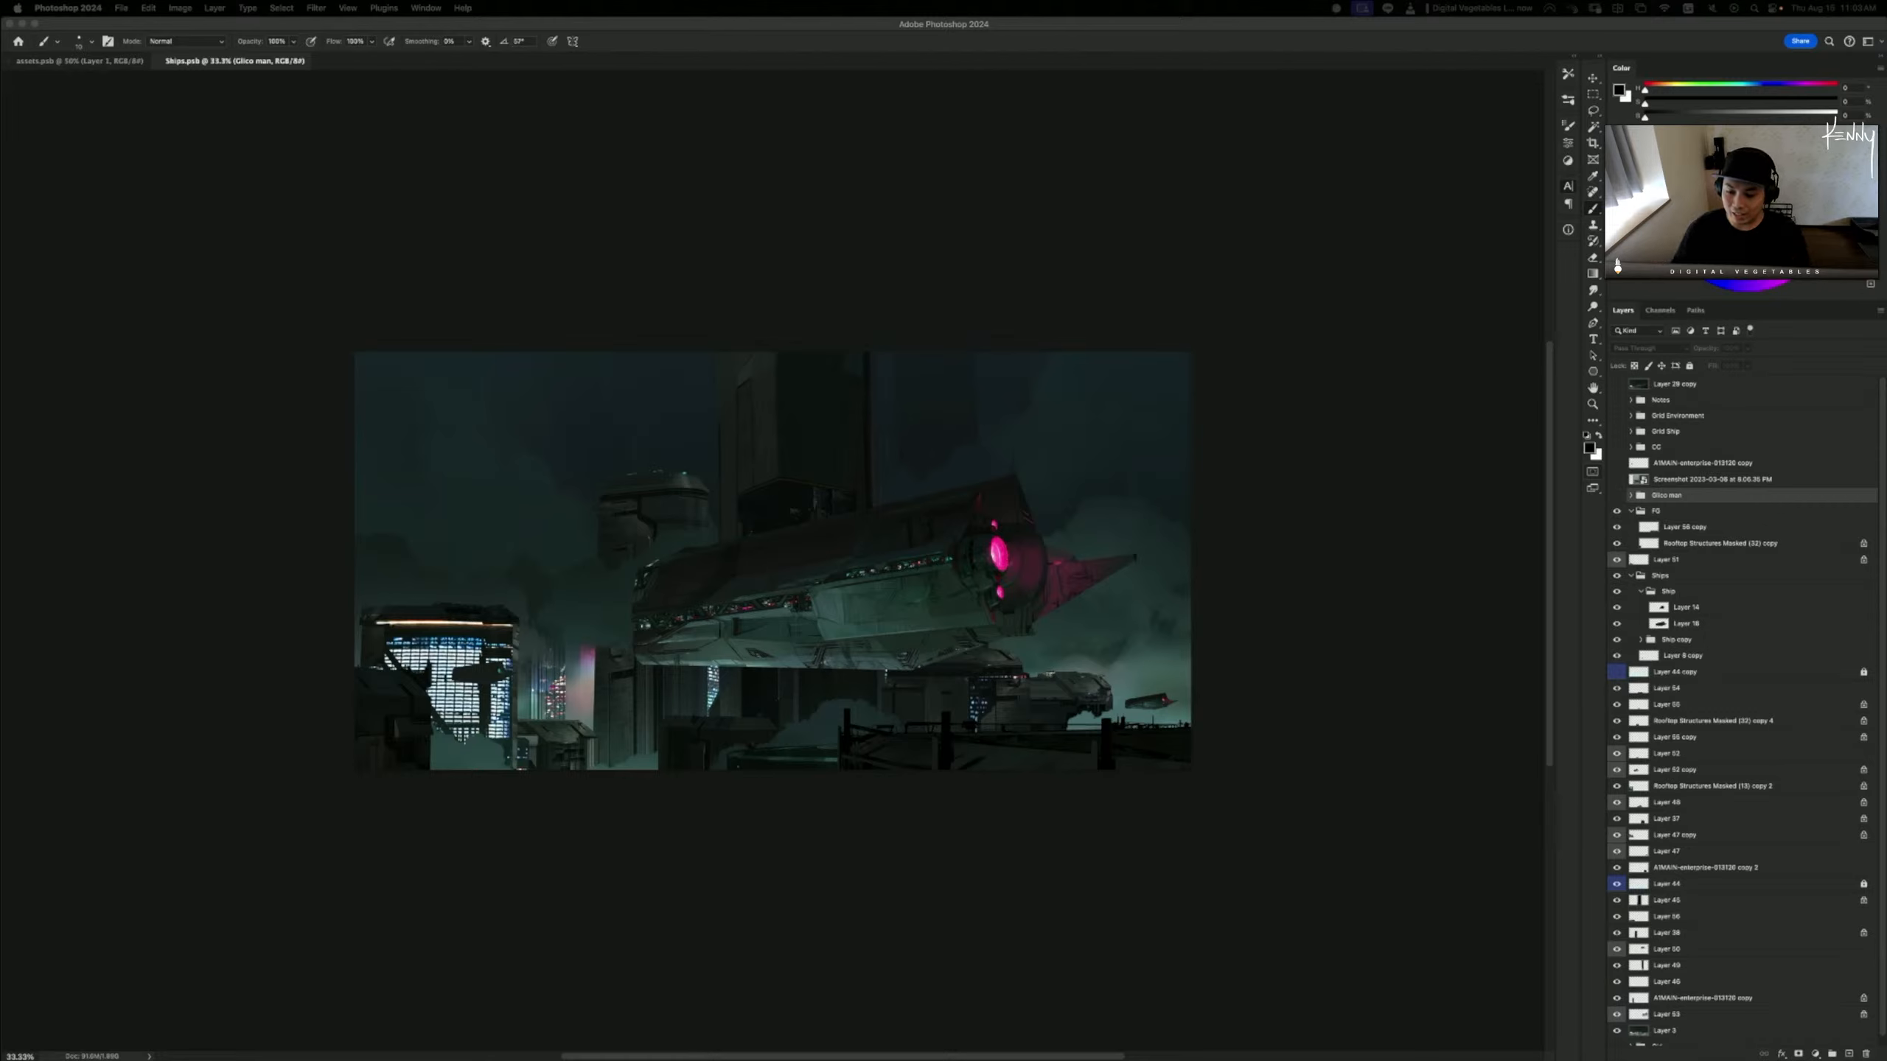
- Compare the painted version on Layer 29 copy with the current ship scene by toggling the layer's visibility
left_click(1262, 585)
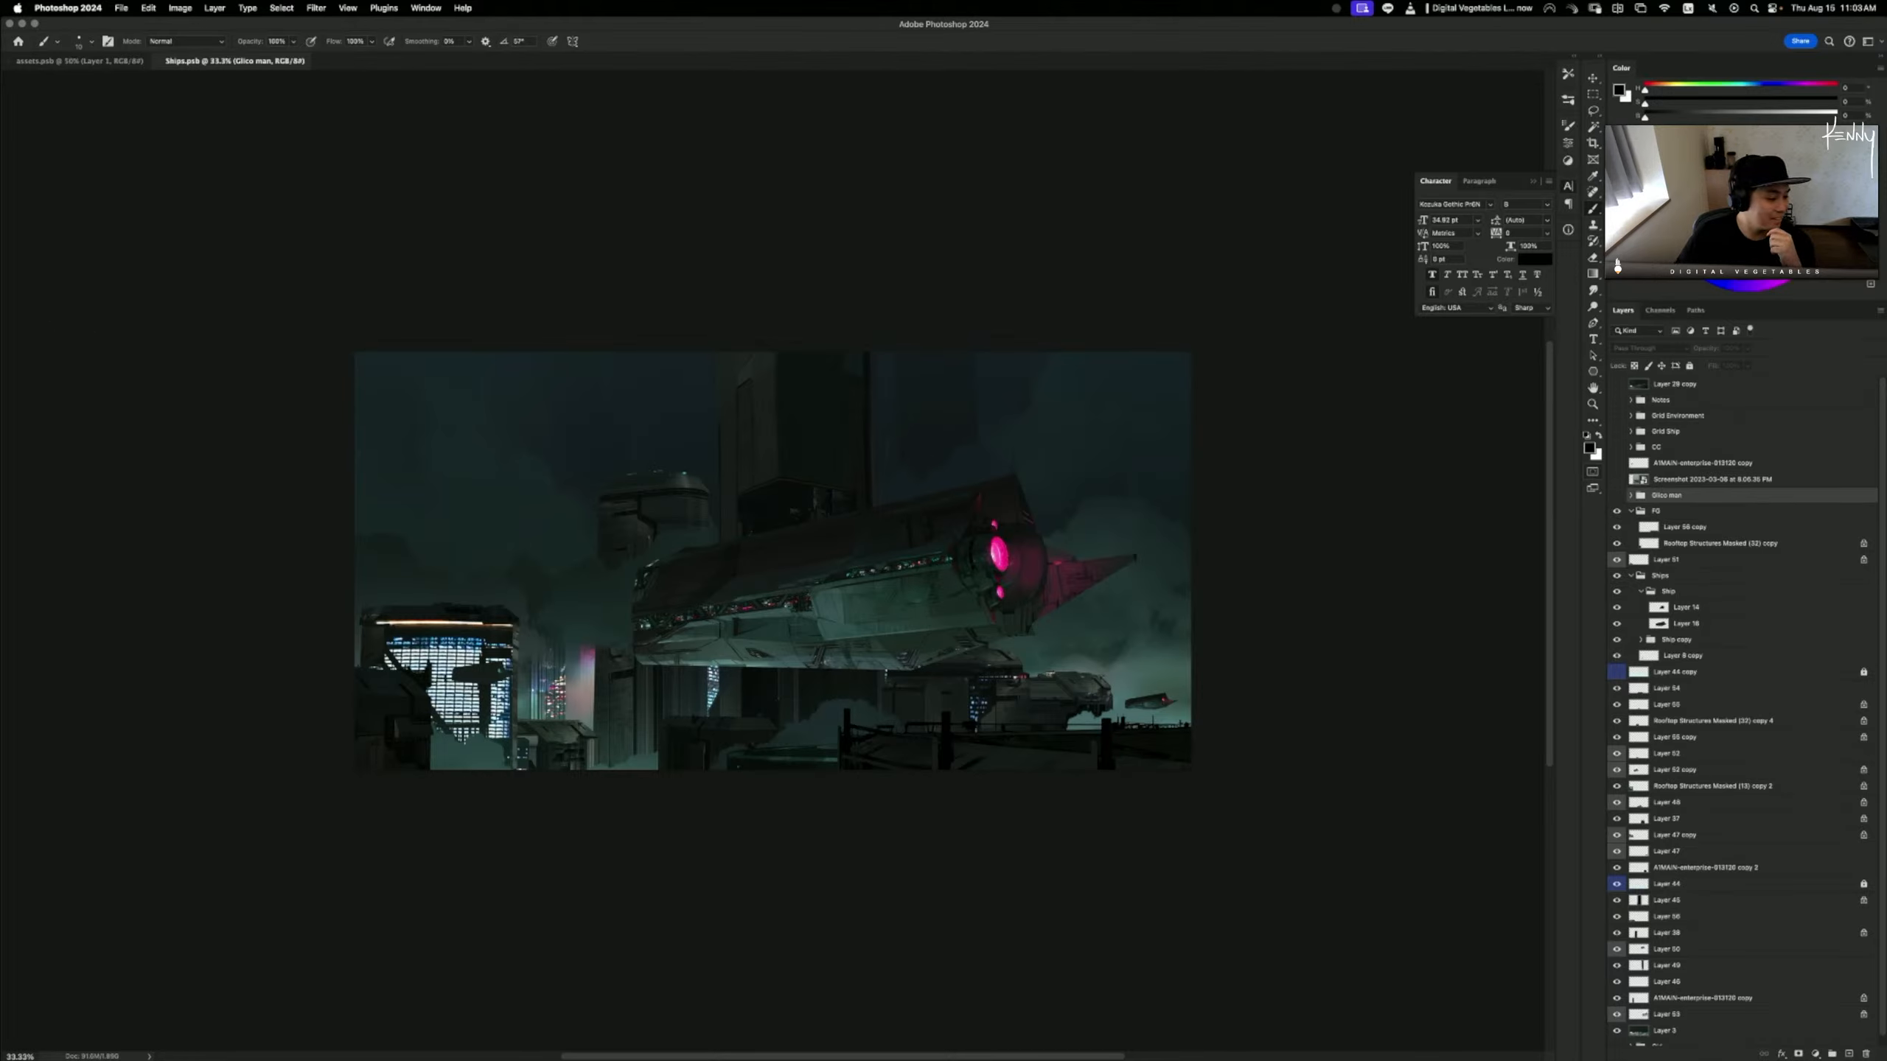
key("super+Tab")
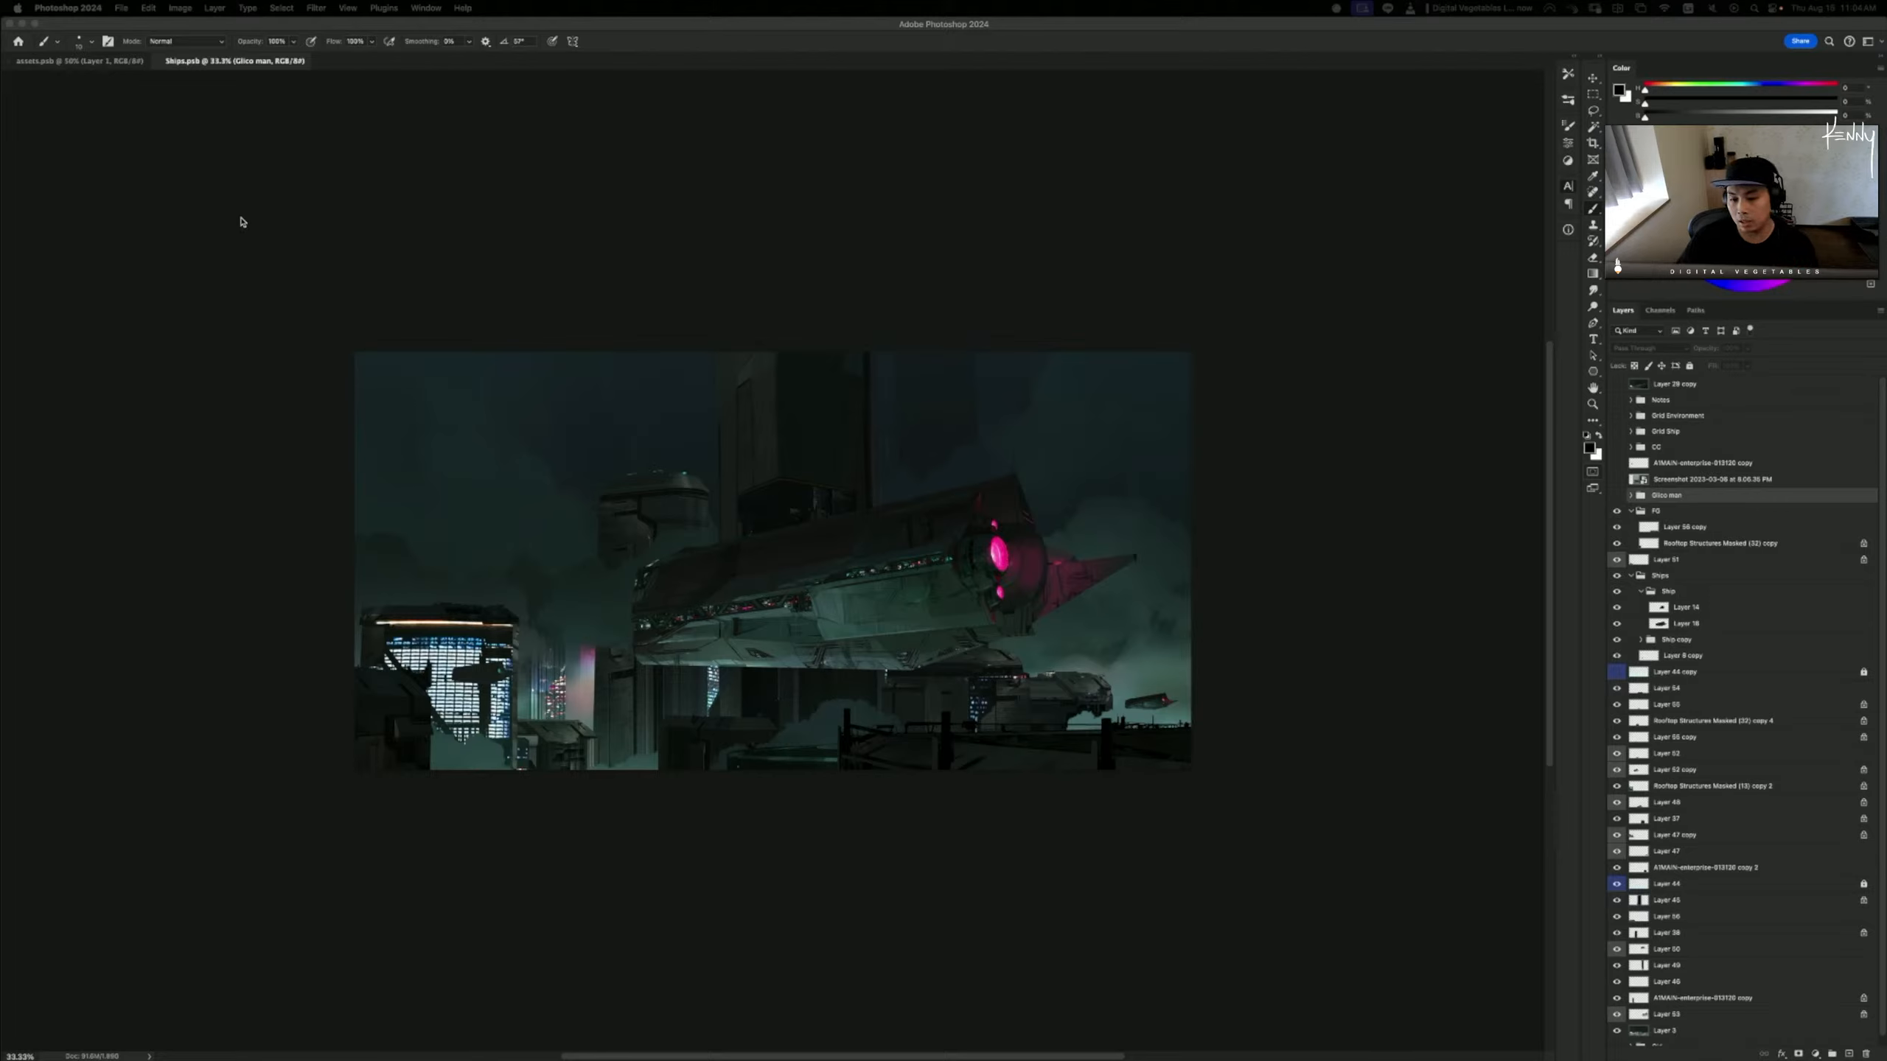
left_click(1617, 384)
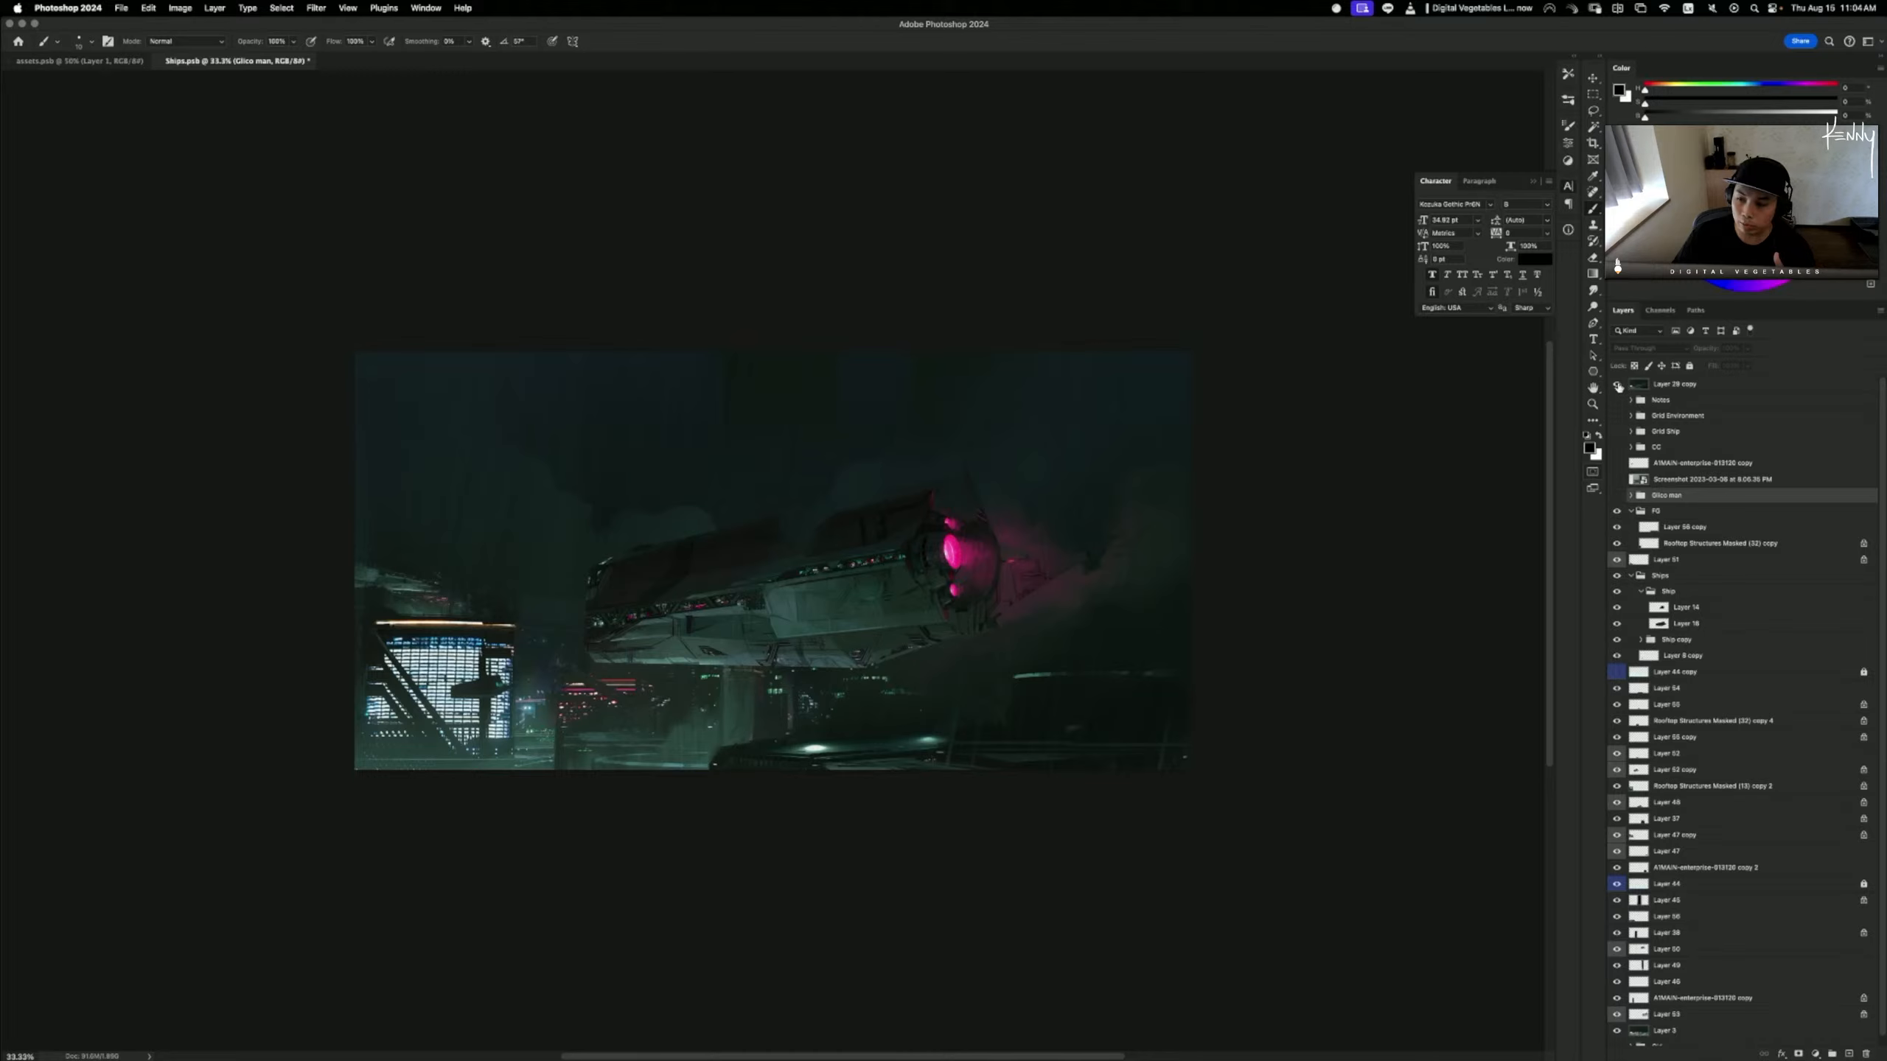
left_click(1617, 385)
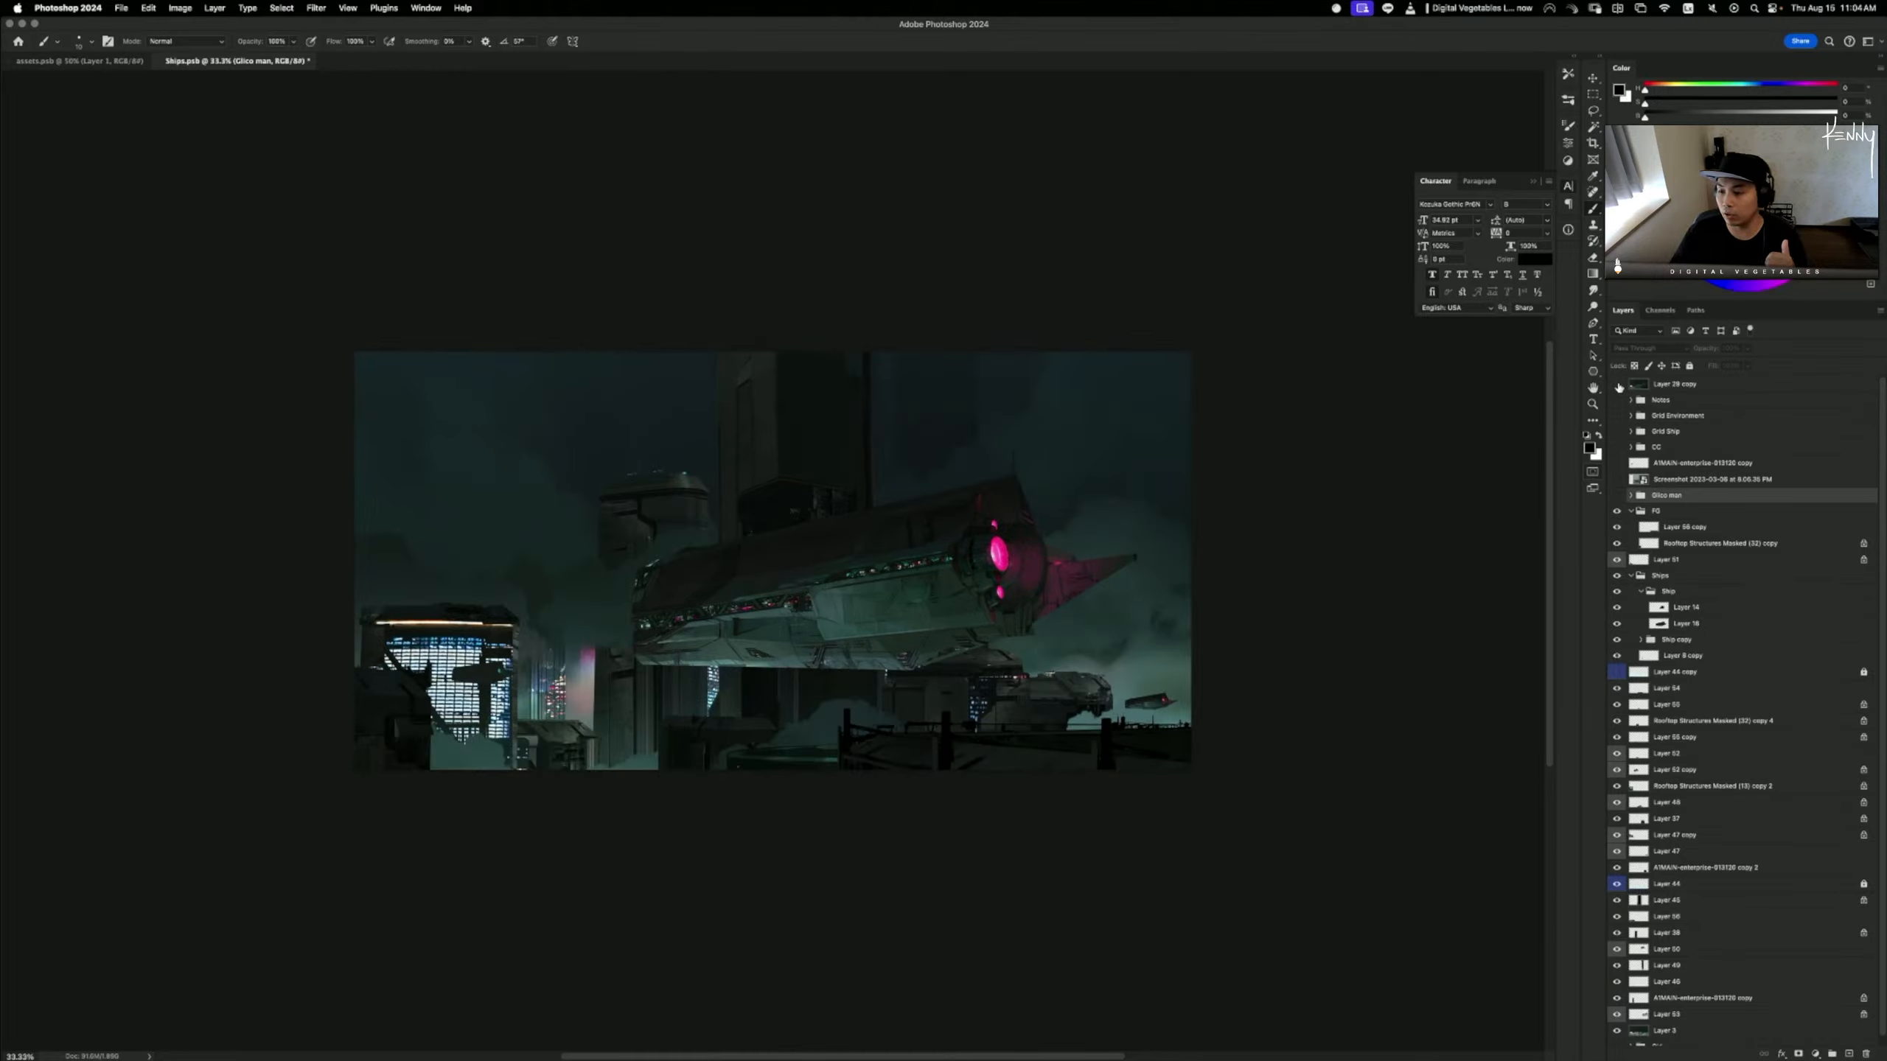
left_click(1618, 385)
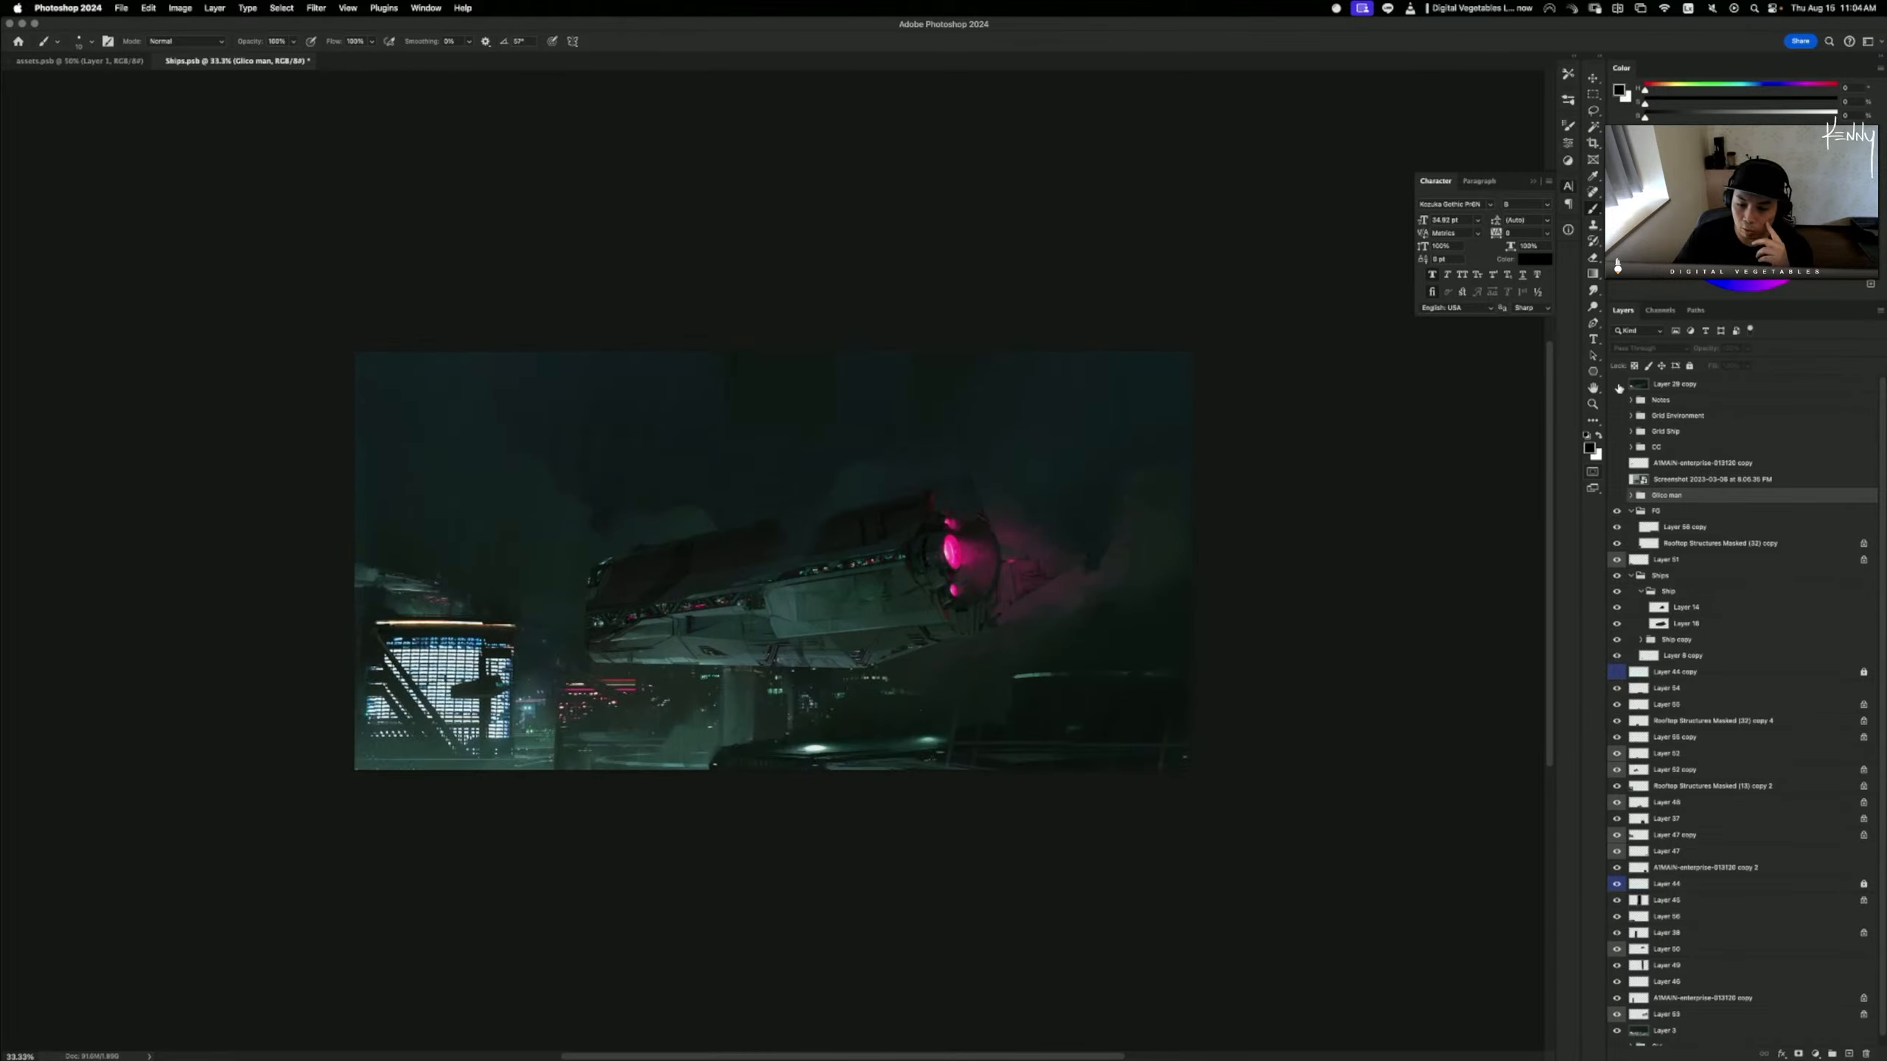
left_click(1617, 384)
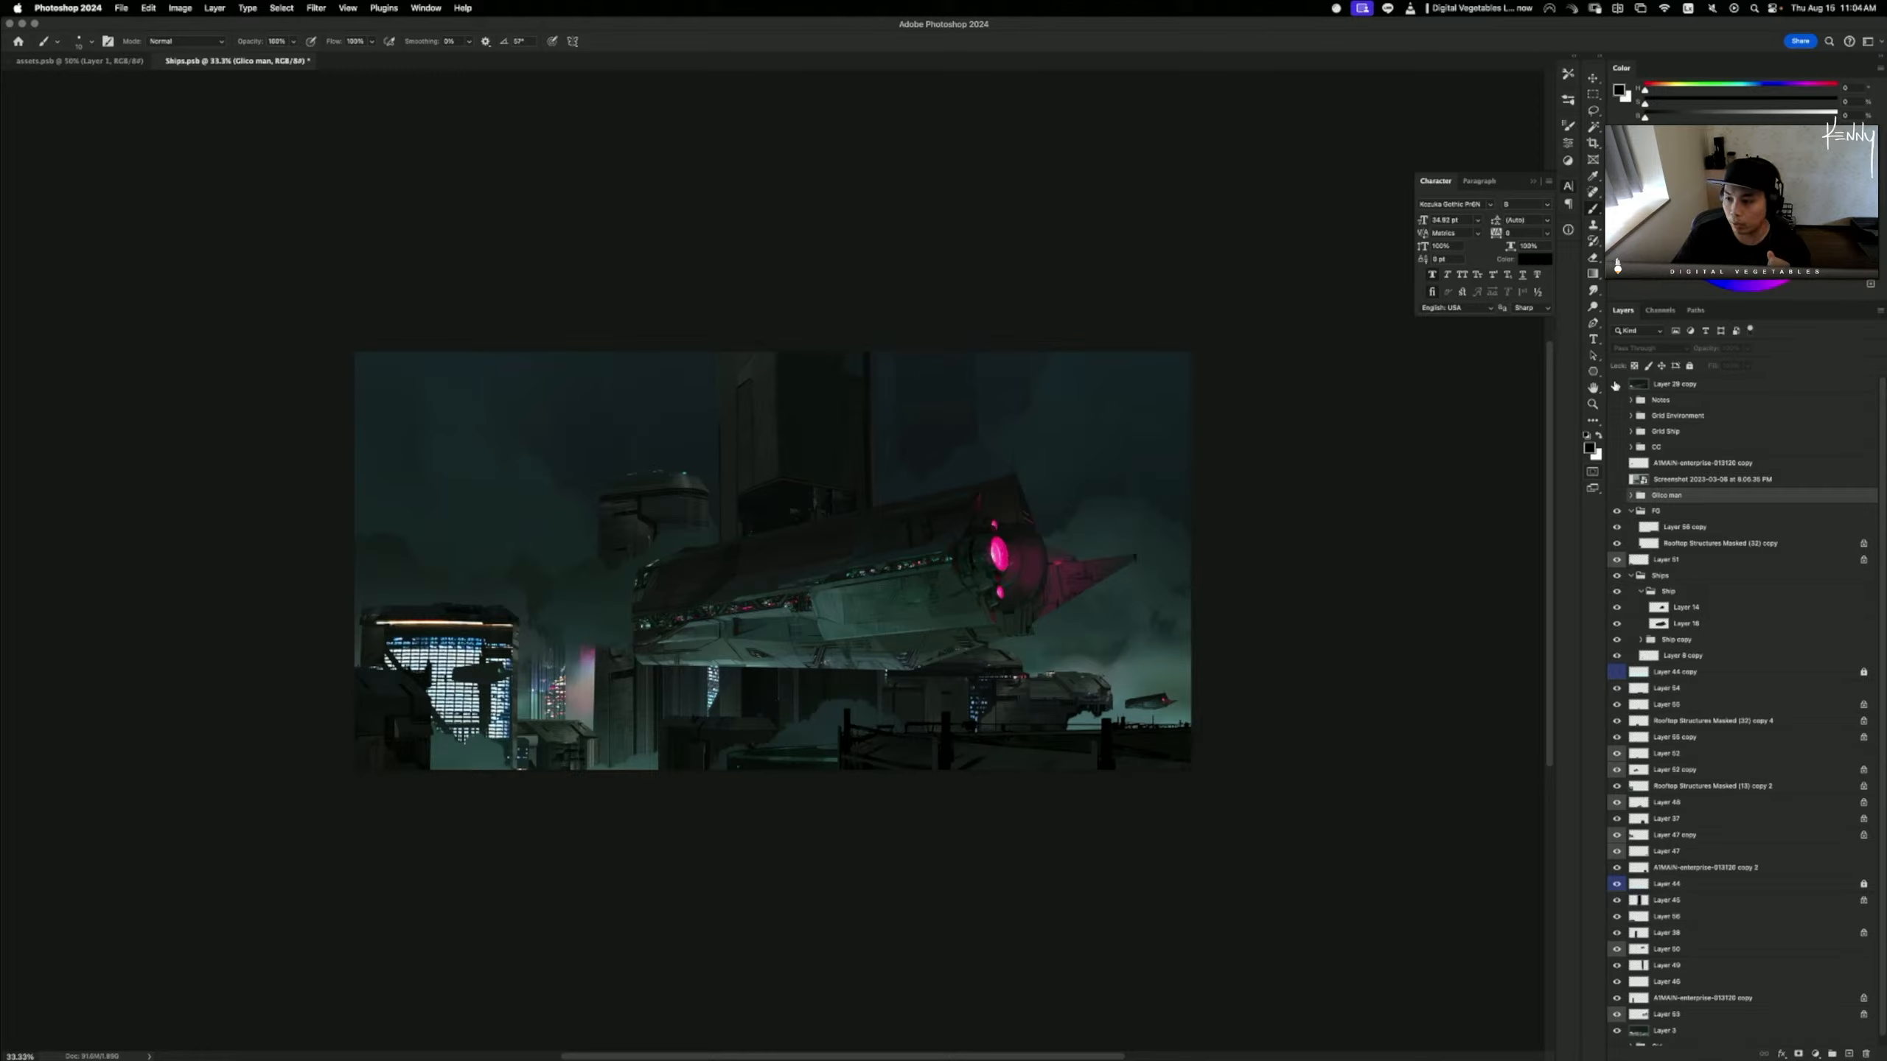
left_click(1616, 385)
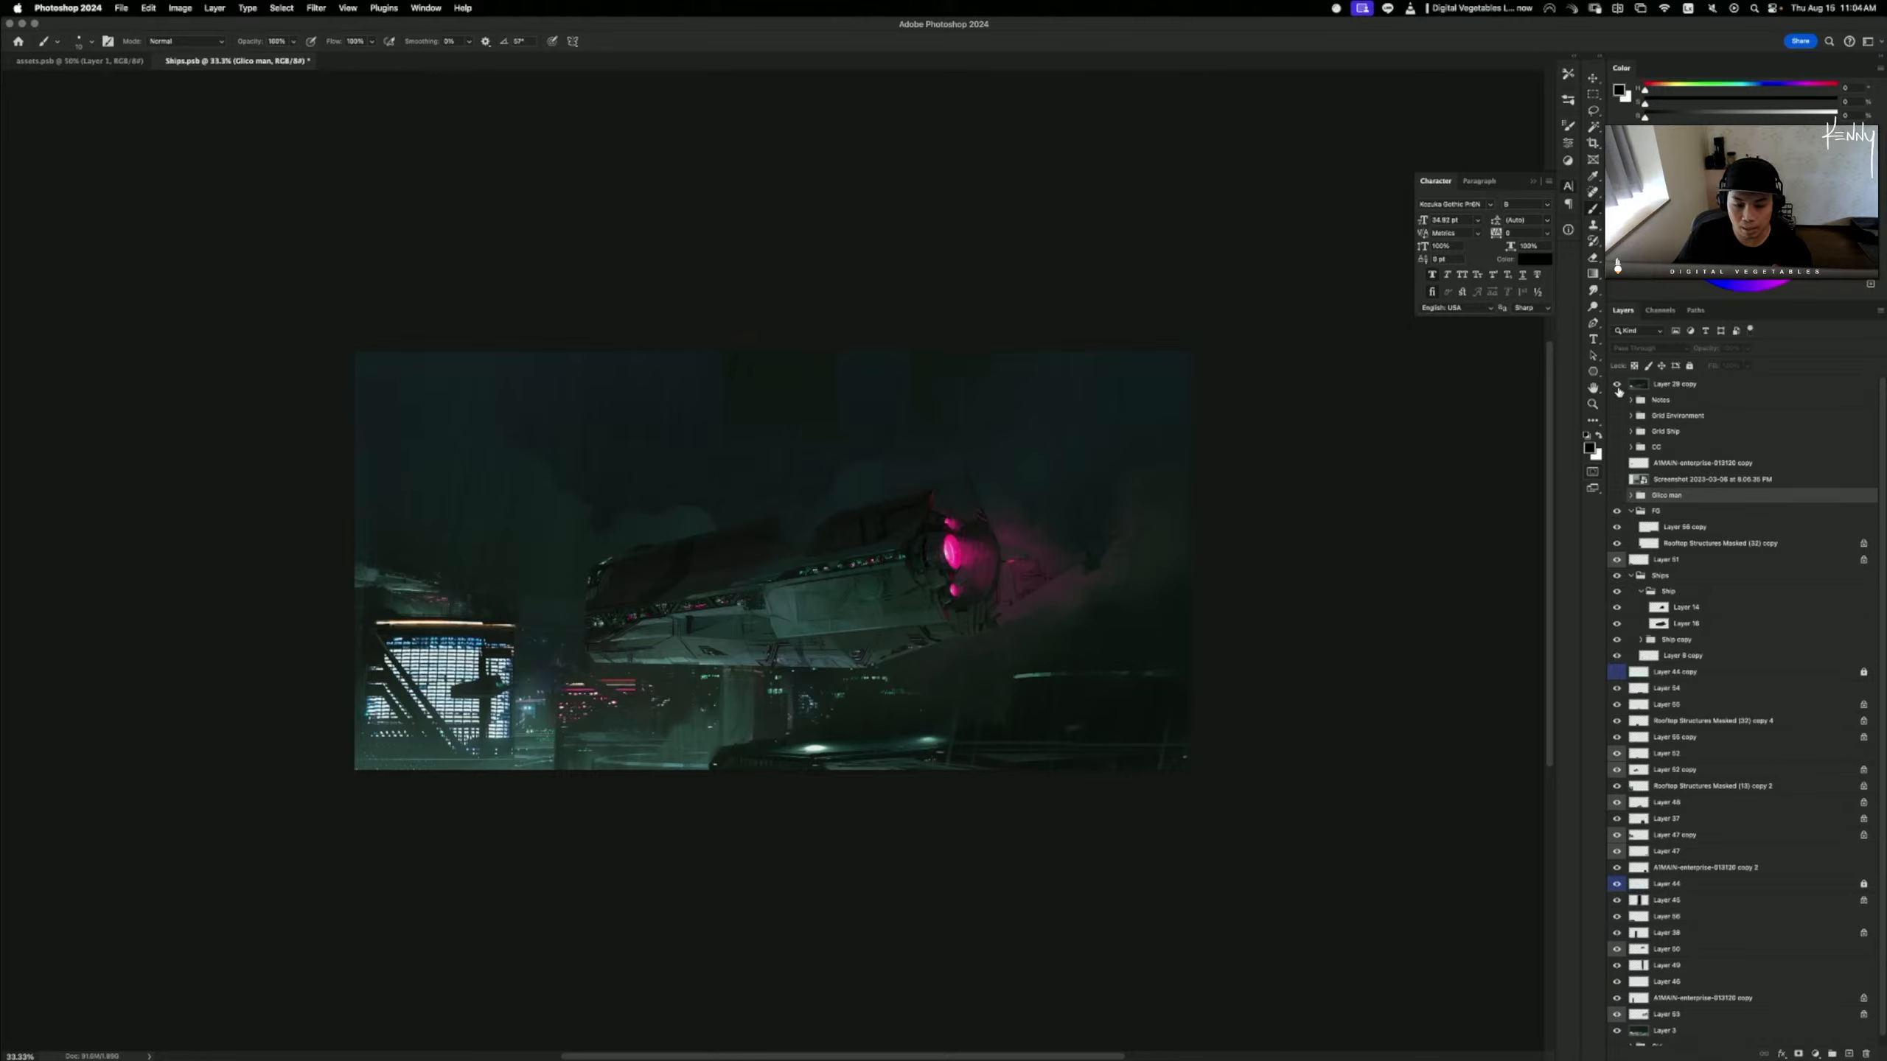
left_click(1616, 384)
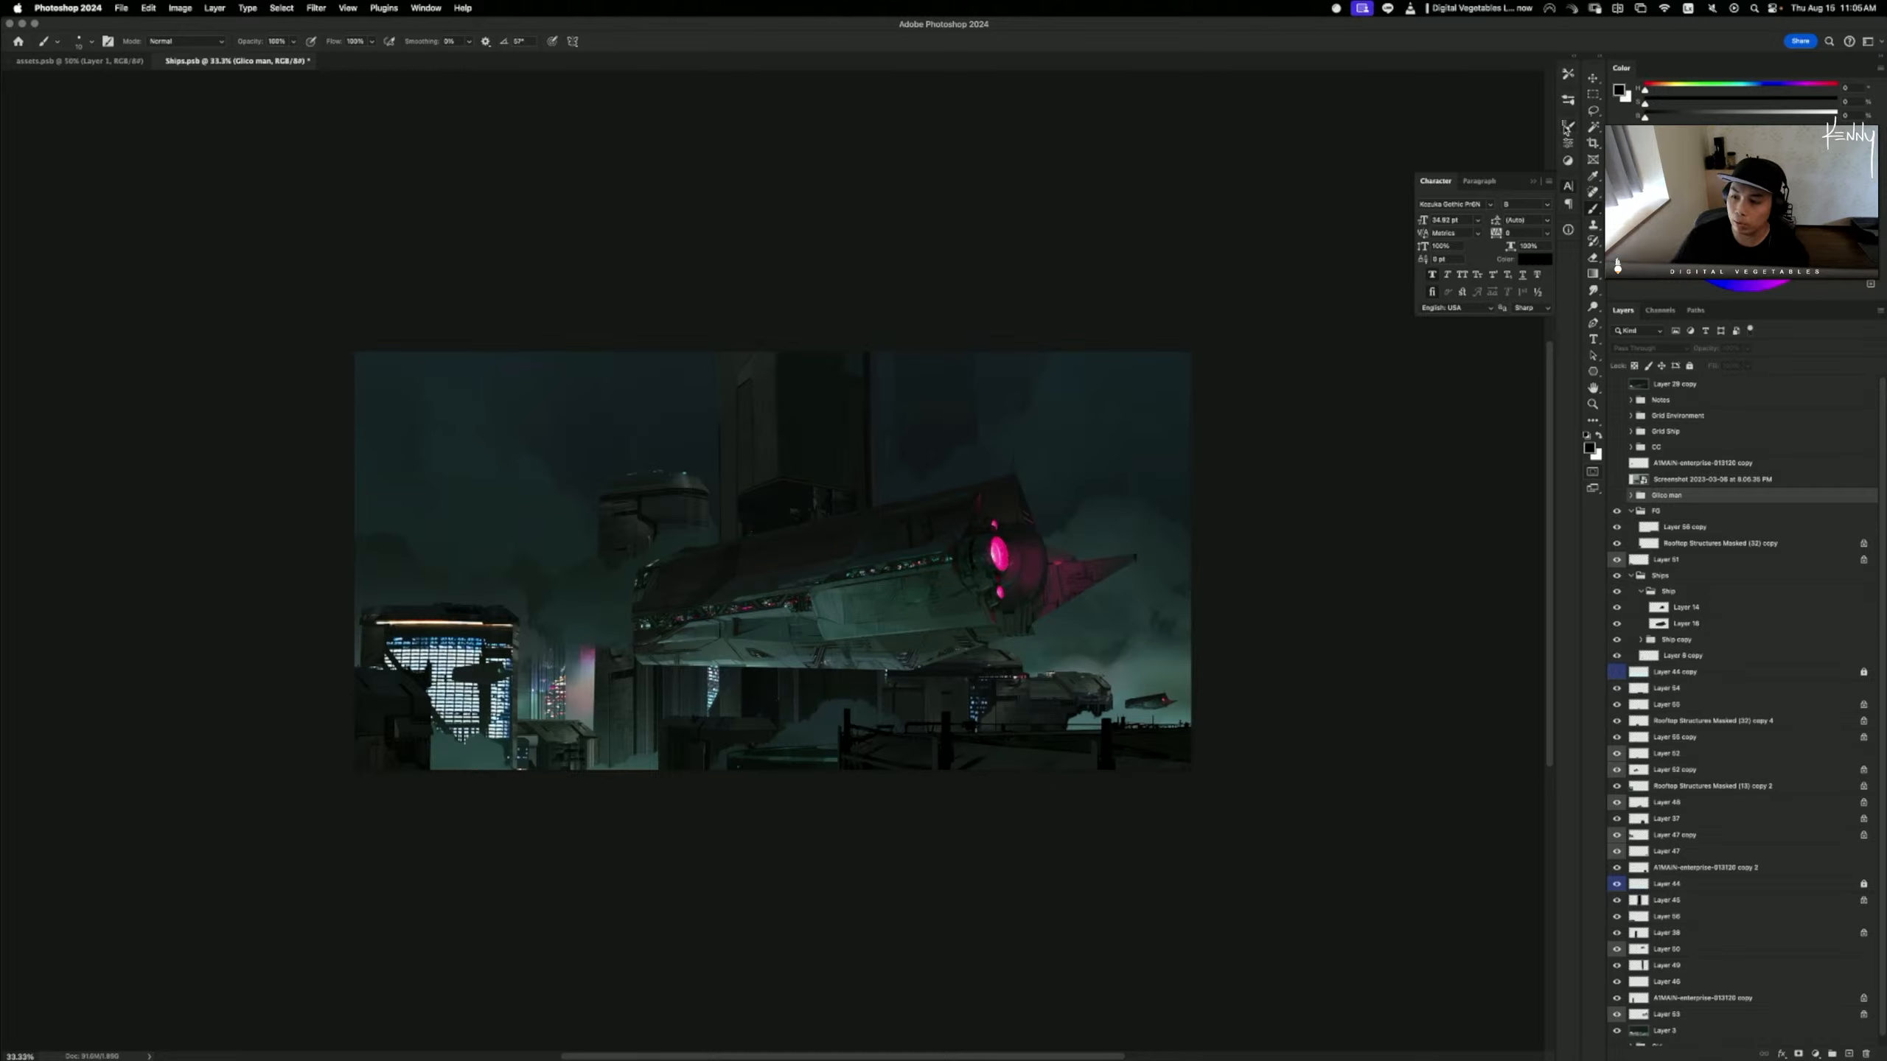
- Show Layer 29 copy and add a new empty layer above it
left_click(1616, 384)
left_click(1657, 384)
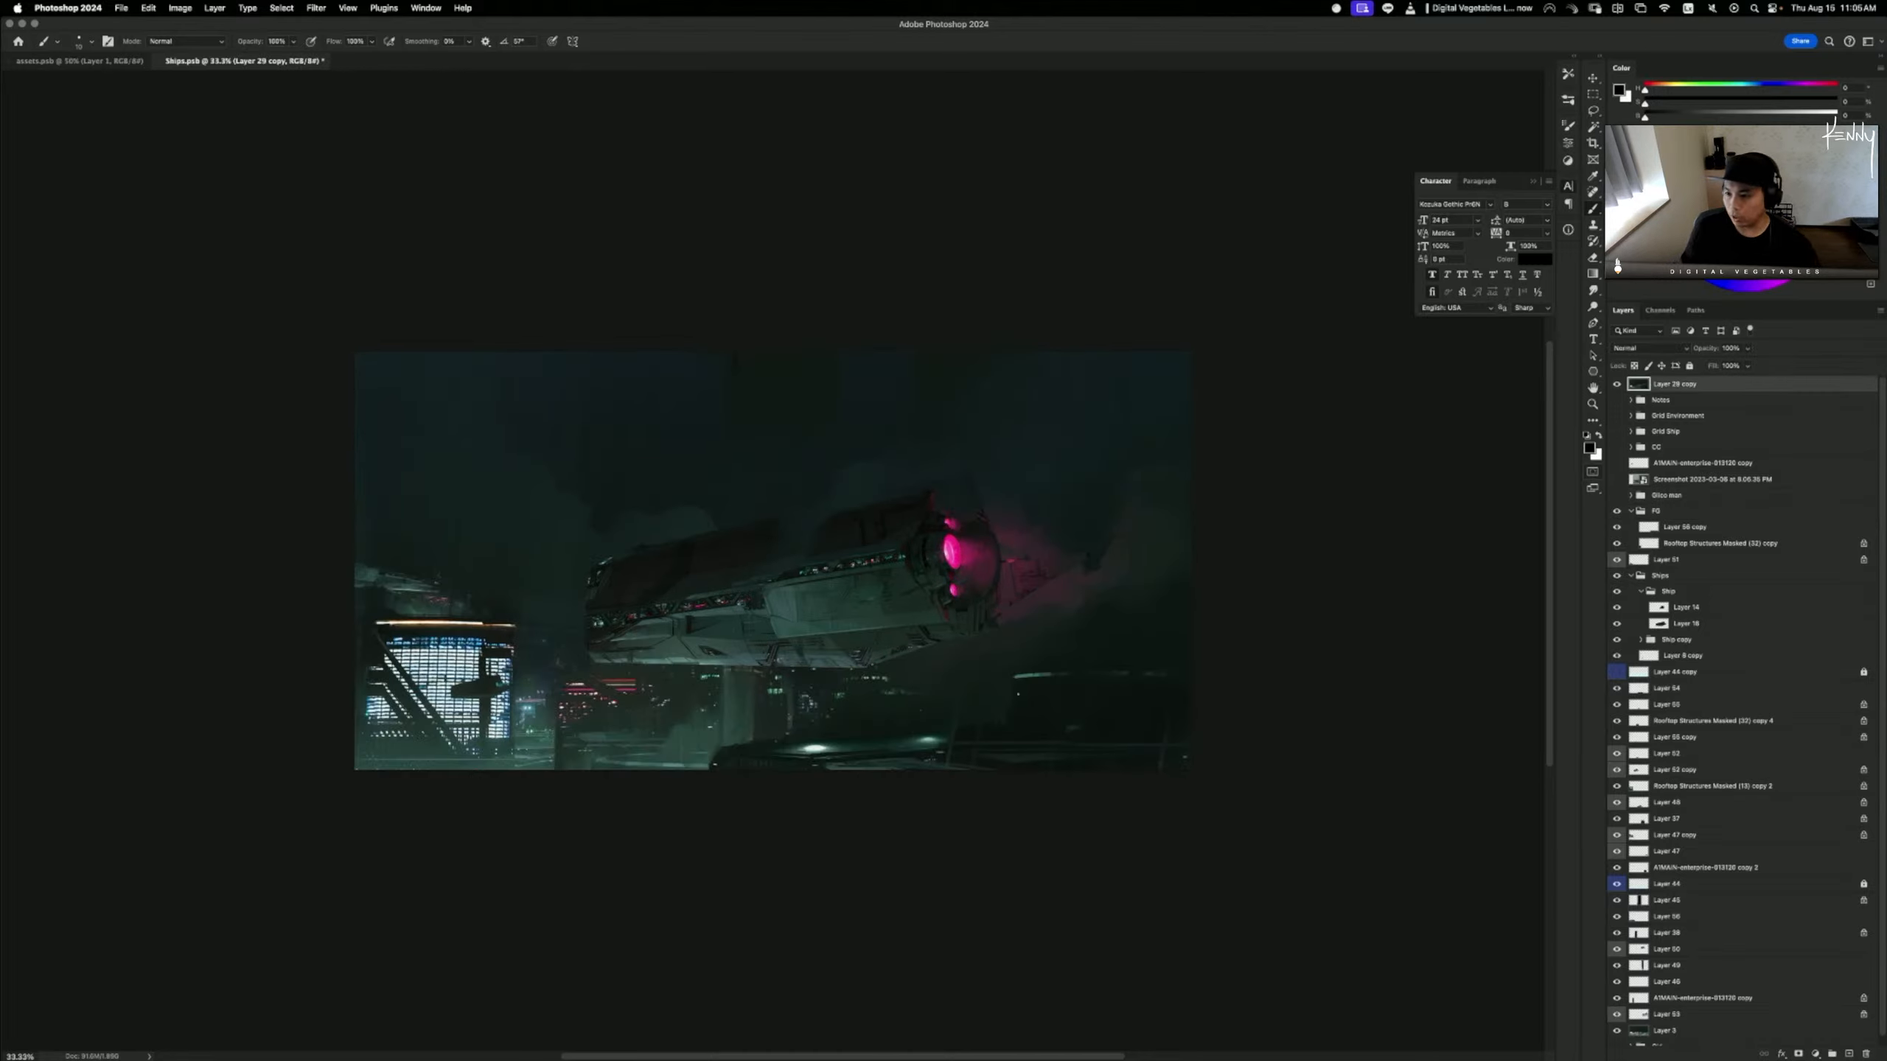
key("super+shift+n")
key("Return")
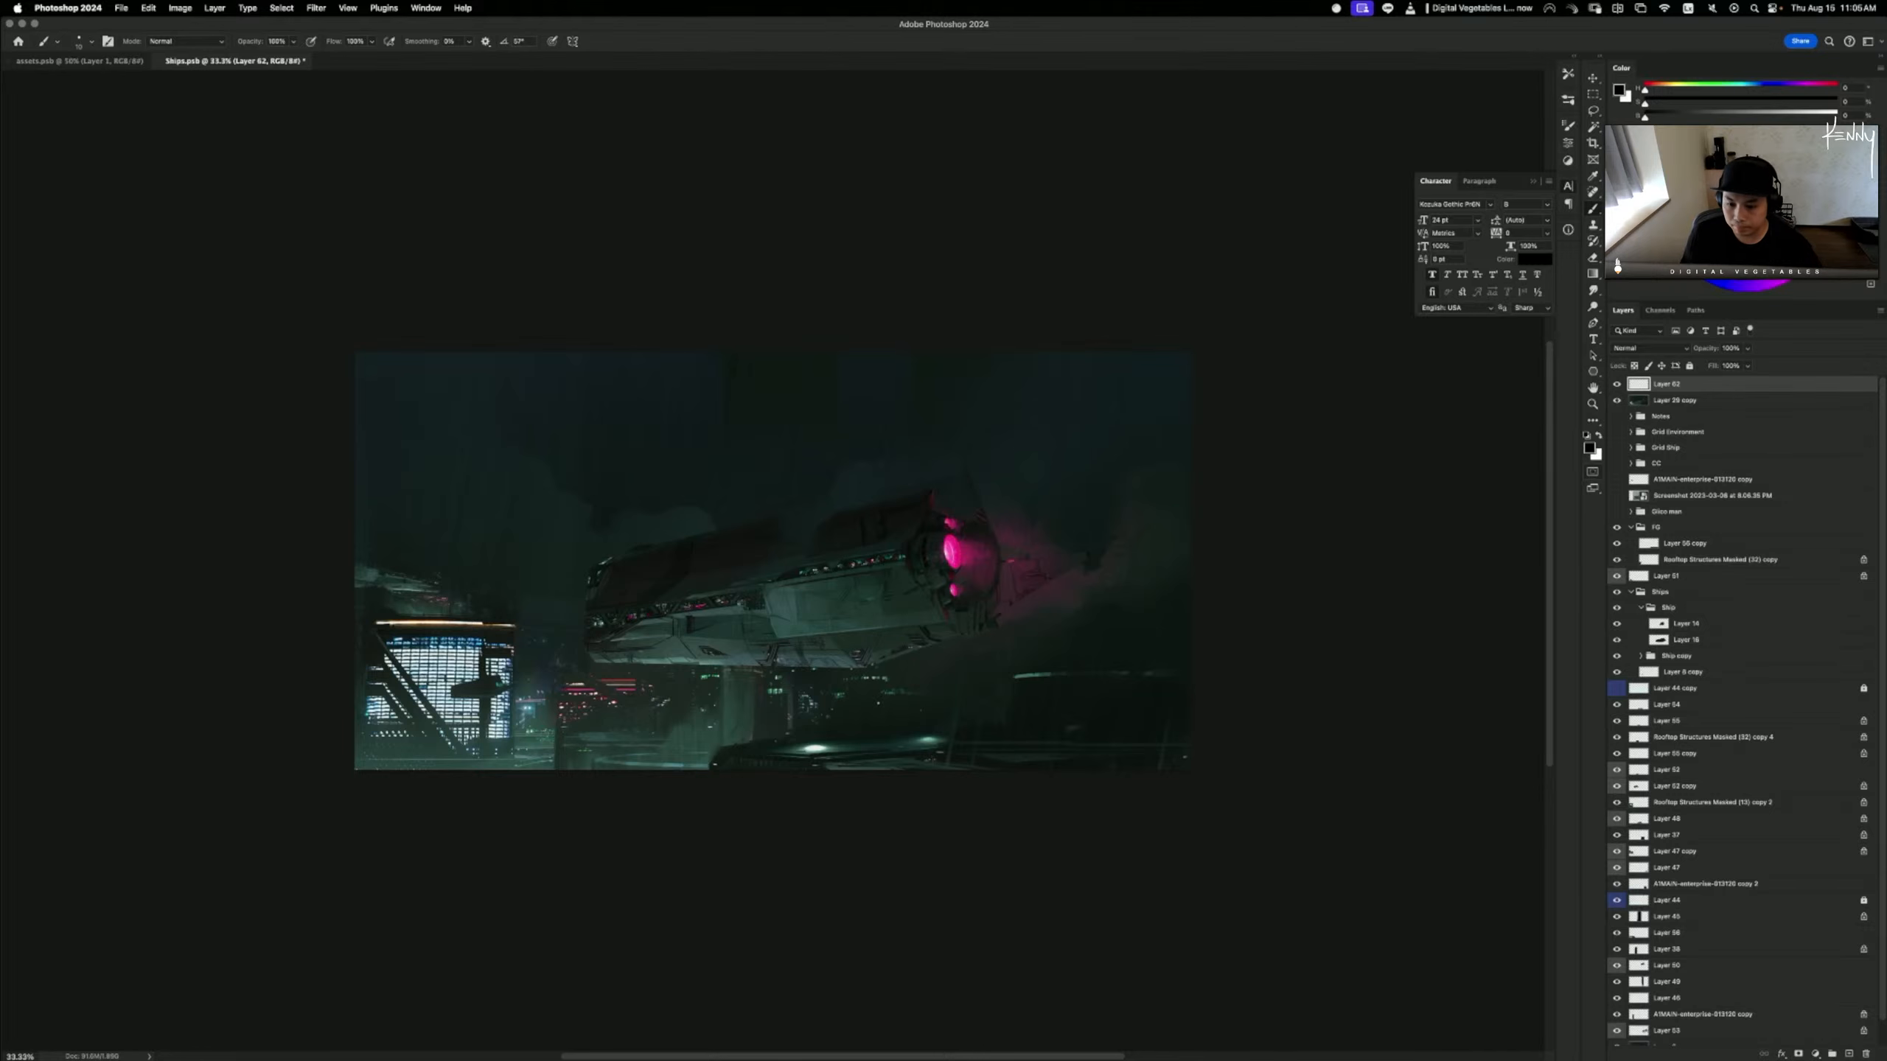
- Set the brush colour to red and try marks on the city area beneath the ship, undoing each one
key("super+equal")
key("super+equal")
key("super+equal")
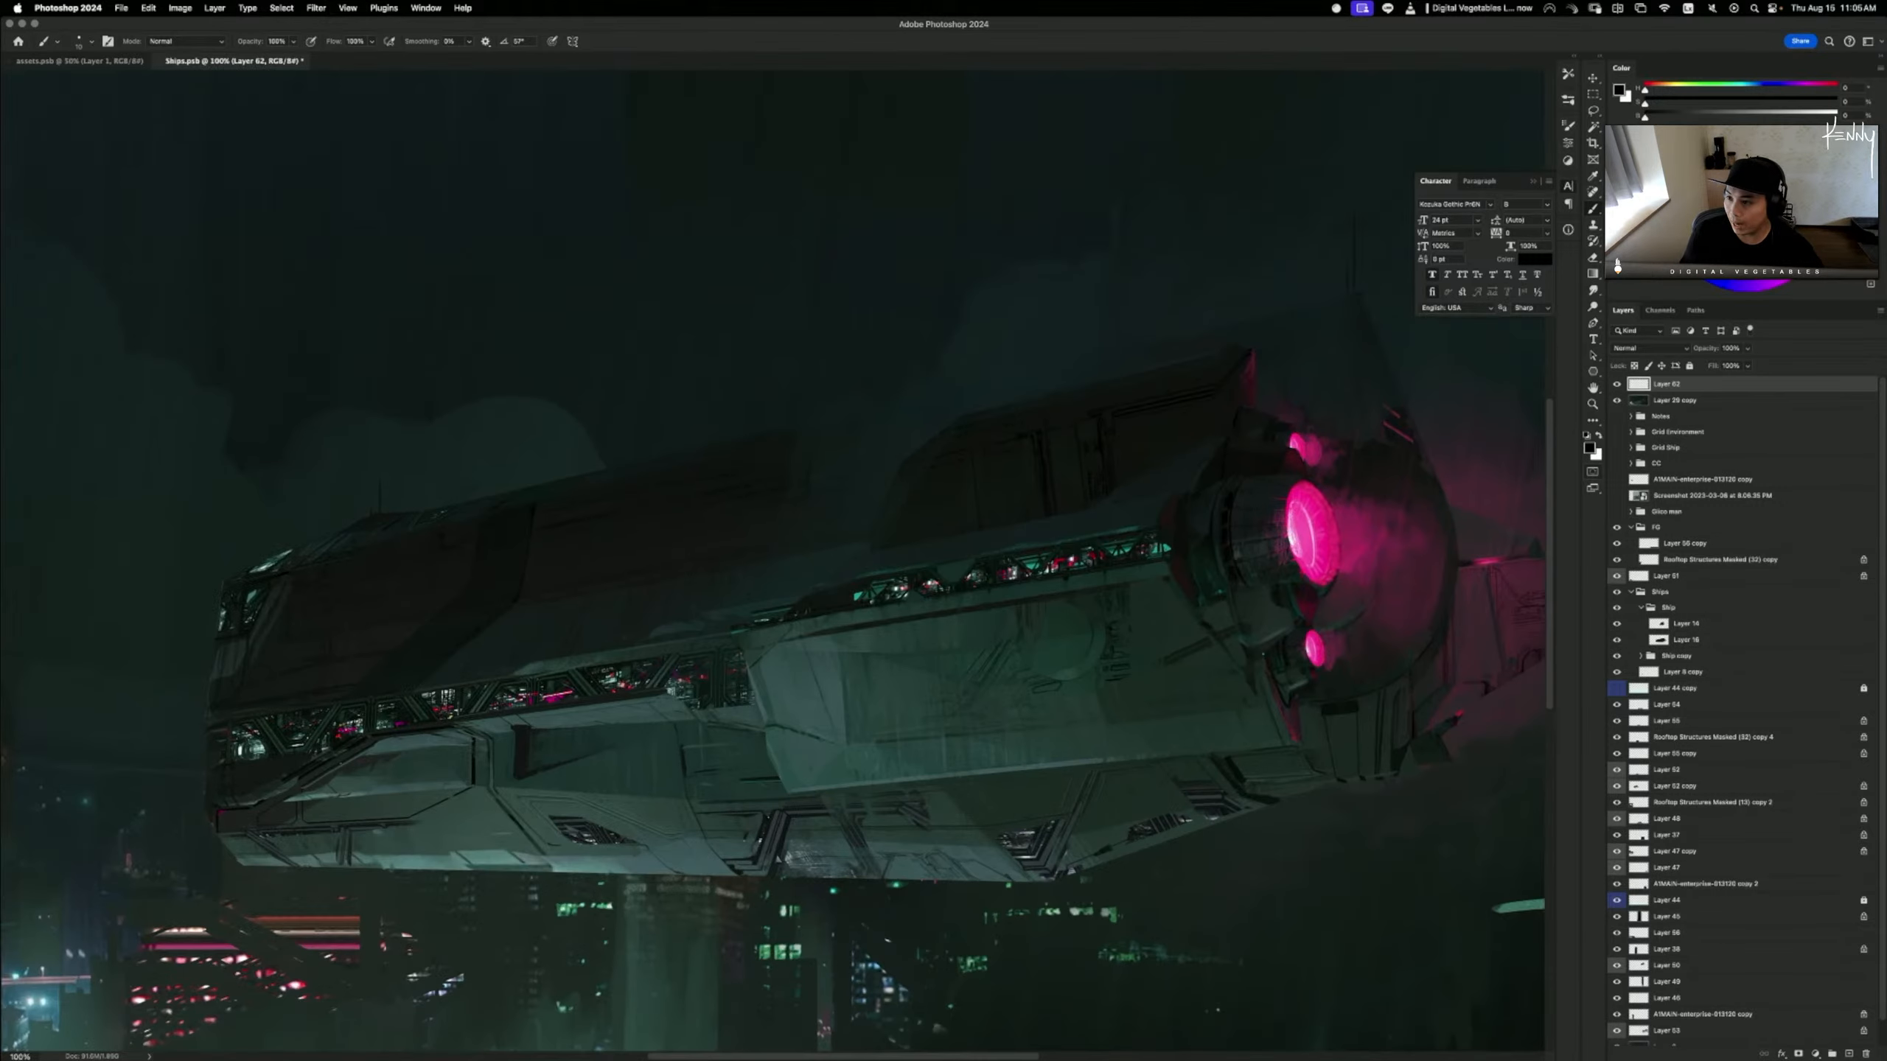
key("F2")
left_click_drag(966, 886, 982, 478)
mouse_move(1222, 527)
left_mouse_down()
mouse_move(1074, 679)
mouse_move(1197, 483)
left_mouse_up()
key("super+z")
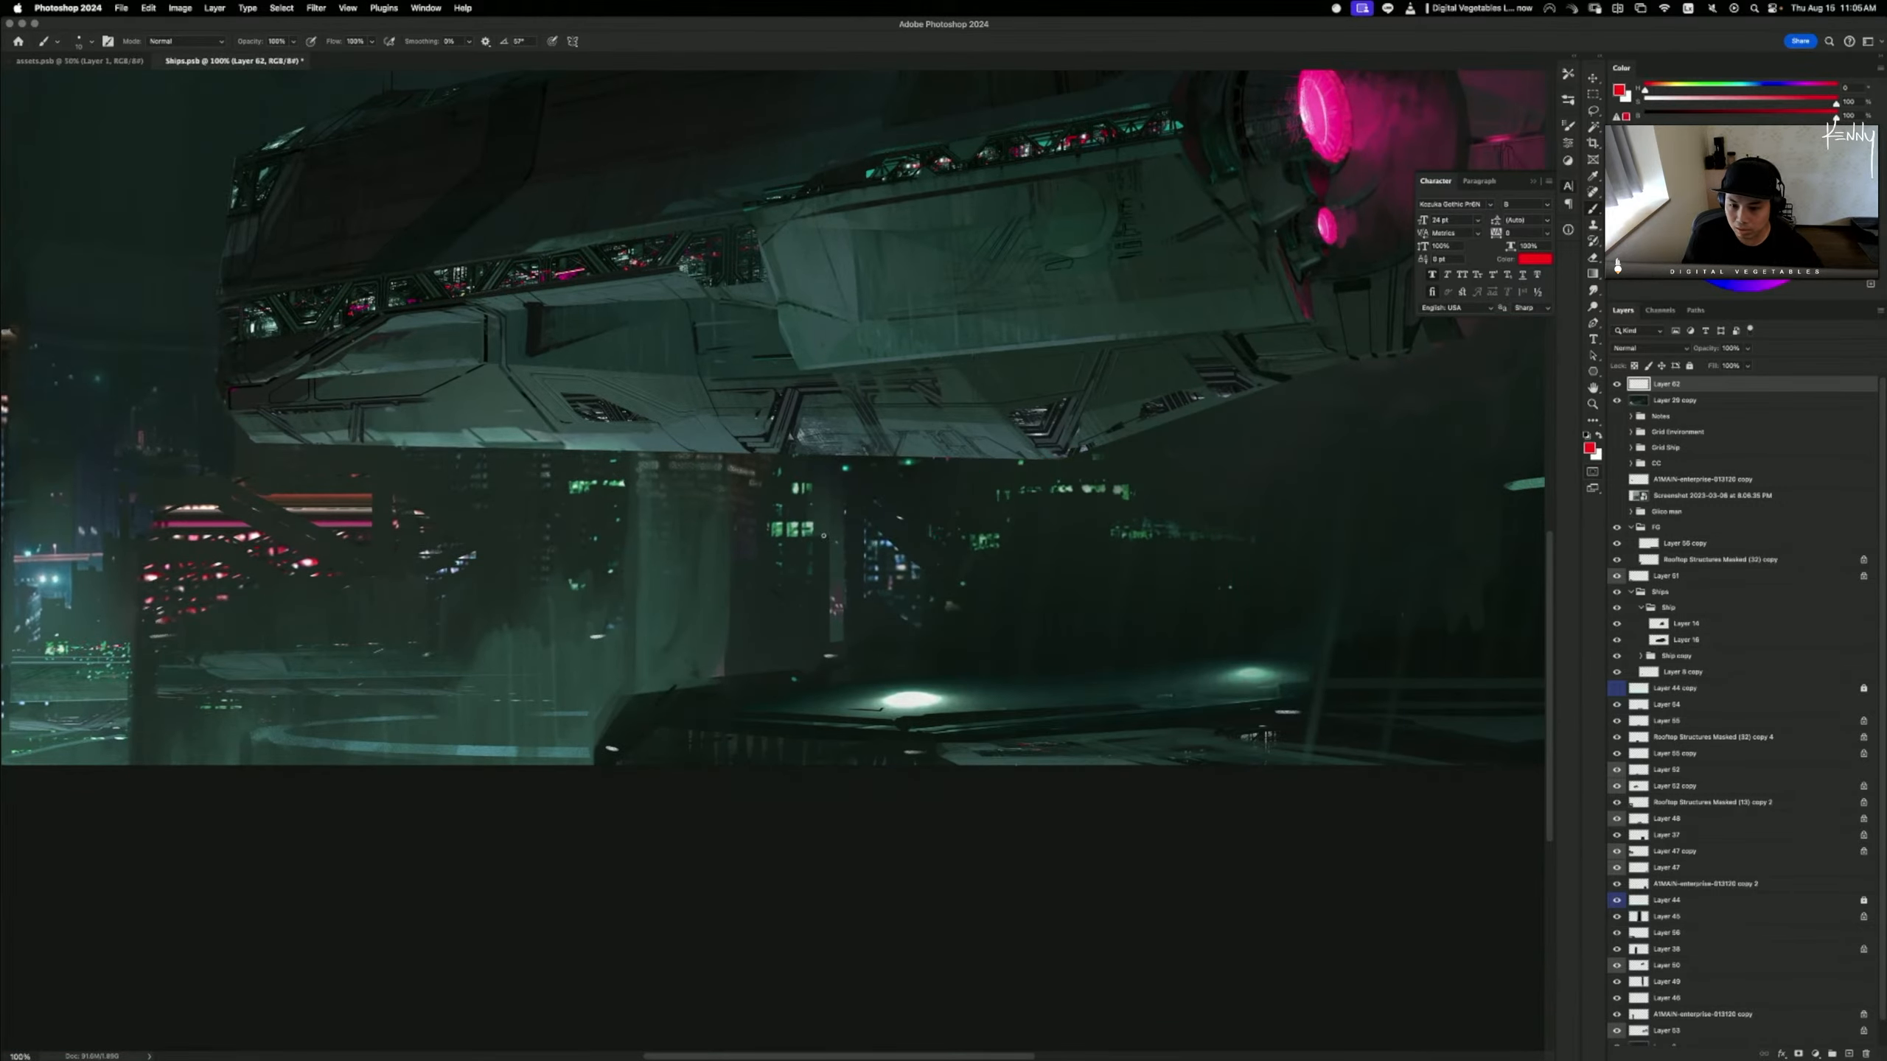
left_click_drag(877, 505, 777, 410)
key("super+z")
left_click_drag(659, 470, 633, 483)
key("super+z")
- Try red marks around the red-lit buildings beside the bright tower, undoing each one
left_click_drag(512, 491, 1053, 485)
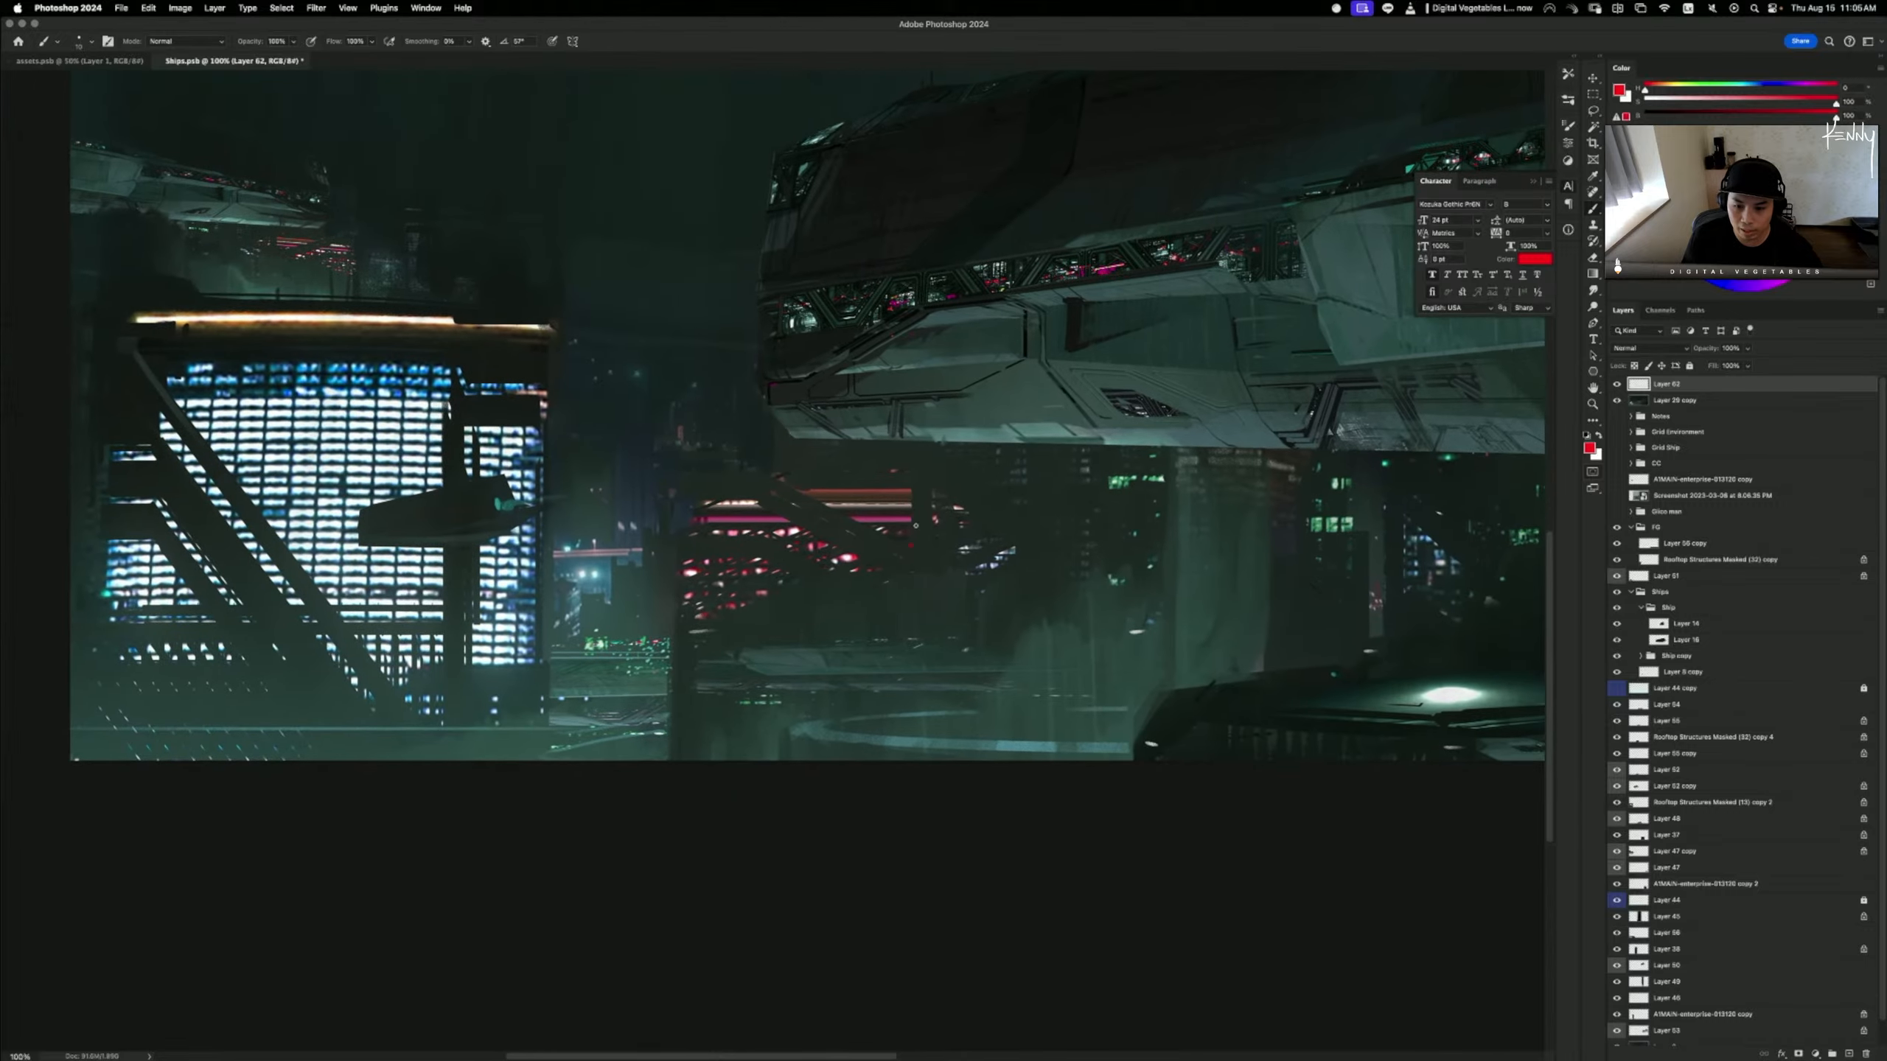
left_click_drag(903, 513, 894, 525)
key("super+z")
left_click_drag(674, 550, 667, 499)
key("super+z")
- Circle the lit building, dark foreground platform, central vertical area and empty area below the ship's tail in red
left_click_drag(512, 324, 508, 520)
key("super+minus")
key("super+minus")
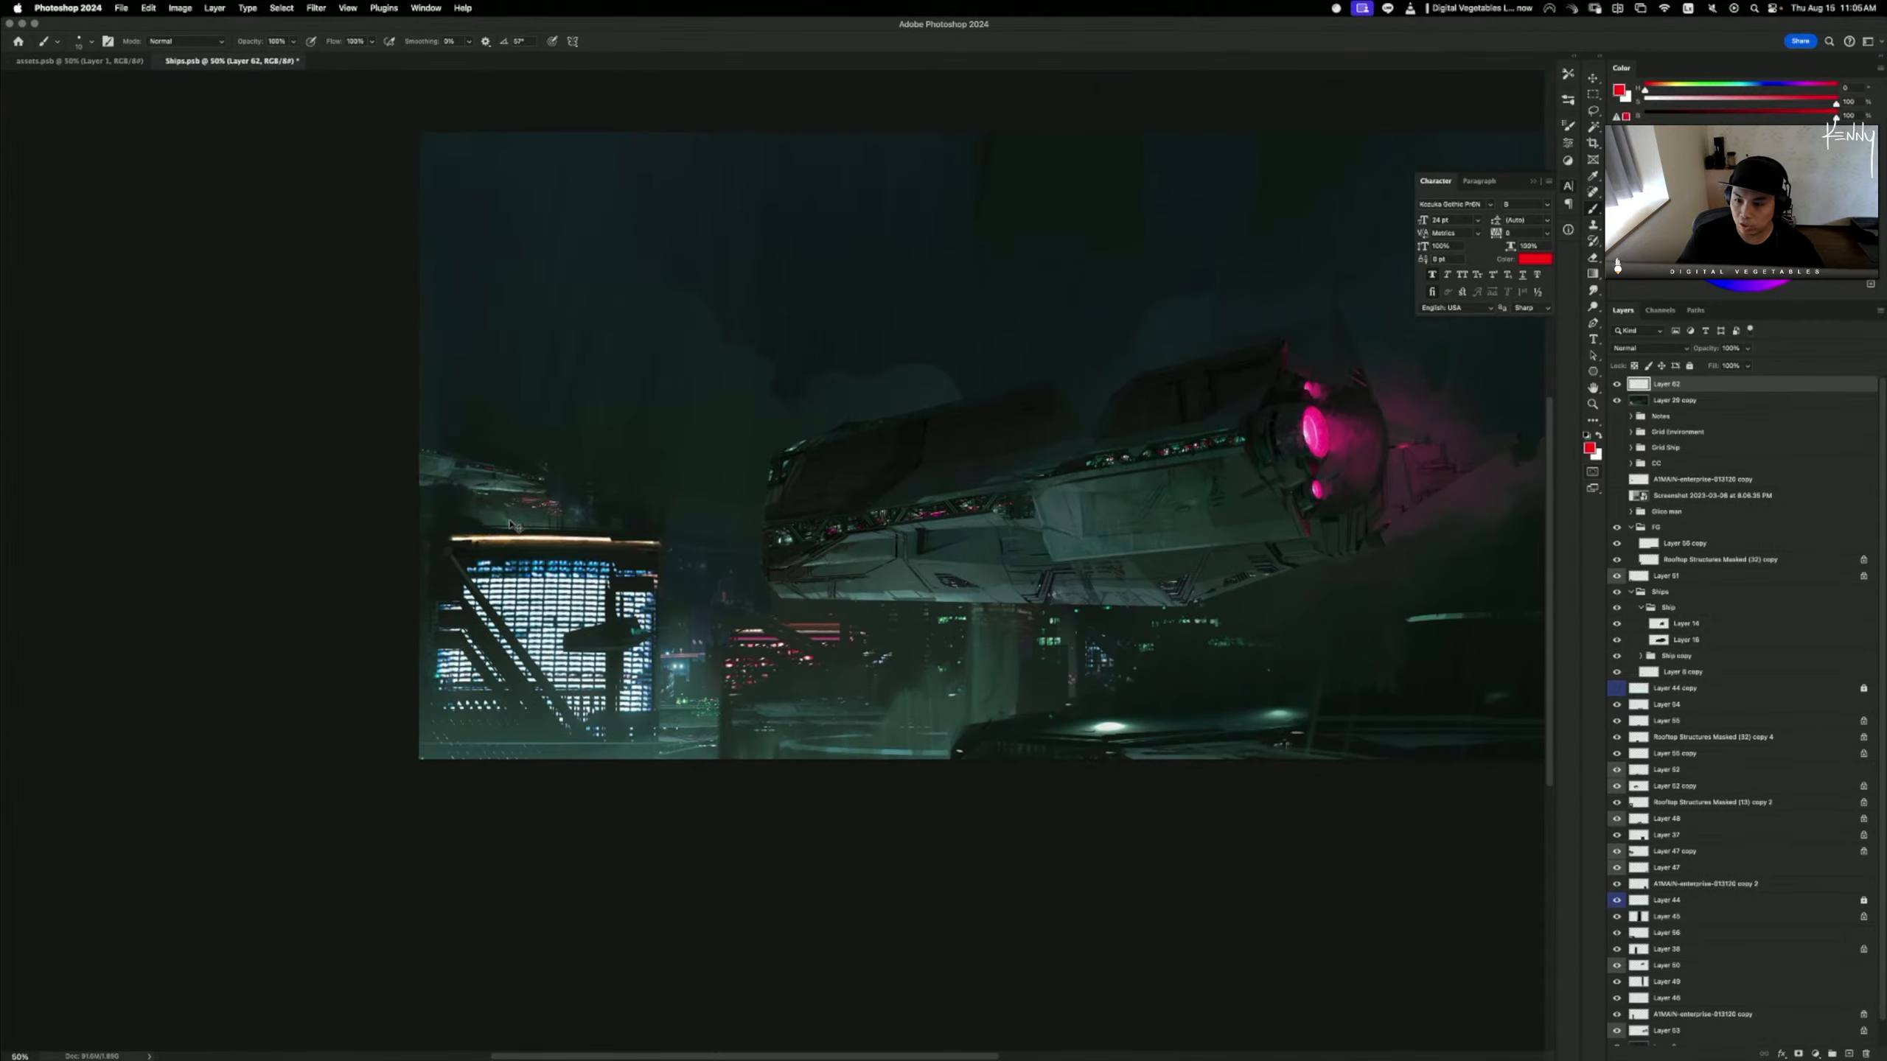
left_click_drag(670, 521, 493, 506)
left_click_drag(246, 534, 460, 743)
mouse_move(825, 736)
left_mouse_down()
mouse_move(1412, 699)
mouse_move(1241, 606)
left_mouse_up()
mouse_move(787, 117)
left_mouse_down()
mouse_move(691, 375)
mouse_move(969, 119)
left_mouse_up()
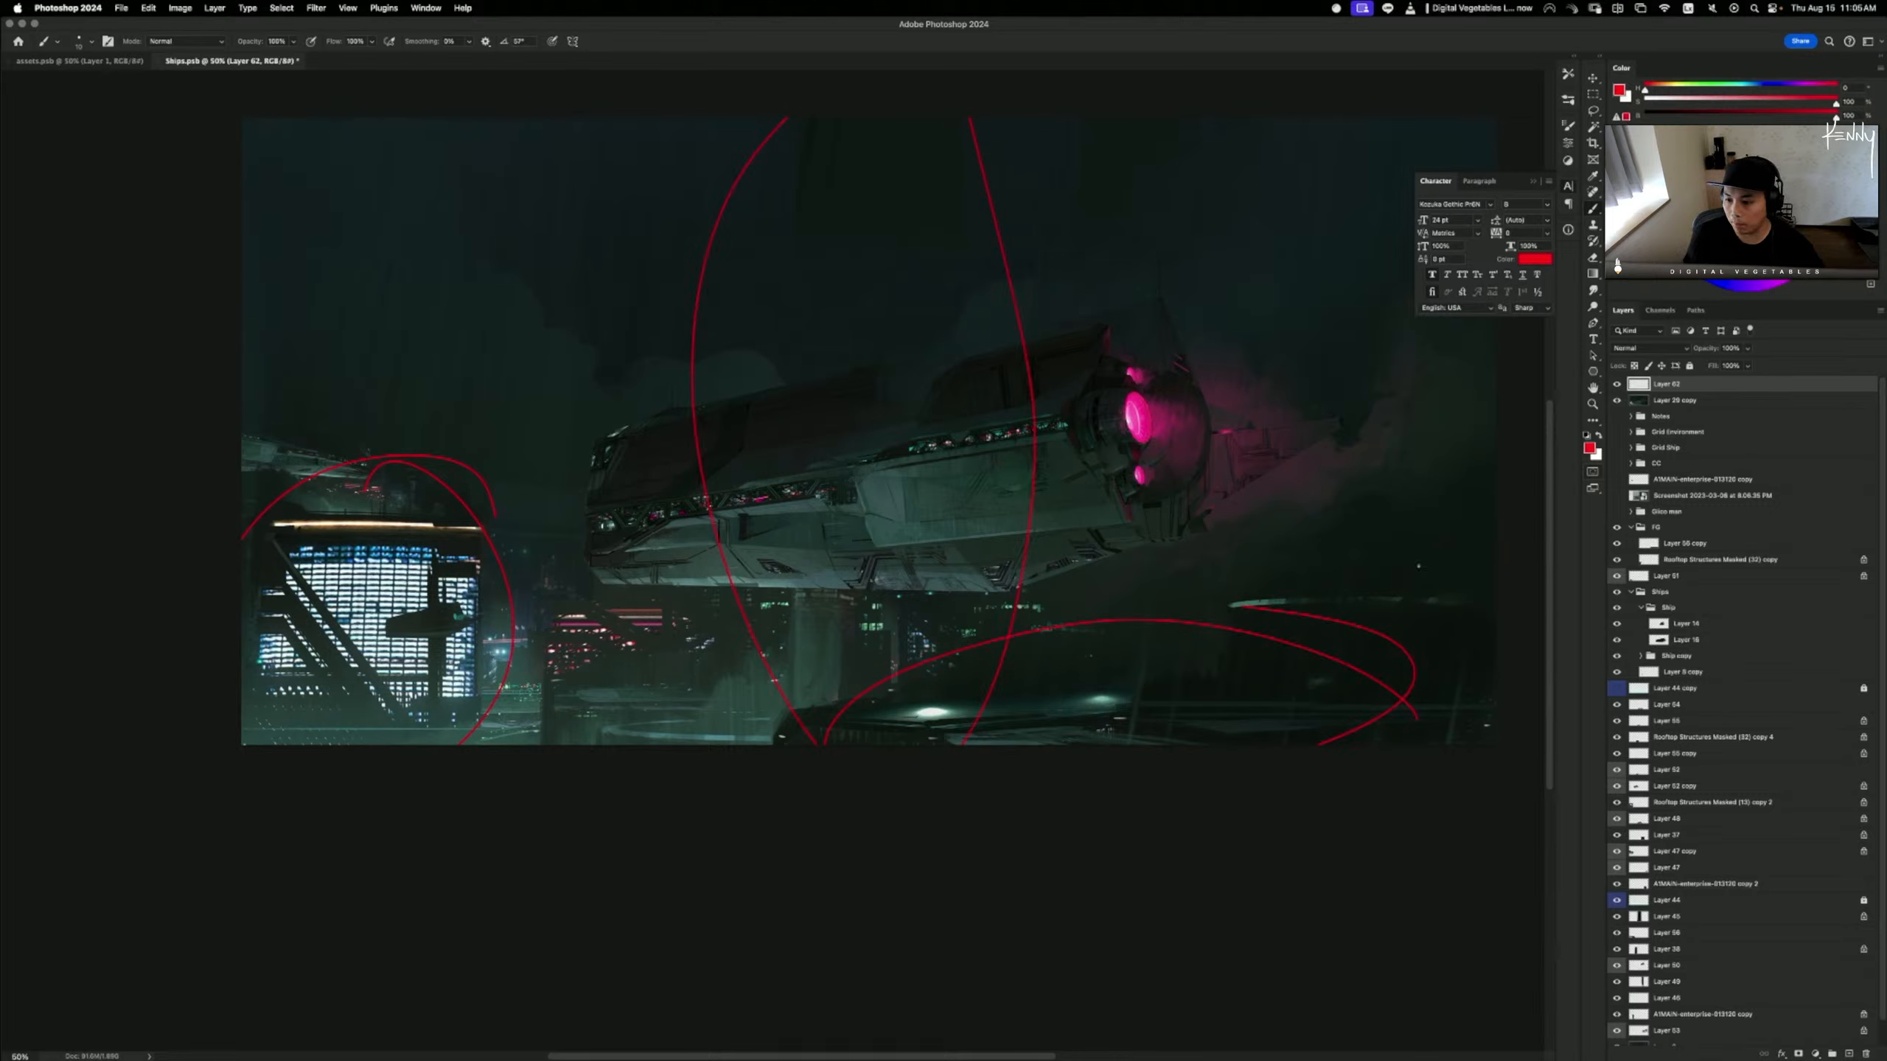
mouse_move(1495, 536)
left_mouse_down()
mouse_move(1181, 595)
mouse_move(1495, 673)
left_mouse_up()
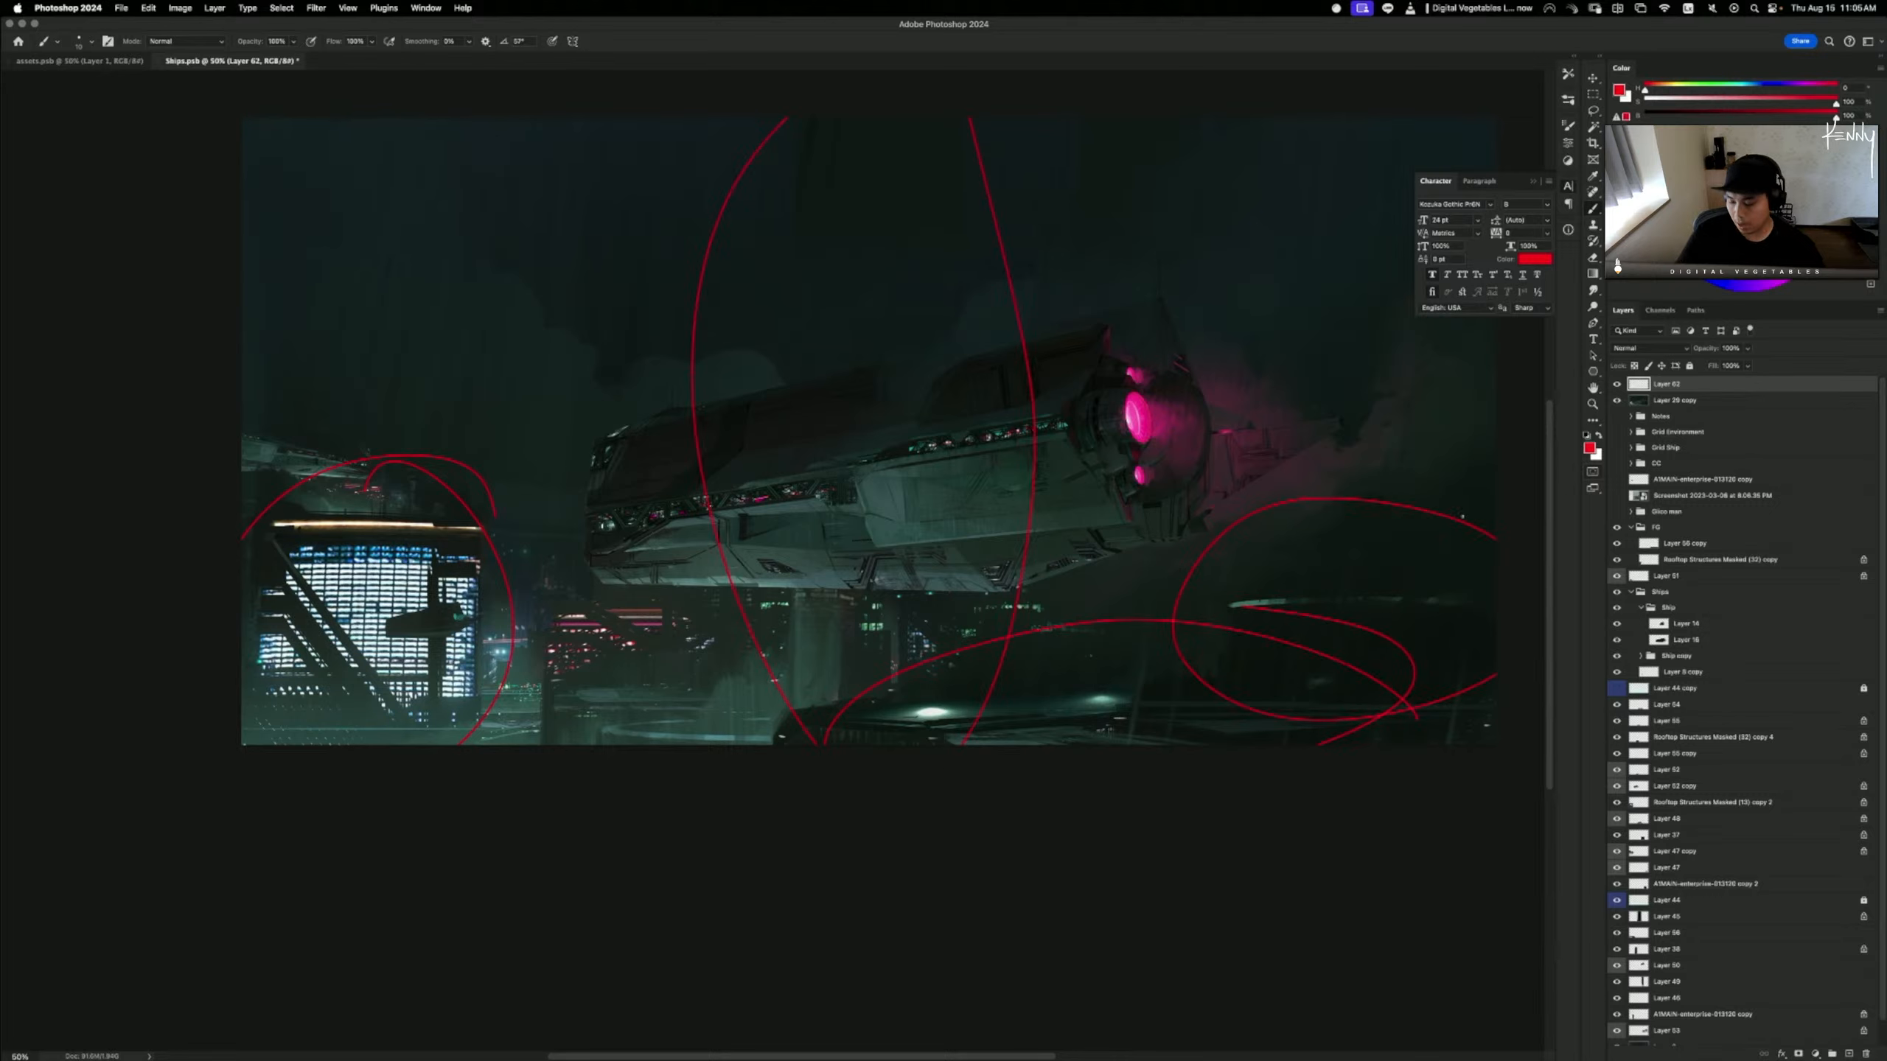
- Delete the red annotation layer and hide Layer 29 copy
key("BackSpace")
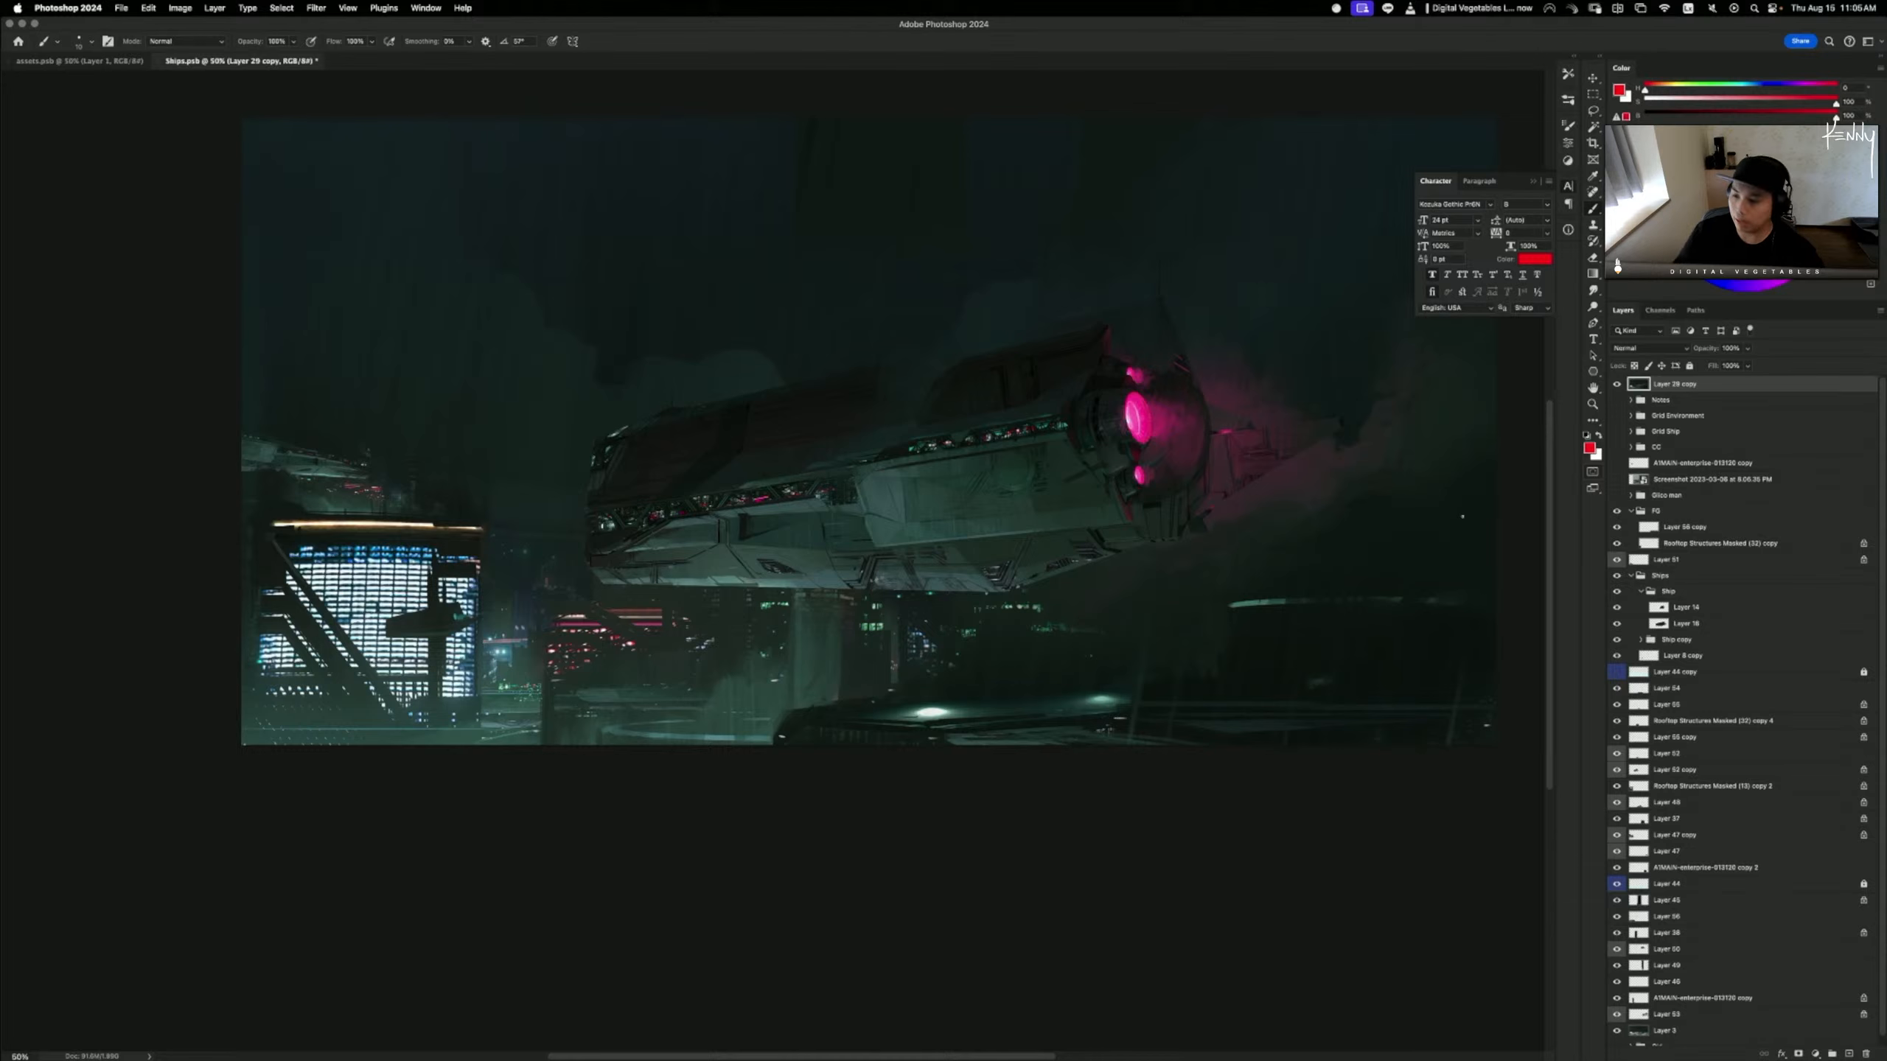
left_click(1617, 384)
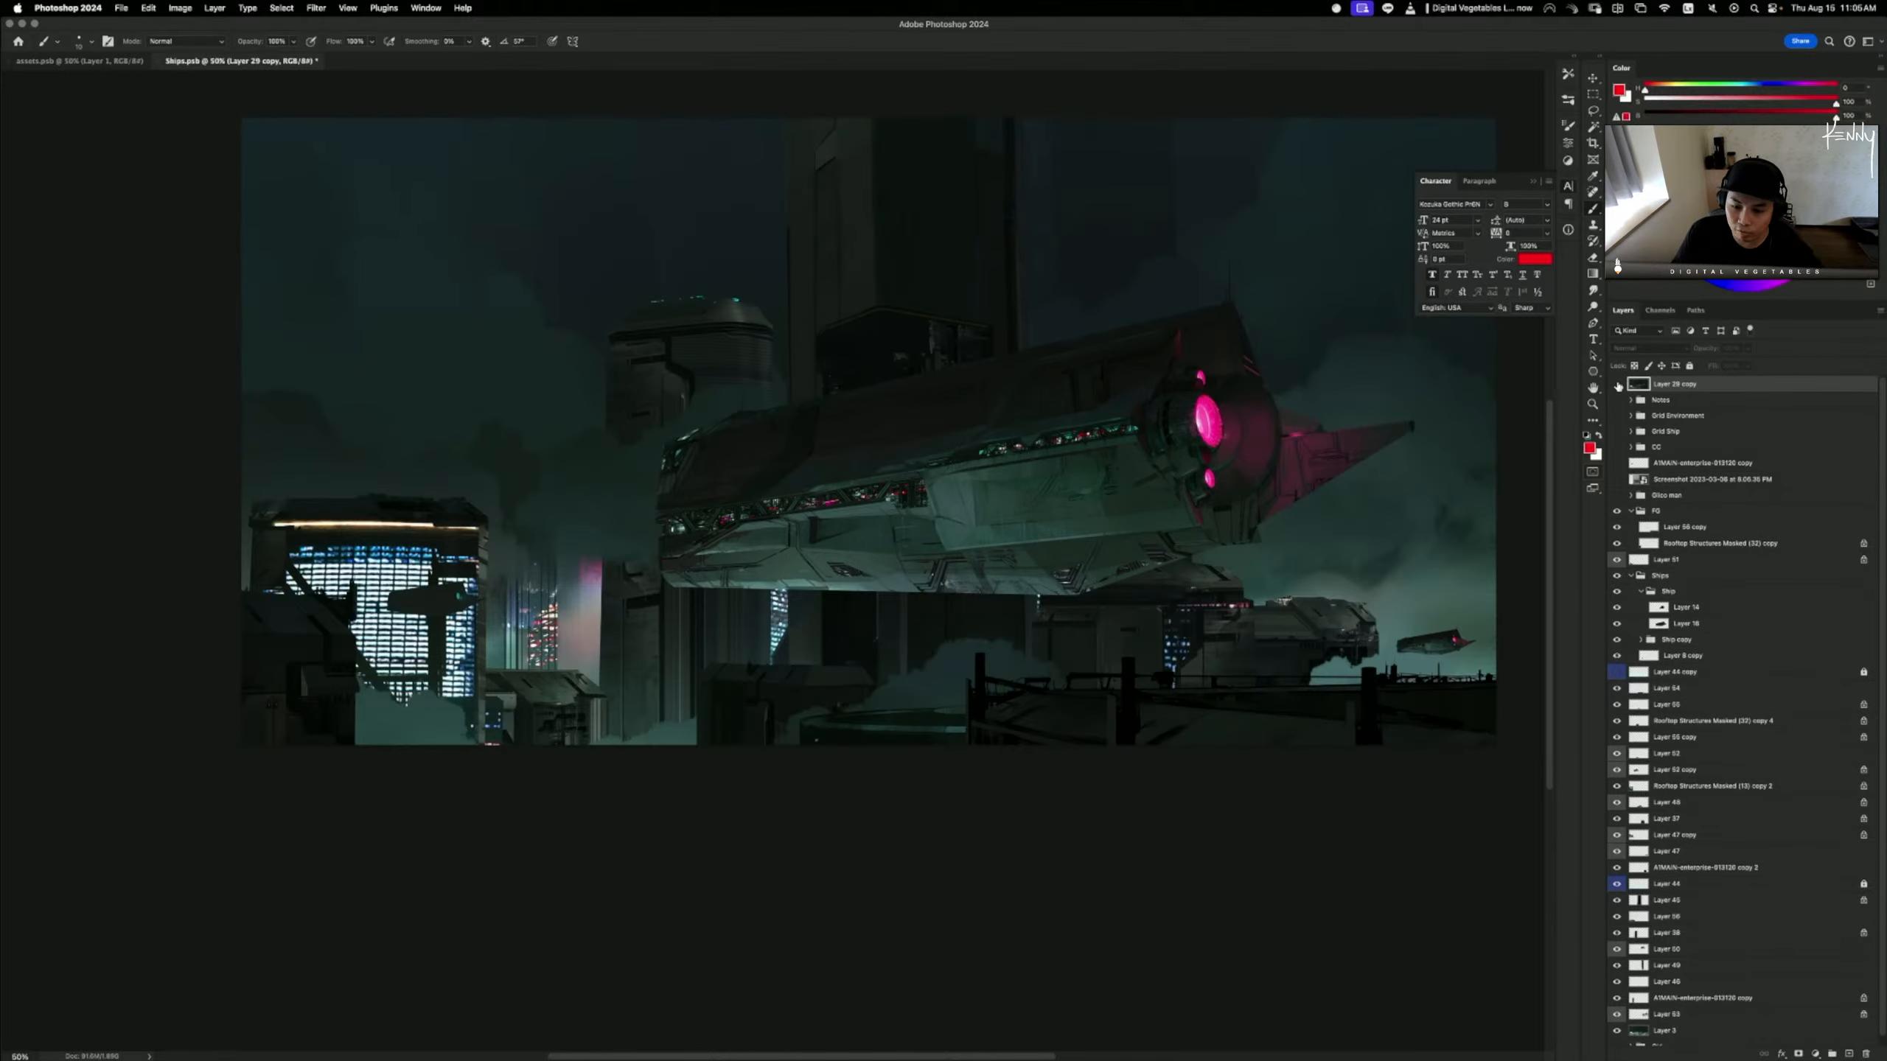
- Add a new empty layer above the hidden Layer 29 copy
scroll(895, 606, "right", 5)
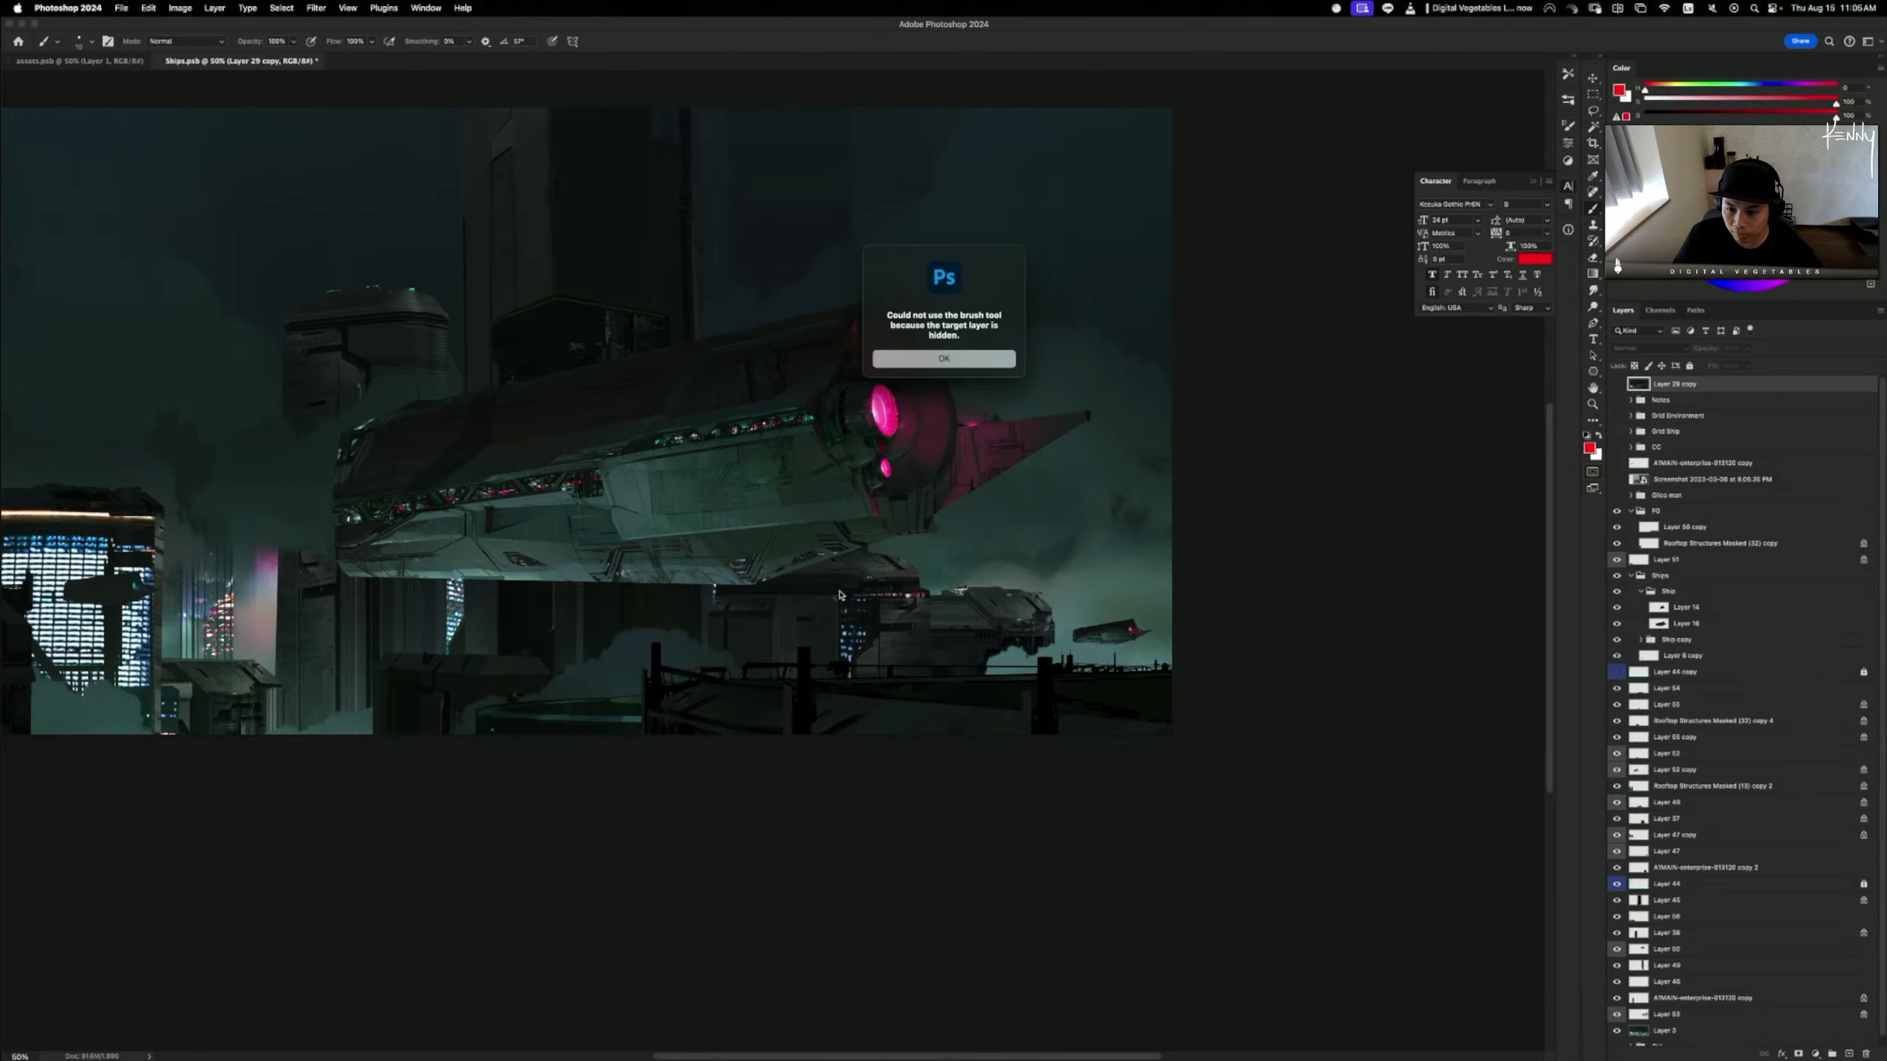
scroll(928, 535, "left", 3)
left_click_drag(981, 465, 1288, 484)
key("super+1")
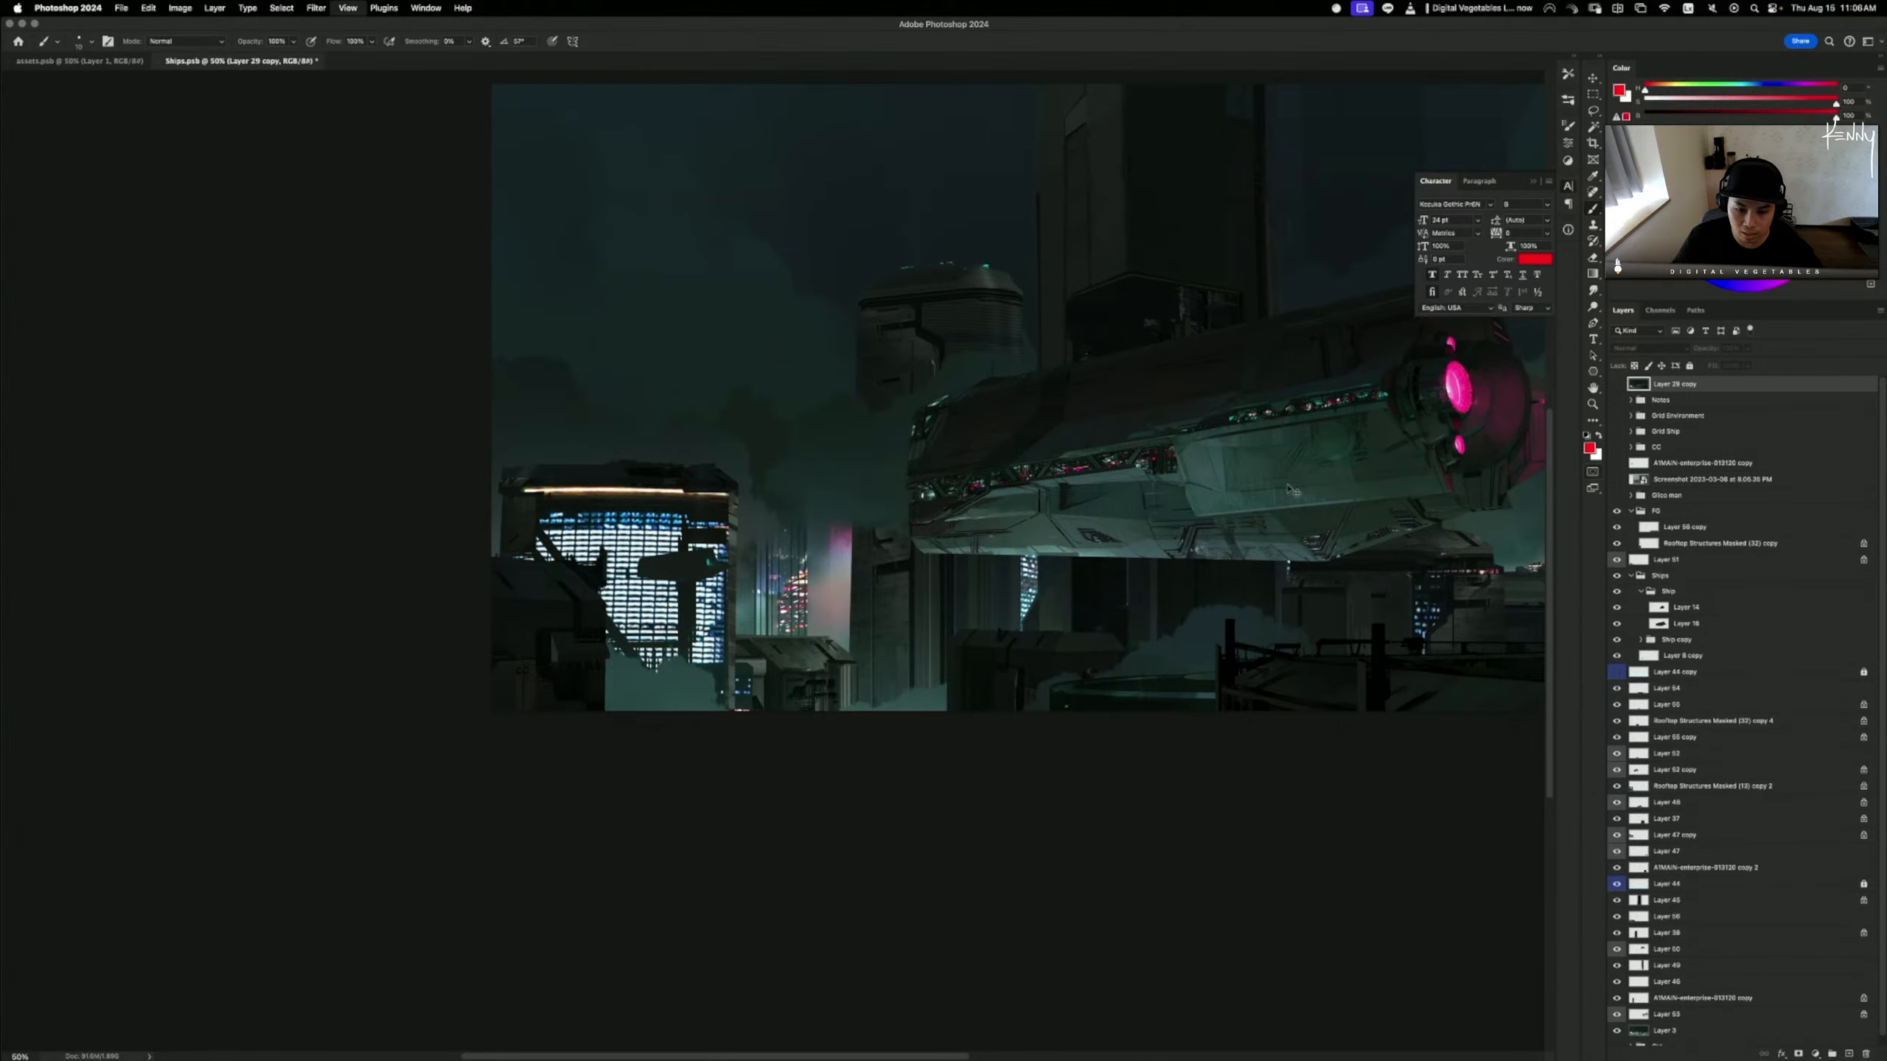
scroll(735, 522, "left", 5)
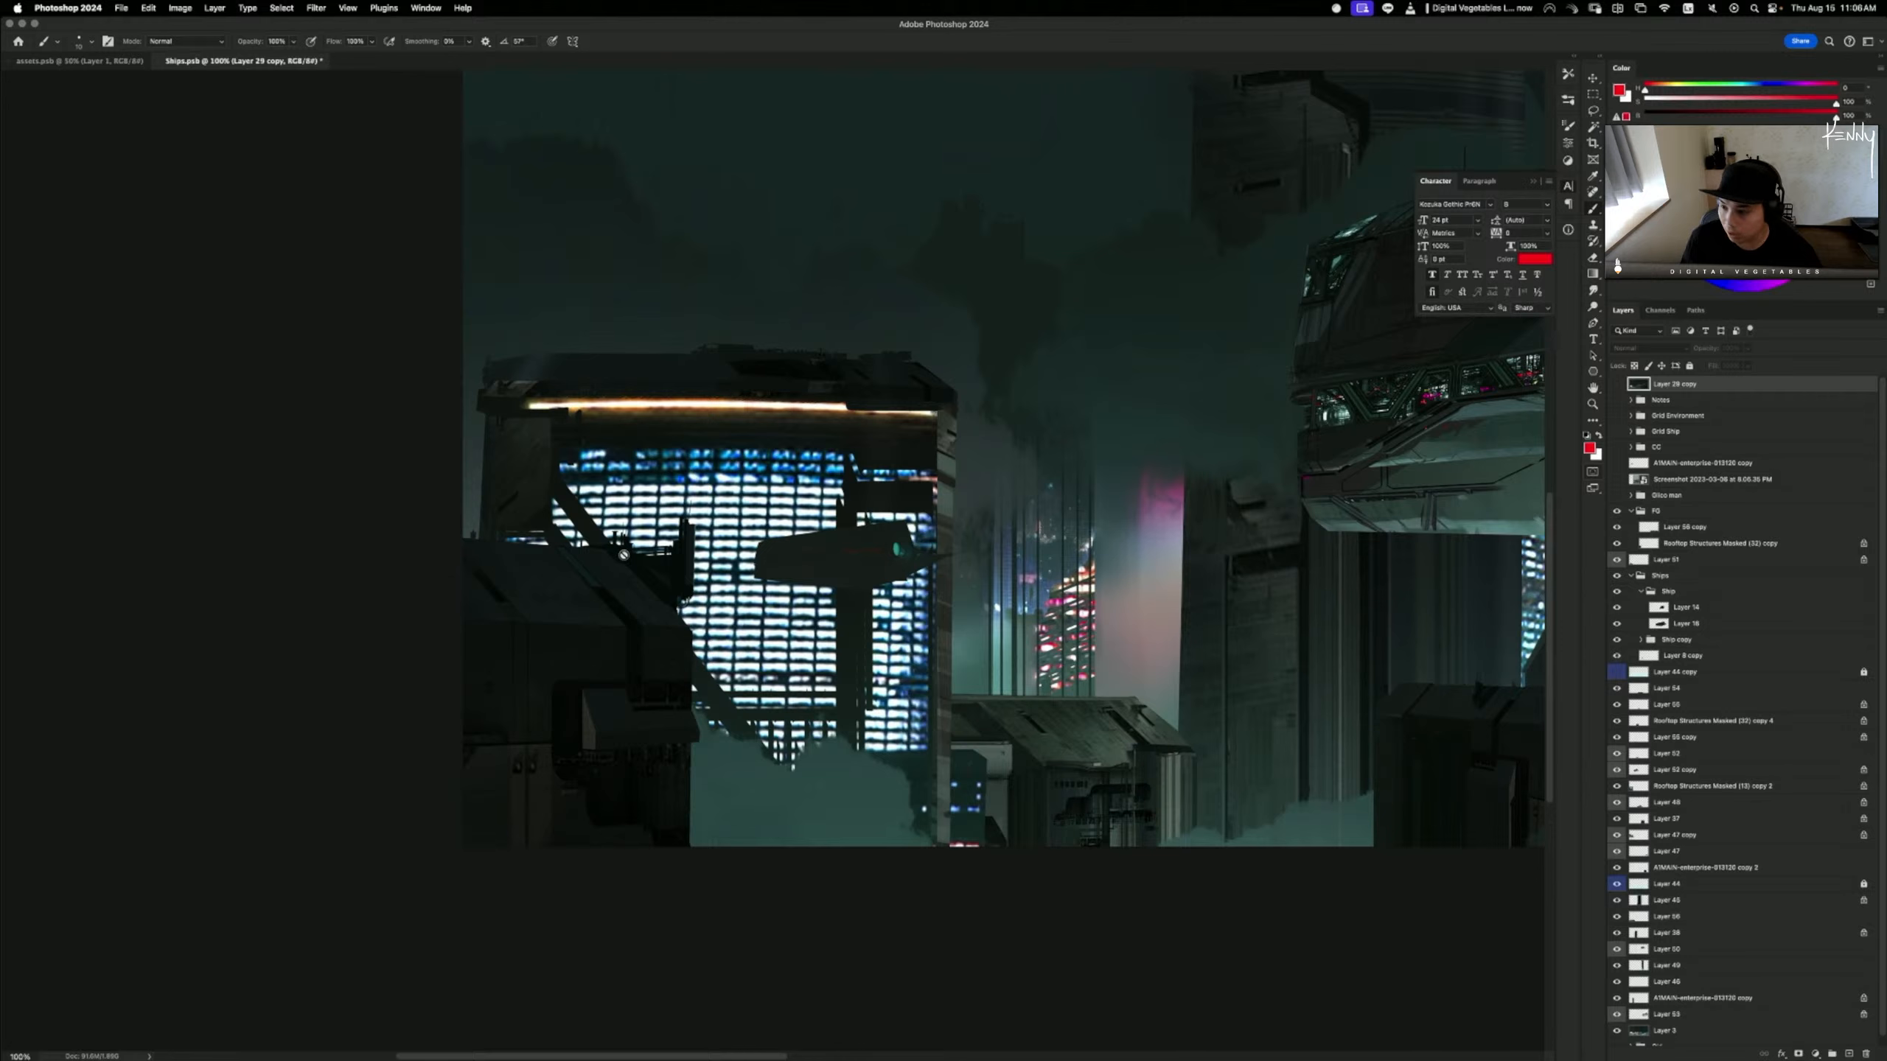
key("super+shift+n")
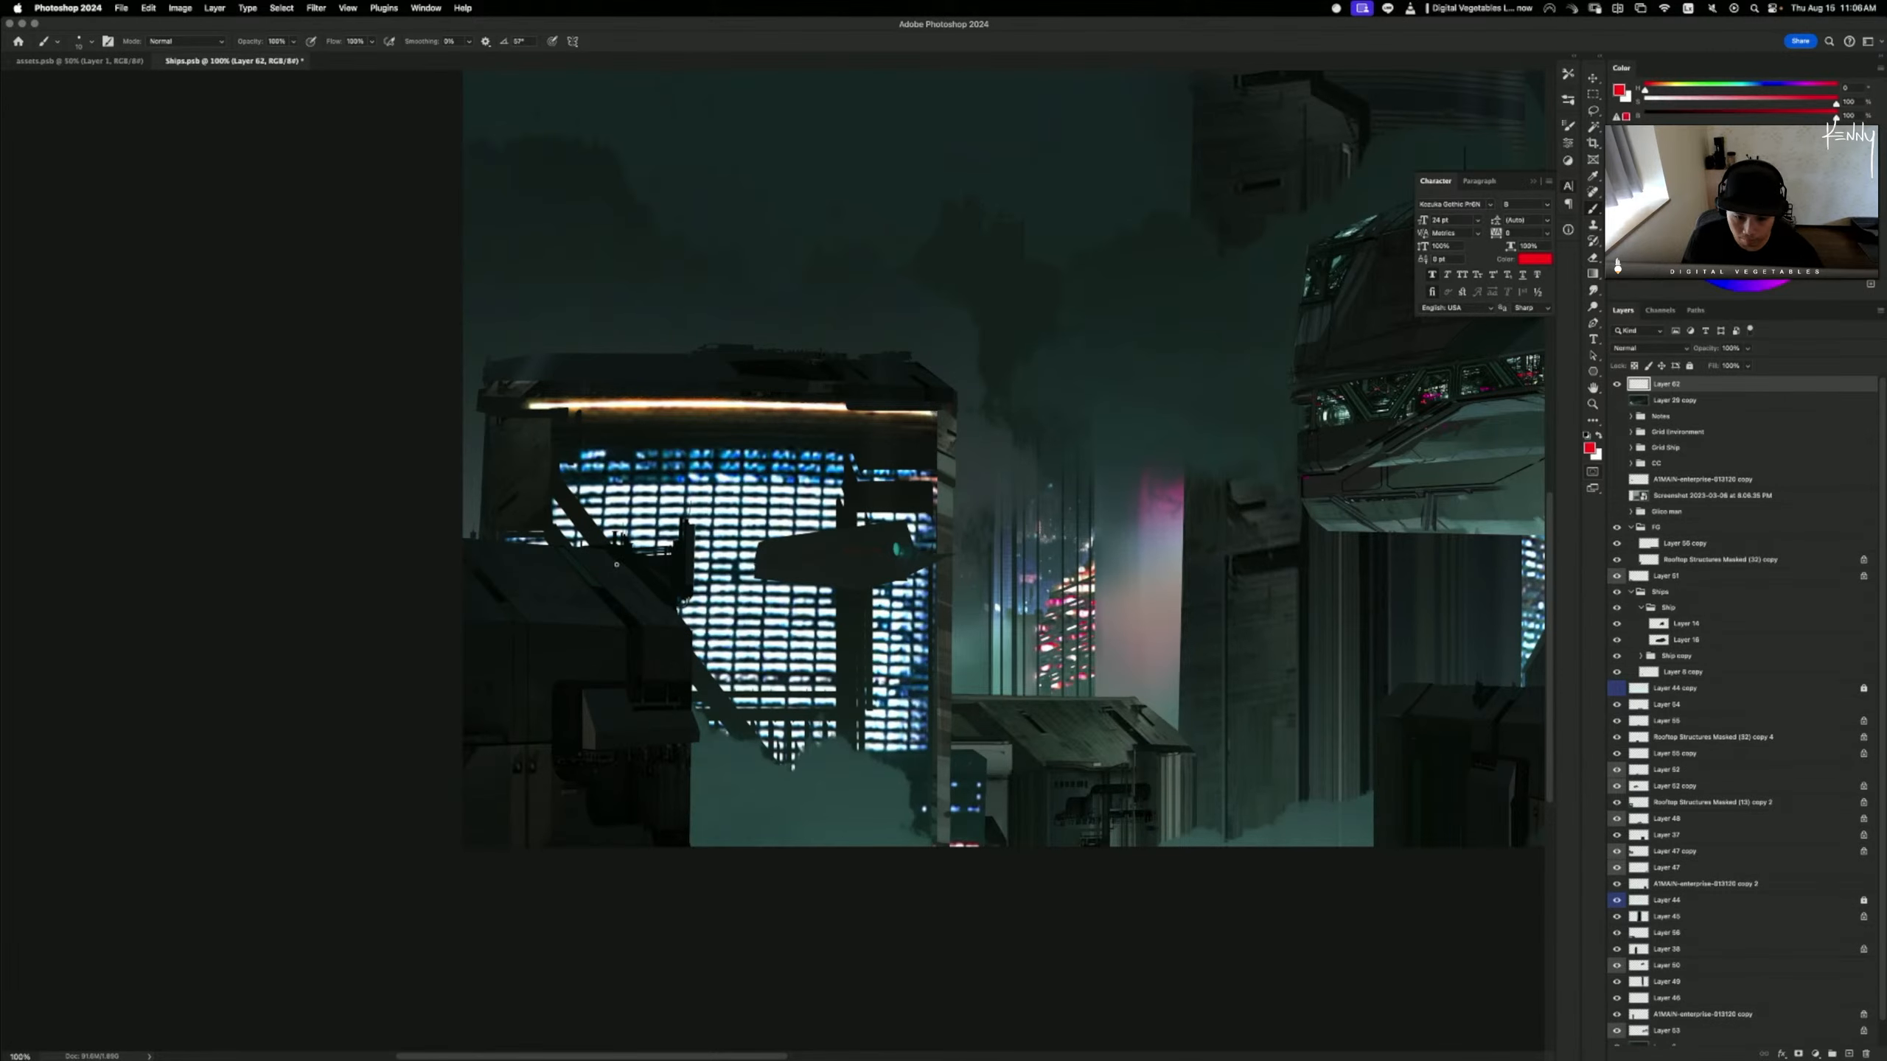
- Try red marks over the dark structures in front of the lit building
mouse_move(476, 551)
left_mouse_down()
mouse_move(712, 562)
mouse_move(744, 726)
mouse_move(714, 820)
mouse_move(494, 846)
mouse_move(514, 547)
mouse_move(766, 676)
mouse_move(612, 561)
left_mouse_up()
key("super+z")
key("super+z")
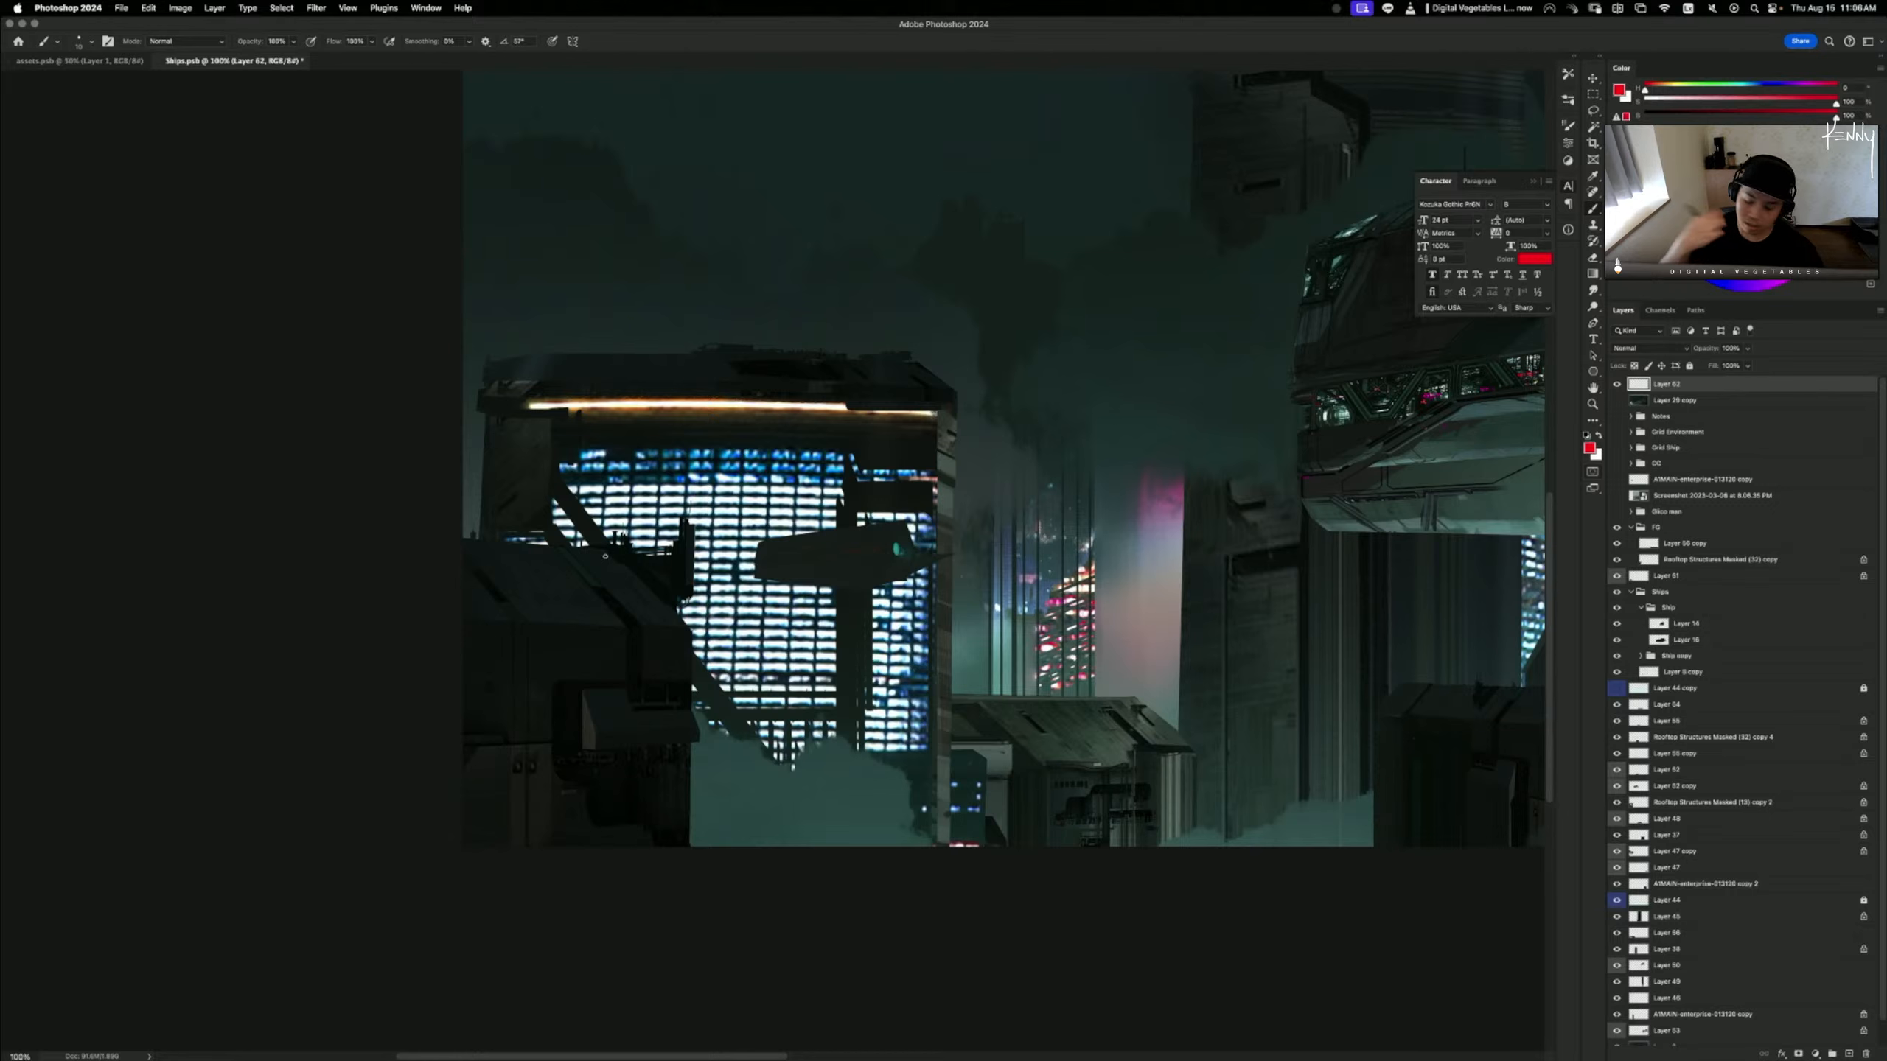
left_click_drag(686, 562, 649, 587)
left_click_drag(837, 743, 818, 741)
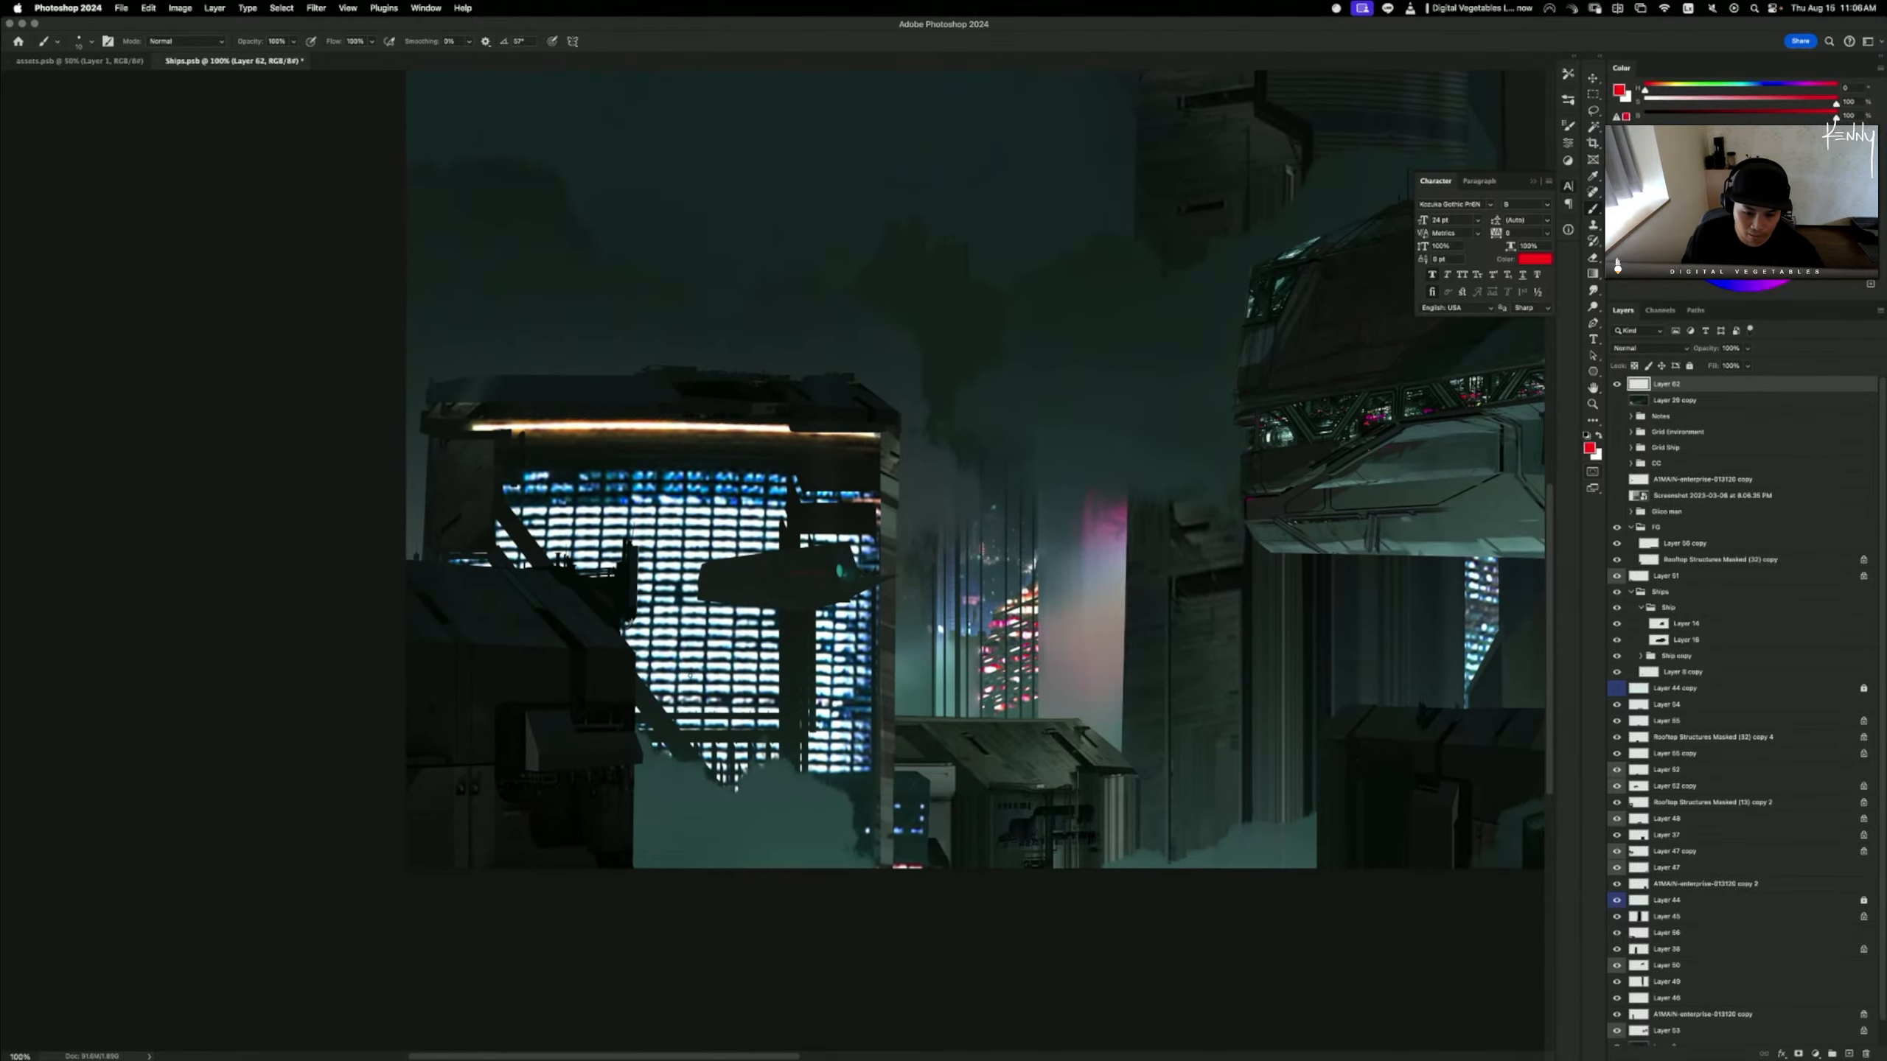
mouse_move(427, 535)
left_mouse_down()
mouse_move(485, 525)
mouse_move(534, 583)
left_mouse_up()
mouse_move(410, 753)
left_mouse_down()
mouse_move(609, 819)
mouse_move(433, 834)
left_mouse_up()
- Try red marks across the lower rooftops and structures beneath the ship, undoing them
left_click_drag(1538, 802, 599, 690)
mouse_move(306, 744)
left_mouse_down()
mouse_move(615, 667)
mouse_move(363, 712)
left_mouse_up()
key("super+z")
left_click_drag(996, 671, 521, 566)
left_click_drag(505, 635, 1263, 512)
key("super+z")
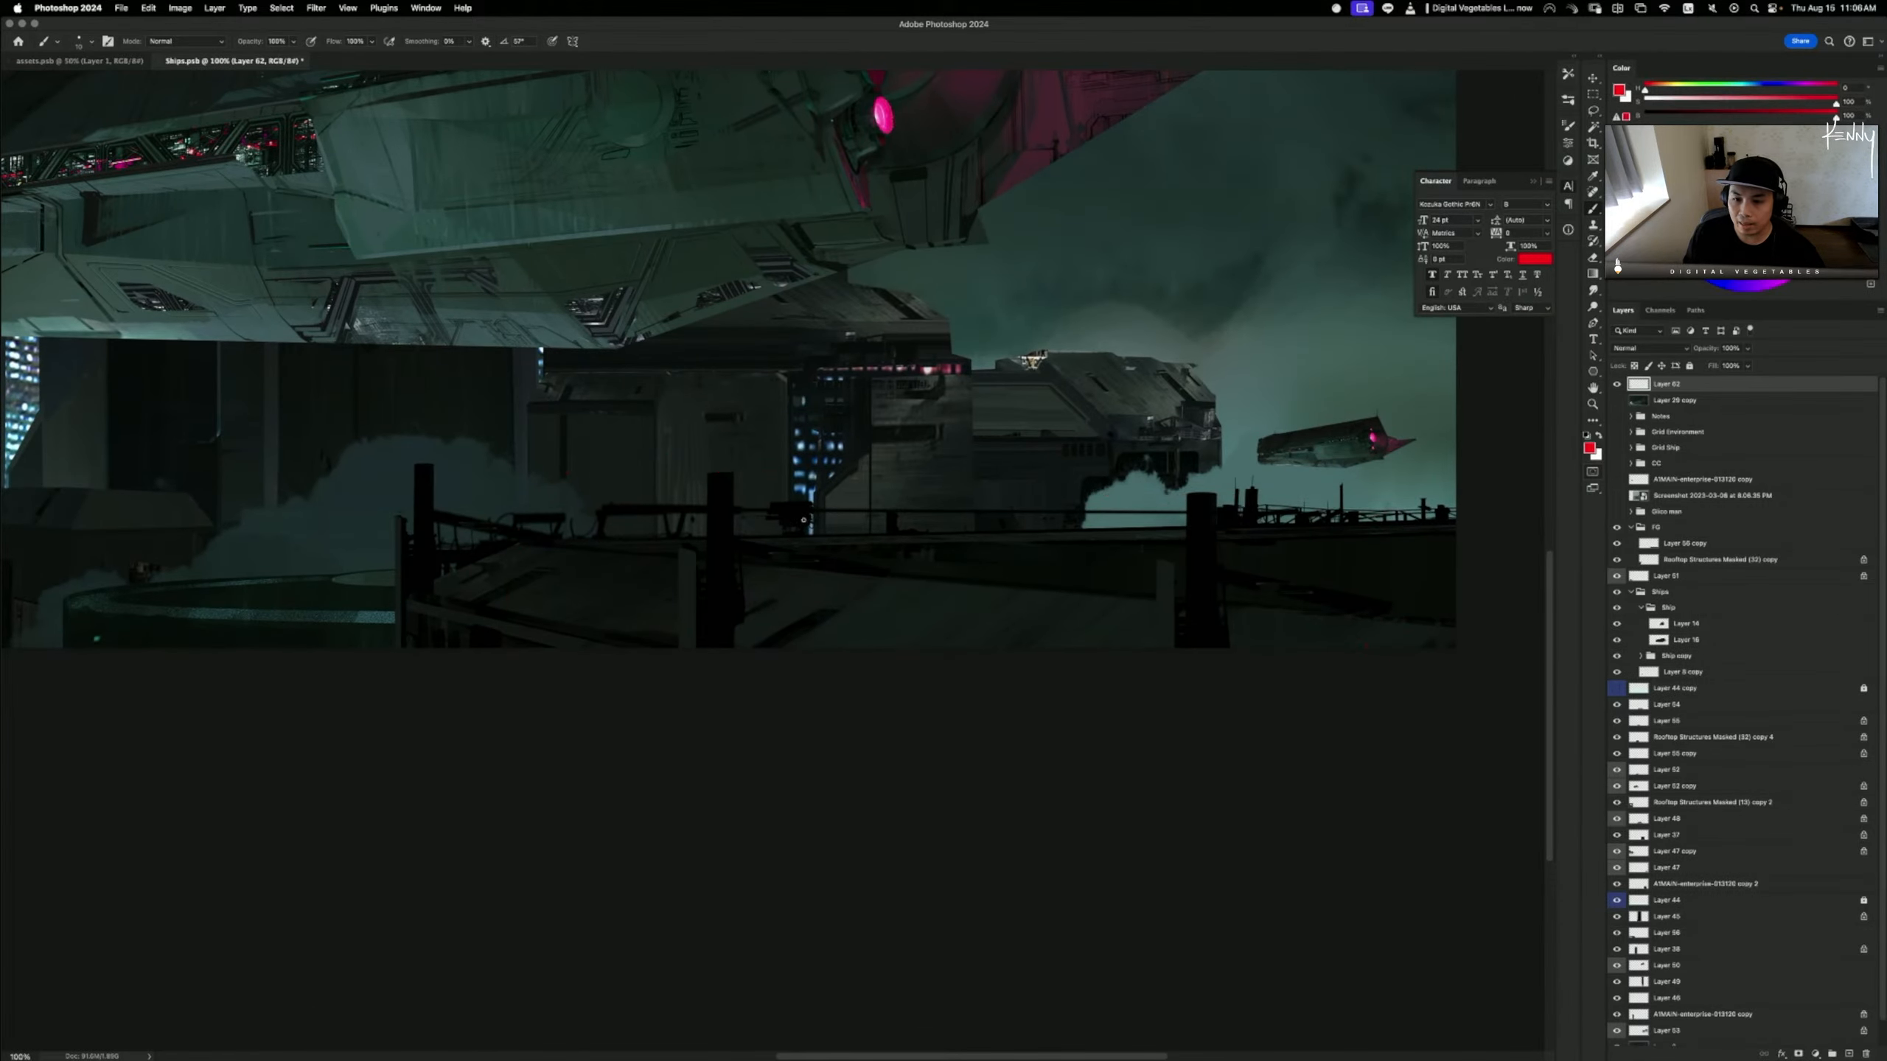
- Sample a dark brush colour from the distant building beneath the ship's hull
left_click_drag(841, 567, 773, 749)
key("super+plus")
key("super+plus")
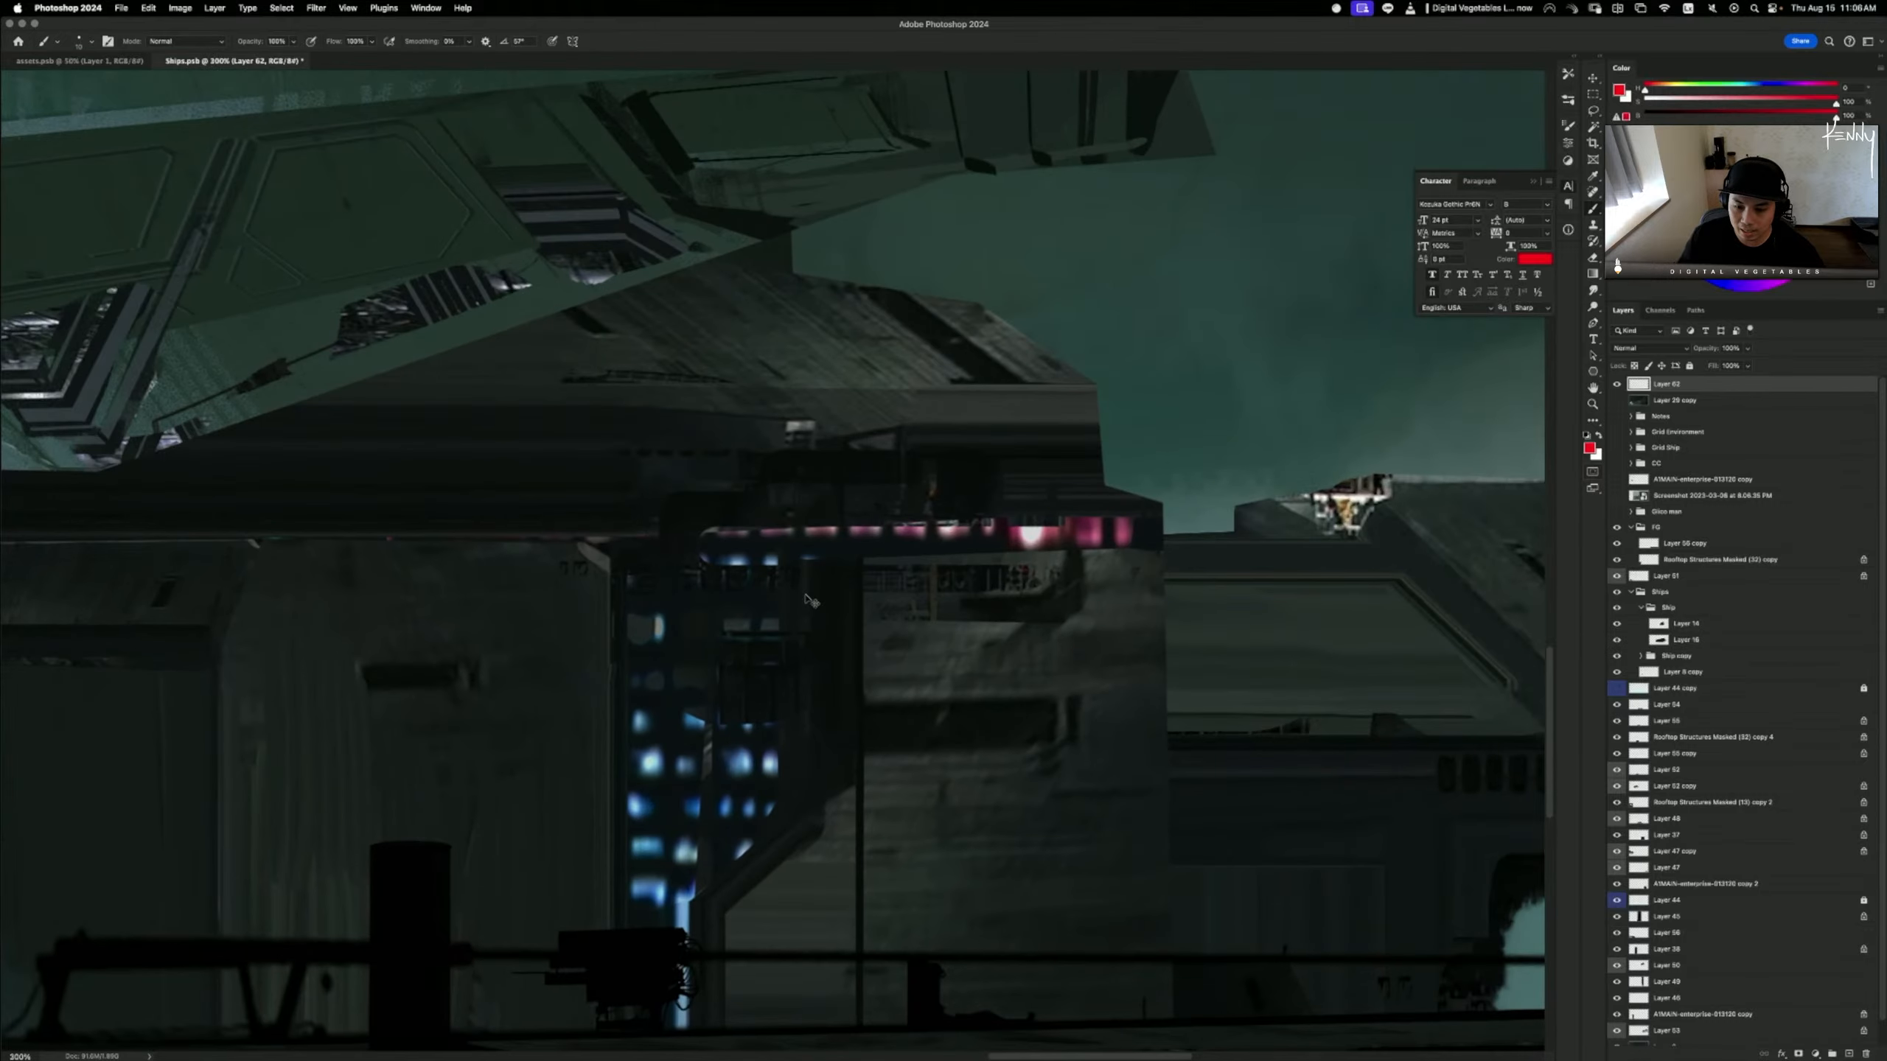
key("super+minus")
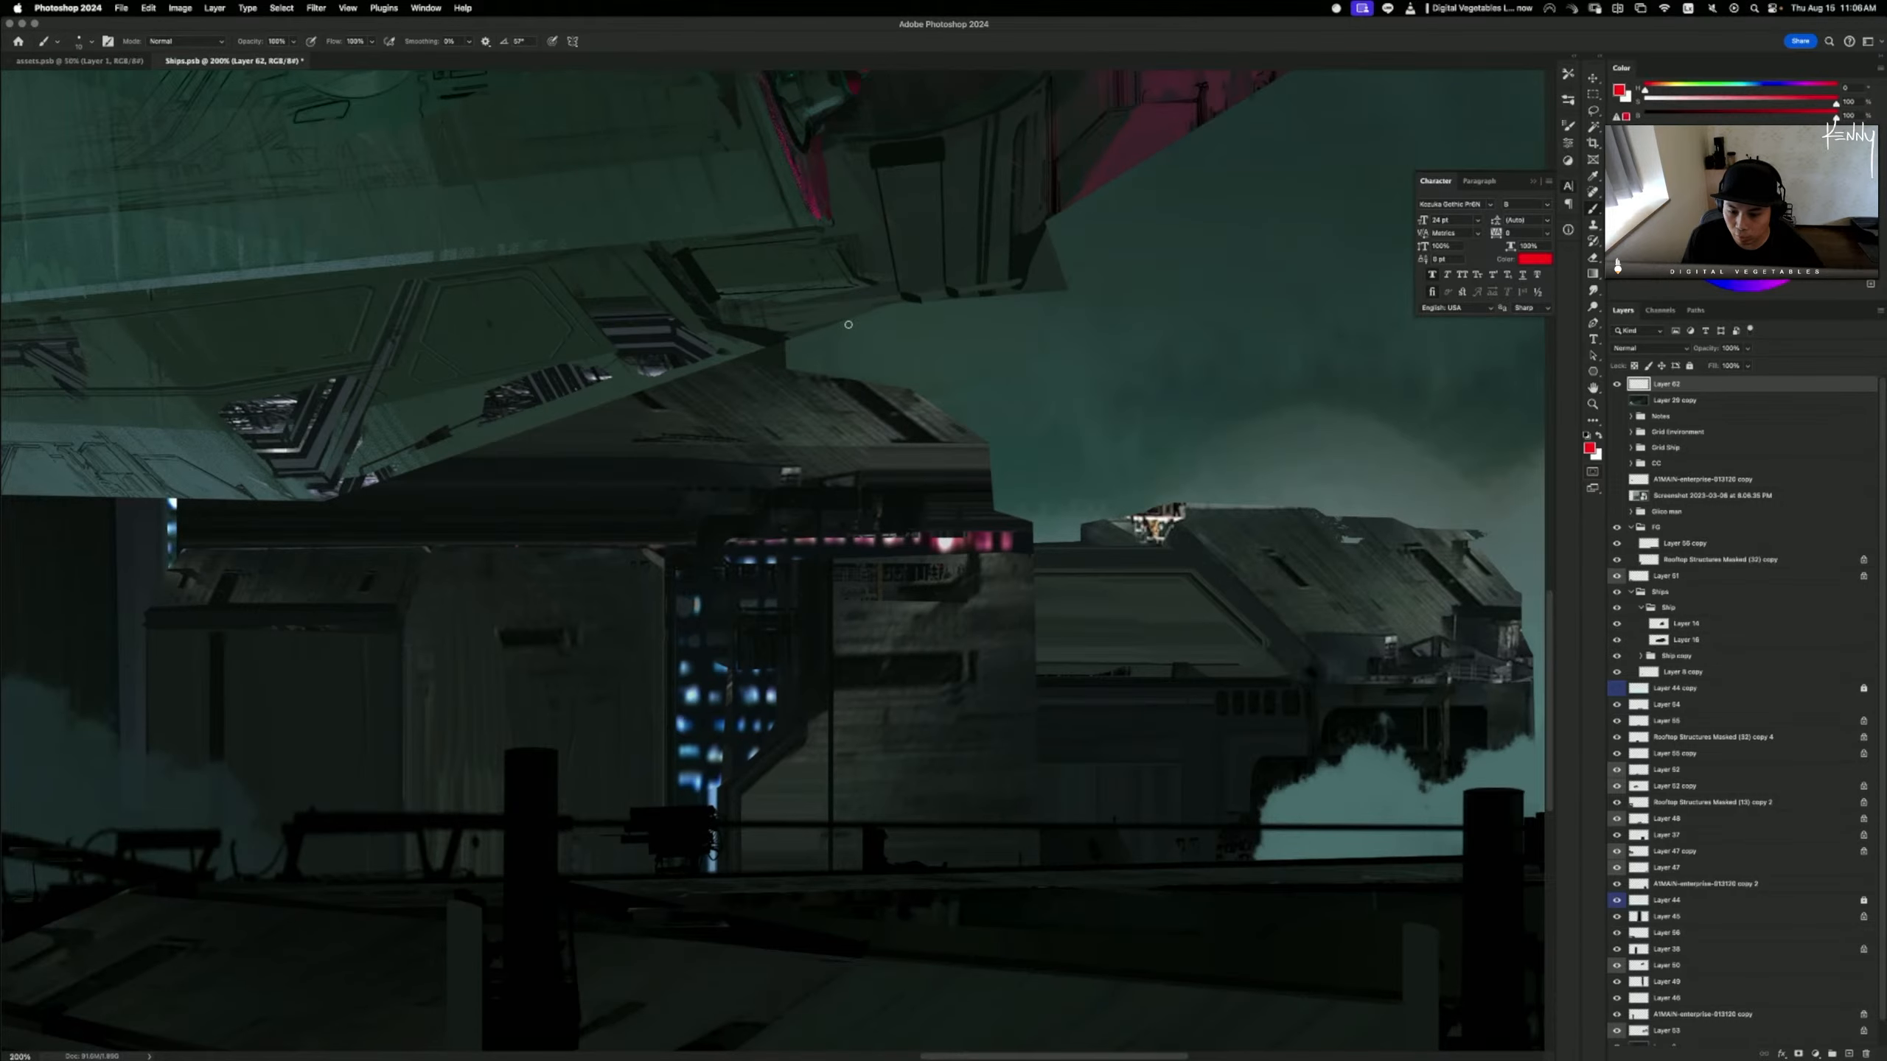
left_click(635, 566, "alt")
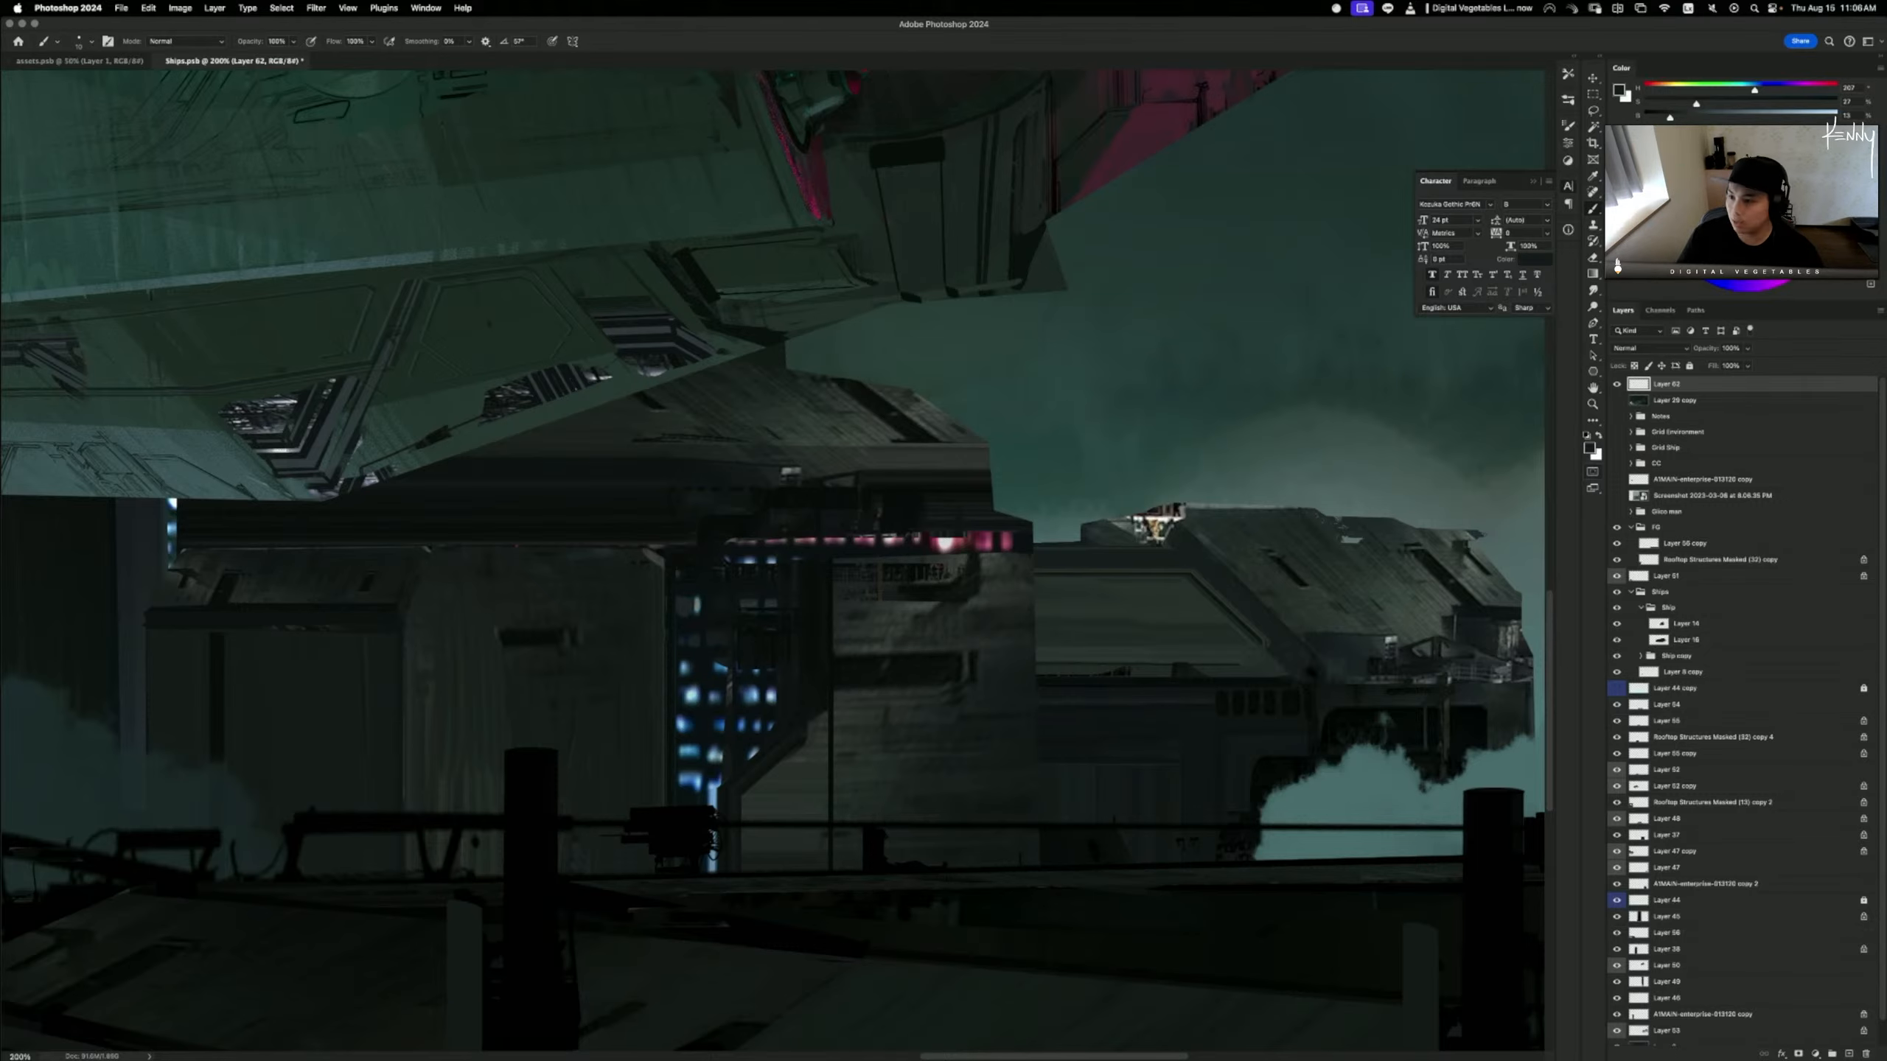
- Show Layer 29 copy to compare the area beneath the ship's tail with the current scene, and hide it again
left_click(1617, 400)
left_click_drag(906, 489, 406, 398)
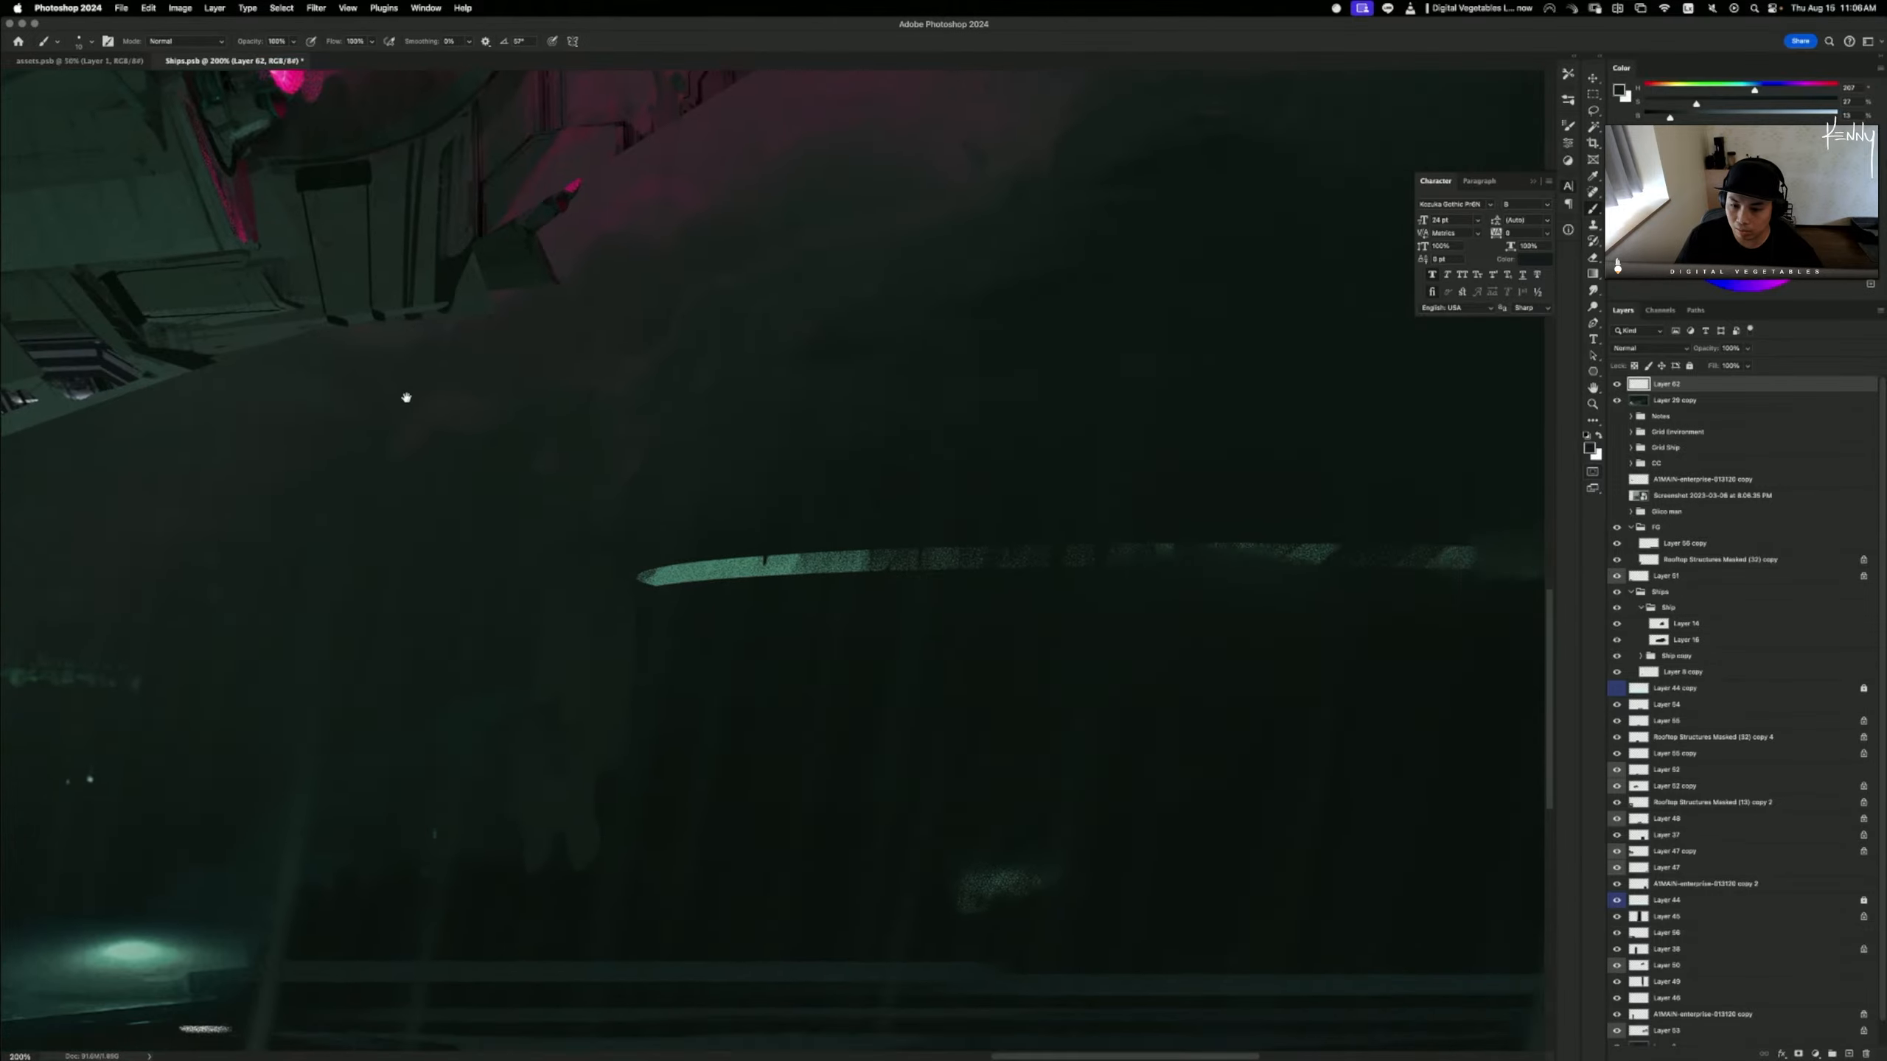
left_click_drag(1010, 473, 1129, 462)
key("super+minus")
key("super+minus")
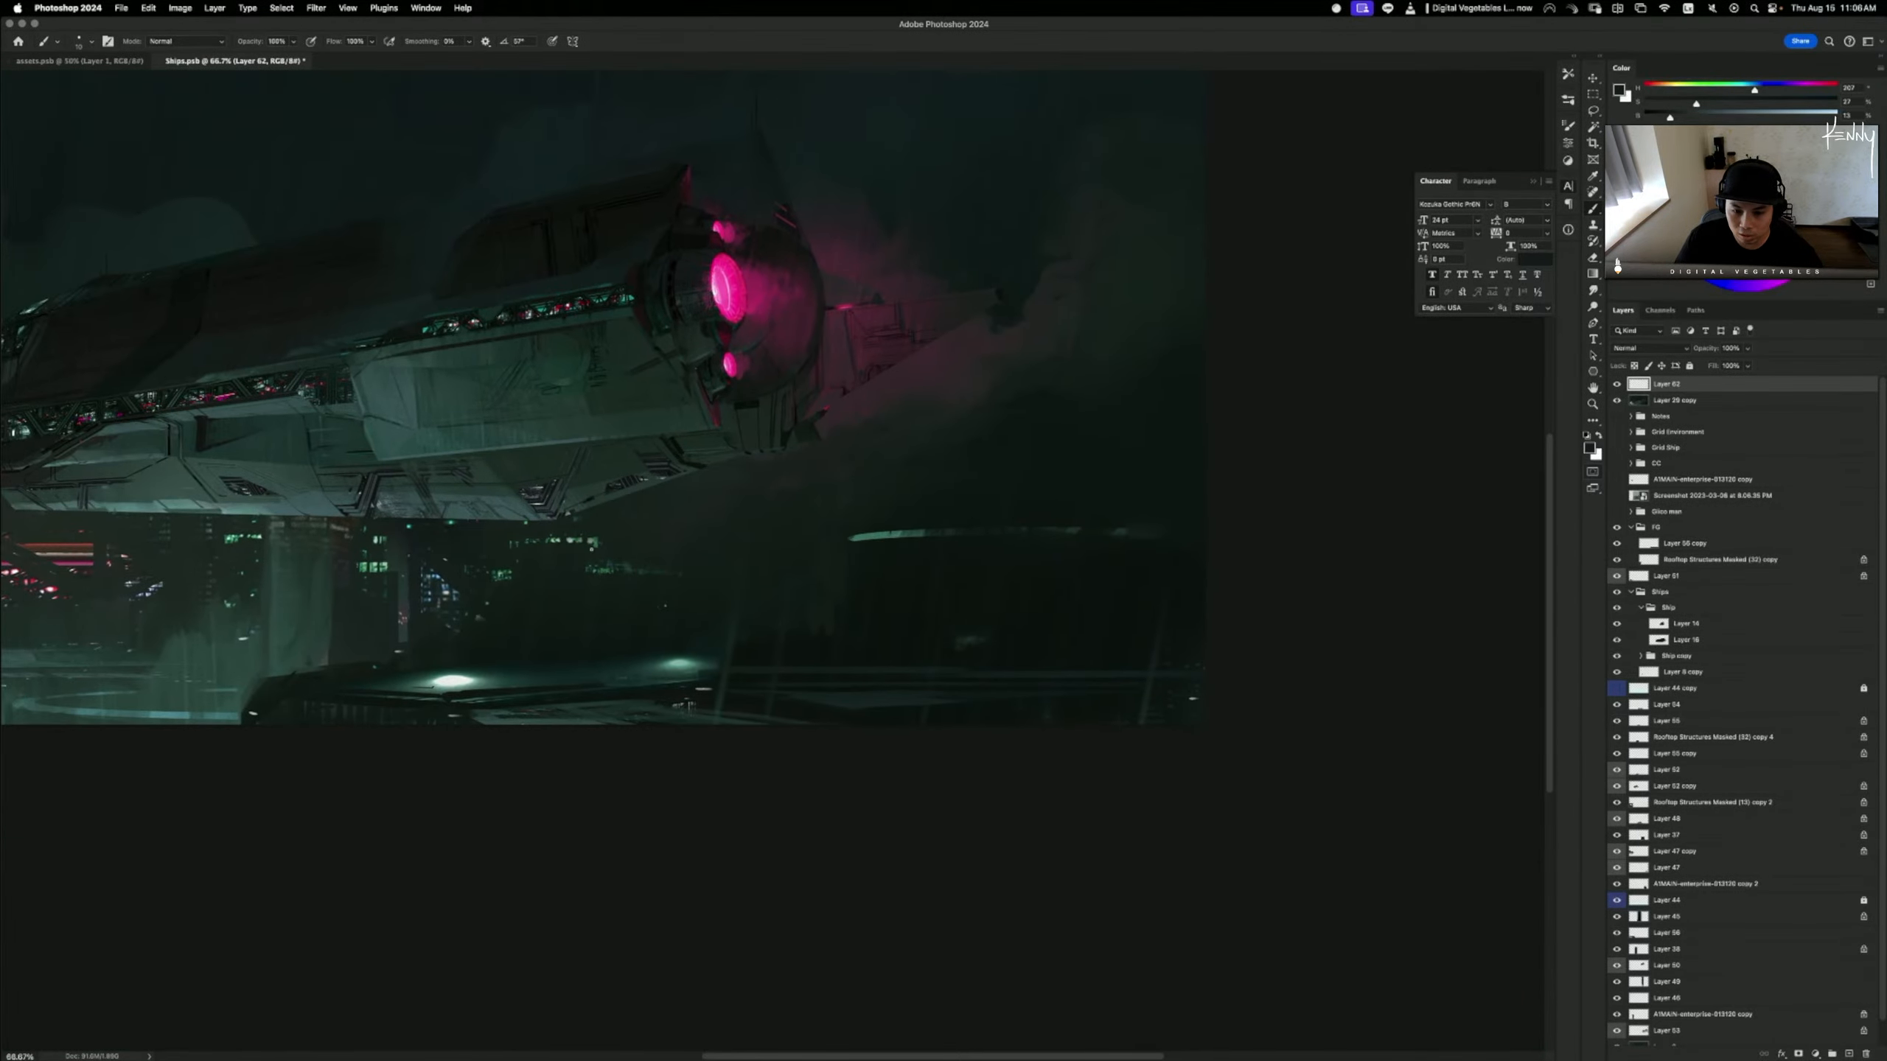
left_click(1617, 400)
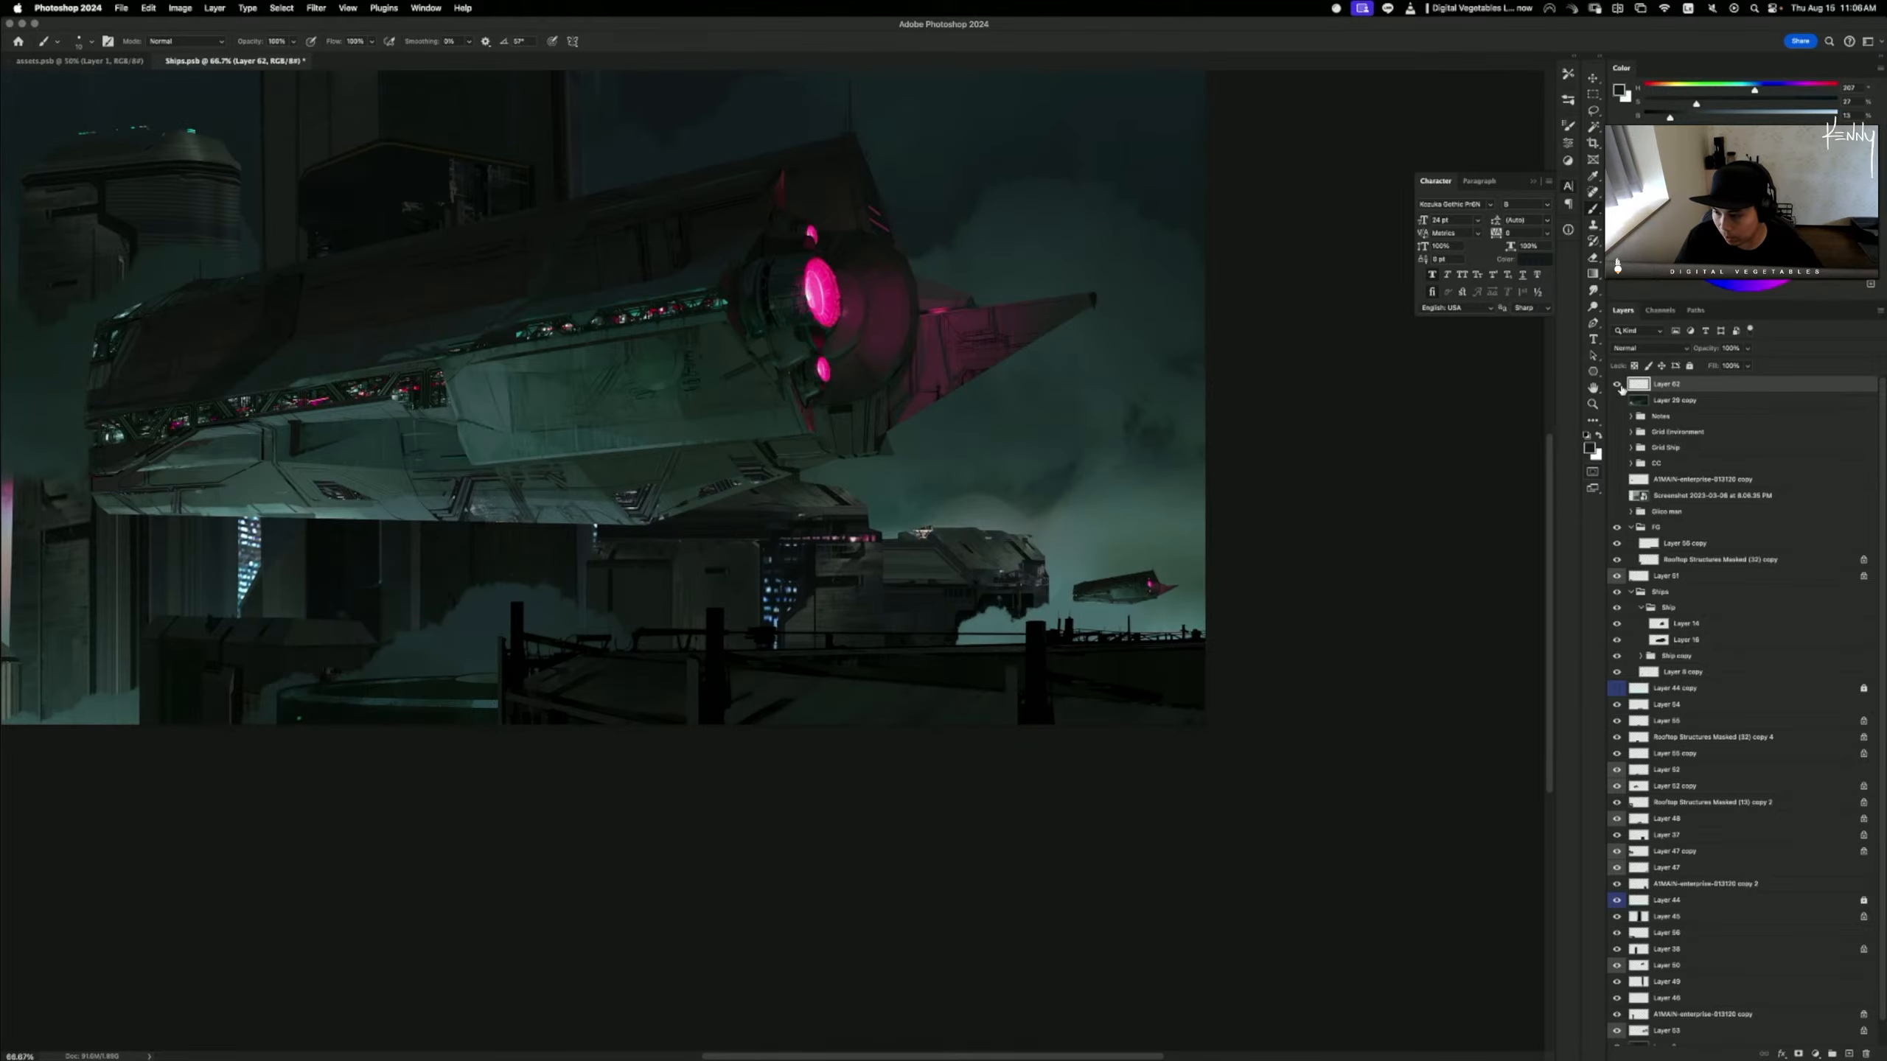
left_click(1617, 384)
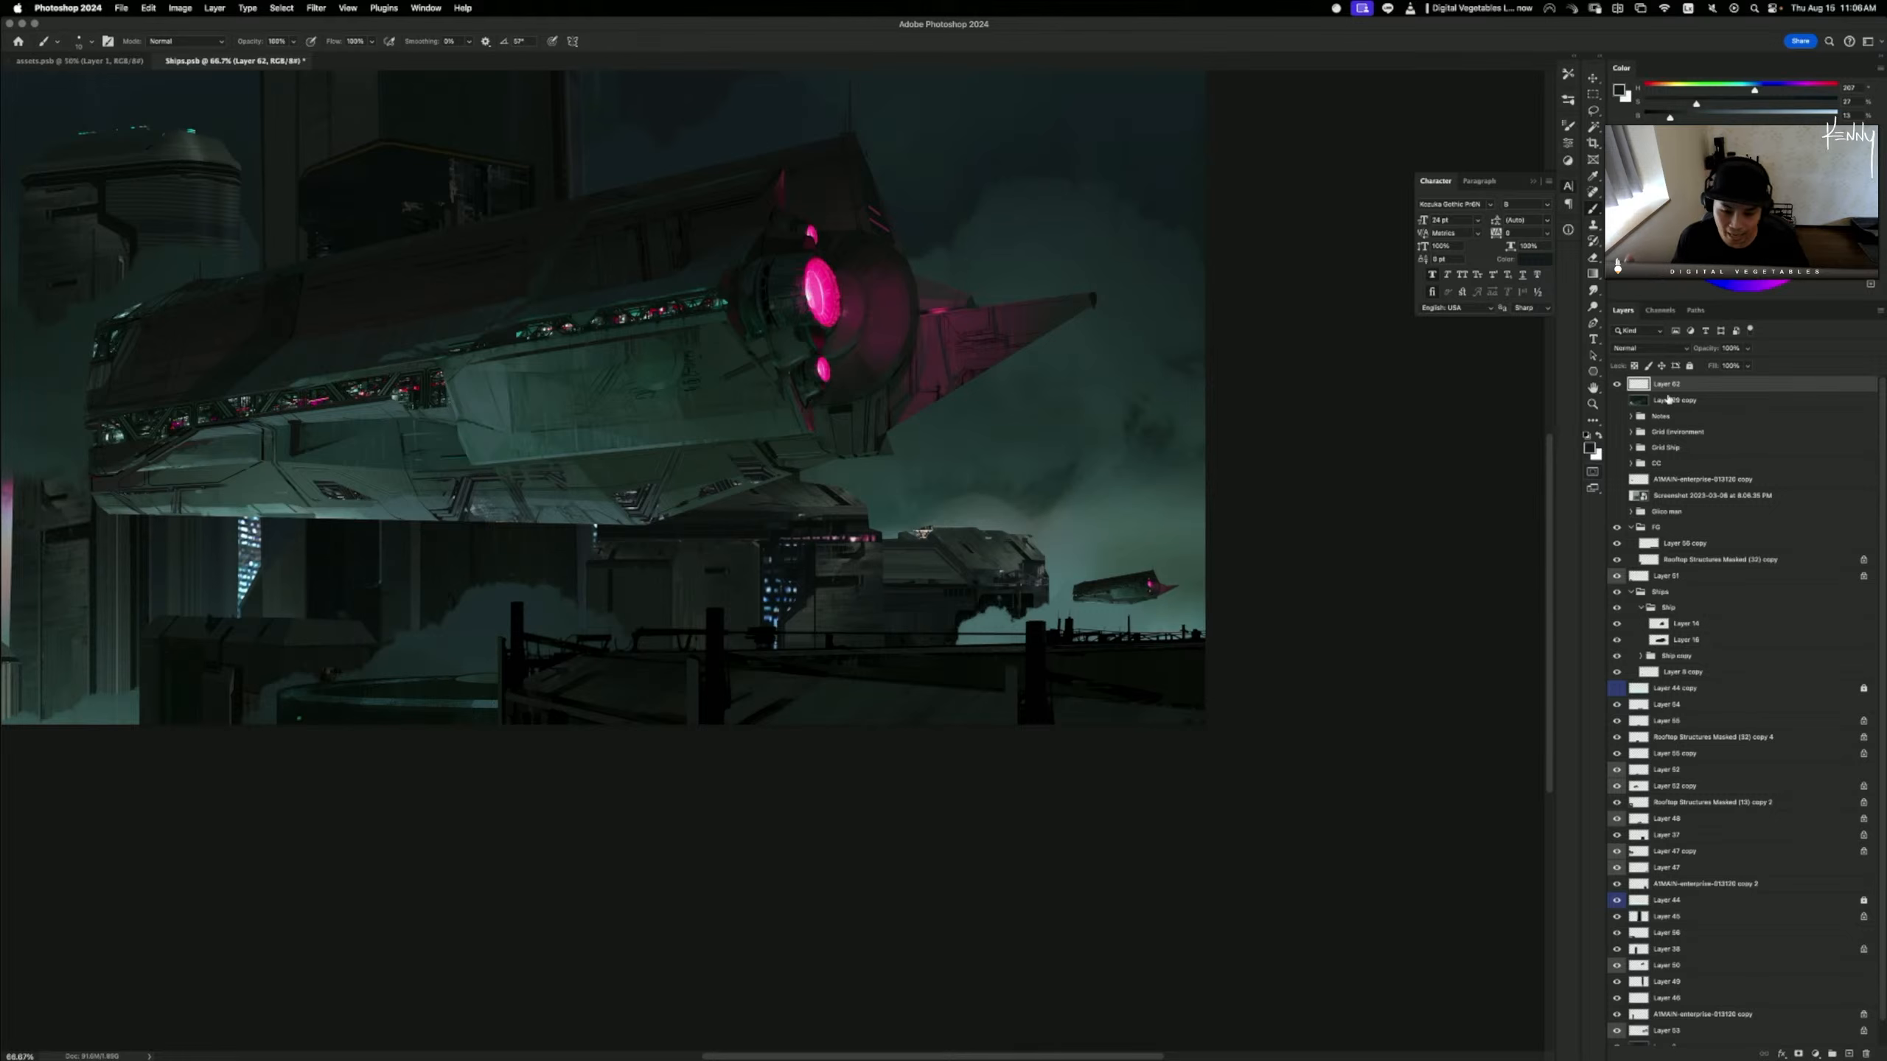
- View the whole ship scene and switch to the assets.psb document
left_click_drag(606, 437, 1029, 808)
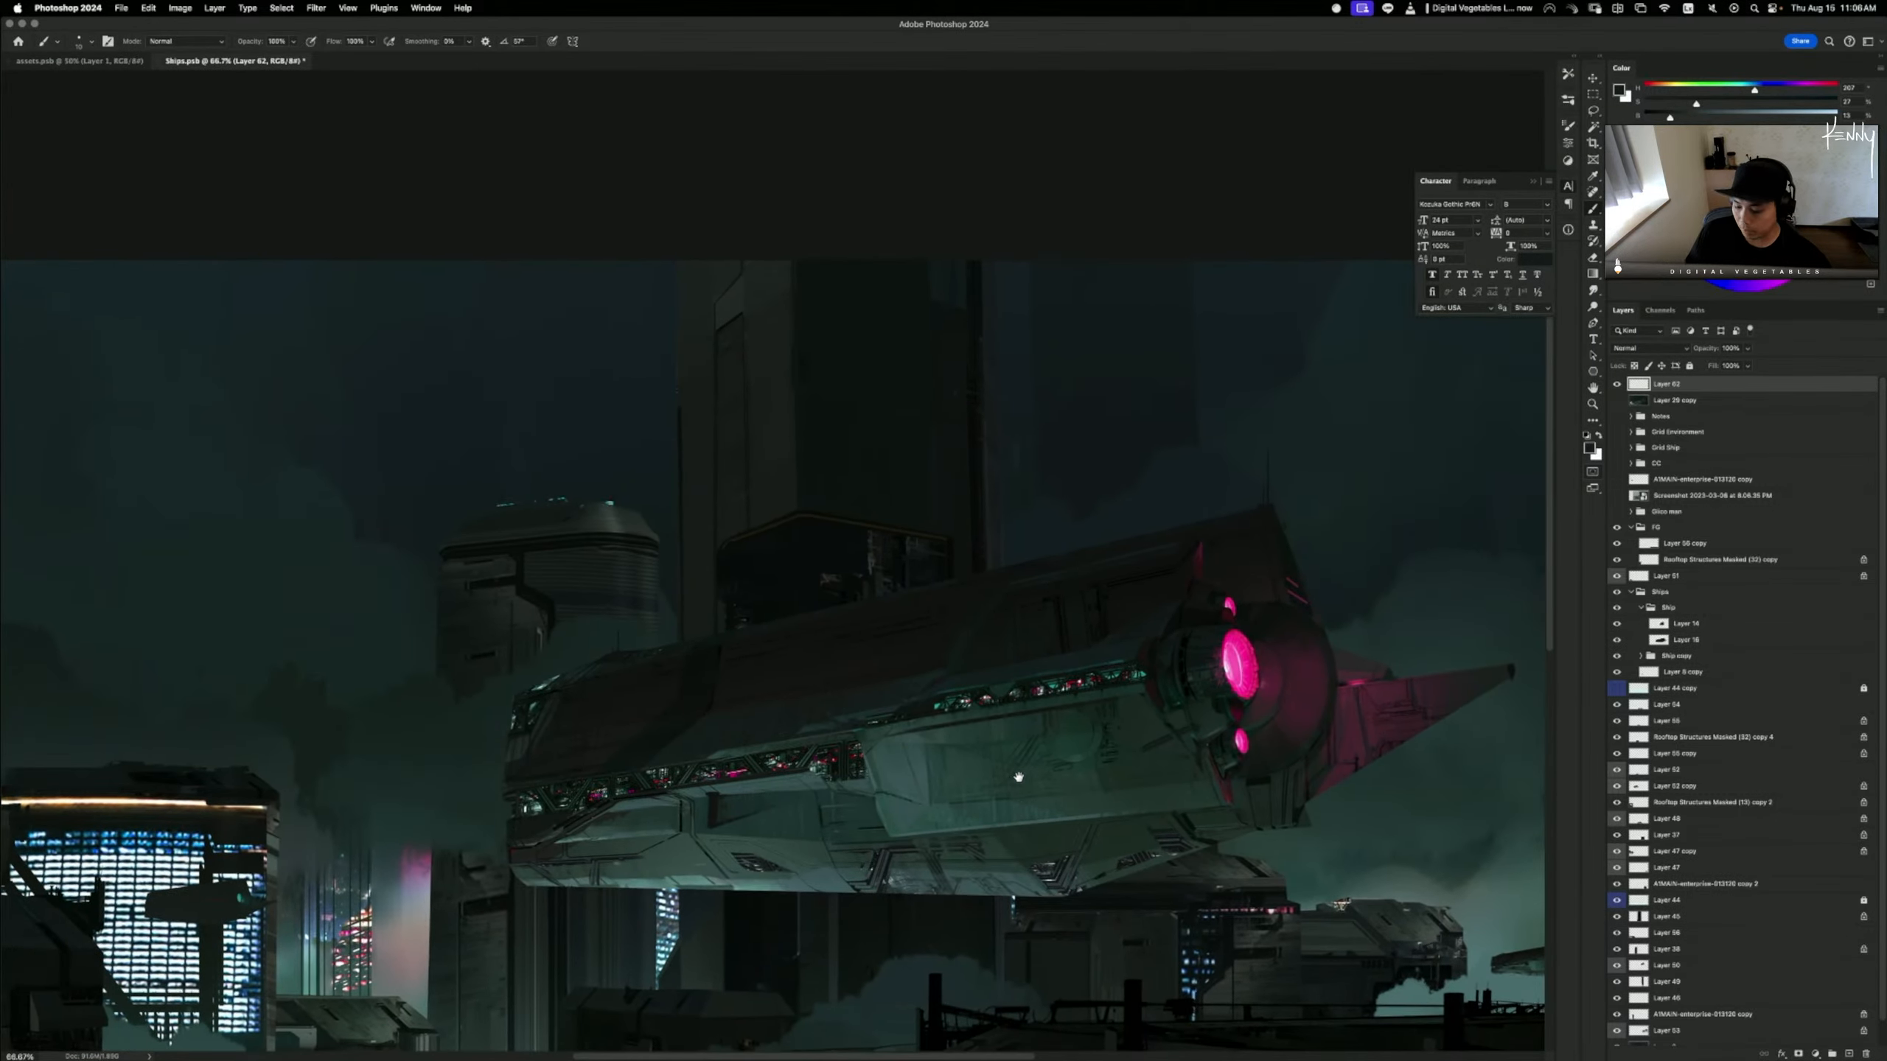
key("super+minus")
key("super+minus")
key("super+plus")
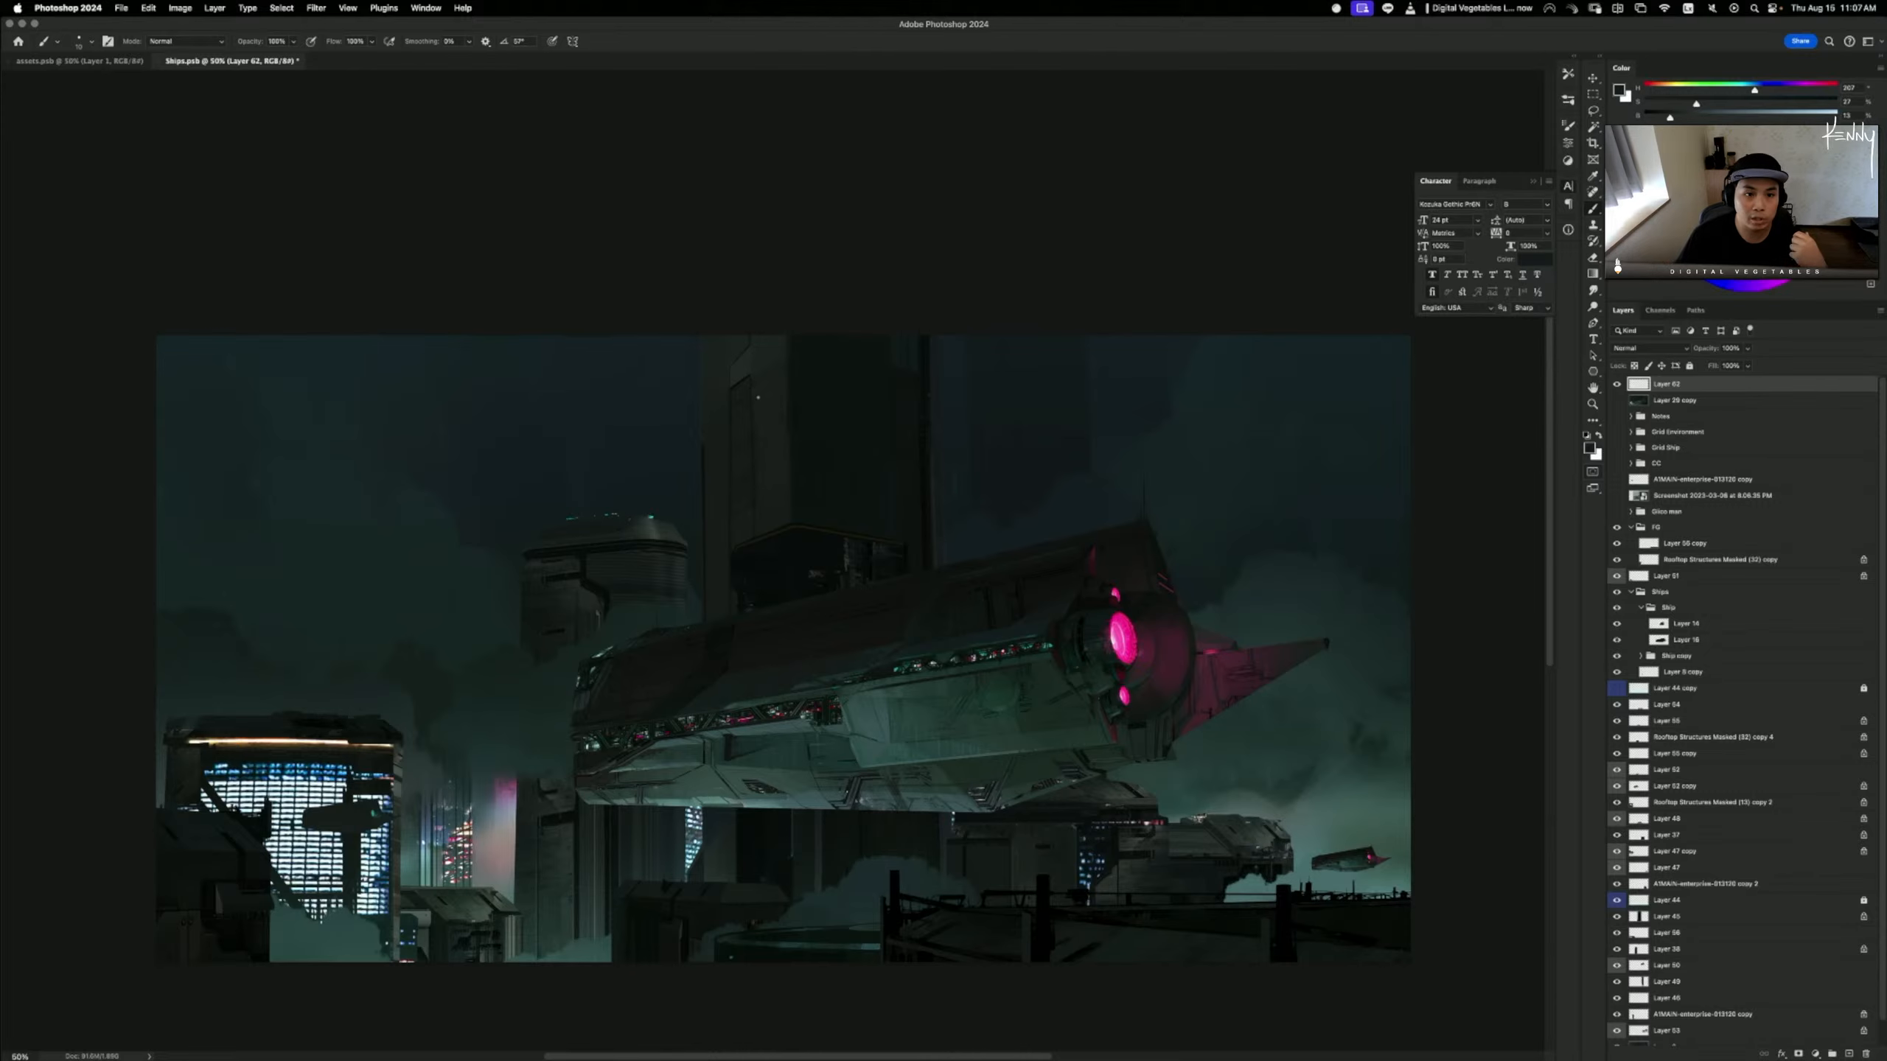
left_click(78, 62)
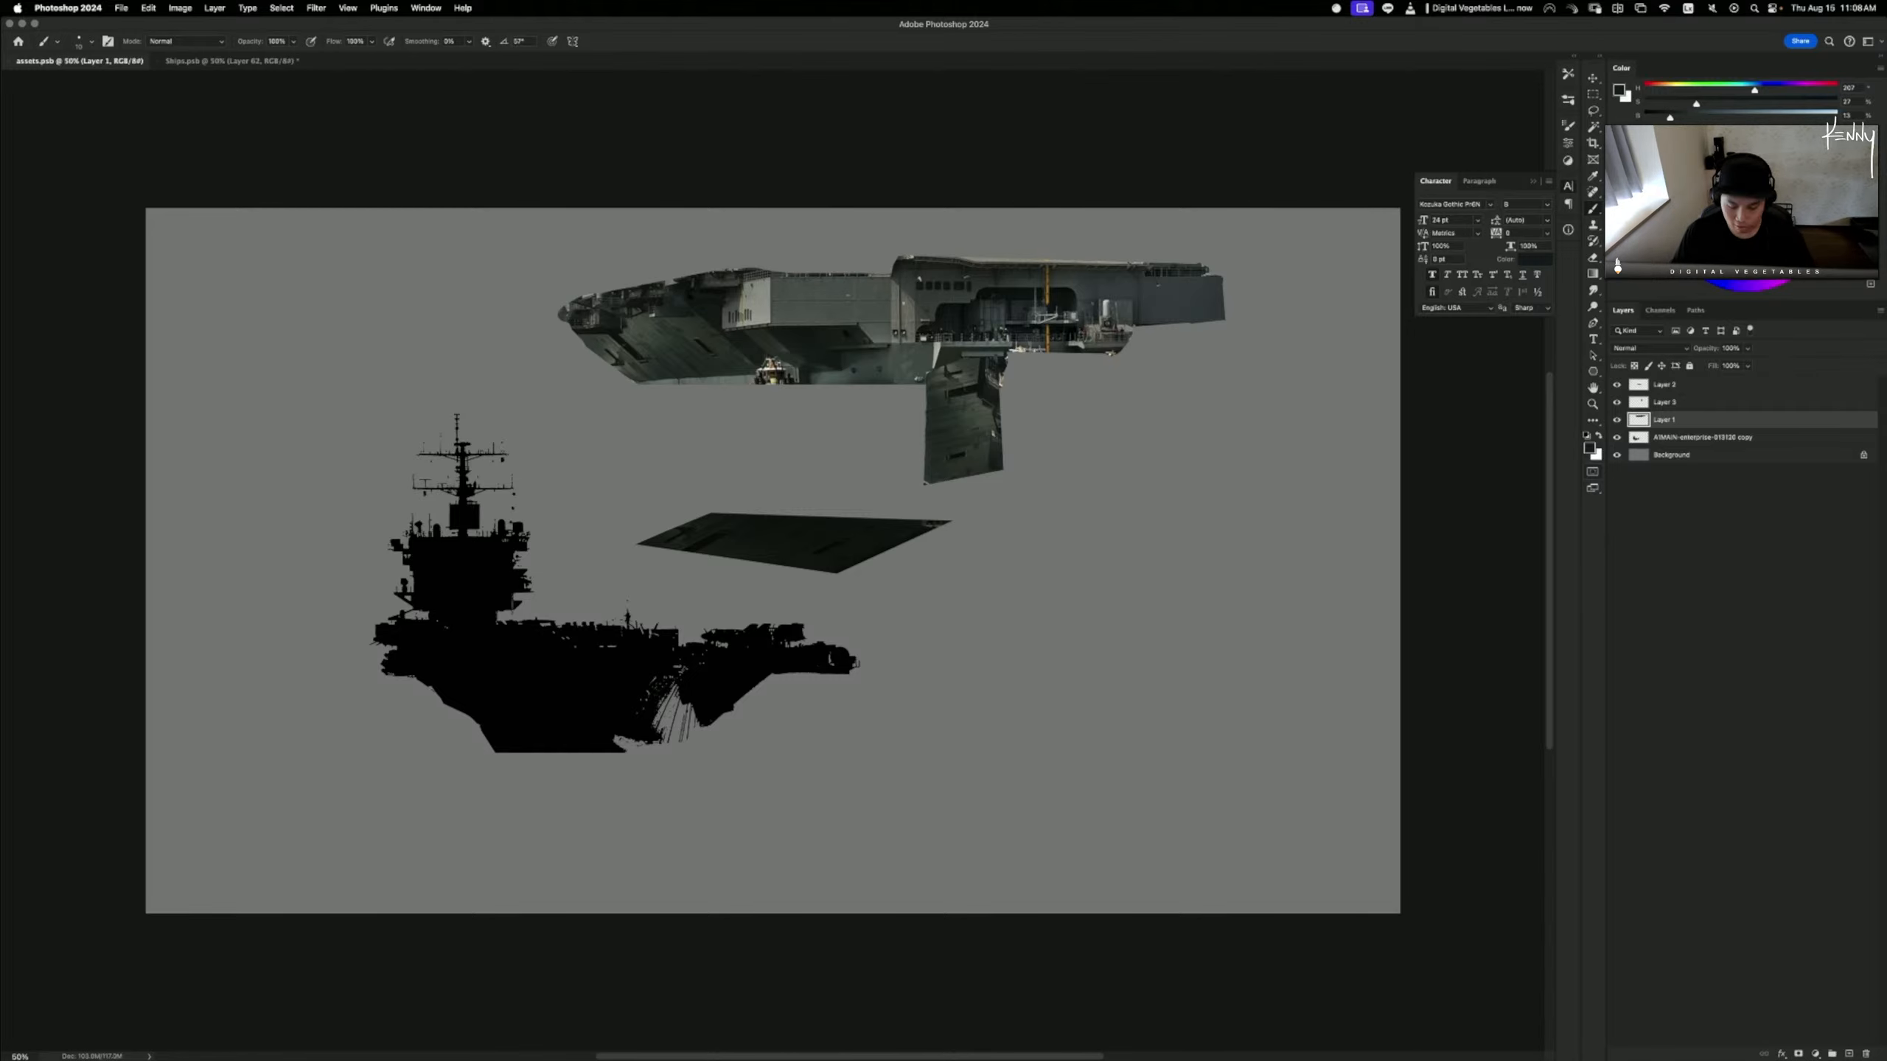
- Move the hull section, both loose panels and the black carrier silhouette apart on the assets canvas
key("v")
left_click_drag(963, 431, 1041, 576)
left_click_drag(568, 689, 386, 791)
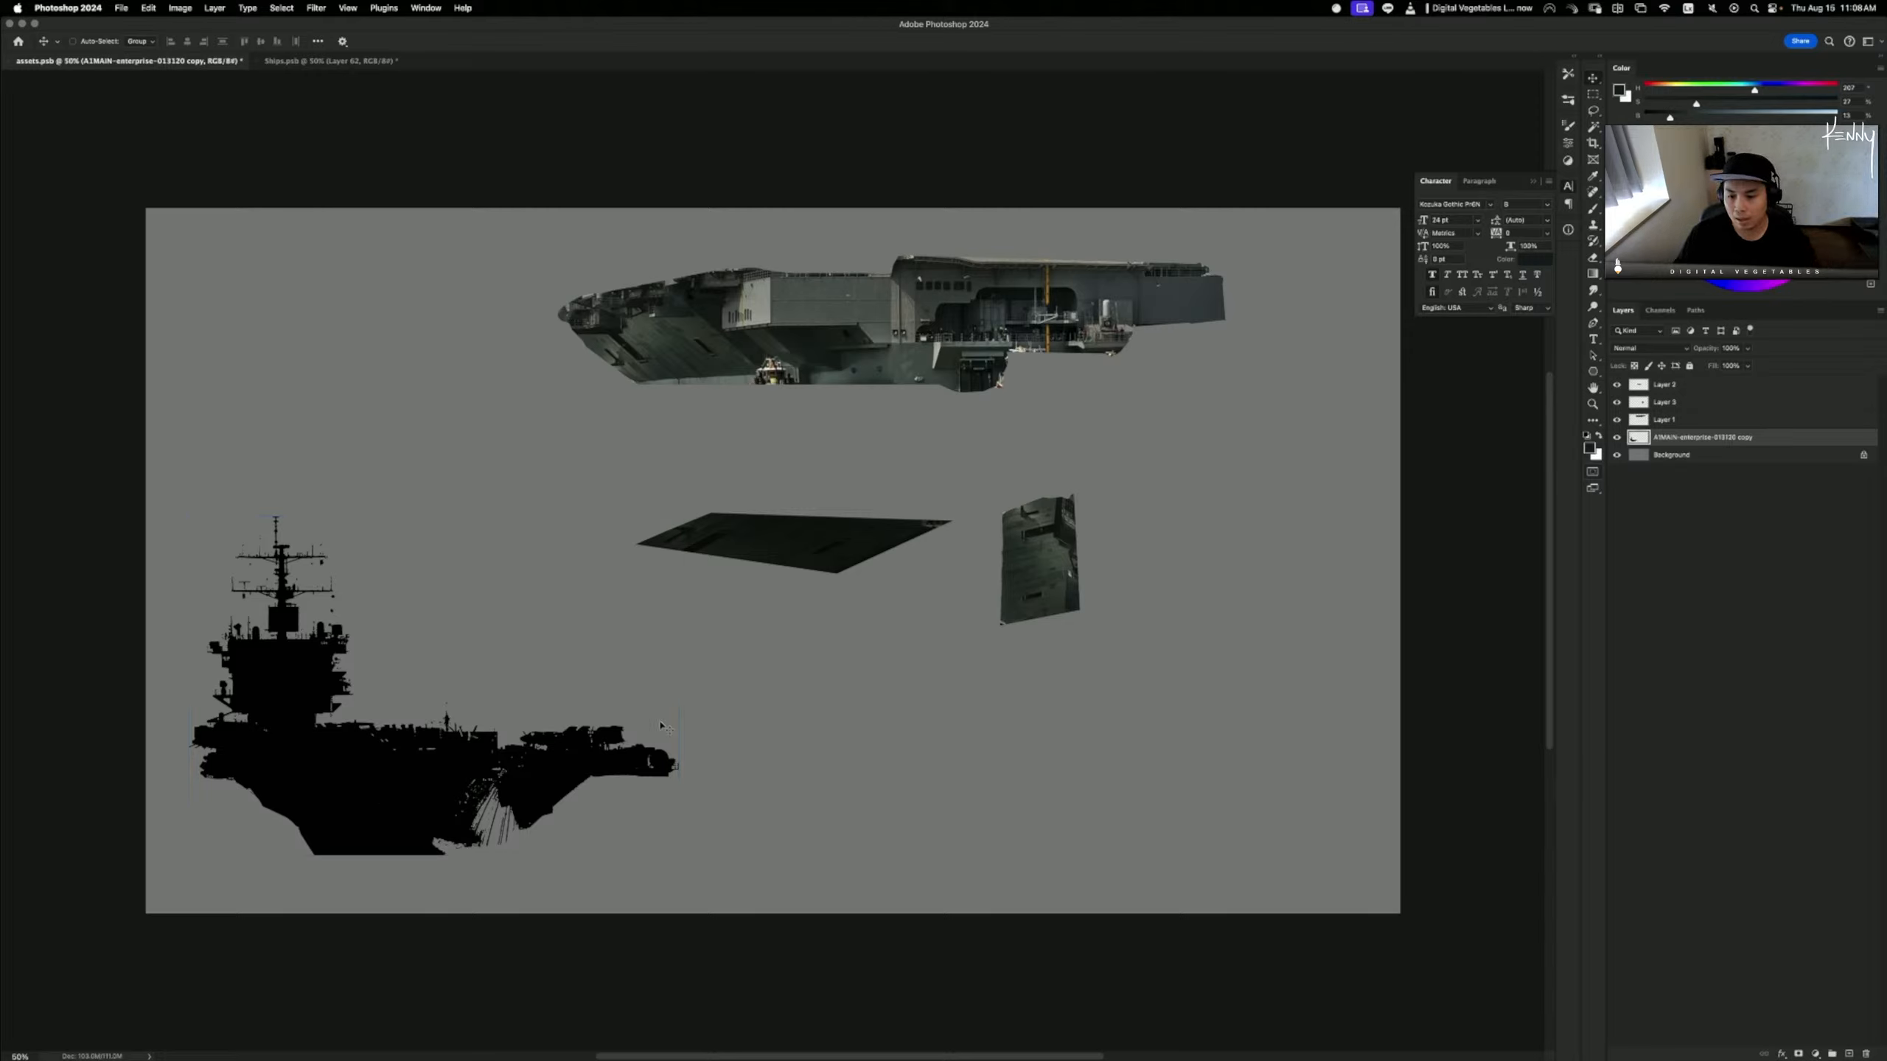
left_click_drag(832, 337, 687, 354)
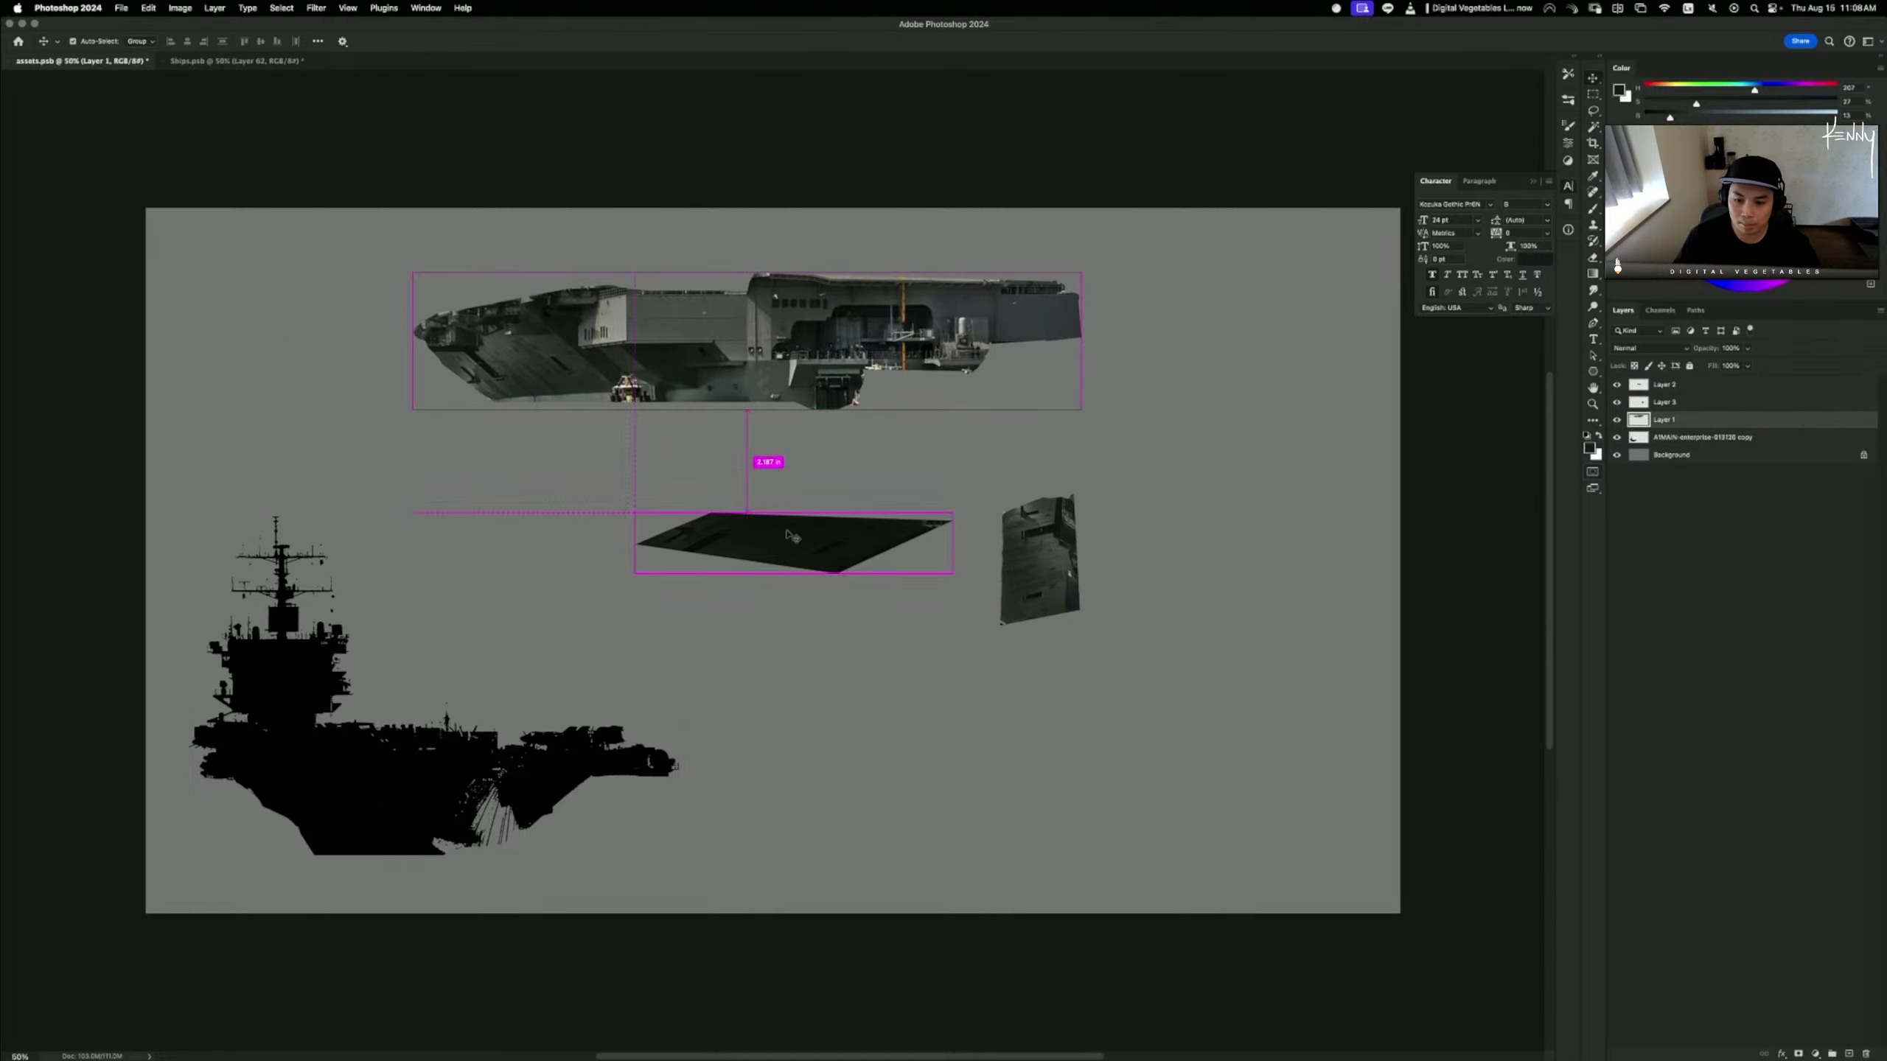
left_click_drag(794, 542, 590, 469)
left_click_drag(1065, 552, 748, 529)
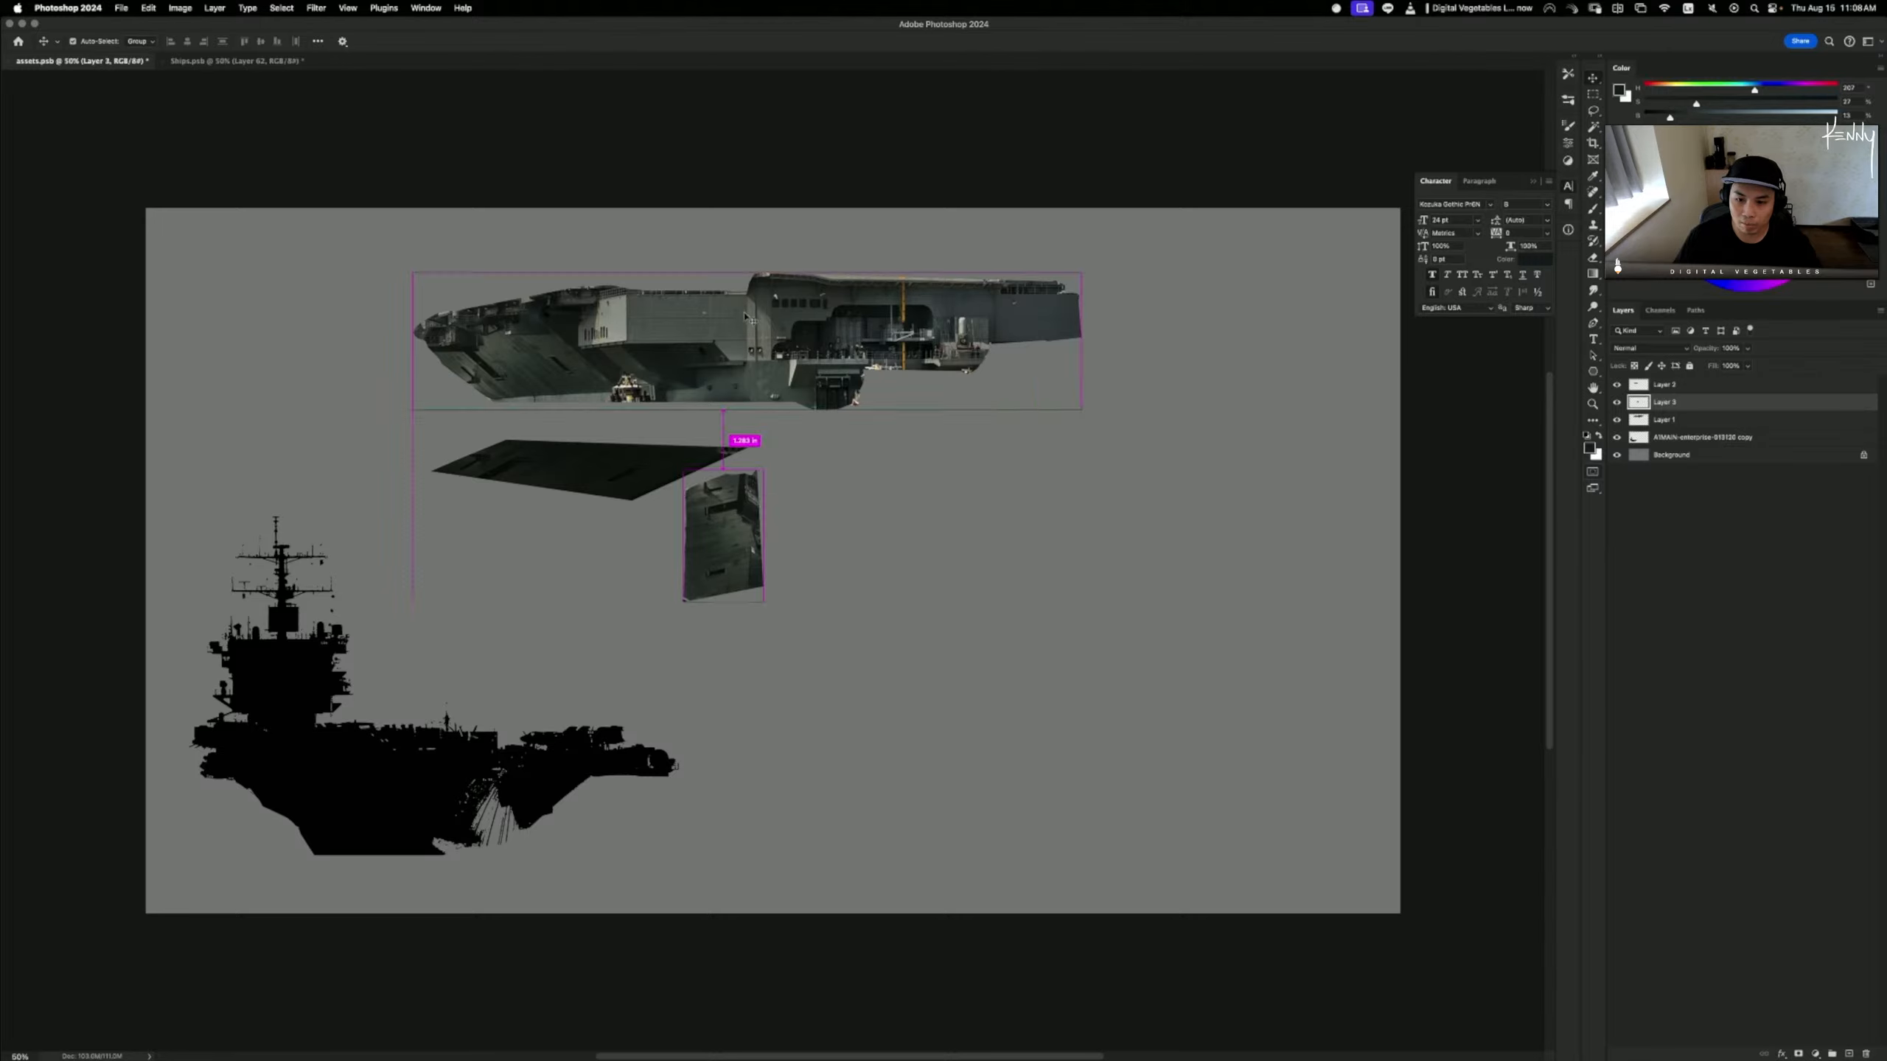
left_click_drag(744, 319, 803, 326)
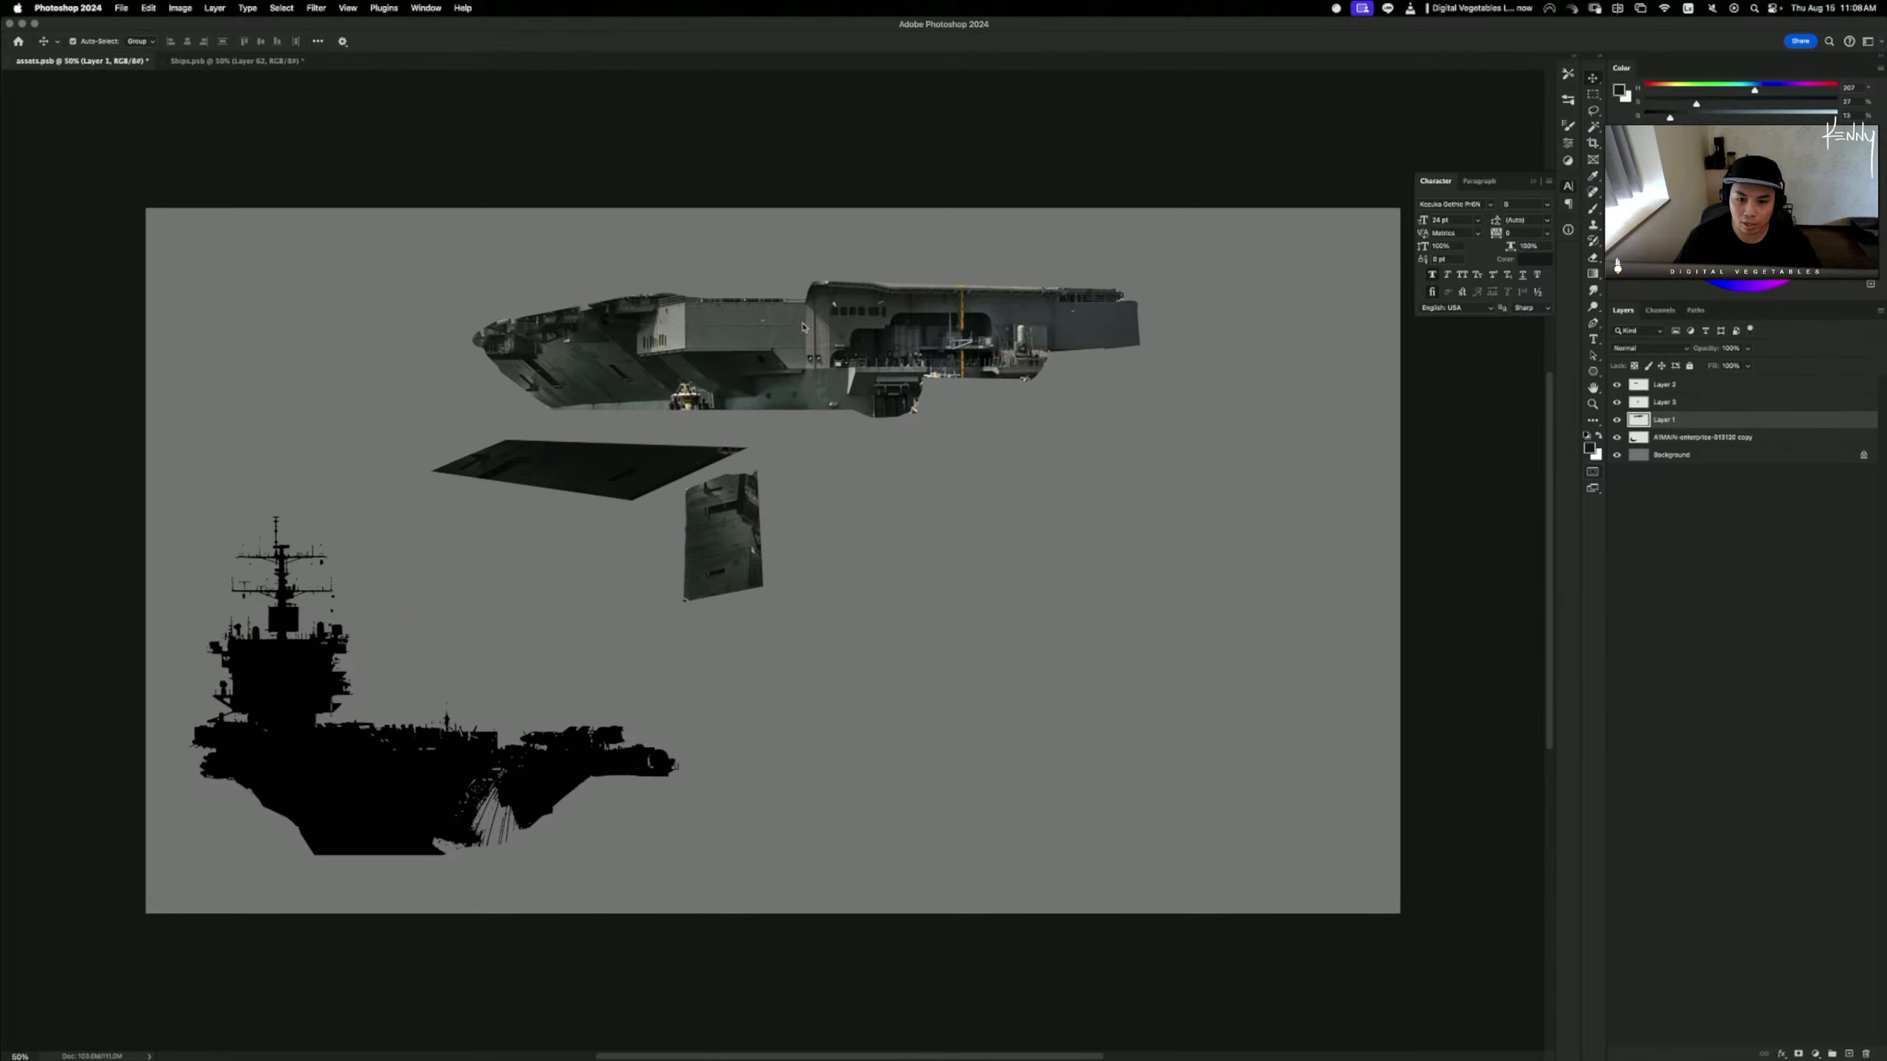
- Try placing the two loose panels around the hull's front end and rotating the smaller one, undoing the last change
left_click_drag(595, 482, 387, 431)
left_click_drag(769, 562, 620, 345)
key("super+t")
left_click_drag(598, 437, 637, 455)
key("Return")
key("super+z")
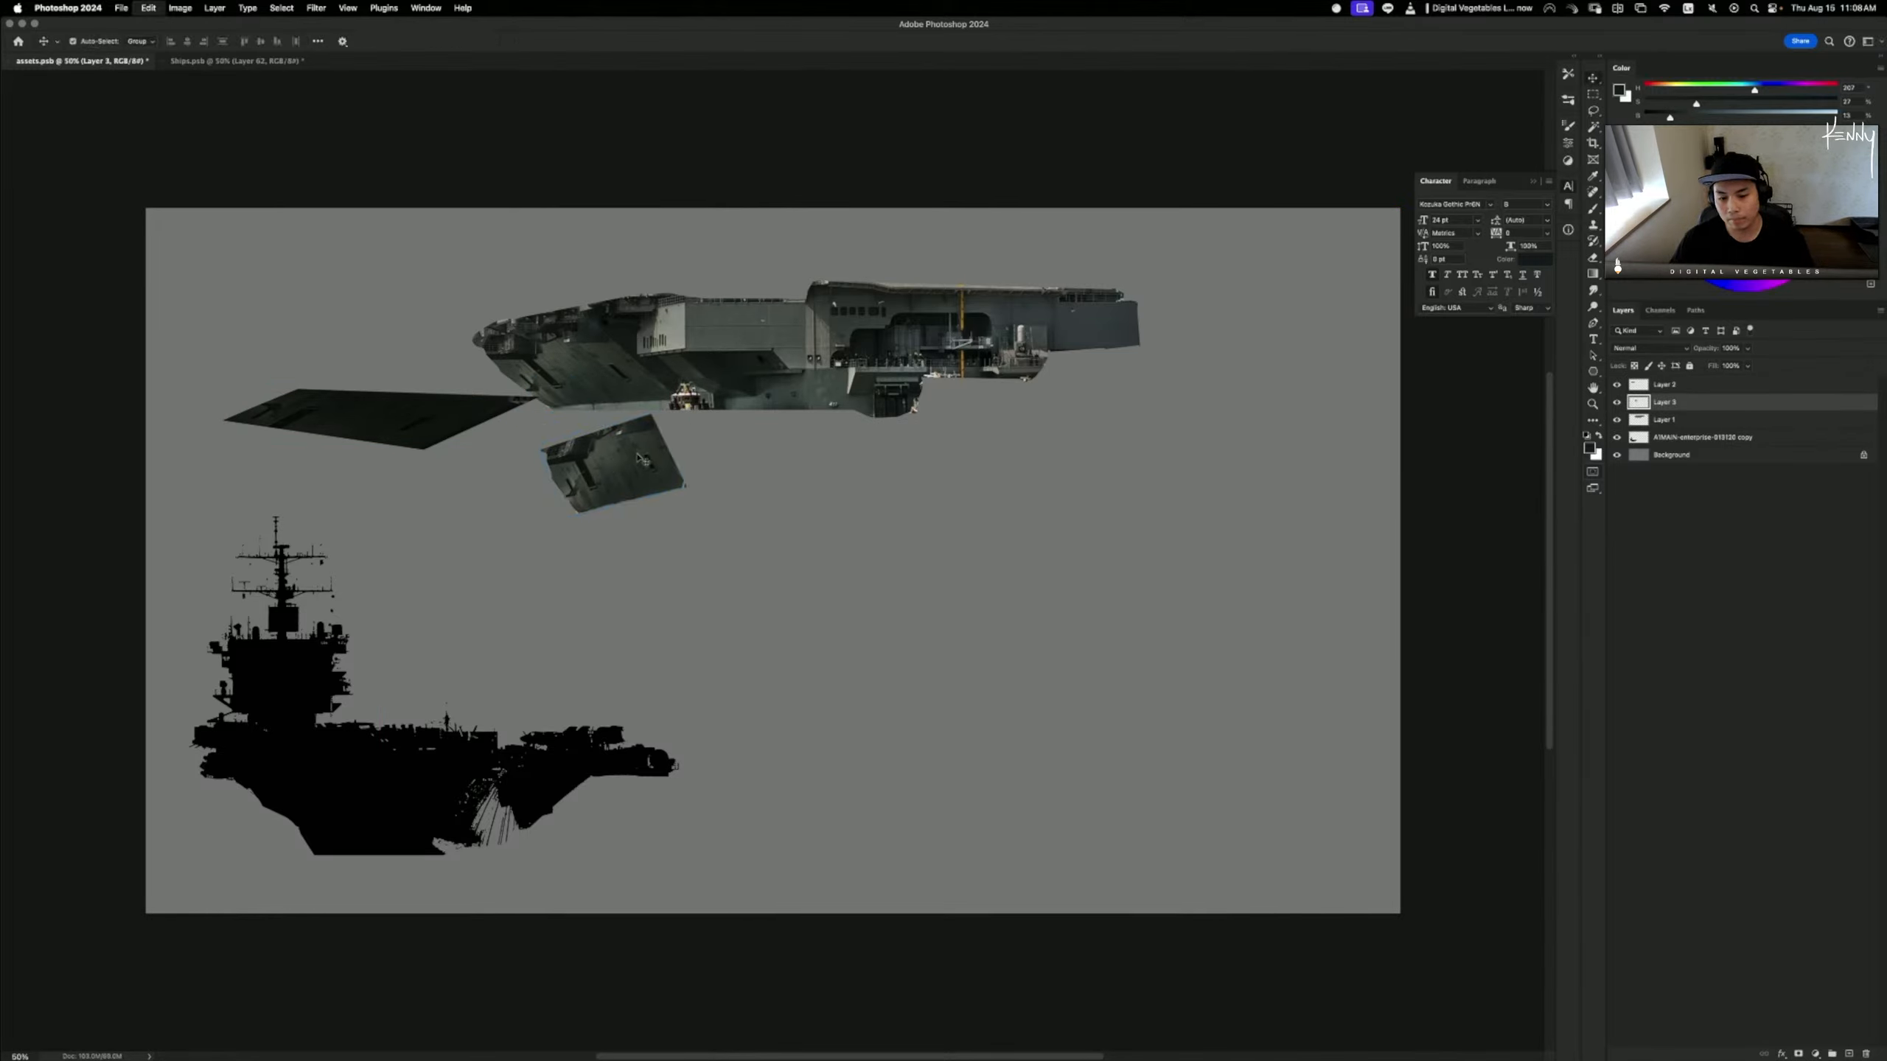
- Switch to Ships.psb, open the August livestream schedule image to read it, and return to the ship scene
left_click(226, 61)
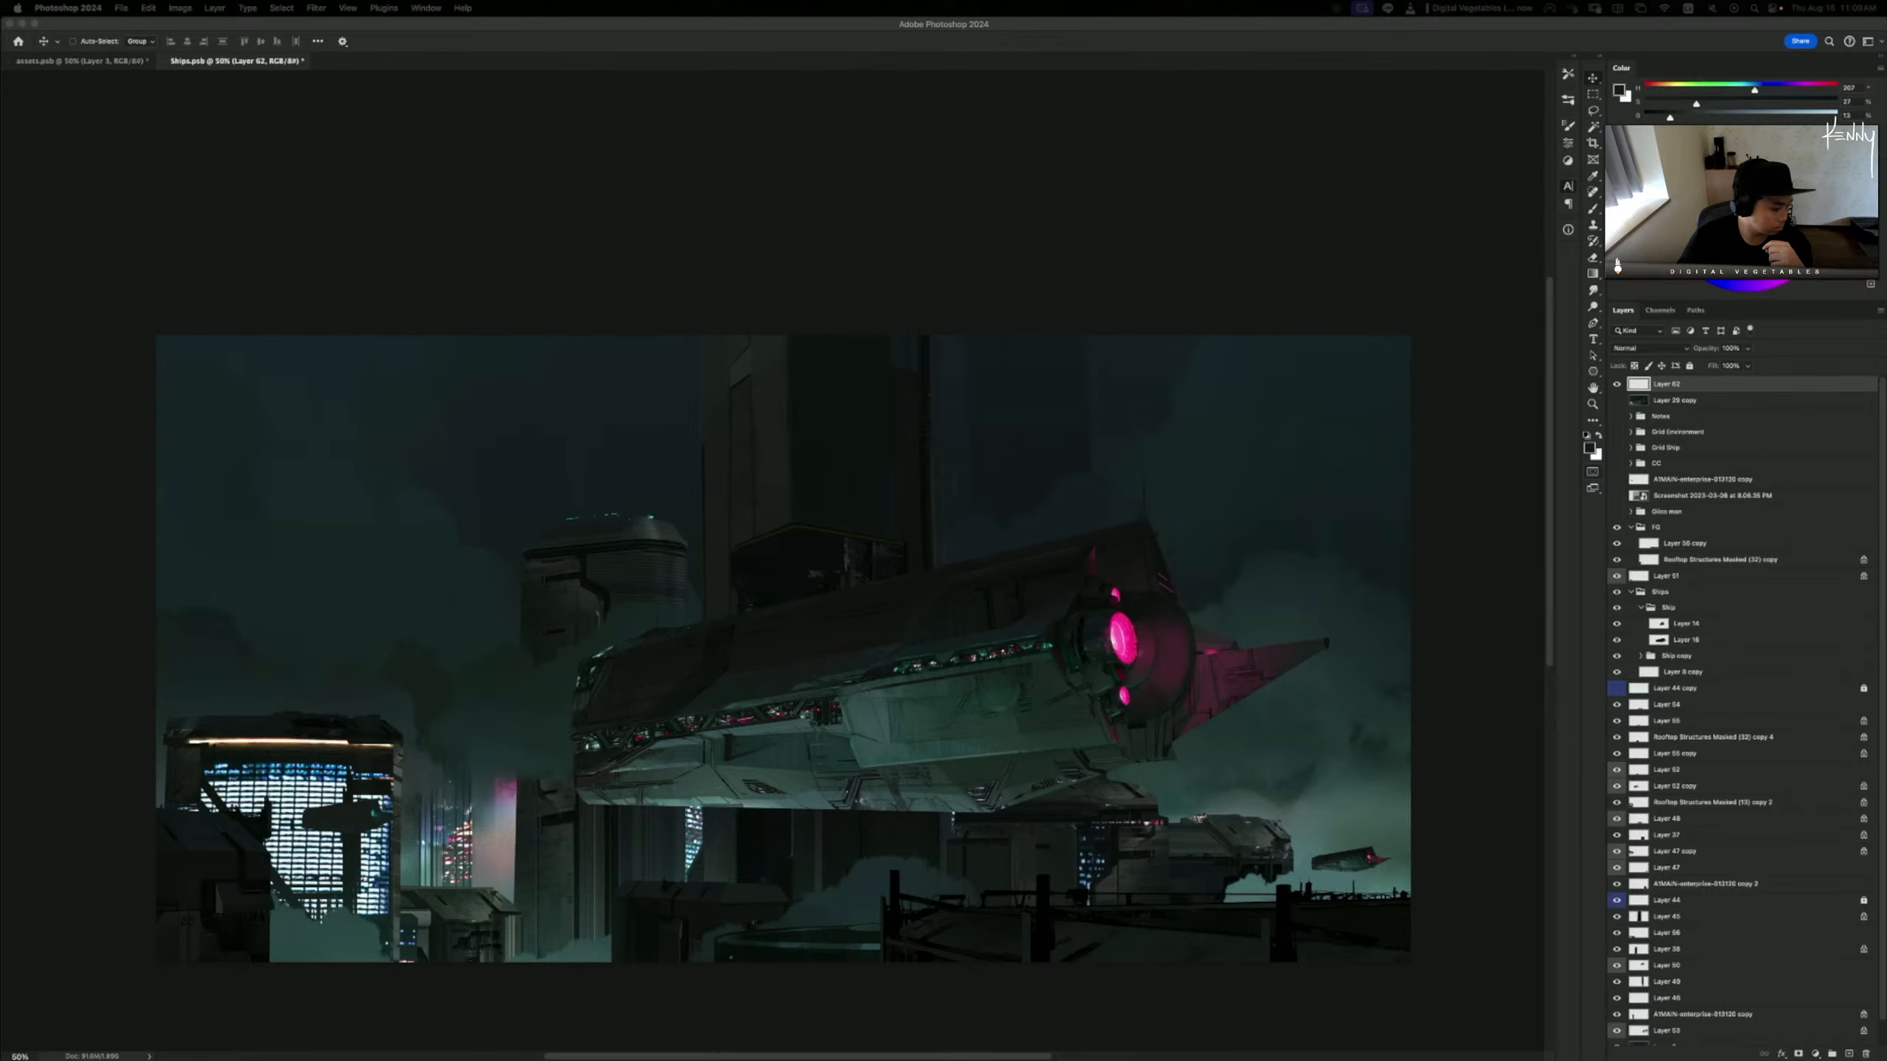
left_click_drag(591, 448, 380, 68)
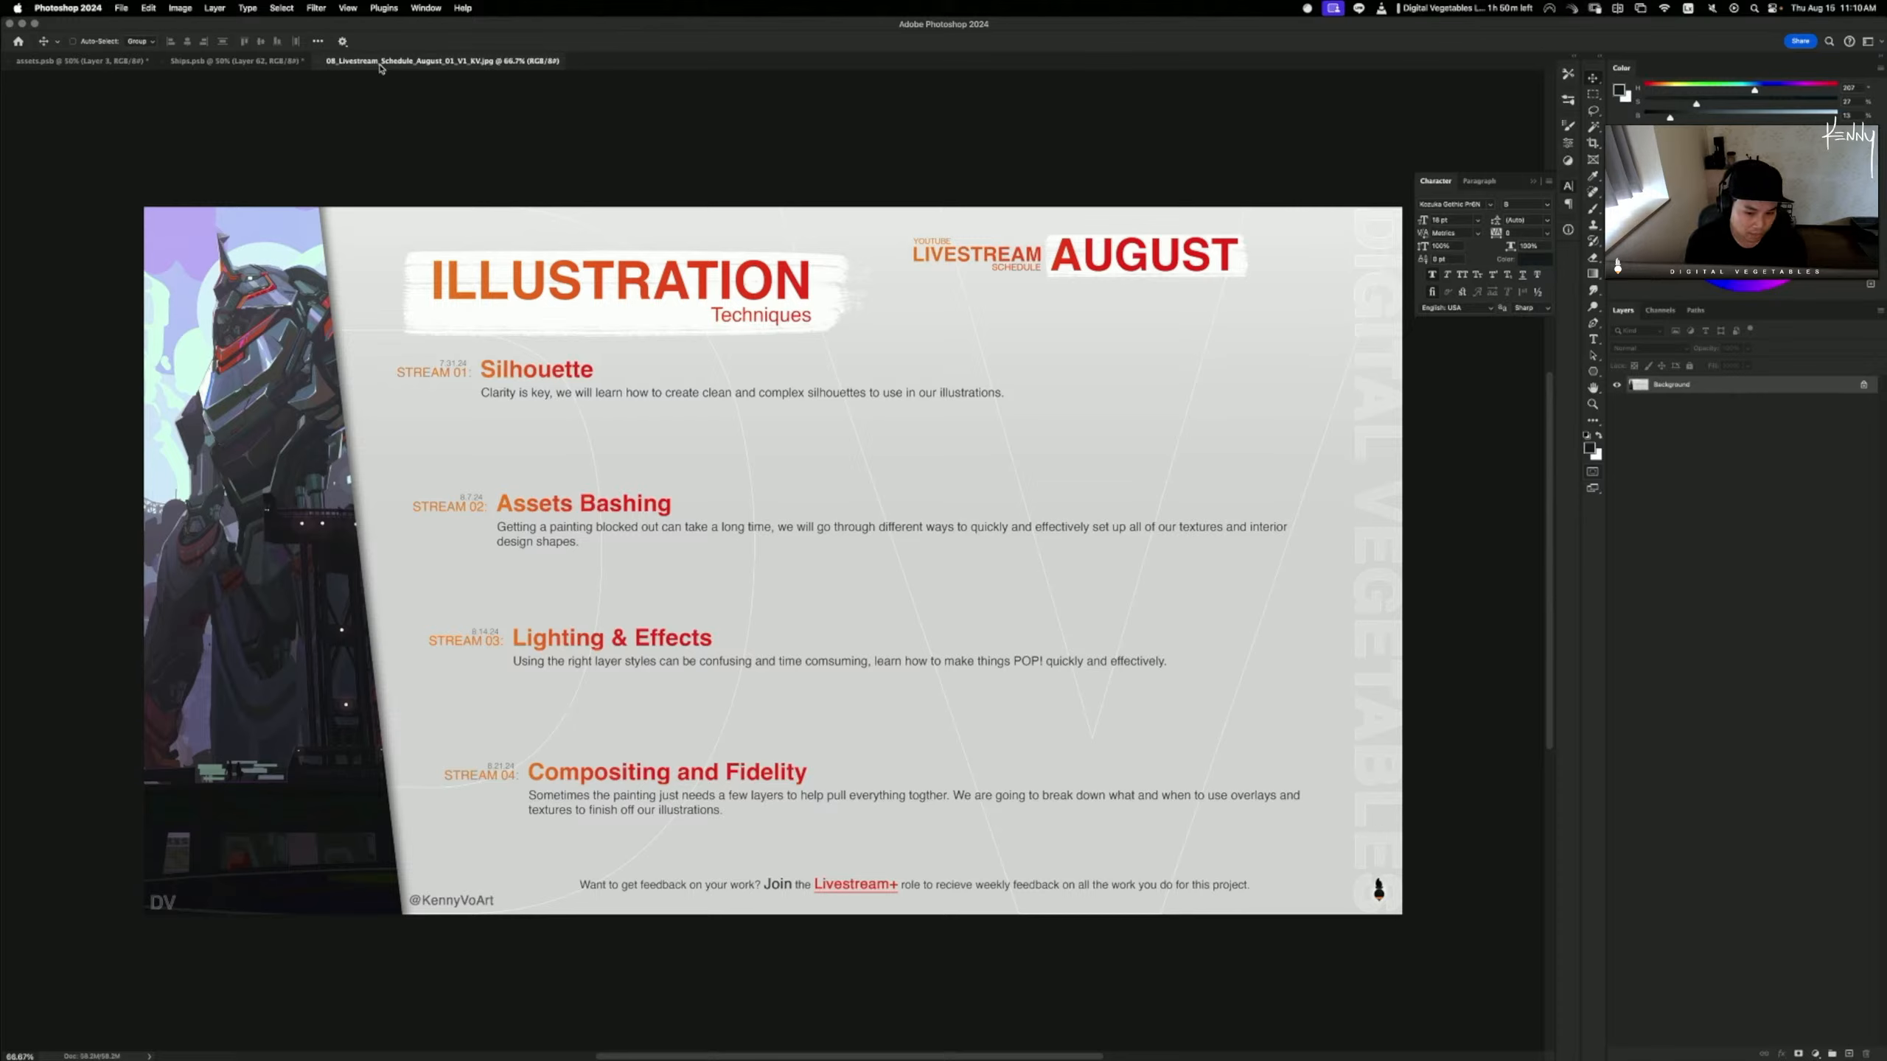
left_click(227, 61)
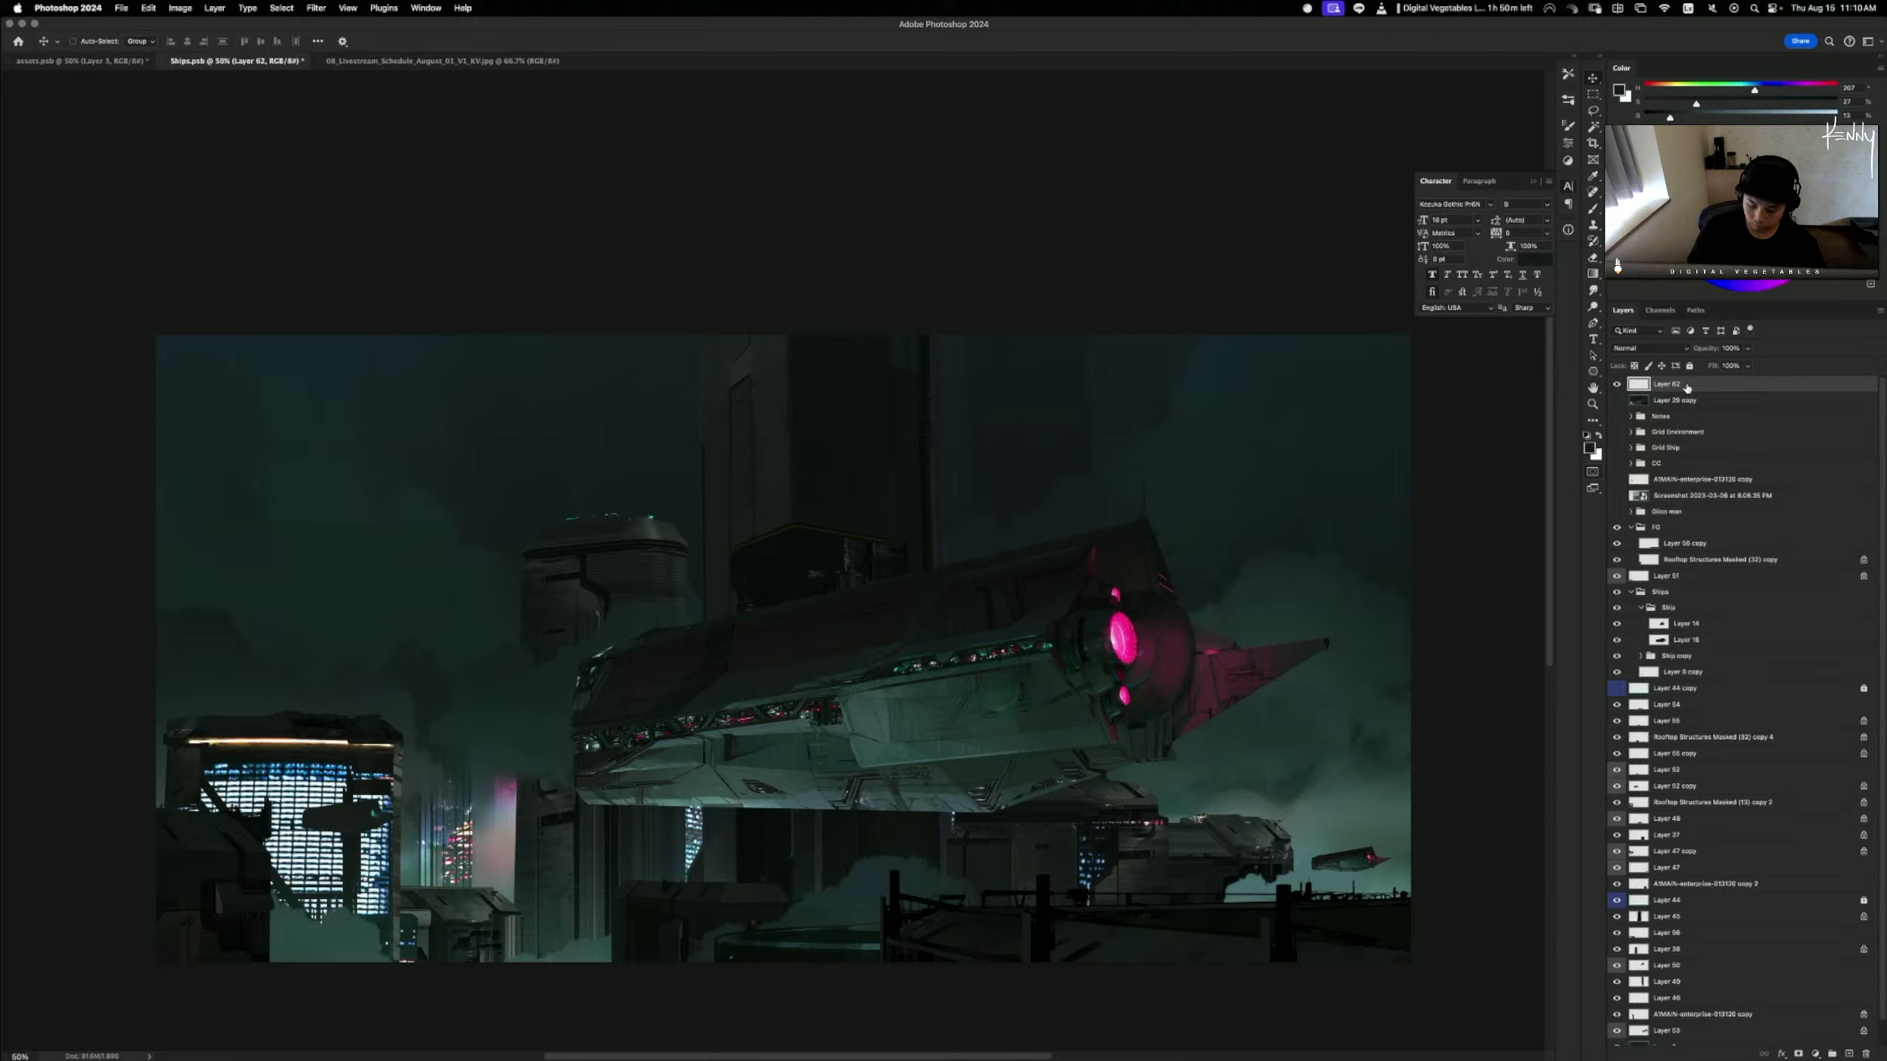
- Add a new layer above the scene and set the brush colour to bright red
key("super+shift+n")
key("Return")
key("b")
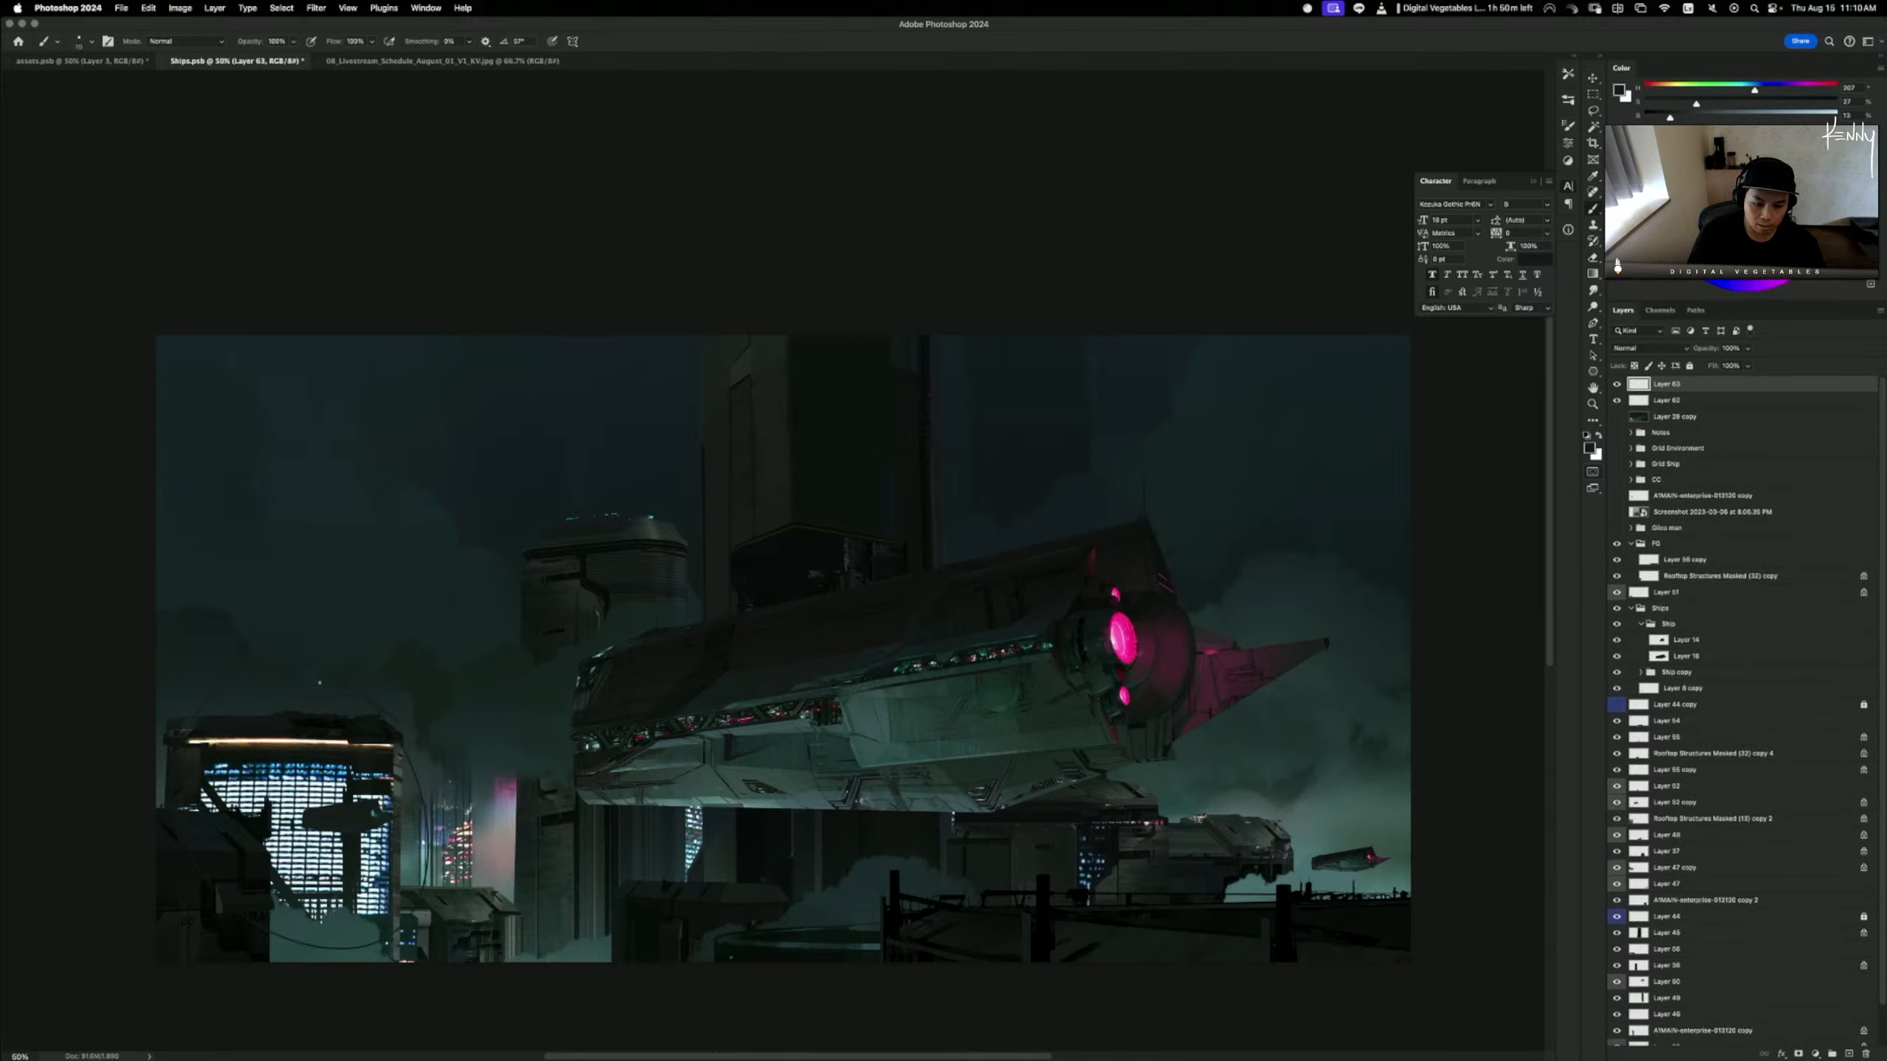
left_click(1794, 160)
left_click_drag(1657, 87, 1643, 87)
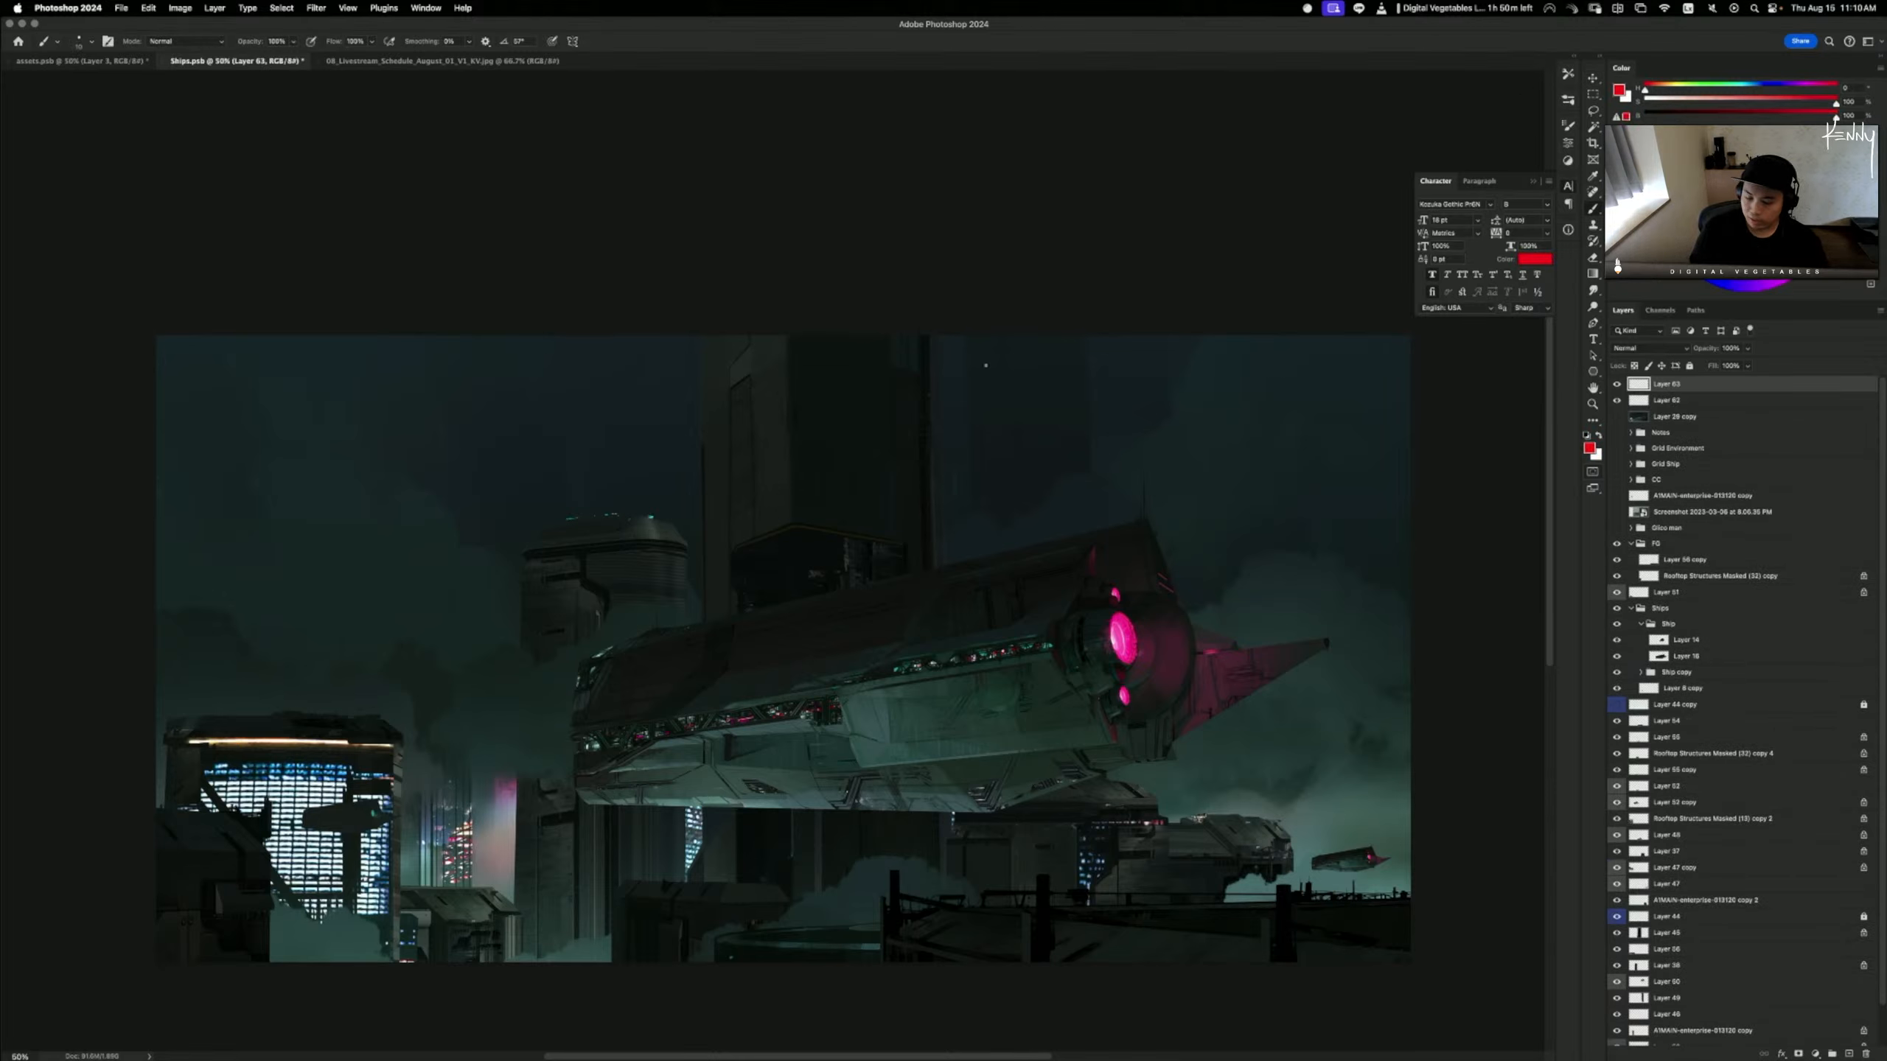
- Circle the large lit building and the small lit facade beneath the ship's tail in red, undoing extra circles between them
mouse_move(401, 744)
left_mouse_down()
mouse_move(174, 888)
mouse_move(413, 709)
left_mouse_up()
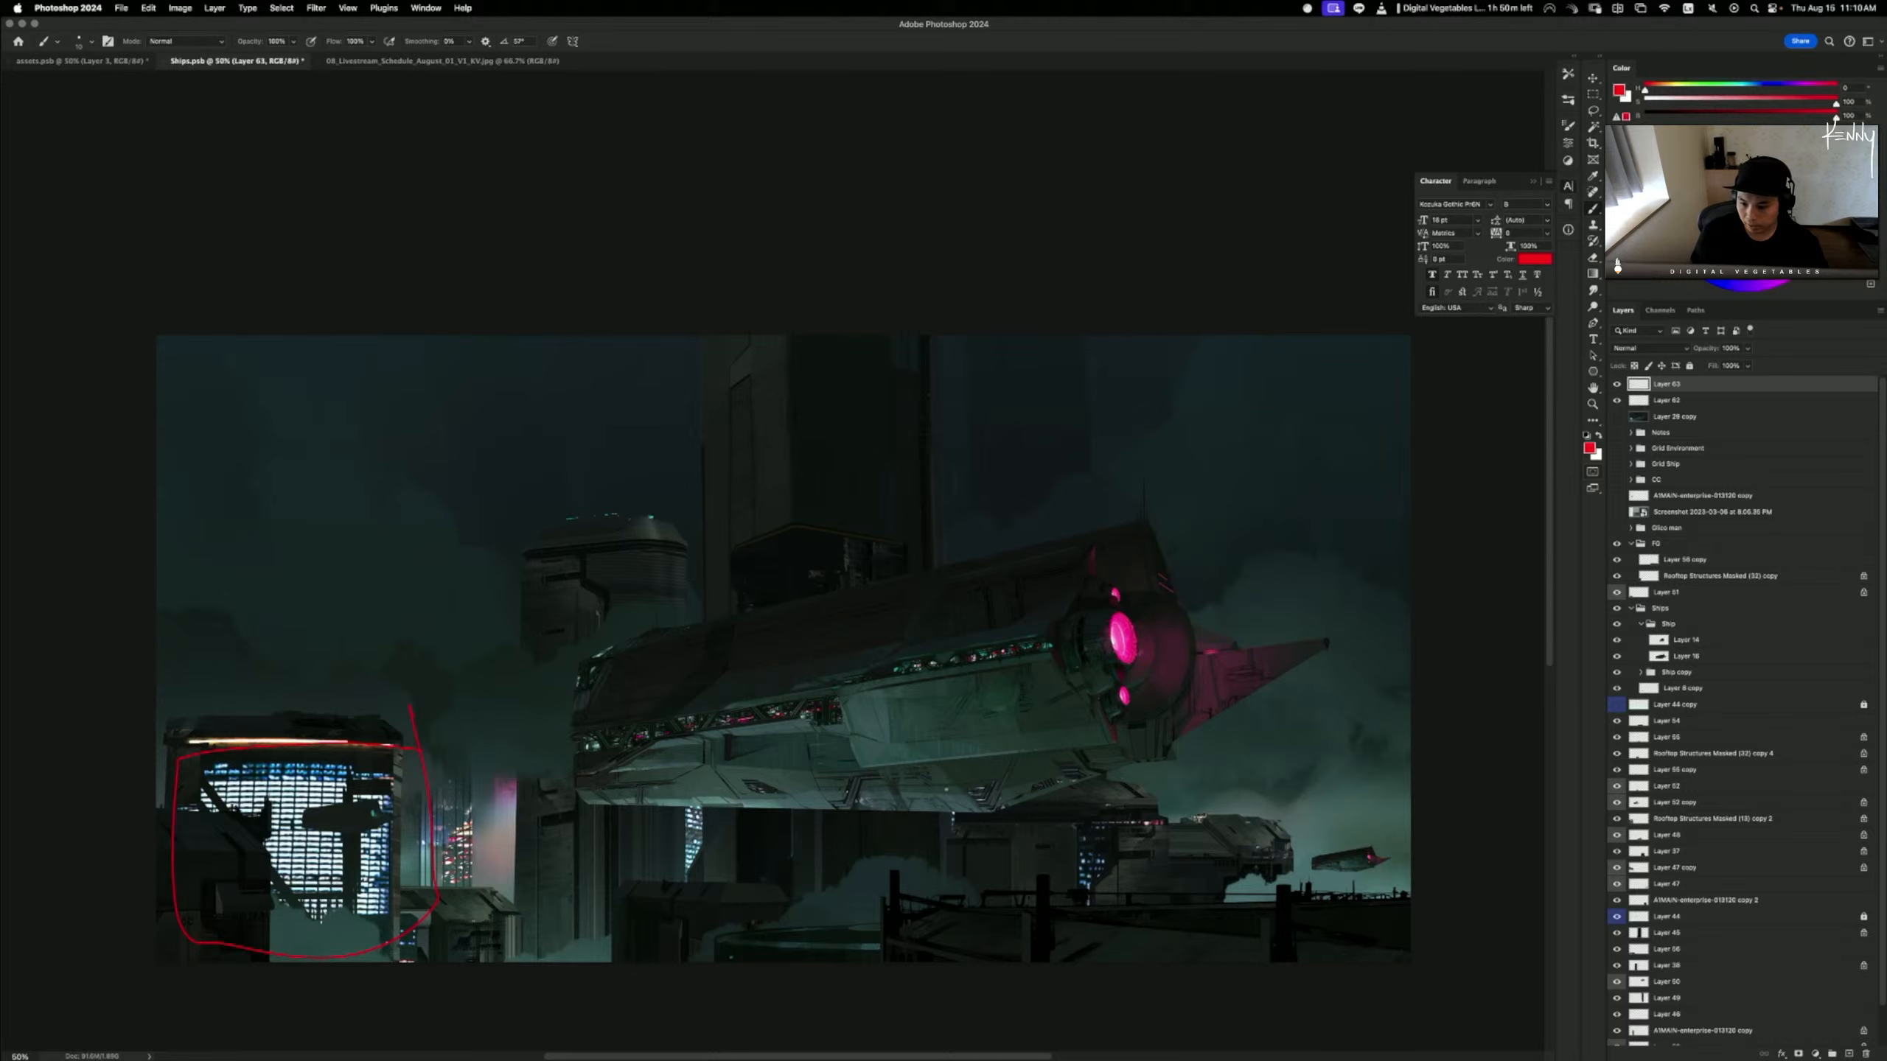
left_click_drag(1147, 802, 1111, 907)
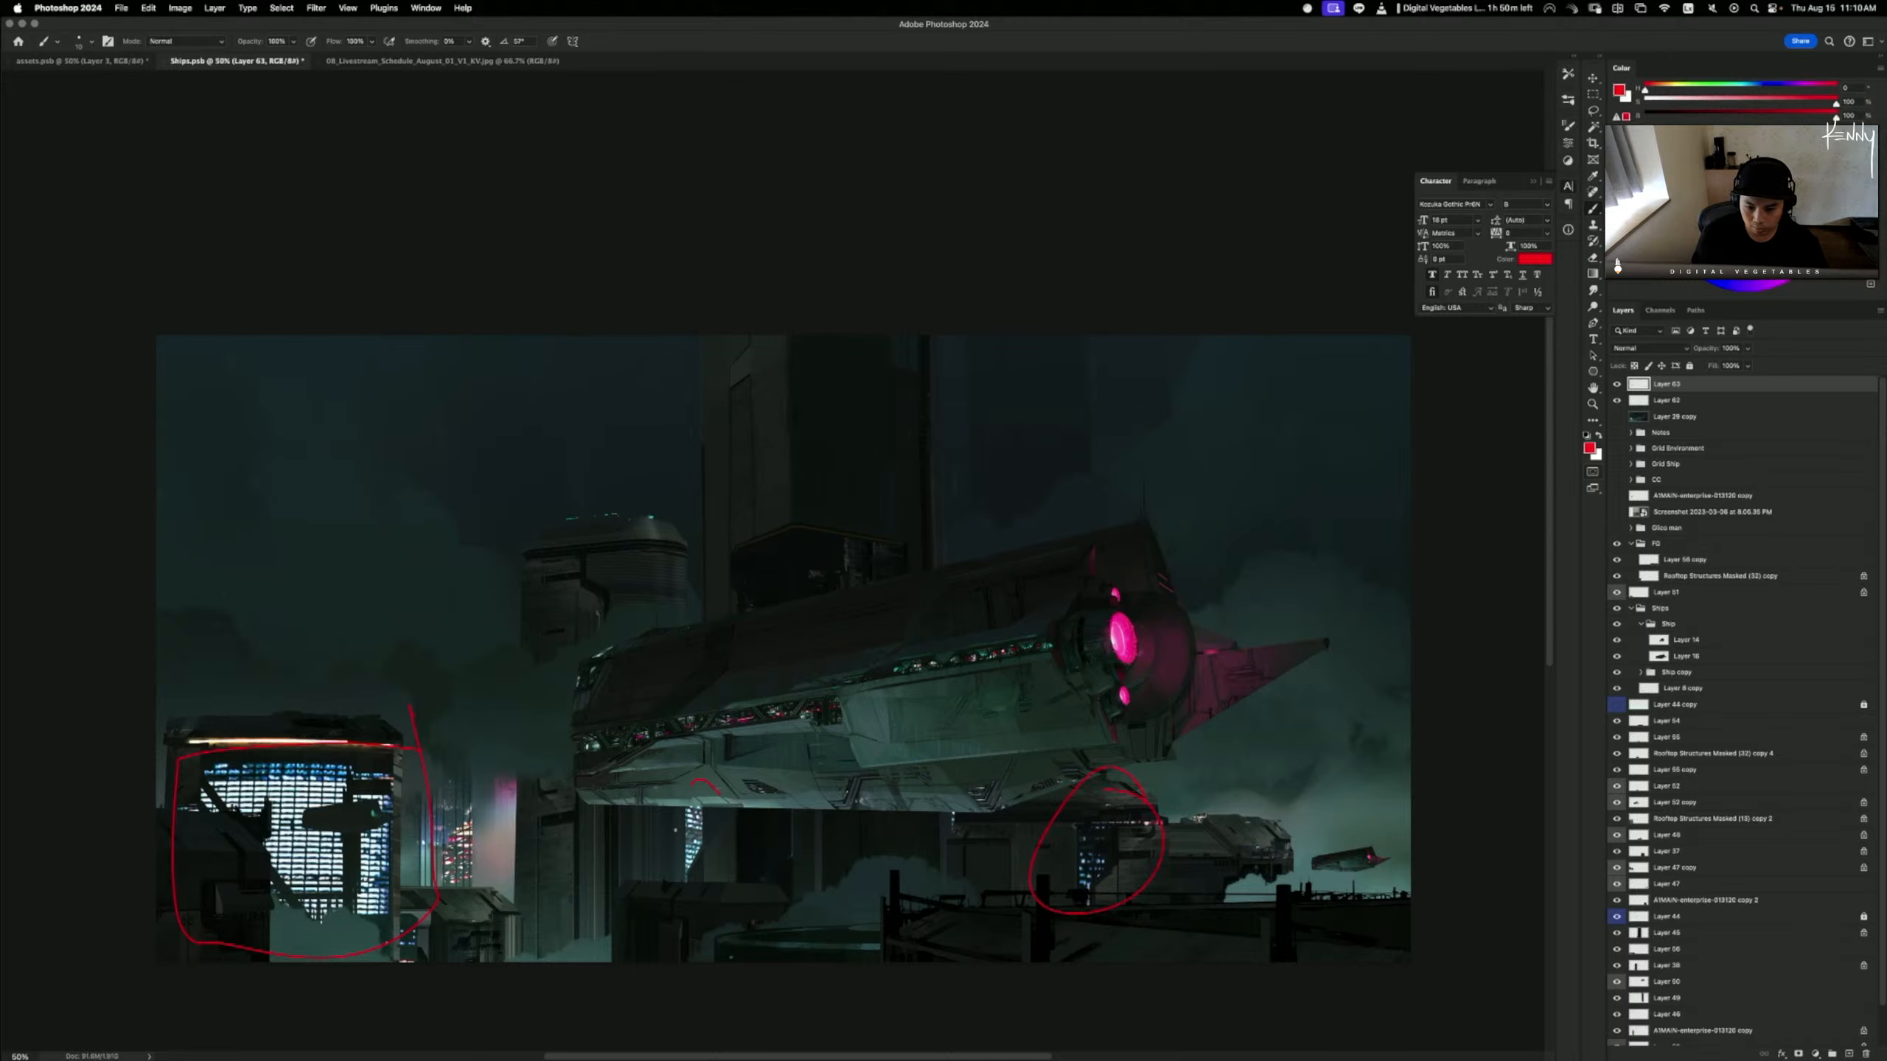
left_click_drag(483, 769, 510, 839)
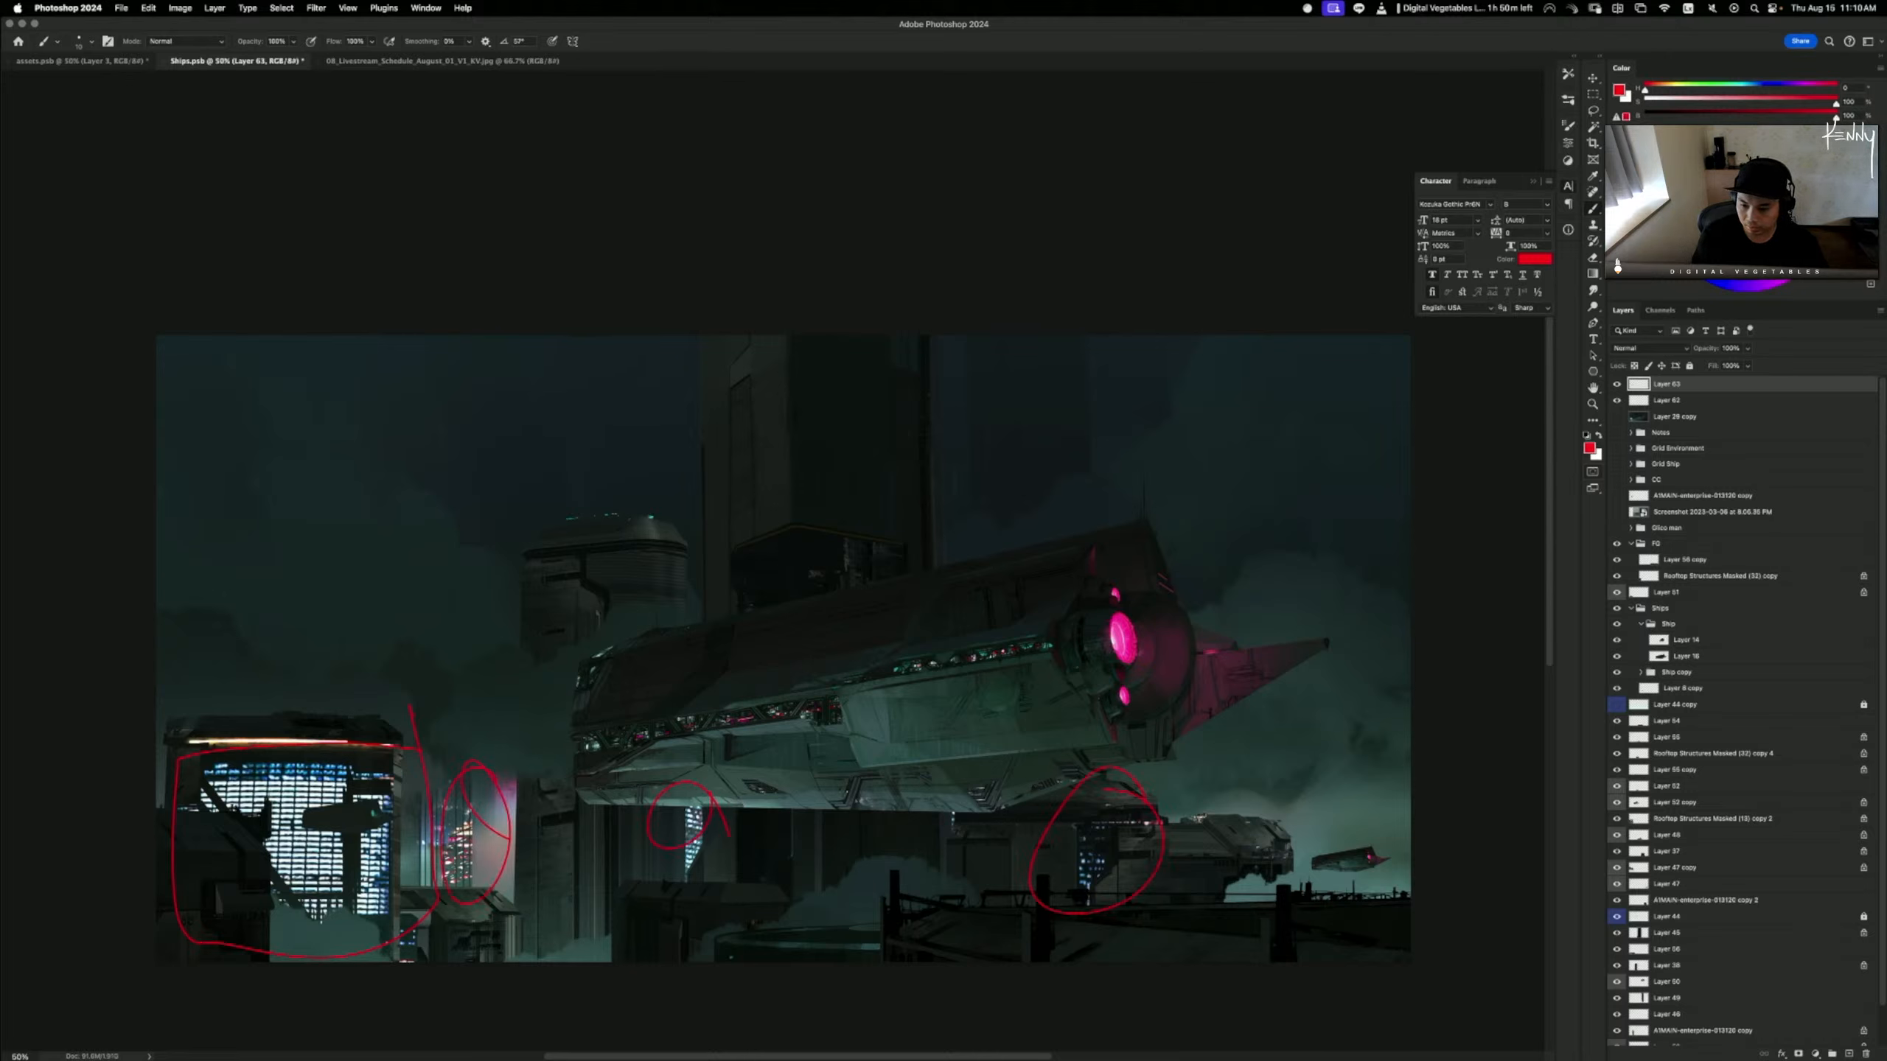
key("super+z")
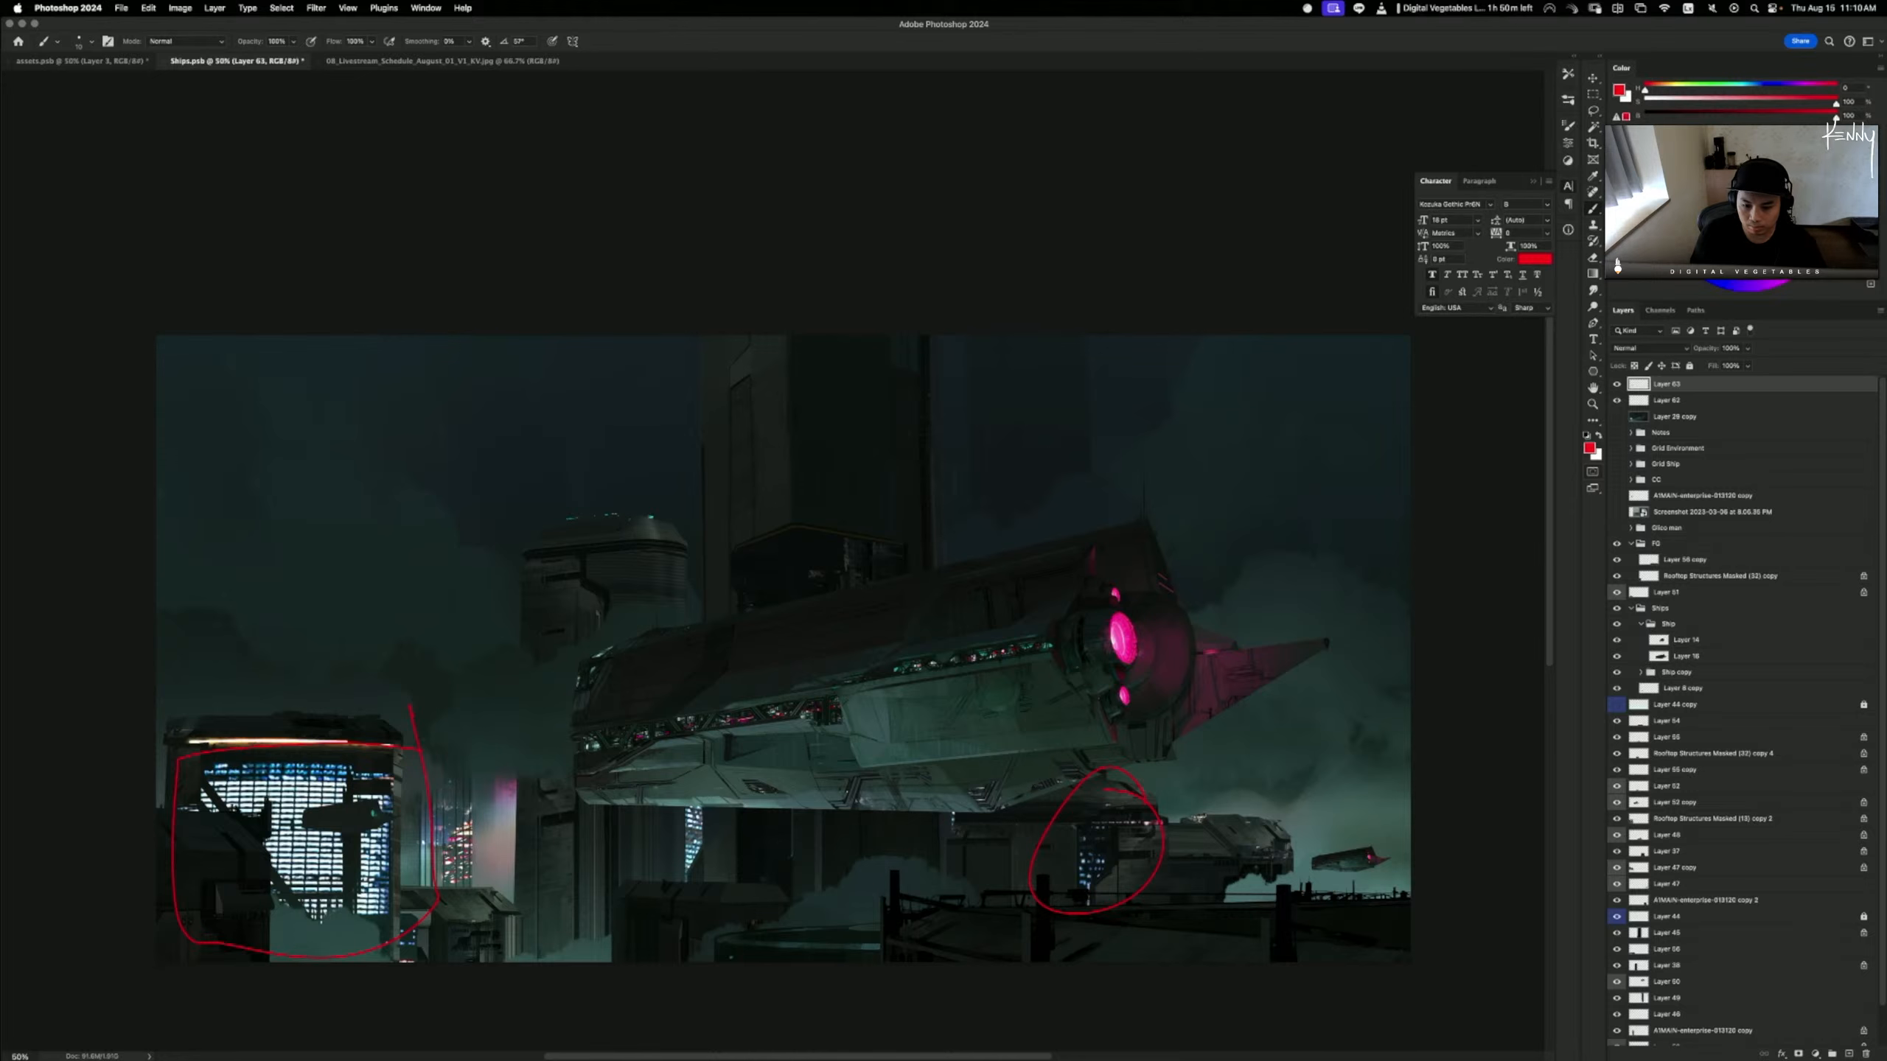
- Try red outlines and a circle over the large building's lit facade and its dark silhouettes, undoing them
left_click_drag(902, 829, 894, 651)
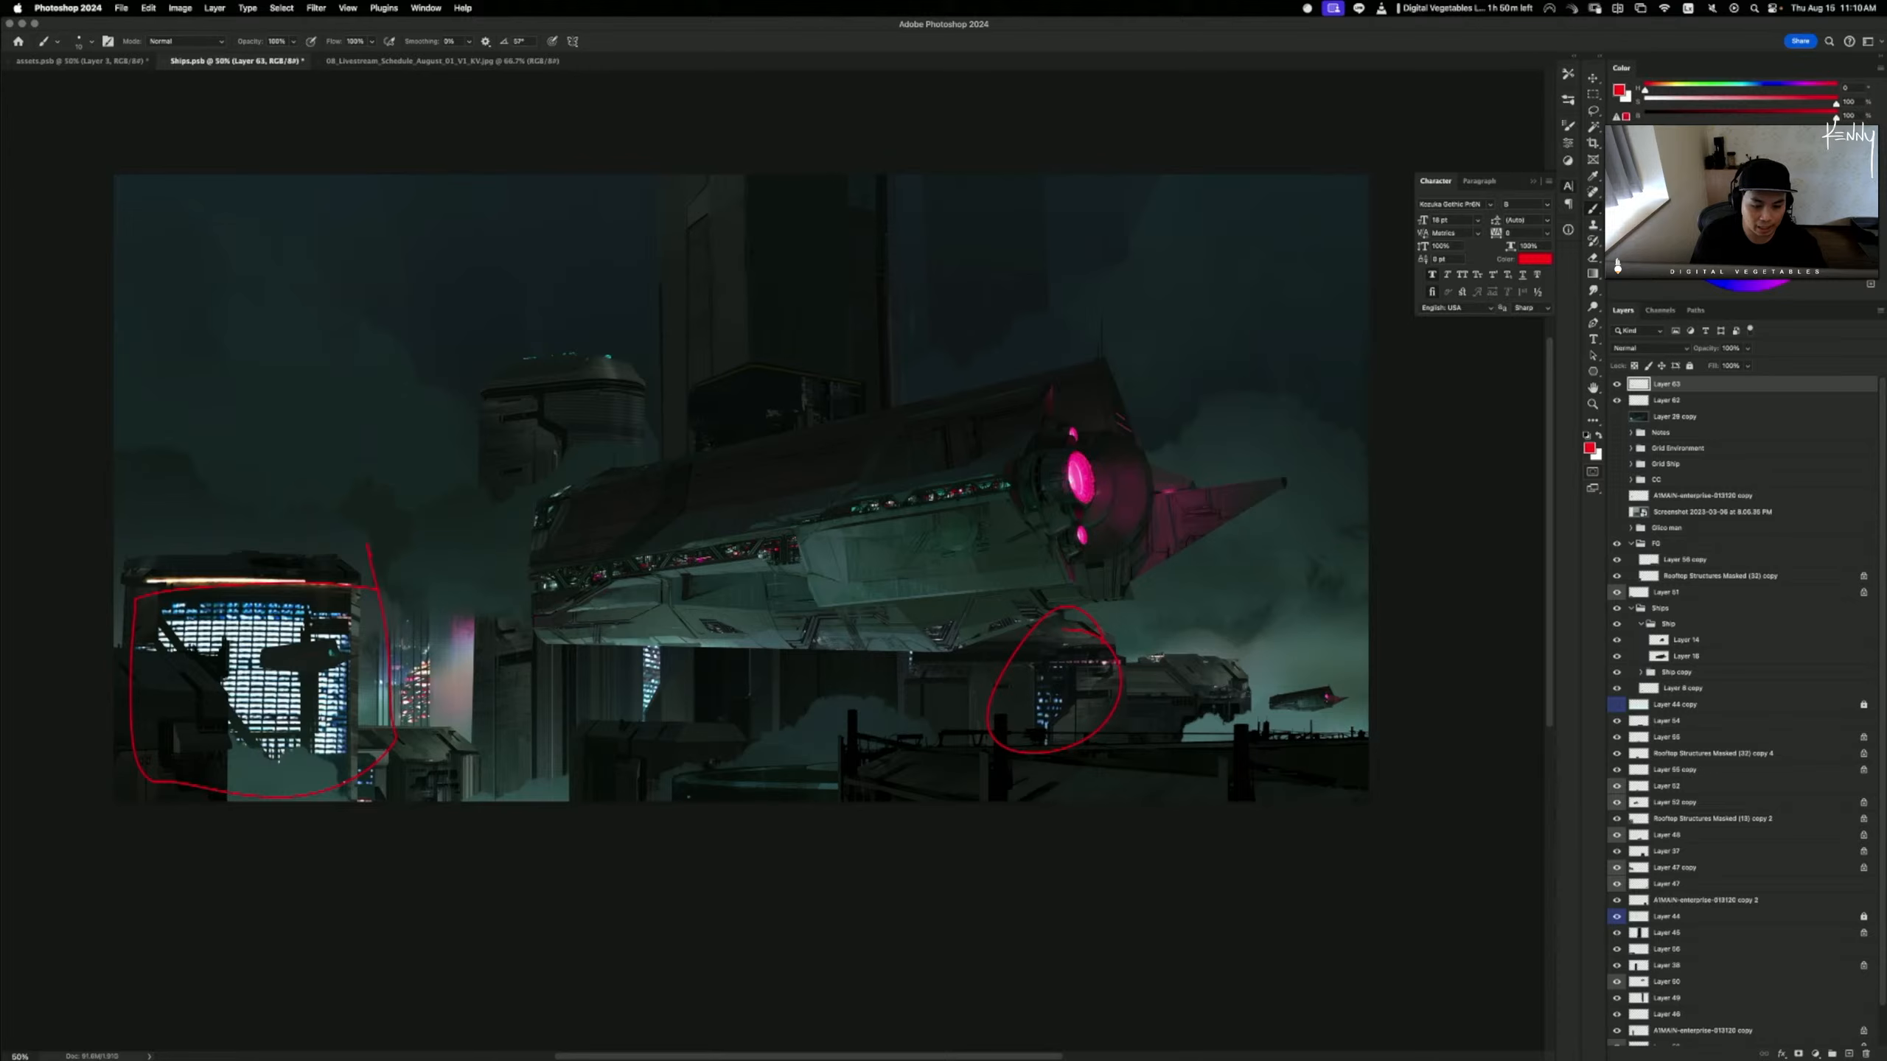
mouse_move(134, 584)
left_mouse_down()
mouse_move(296, 779)
mouse_move(373, 666)
mouse_move(191, 572)
left_mouse_up()
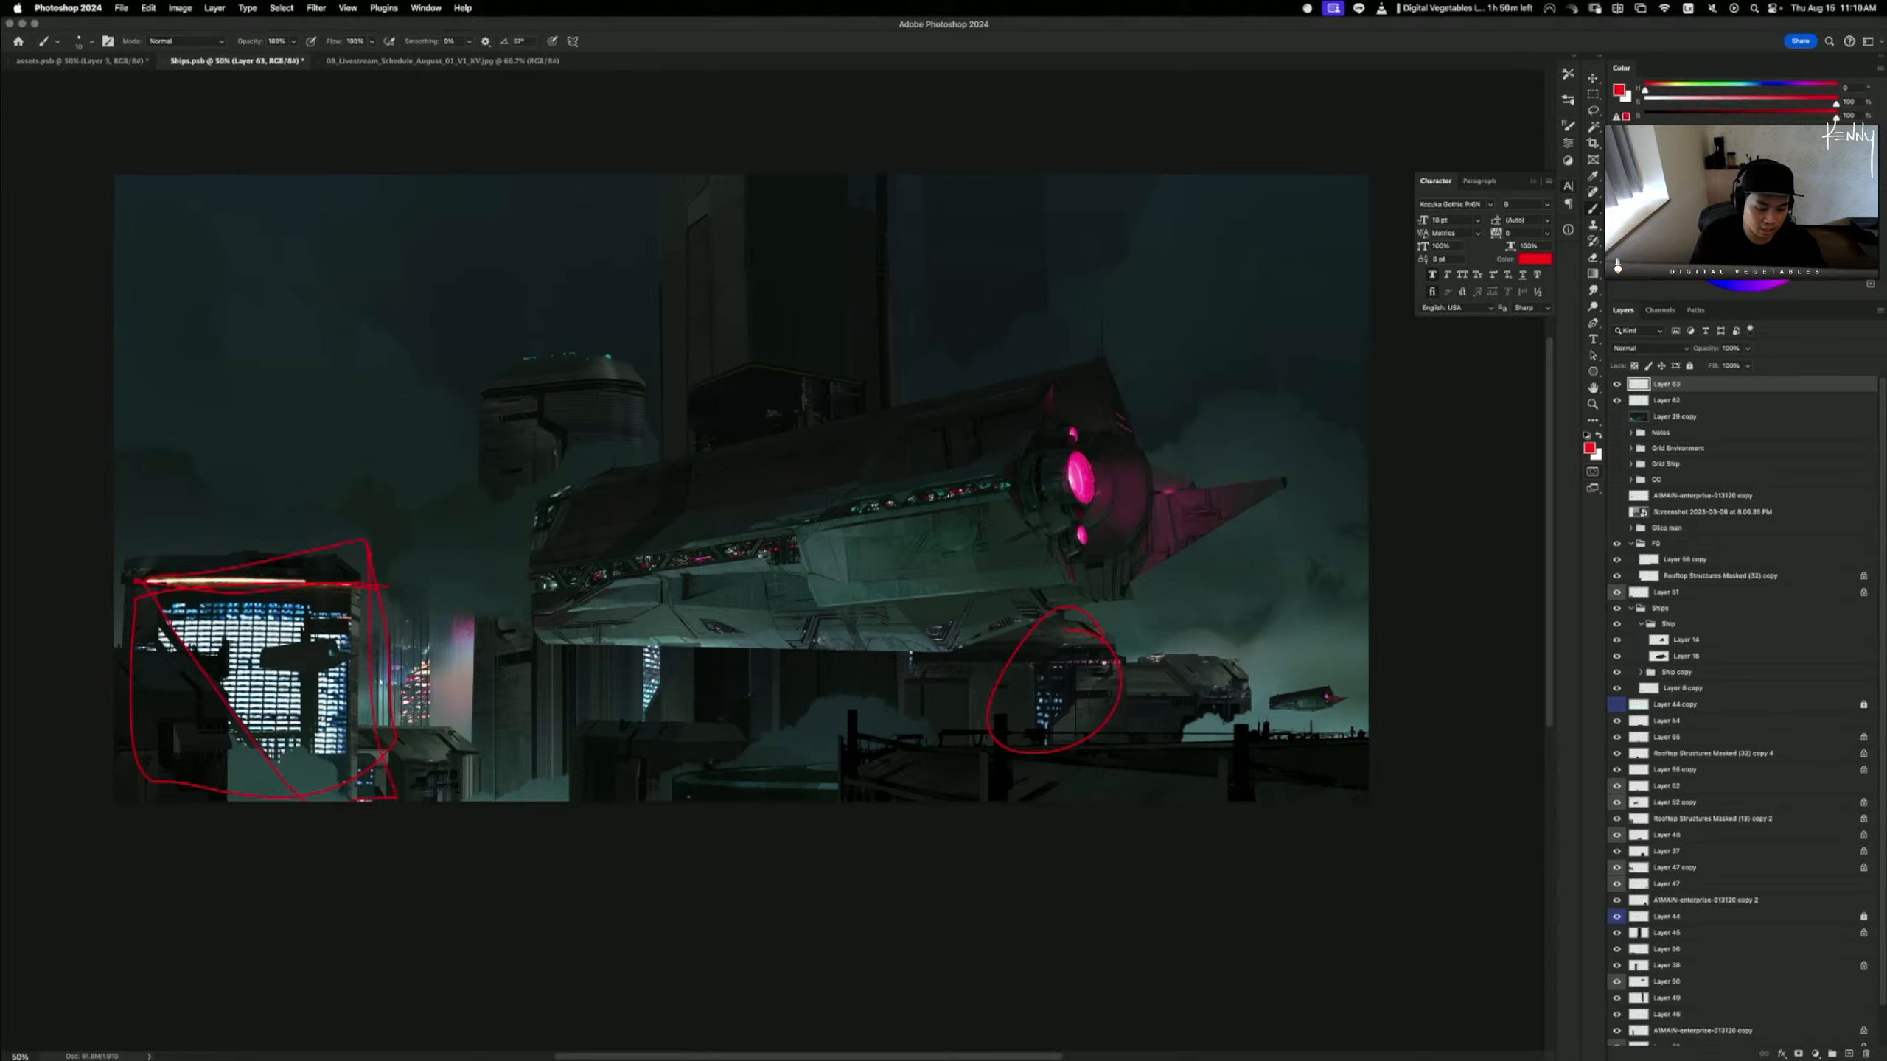
key("super+z")
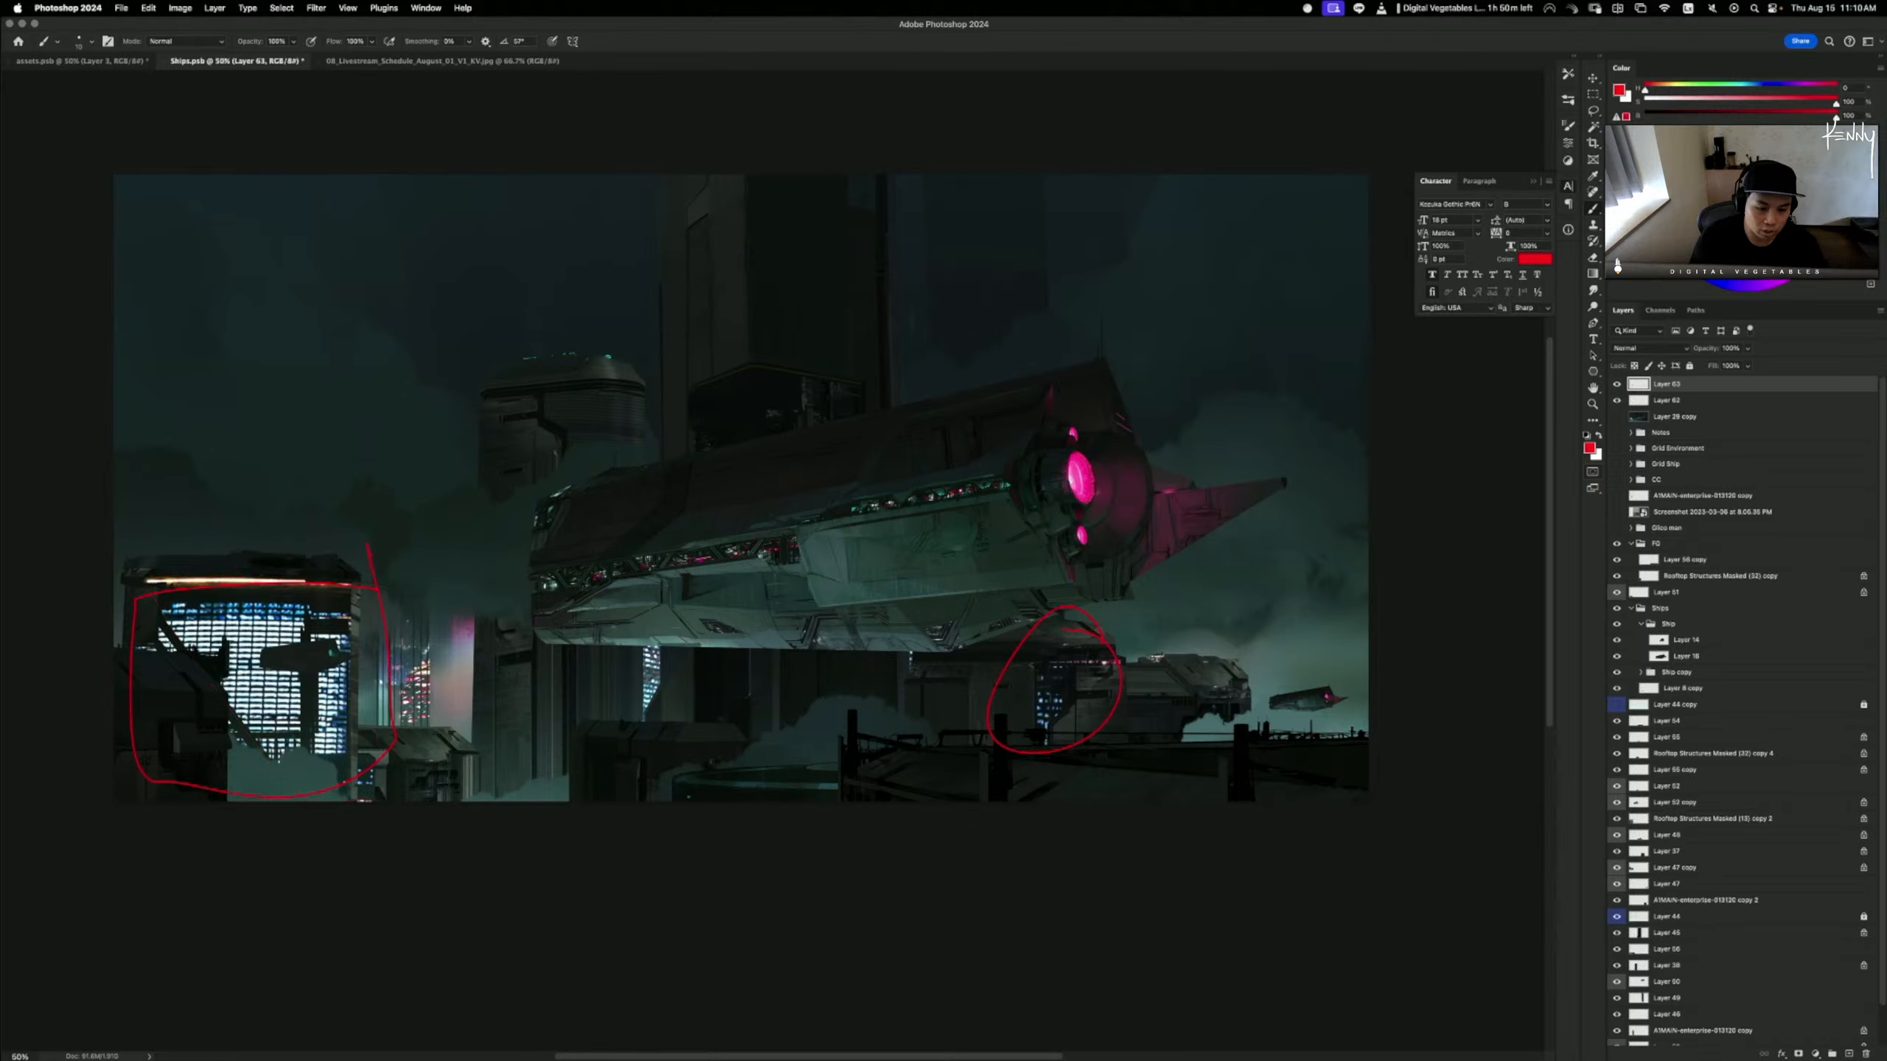
left_click_drag(136, 597, 301, 784)
key("super+z")
left_click_drag(355, 630, 361, 641)
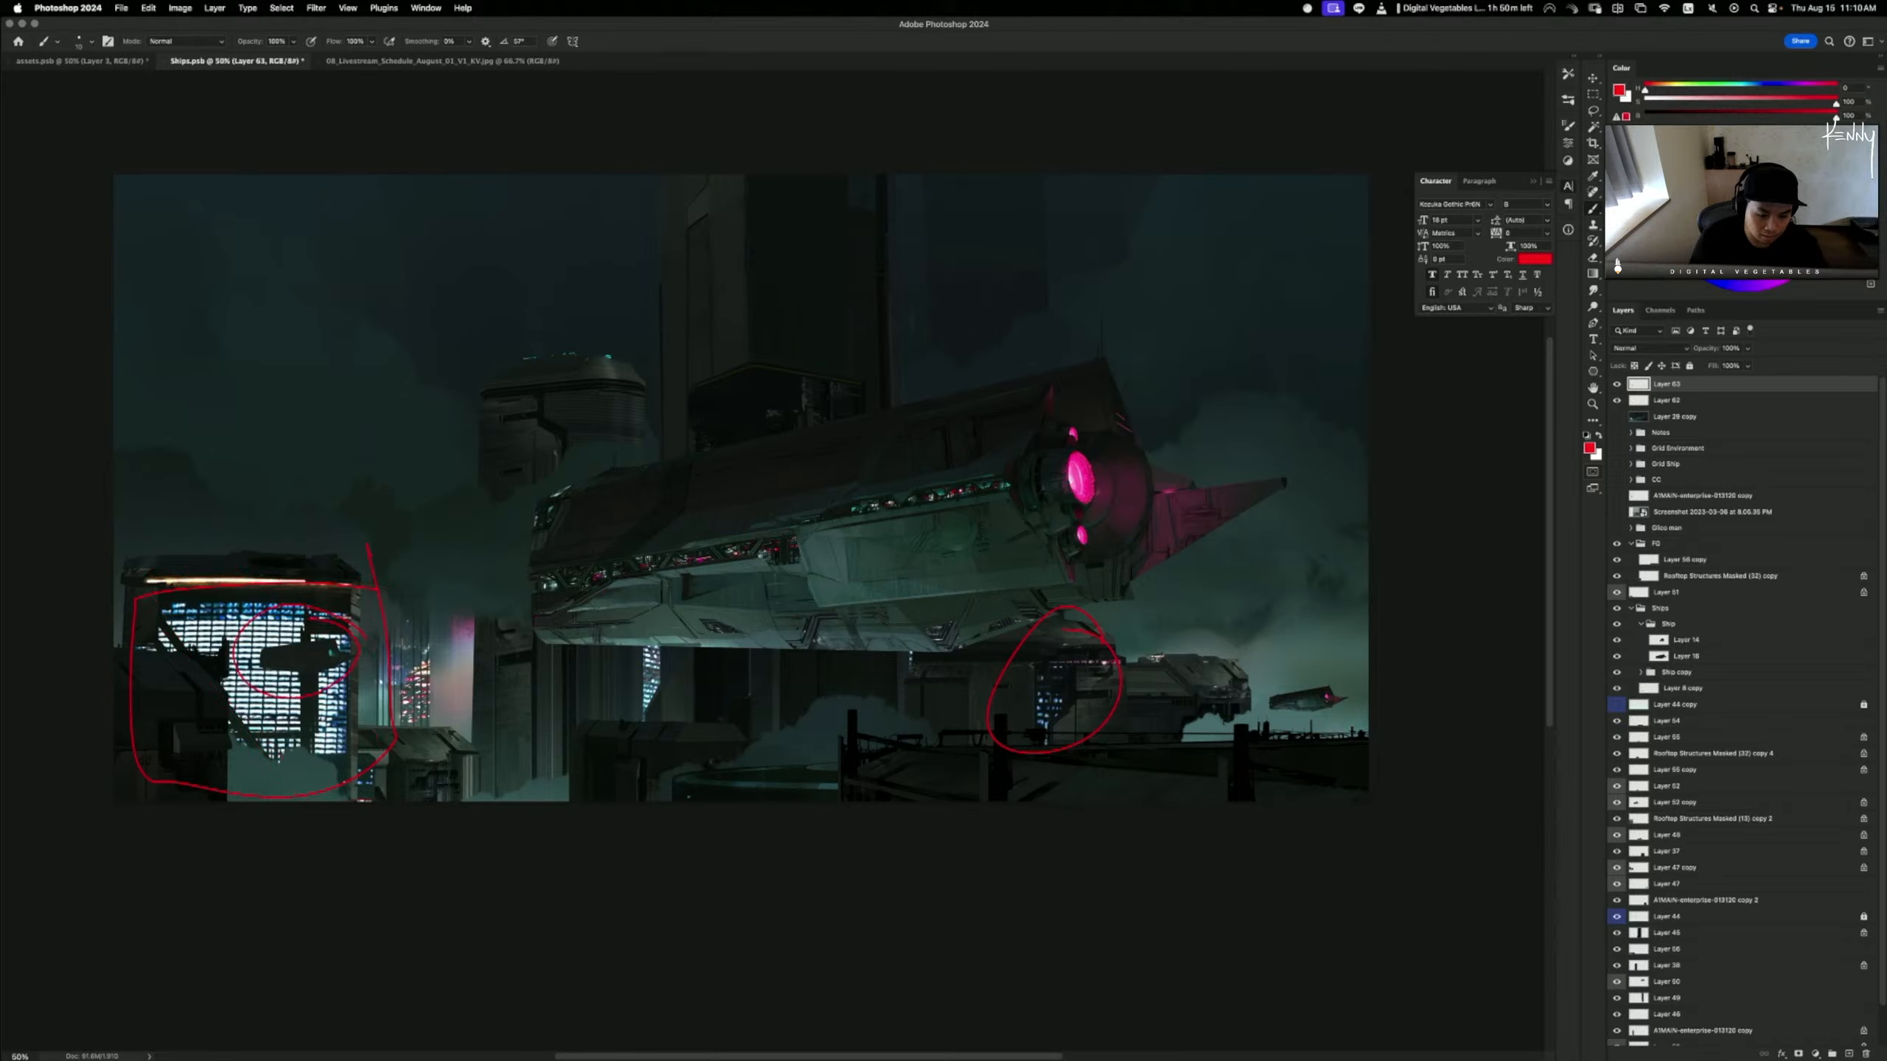
key("super+z")
key("super+z")
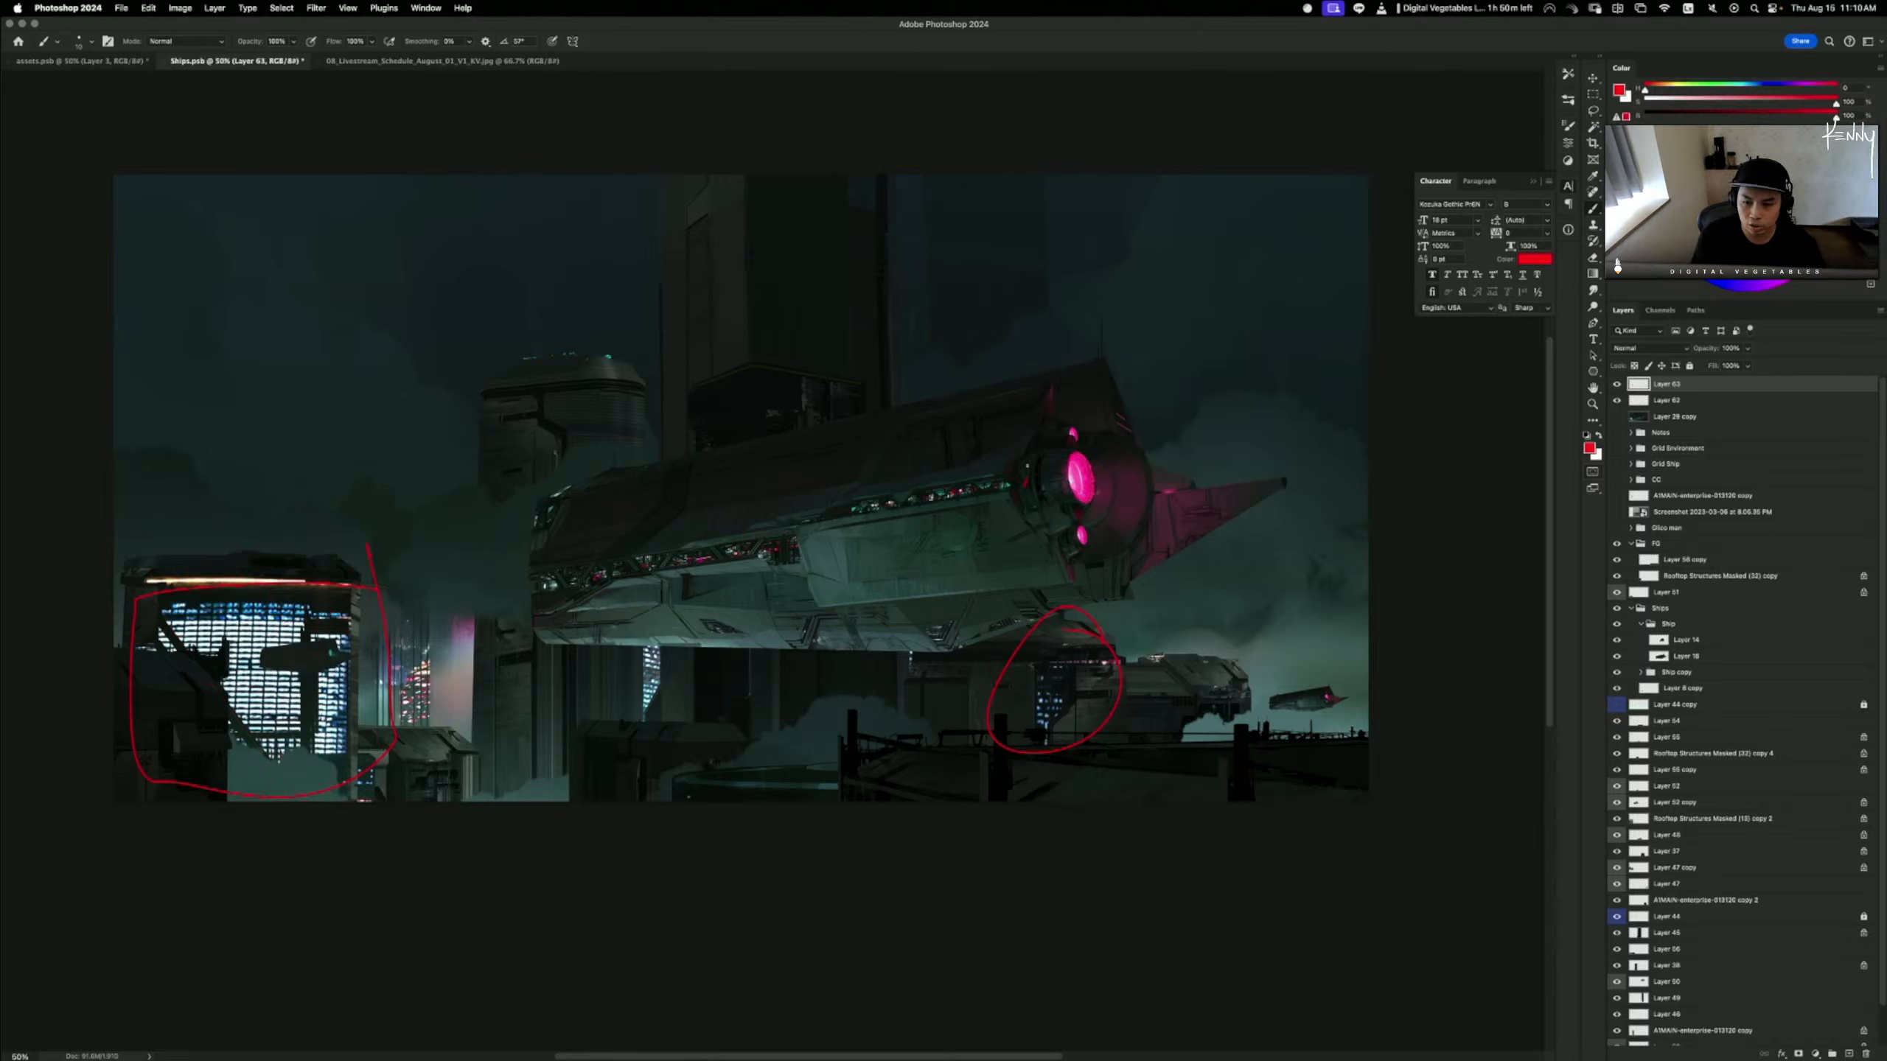
- Try red marks on the ship's side and the small lit facade beneath its tail, undo them, and delete the annotation layer
left_click_drag(1029, 479, 947, 446)
key("super+z")
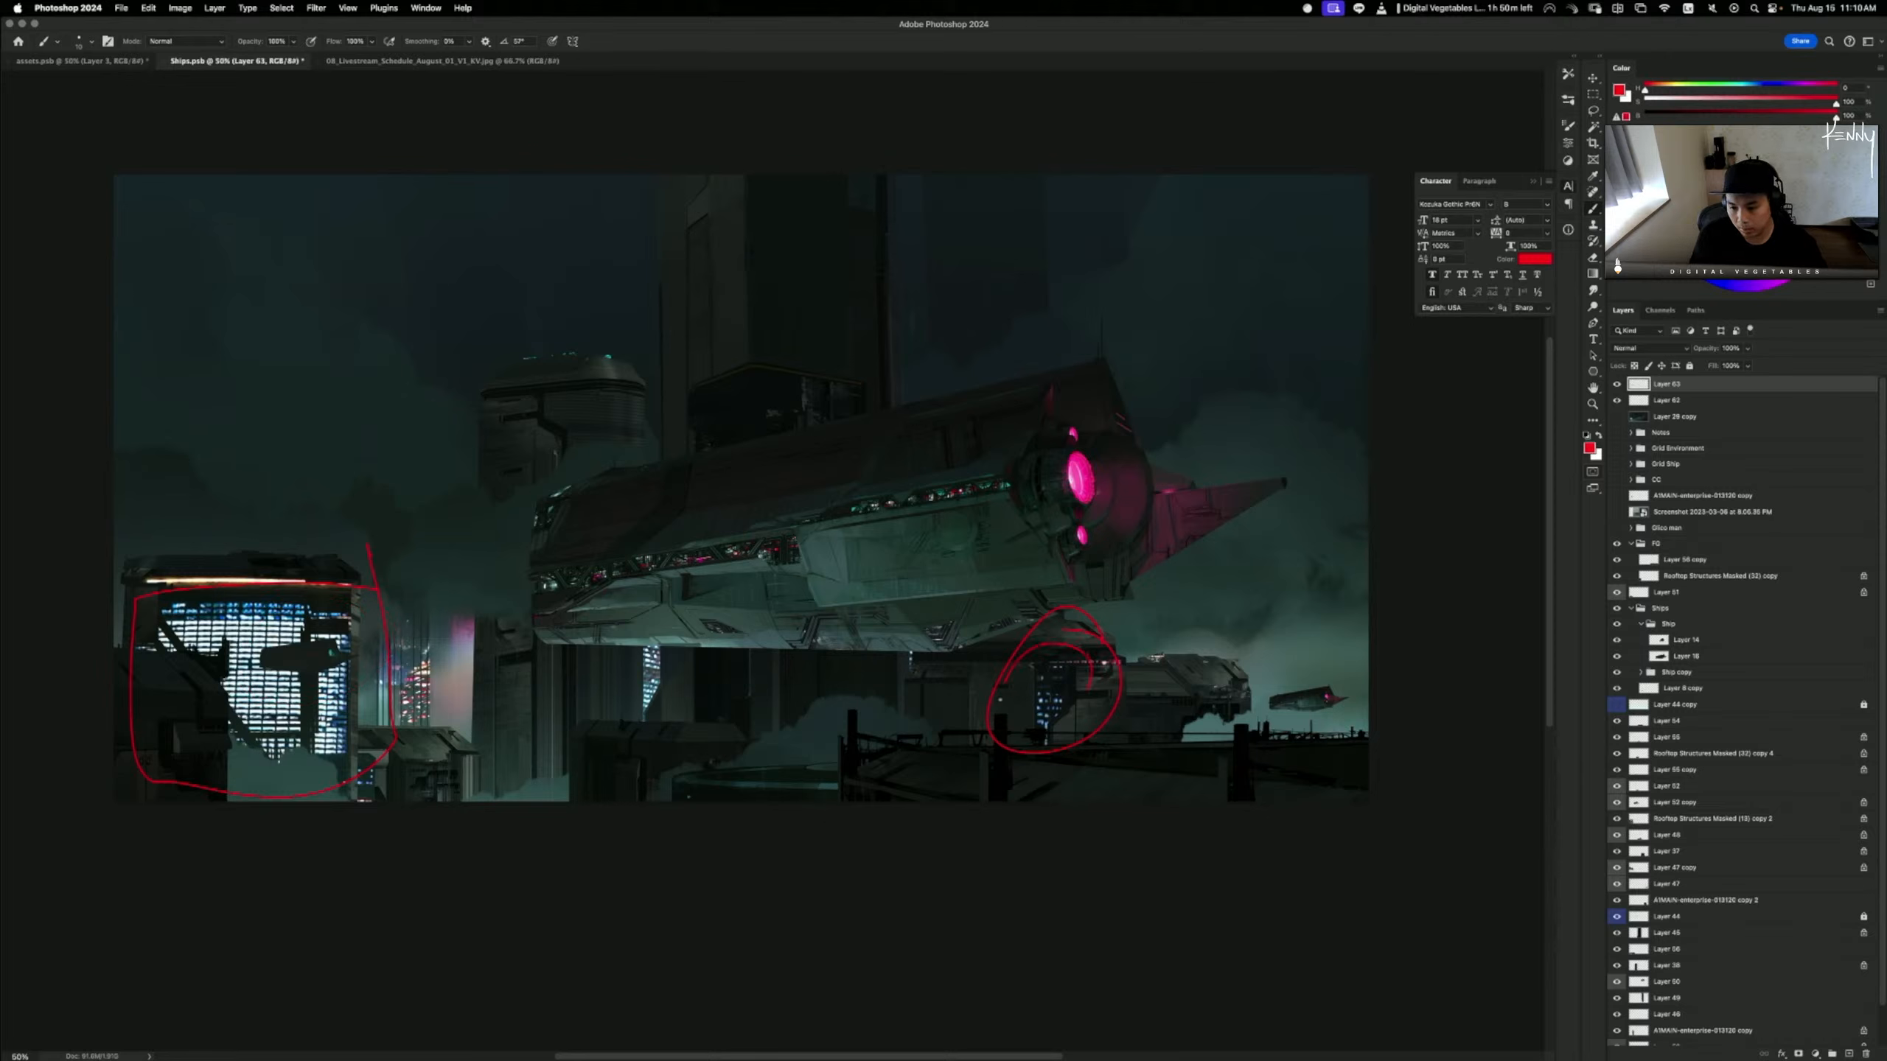
mouse_move(1000, 699)
left_mouse_down()
mouse_move(1062, 678)
mouse_move(1099, 698)
mouse_move(1044, 647)
mouse_move(1087, 735)
left_mouse_up()
key("super+z")
key("super+z")
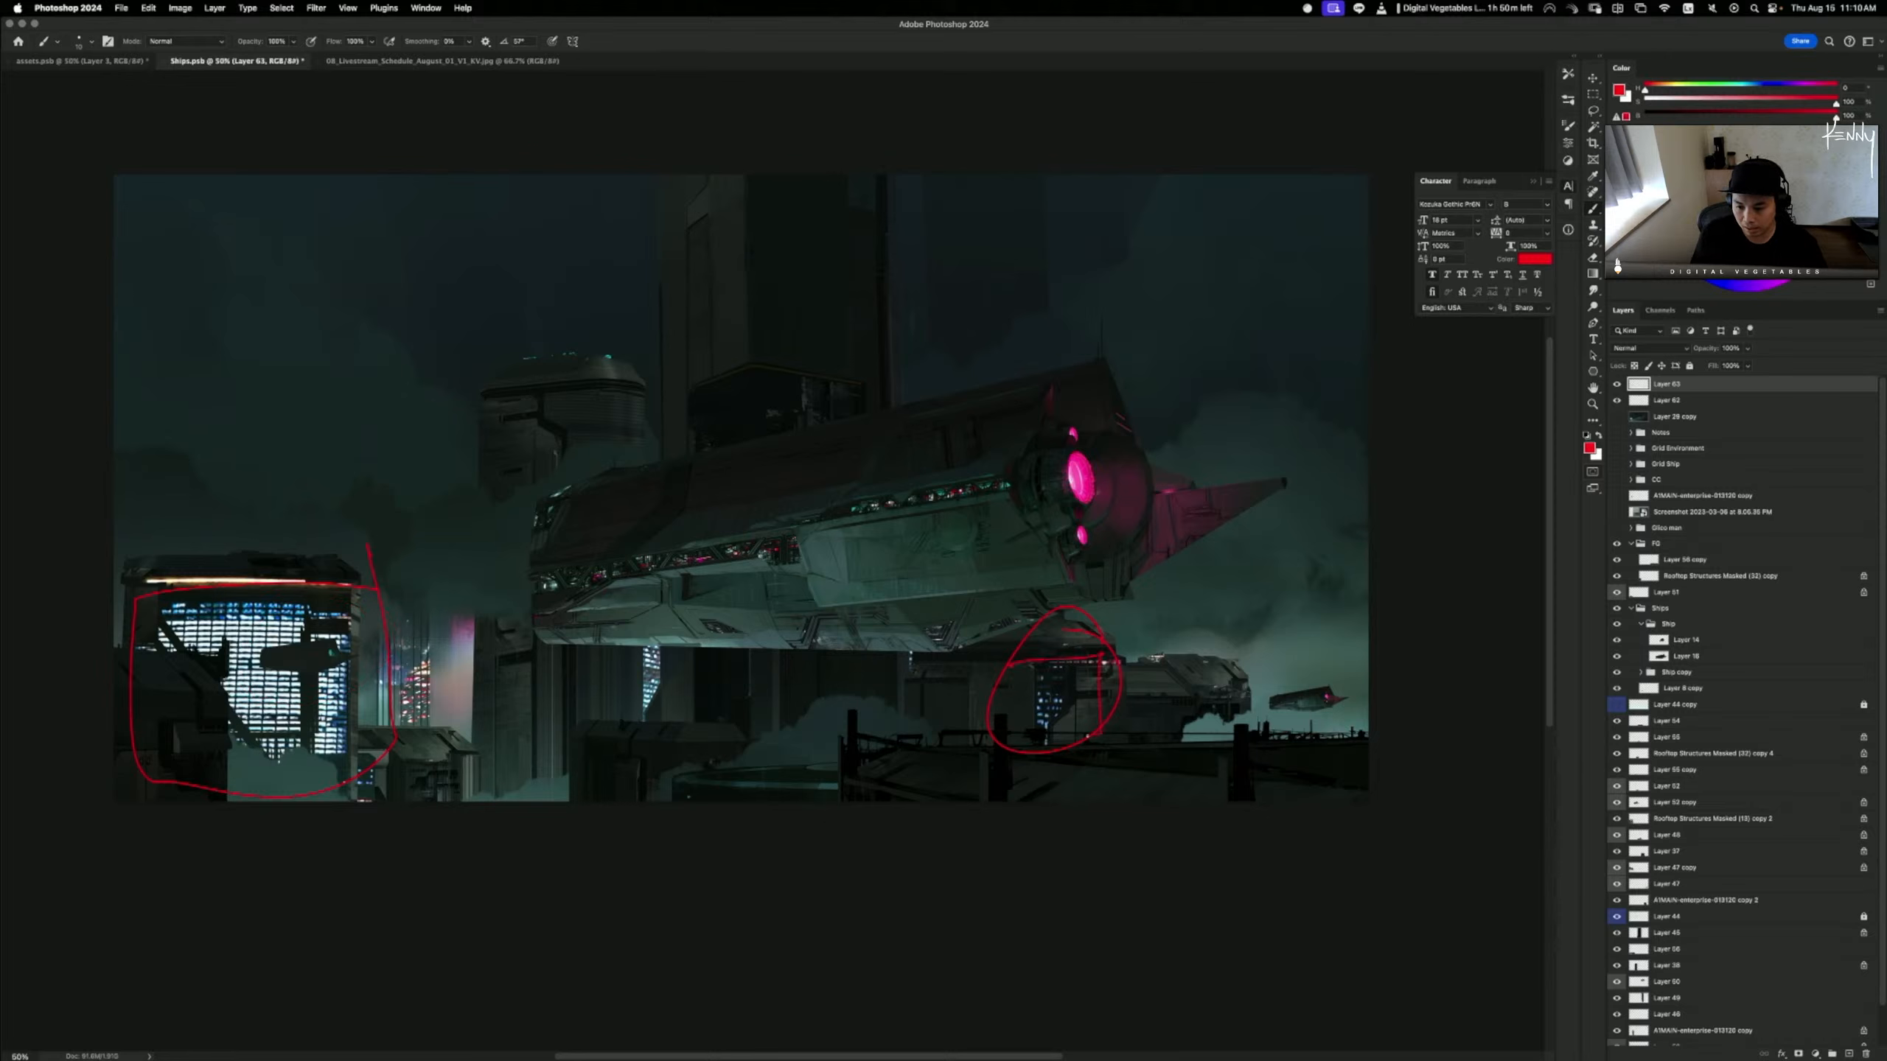
key("super+z")
mouse_move(1012, 658)
left_mouse_down()
mouse_move(1068, 690)
mouse_move(1048, 741)
mouse_move(1058, 672)
left_mouse_up()
key("super+z")
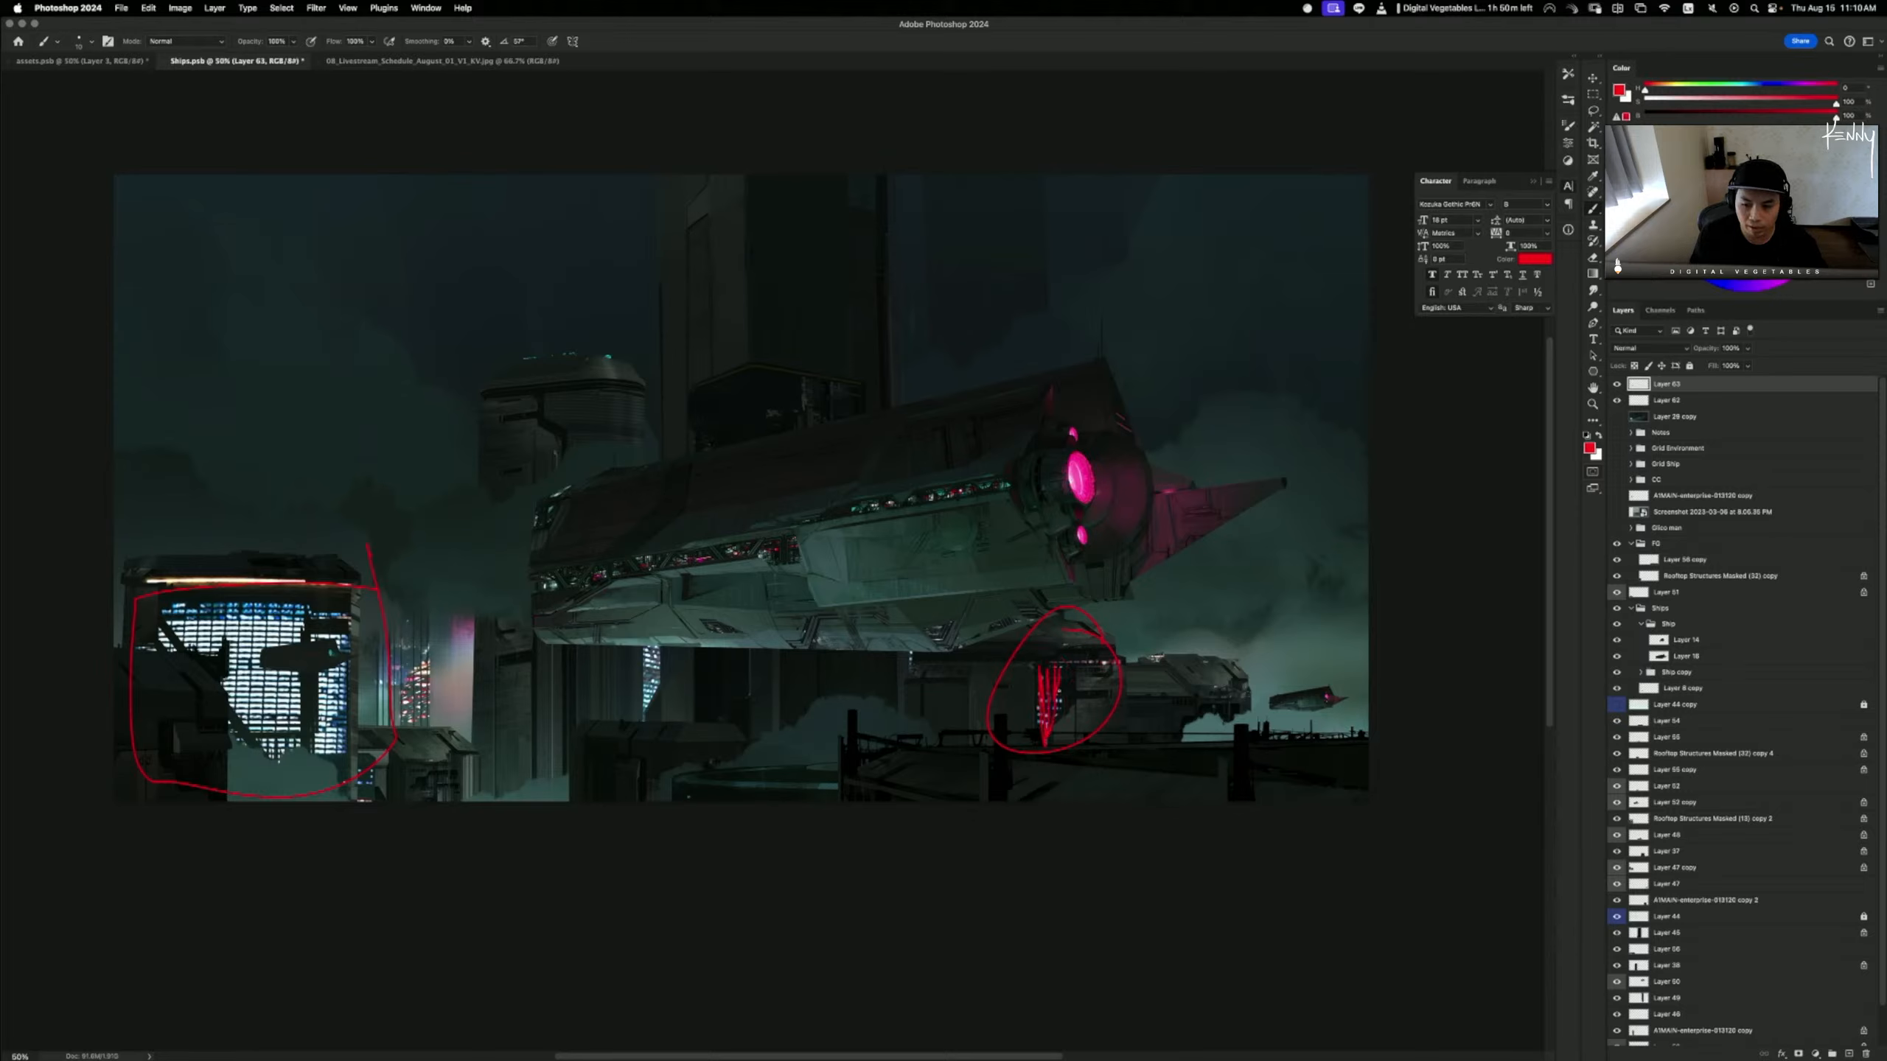
key("super+z")
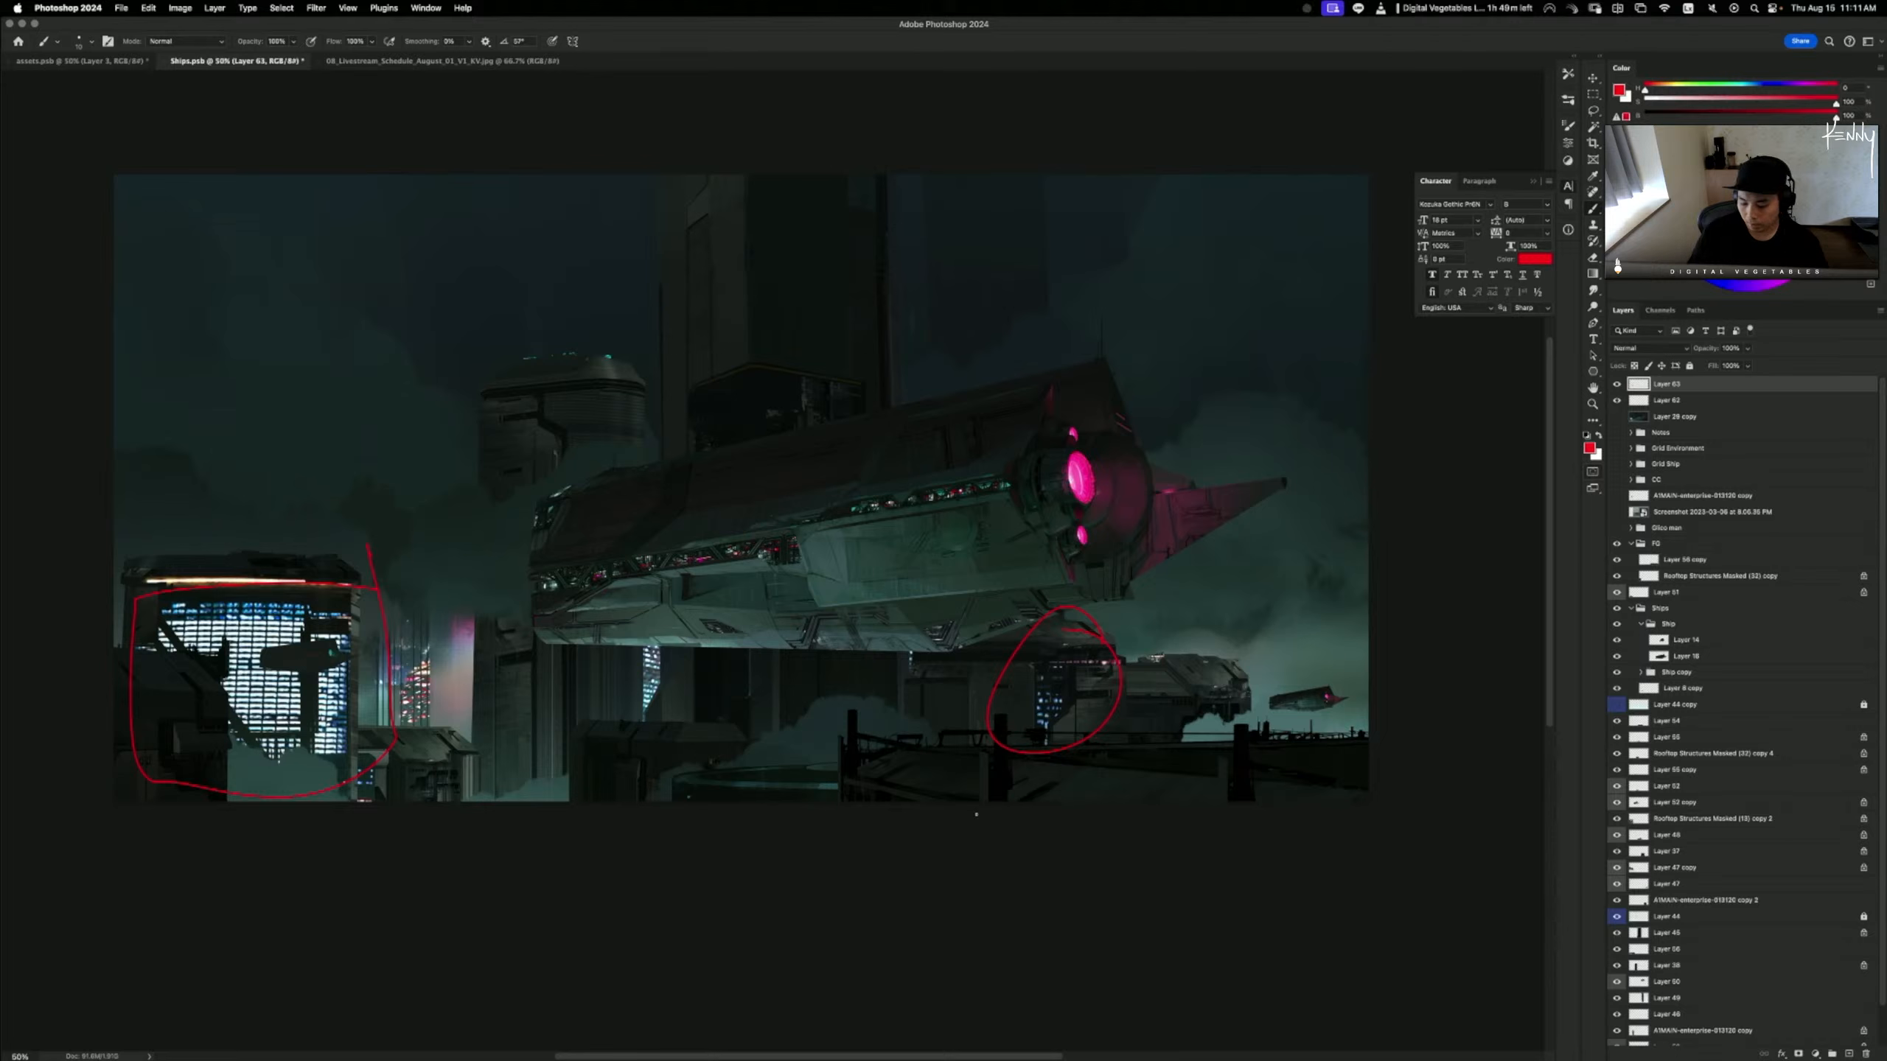
key("BackSpace")
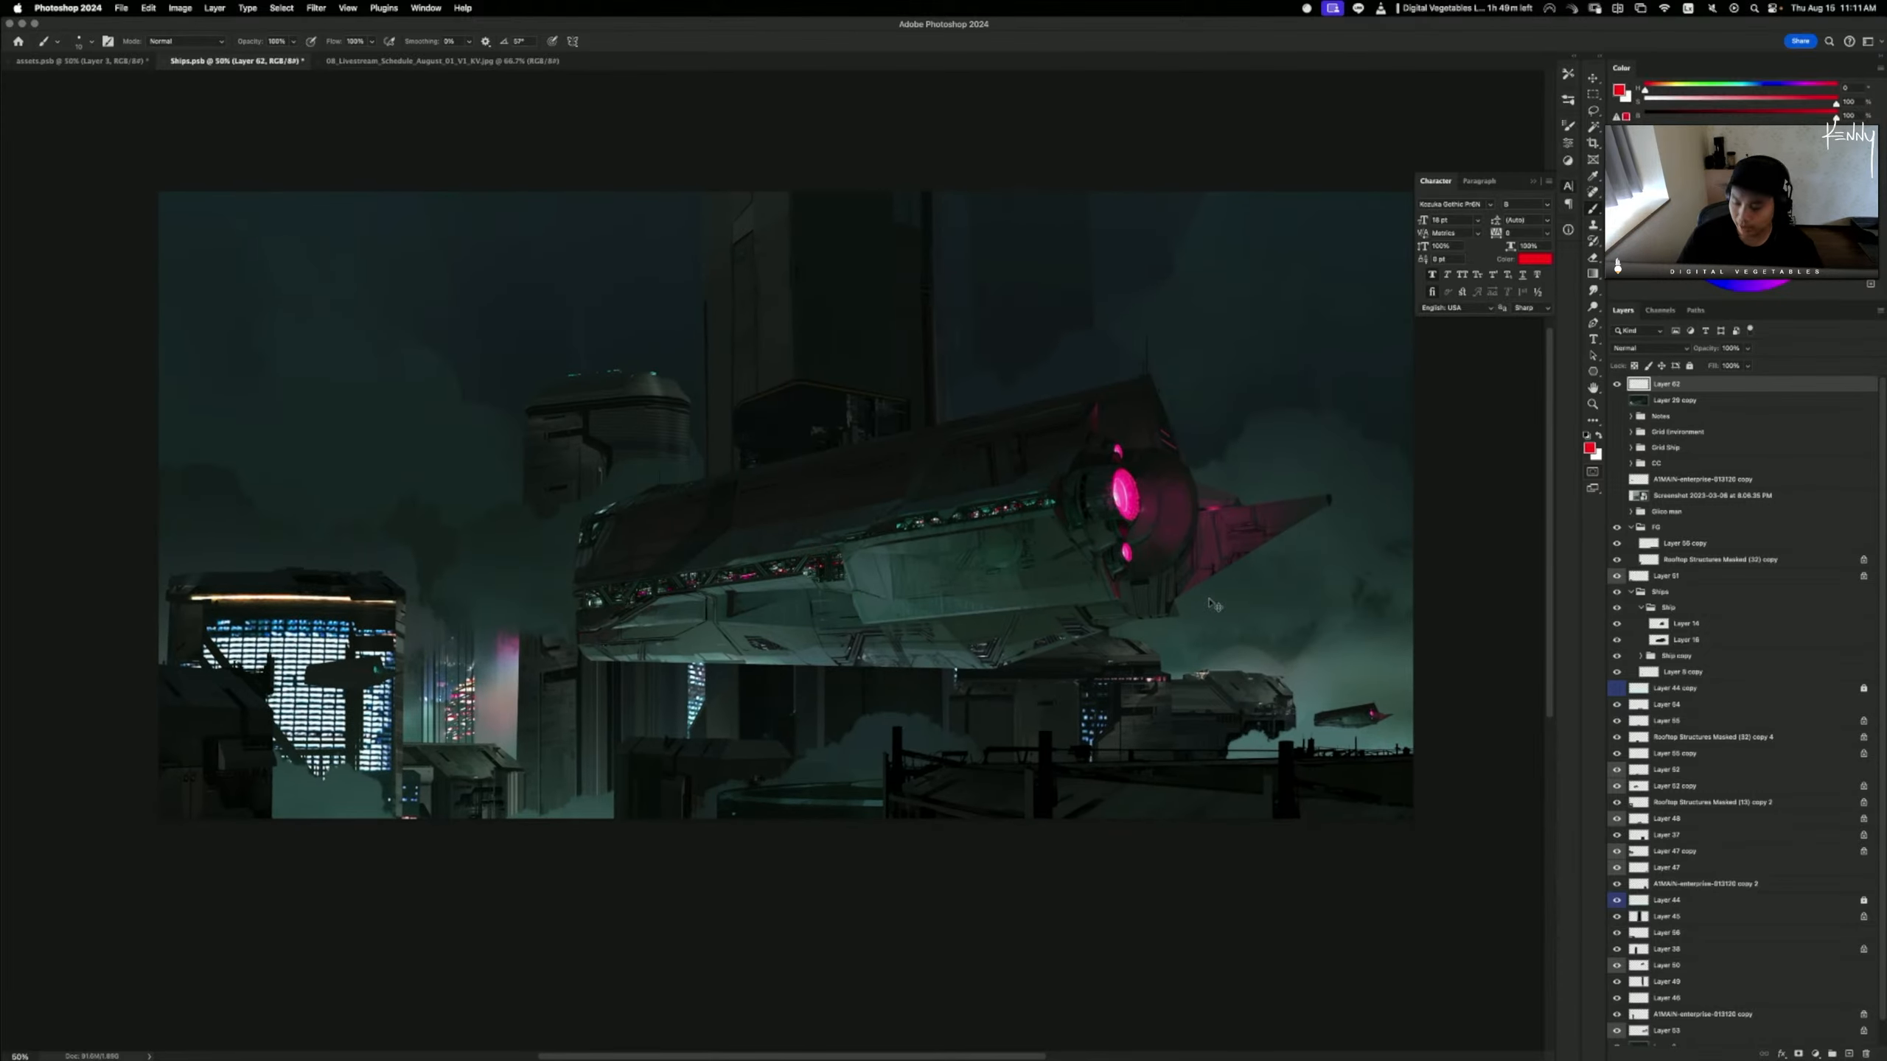
- Draw red direction lines toward the ship from the sky, the tower edges, the lower rooftops and the distant ship
key("super+minus")
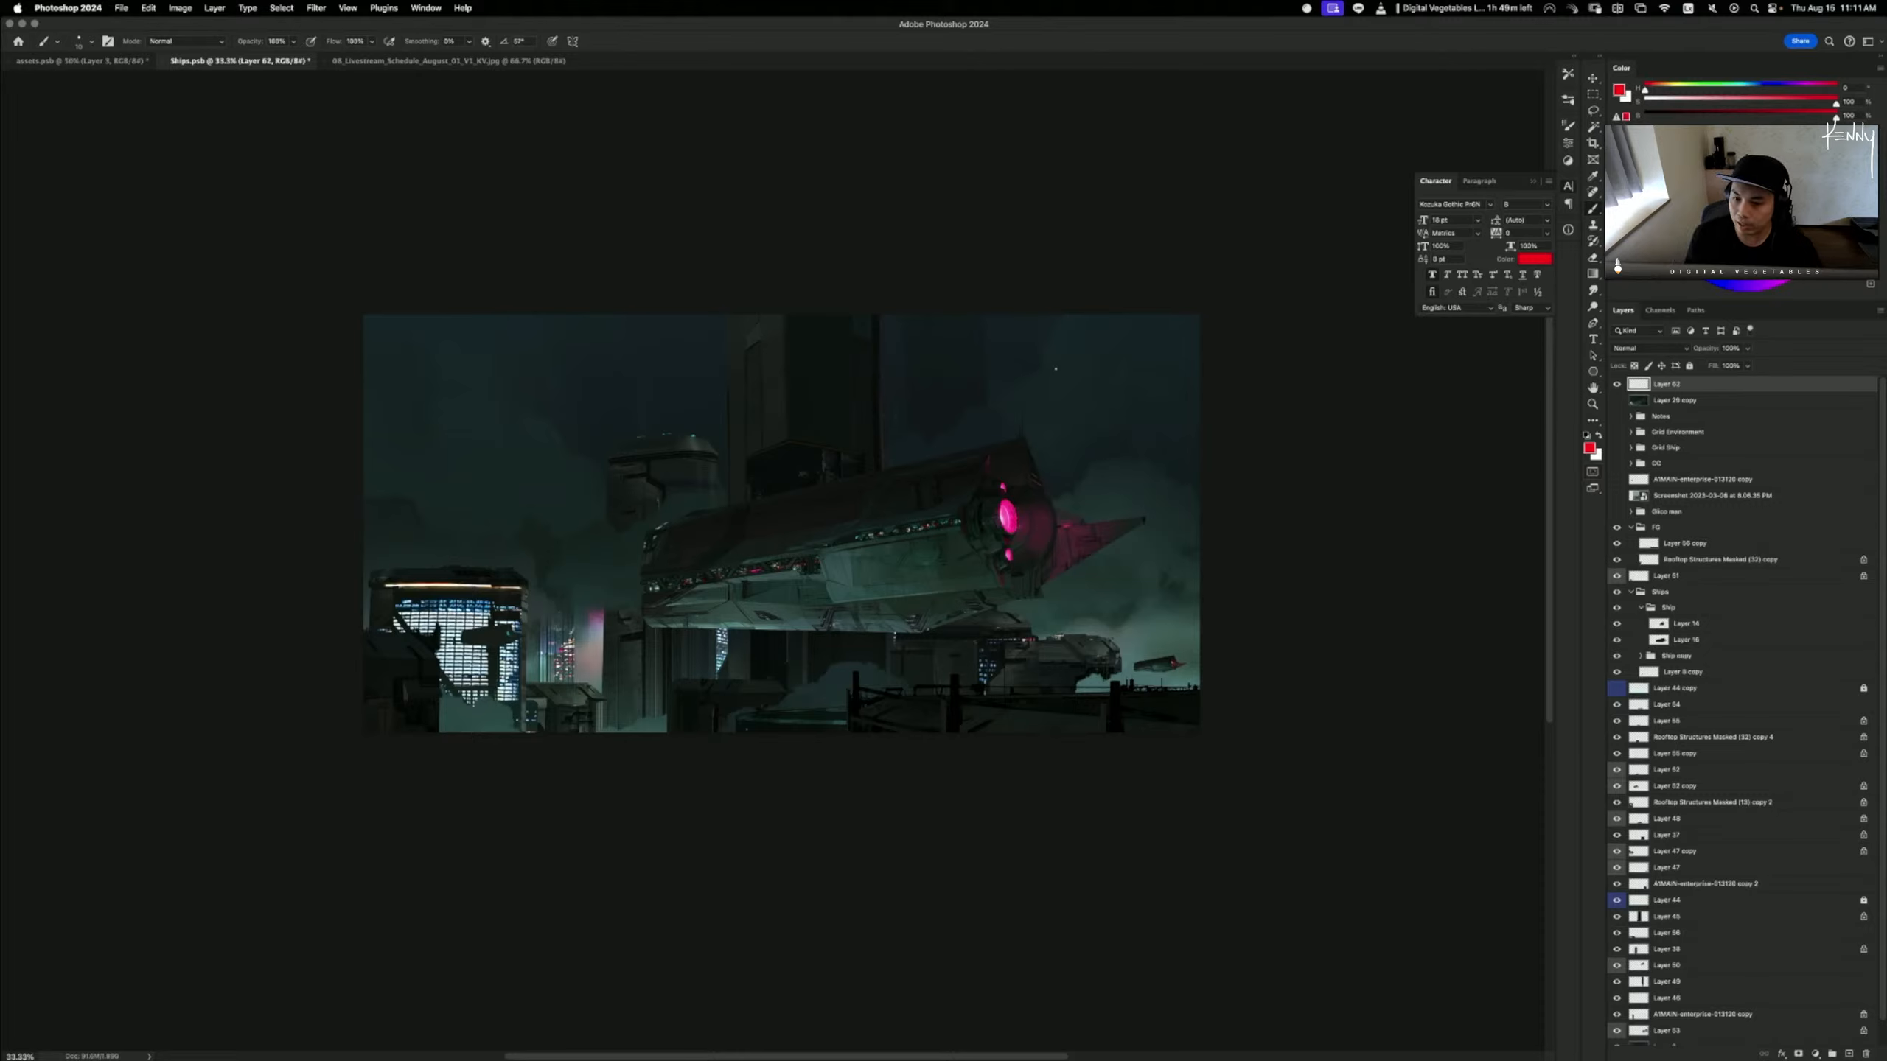
left_click_drag(1107, 315, 1008, 369)
left_click_drag(475, 316, 734, 518)
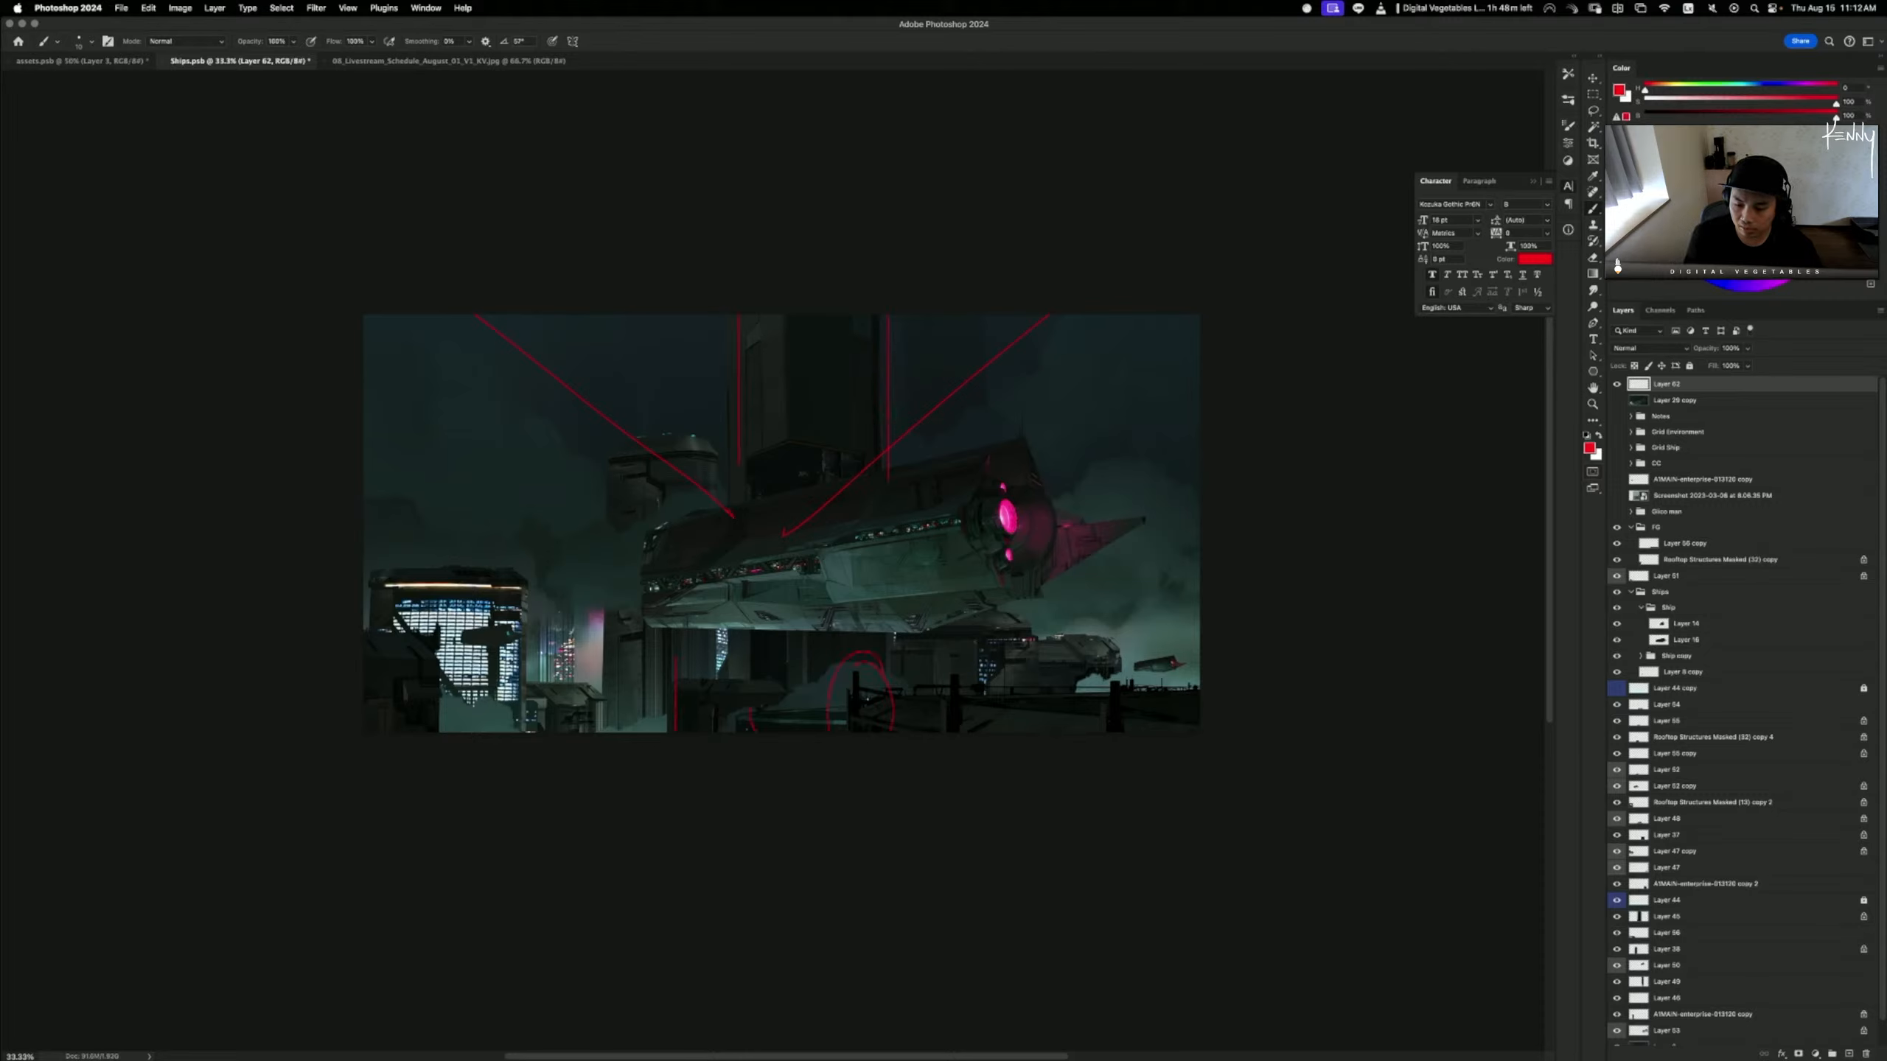
key("super+z")
left_click_drag(953, 765, 951, 644)
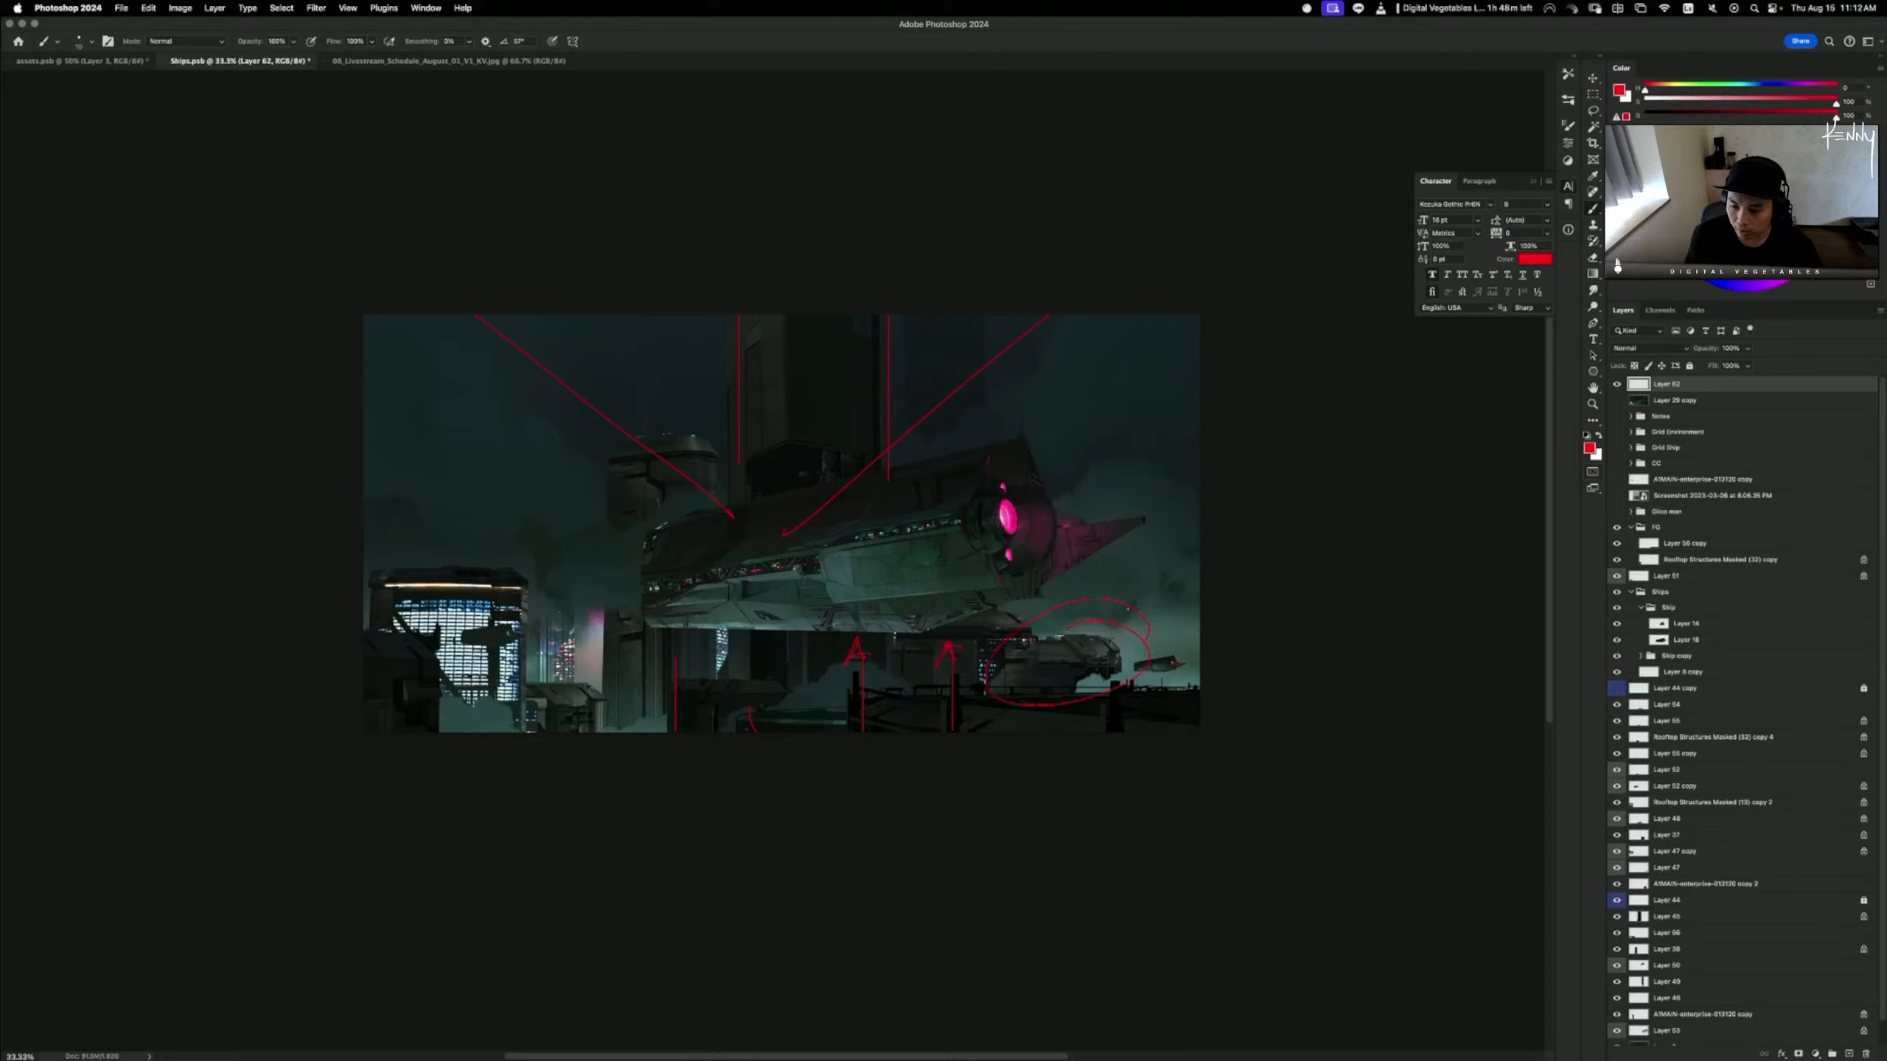
left_click_drag(1198, 624, 1066, 639)
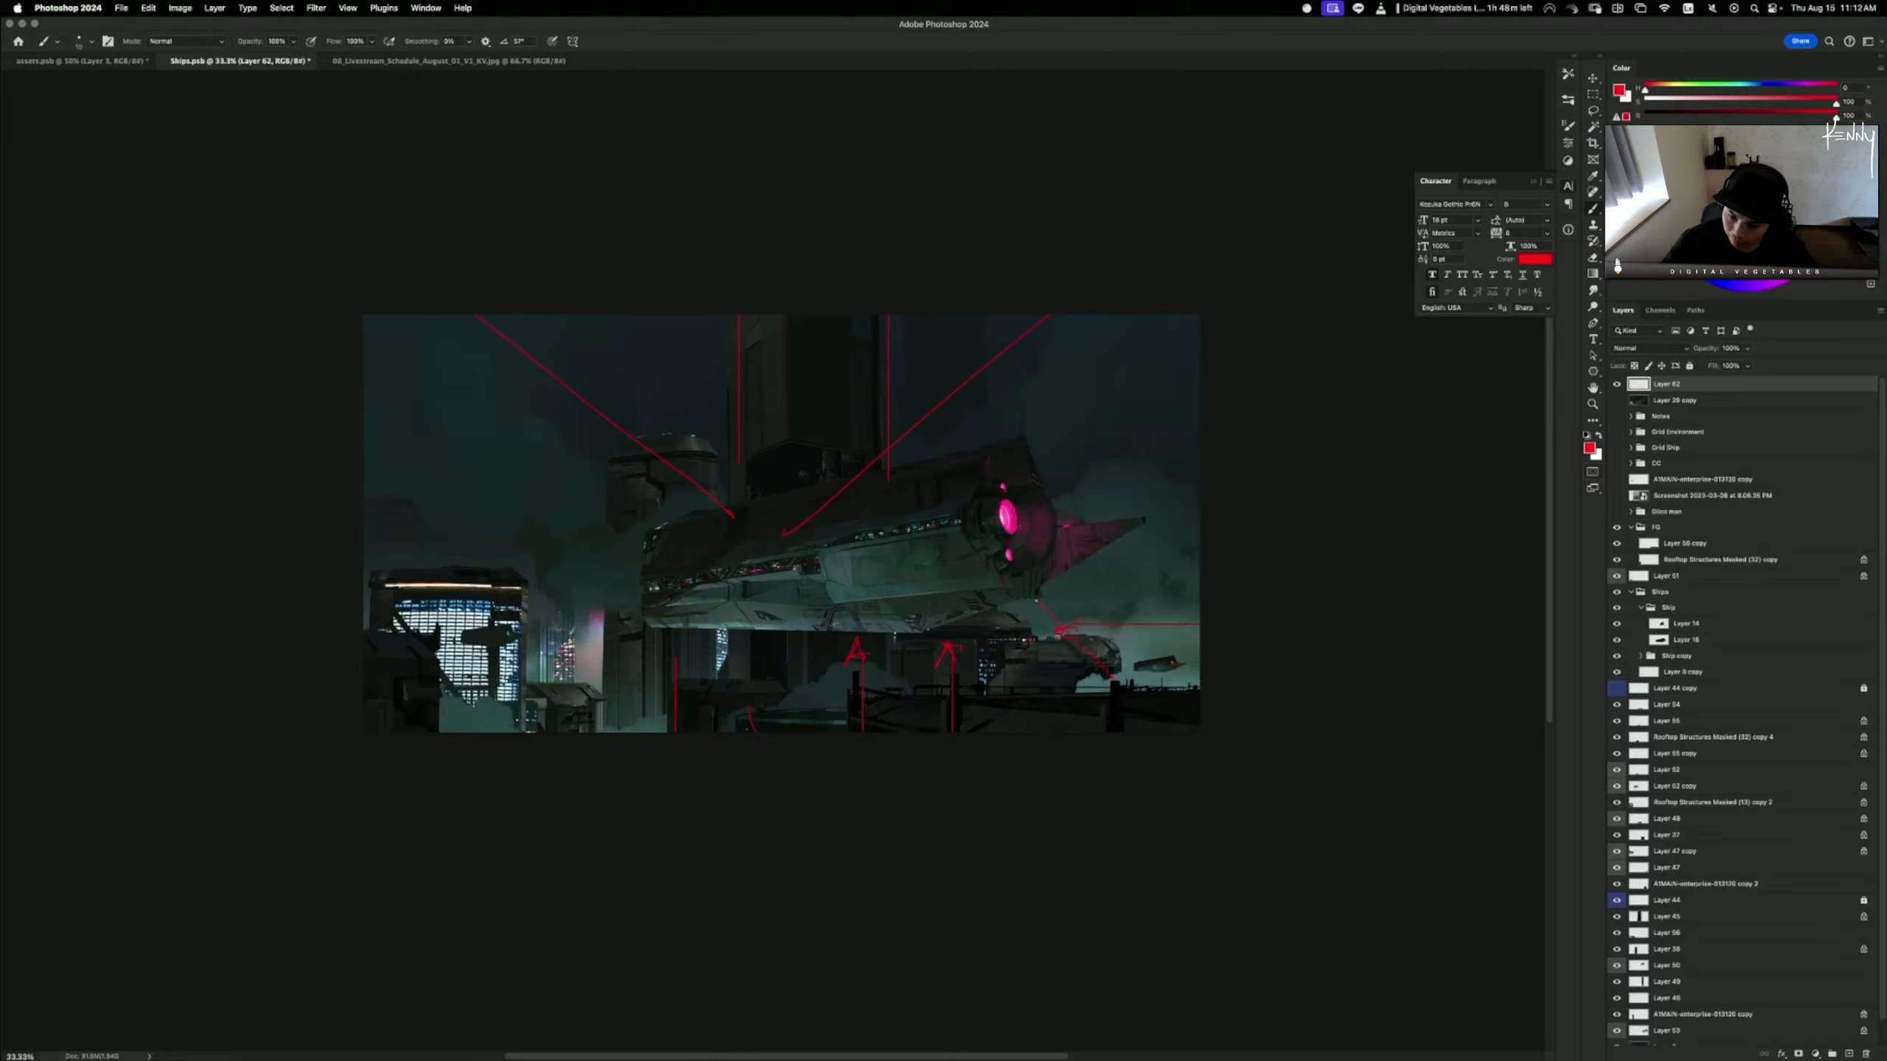
left_click_drag(1034, 599, 1052, 612)
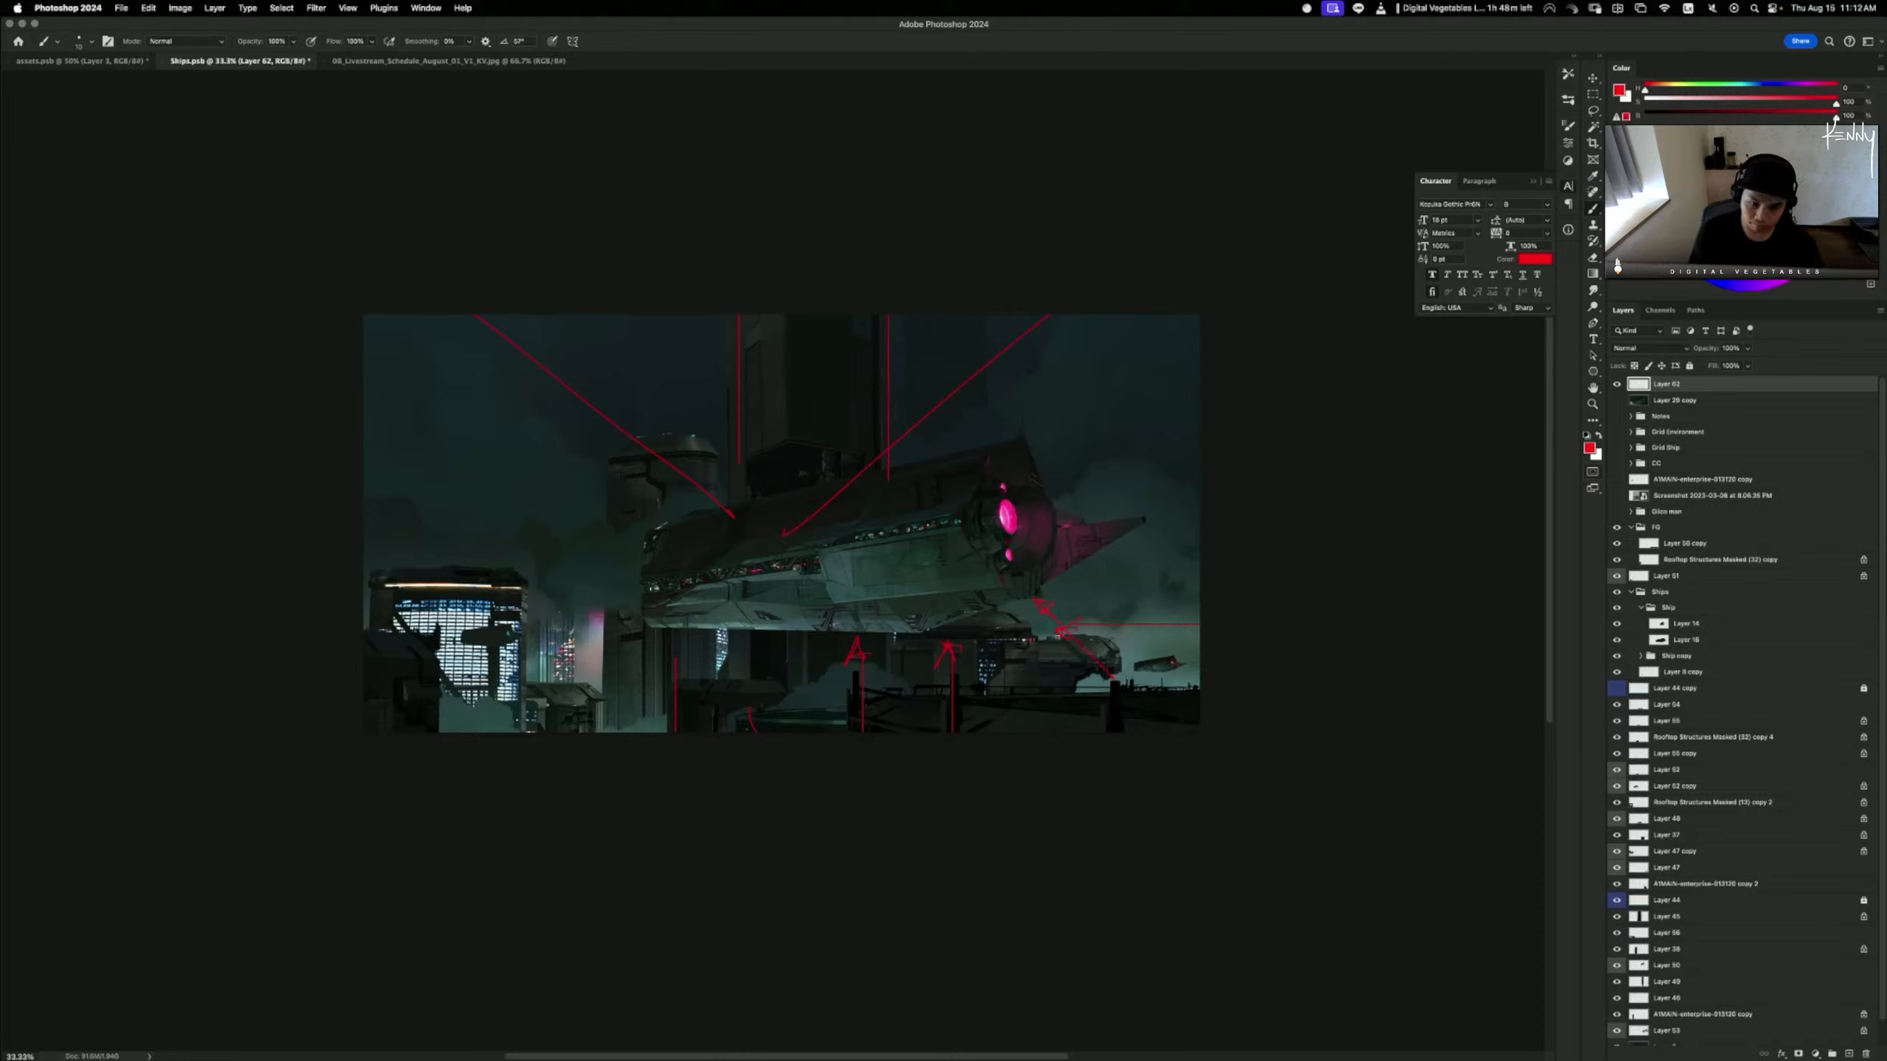
- Redraw the red diagonal across the large lit building until it leads toward the ship, and delete the annotation layer
left_click_drag(457, 580, 500, 709)
key("super+z")
left_click_drag(382, 568, 490, 706)
key("super+z")
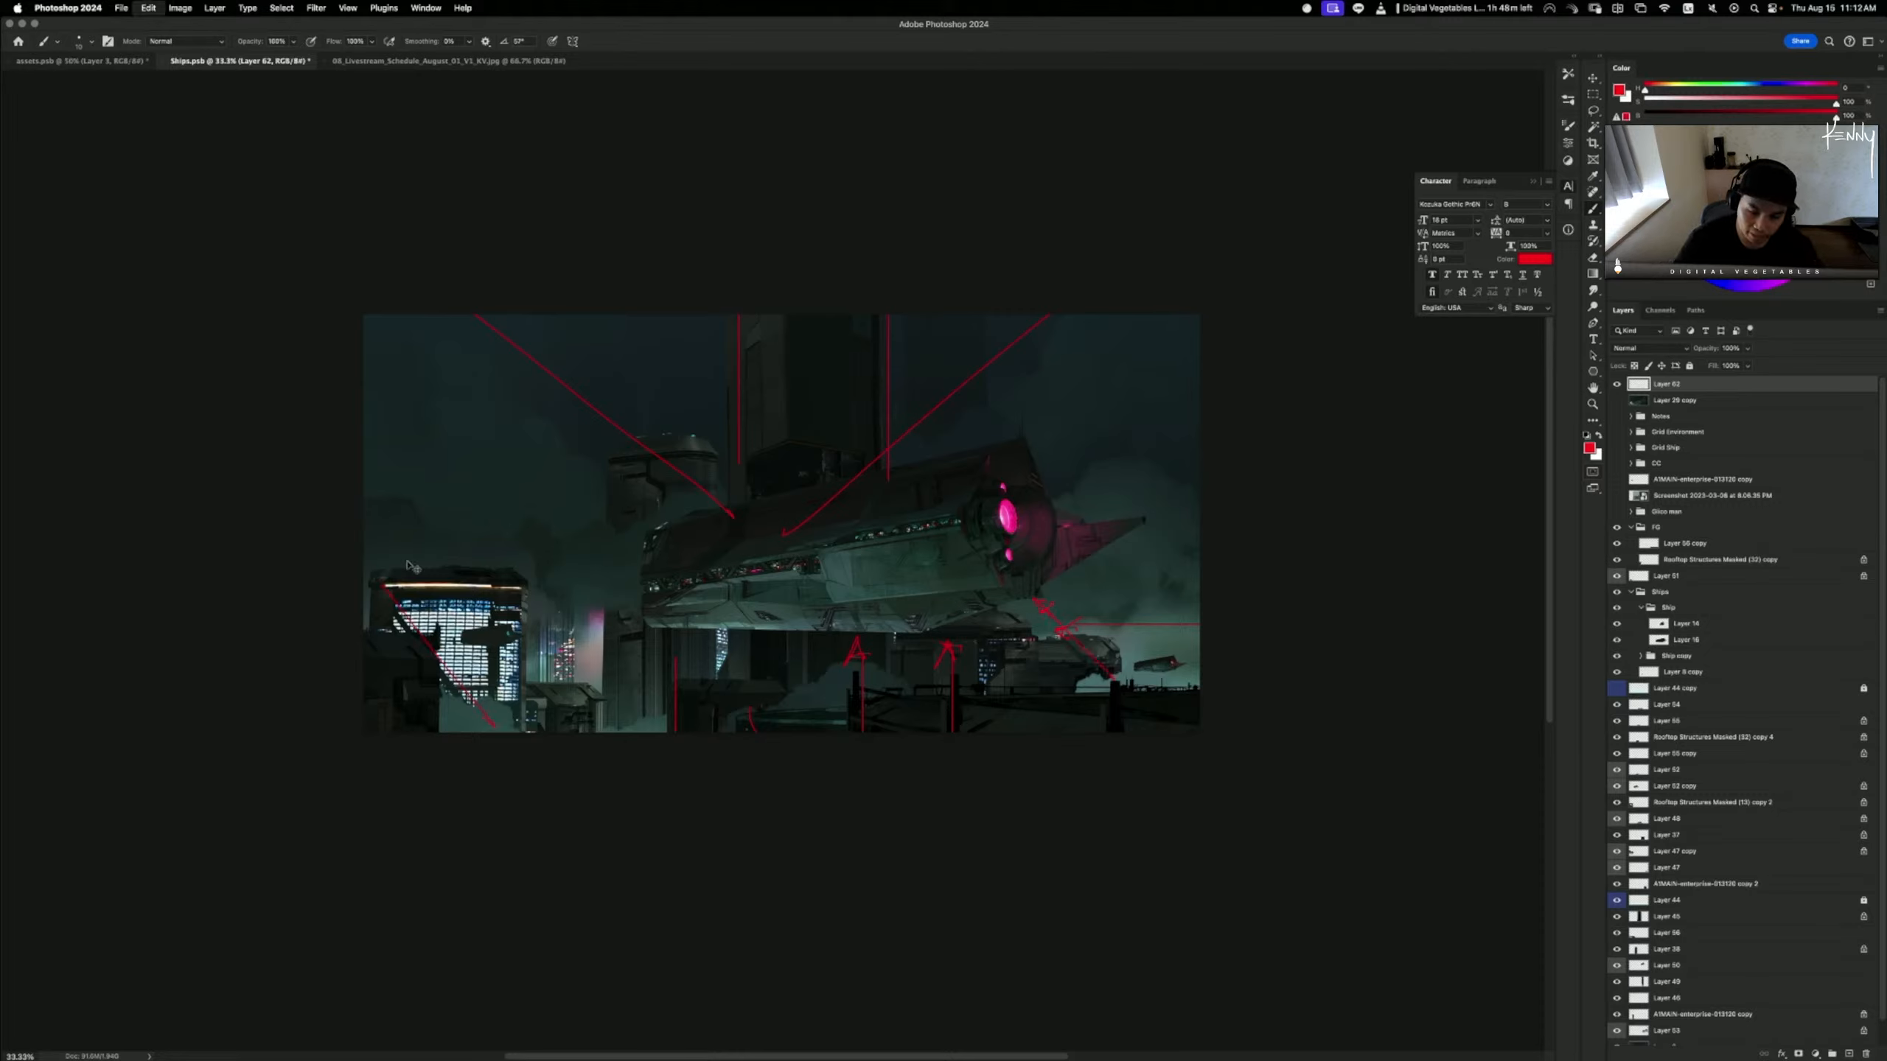
left_click_drag(379, 530, 510, 700)
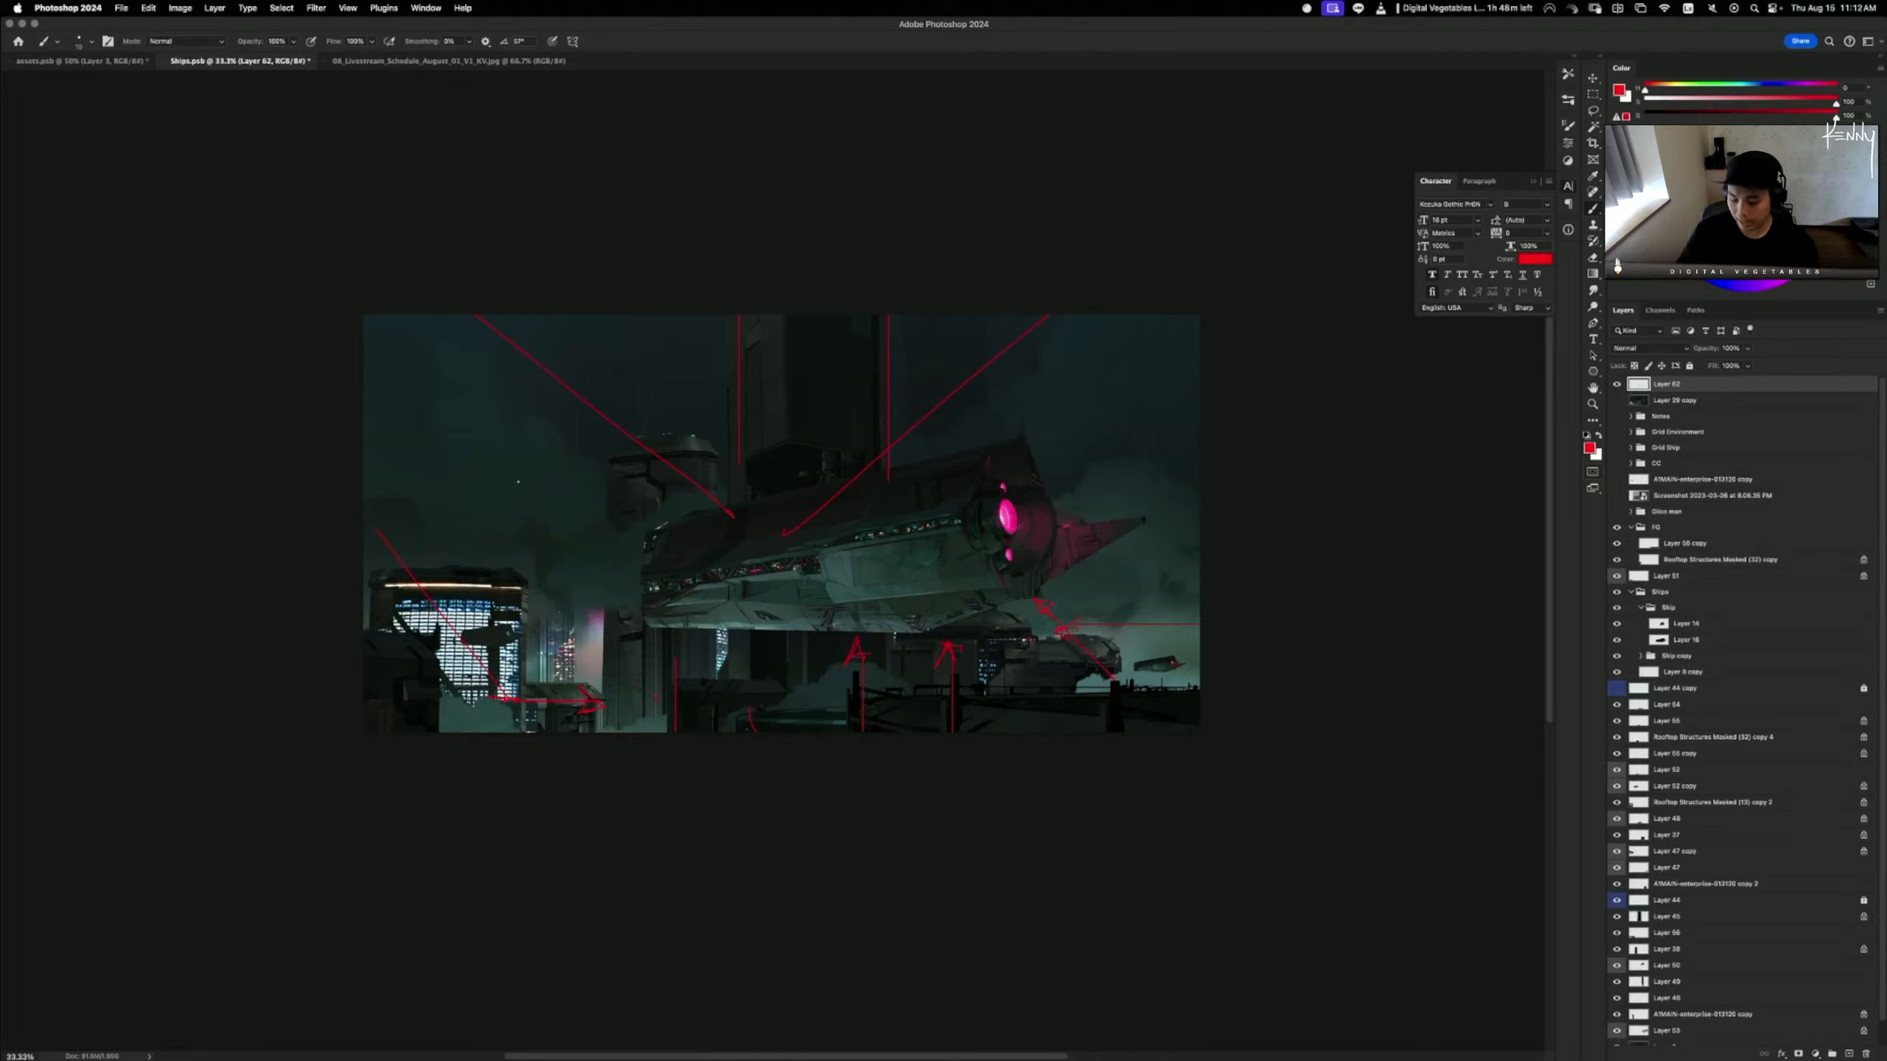
key("Delete")
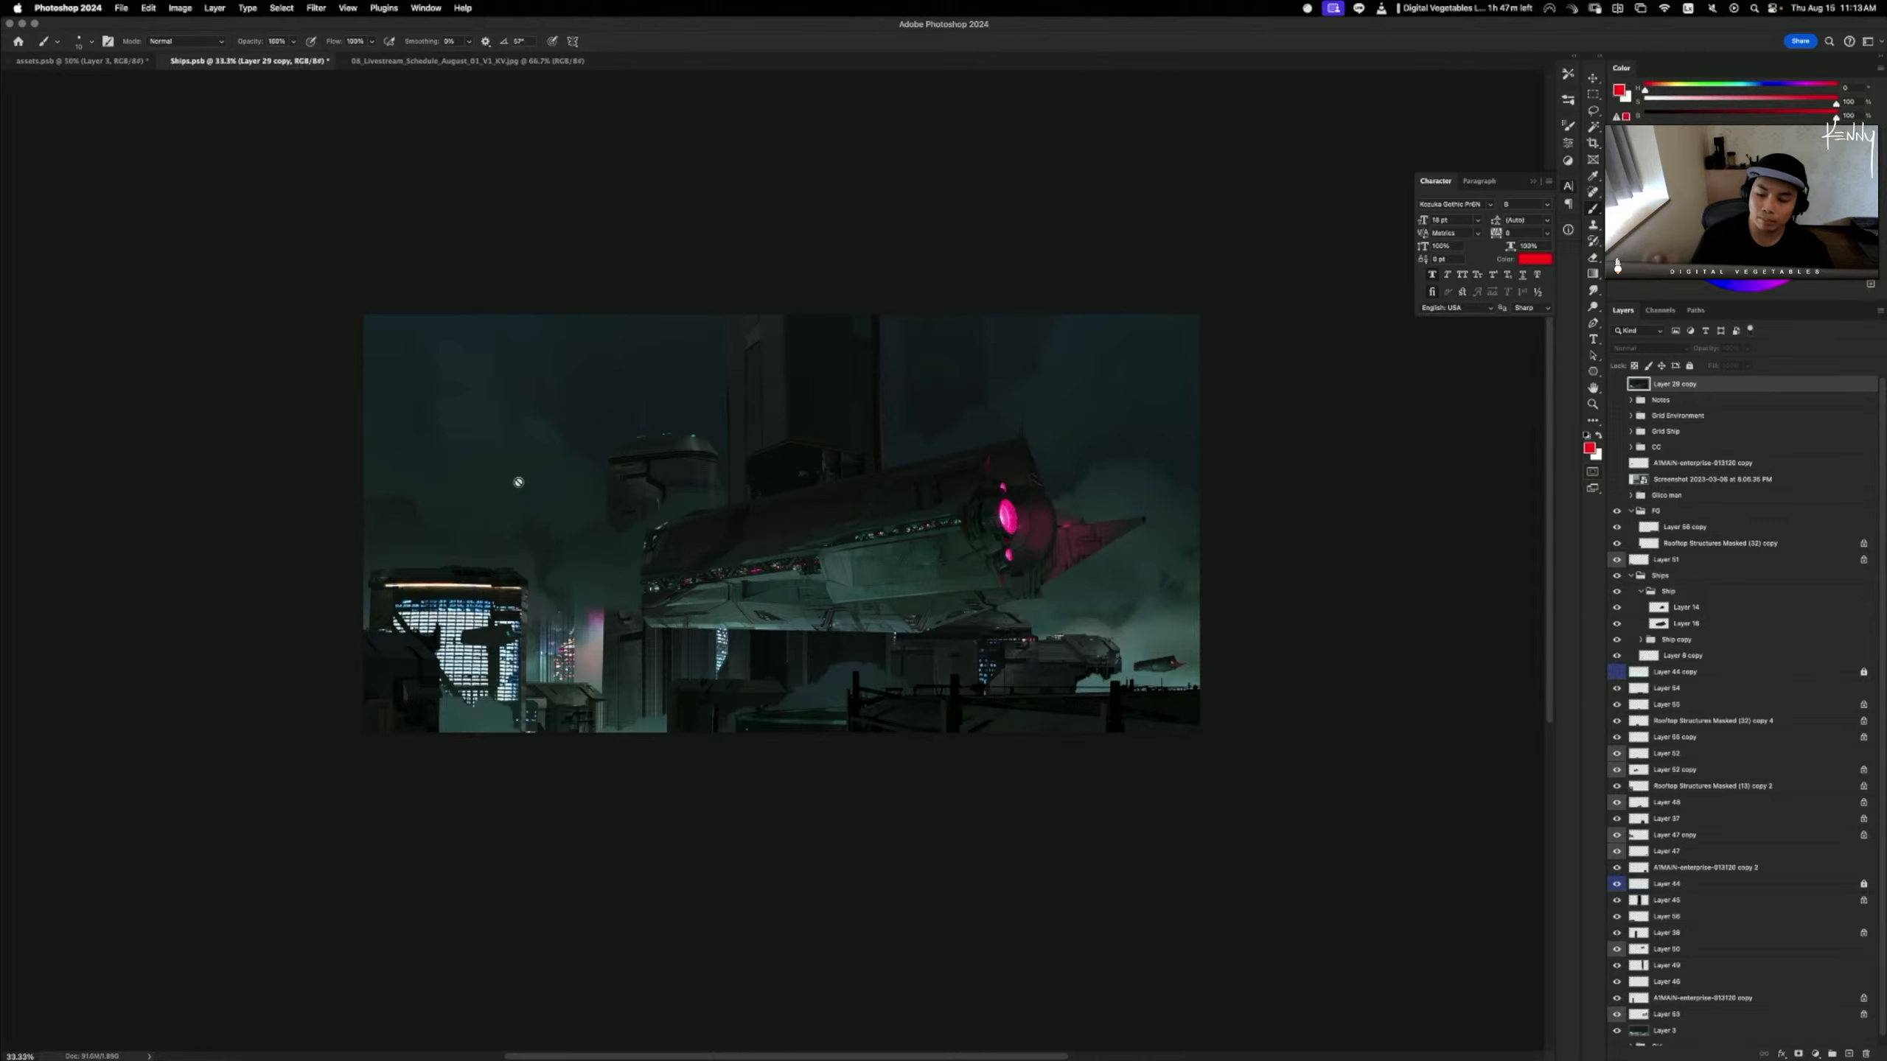
- Add a new layer, try a red arrow from the sky to the ship and a line along the lower rooftops, and undo both
left_click_drag(959, 650, 973, 640)
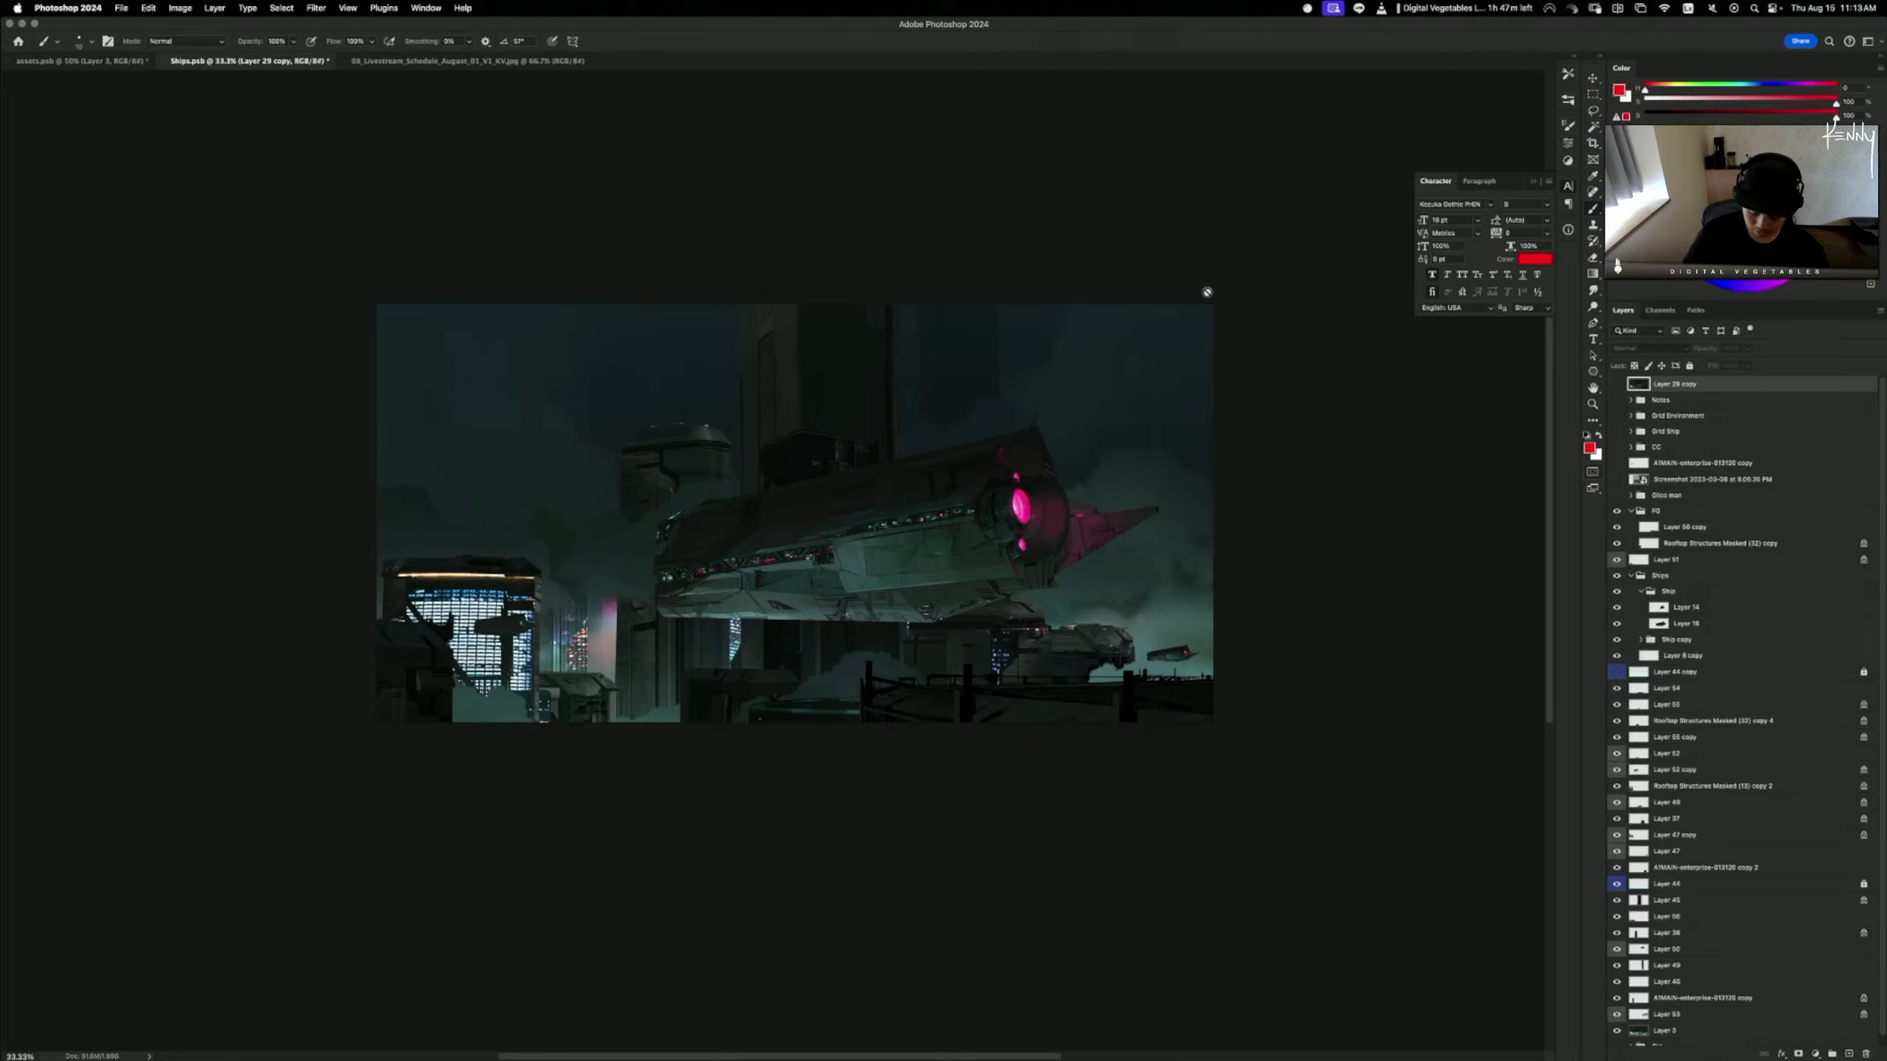
key("super+shift+n")
key("Return")
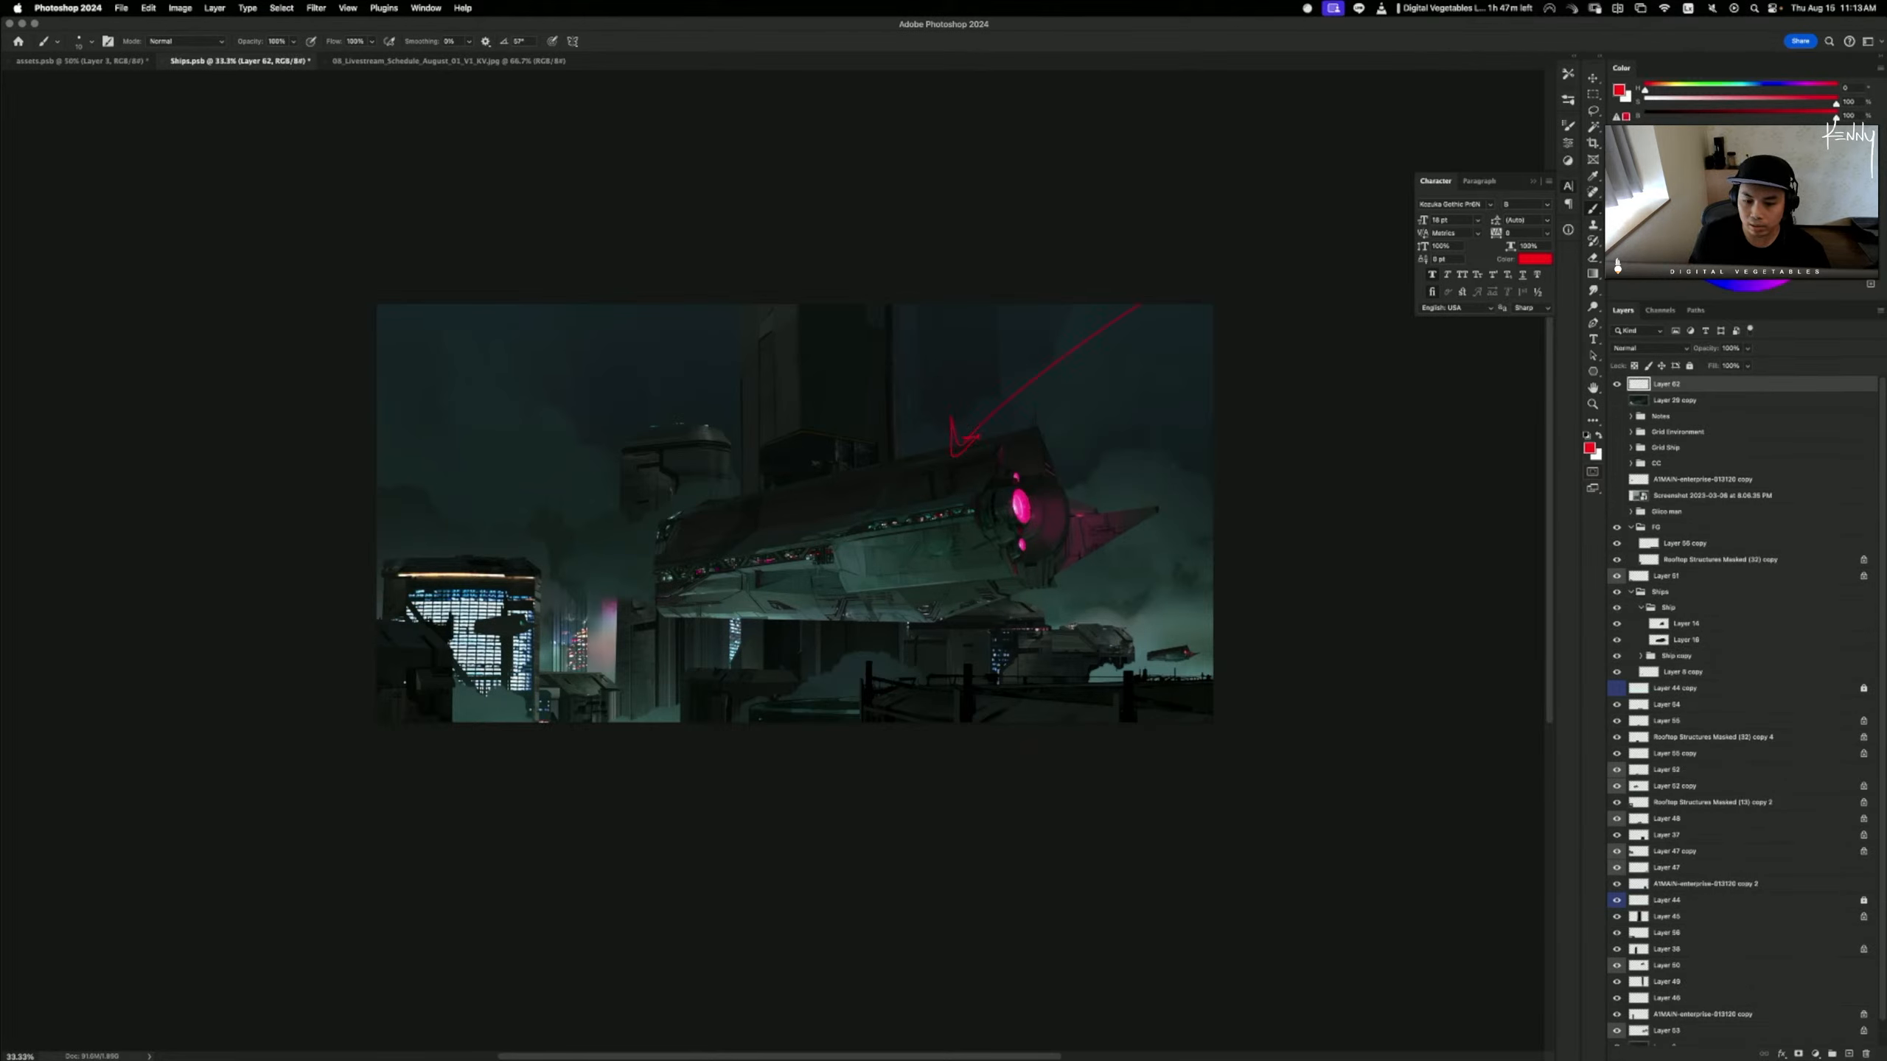
left_click_drag(1212, 667, 843, 641)
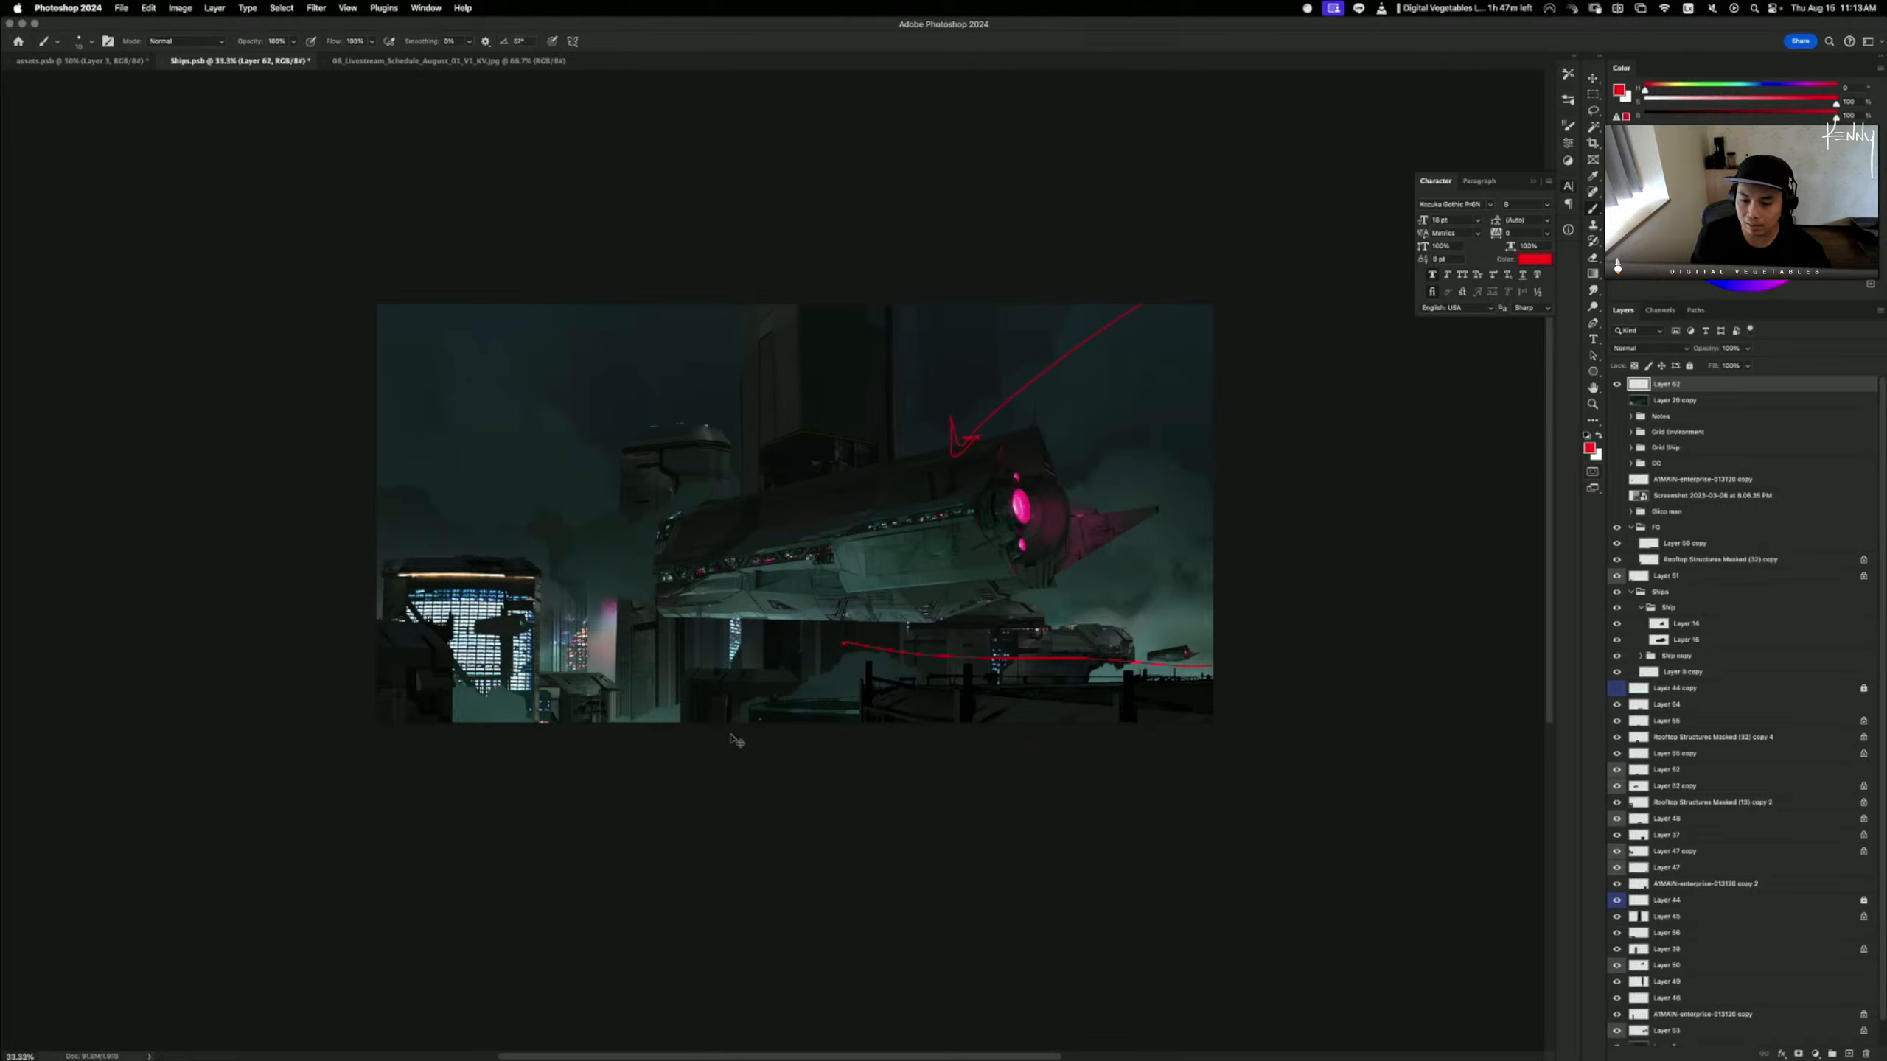
key("super+z")
key("super+z")
key("super+z")
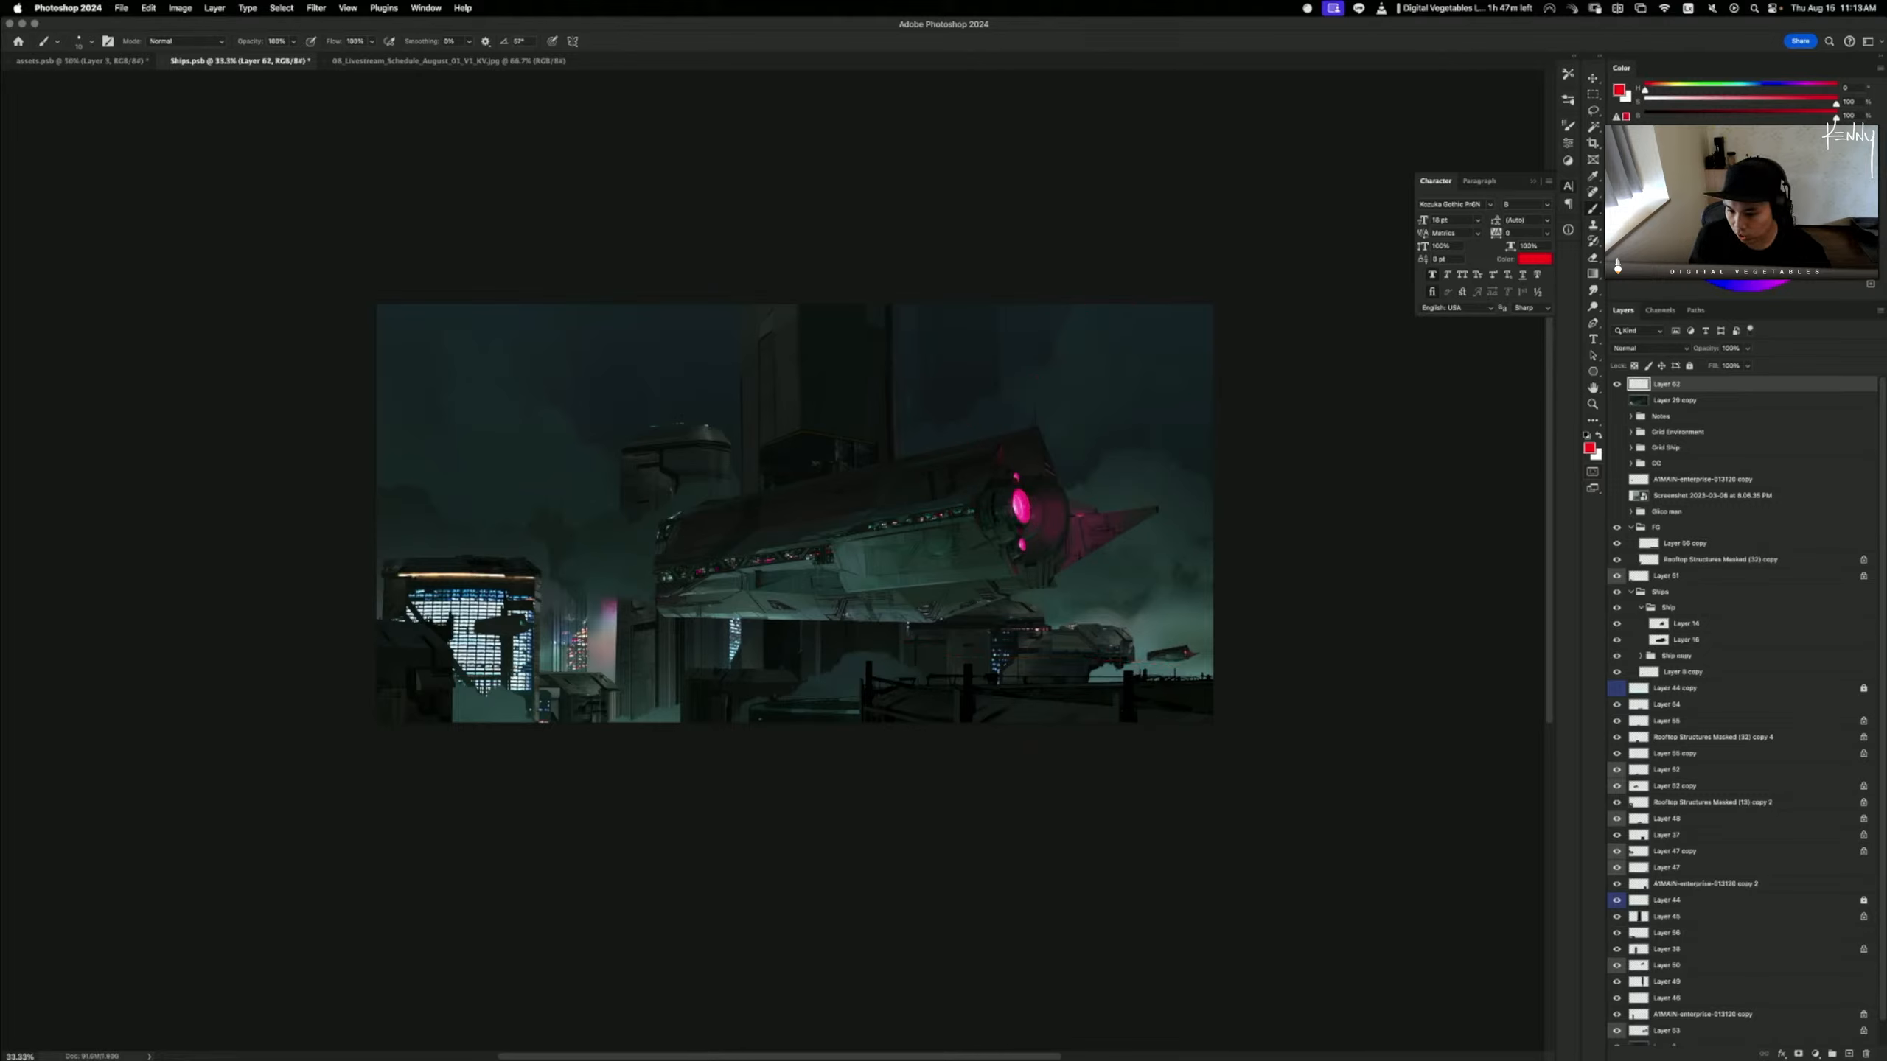
- Try a red circle around the large lit building and a straight horizontal line across the whole painting, undoing both
key("super+z")
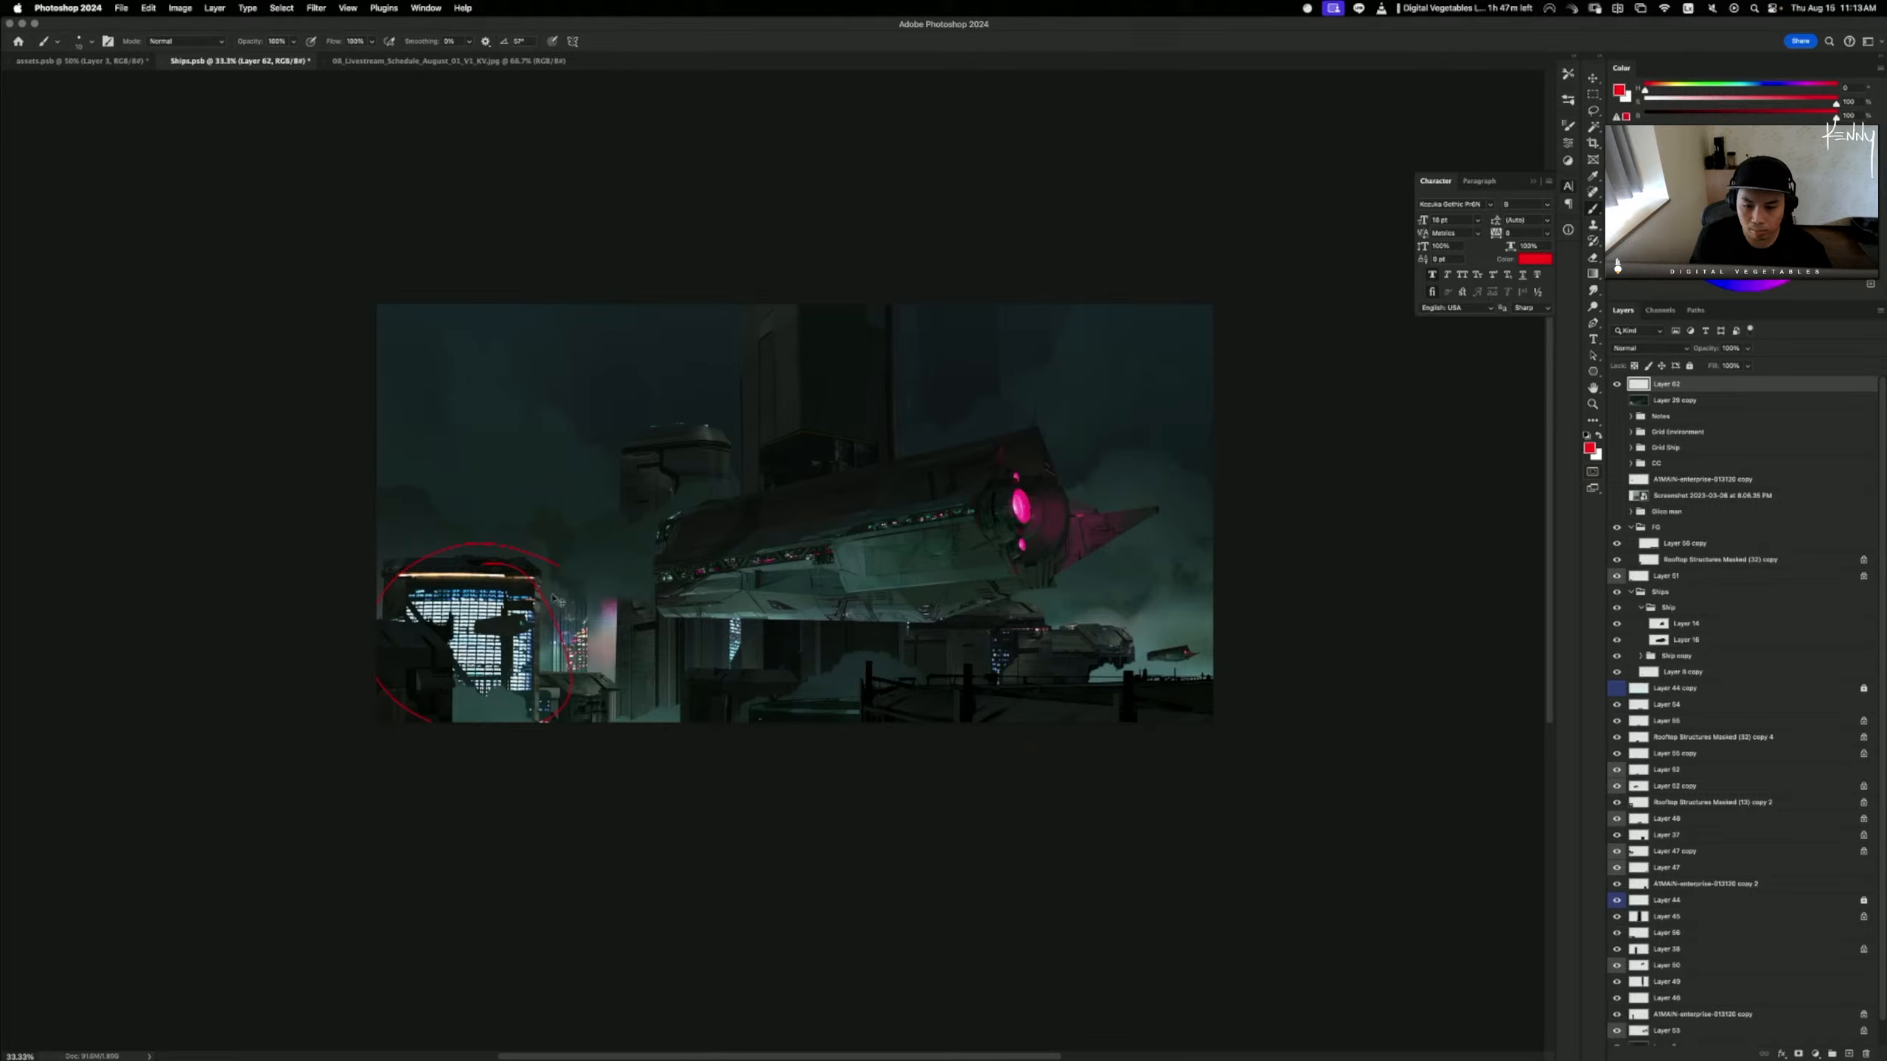
left_click_drag(366, 614, 1222, 614)
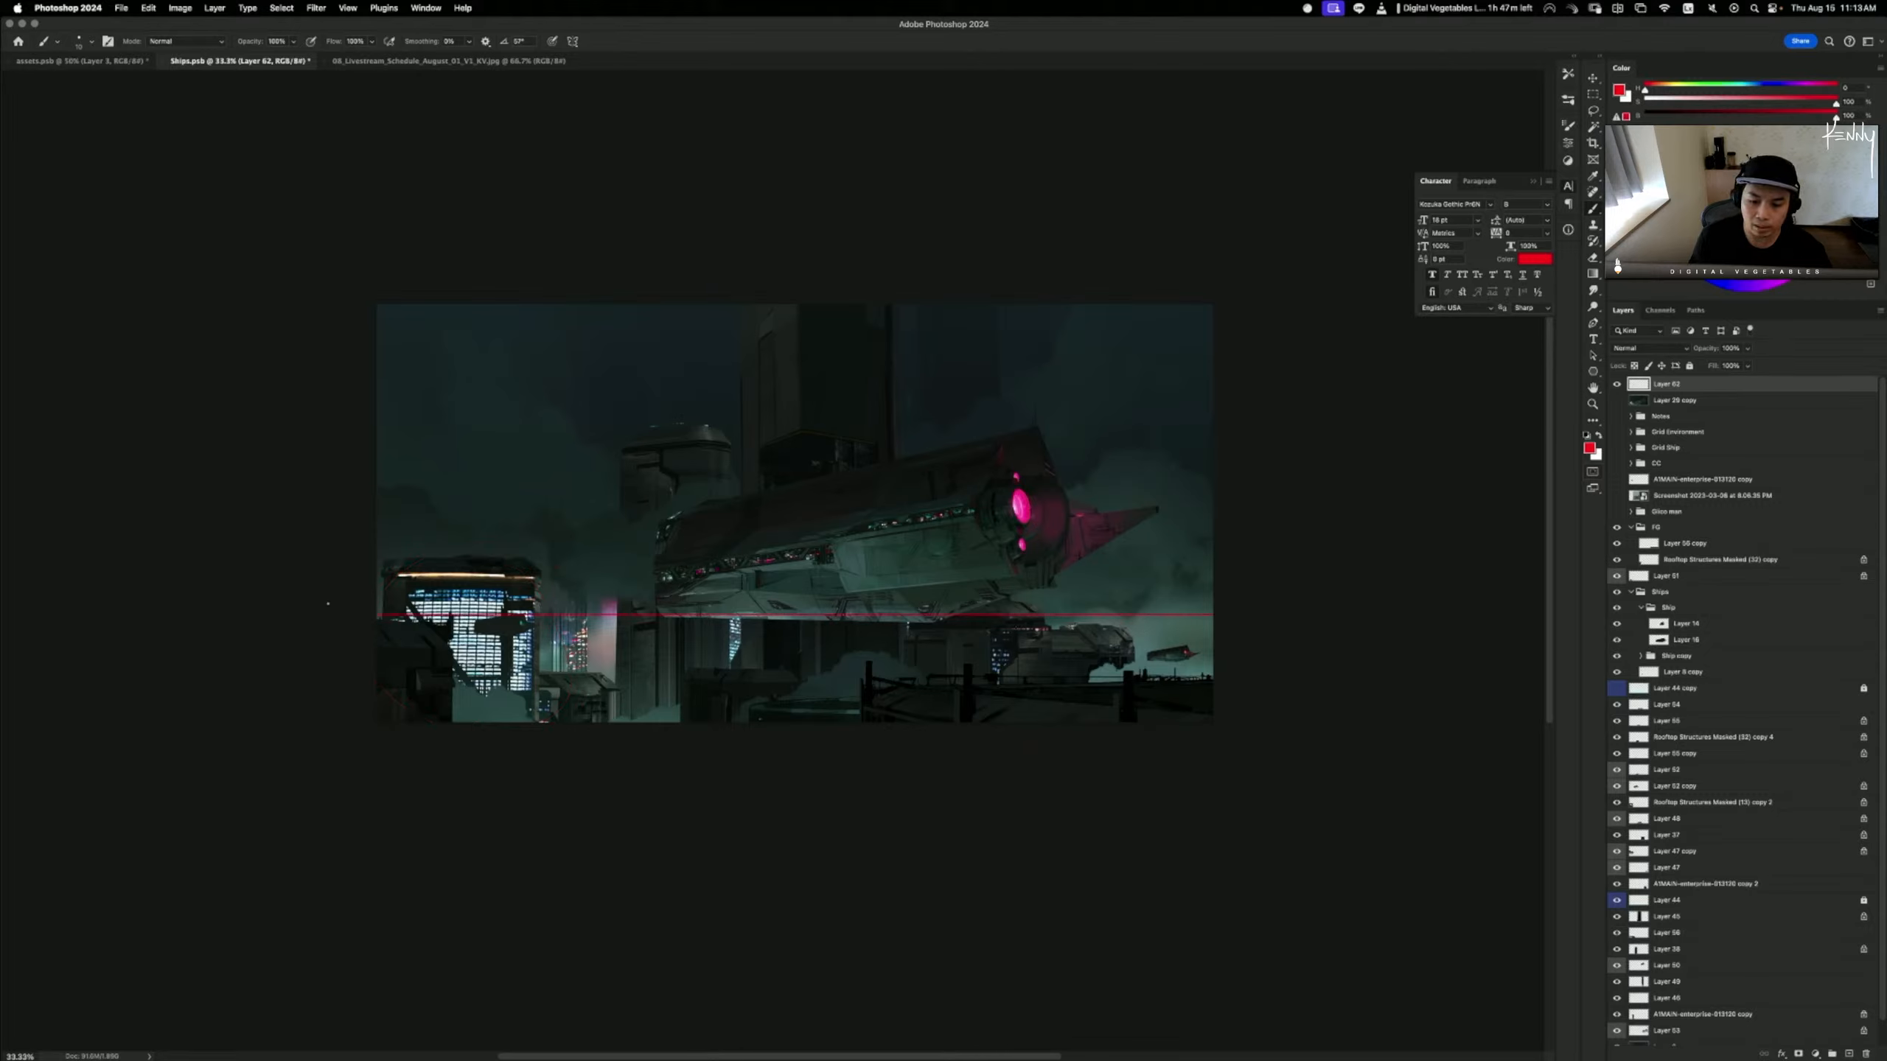
key("super+z")
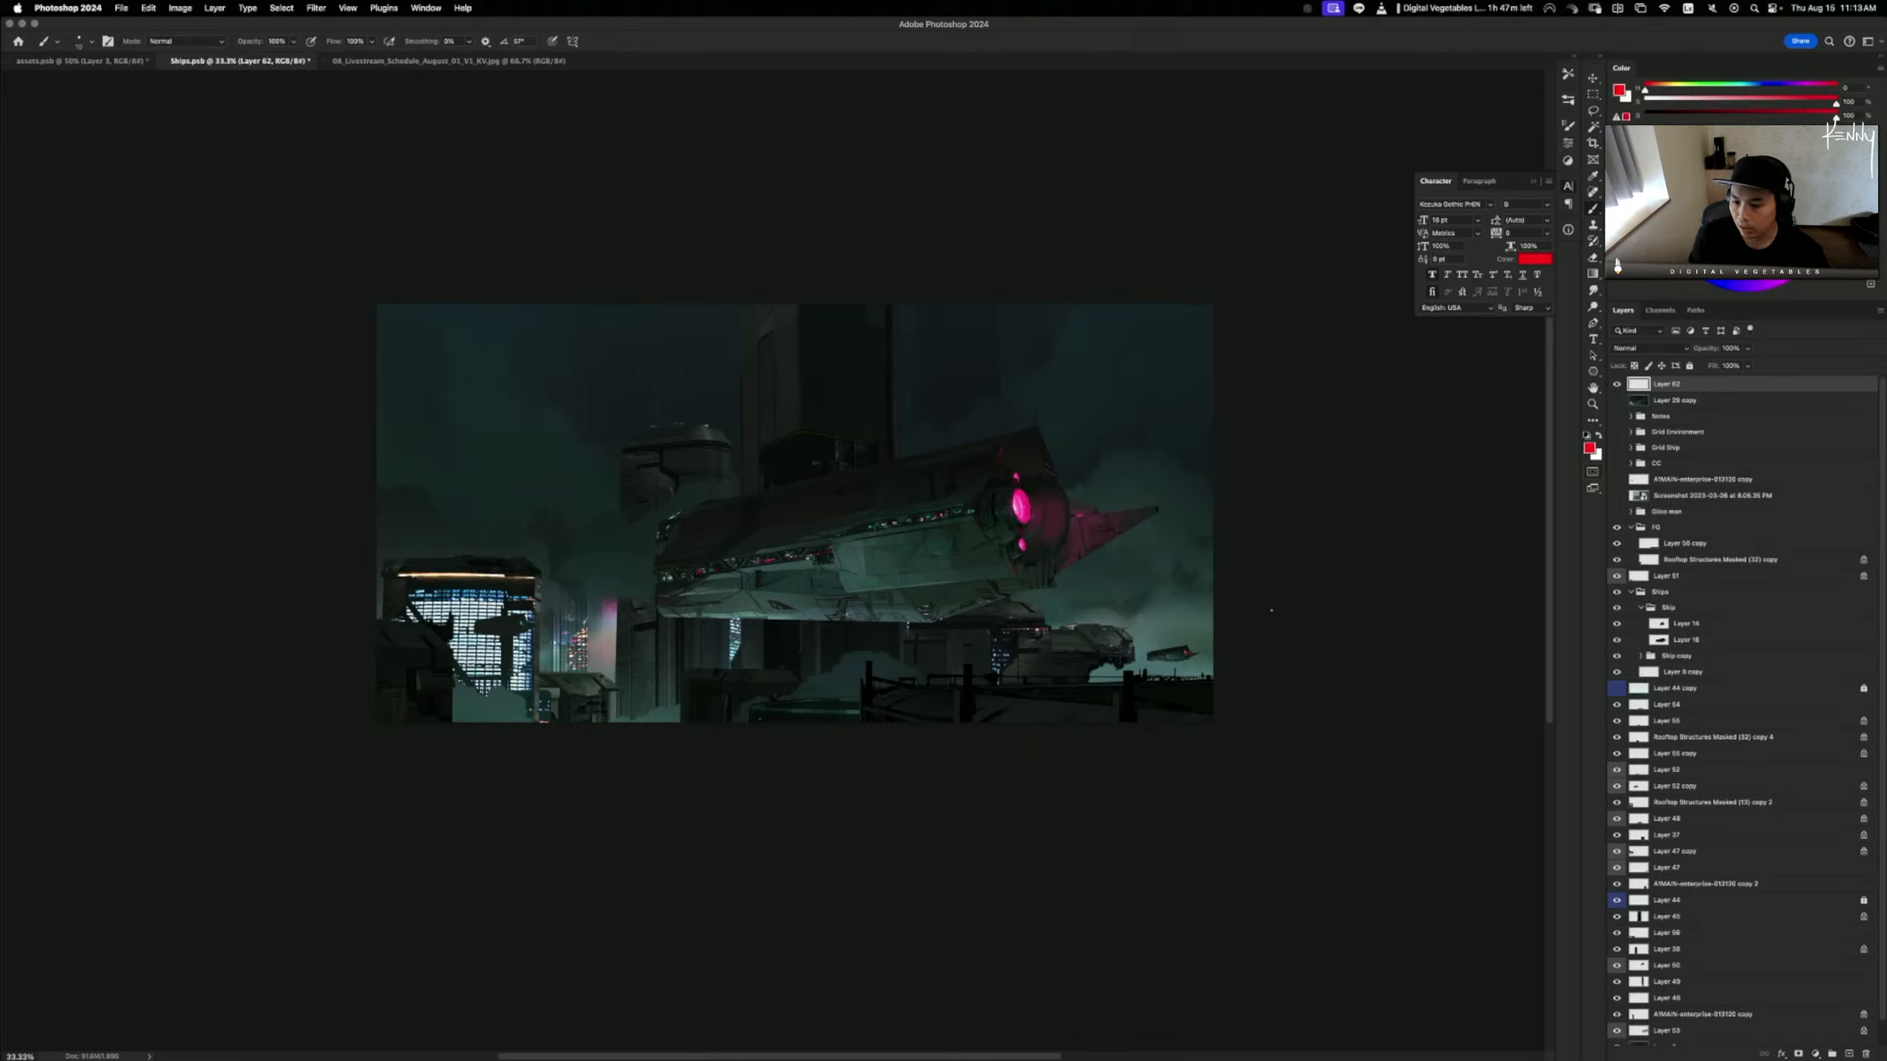
- Draw straight red horizontal lines from both side edges toward the ship, and check them against the Grid Environment overlay before hiding it
left_click_drag(1298, 598, 1033, 599)
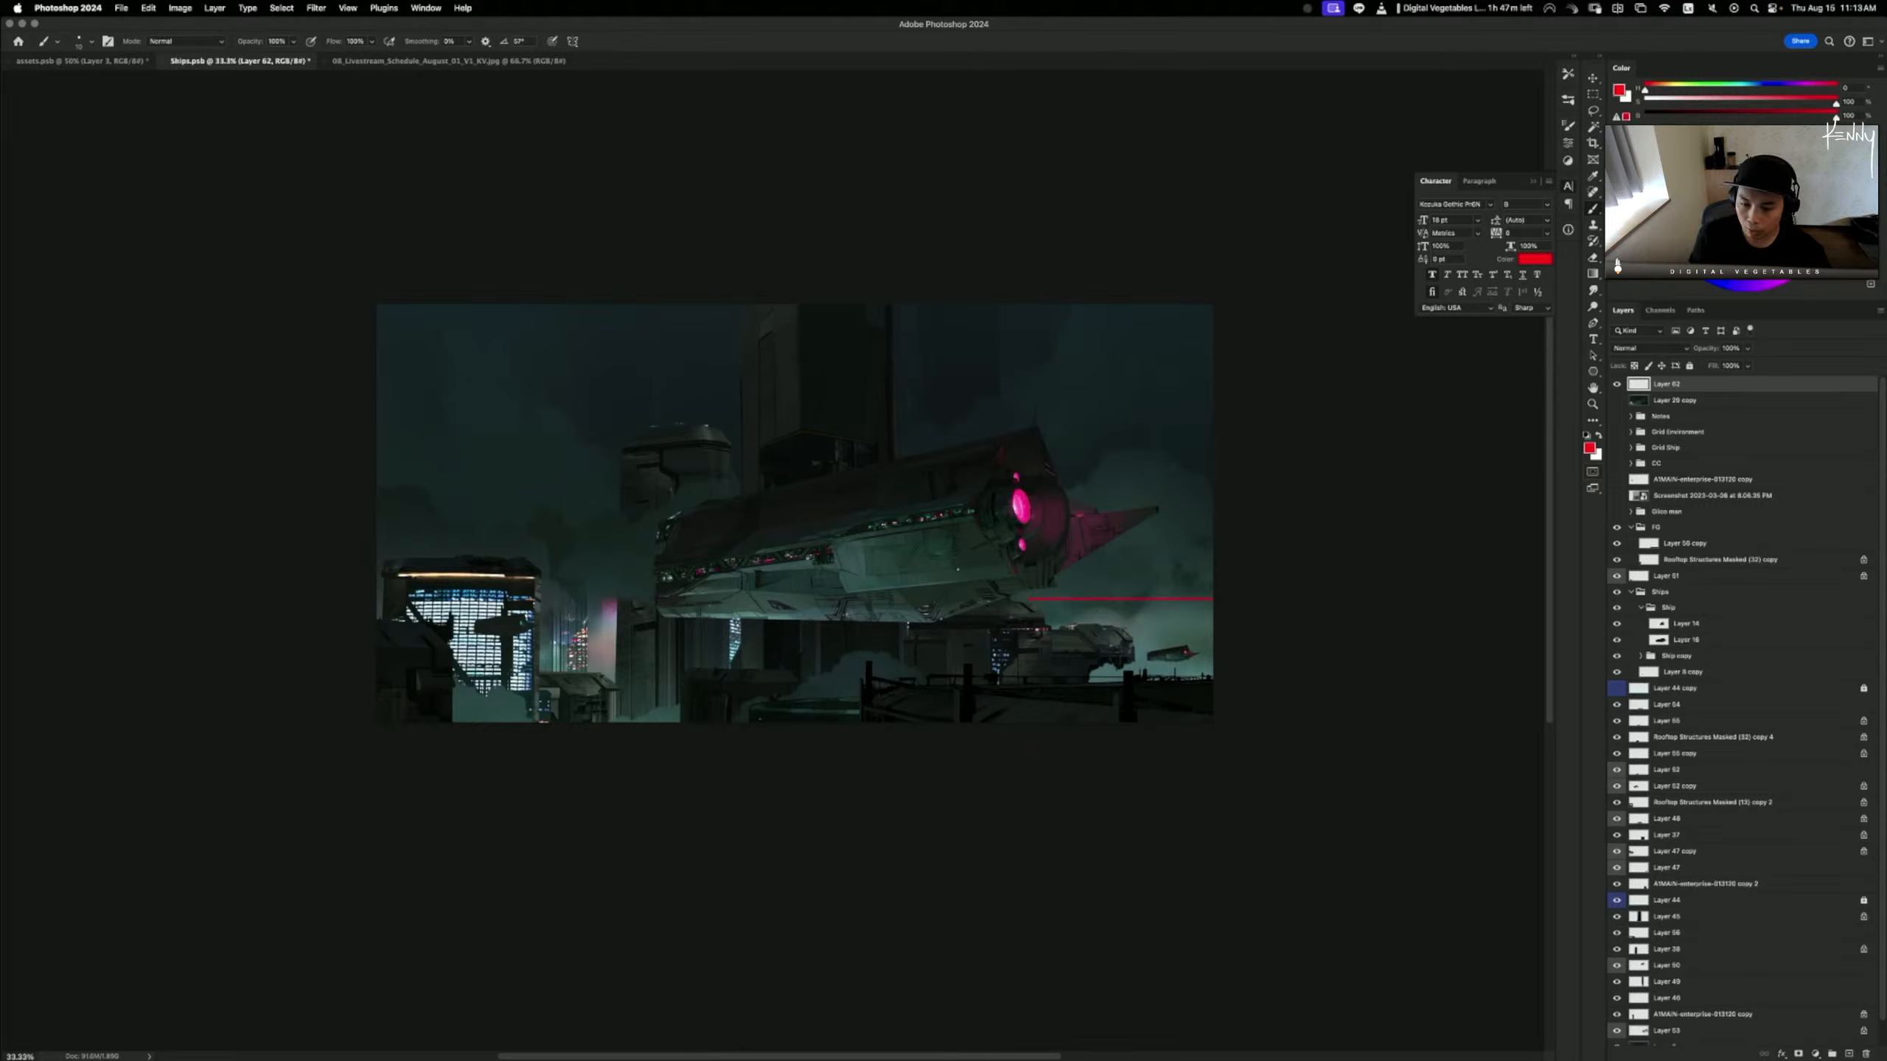
left_click_drag(361, 590, 583, 589)
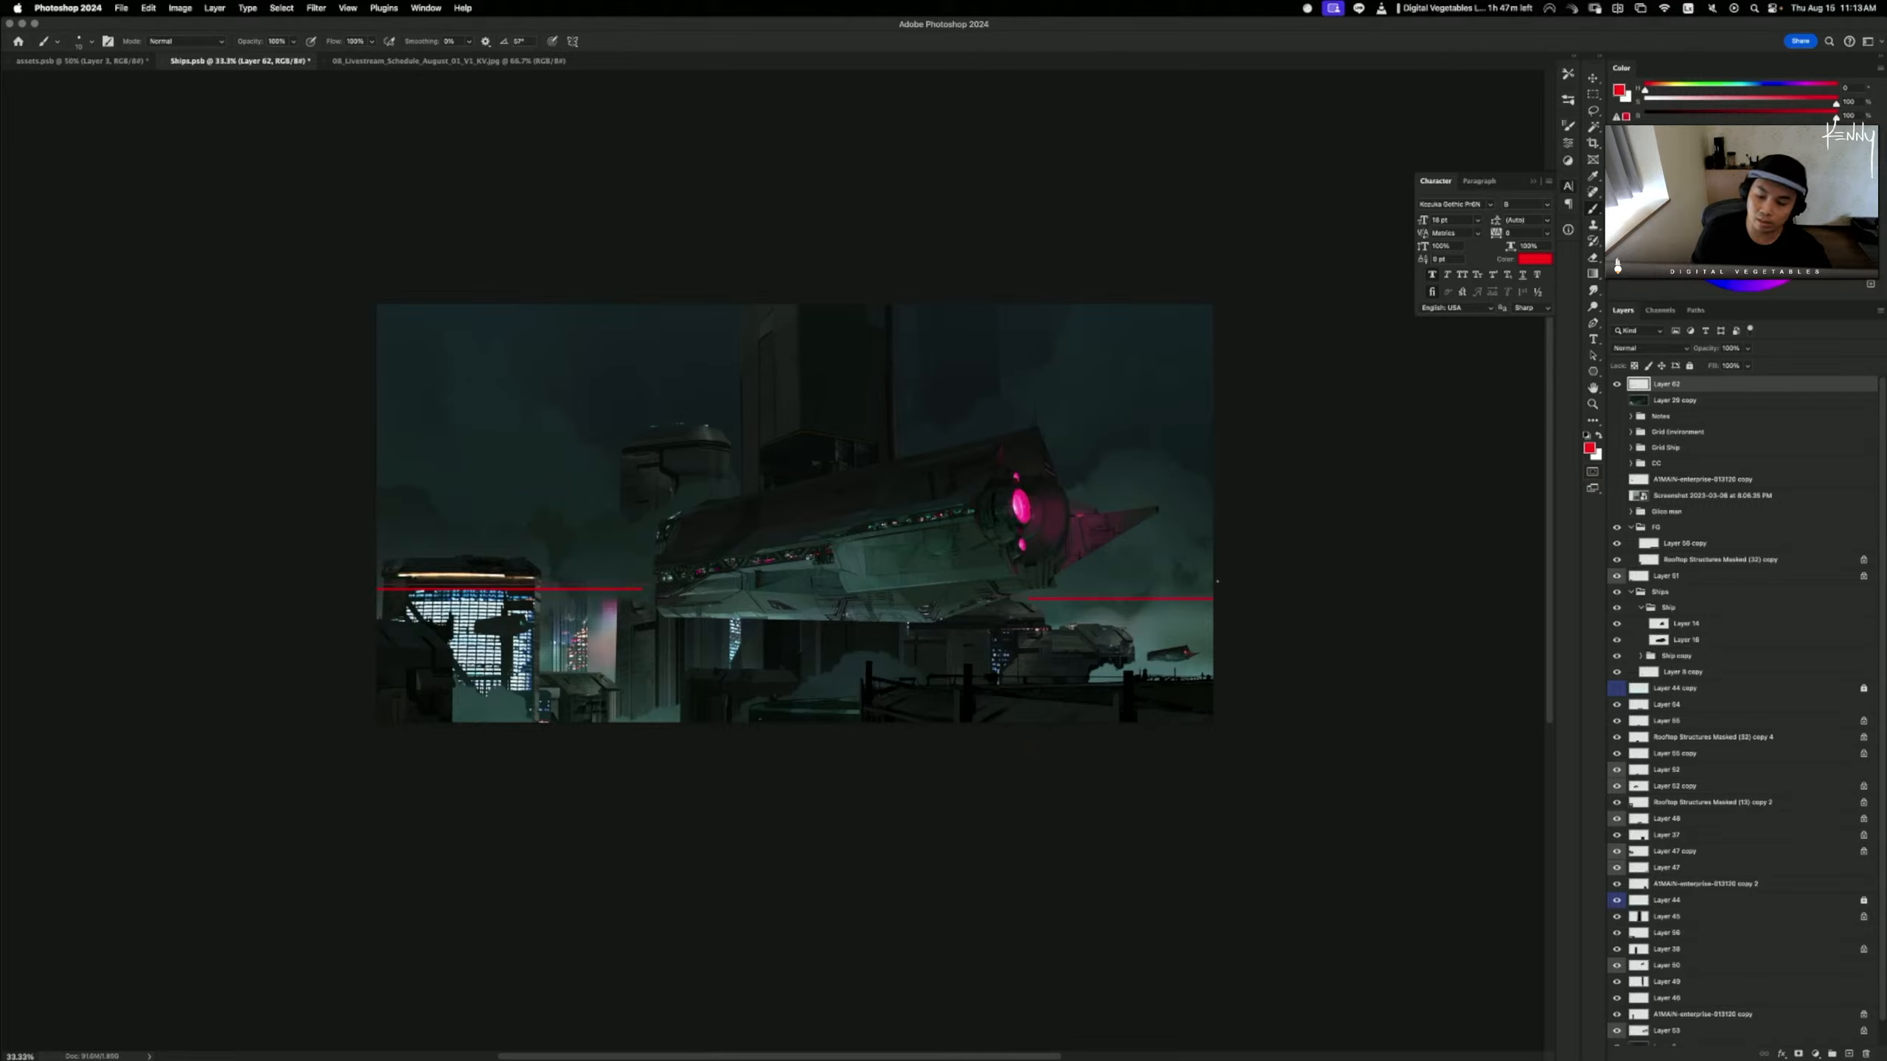
left_click(1617, 432)
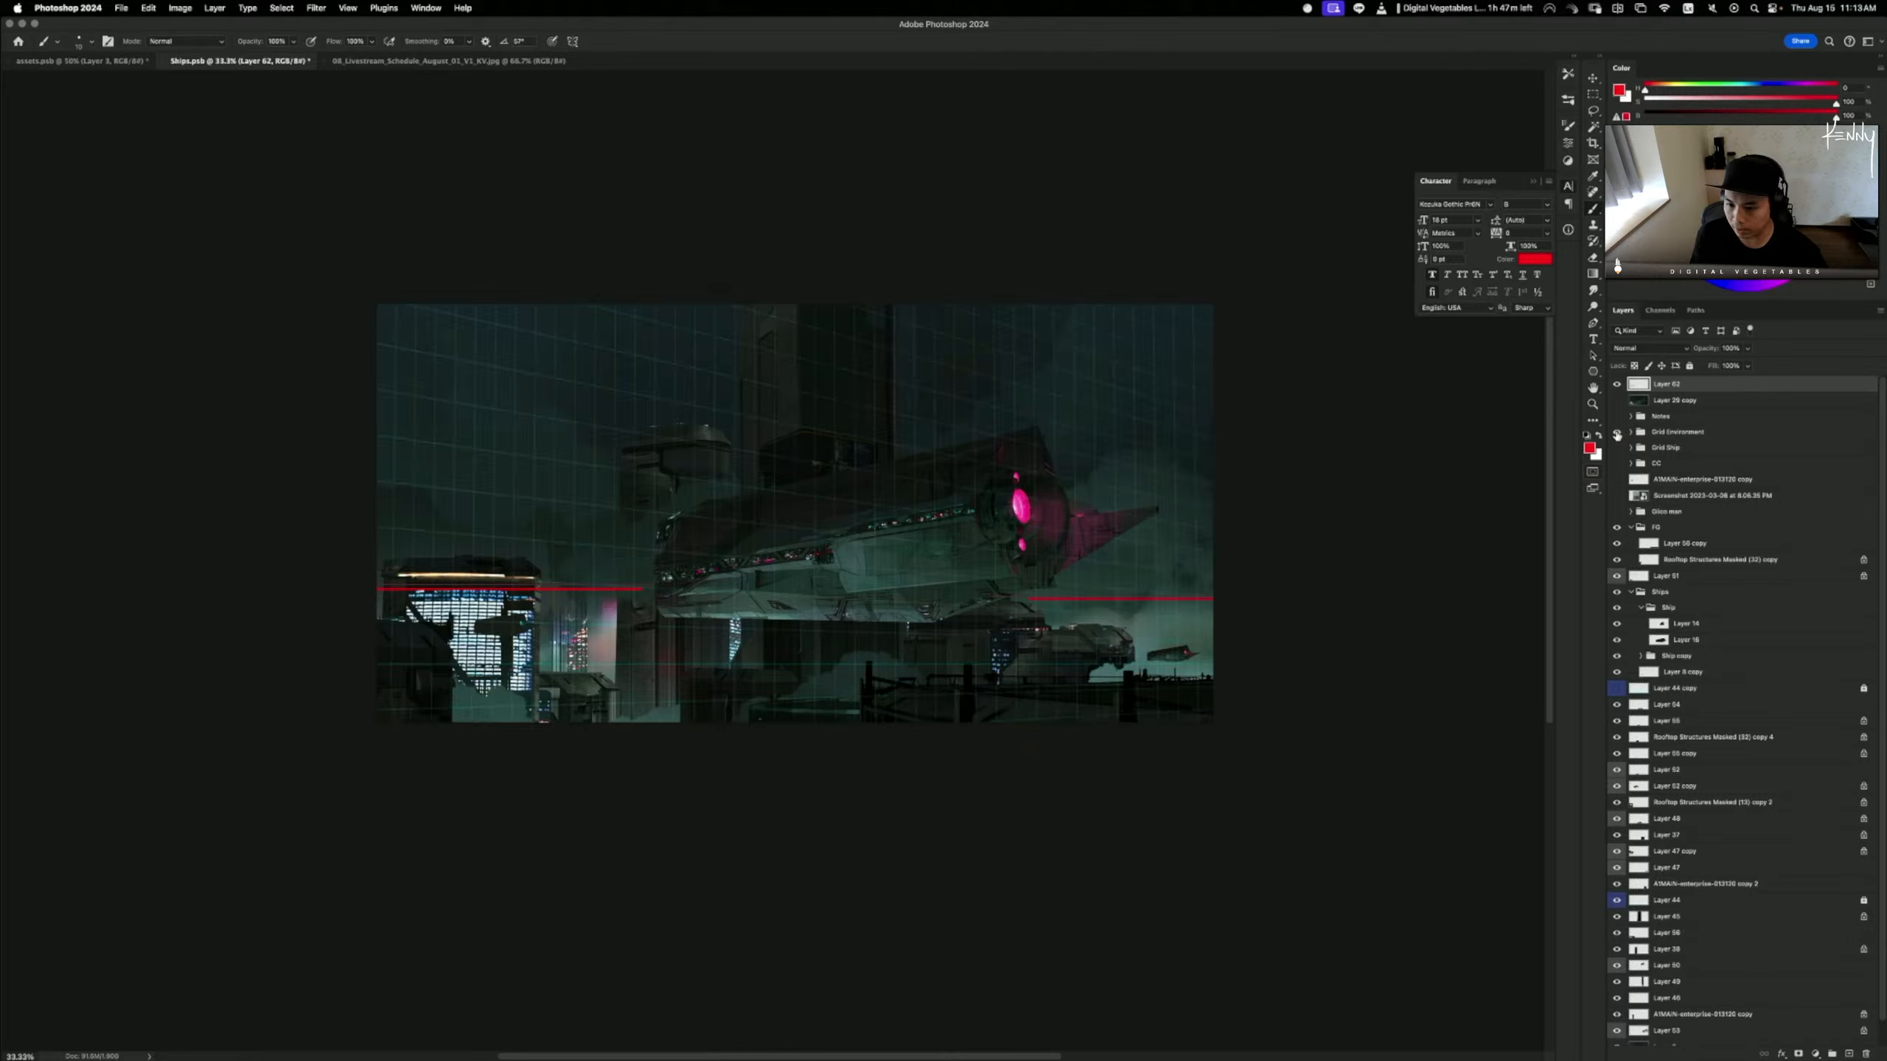
left_click(1617, 432)
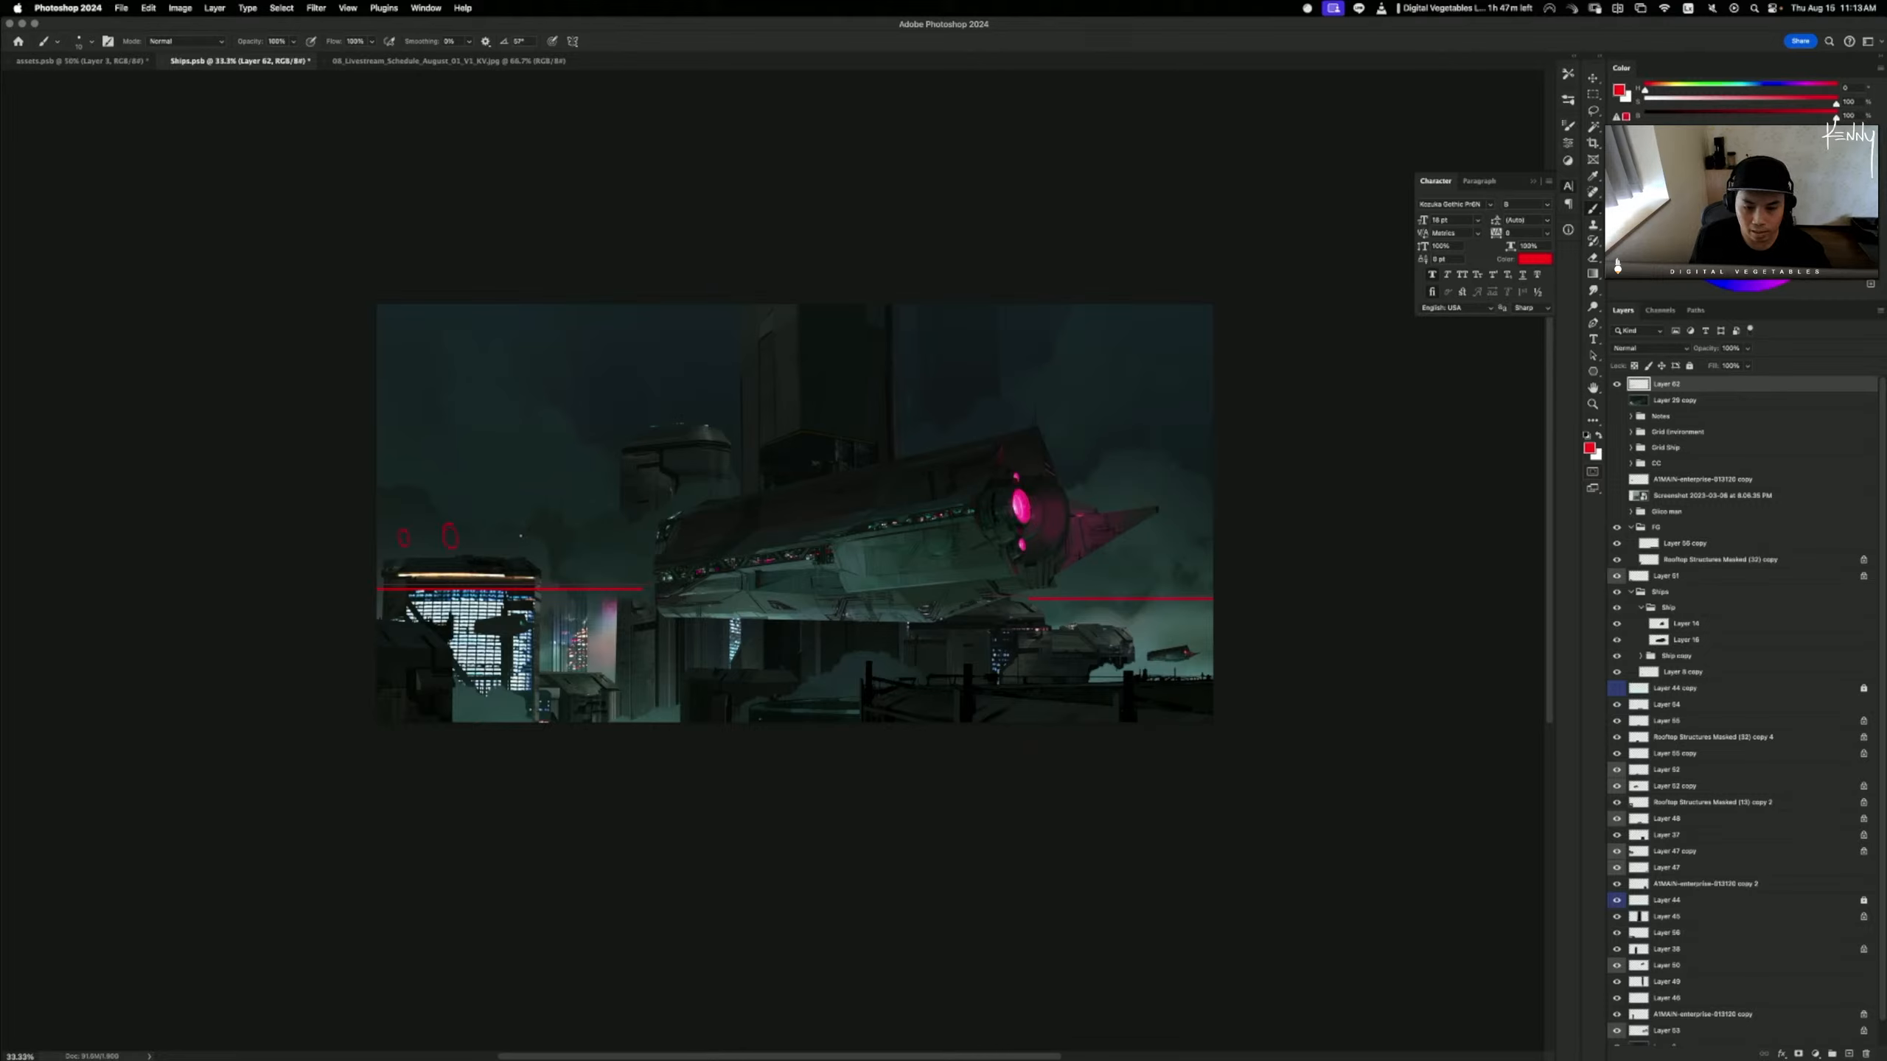
- Draw a row of small red circles above the horizontal lines on both sides of the ship
left_click_drag(518, 533, 562, 532)
left_click_drag(623, 531, 614, 549)
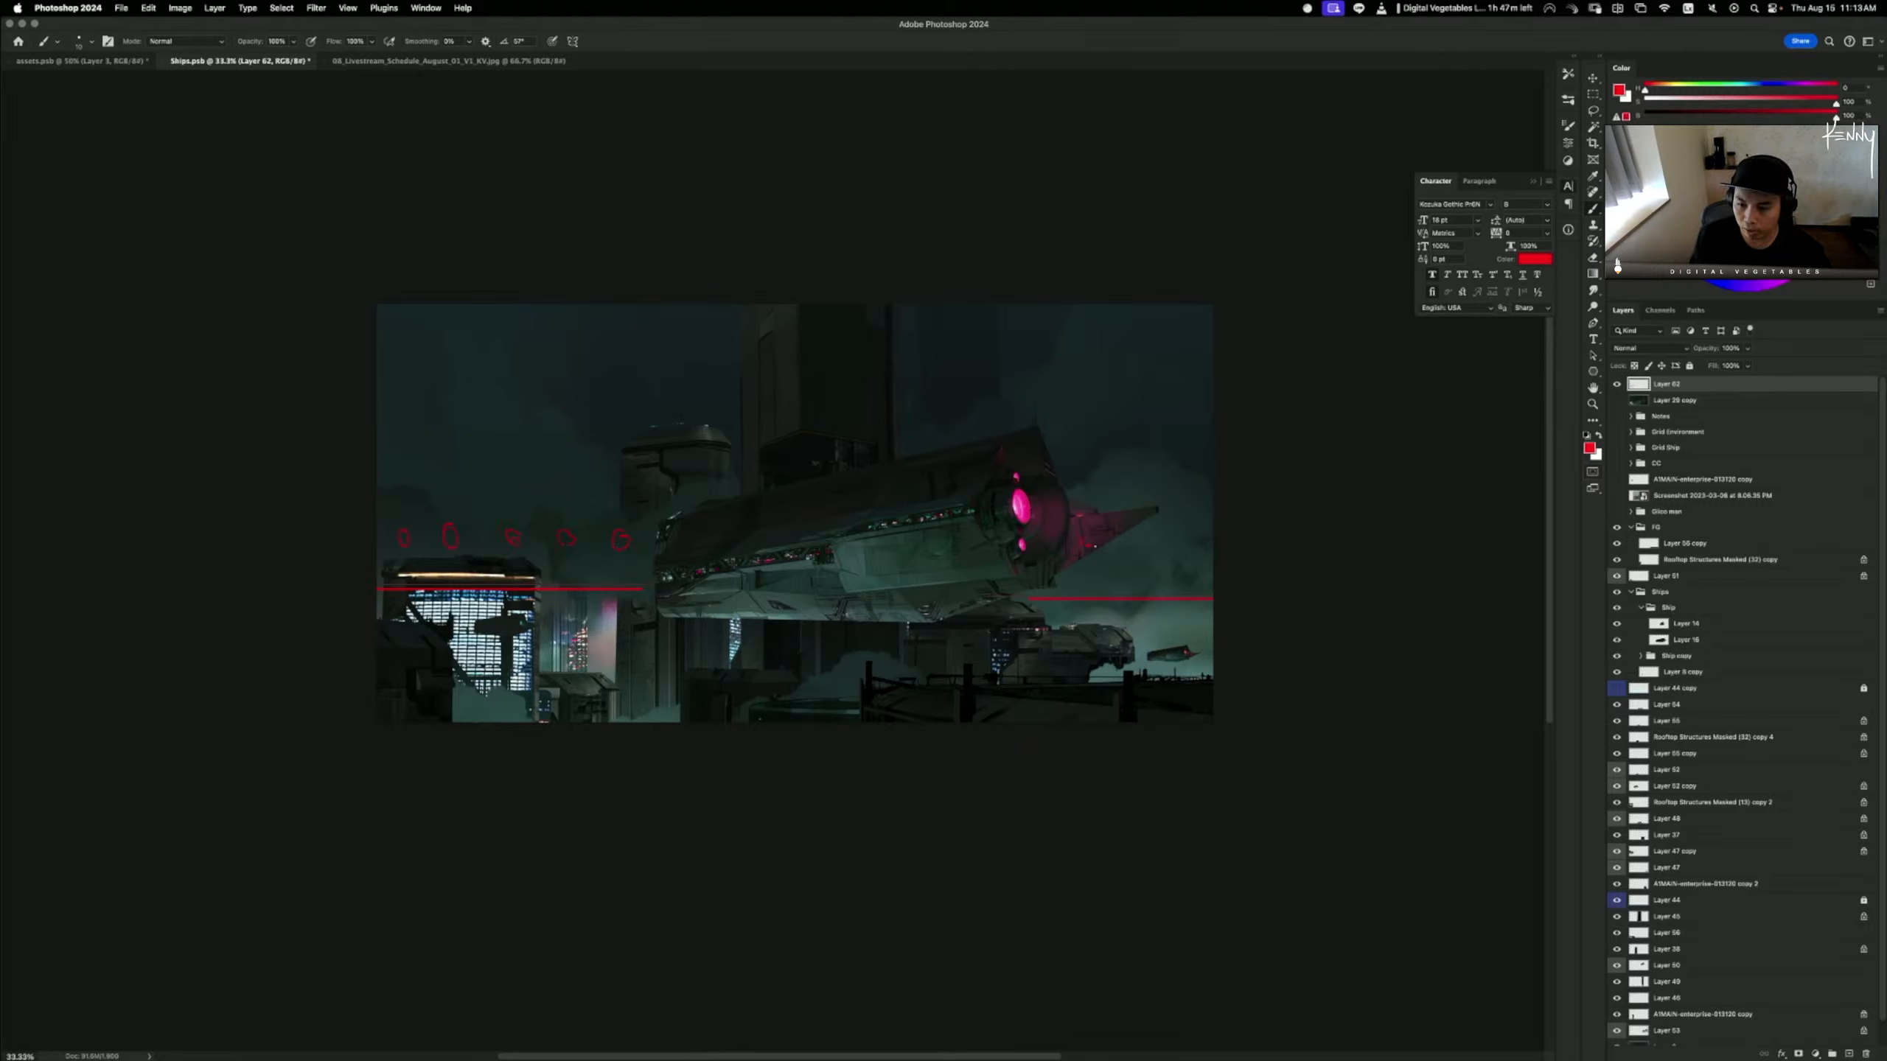
left_click_drag(1150, 542, 1138, 539)
left_click_drag(1199, 539, 1205, 540)
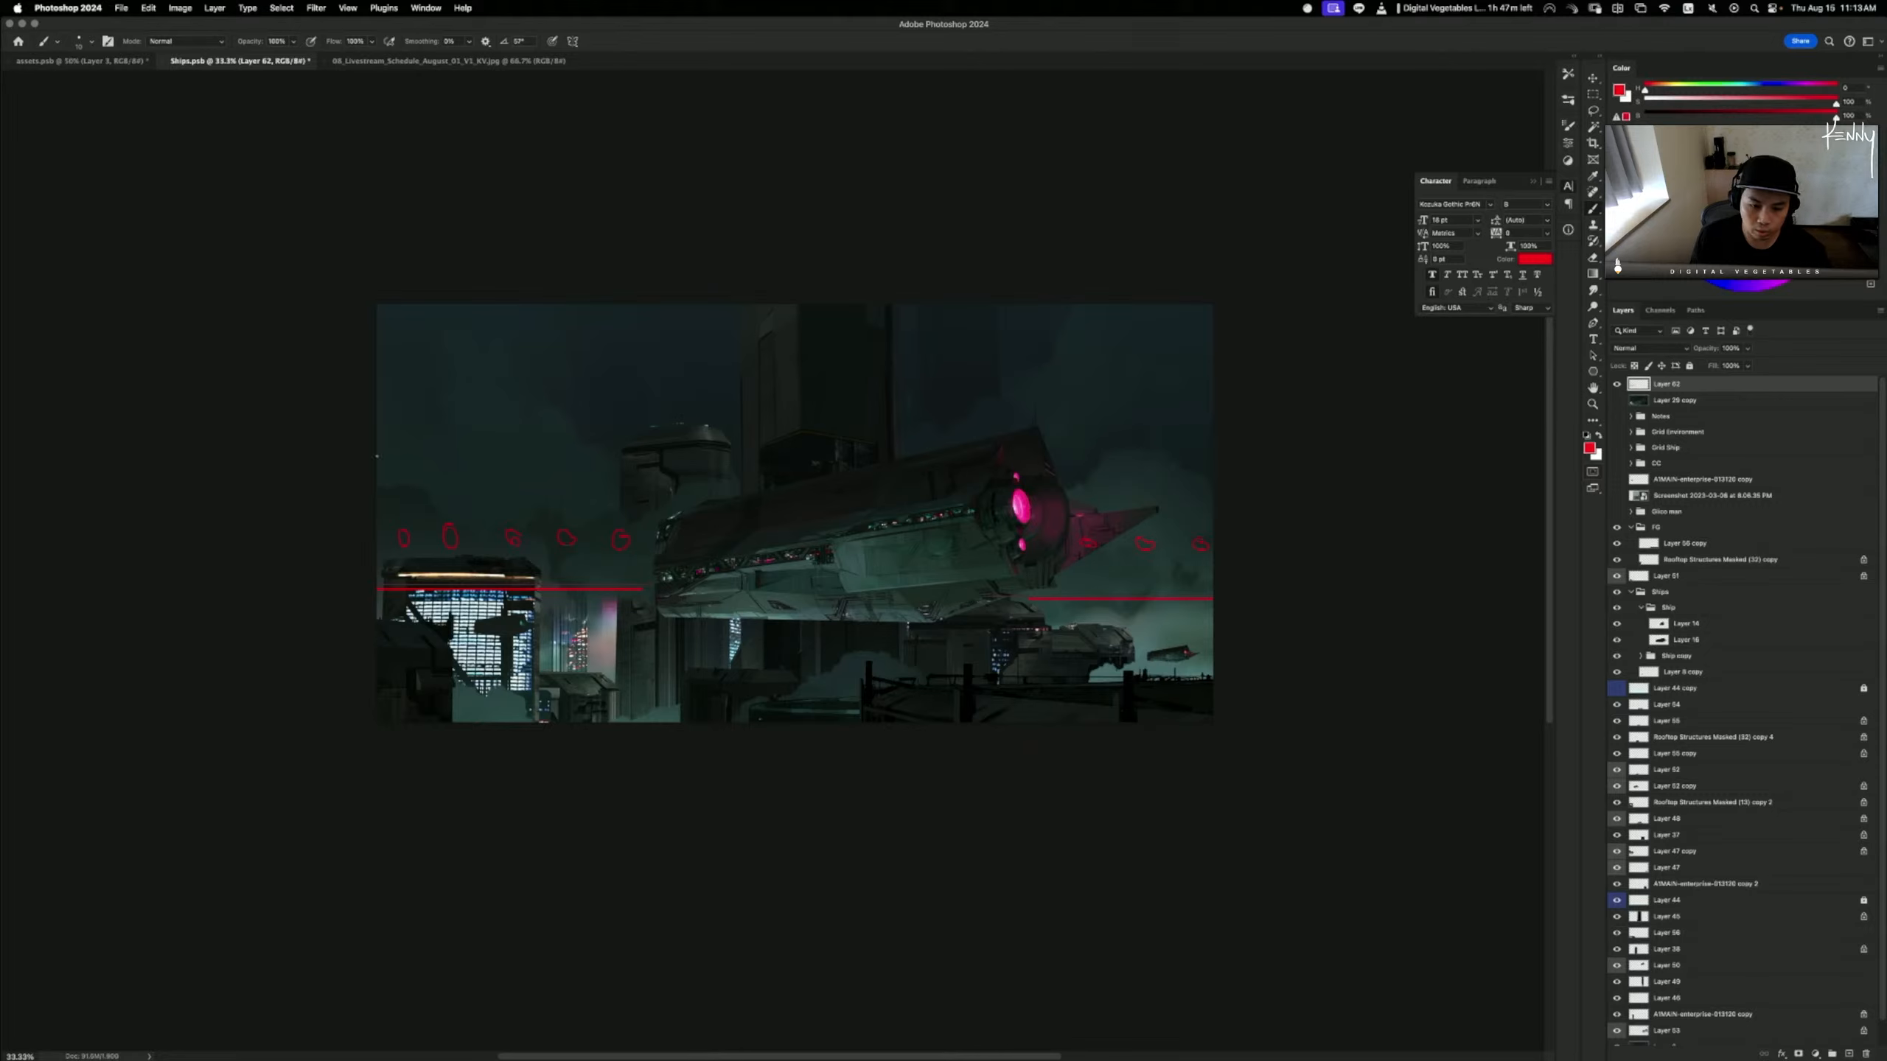
- Draw a red arrow down to the first circle, redoing it once, and link the circles with bouncing arcs leading into the ship
left_click_drag(378, 425, 397, 506)
key("super+z")
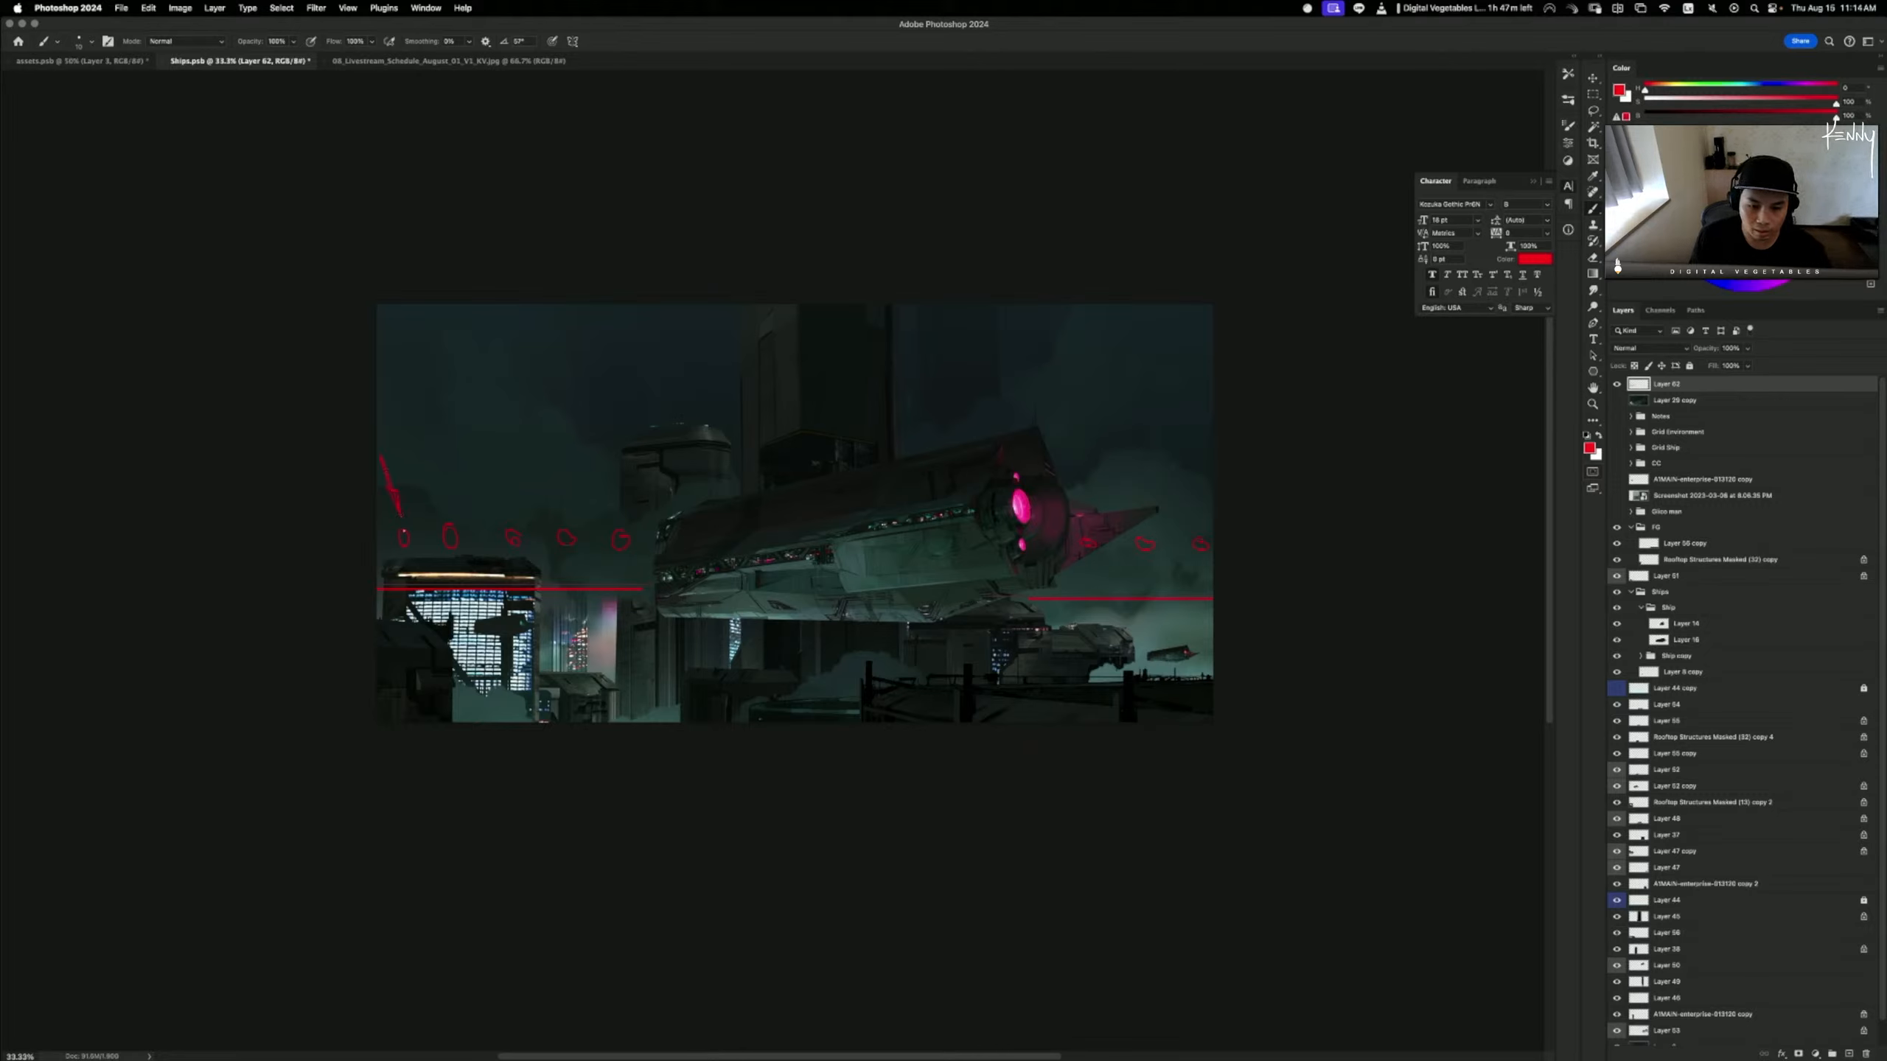
left_click_drag(401, 533, 450, 529)
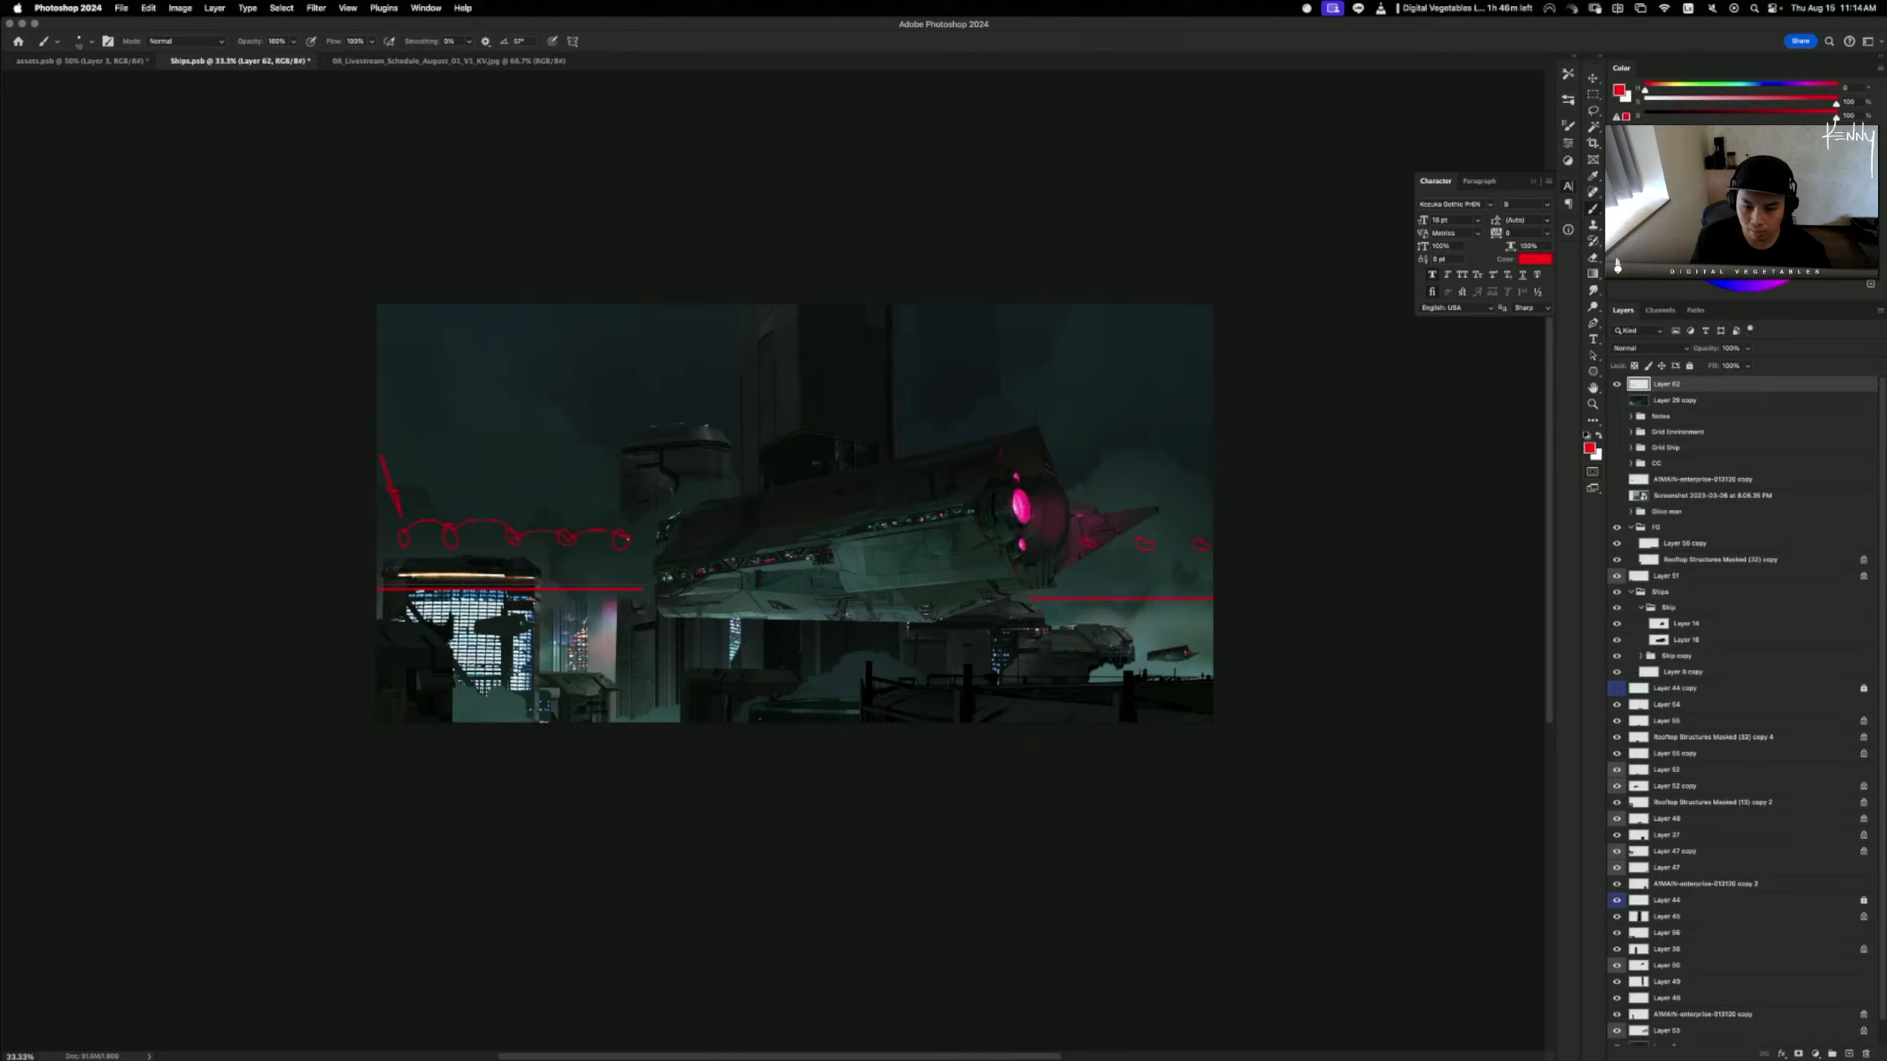
left_click_drag(655, 526, 694, 549)
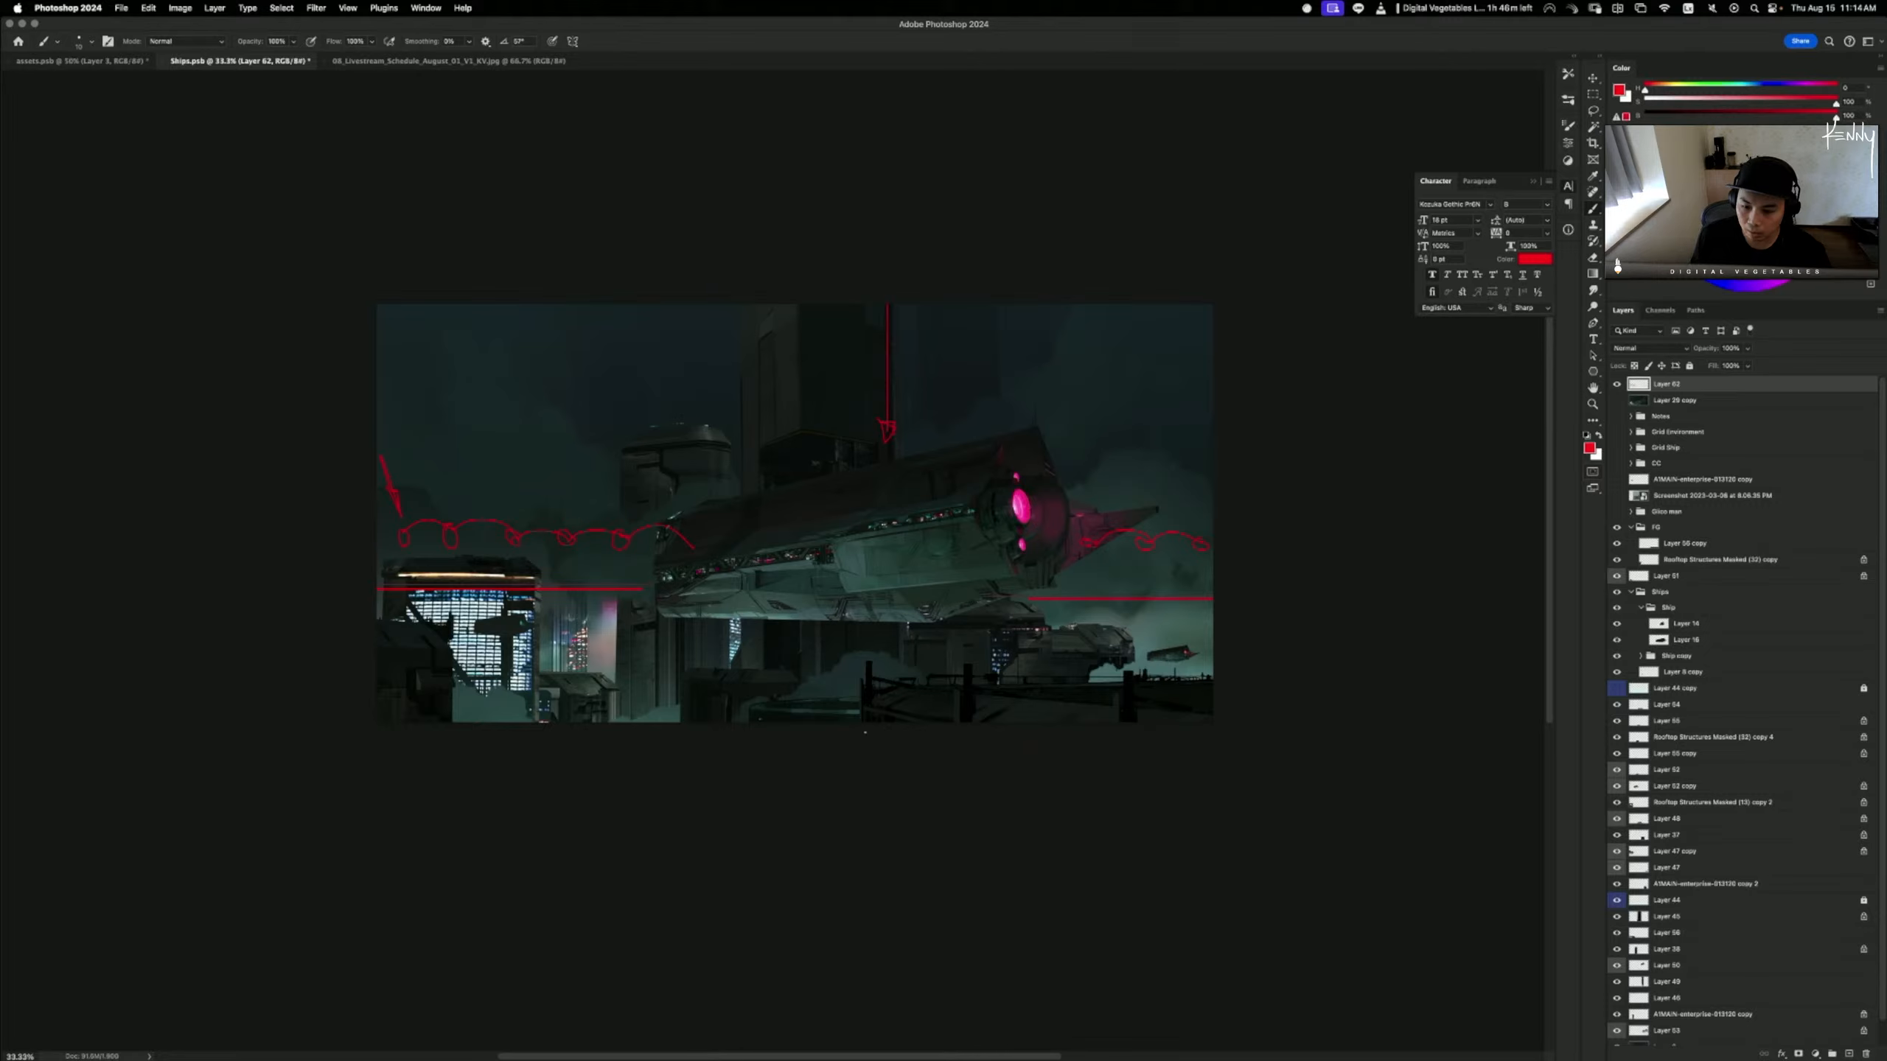
- Draw a red arrow up from the lower edge and a large ellipse around the ship, and delete the annotation layer
left_click_drag(863, 717, 864, 631)
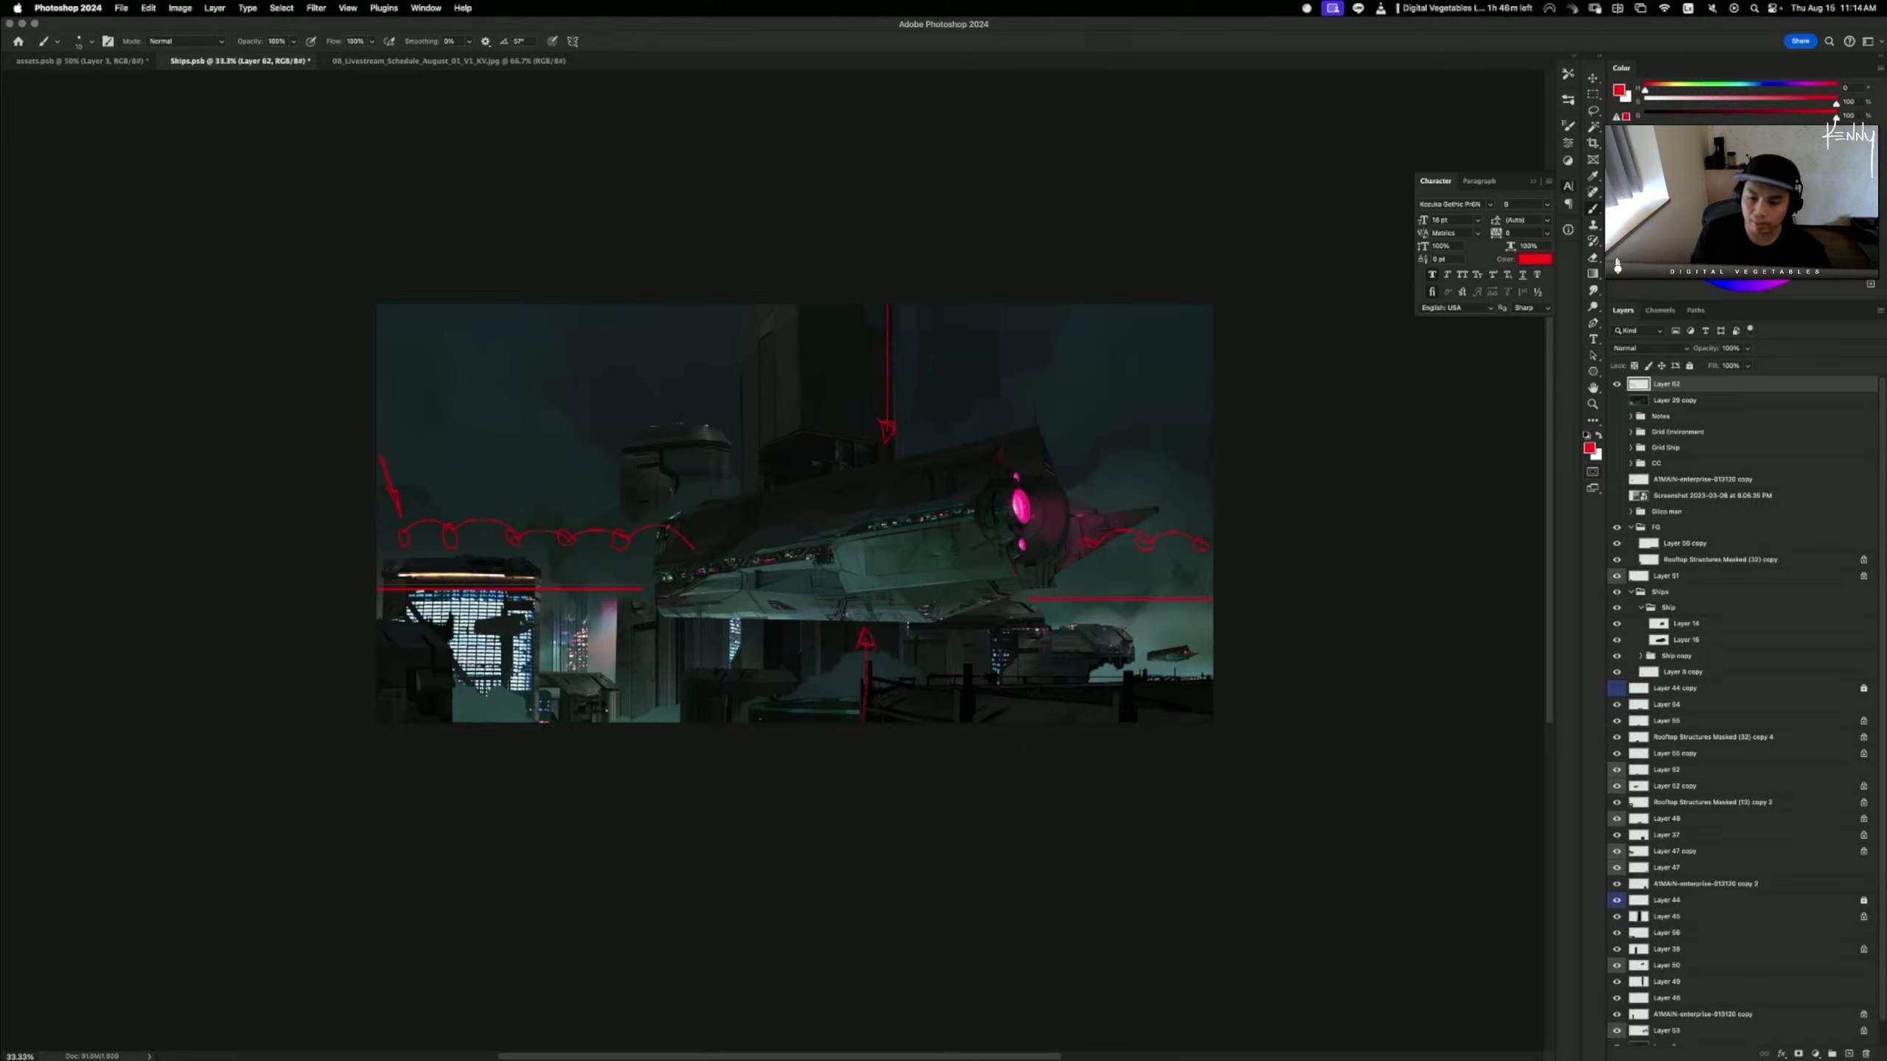
mouse_move(1144, 472)
left_mouse_down()
mouse_move(654, 479)
mouse_move(1169, 580)
mouse_move(1003, 440)
left_mouse_up()
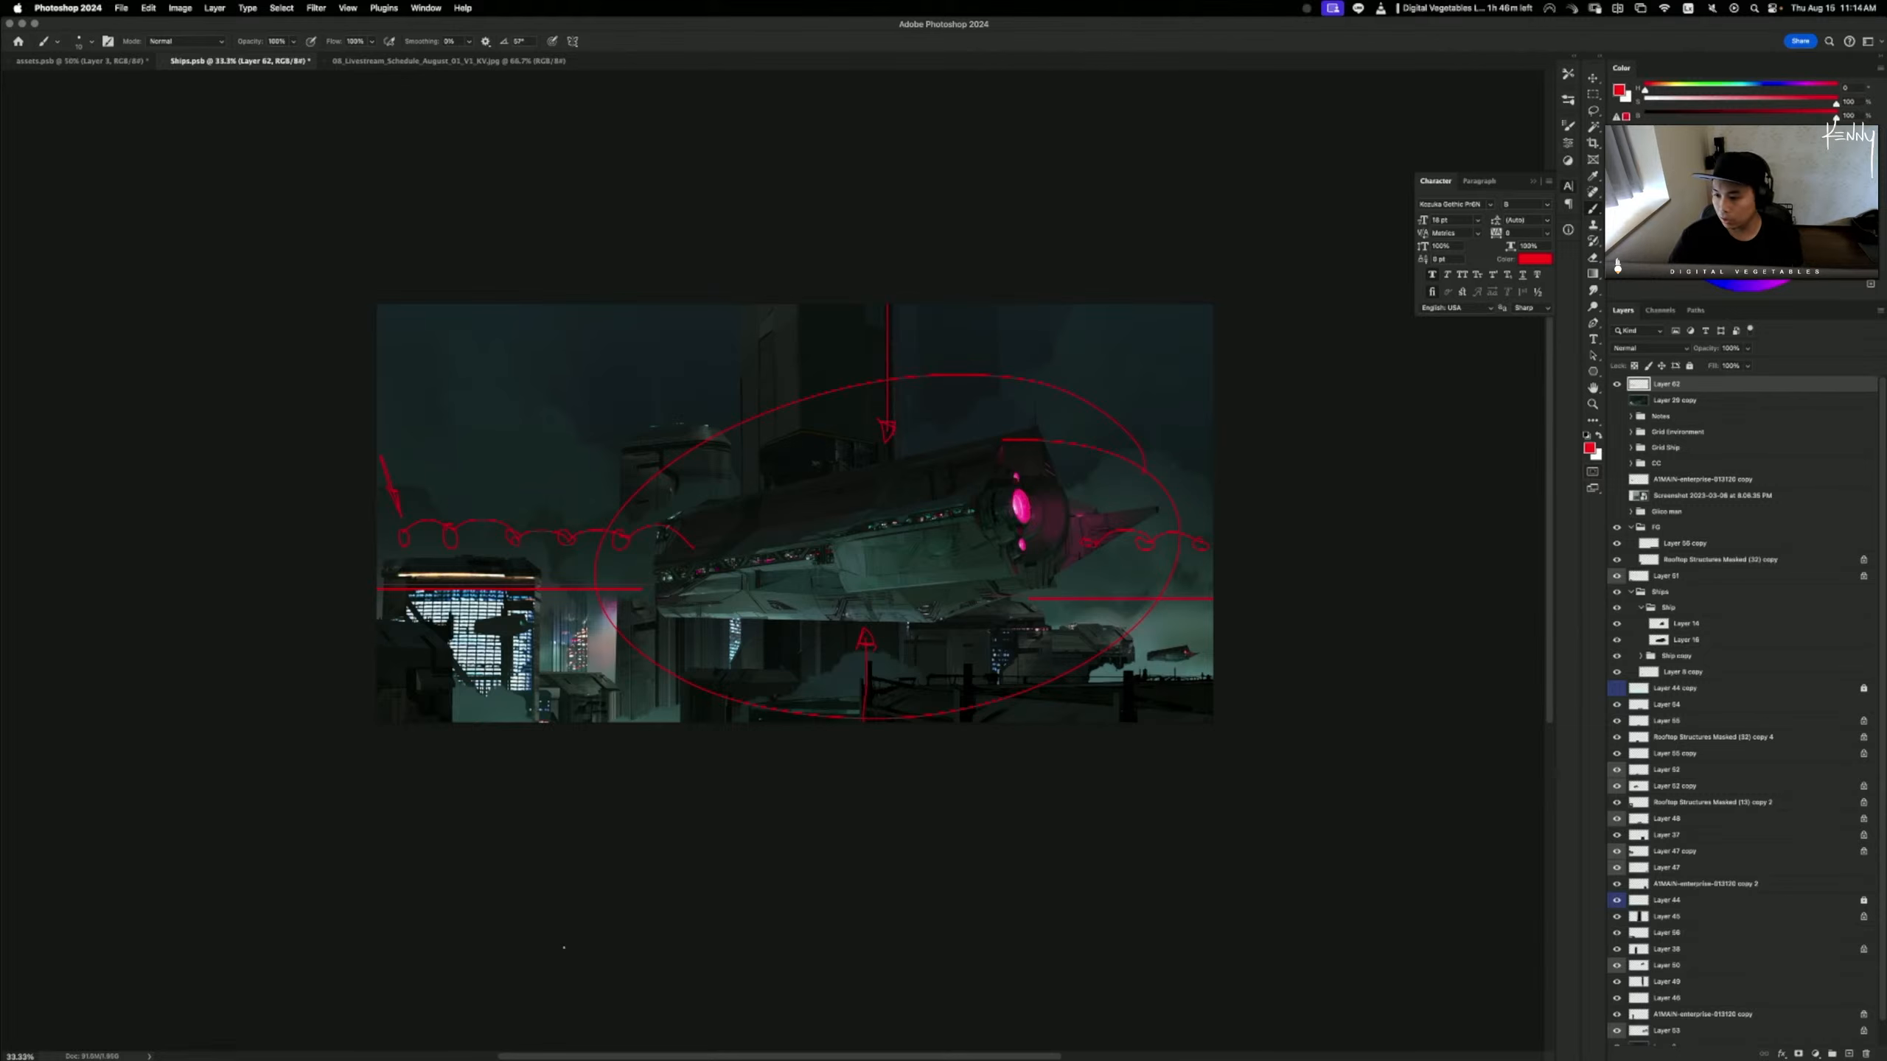
key("Delete")
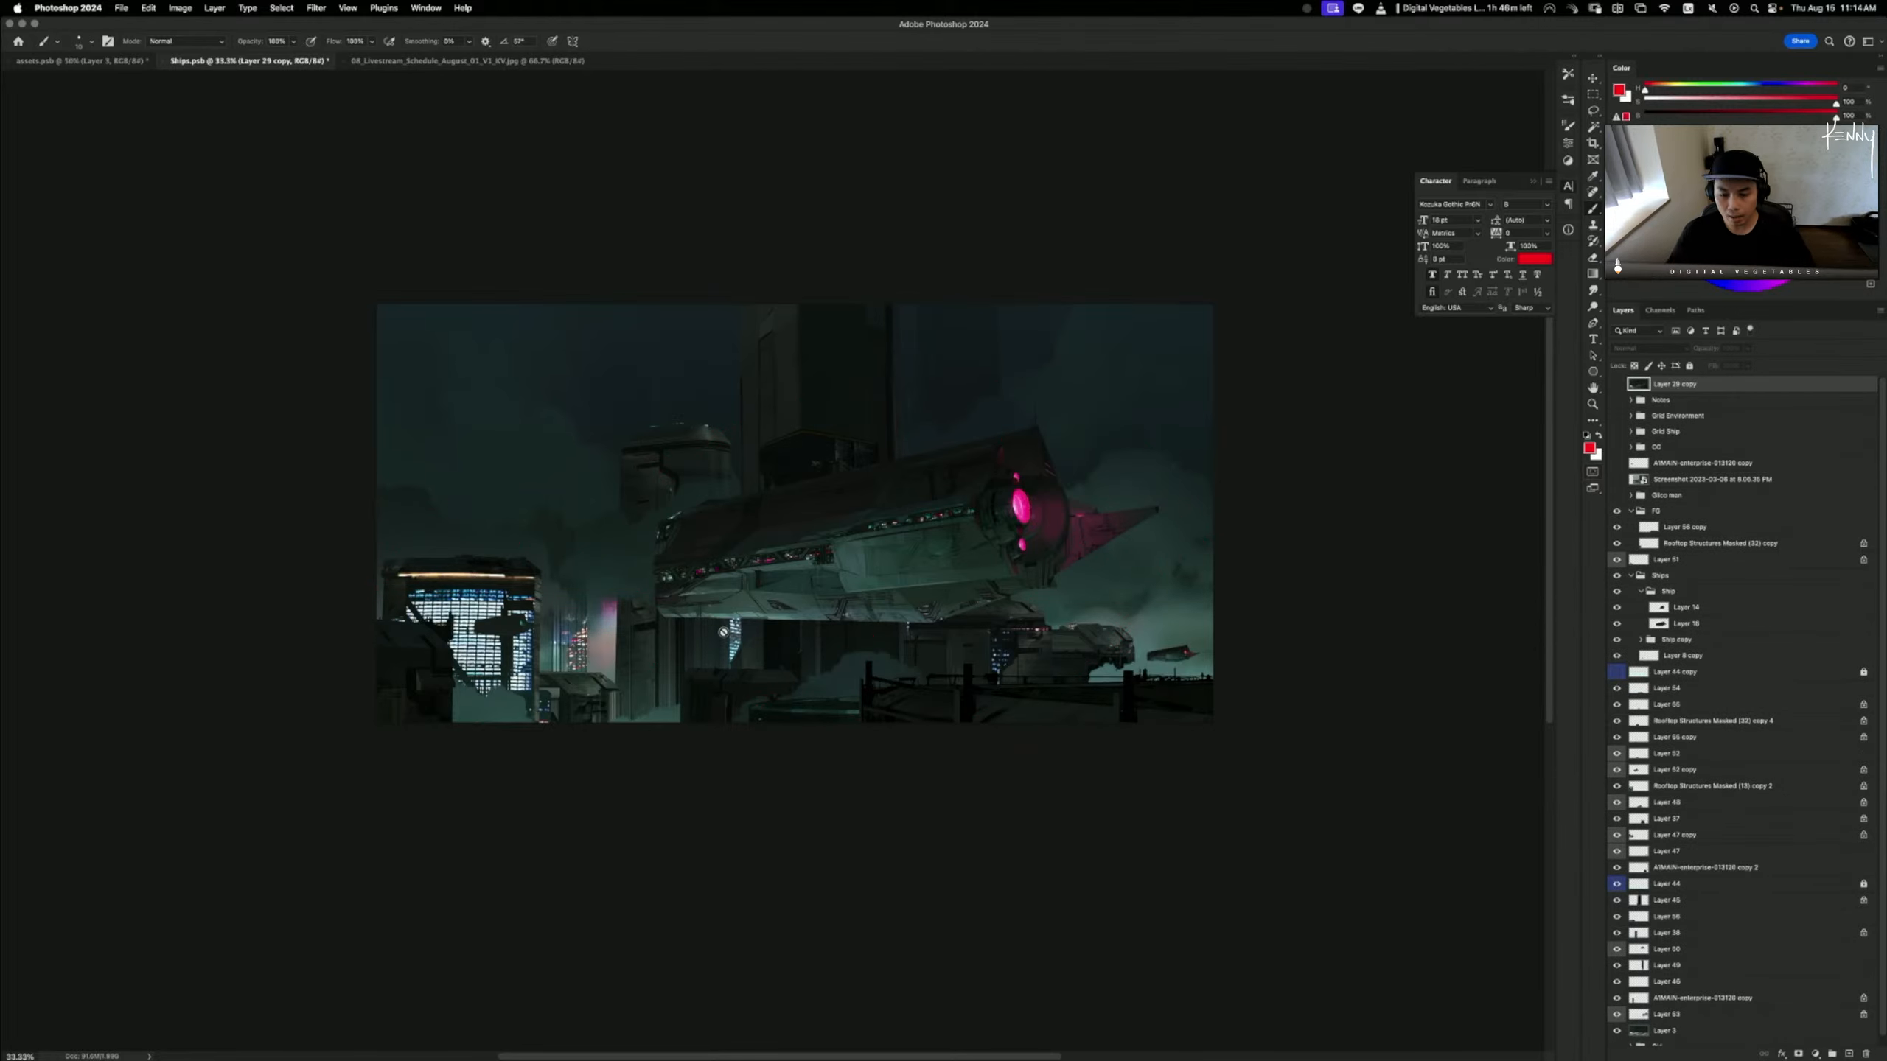
- Switch to Finder, show the night skyline photo in the Reference folder, and move the window out of view
scroll(812, 783, "up", 2)
scroll(813, 783, "right", 2)
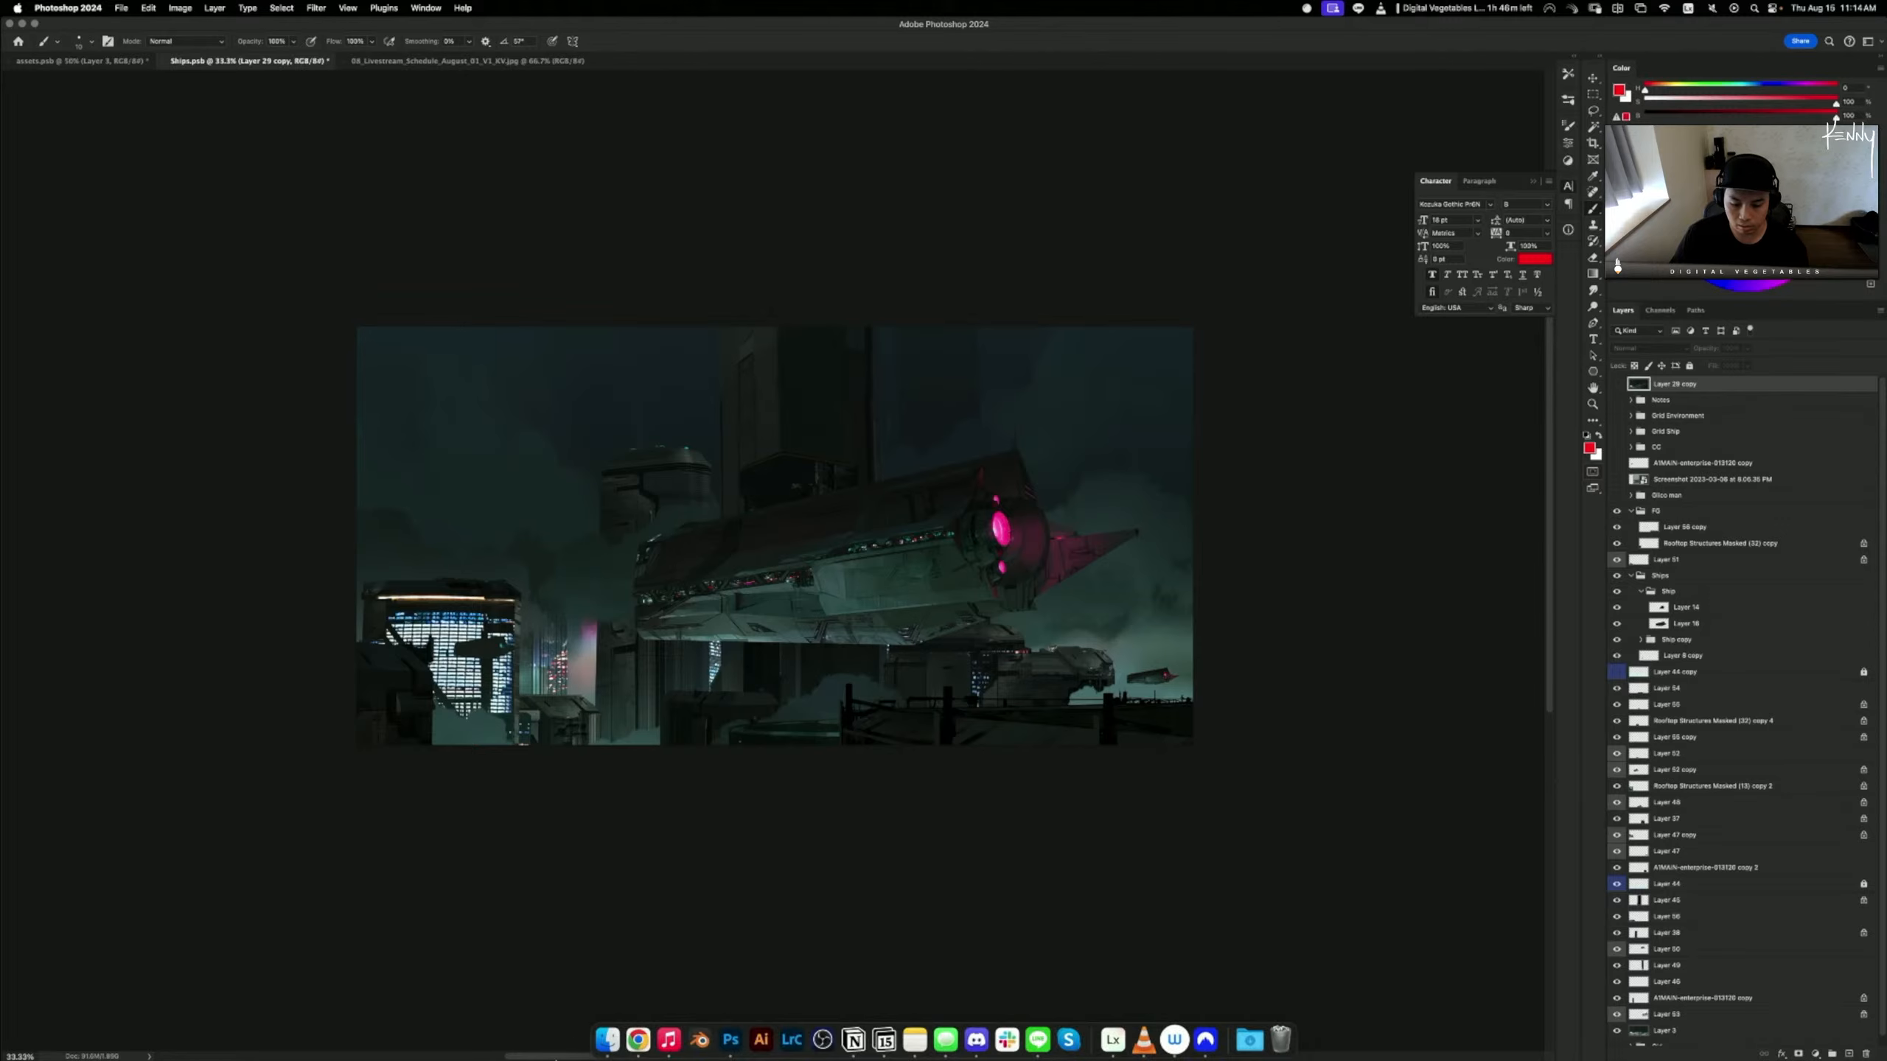
left_click(605, 1040)
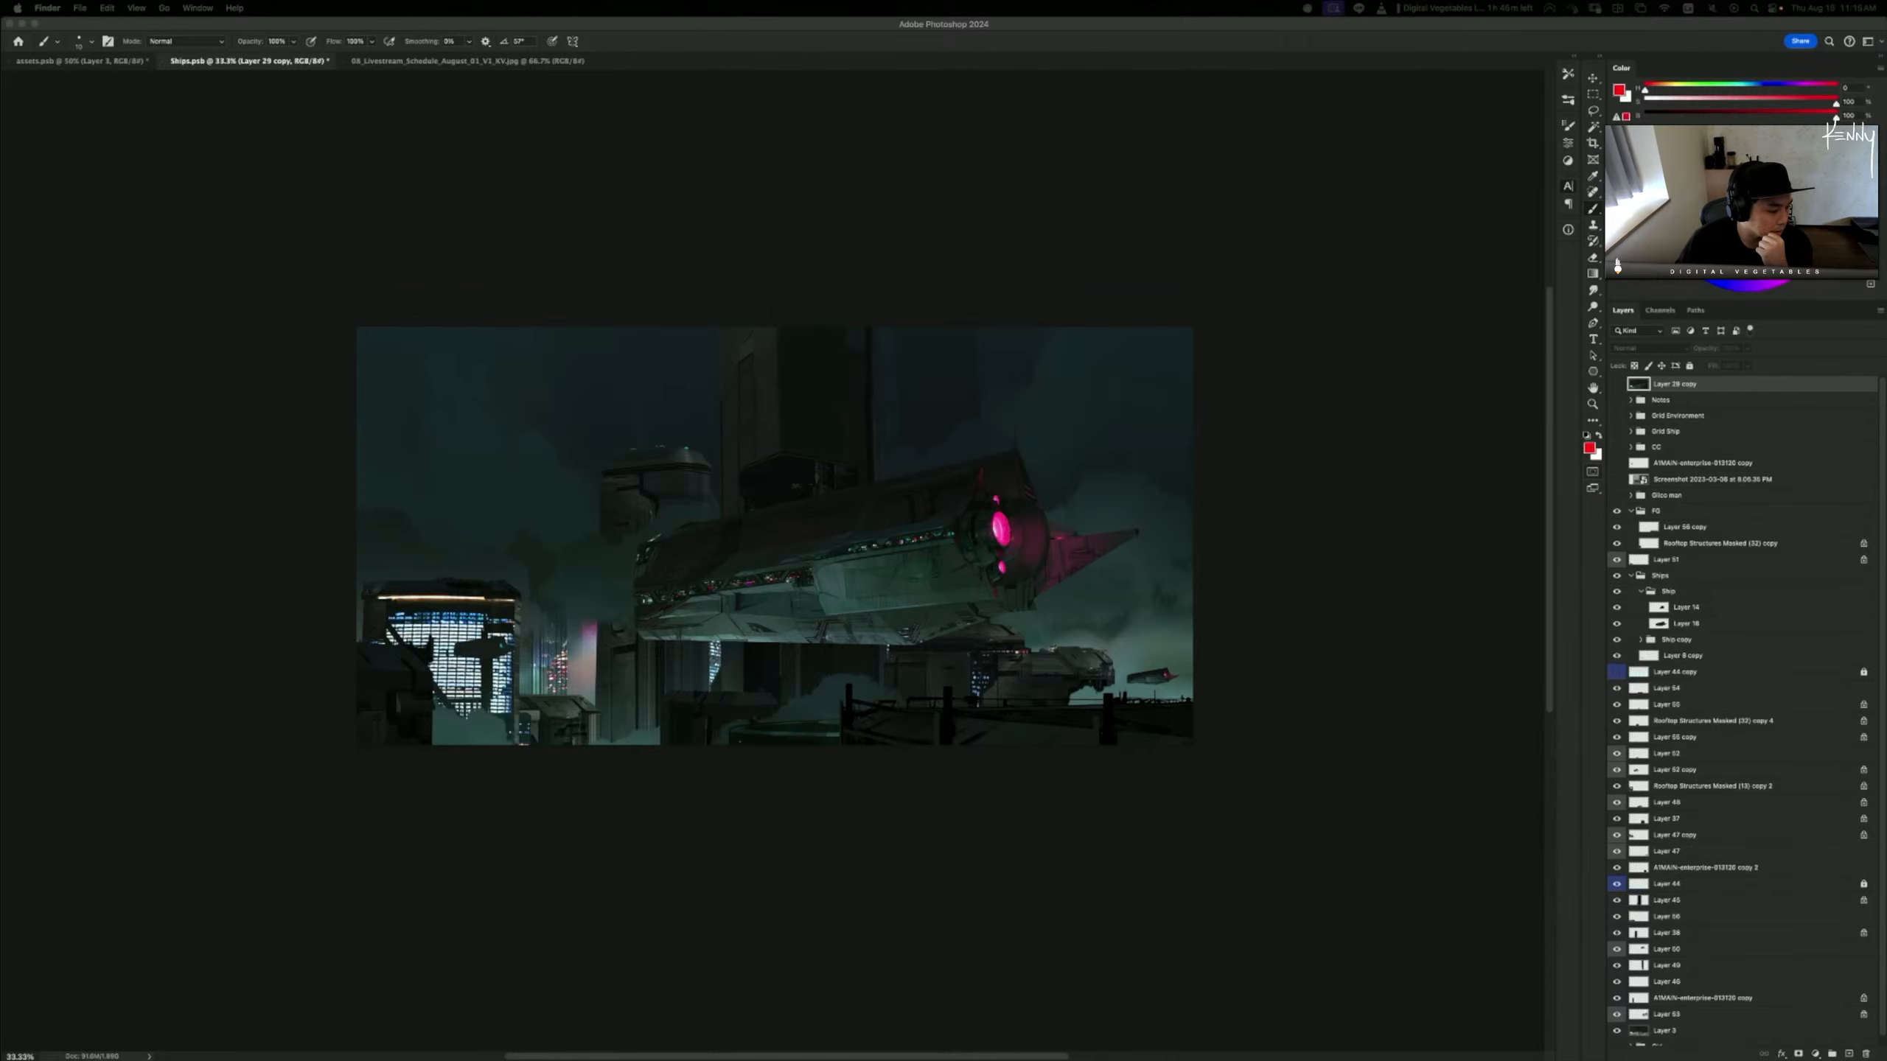
left_click_drag(1100, 1060, 609, 195)
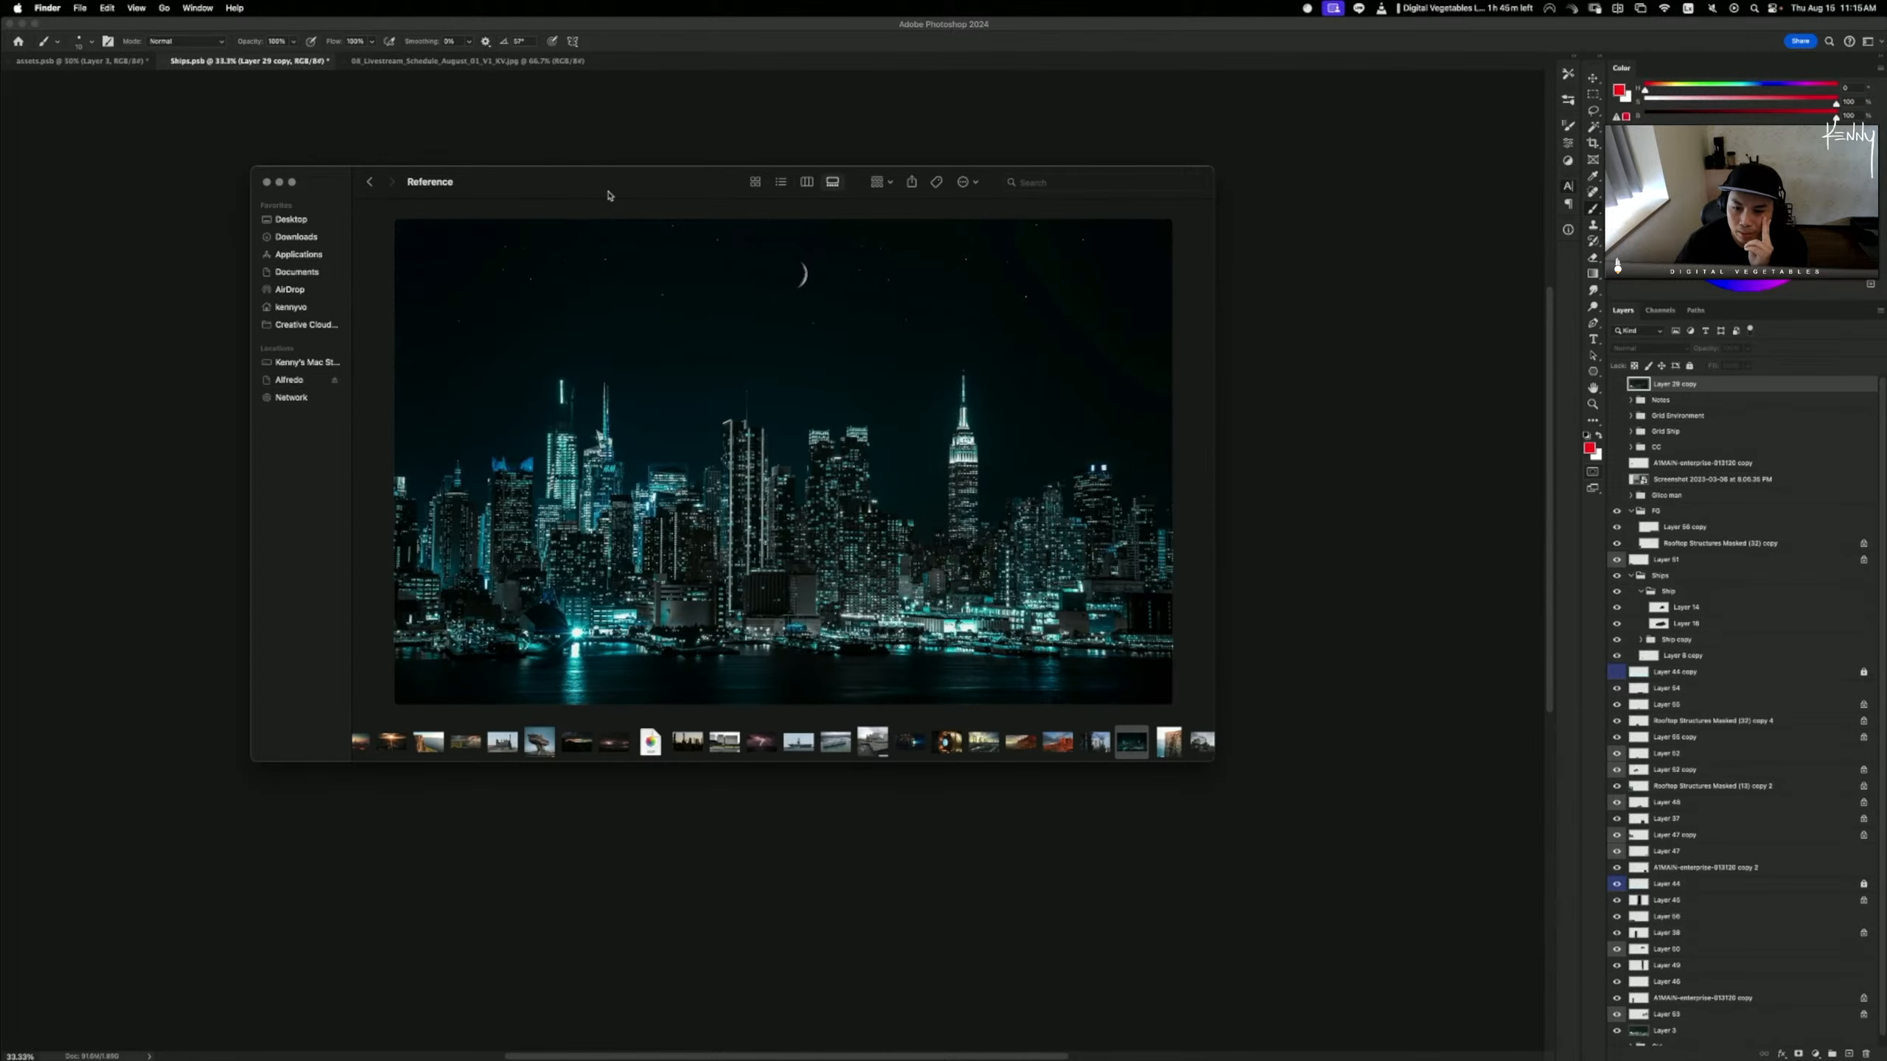
mouse_move(616, 187)
left_mouse_down()
mouse_move(0, 368)
mouse_move(0, 468)
left_mouse_up()
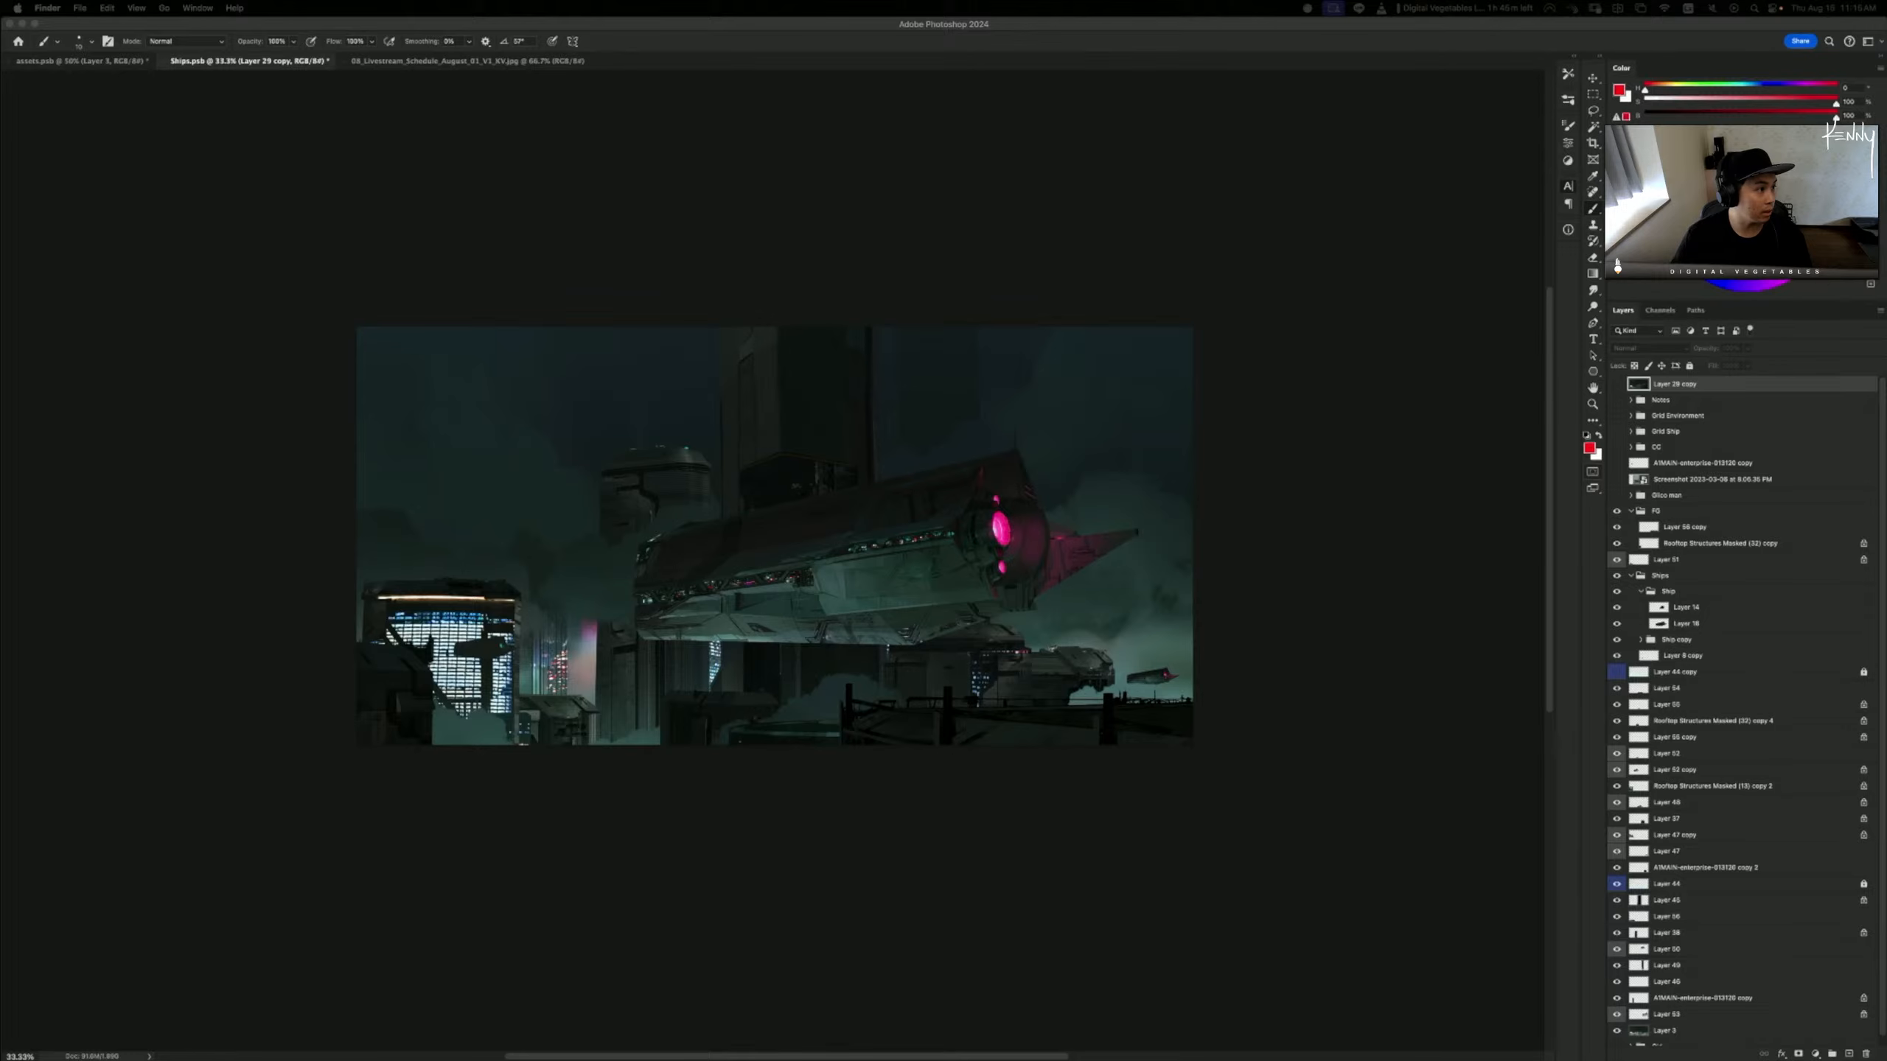
- Bring the Chrome window with the city lights image results over the painting and enlarge it
left_click_drag(1, 327, 1121, 114)
scroll(913, 383, "down", 1)
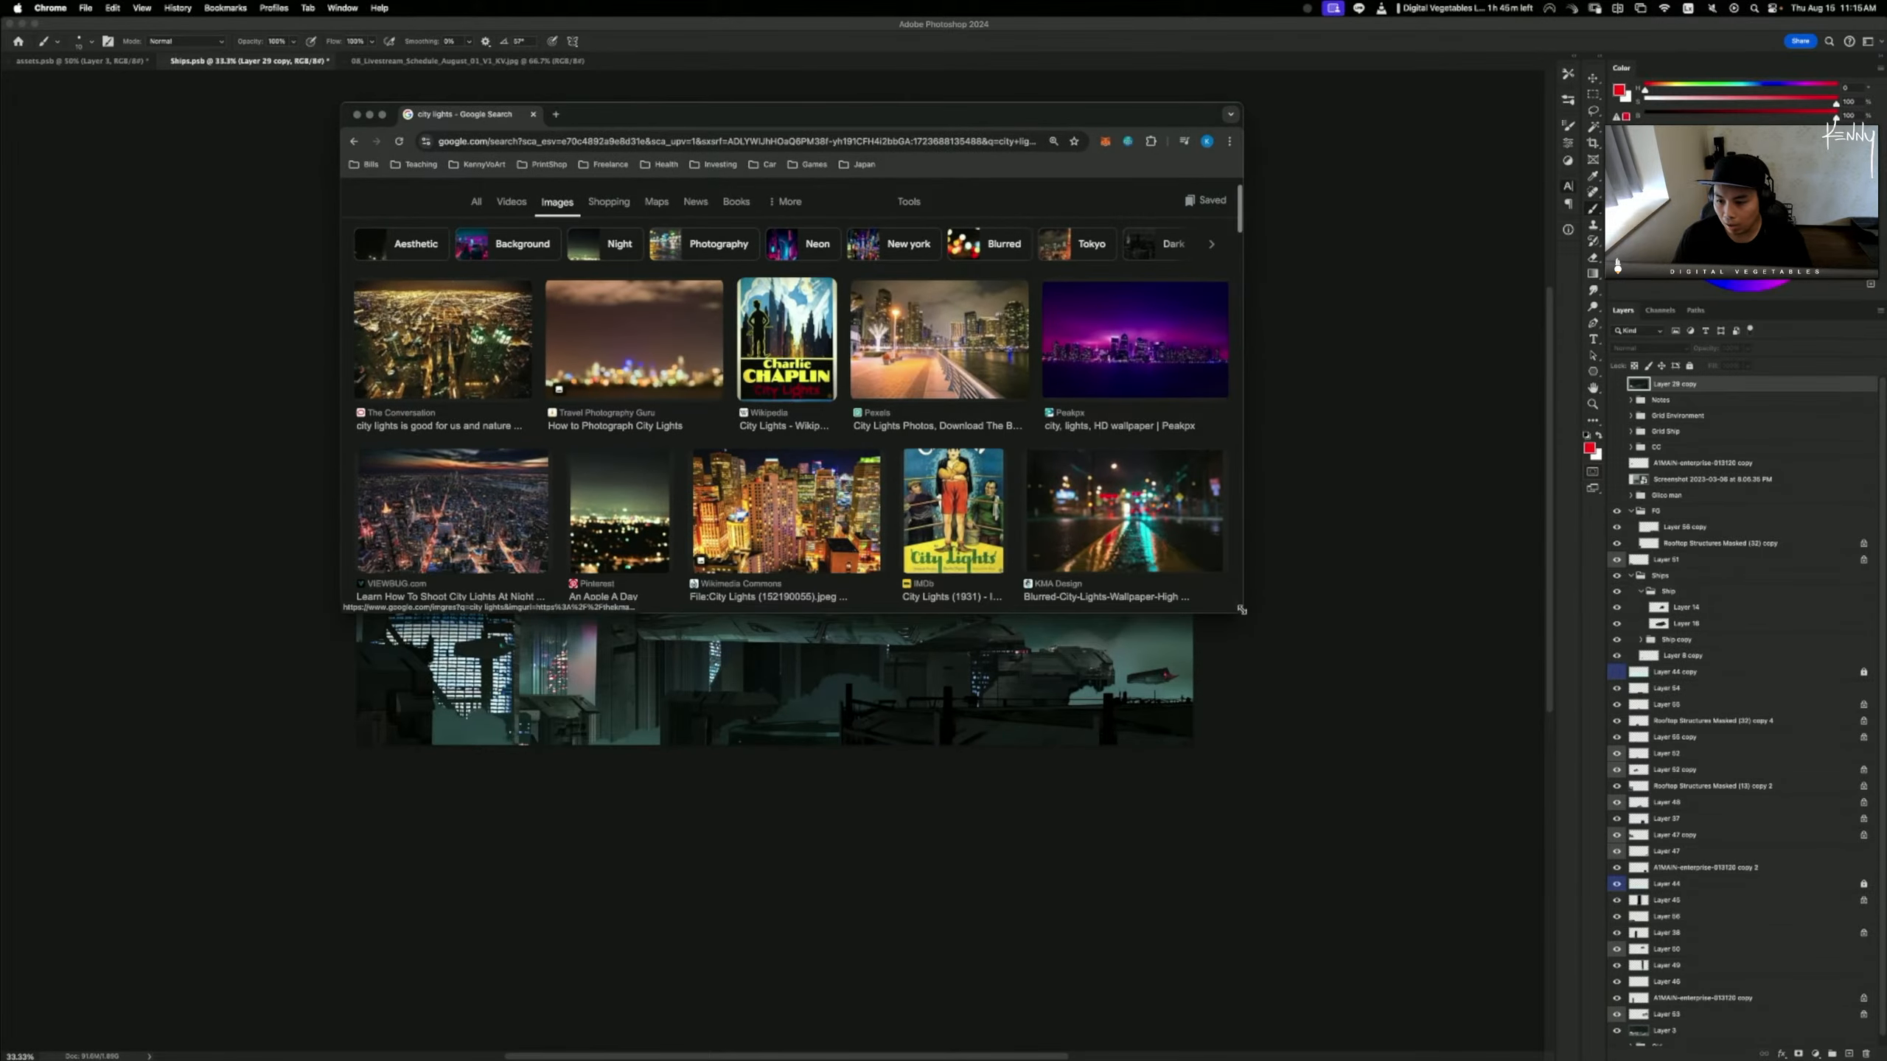
left_click_drag(1241, 611, 1553, 966)
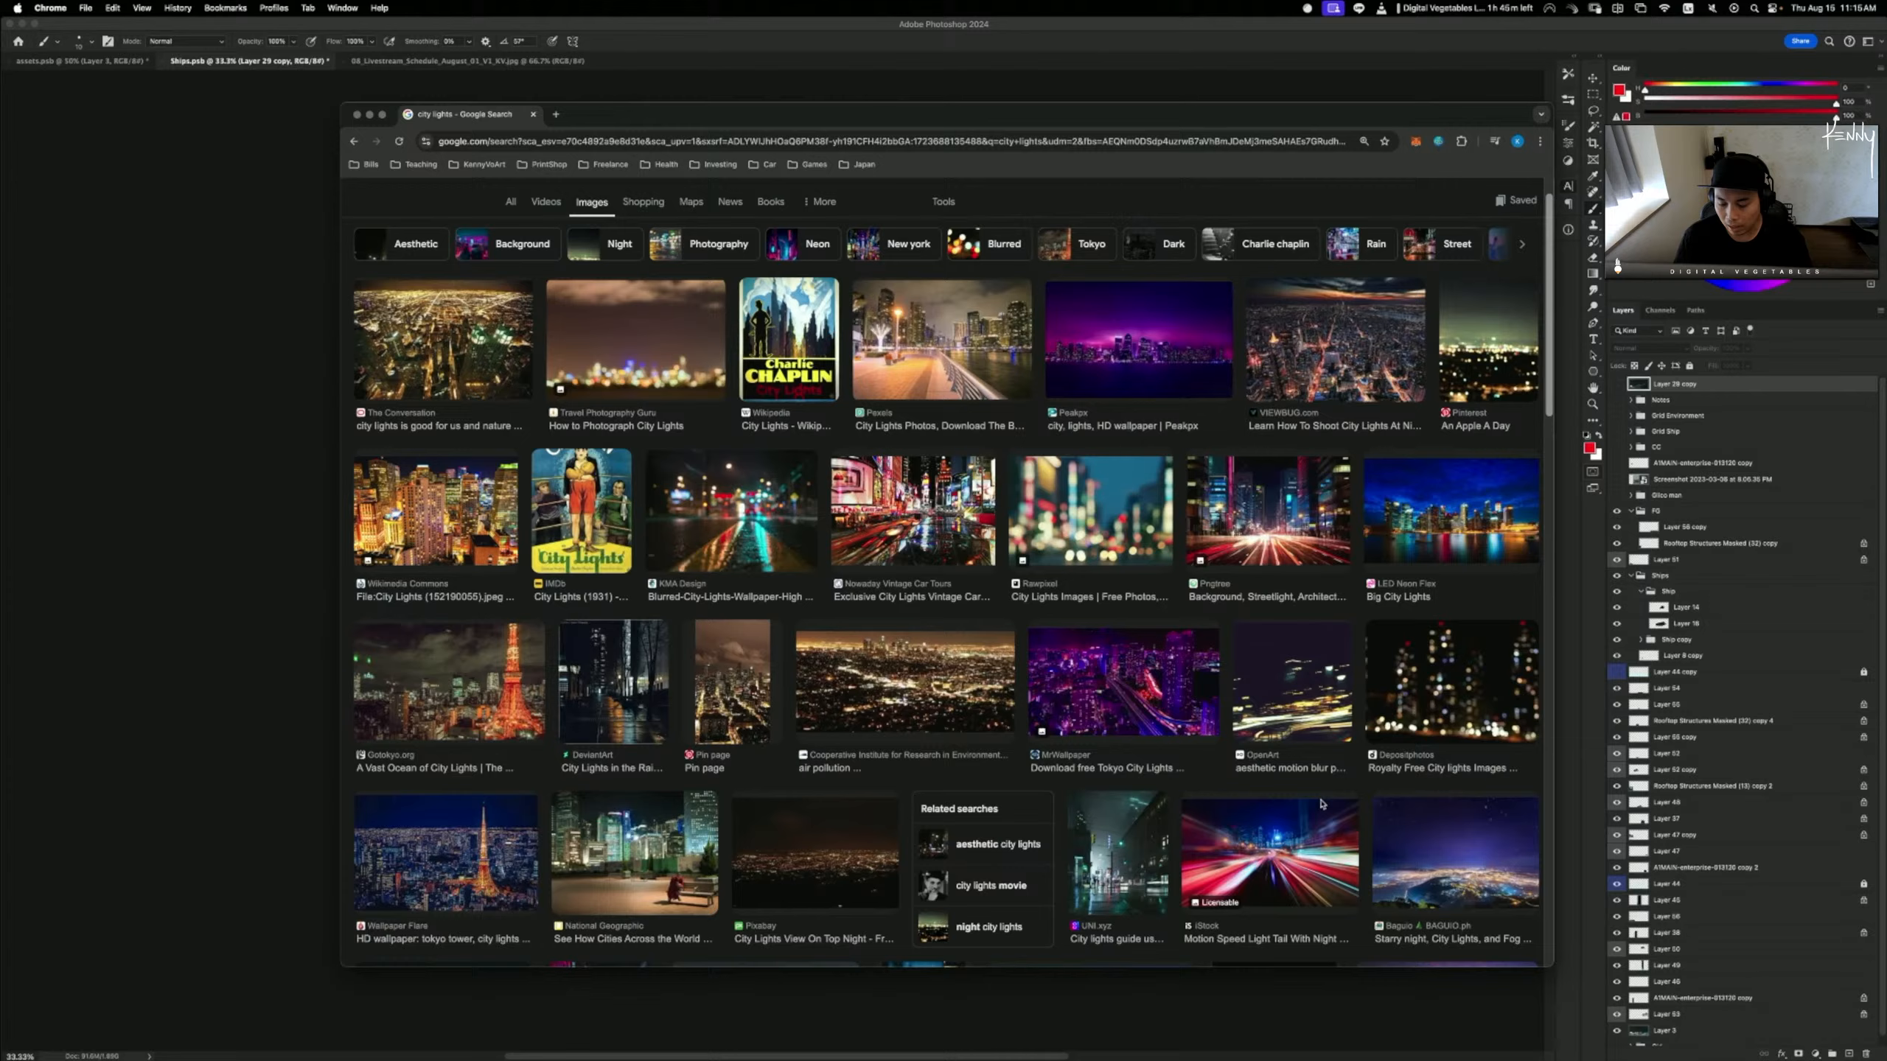
- Preview the Cooperative Institute and Pixabay city lights photos, return to the Cooperative Institute one, and move the browser window aside
left_click(904, 682)
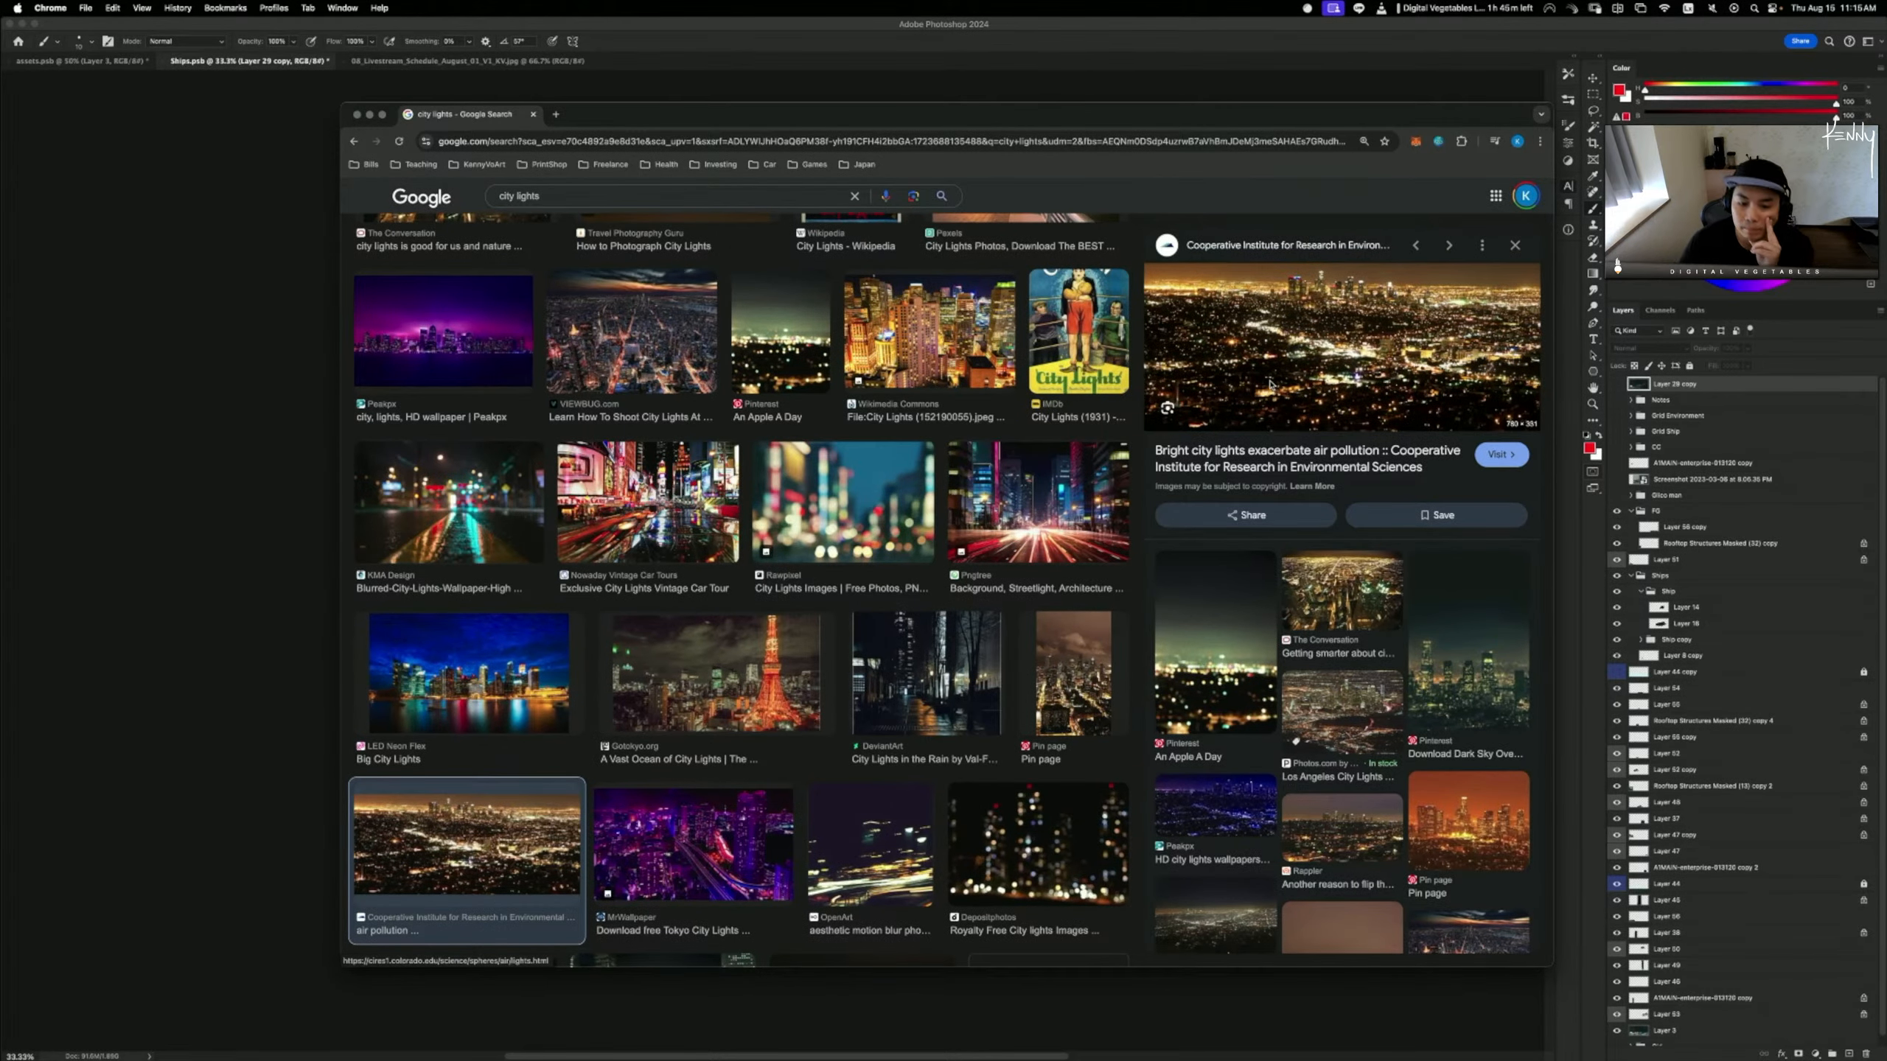
scroll(852, 694, "down", 5)
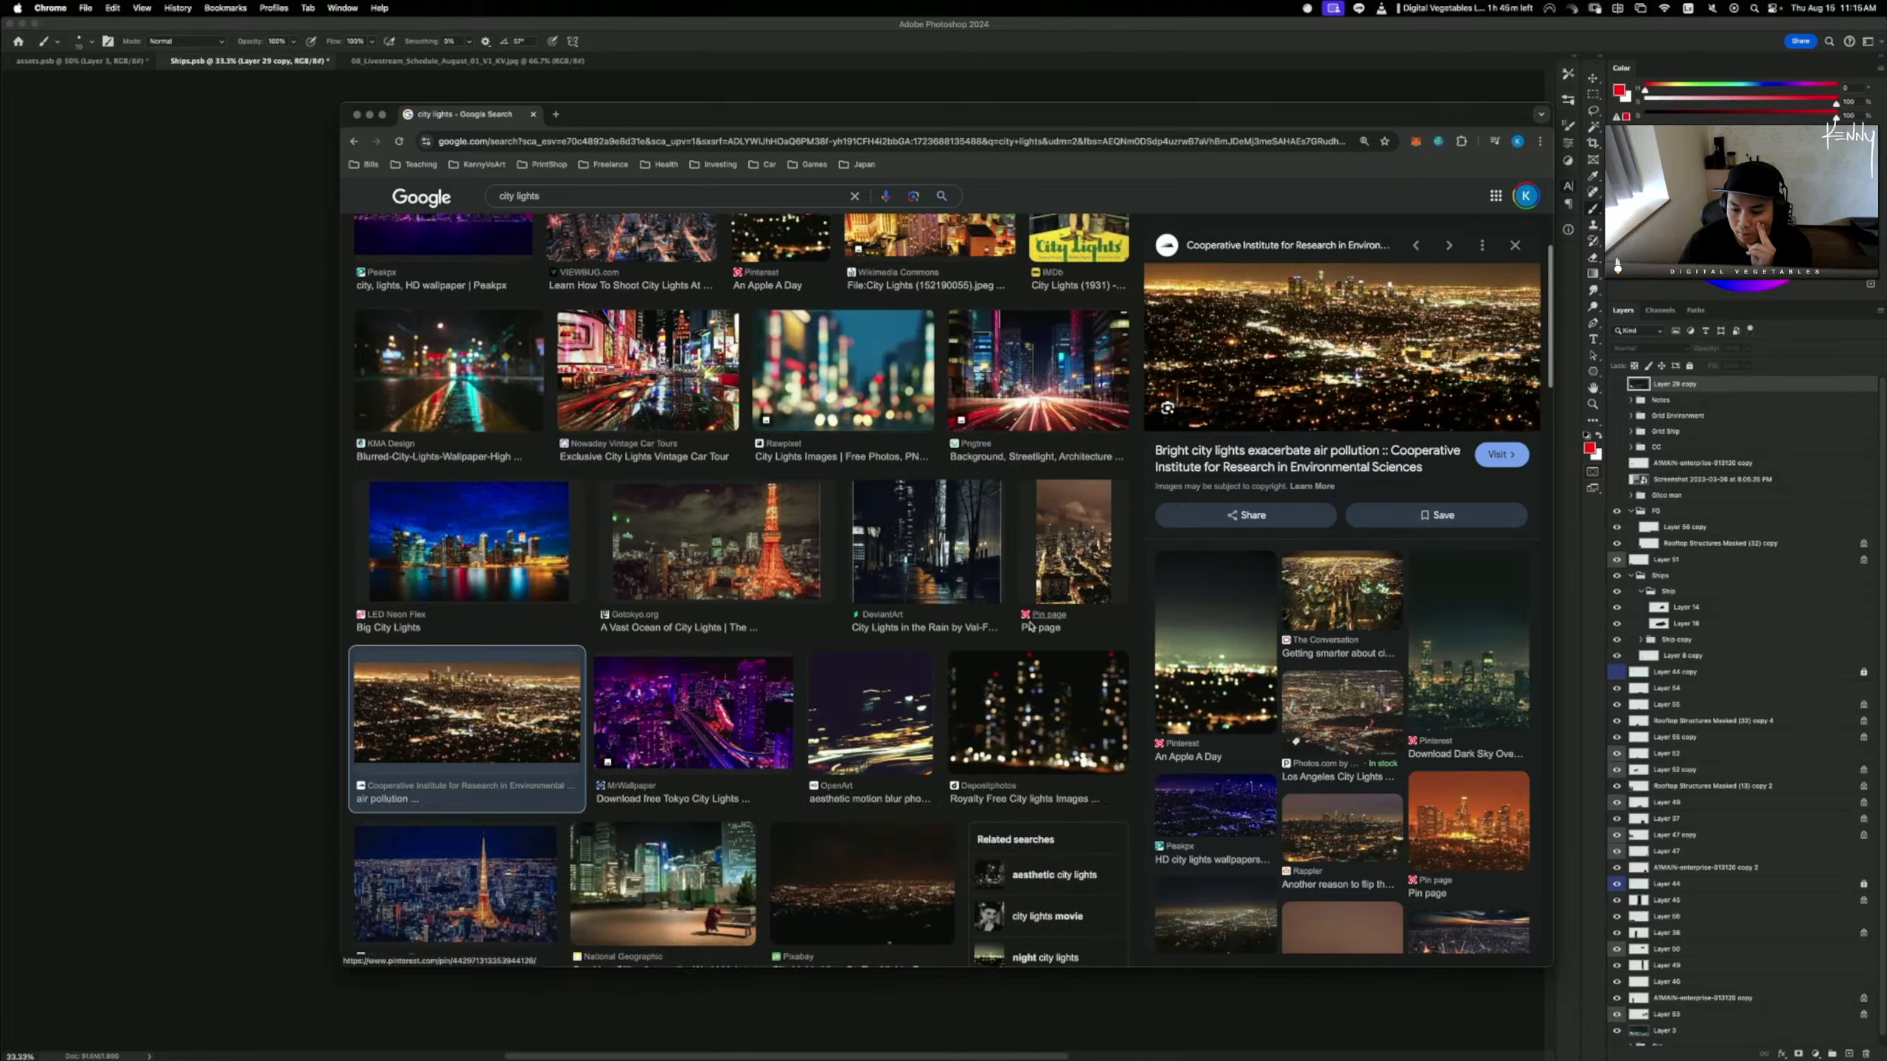
left_click(853, 694)
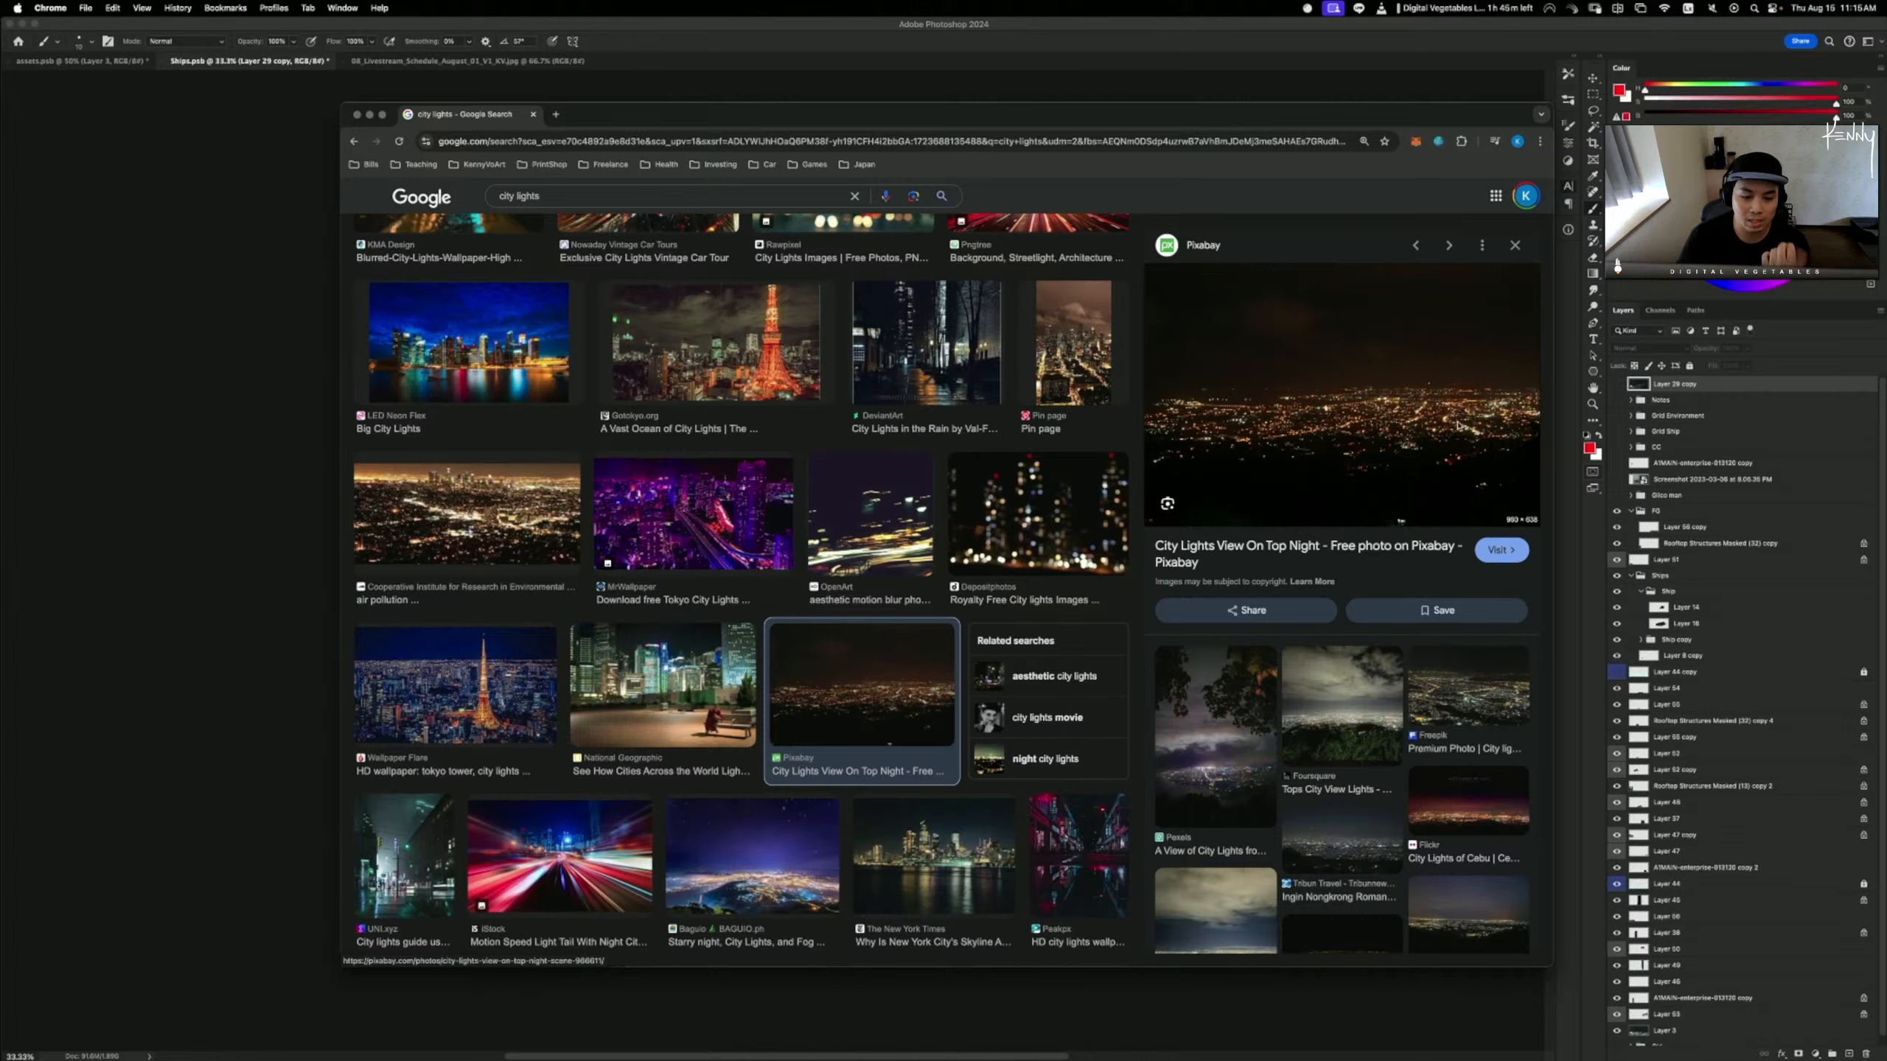
left_click(578, 518)
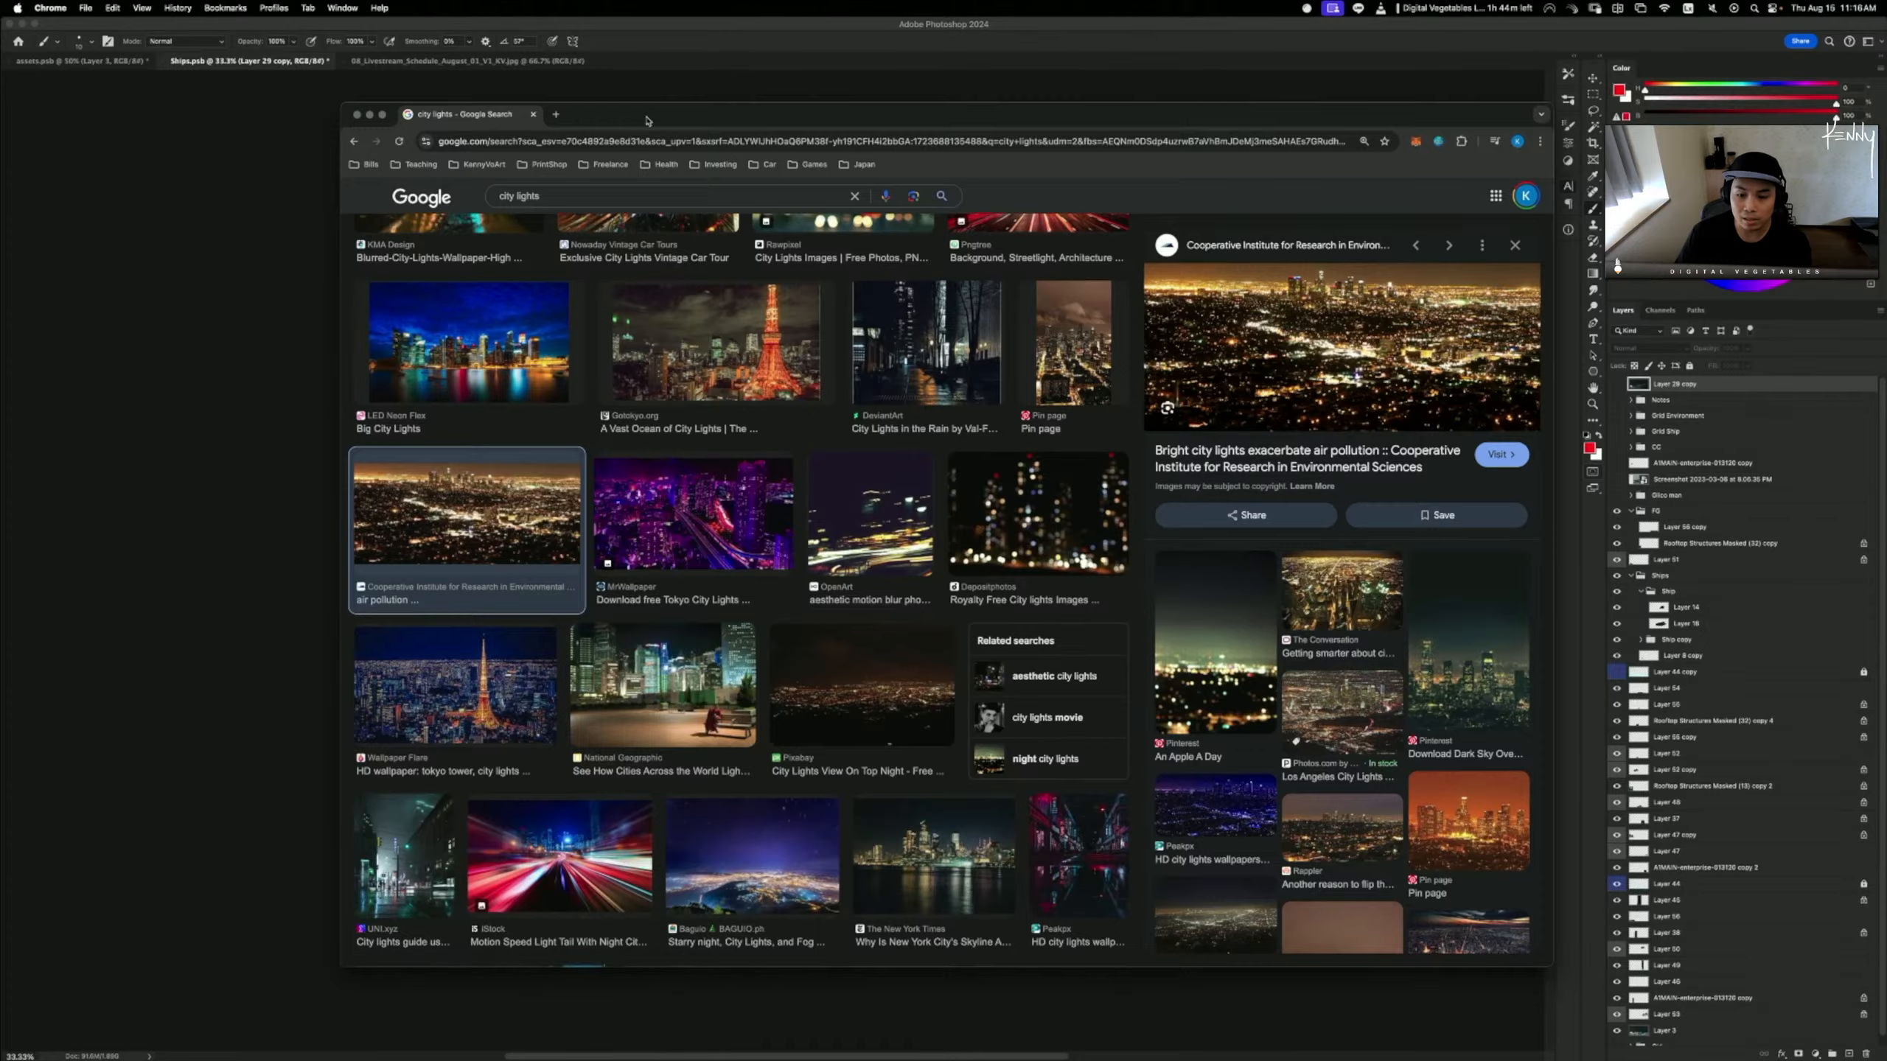
left_click_drag(646, 117, 1706, 431)
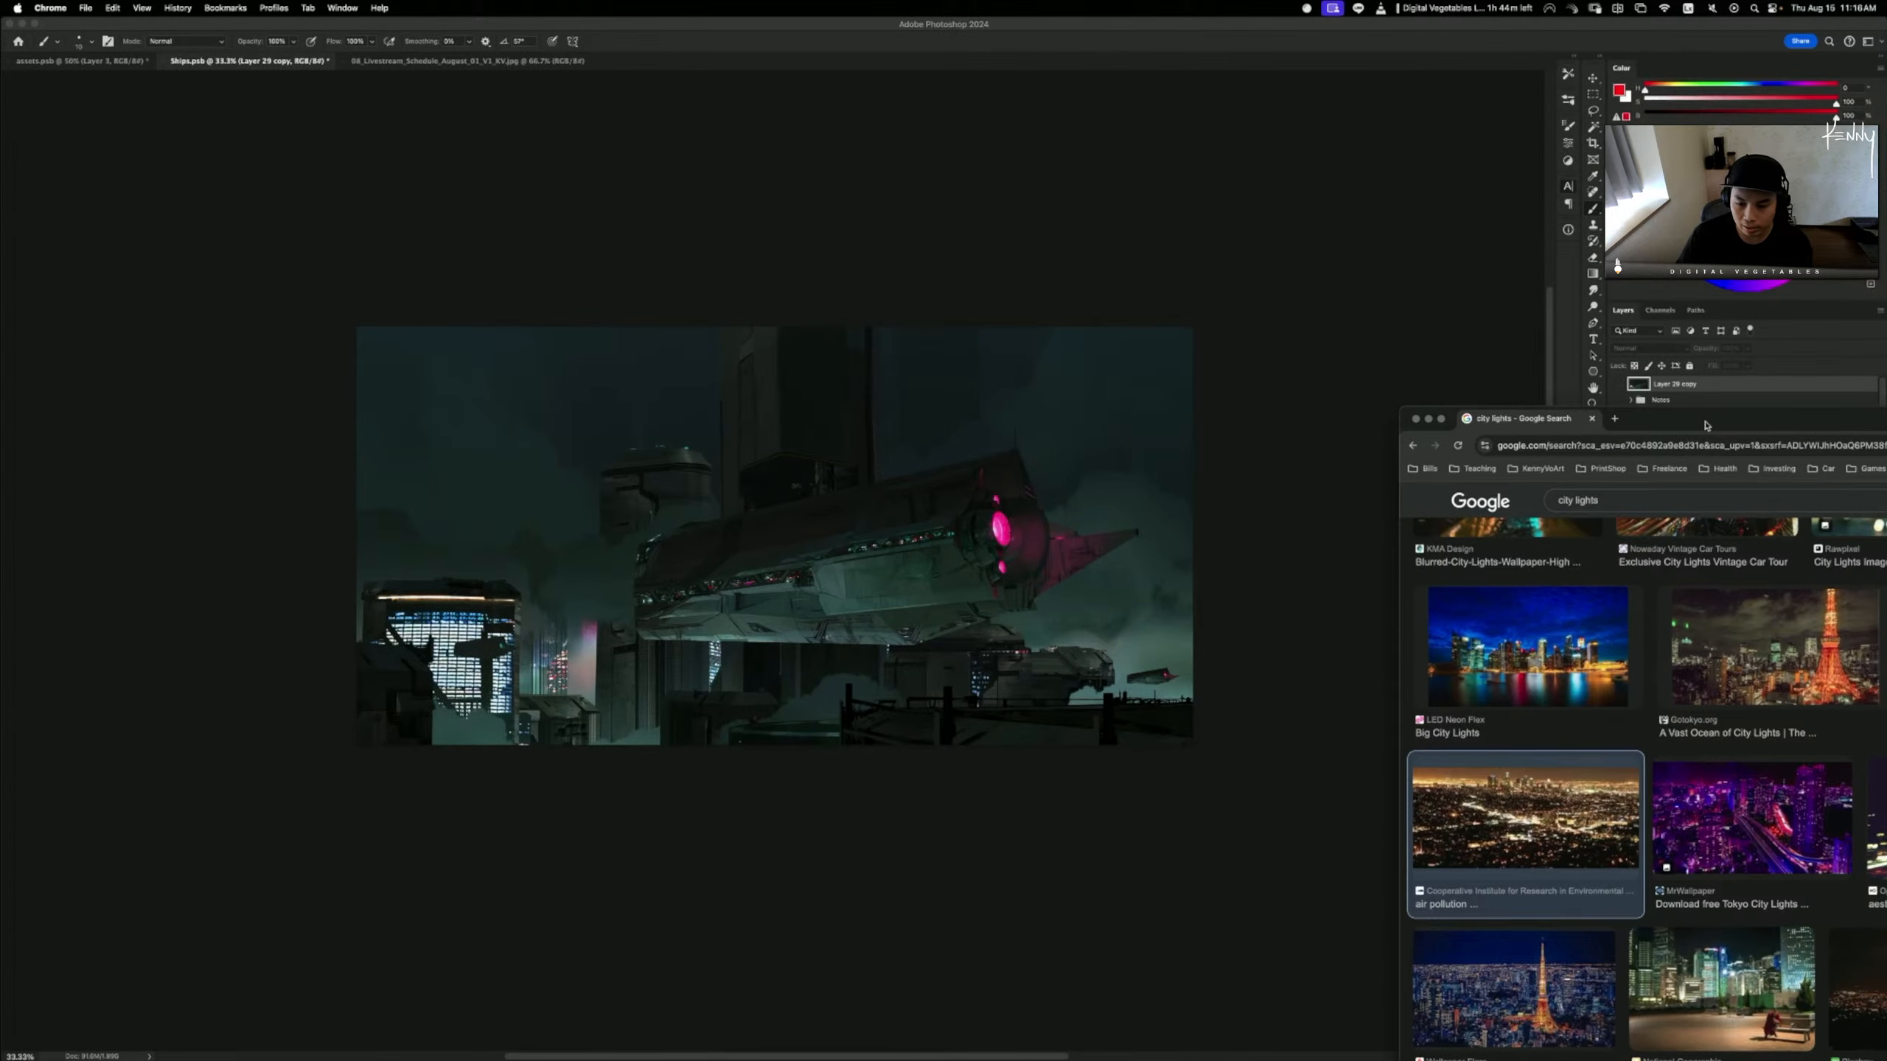
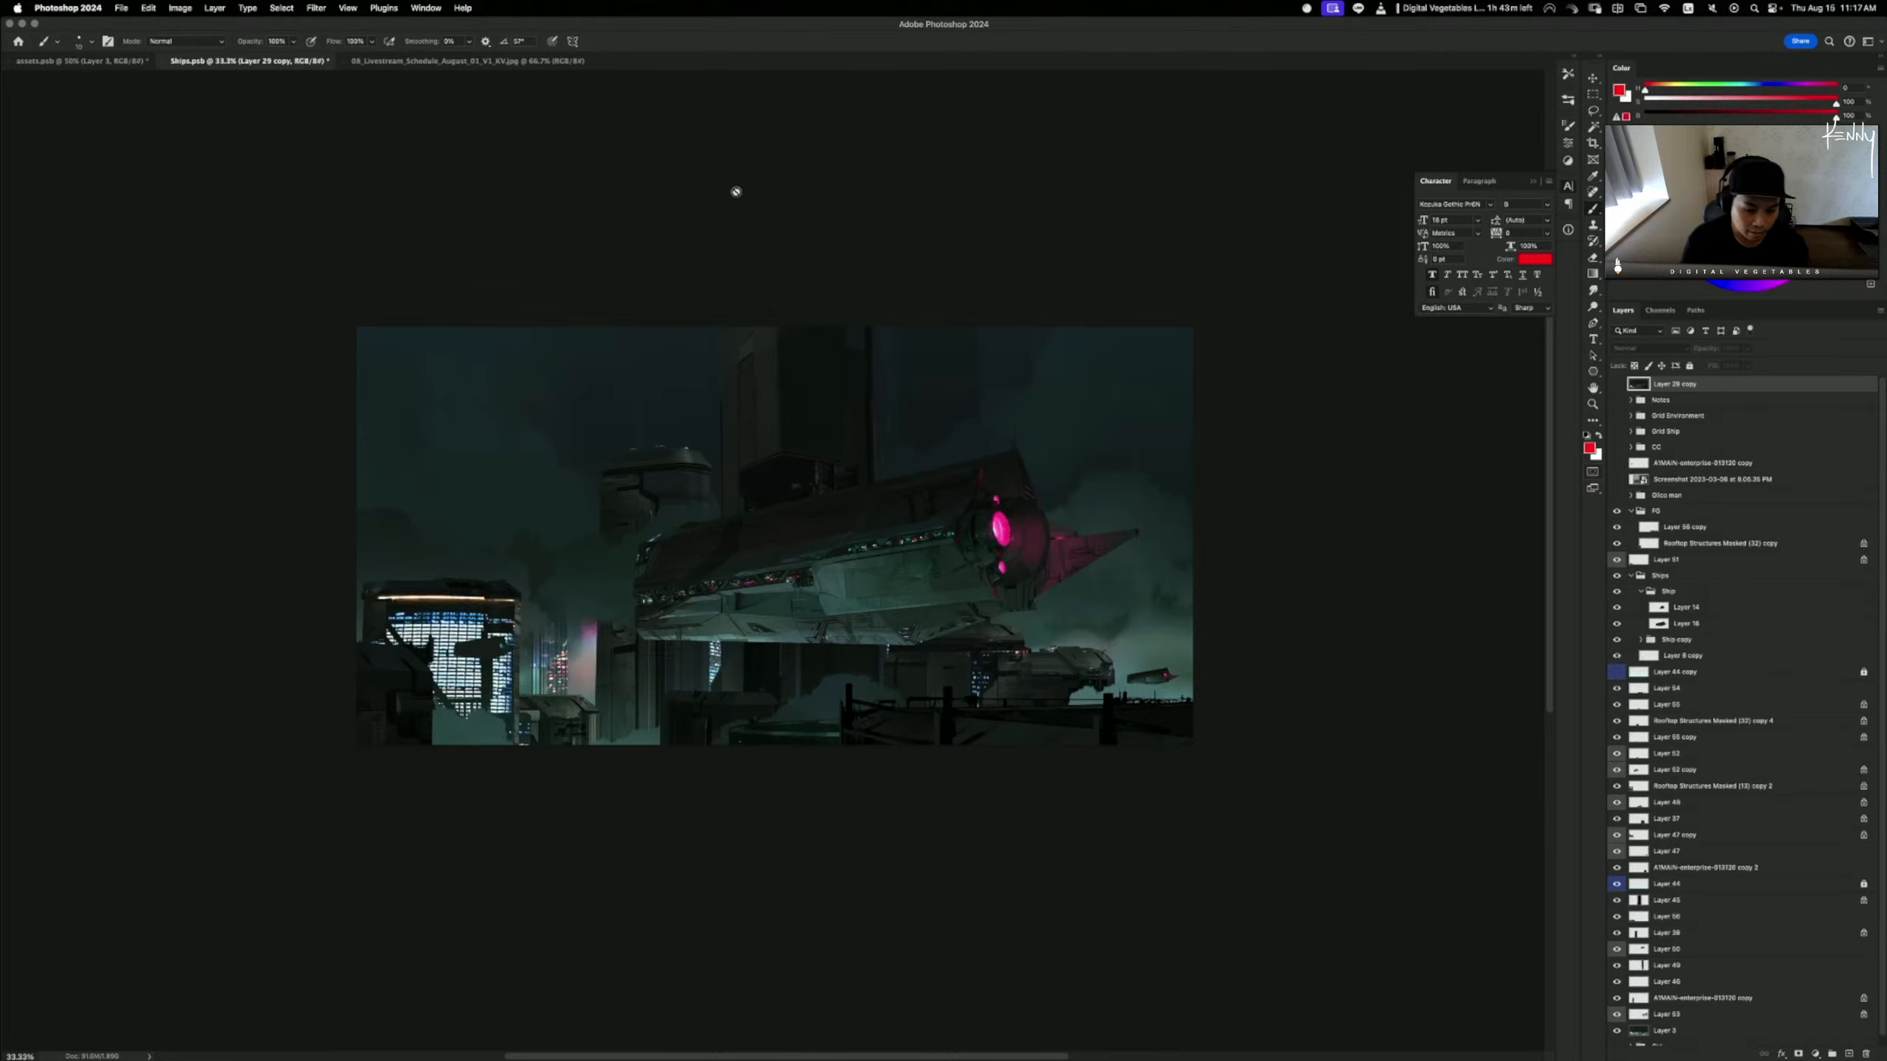
- Switch to Finder, move the Desktop window out of view, and bring the City Lights photo folder over the painting
left_click(638, 1041)
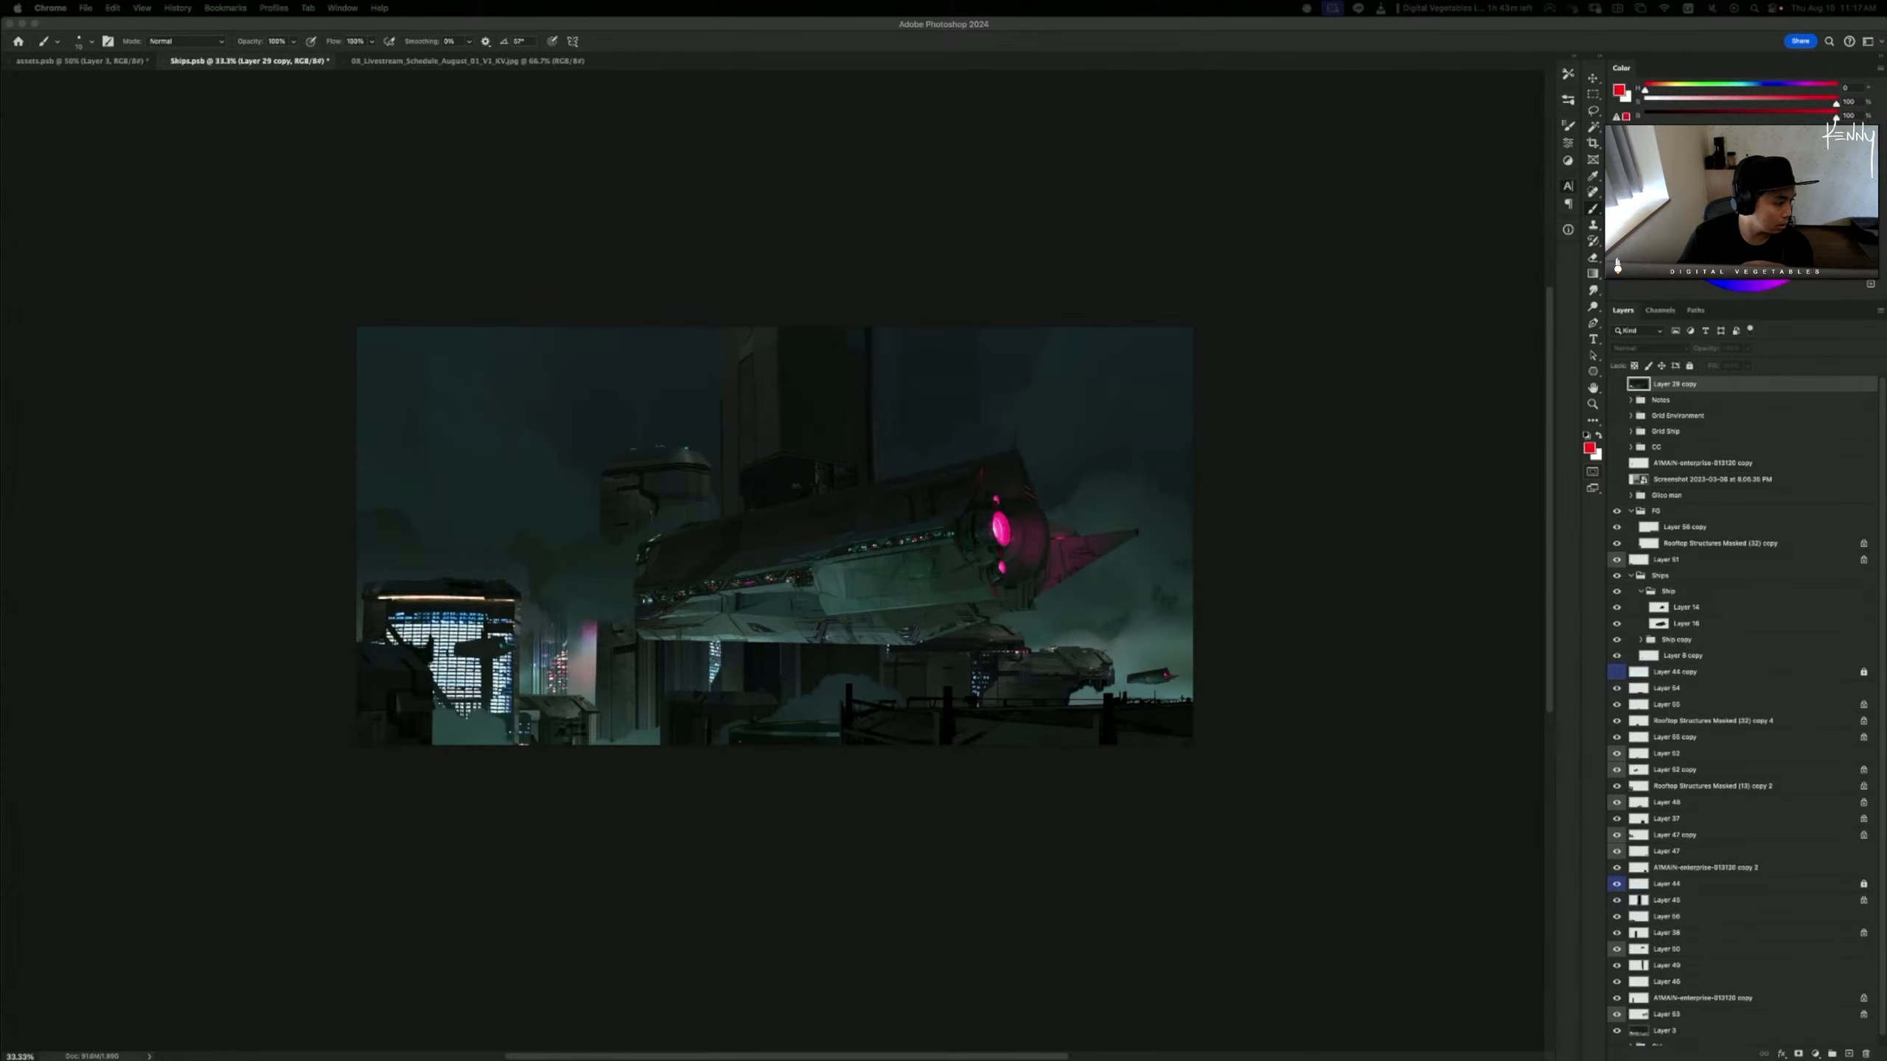
key("super+Tab")
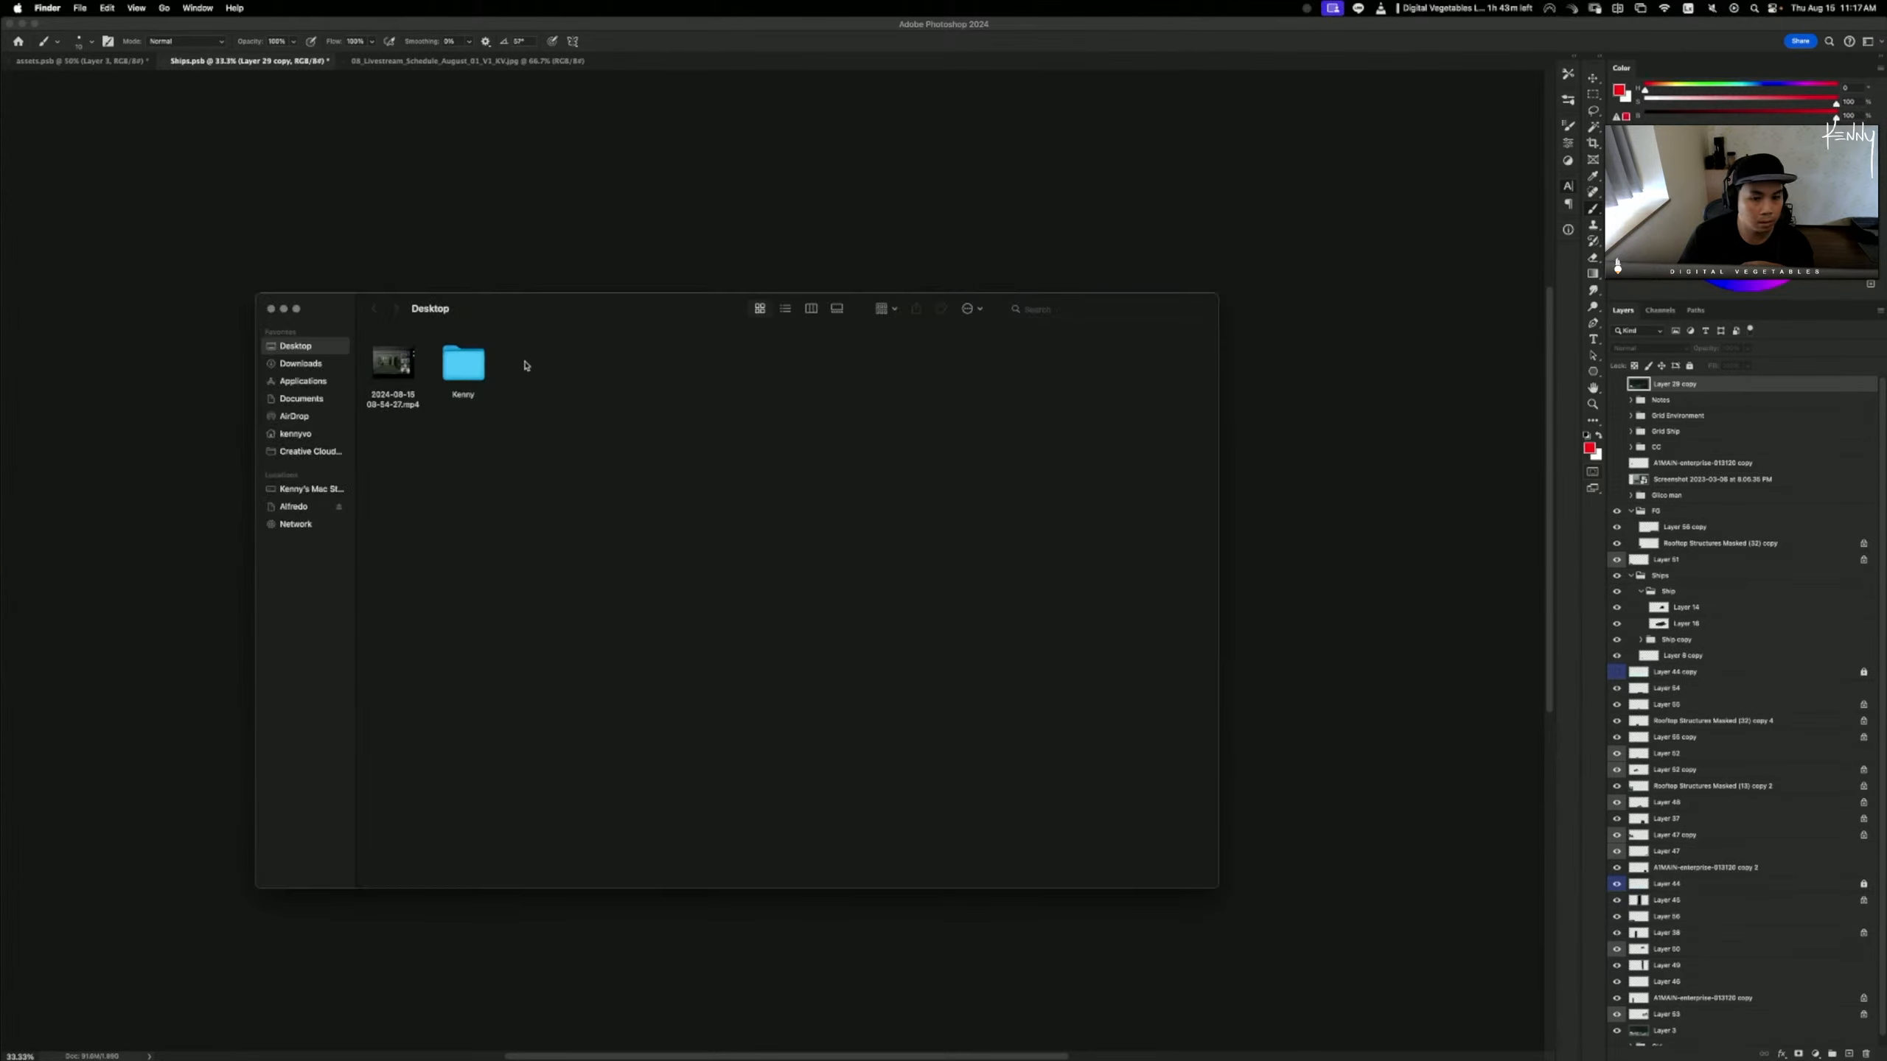
left_click_drag(602, 306, 0, 339)
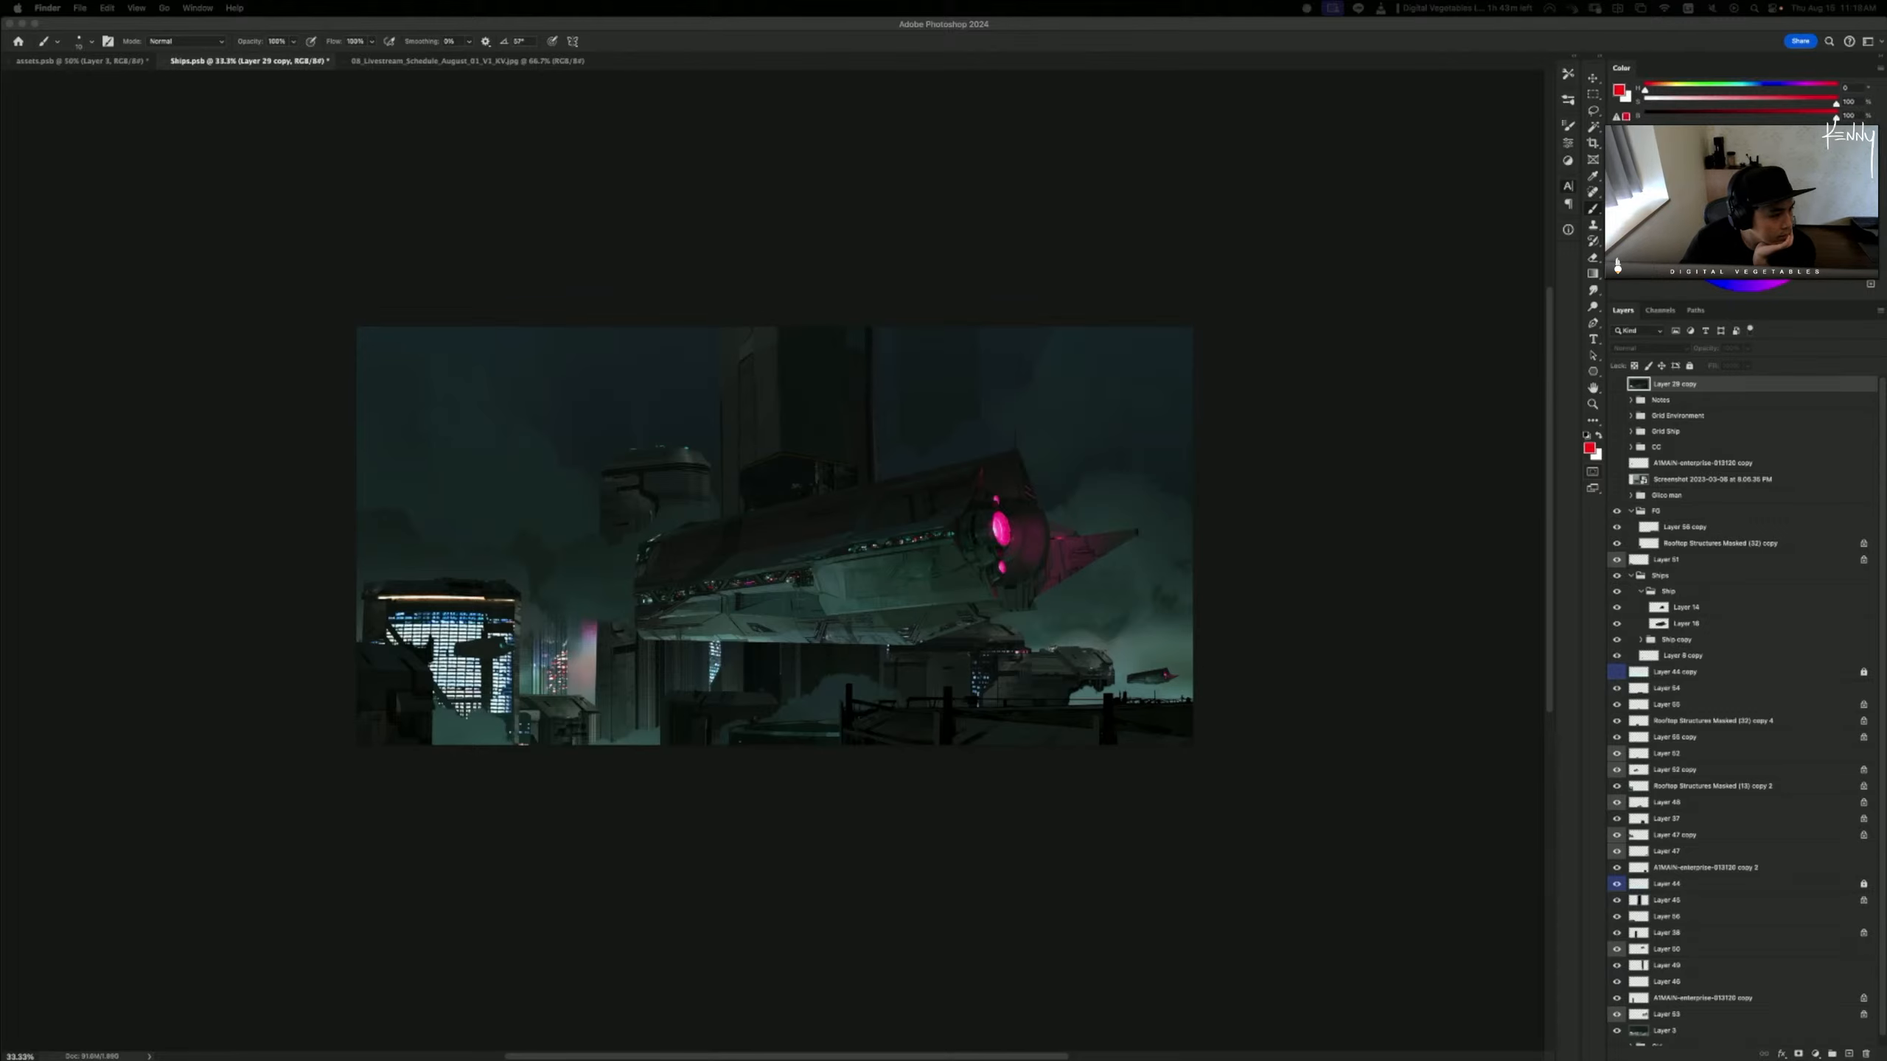
left_click_drag(1, 587, 611, 183)
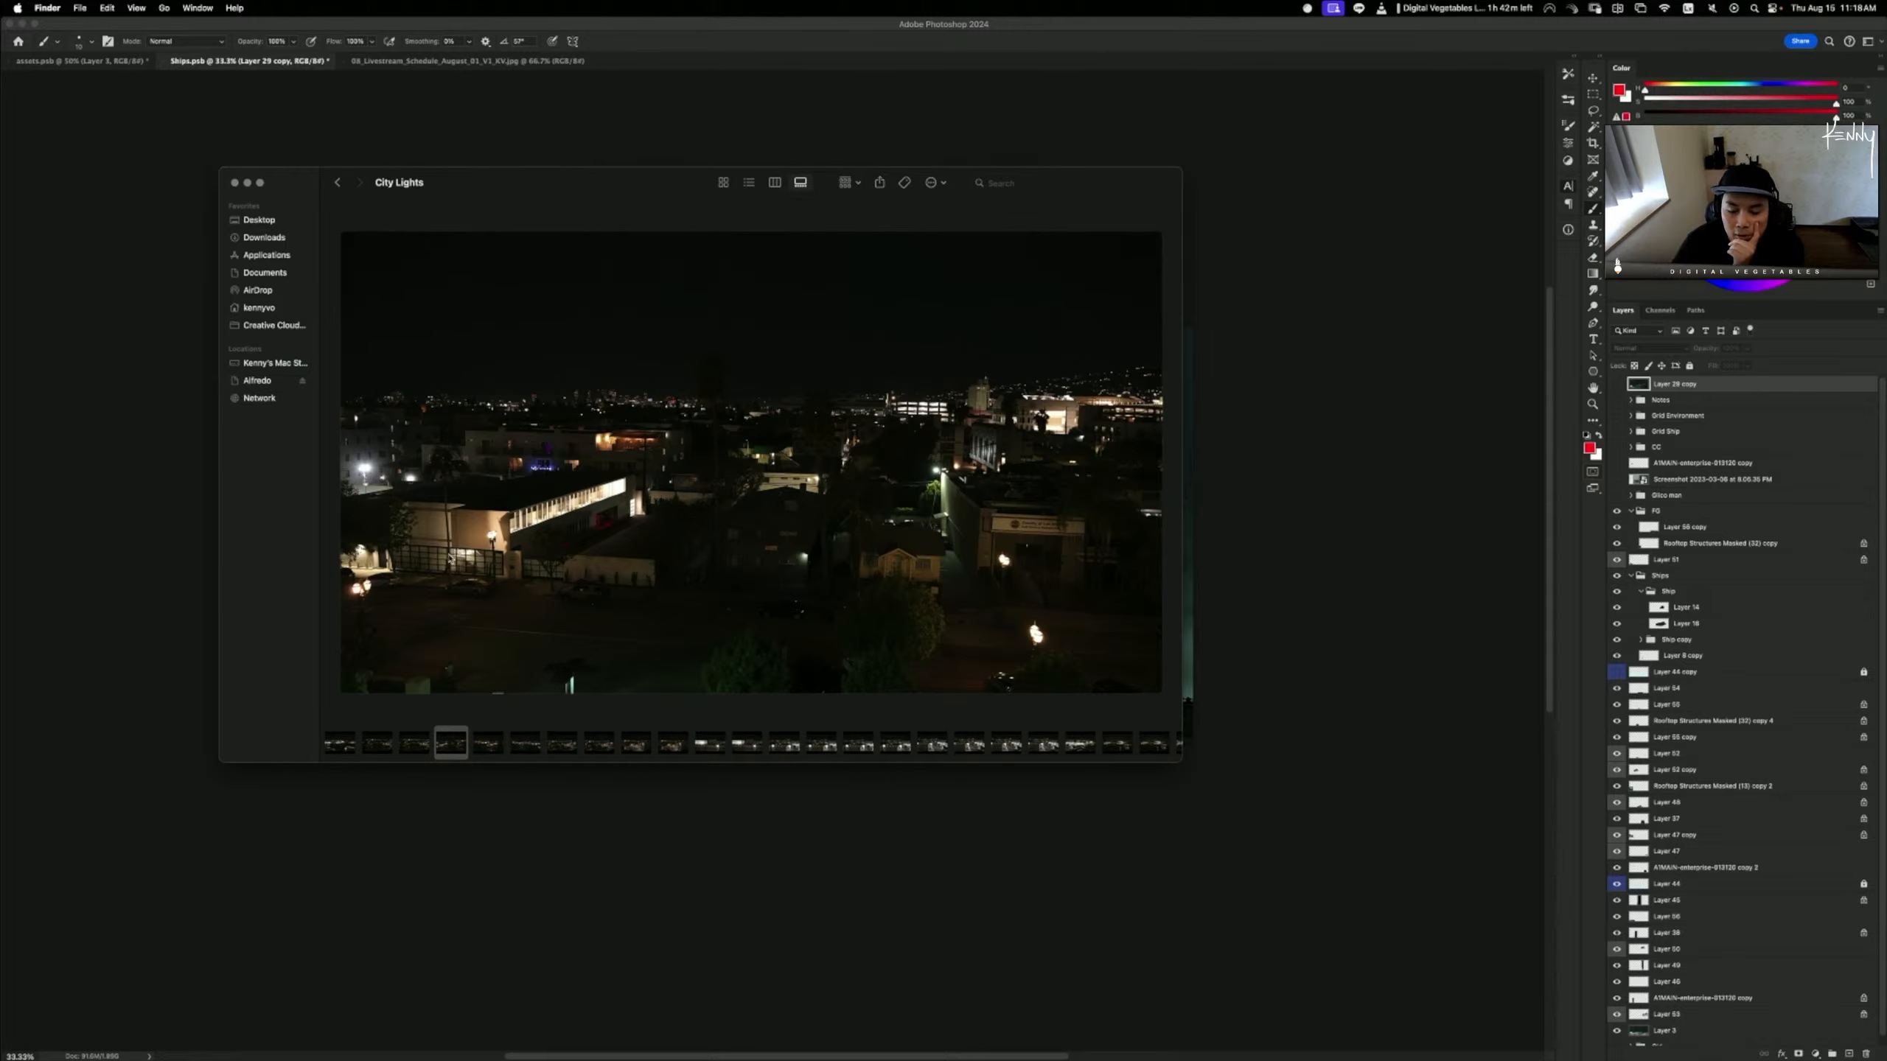
- Browse the City Lights night photos from DSCF0001.JPG through DSCF0013.JPG, skipping some in between
left_click(341, 743)
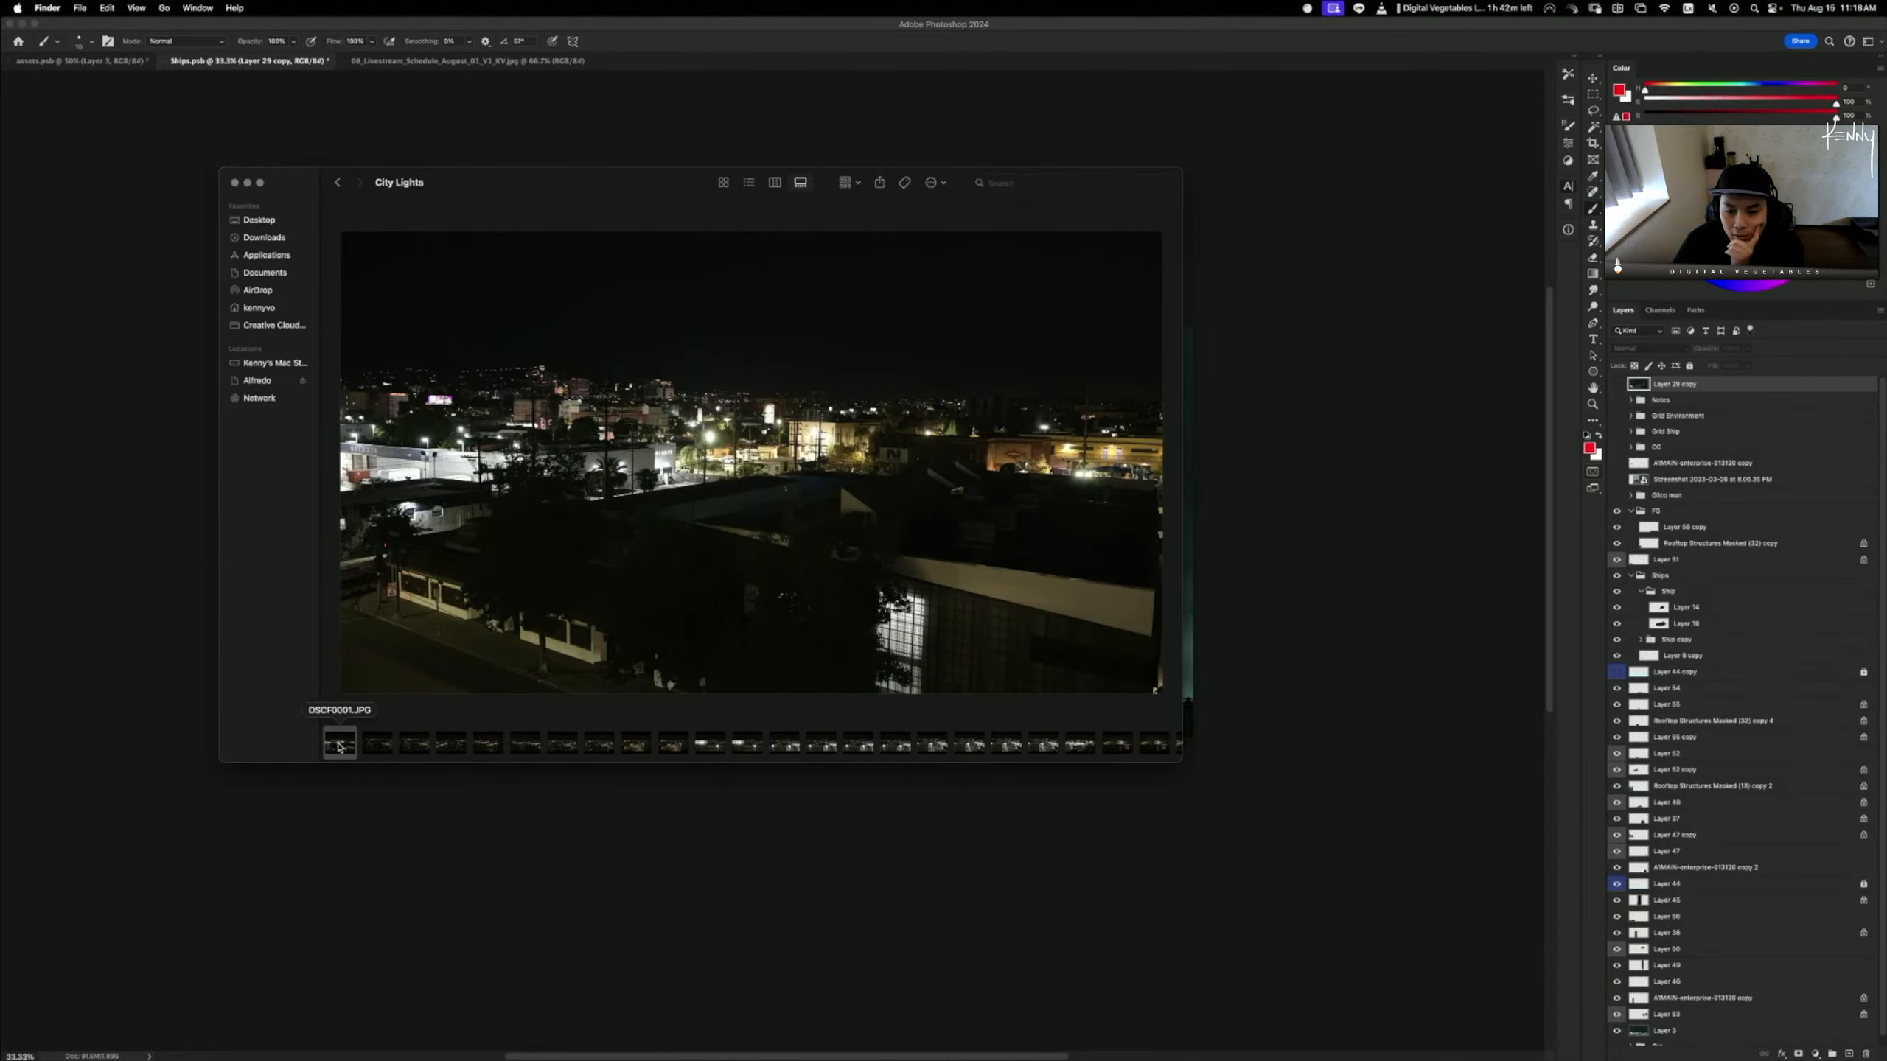
left_click(376, 743)
left_click(415, 747)
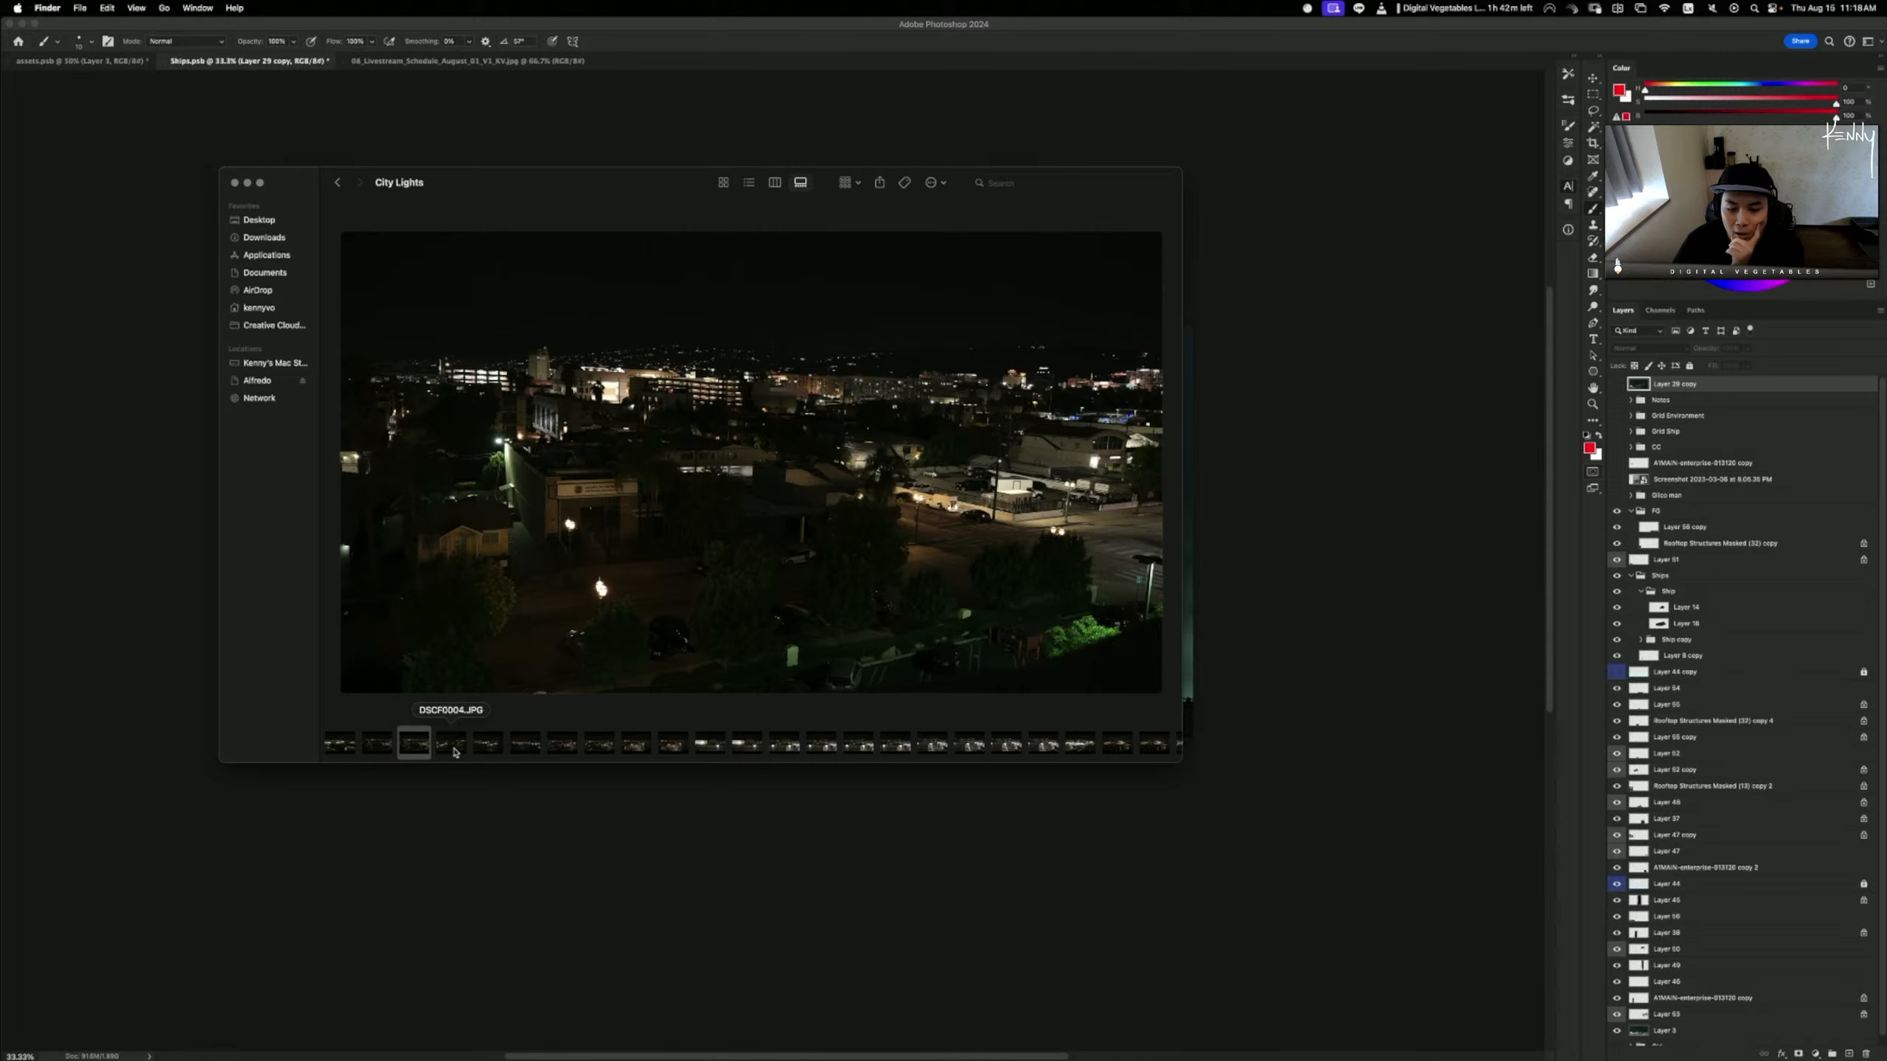
left_click(453, 747)
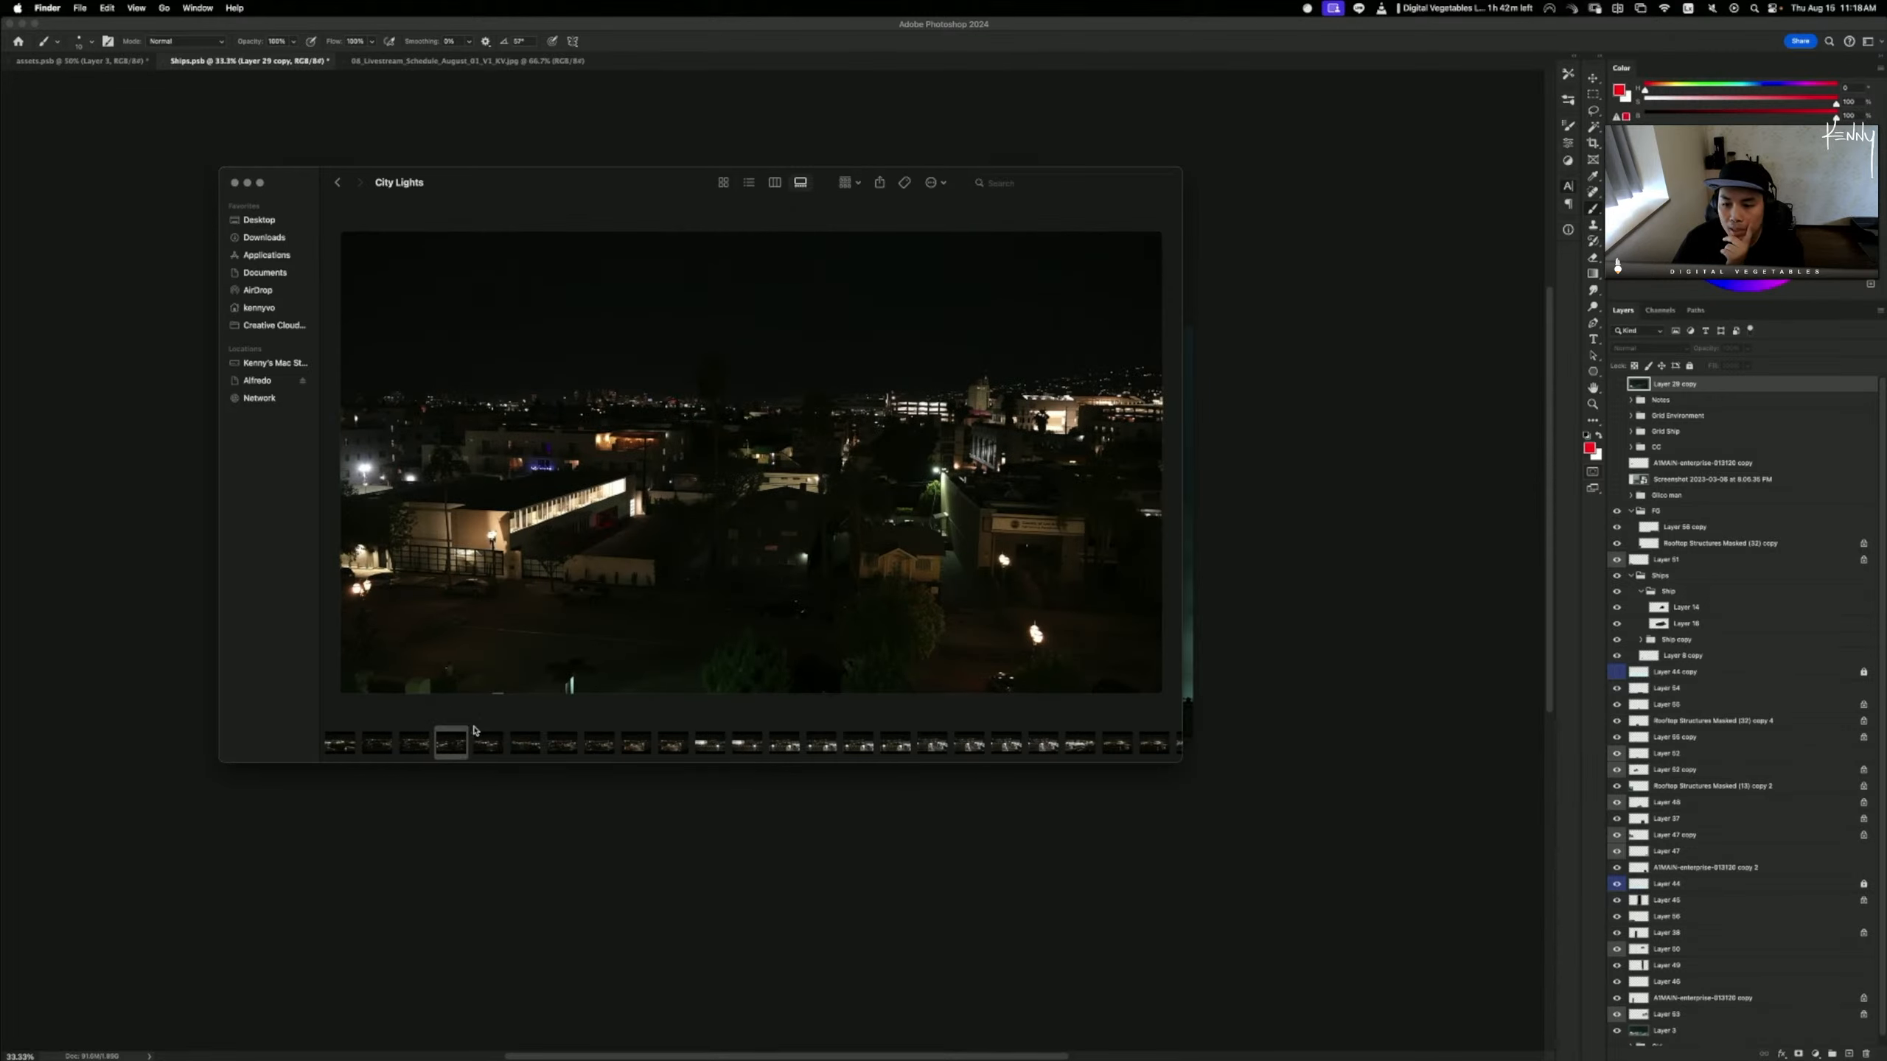
left_click(488, 745)
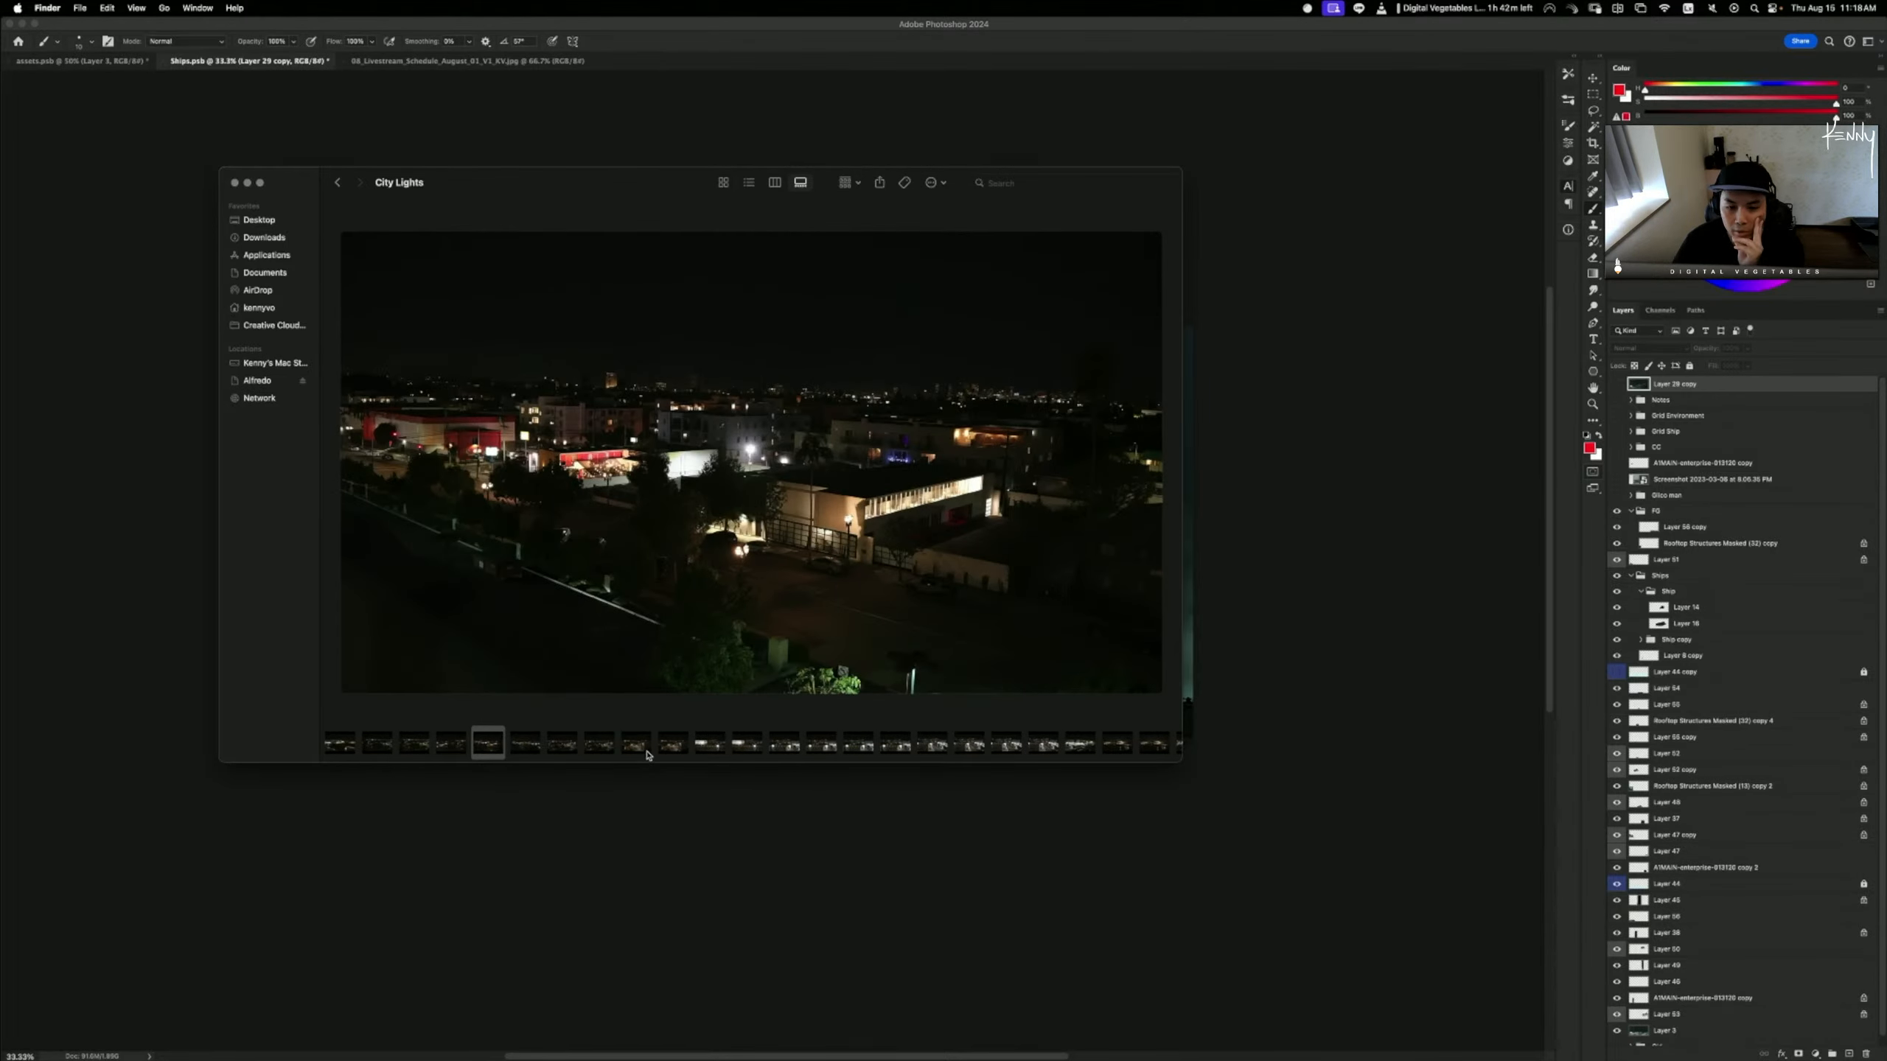
left_click(662, 750)
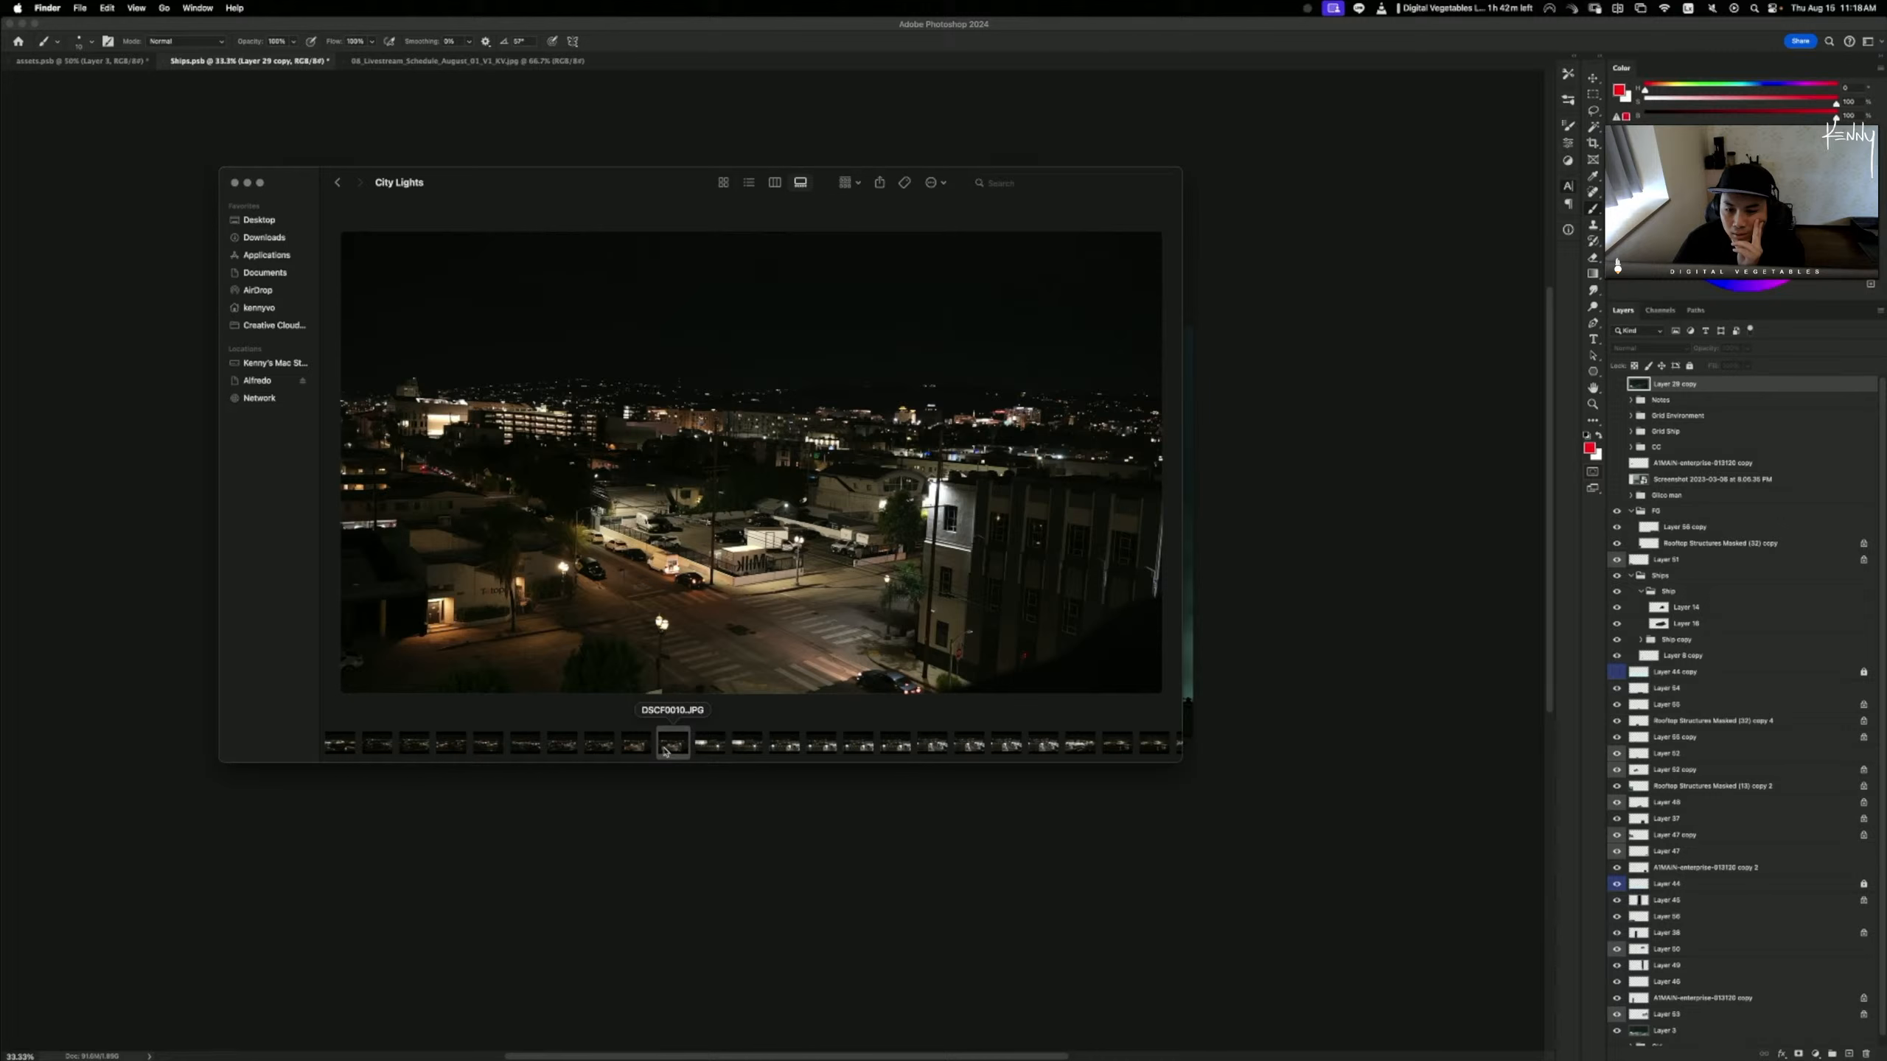
left_click(710, 747)
left_click(749, 747)
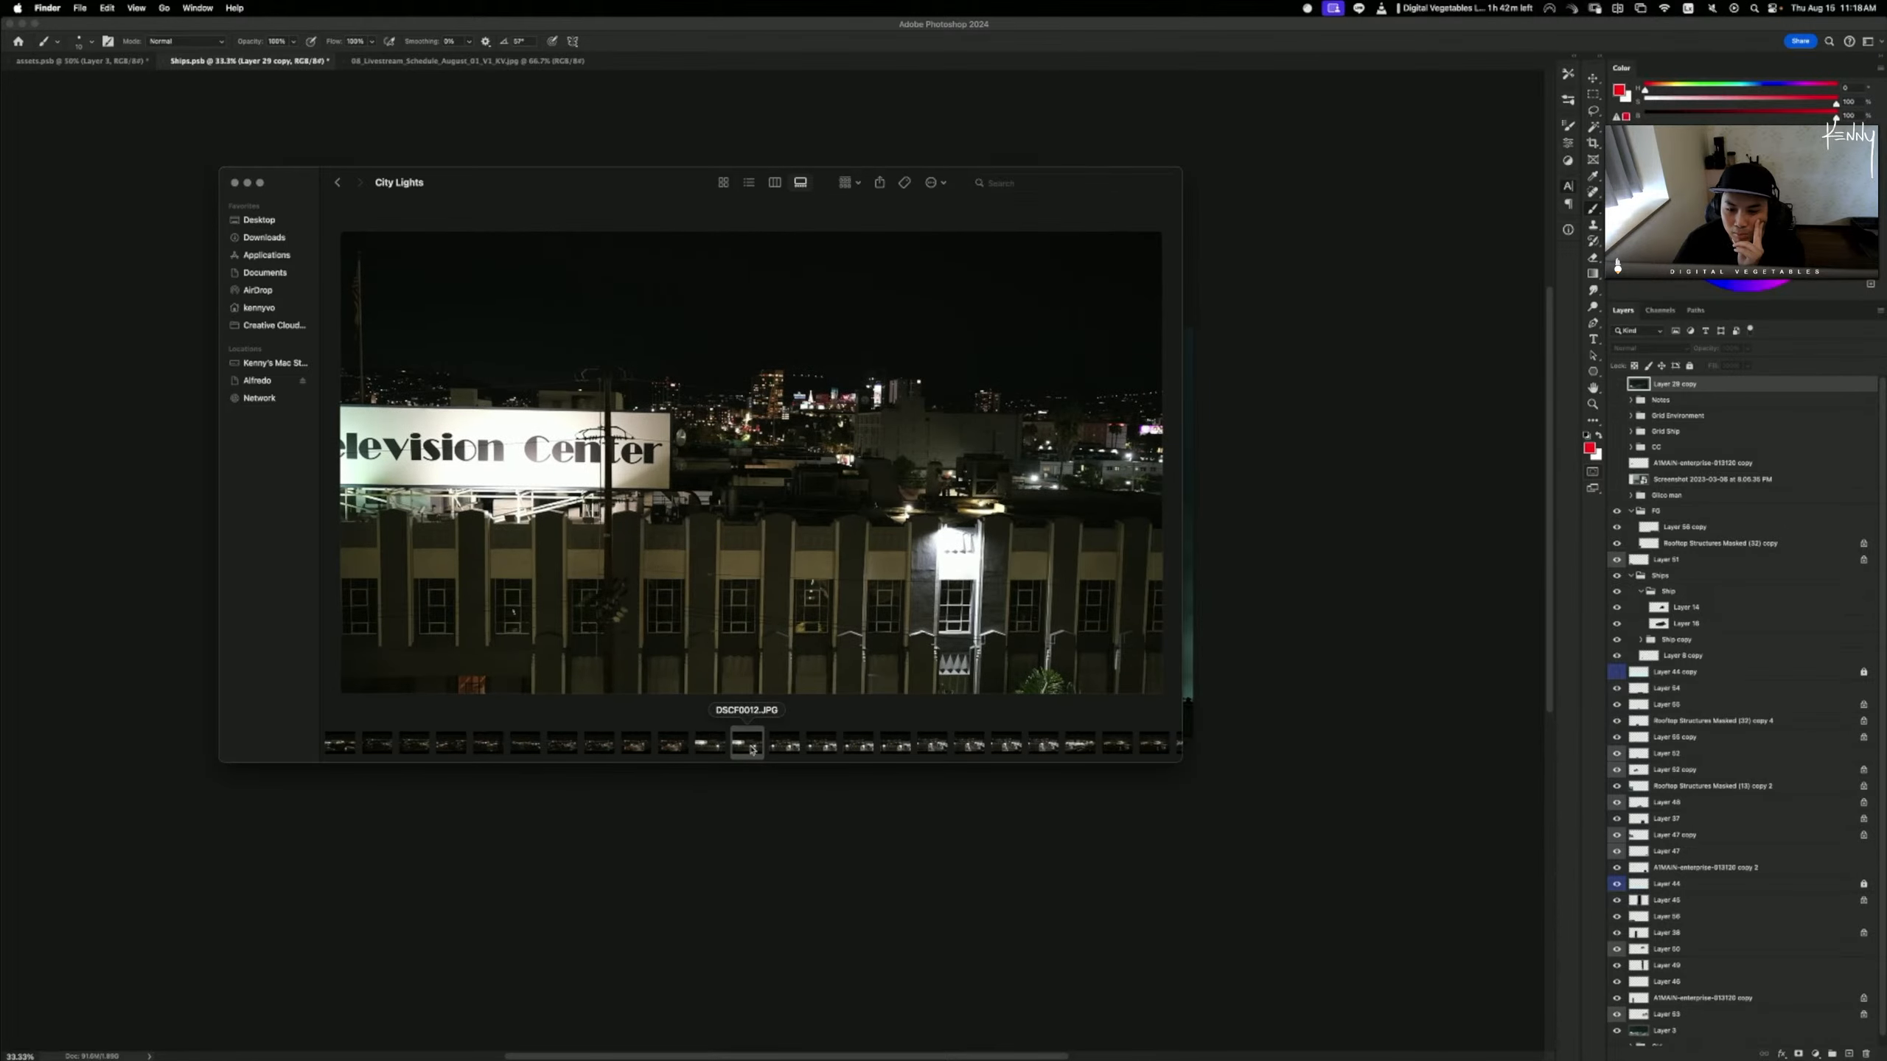
left_click(774, 747)
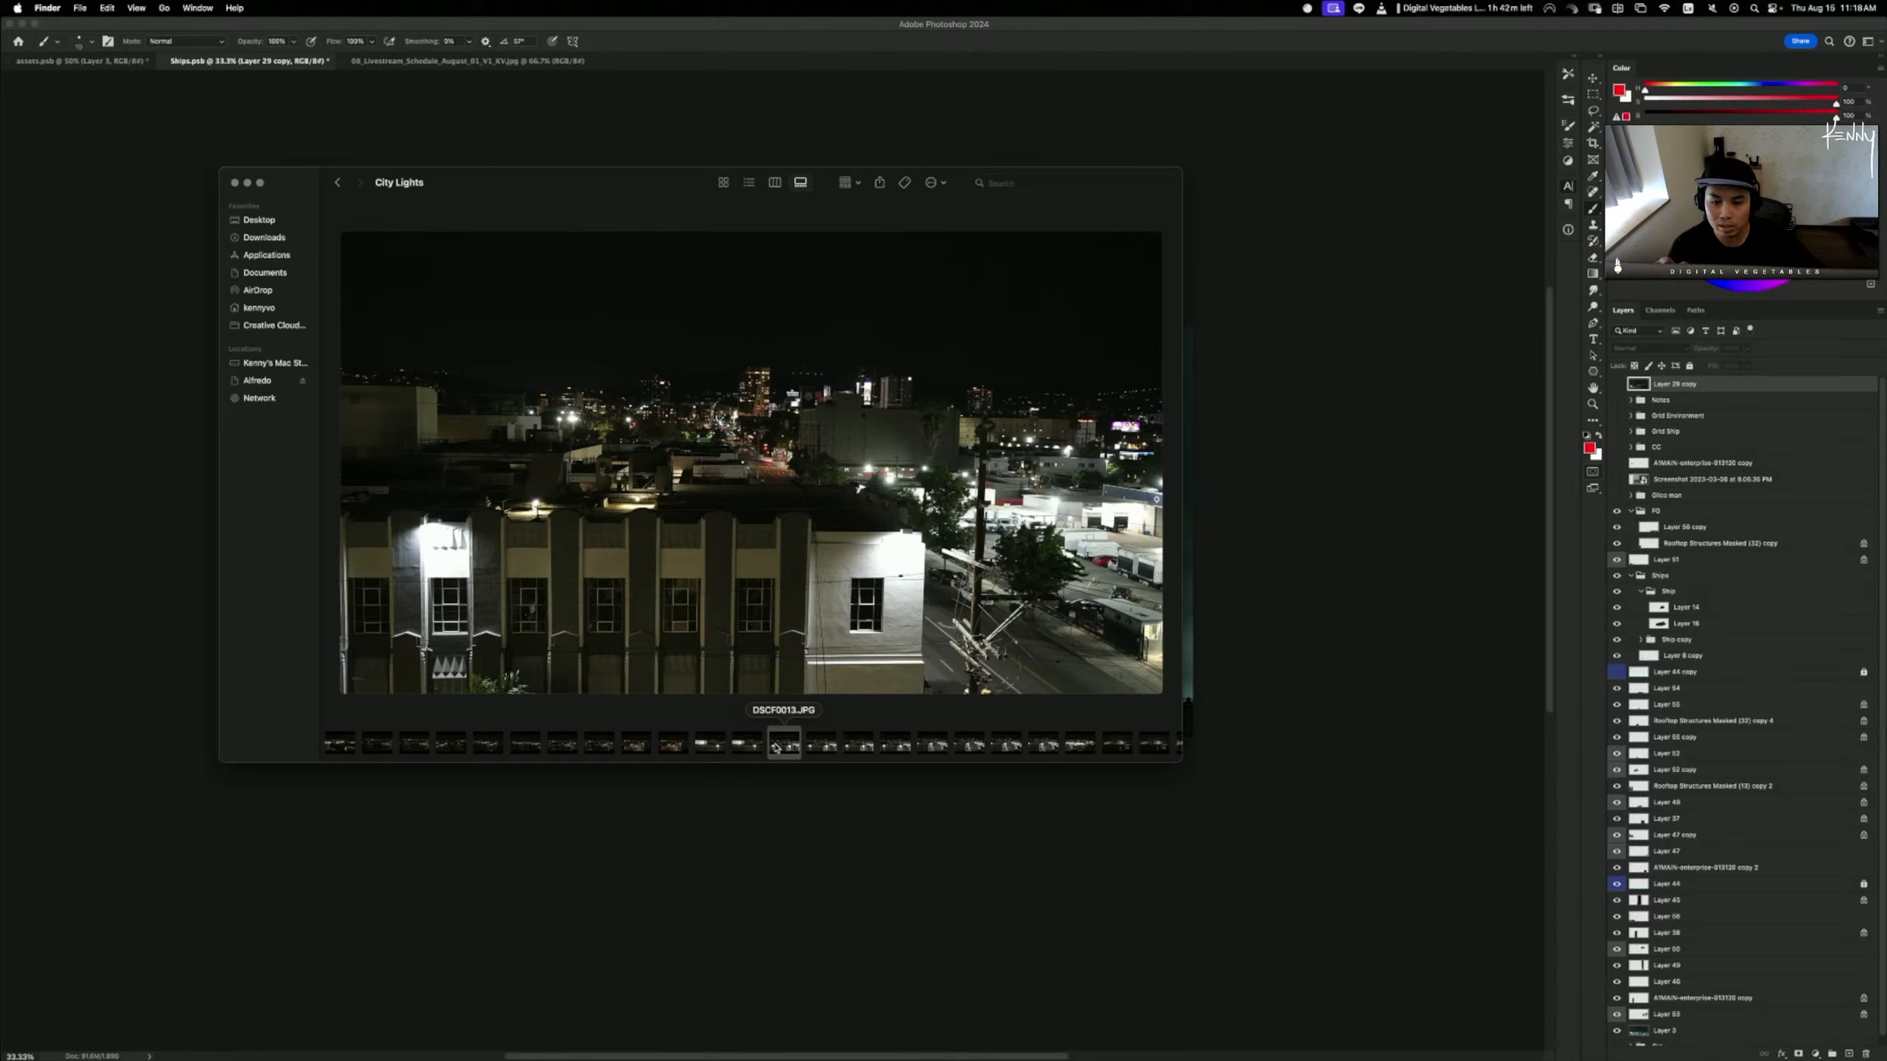
- Reposition the City Lights window slightly lower over the painting, keeping photo DSCF0013.JPG displayed
left_click_drag(581, 194, 570, 311)
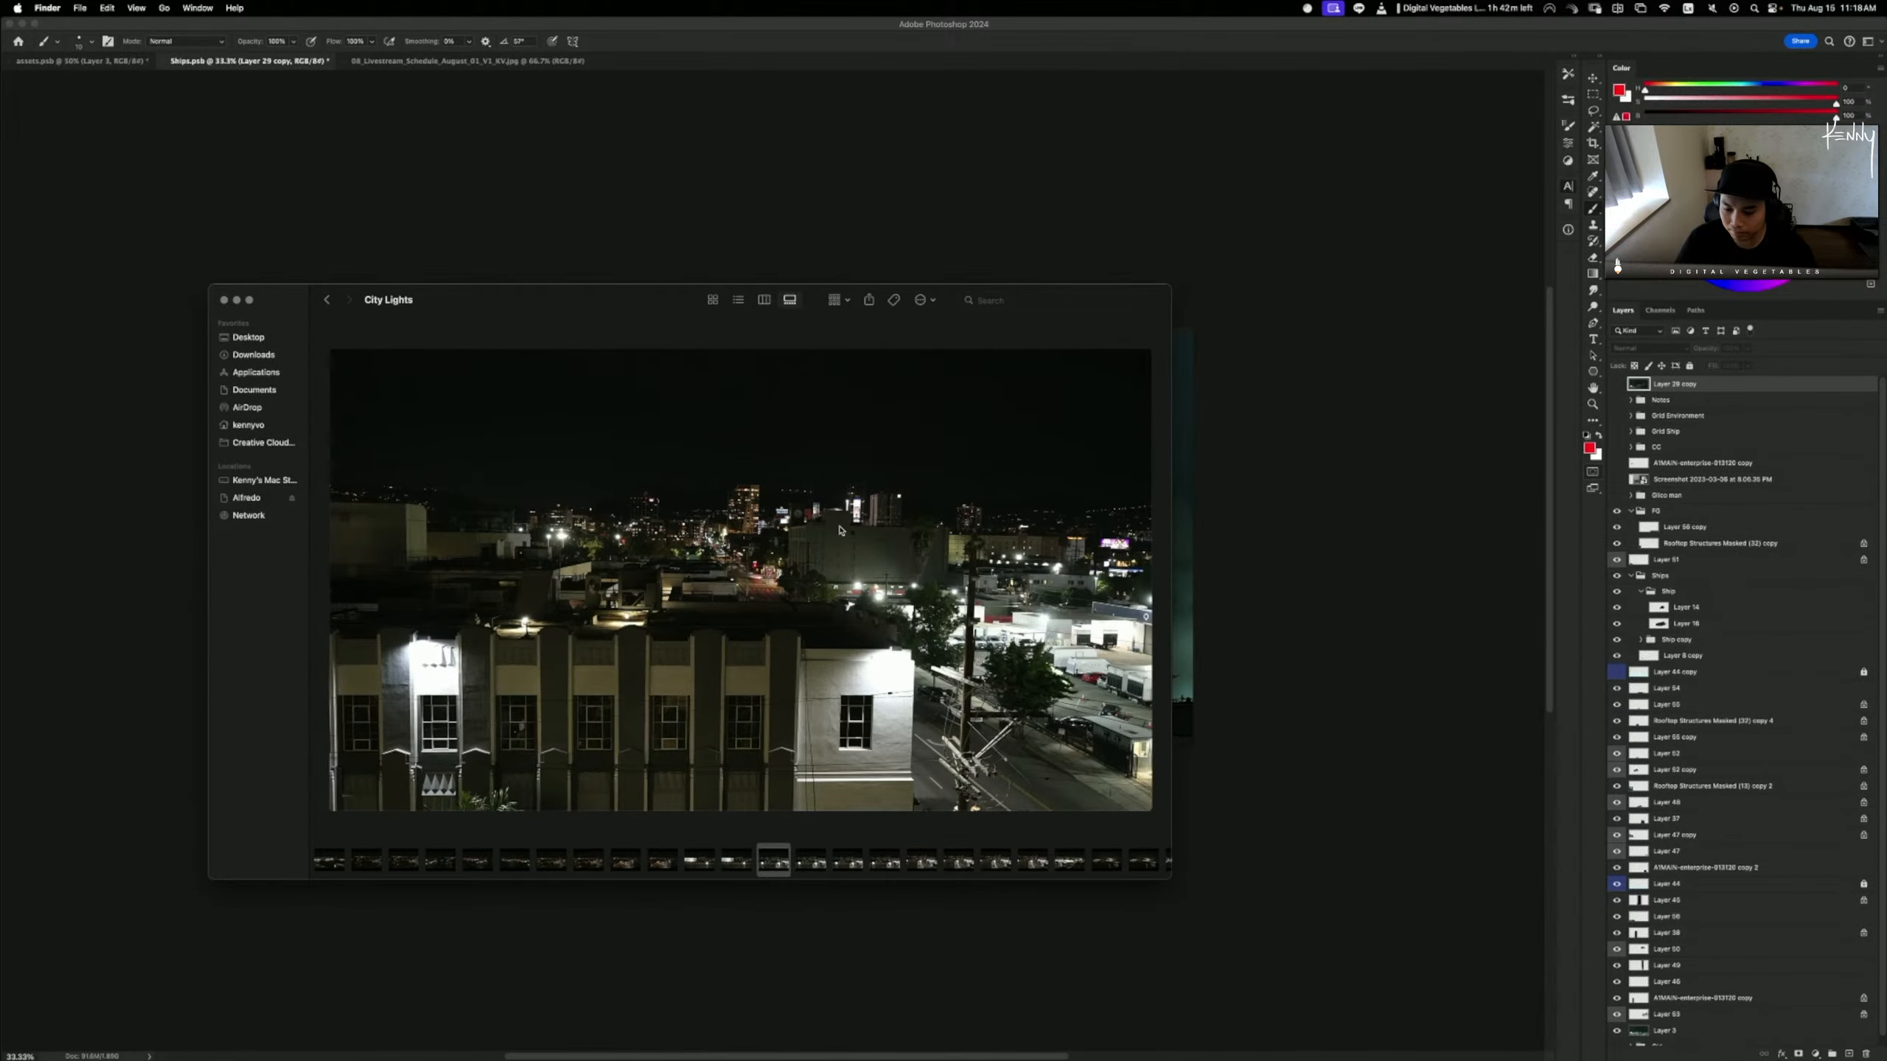
left_click_drag(611, 303, 629, 264)
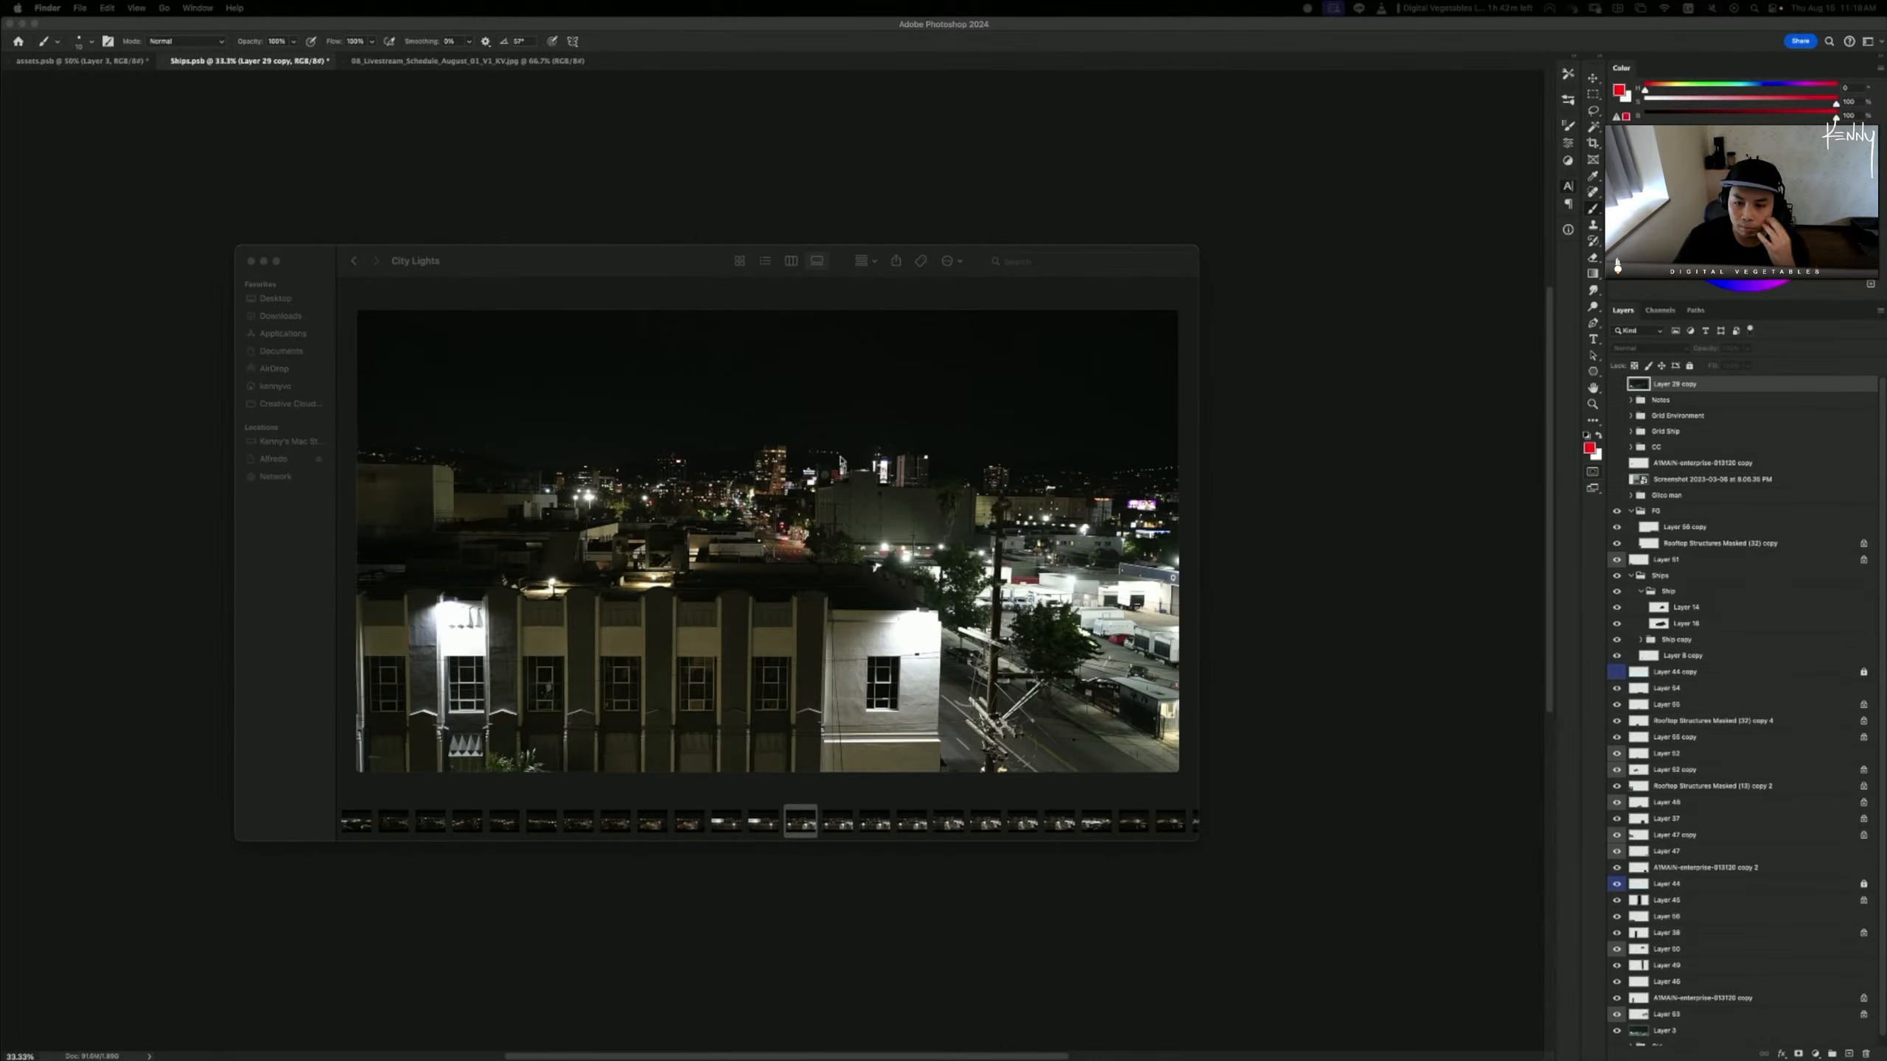
left_click_drag(664, 264, 585, 278)
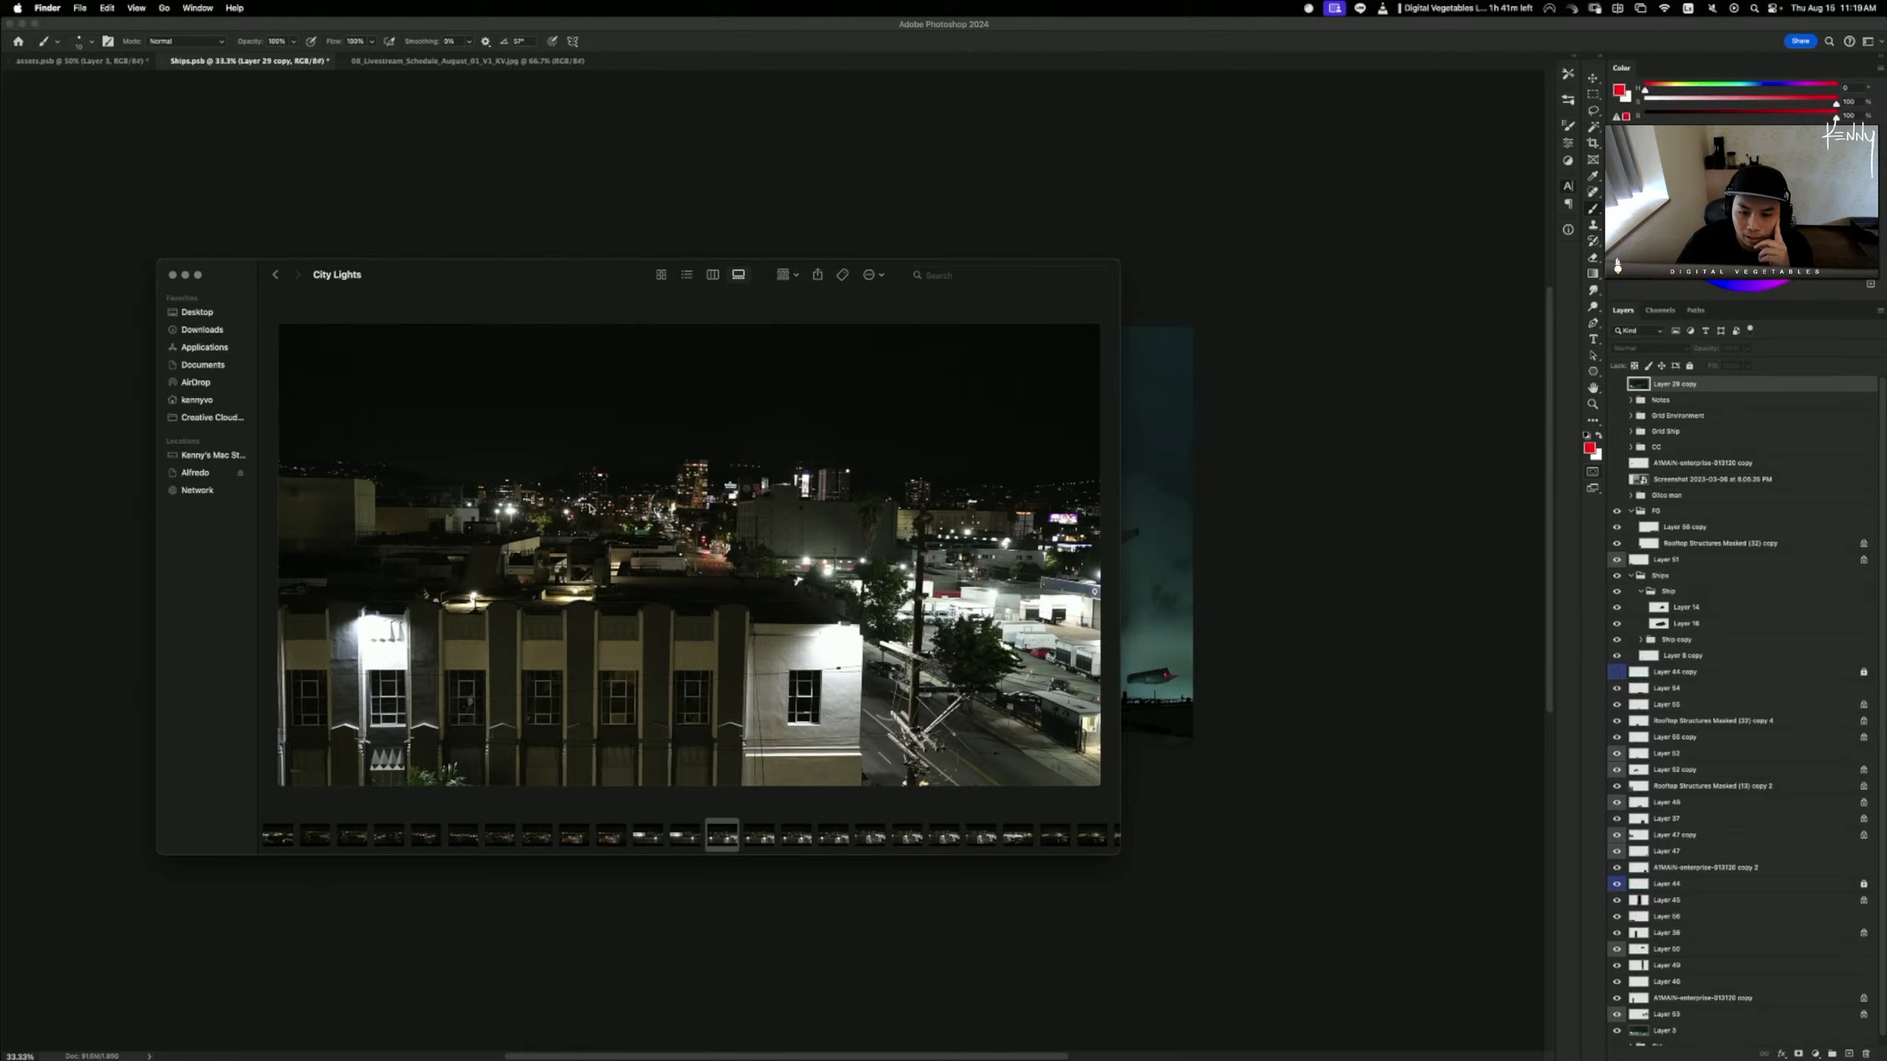
left_click_drag(599, 322, 659, 280)
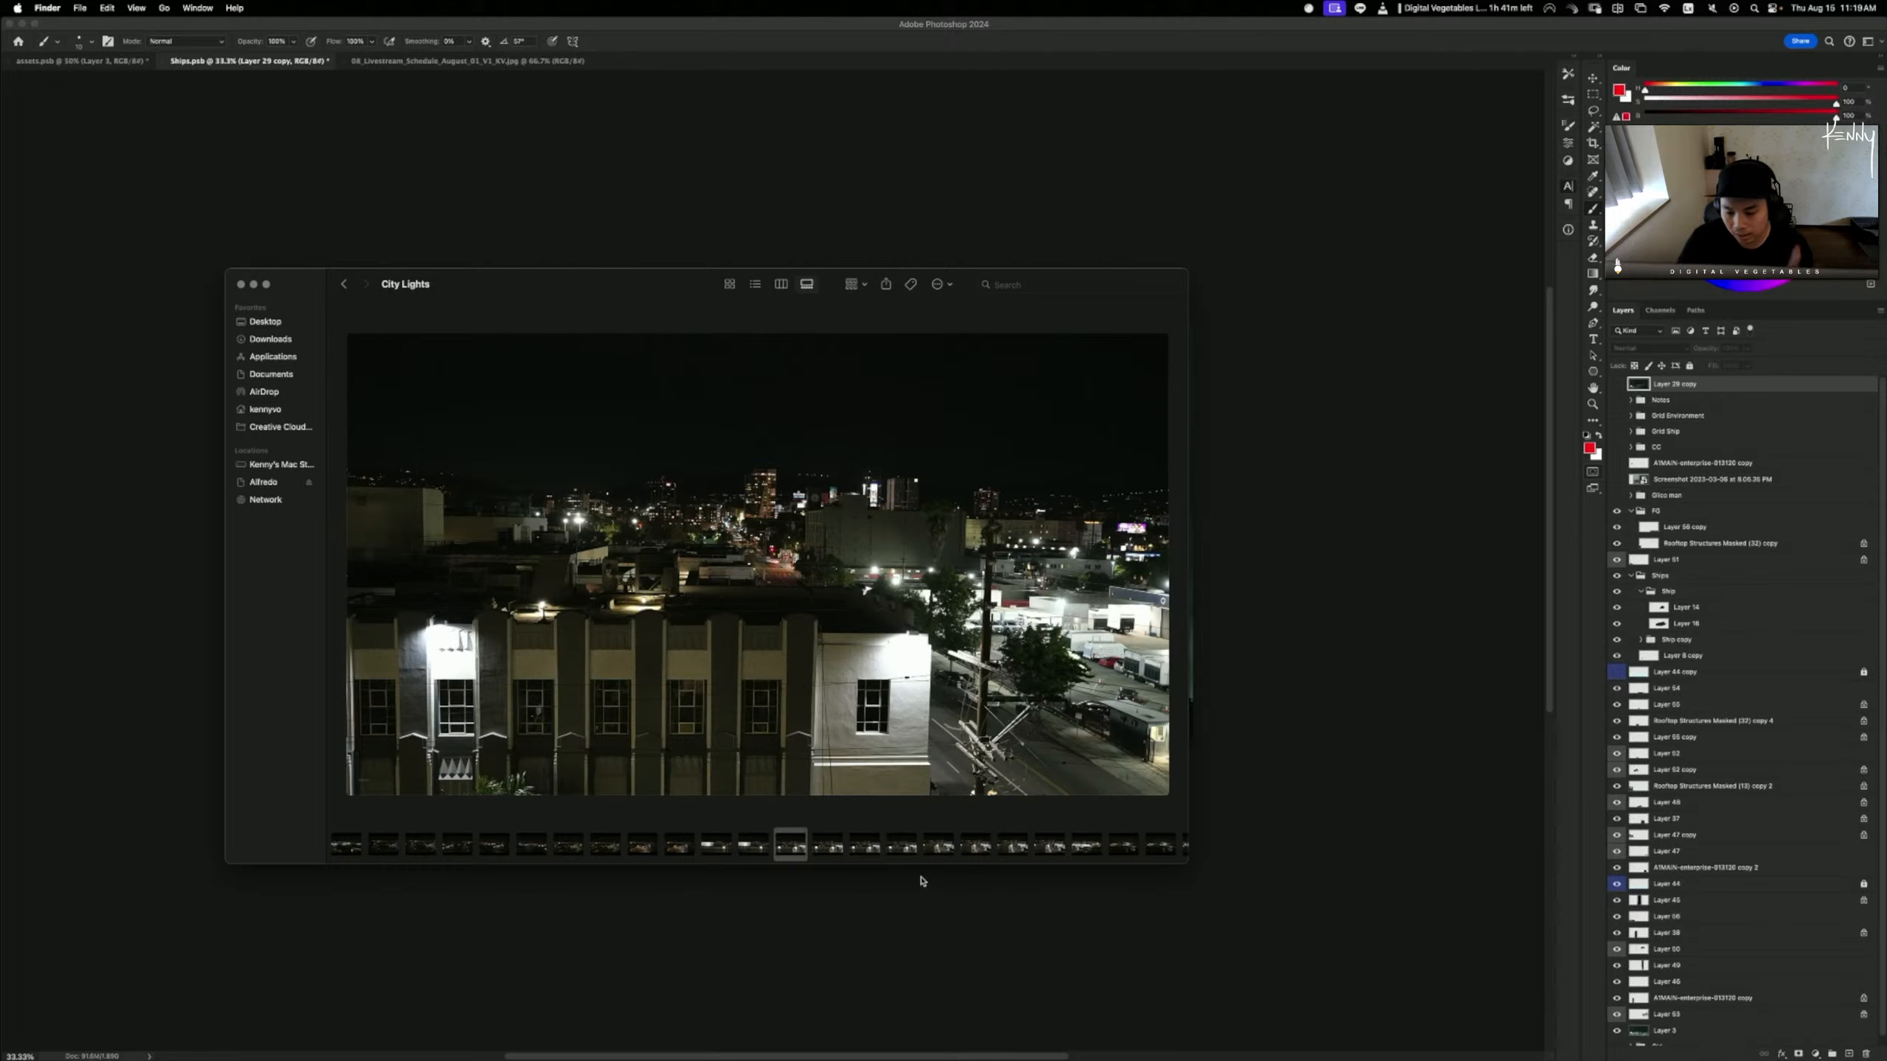
- Preview the City Lights photos from DSCF0022.JPG onward, ending on the dark green-lit parking rooftop after DSCF0026.JPG
left_click(1123, 846)
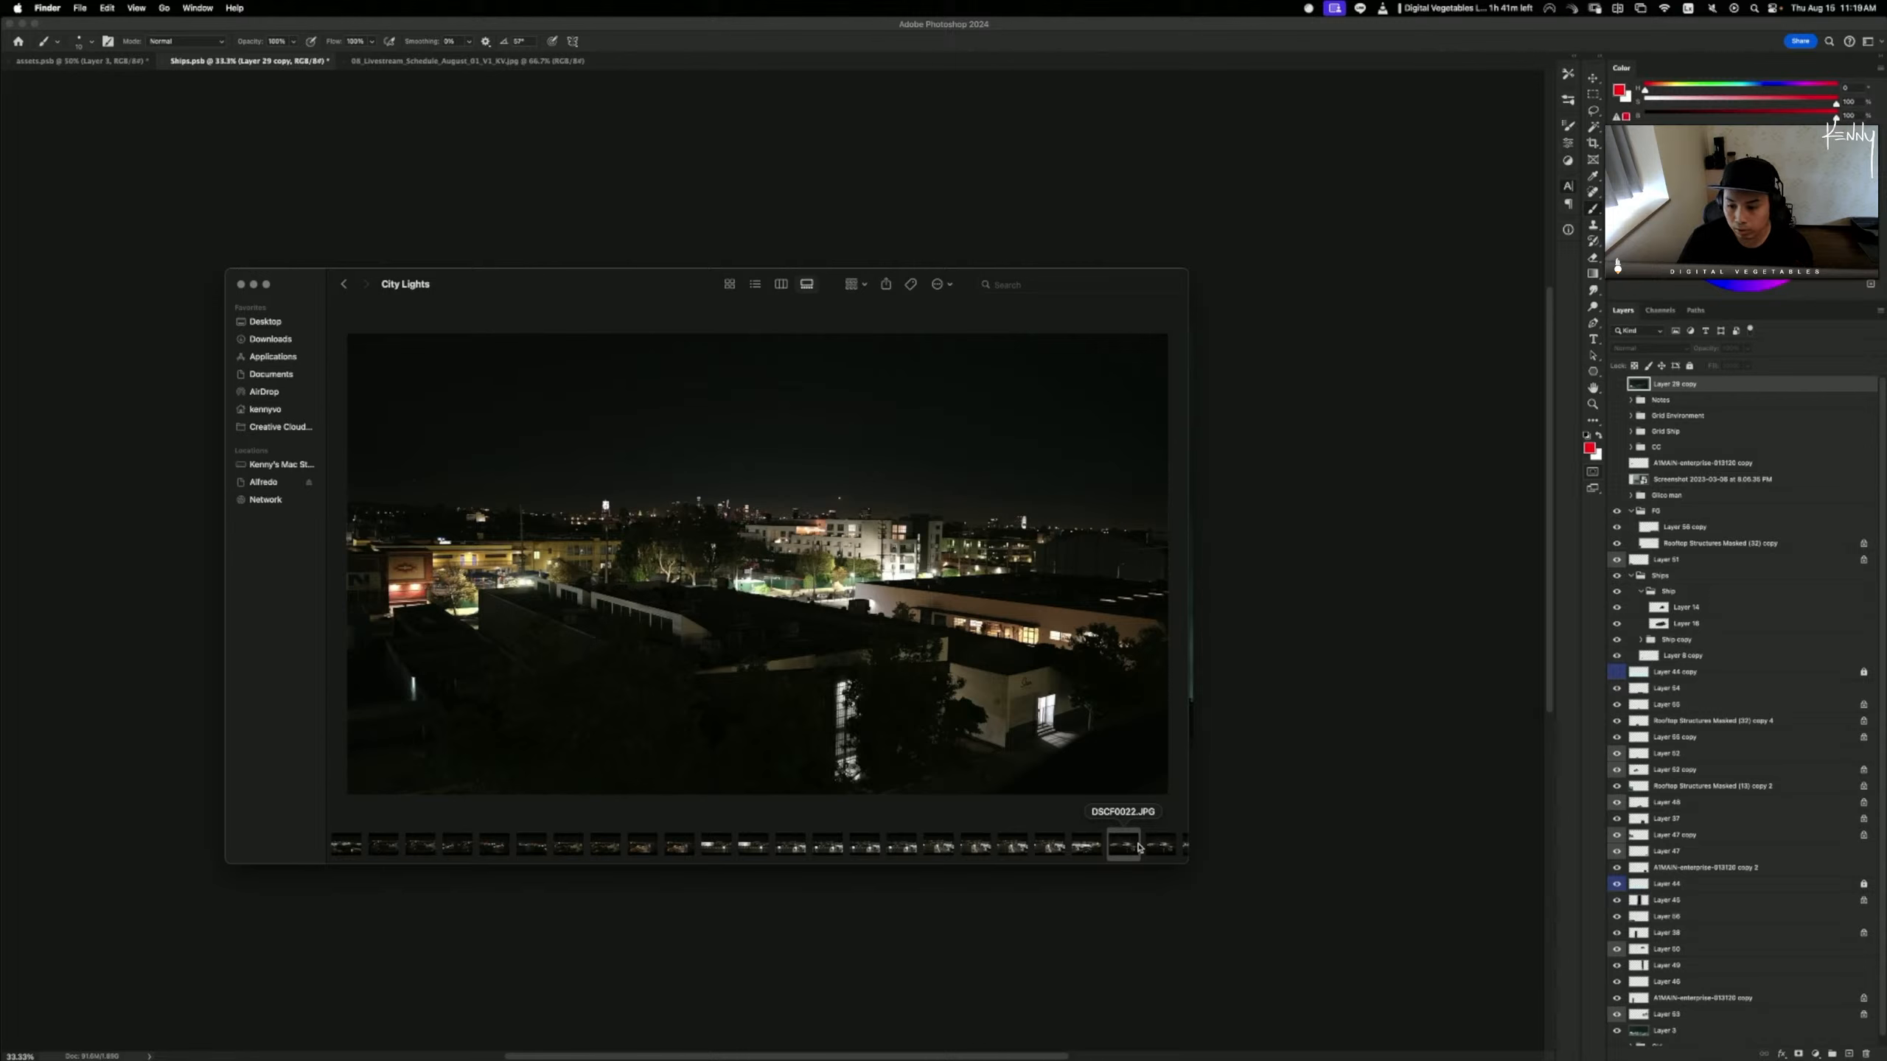
left_click(1160, 846)
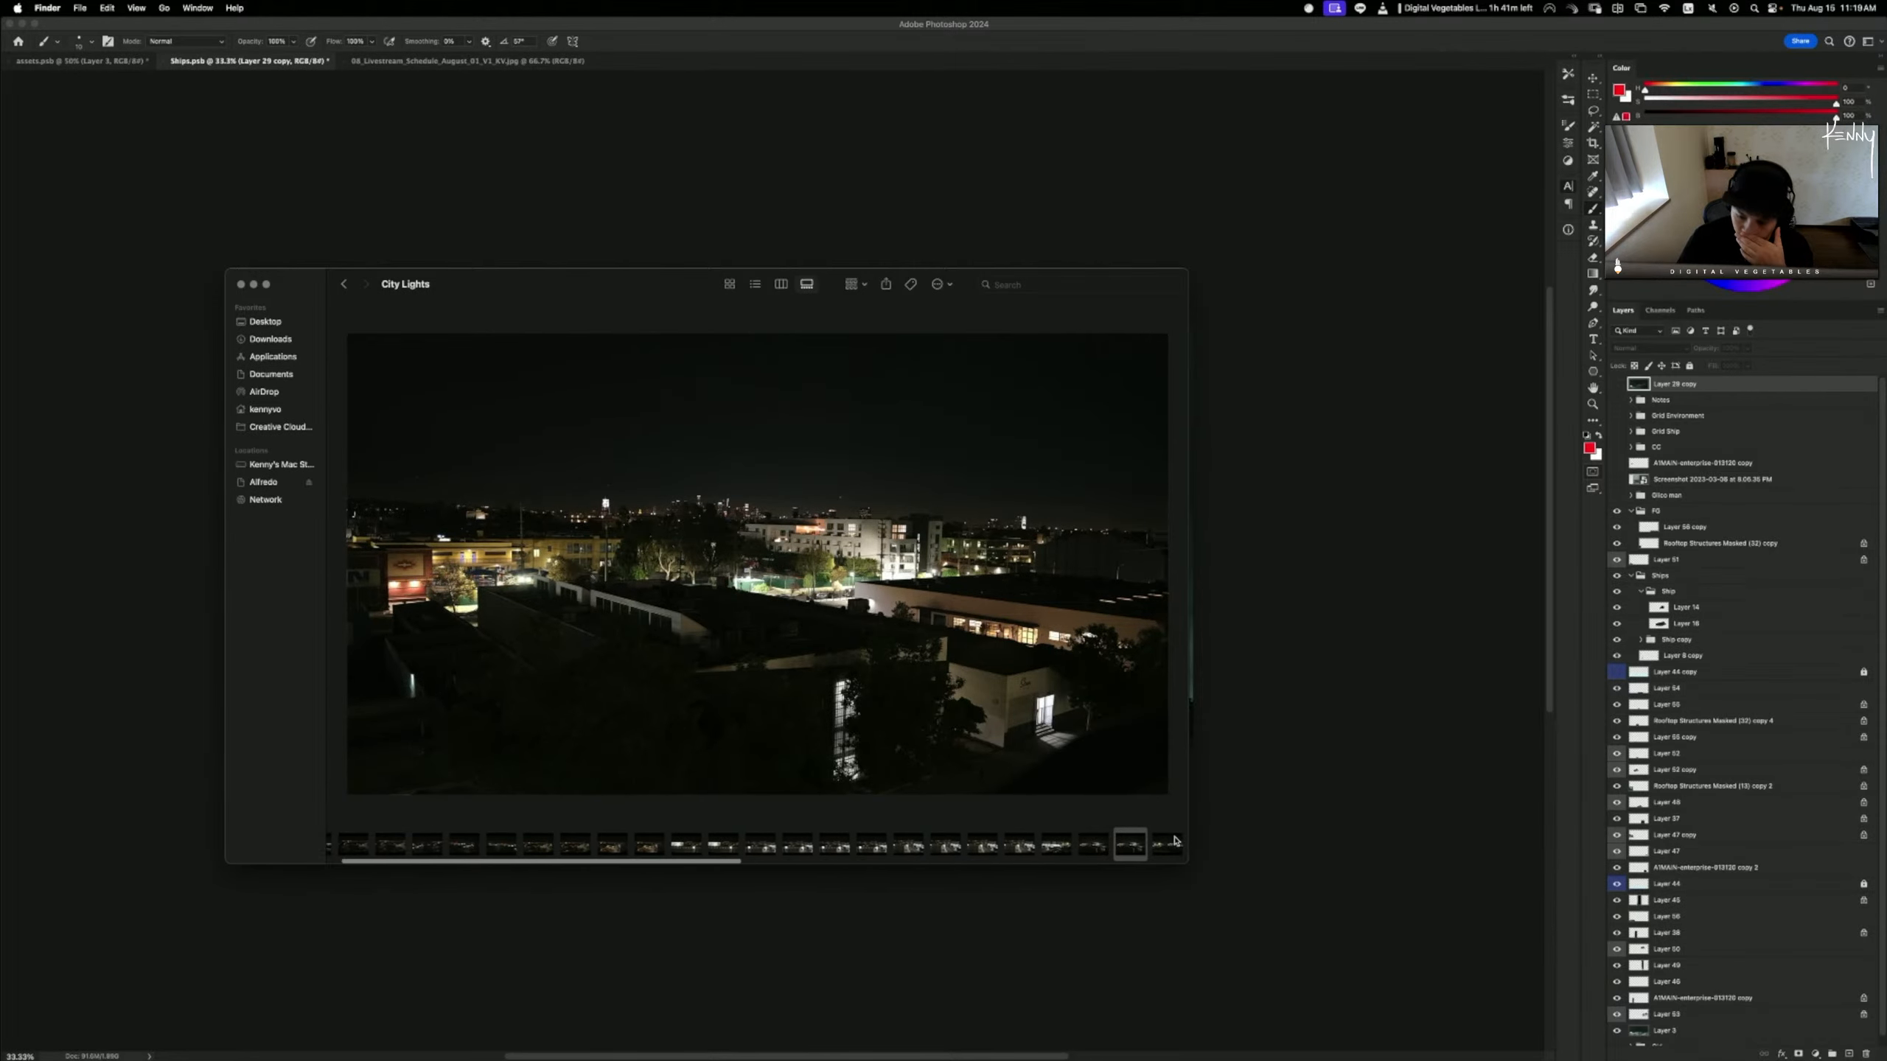
scroll(1114, 845, "right", 4)
left_click(1003, 847)
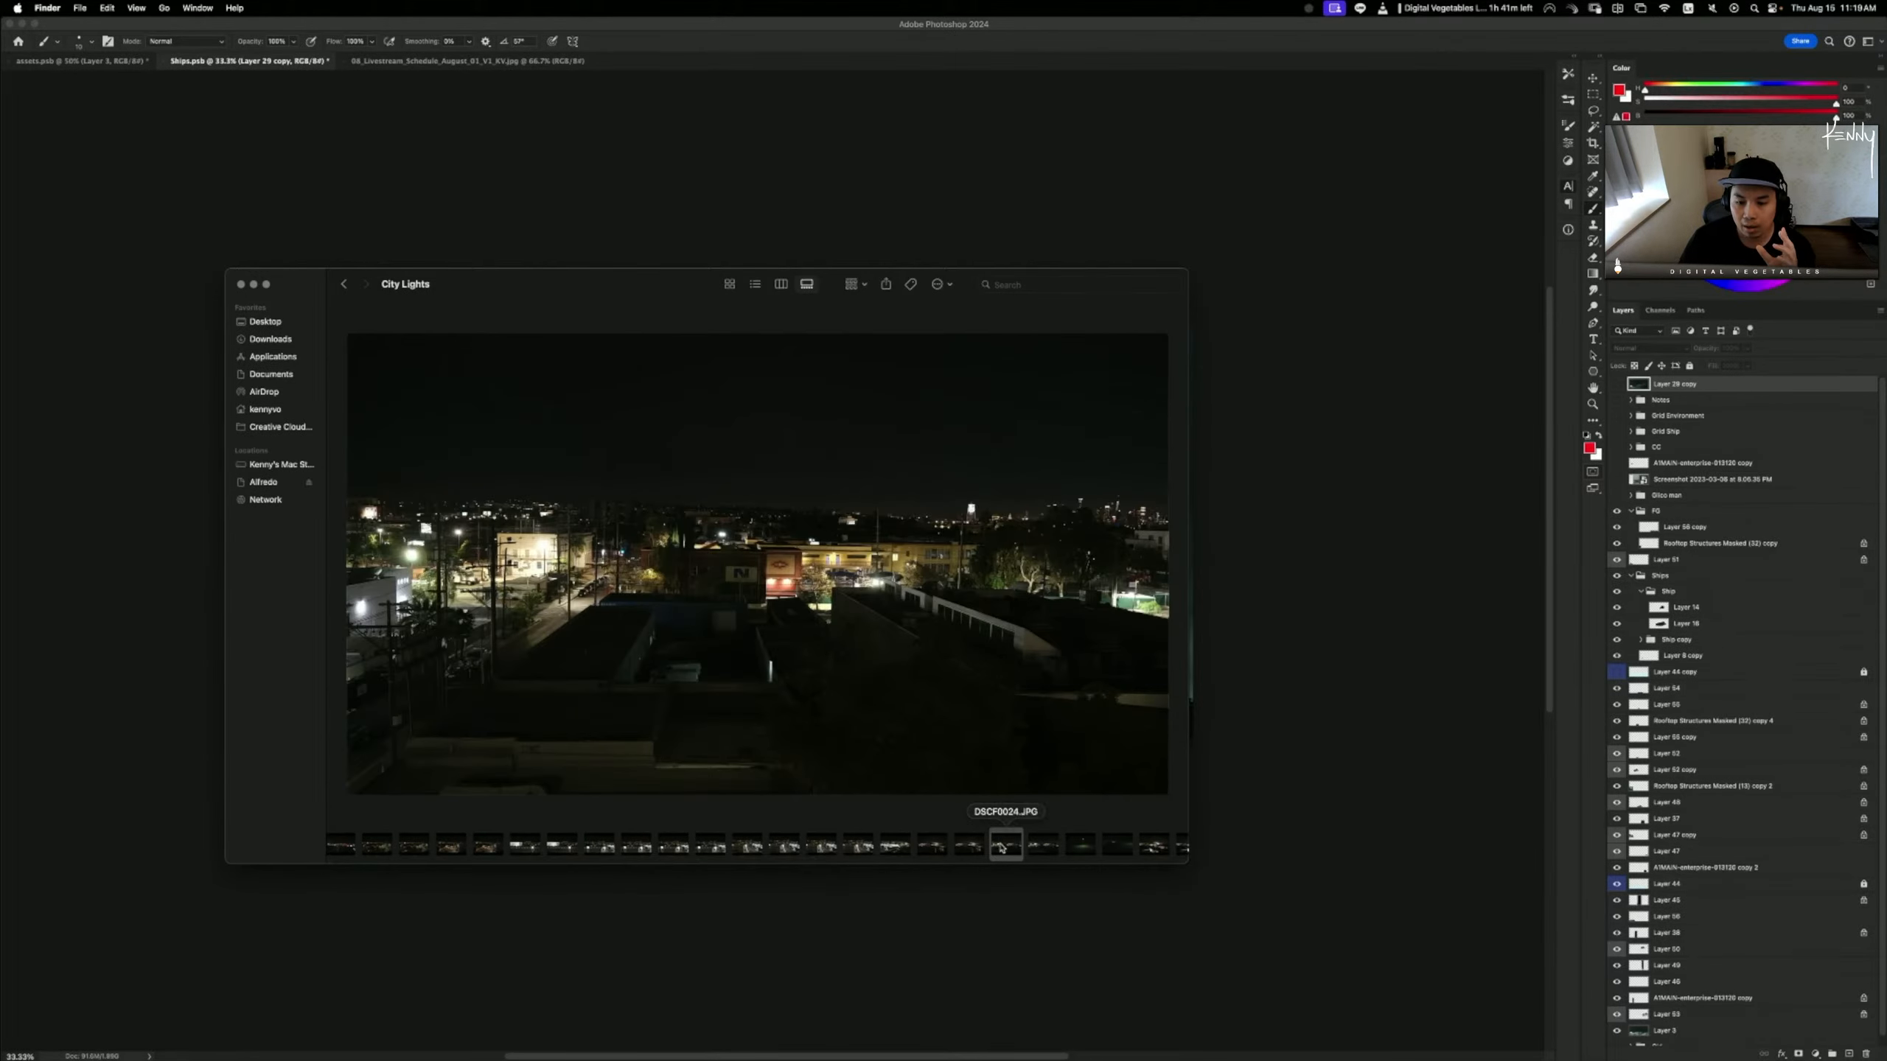
left_click(1042, 846)
left_click(1070, 848)
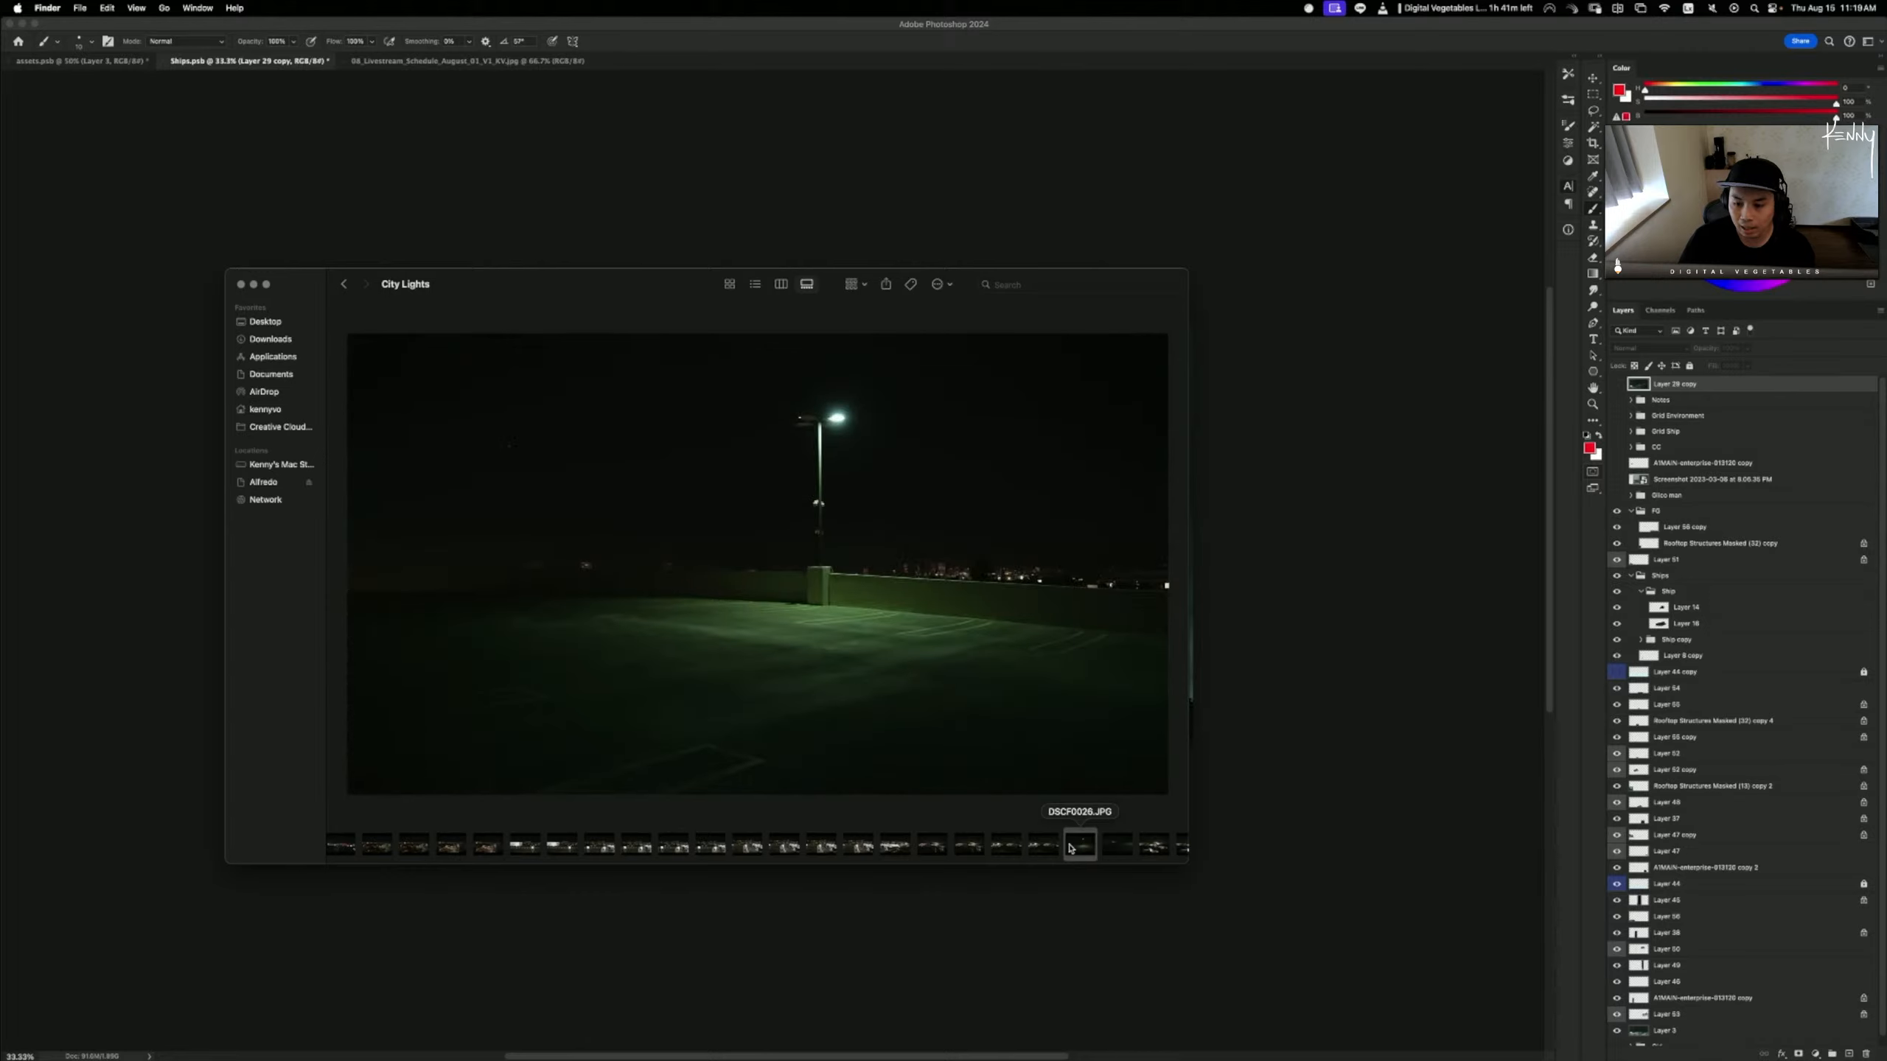
left_click(1113, 847)
scroll(1127, 846, "right", 3)
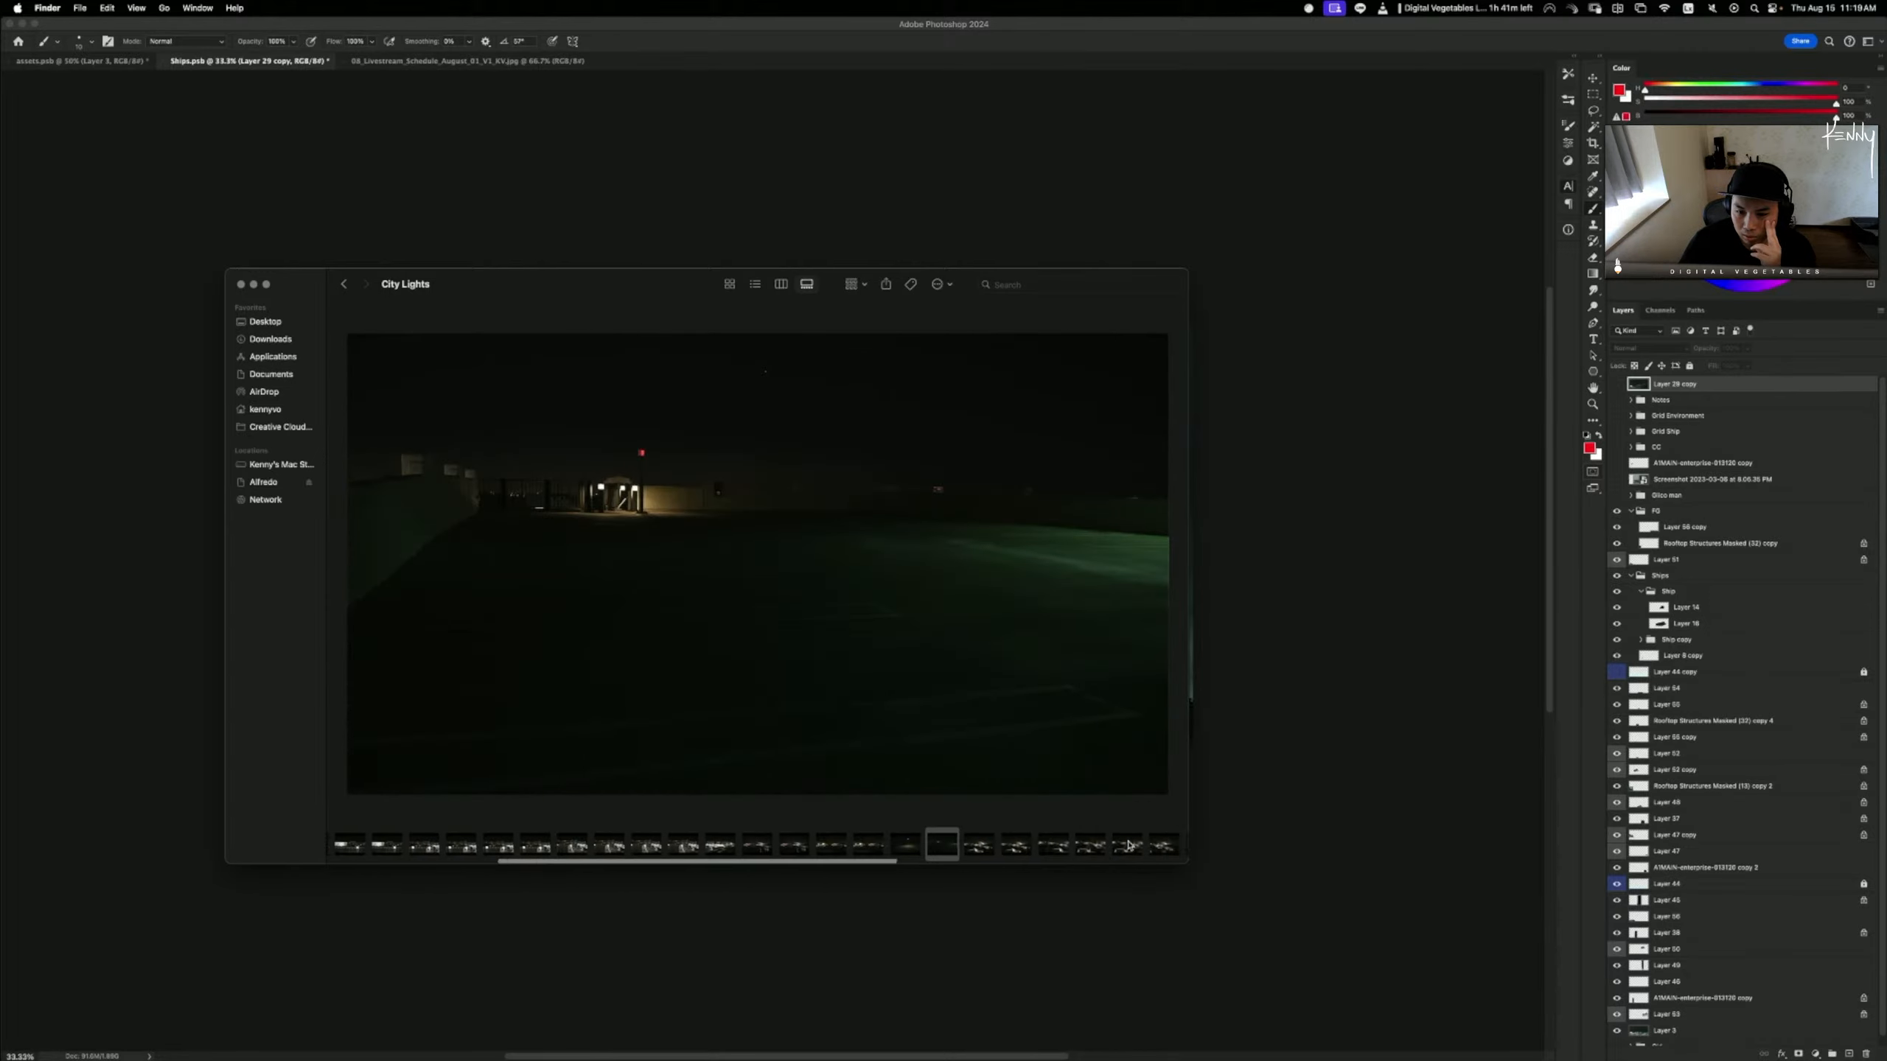
- Preview the rooftop street photos around DSCF0031.JPG and go on to the parking lot view DSCF0036.JPG
scroll(1128, 847, "right", 4)
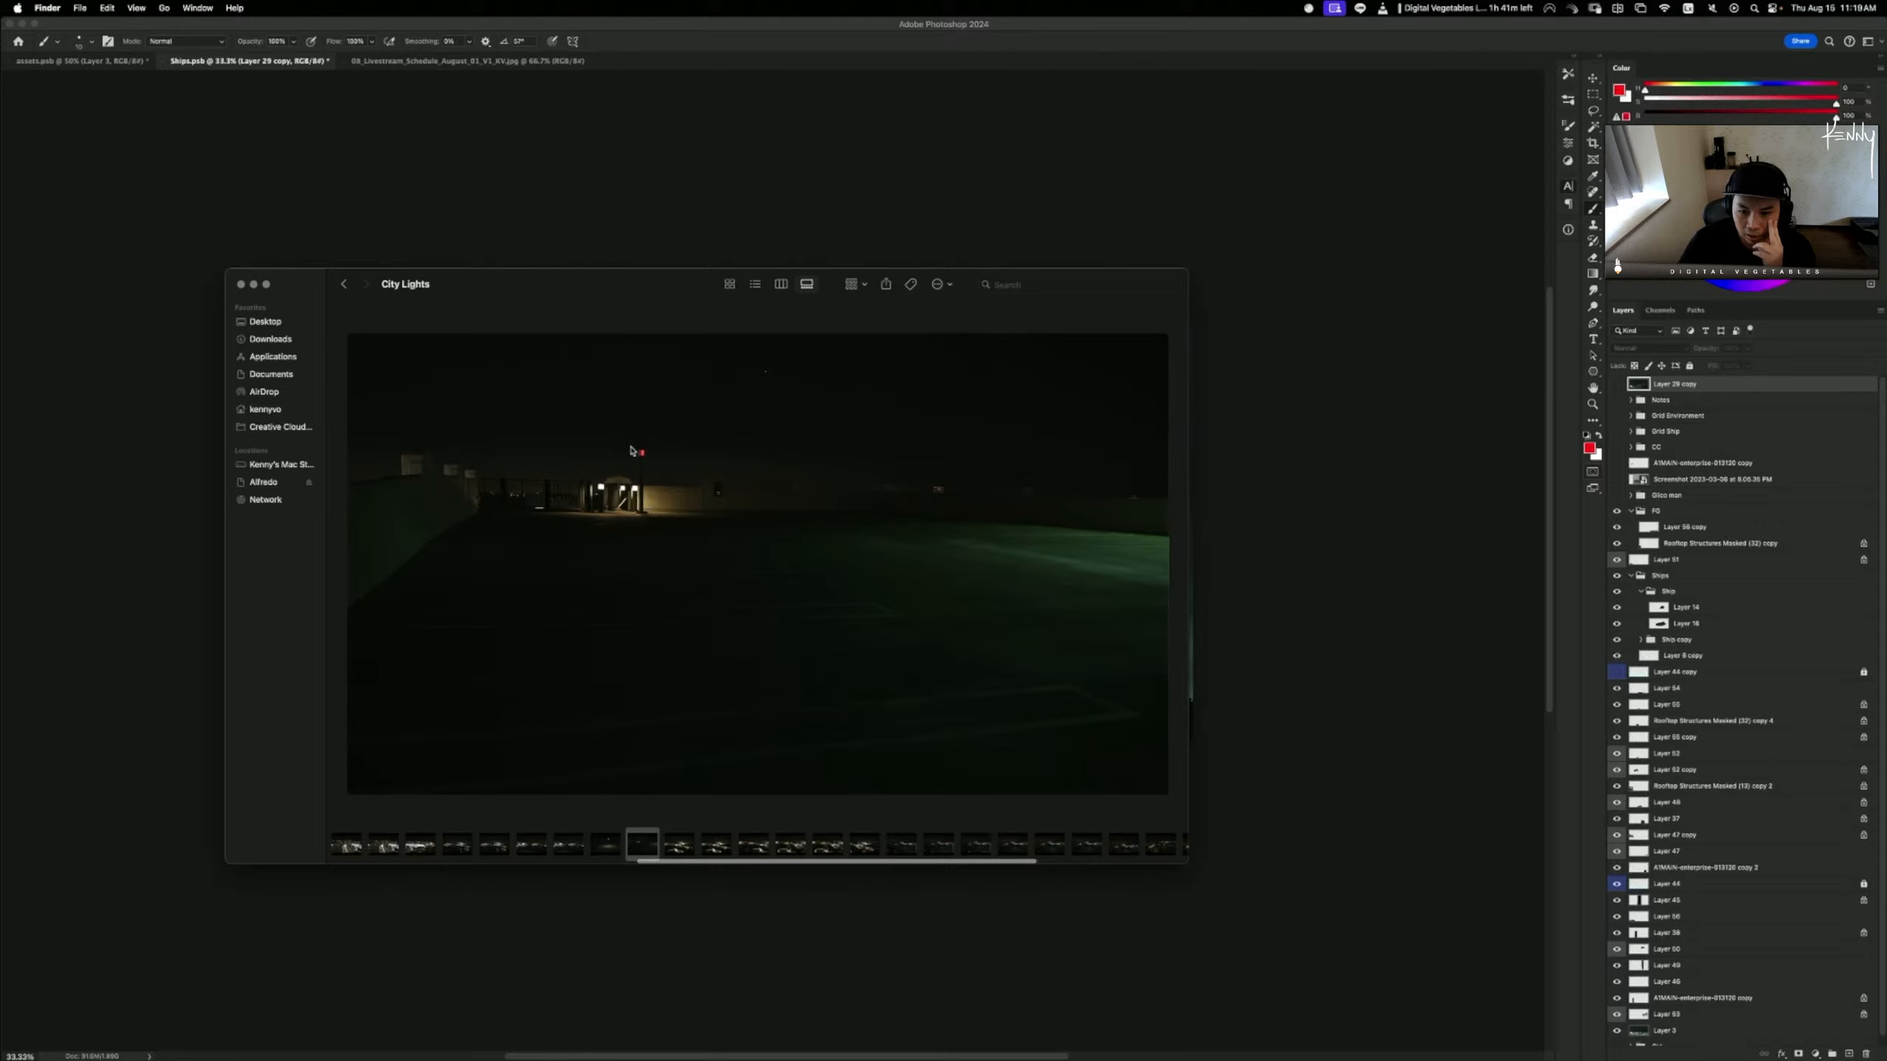
left_click(668, 848)
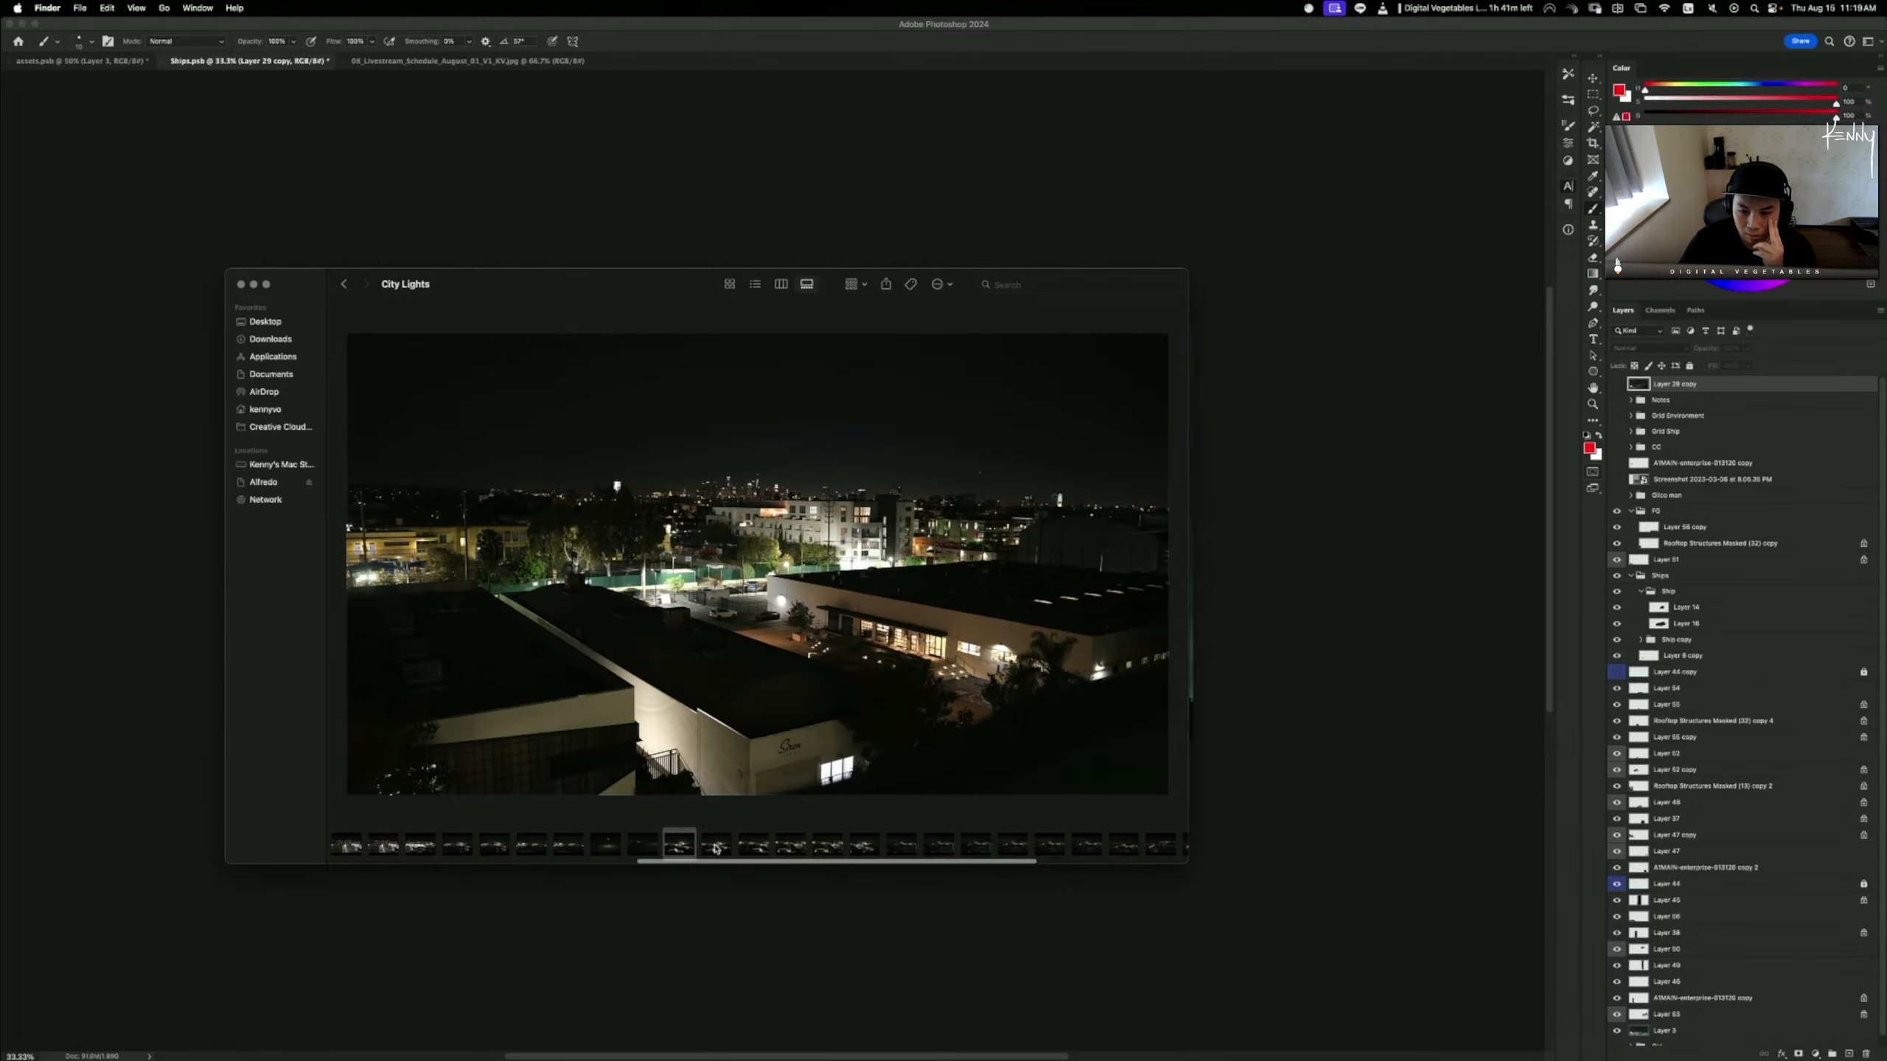
left_click(717, 846)
left_click(753, 846)
left_click(785, 845)
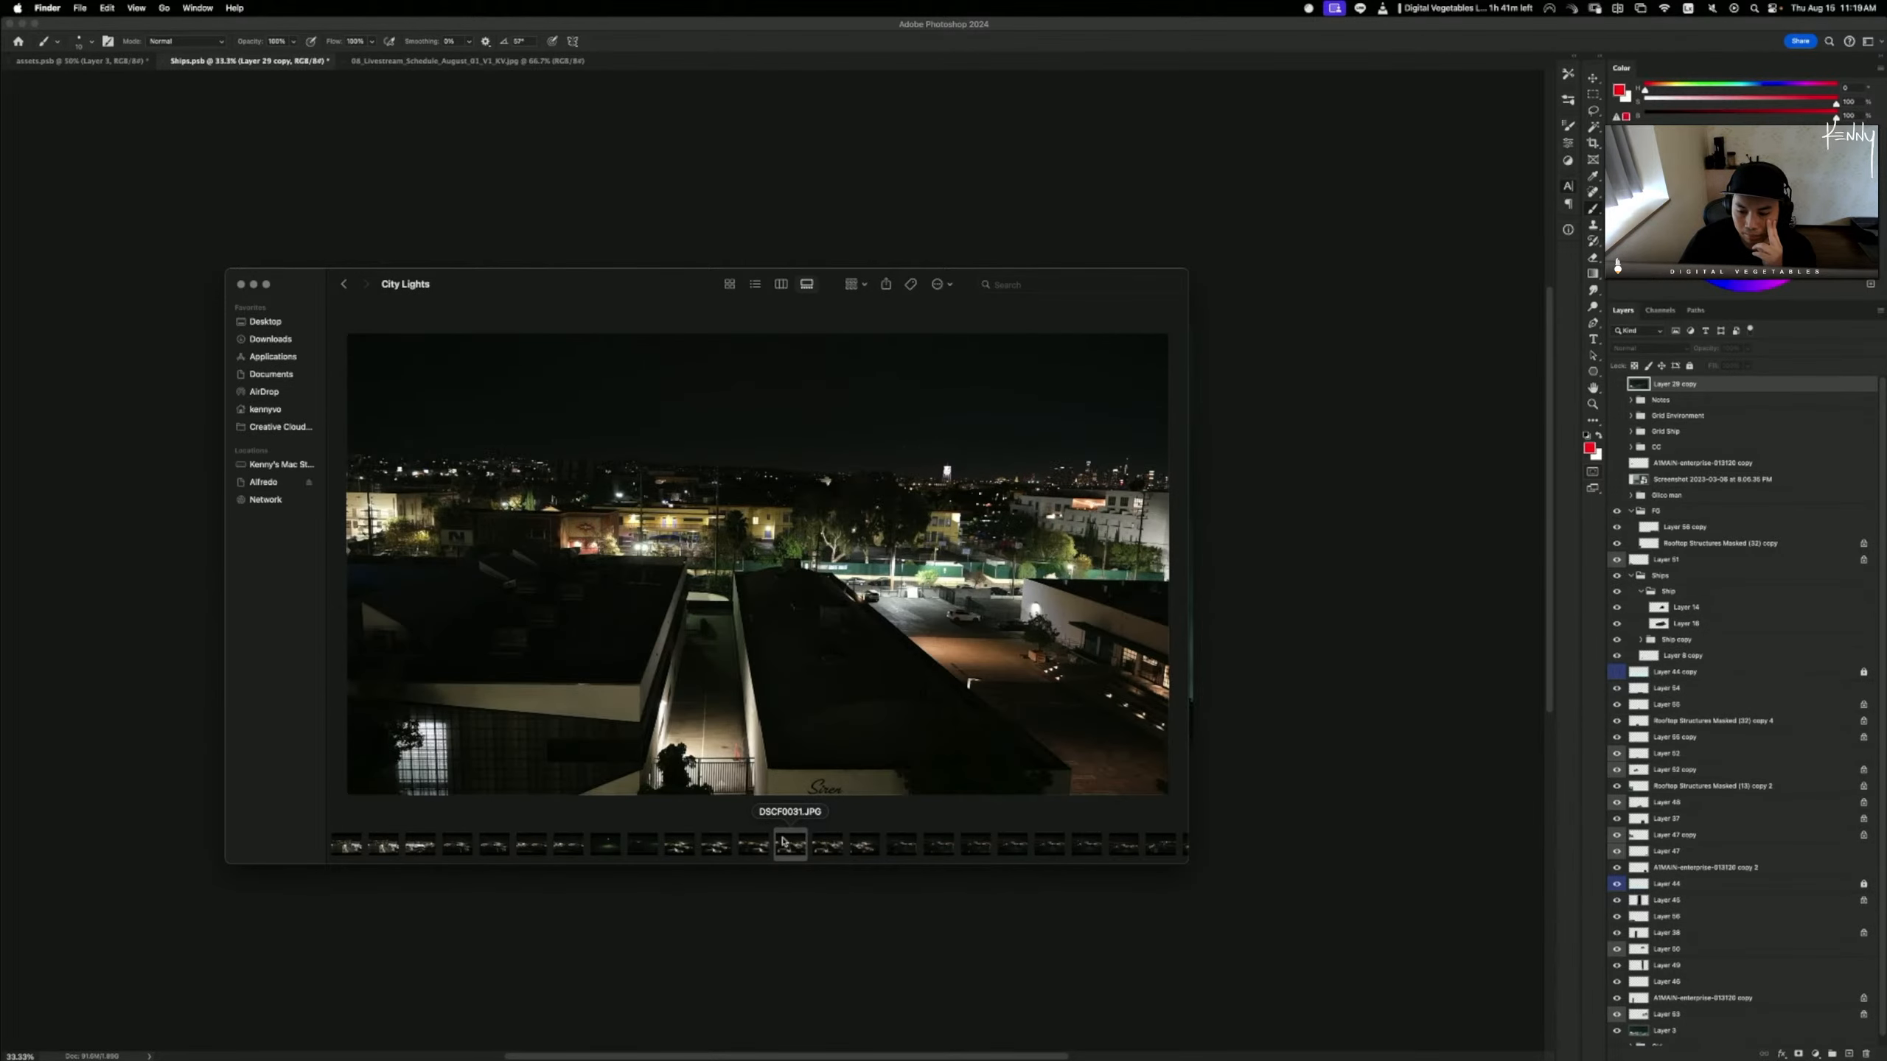
left_click(828, 846)
left_click(987, 853)
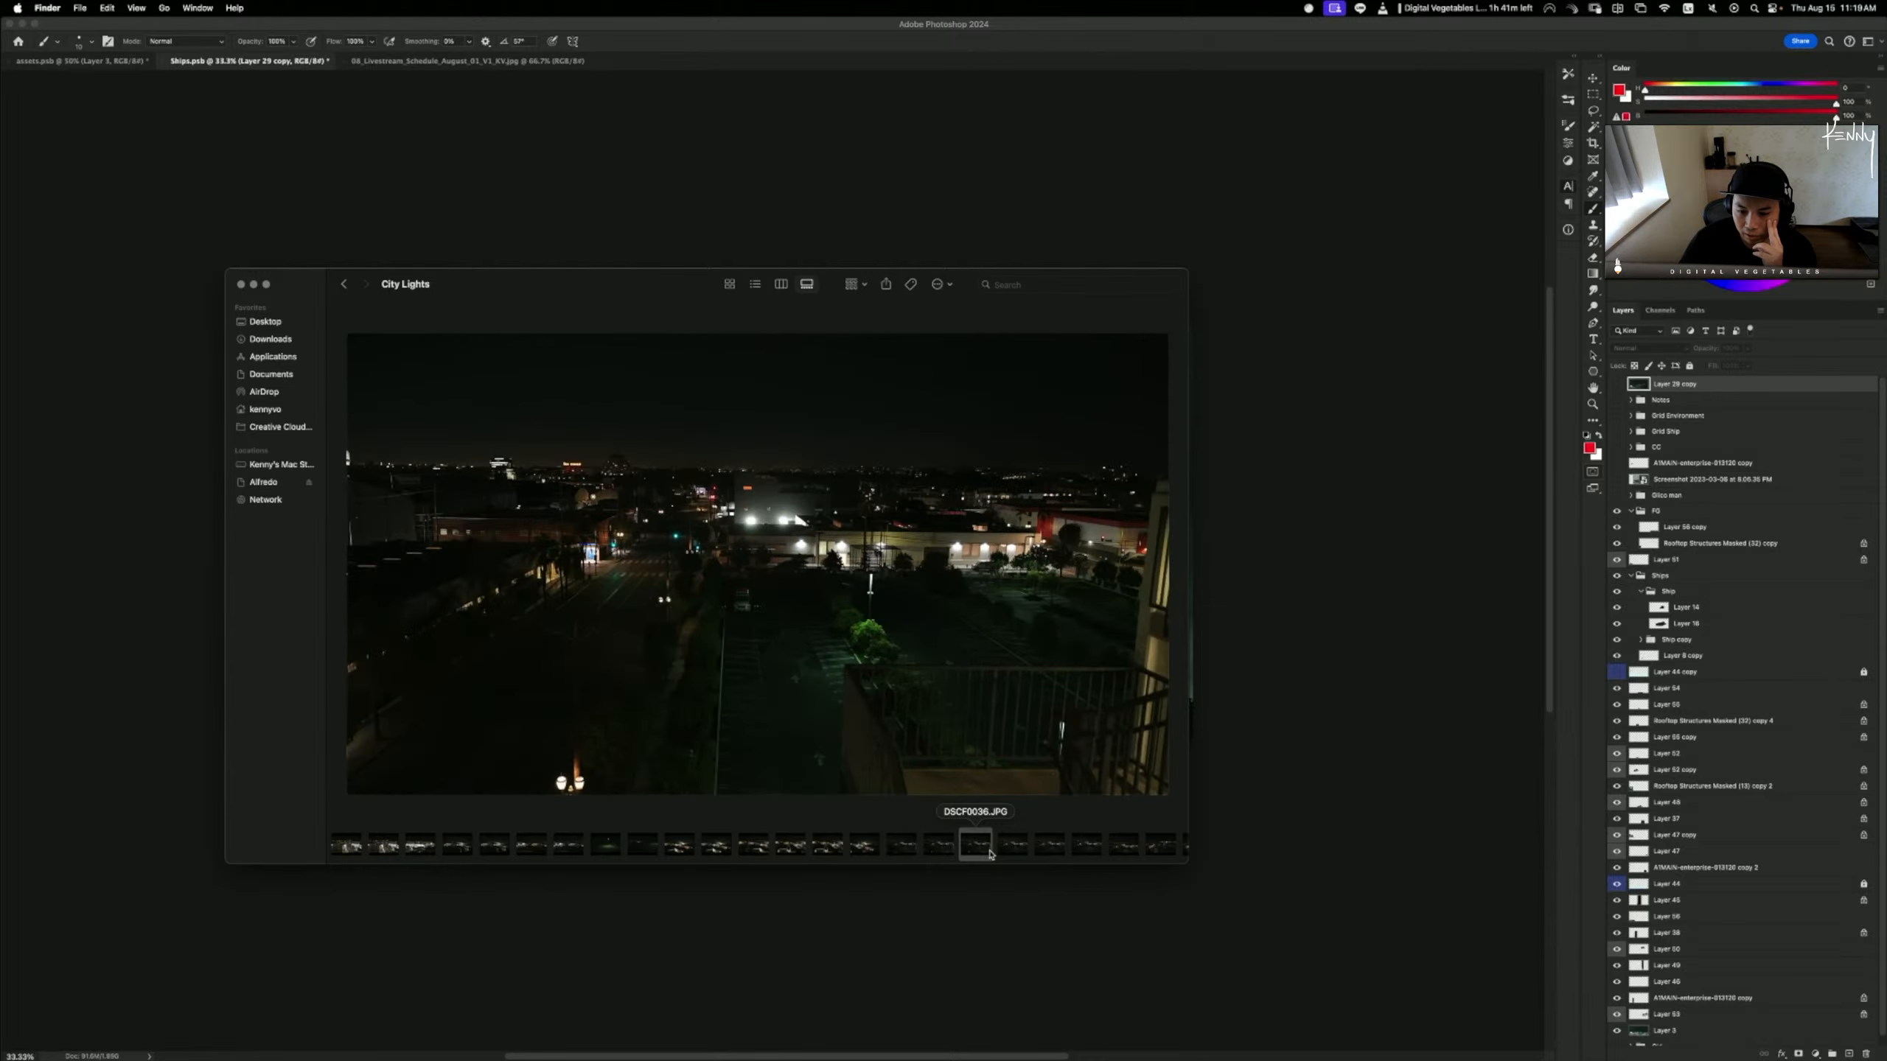
- Jump to the last photos in the City Lights folder and look back from DSCF0049.JPG past DSCF0047.JPG to the dark street view
scroll(989, 853, "right", 5)
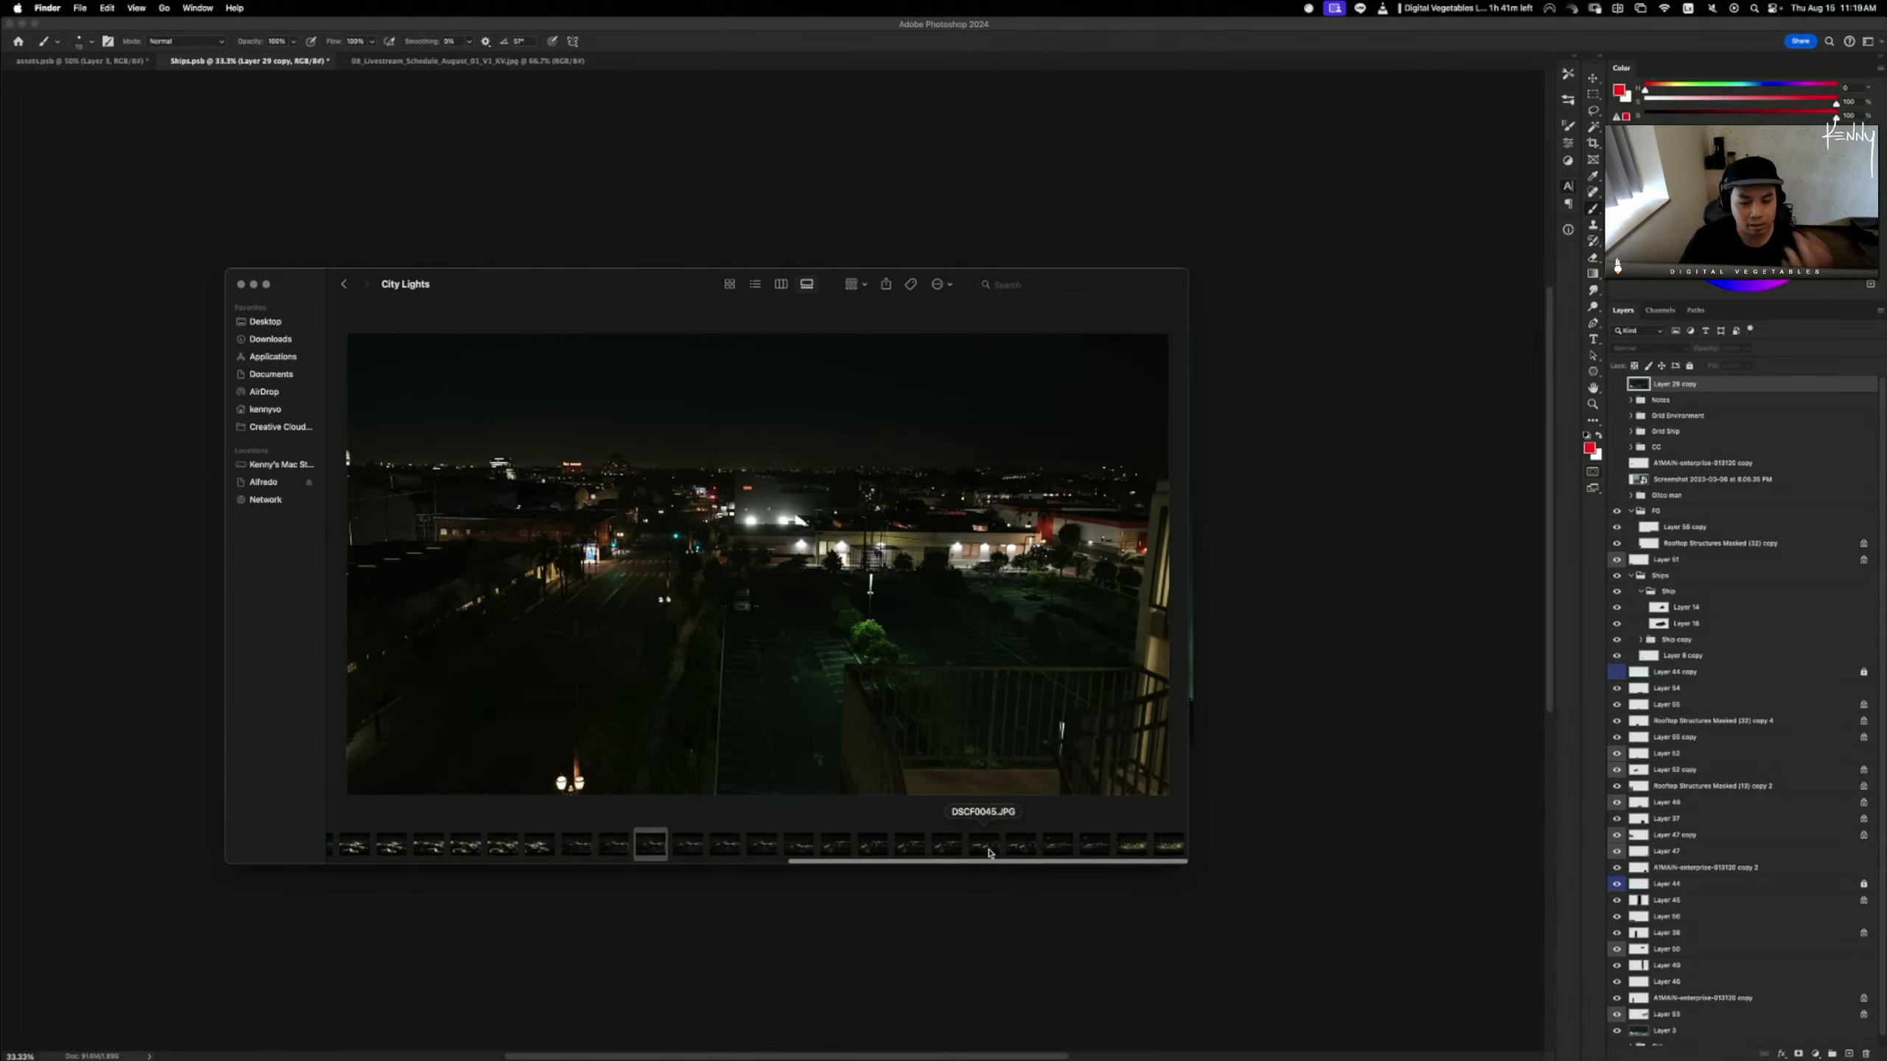
left_click(1166, 846)
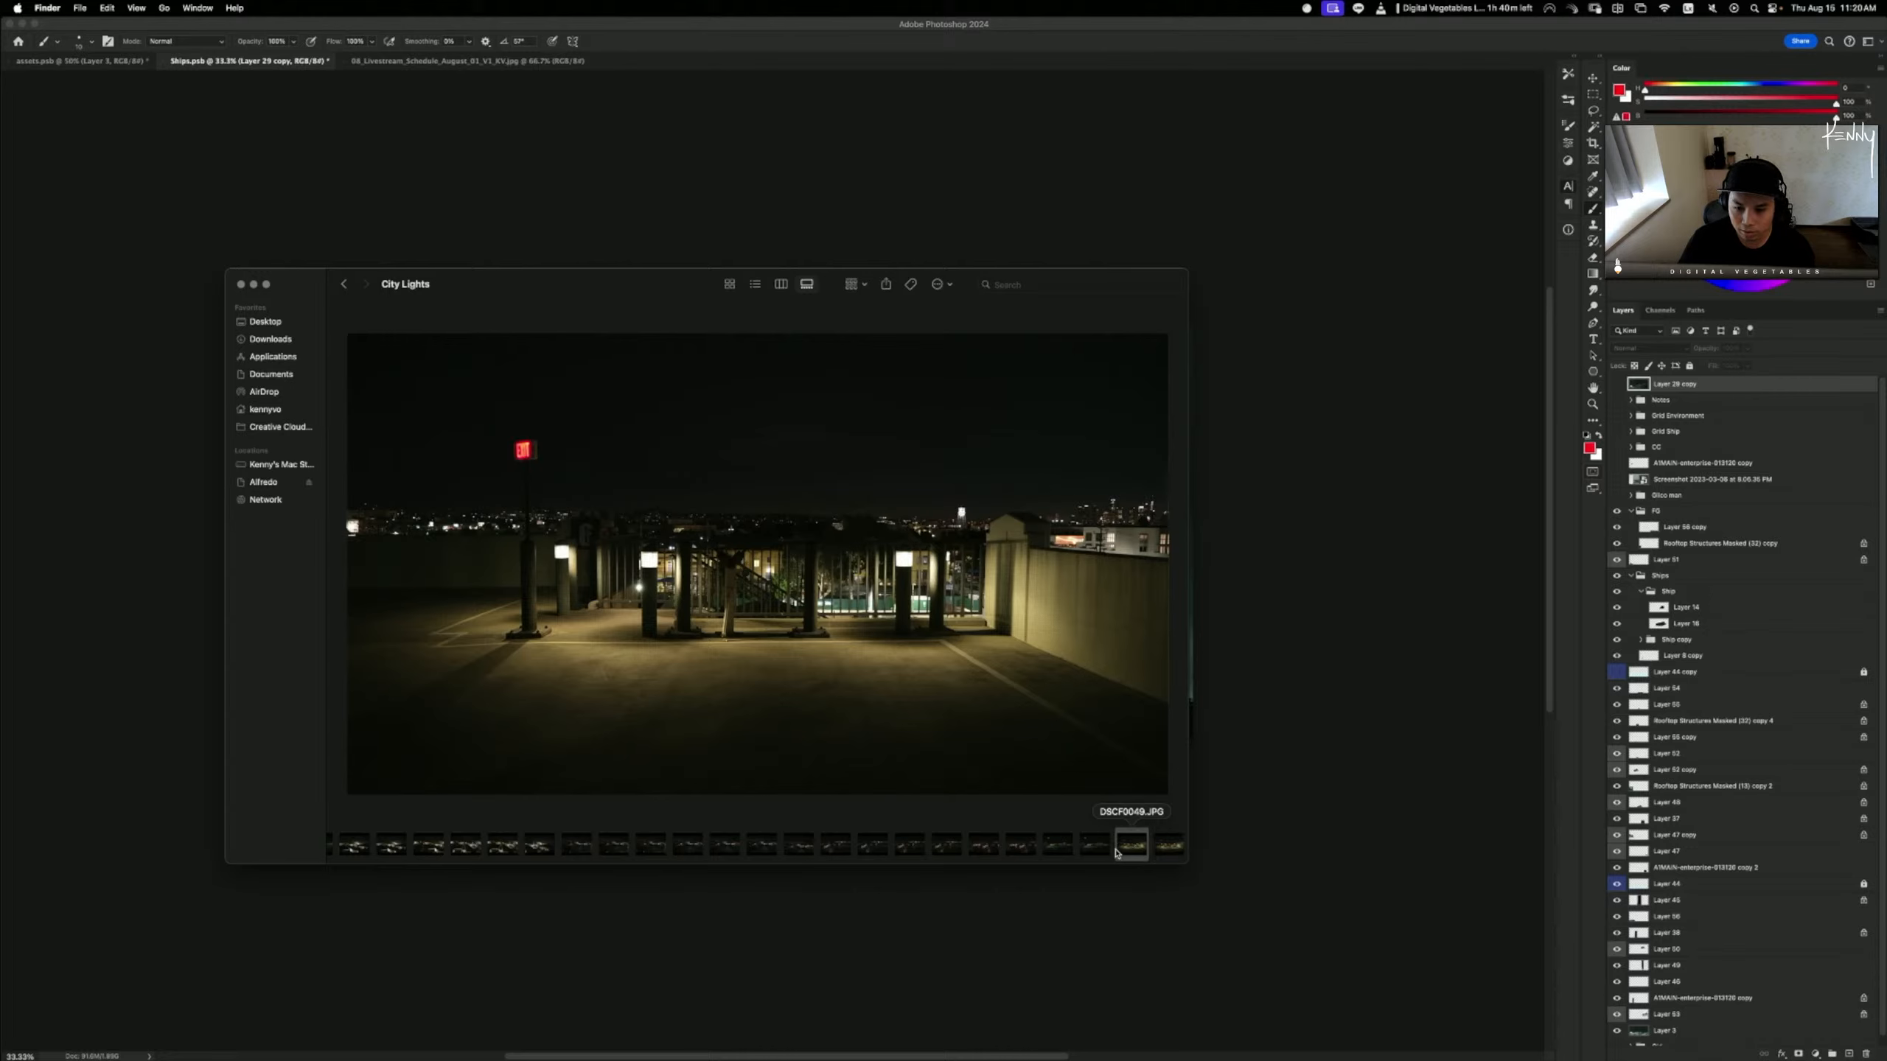
left_click(1063, 847)
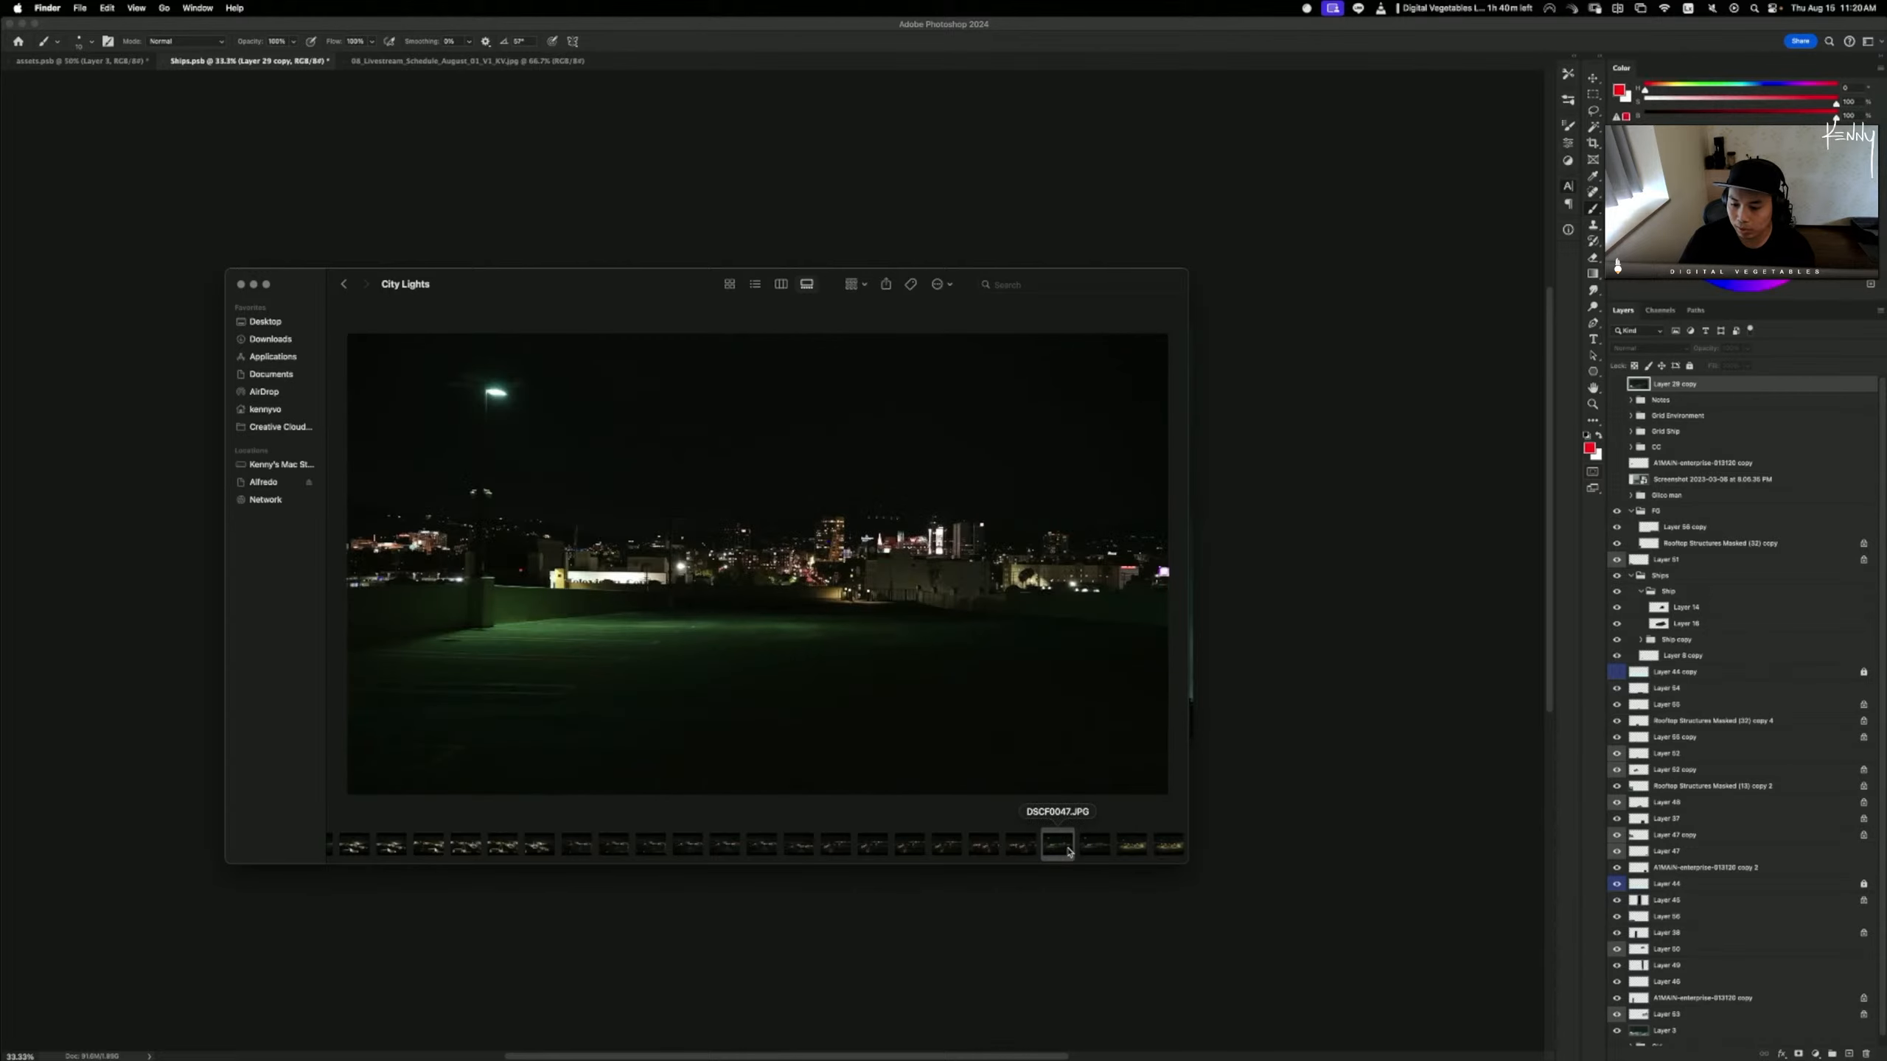
left_click(946, 846)
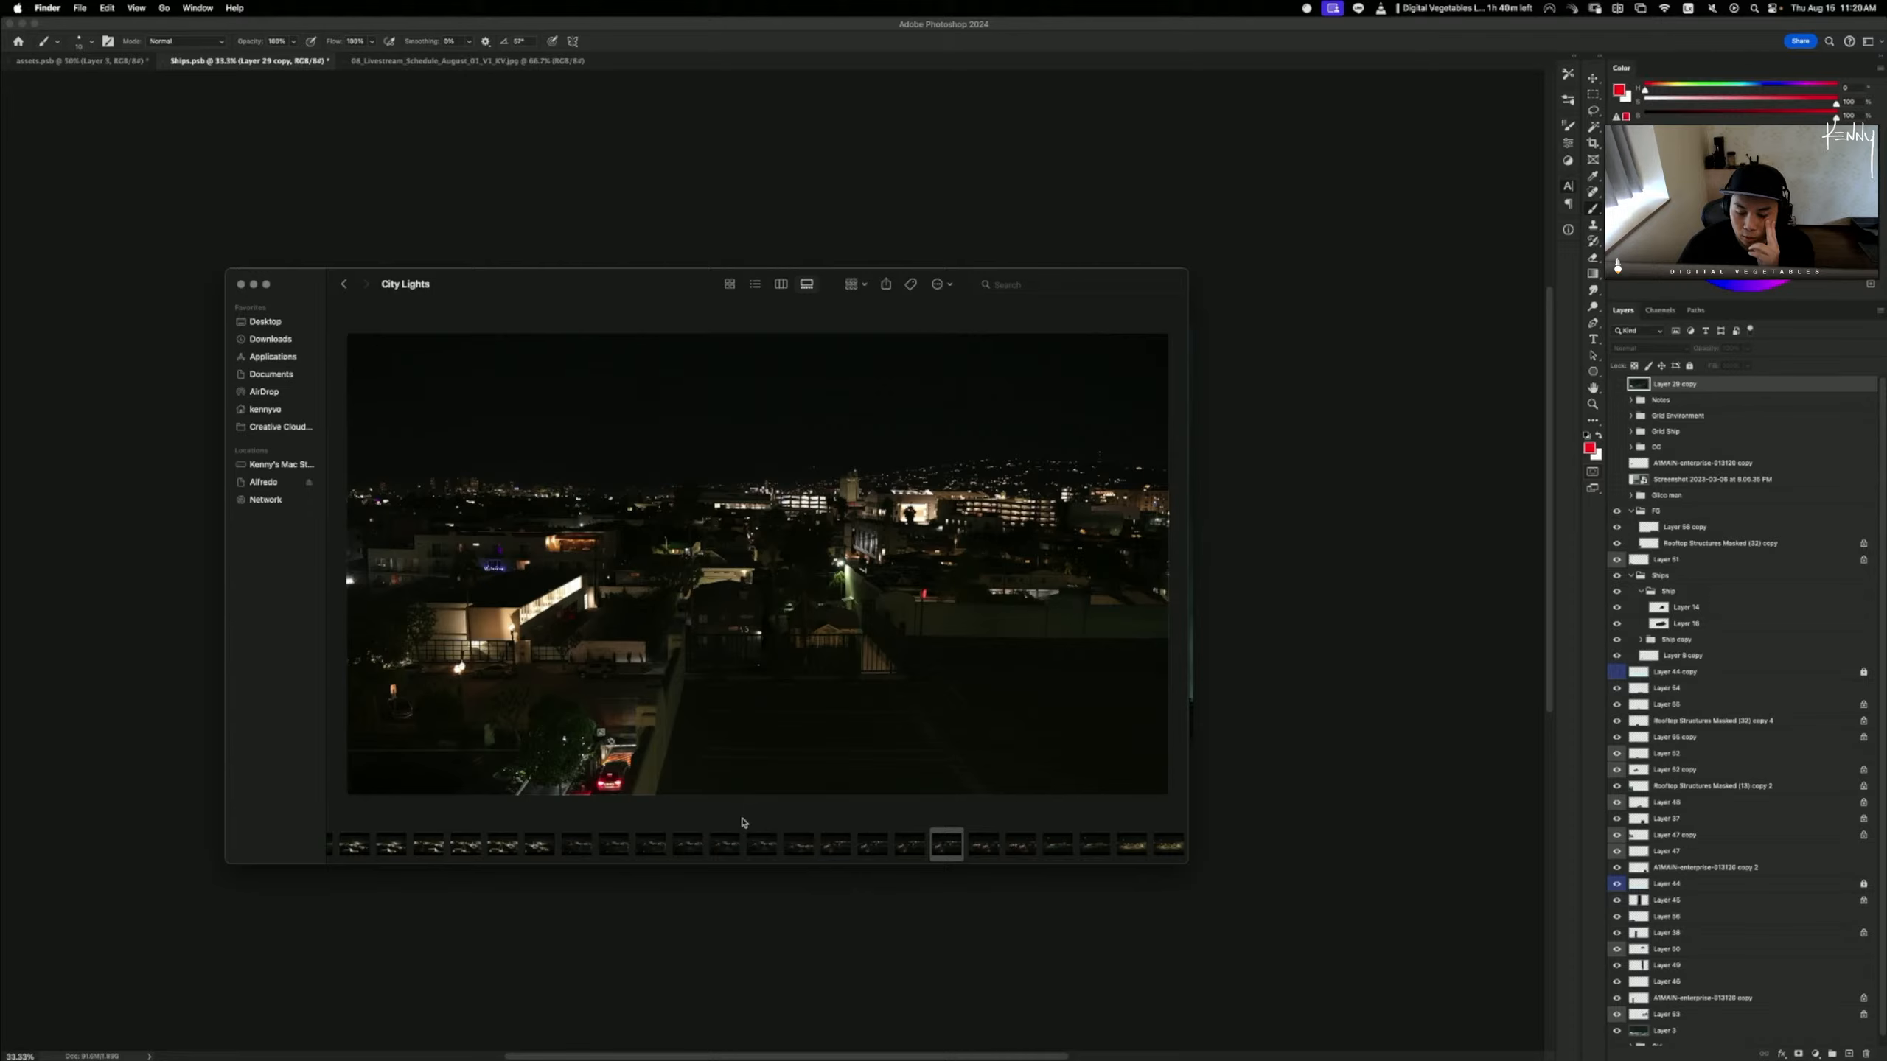
key("Left")
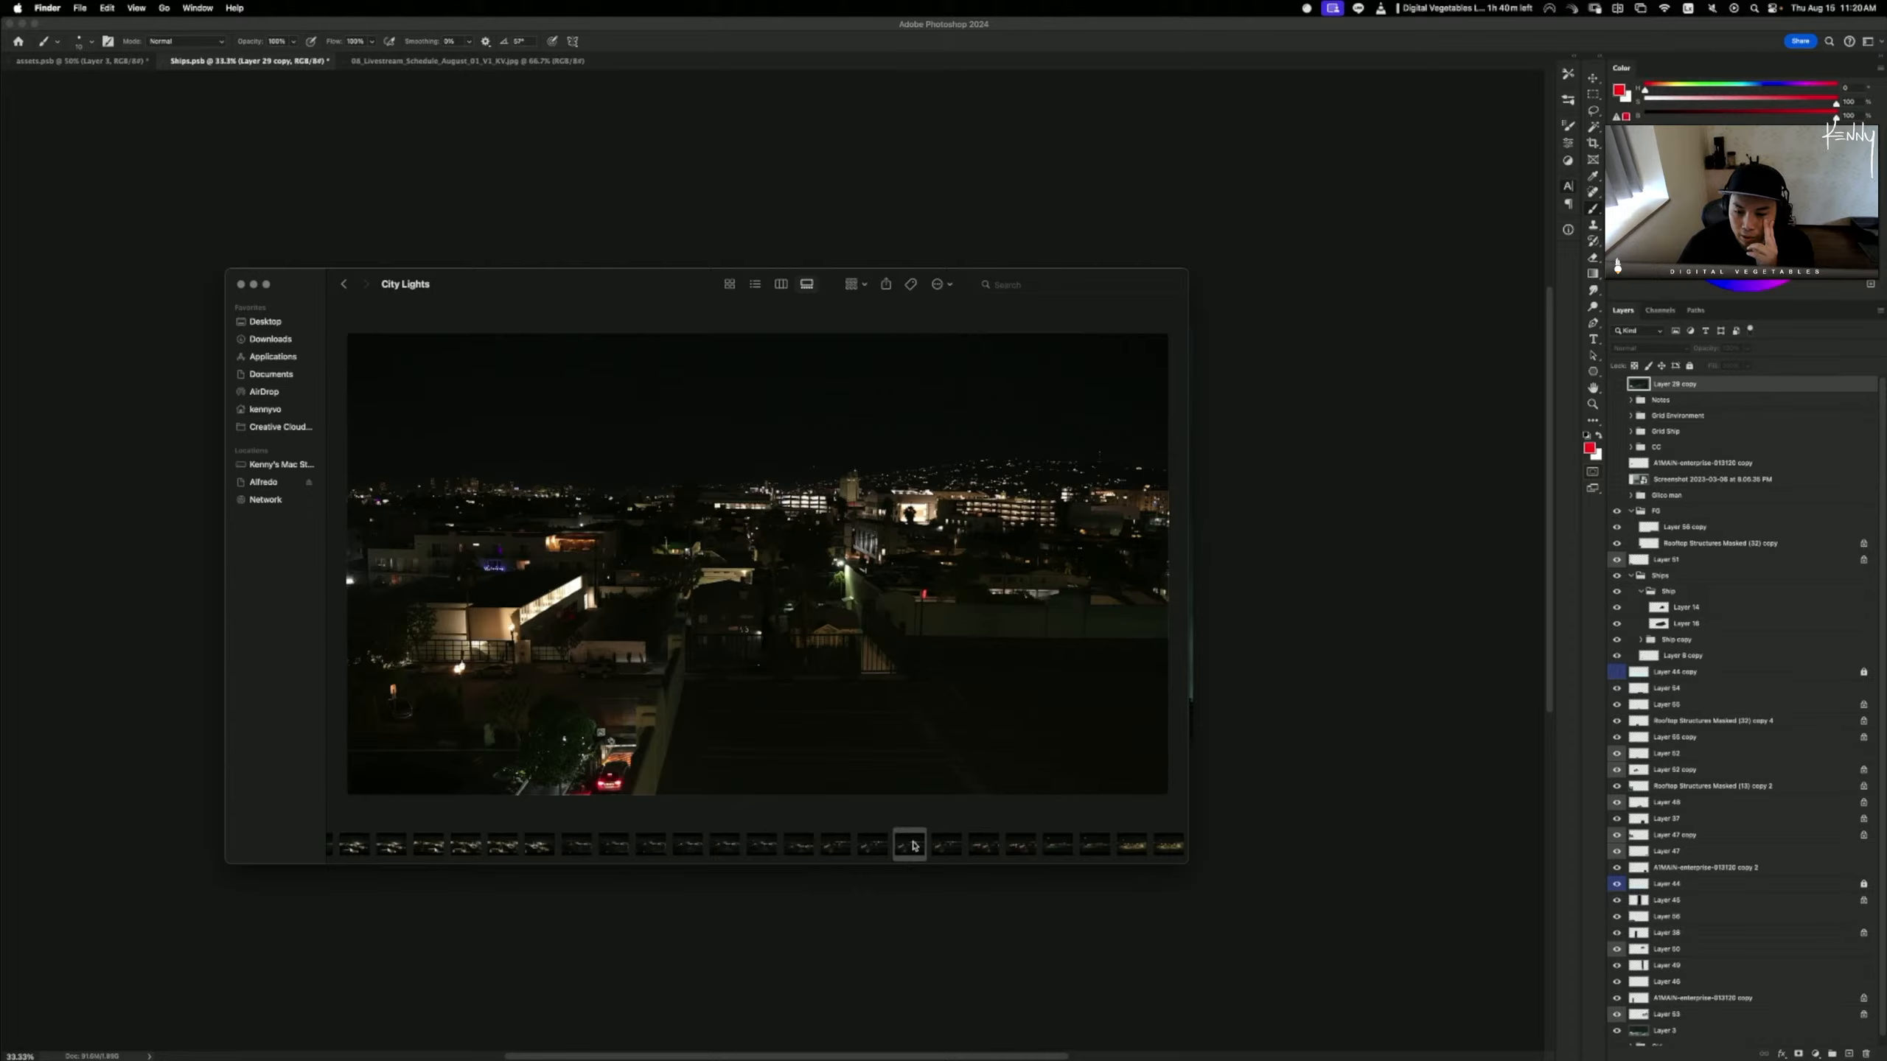
- Step back through the City Lights photos from DSCF0041.JPG to DSCF0034.JPG
left_click(849, 850)
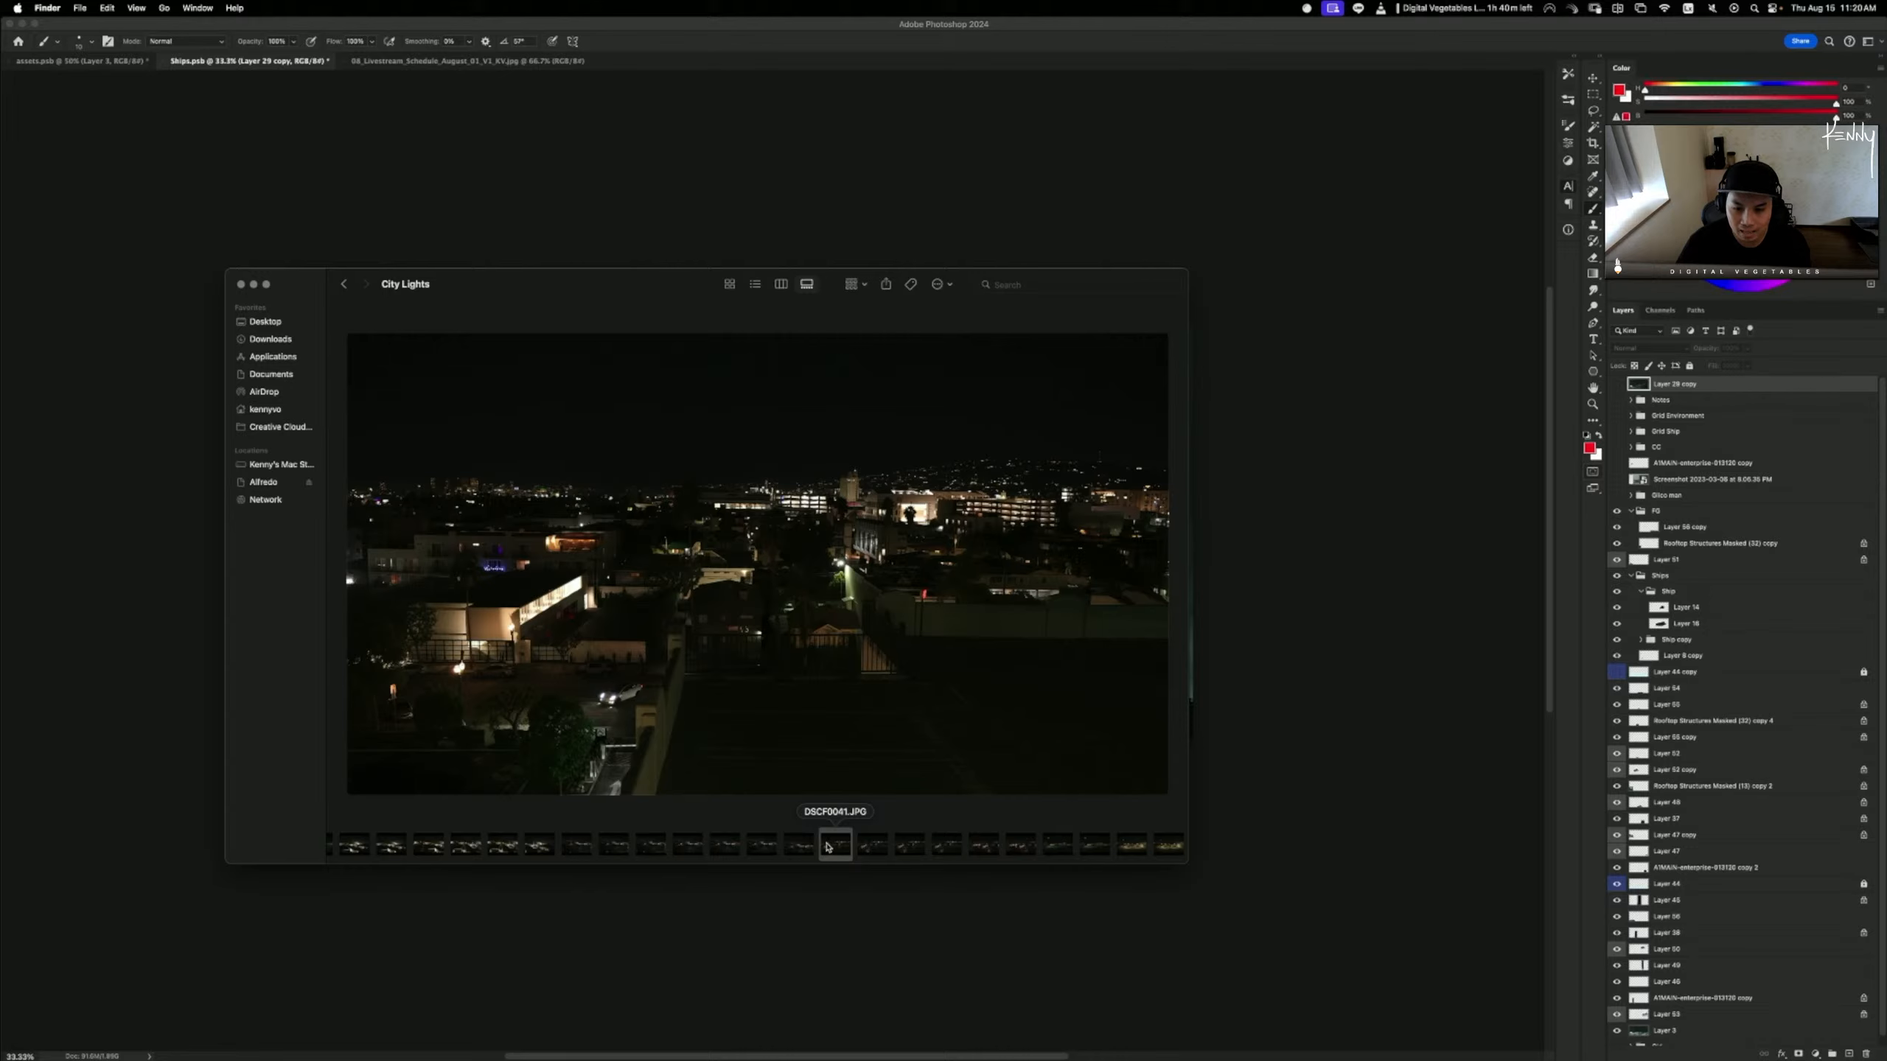
left_click(797, 846)
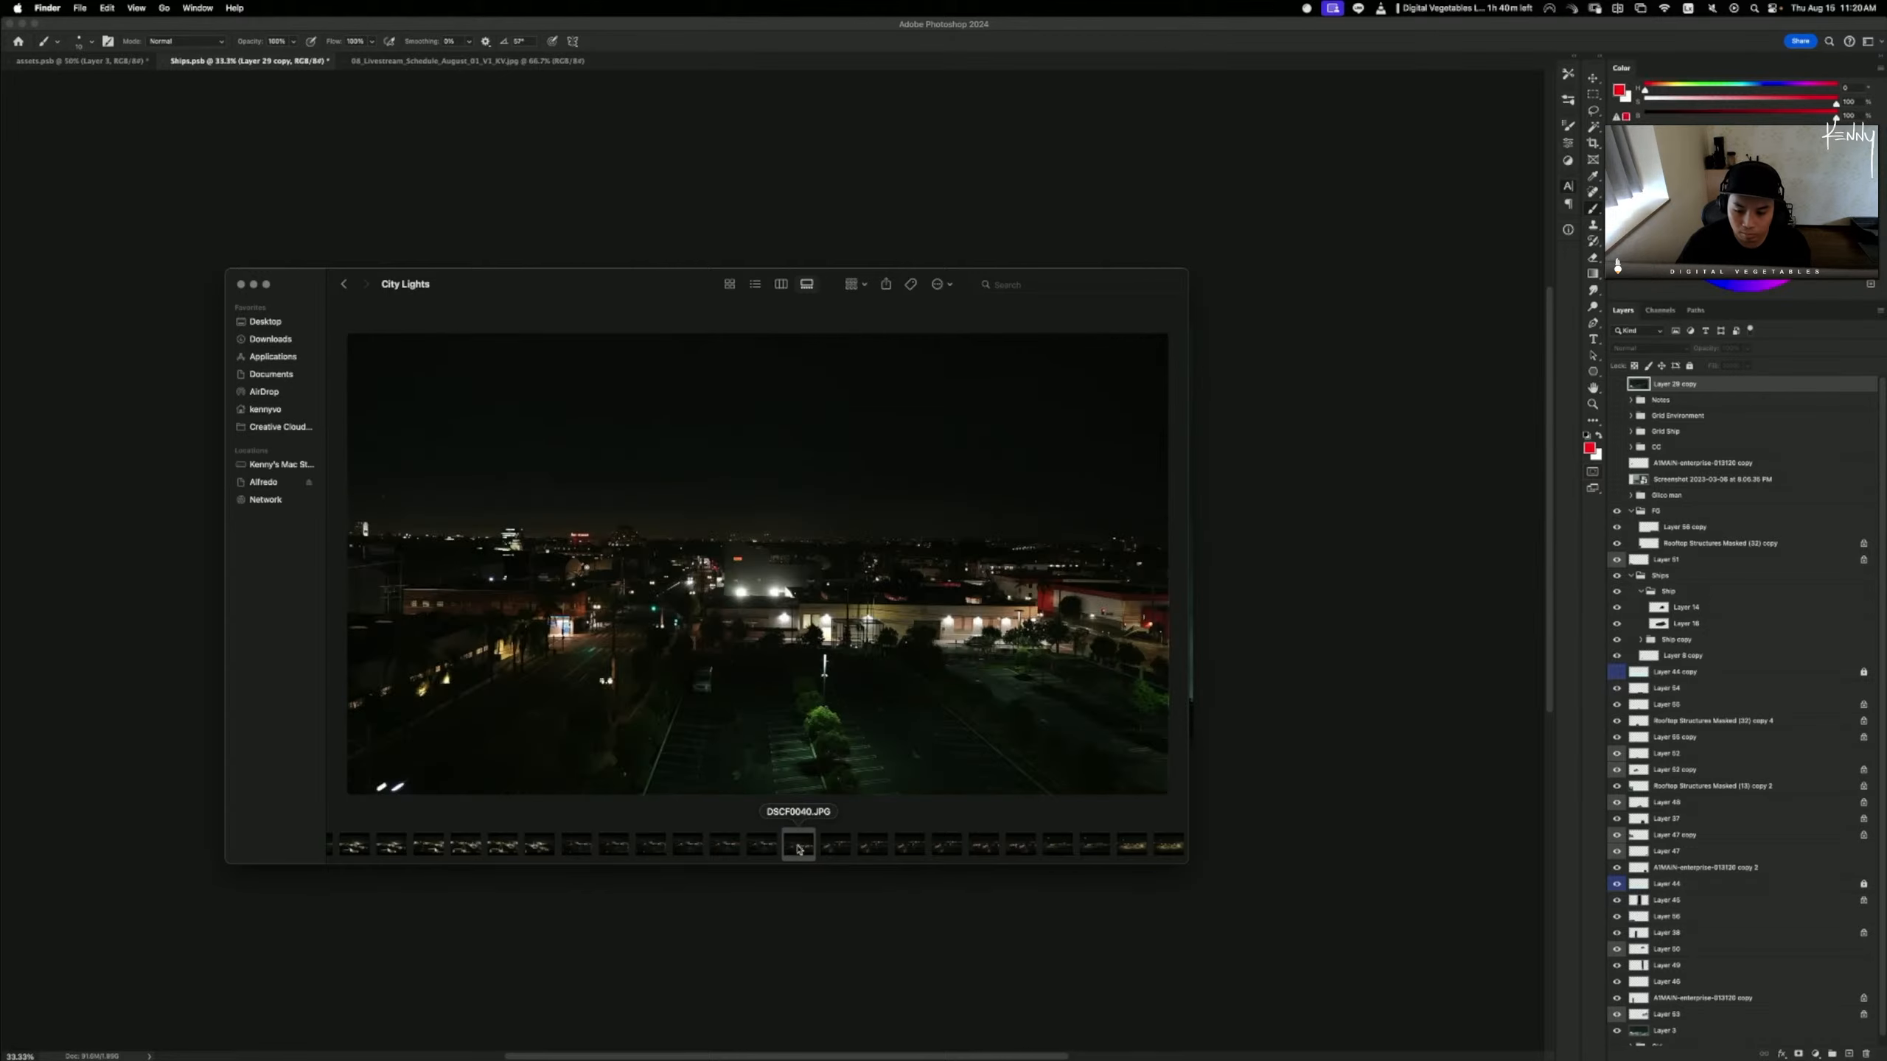
left_click(724, 846)
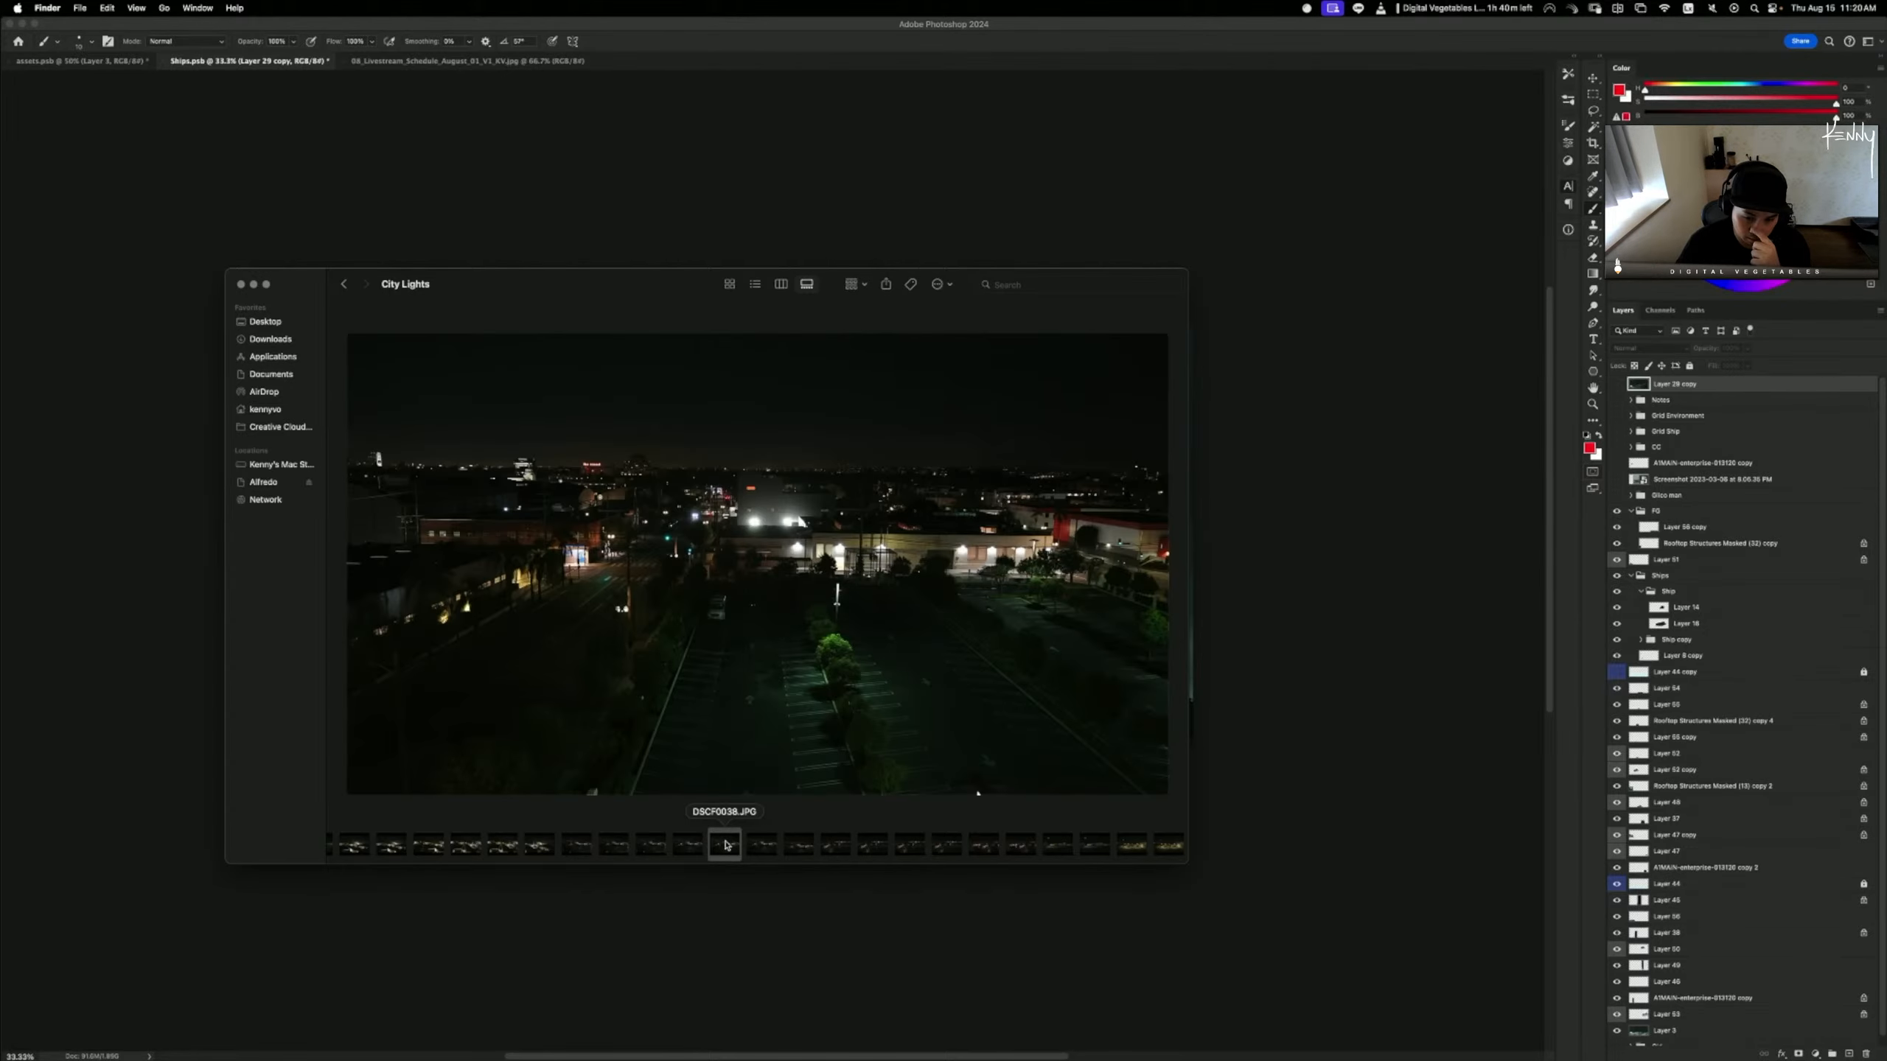
left_click(673, 847)
left_click(648, 848)
left_click(615, 848)
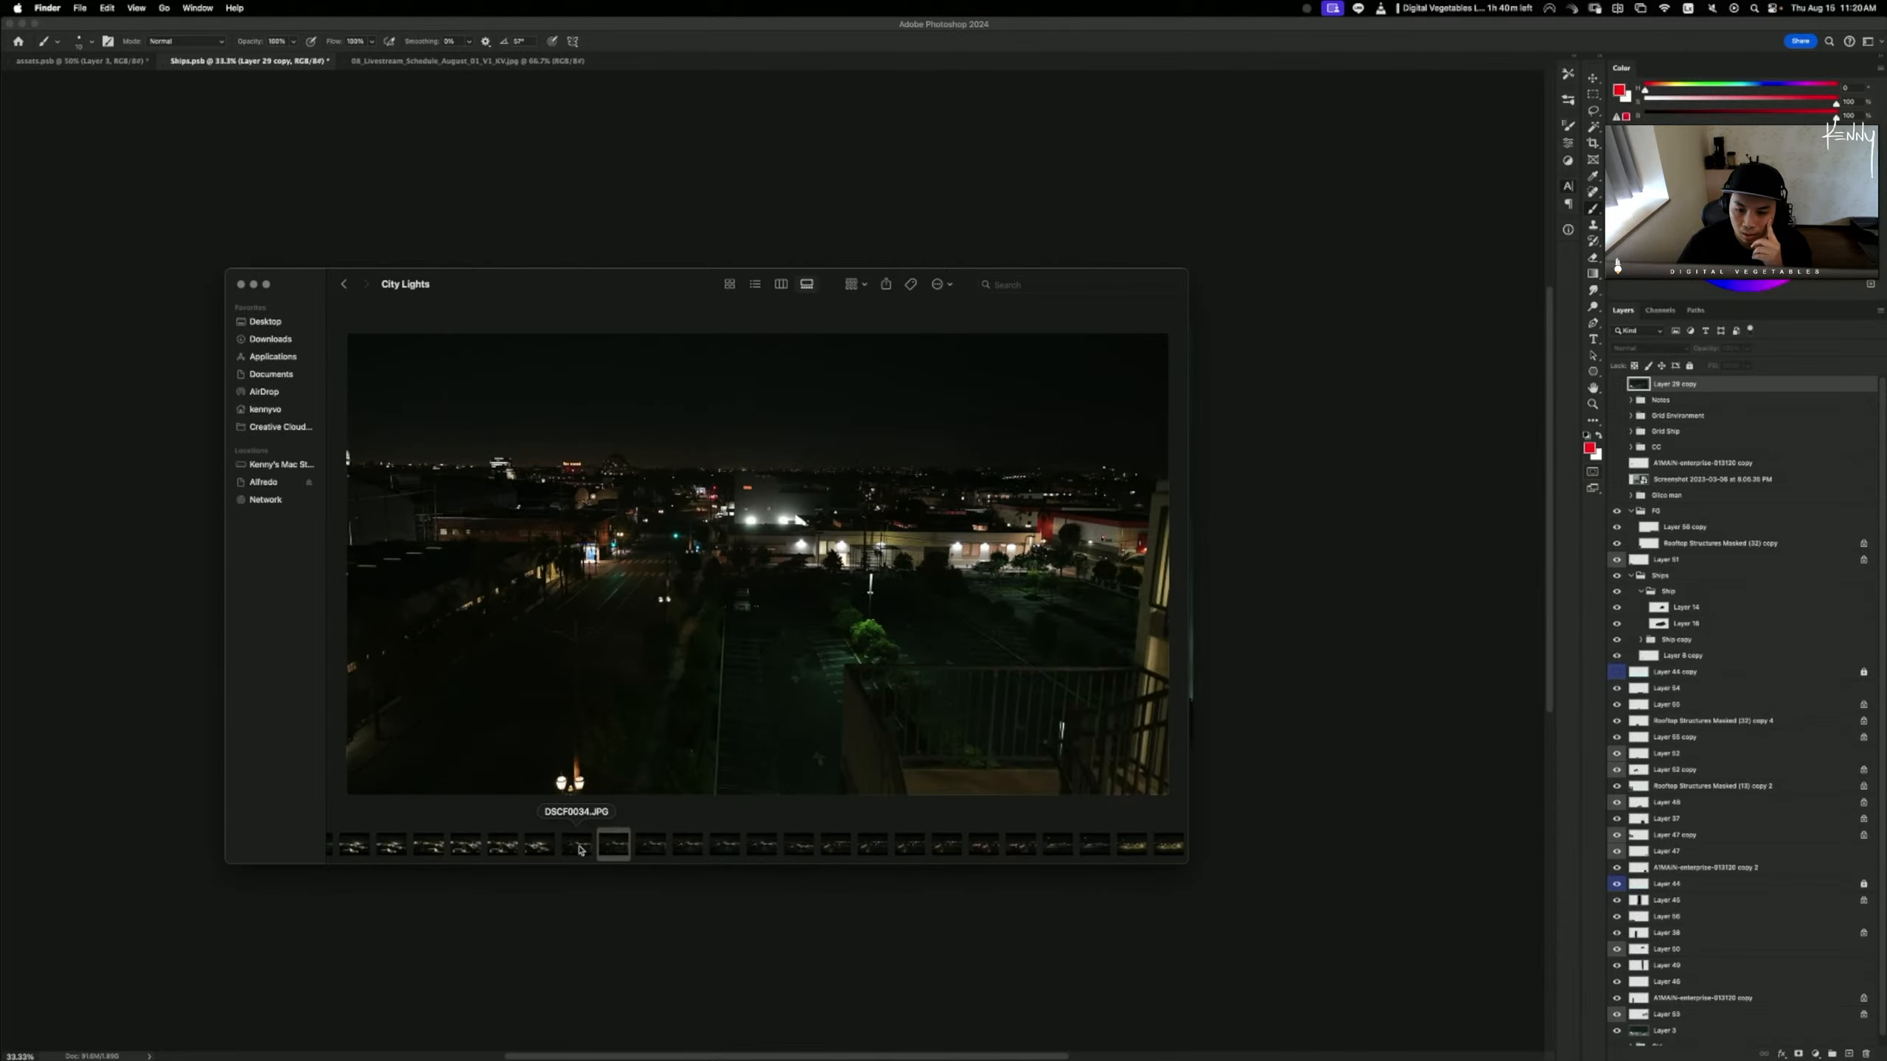
left_click(578, 848)
- Review the rooftop and warehouse light photos backward from DSCF0033.JPG to DSCF0028.JPG
left_click(545, 849)
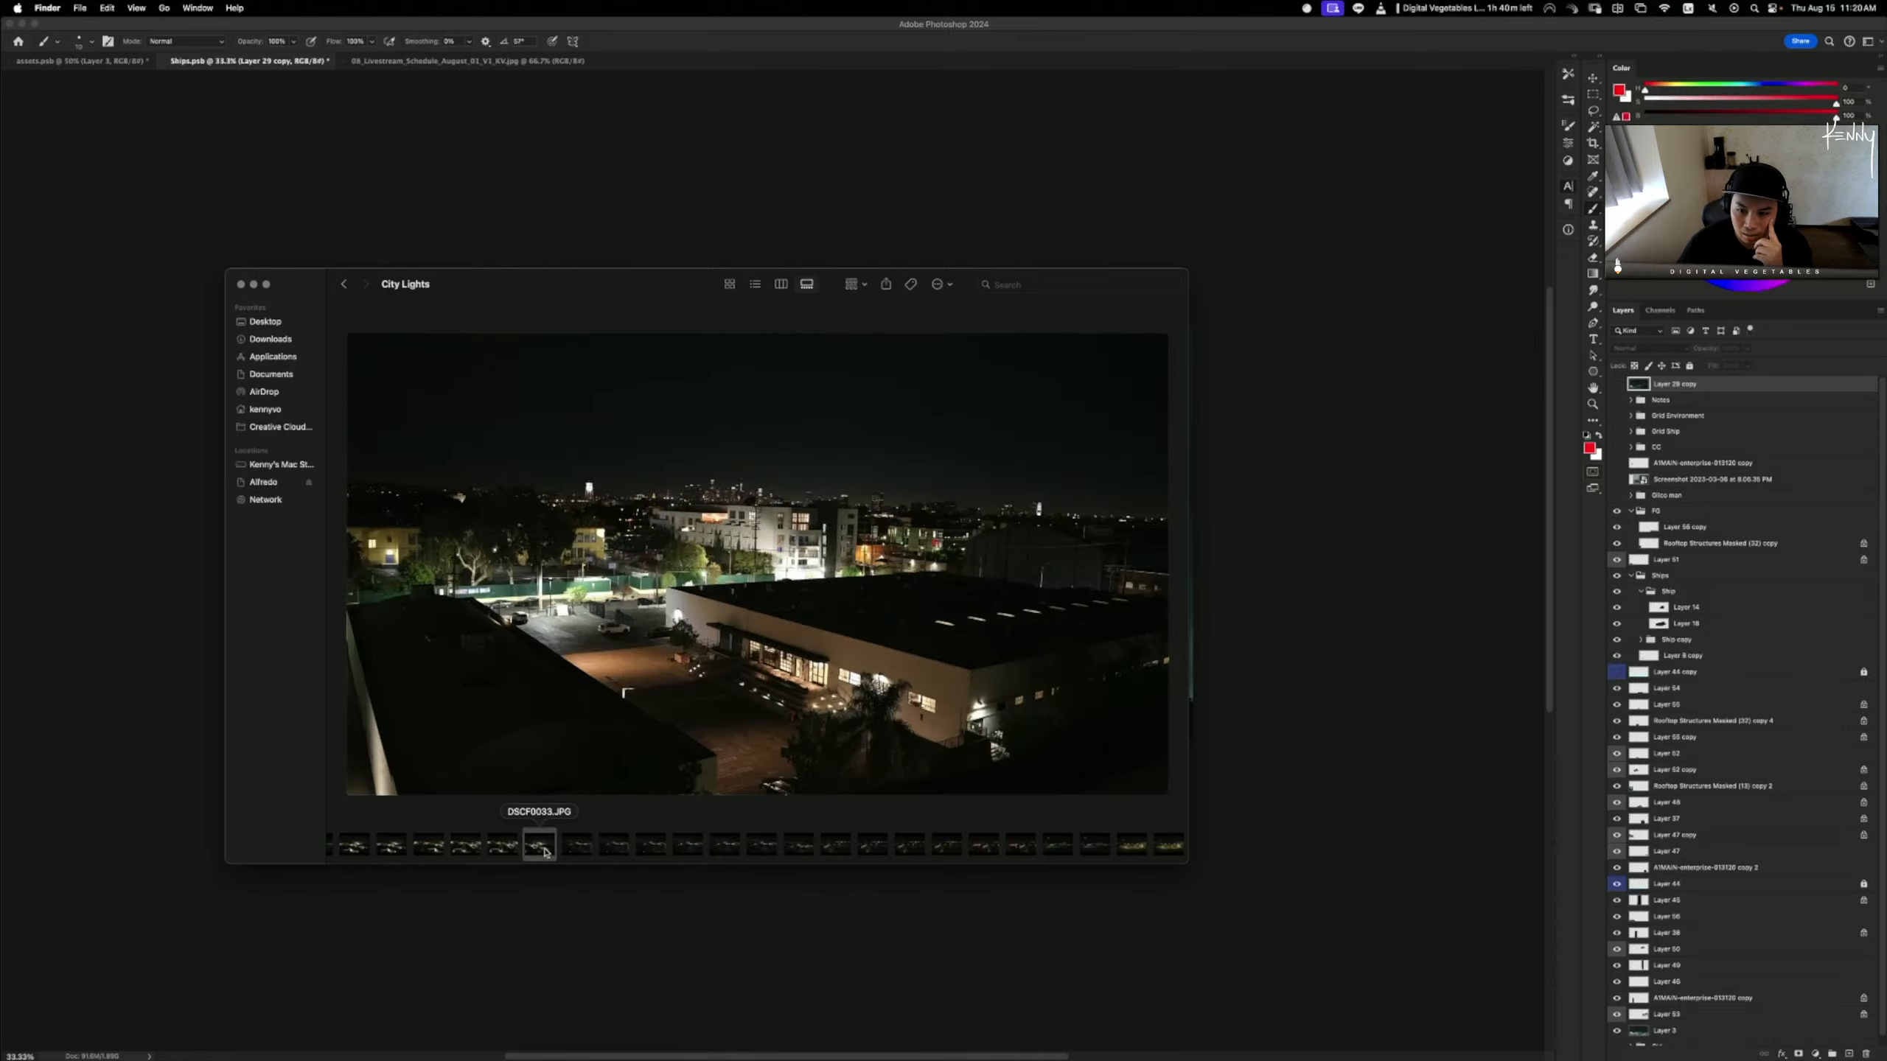
left_click(511, 847)
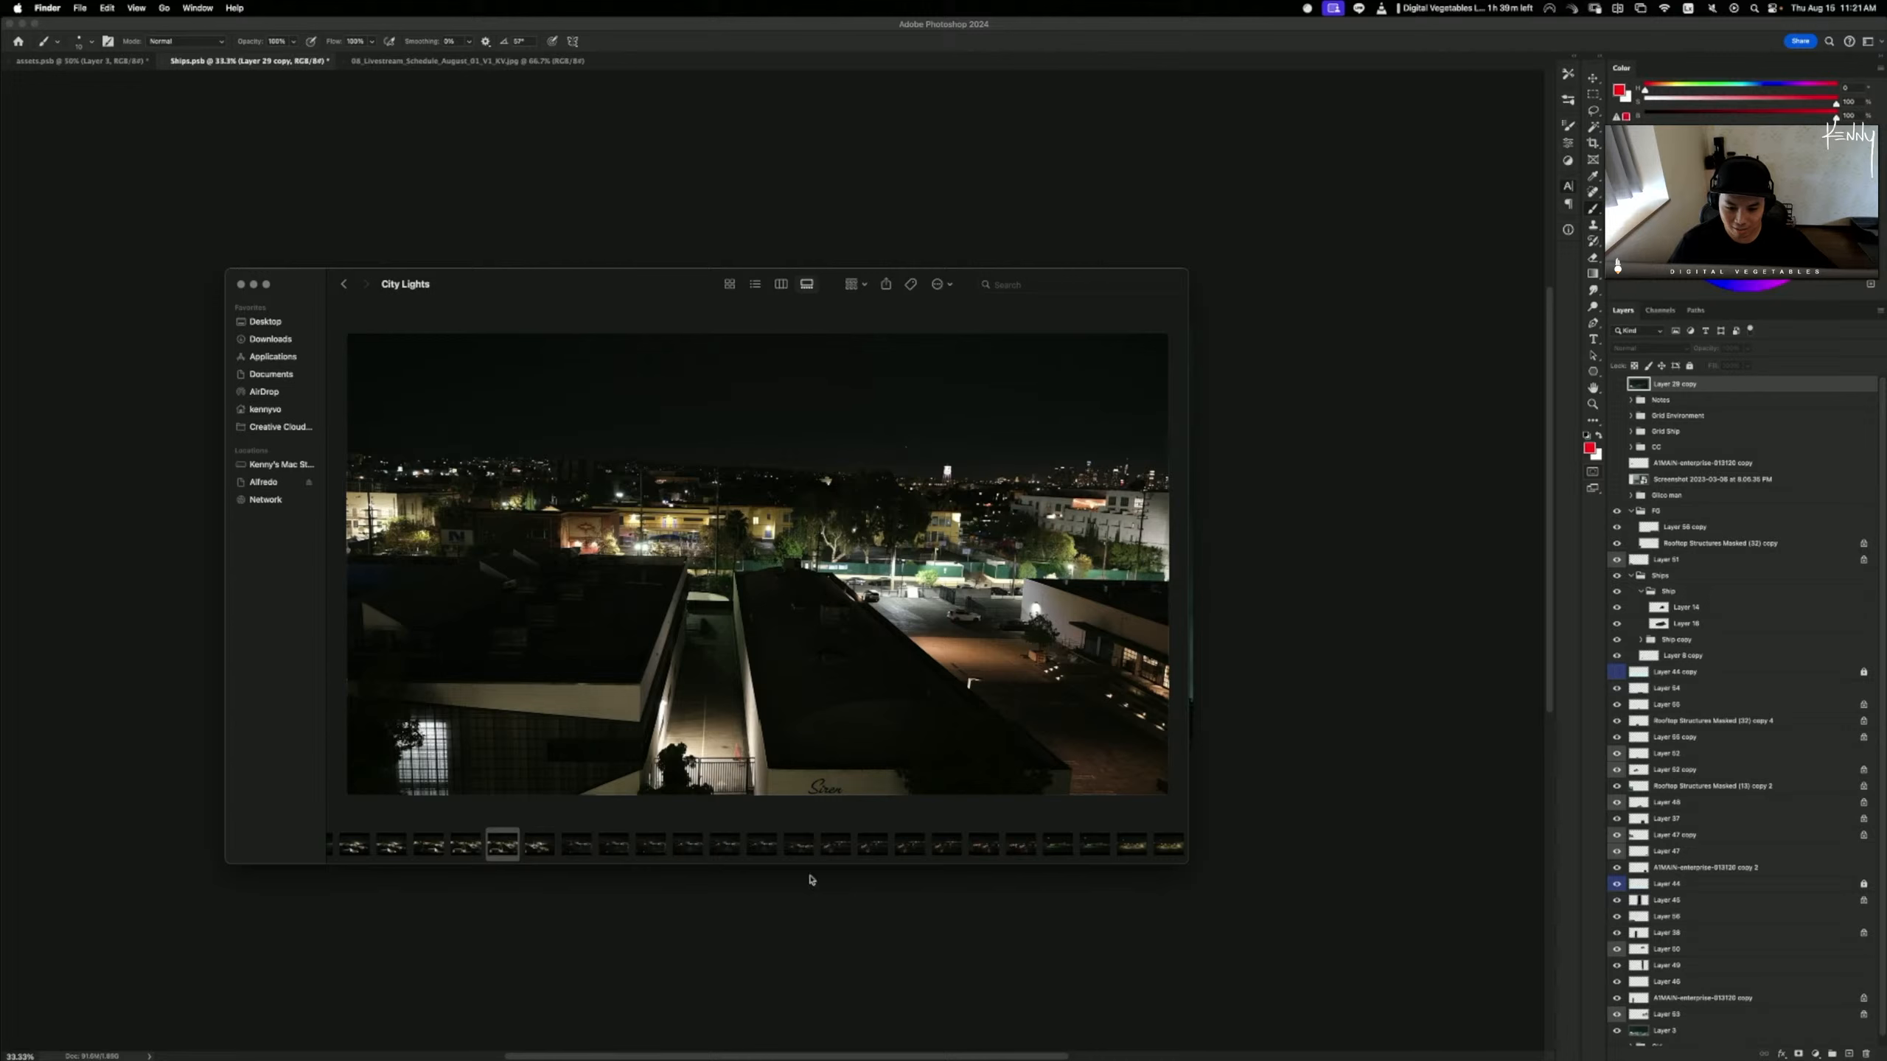
left_click(472, 854)
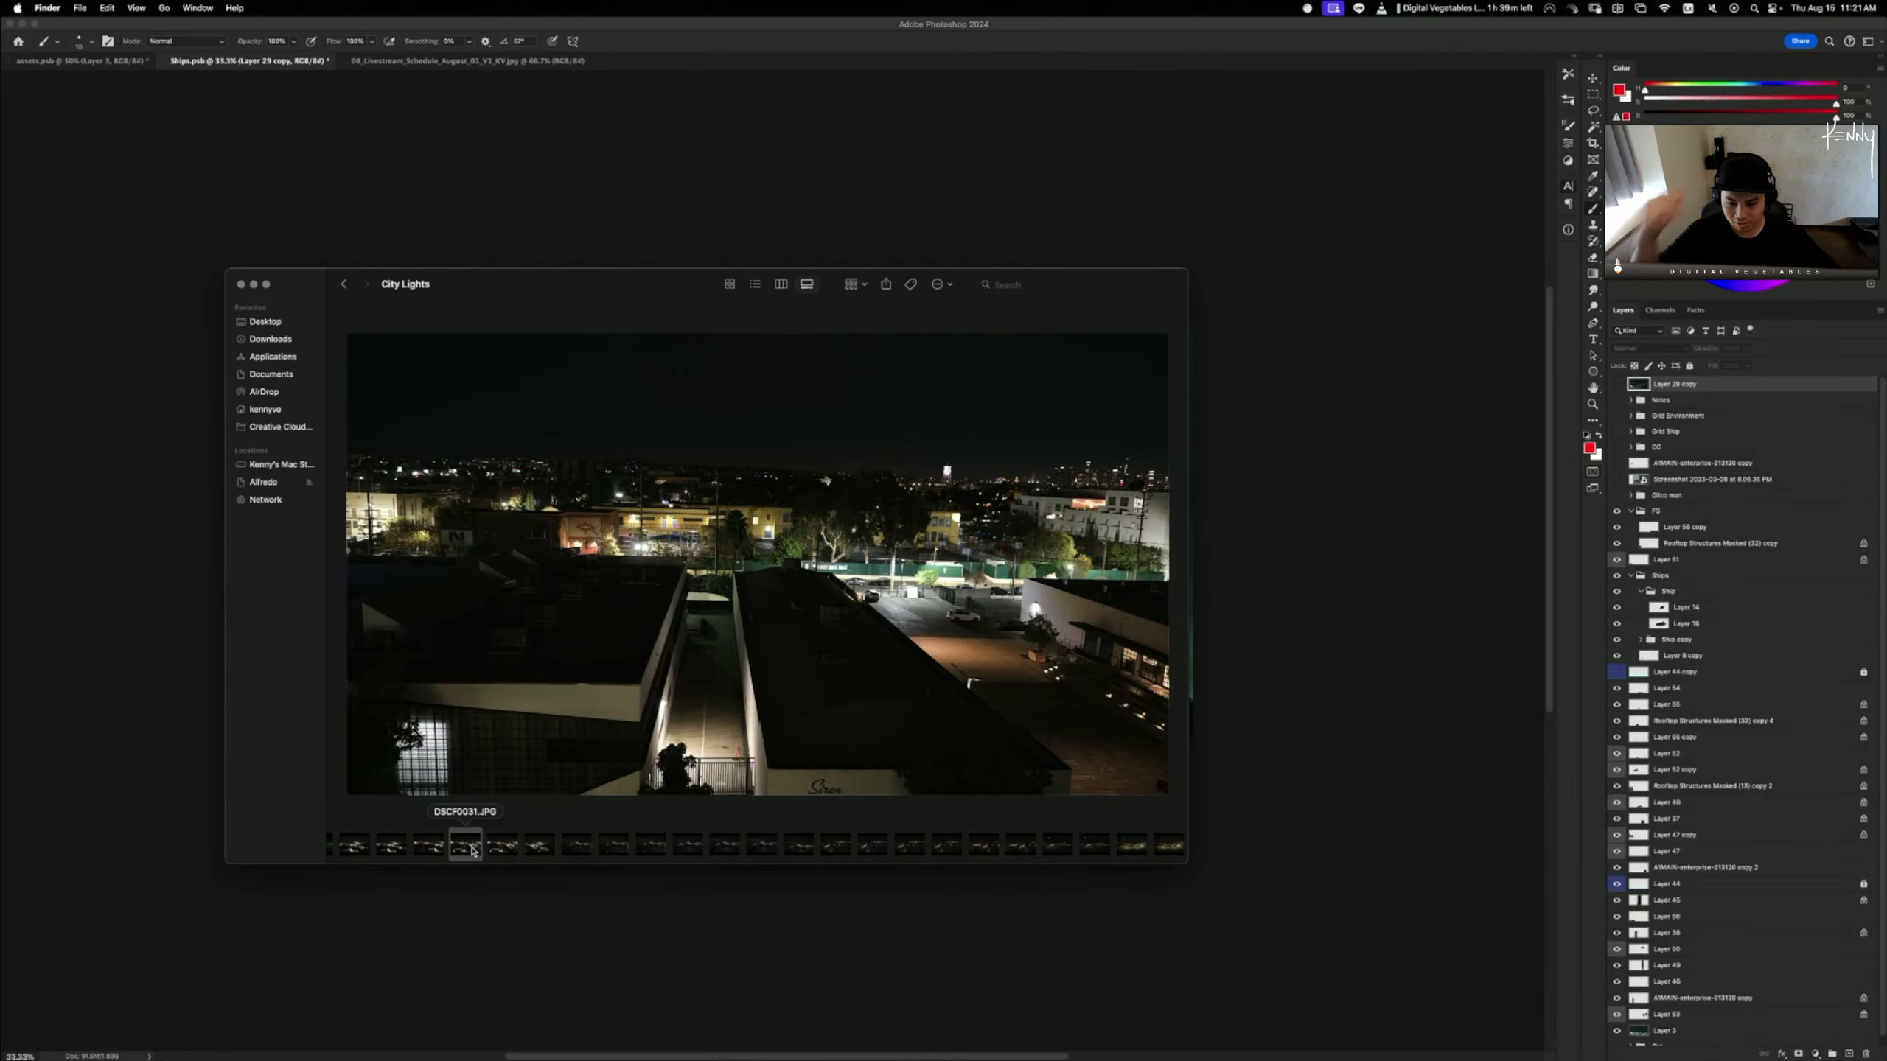
left_click(437, 849)
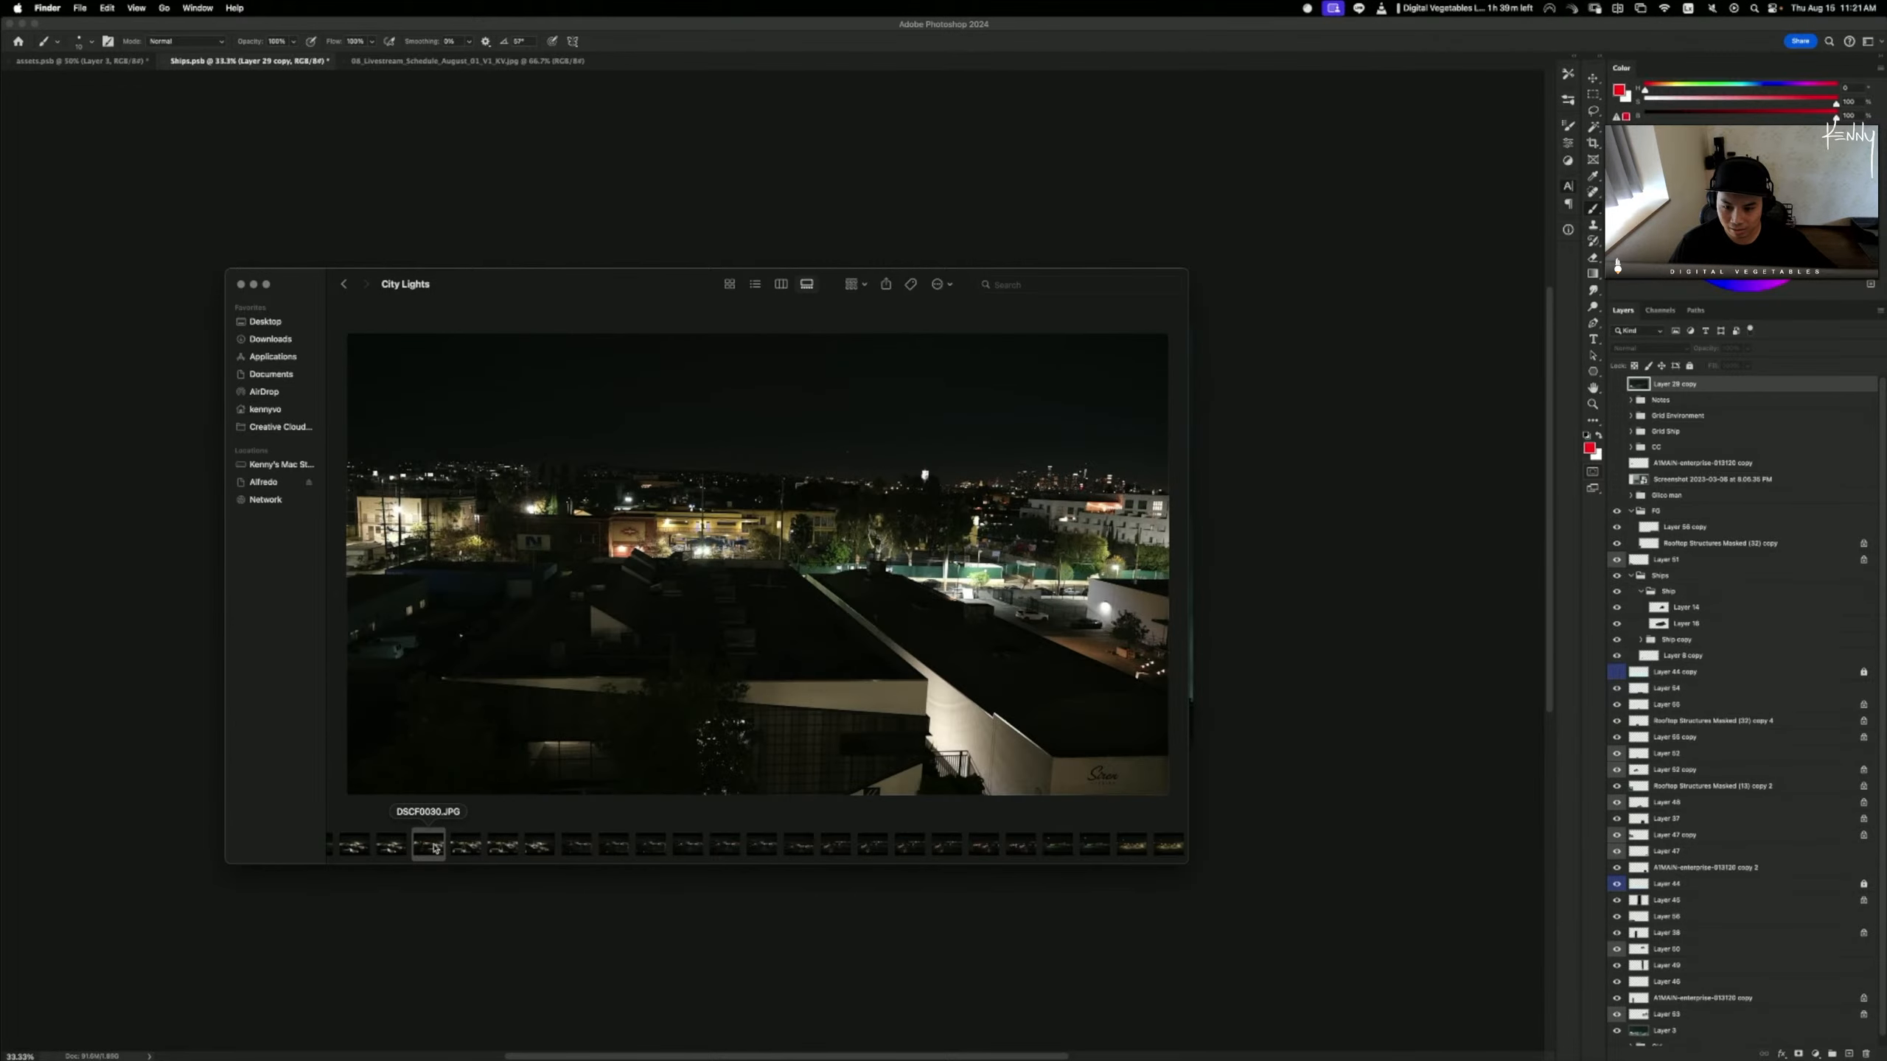
left_click(391, 847)
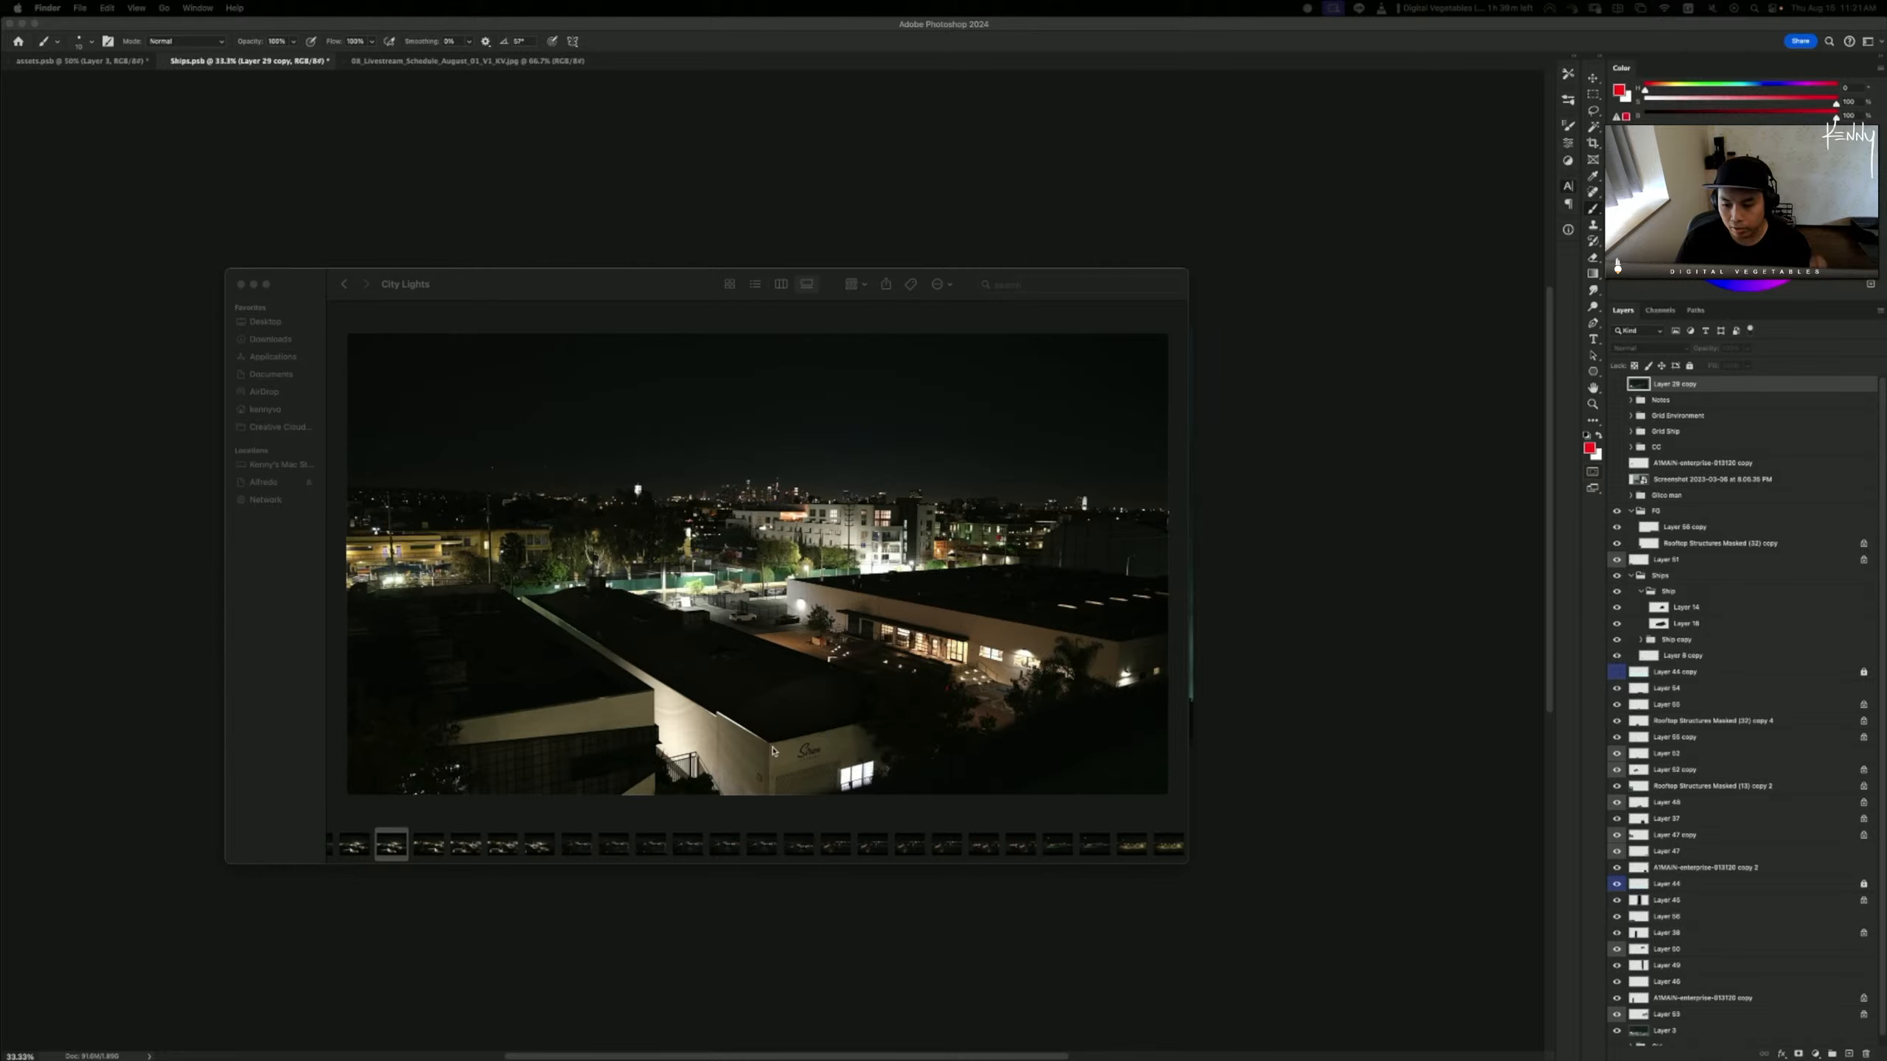
left_click(363, 846)
scroll(386, 832, "left", 5)
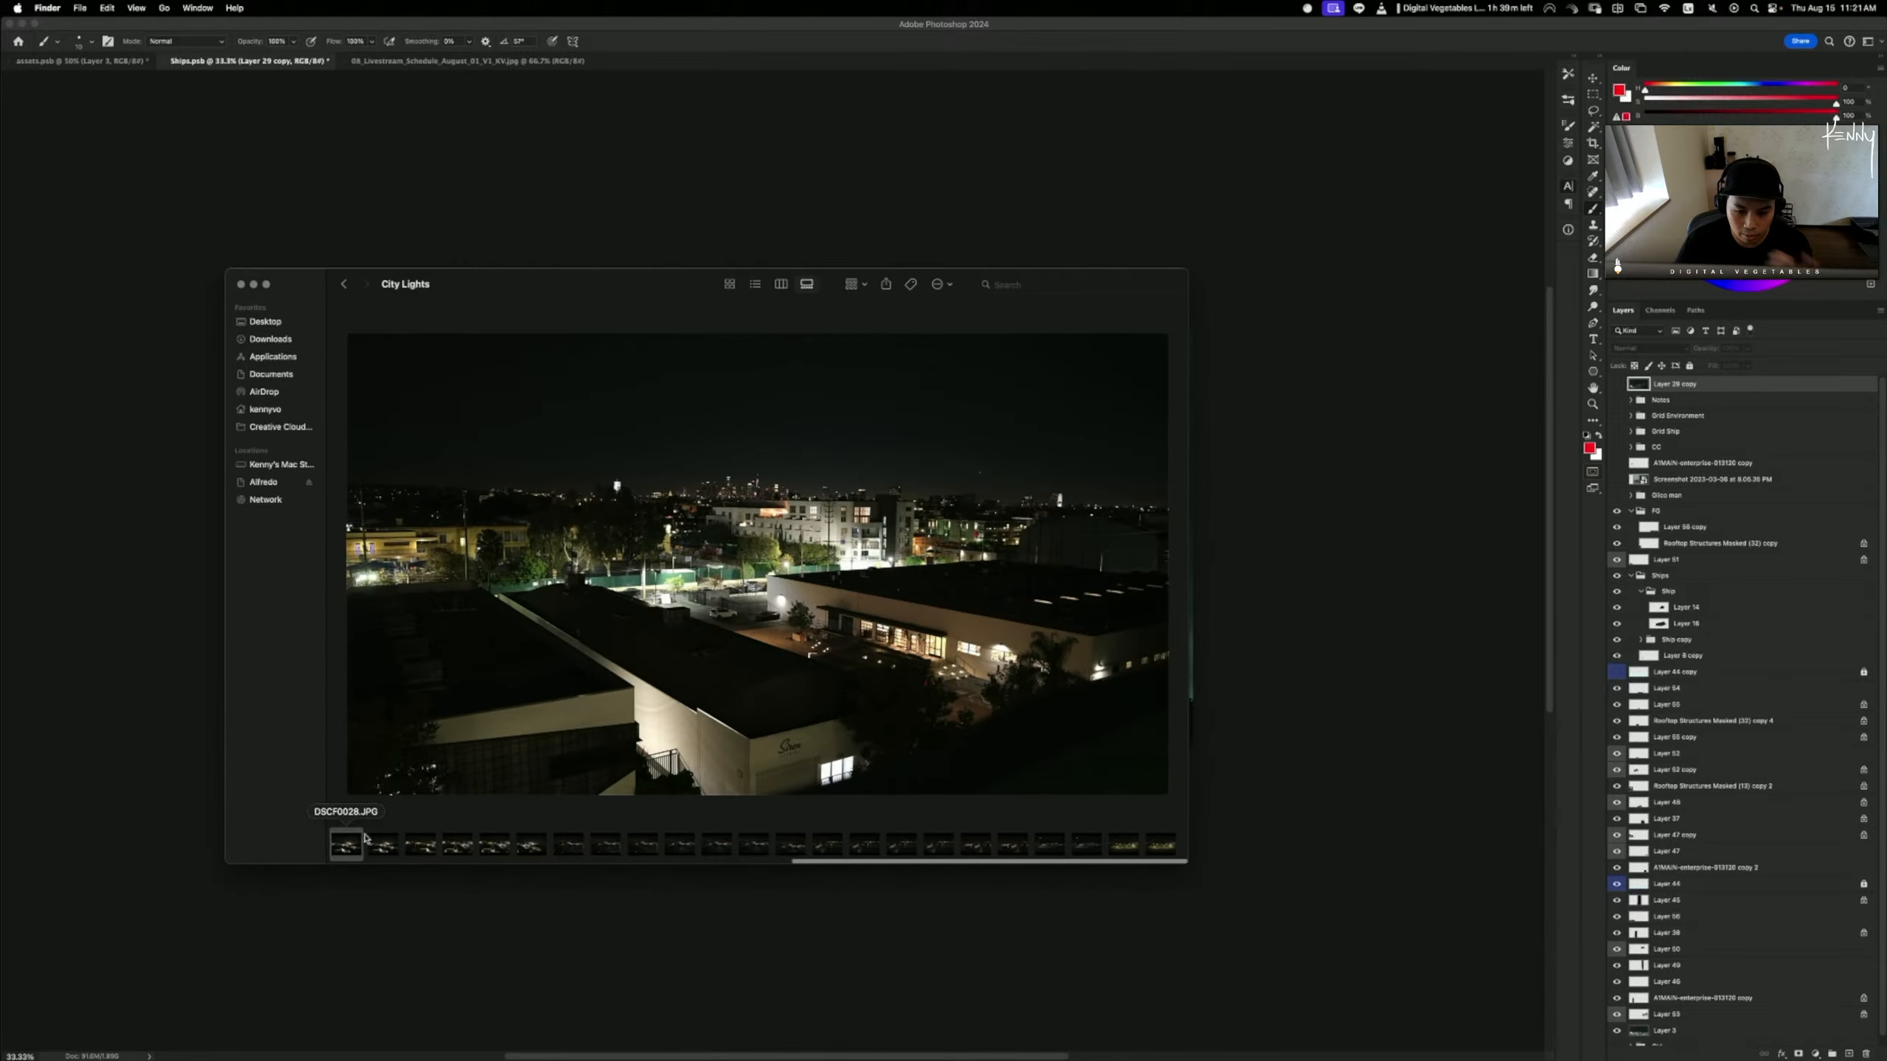
- Preview the first three photos in the City Lights folder and move its window away from the ship painting
scroll(415, 817, "left", 10)
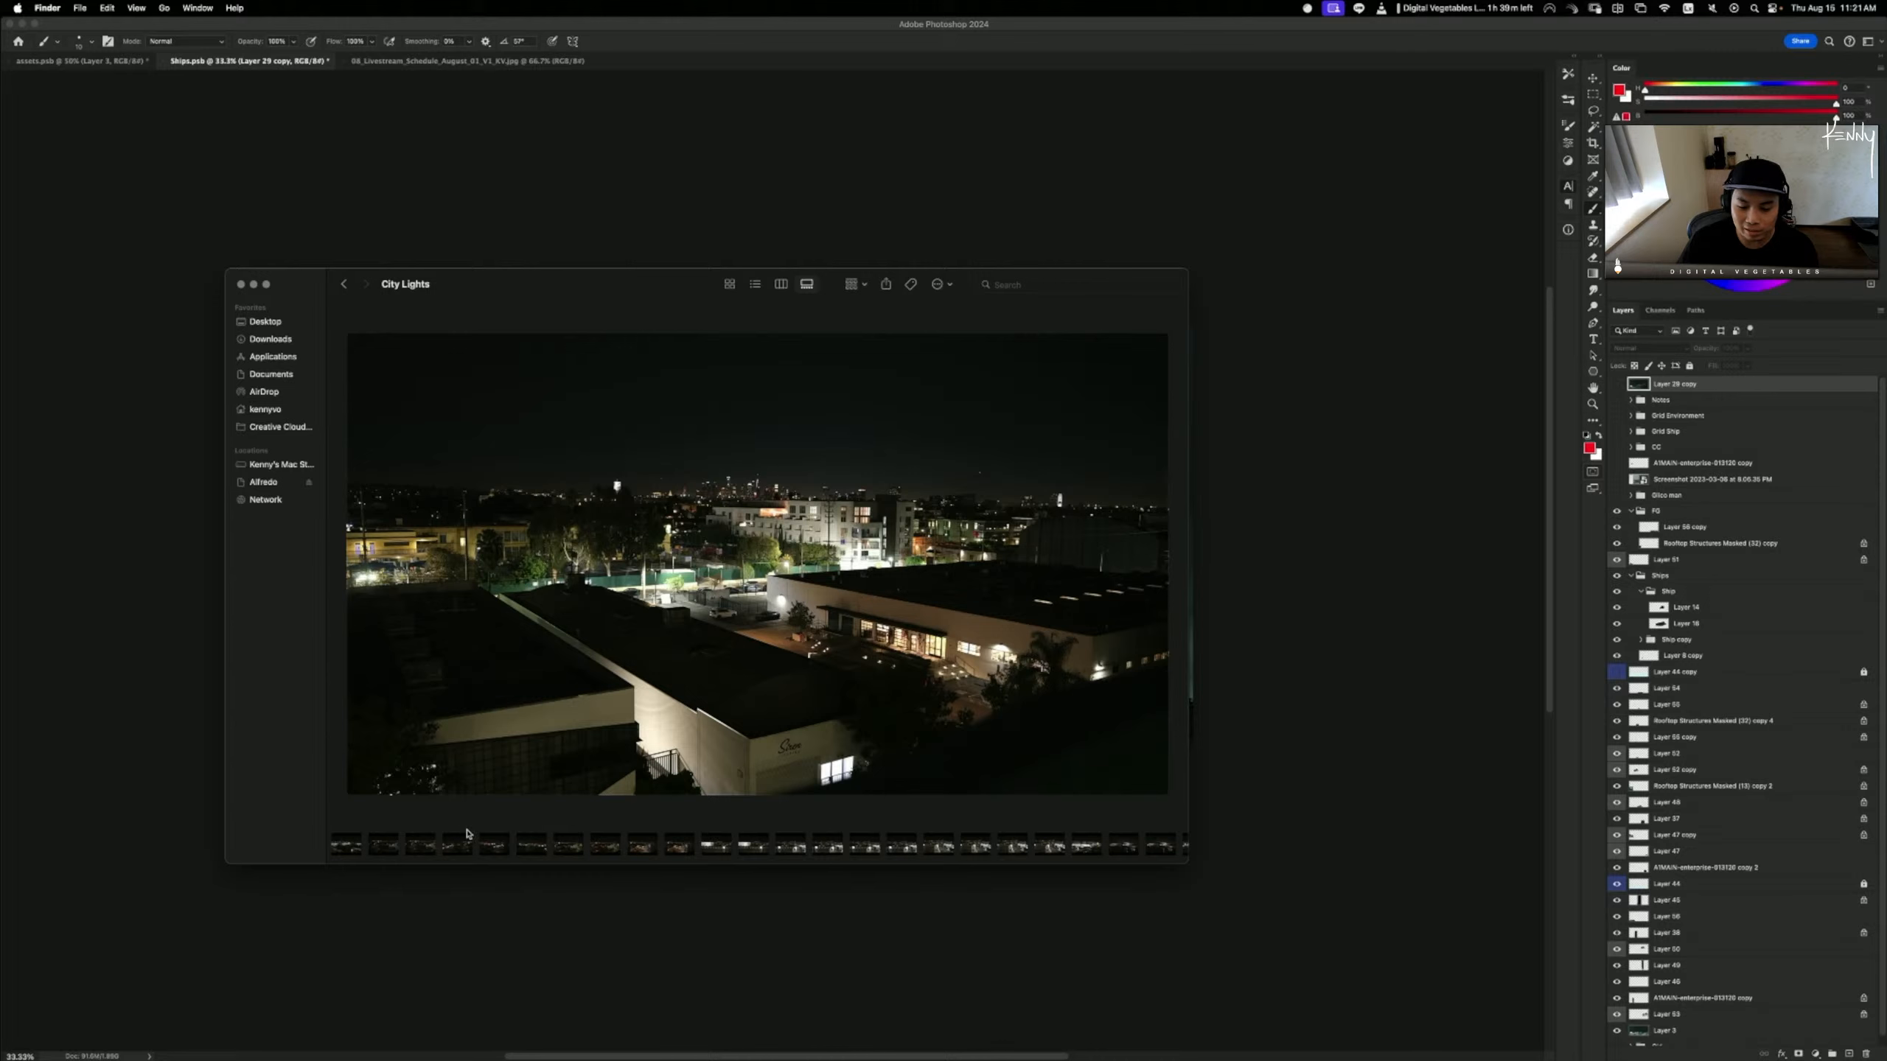
left_click(361, 849)
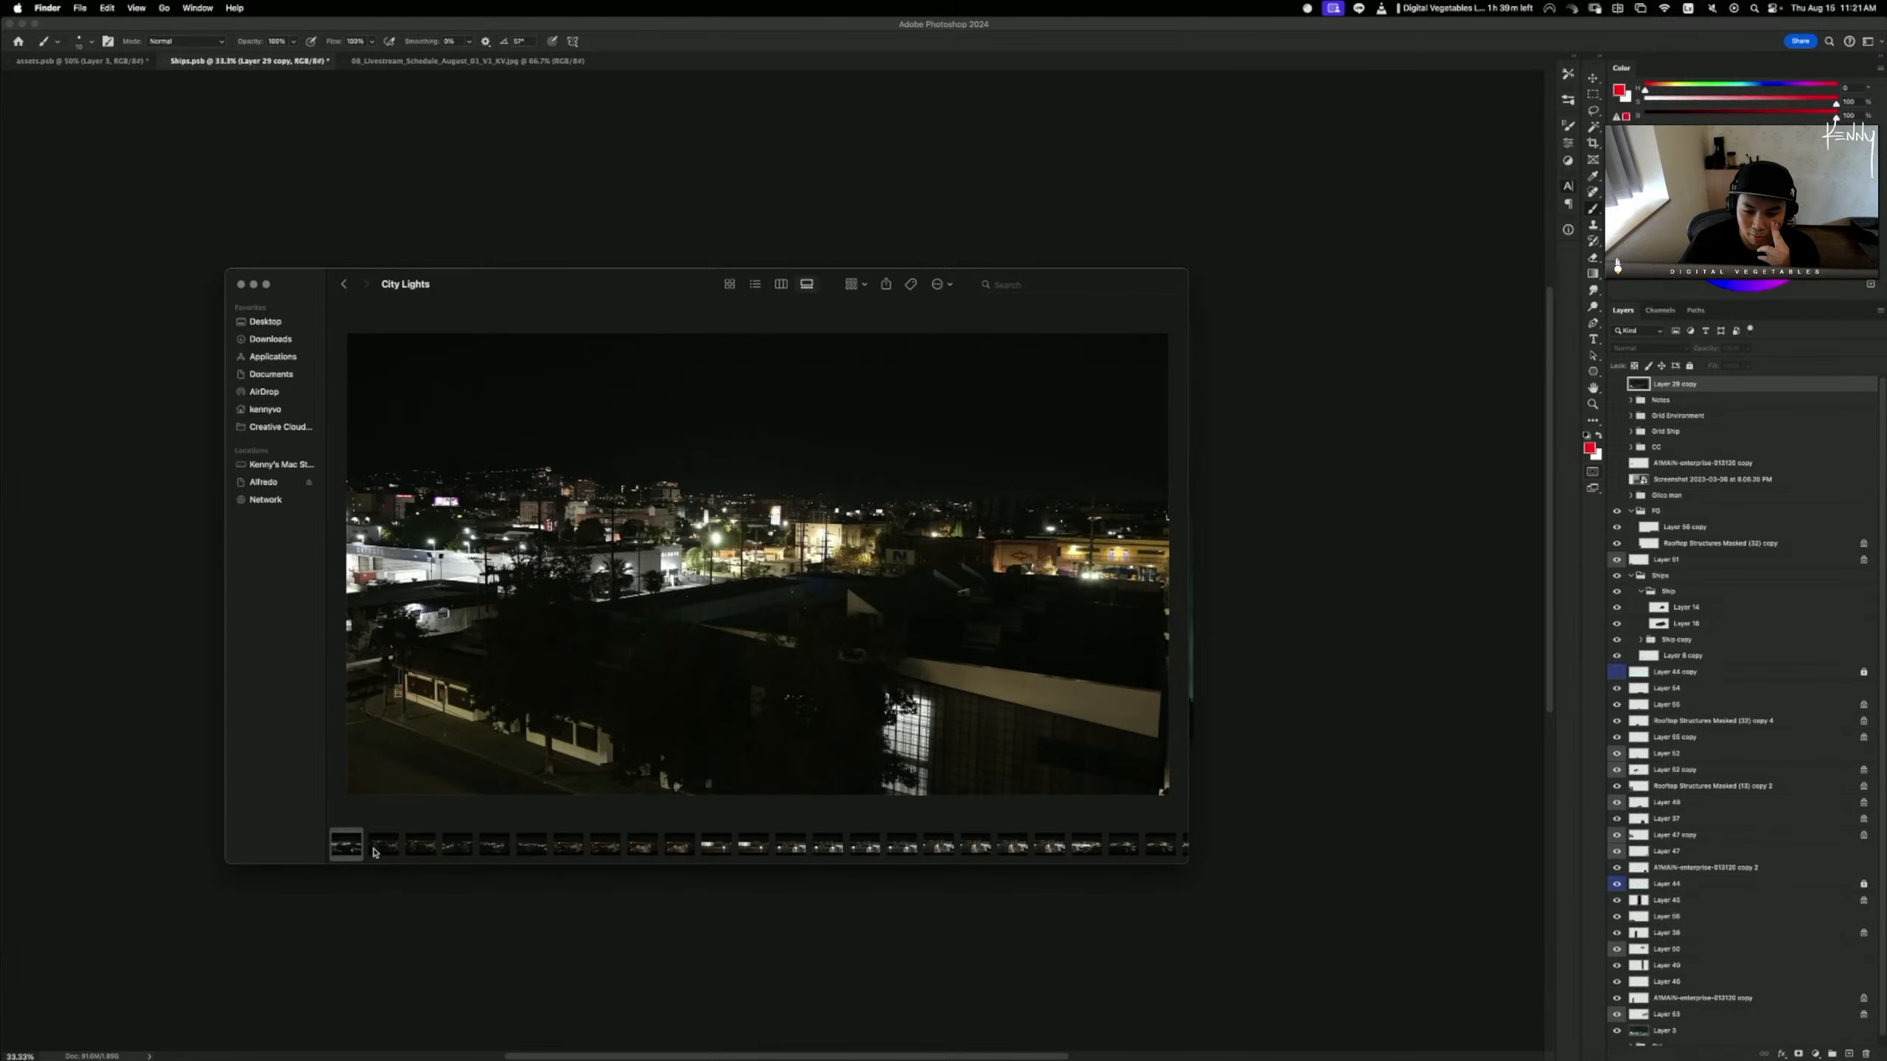
left_click(373, 853)
left_click(415, 852)
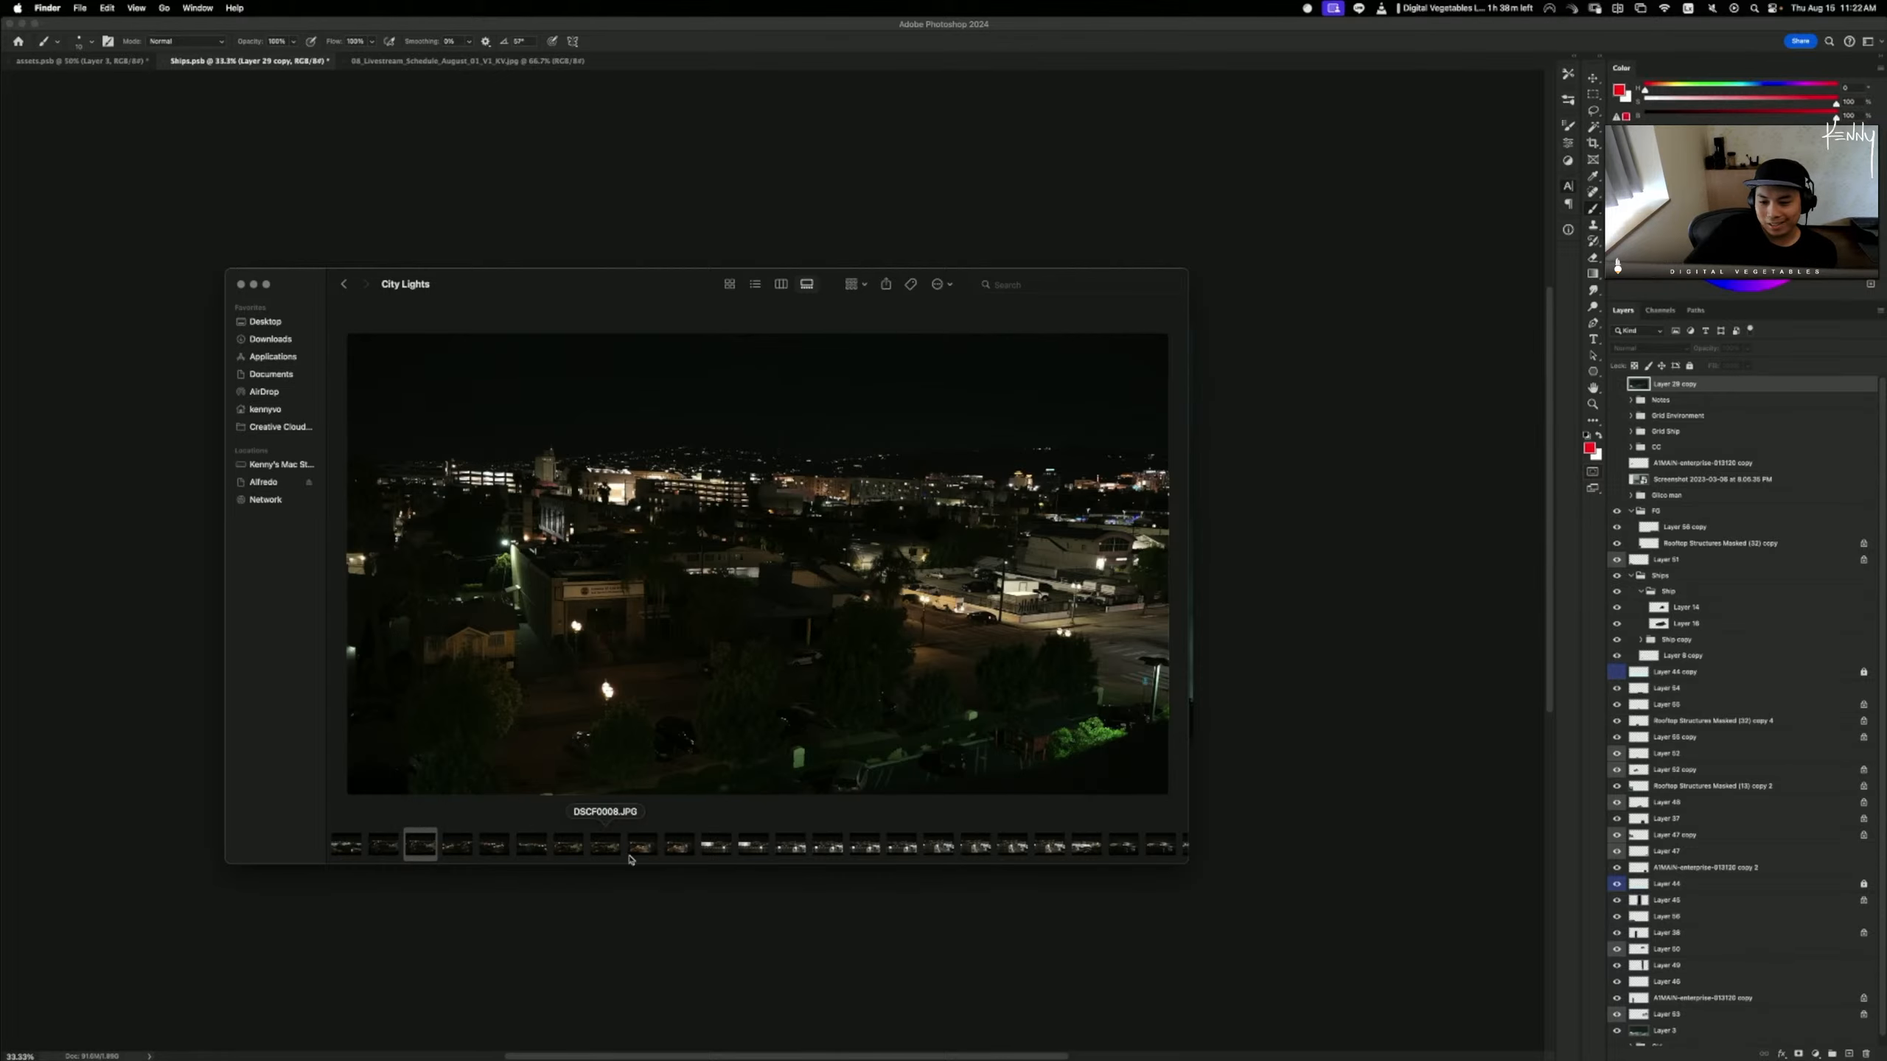
left_click_drag(632, 283, 0, 379)
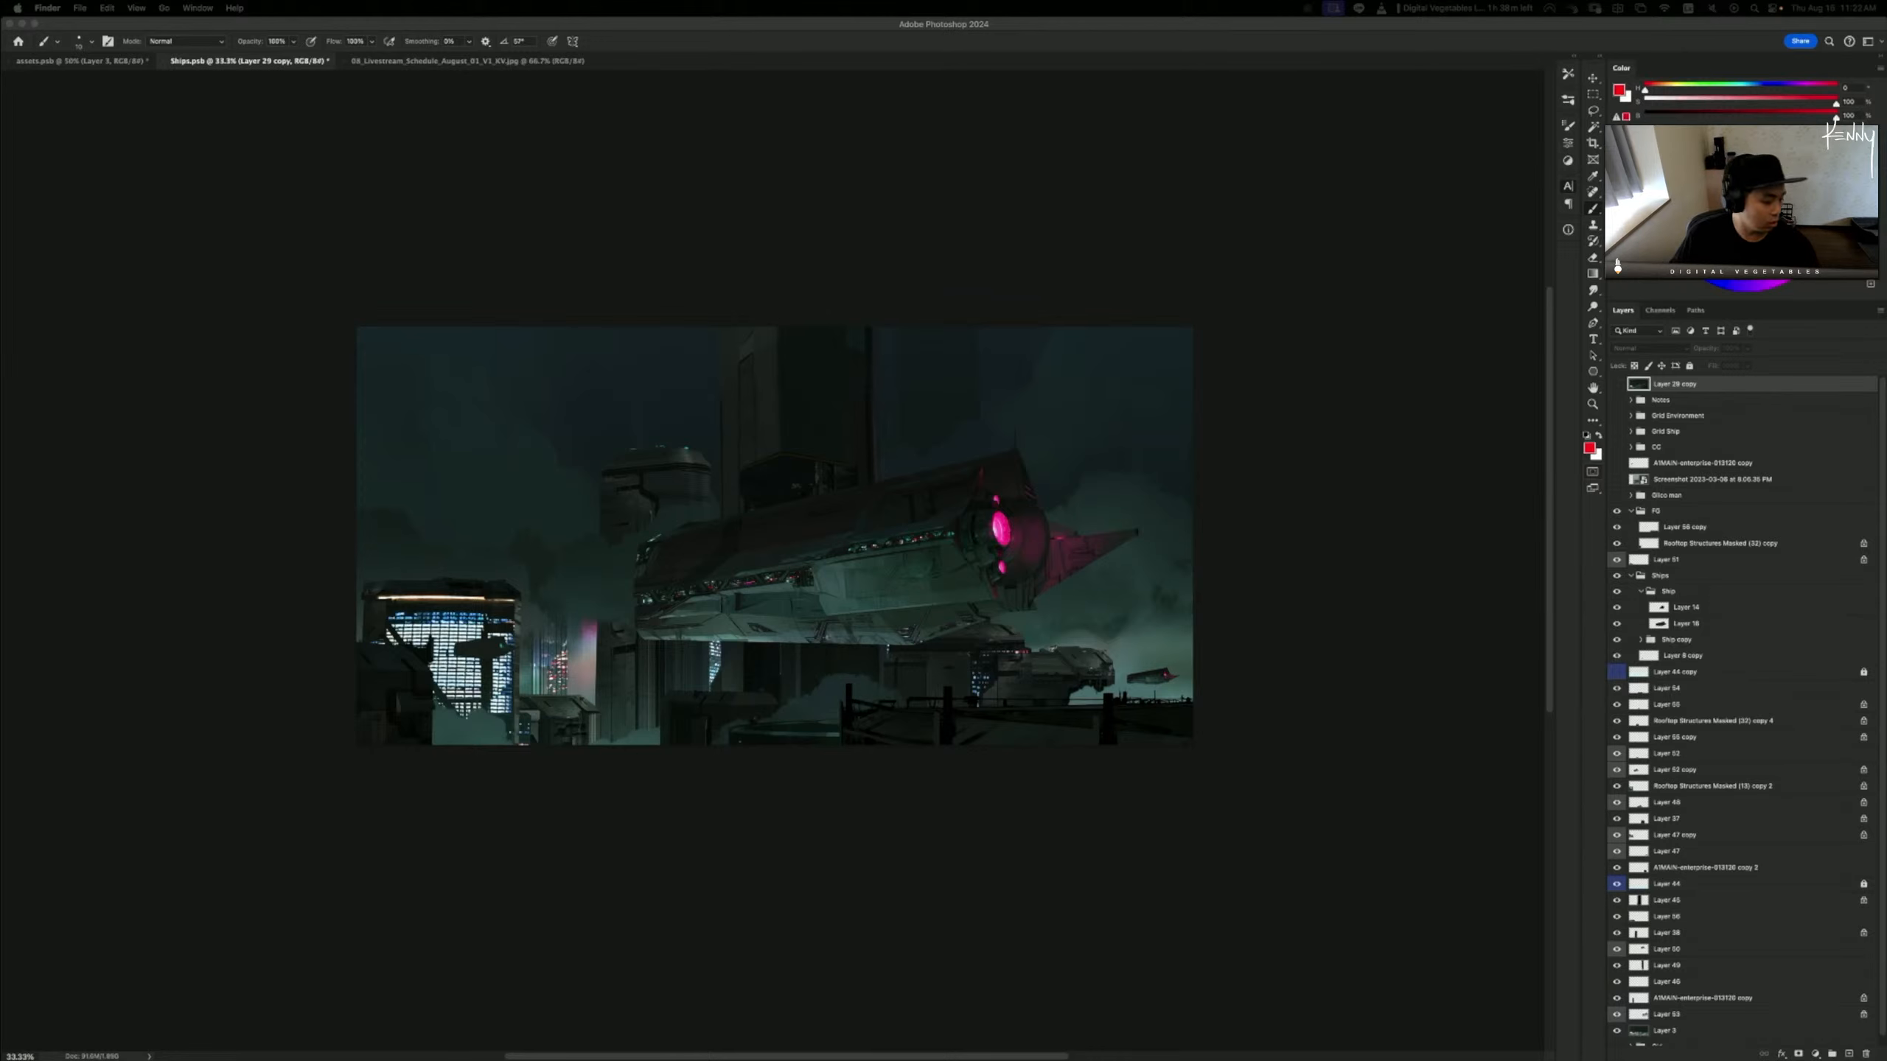
- Add a new layer directly above Rooftop Structures Masked (13) copy 2, ready for a lasso selection
left_click(1413, 675)
left_click_drag(1194, 721, 1267, 707)
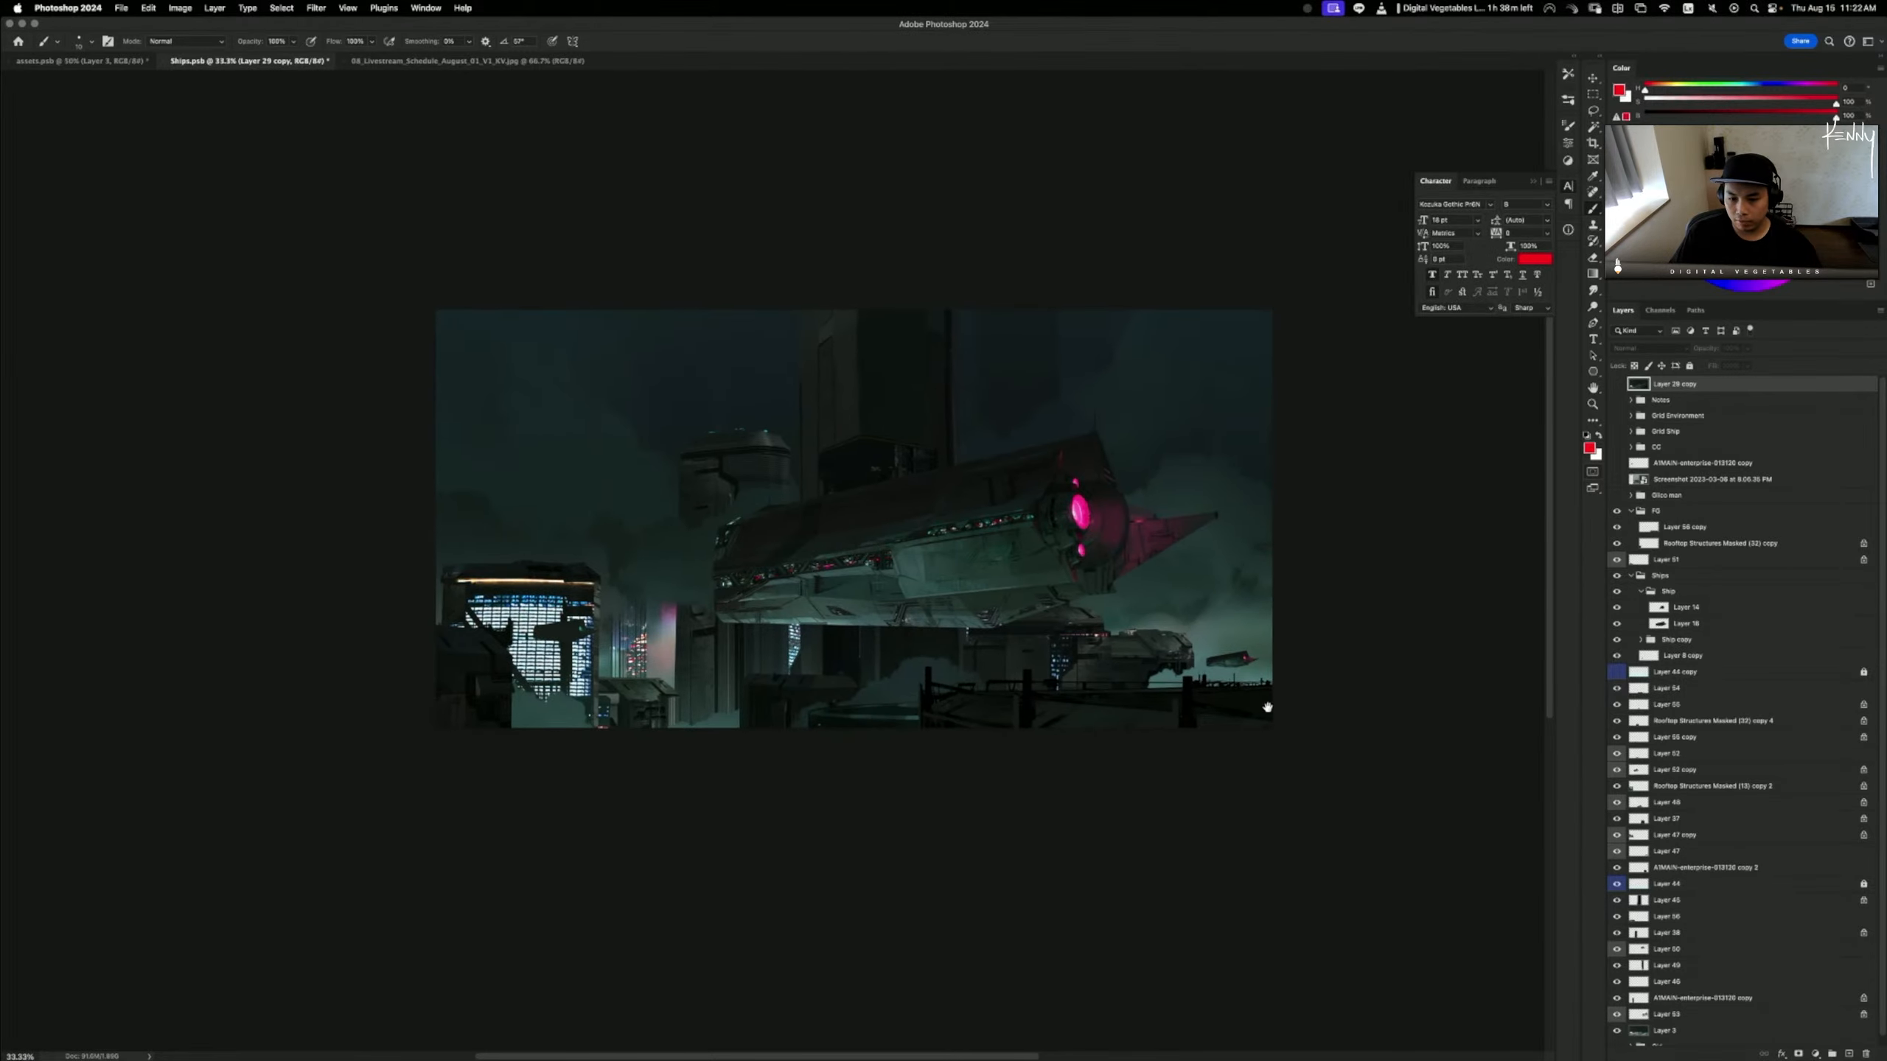
left_click(1419, 684)
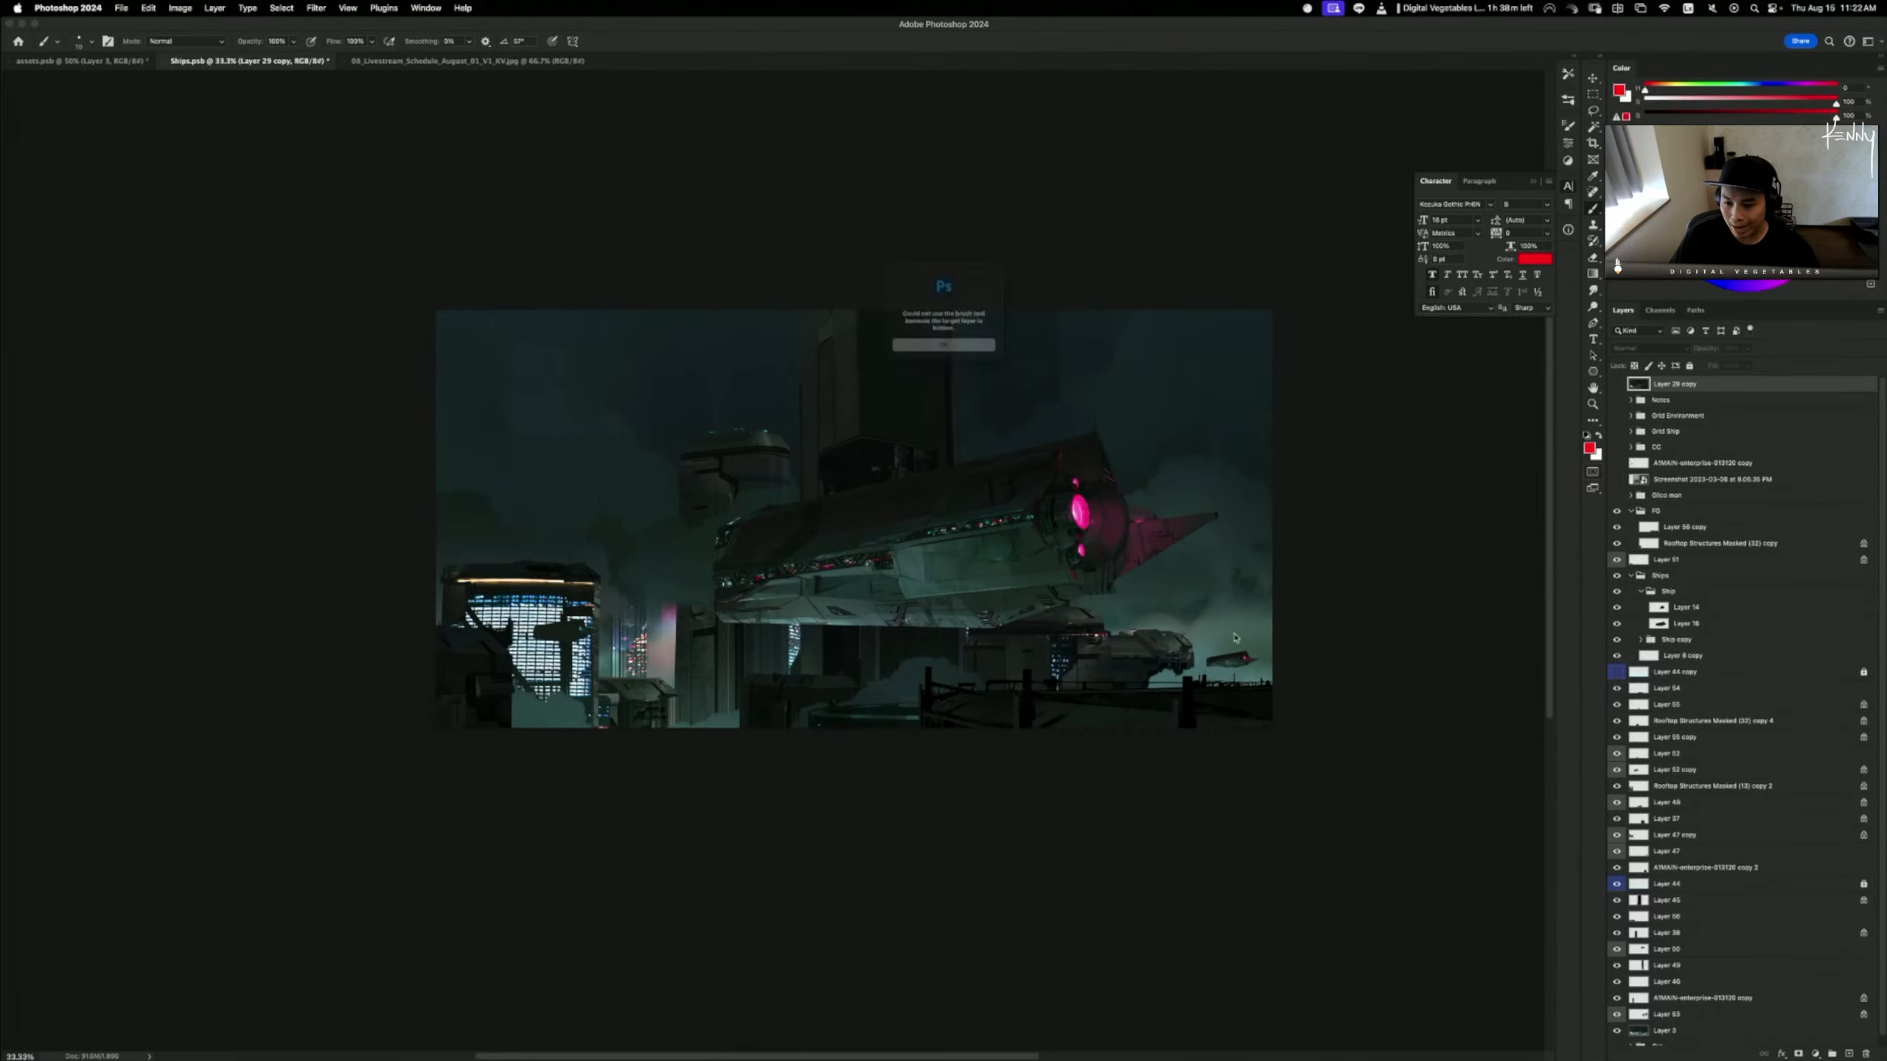
left_click(923, 362)
key("v")
left_click_drag(613, 599, 583, 580)
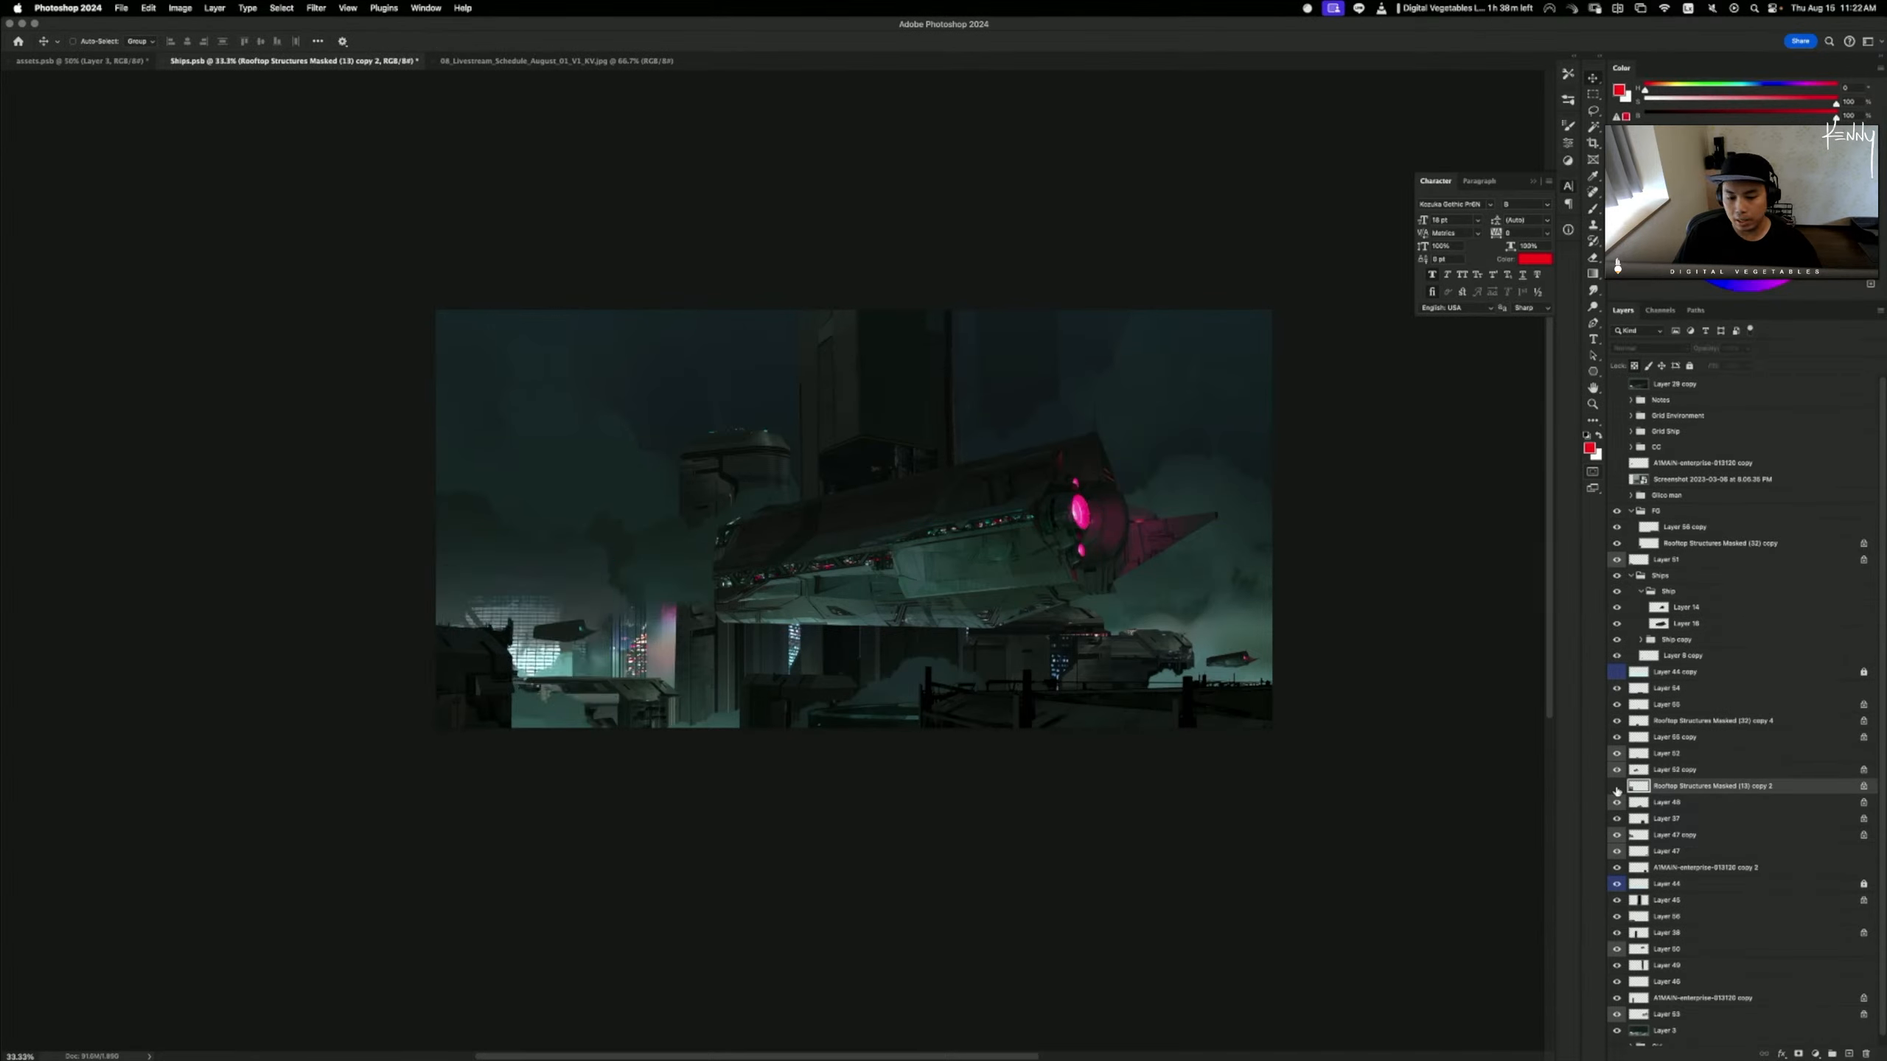
key("super+shift+n")
key("Return")
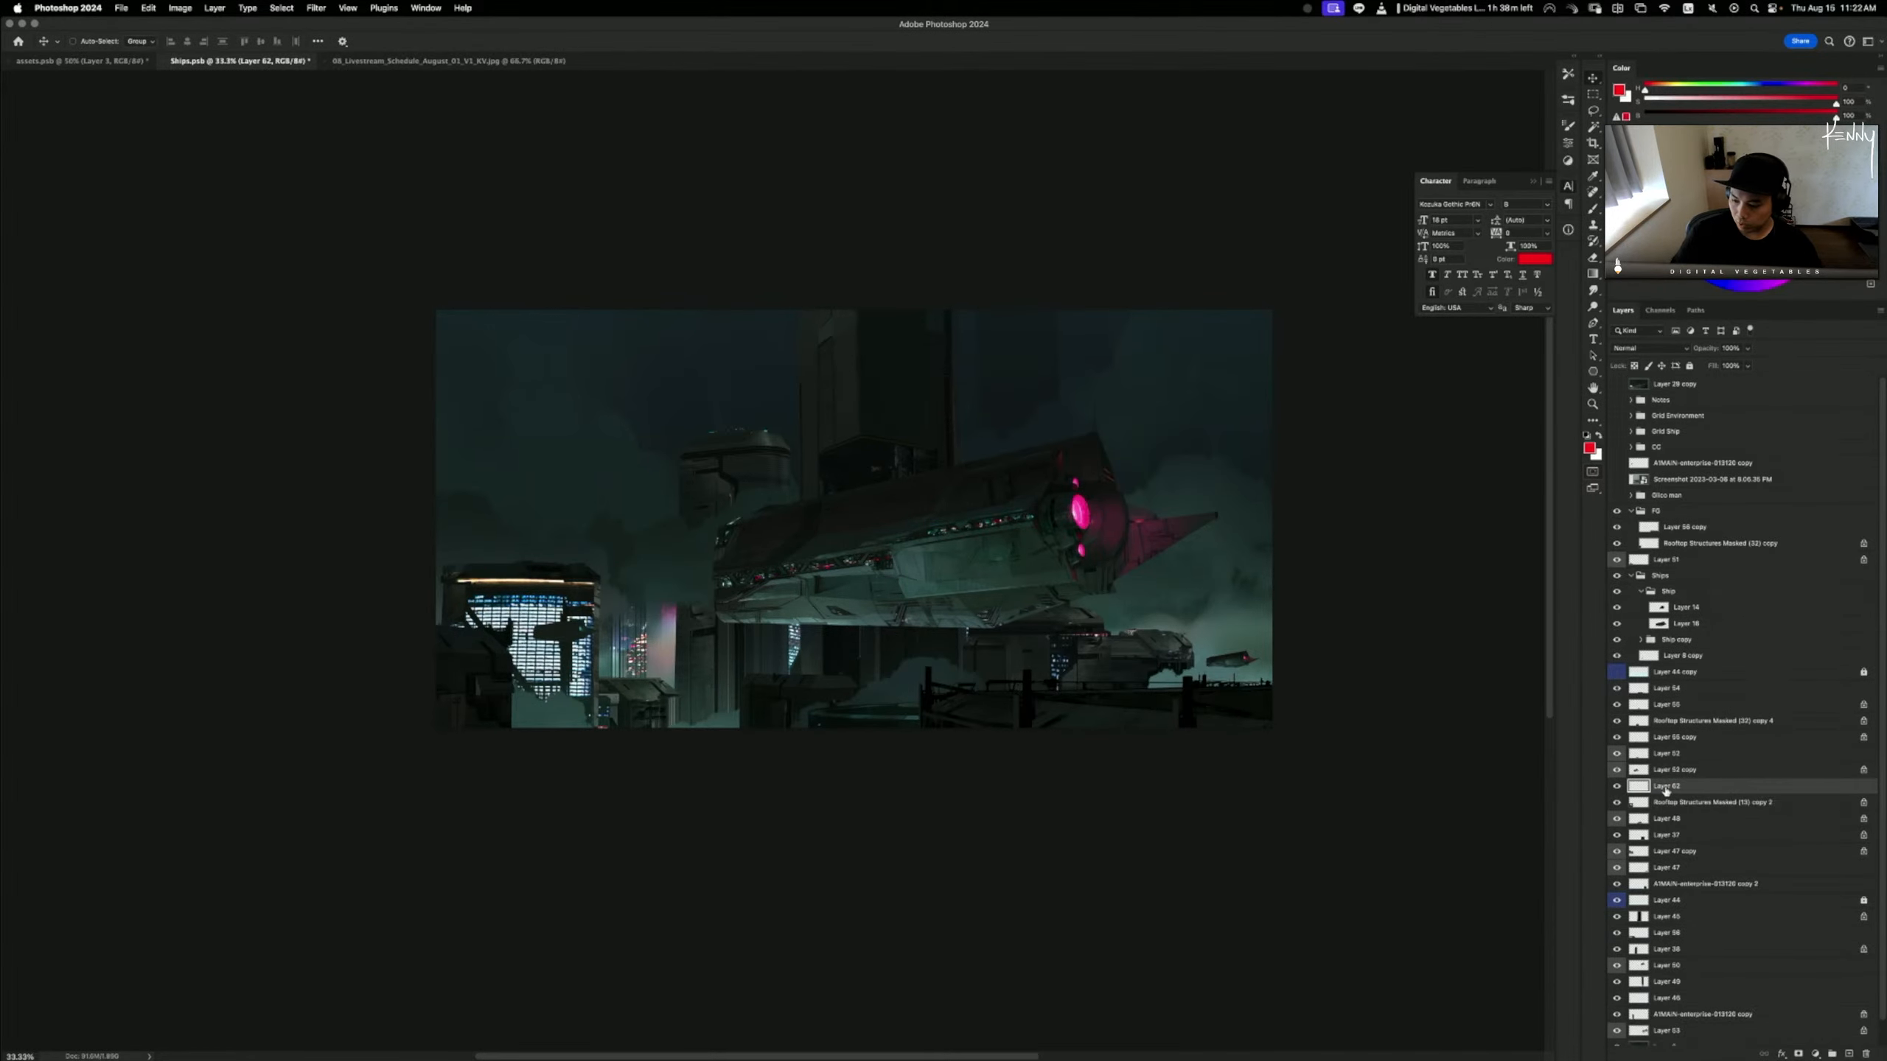
key("l")
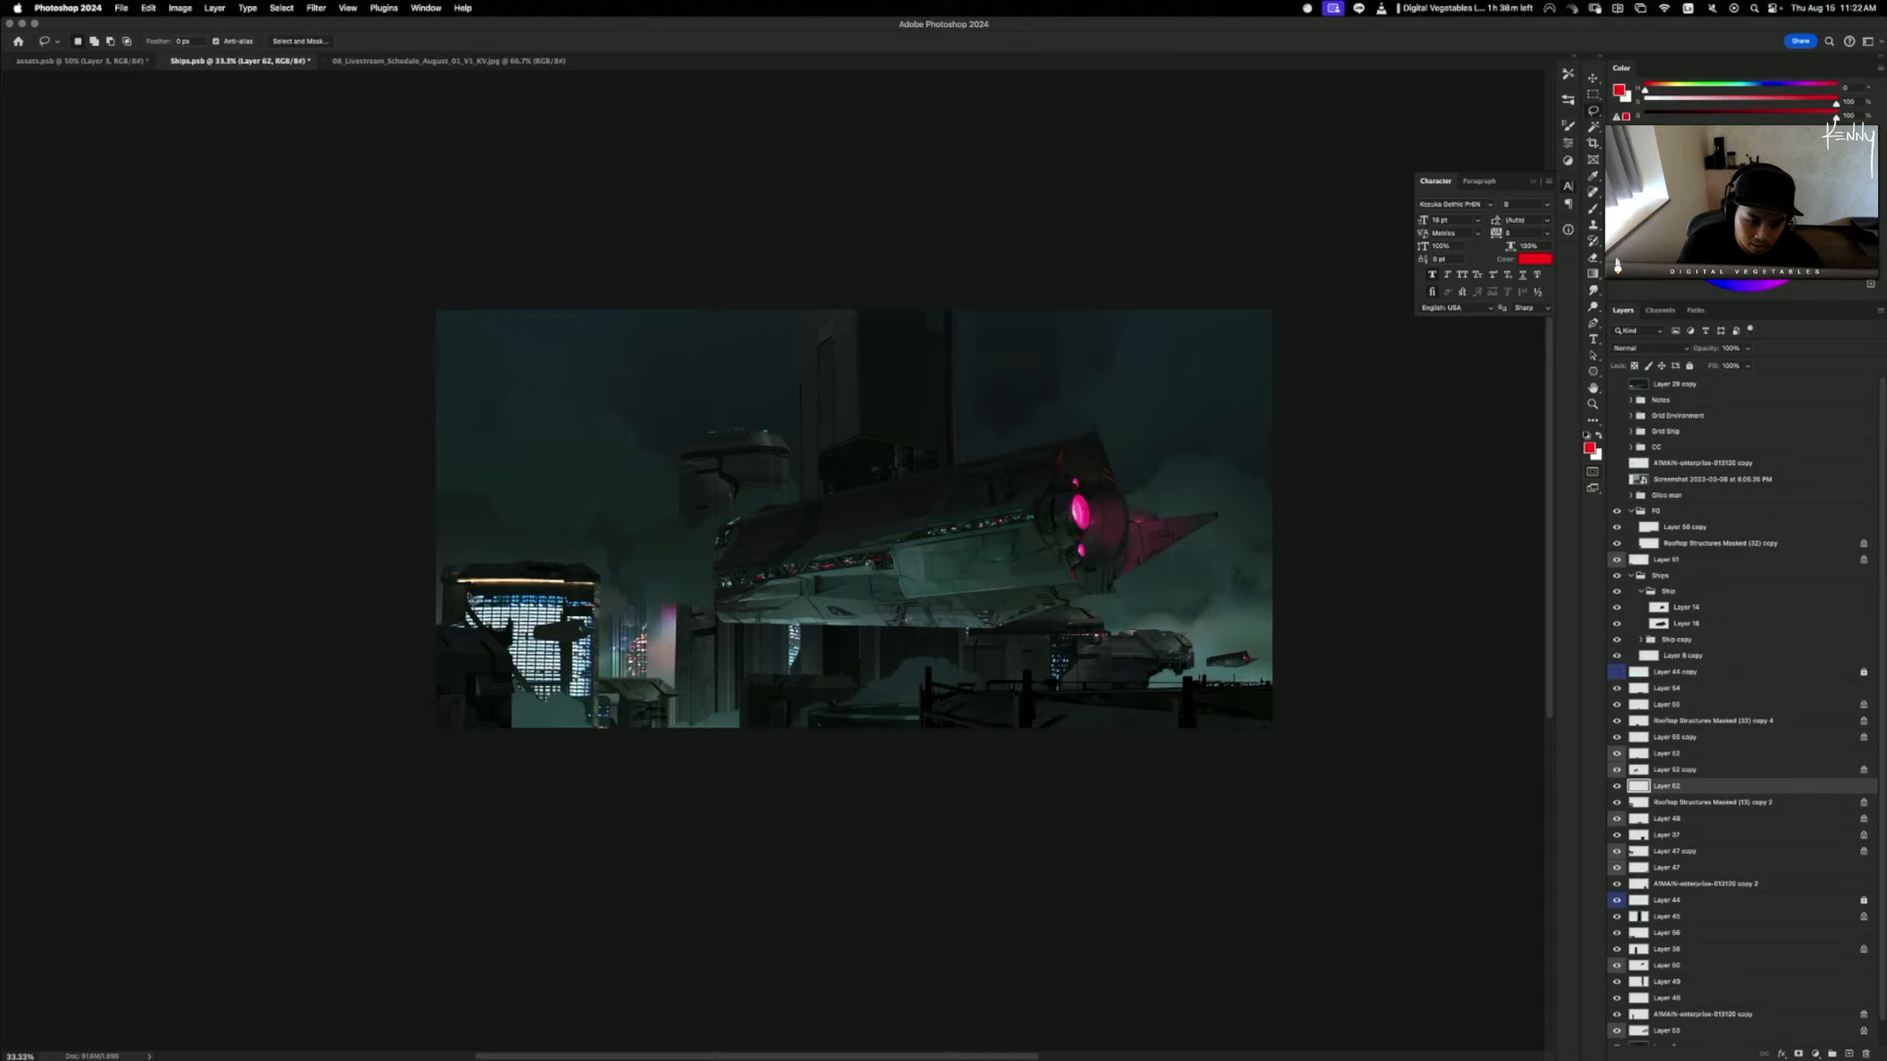
mouse_move(470, 606)
left_mouse_down()
mouse_move(565, 742)
mouse_move(565, 598)
mouse_move(470, 593)
left_mouse_up()
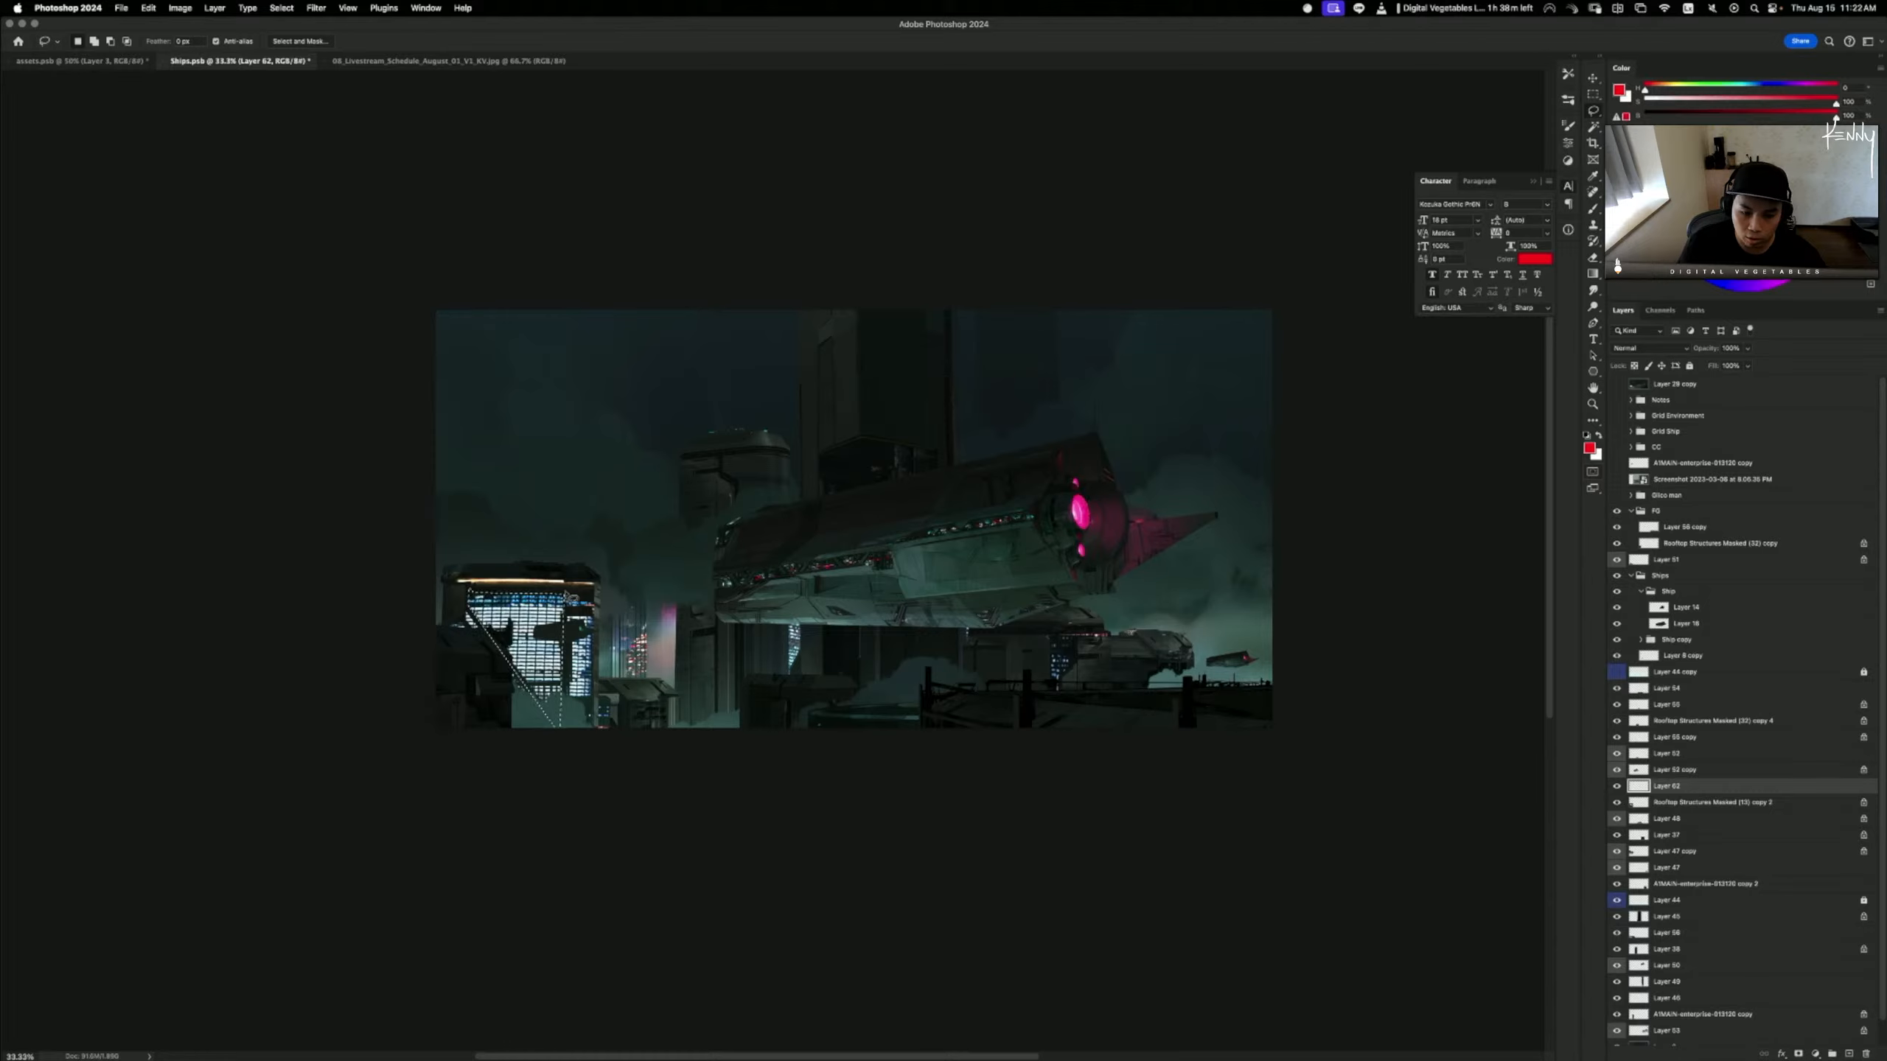
key("super+z")
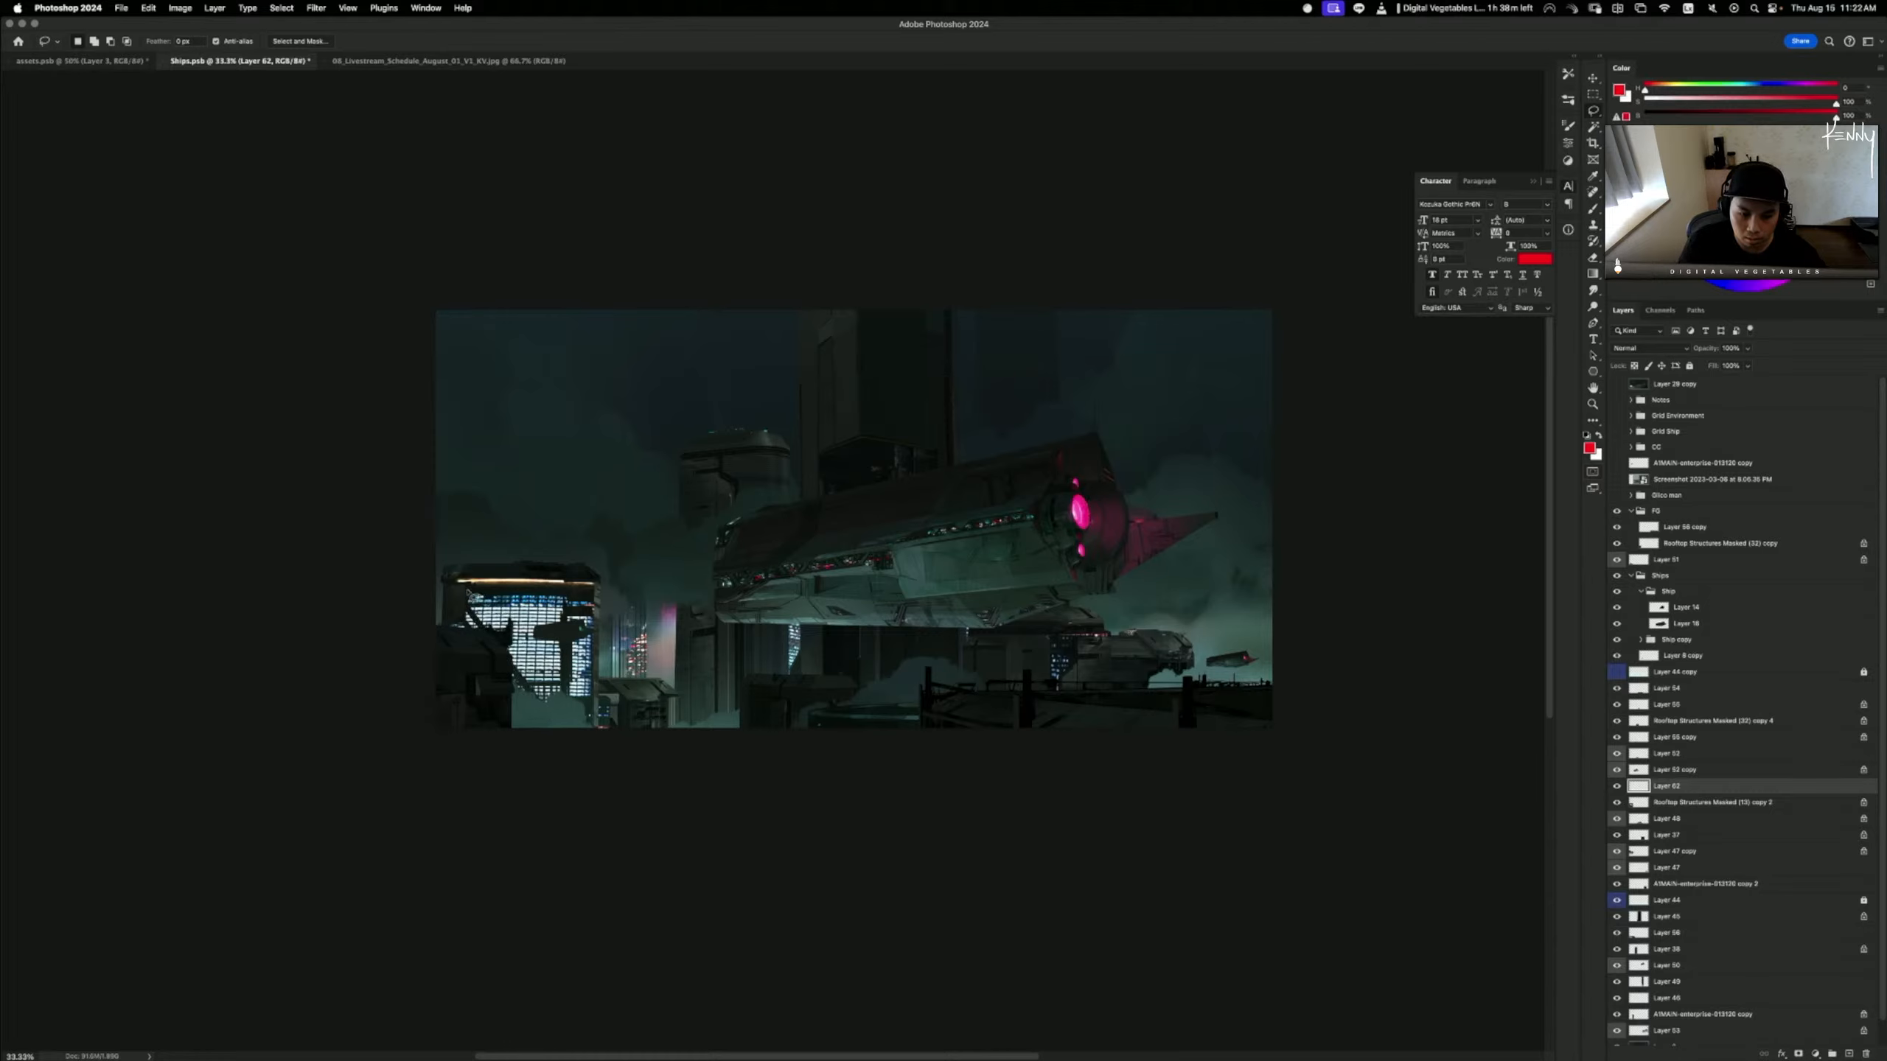
mouse_move(469, 592)
left_mouse_down()
mouse_move(623, 593)
mouse_move(595, 600)
mouse_move(596, 753)
mouse_move(447, 626)
mouse_move(469, 593)
left_mouse_up()
key("super+d")
- Lasso the lit window facade of the foreground building and cover it with a black gradient on the new layer
mouse_move(466, 590)
left_mouse_down()
mouse_move(465, 774)
mouse_move(551, 787)
mouse_move(594, 736)
mouse_move(598, 595)
mouse_move(462, 589)
left_mouse_up()
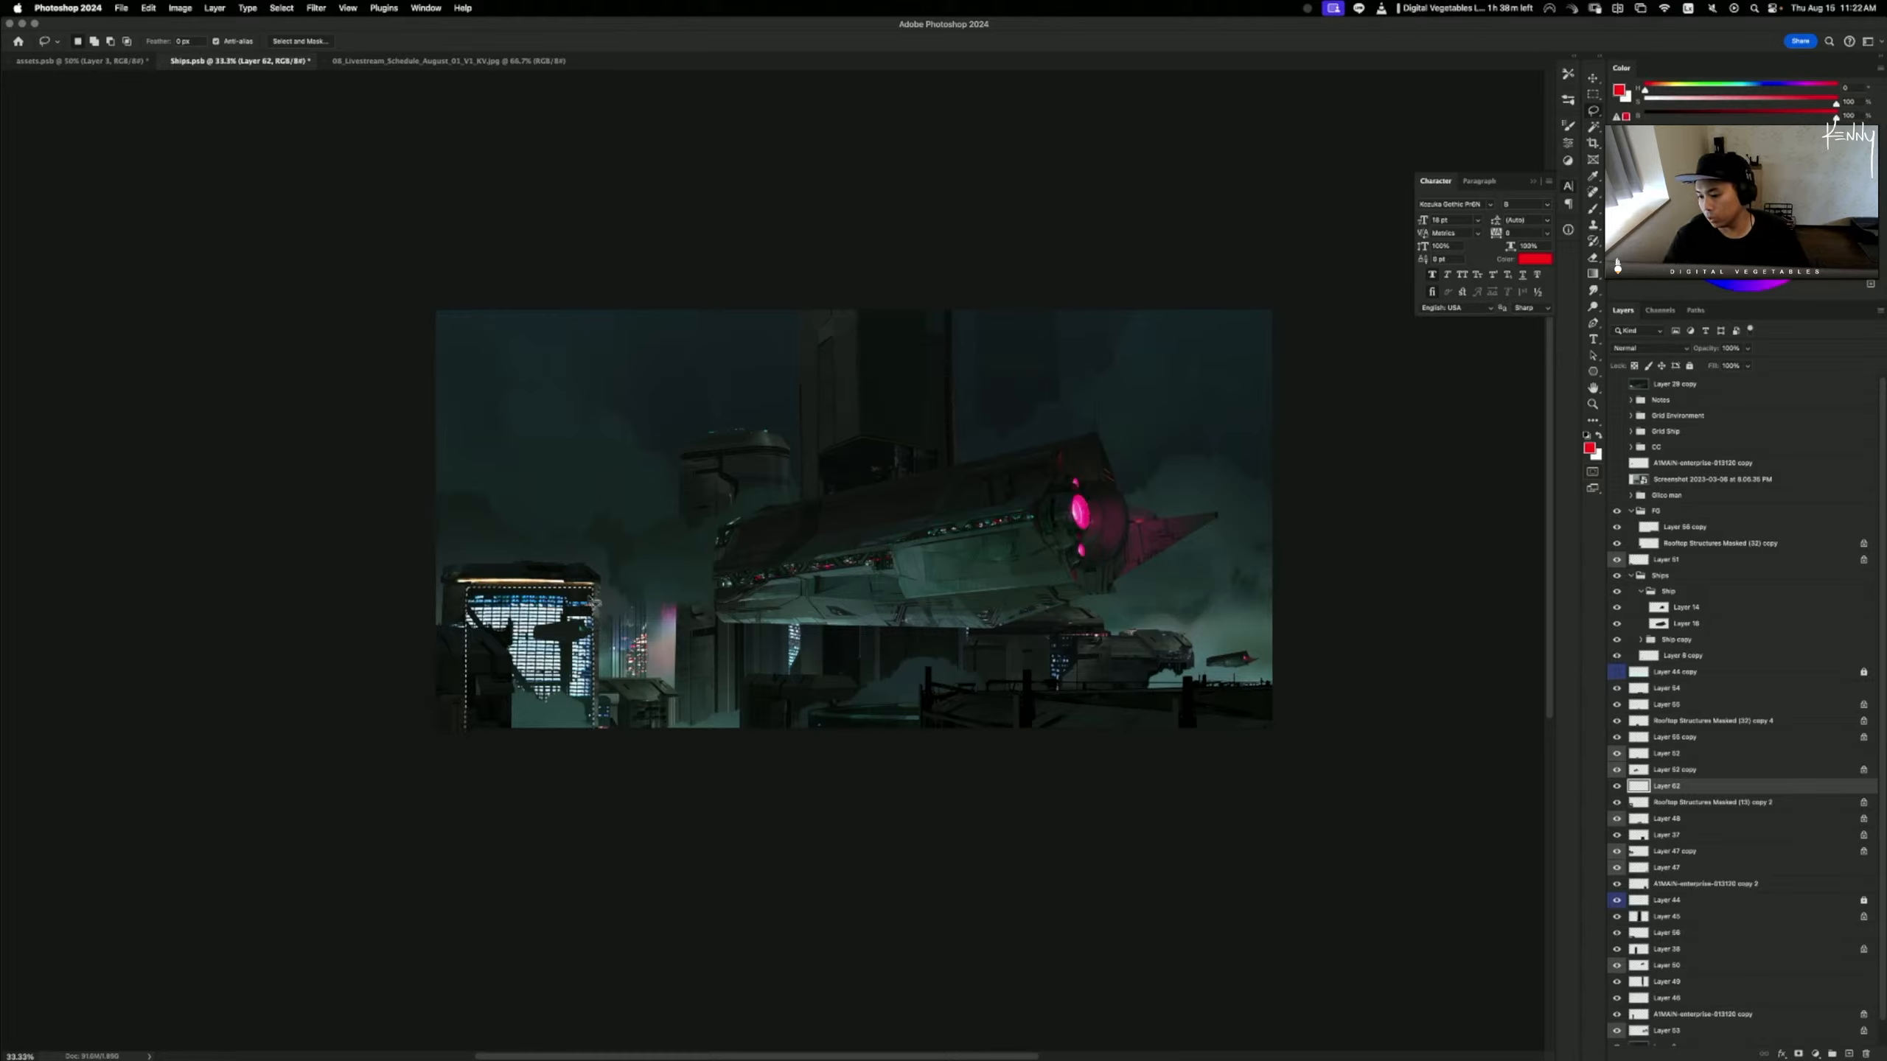
key("g")
key("d")
left_click_drag(544, 811, 552, 897)
key("super+d")
- Separate the assets.psb document from Ships.psb into its own window
key("super+equal")
key("super+equal")
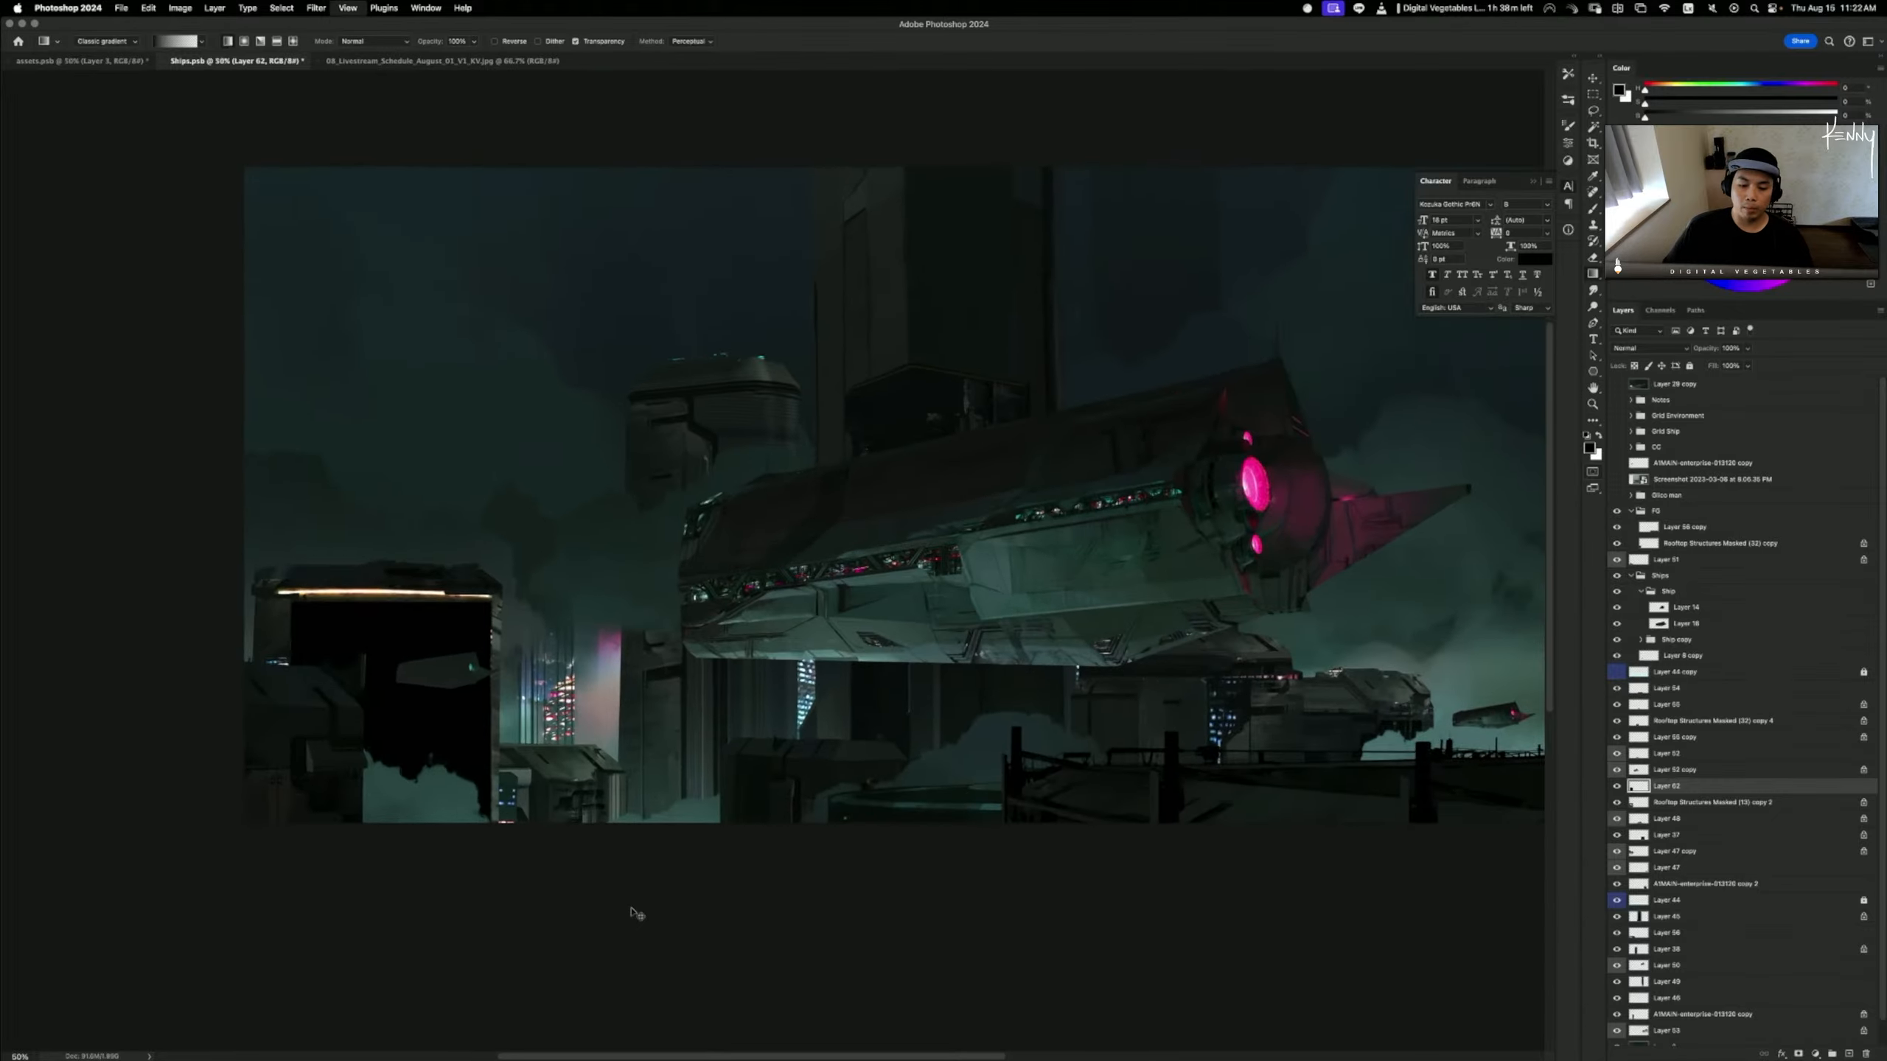
left_click_drag(832, 773, 1244, 664)
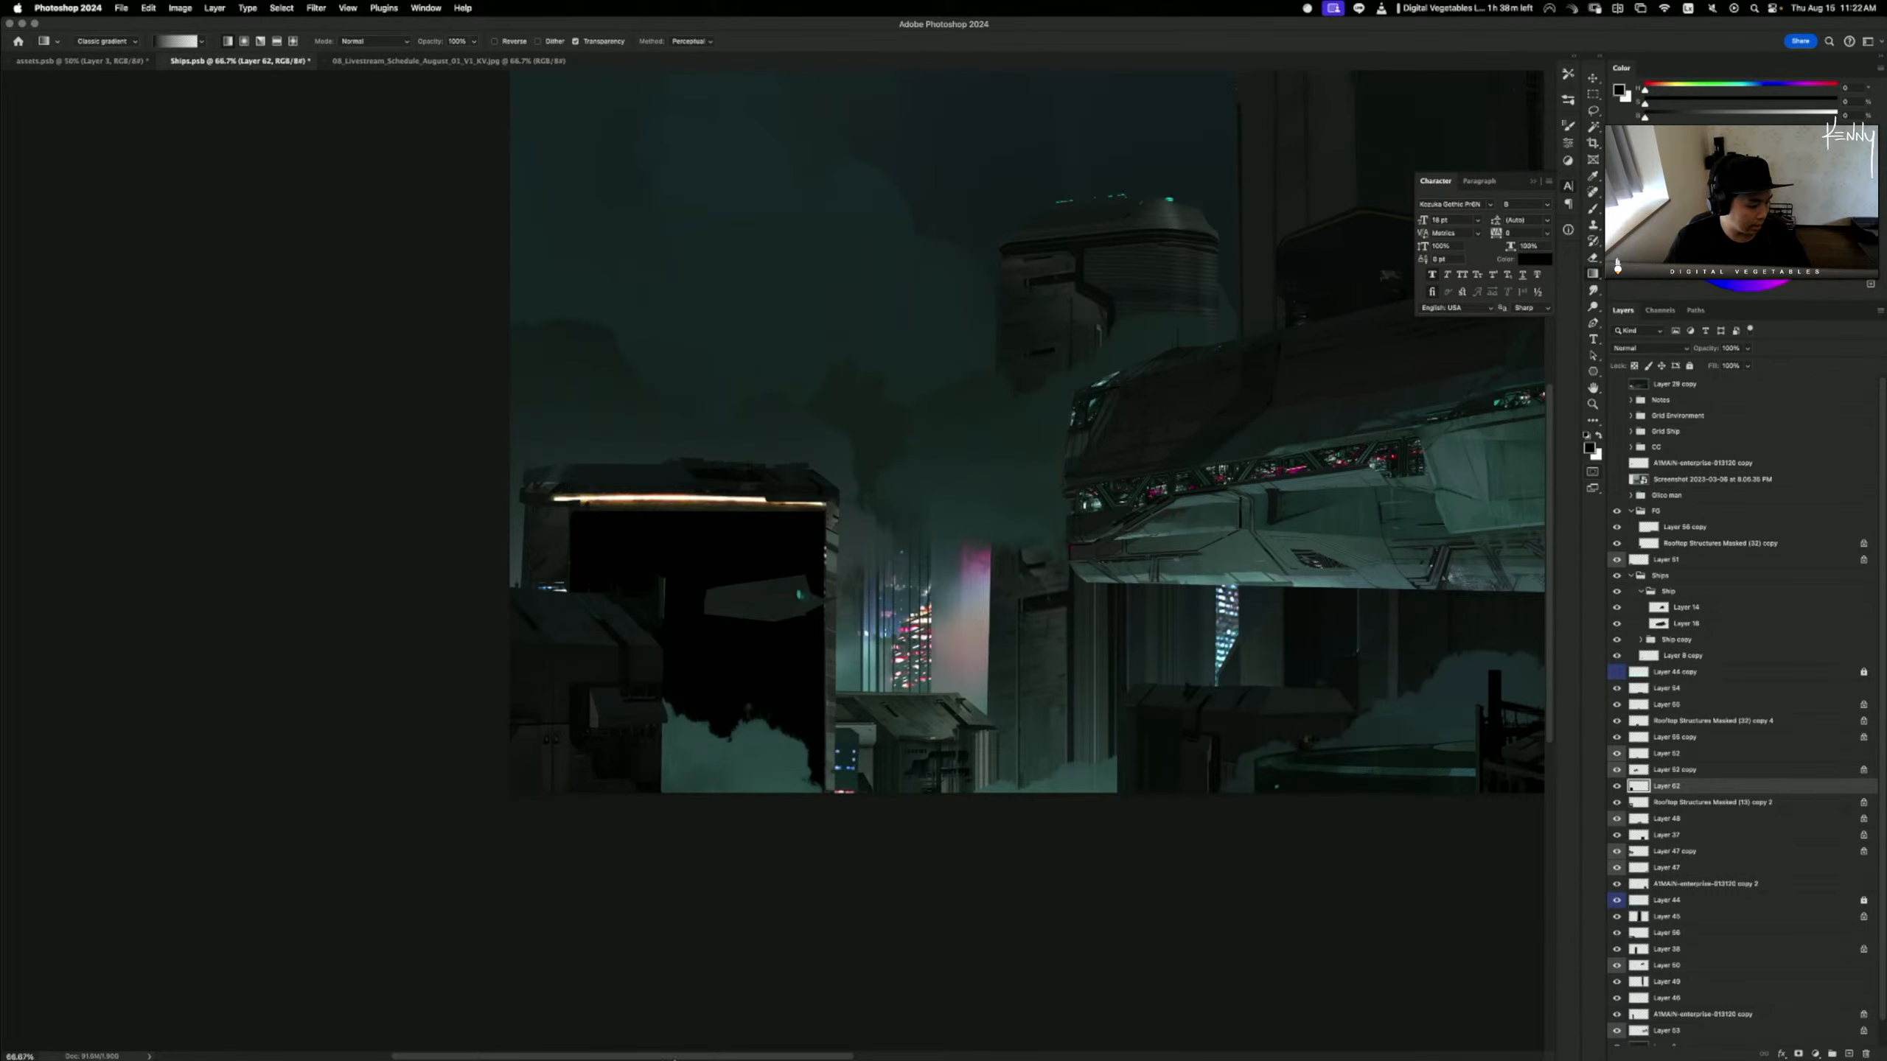
right_click(731, 1040)
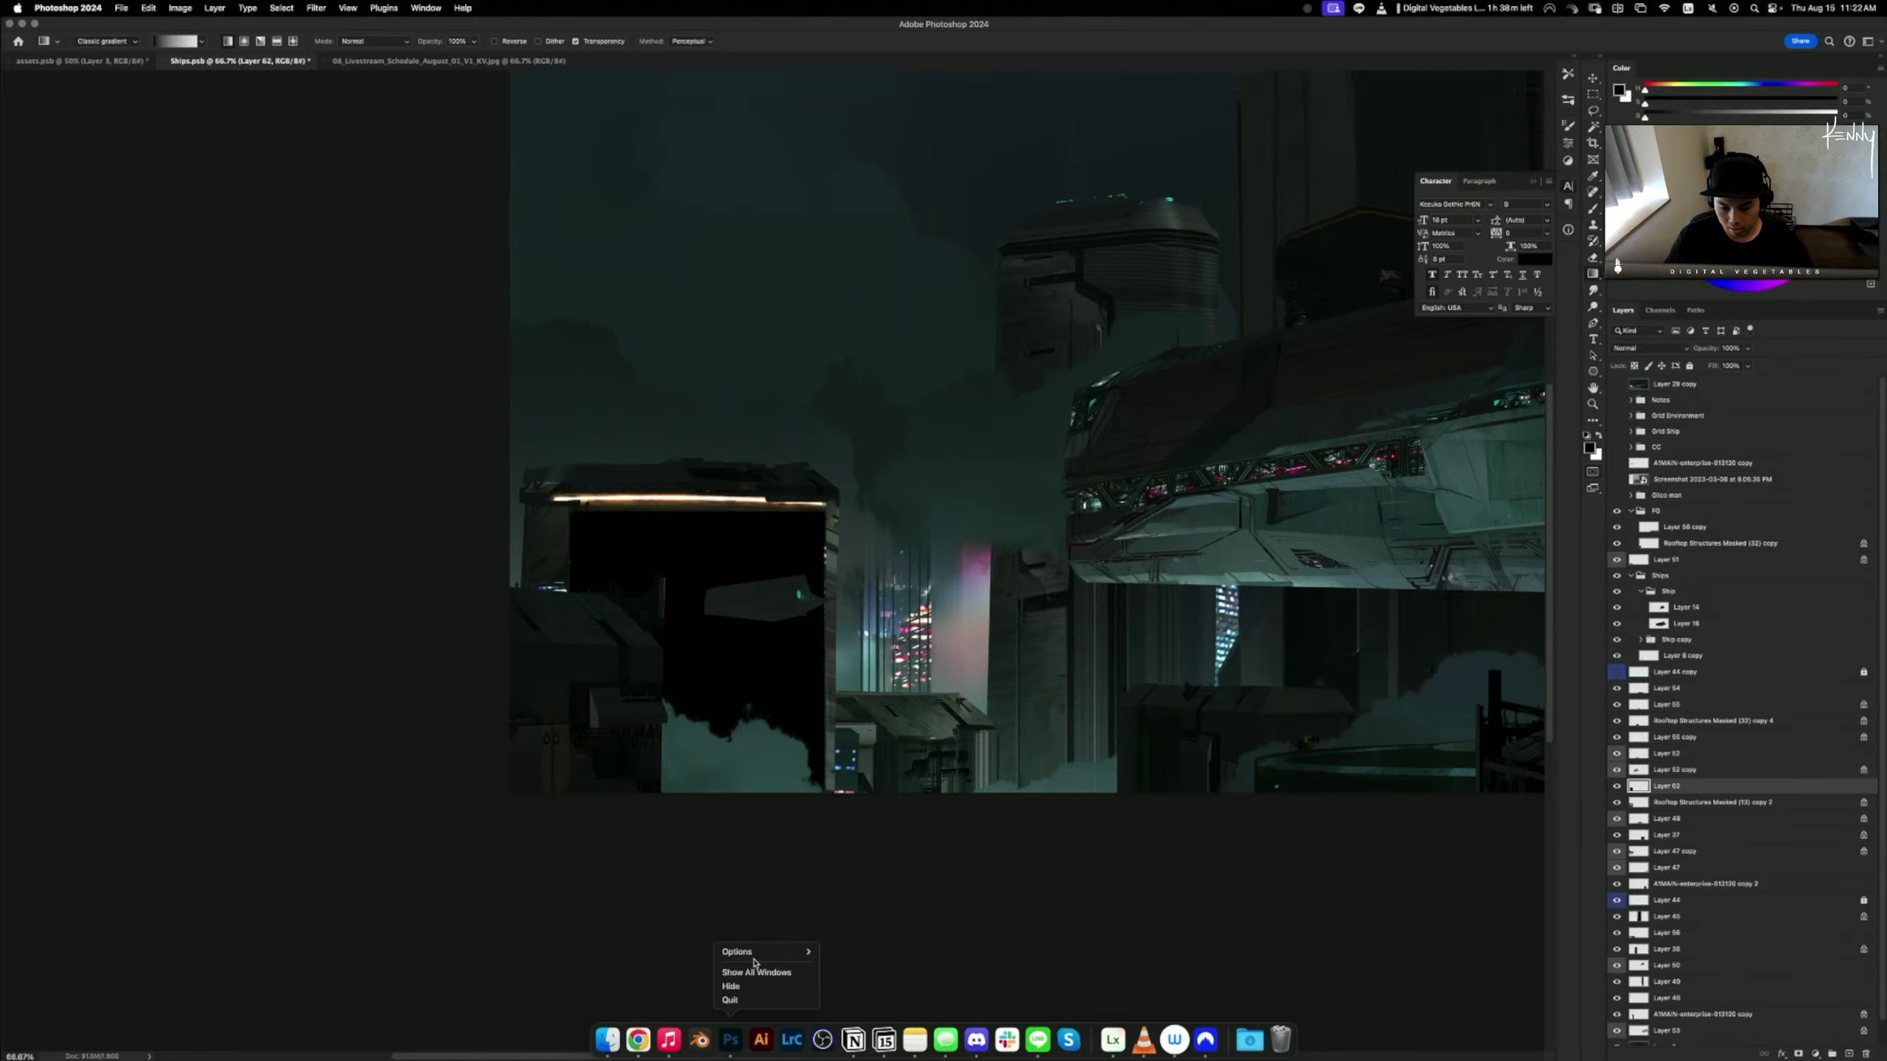
left_click(755, 972)
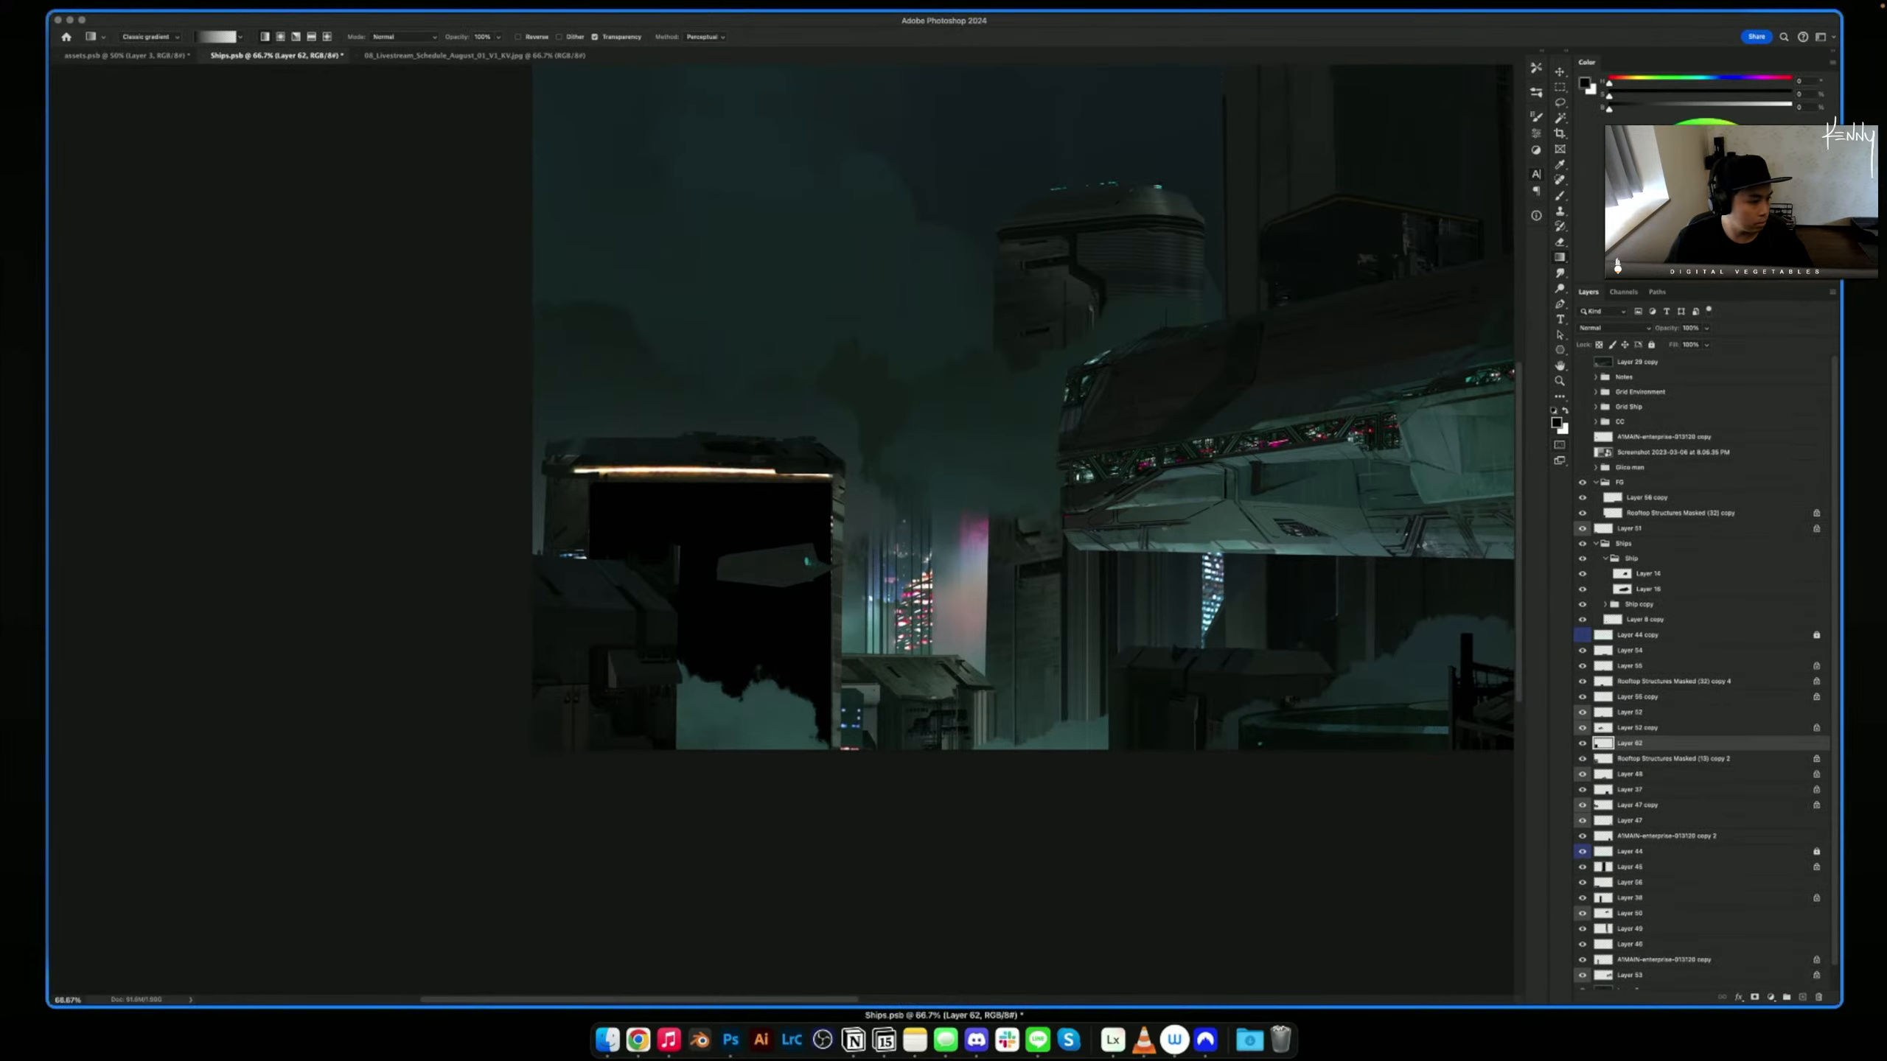
left_click(673, 786)
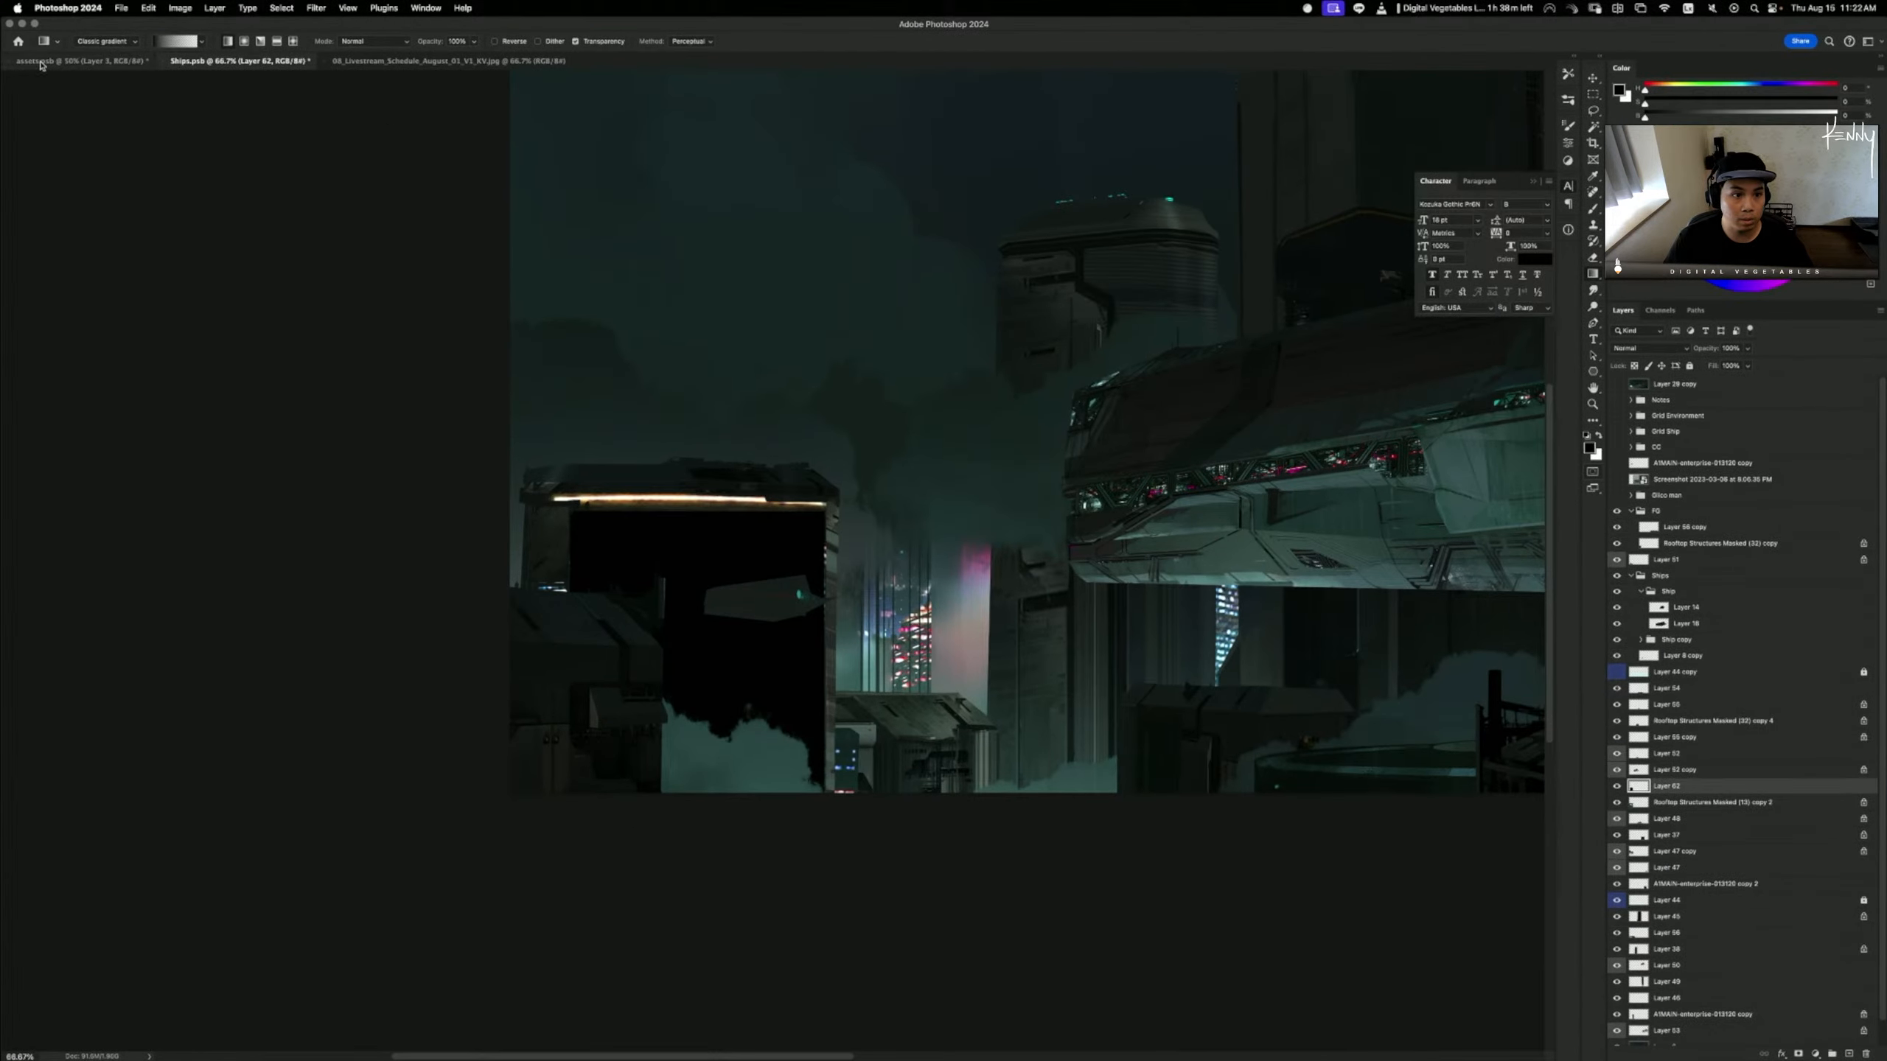
left_click_drag(65, 63, 1, 531)
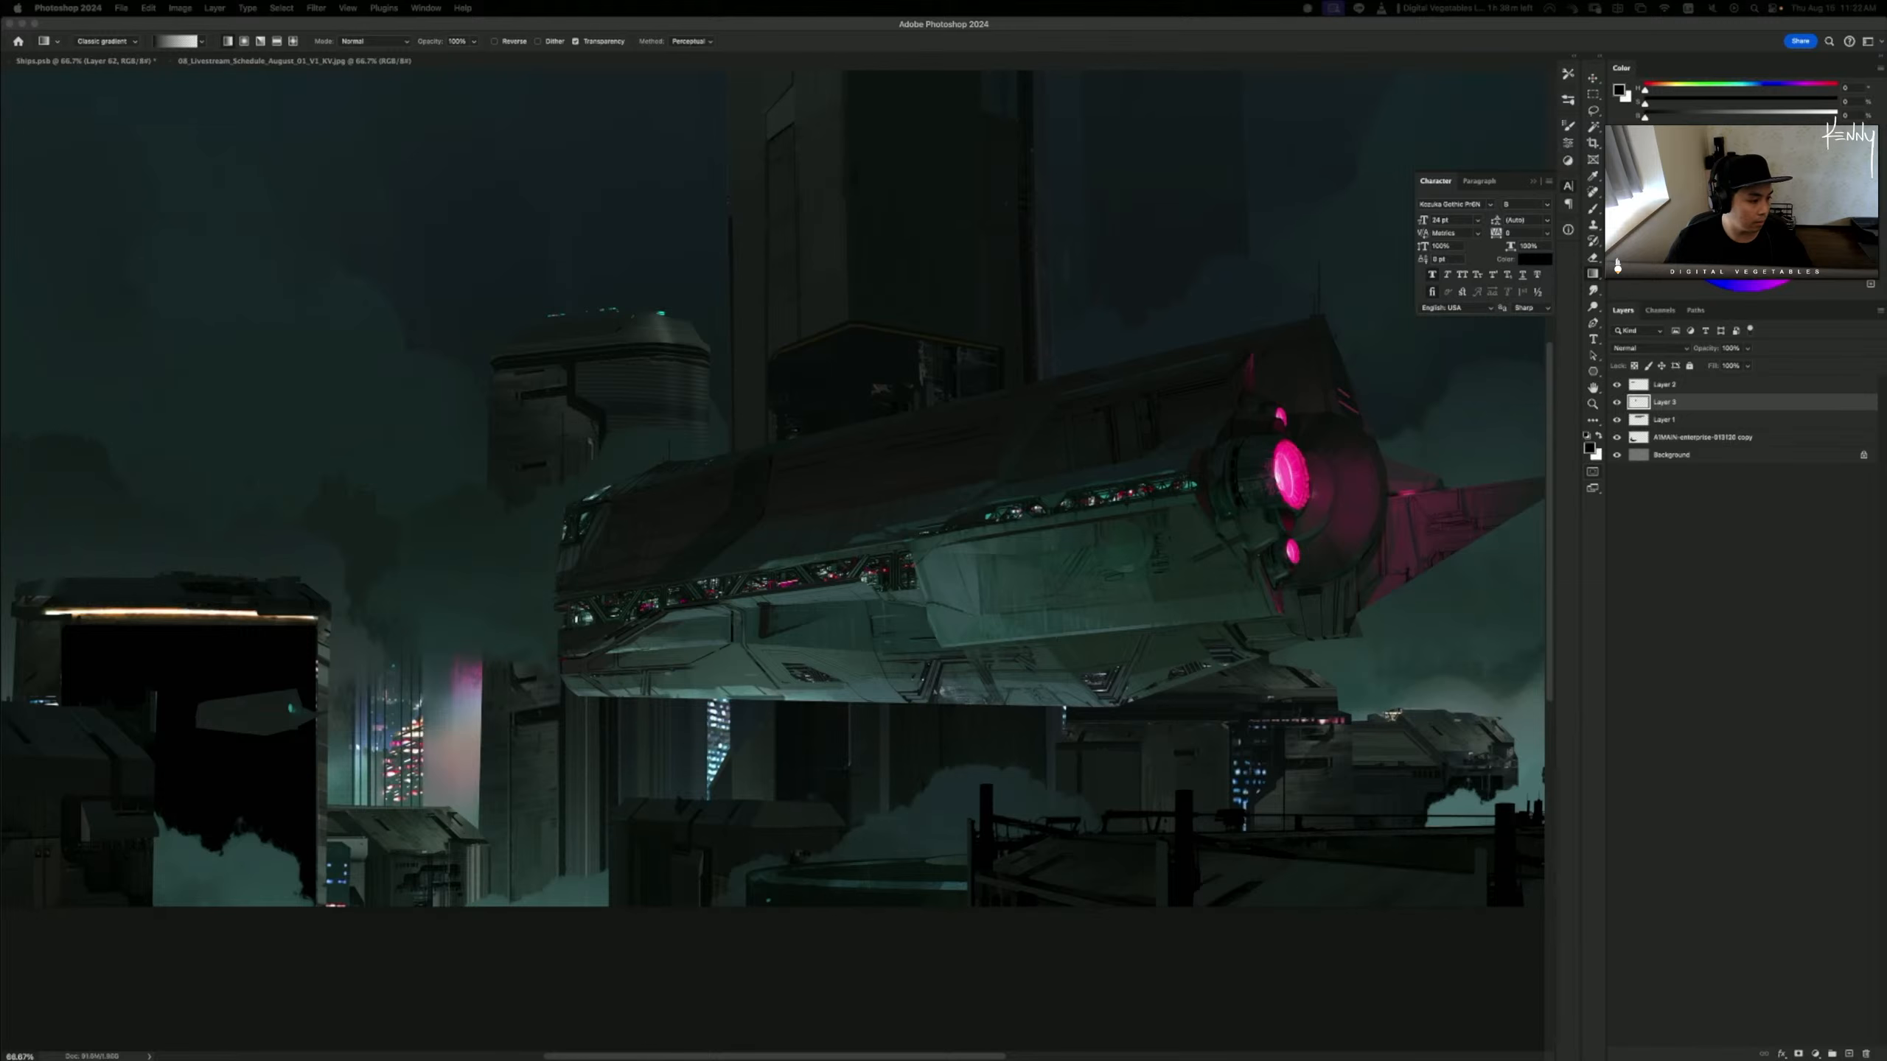
- Bring the grey panel texture from assets.psb into Ships.psb and place it over the blackened facade
key("v")
left_click_drag(1, 788, 278, 767)
left_click_drag(510, 706, 1166, 677)
key("super+t")
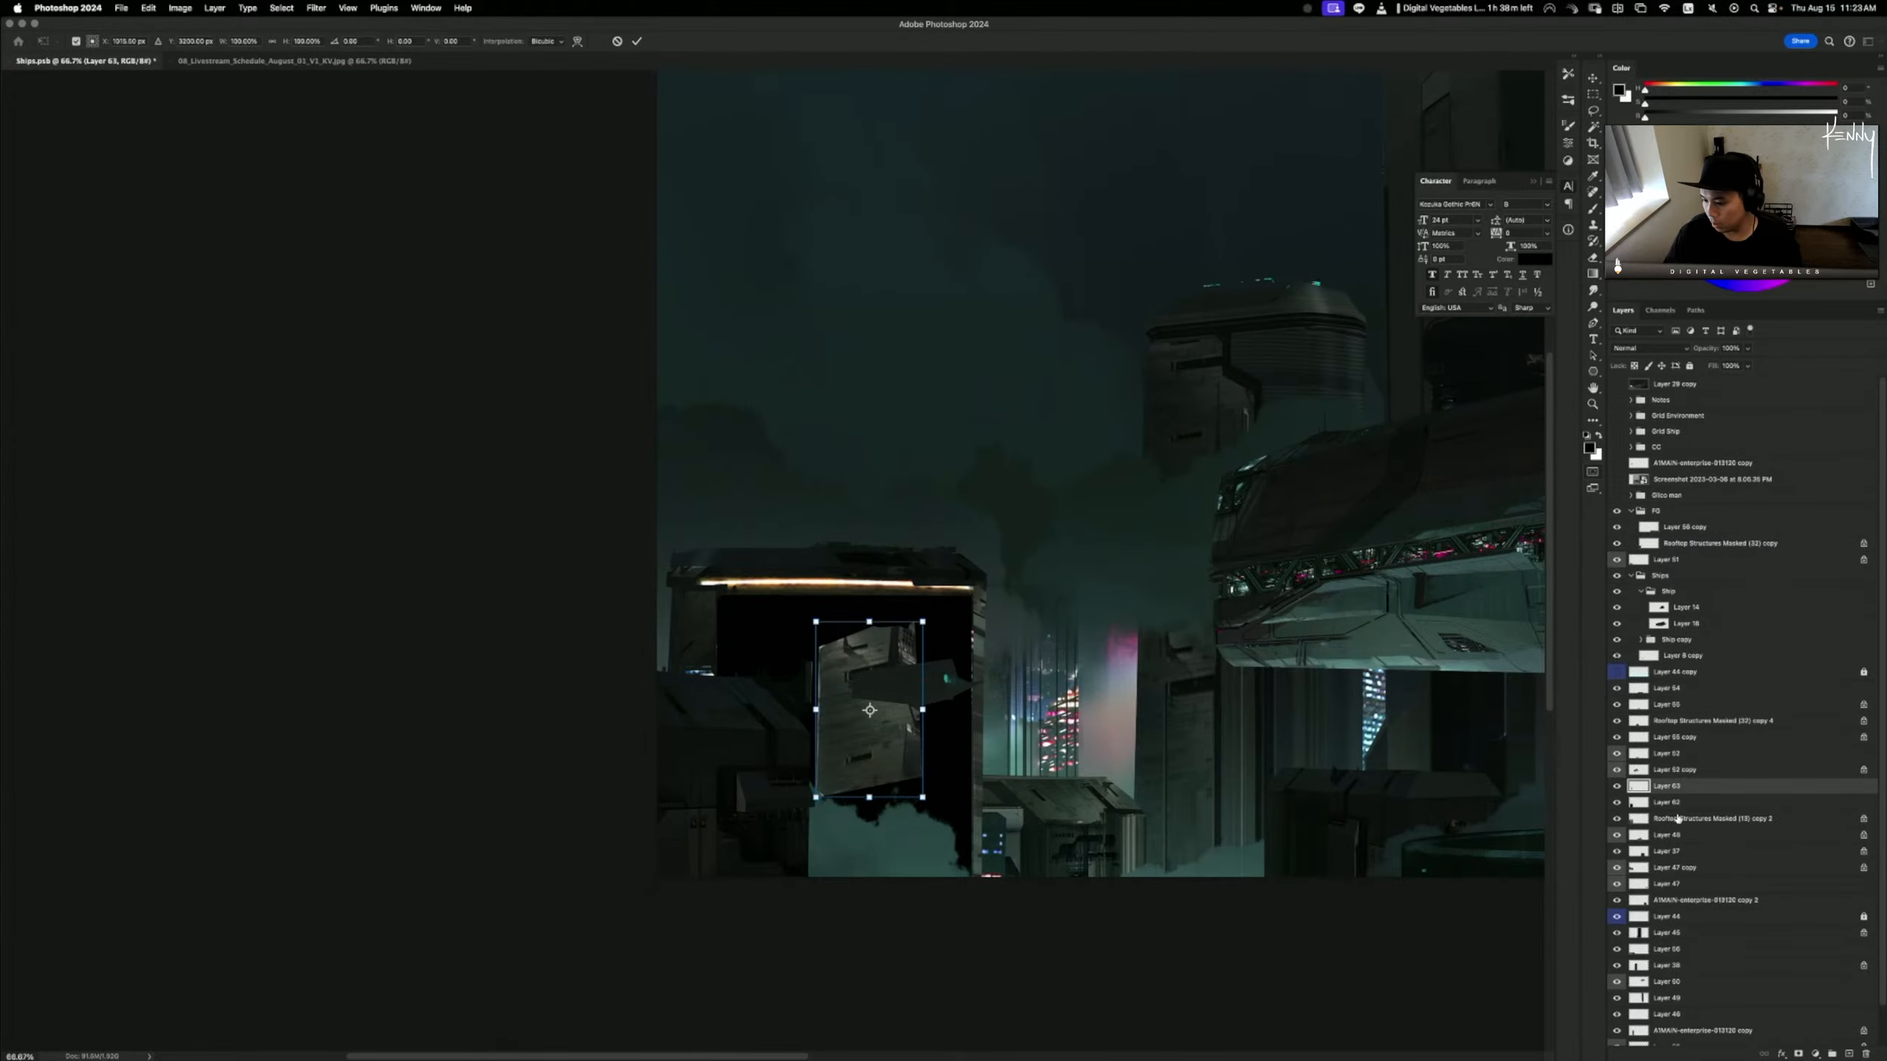
key("Escape")
- Clip the grey panel texture, Layer 63, to the black facade shape on Layer 62
left_click(1680, 803)
left_click(1684, 791)
left_click(1684, 791, "alt")
left_click(1685, 796, "alt")
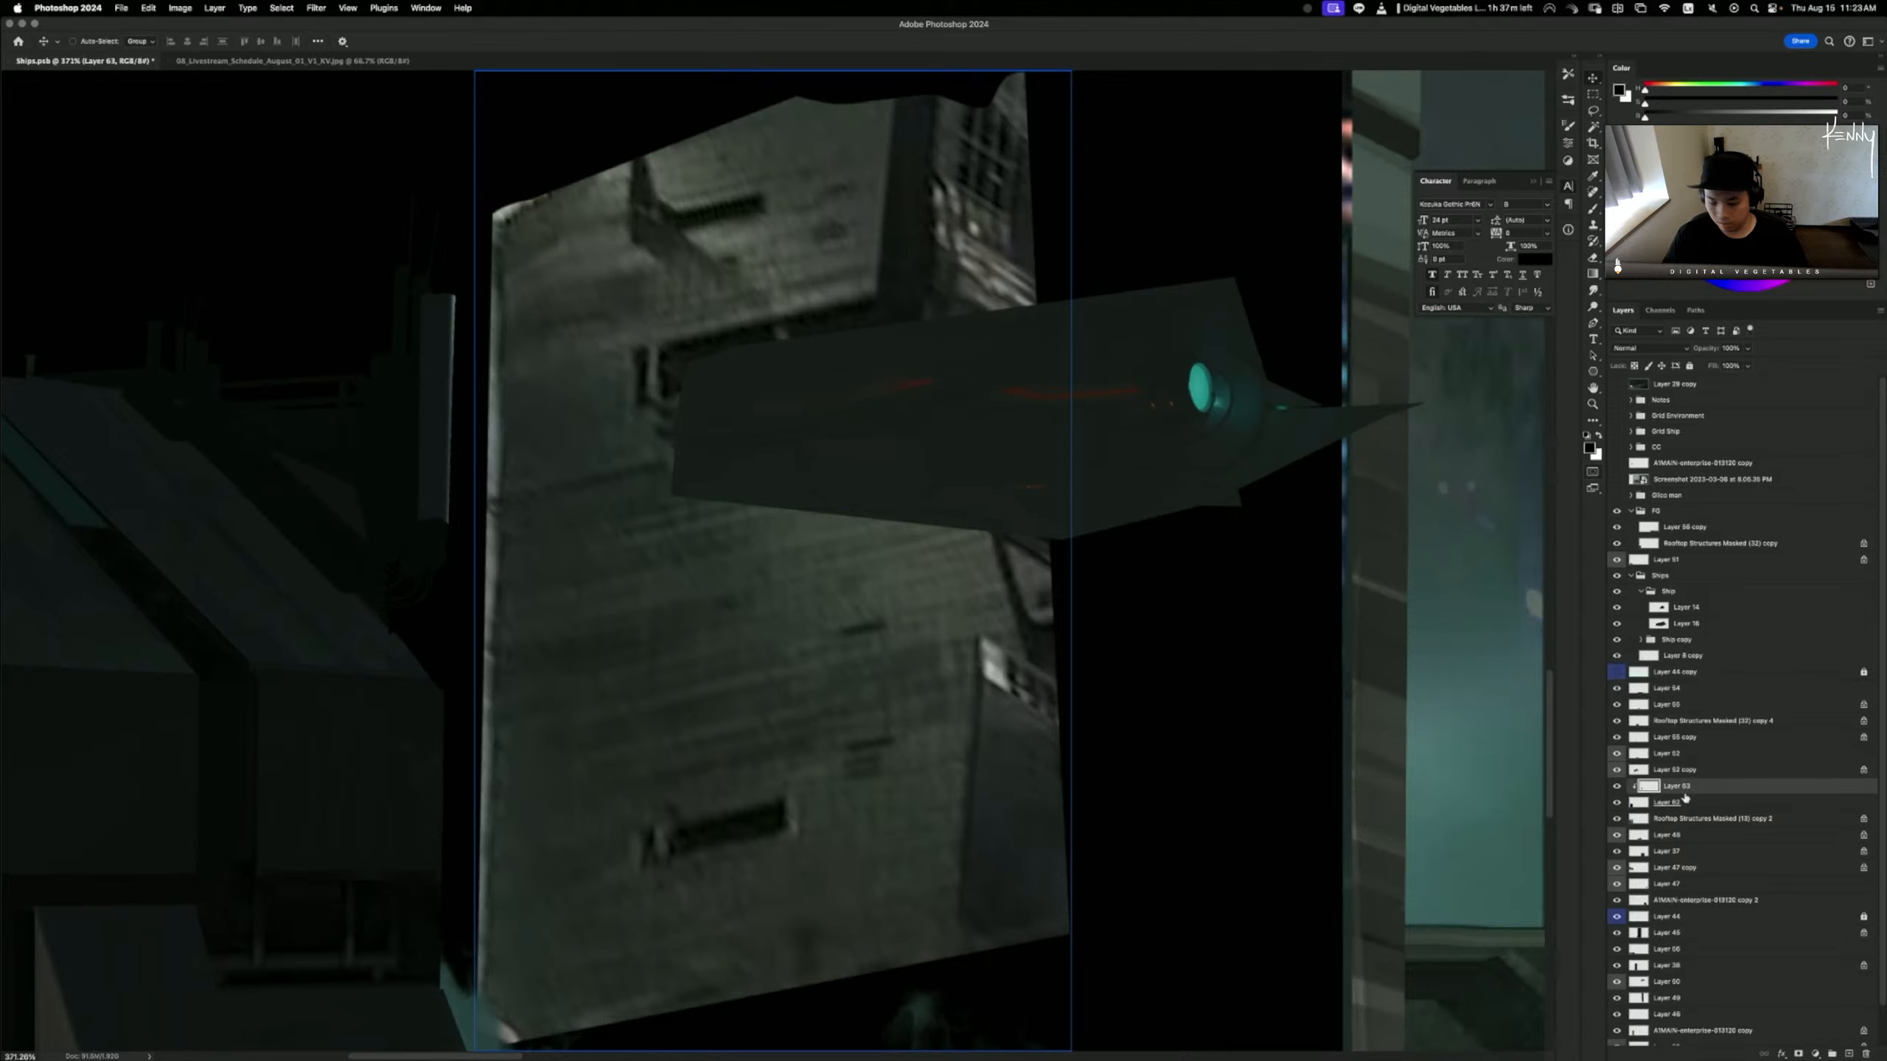
left_click(1682, 775)
left_click(1674, 790)
key("super+0")
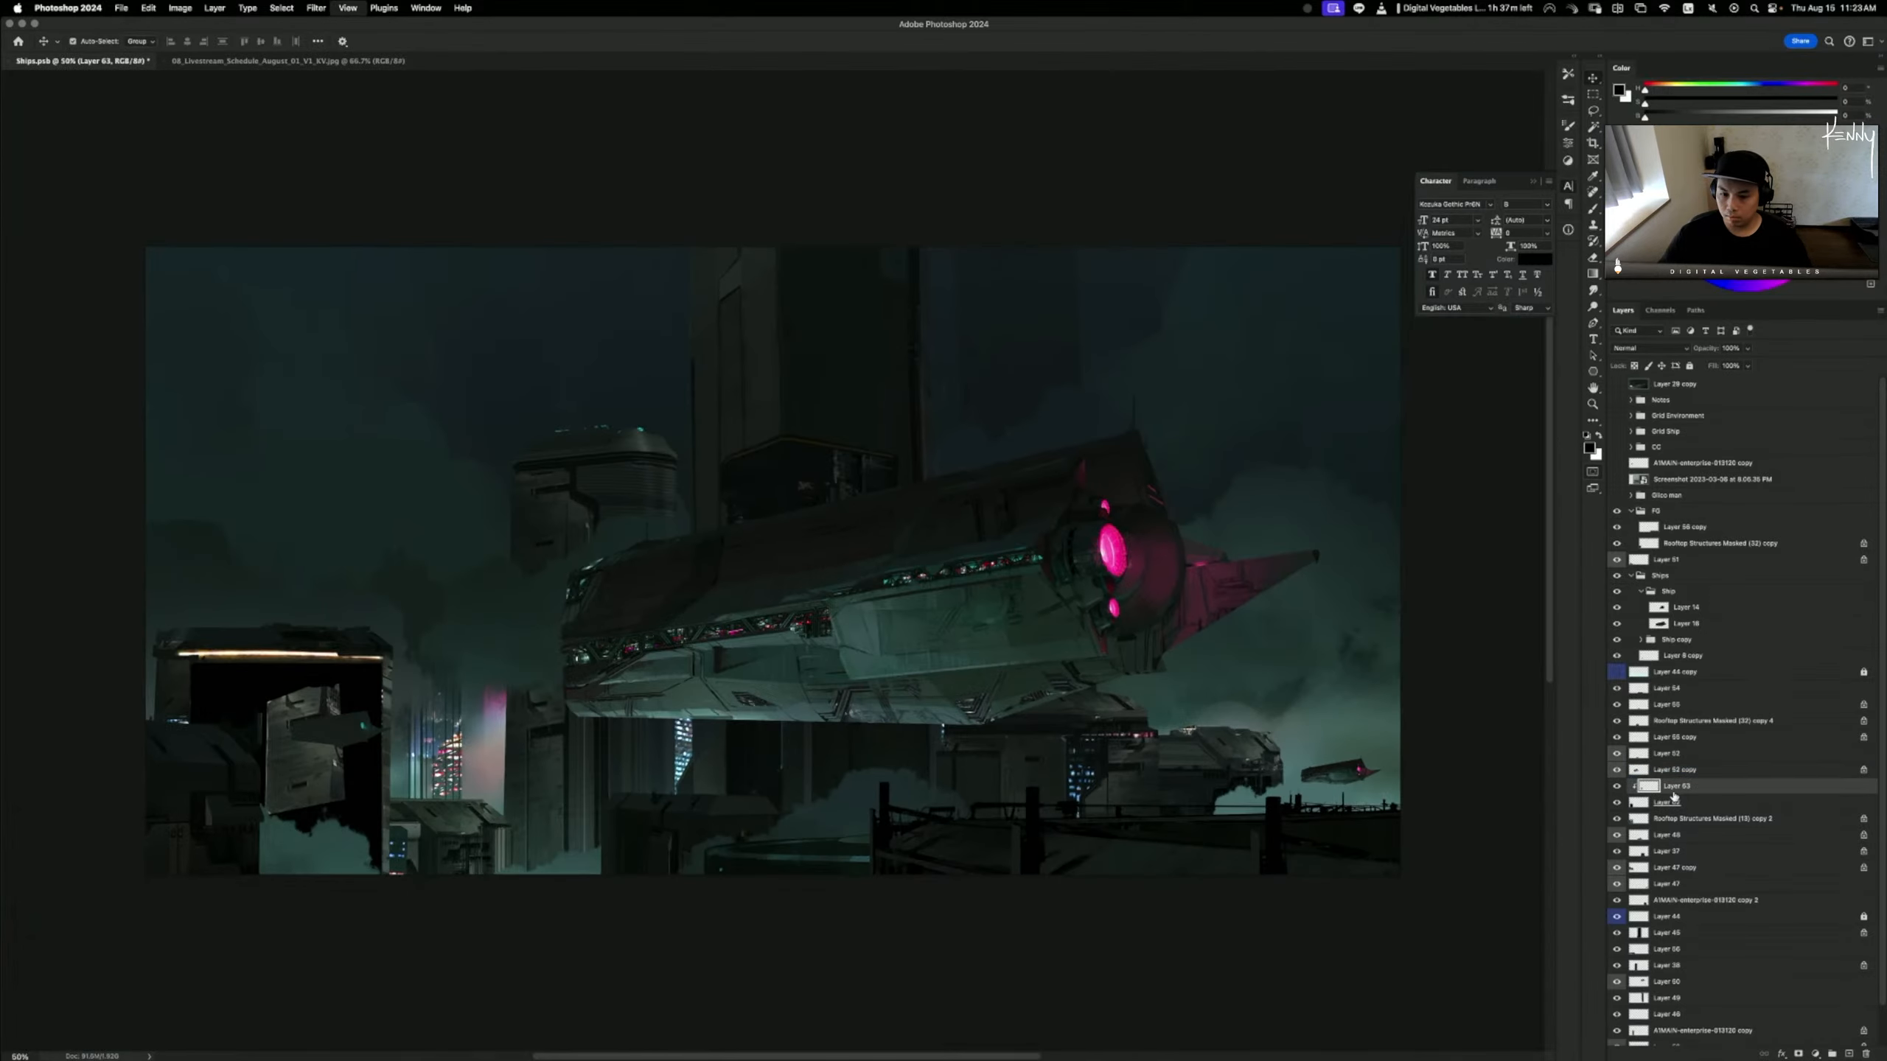
- Enlarge and reposition the clipped panel texture so it covers the whole facade
key("super+t")
left_click_drag(345, 684, 481, 652)
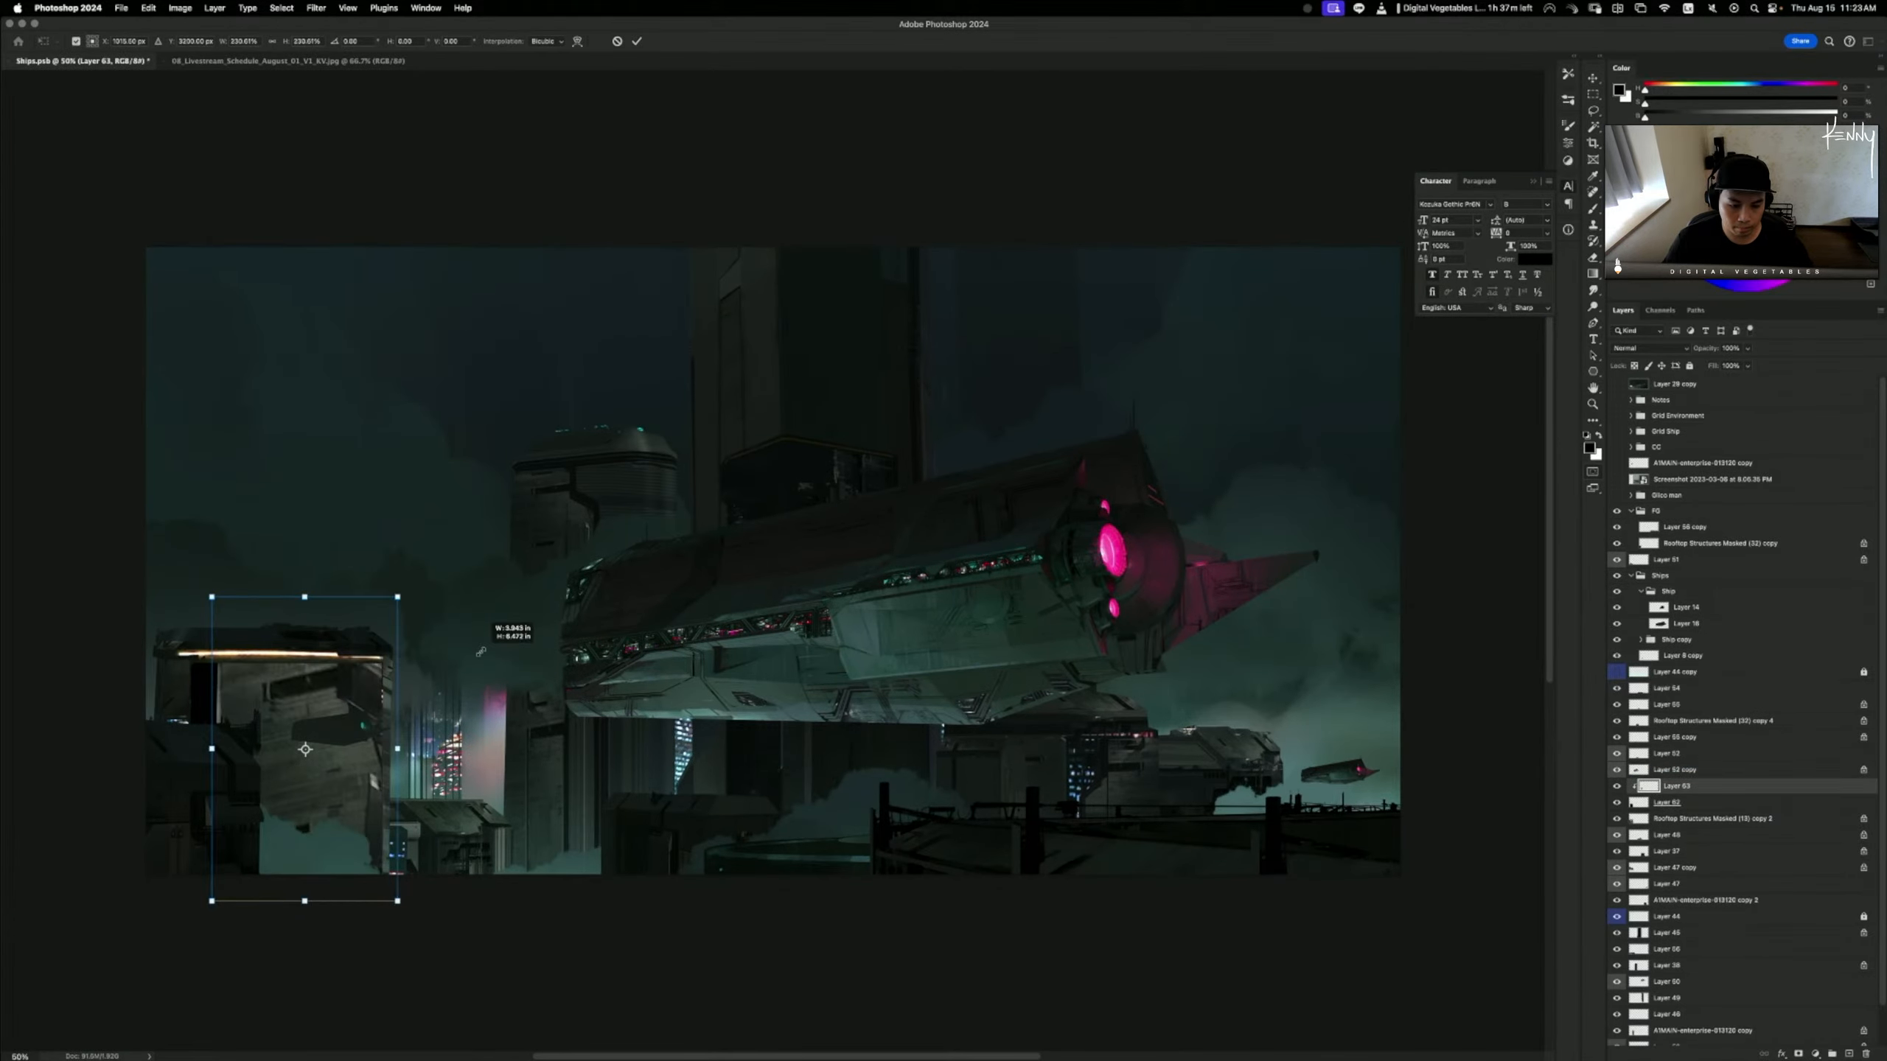
left_click_drag(368, 674, 321, 660)
left_click_drag(352, 737, 537, 781)
left_click_drag(351, 607, 351, 592)
key("Return")
- Darken the facade texture by lowering its Lightness with Hue/Saturation
key("super+u")
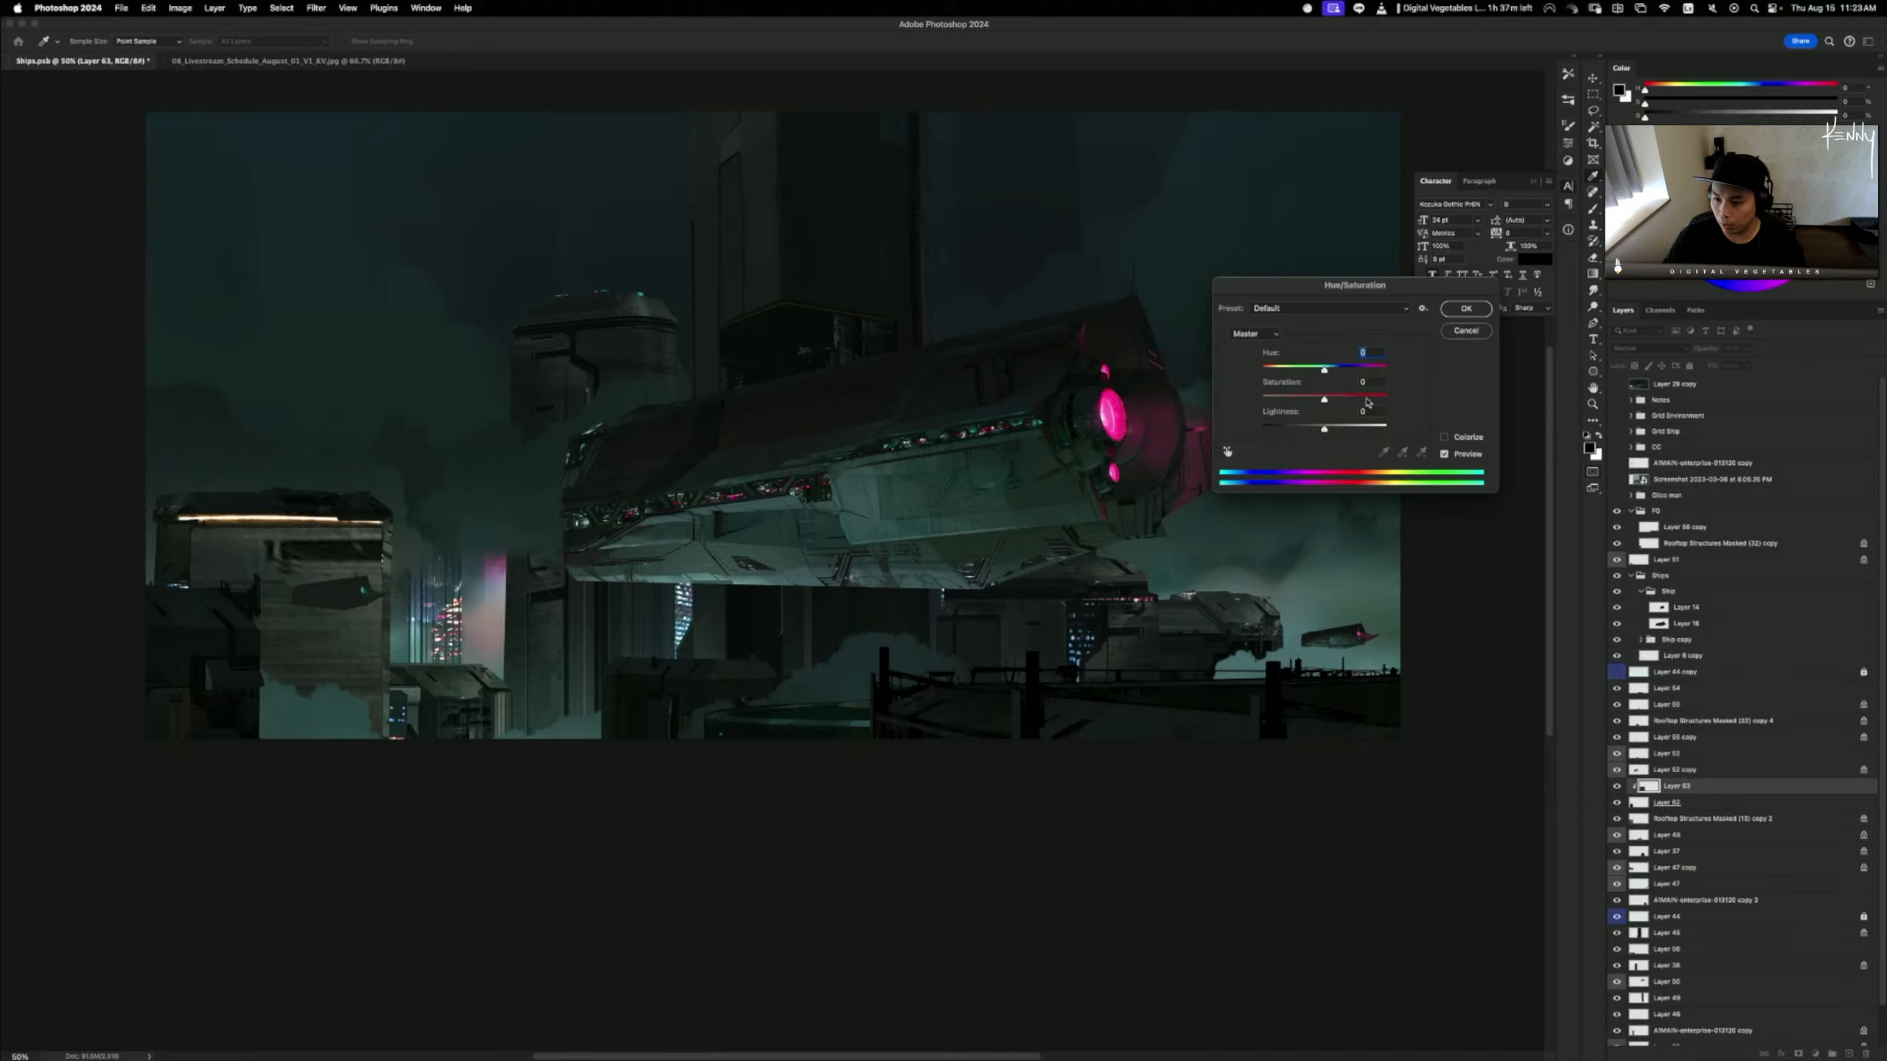
left_click_drag(1312, 429, 1294, 430)
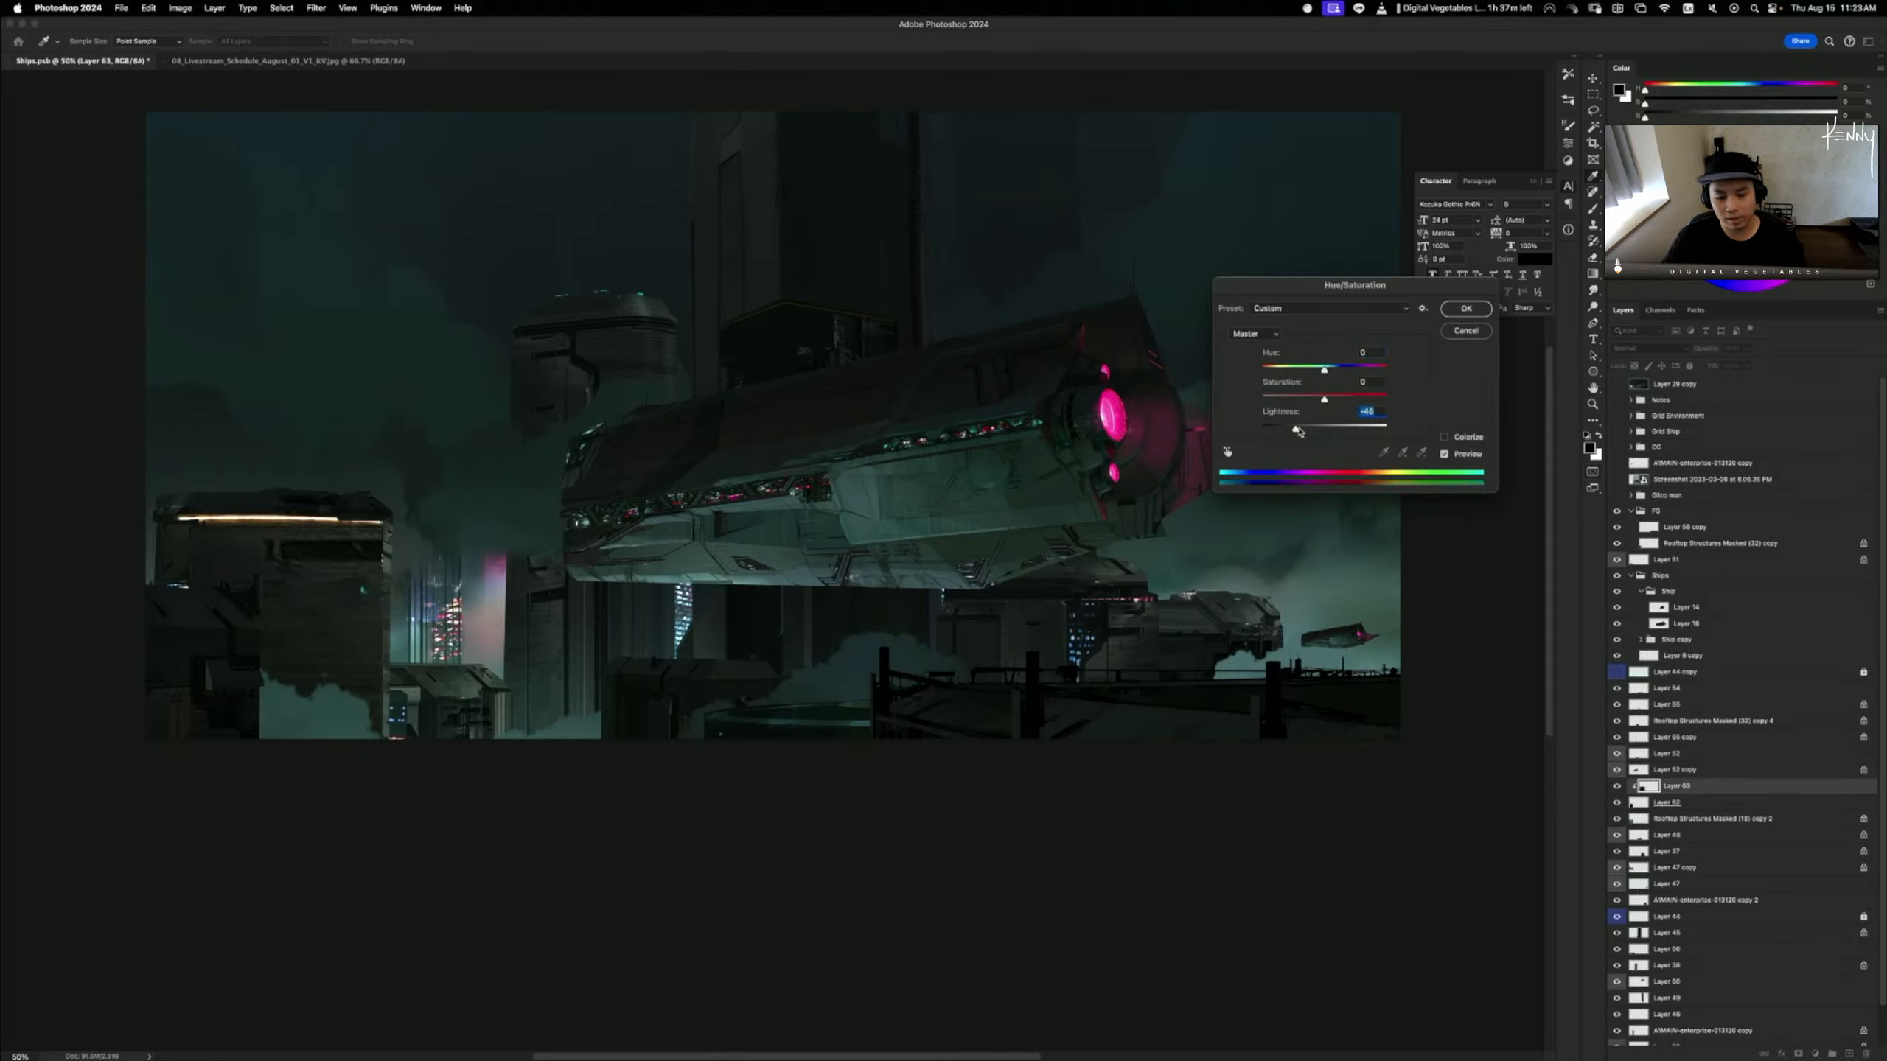
left_click(1487, 307)
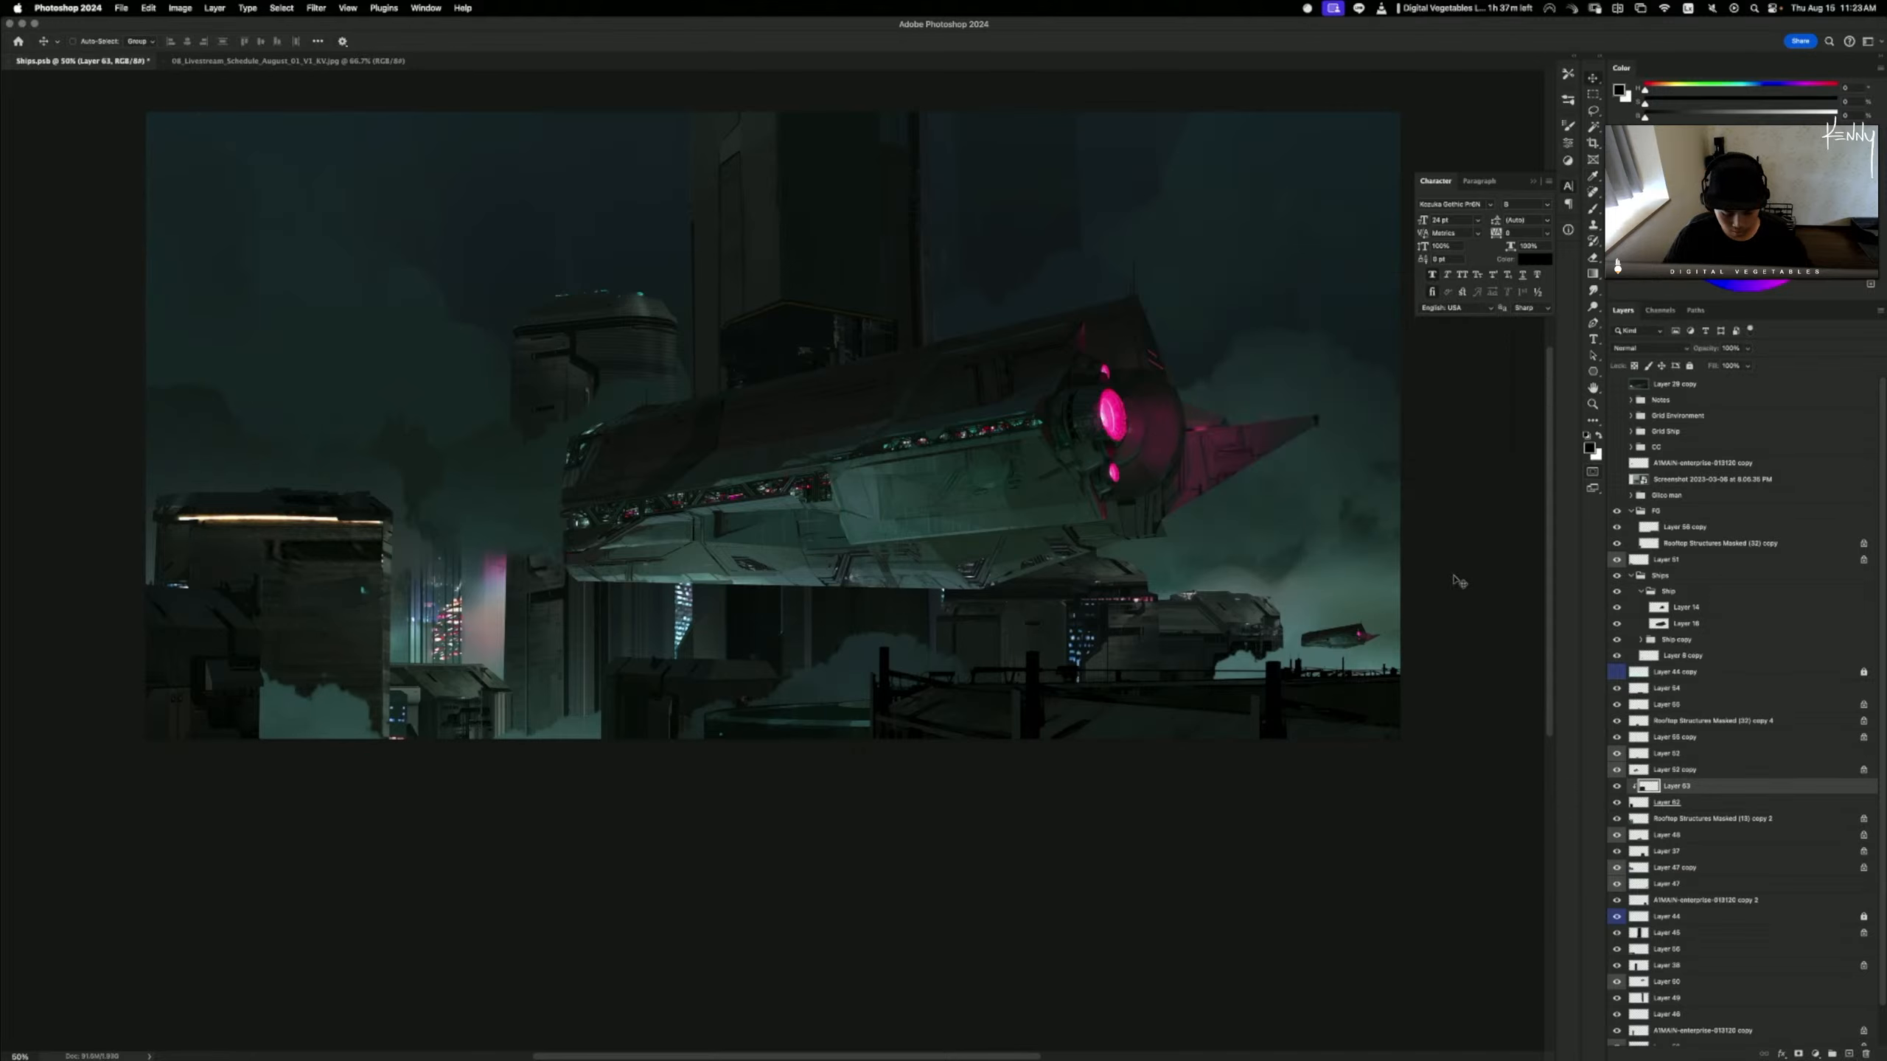
- Merge the texture into Layer 62, compare the facade with and without it, and leave the layer hidden
key("super+e")
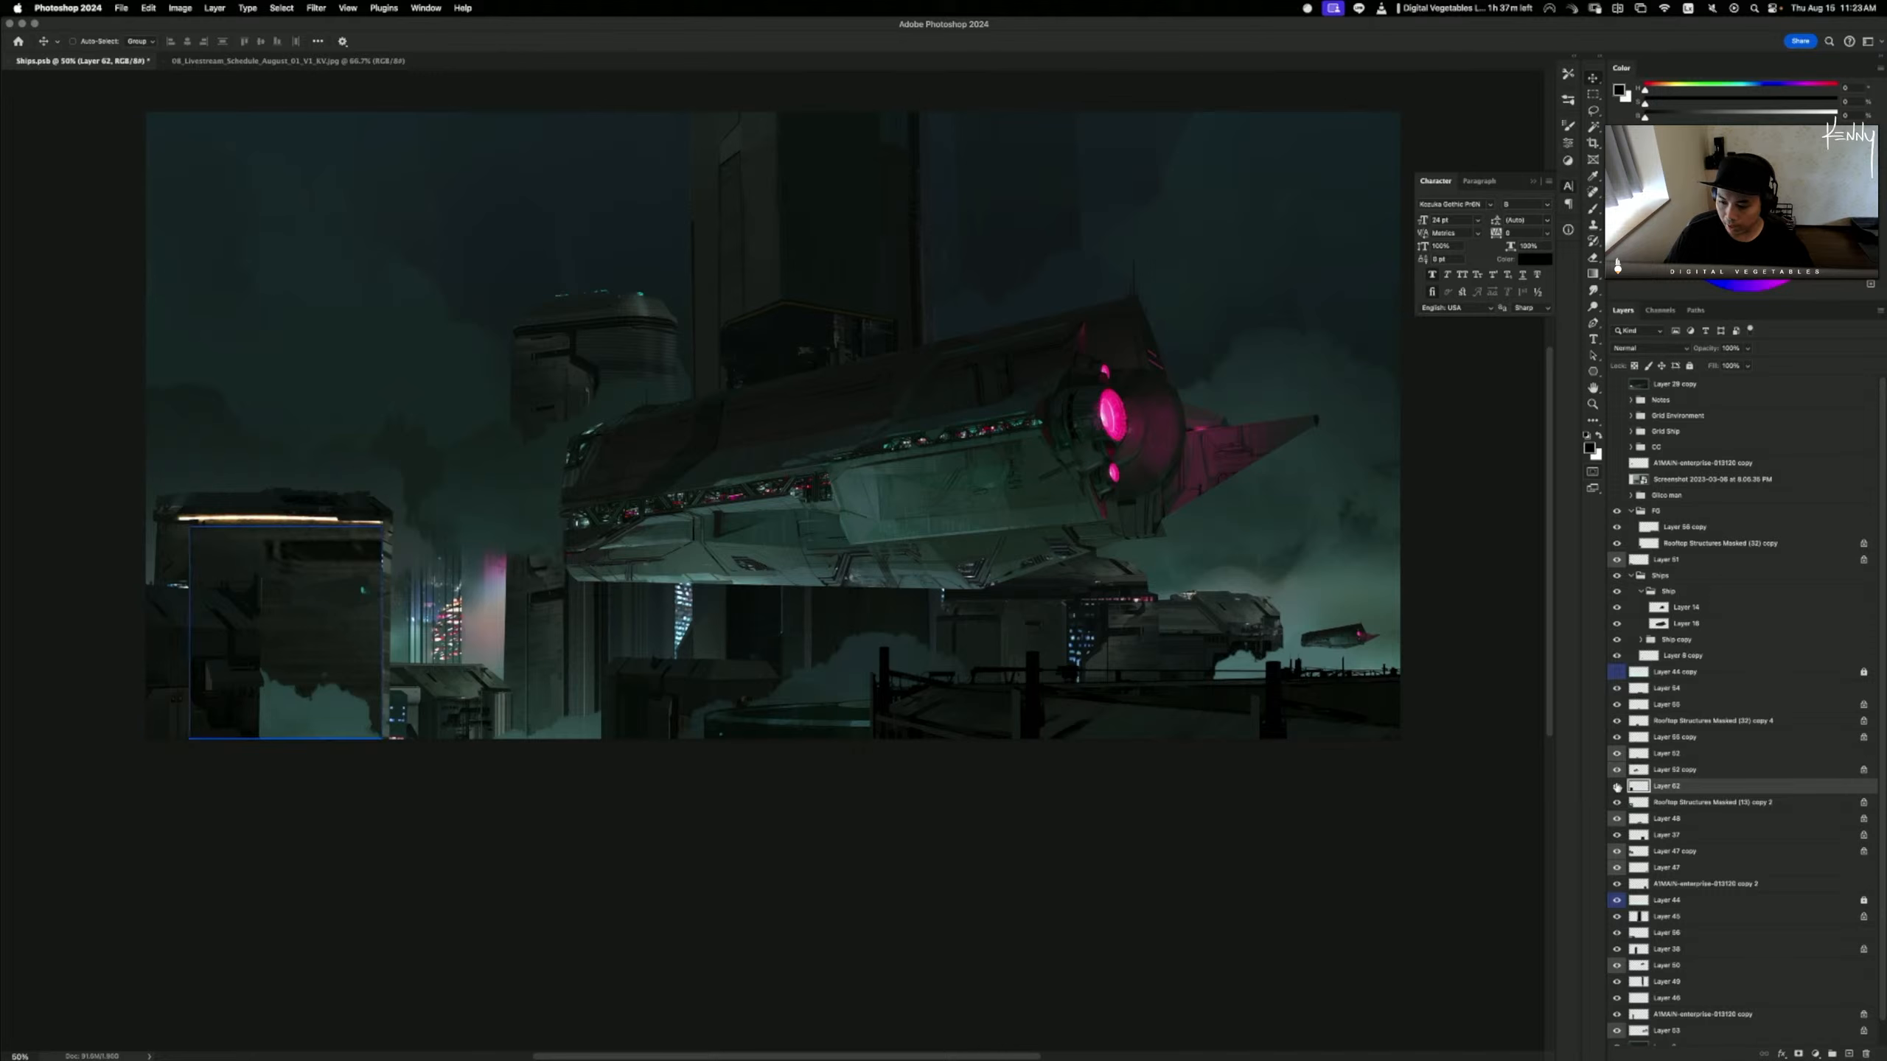
left_click(1617, 787)
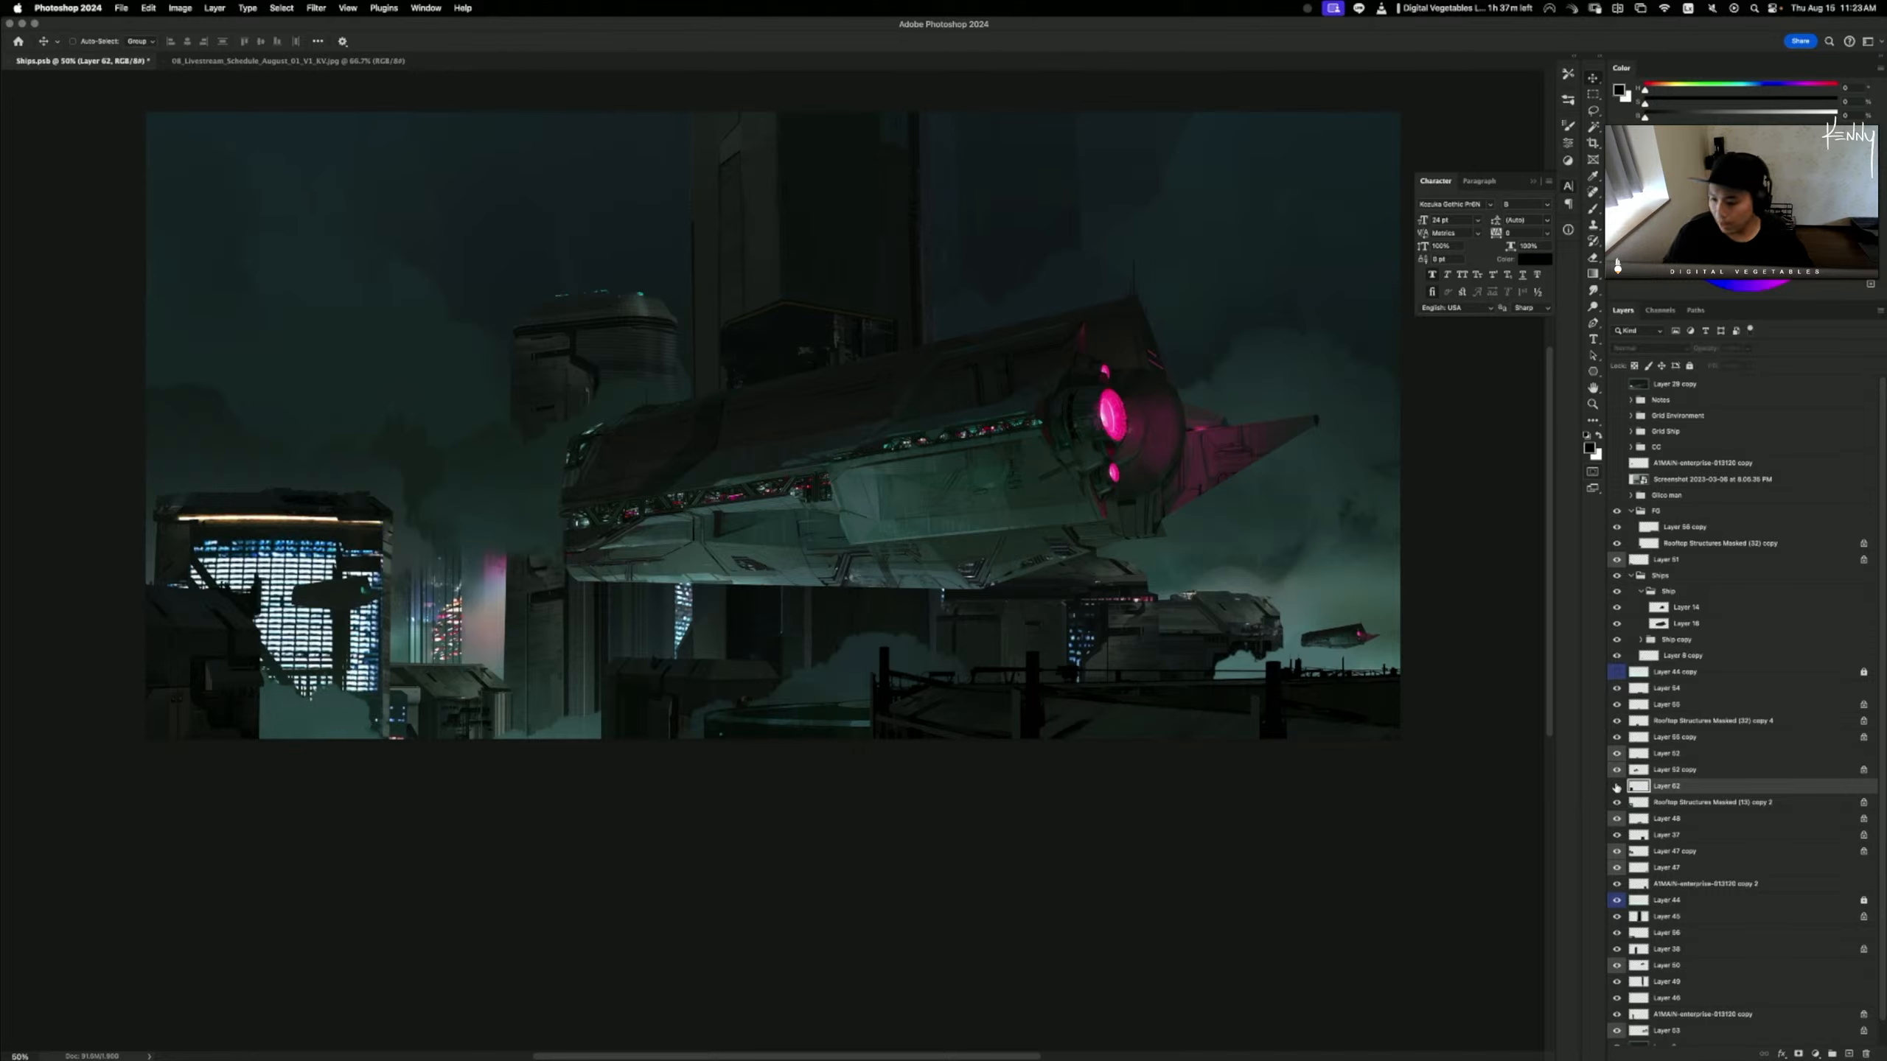
left_click(1617, 787)
left_click(1618, 787)
- Lasso narrow parallel diagonal strips running from the building's roof edge down across the lit window facade
key("l")
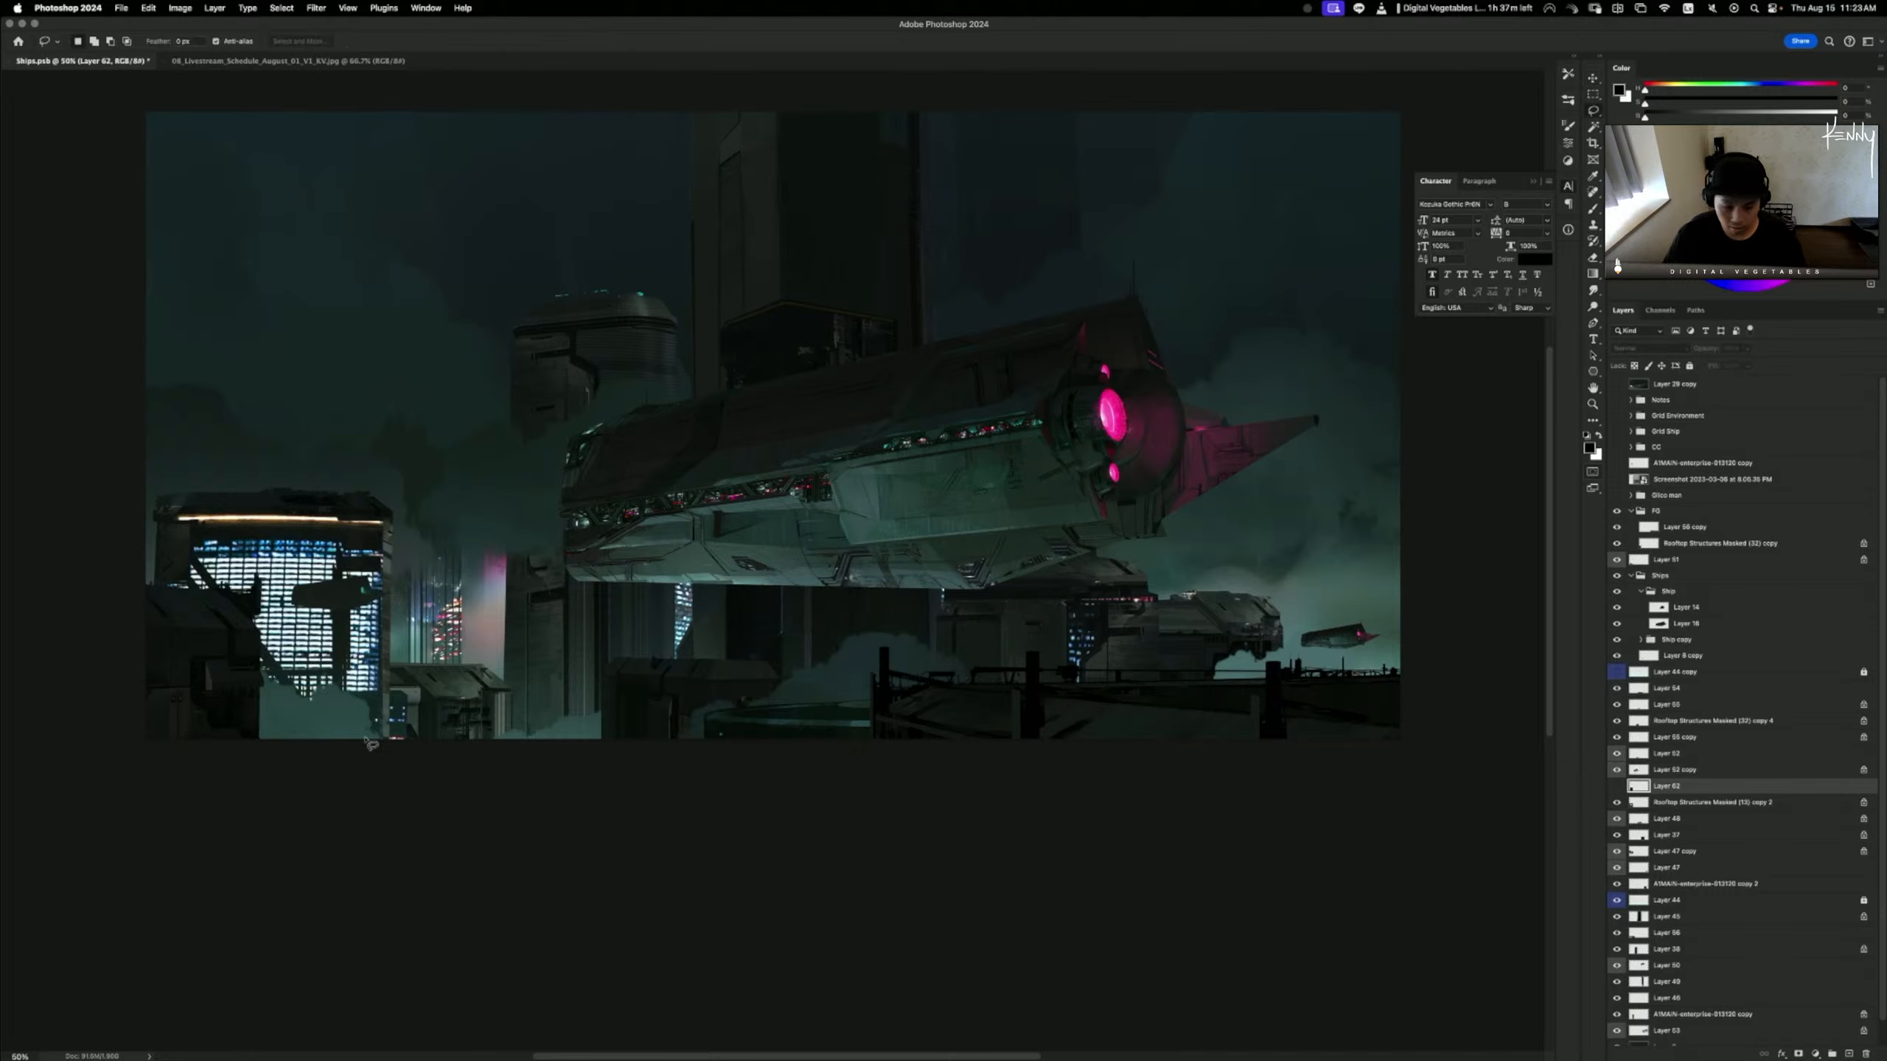
left_click(187, 544)
left_click(357, 775)
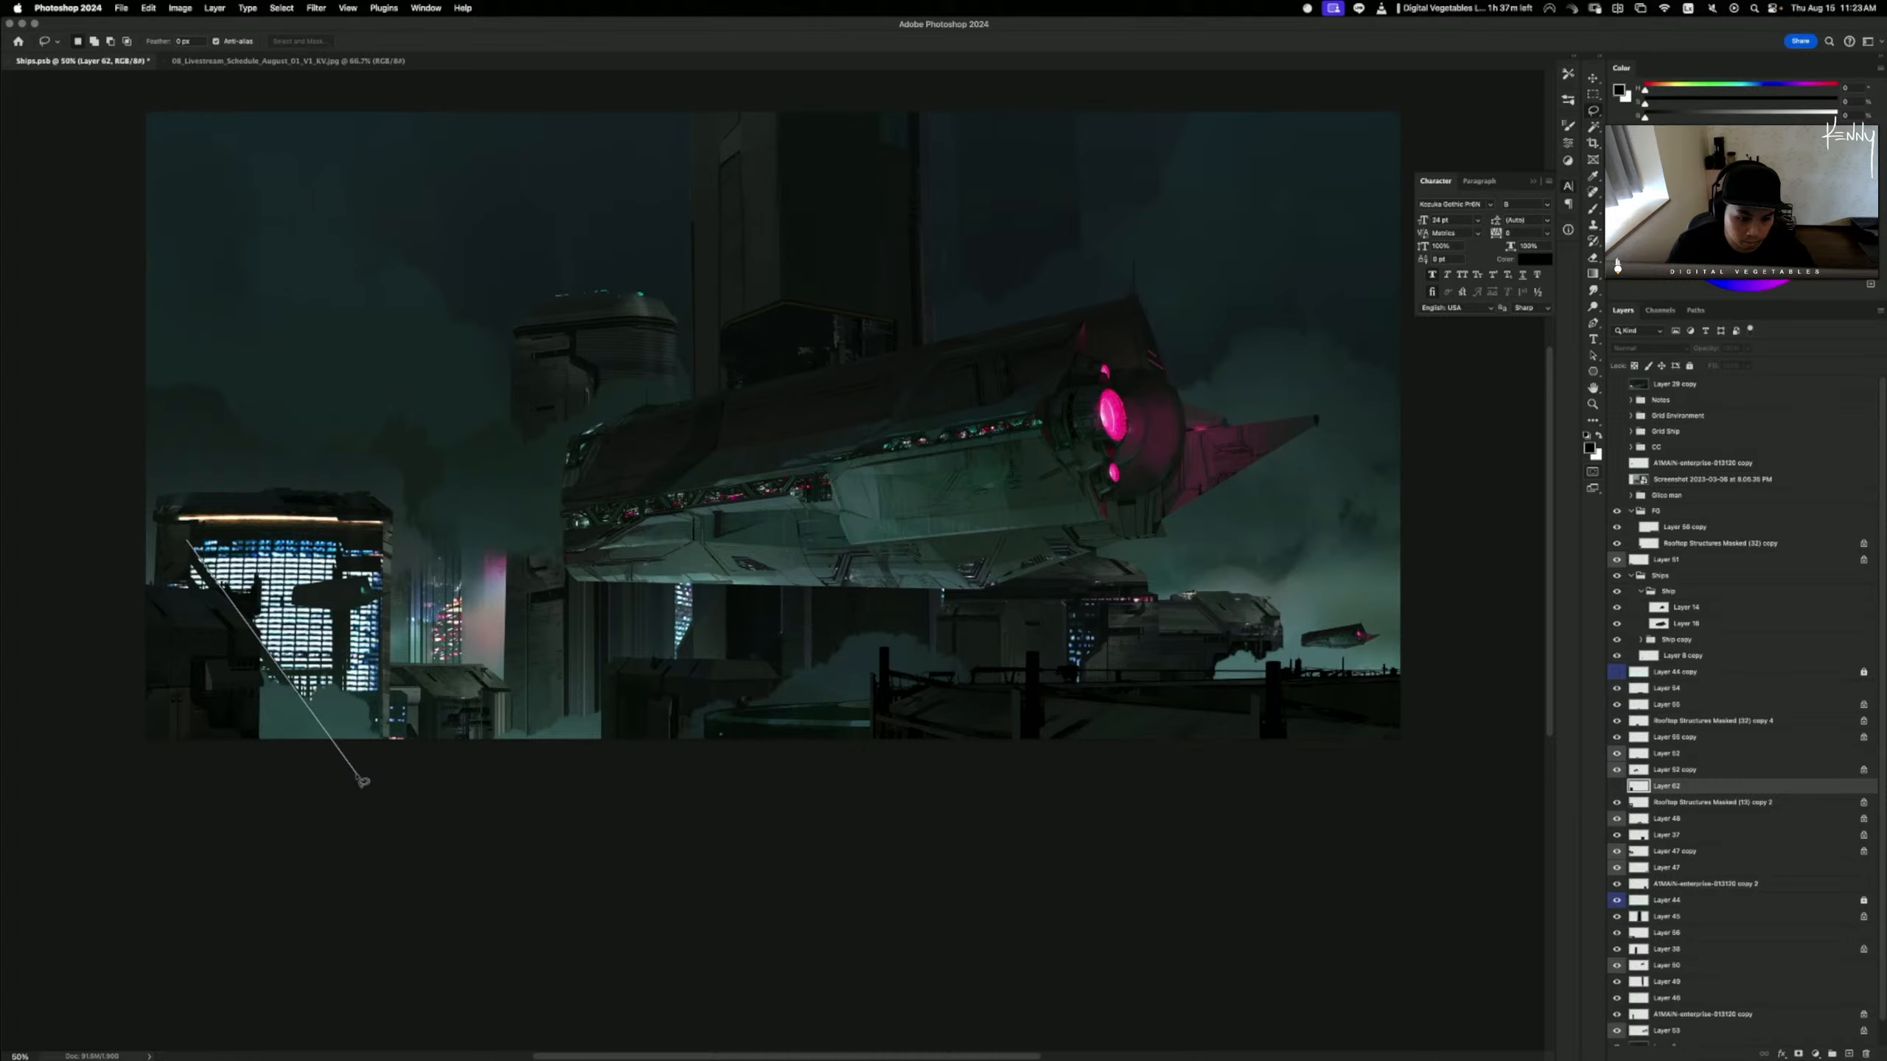
left_click(321, 766)
left_click(165, 530)
double_click(170, 525)
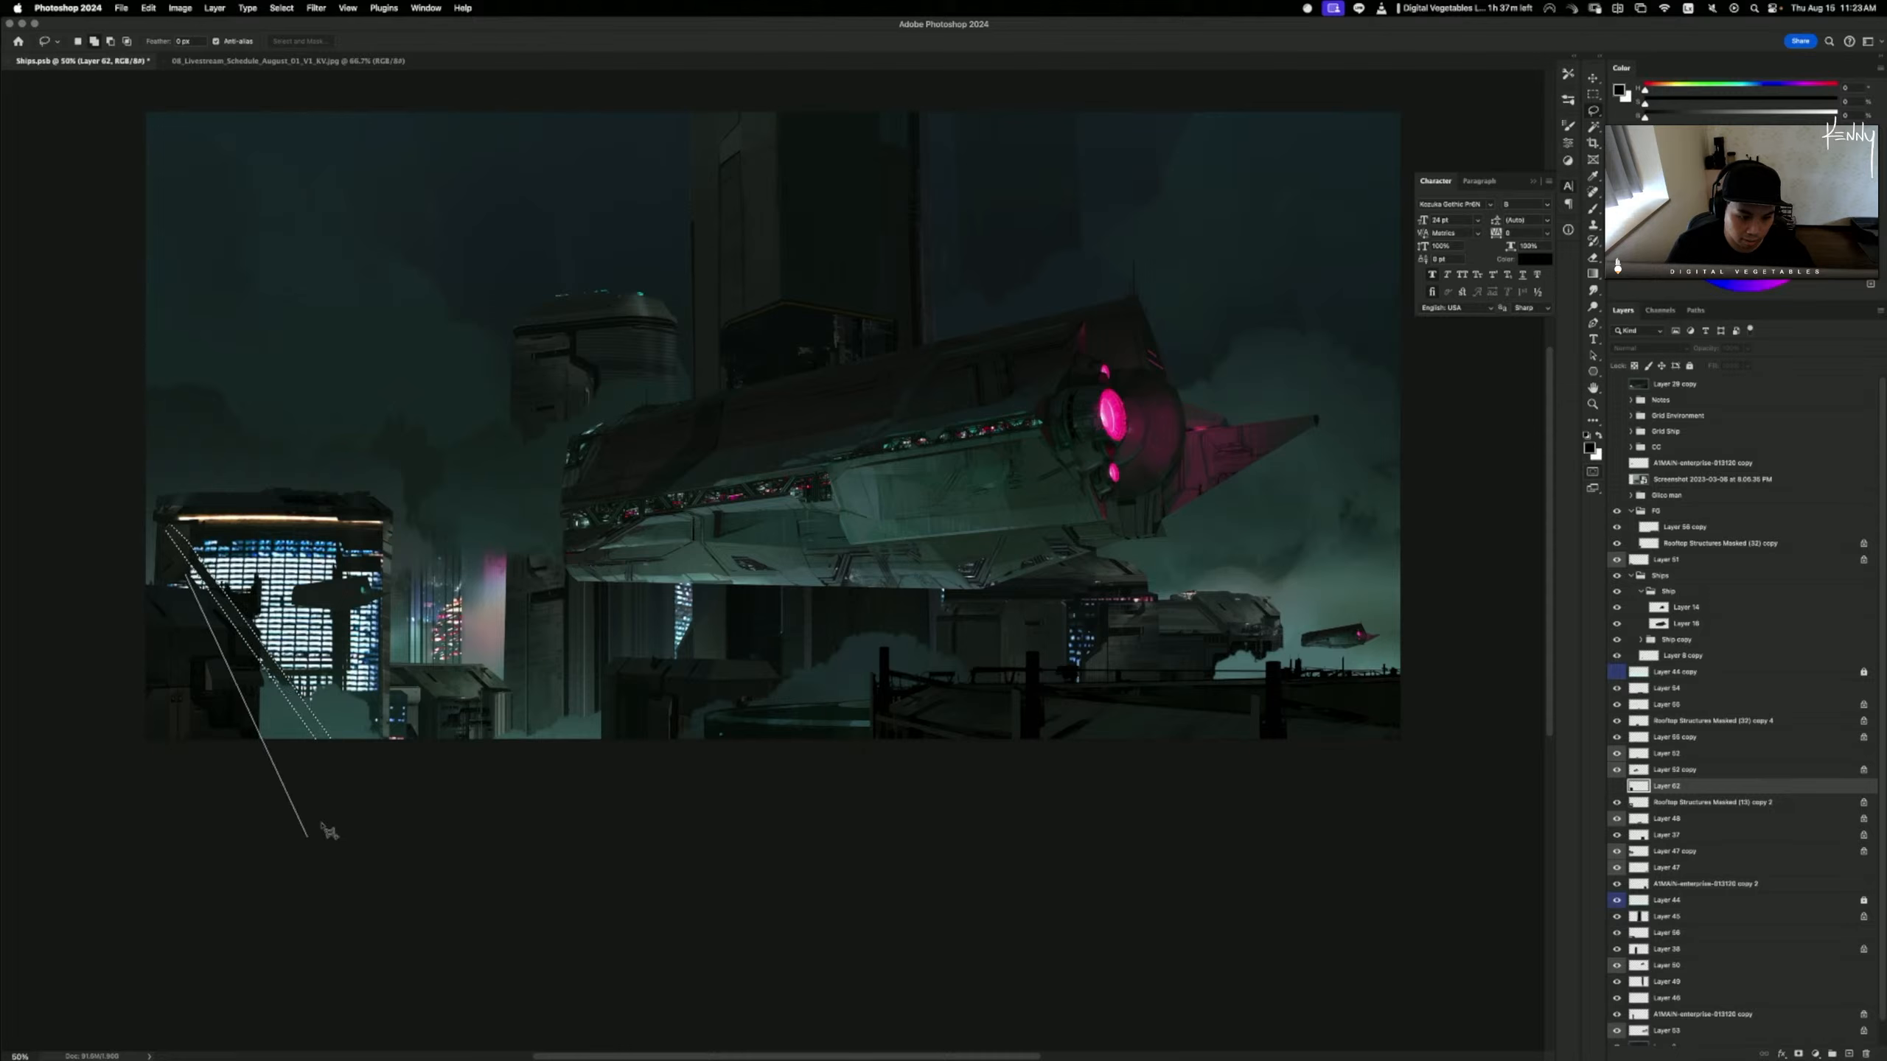
left_click(190, 579, "shift")
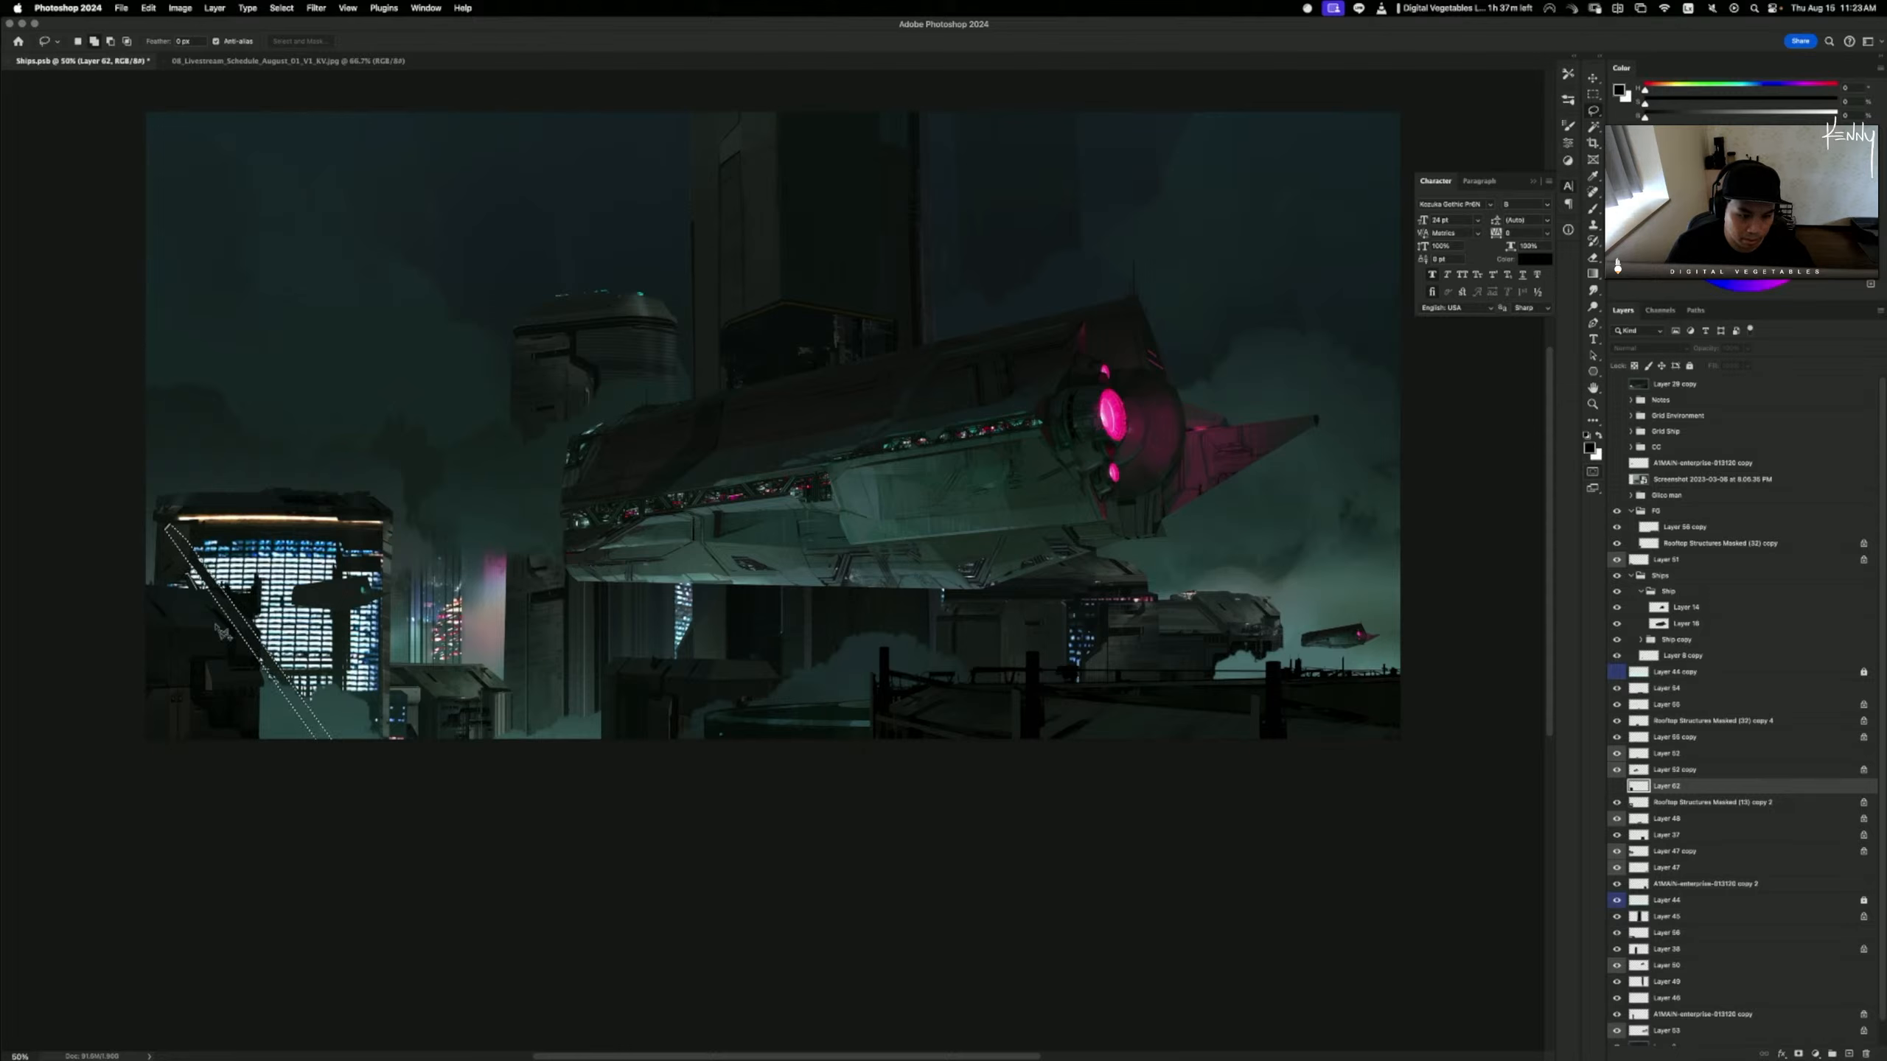
left_click(335, 774)
left_click(122, 497)
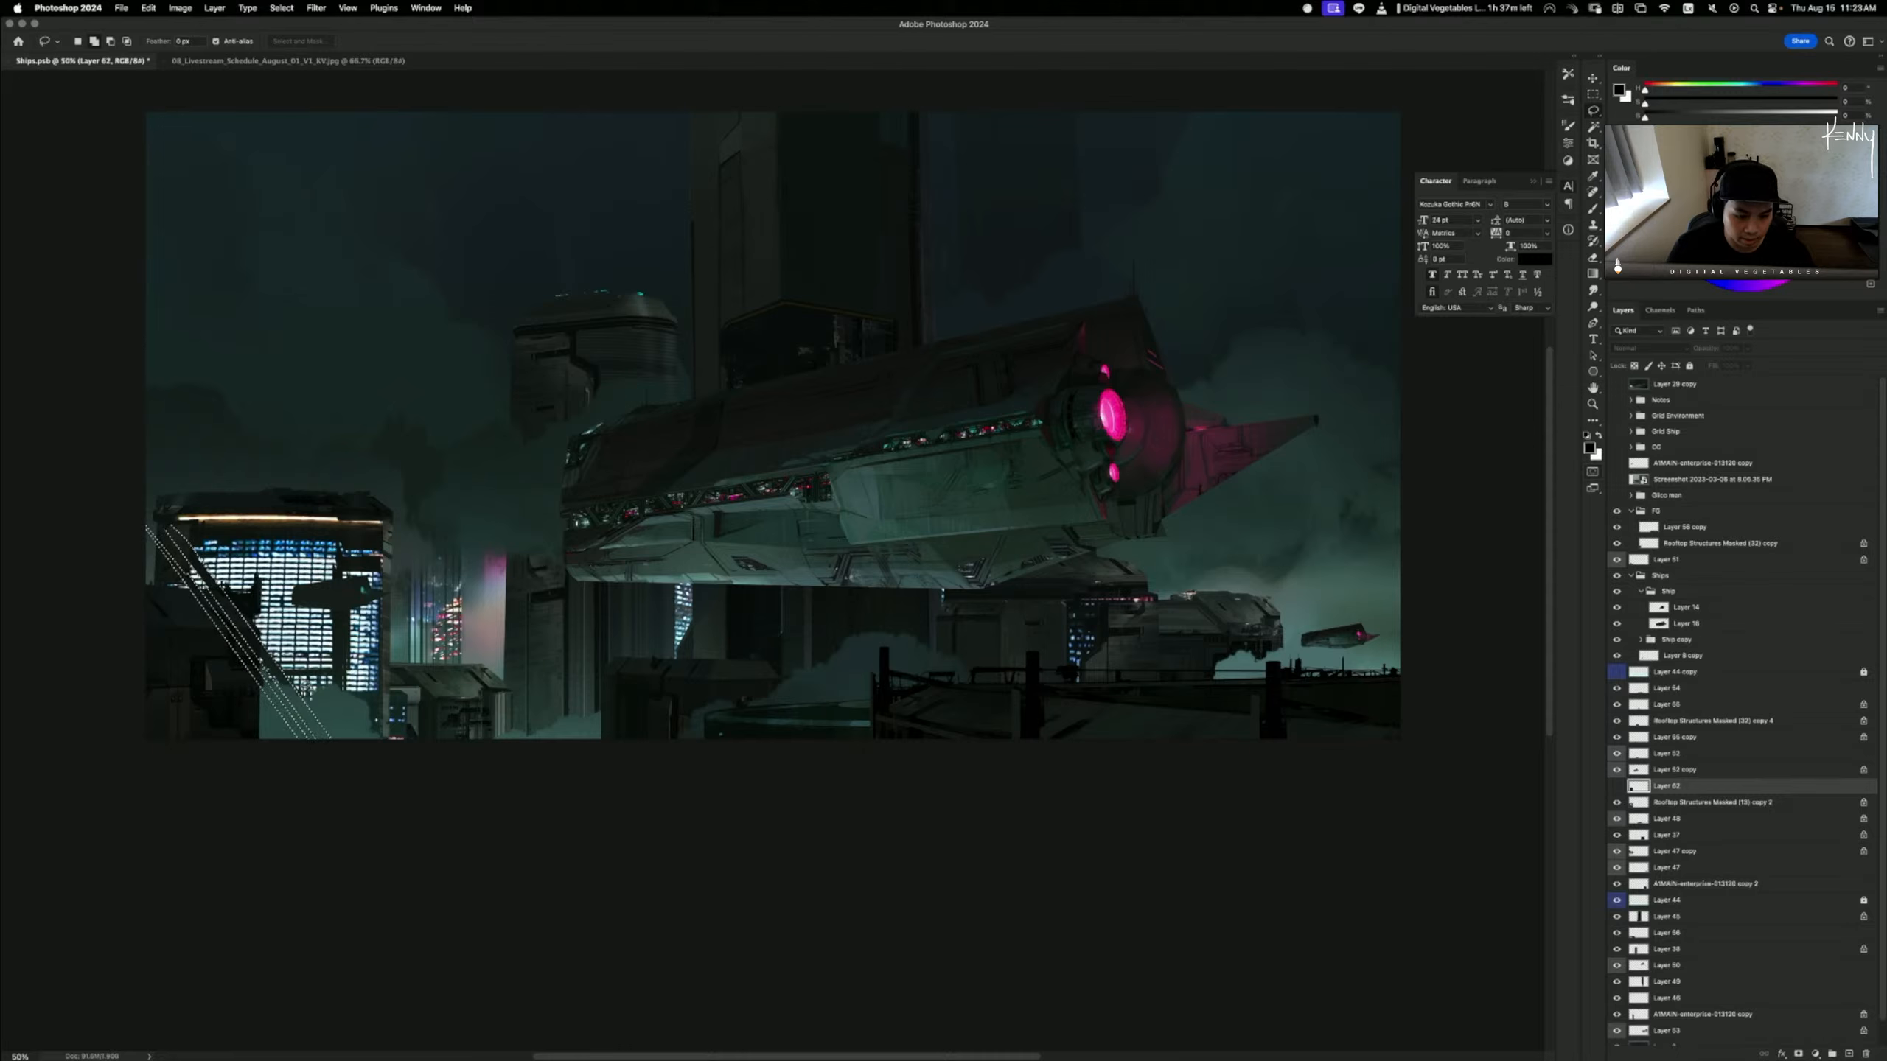
- Add rectangular marquee strips to the diagonal selection: a crossbeam at the facade's base, a vertical column, and two horizontal bands near the roof
key("m")
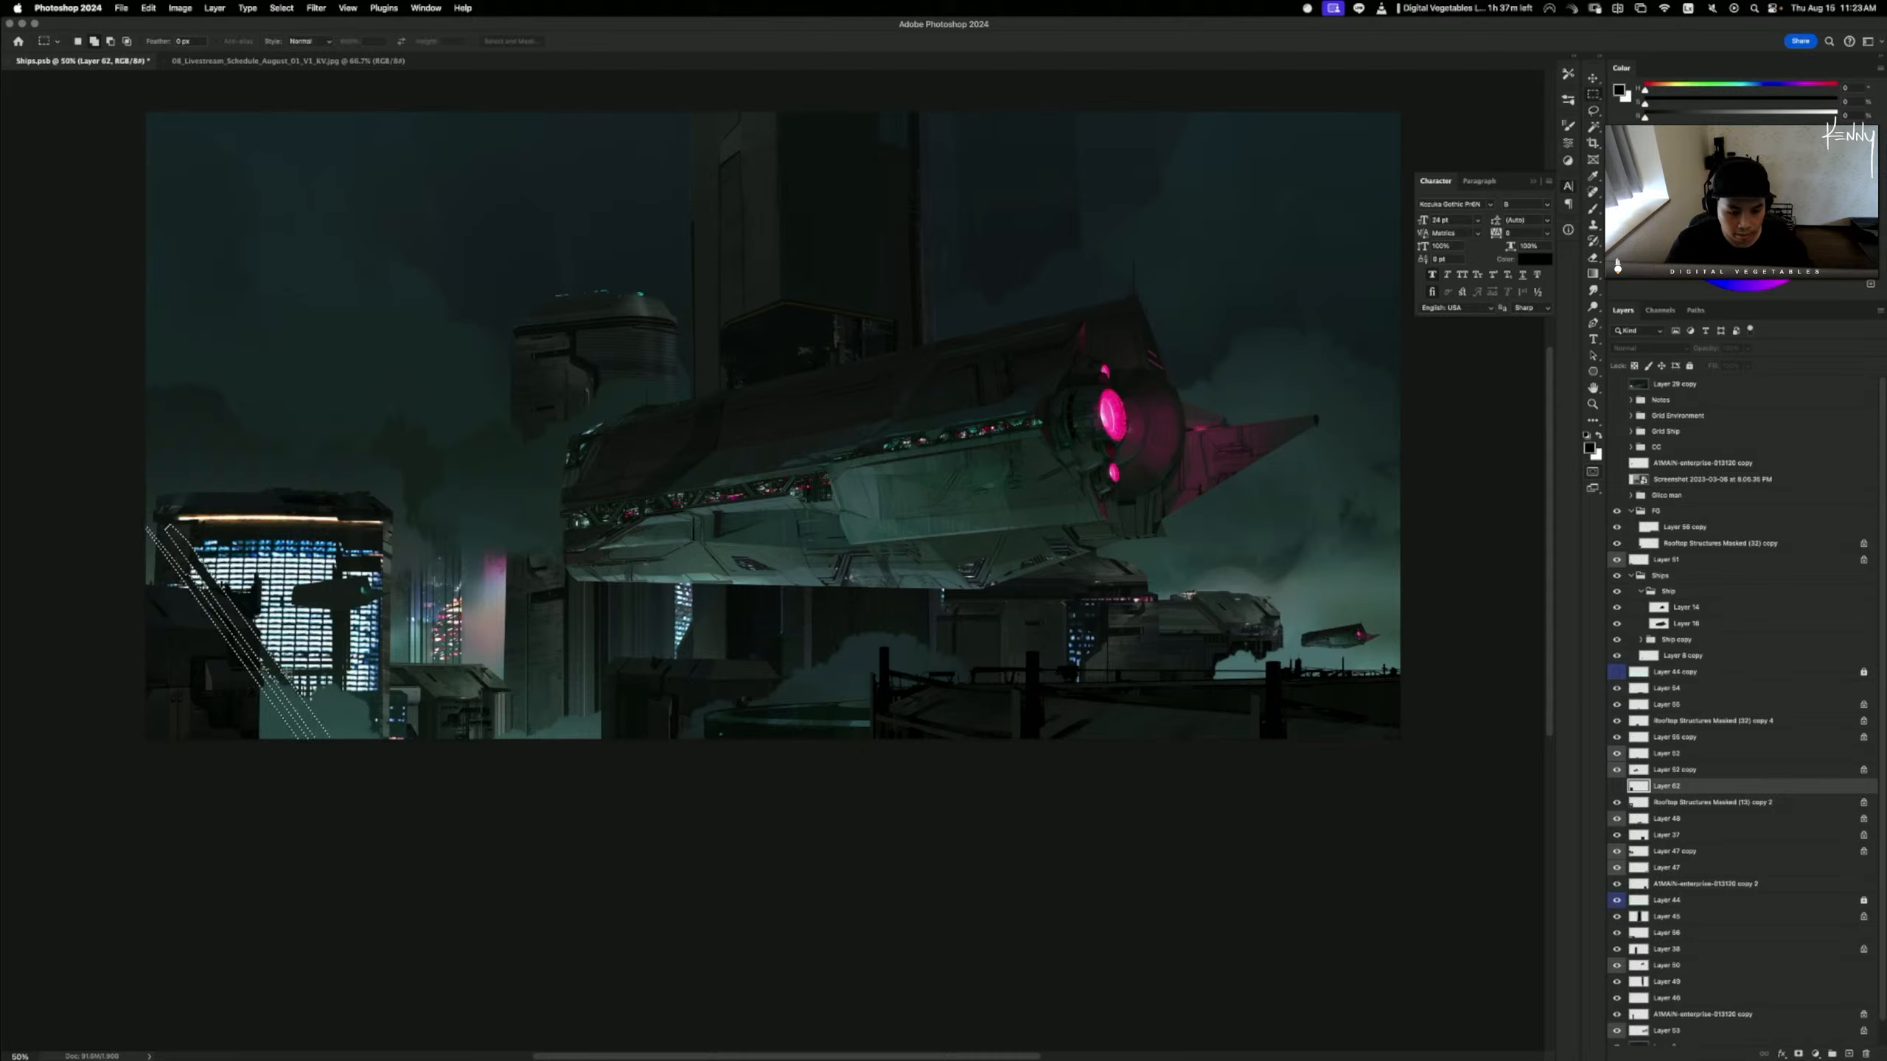
left_click_drag(250, 660, 343, 680)
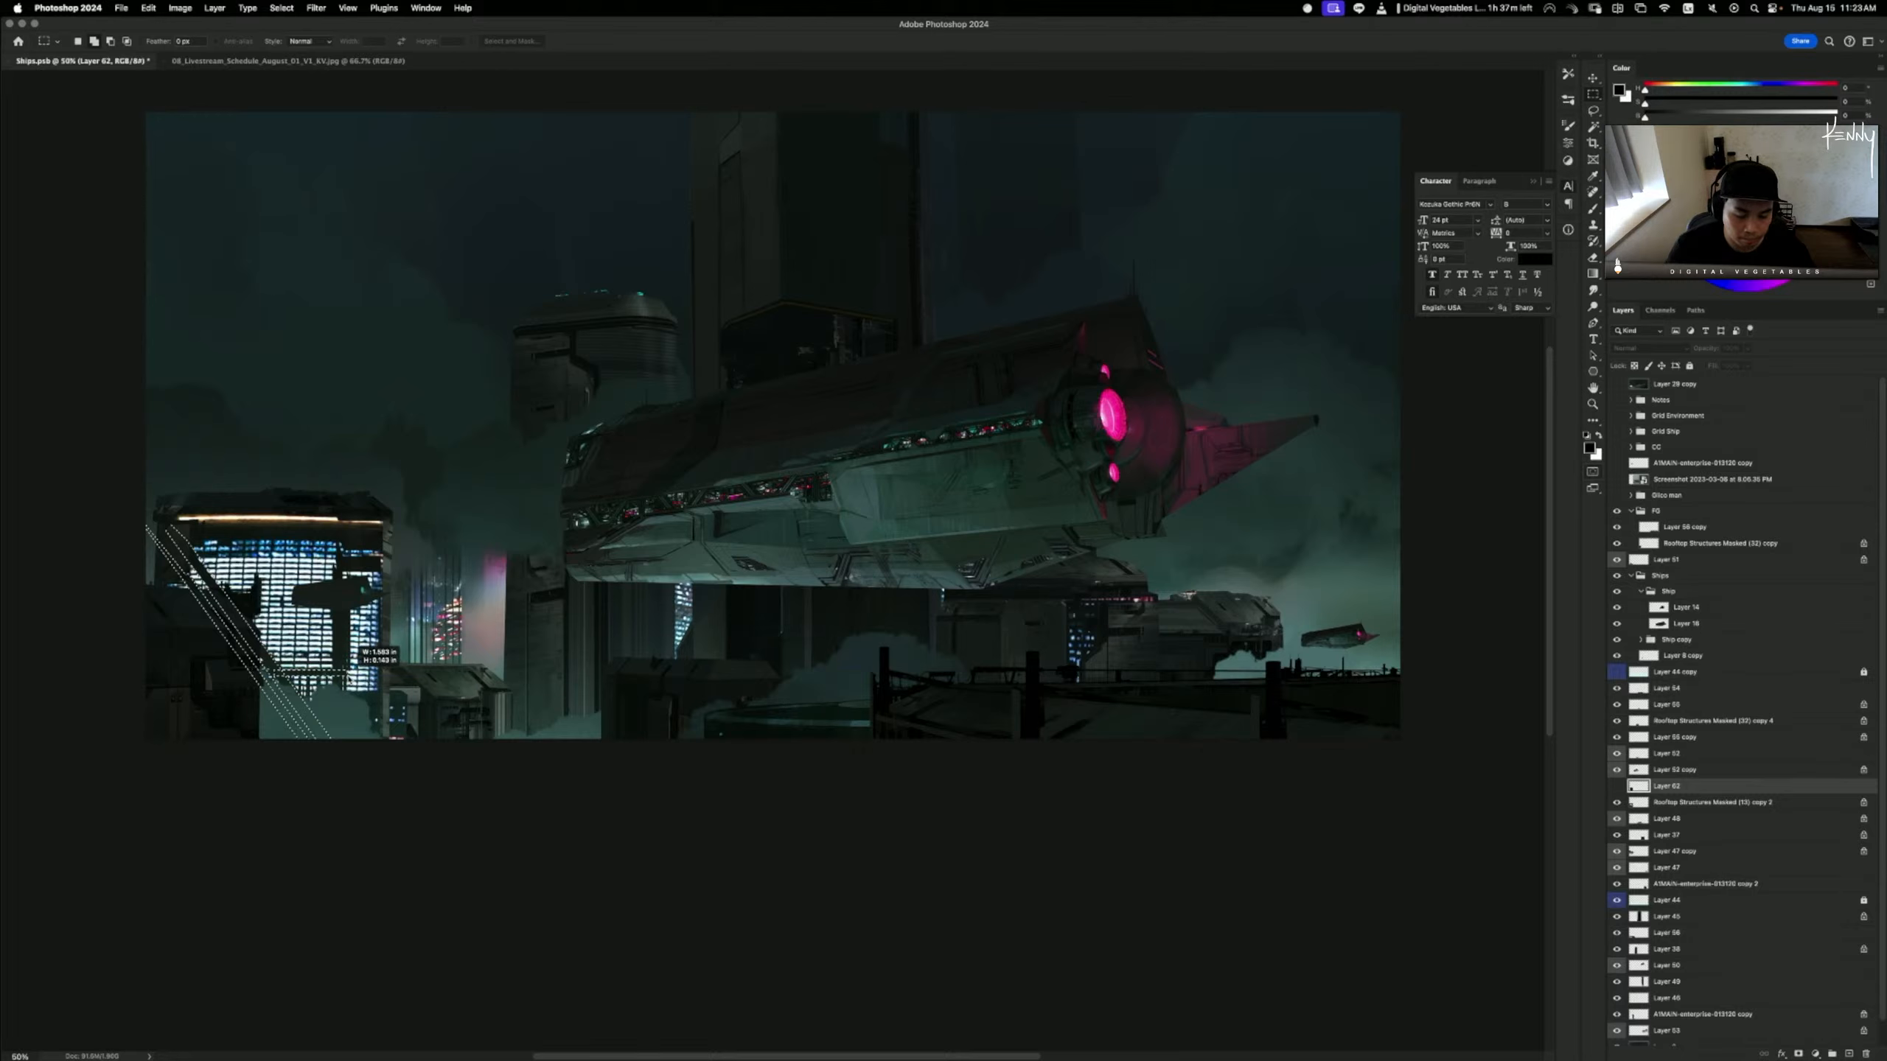
left_click_drag(370, 736, 339, 757)
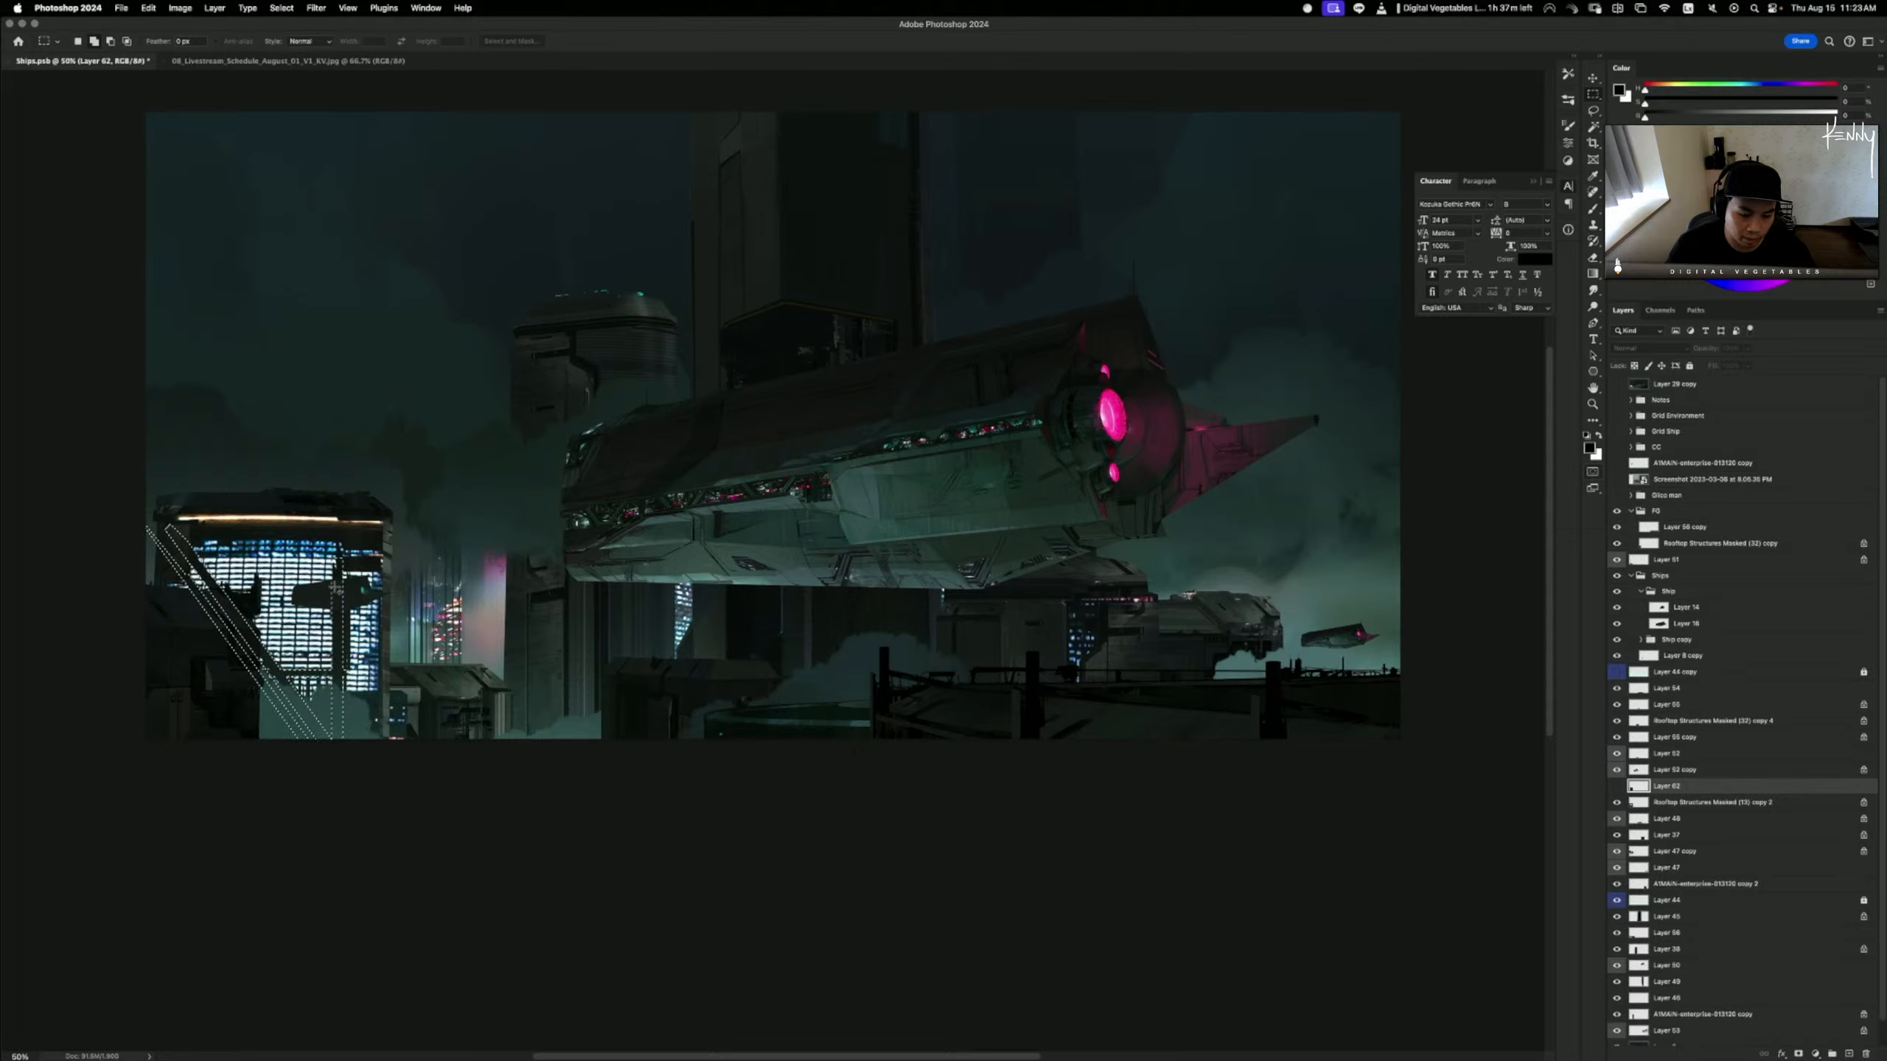
left_click_drag(338, 589, 345, 605)
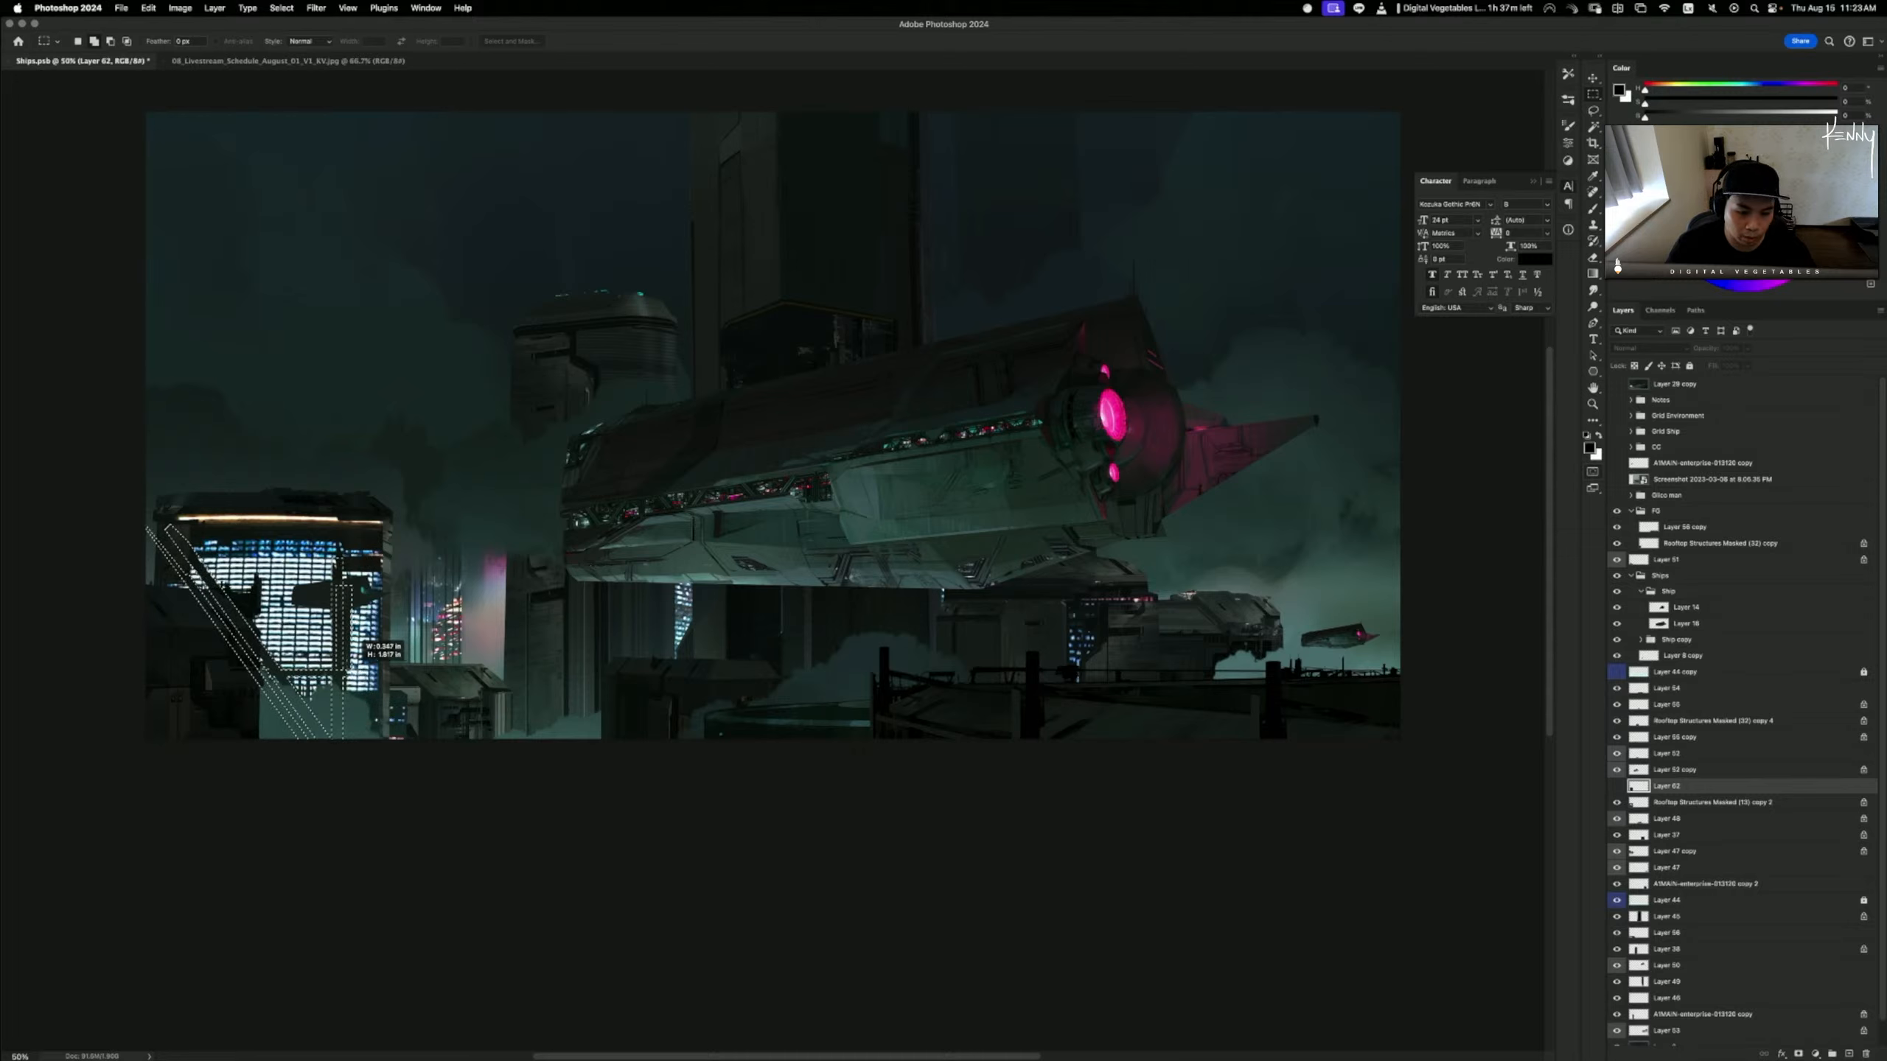
left_click_drag(341, 556, 424, 571)
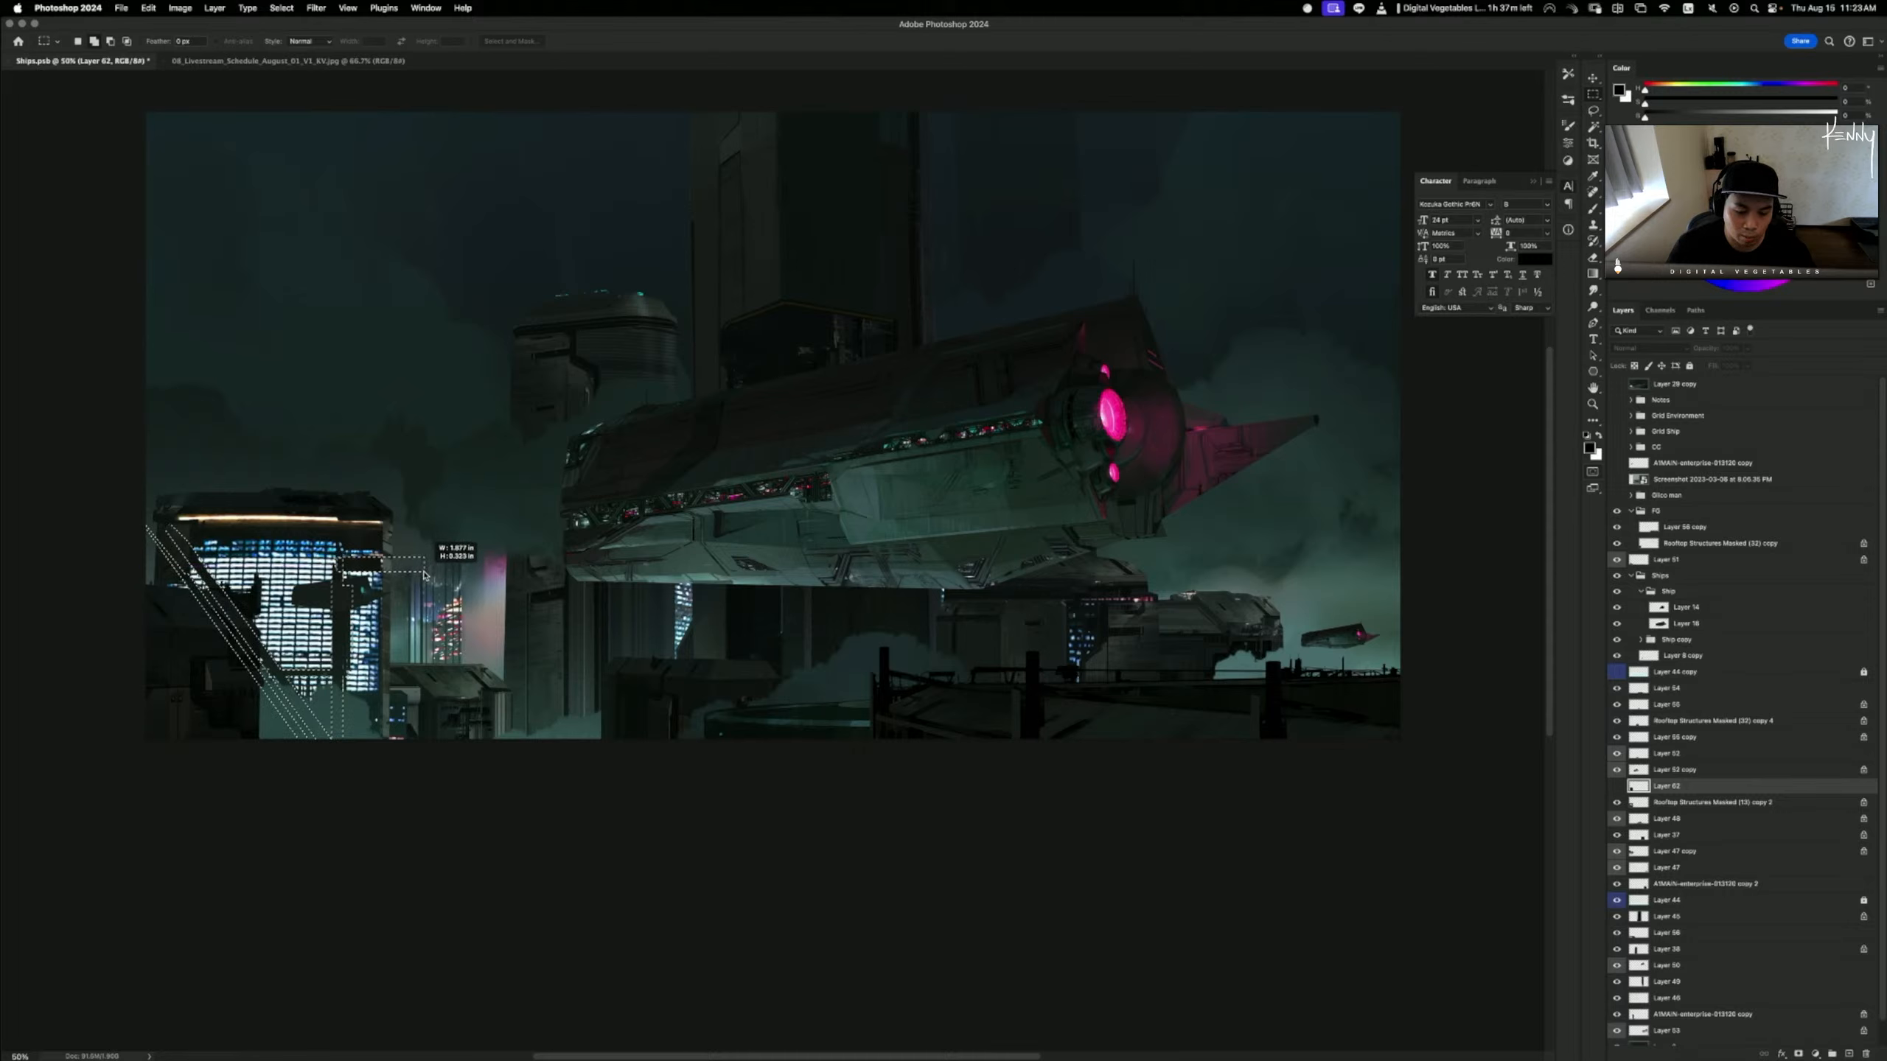
left_click_drag(165, 527, 420, 554)
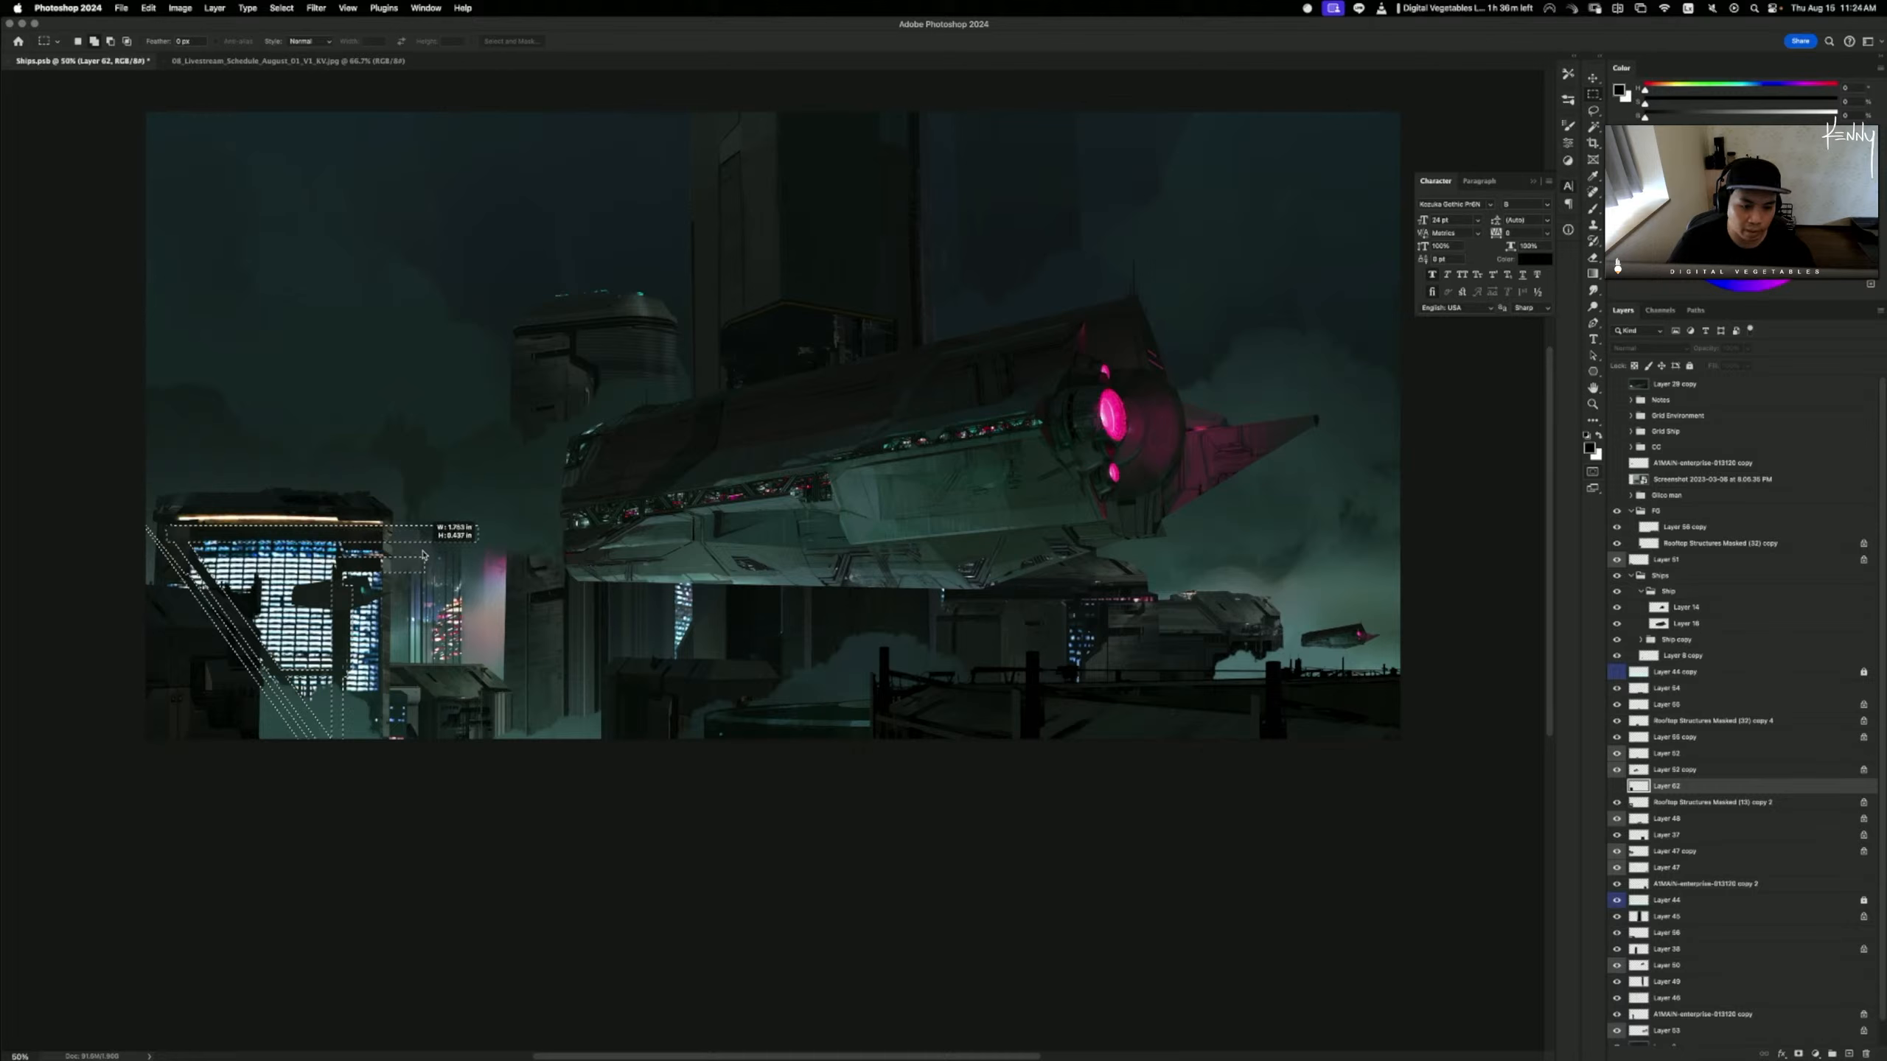
- Show Layer 62, duplicate it, and clear the selected beam shapes from the copy, leaving the original intact and nothing selected
left_click(1616, 786)
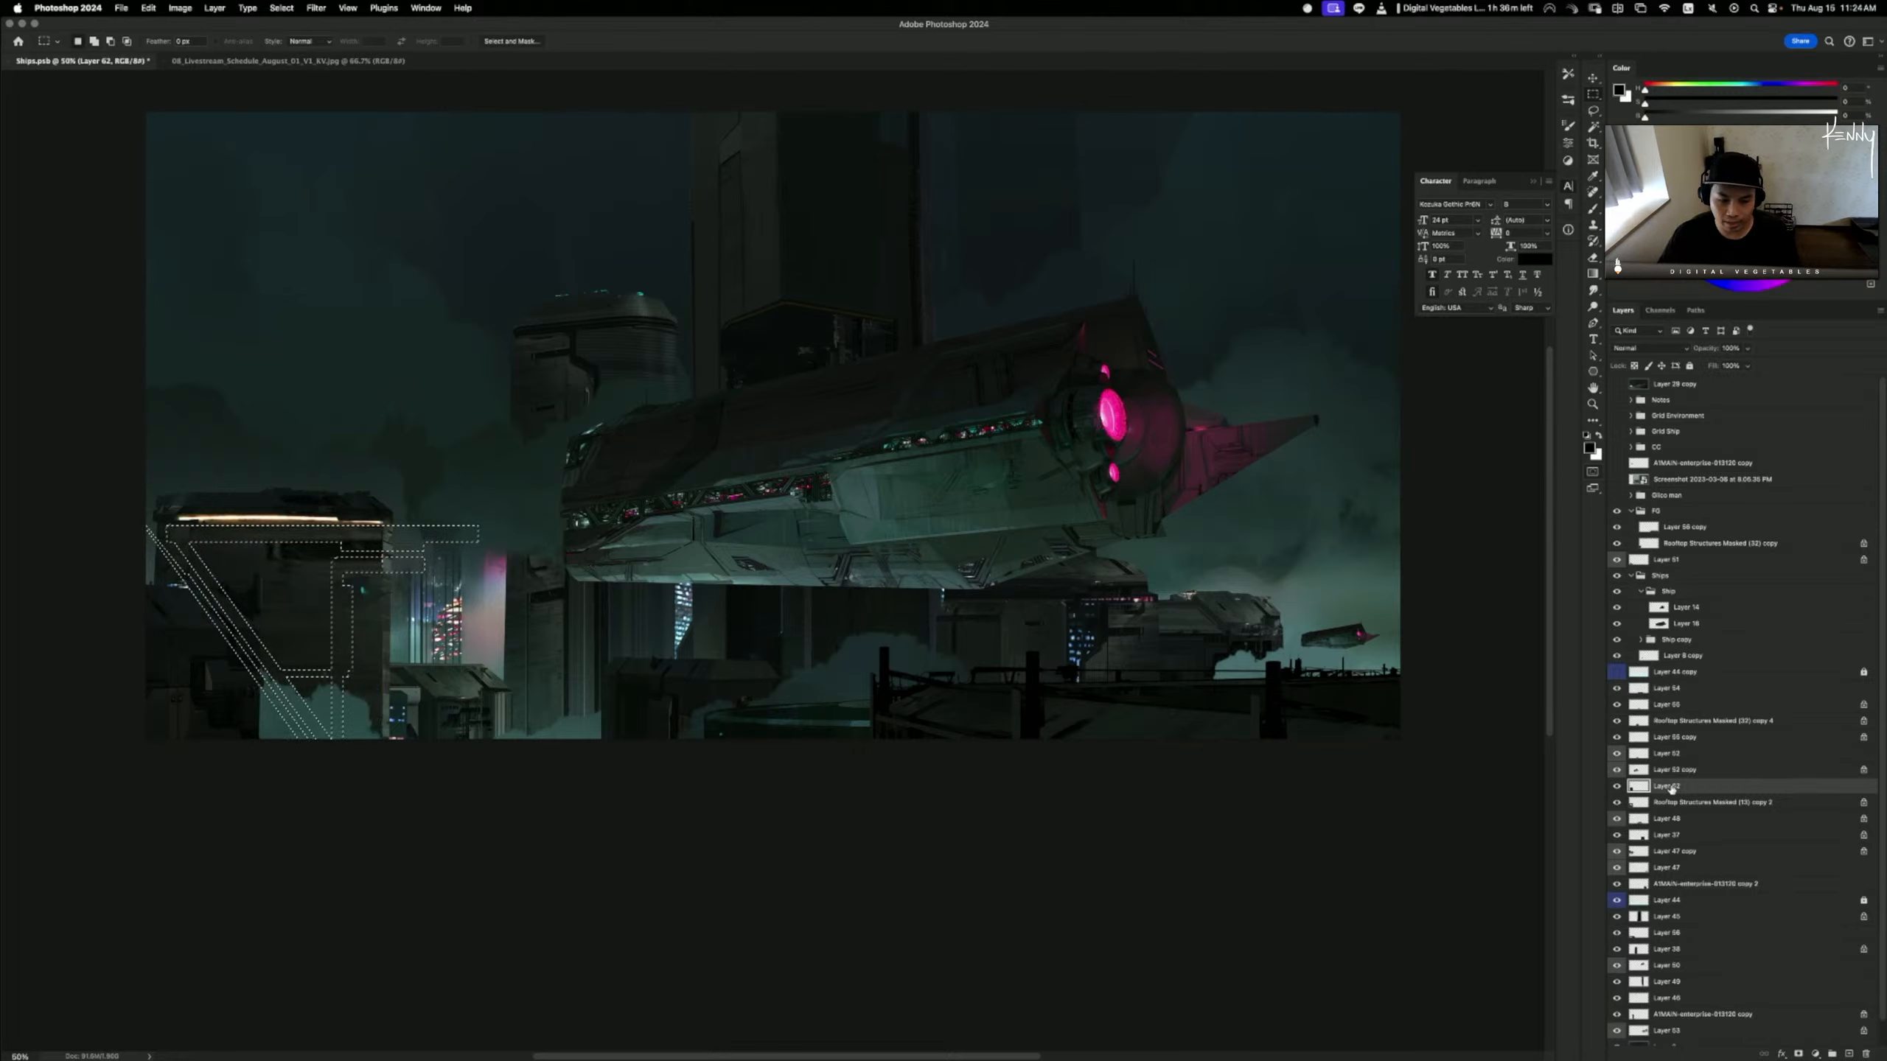
key("super+d")
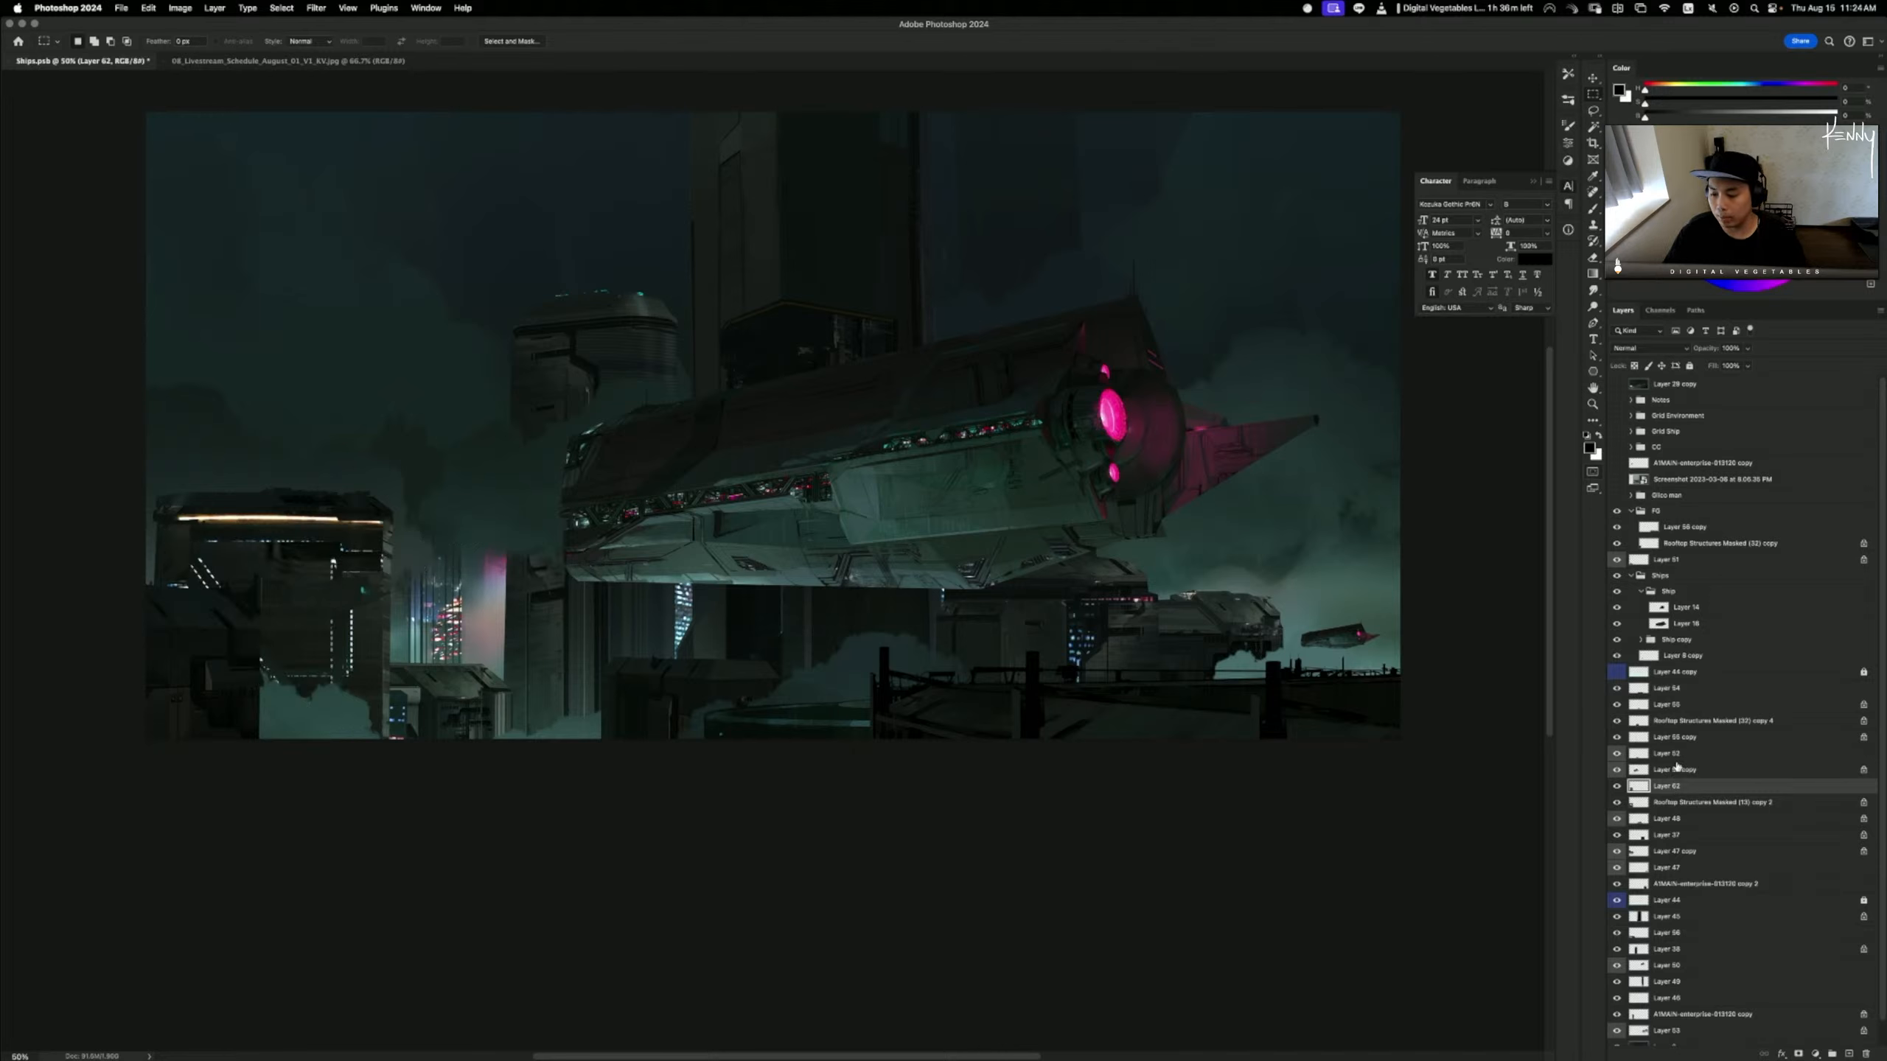
key("super+z")
left_click_drag(1660, 787, 1667, 778)
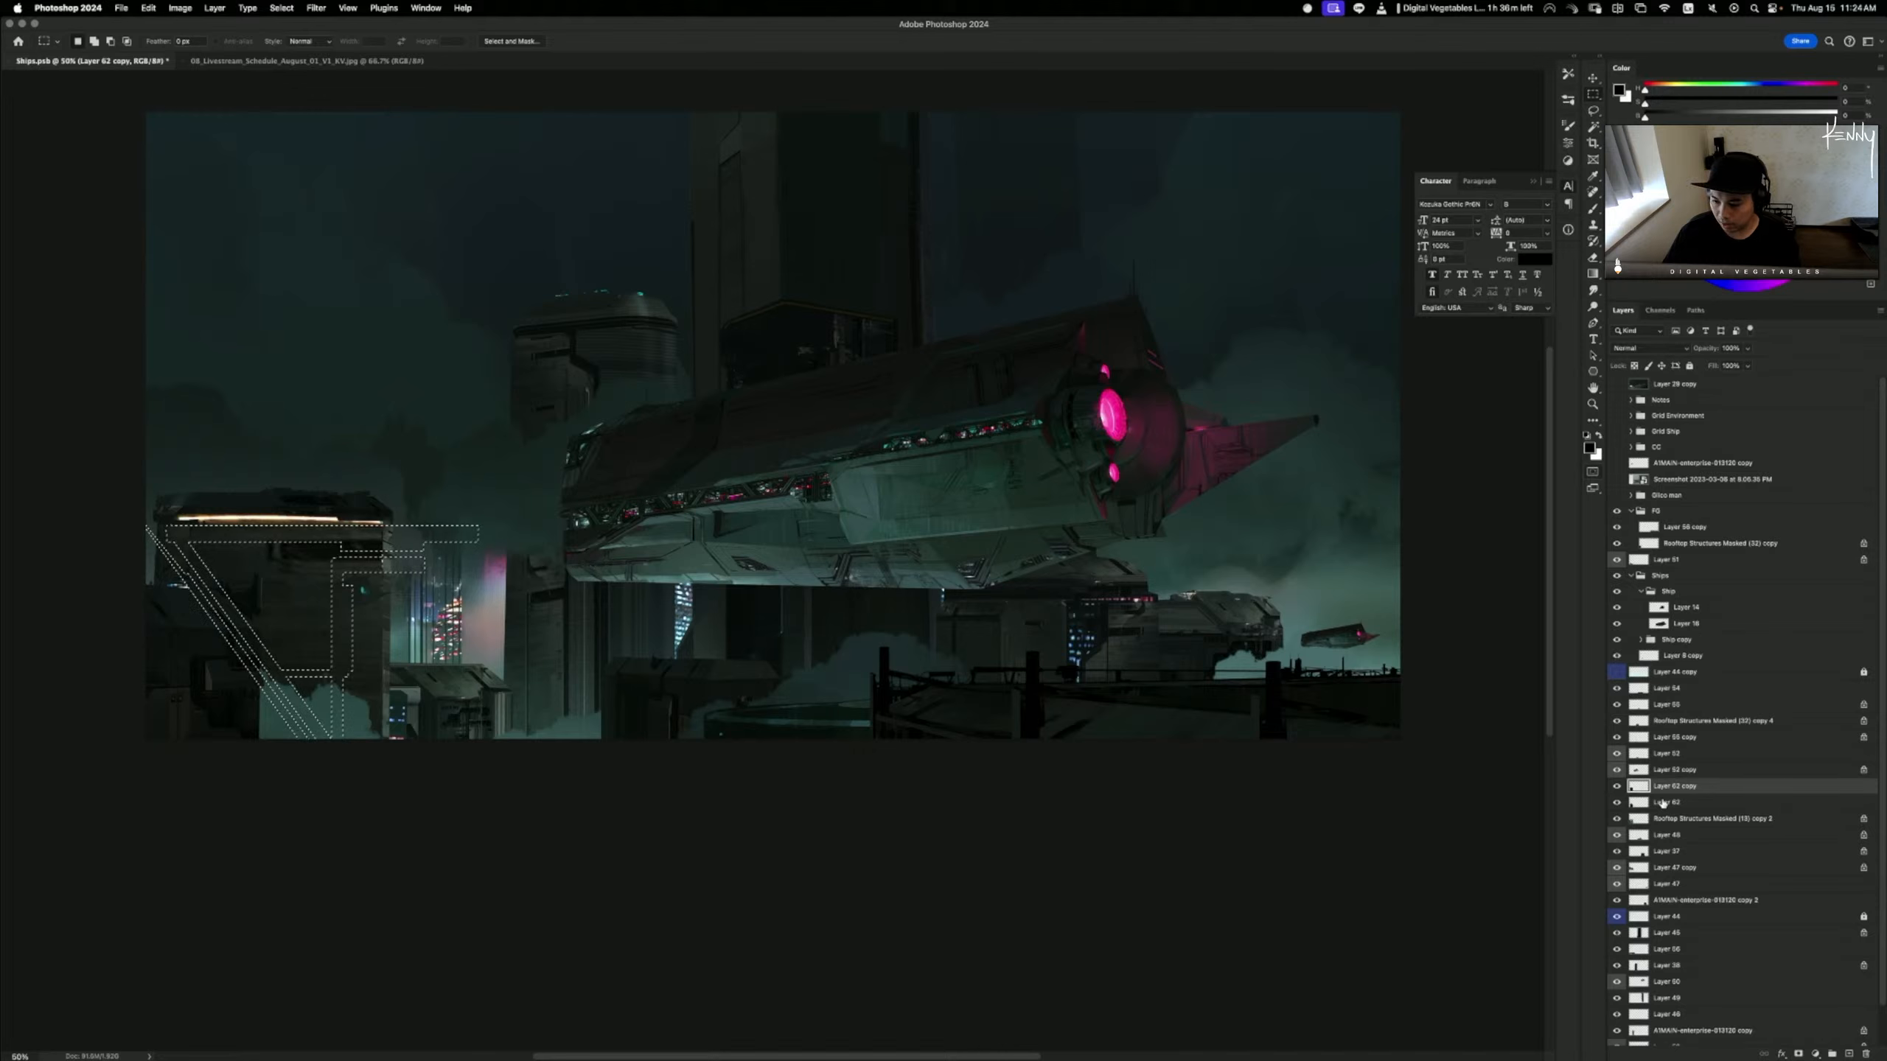
key("super+d")
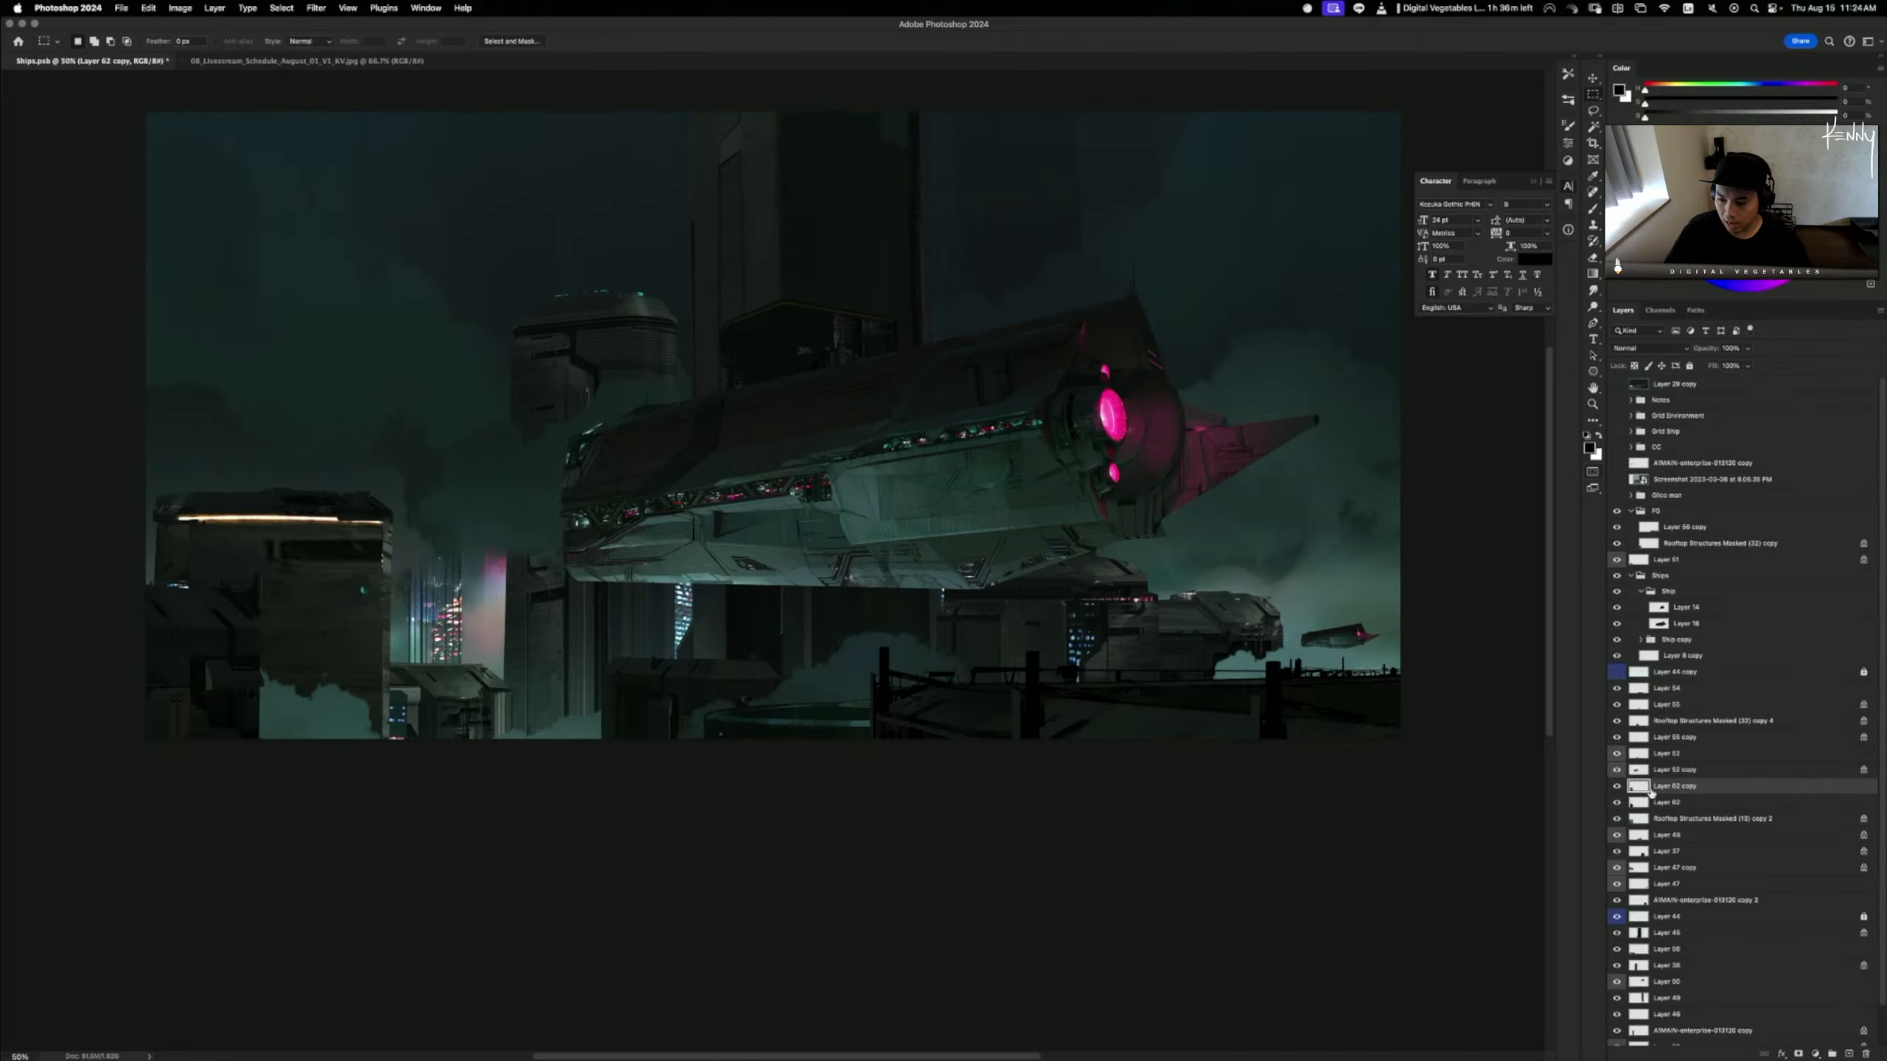
- Darken Layer 62 copy by lowering its Lightness with Hue/Saturation
key("super+u")
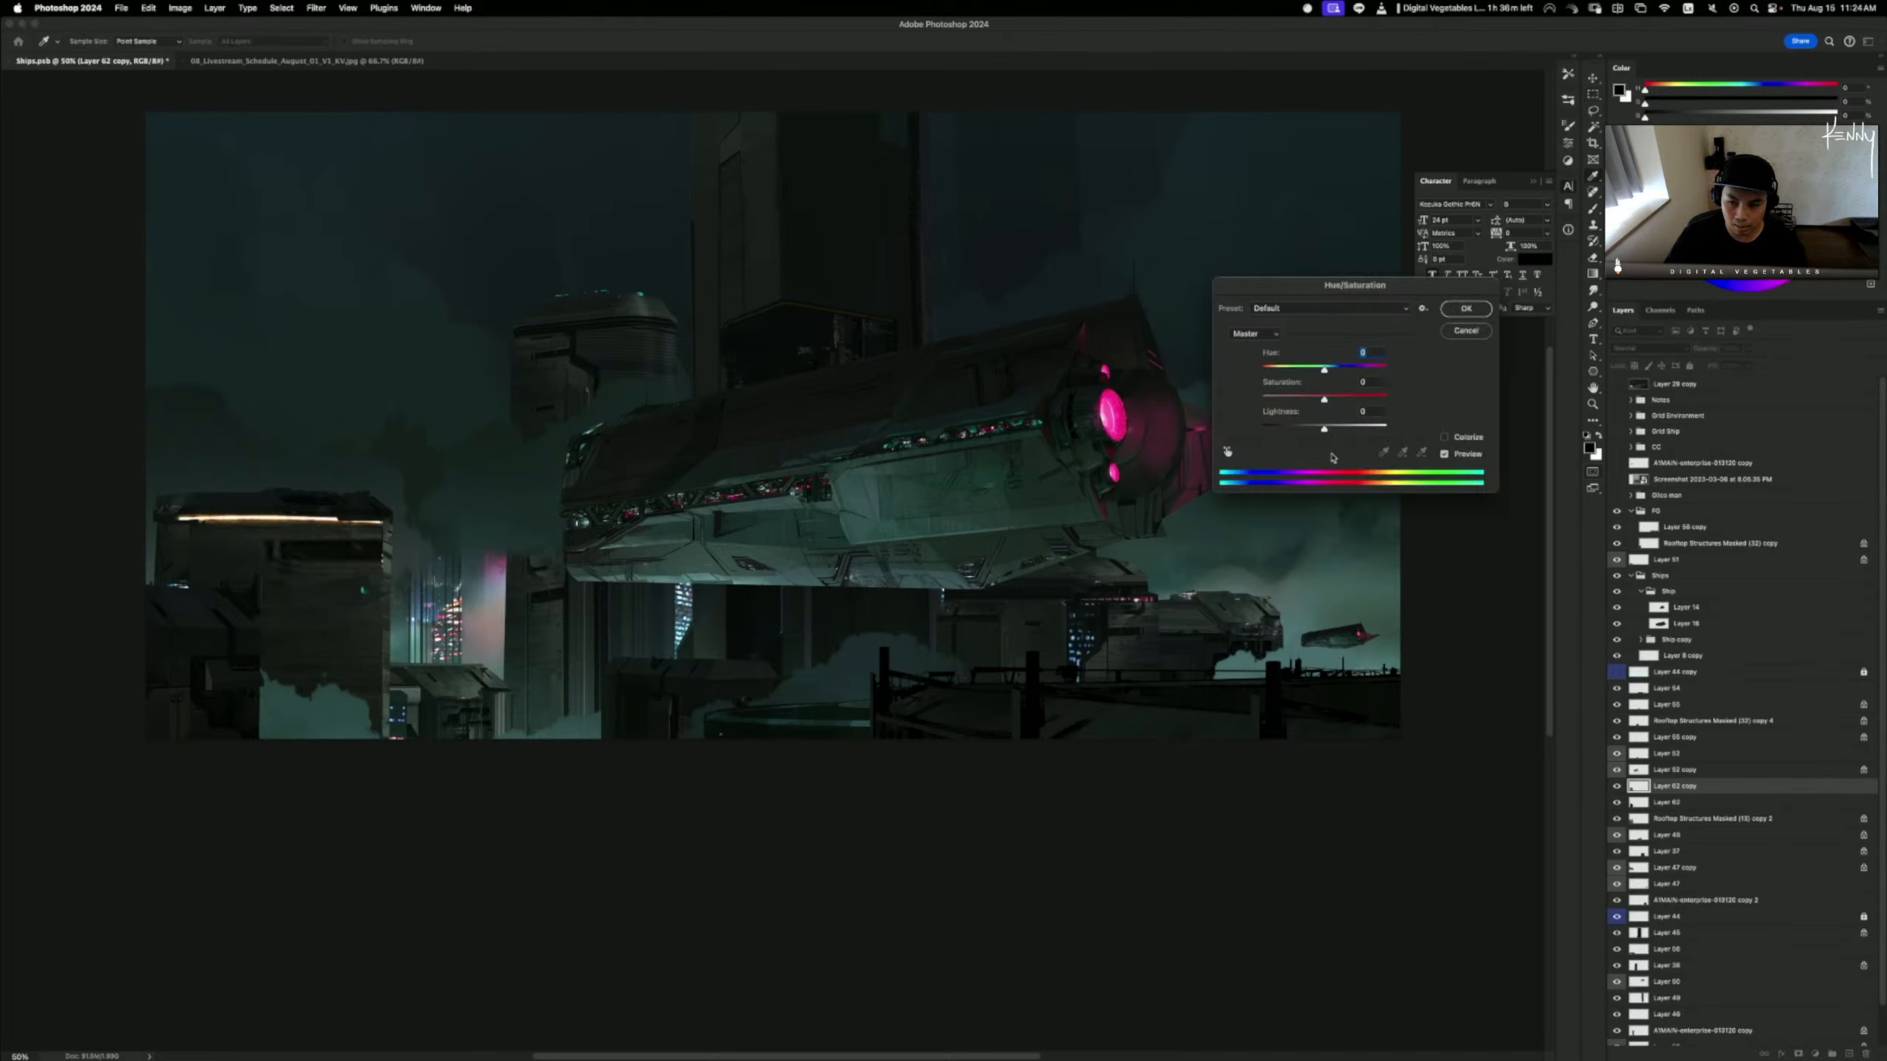
left_click_drag(1322, 432, 1267, 432)
left_click(1461, 308)
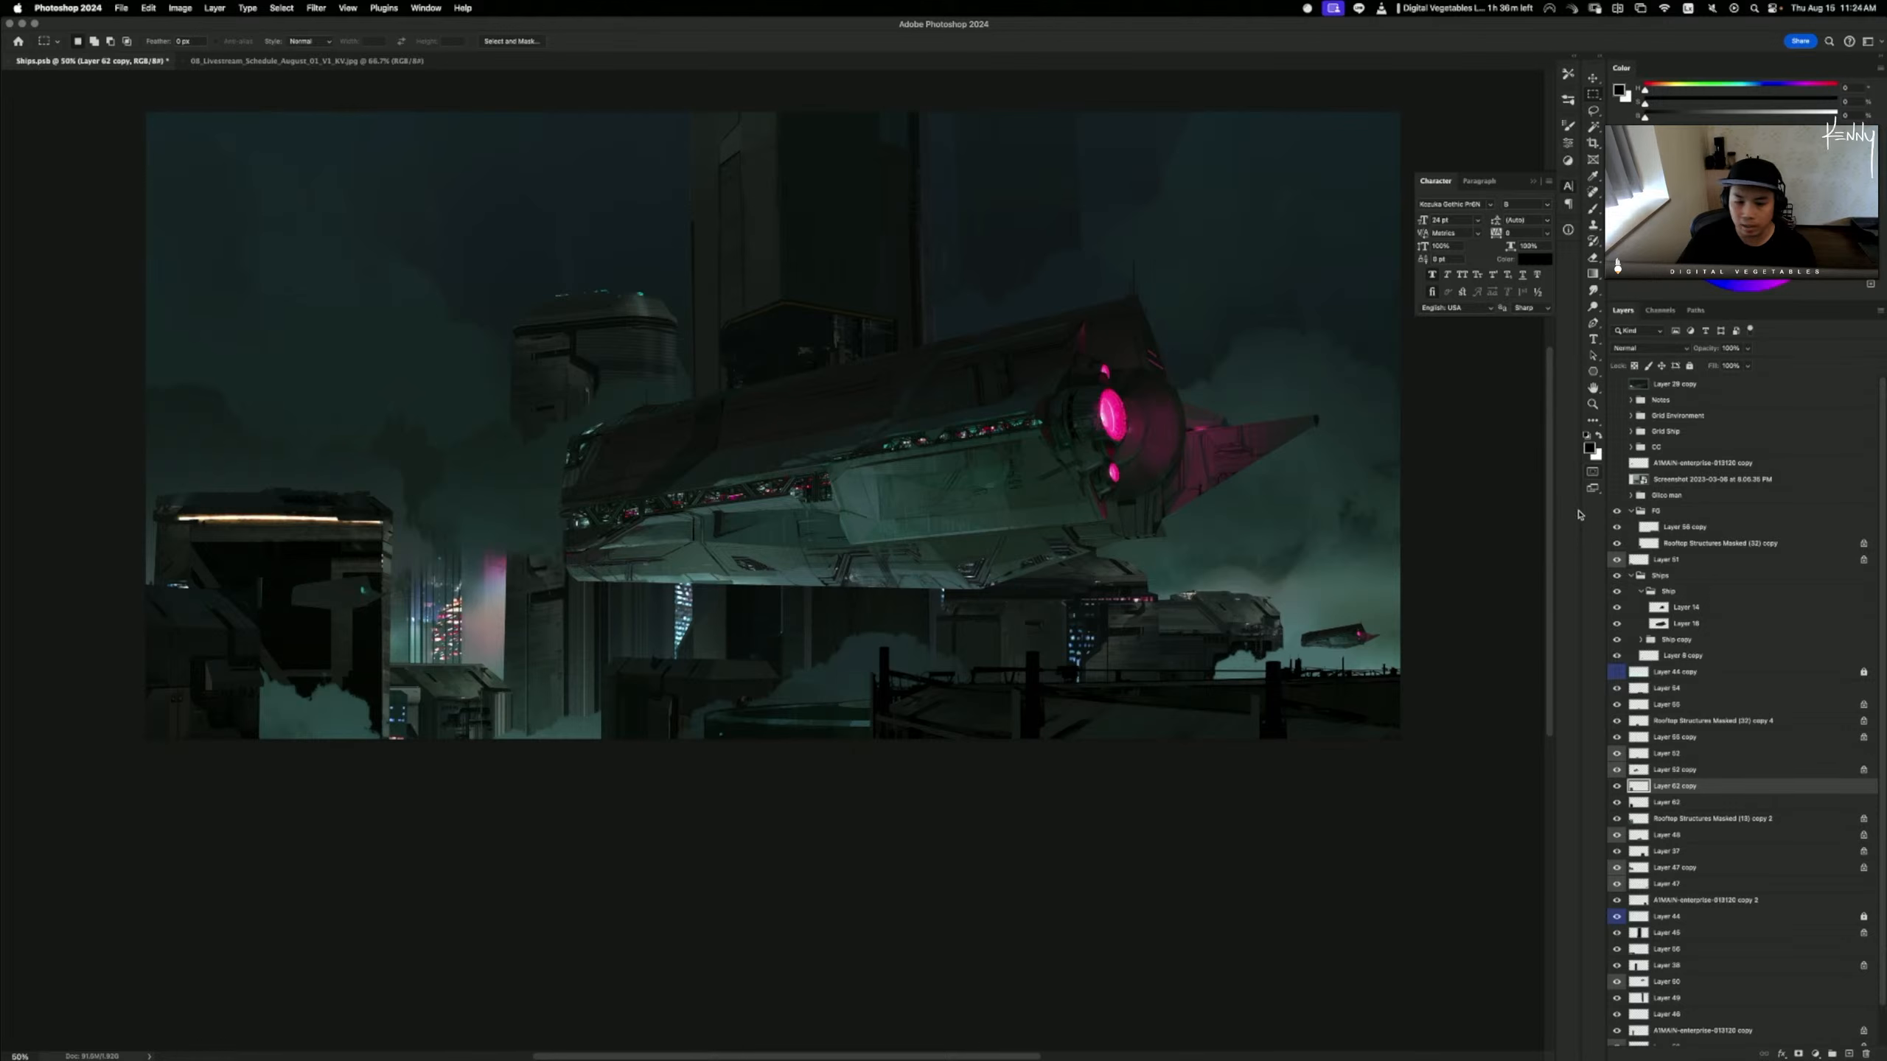
- Check the full-image reference painting on the topmost layer at 25% zoom, then leave that layer hidden
left_click(1617, 385)
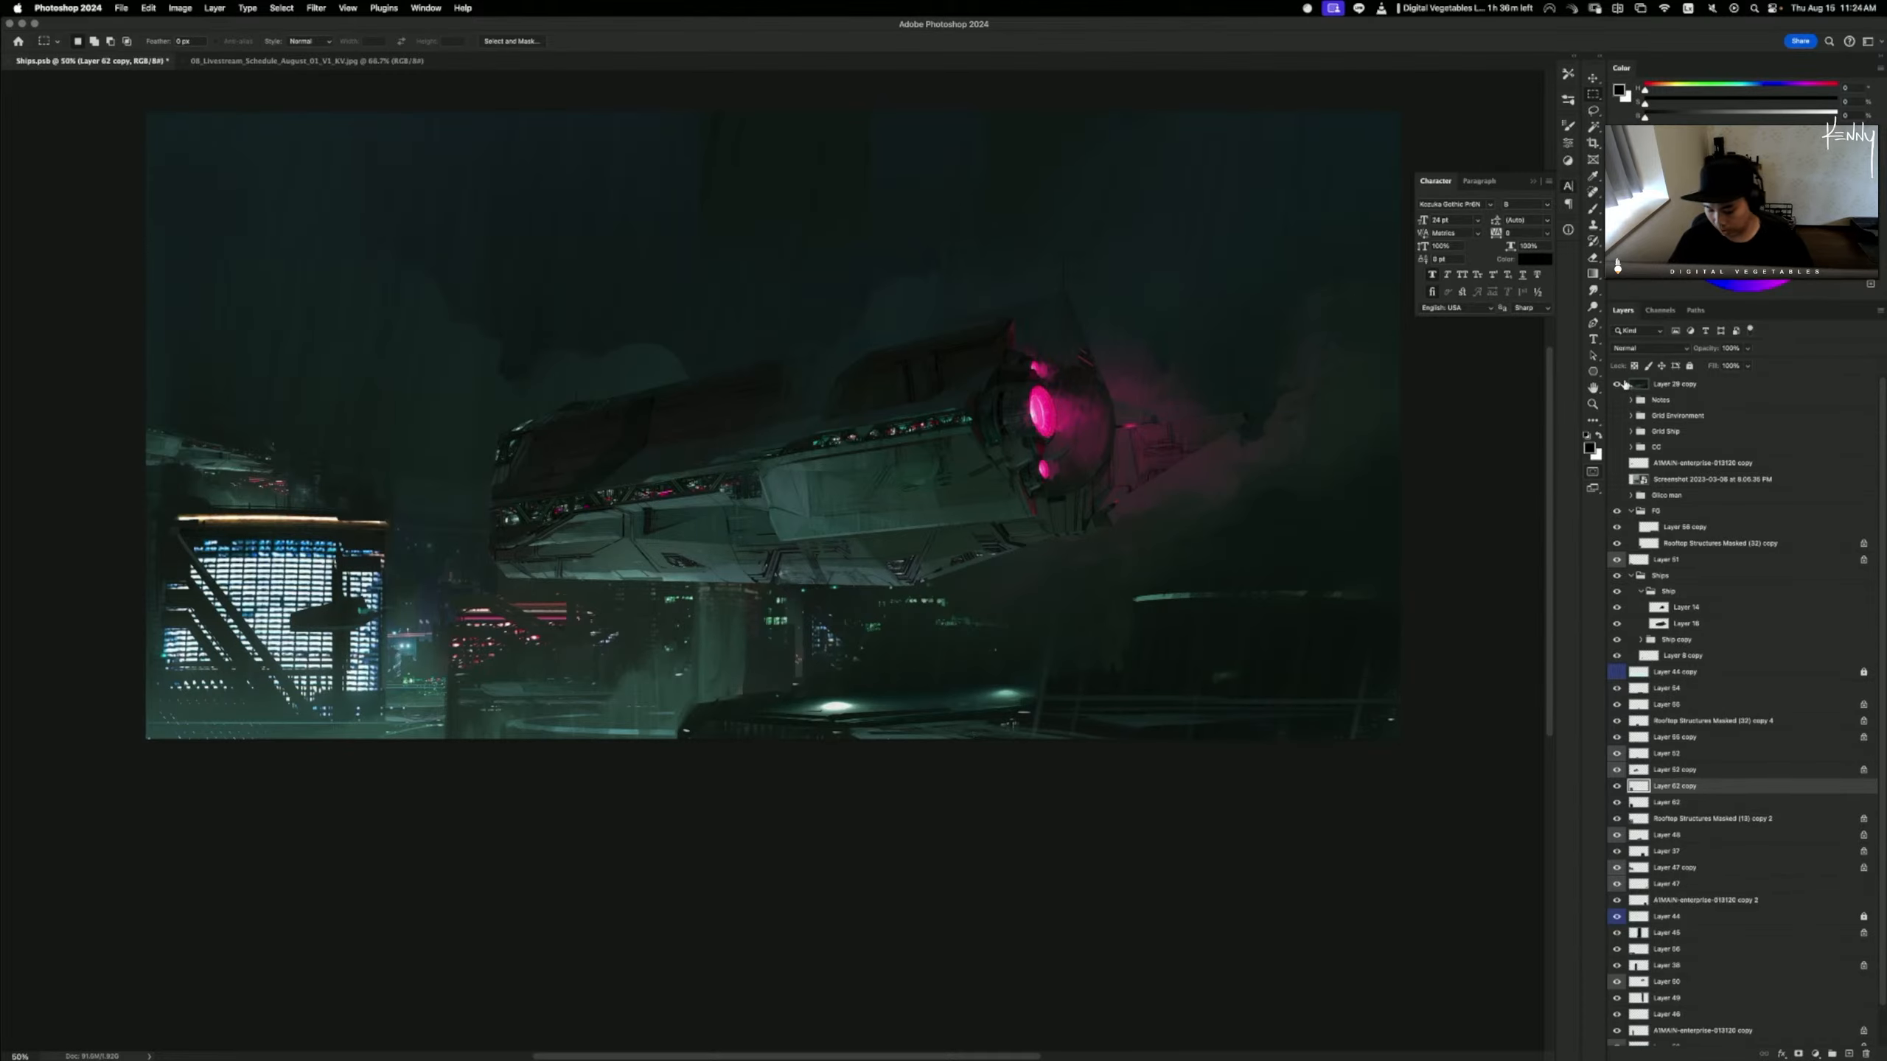
key("super+minus")
key("super+minus")
key("super+minus")
key("super+equal")
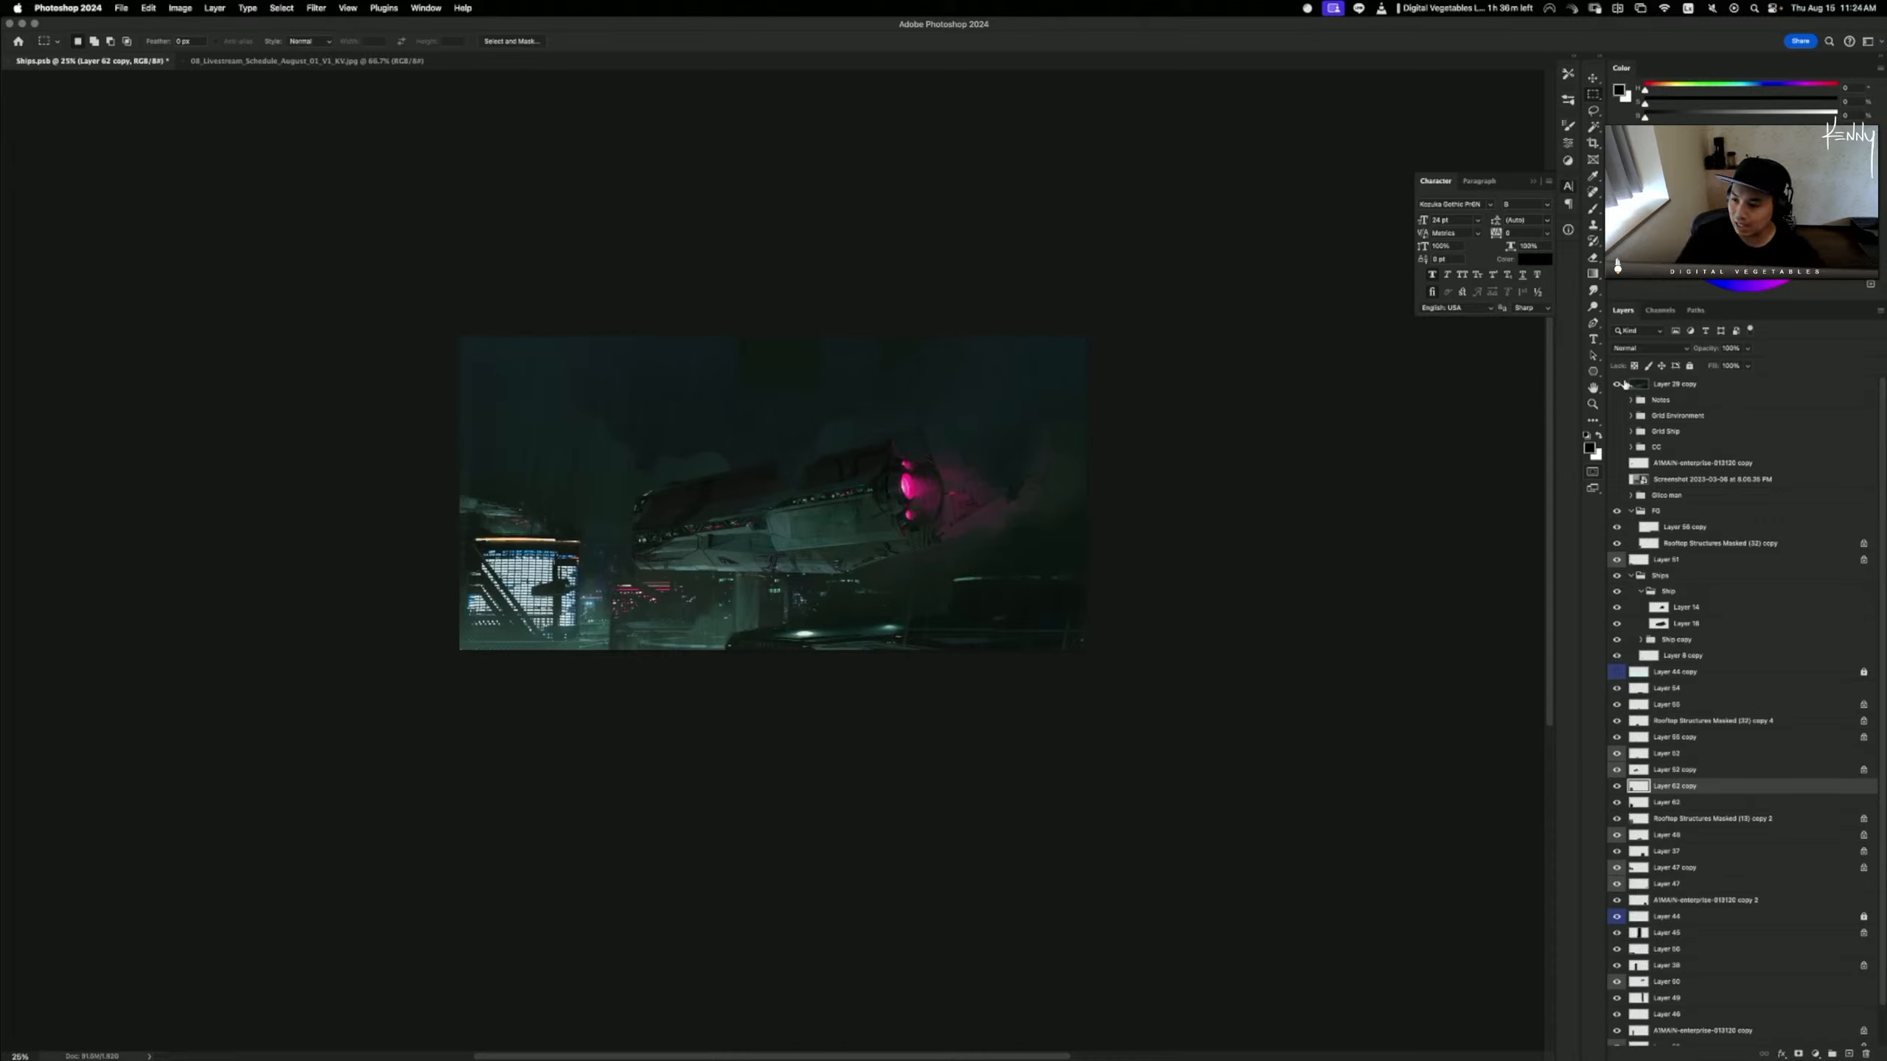
left_click(1622, 384)
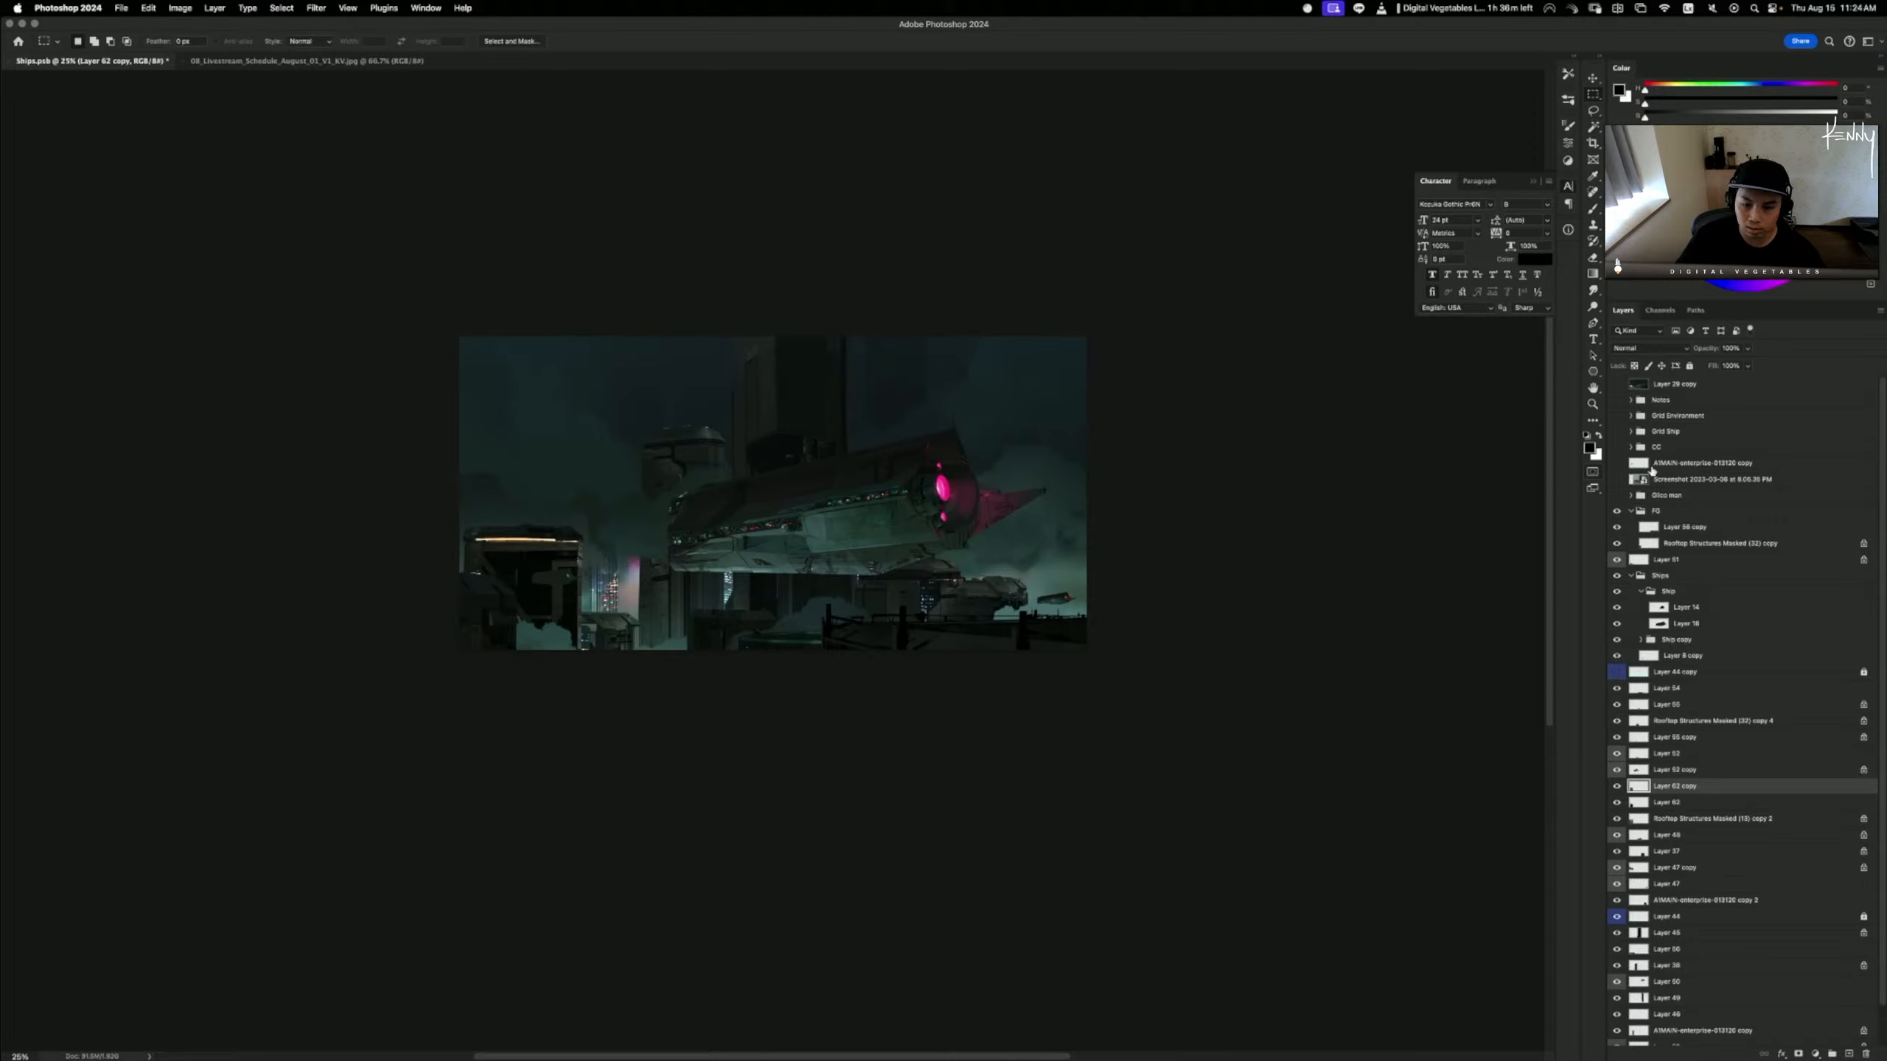
- Compare the building facade with and without Layer 62 copy, leaving the layer visible
left_click(1617, 786)
left_click(1617, 786)
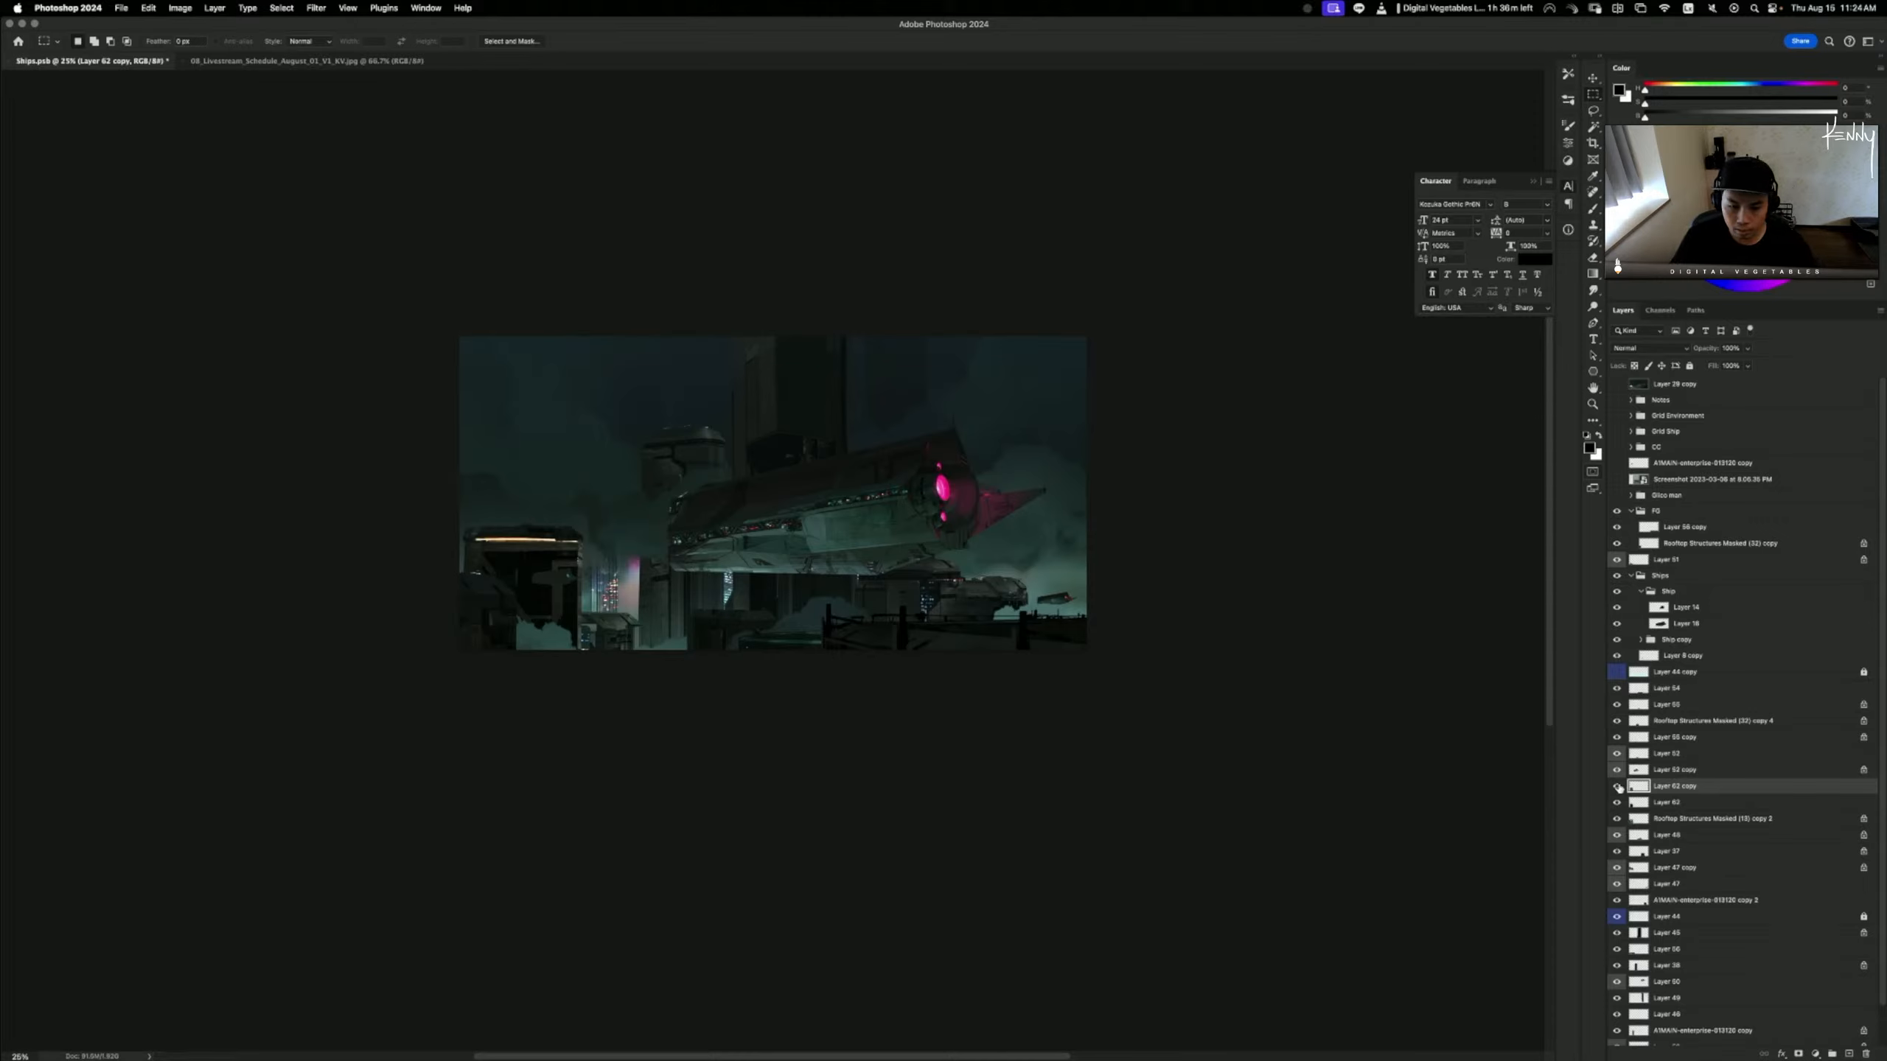
left_click(1617, 786)
left_click(1617, 787)
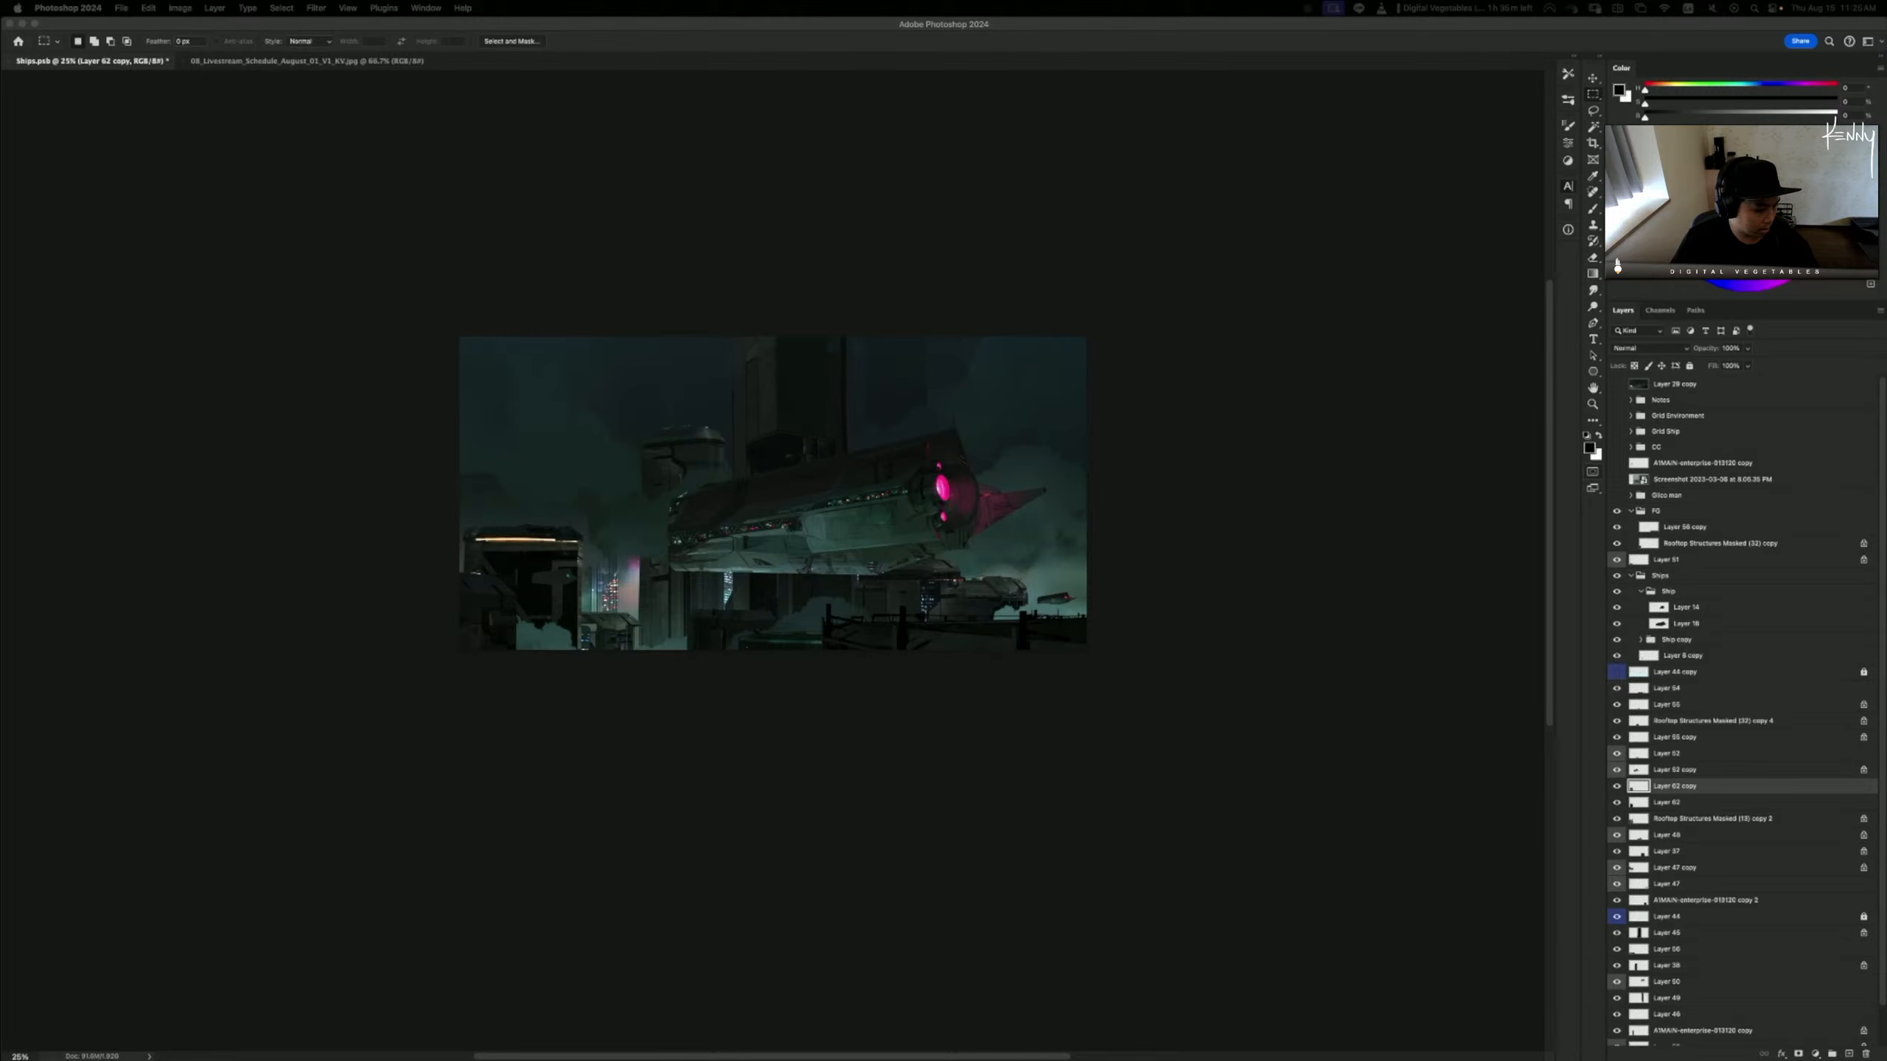
- Switch to Finder and browse the night photos in the City Lights folder for usable background building lights
left_click_drag(0, 402, 730, 164)
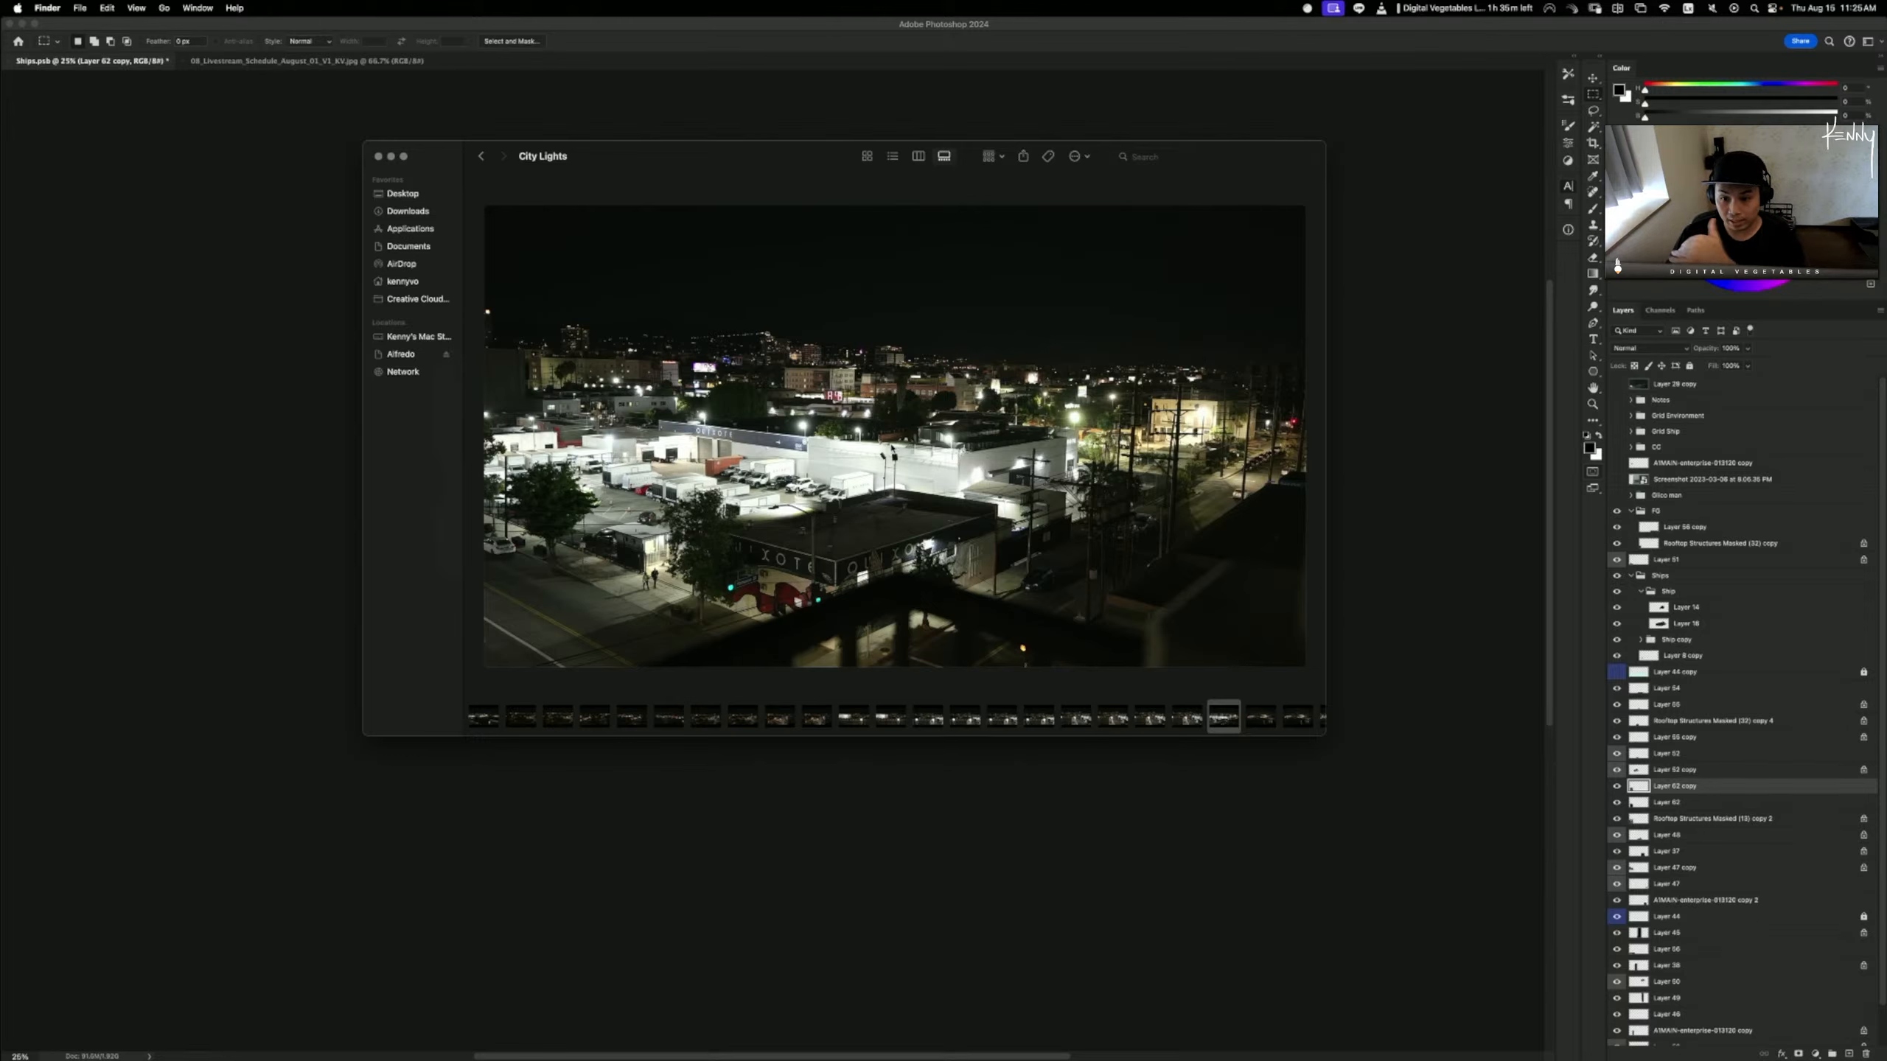
left_click(495, 720)
left_click(521, 720)
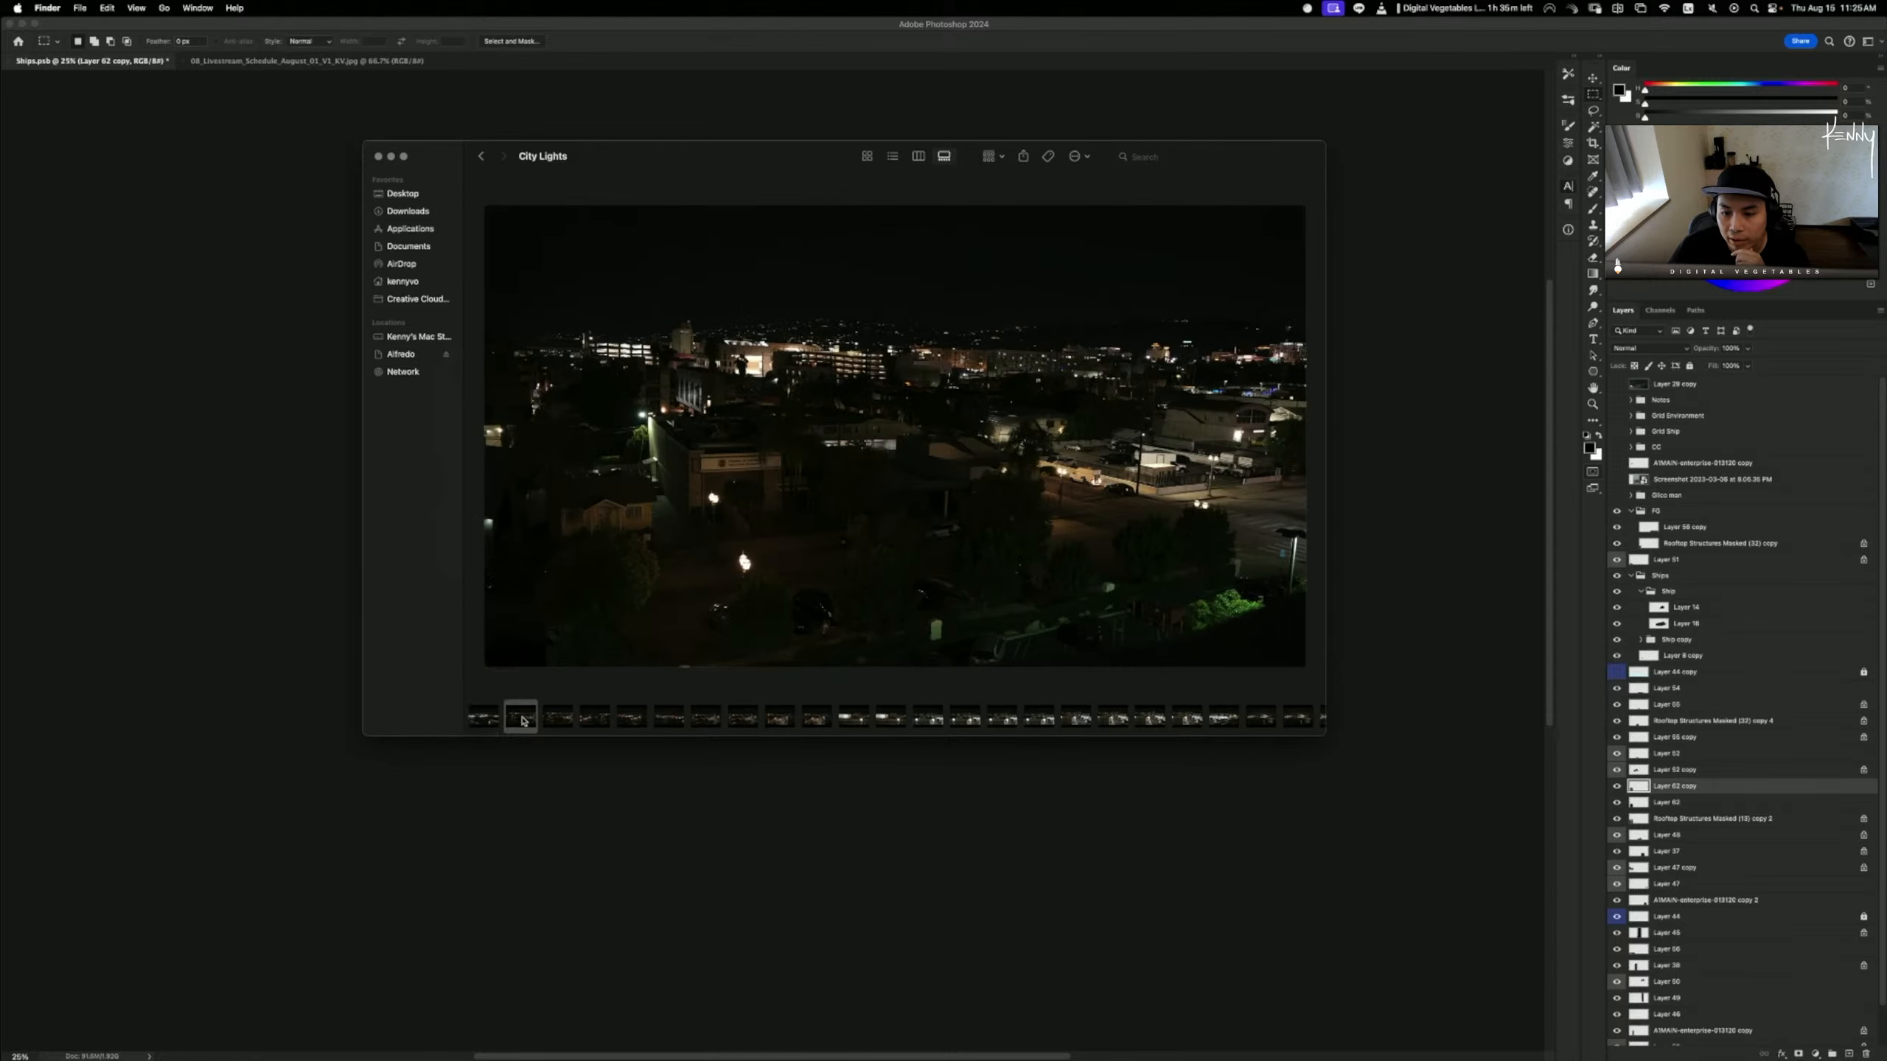
left_click(563, 718)
left_click(594, 718)
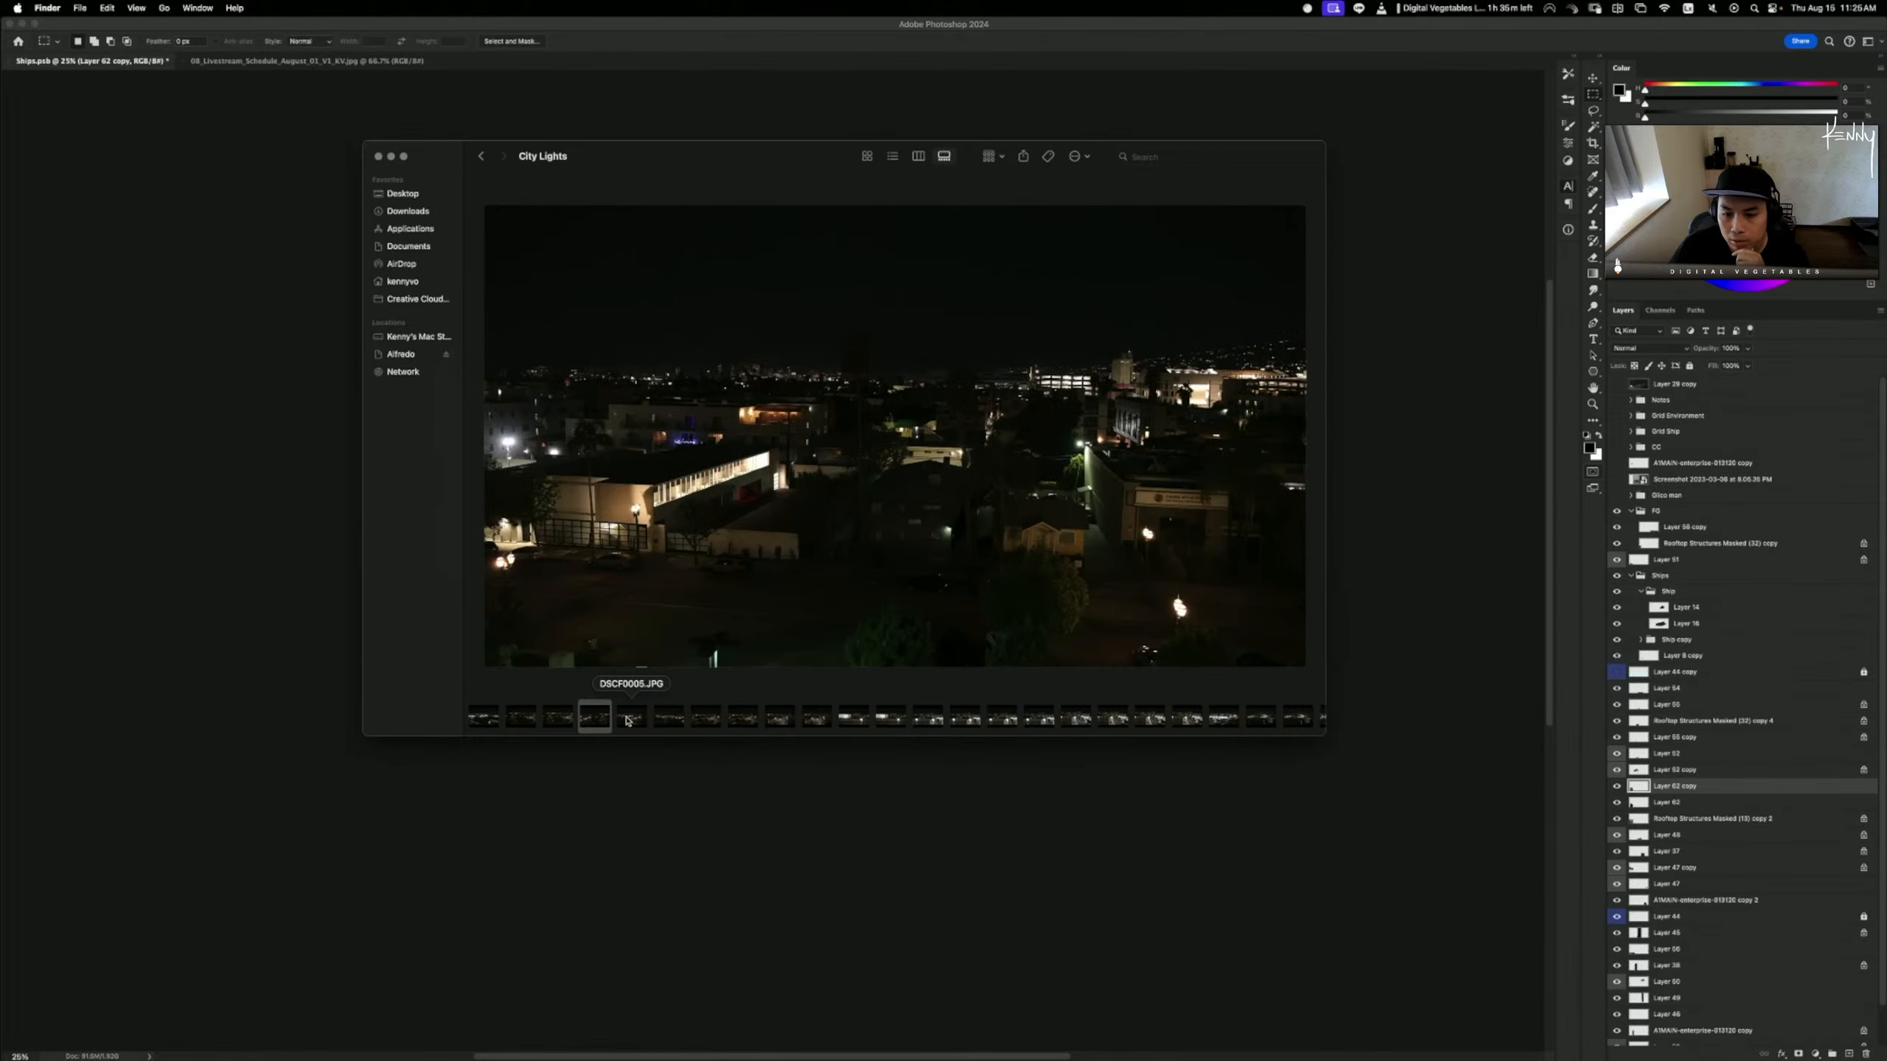
left_click(632, 719)
left_click(668, 719)
left_click(705, 719)
left_click(743, 719)
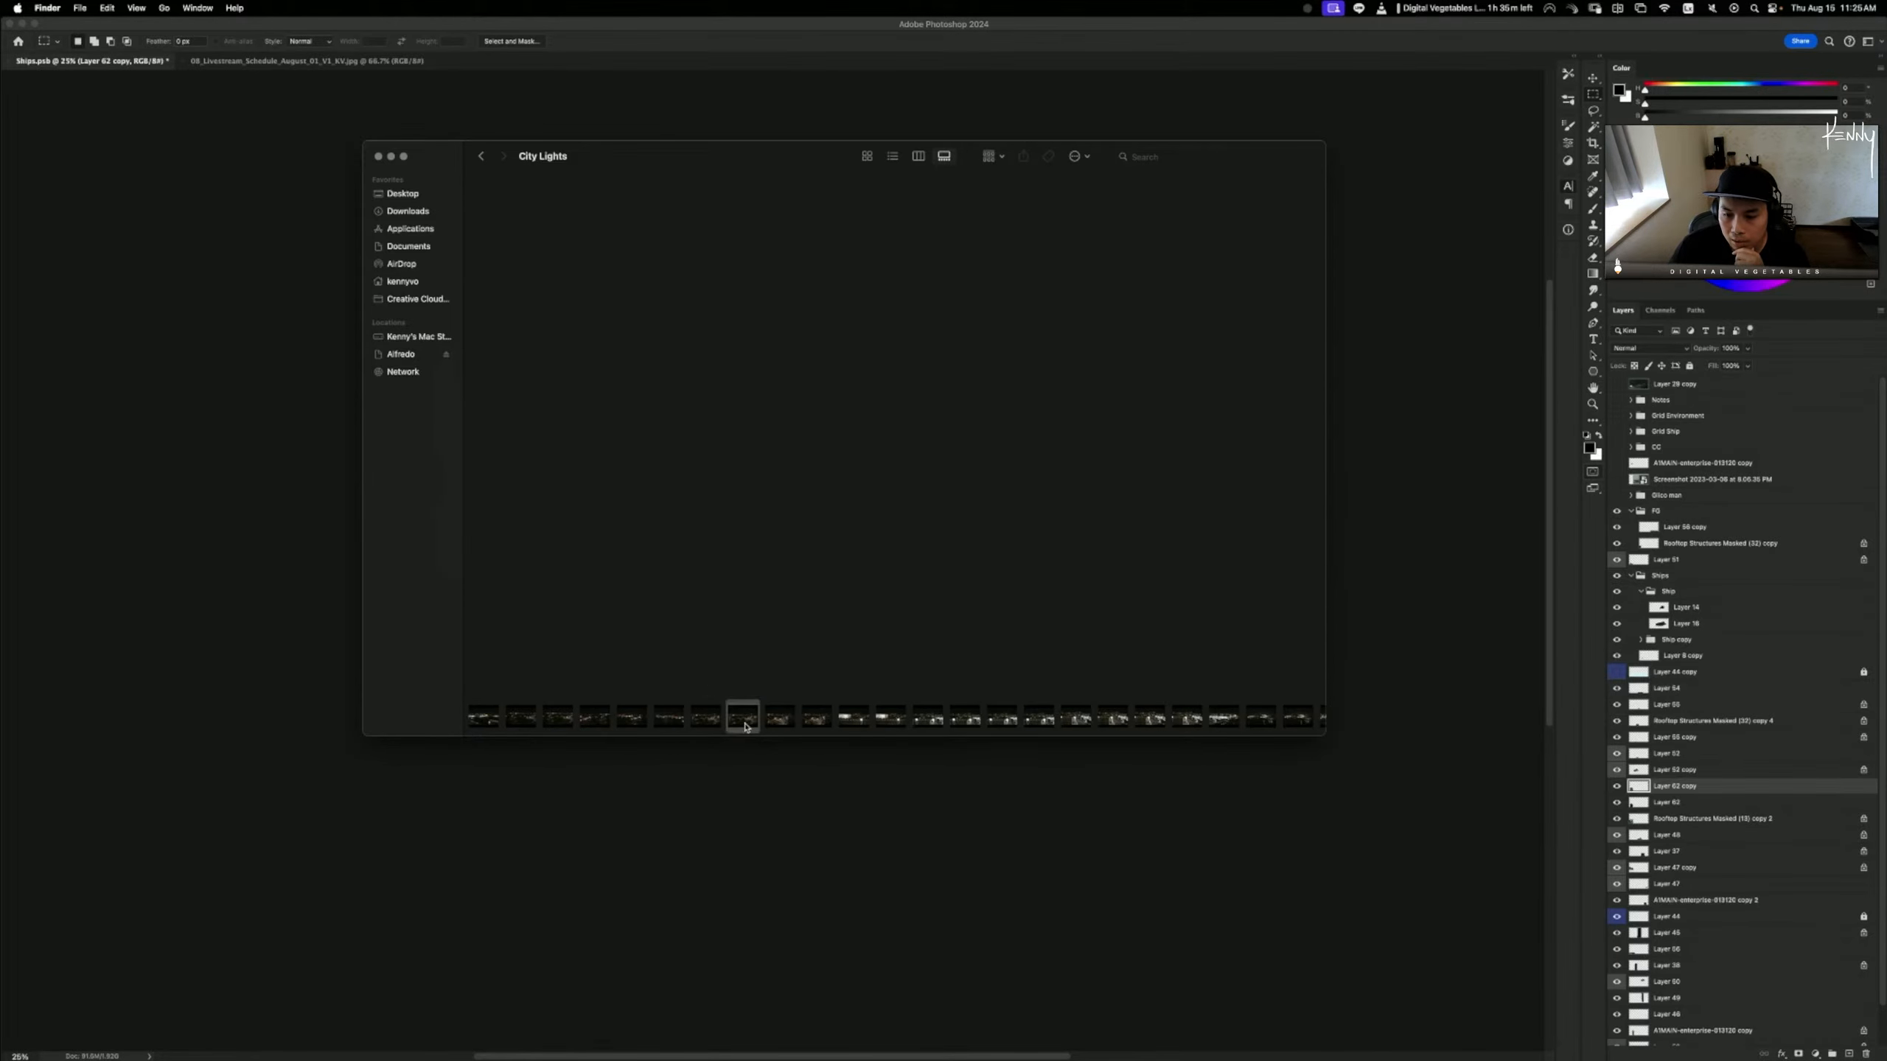
left_click(783, 719)
left_click(817, 719)
left_click(835, 721)
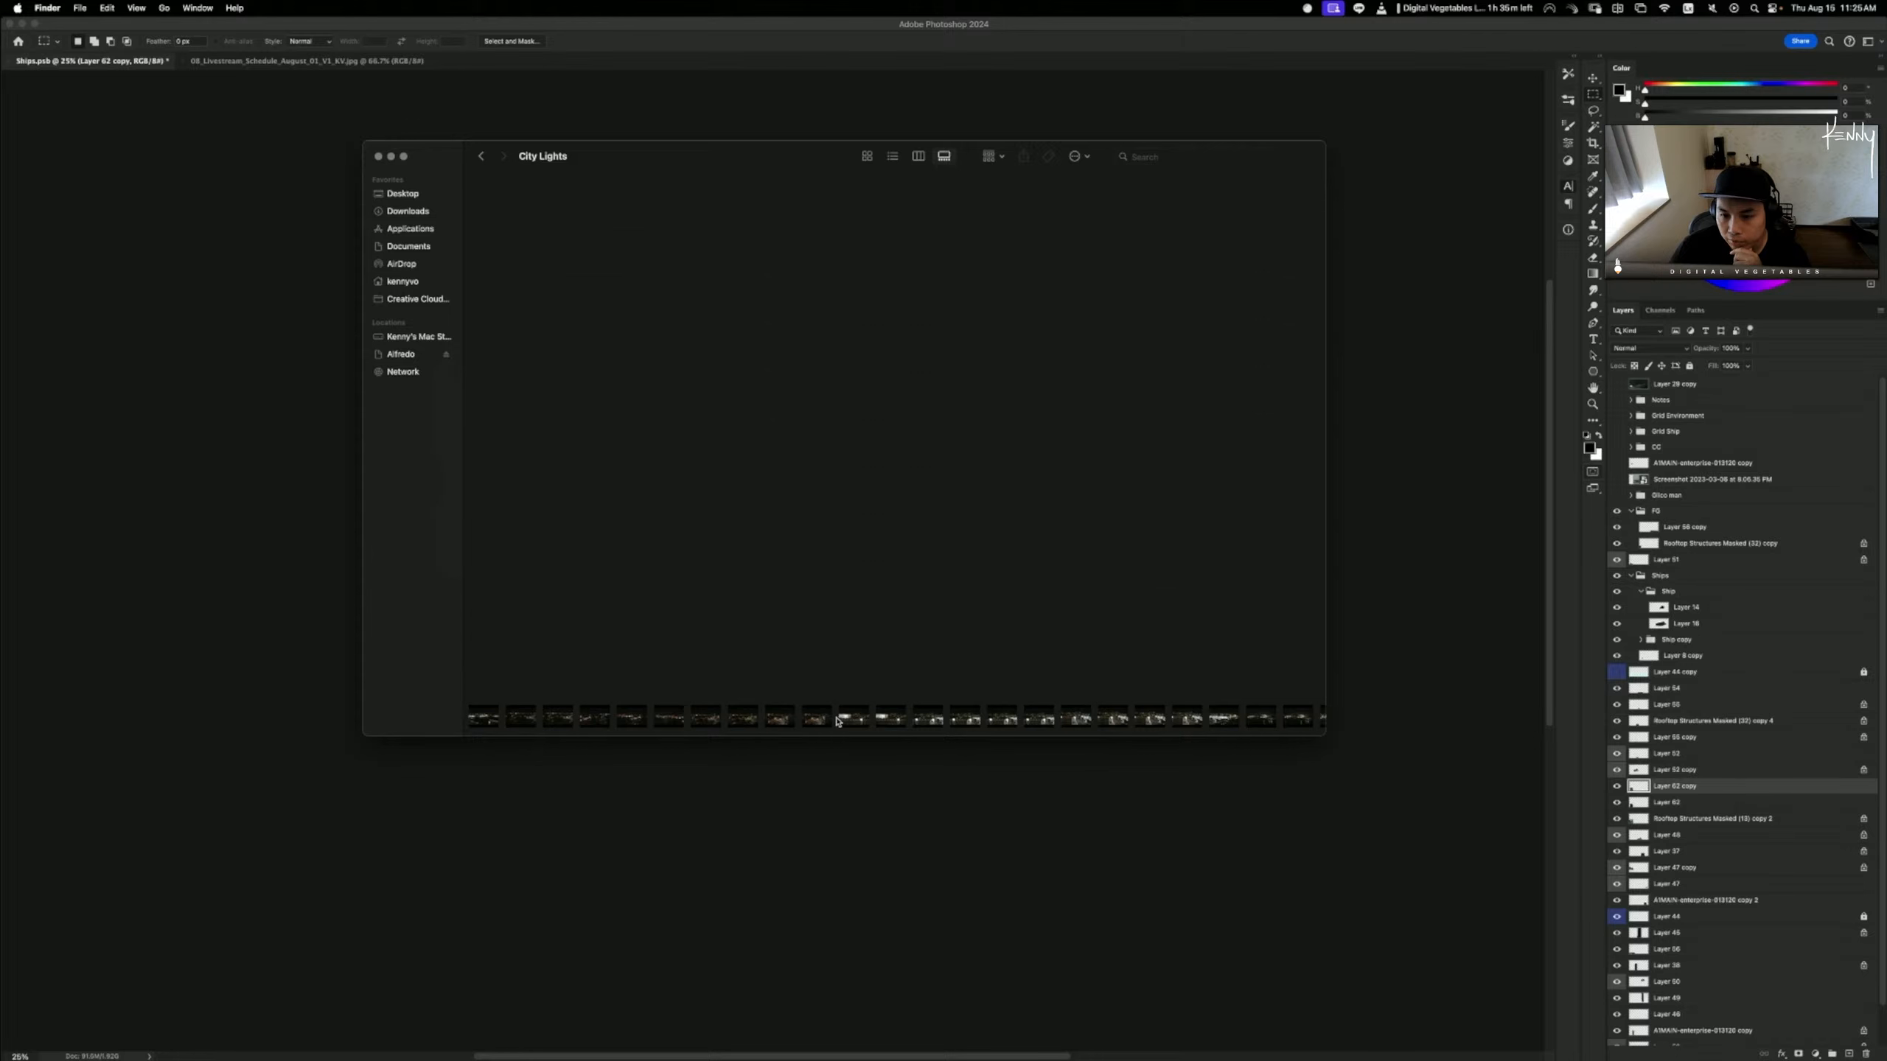
left_click(787, 721)
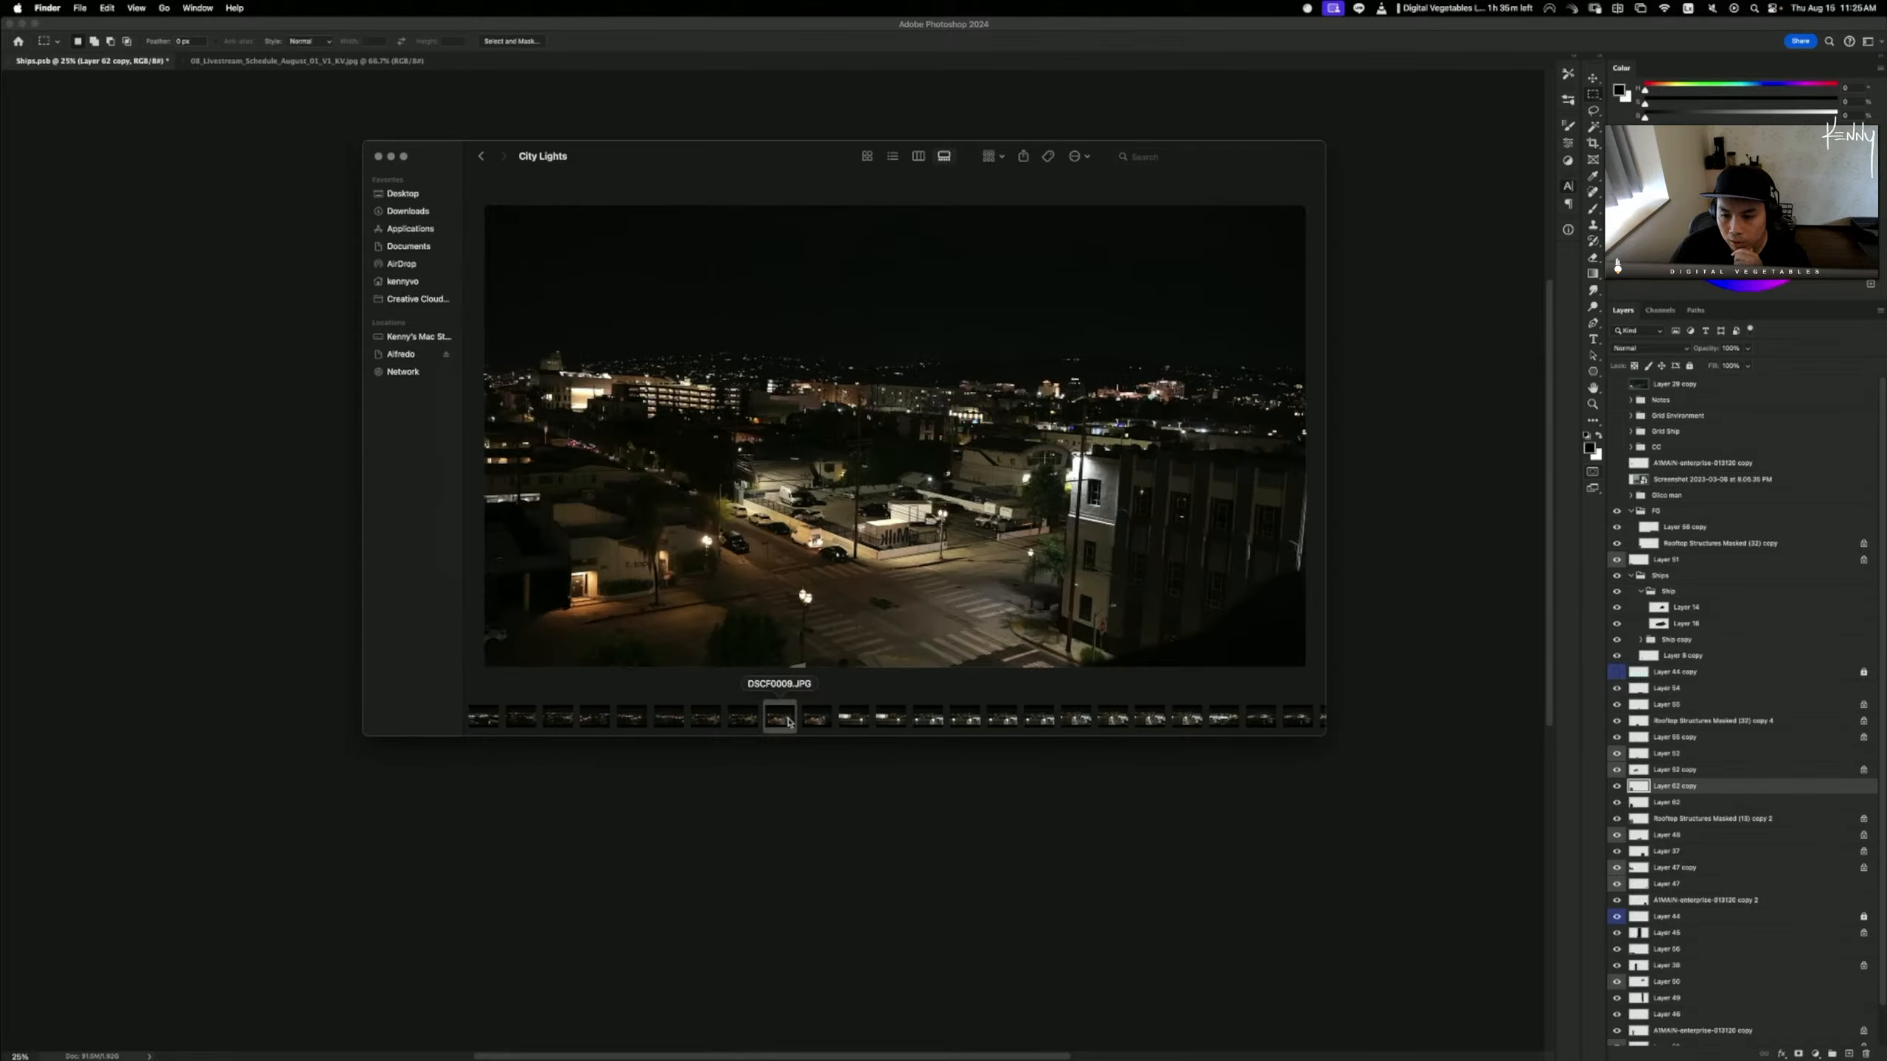
left_click(817, 719)
left_click(854, 719)
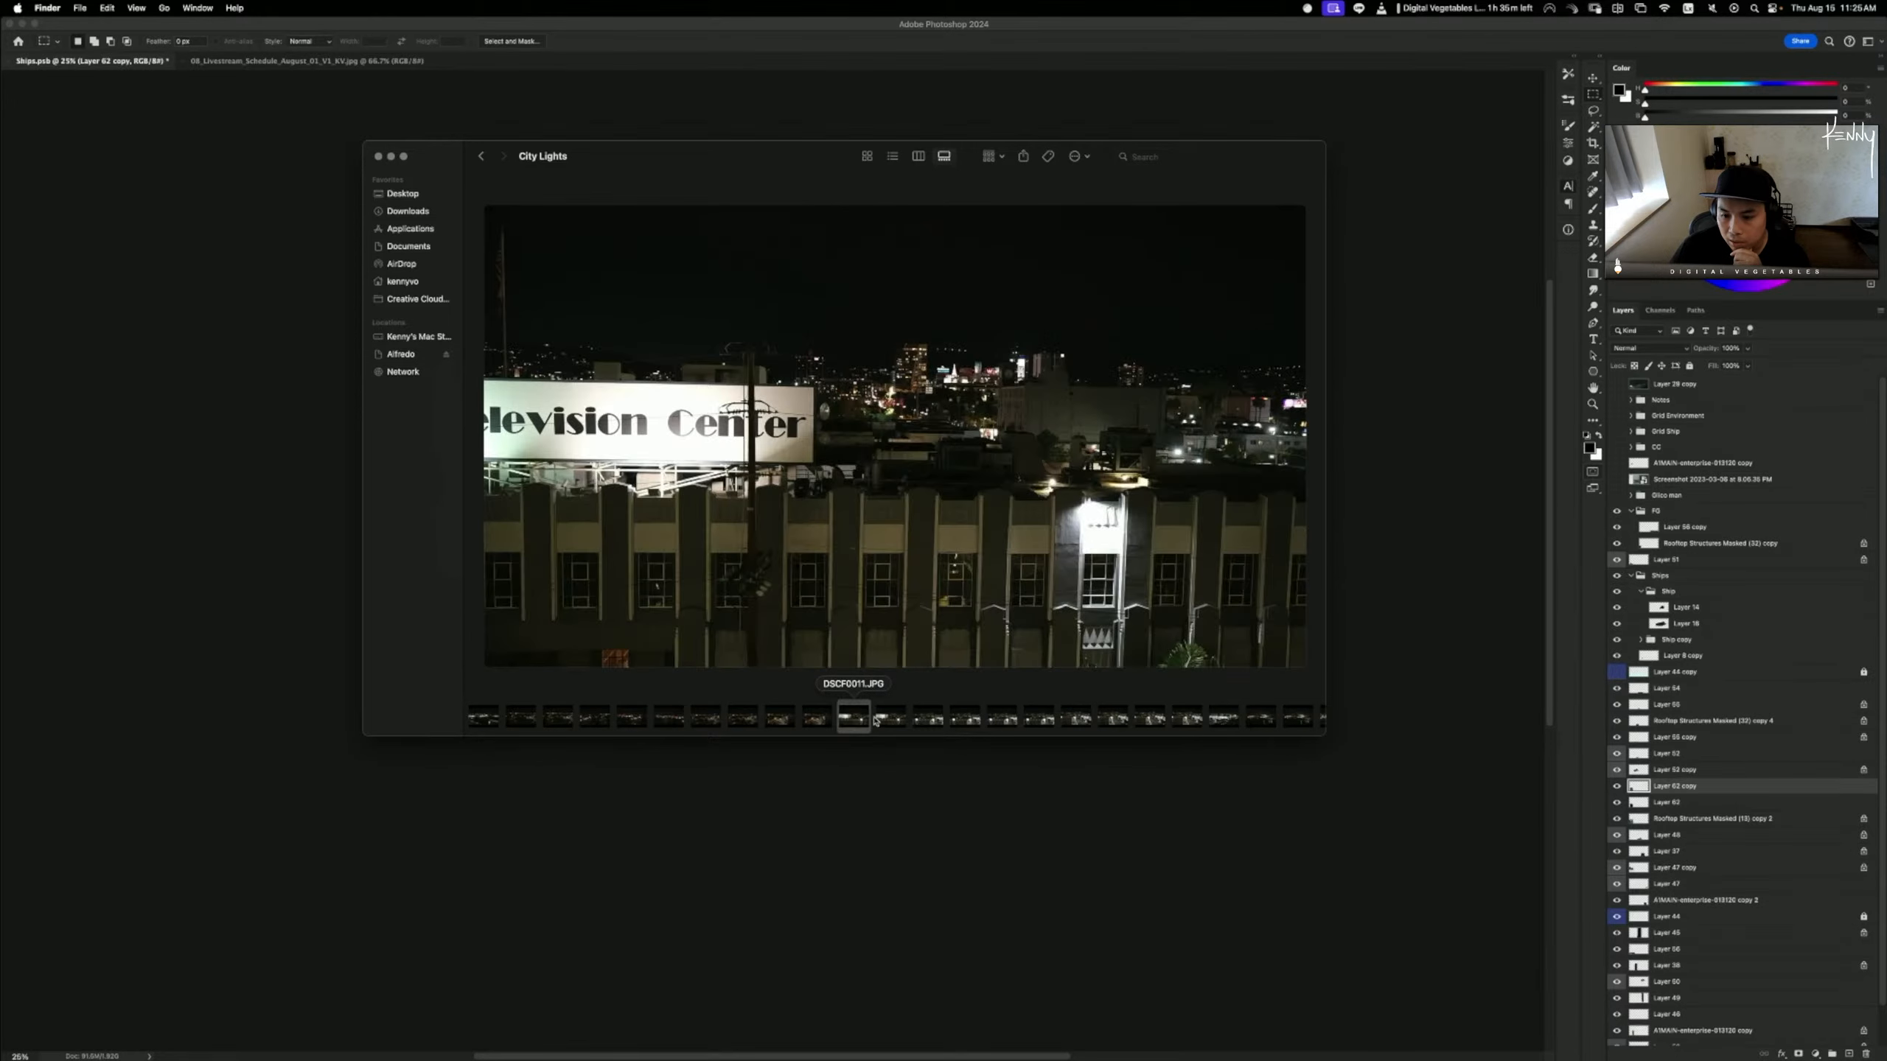
left_click(895, 720)
left_click(928, 719)
left_click(965, 719)
left_click(1003, 719)
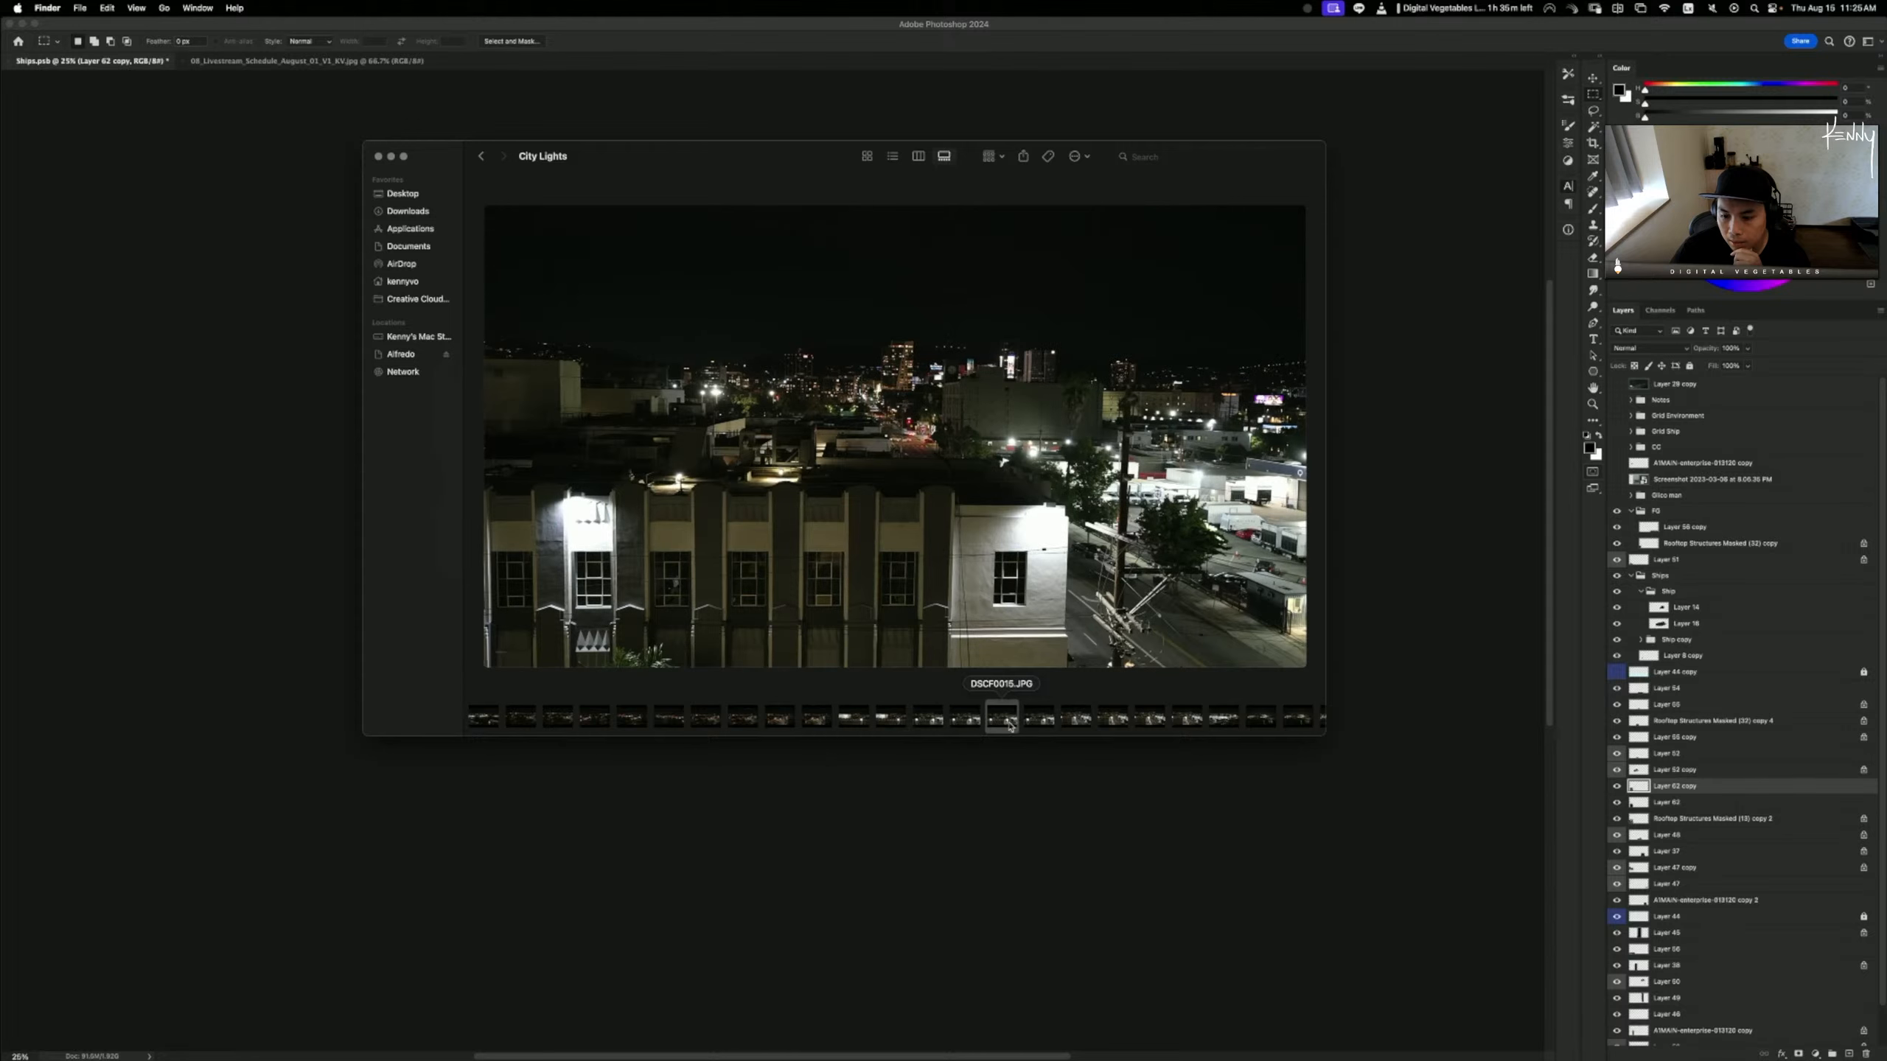
left_click(1049, 724)
left_click(1078, 724)
left_click(1113, 724)
left_click(1191, 725)
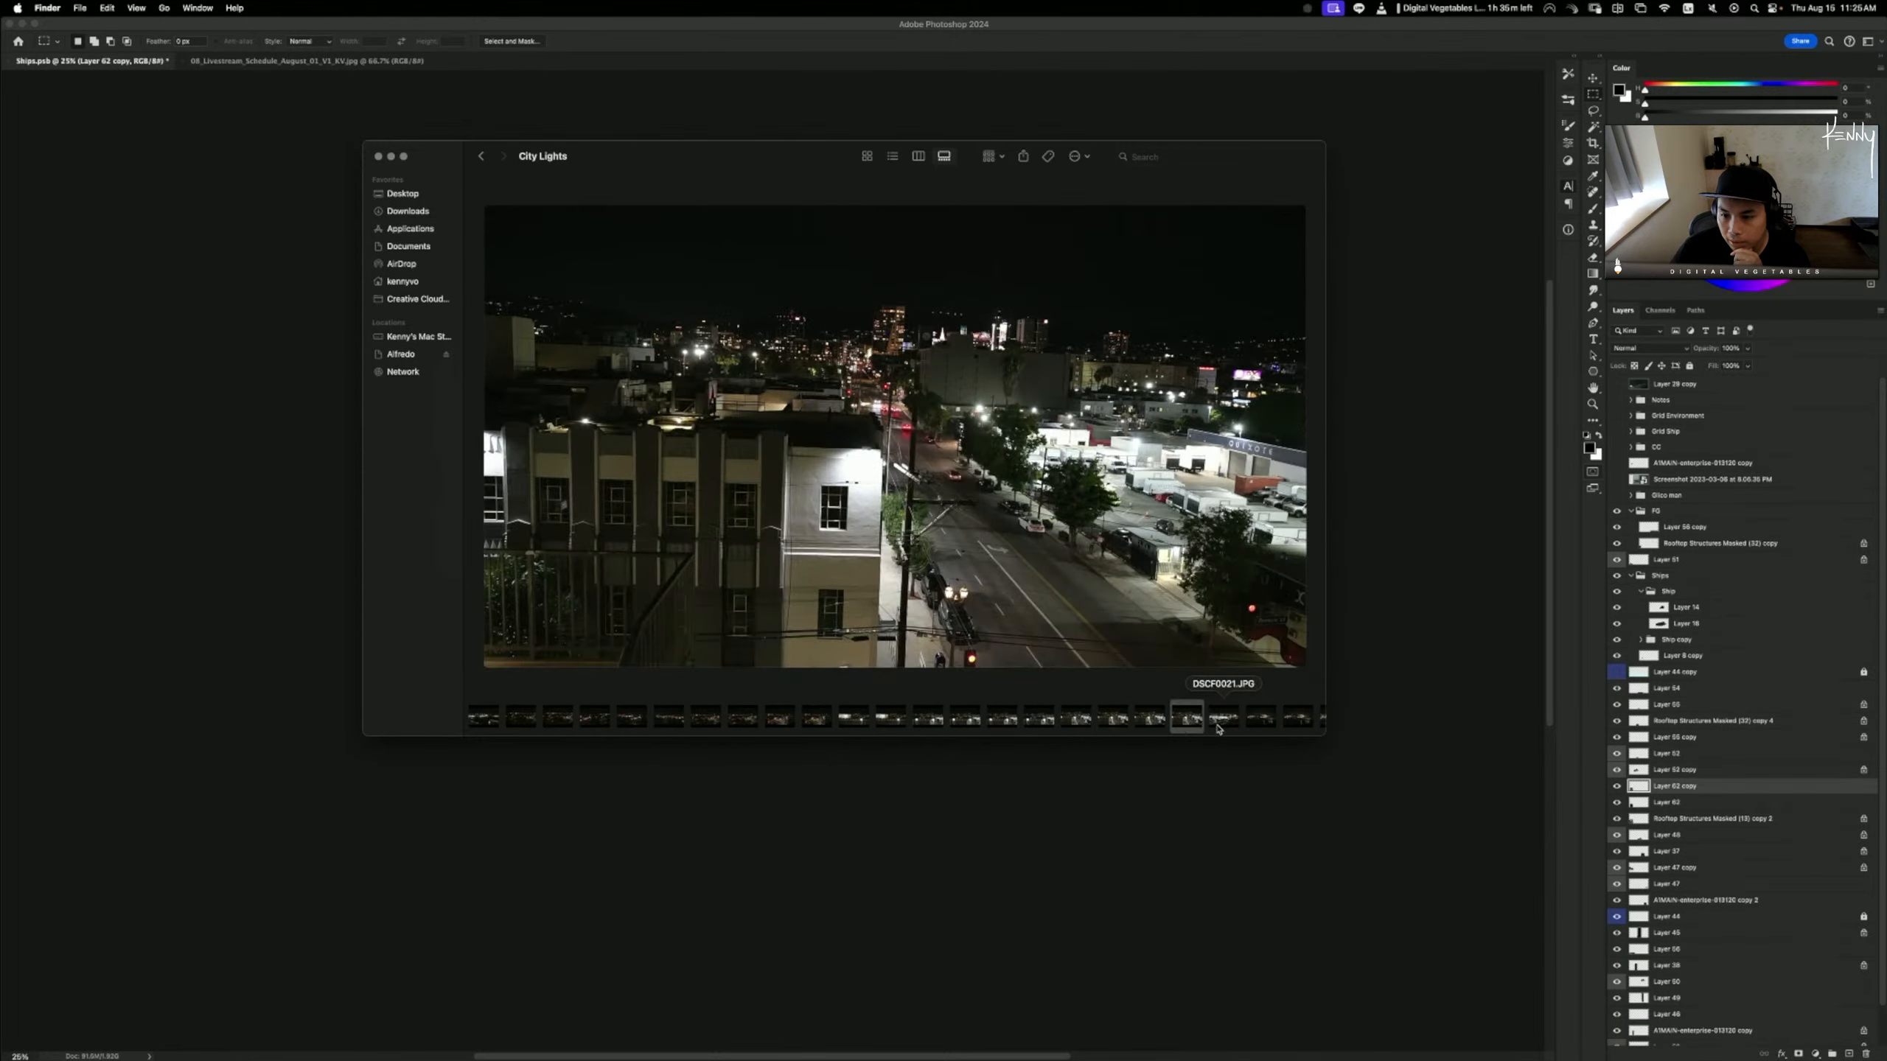
left_click(1300, 720)
scroll(1278, 722, "right", 6)
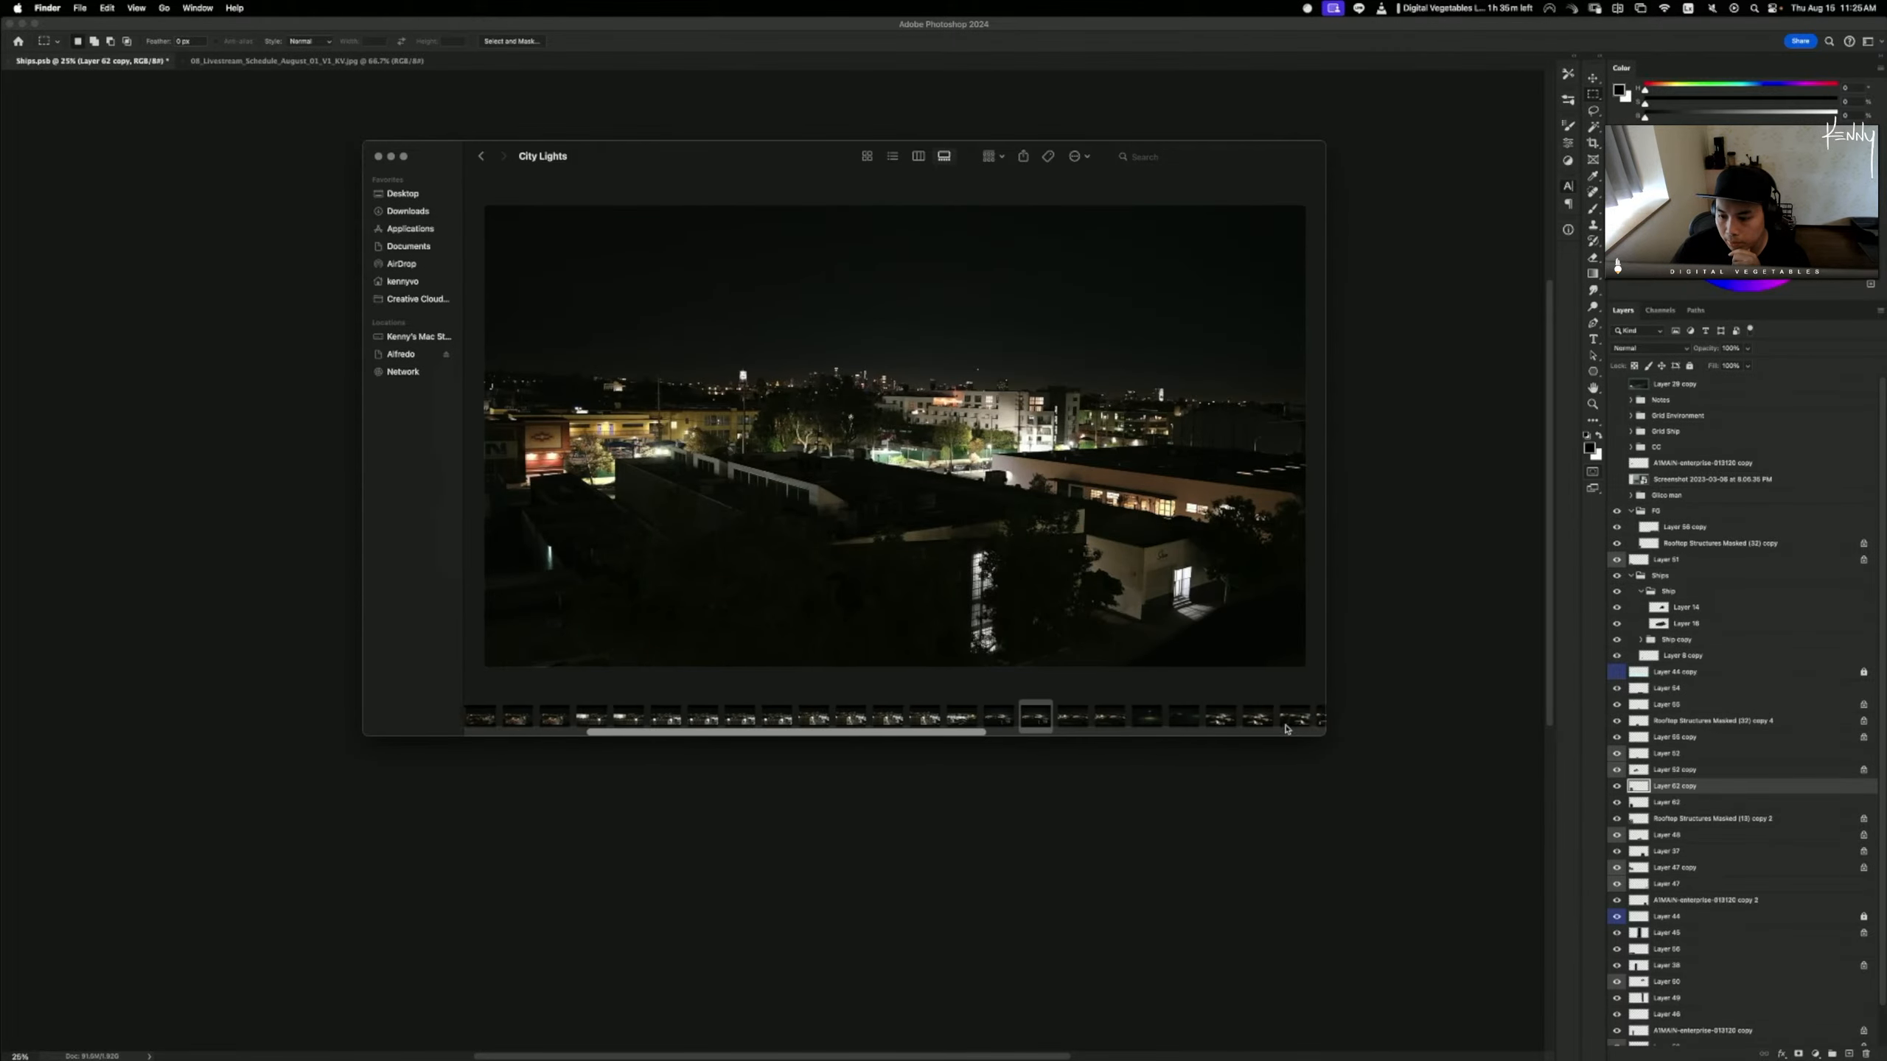
left_click(948, 722)
left_click(1026, 723)
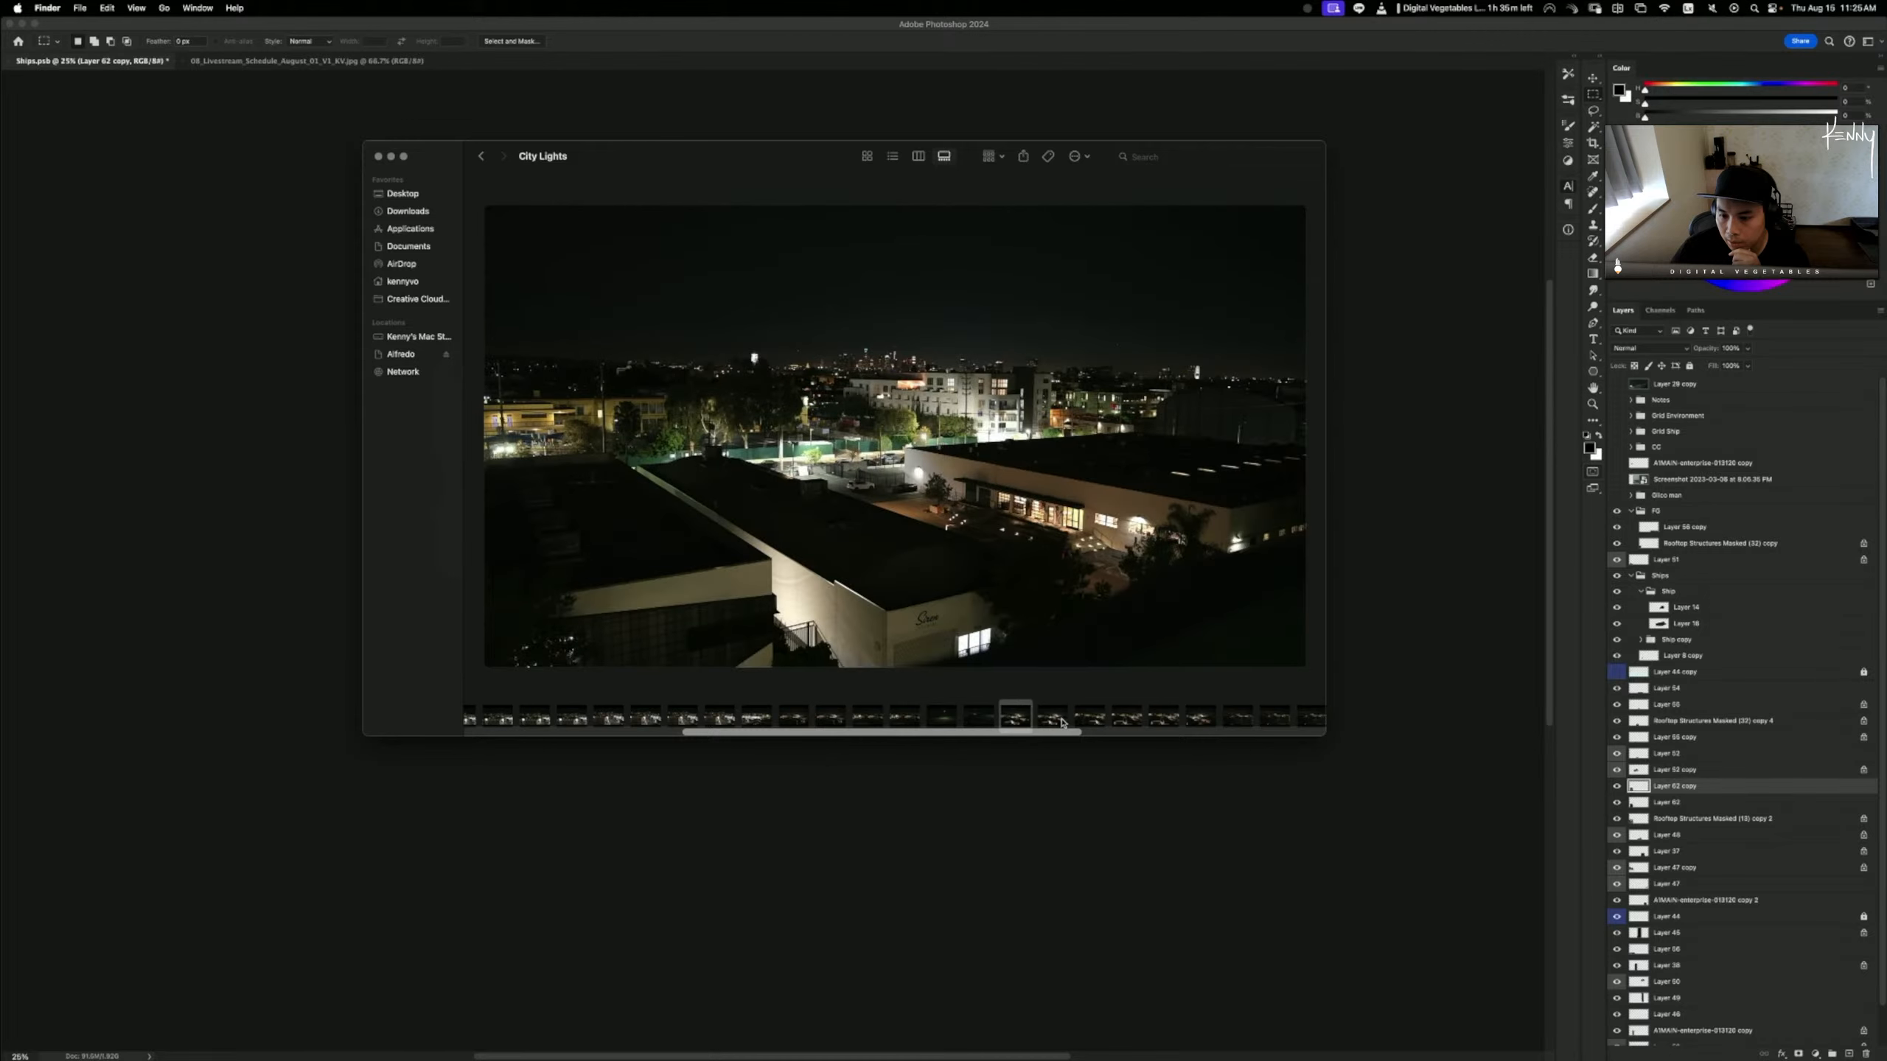
left_click(1059, 723)
left_click(1127, 722)
left_click(1163, 723)
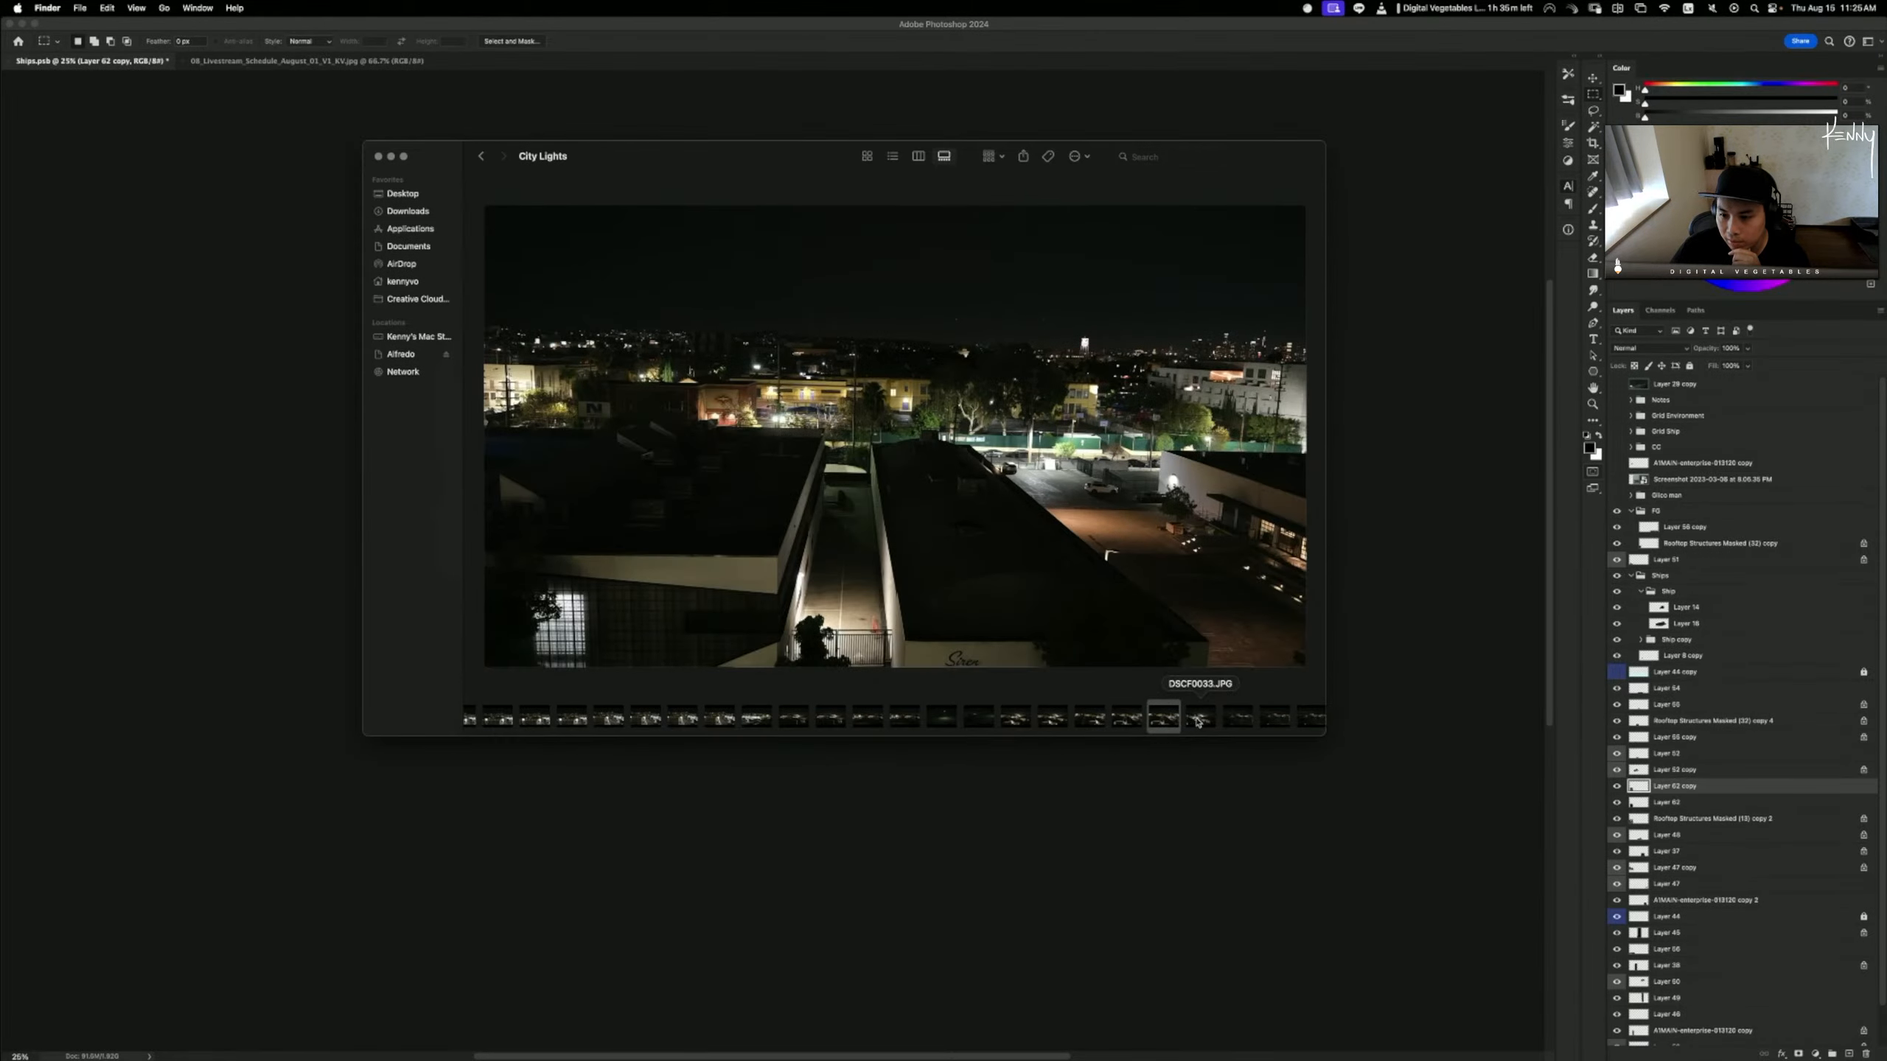
left_click(1201, 719)
left_click(1238, 719)
left_click(1275, 719)
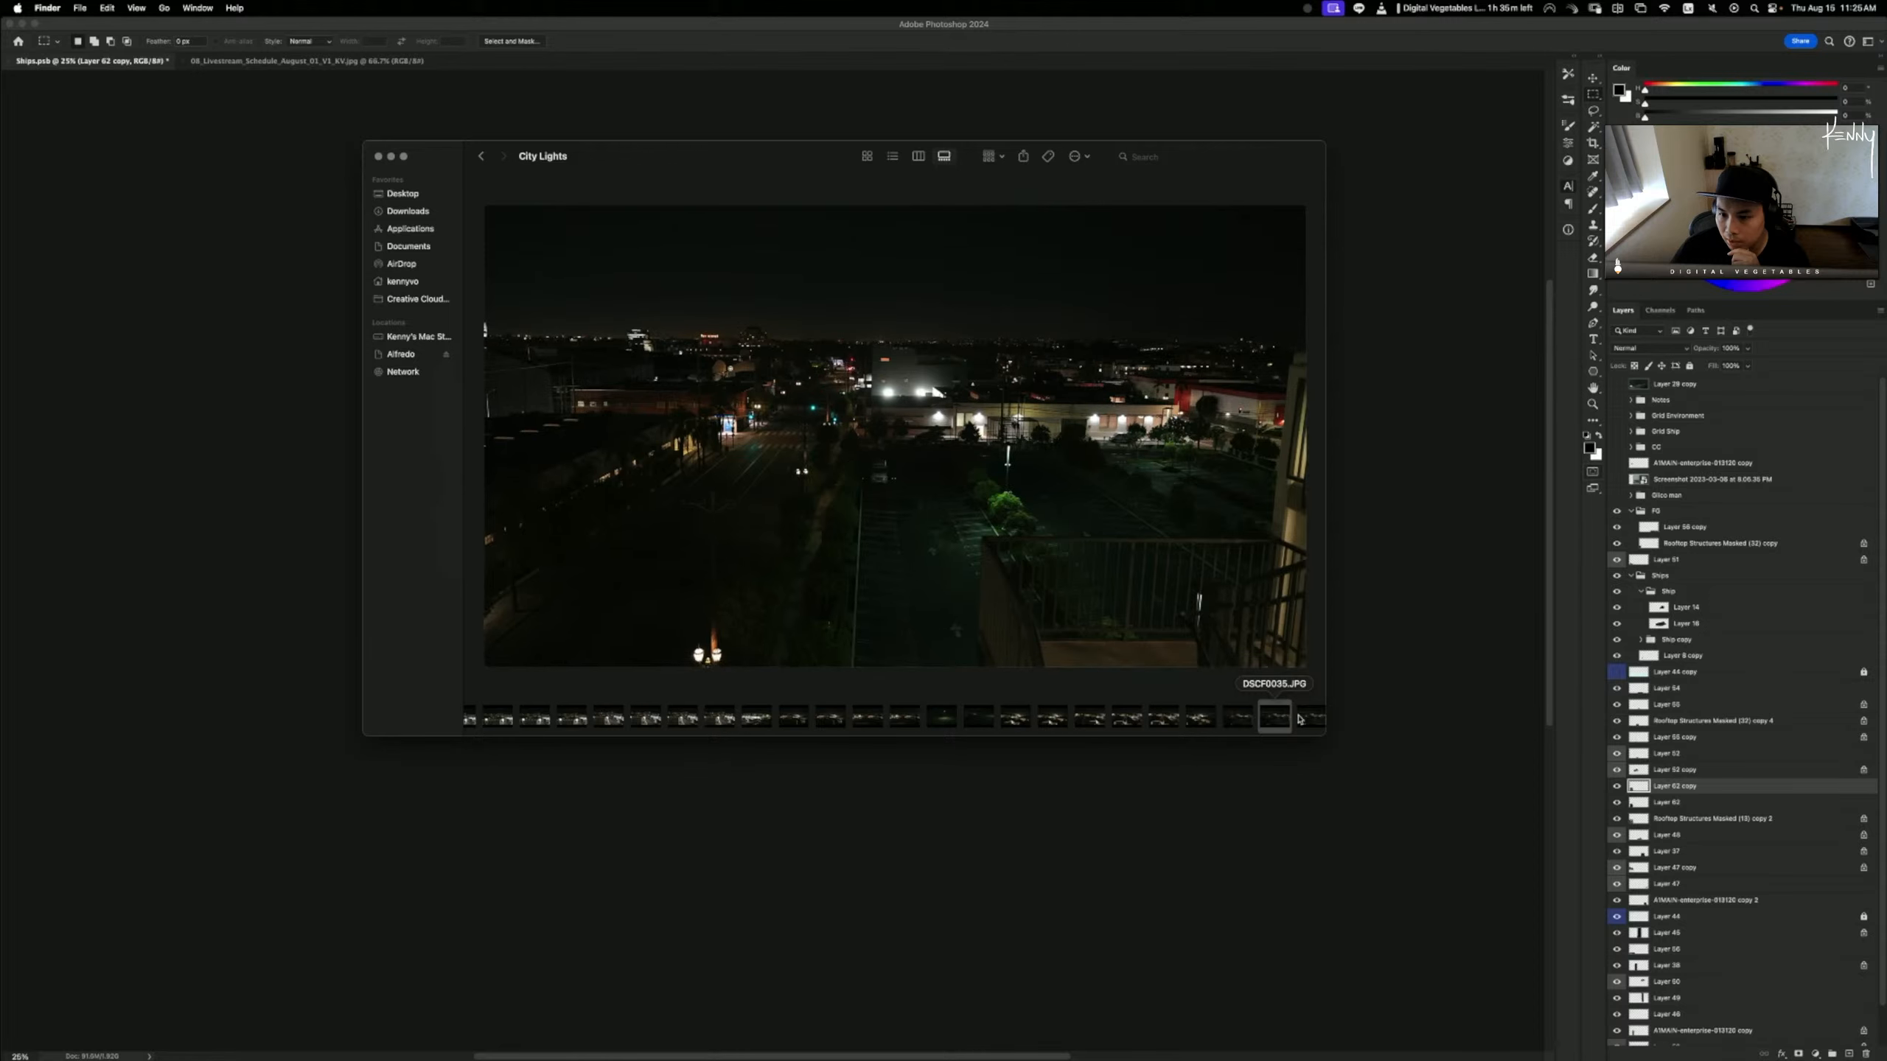
scroll(1262, 718, "right", 3)
left_click(1182, 719)
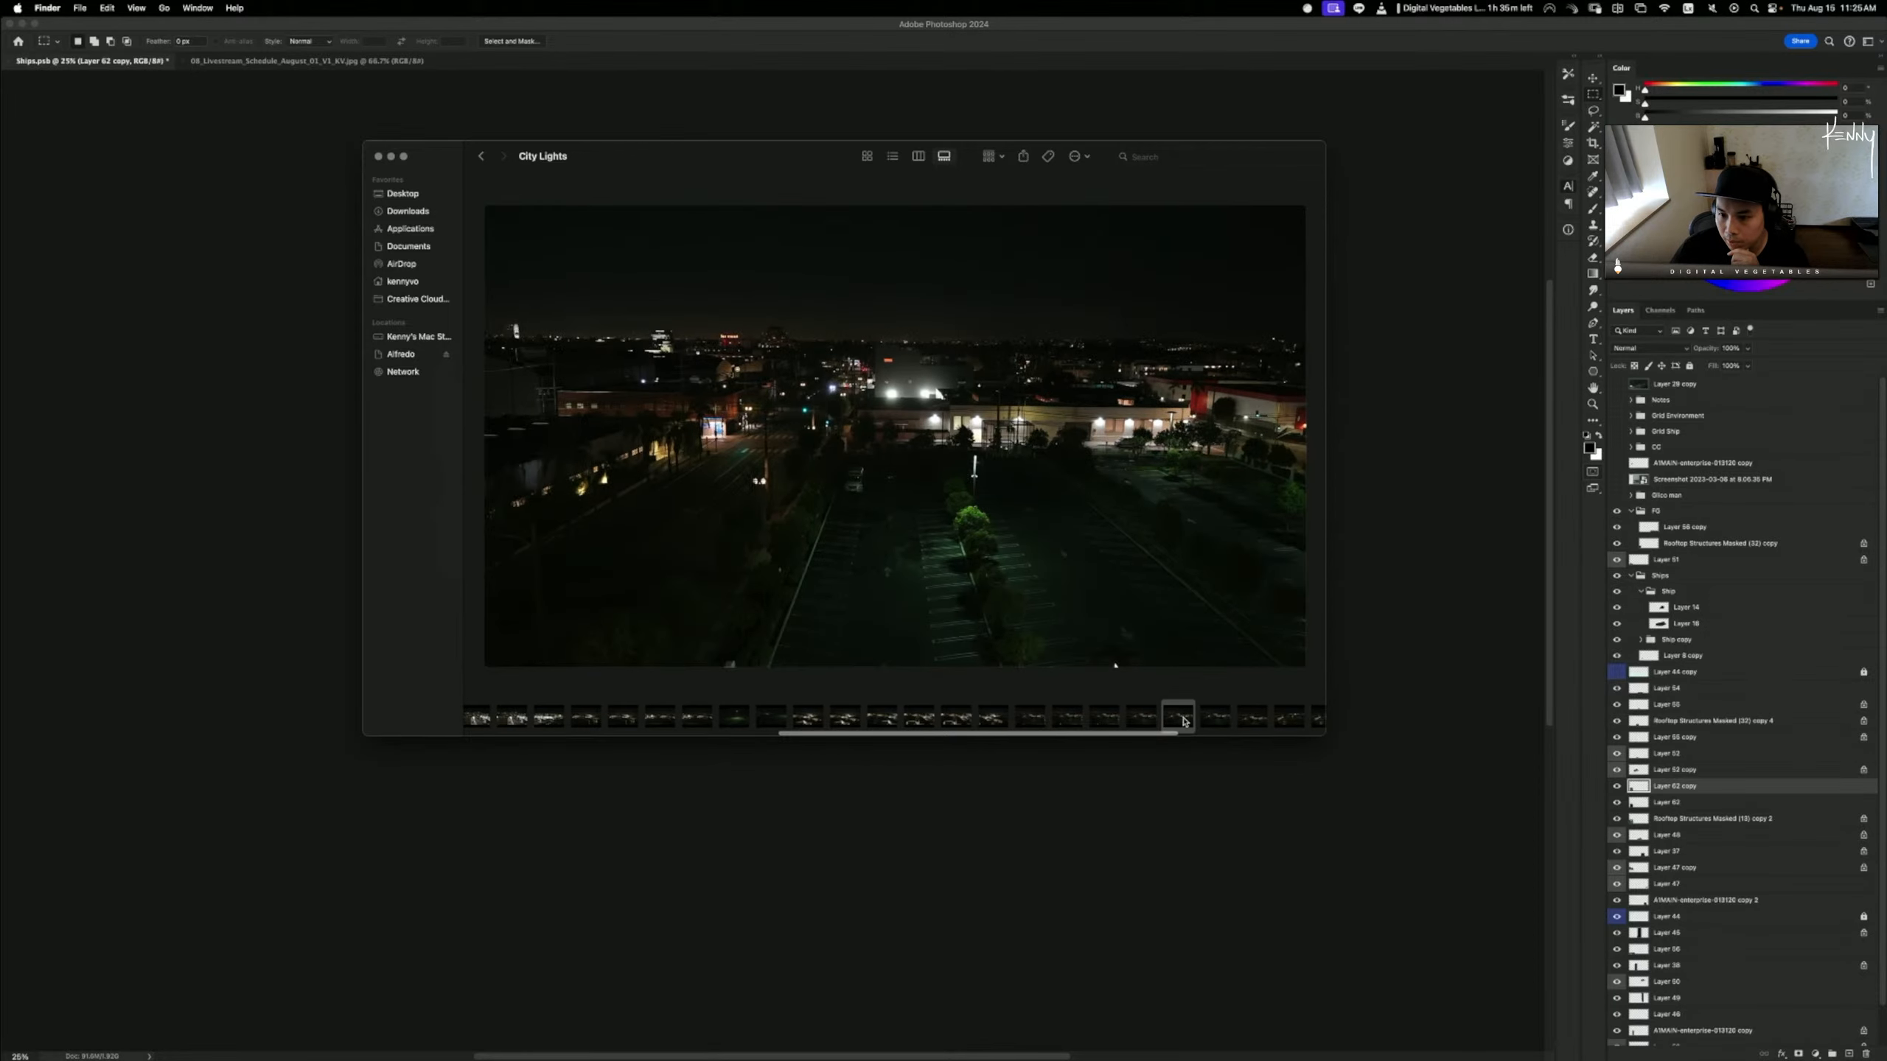
left_click(1215, 719)
left_click(1252, 719)
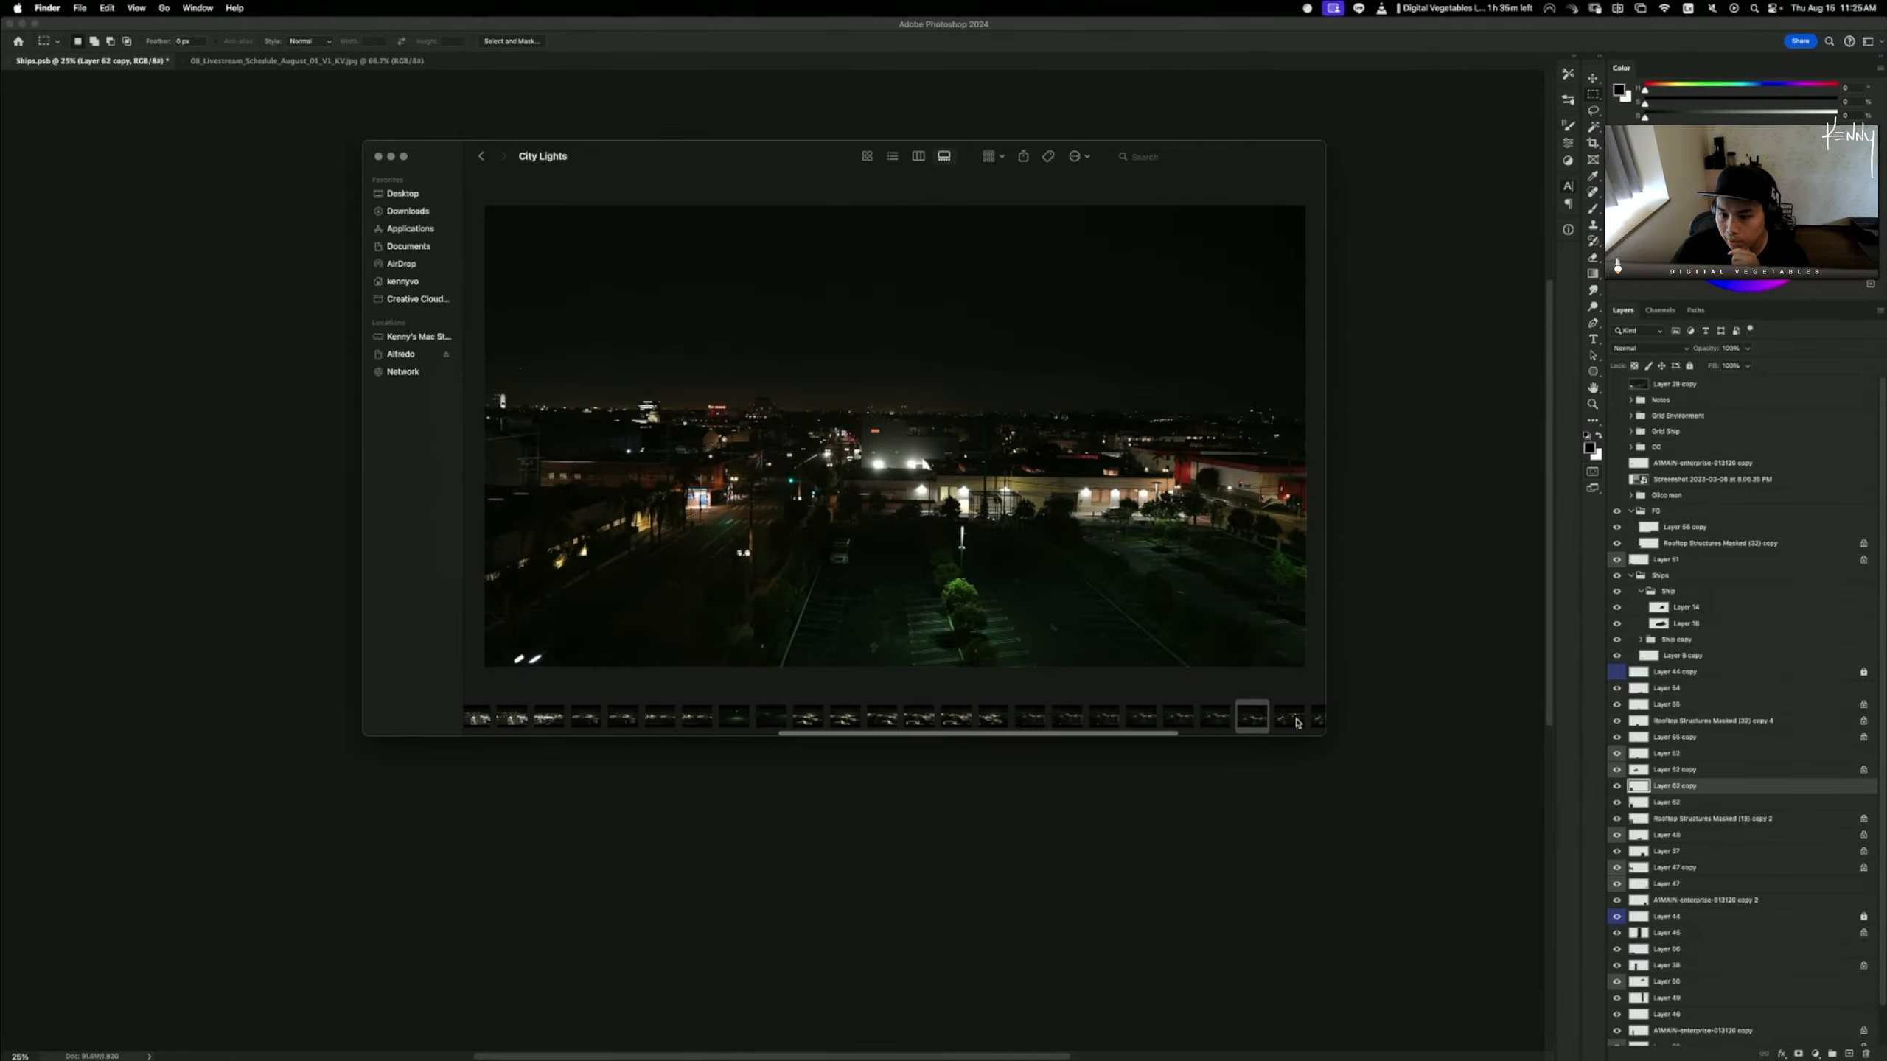
- Place the night city photo DSCF0041 from the City Lights folder into the Photoshop painting, directly above Layer 62 copy
left_click(1293, 719)
scroll(1291, 721, "right", 2)
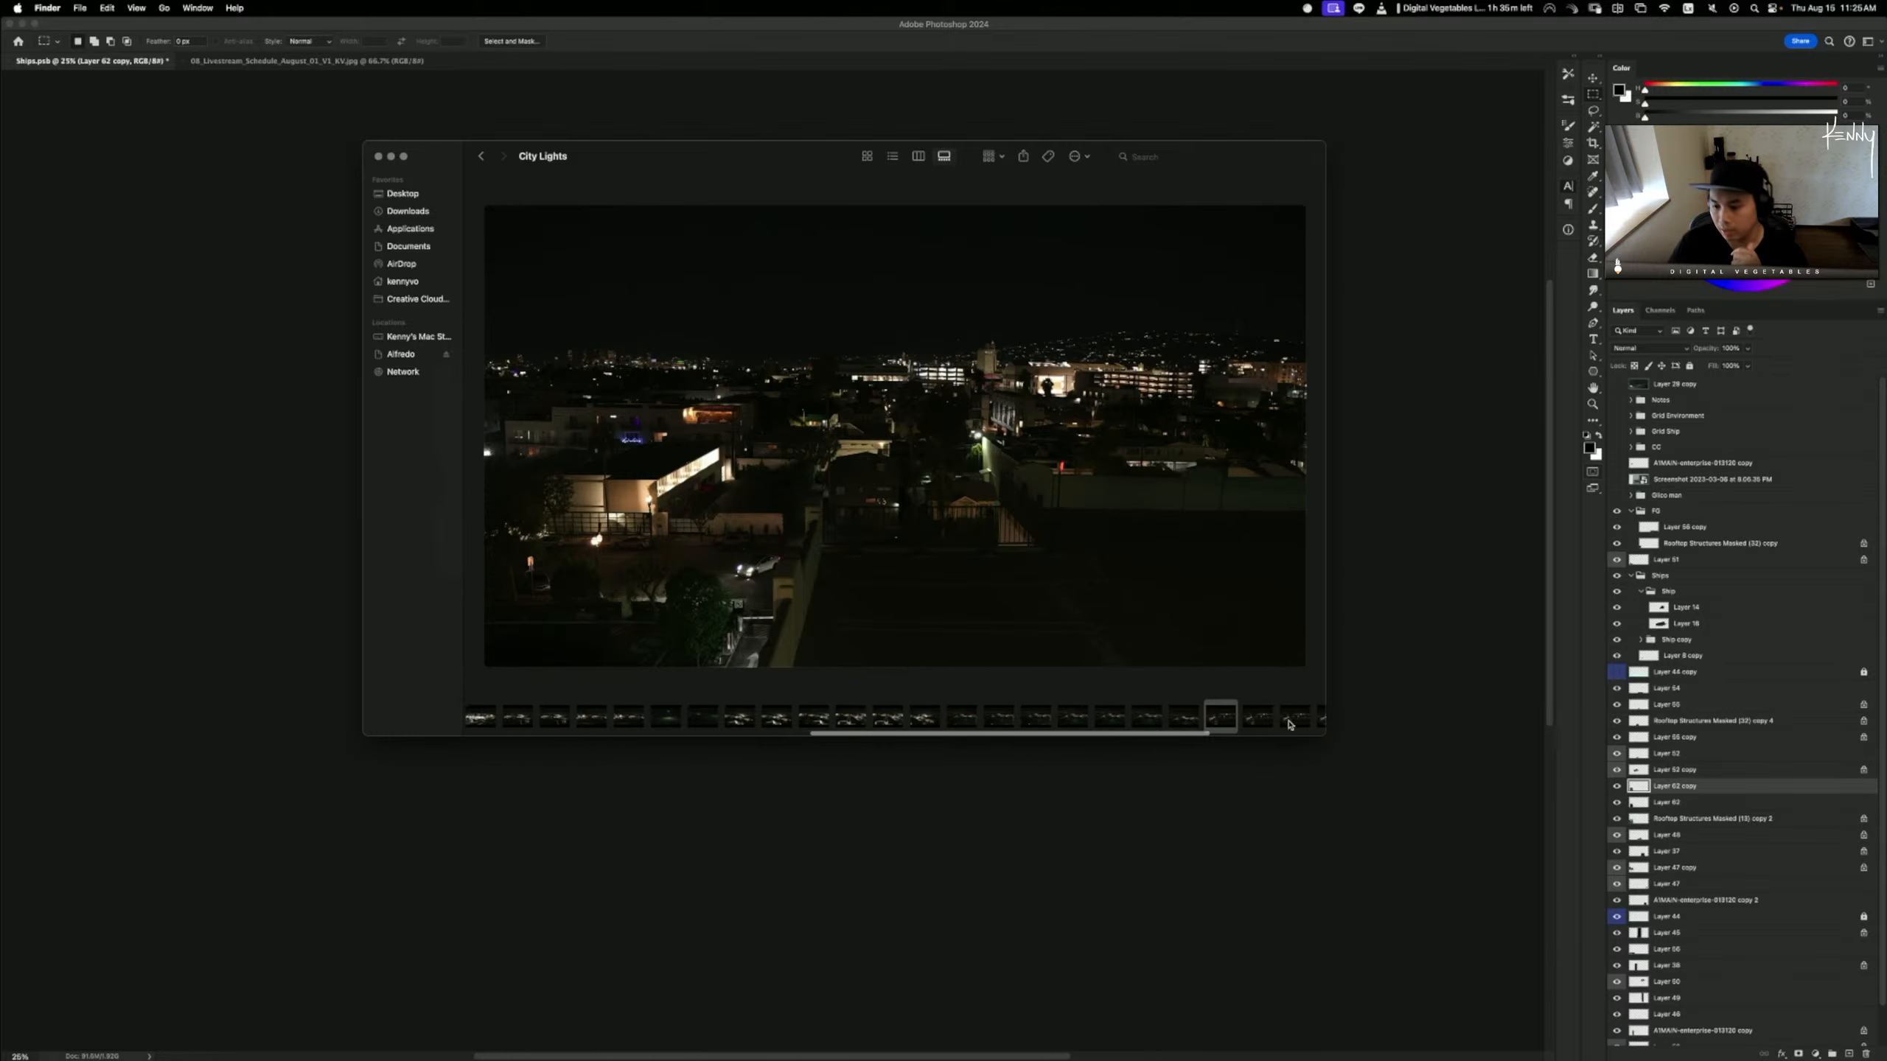
left_click_drag(1289, 725, 1438, 657)
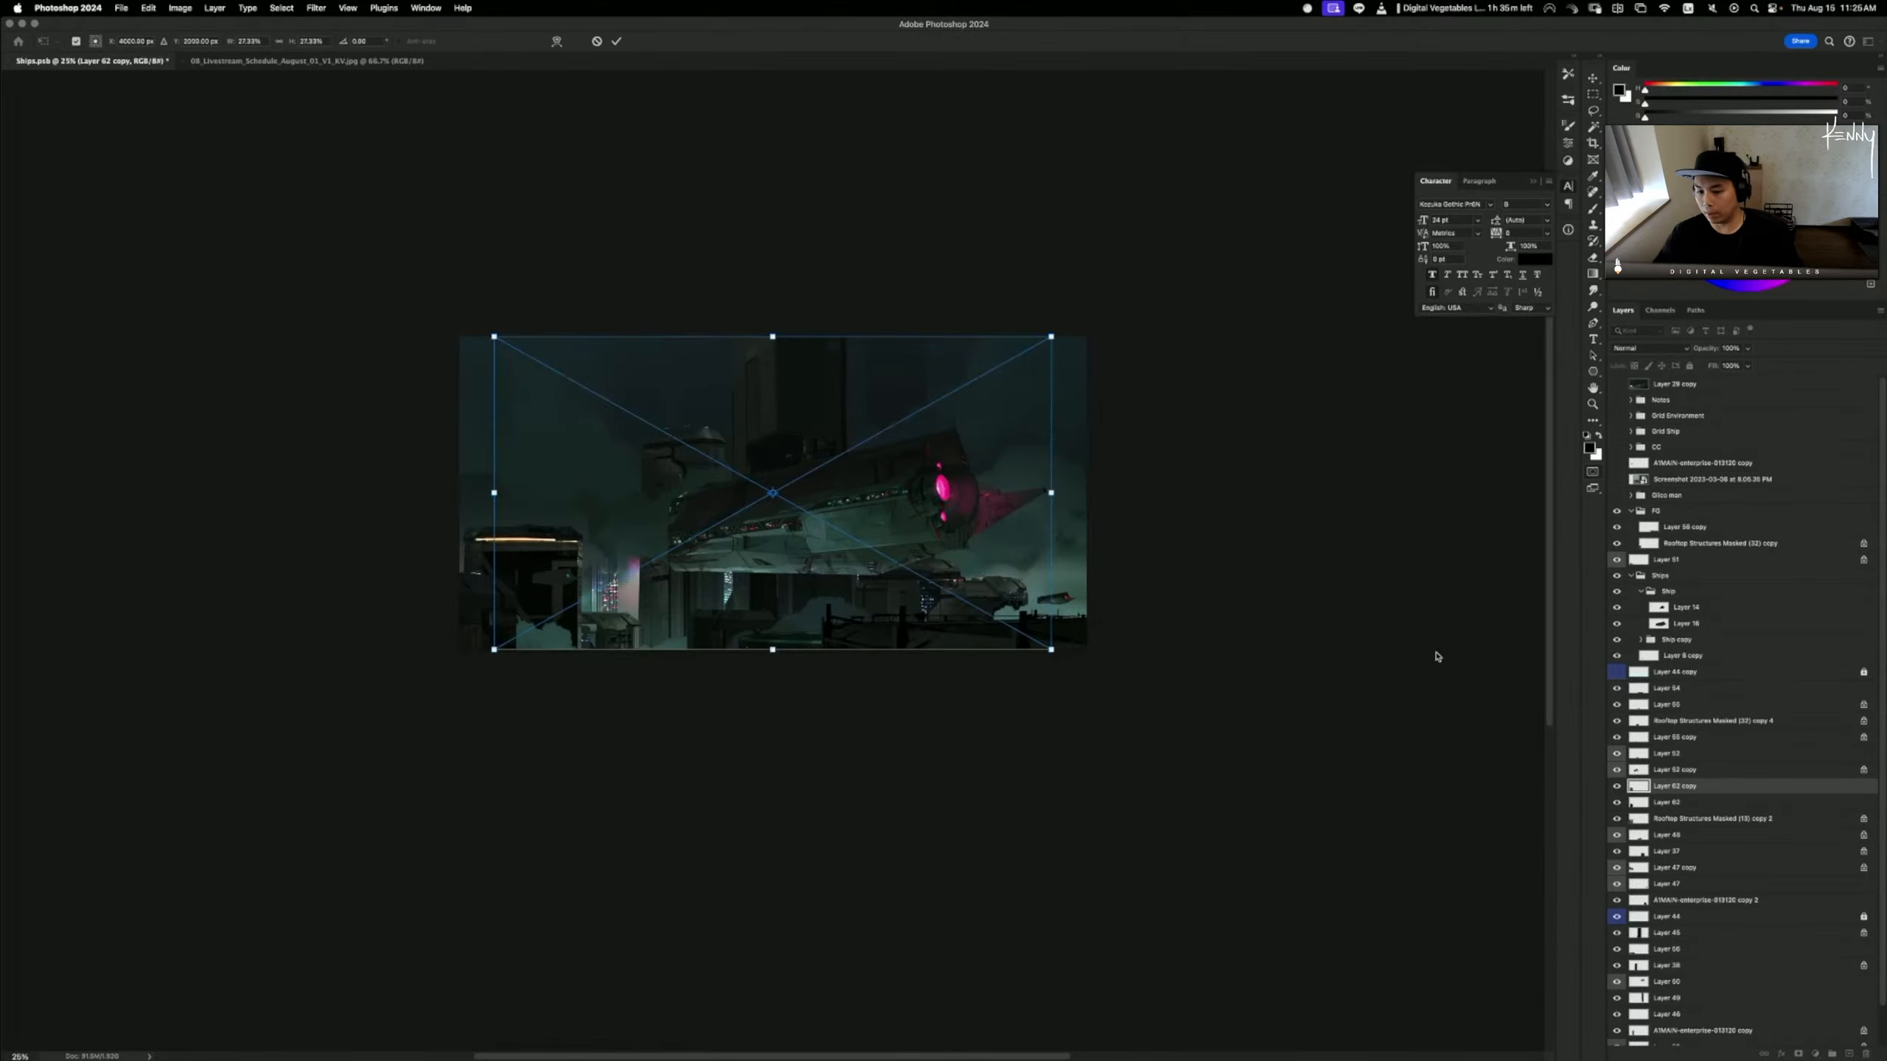
key("Return")
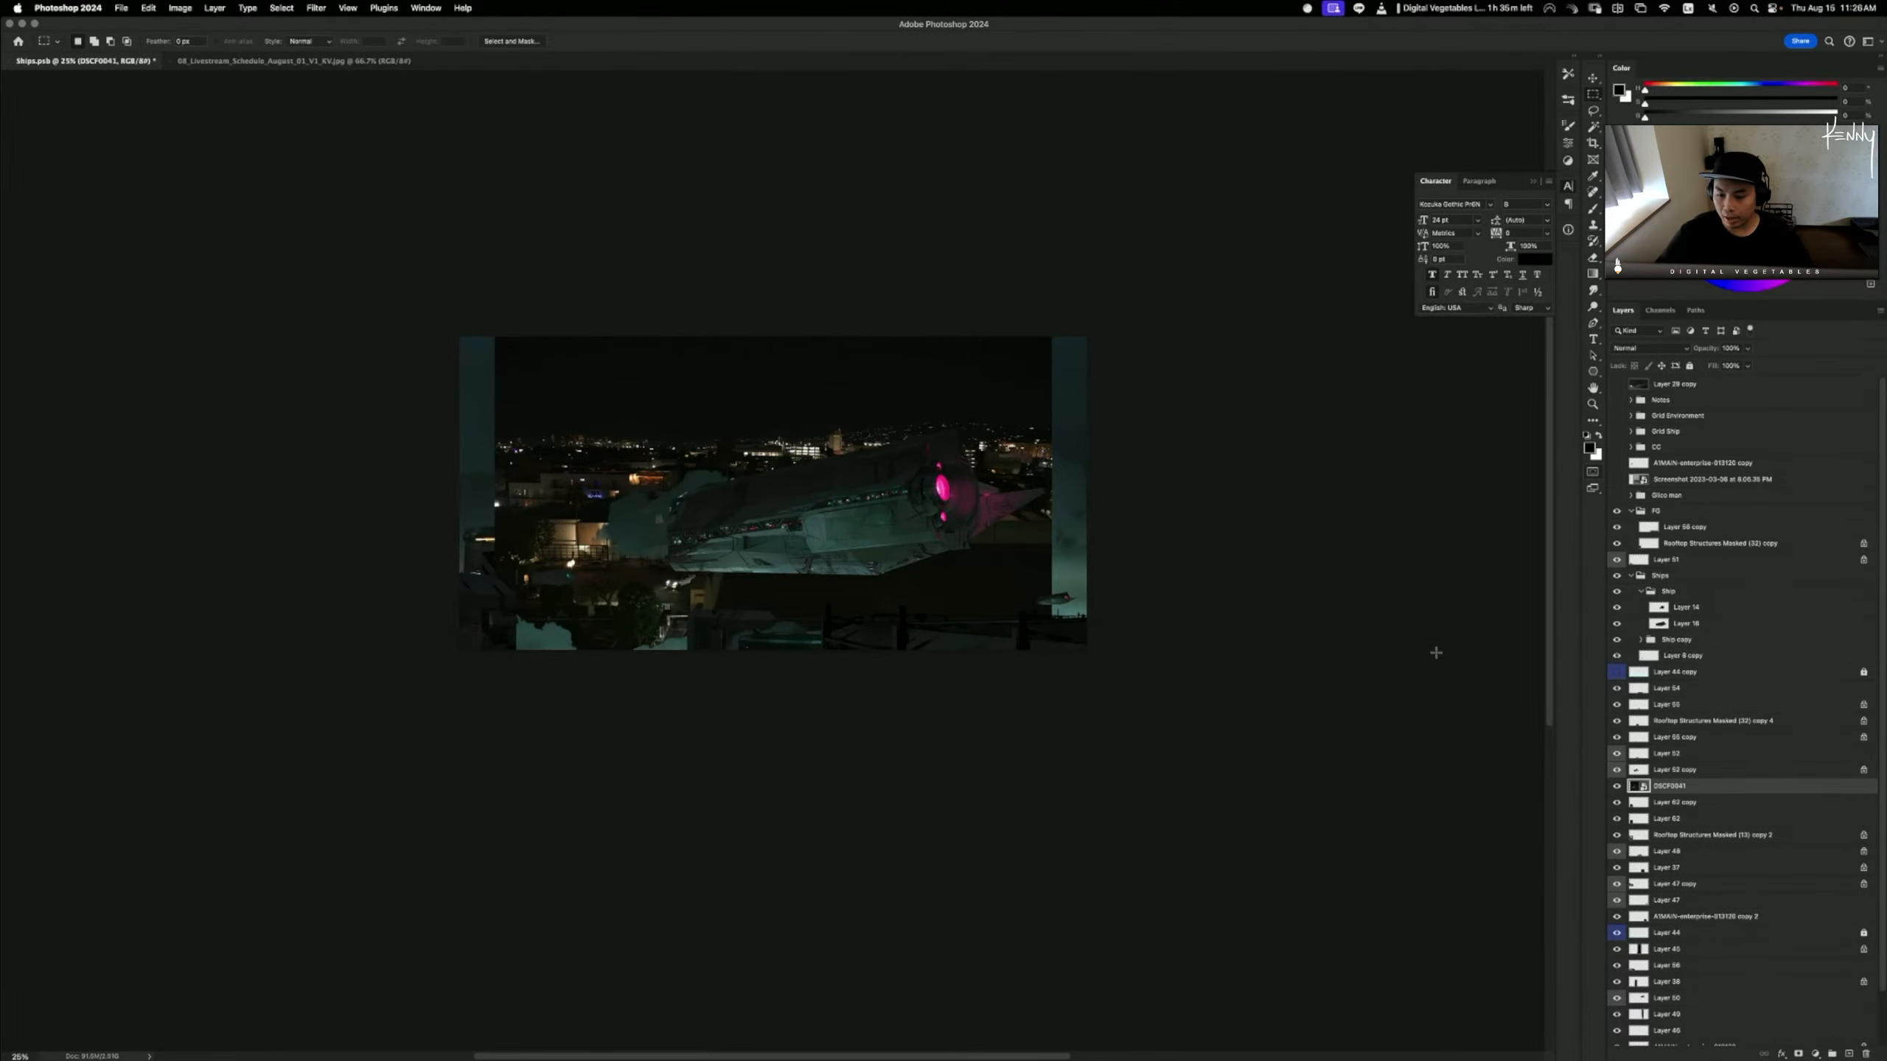
- Rasterize the DSCF0041 photo layer and set its blend mode to Screen
right_click(1670, 786)
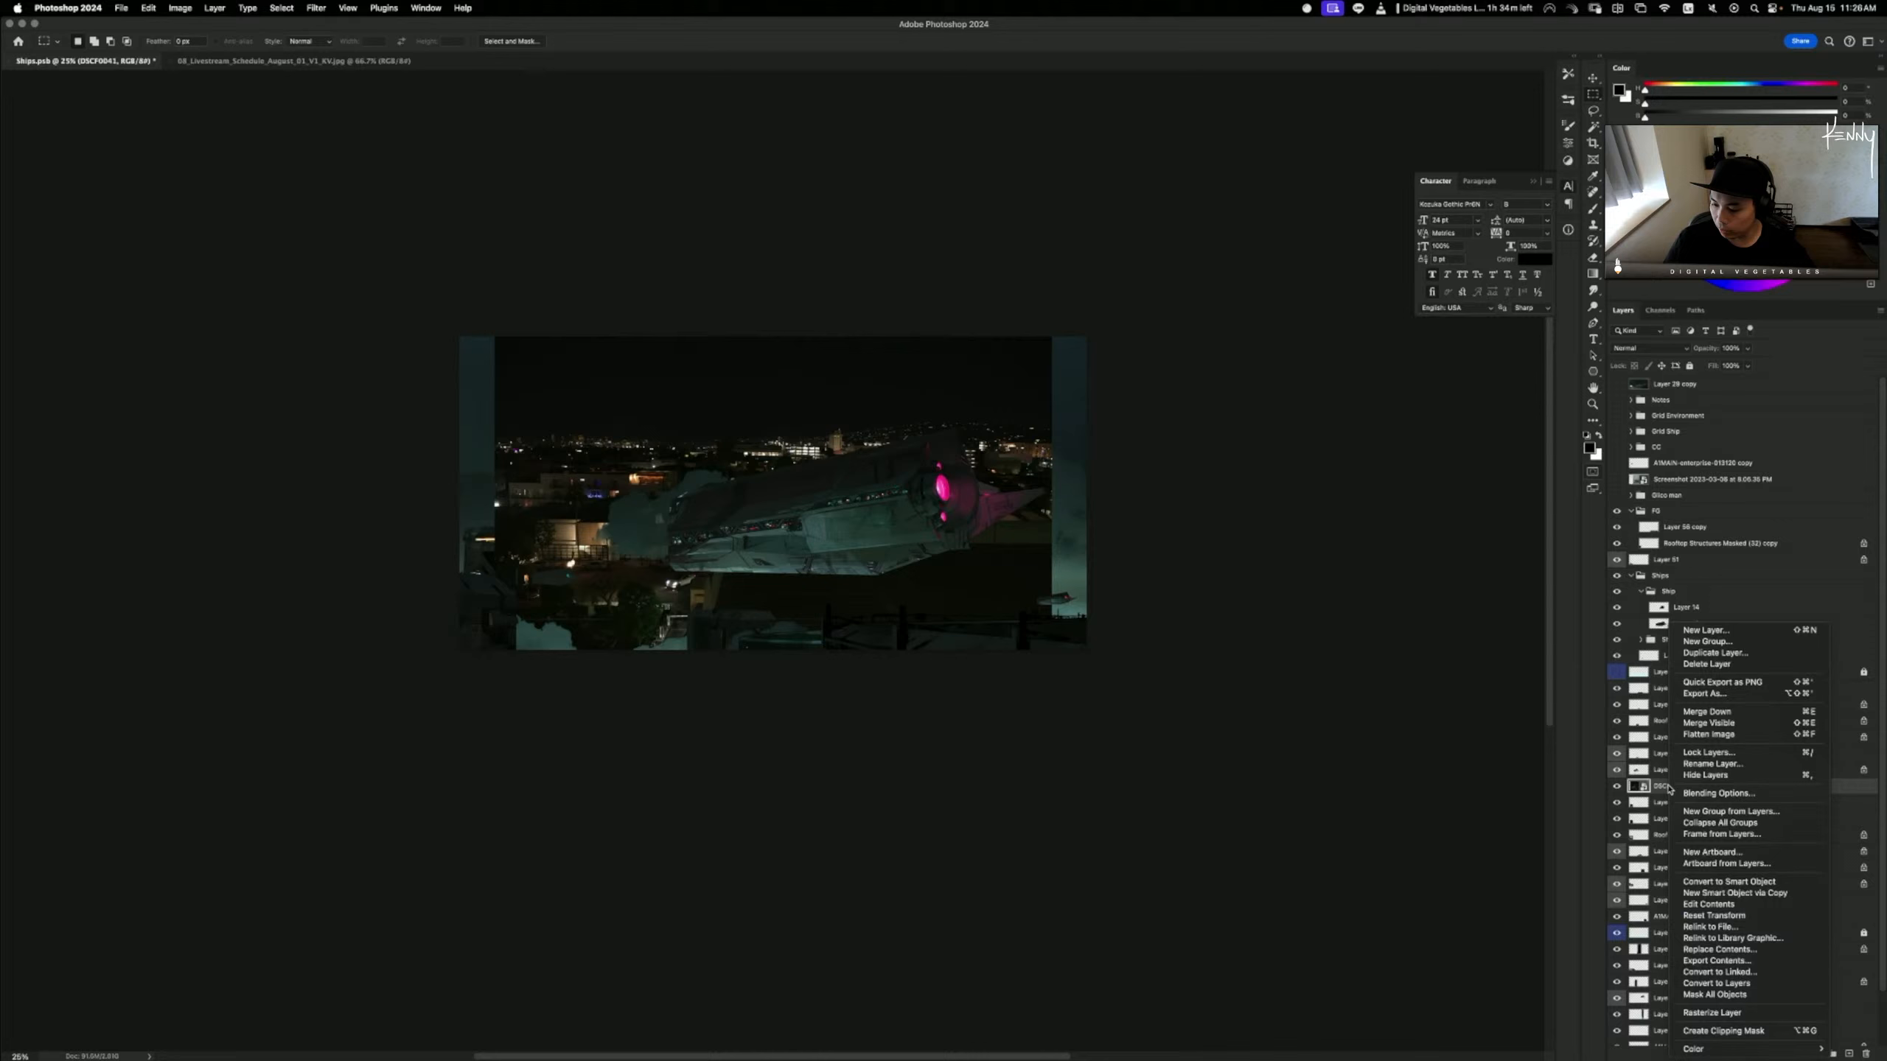
left_click(1739, 1013)
key("b")
mouse_move(1036, 685)
left_mouse_down()
mouse_move(997, 652)
mouse_move(1077, 653)
mouse_move(1036, 660)
left_mouse_up()
key("super+z")
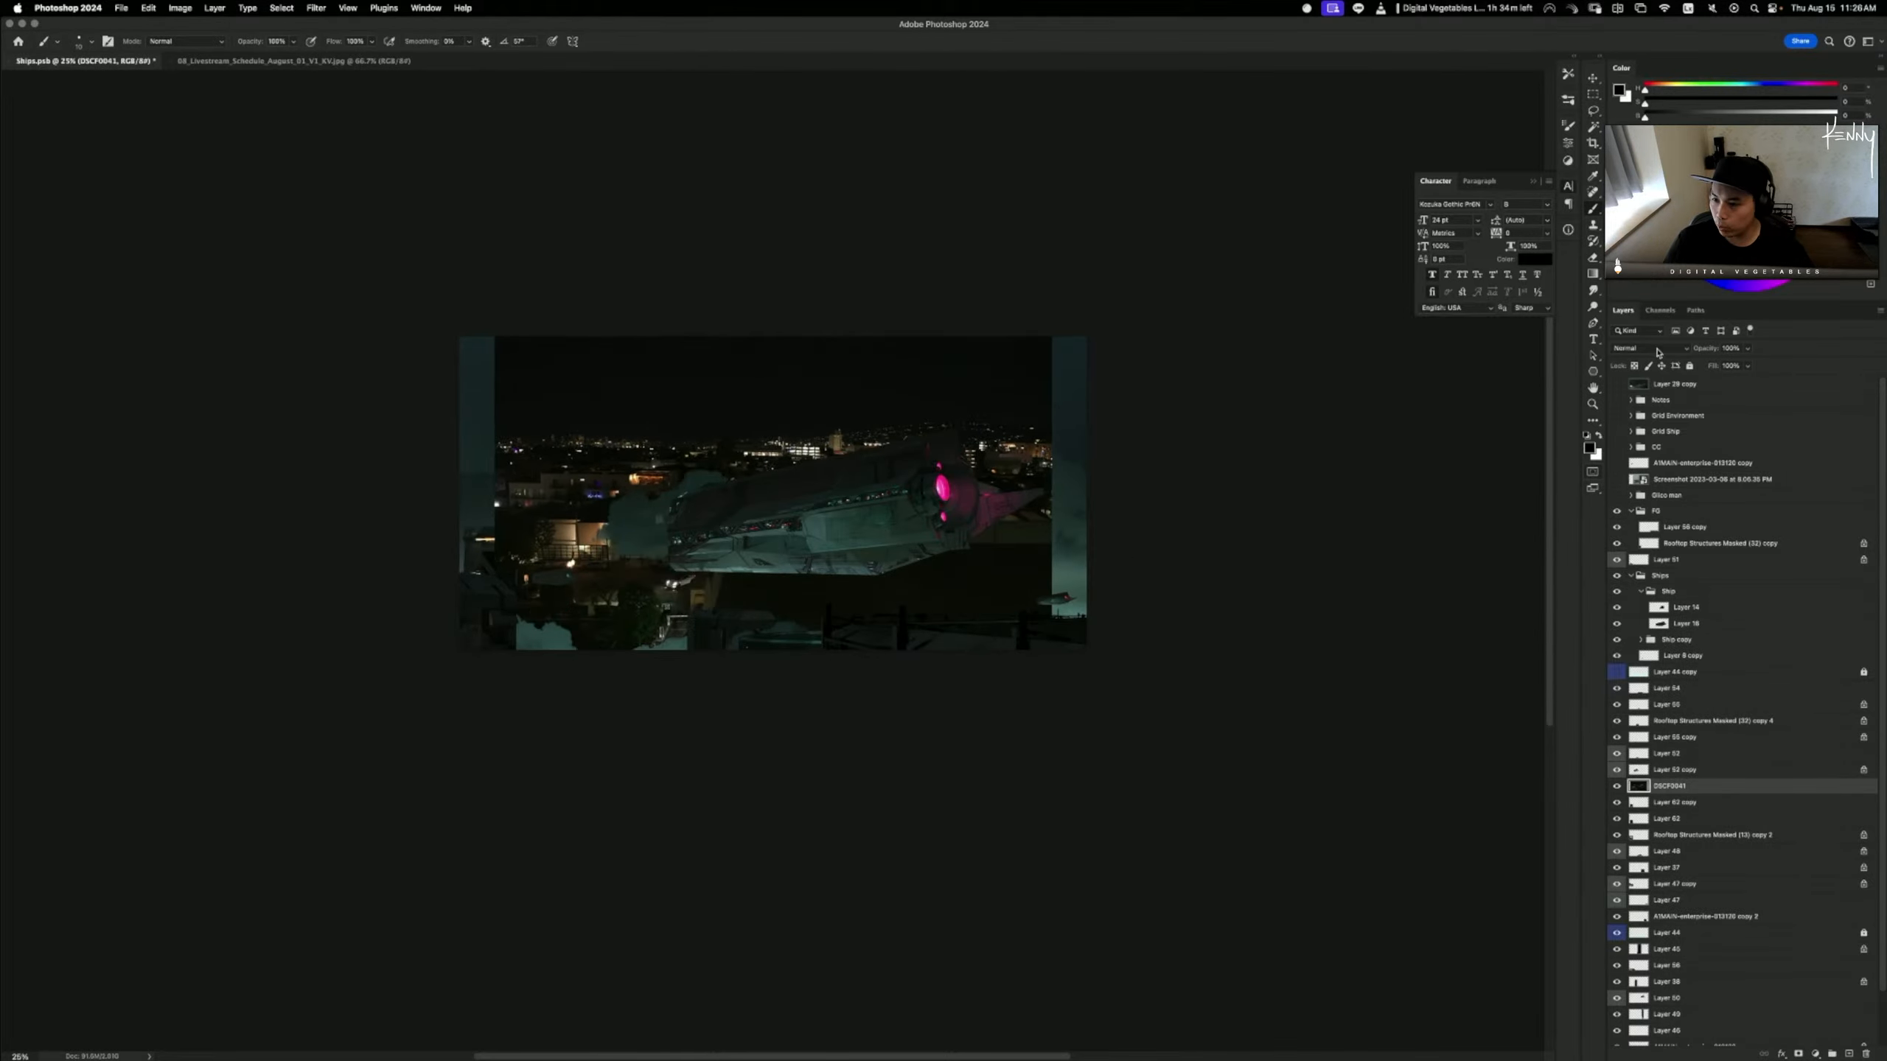
left_click(1663, 353)
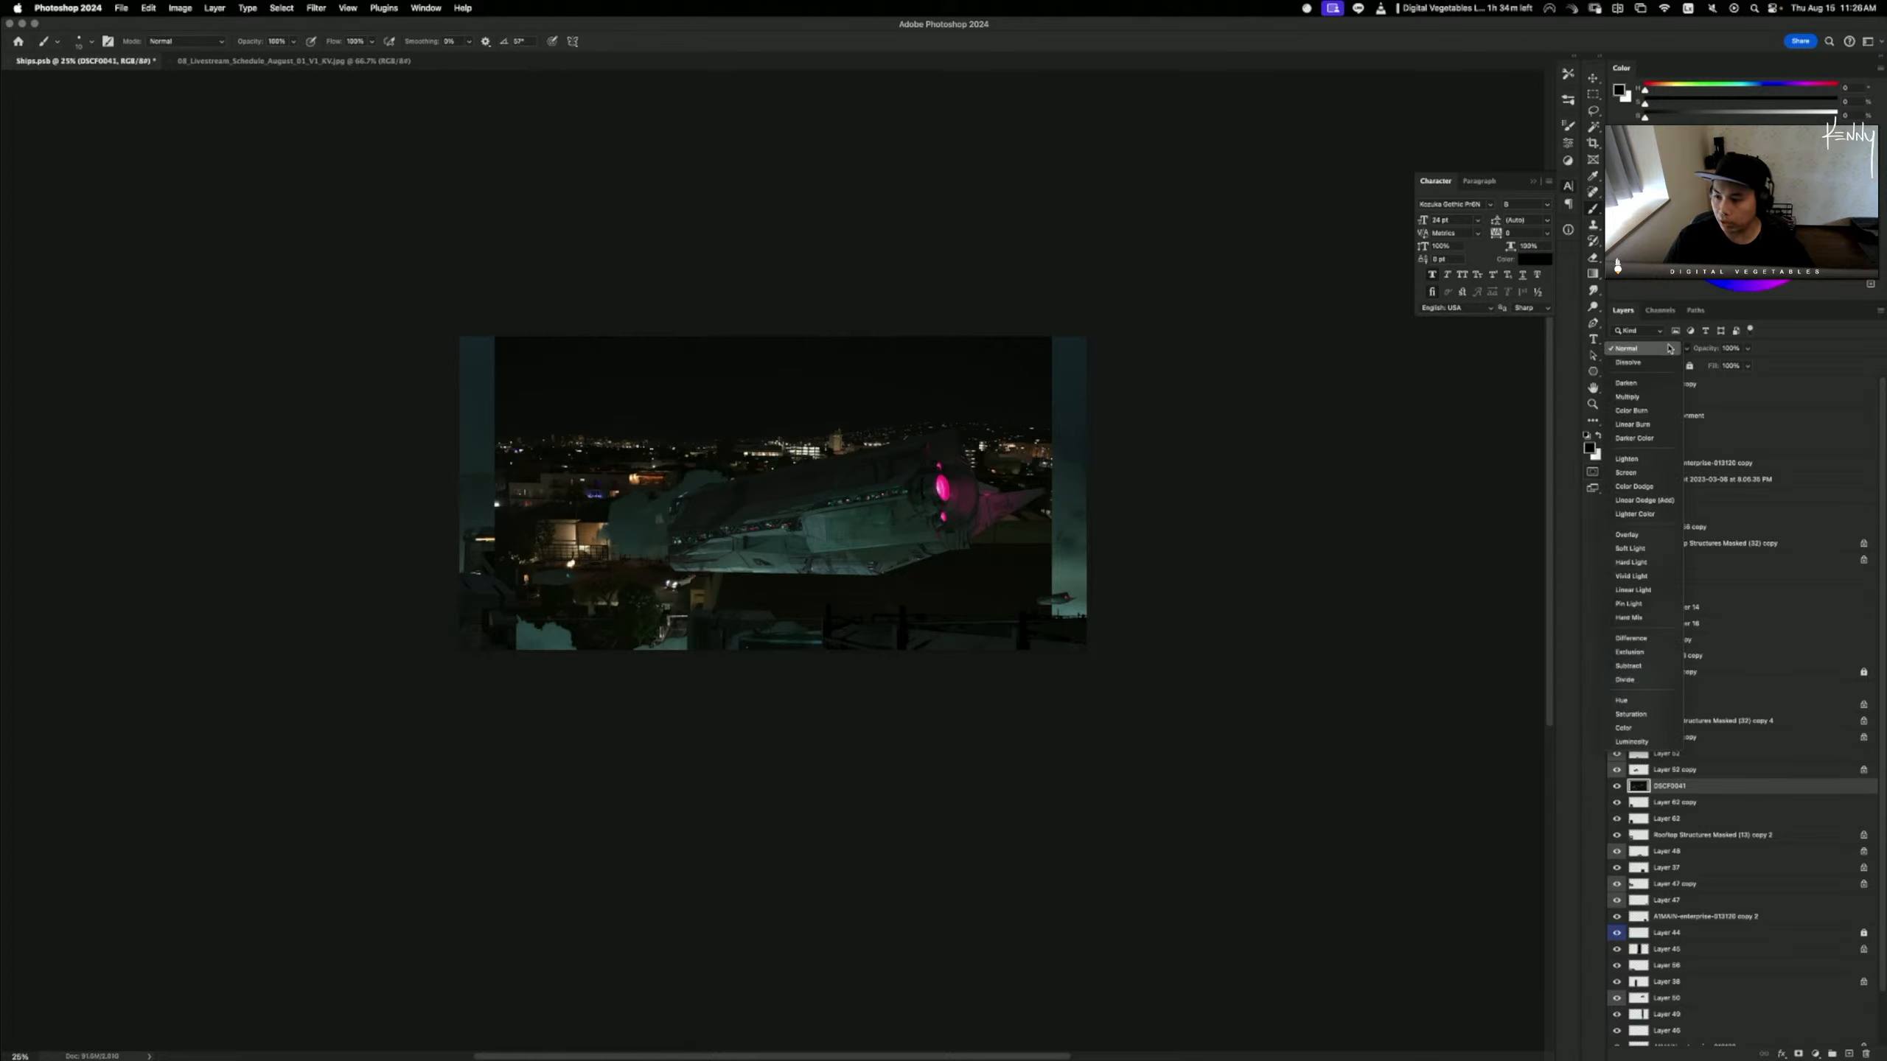
left_click(1634, 472)
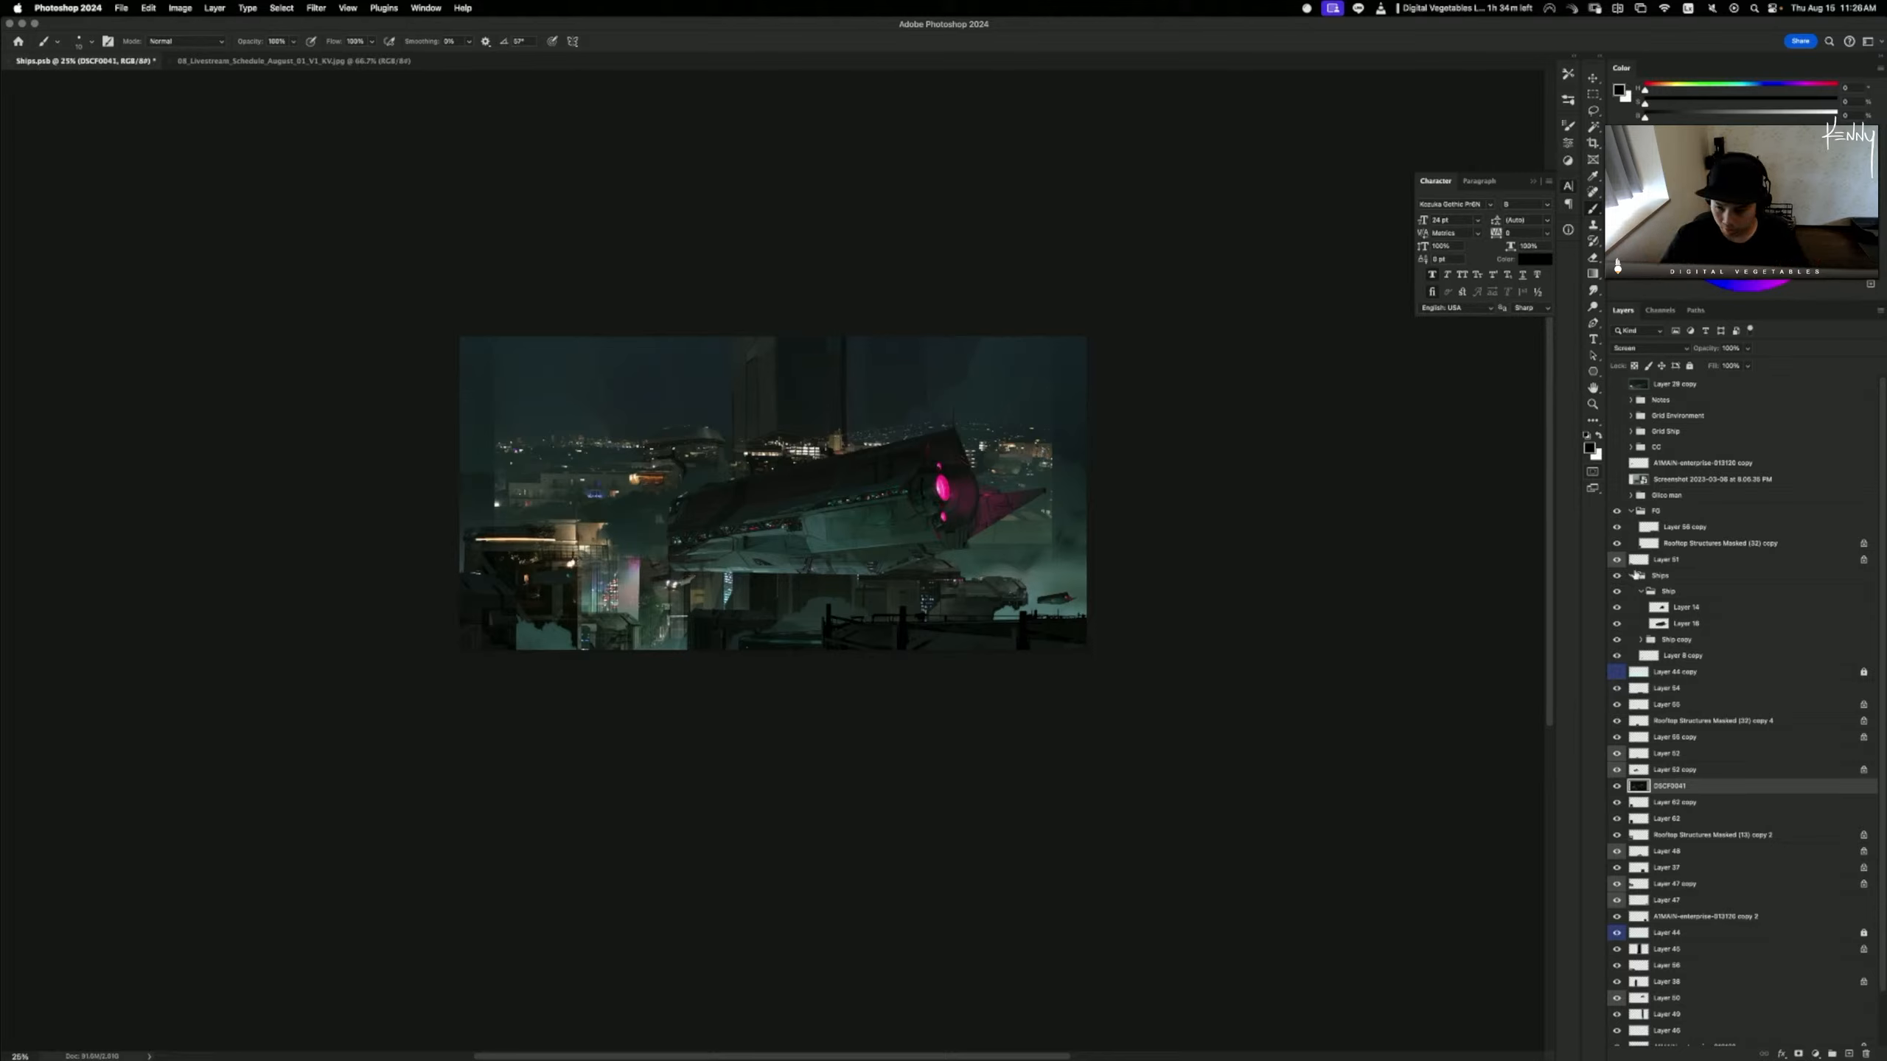
- Move the DSCF0041 photo up over the painting's skyline and compare the image with and without it
left_click_drag(1000, 624, 1037, 511)
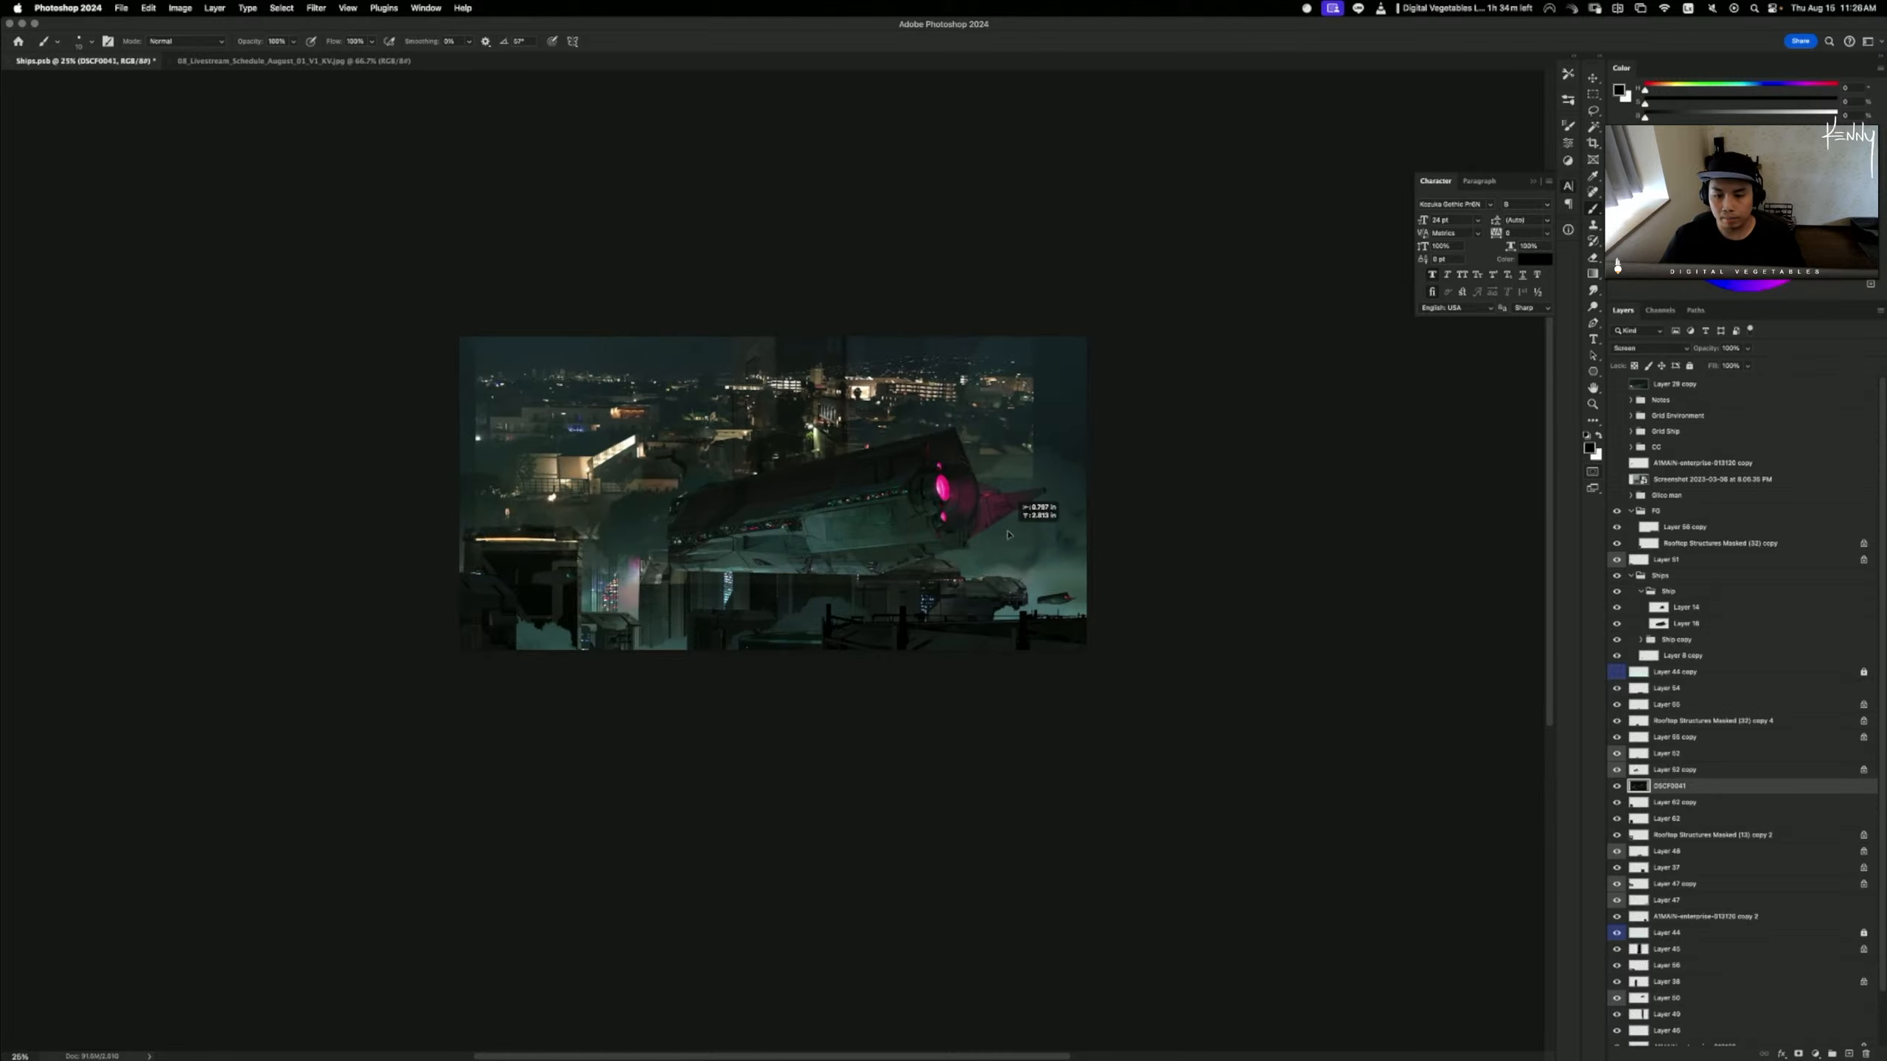
left_click(1616, 786)
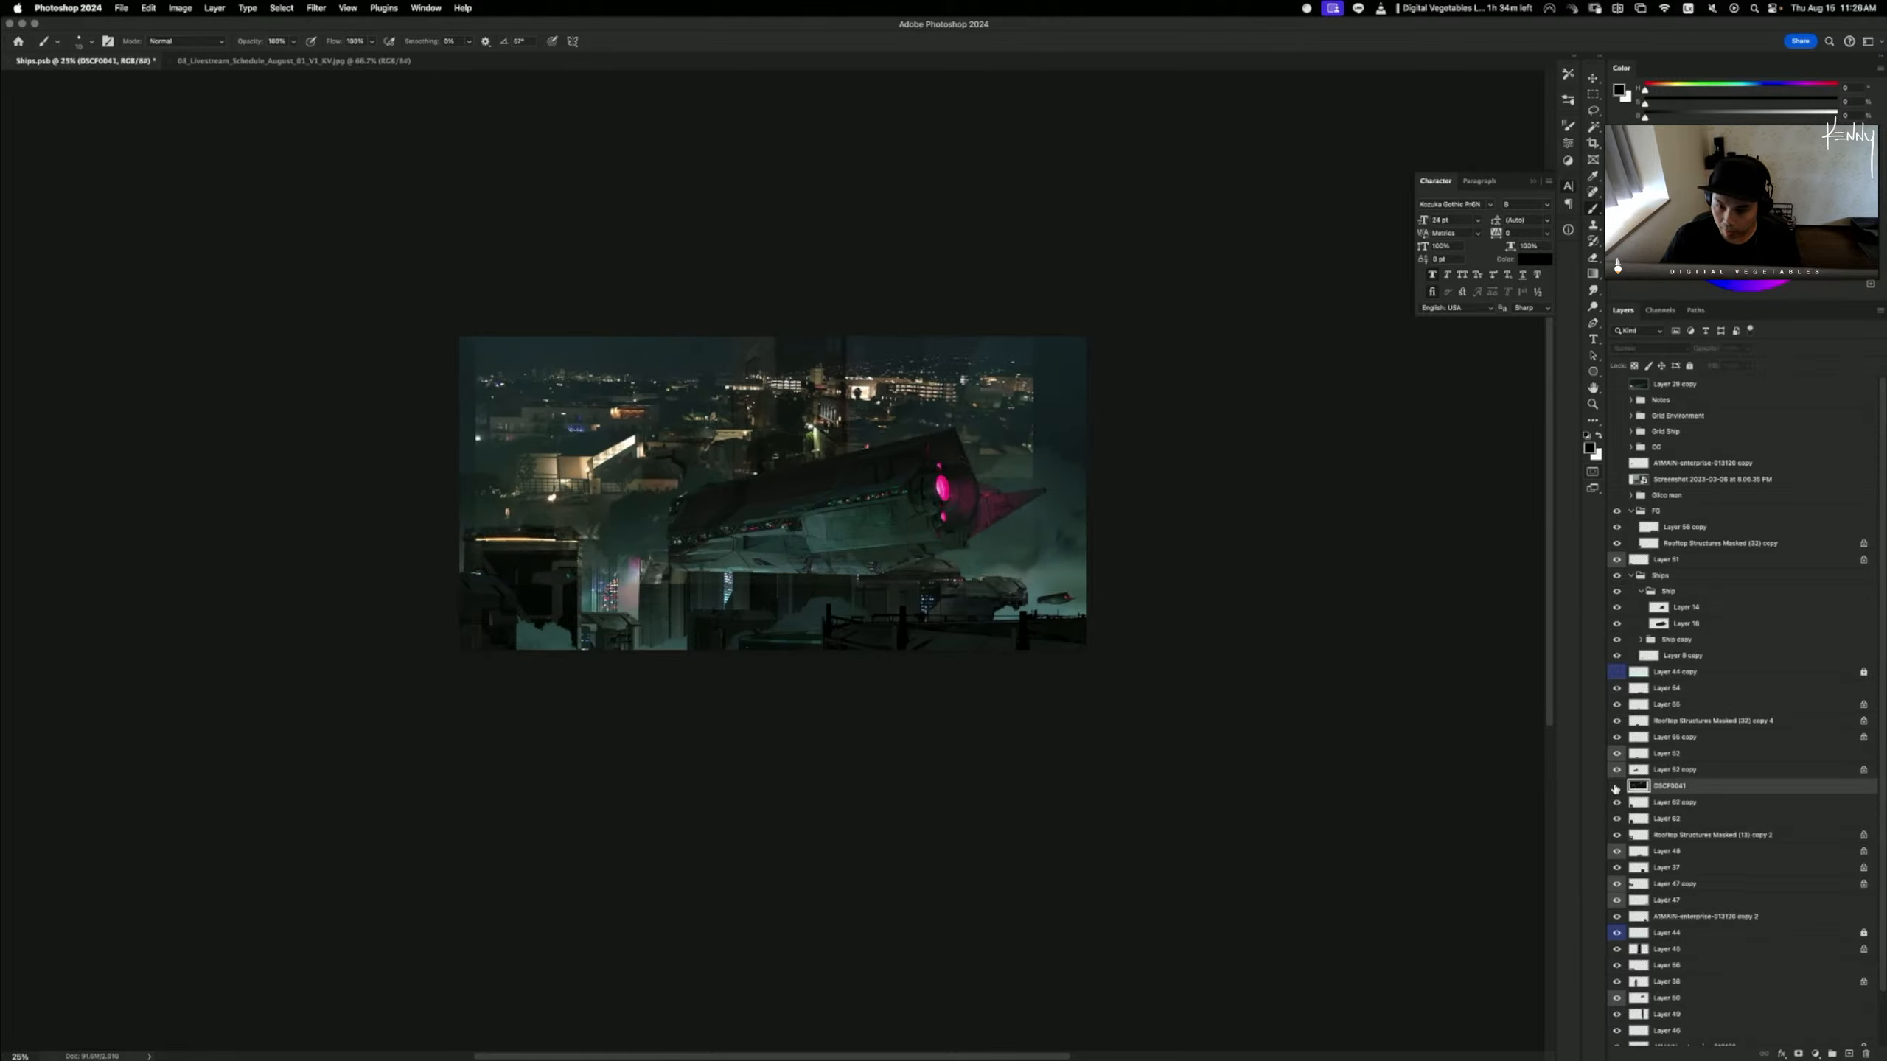
left_click(1616, 785)
left_click(1616, 786)
left_click(1617, 785)
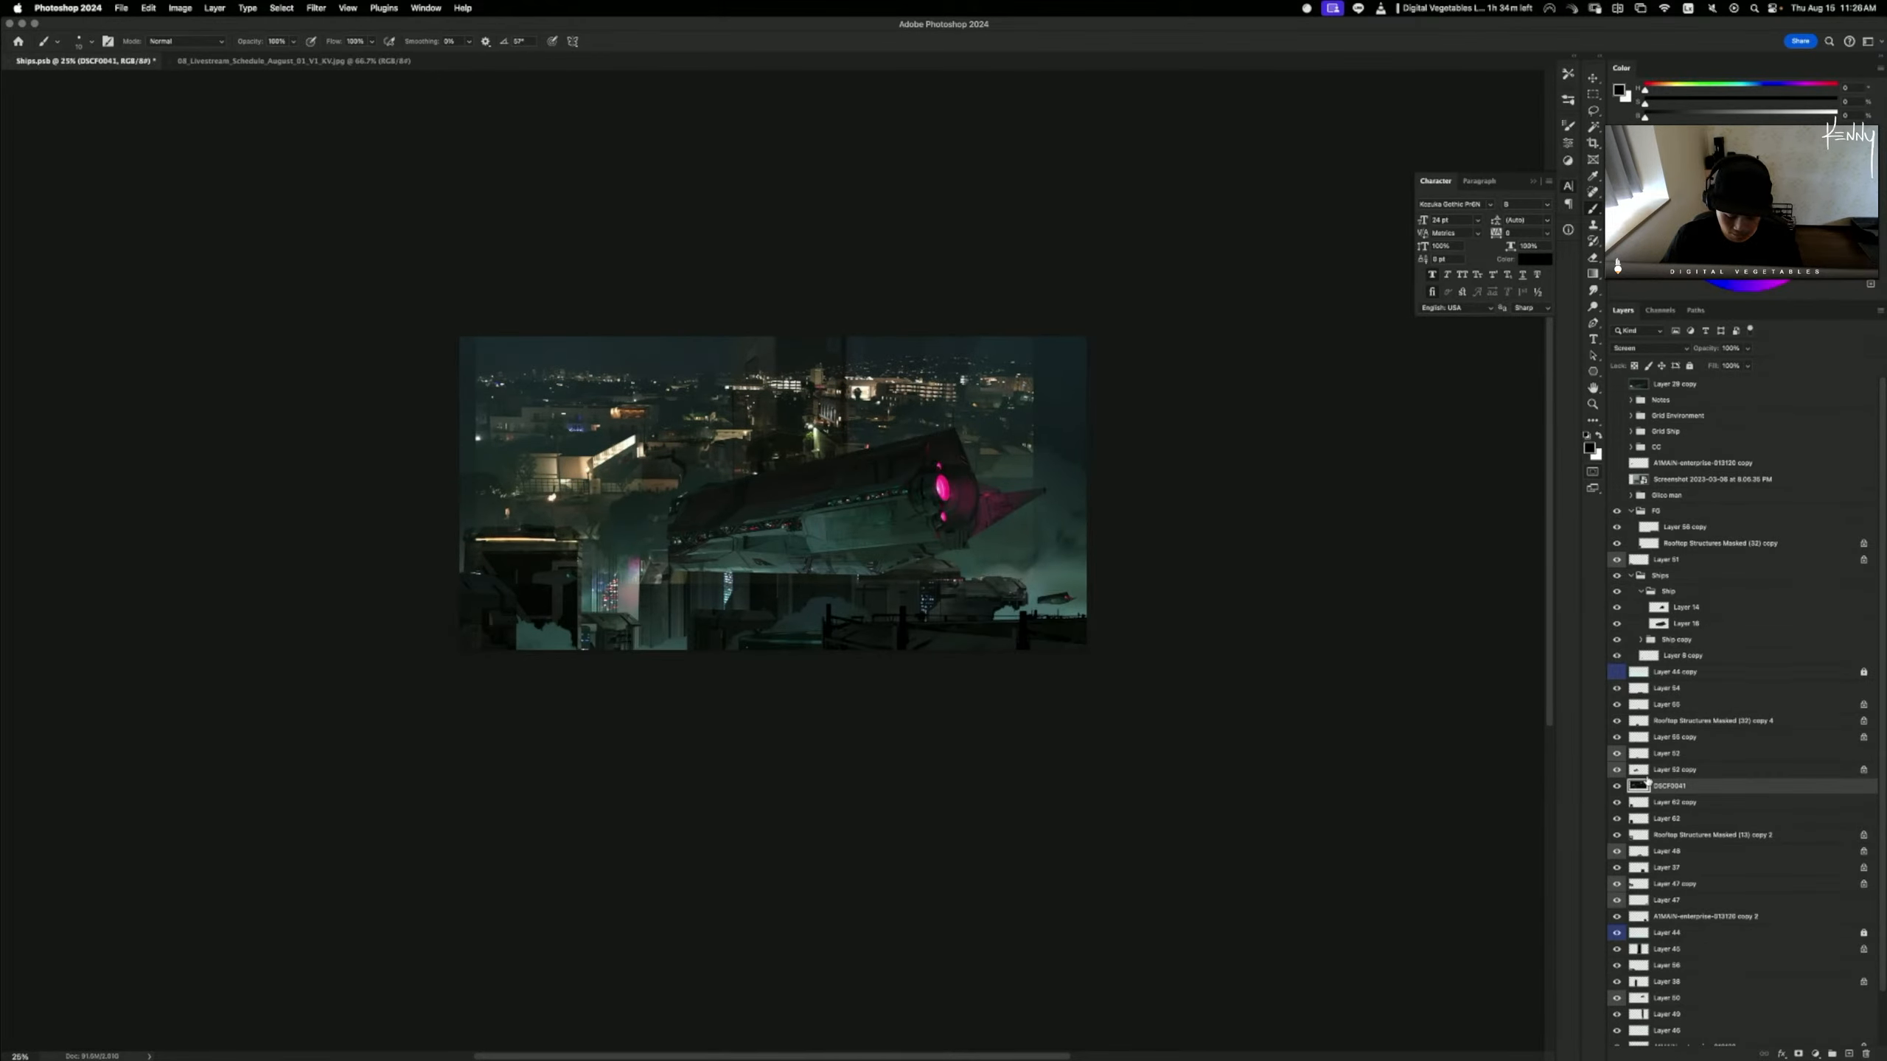
- Raise the black input level of the DSCF0041 photo with Levels so mainly its city lights remain
key("super+l")
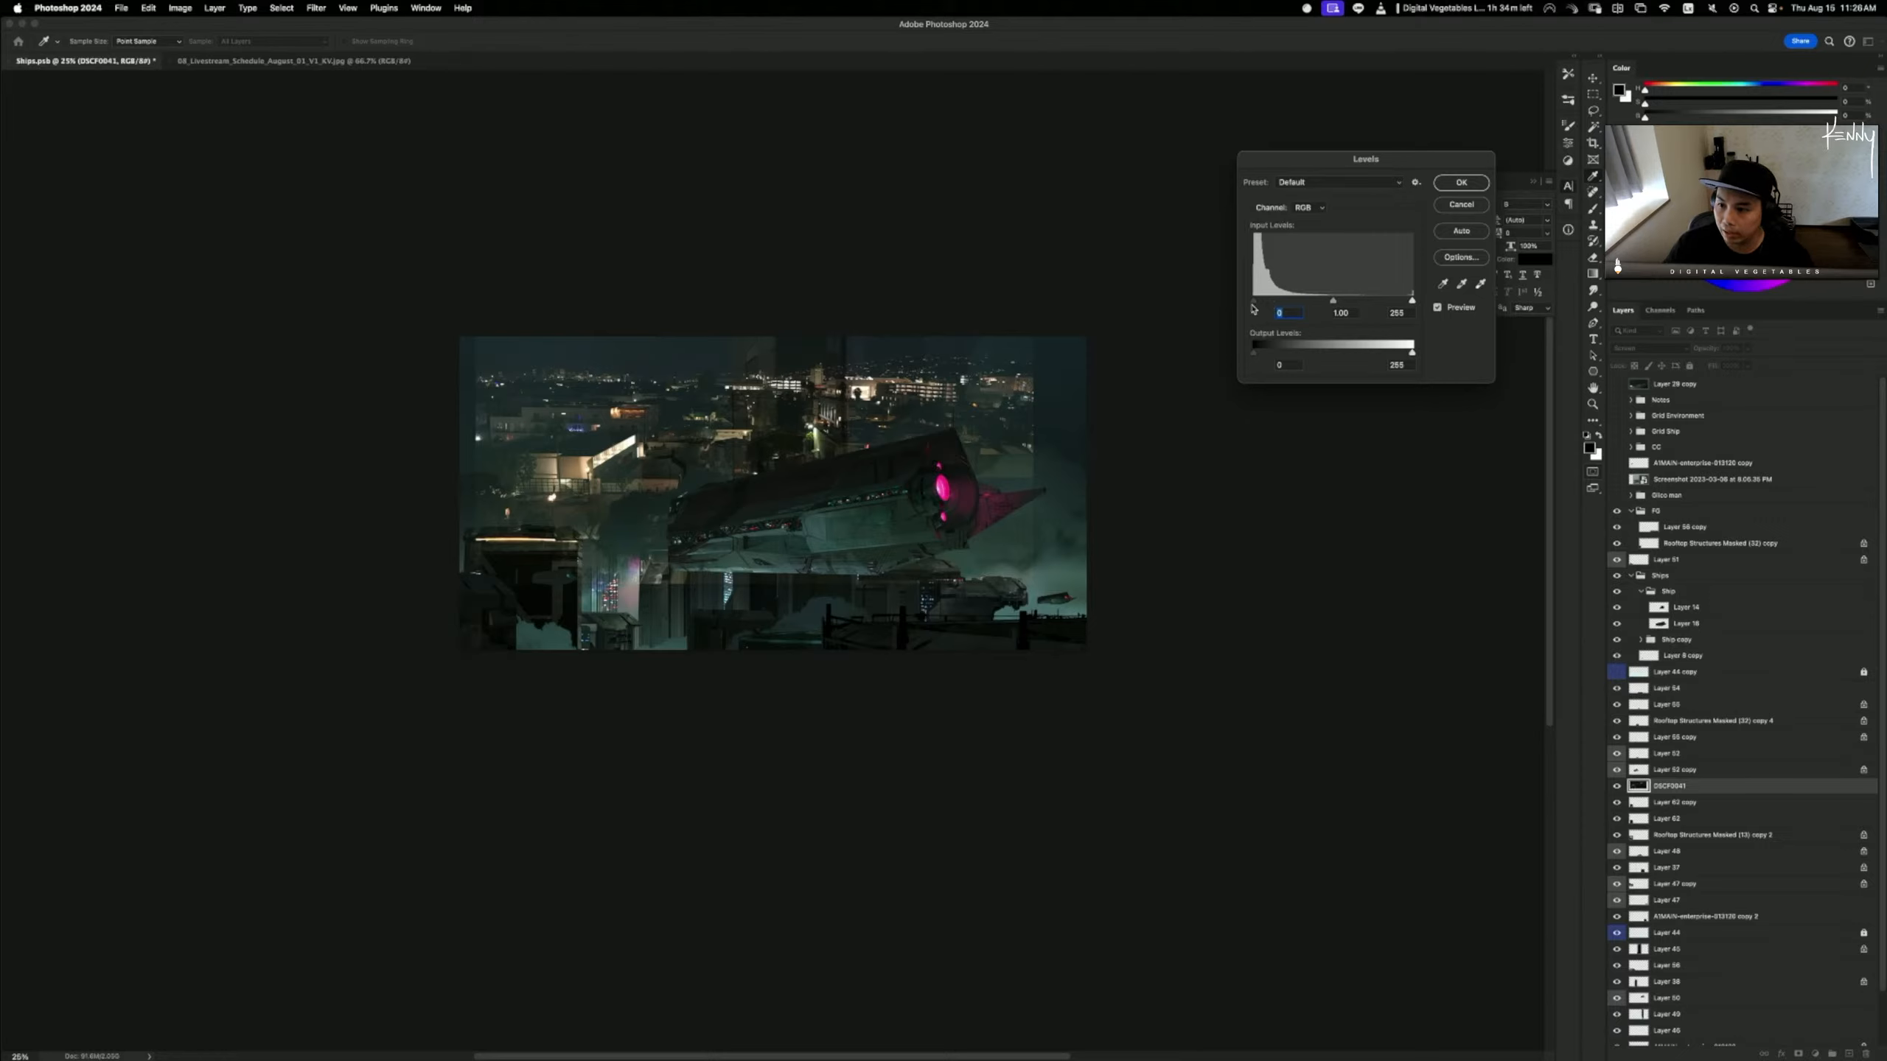
mouse_move(1255, 300)
left_mouse_down()
mouse_move(1283, 303)
mouse_move(1221, 306)
left_mouse_up()
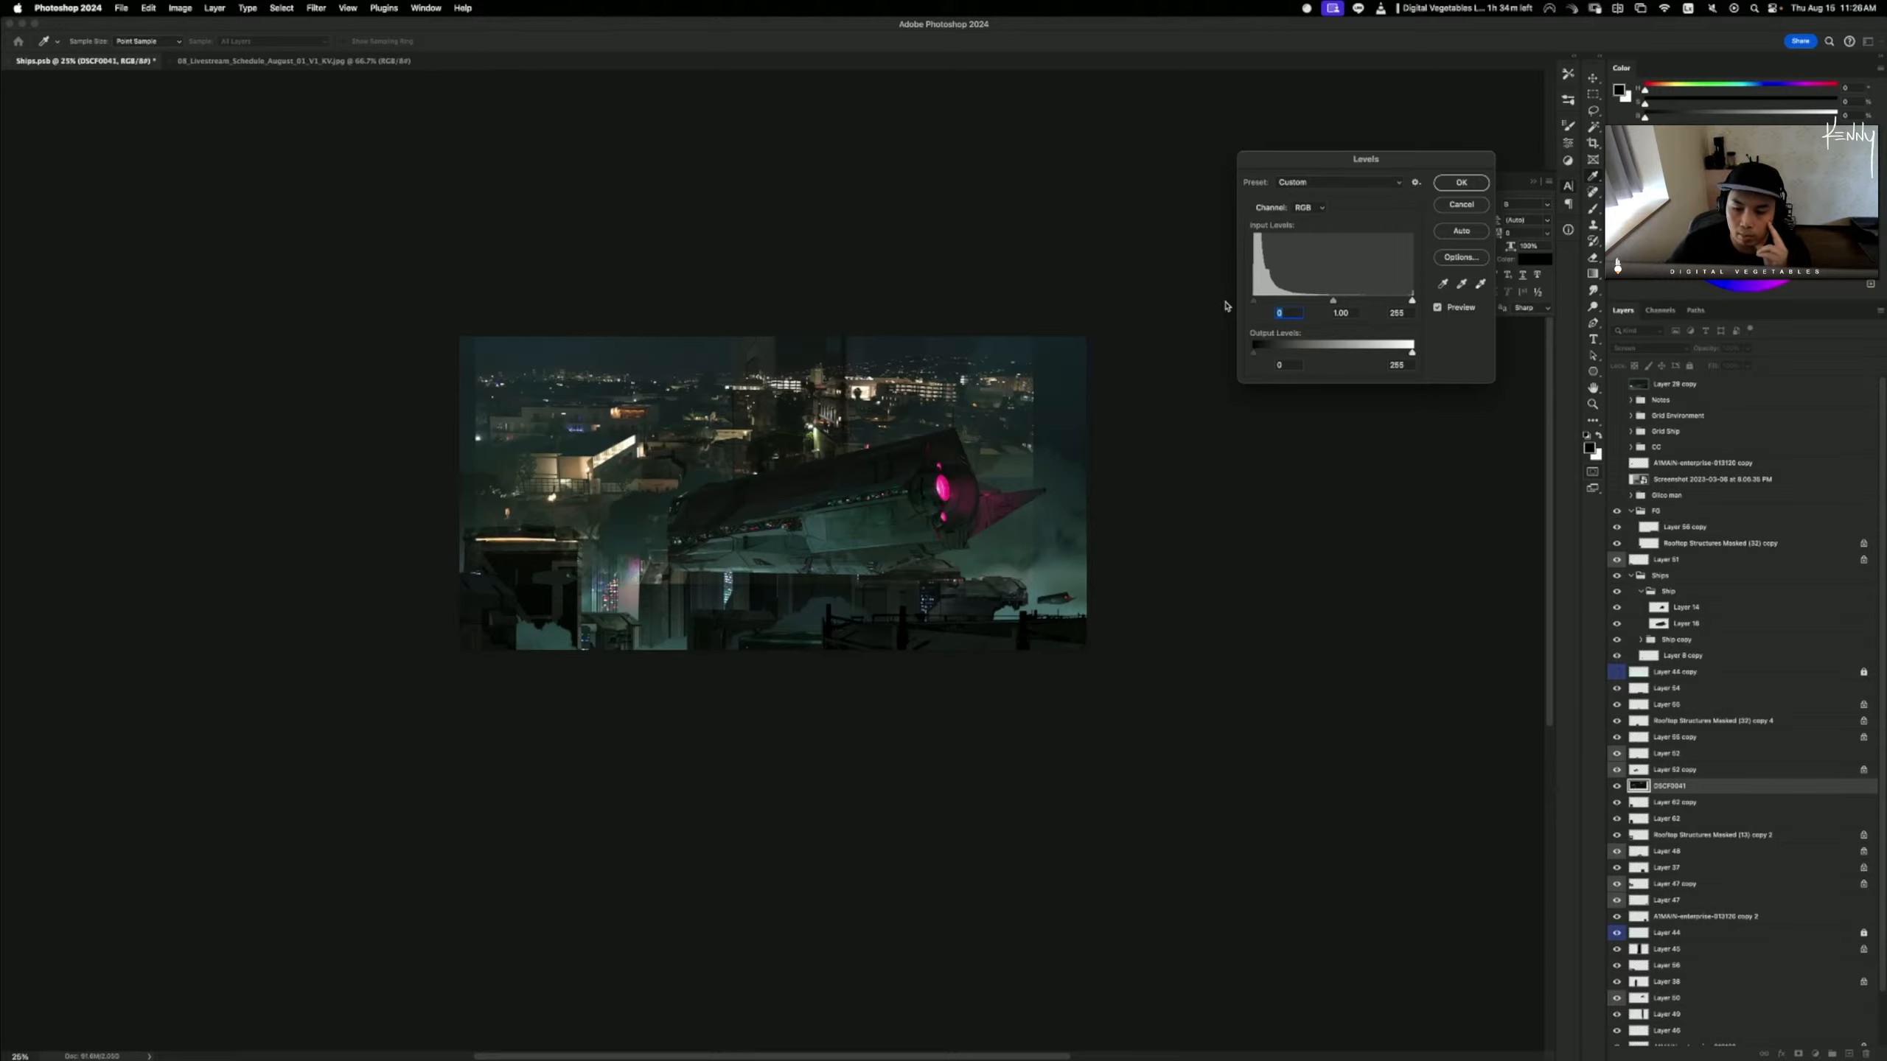
mouse_move(1255, 302)
left_mouse_down()
mouse_move(1409, 300)
mouse_move(1206, 306)
mouse_move(1309, 303)
mouse_move(1290, 300)
left_mouse_up()
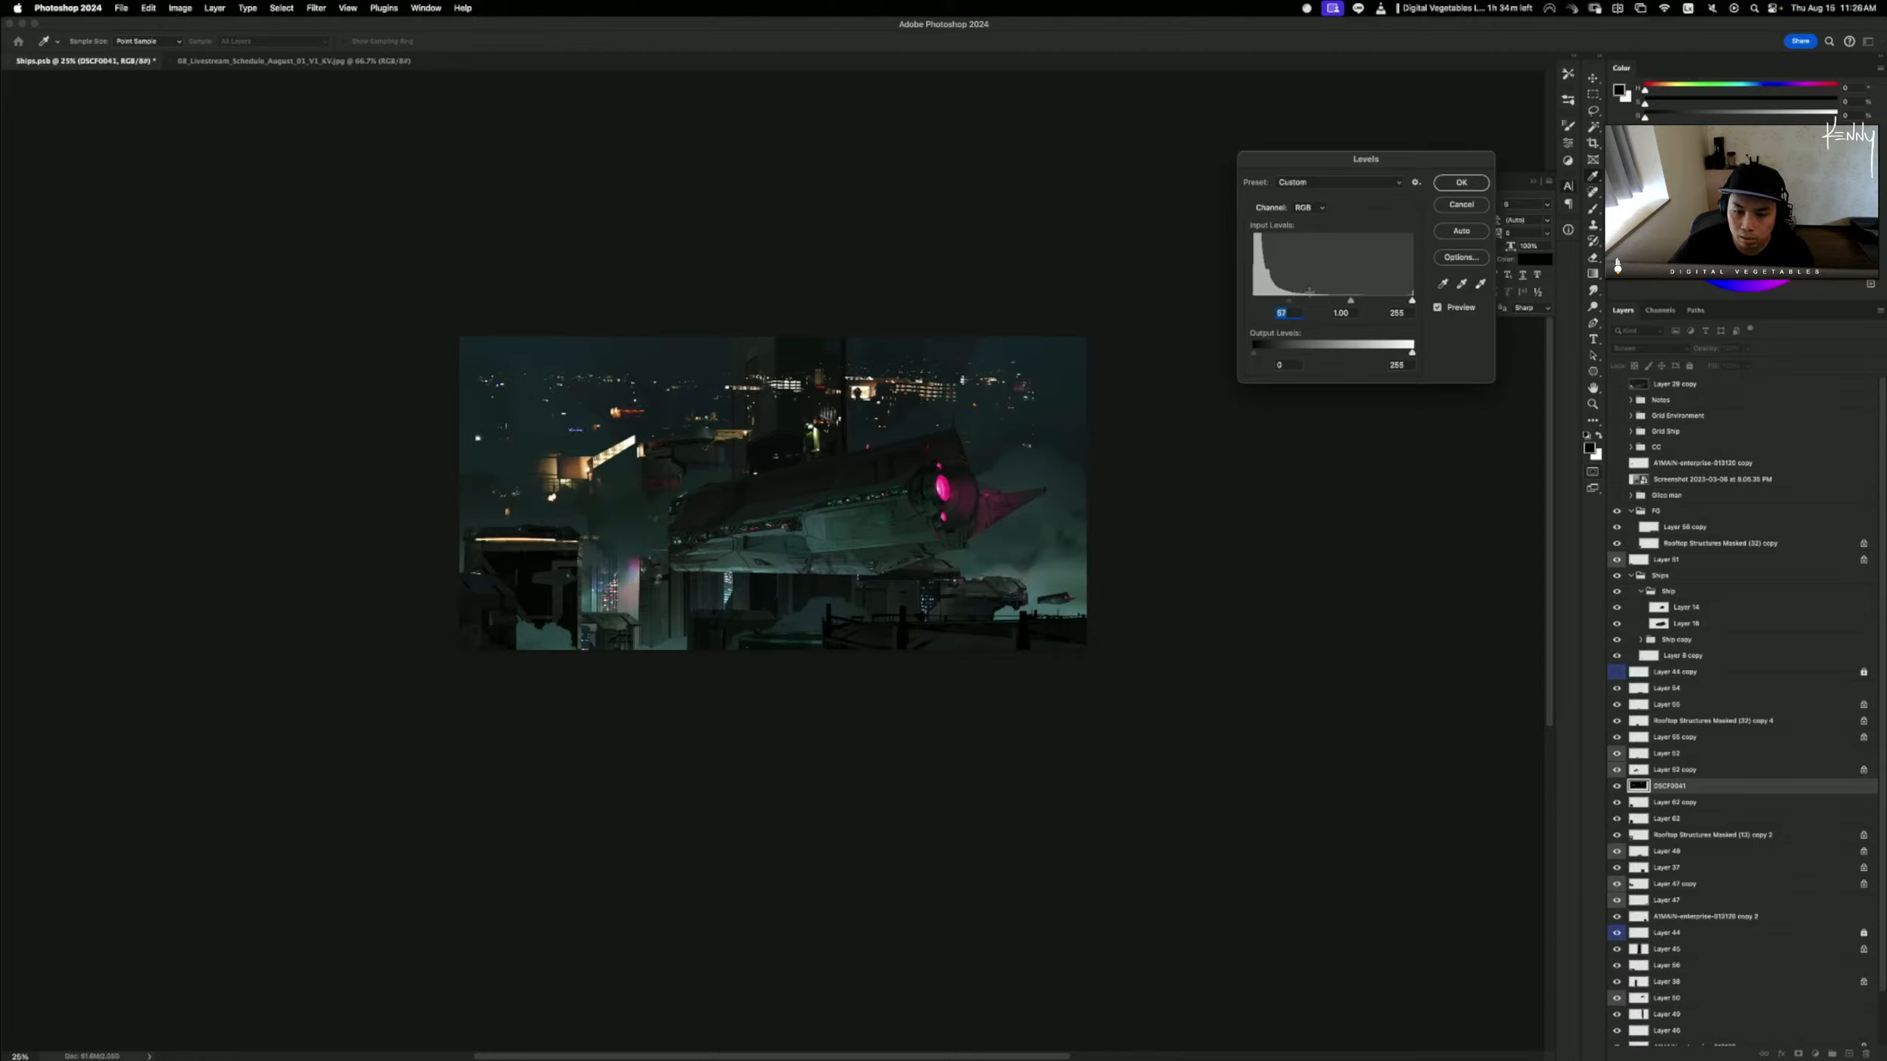
key("Return")
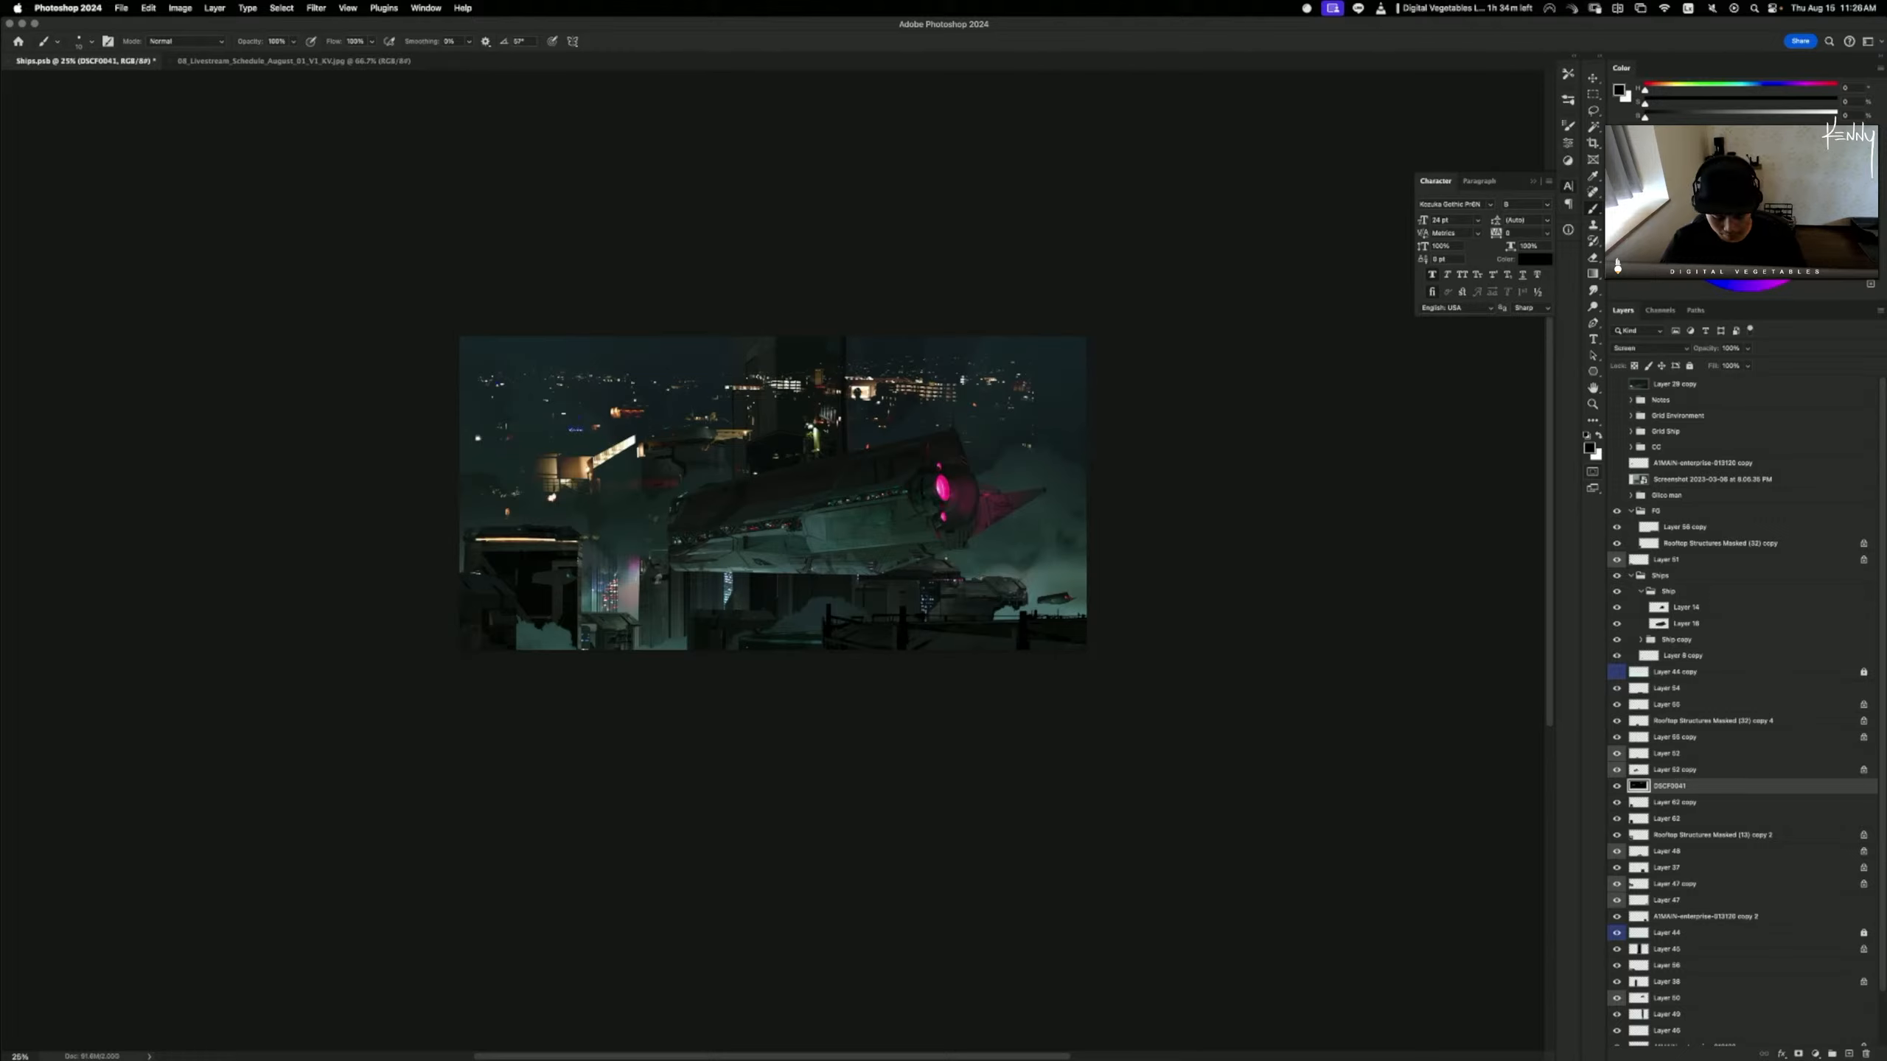
- Clip the DSCF0041 photo to Layer 62 copy and move its lights onto the foreground building
left_click_drag(715, 642, 332, 812)
left_click_drag(875, 691, 875, 691)
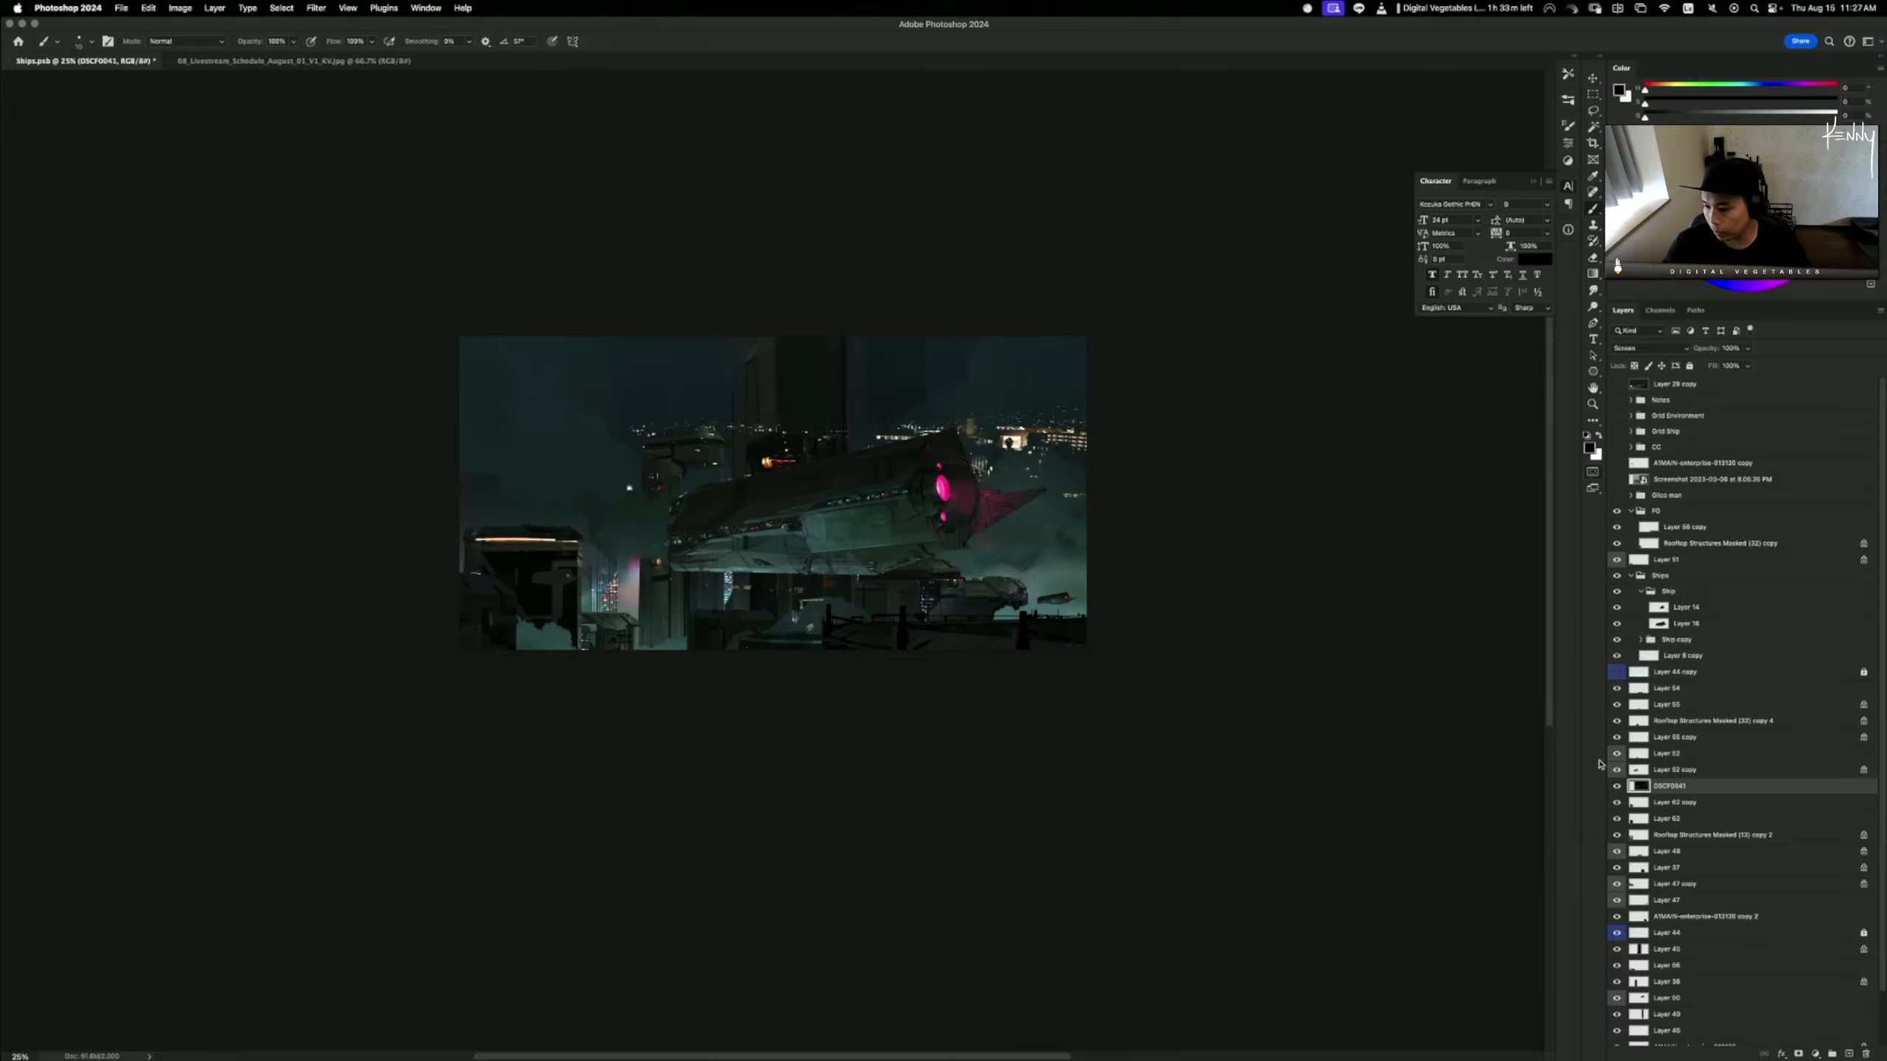
key("super+t")
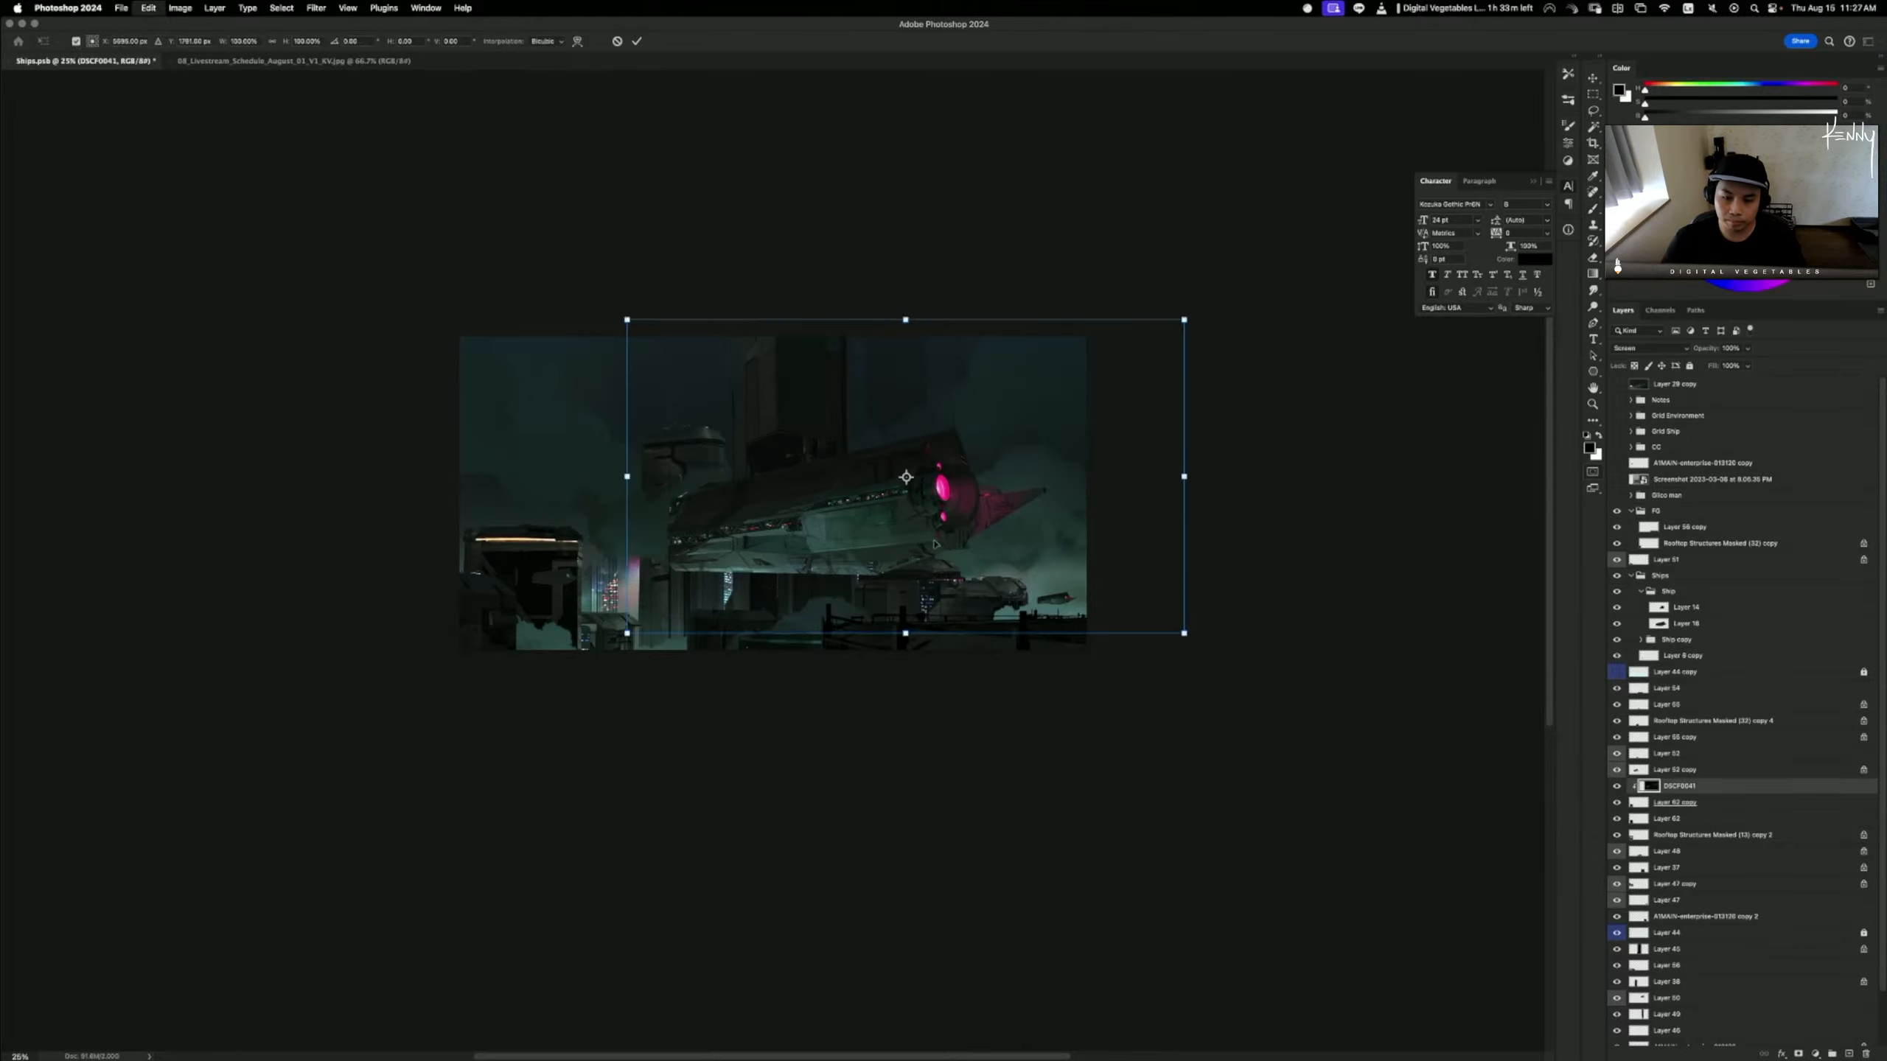
mouse_move(1023, 481)
left_mouse_down()
mouse_move(690, 646)
mouse_move(634, 581)
mouse_move(610, 621)
mouse_move(607, 603)
mouse_move(857, 626)
left_mouse_up()
key("Return")
key("super+plus")
key("super+plus")
left_click_drag(840, 755, 899, 765)
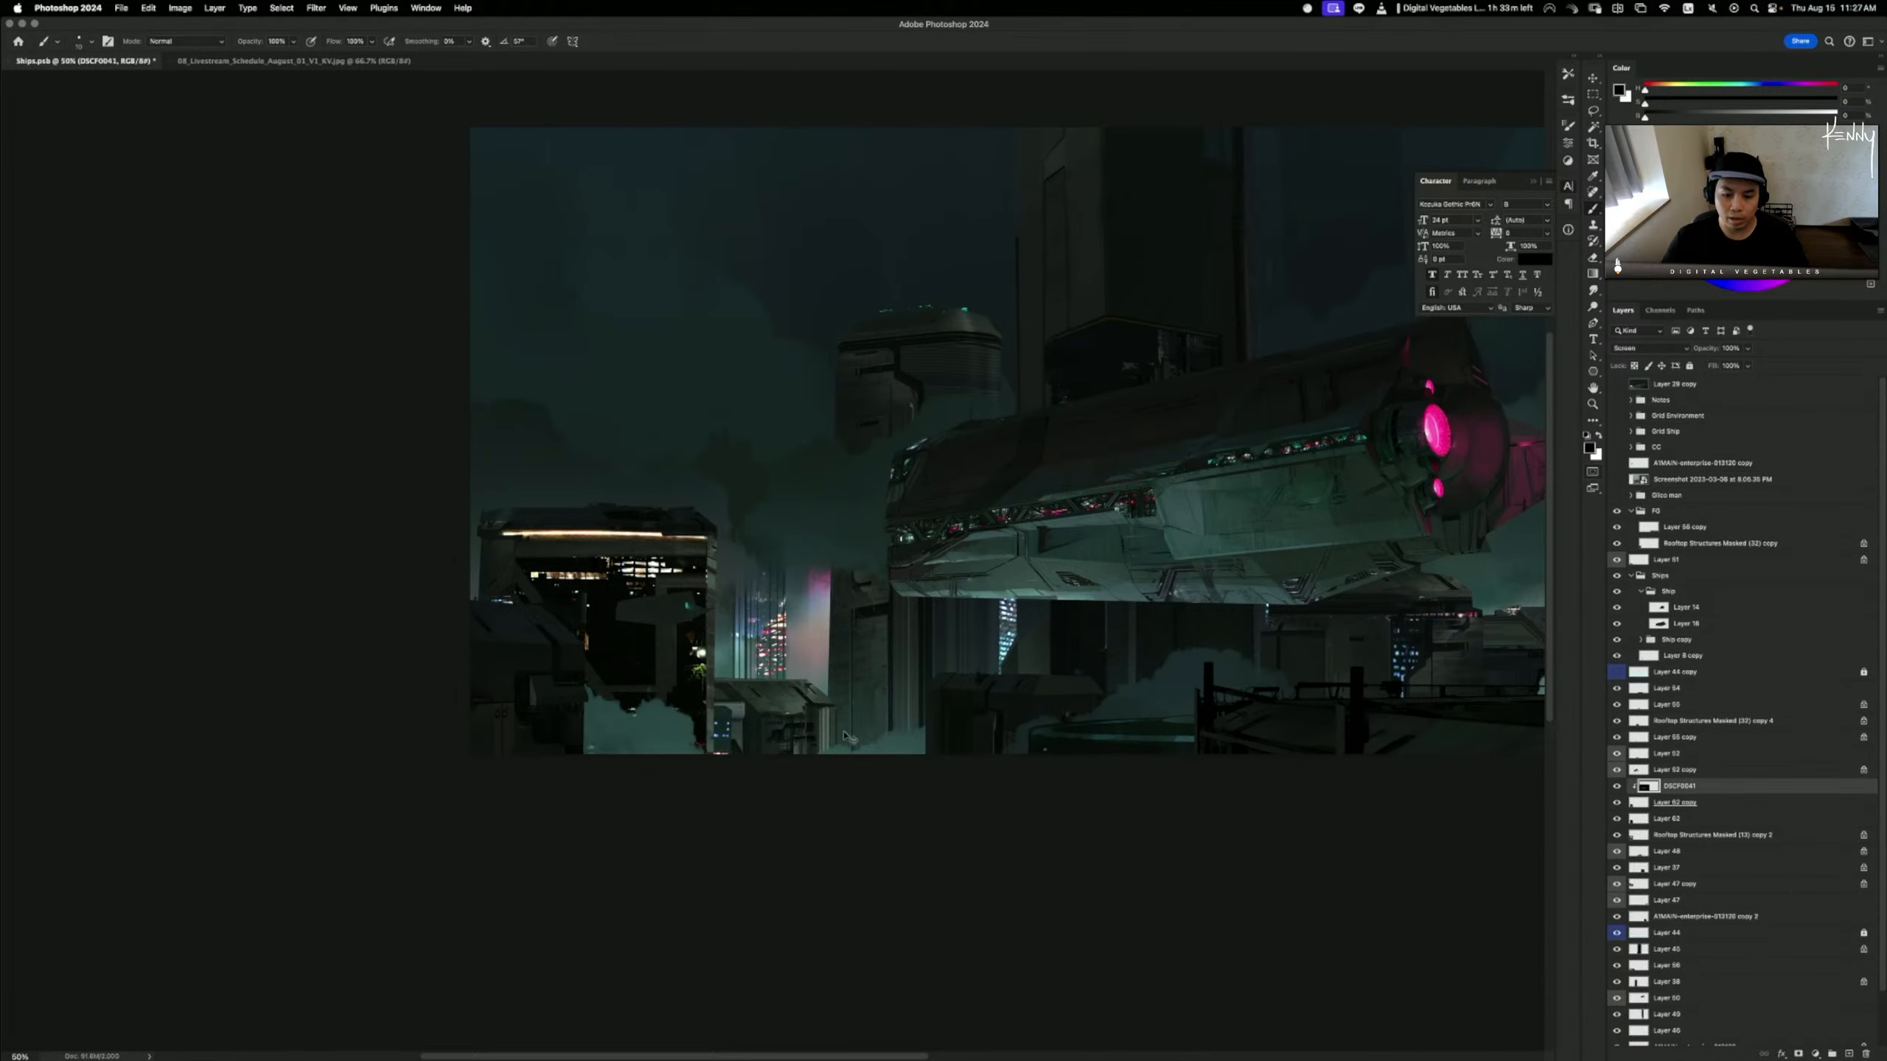
- Scale the DSCF0041 photo to about 72% and reposition it over the foreground building's facade
key("super+t")
left_click_drag(1146, 343, 990, 430)
left_click_drag(890, 547, 794, 527)
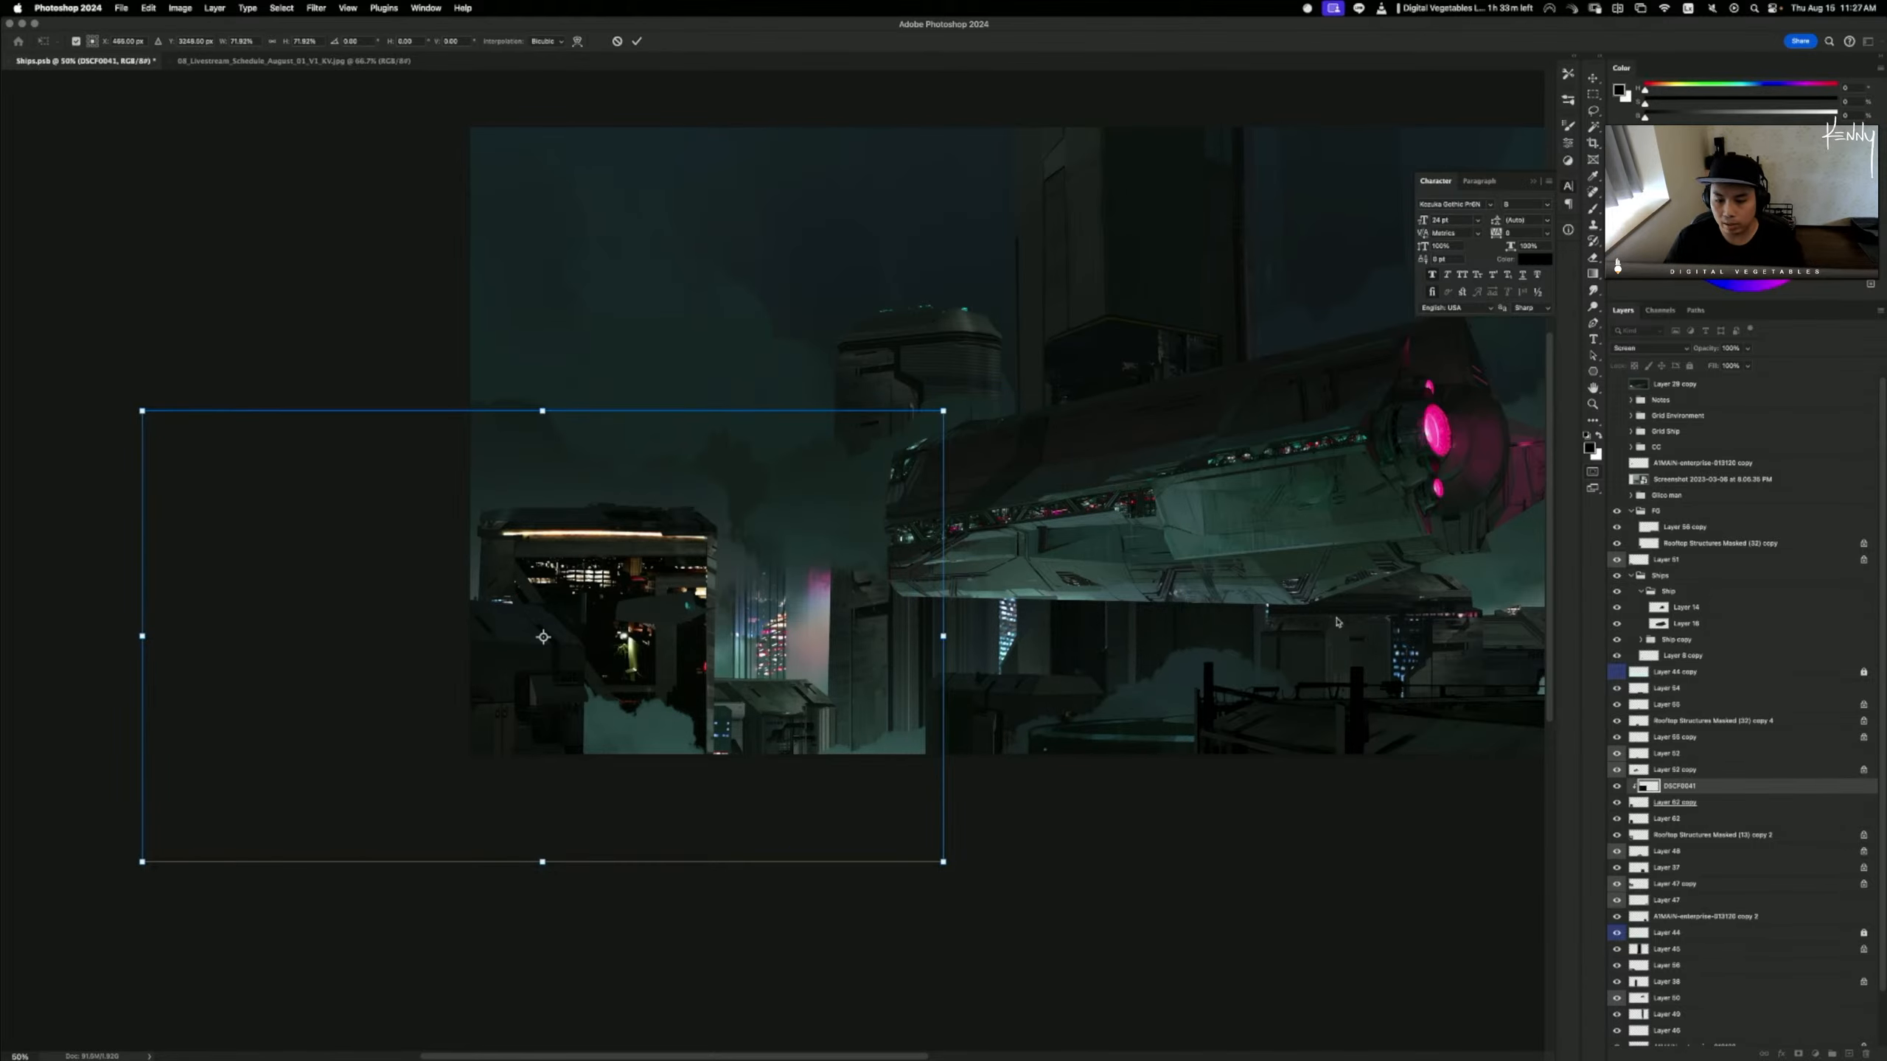
key("Return")
- Release the DSCF0041 clipping mask, compare the building with and without the photo, and reposition the lights
left_click(1668, 795, "alt")
left_click(1617, 787)
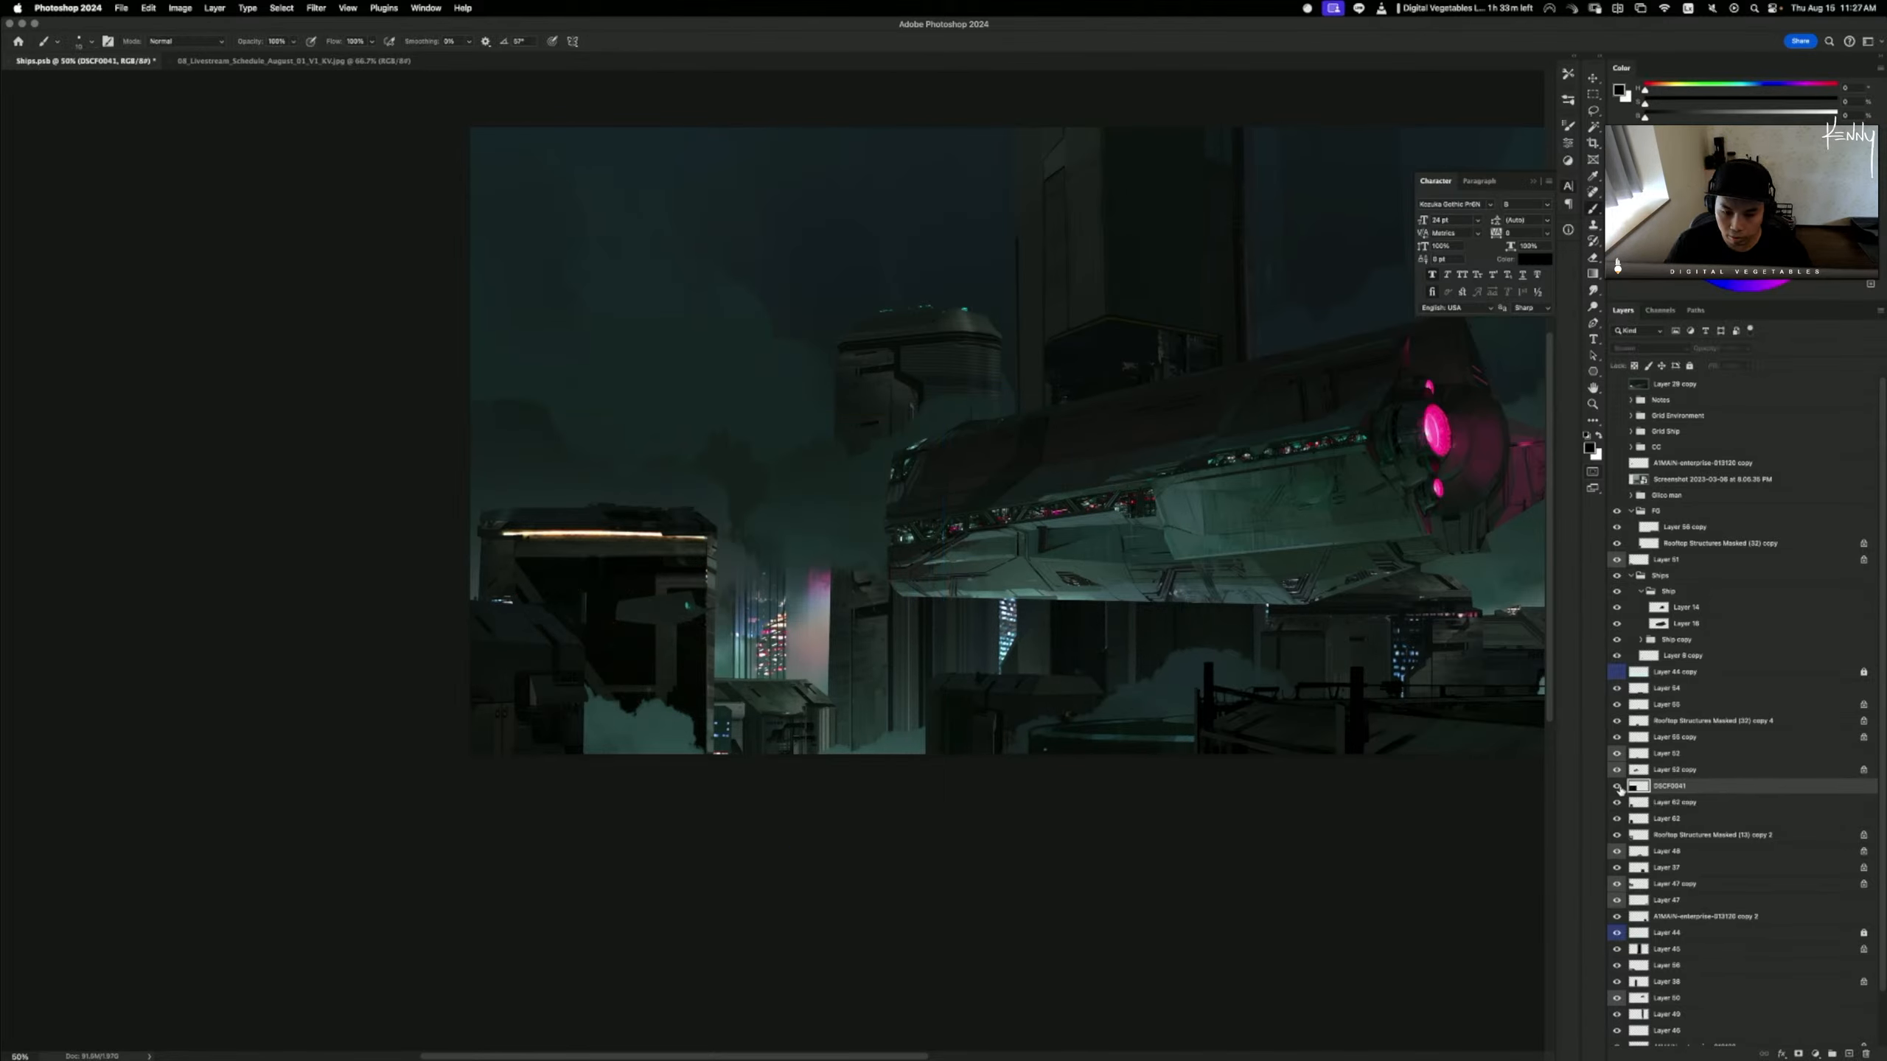
left_click(1617, 787)
left_click_drag(1095, 666, 1409, 574)
- Hide DSCF0041 and smudge away the orange light strip under the foreground building's roof on the Rooftop Structures Masked copy 2 layer
left_click(1697, 805)
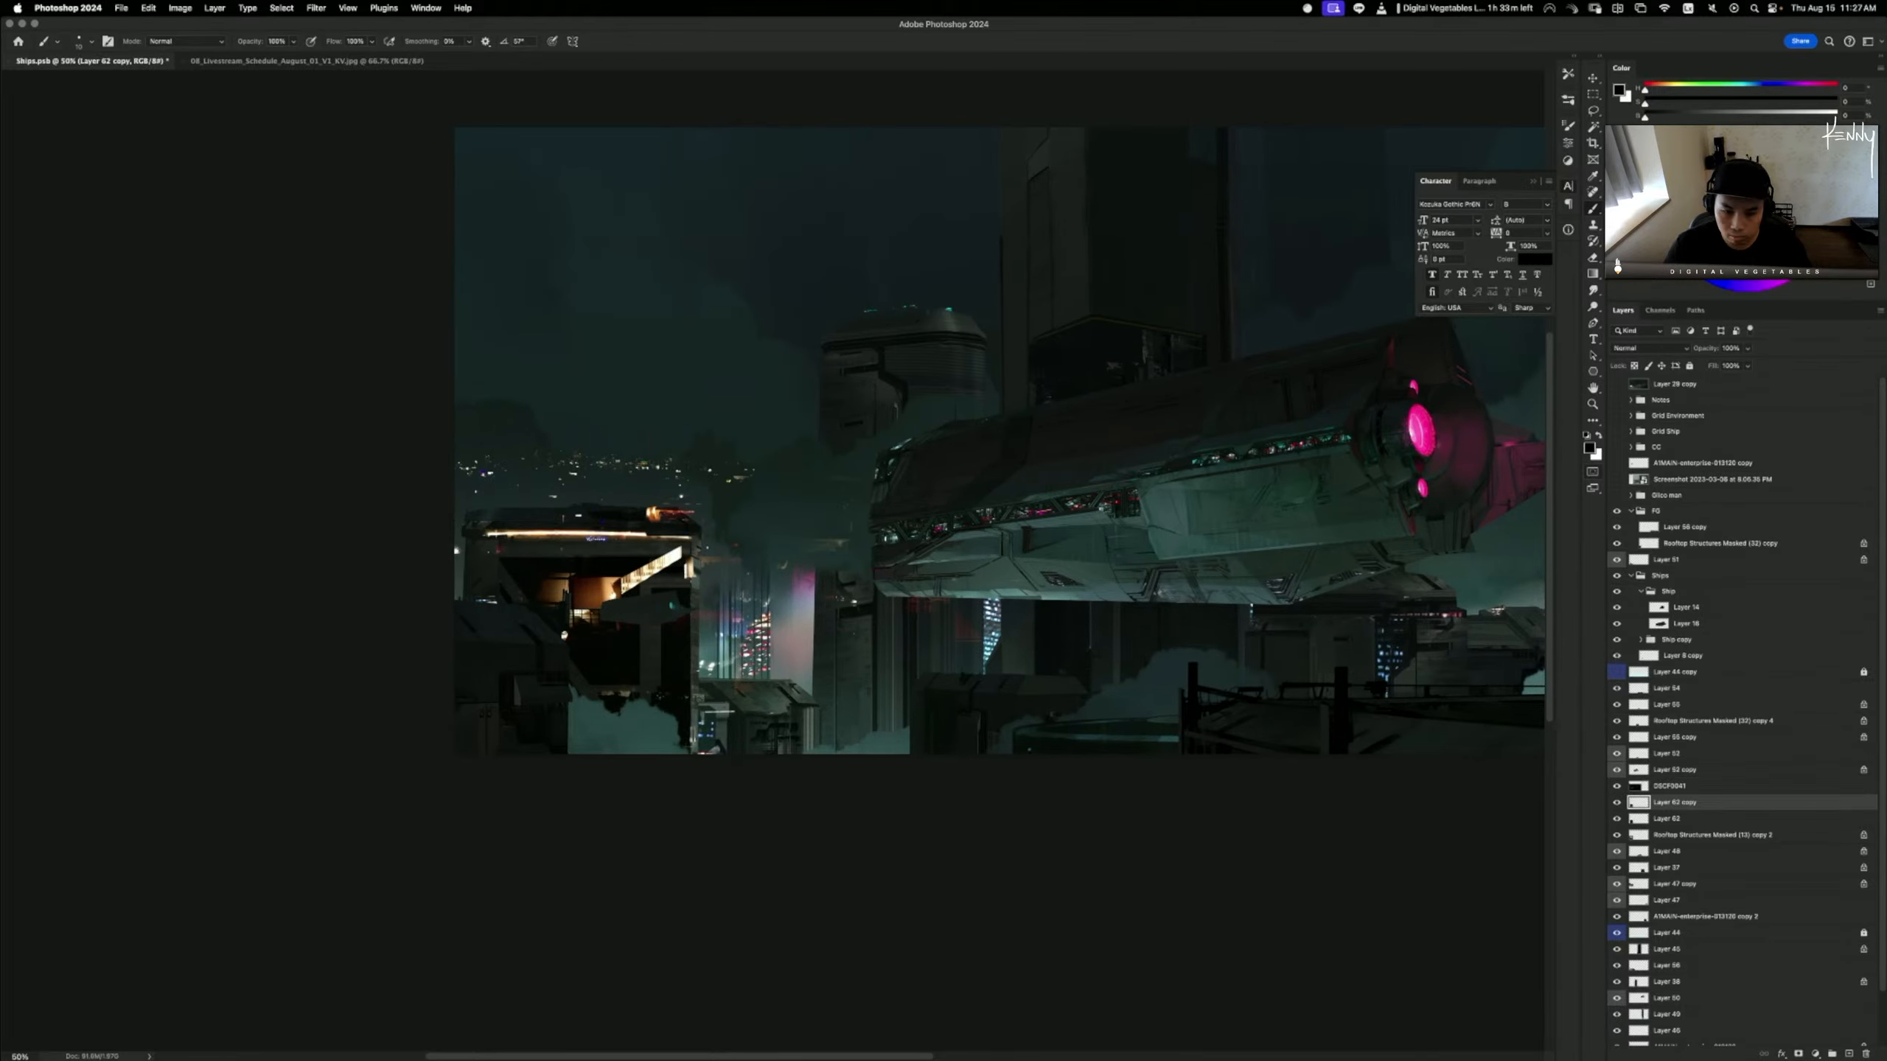
key("r")
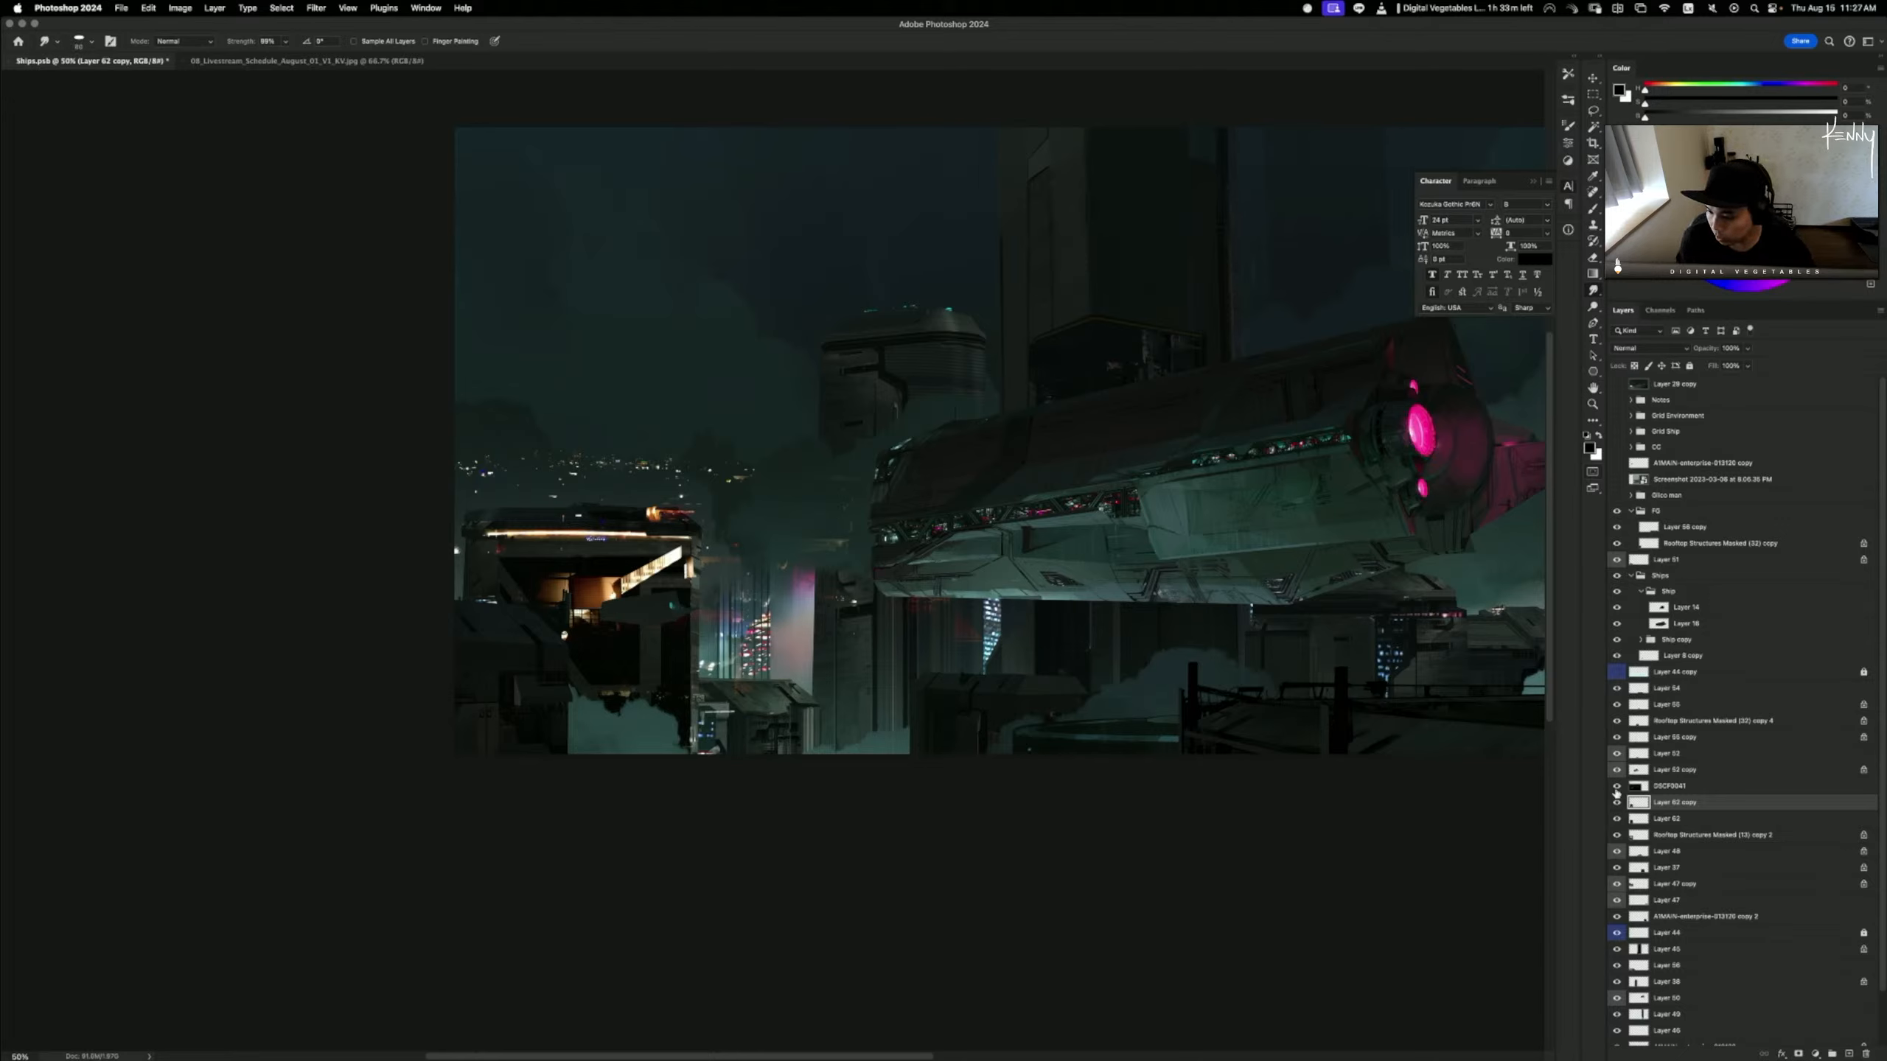
left_click(1617, 786)
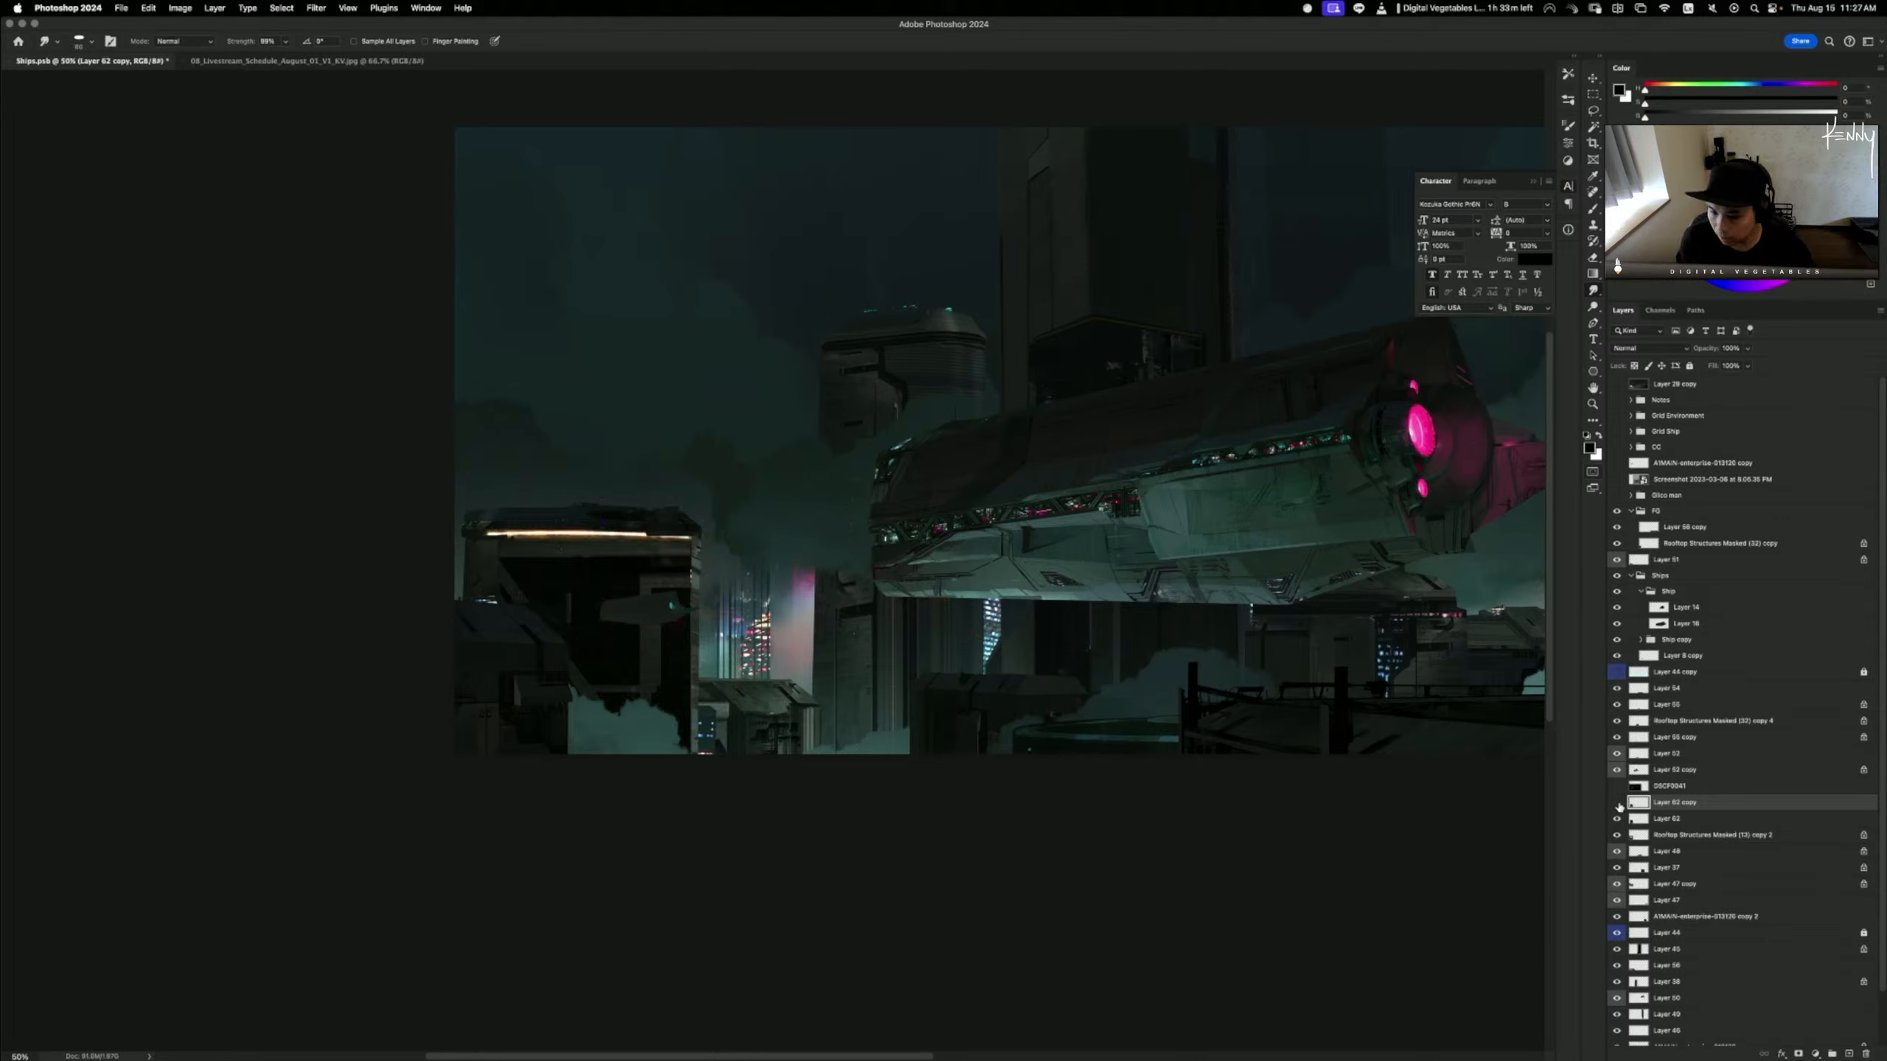
left_click(1675, 819)
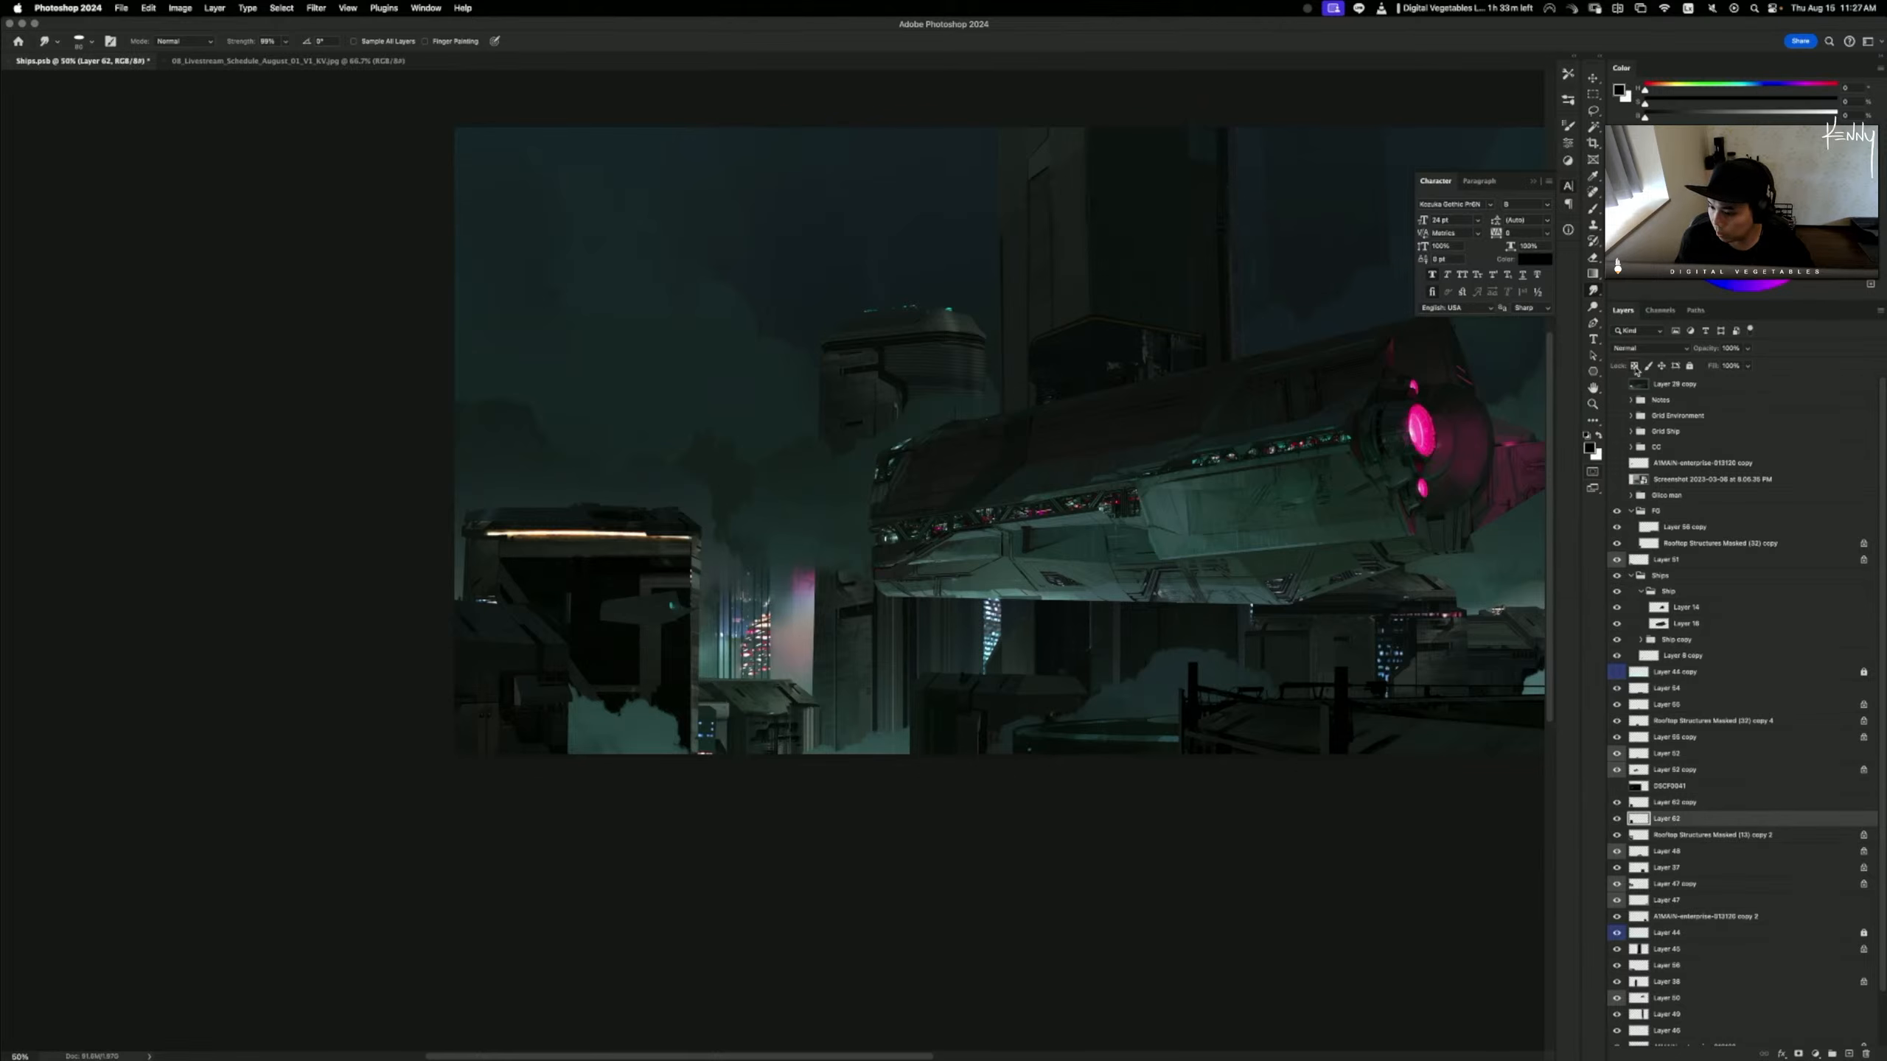
left_click(1668, 851)
left_click(1617, 835)
left_click(1616, 835)
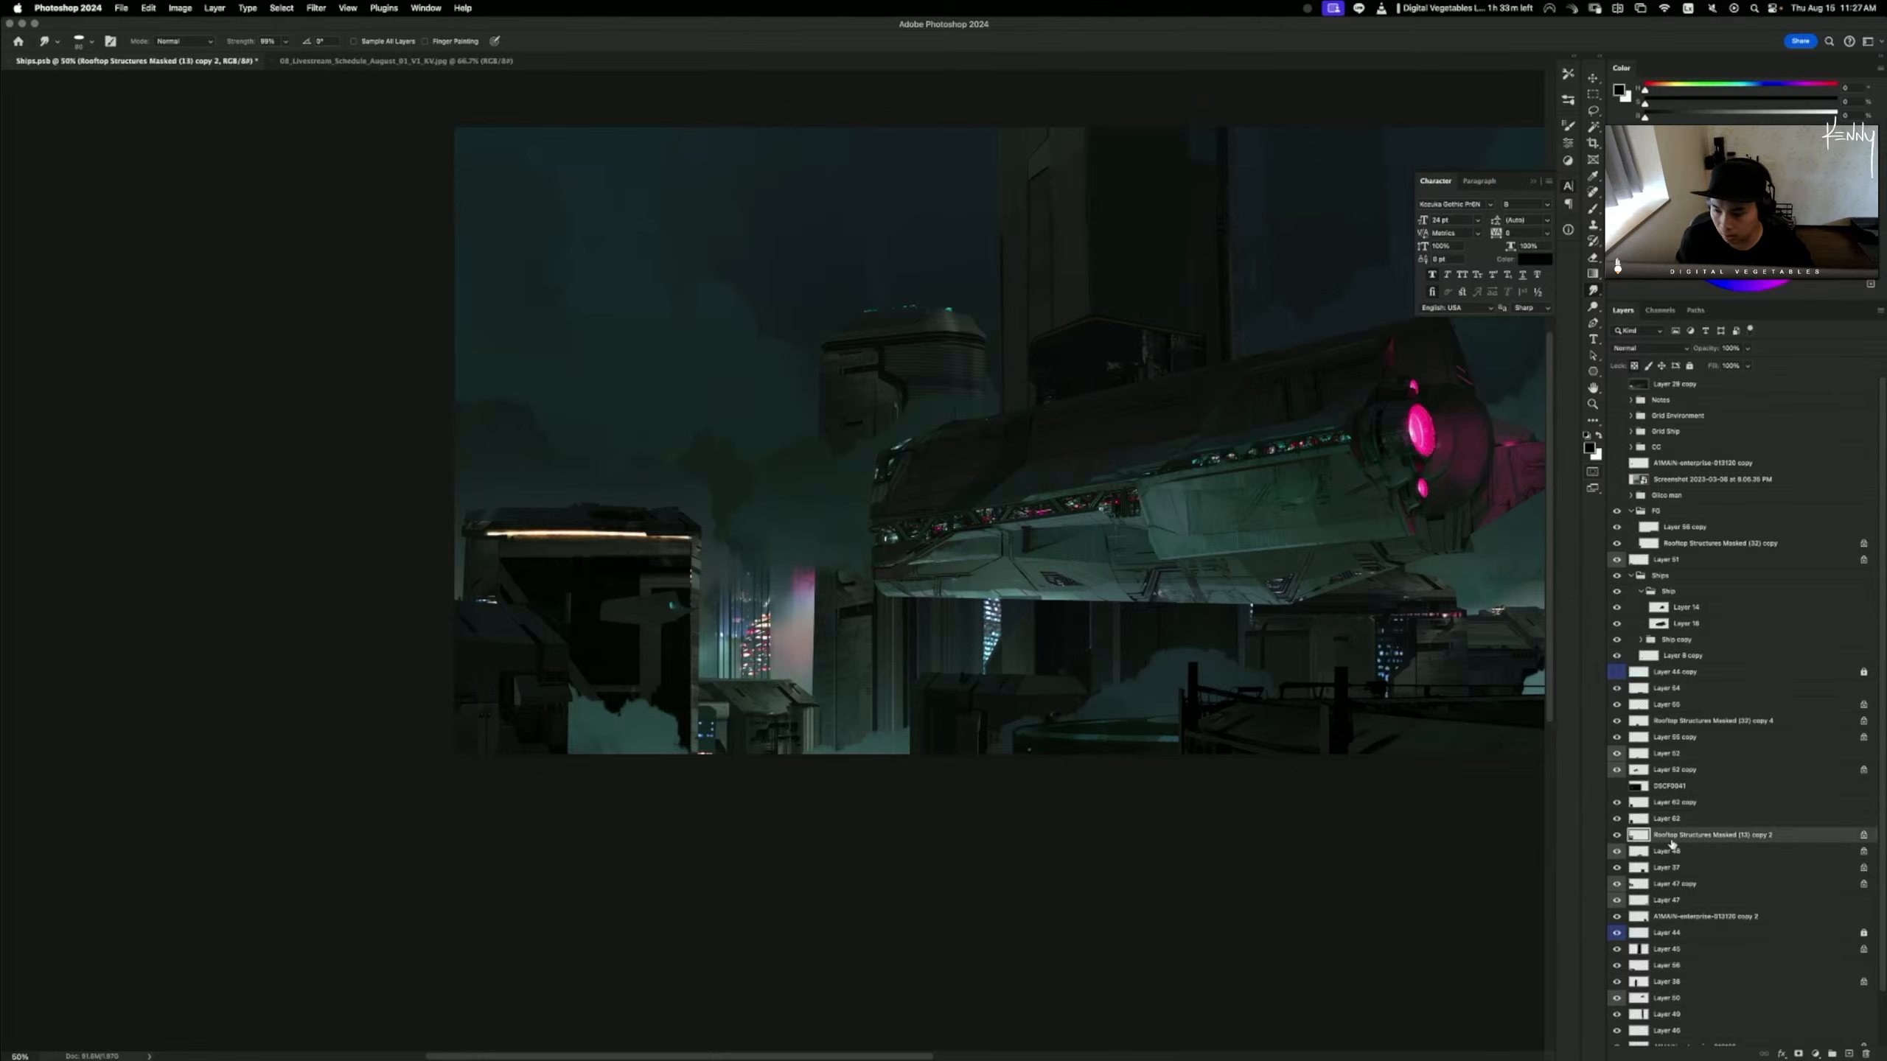
left_click(1672, 835)
left_click(1633, 366)
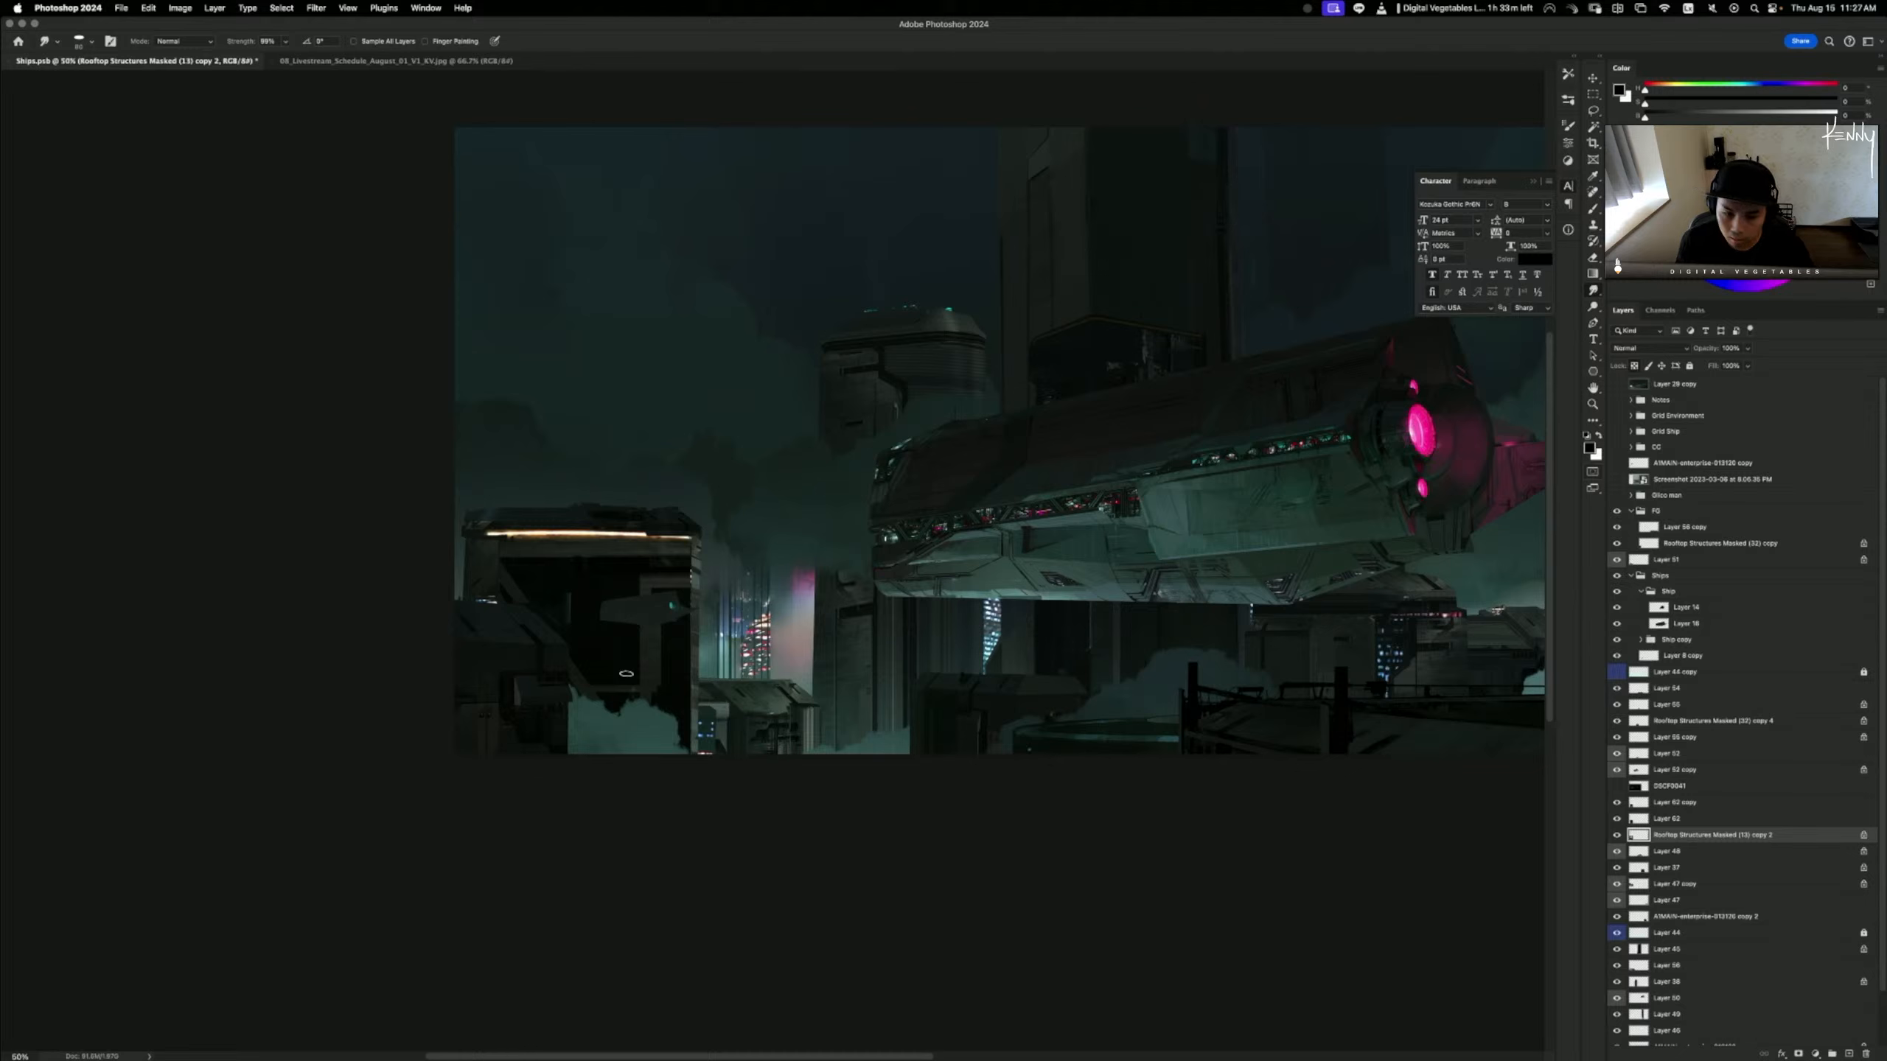
left_click_drag(497, 533, 707, 538)
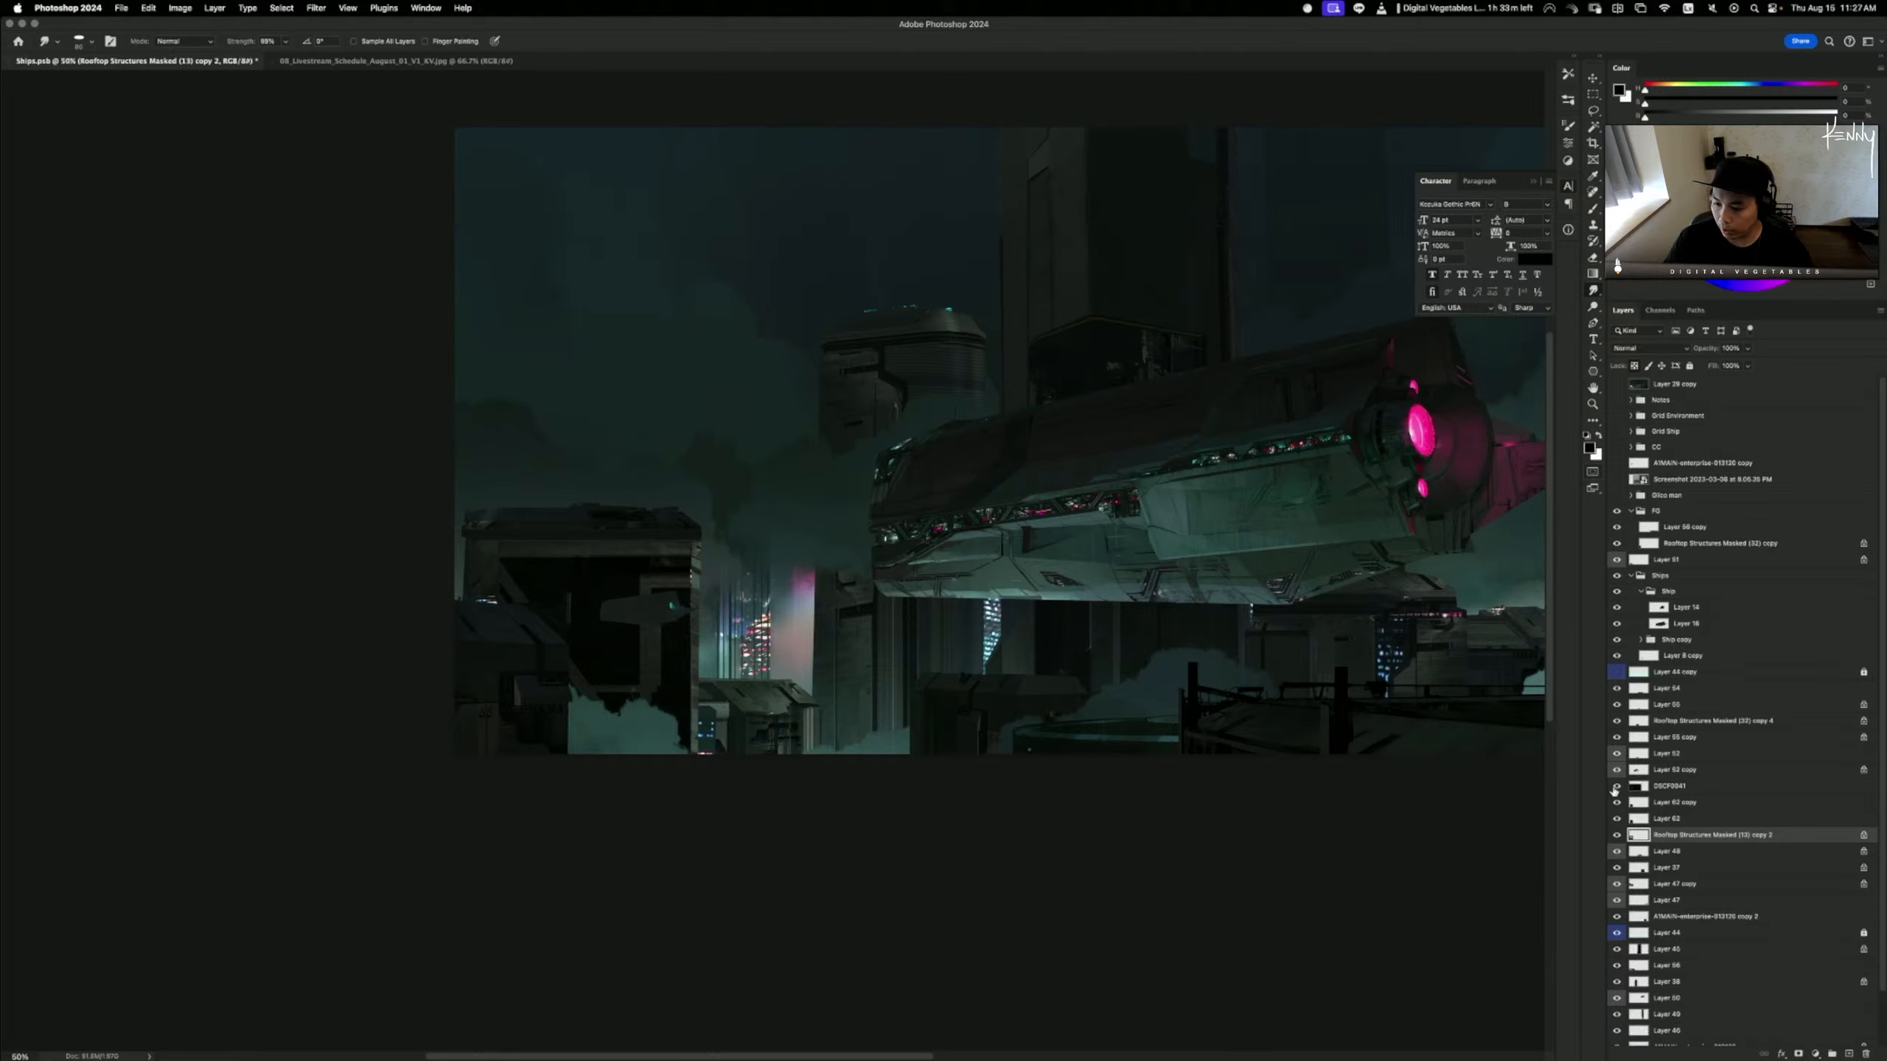
- Place DSCF0041 directly above the Rooftop Structures Masked copy 2 layer, clip it to that layer and leave it visible
left_click_drag(1668, 788, 1671, 828)
left_click(1679, 825, "alt")
left_click(1618, 822)
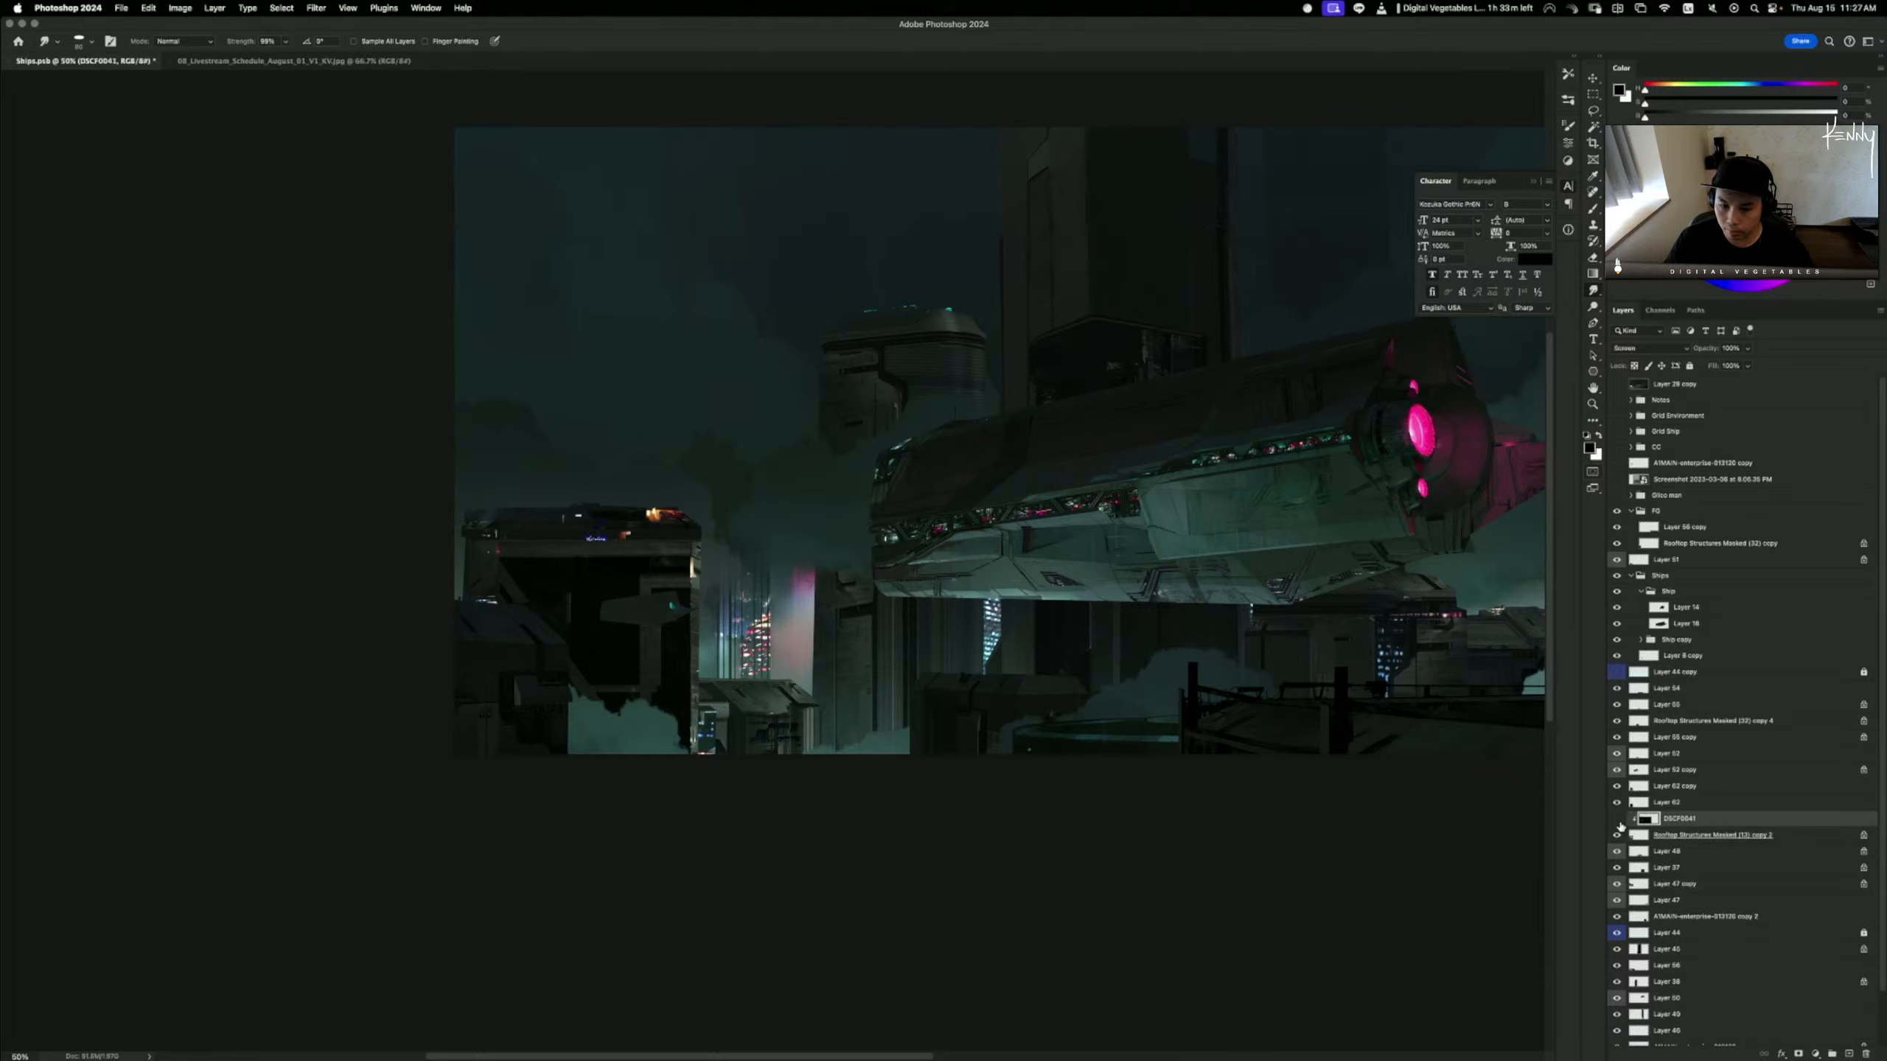
left_click(1619, 821)
- Squash the DSCF0041 photo to about 38% of its height and align its row of lights along the building's roof
key("b")
mouse_move(1048, 751)
left_mouse_down()
mouse_move(866, 826)
mouse_move(779, 803)
mouse_move(857, 816)
left_mouse_up()
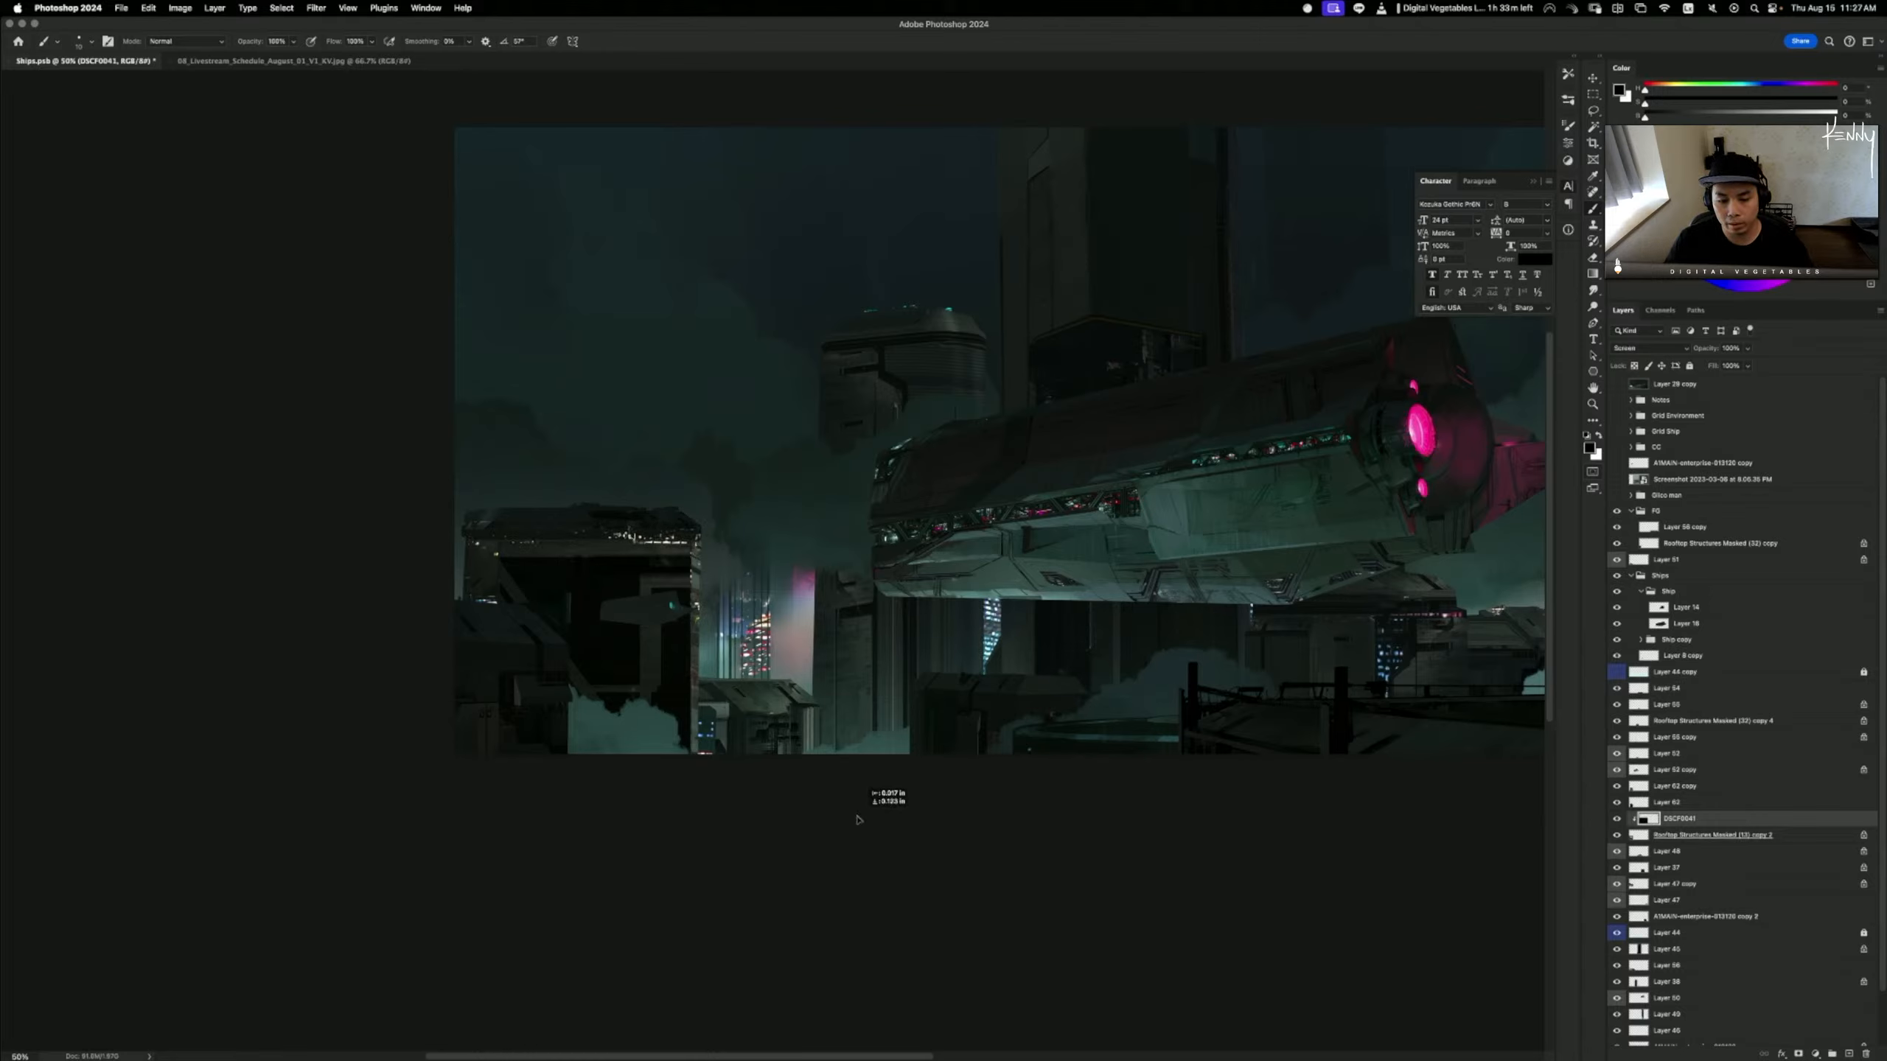
key("ctrl+t")
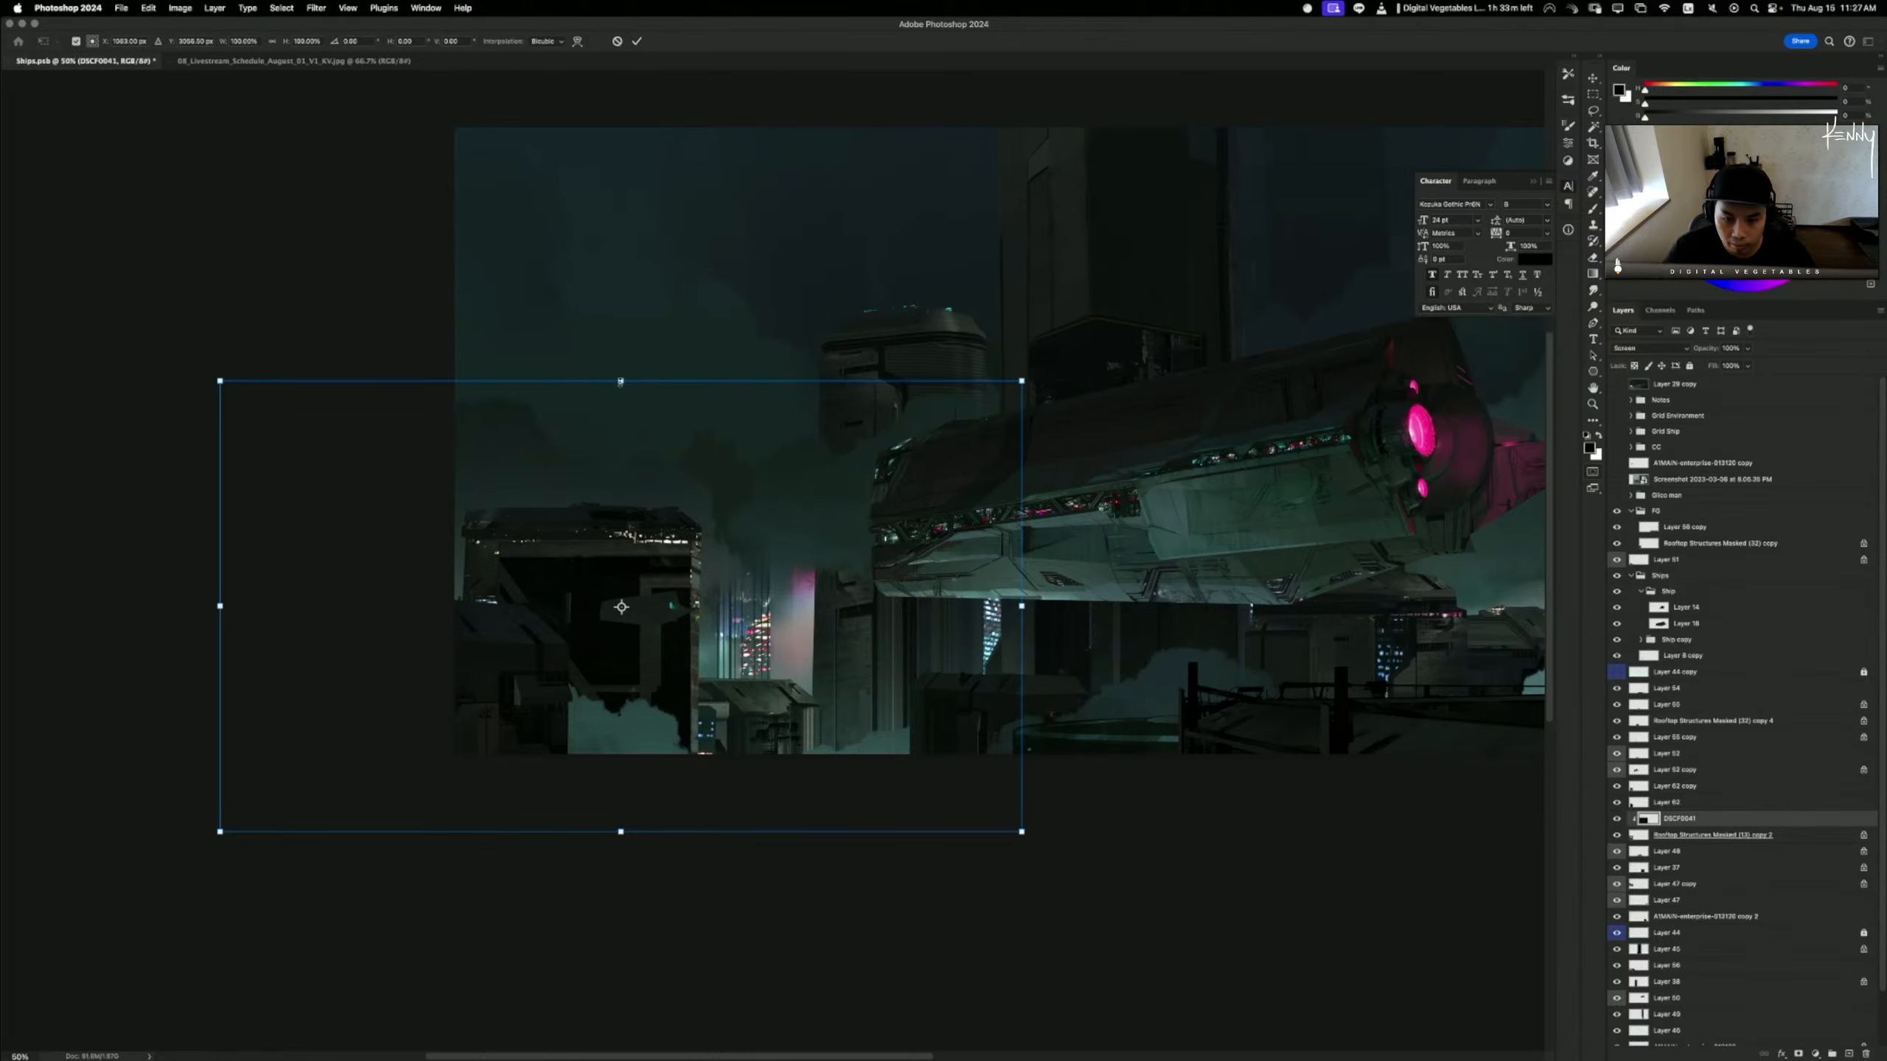
left_click_drag(621, 381, 622, 506)
left_click_drag(696, 557, 695, 519)
left_click_drag(621, 468, 622, 478)
left_click_drag(808, 542, 765, 531)
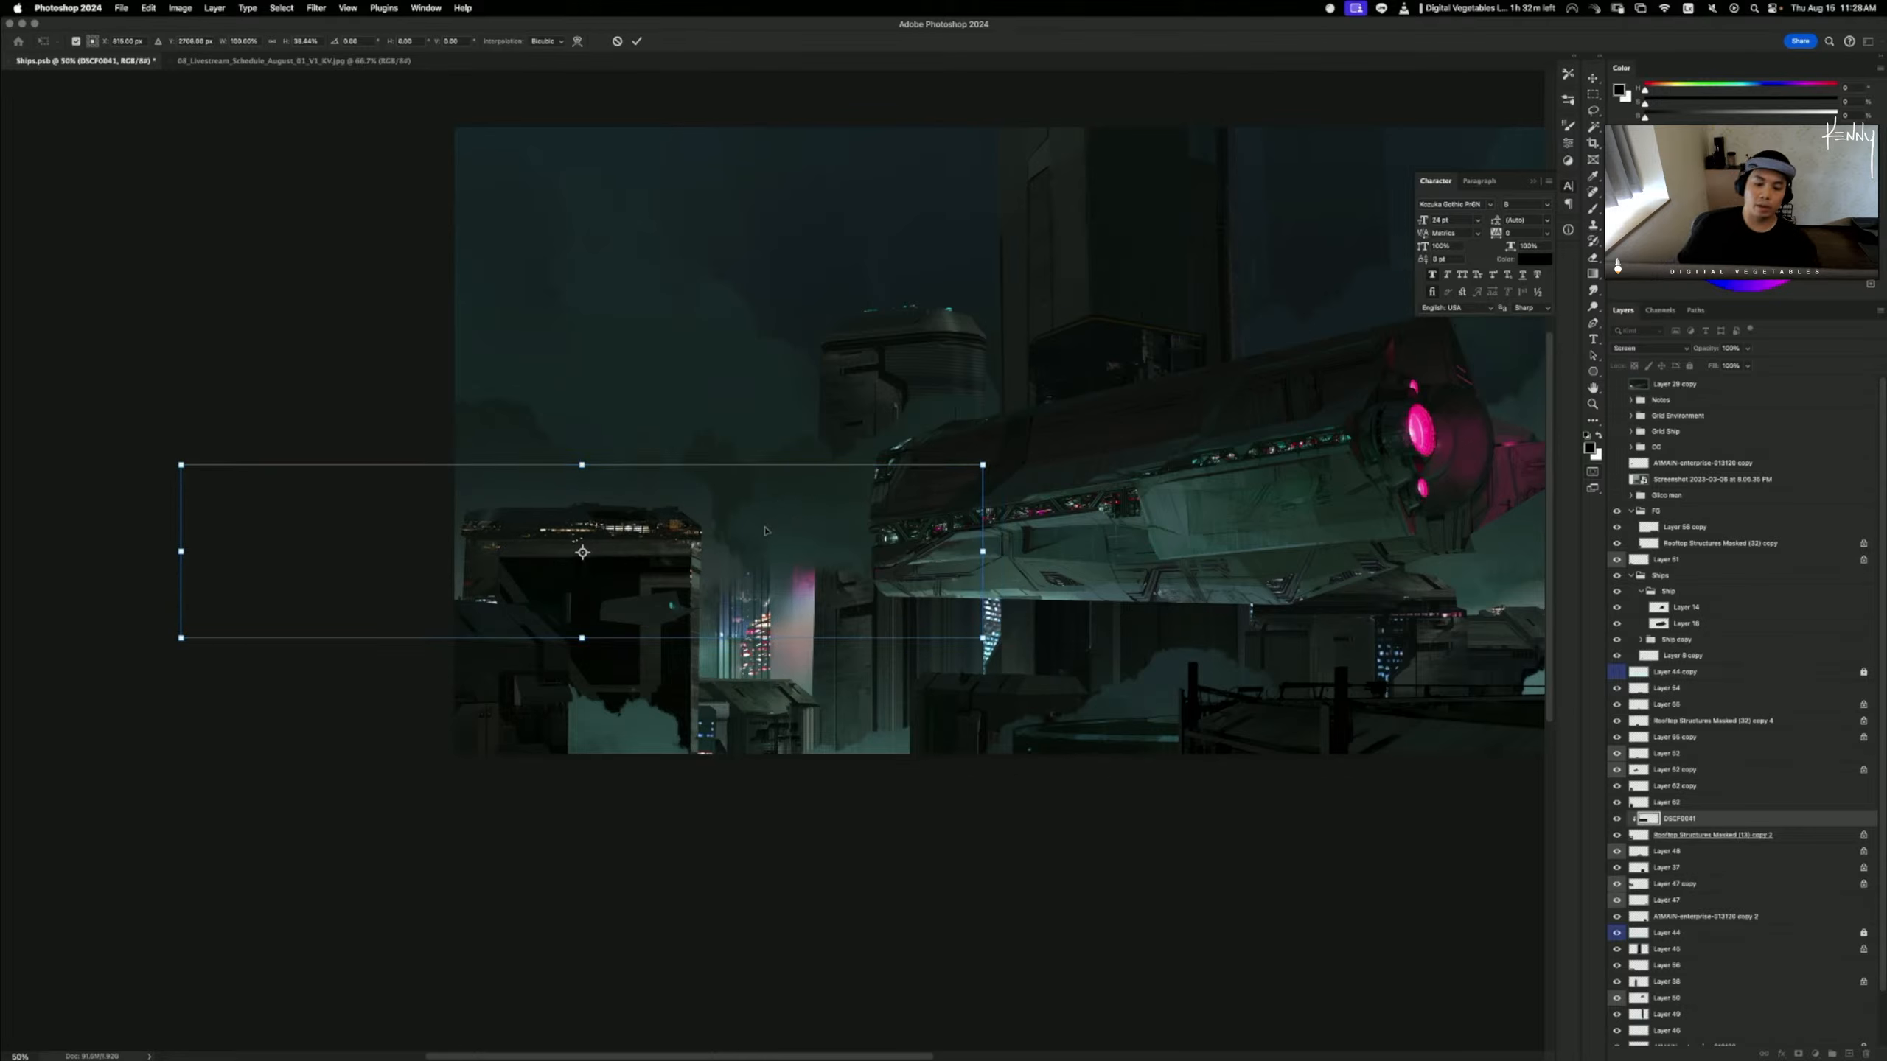
key("Return")
- Add a black layer mask to DSCF0041 and choose the Hard Round brush preset
key("b")
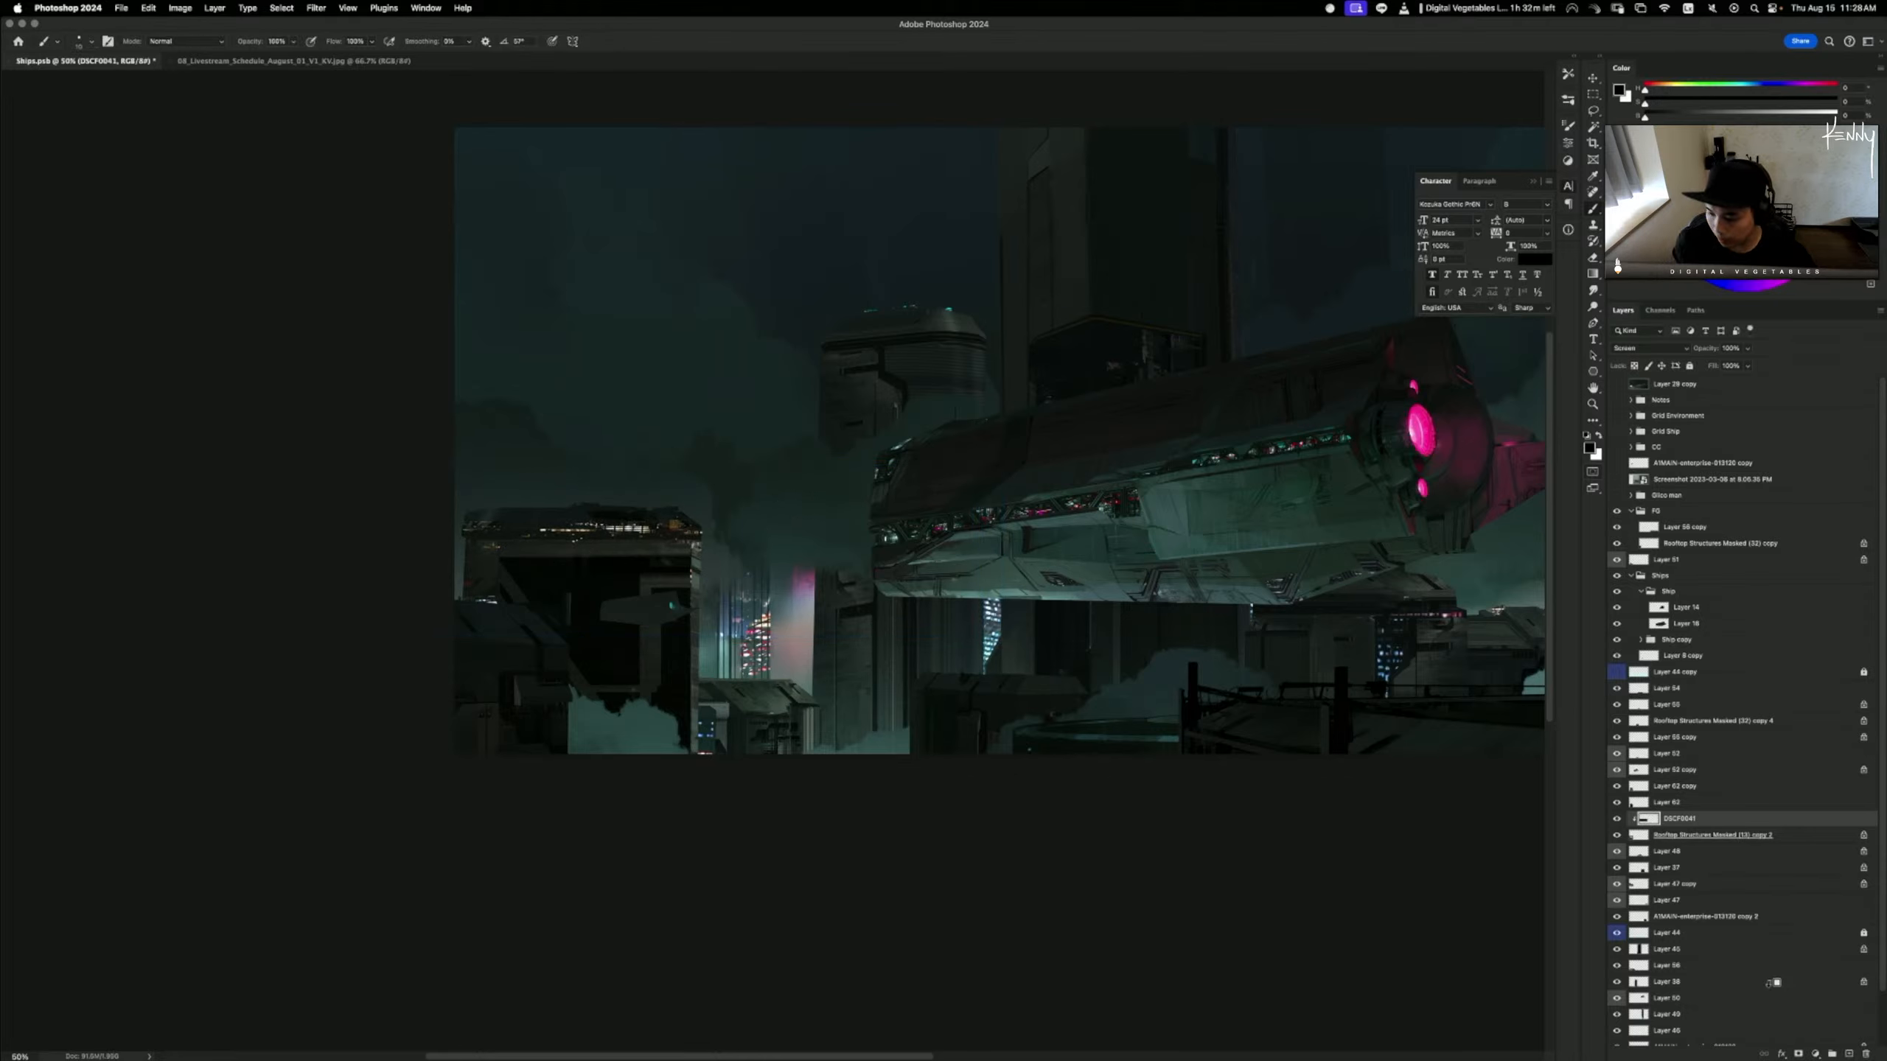
left_click(1797, 1054, "alt")
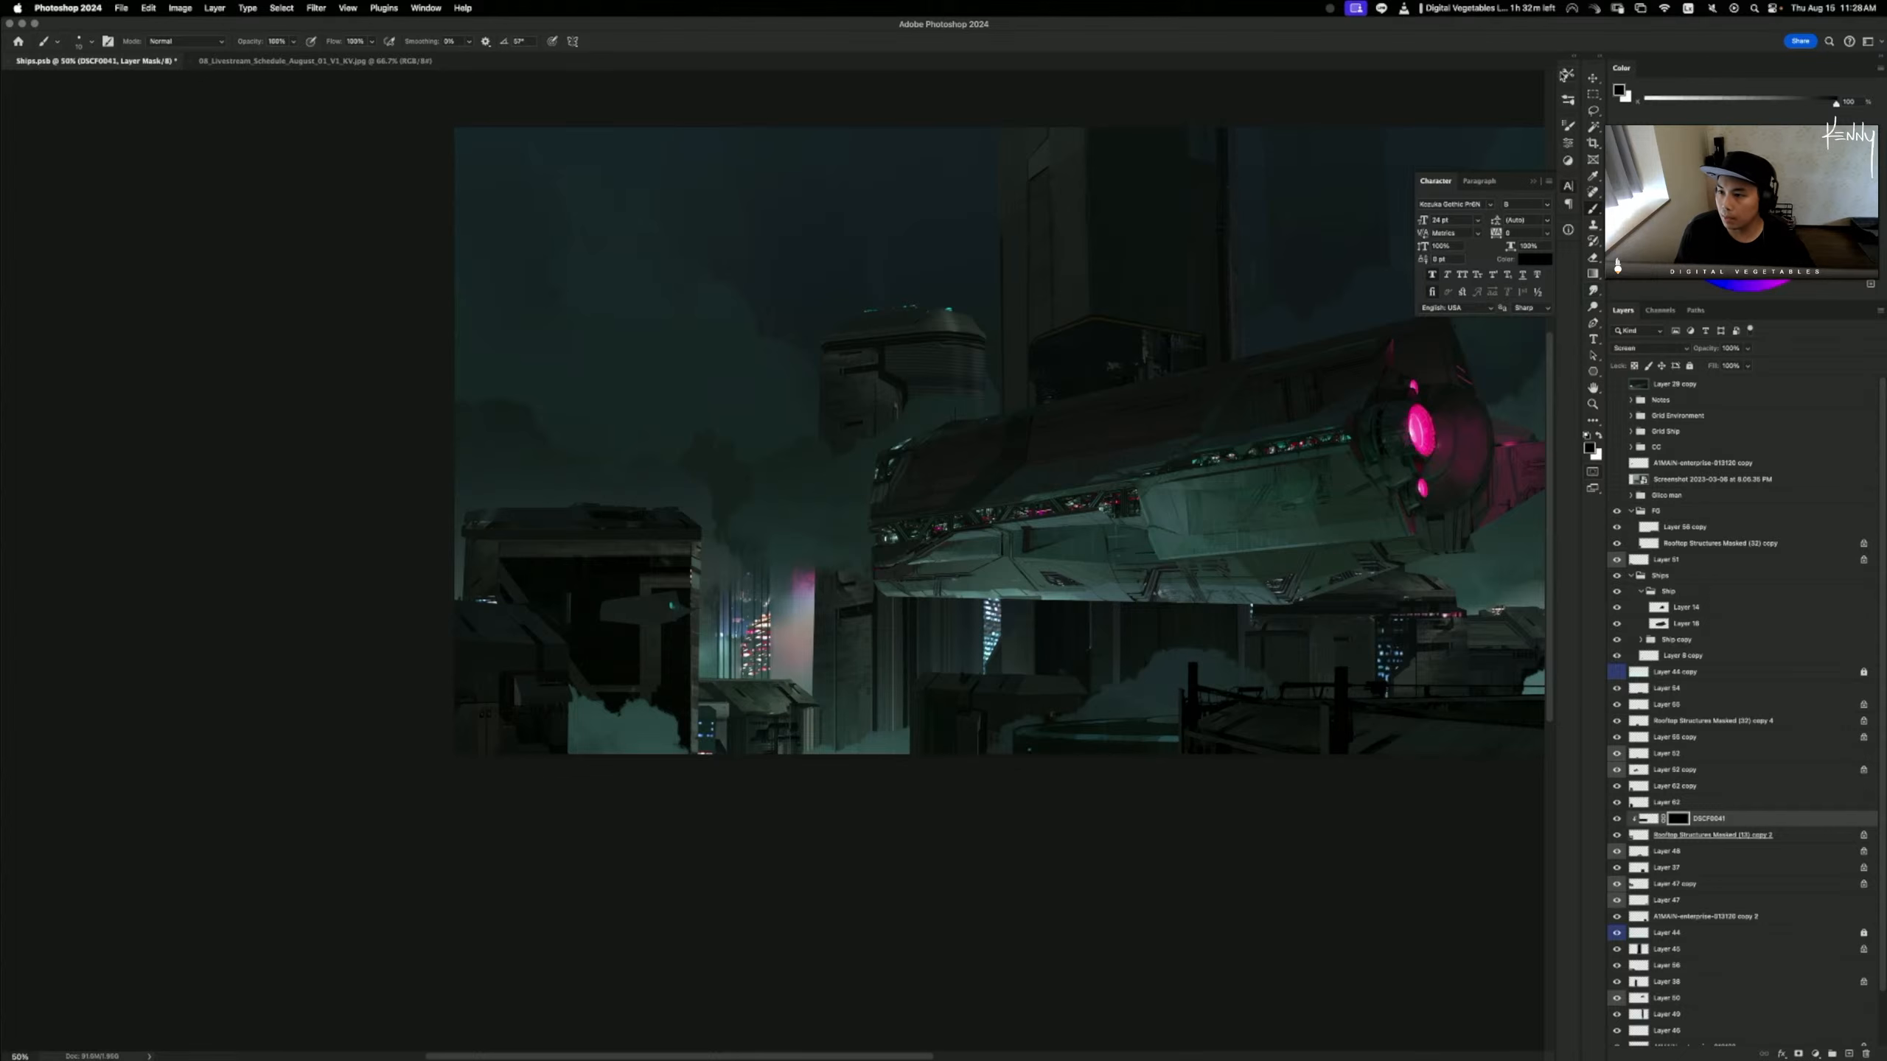
left_click(1565, 75)
left_click(1464, 121)
- Paint white on the DSCF0041 mask with a small brush to reveal a thin strip of lights along the foreground building's roof
key("bracketleft")
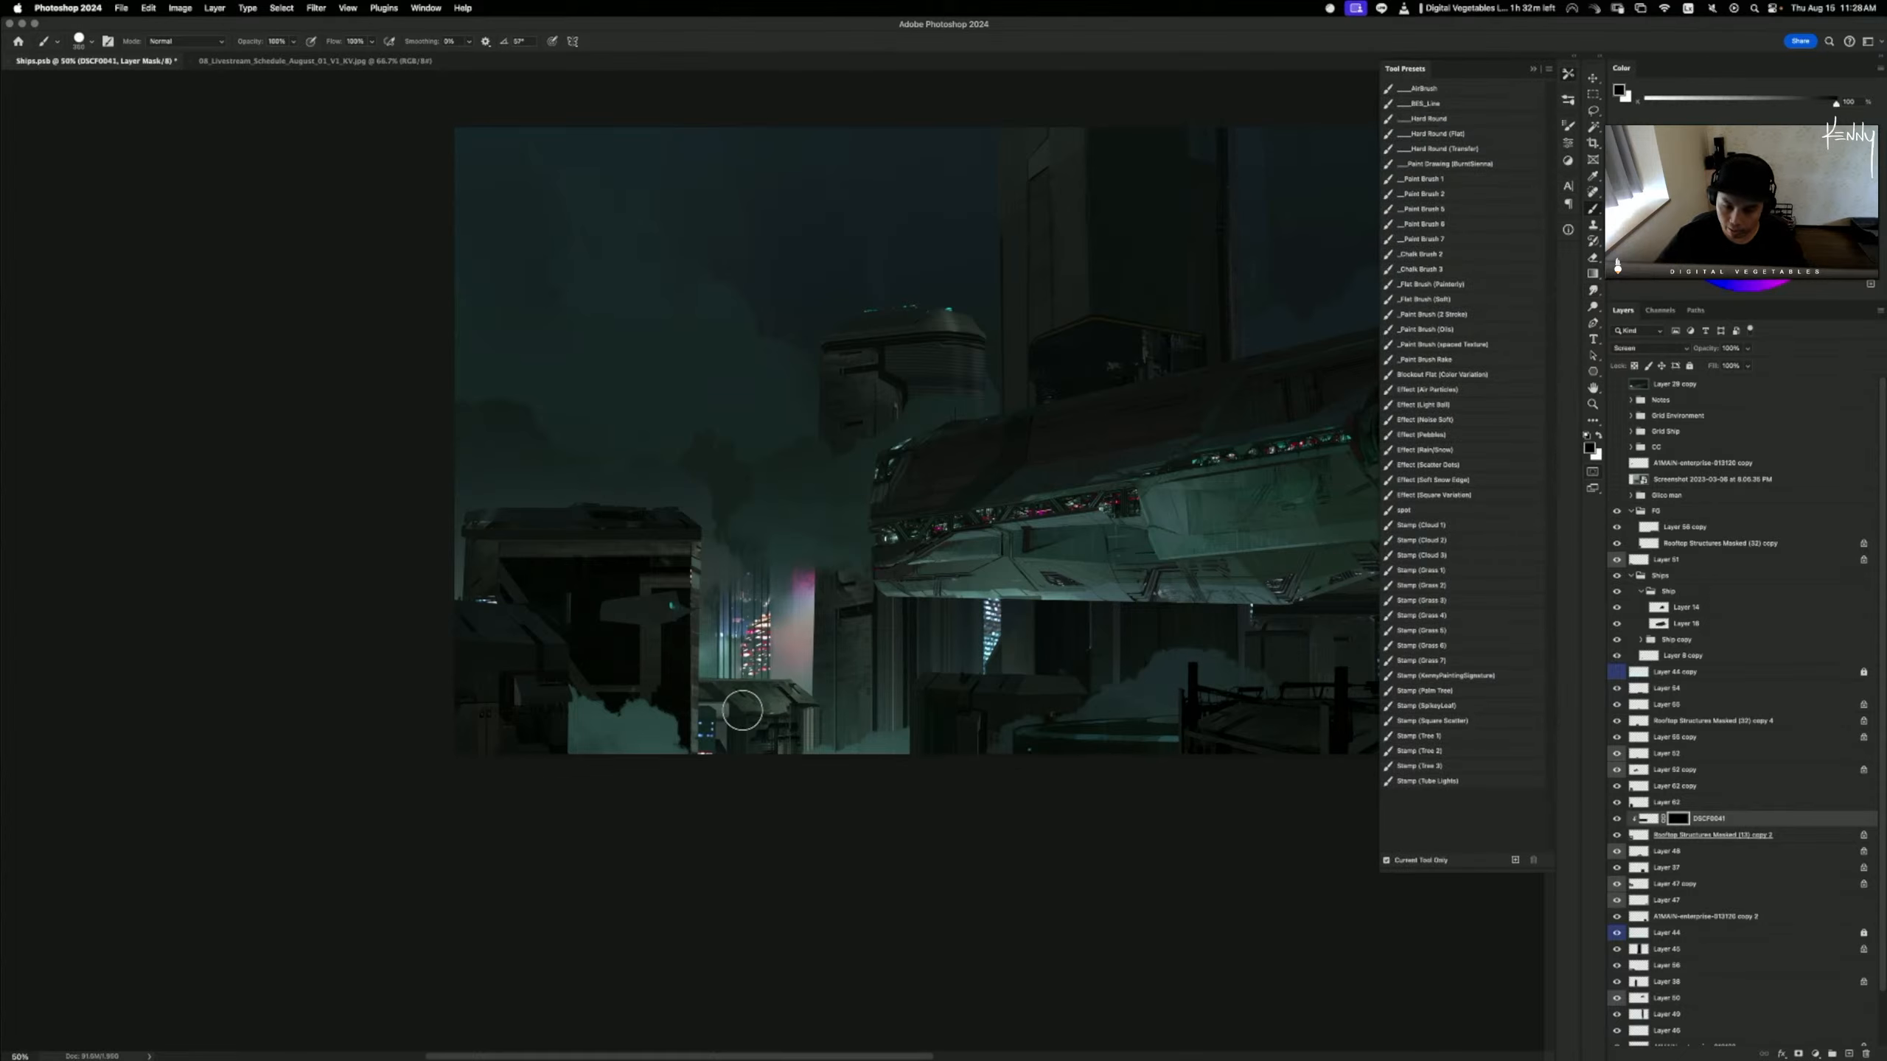
key("bracketleft")
key("bracketleft")
key("bracketleft")
key("bracketleft")
key("bracketleft")
key("bracketleft")
key("bracketleft")
key("bracketleft")
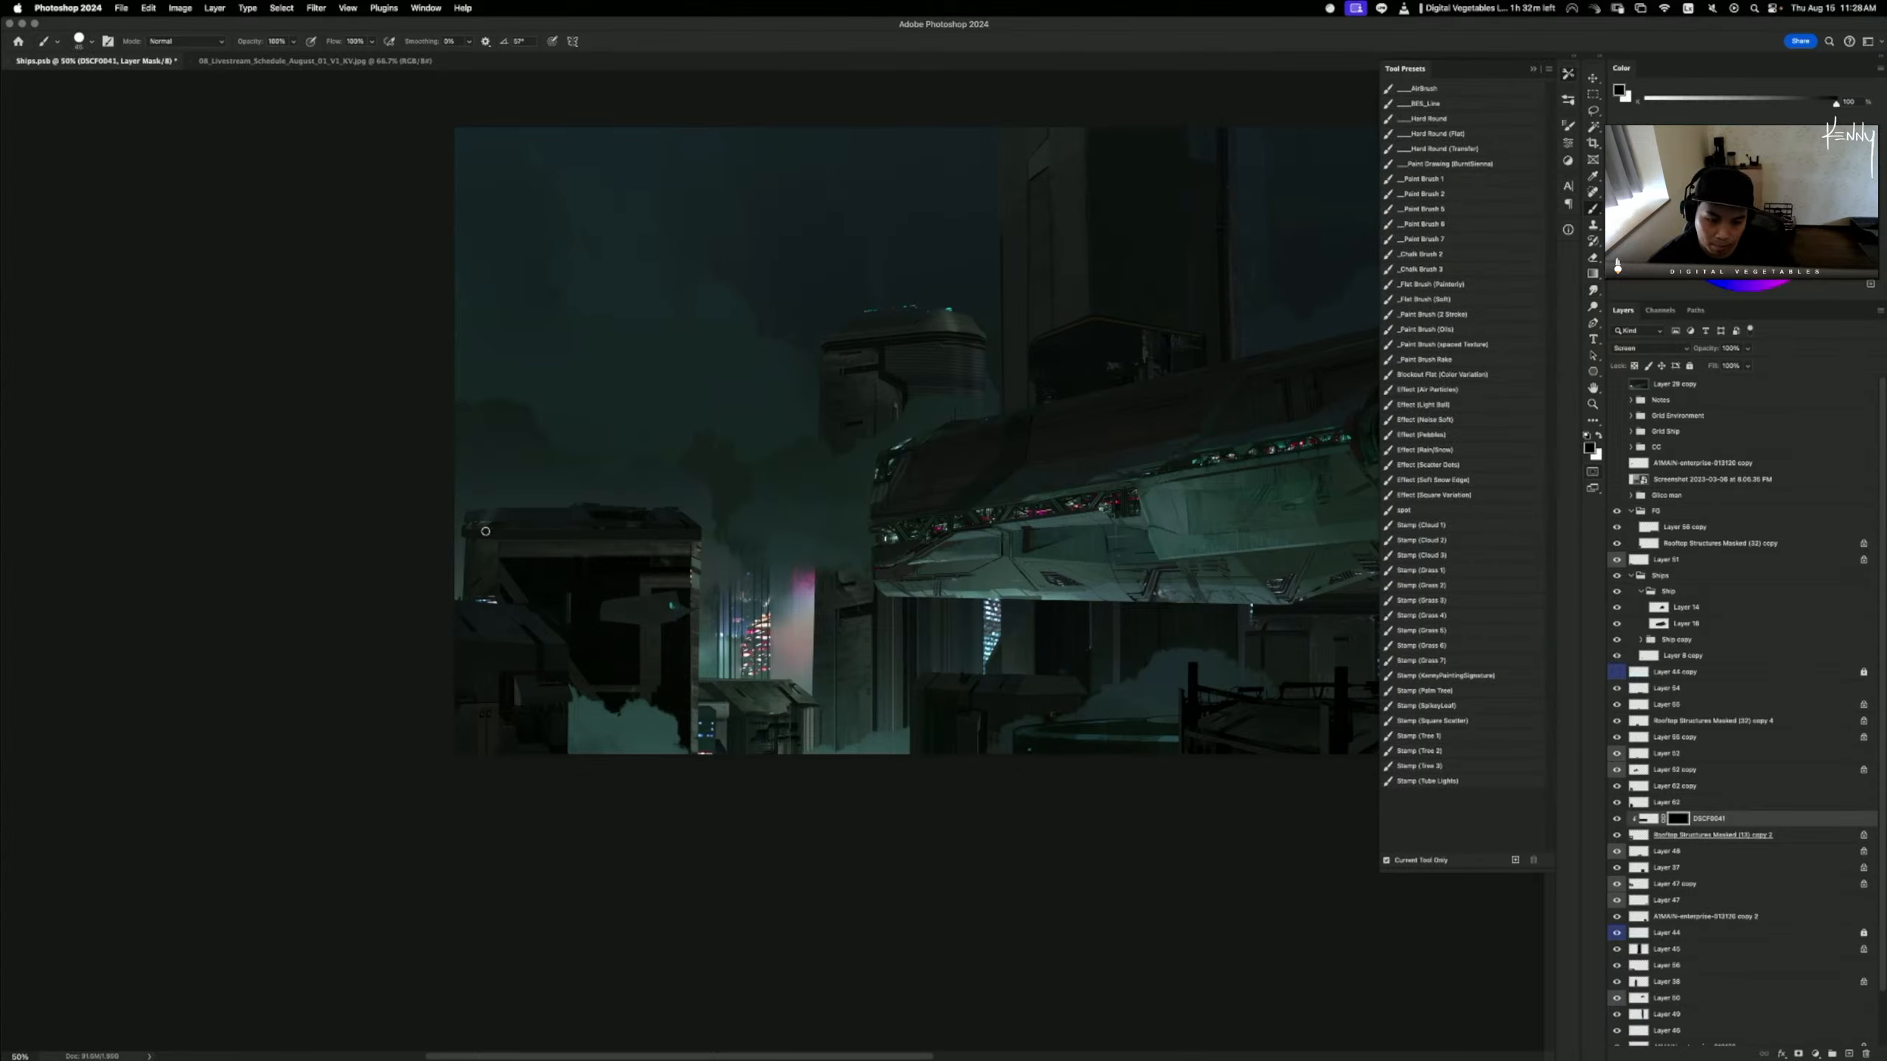
key("x")
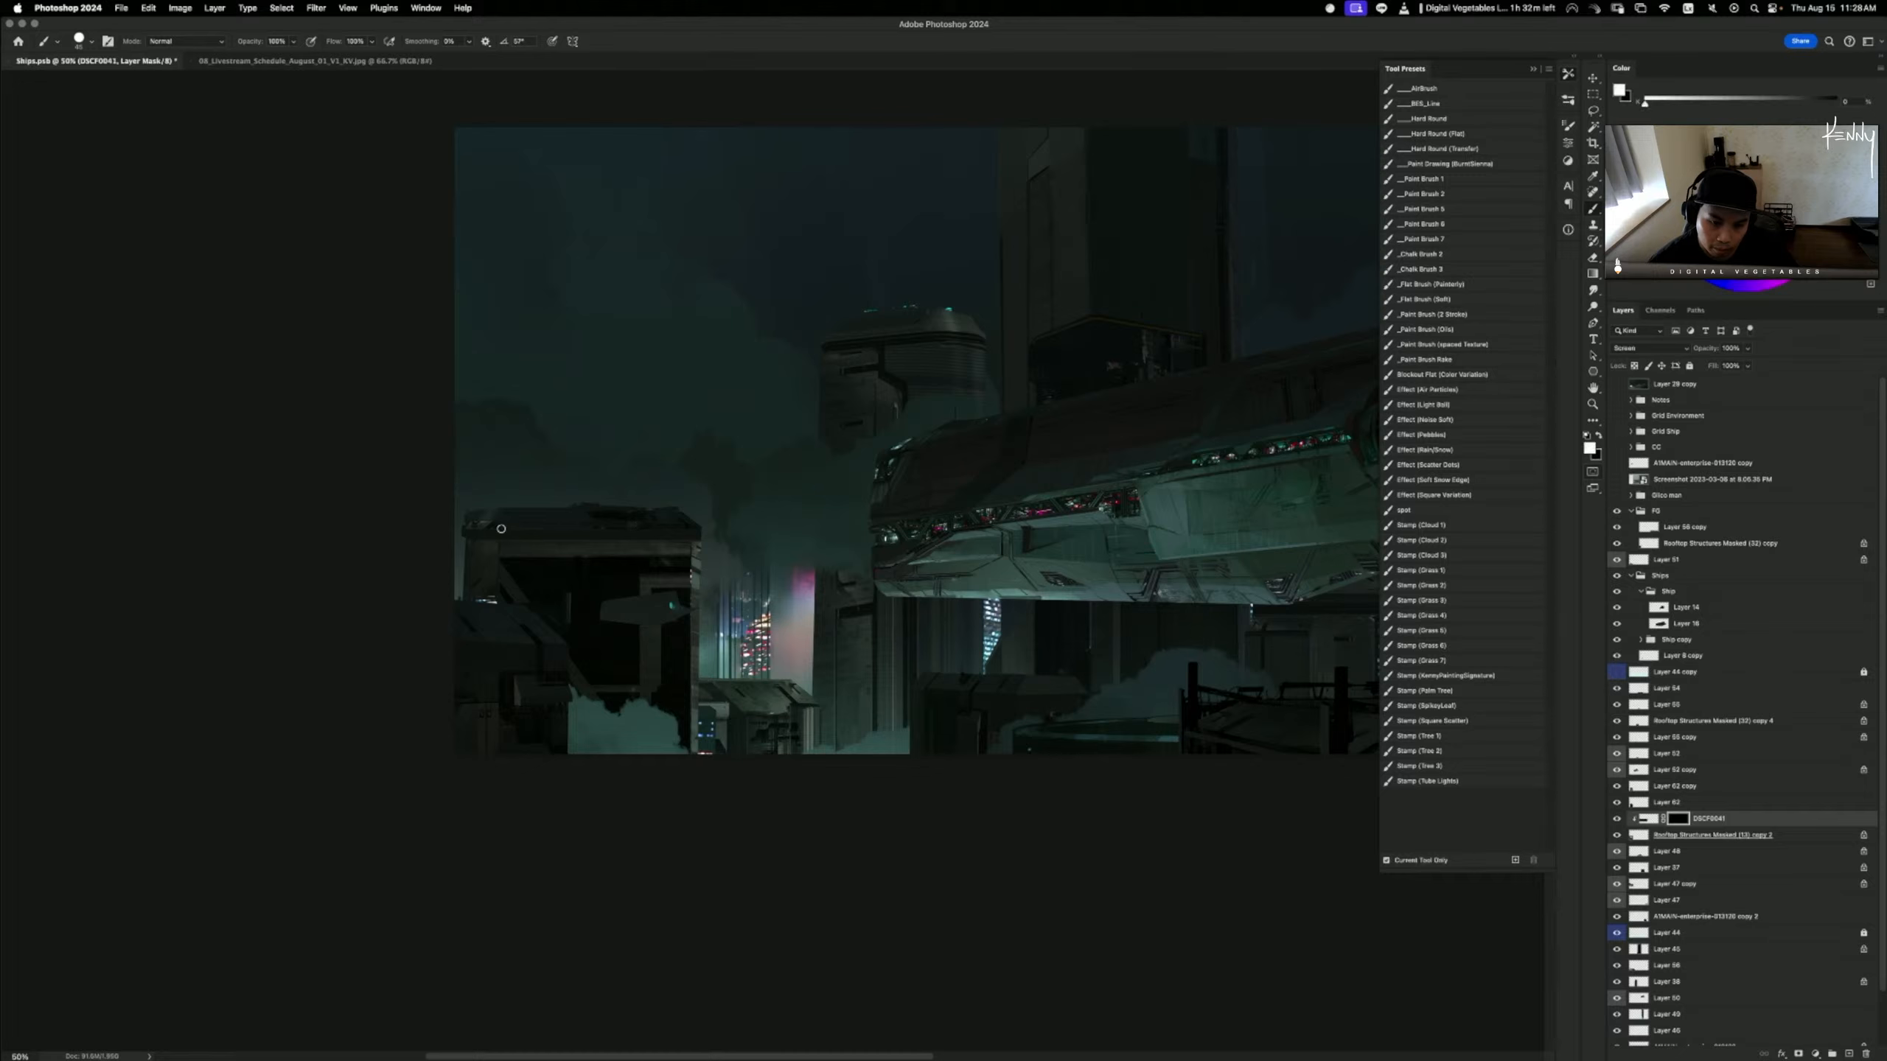
left_click_drag(498, 528, 693, 522)
key("super+z")
key("super+shift+z")
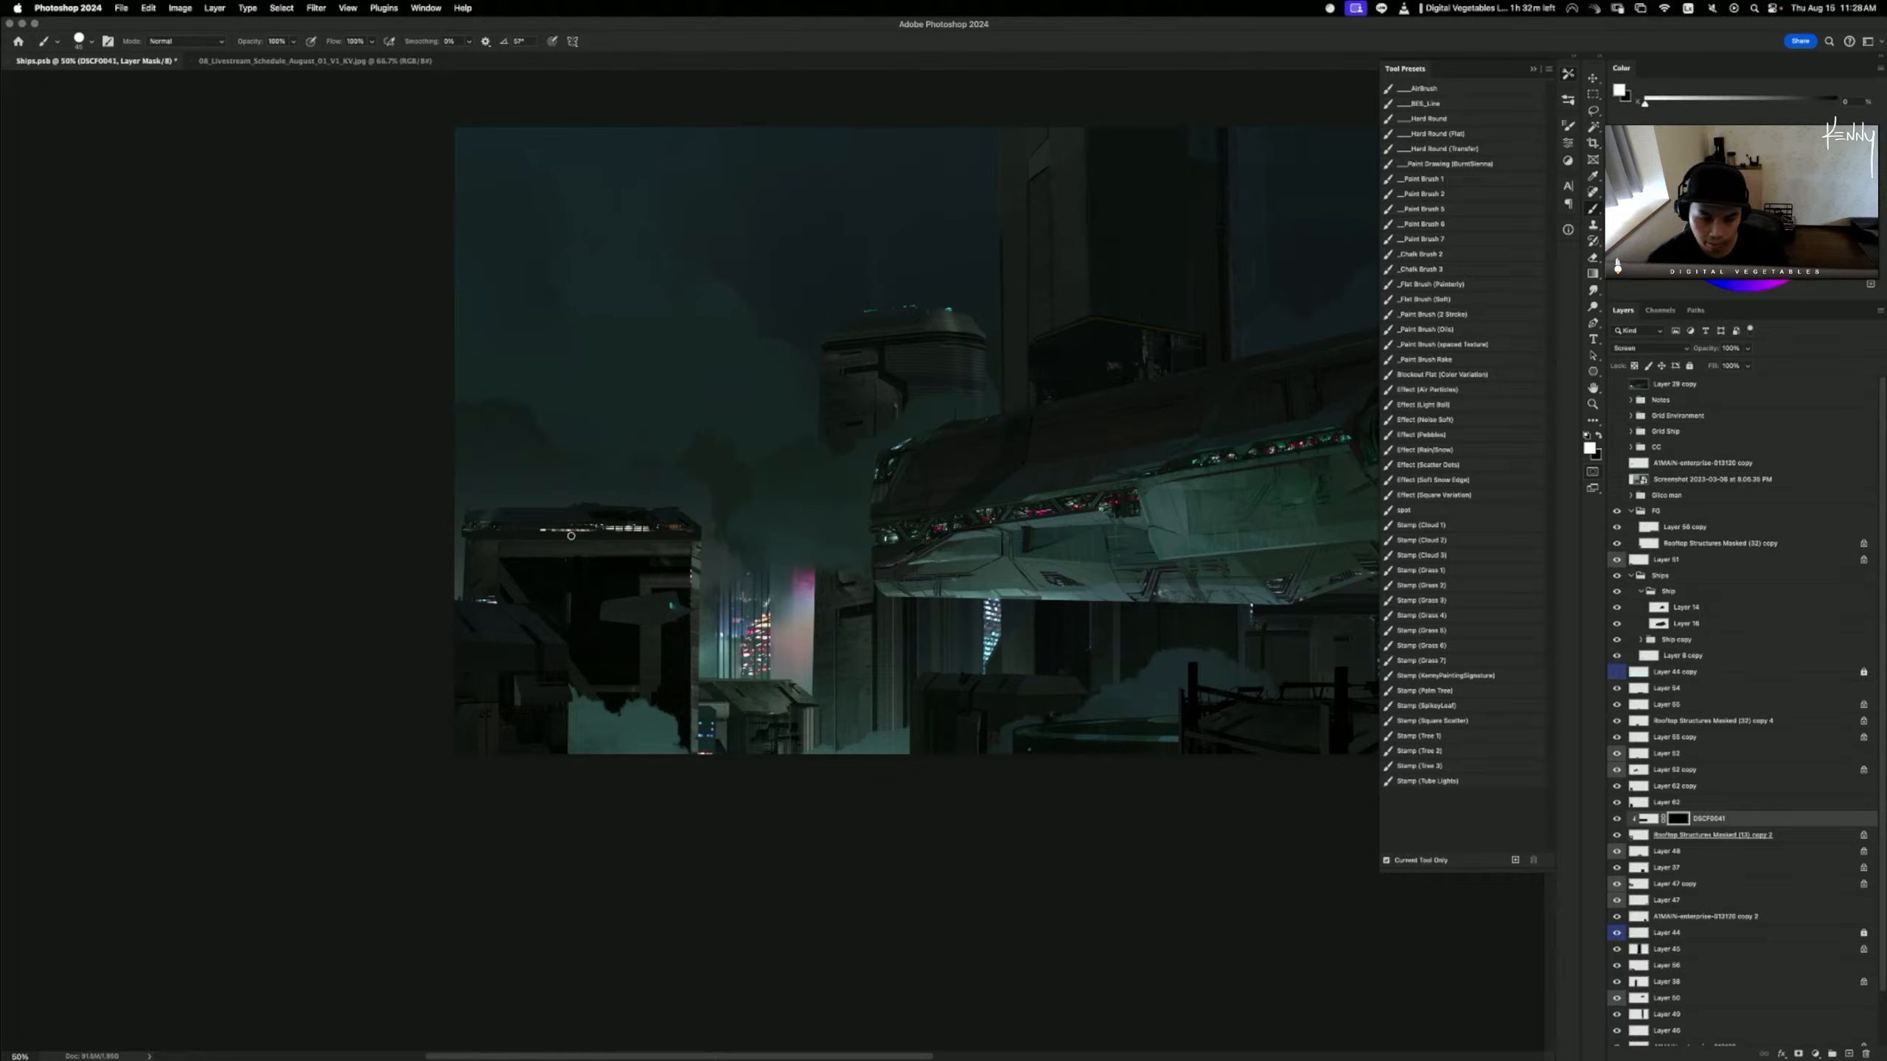
key("bracketleft")
key("bracketleft")
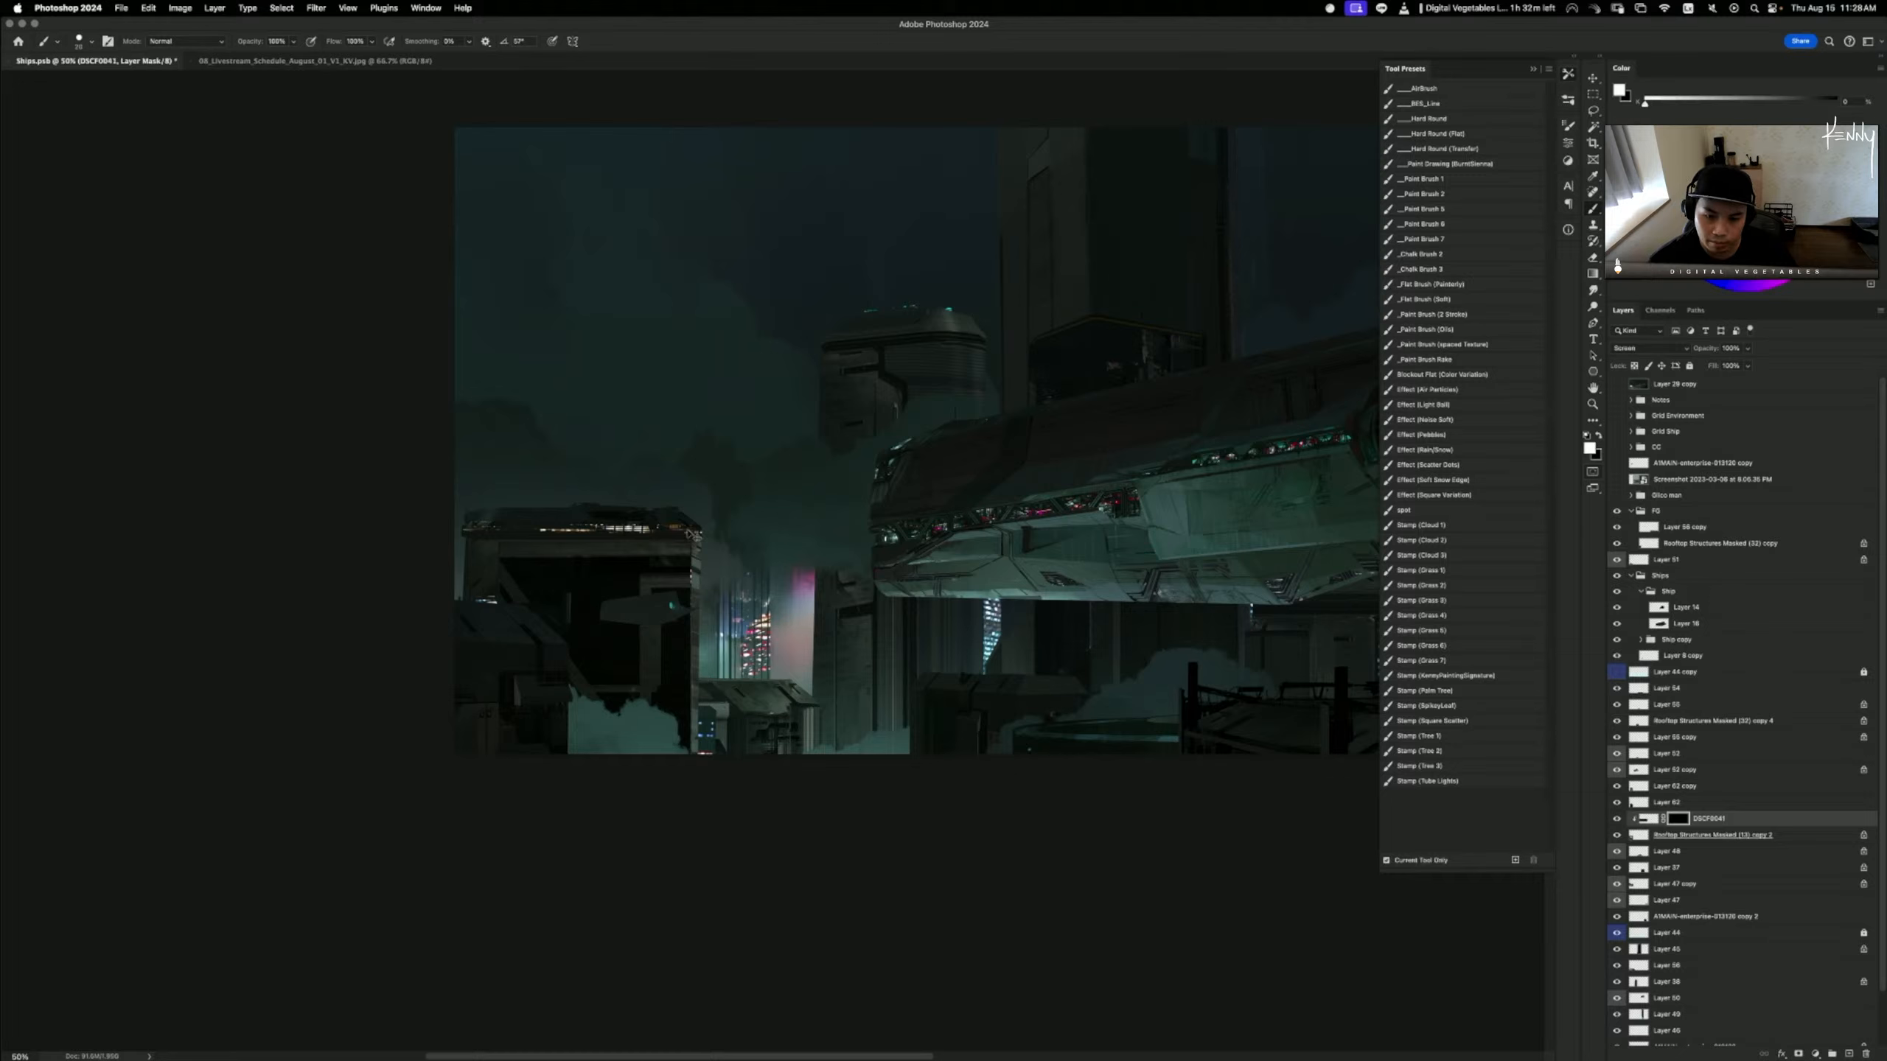
key("super+z")
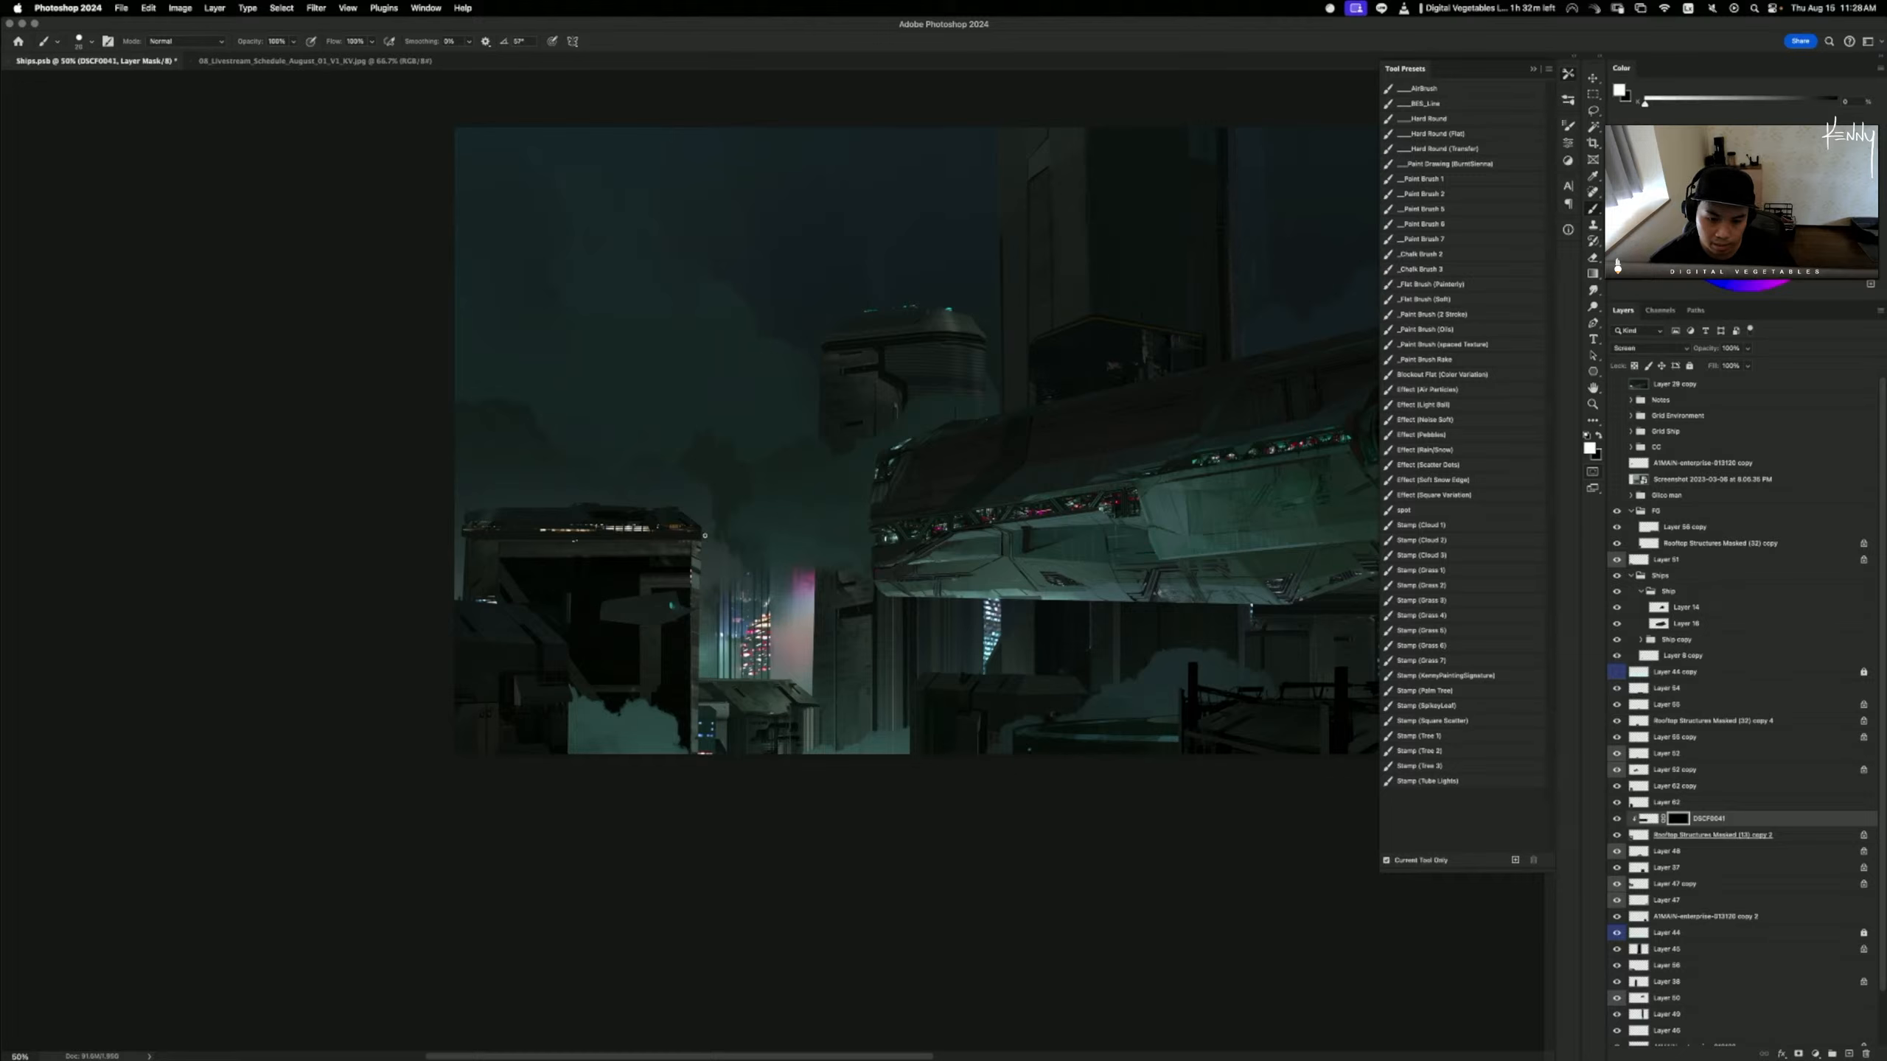
- Undo the last stroke on the DSCF0041 mask and switch the paint colour to black
key("super+z")
key("x")
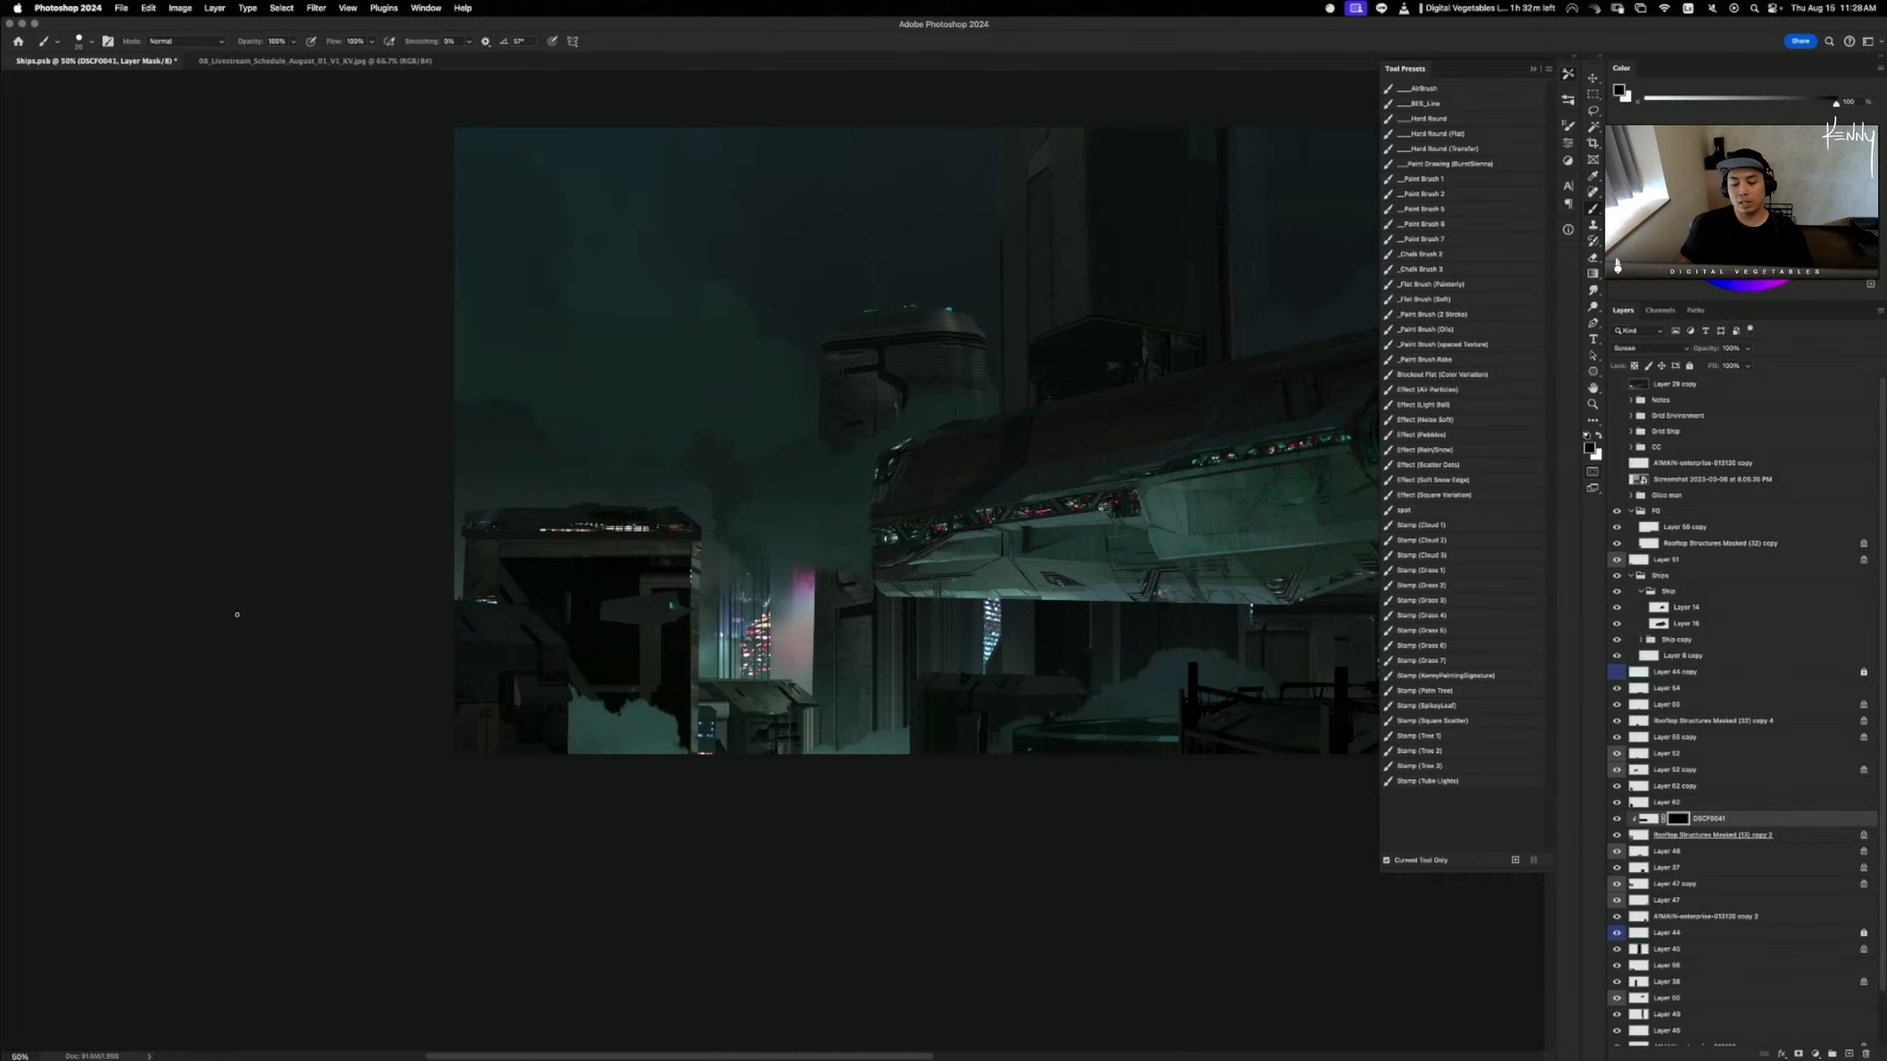
- Examine the masked strip of lights along the foreground building's roof up close and within the whole composition
key("super+equal")
key("super+equal")
key("super+equal")
key("super+equal")
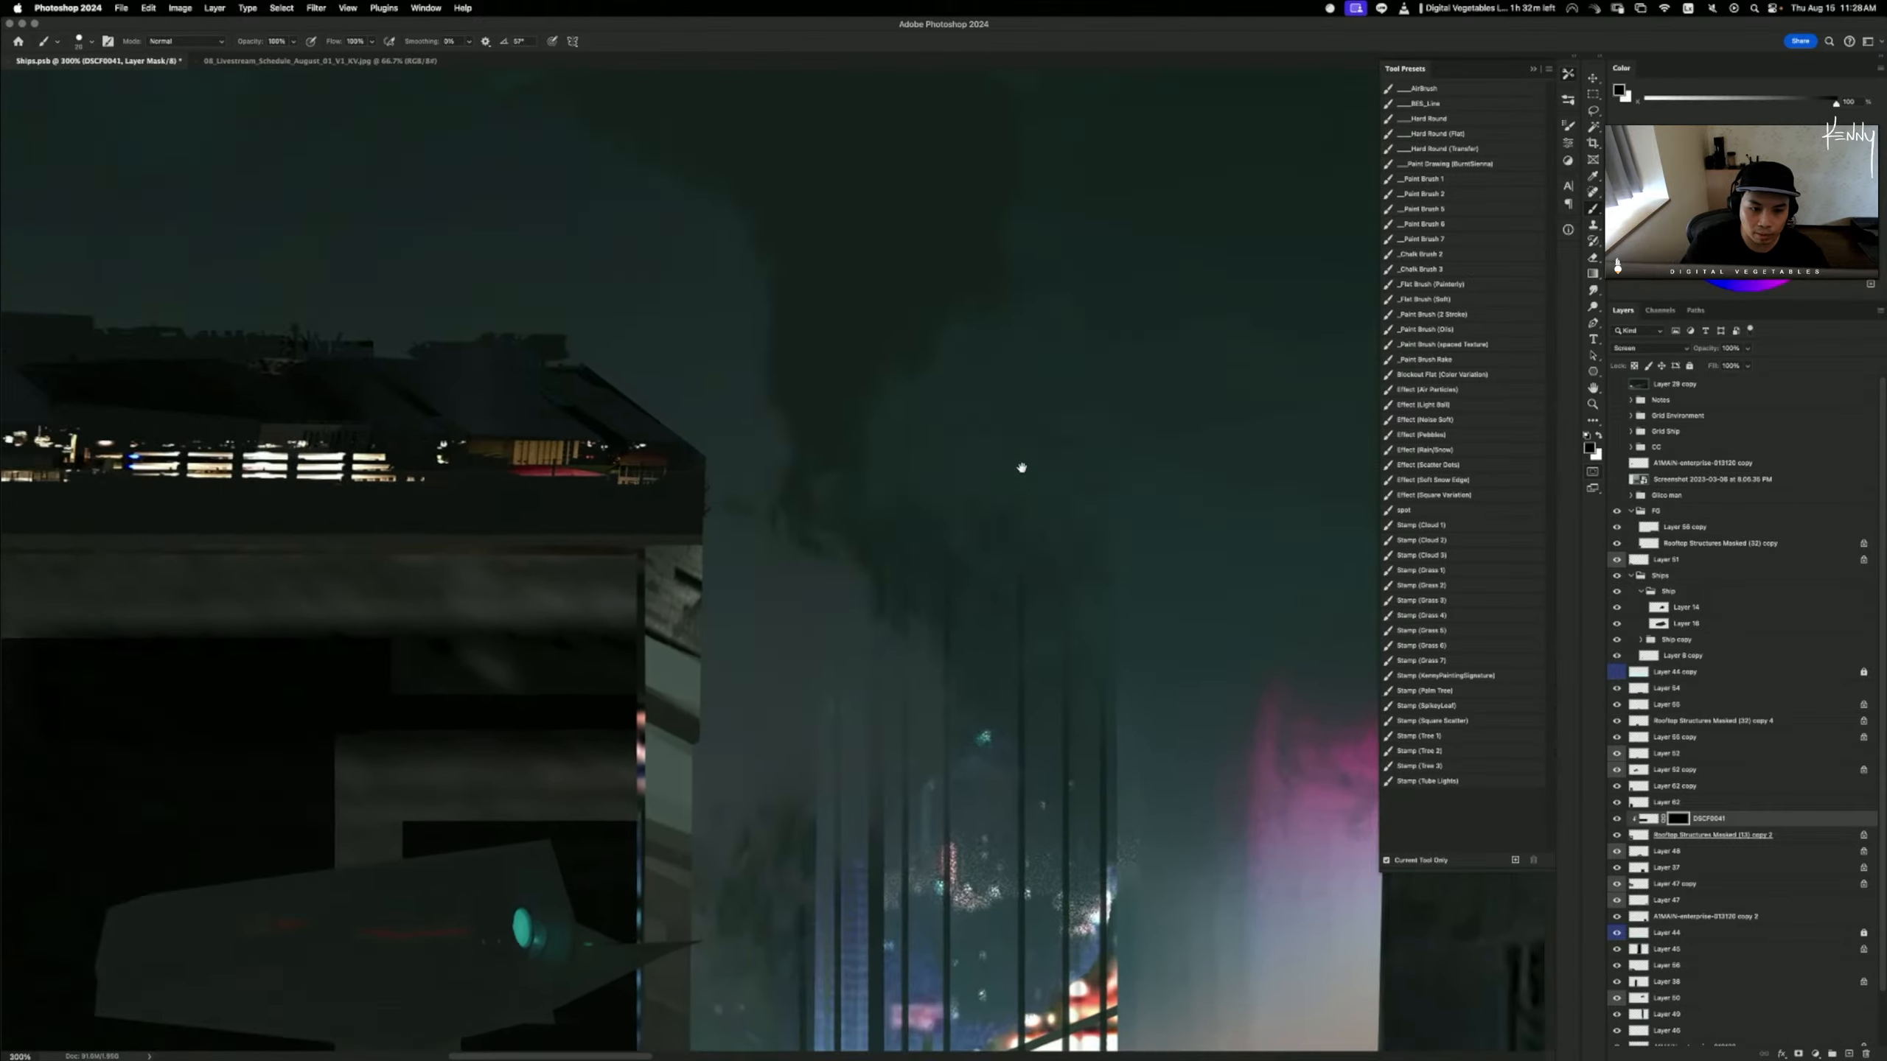
scroll(303, 548, "left", 6)
scroll(303, 548, "down", 3)
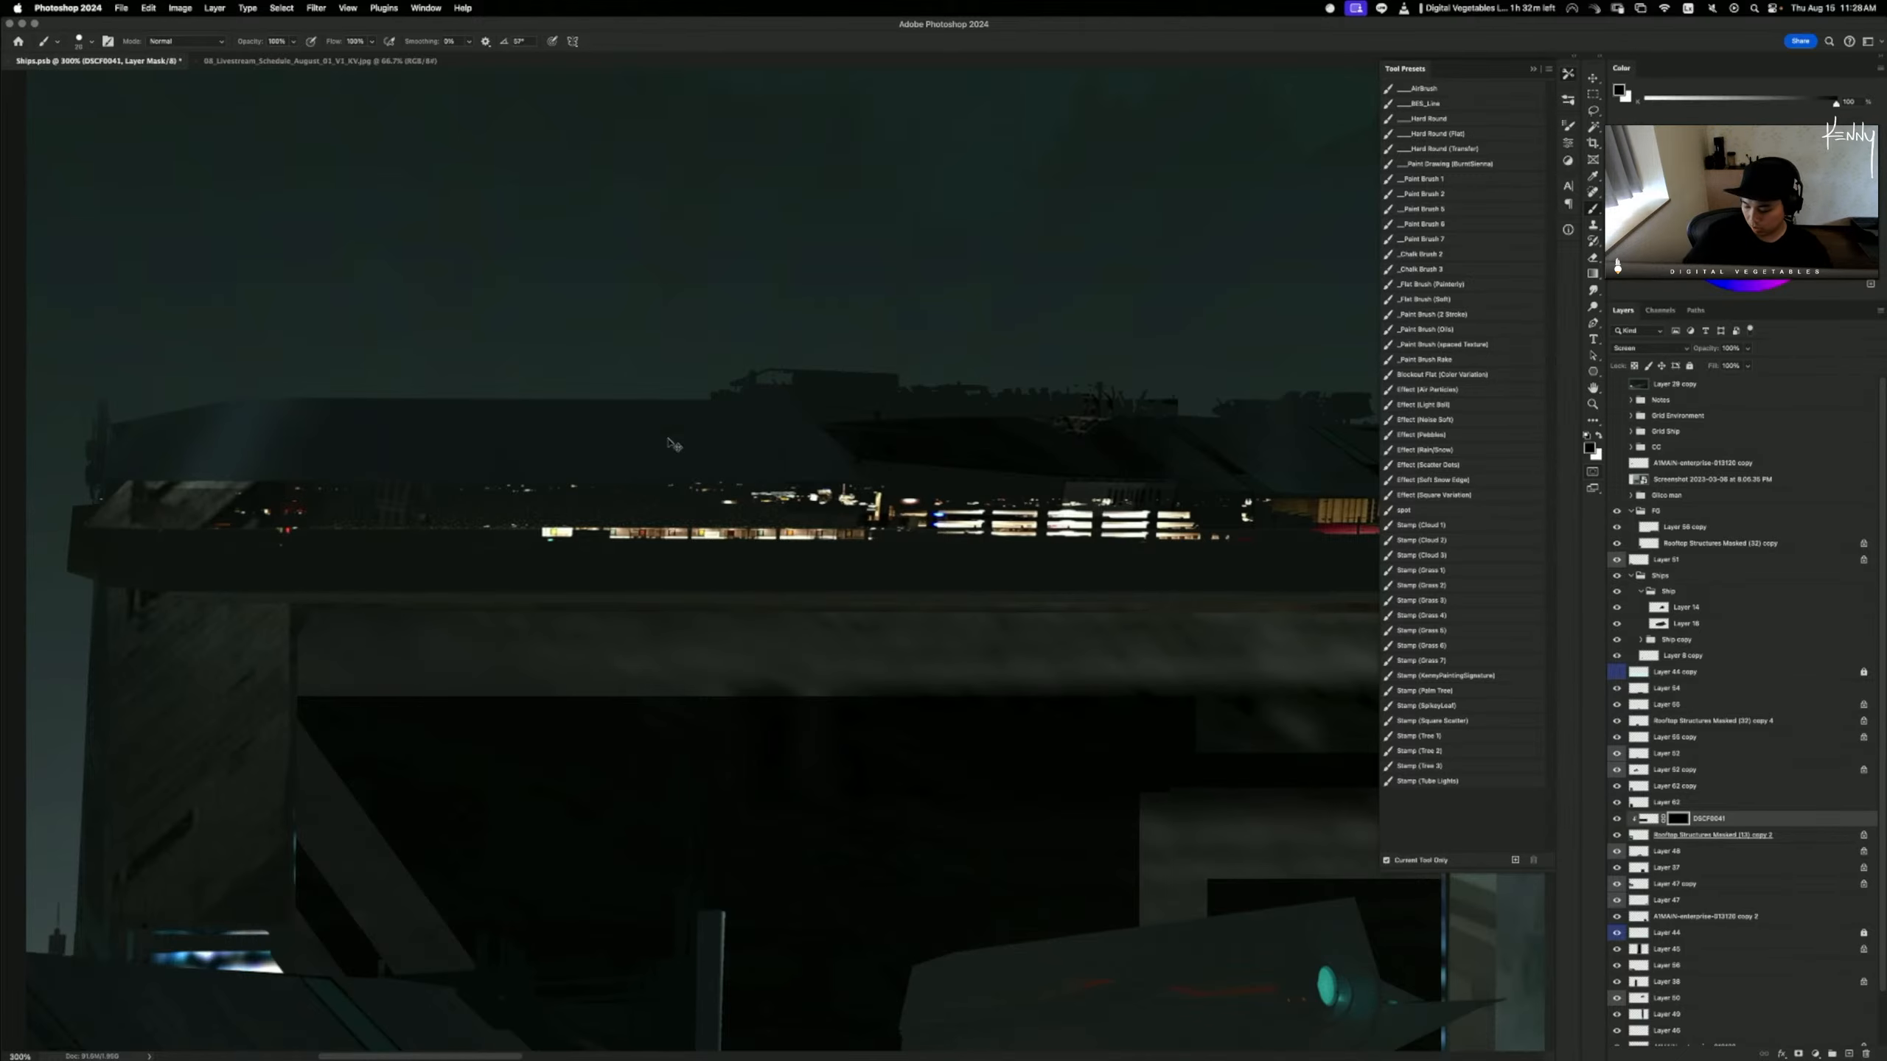
key("super+0")
key("super+minus")
key("super+minus")
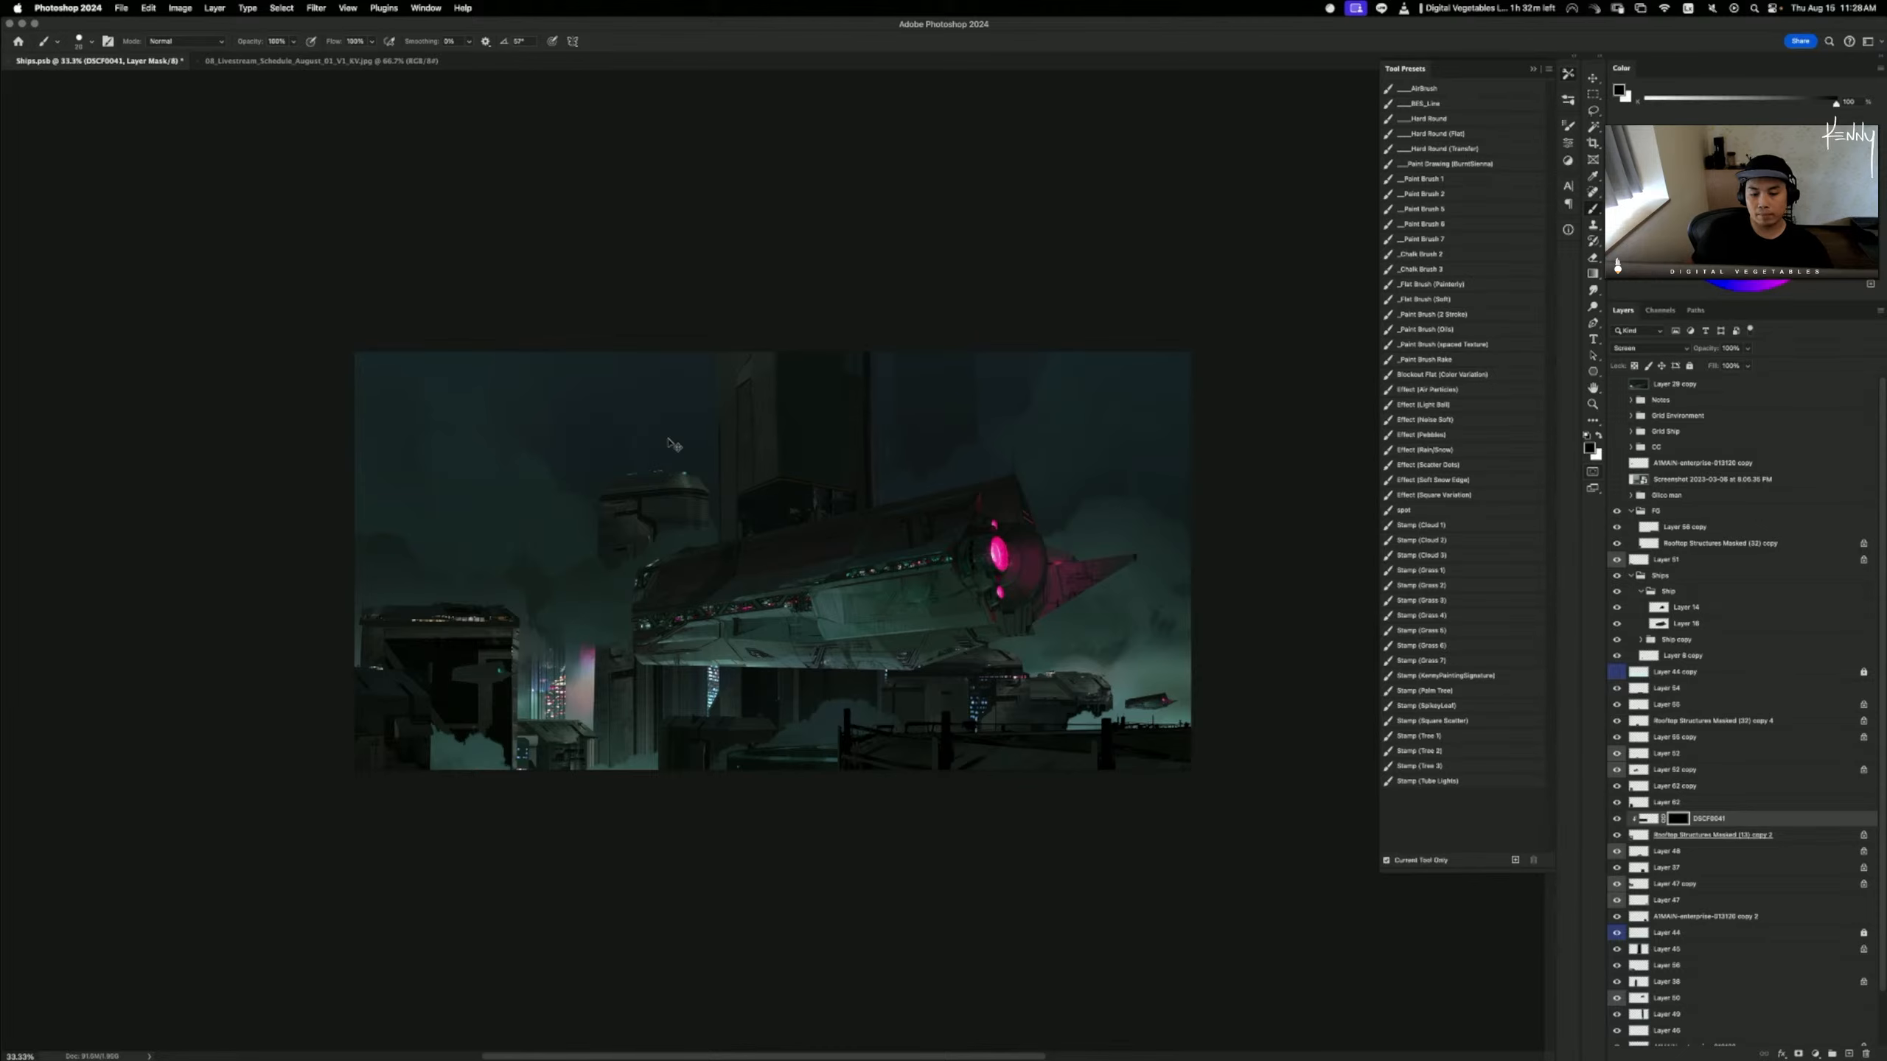
key("super+plus")
left_click_drag(649, 539, 1024, 521)
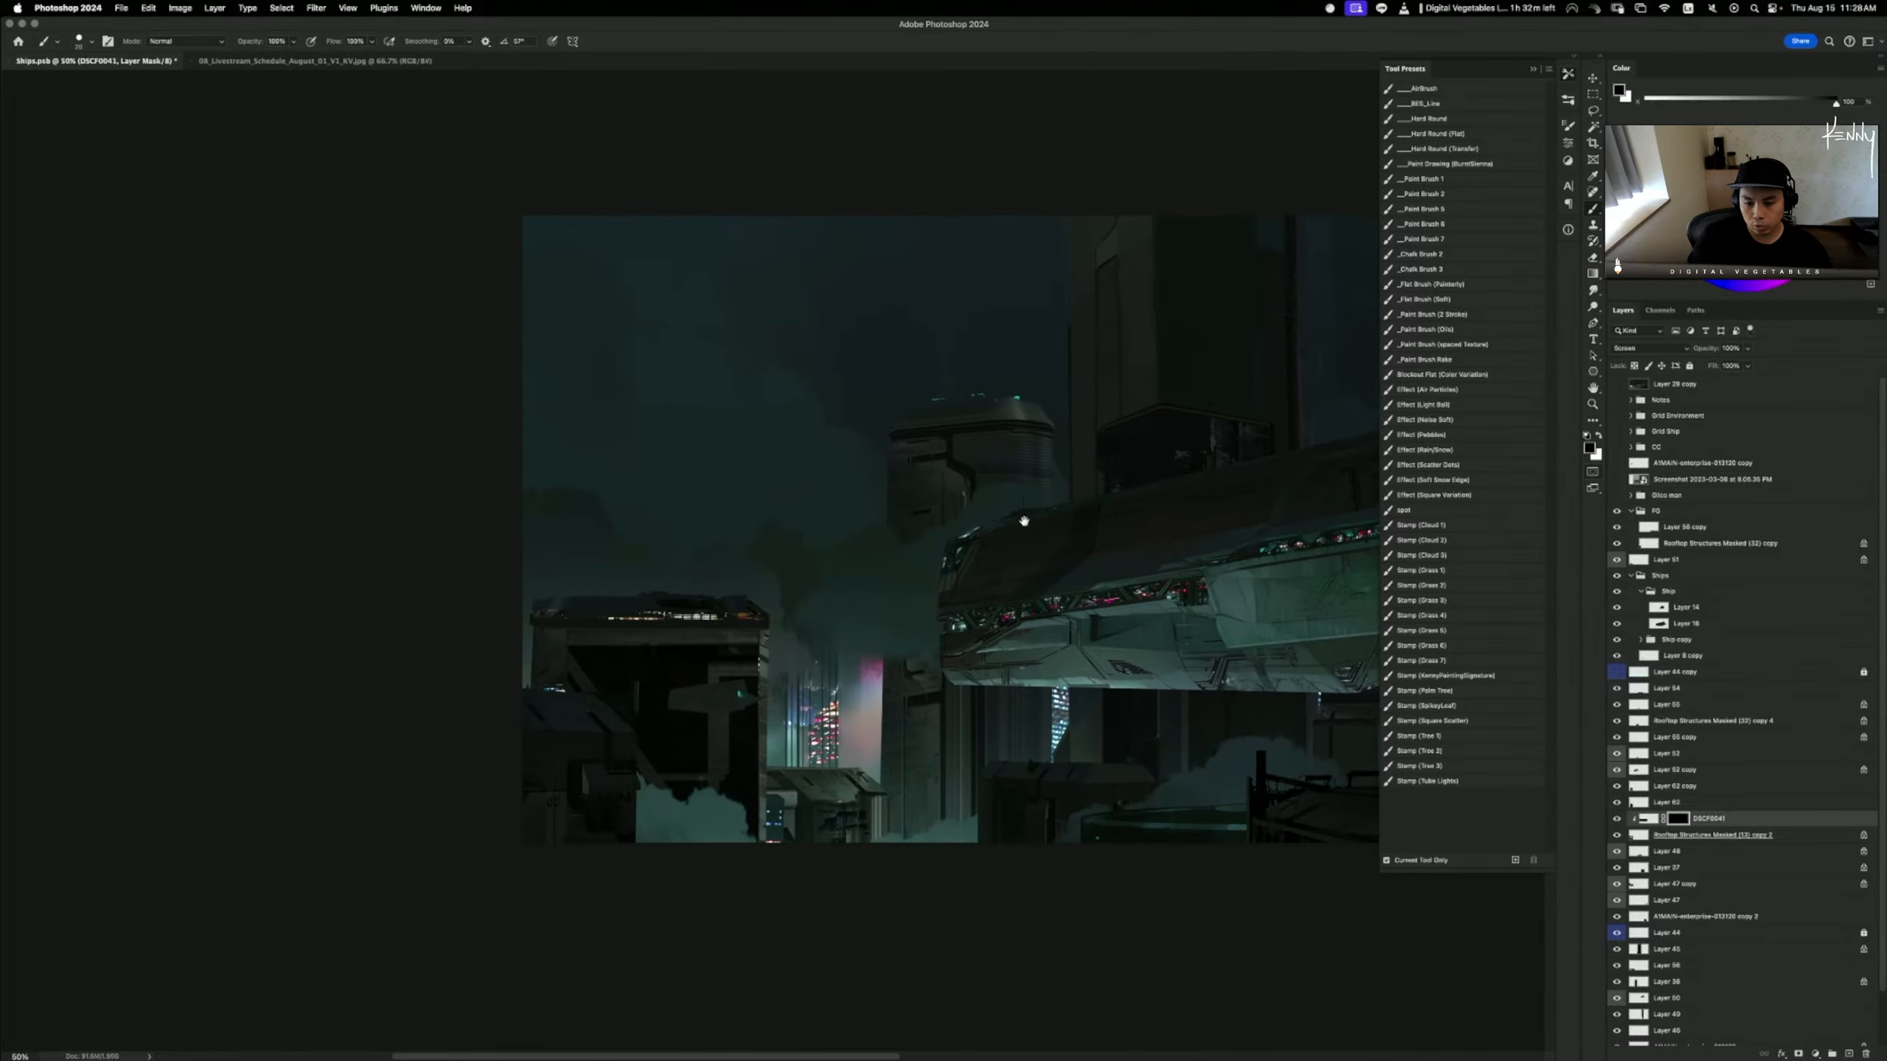
key("super+plus")
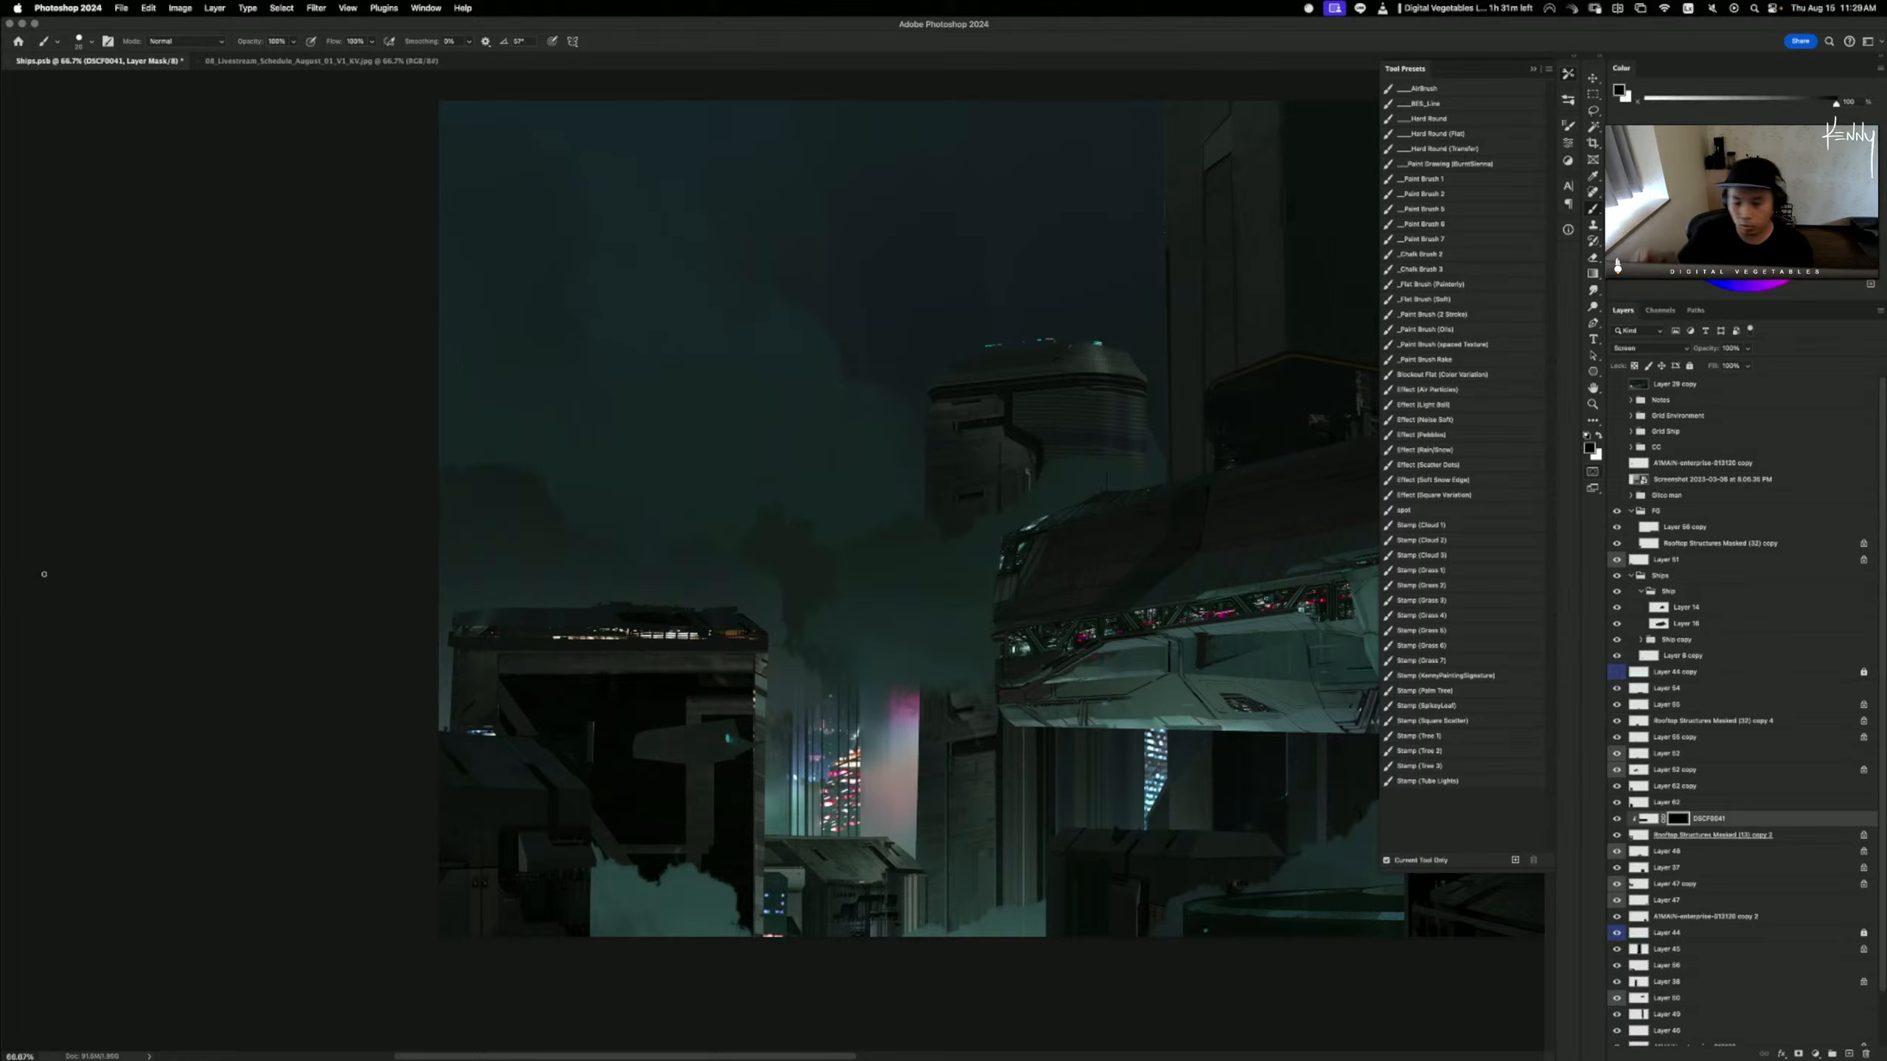
scroll(1186, 682, "down", 1)
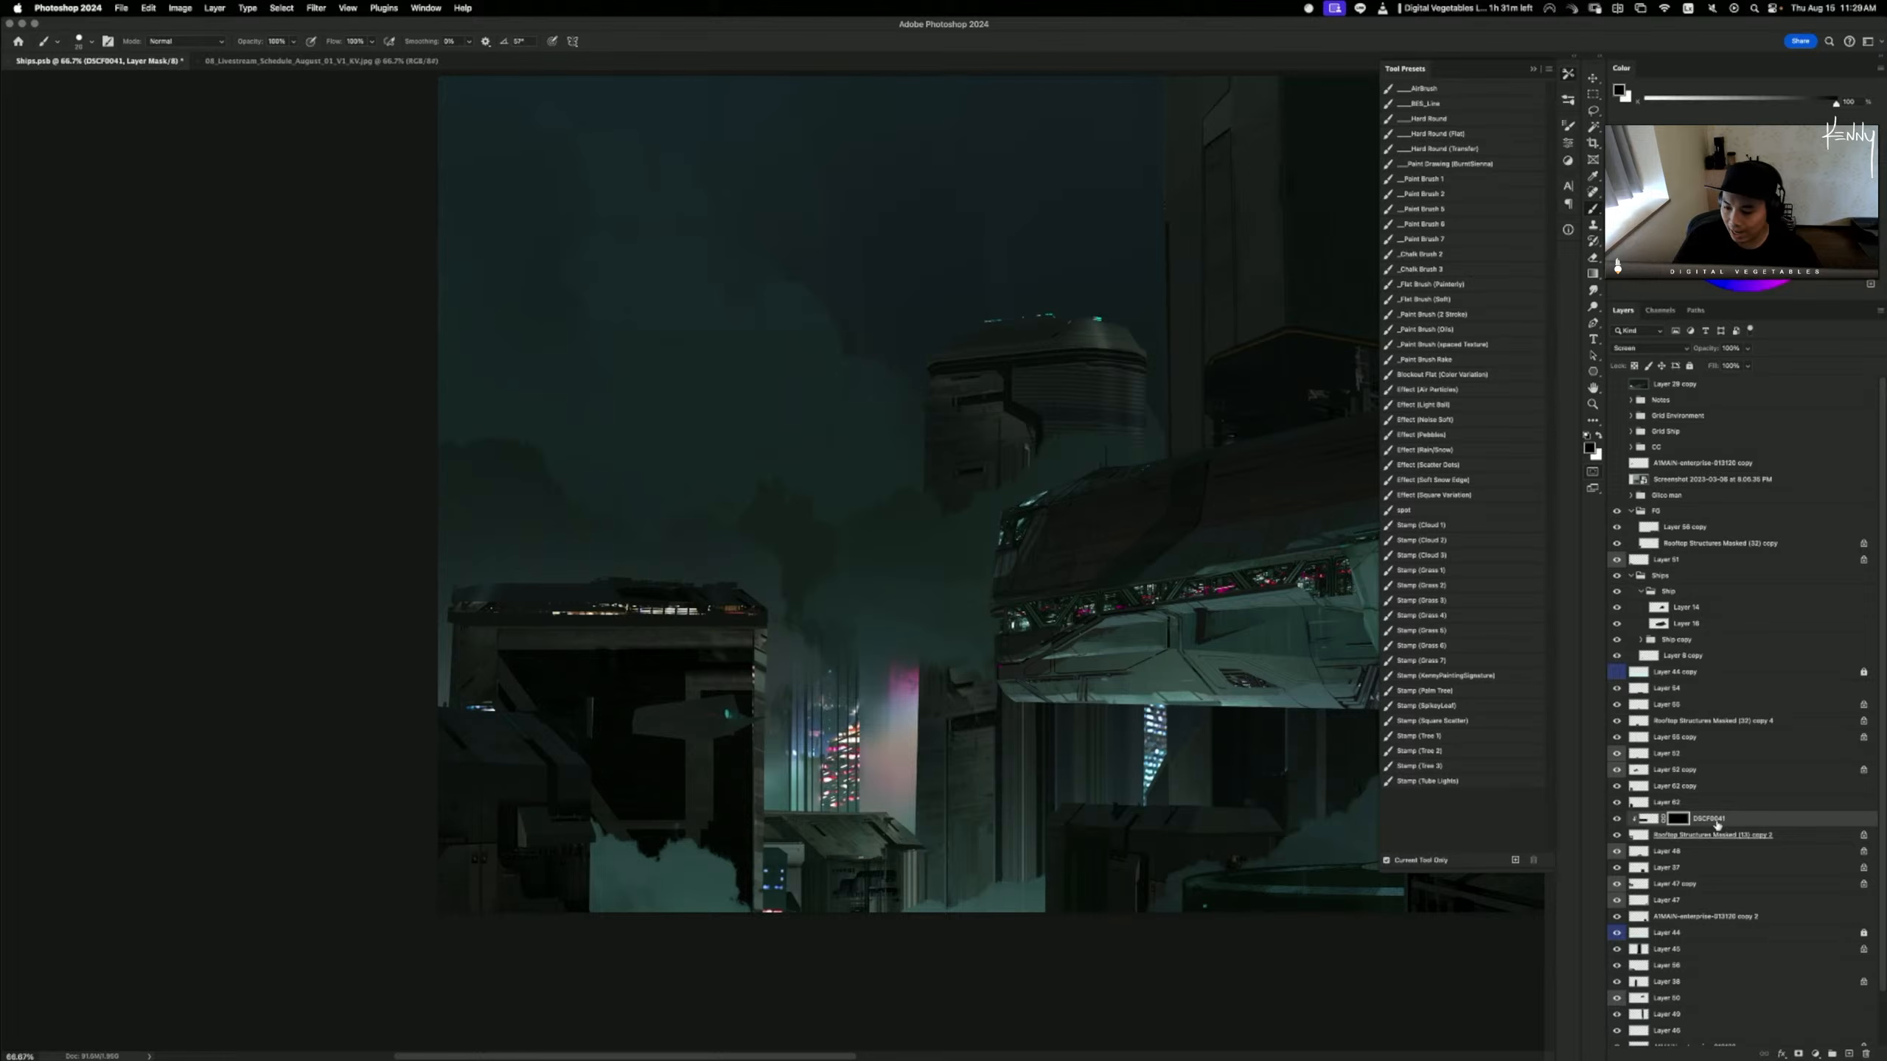
- Darken the midtones of the DSCF0041 photo with Levels by lowering the gamma to about 0.7, and return to the brush
key("super+2")
key("super+l")
left_click(1344, 313)
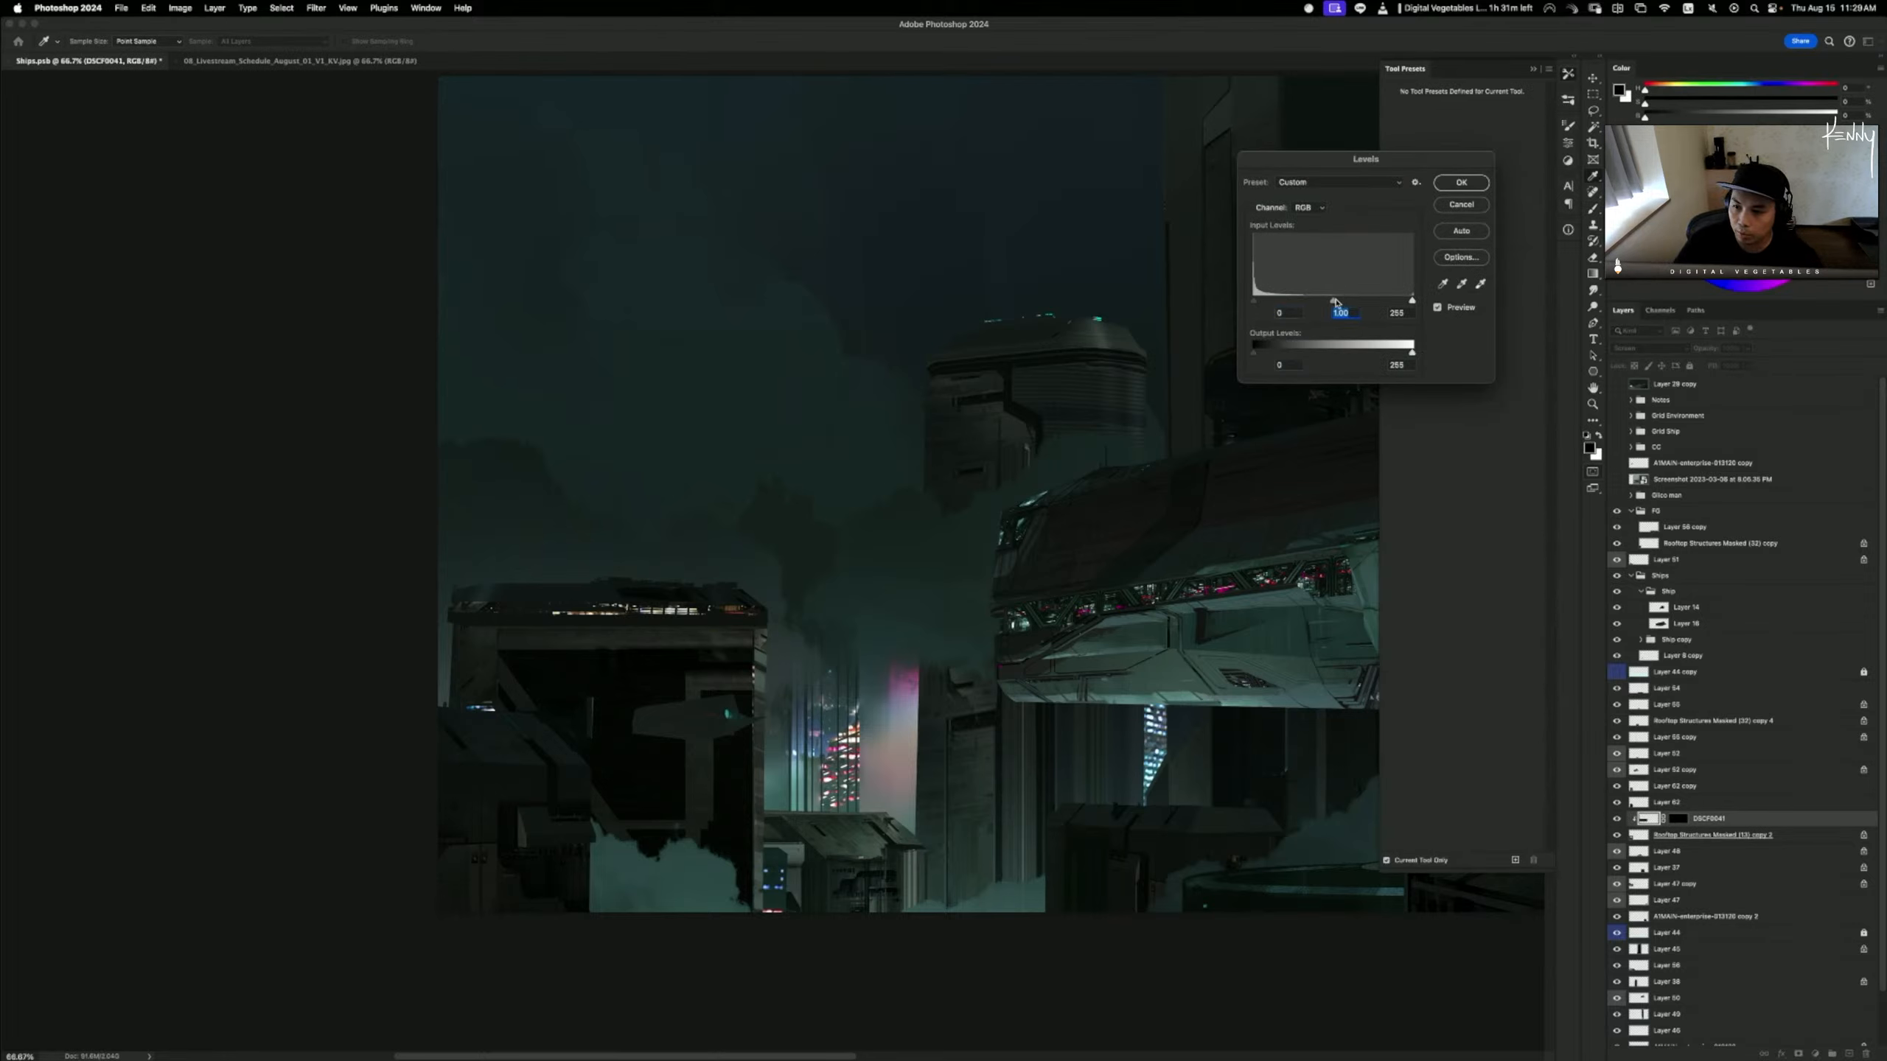
left_click_drag(1335, 301, 1350, 301)
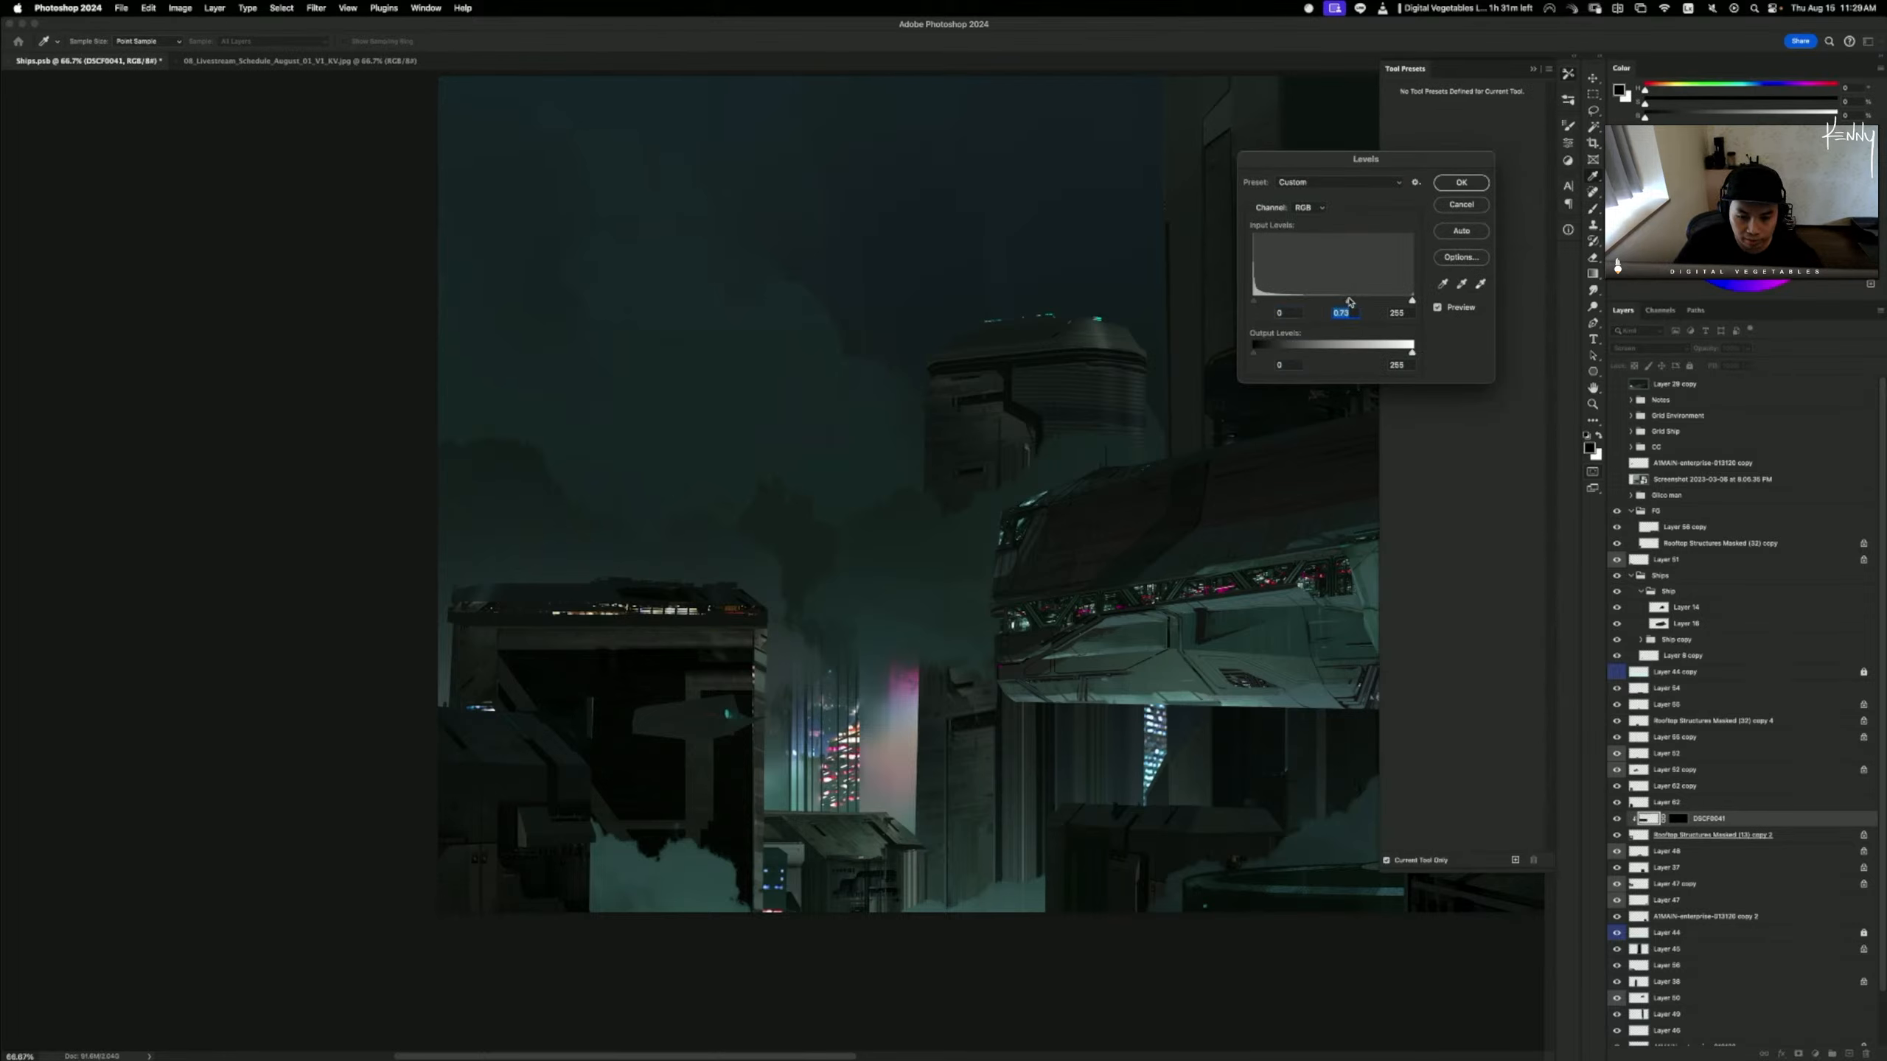
left_click(1460, 182)
key("b")
- Compare the image with and without the DSCF0041 roof lights by switching that layer off and on
key("super+minus")
key("super+minus")
key("super+minus")
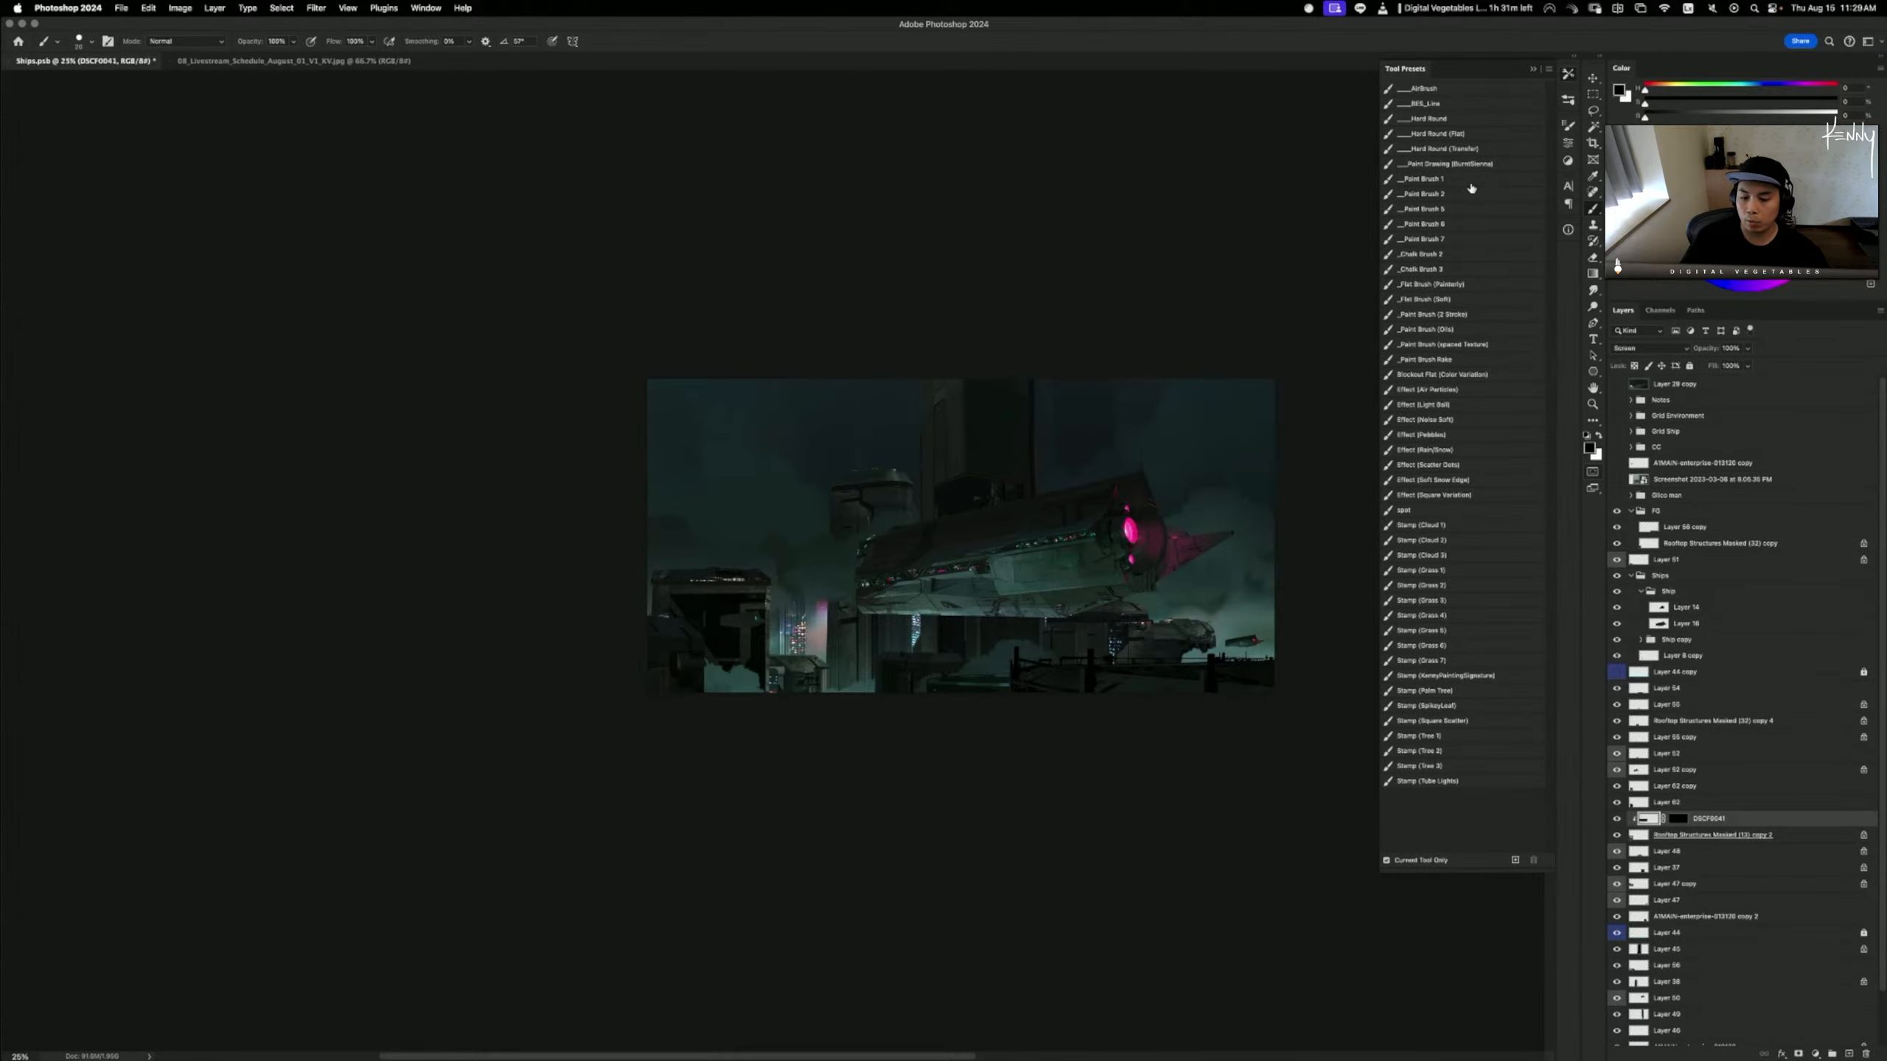
key("super+plus")
key("super+plus")
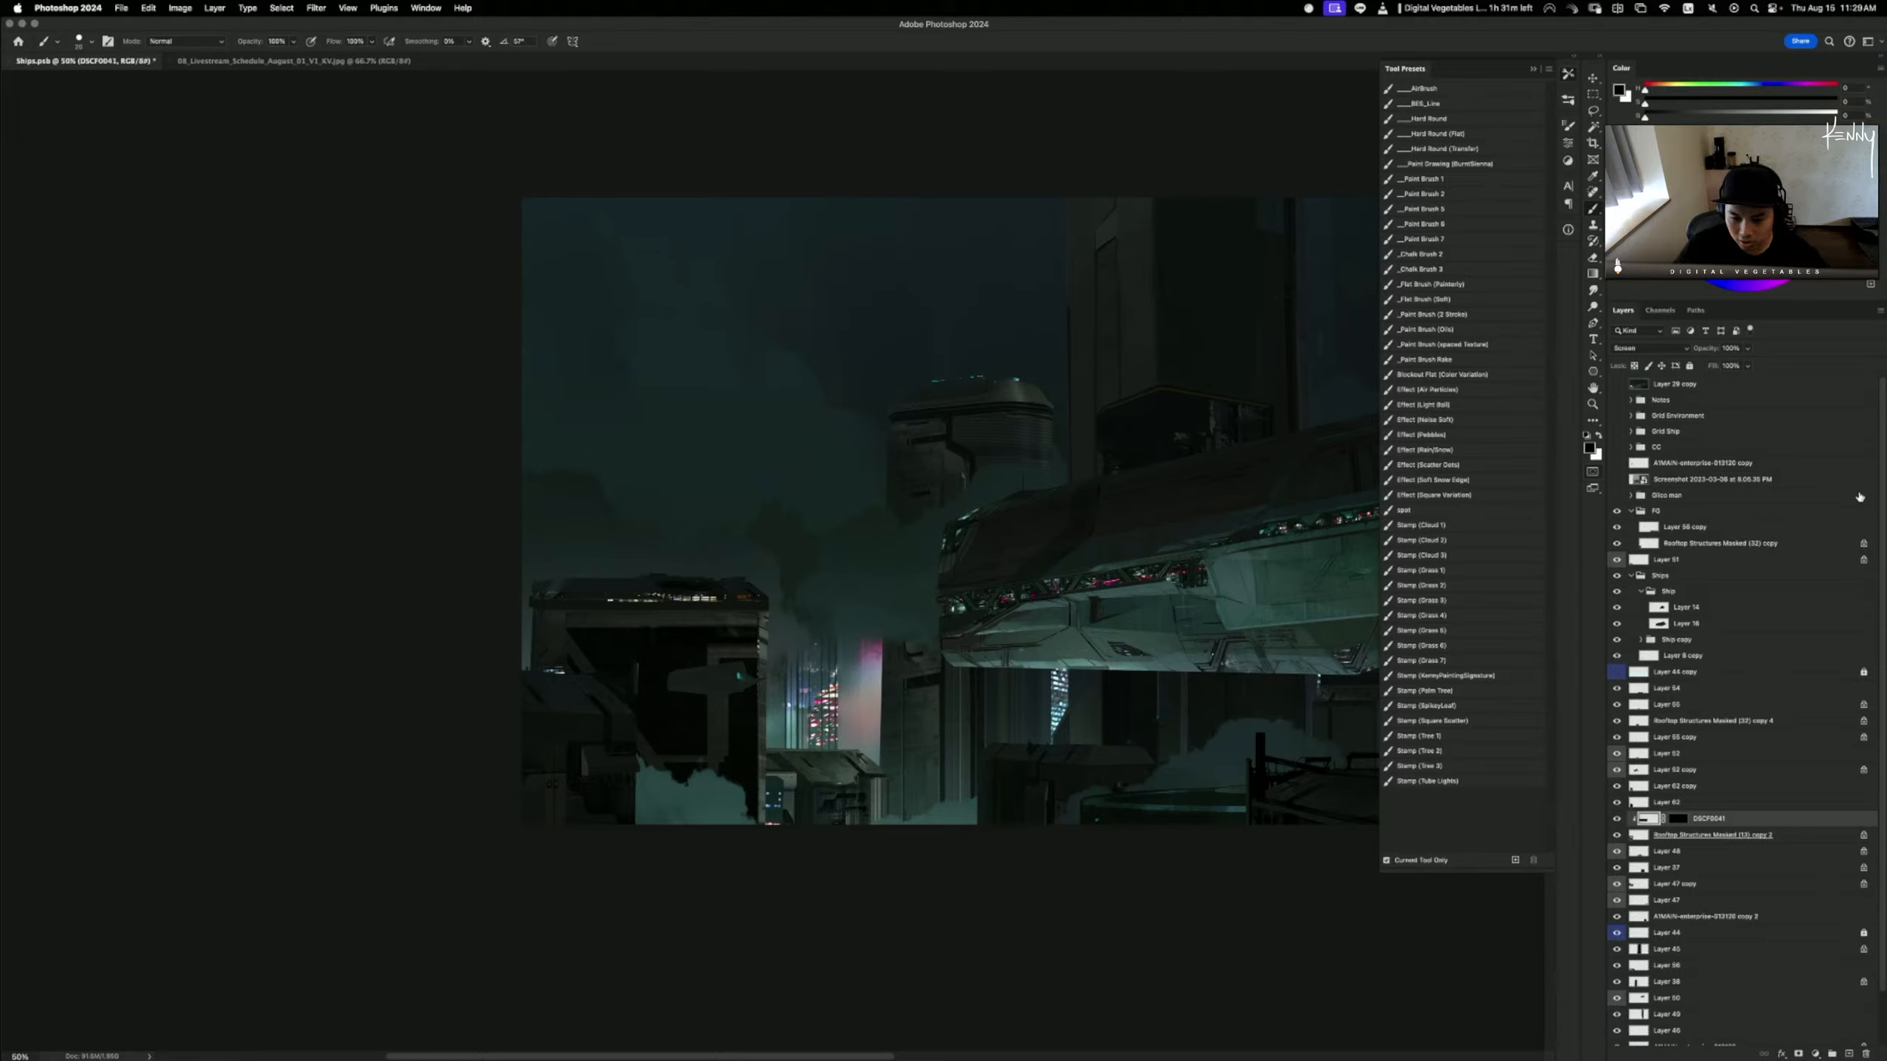
left_click(1618, 819)
left_click(1617, 819)
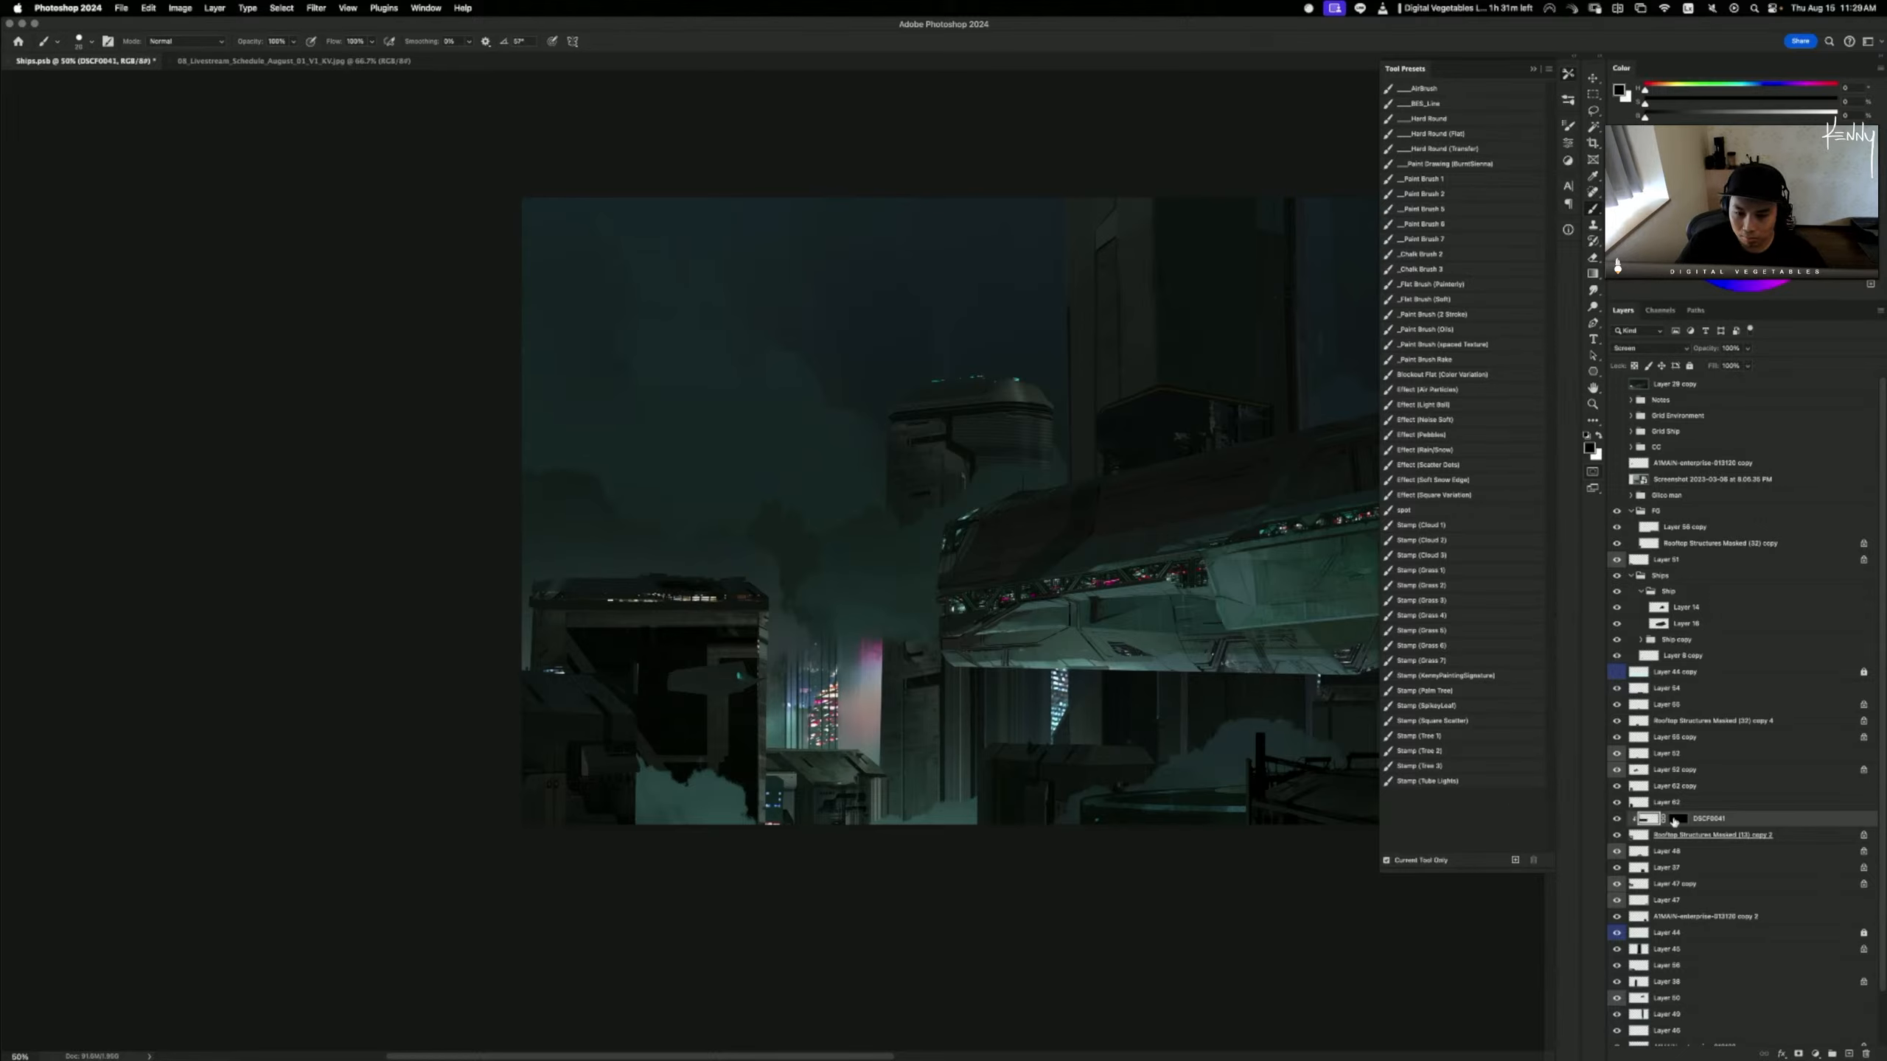
left_click(1677, 818)
left_click_drag(1025, 743, 1084, 753)
key("super+z")
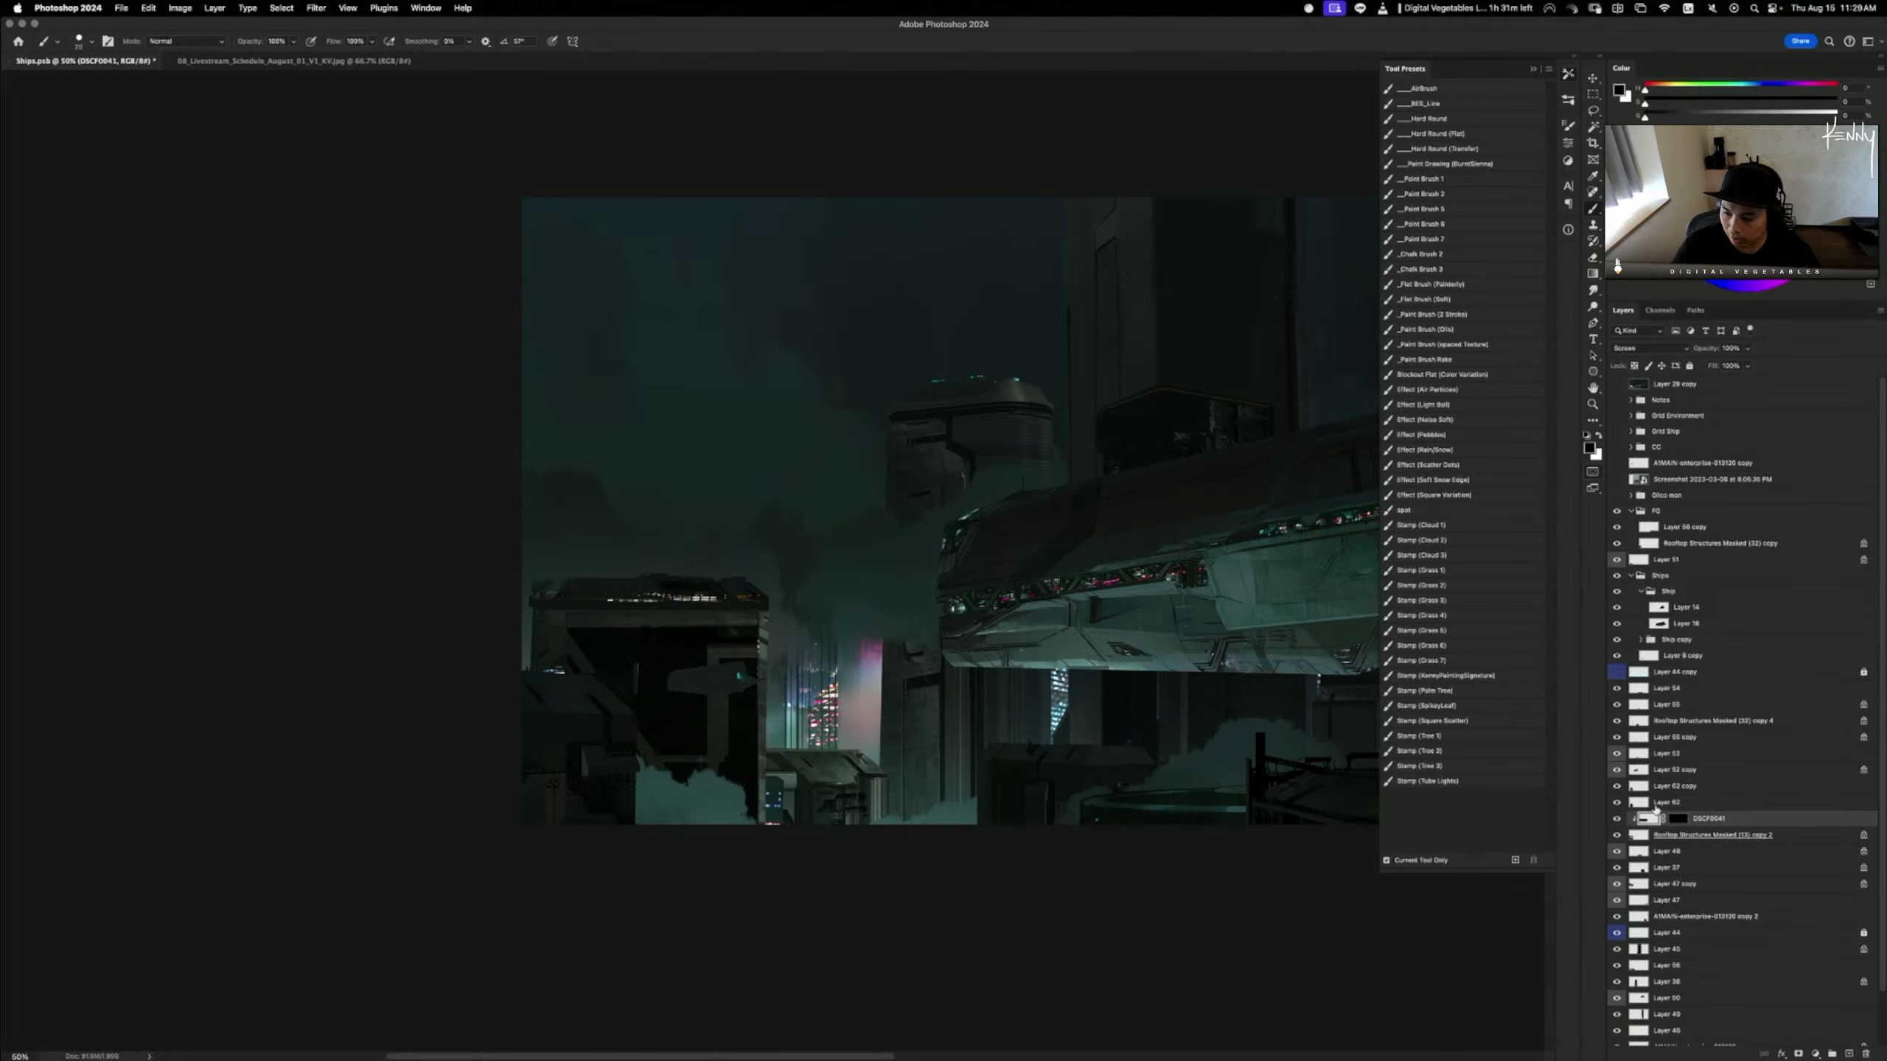
- Clip Layer 62 and Layer 62 copy to the rooftop structure layer, place DSCF0041 above them and check its effect
mouse_move(1656, 807)
left_mouse_down()
mouse_move(1673, 828)
mouse_move(1684, 812)
left_mouse_up()
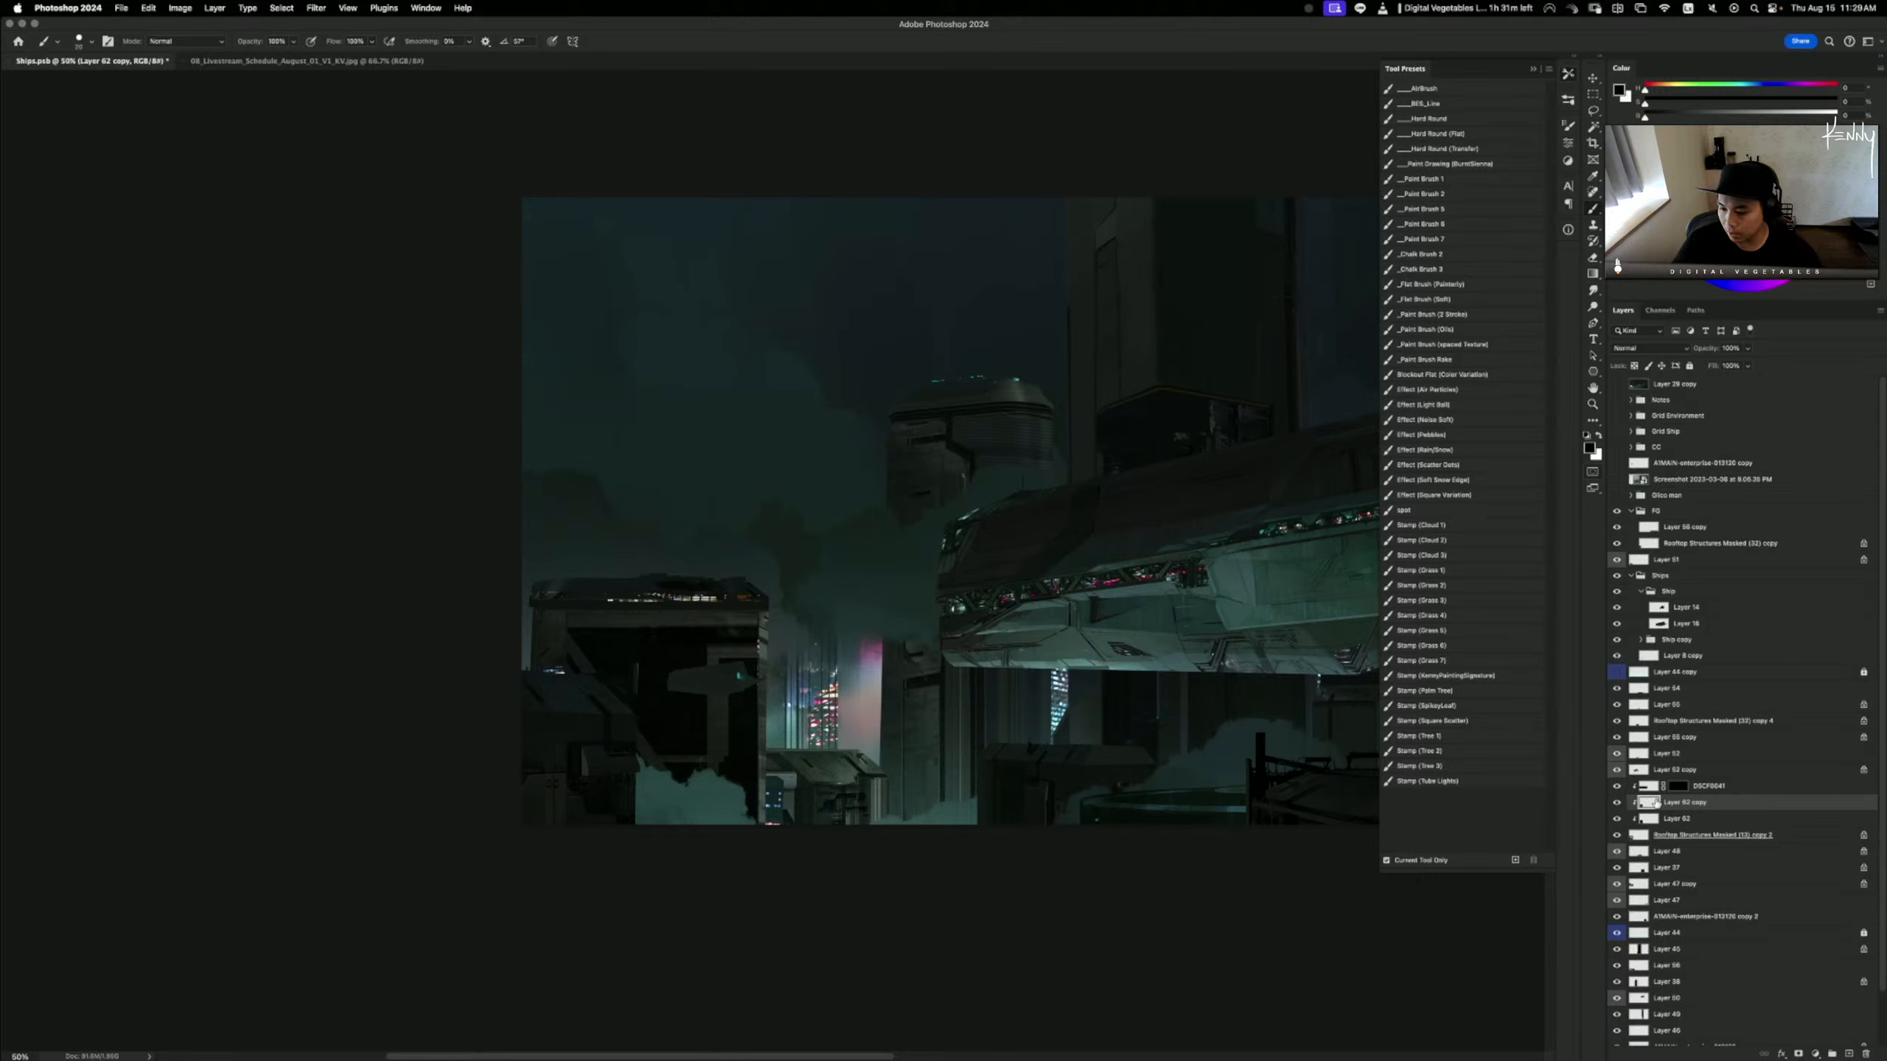
left_click(1617, 786)
left_click(1617, 786)
- Paint black on the DSCF0041 mask with a smaller brush to tone down parts of the roof light strip
left_click(1724, 773)
left_click(1675, 788)
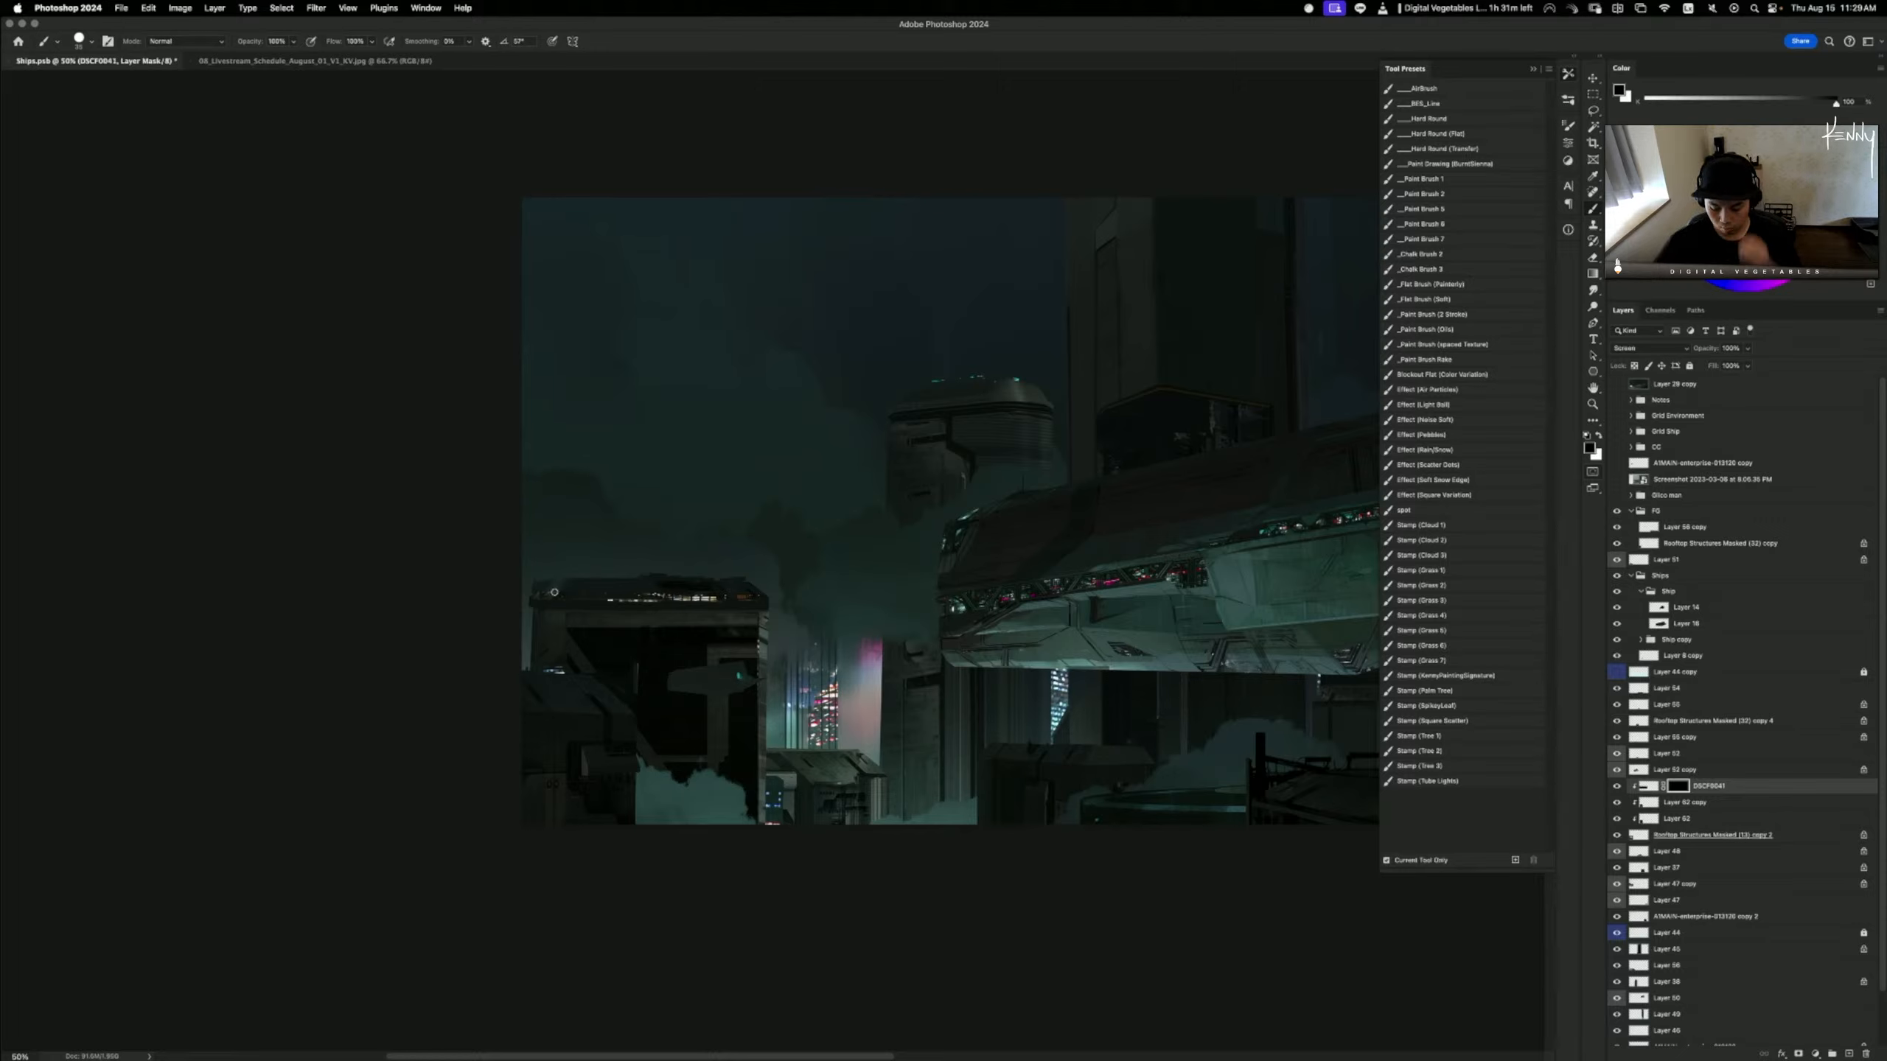
key("bracketleft")
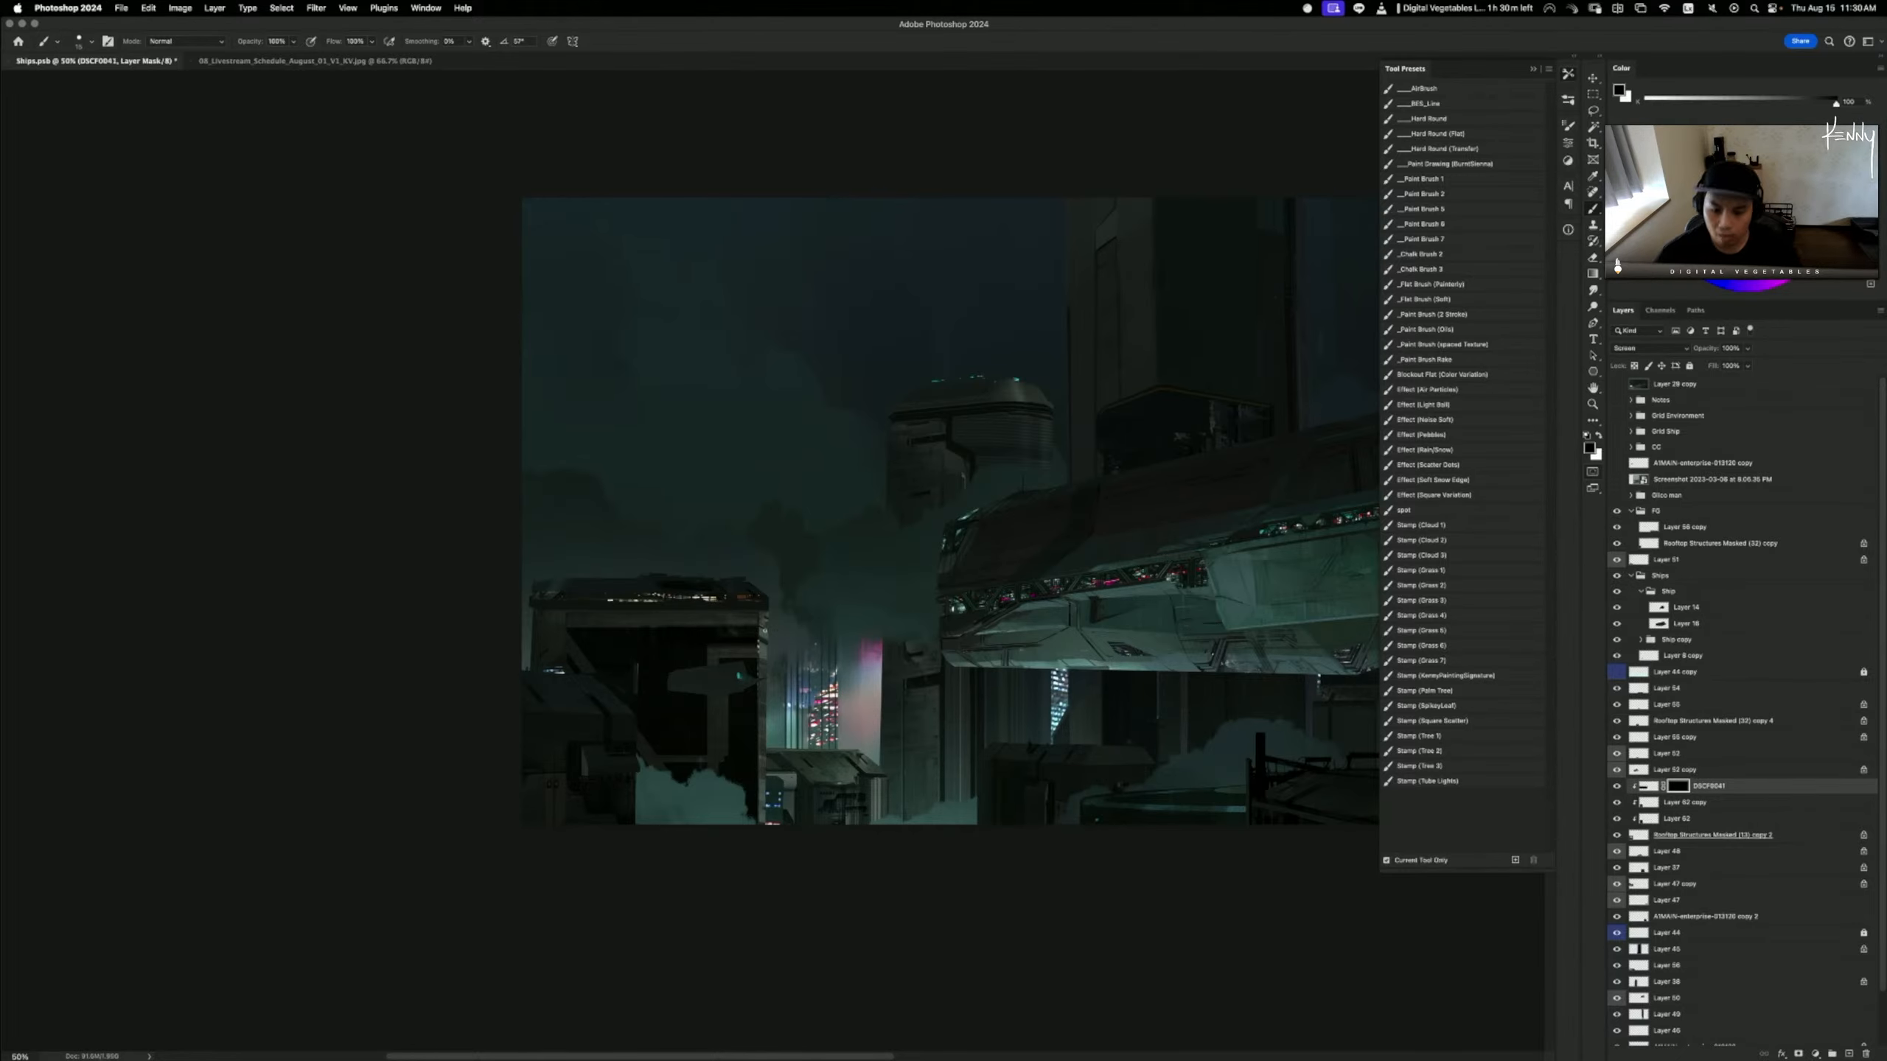
scroll(770, 637, "down", 2)
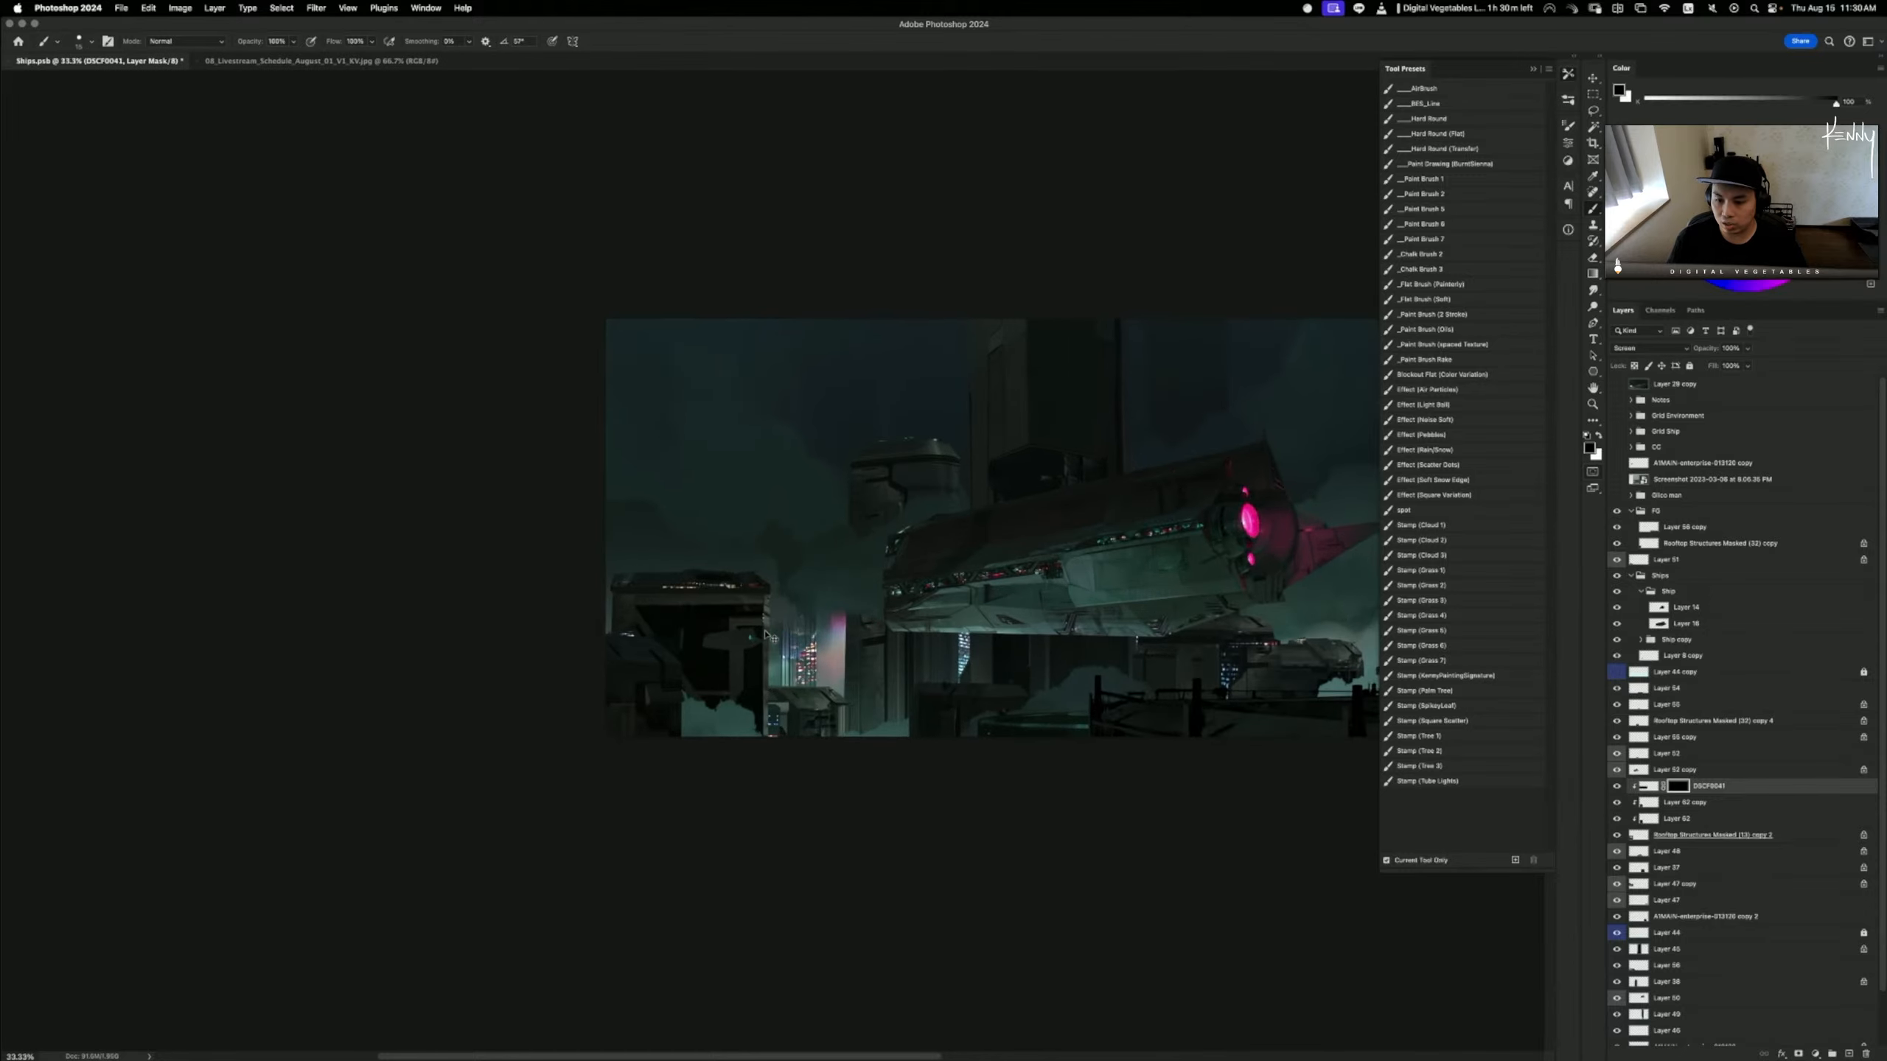
- On a new layer, sketch a red horizontal line across the roof and ship plus vertical arrows toward the ship, and delete that annotation layer
left_click(1672, 386)
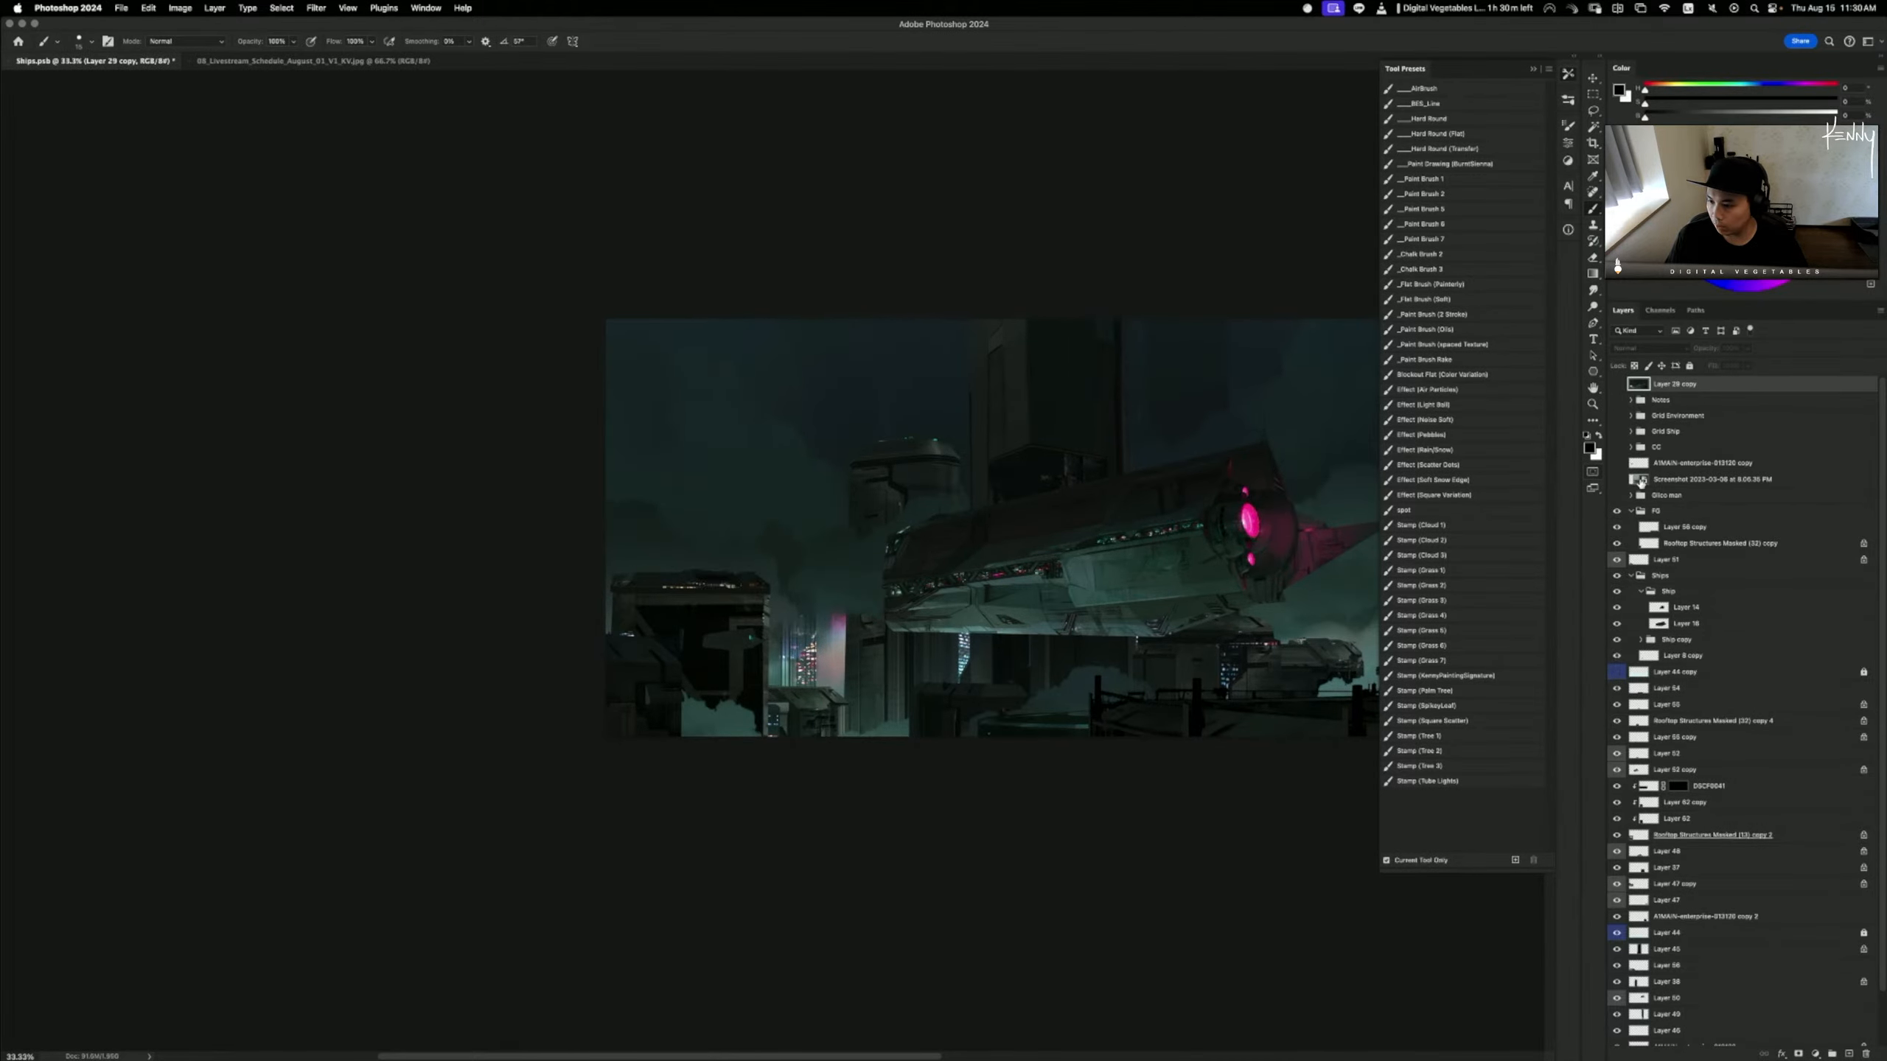
key("super+shift+alt+n")
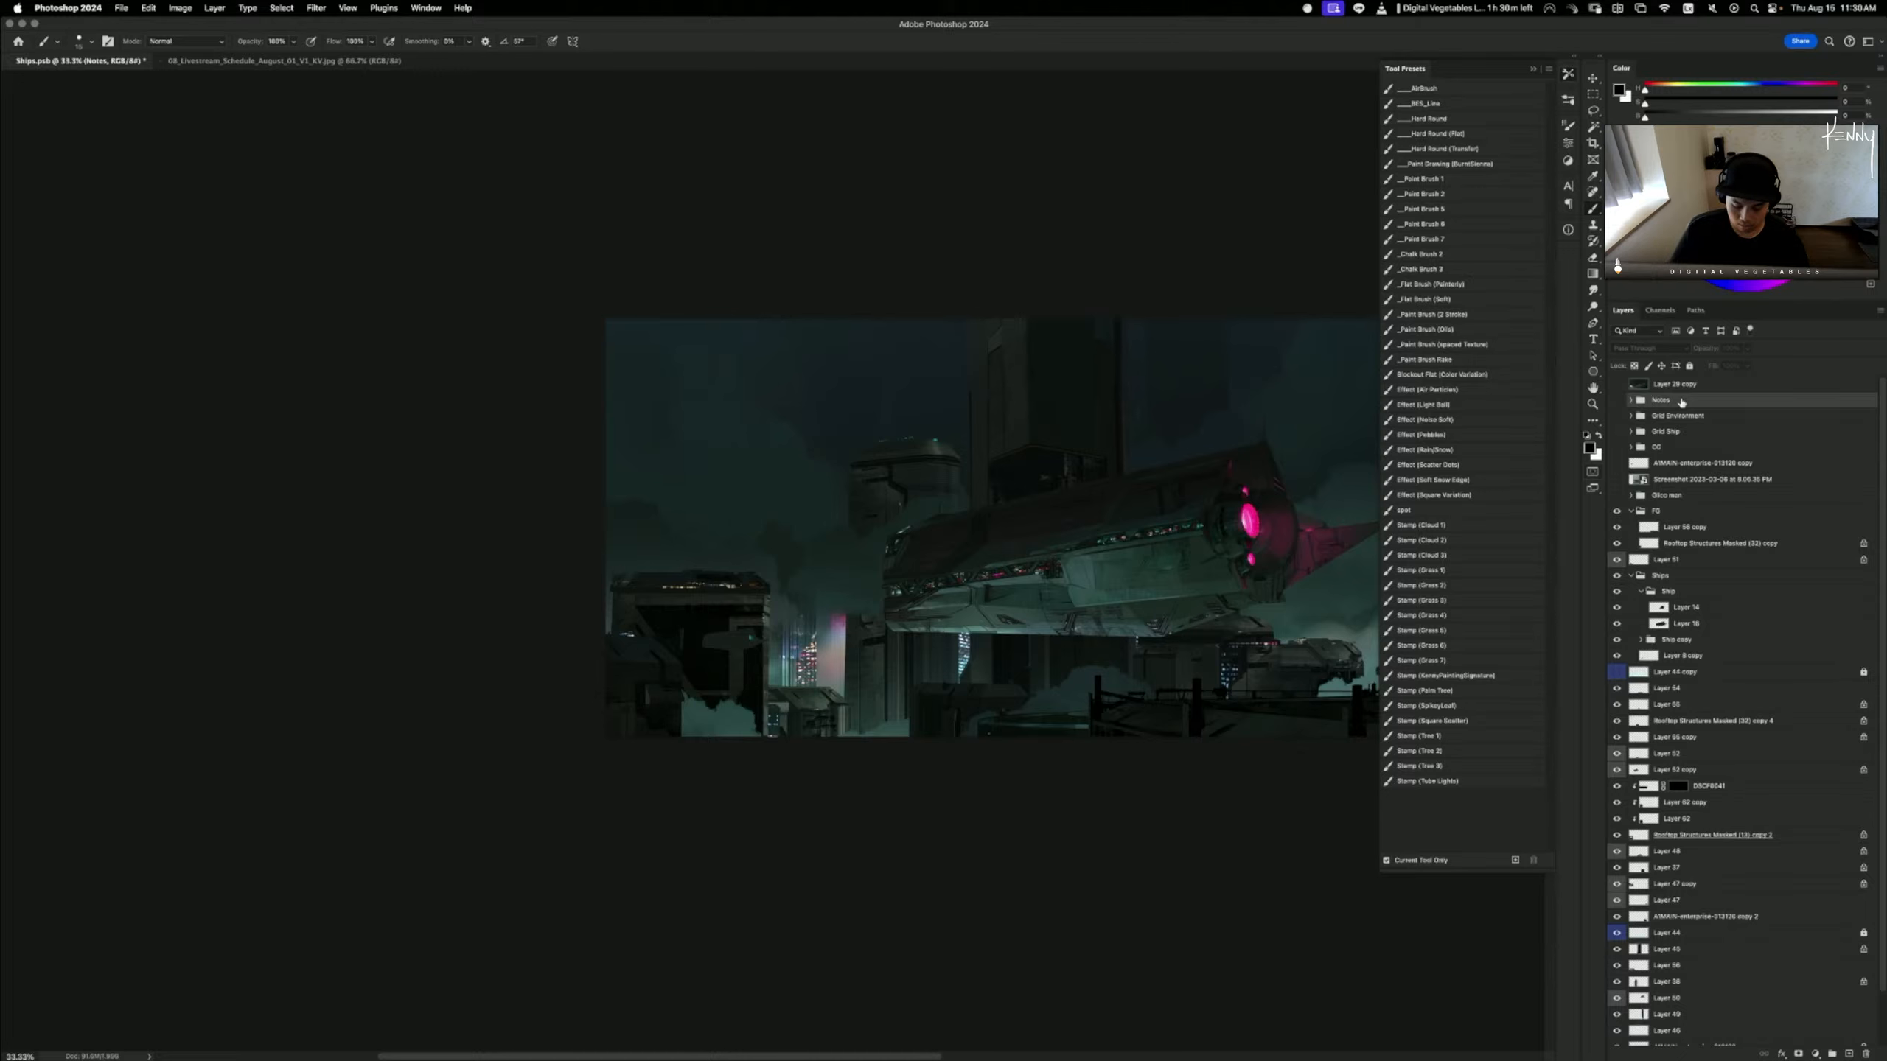
left_click(1617, 266)
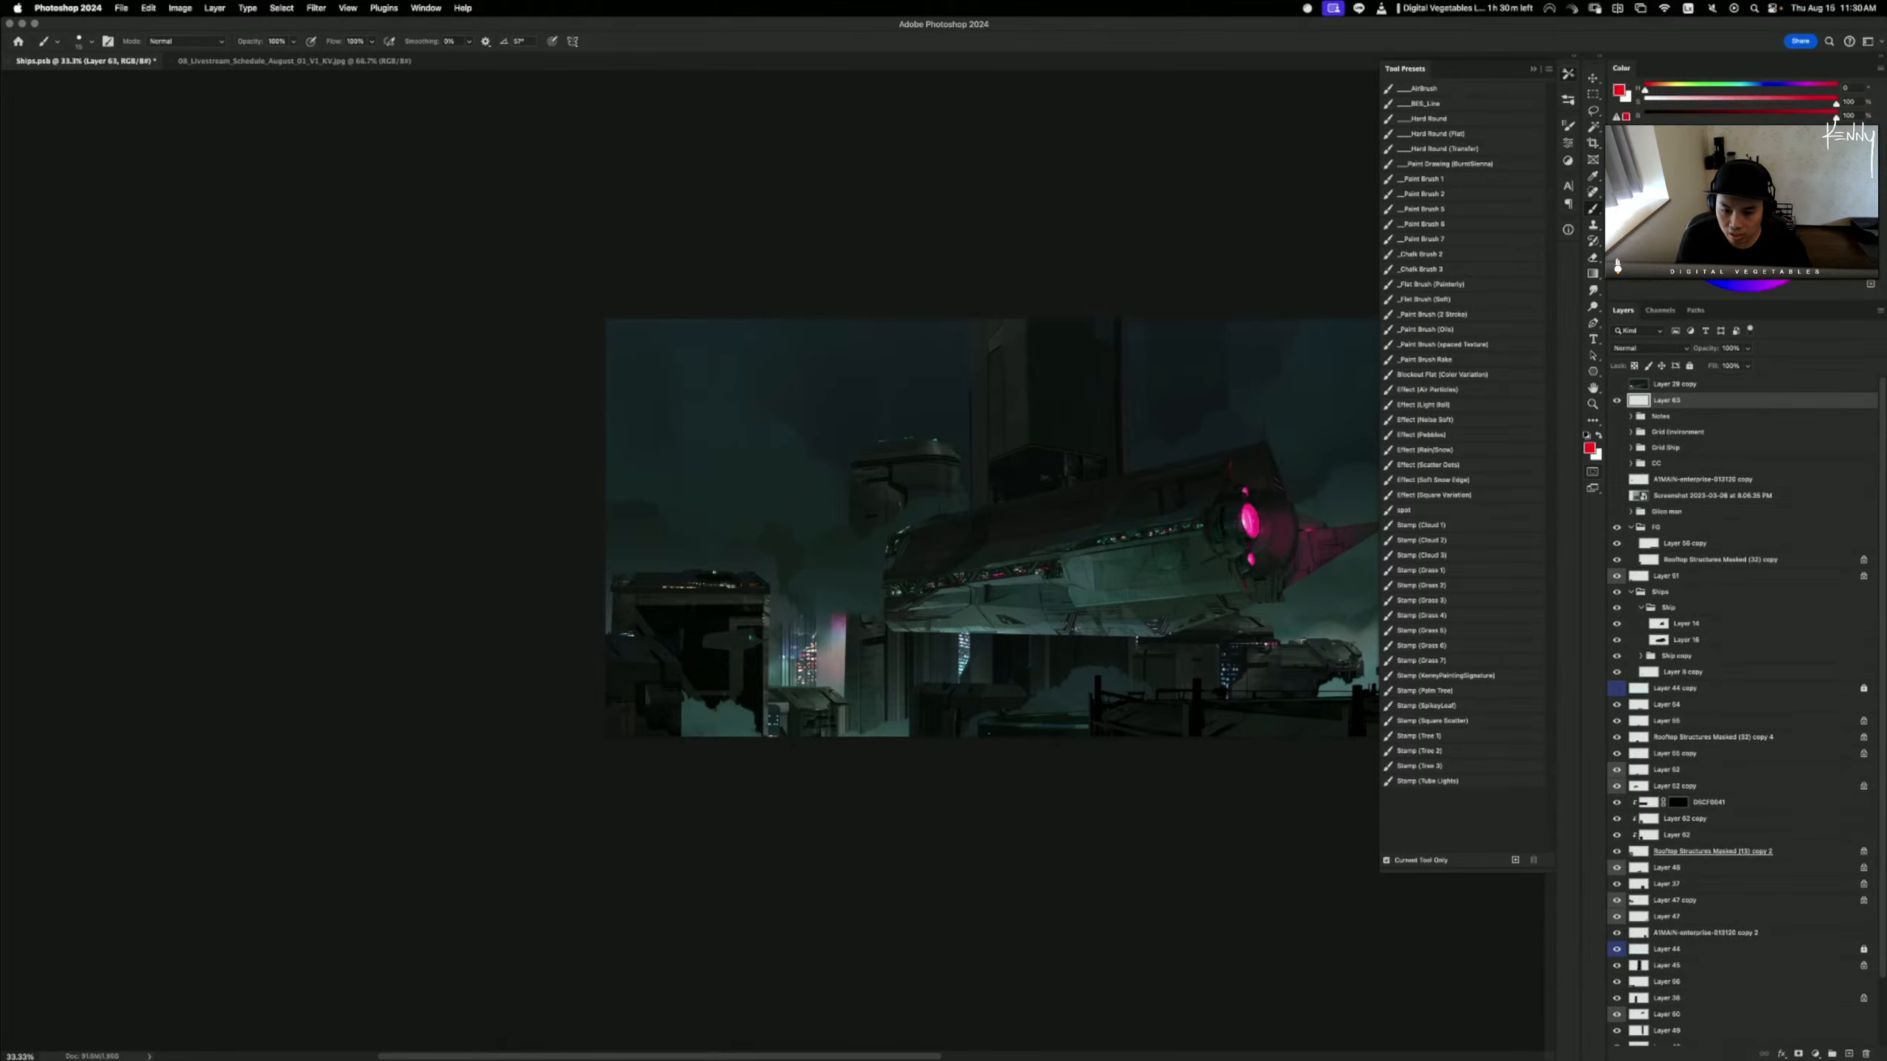
left_click_drag(612, 591, 1328, 590)
left_click_drag(1052, 611, 762, 623)
left_click_drag(955, 518, 642, 573)
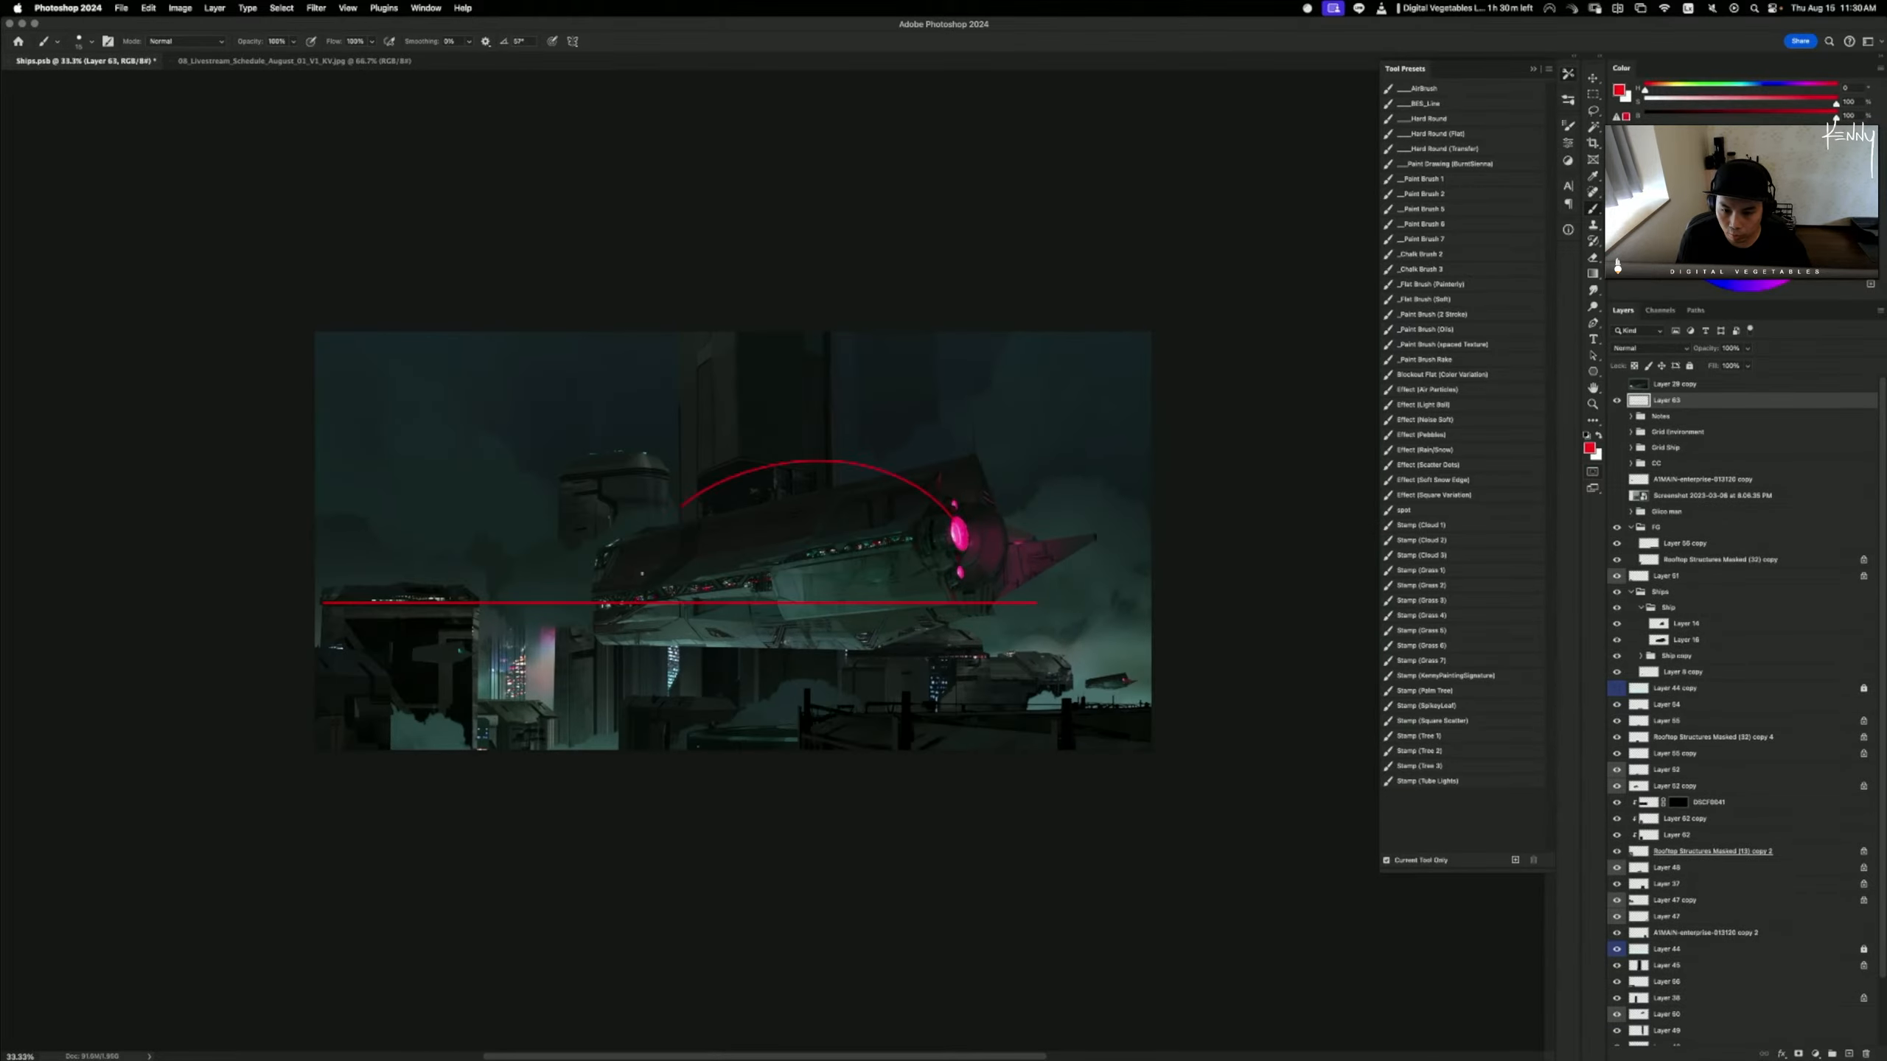
key("super+z")
left_click_drag(825, 418, 826, 503)
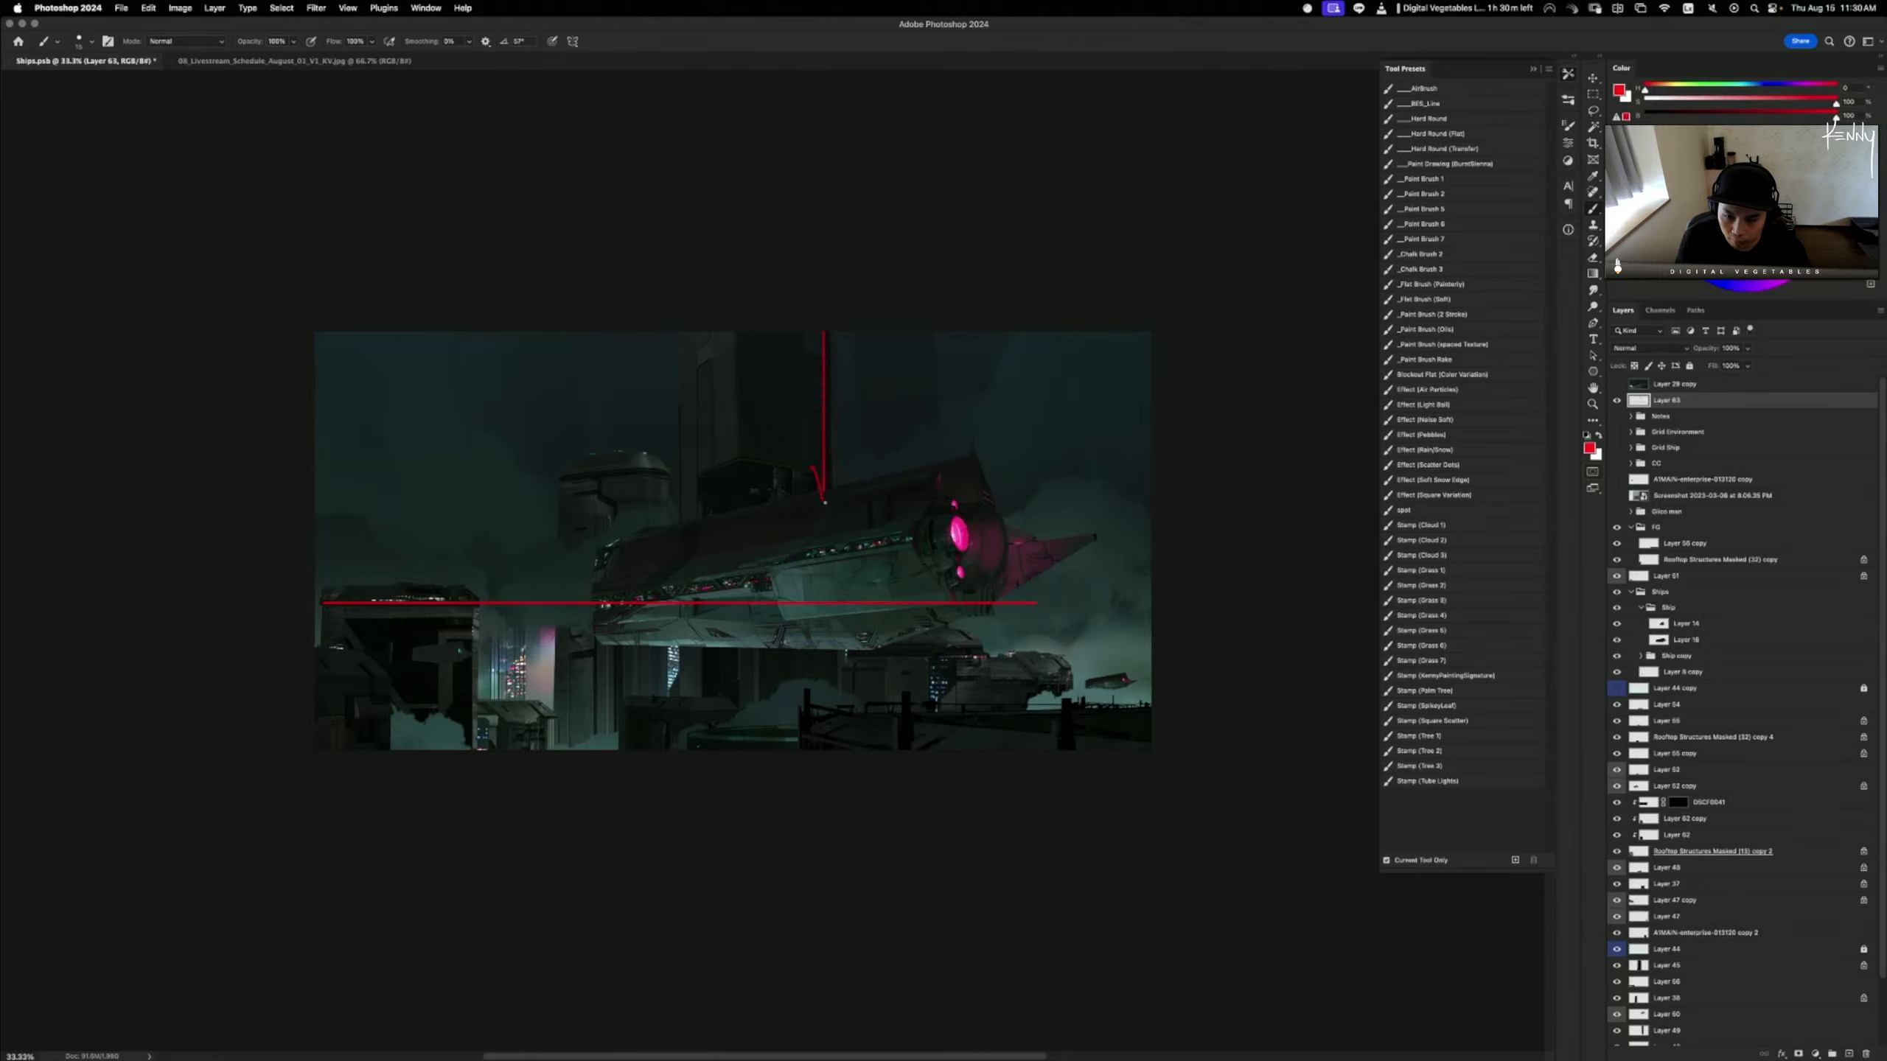
left_click_drag(817, 749, 816, 664)
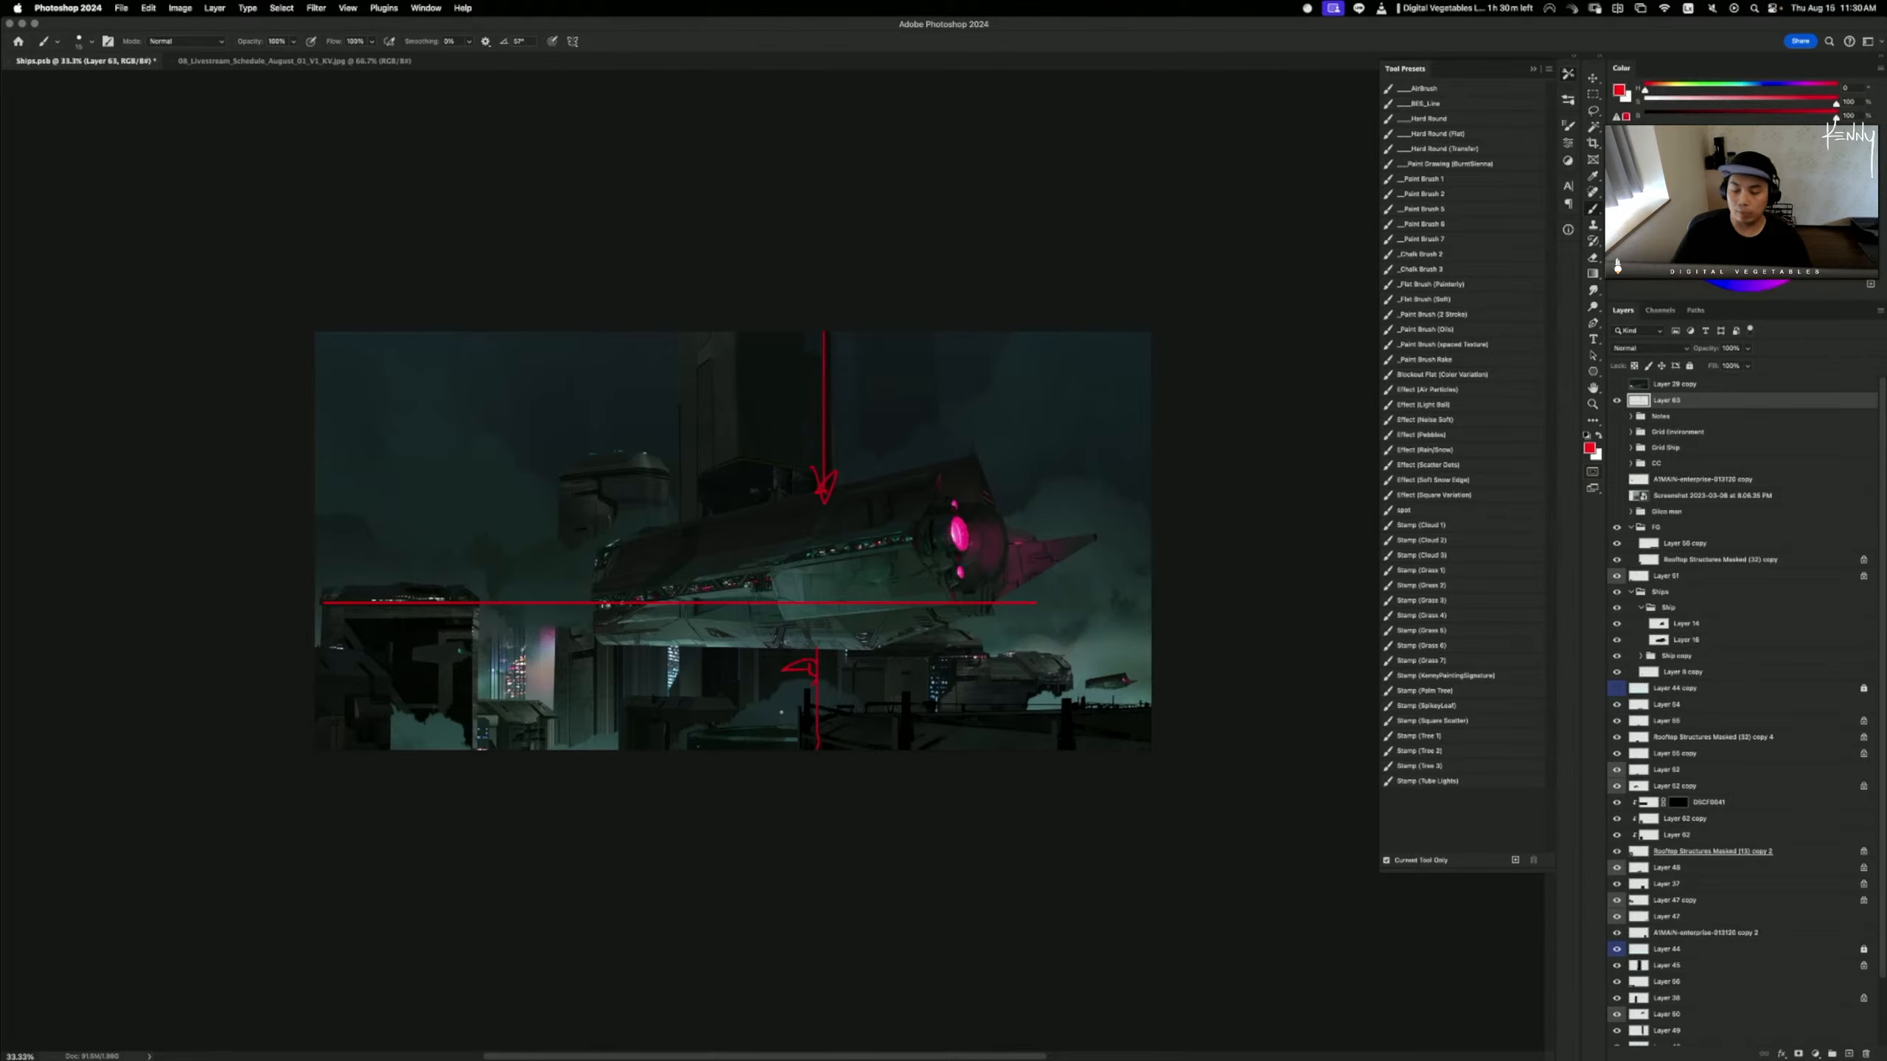
key("BackSpace")
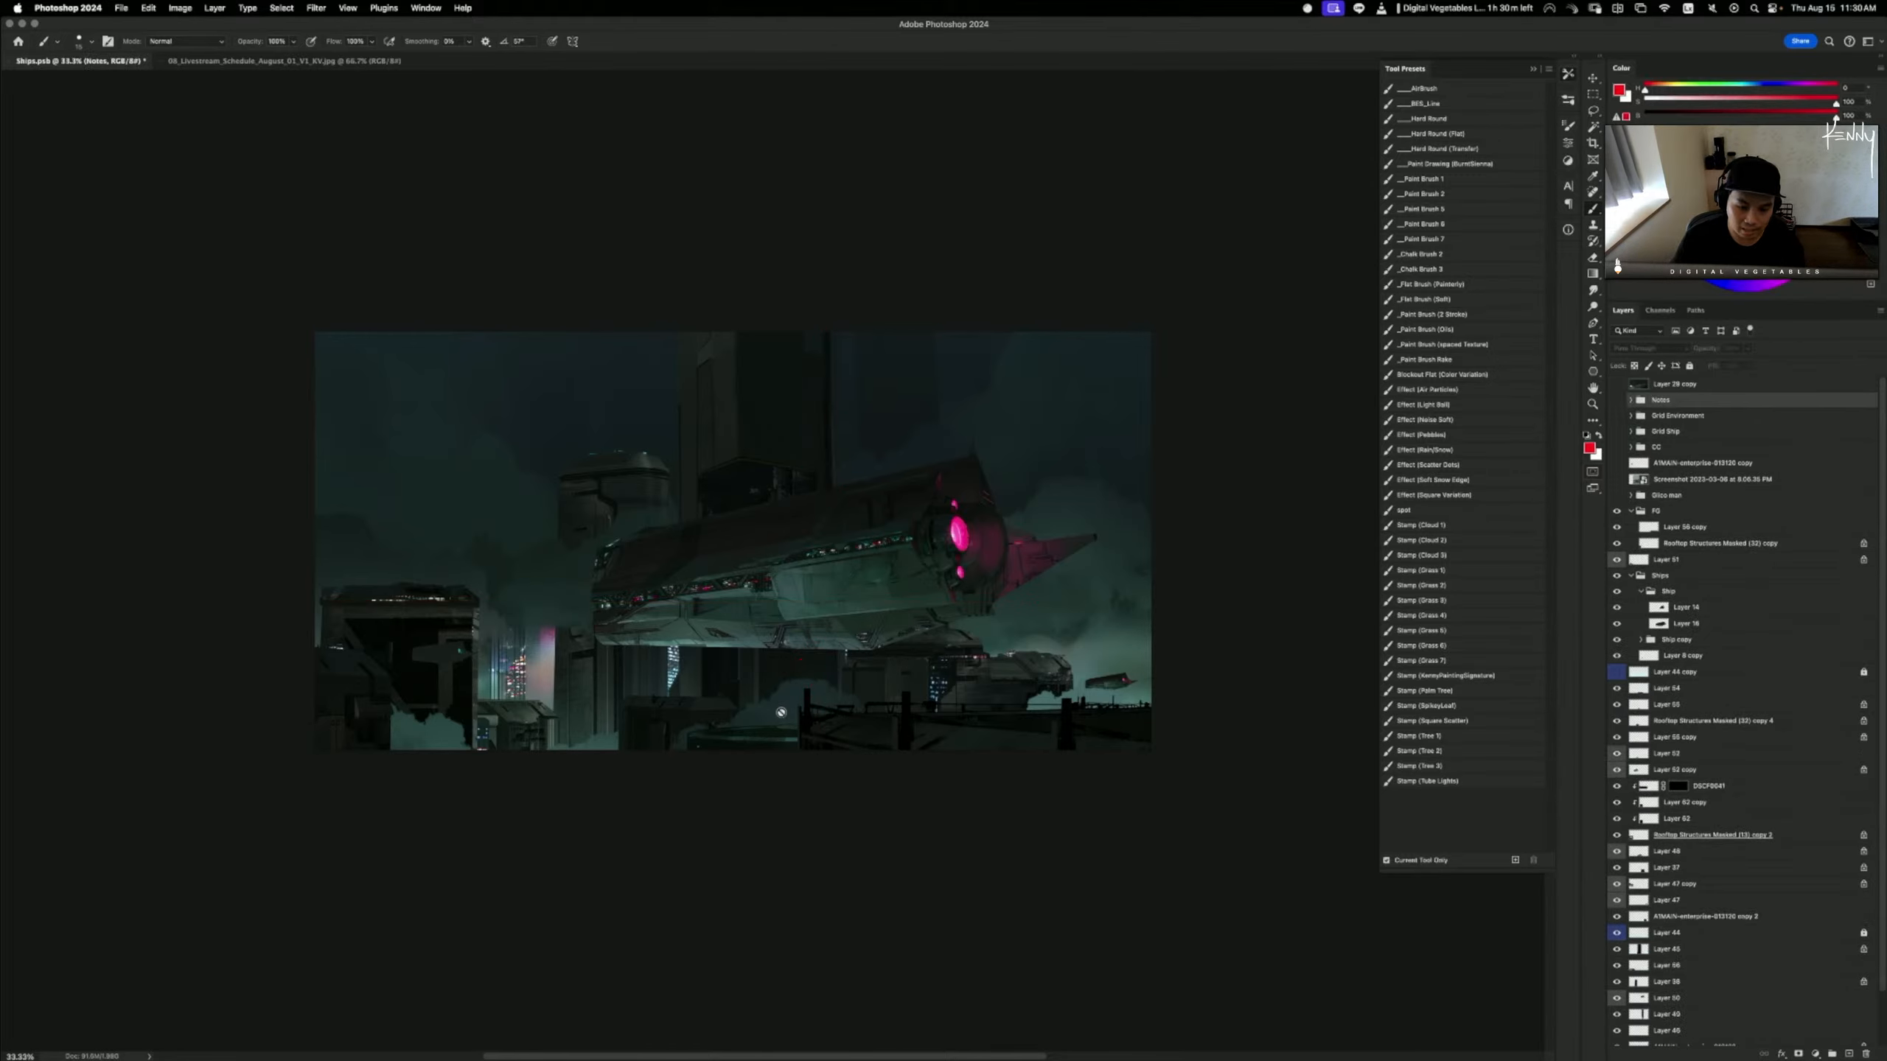
- Examine the foreground building and its relation to the ship at several magnifications
left_click_drag(715, 760, 800, 749)
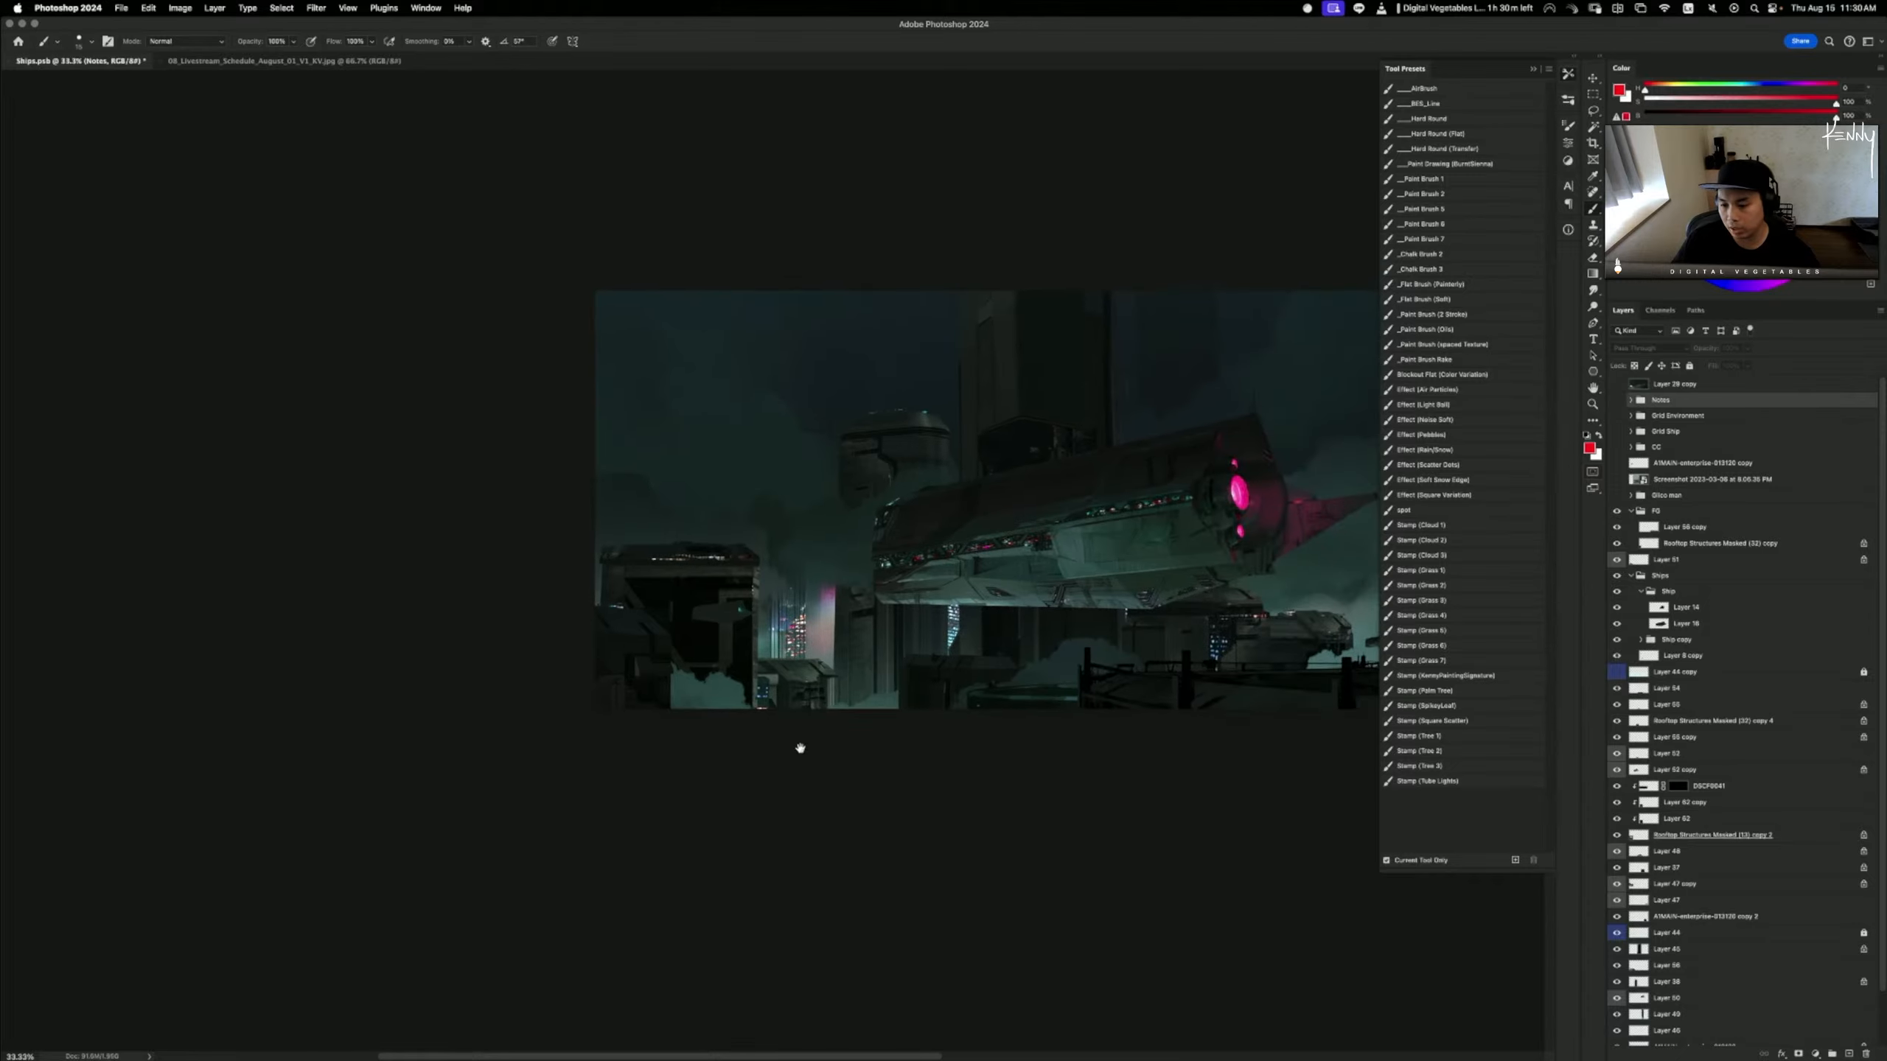
key("super+plus")
key("super+plus")
key("super+plus")
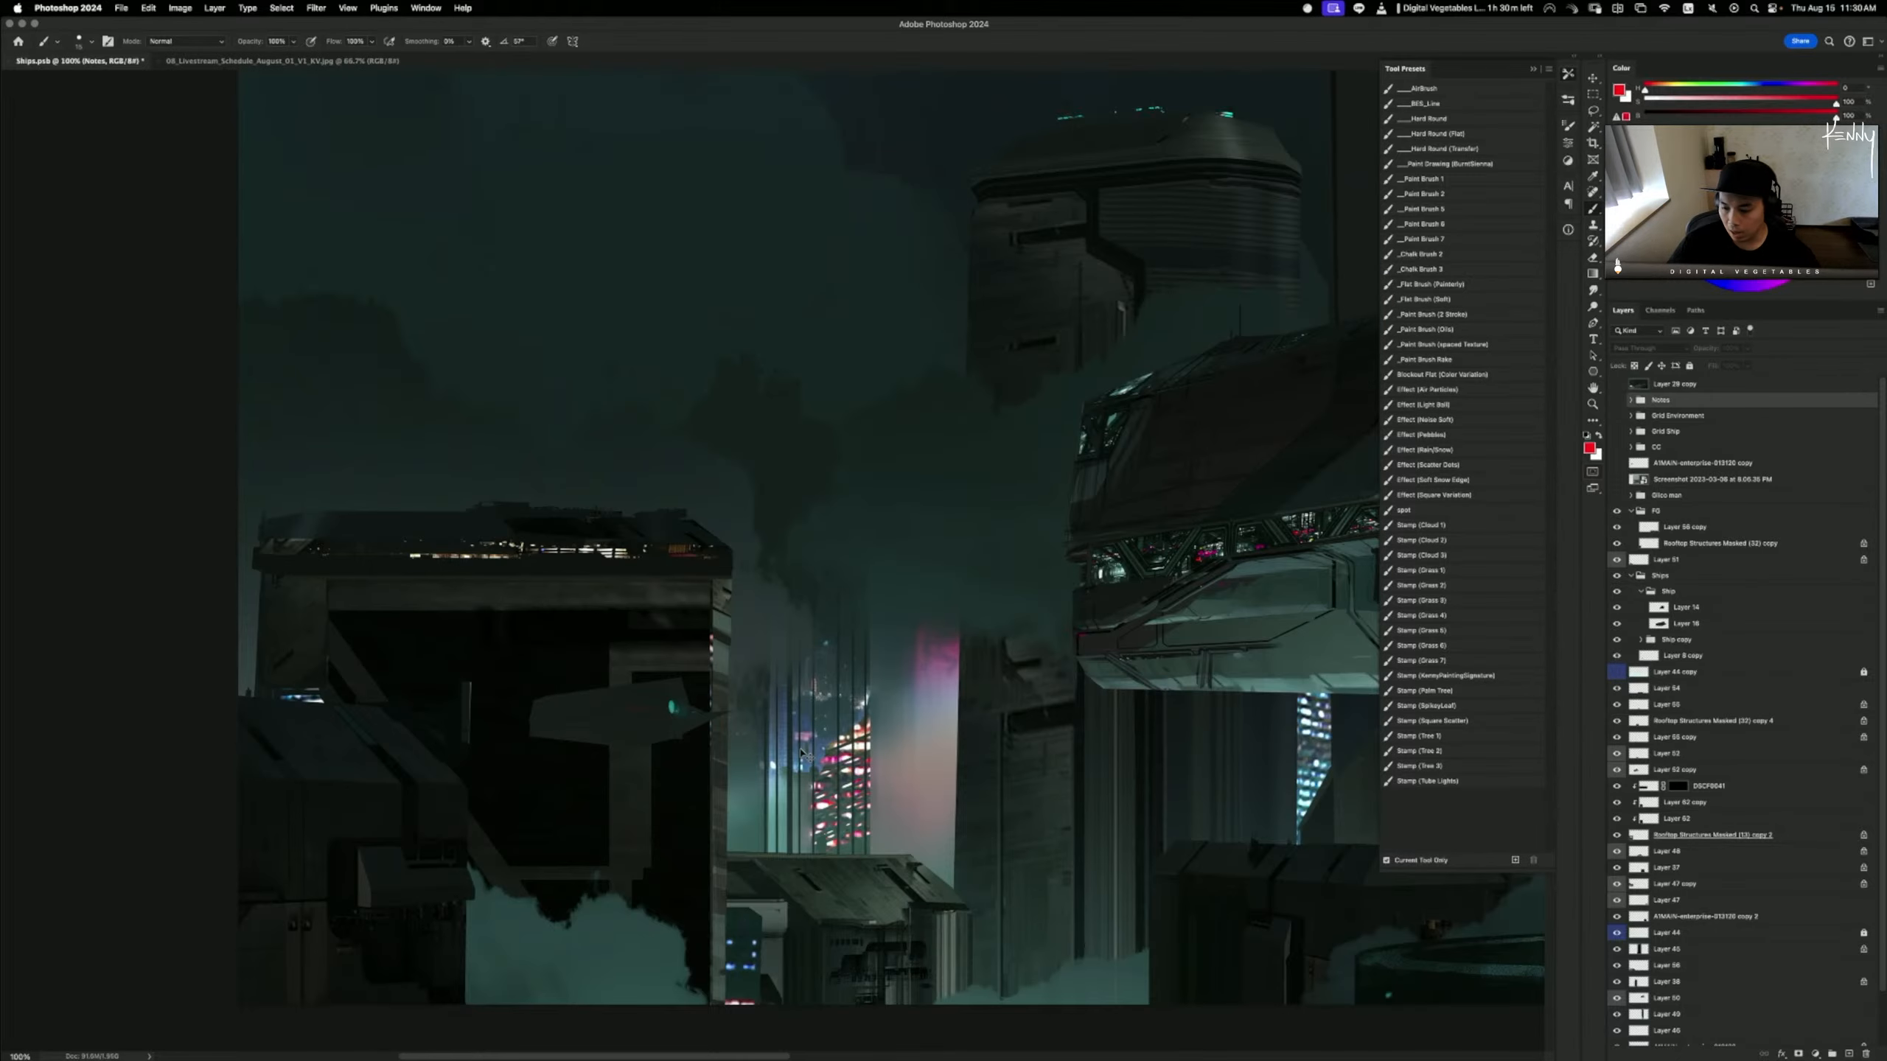
key("super+minus")
key("super+minus")
key("super+plus")
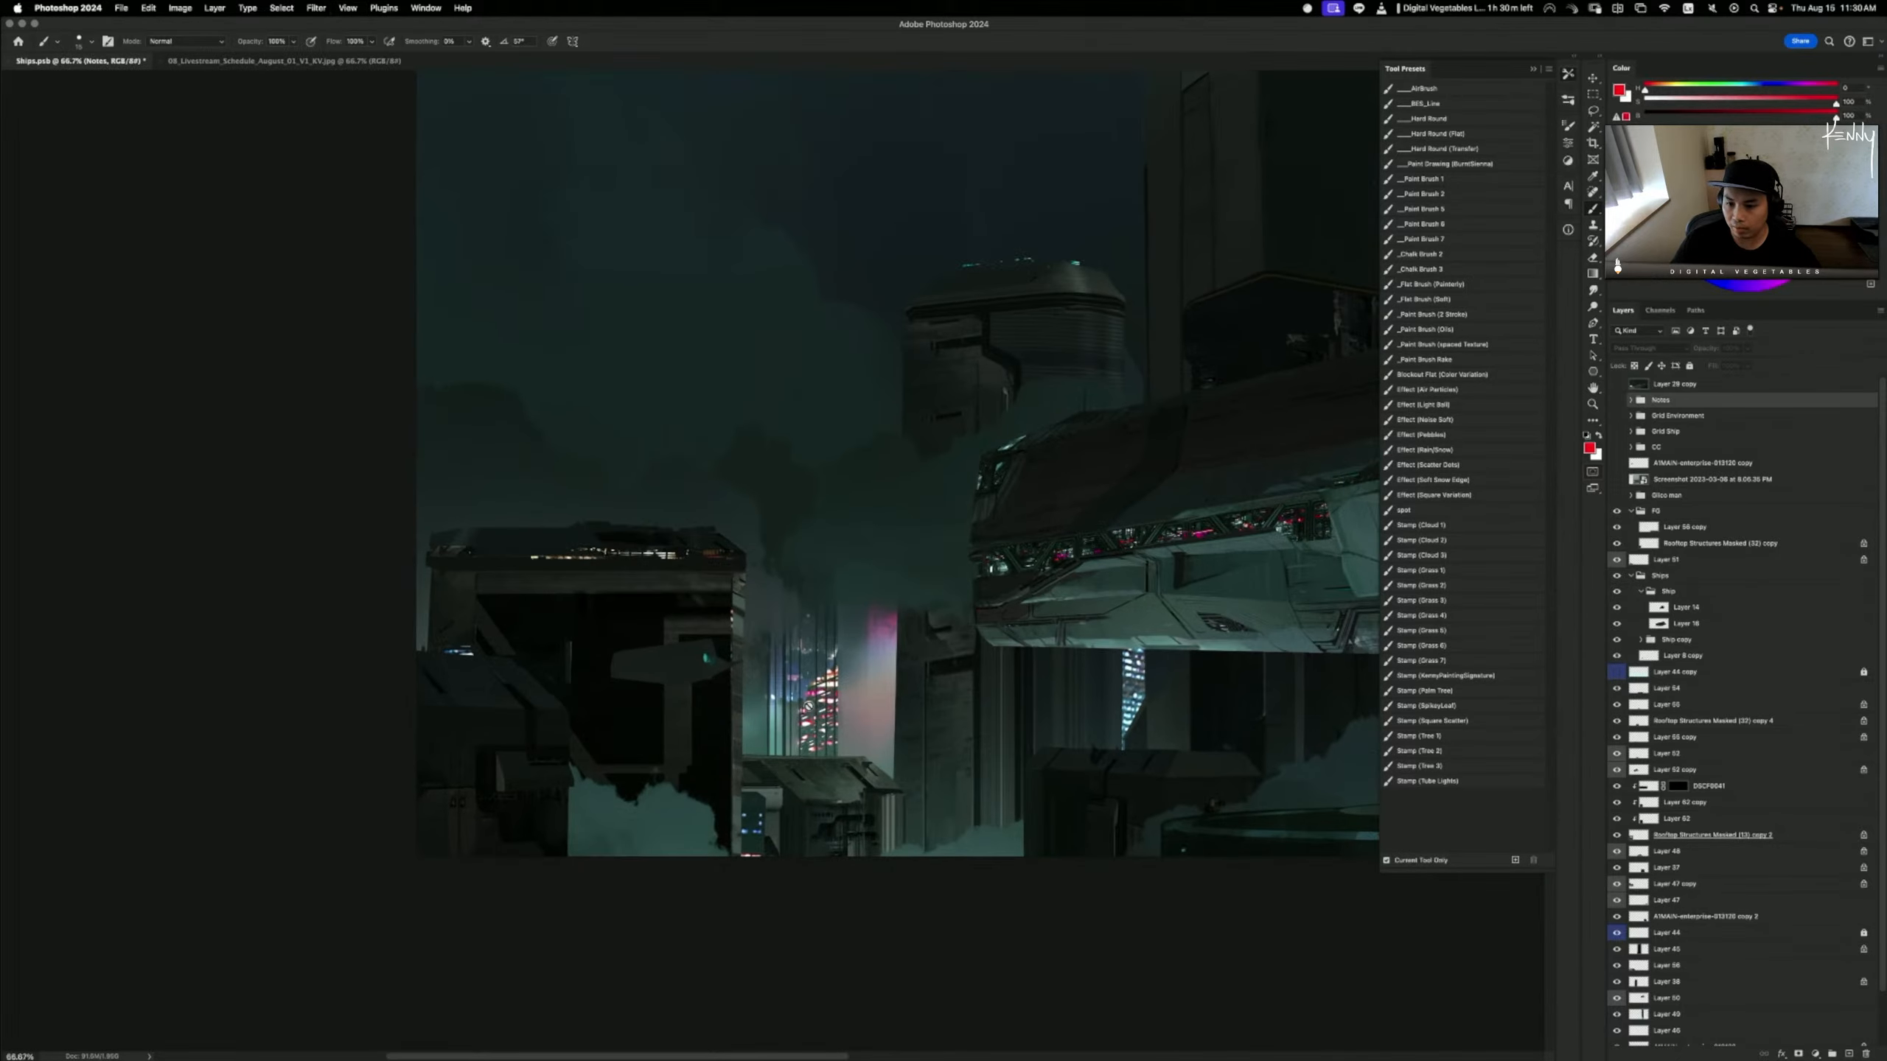
left_click_drag(988, 530, 832, 571)
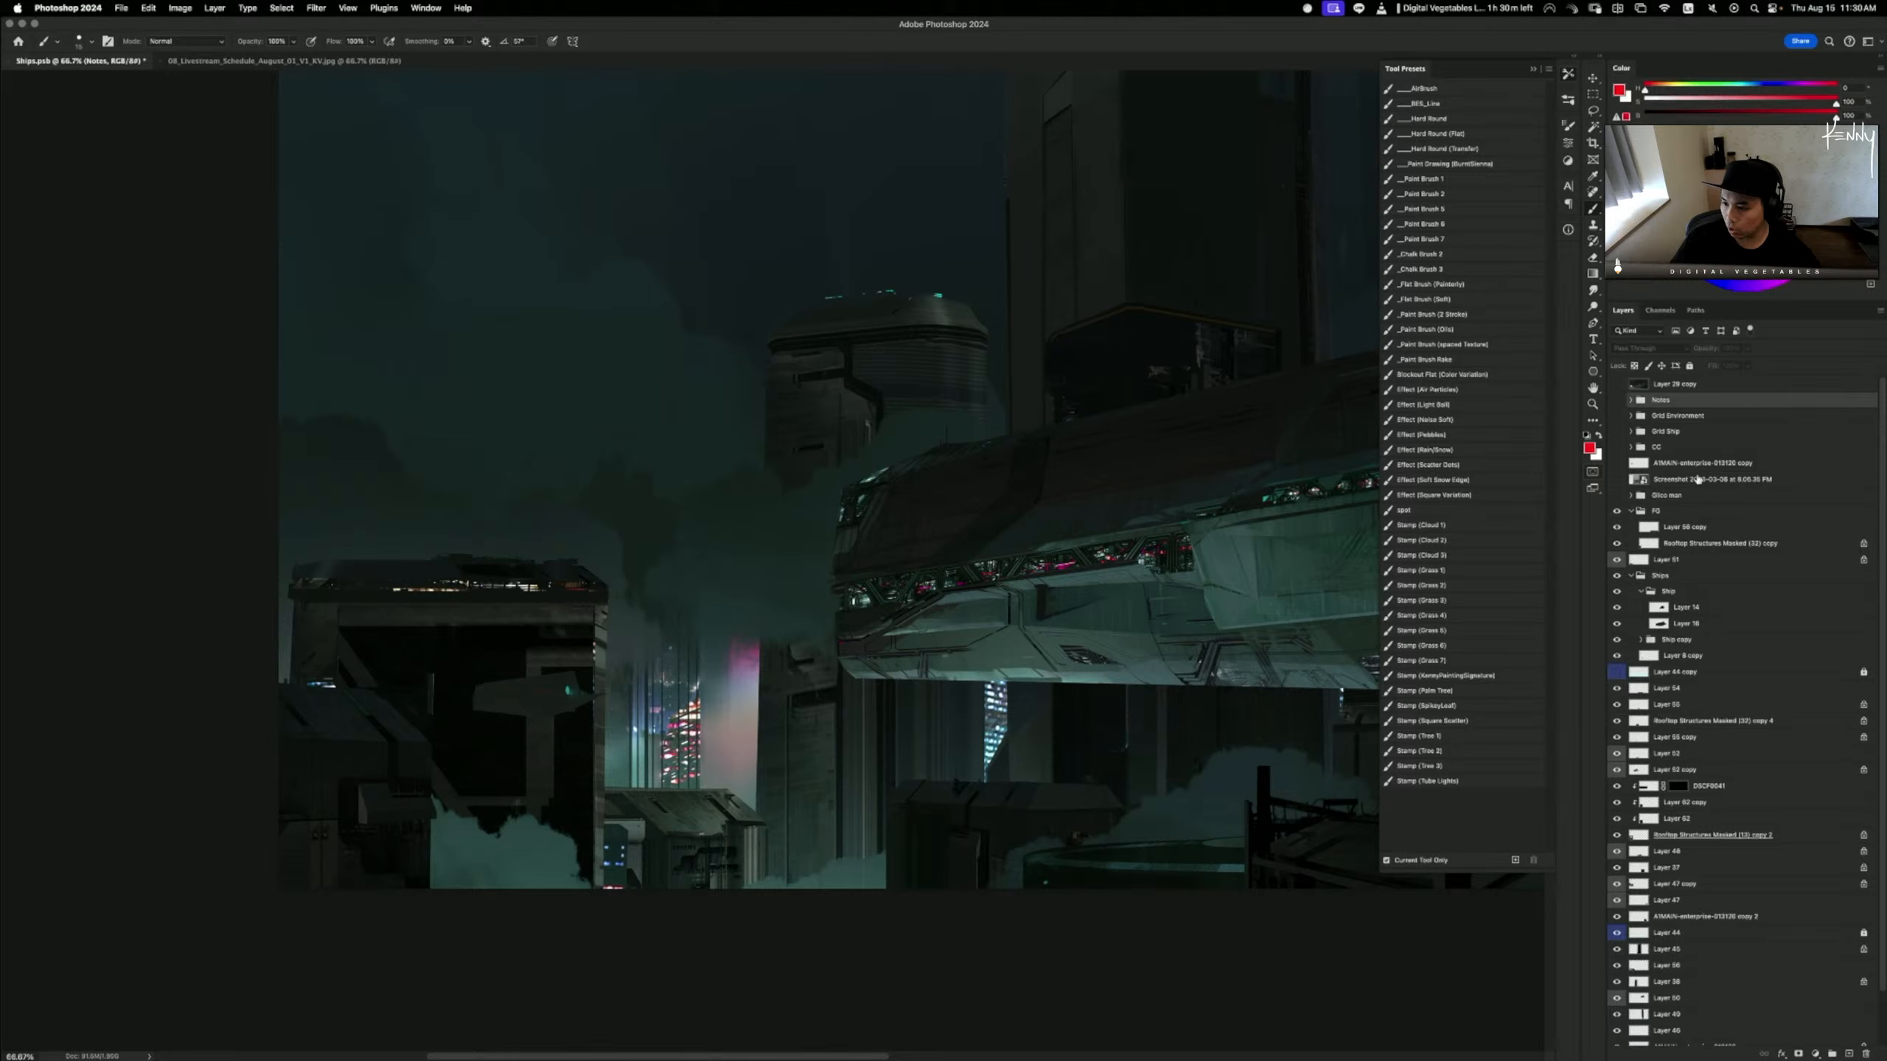
- Create a new empty layer and place it directly above the FX group, outside it
left_click(1673, 514)
key("super+shift+n")
key("Return")
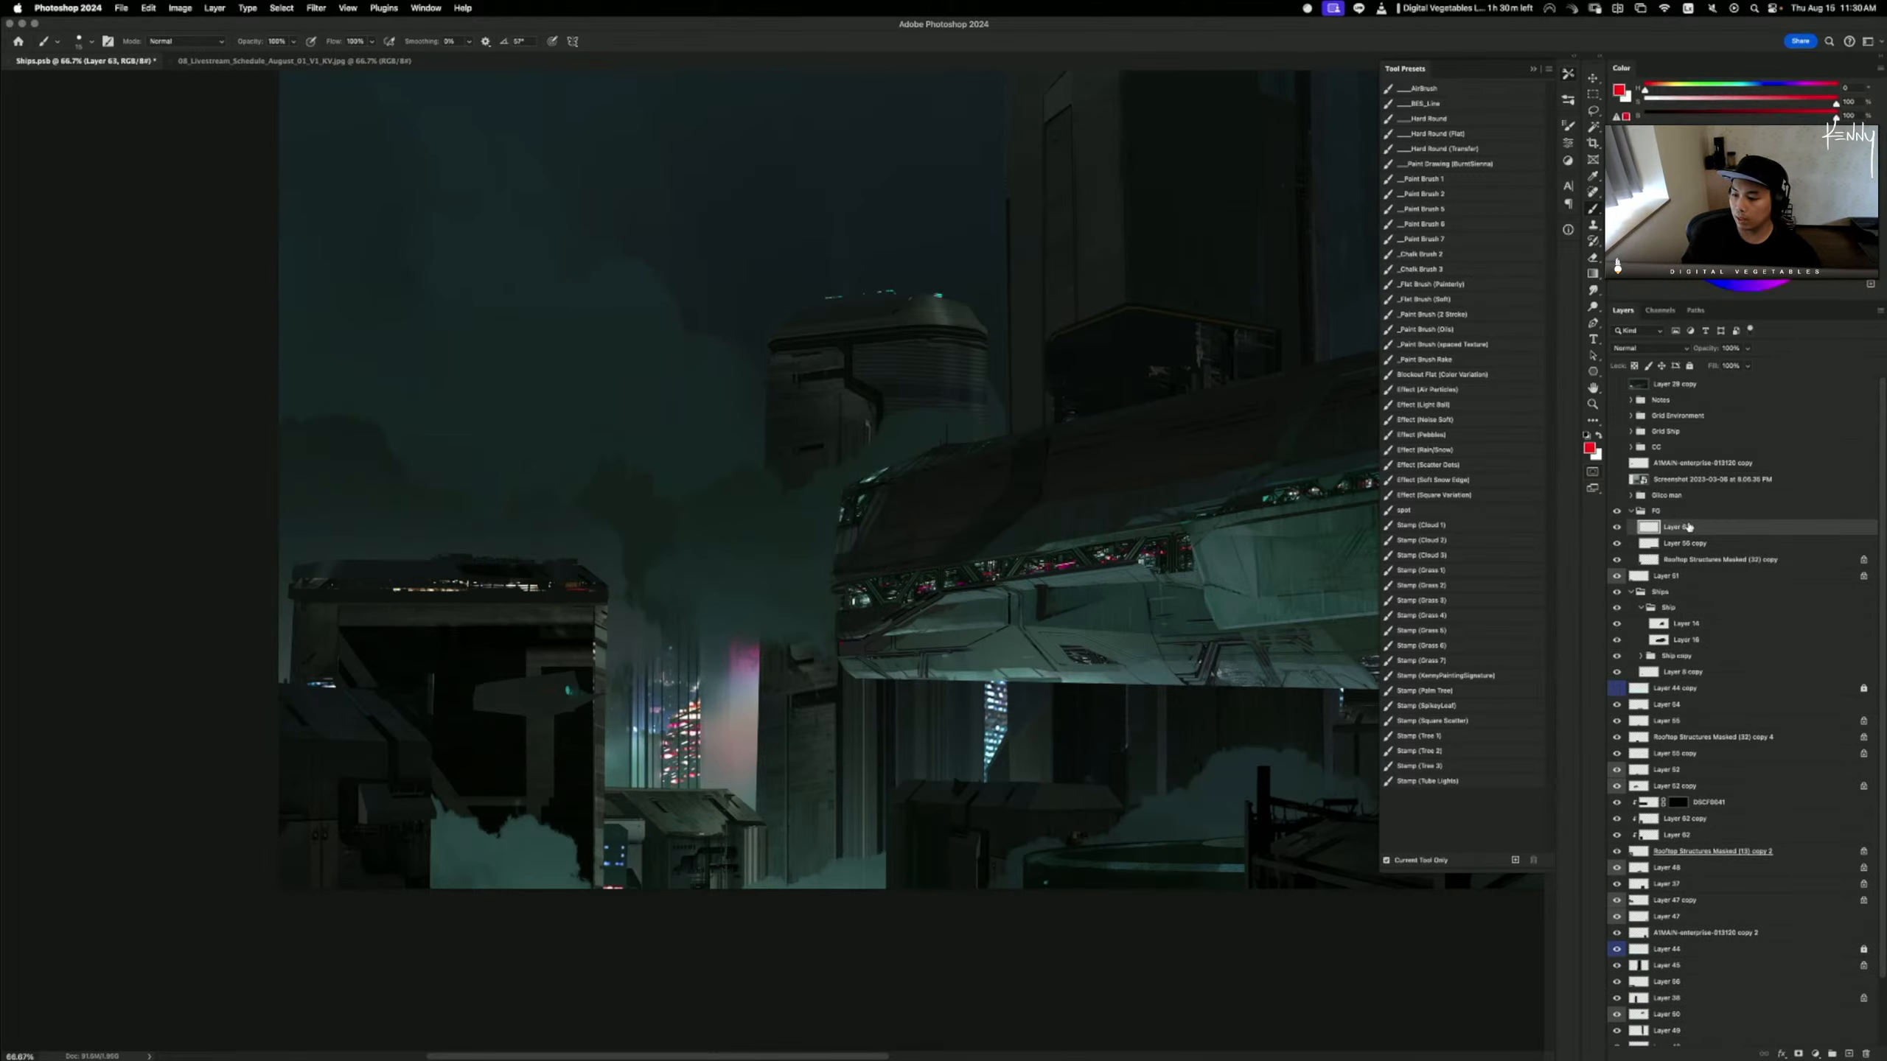
left_click_drag(1674, 528, 1673, 509)
- Choose the AirBrush preset, set the paint colour to orange and enlarge the brush considerably
left_click(1566, 76)
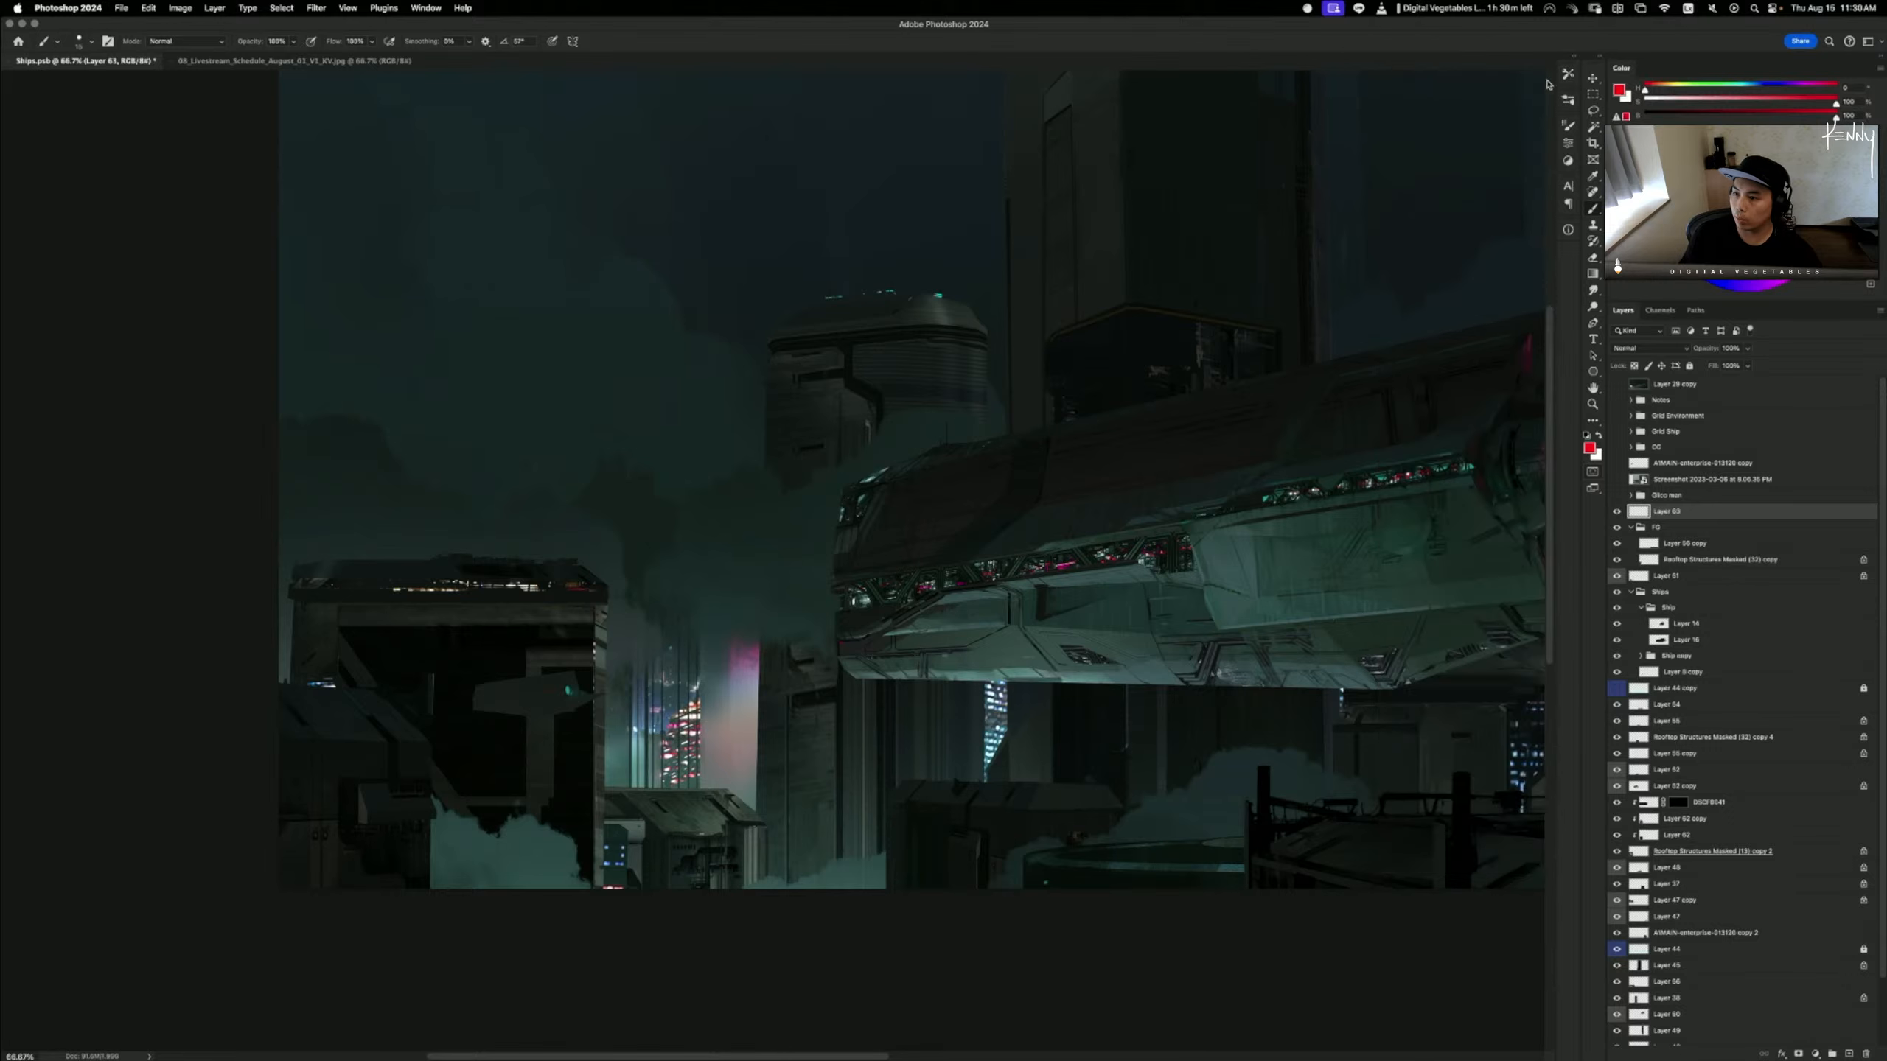
left_click(1569, 75)
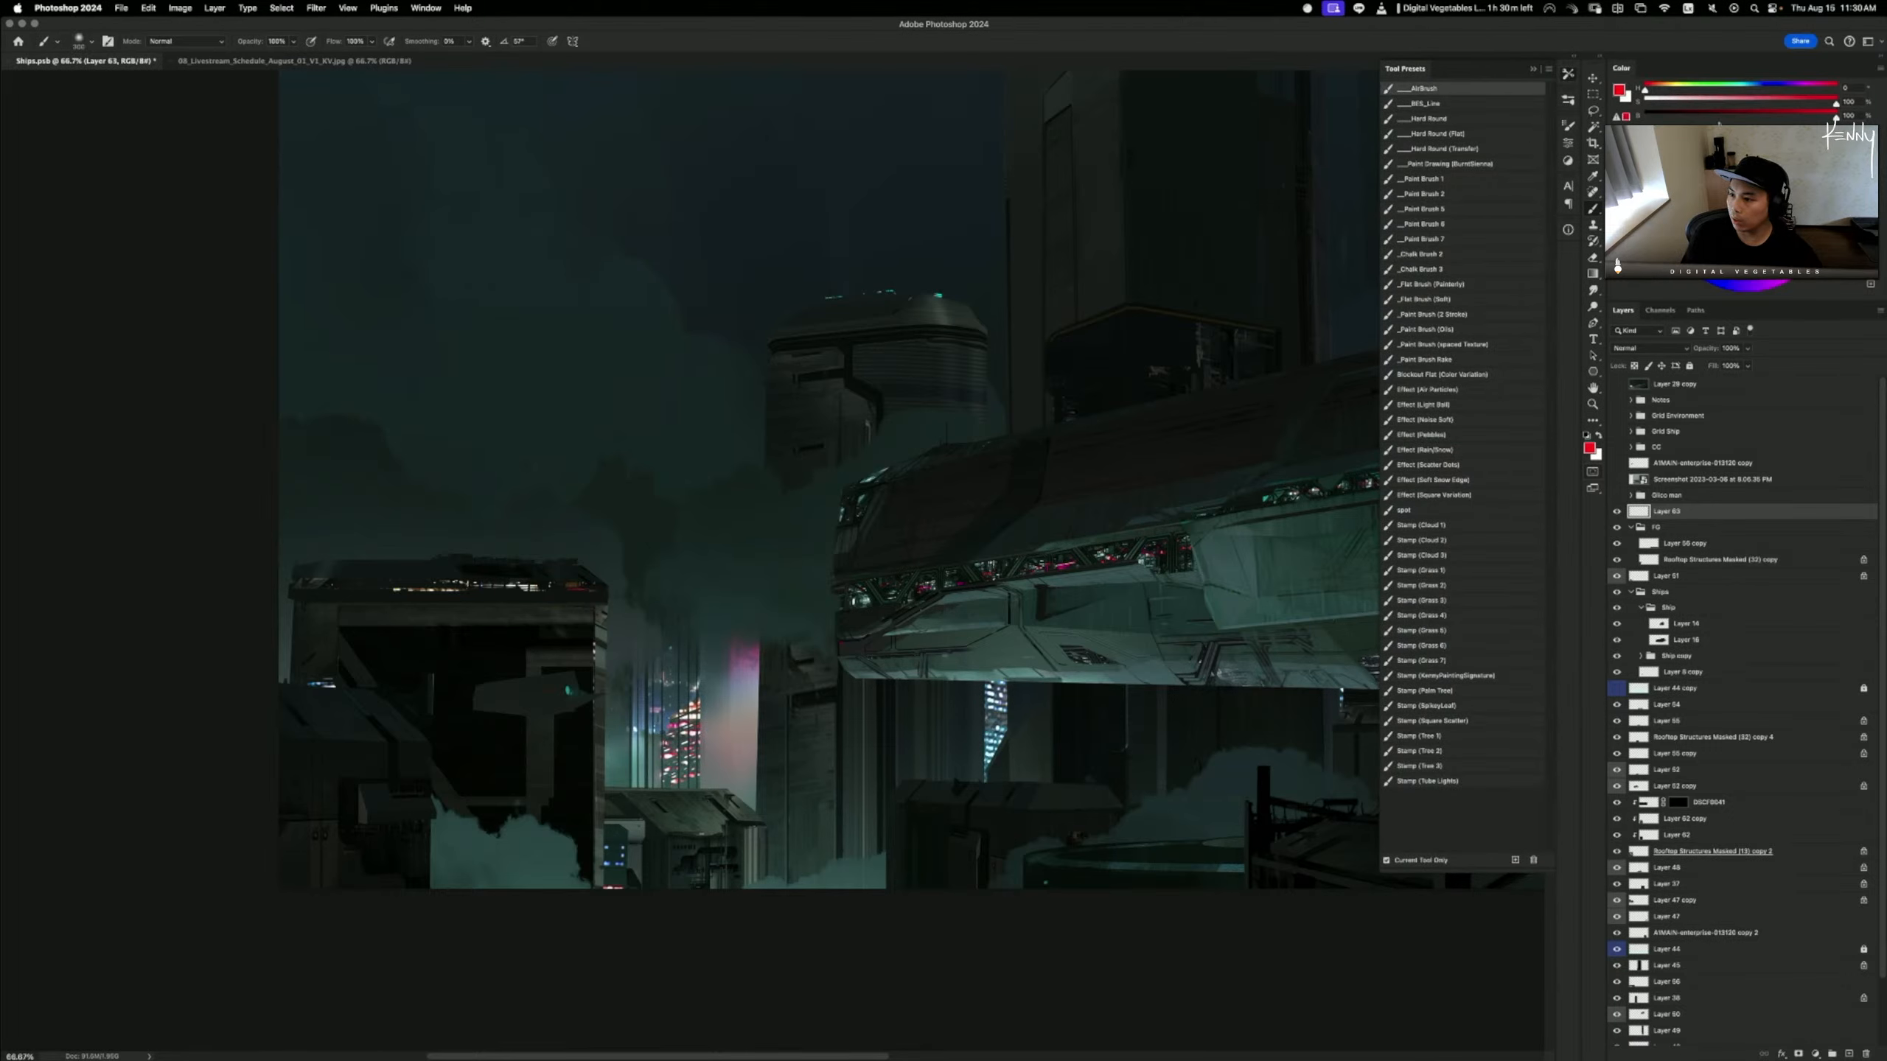
left_click_drag(1675, 87, 1663, 88)
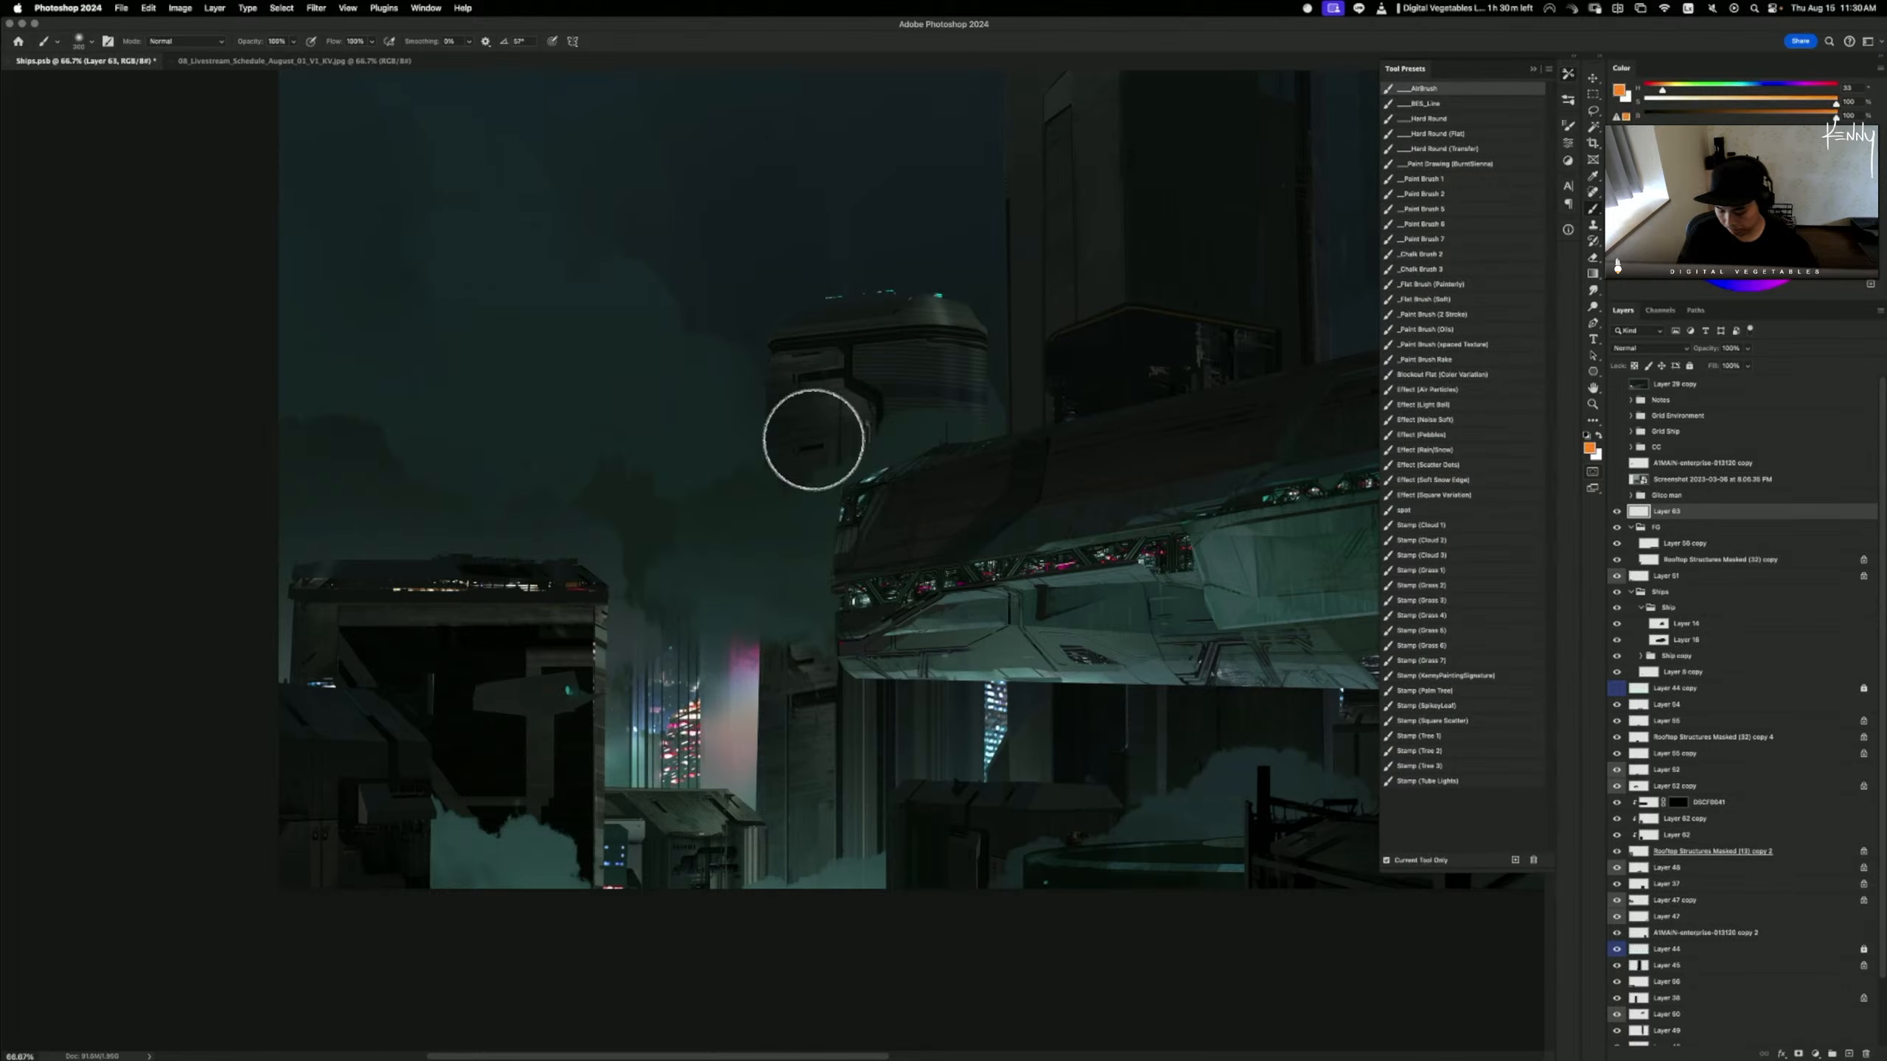
key("bracketright")
key("bracketright")
key("bracketright")
key("bracketright")
key("bracketright")
key("bracketright")
key("bracketright")
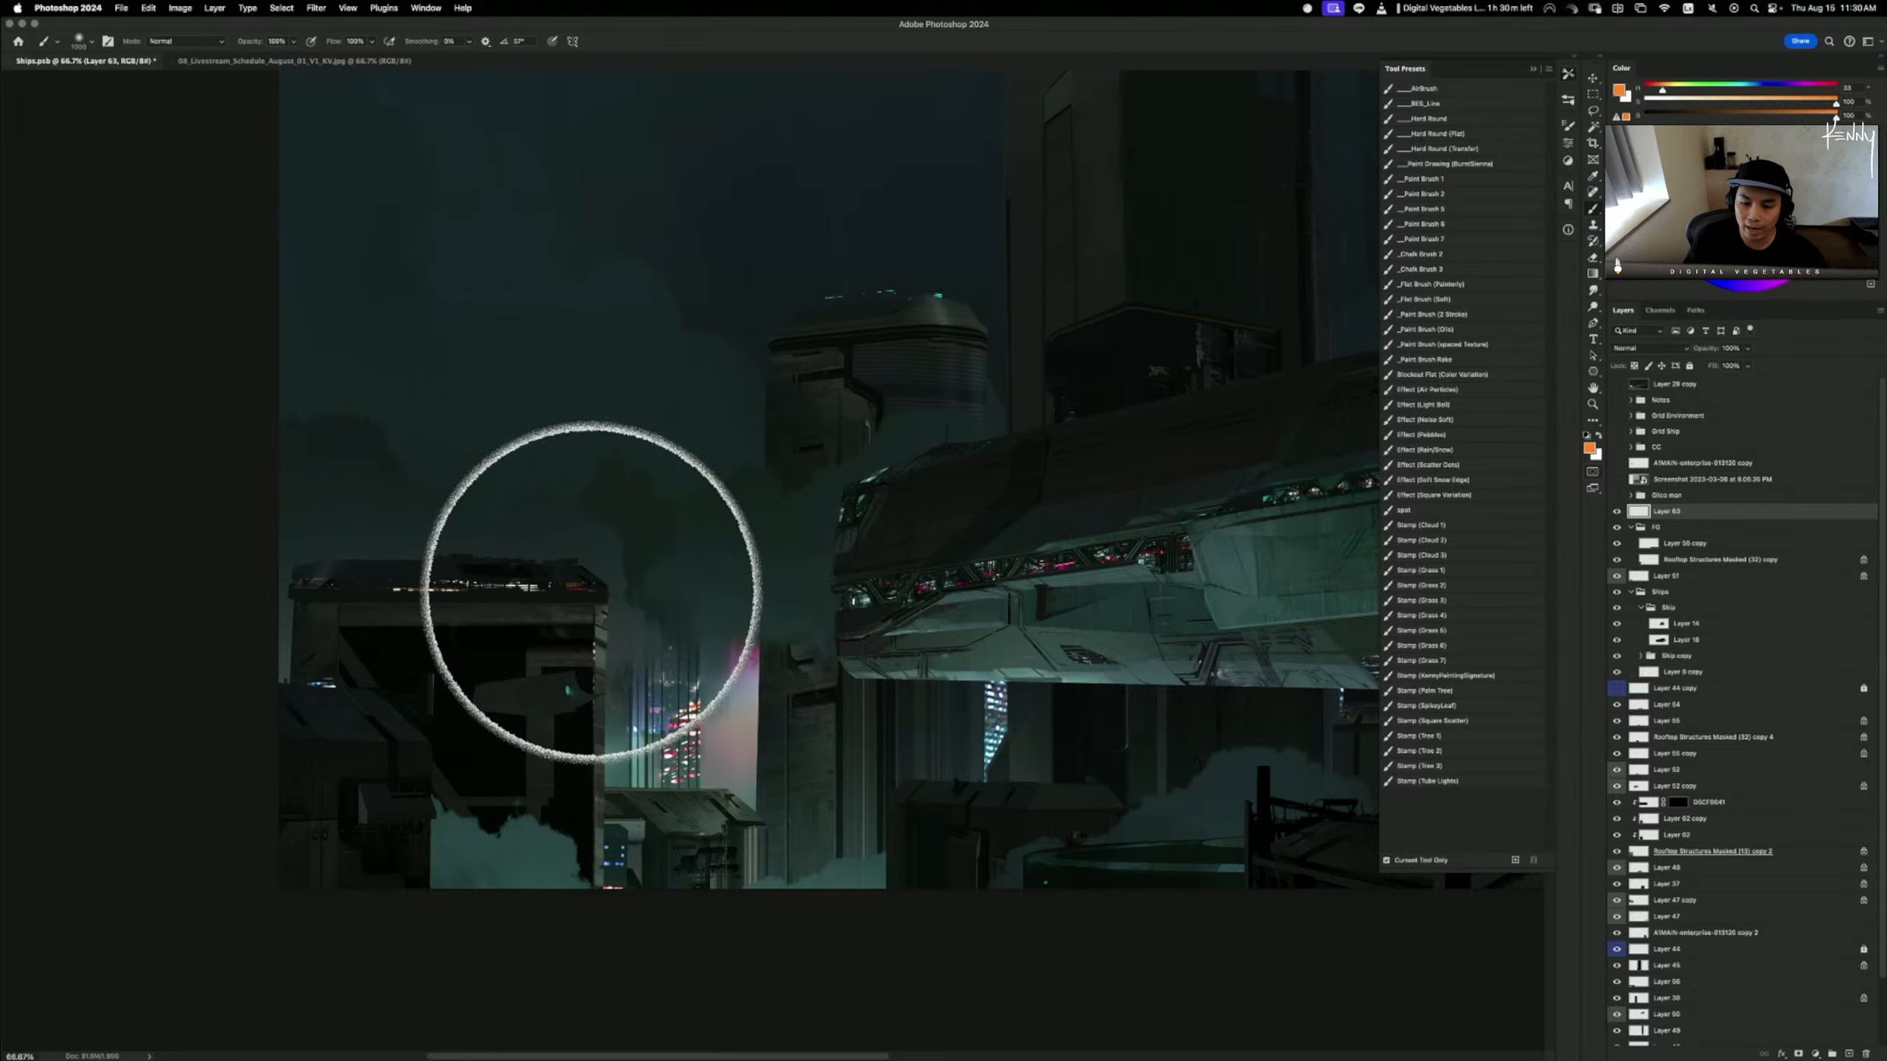
- Sample the pink of the ship's round engine light and dab a soft pink glow over it on the new layer
mouse_move(1070, 541)
left_mouse_down()
mouse_move(729, 501)
mouse_move(527, 616)
mouse_move(648, 526)
left_mouse_up()
left_click_drag(1258, 463, 803, 529)
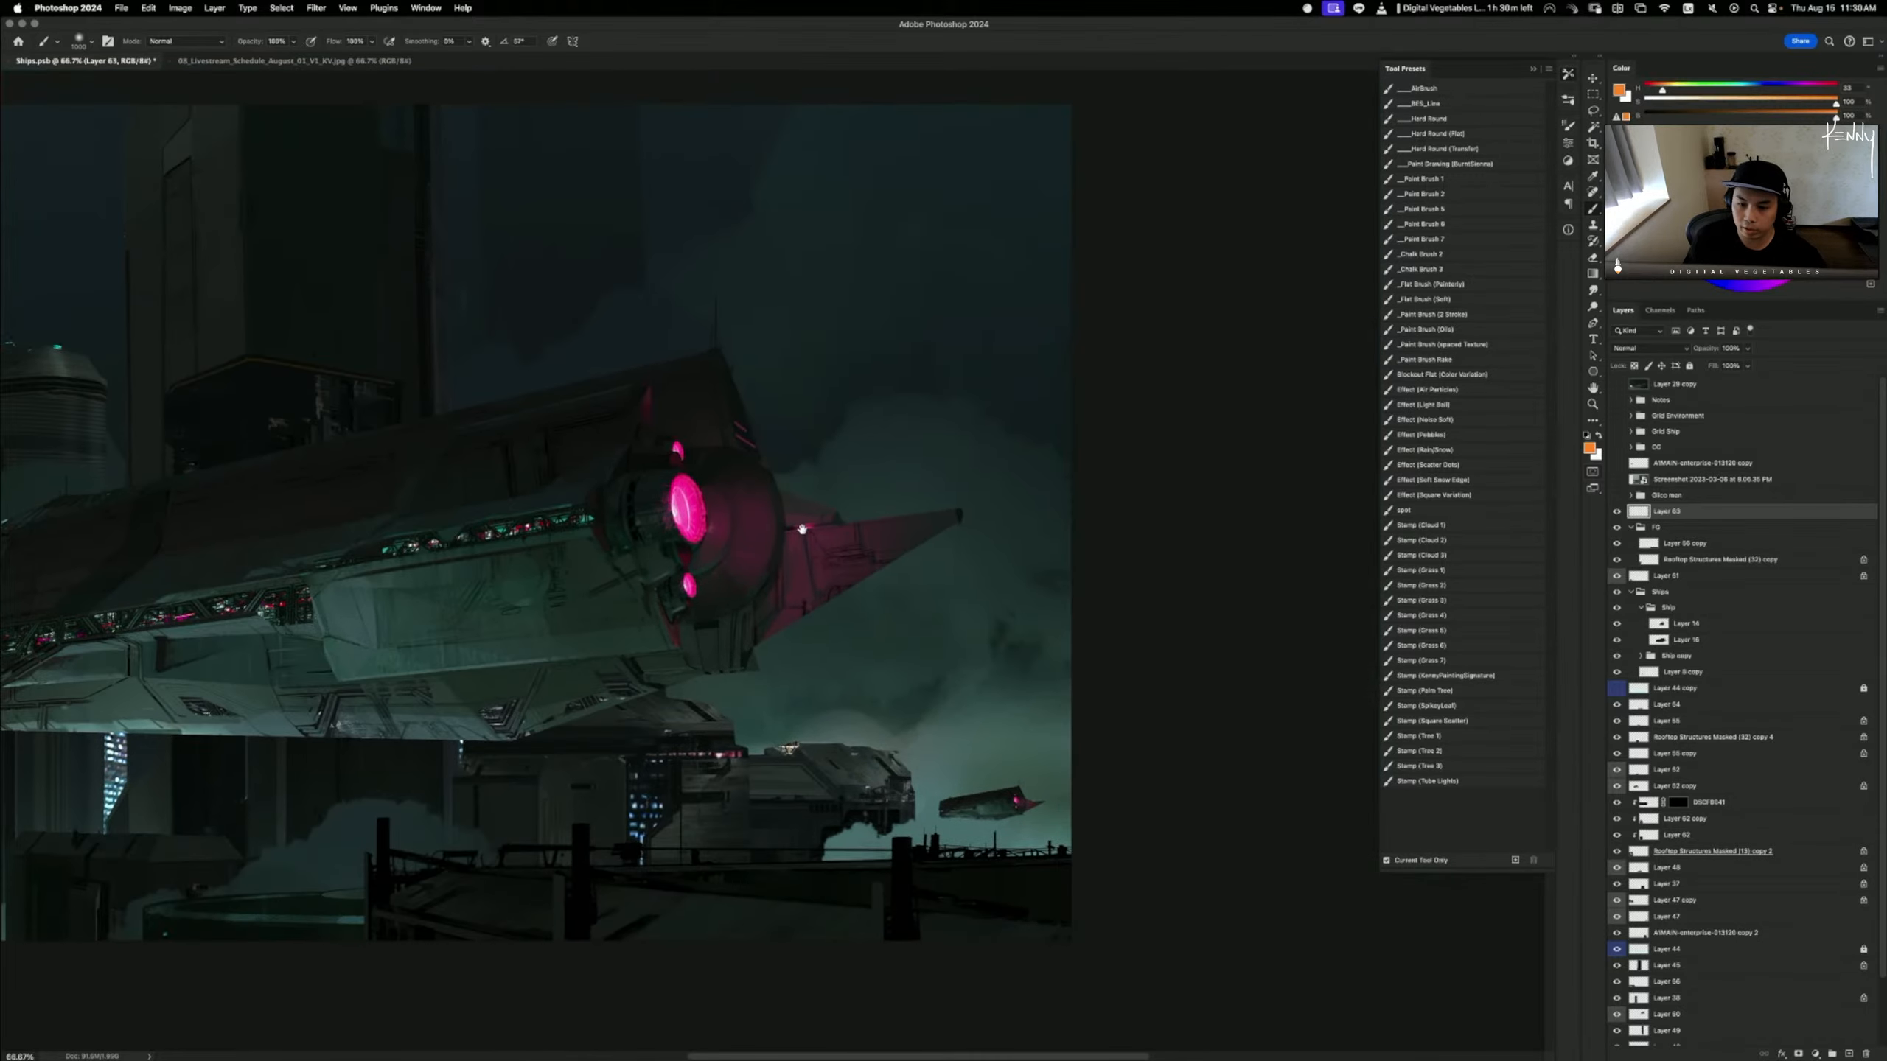
left_click(685, 497, "alt")
left_click(694, 520)
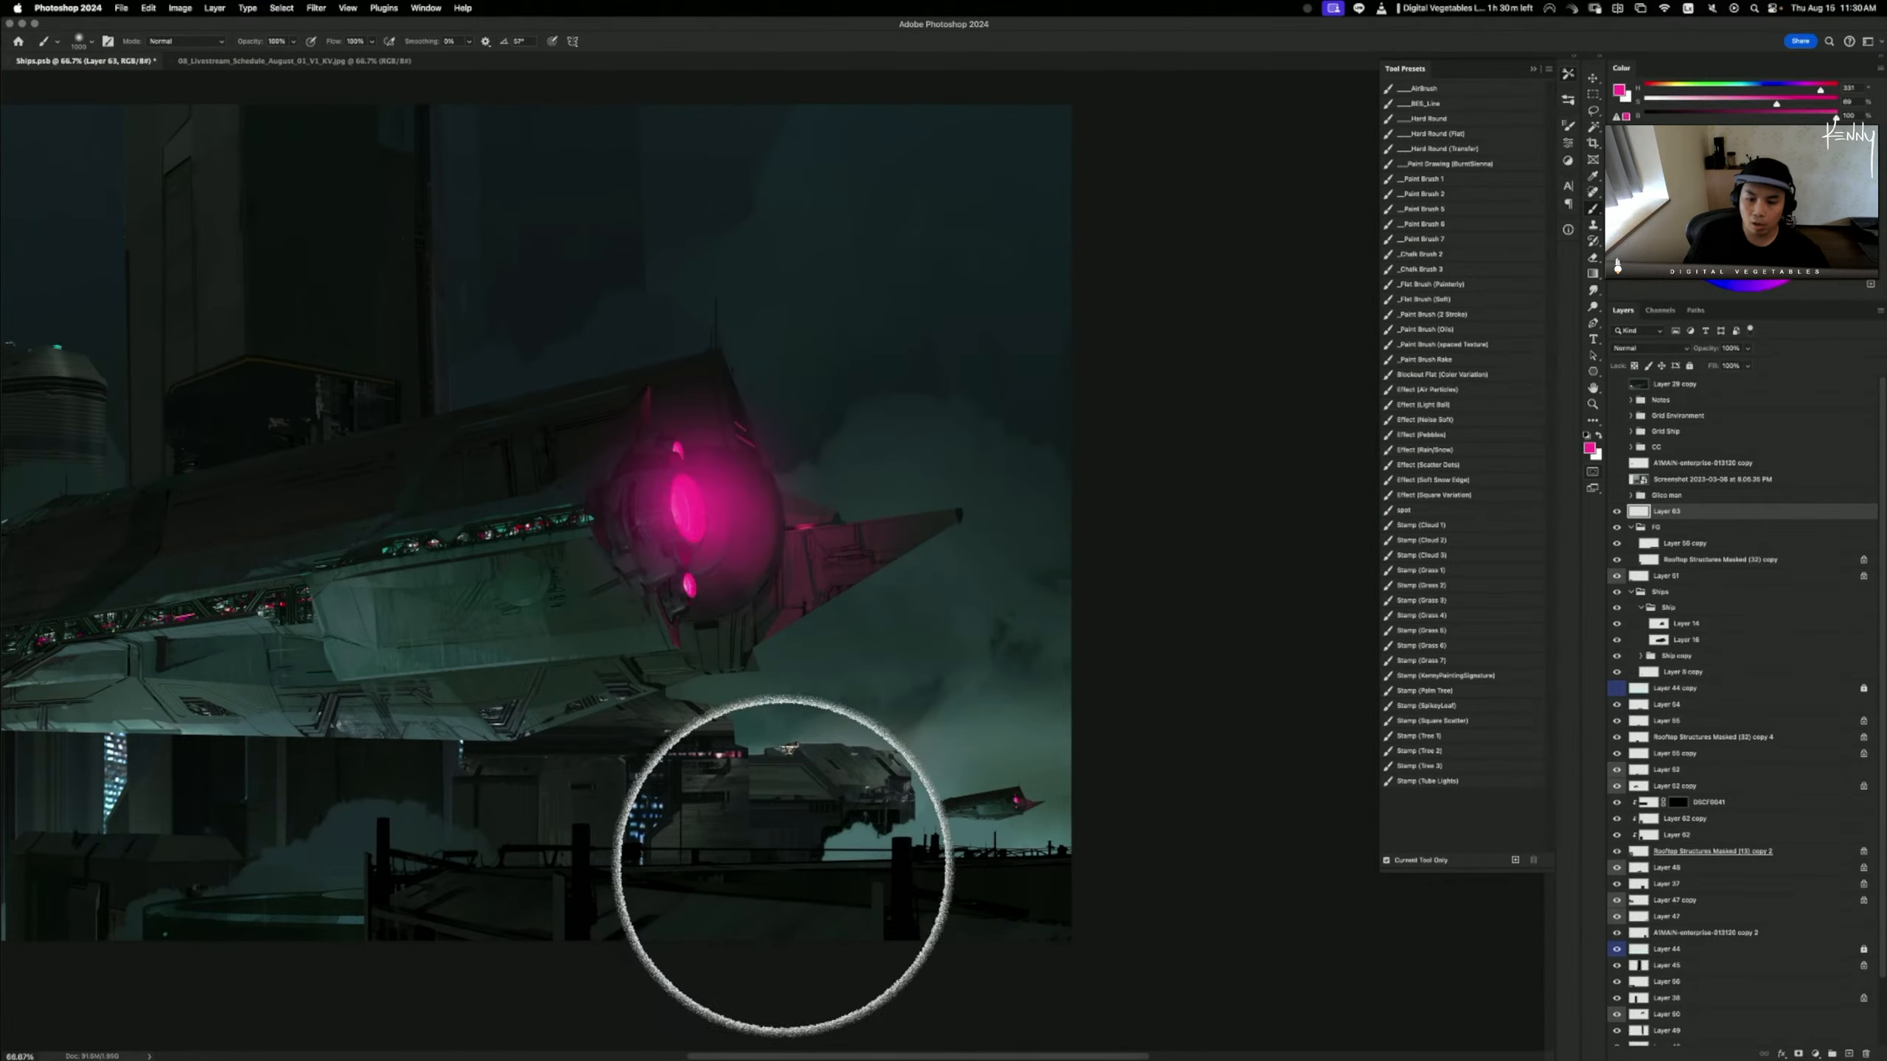
- Create a new empty layer and place it directly beneath the pink glow layer, outside the group
left_click(1666, 528)
key("super+shift+n")
key("Return")
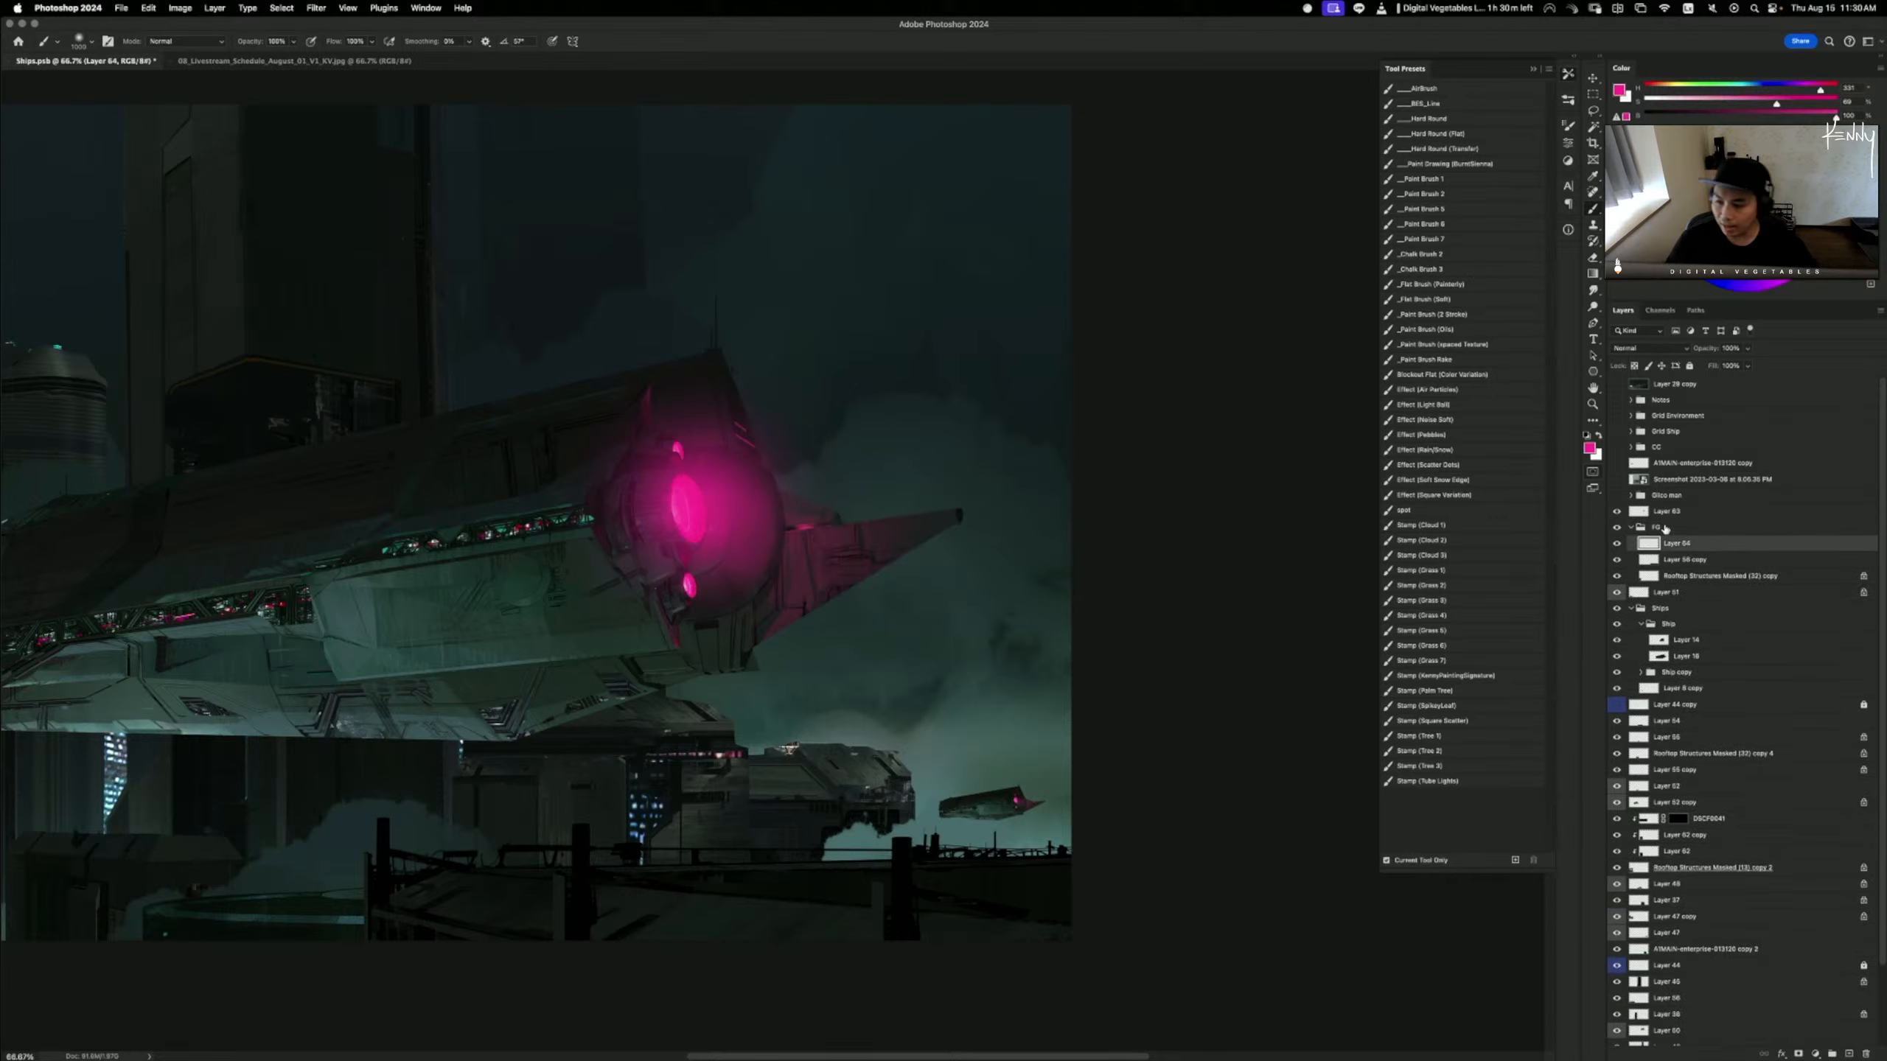
left_click_drag(1680, 543, 1677, 520)
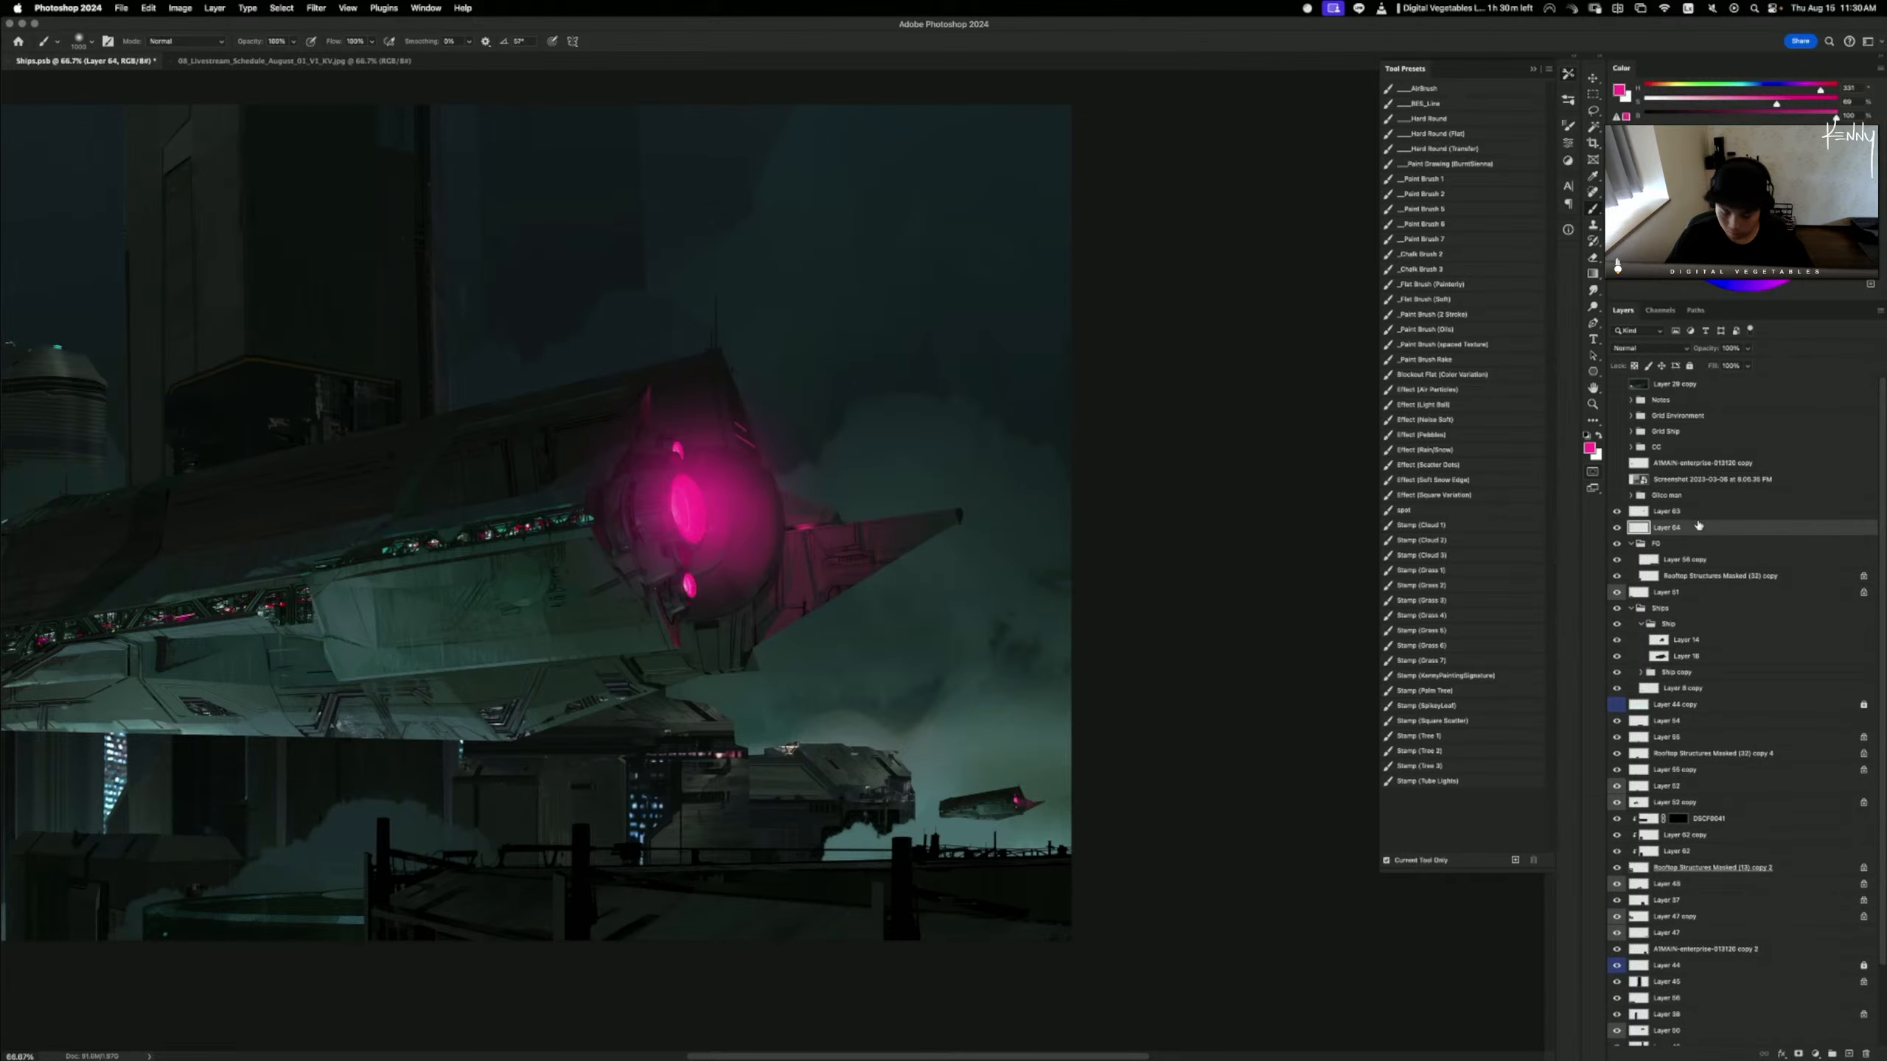
- Fill the new layer with the pink paint colour and turn it black with a Hue/Saturation lightness of -100
key("g")
key("shift+g")
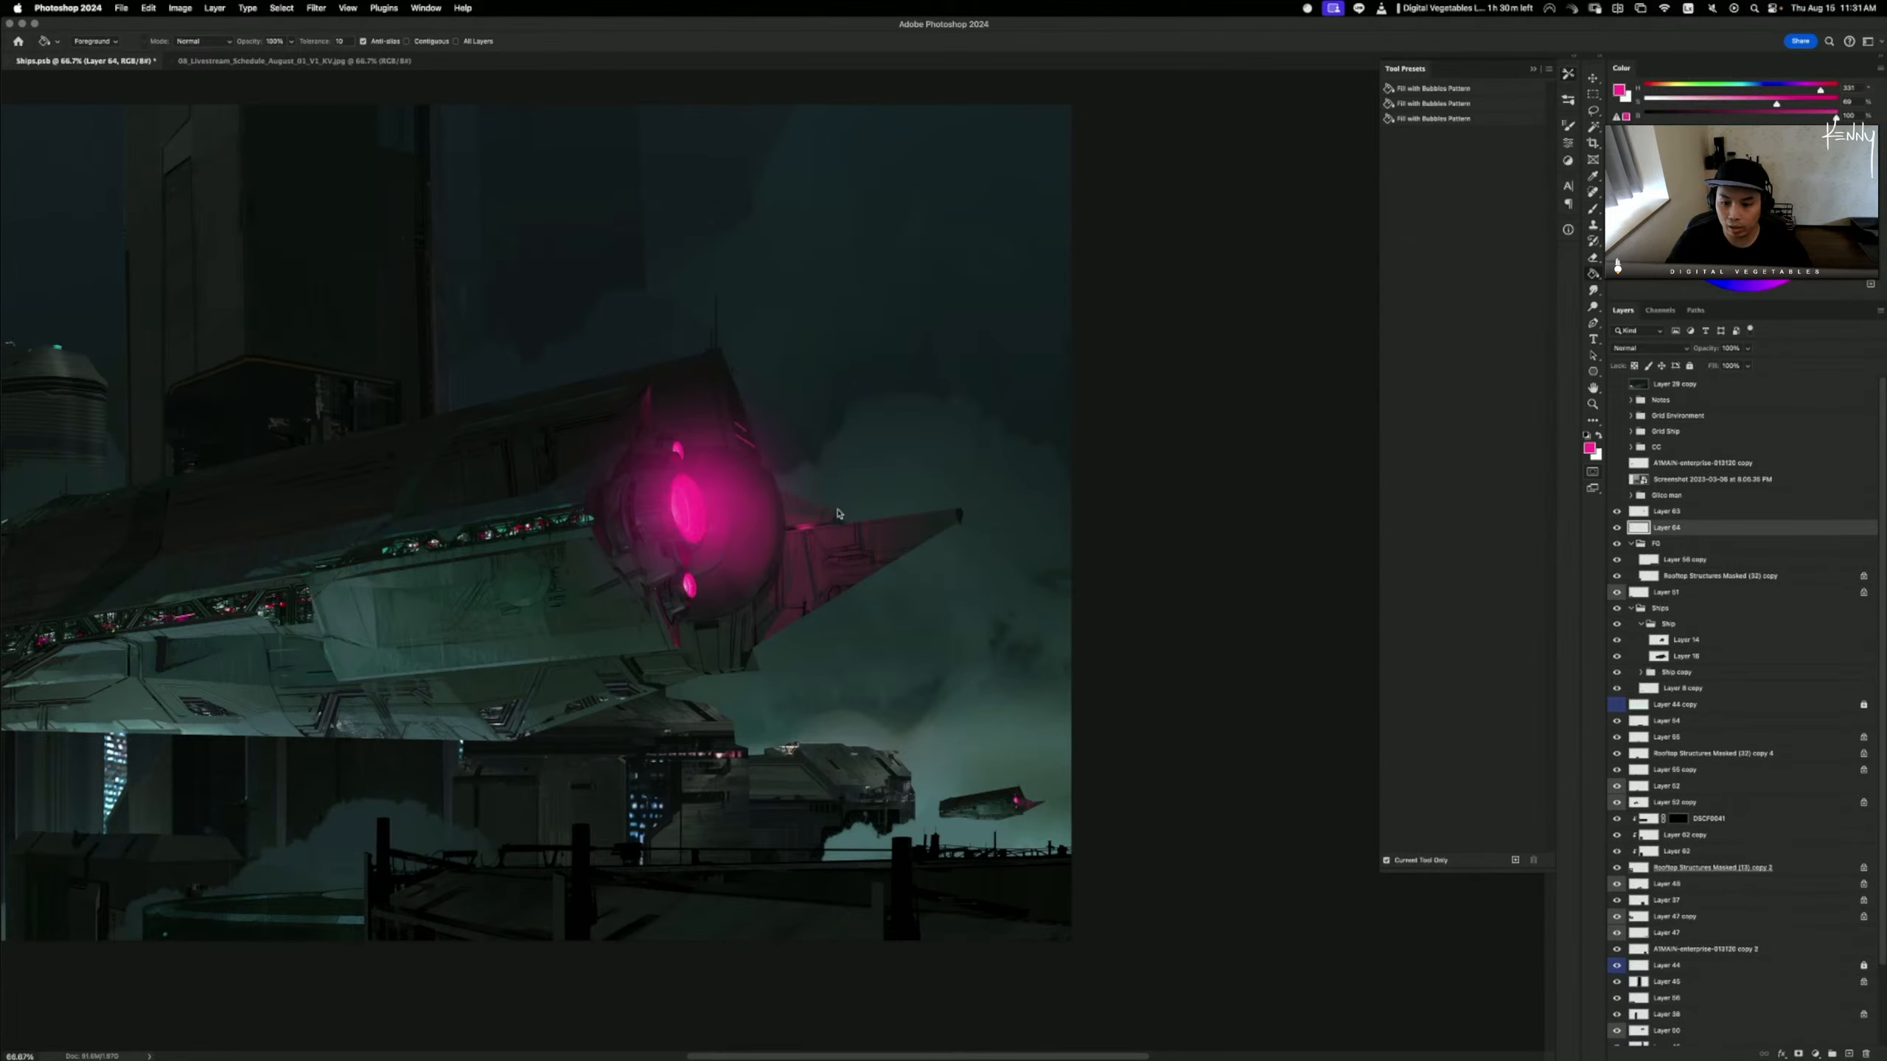
left_click(837, 514)
key("super+u")
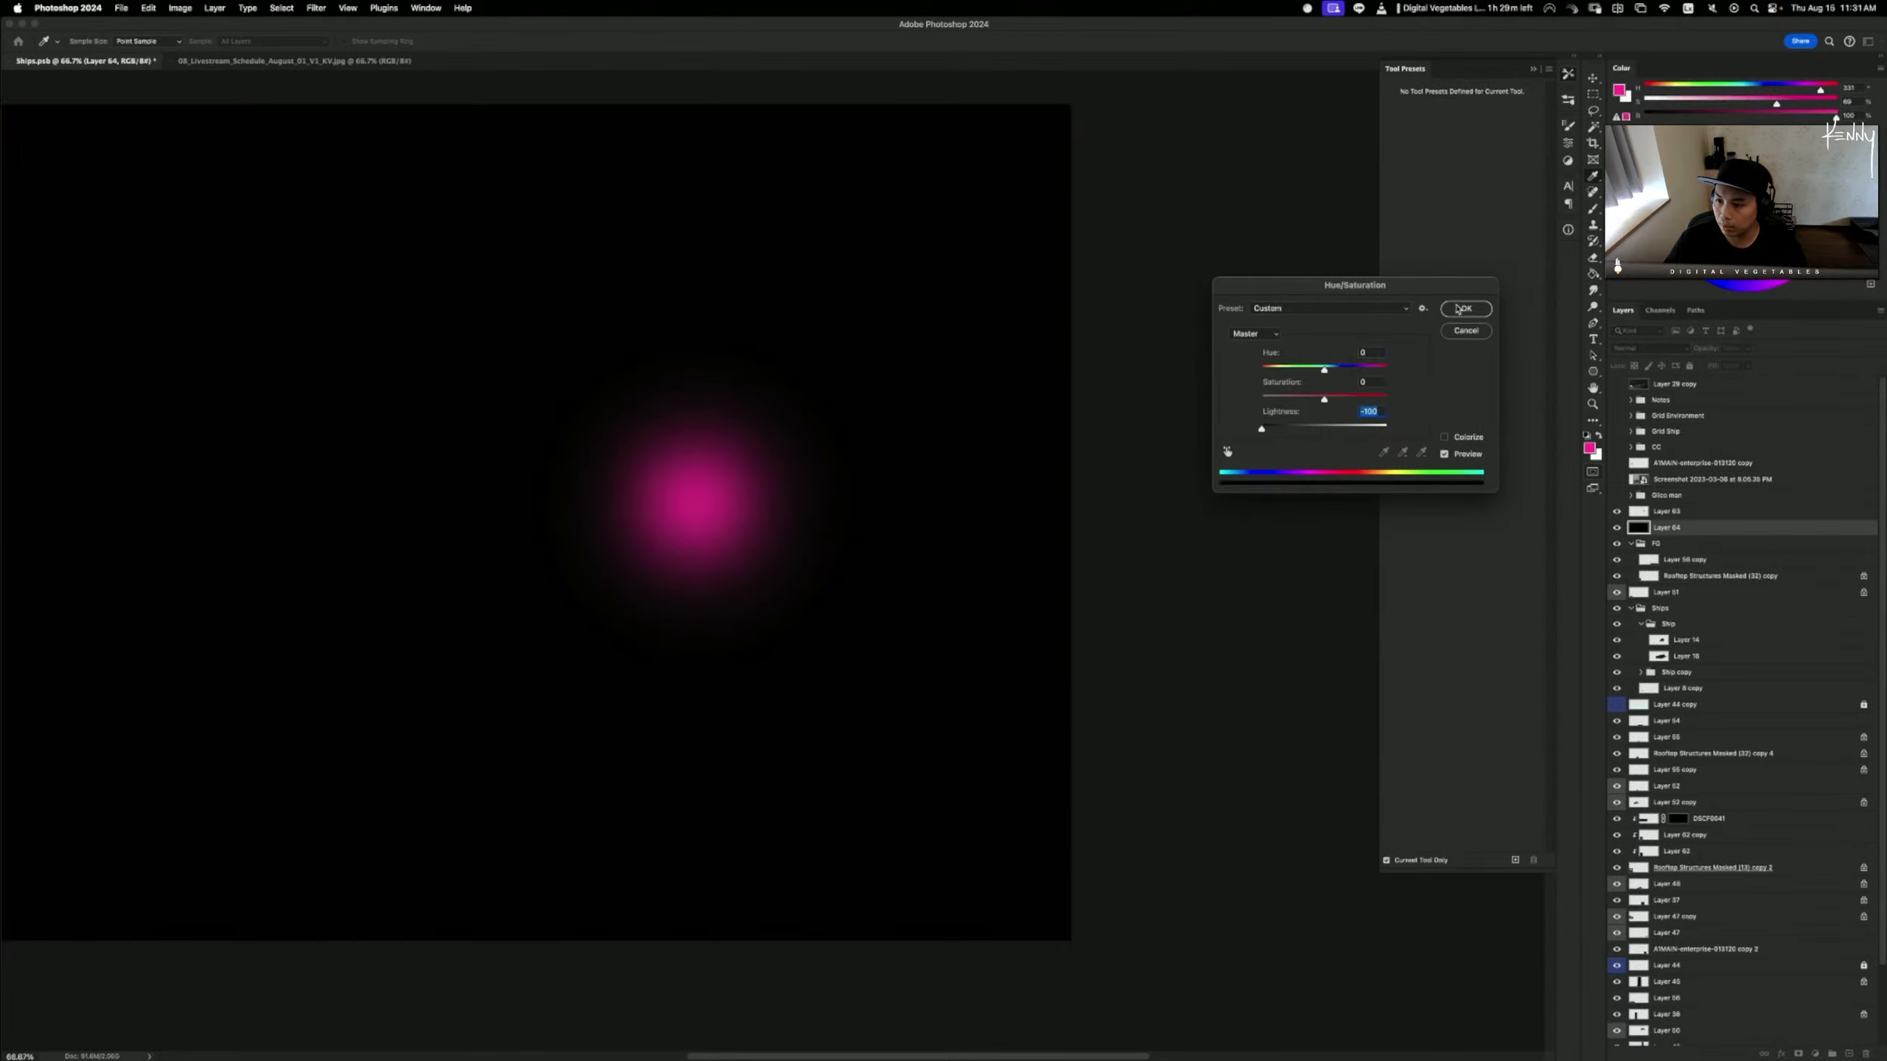
left_click(1480, 308)
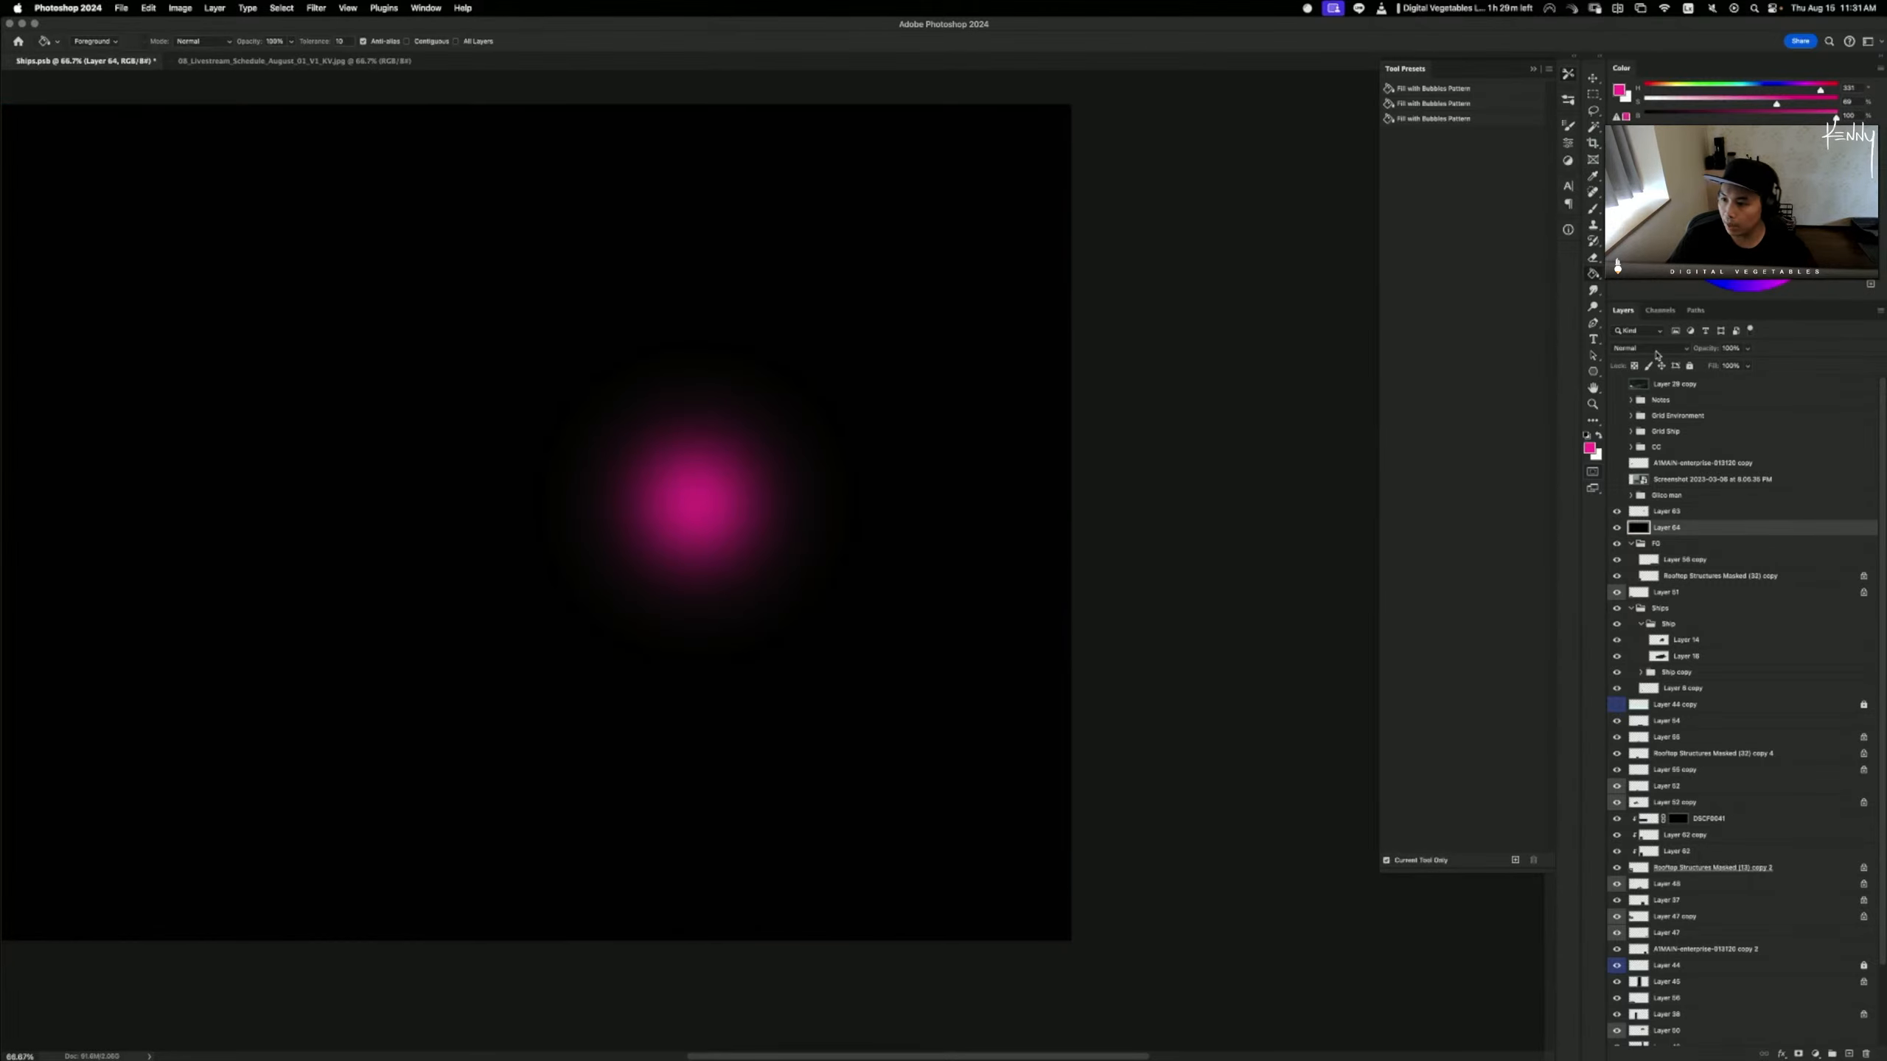
- Try the Screen blend mode on the black layer, set it to Color Dodge, and compare the image with the layer hidden and shown
left_click(1654, 350)
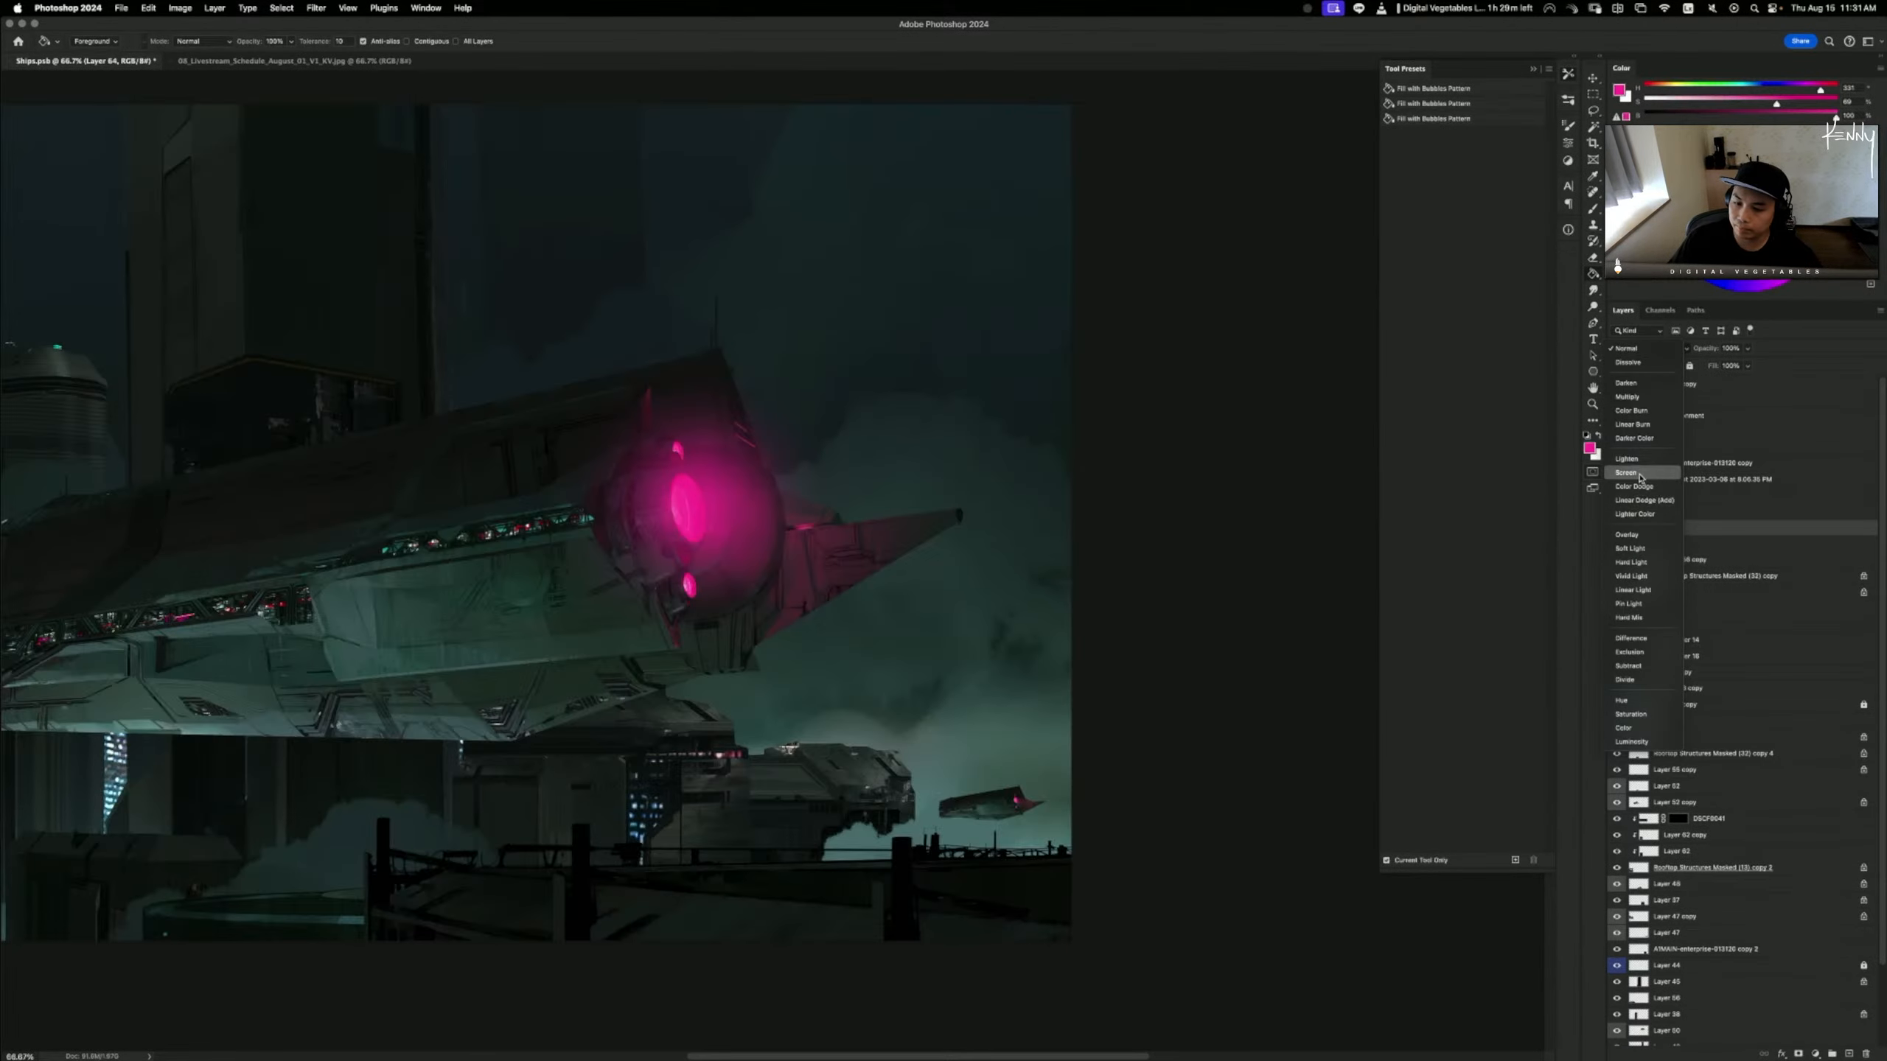
left_click(1640, 475)
key("super+minus")
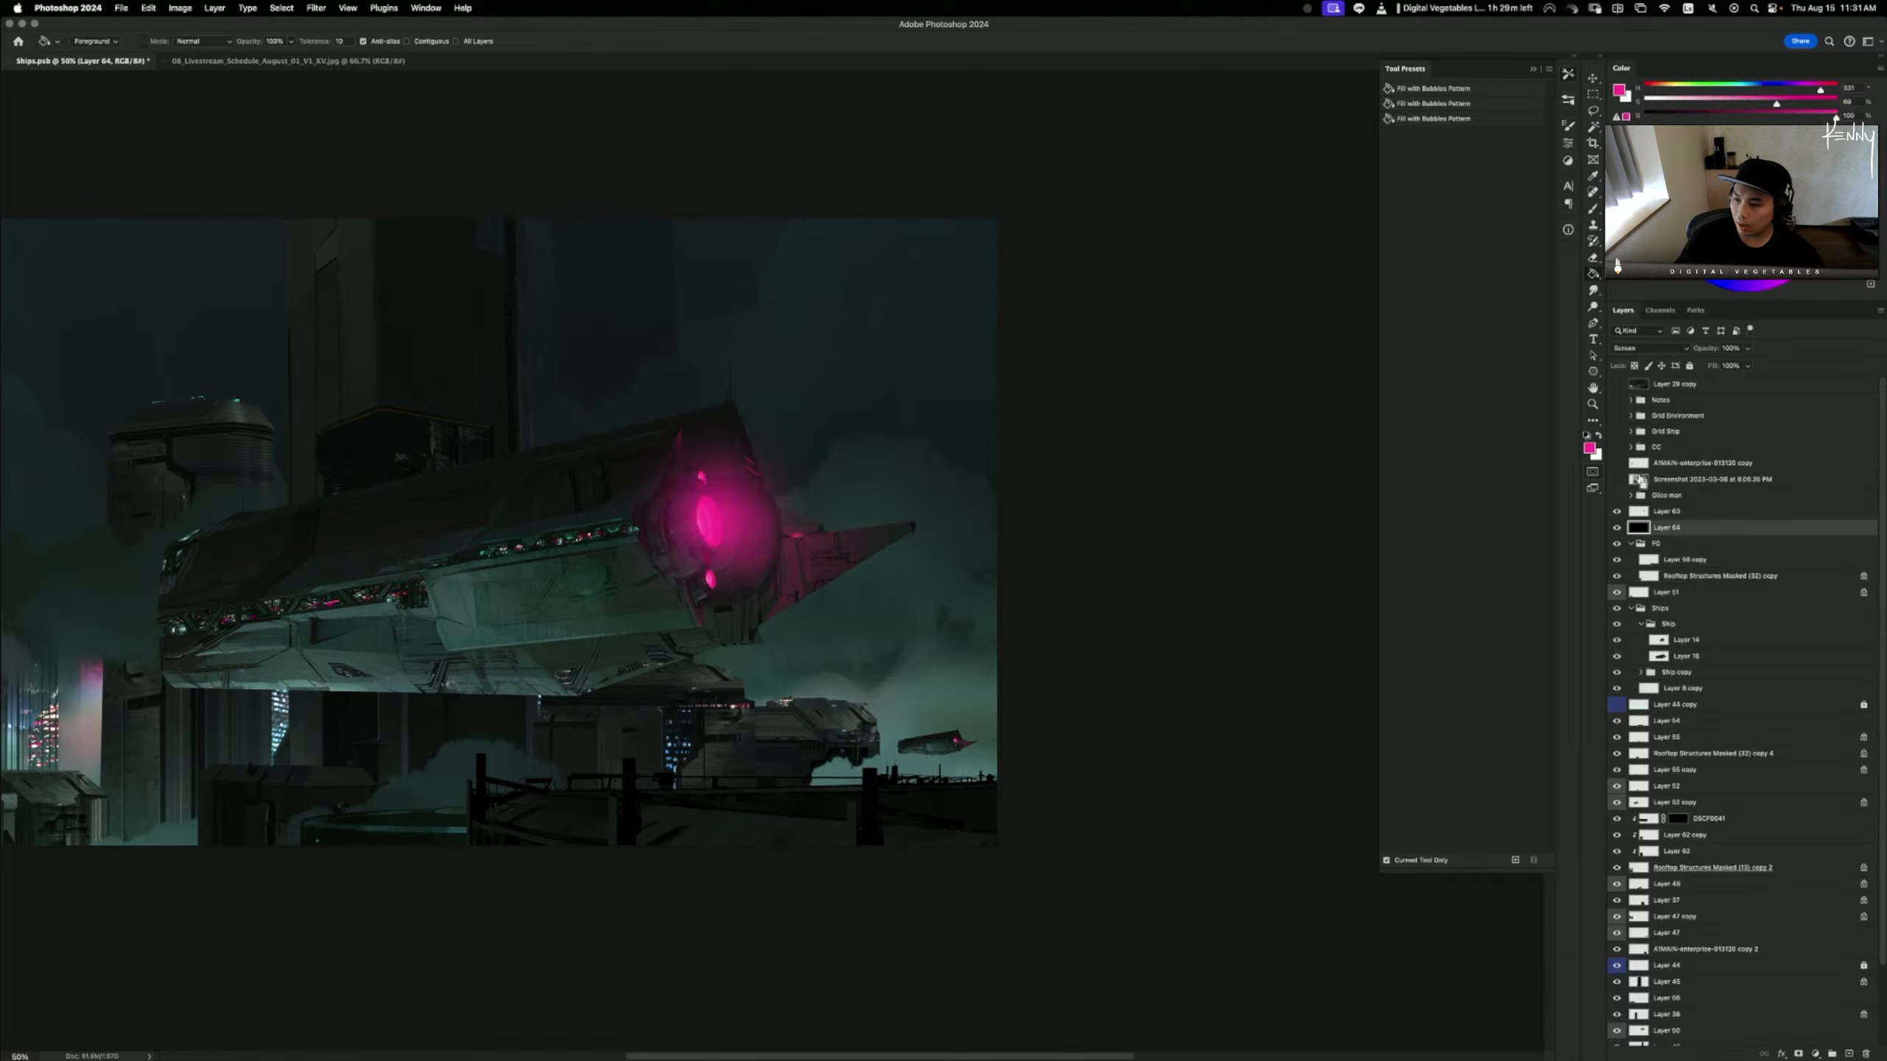
left_click(1650, 349)
left_click(1650, 364)
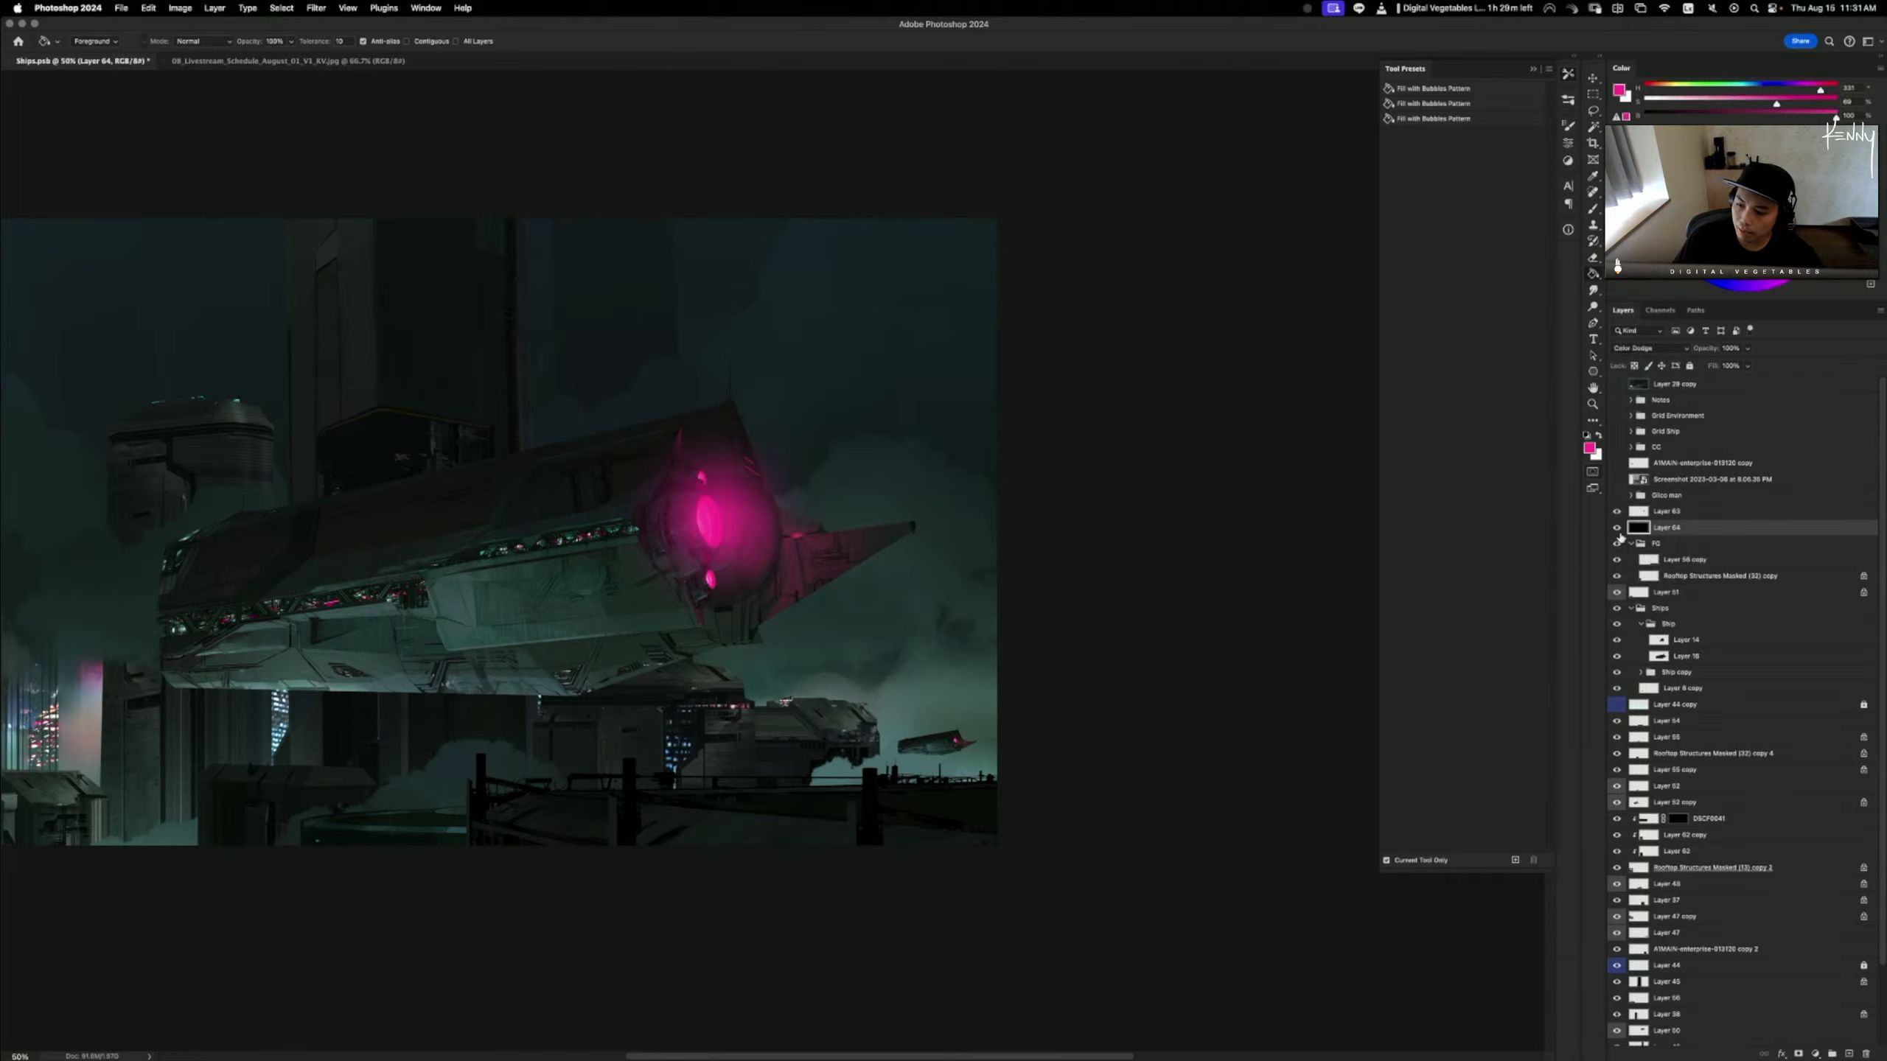
left_click(1616, 526)
left_click(1617, 527)
left_click(1616, 527)
left_click(1616, 527)
left_click(1617, 527)
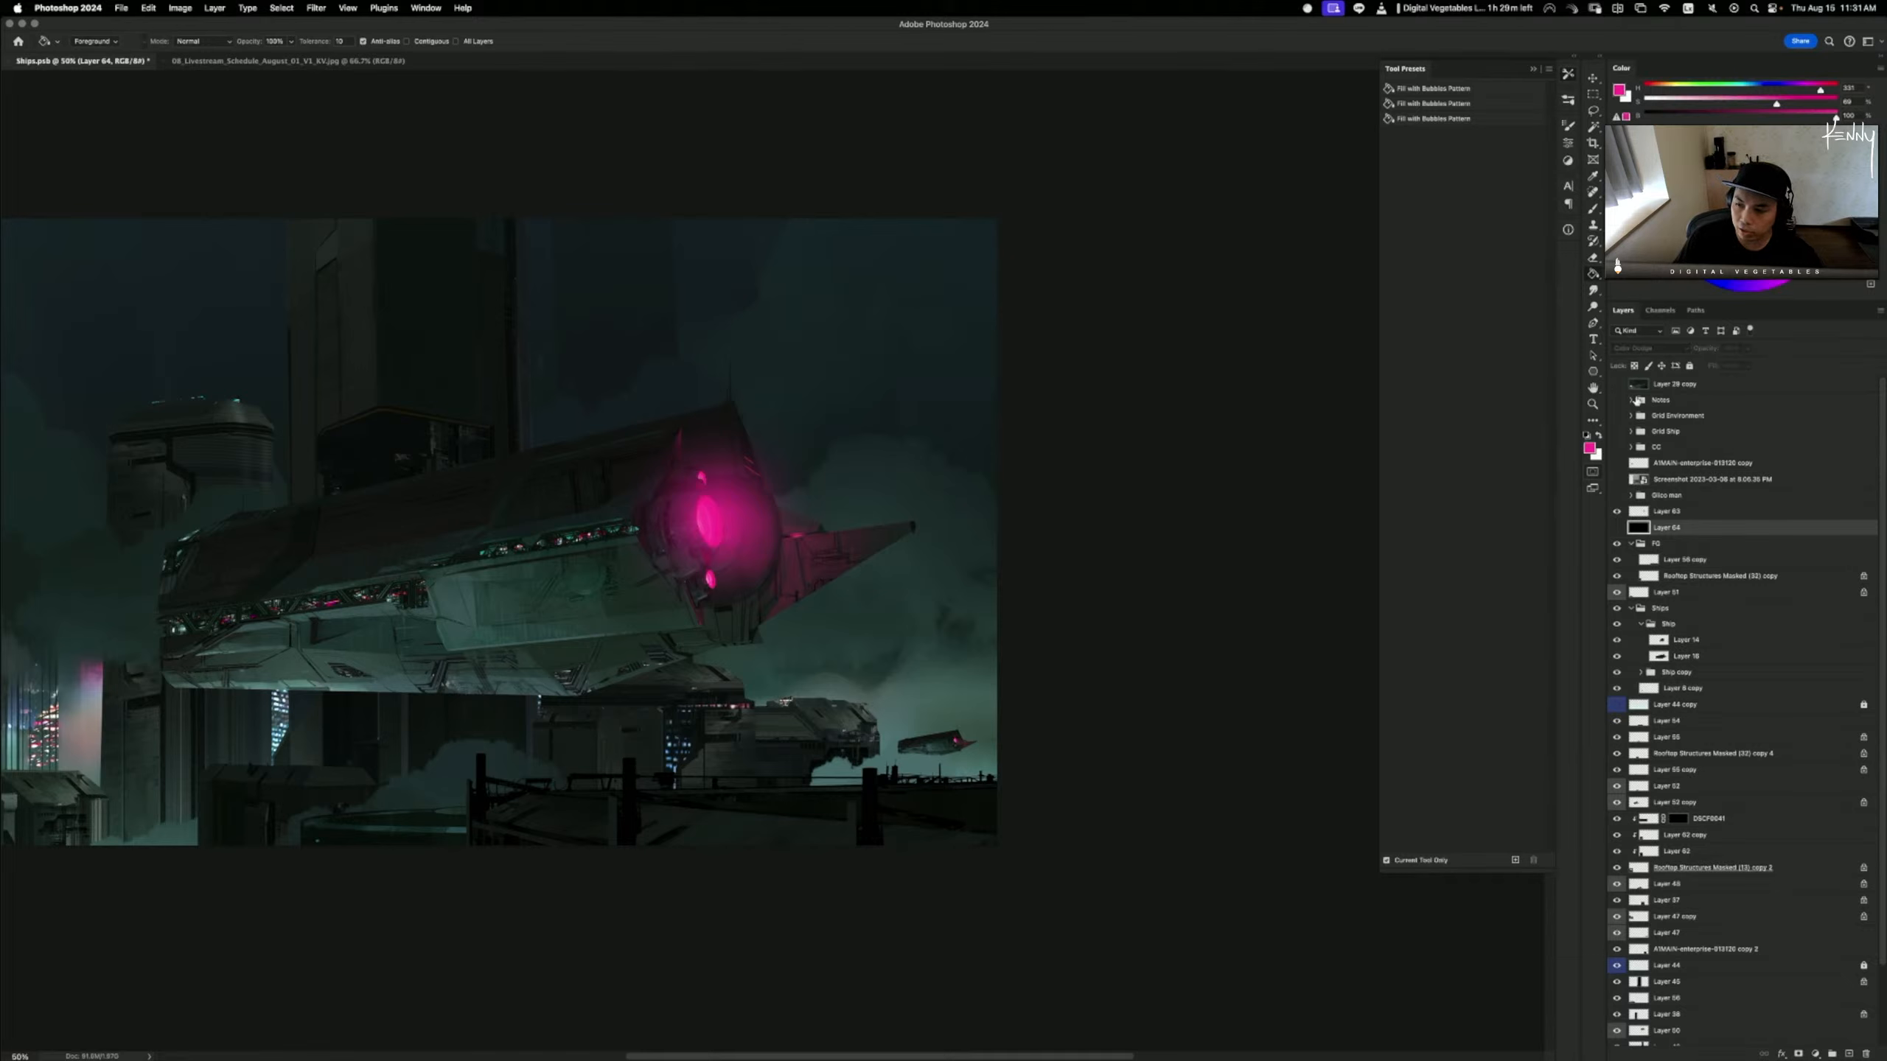
left_click(1616, 527)
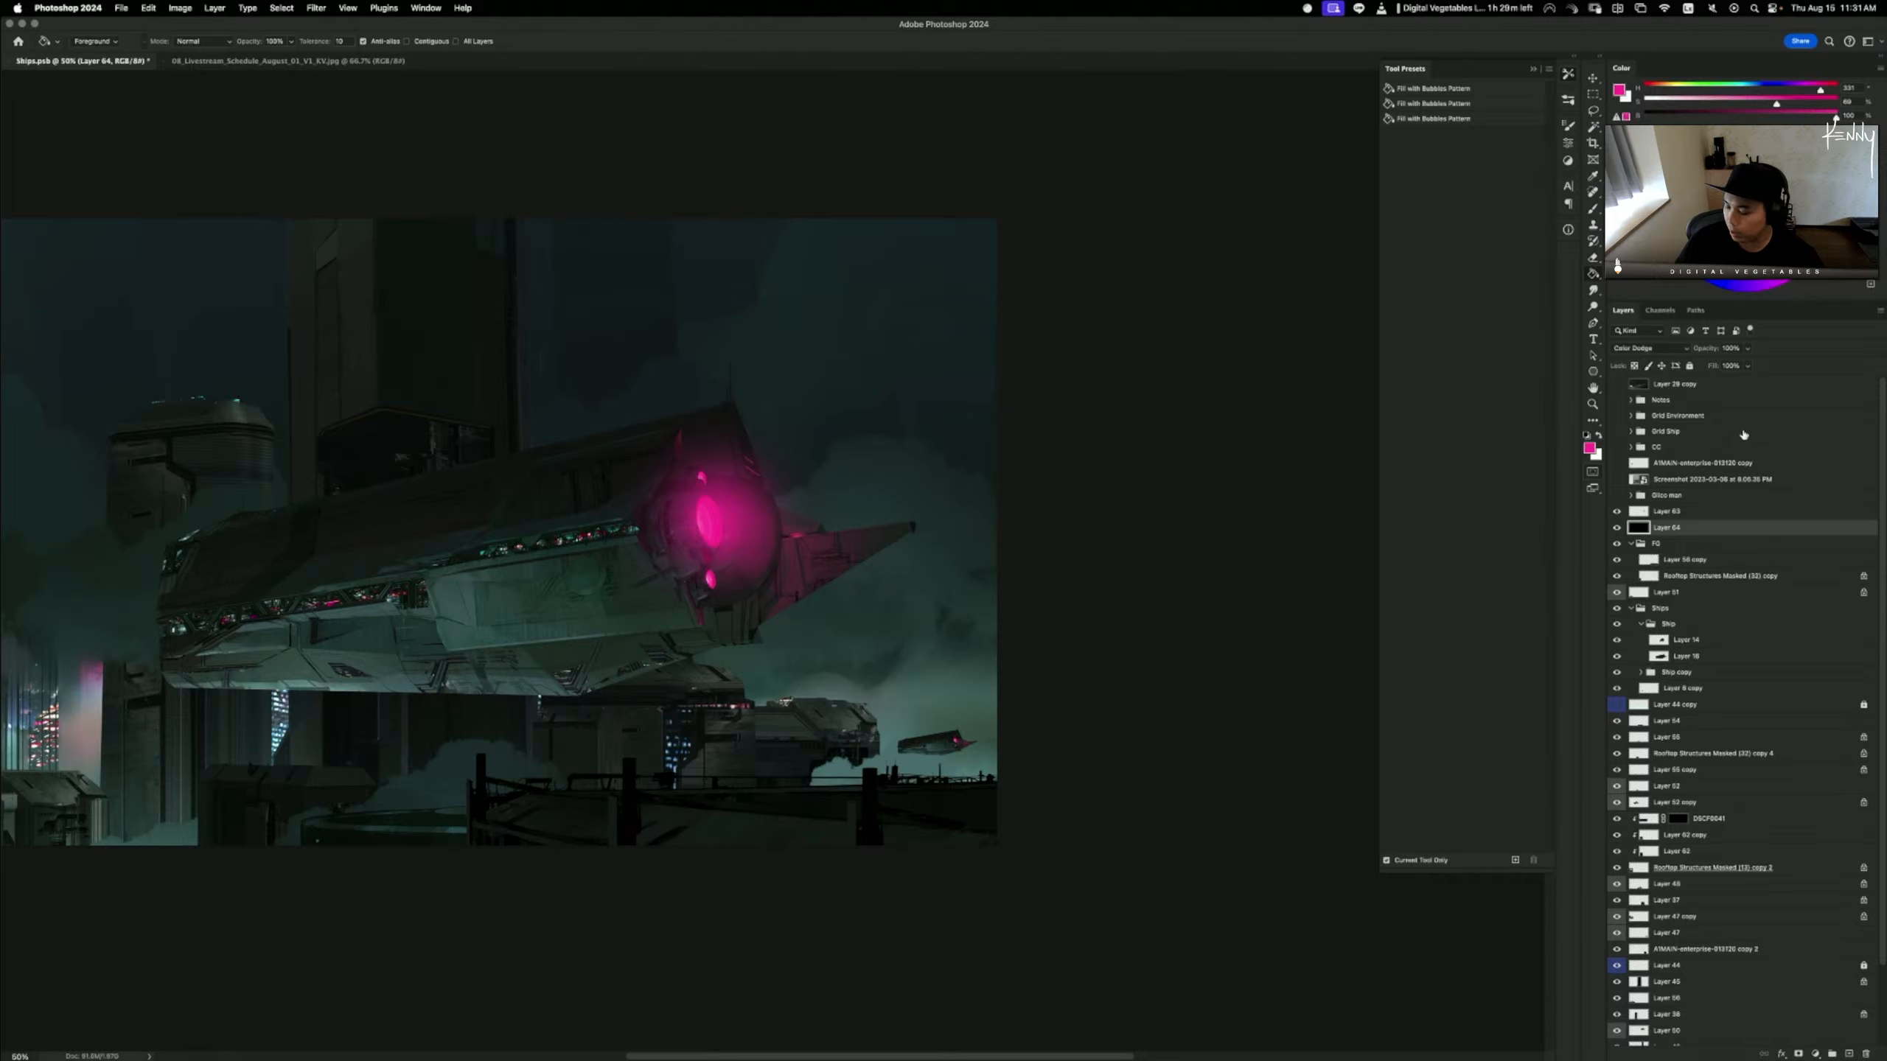
- Clip the pink glow layer to the black Color Dodge layer and compare the image with the glow hidden and shown
left_click(1664, 511)
key("b")
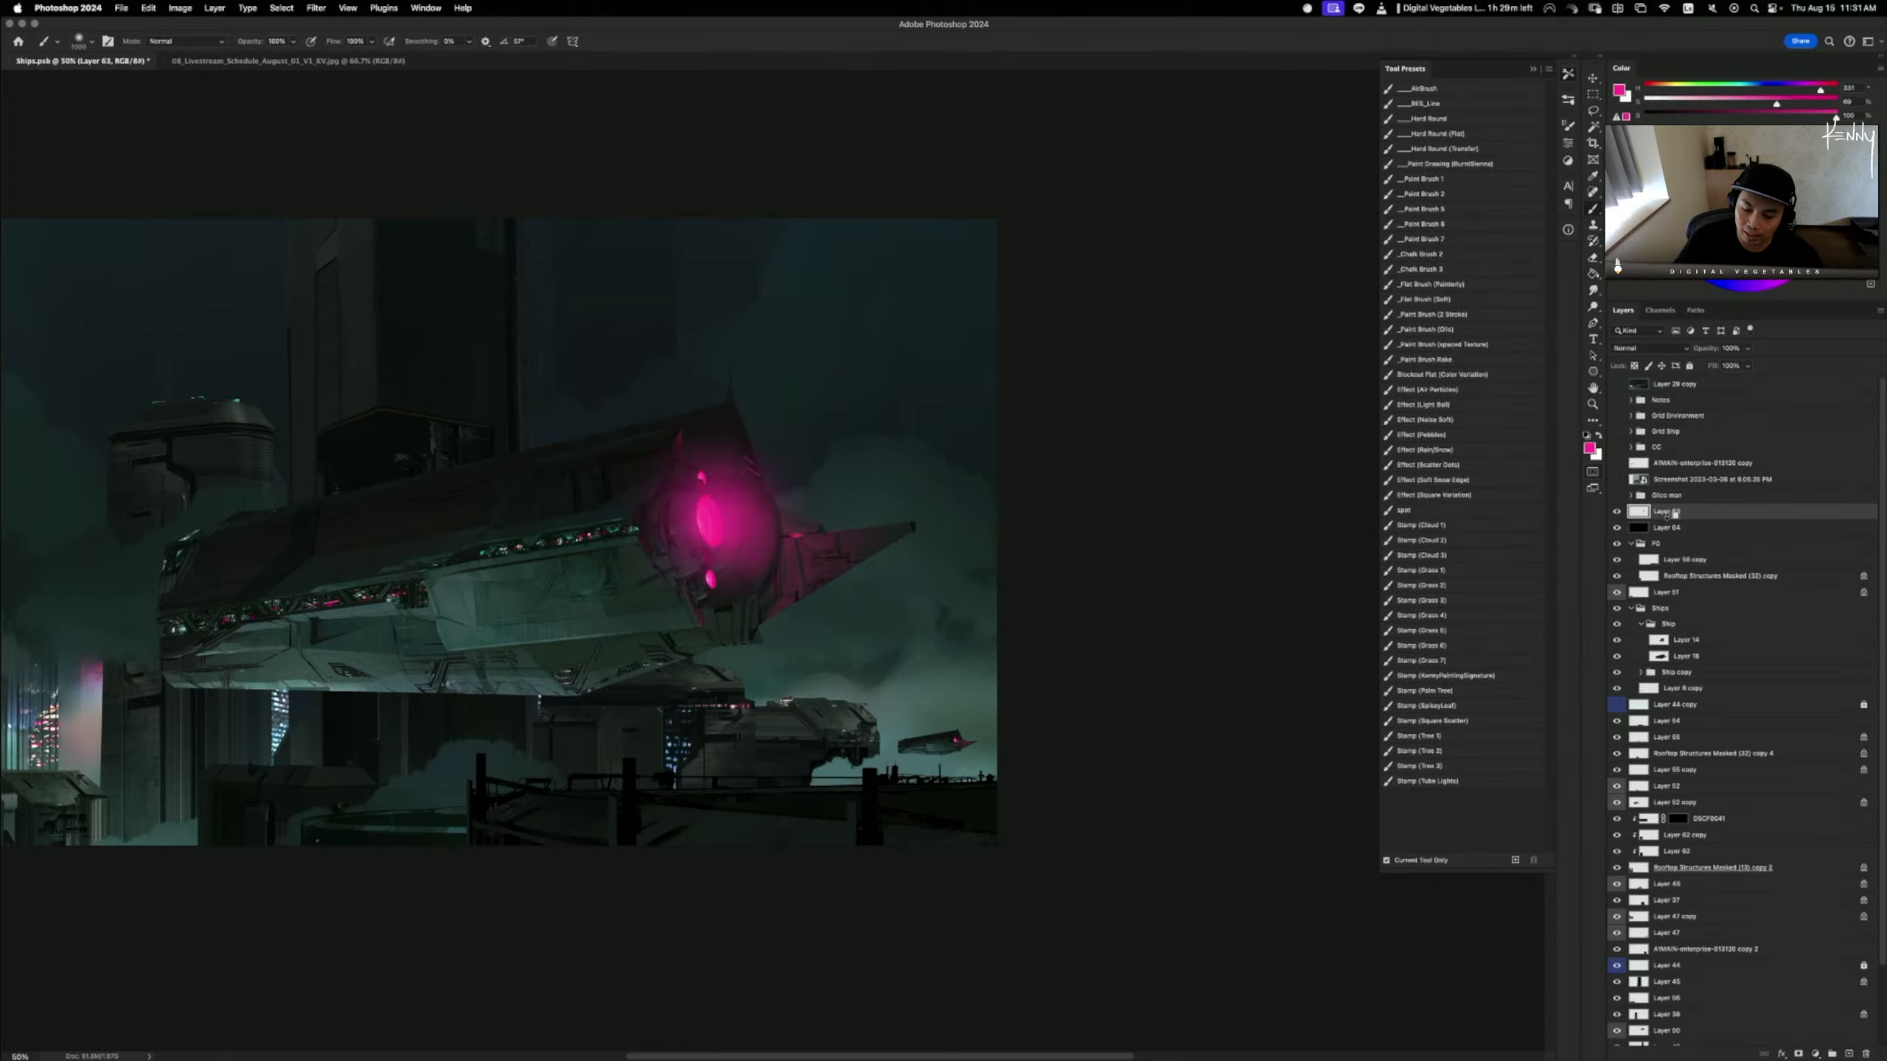
key("super+alt+g")
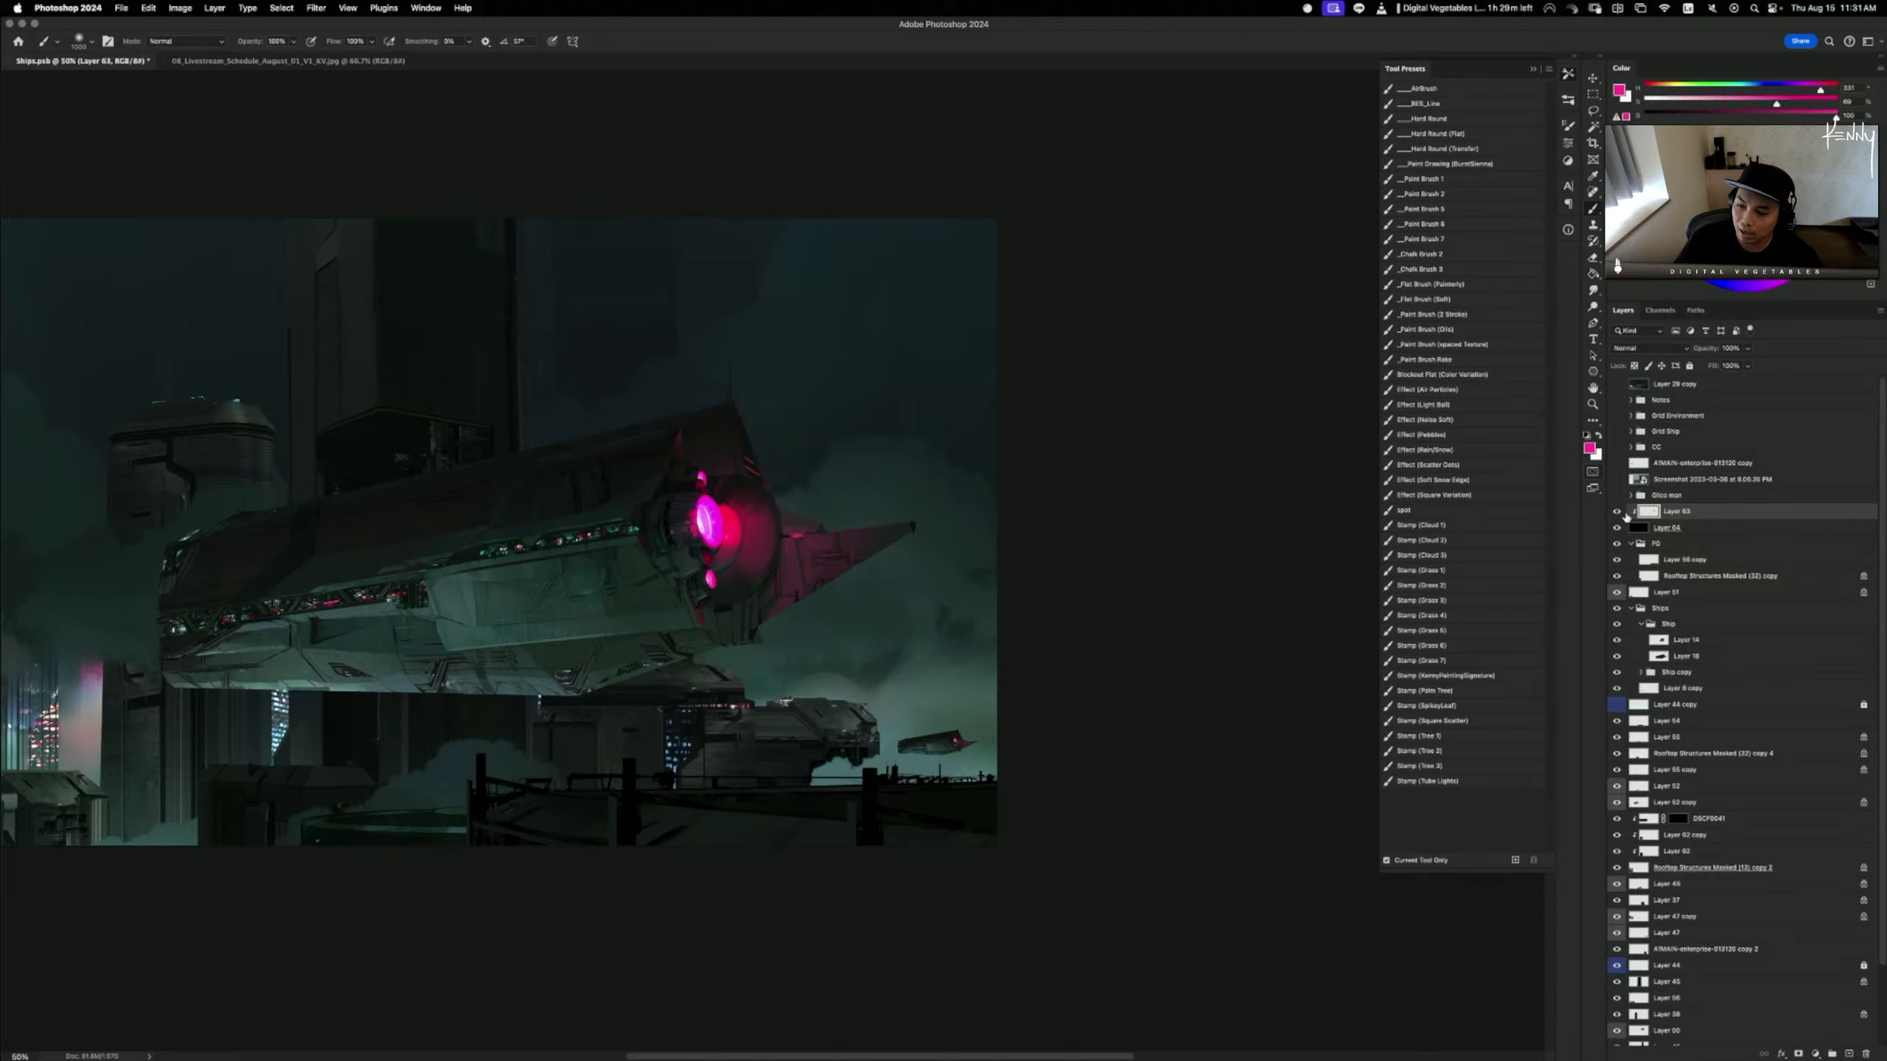
left_click(1617, 513)
left_click(1618, 513)
- Shift the clipped glow towards the ship's rear fin, compare it hidden and shown, and move it back over the engine light
left_click_drag(940, 623, 997, 612)
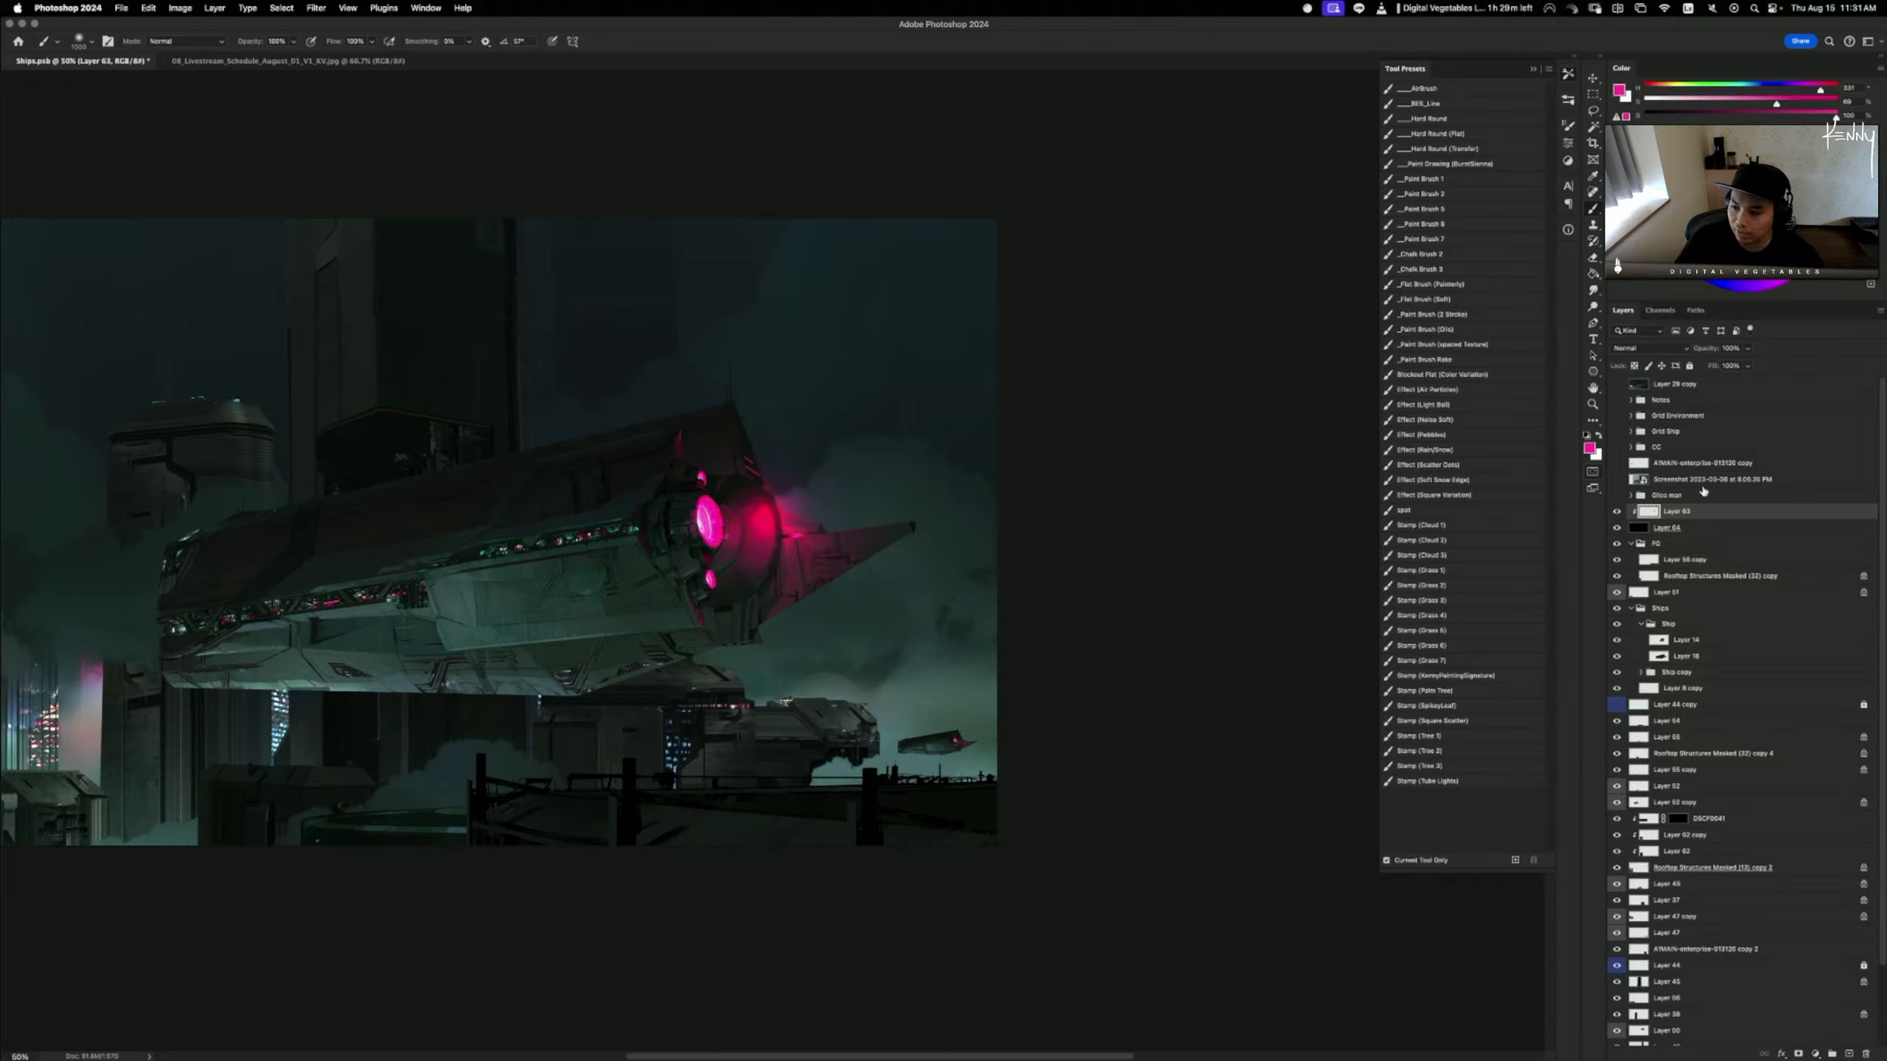
left_click(1616, 515)
left_click(1616, 515)
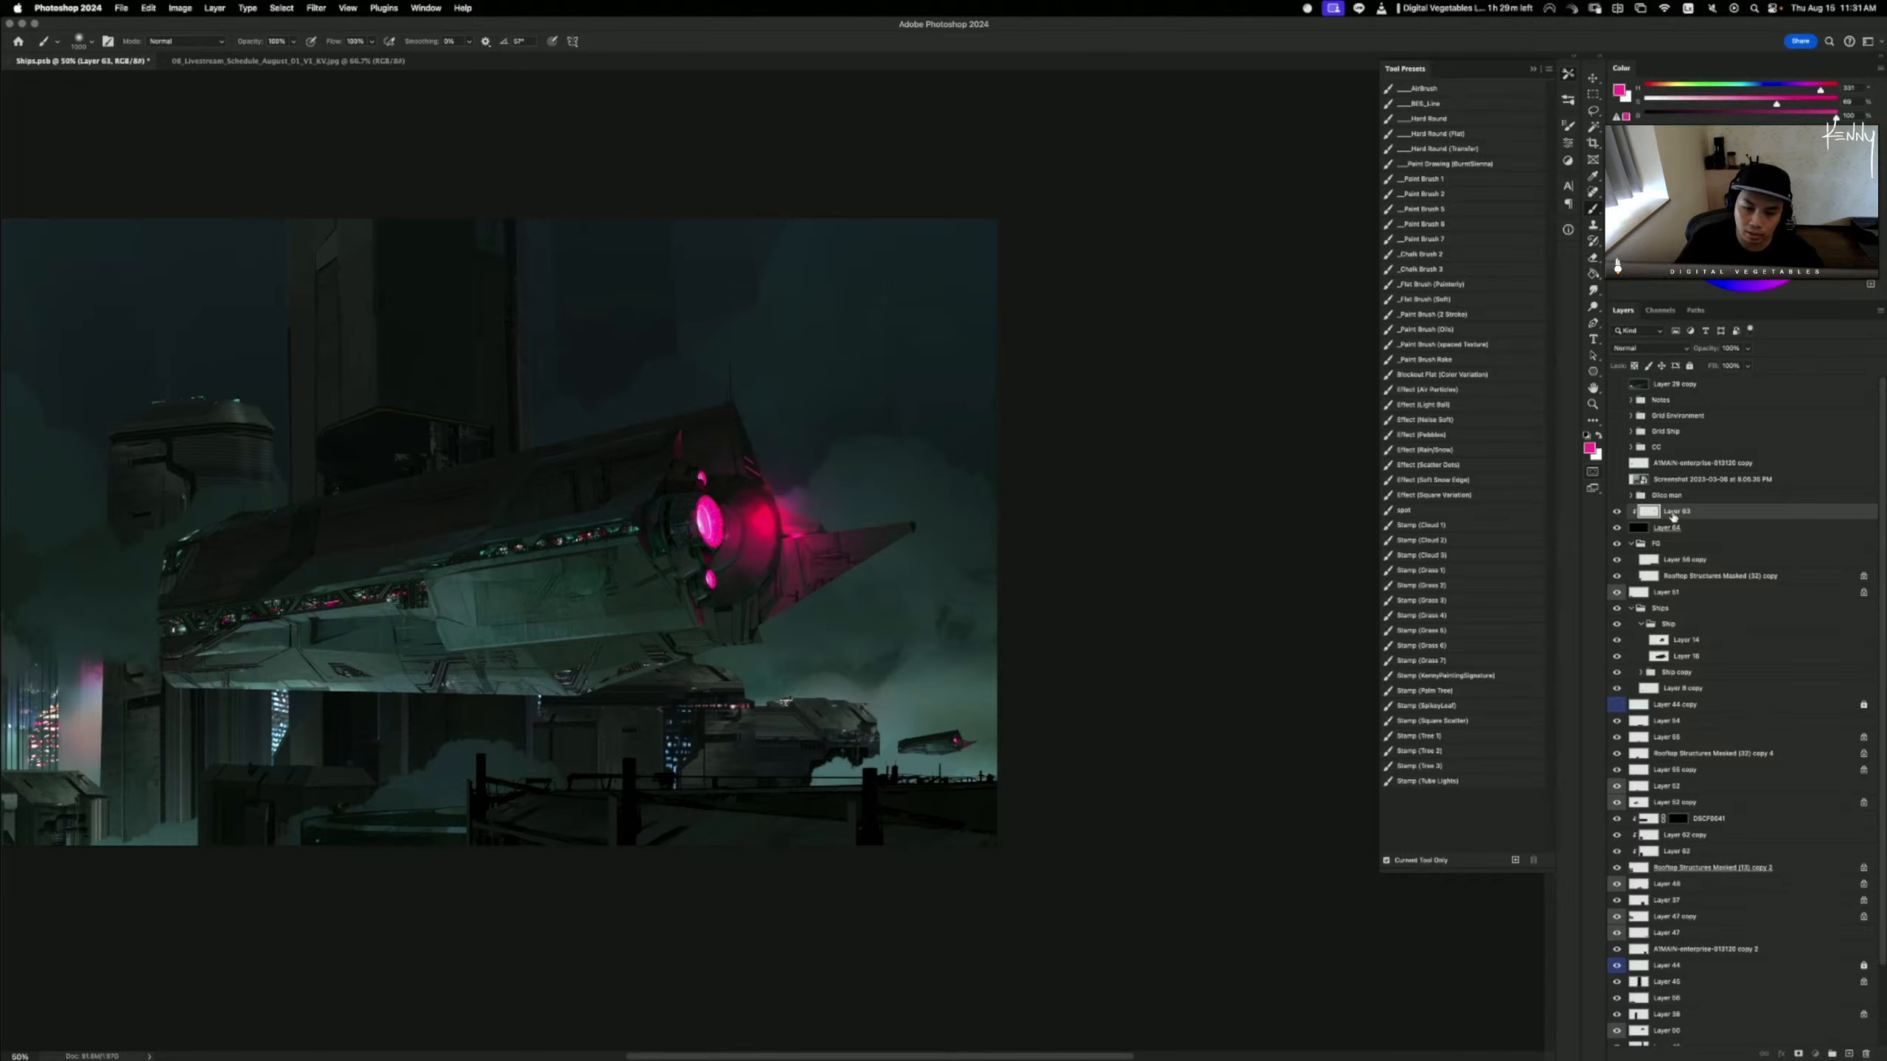
left_click_drag(984, 536, 919, 545)
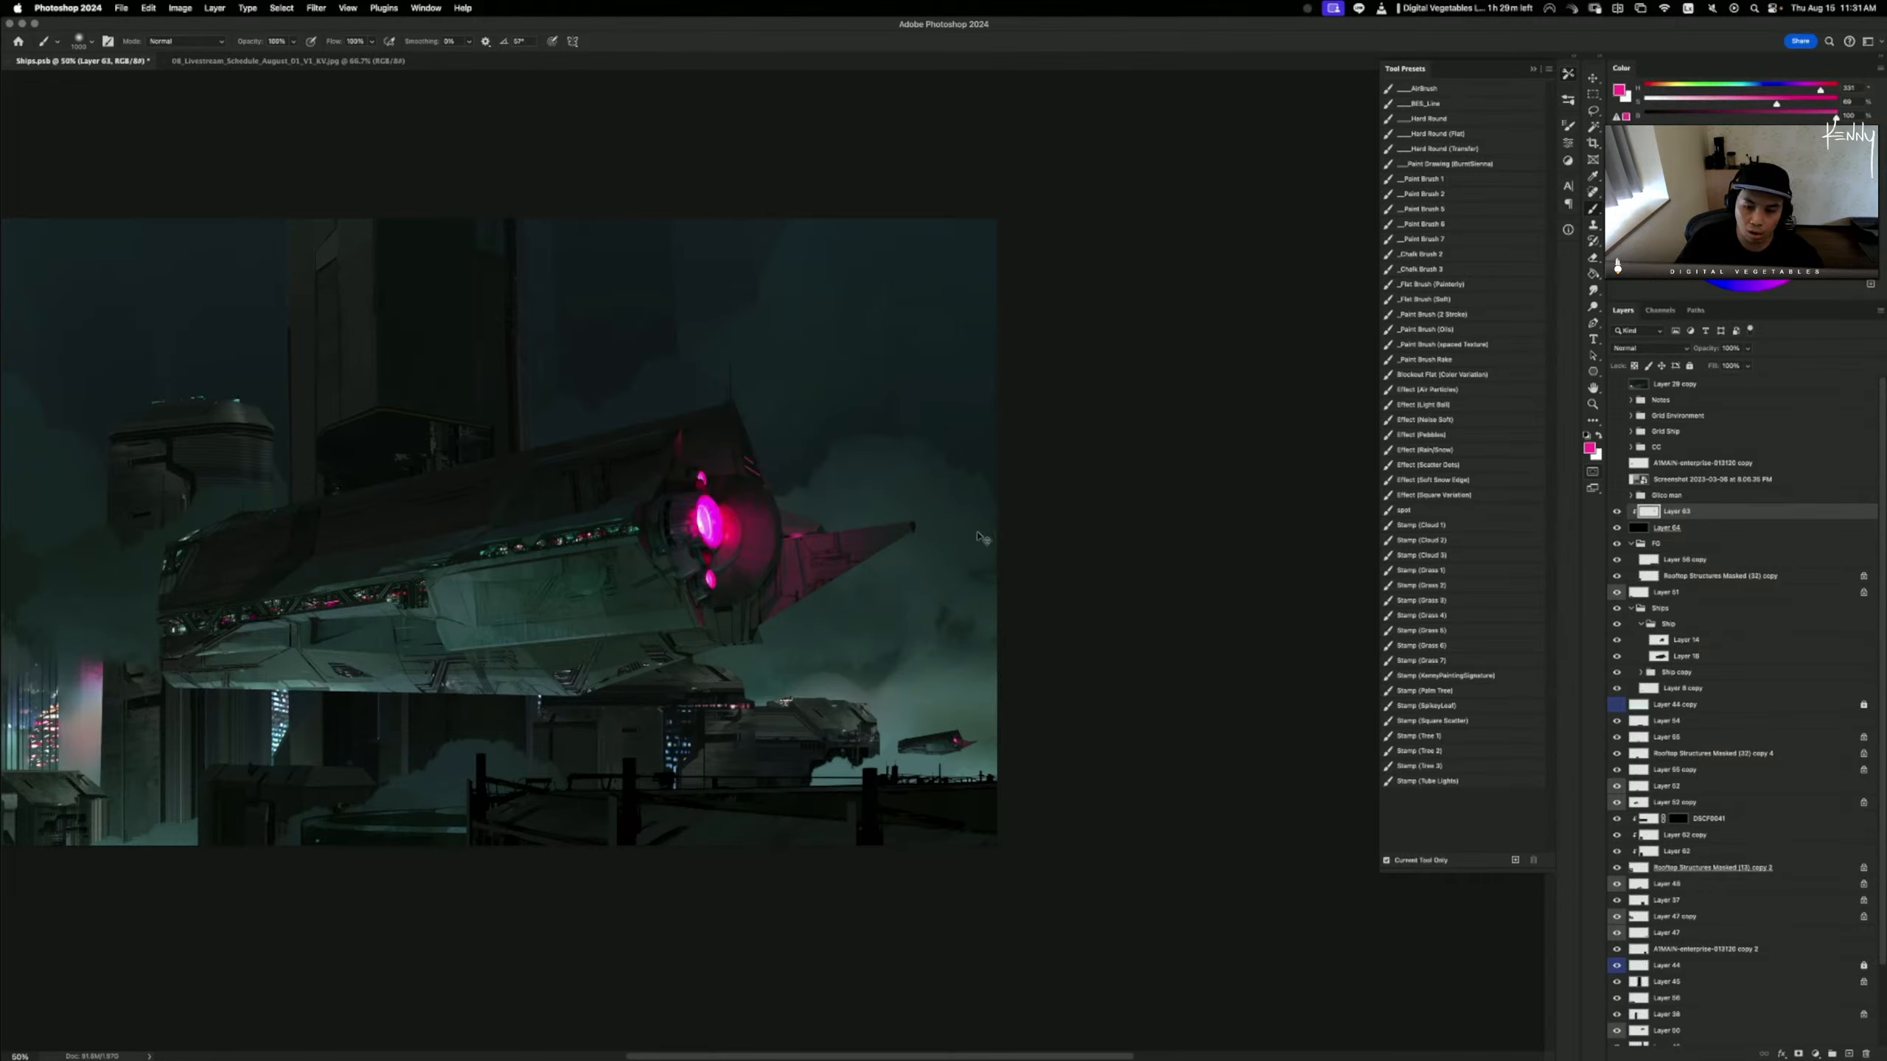
- Raise the glow layer's lightness slightly with Hue/Saturation
key("super+u")
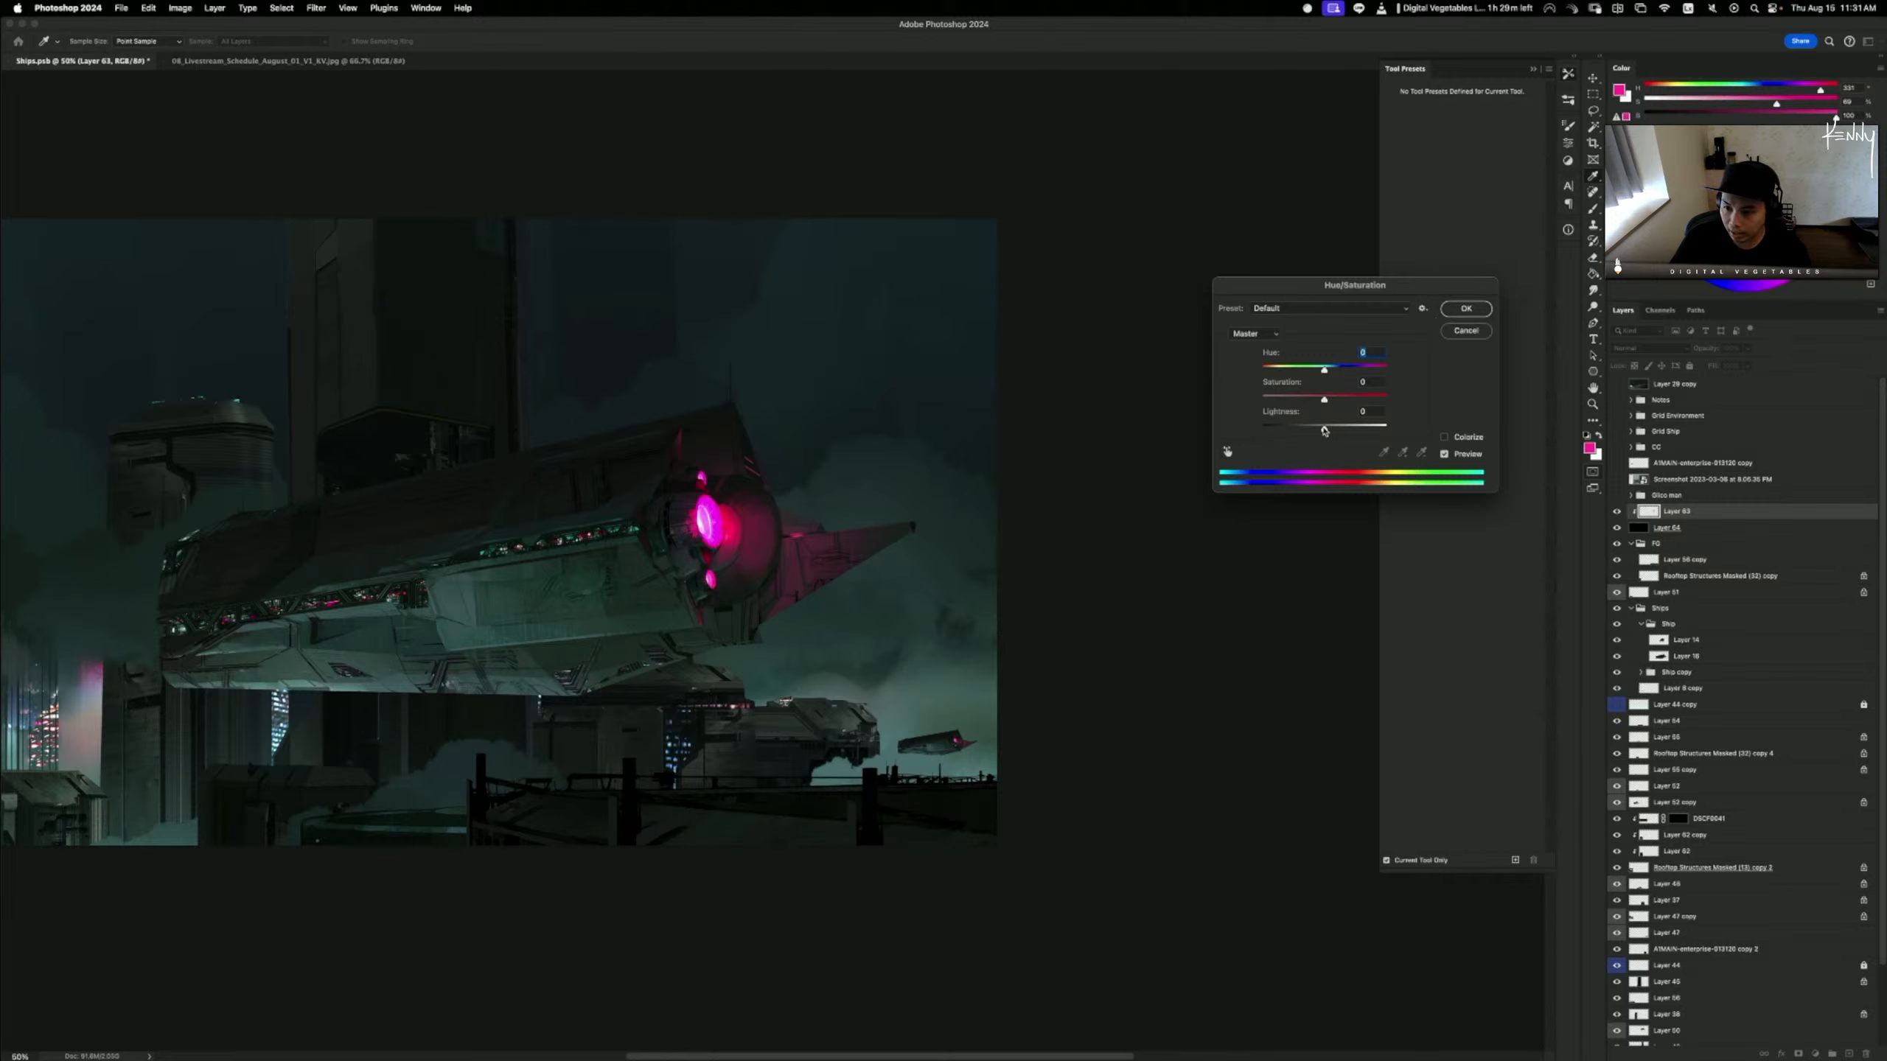
mouse_move(1323, 429)
left_mouse_down()
mouse_move(1278, 429)
mouse_move(1336, 424)
left_mouse_up()
left_click(1467, 309)
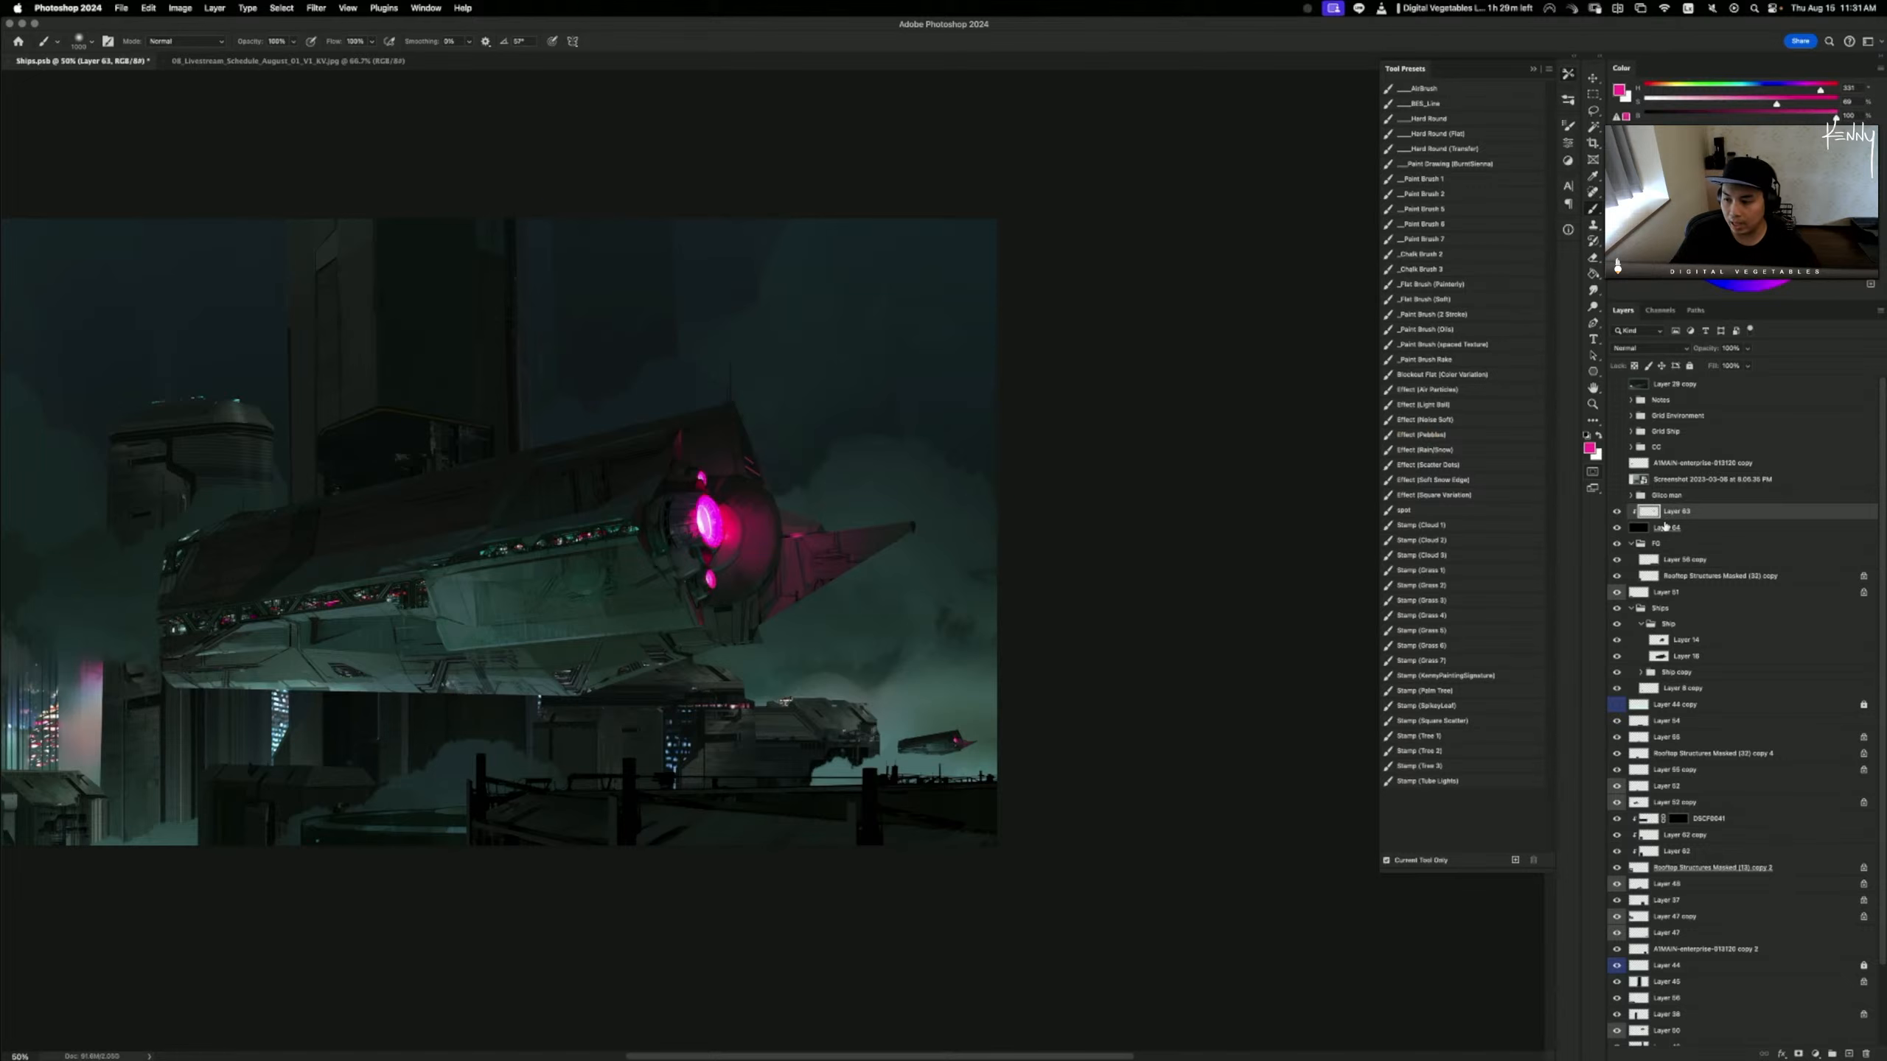
- Return the black layer's blend mode to Normal, release the glow from its clipping, and hide the black layer
left_click(1667, 528)
left_click(1651, 351)
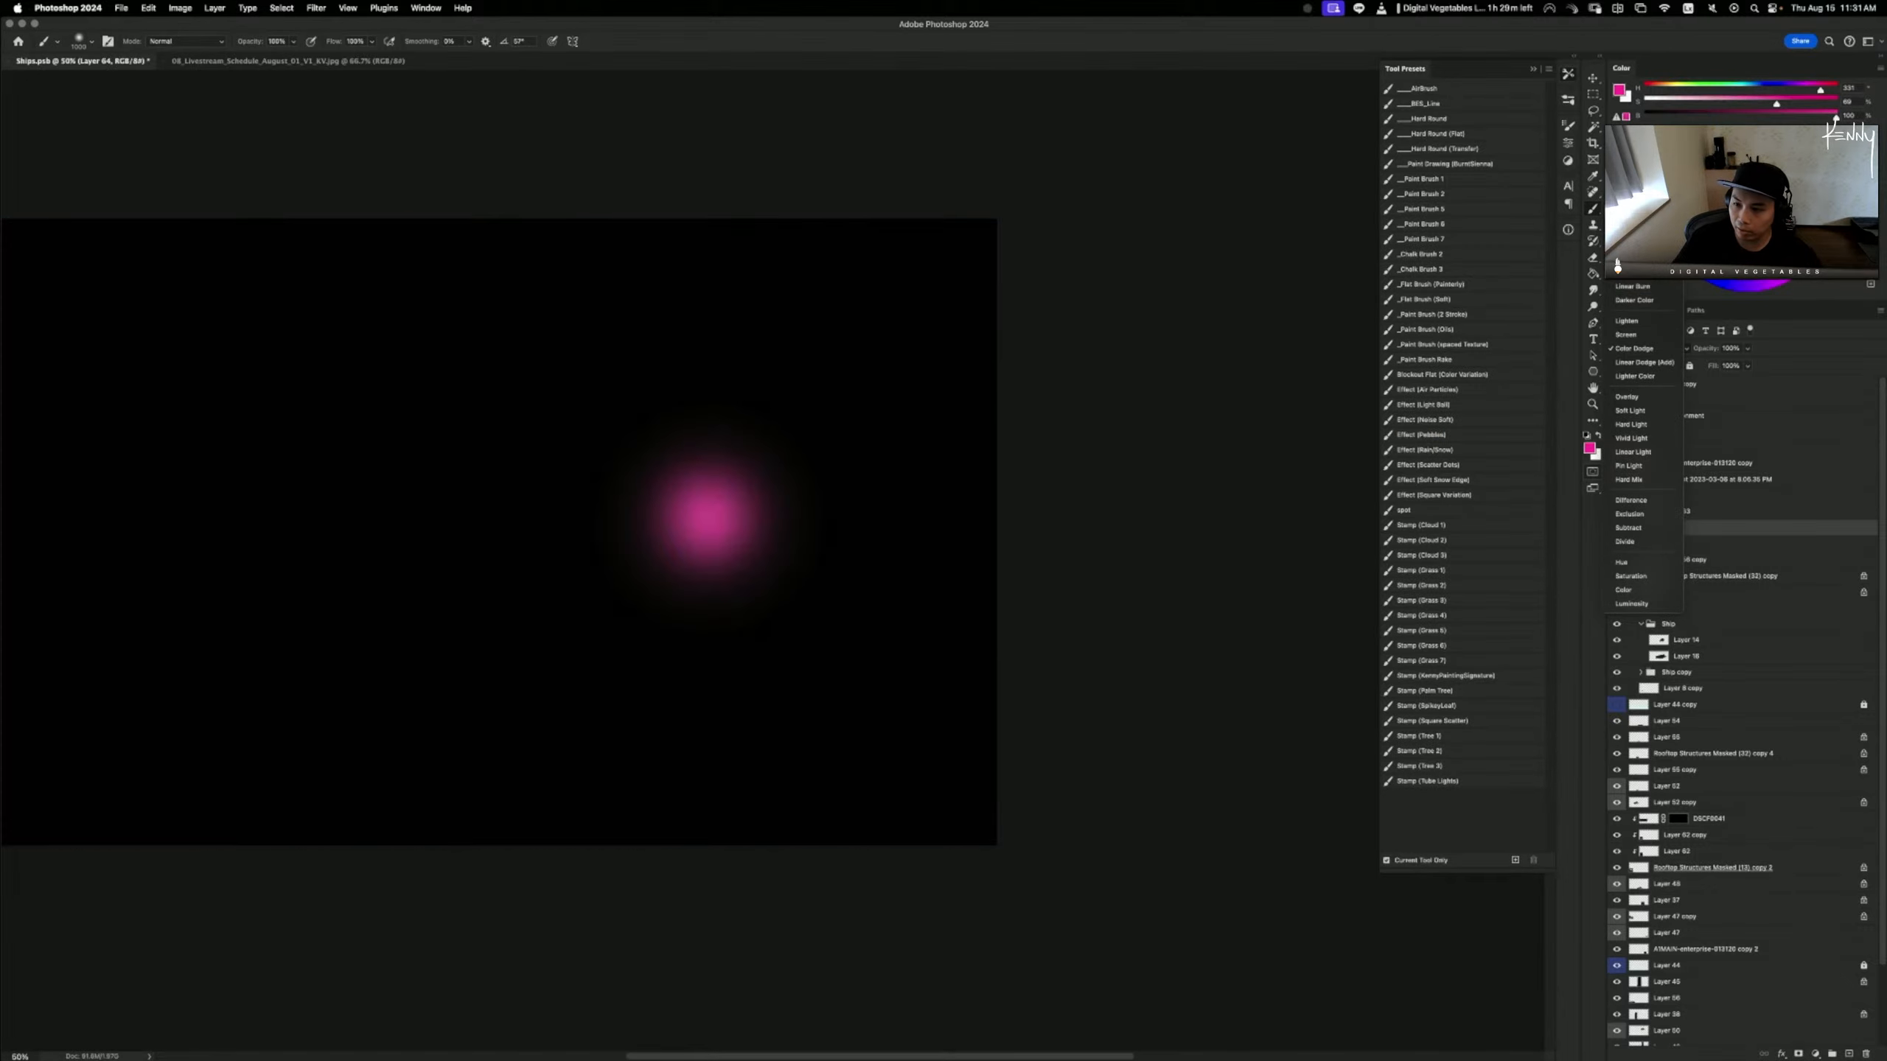
left_click(1641, 196)
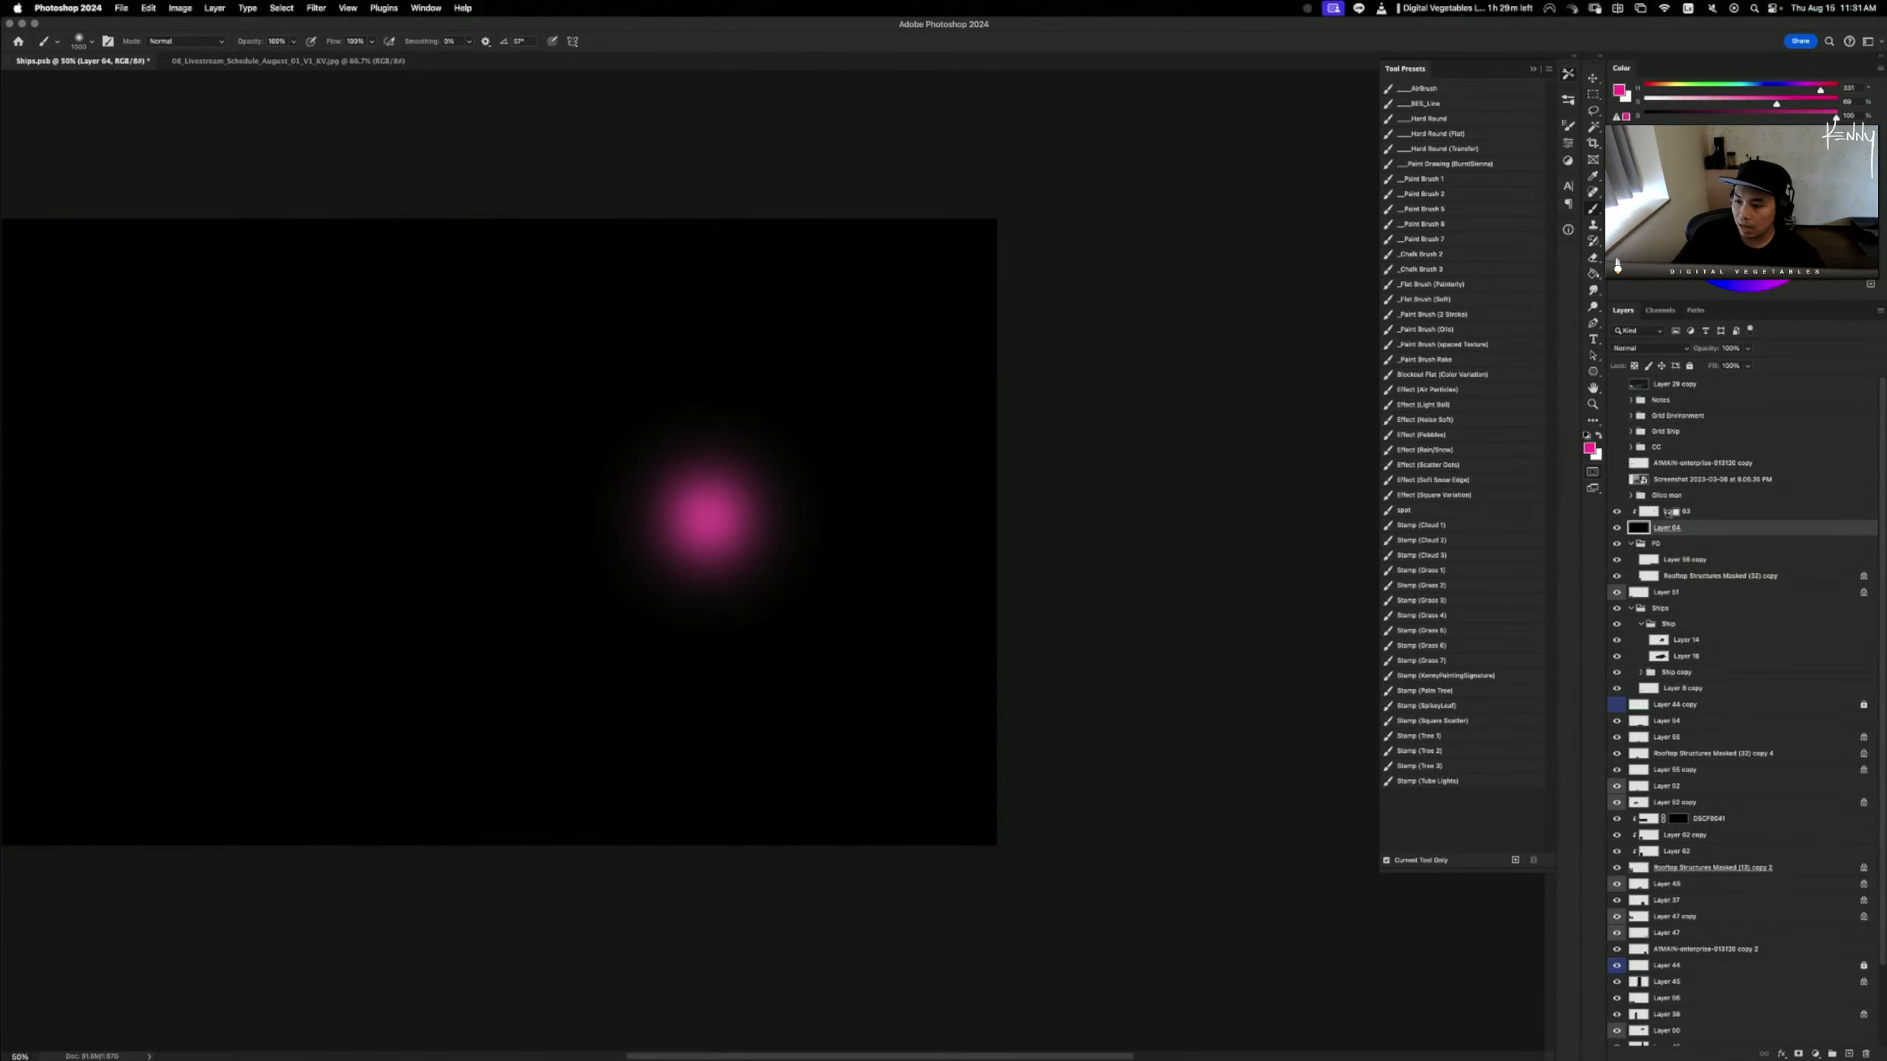
left_click(1621, 513)
left_click(1616, 527)
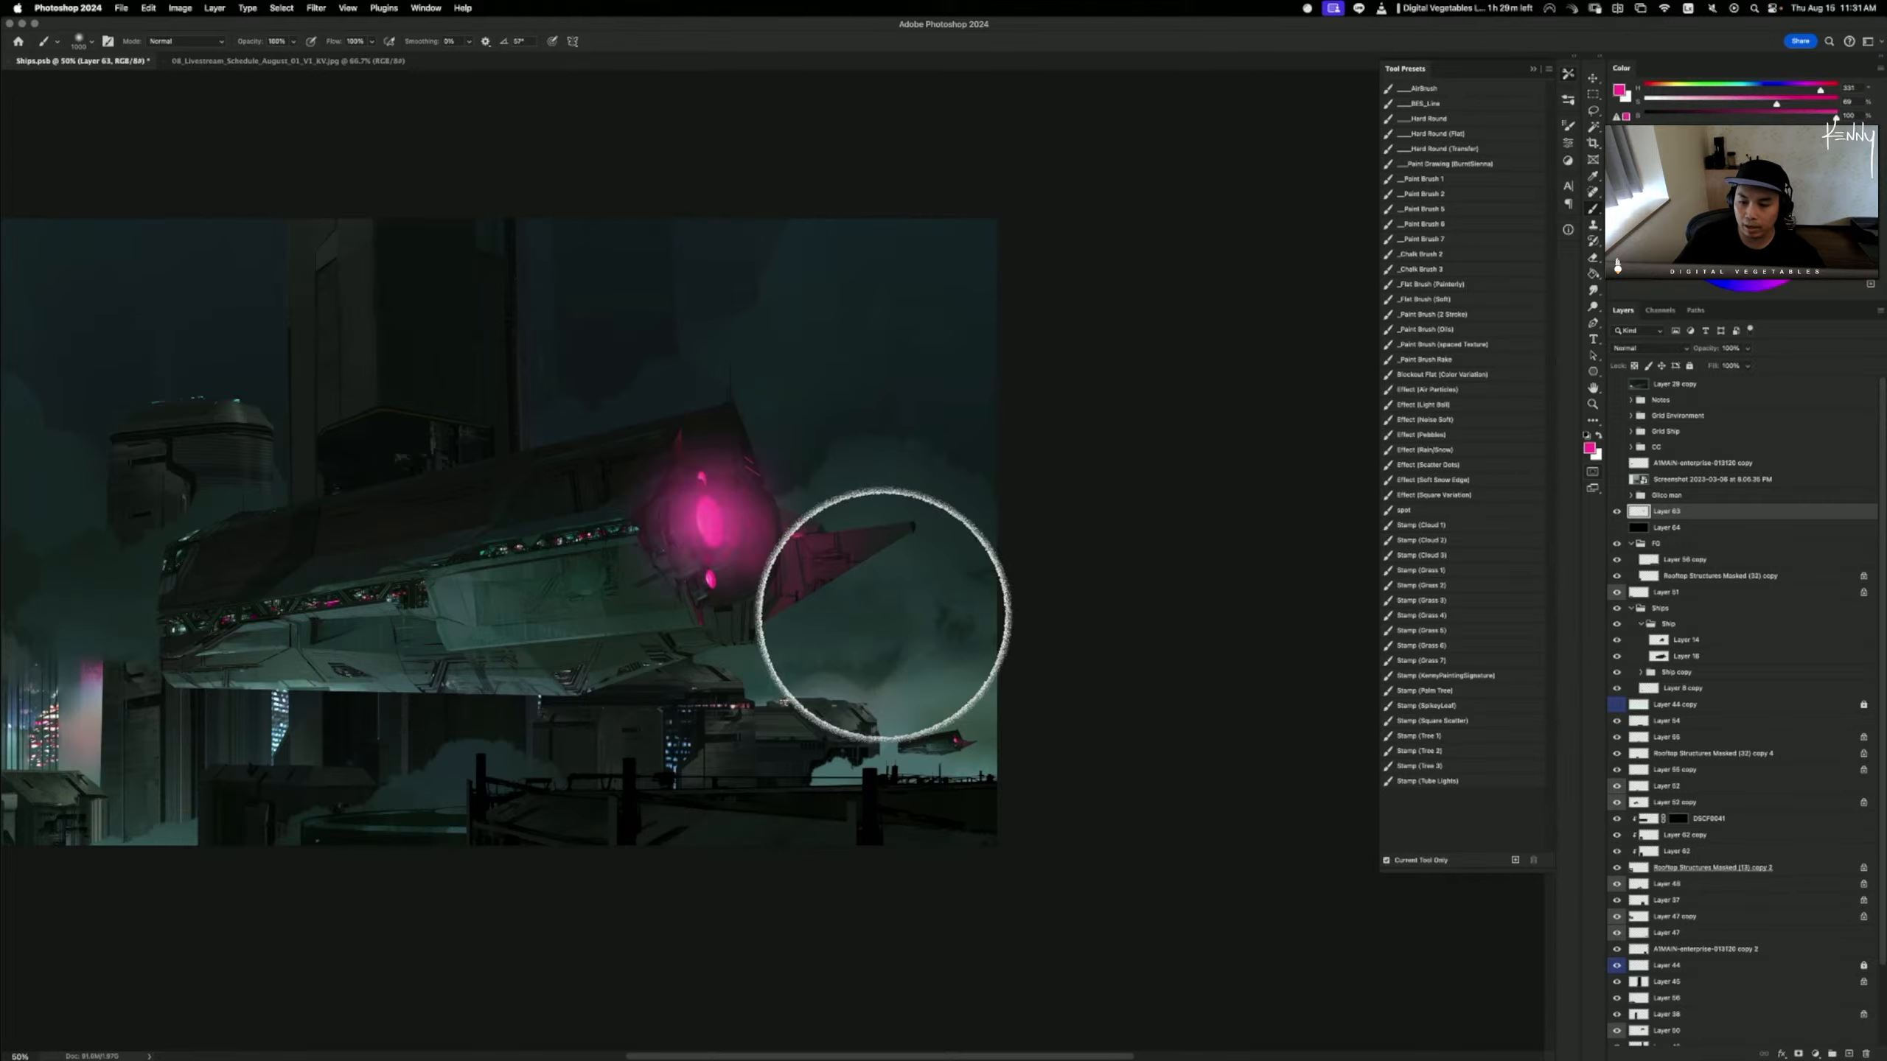
- Move the pink glow into the open sky above the ship and add a new empty layer over it
mouse_move(823, 632)
left_mouse_down()
mouse_move(960, 482)
mouse_move(1061, 513)
mouse_move(890, 452)
mouse_move(988, 489)
mouse_move(854, 631)
mouse_move(1038, 462)
mouse_move(950, 464)
left_mouse_up()
key("super+1")
key("alt+shift+super+n")
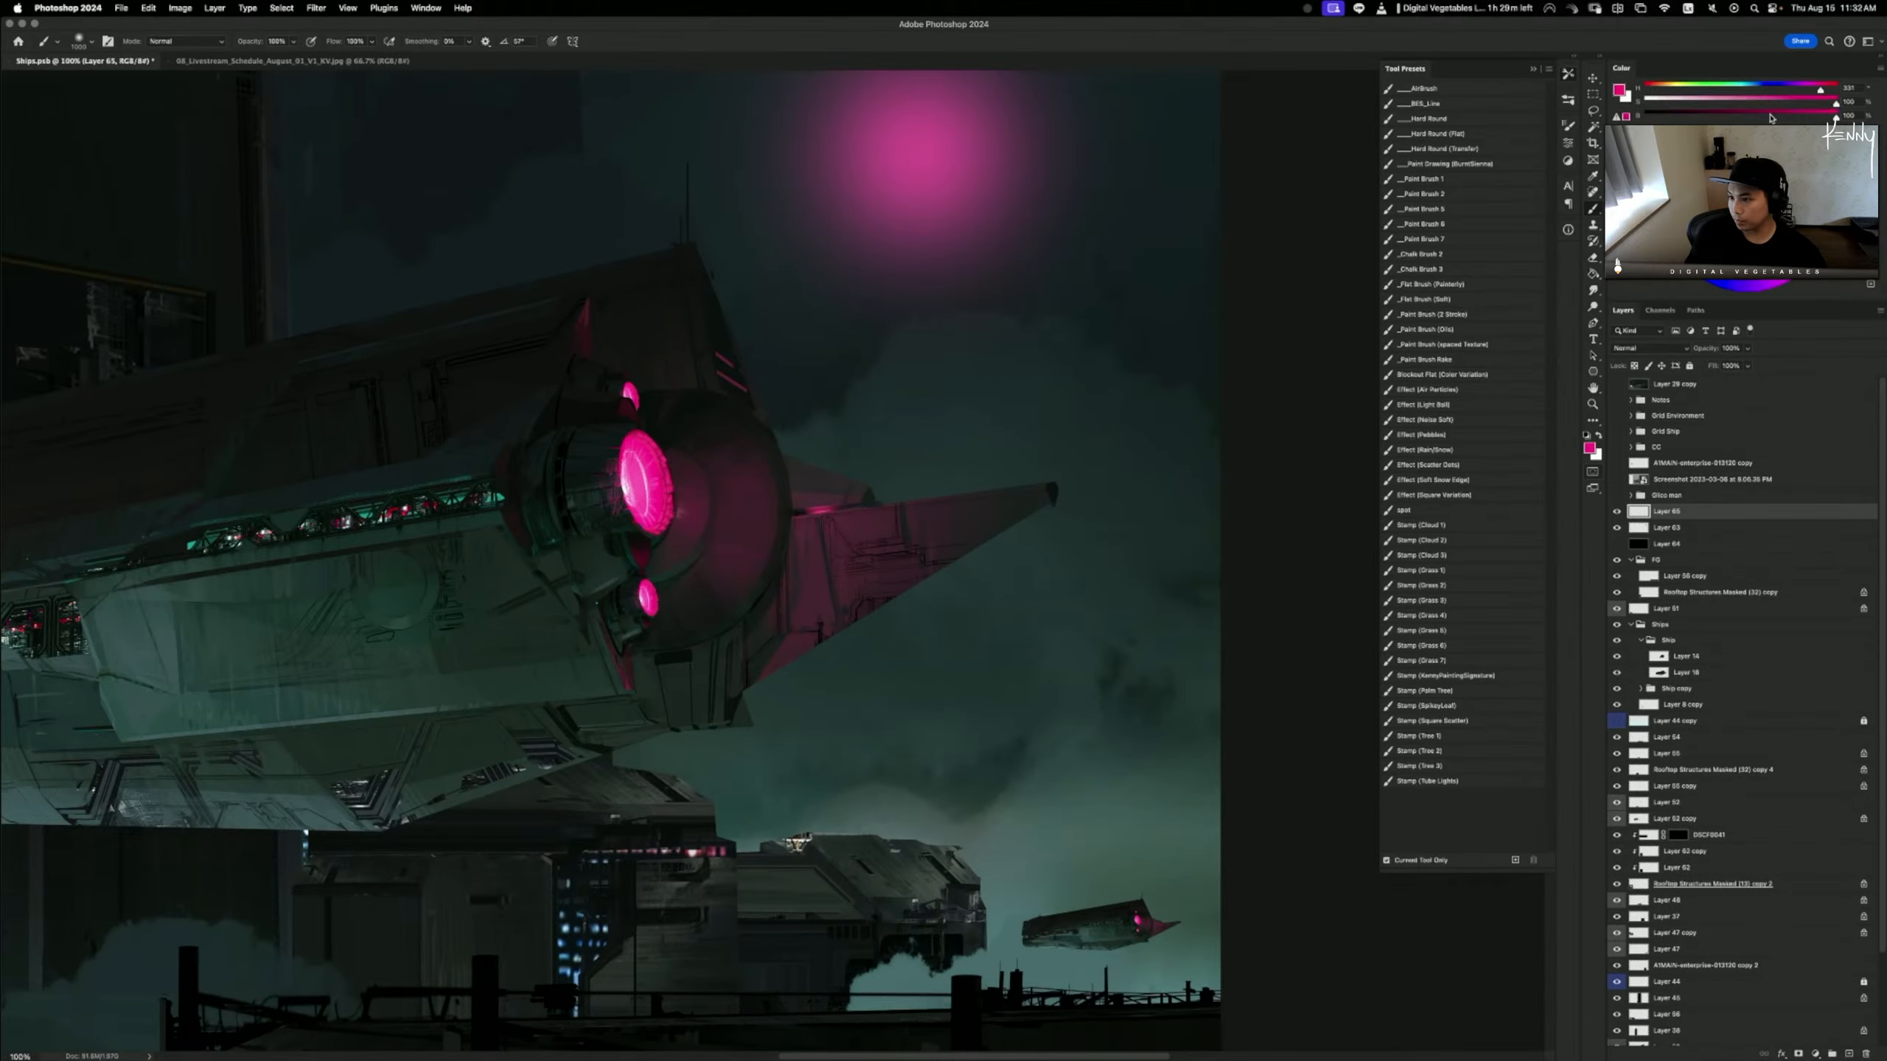
- Pick a bright green with the Paint Brush 1 preset and mark the centre of the glow with a dot
left_click(1437, 87)
scroll(834, 537, "up", 5)
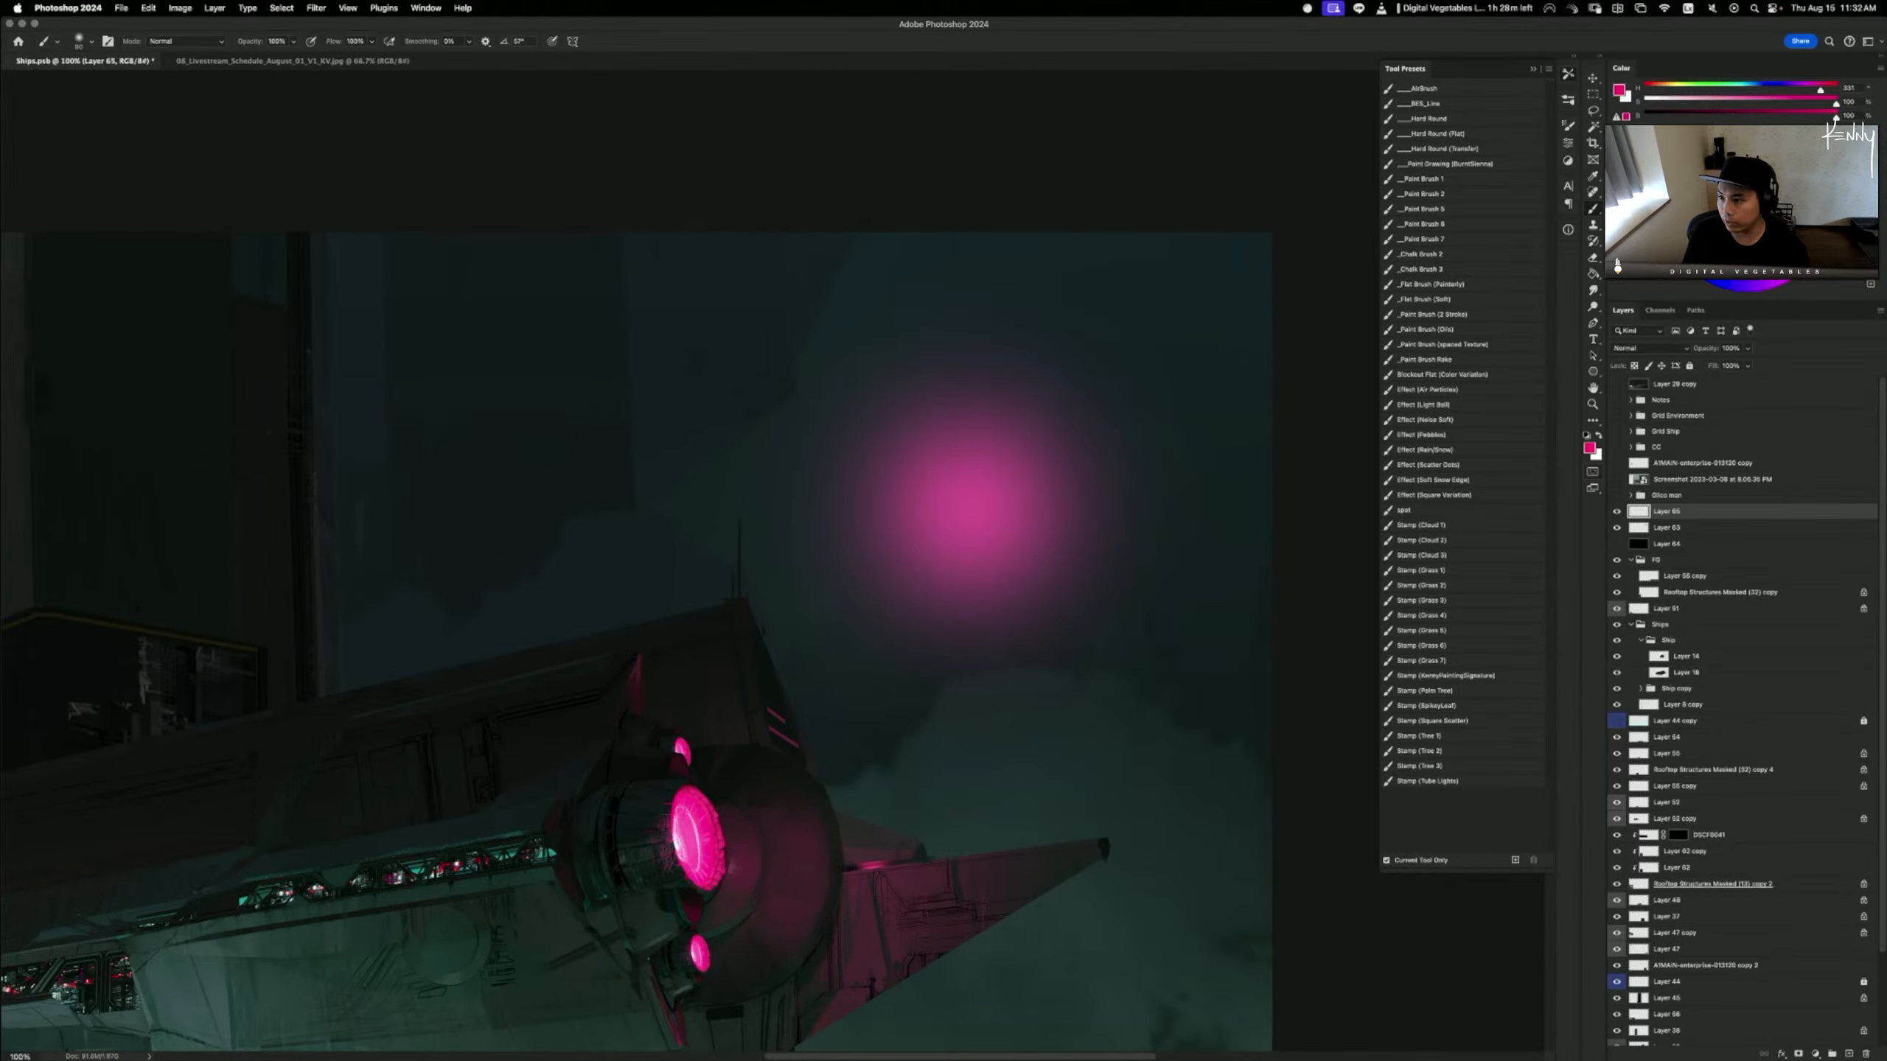
key("p")
left_click(1715, 90)
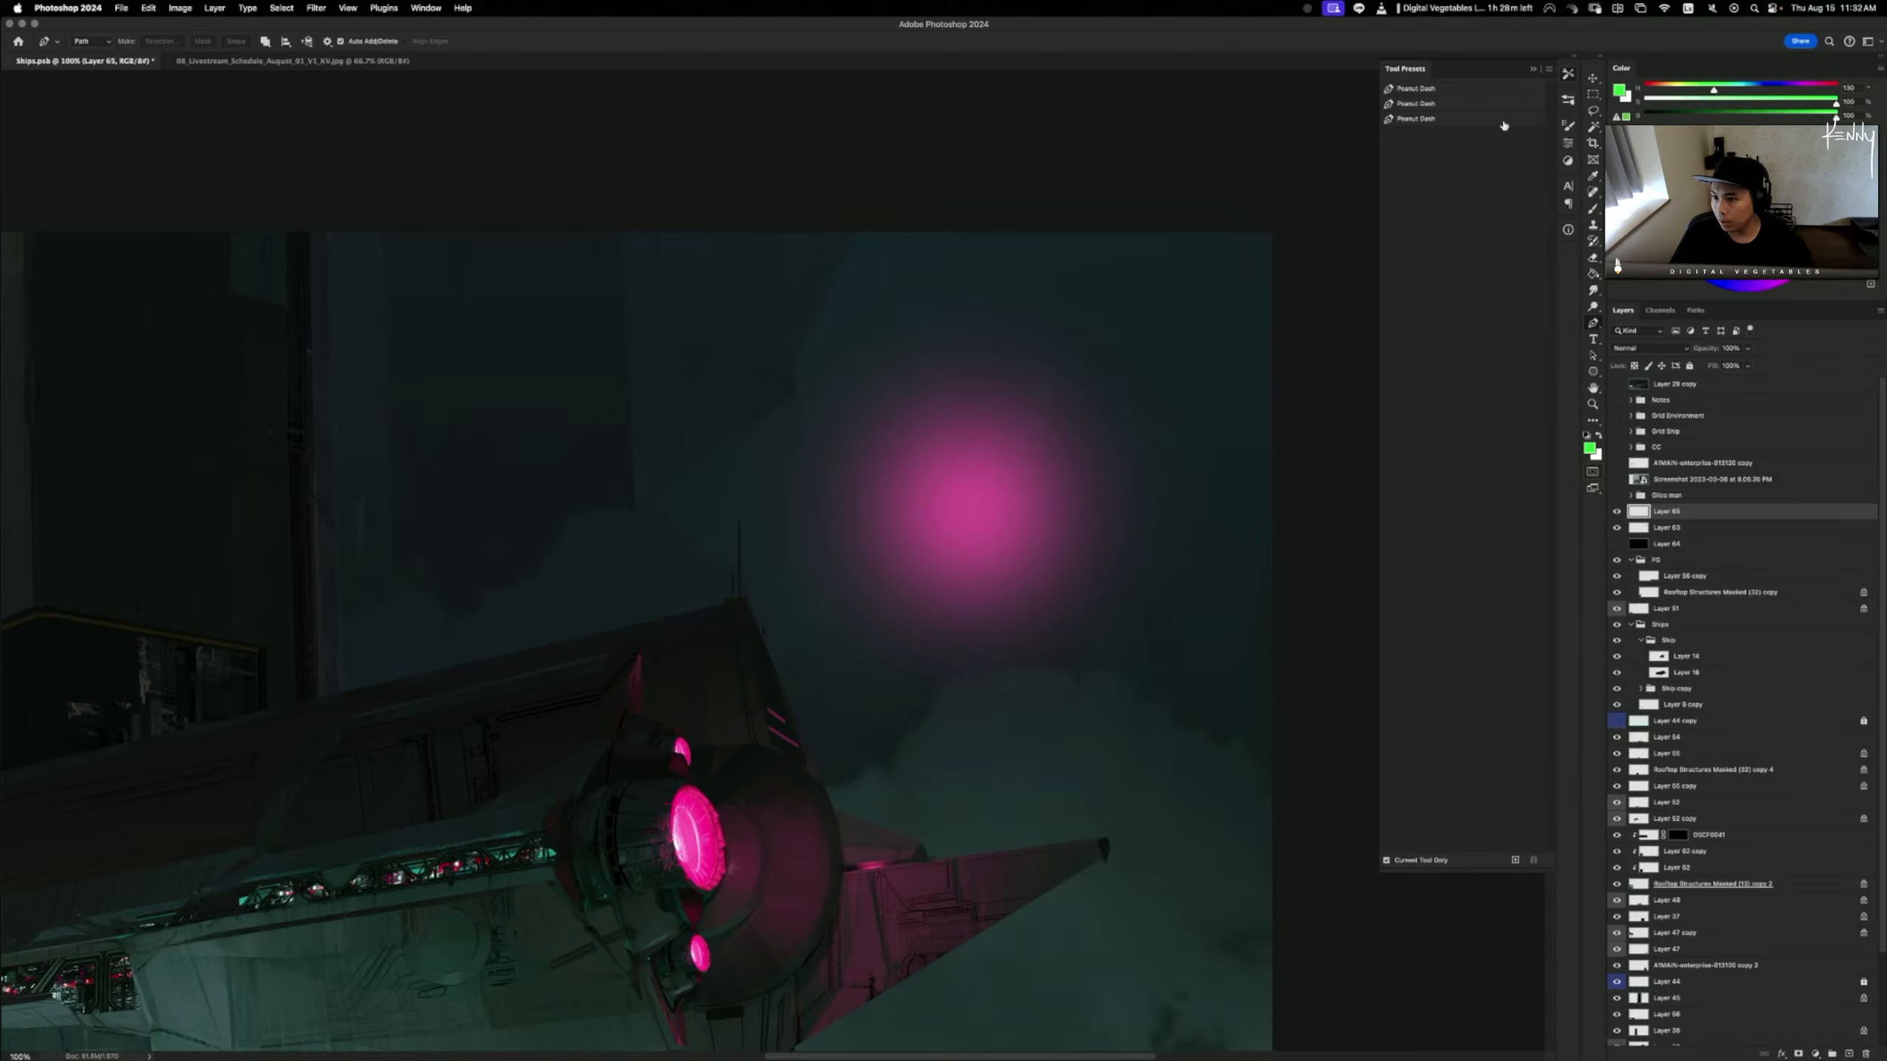
key("b")
left_click(1437, 180)
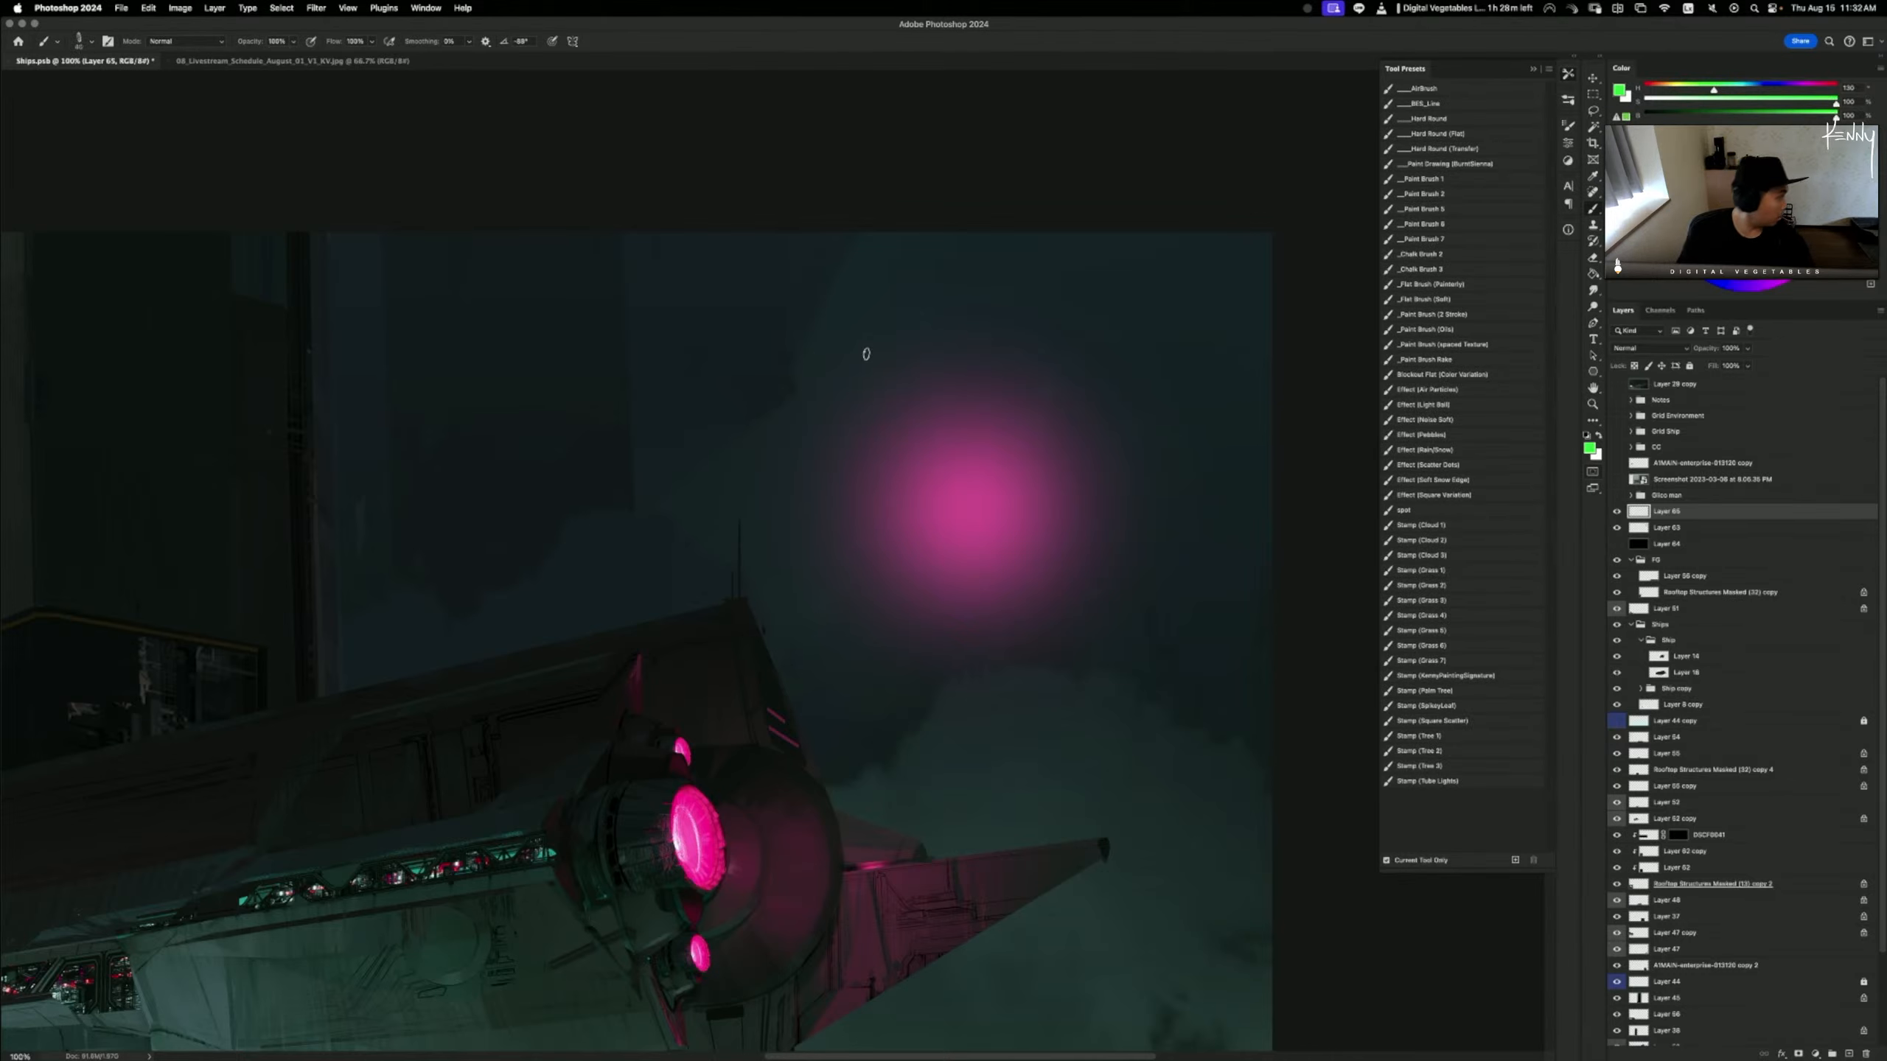
left_click(960, 498)
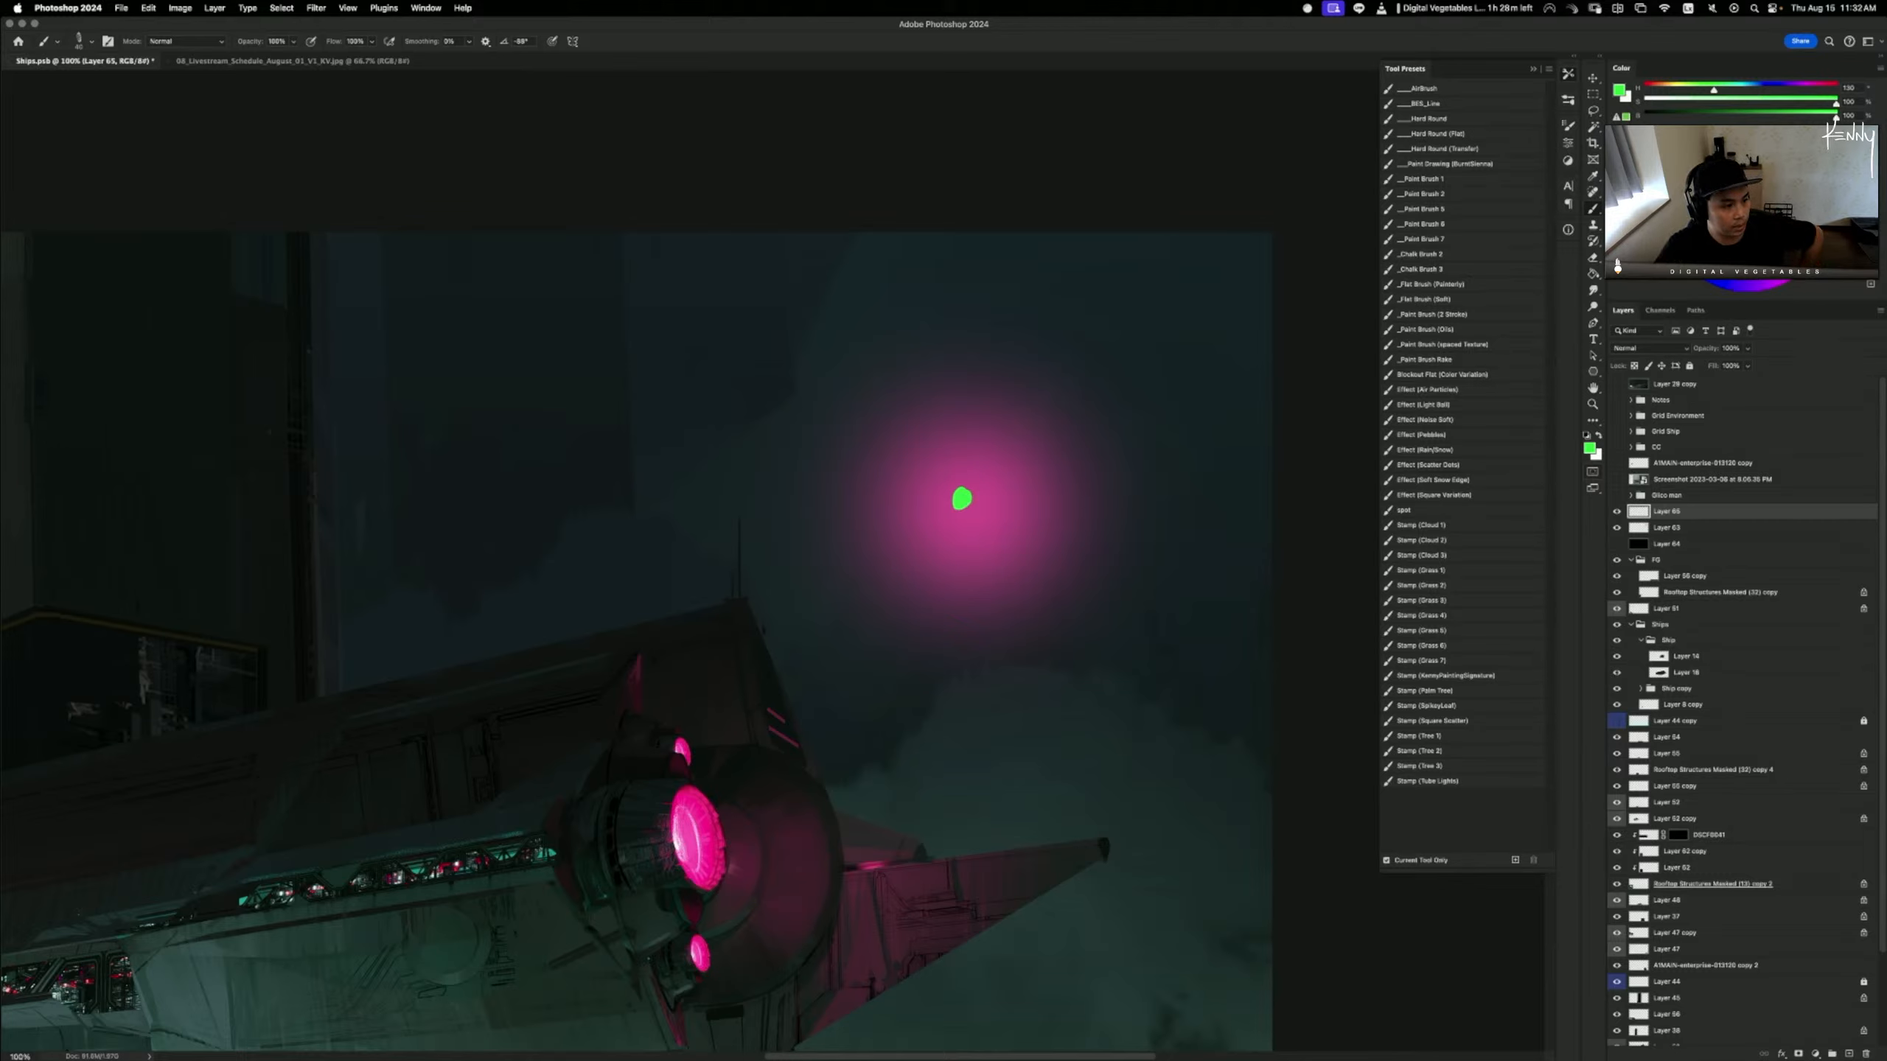
key("super+Tab")
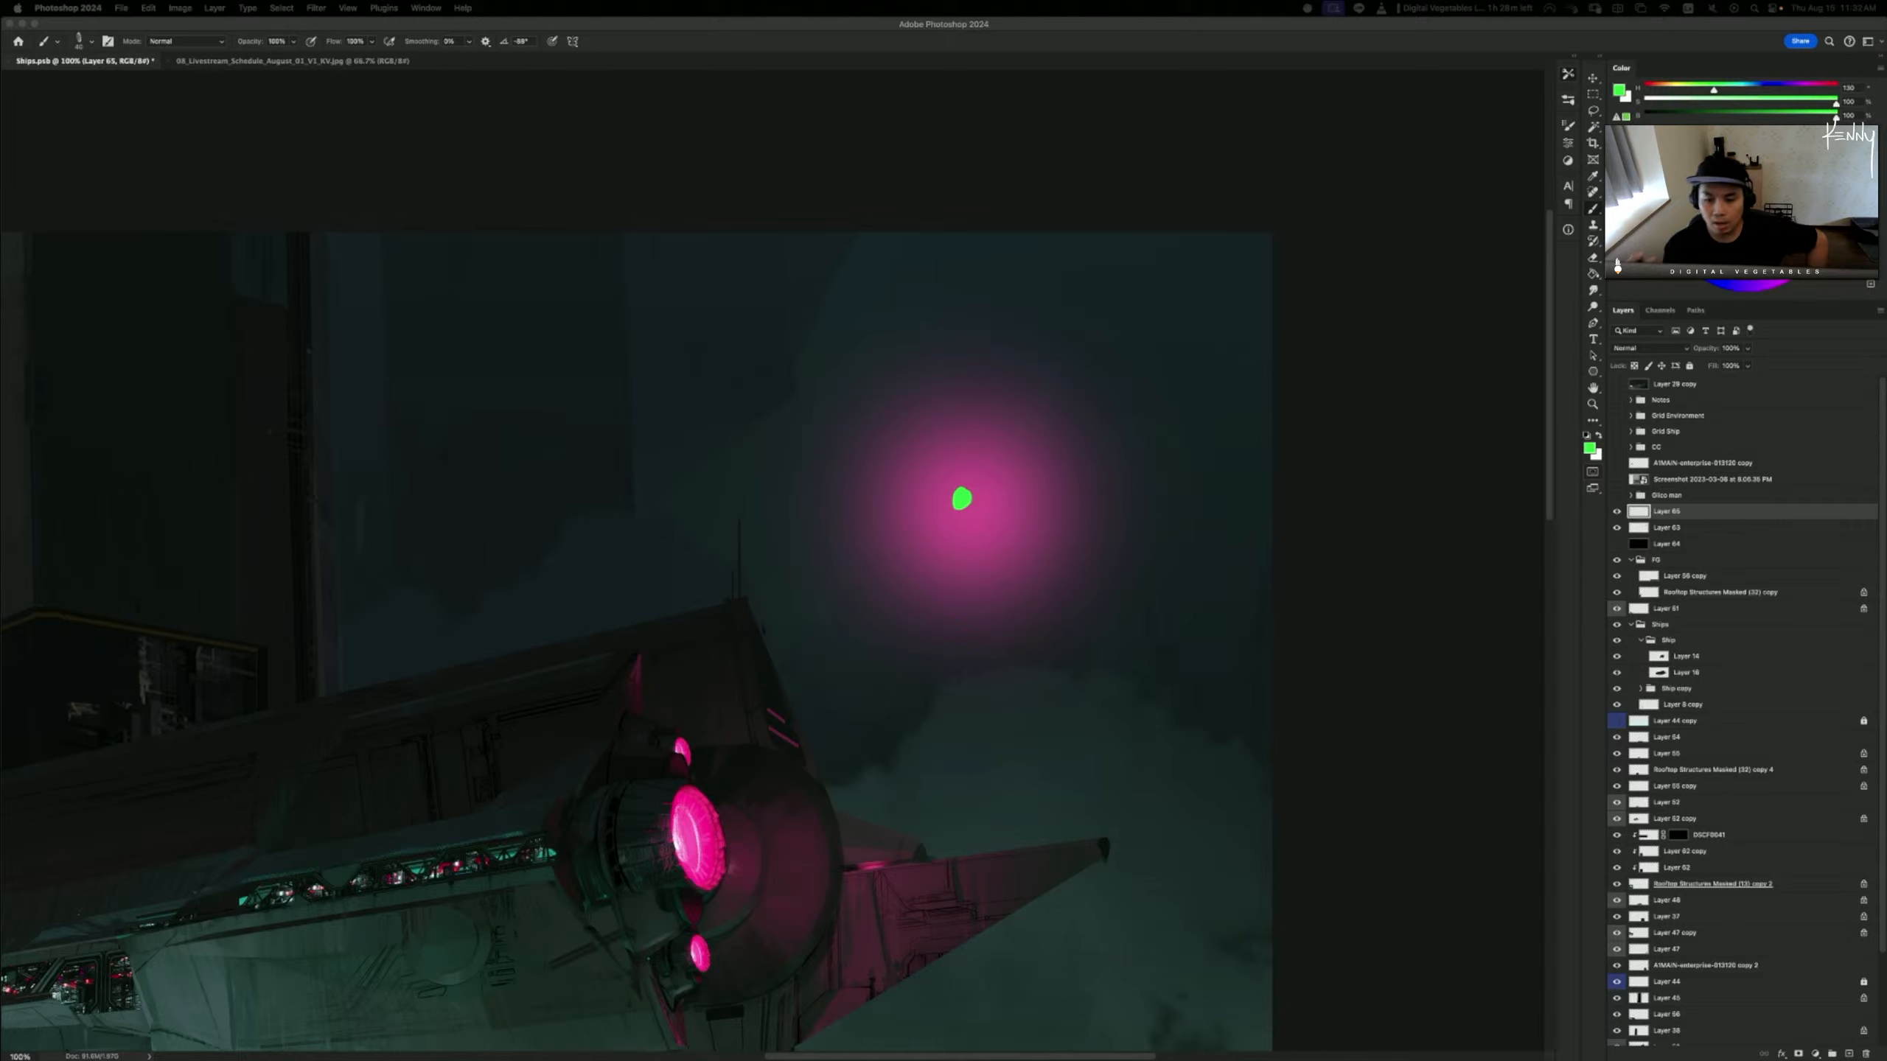
left_click(963, 499)
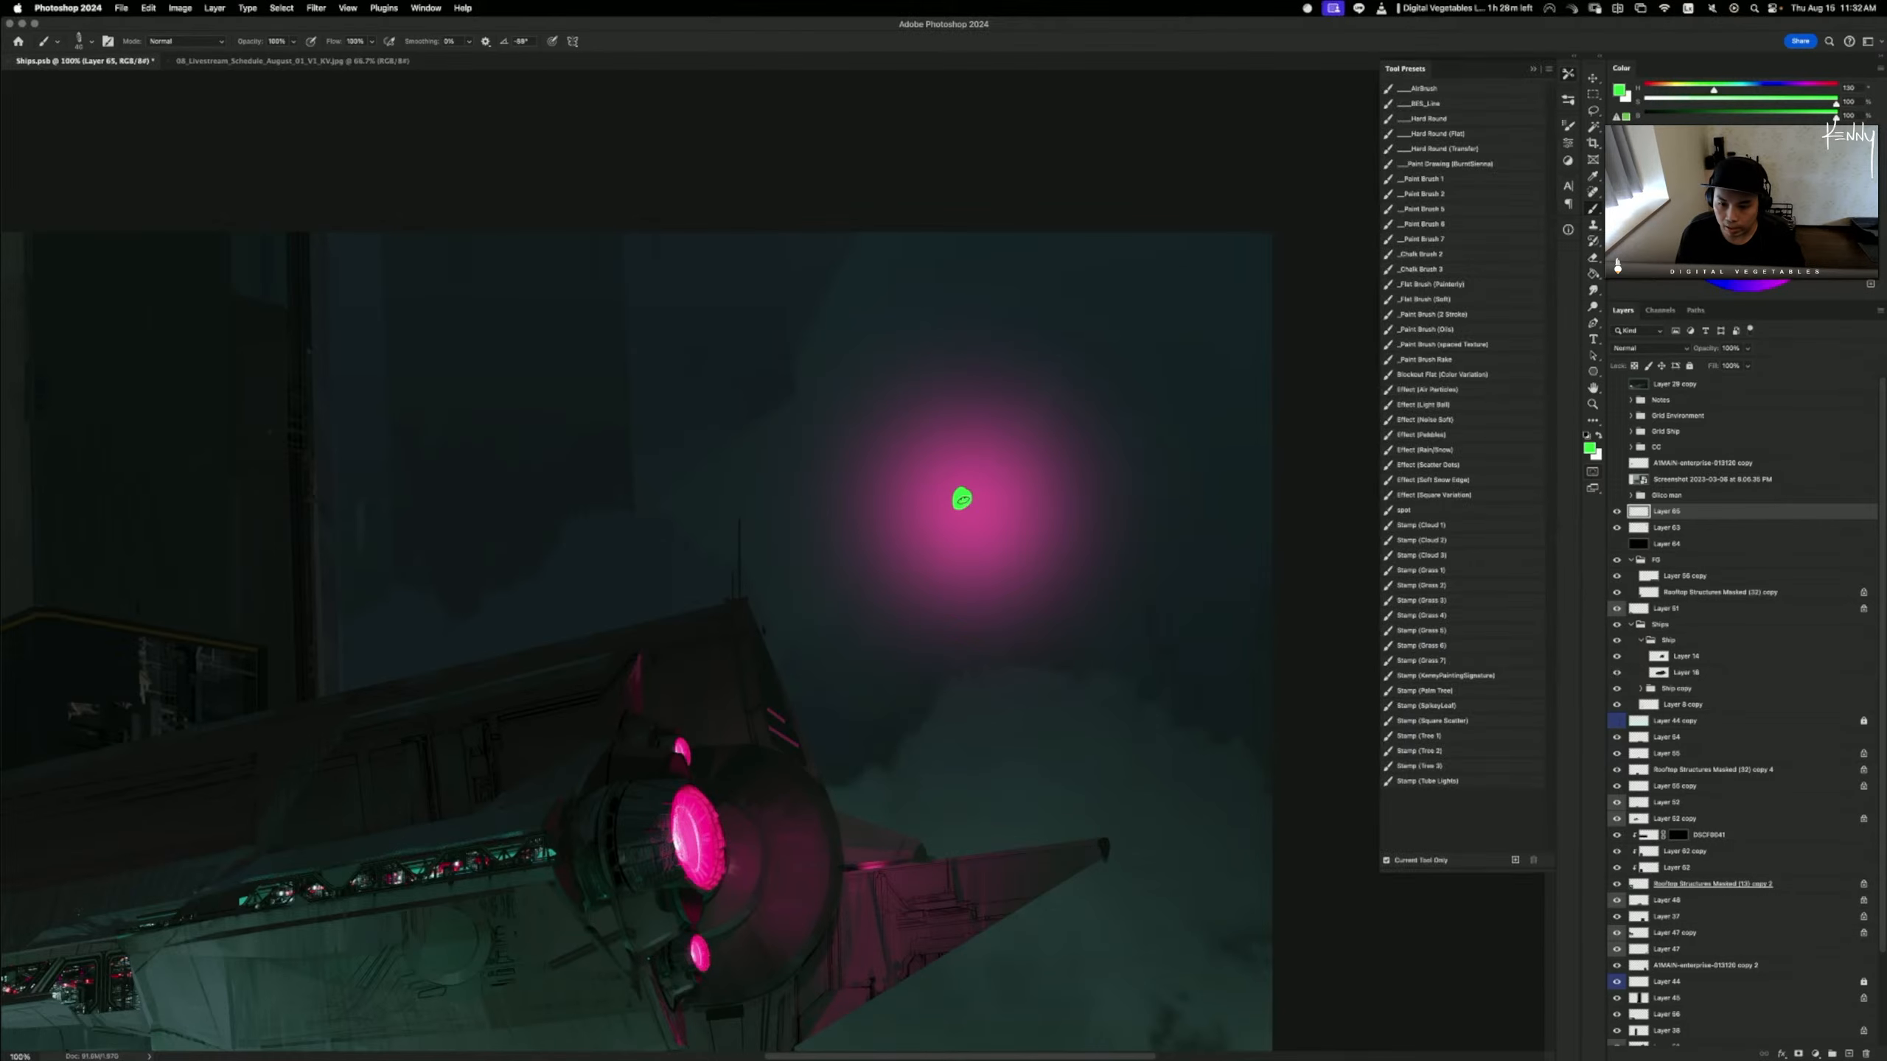
- Circle the faded left edge of the glow in green and discard the annotation layer
left_click_drag(949, 498, 834, 494)
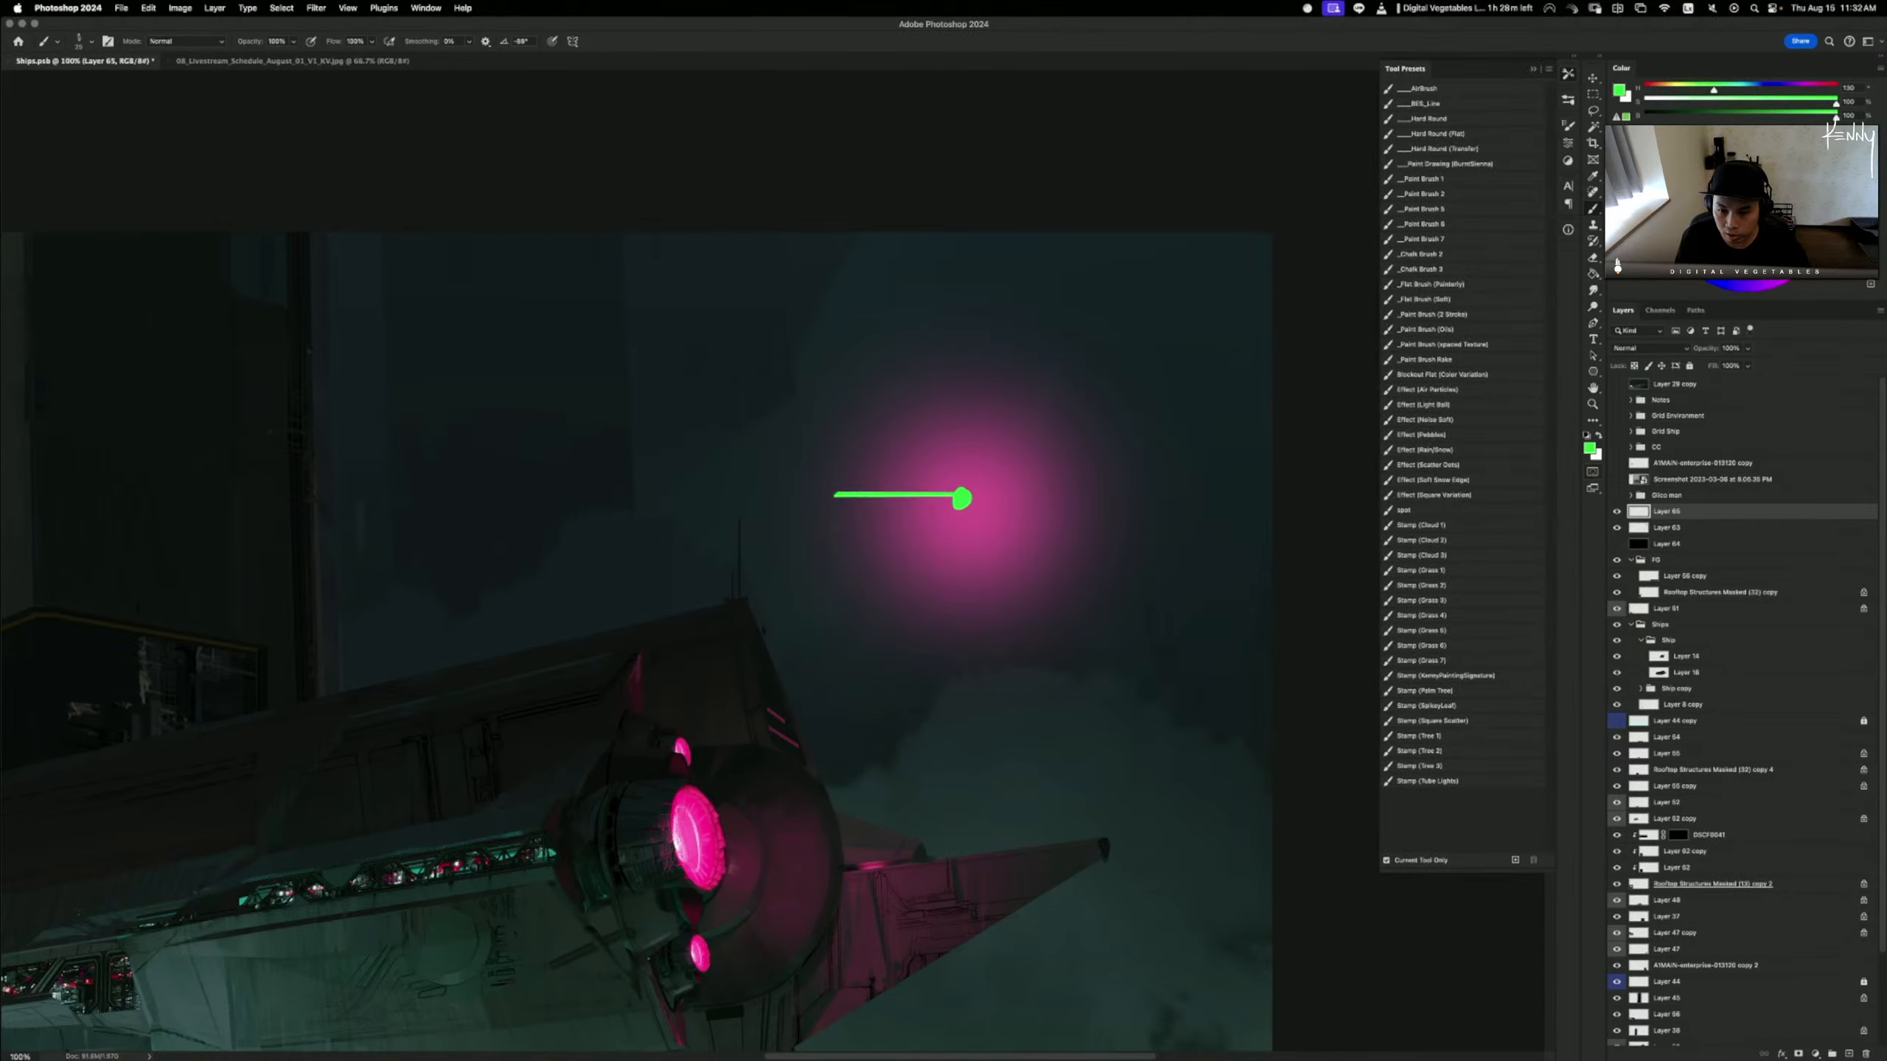
key("cmd+z")
mouse_move(904, 413)
left_mouse_down()
mouse_move(843, 431)
mouse_move(839, 509)
mouse_move(903, 501)
mouse_move(891, 410)
left_mouse_up()
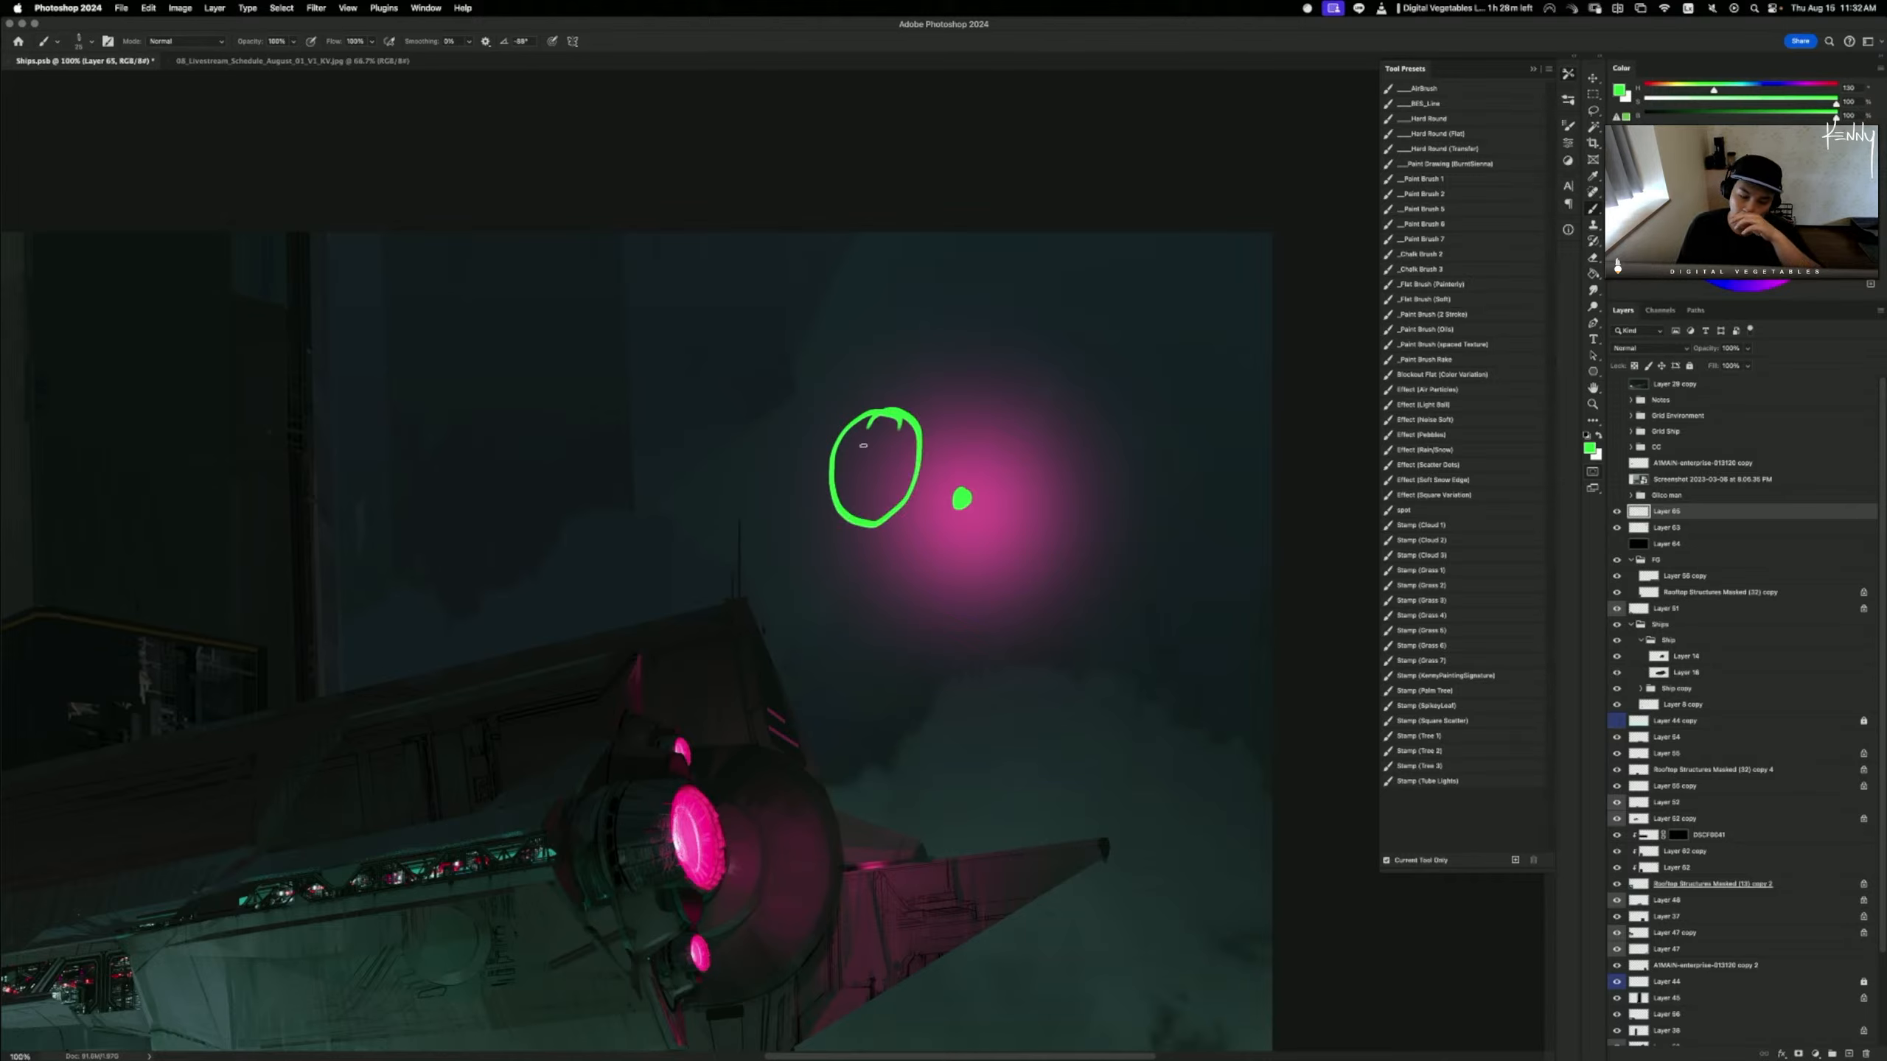
mouse_move(863, 434)
left_mouse_down()
mouse_move(895, 406)
mouse_move(915, 504)
left_mouse_up()
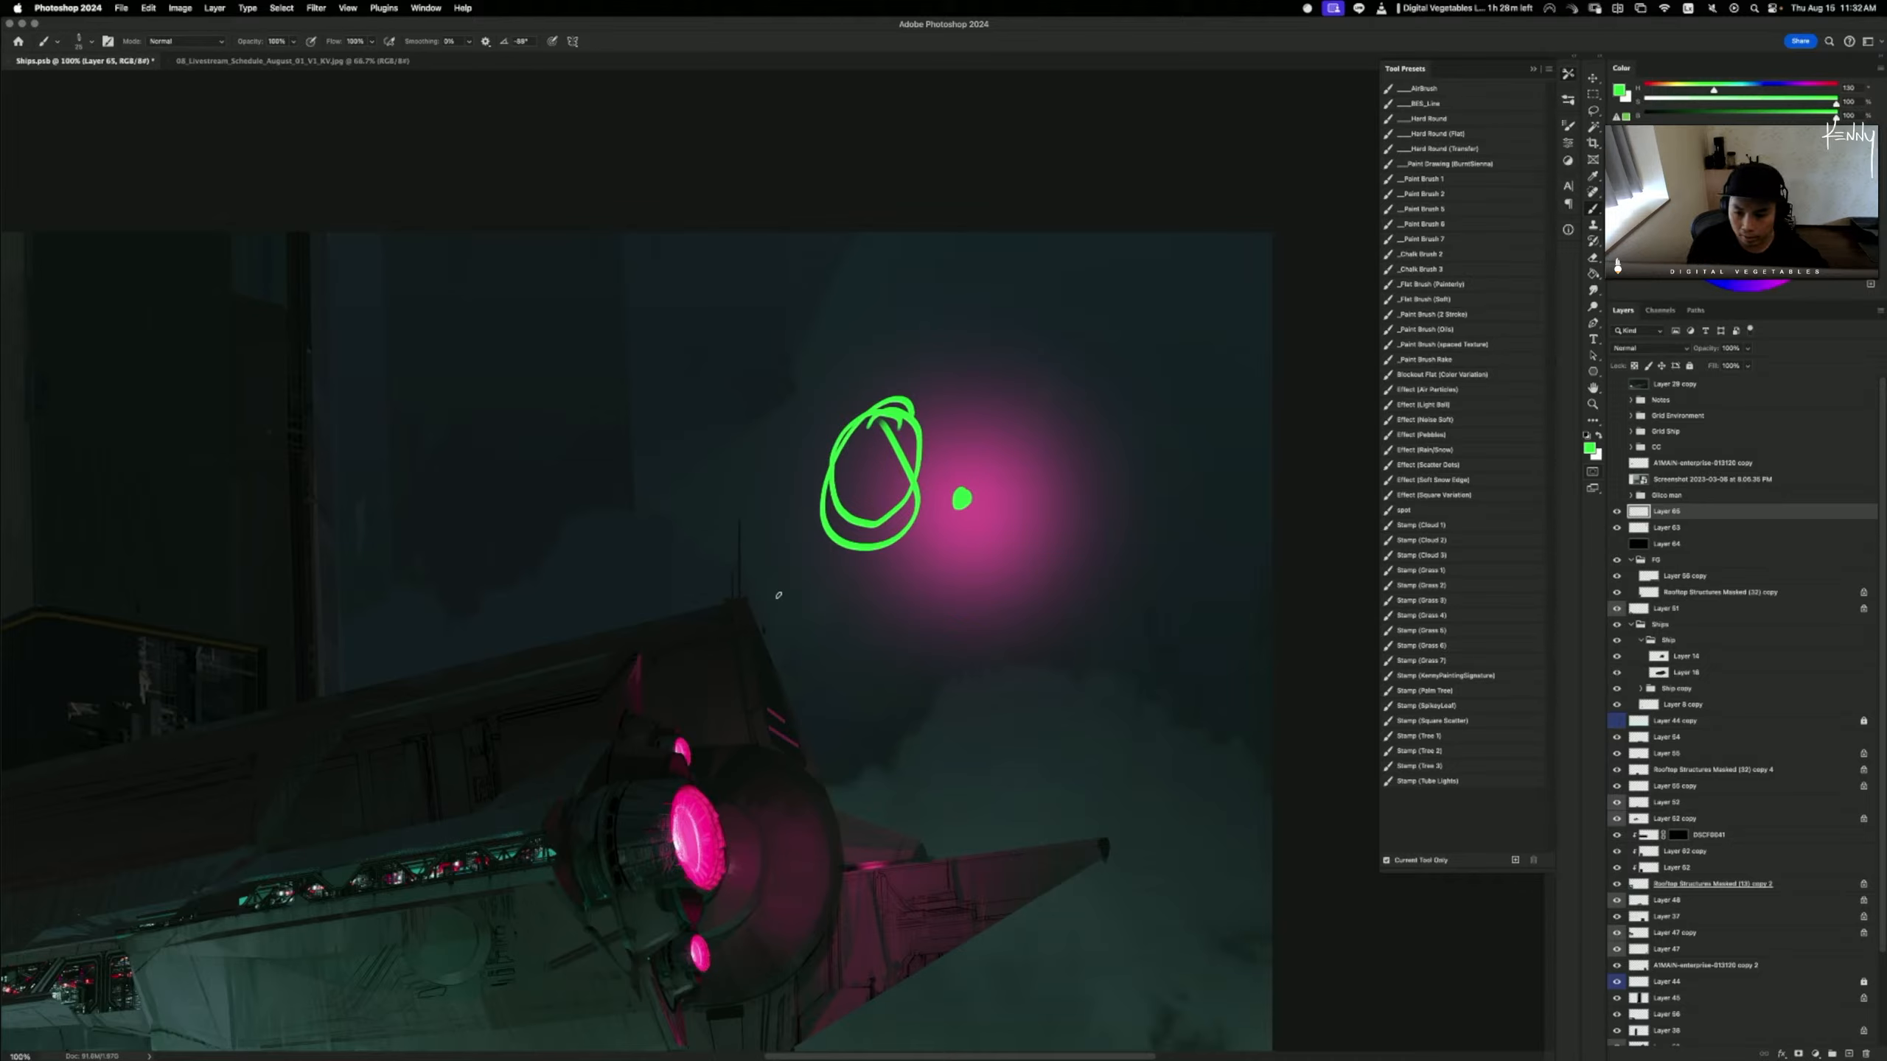
left_click_drag(937, 446, 935, 450)
key("super+z")
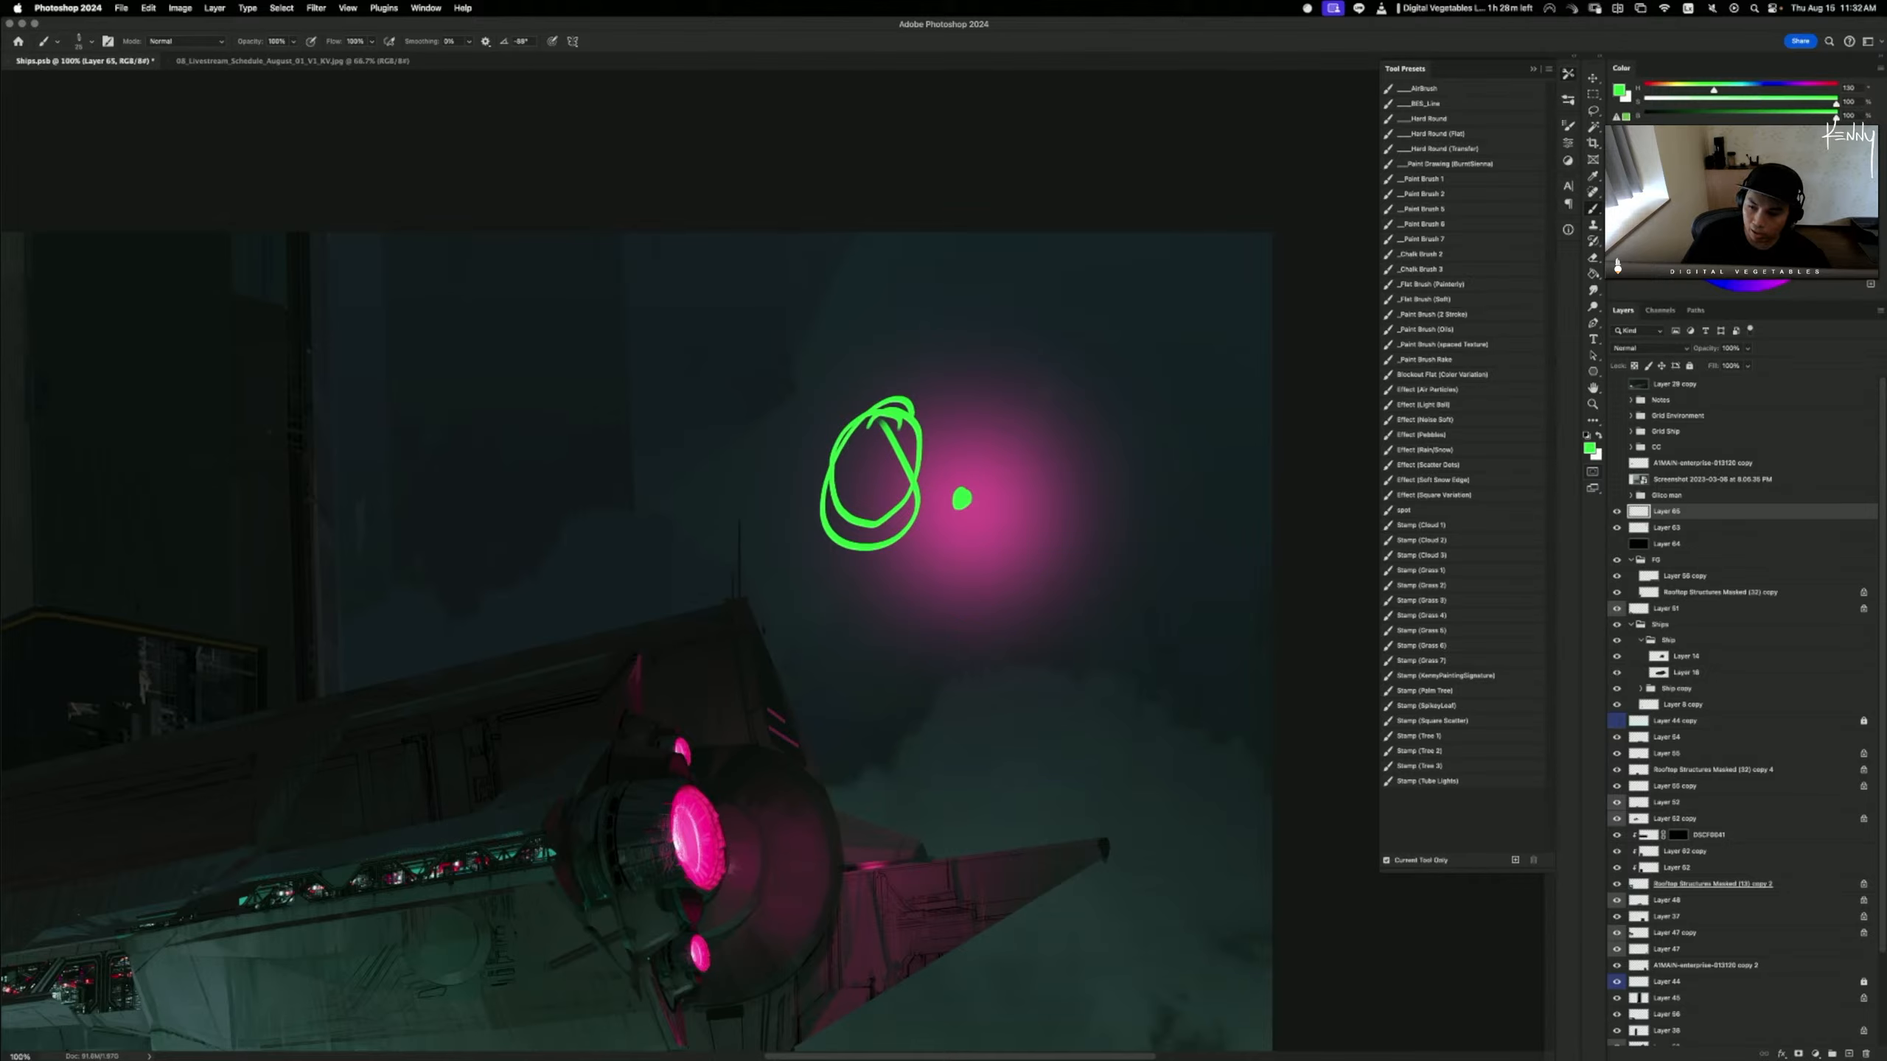
key("BackSpace")
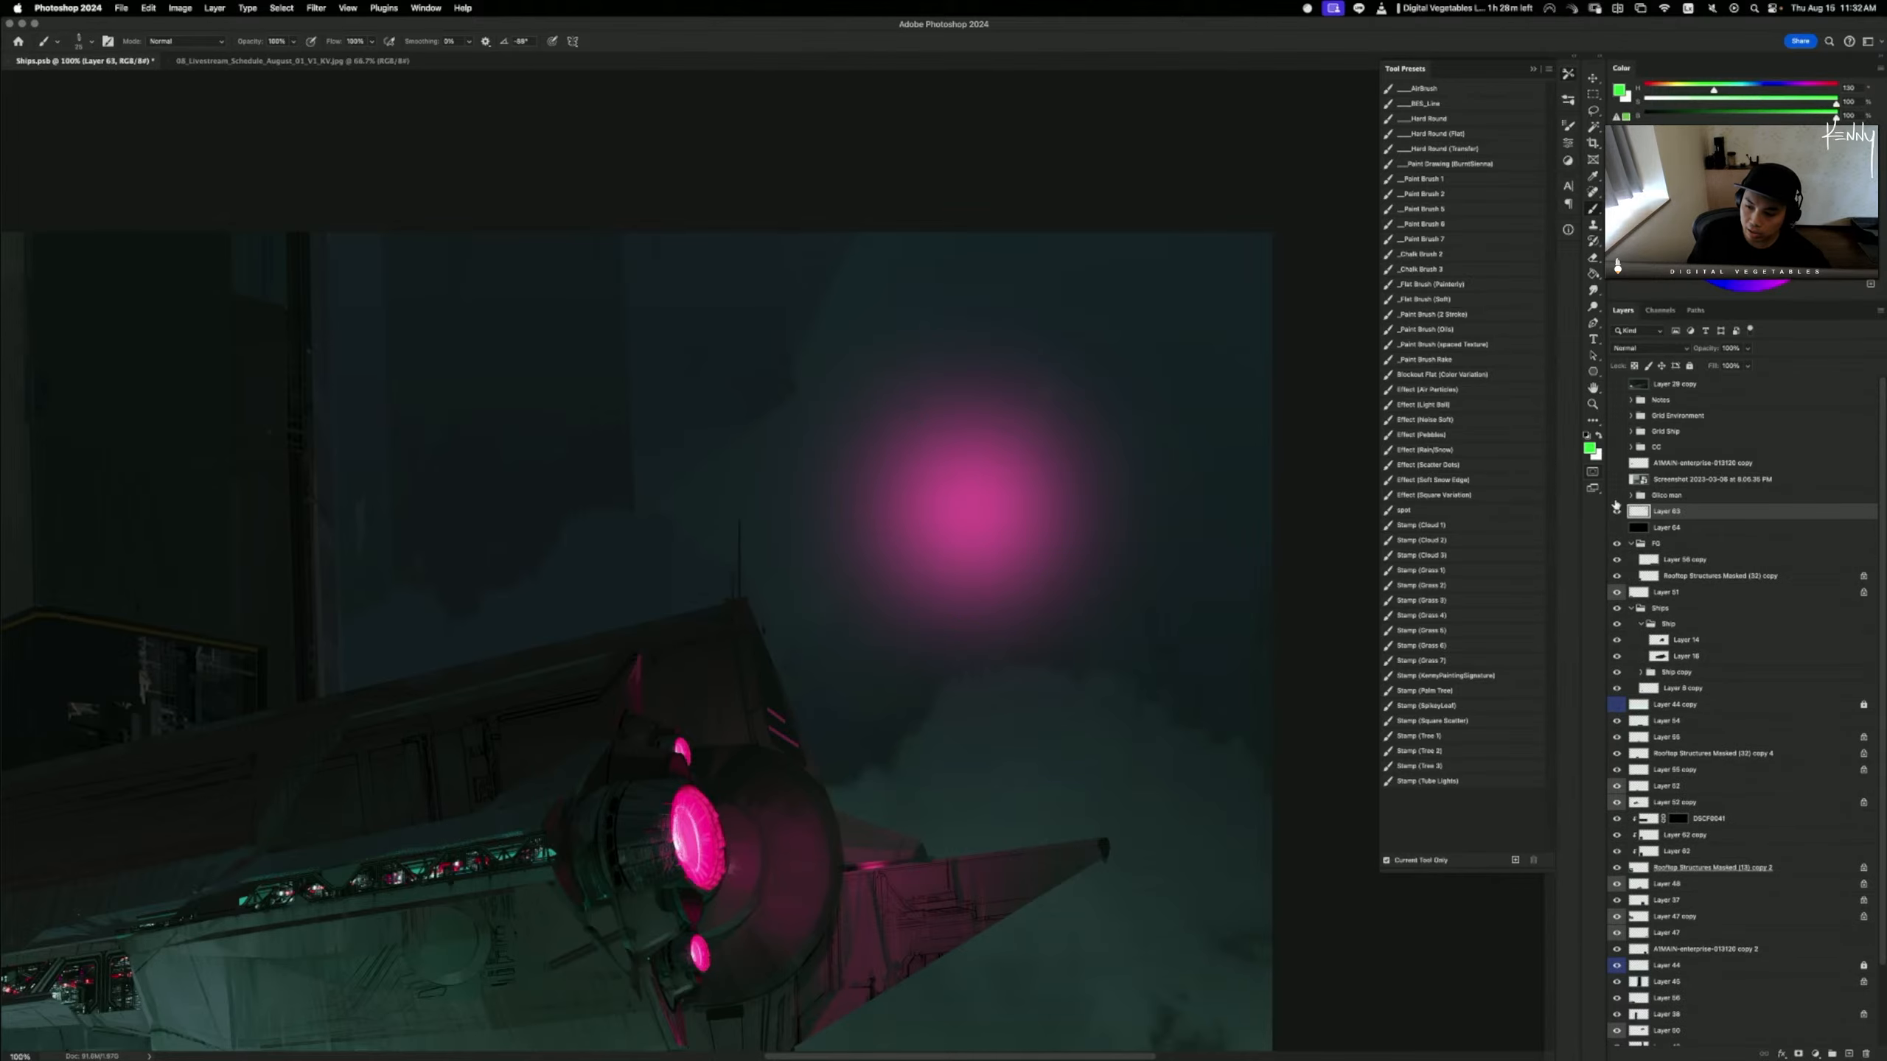
- Show the black layer behind the glow and circle the glow's left edge in green on a new layer
left_click(1617, 528)
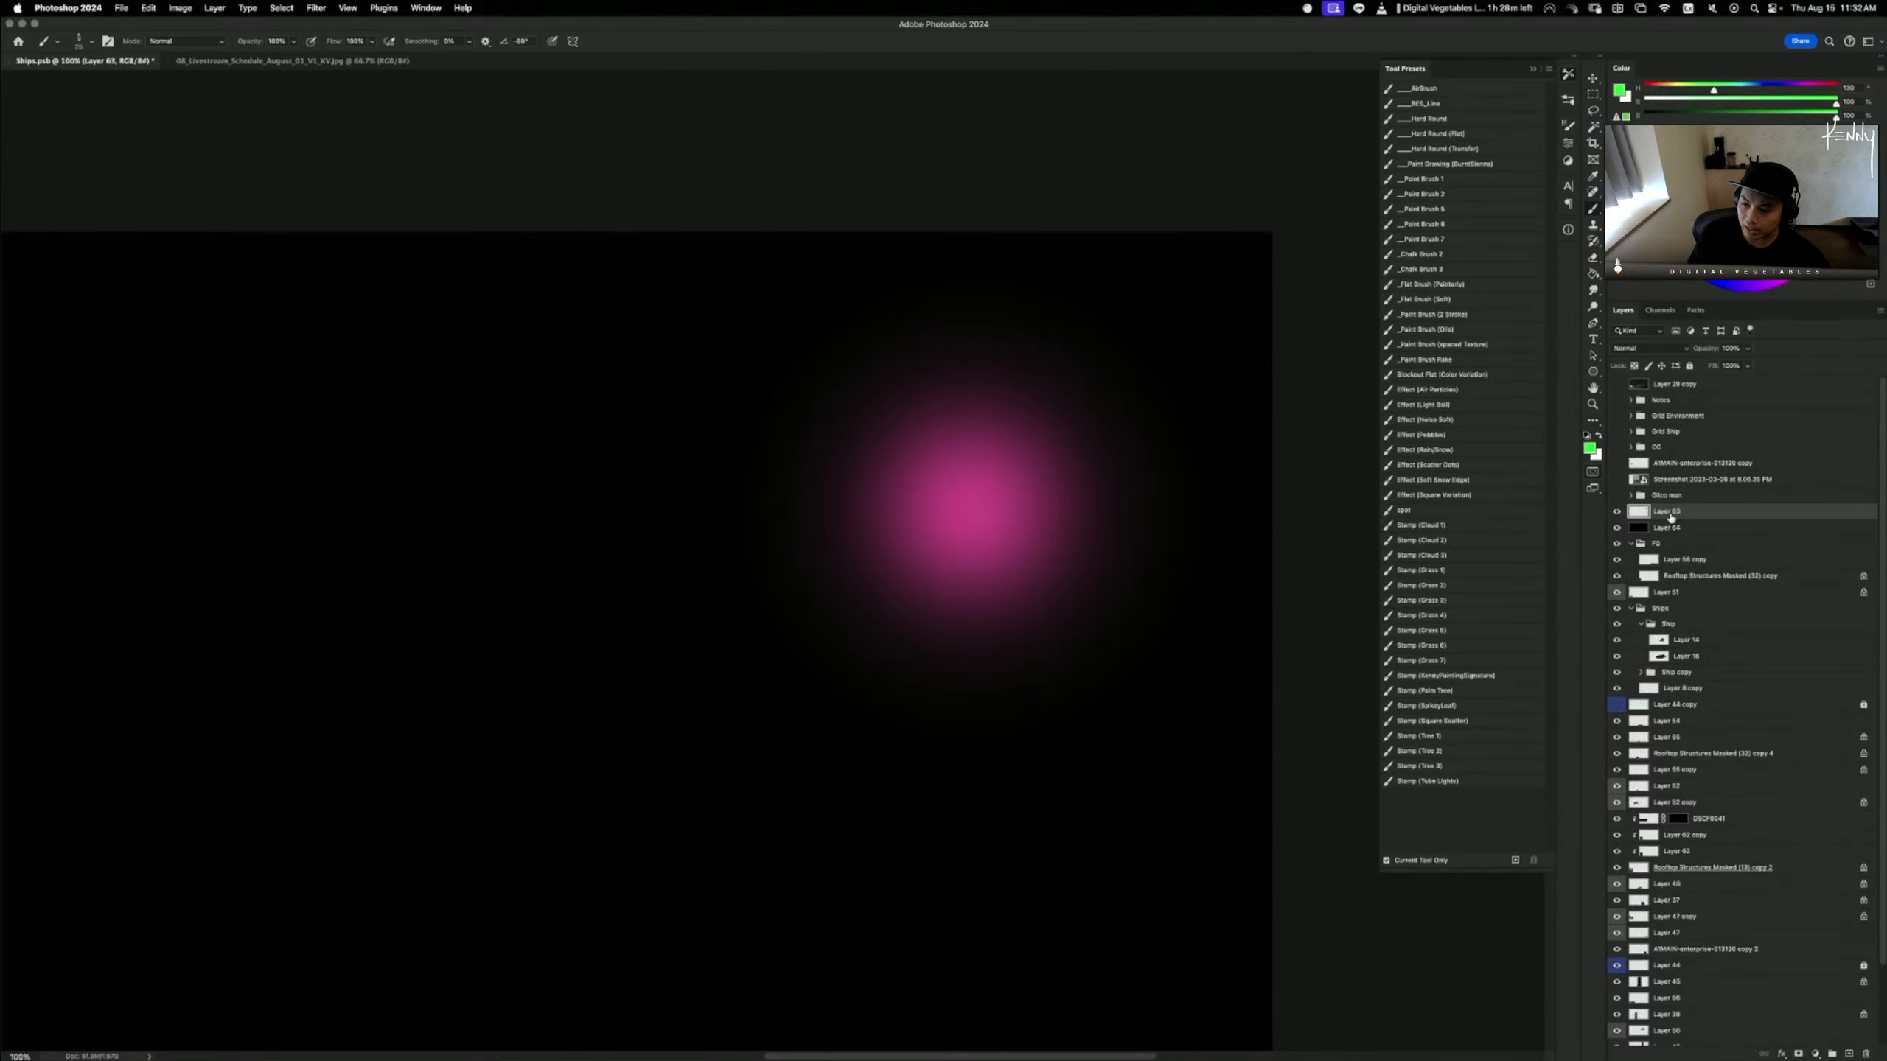
key("super+shift+n")
key("Return")
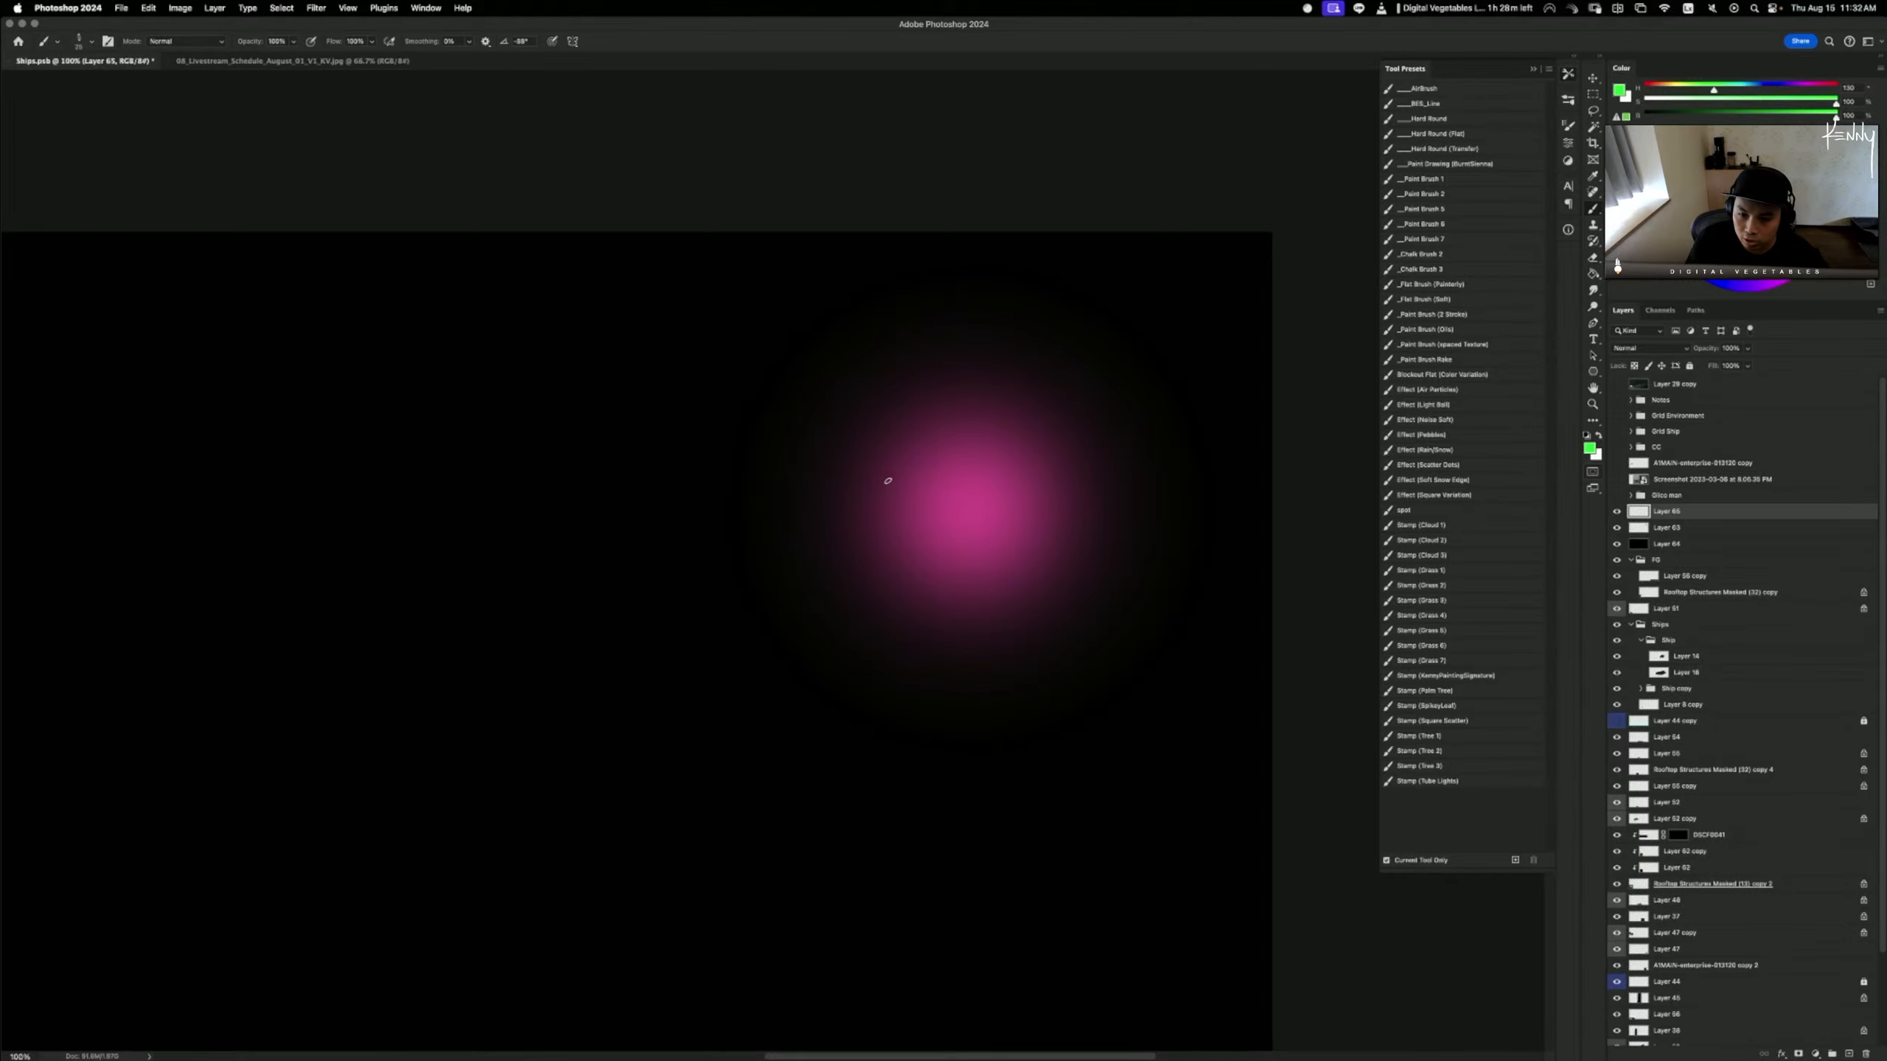
mouse_move(888, 480)
left_mouse_down()
mouse_move(817, 468)
mouse_move(887, 466)
left_mouse_up()
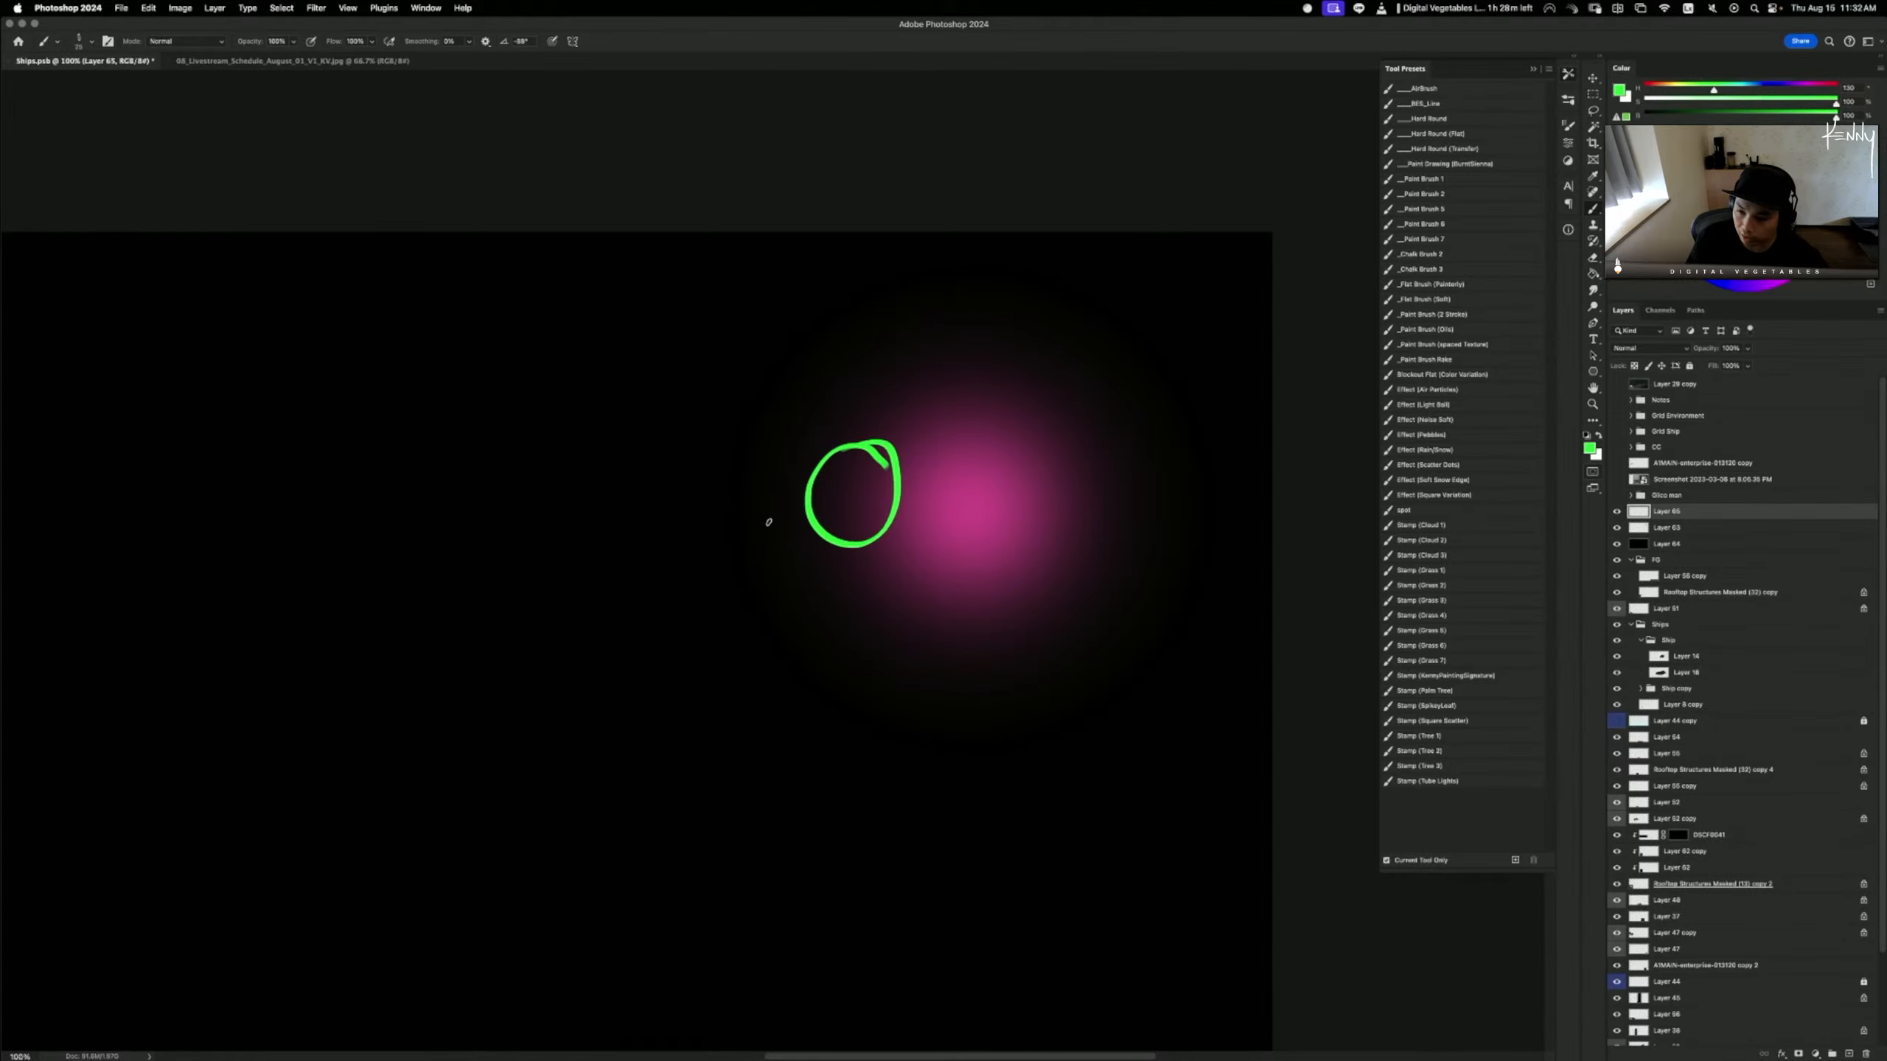
- Compare the pink glow with and without the black layer behind it, and delete the green annotation layer
left_click(1616, 544)
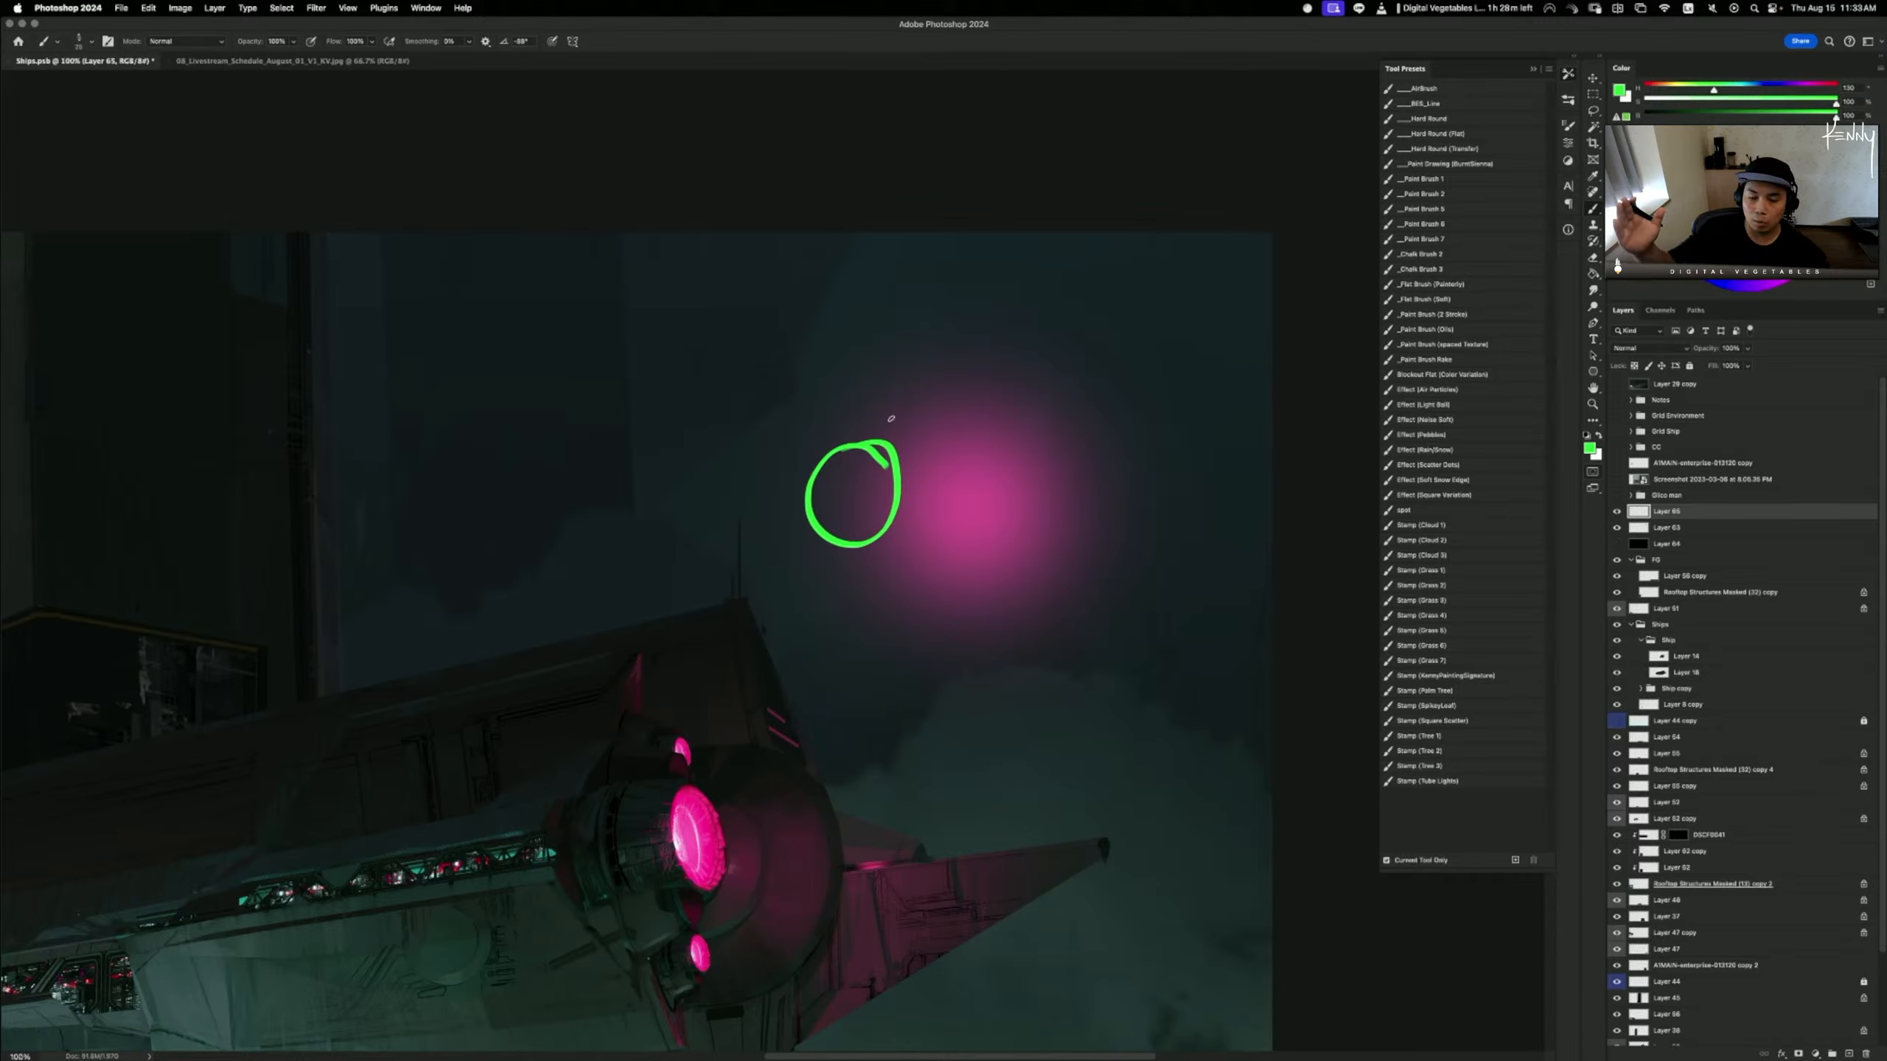
left_click(1616, 544)
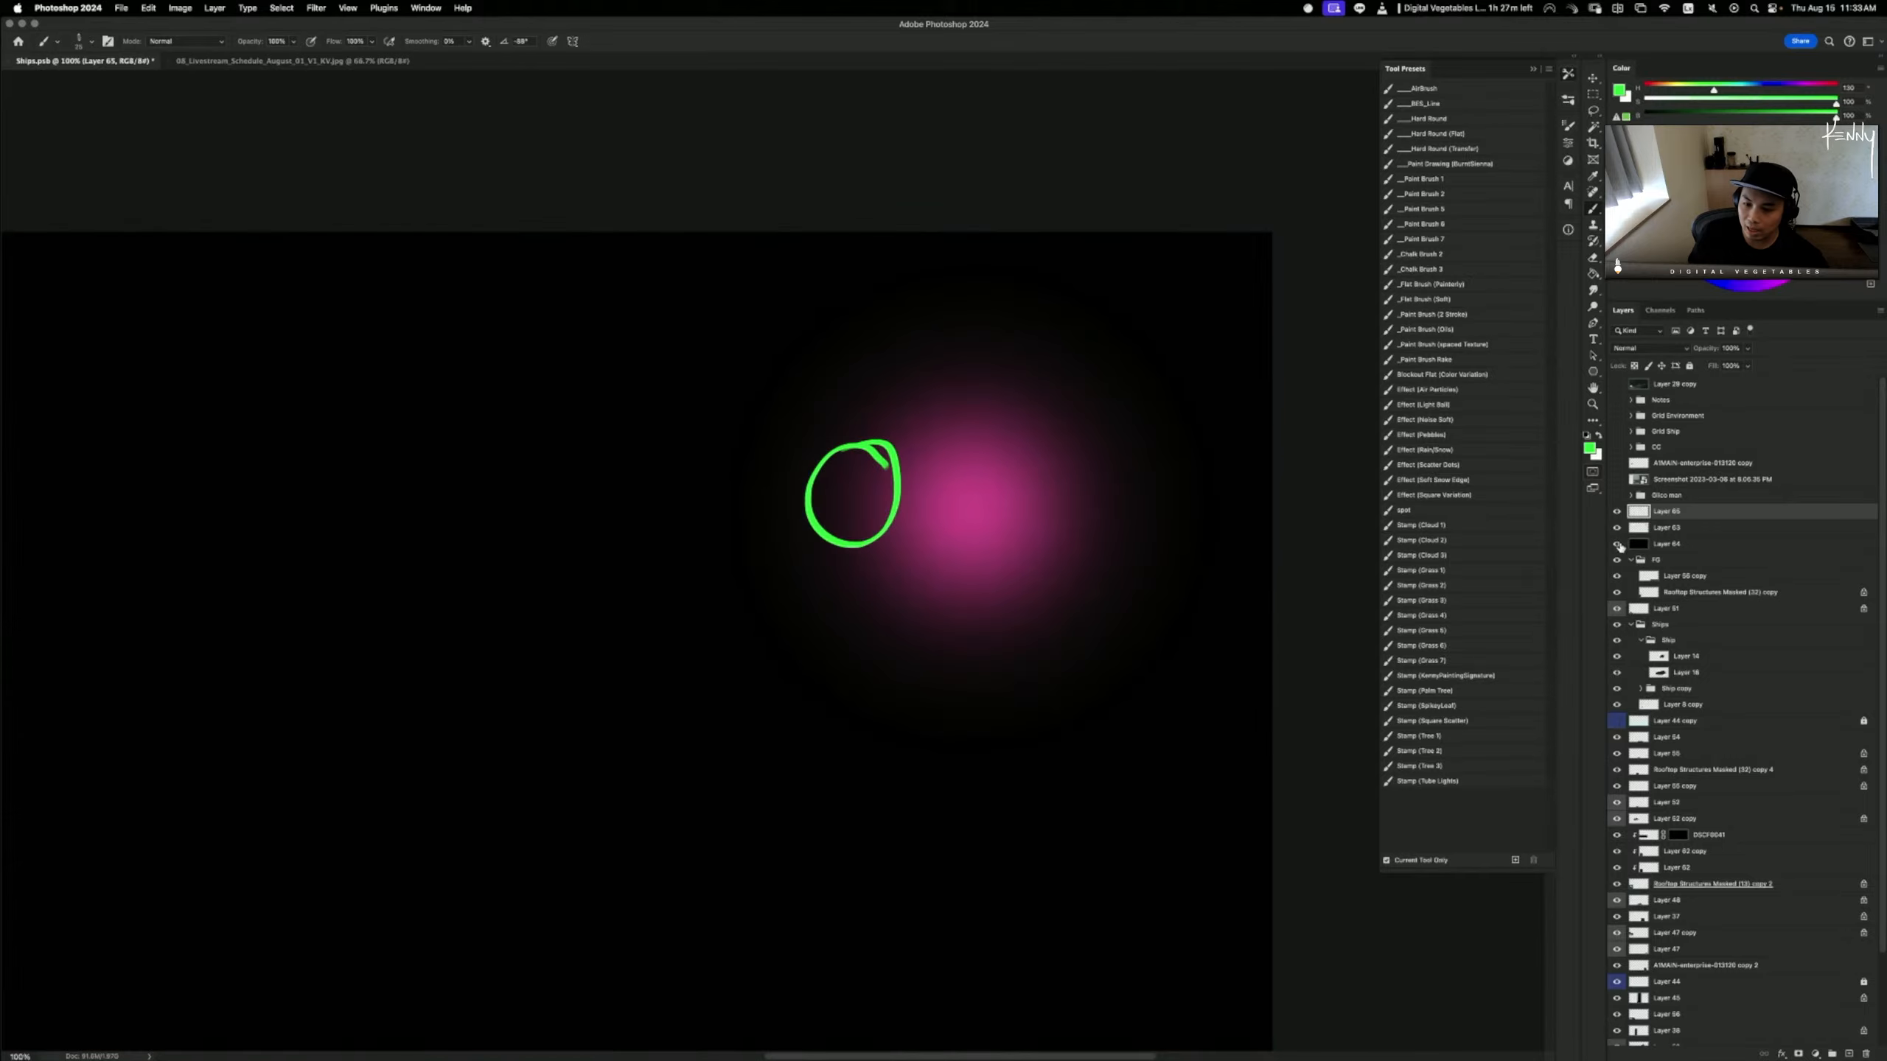
mouse_move(865, 475)
left_mouse_down()
mouse_move(863, 497)
mouse_move(981, 497)
mouse_move(846, 488)
left_mouse_up()
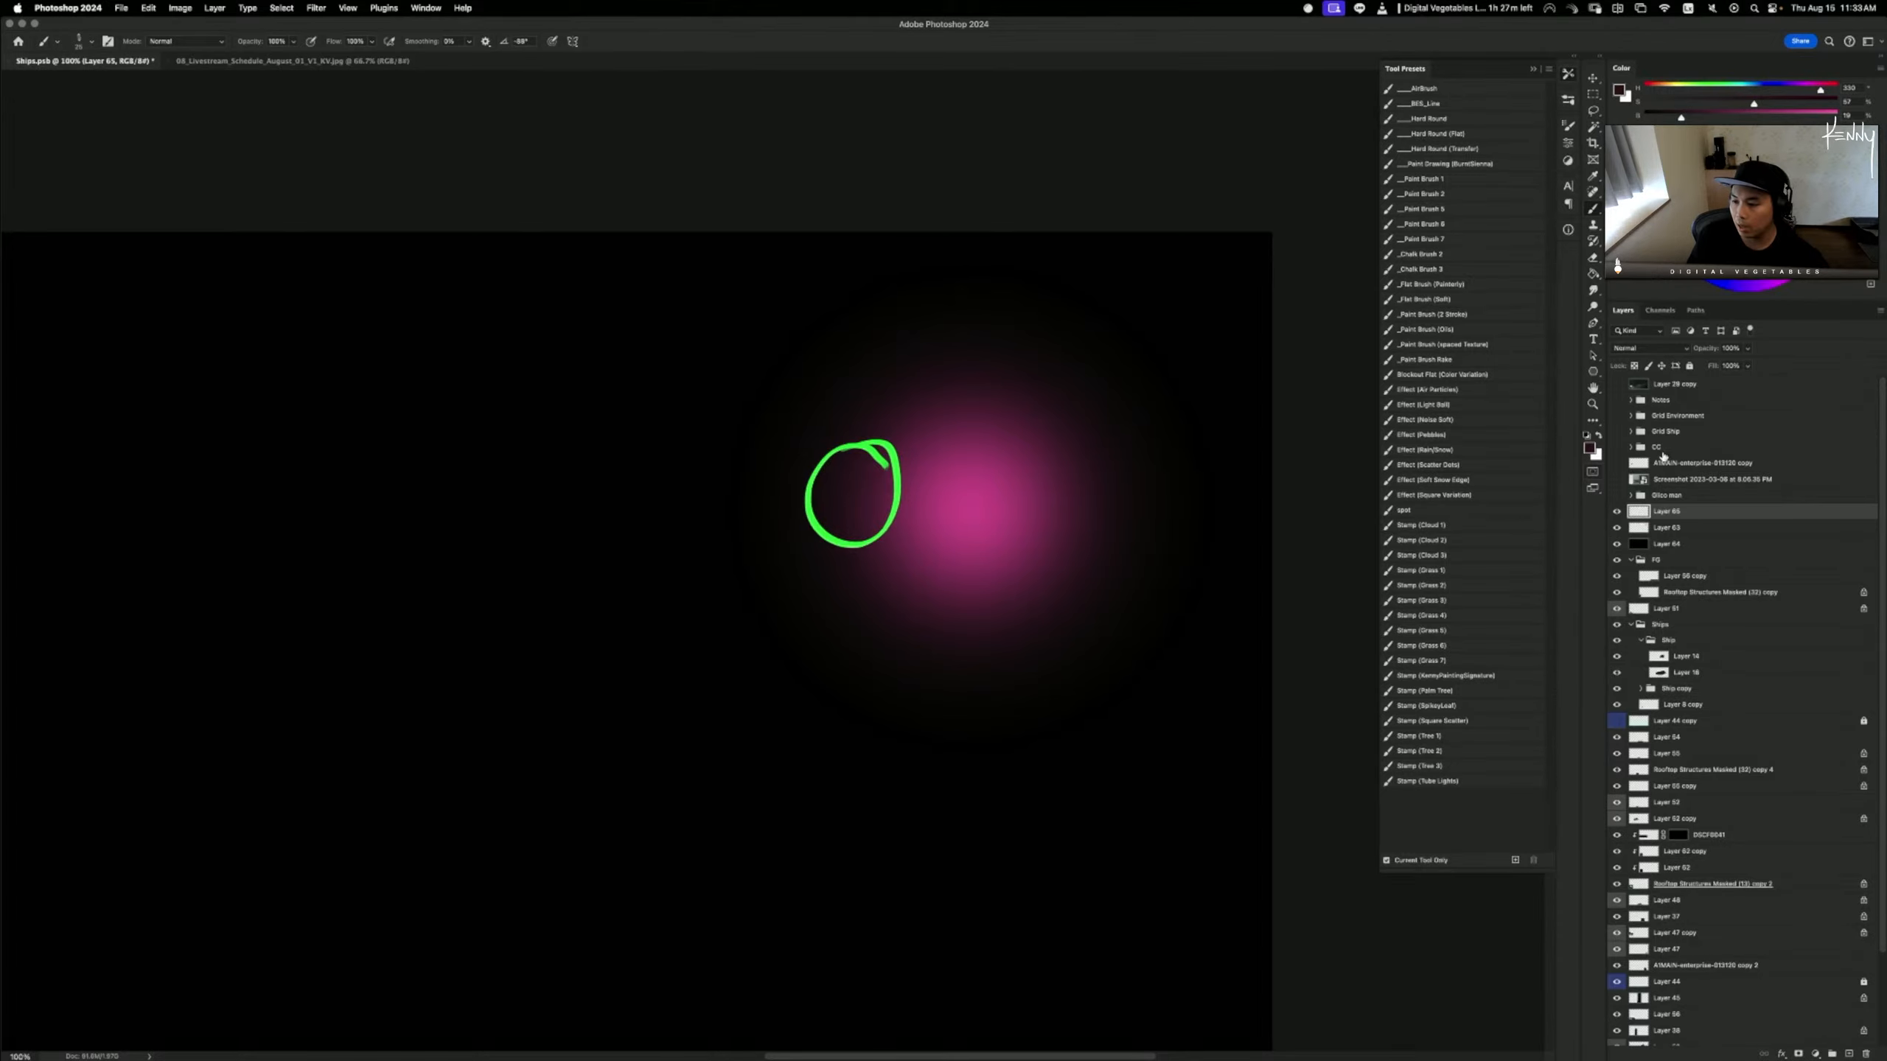
key("BackSpace")
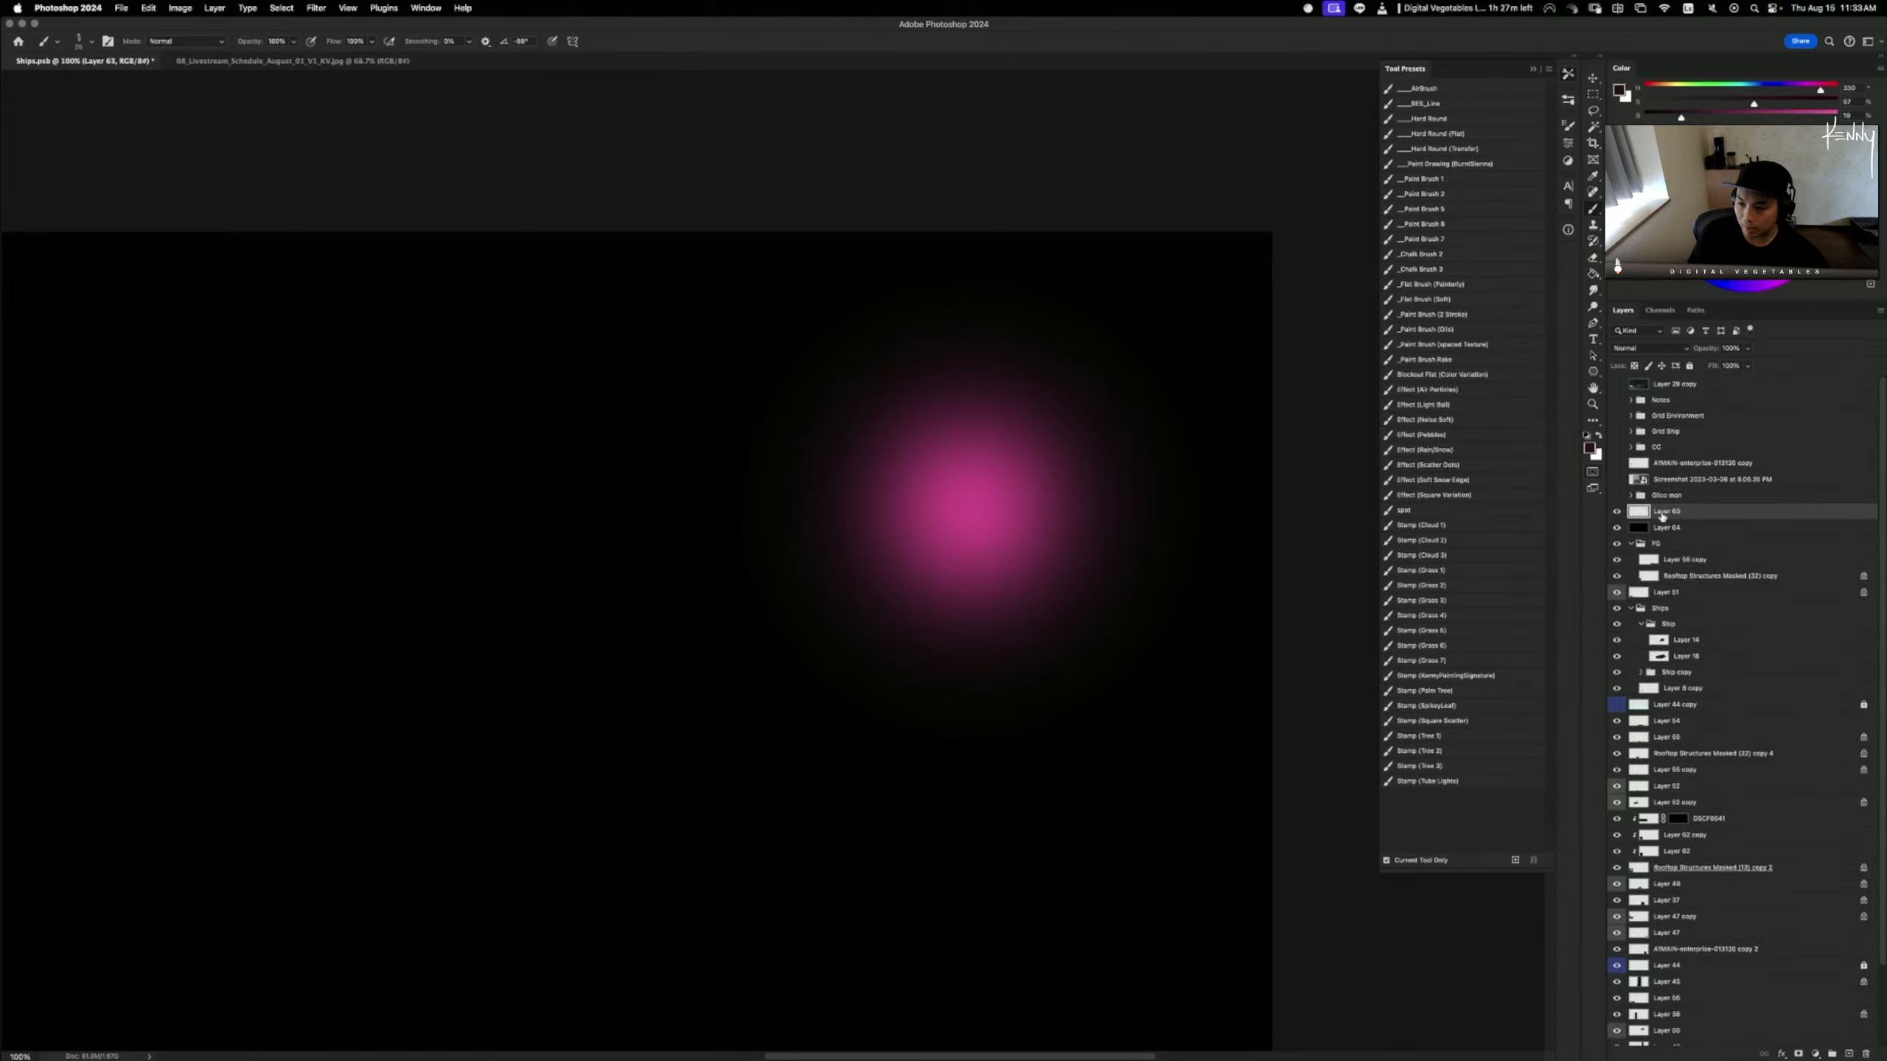
- Clip the pink glow layer to the black layer and set the black layer's blend mode to Color Dodge
left_click(1667, 518, "alt")
left_click(1676, 527)
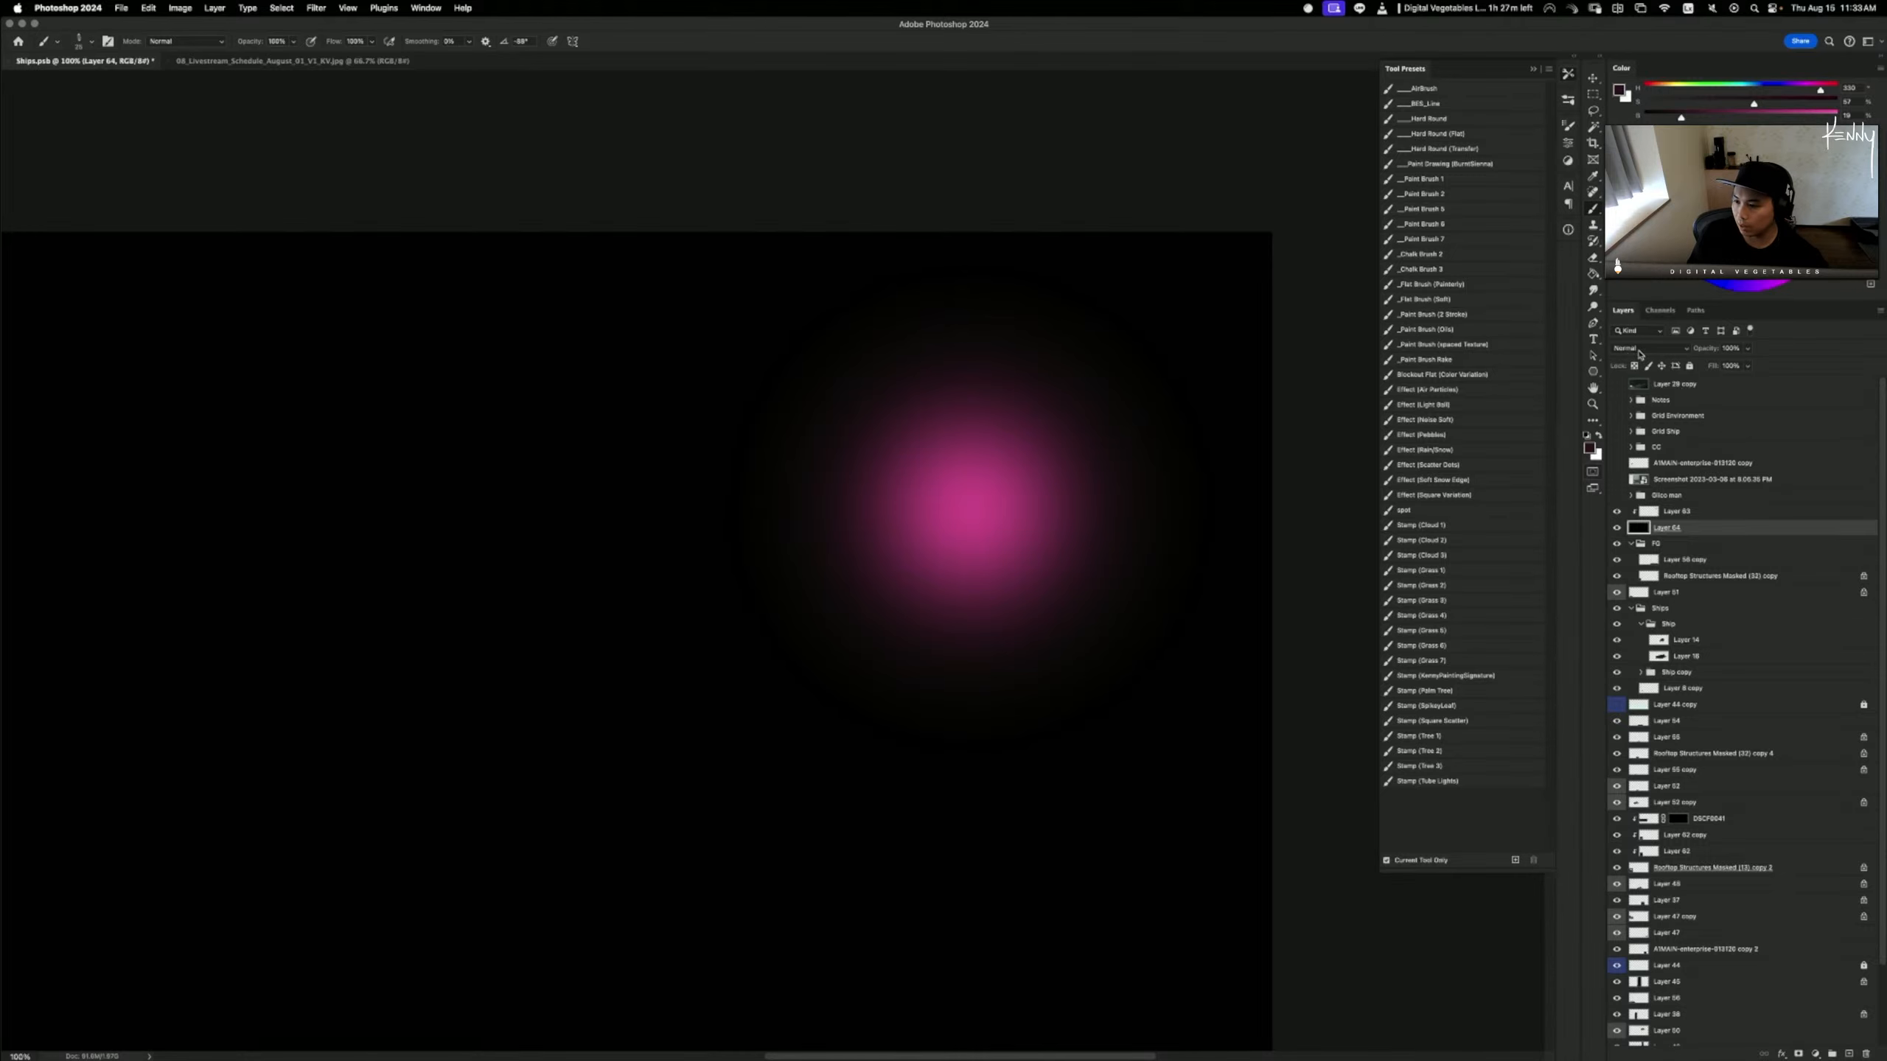
left_click(1639, 354)
left_click(1654, 488)
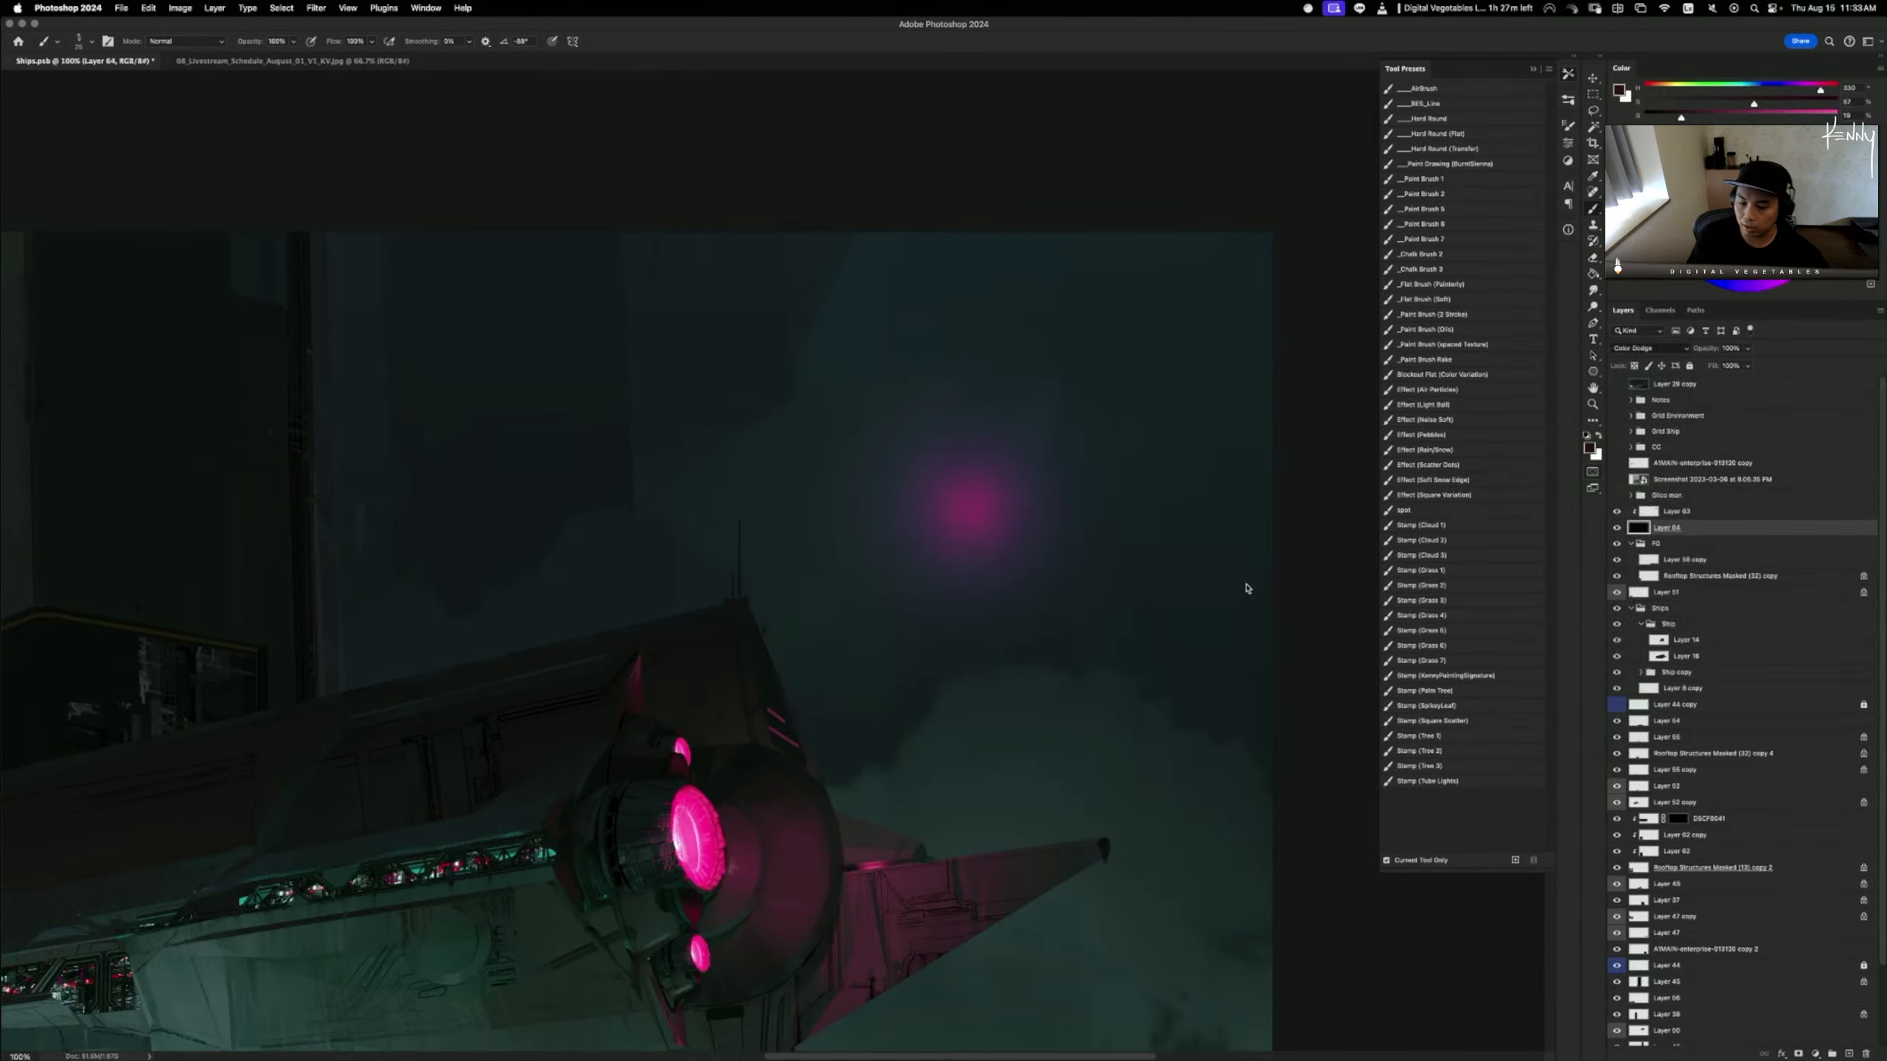
- Select the clipped glow layer and move the glow from the sky onto the ship's rear engine
left_click(1685, 513)
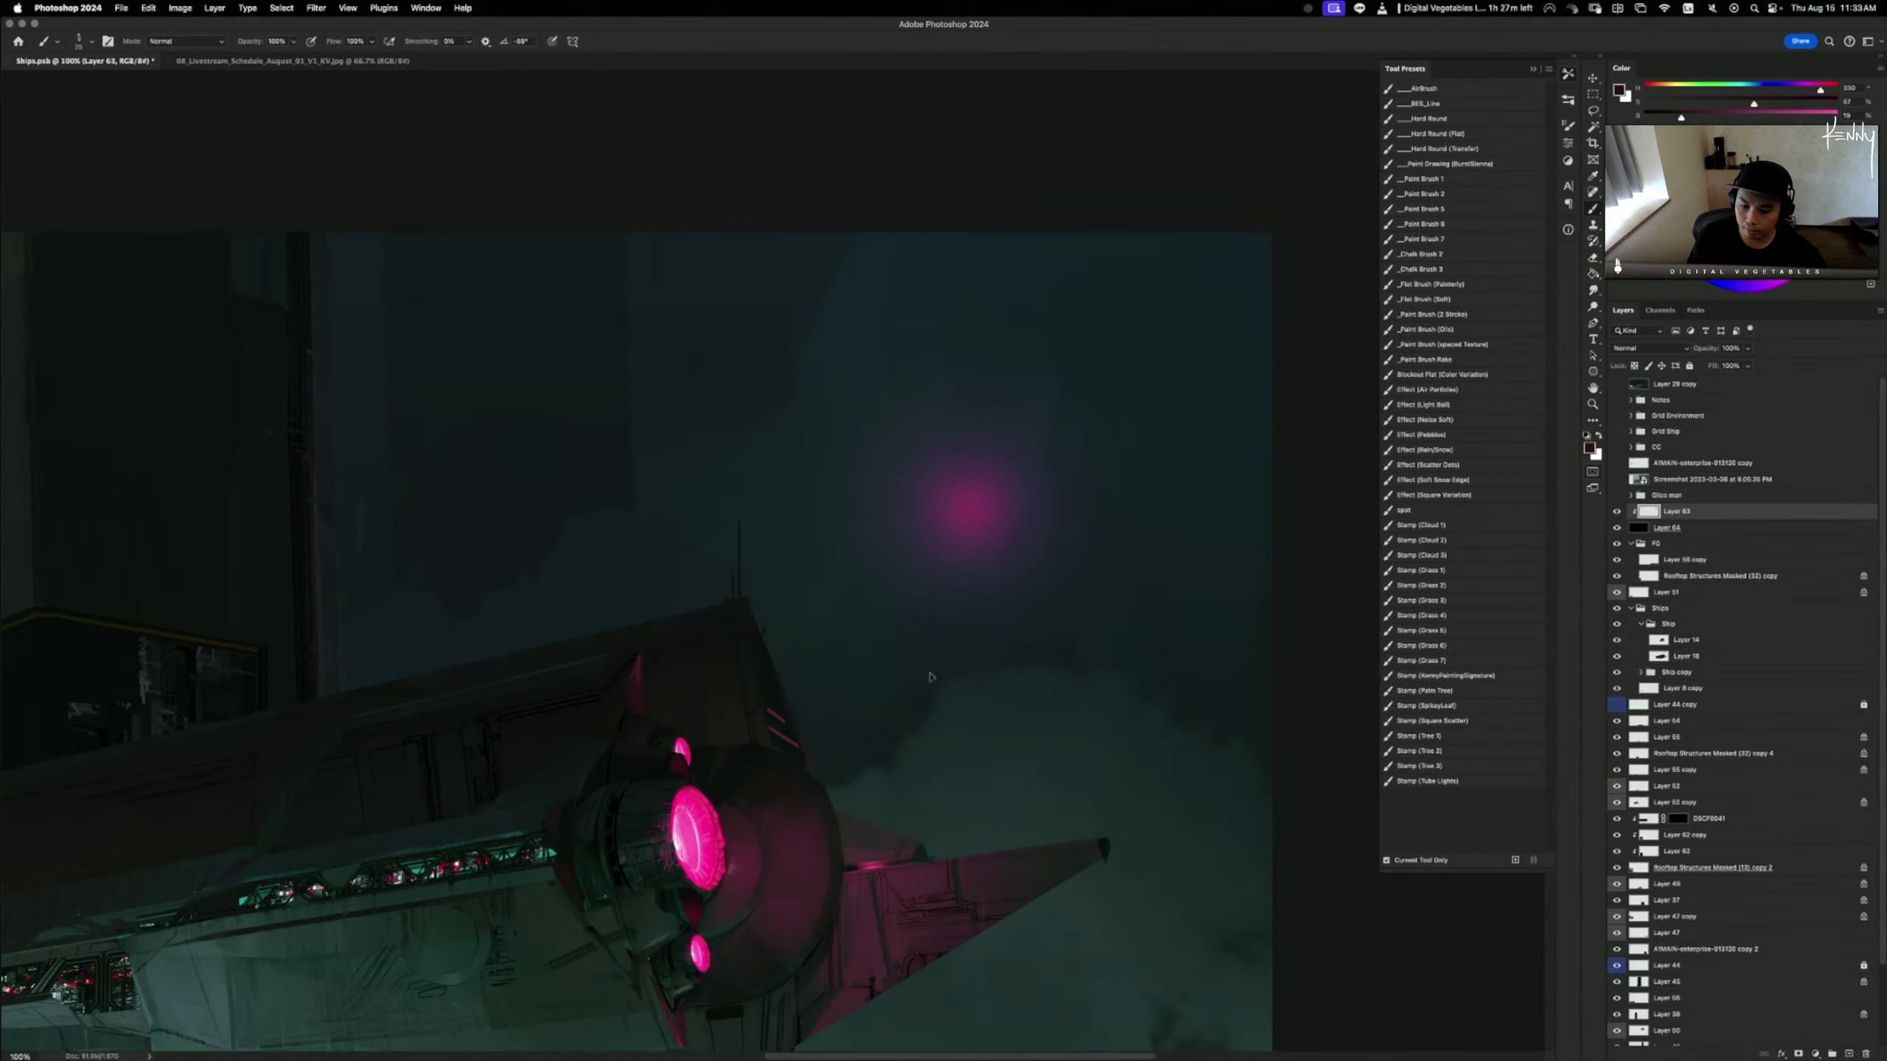
left_click_drag(976, 544, 810, 762)
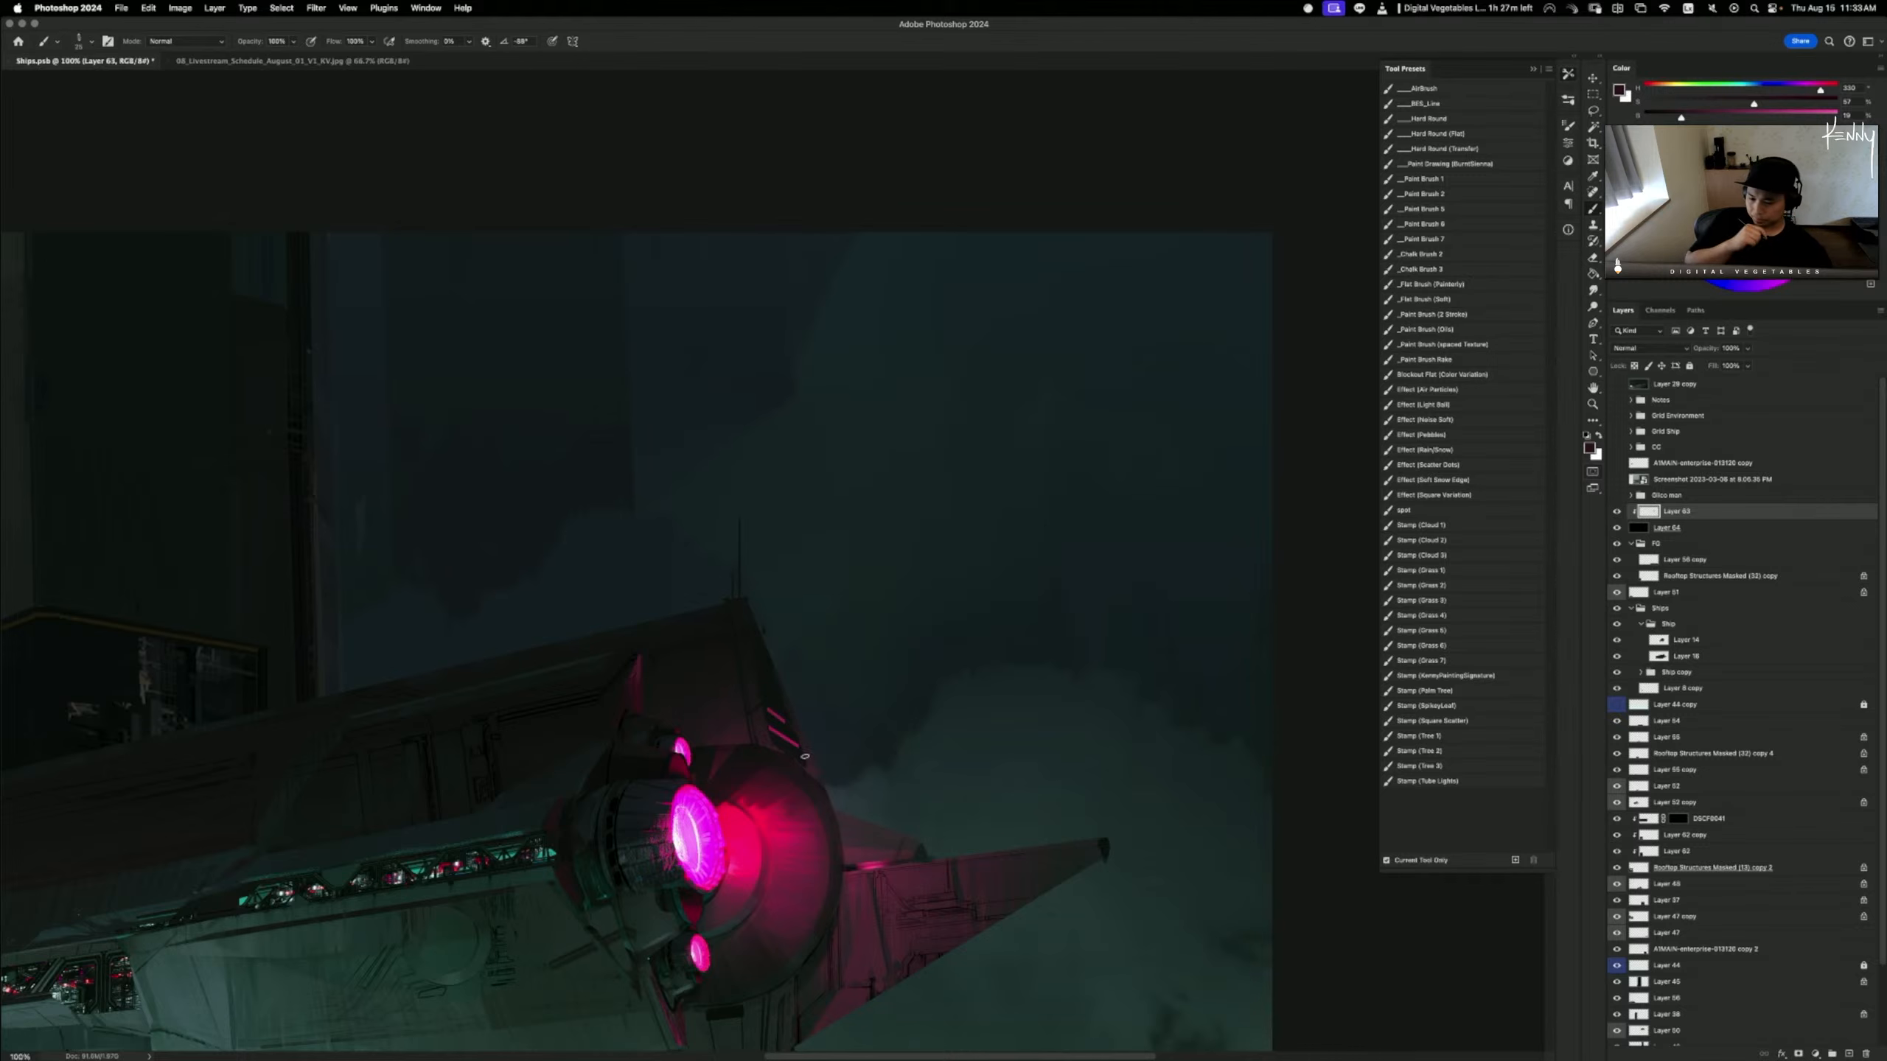
mouse_move(1040, 750)
left_mouse_down()
mouse_move(1032, 692)
mouse_move(1007, 674)
mouse_move(1034, 776)
left_mouse_up()
key("super+minus")
key("super+minus")
key("super+minus")
key("super+equal")
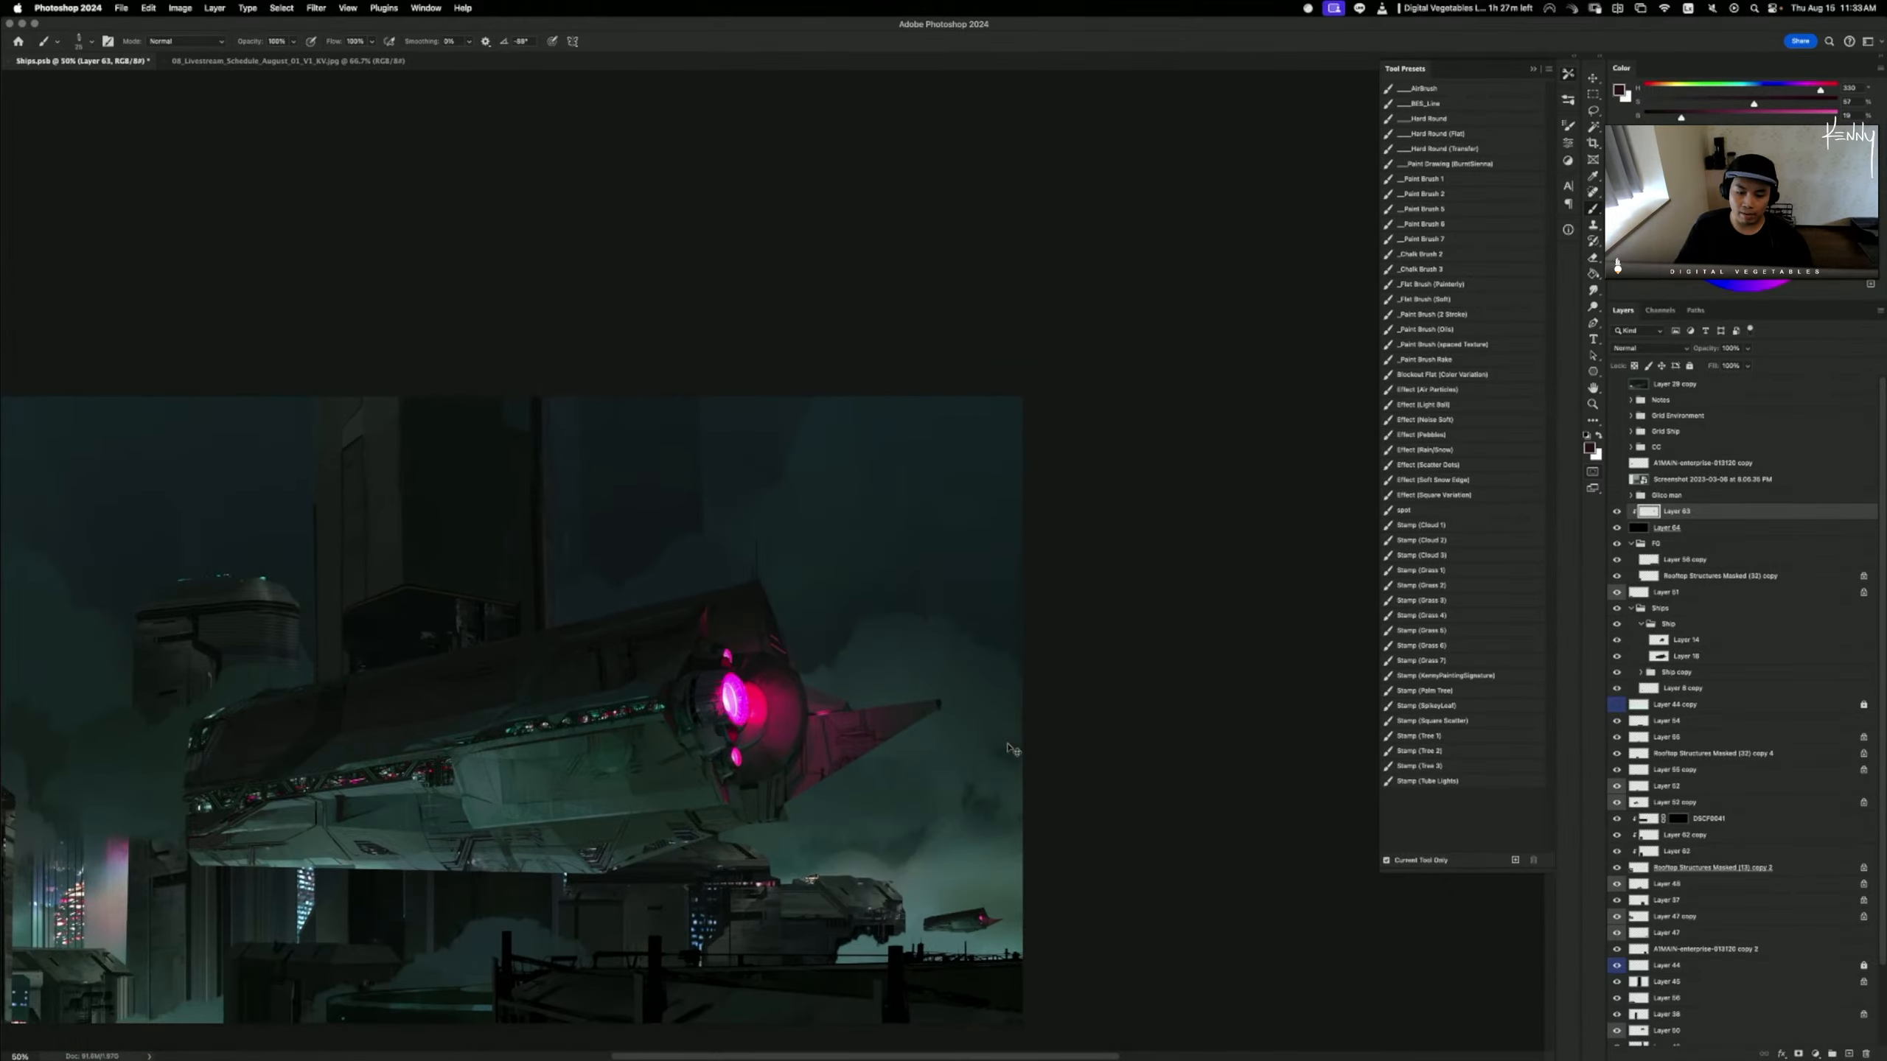
key("super+t")
mouse_move(879, 563)
left_mouse_down()
mouse_move(906, 536)
mouse_move(879, 563)
left_mouse_up()
key("Return")
key("b")
scroll(1019, 515, "left", 10)
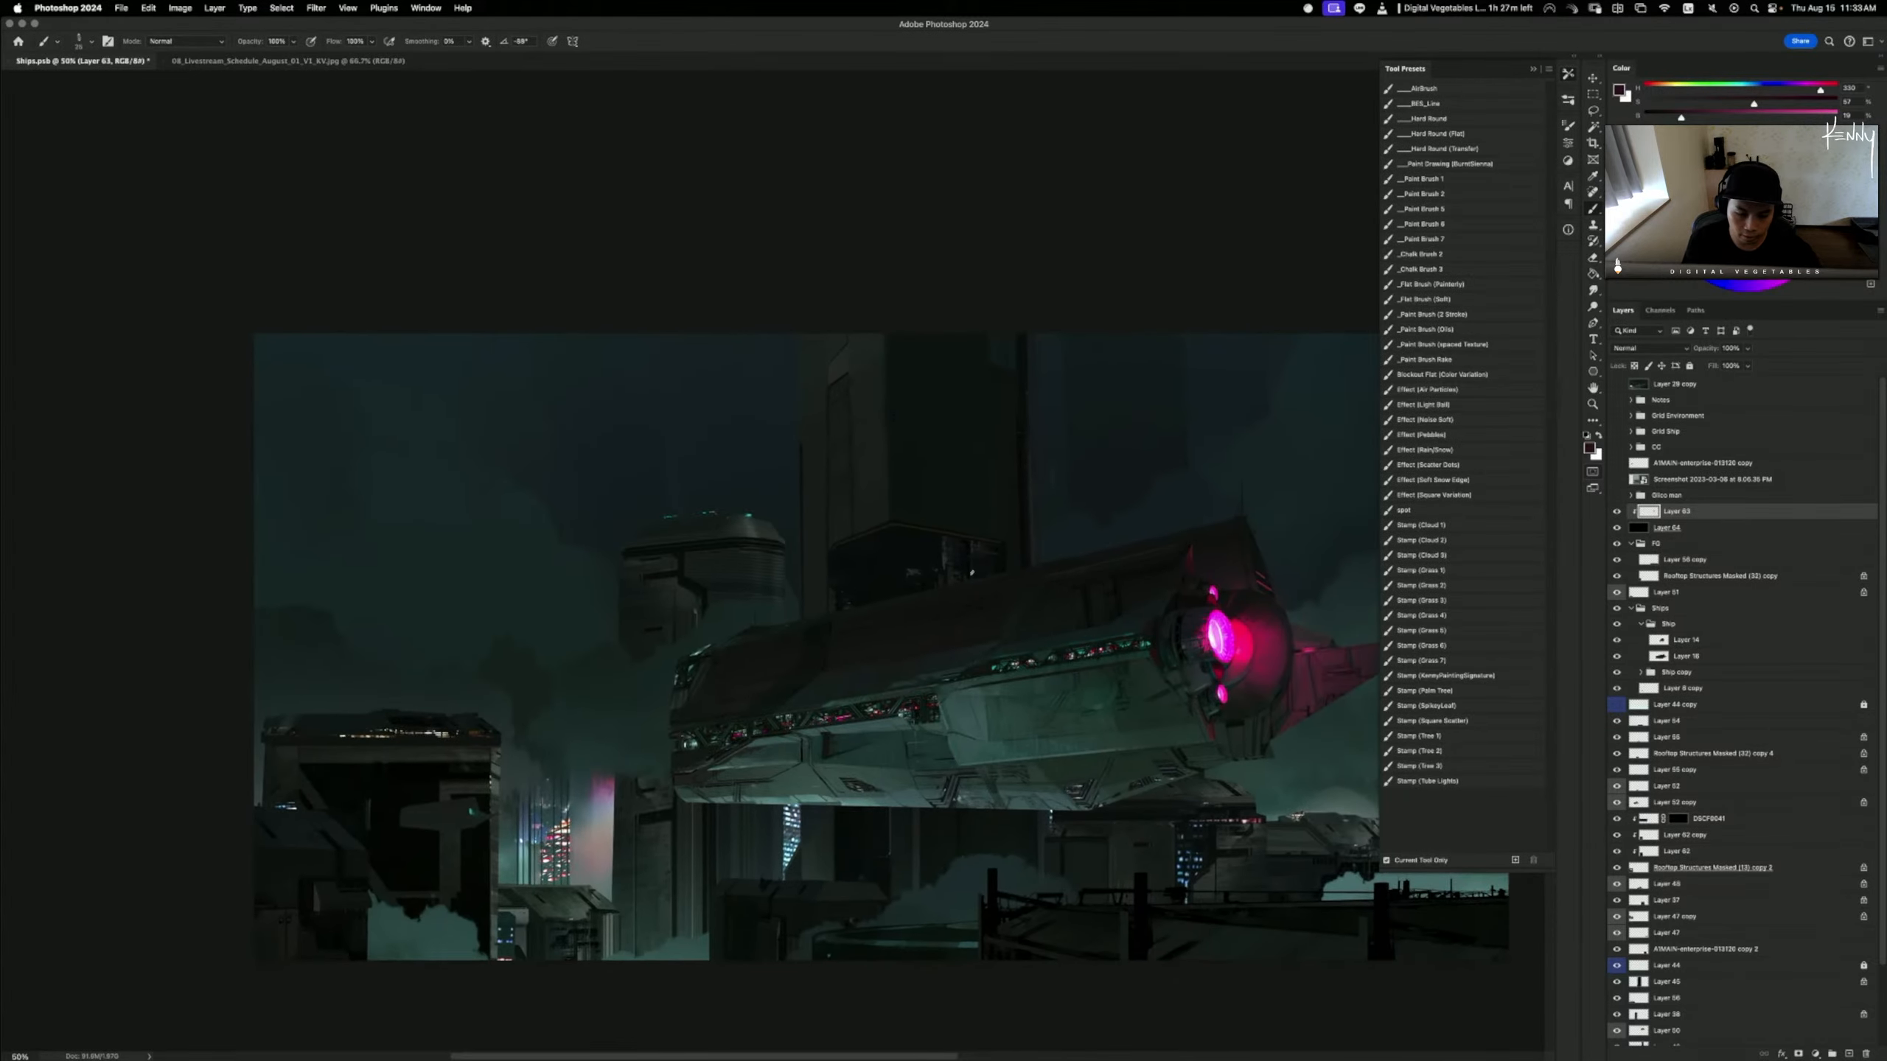
- Compare the ship's engine with the clipped glow layer shown and hidden, leaving the glow layer visible and selected
key("v")
left_click(449, 740, "super")
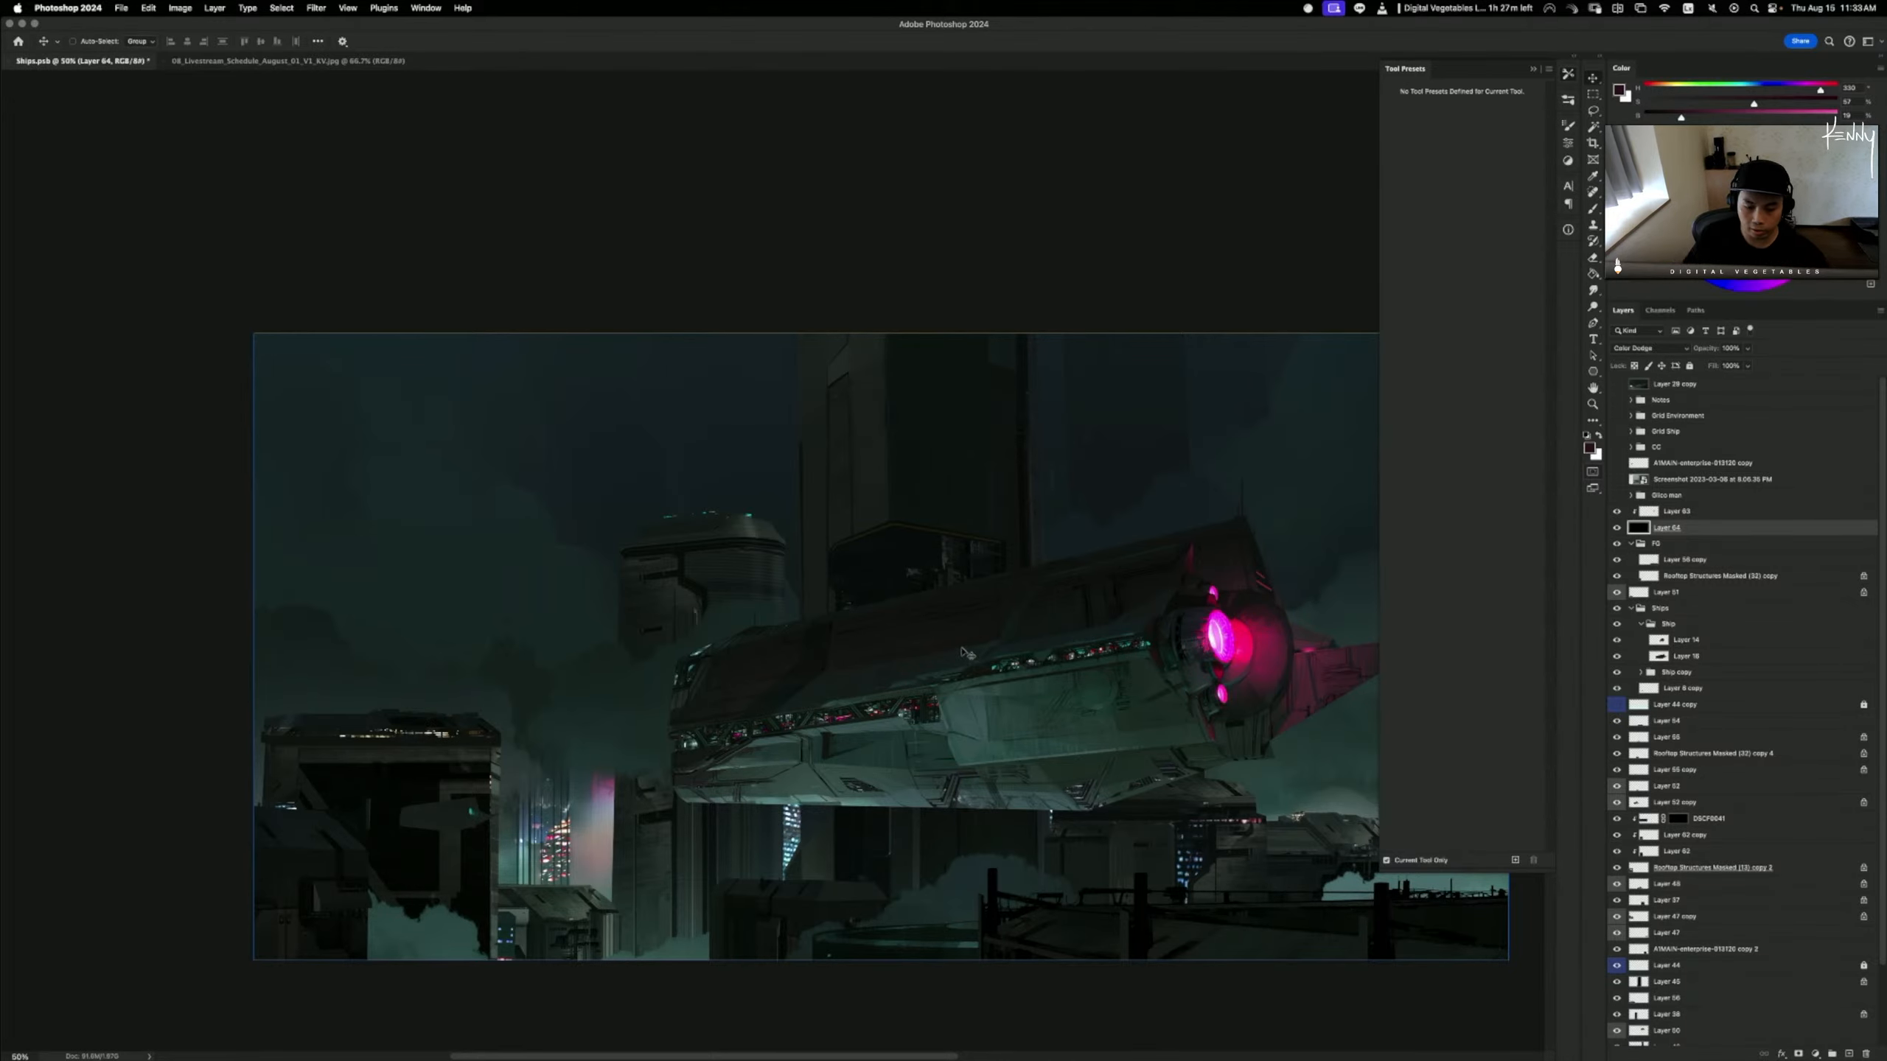
left_click_drag(955, 702, 662, 641)
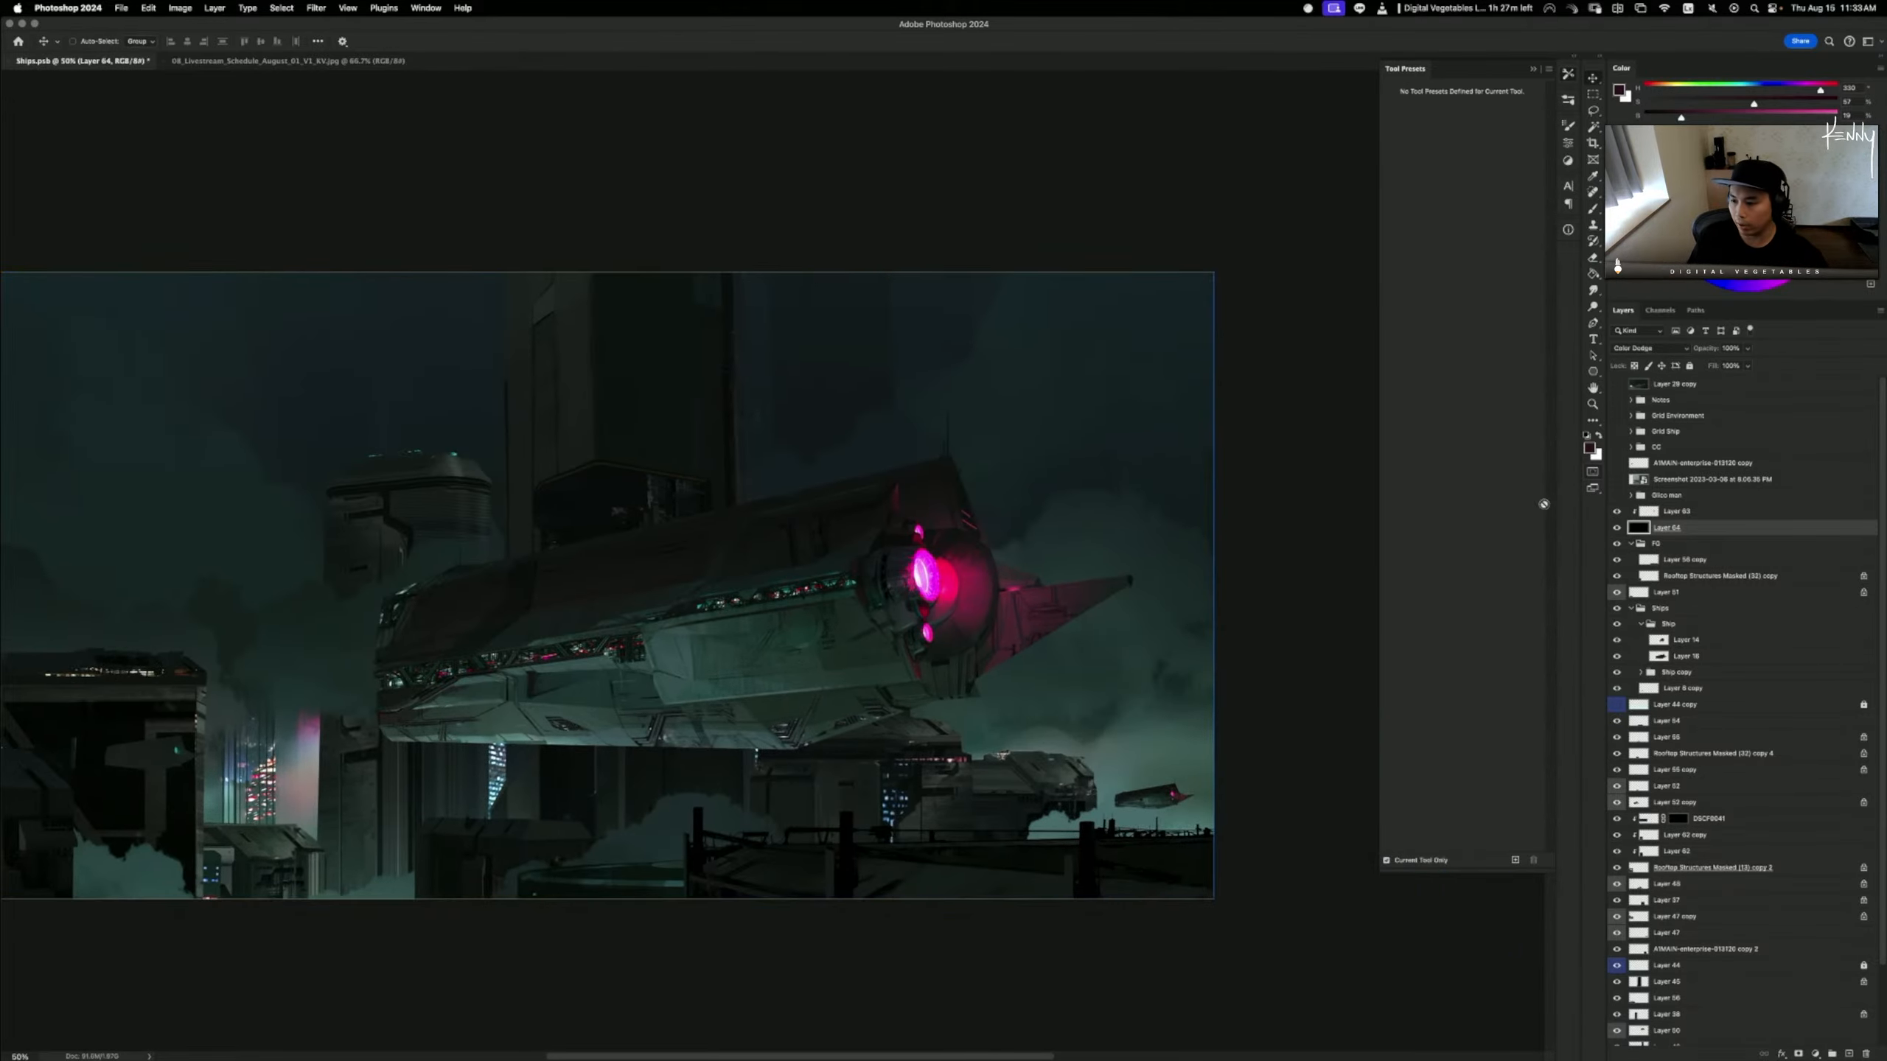
left_click(1617, 512)
left_click(1618, 512)
left_click(1678, 512)
key("b")
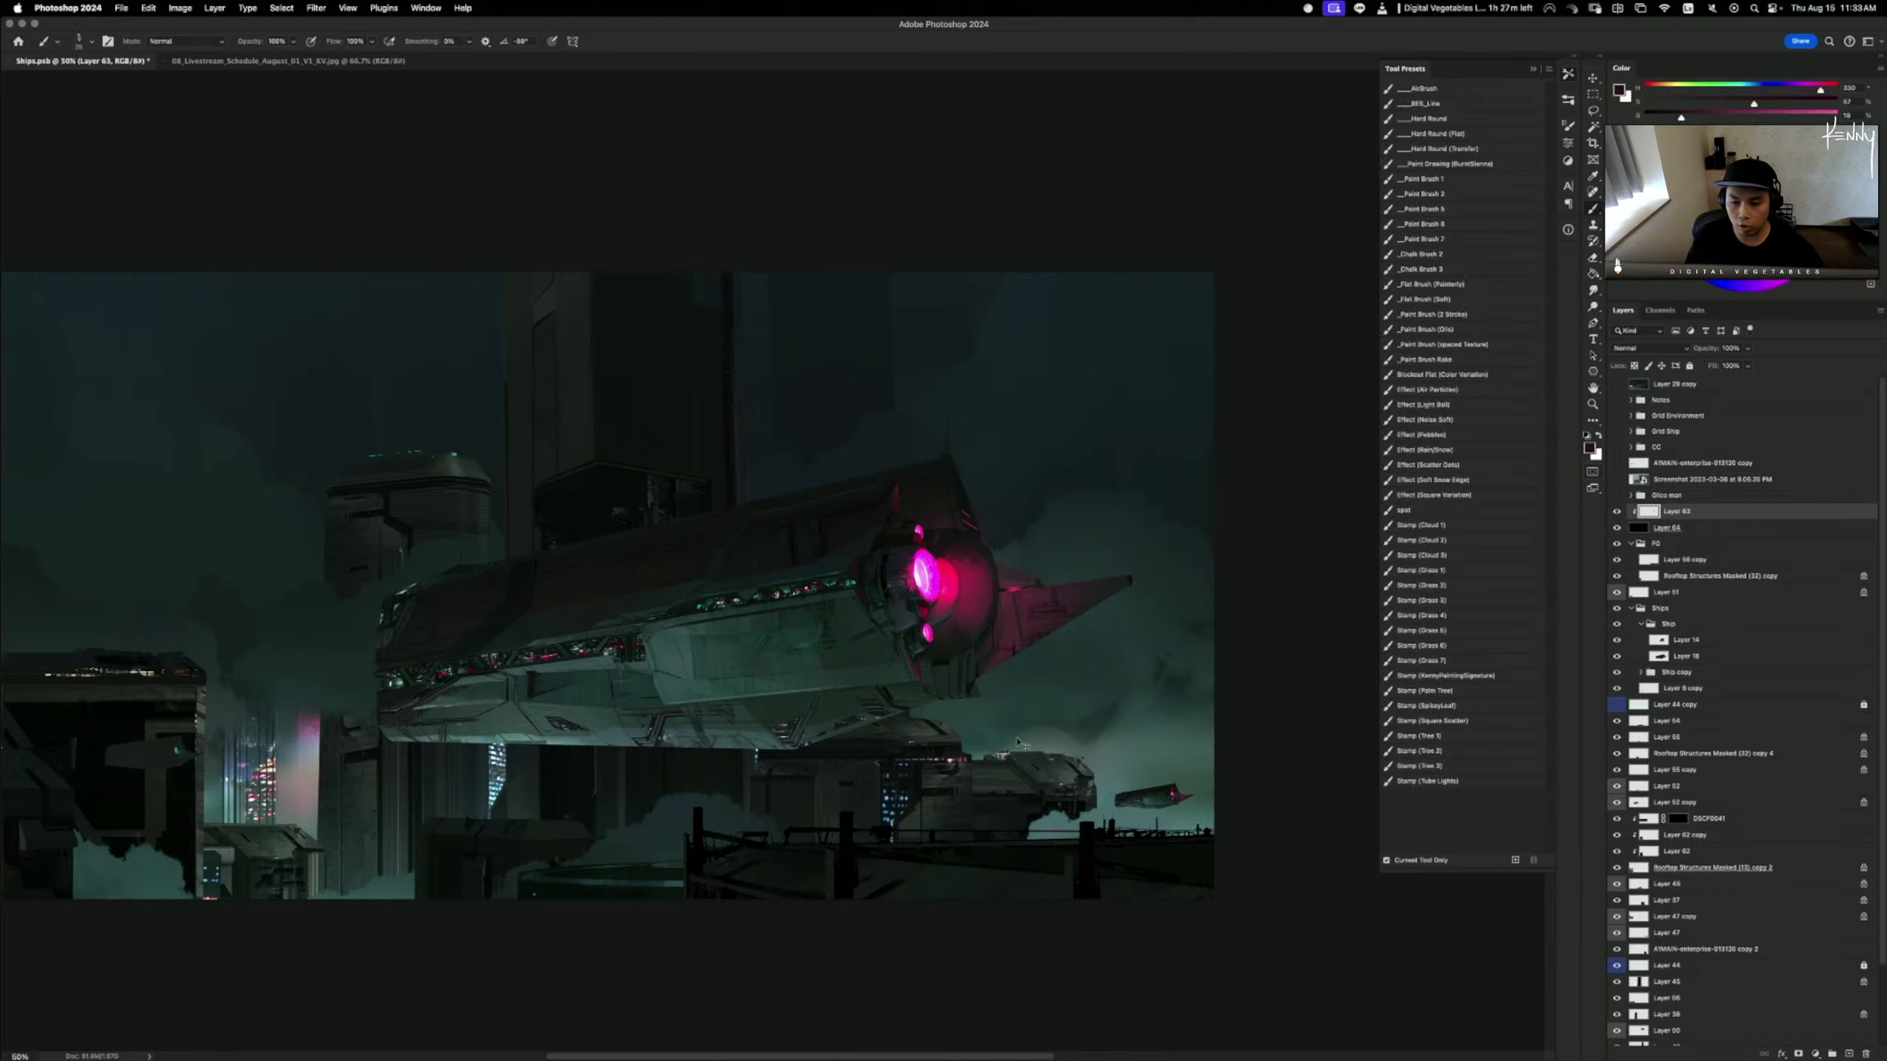
mouse_move(1023, 744)
left_mouse_down()
mouse_move(1135, 568)
mouse_move(956, 656)
mouse_move(938, 710)
mouse_move(1057, 536)
mouse_move(1107, 591)
mouse_move(934, 676)
left_mouse_up()
left_click_drag(1014, 768, 1029, 734)
left_click(1616, 511)
left_click(1616, 512)
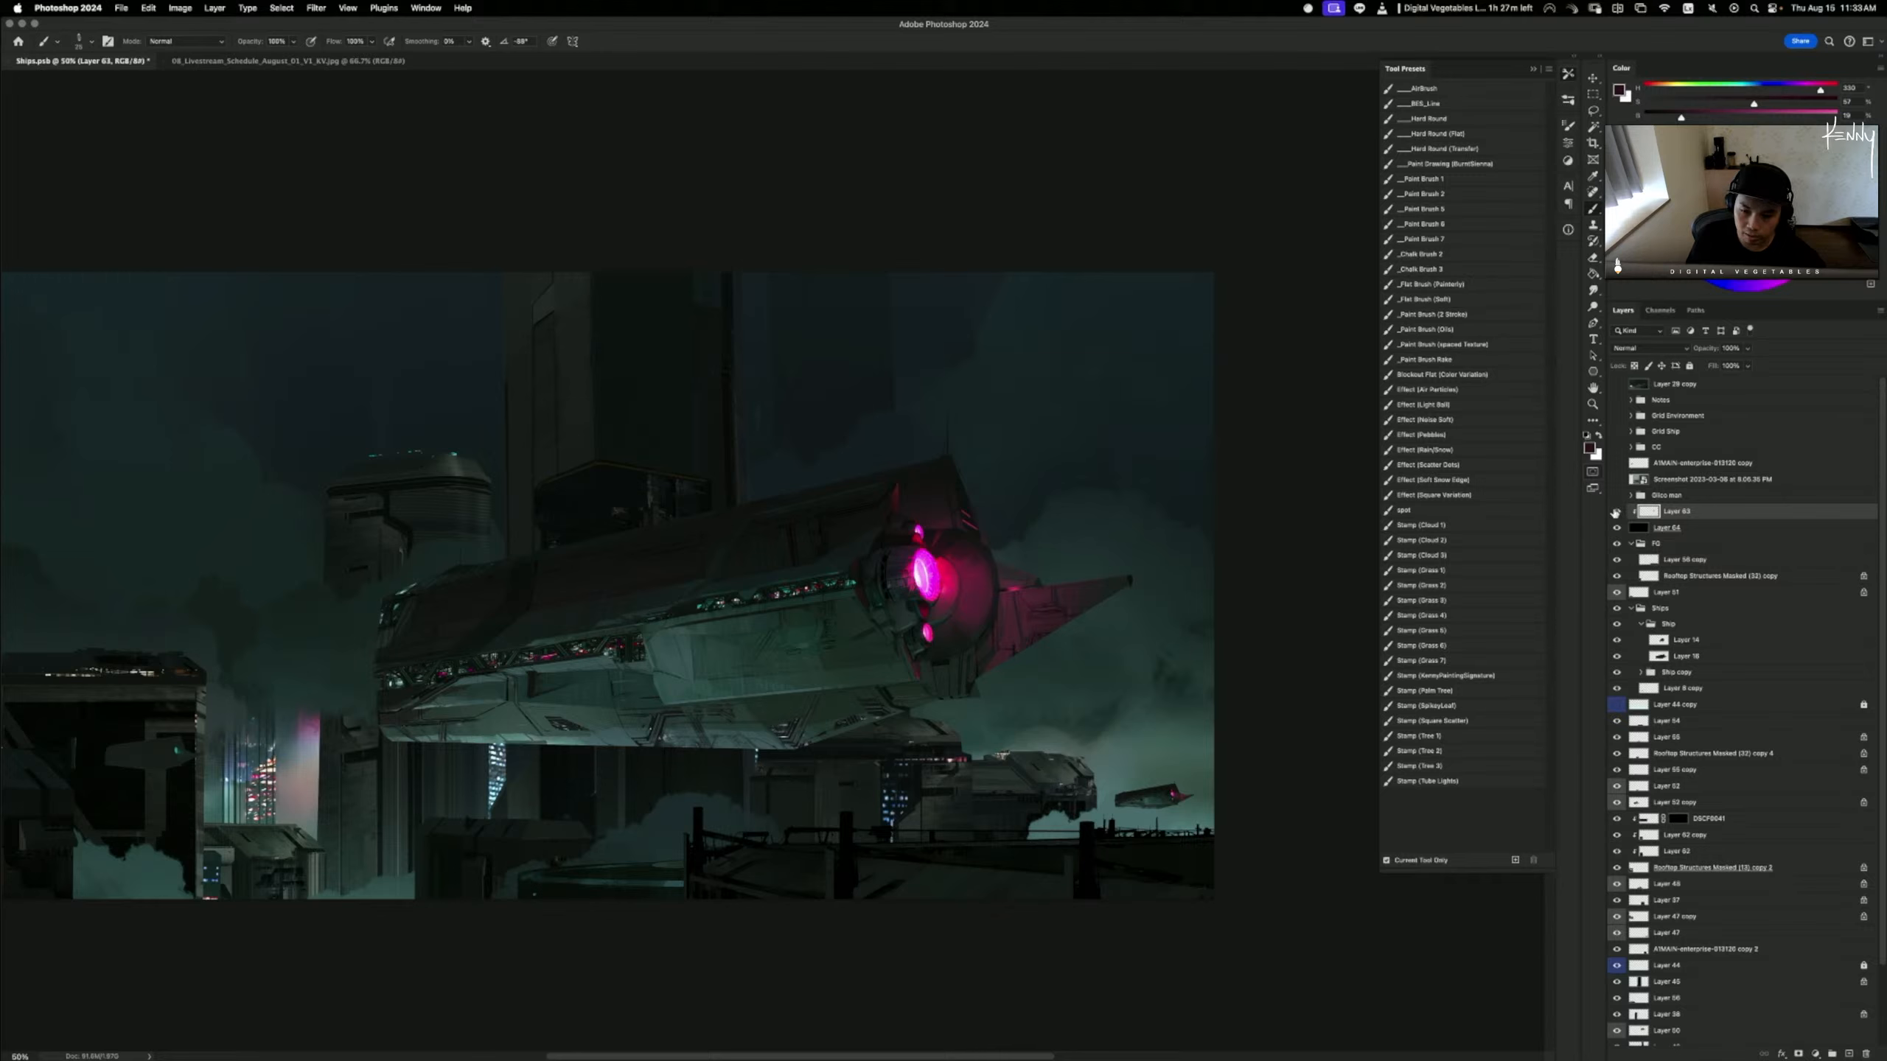
left_click(1616, 512)
left_click(1616, 512)
- Lower the clipped glow layer's opacity to below 50% and compare the engine with the glow shown and hidden
mouse_move(1709, 352)
left_mouse_down()
mouse_move(1729, 348)
mouse_move(1714, 351)
left_mouse_up()
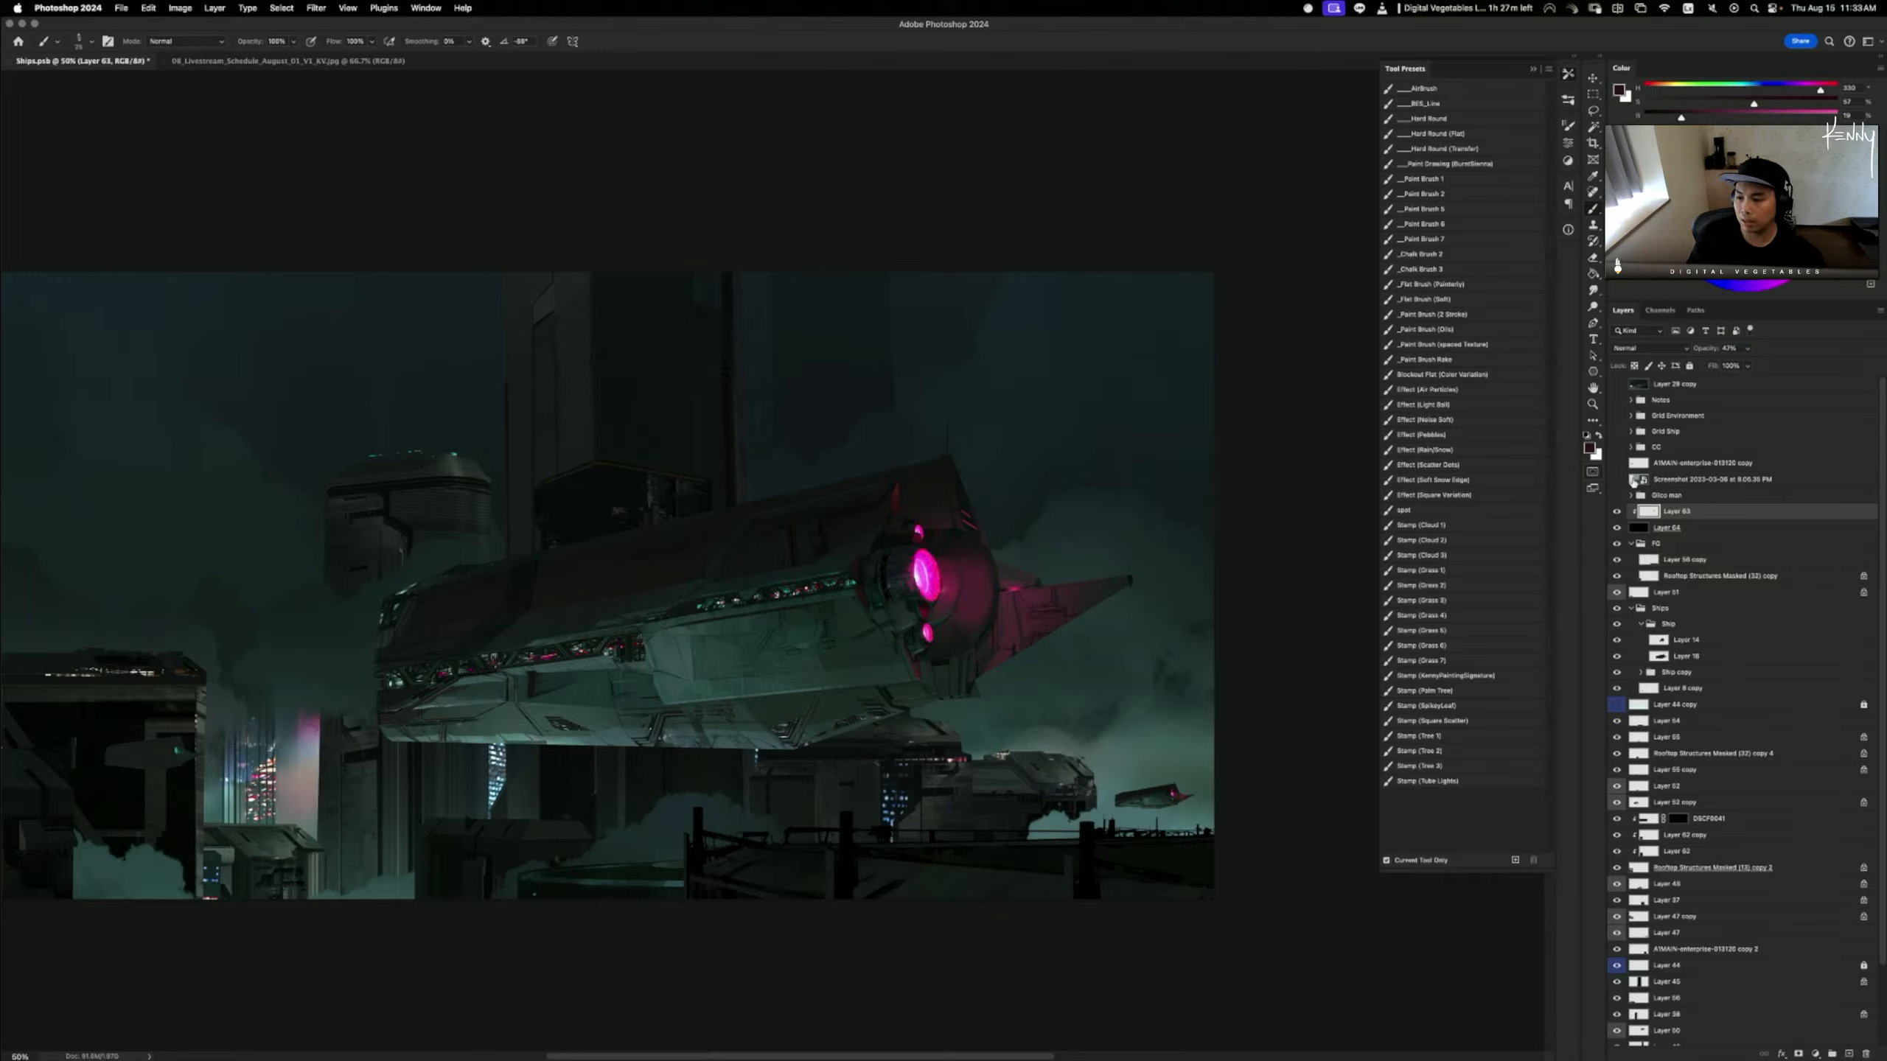
left_click(1616, 511)
left_click(1616, 511)
left_click(1616, 511)
left_click(1616, 511)
left_click(1616, 512)
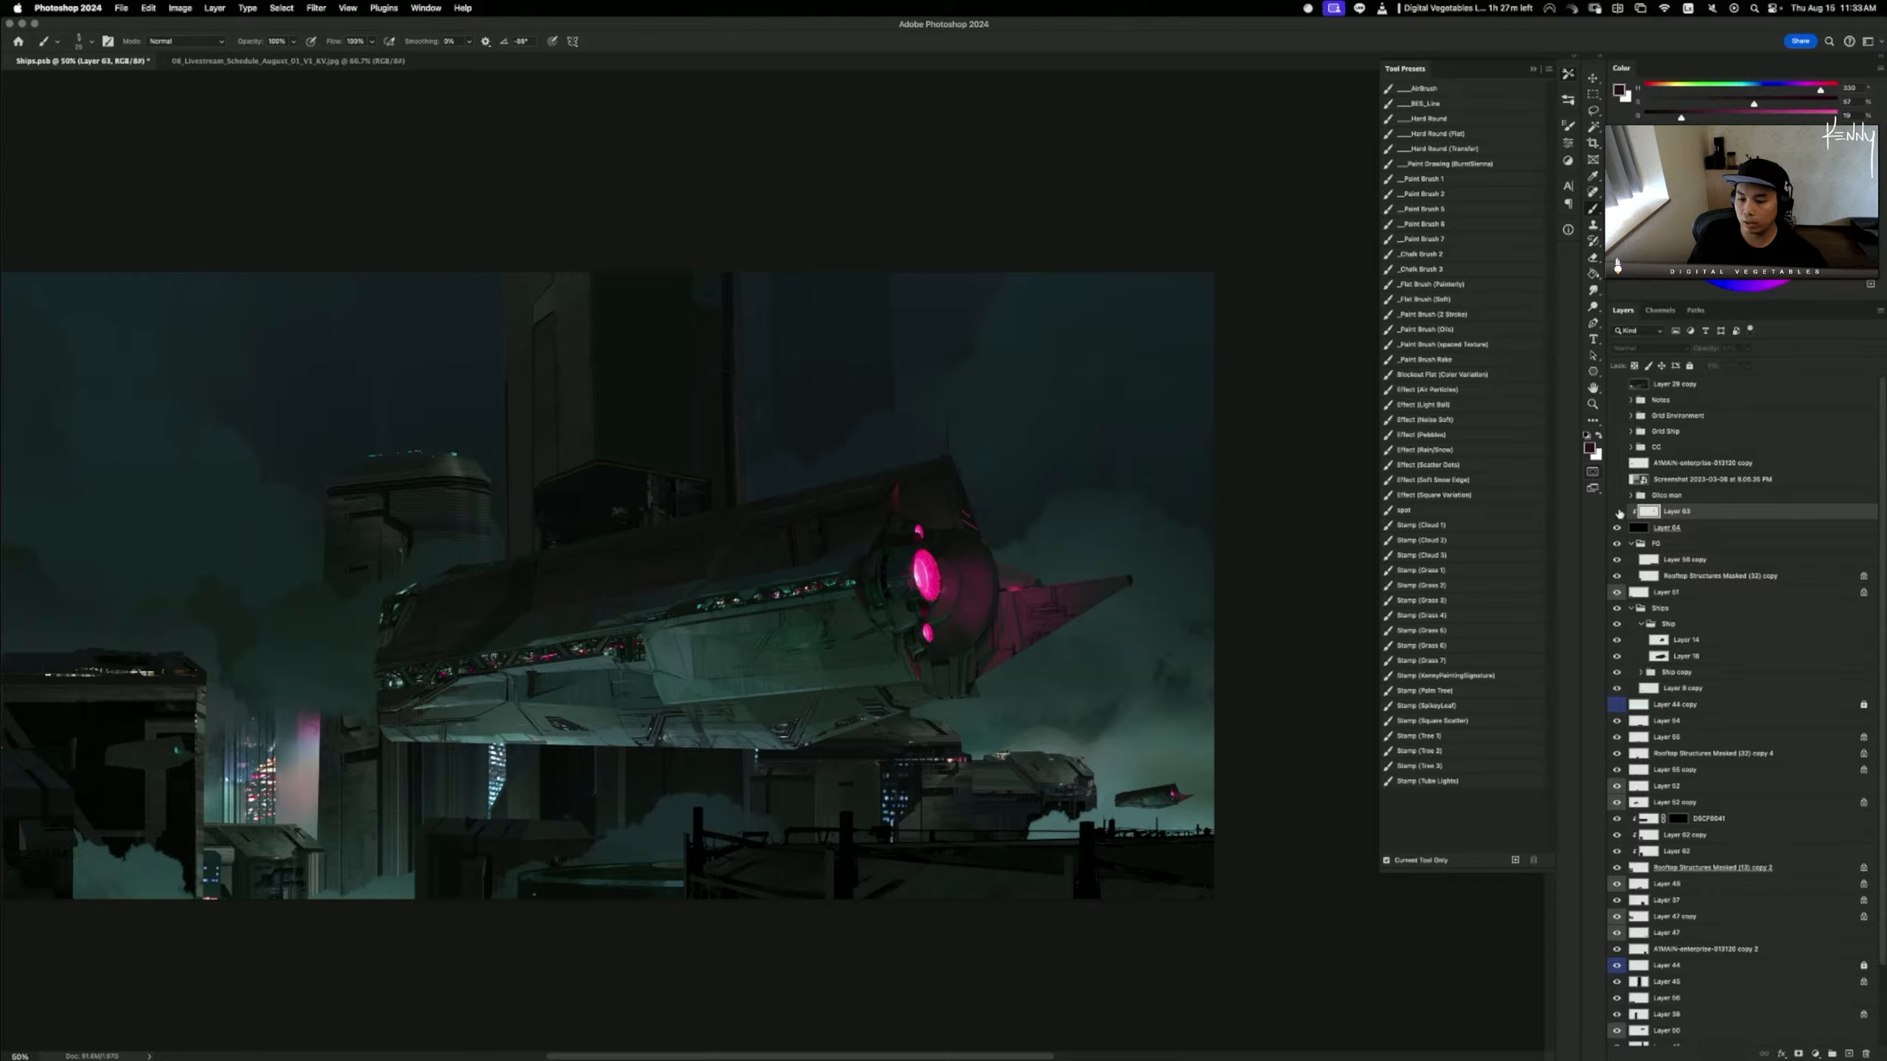
left_click(1616, 512)
left_click(1616, 511)
left_click(1616, 511)
left_click(1616, 511)
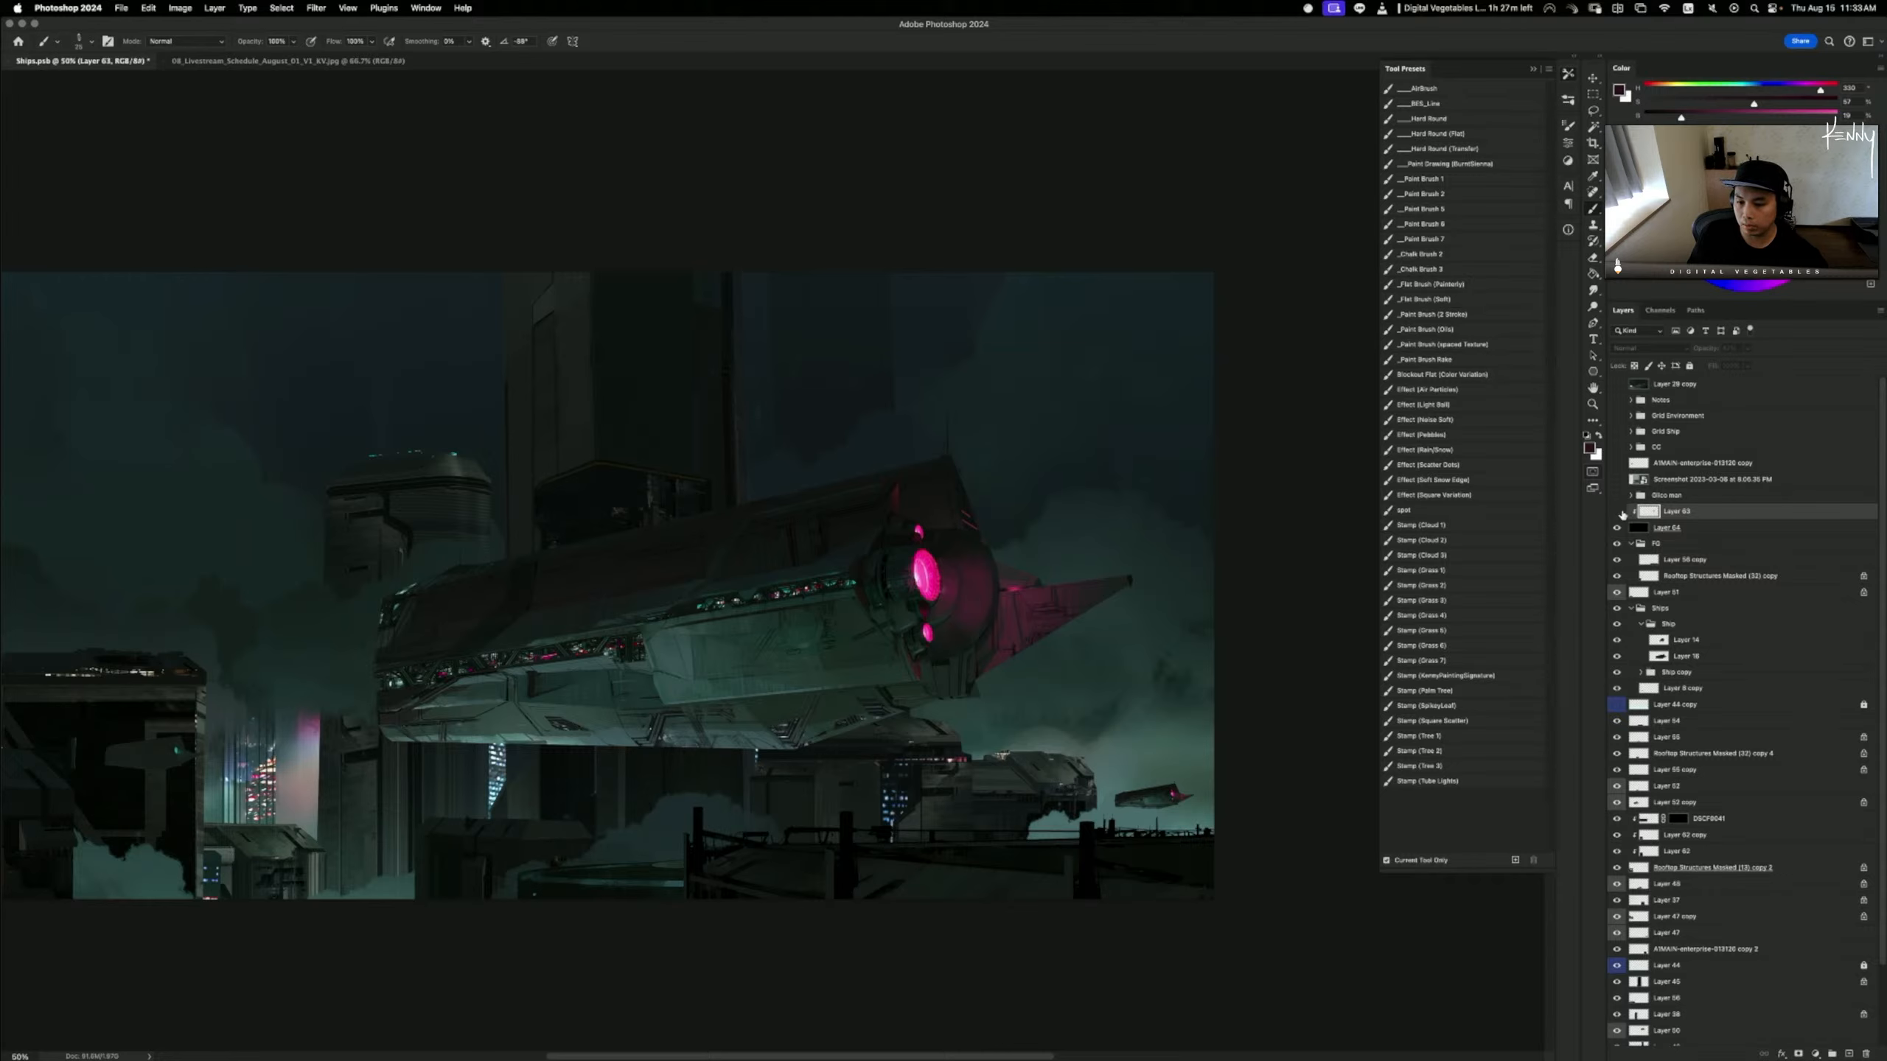
left_click(1617, 512)
left_click(1616, 511)
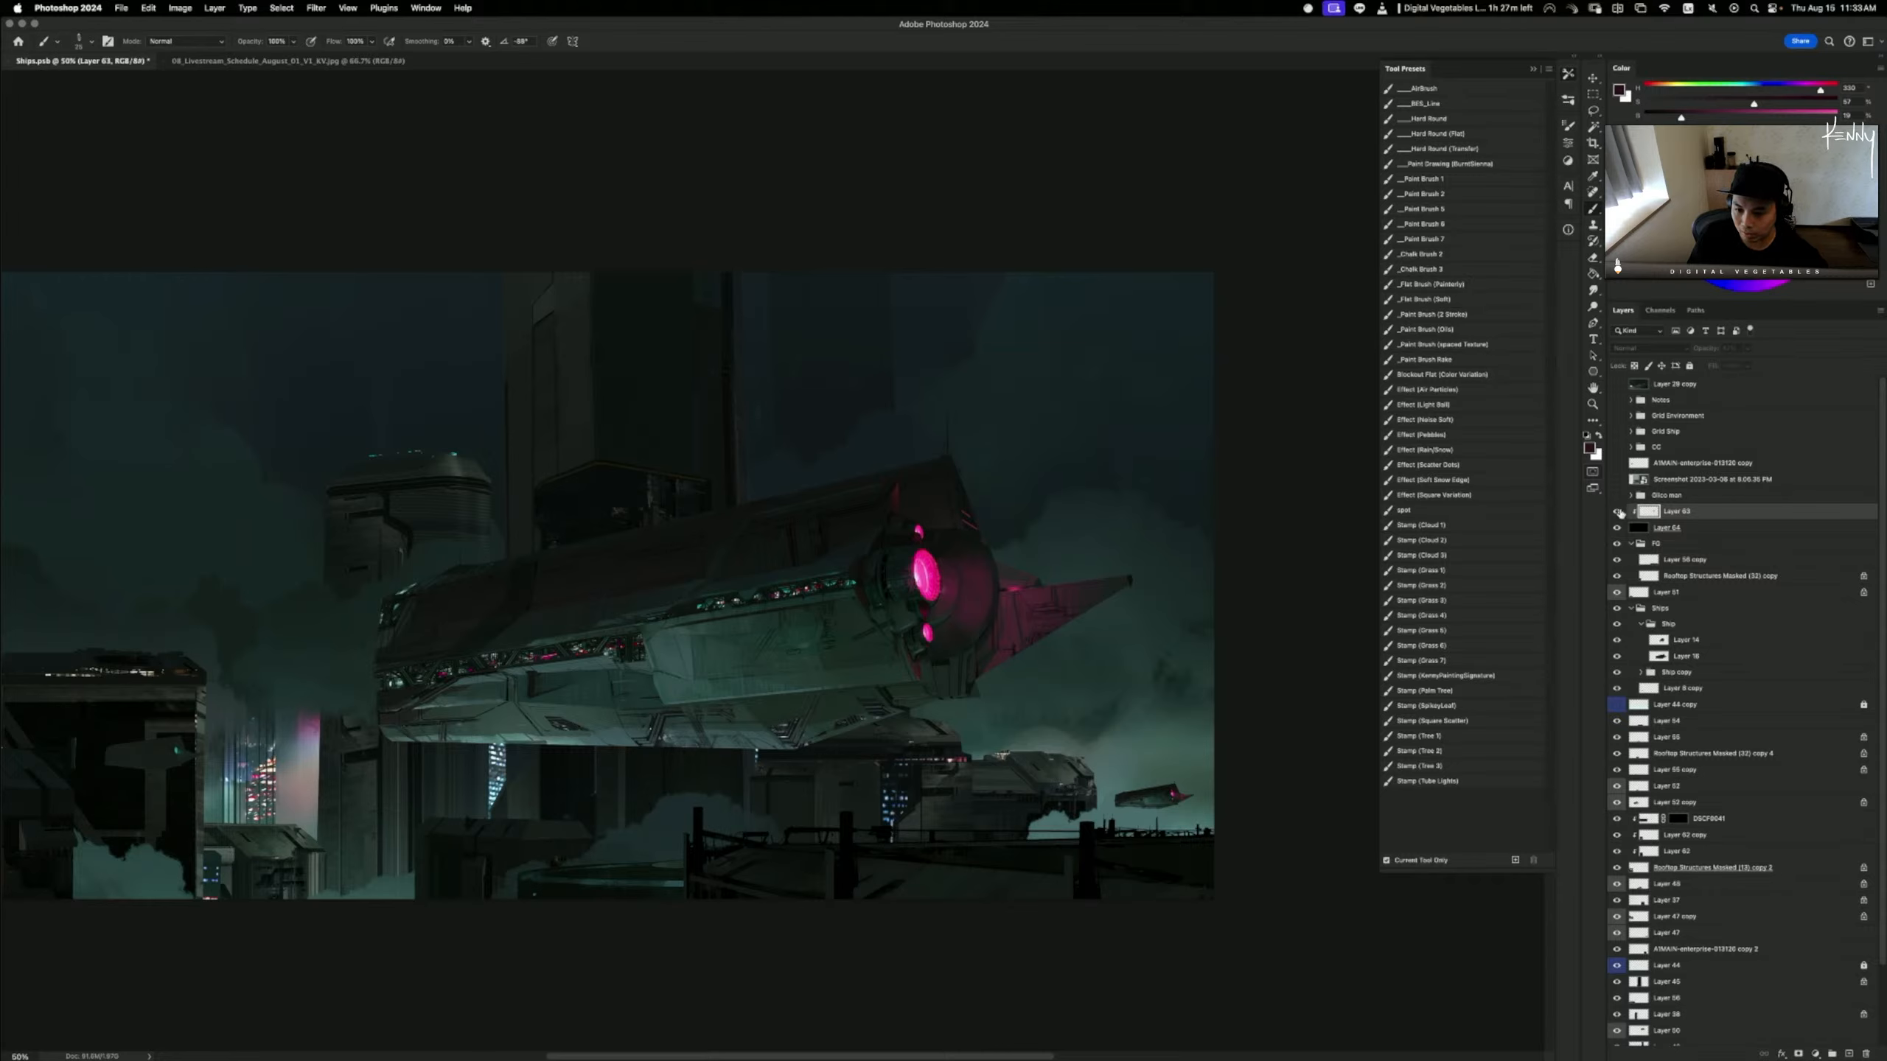
left_click(1616, 511)
left_click(1616, 512)
left_click(1616, 512)
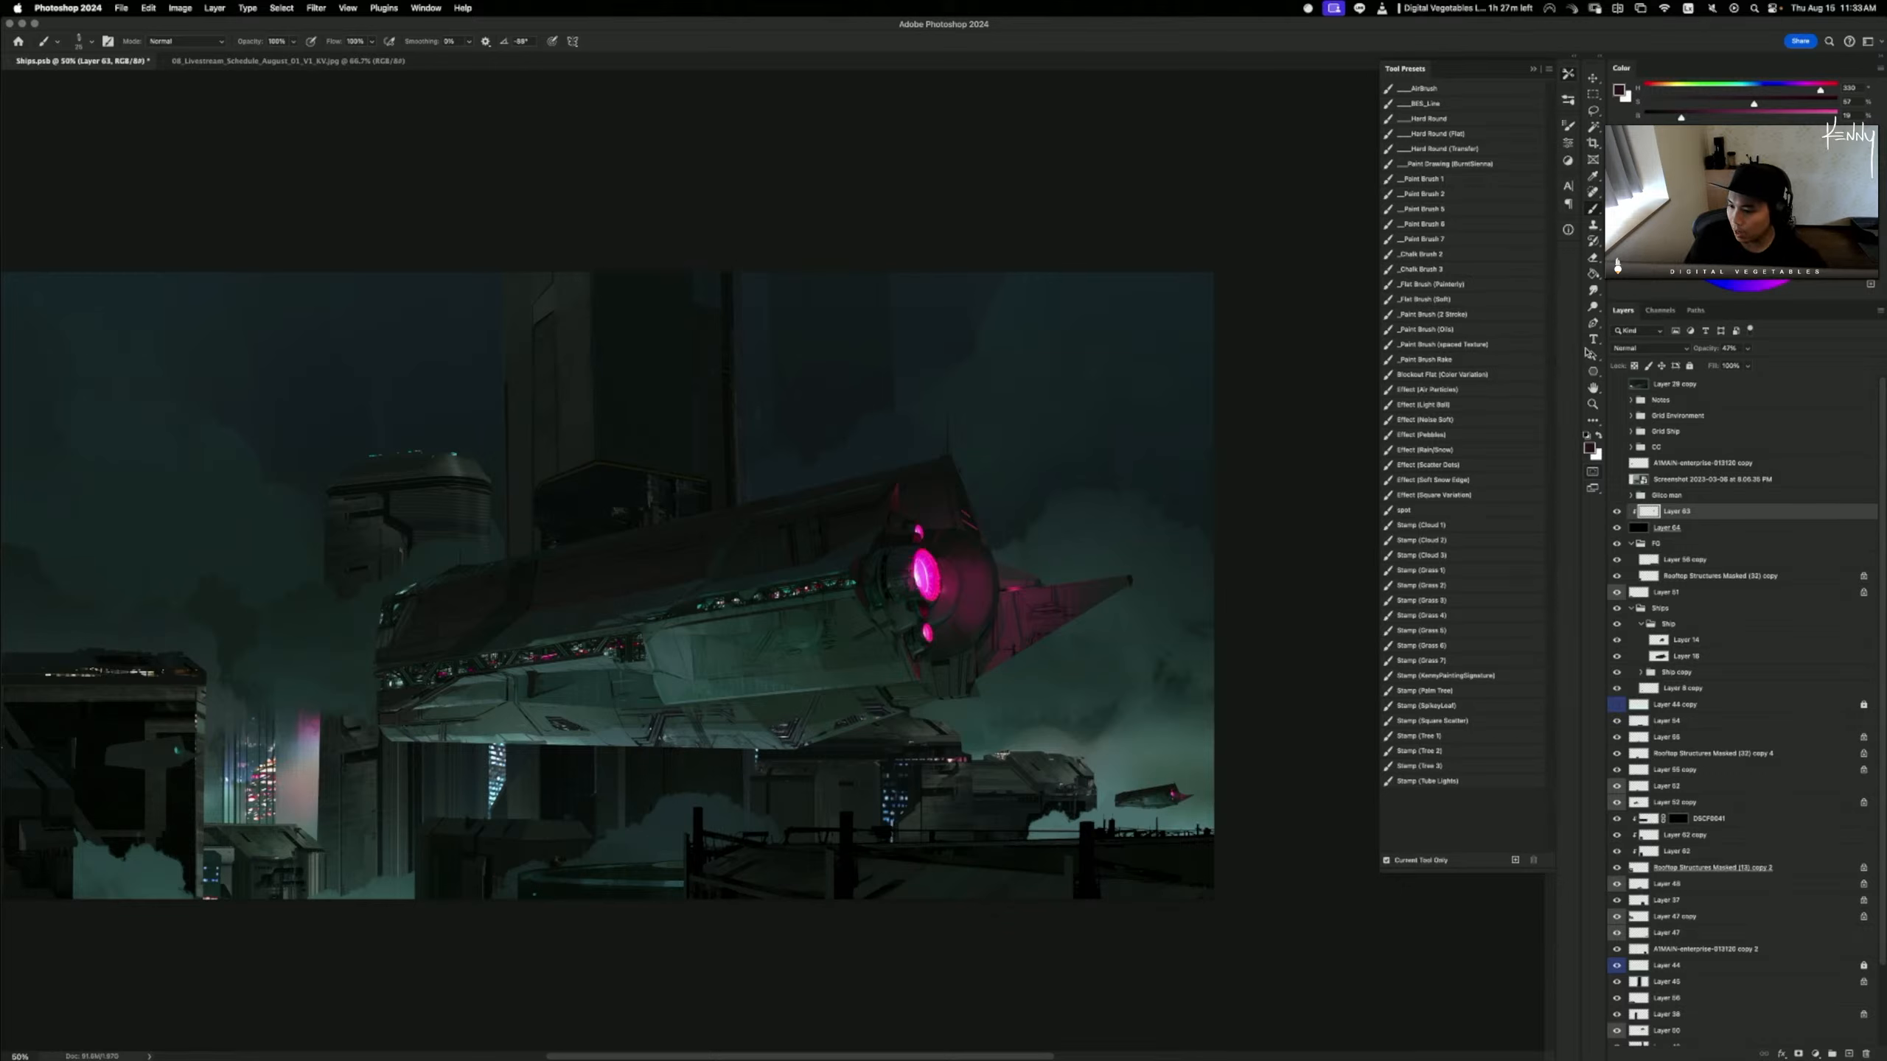
left_click(1617, 512)
left_click(1617, 513)
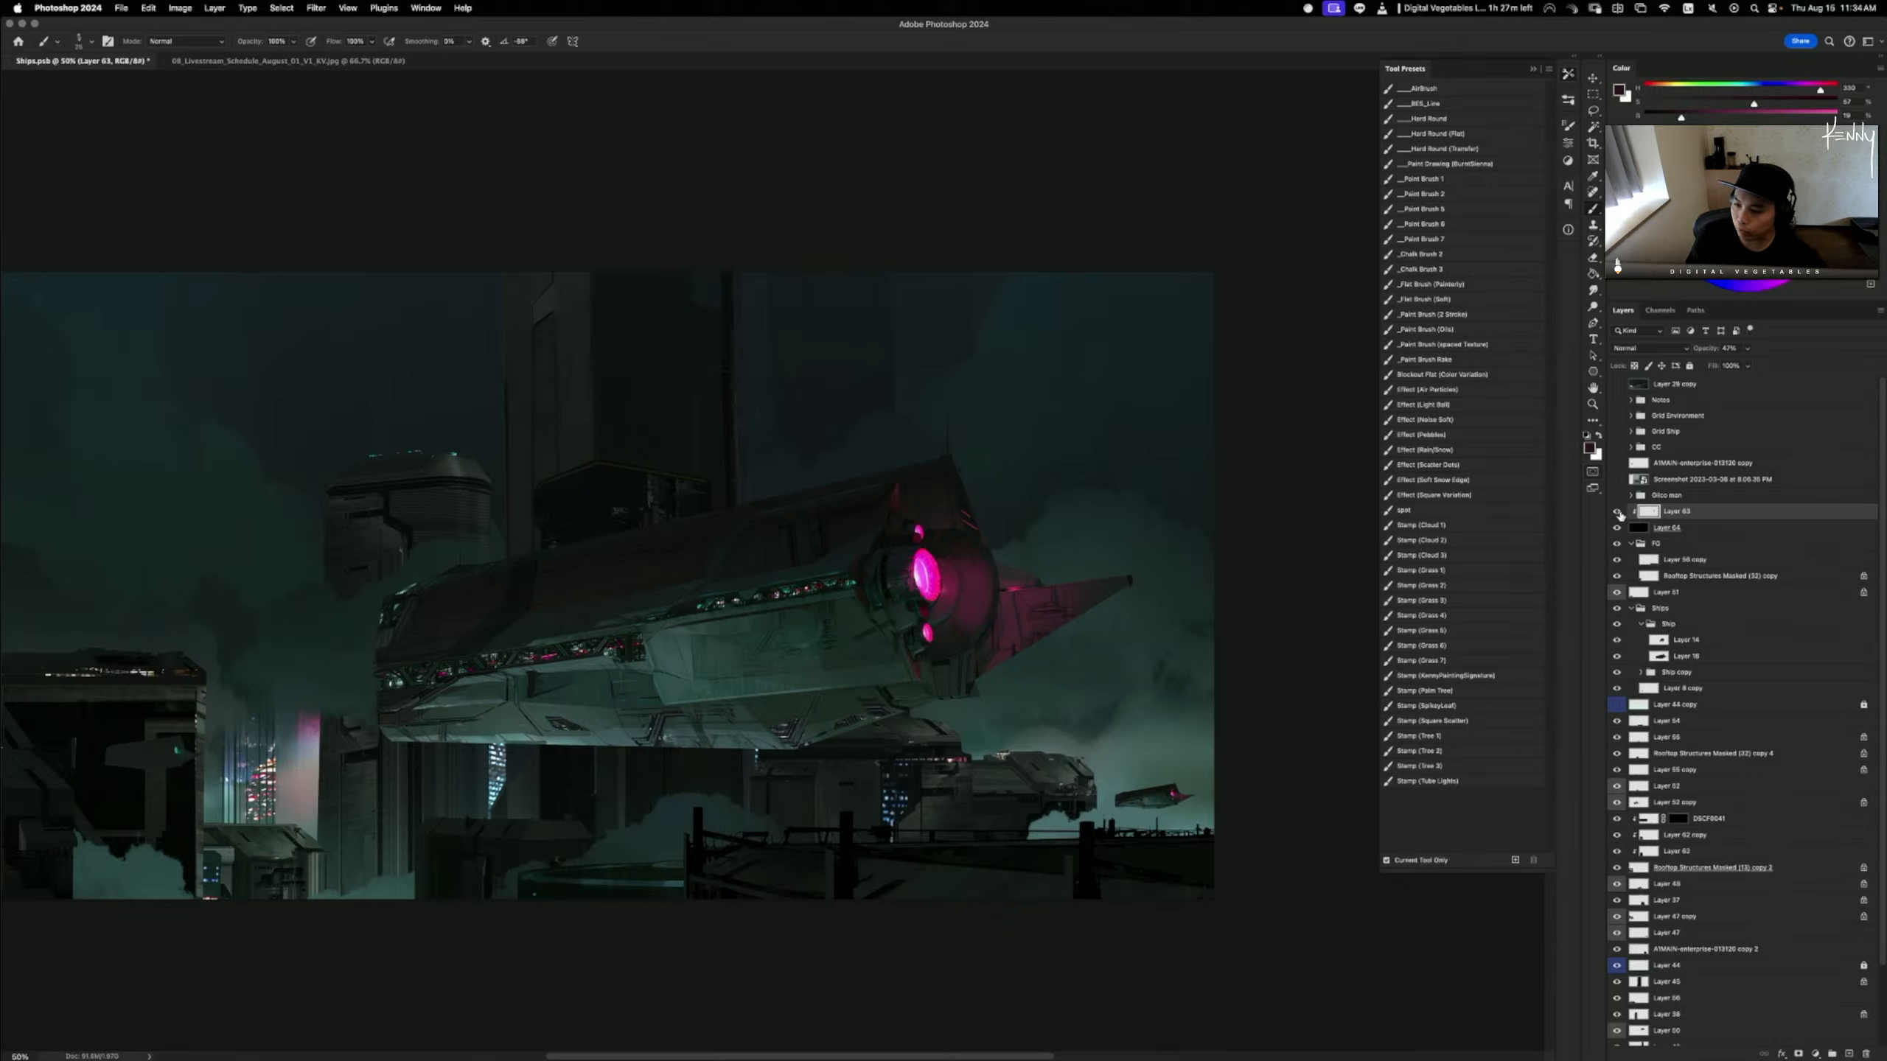
left_click(1617, 513)
left_click(1617, 512)
left_click(1617, 512)
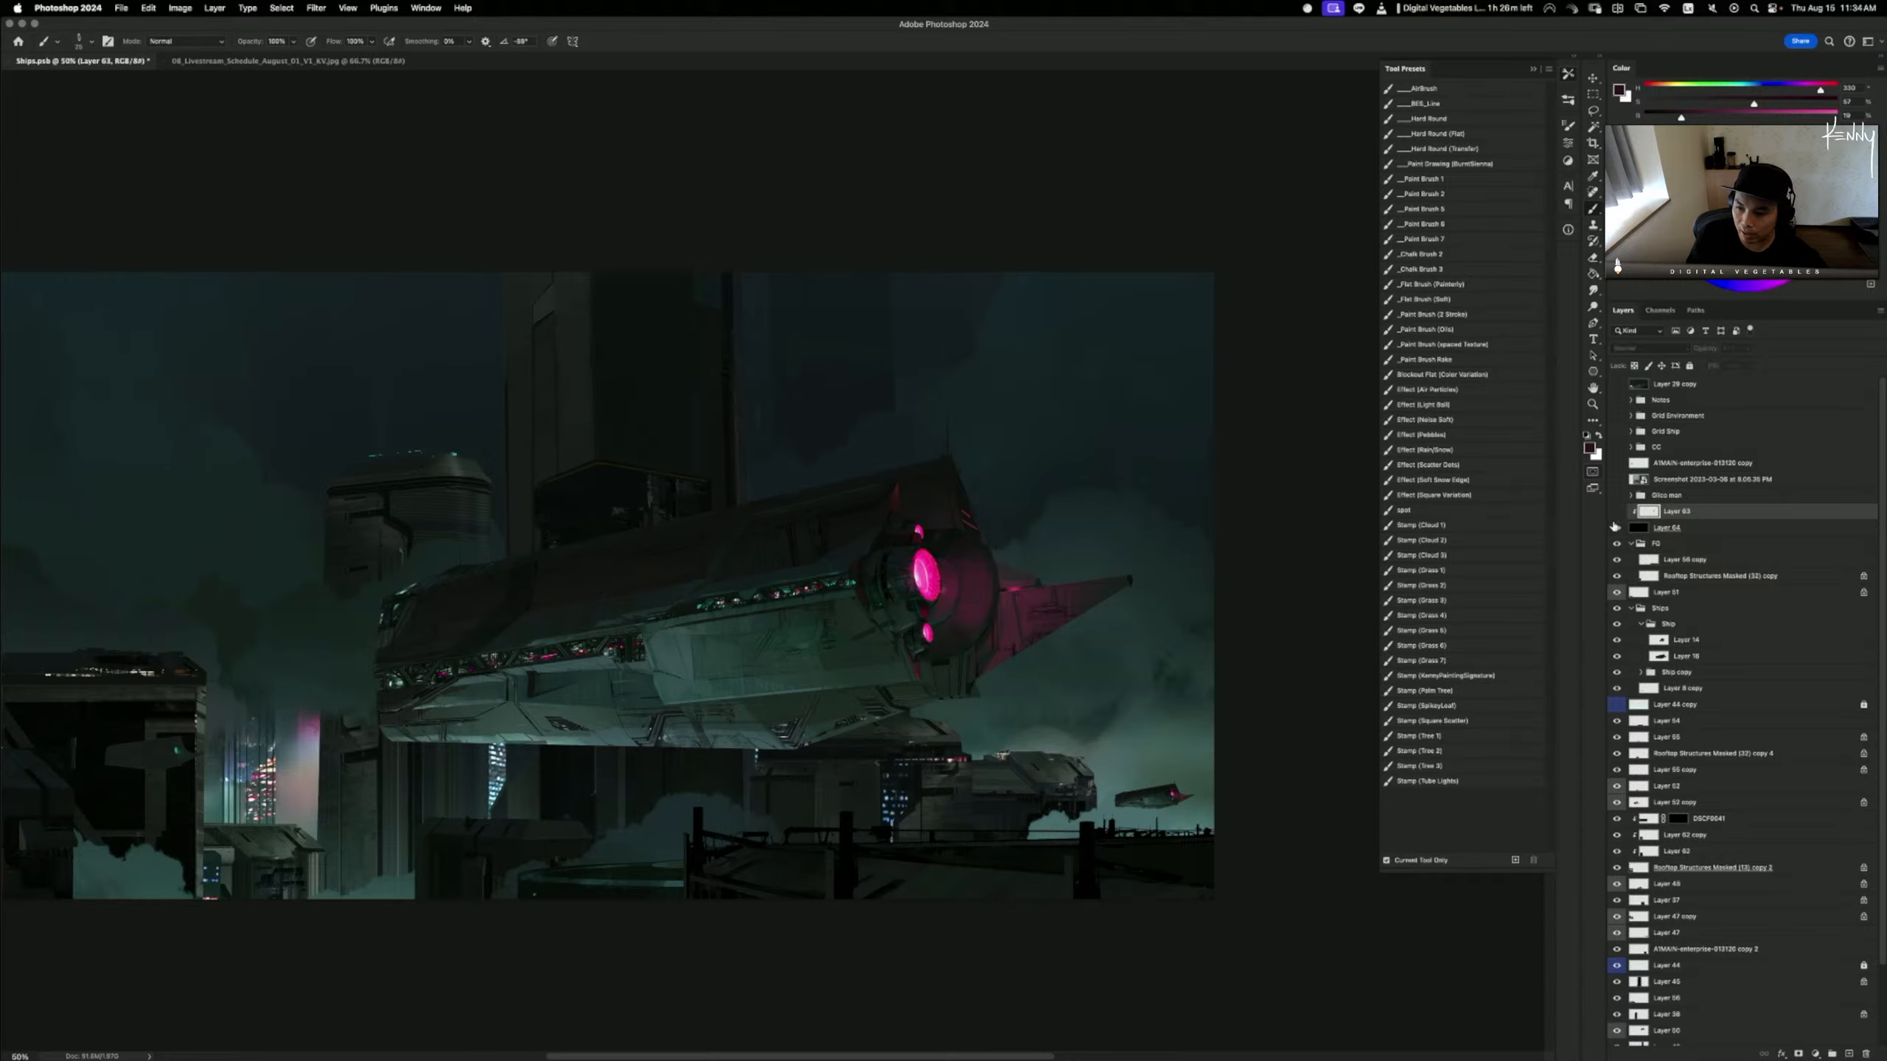
left_click(1617, 512)
left_click(1617, 512)
left_click(1617, 512)
left_click(1617, 528)
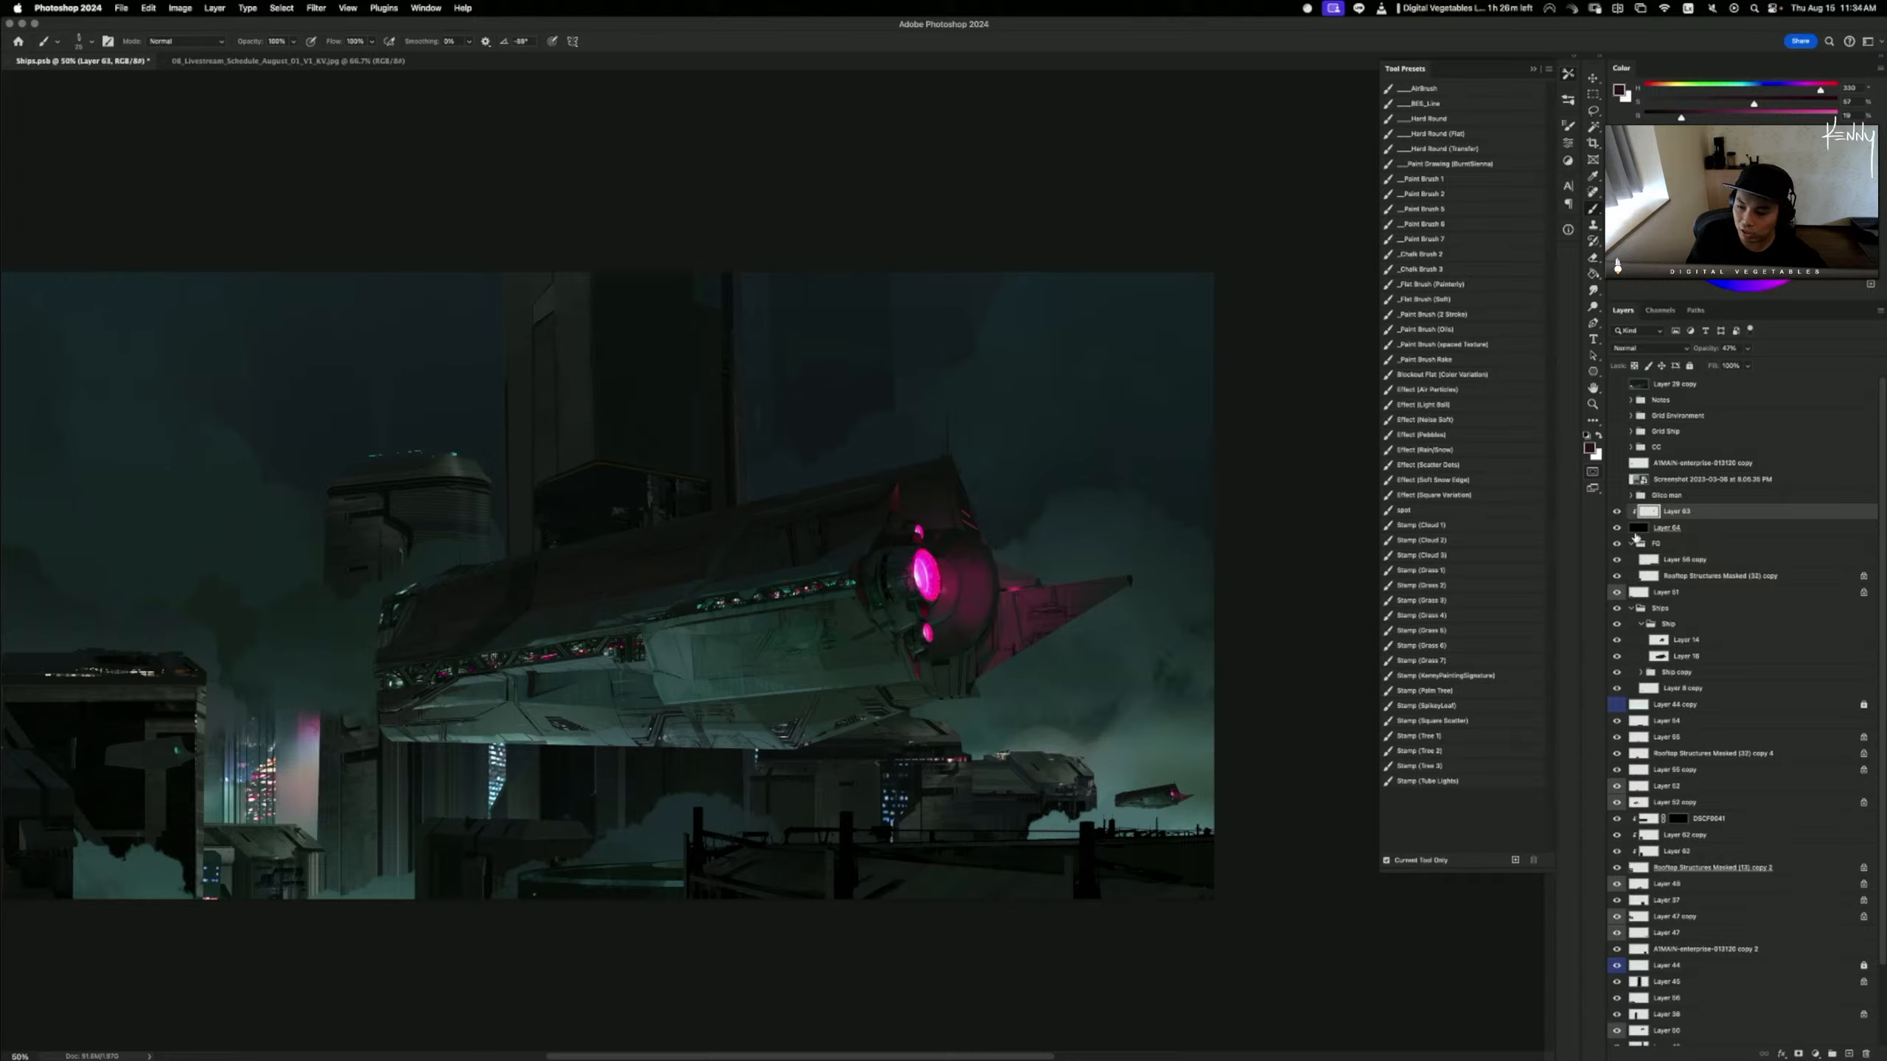
- Raise the clipped glow layer's opacity and merge it into the black Color Dodge layer beneath it
left_click(1660, 528)
left_click(1676, 513)
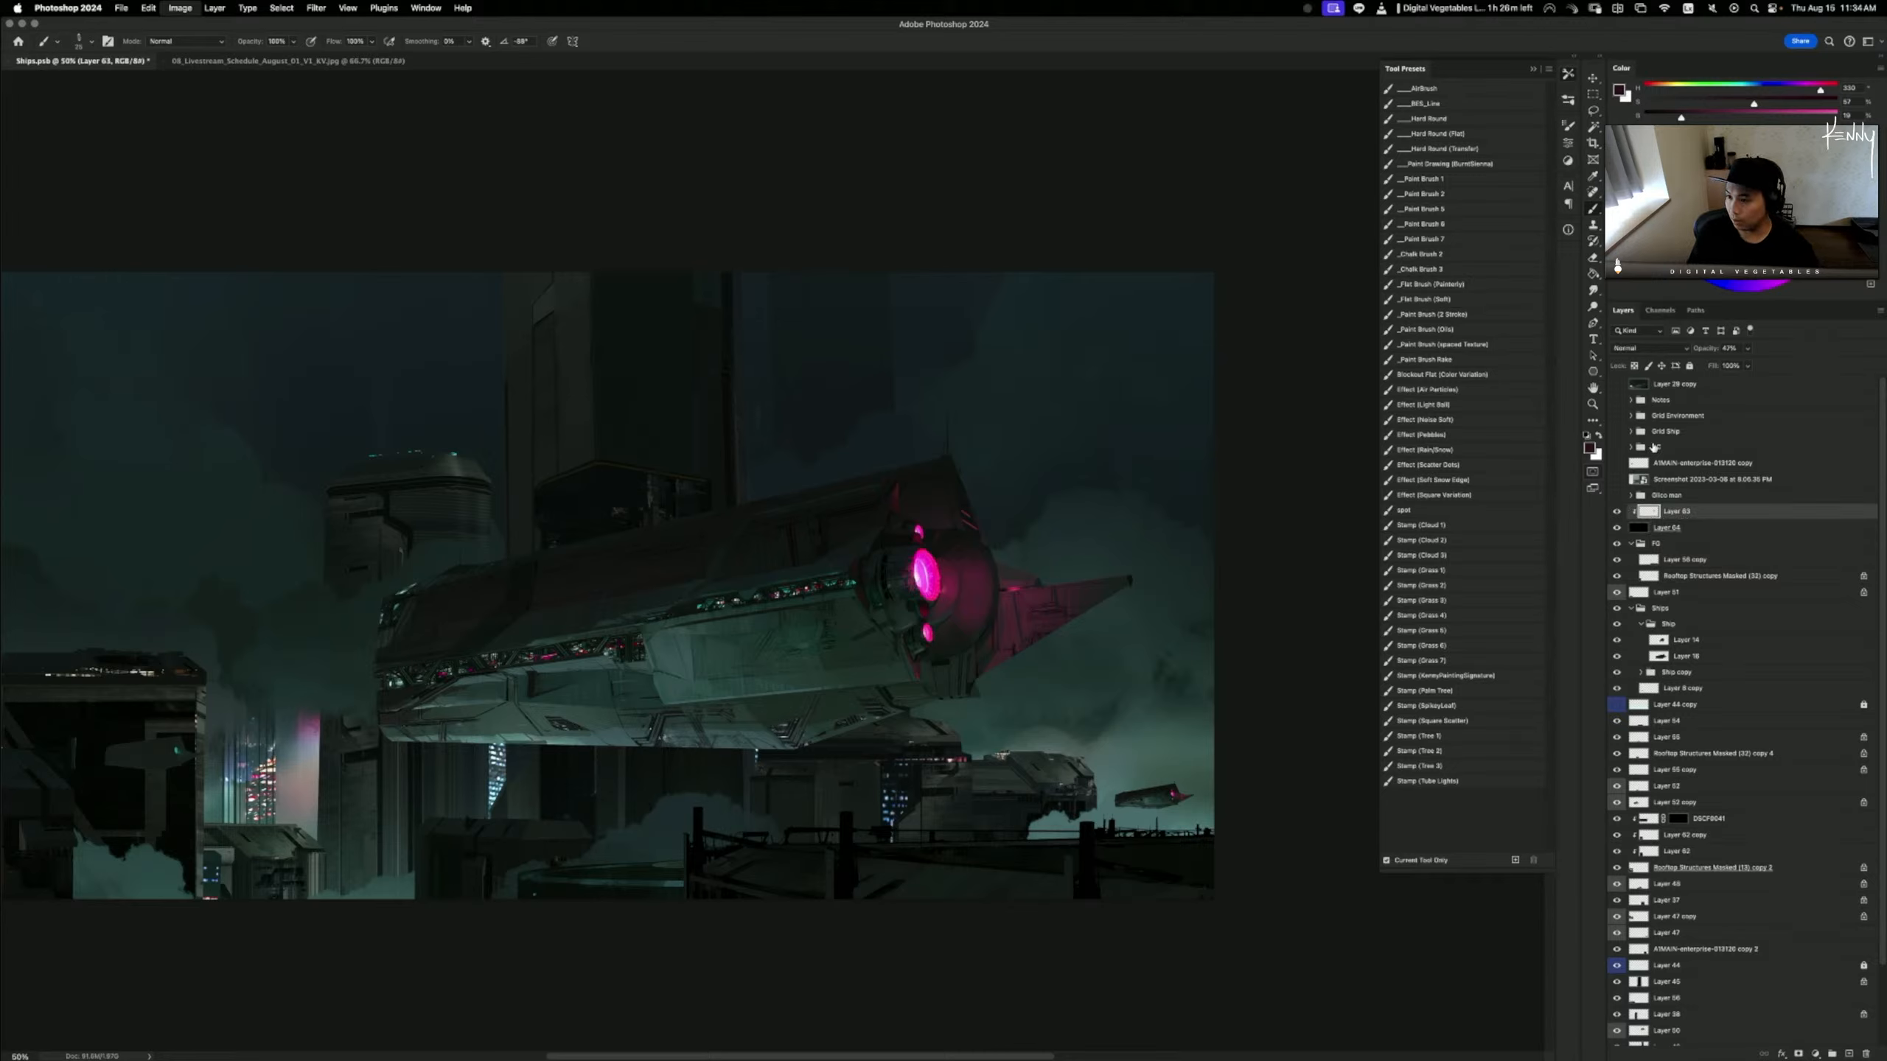
left_click_drag(1710, 348, 1813, 335)
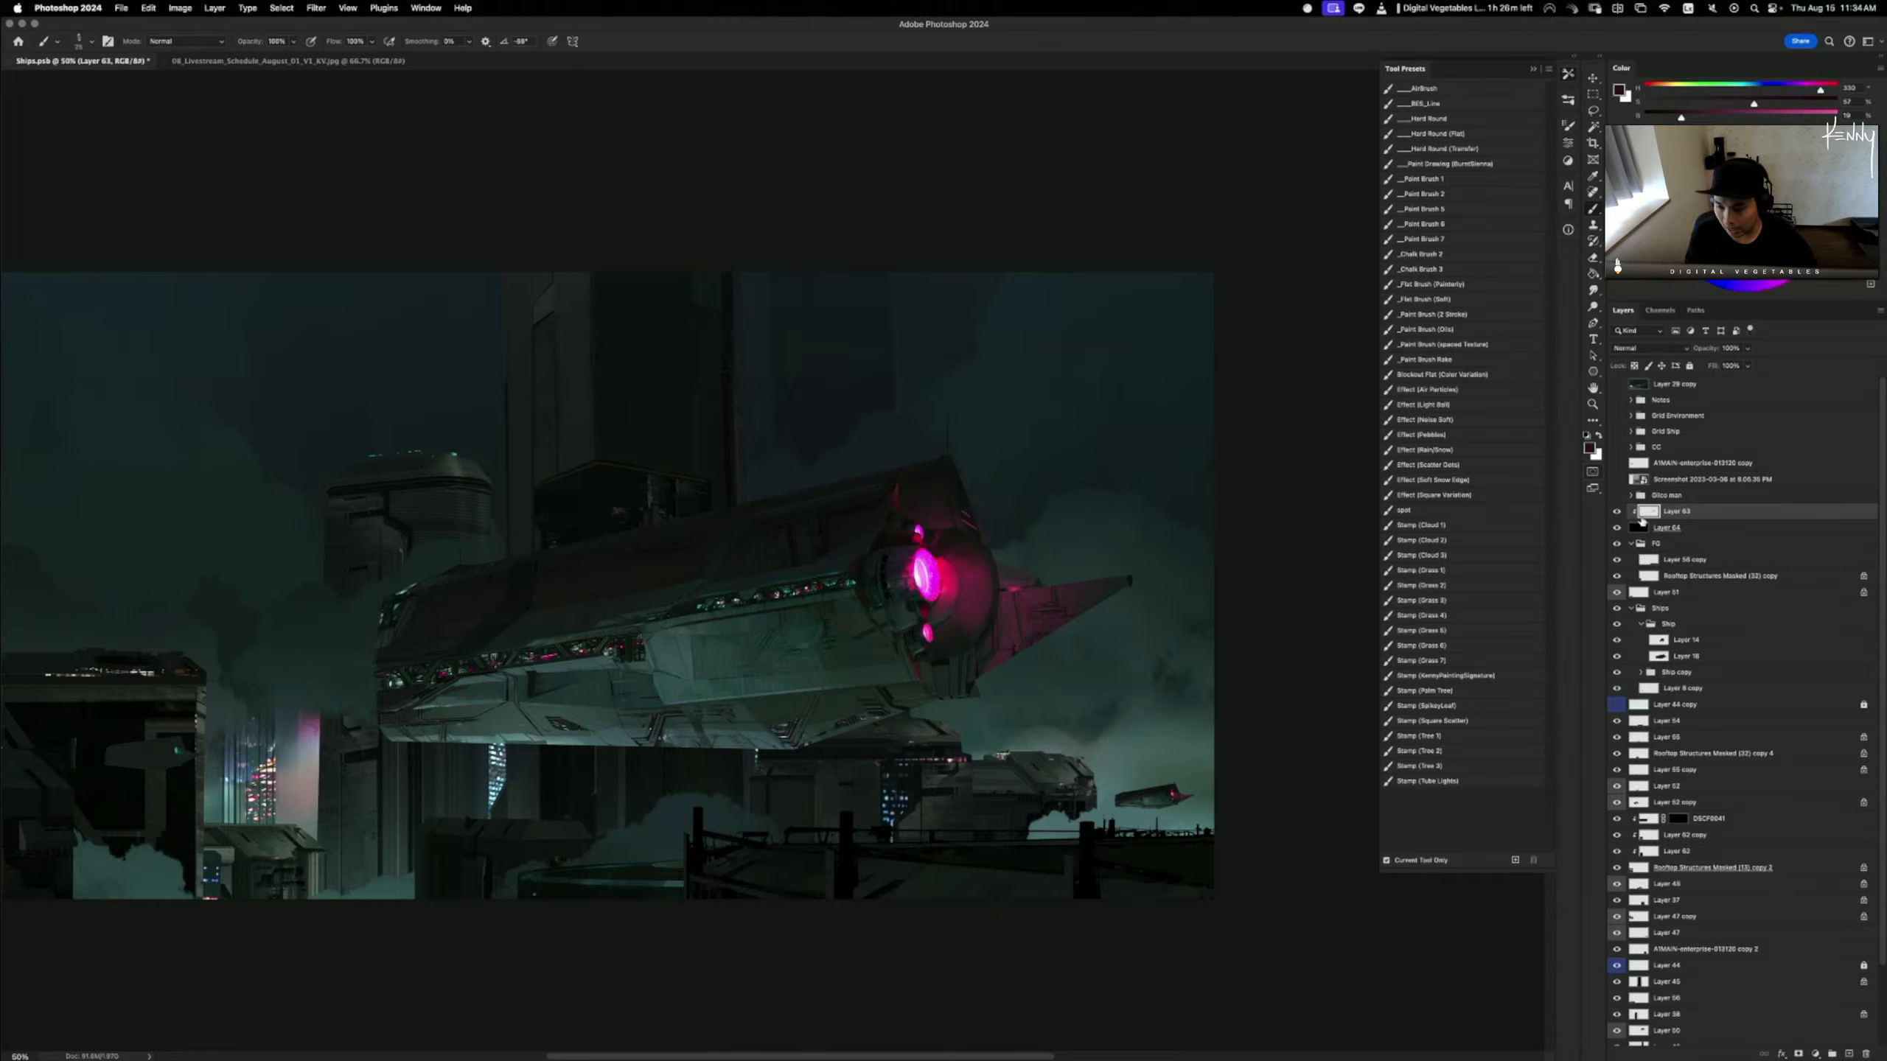
key("ctrl+e")
- Try Hue/Saturation and Levels adjustments on the merged black Color Dodge layer, shifting the black output level in Levels
key("ctrl+u")
left_click_drag(1324, 425, 1295, 429)
left_click(1481, 316)
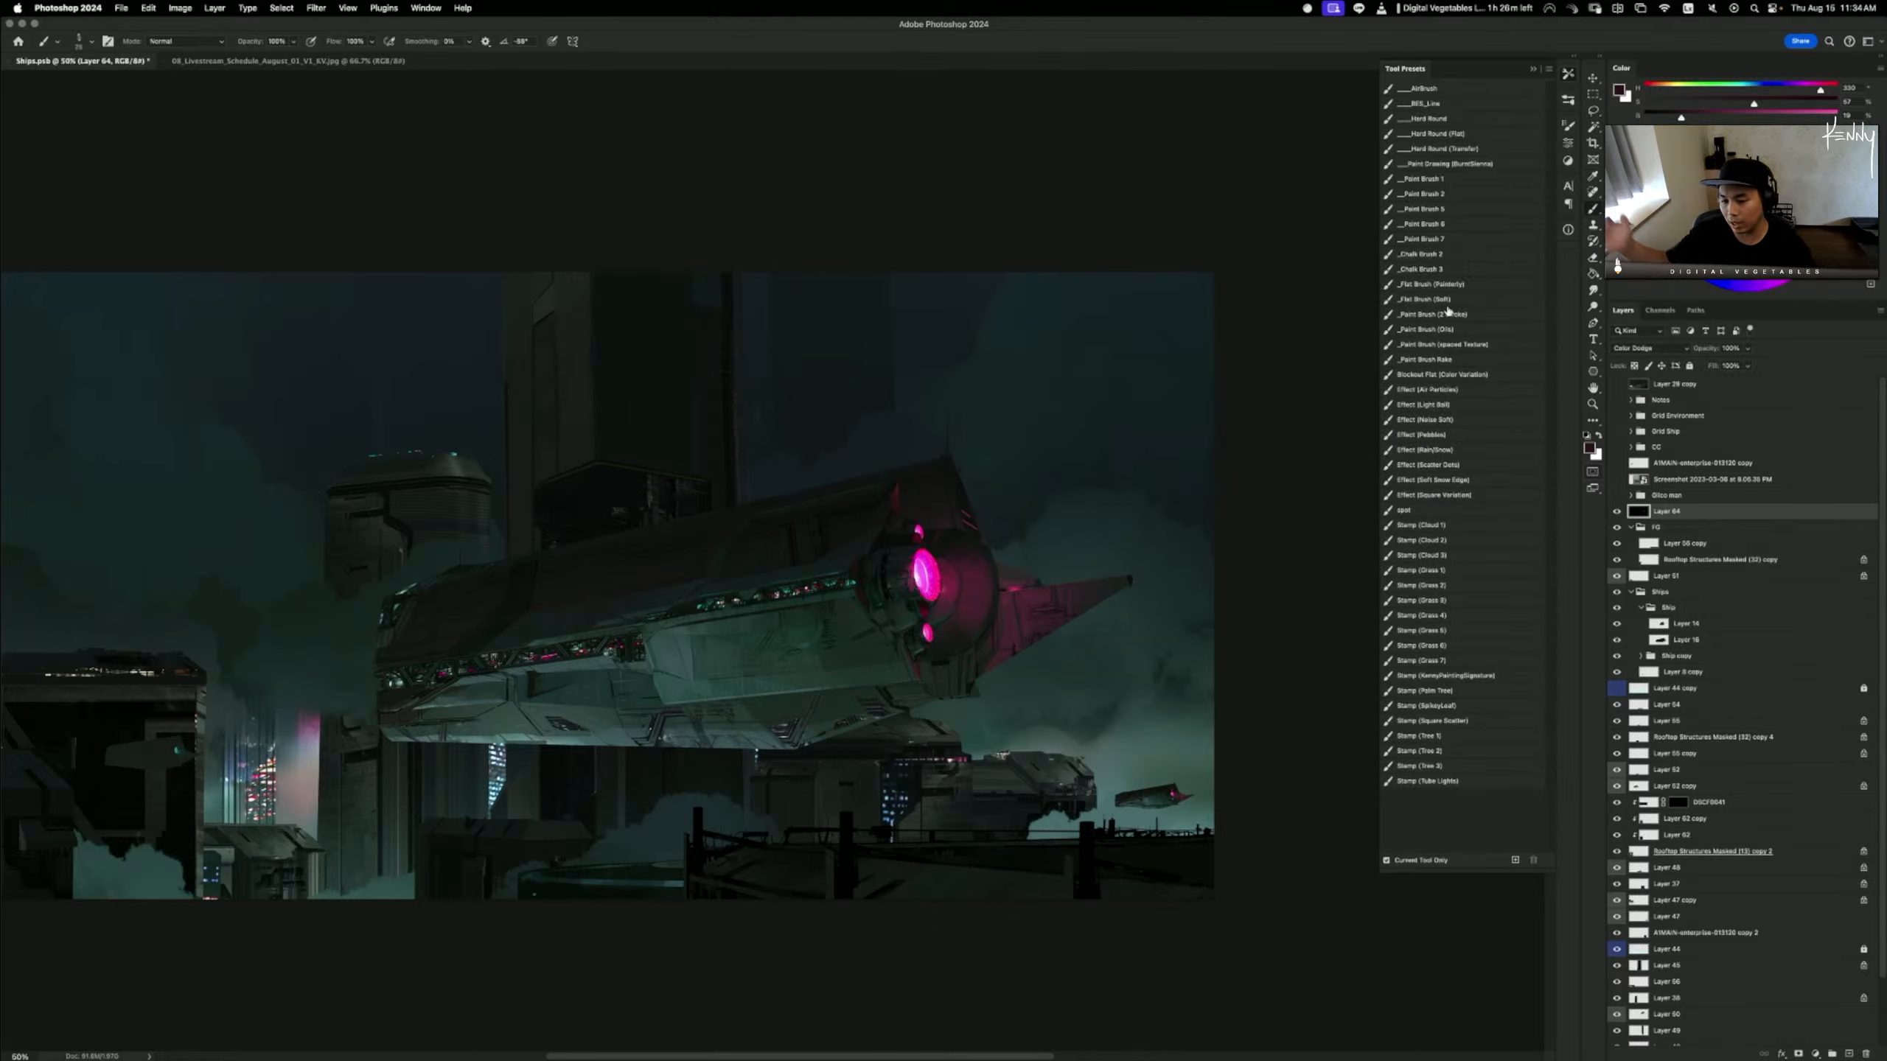
key("ctrl+l")
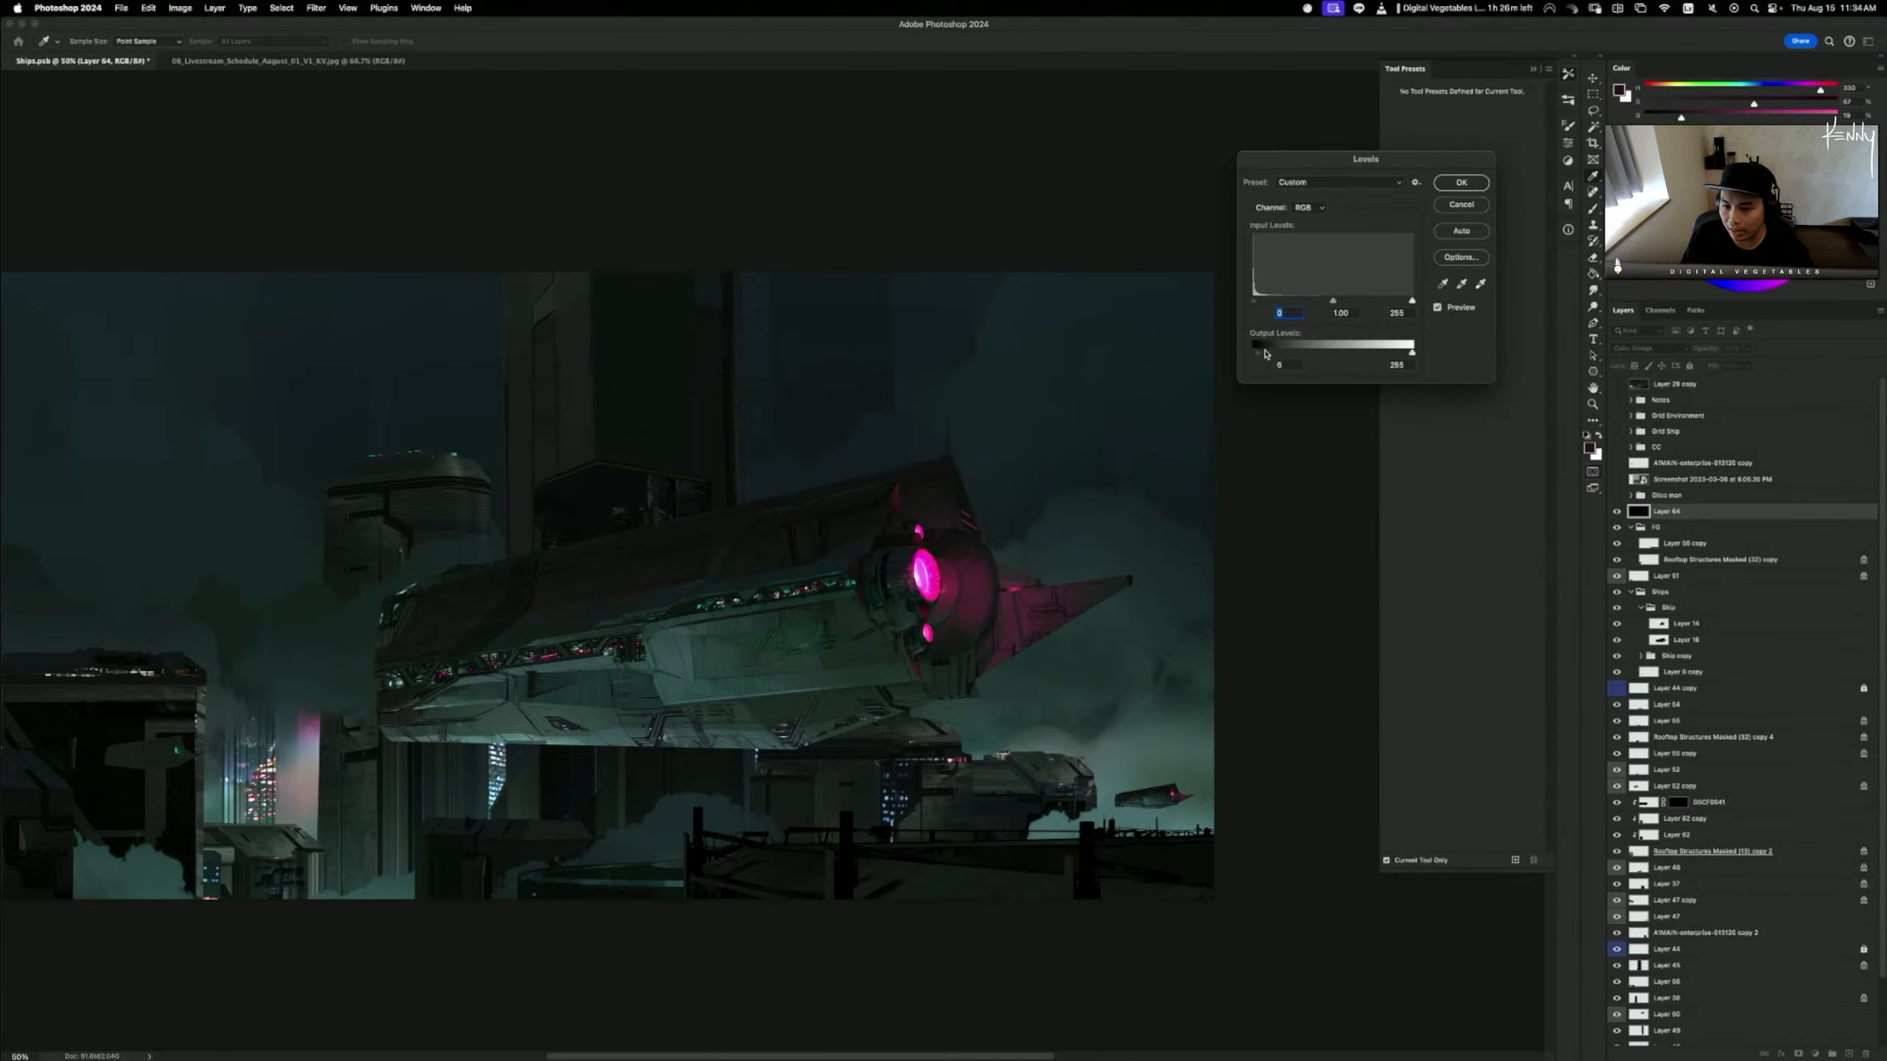
mouse_move(1266, 354)
left_mouse_down()
mouse_move(1346, 344)
mouse_move(1262, 349)
left_mouse_up()
left_click(1455, 190)
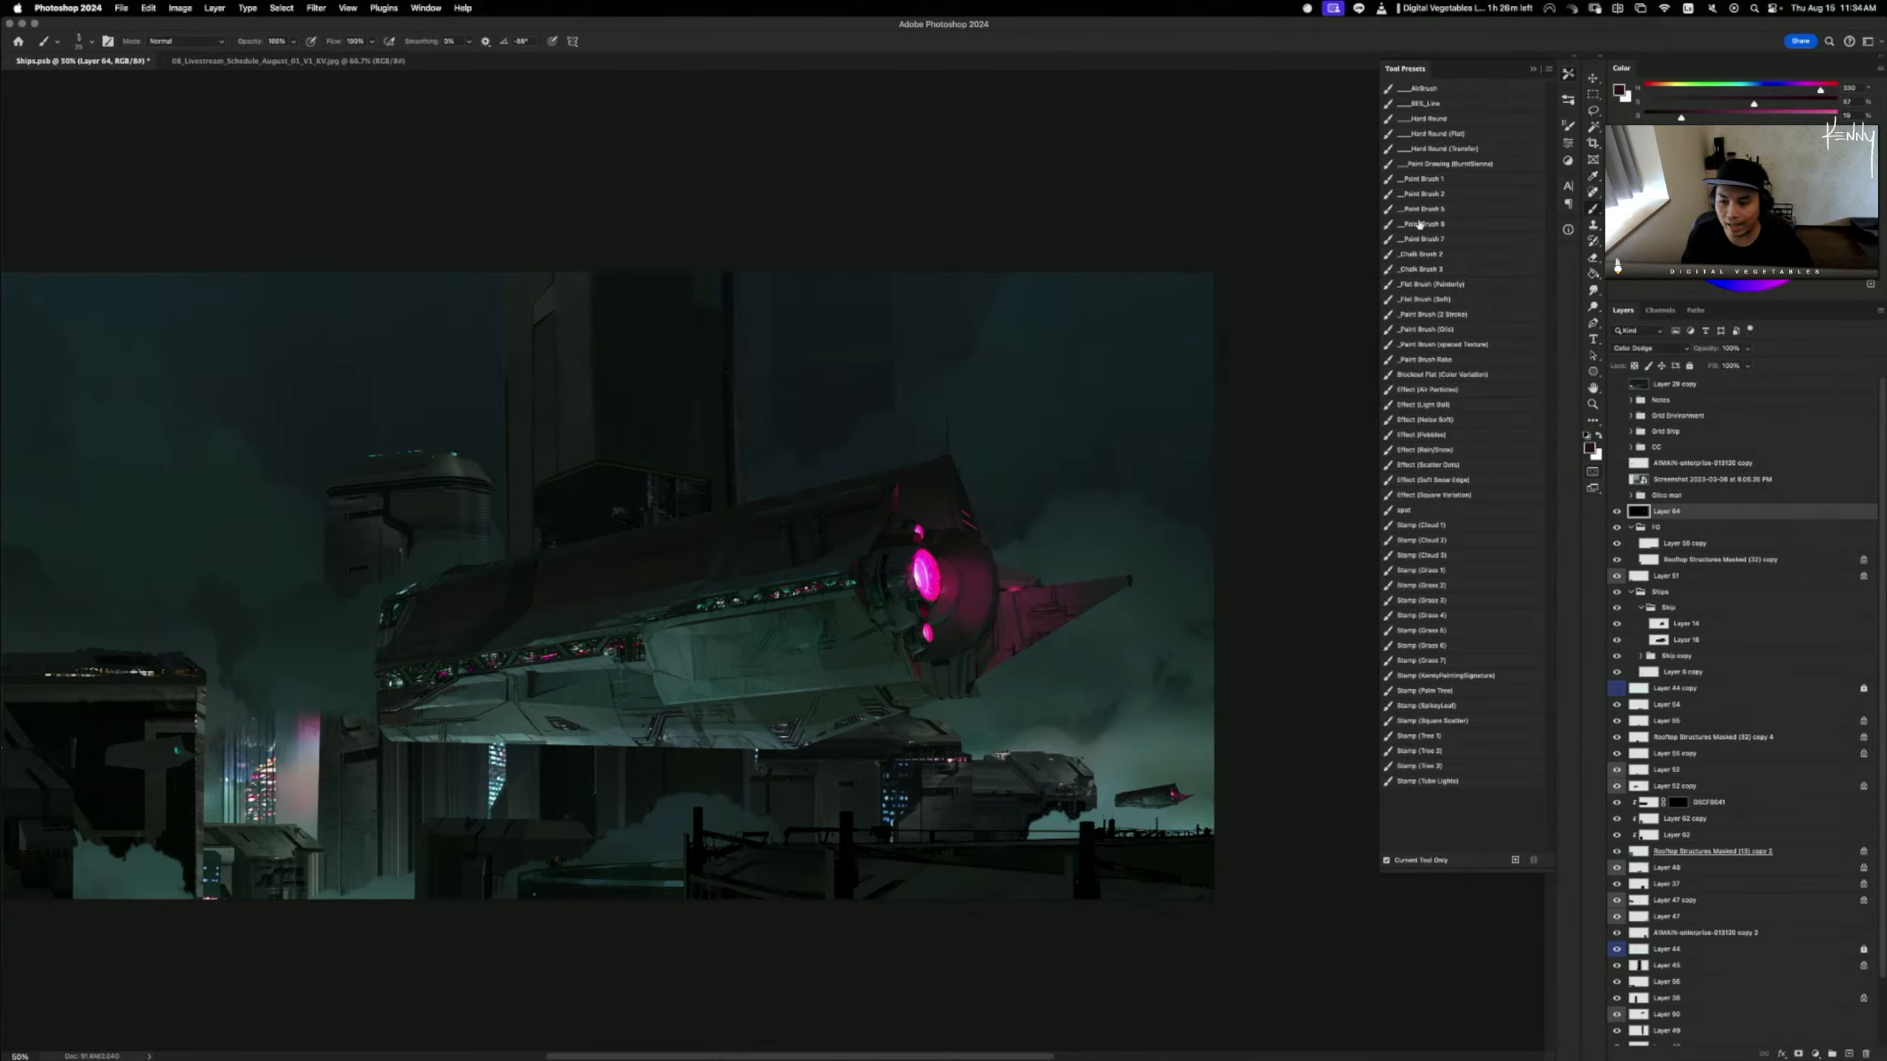
- Delete the merged Color Dodge glow layer from the ship painting
key("BackSpace")
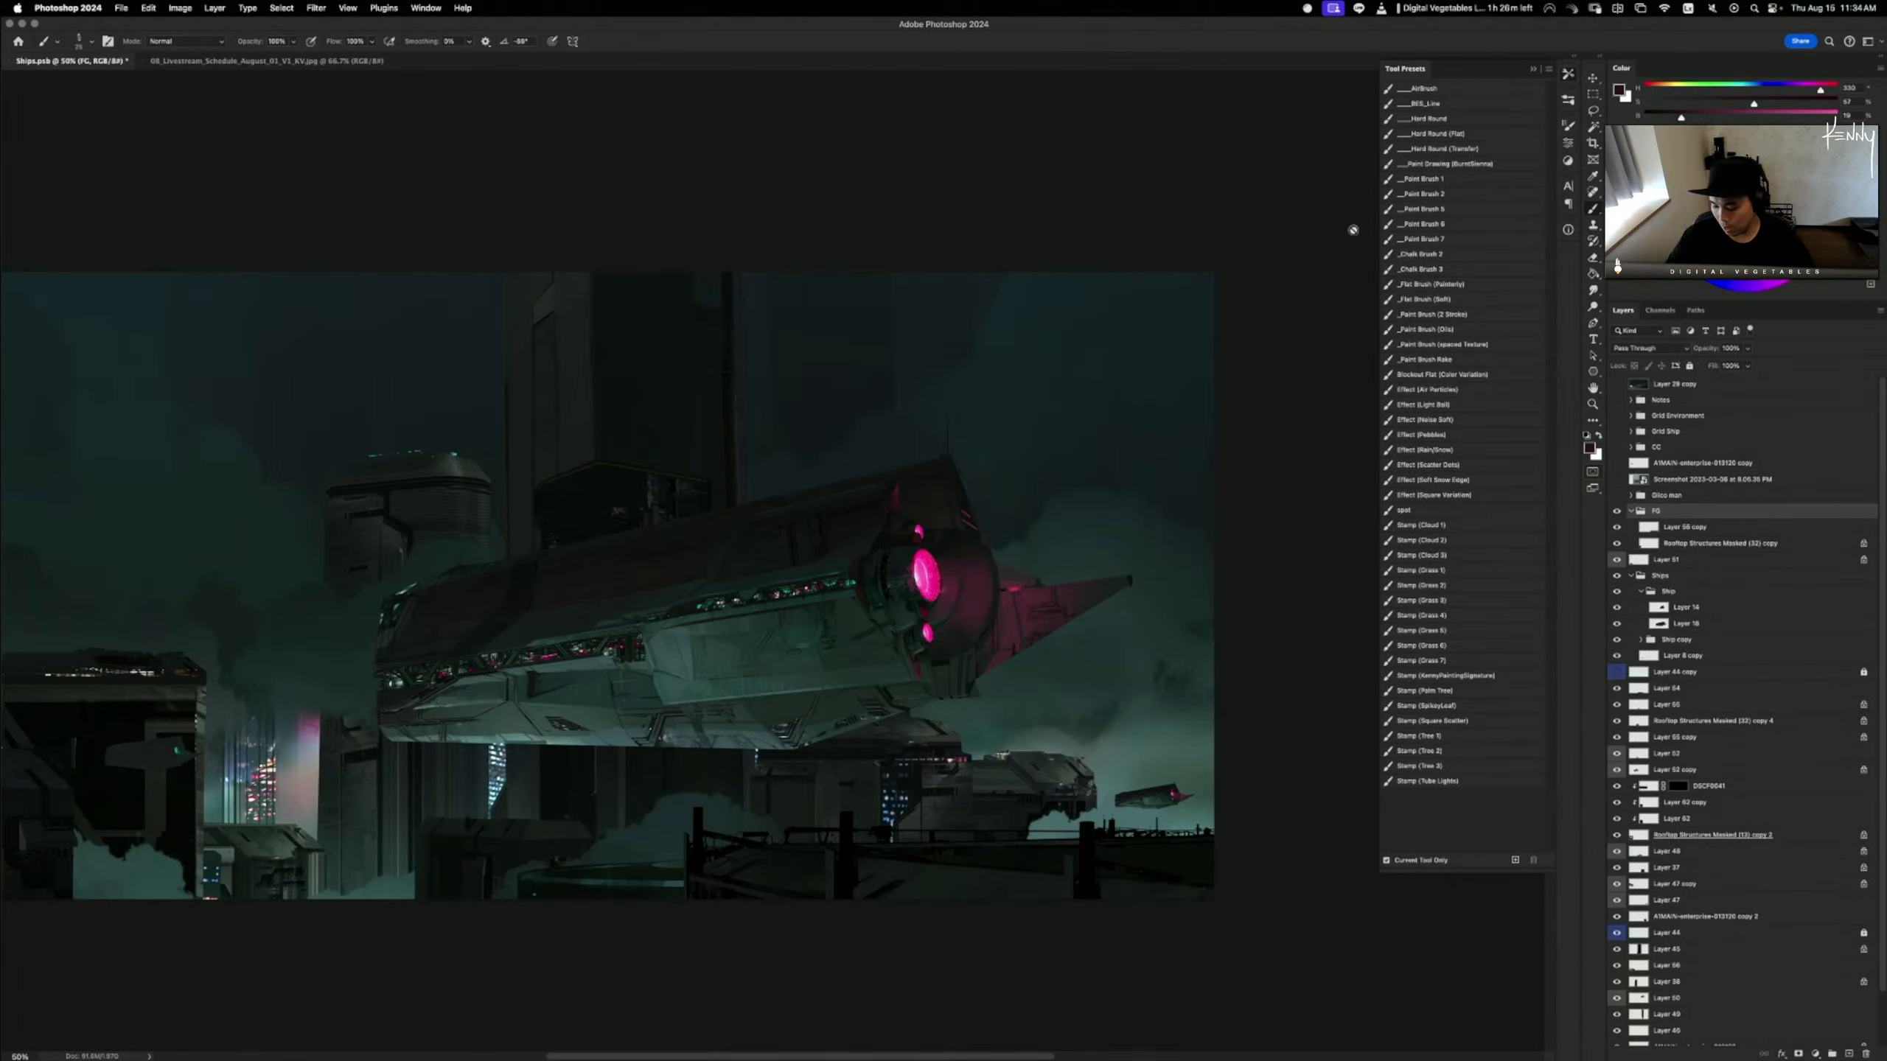
key("ctrl+minus")
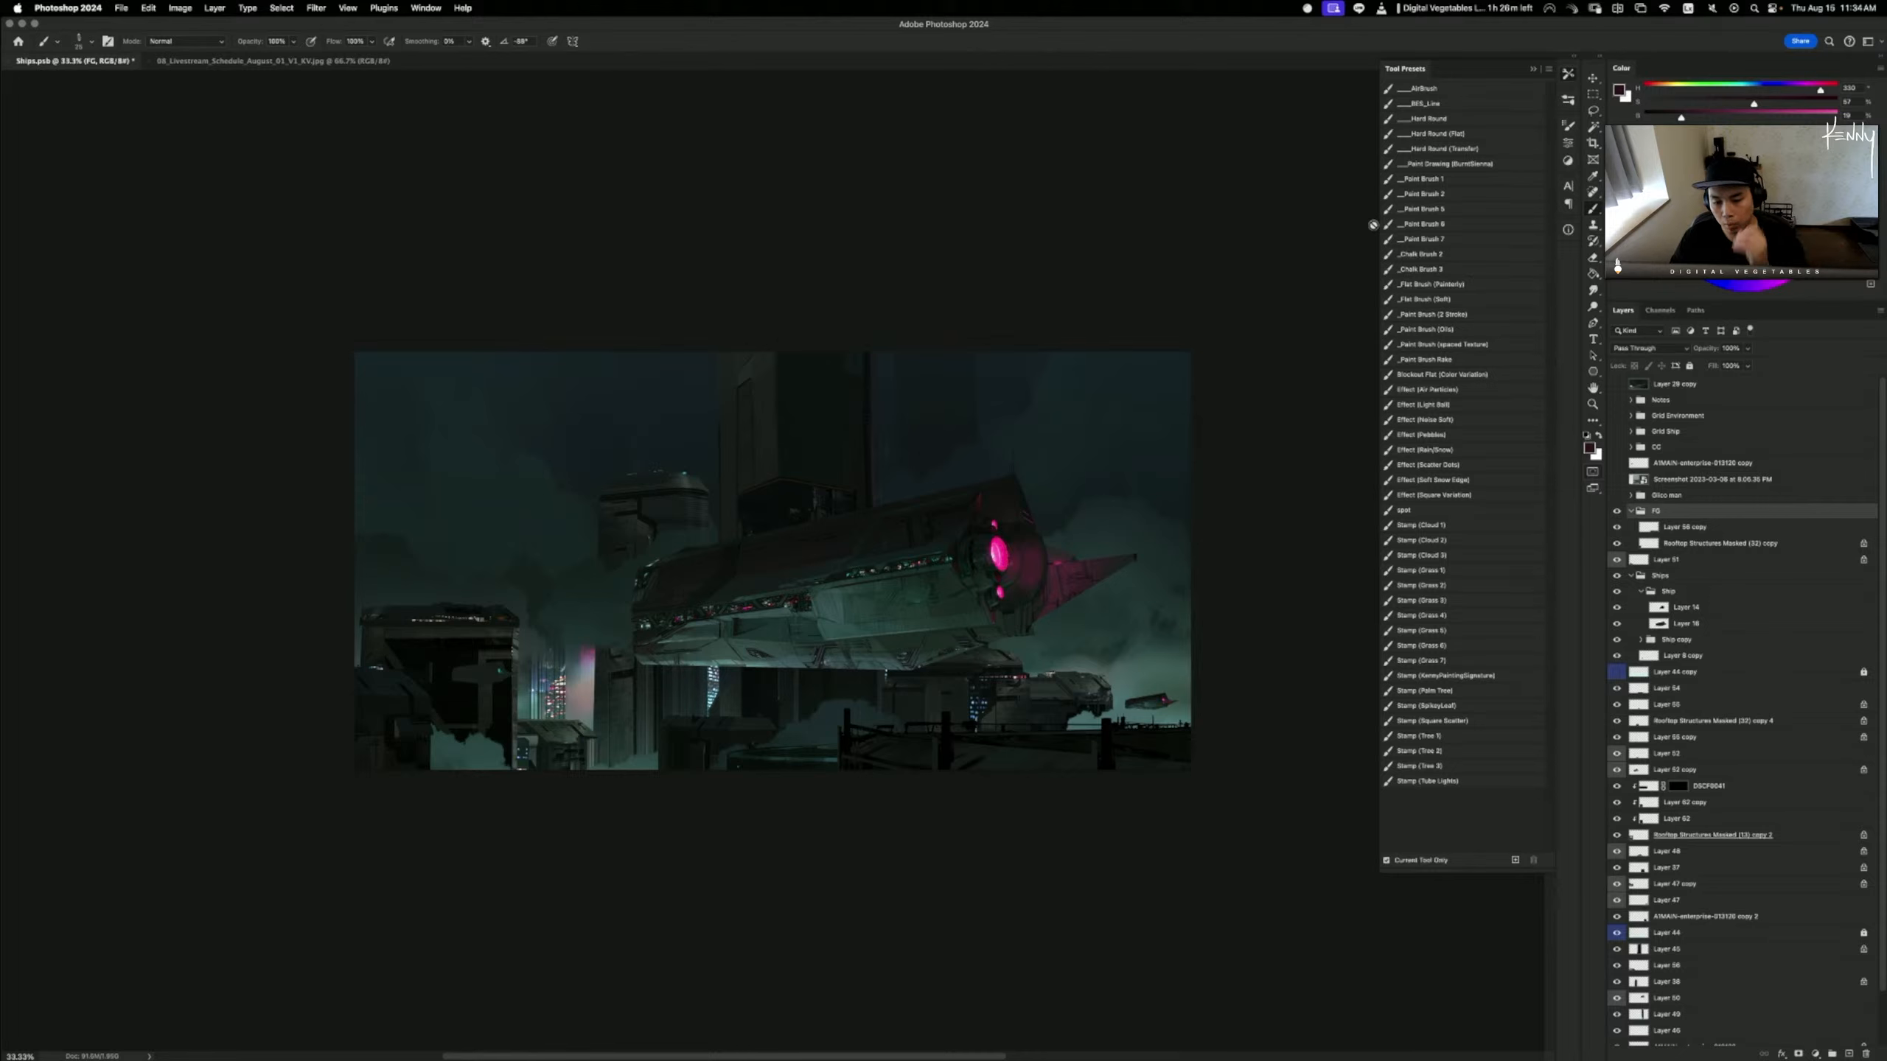
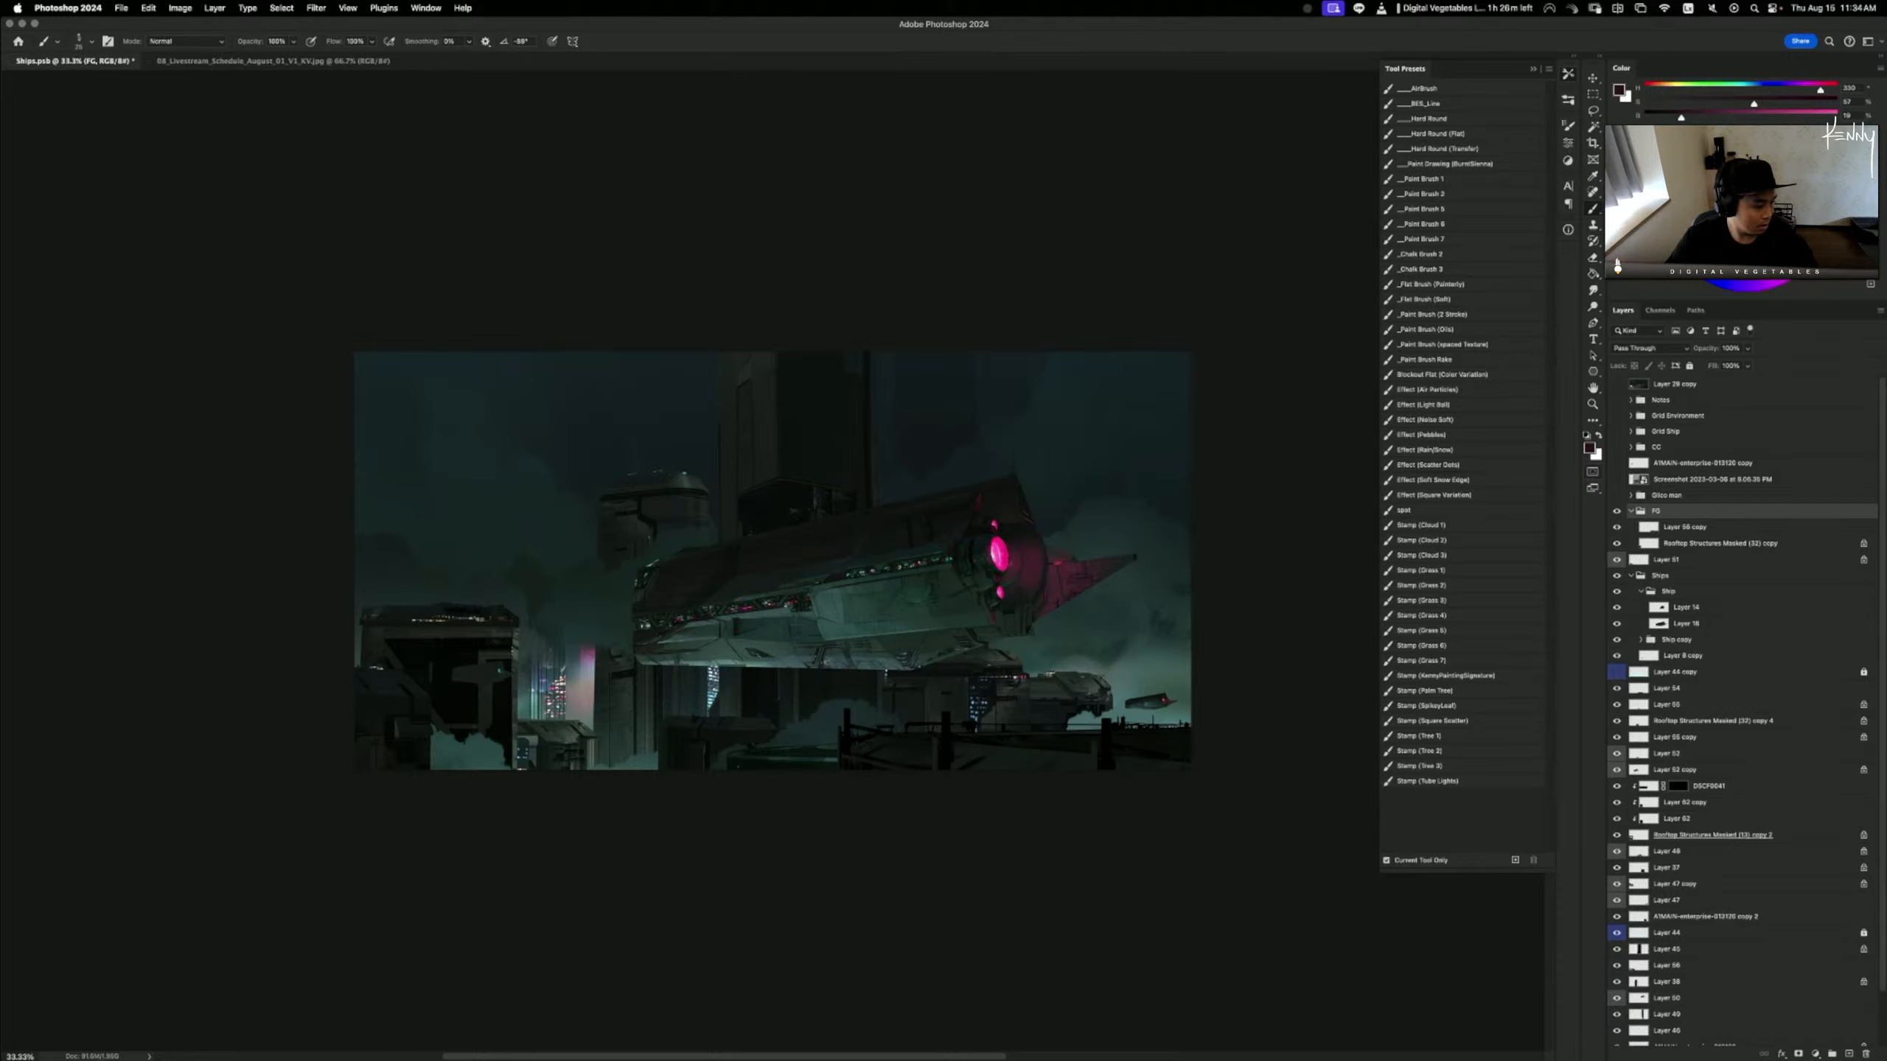
- Switch to Finder and bring up the City Lights folder of night city photos for reference material
key("super+Tab")
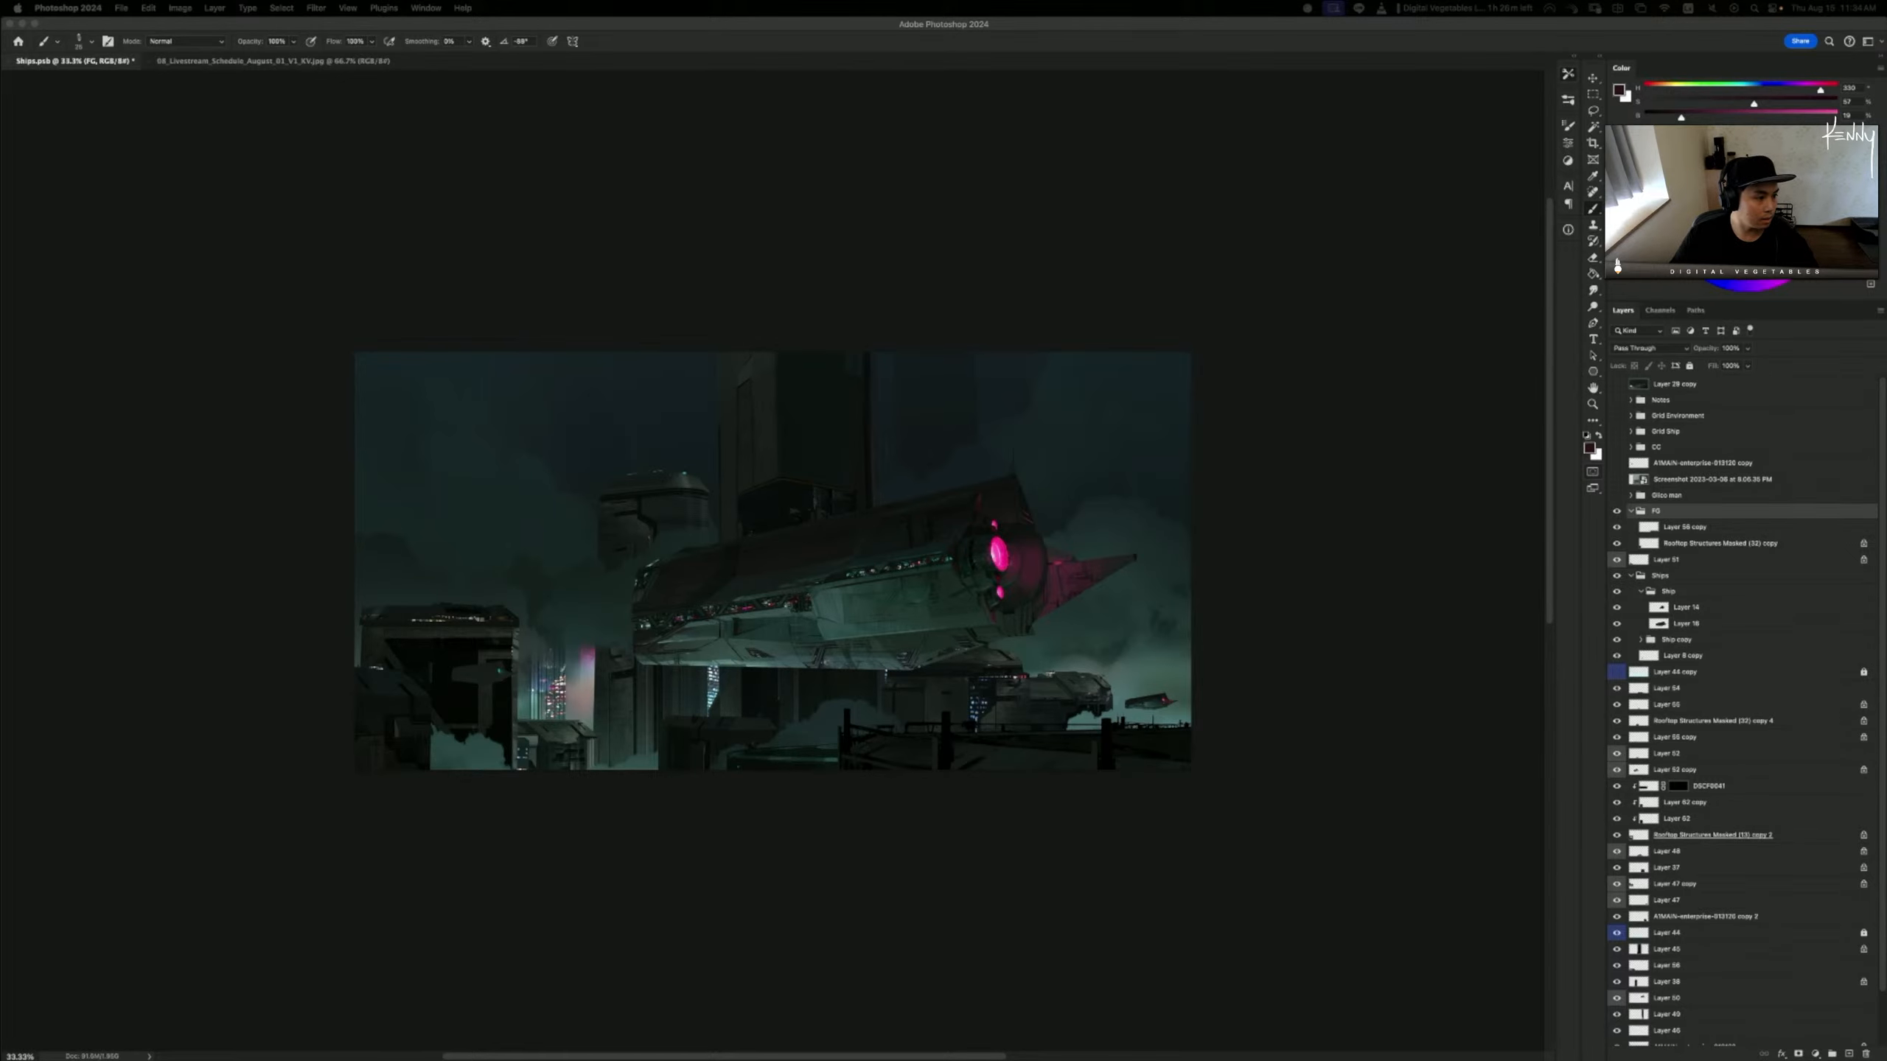
left_click(976, 740)
mouse_move(1191, 680)
left_mouse_down()
mouse_move(1145, 737)
mouse_move(1204, 709)
left_mouse_up()
left_click_drag(1055, 722, 1114, 703)
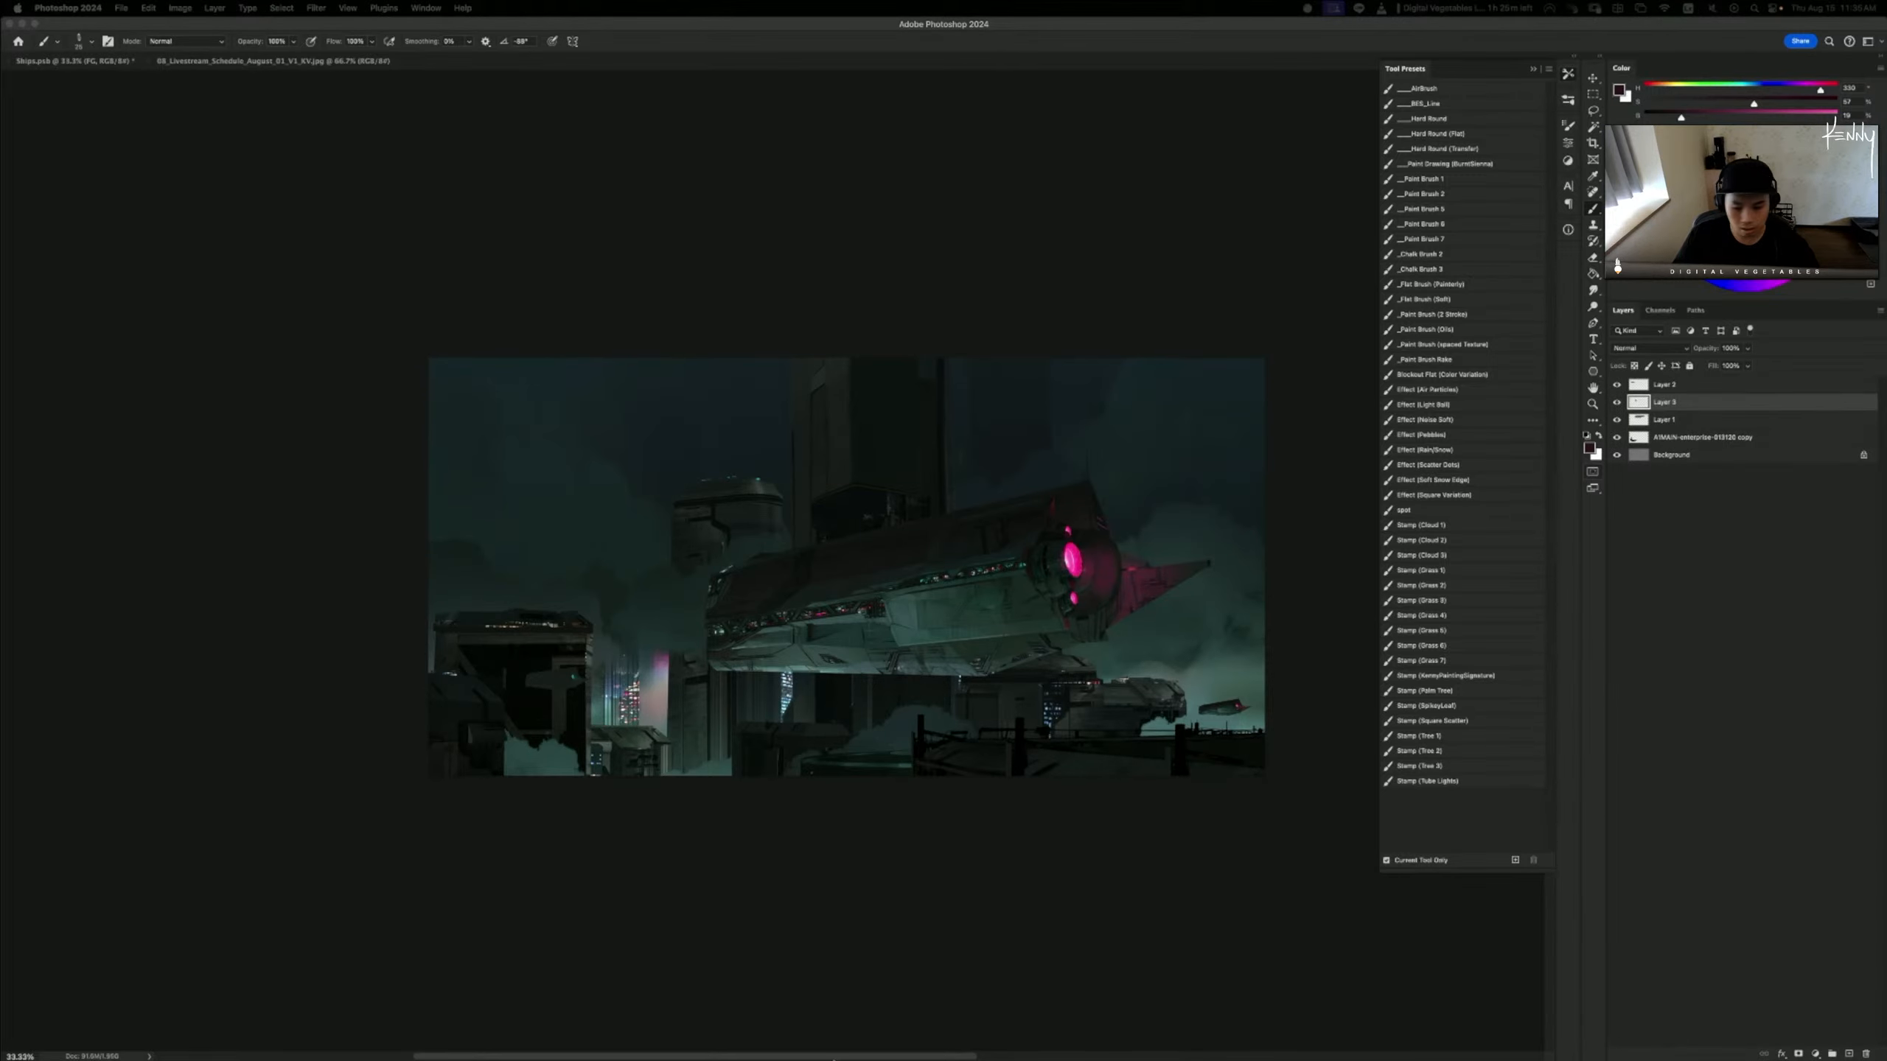
left_click(610, 1042)
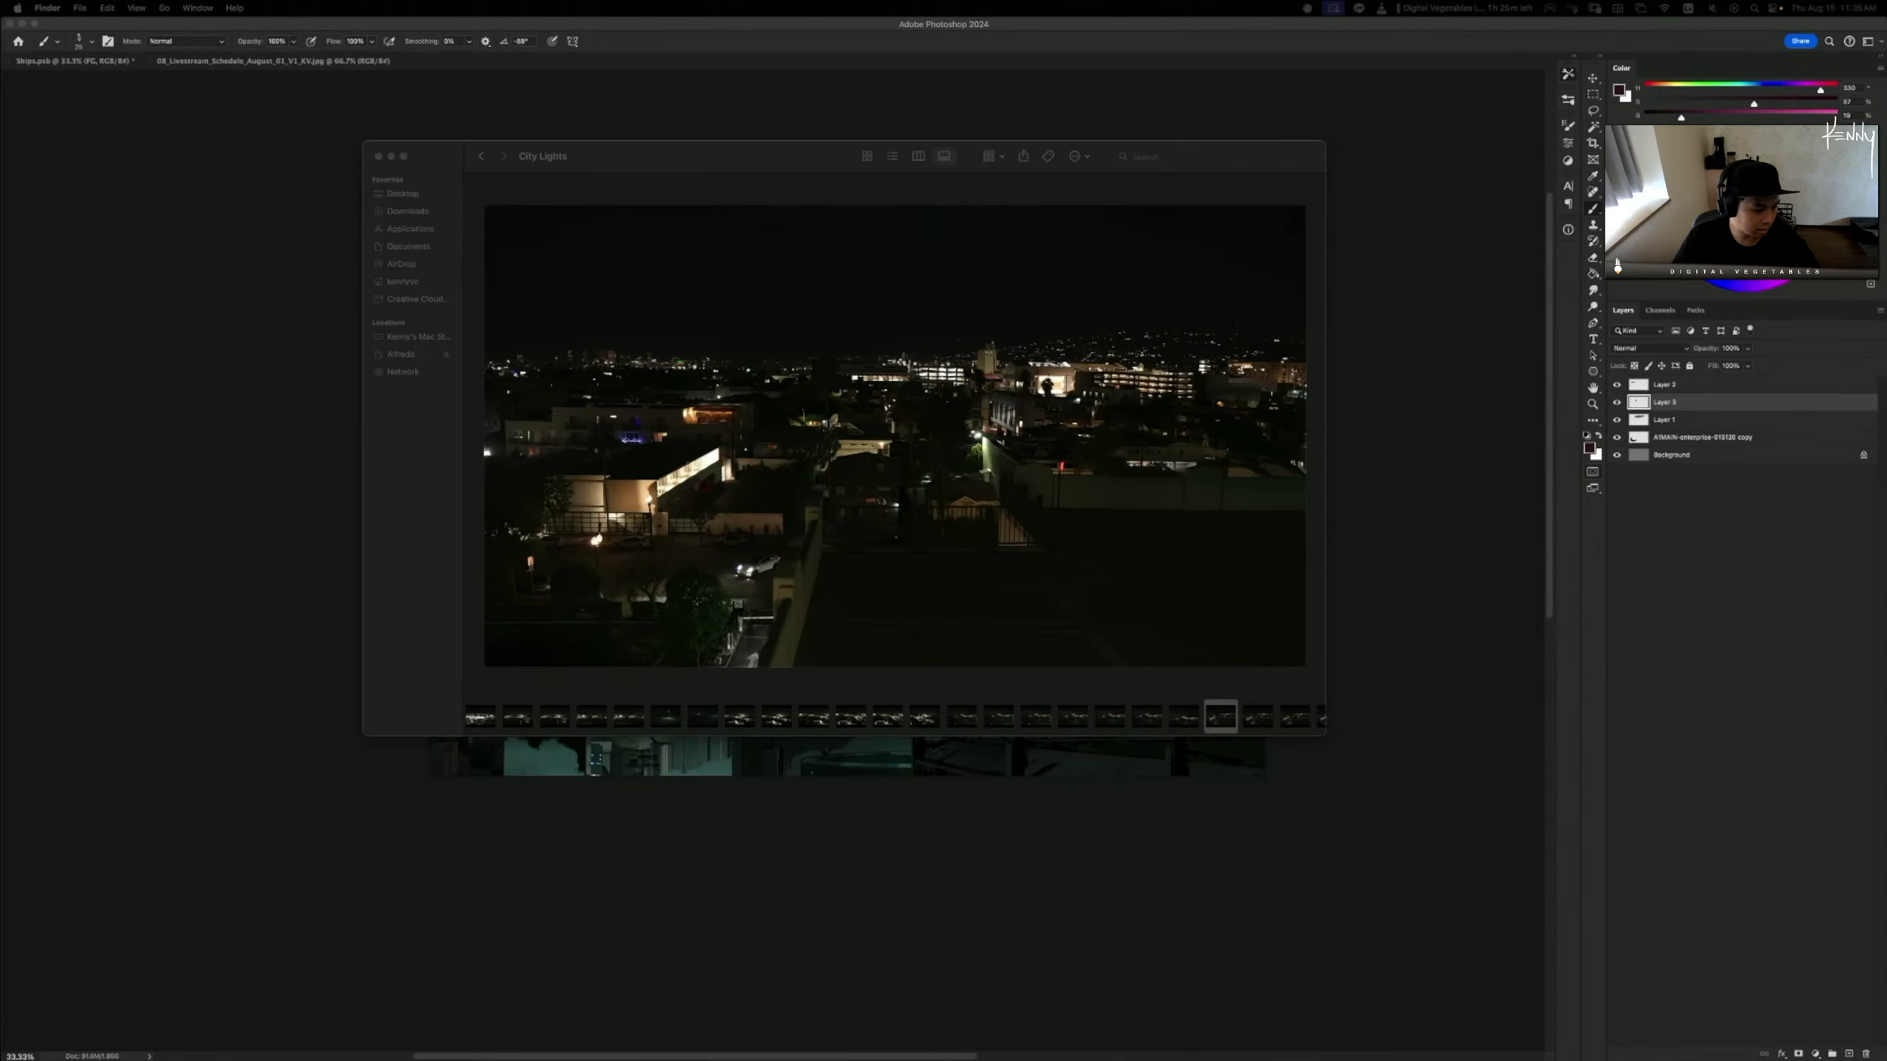
mouse_move(660, 170)
left_mouse_down()
mouse_move(0, 351)
mouse_move(0, 45)
left_mouse_up()
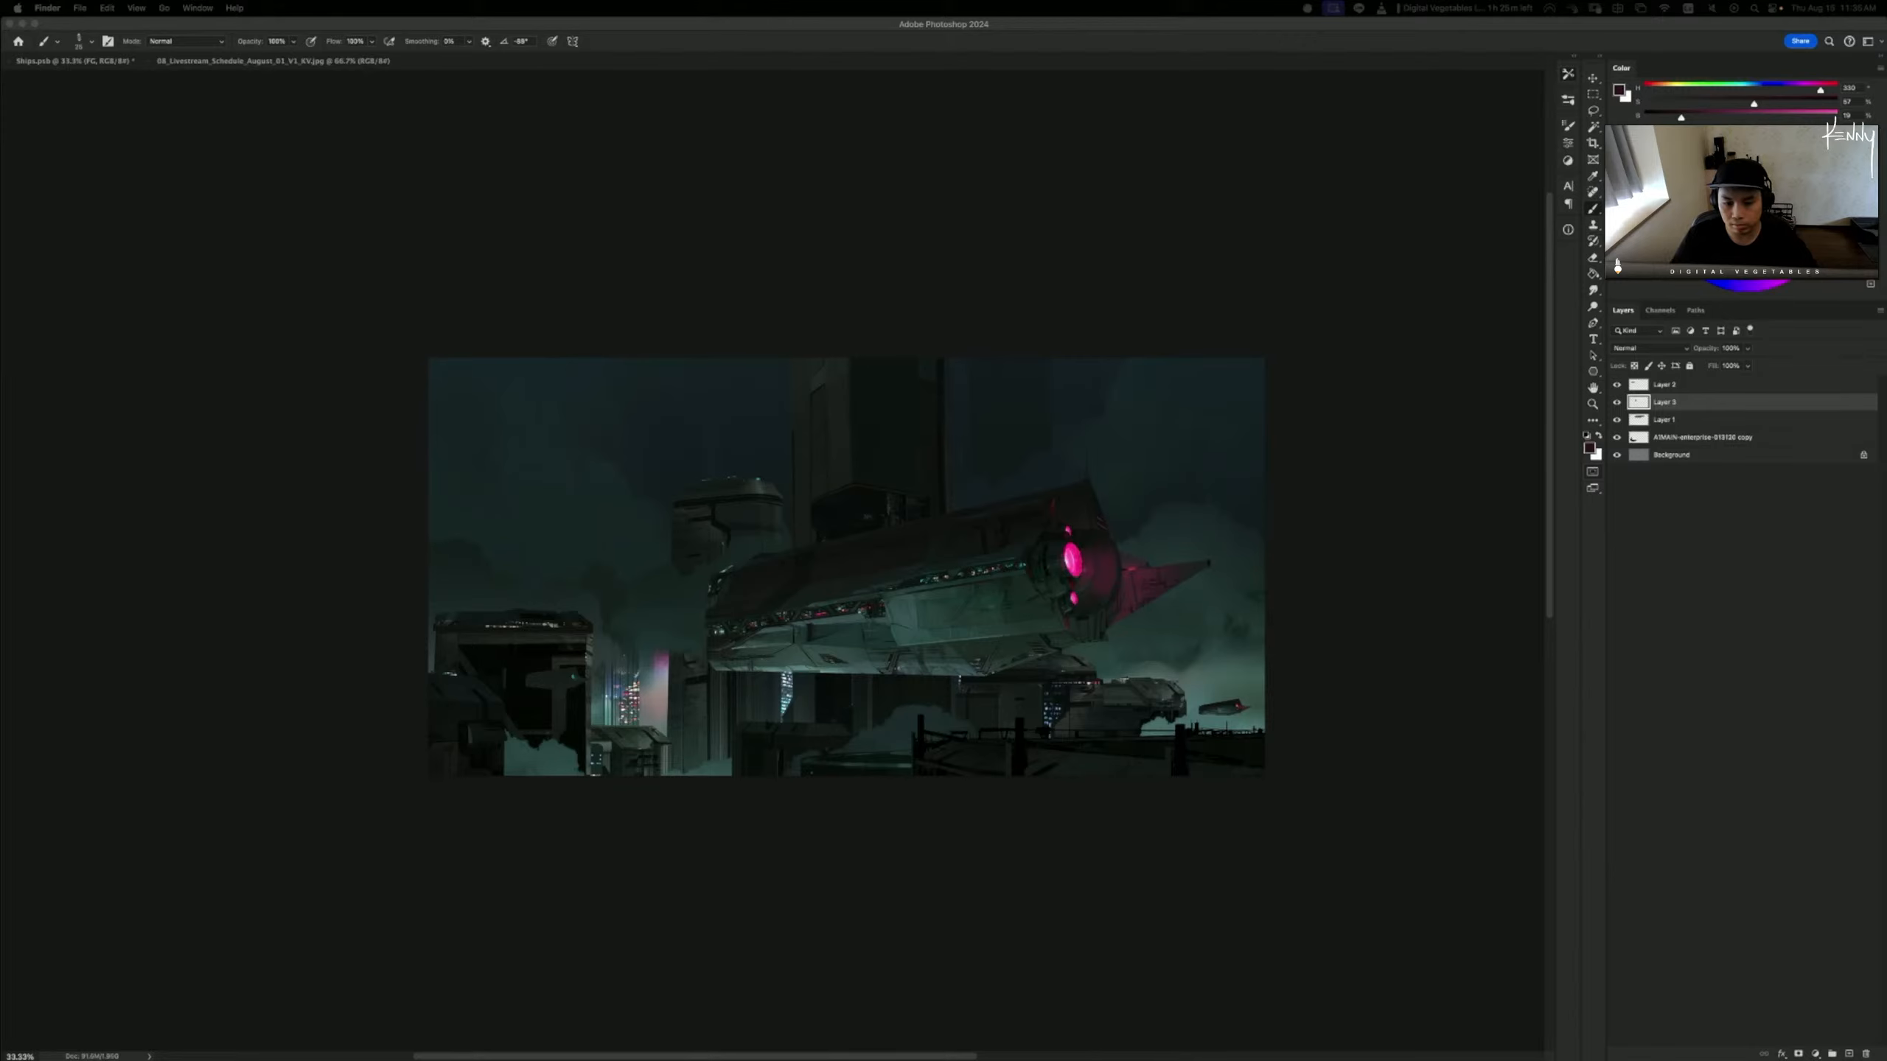
- Place the New York City night skyline photo as a new layer above the FG group in the ship painting
left_click_drag(479, 774, 479, 774)
key("Return")
key("b")
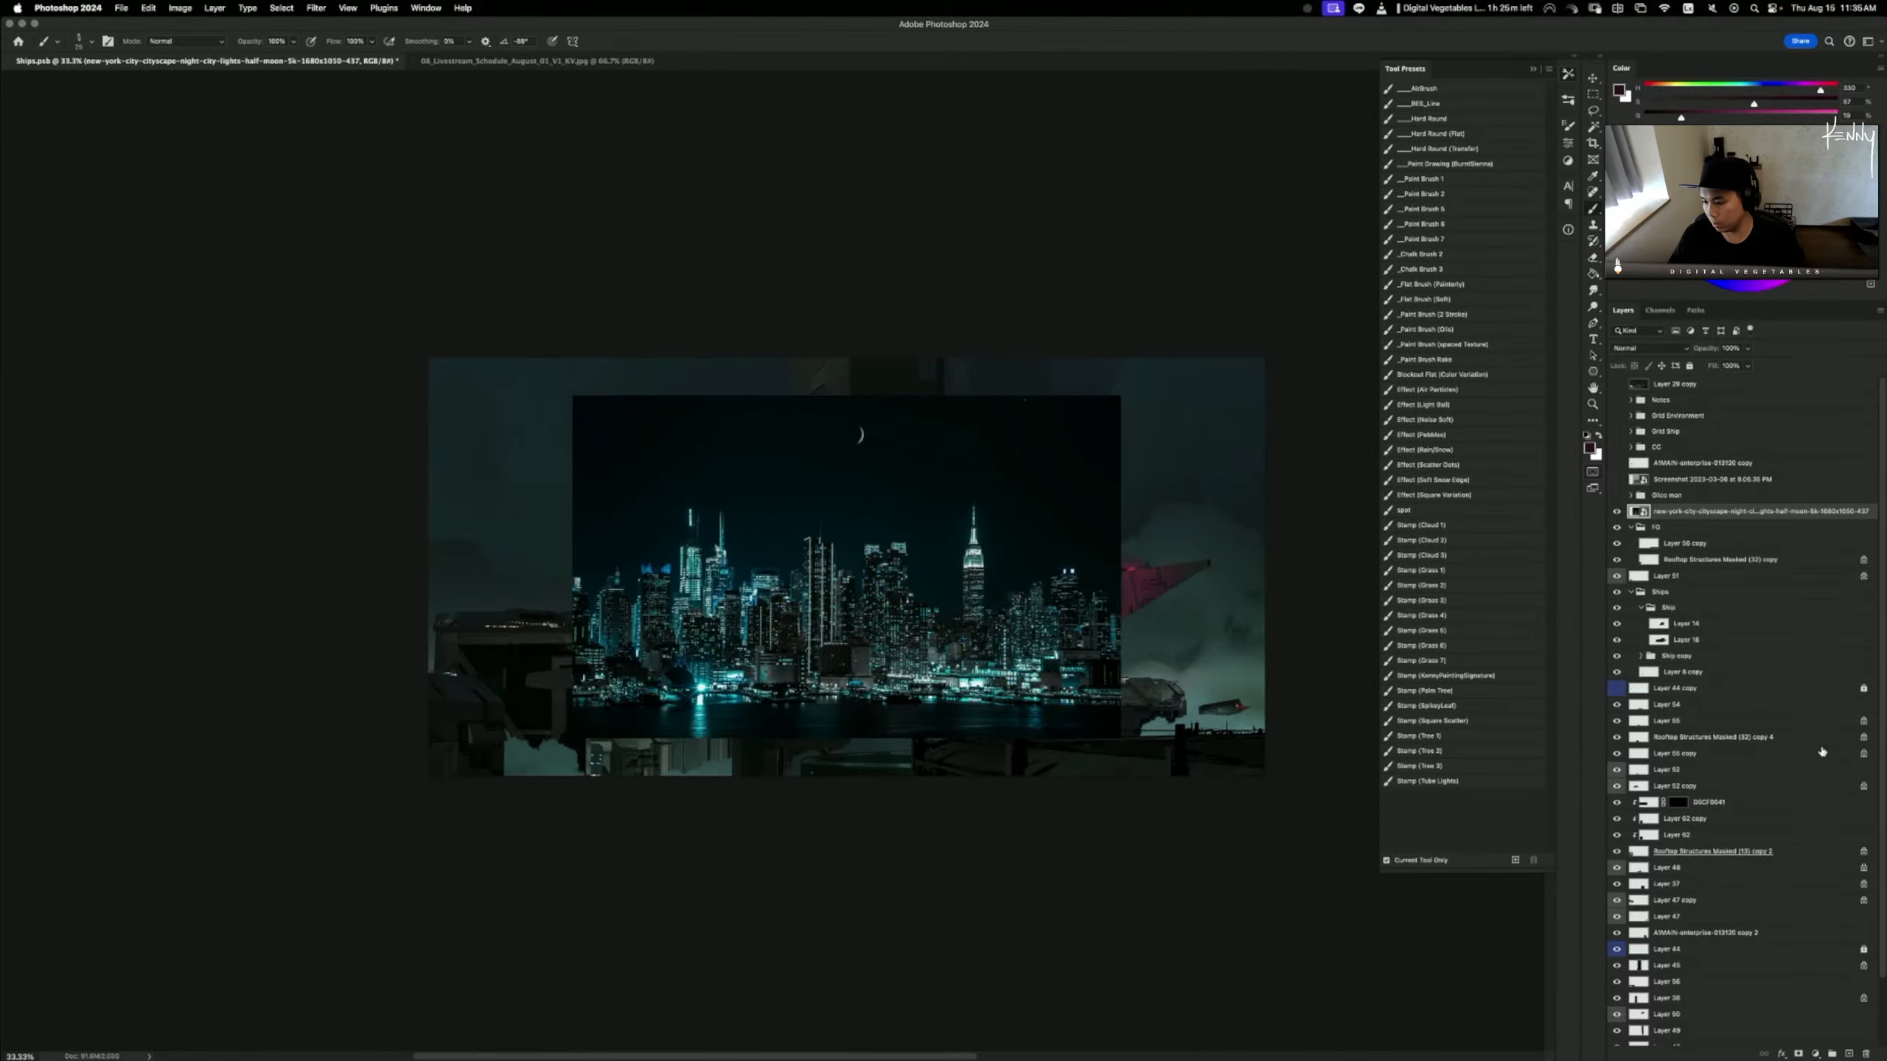
- Hide the skyline photo and move Layer 62 copy, the dark building at the lower left of the painting, above the DSCF0641 layer
left_click(1616, 511)
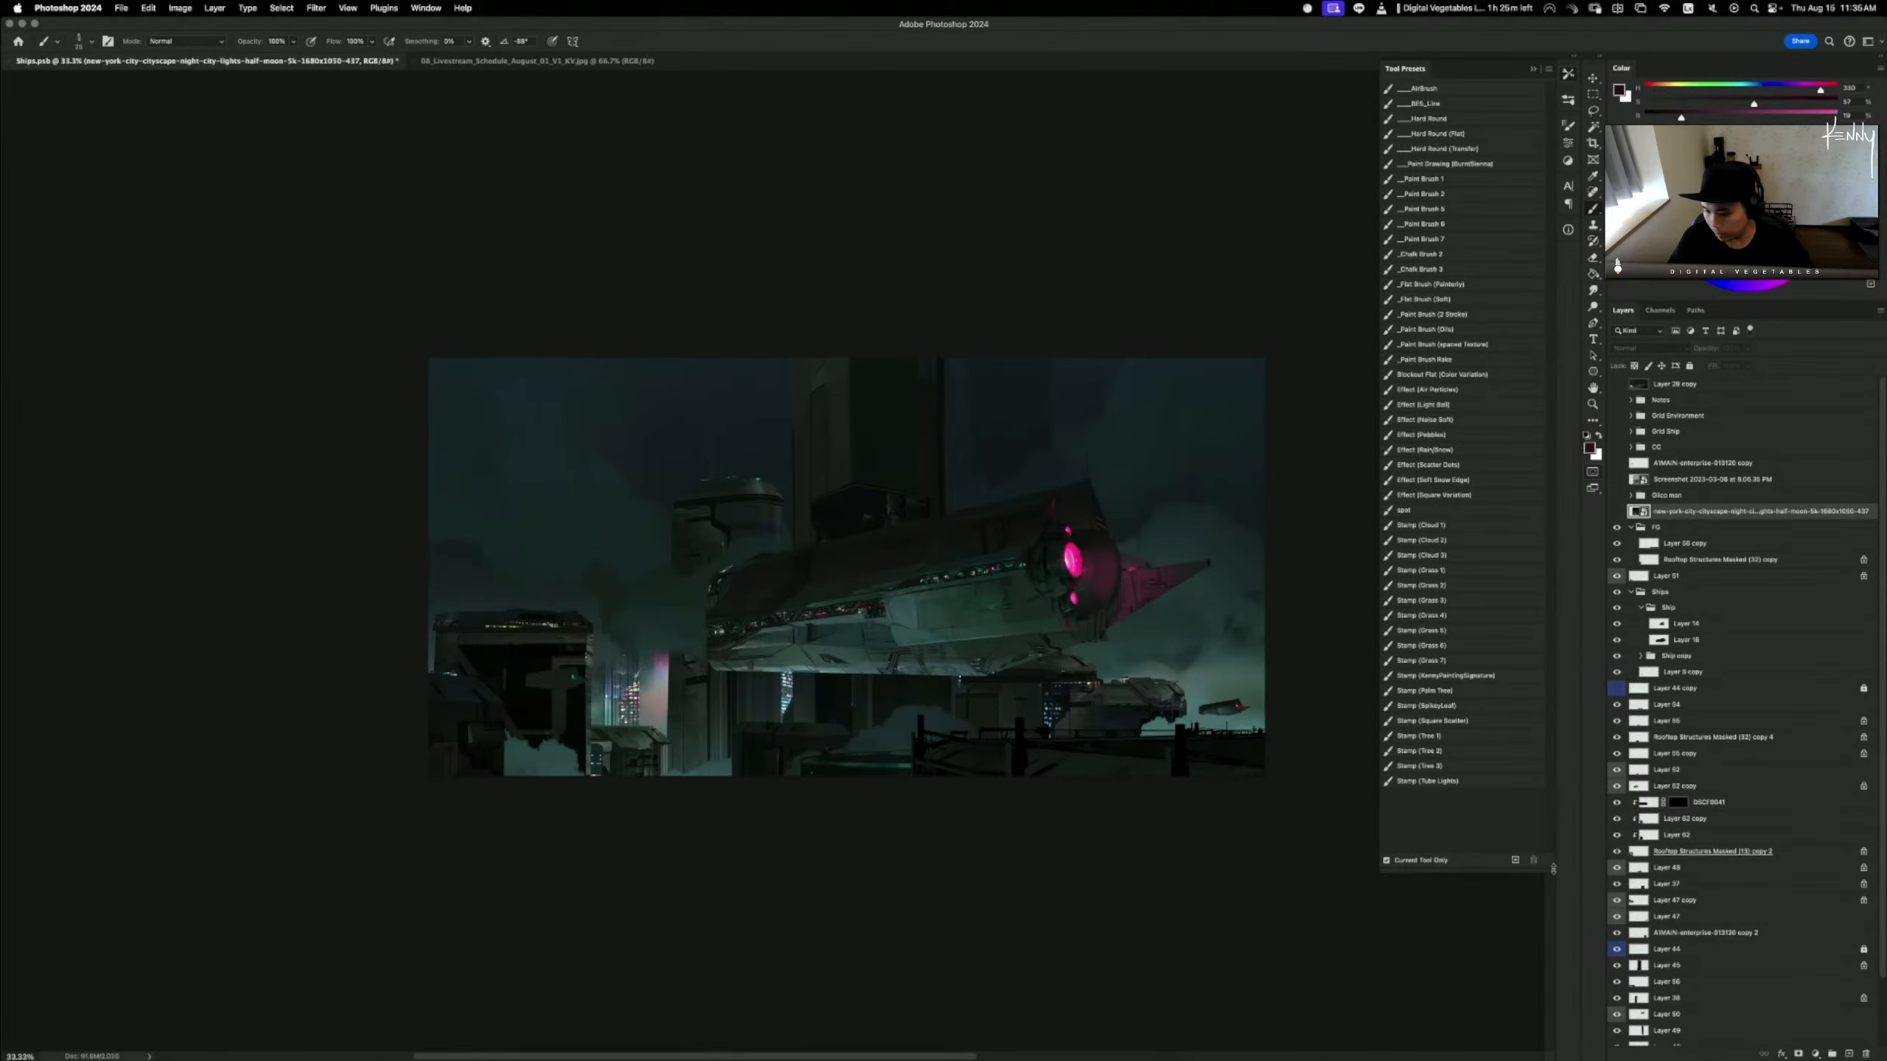
key("v")
left_click_drag(499, 705, 520, 711)
key("super+z")
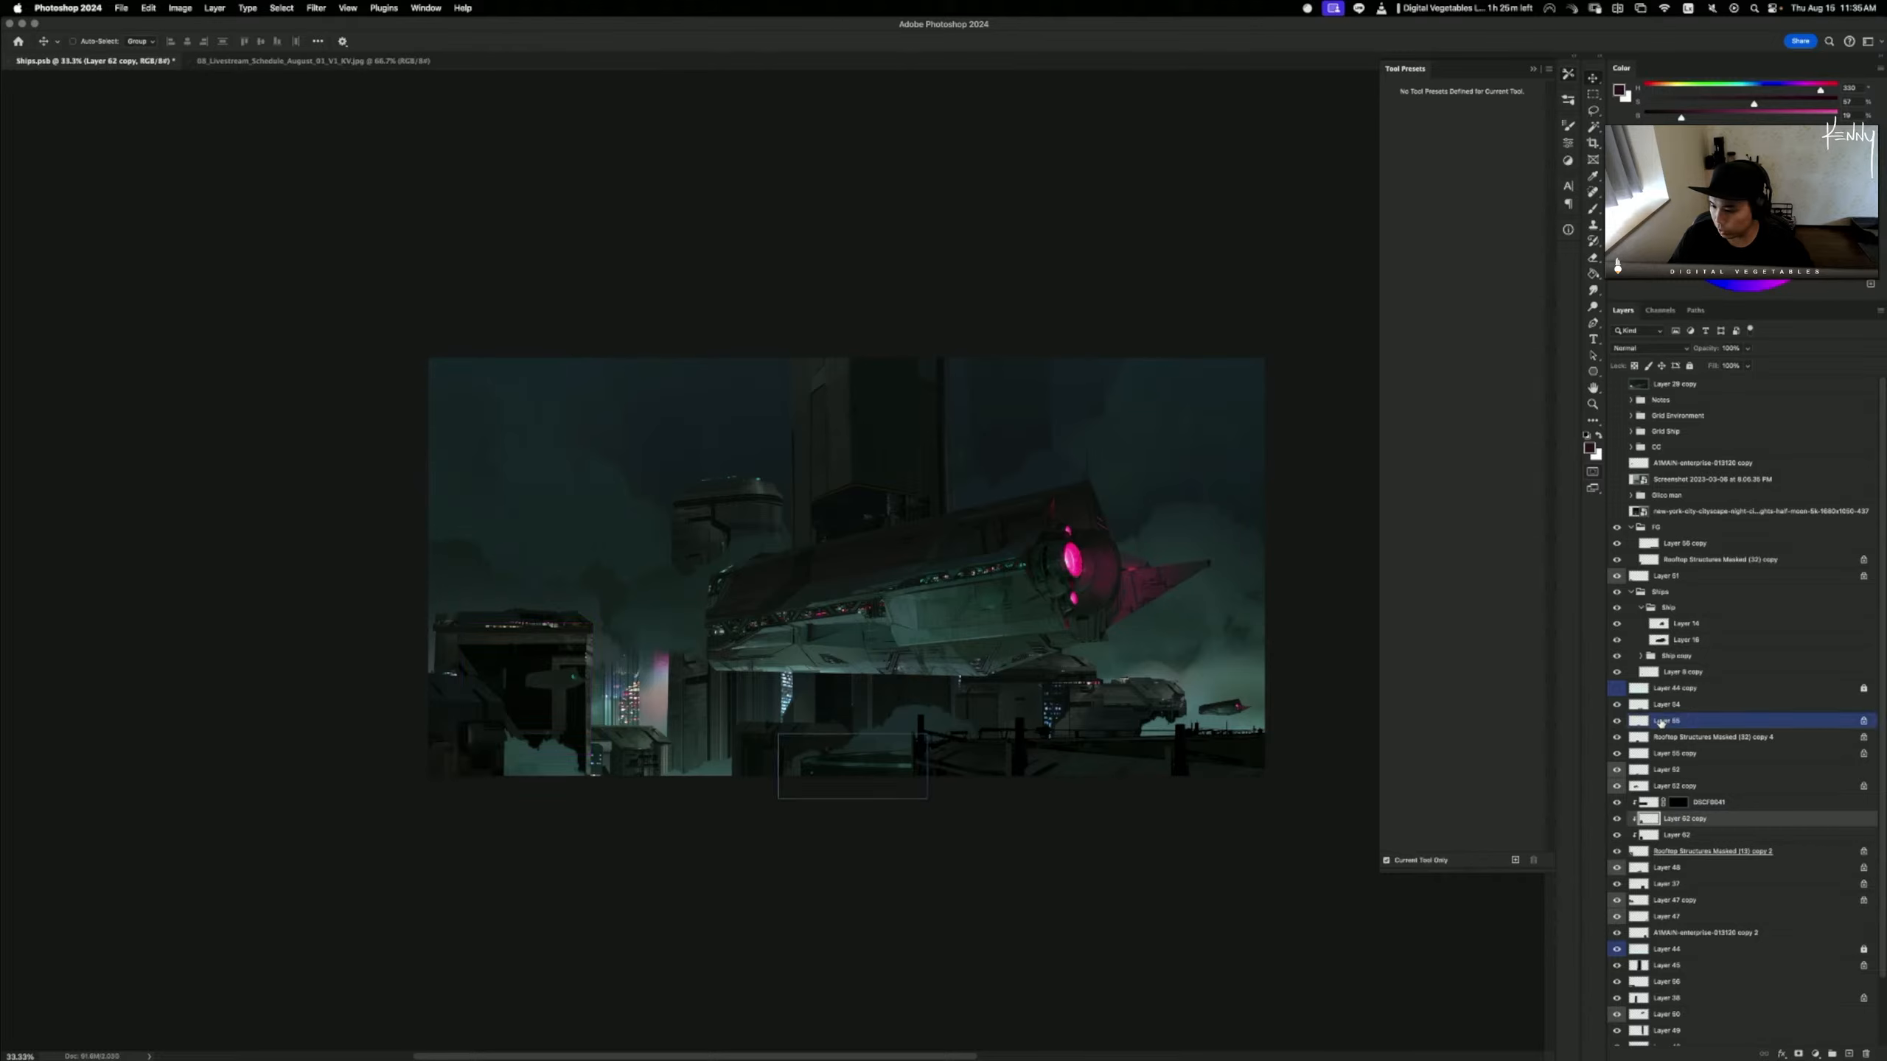
left_click_drag(1653, 831, 1650, 811)
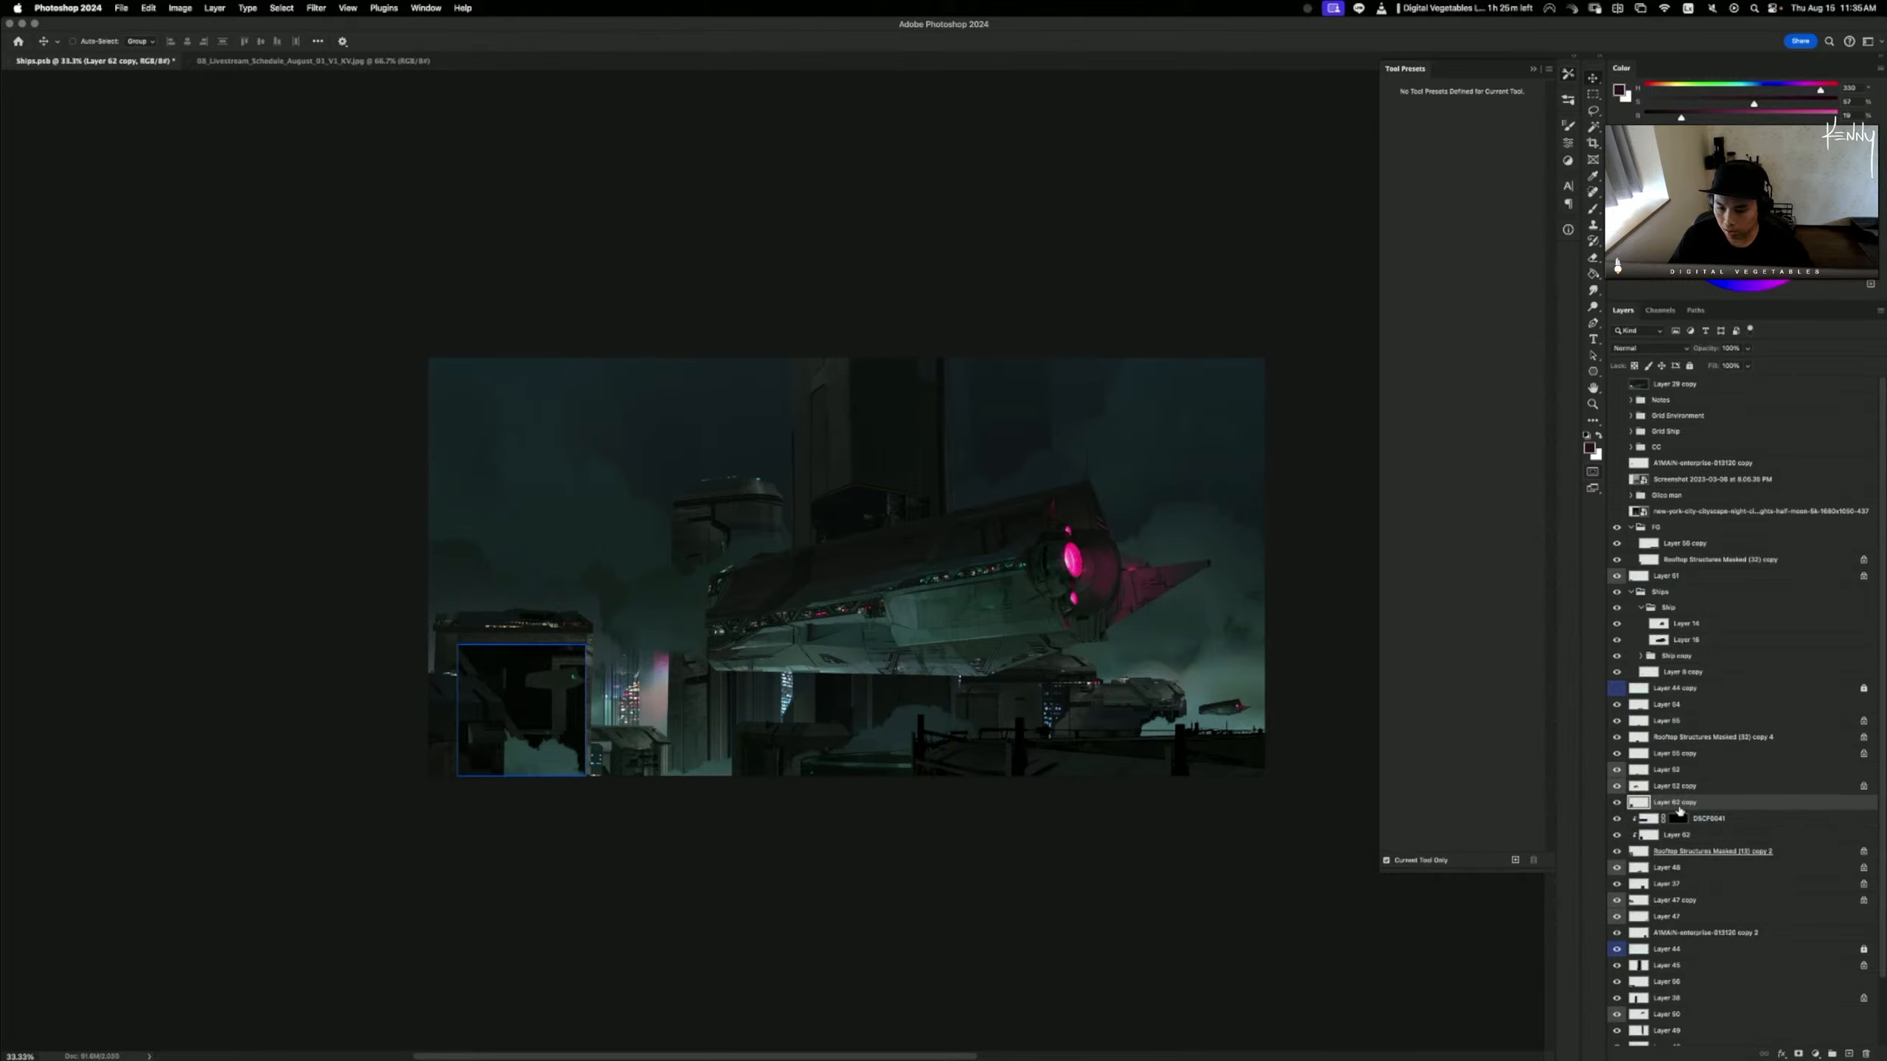
- Move the skyline photo layer directly above Layer 62 copy, clip it to that layer and make it visible
left_click(1614, 525)
left_click(1617, 512)
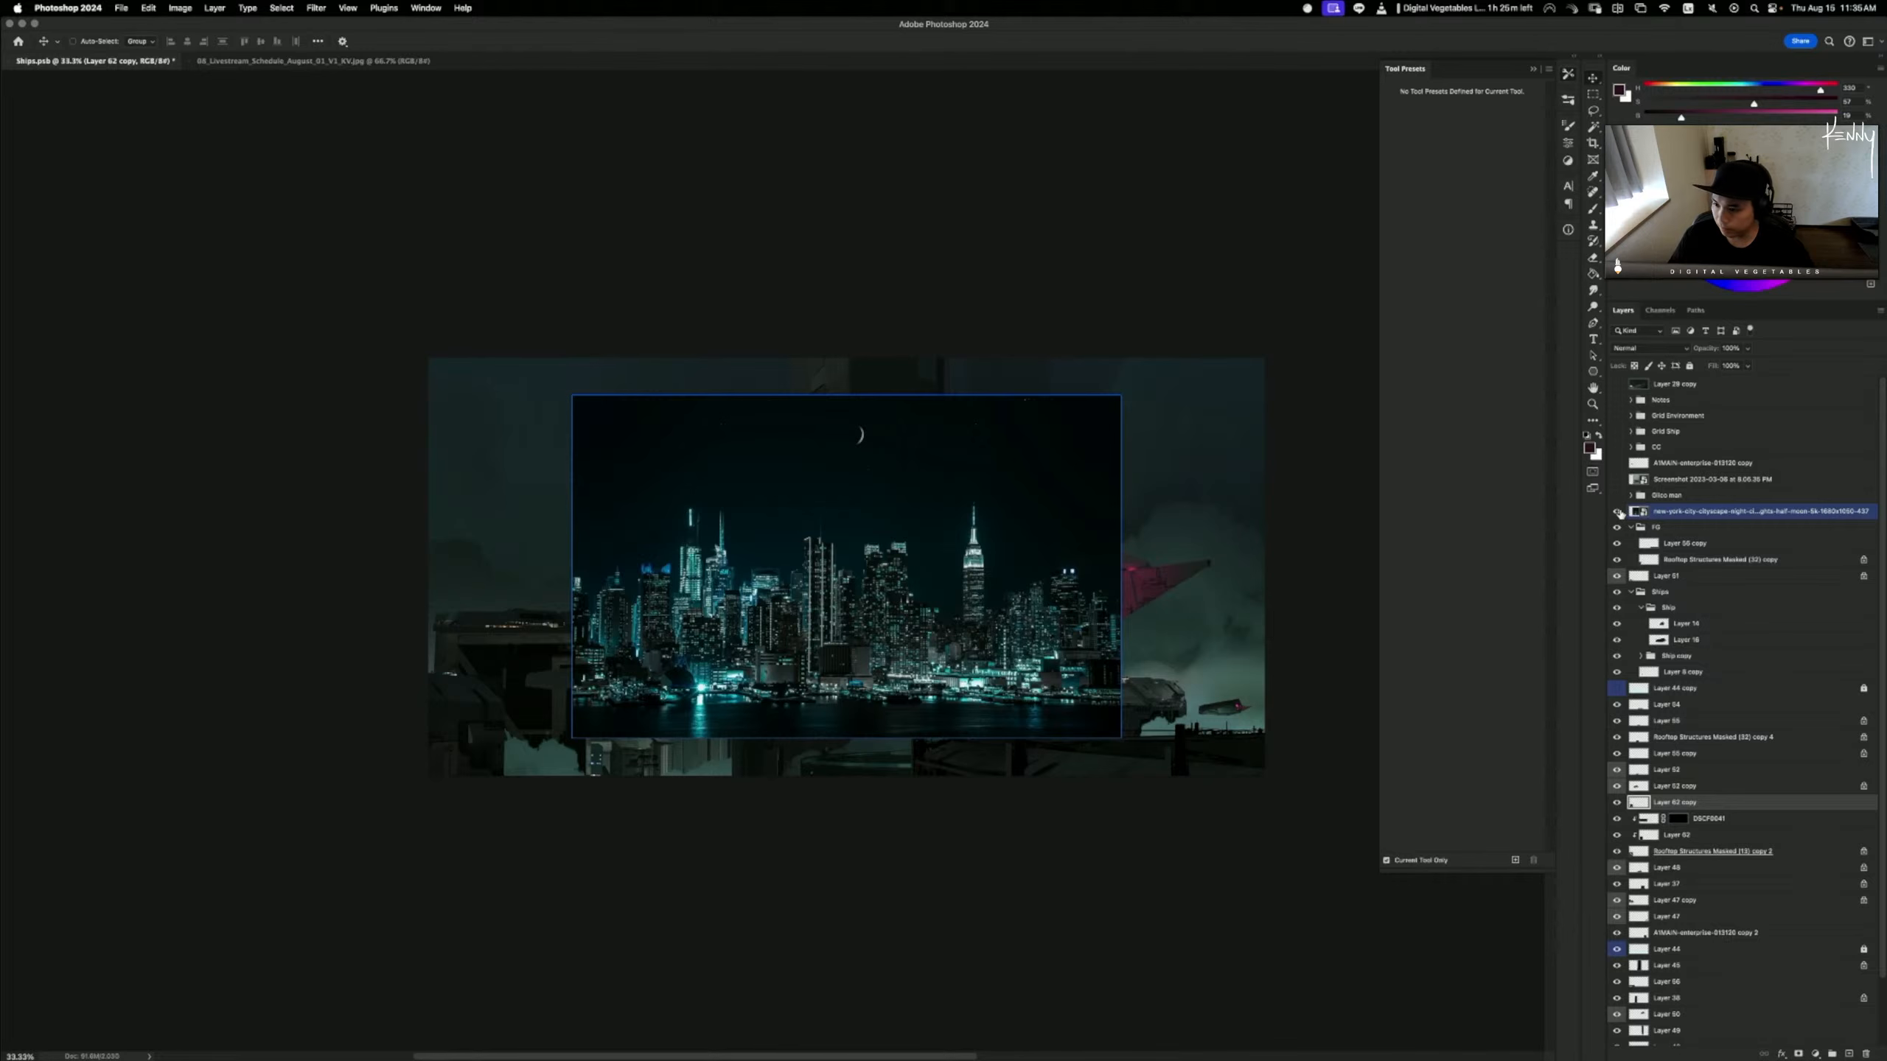
left_click(1617, 512)
left_click_drag(1665, 511, 1672, 794)
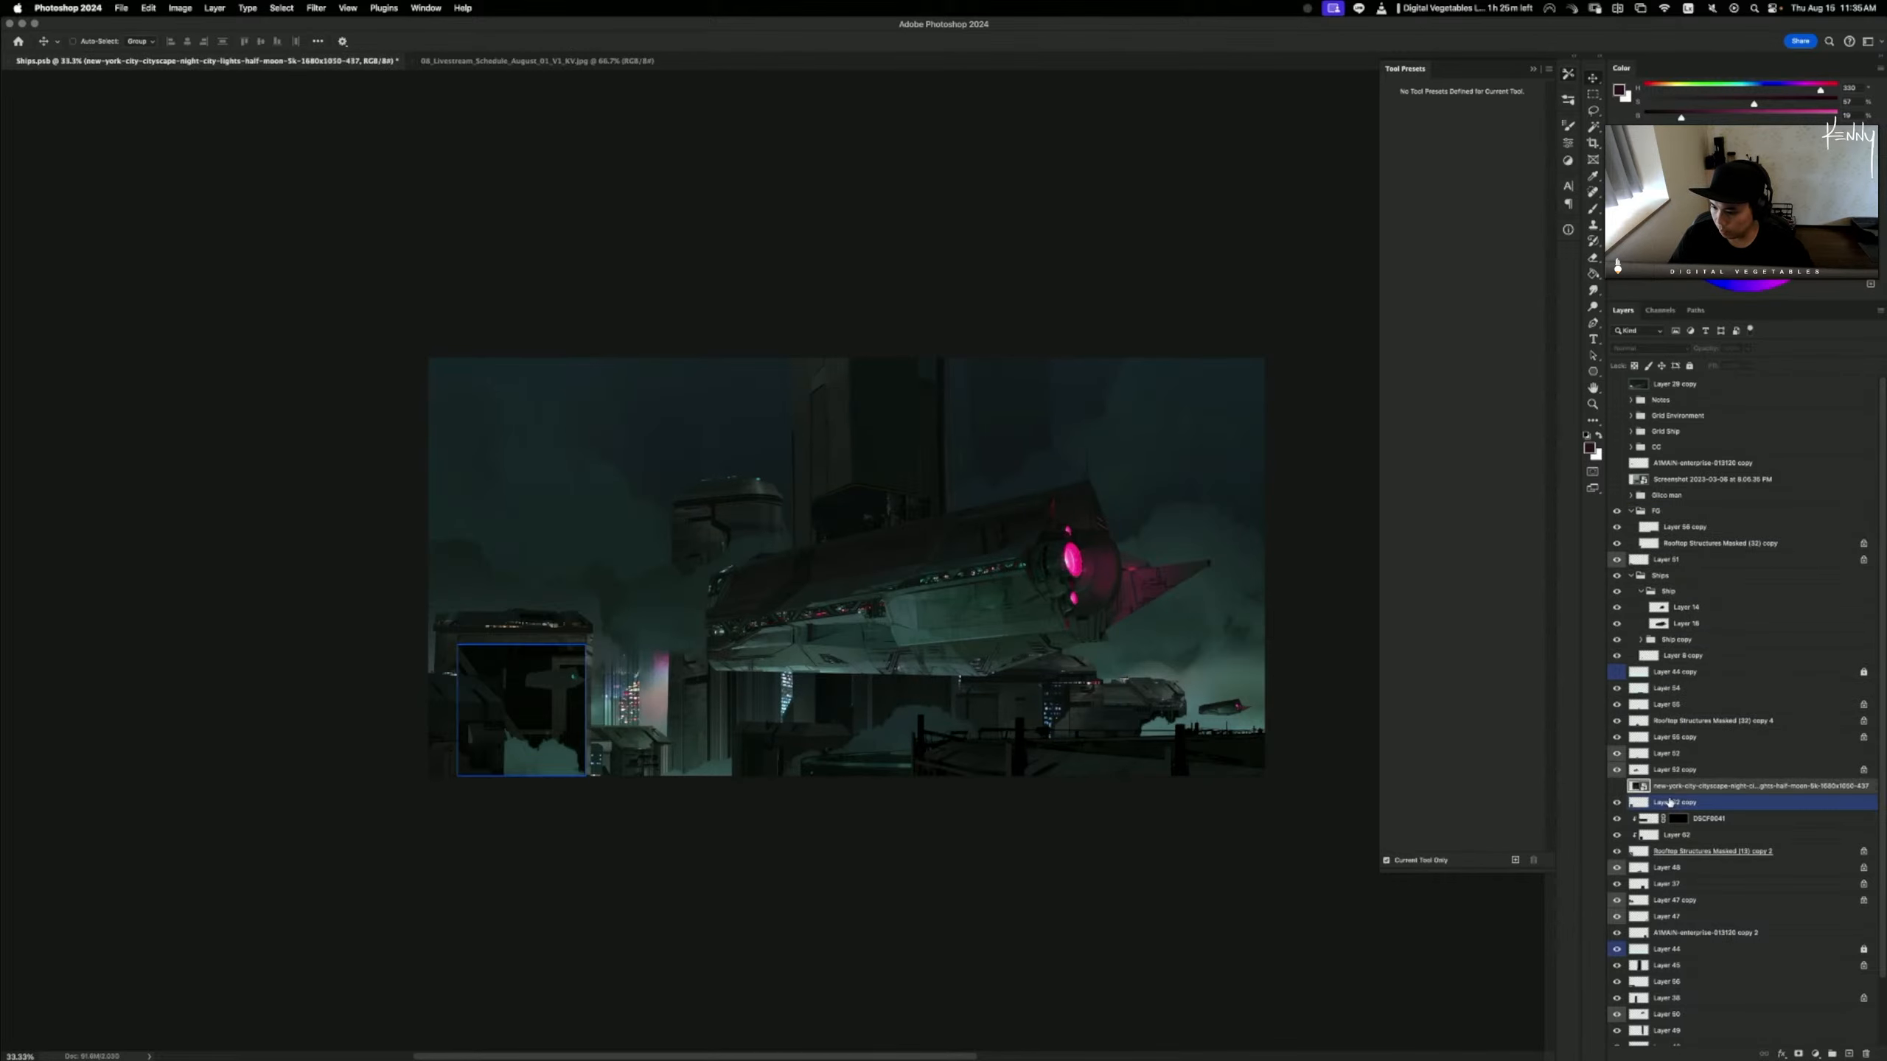
left_click(1675, 794, "alt")
left_click(1617, 787)
- Scale the clipped skyline photo up to about 244% and position its lit windows over the dark lower-left building
key("super+t")
left_click_drag(991, 499, 777, 570)
left_click_drag(908, 467, 1391, 362)
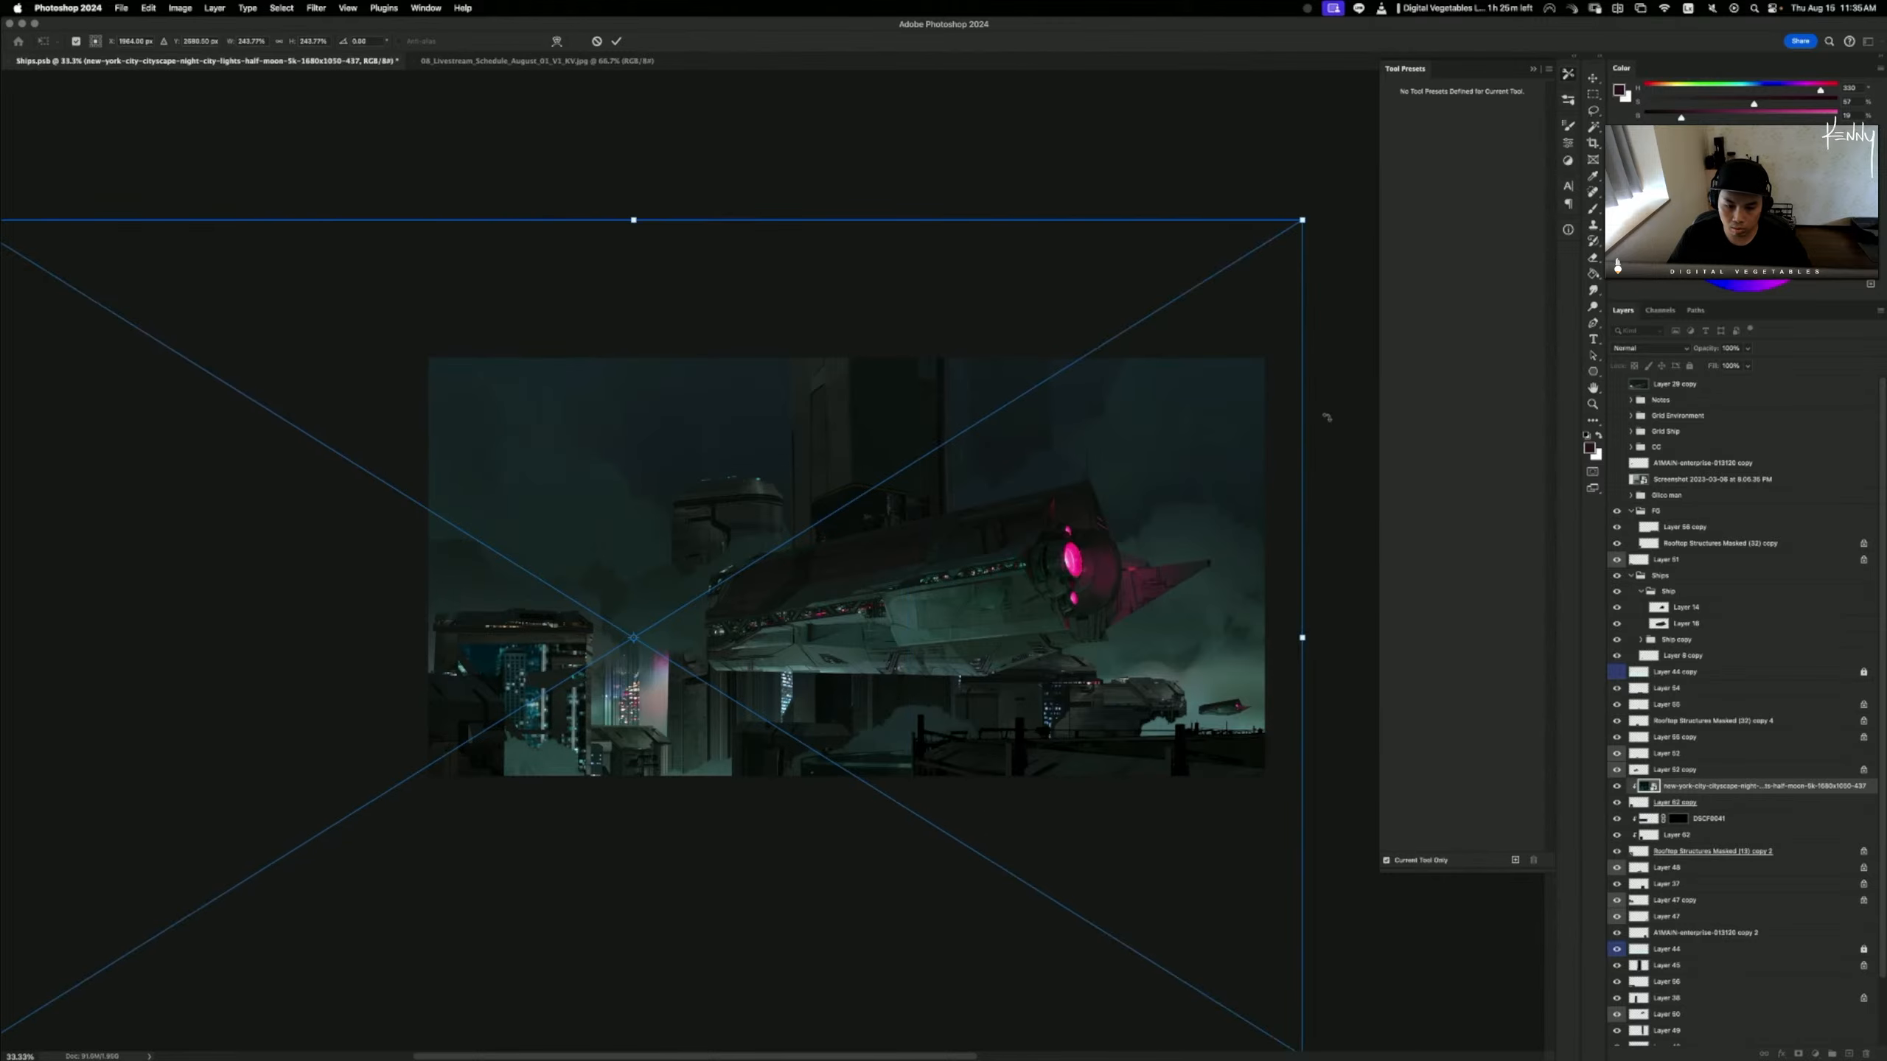
left_click_drag(1228, 504, 1011, 377)
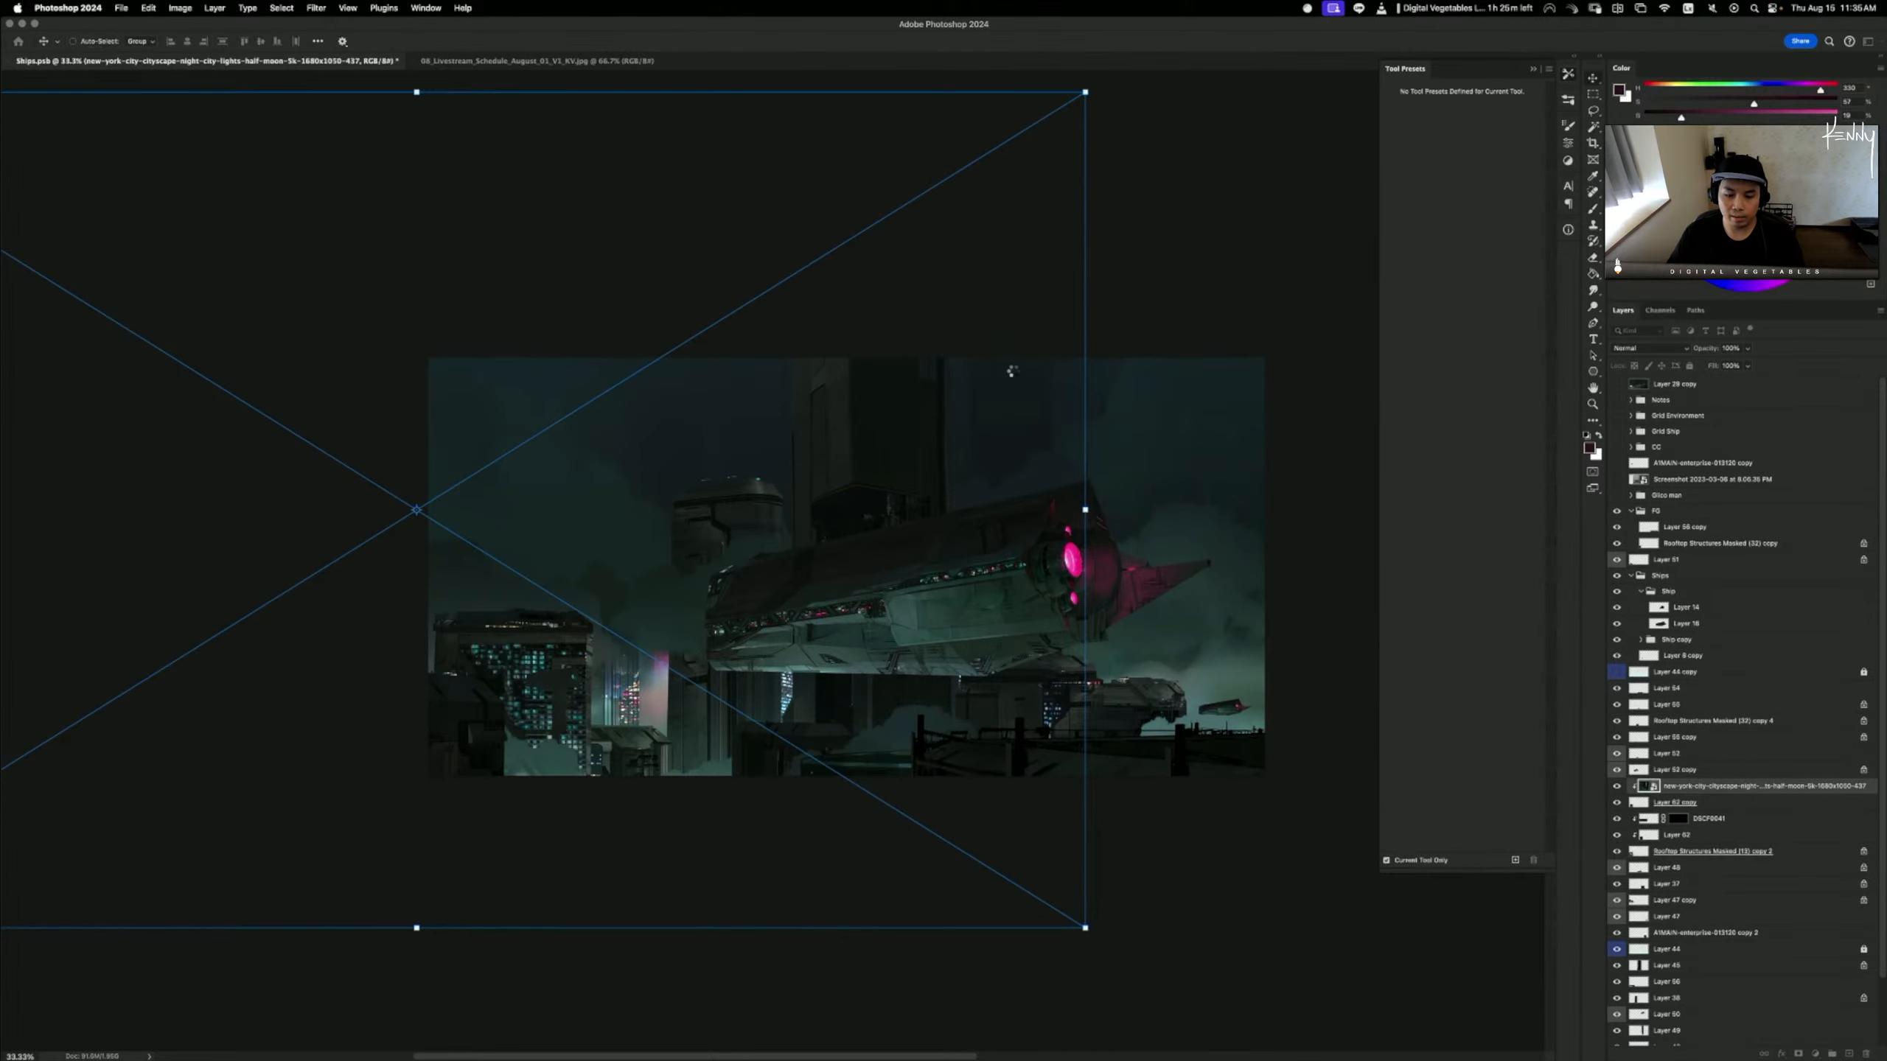
key("Return")
key("b")
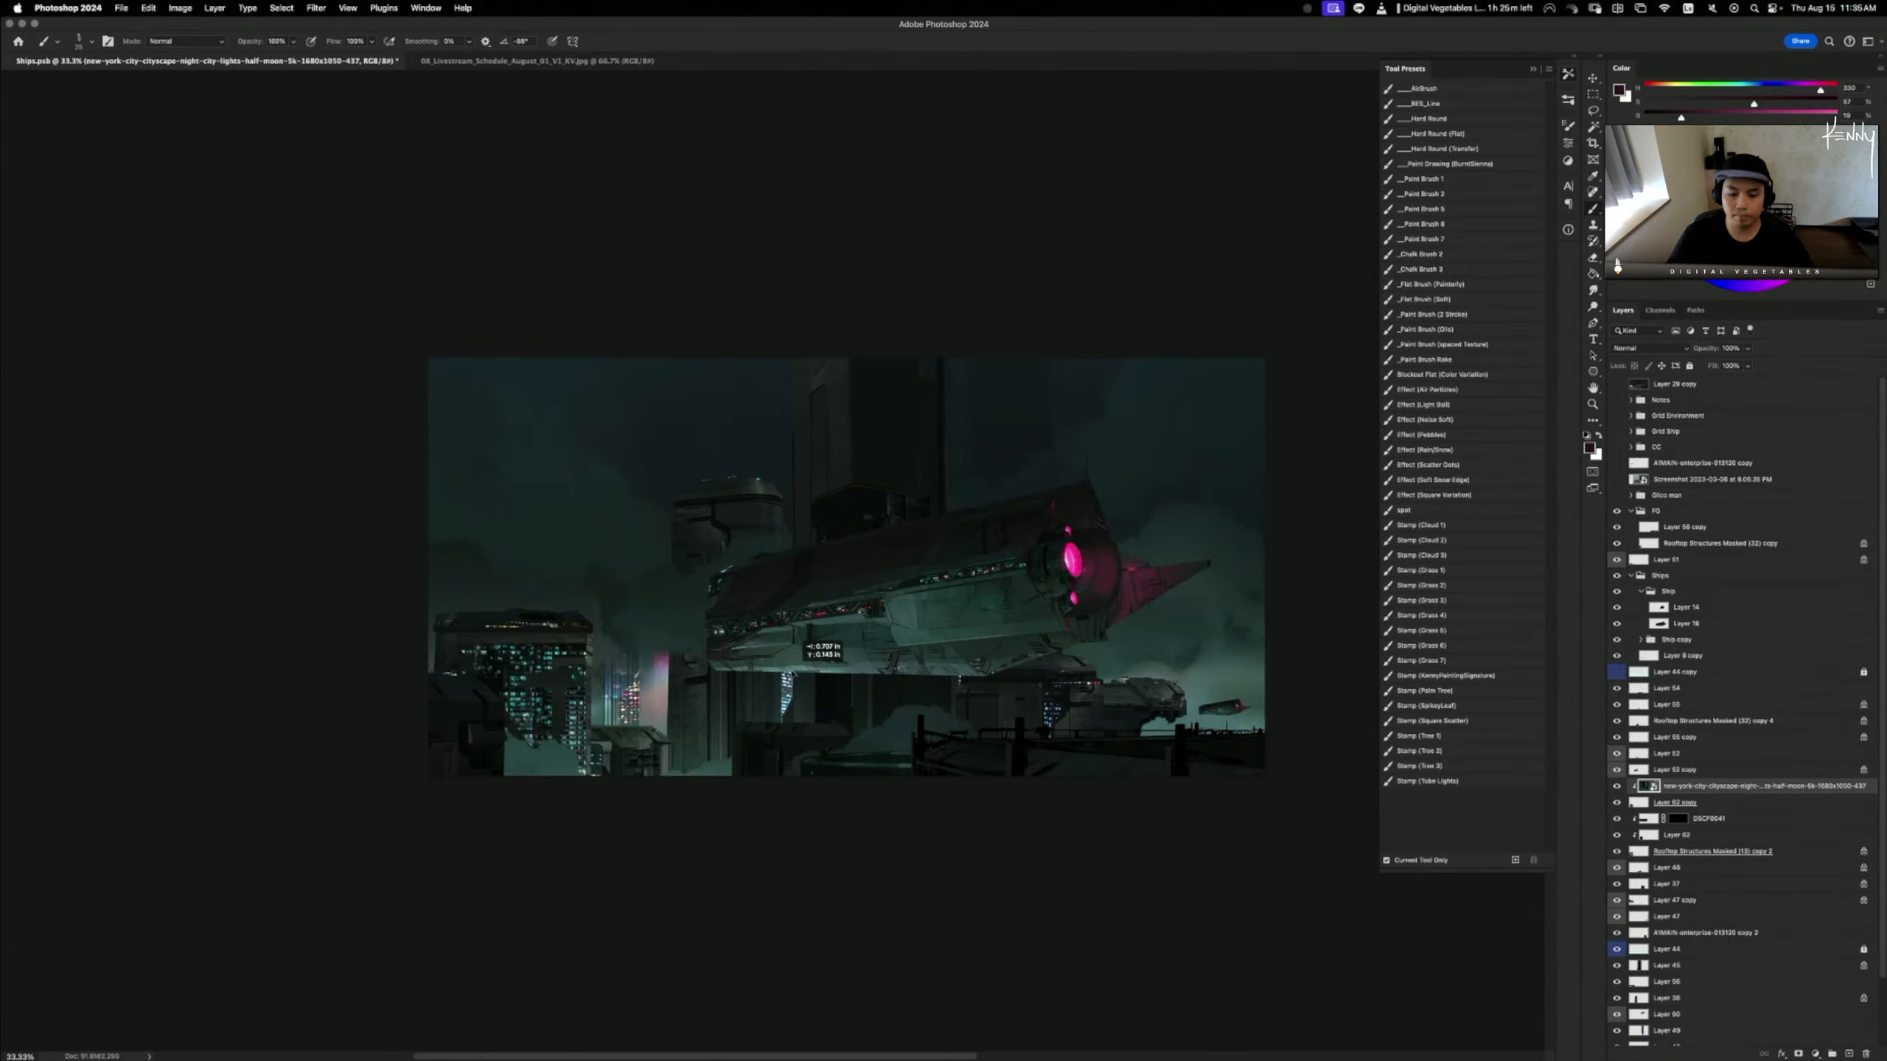
- Set the clipped skyline photo layer's blend mode to Screen
left_click(1640, 349)
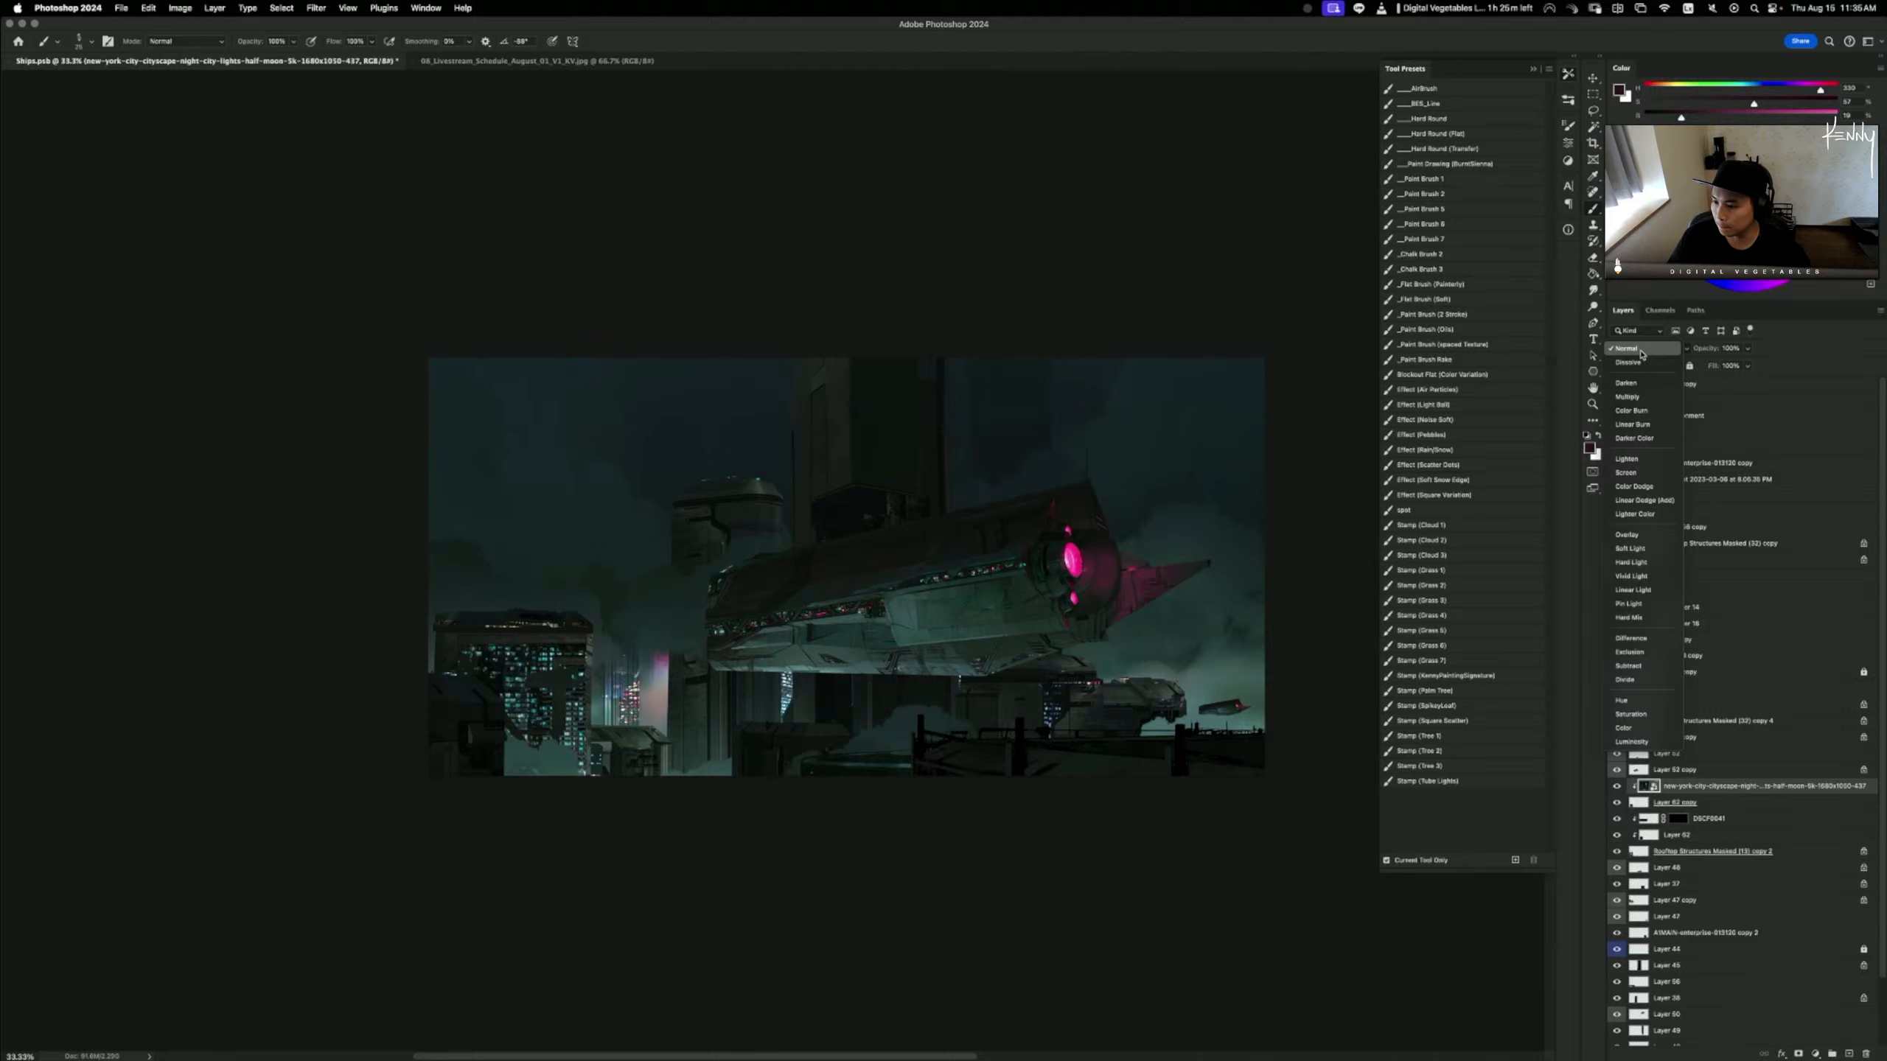
left_click(1625, 472)
key("super+equal")
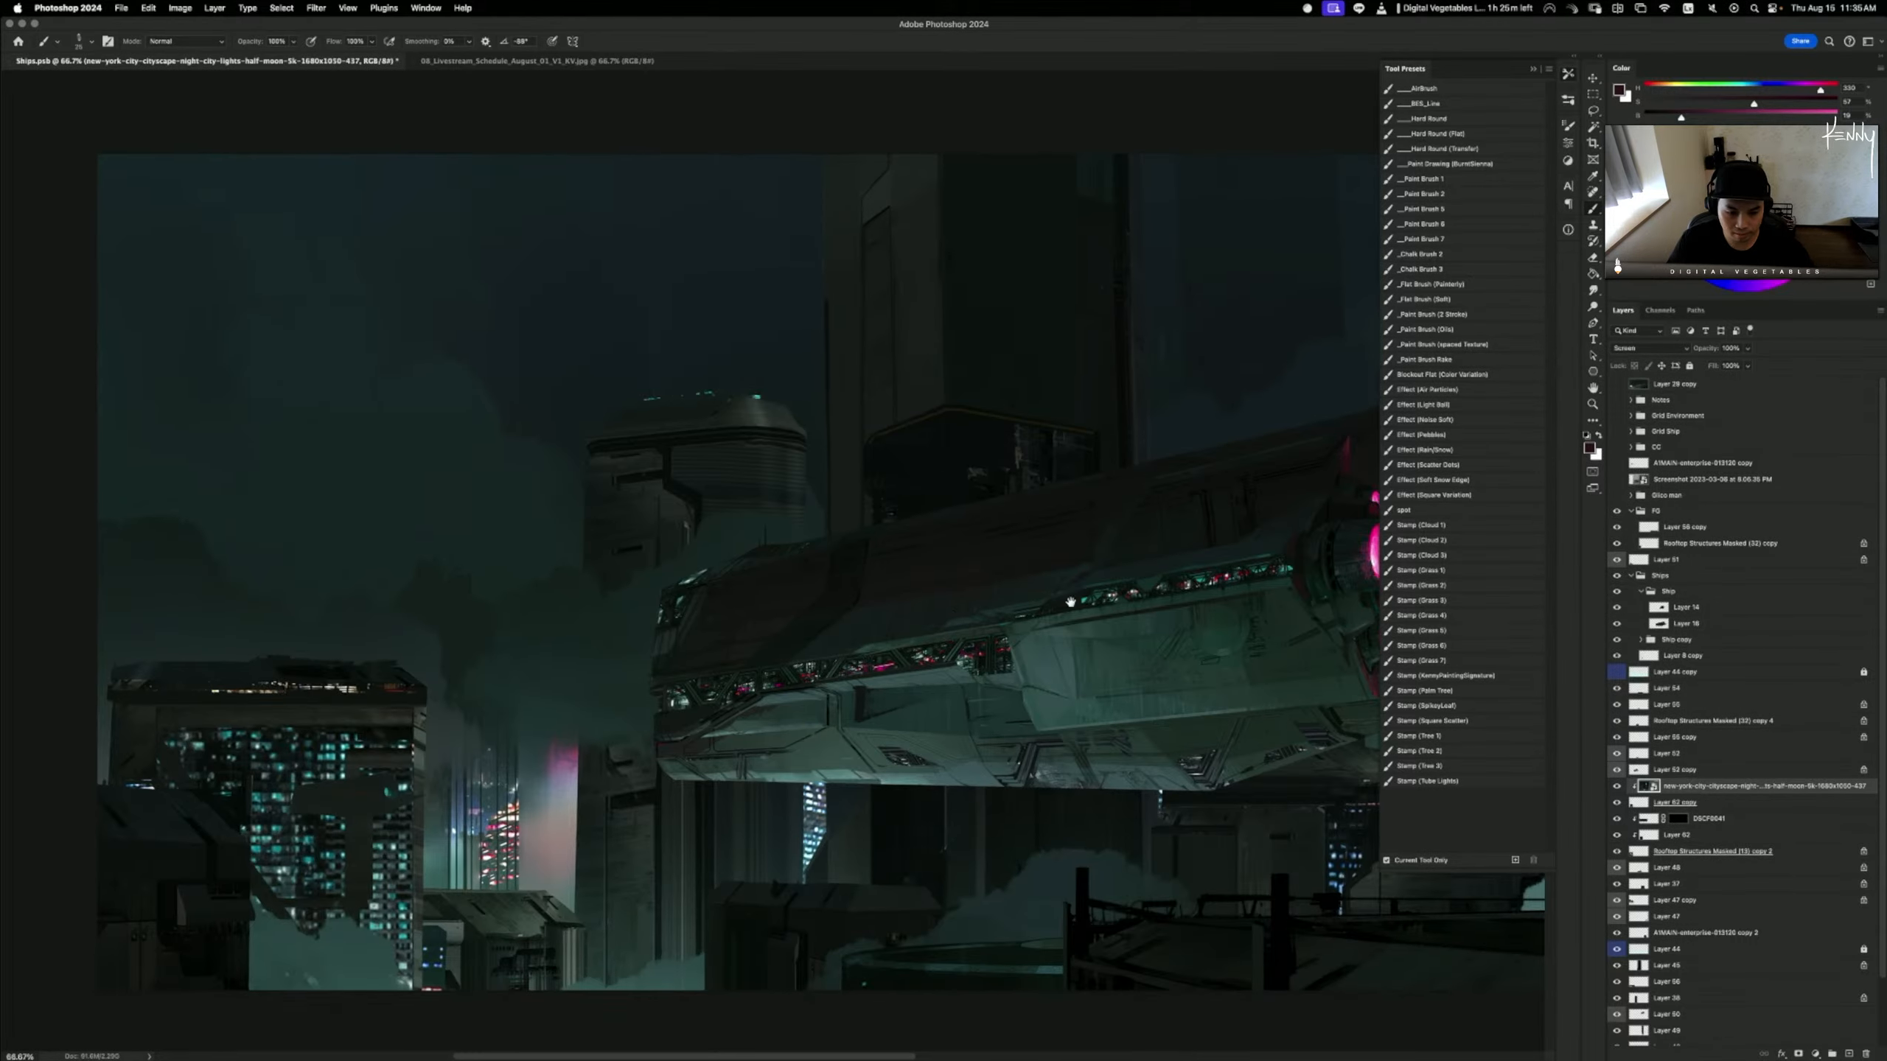
- Rasterize the New York cityscape smart object layer
left_click_drag(936, 694, 1364, 645)
left_click(1633, 773)
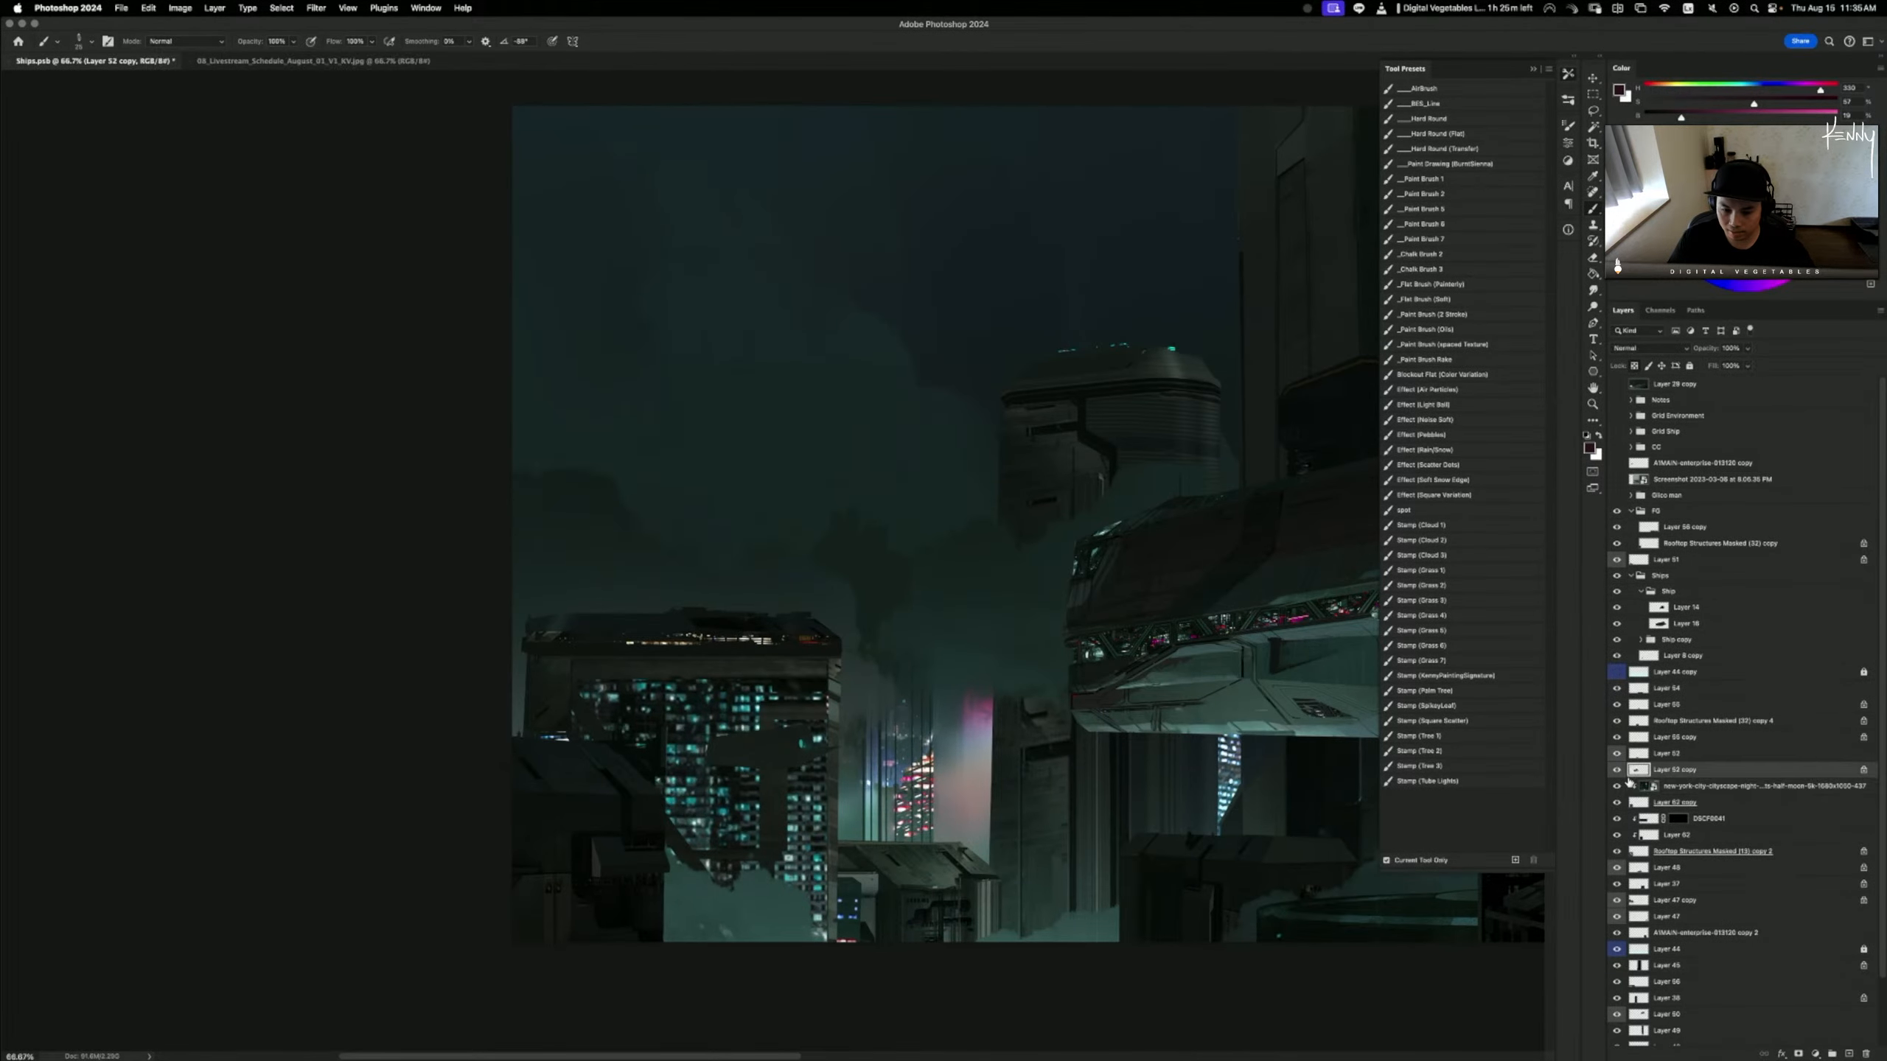
double_click(1633, 783)
key("Return")
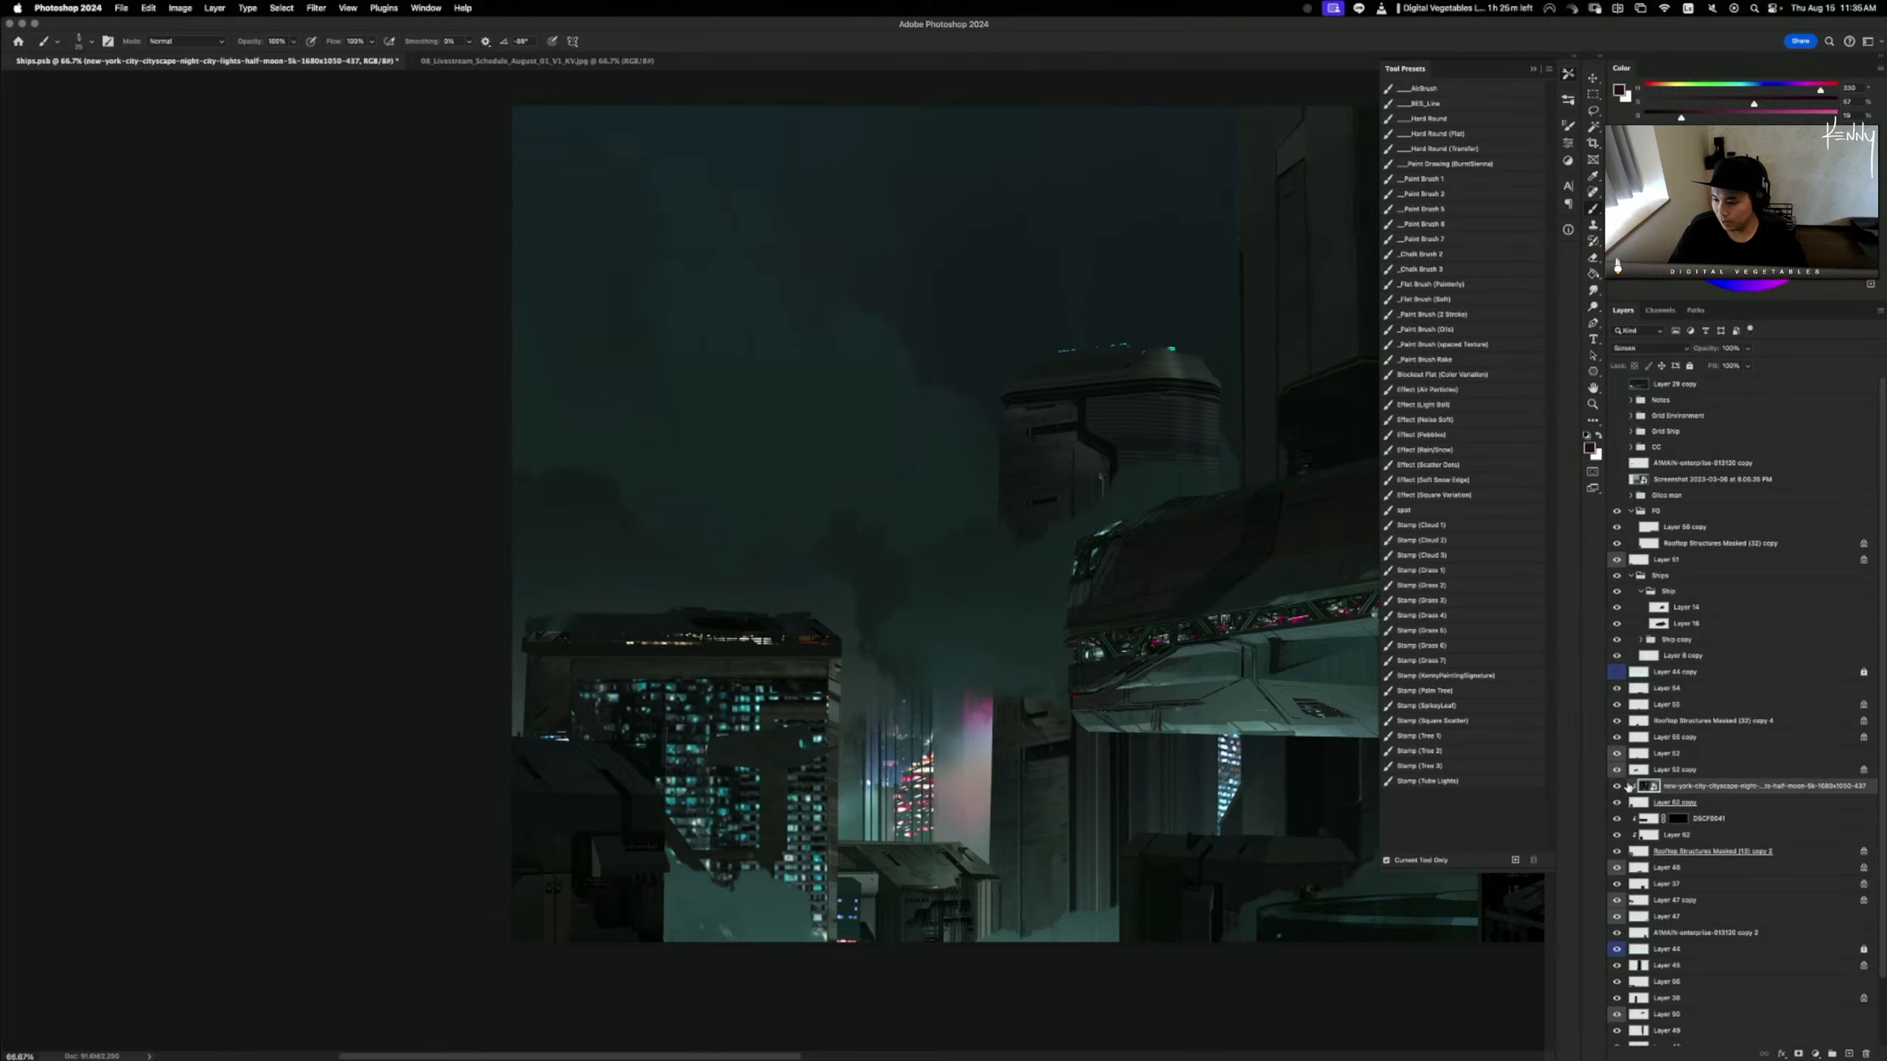
left_click(1616, 786)
left_click(1617, 785)
right_click(1682, 786)
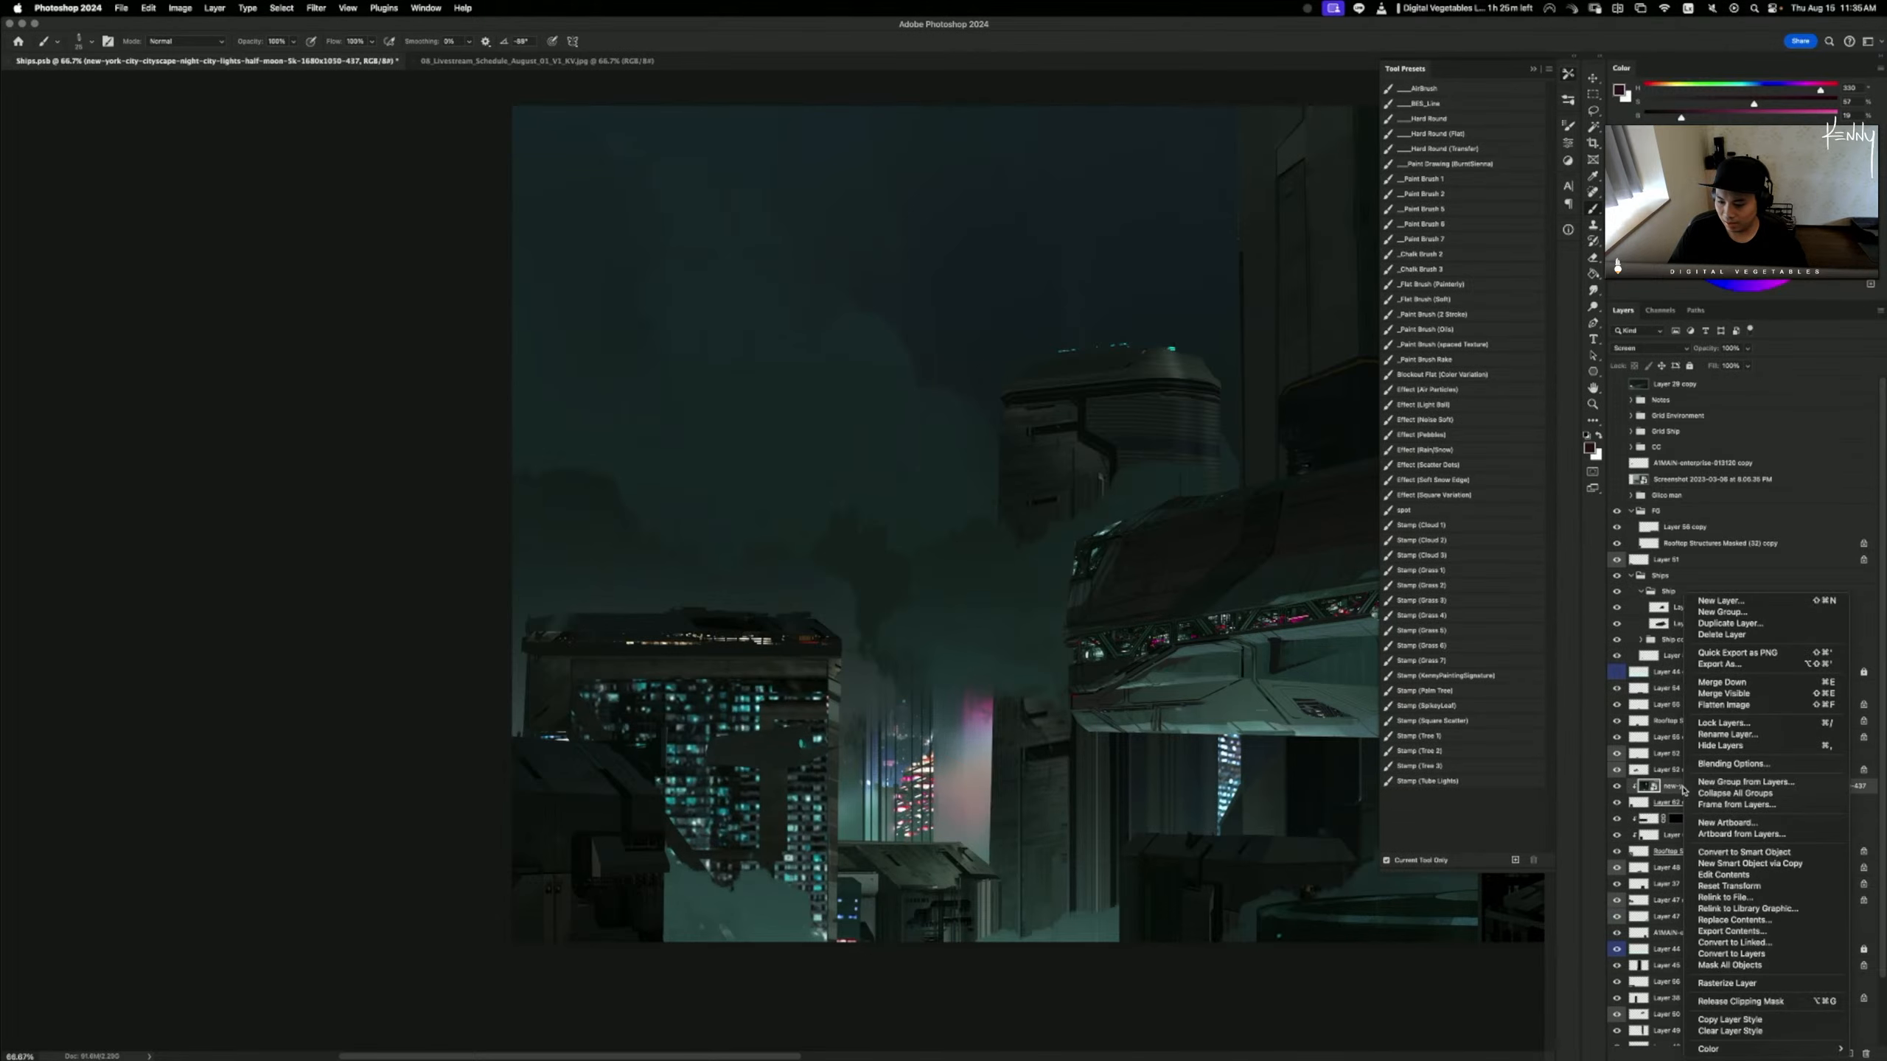
left_click(1711, 983)
key("super+minus")
key("super+minus")
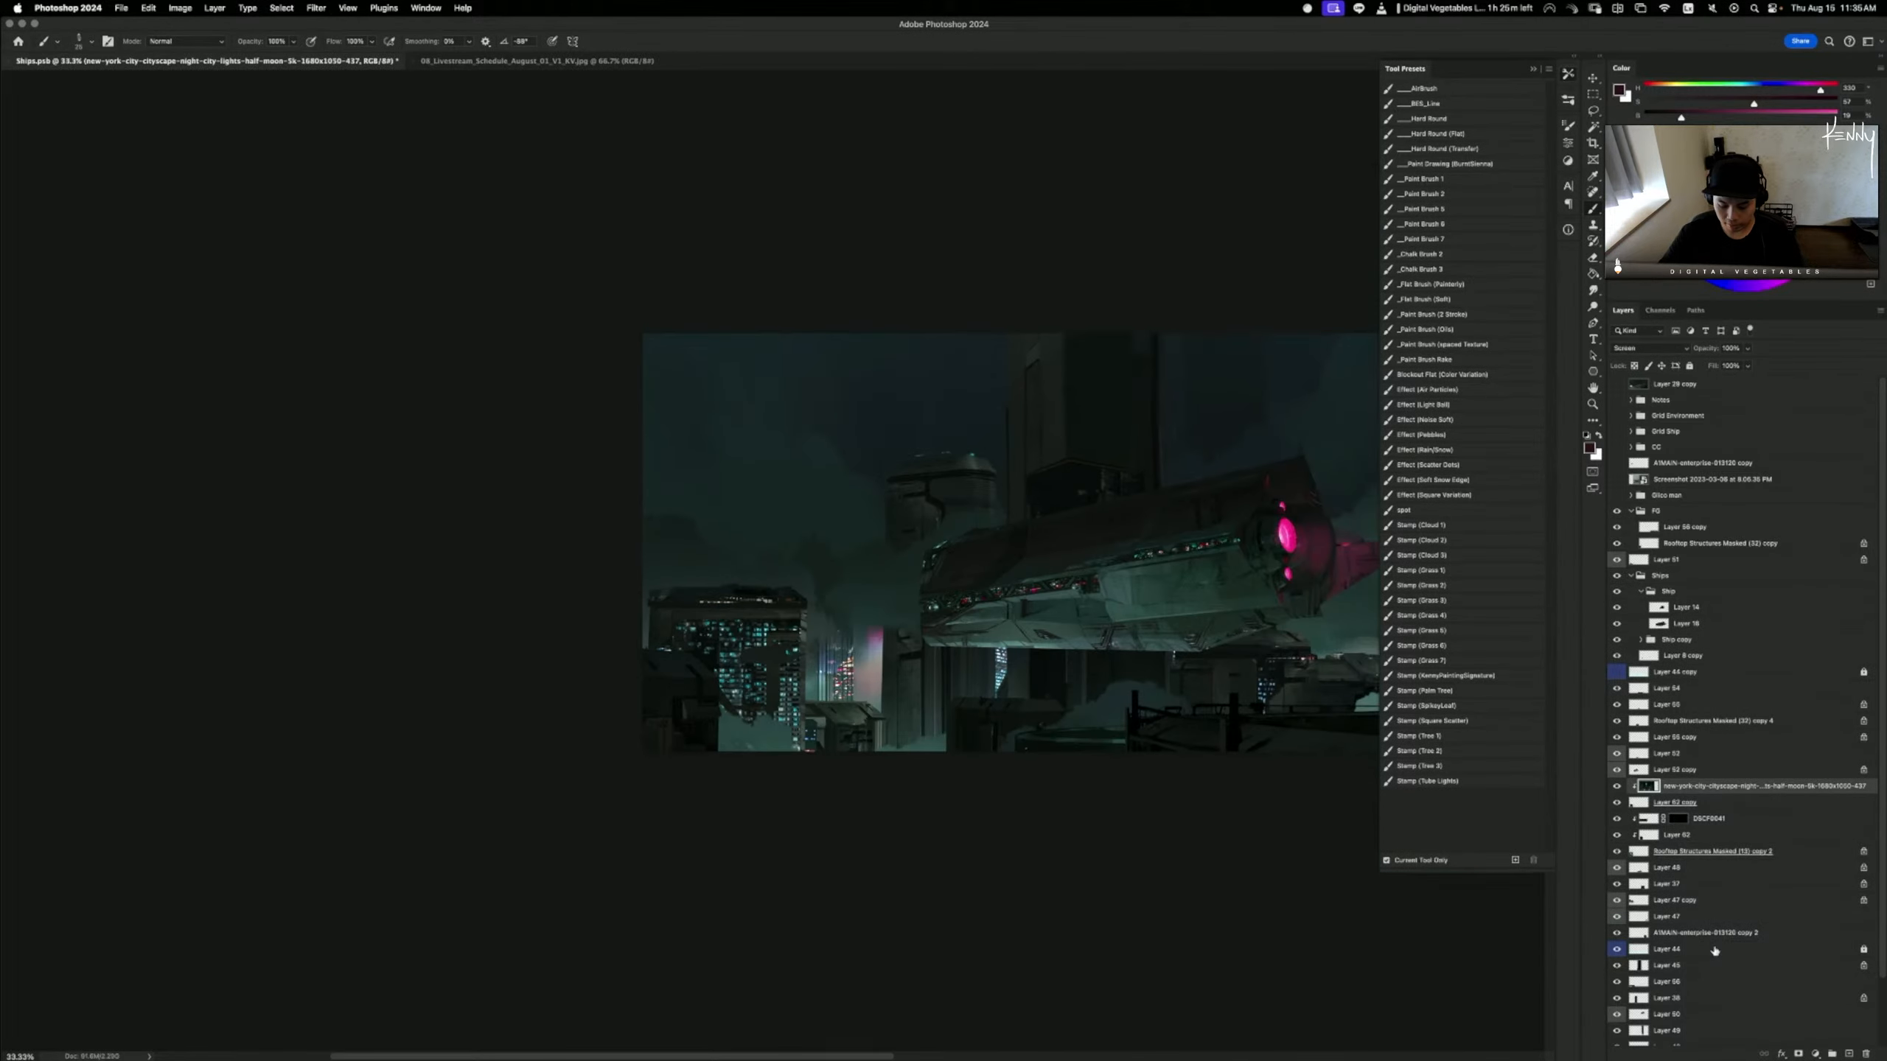
key("super+l")
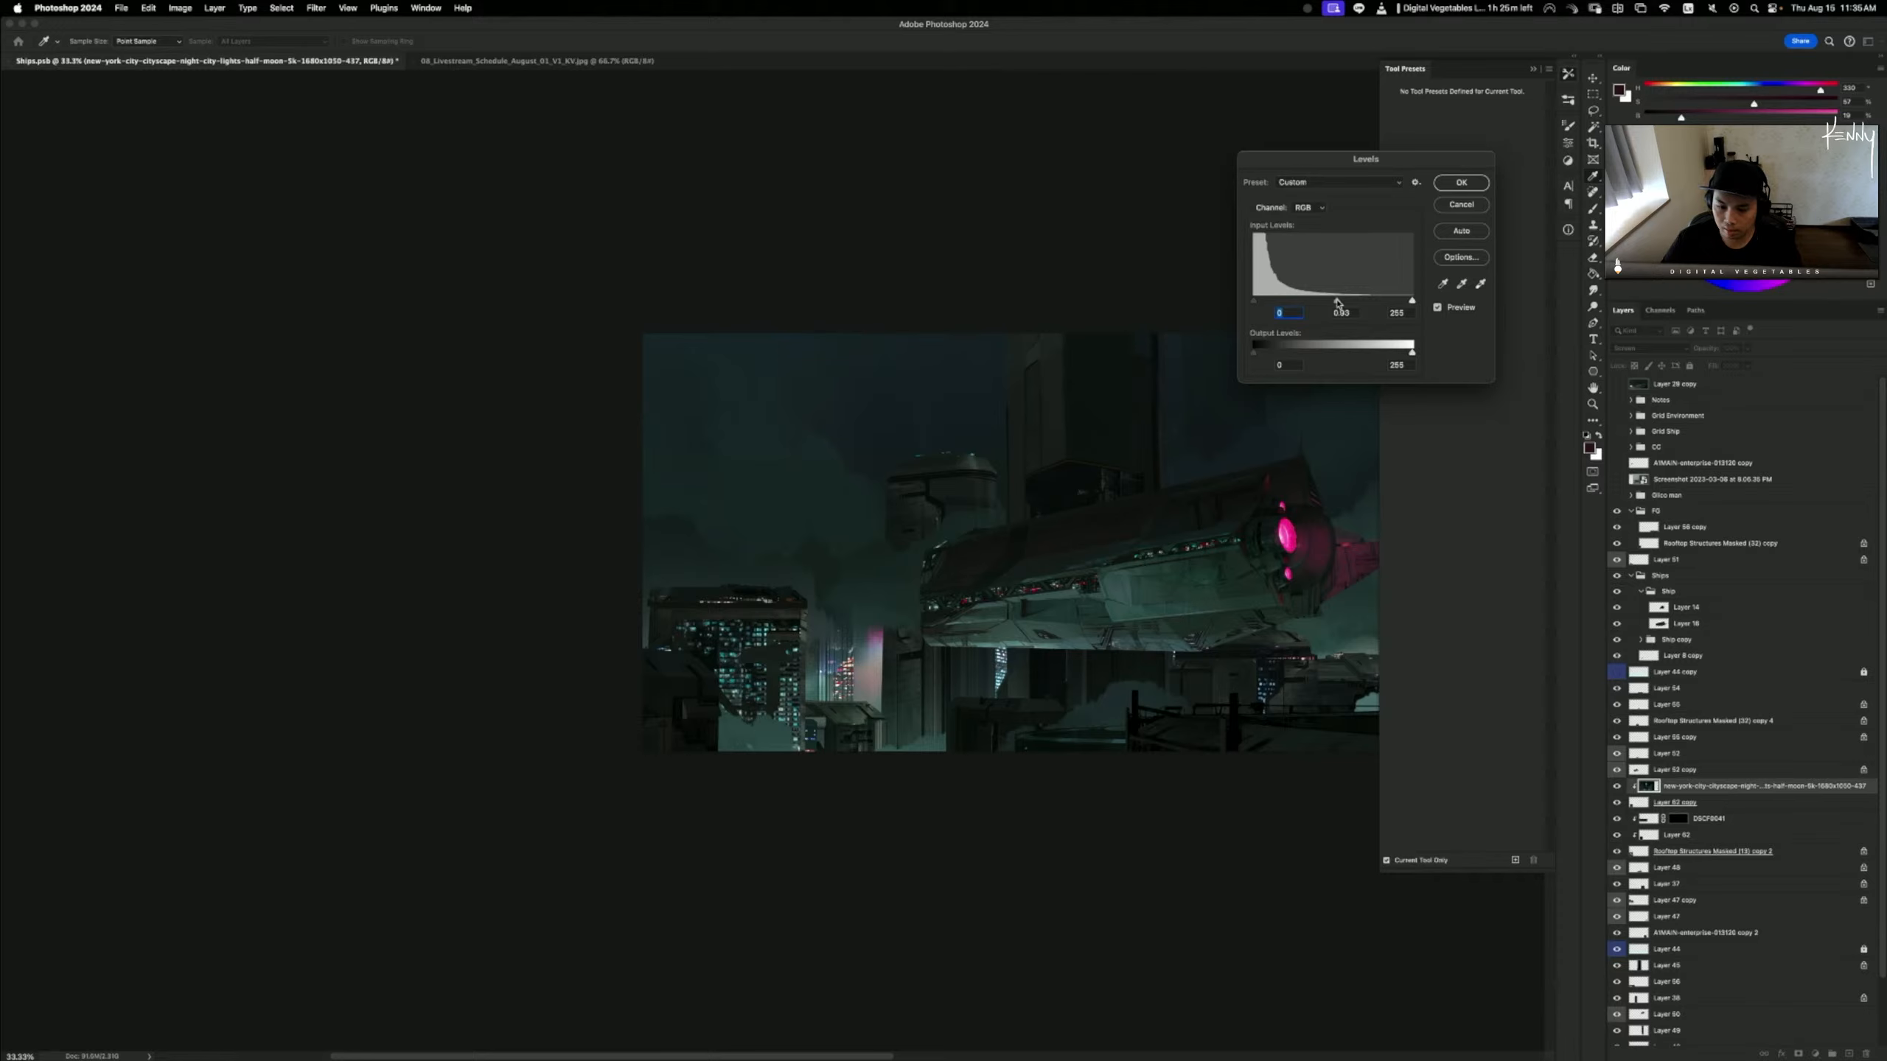
left_click_drag(1337, 302, 1376, 294)
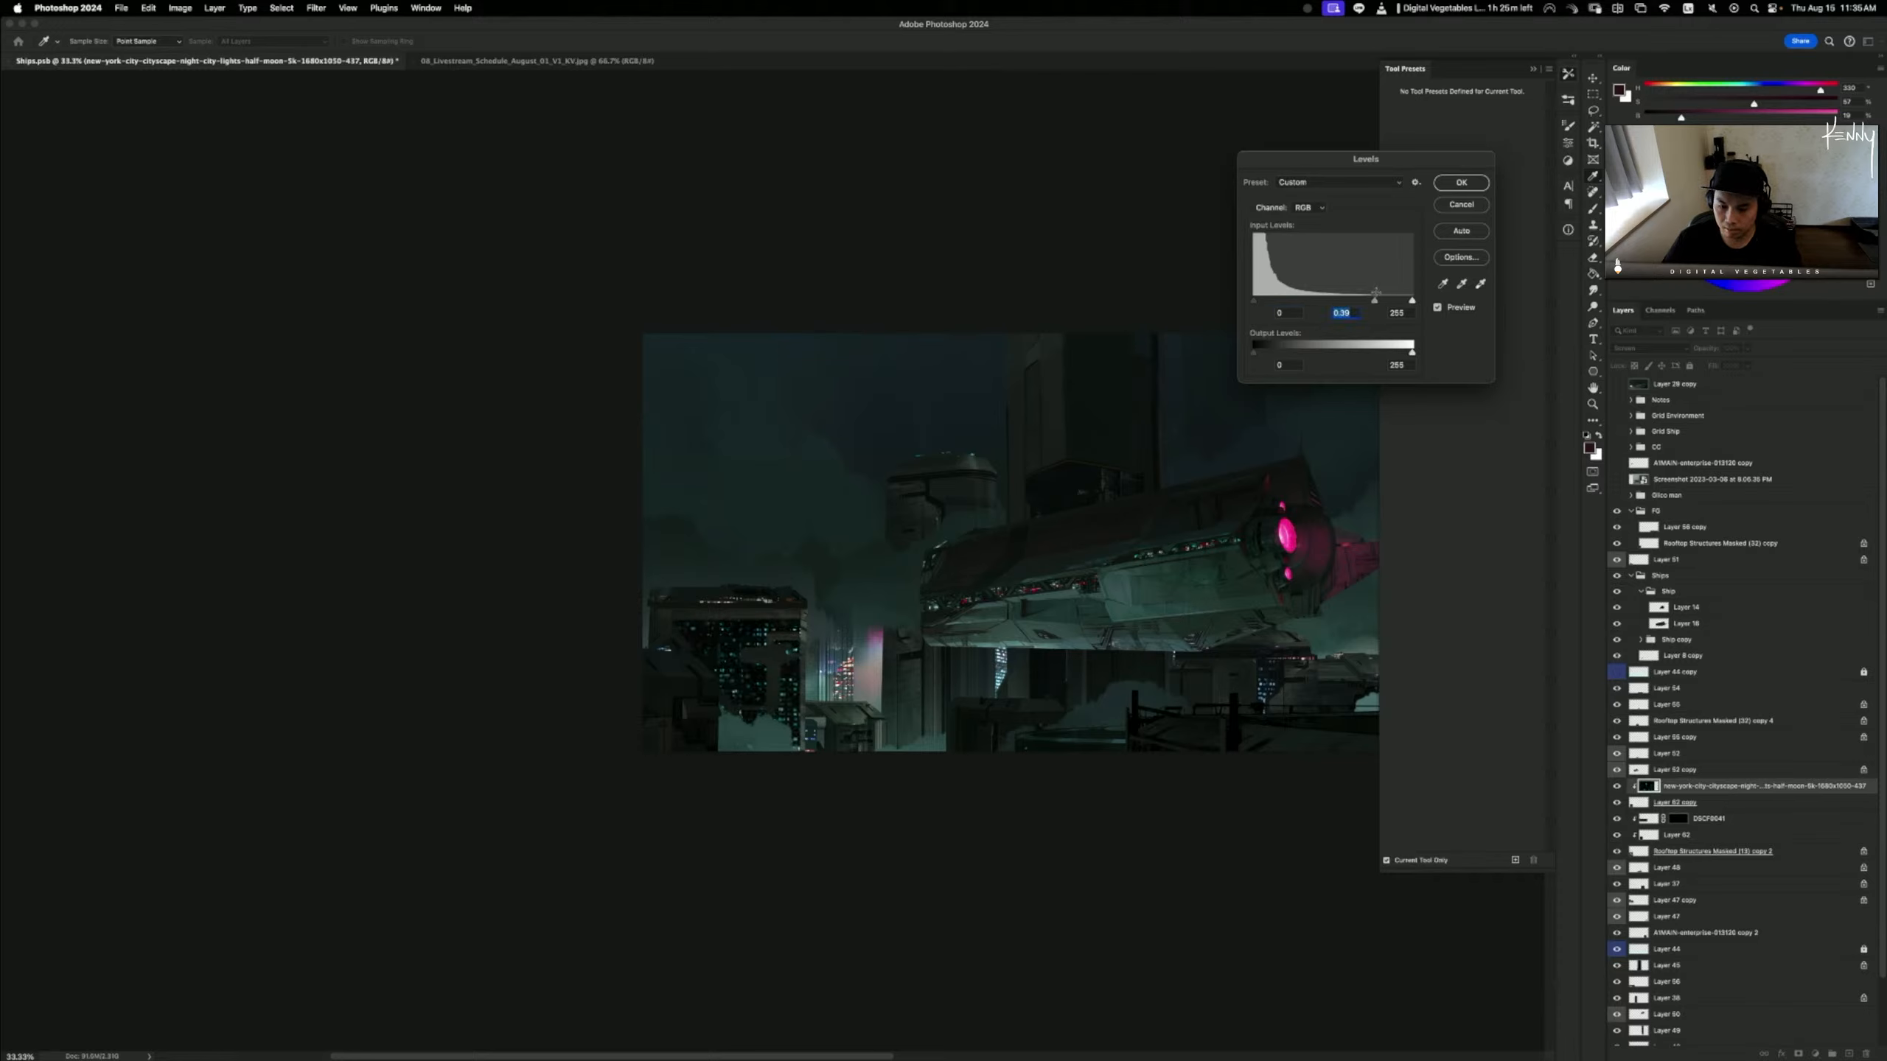
left_click(1460, 205)
- Darken the cityscape layer with Levels by raising the input black point to 18
key("super+l")
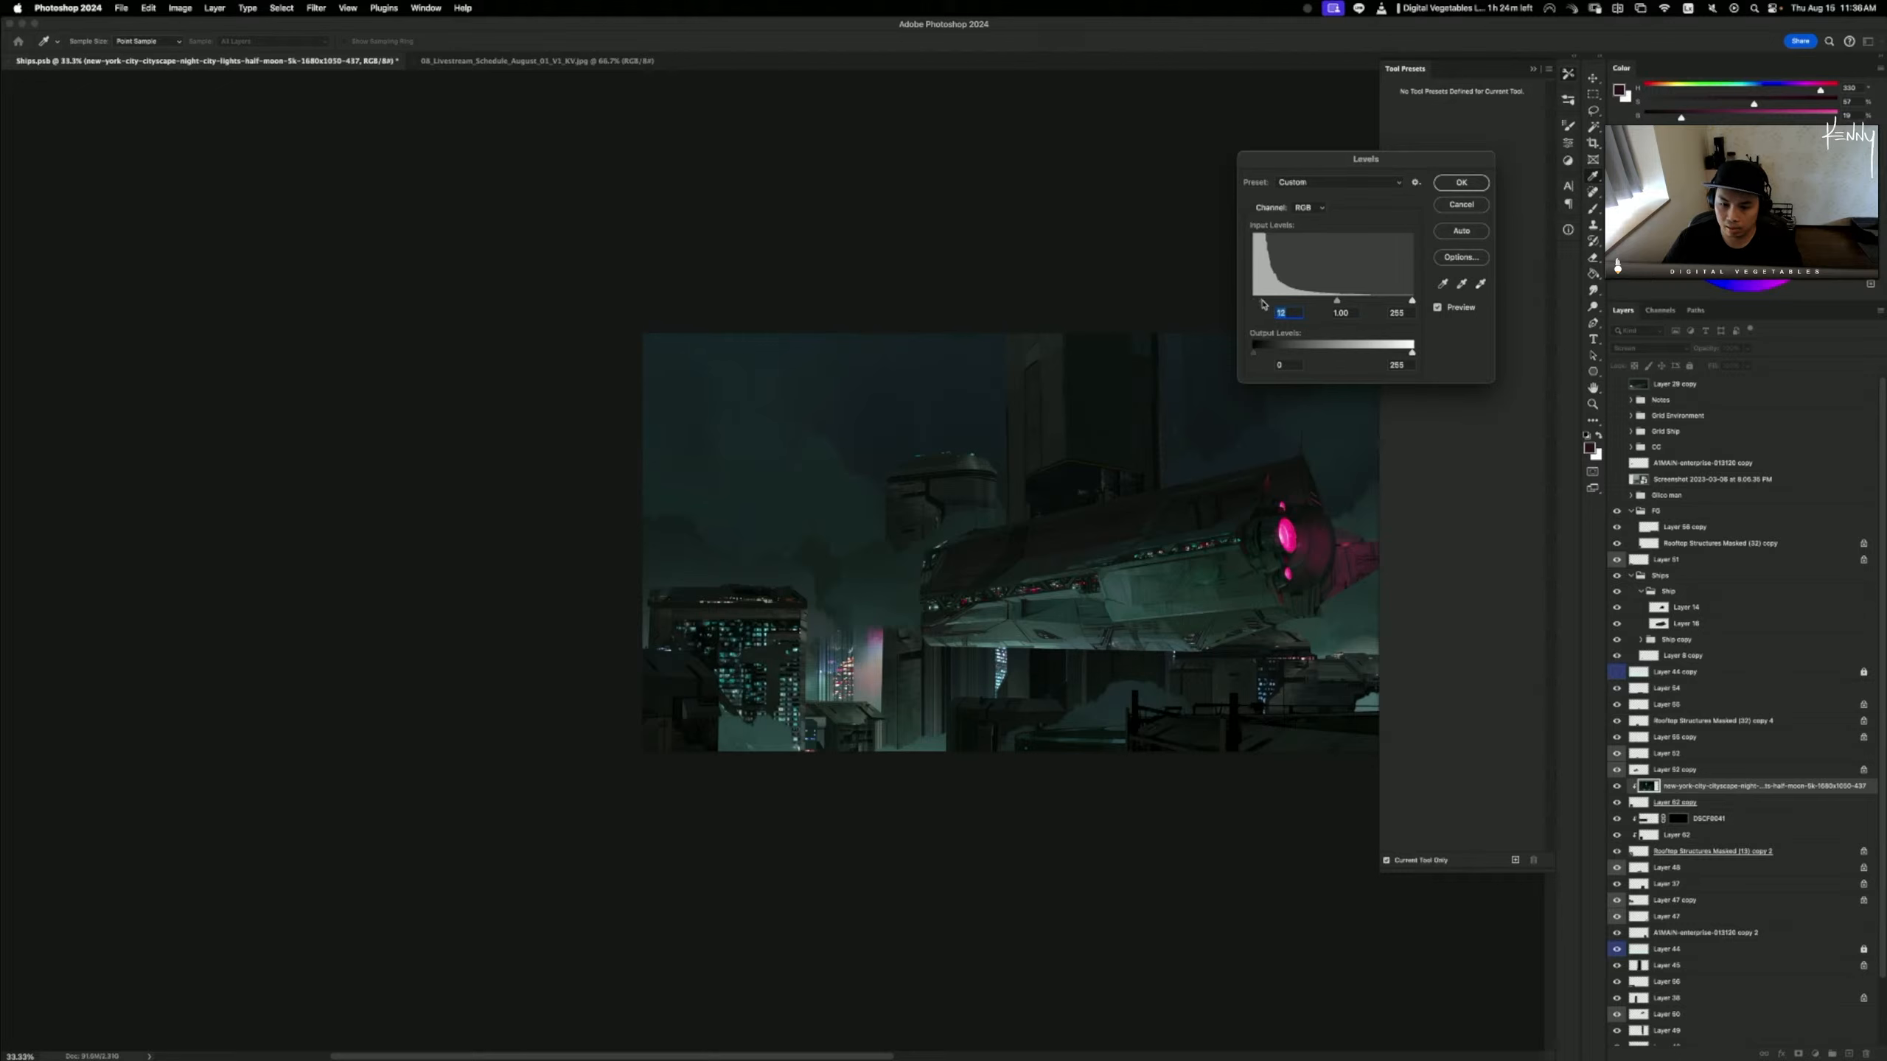
left_click_drag(1263, 304, 1269, 304)
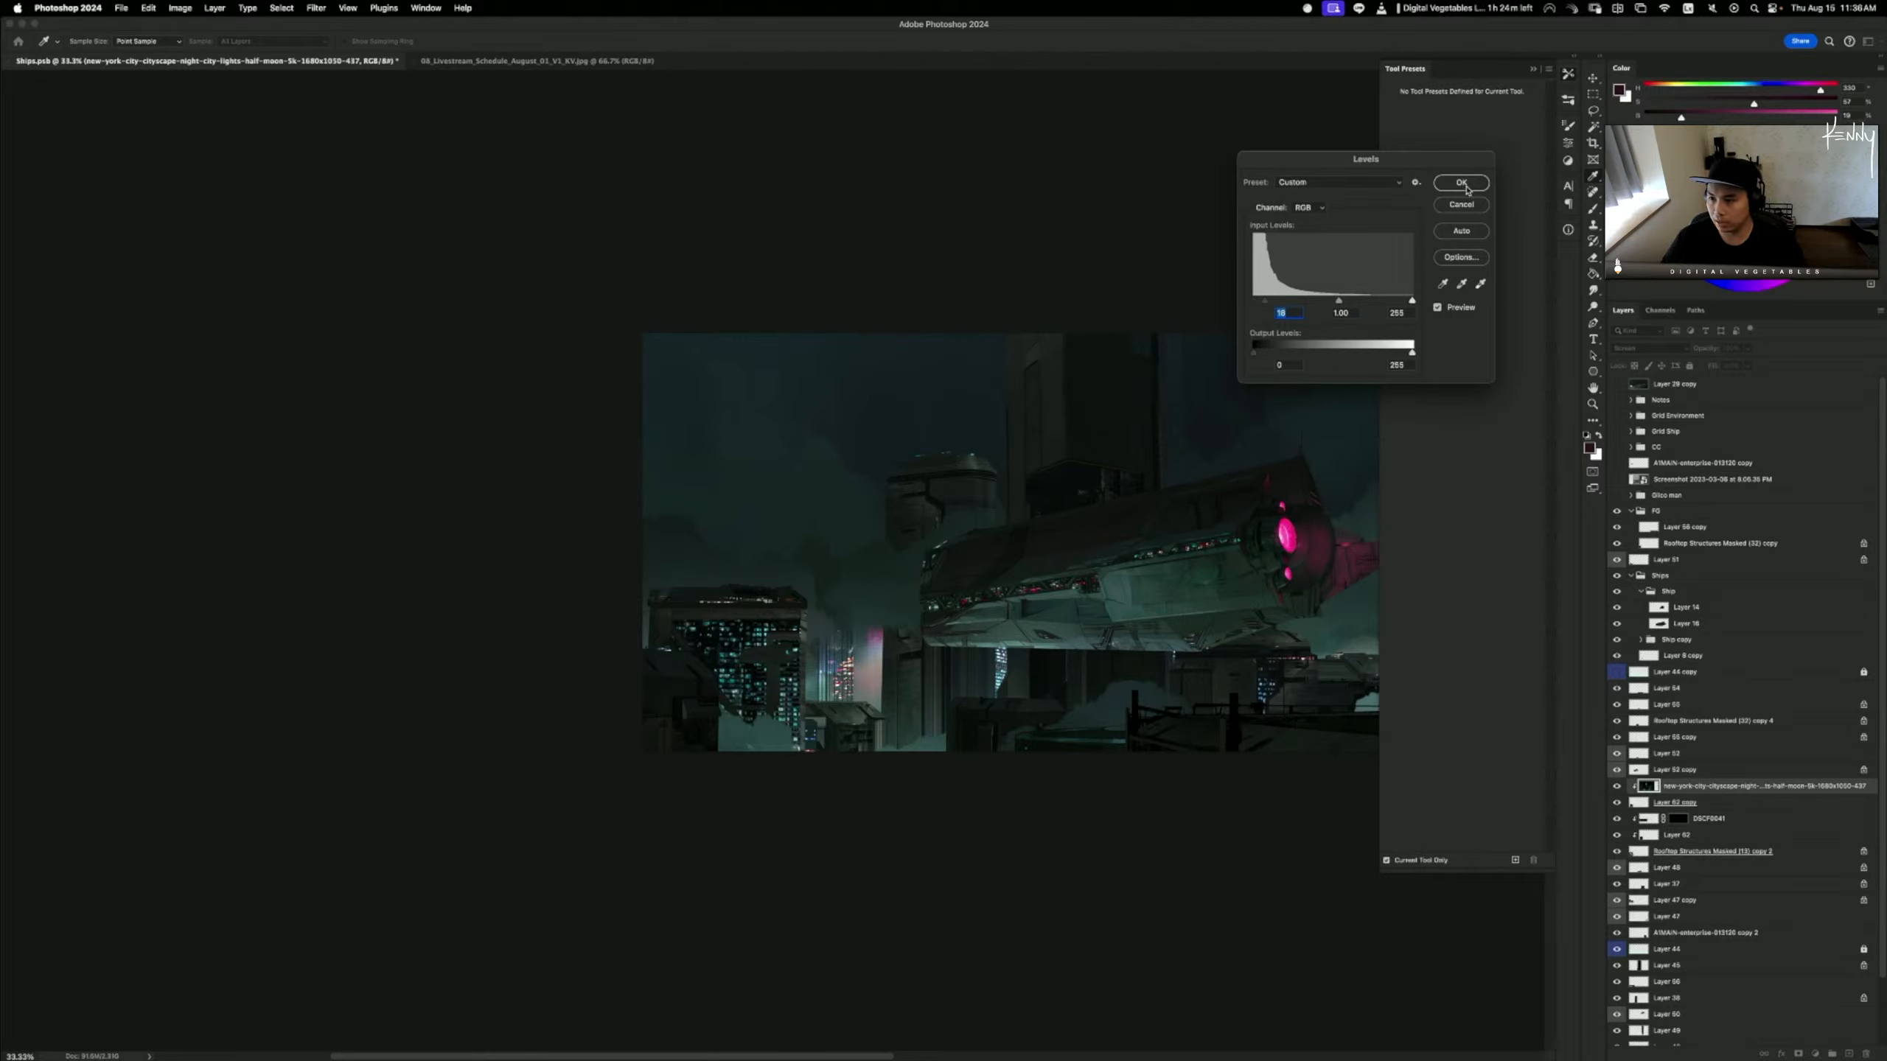
key("Return")
key("b")
- Add a new layer in Normal mode directly above Layer 62 copy, using the previous layer as its clipping mask
left_click(1630, 801)
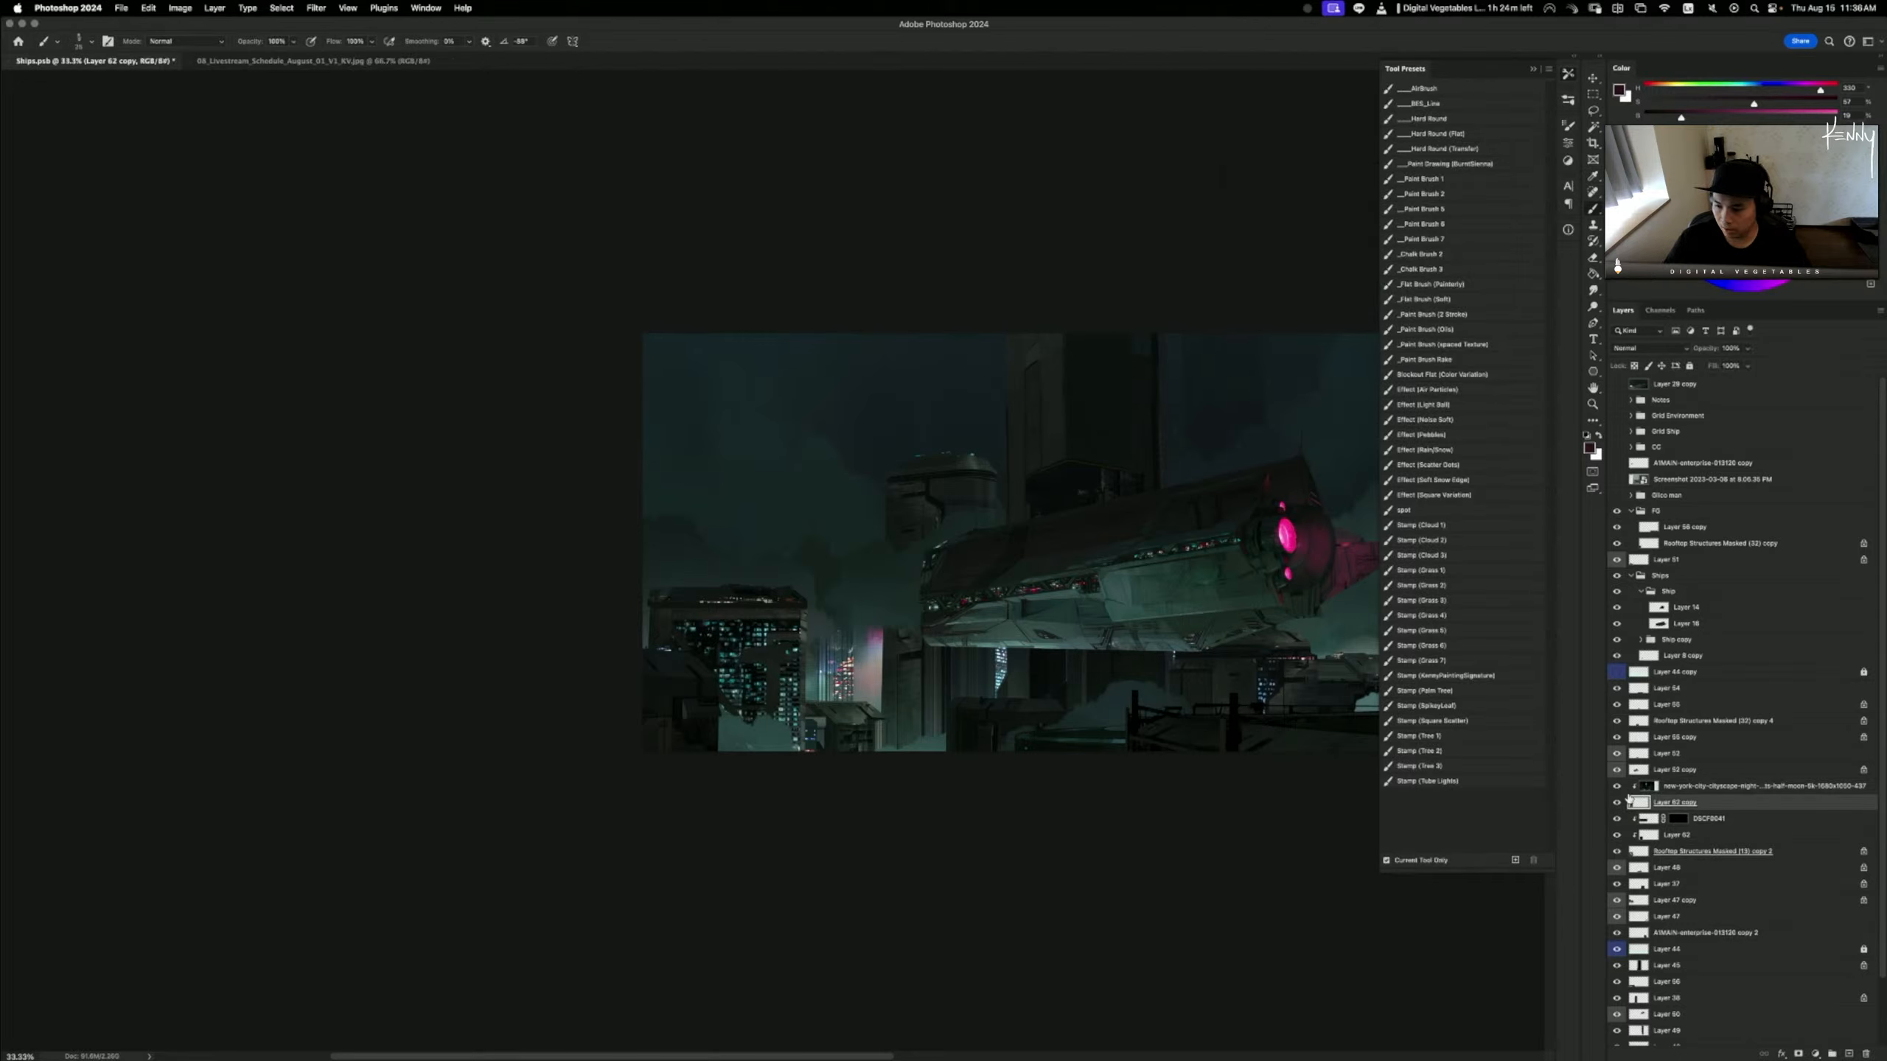
key("super+shift+n")
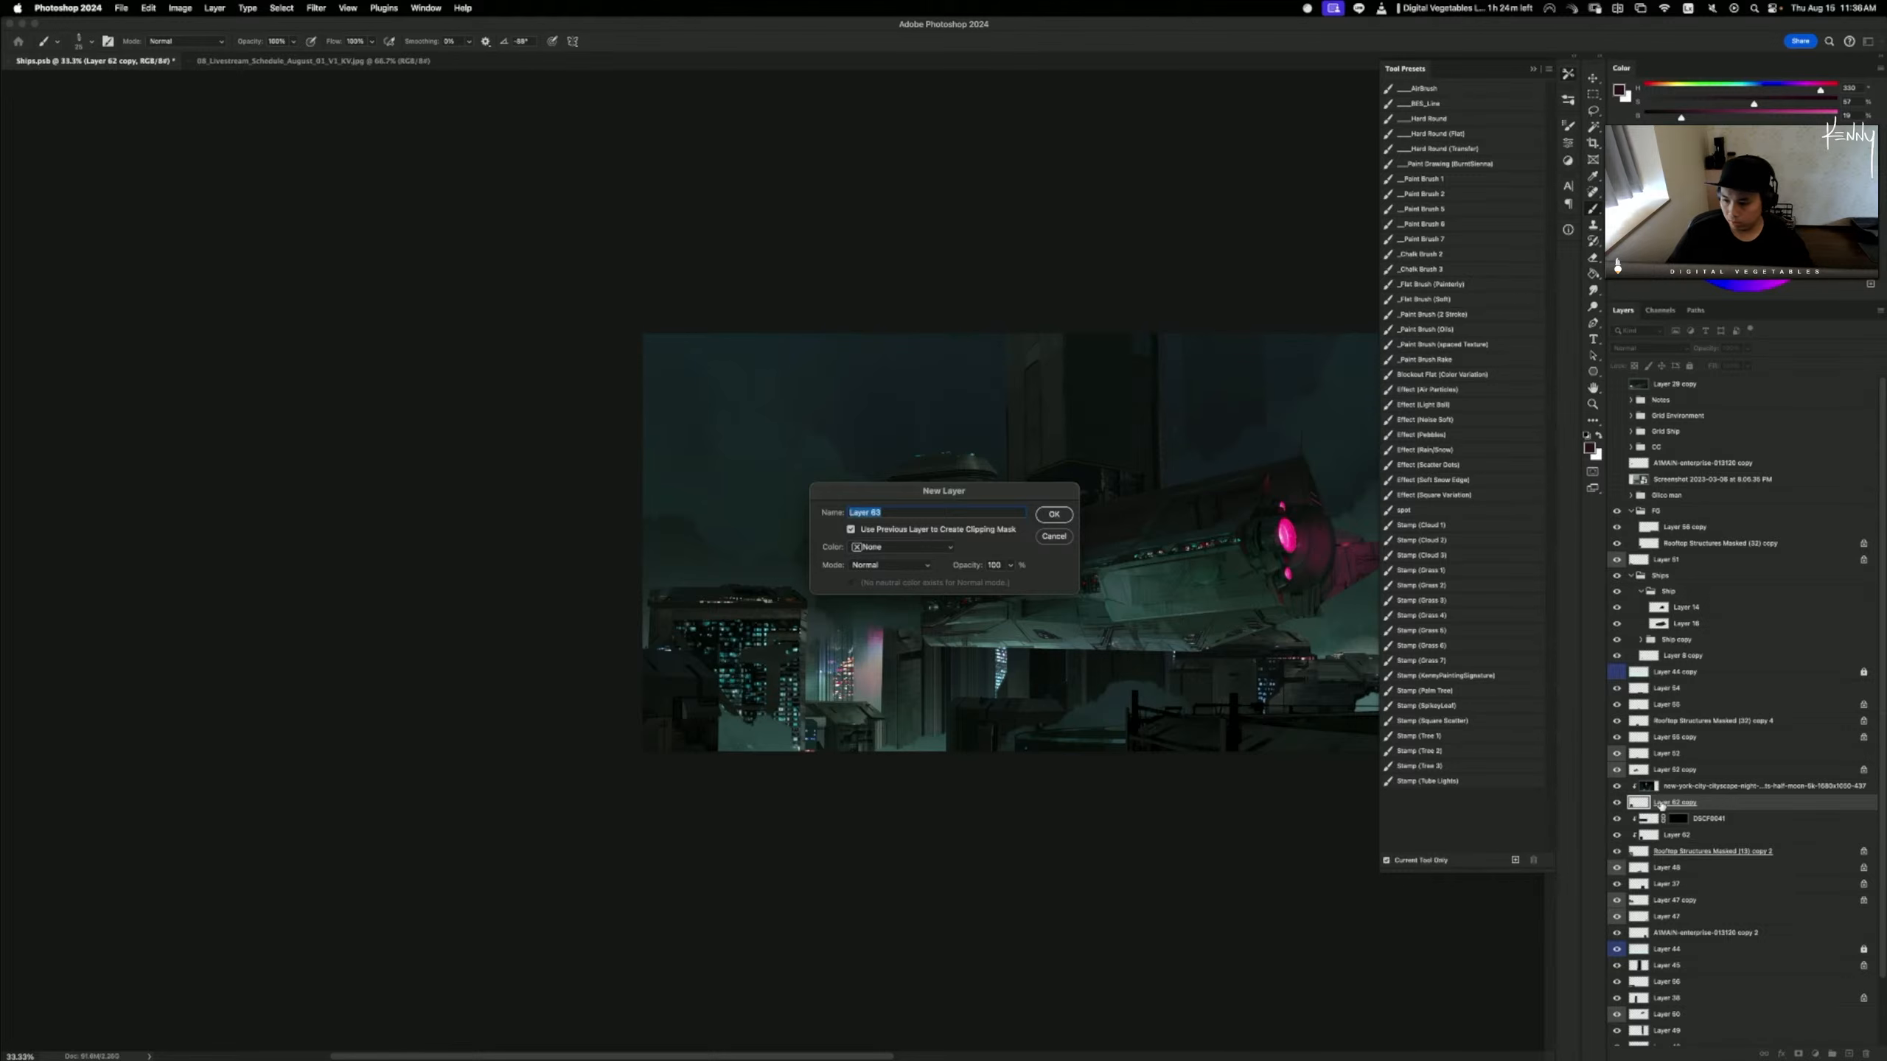
key("Return")
key("super+equal")
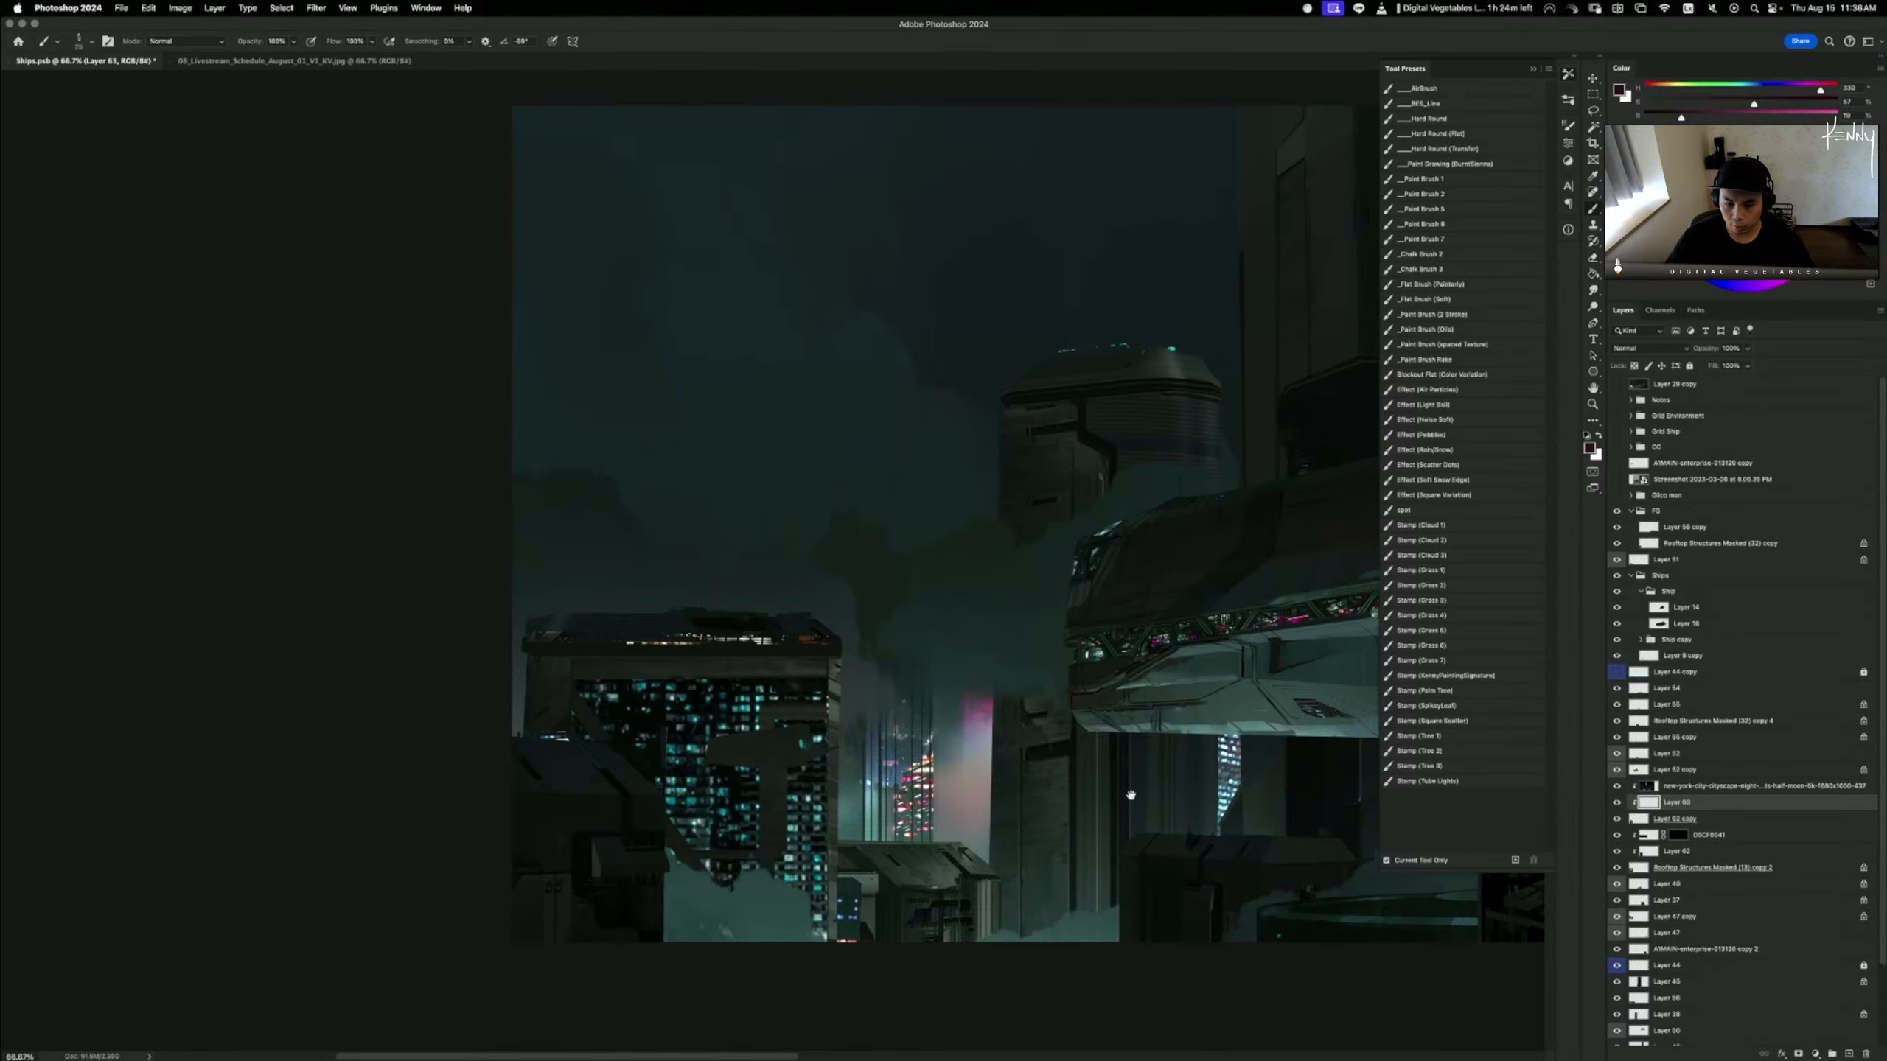
left_click_drag(1131, 795, 1270, 765)
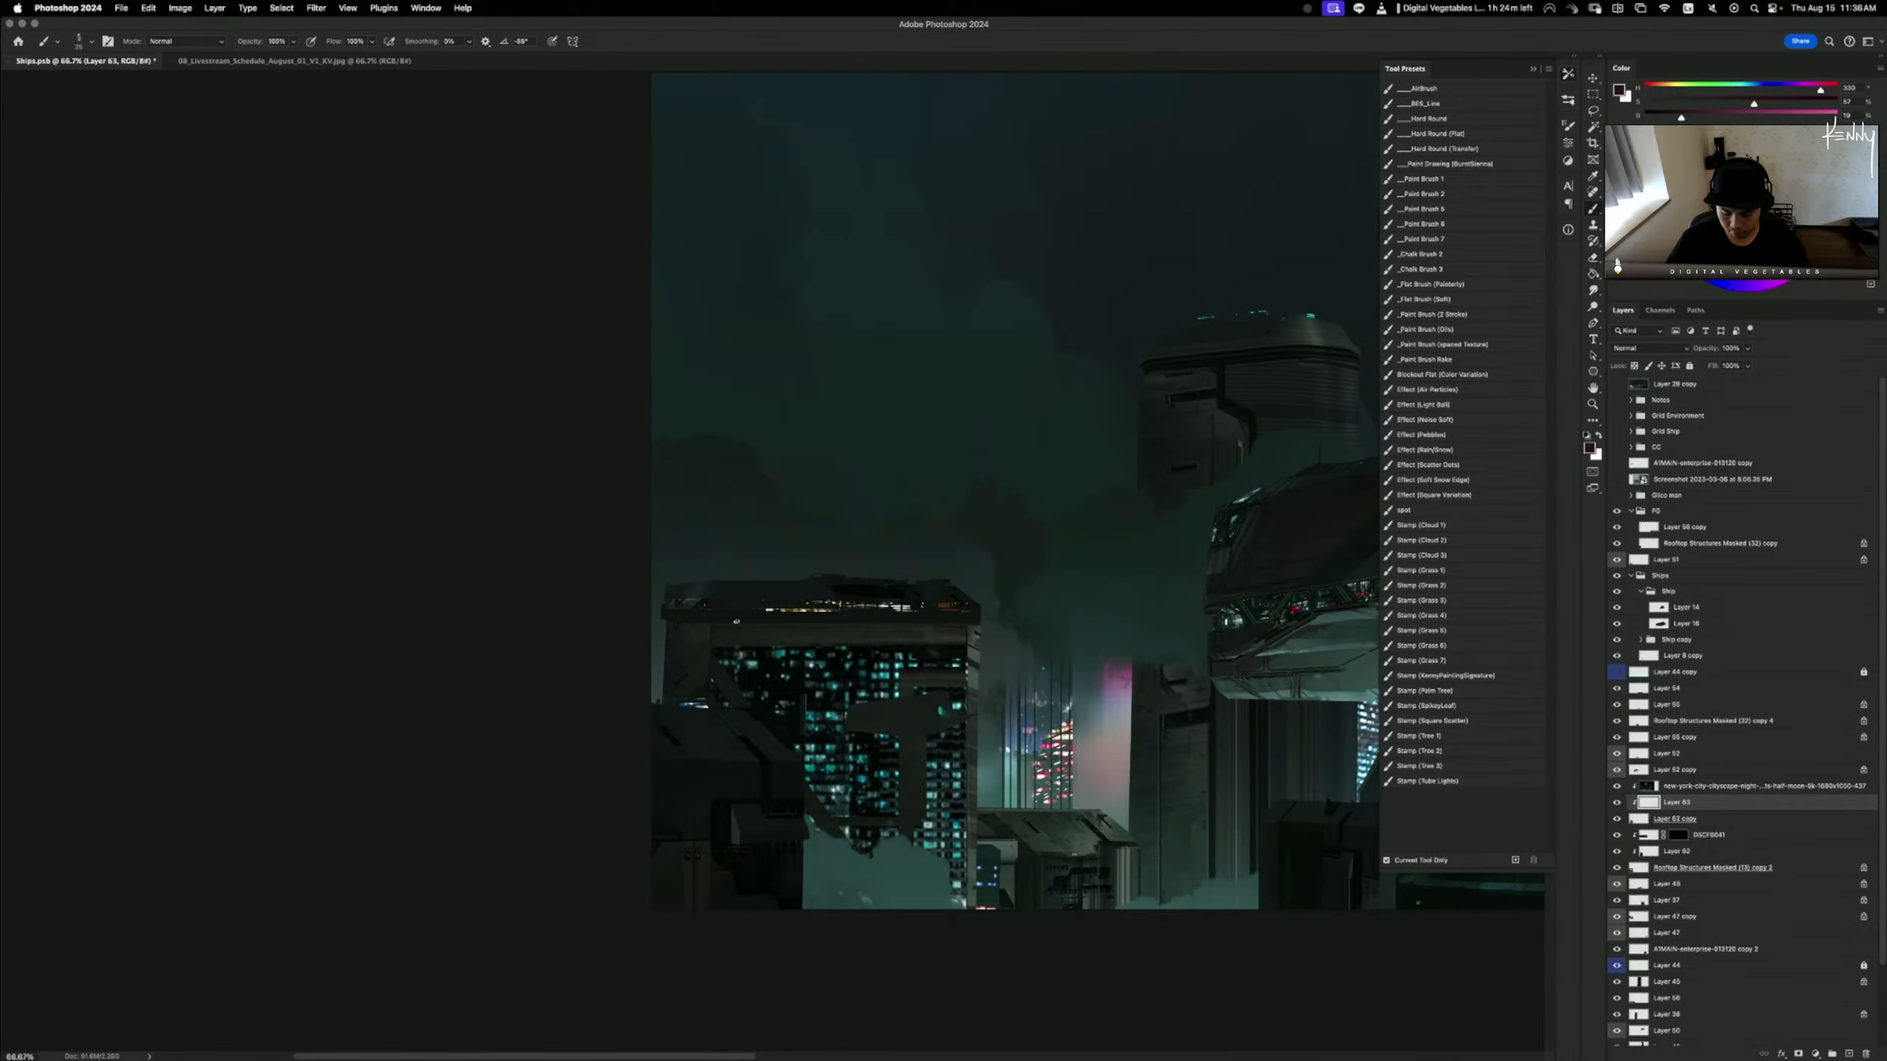
- Sample the dark grey from the building with the lit windows and fill the new clipped layer with it
left_click(813, 642, "alt")
key("g")
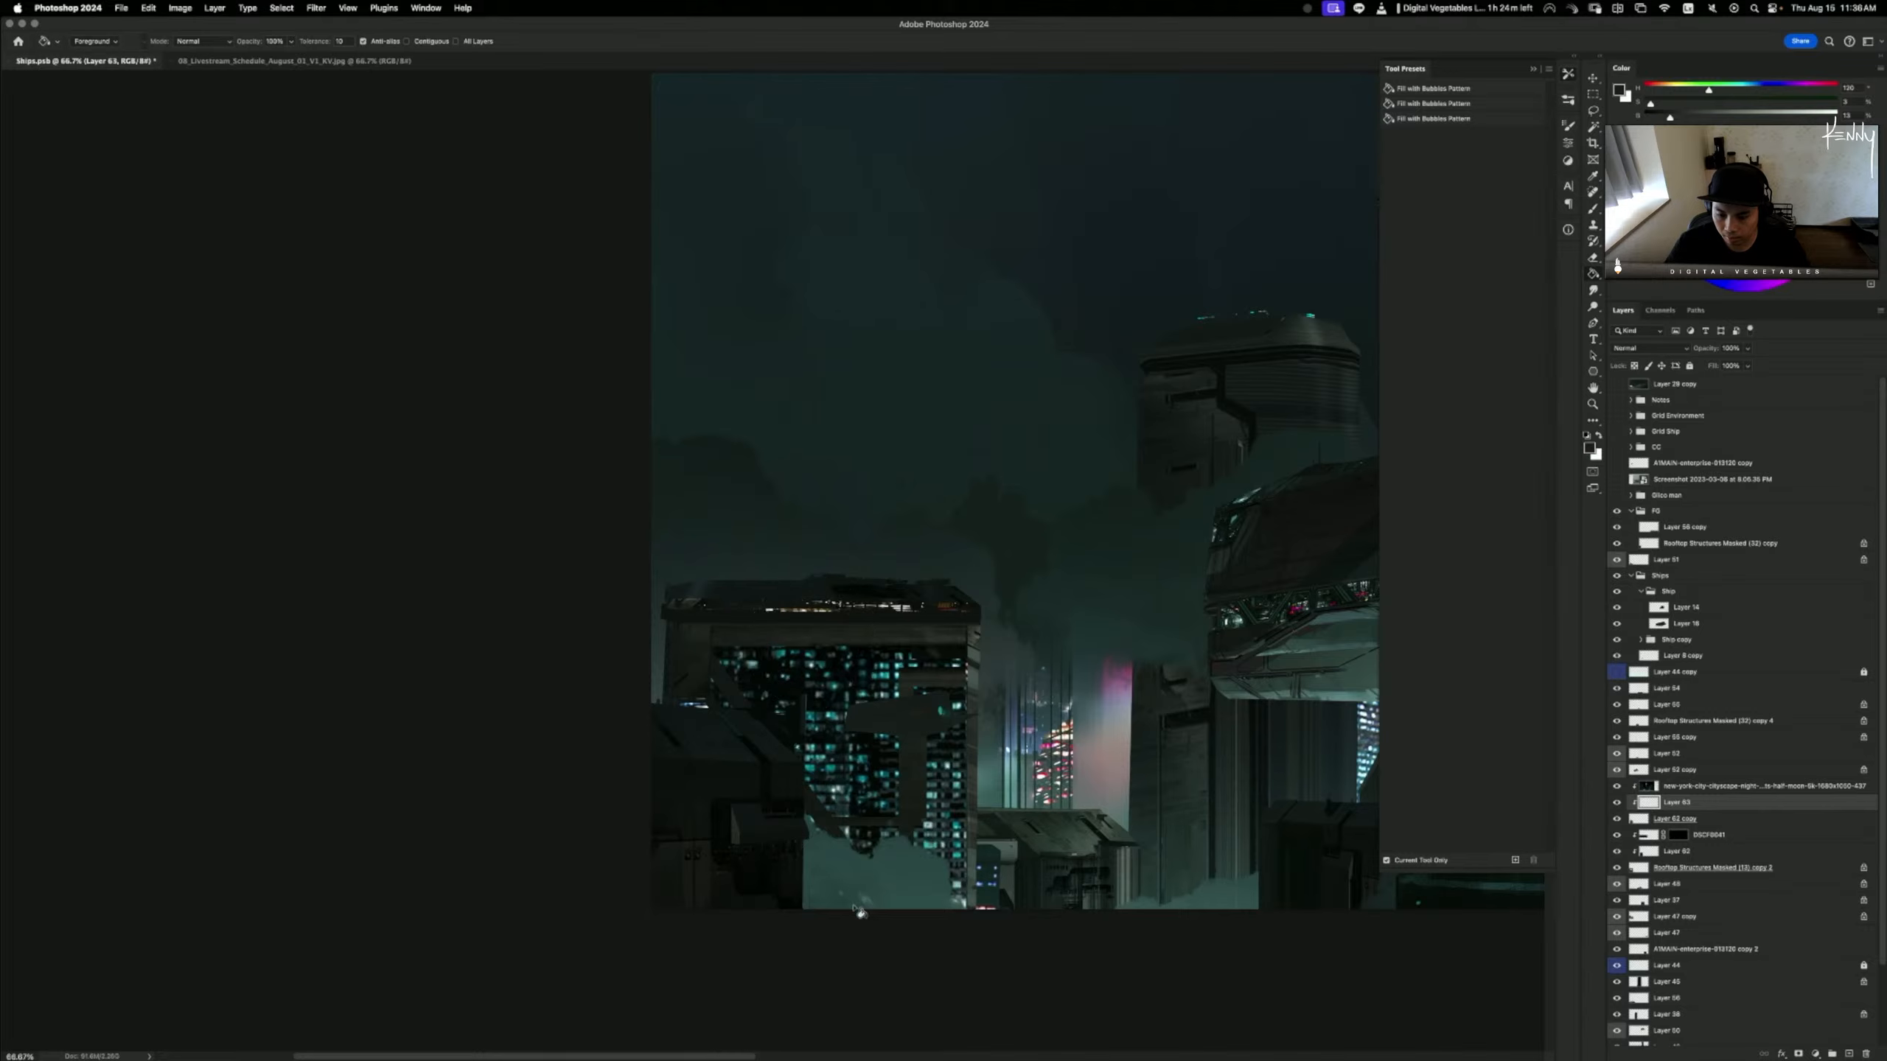
right_click(869, 722)
left_click(556, 639)
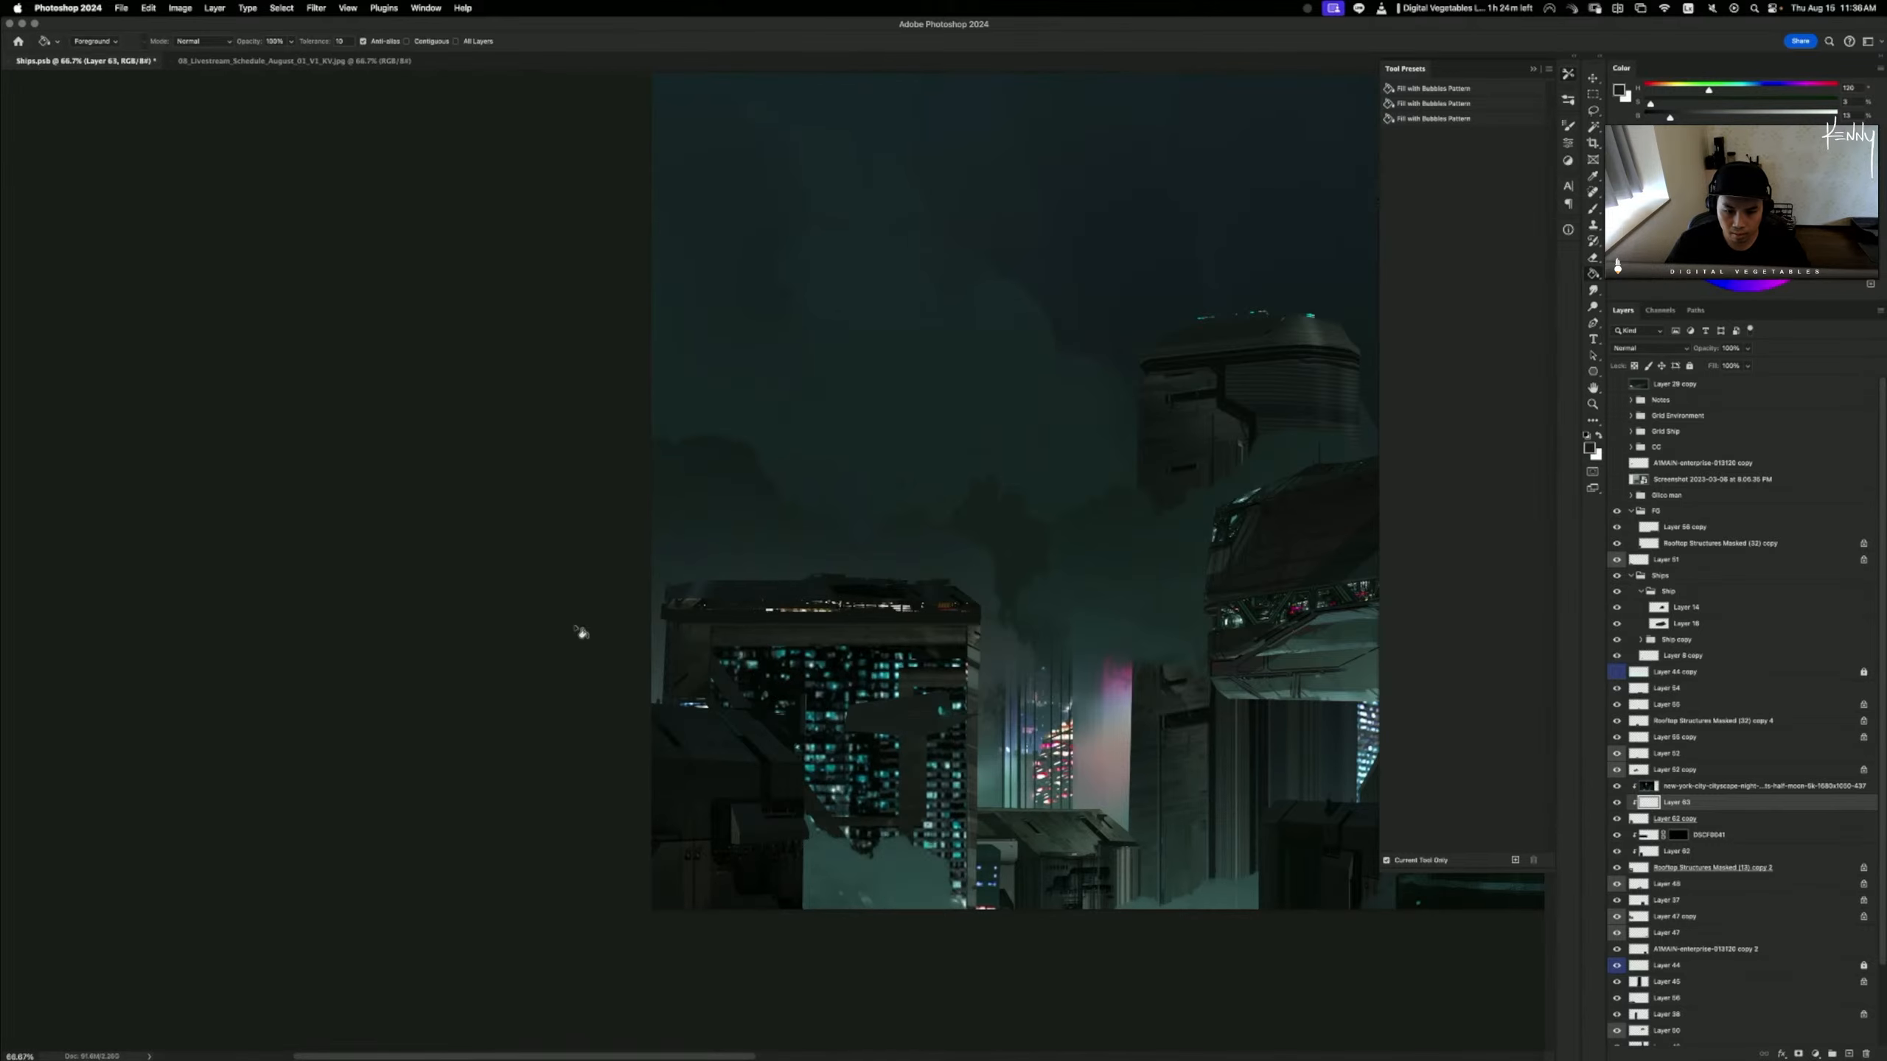
right_click(578, 630)
left_click(603, 637)
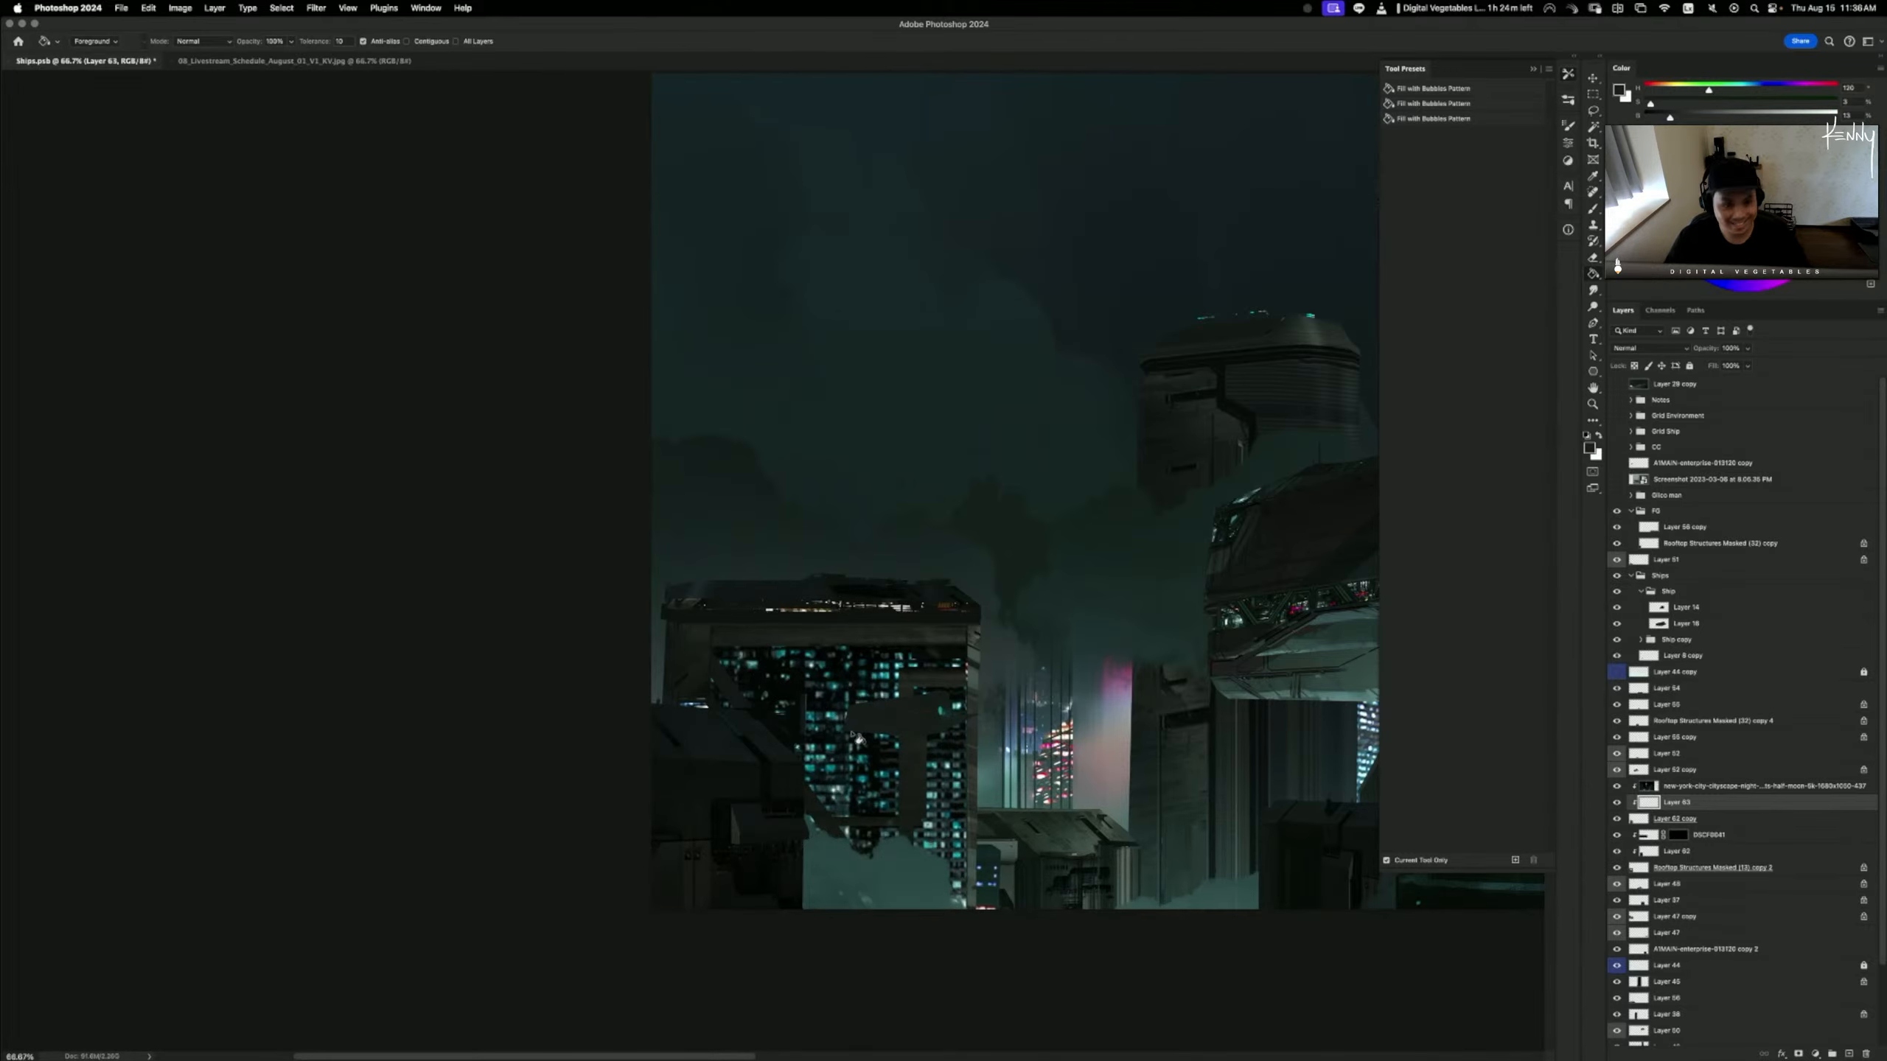
left_click(823, 745)
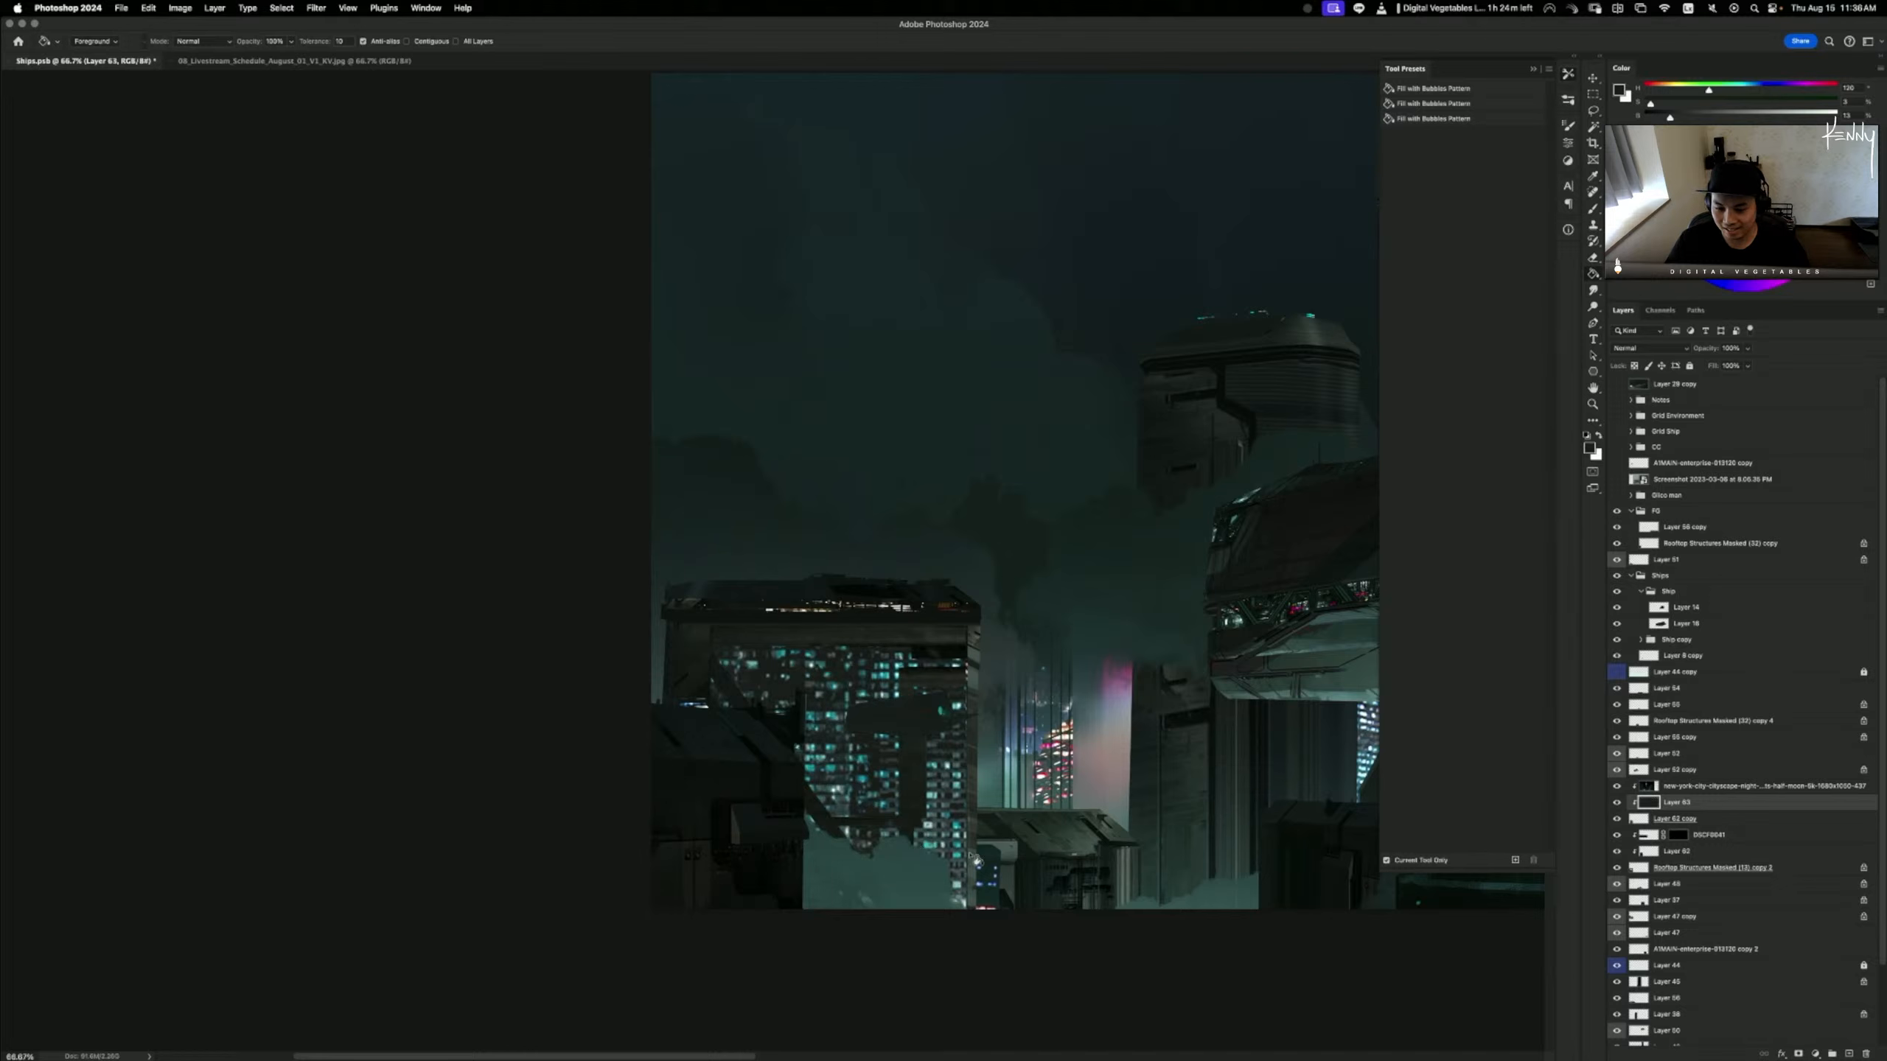
- Adjust the dark fill with Hue/Saturation, setting saturation to +31 and lightness to about -48
key("super+u")
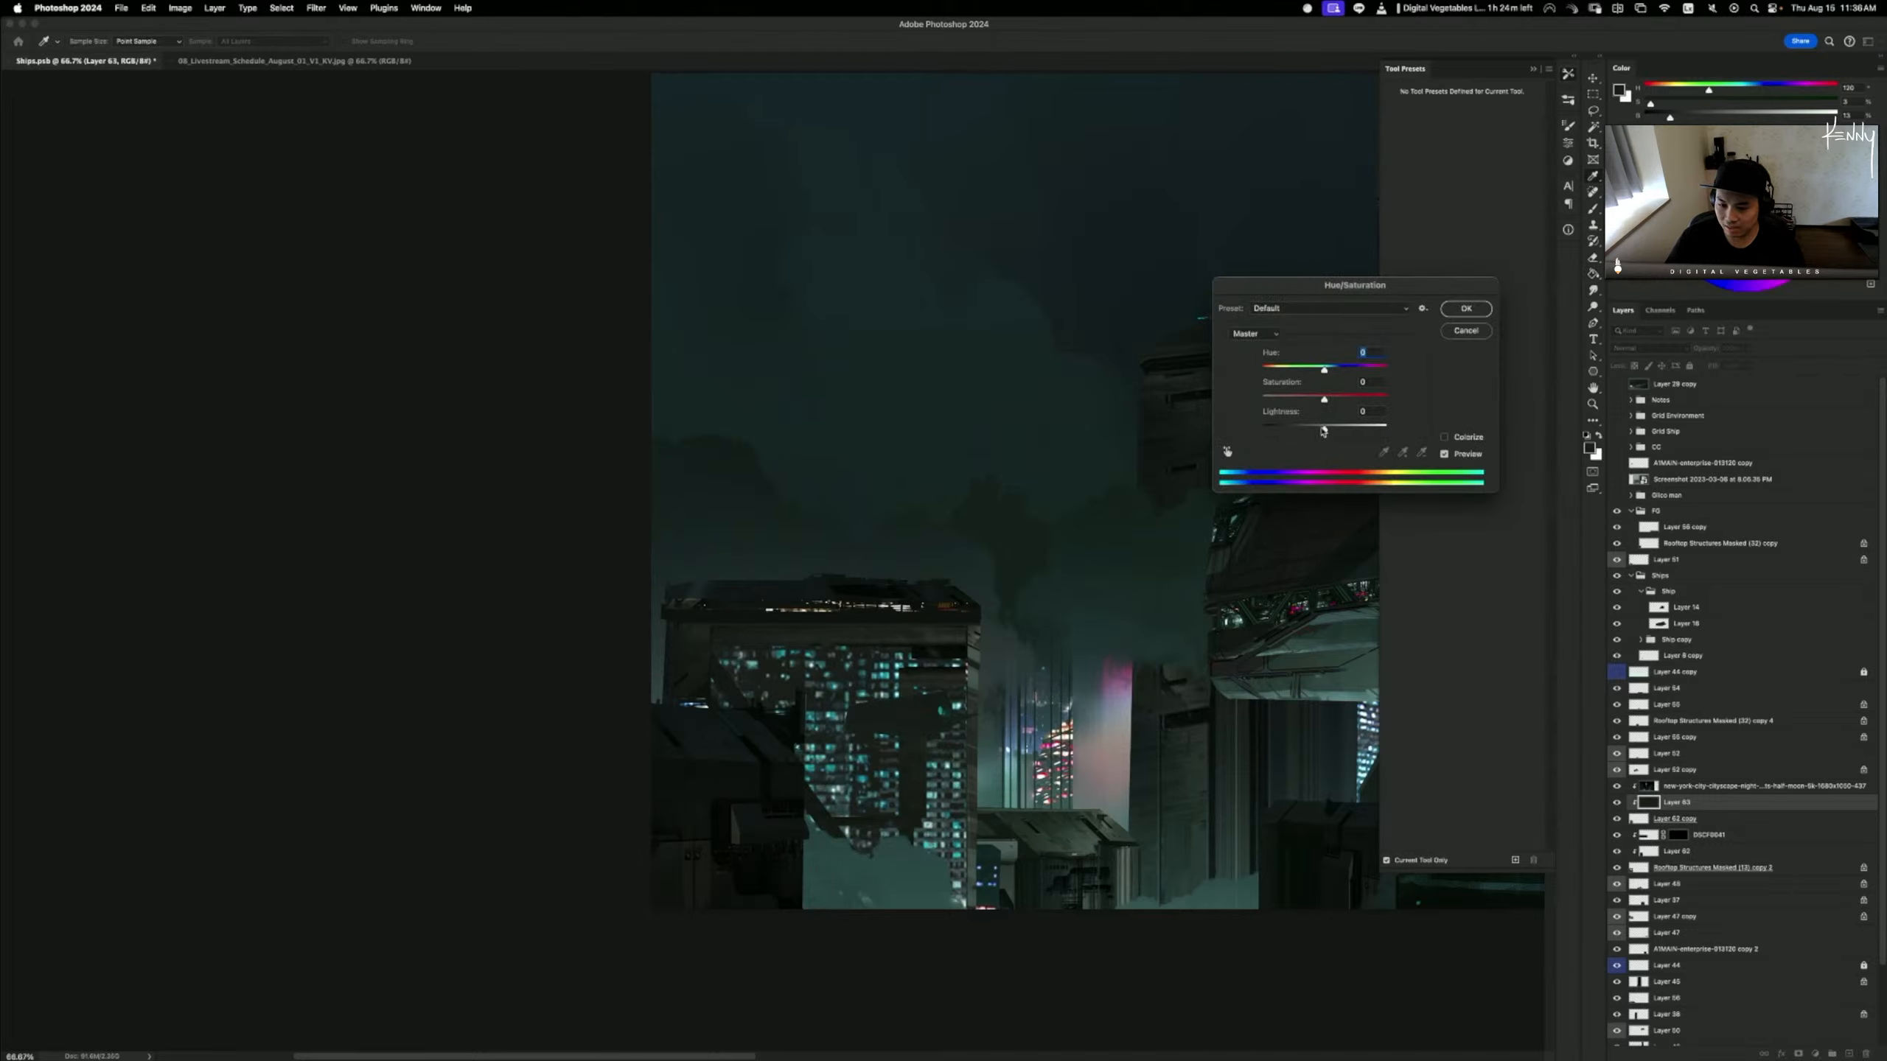
left_click_drag(1323, 431, 1300, 430)
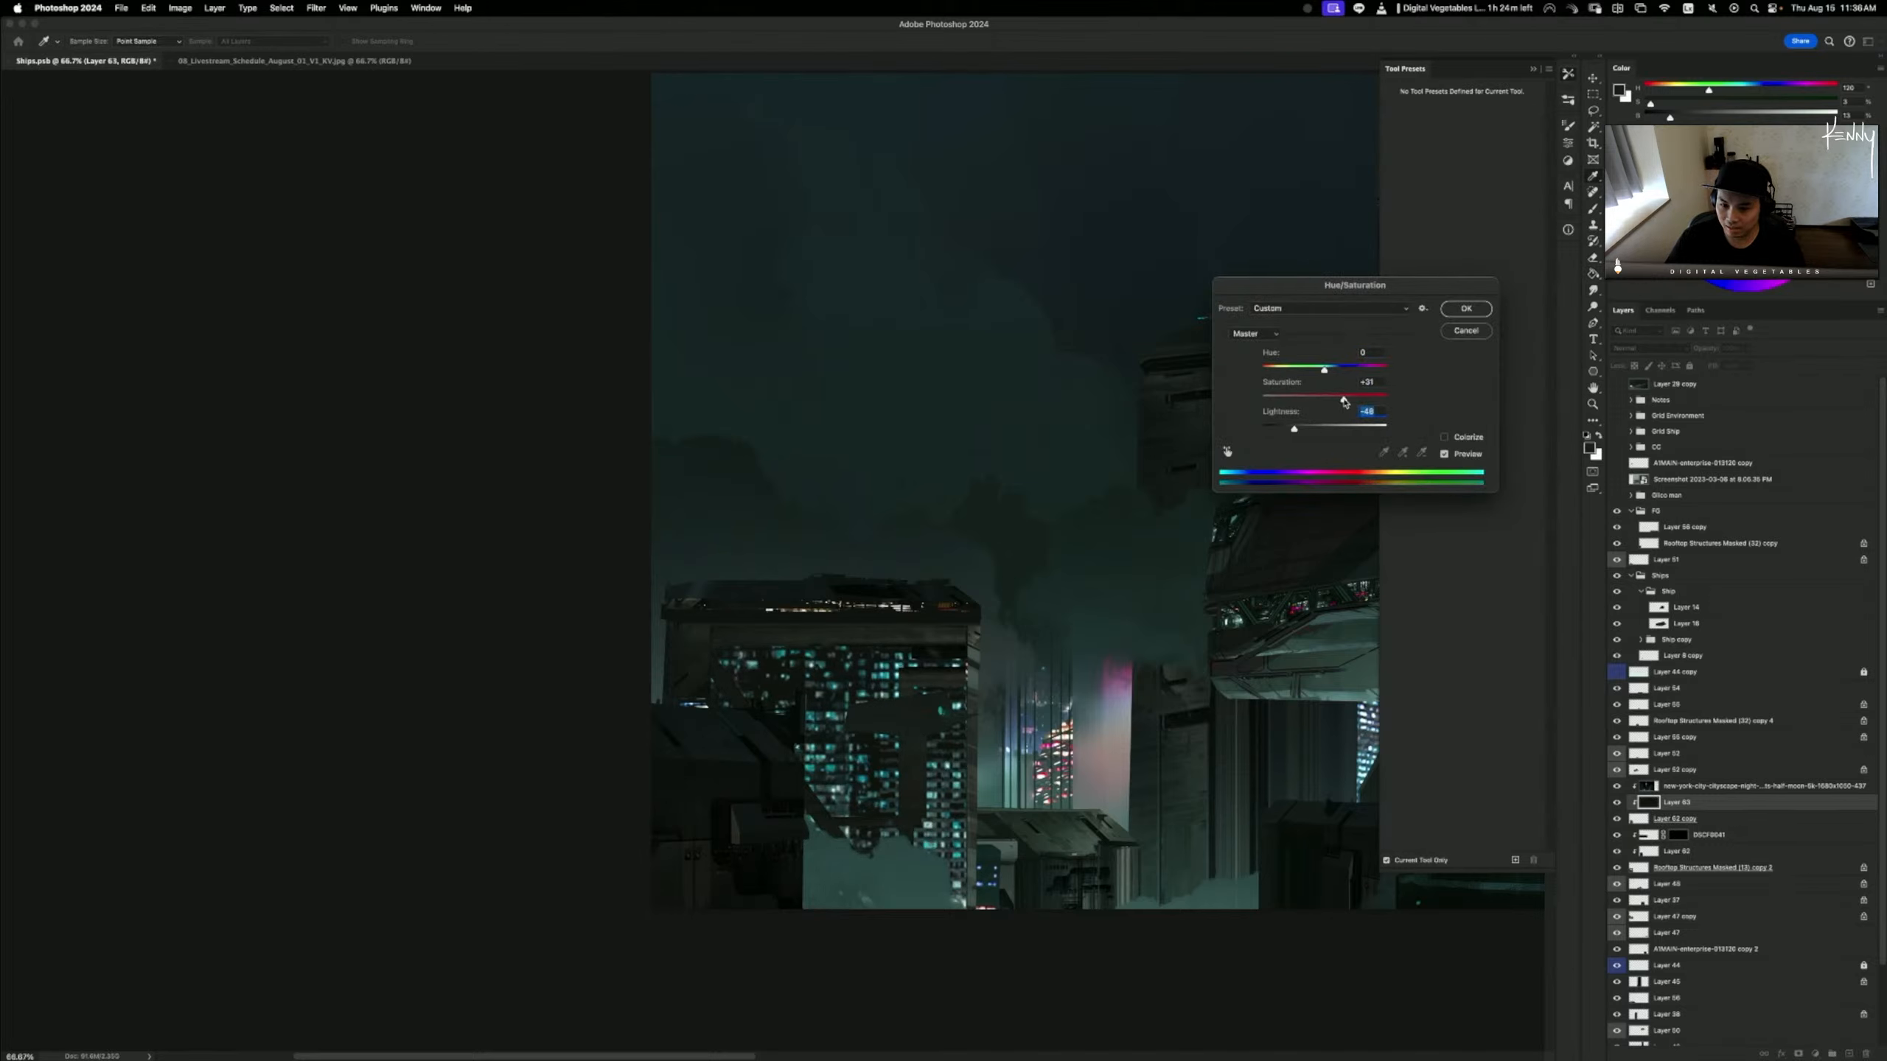
key("Return")
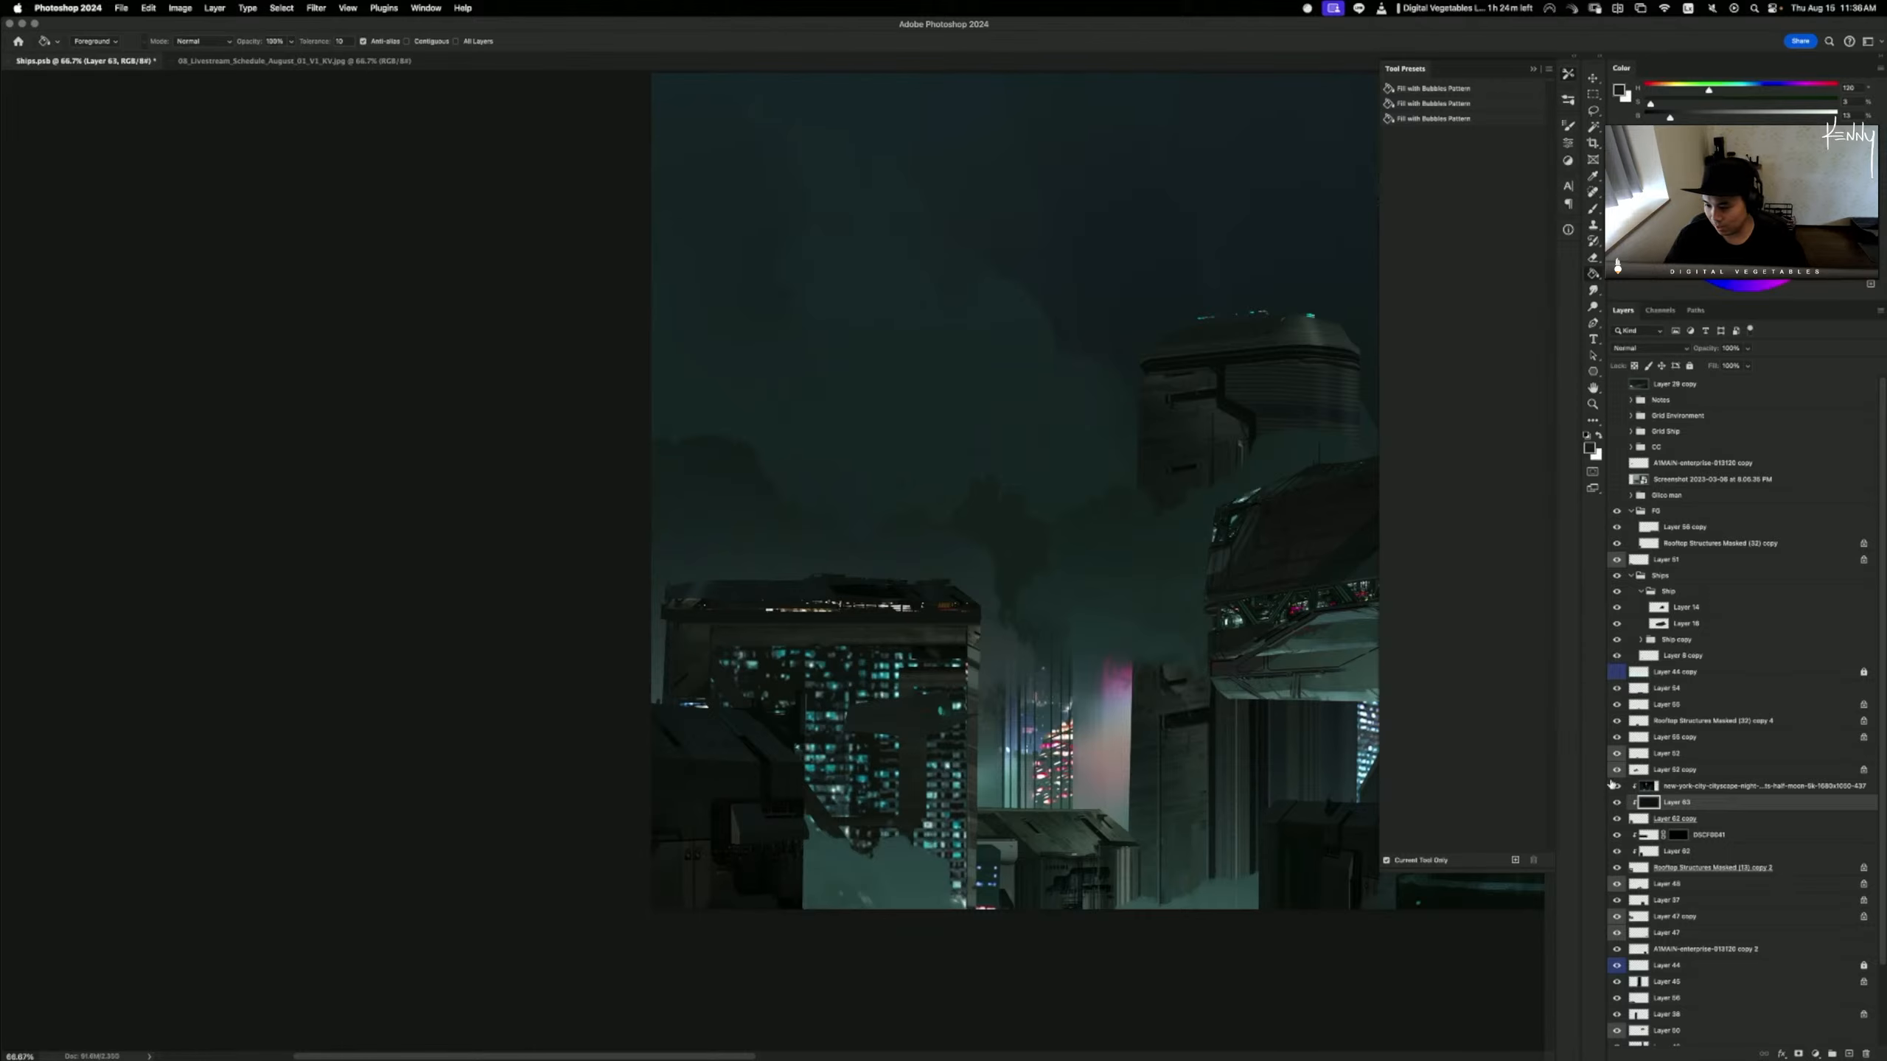
- Transform the cityscape layer, squashing it vertically and repositioning it so its lights fit the building in the image's lower-left area
left_click(1689, 784)
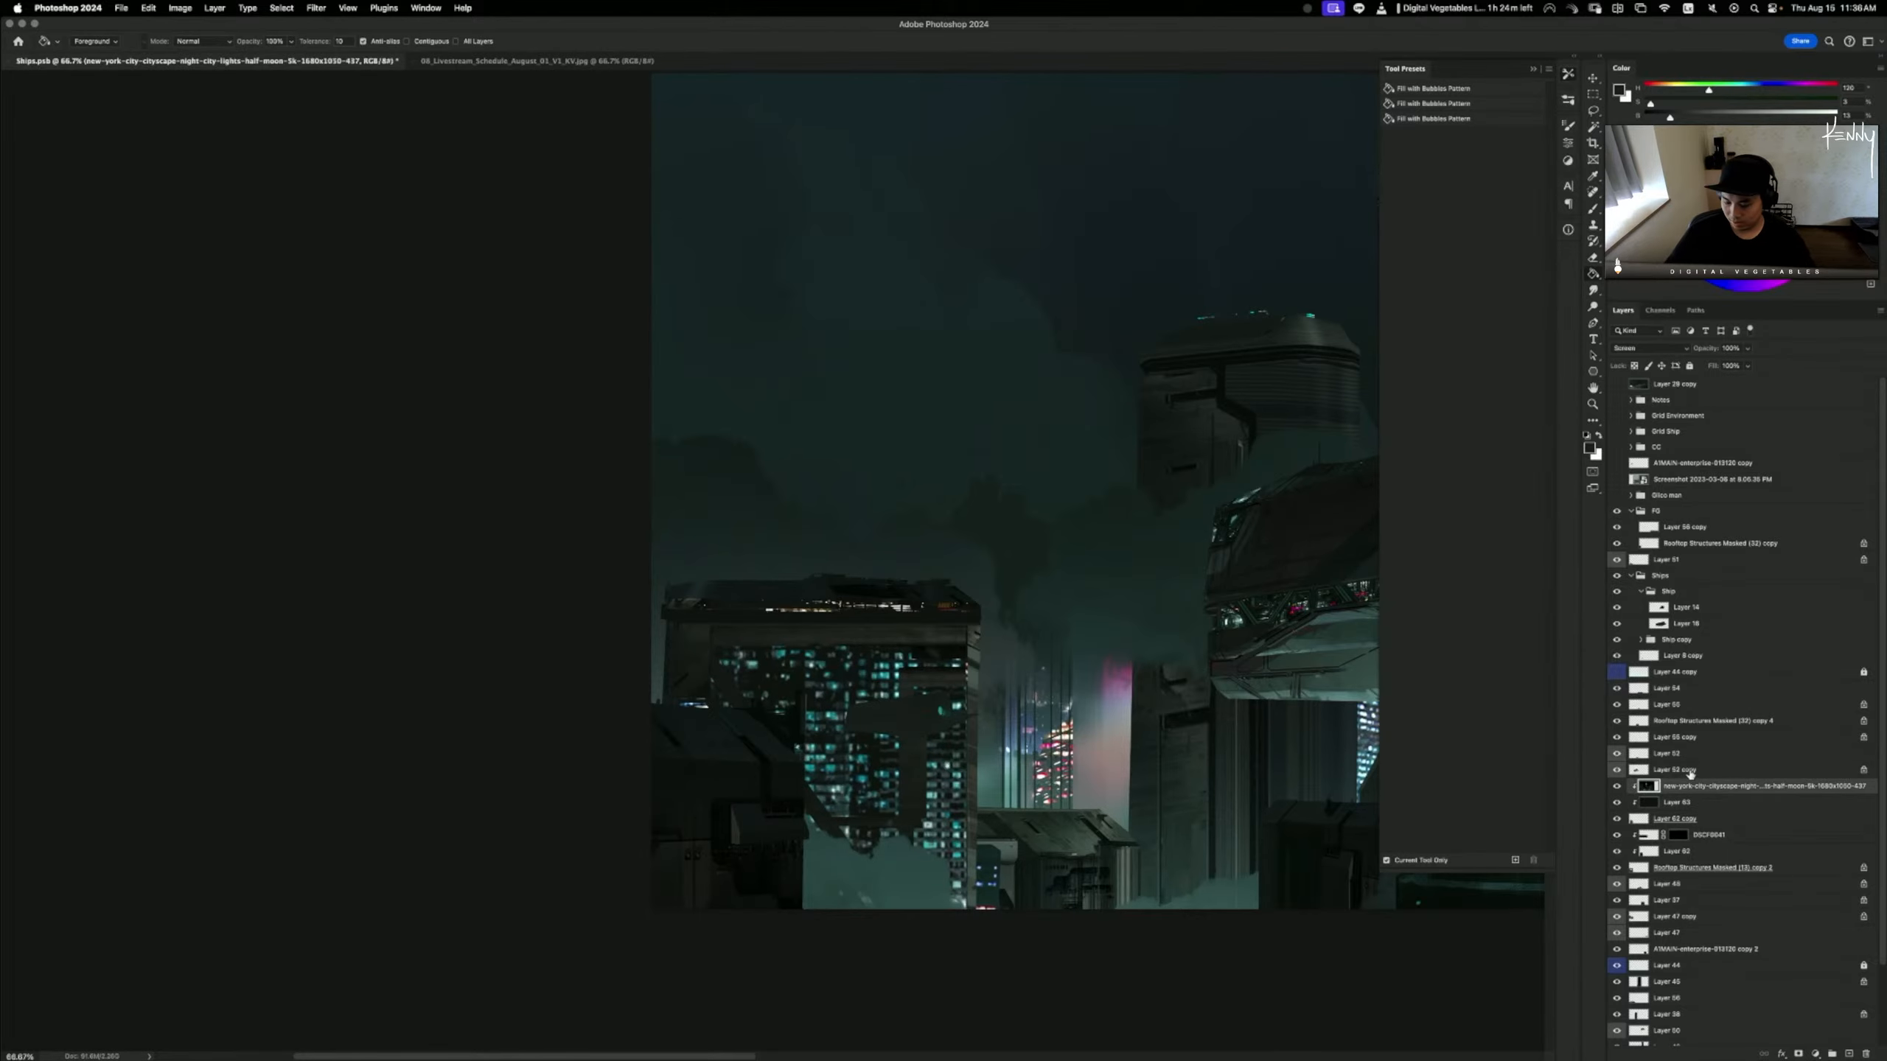
key("super+minus")
key("super+minus")
key("super+t")
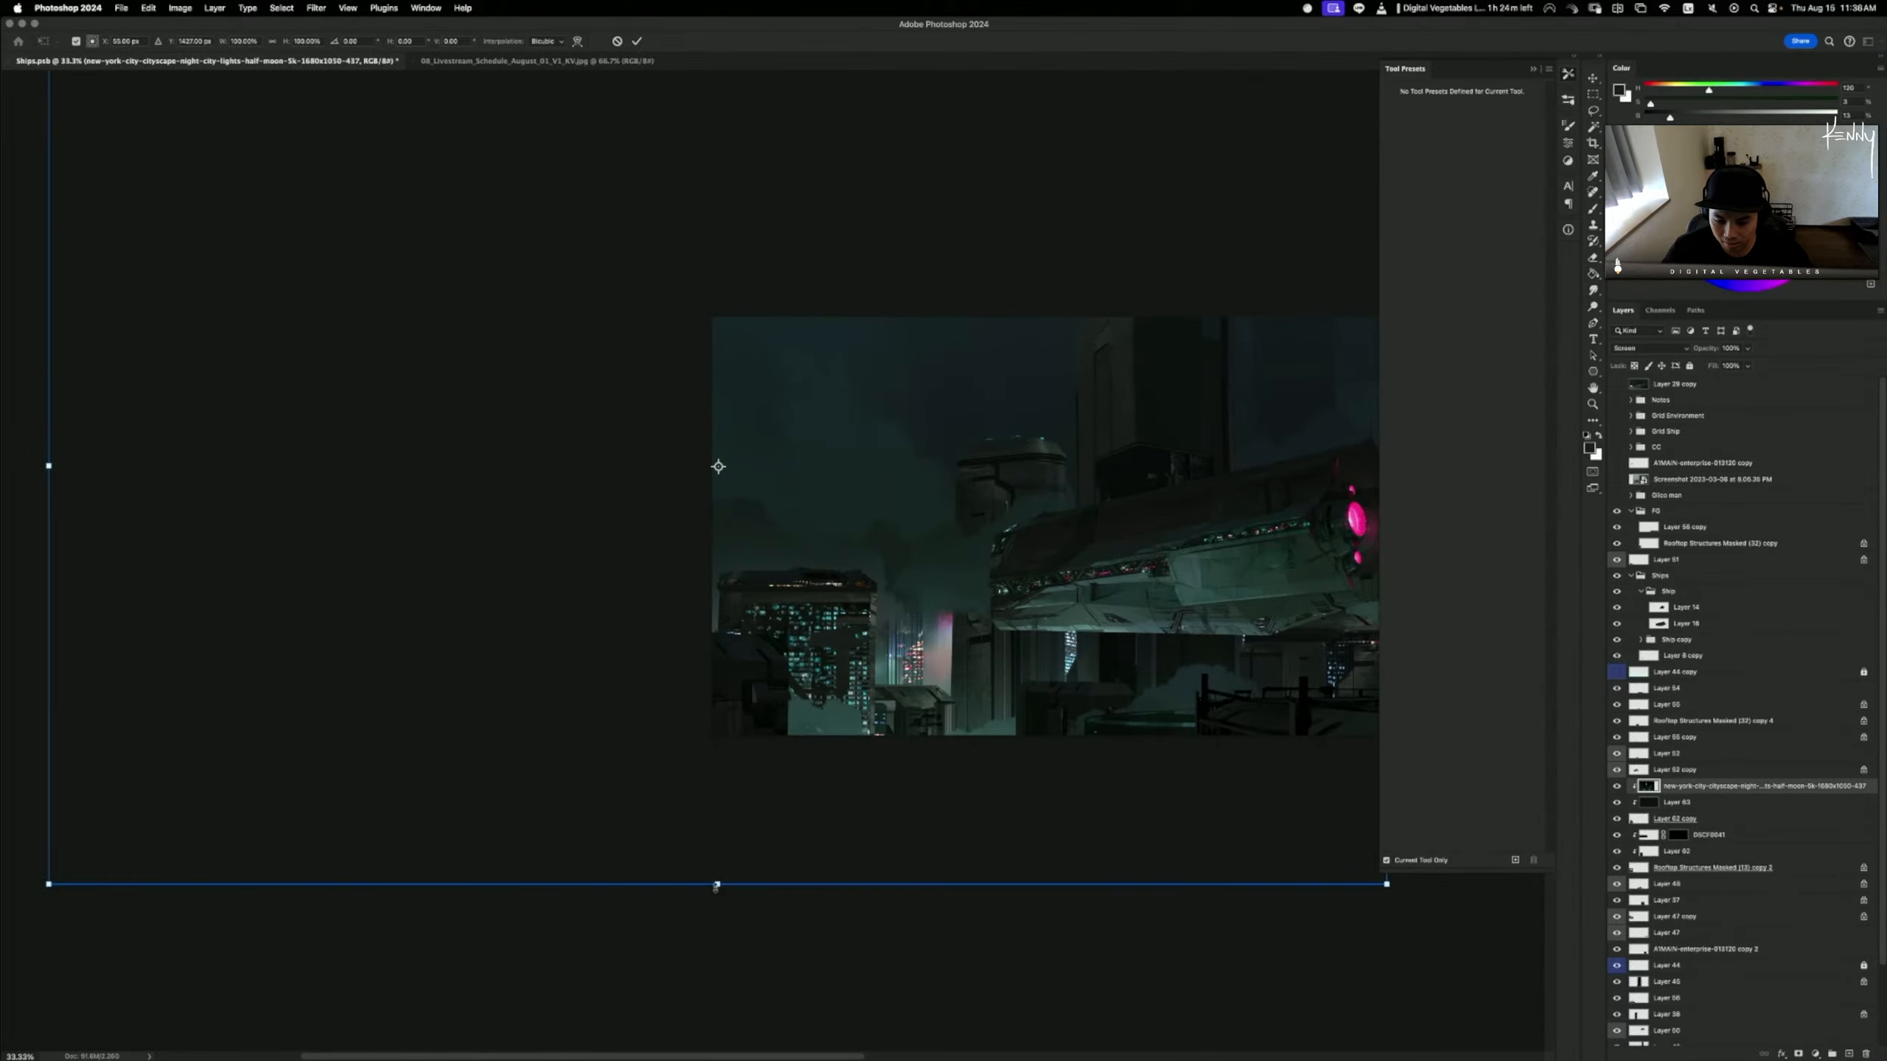
left_click_drag(716, 886, 696, 767)
left_click_drag(787, 703, 756, 748)
left_click_drag(692, 238, 693, 160)
key("g")
key("ctrl+l")
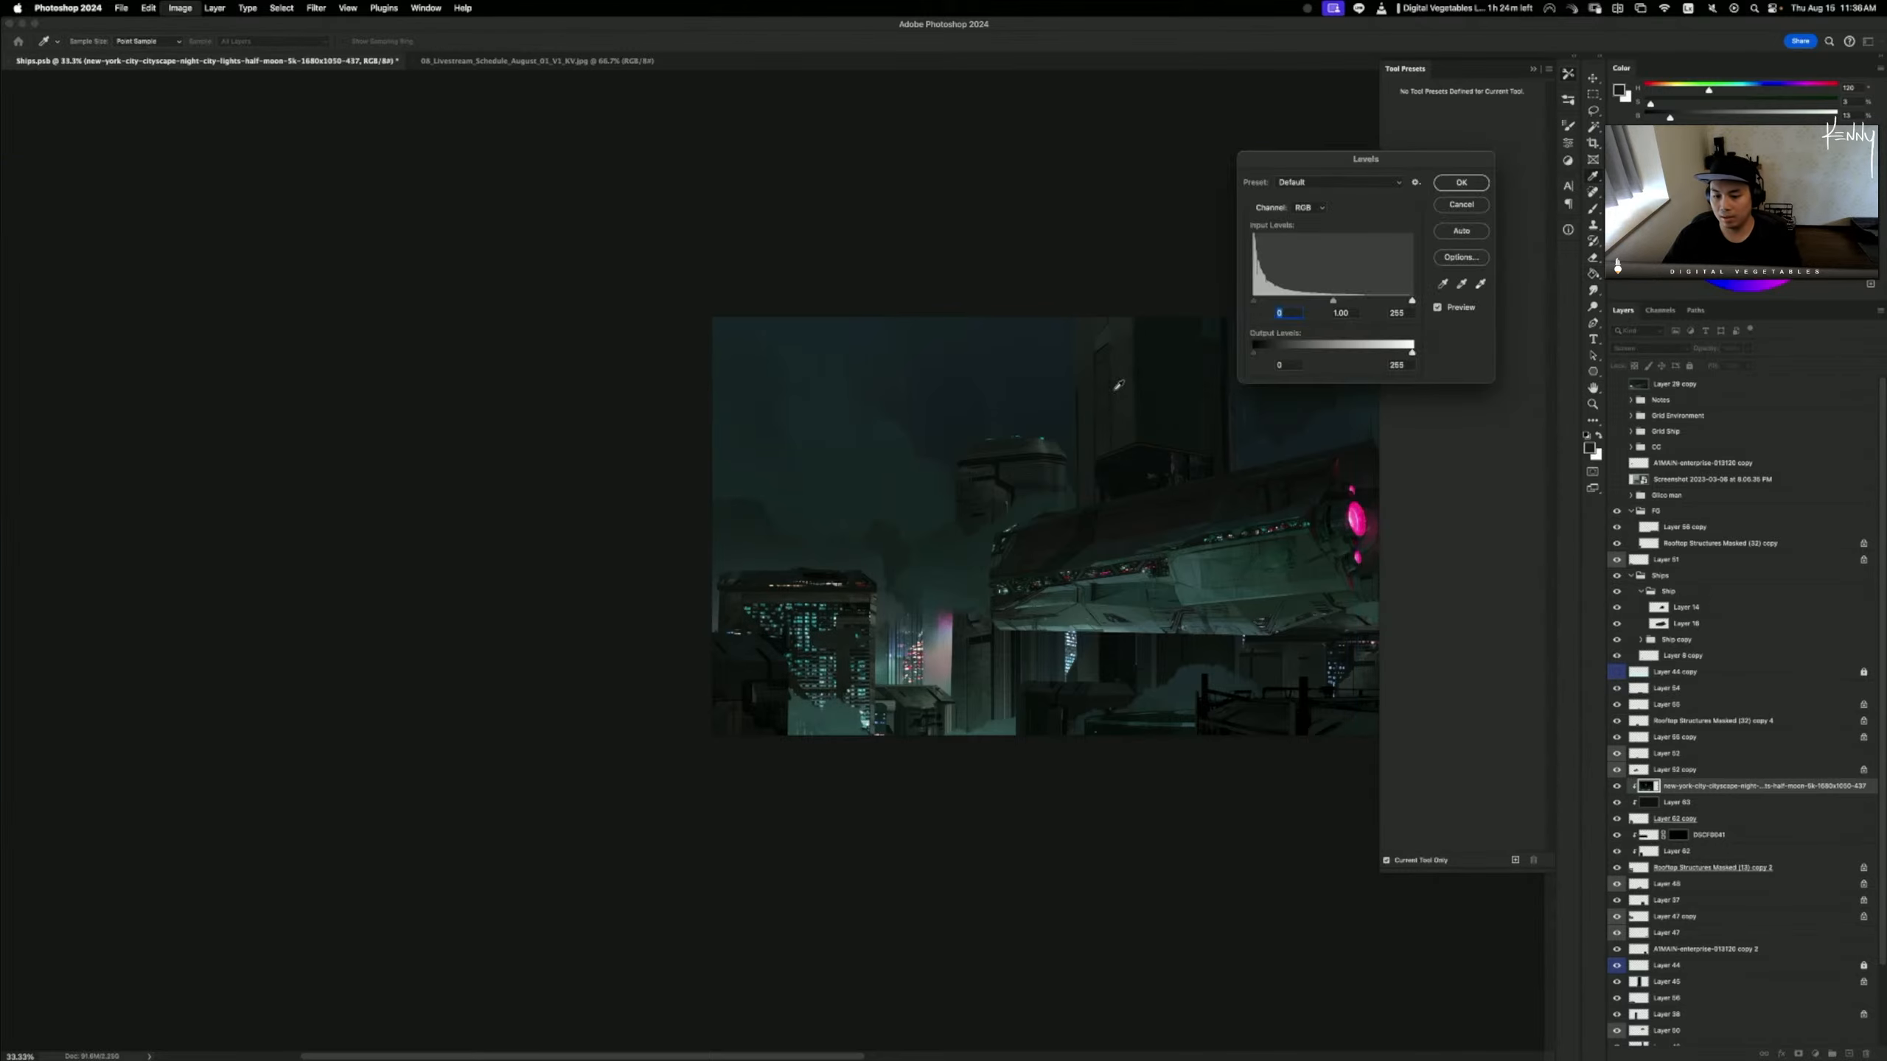
left_click_drag(1334, 300, 1349, 302)
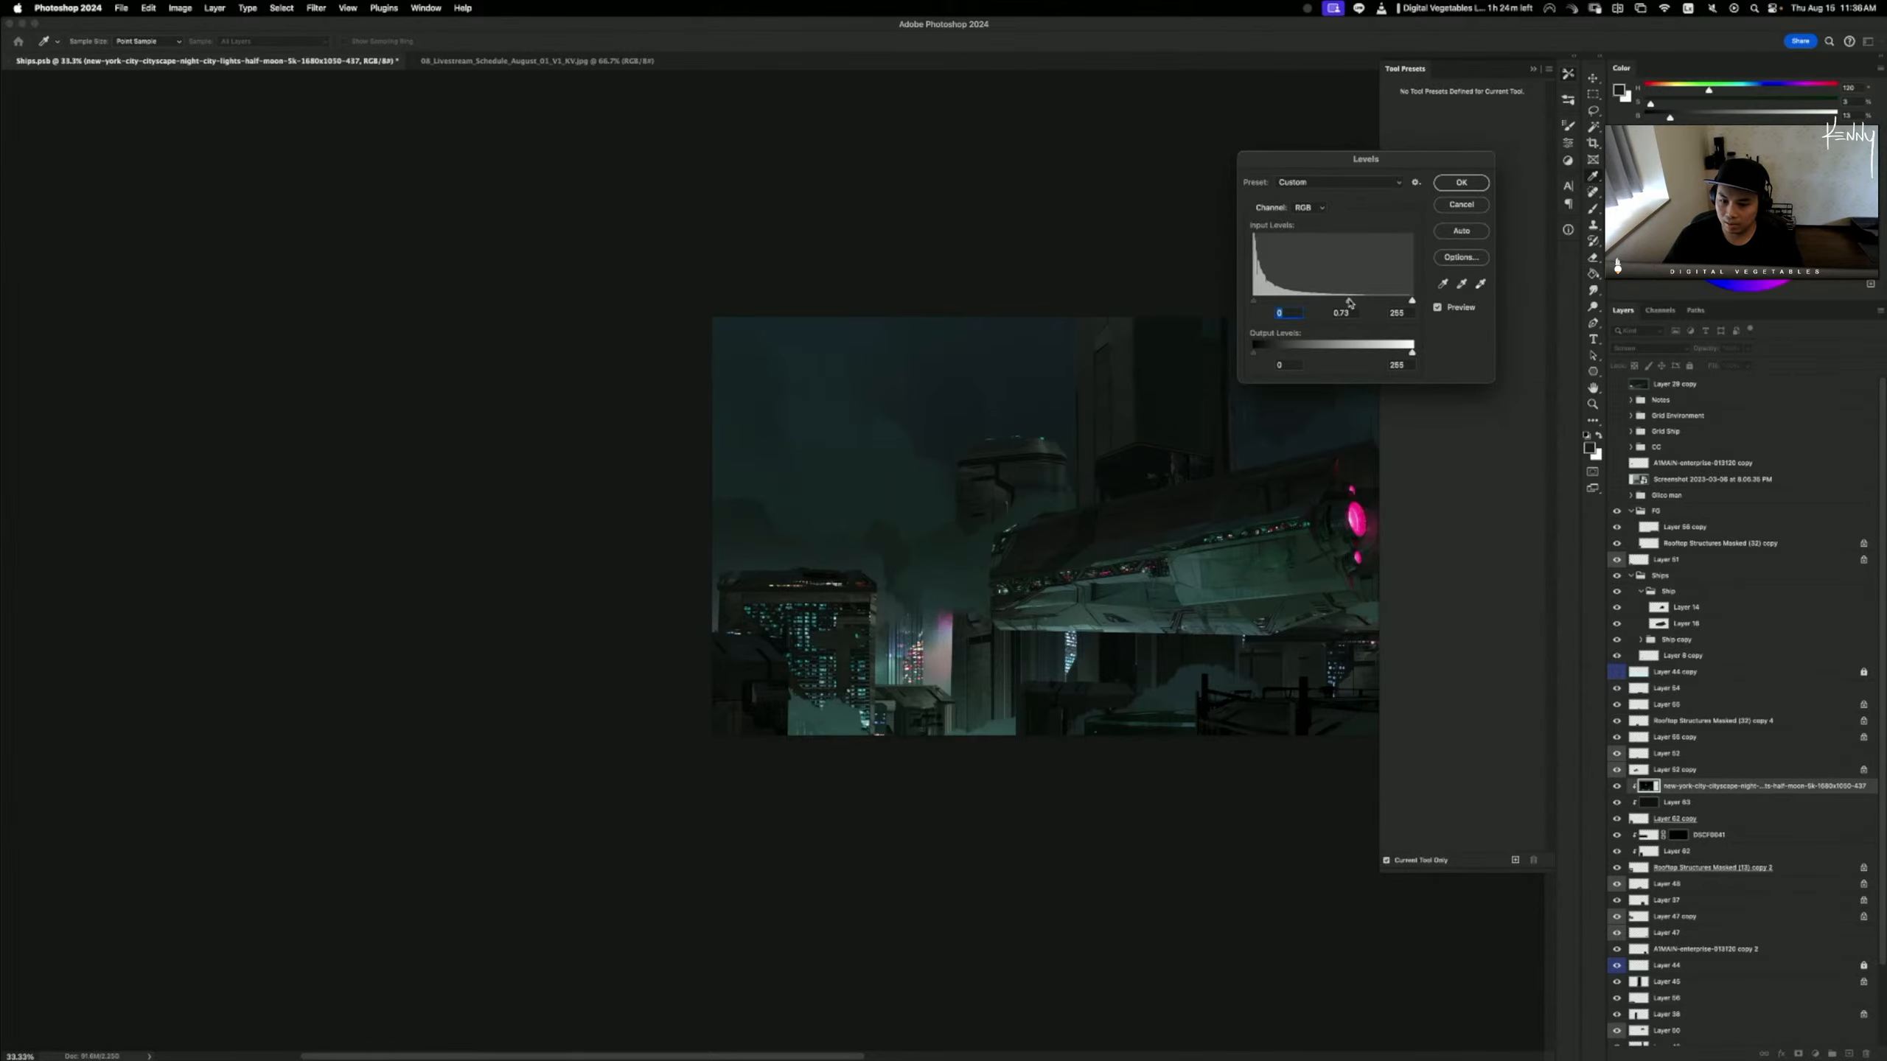
key("Escape")
- Brighten the cityscape lights with Levels by lowering the input white point to 210
key("ctrl+l")
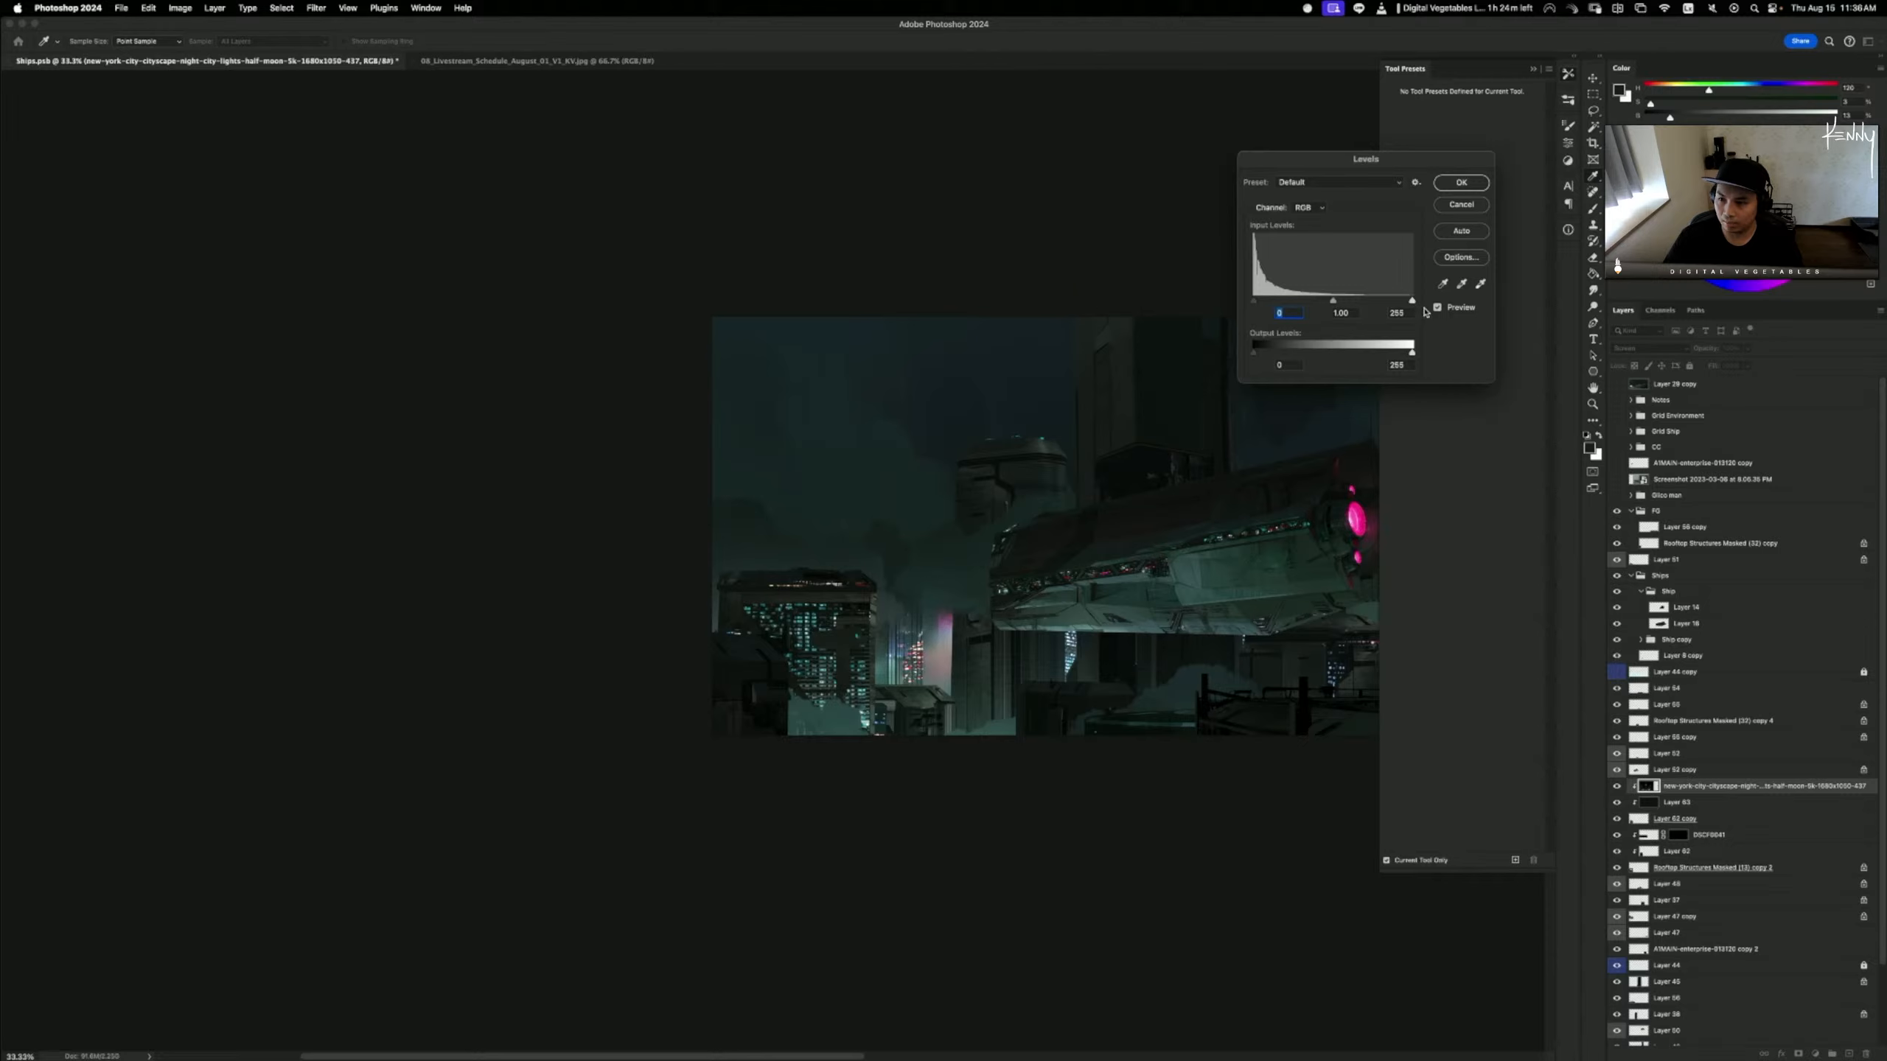
mouse_move(1411, 300)
left_mouse_down()
mouse_move(1354, 300)
mouse_move(1384, 301)
left_mouse_up()
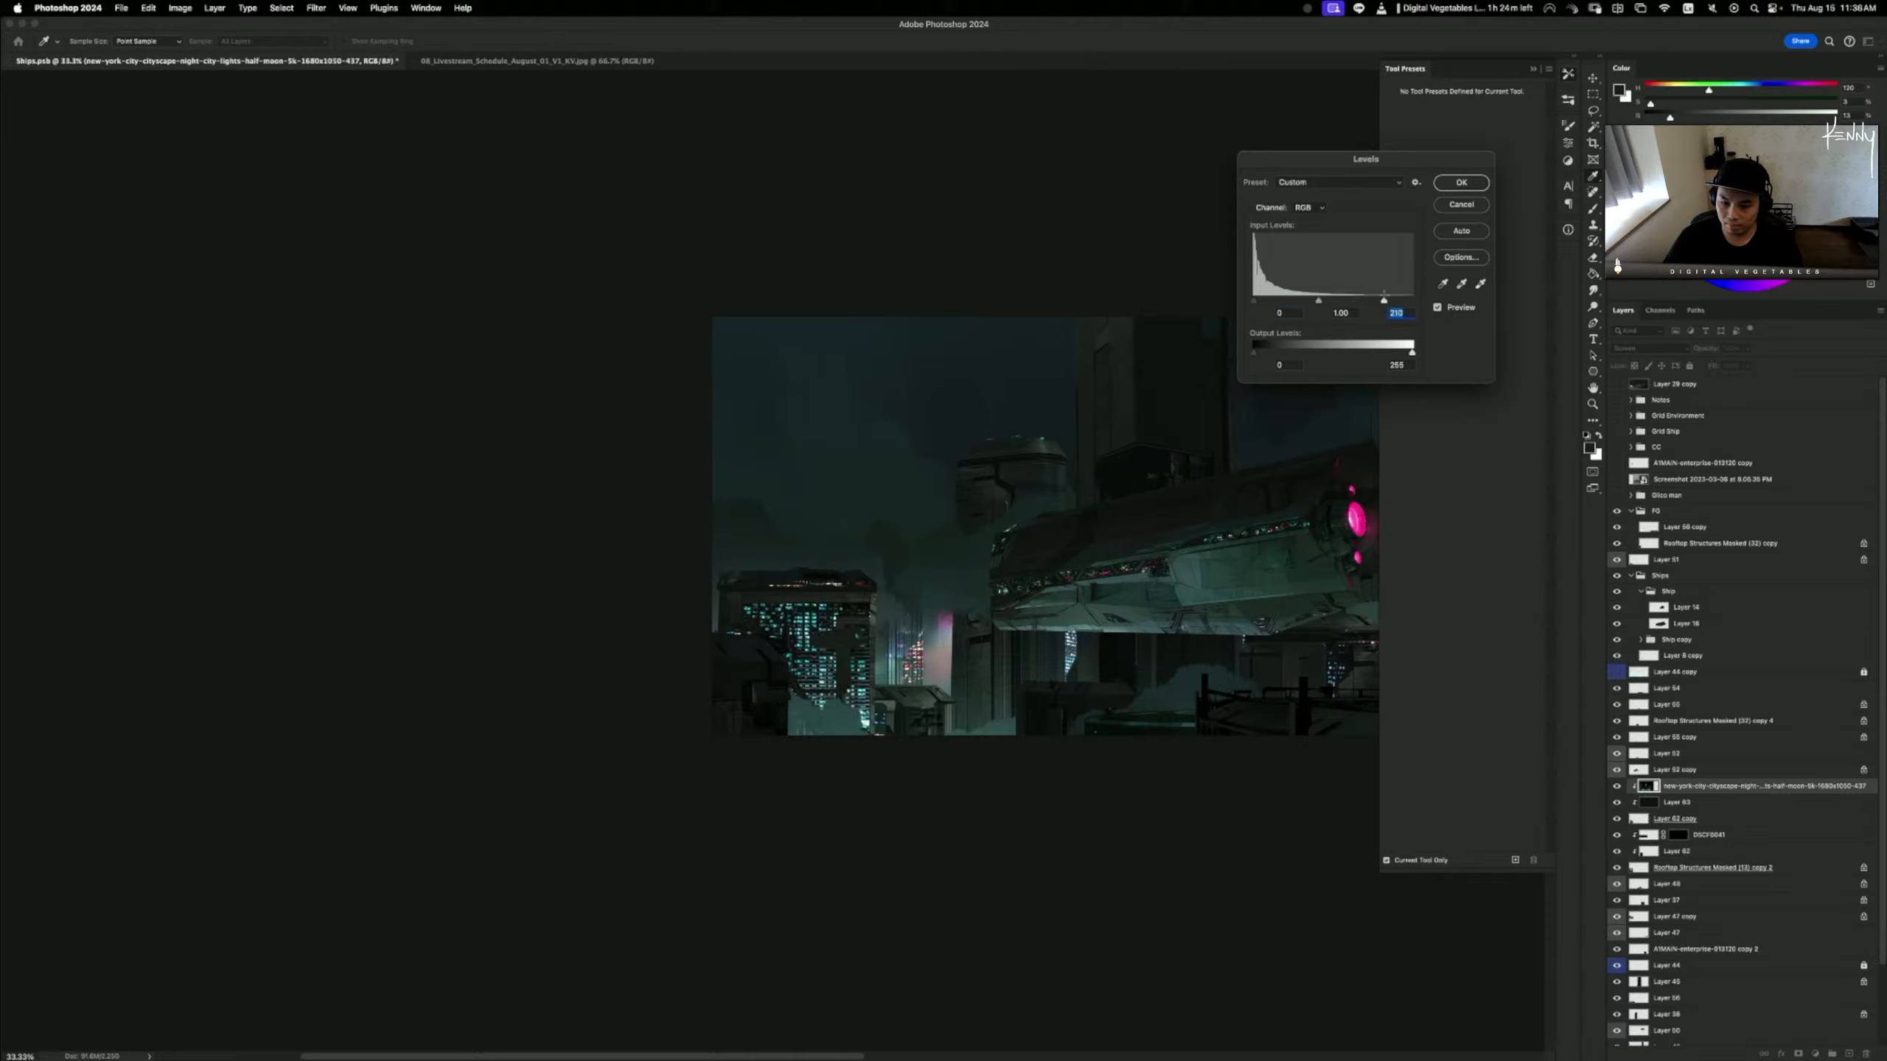
key("Return")
key("g")
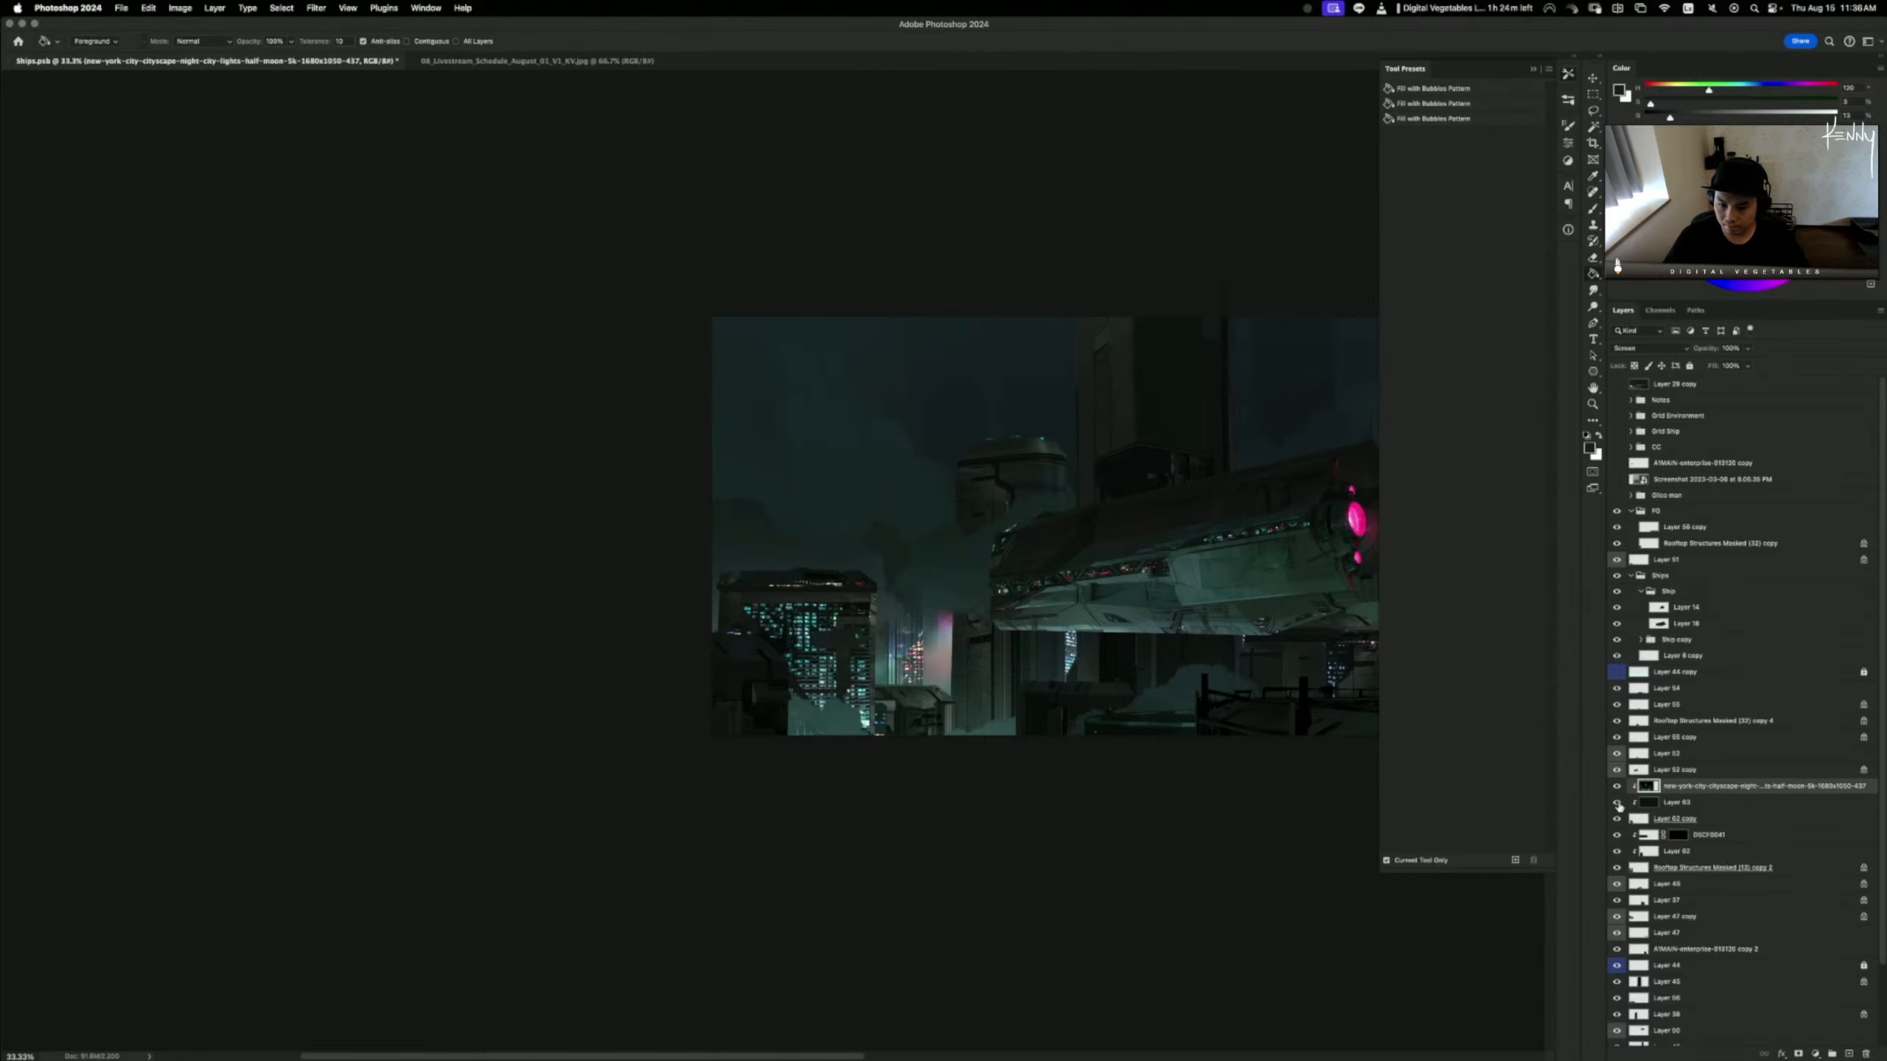
- Duplicate the cityscape layer and clip the copy to the layers below it
left_click(1680, 804)
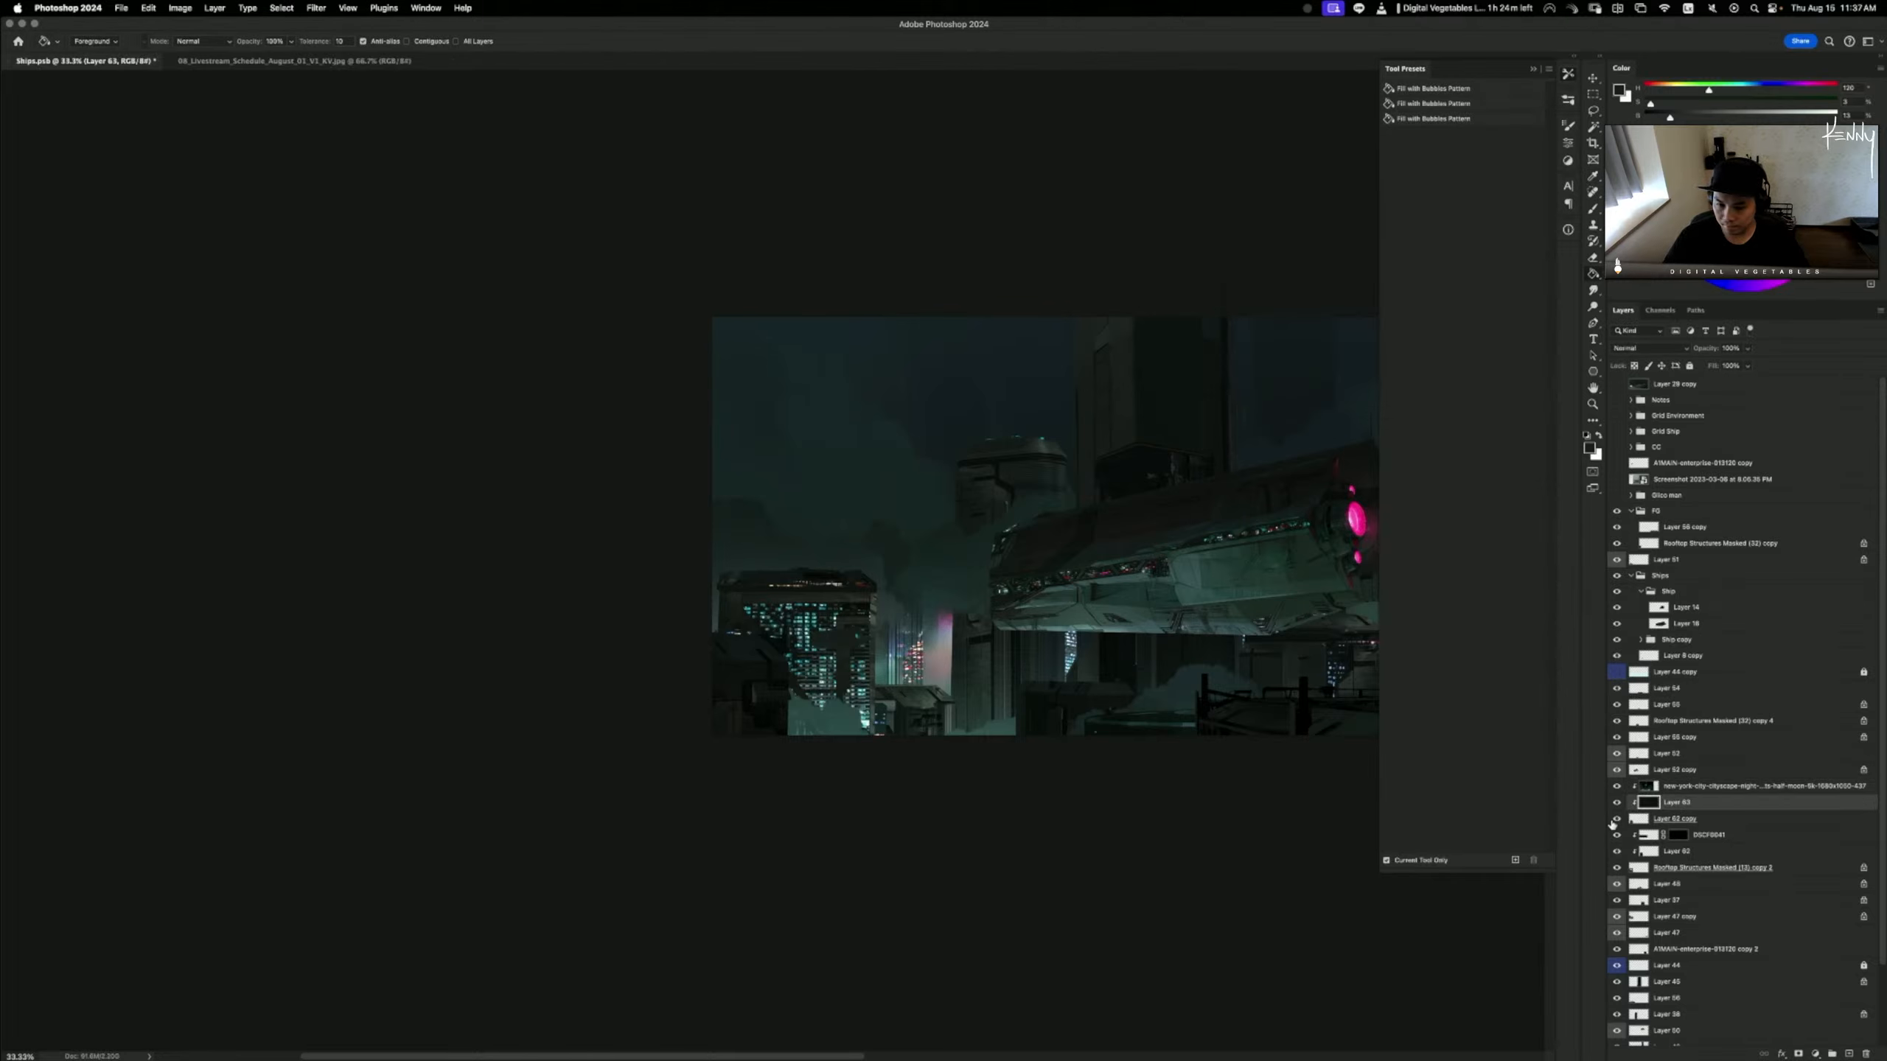
left_click(1616, 787)
left_click(1696, 788)
key("super+j")
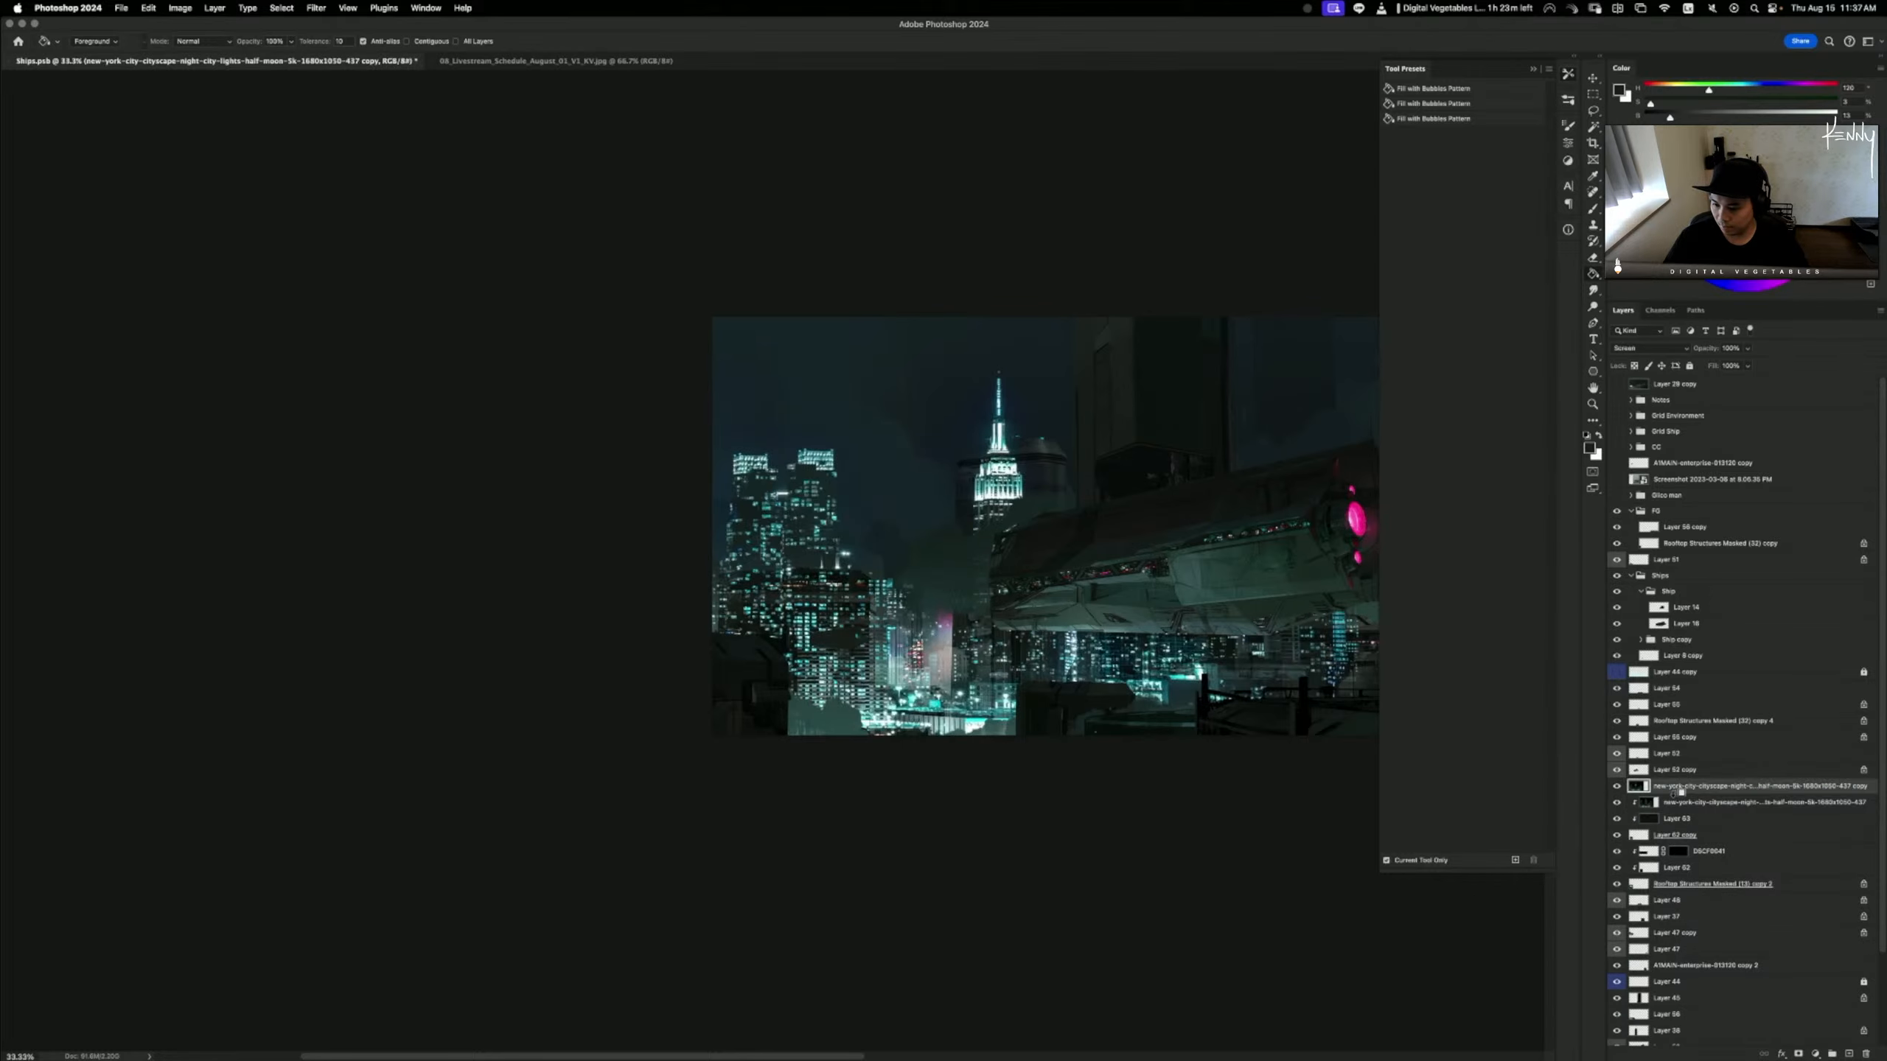
left_click(1678, 807)
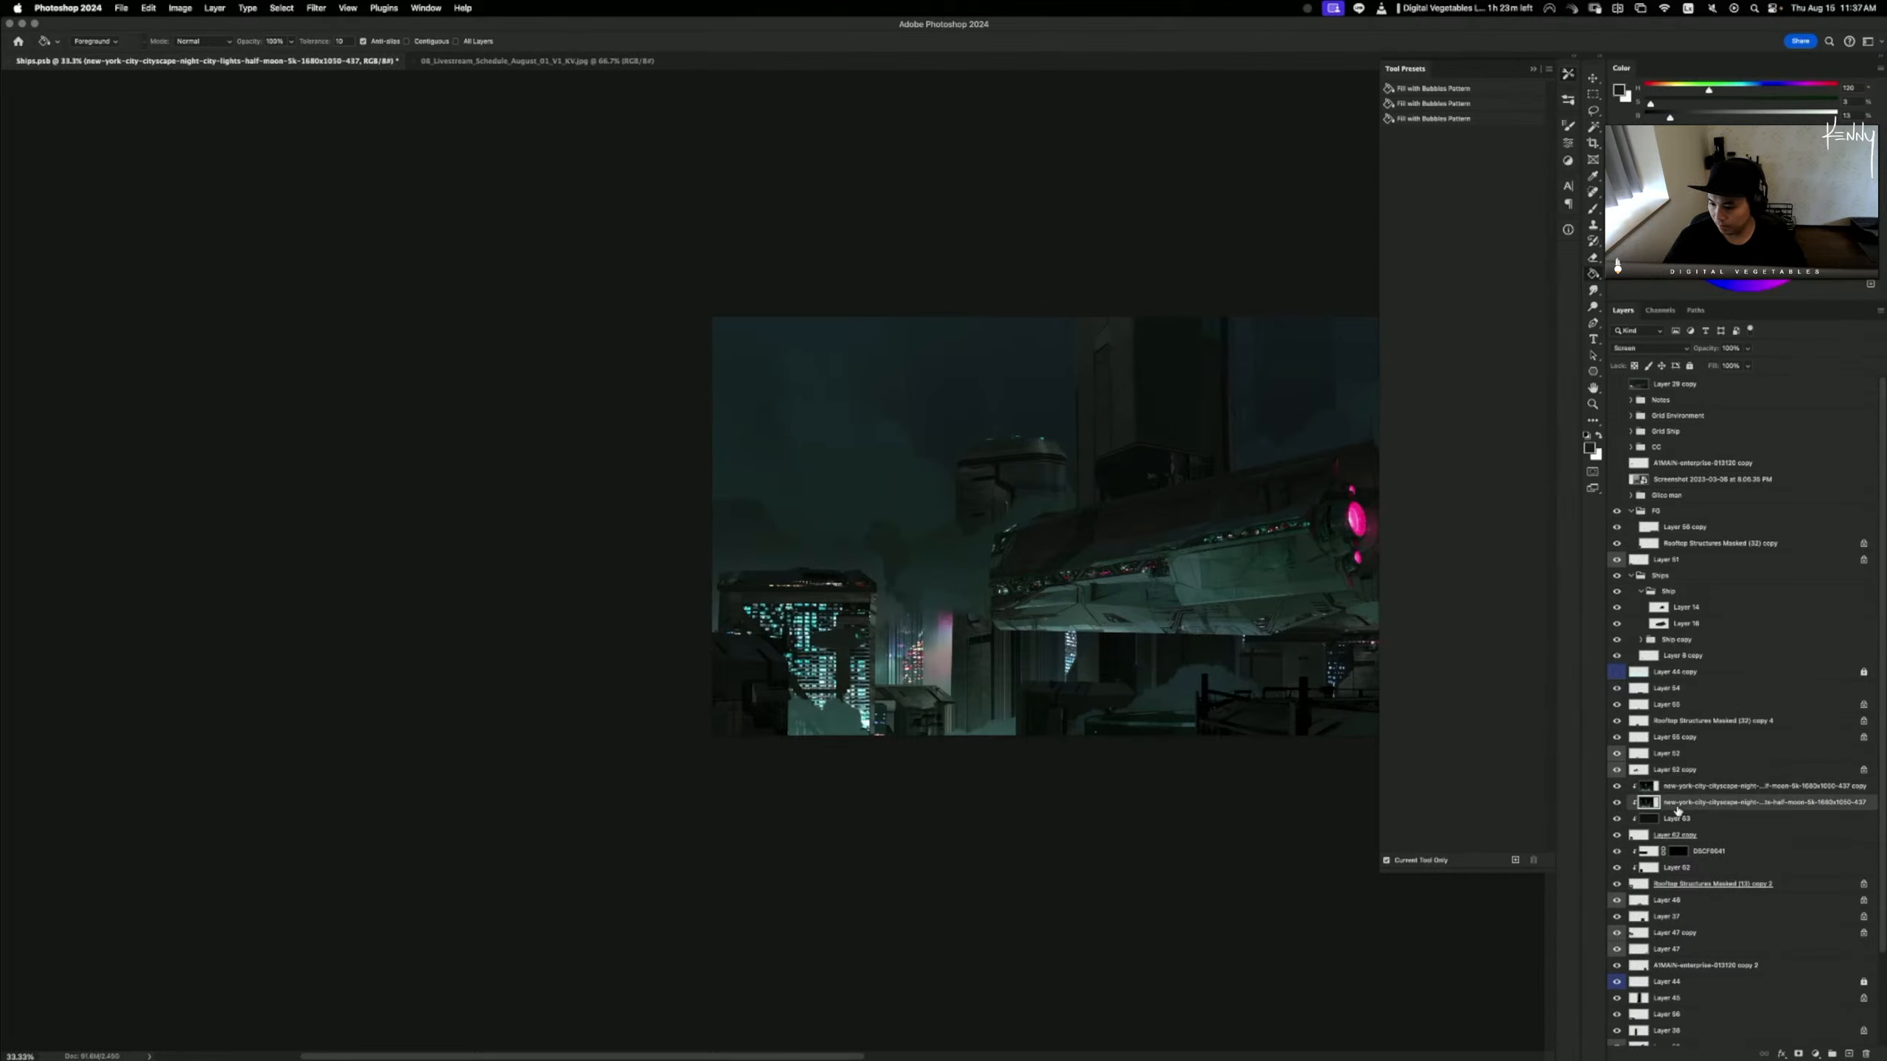
- Delete the dark fill layer, Layer 63, and the original cityscape layer
left_click(1665, 821)
key("Delete")
left_click(1675, 808)
key("Delete")
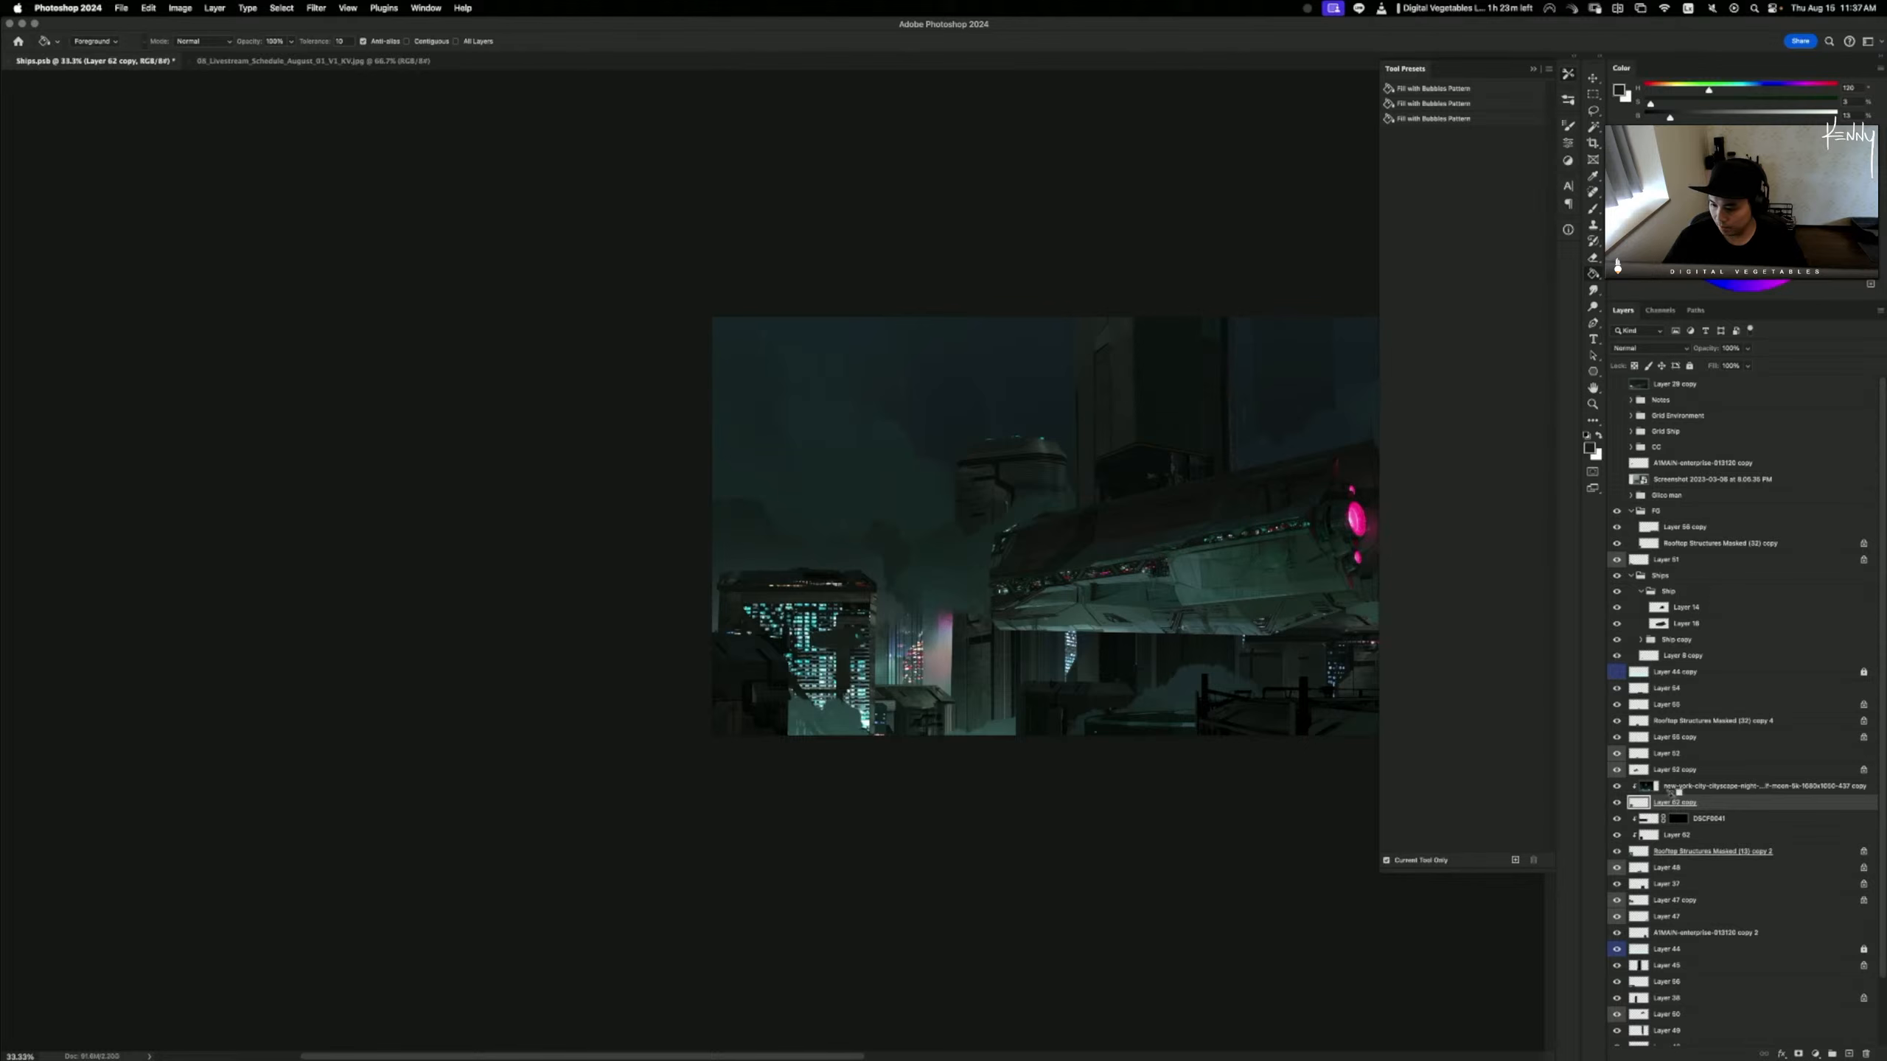
- Rebuild the clipping so Layer 62 copy and the cityscape copy are both clipped to the rooftop structures layer, and compare the copy's visibility
left_click(1676, 790)
key("super+alt+g")
left_click(1617, 788)
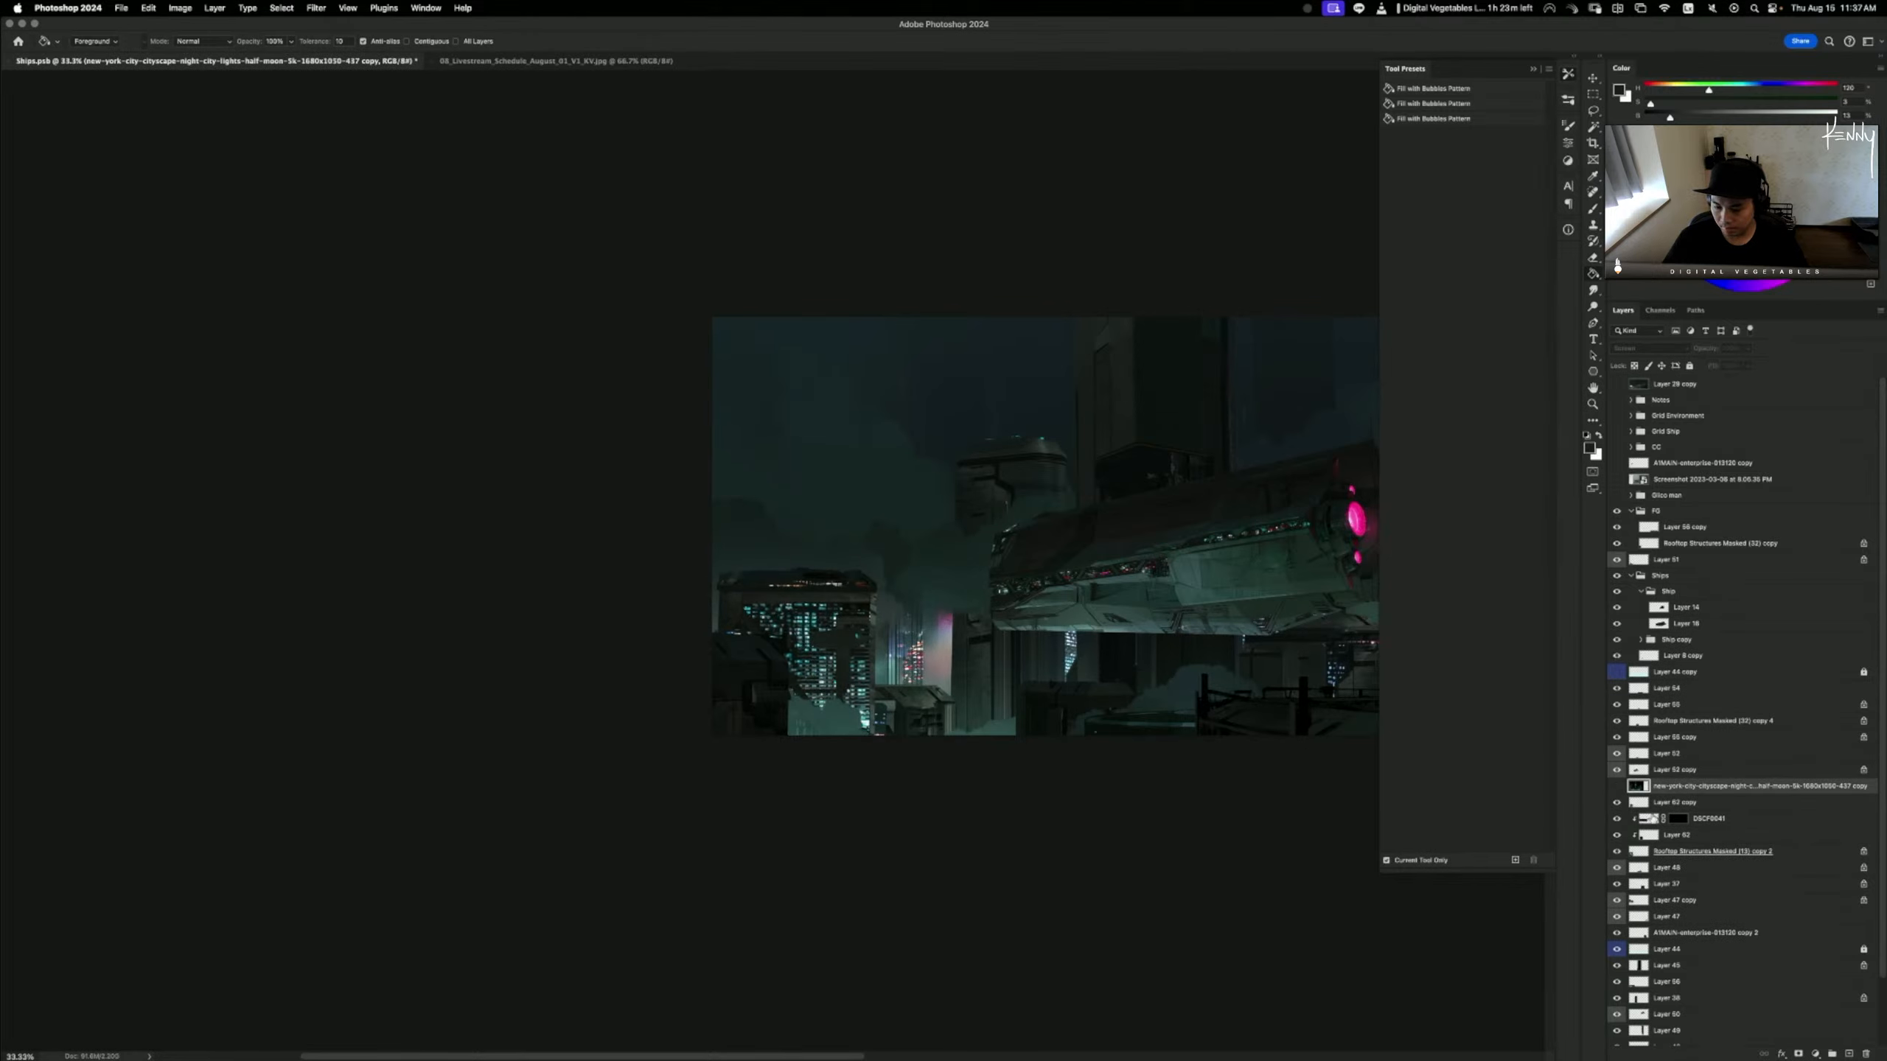
left_click(1696, 810, "alt")
left_click(1697, 794, "alt")
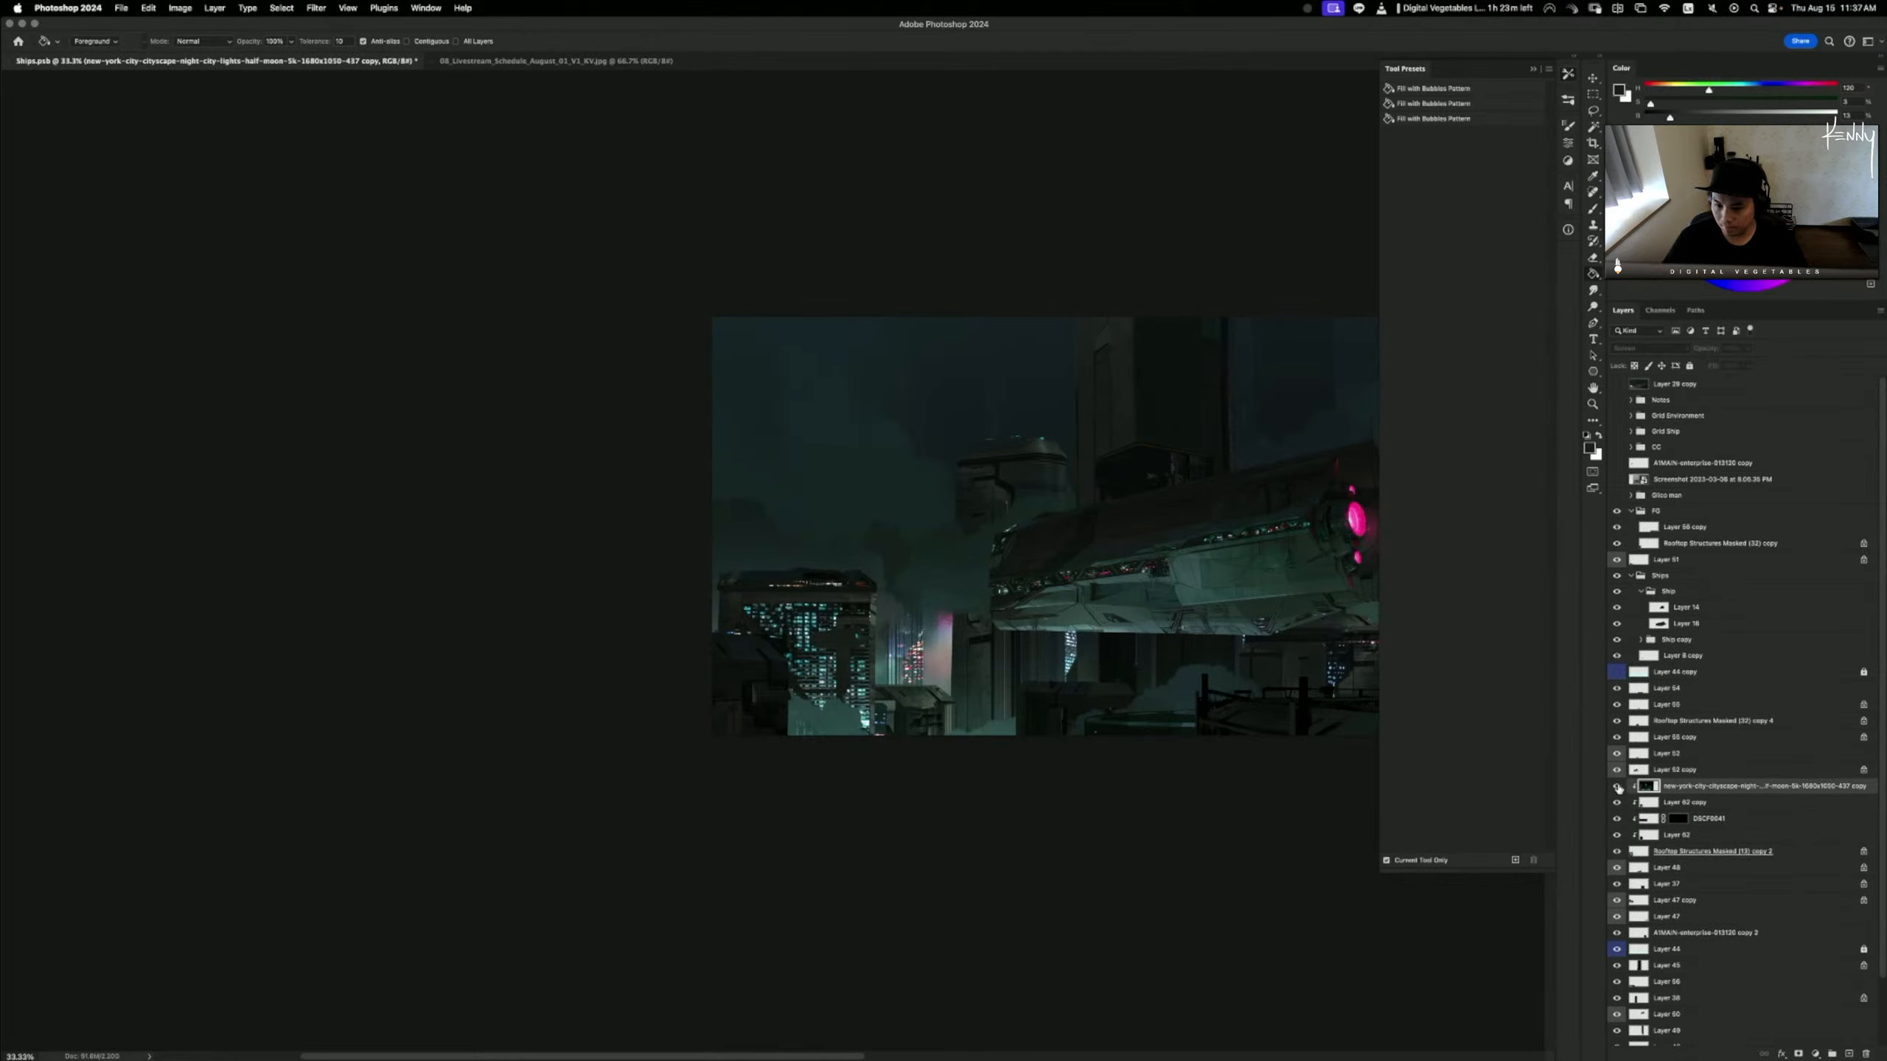
left_click(1617, 786)
- Set the cityscape copy's blend mode to Linear Dodge (Add), then scale it down and fit it over the left building's rooftop
left_click(1631, 351)
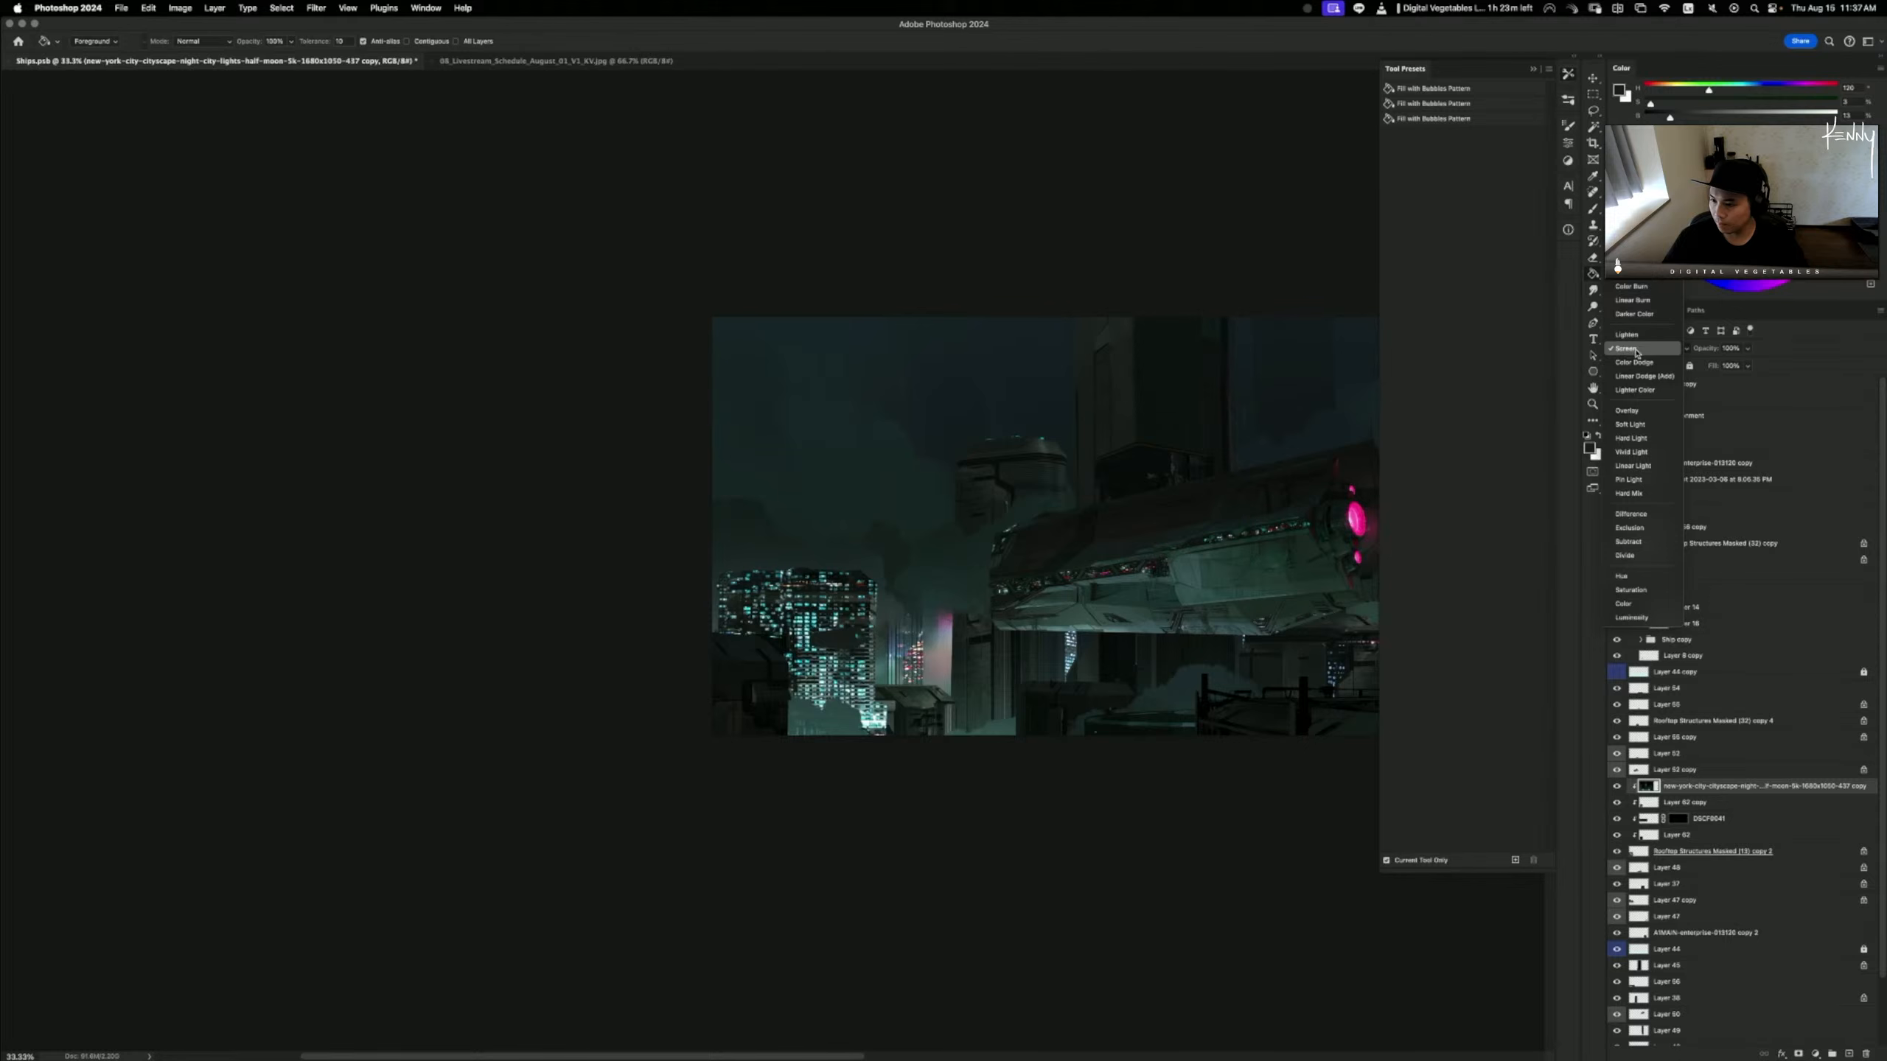
left_click(1643, 375)
key("ctrl+t")
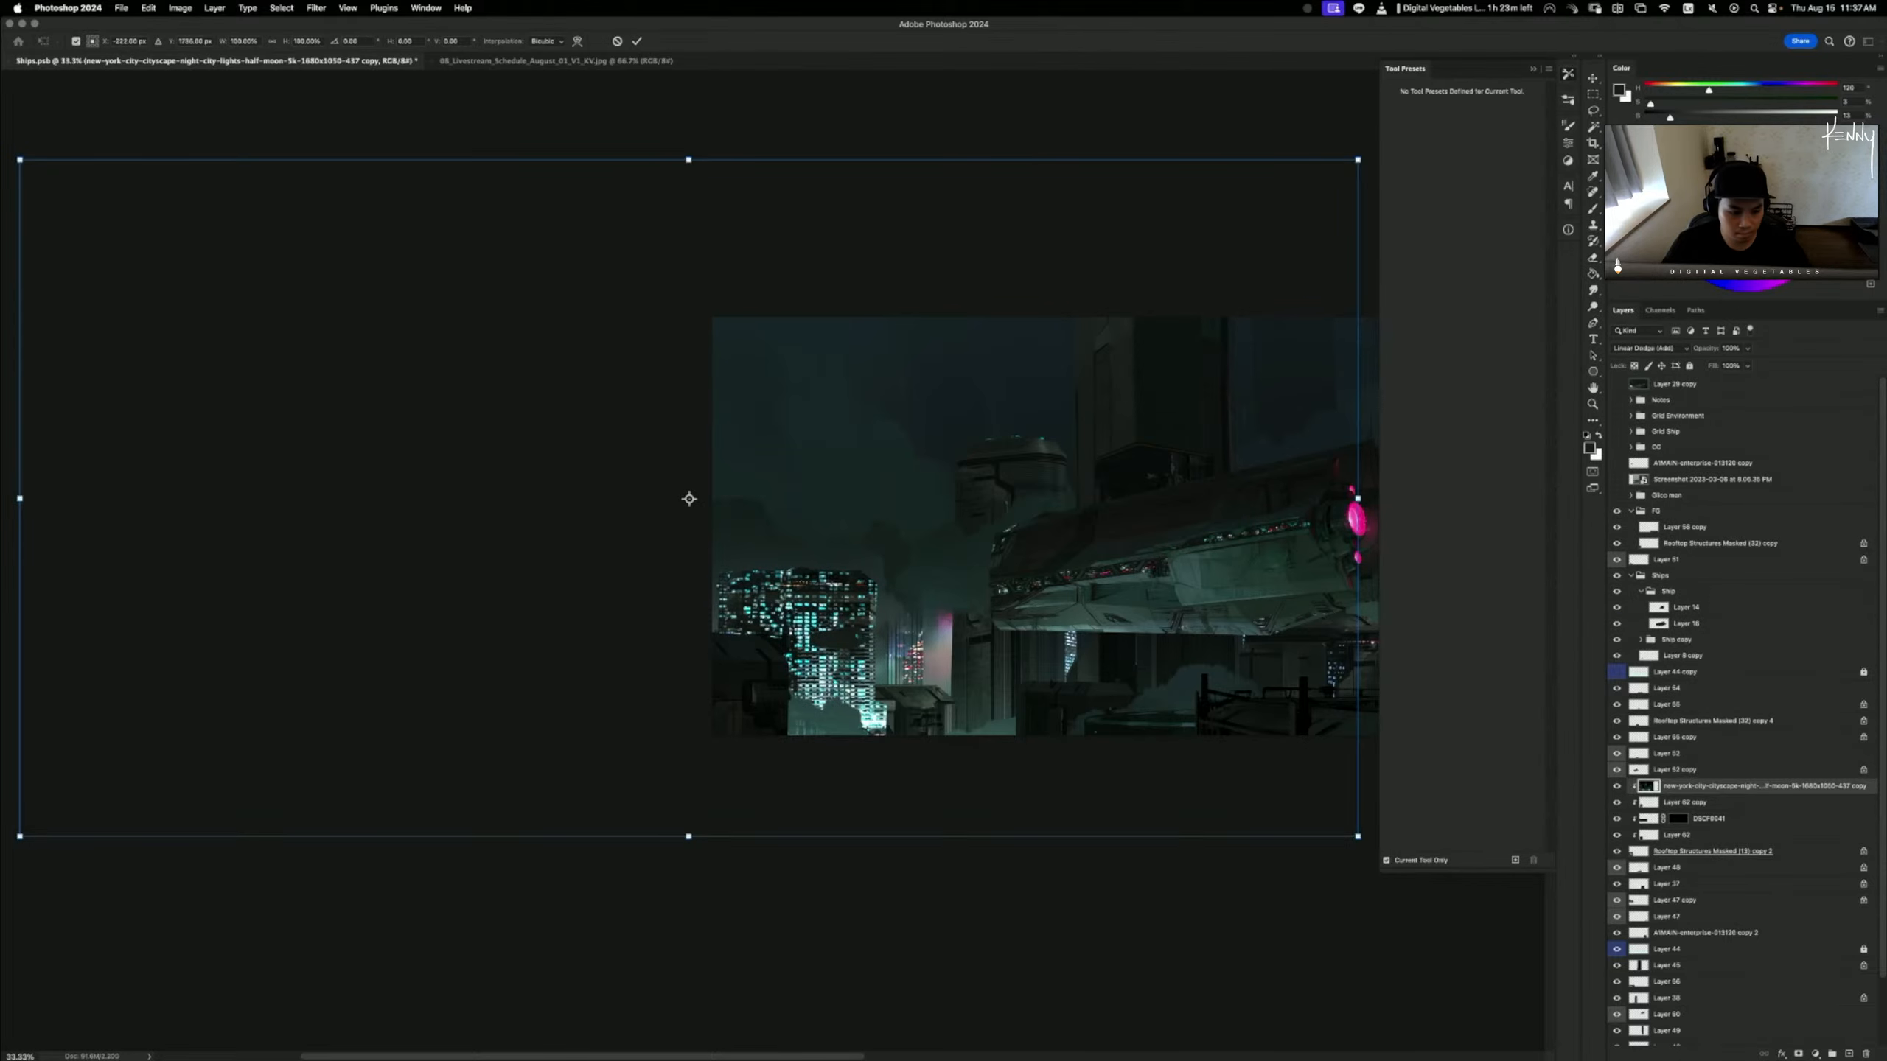
left_click_drag(20, 838, 442, 624)
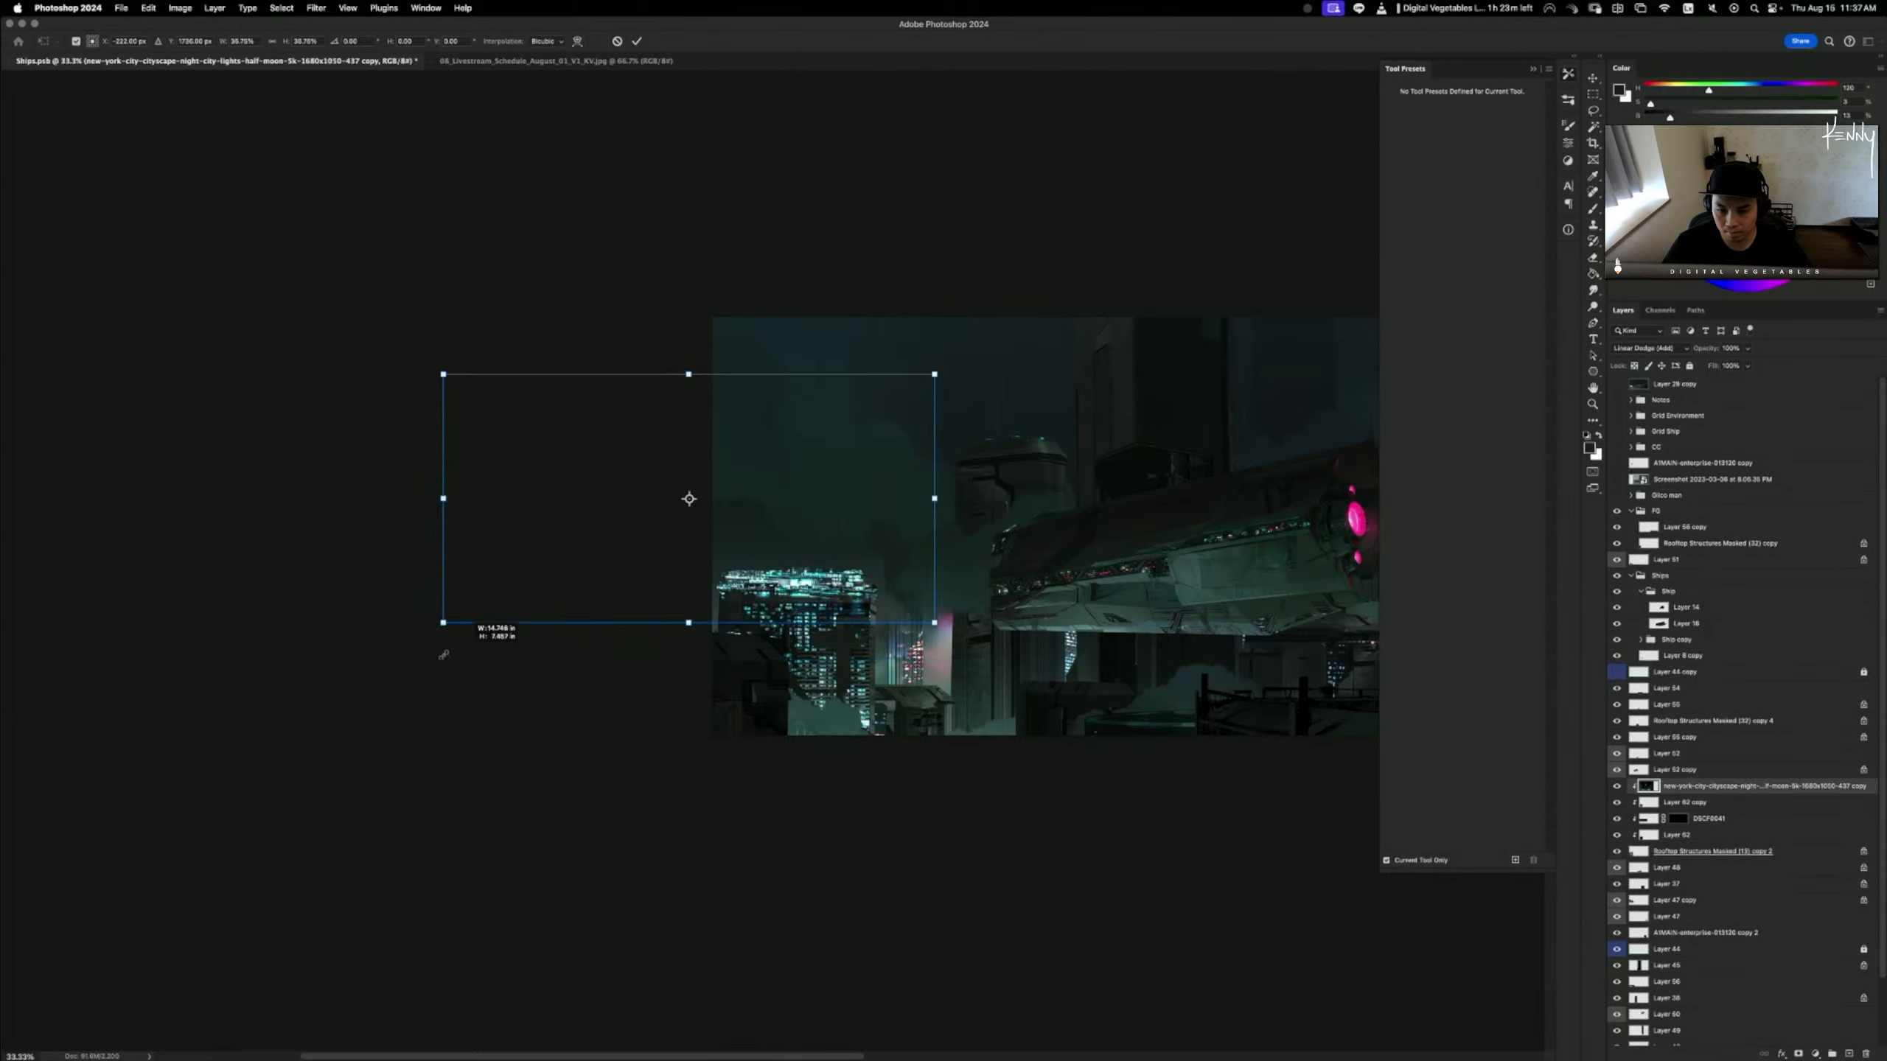
left_click_drag(808, 600, 883, 568)
left_click_drag(757, 369, 760, 502)
left_click_drag(904, 540, 864, 513)
key("g")
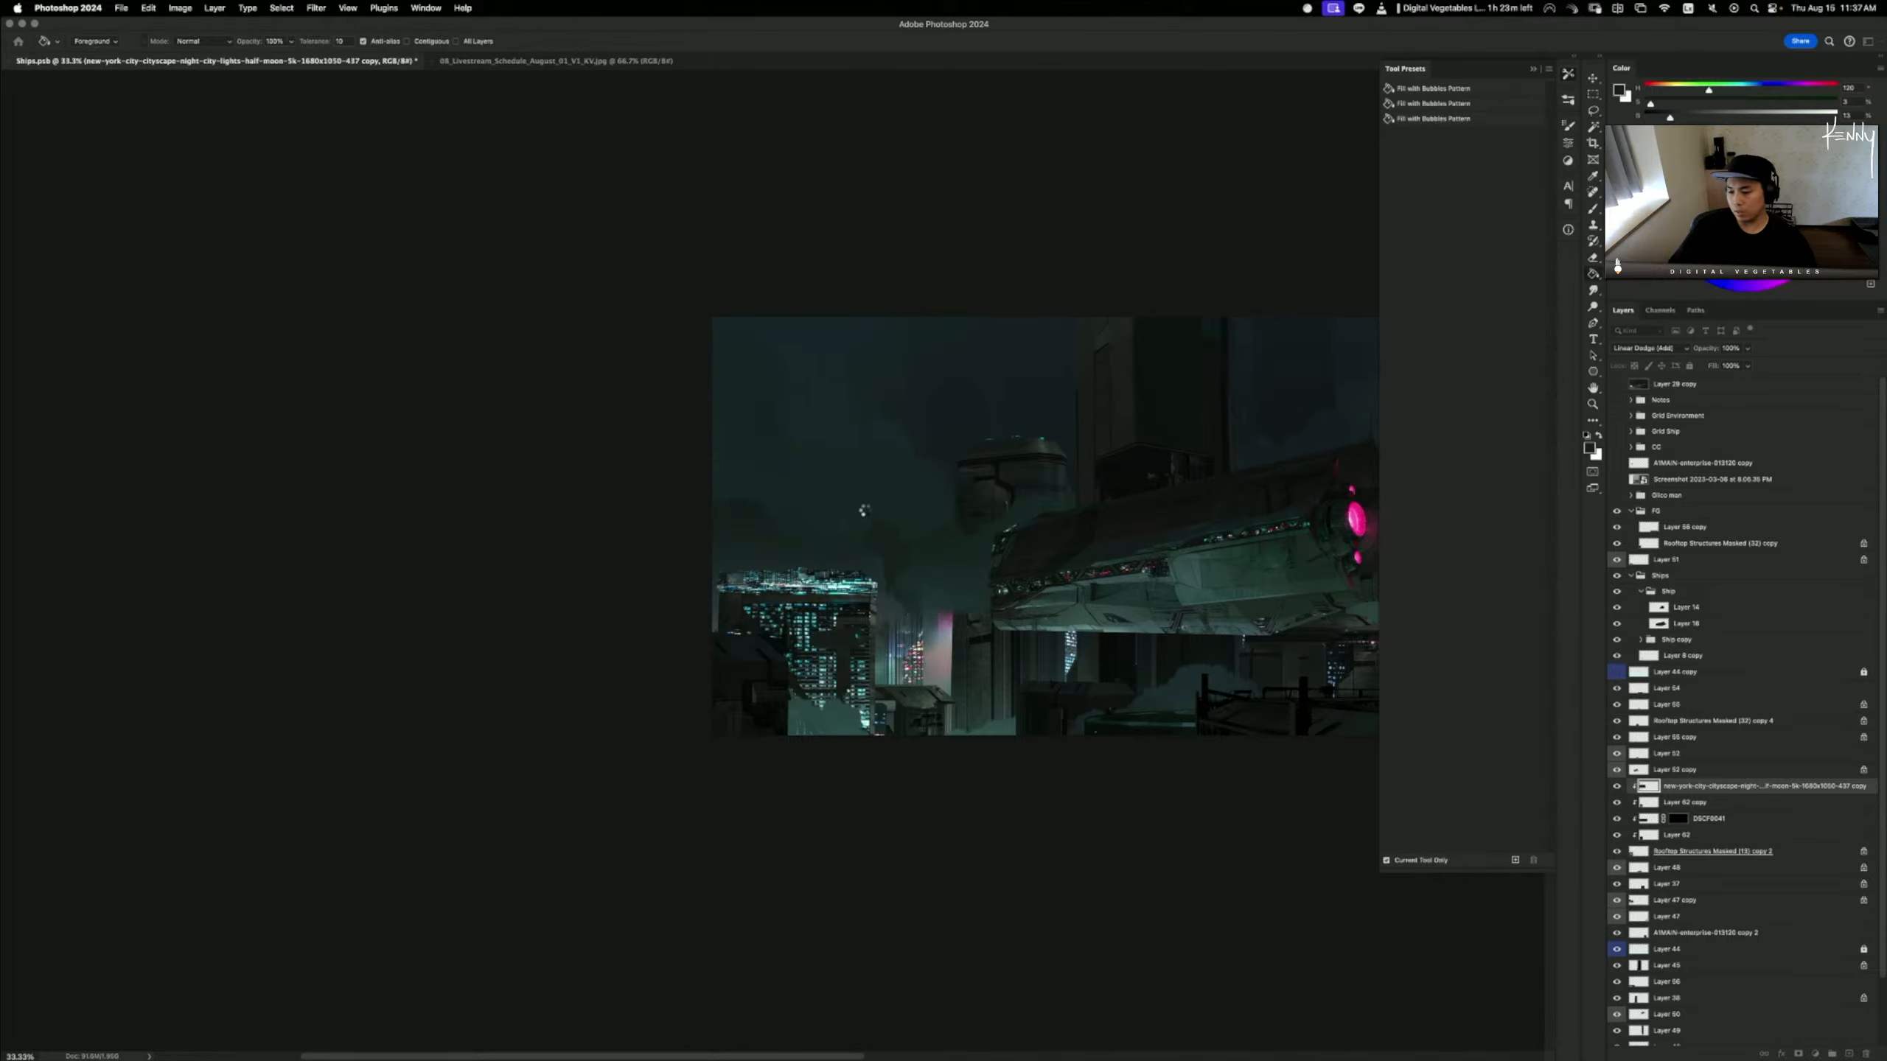
- Hide the cityscape copy with a black layer mask and prepare a smaller Hard Round brush with white as the foreground colour
key("super+equal")
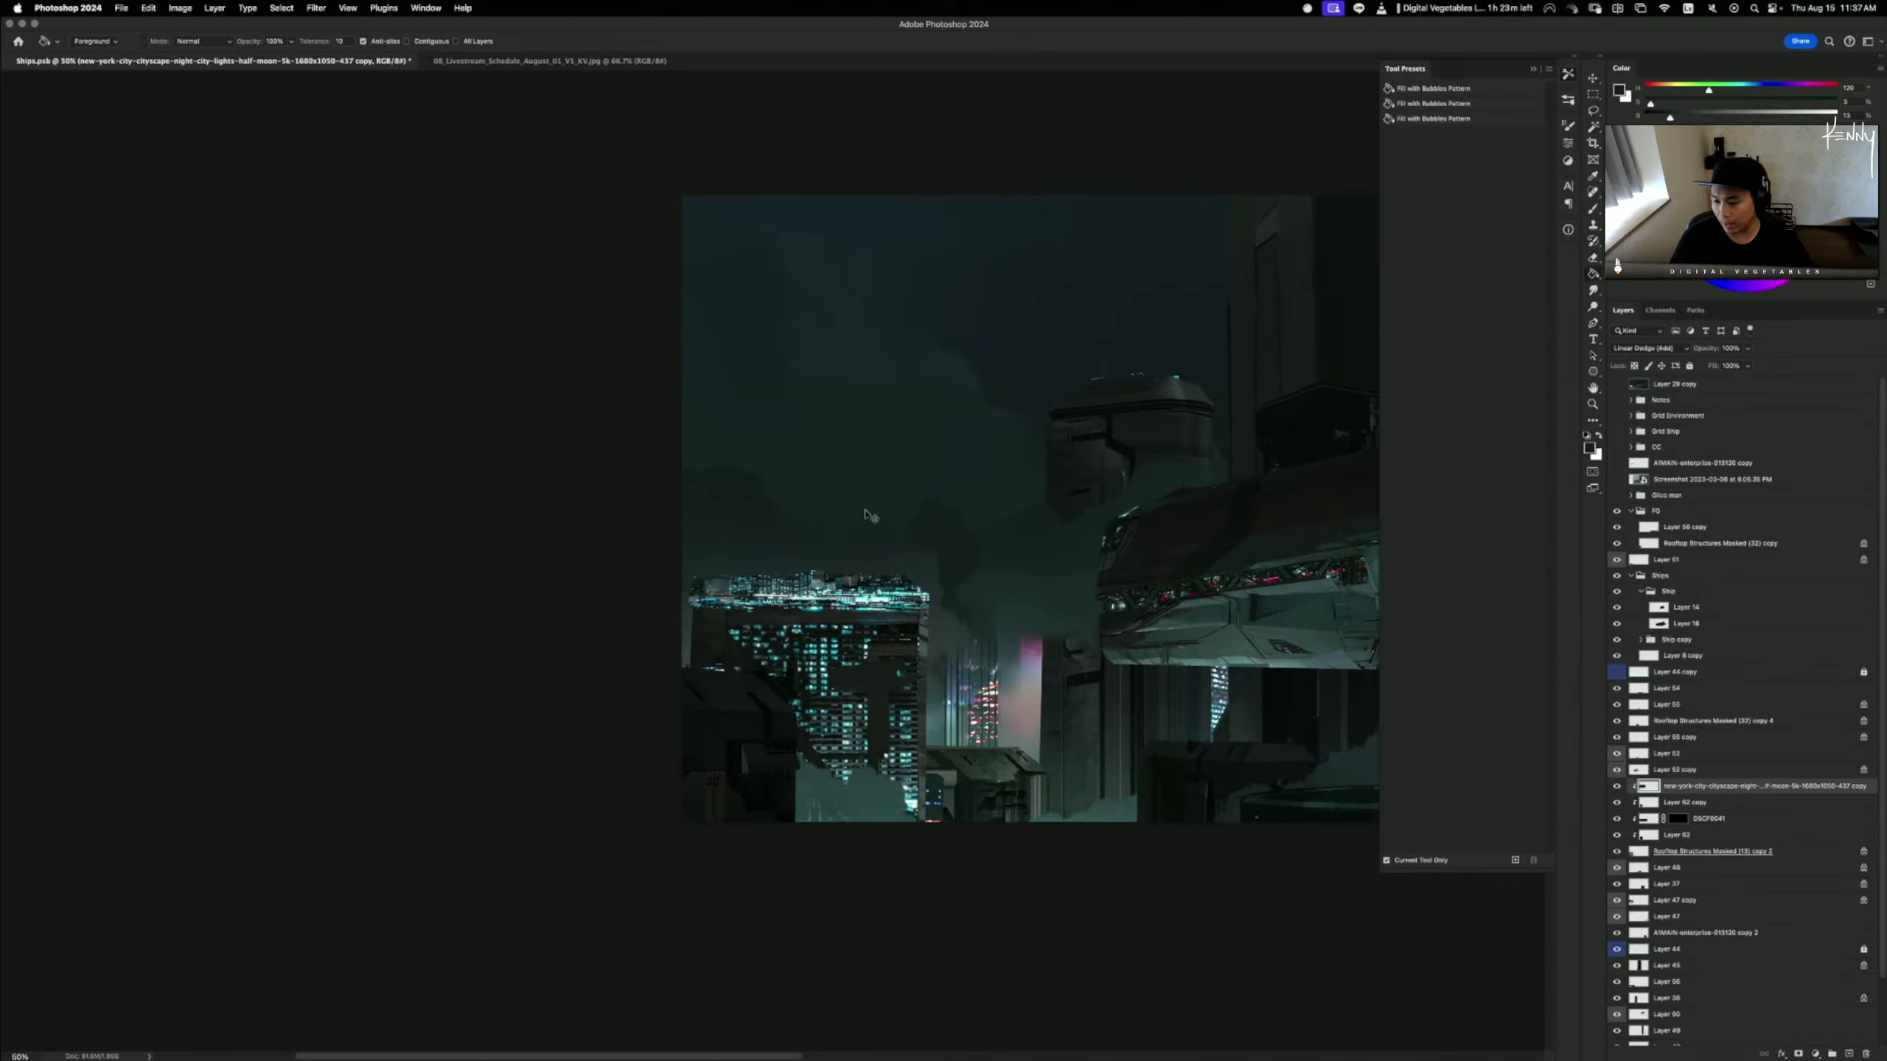
left_click(1800, 1054, "alt")
key("b")
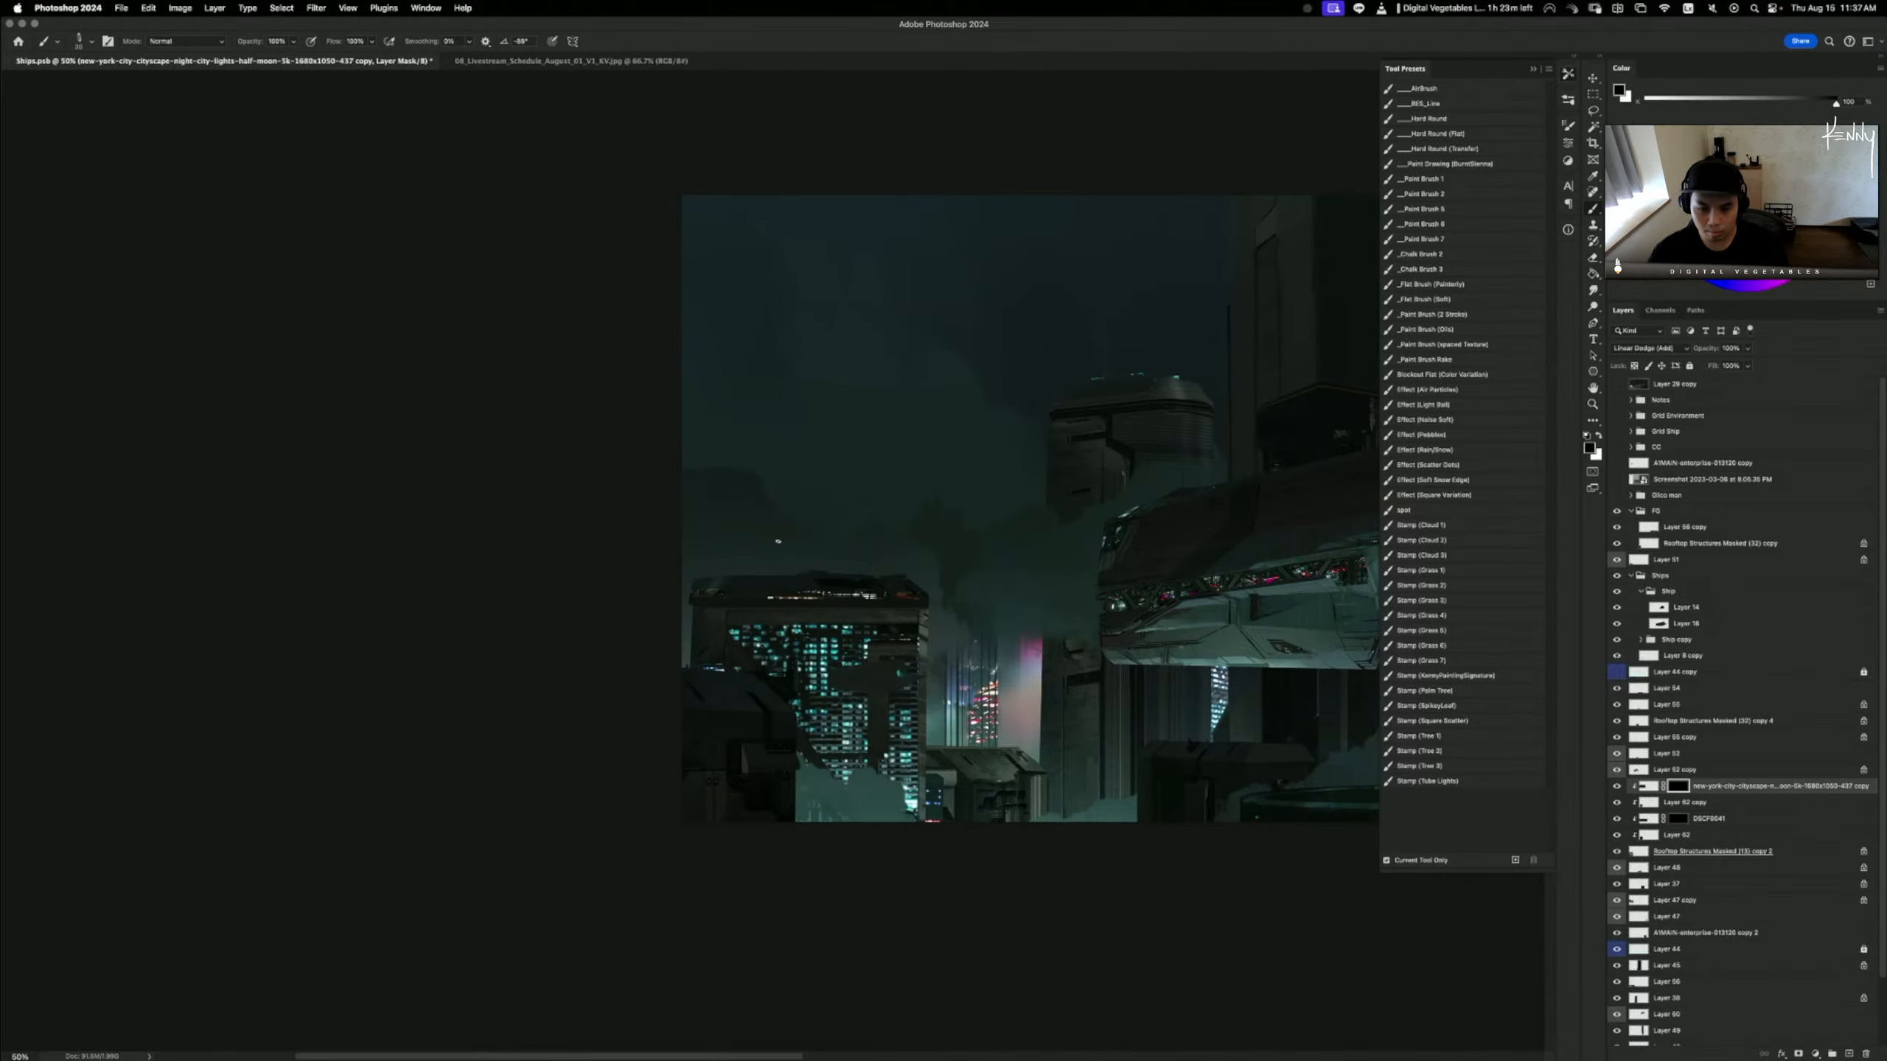
left_click(1488, 134)
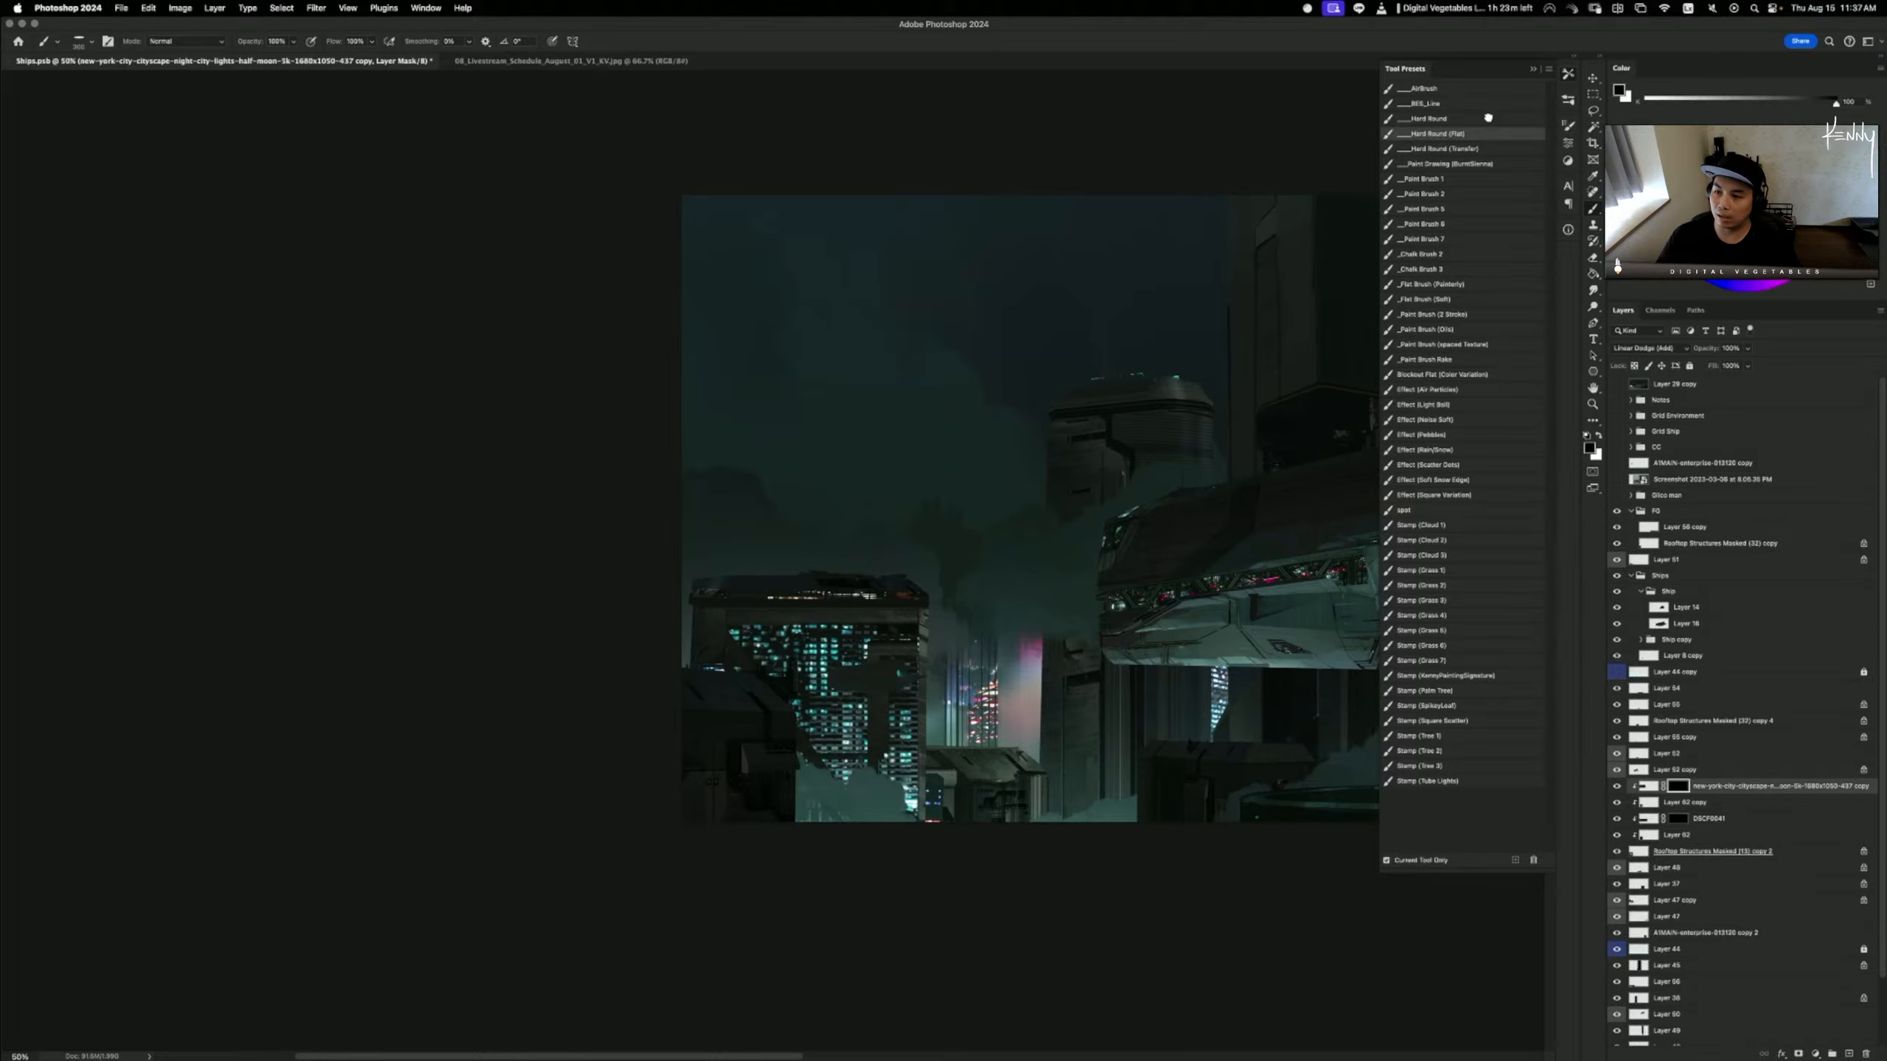
left_click(1486, 119)
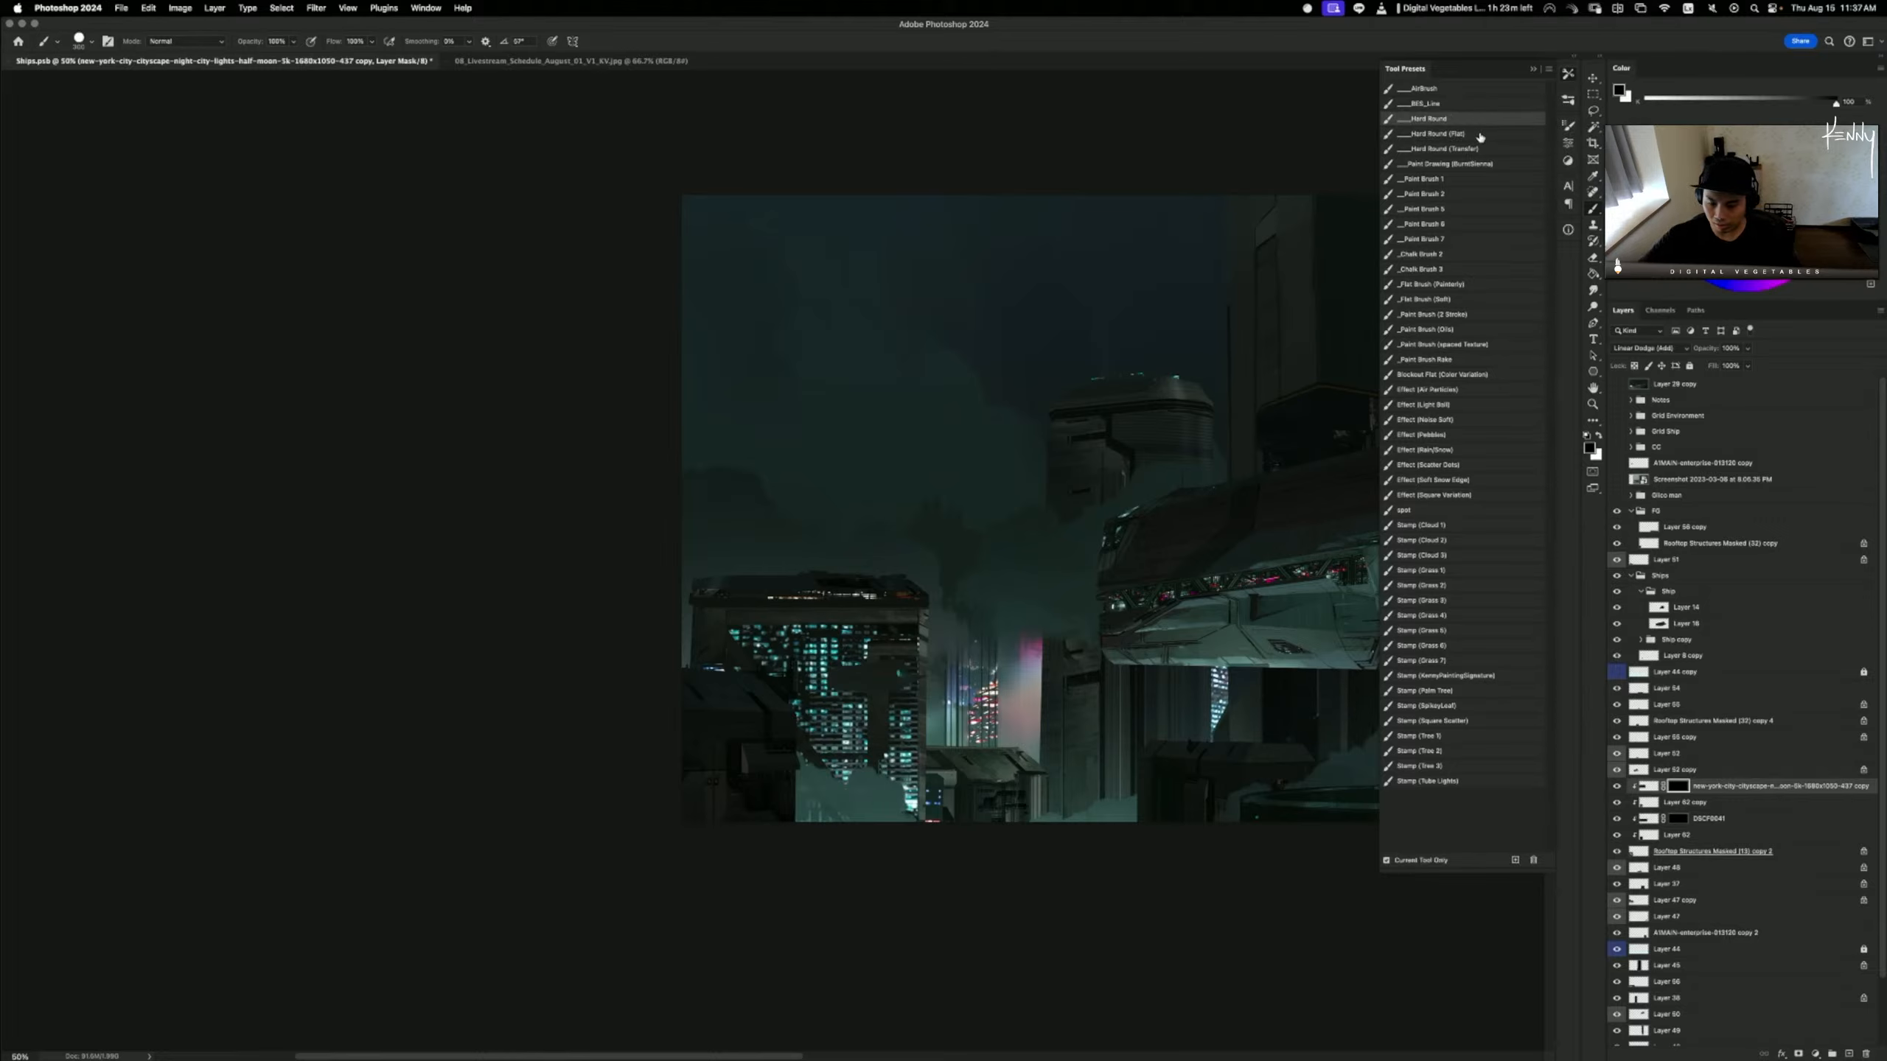
key("bracketleft")
key("bracketleft")
key("bracketleft")
key("bracketleft")
key("bracketleft")
key("bracketleft")
key("bracketleft")
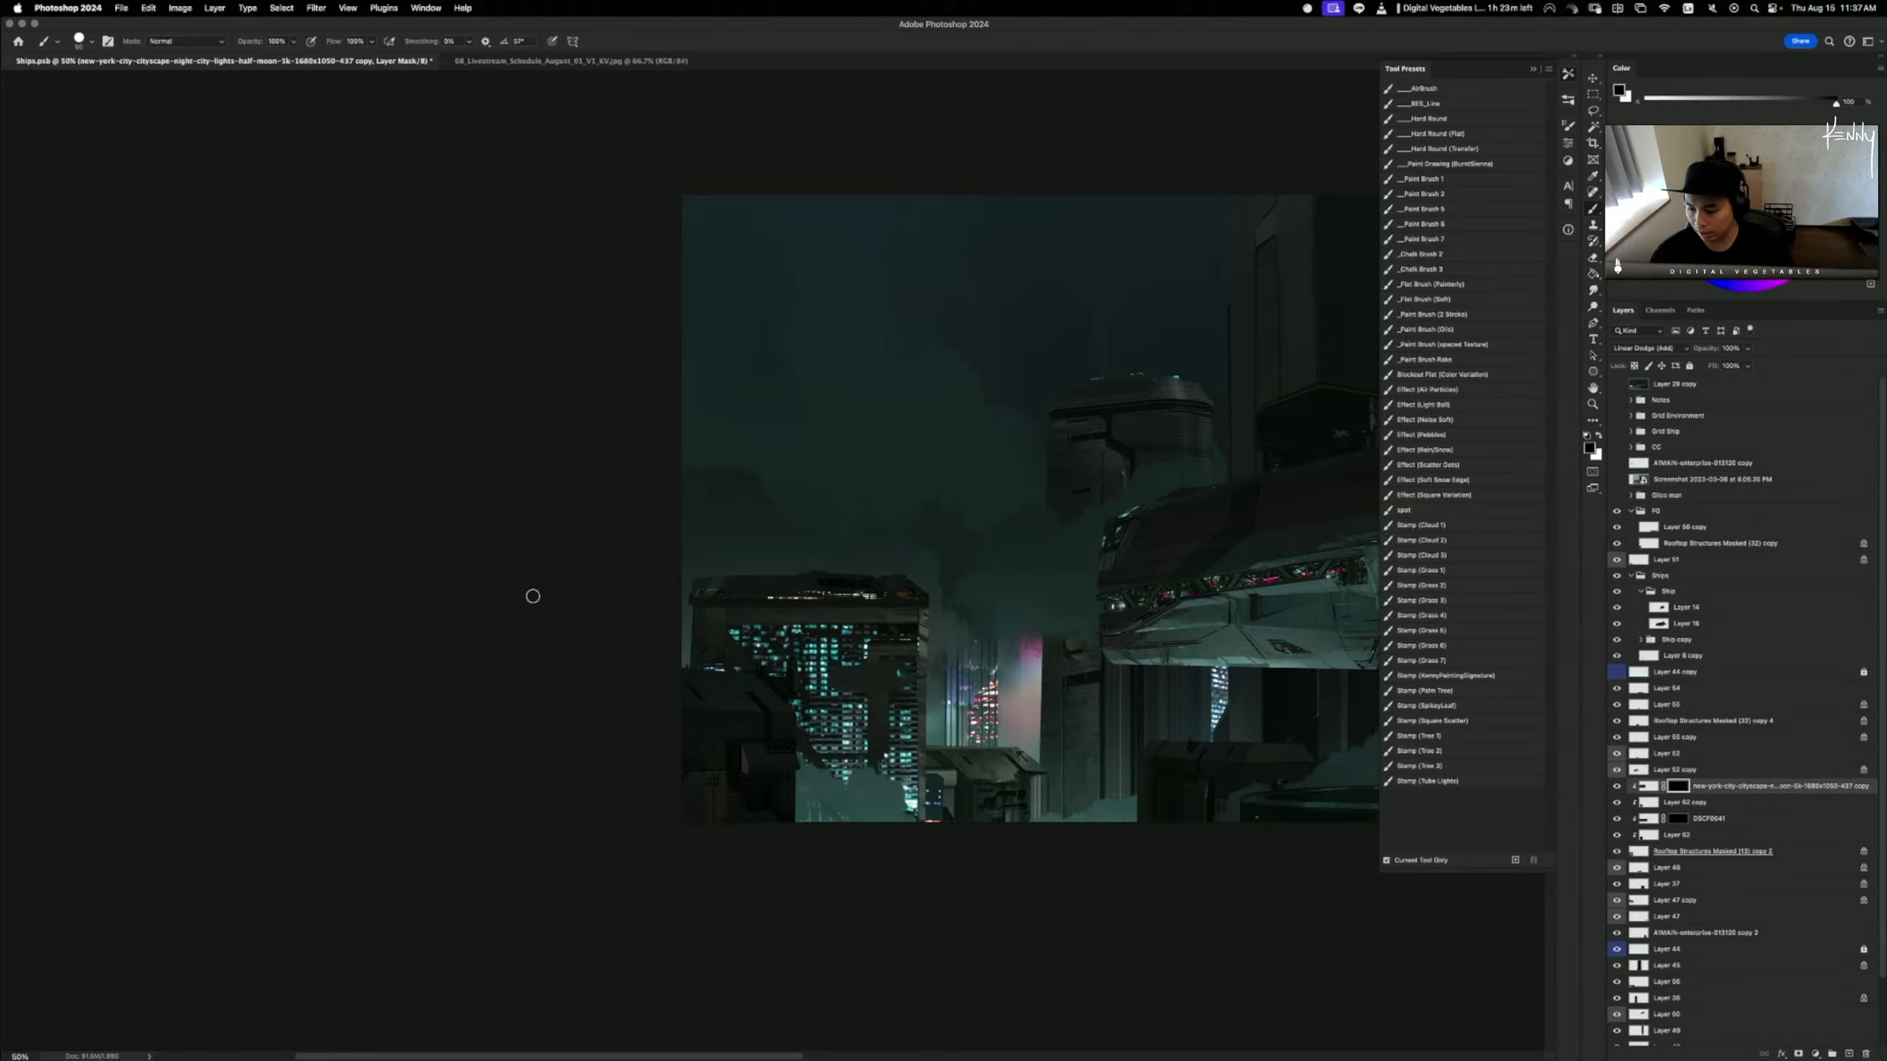
key("x")
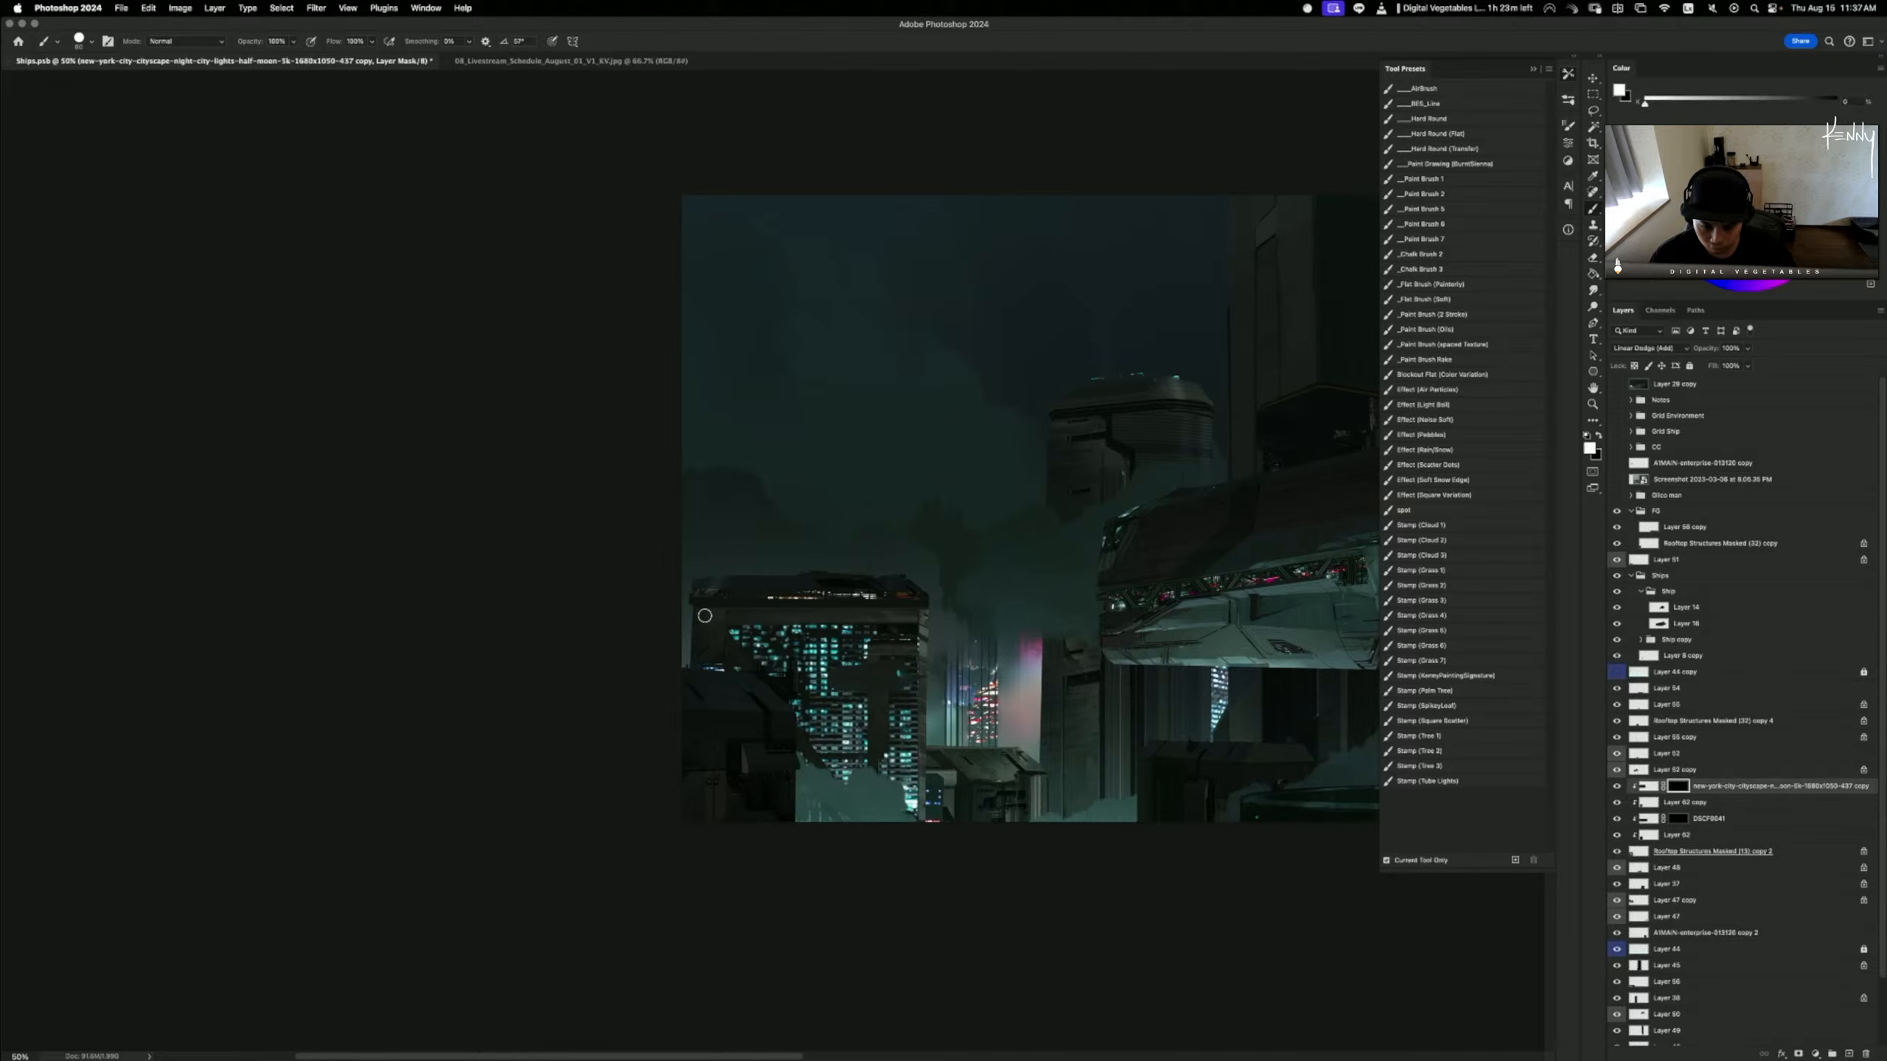
left_click_drag(698, 606, 919, 624)
key("super+z")
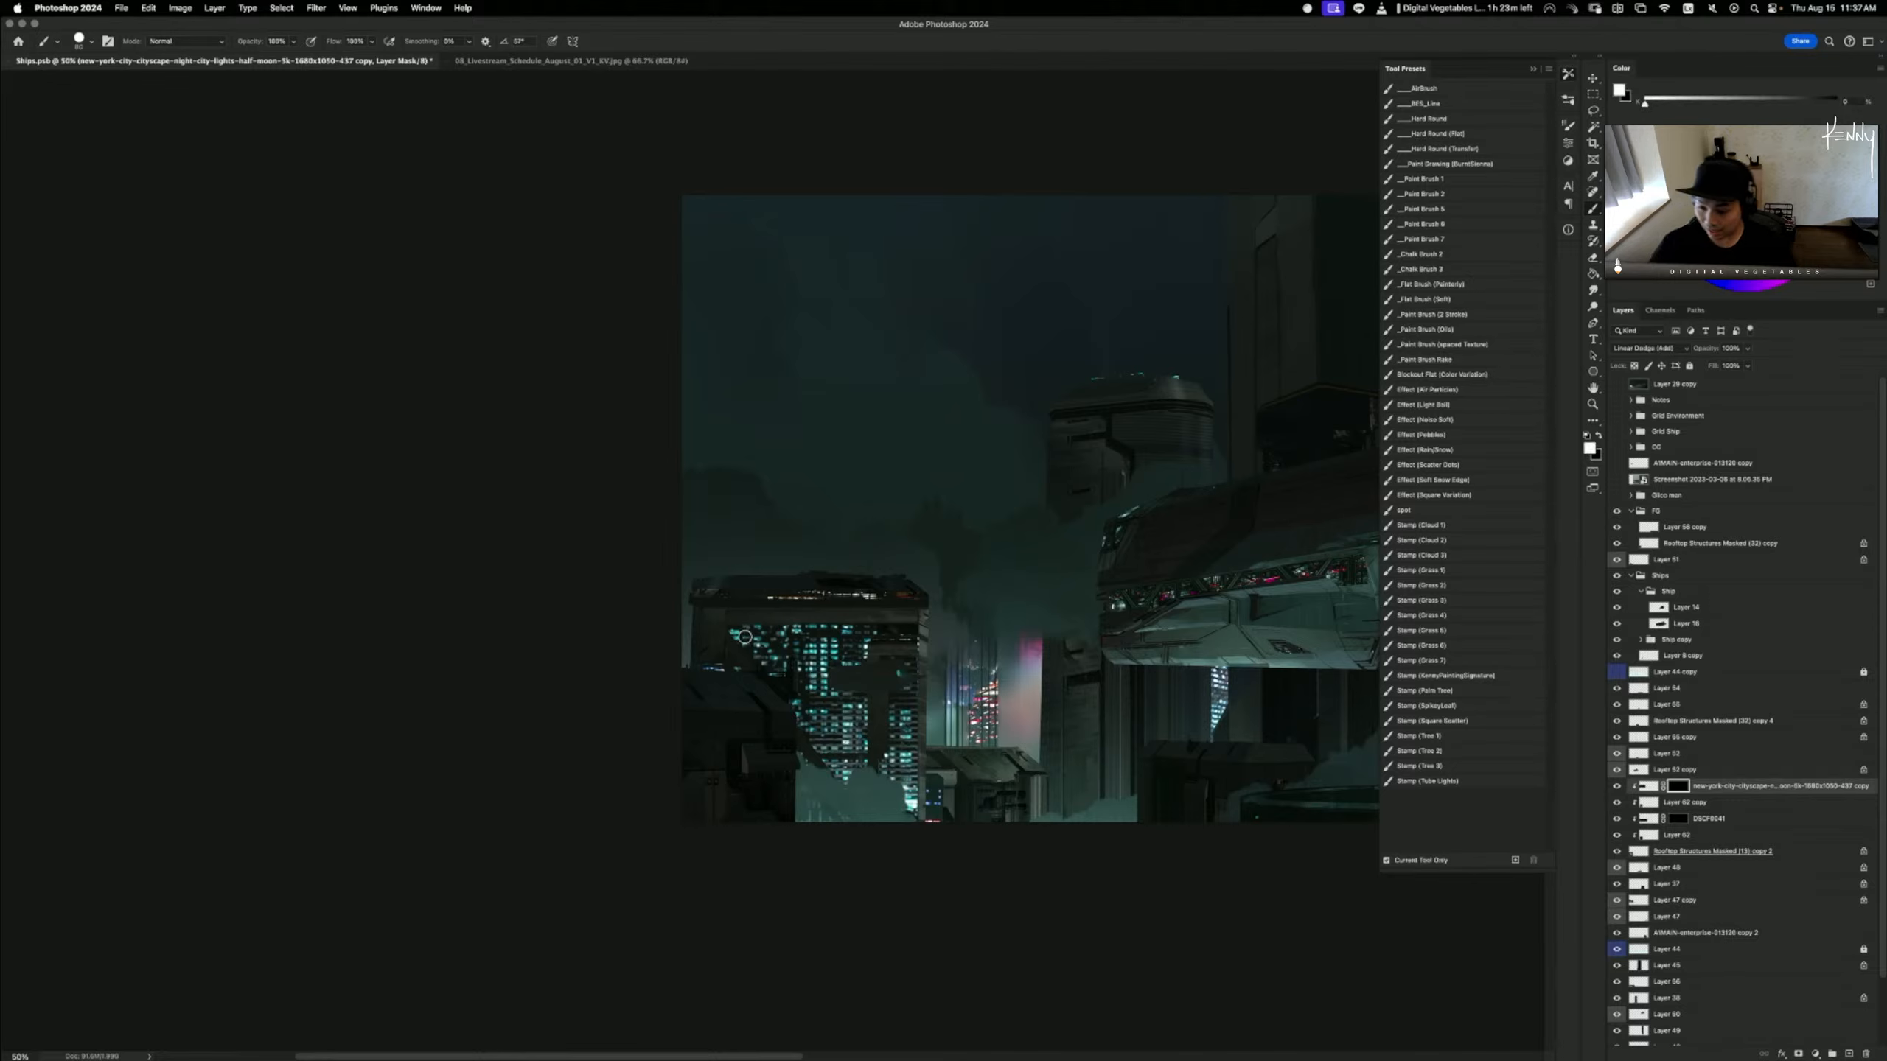
left_click(1648, 787)
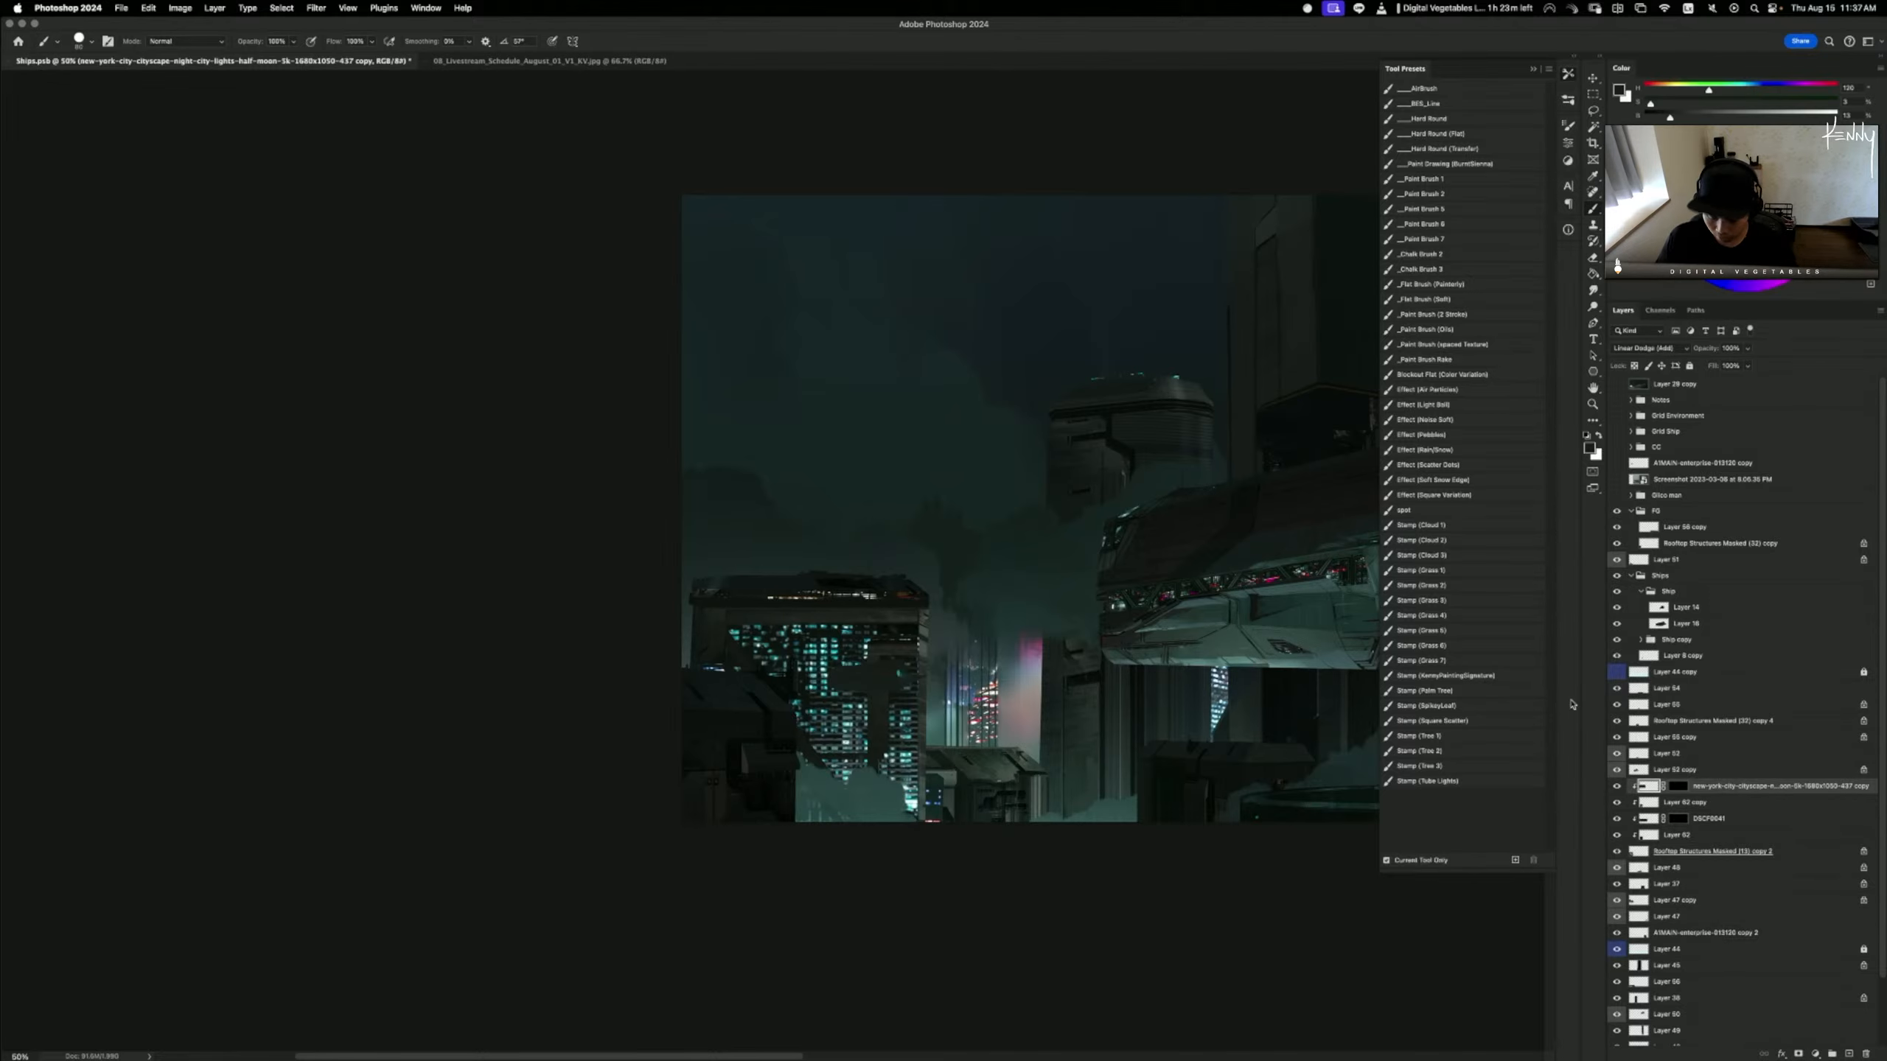
key("super+l")
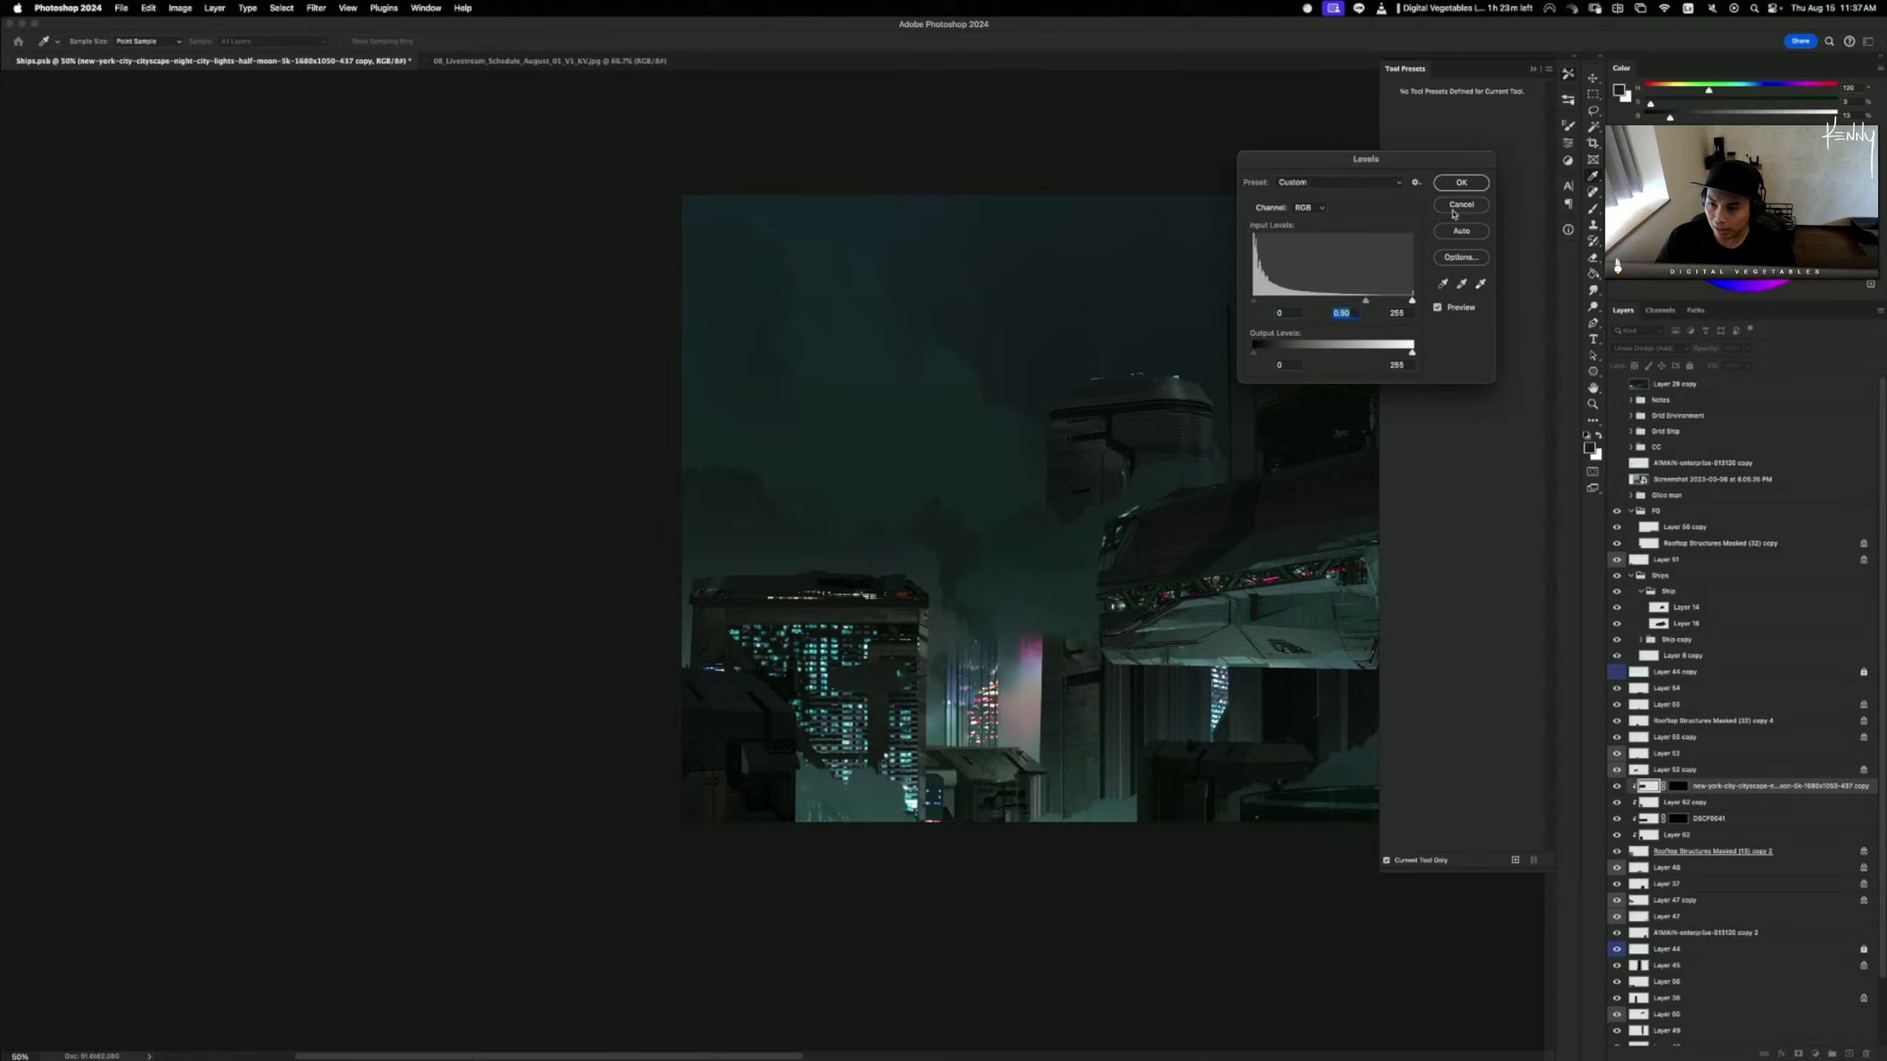
left_click(1454, 213)
key("b")
left_click(1679, 786)
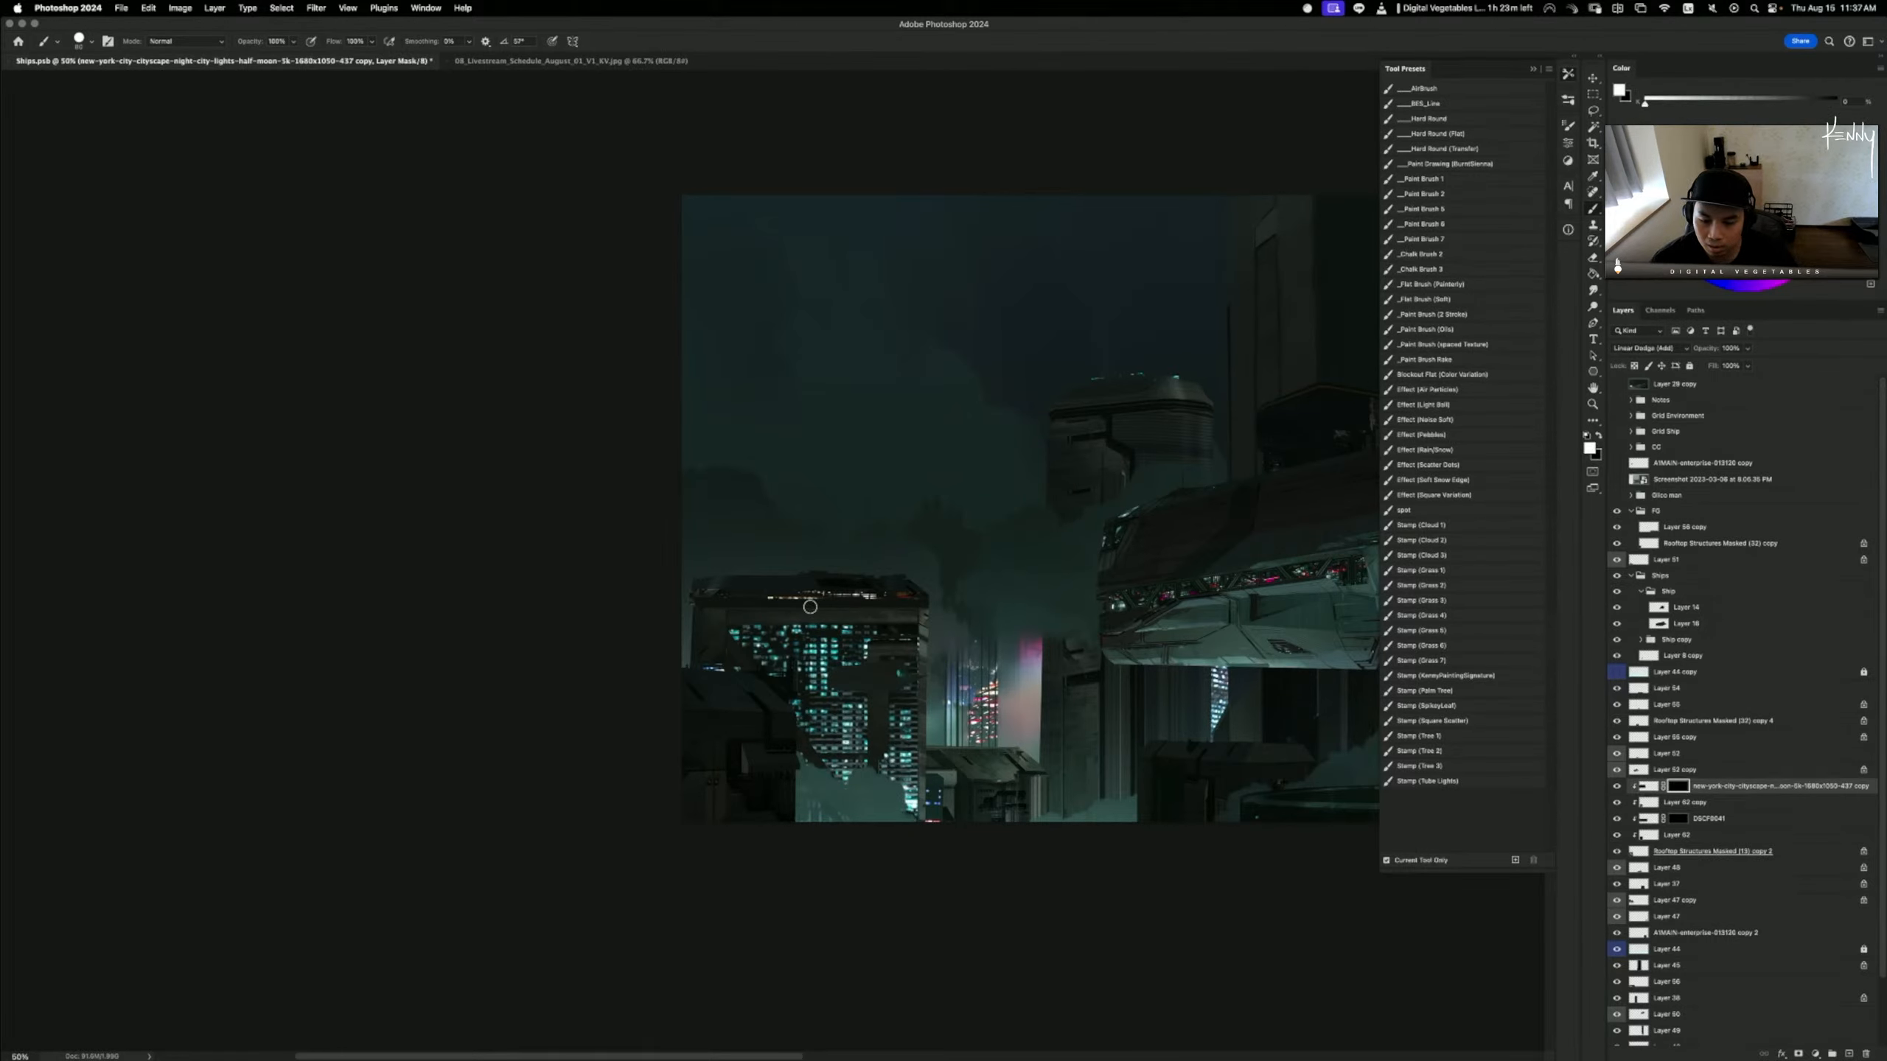
key("super+z")
mouse_move(715, 604)
left_mouse_down()
mouse_move(935, 608)
mouse_move(650, 629)
mouse_move(948, 605)
left_mouse_up()
key("super+z")
key("super+z")
key("super+z")
- Paint white on the mask with a smaller brush to reveal a thin strip of lights along the left building's roof
key("bracketleft")
key("bracketleft")
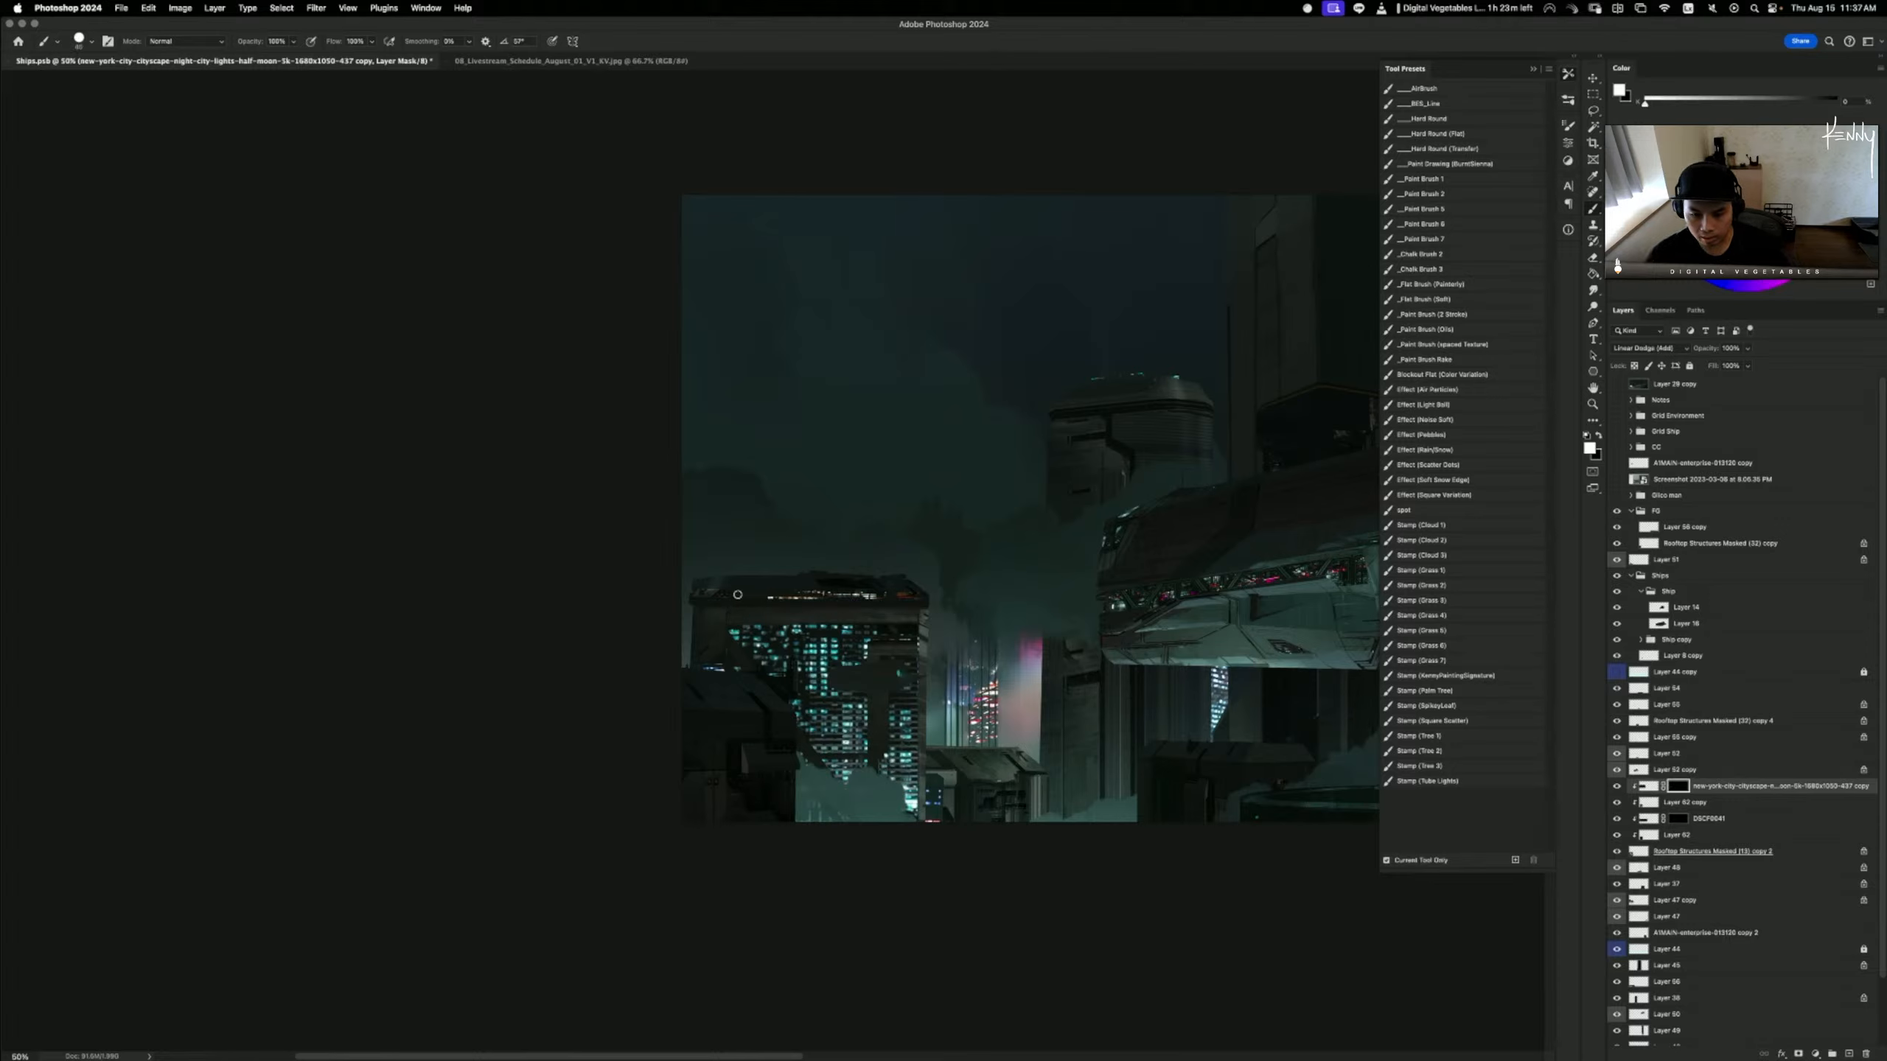
mouse_move(701, 601)
left_mouse_down()
mouse_move(911, 601)
mouse_move(694, 604)
left_mouse_up()
key("super+z")
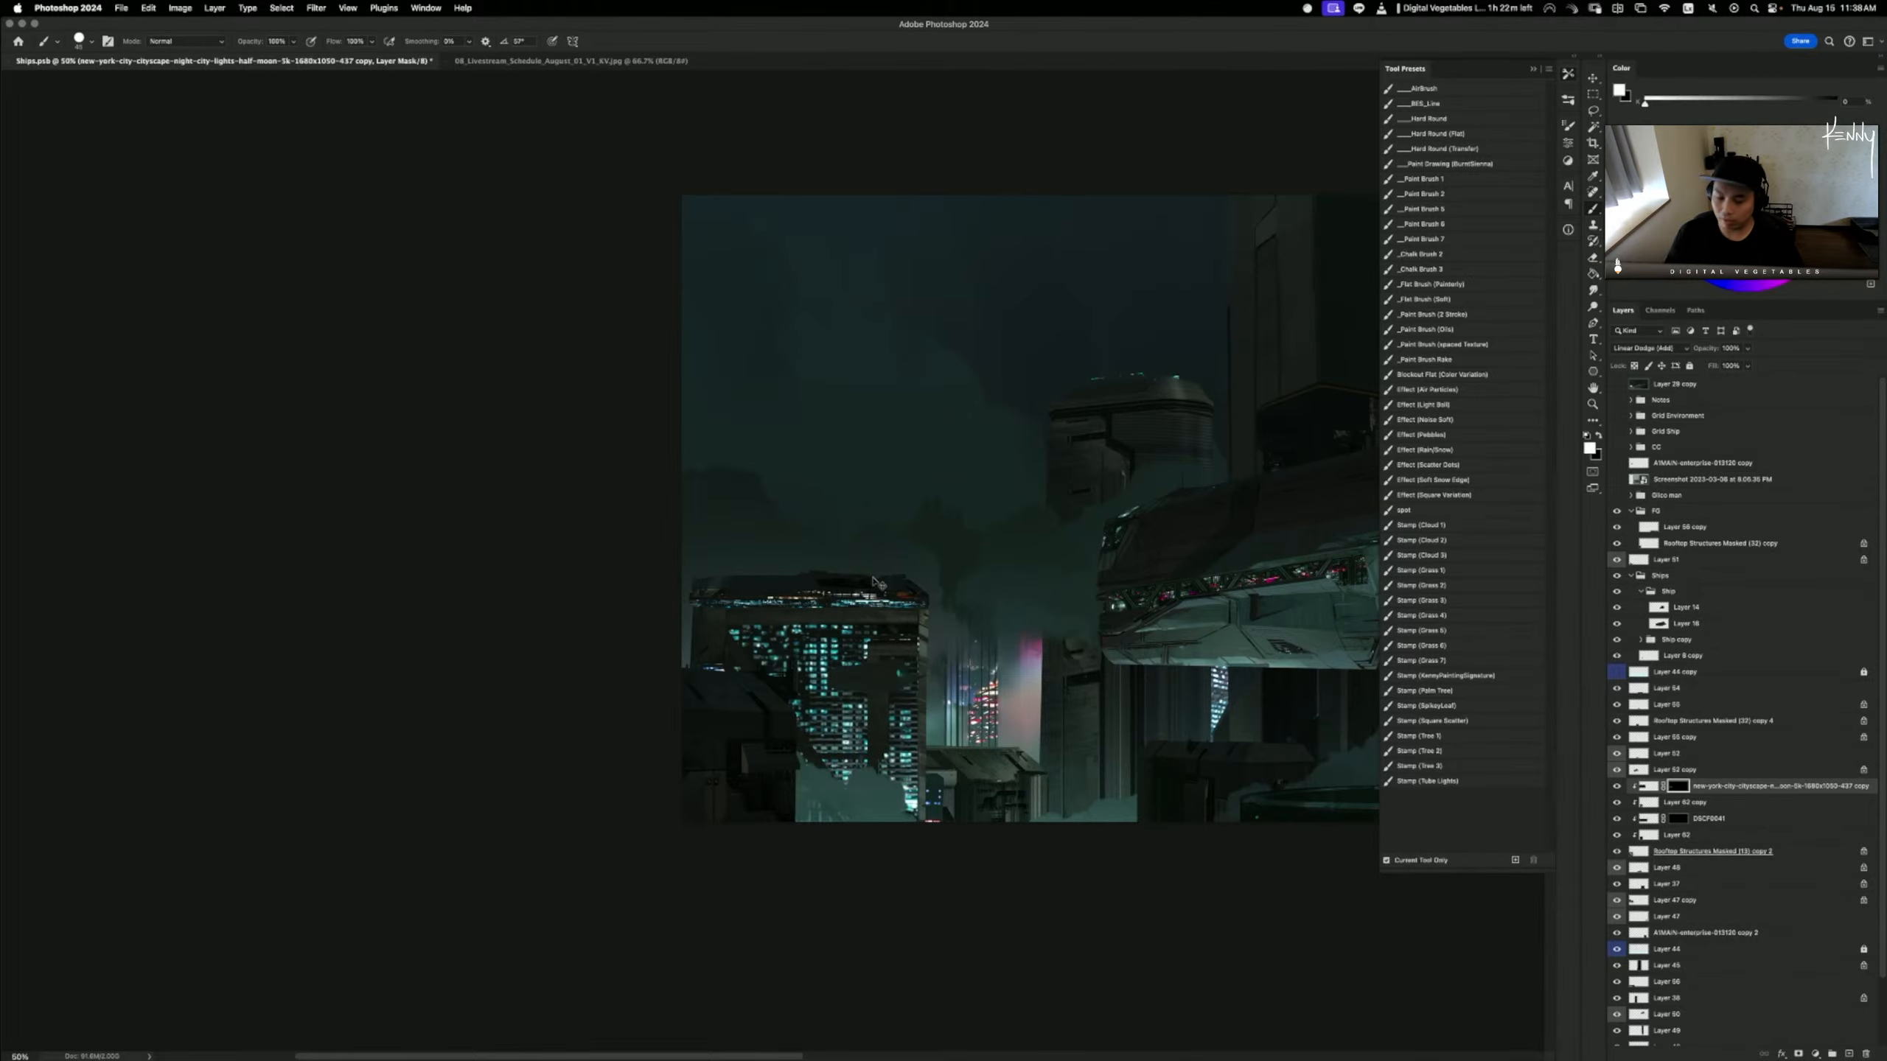
- Shift the cityscape copy's lights to a warm orange with Hue/Saturation, set the saturation to -53, and nudge the image slightly downward
key("super+equal")
key("x")
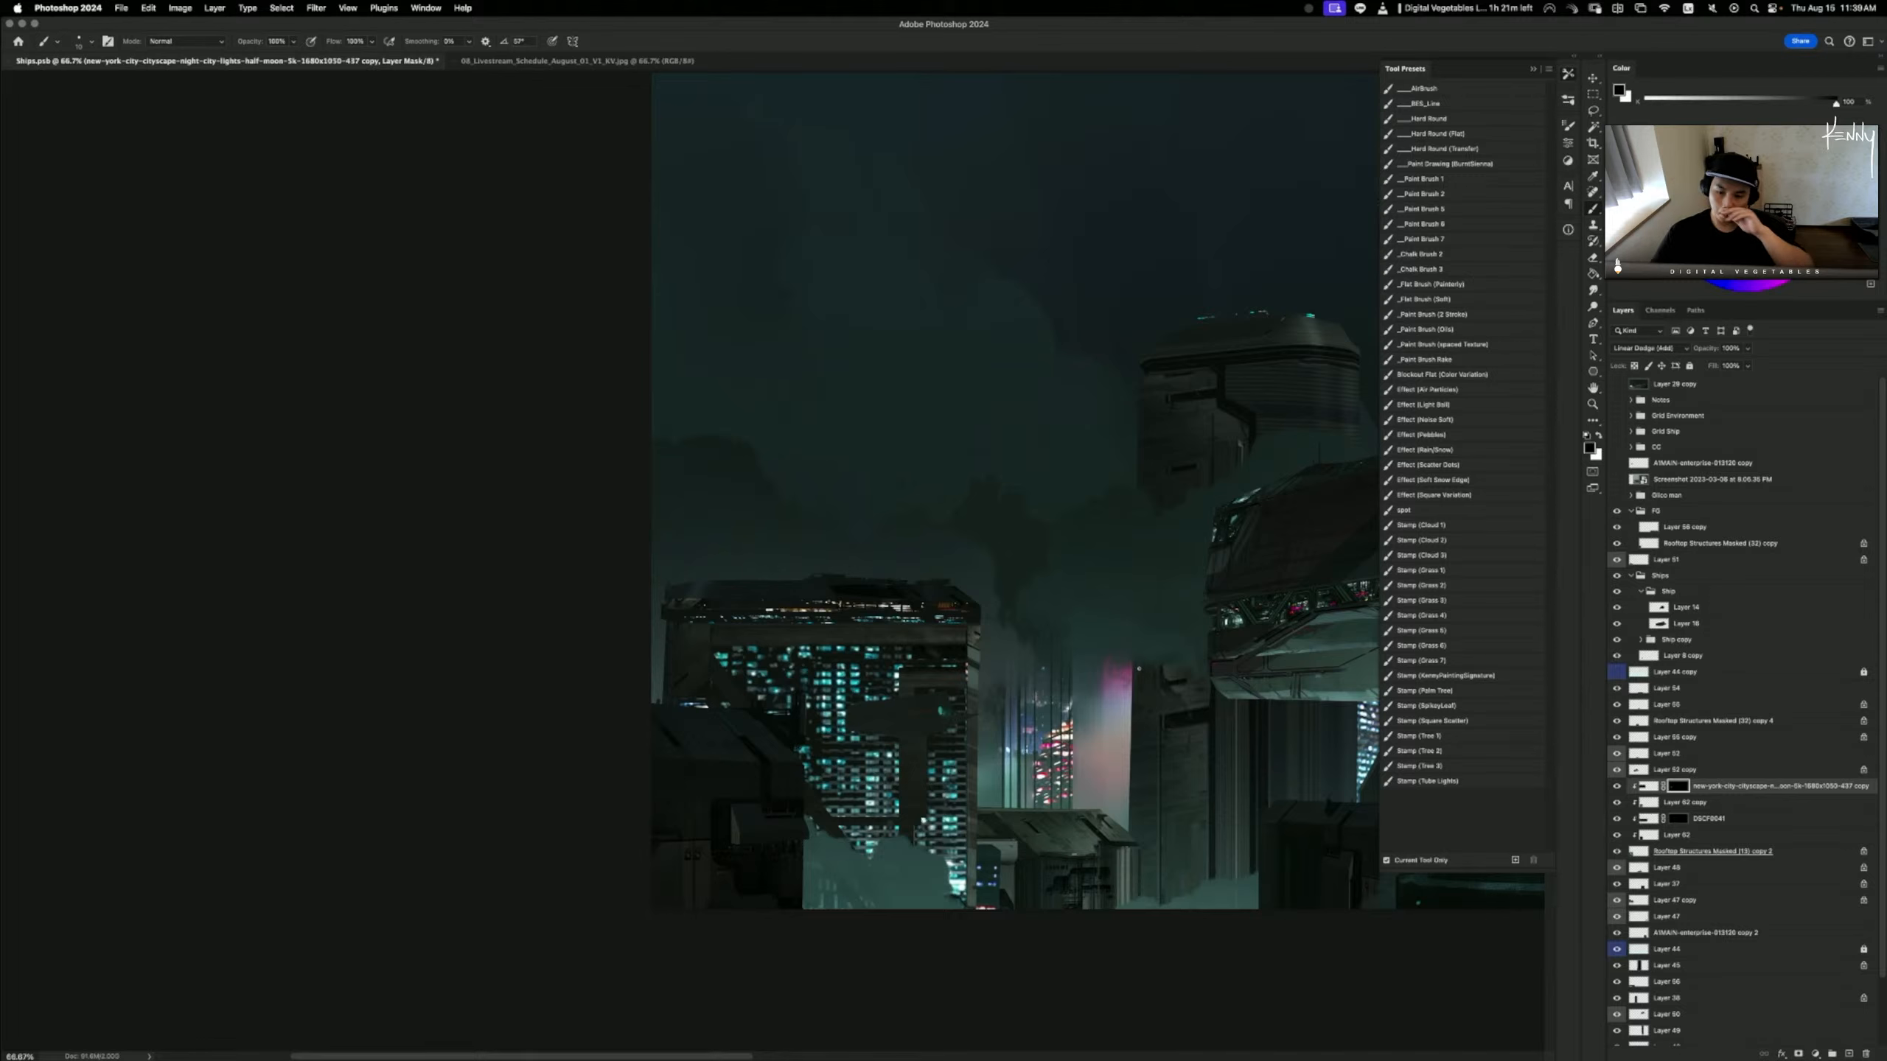
left_click(1648, 785)
key("super+u")
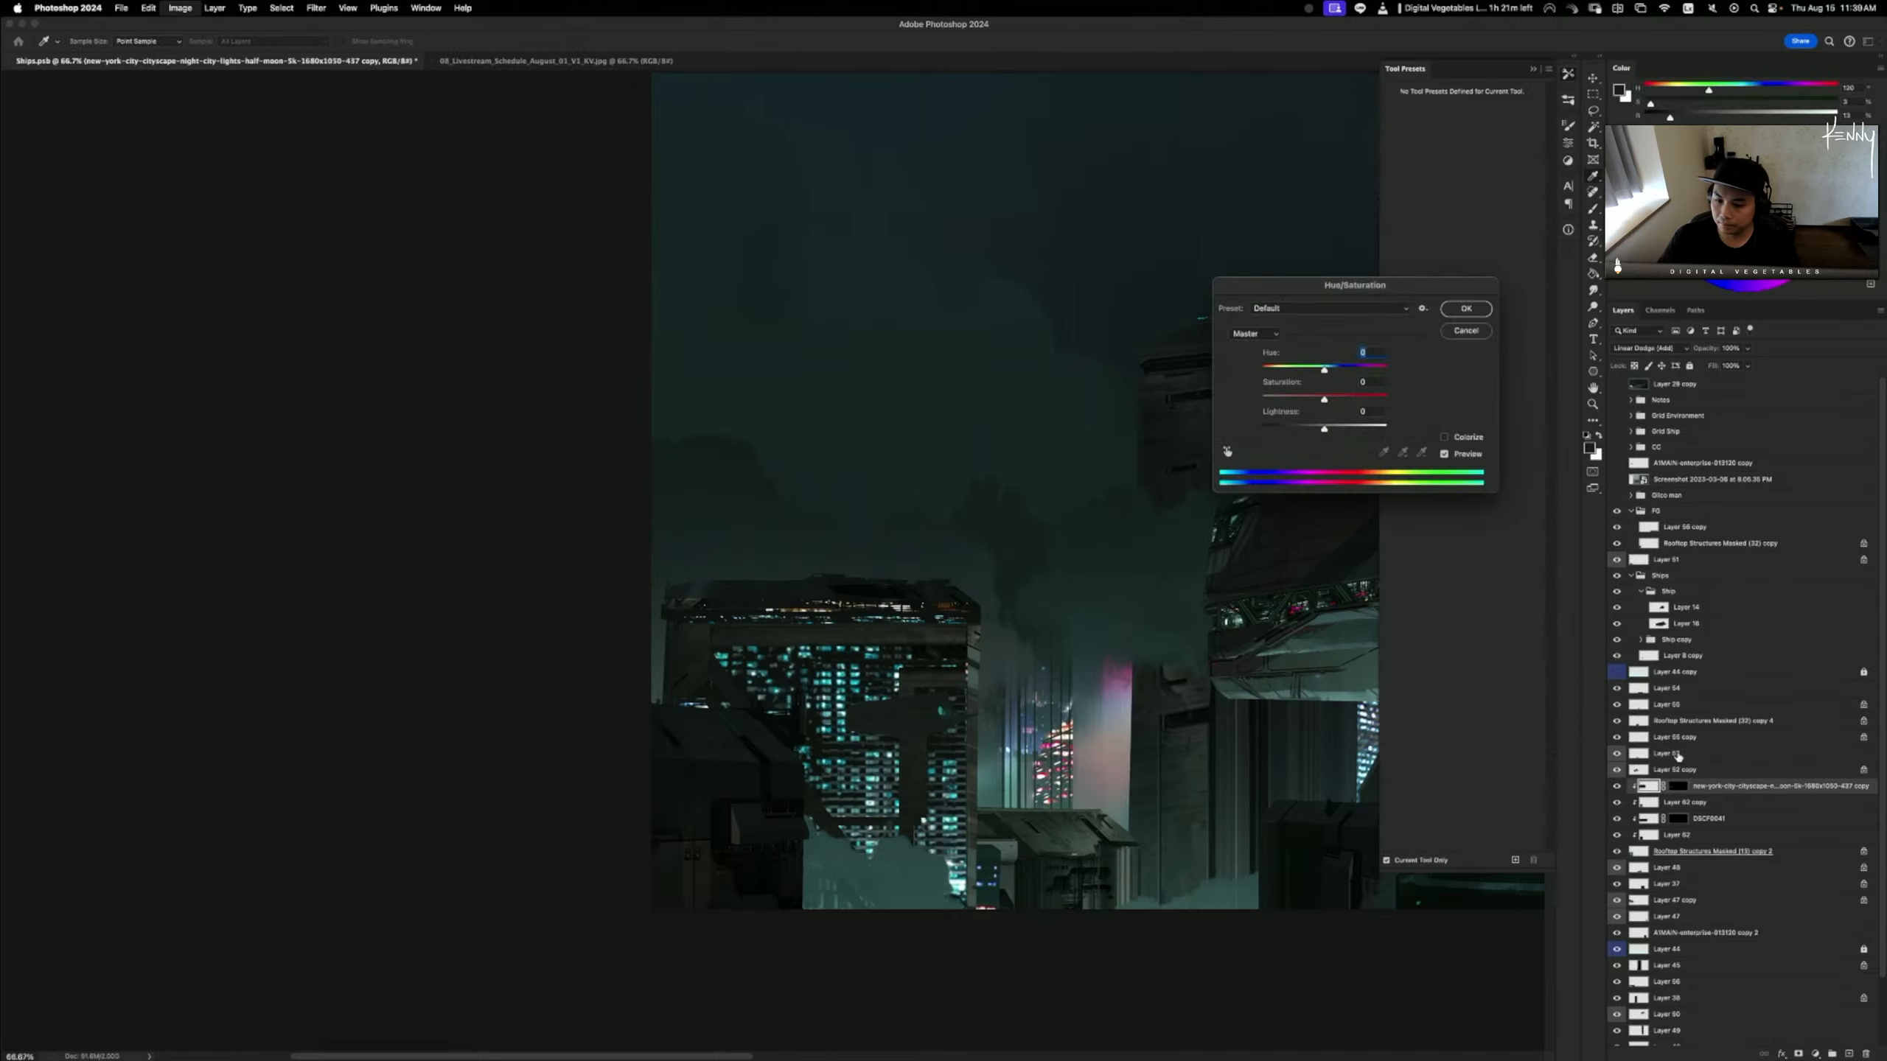
left_click_drag(1326, 378, 1293, 402)
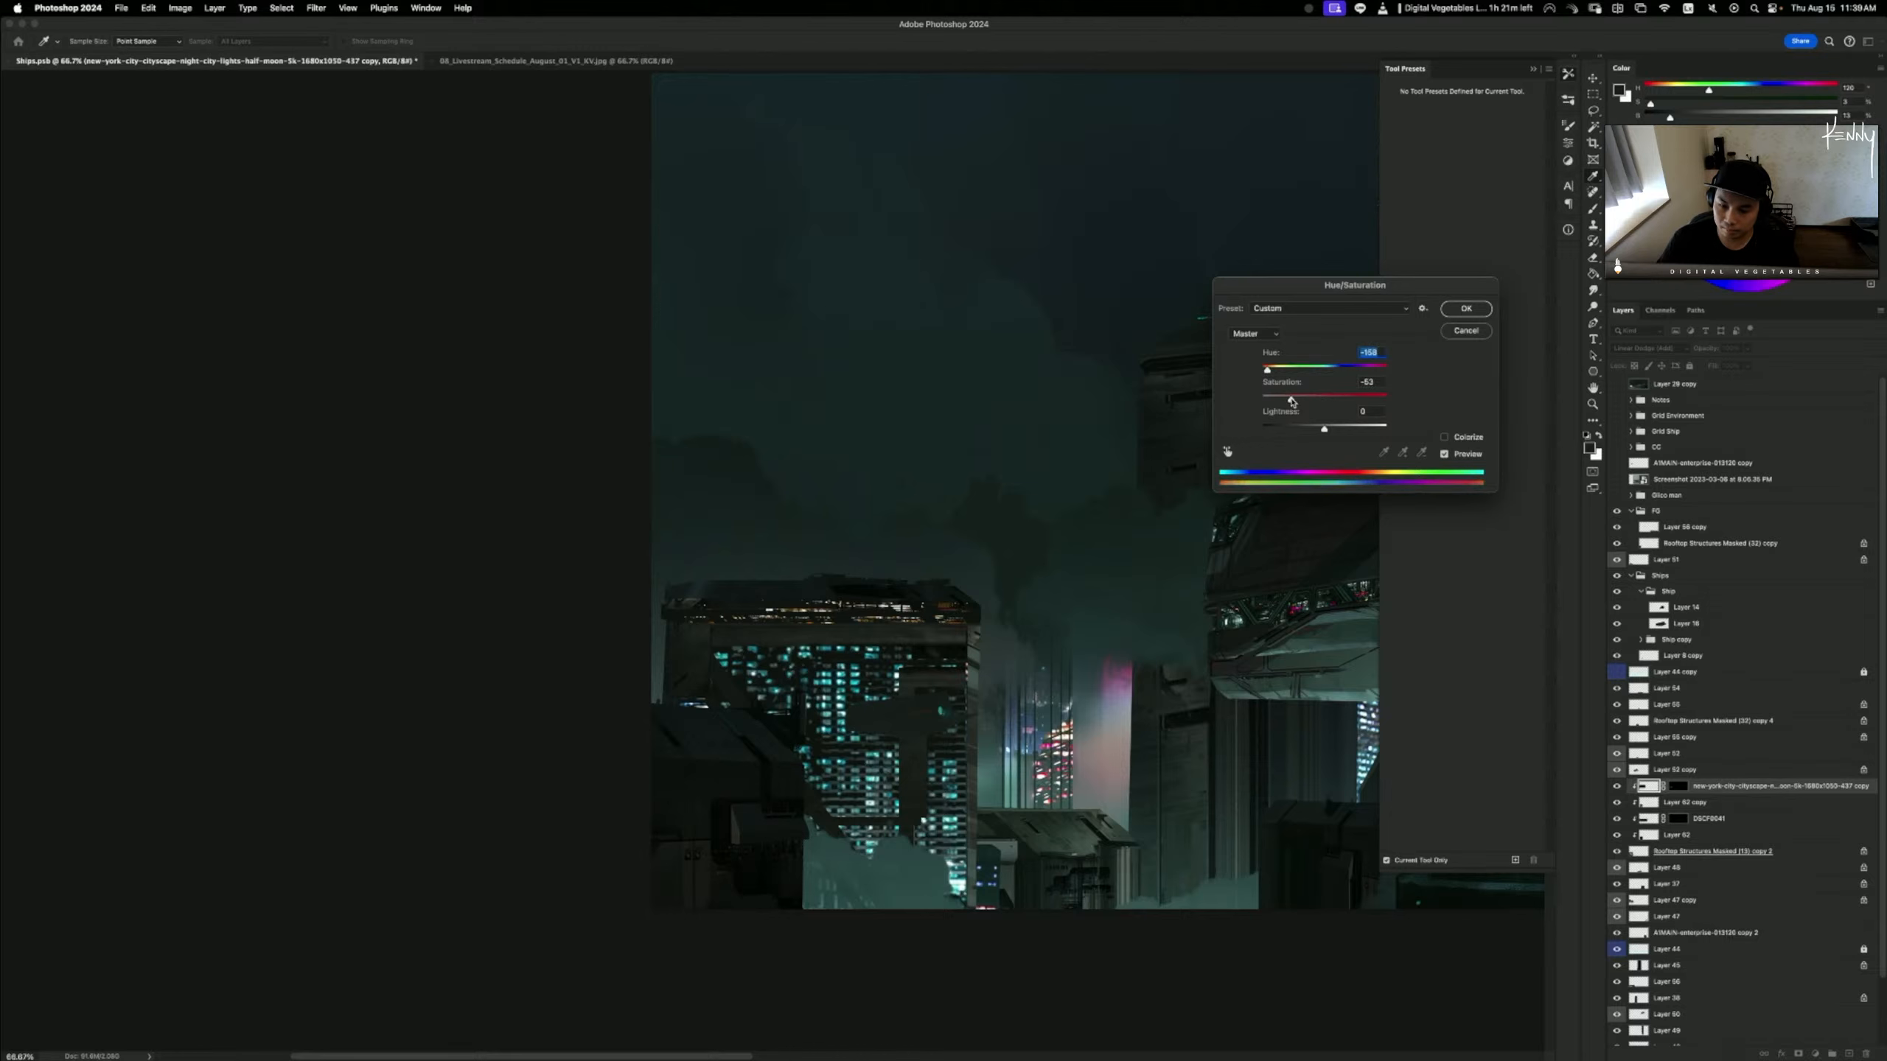
key("Return")
key("b")
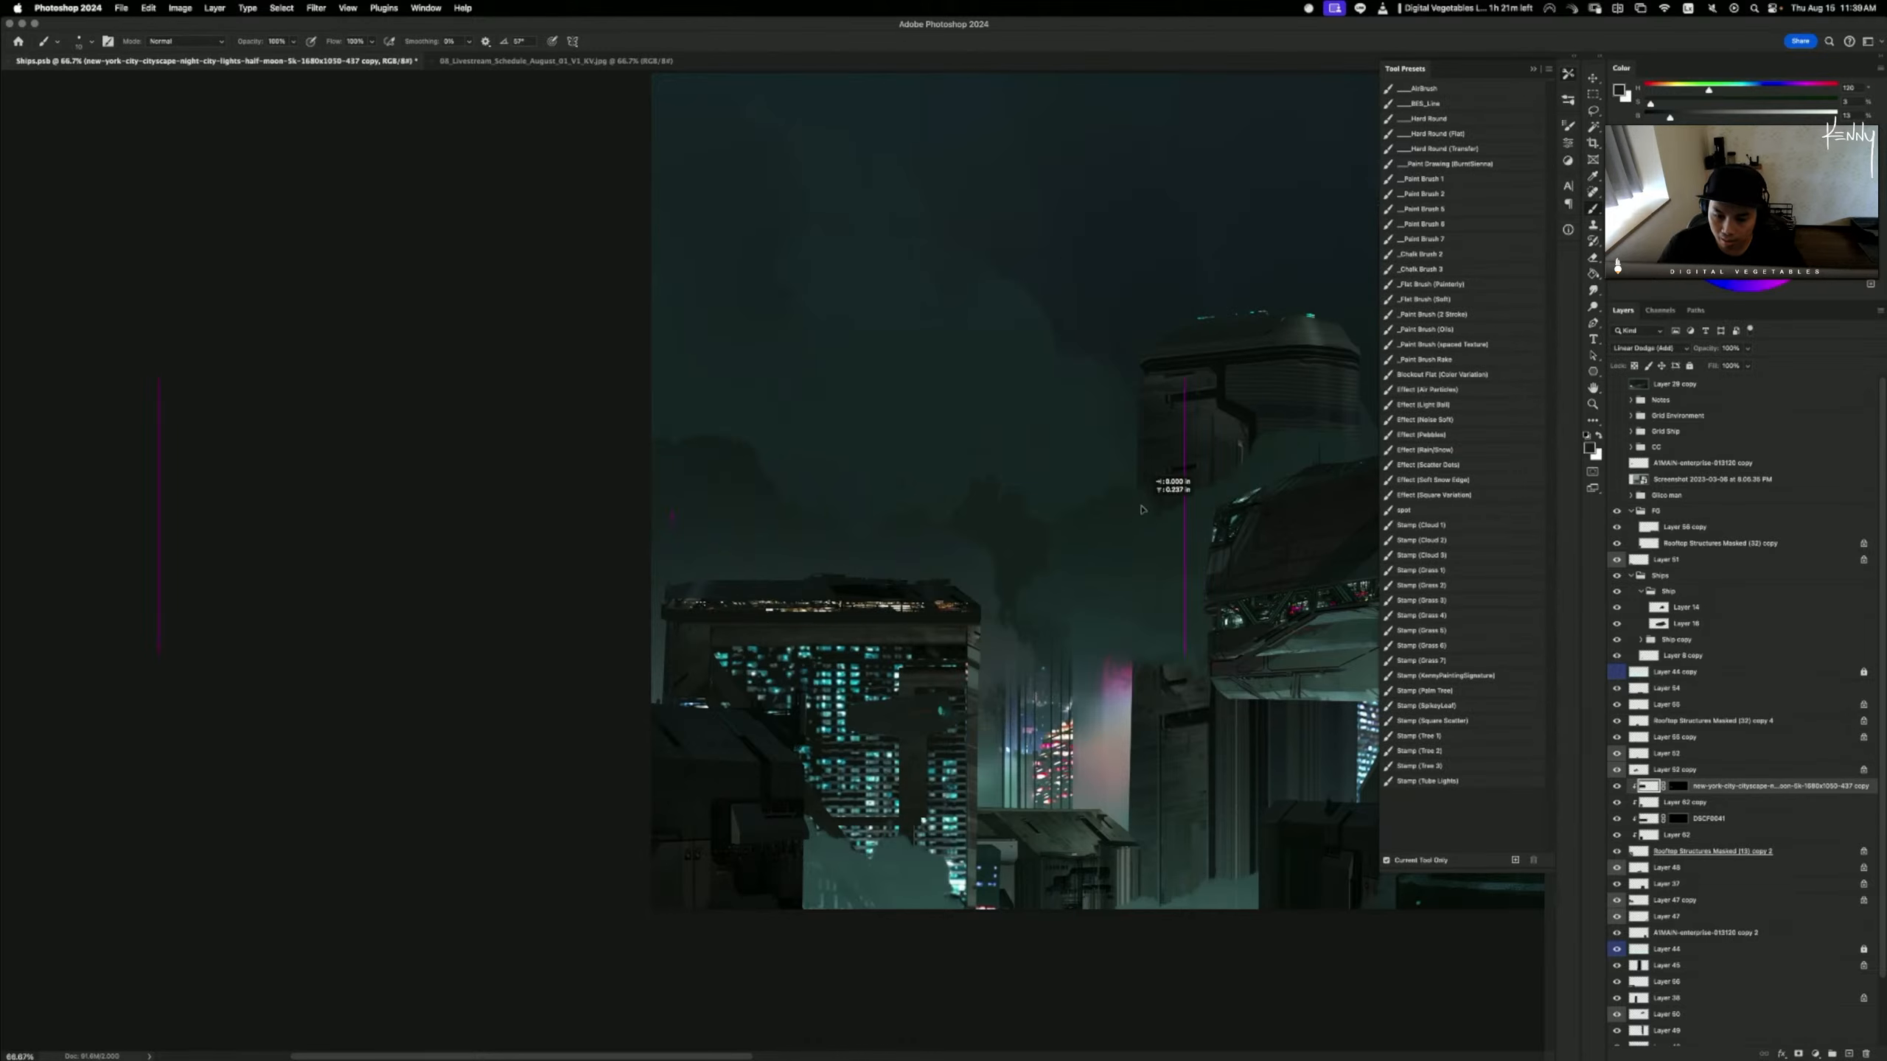
left_click_drag(1142, 510, 1142, 519)
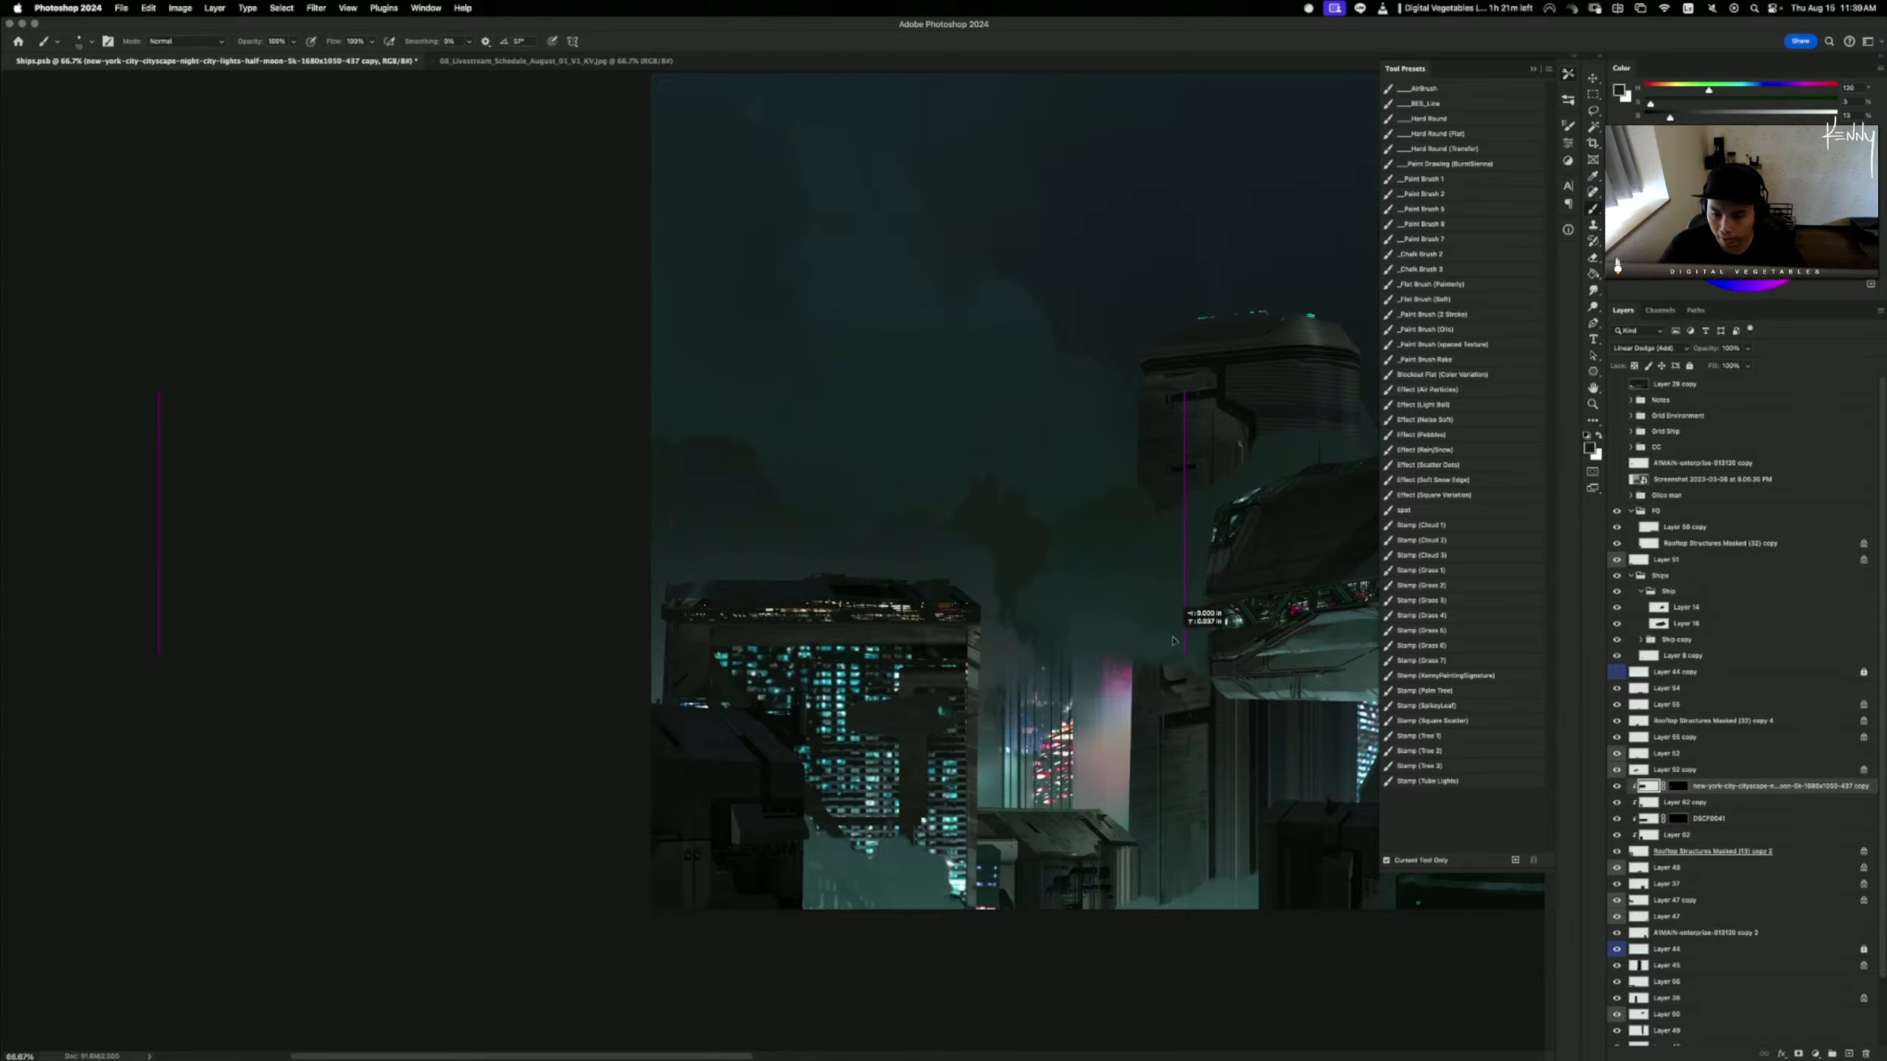
- Compare the visibility of the clipped rooftop layers and merge the DSCF0641 layer with the cityscape copy
left_click(1613, 787)
left_click(1613, 788)
left_click(1615, 804)
left_click(1614, 803)
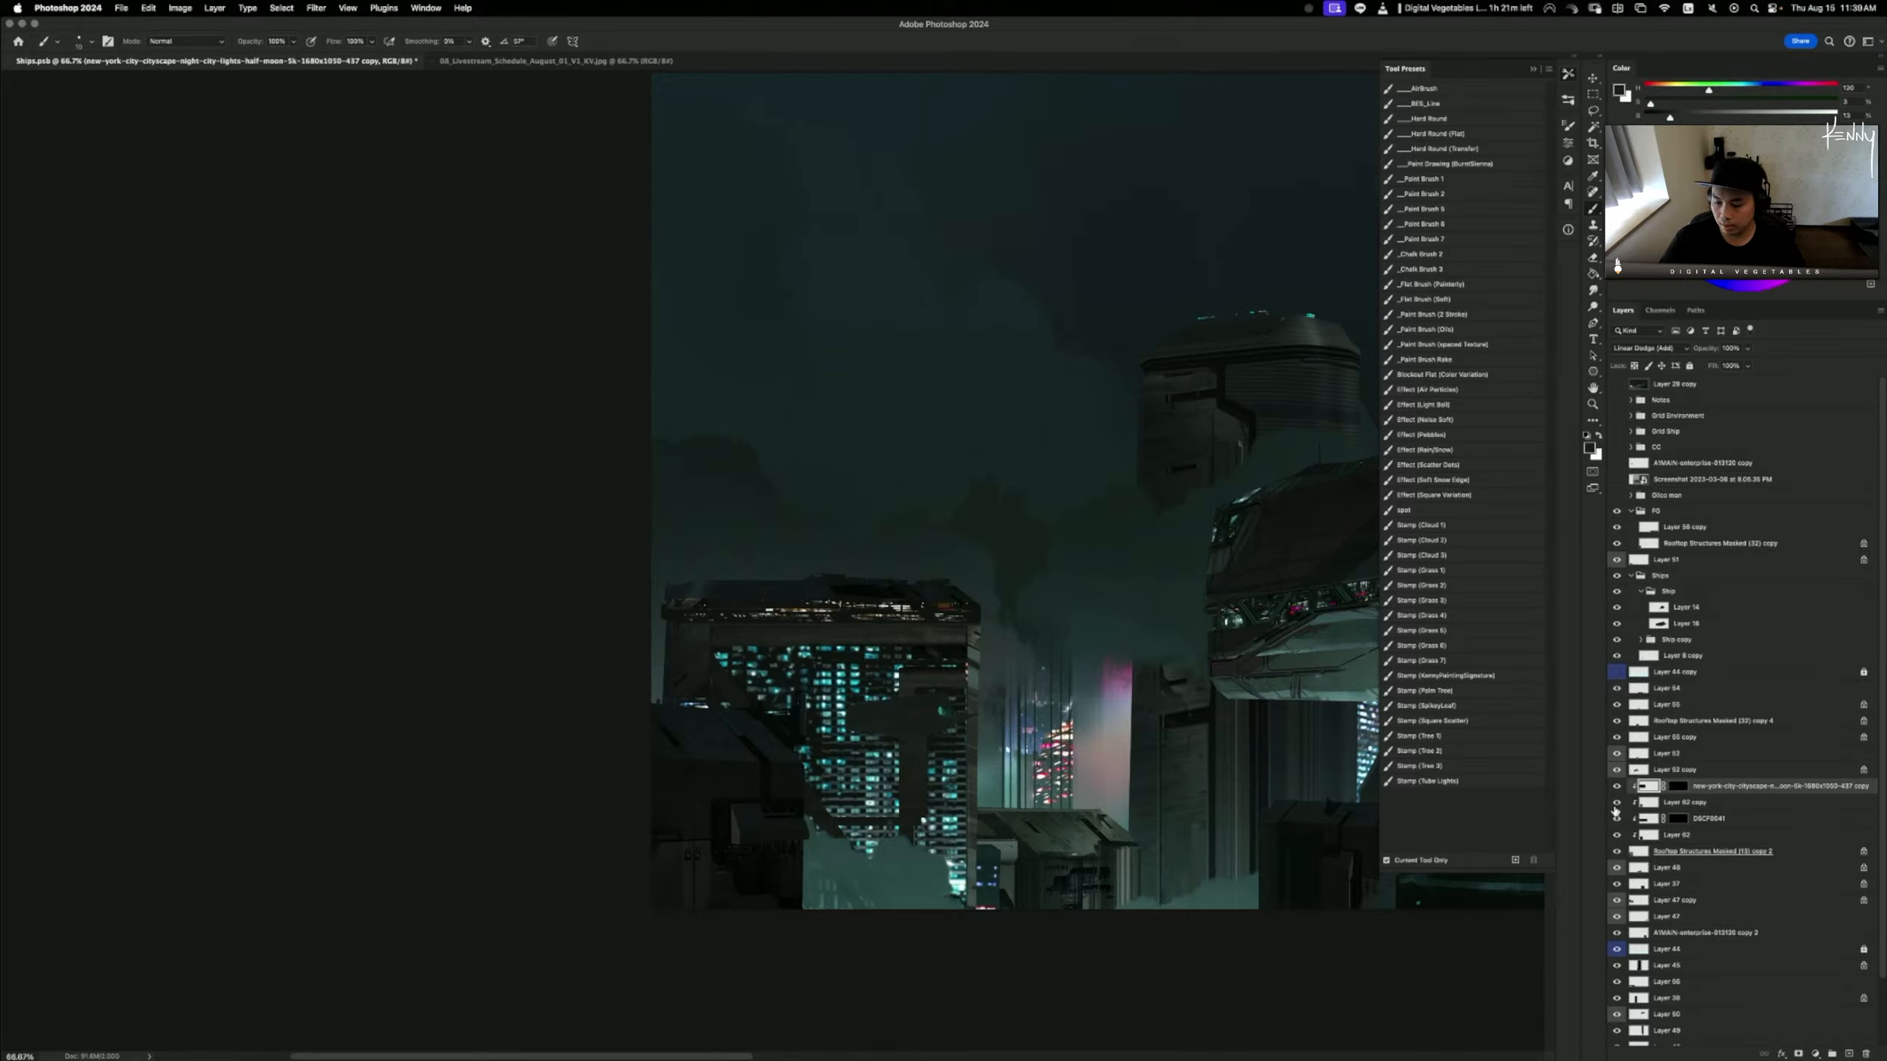
left_click(1618, 821)
left_click(1618, 821)
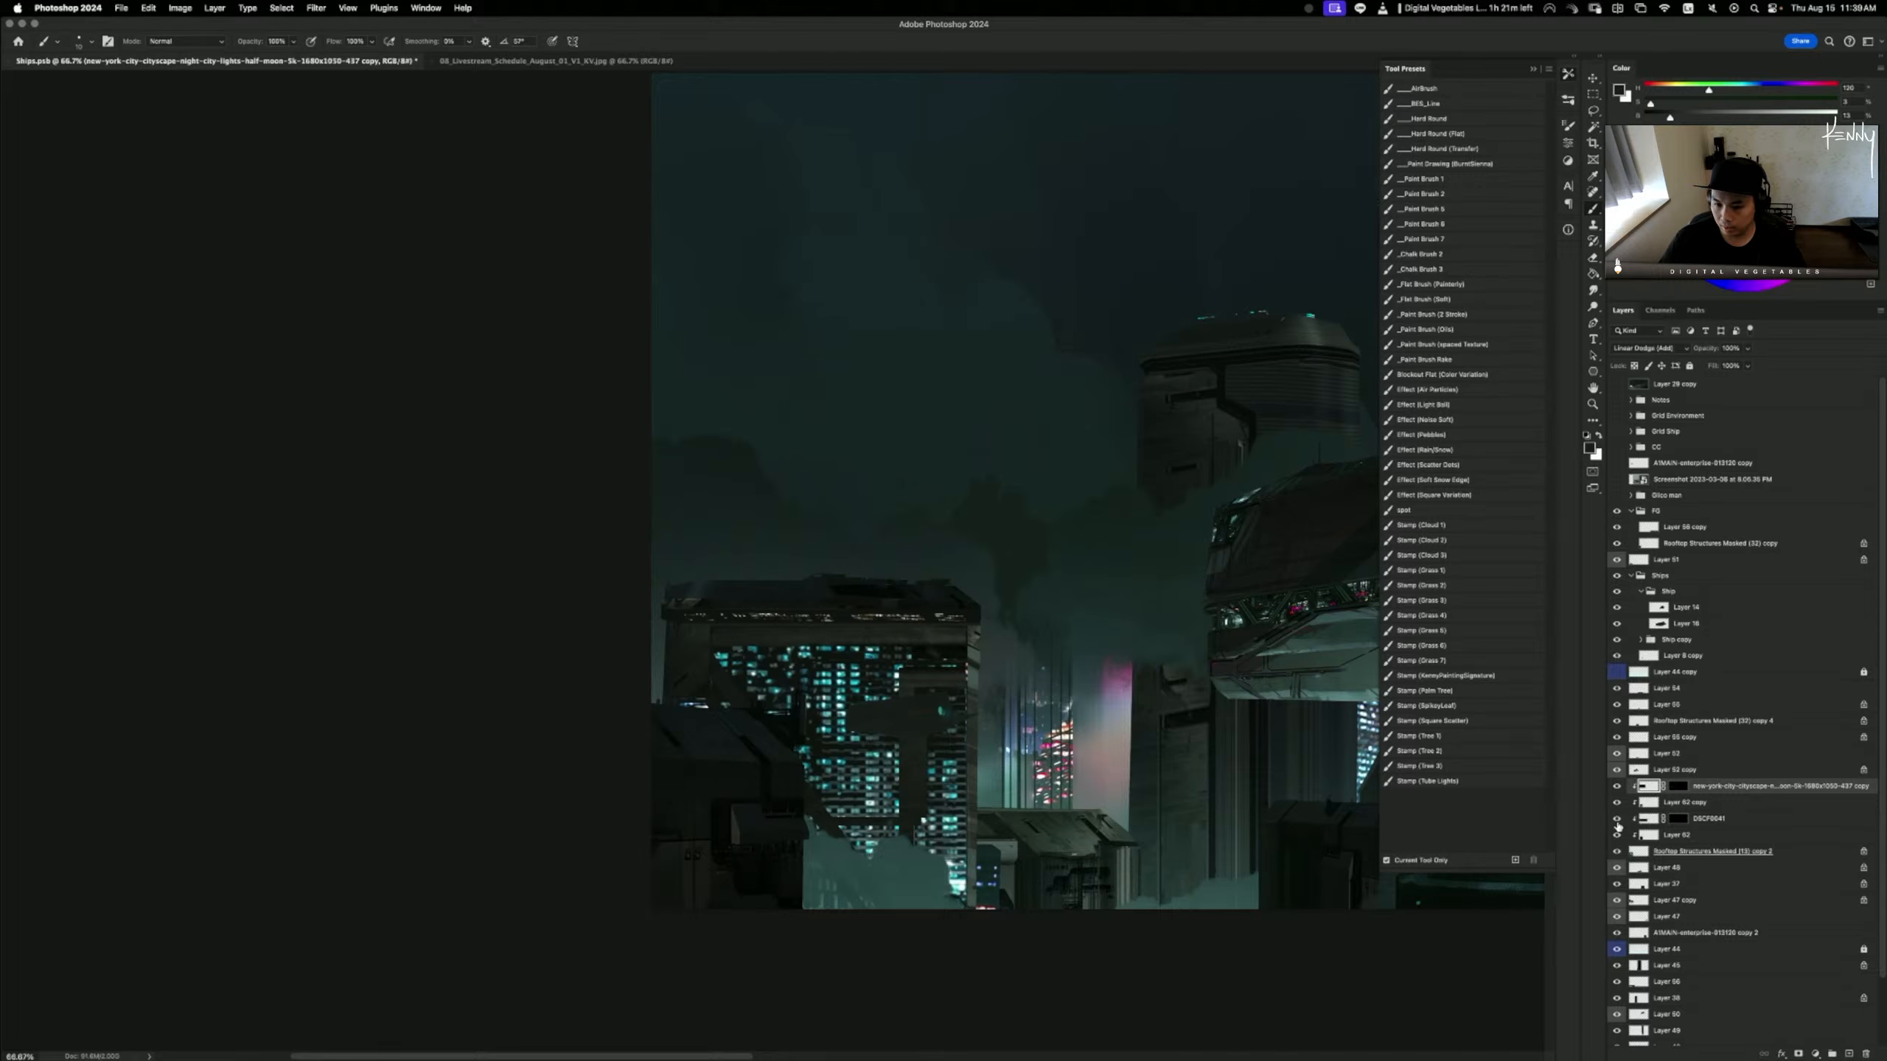
left_click_drag(1679, 818, 1722, 795)
key("super+z")
left_click(1723, 790, "shift")
key("super+e")
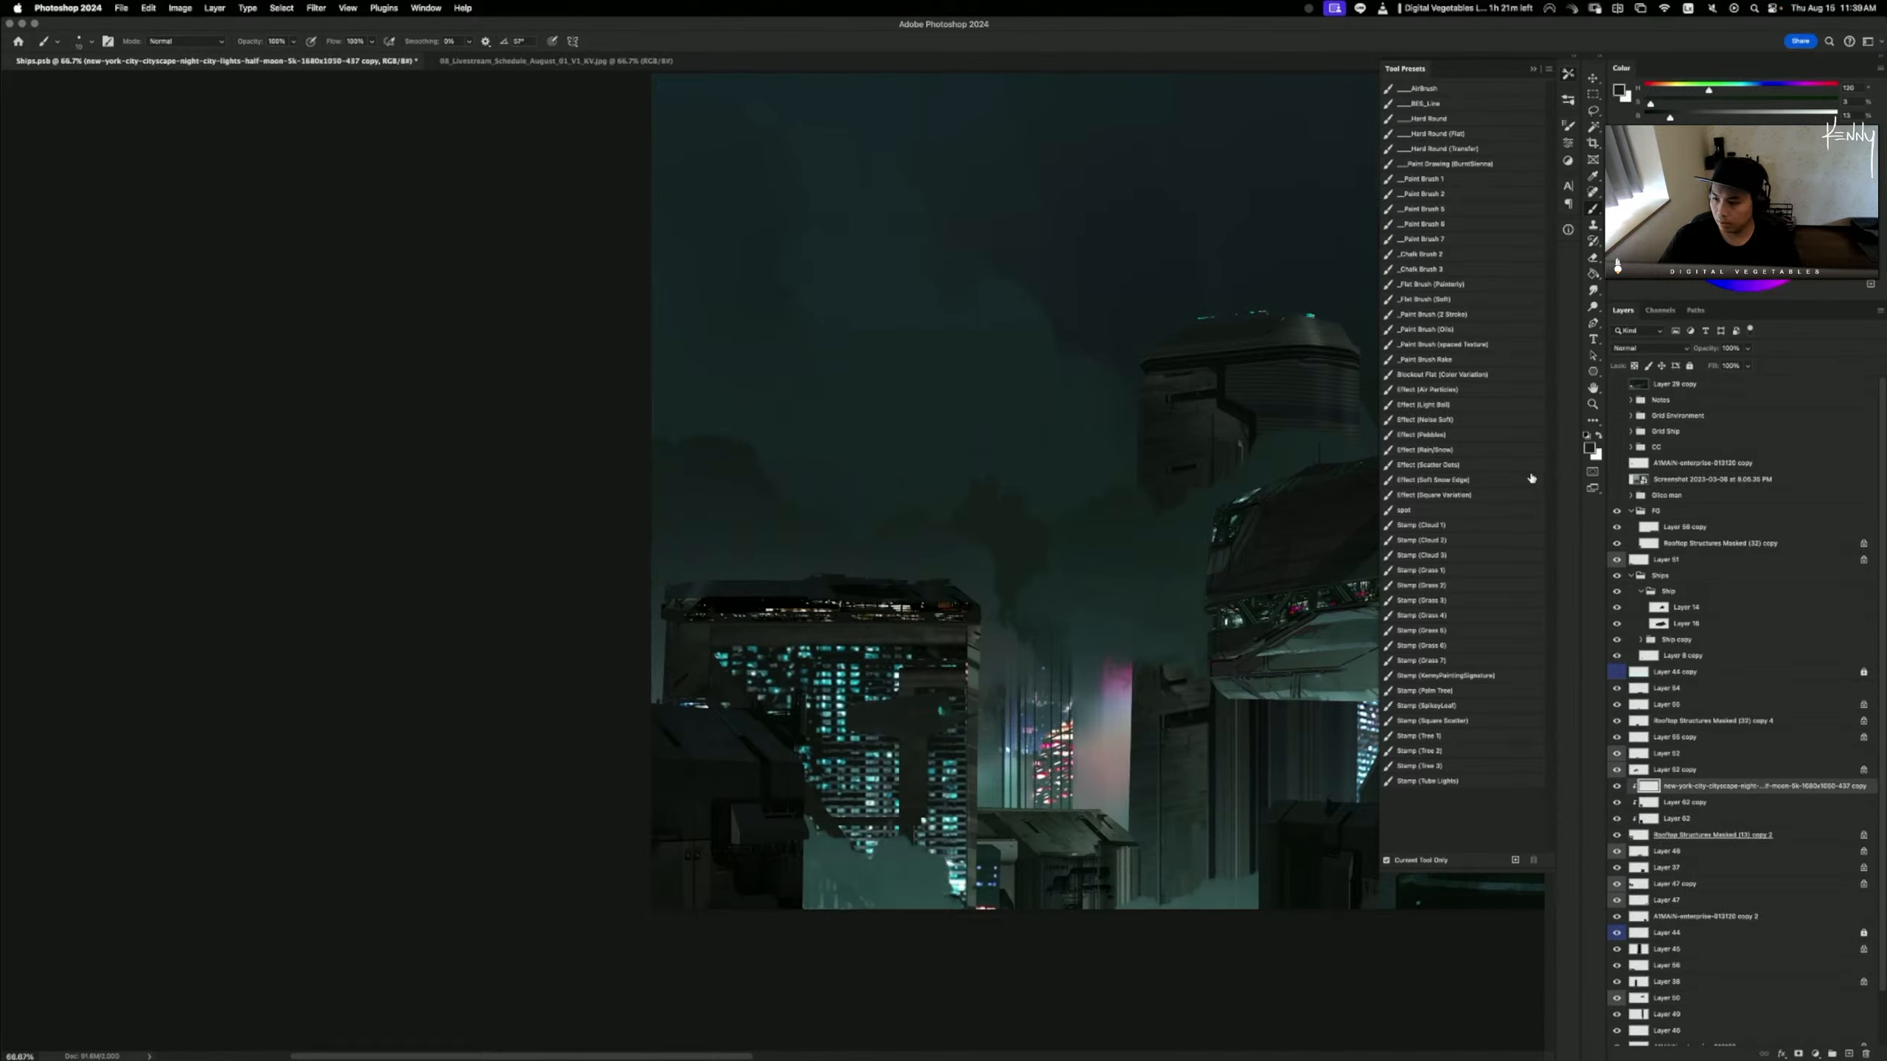
- Set the merged lights layer to Screen and shift its hue strongly in the positive direction, turning the orange lights cyan
left_click(1630, 350)
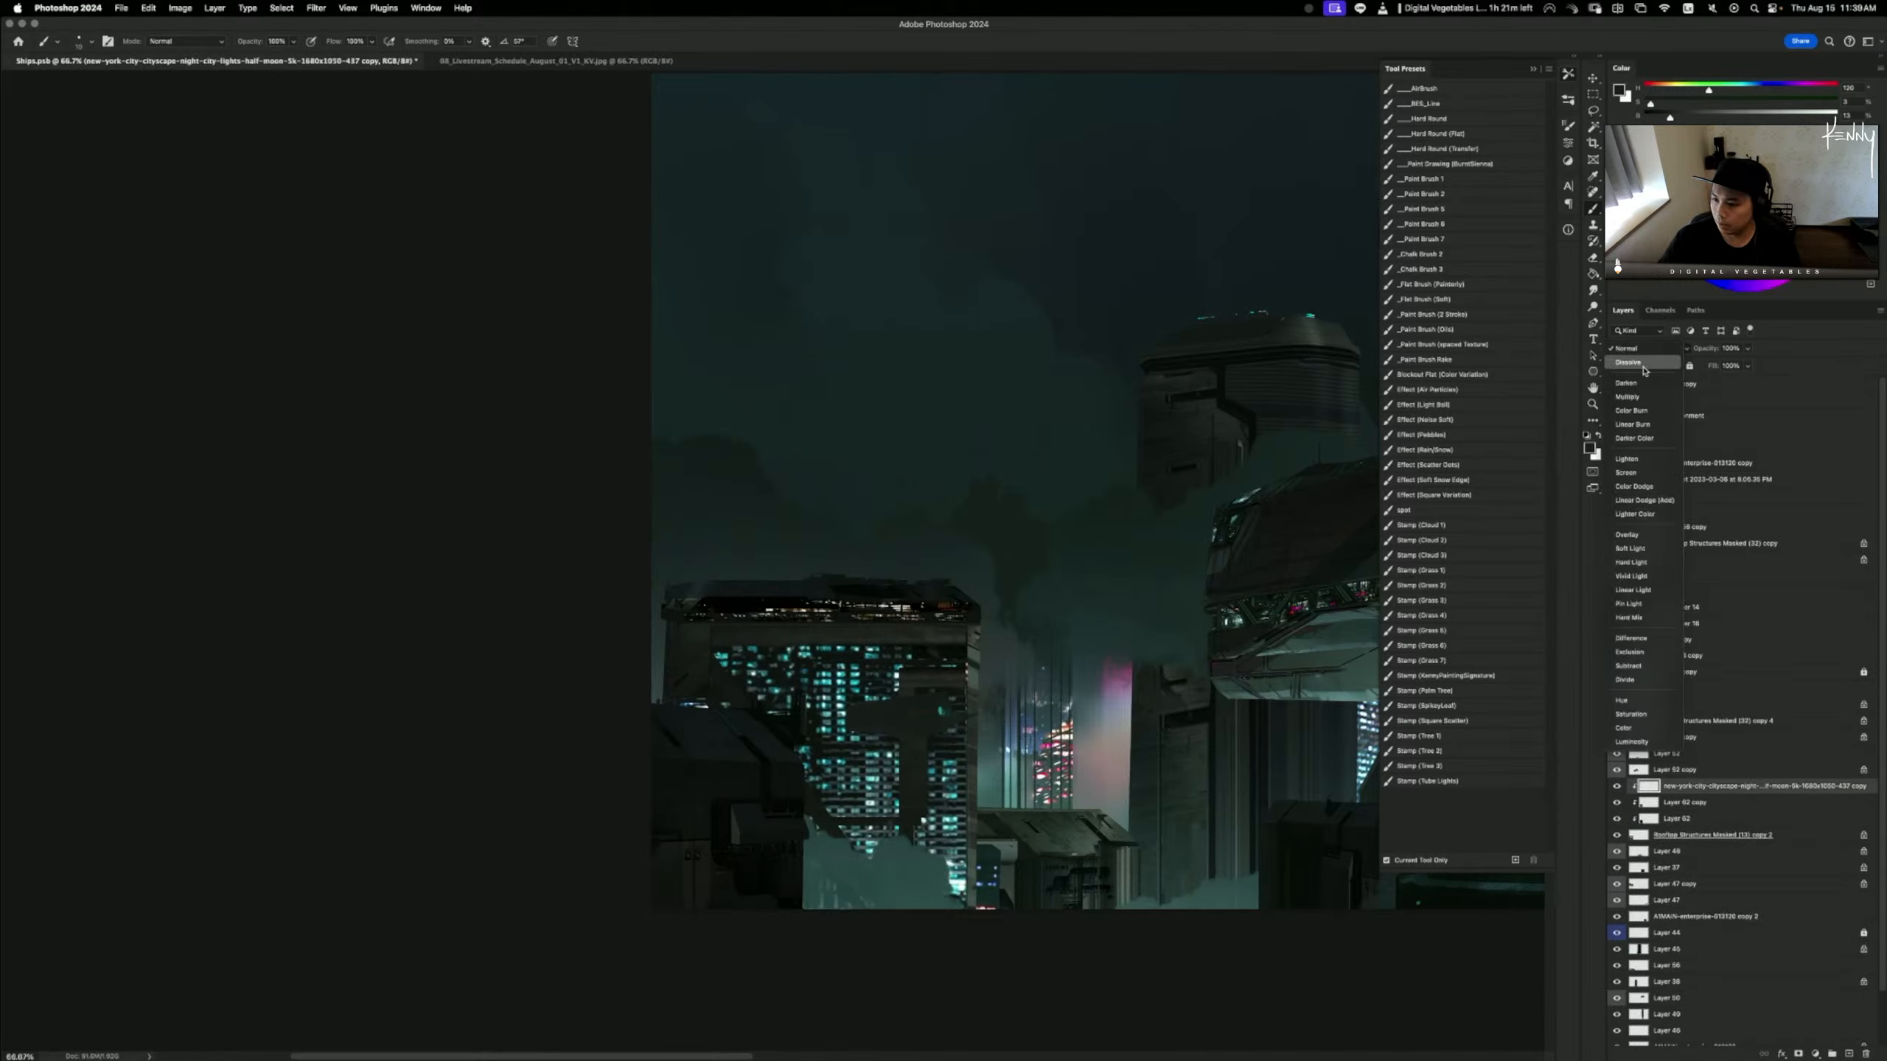
left_click(1630, 472)
key("super+u")
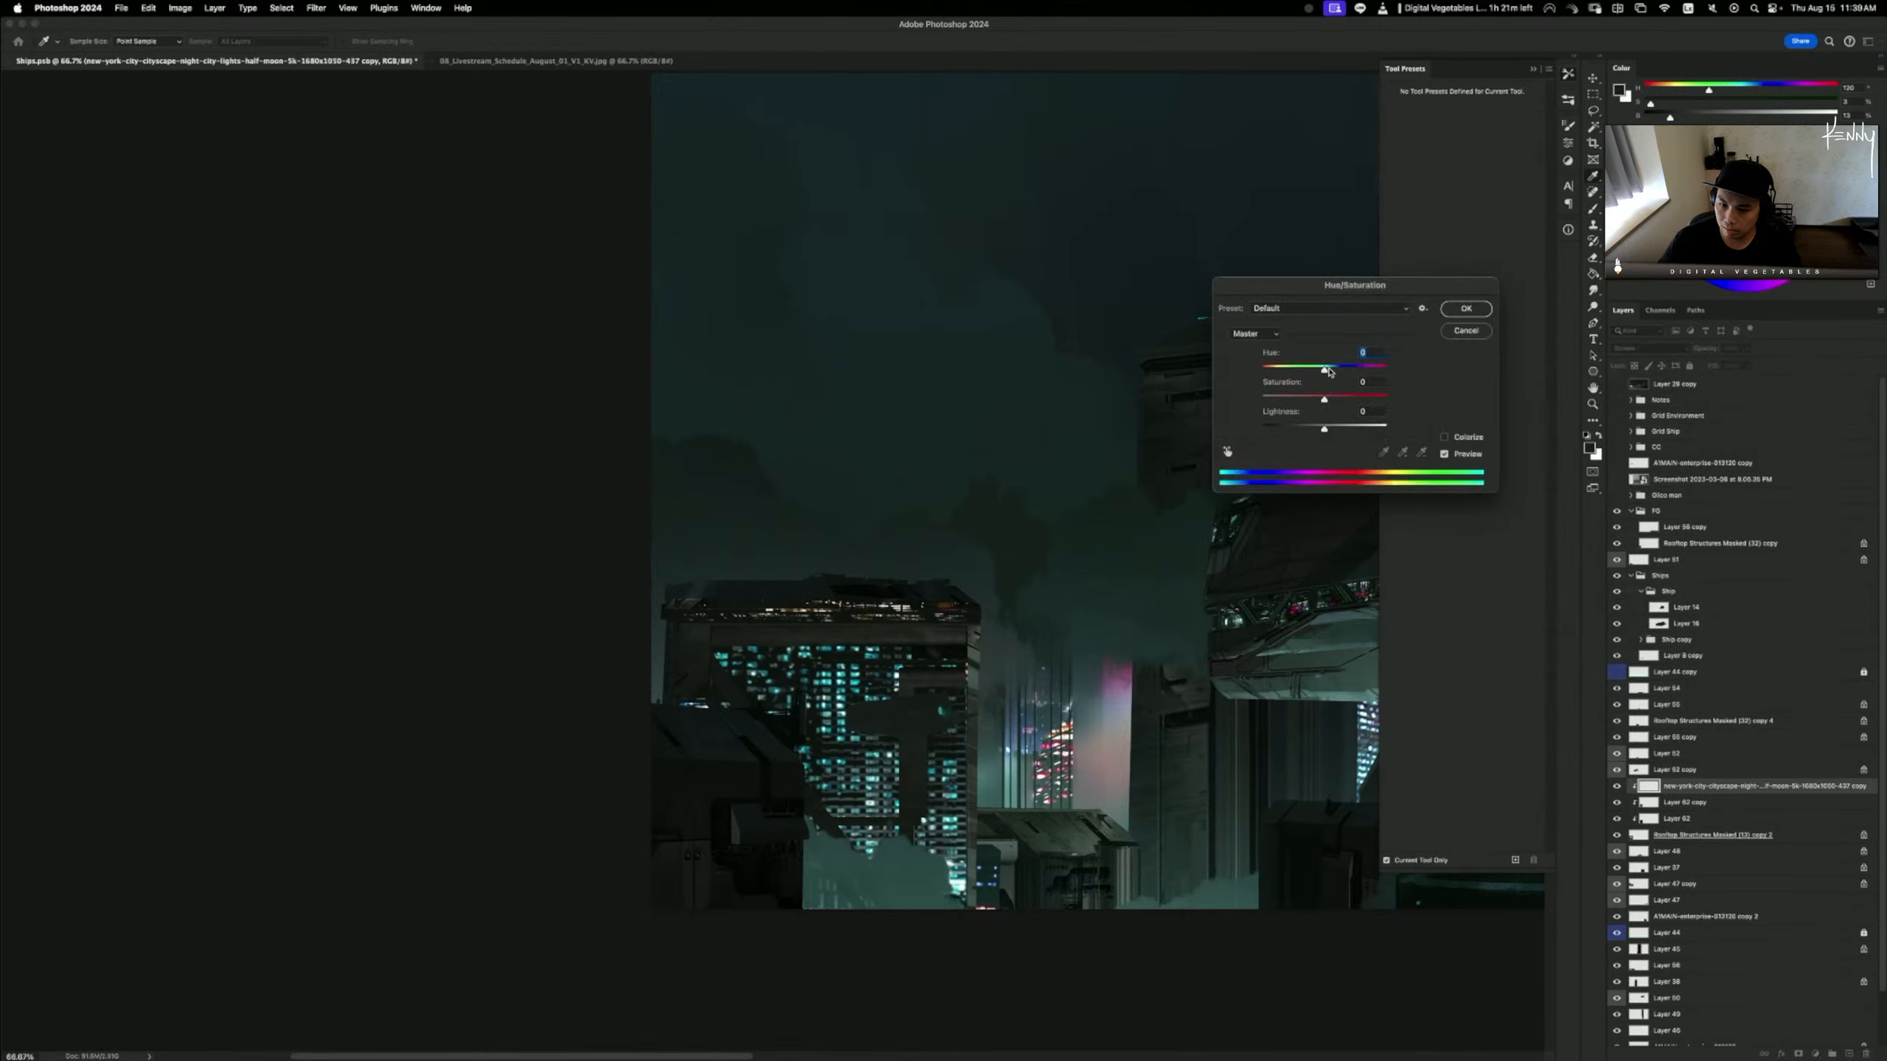
left_click_drag(1324, 370, 1380, 370)
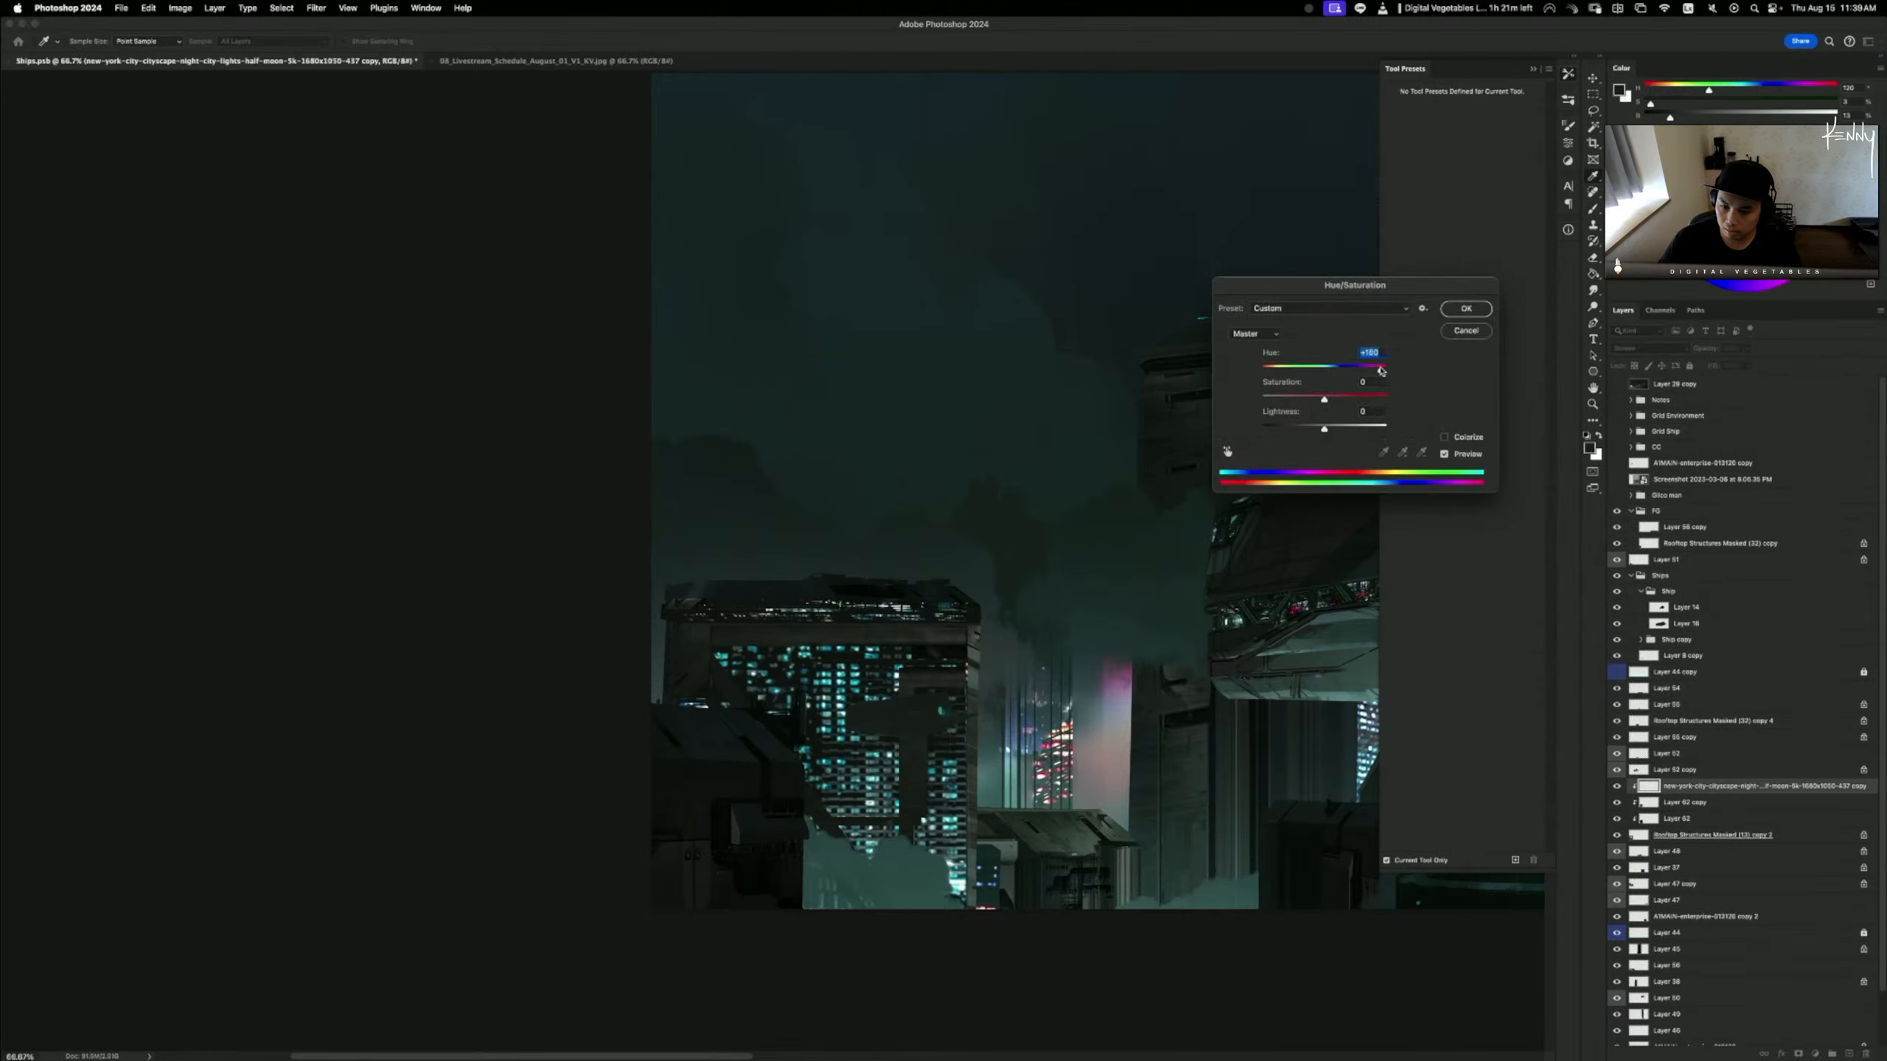
left_click(1466, 308)
- Darken the merged lights layer with Levels by lowering the midtone input to about 0.78
key("super+l")
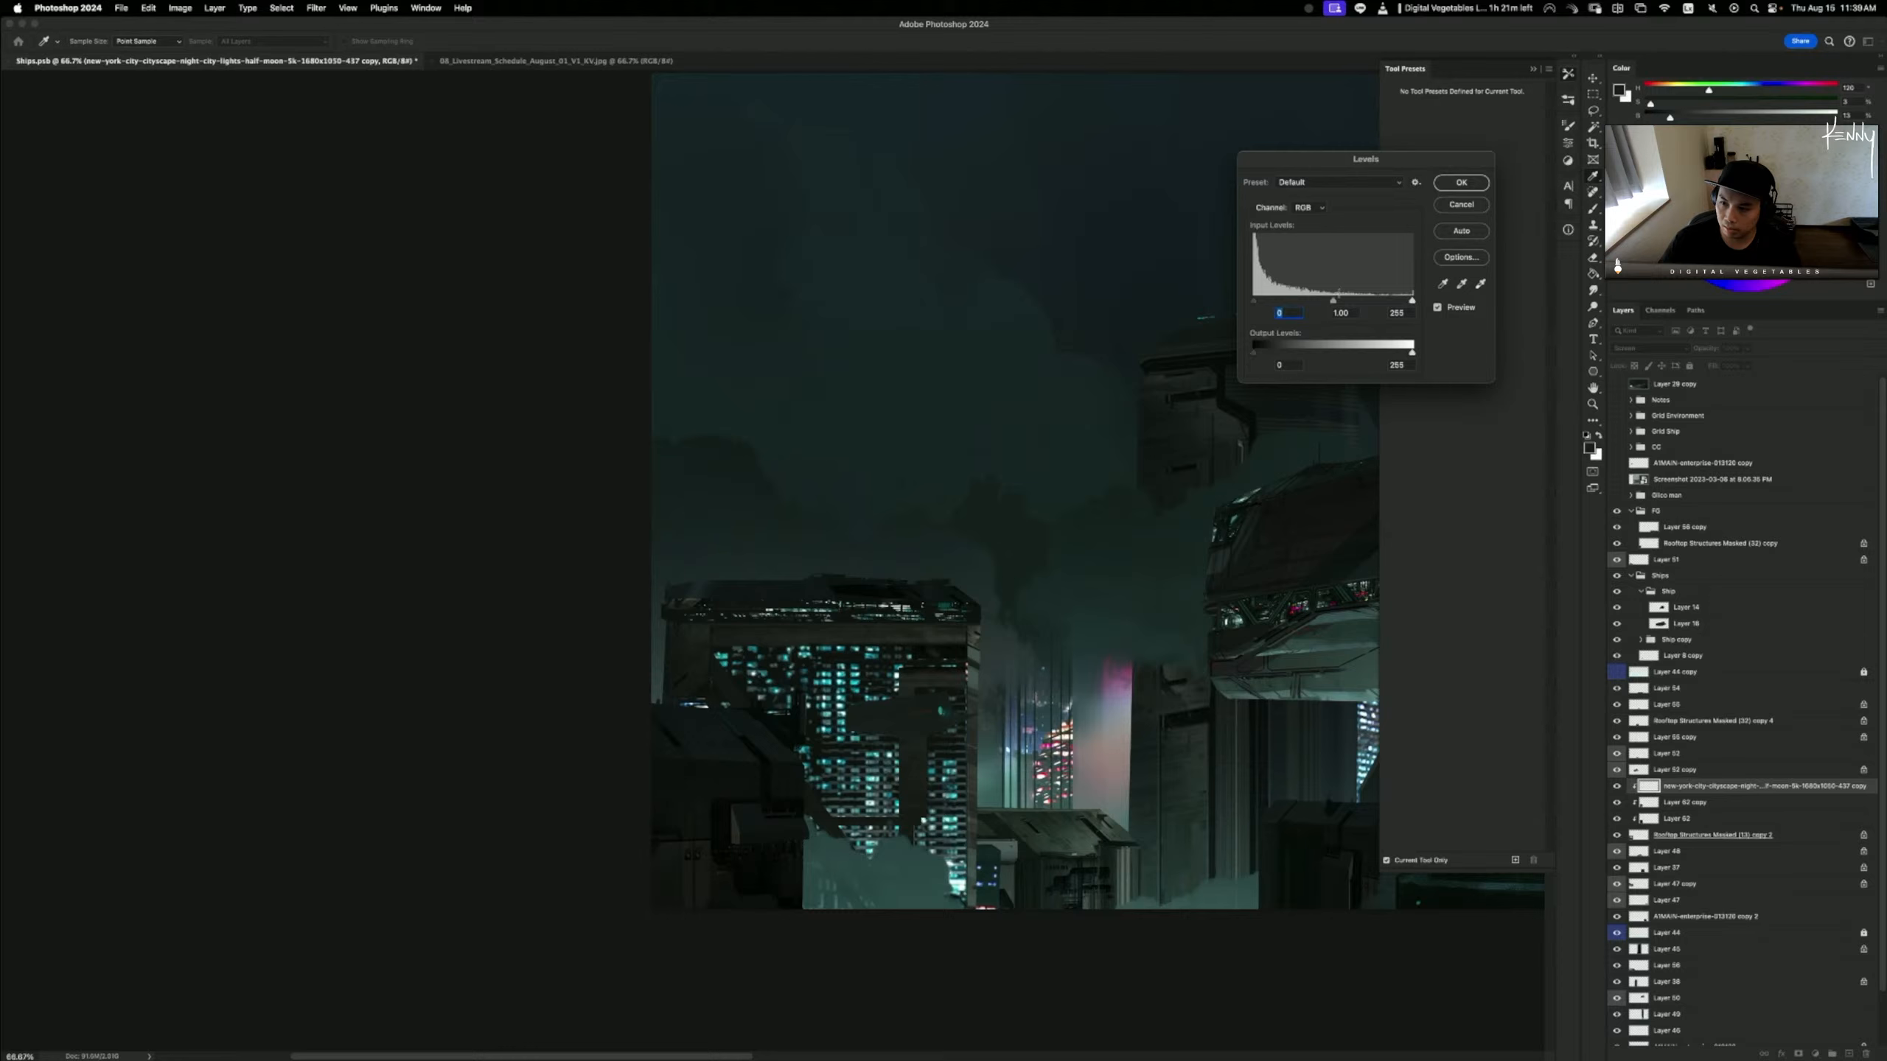
left_click_drag(1333, 300, 1341, 304)
left_click(1460, 182)
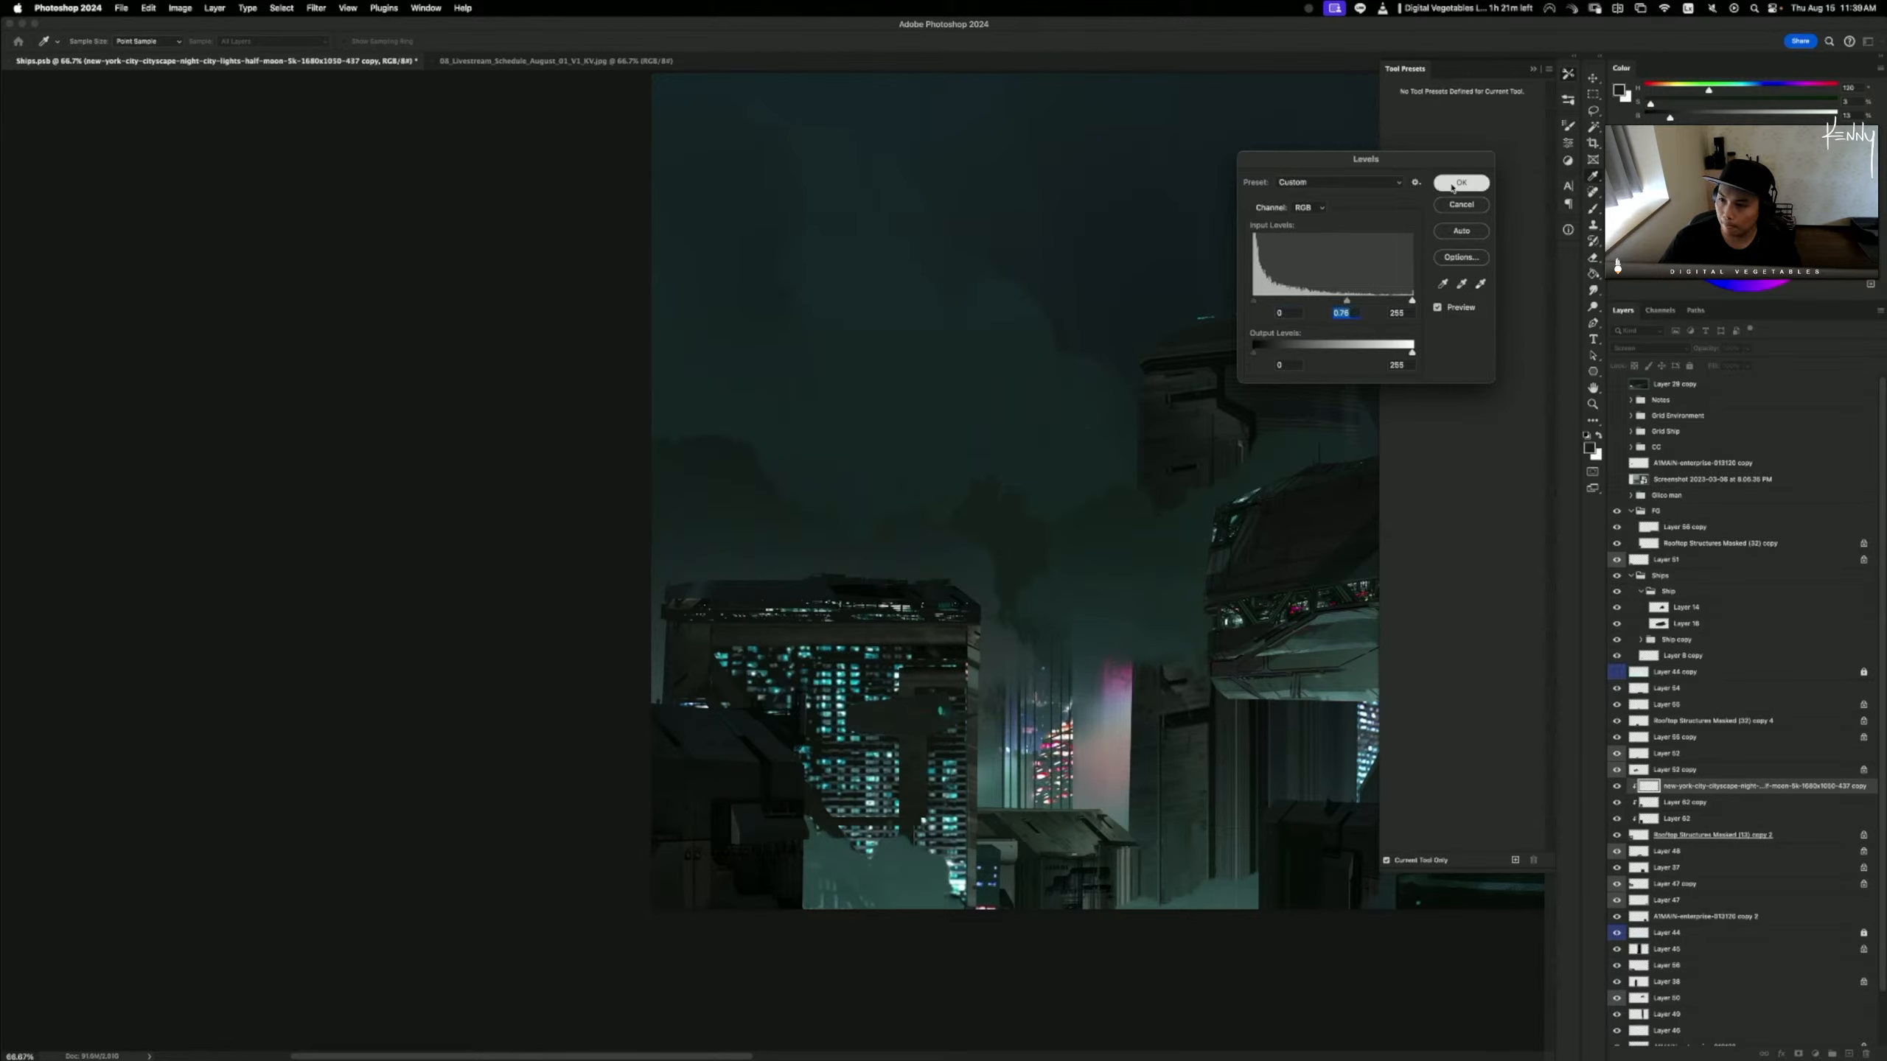
key("b")
- Erase part of the light strip along the left building's roof with the Eraser
key("e")
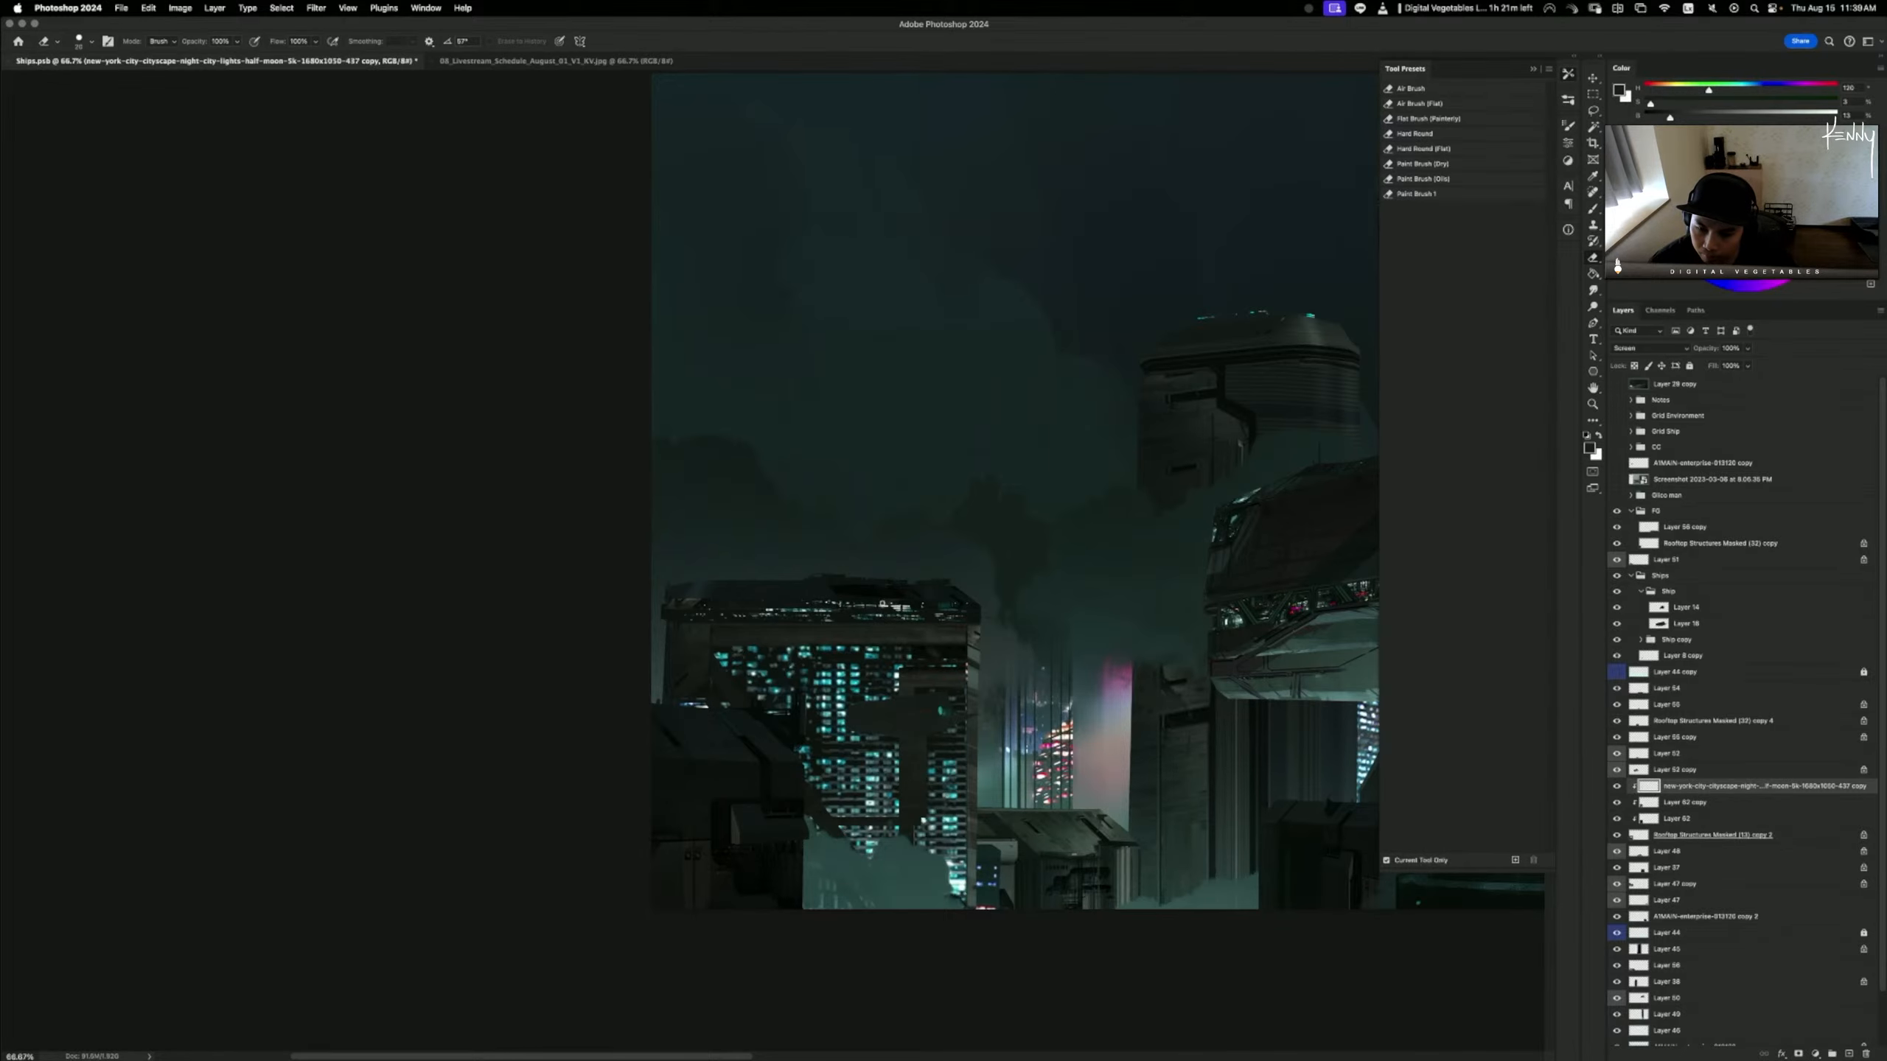
left_click_drag(885, 604, 832, 604)
left_click_drag(914, 740, 928, 724)
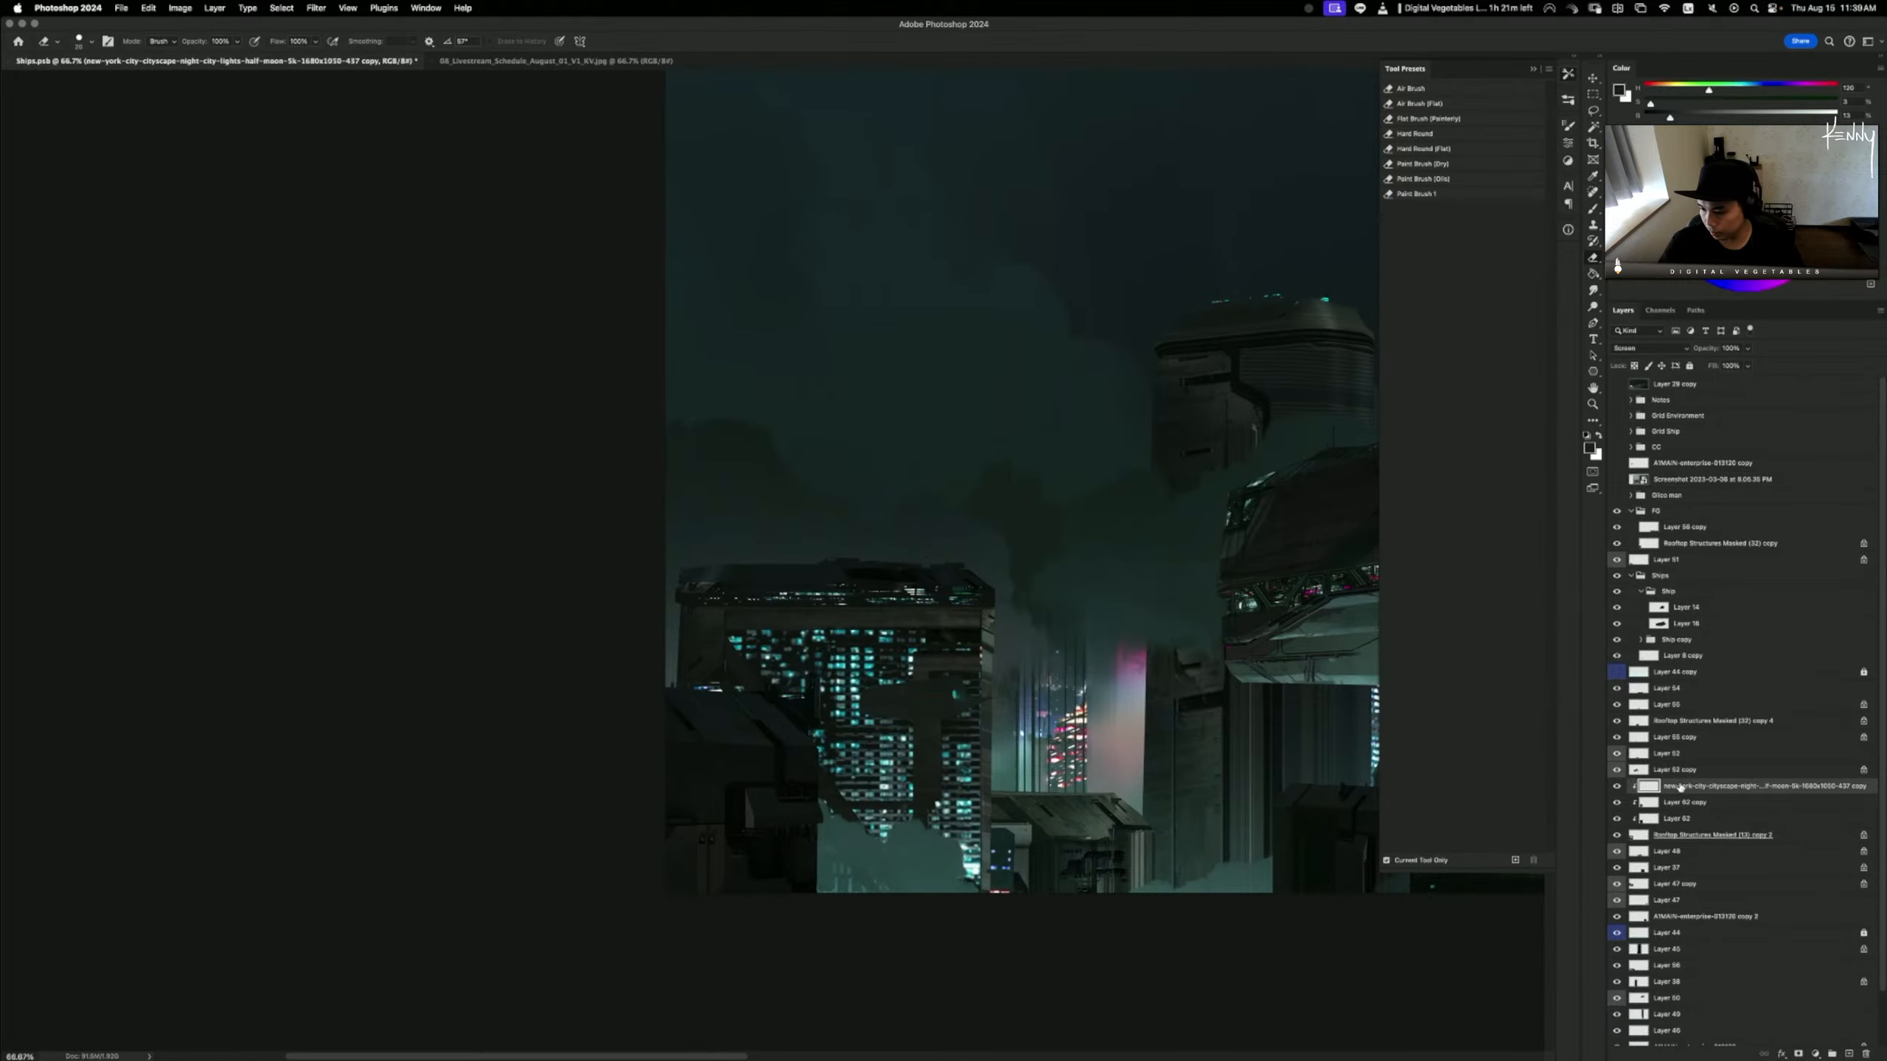
- Duplicate the merged lights layer beneath the original and offset the copy over the upper part of the left building's roof
left_click_drag(1680, 787, 1682, 796)
key("b")
mouse_move(1110, 691)
left_mouse_down()
mouse_move(1110, 672)
mouse_move(1163, 660)
left_mouse_up()
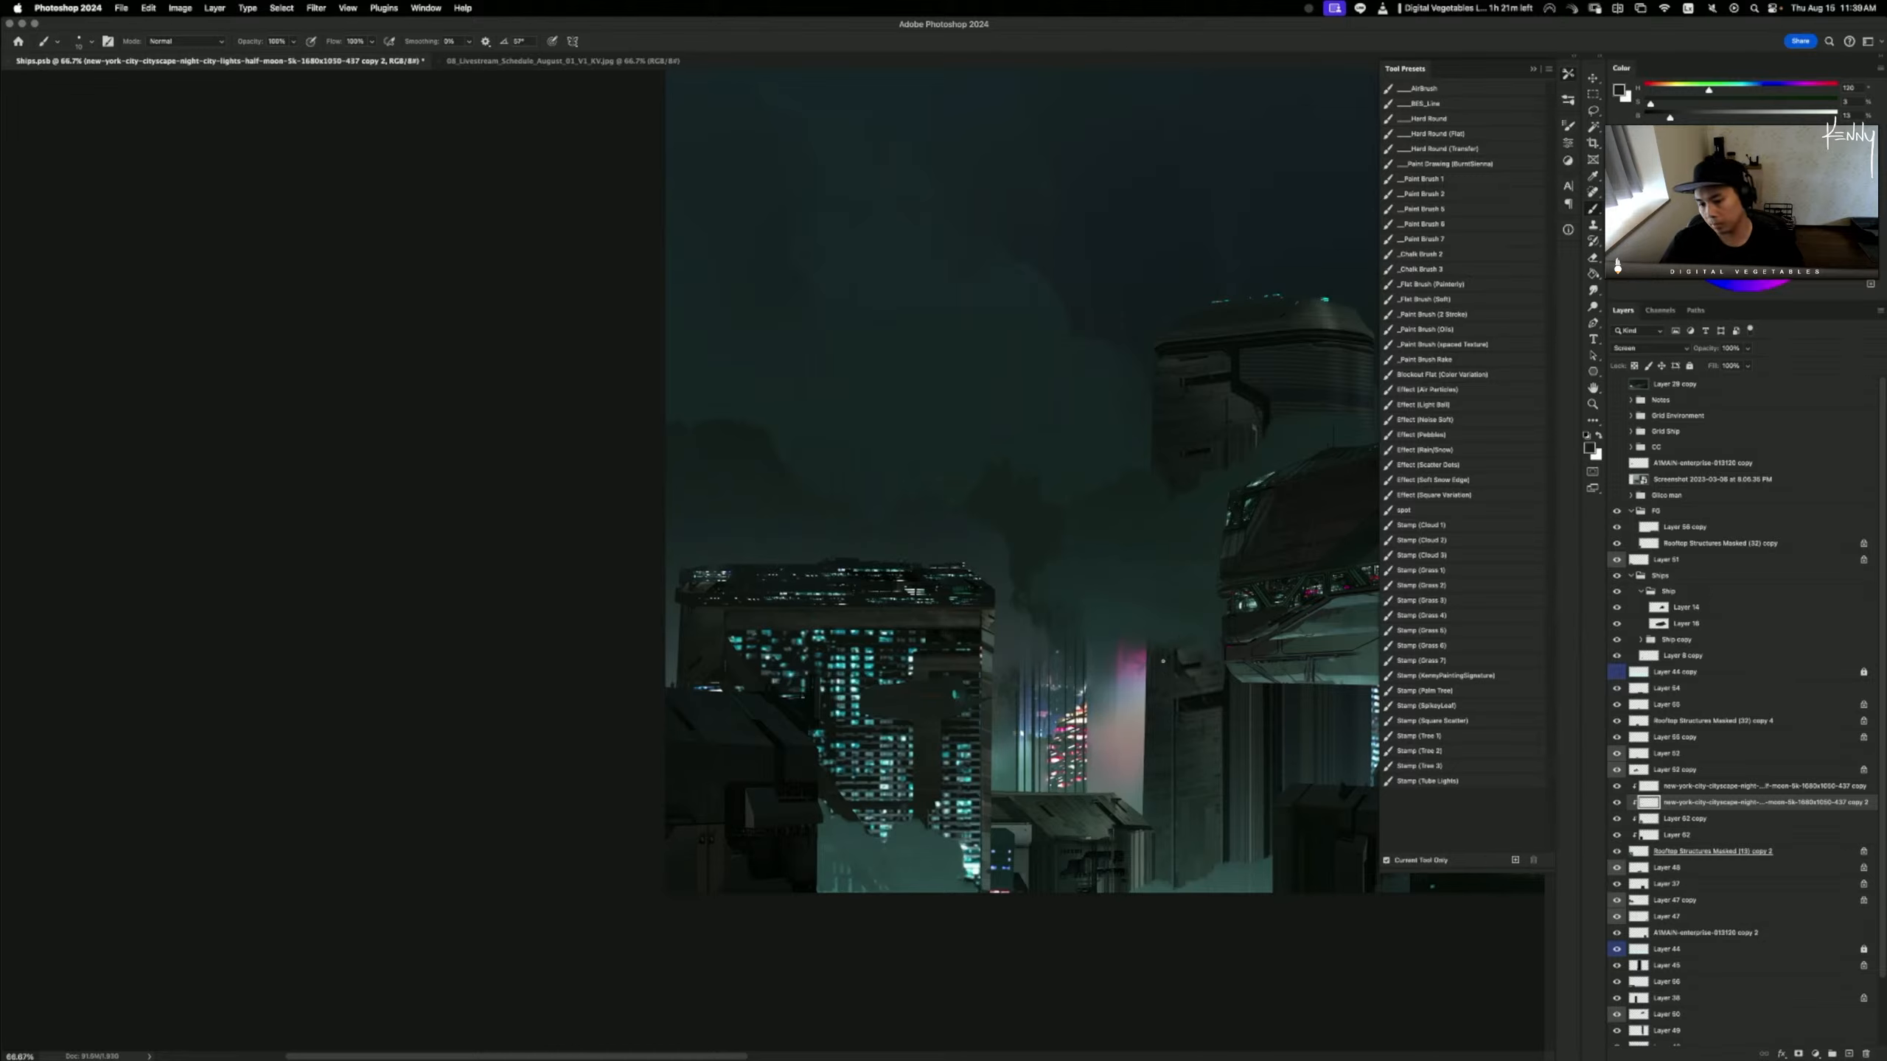
- Hide the duplicated lights with a black mask and paint white with a larger brush to reveal some on the upper roof
left_click(1797, 1054, "alt")
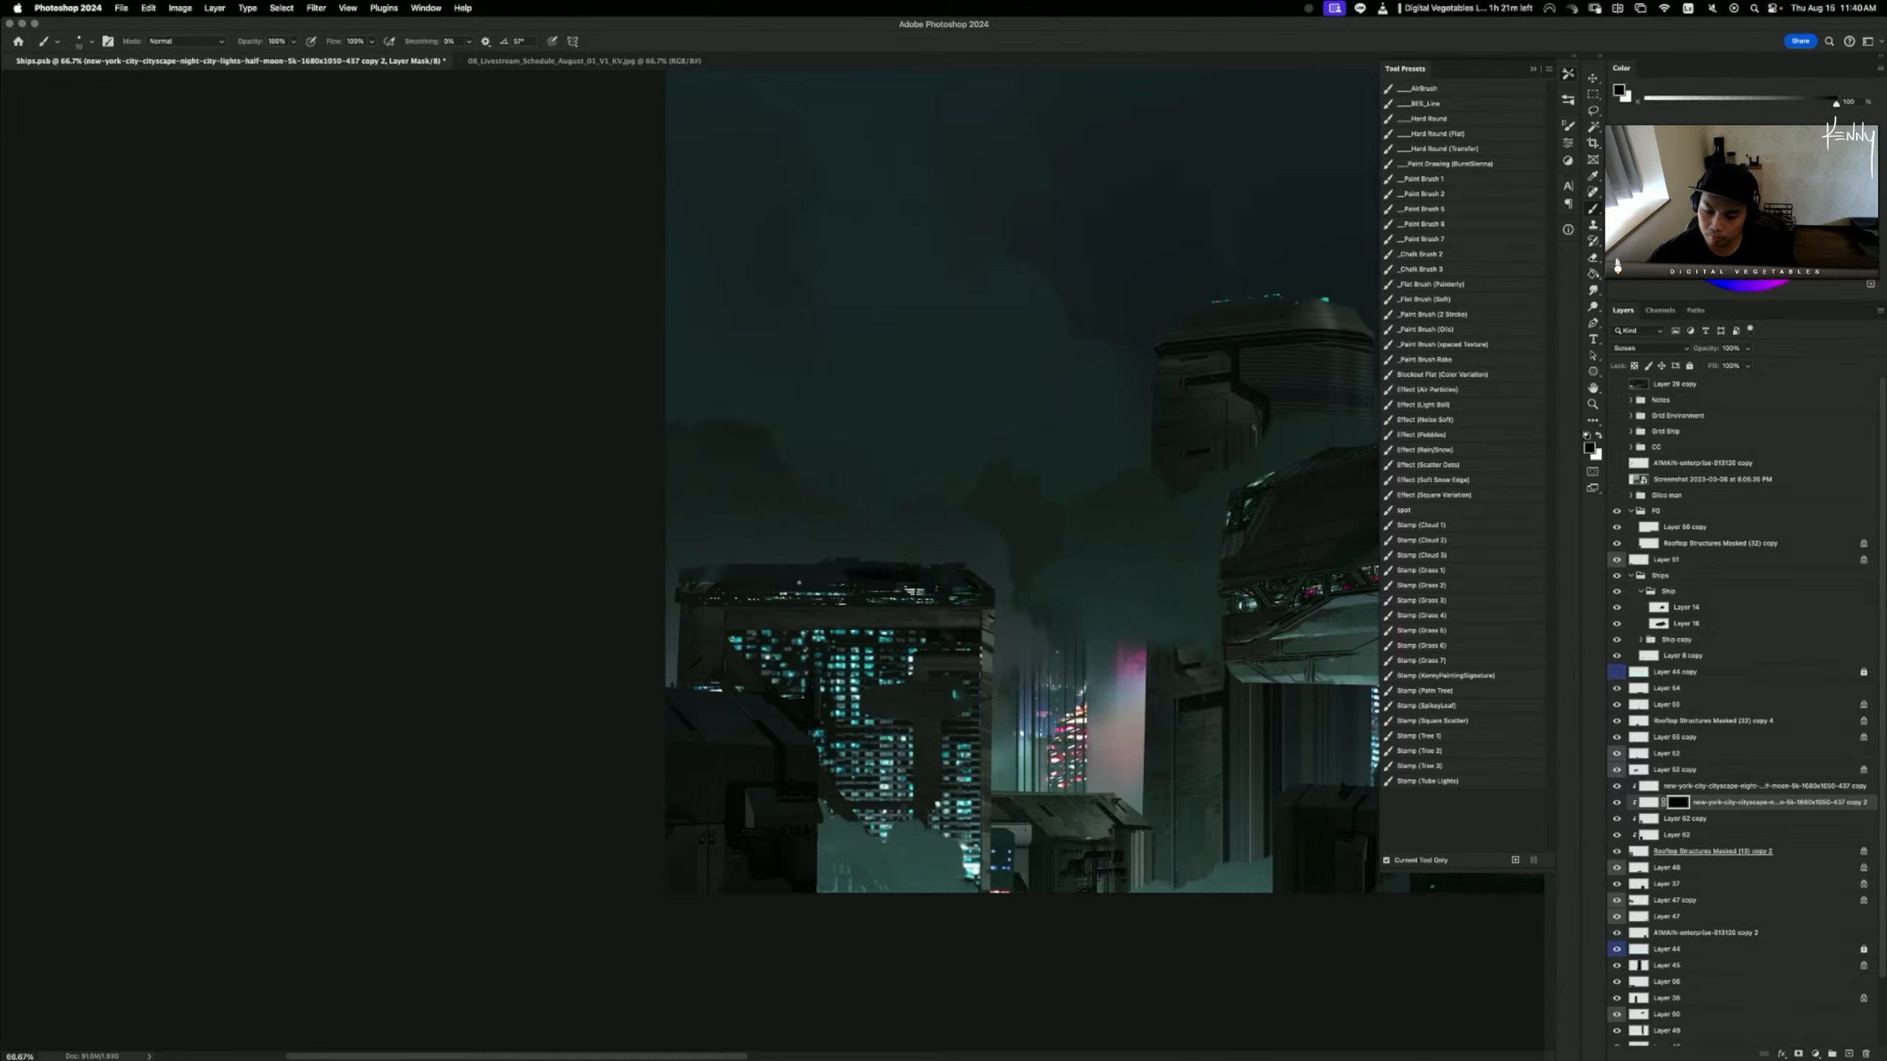
key("bracketright")
key("bracketright")
key("bracketright")
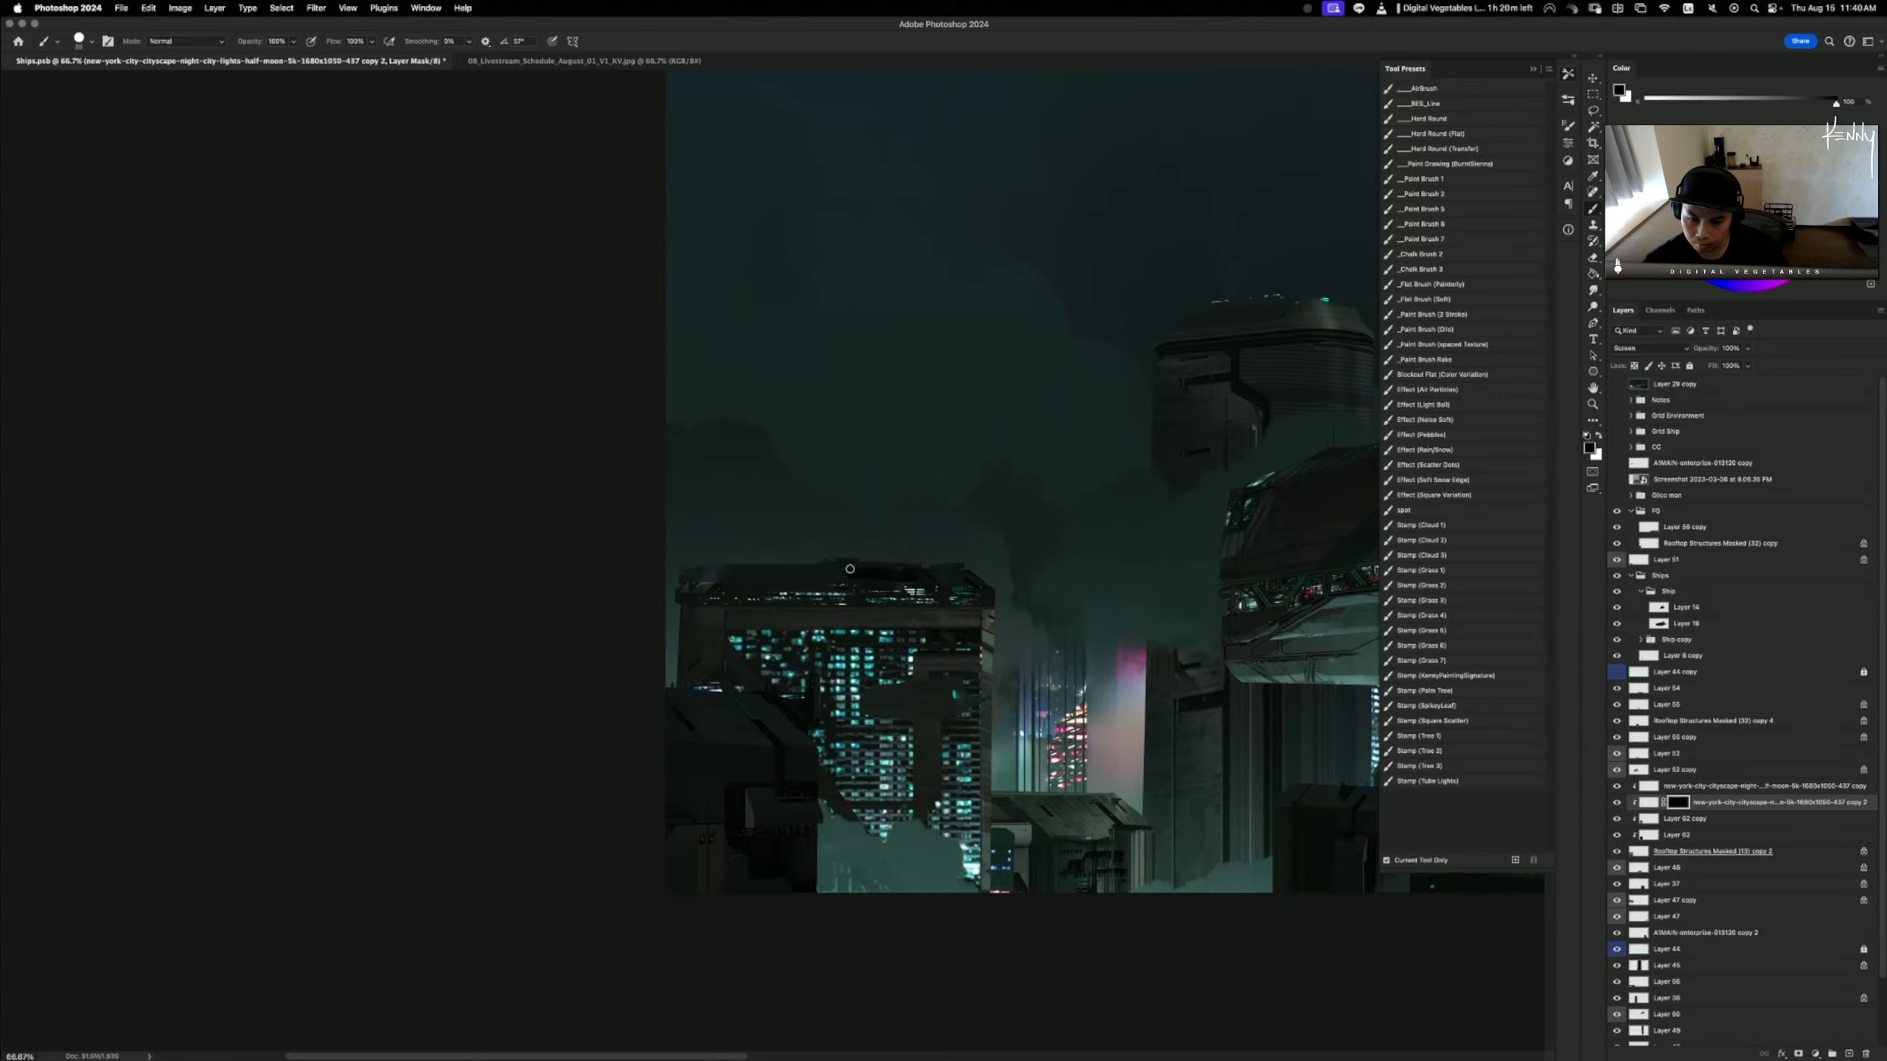
key("x")
left_click_drag(849, 571, 933, 583)
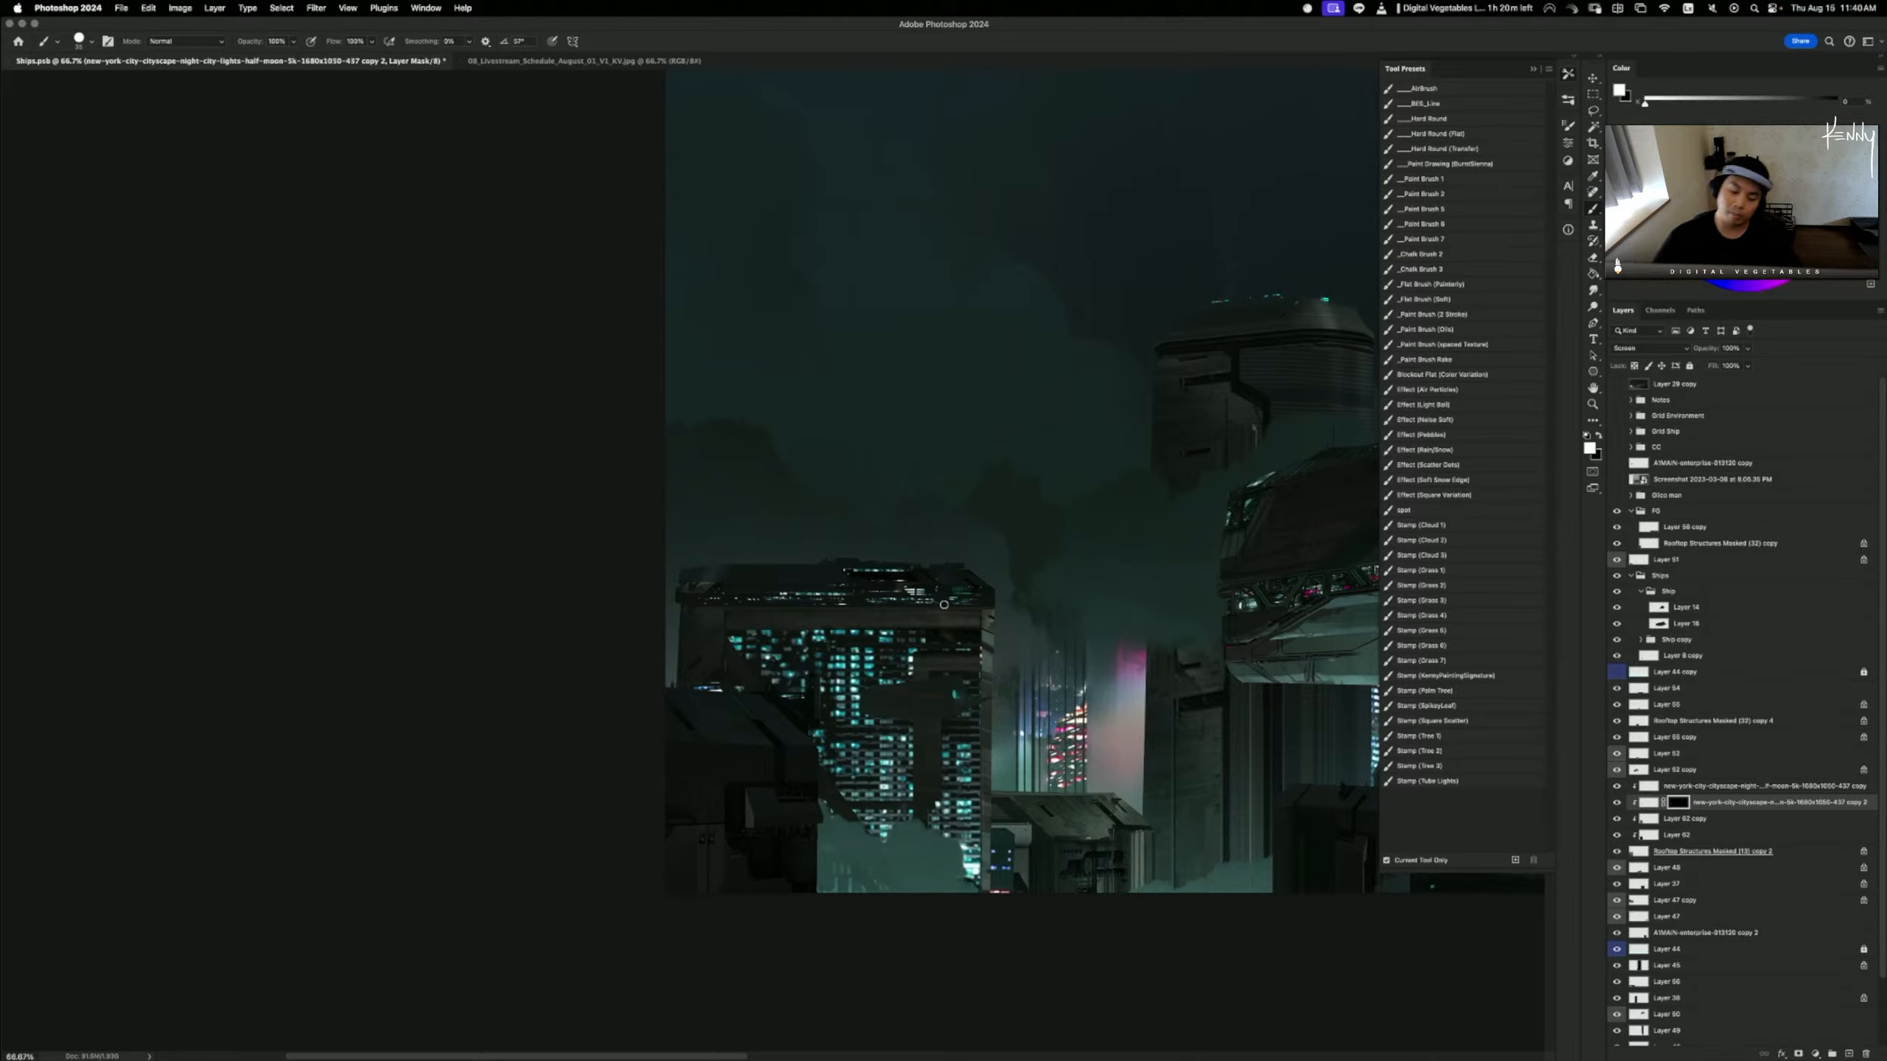
- Touch up the duplicated lights' layer mask over the left building's roof with black and white paint
key("x")
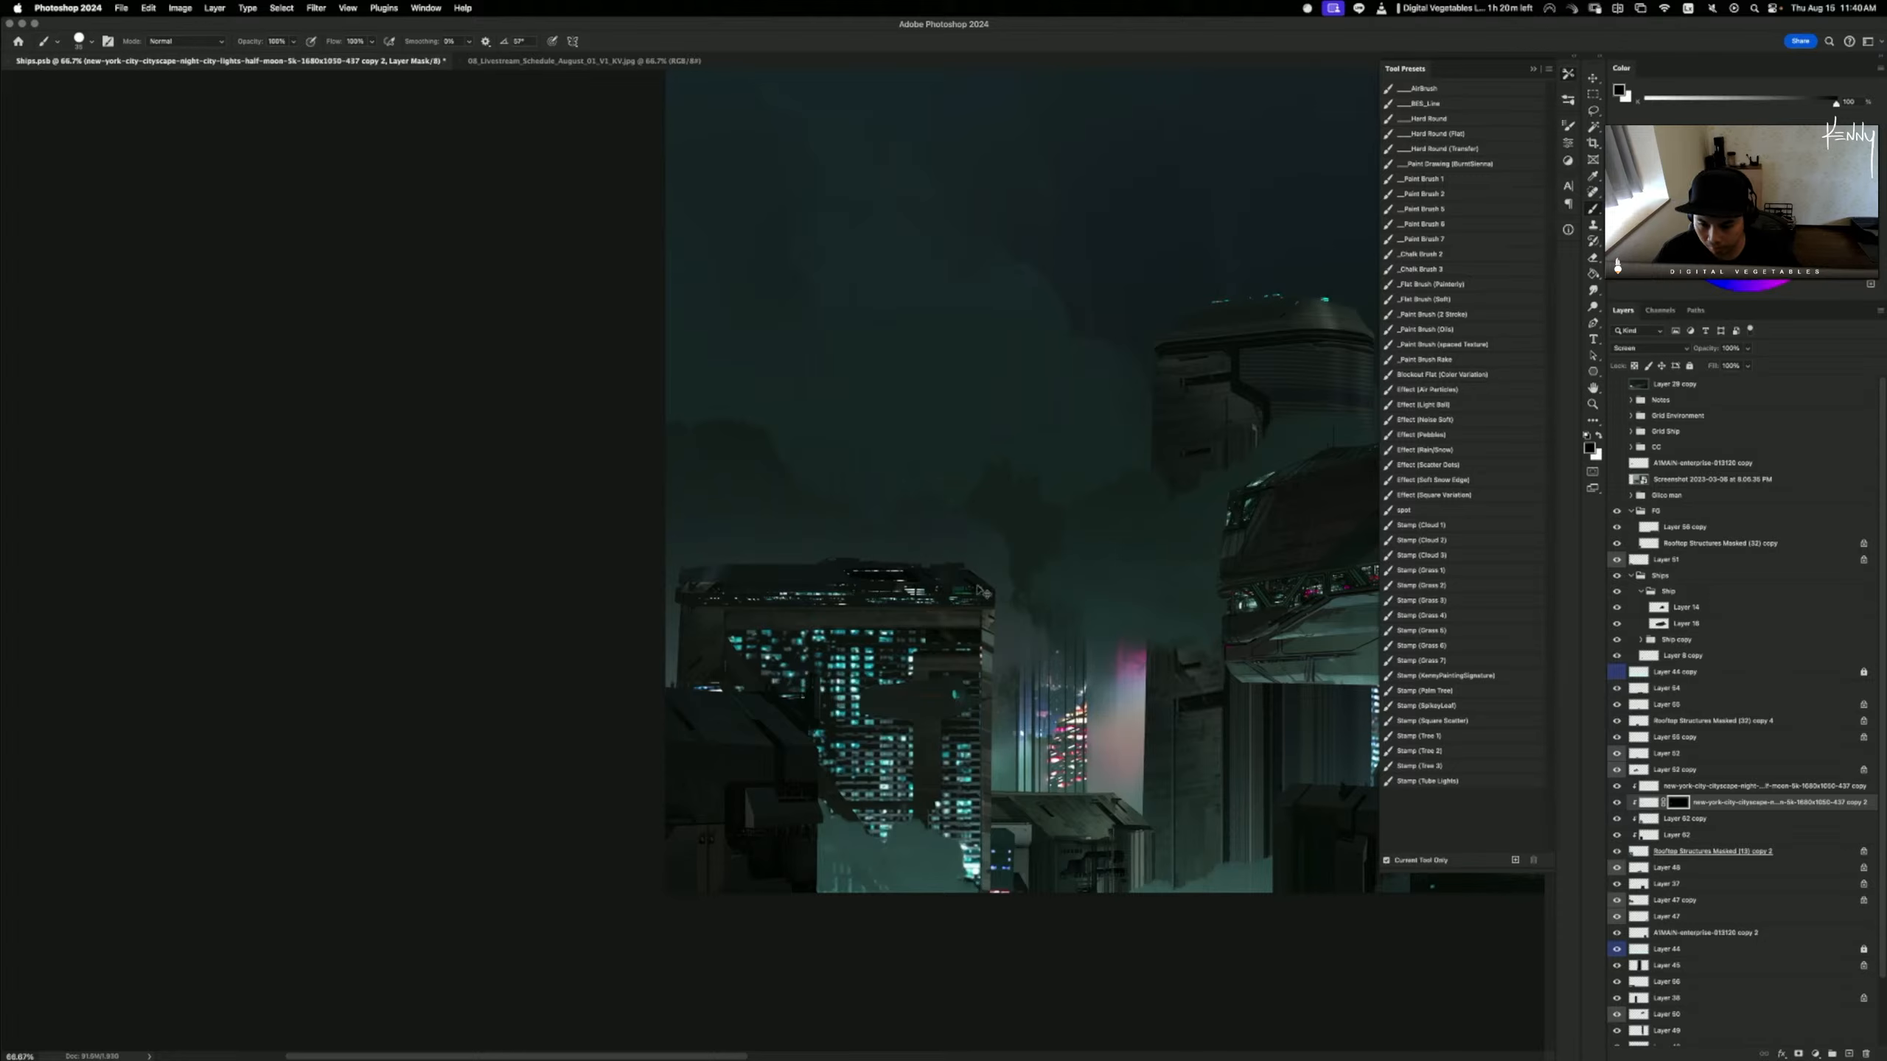
key("x")
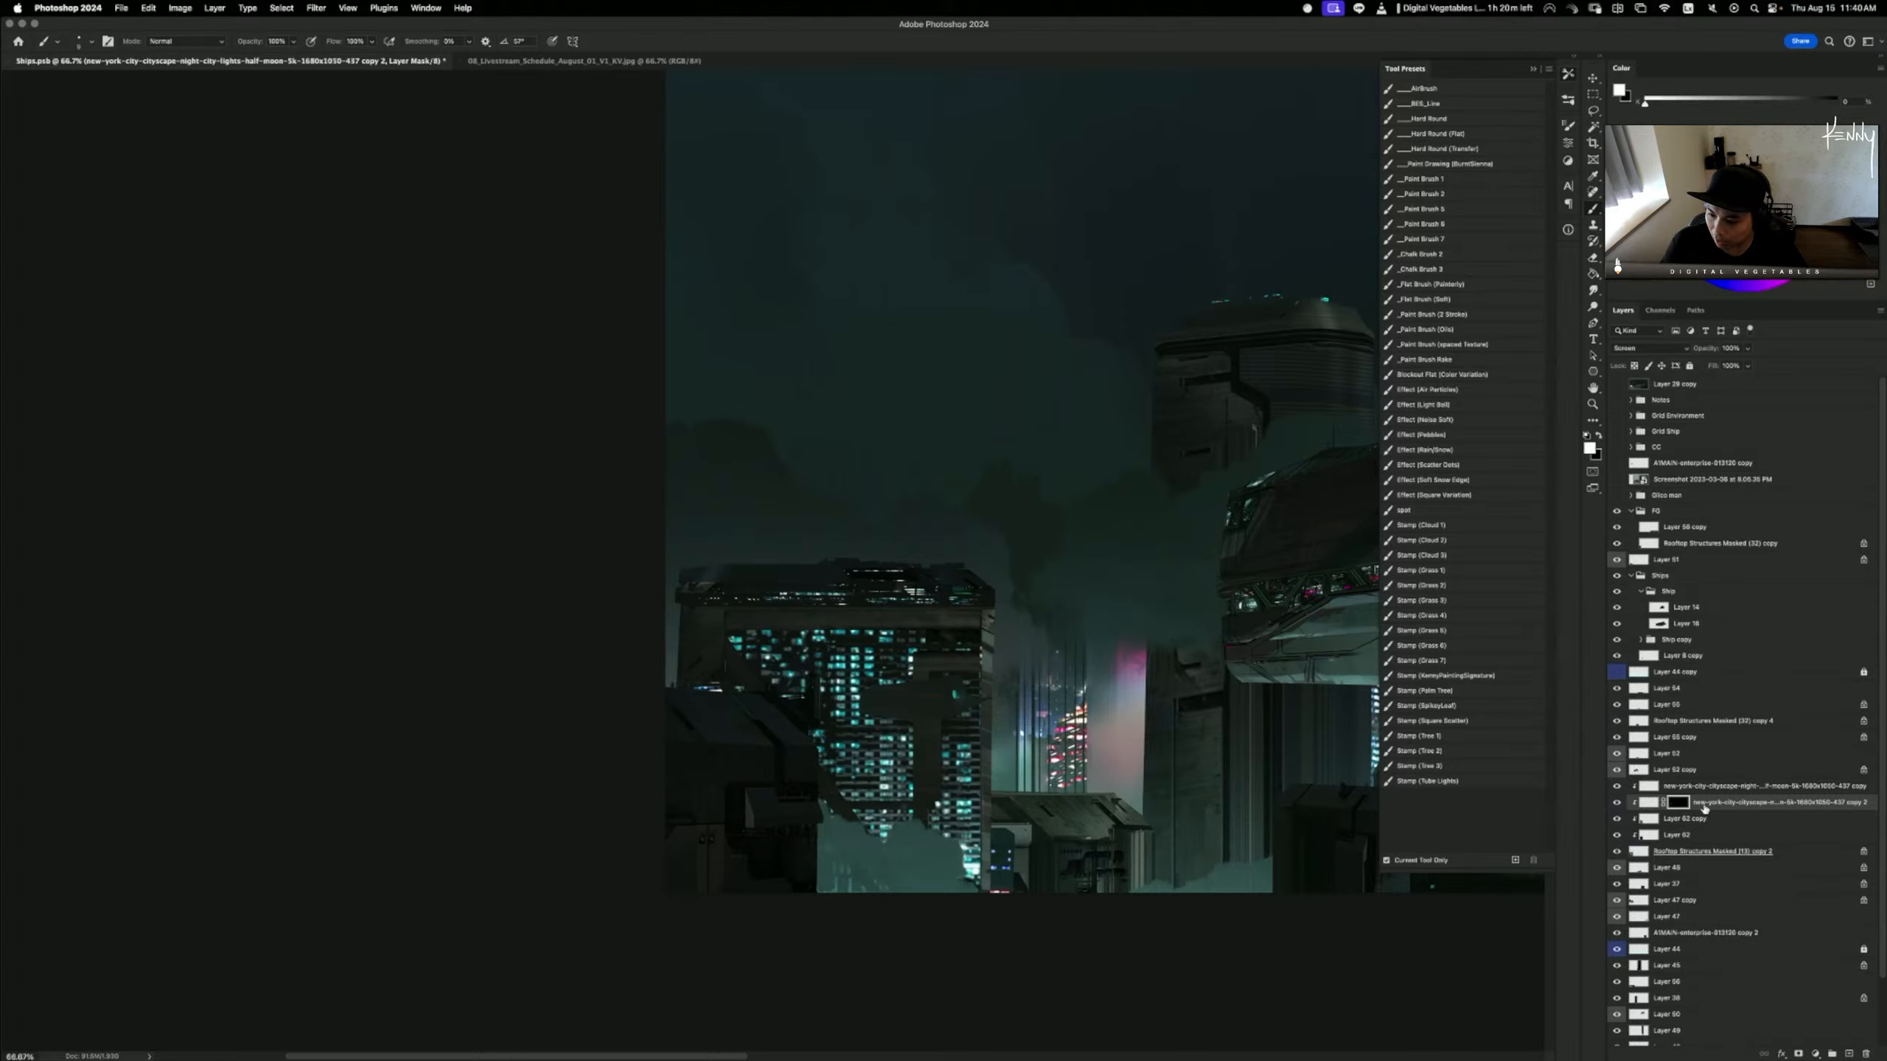
left_click(1663, 803)
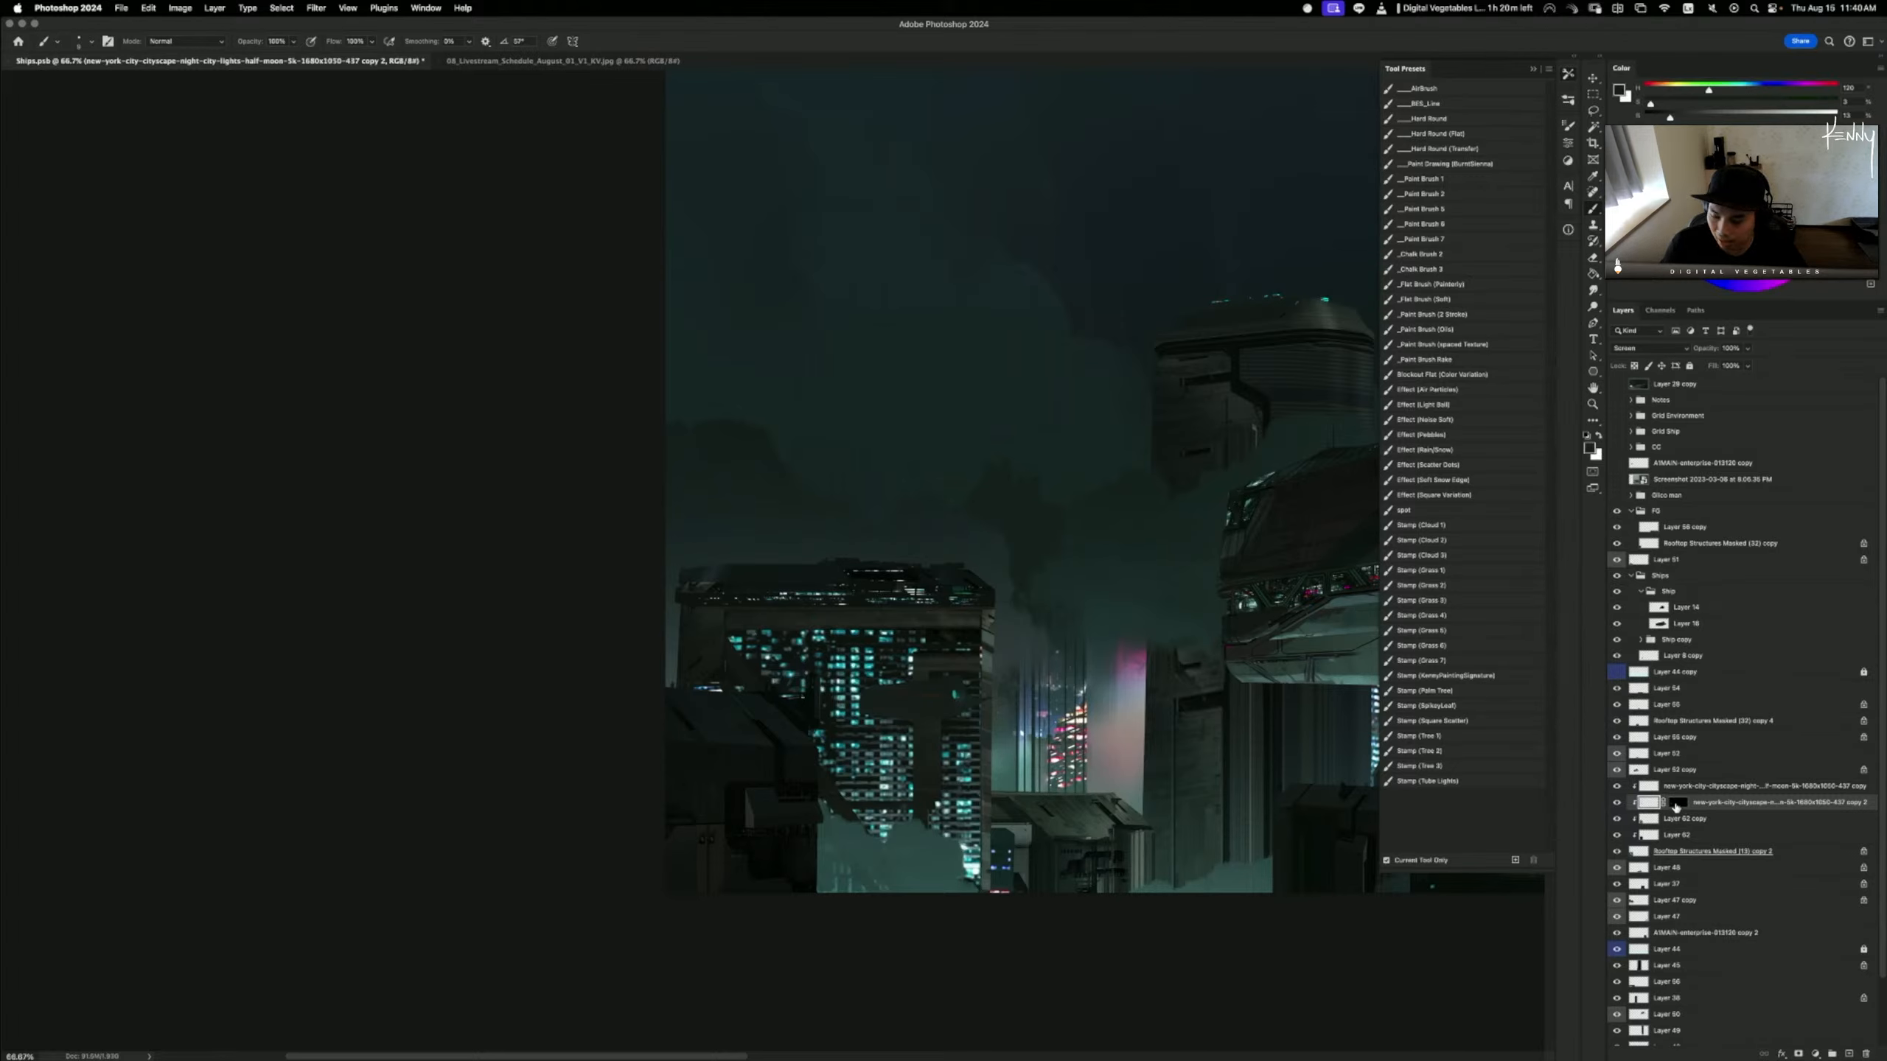
left_click(1678, 803)
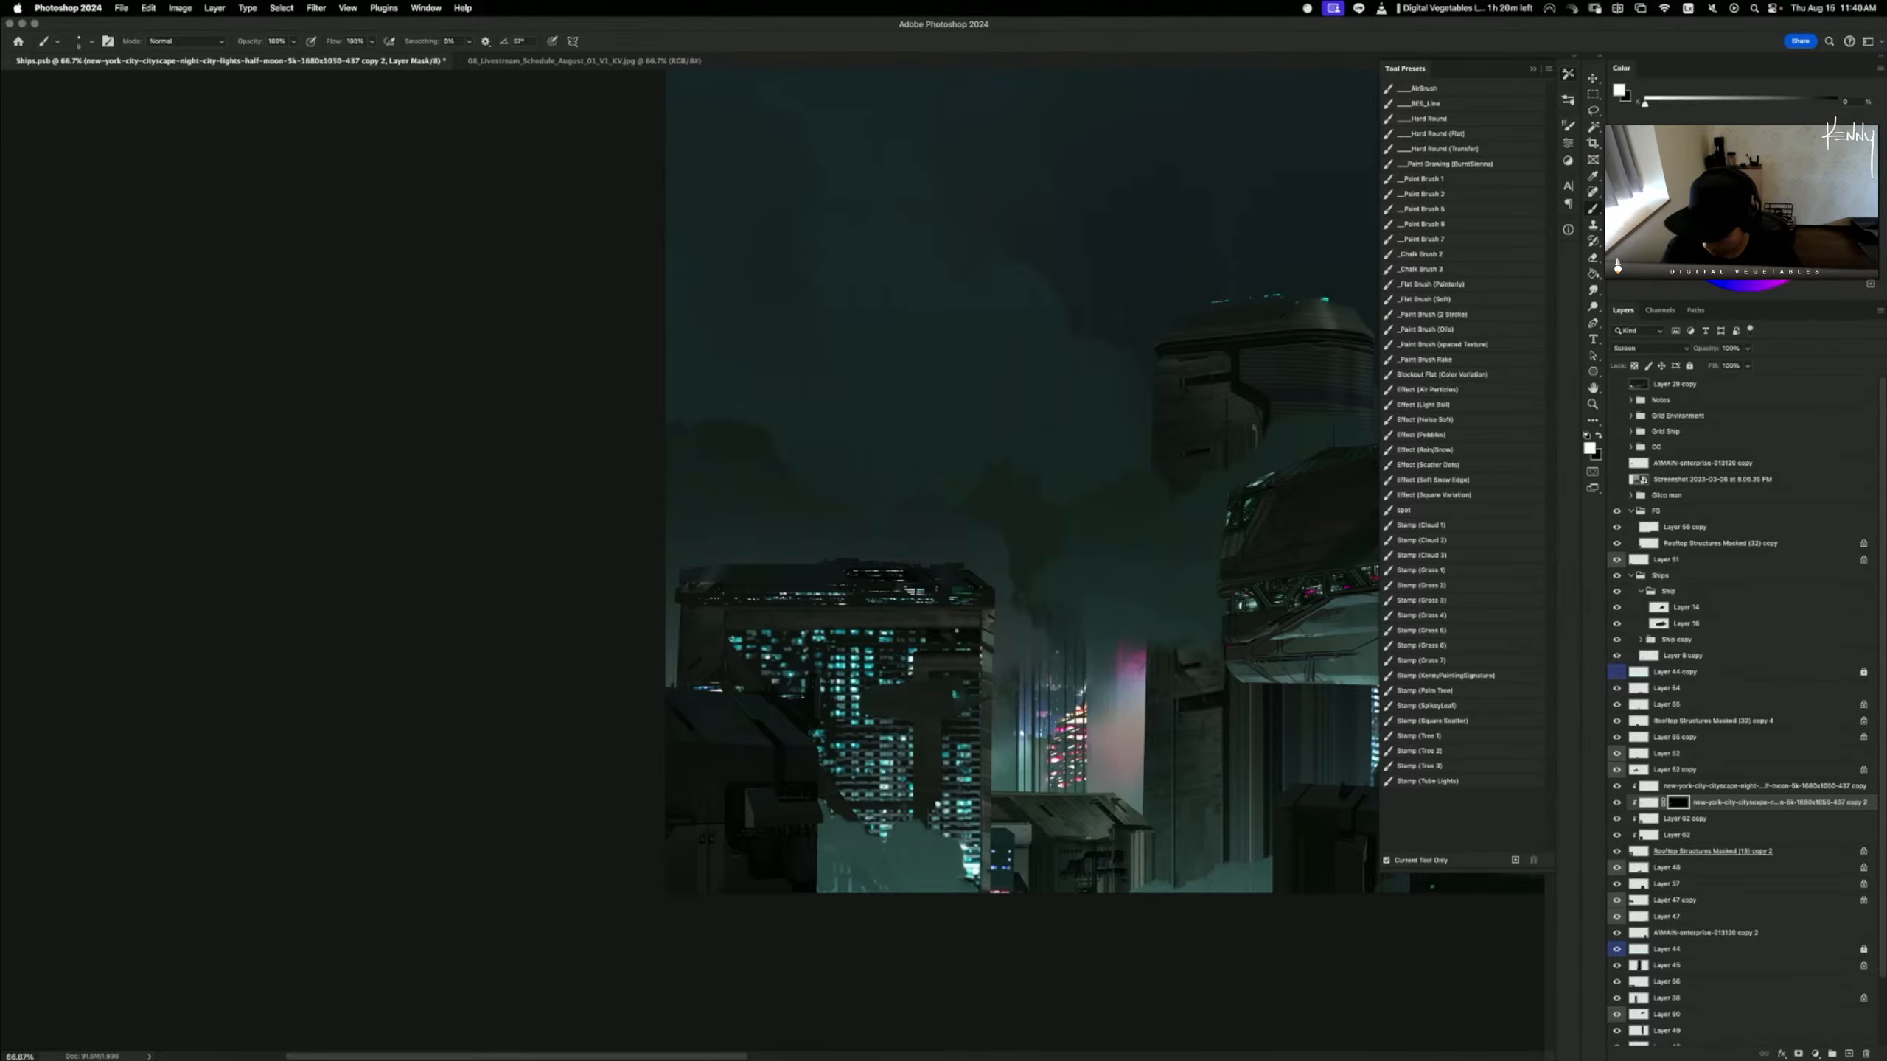
- Toggle the visibility of the two clipped layers beneath the duplicated lights to check what each adds to the left building
key("super+minus")
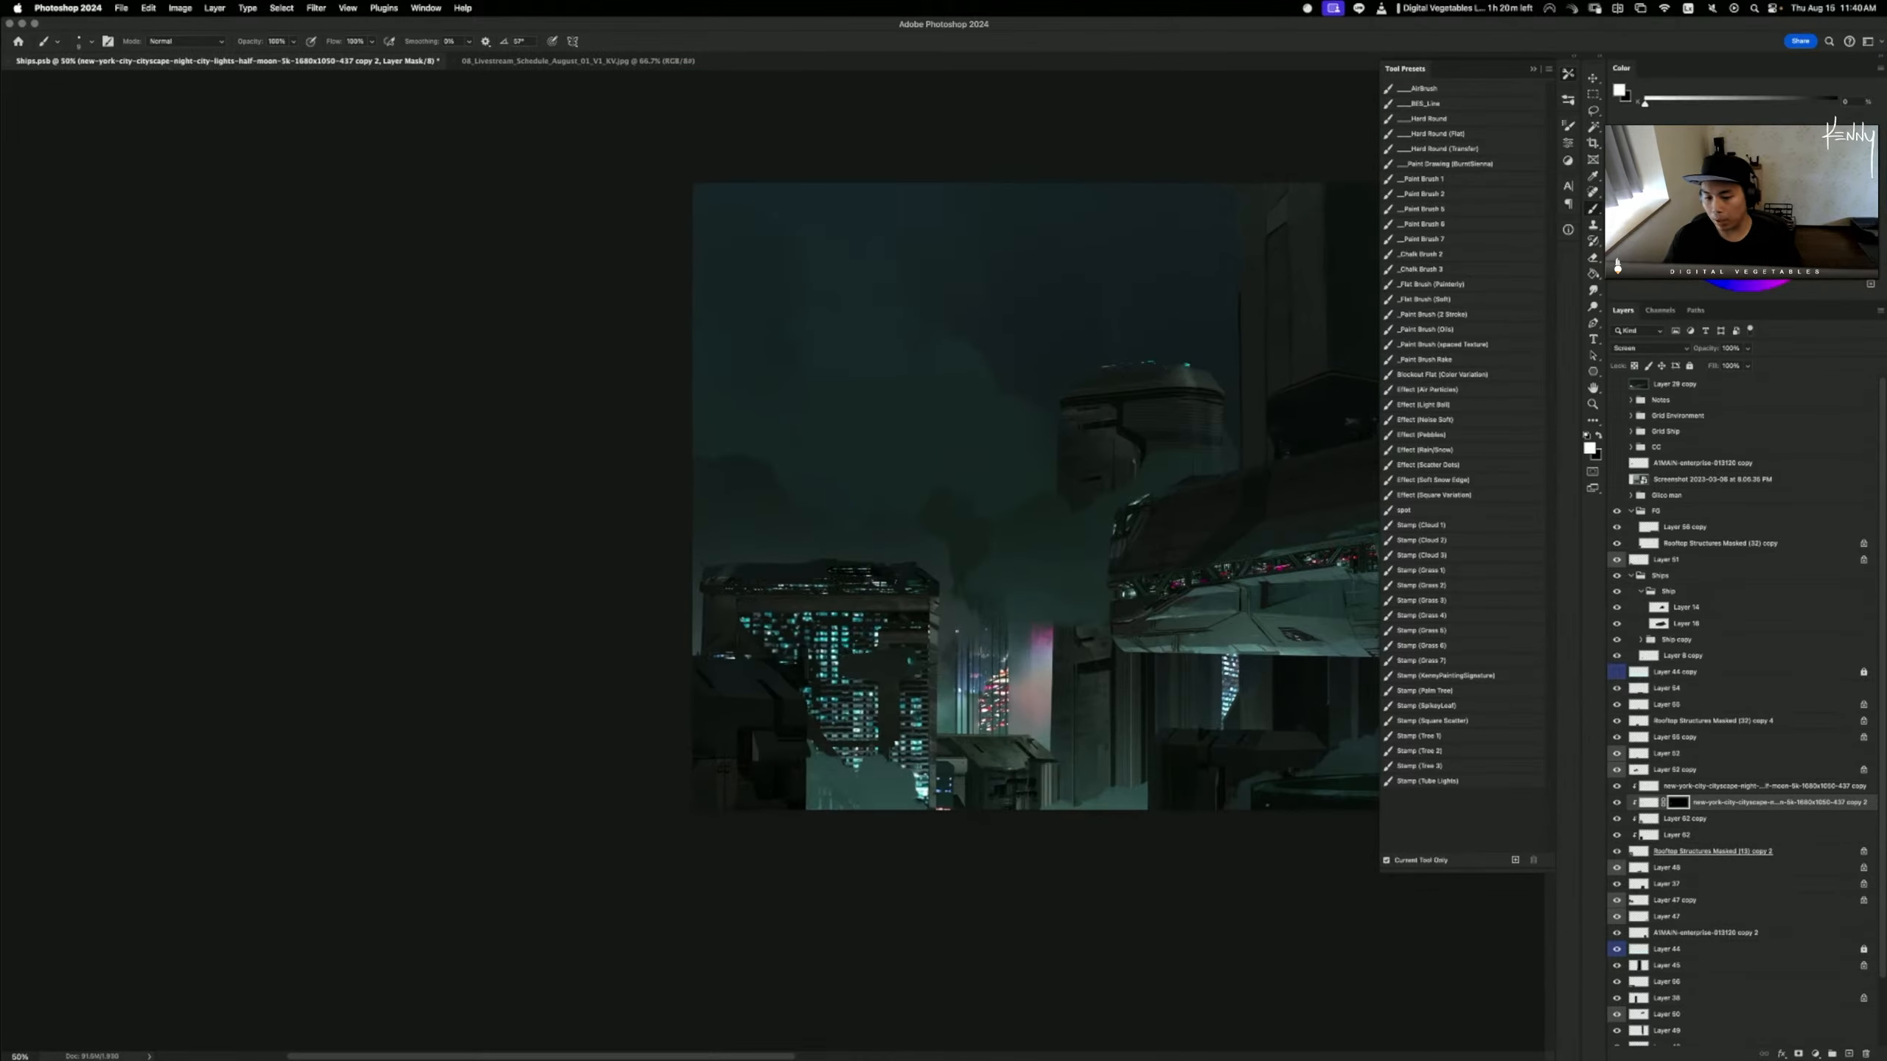
left_click(1617, 818)
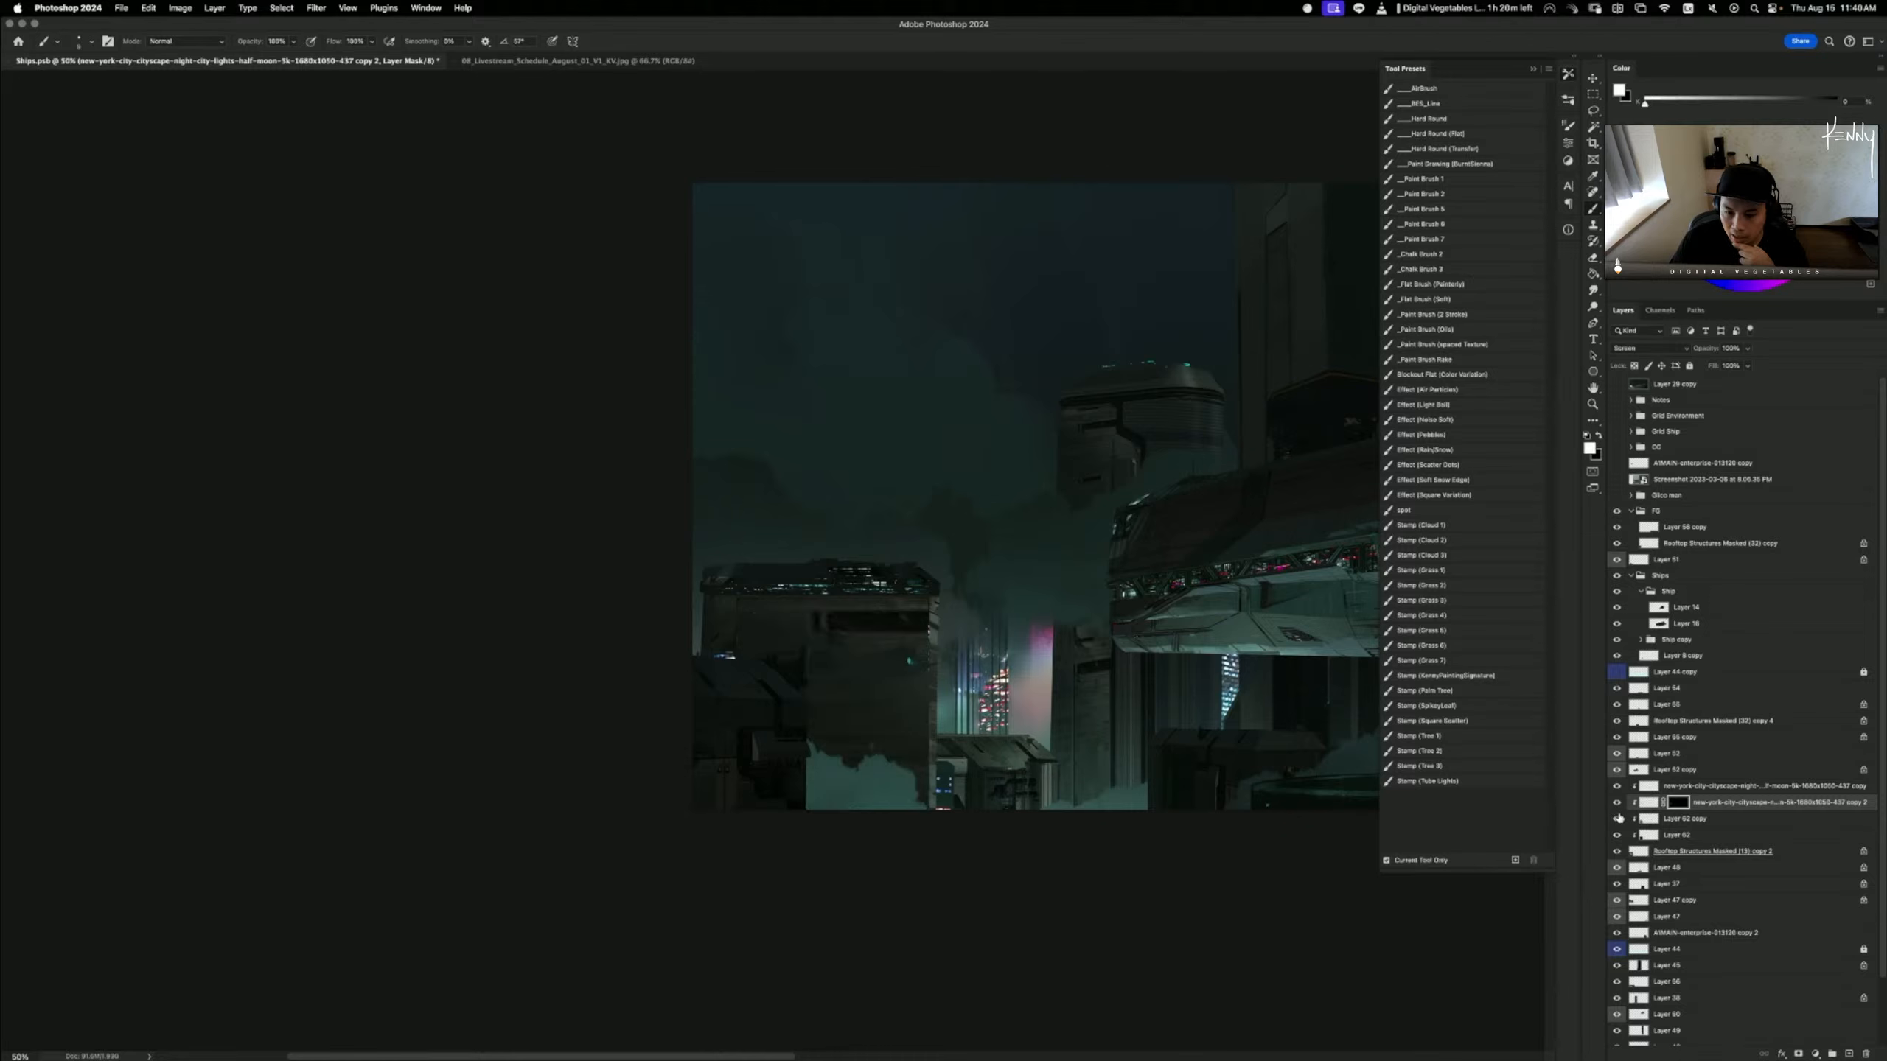
left_click(1617, 819)
left_click(1618, 835)
left_click(1619, 835)
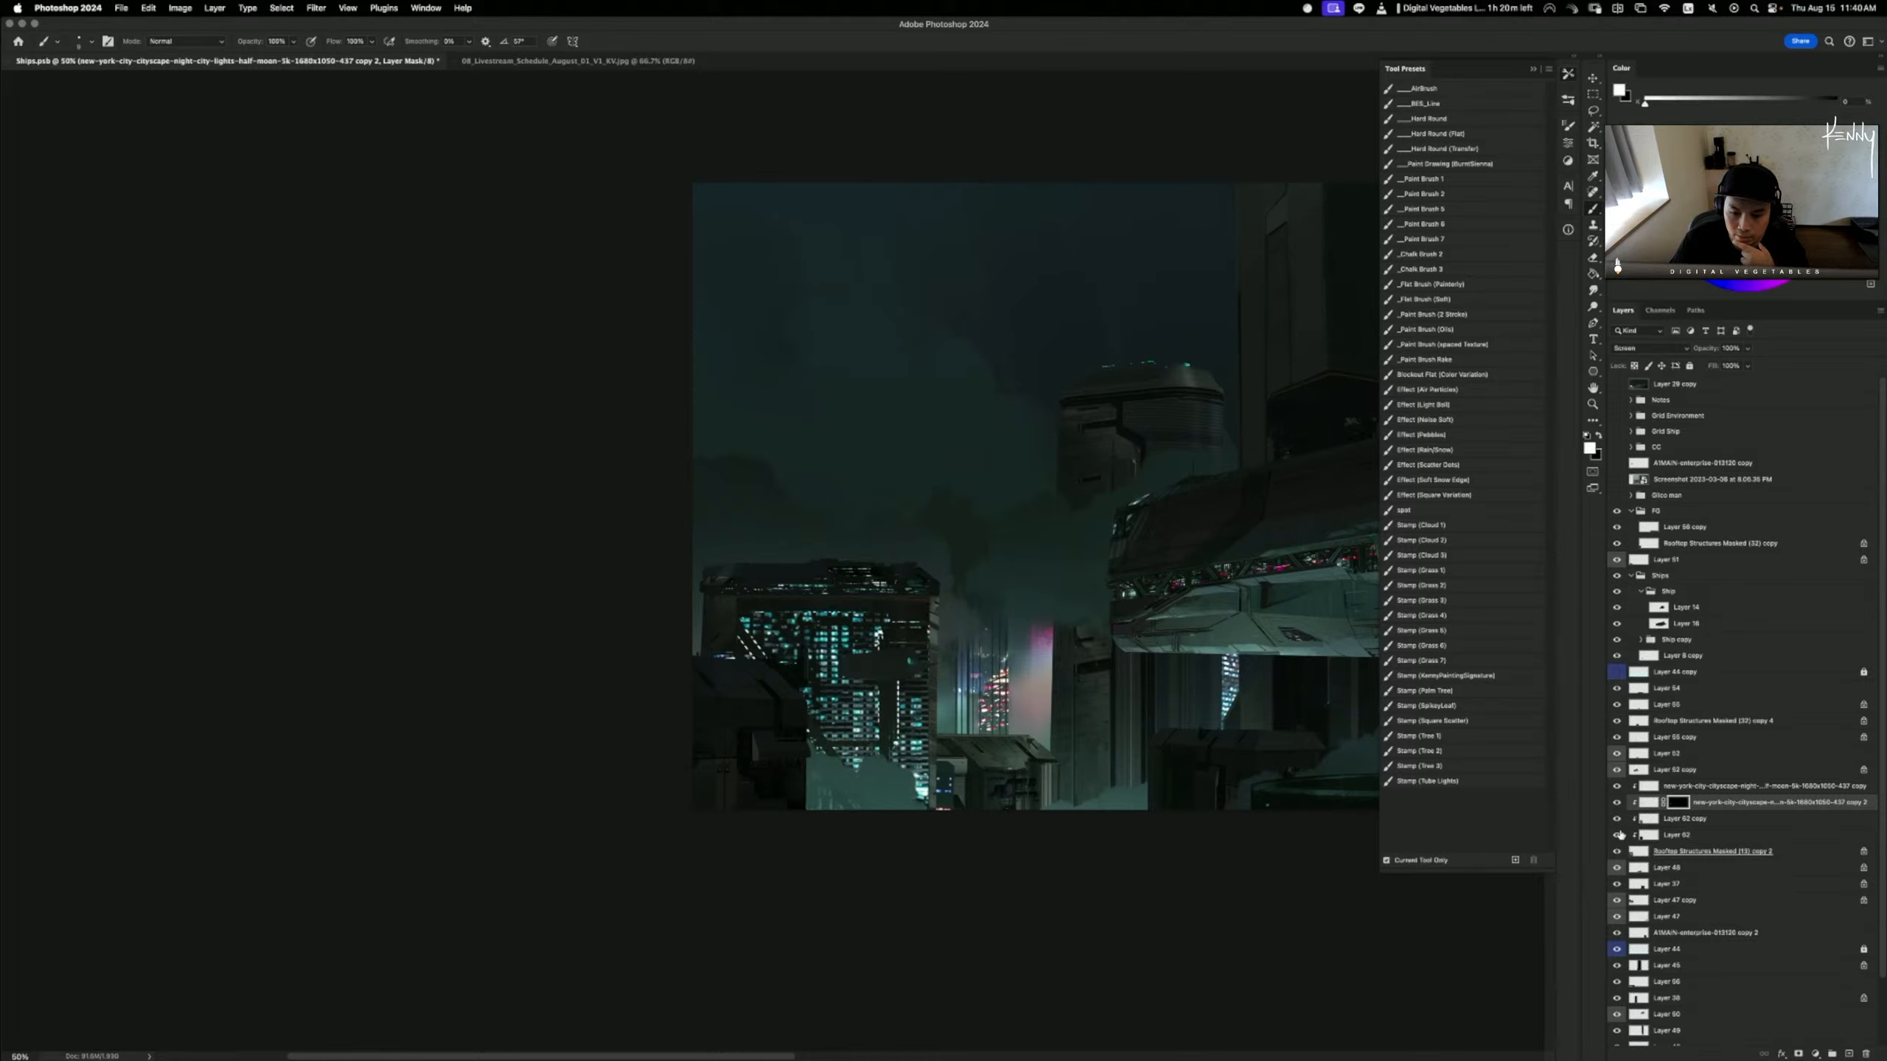
- On Layer 62, make a rectangular selection around the left building's window facade below the roof
left_click(1676, 834)
key("super+u")
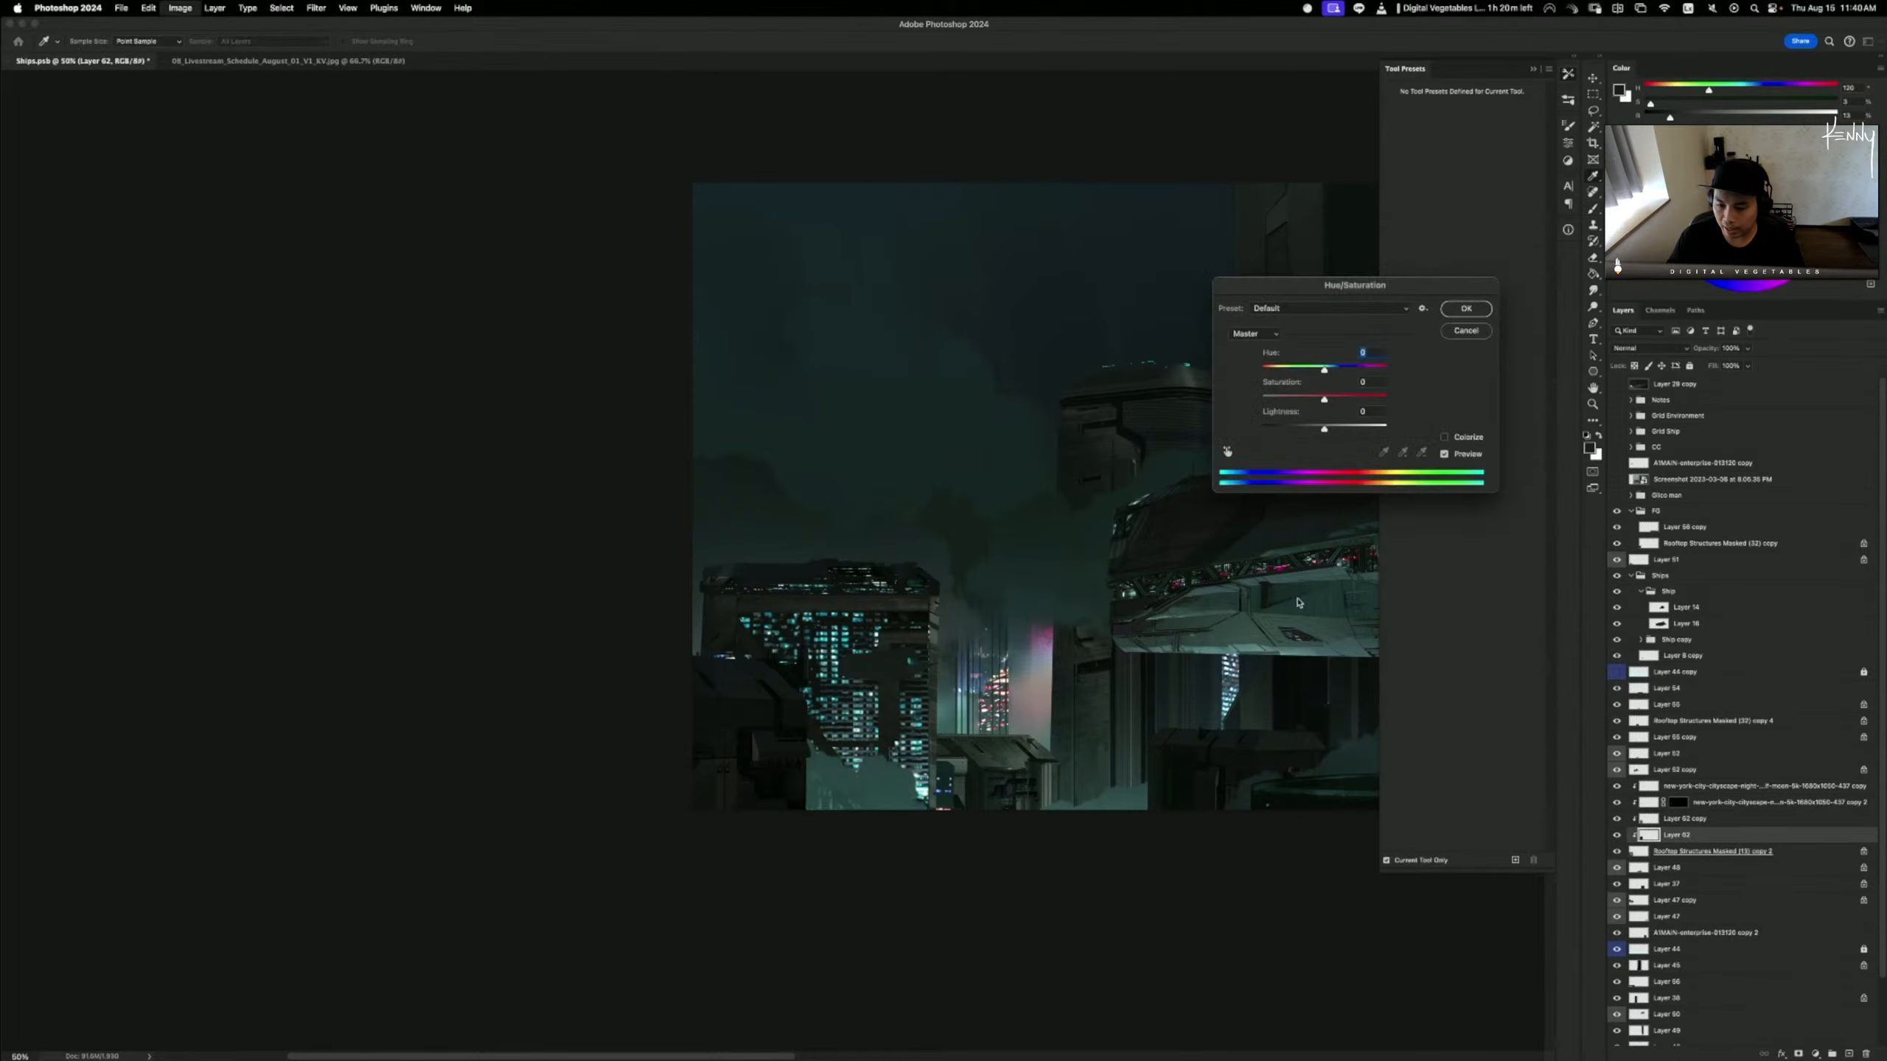
left_click(1478, 333)
key("b")
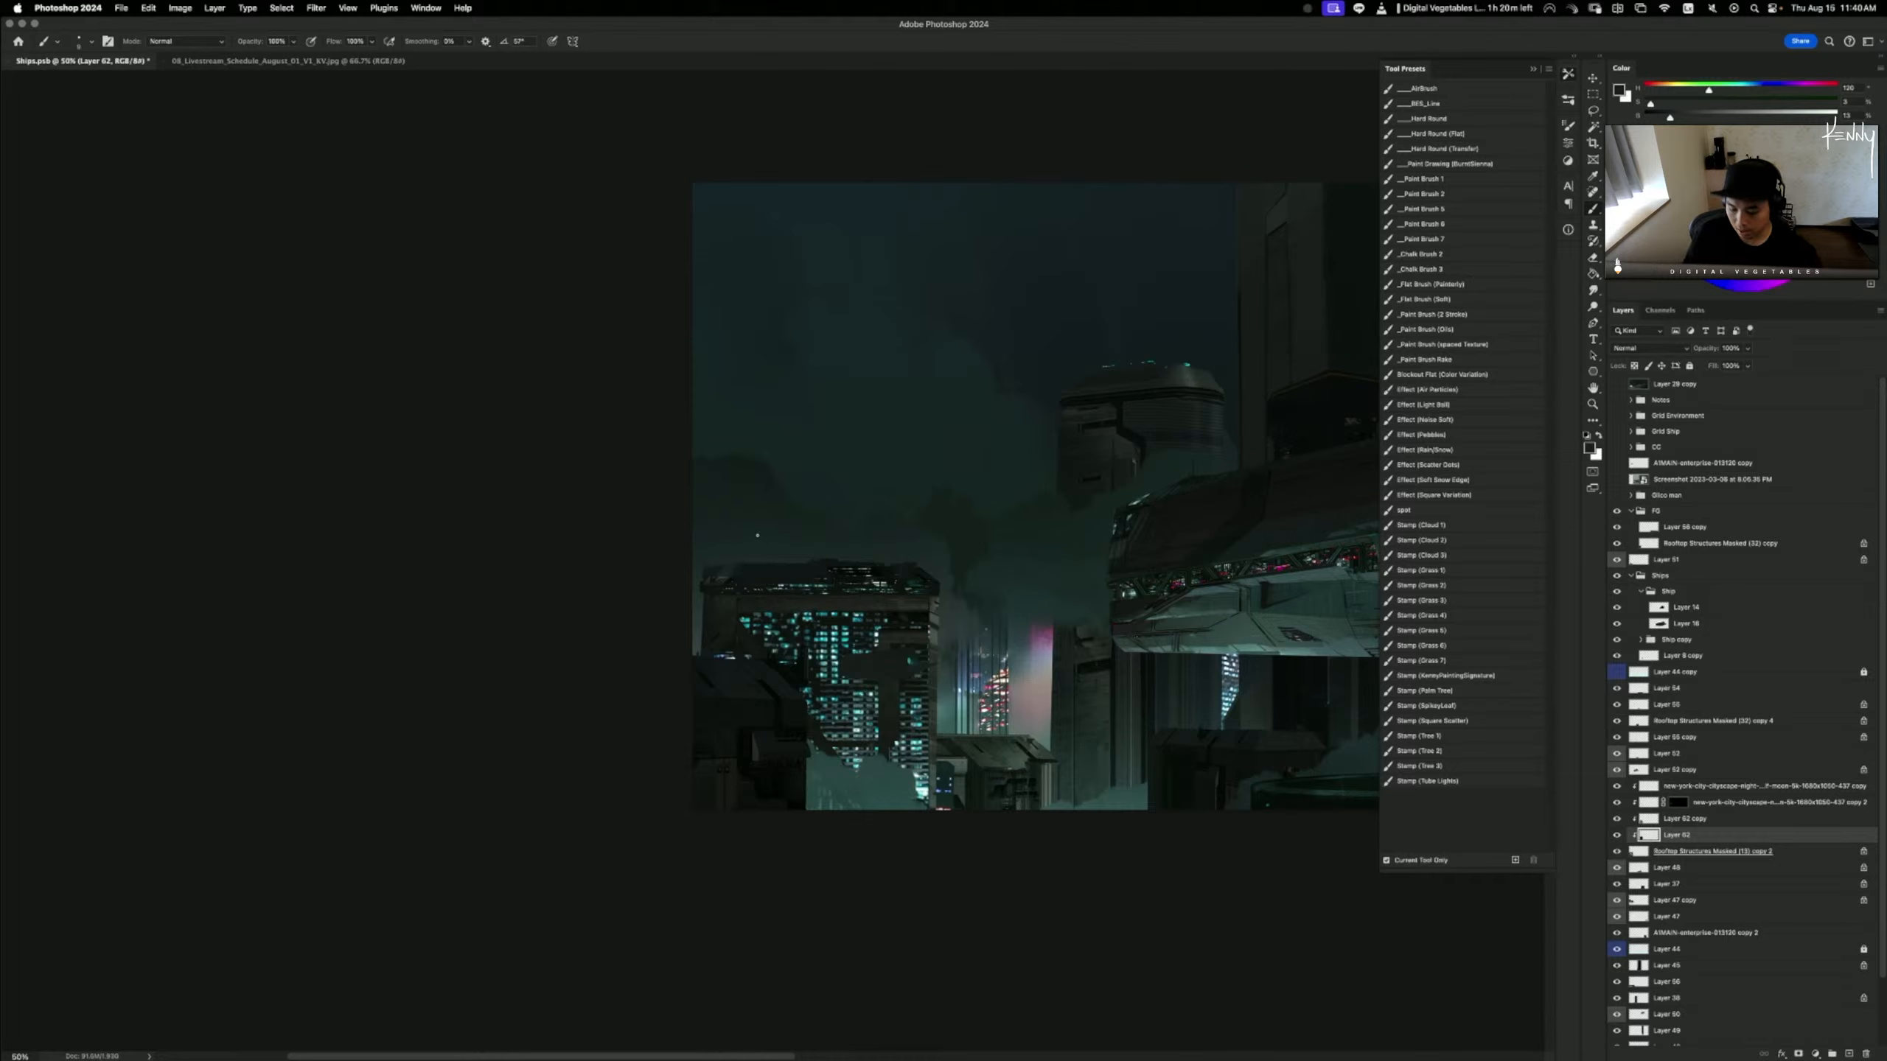
key("m")
mouse_move(734, 592)
left_mouse_down()
mouse_move(810, 807)
mouse_move(930, 848)
left_mouse_up()
key("b")
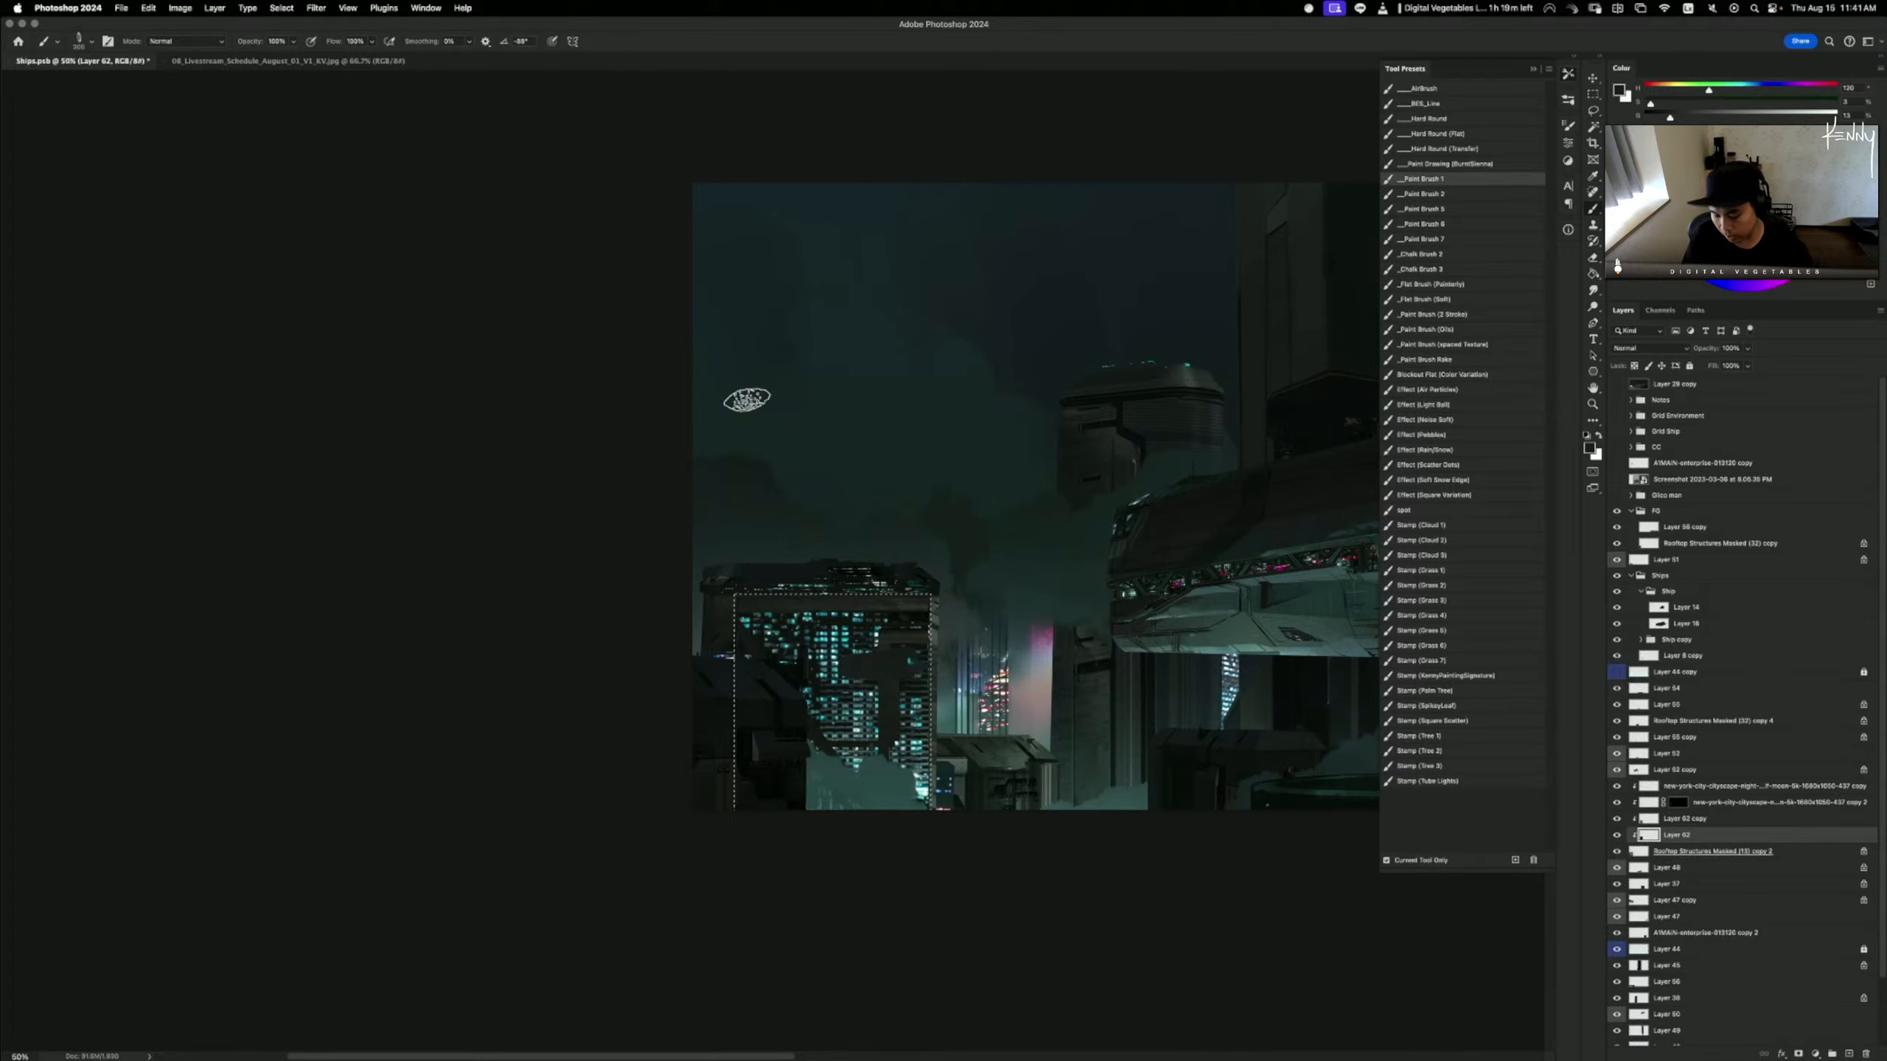
- With a smaller Paint Brush 1, paint dark tones sampled from the building along the upper part of the selected facade
key("bracketleft")
key("bracketleft")
key("bracketleft")
key("bracketleft")
key("bracketleft")
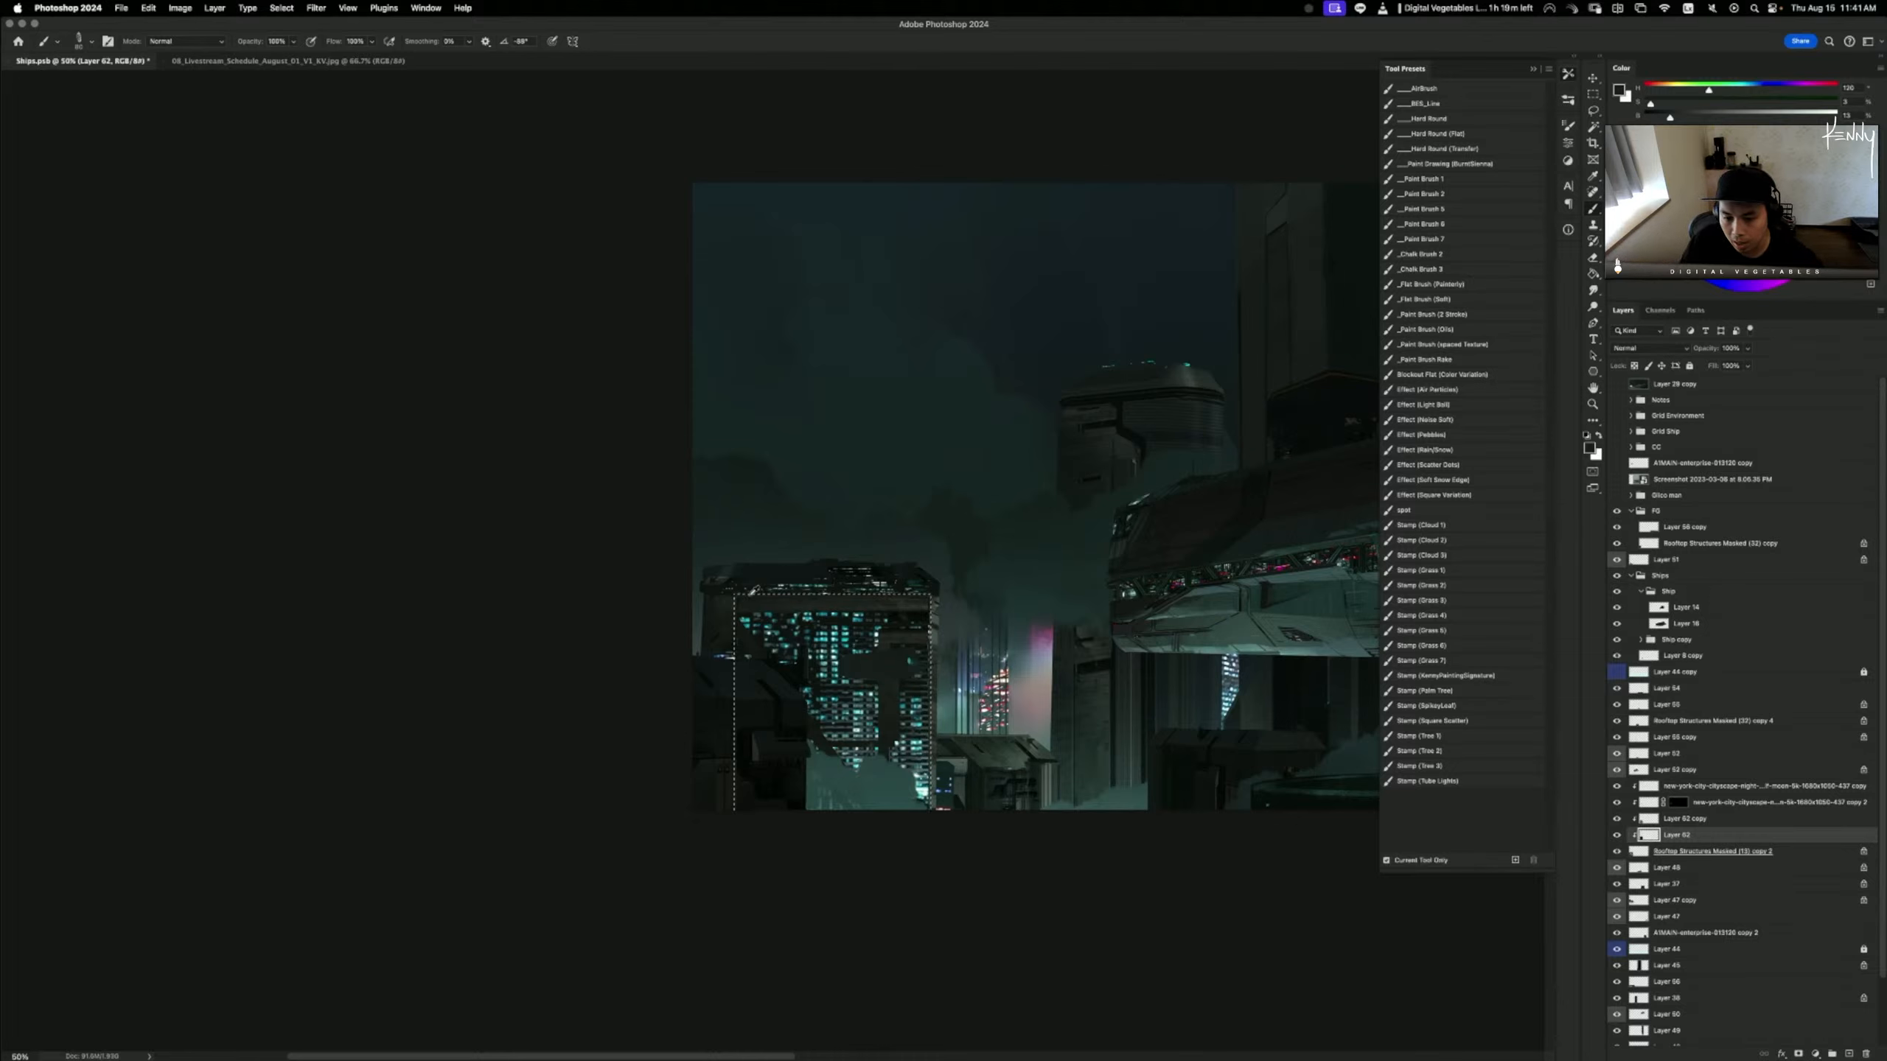
left_click(750, 603, "alt")
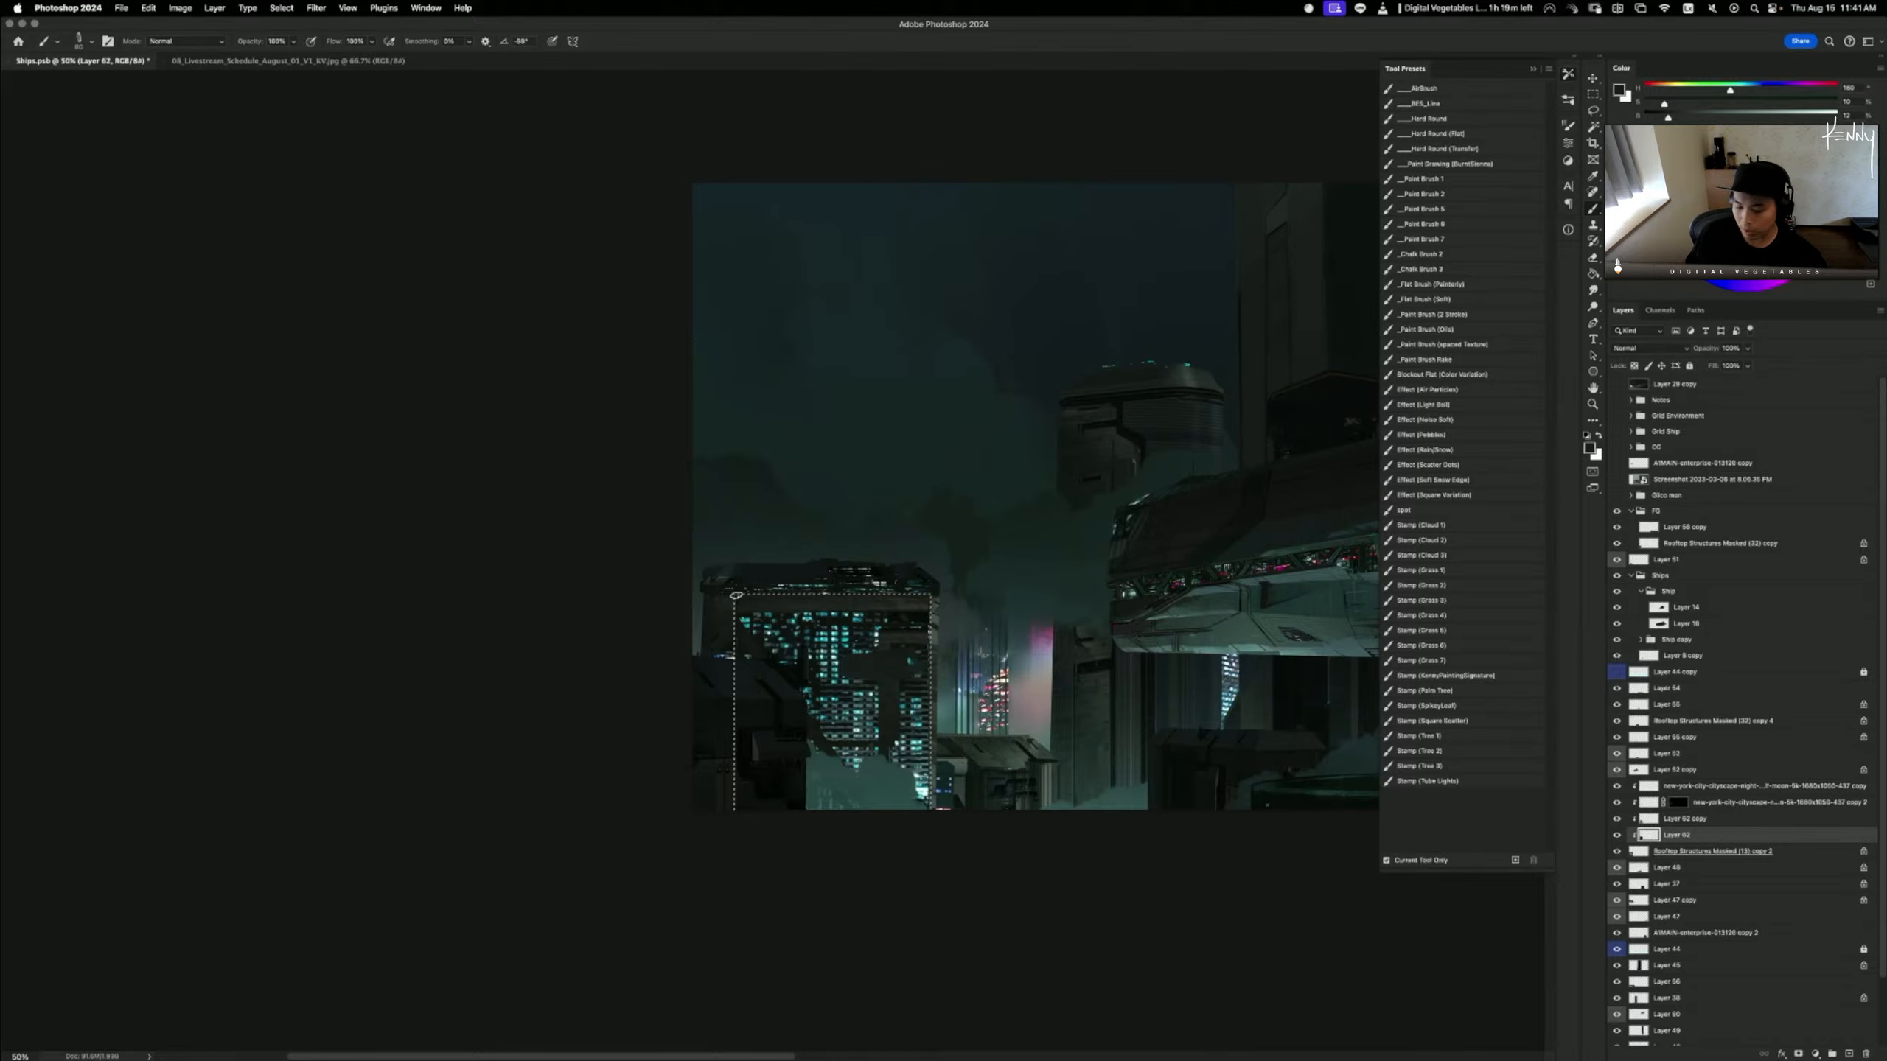
key("super+equal")
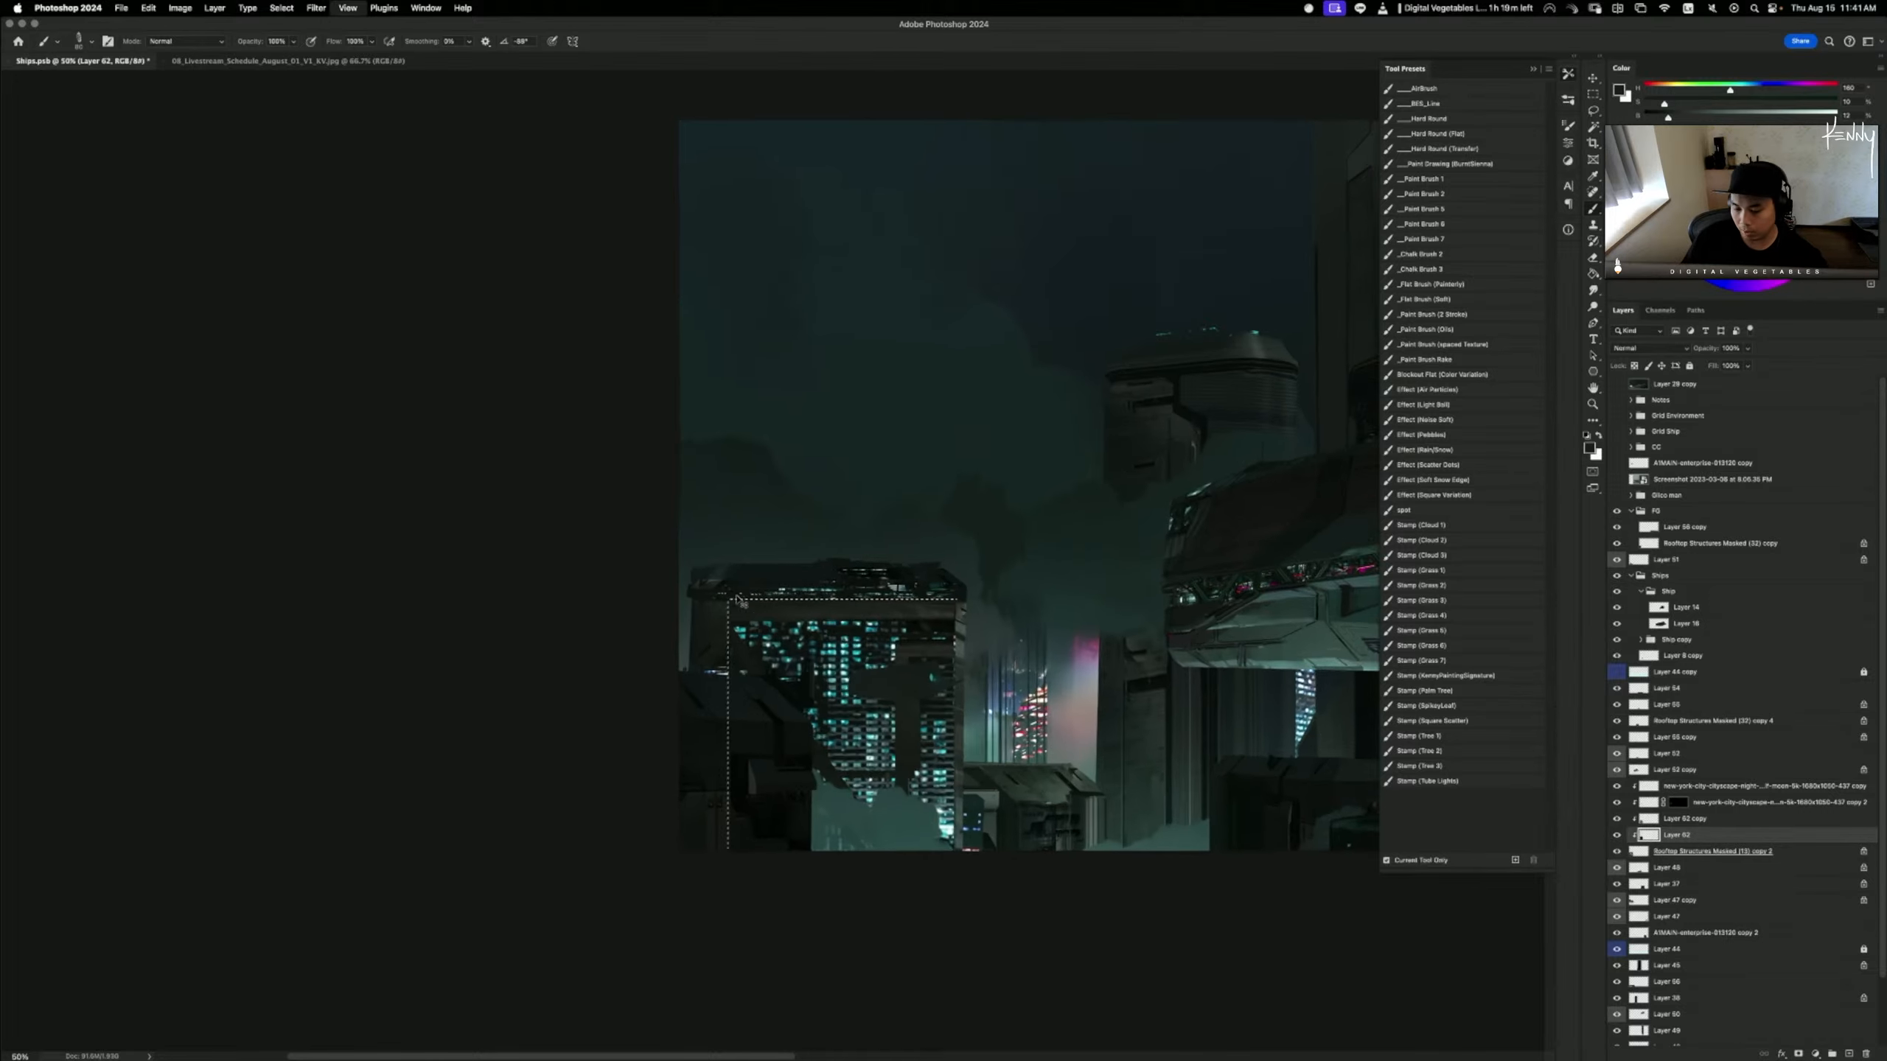
scroll(805, 555, "down", 5)
scroll(805, 555, "right", 3)
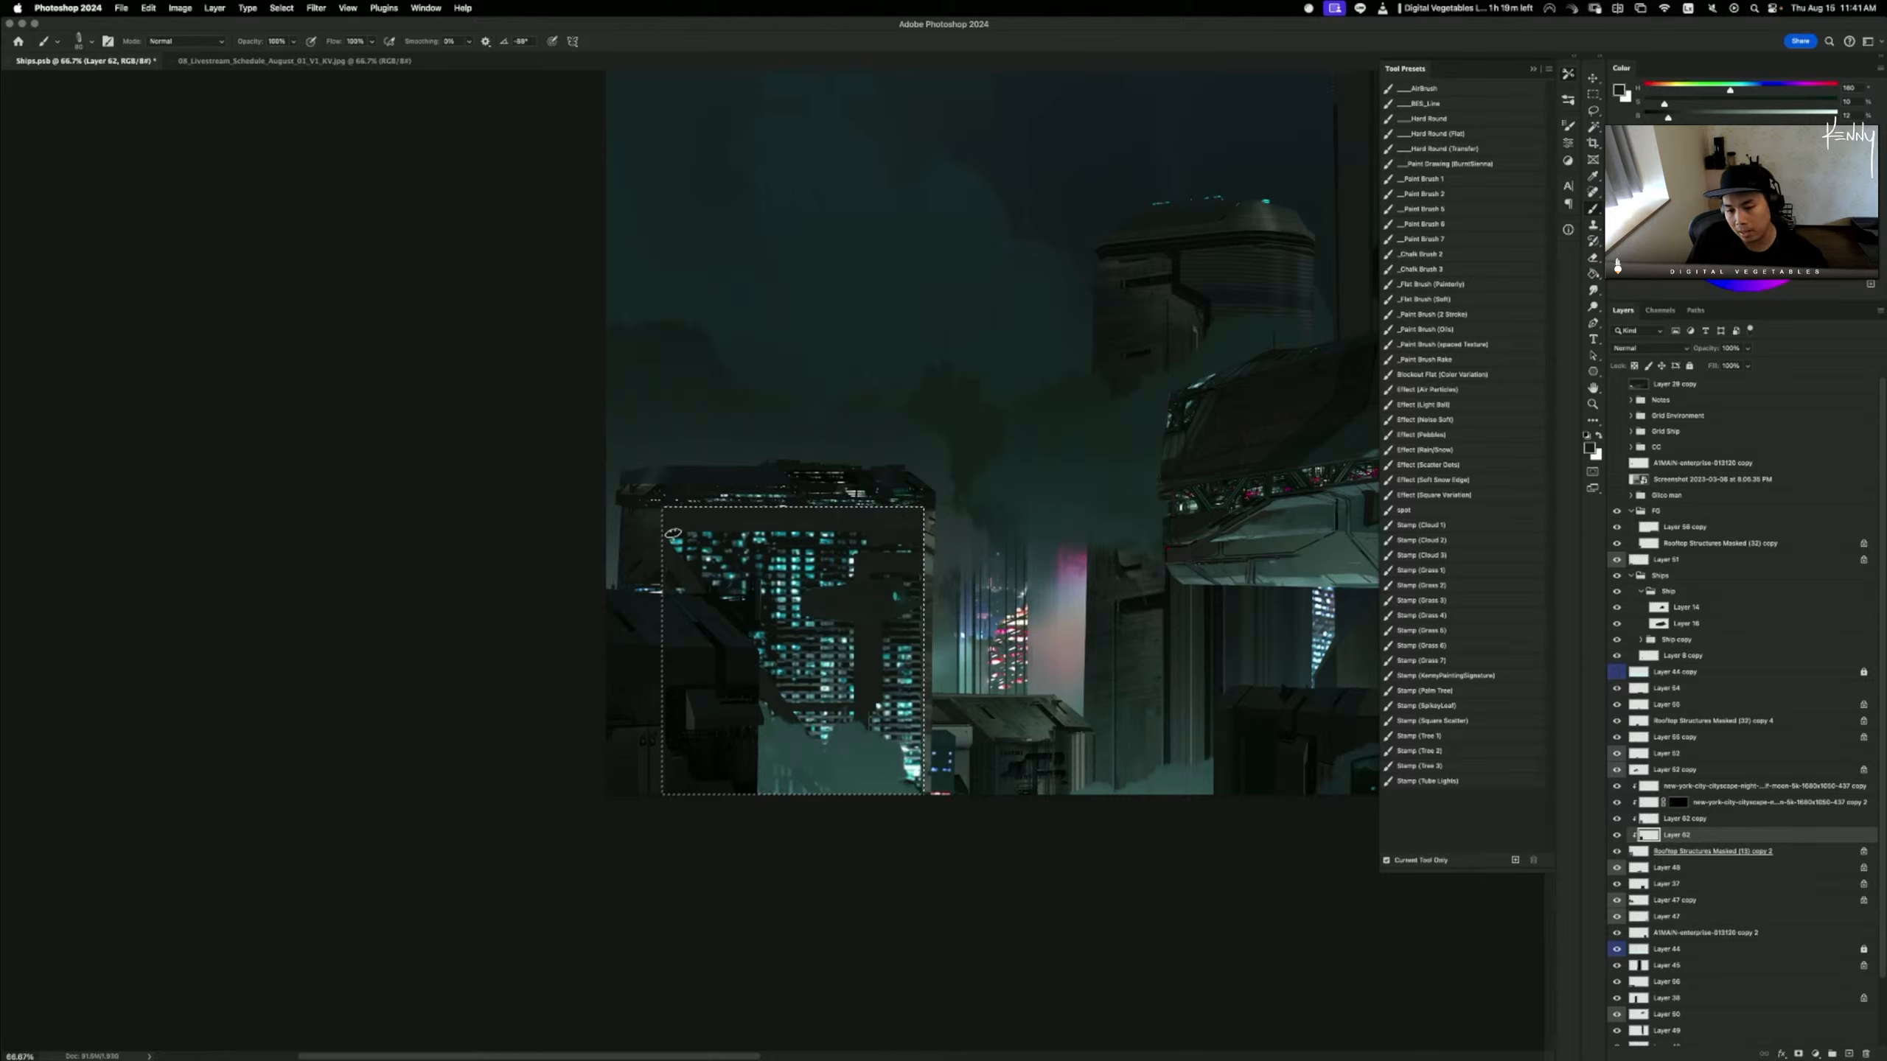
left_click(663, 486, "alt")
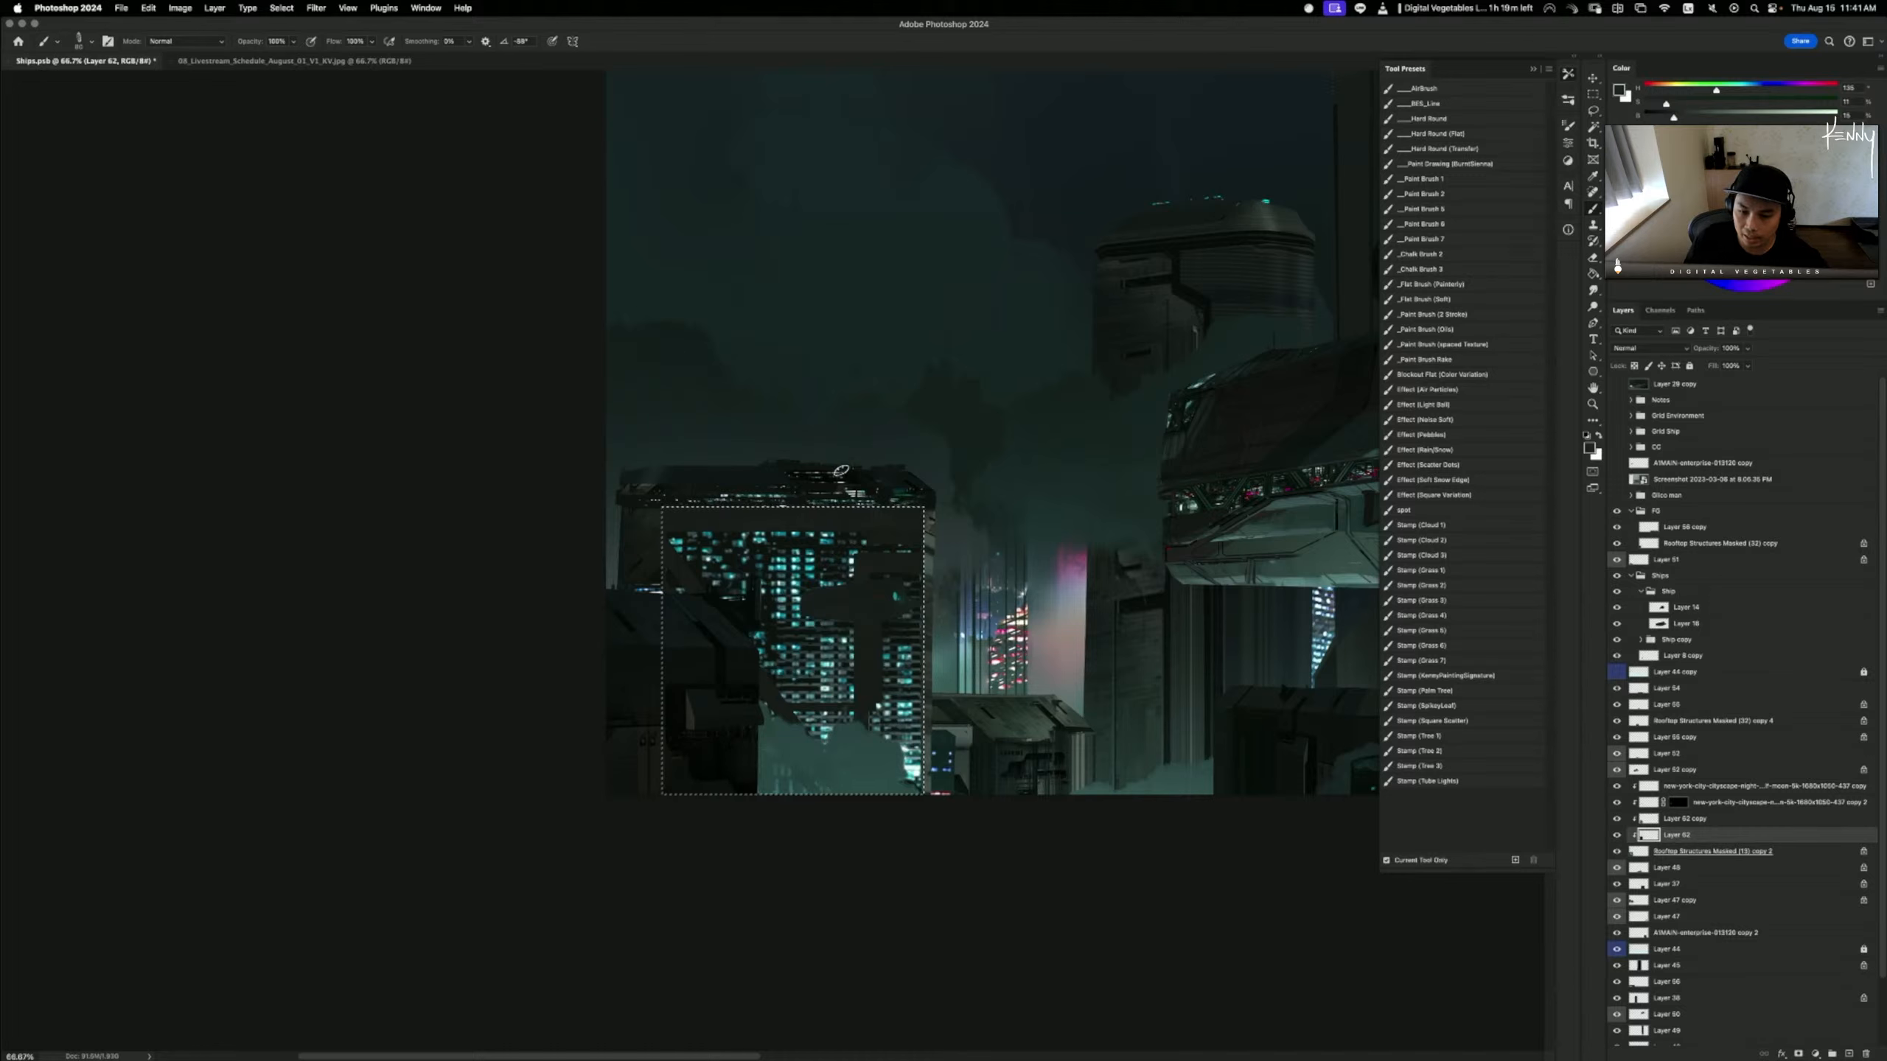
- Cut a thin horizontal line and narrow diagonal strips out of the facade selection with the Marquee and straight-edged Lasso
key("m")
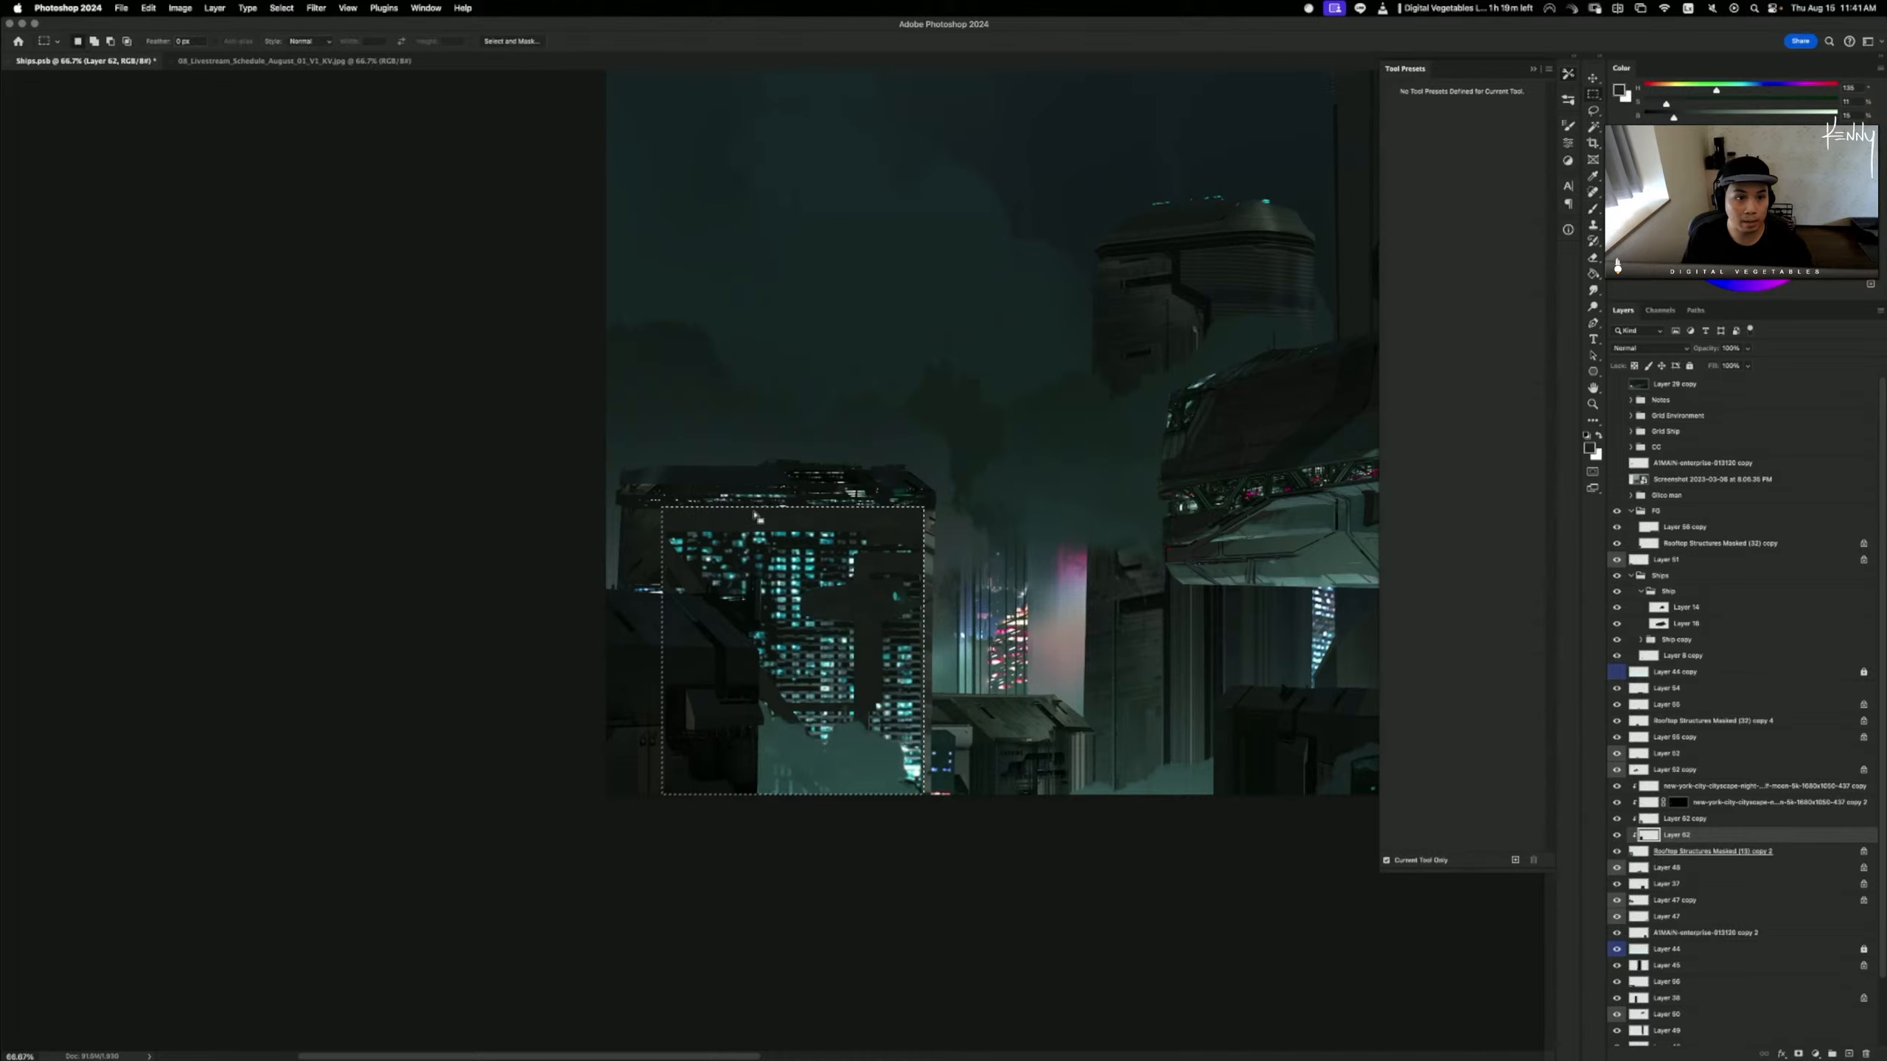
left_click_drag(659, 530, 925, 537)
key("l")
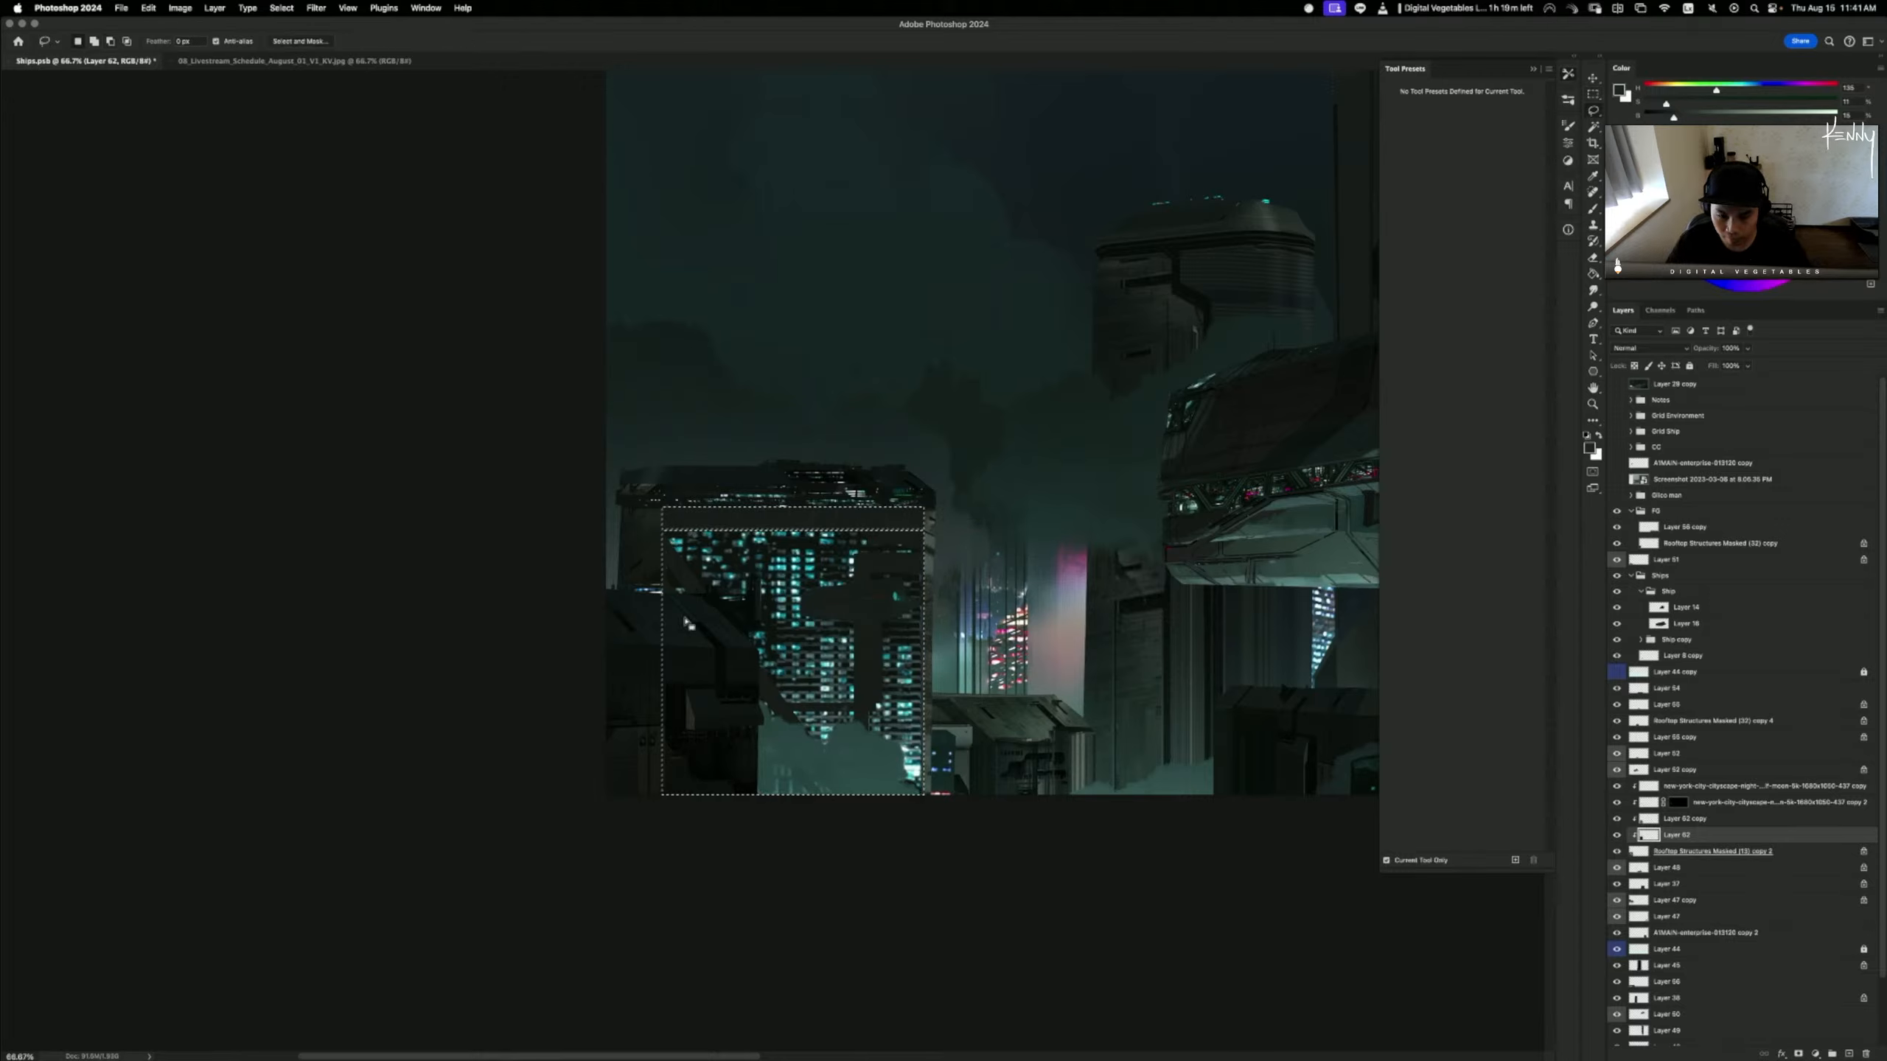
left_click(659, 551)
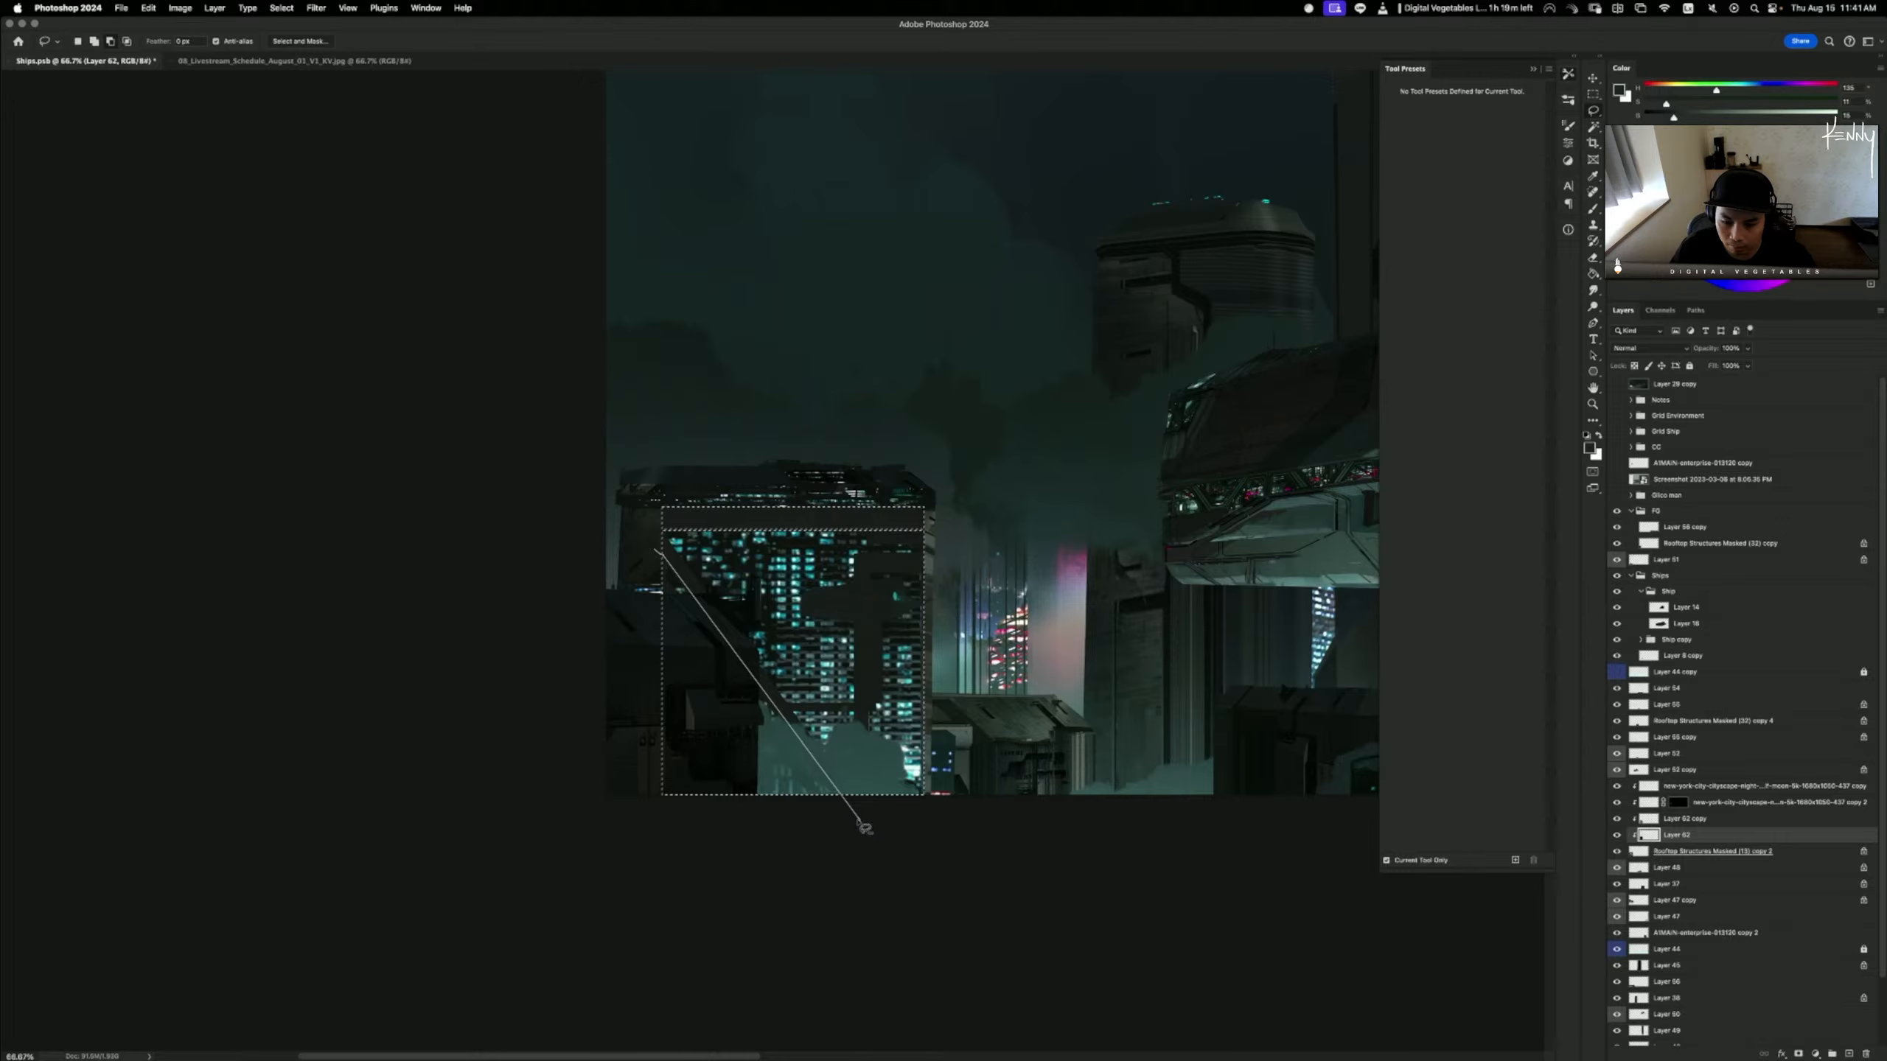
left_click(860, 819)
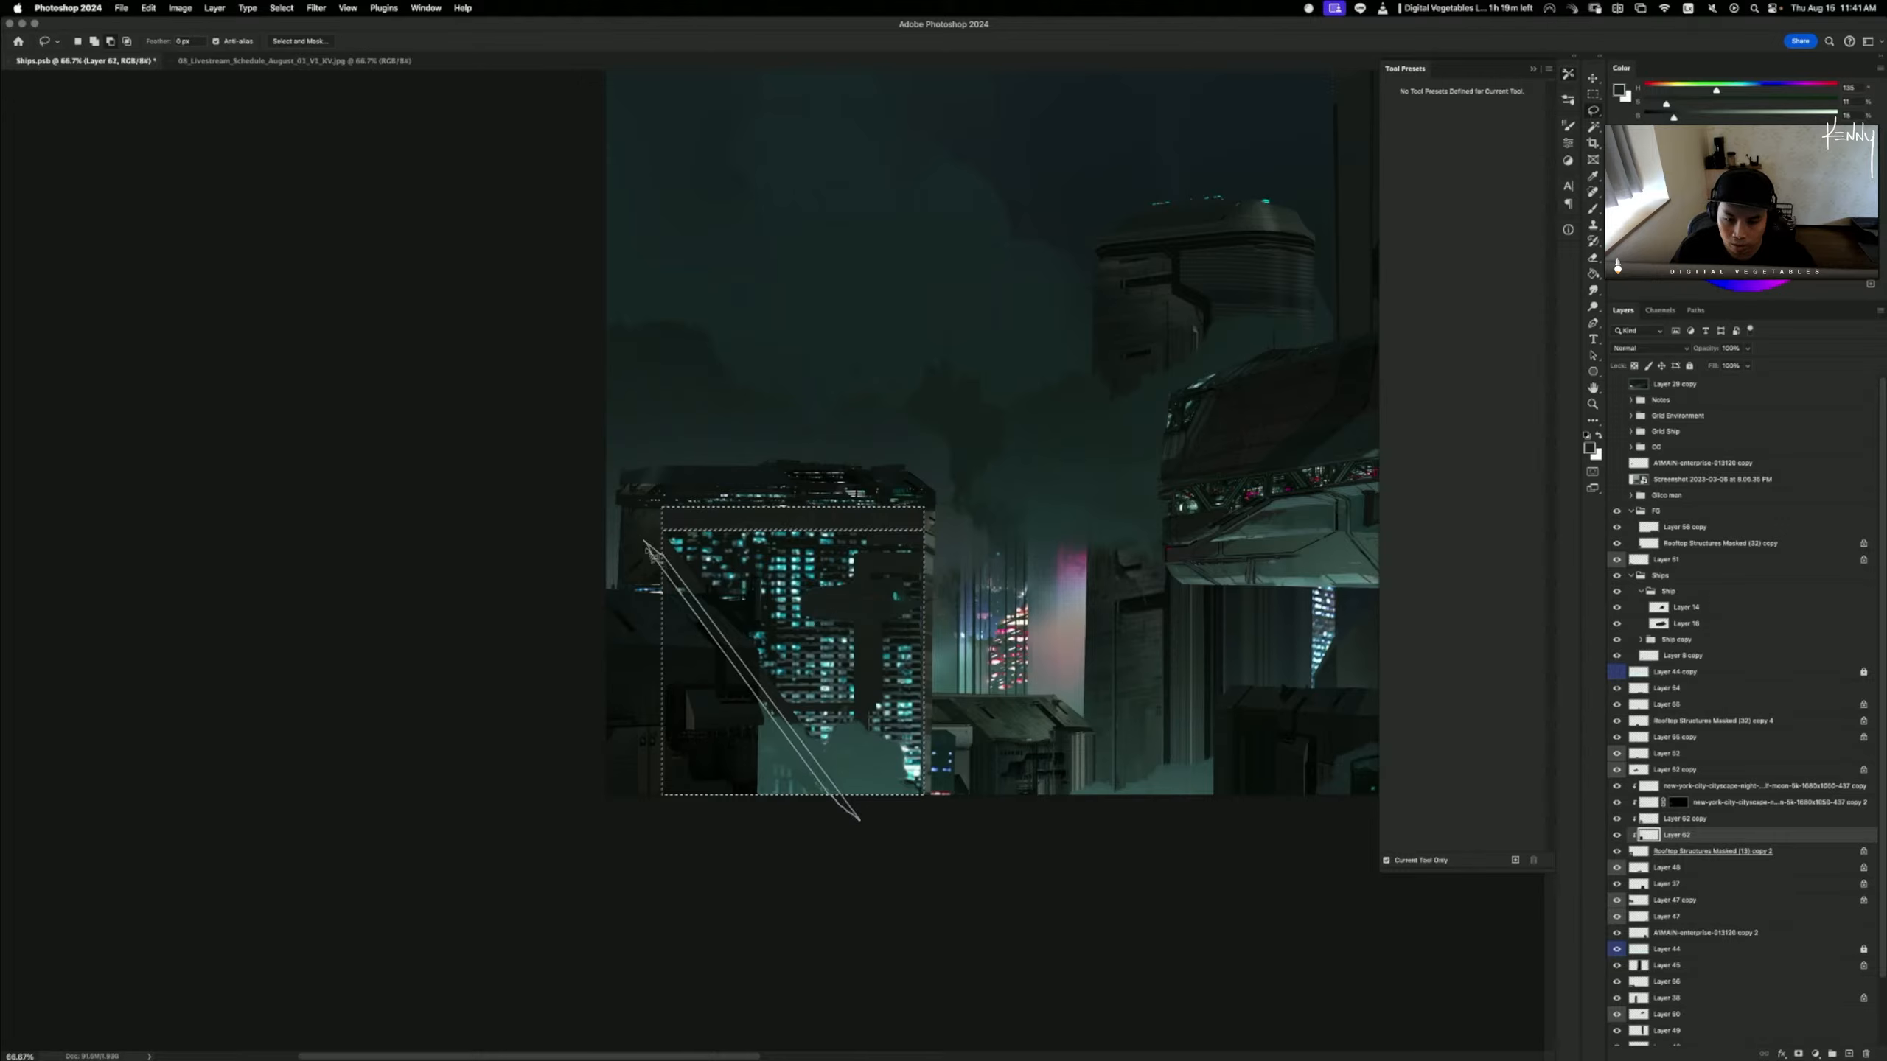
left_click(653, 554)
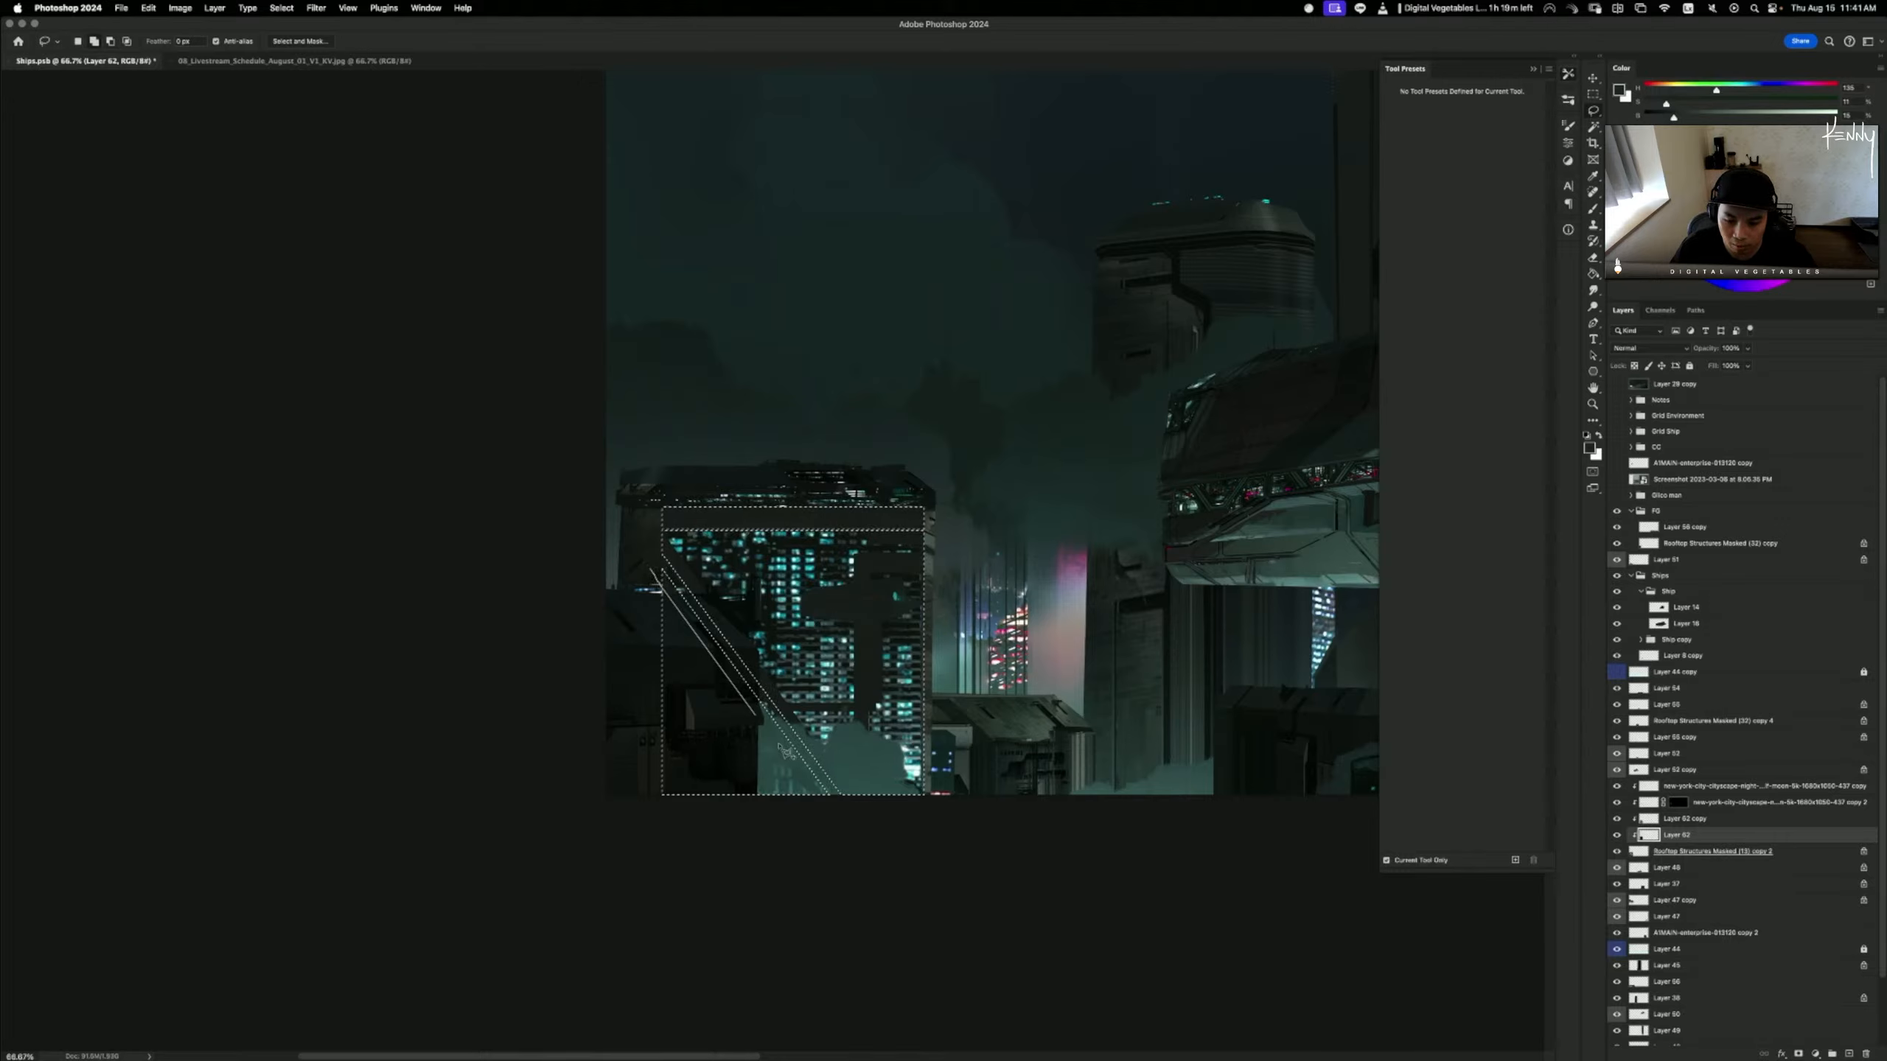
left_click(816, 804)
left_click(638, 573)
- Paint the dark facade panels within the cut-up selection and deselect it
key("b")
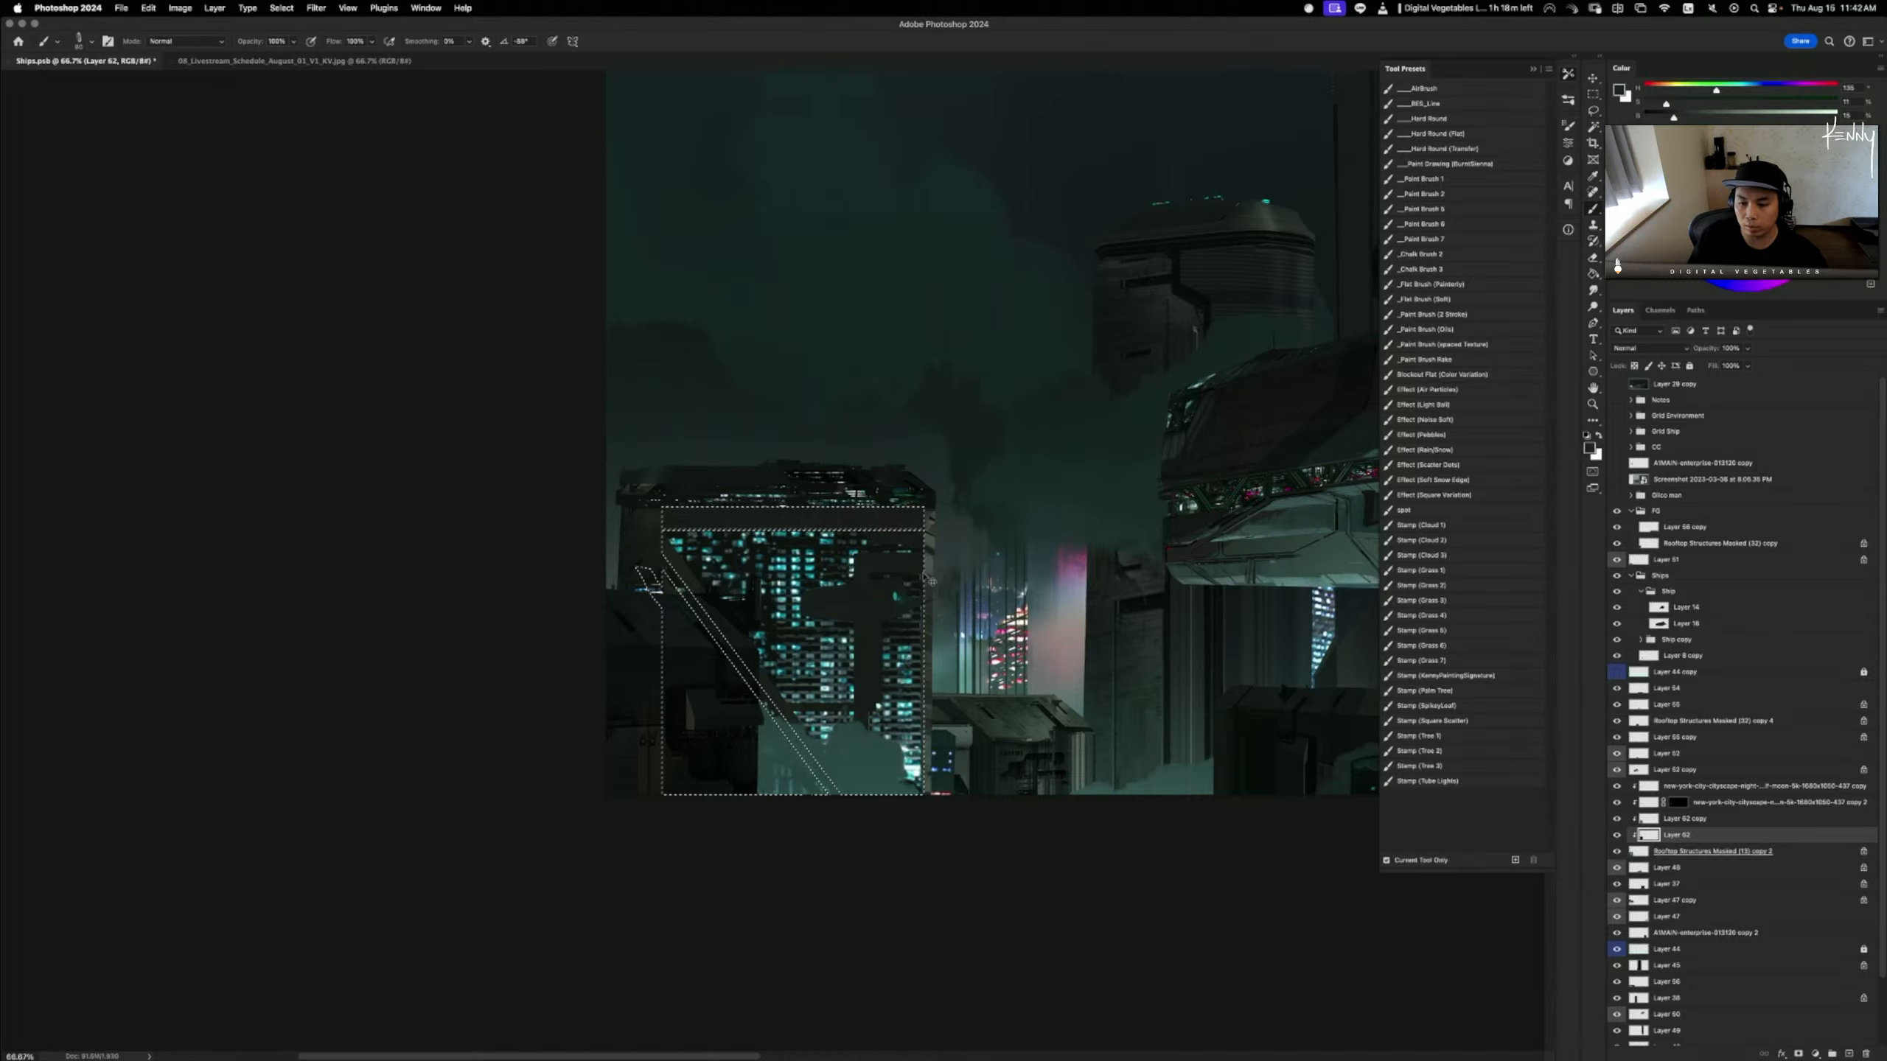
key("ctrl+d")
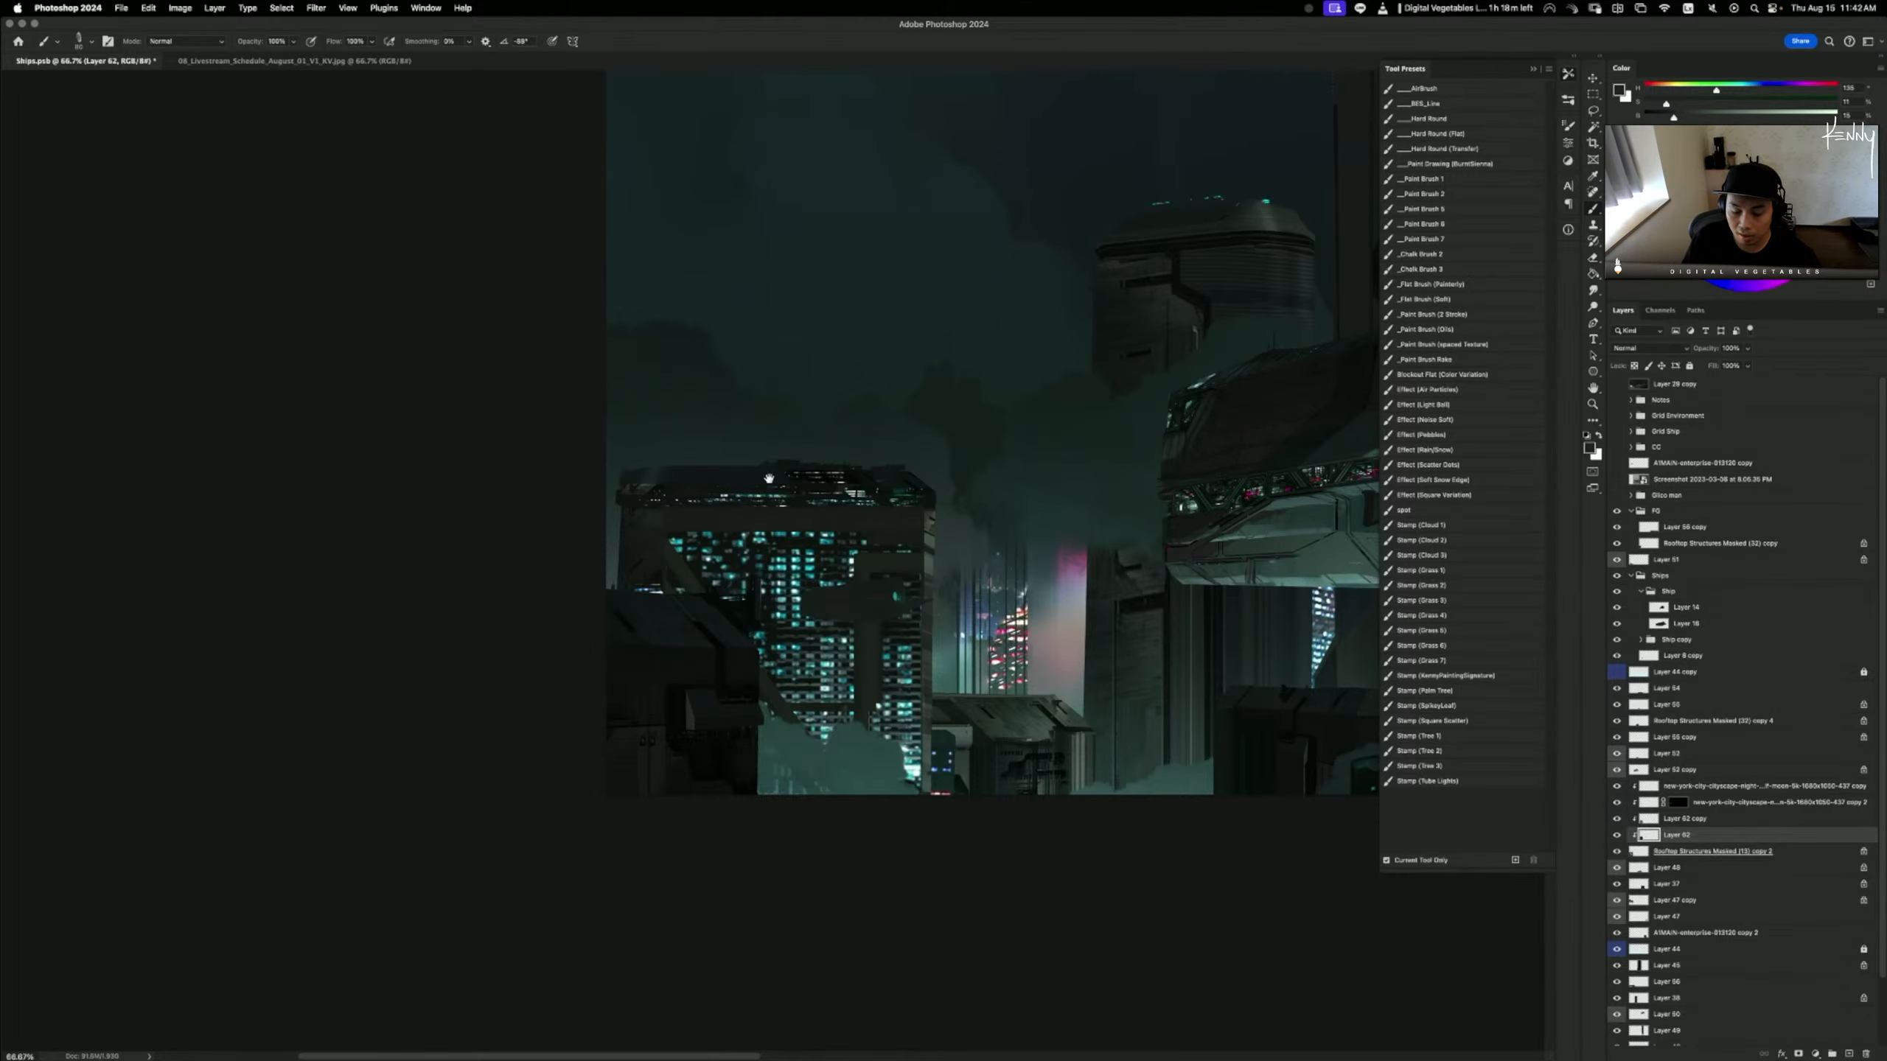
mouse_move(785, 554)
left_mouse_down()
mouse_move(814, 581)
mouse_move(770, 619)
left_mouse_up()
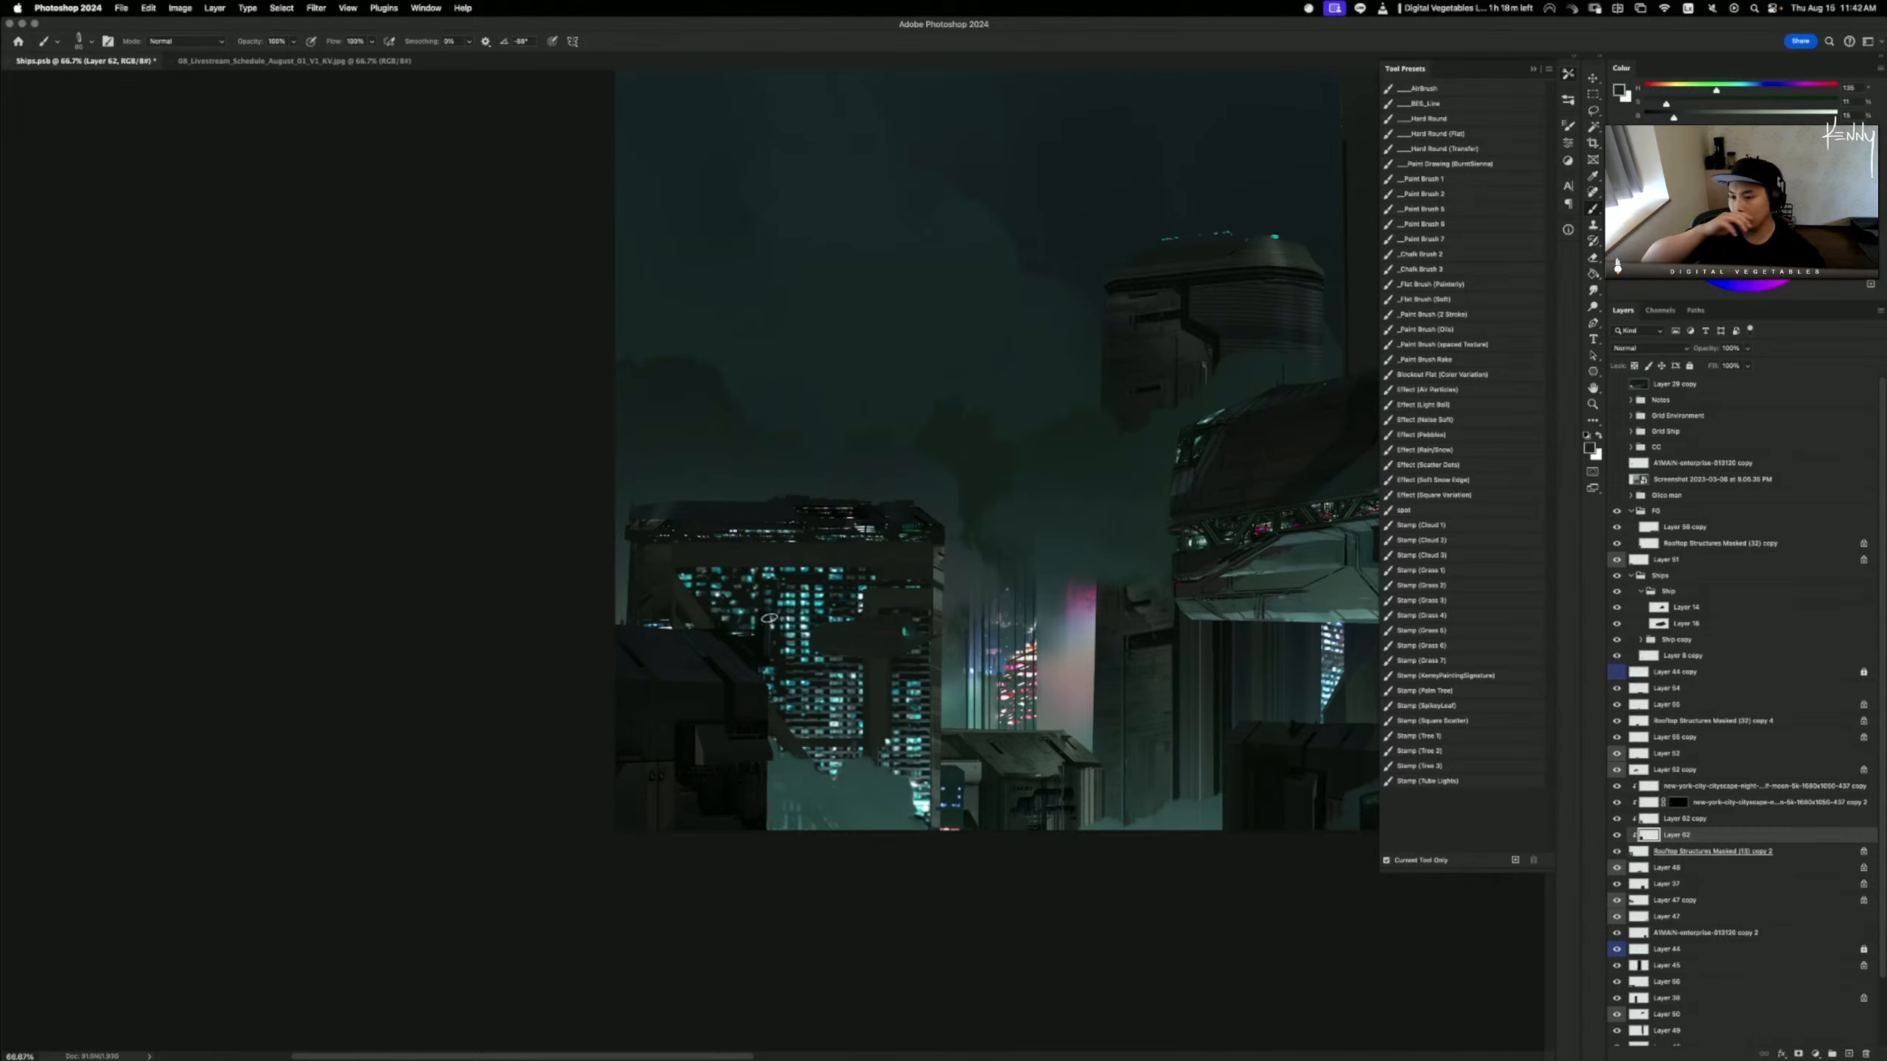
left_click_drag(855, 642, 810, 644)
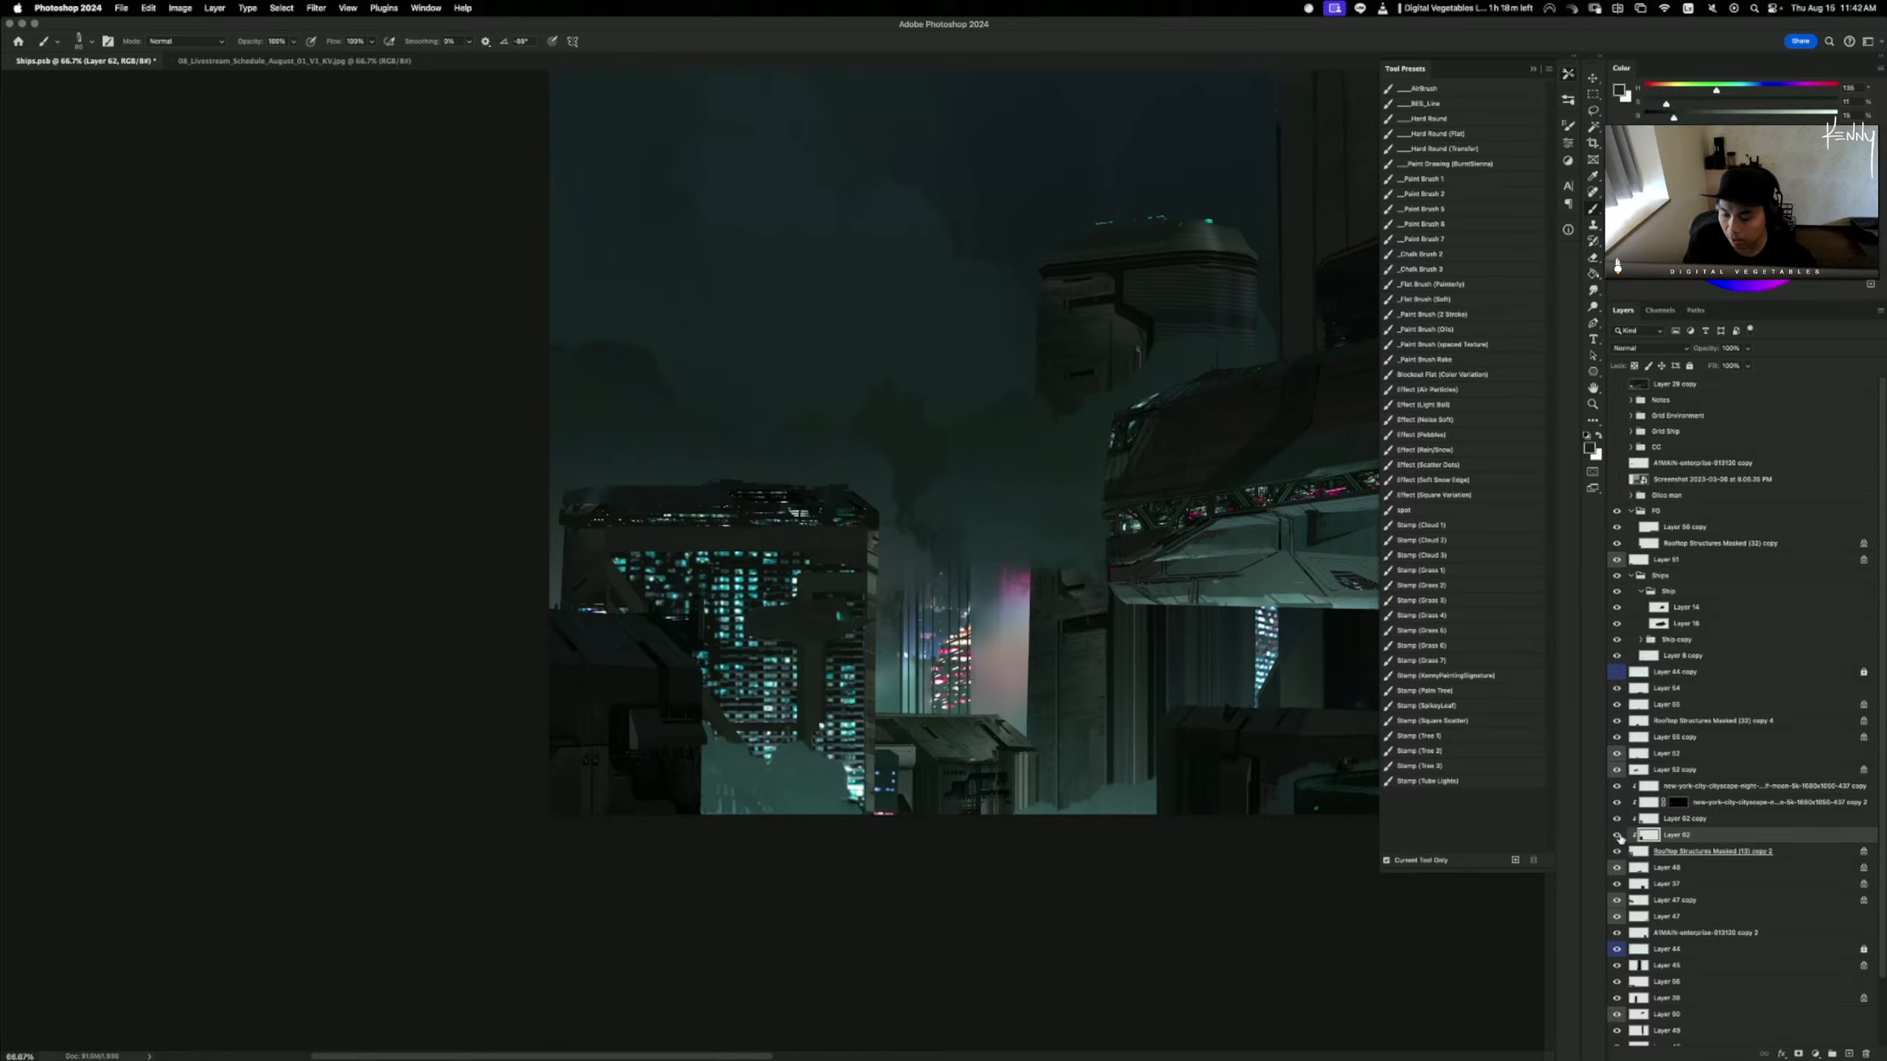
- Sample a lighter grey from the left building's right edge on the base roof structure layer and return to Layer 62
key("alt+bracketleft")
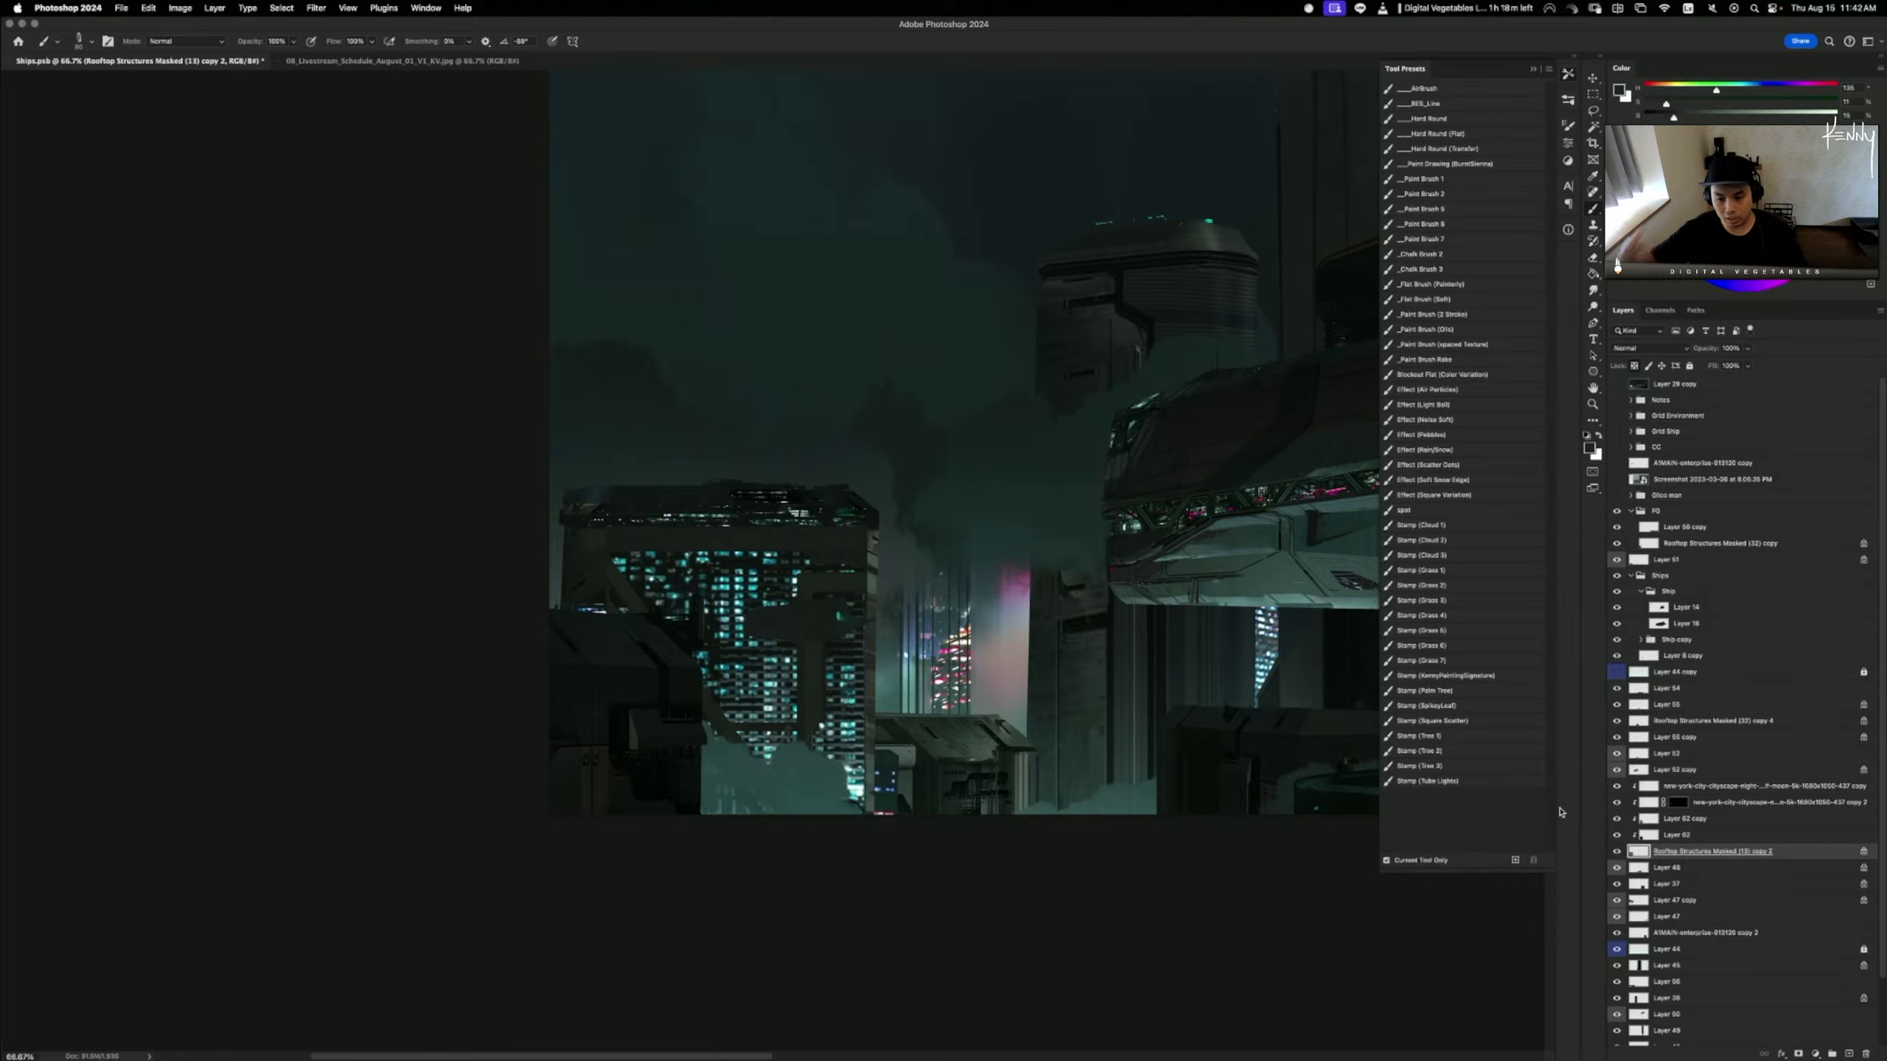
left_click(873, 582, "alt")
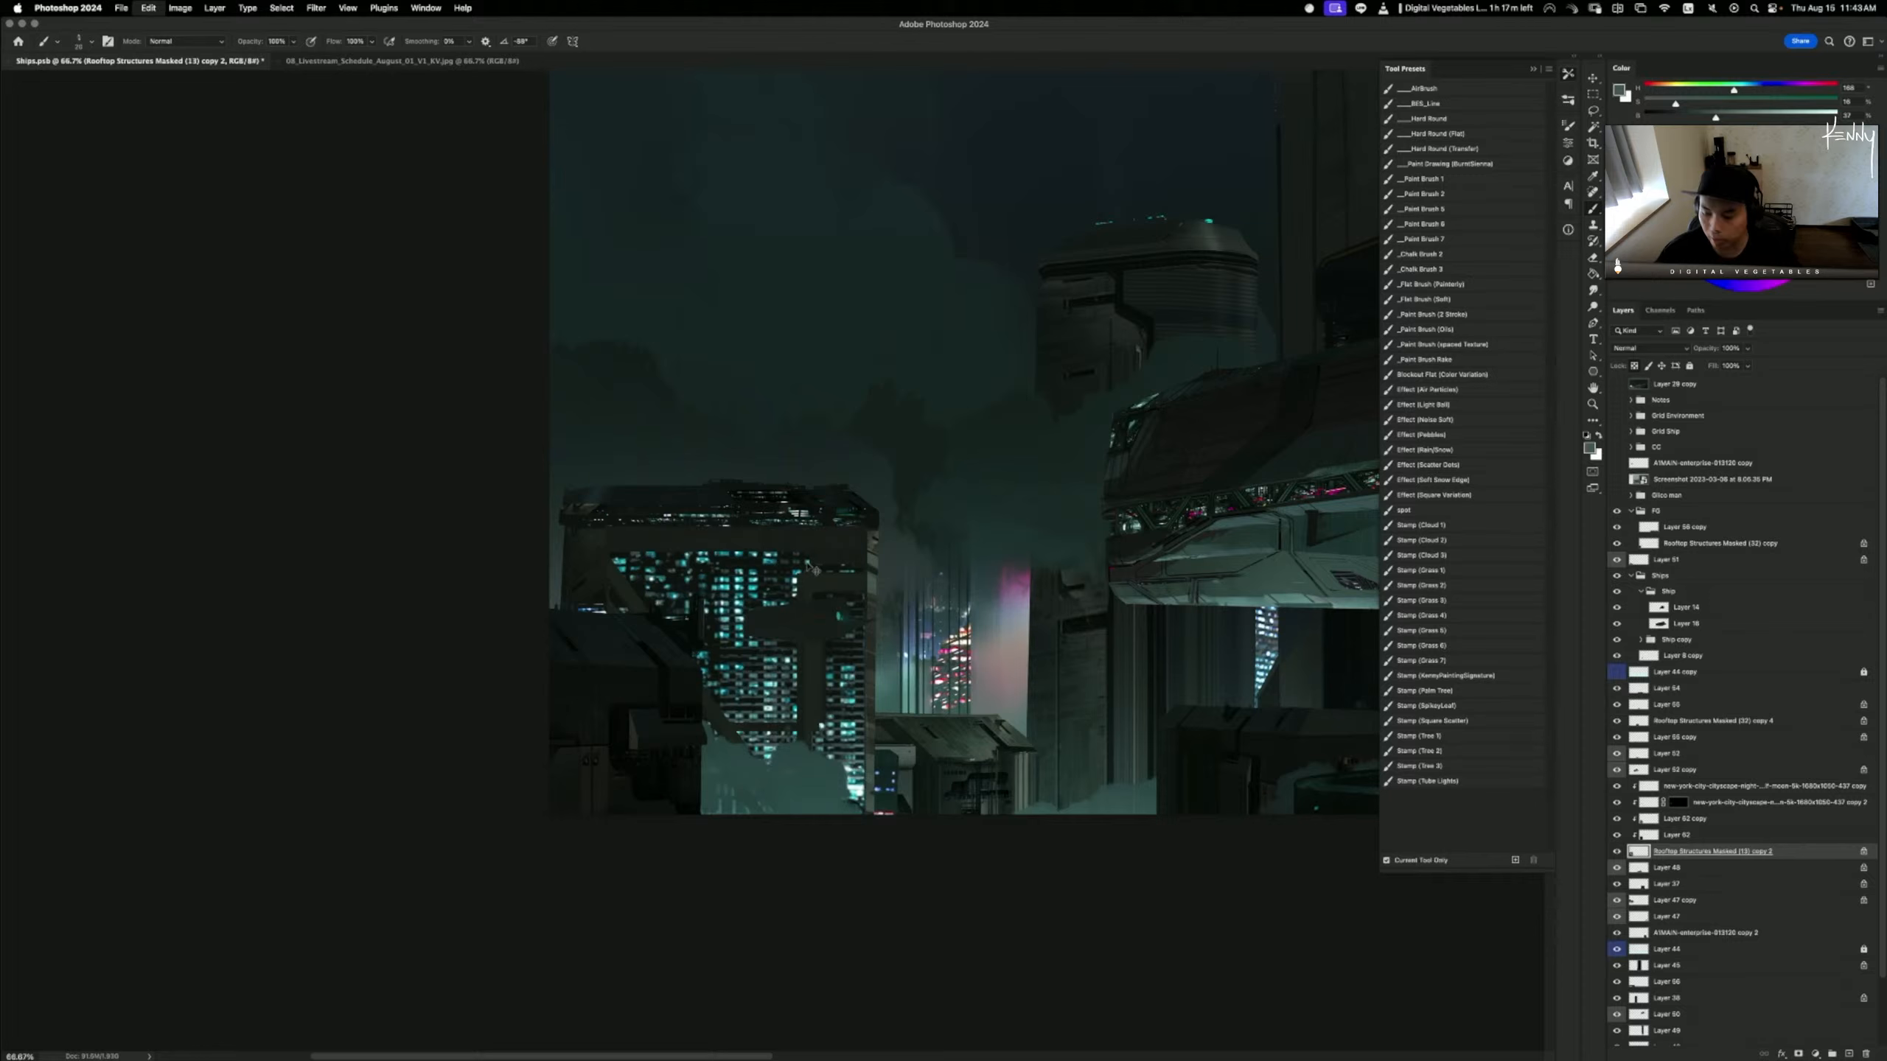
left_click(1616, 820)
left_click(1616, 820)
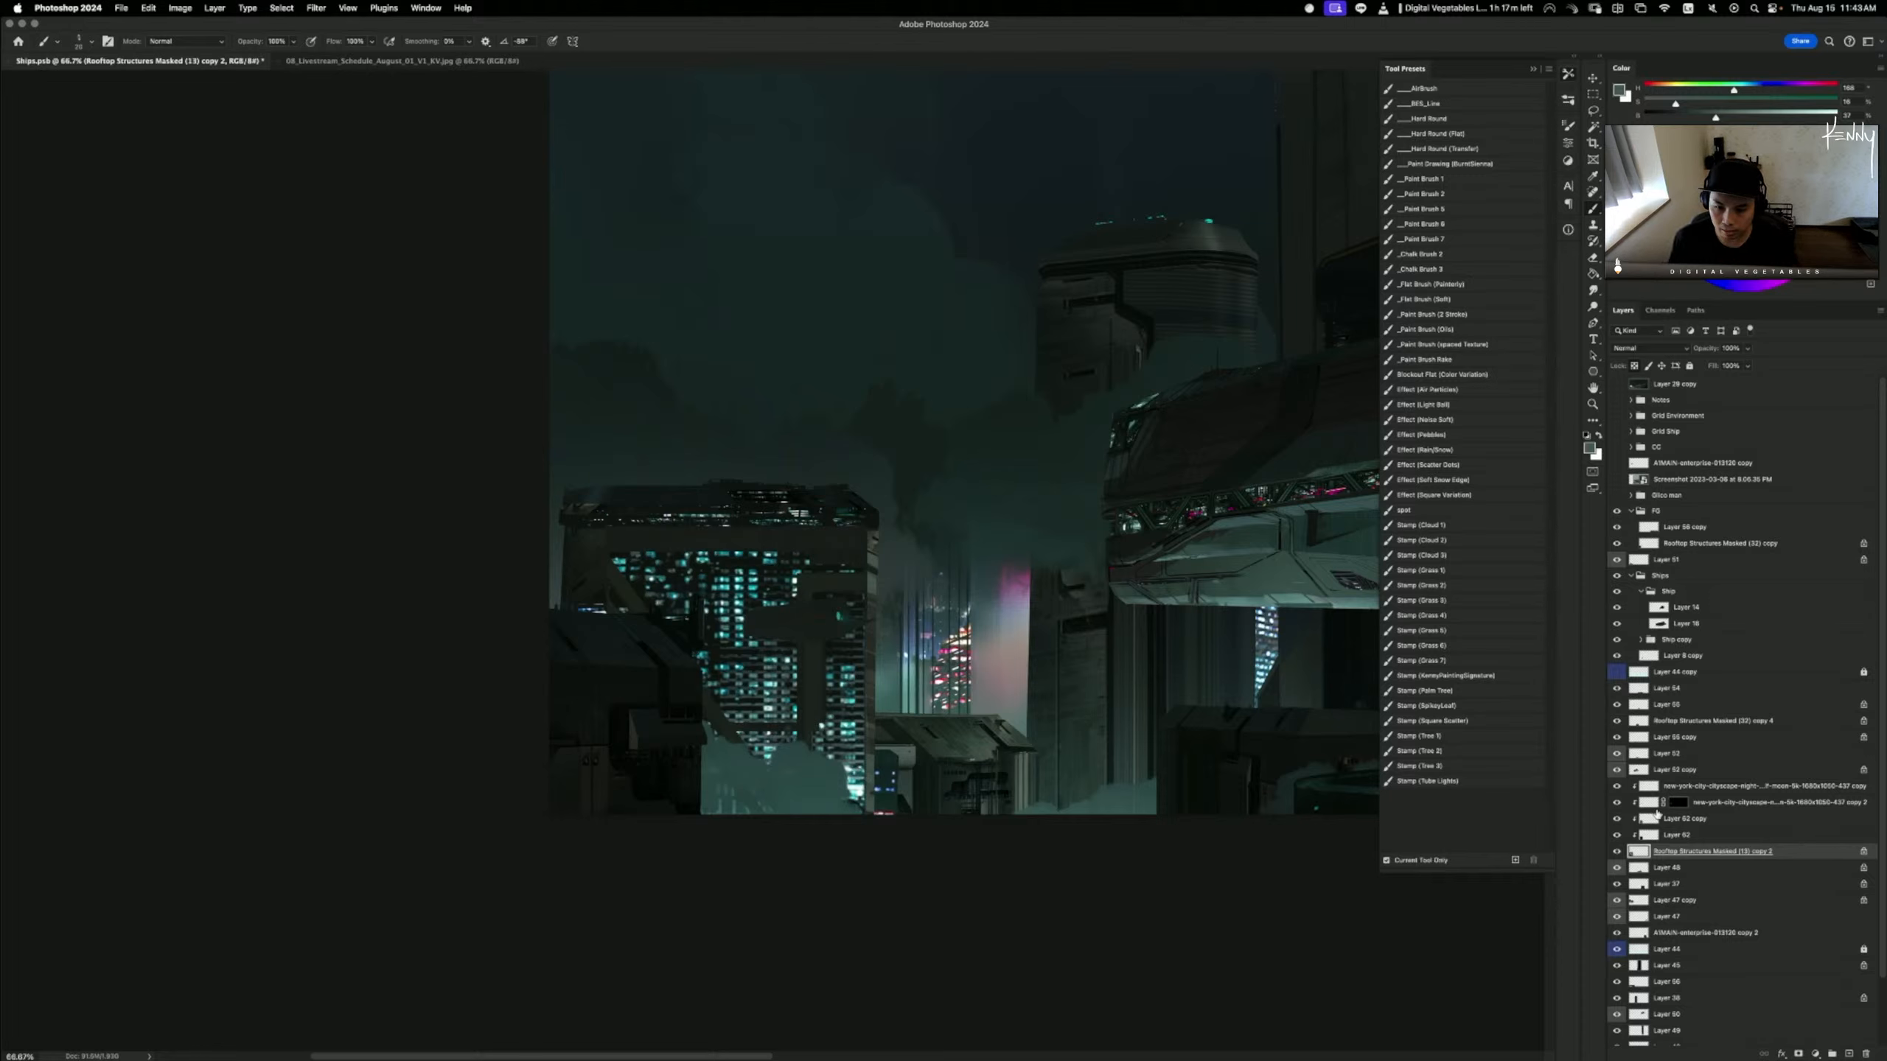
left_click(1649, 805)
left_click(1617, 820)
left_click(1617, 833)
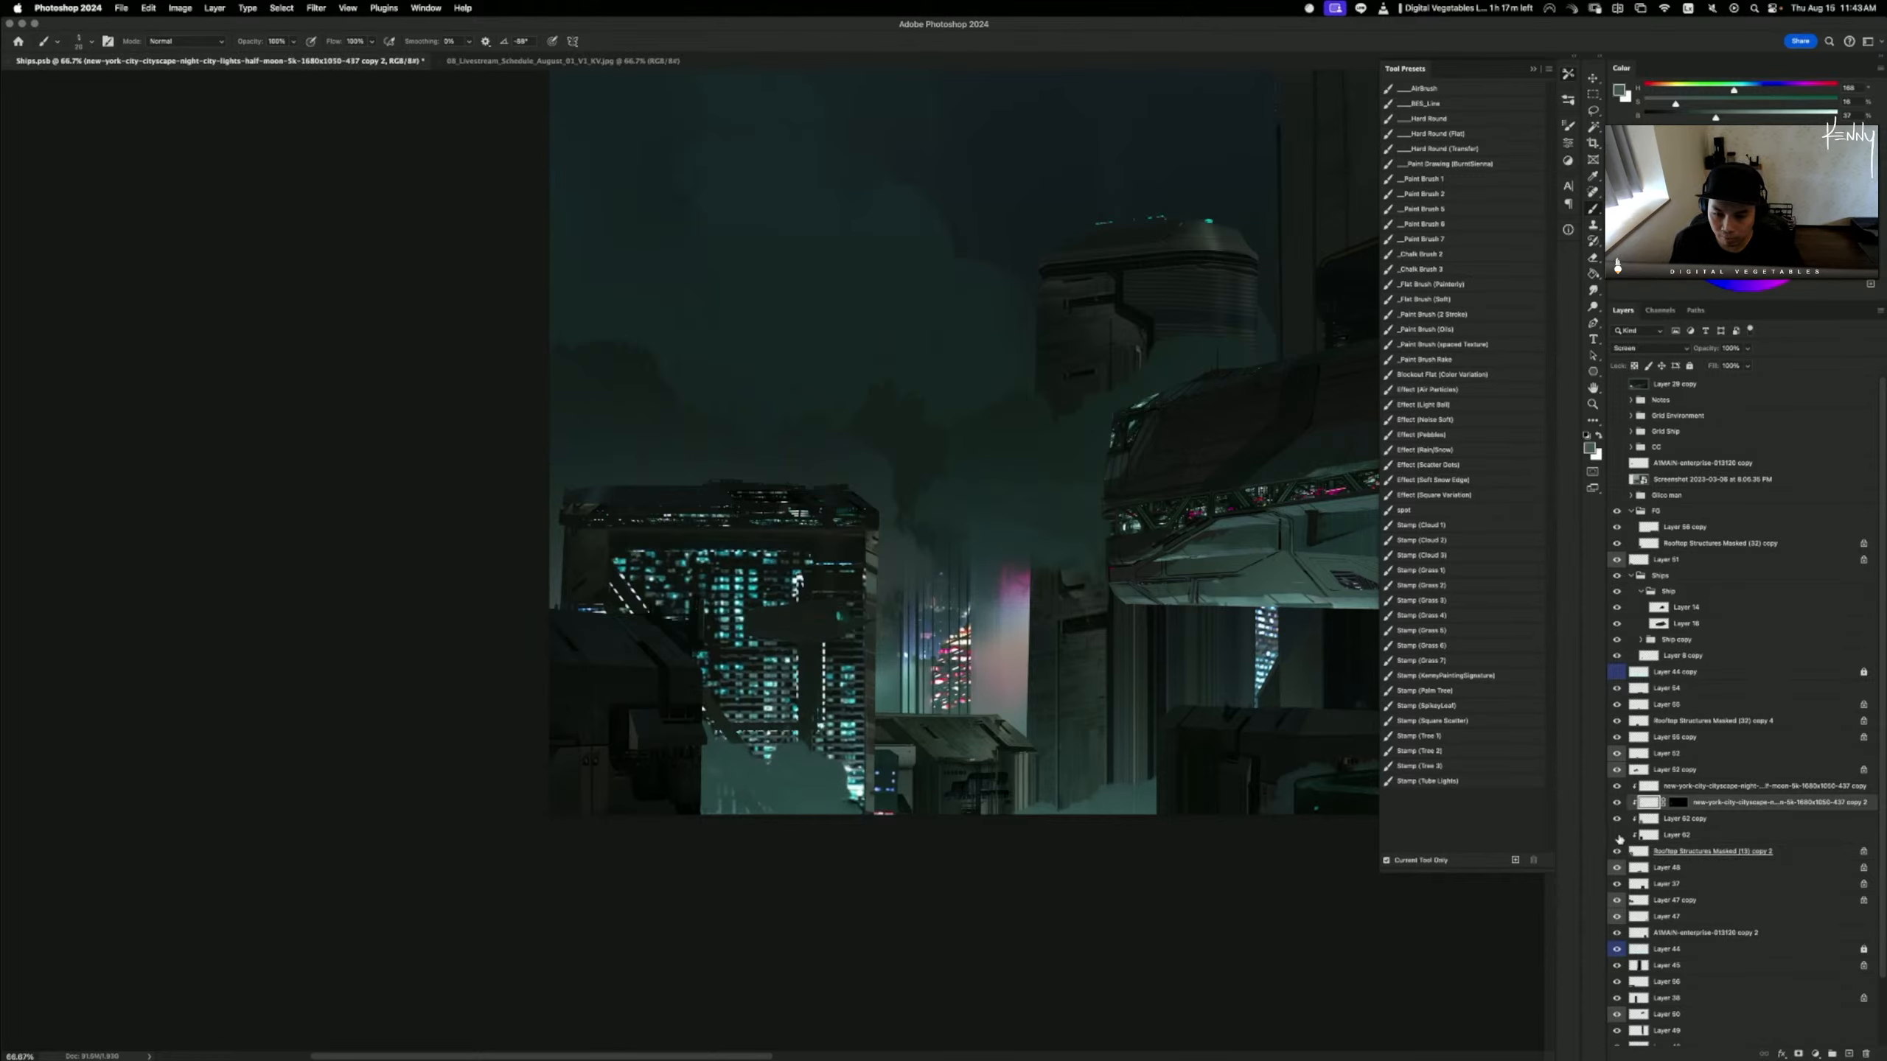
left_click(1647, 835)
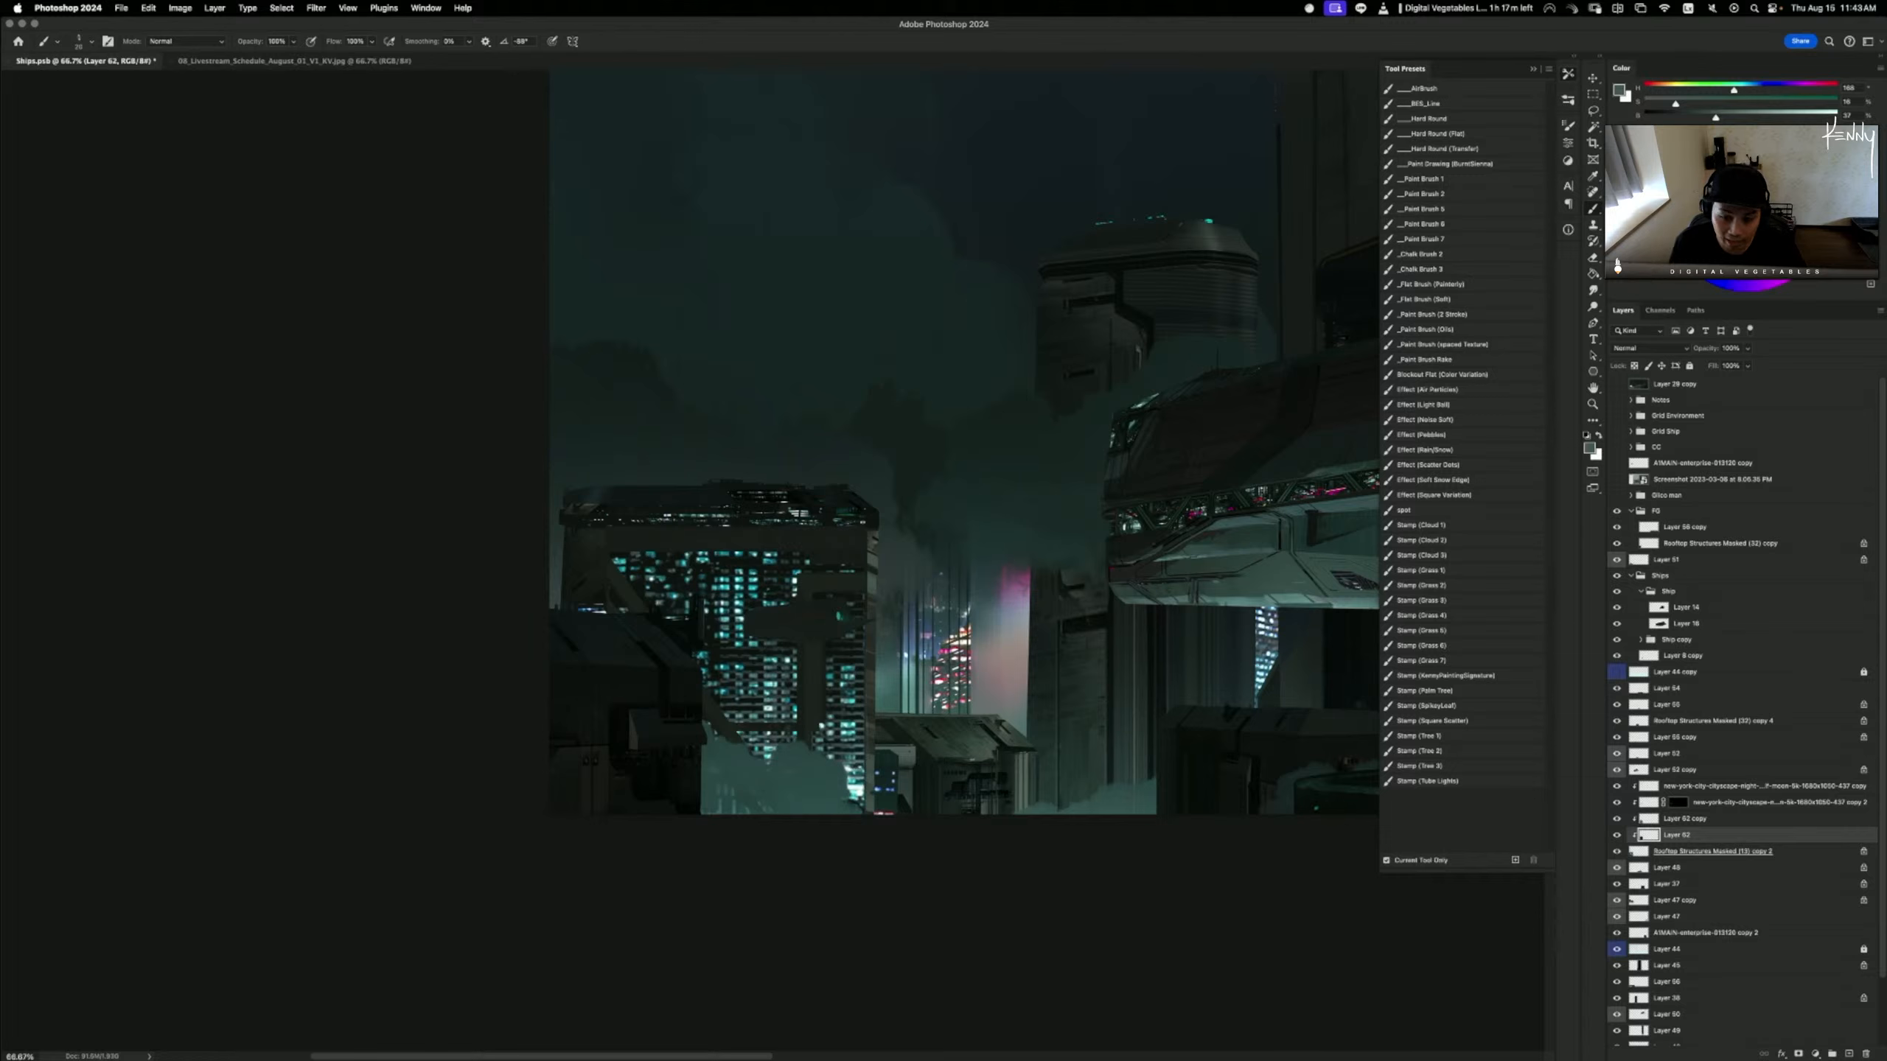
- Try straight light edge strokes down the left building's corner and along the underside of its roof, undoing them
left_click_drag(866, 530, 870, 638)
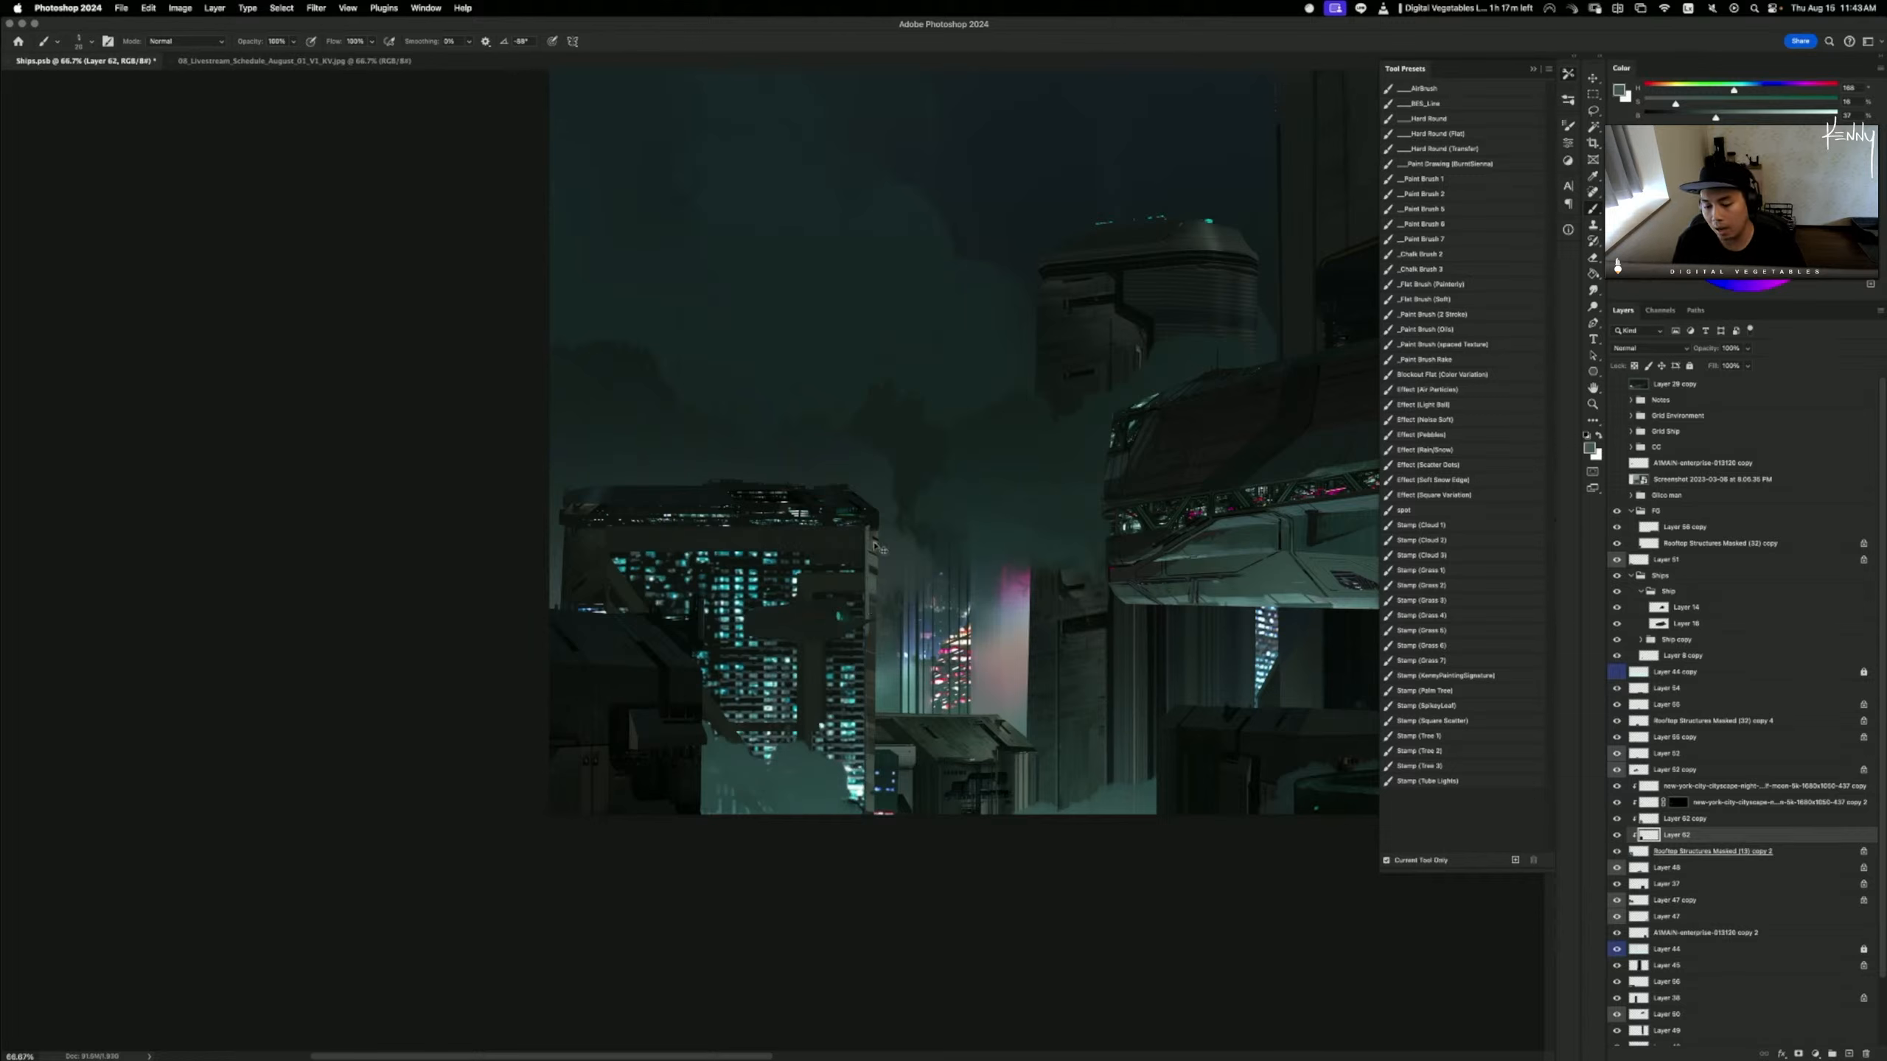
key("super+z")
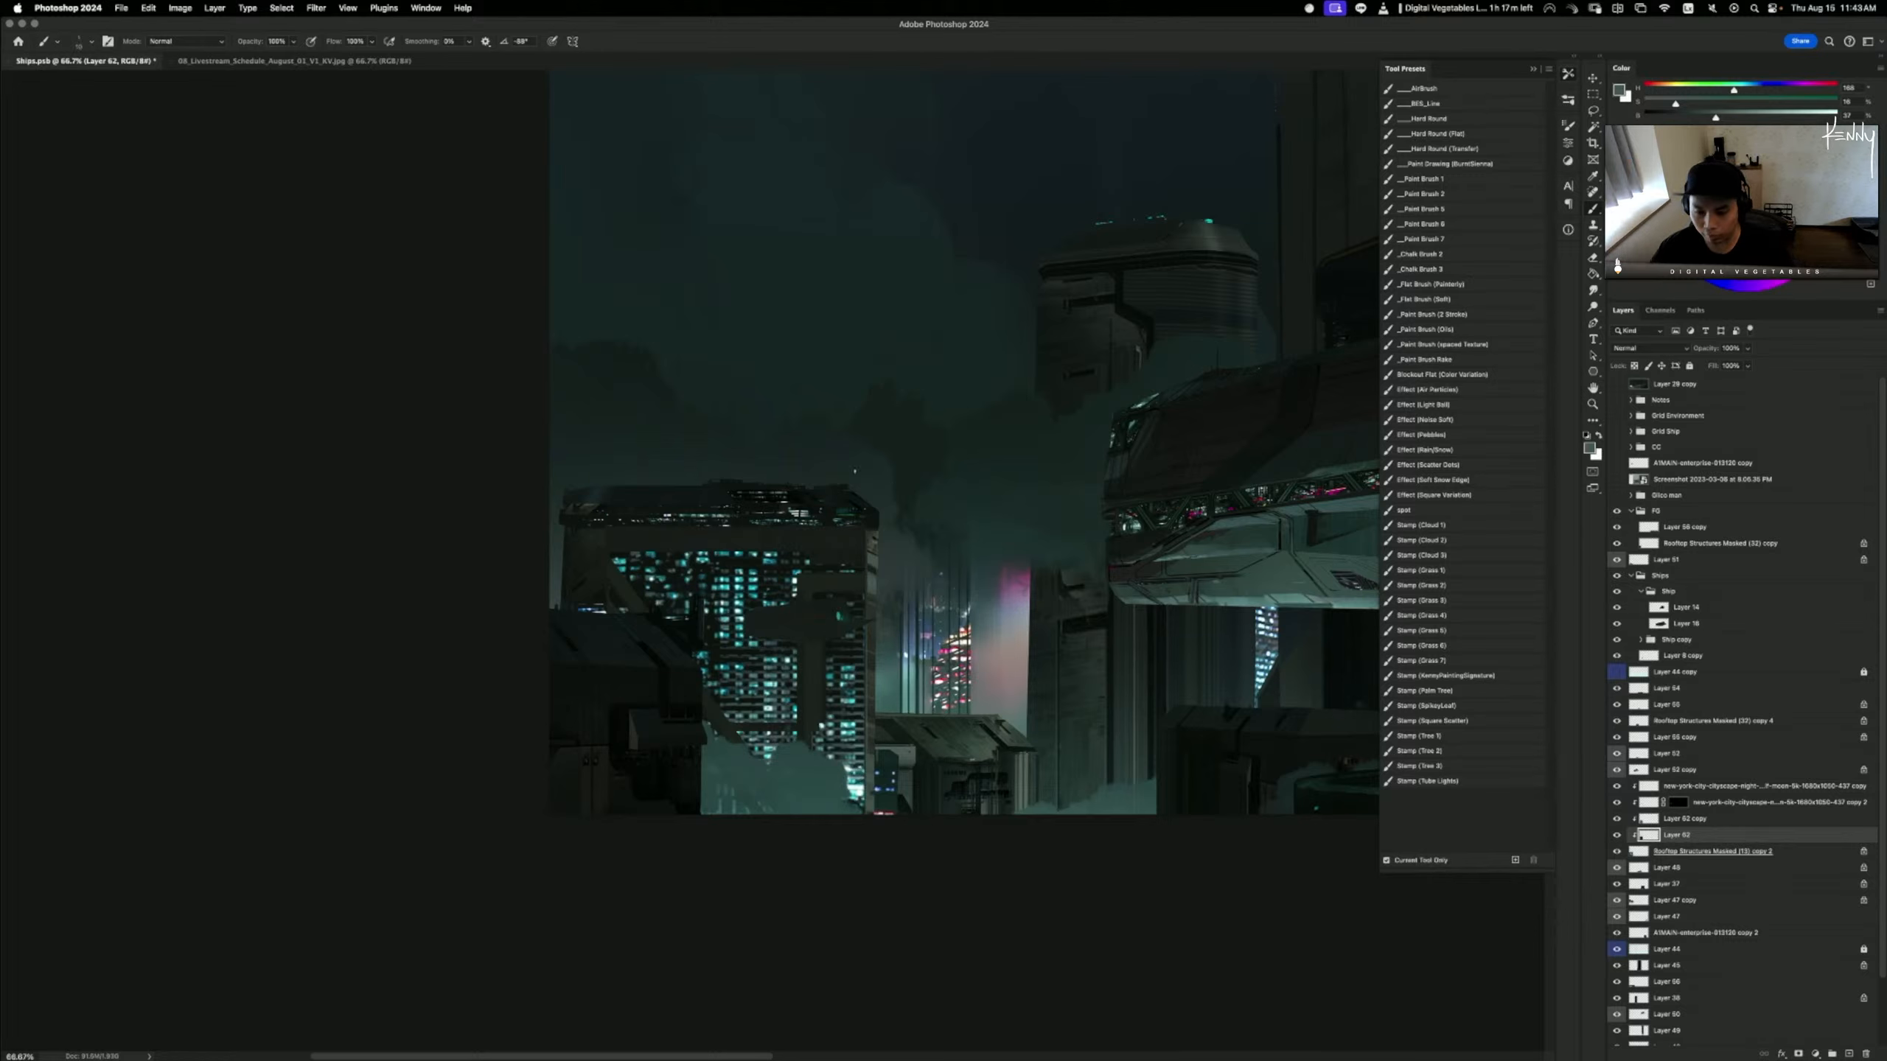
left_click_drag(868, 530, 588, 531)
key("super+z")
left_click_drag(863, 530, 614, 530)
key("super+z")
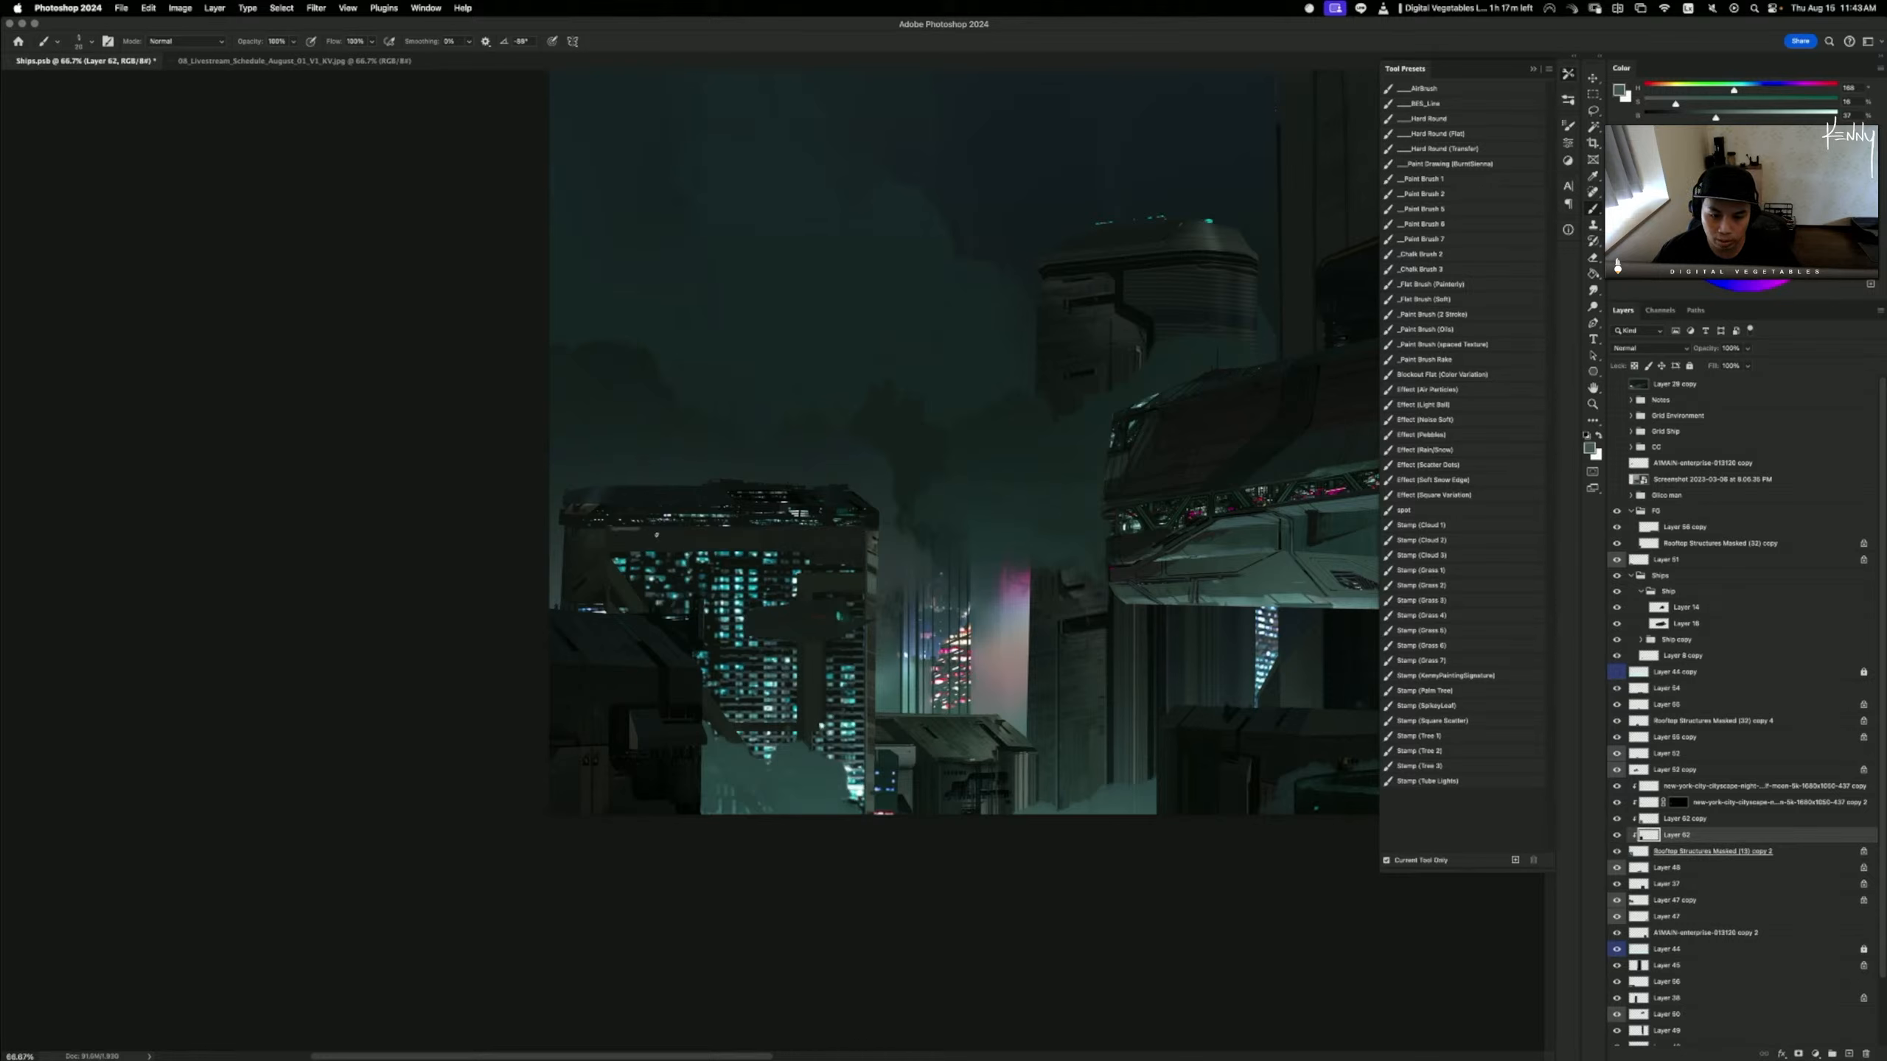
left_click(862, 529, "shift")
left_click_drag(866, 530, 753, 530)
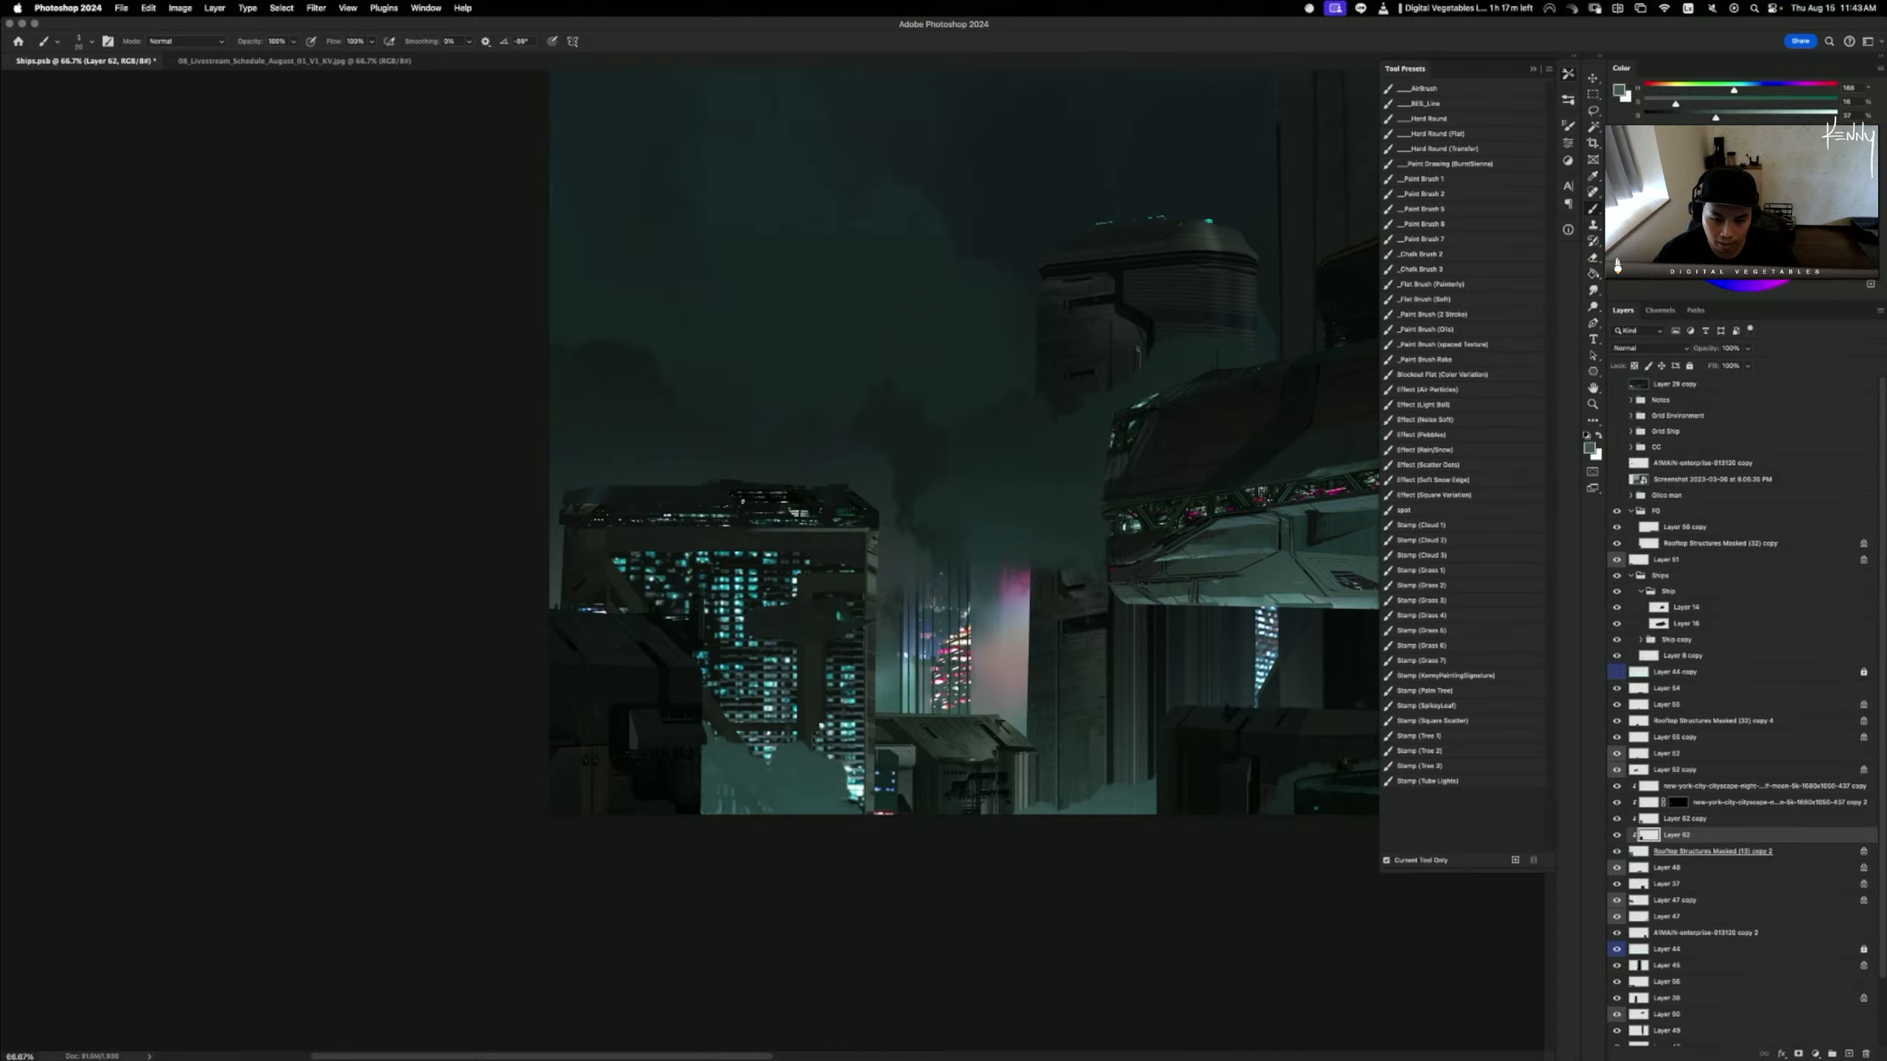
key("super+z")
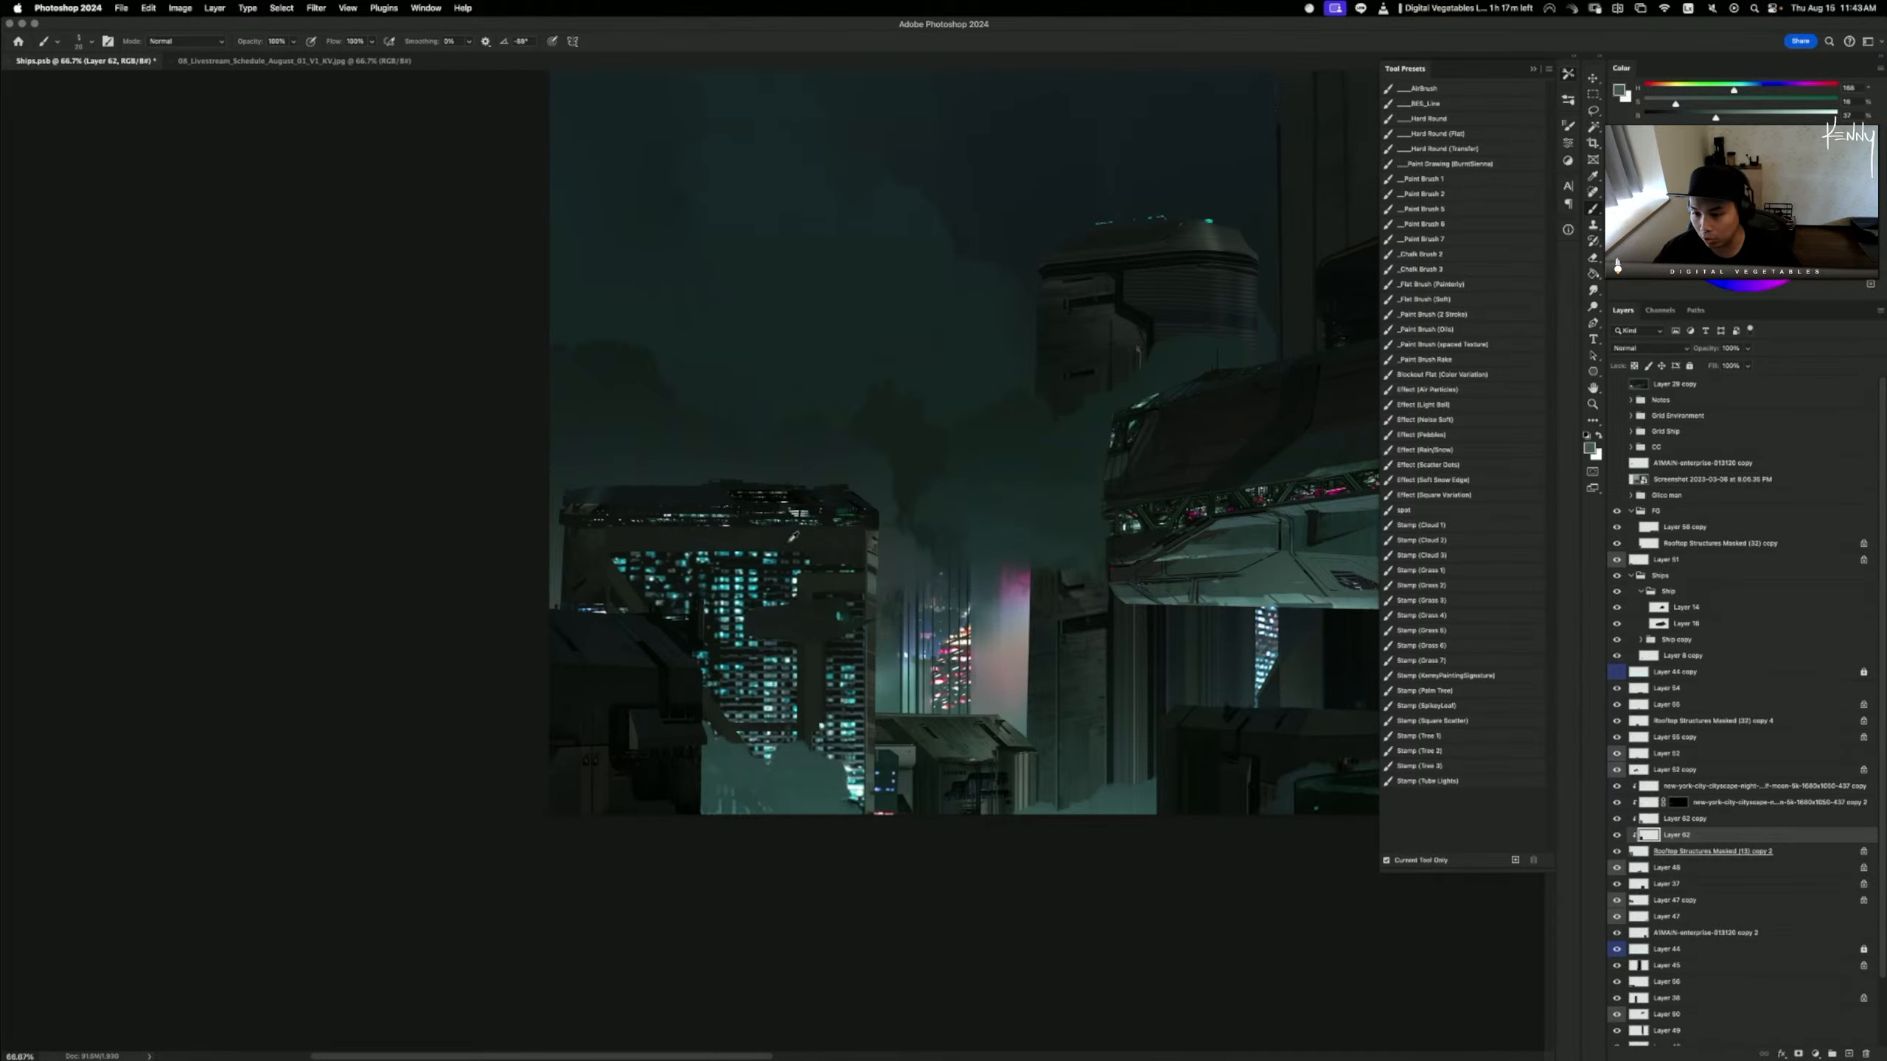
- Sample greys from the left building's upper corner and dab a short touch-up stroke on its edge
scroll(787, 550, "up", 2)
scroll(787, 550, "right", 2)
left_click(825, 577, "alt")
left_click_drag(825, 577, 826, 574)
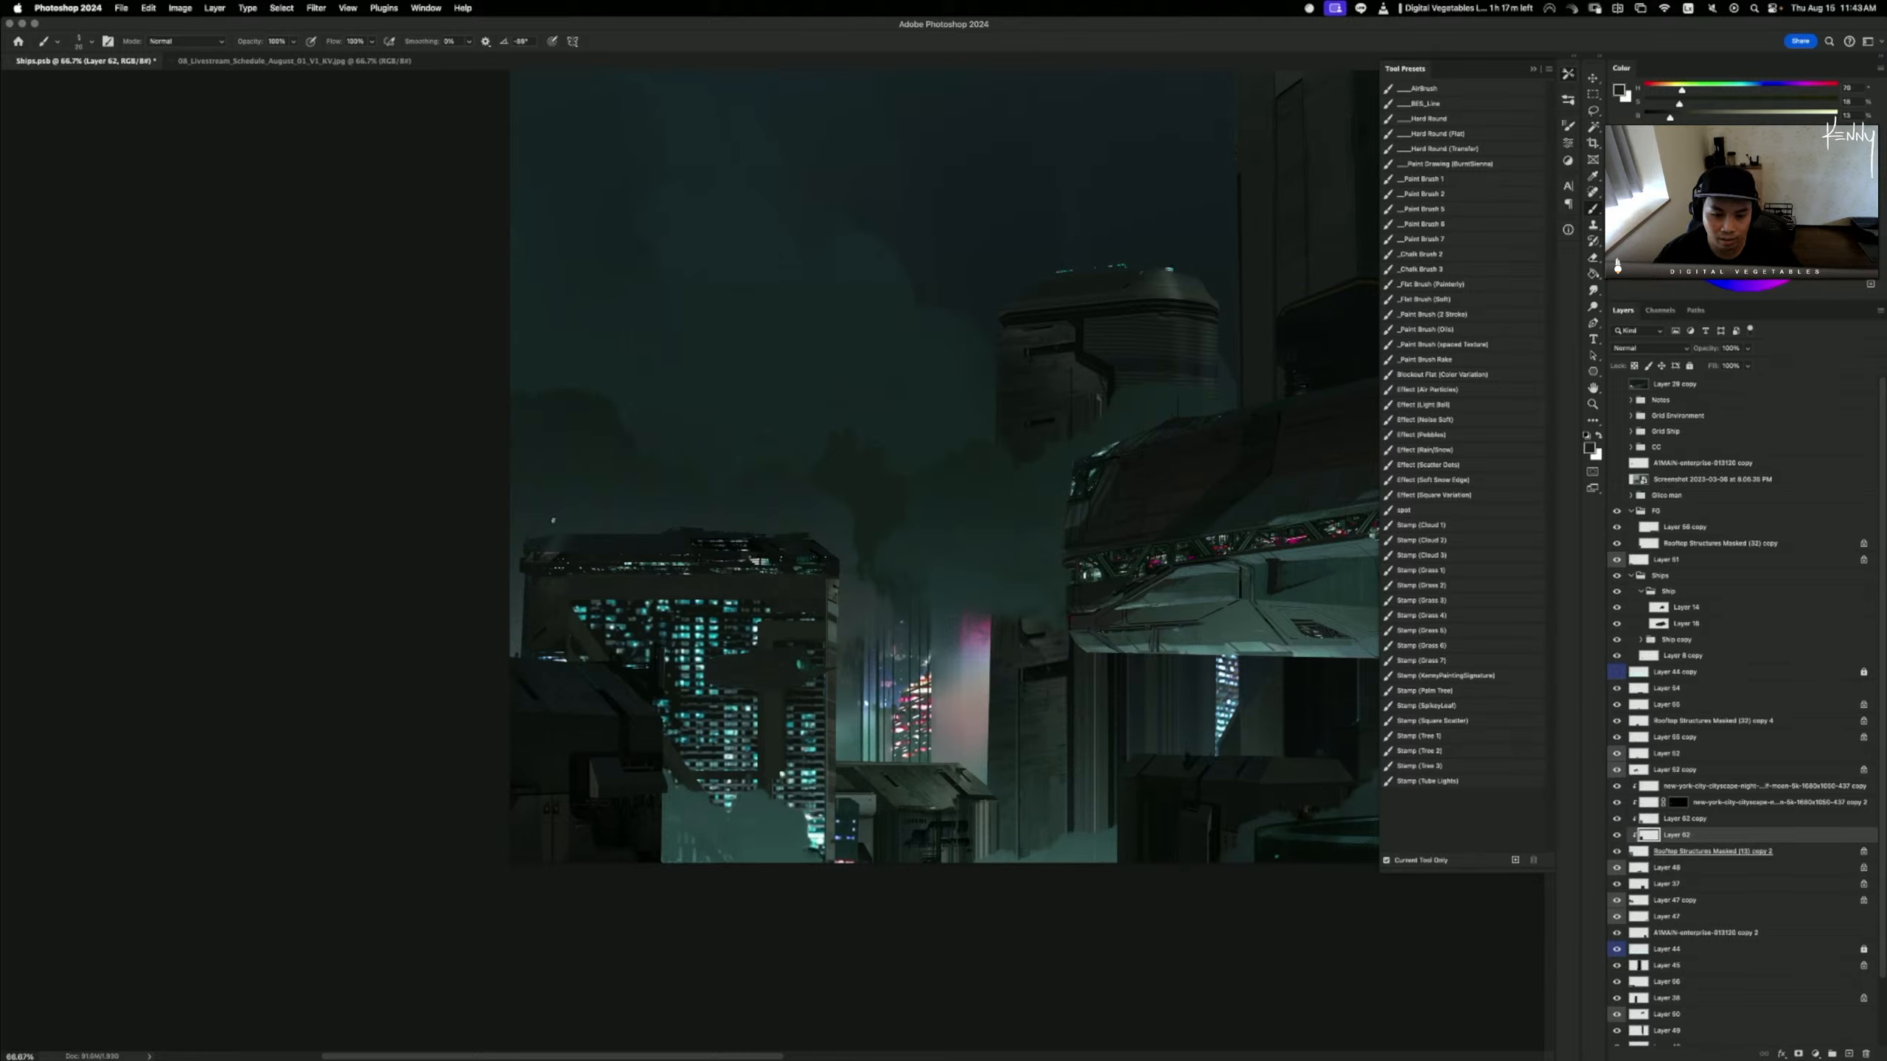
left_click(838, 573, "alt")
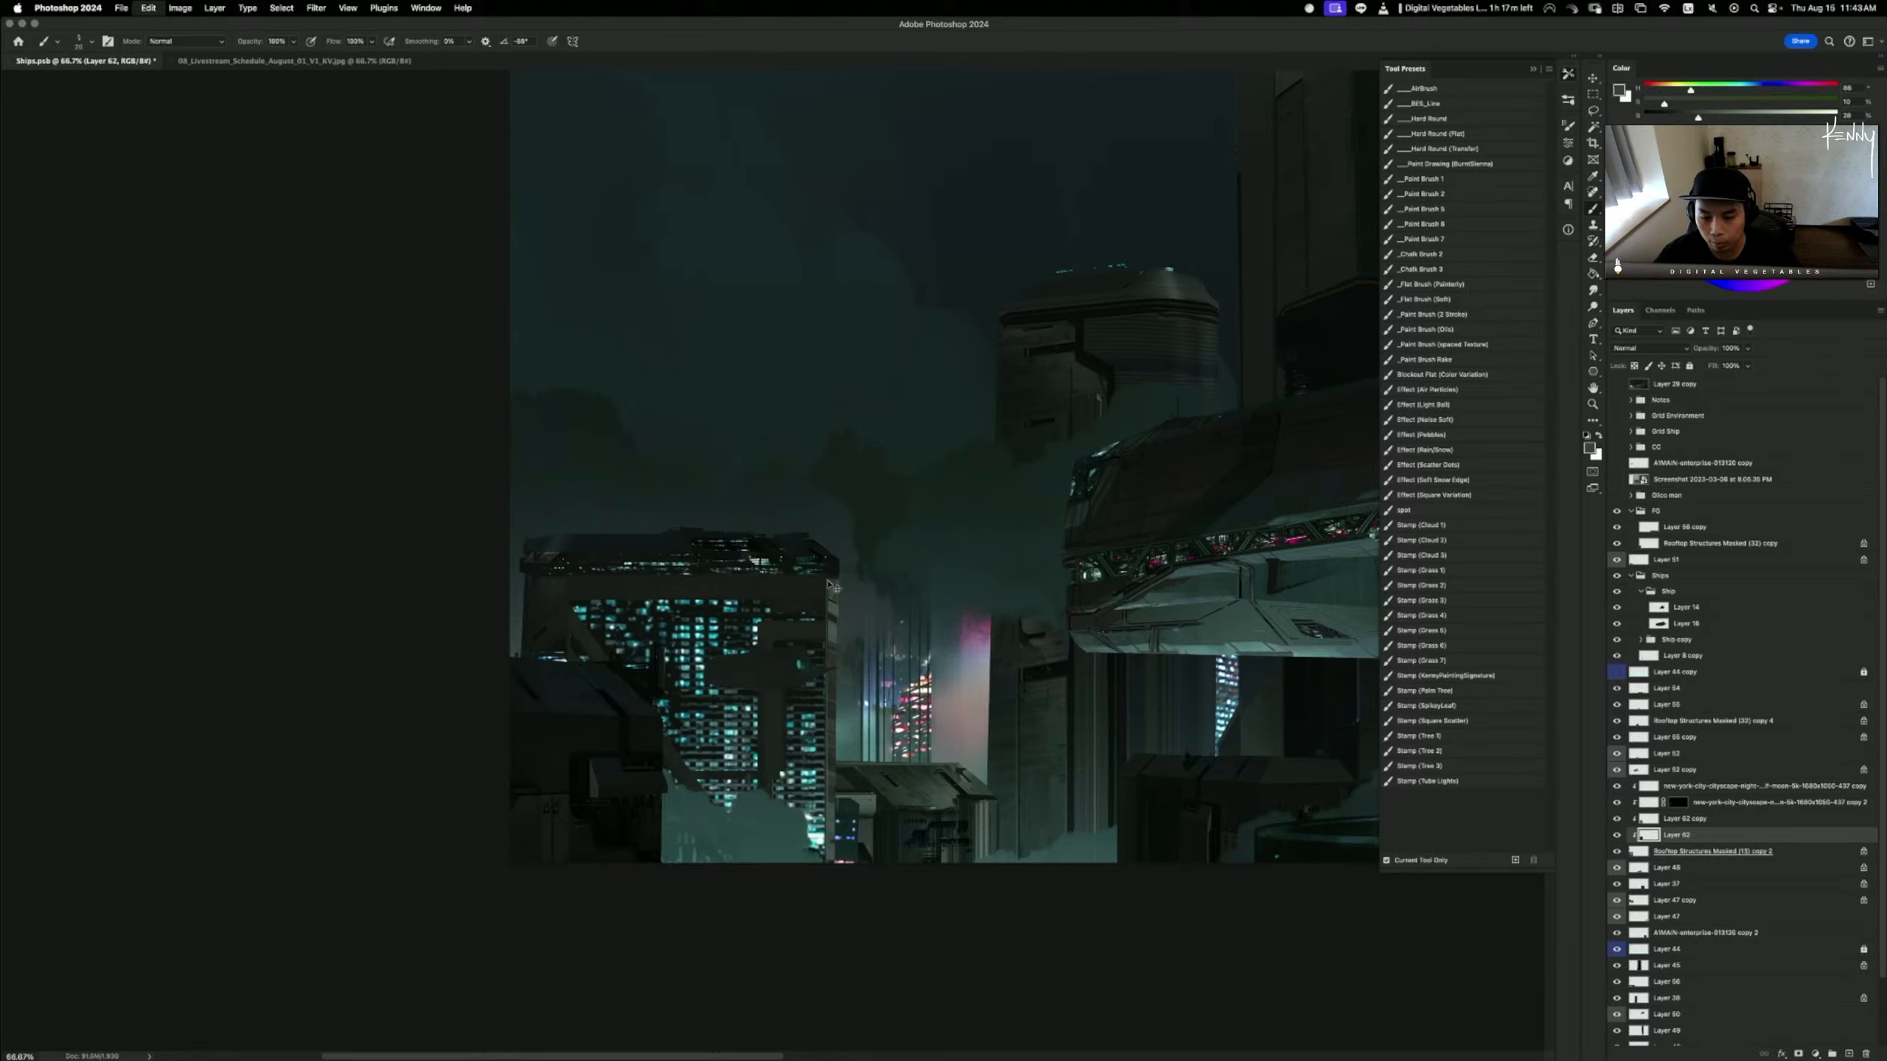
- Select a thin horizontal strip beneath the left building's roof with the Marquee and trim its corner end with the Lasso
key("m")
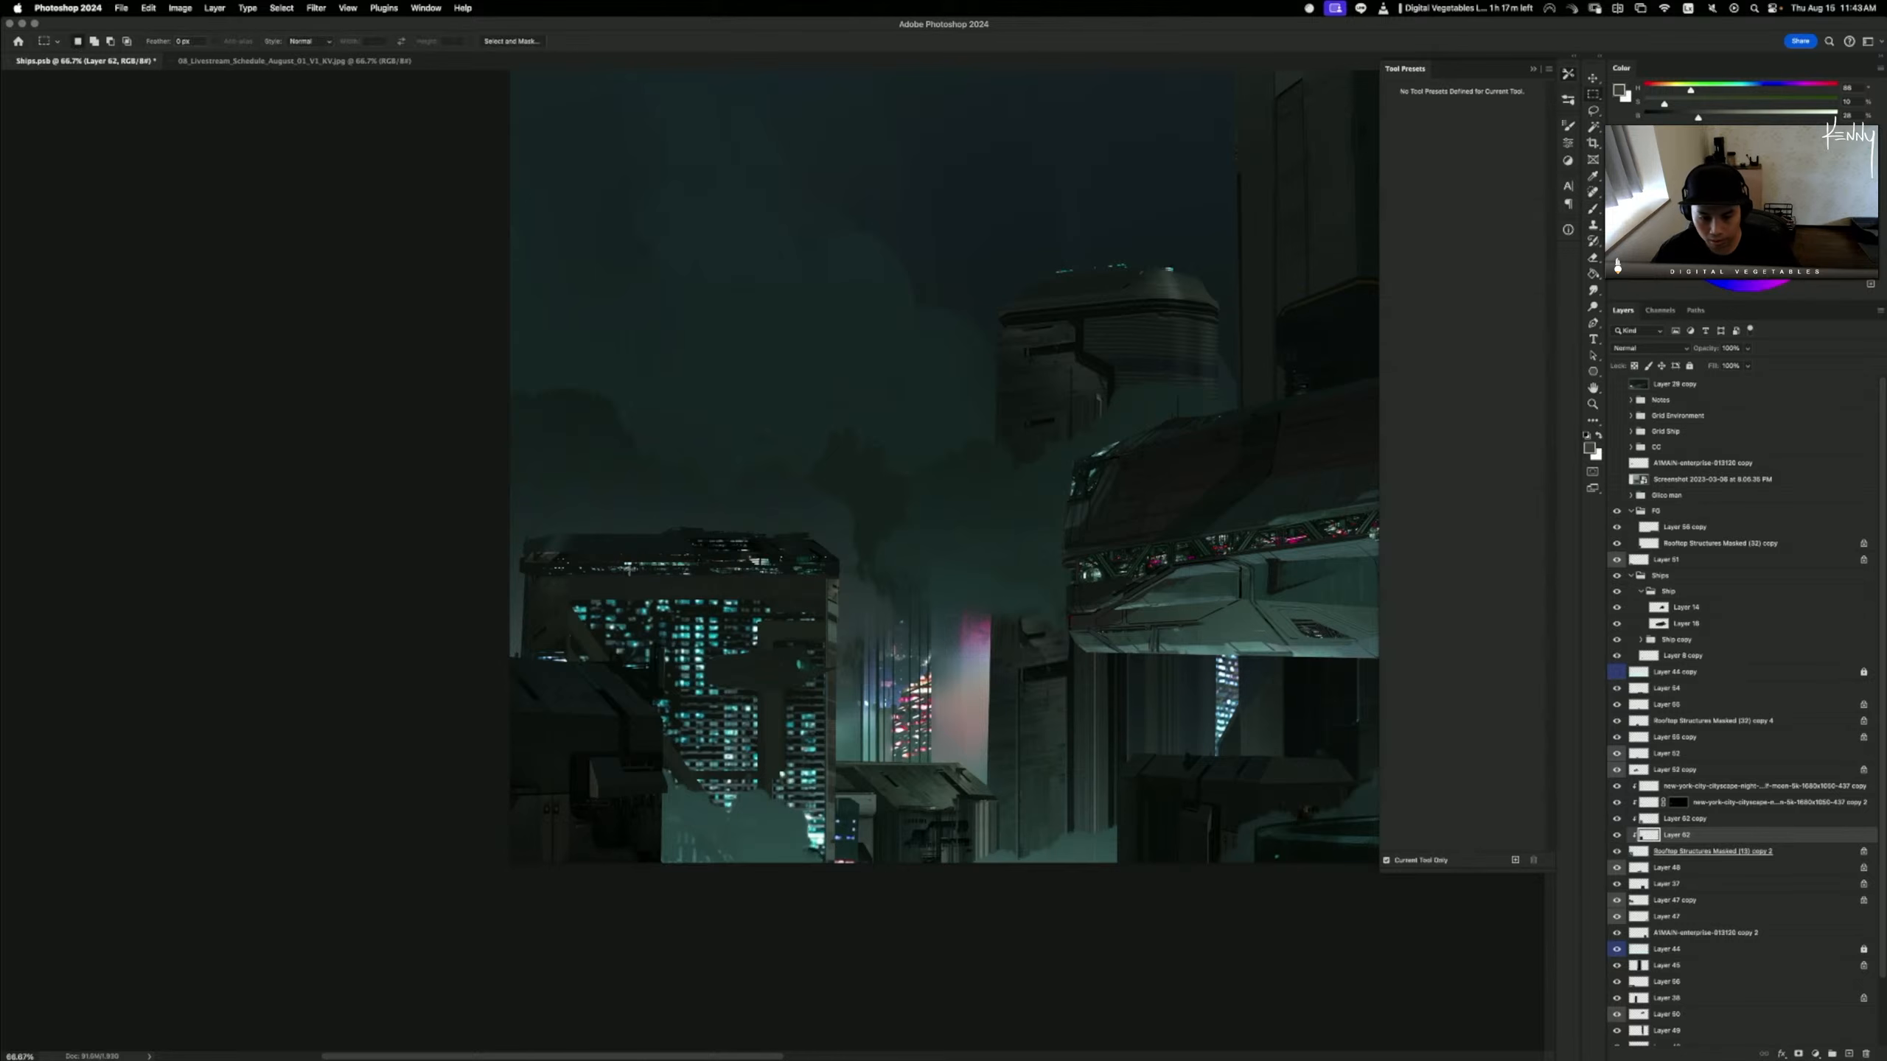
mouse_move(564, 569)
left_mouse_down()
mouse_move(748, 628)
mouse_move(827, 623)
left_mouse_up()
left_click_drag(511, 583, 823, 658)
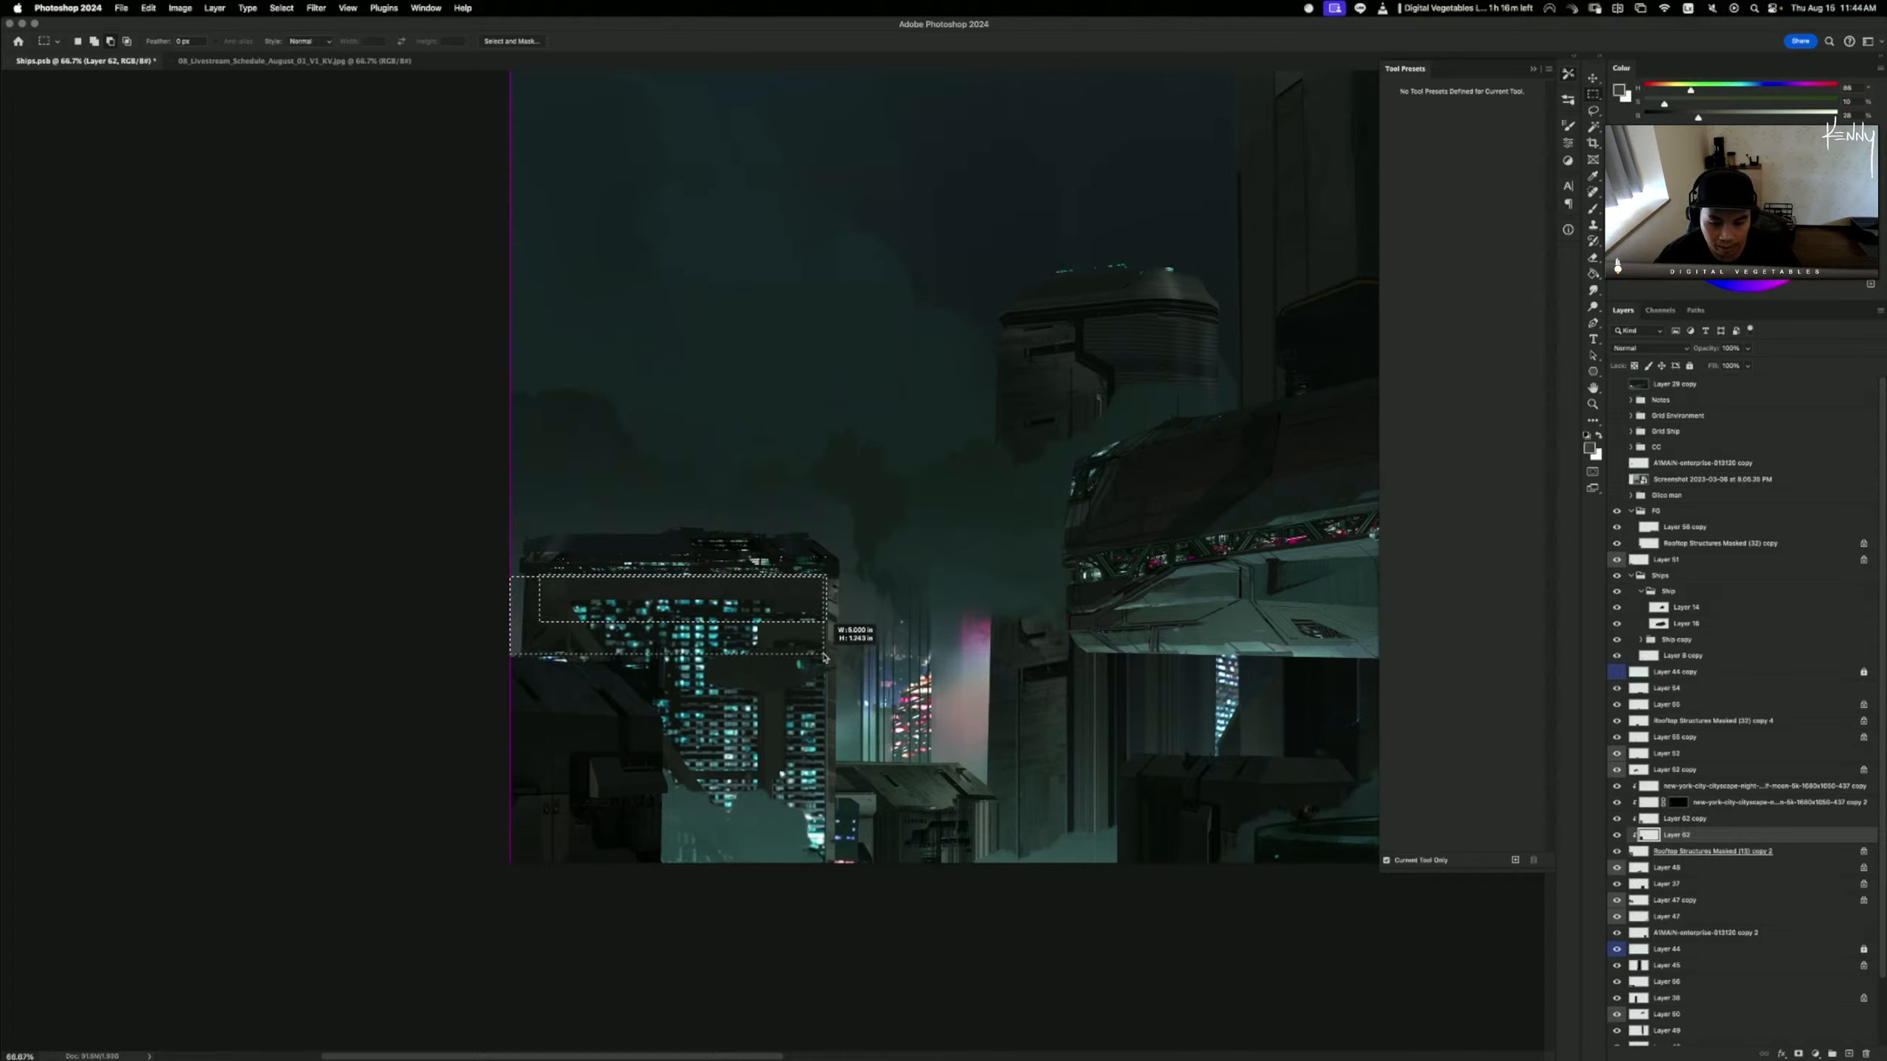
key("l")
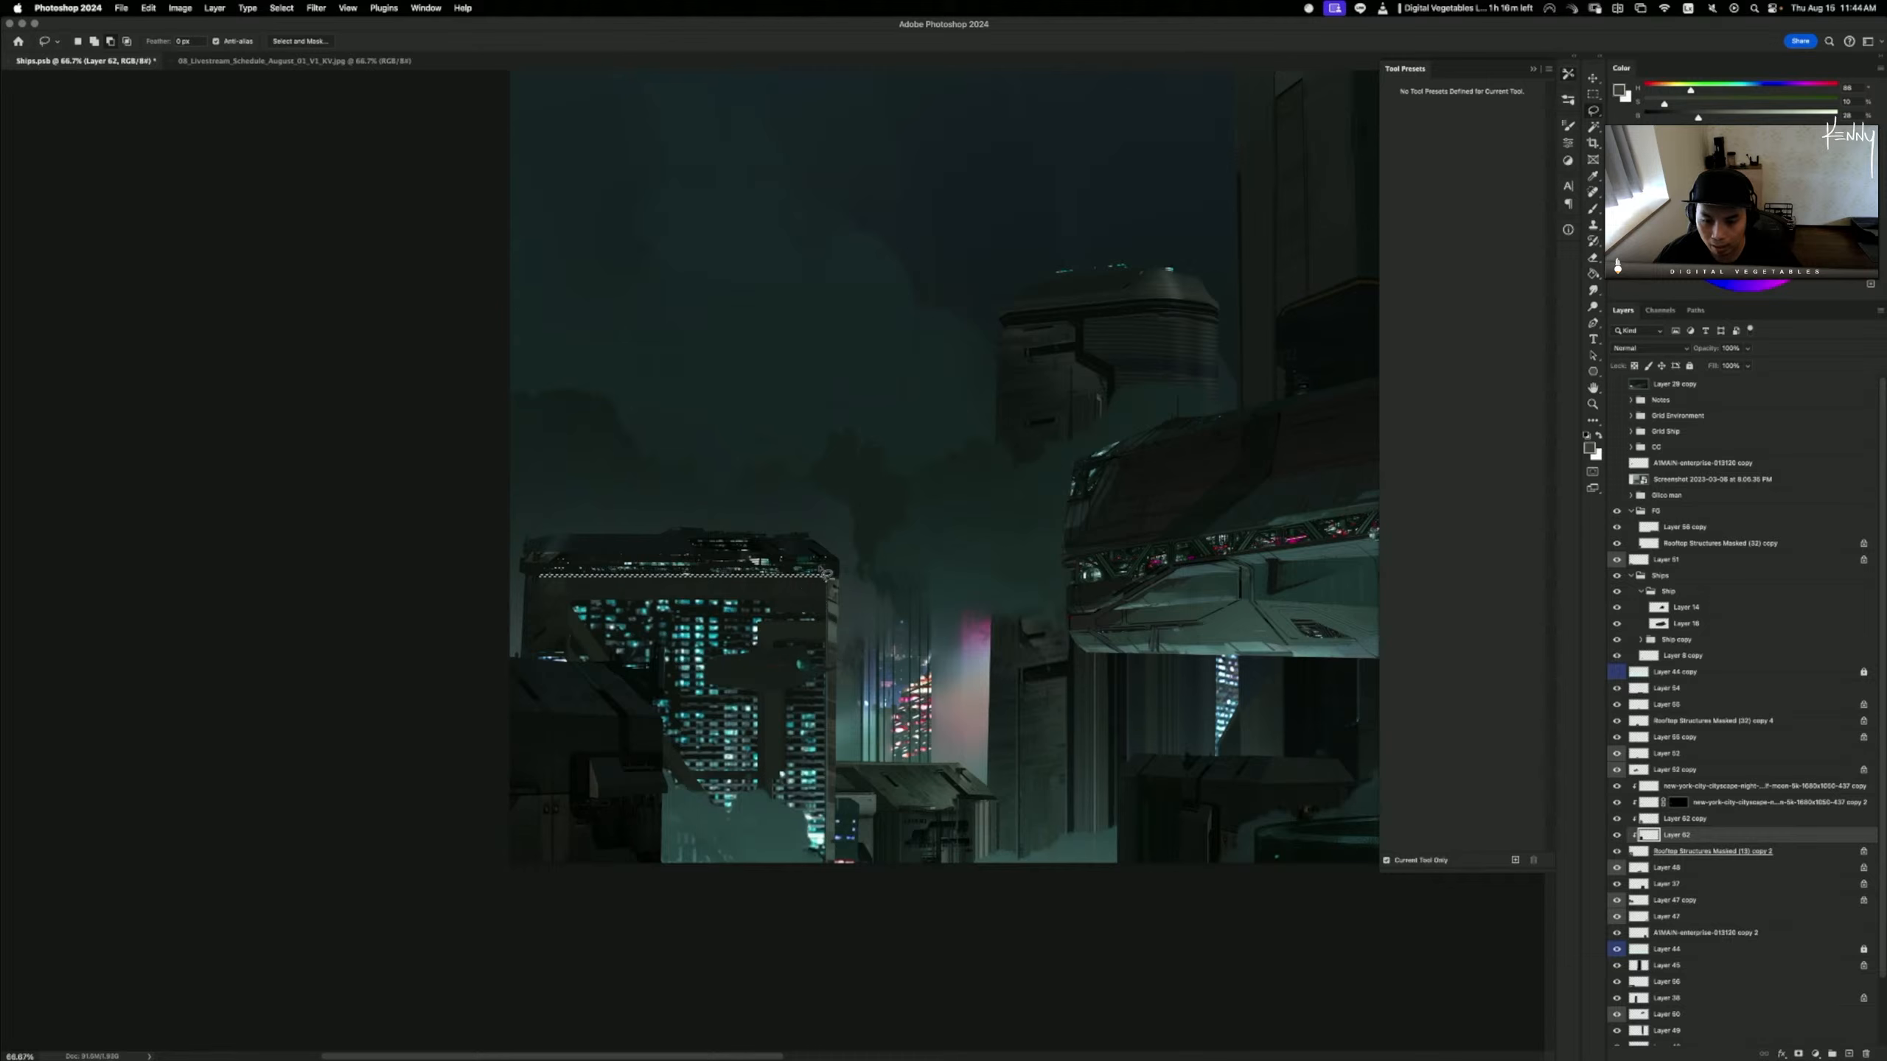
mouse_move(814, 548)
left_mouse_down()
mouse_move(847, 598)
mouse_move(813, 551)
left_mouse_up()
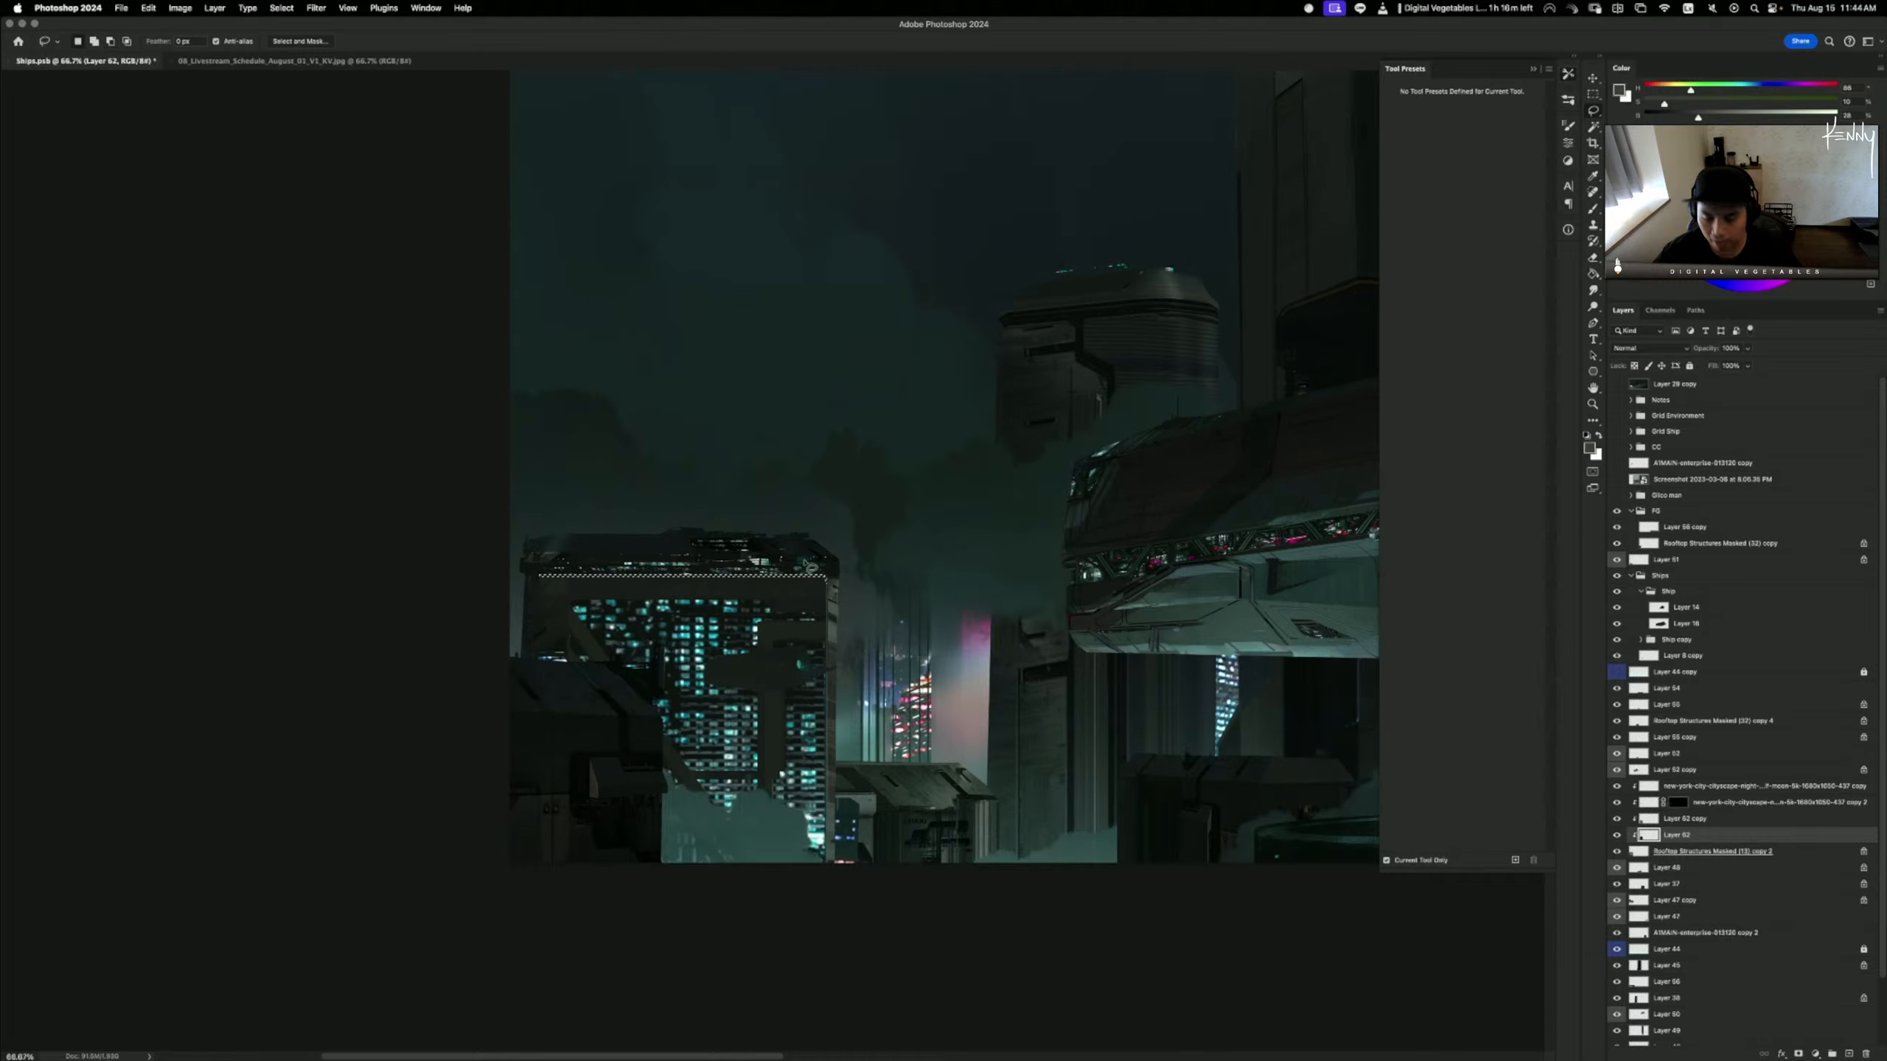
- Brush a light grey edge along the strip beneath the left building's roof with an enlarged brush, undoing the last stroke
key("r")
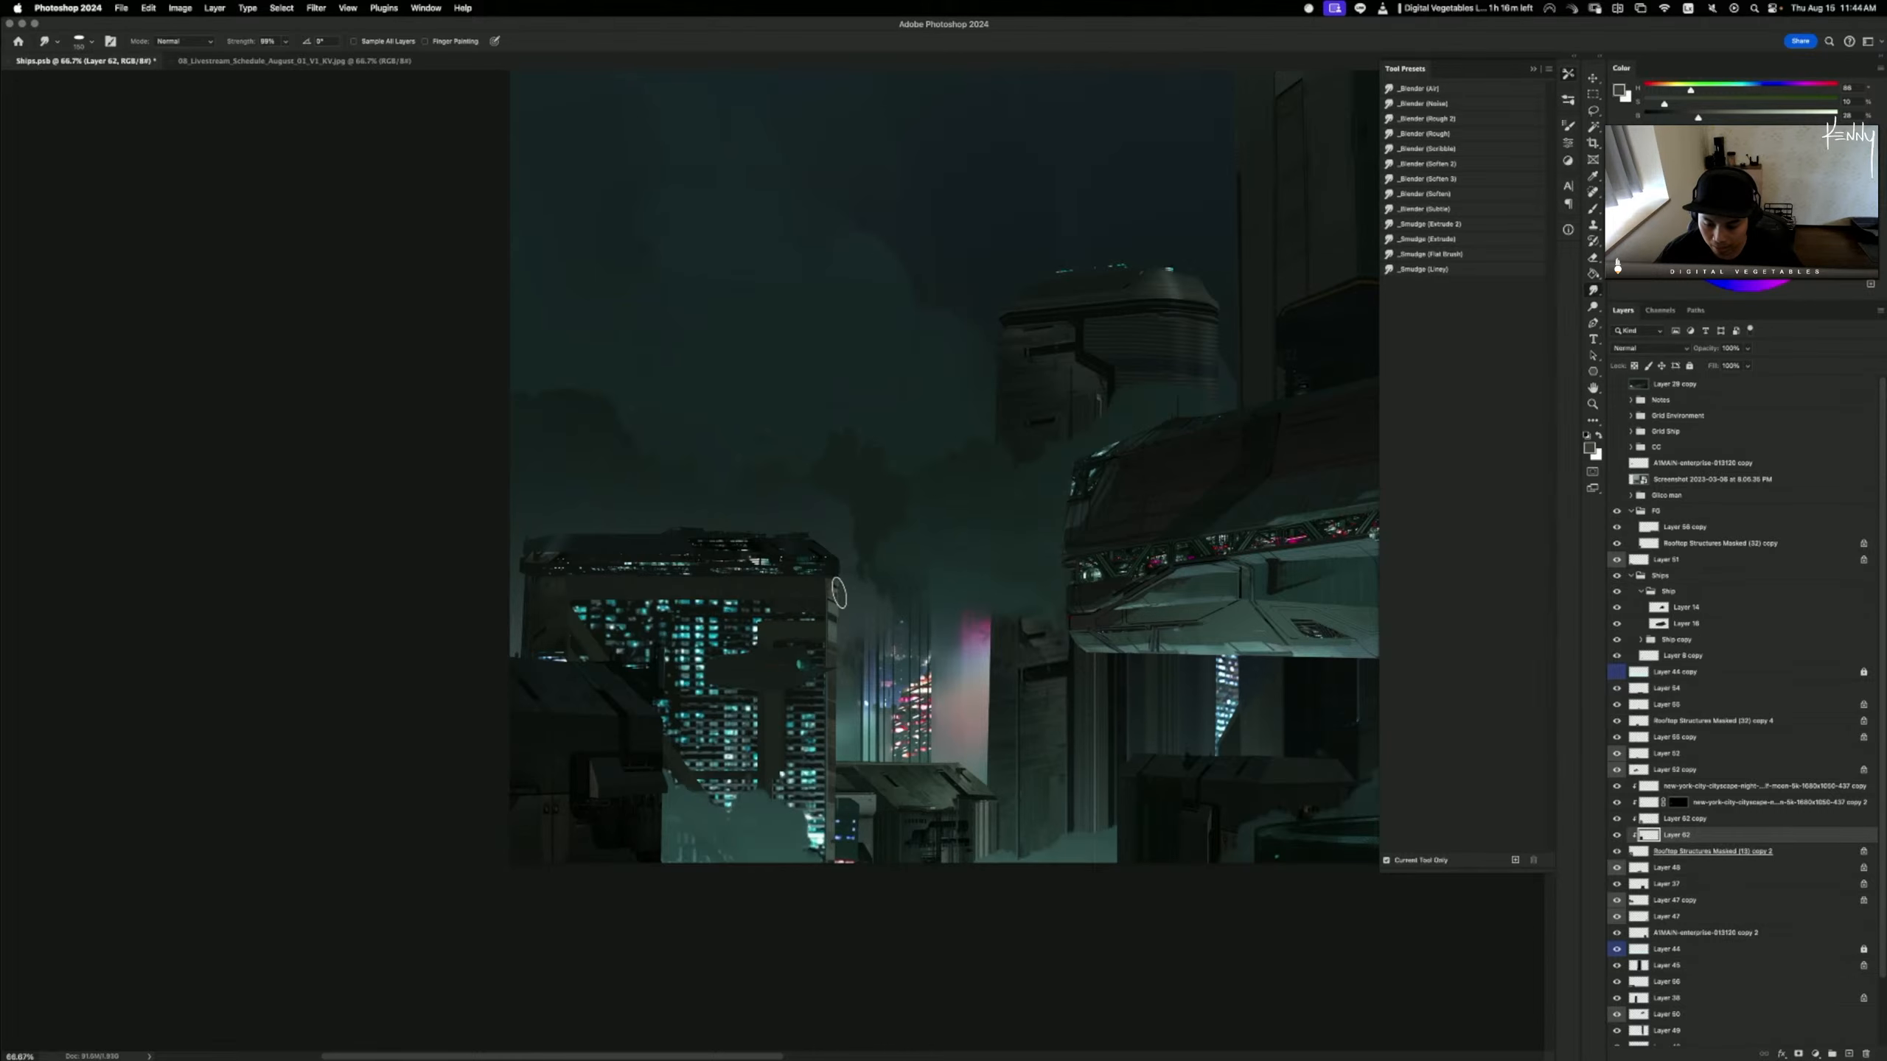
key("b")
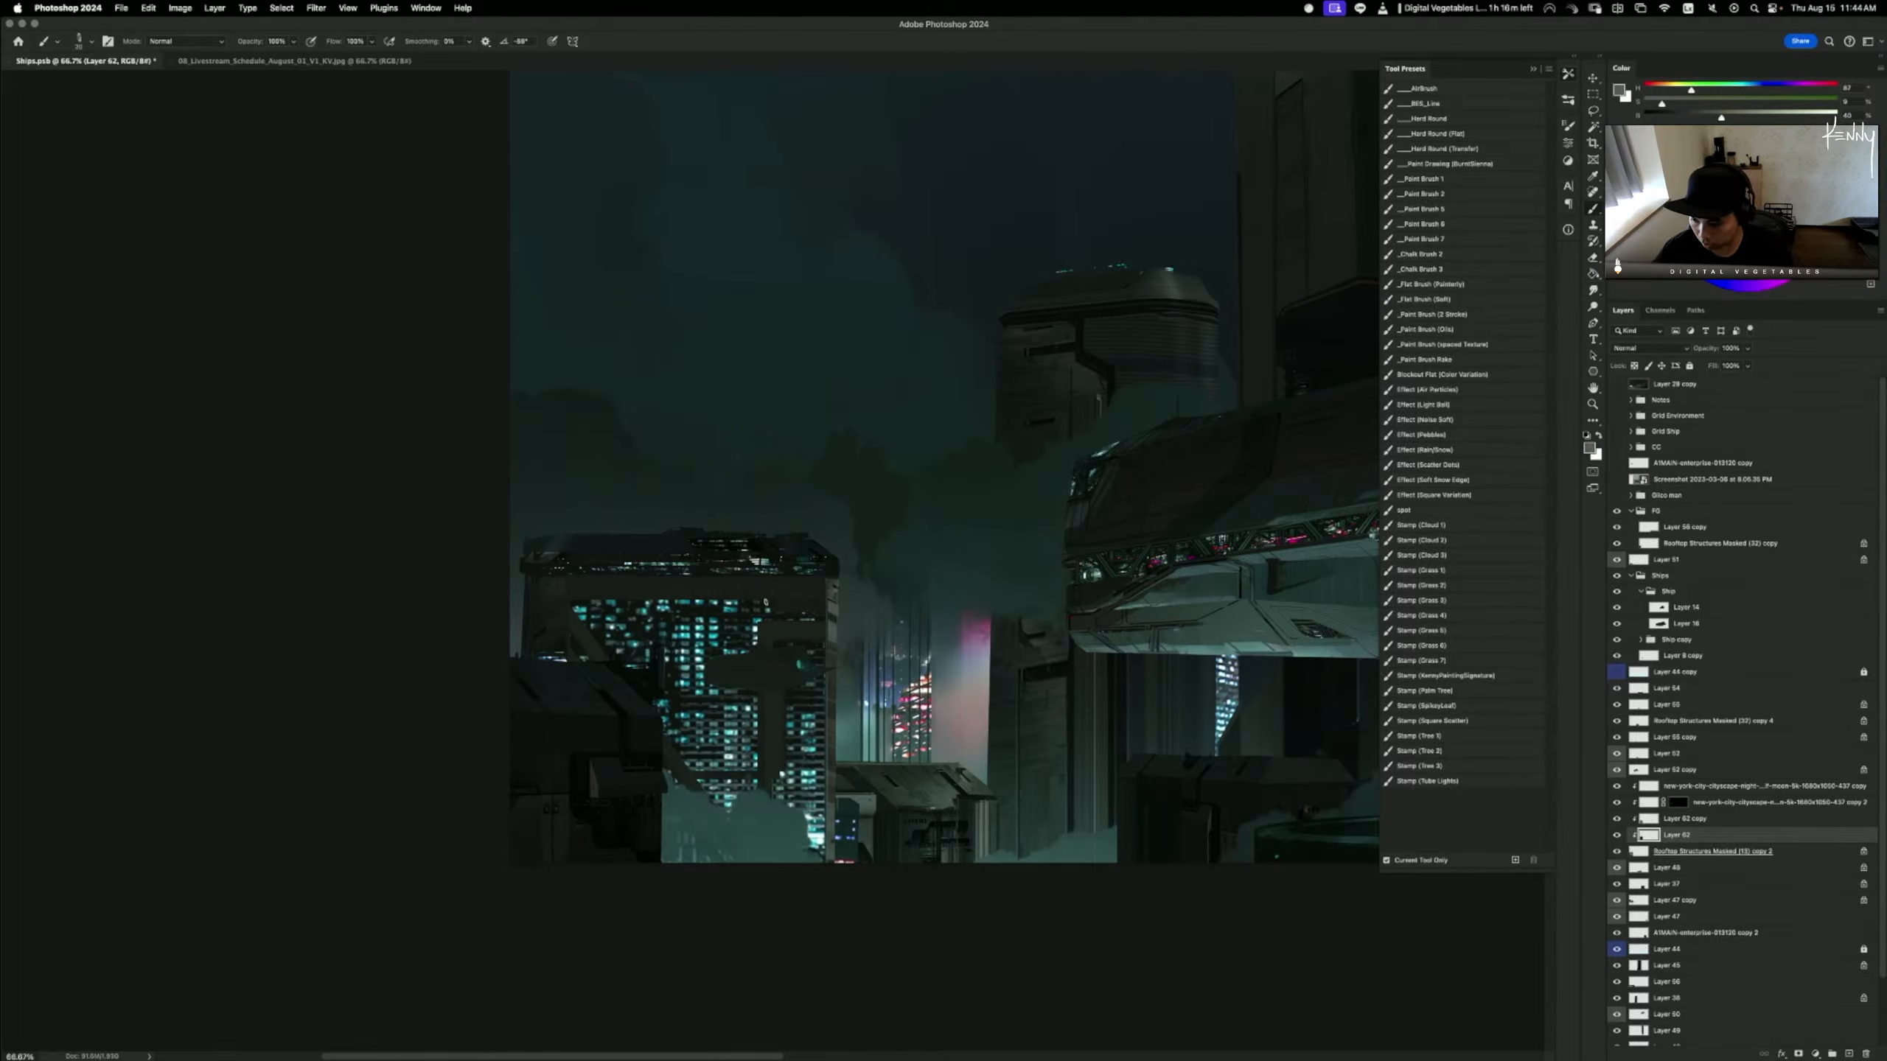
key("bracketright")
key("bracketright")
key("bracketright")
left_click_drag(691, 582, 826, 586)
key("super+z")
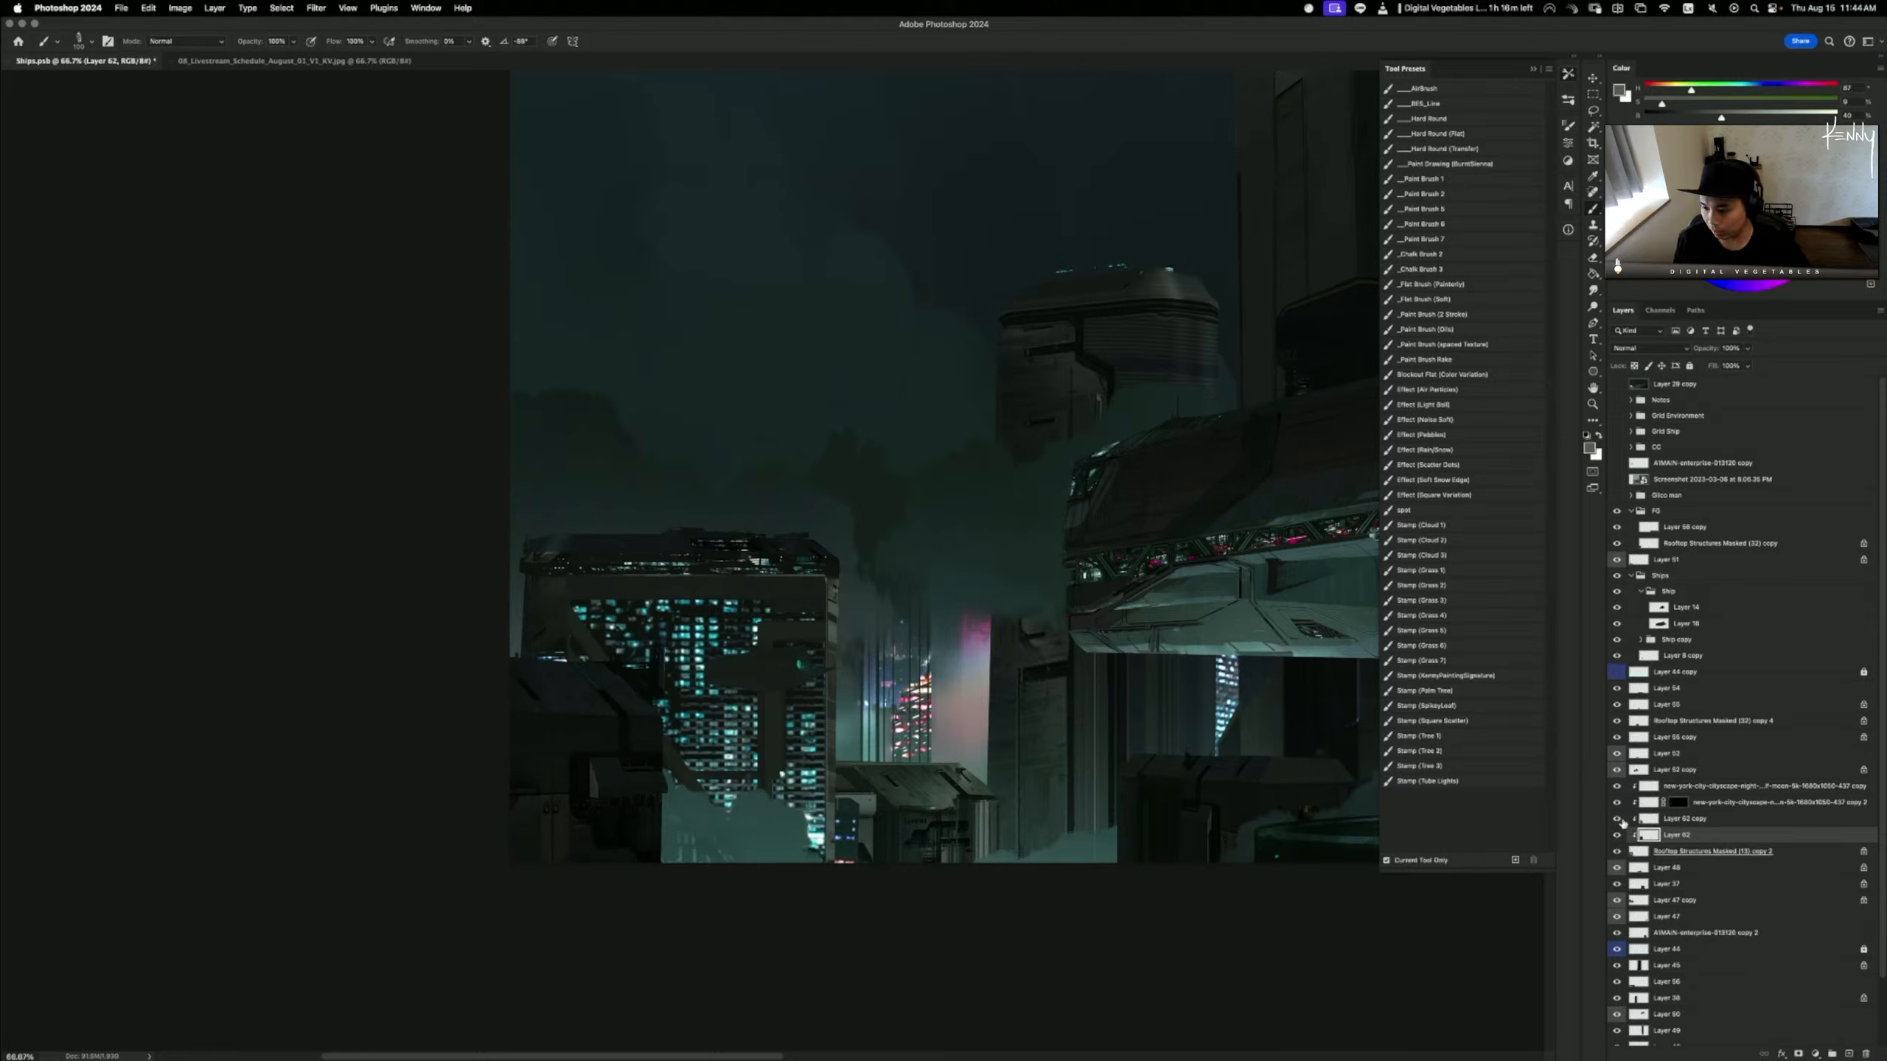
- Merge Layer 62 down into the rooftop structures layer, sample black from the left building's roof and shrink the brush
key("super+e")
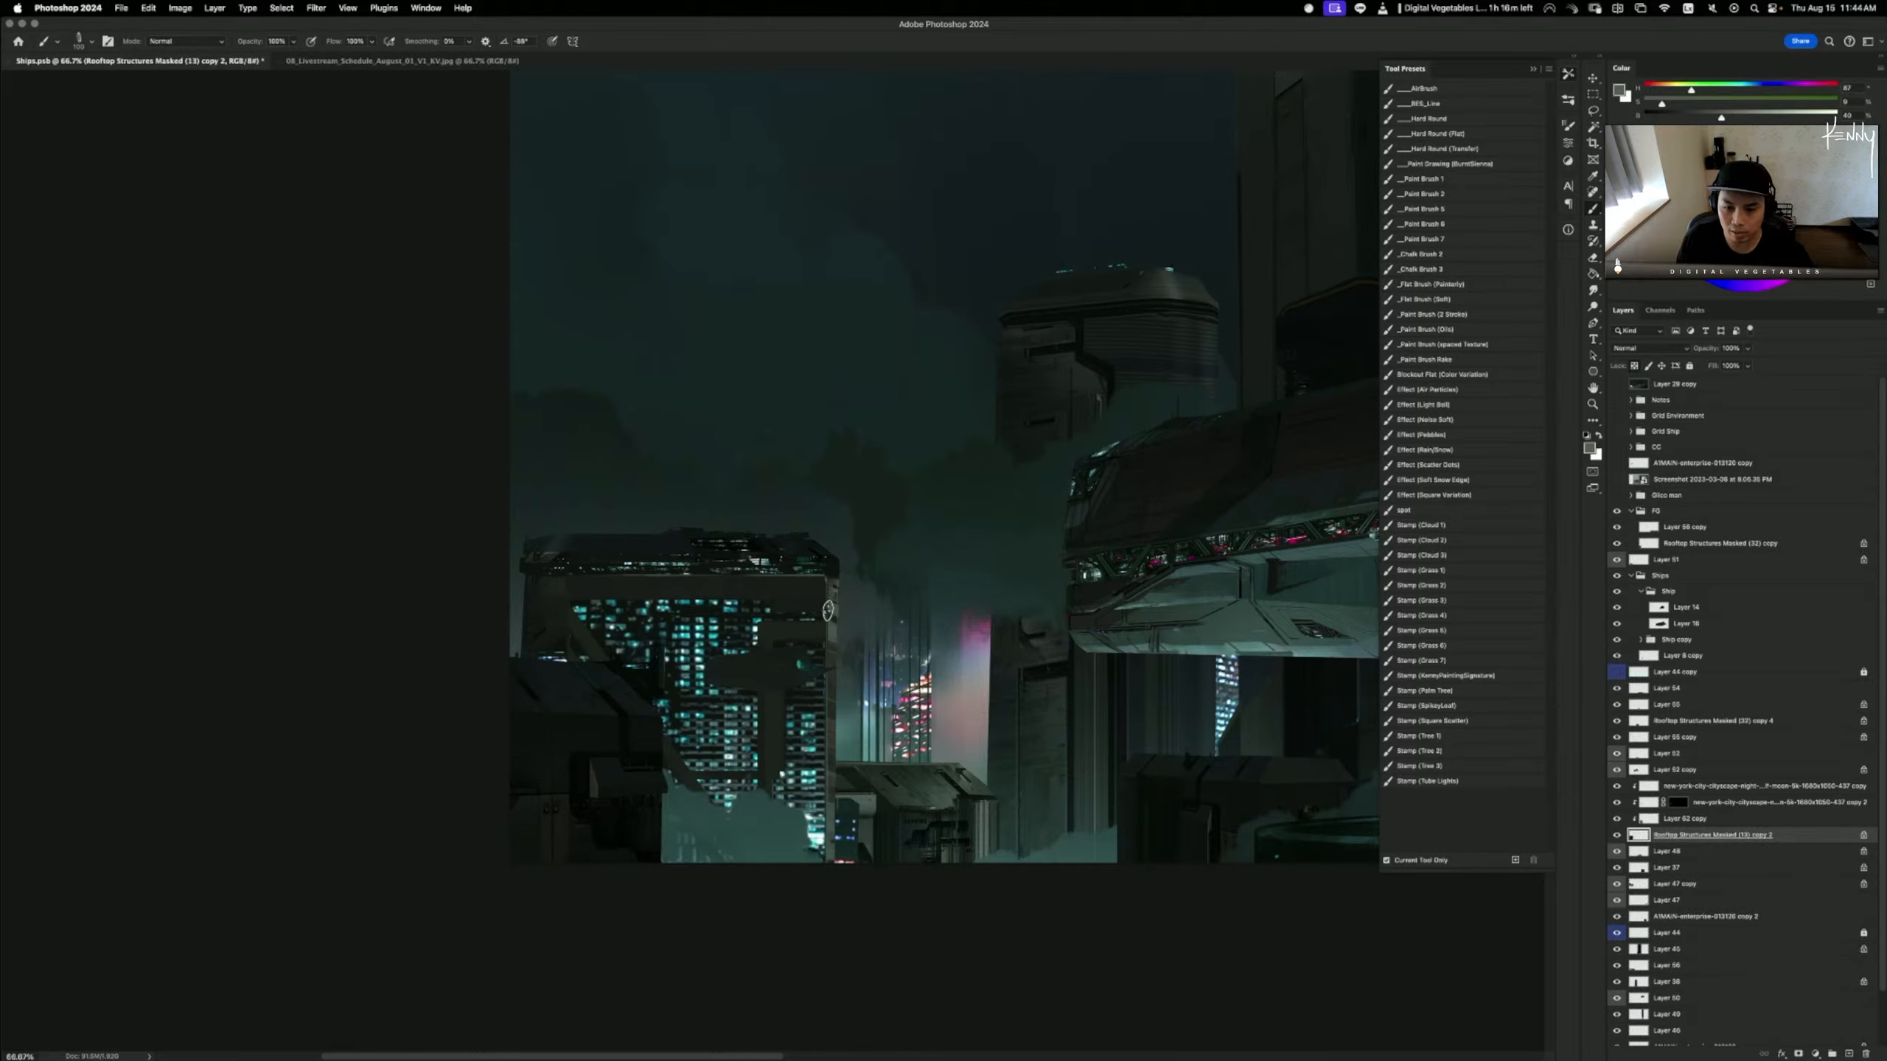
left_click(757, 546, "alt")
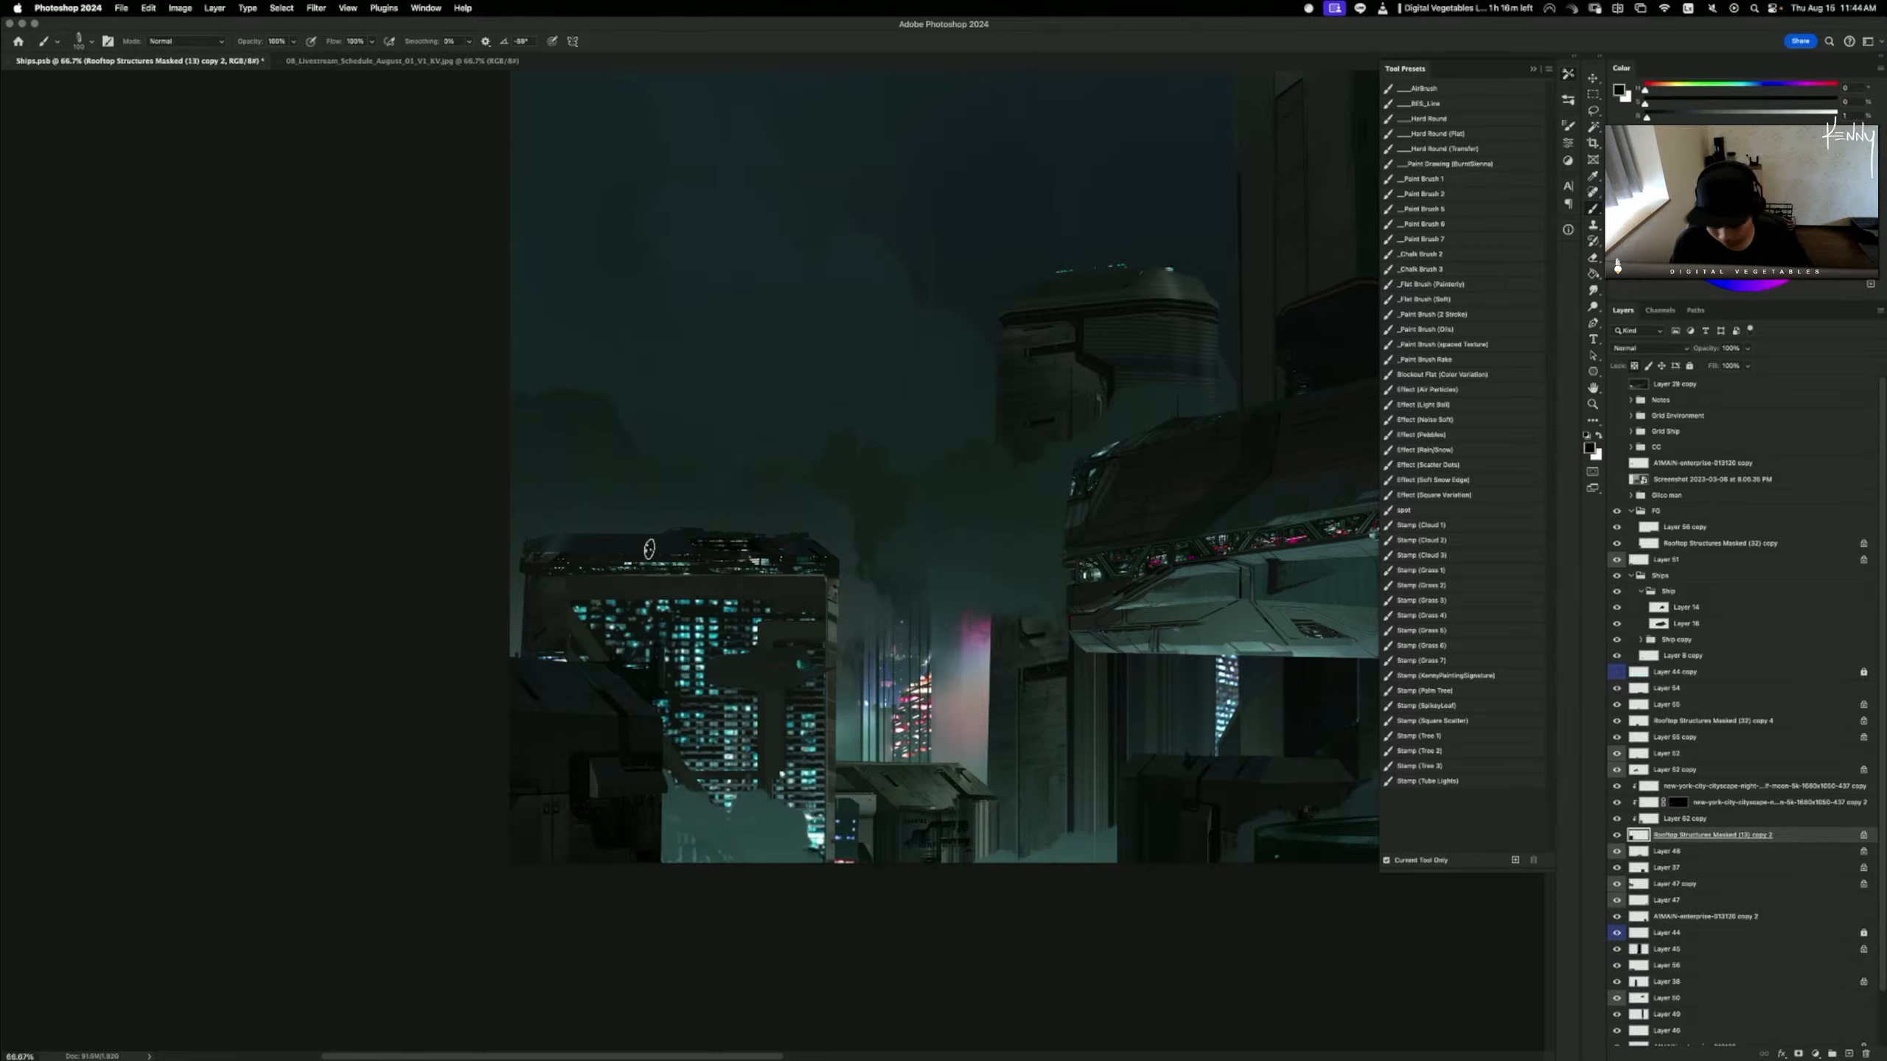
key("bracketleft")
key("bracketleft")
key("bracketleft")
key("bracketleft")
key("bracketleft")
key("bracketleft")
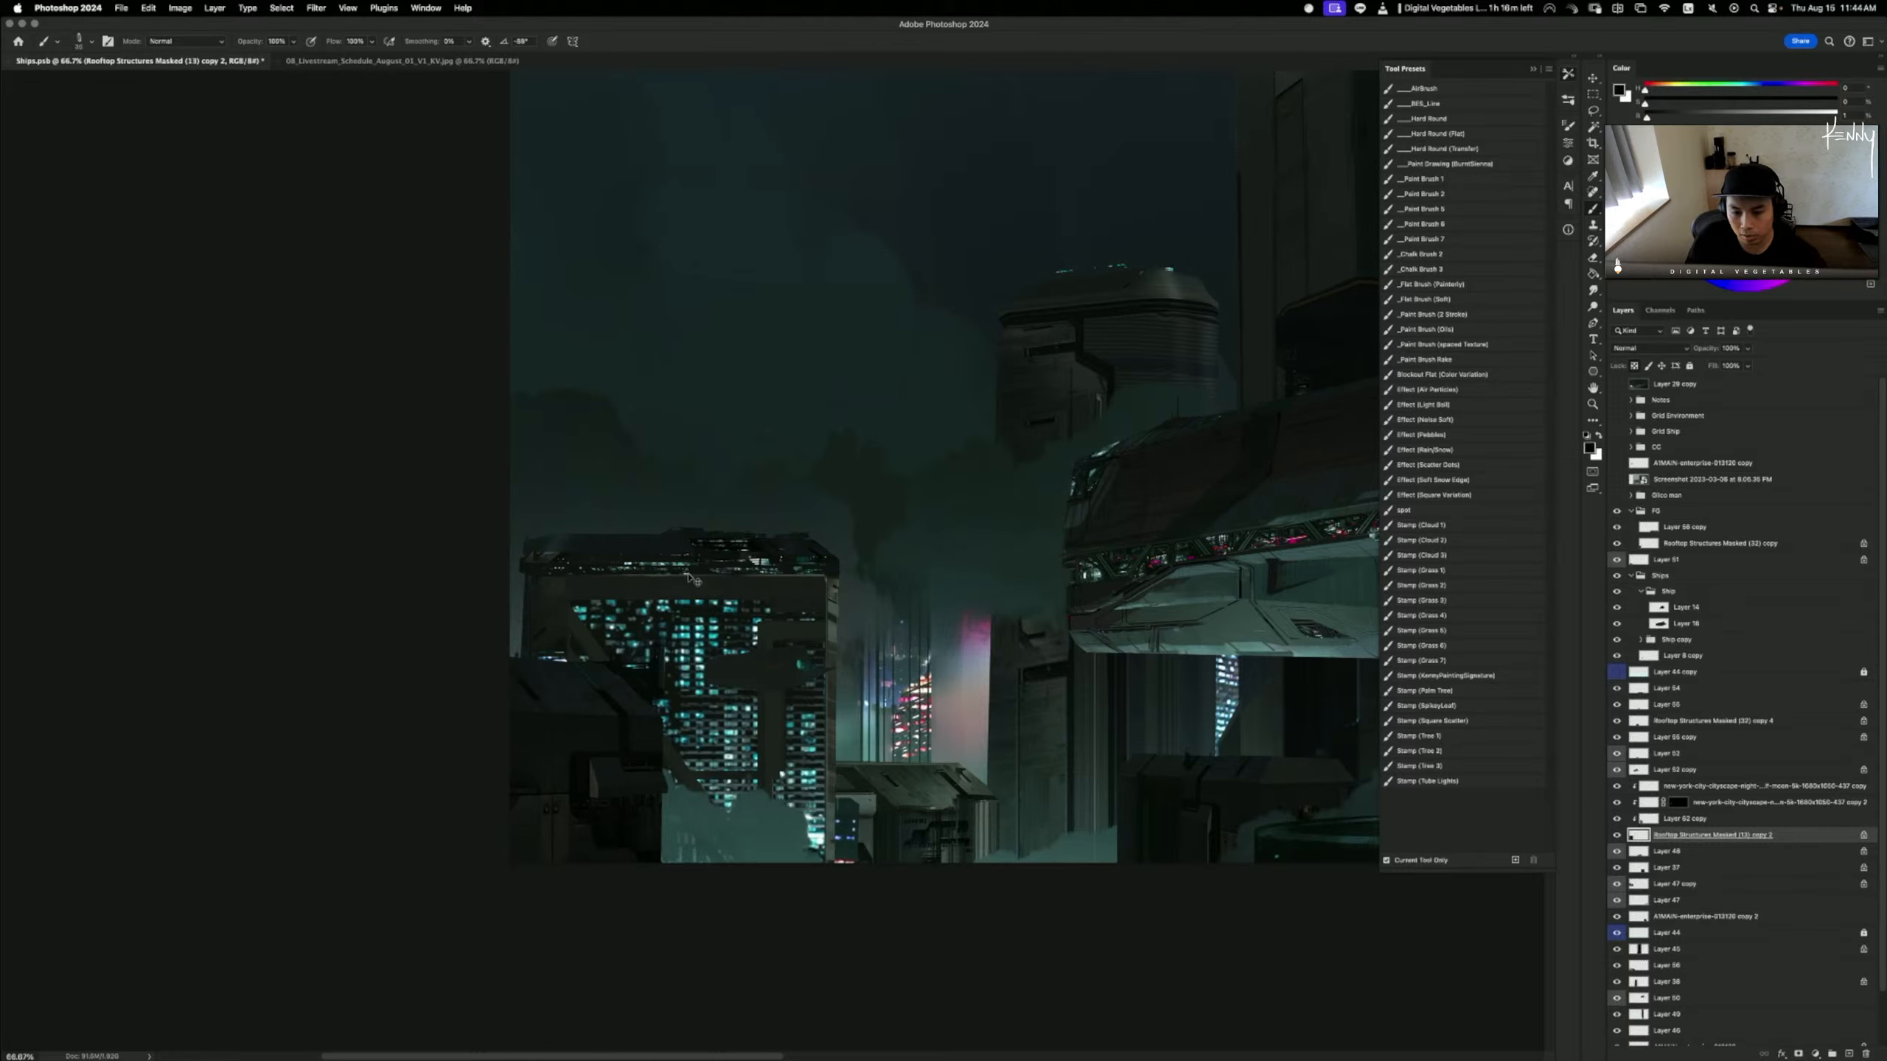
- Check what Layer 62 copy and the masked cityscape photo contribute to the left building, leaving Layer 62 copy active
left_click(1627, 818)
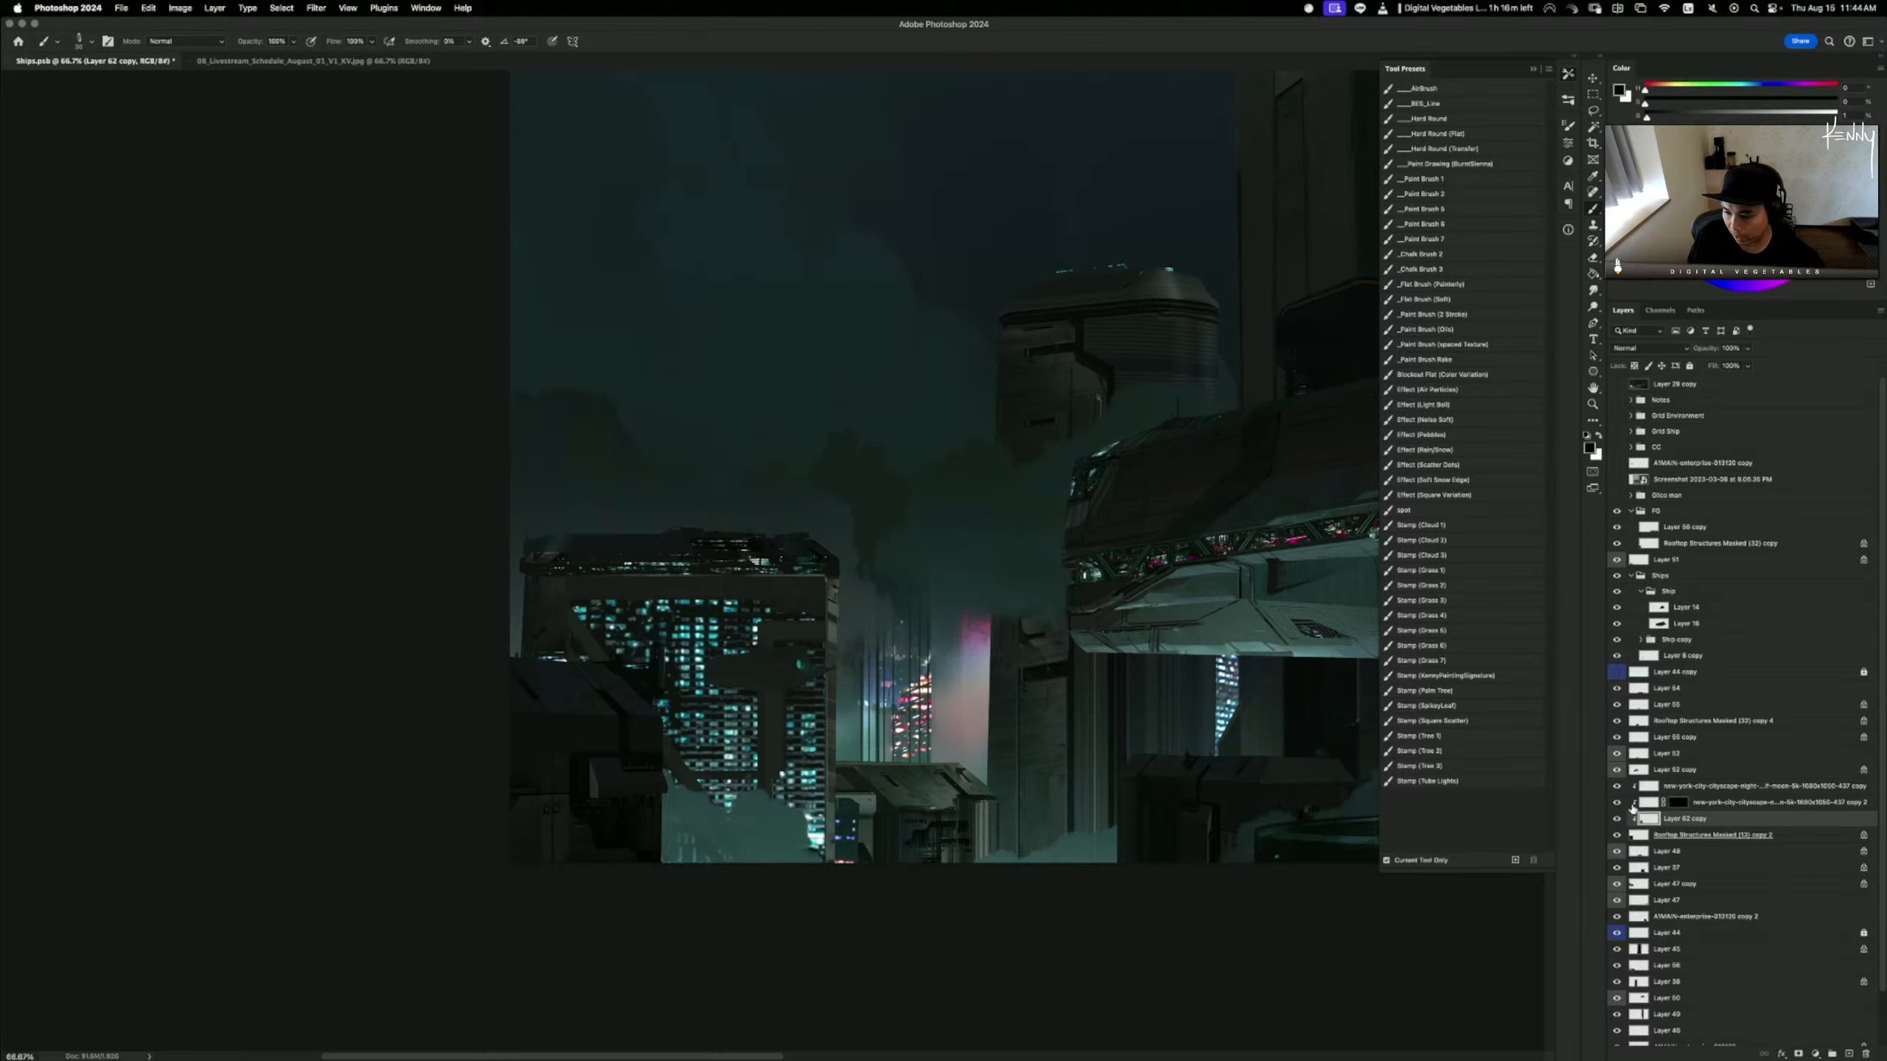
left_click(1642, 805)
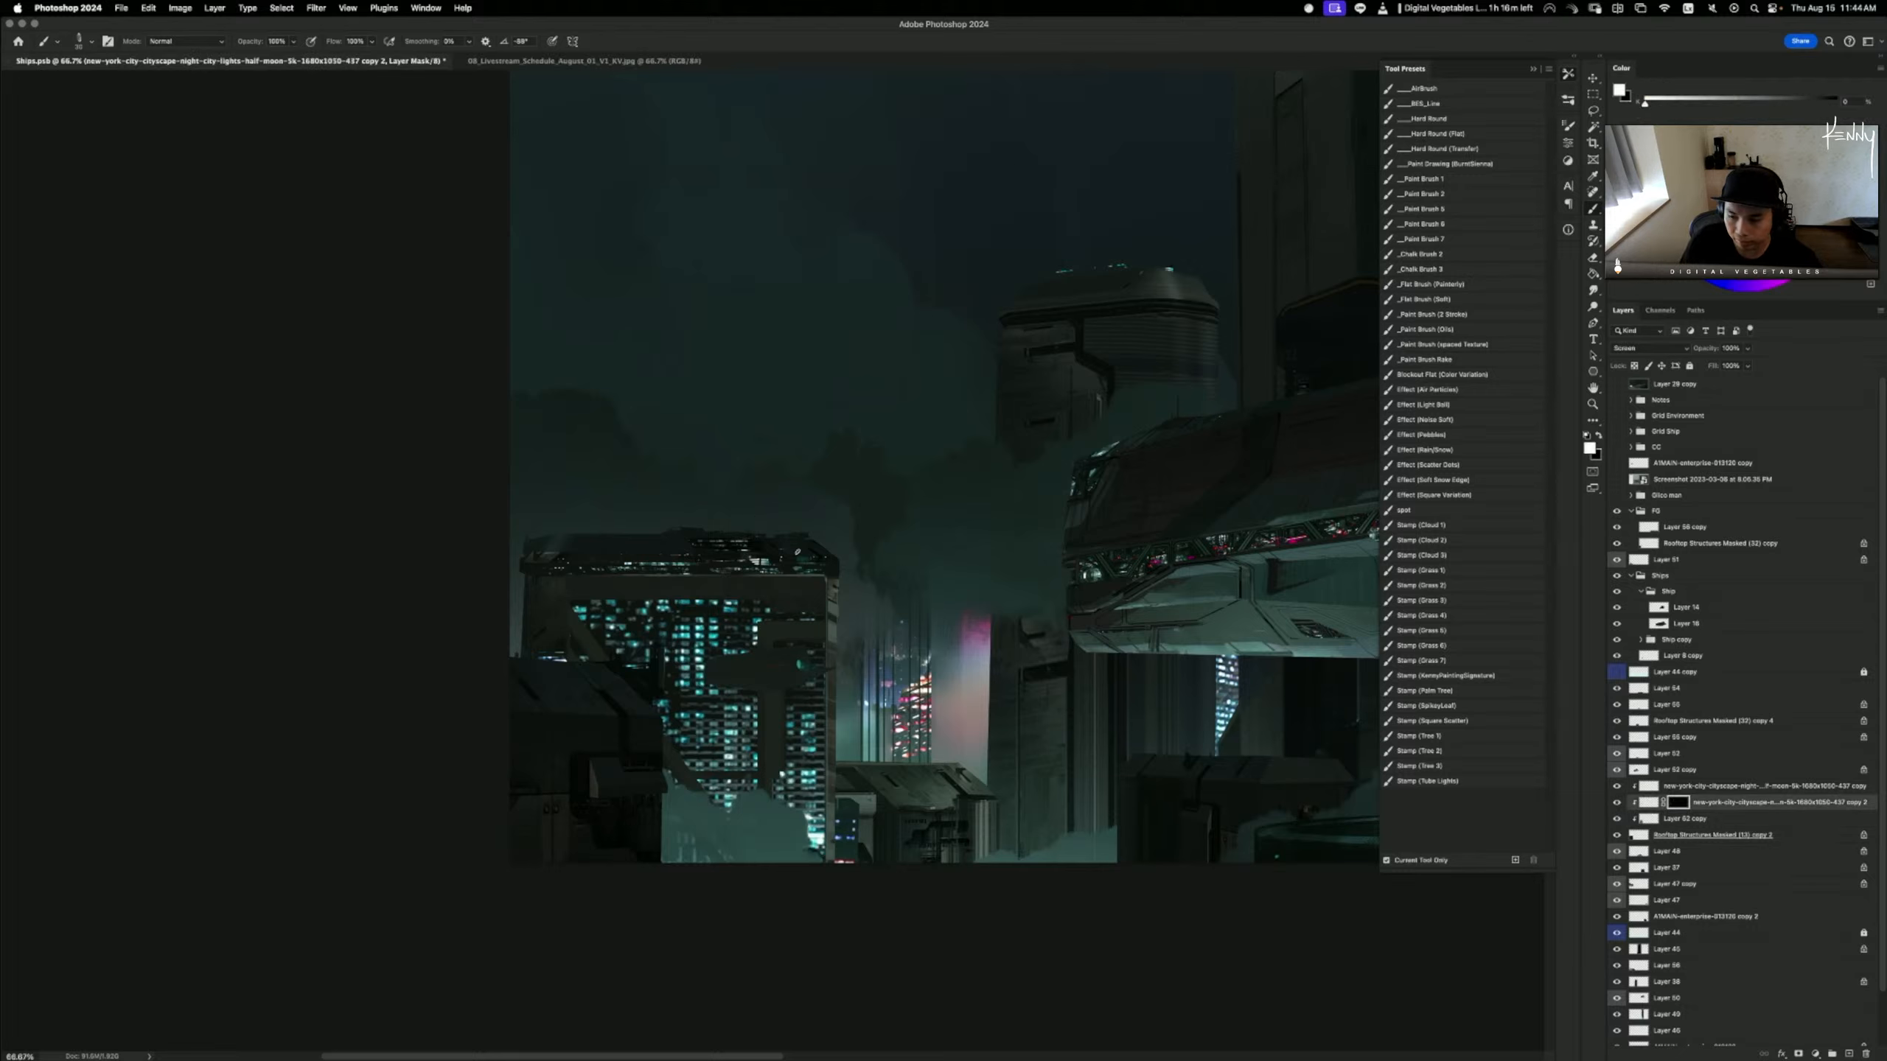
key("x")
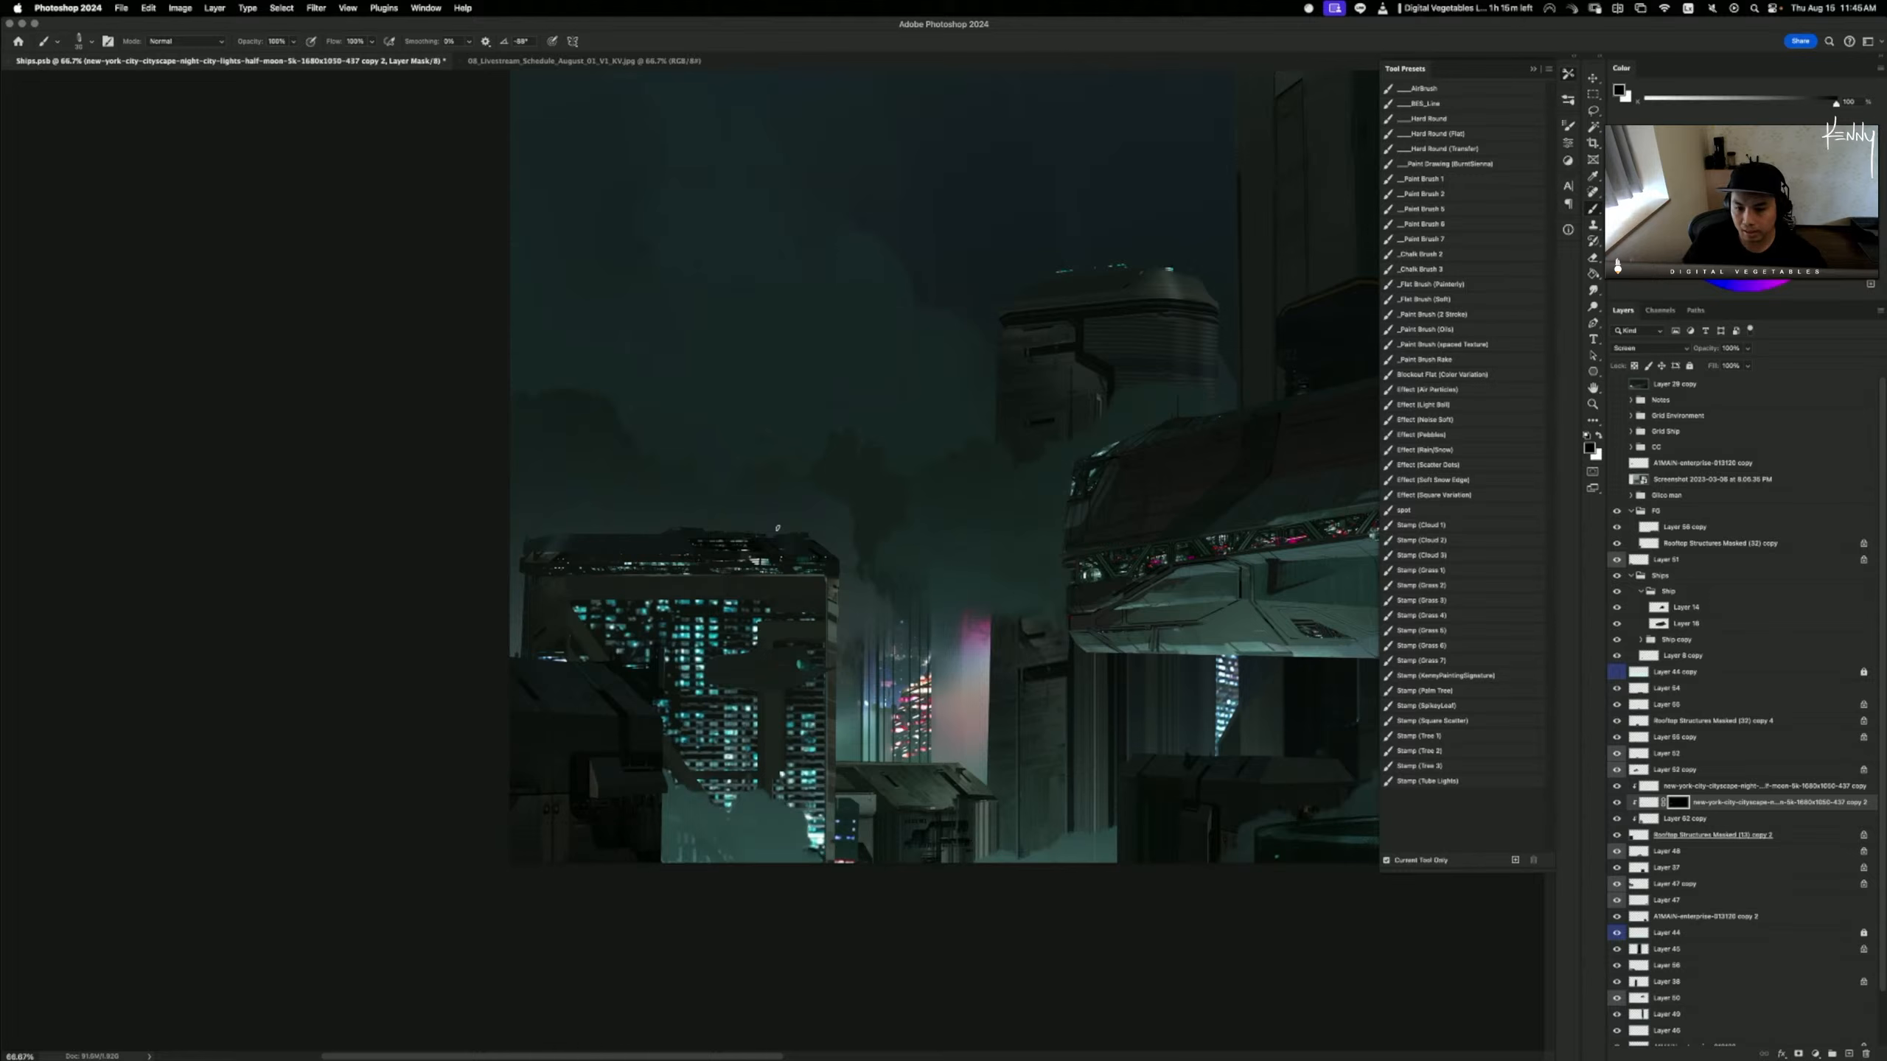
left_click(1617, 820)
left_click(1618, 820)
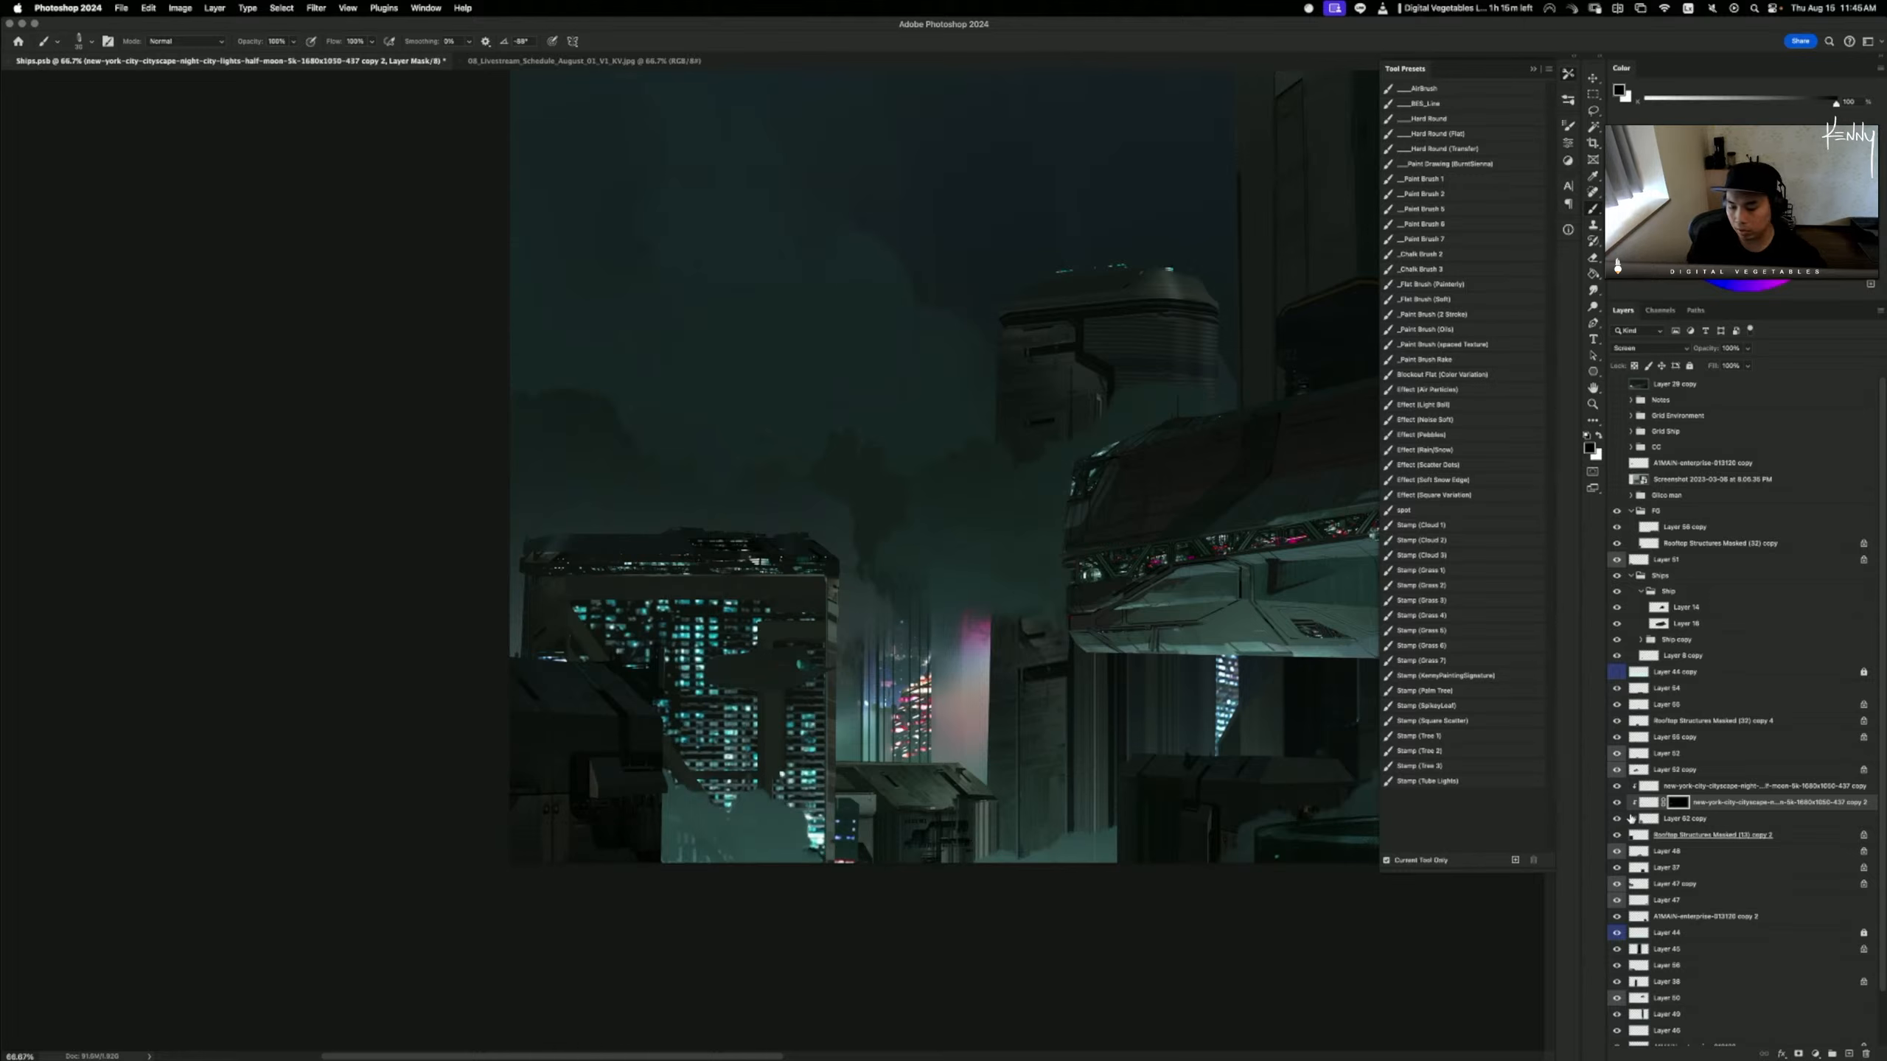
left_click(1638, 818)
left_click(1617, 819)
left_click(1617, 818)
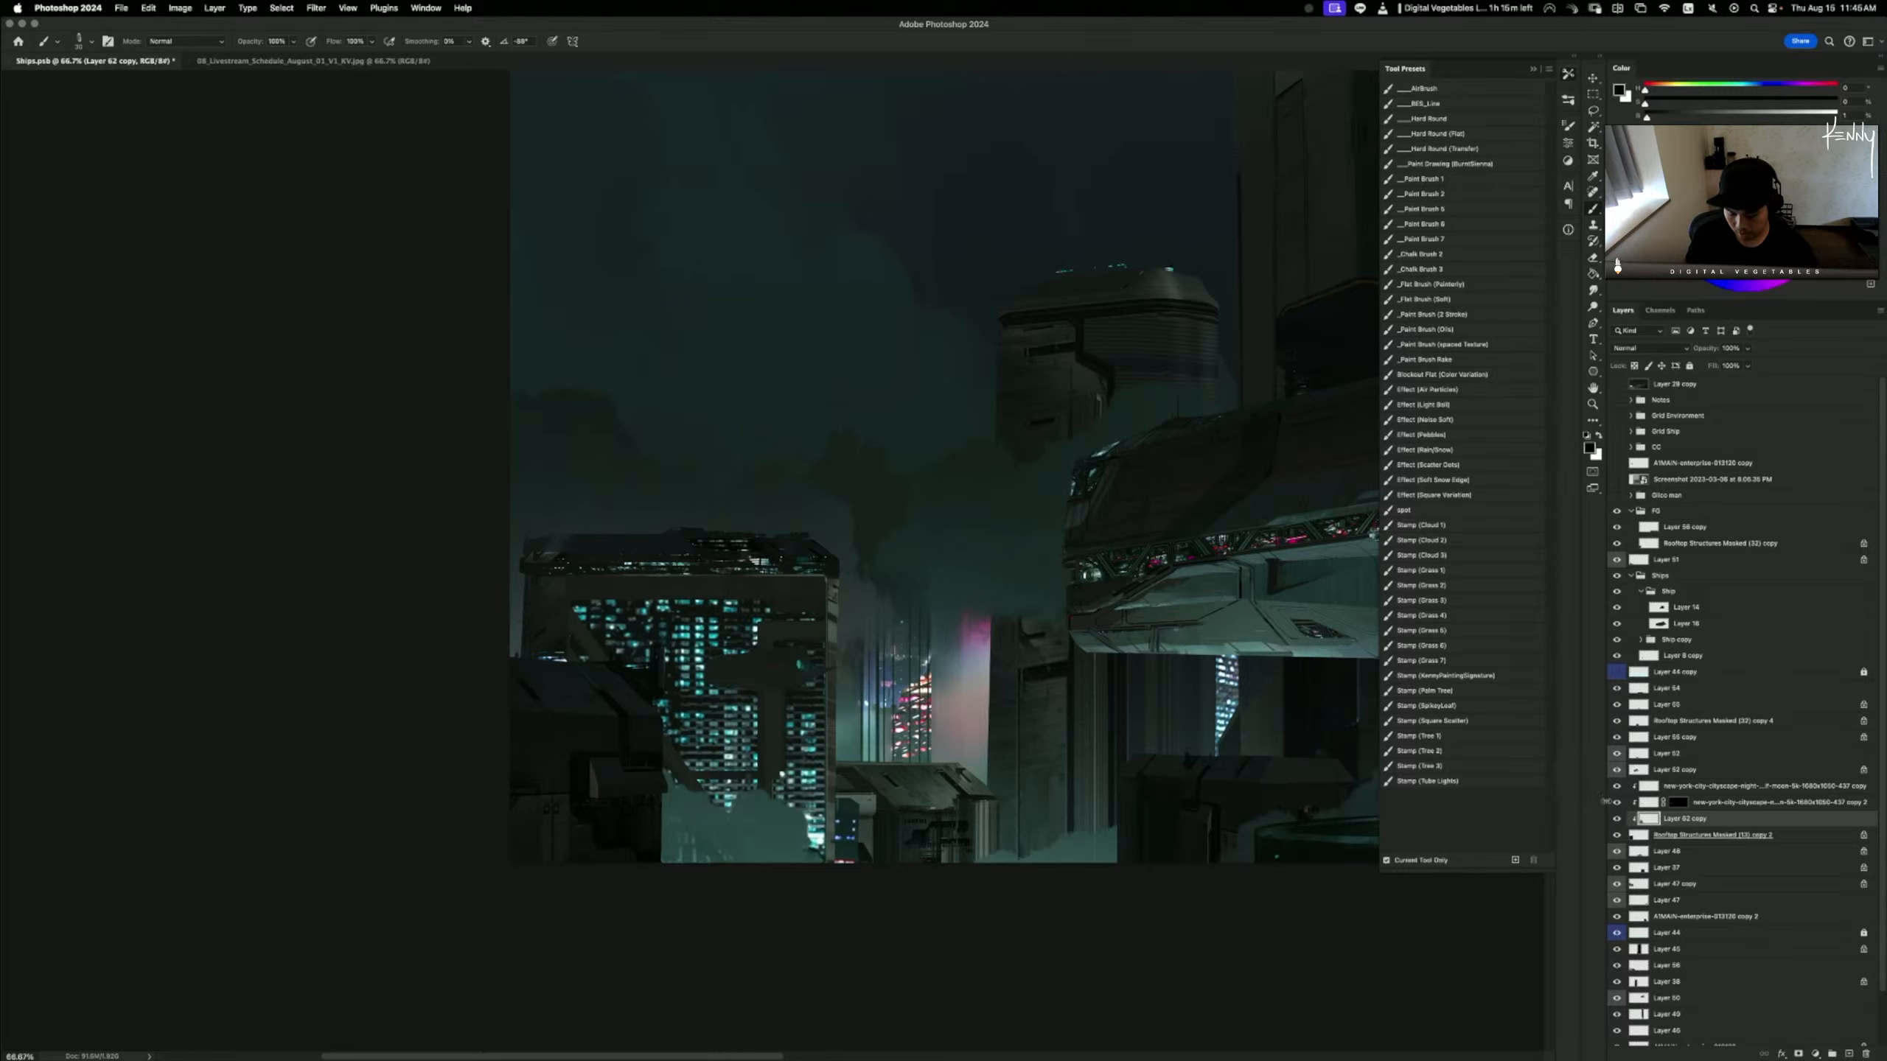
- Try a Levels adjustment on Layer 62 copy
key("super+s")
left_click(978, 364)
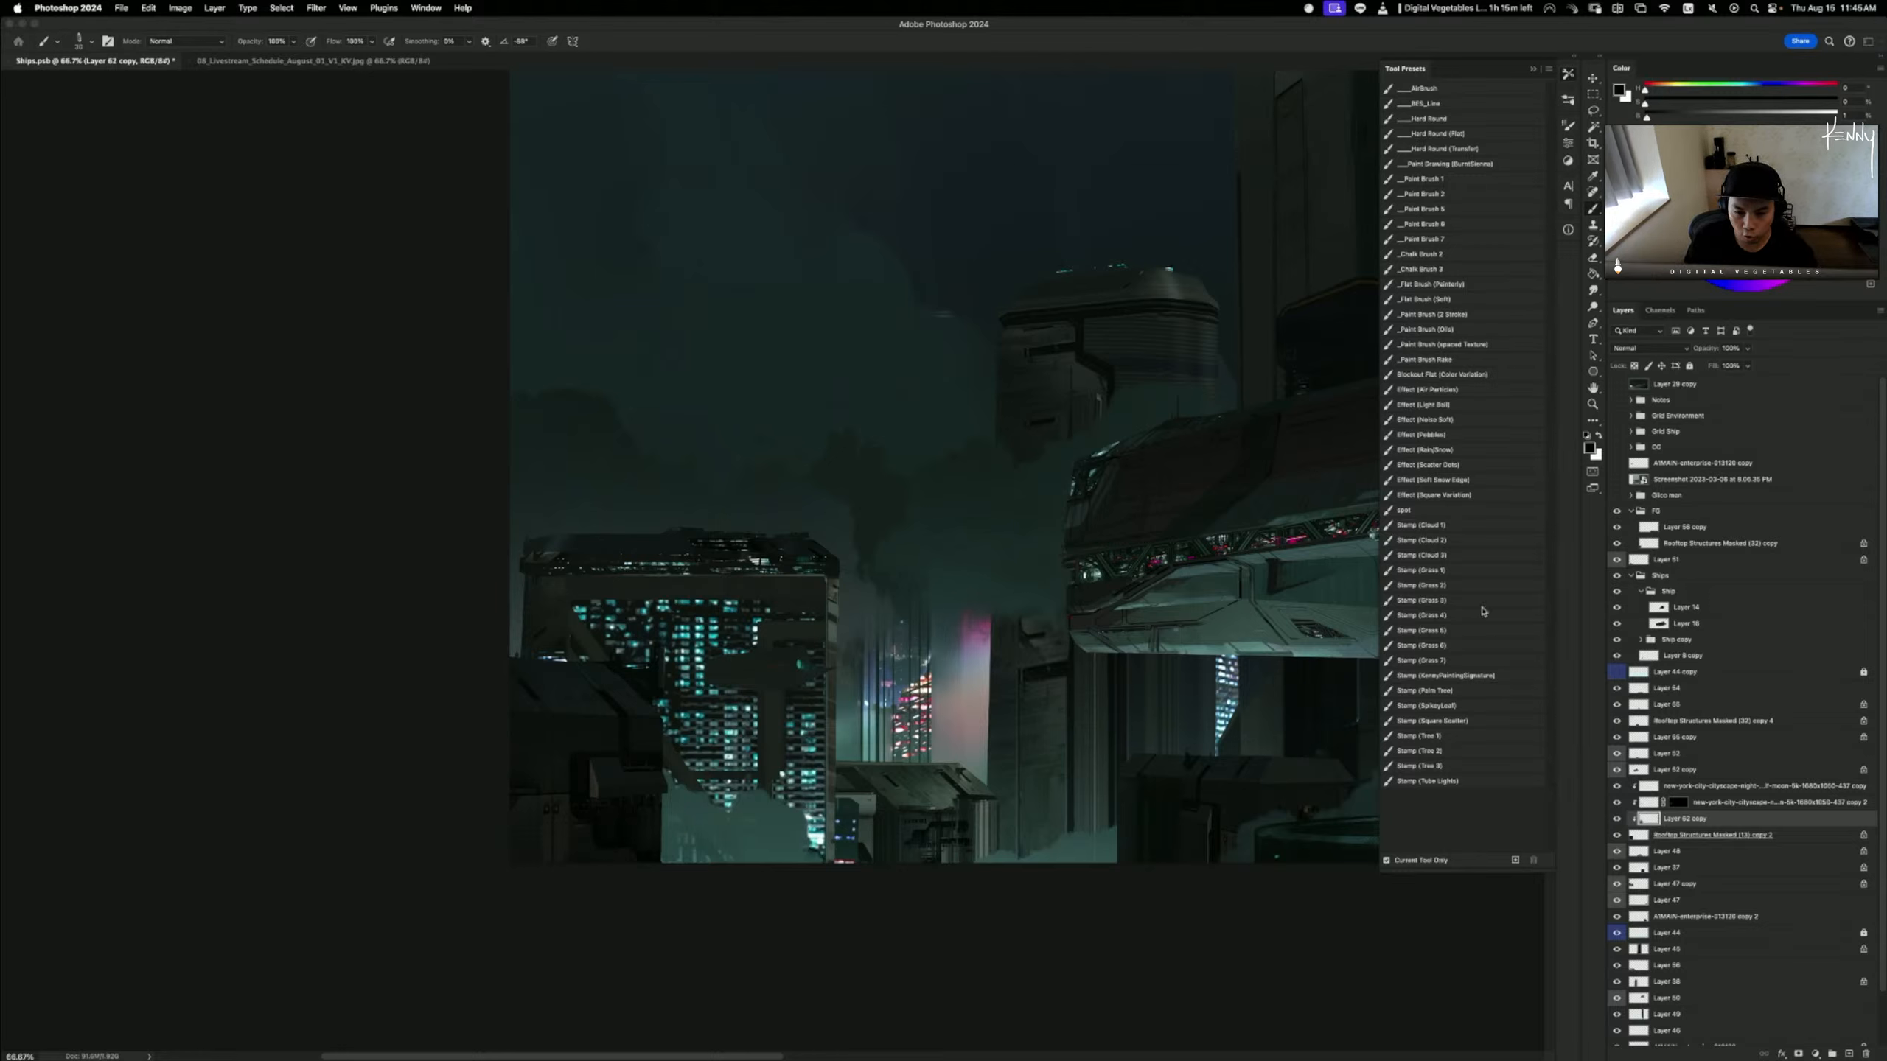
key("super+s")
left_click(1009, 360)
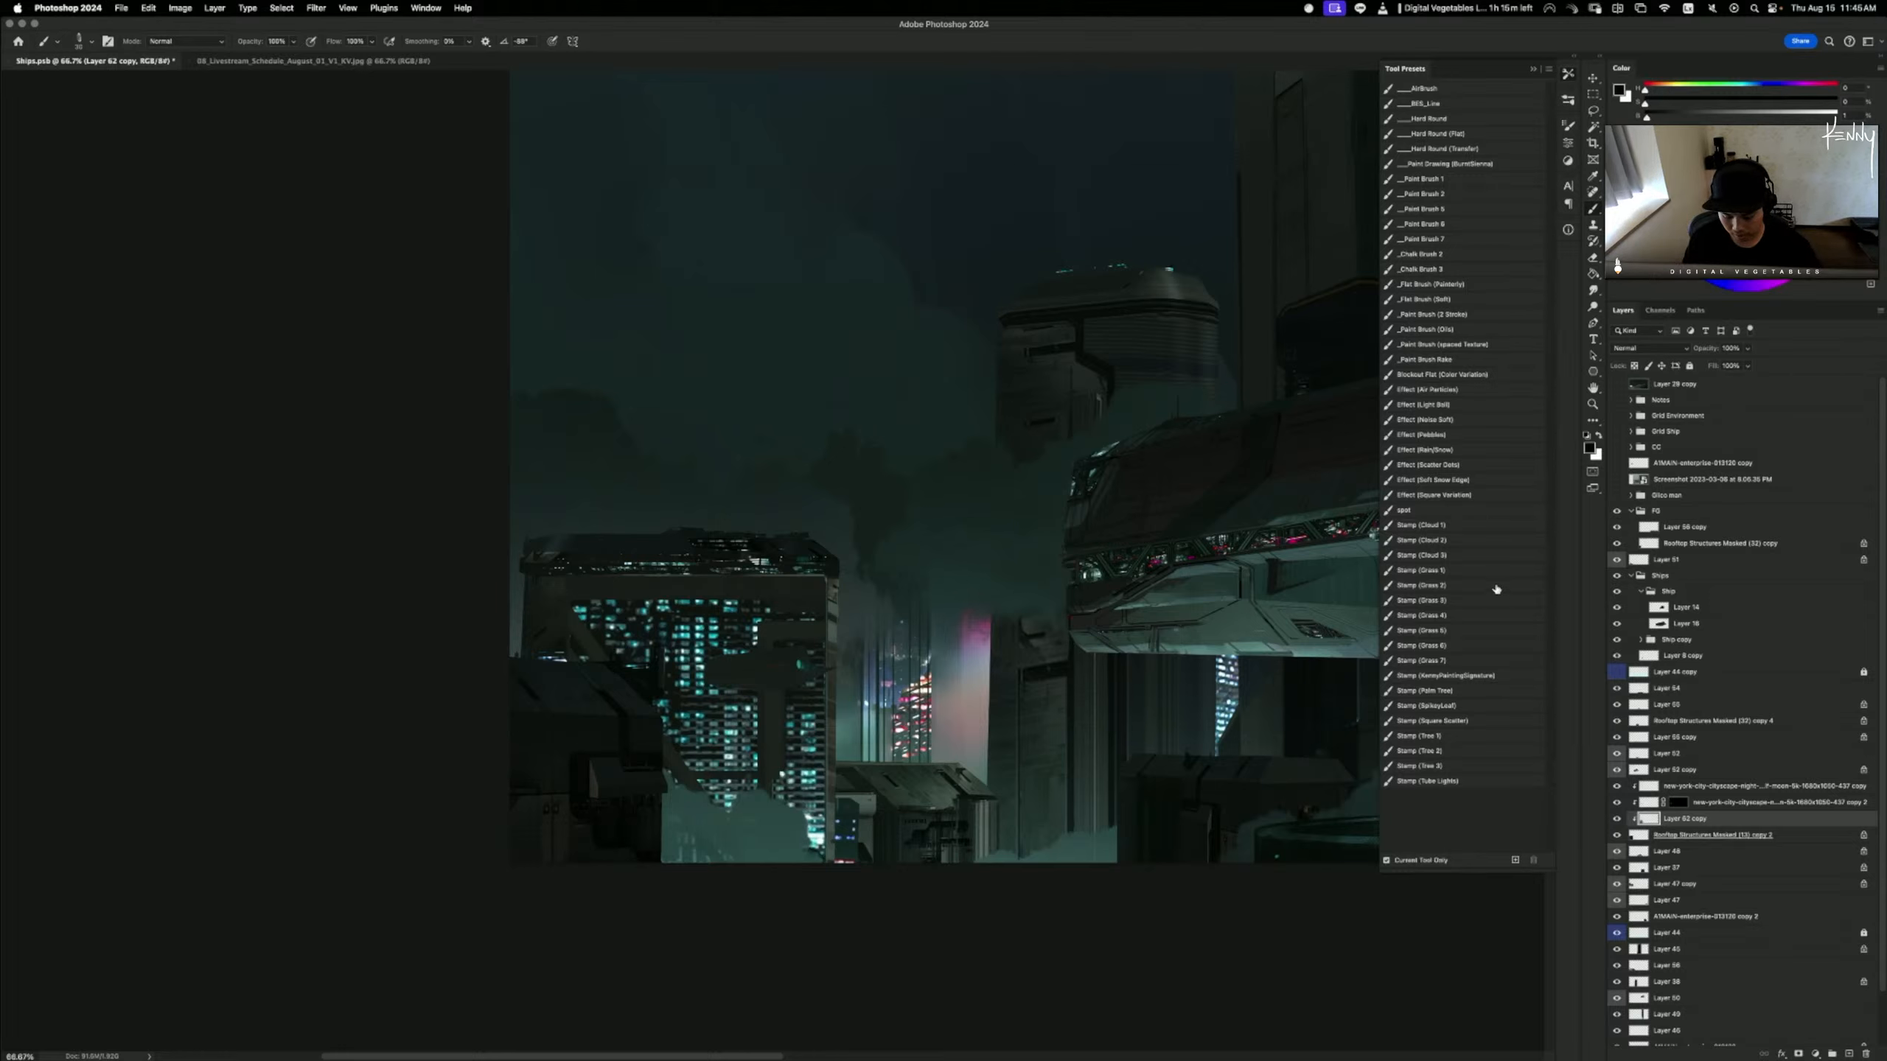
key("super+l")
left_click_drag(1337, 299, 1345, 300)
left_click(1477, 204)
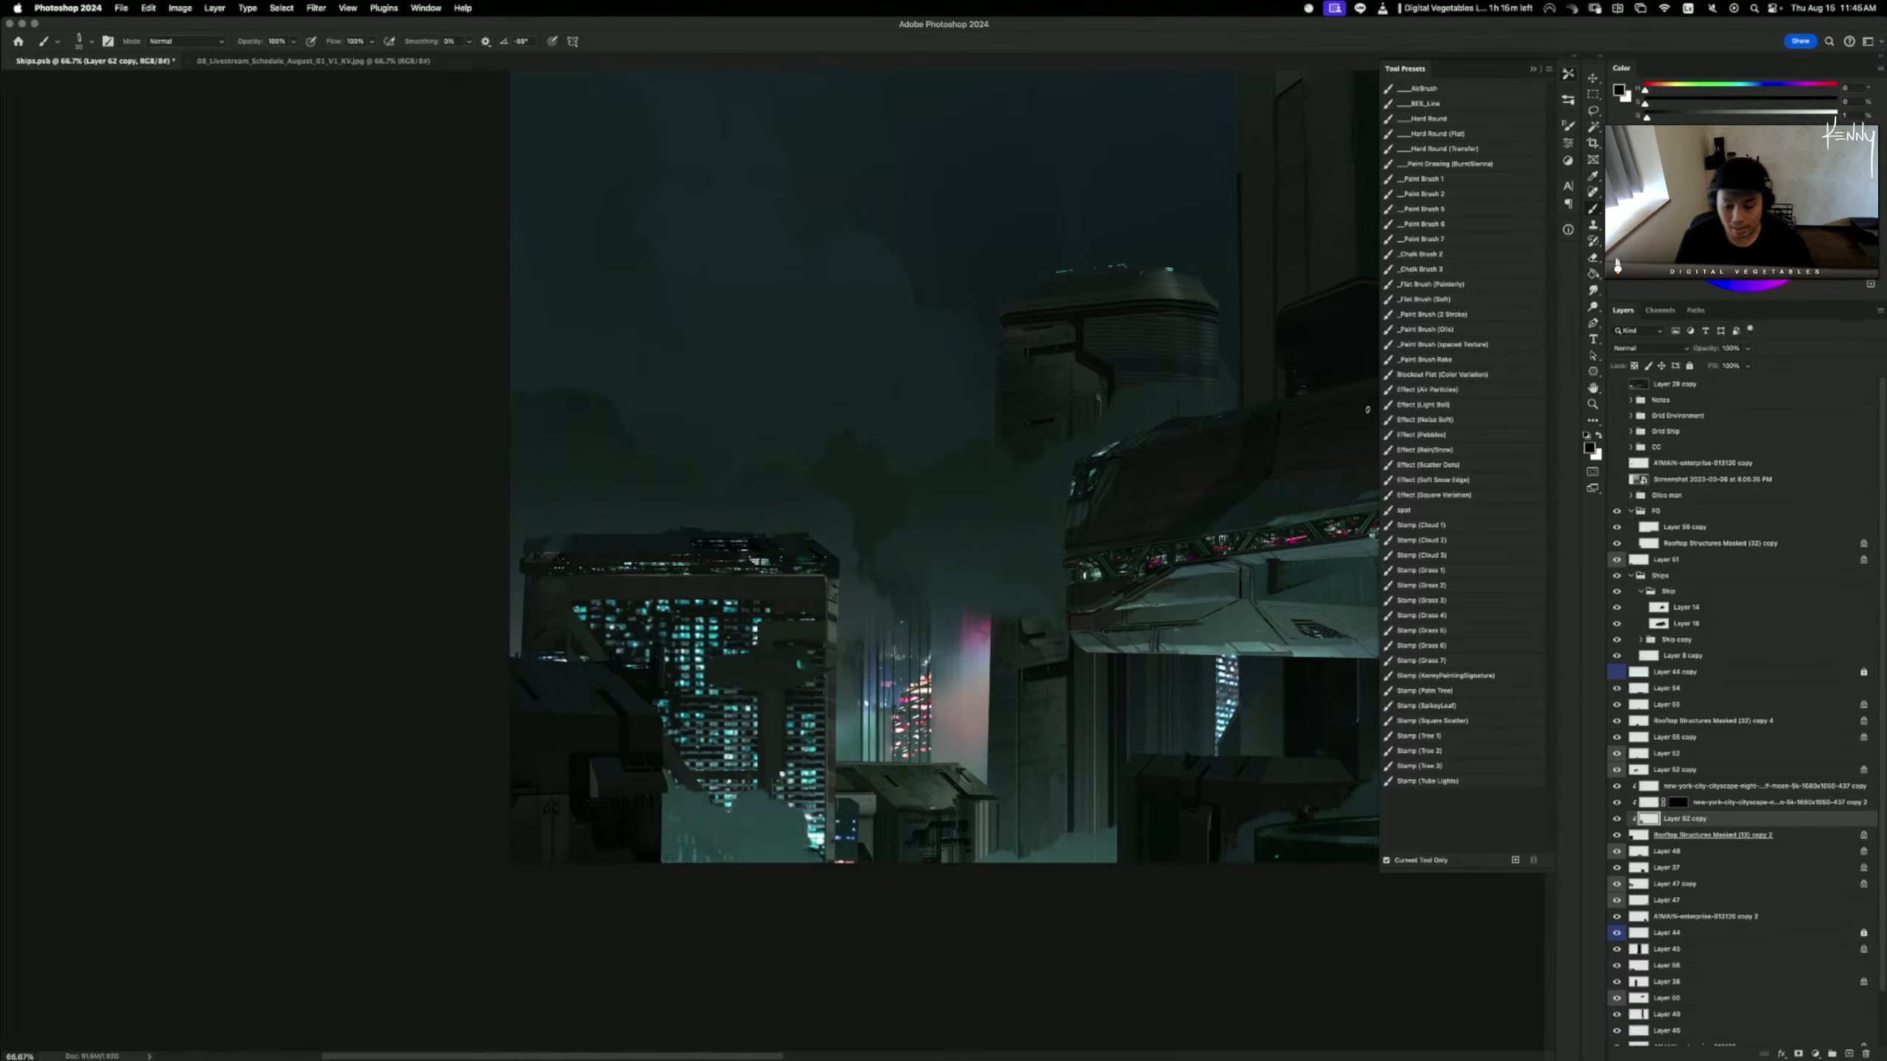
- Compare the facade with and without Layer 62 copy and add a layer mask to that layer
left_click(1616, 818)
left_click(1617, 818)
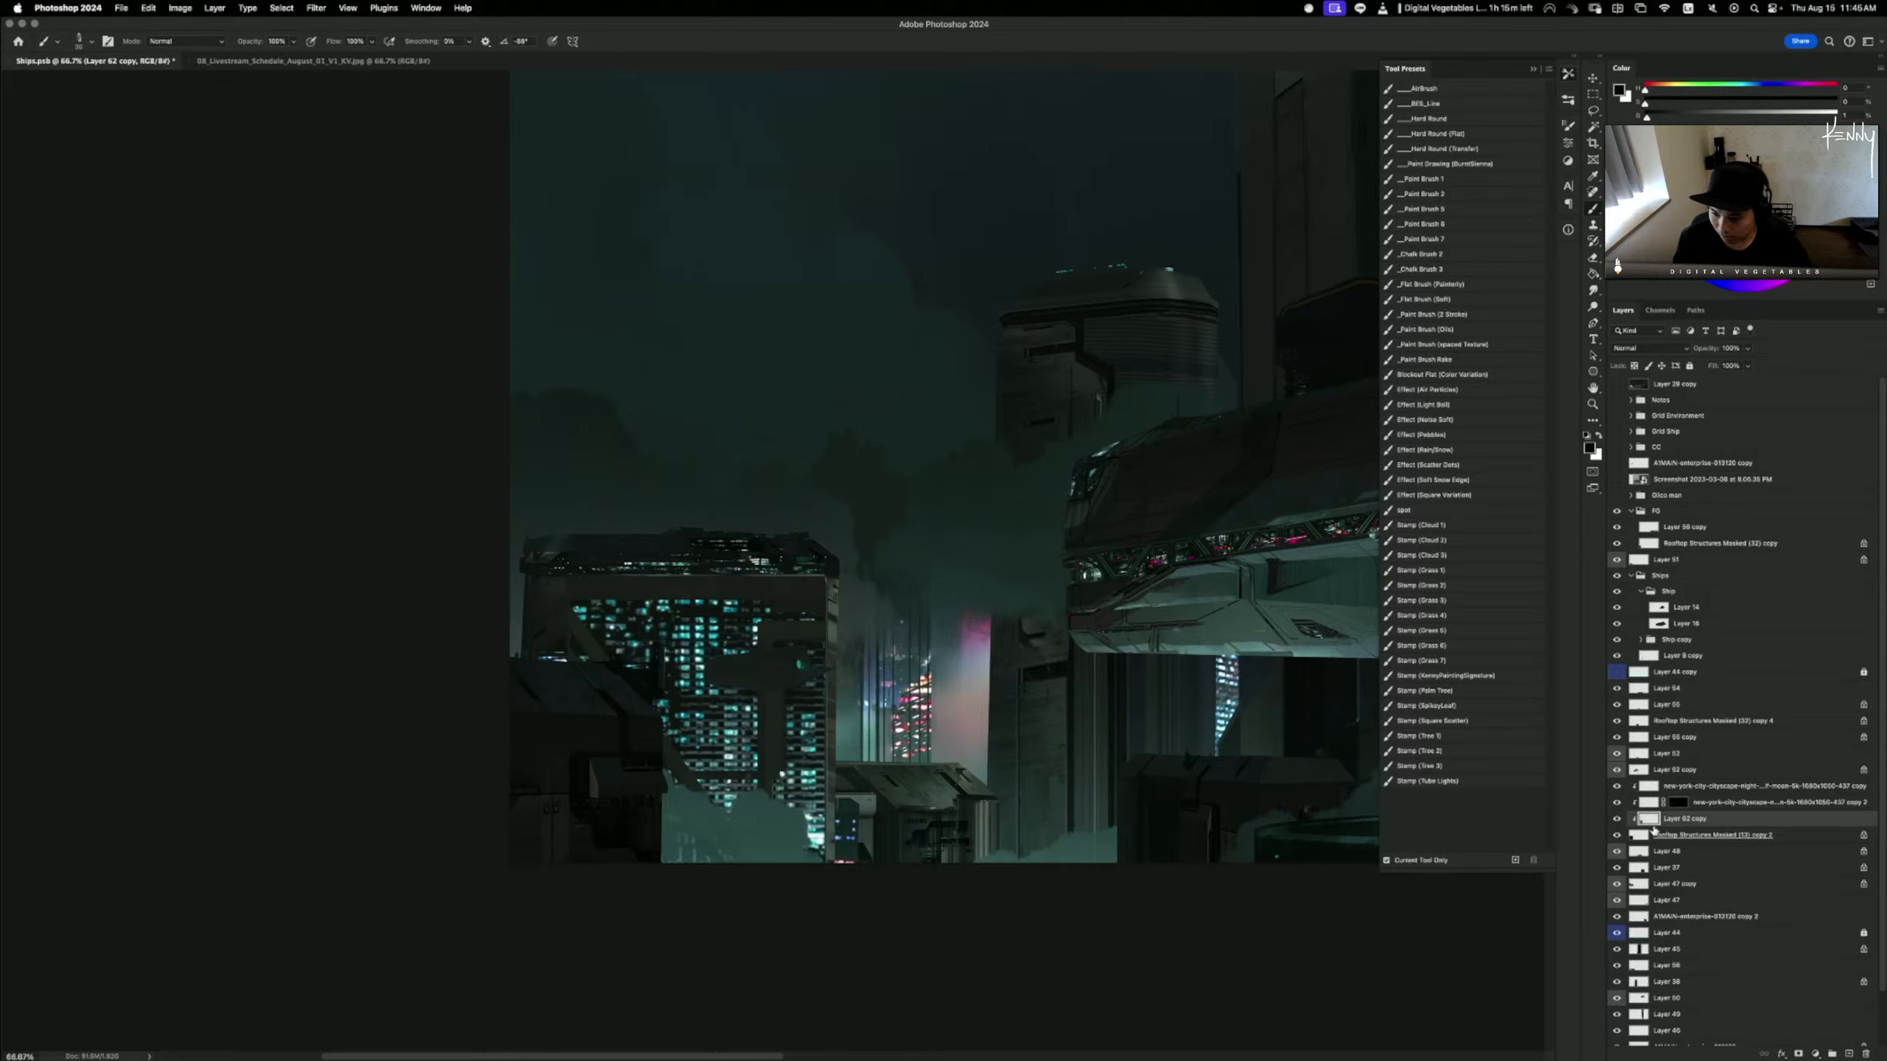
left_click(1617, 818)
left_click(1617, 818)
left_click(1798, 1054)
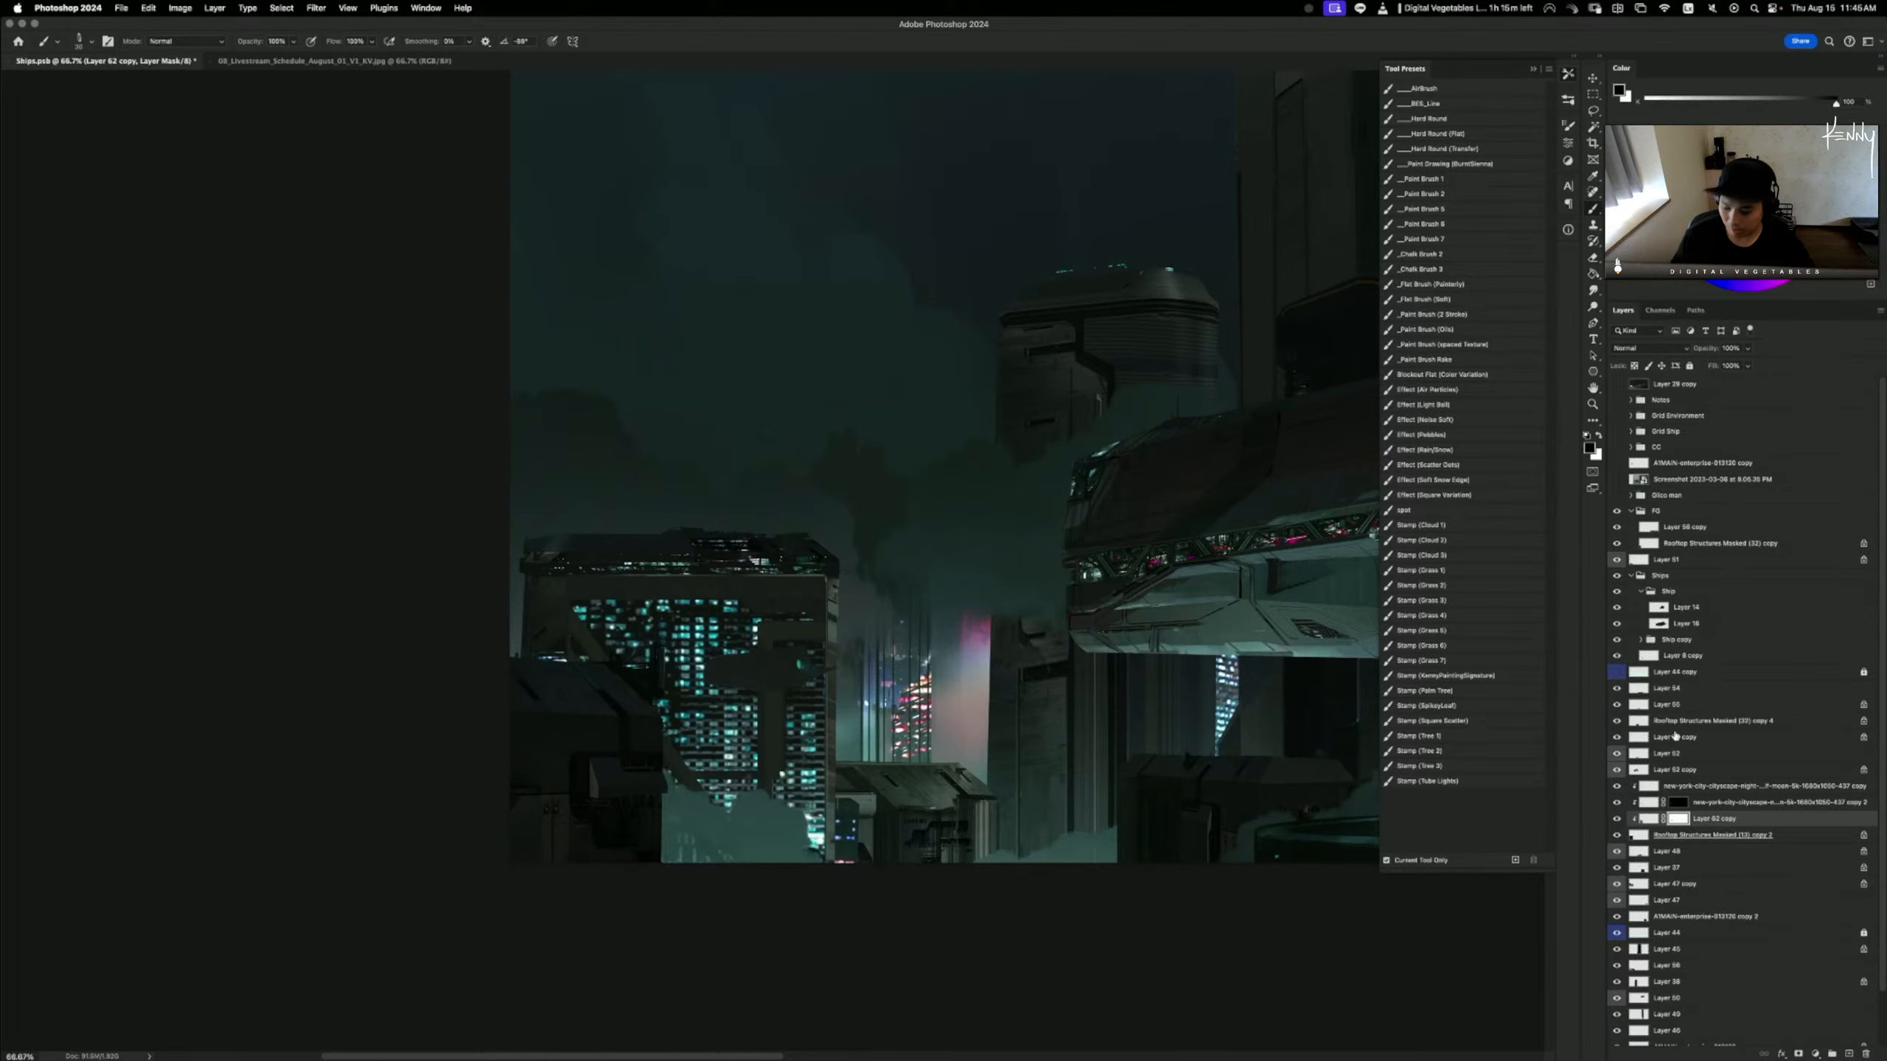
key("super+minus")
key("super+minus")
key("super+plus")
key("super+plus")
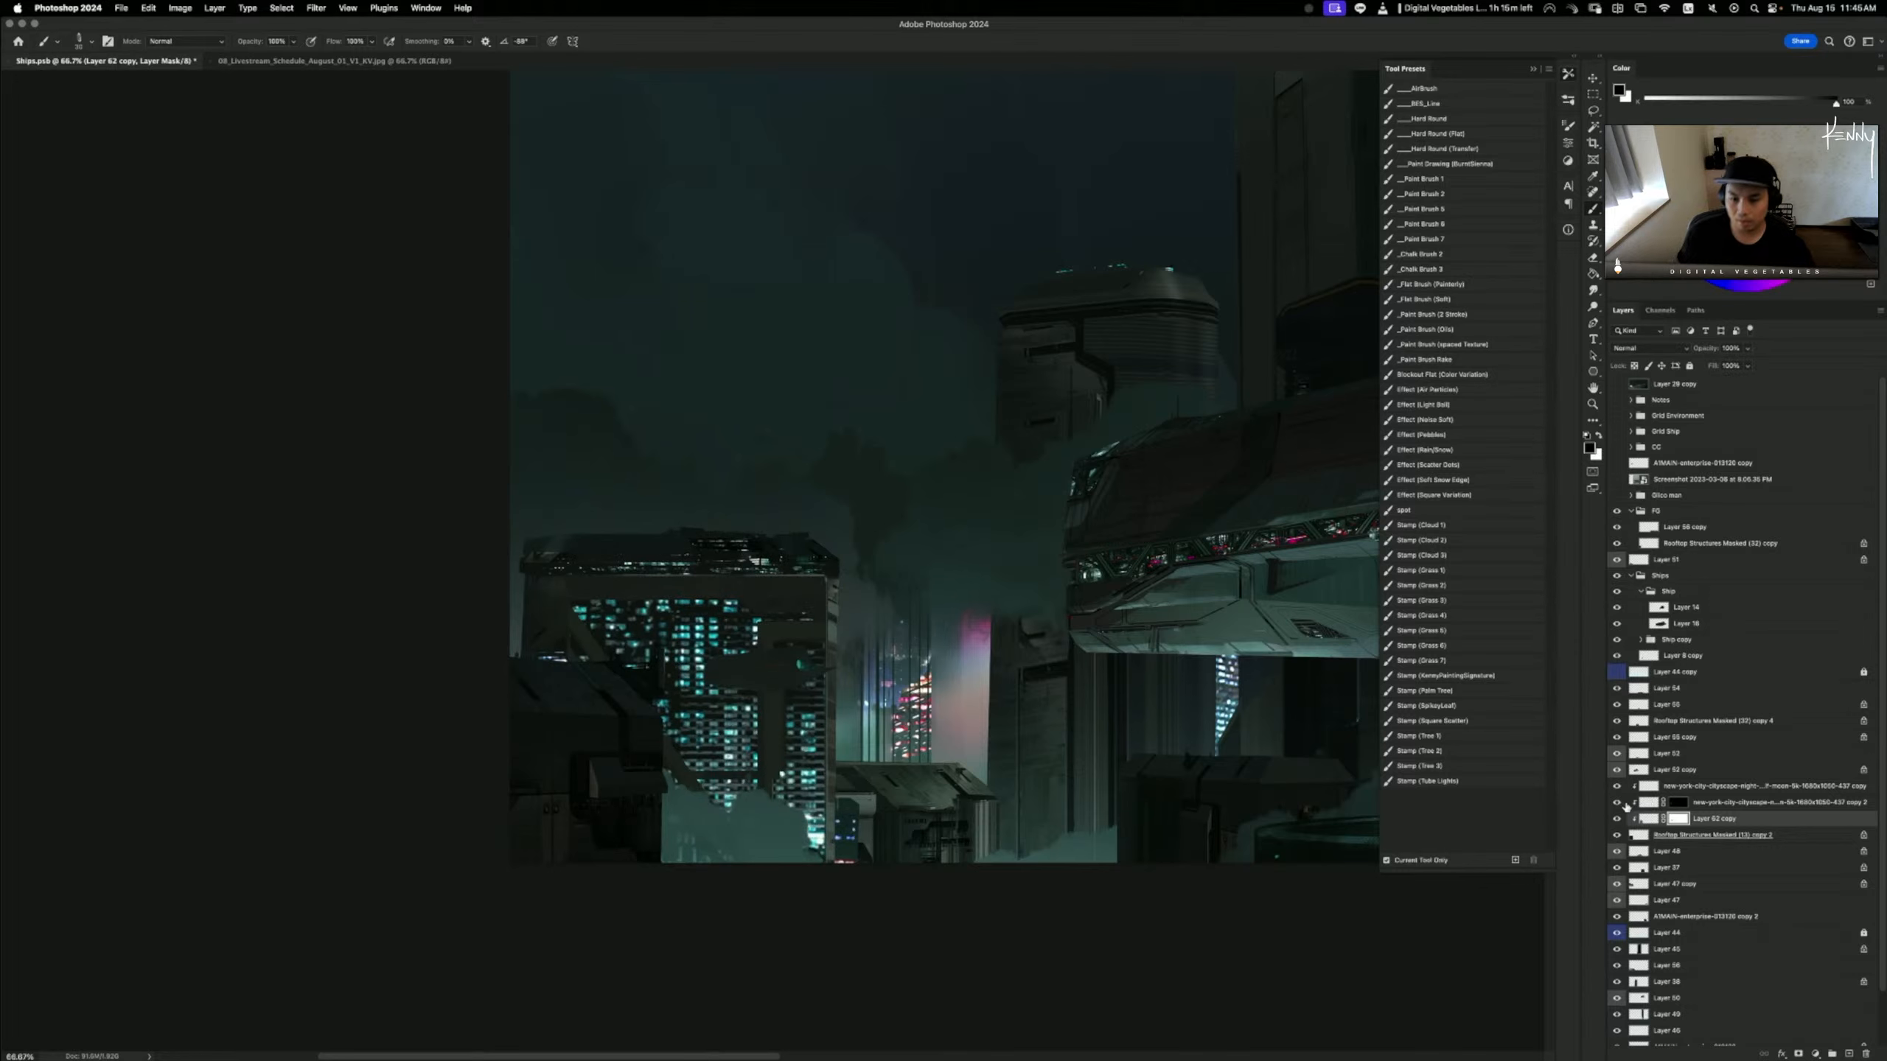
- Add a layer mask to Layer 52 copy and keep black as the painting colour
left_click(1688, 771)
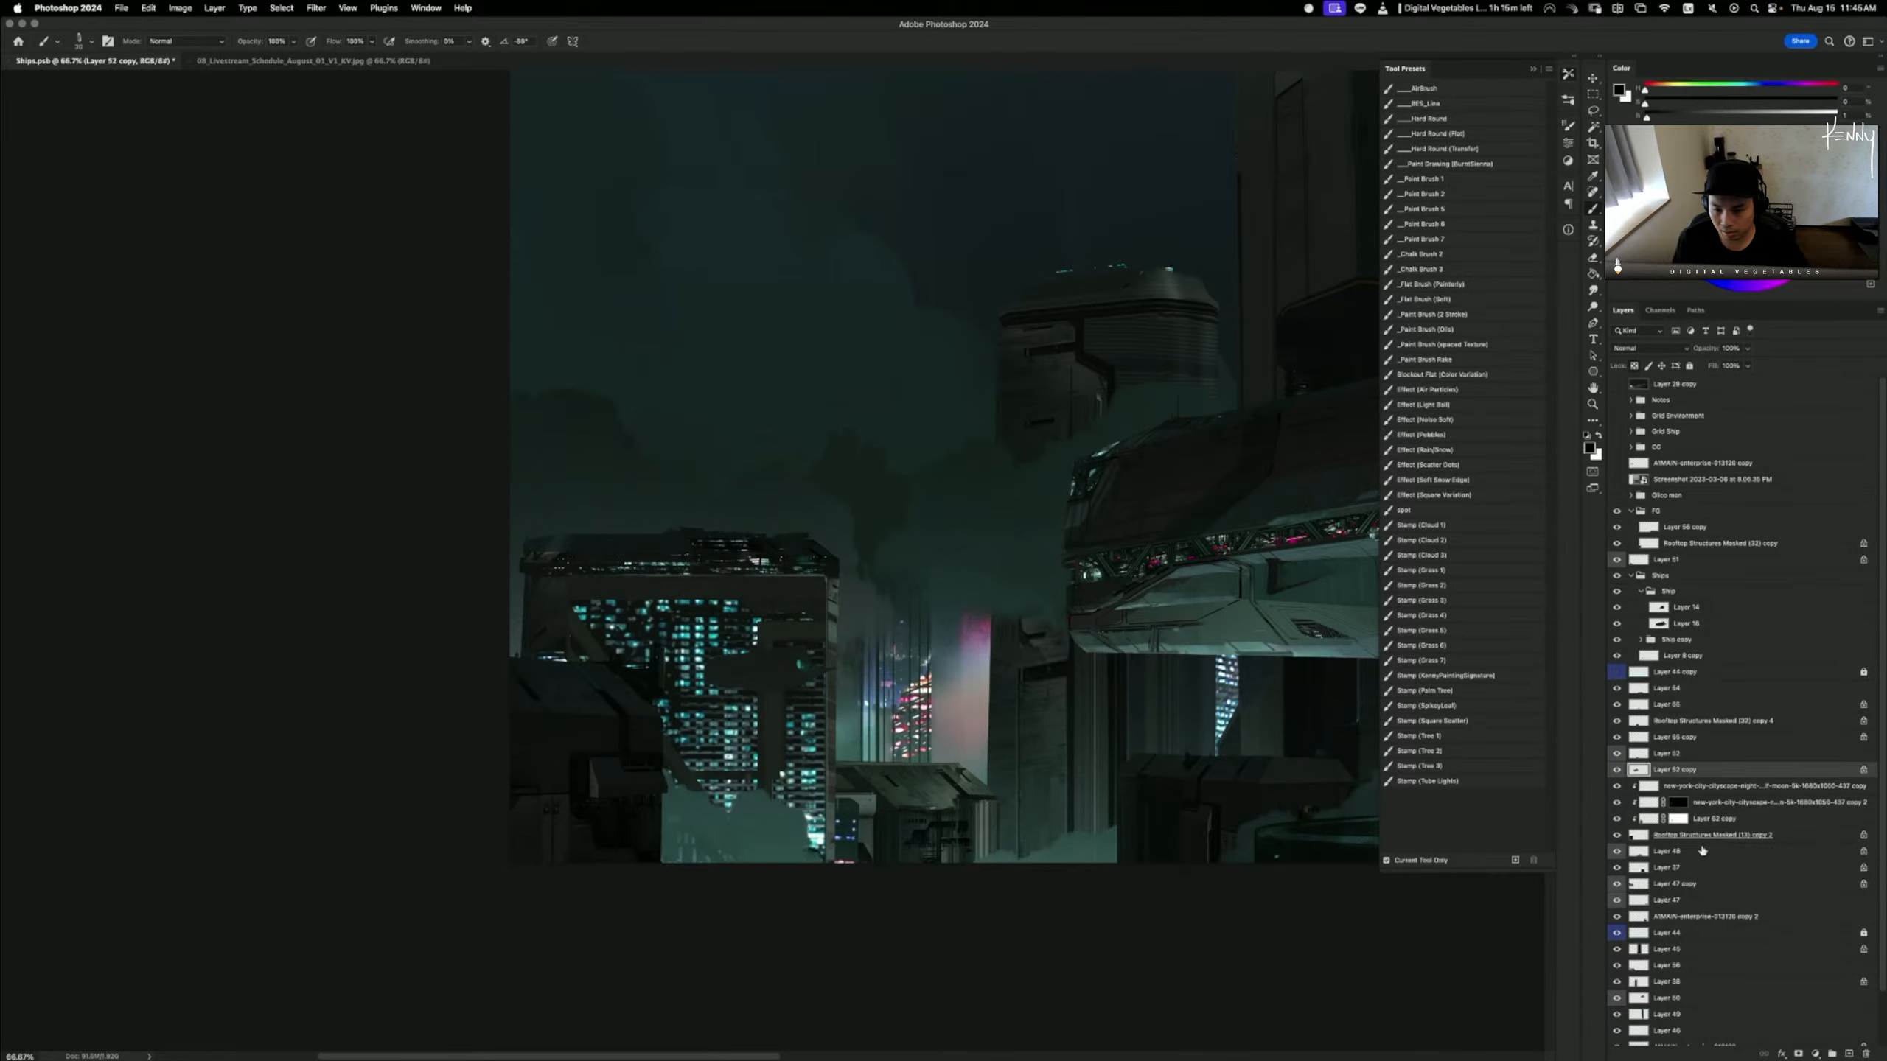
left_click(1801, 1052)
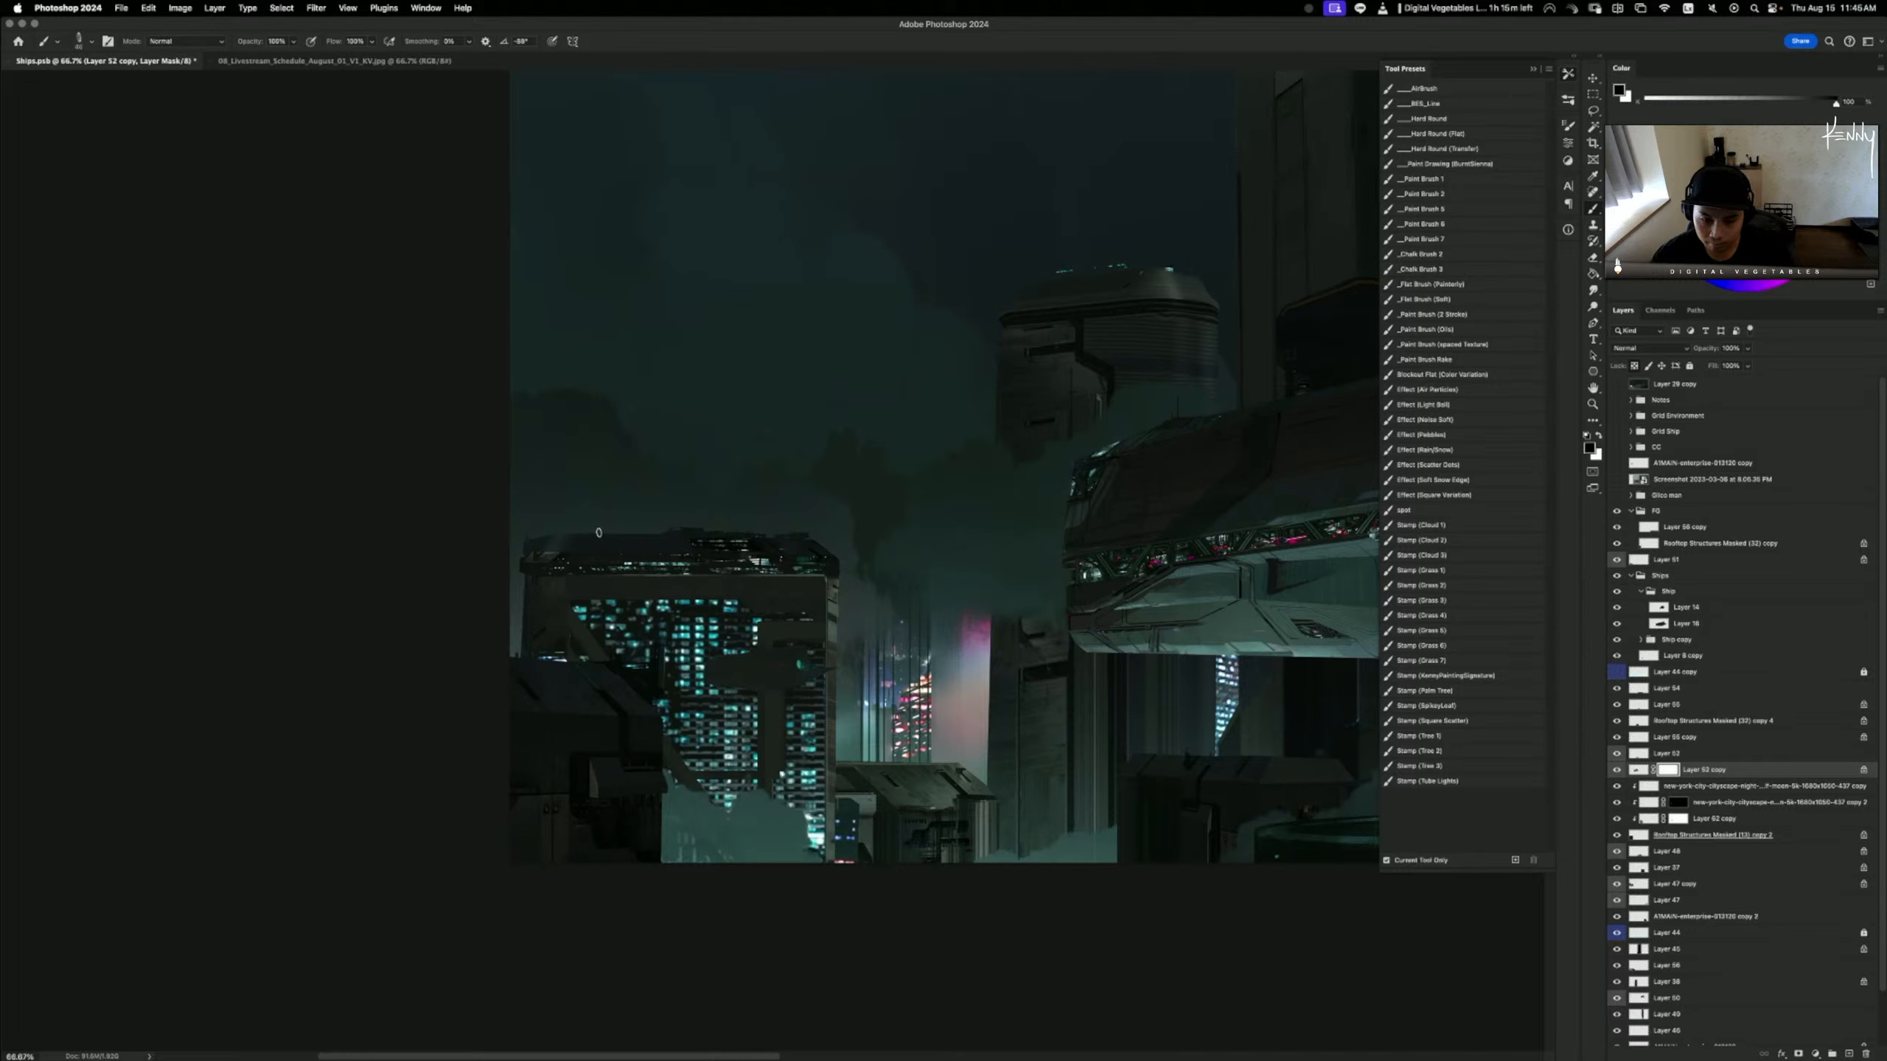
key("x")
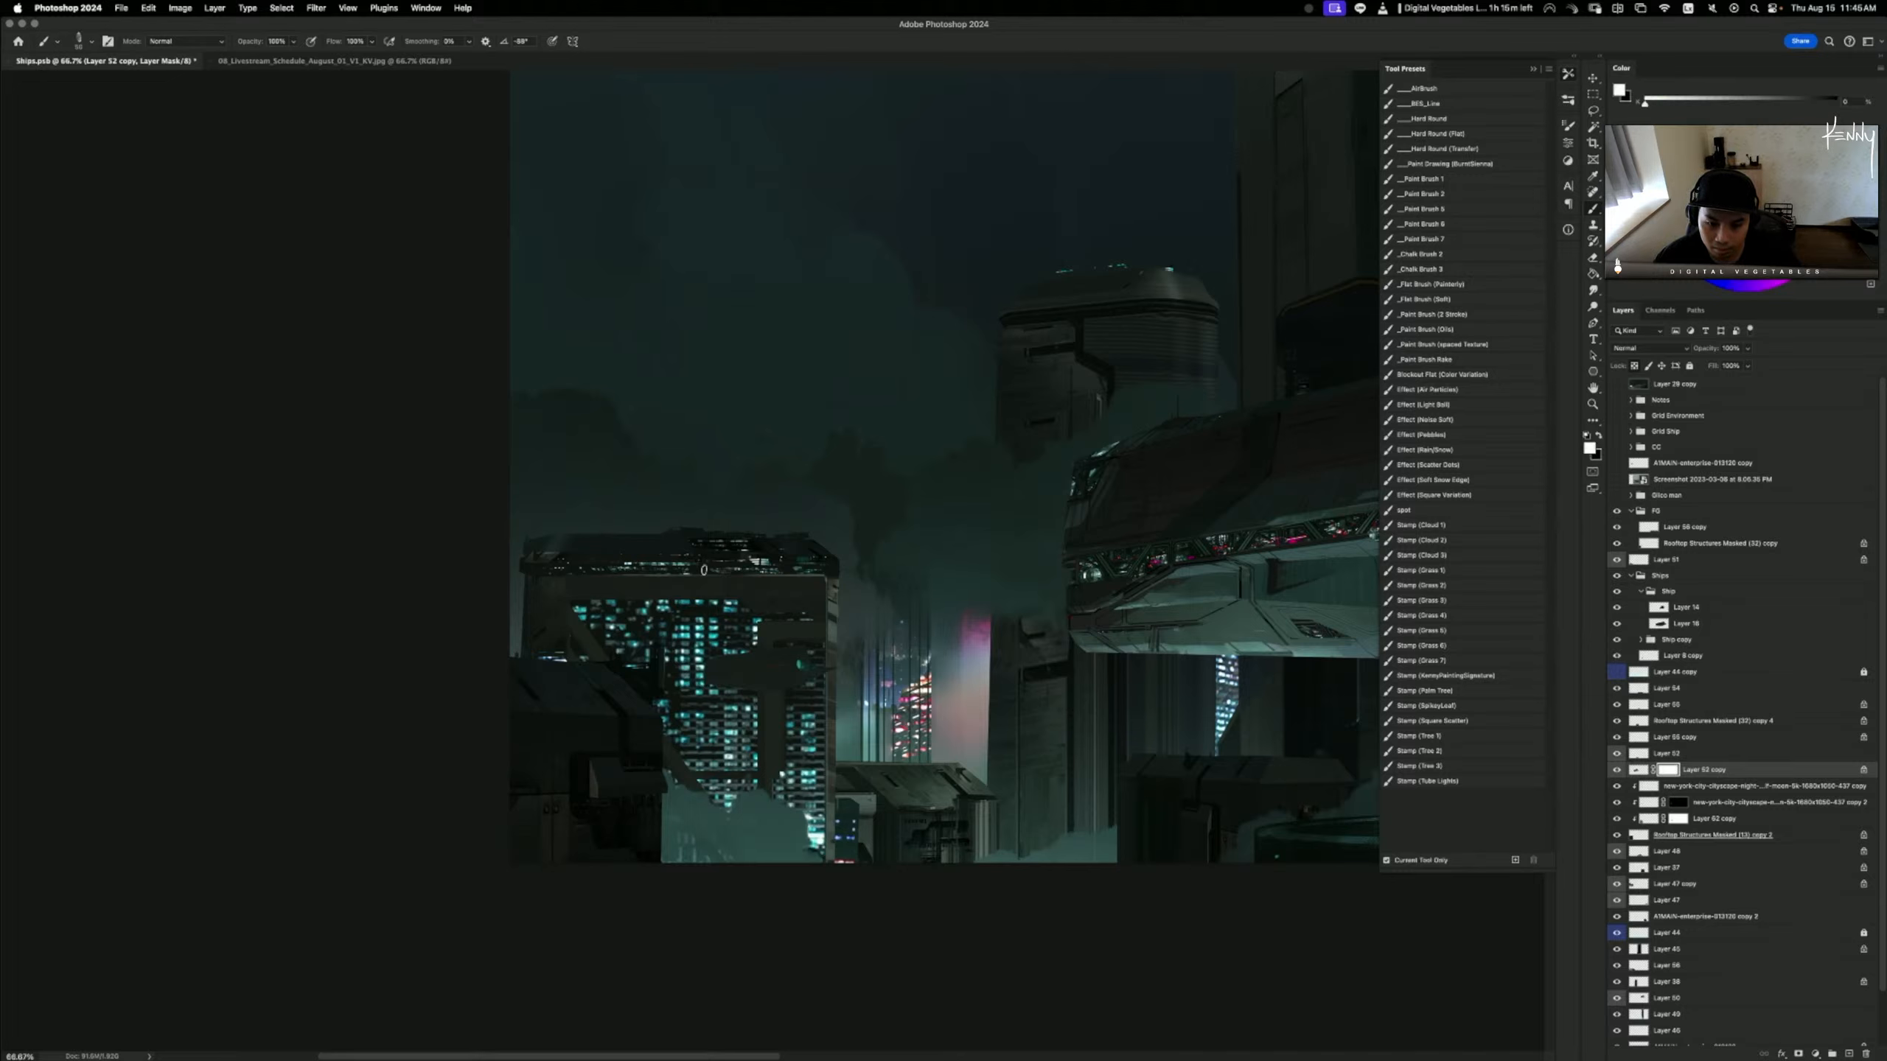
key("x")
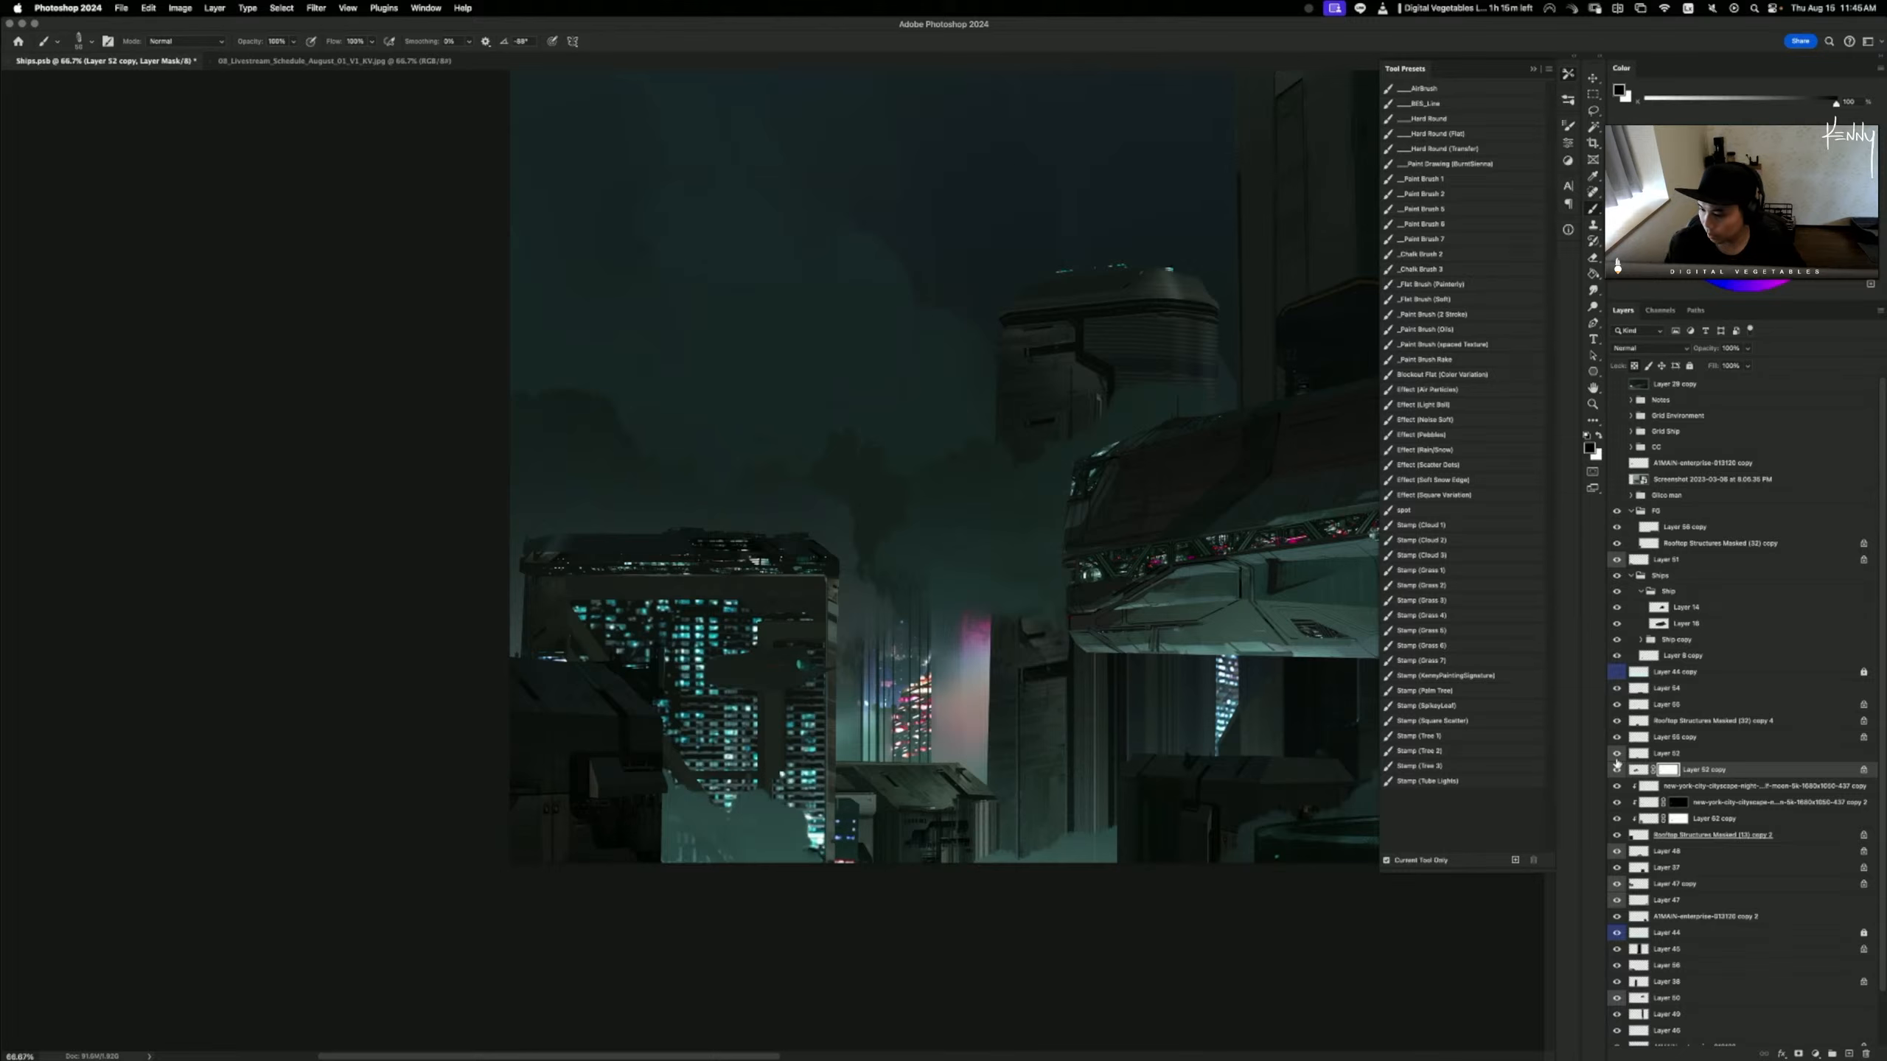
- Check the unmasked cityscape photo layer supplying the left building's roof lights and add a layer mask to it
left_click(1618, 785)
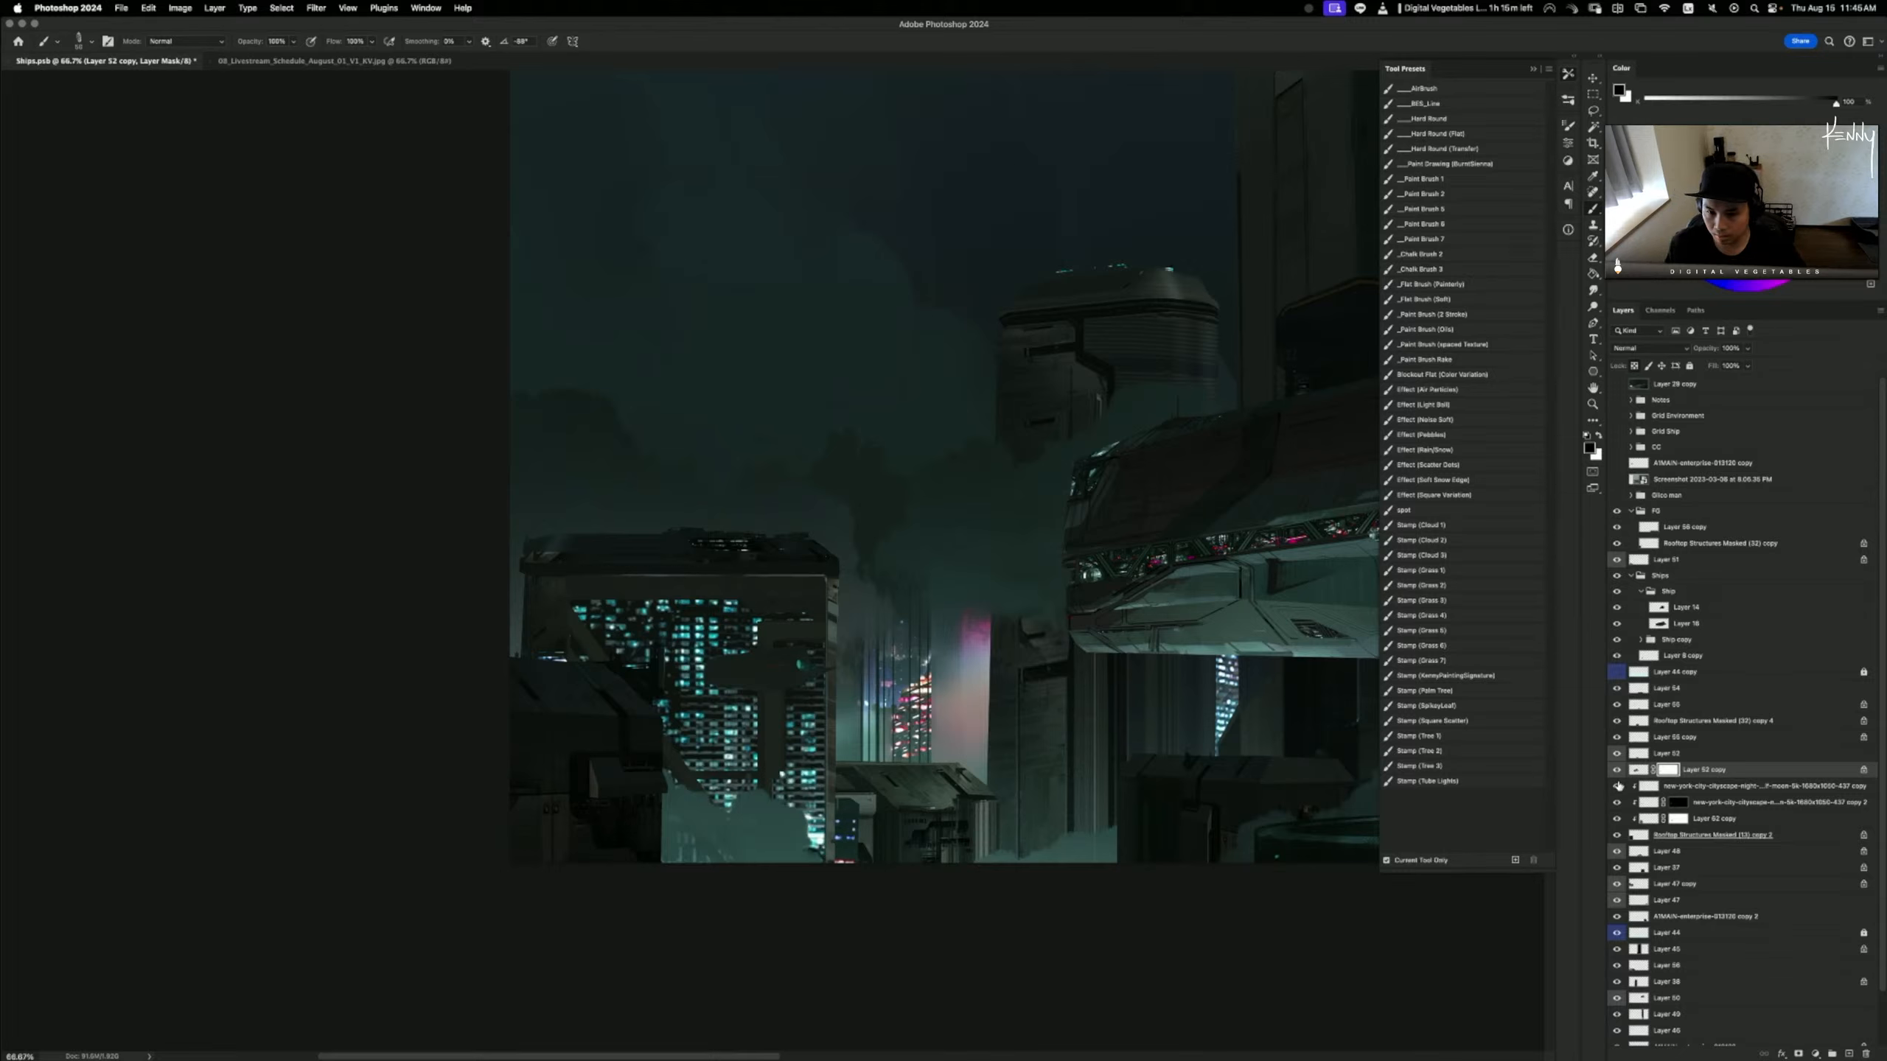
left_click(1618, 785)
left_click(1639, 771)
left_click(1685, 788)
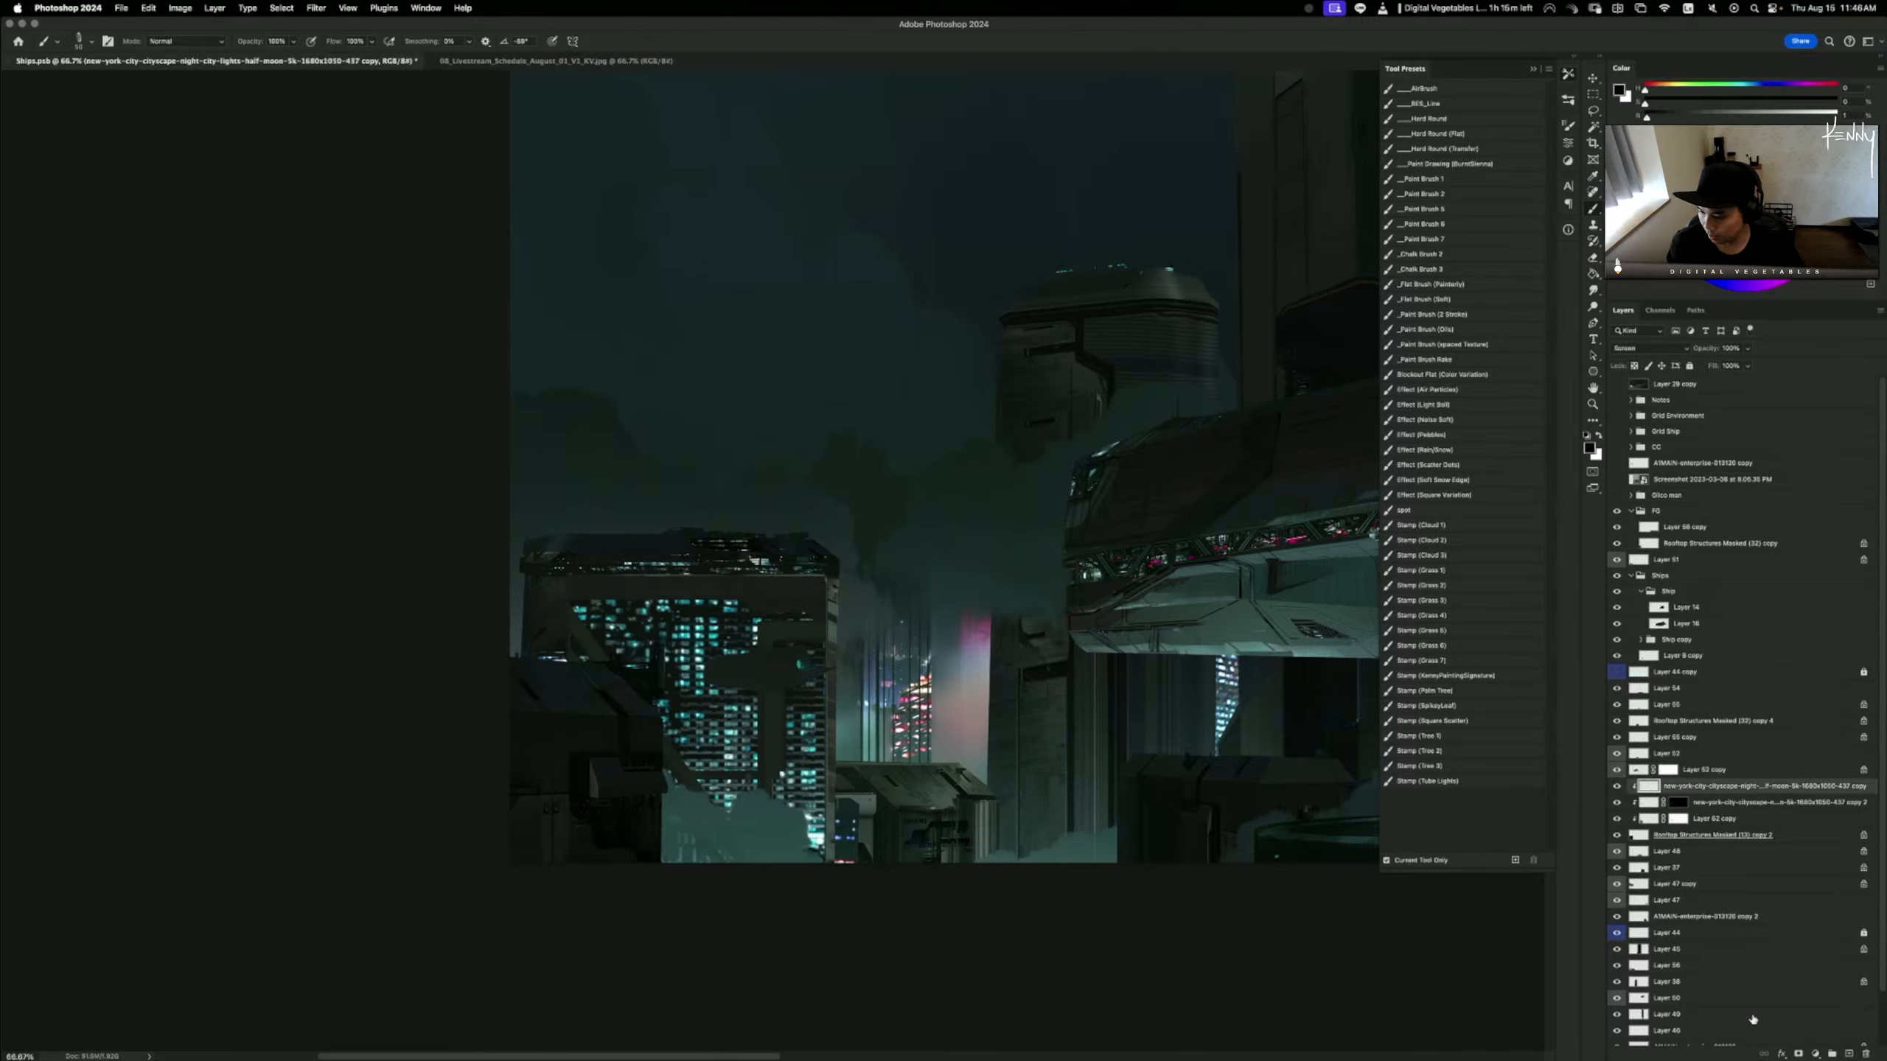
left_click(1799, 1053)
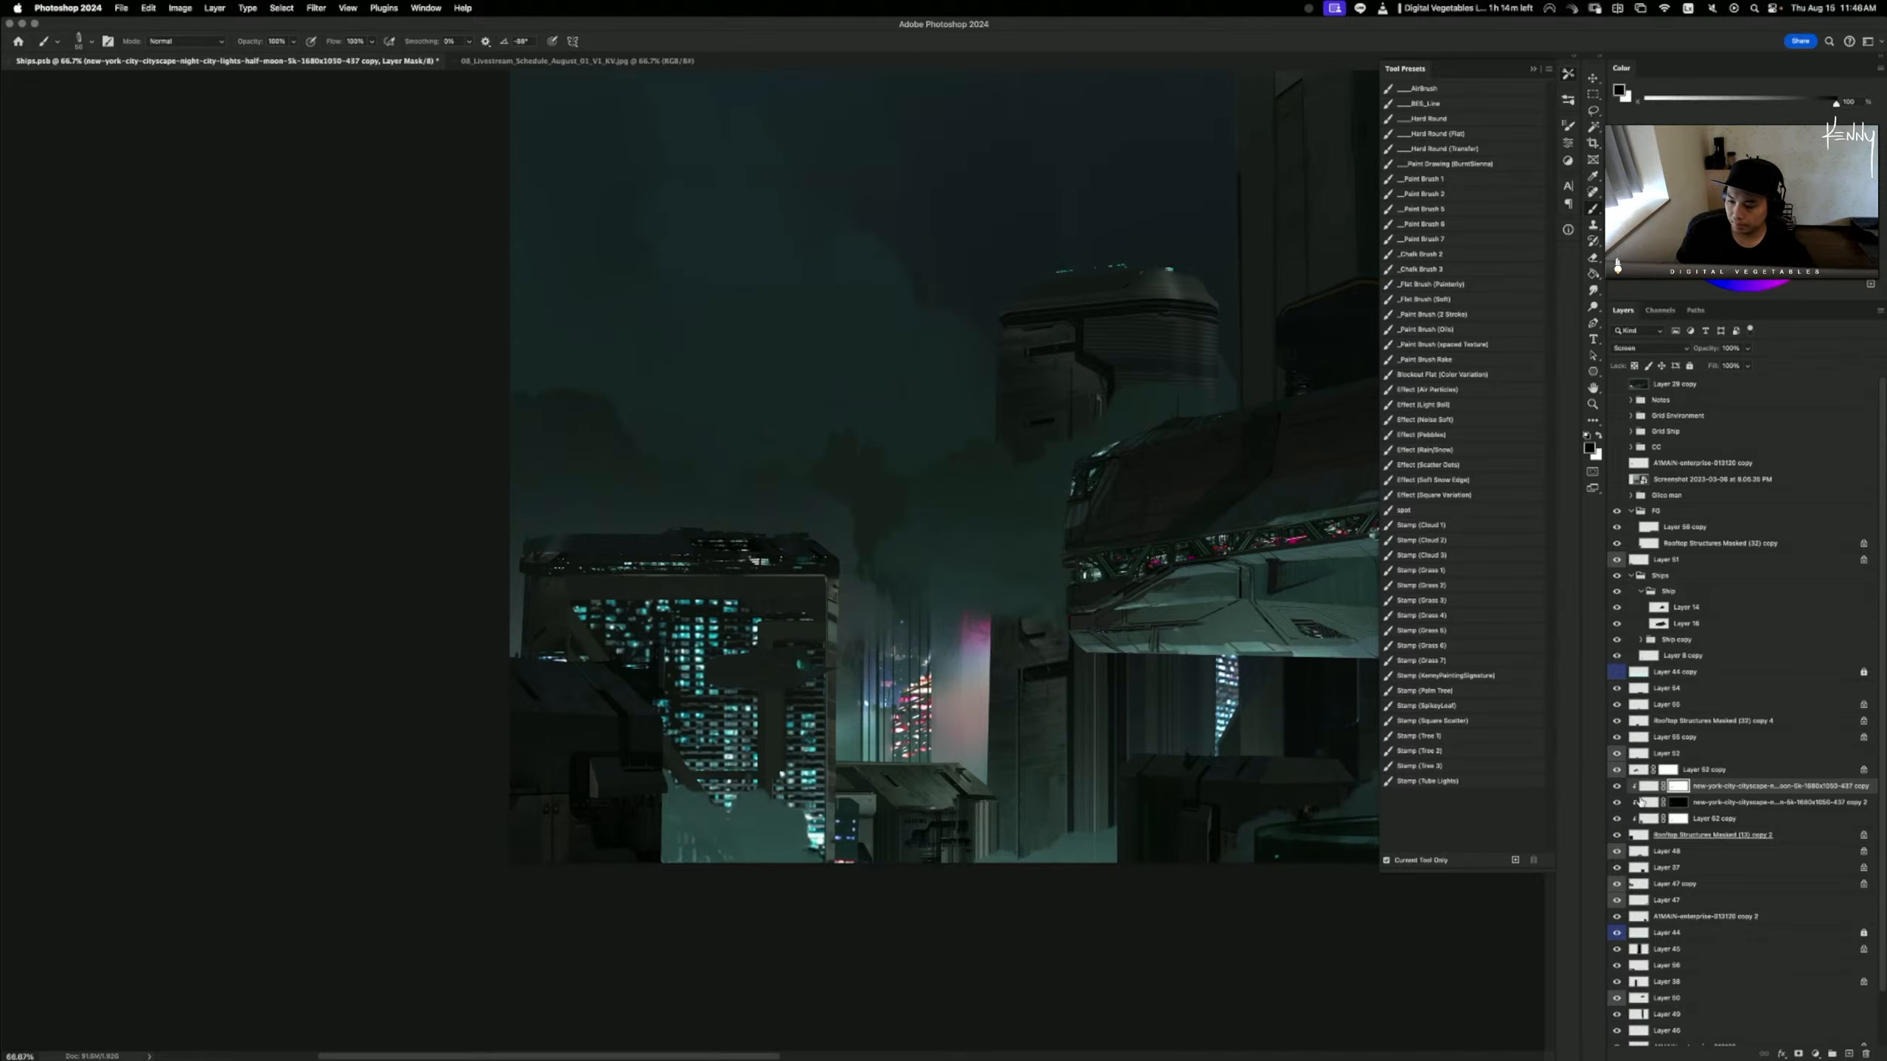
- Merge the rooftop structures base, Layer 62 copy and both cityscape photo layers into a single layer
left_click(1700, 822)
left_click(1617, 835)
left_click(1617, 835)
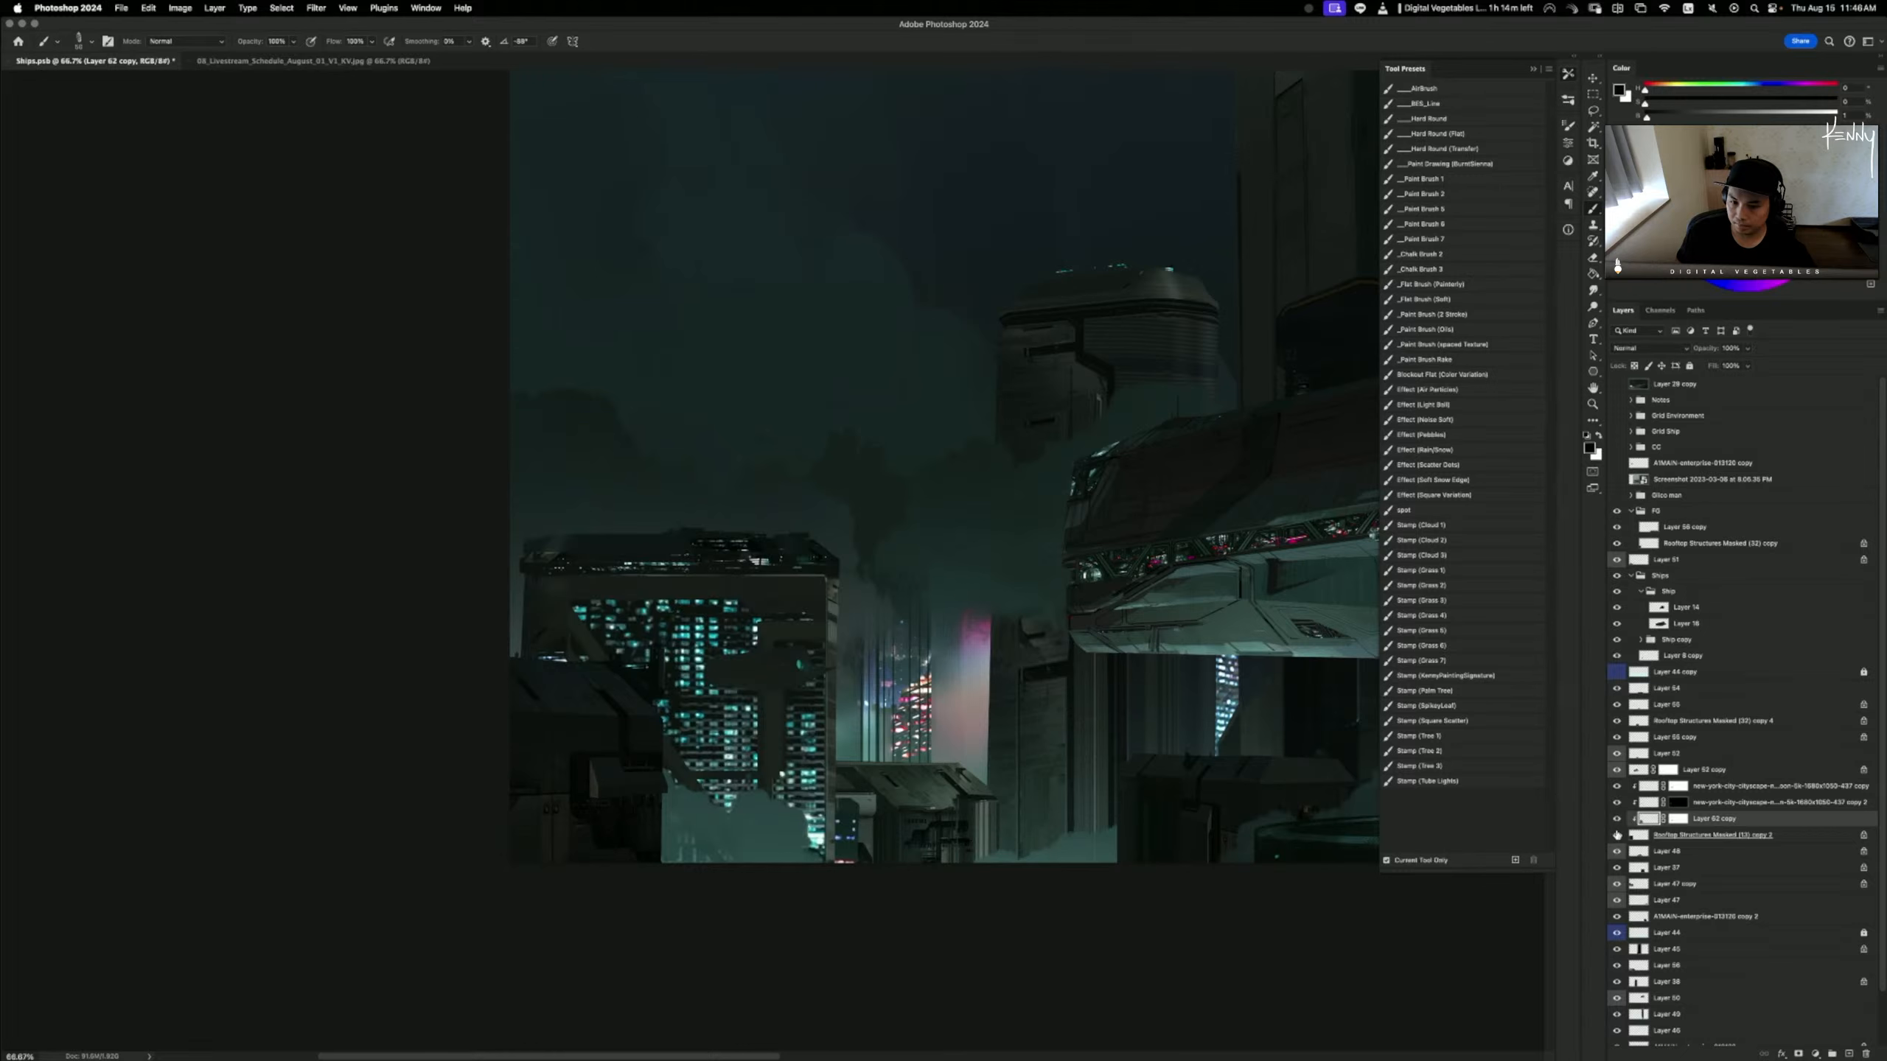
left_click(1682, 835)
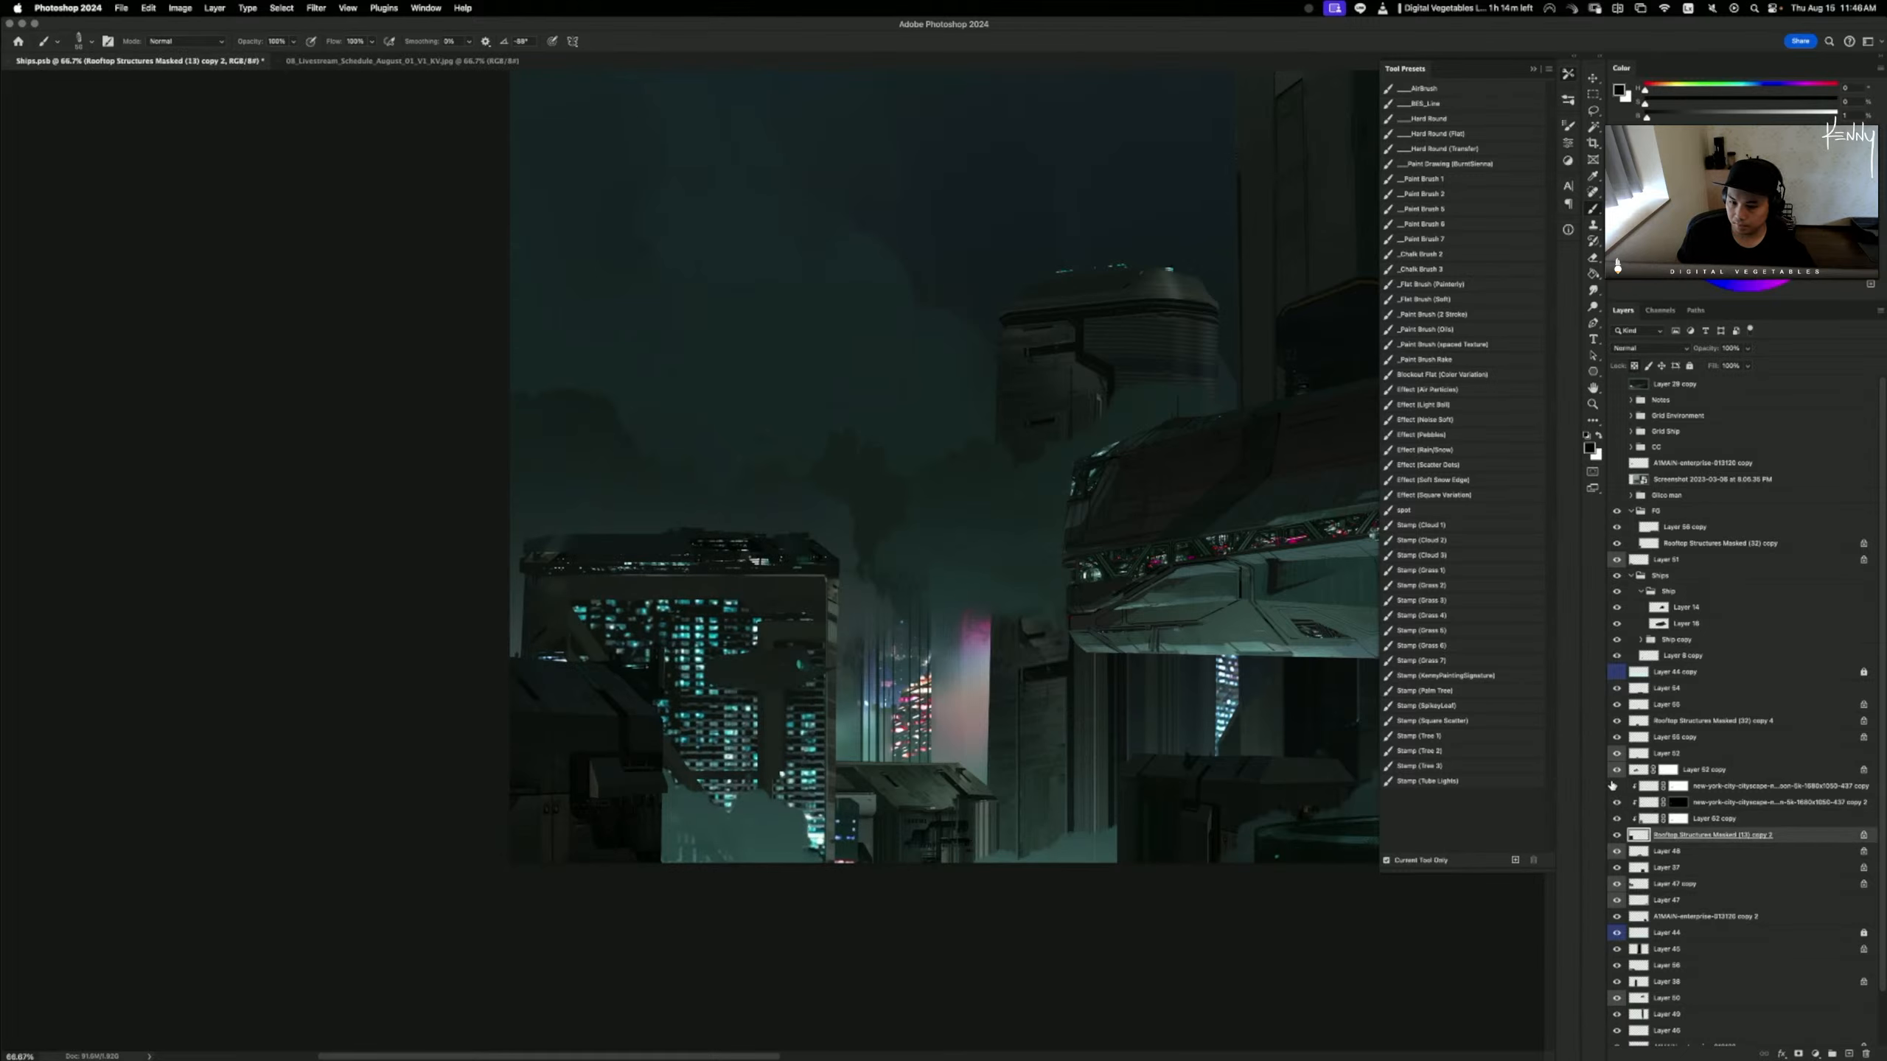
left_click(1708, 786, "shift")
key("super+e")
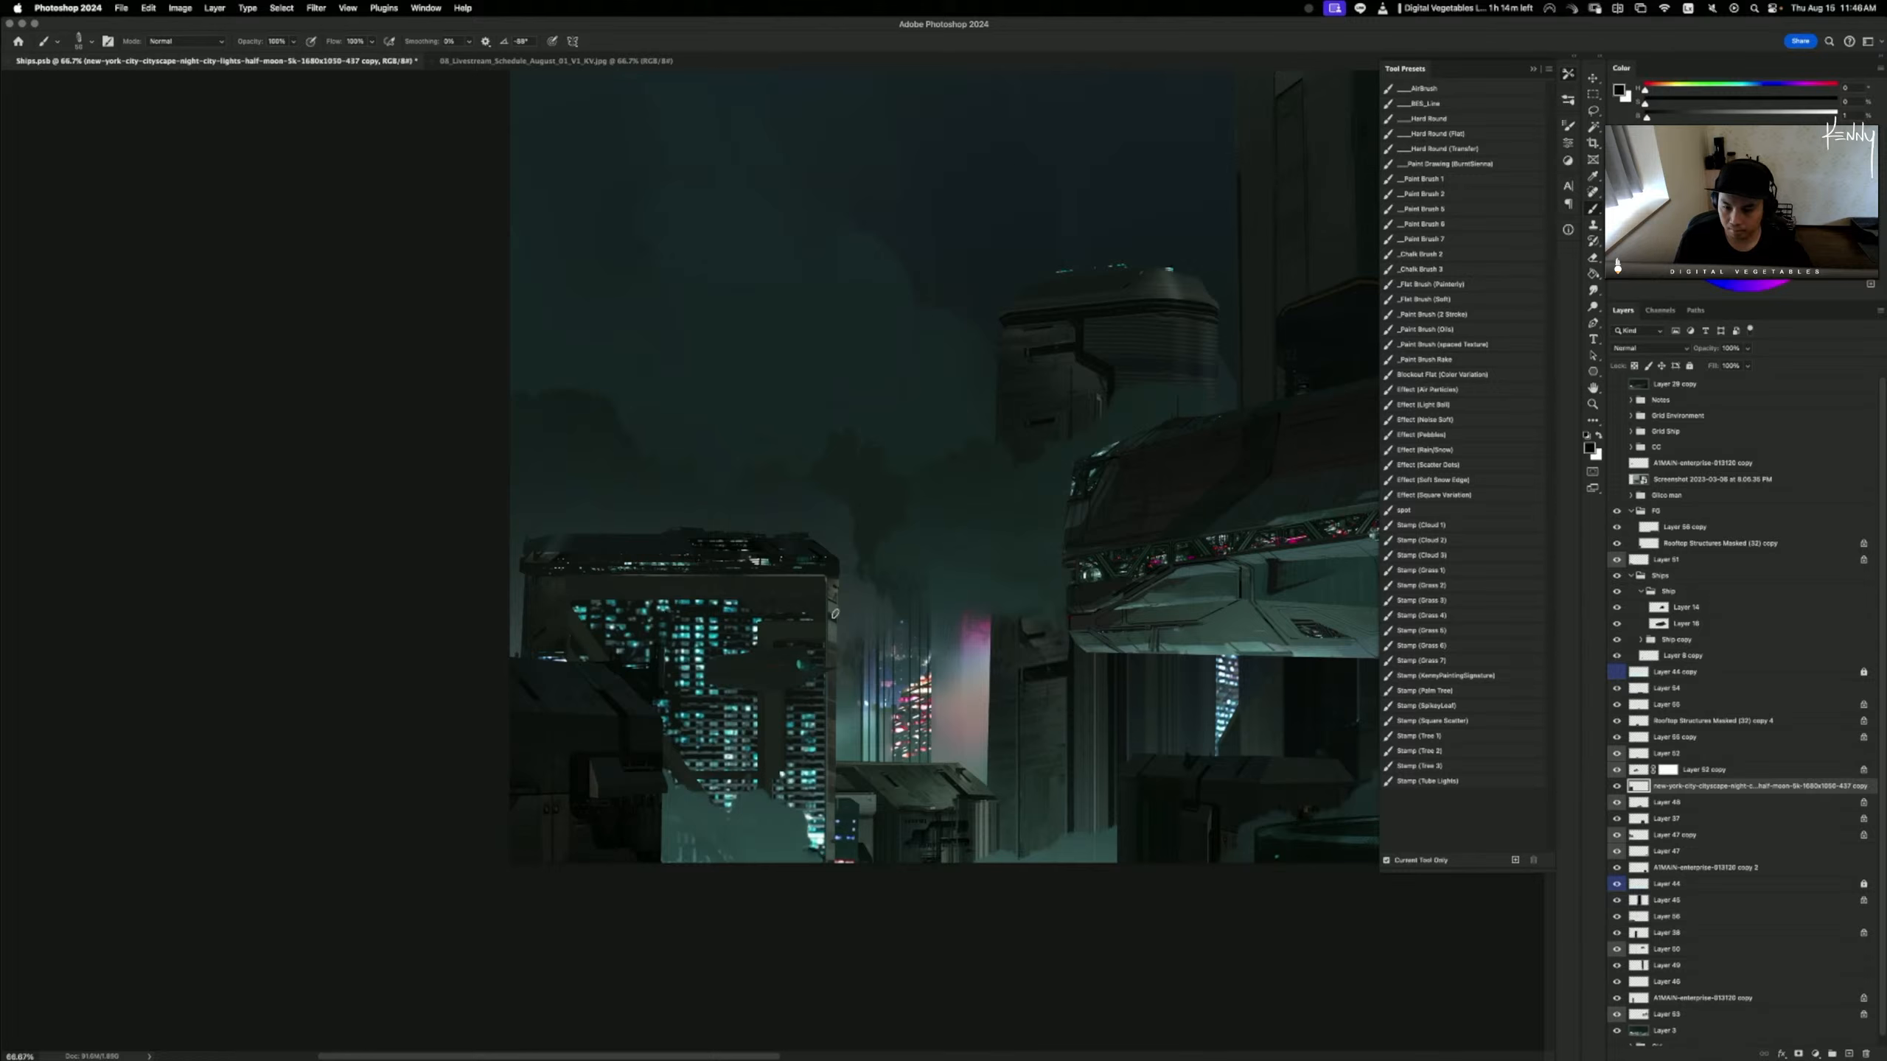
- Sample dark tones along the left building's right roof edge and touch up that edge with the brush
left_click(822, 585, "alt")
left_click(834, 525, "alt")
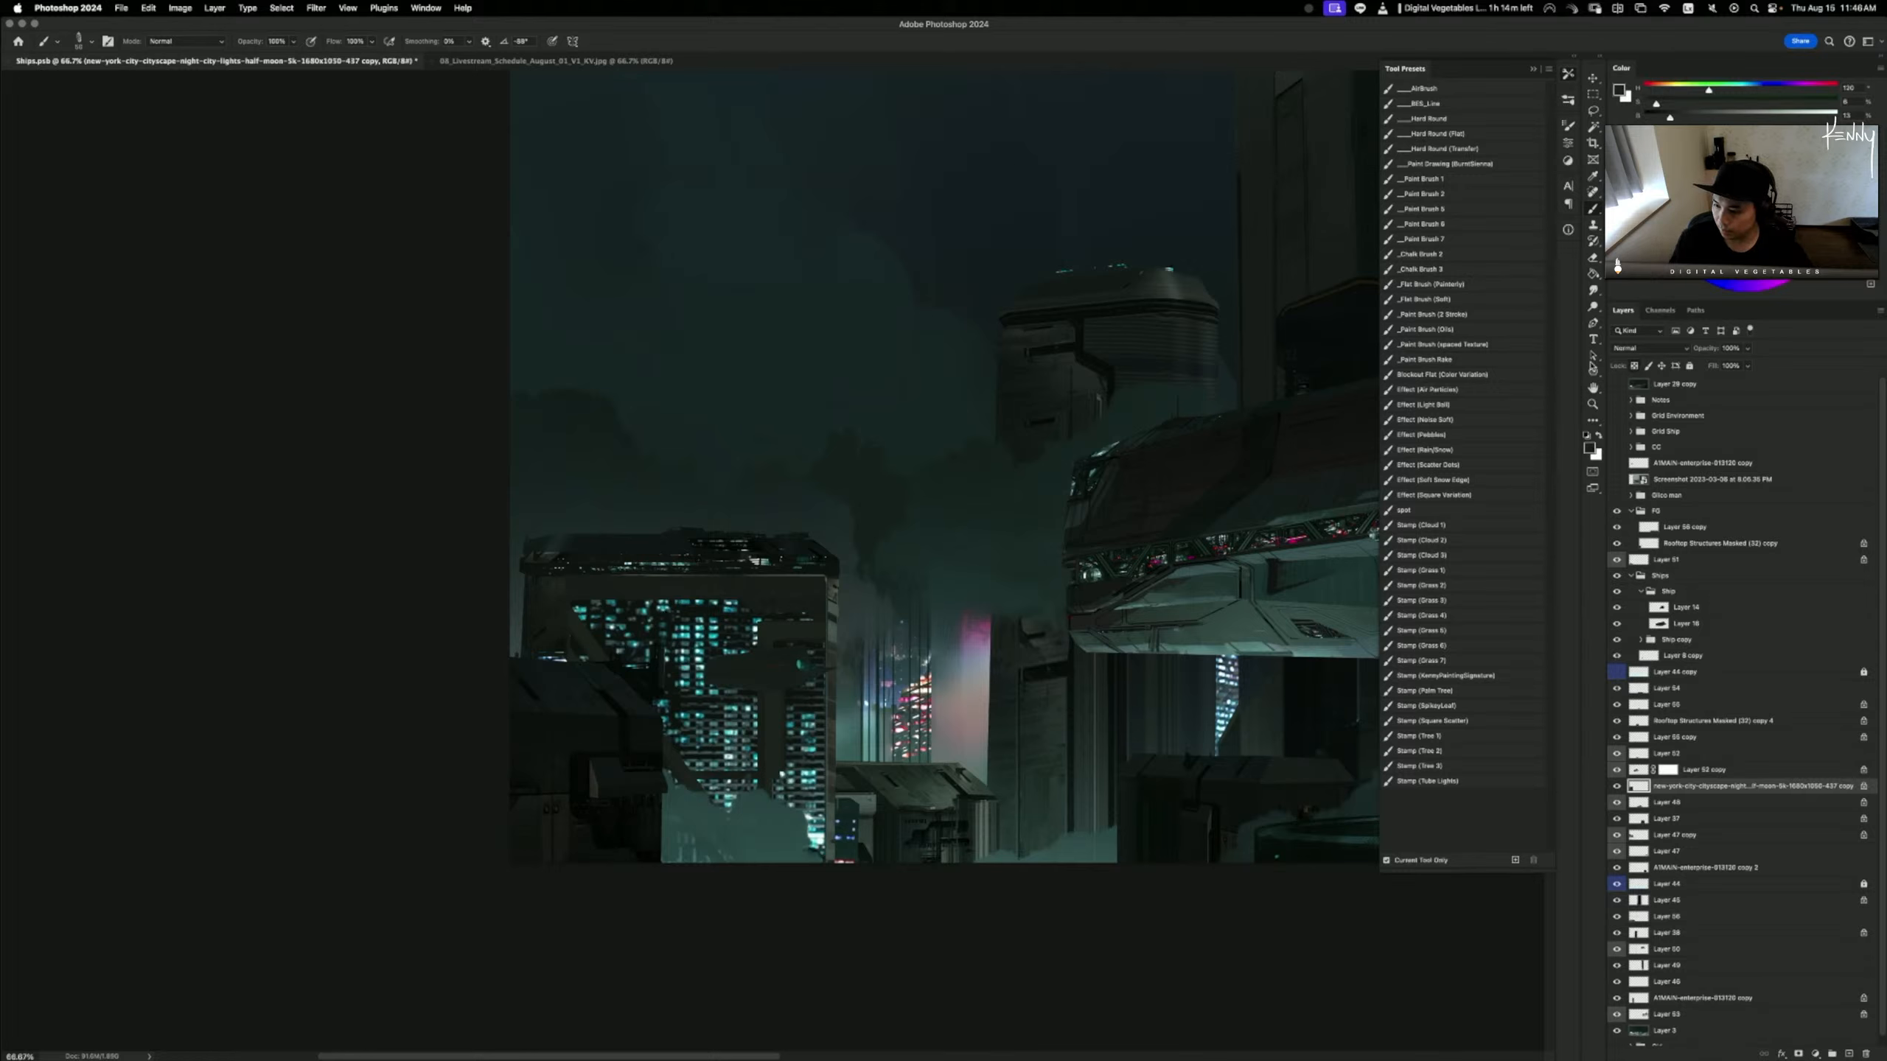
left_click(834, 566, "alt")
left_click(833, 567, "alt")
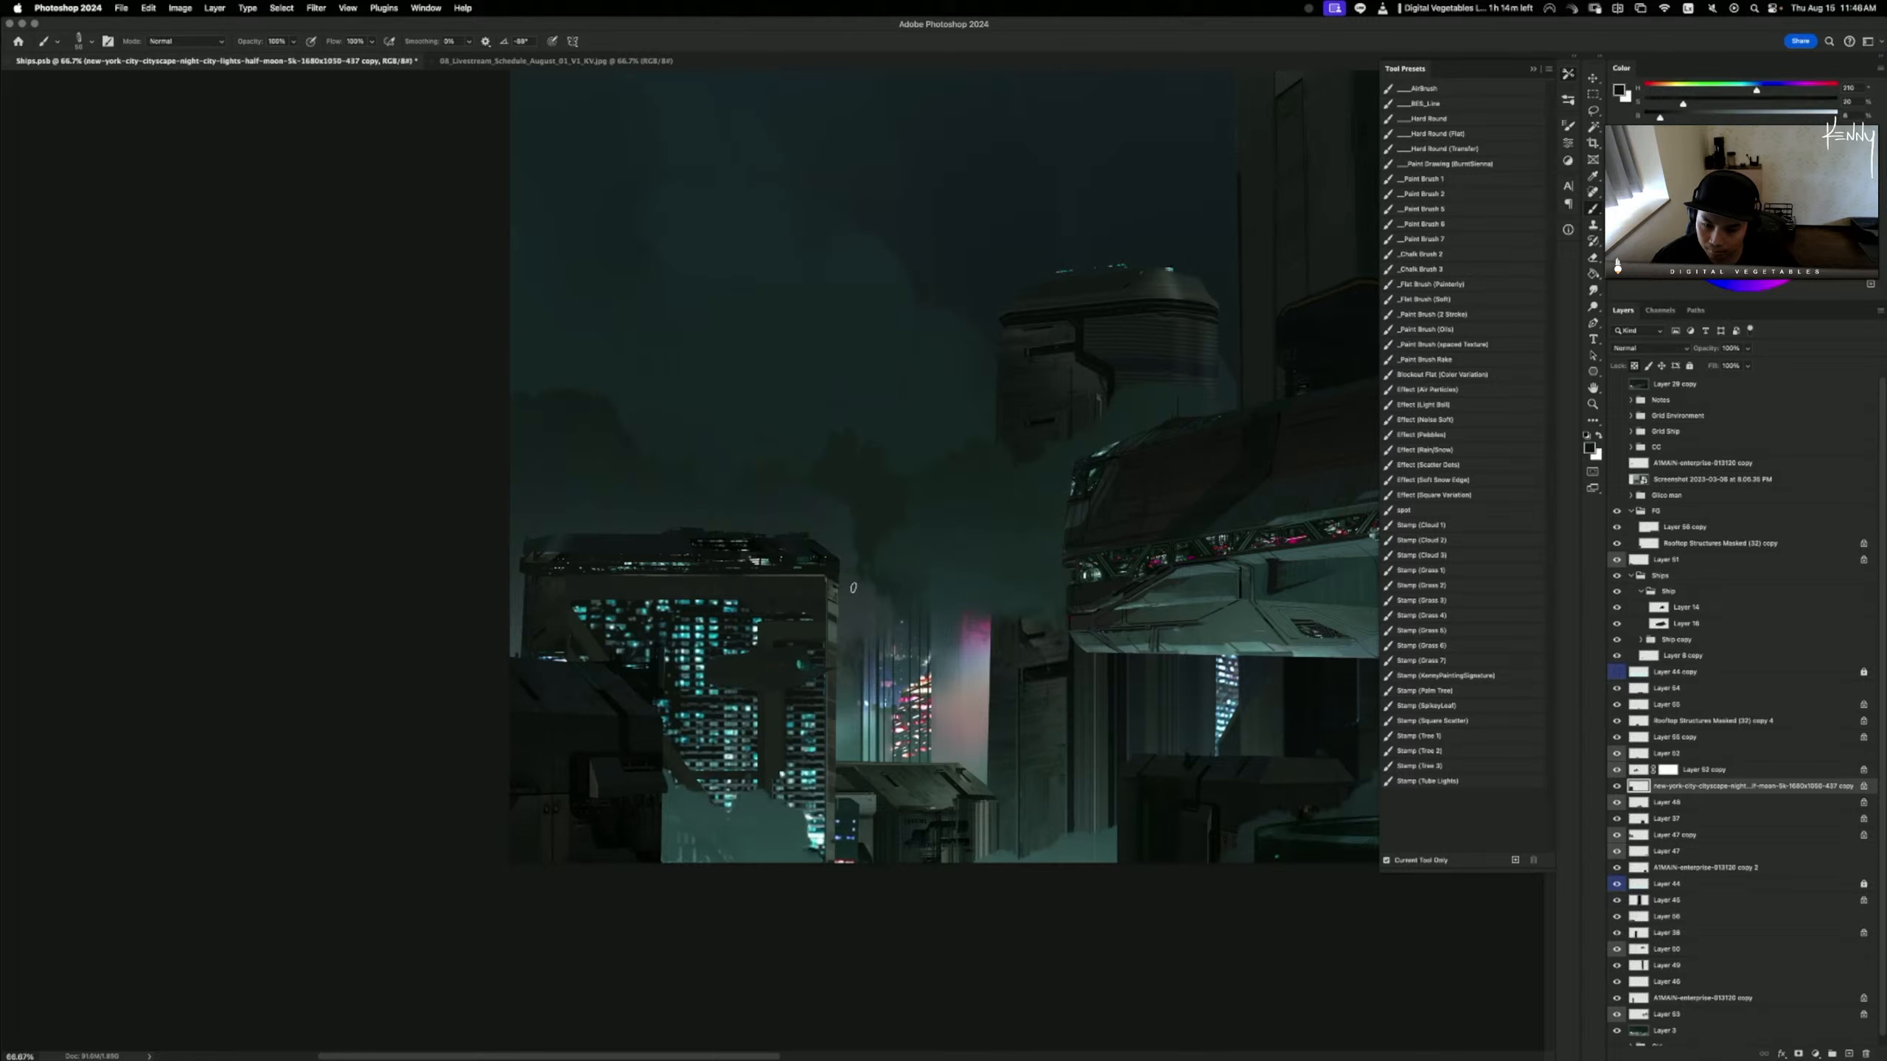
key("l")
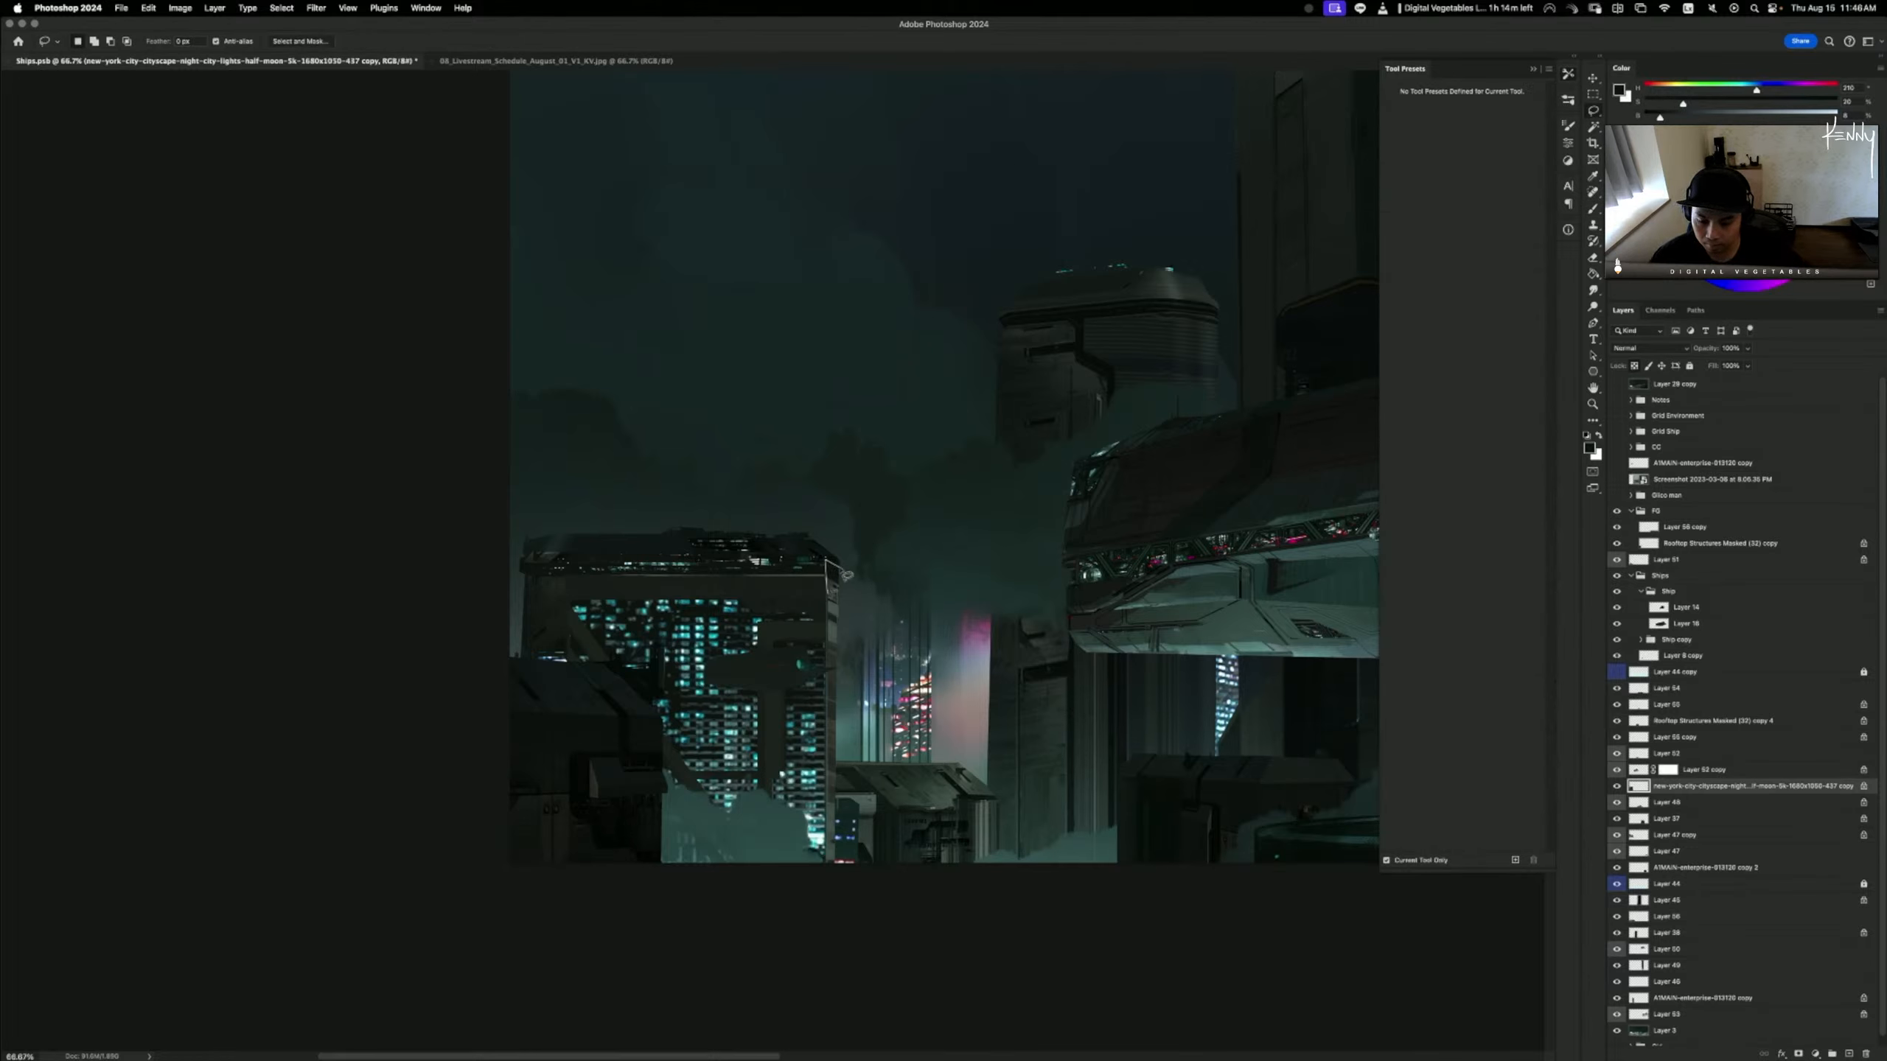
key("b")
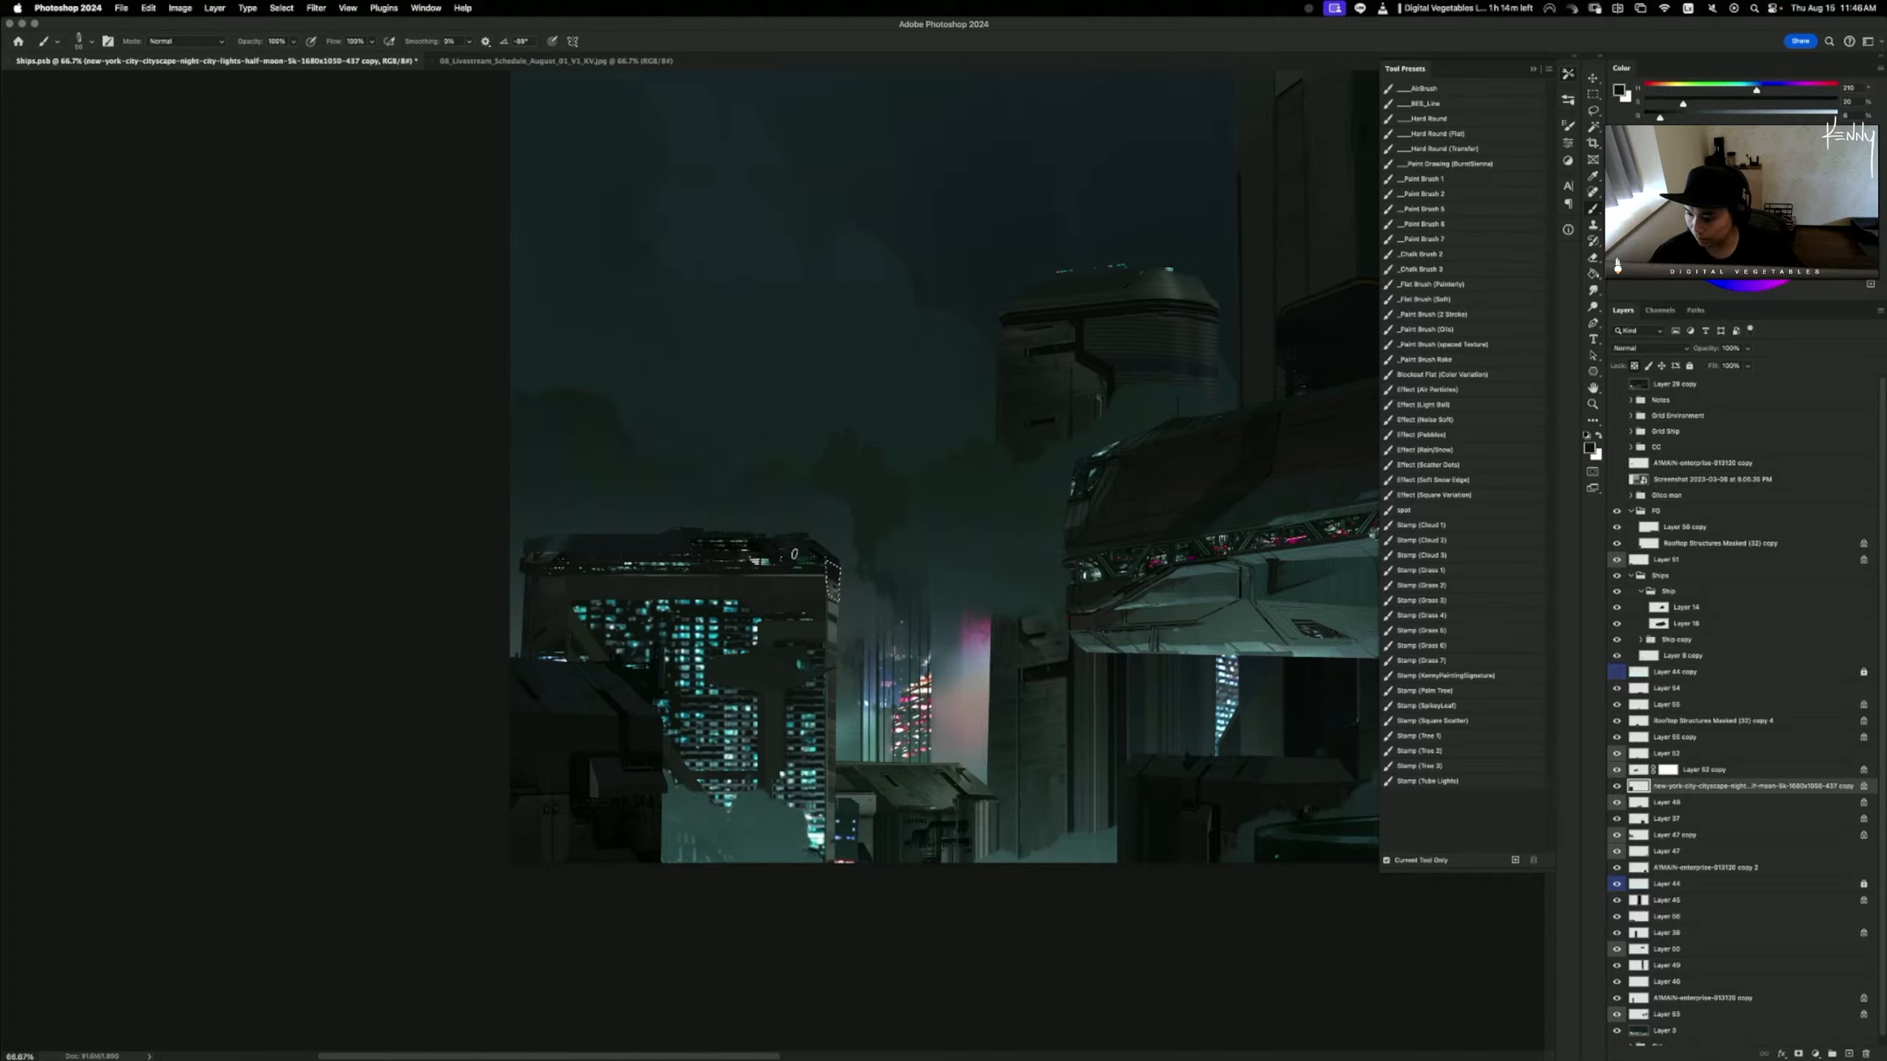
left_click(836, 586, "alt")
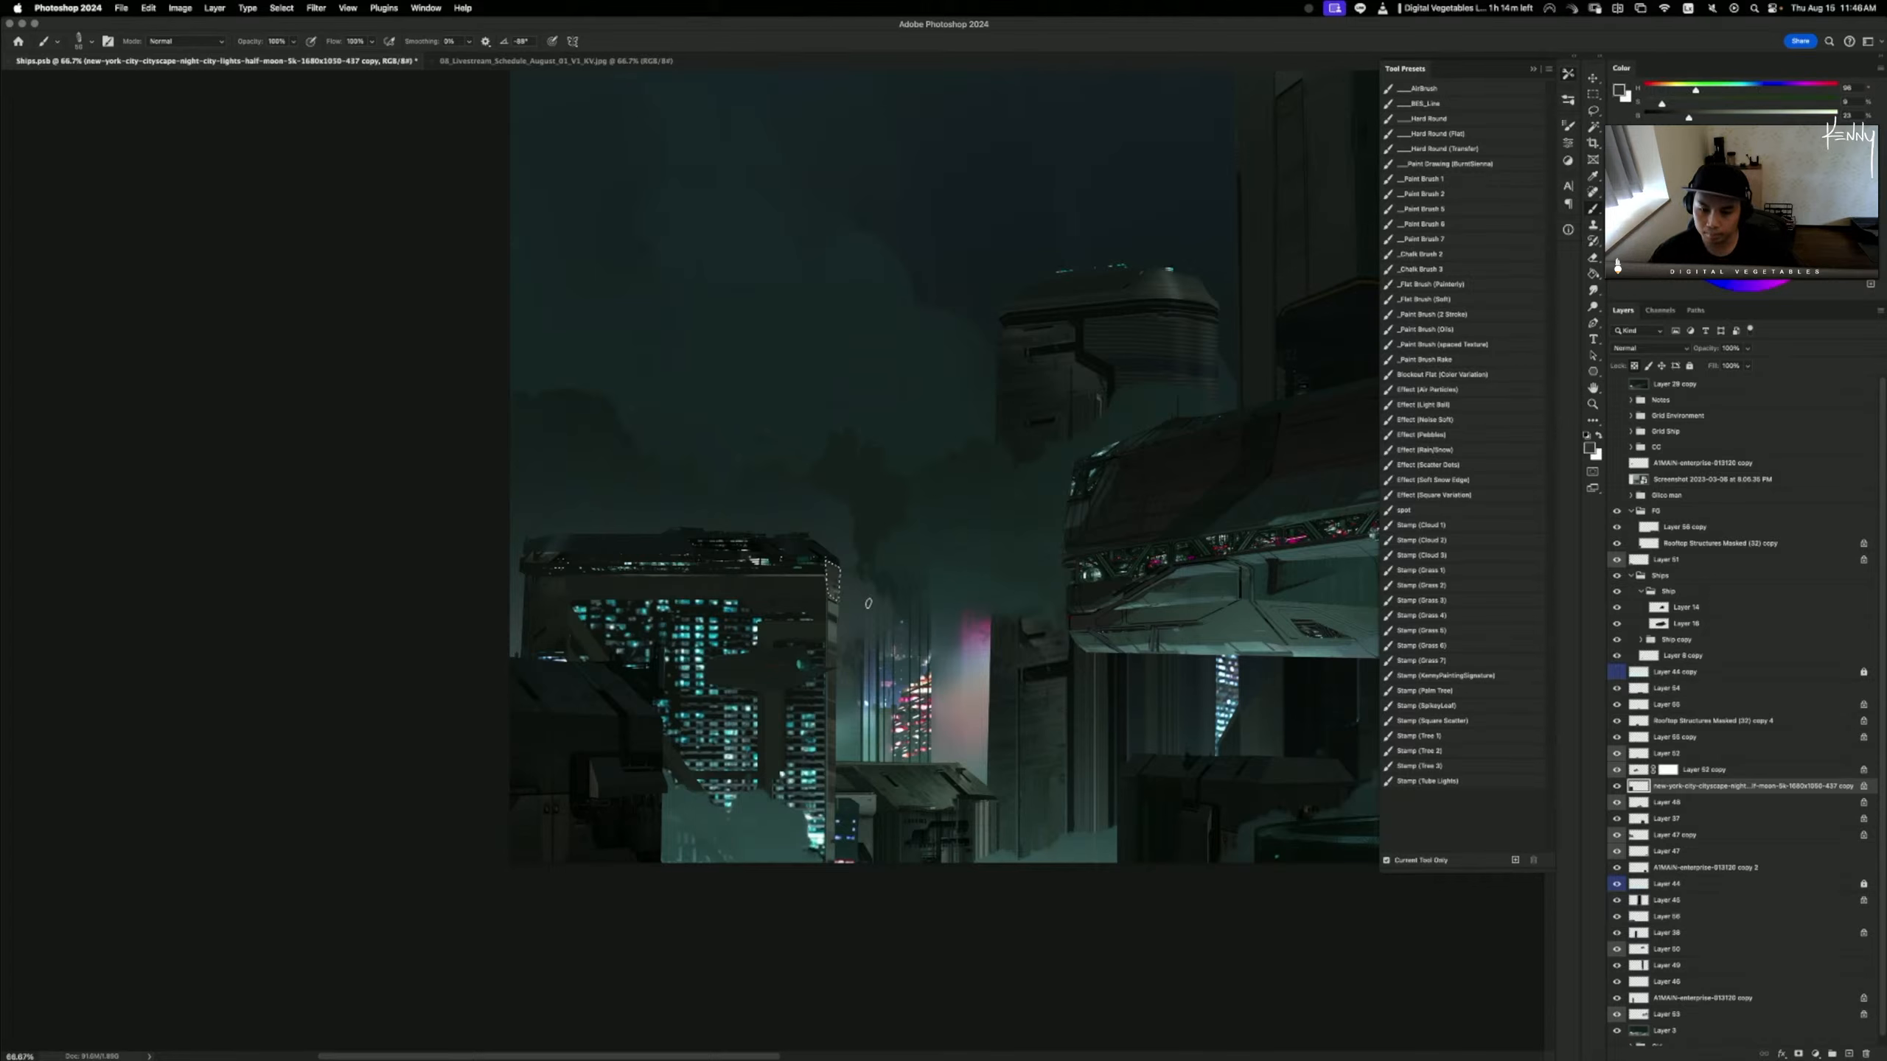
- Clean up the silhouette at the roof's right and left corners using small freehand lasso selections
key("l")
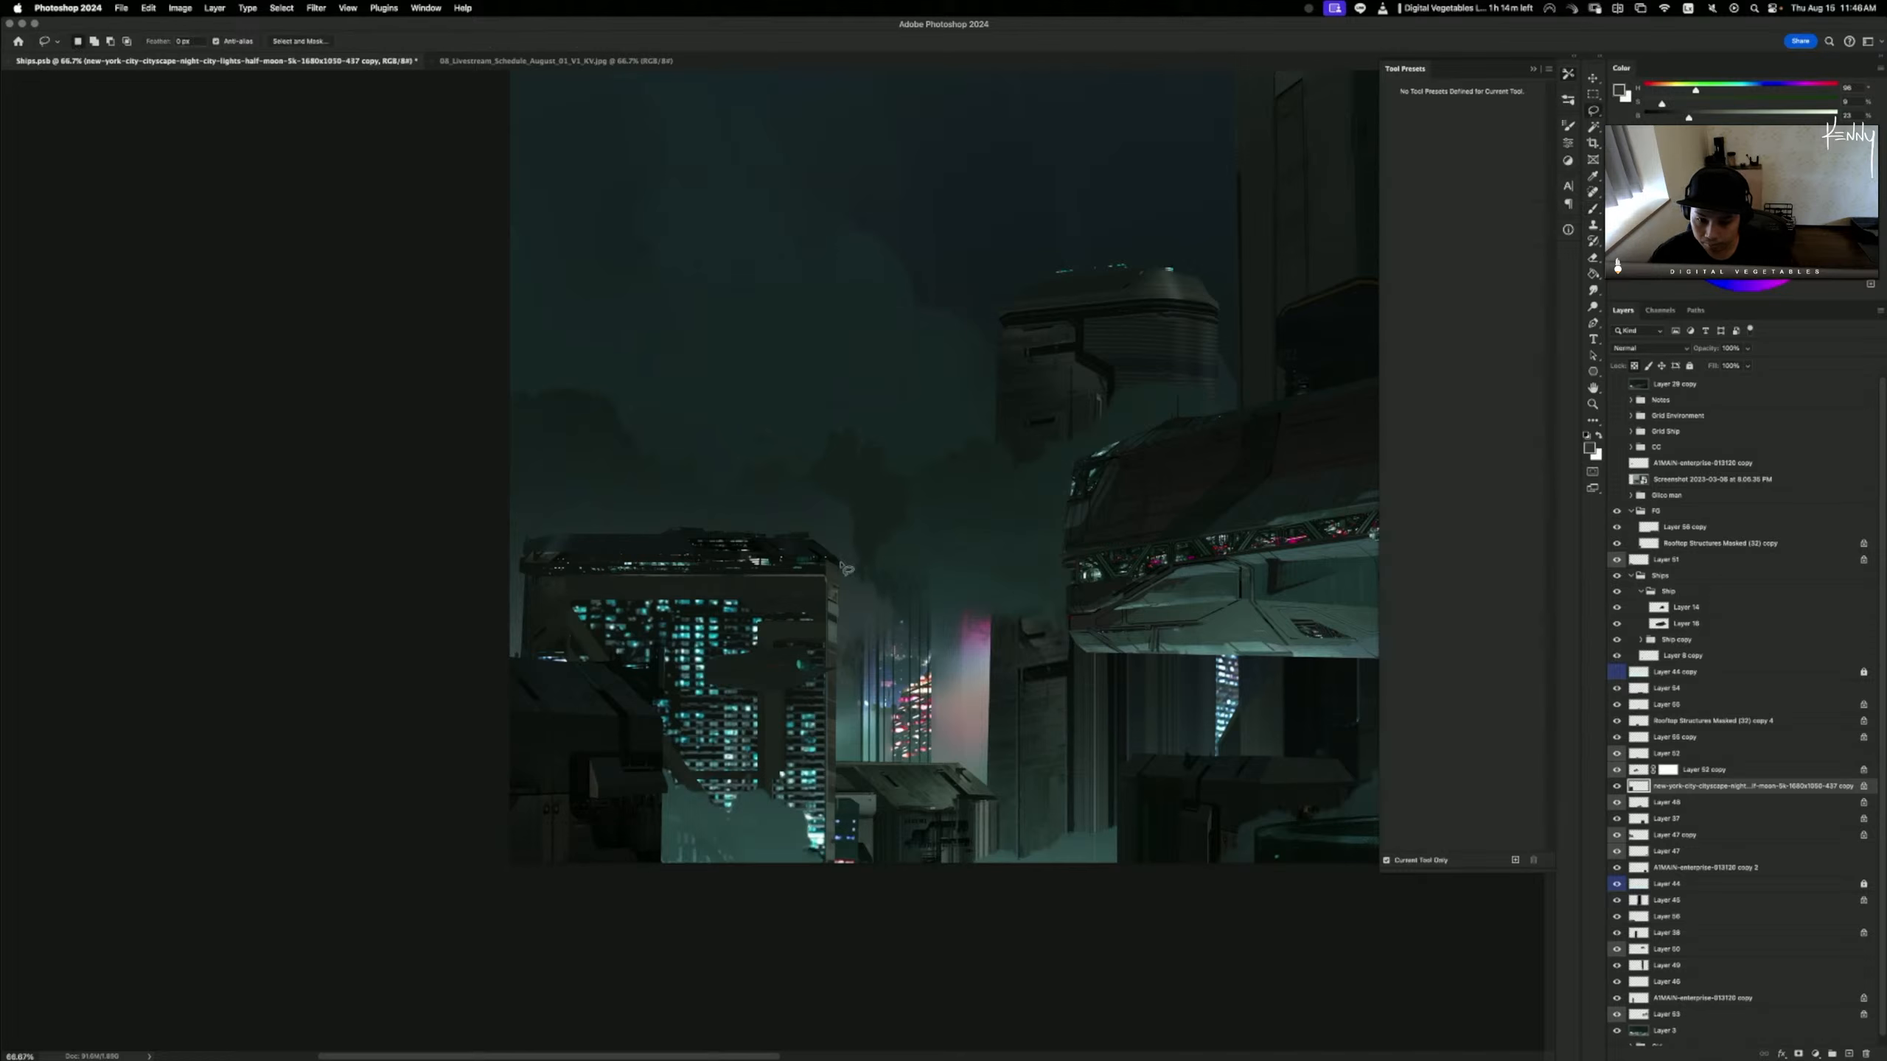
mouse_move(846, 570)
left_mouse_down()
mouse_move(803, 534)
mouse_move(858, 559)
left_mouse_up()
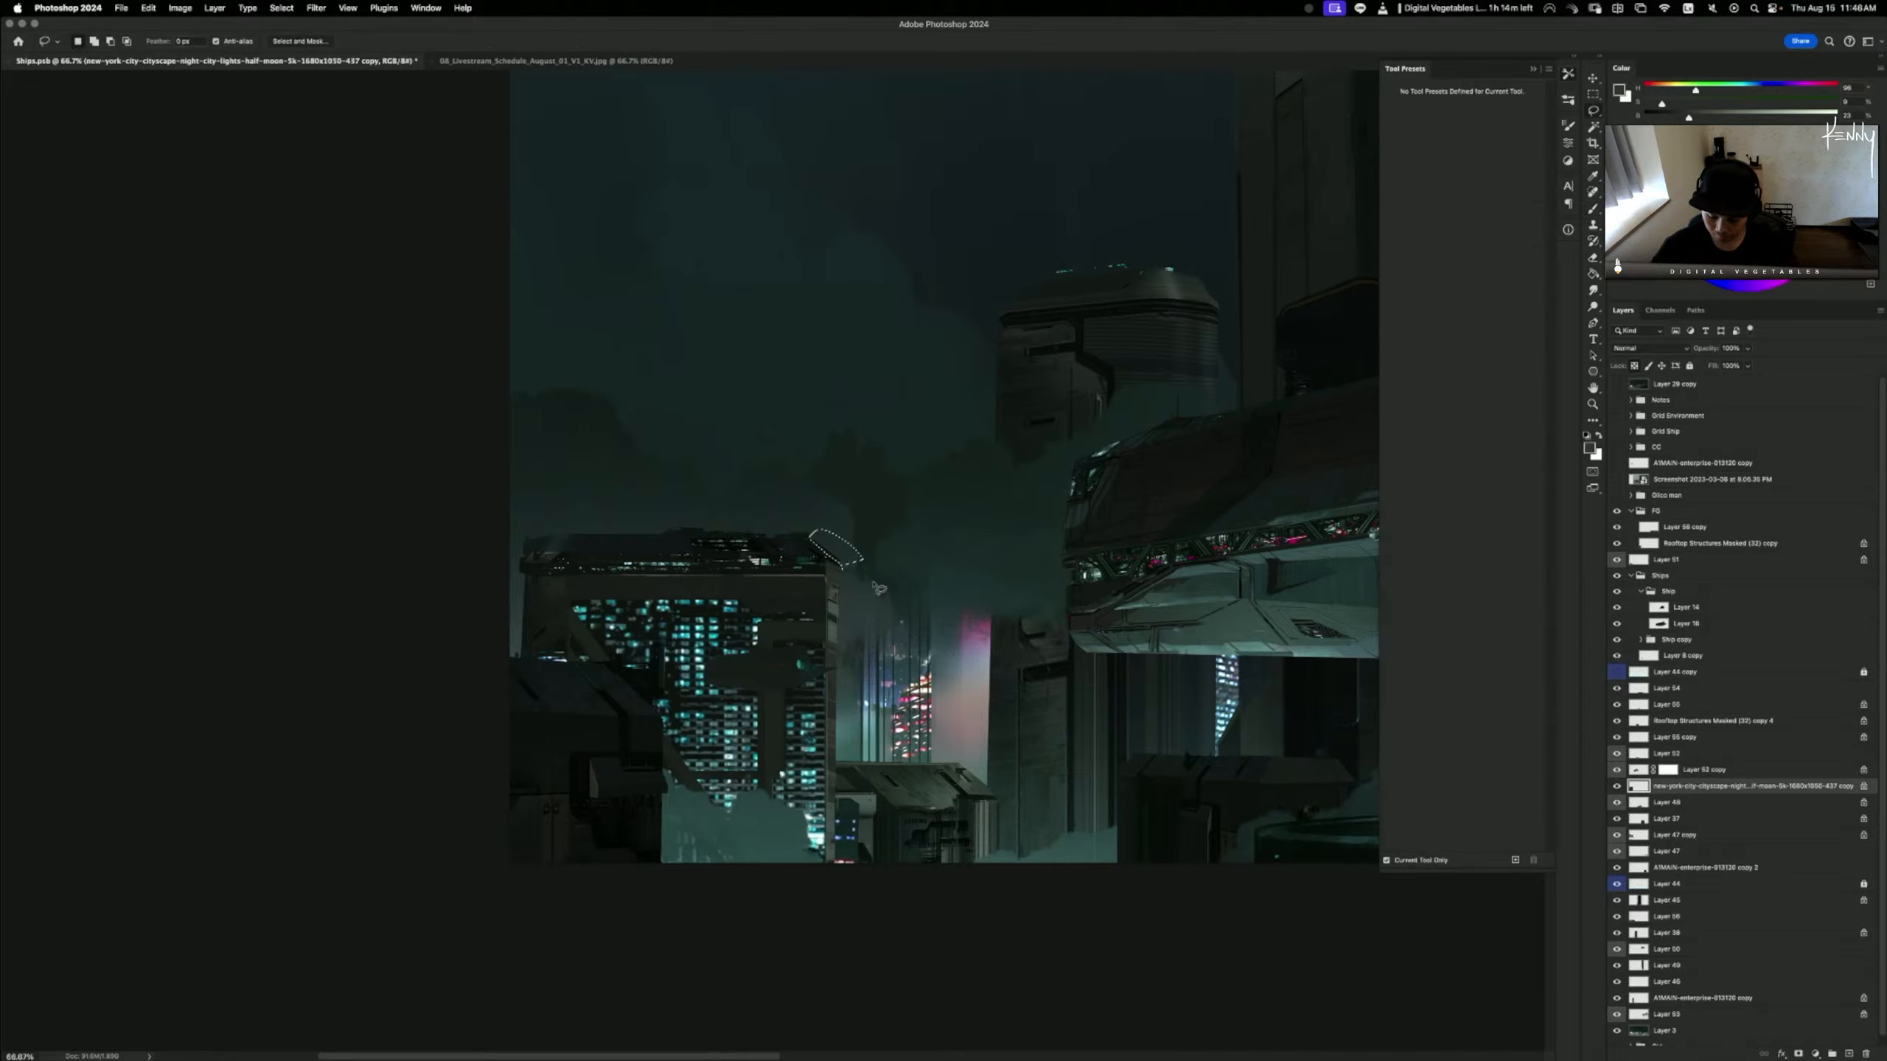
key("super+d")
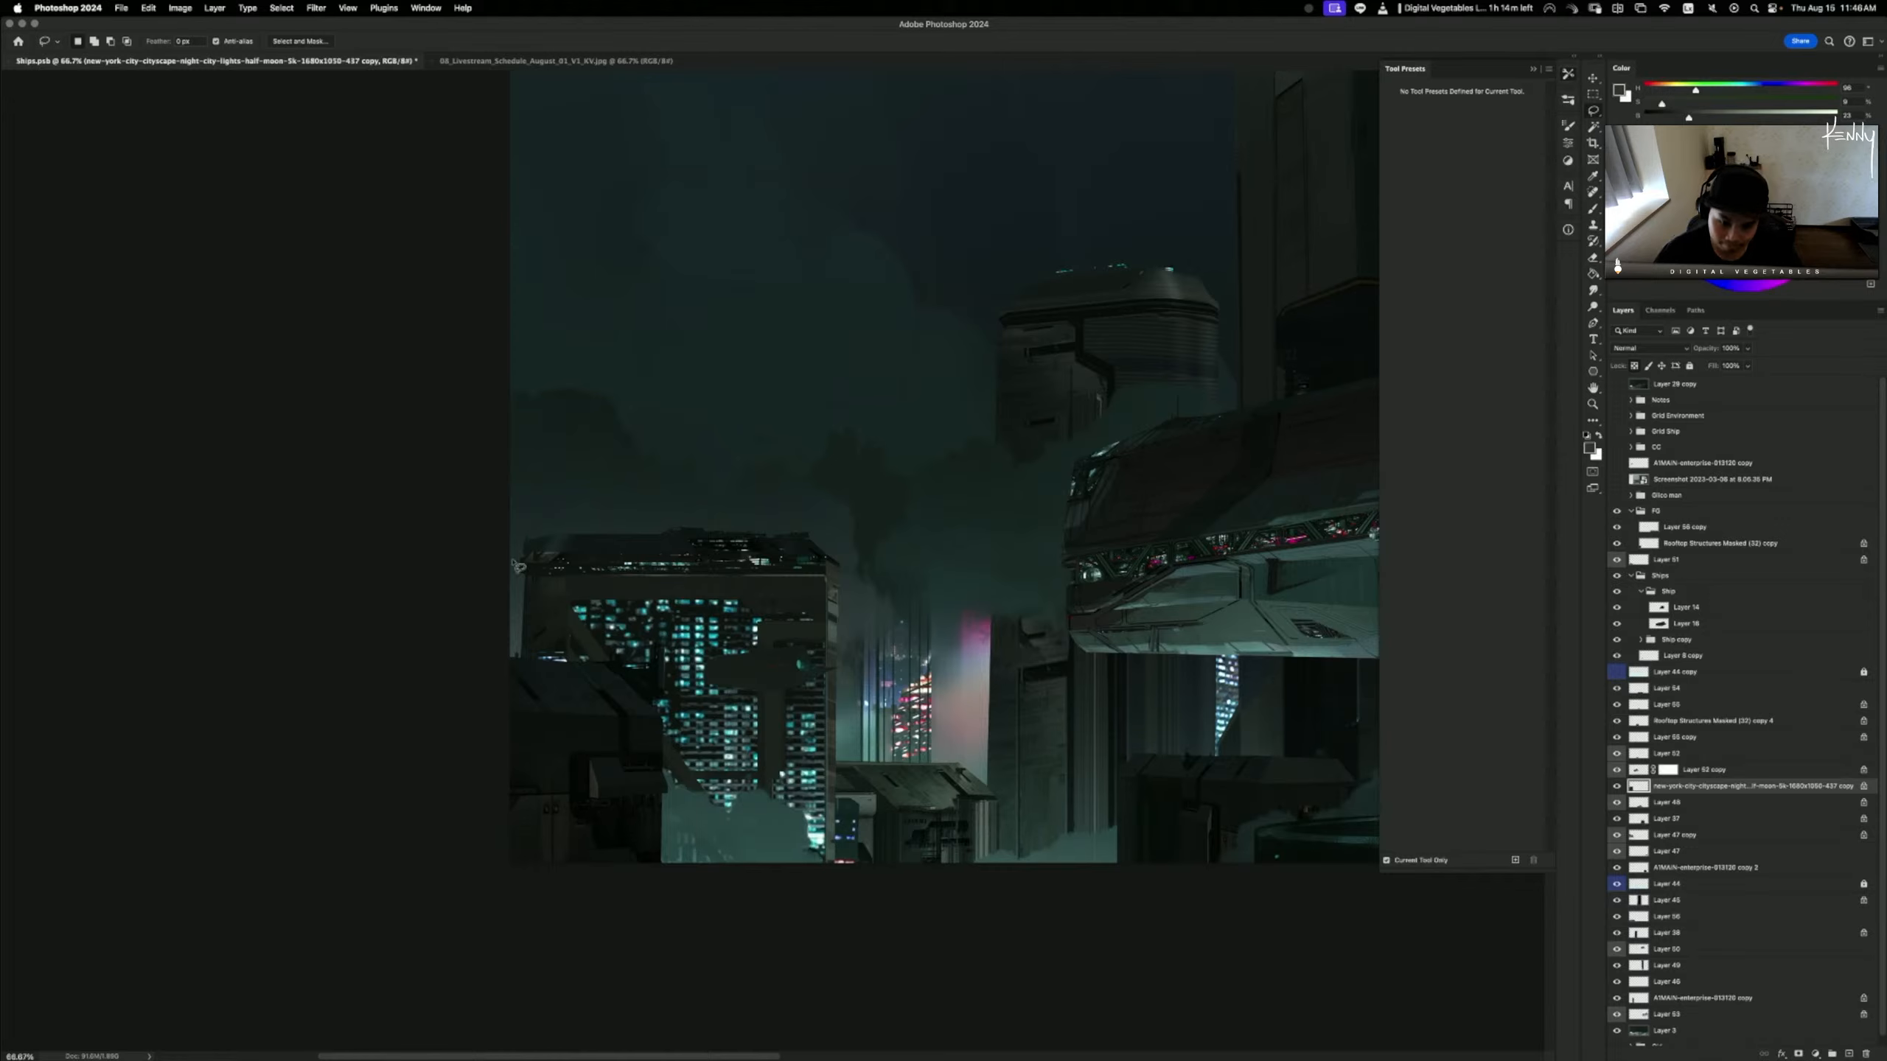
mouse_move(535, 531)
left_mouse_down()
mouse_move(531, 549)
mouse_move(561, 531)
mouse_move(549, 438)
left_mouse_up()
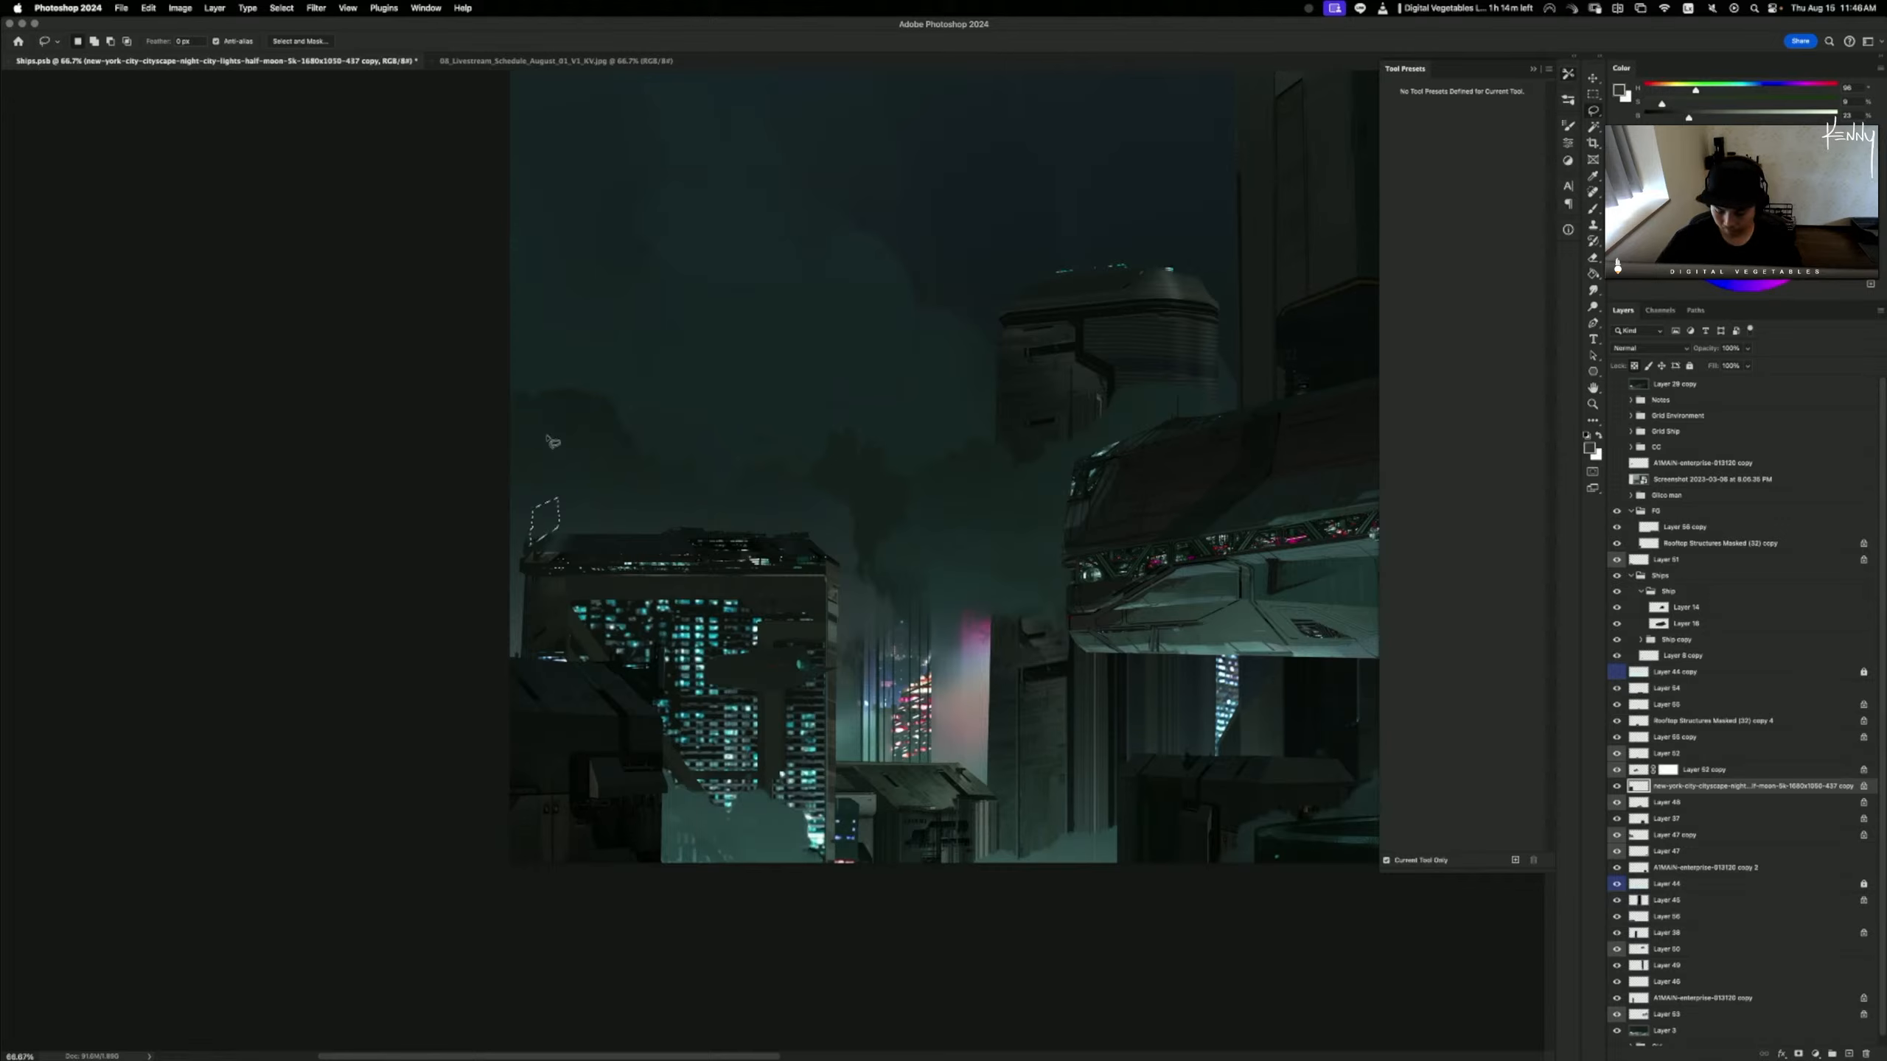
key("super+d")
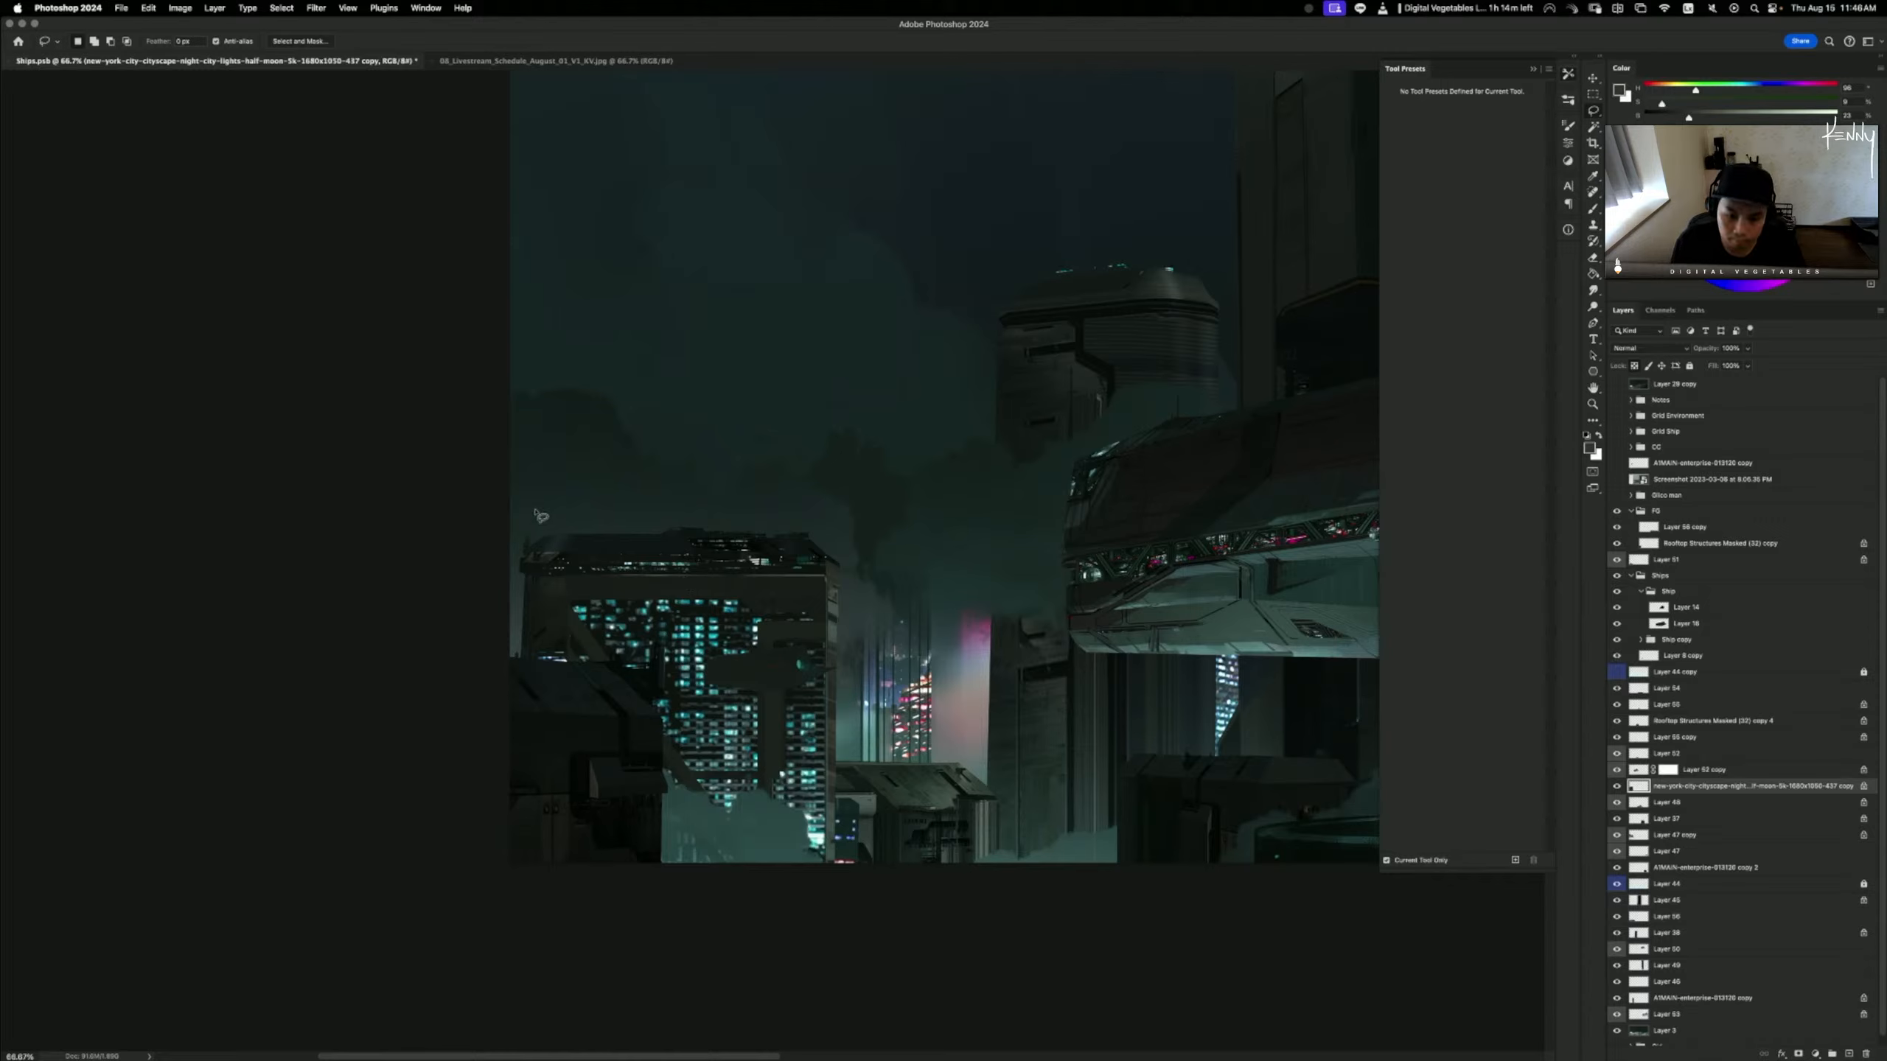
mouse_move(535, 510)
left_mouse_down()
mouse_move(531, 554)
mouse_move(562, 541)
mouse_move(568, 492)
left_mouse_up()
key("super+d")
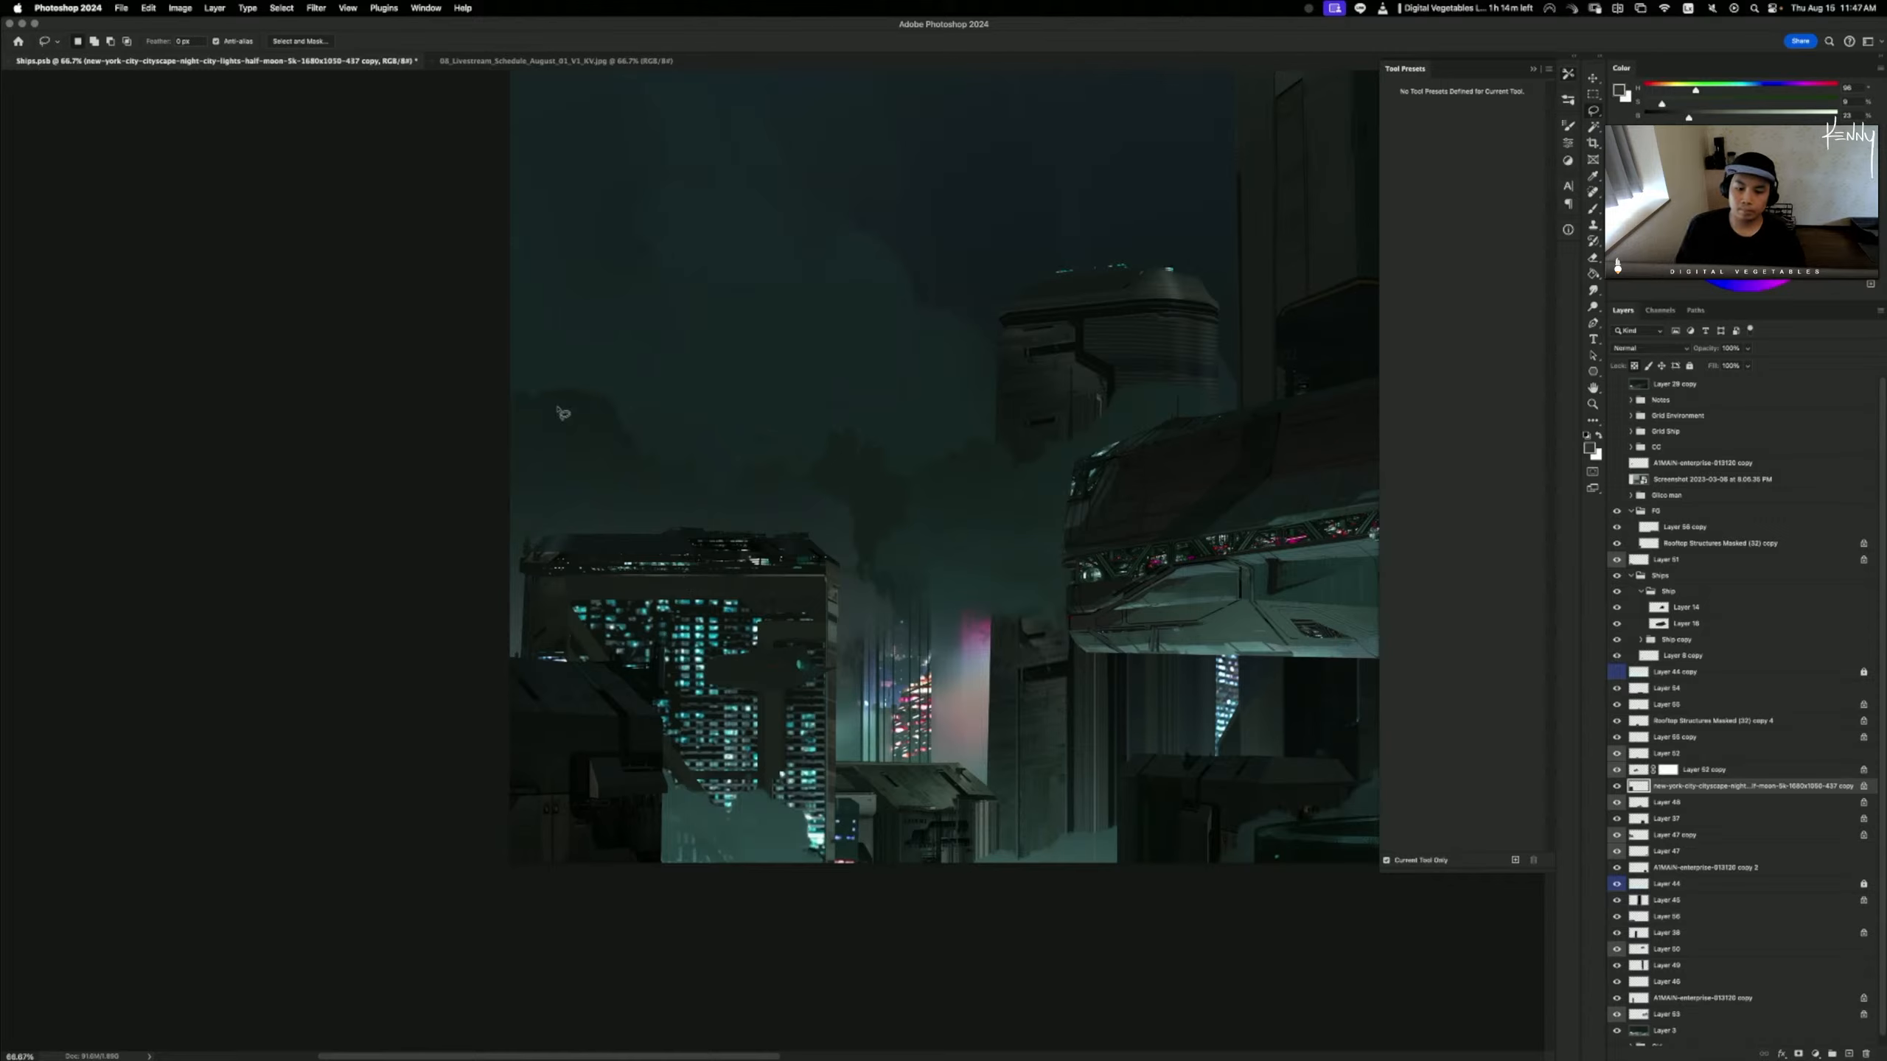
- Select the left building's roof and the lit strip below it, adding the right corner with the lasso
left_click(616, 529, "alt")
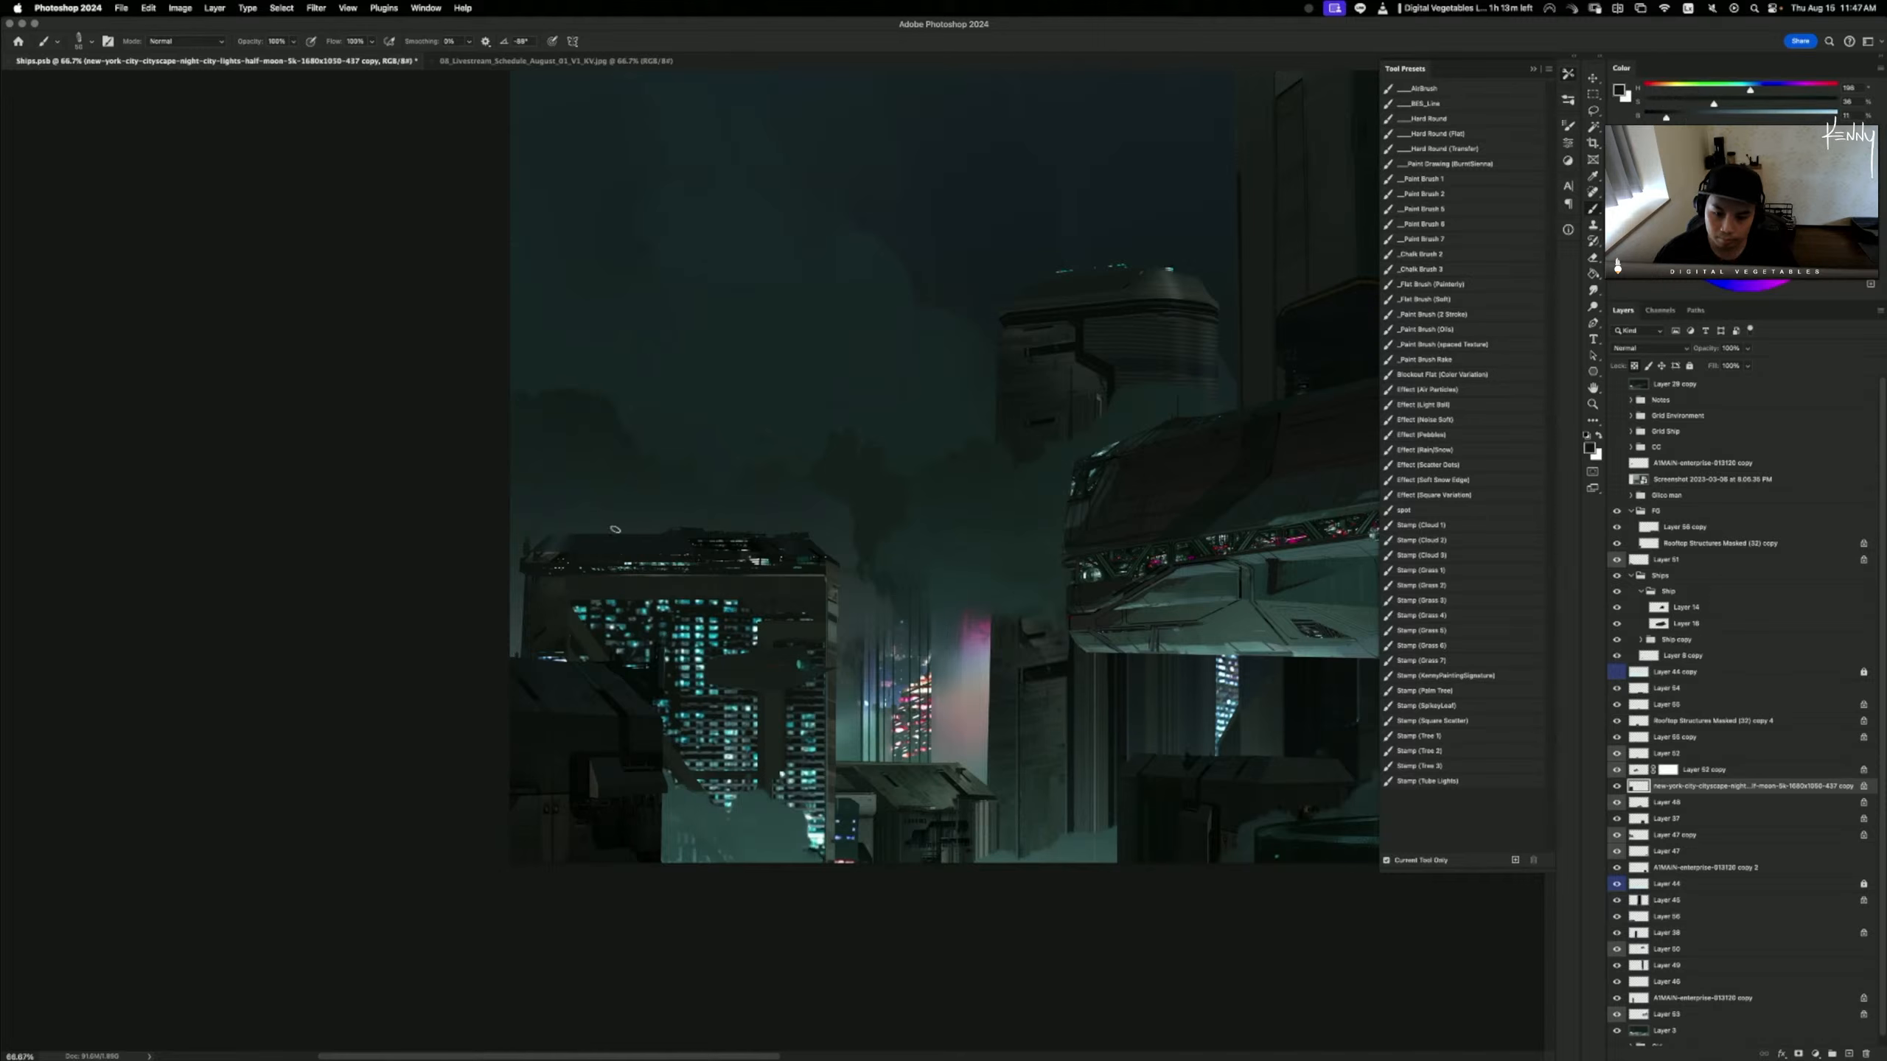
key("m")
left_click_drag(483, 468, 924, 555)
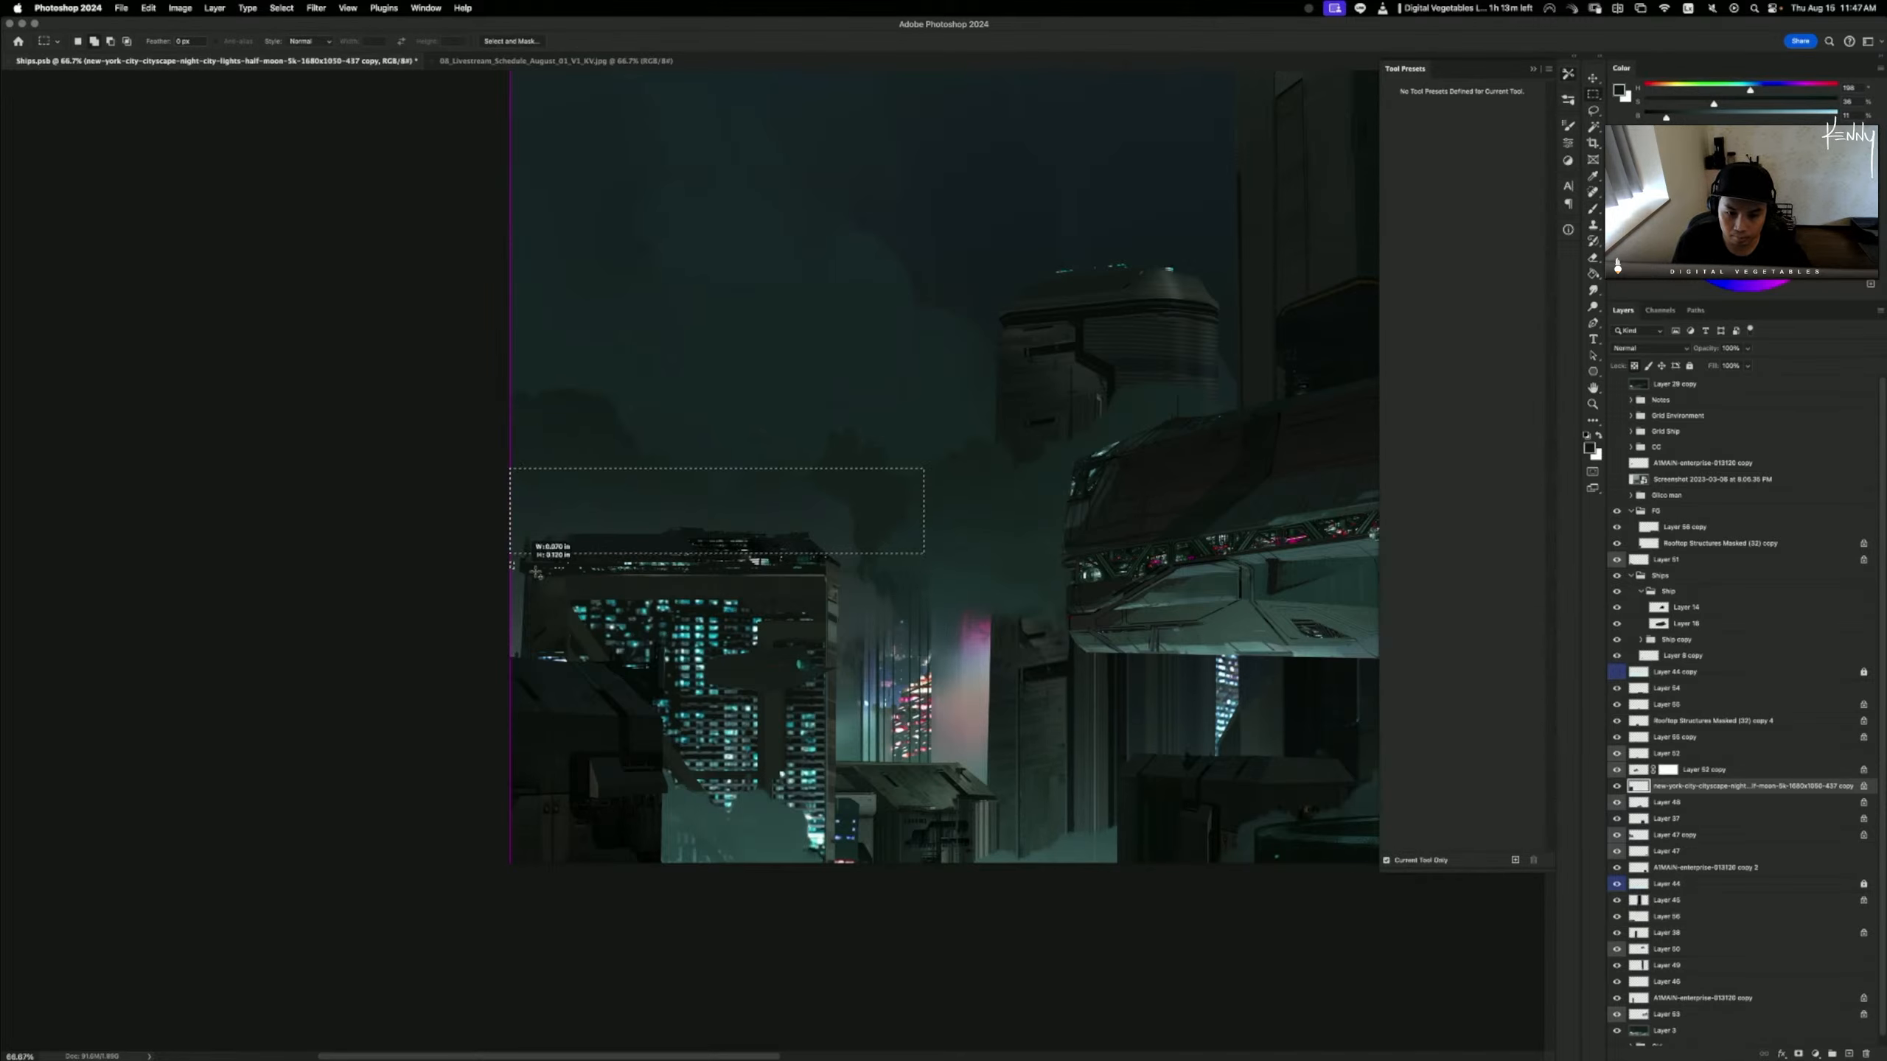
left_click_drag(535, 572, 811, 586)
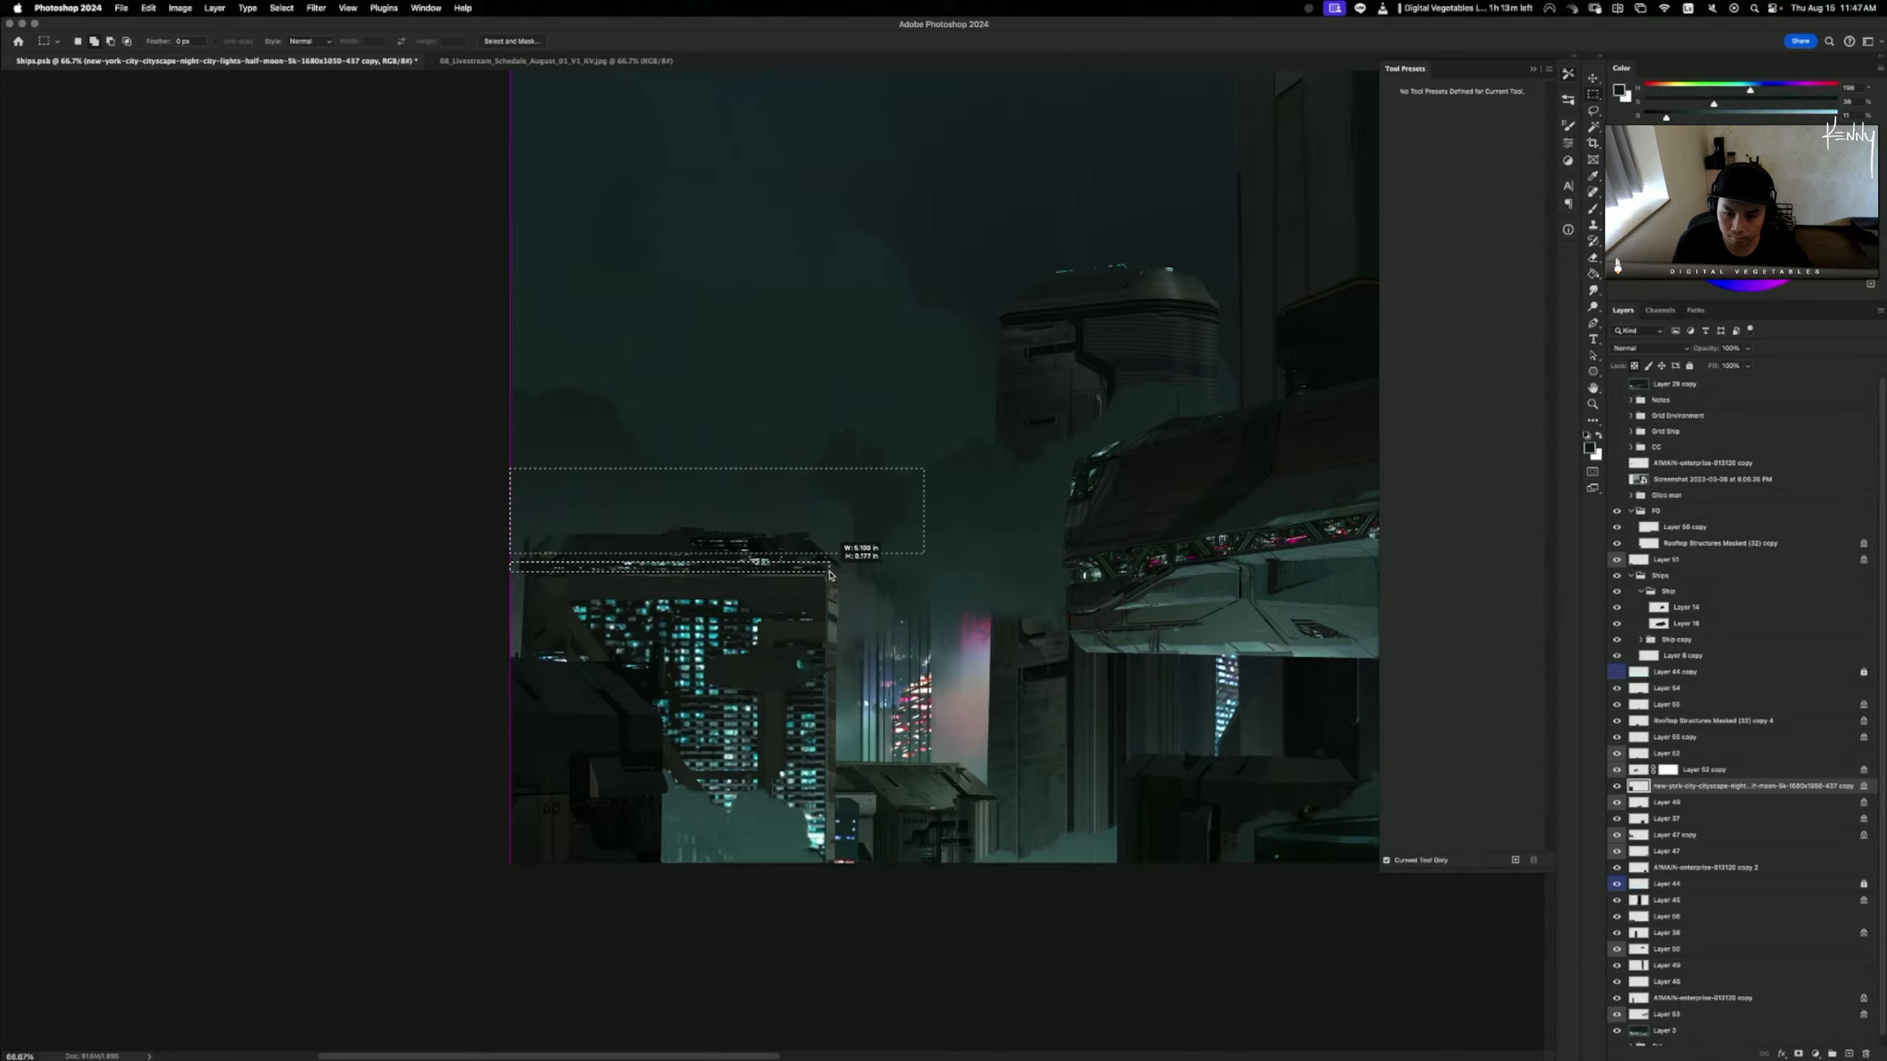
key("l")
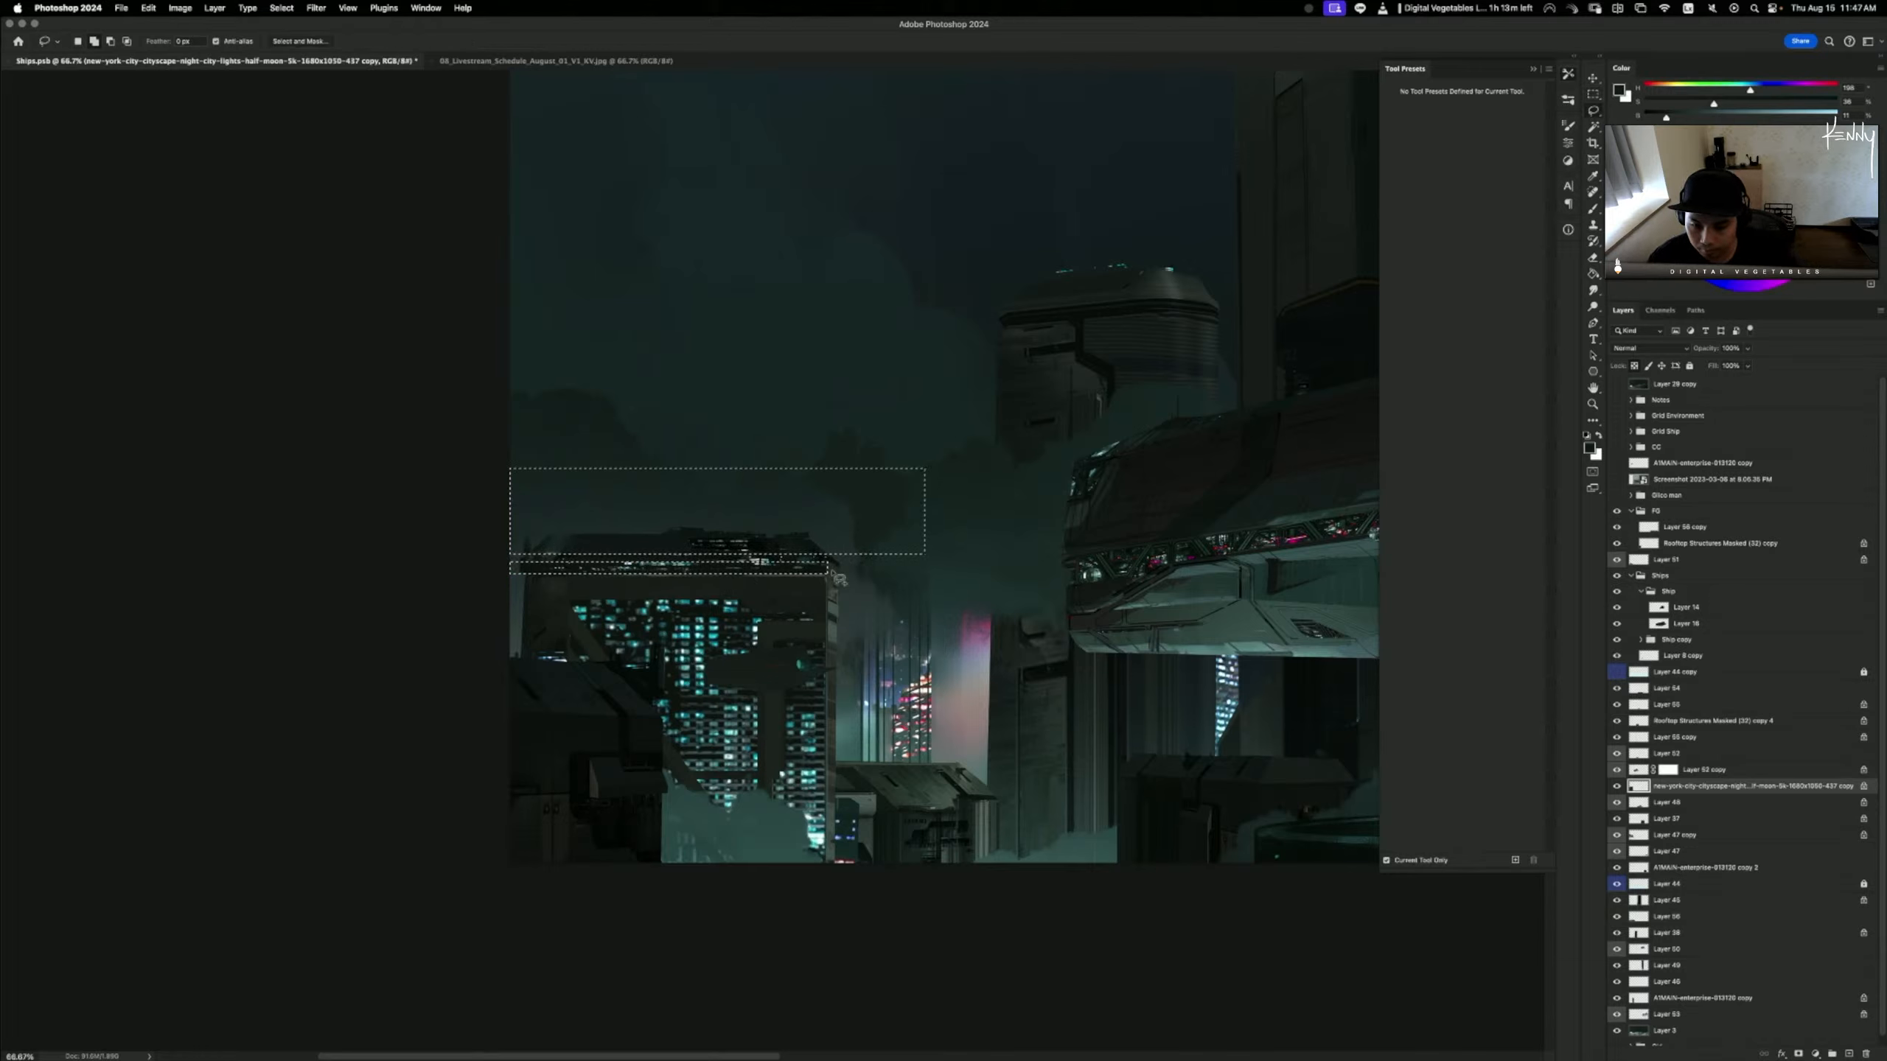
mouse_move(833, 581)
left_mouse_down()
mouse_move(852, 595)
mouse_move(841, 576)
left_mouse_up()
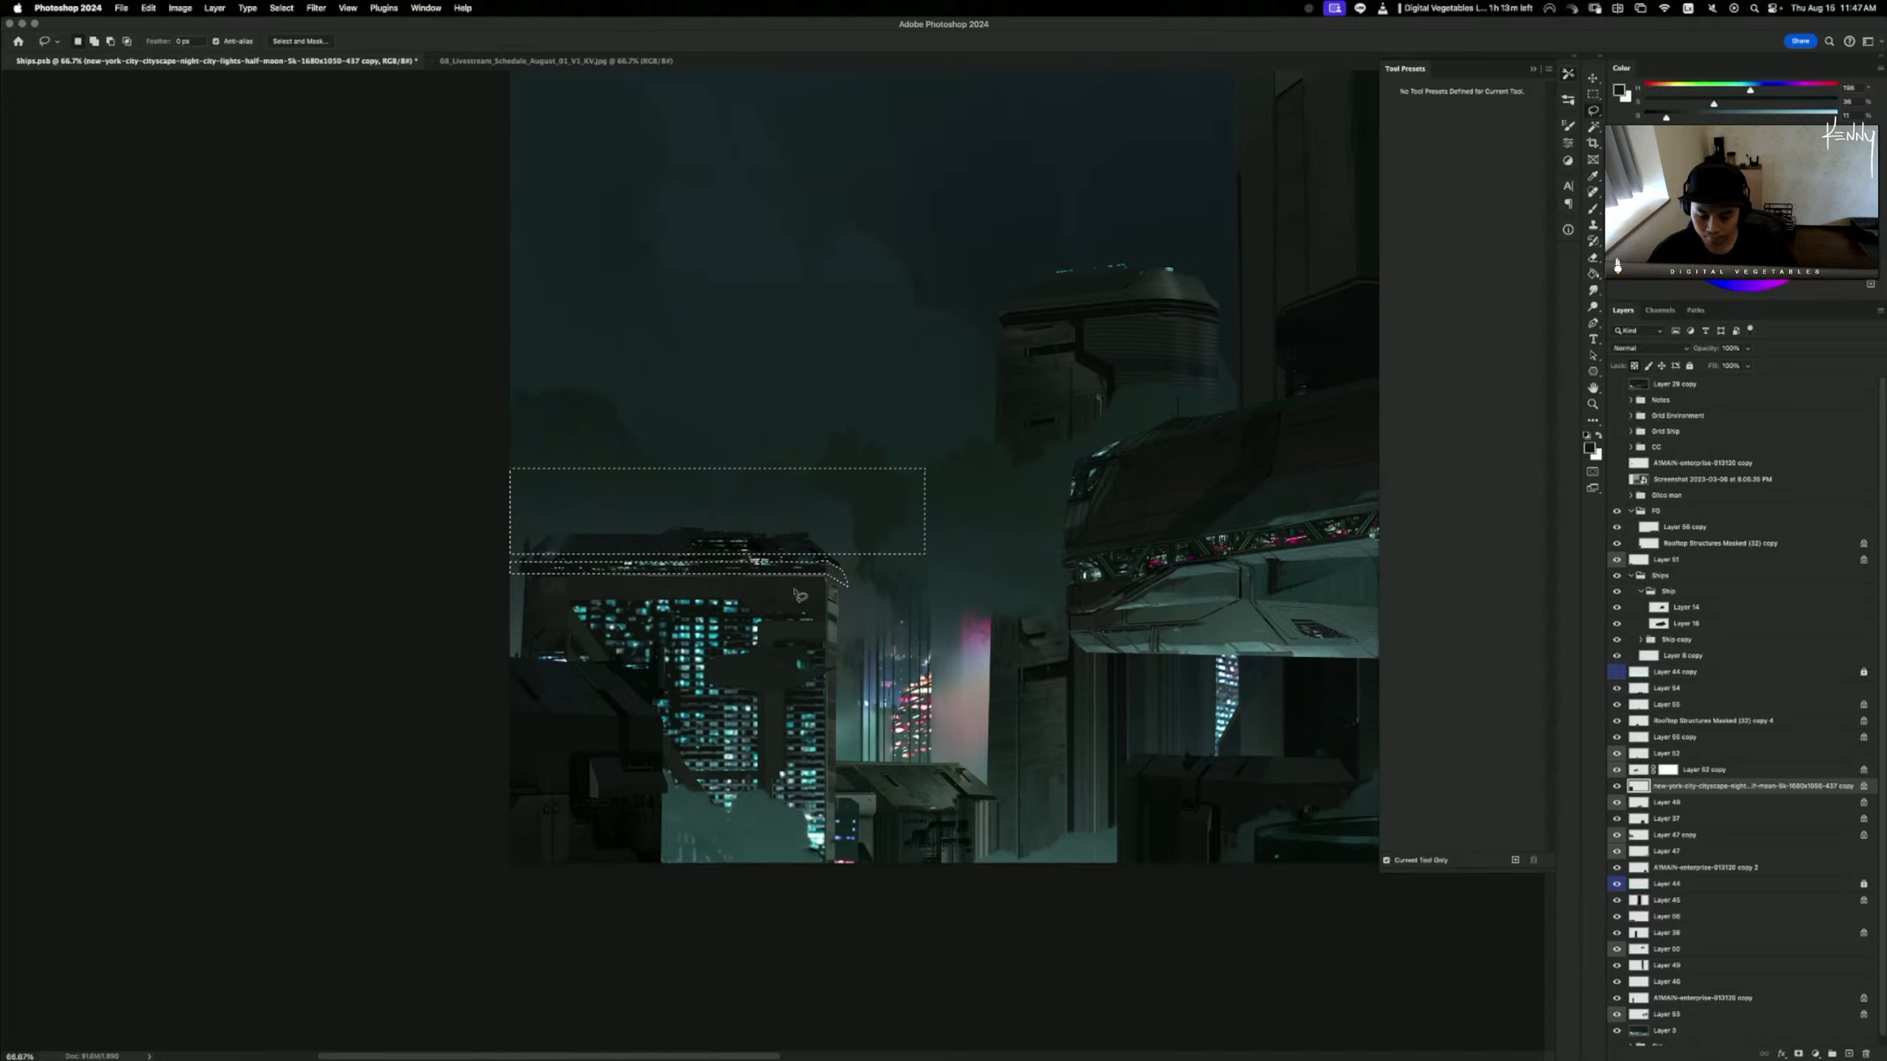
- Darken the selected roof with Levels by lowering the midtones to about 0.8, and clear the selection
key("ctrl+u")
left_click(1479, 333)
key("ctrl+l")
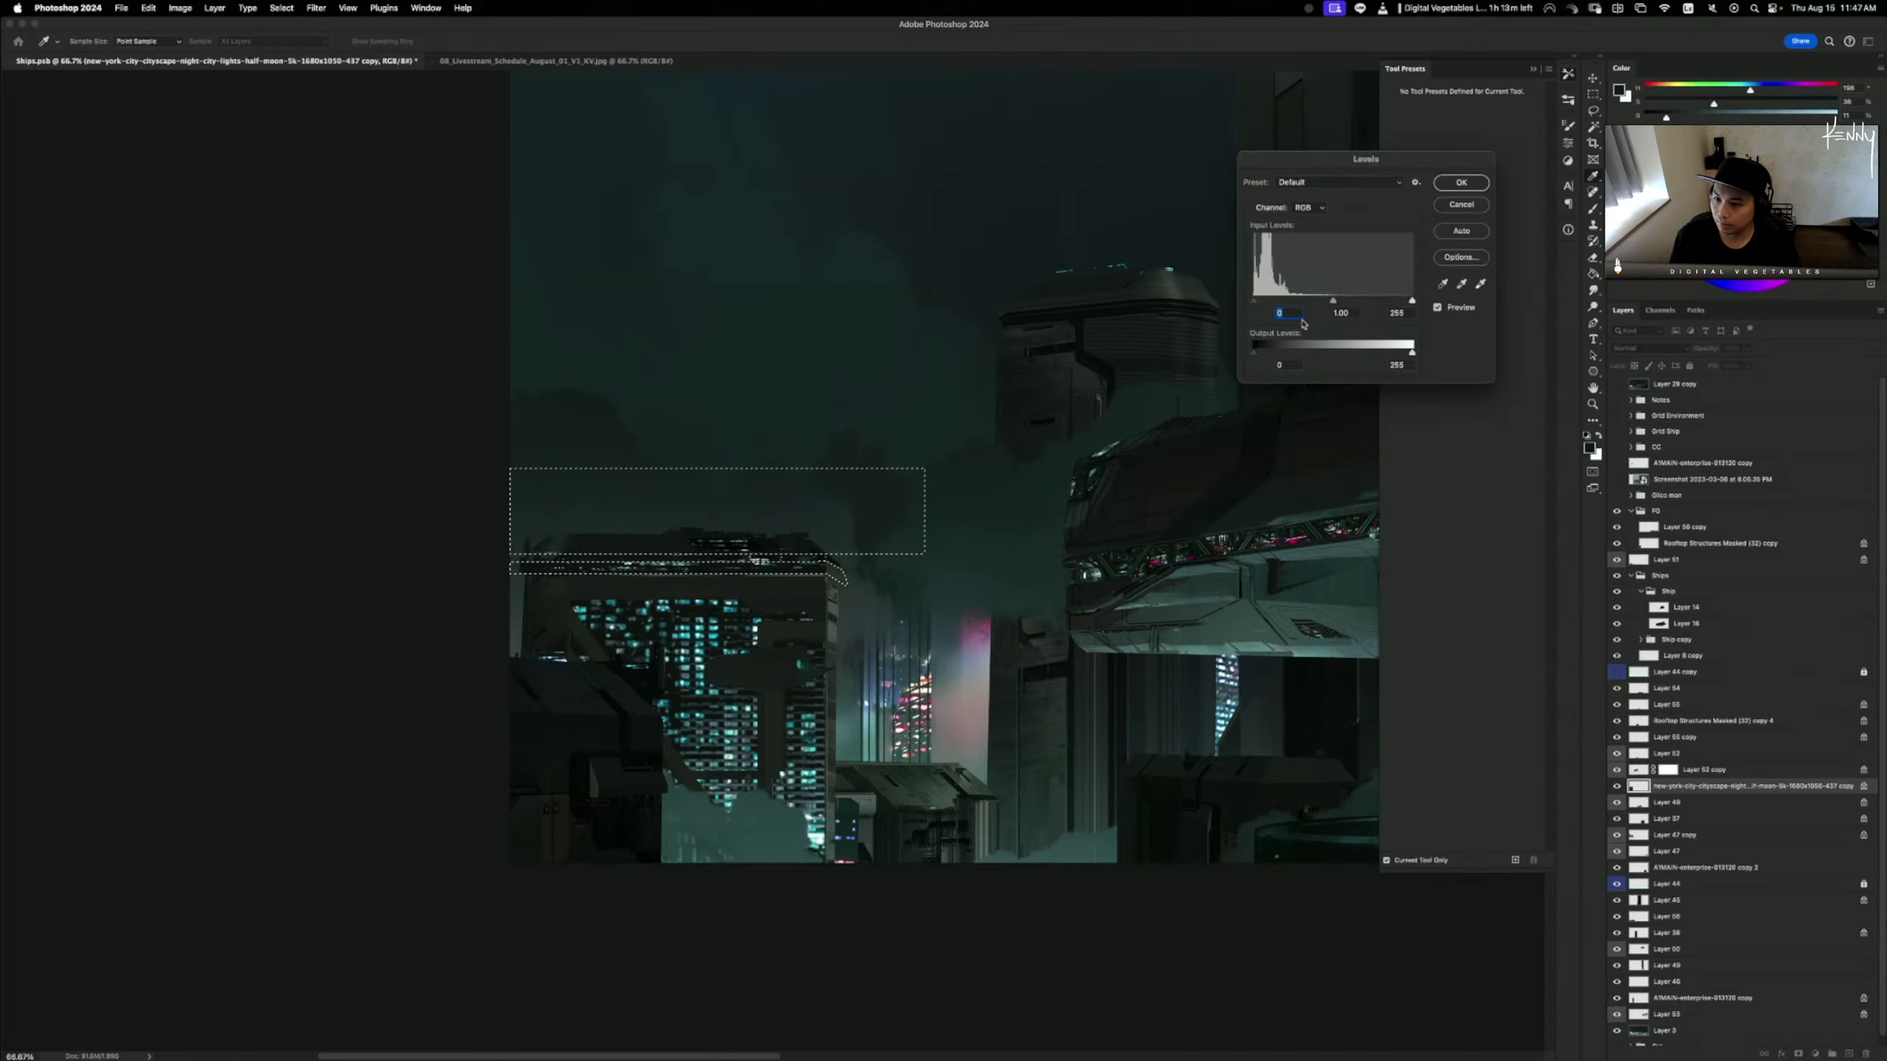
left_click_drag(1344, 301, 1344, 300)
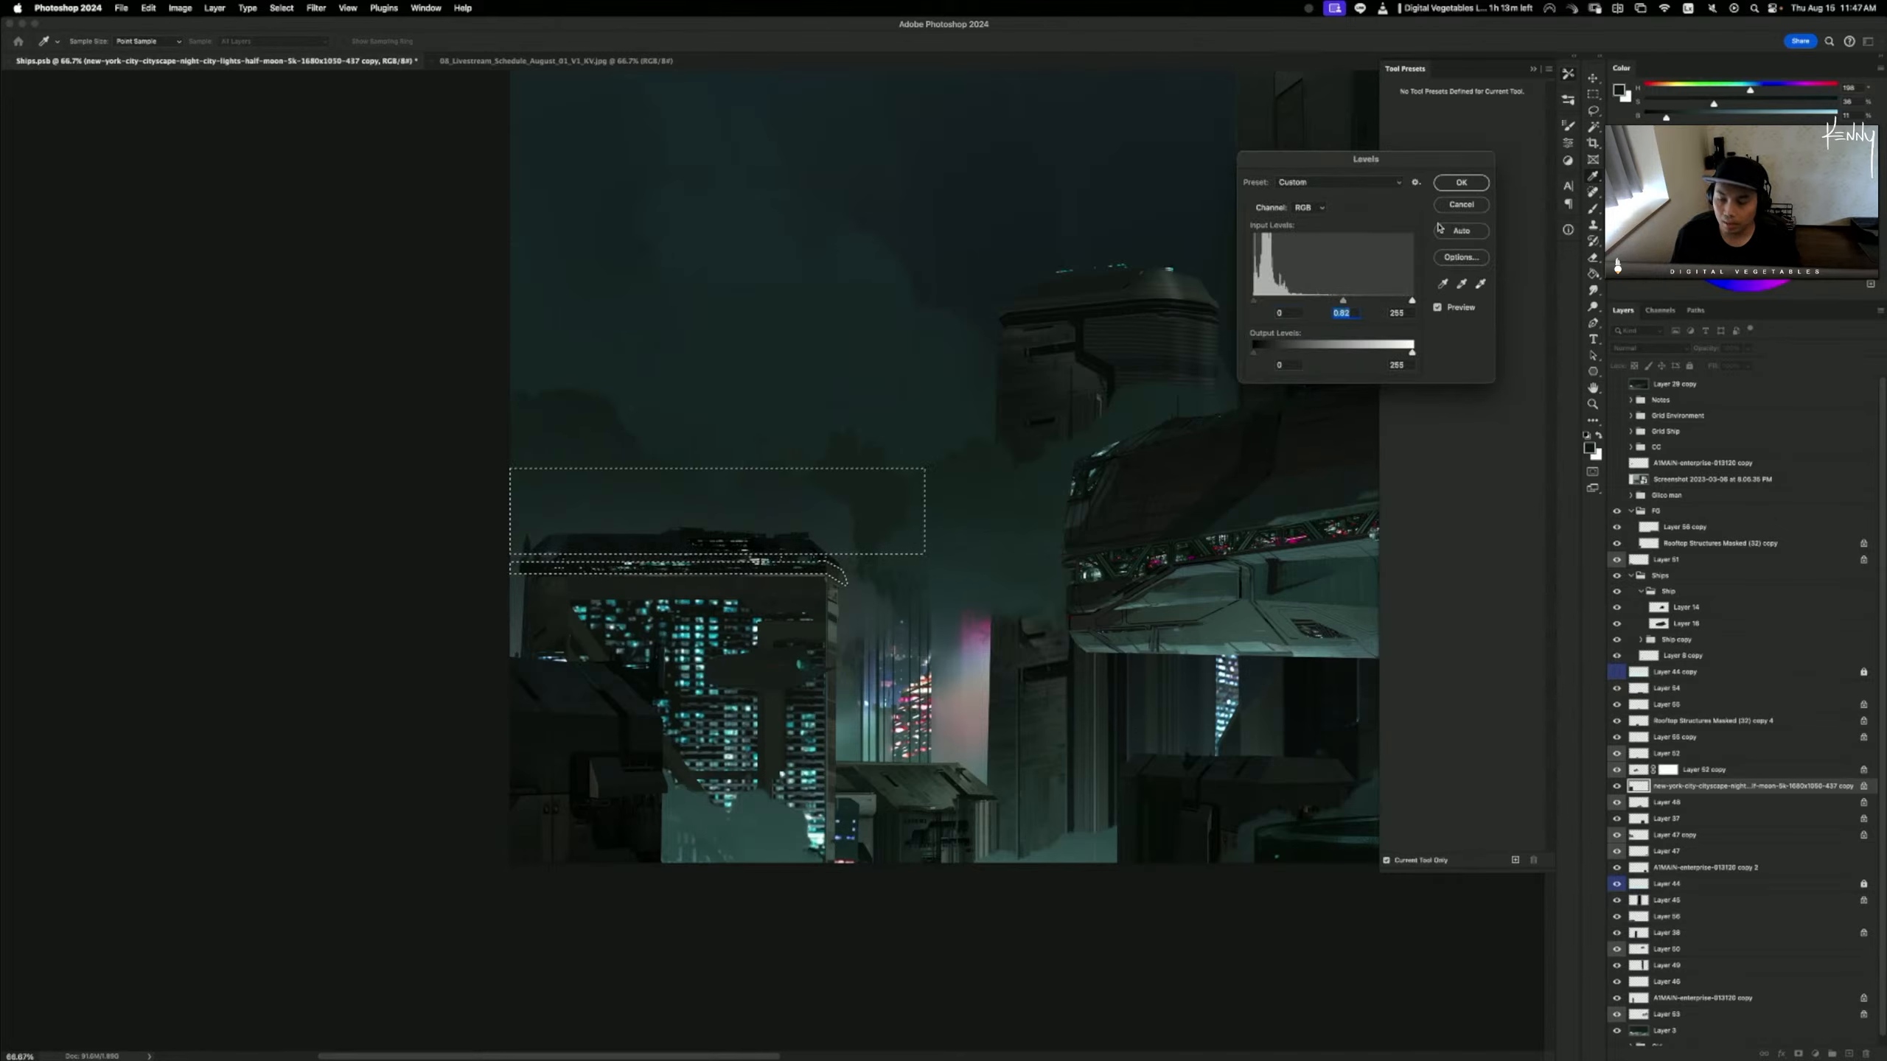
left_click(1452, 184)
key("super+d")
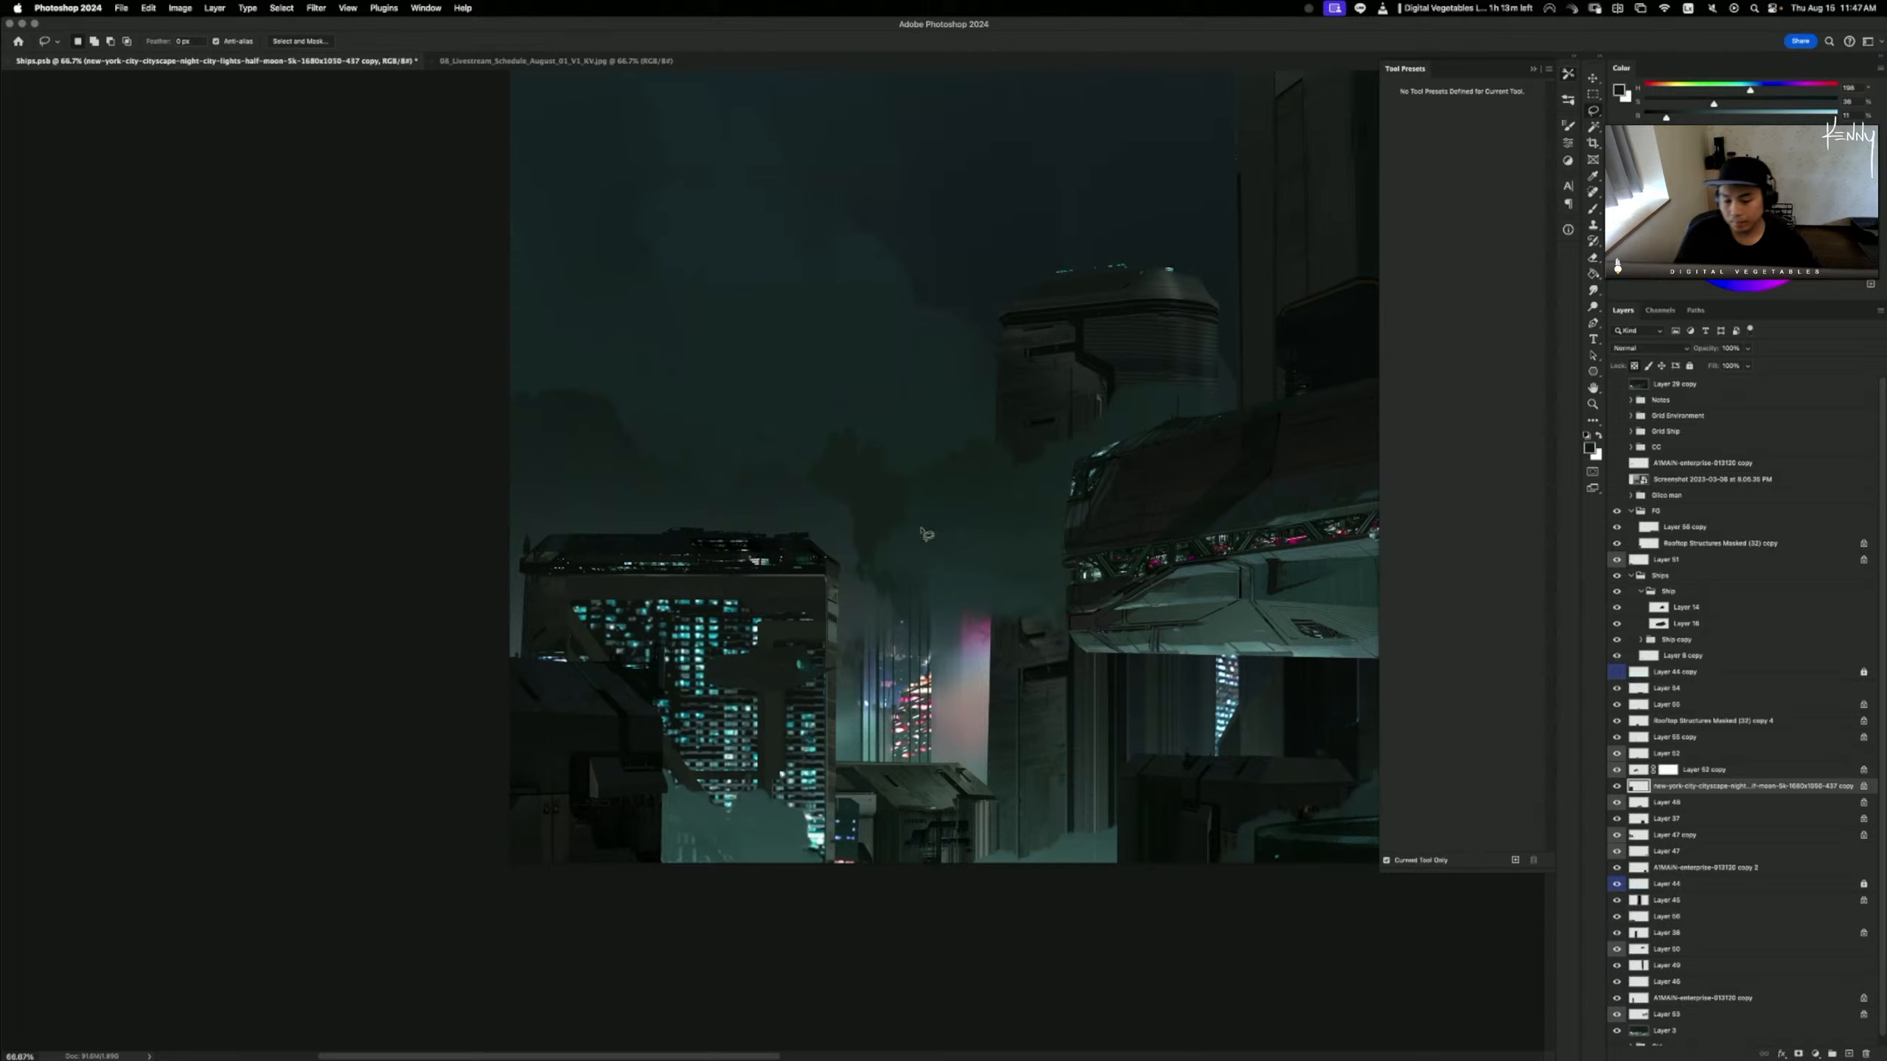
- Restore the roof selection, touch up its right corner with a dark brush colour, and deselect
key("super+shift+d")
key("b")
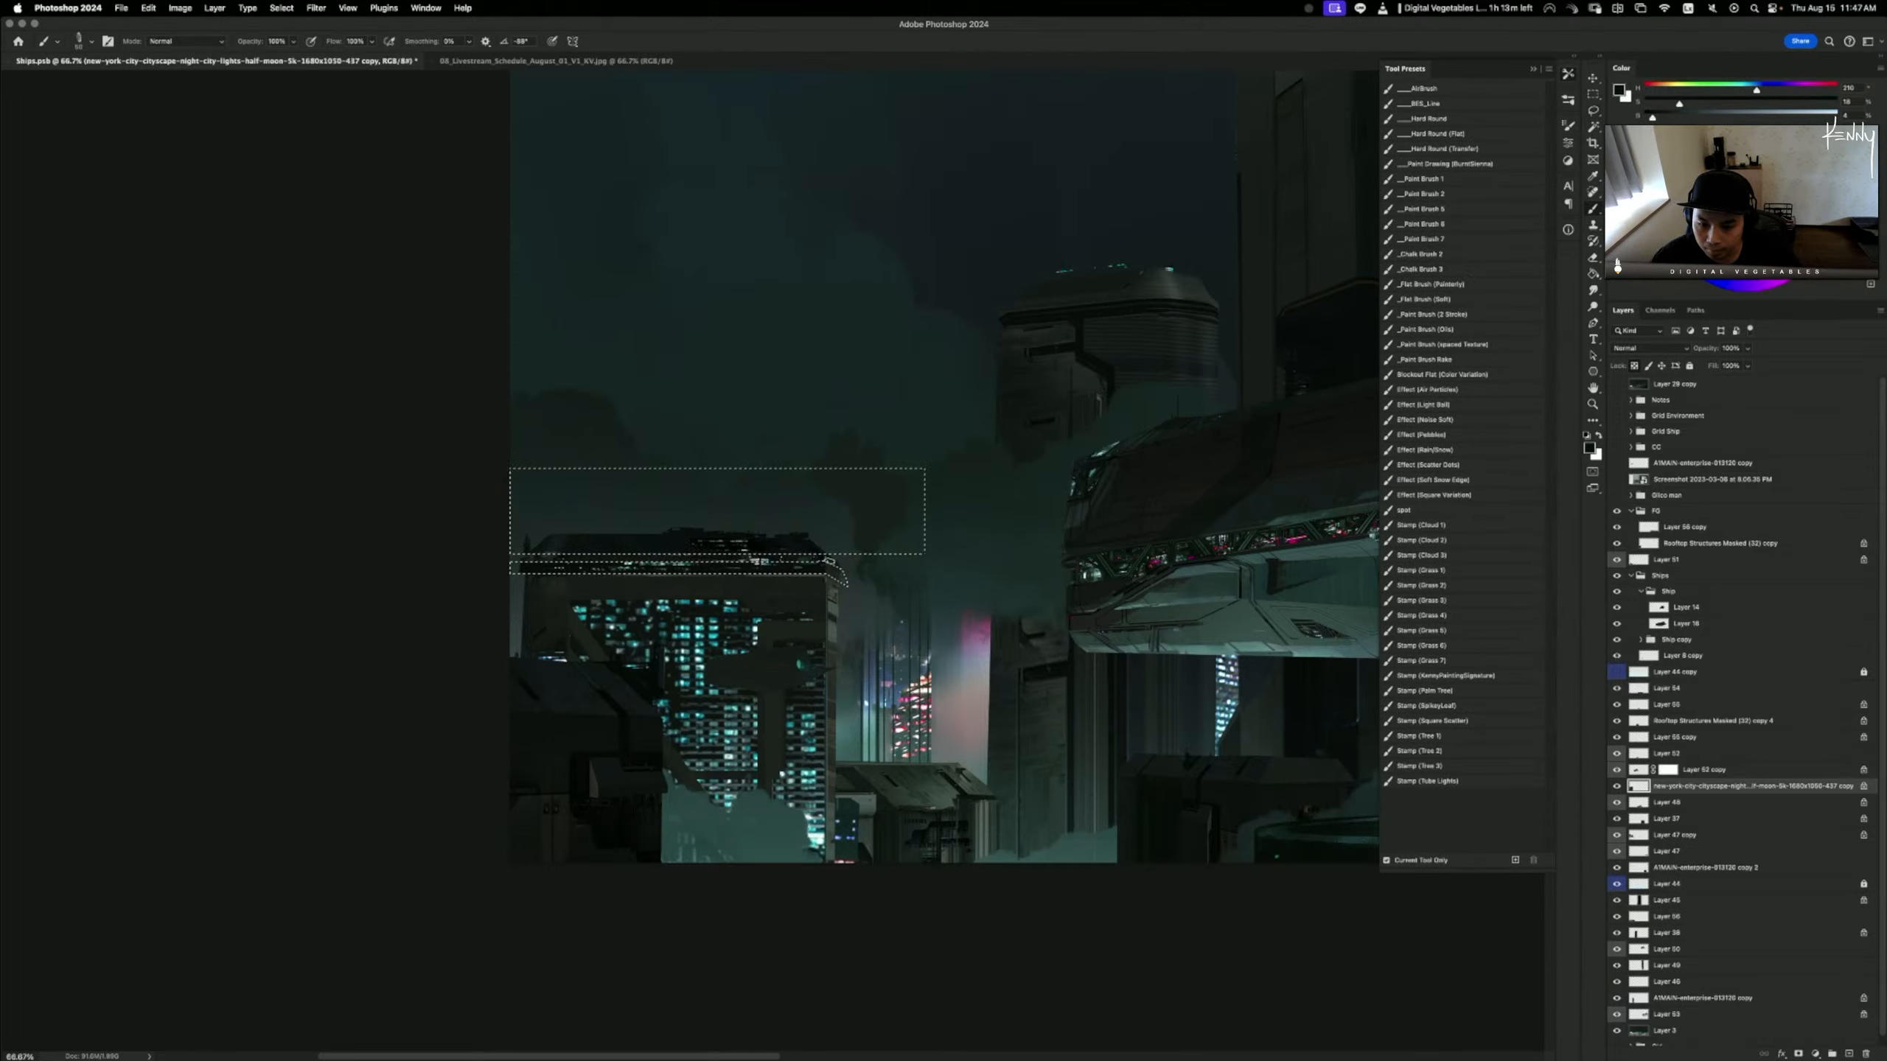
key("super+d")
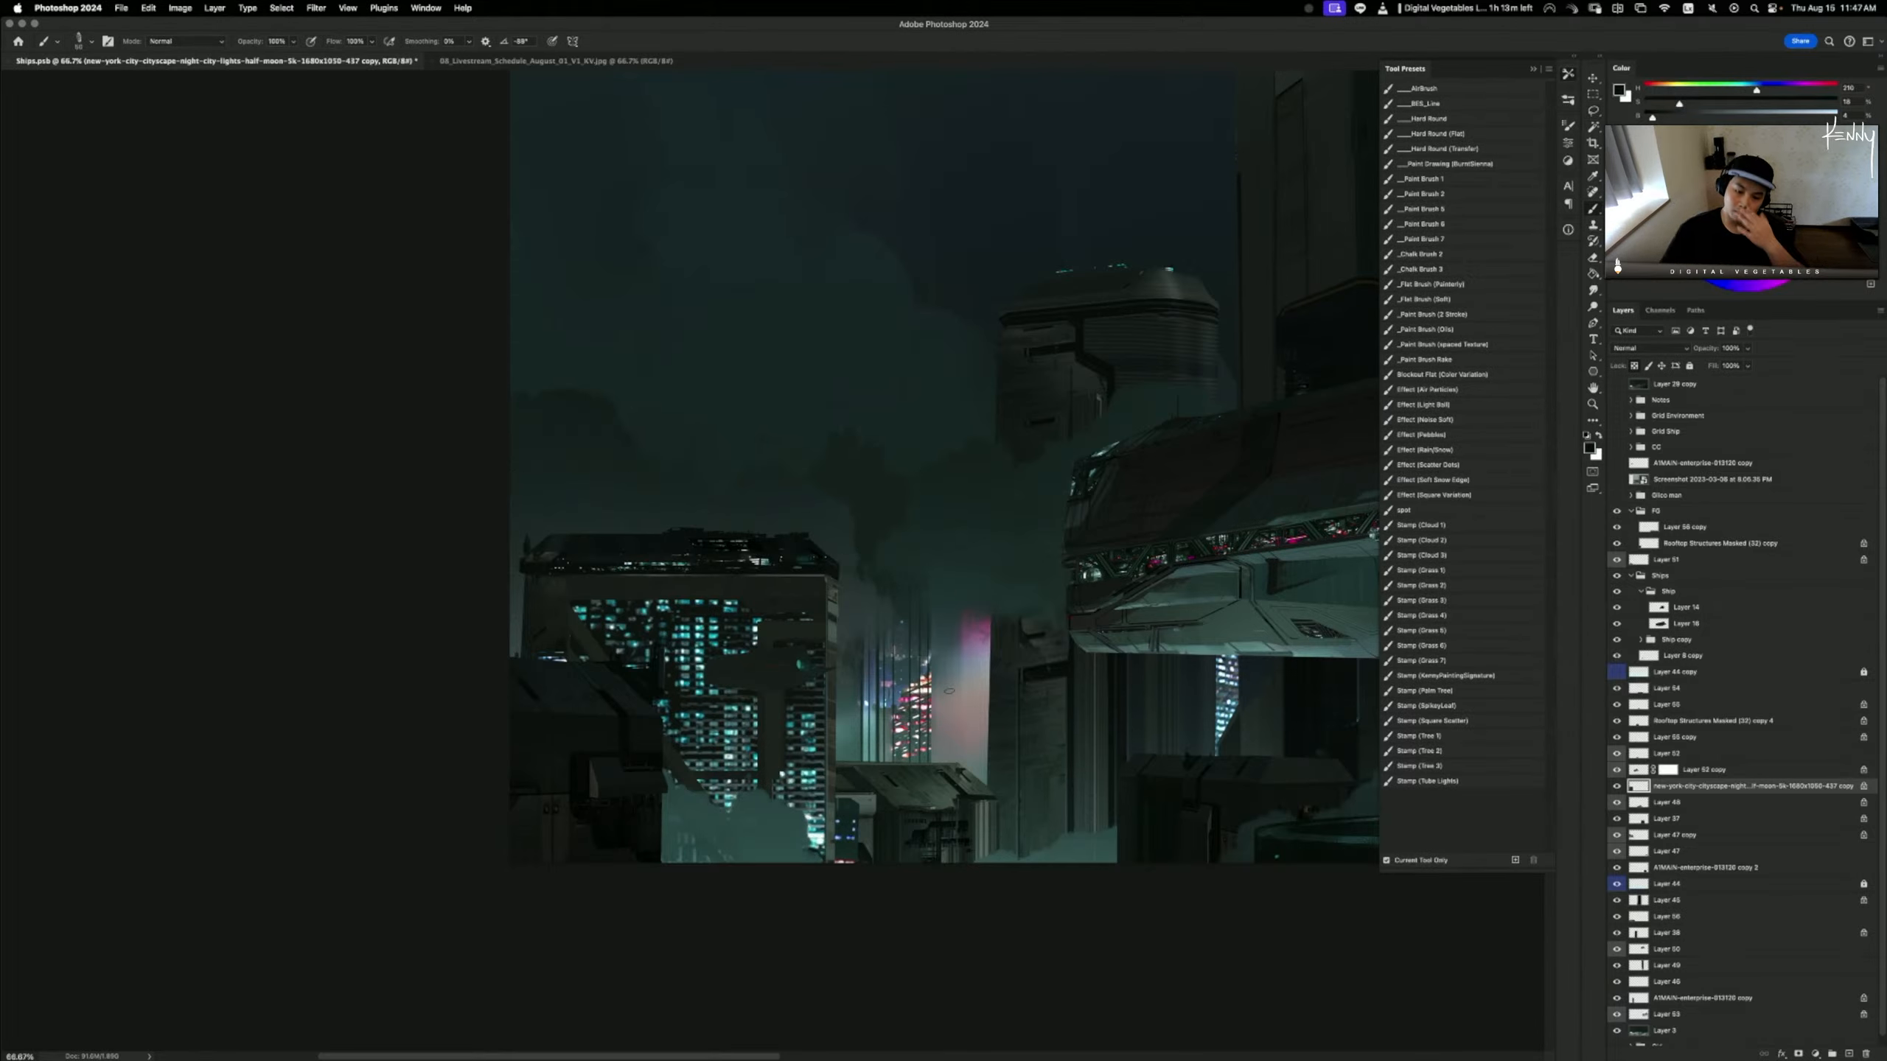
- Lasso the upper part of the left building's roof, brighten its highlights with a larger Dodge brush, and deselect
key("m")
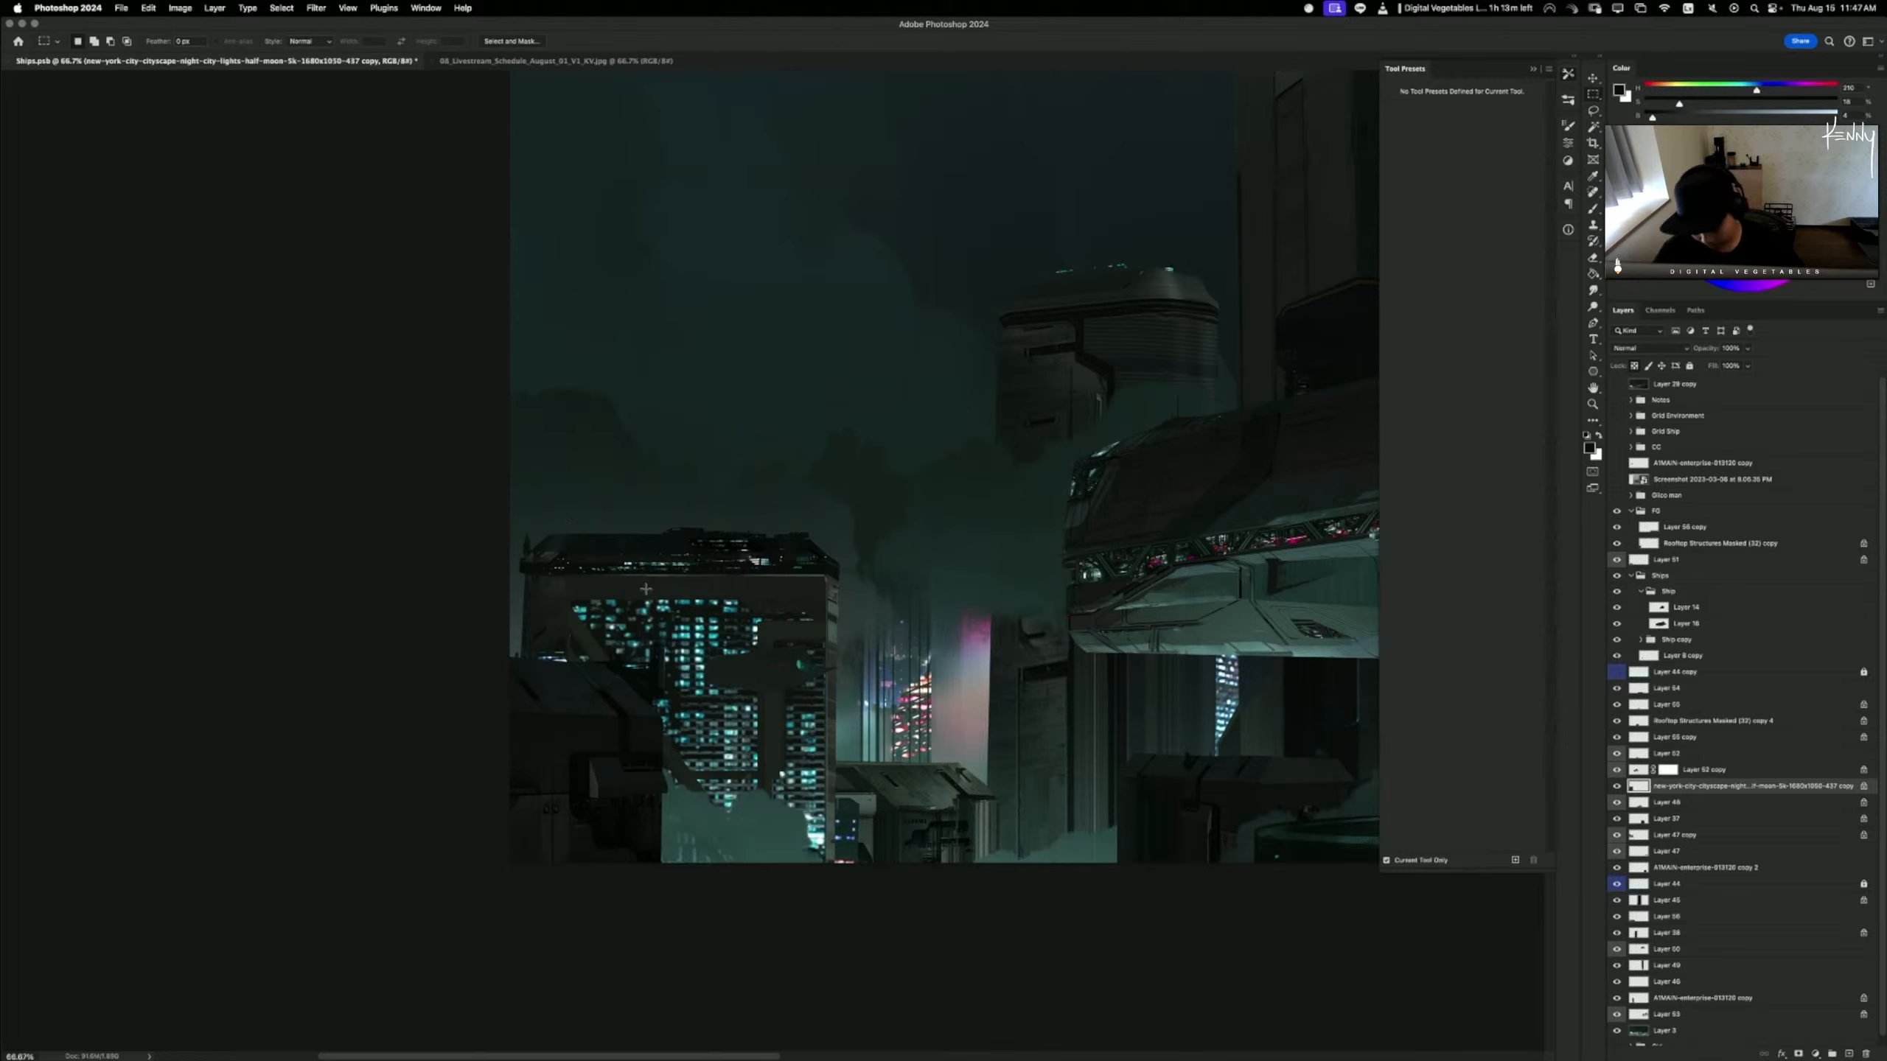
key("l")
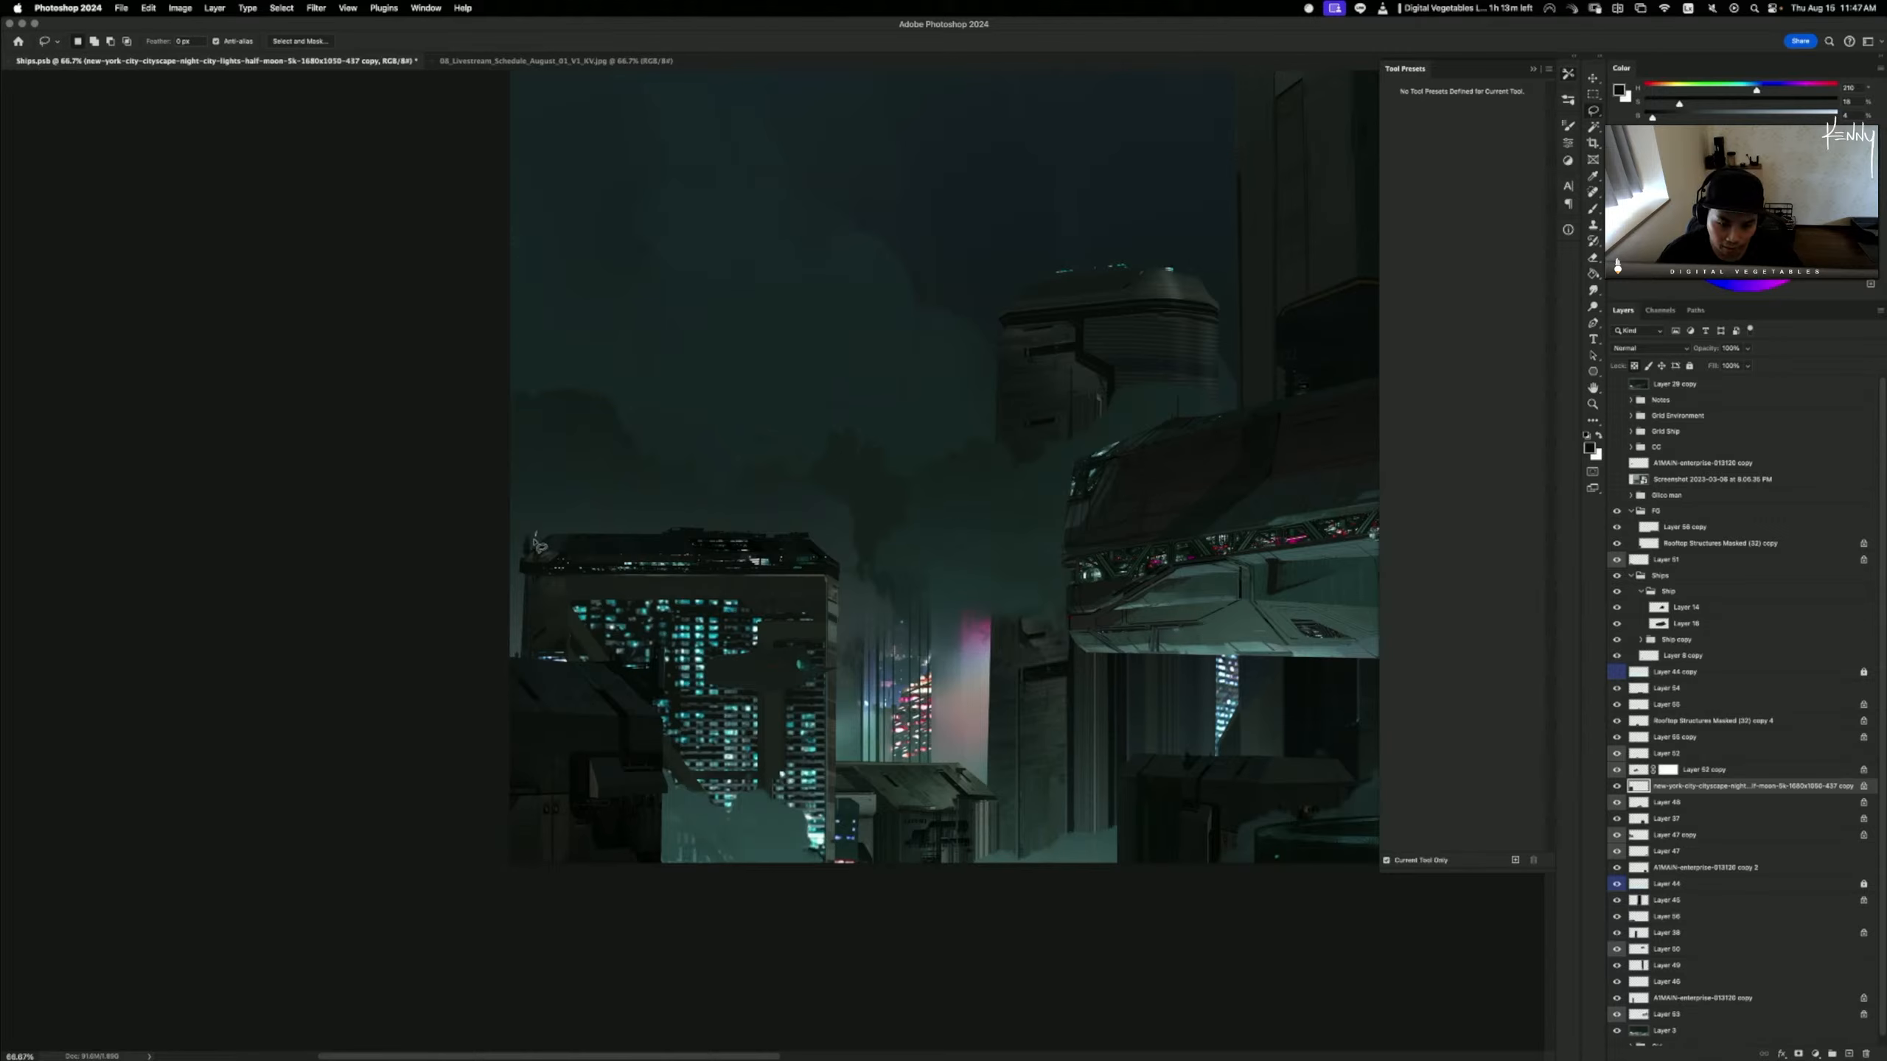
mouse_move(534, 552)
left_mouse_down()
mouse_move(853, 573)
mouse_move(715, 450)
mouse_move(621, 413)
left_mouse_up()
key("o")
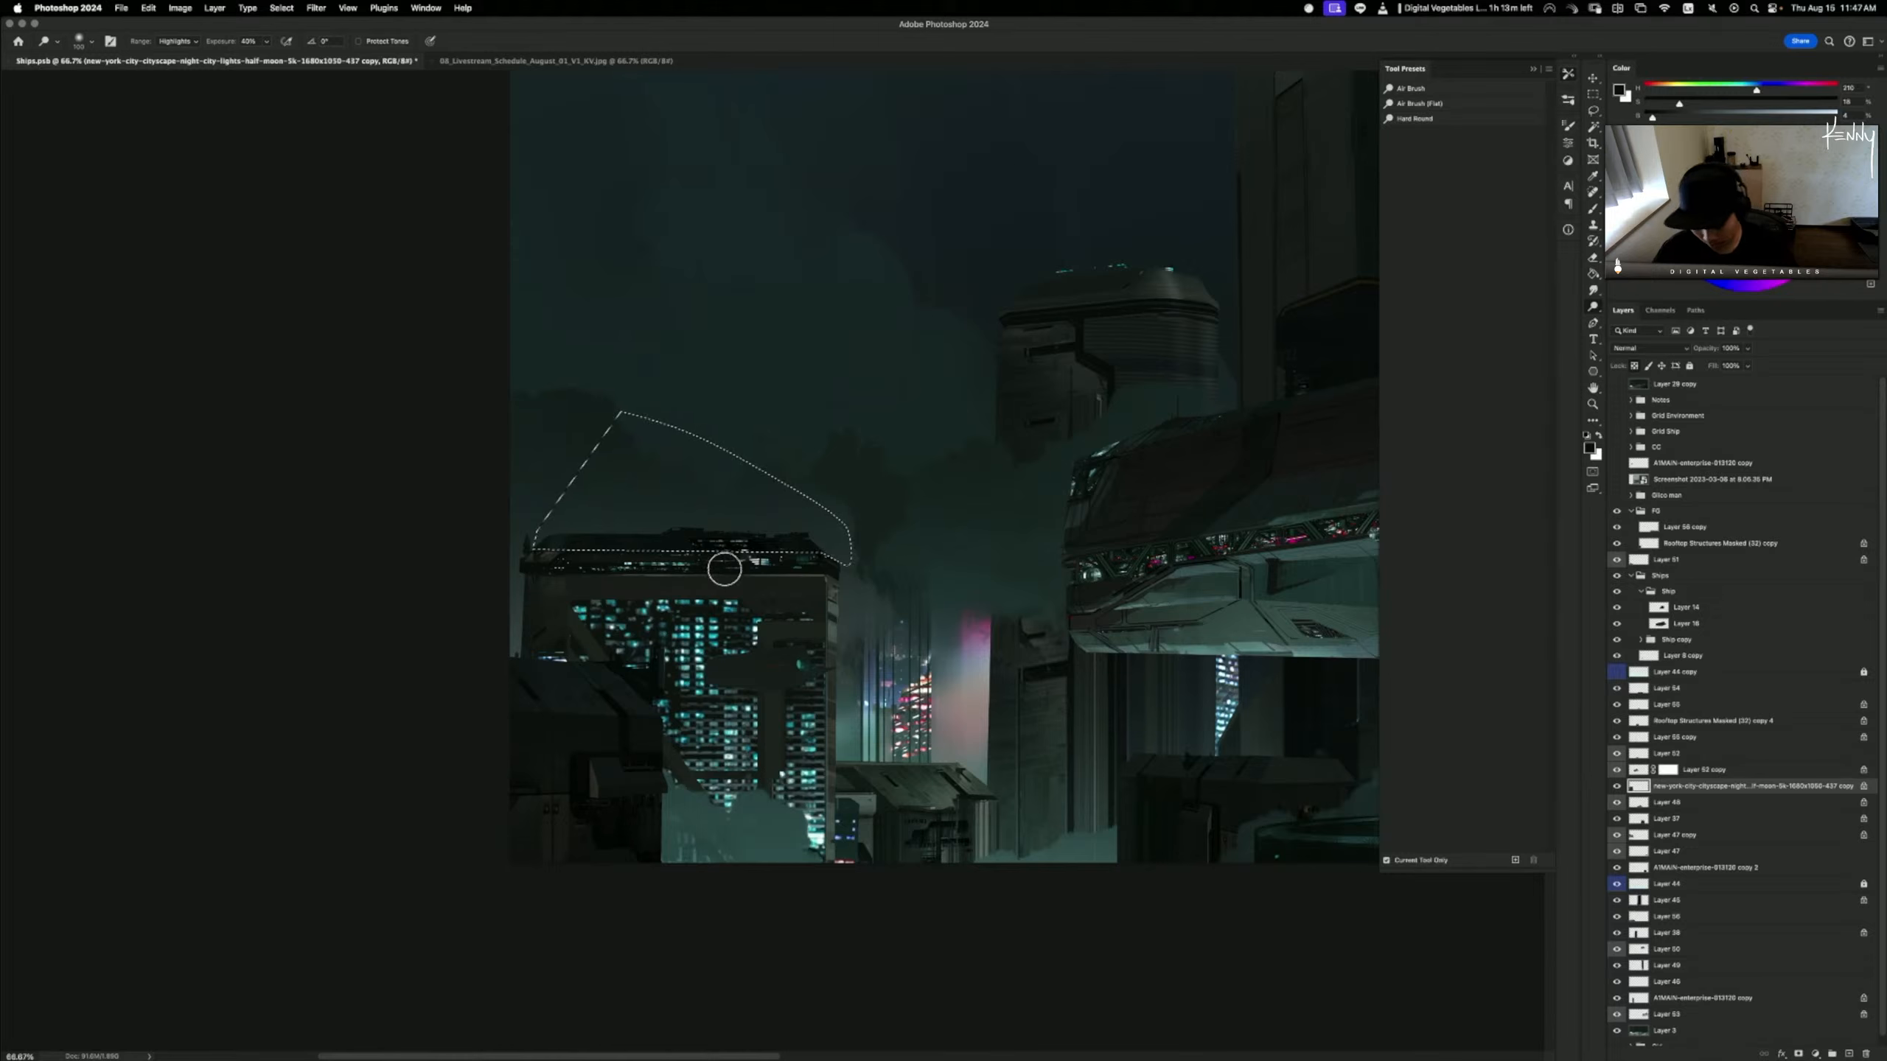
key("bracketright")
key("bracketright")
key("bracketright")
key("bracketright")
key("bracketright")
key("bracketright")
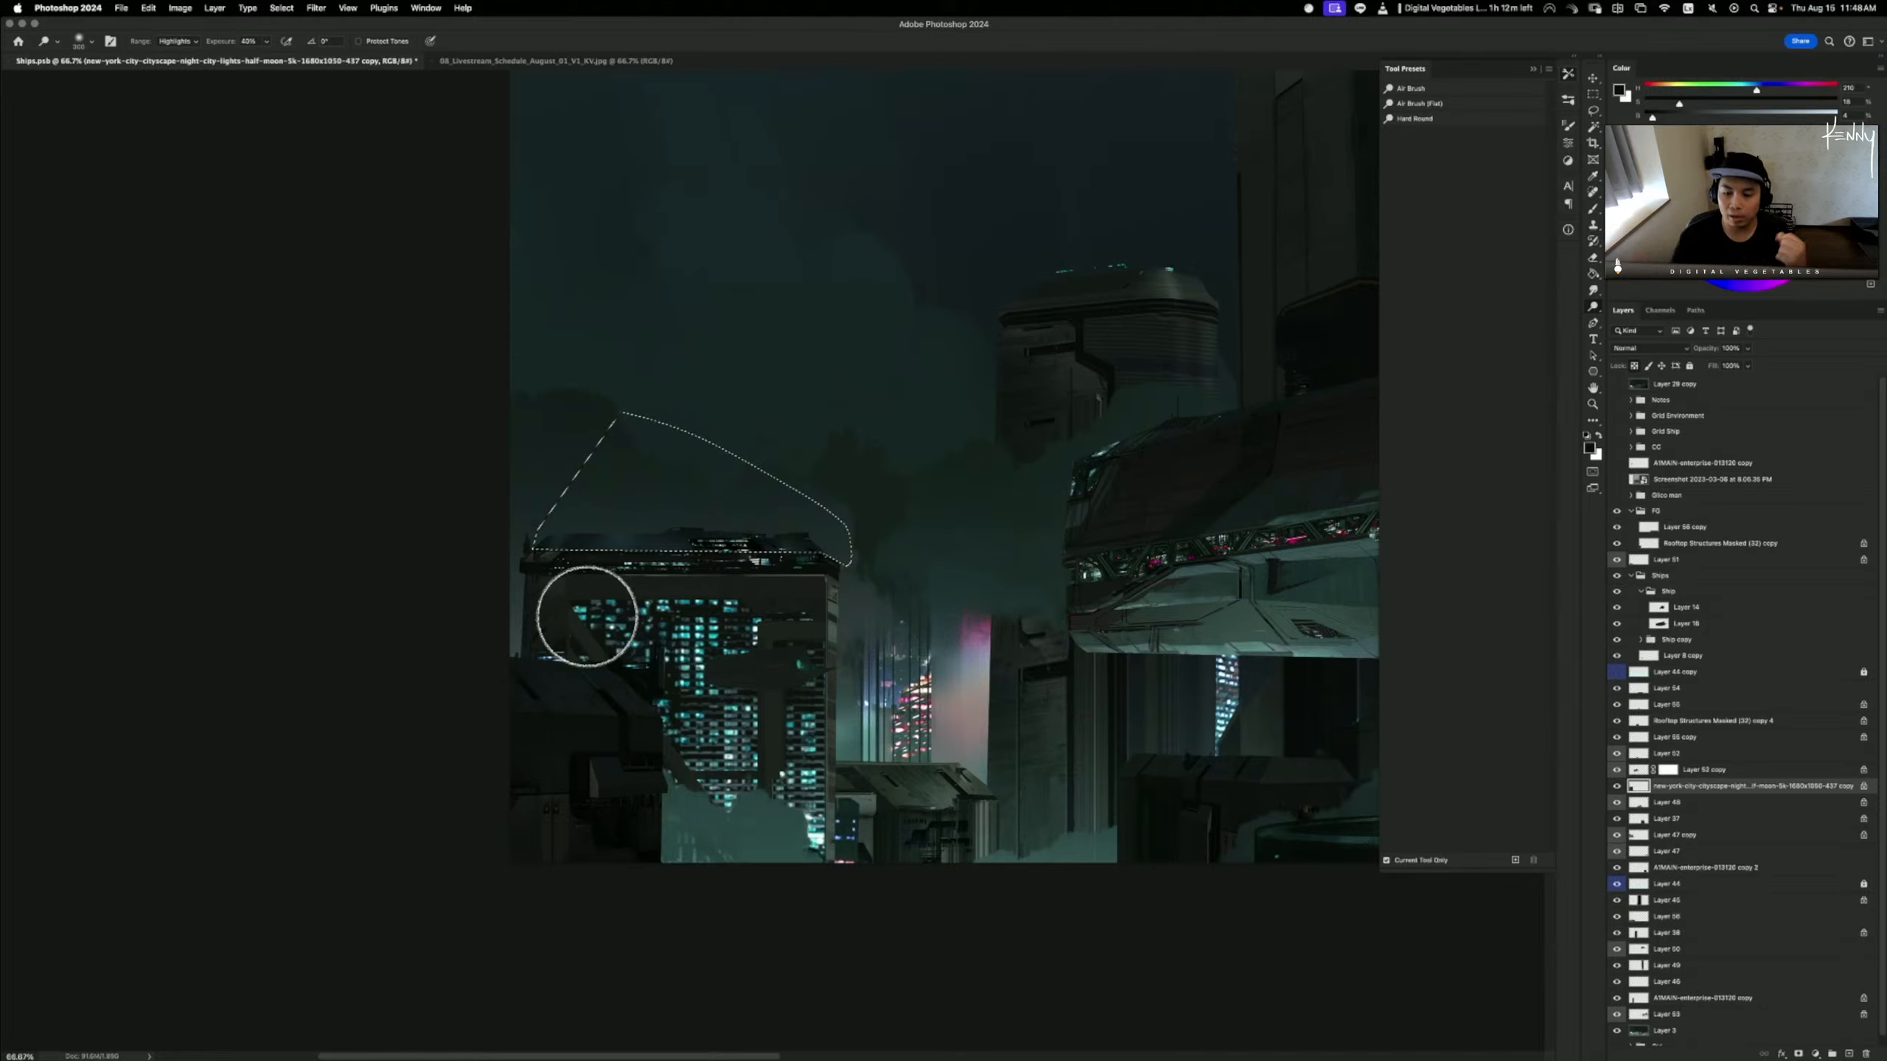
key("cmd+d")
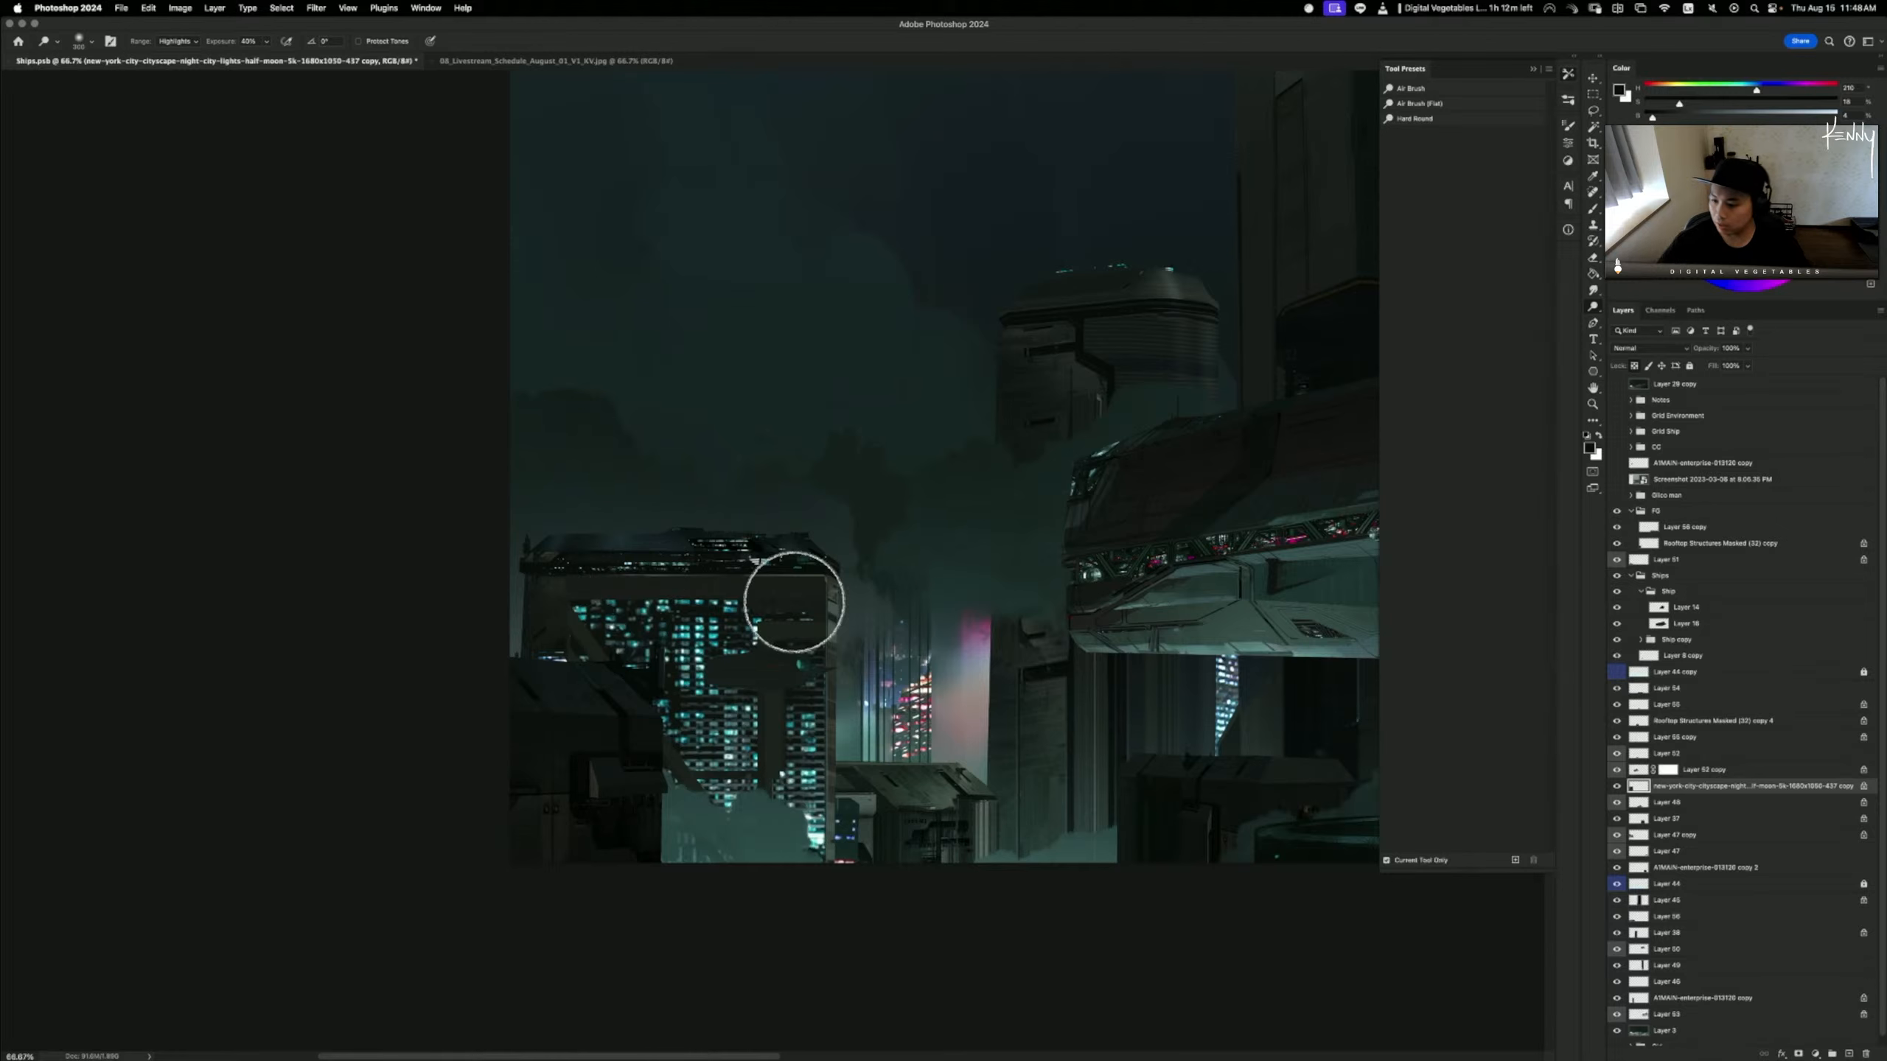
- Paint the top edge of the left building's roof with sampled blue-grey tones and compare the merged layer on and off
key("b")
left_click(624, 533, "alt")
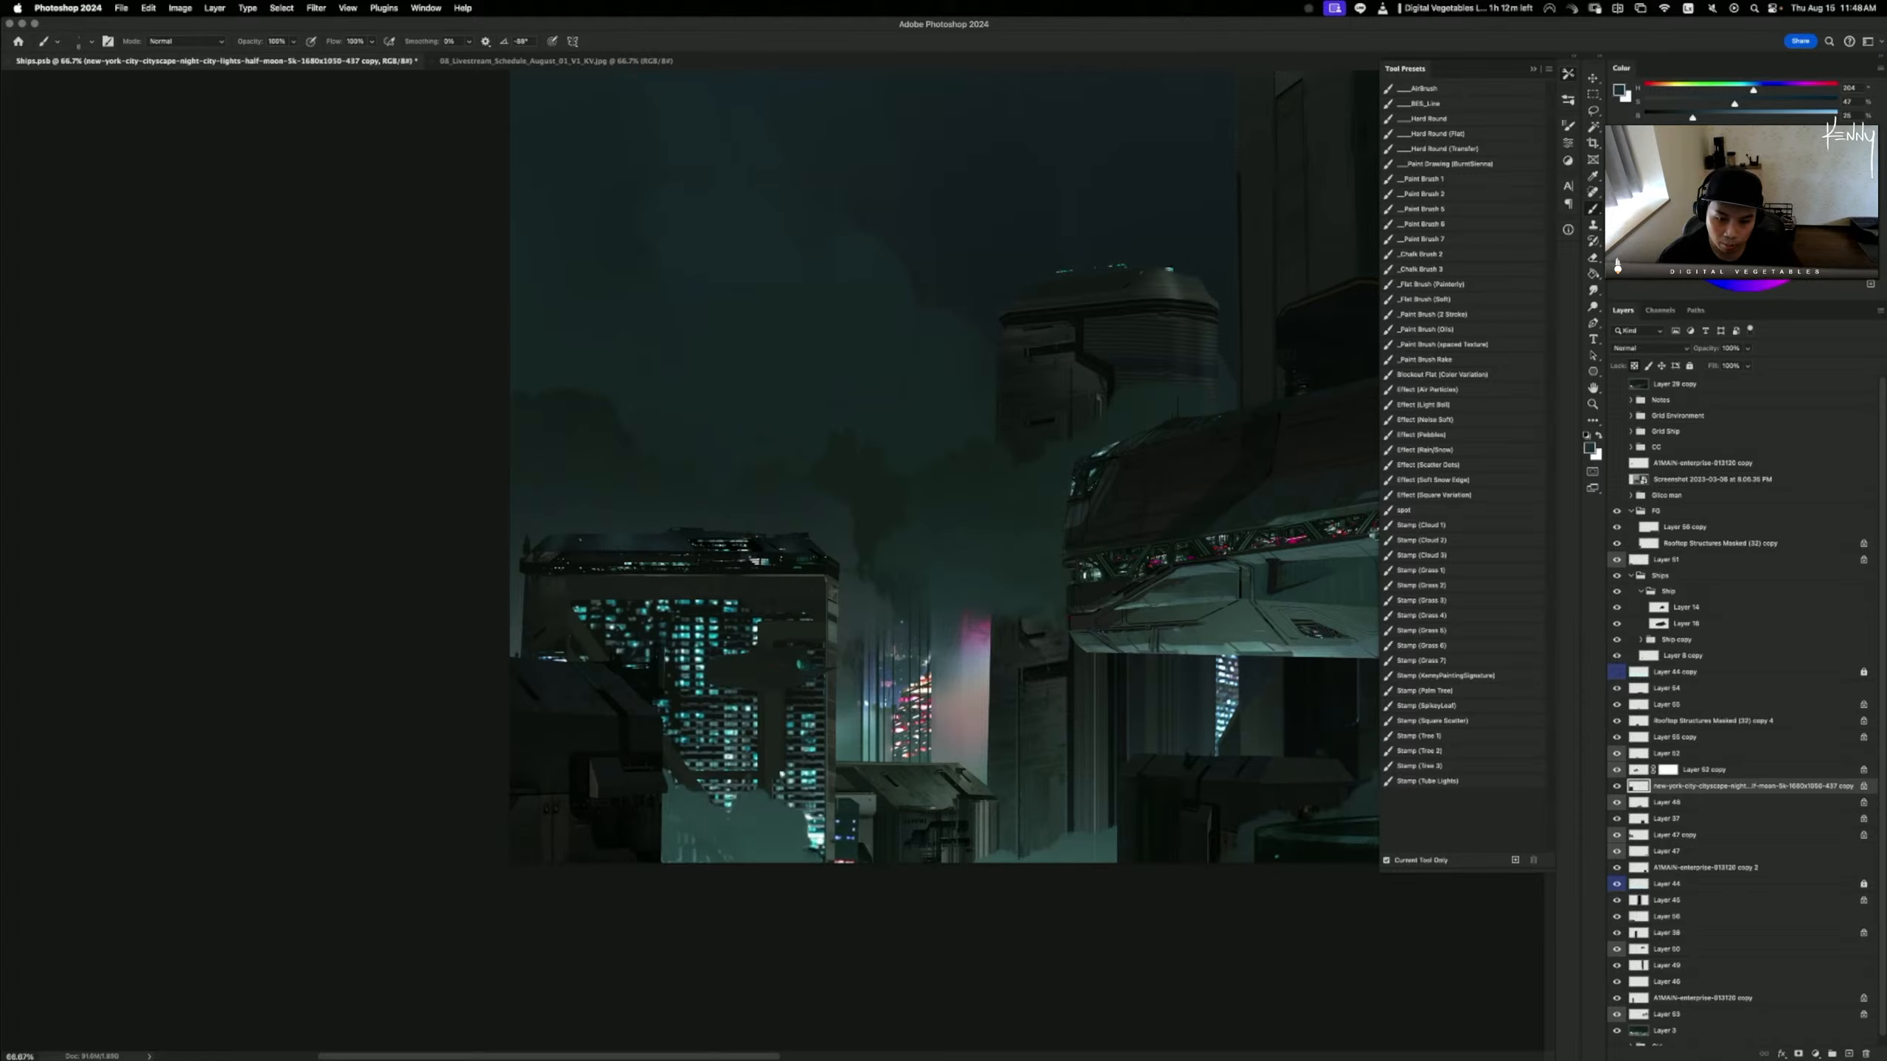
left_click(616, 536, "alt")
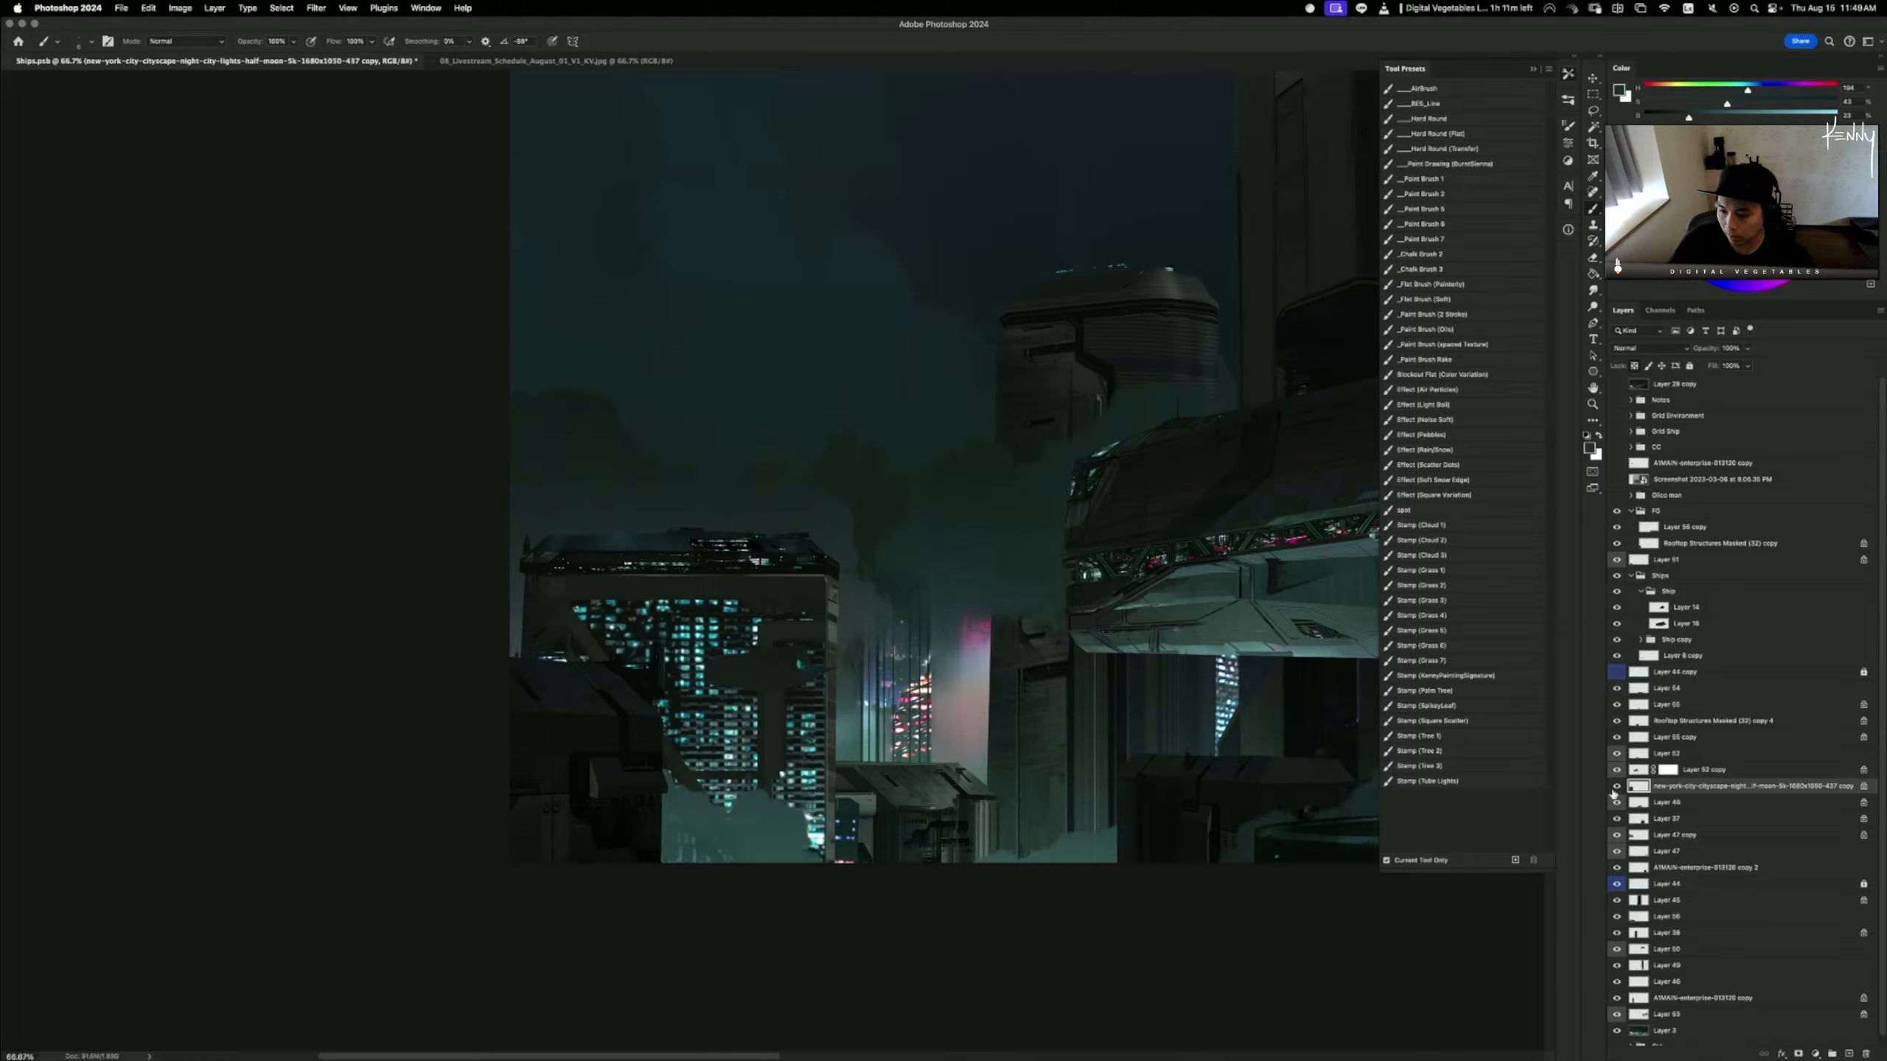
left_click(1617, 786)
left_click(1616, 786)
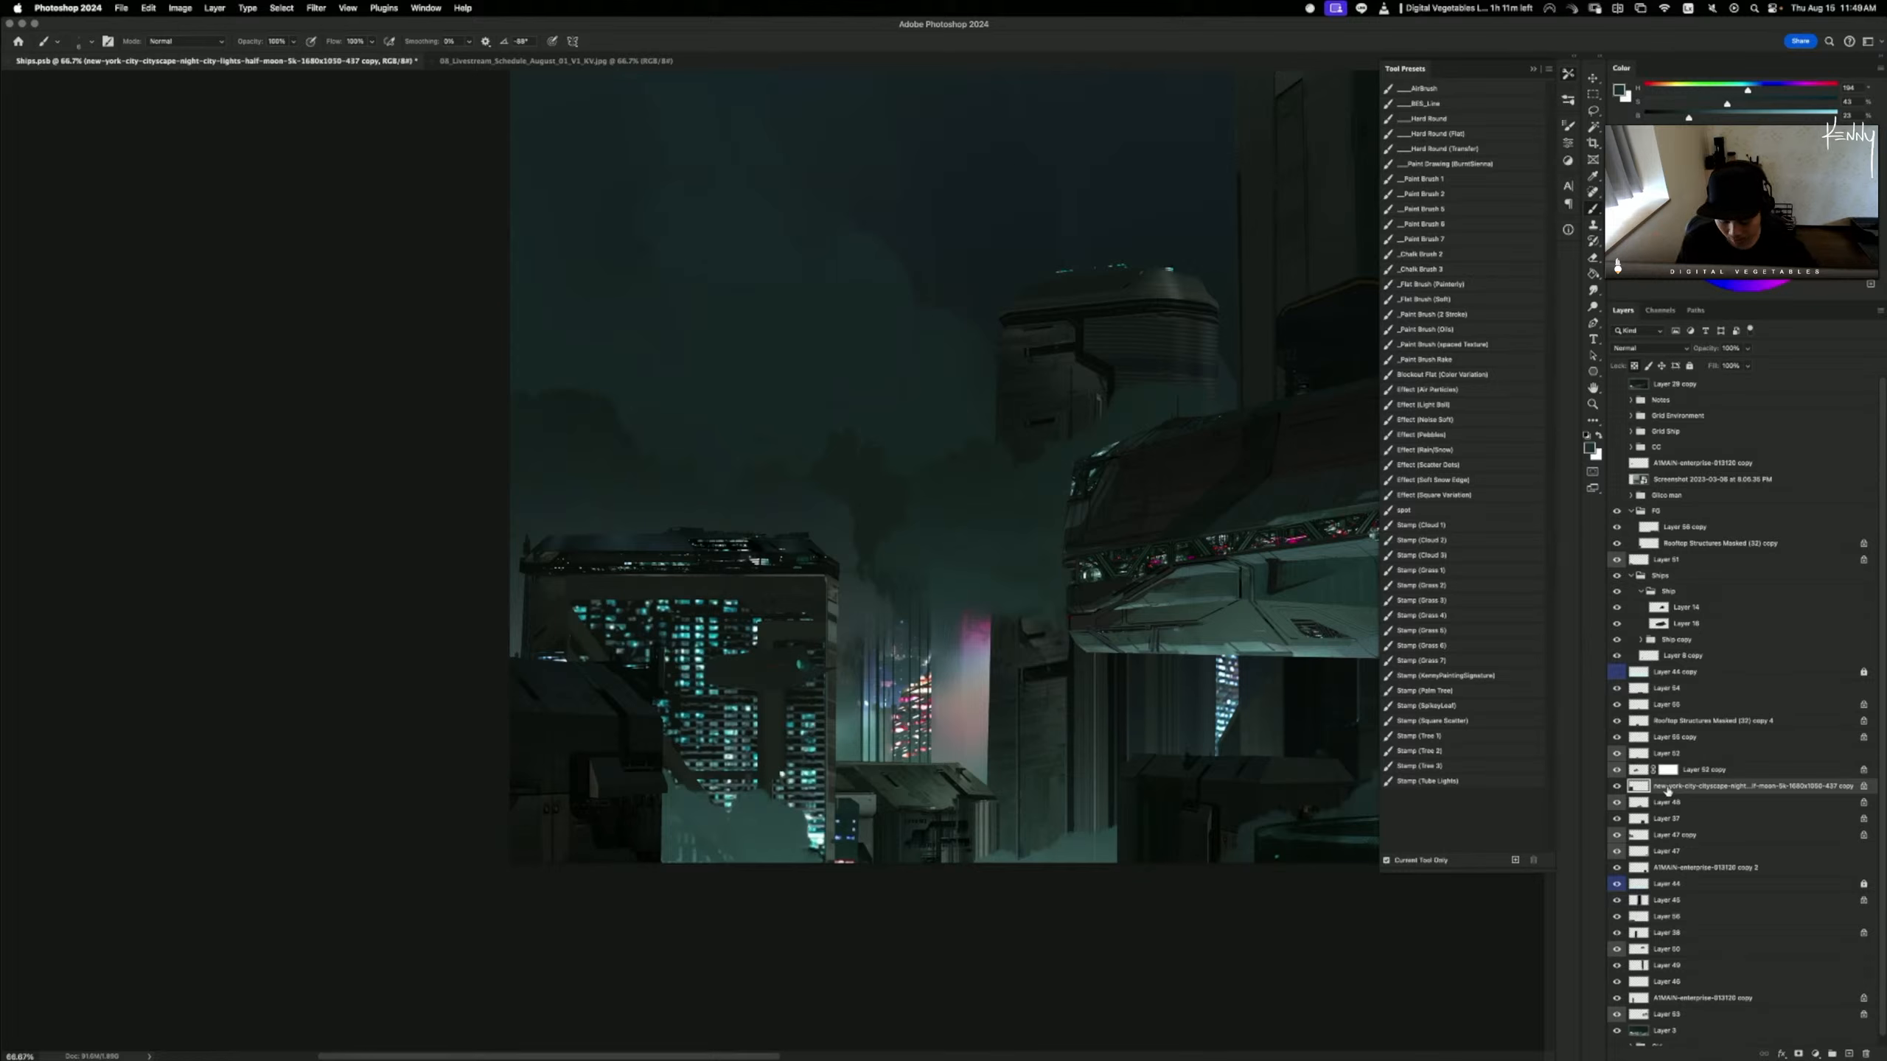
- Try a dark tone sampled from the roof's left part as a brush touch-up and undo the last change
left_click(566, 559, "alt")
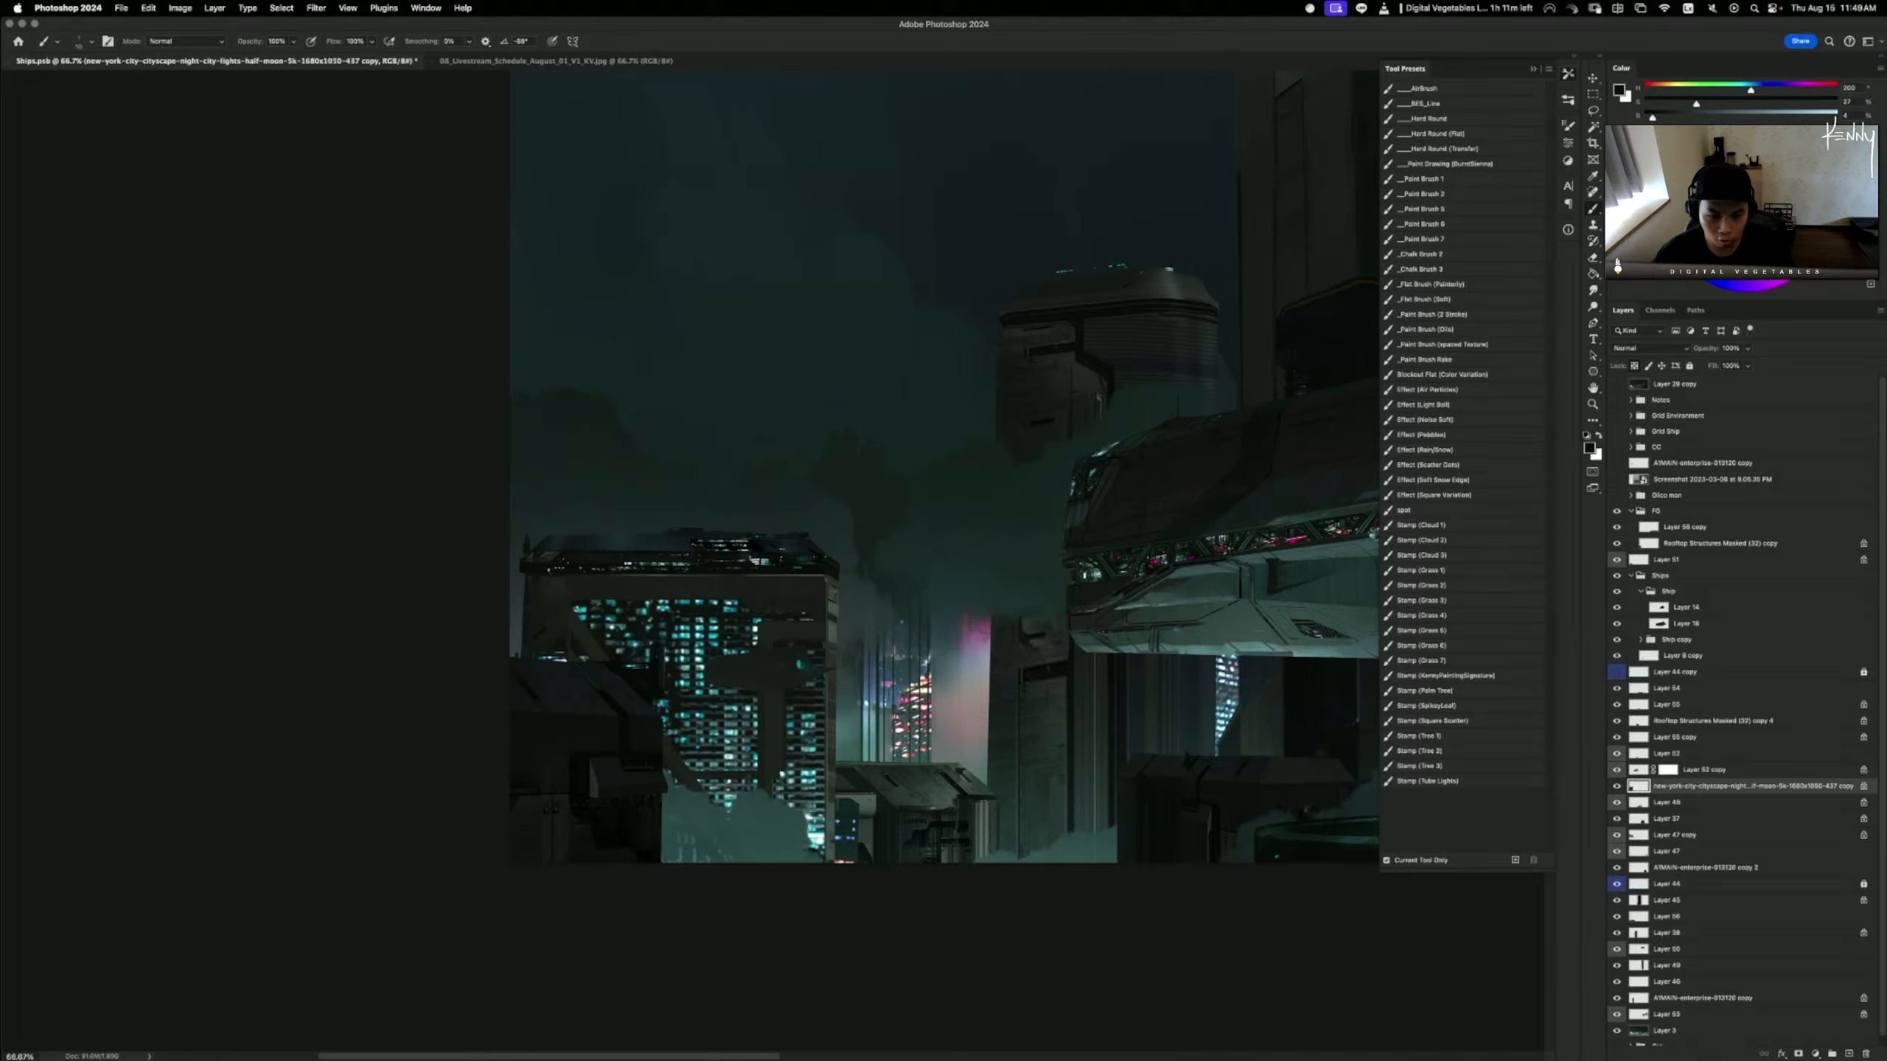
key("super+z")
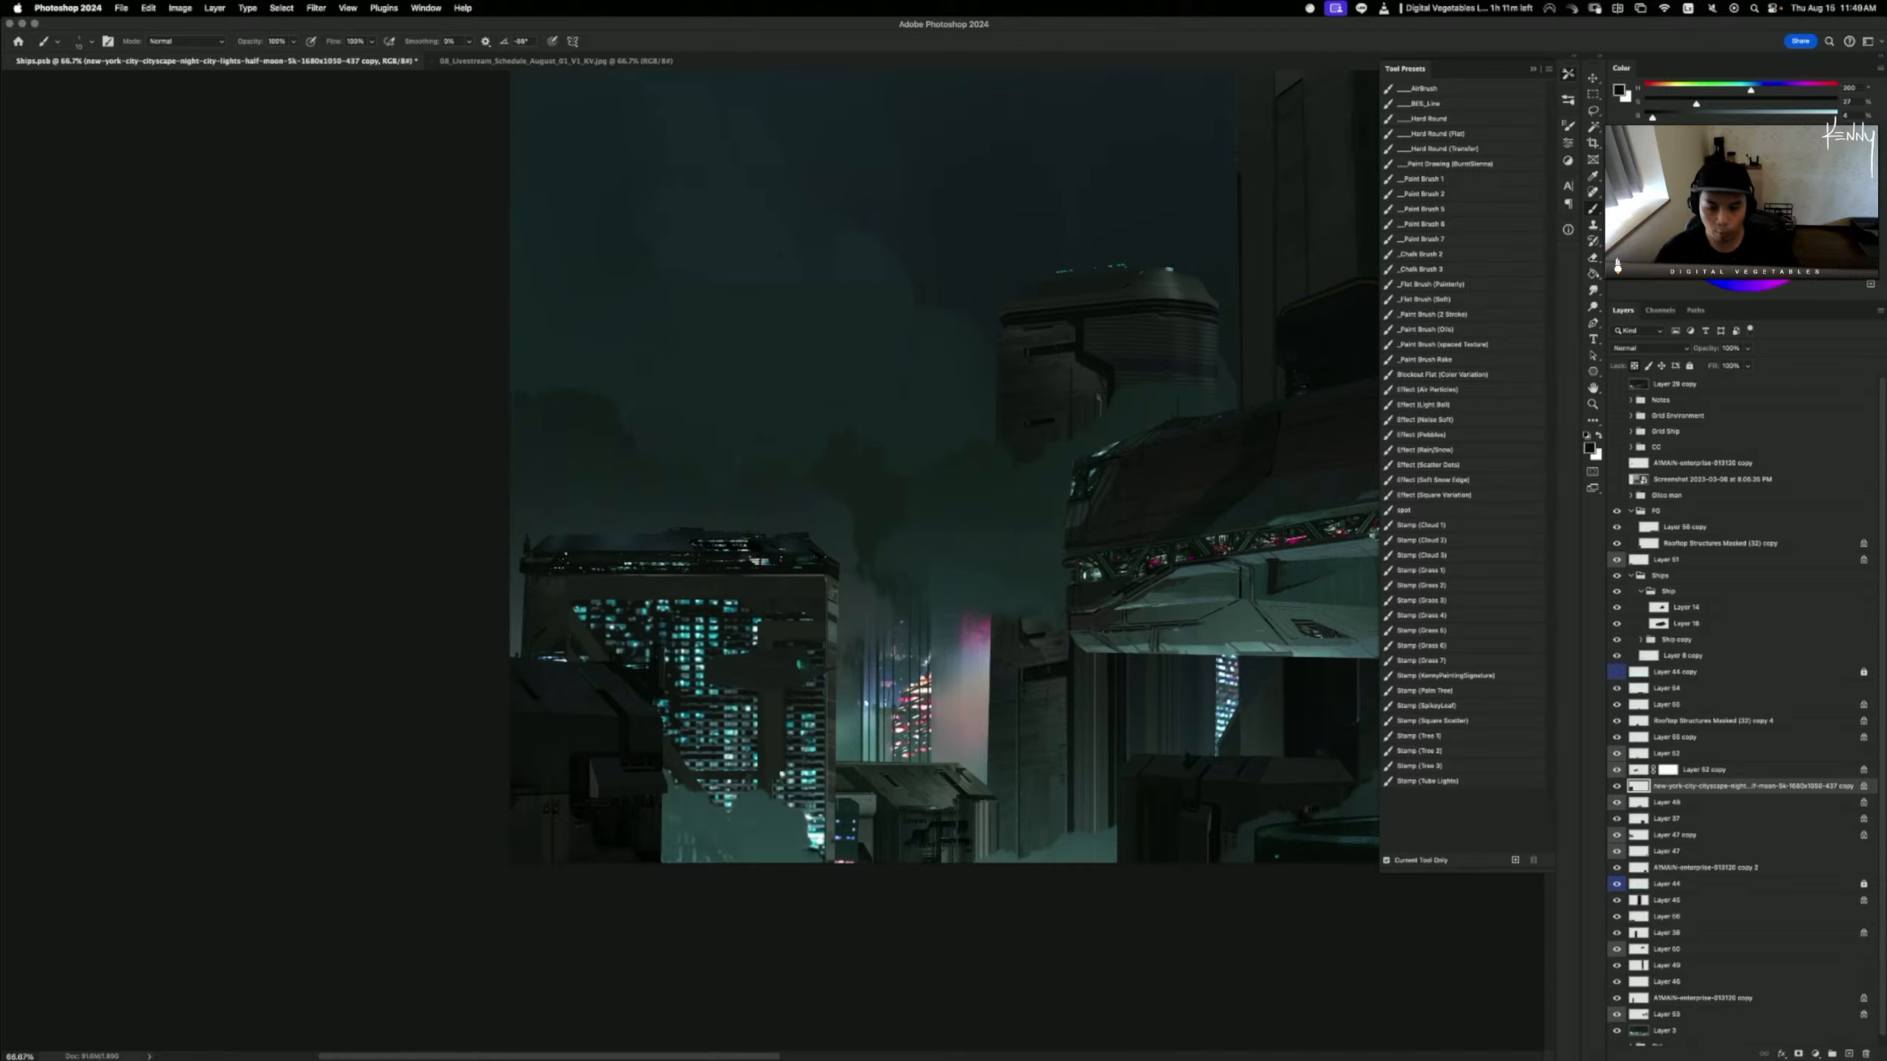
- Paint a dark horizontal slot into the left part of the roof with a smaller Hard Round brush and sampled black, undoing the last stroke
left_click(1473, 119)
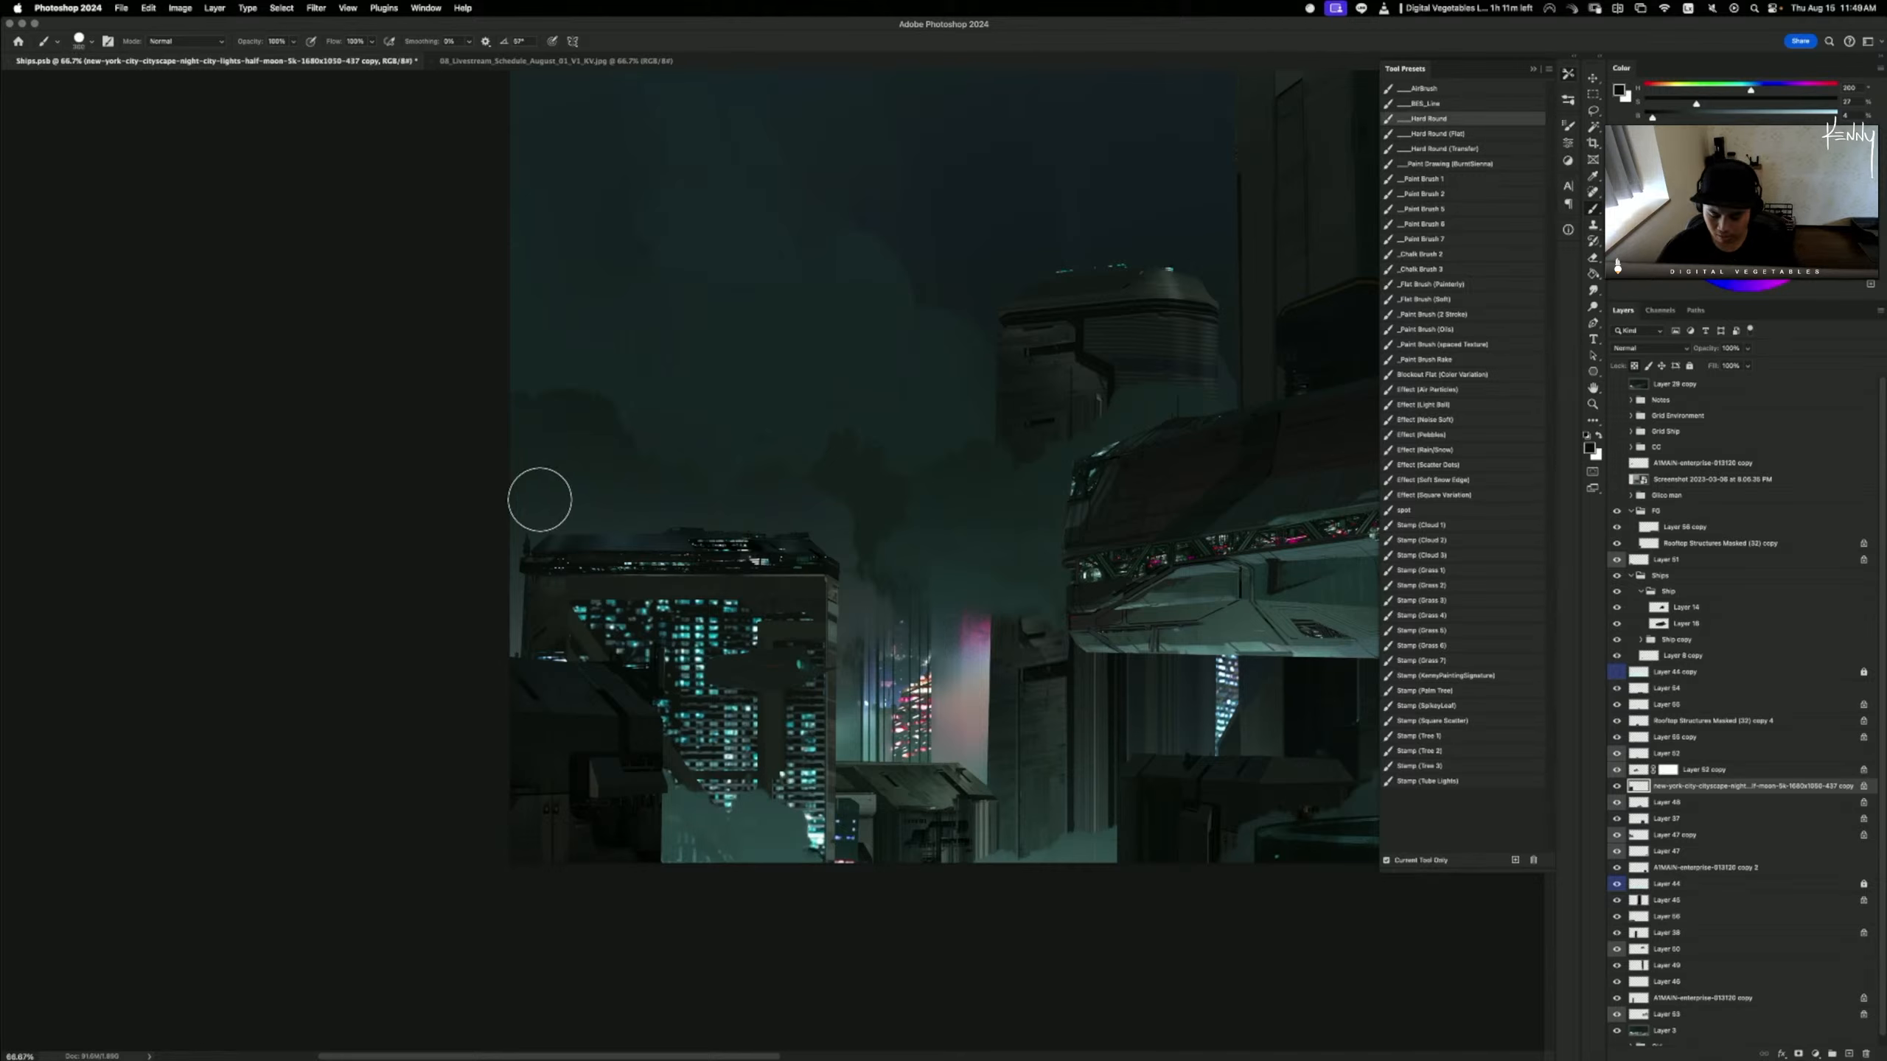
key("bracketleft")
key("bracketleft")
key("bracketleft")
key("bracketleft")
key("bracketleft")
key("bracketleft")
key("bracketleft")
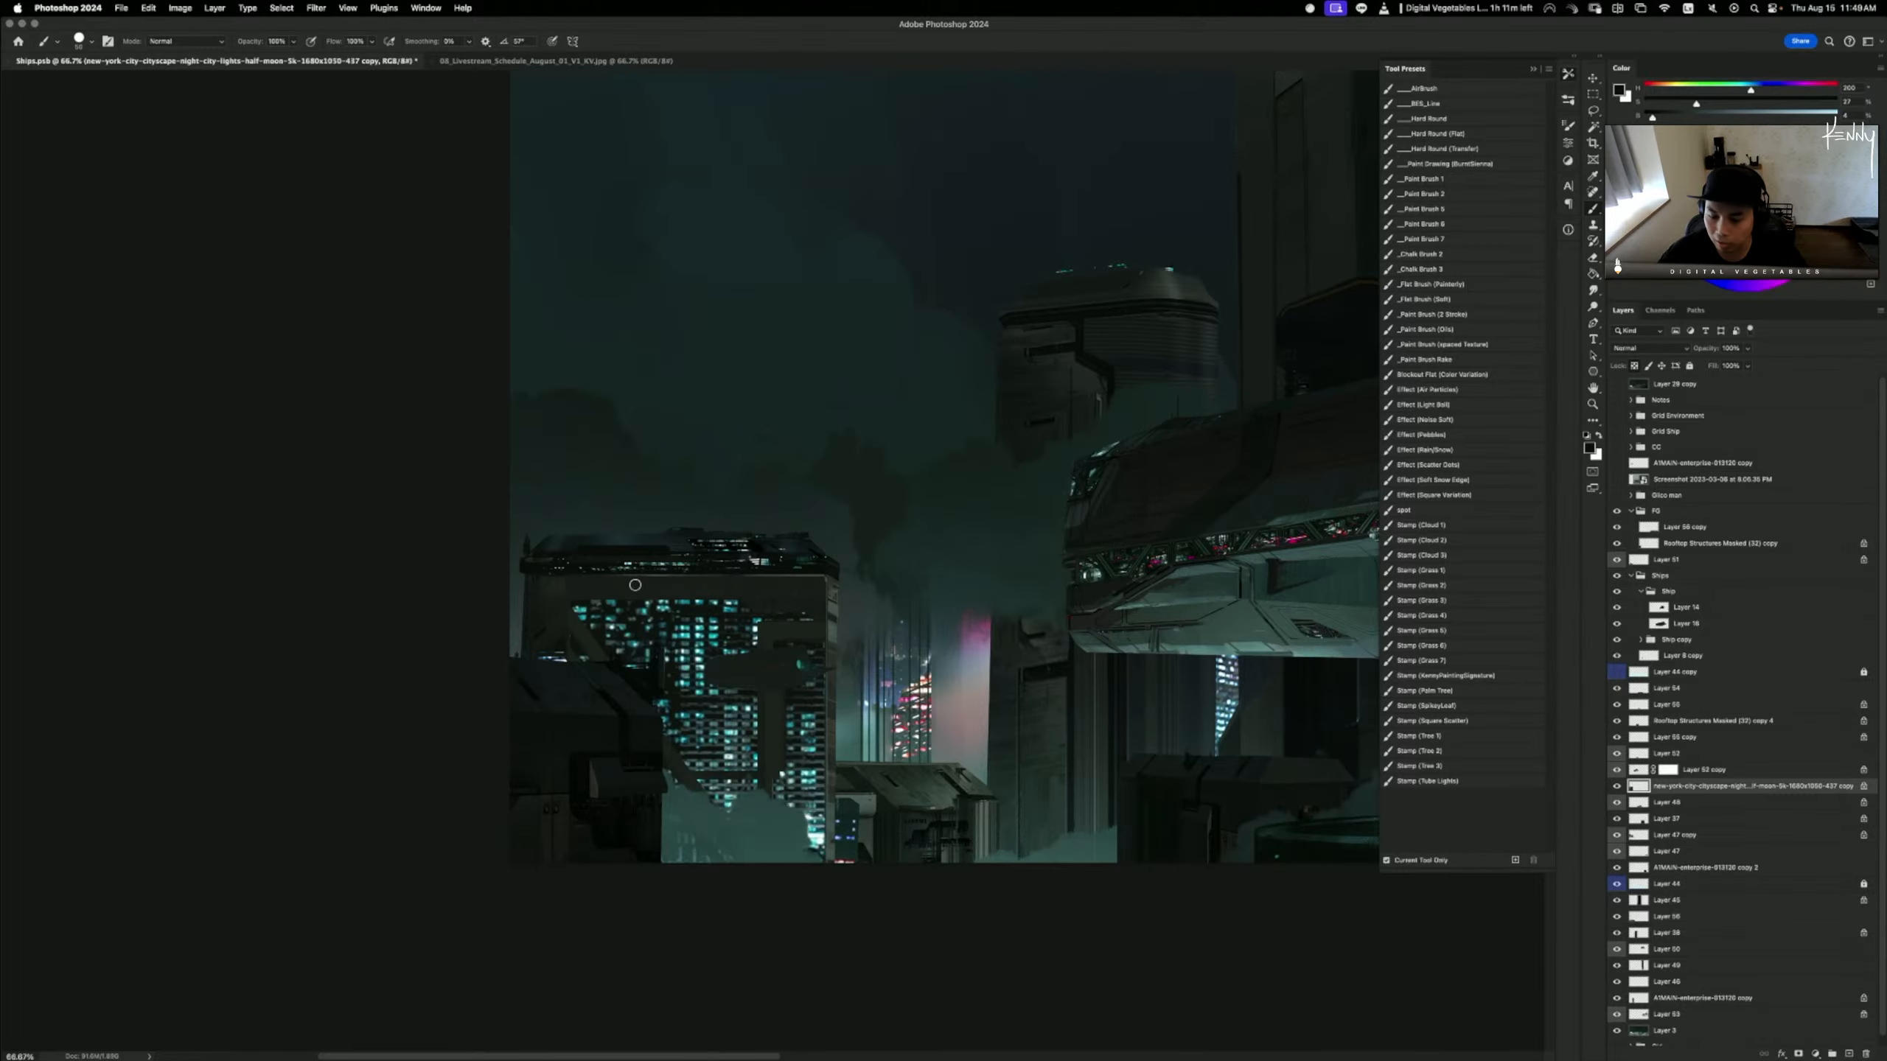
key("super+equal")
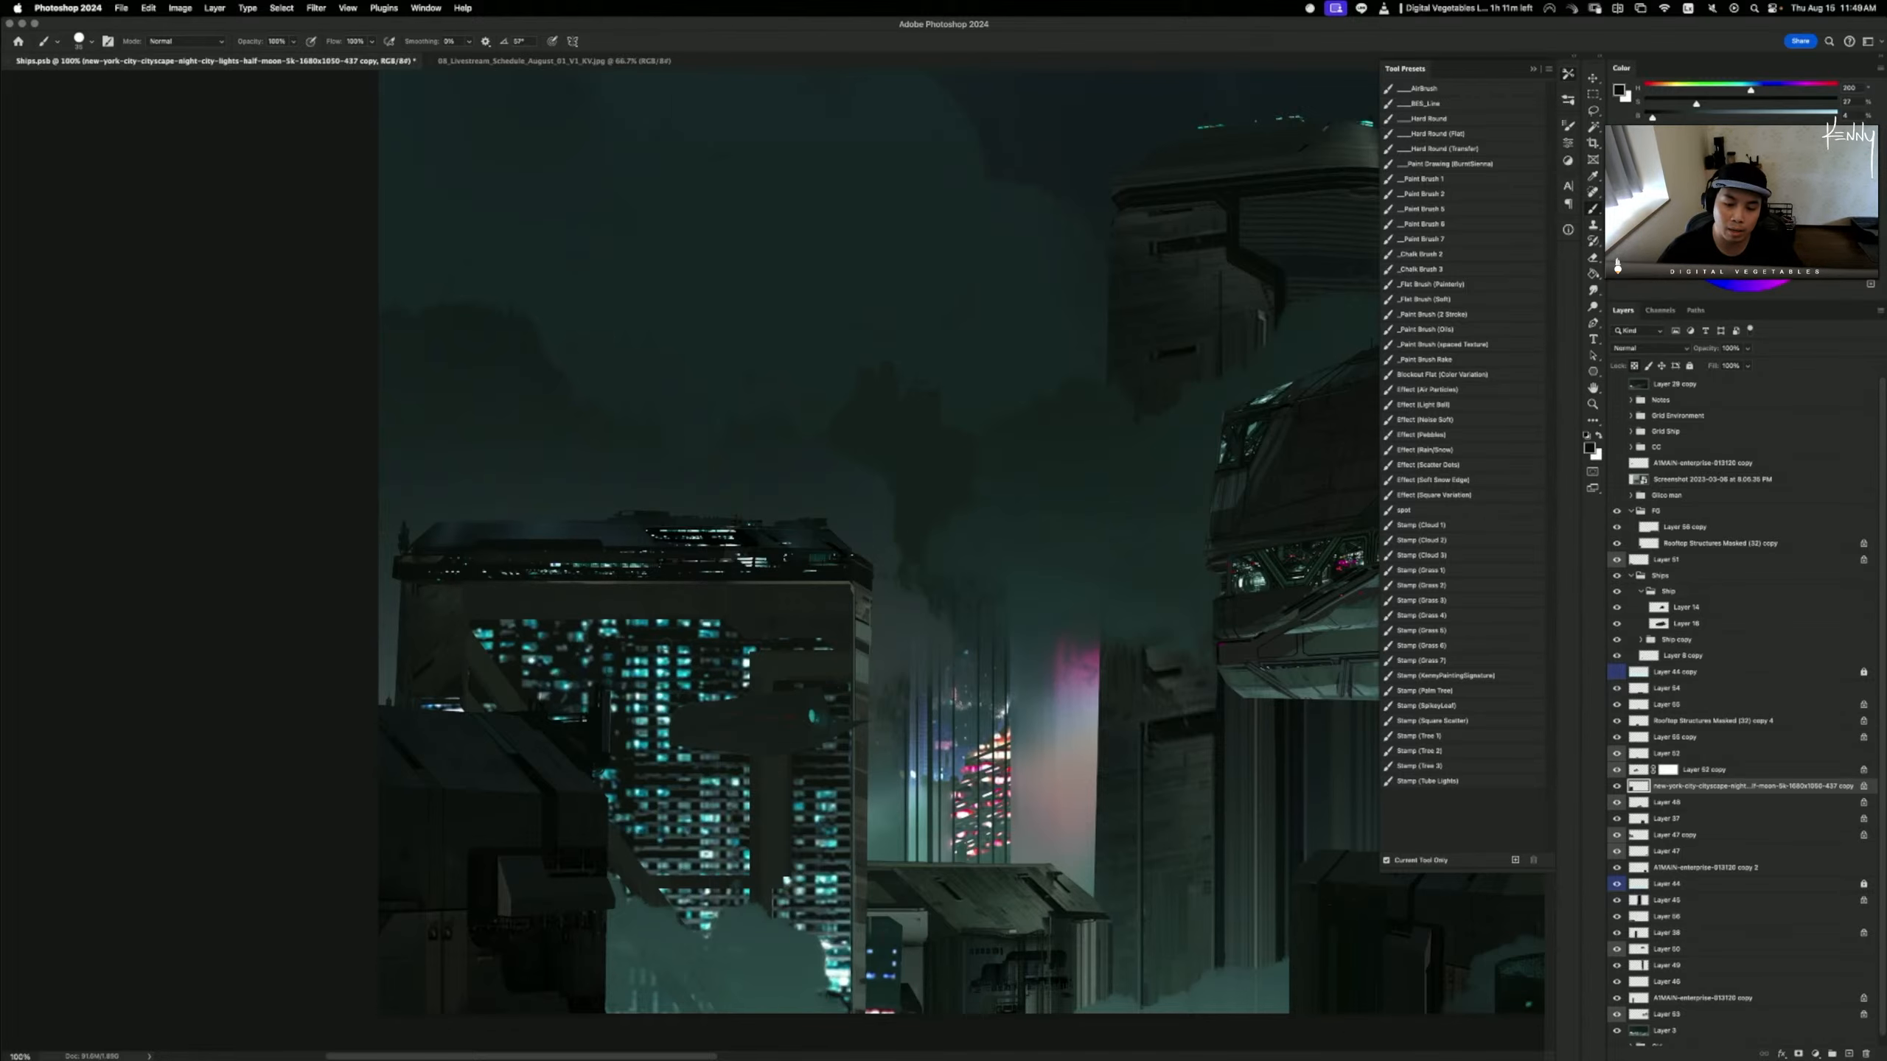
left_click_drag(587, 623, 596, 640)
left_click(725, 560, "alt")
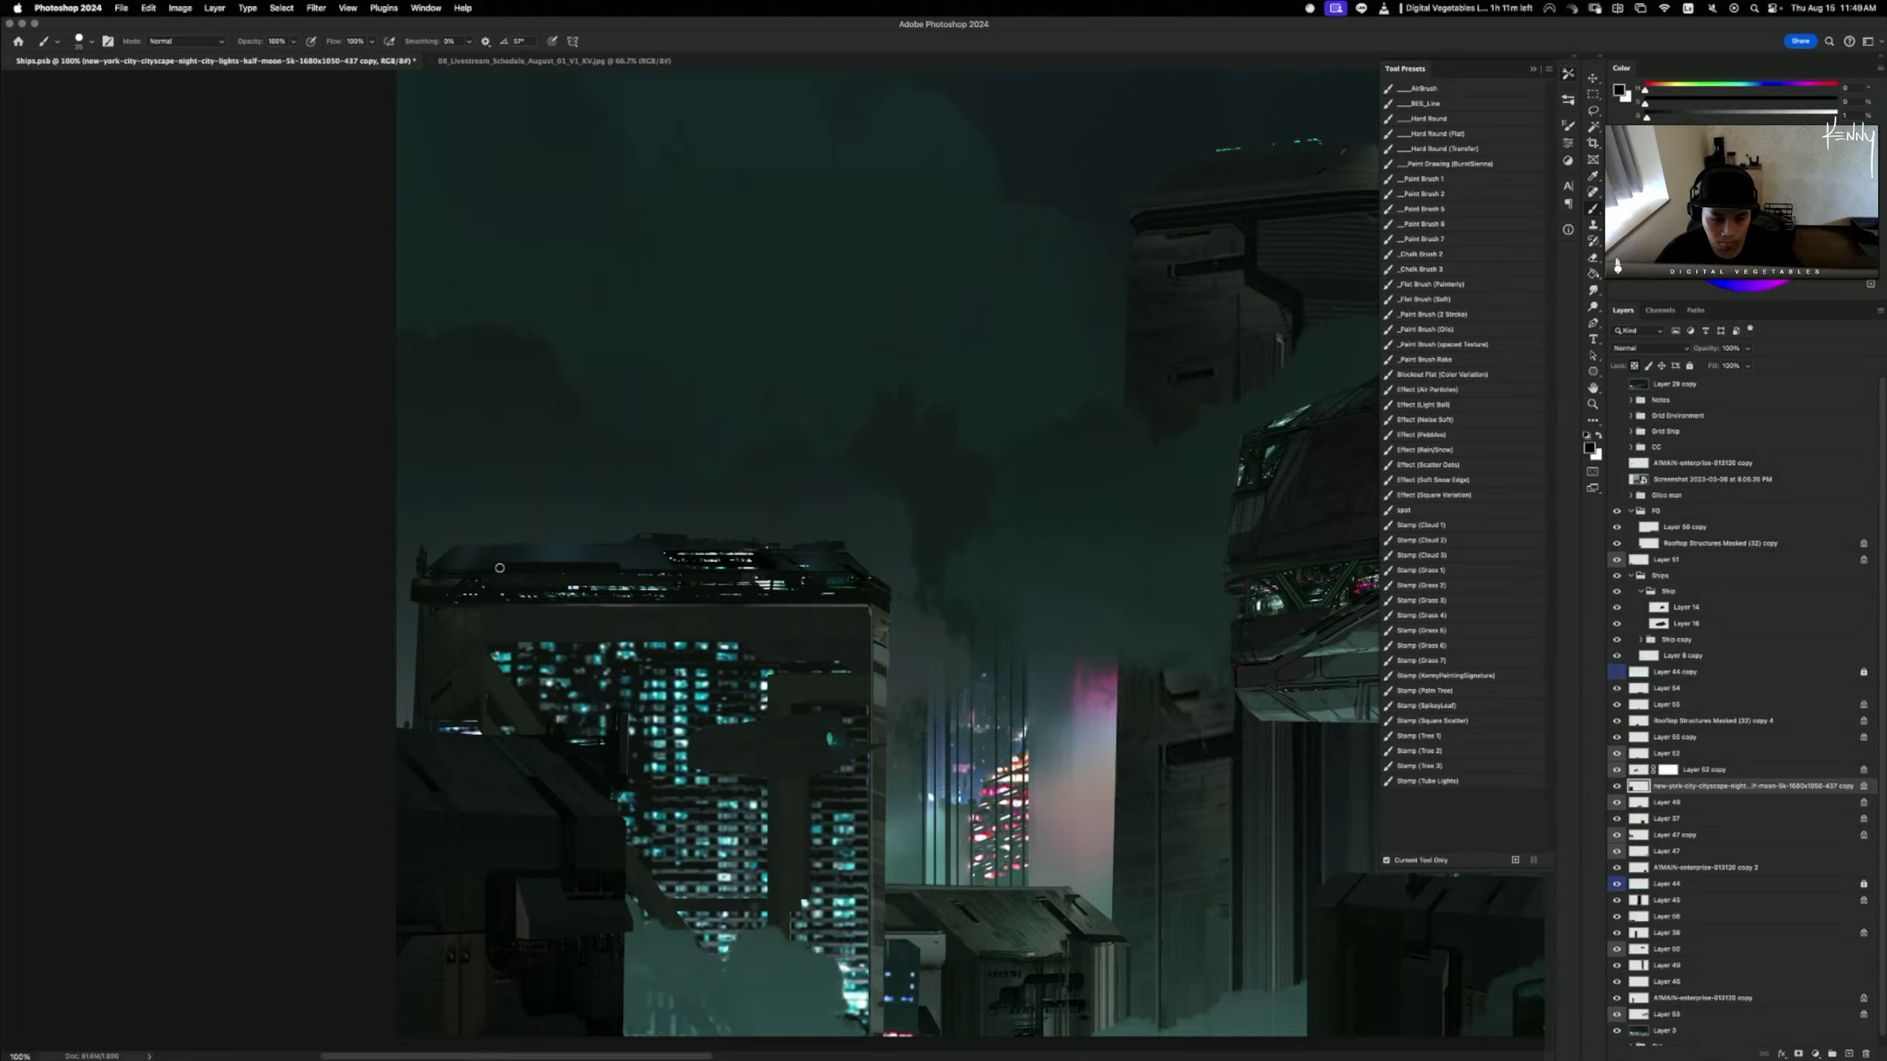
mouse_move(493, 568)
left_mouse_down()
mouse_move(609, 588)
mouse_move(565, 601)
left_mouse_up()
key("super+z")
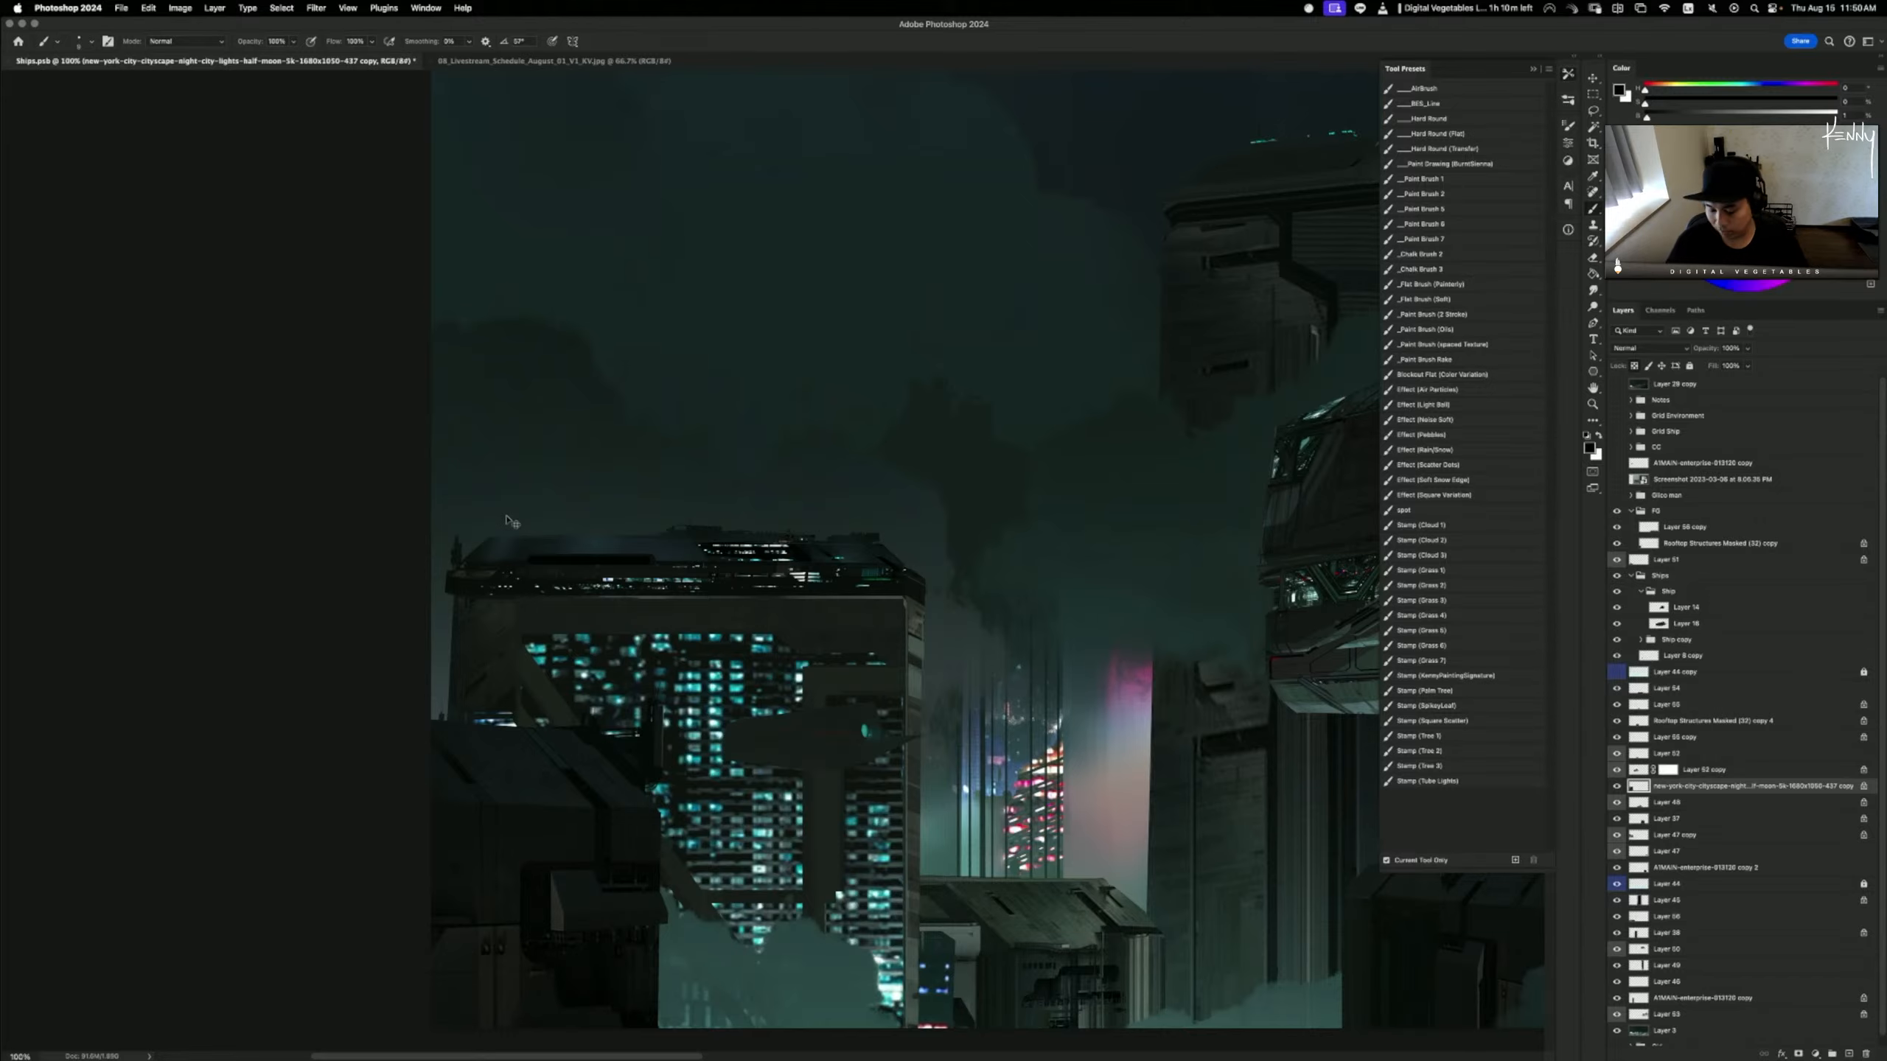
- Lasso a thin strip along the top edge of the left building's roof and deselect it
key("super+minus")
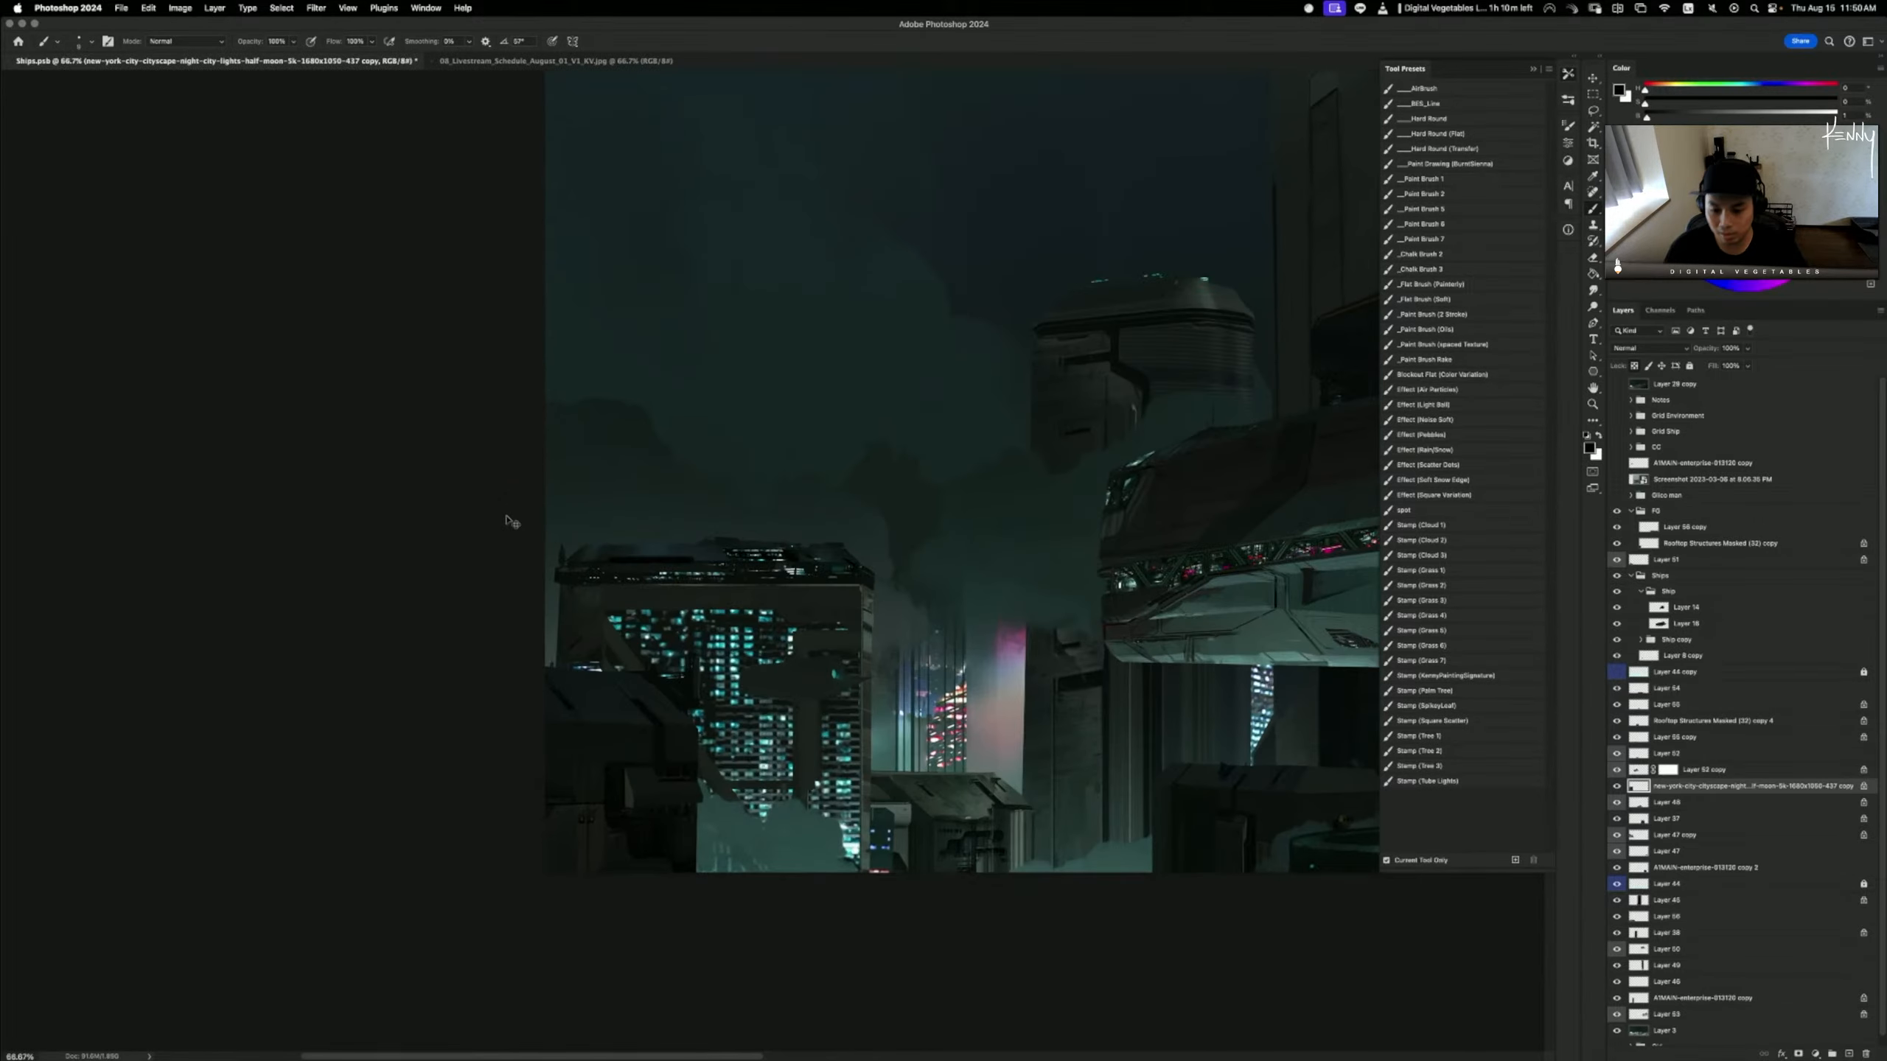
key("super+minus")
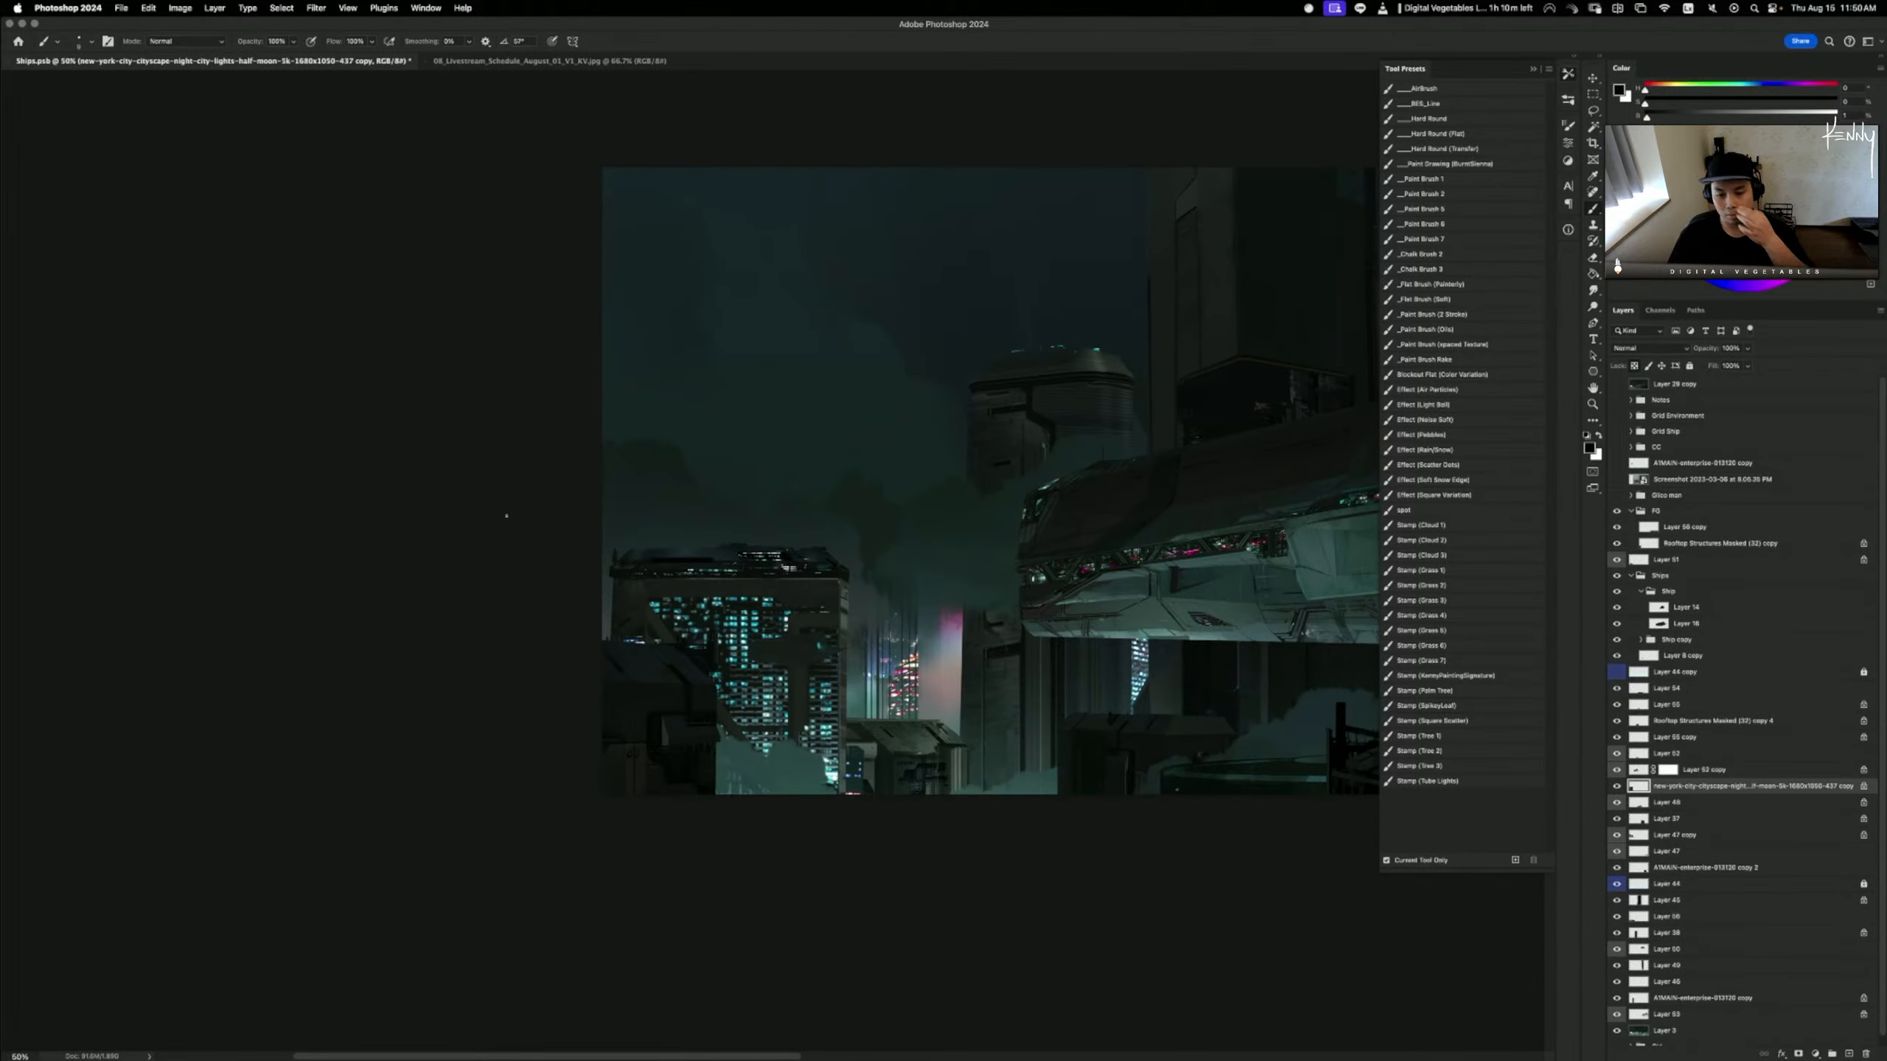
key("super+plus")
key("super+plus")
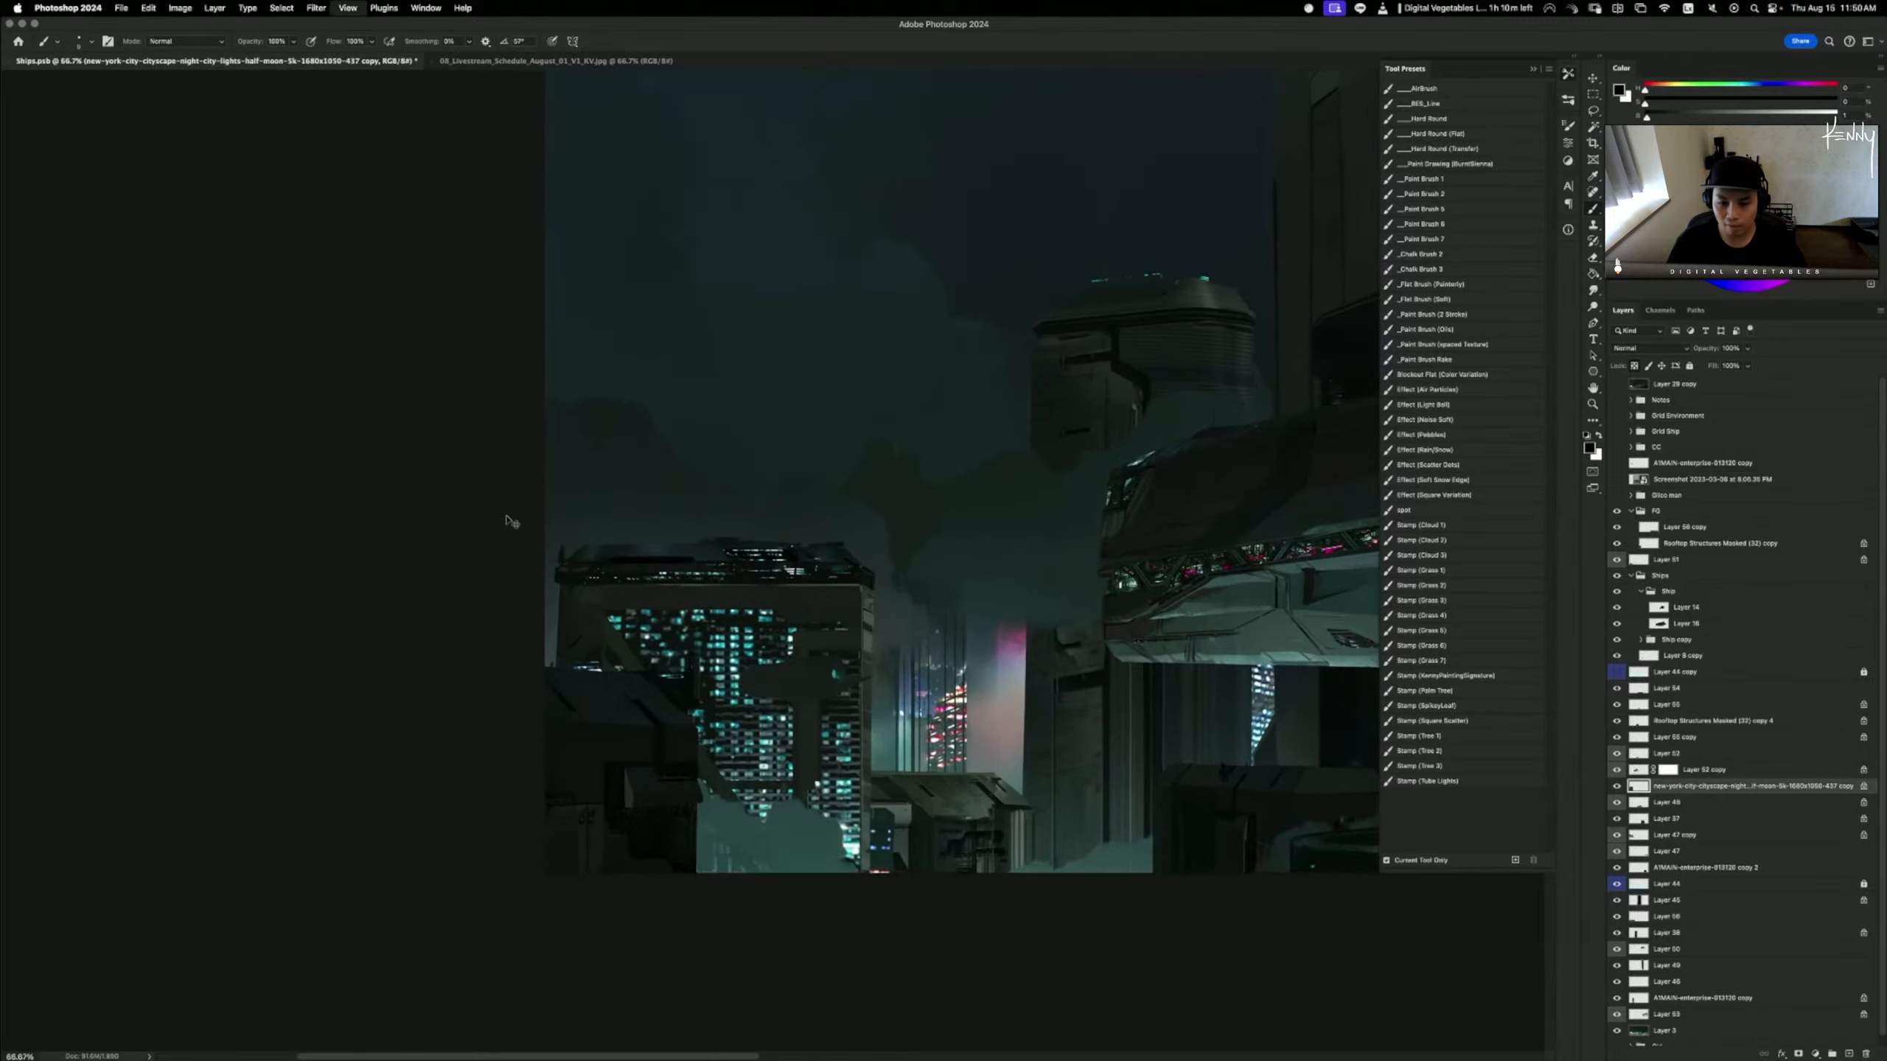
key("l")
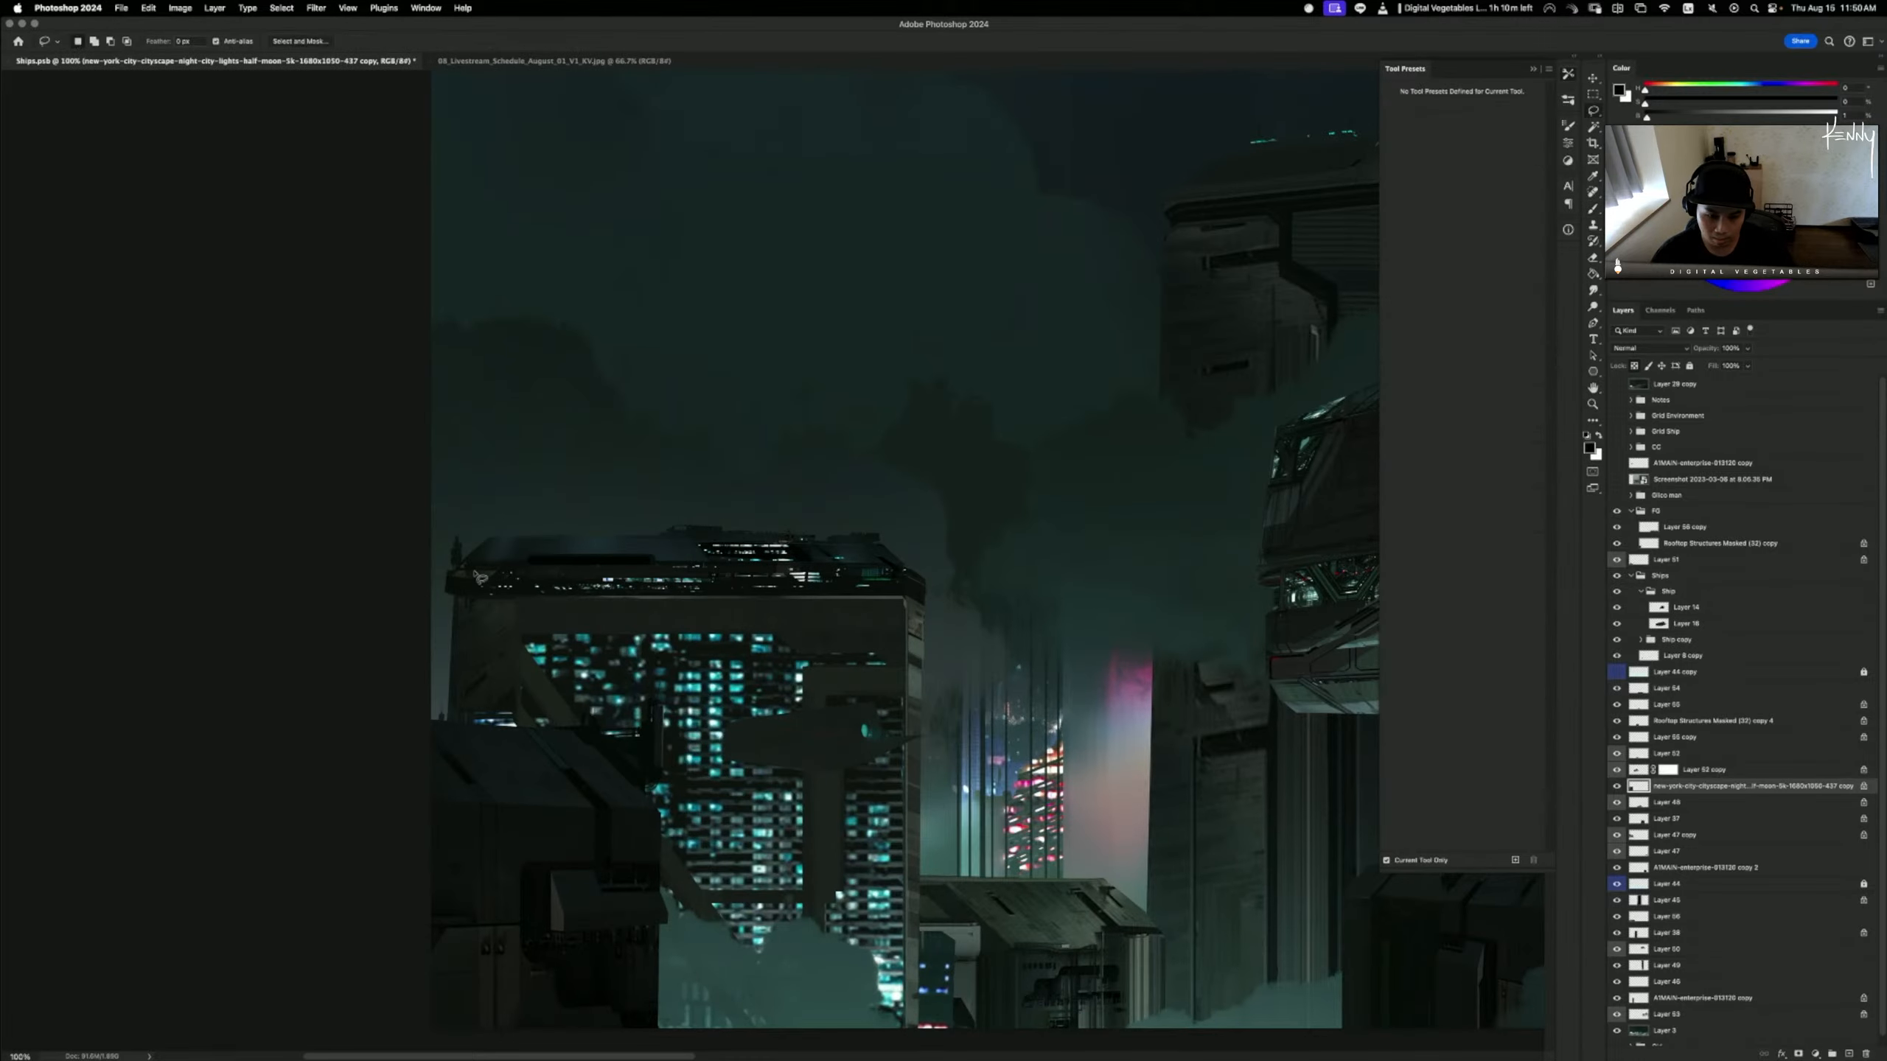
mouse_move(467, 542)
left_mouse_down()
mouse_move(898, 550)
mouse_move(579, 521)
mouse_move(493, 538)
left_mouse_up()
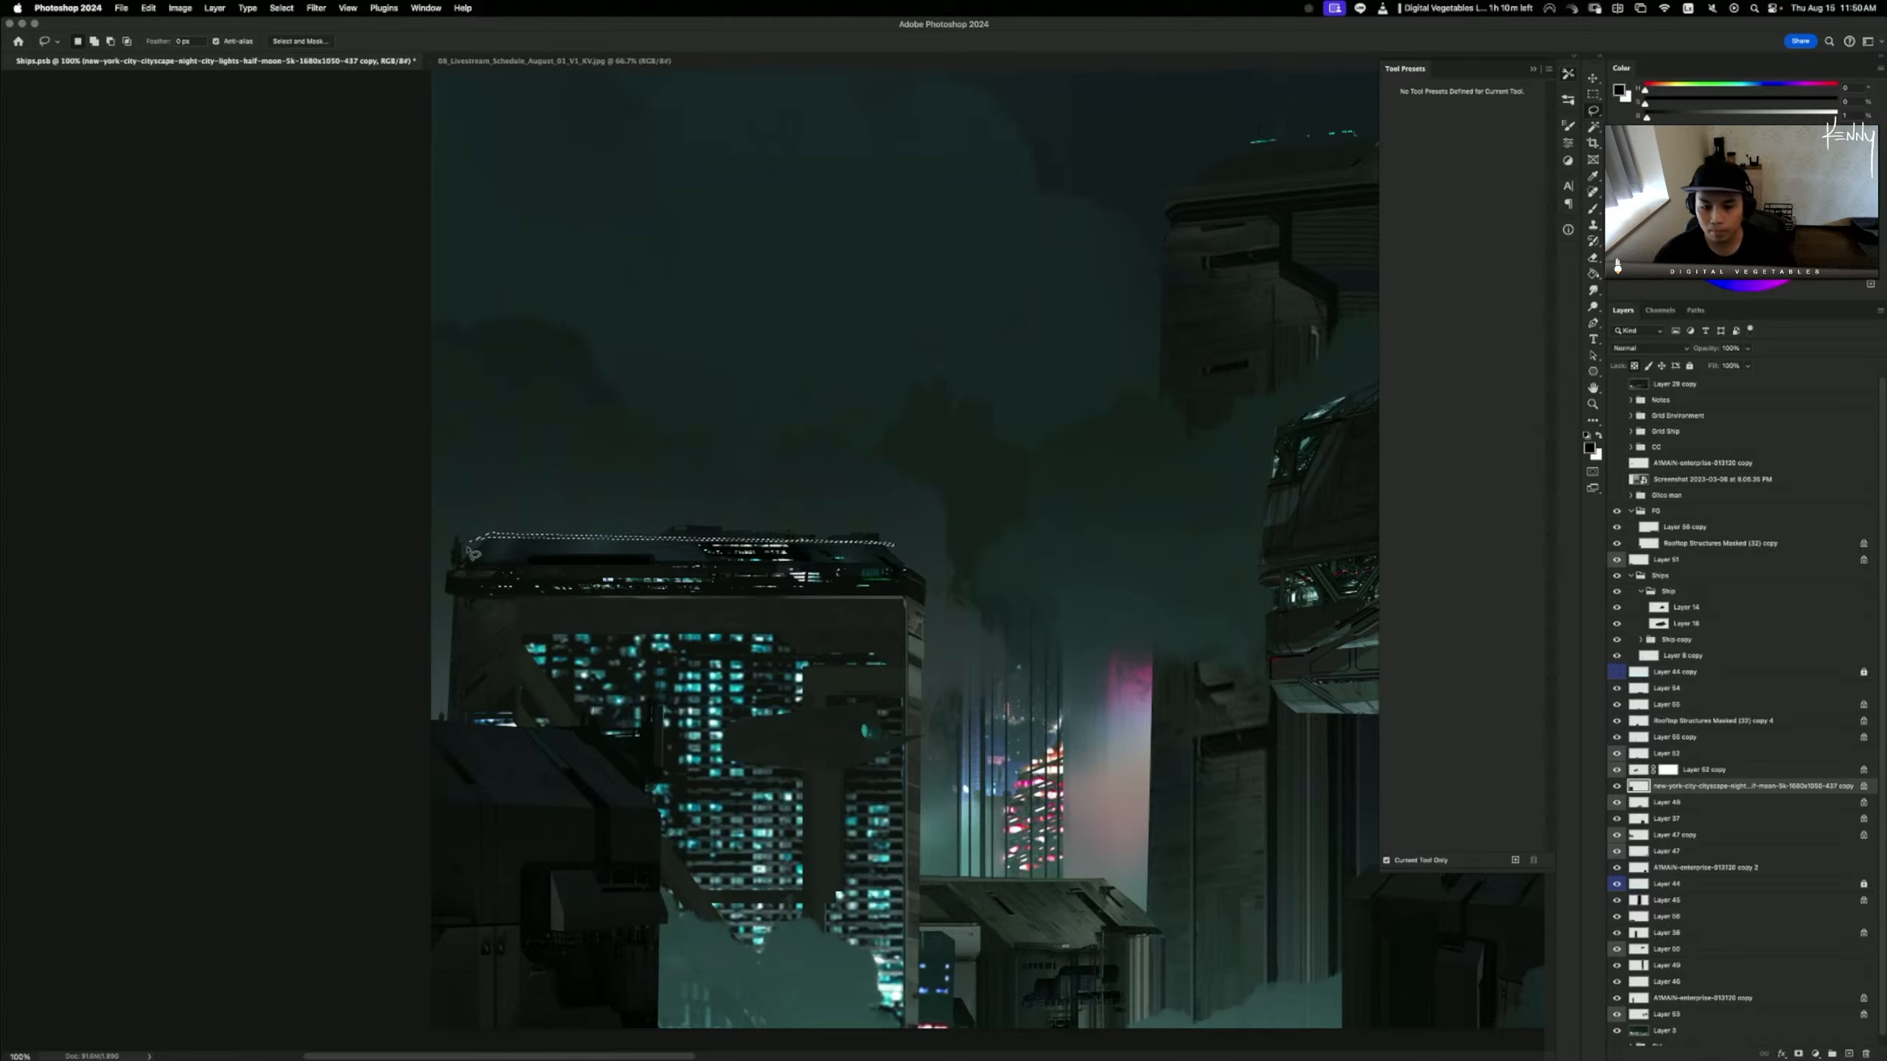
key("super+d")
- Brighten the highlights along the left building's roof with the Dodge tool and undo the last stroke
key("o")
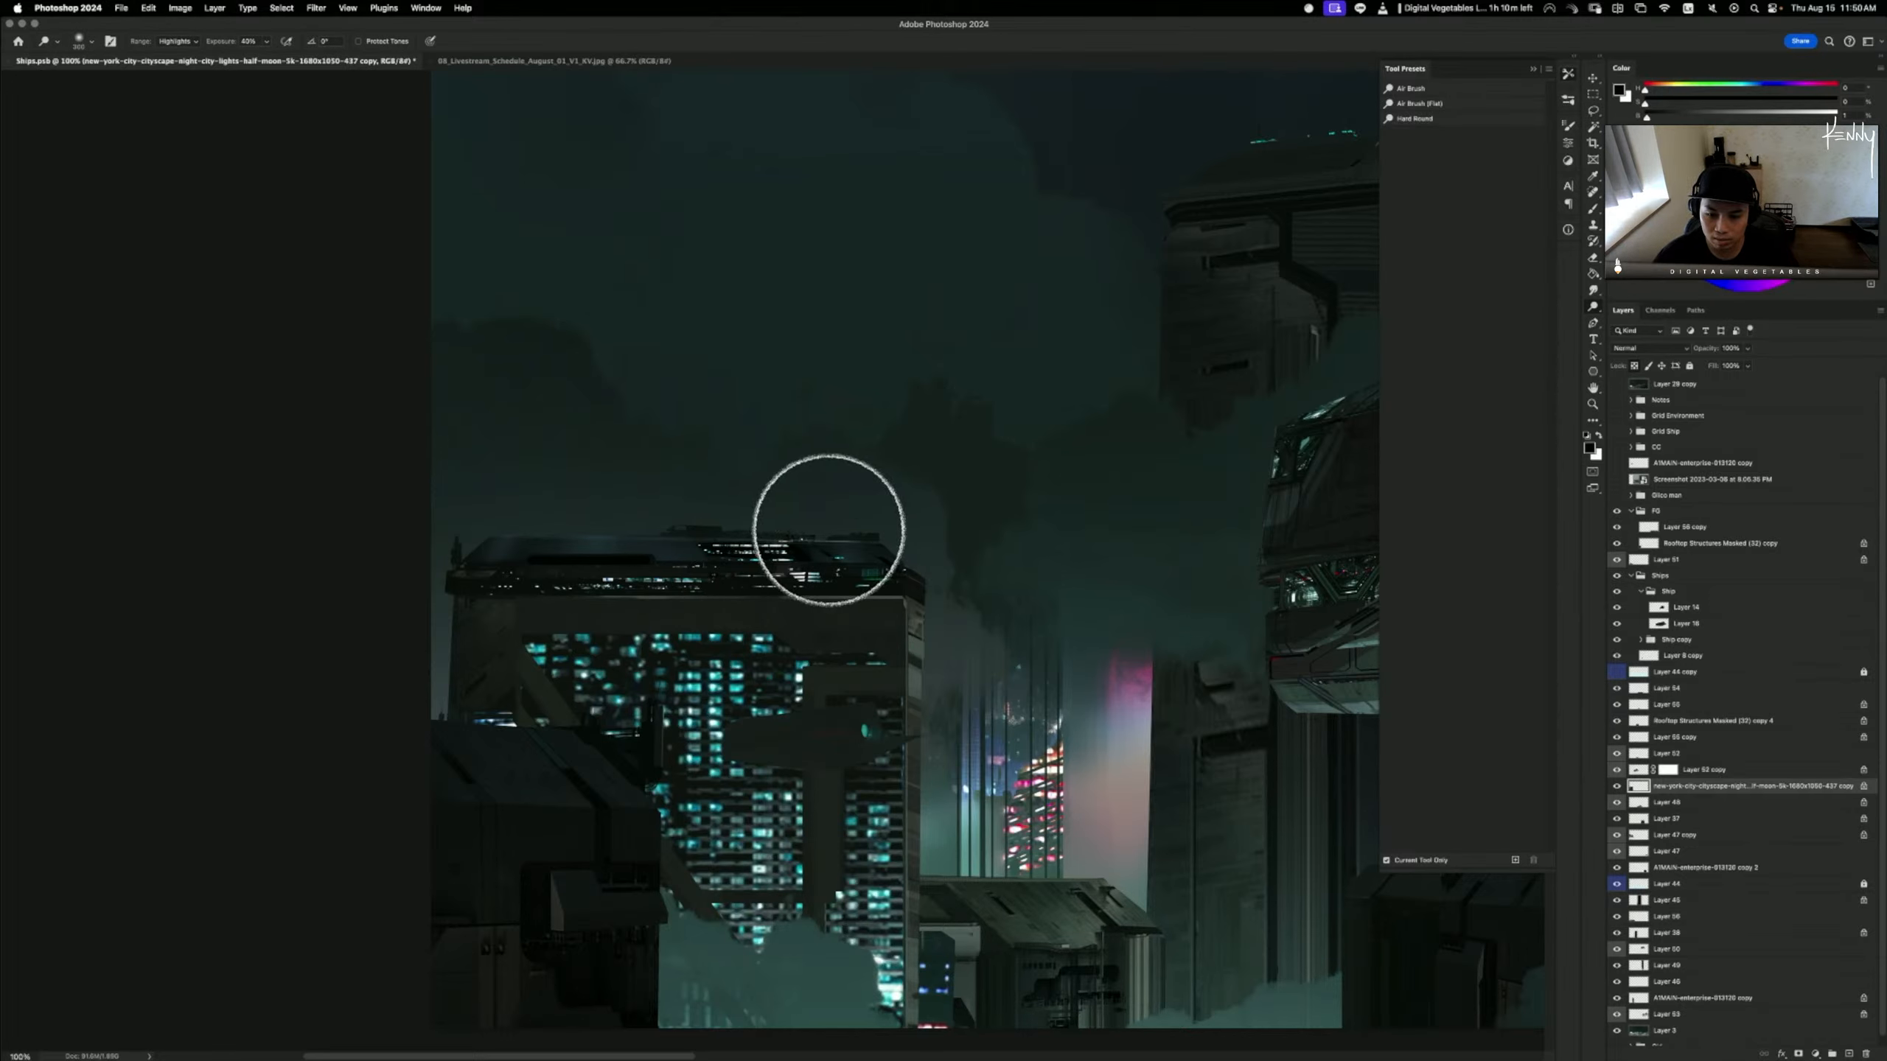
key("super+z")
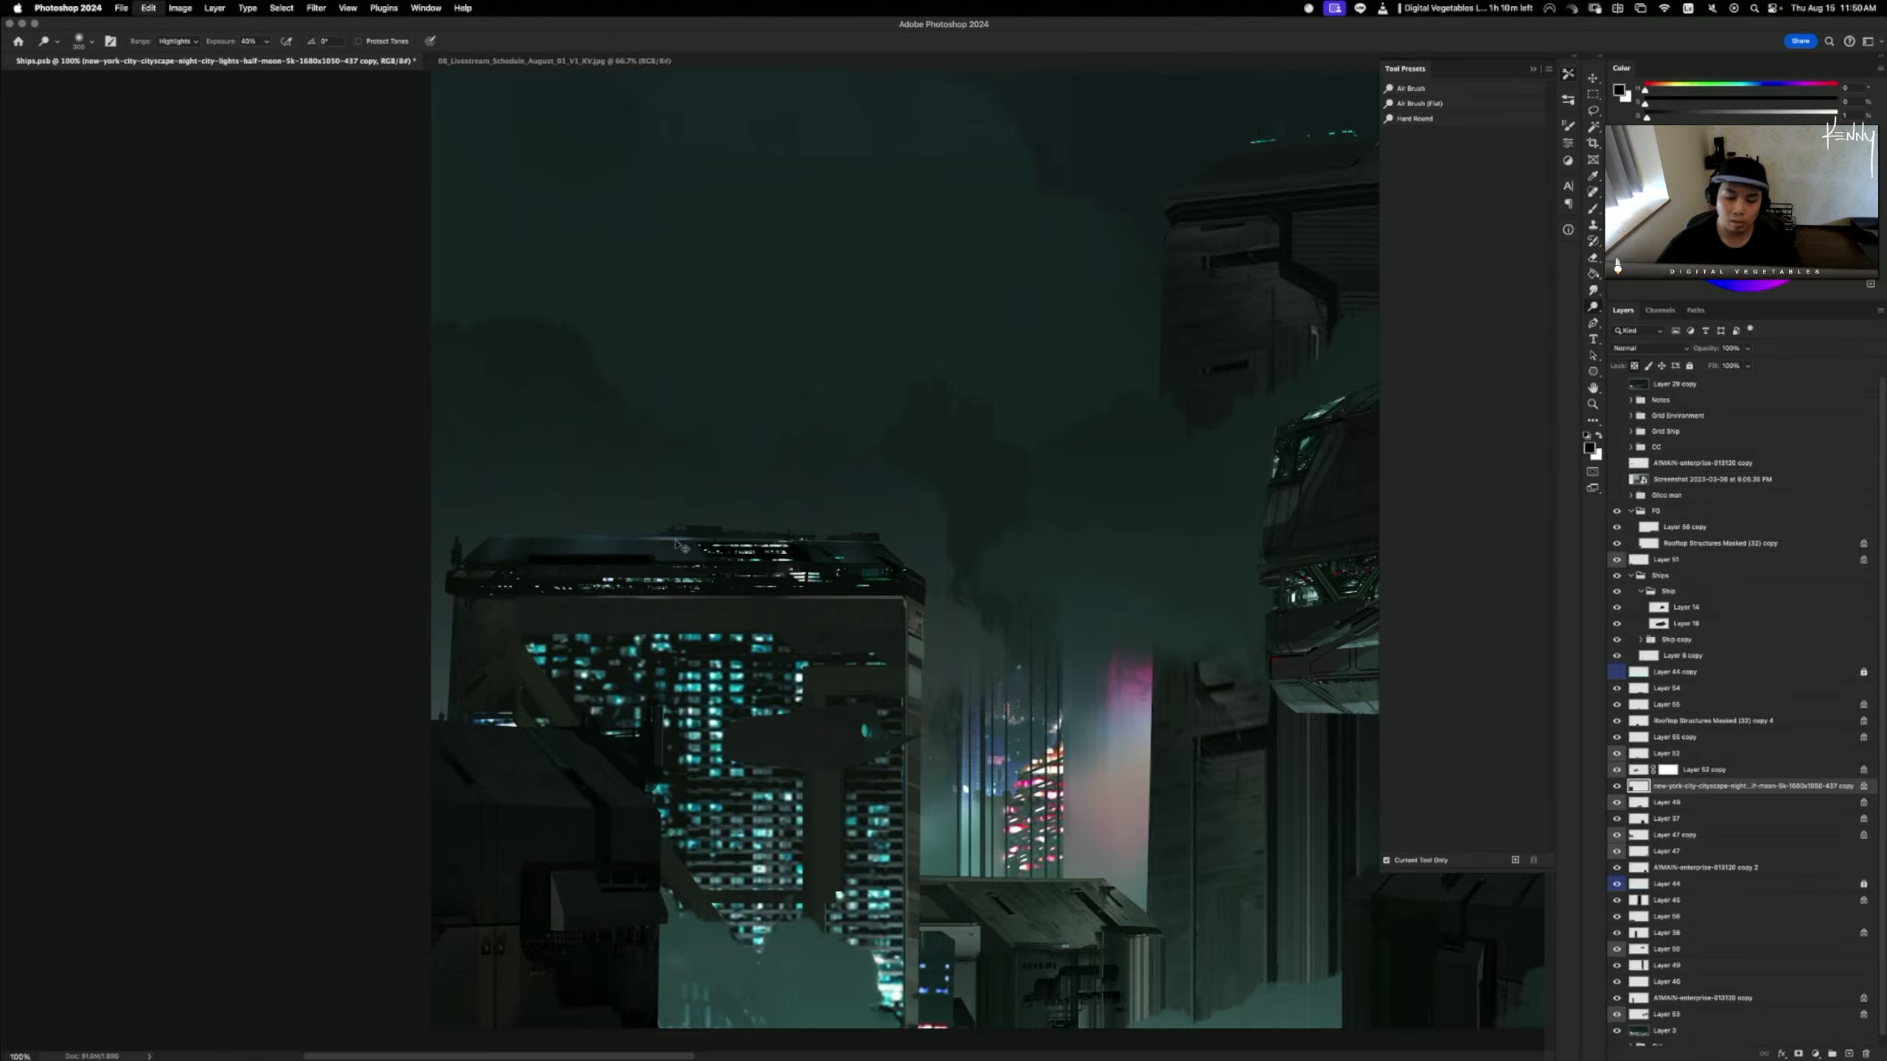
key("super+z")
left_click_drag(653, 557, 761, 564)
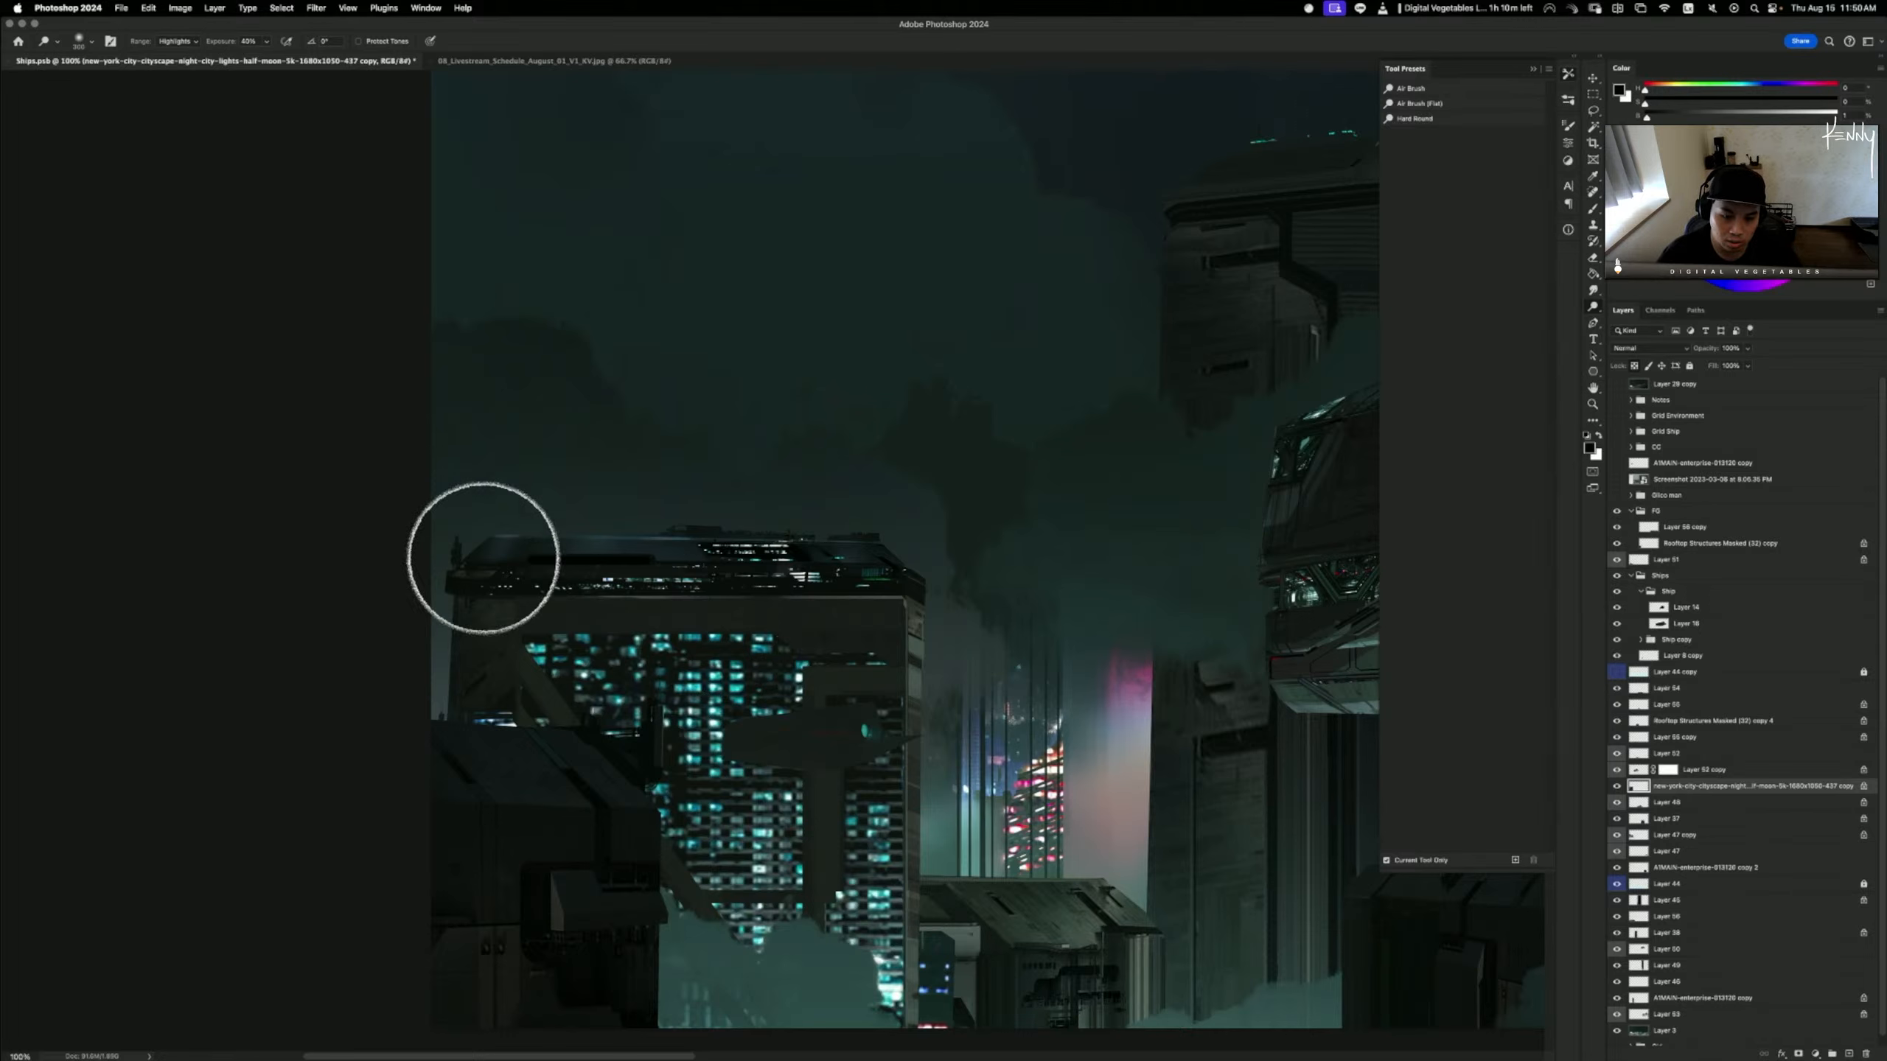
key("super+z")
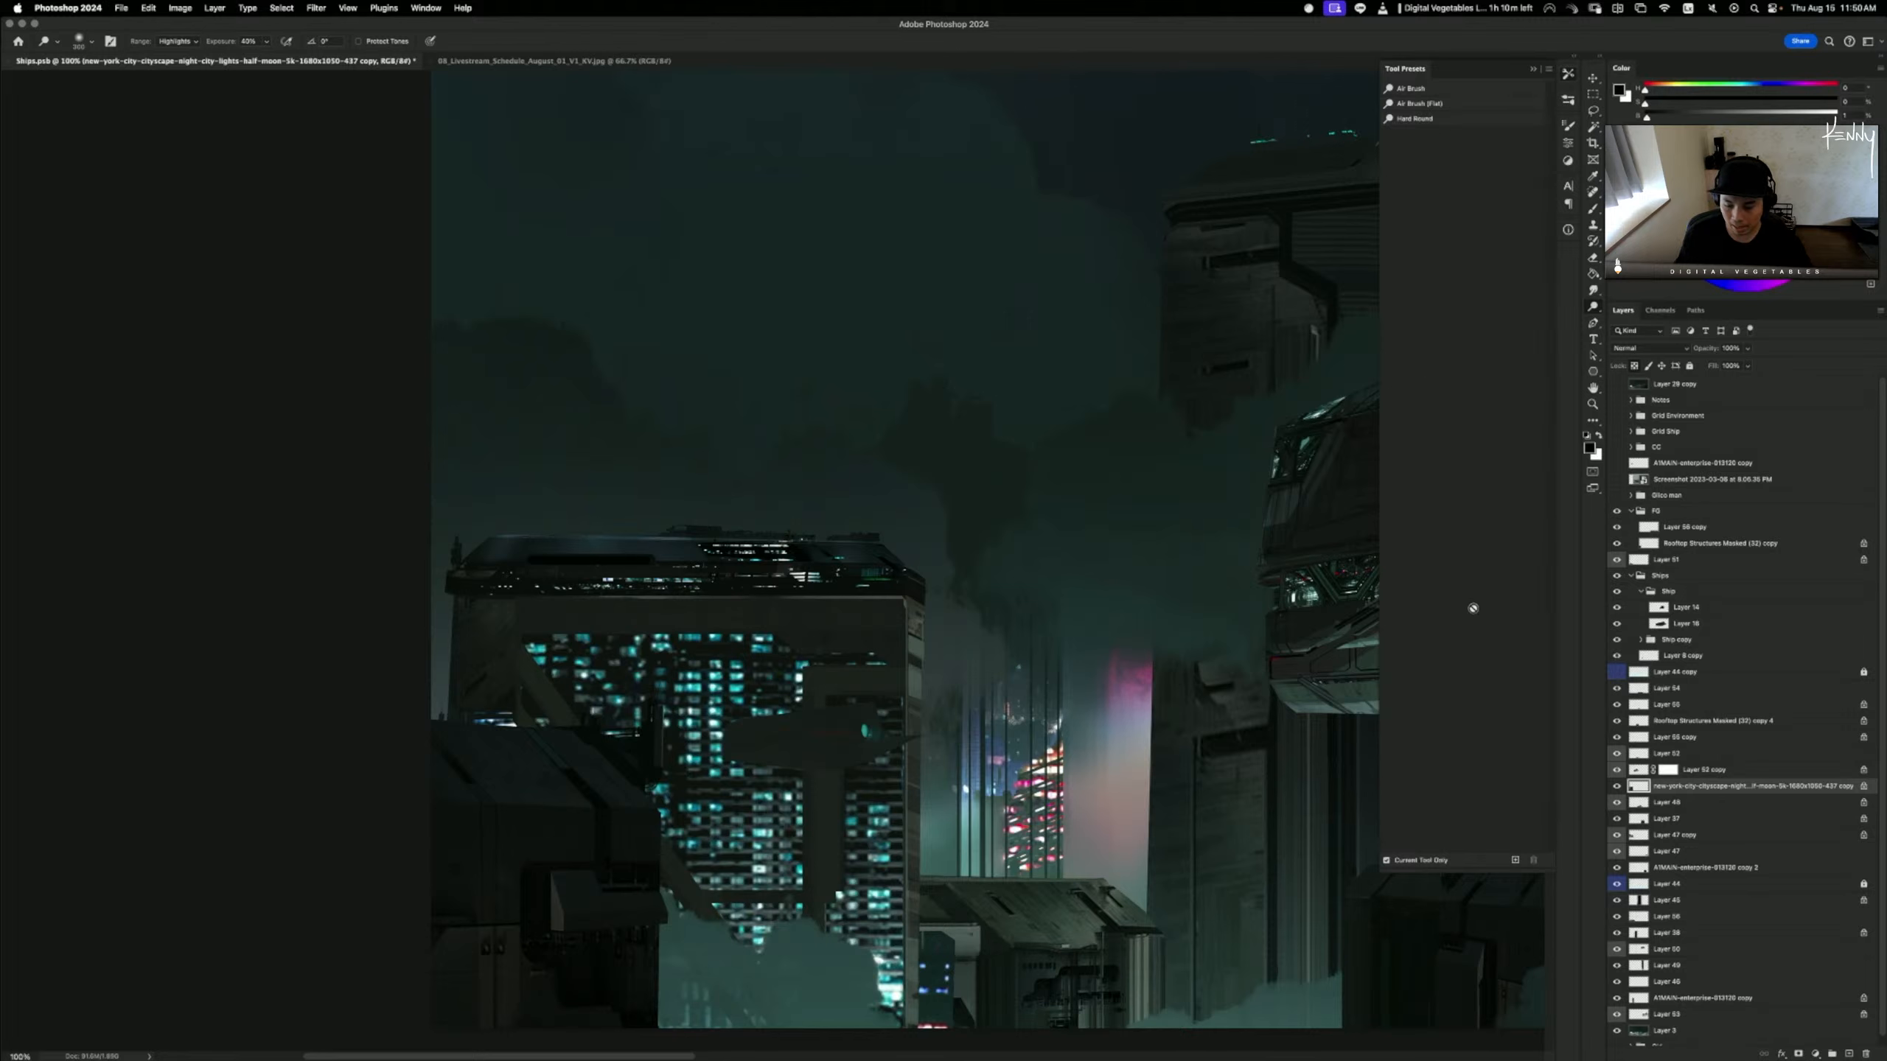
- Touch up the middle of the roof's top edge with a sampled blue-grey brush colour, undoing unwanted strokes
key("b")
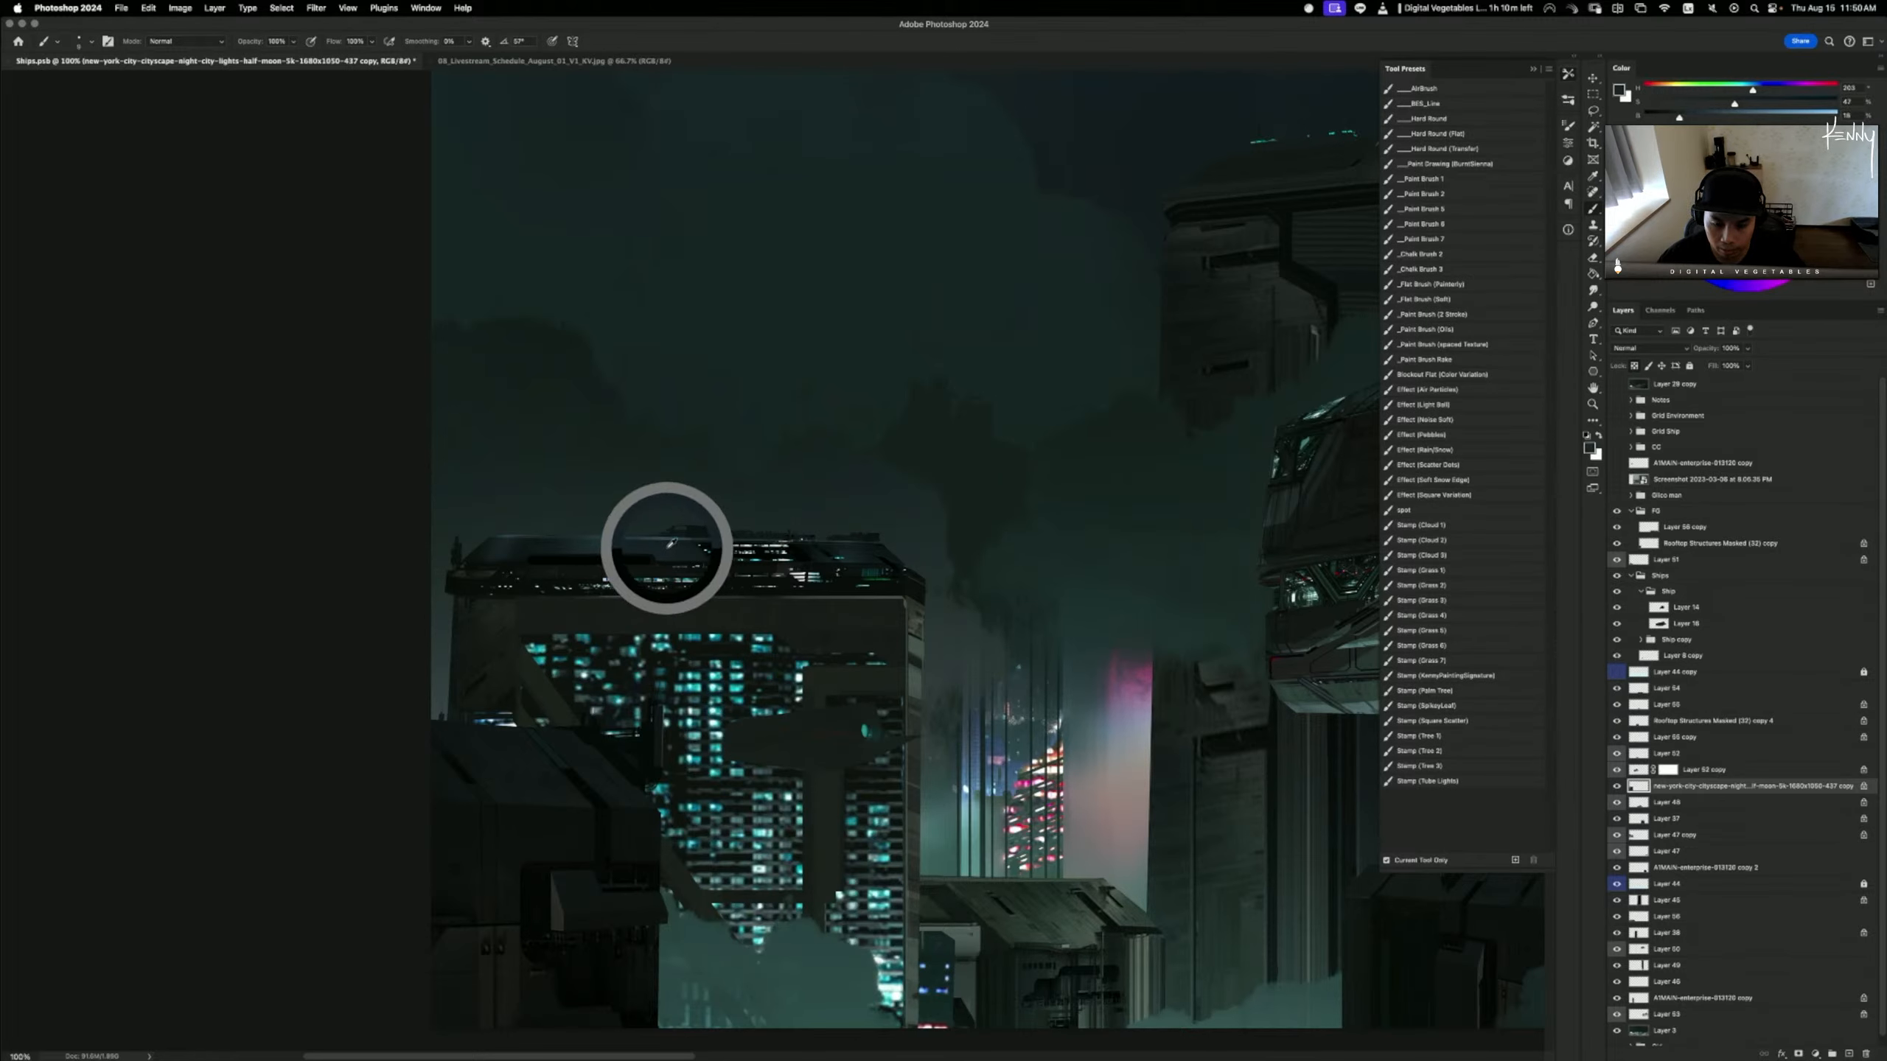
left_click(644, 541, "alt")
key("super+z")
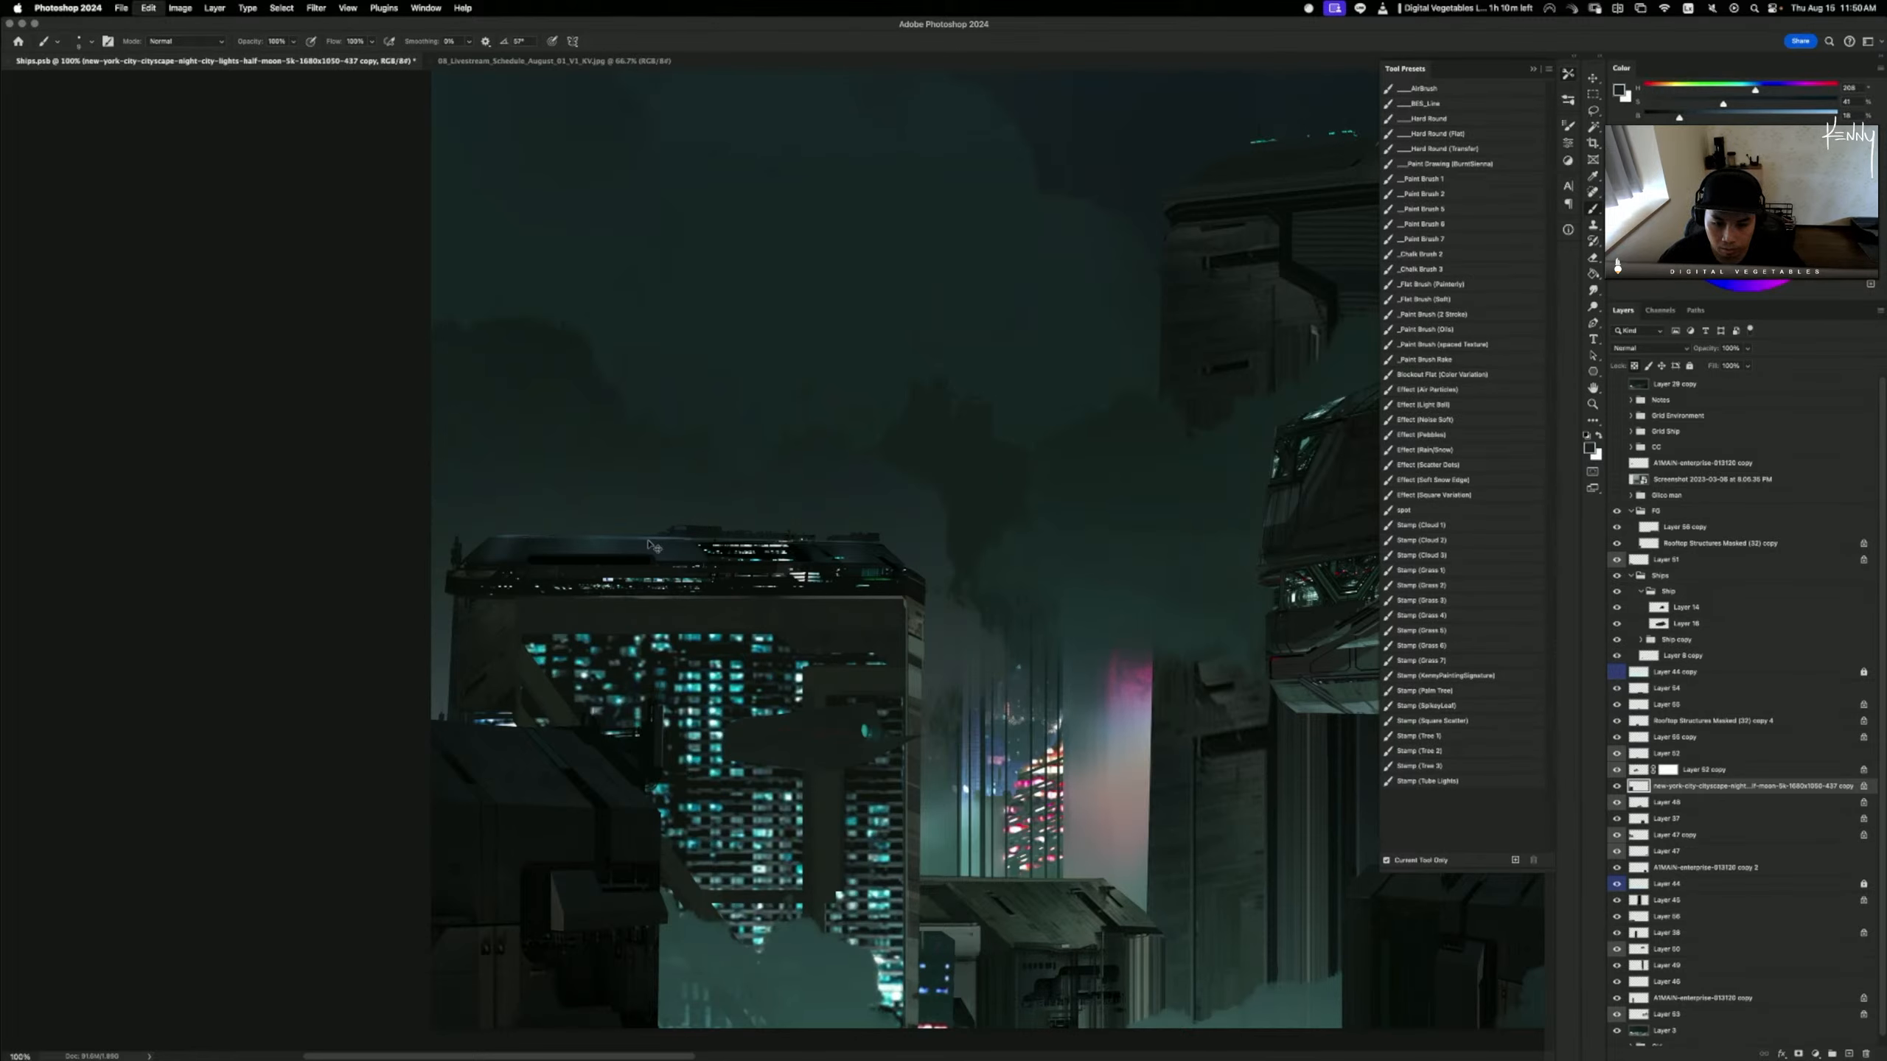
left_click_drag(640, 539, 684, 540)
key("super+z")
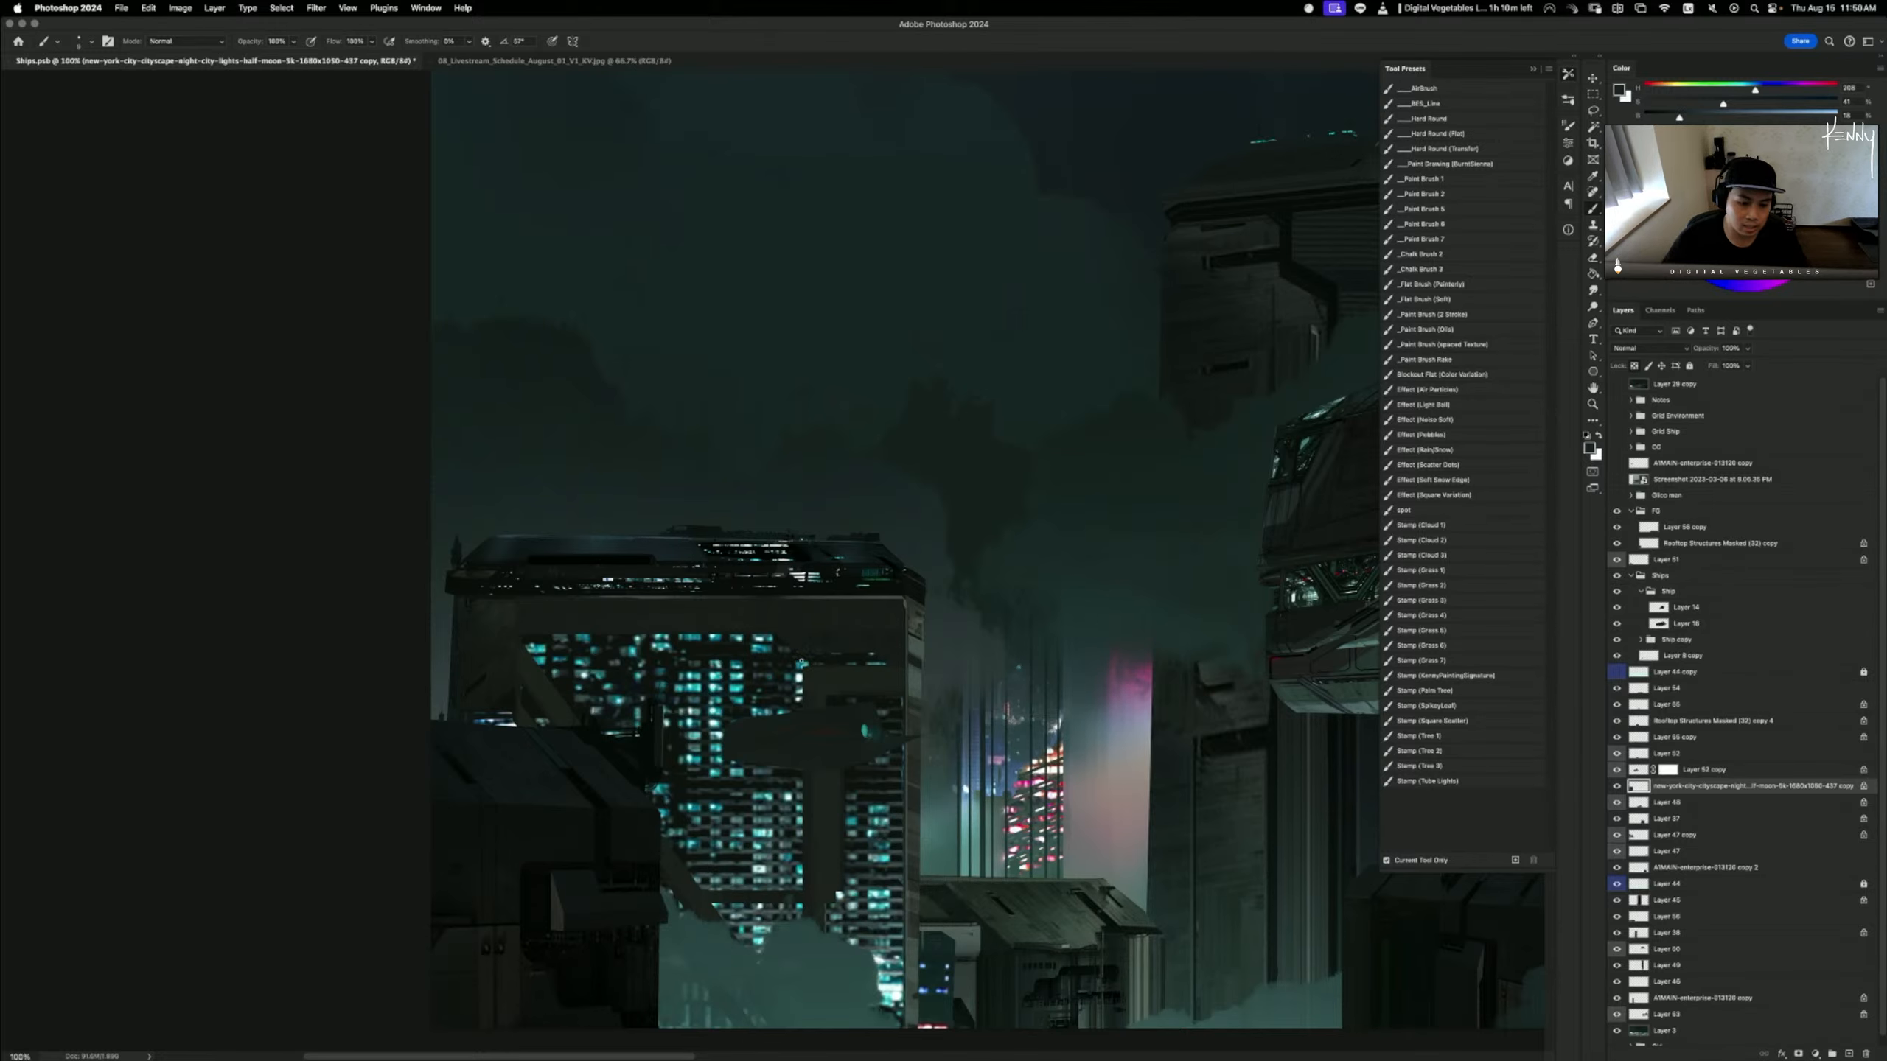
- Lasso the sloped right corner of the left building's roof, touch it up with a blue-grey brush, and deselect
left_click_drag(876, 669, 906, 648)
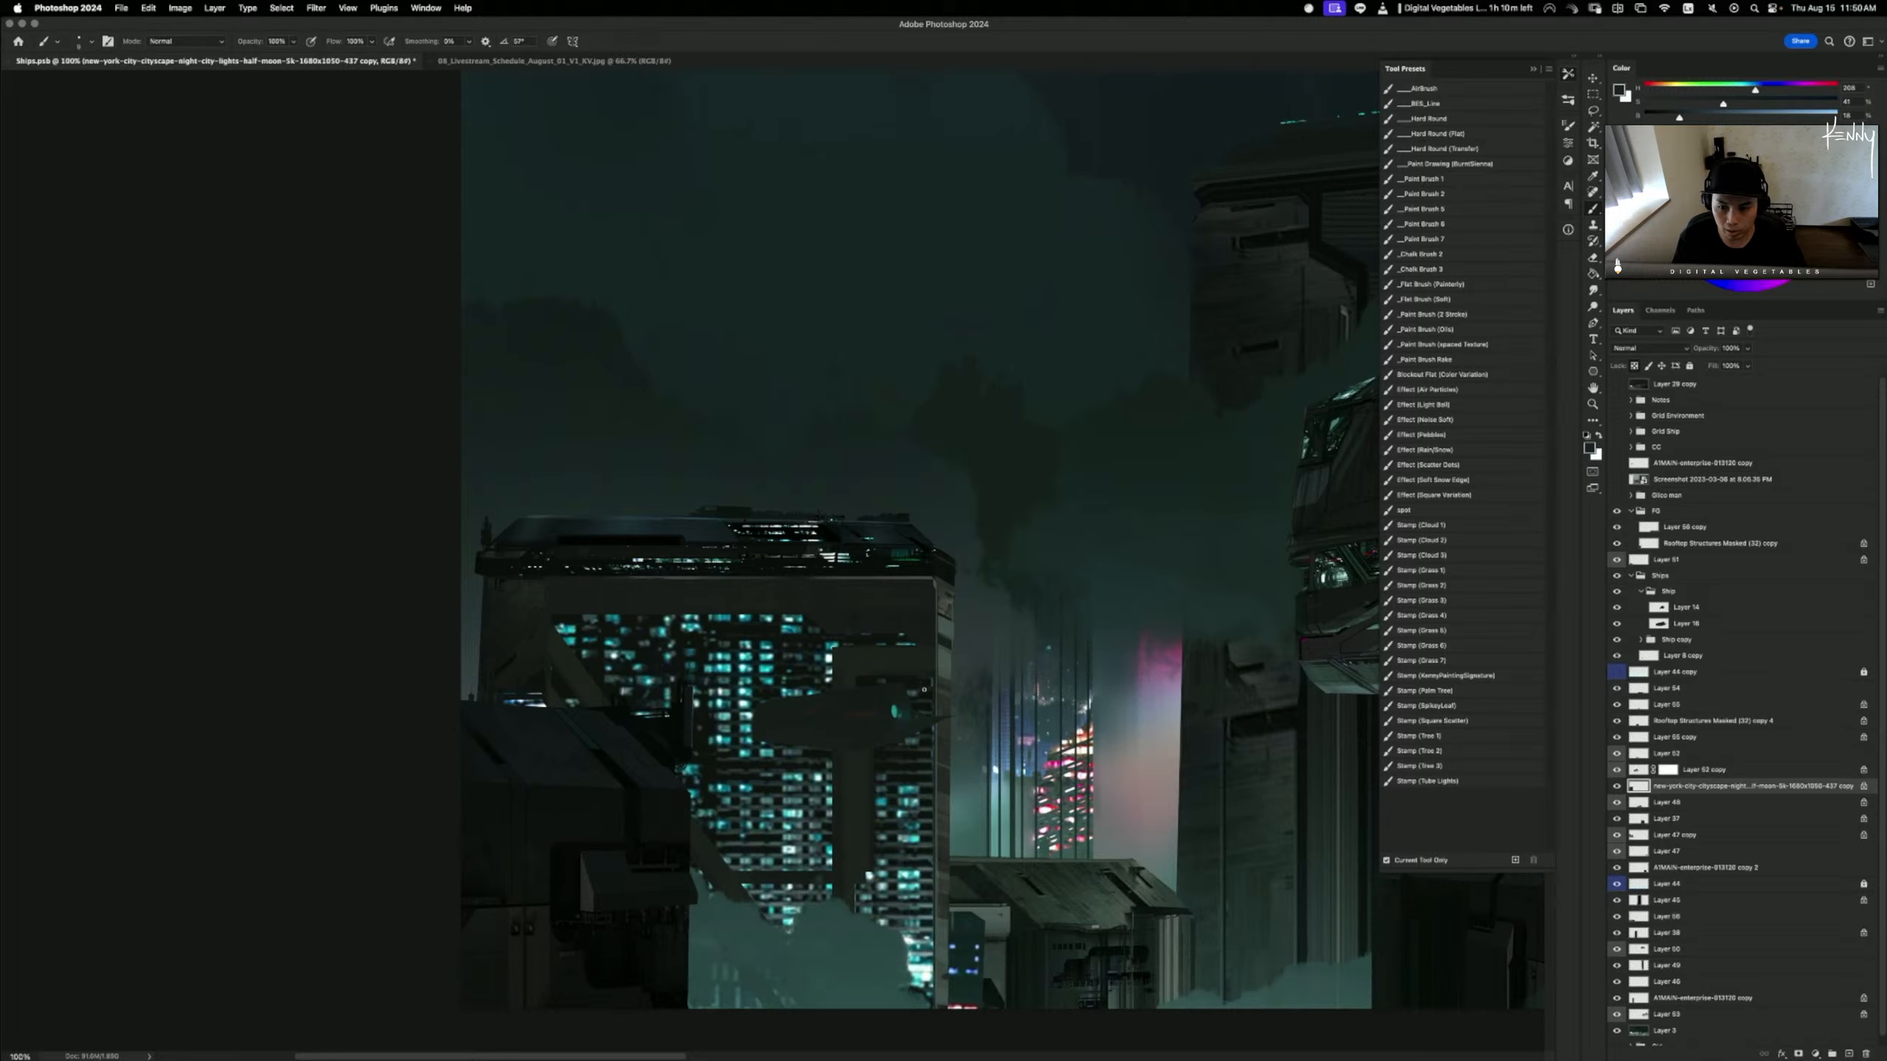
key("l")
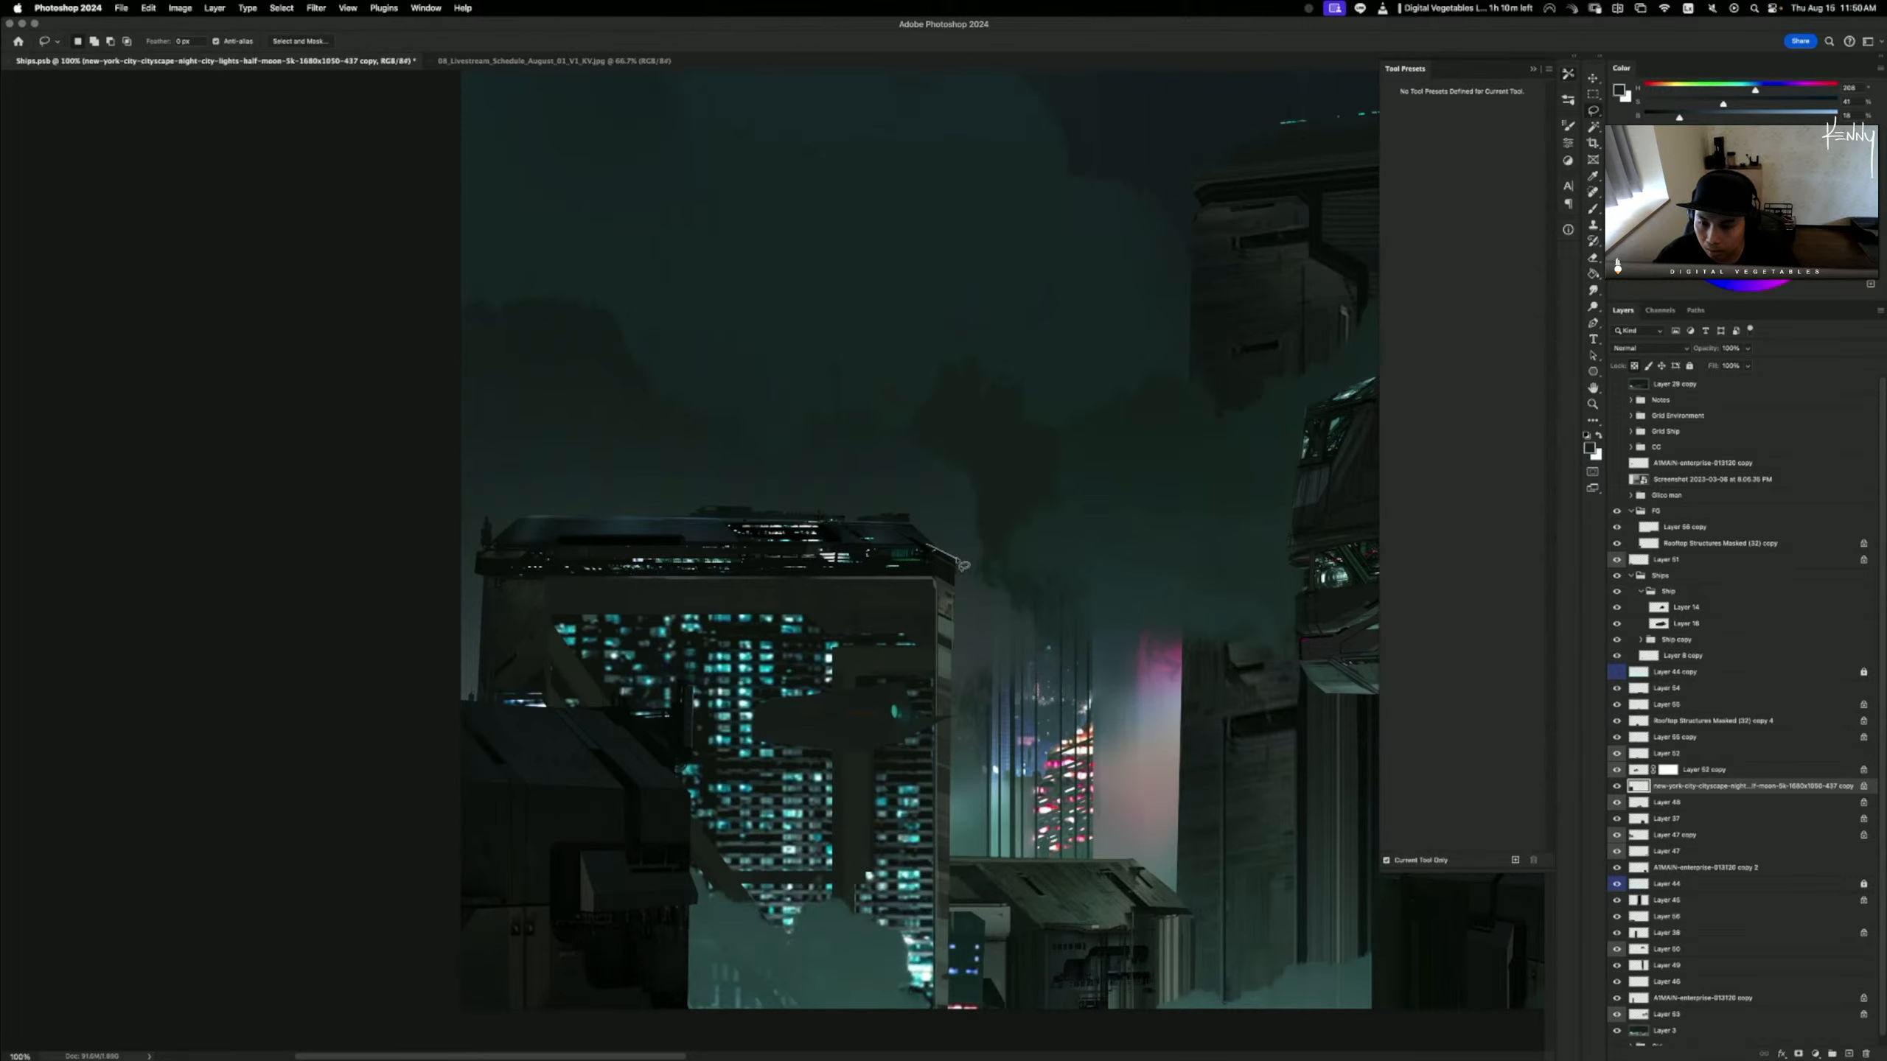
key("b")
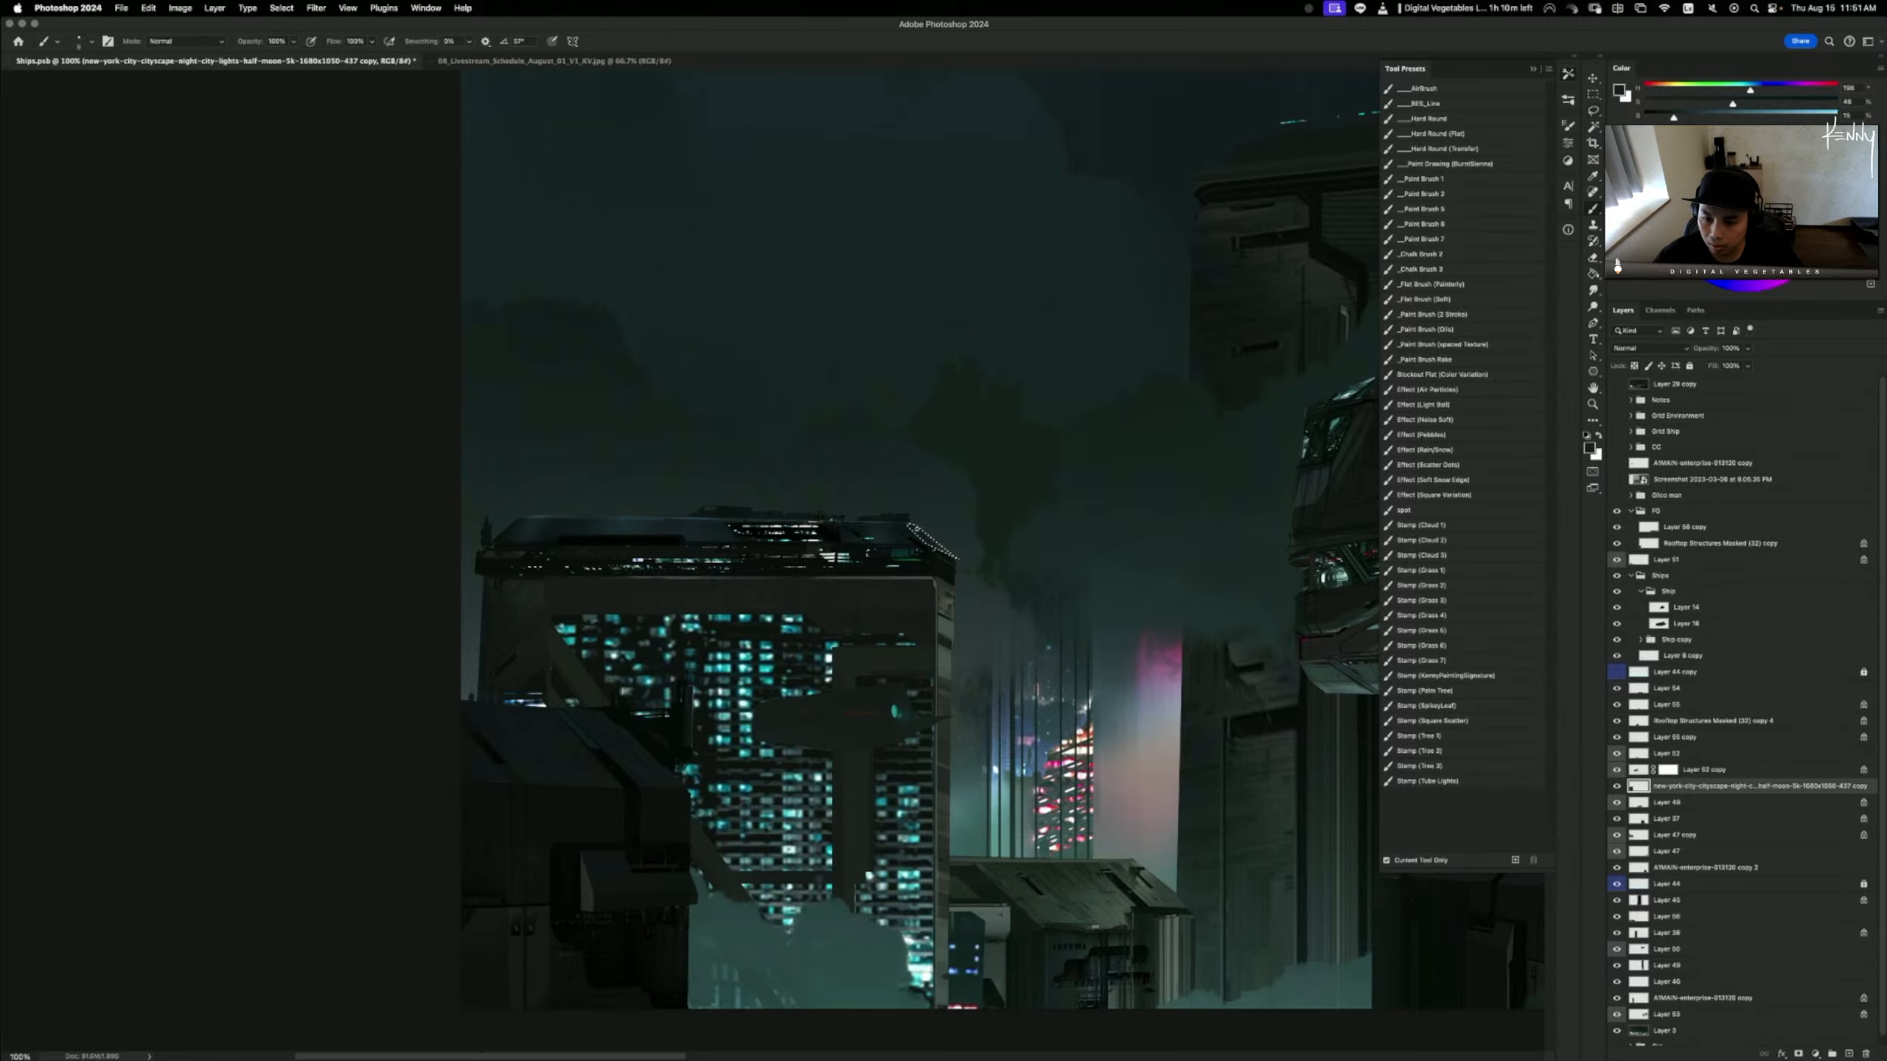
key("super+d")
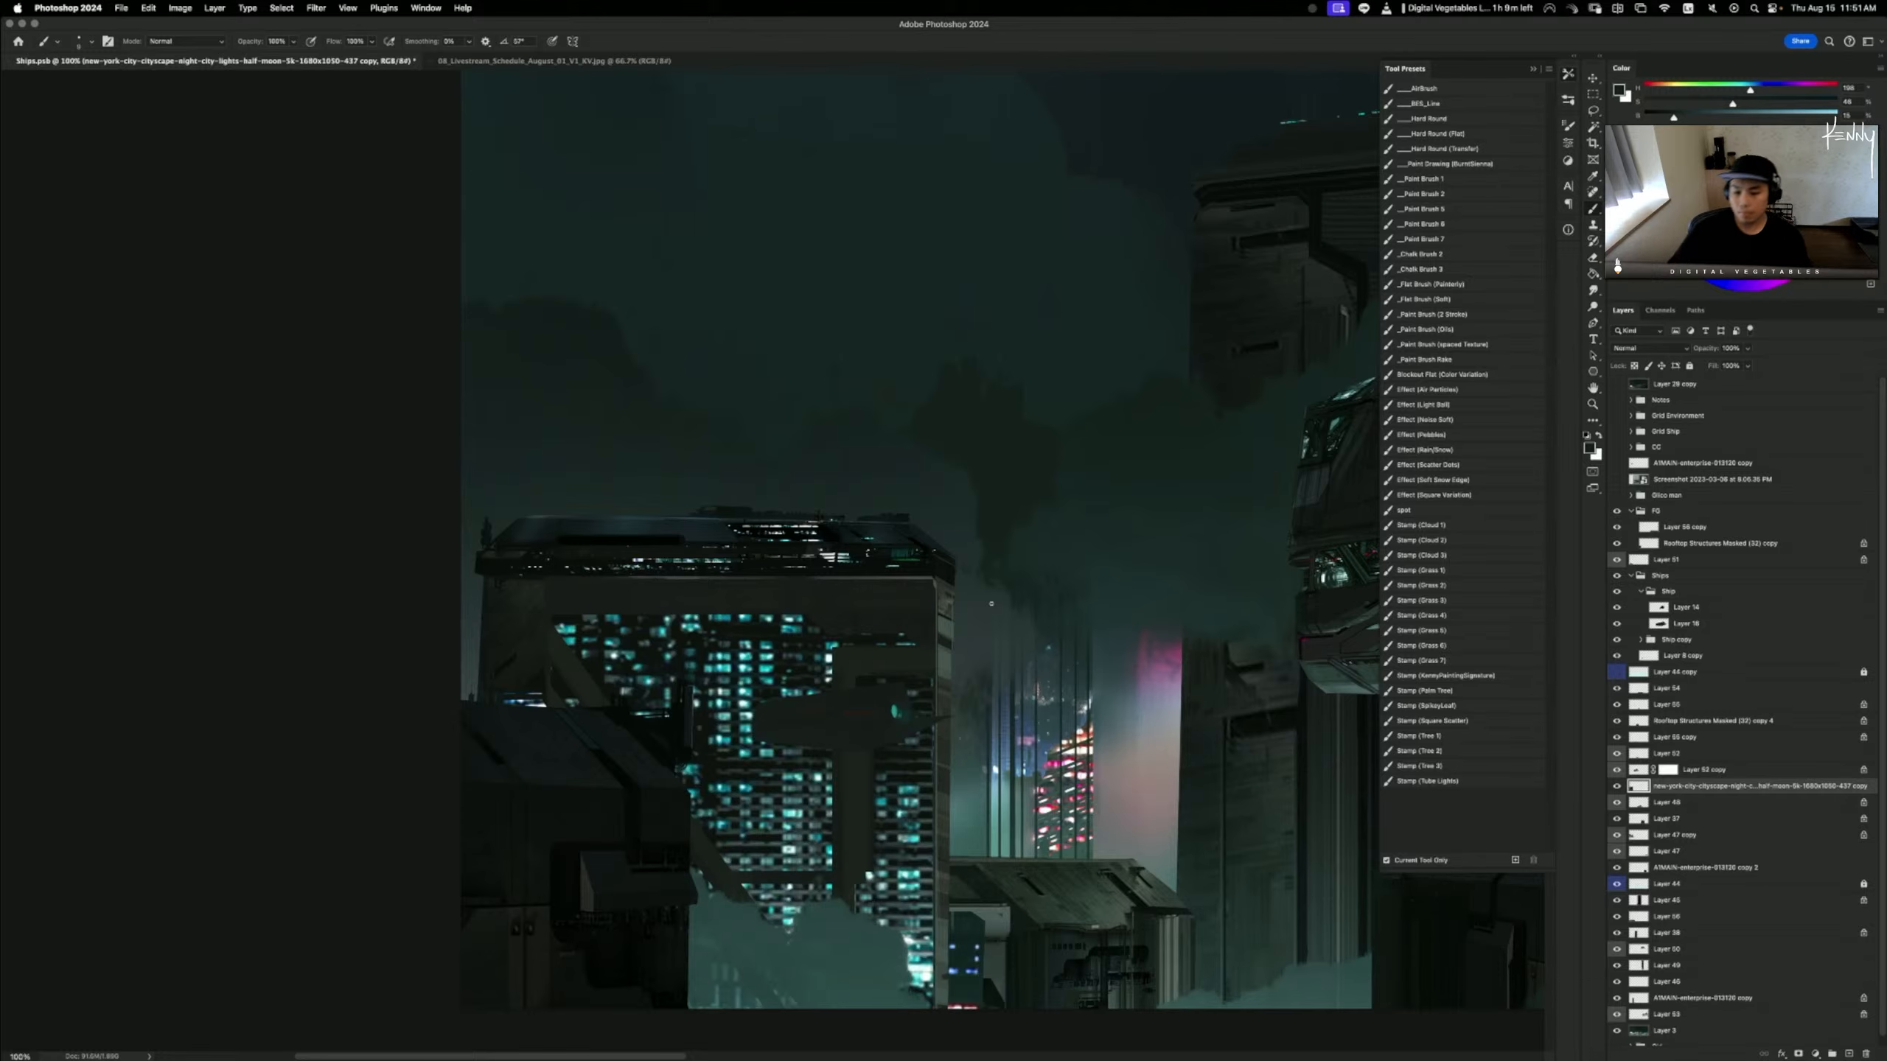
- Examine how the left building's retouched roof reads in the whole scene and at 100% zoom
key("super+minus")
key("super+minus")
key("super+equal")
key("super+equal")
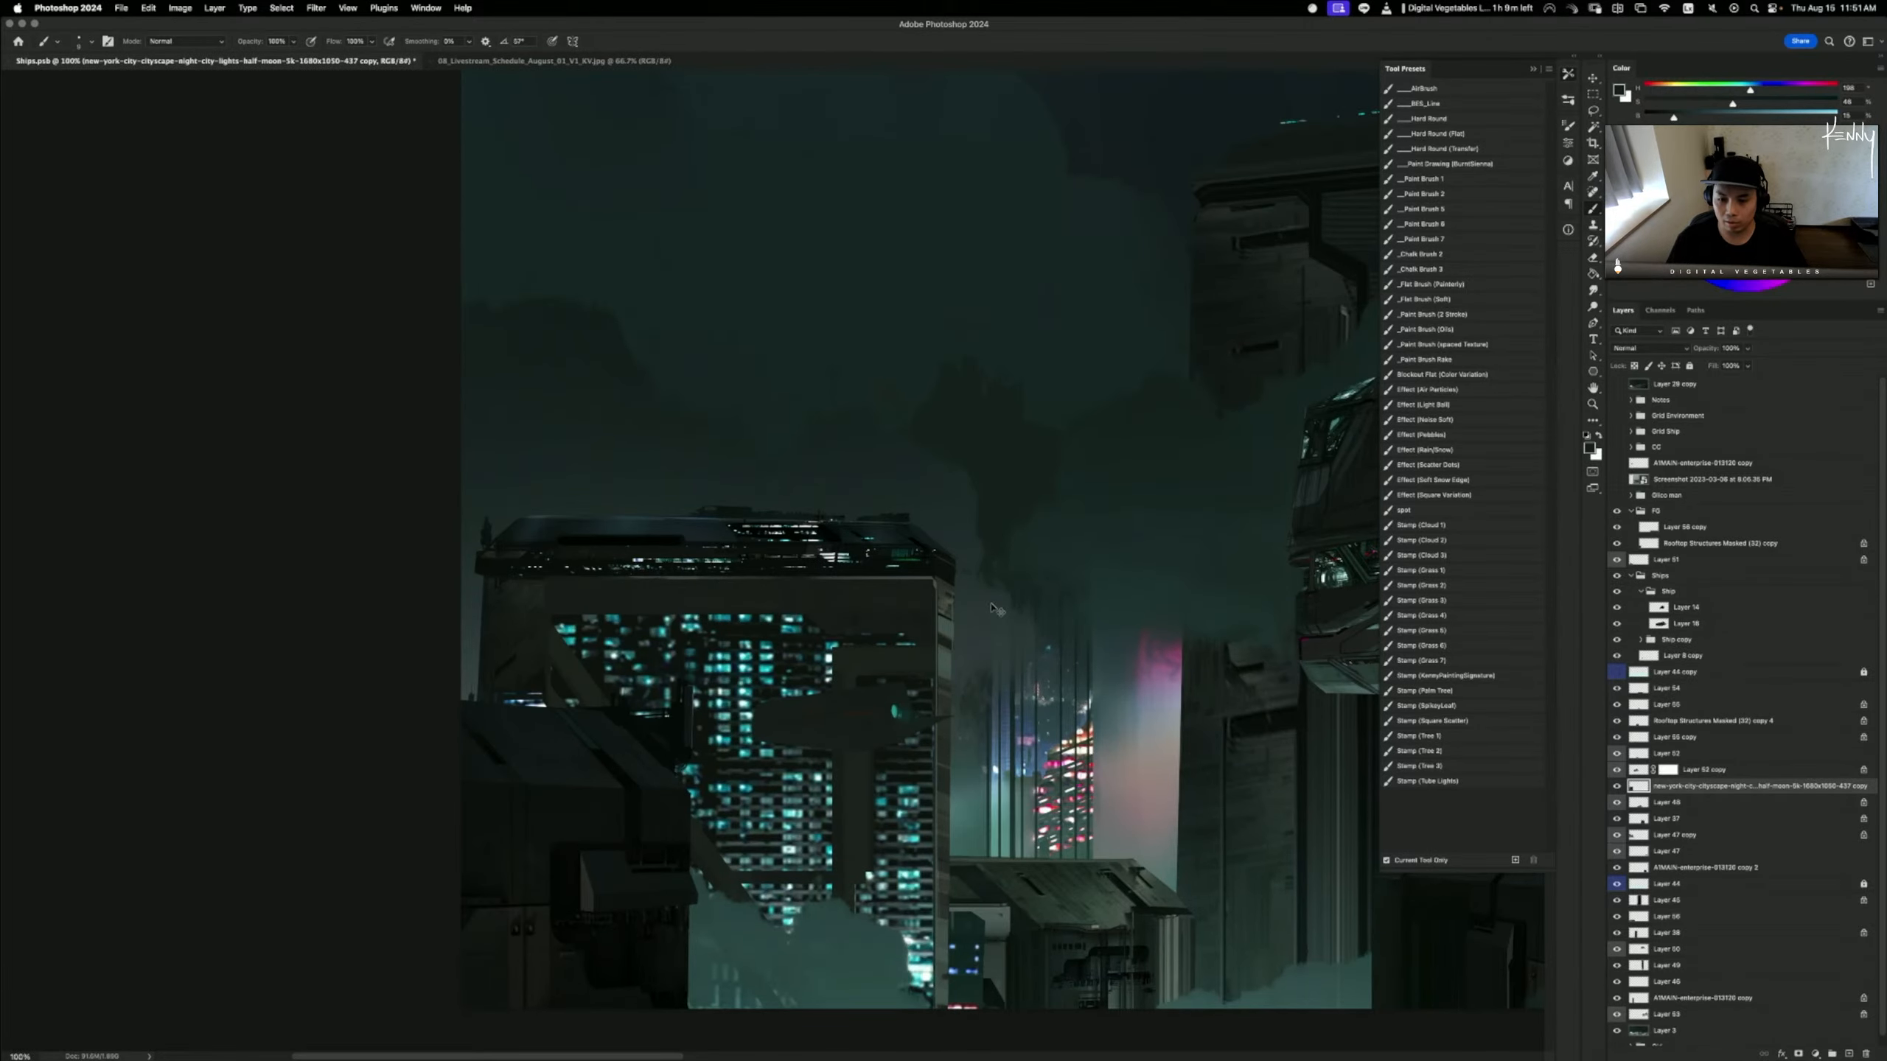
key("super+minus")
key("super+minus")
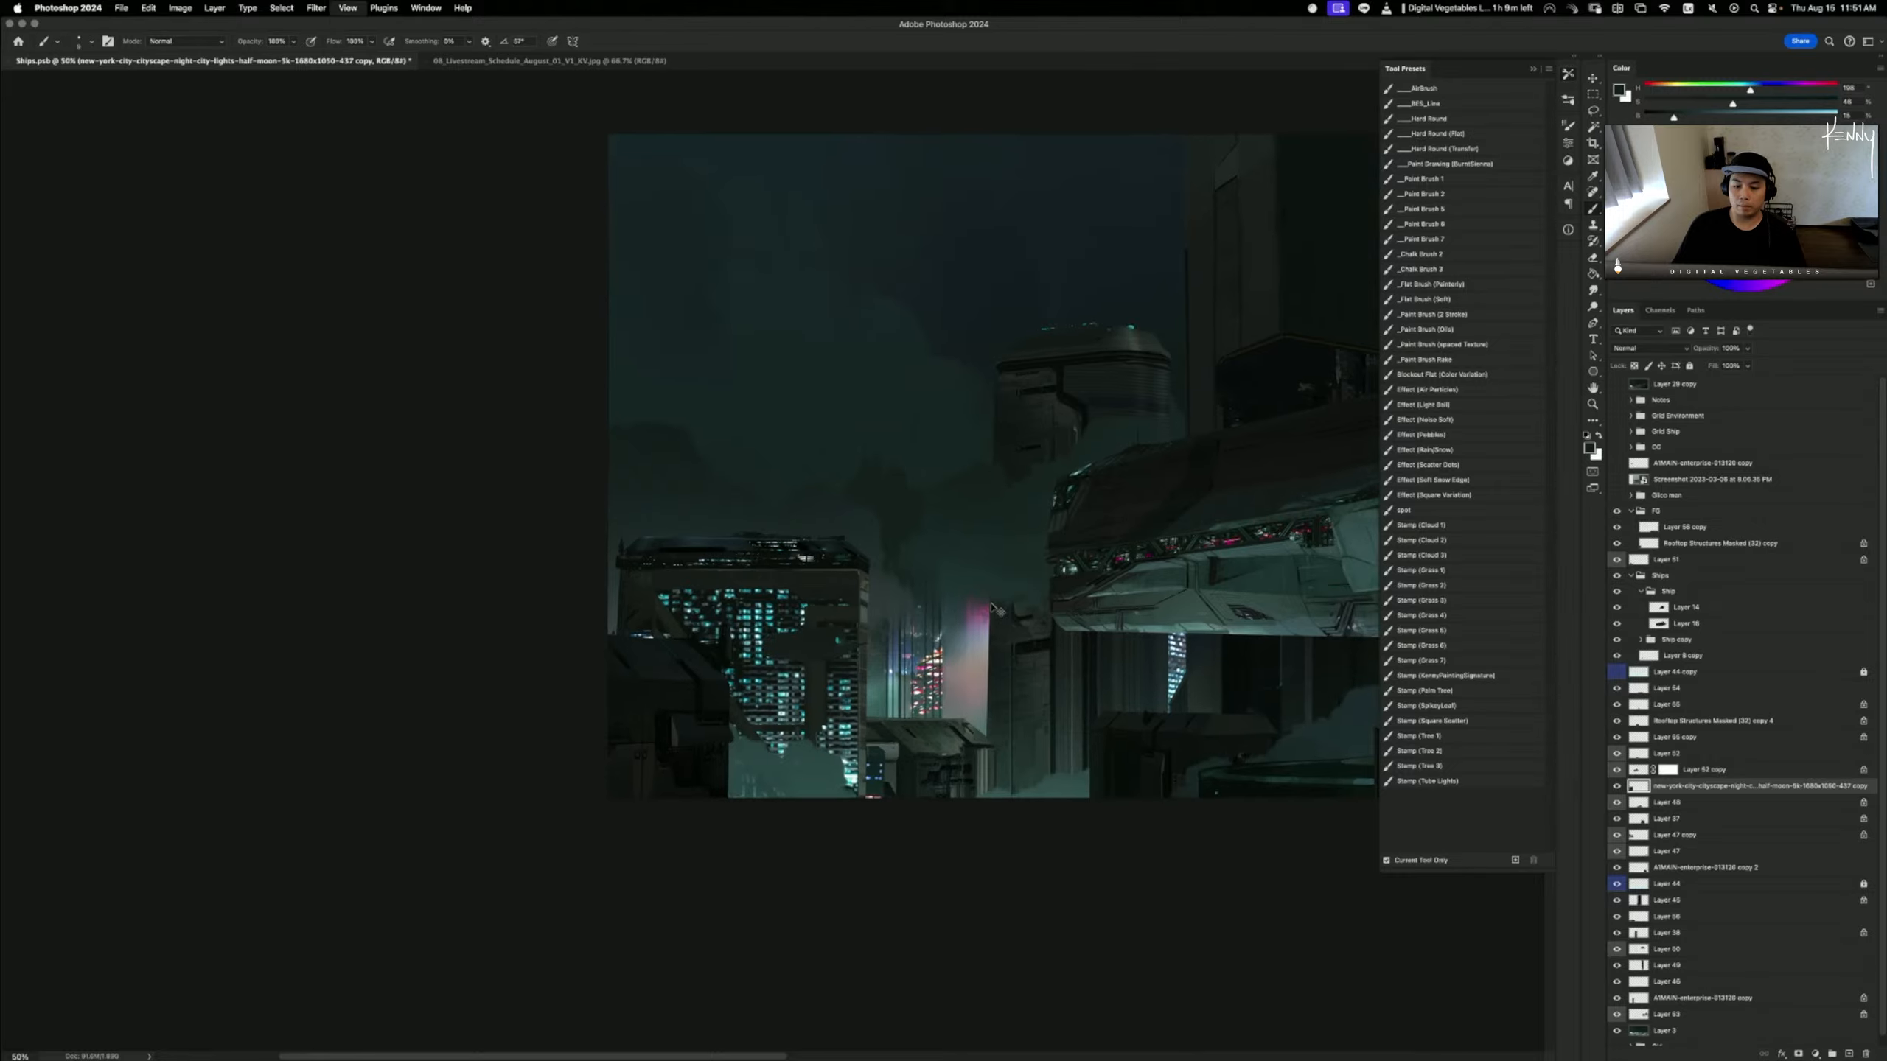
key("super+equal")
key("super+equal")
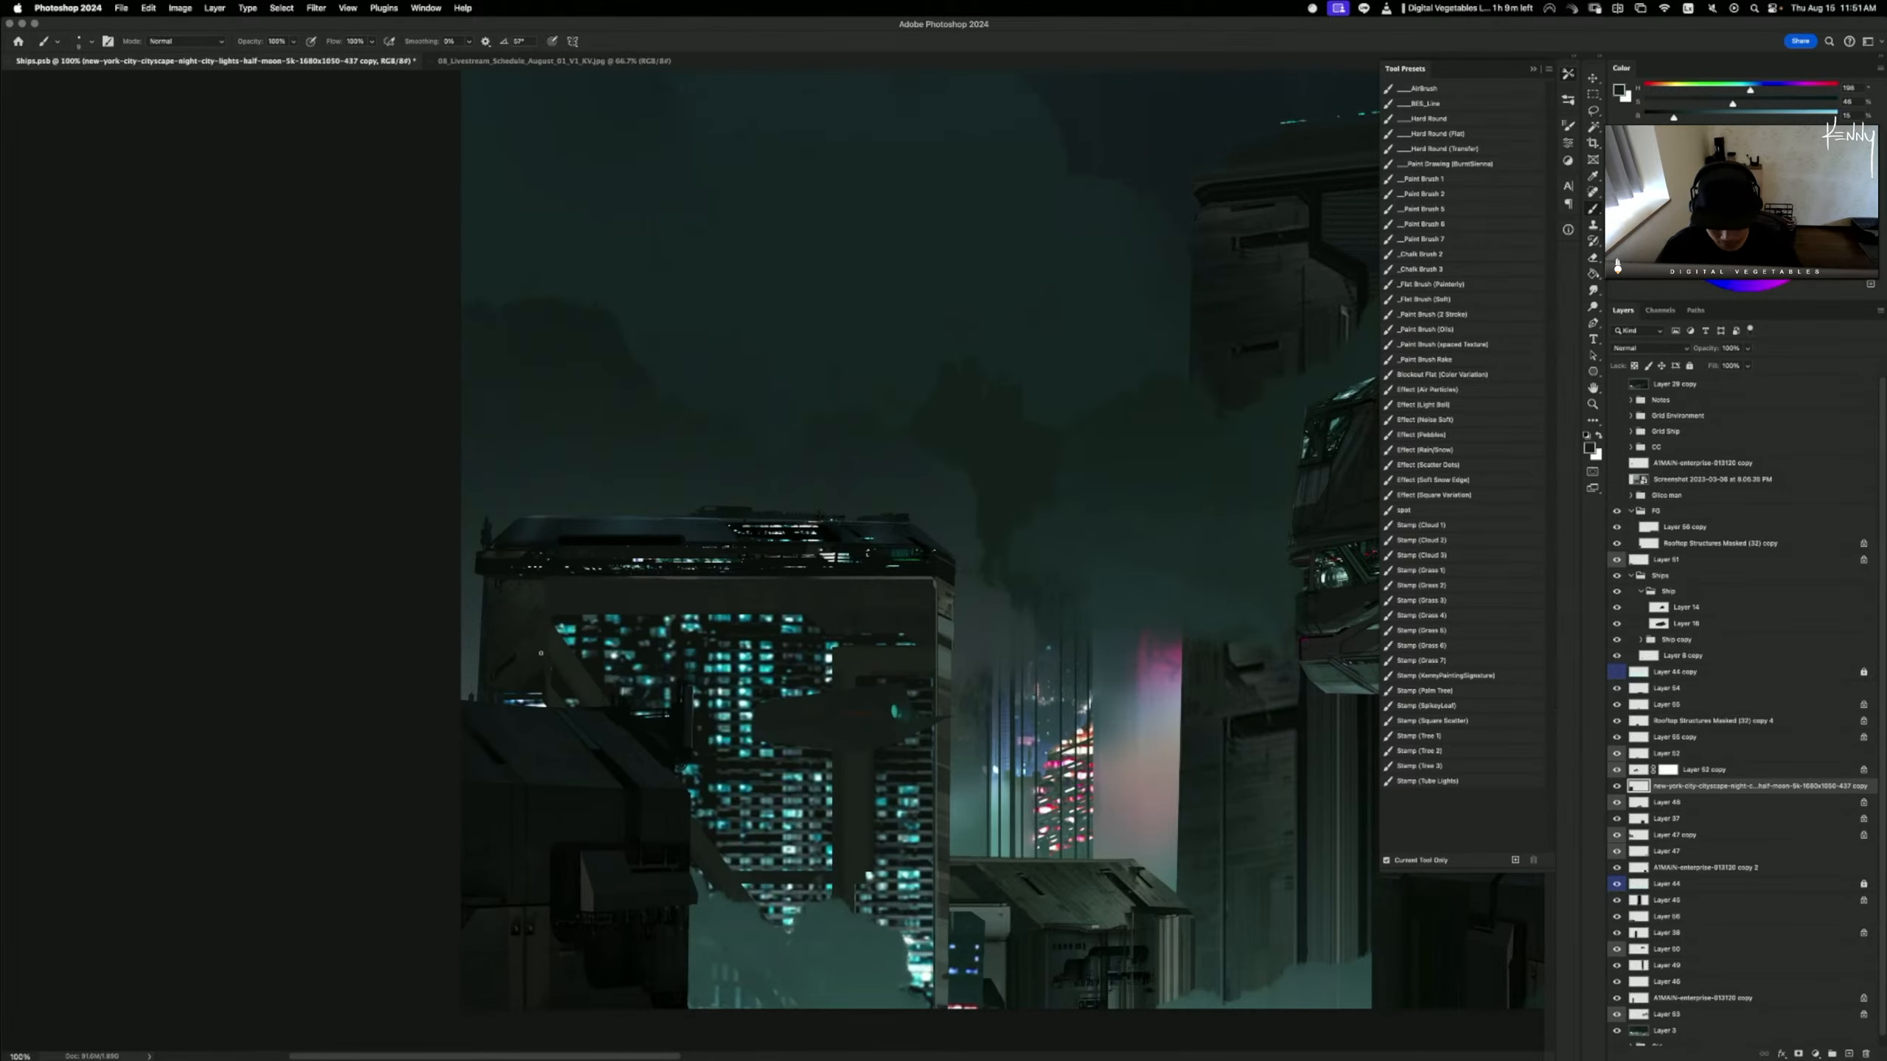
- Retouch the dark slot on the left building's roof with black sampled from it
key("r")
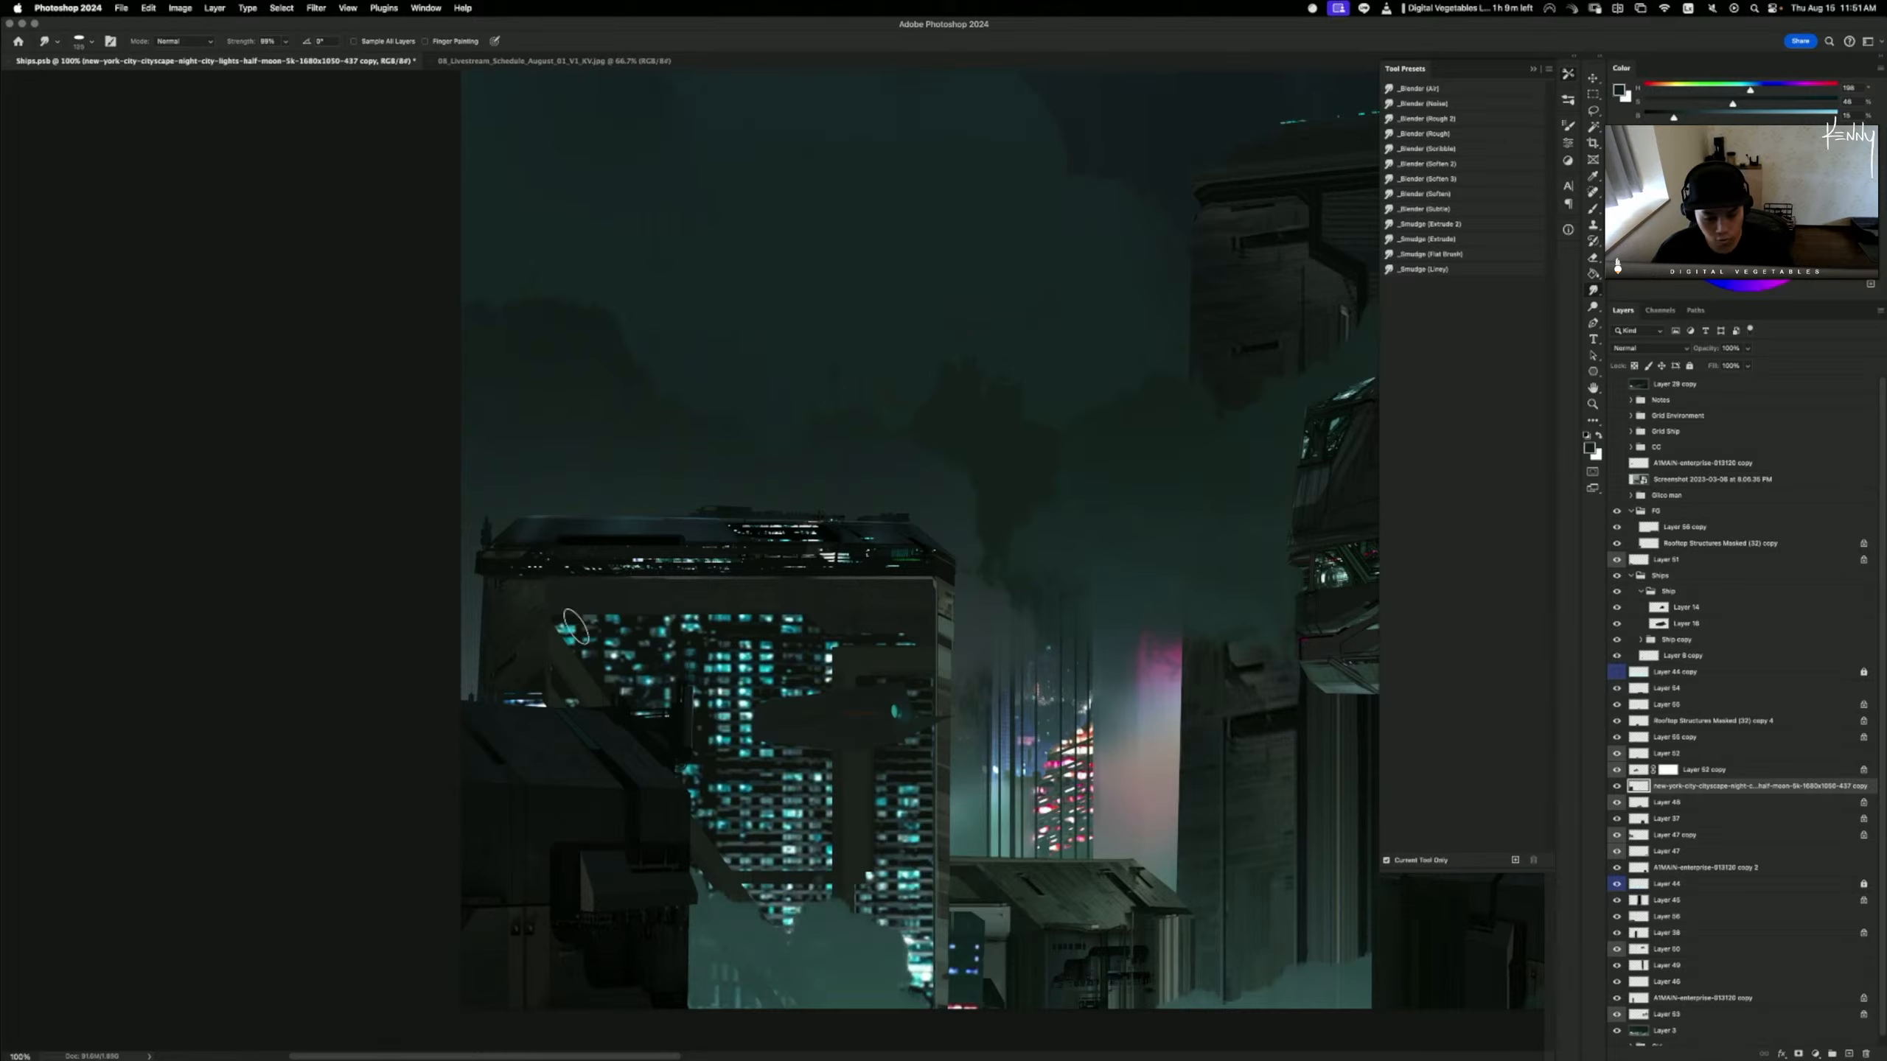
key("b")
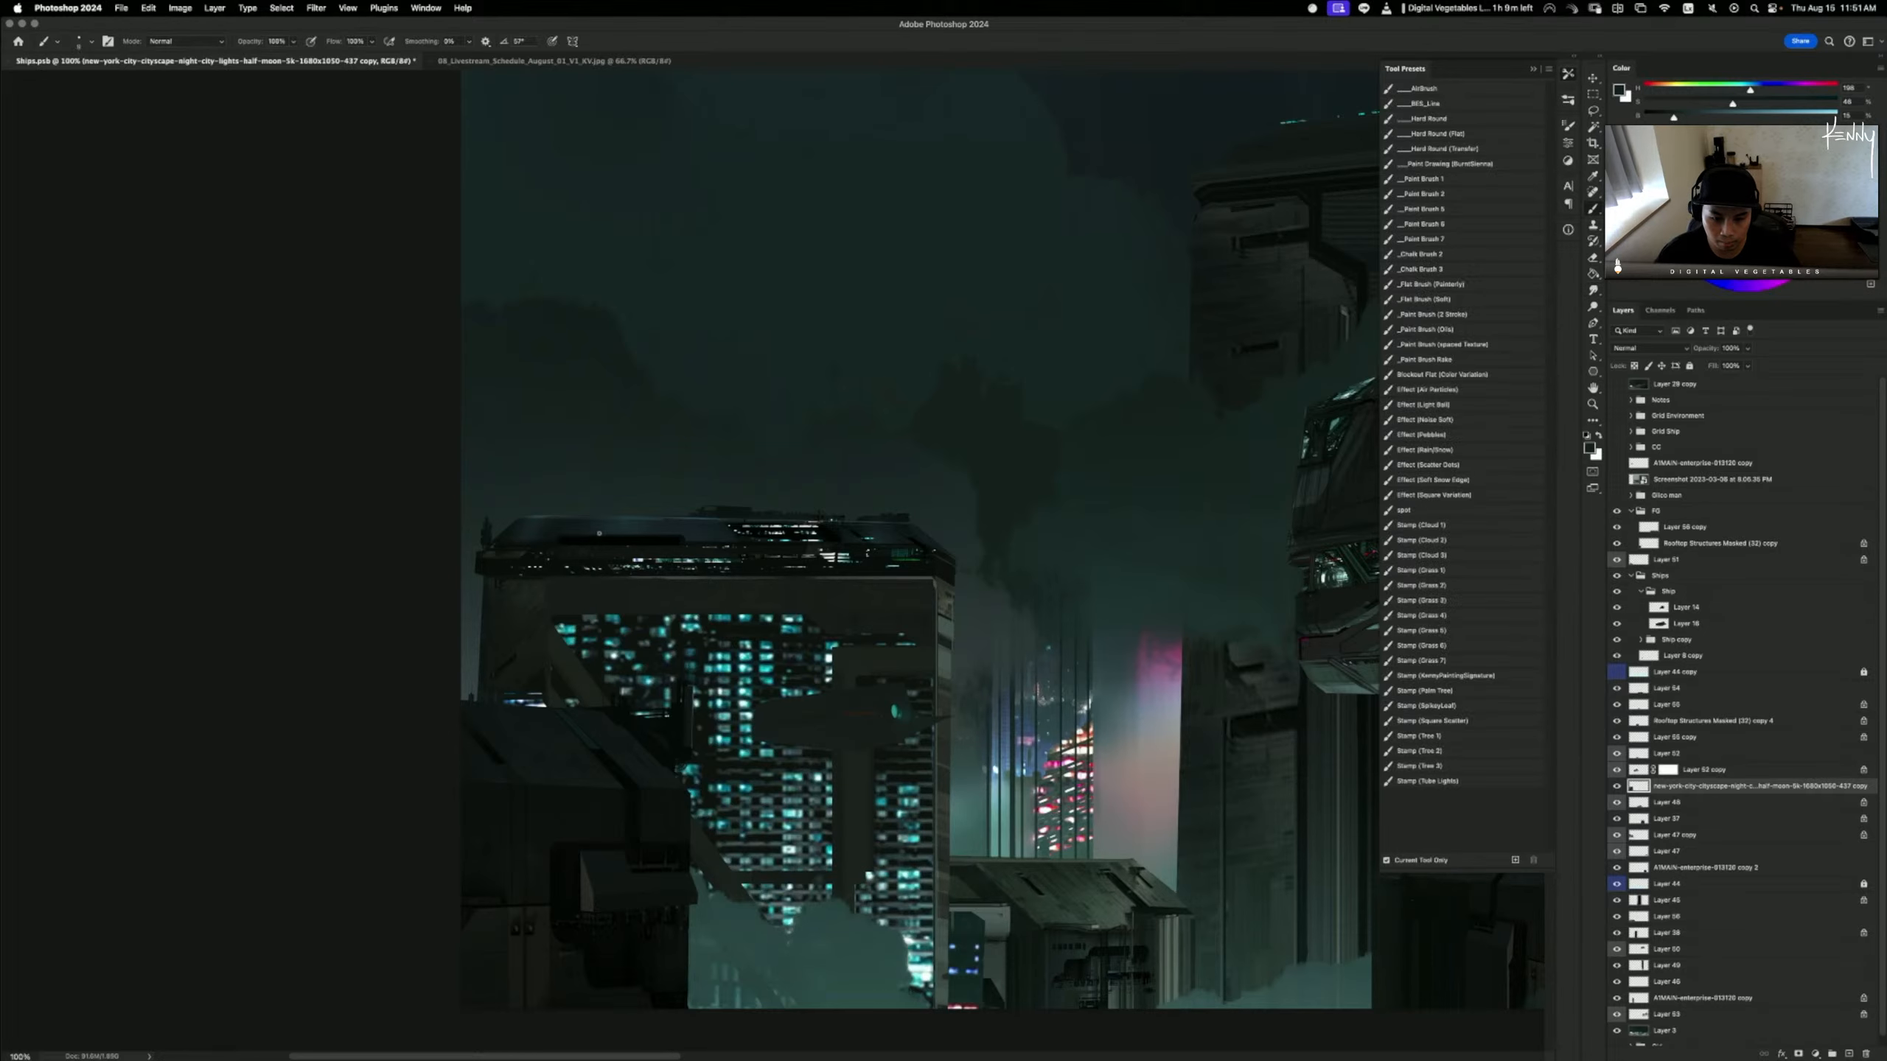
left_click(594, 537, "alt")
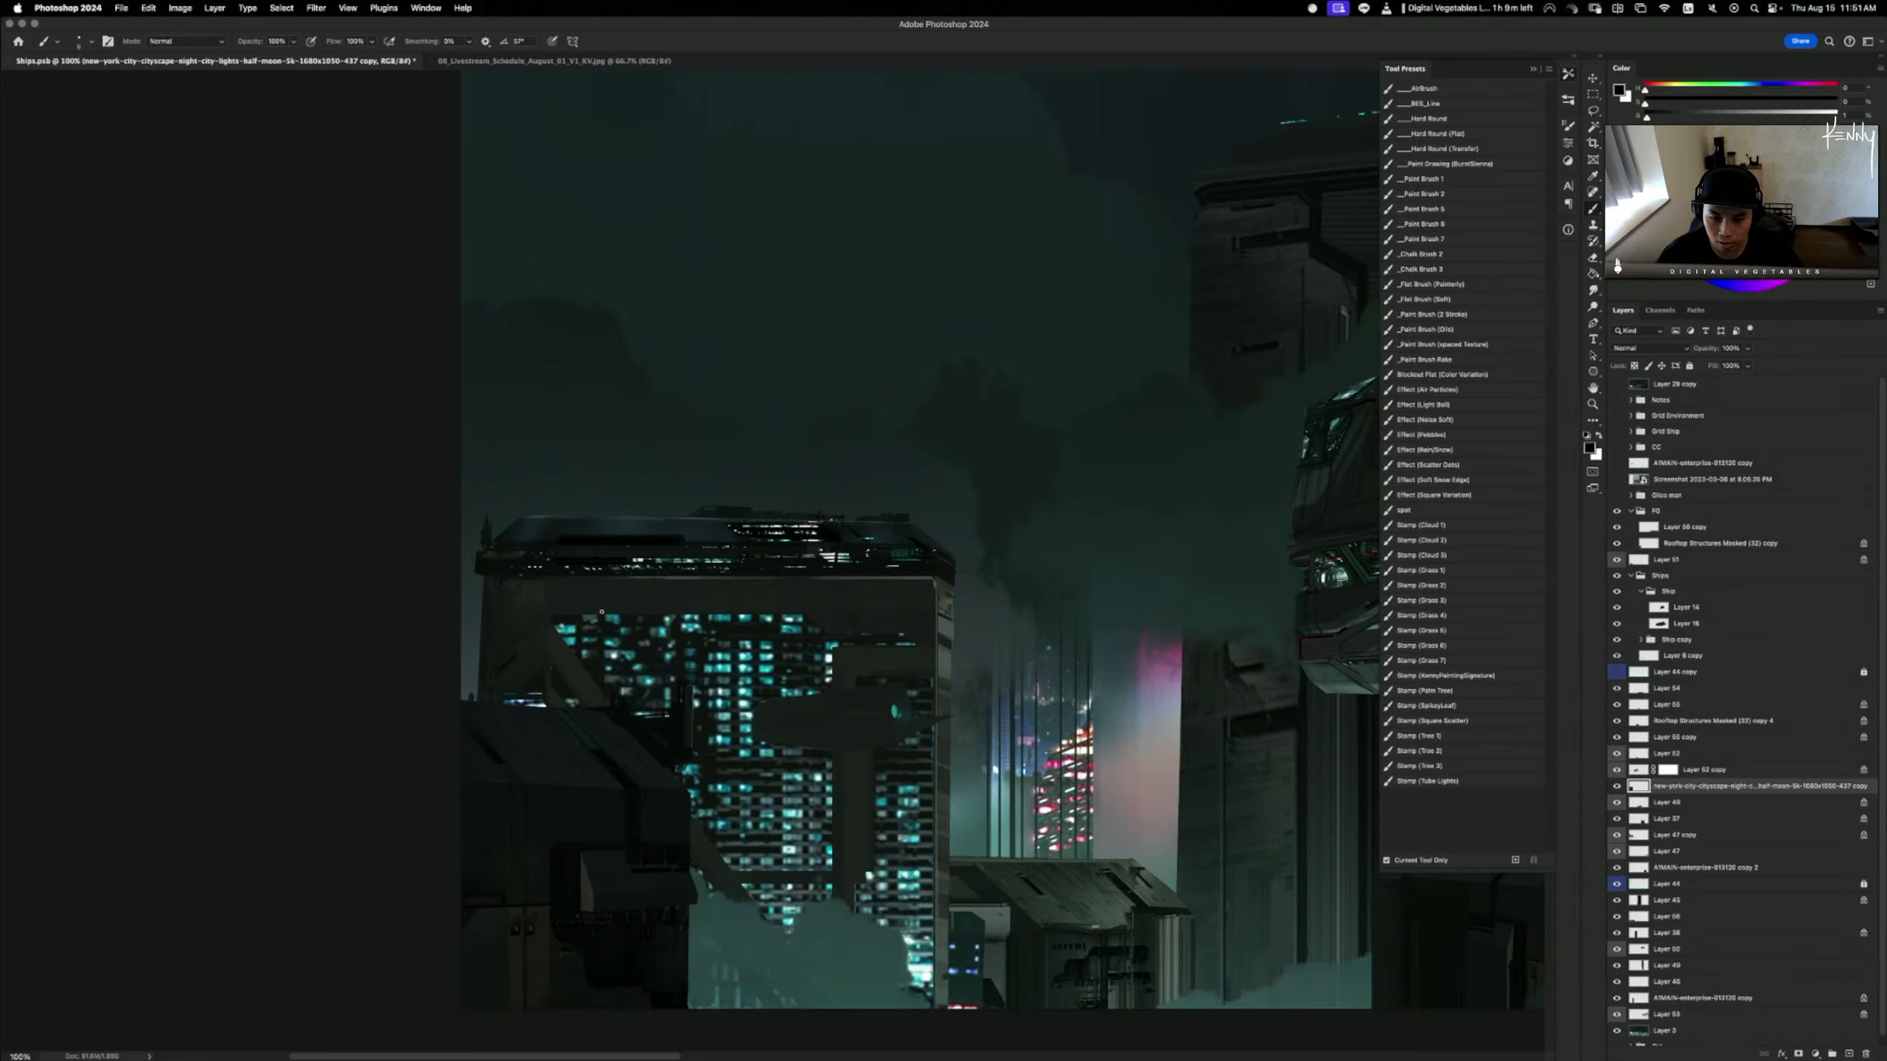
left_click_drag(602, 628, 687, 735)
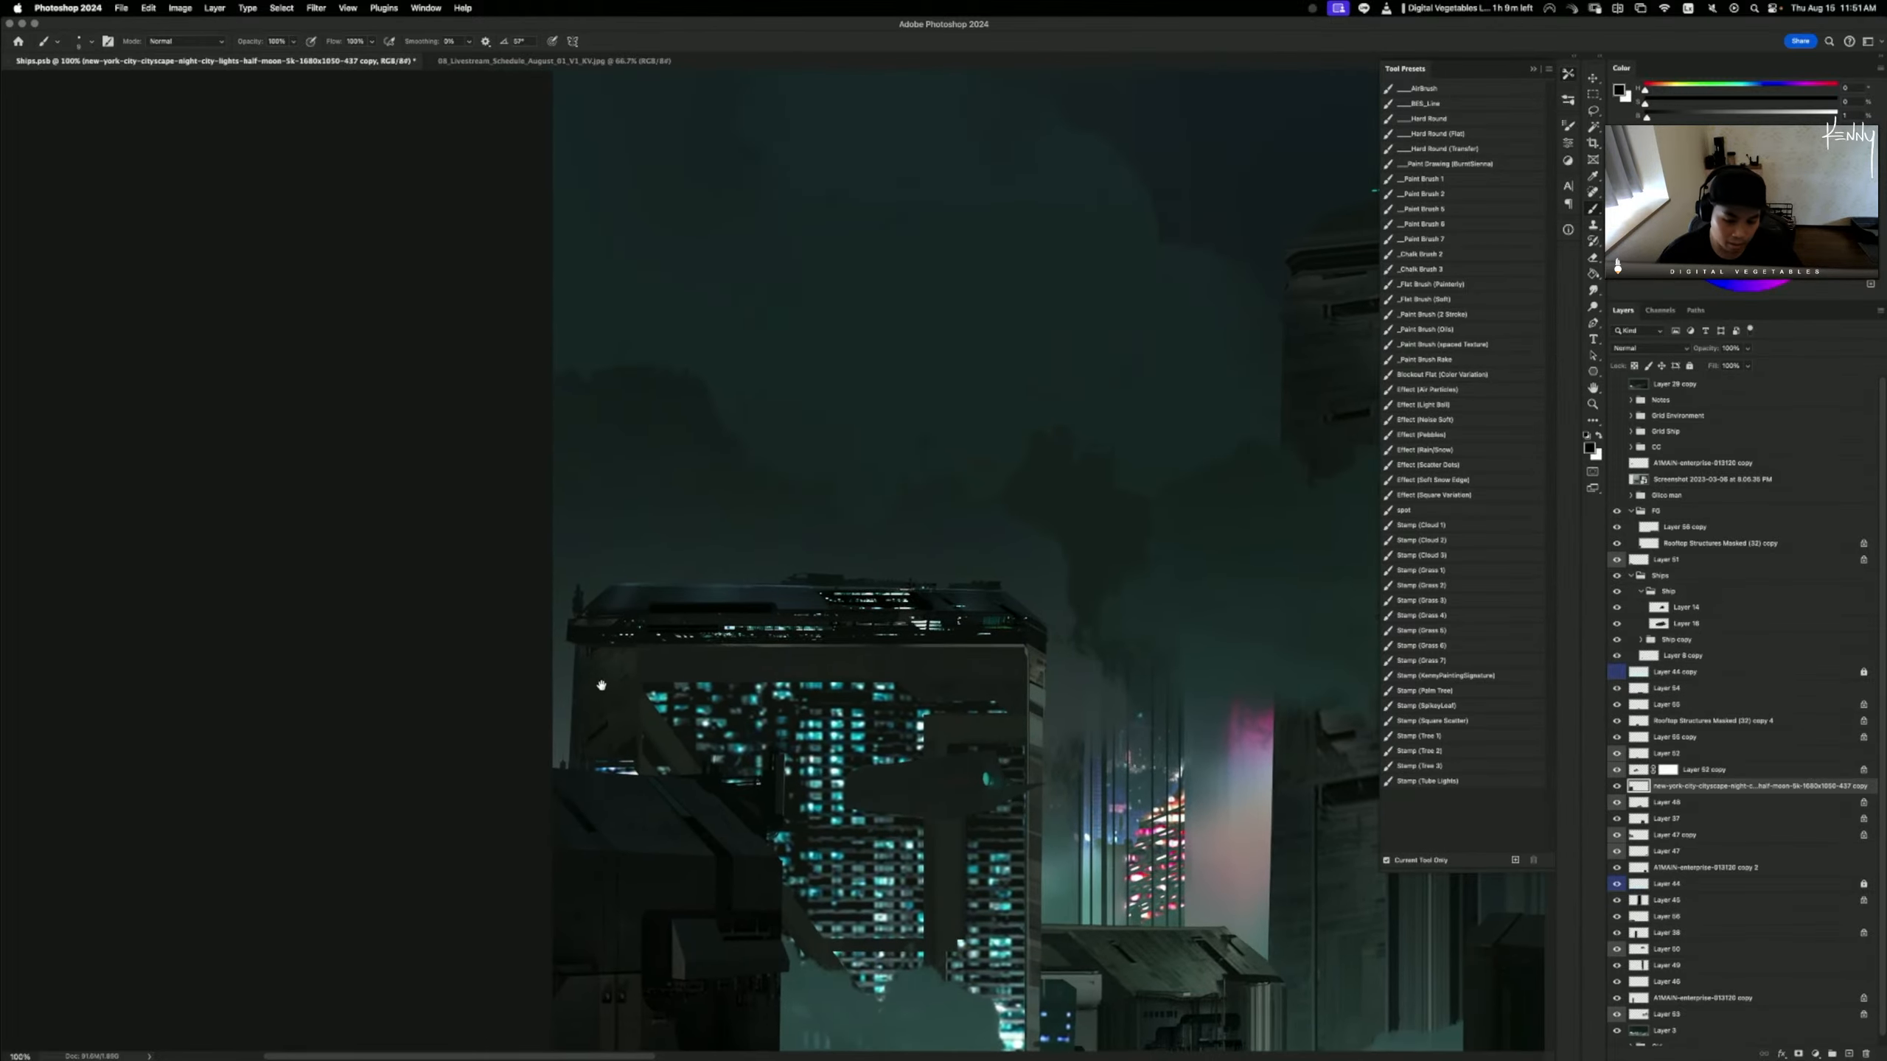
- Sample the grey beneath the roof and select a thin band along the roof's lower edge, shaping both ends with the Lasso
left_click(625, 651, "alt")
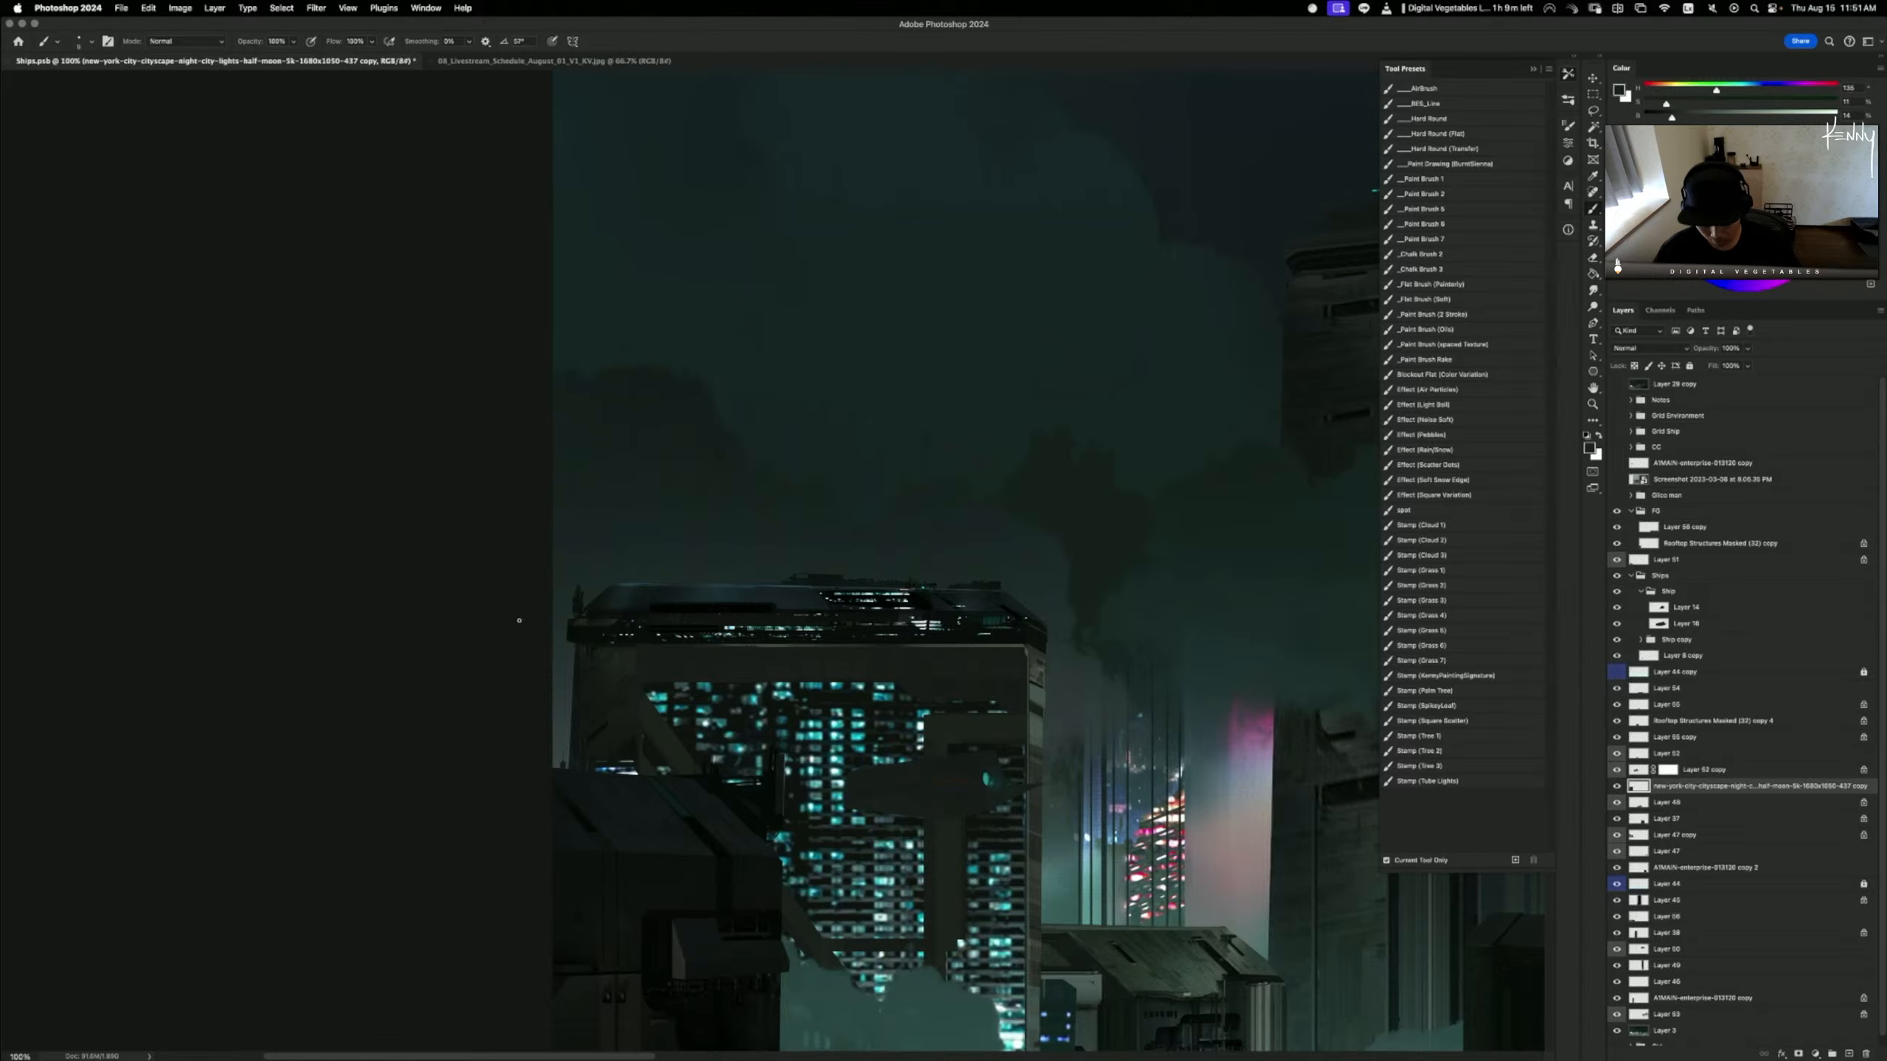
key("l")
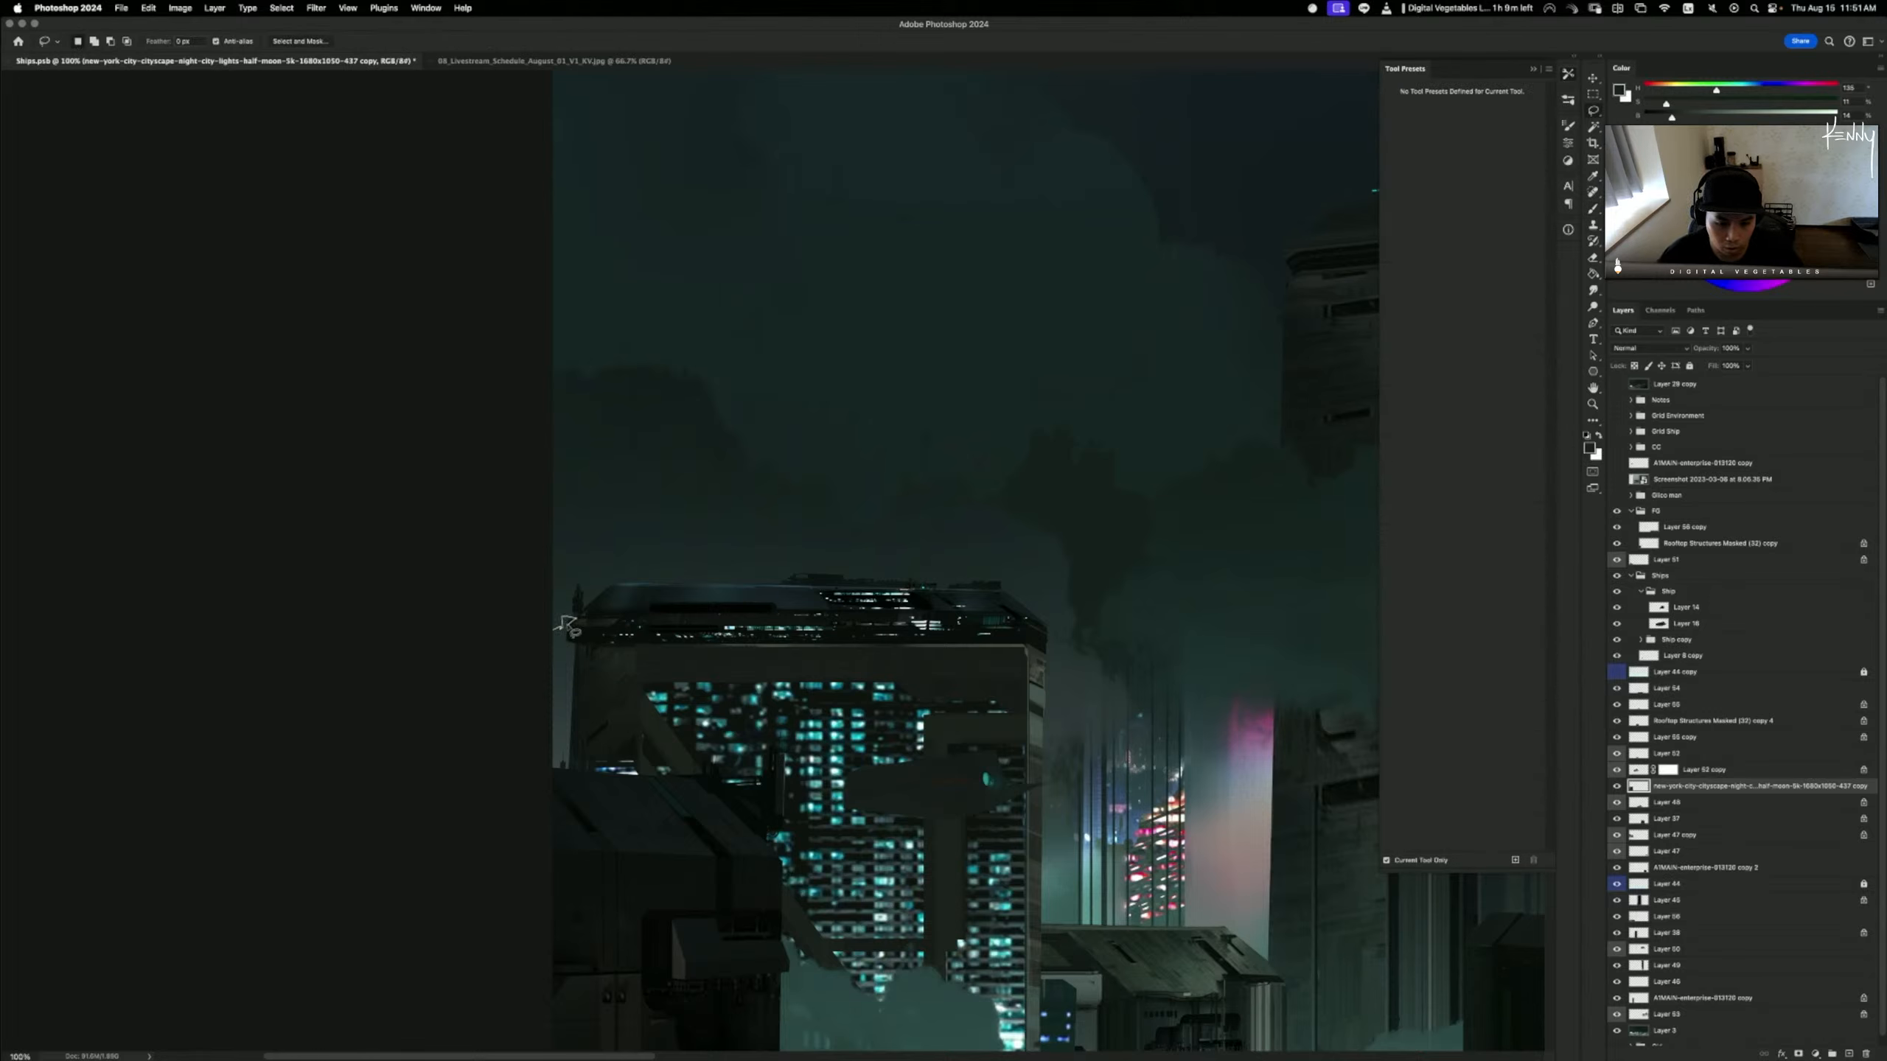
left_click_drag(573, 655, 566, 648)
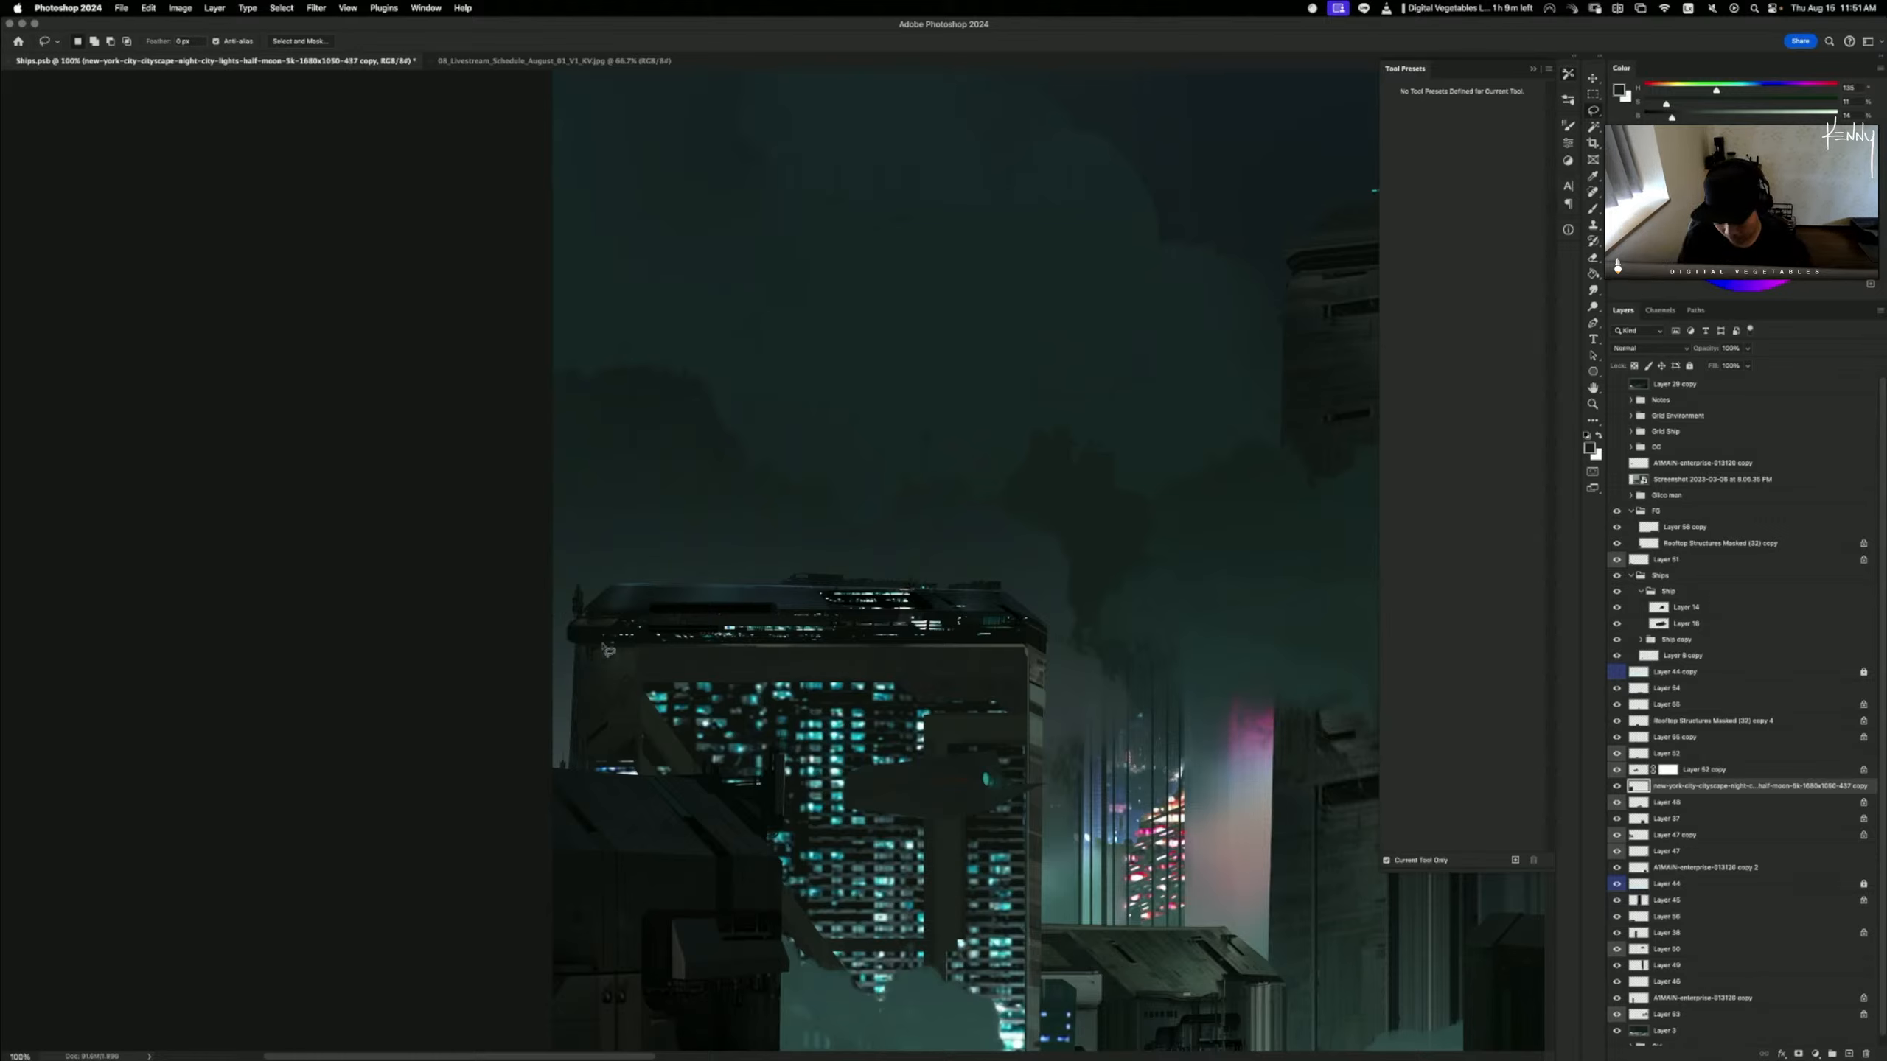
key("m")
mouse_move(566, 637)
left_mouse_down()
mouse_move(661, 687)
mouse_move(1031, 669)
mouse_move(1028, 639)
mouse_move(1063, 662)
mouse_move(1037, 655)
left_mouse_up()
key("l")
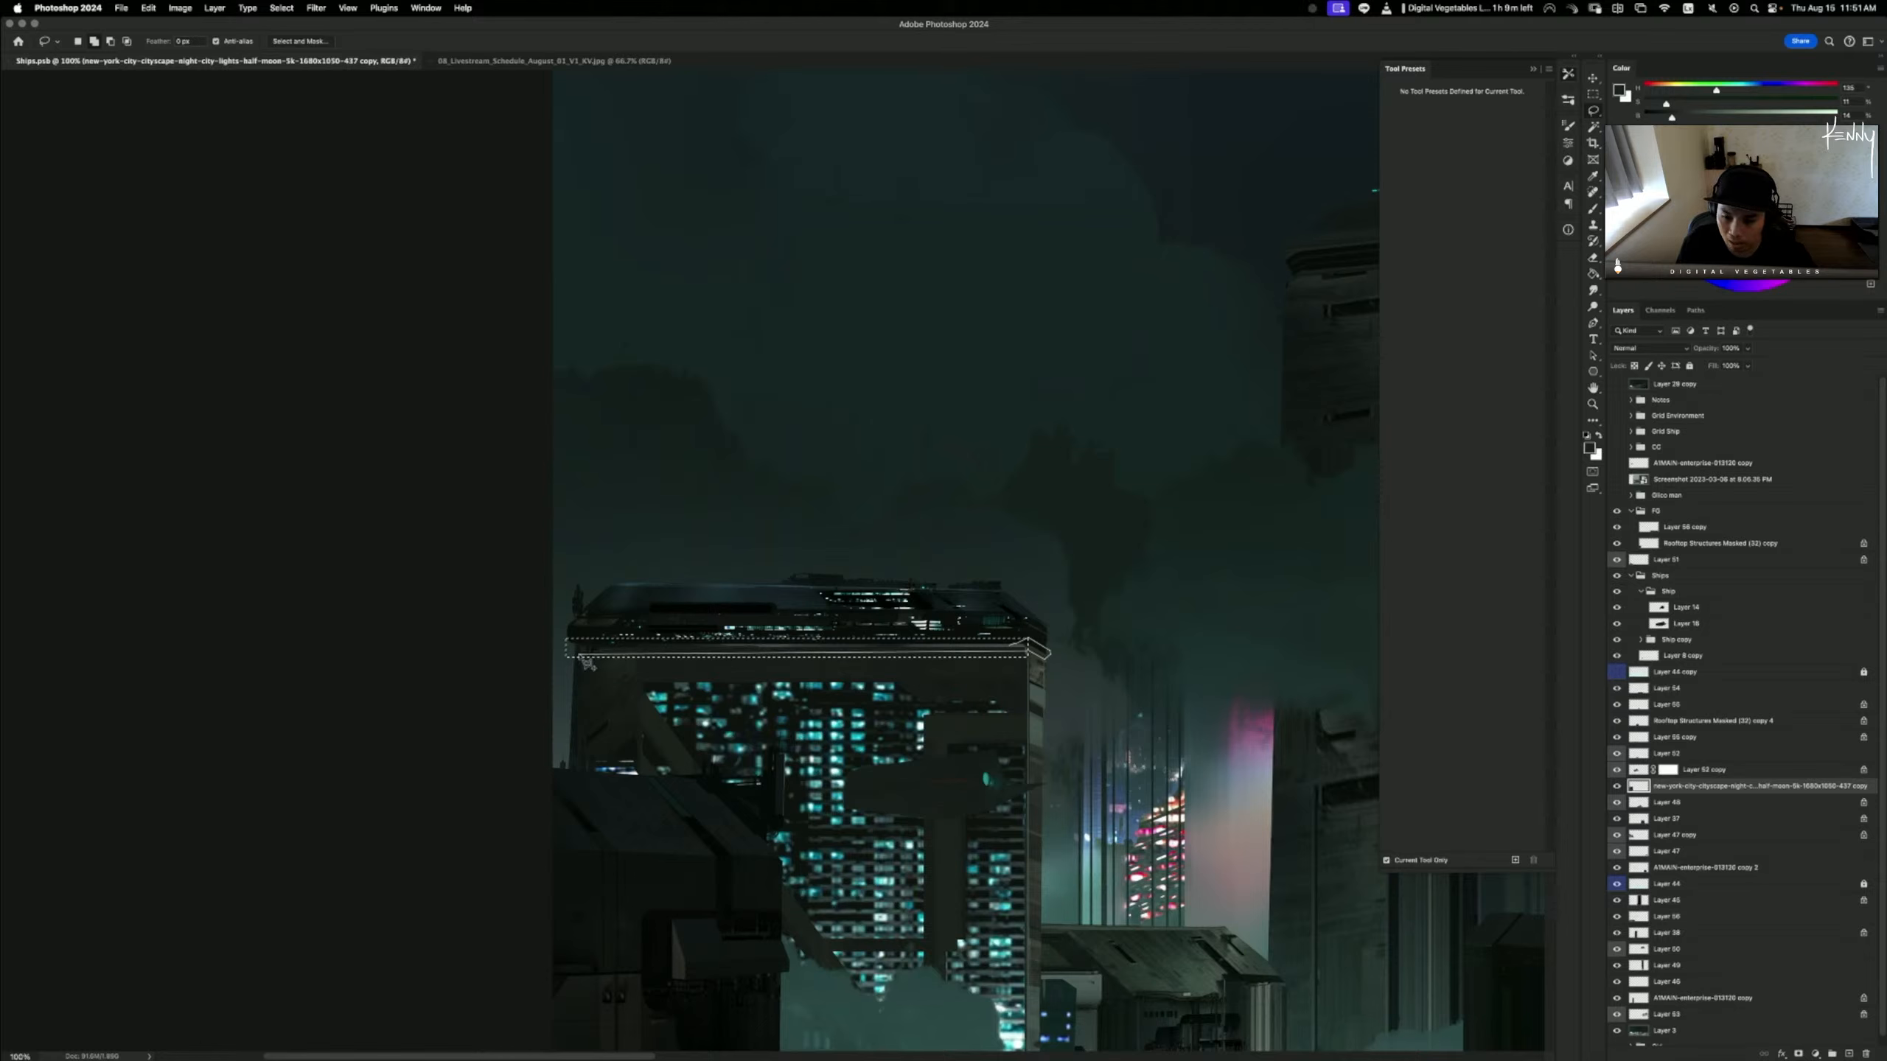
left_click_drag(580, 656, 582, 656)
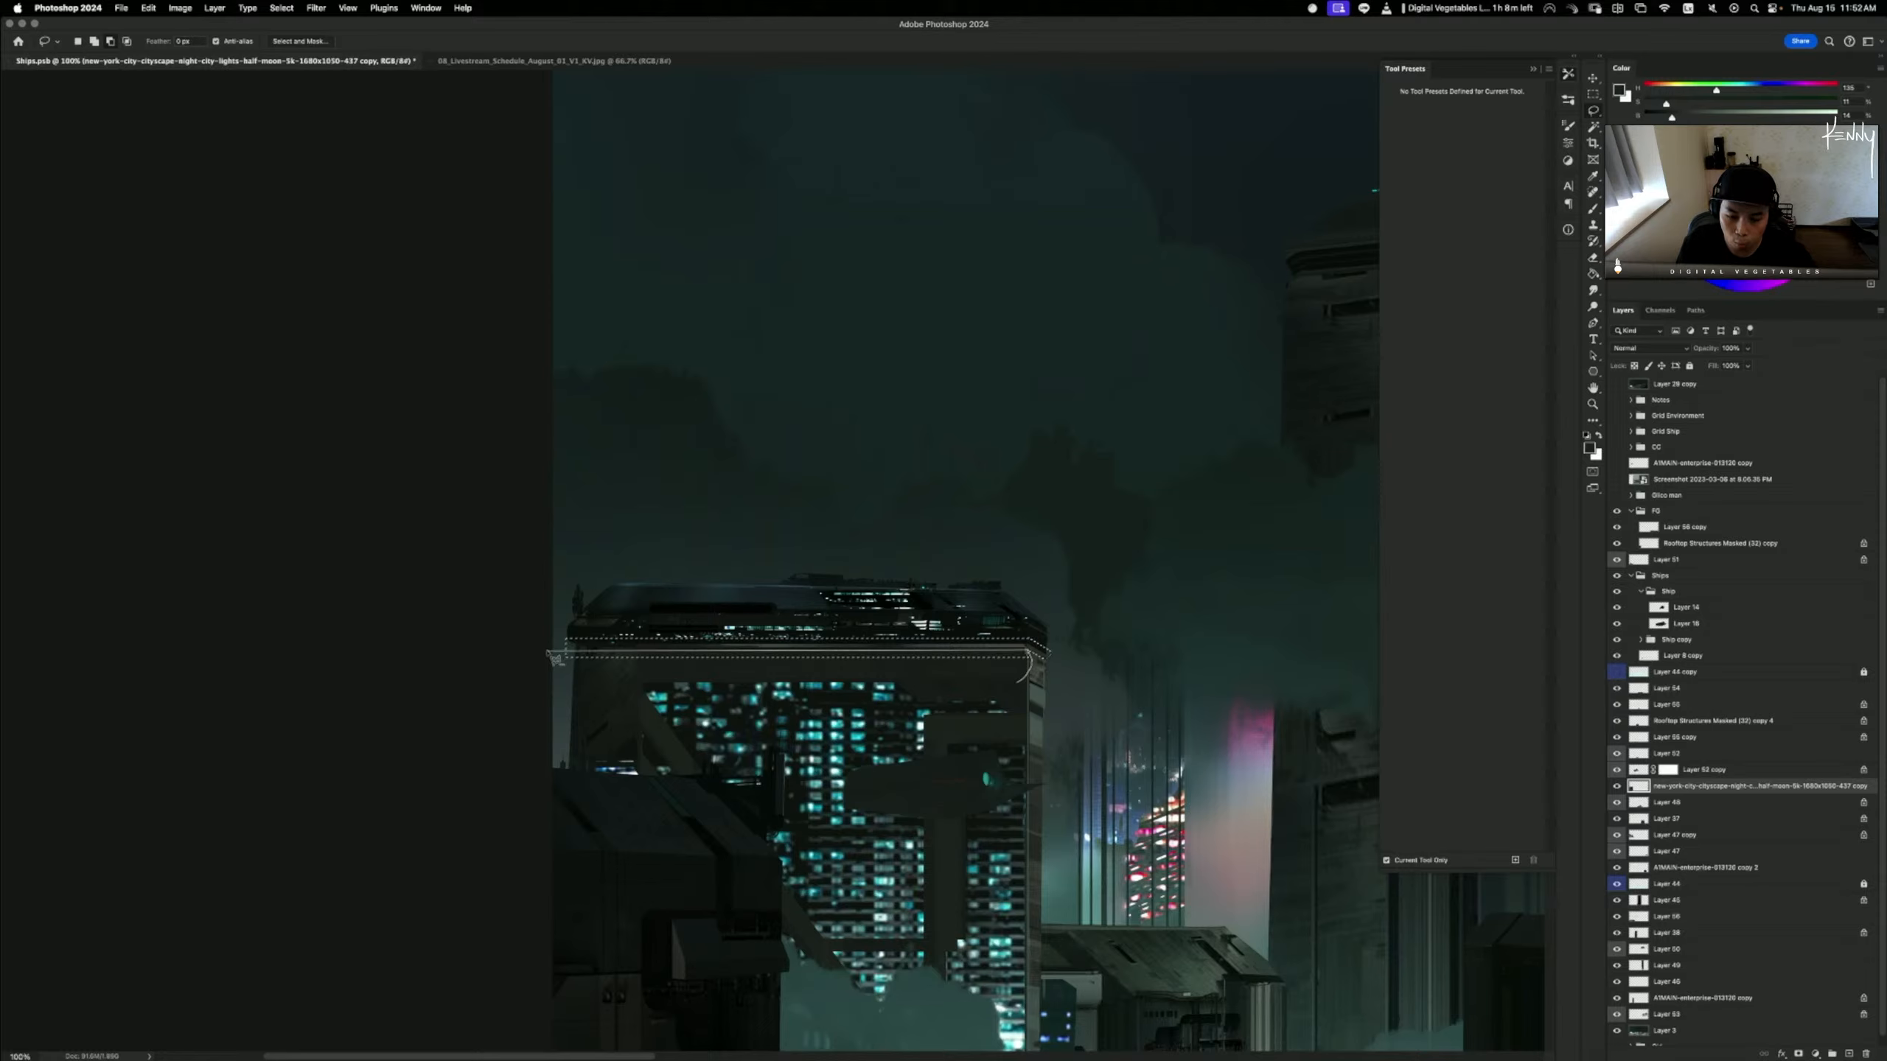
left_click_drag(551, 673, 554, 671)
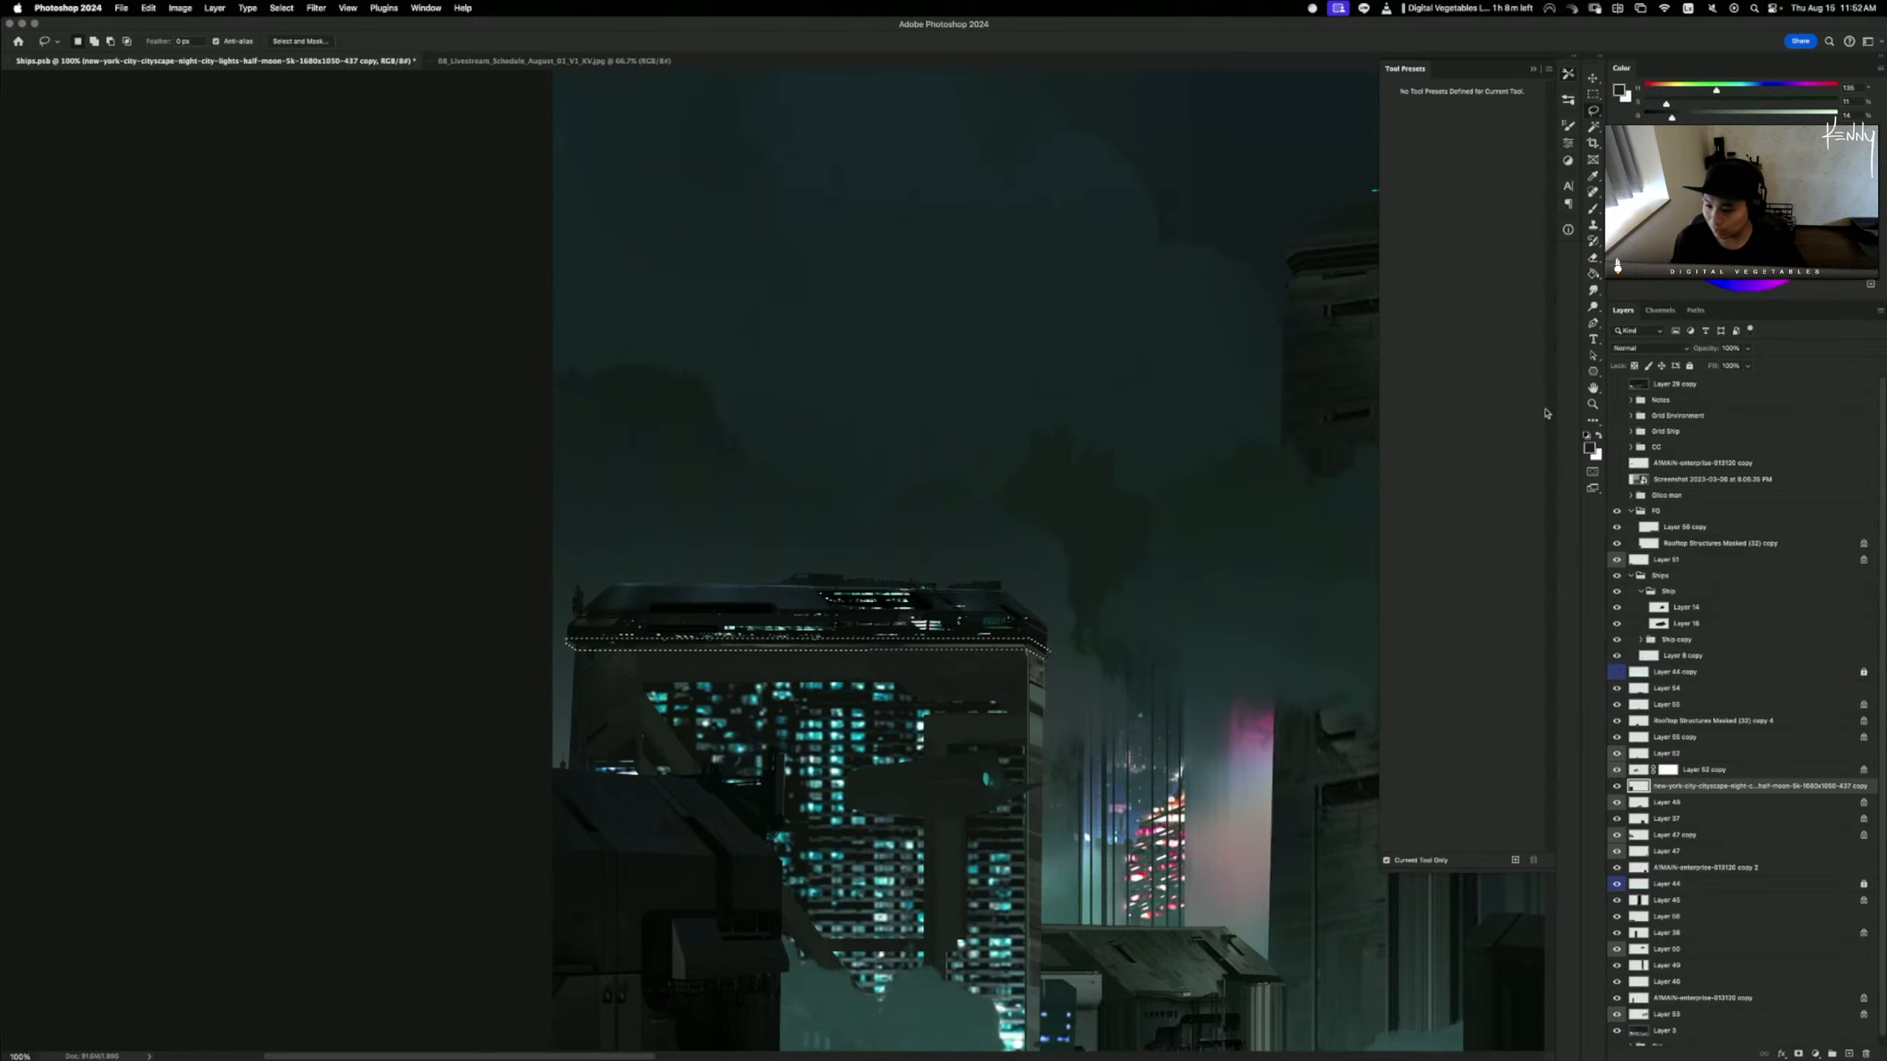
- Brush grey tones into the selected thin band along the left building's lower roof edge with an enlarged brush
key("b")
key("bracketright")
key("bracketright")
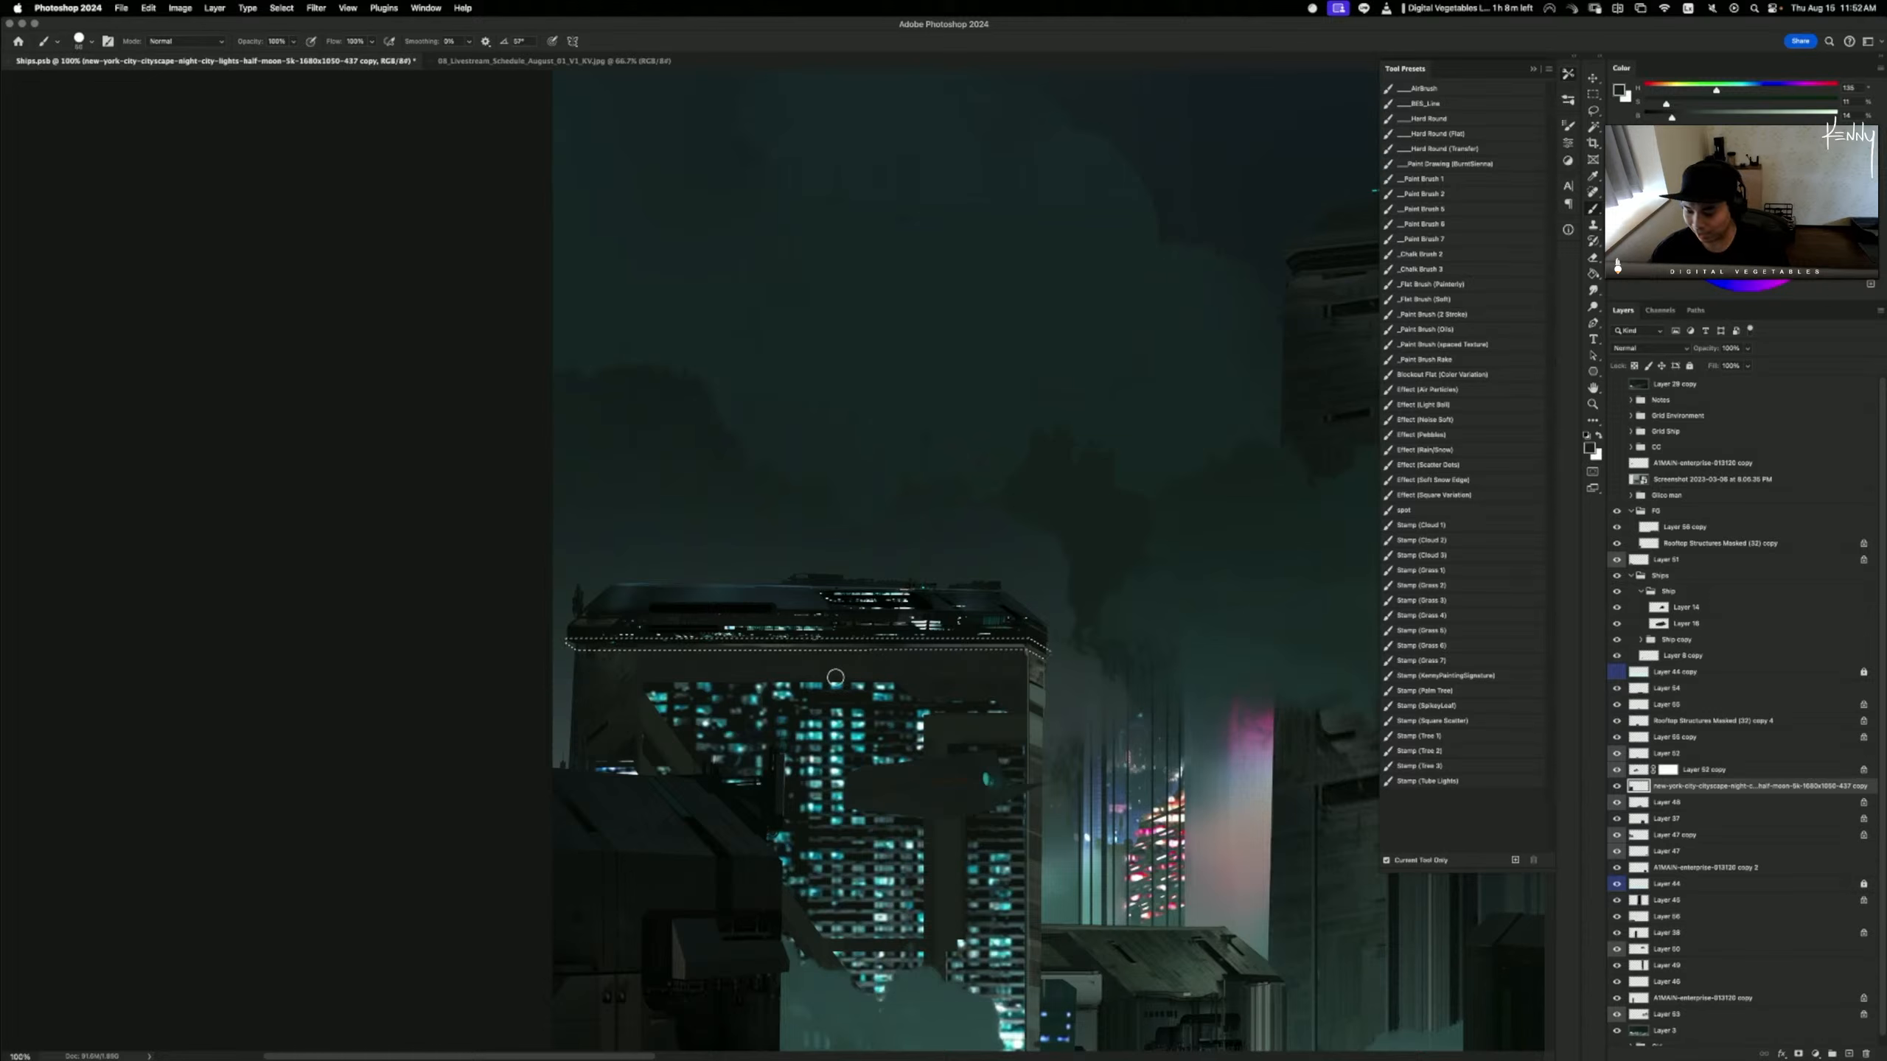
mouse_move(691, 667)
left_mouse_down()
mouse_move(661, 667)
mouse_move(628, 755)
mouse_move(637, 658)
left_mouse_up()
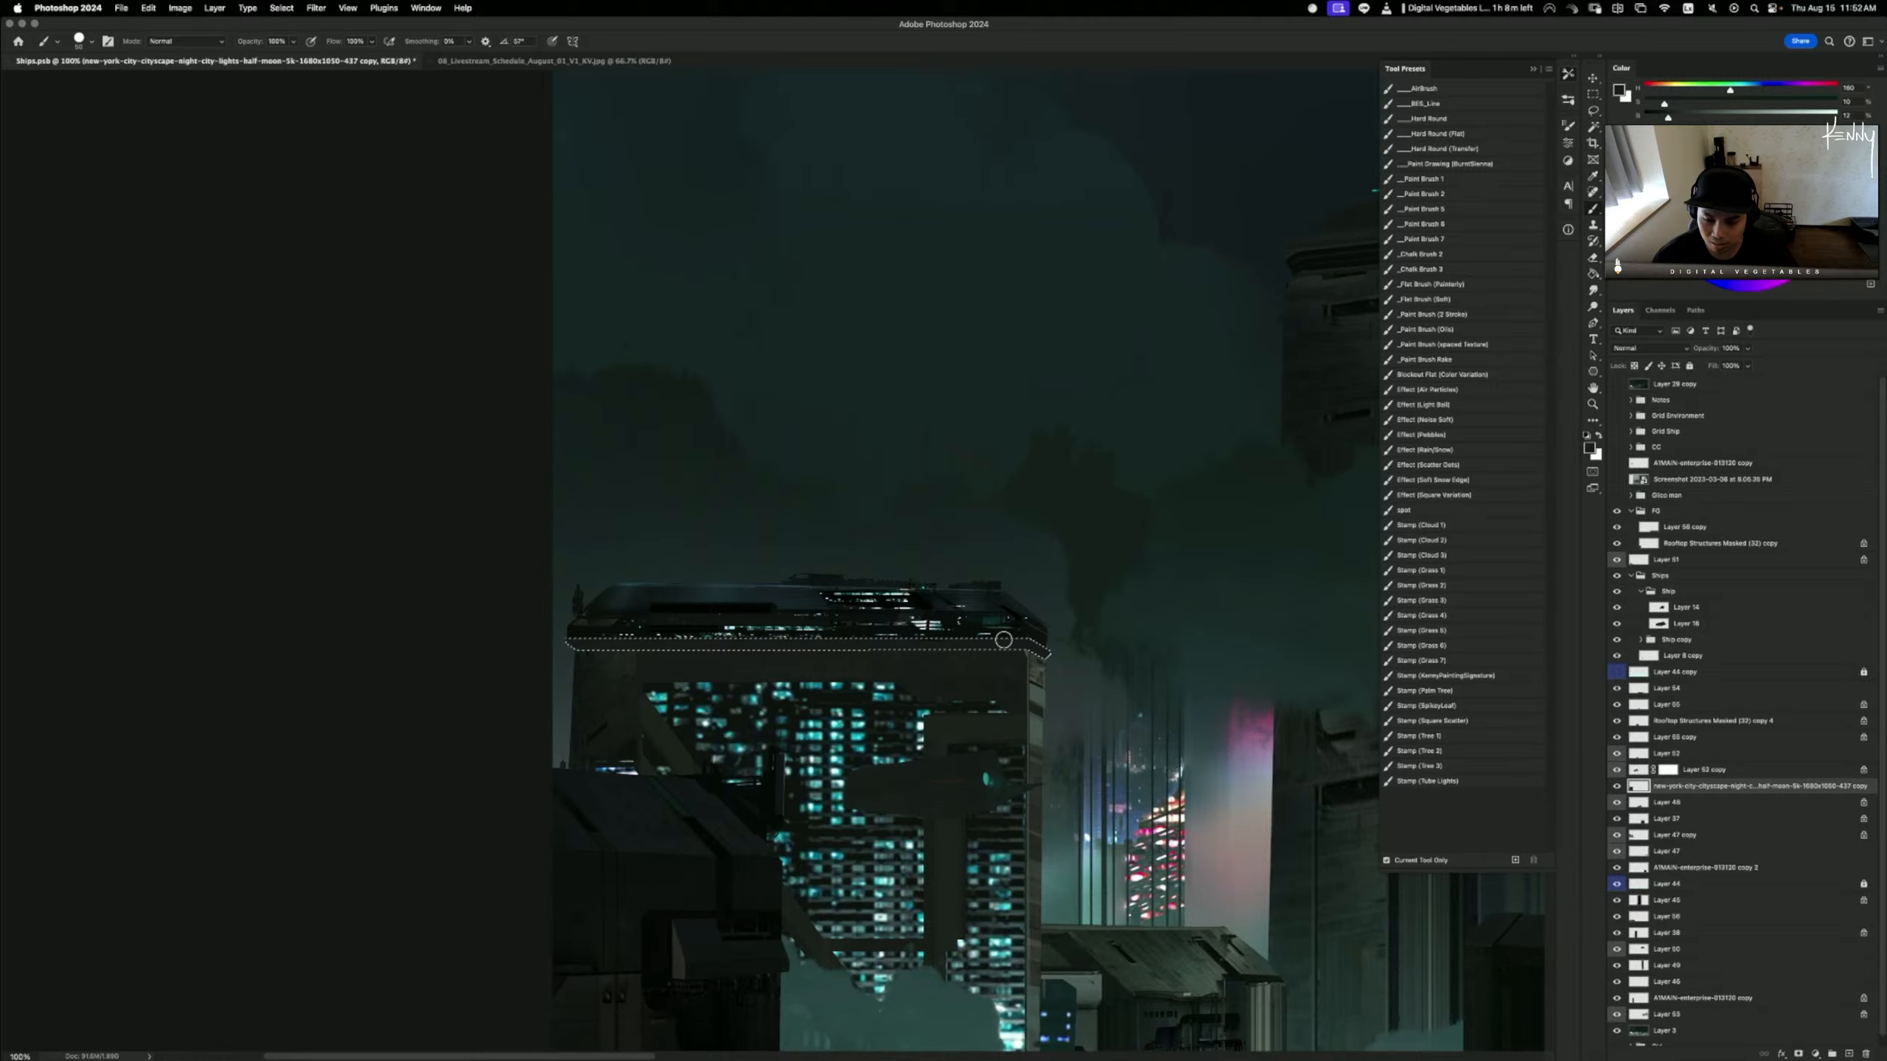
left_click_drag(980, 681, 824, 624)
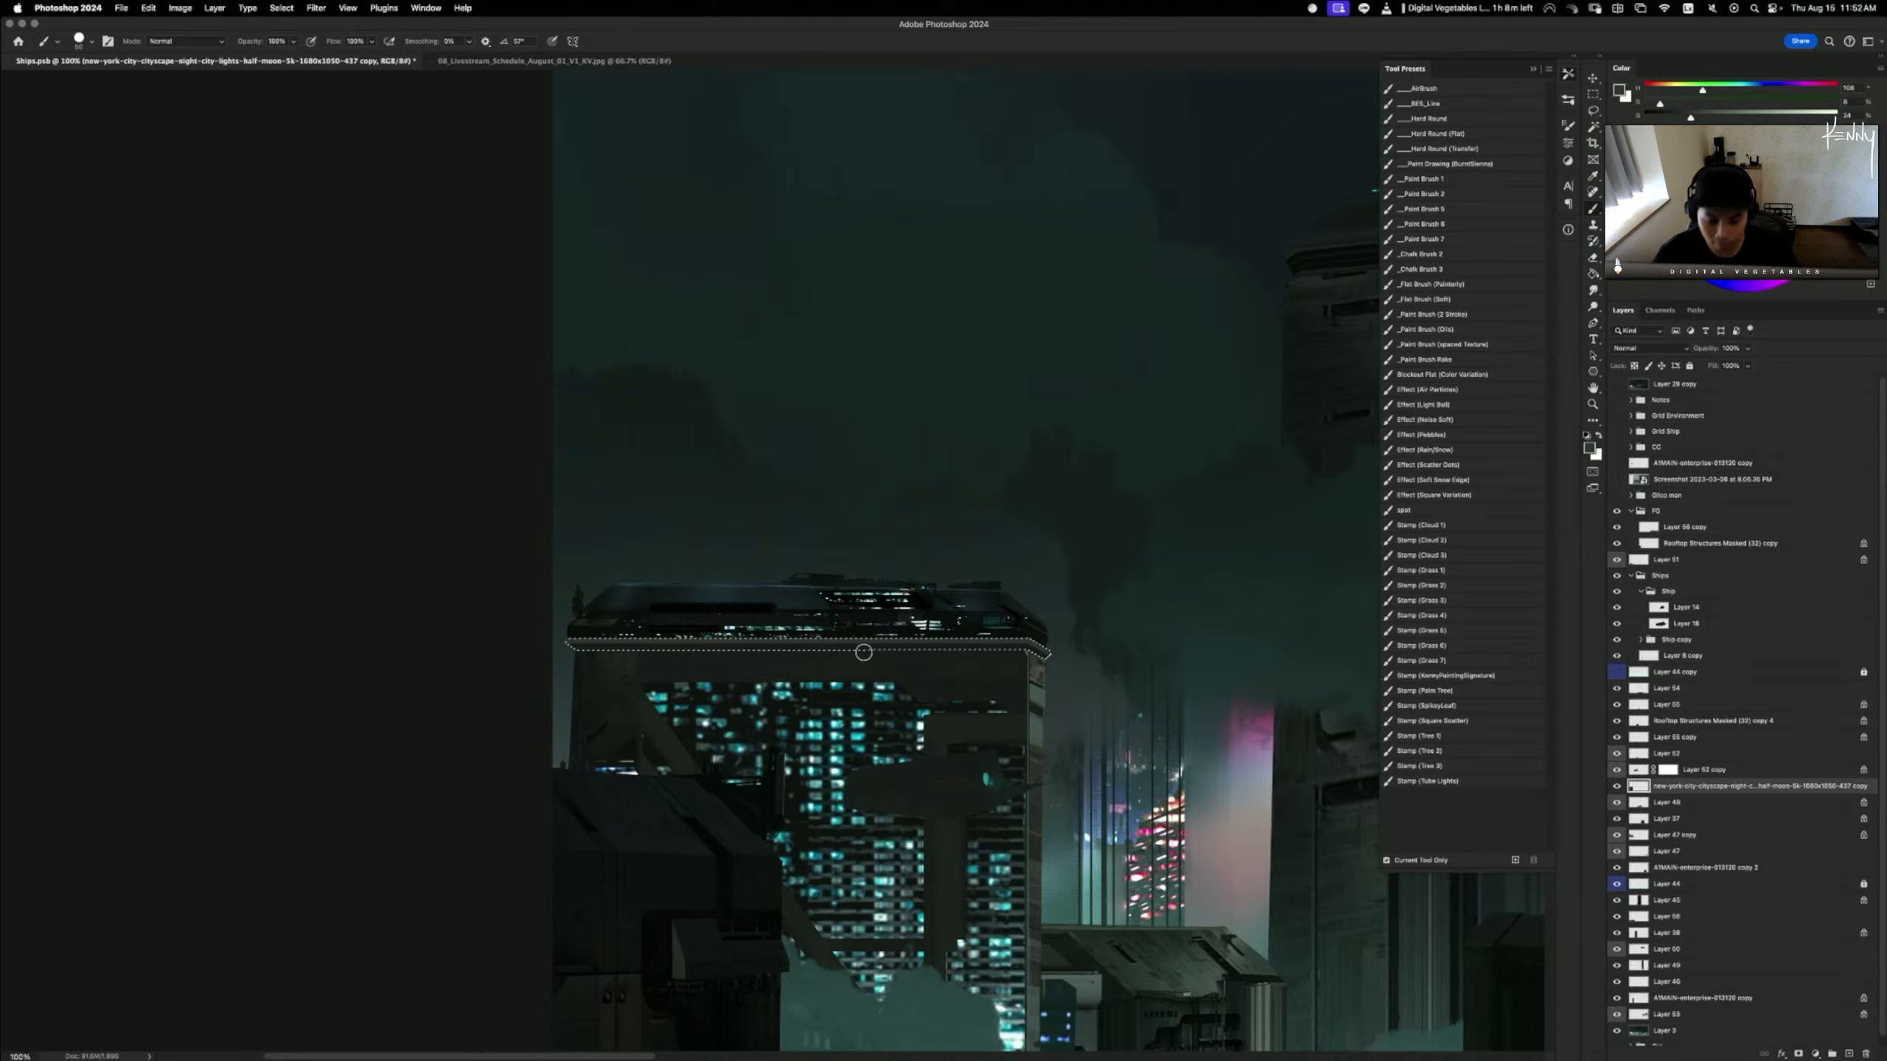
- Restore the roof-edge band selection, touch the band up with the Dodge tool set to Highlights, and deselect
key("o")
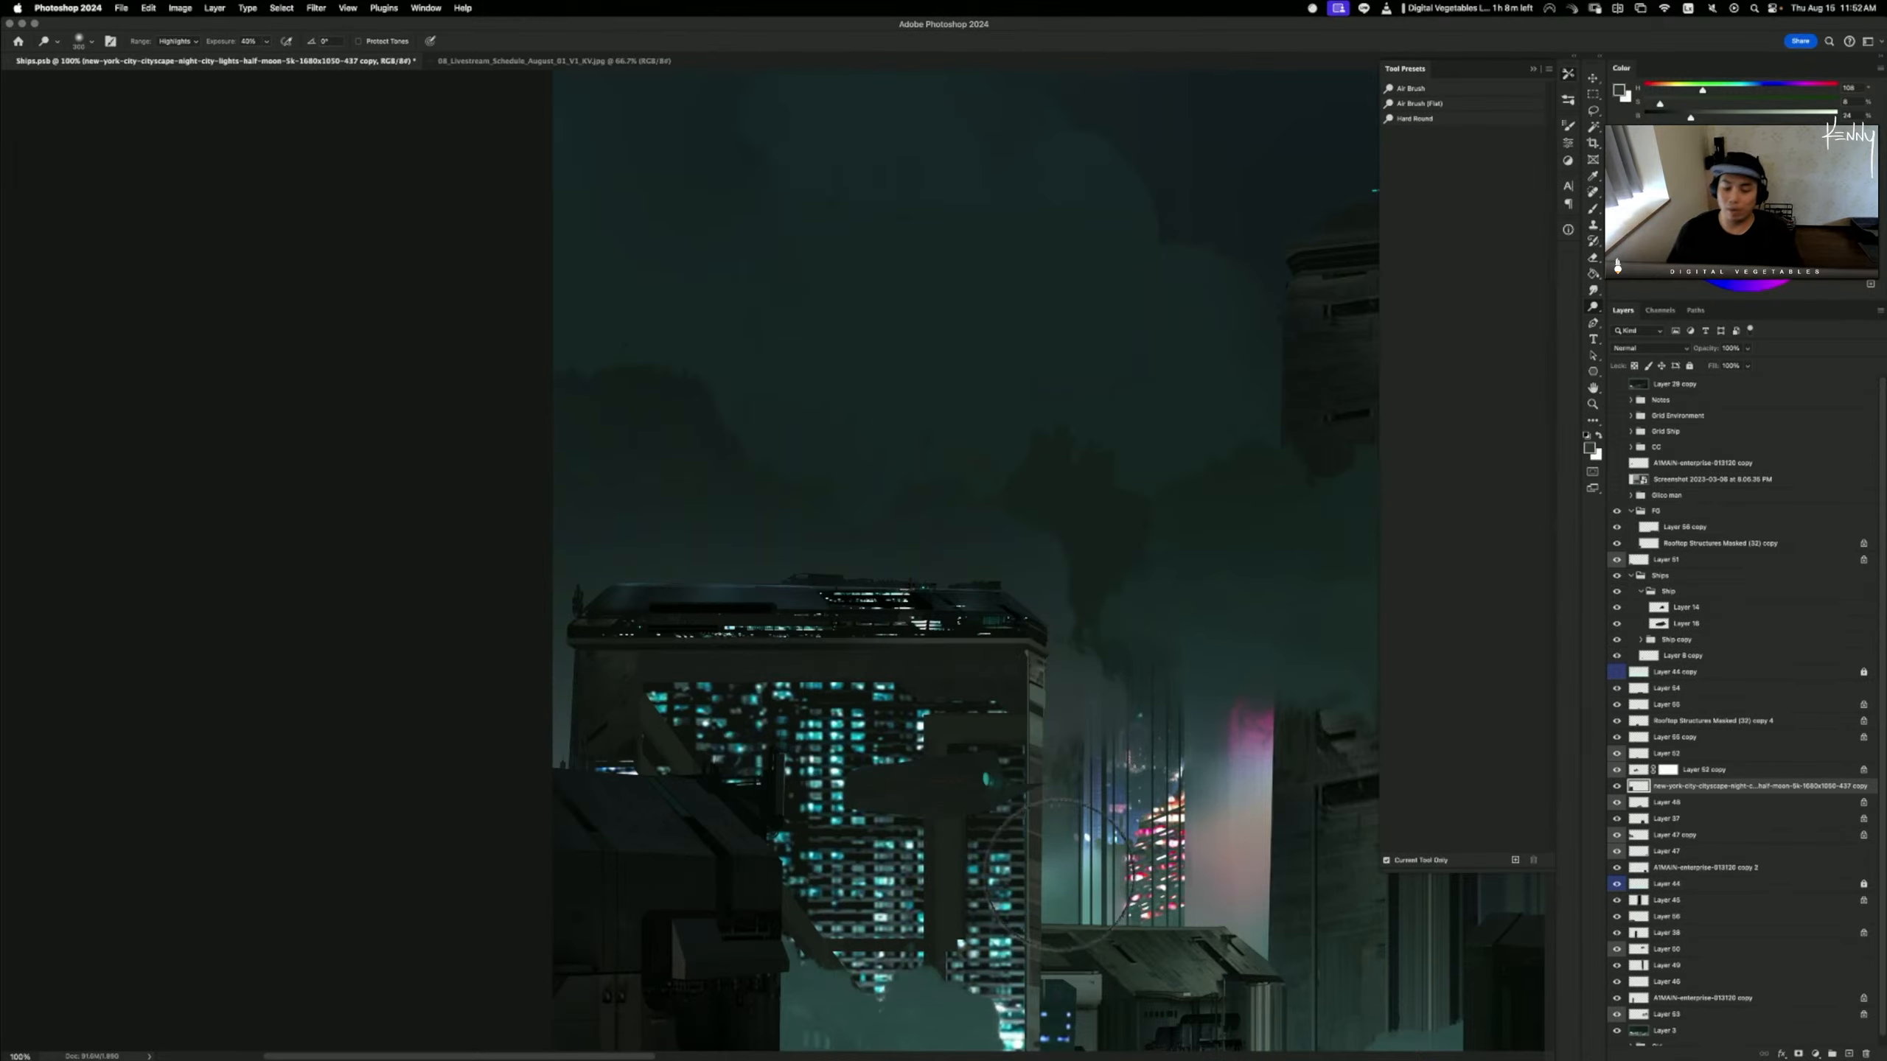
key("super+shift+d")
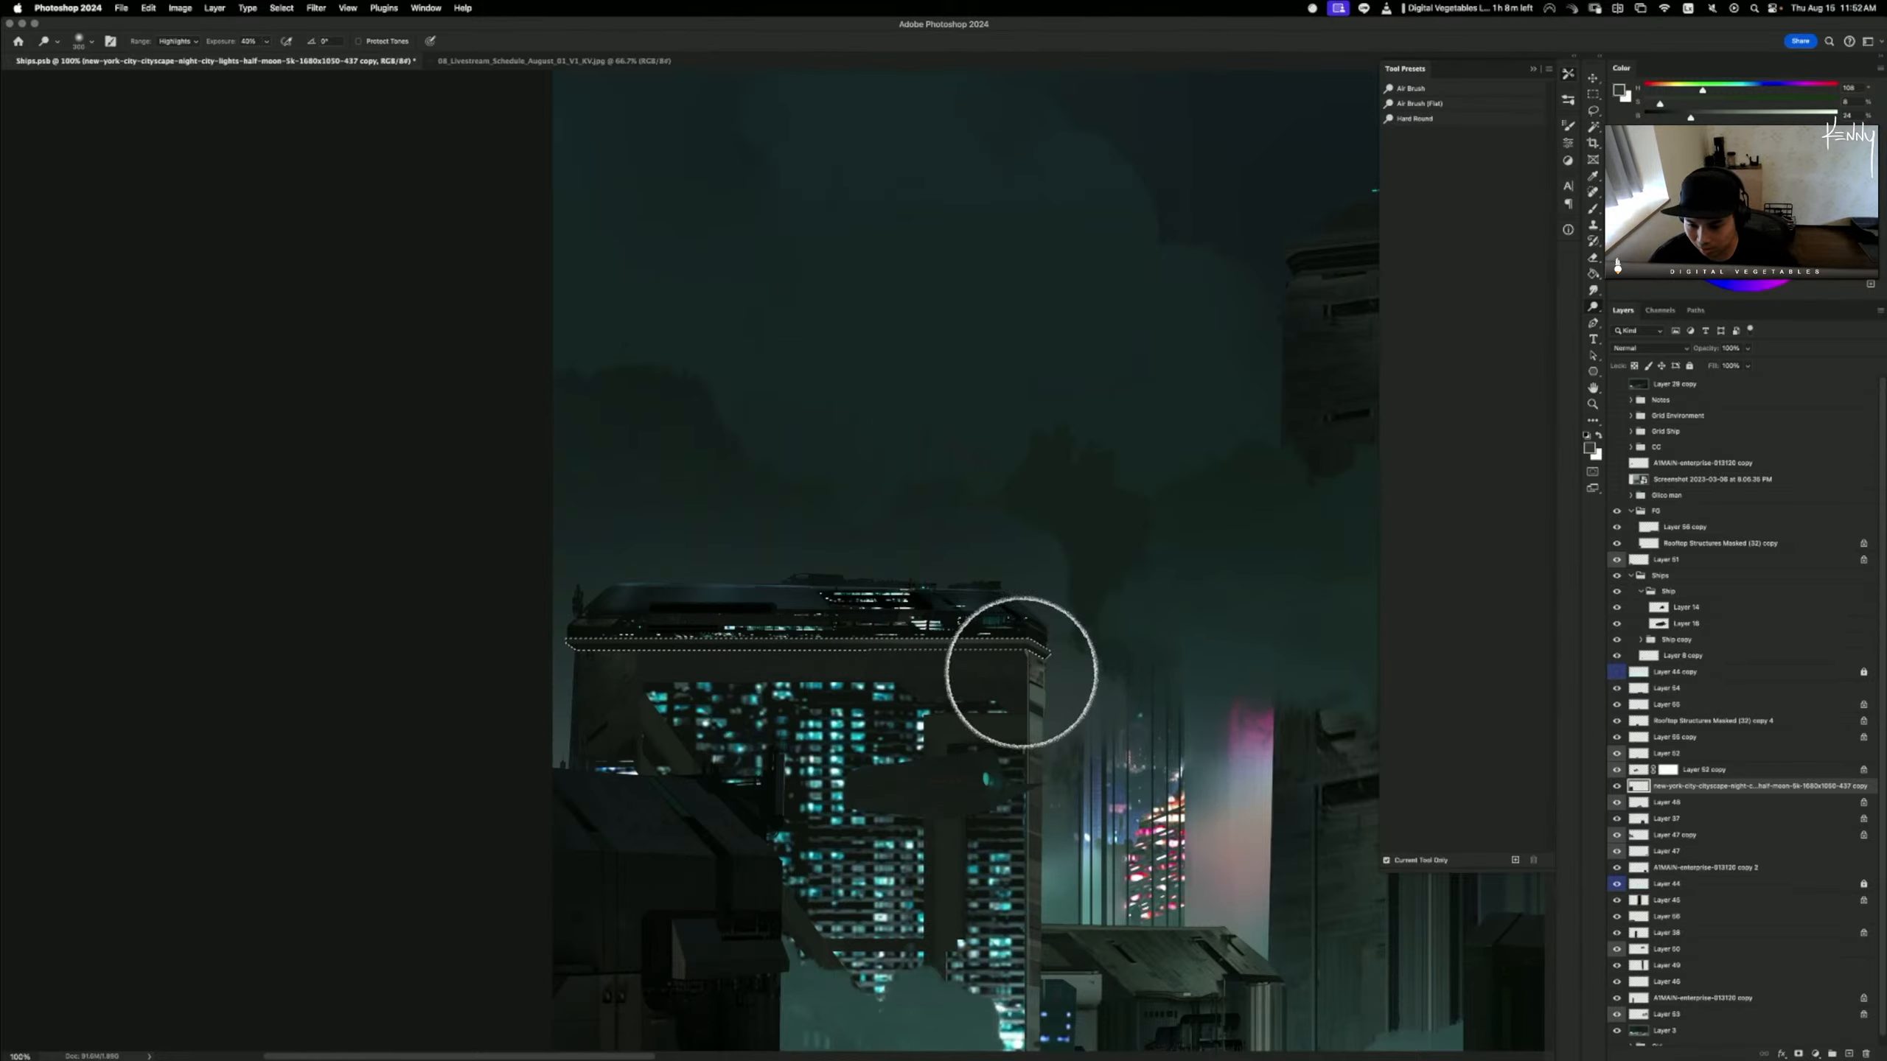
key("super+d")
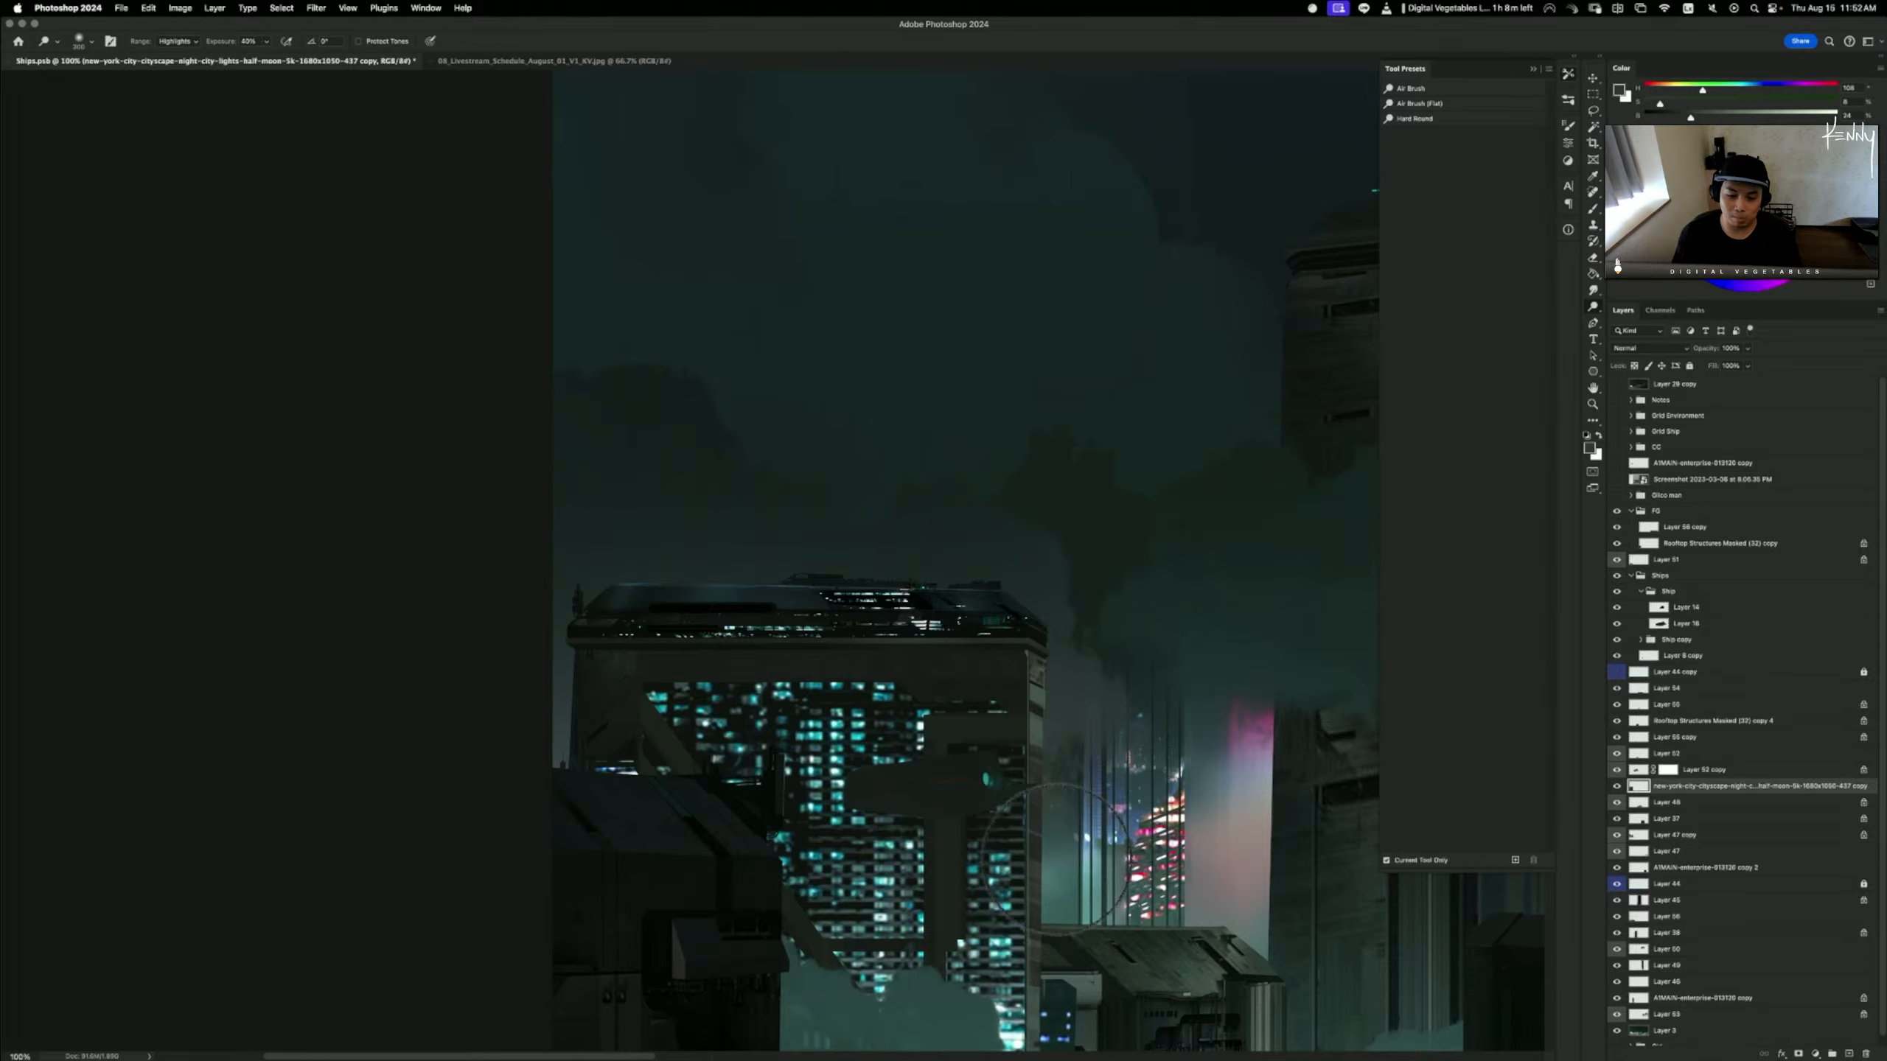
- Touch up the left building's wall beside the lit windows with a much smaller Smudge brush, undoing the last stroke
key("b")
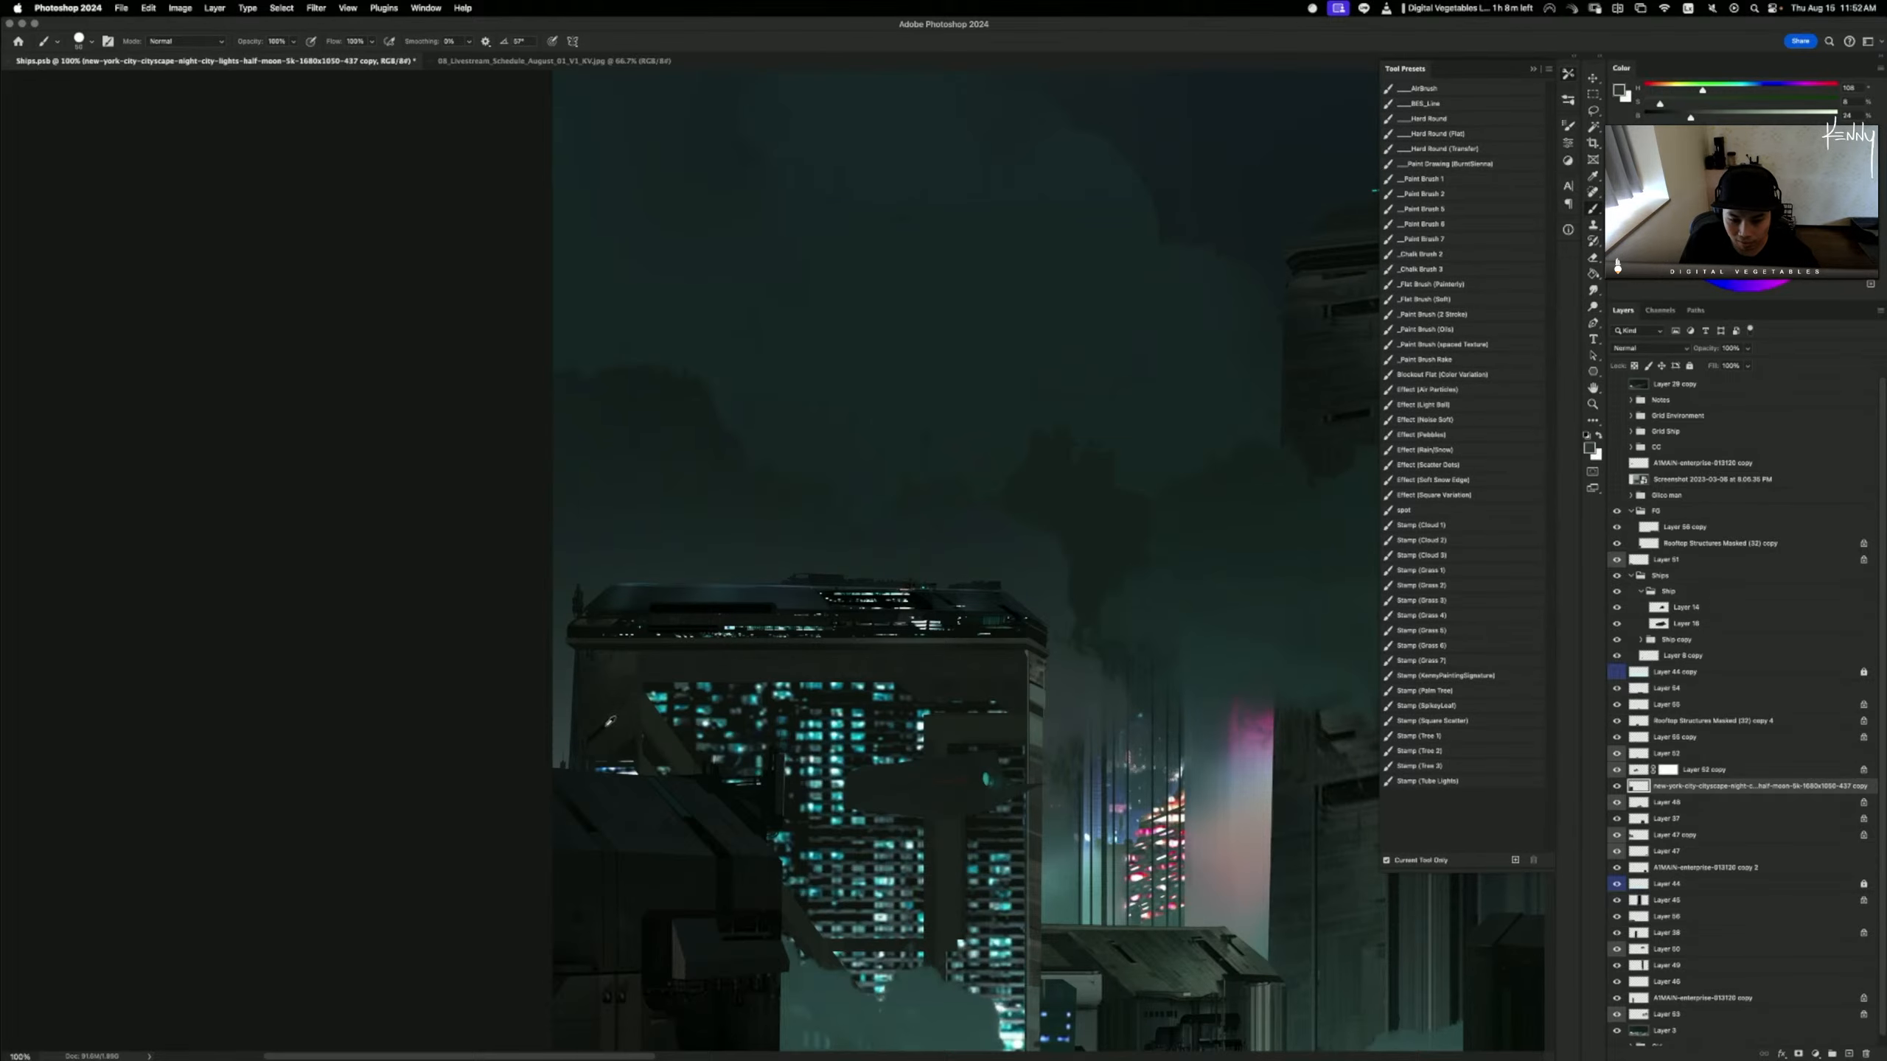
key("r")
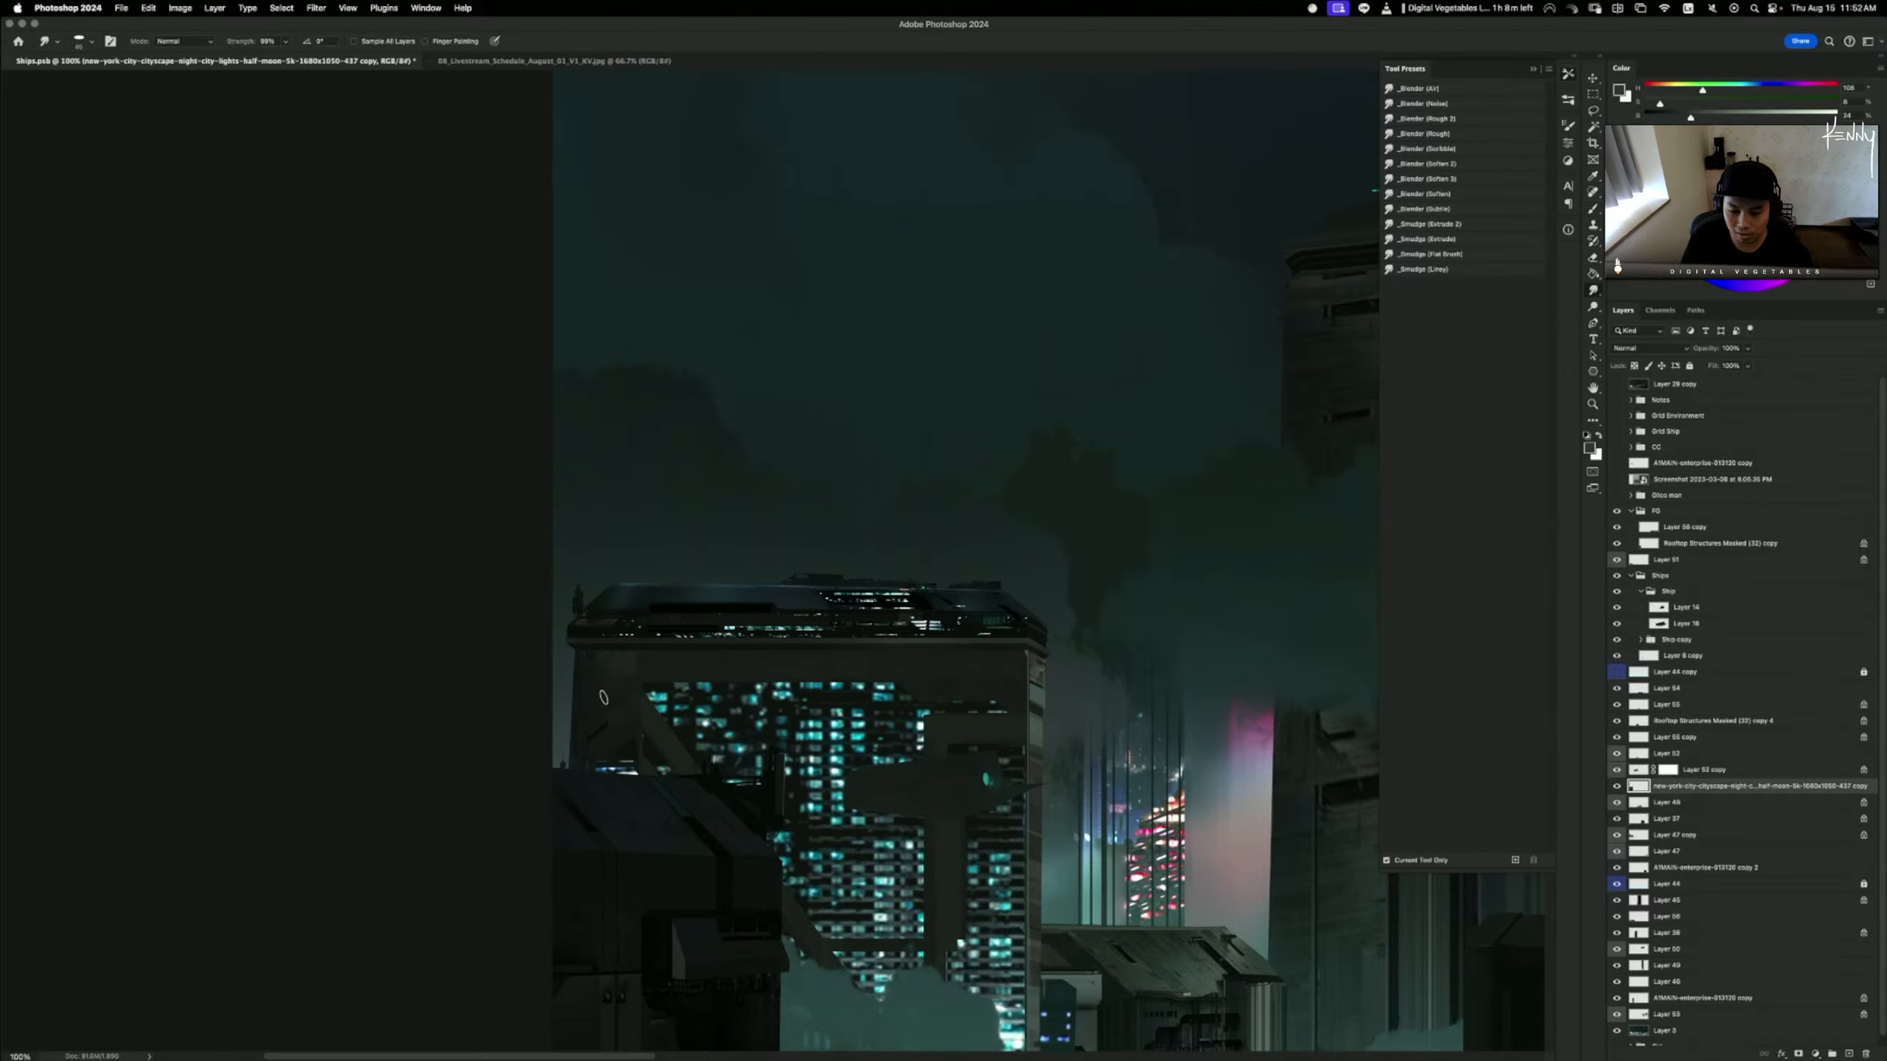
key("bracketleft")
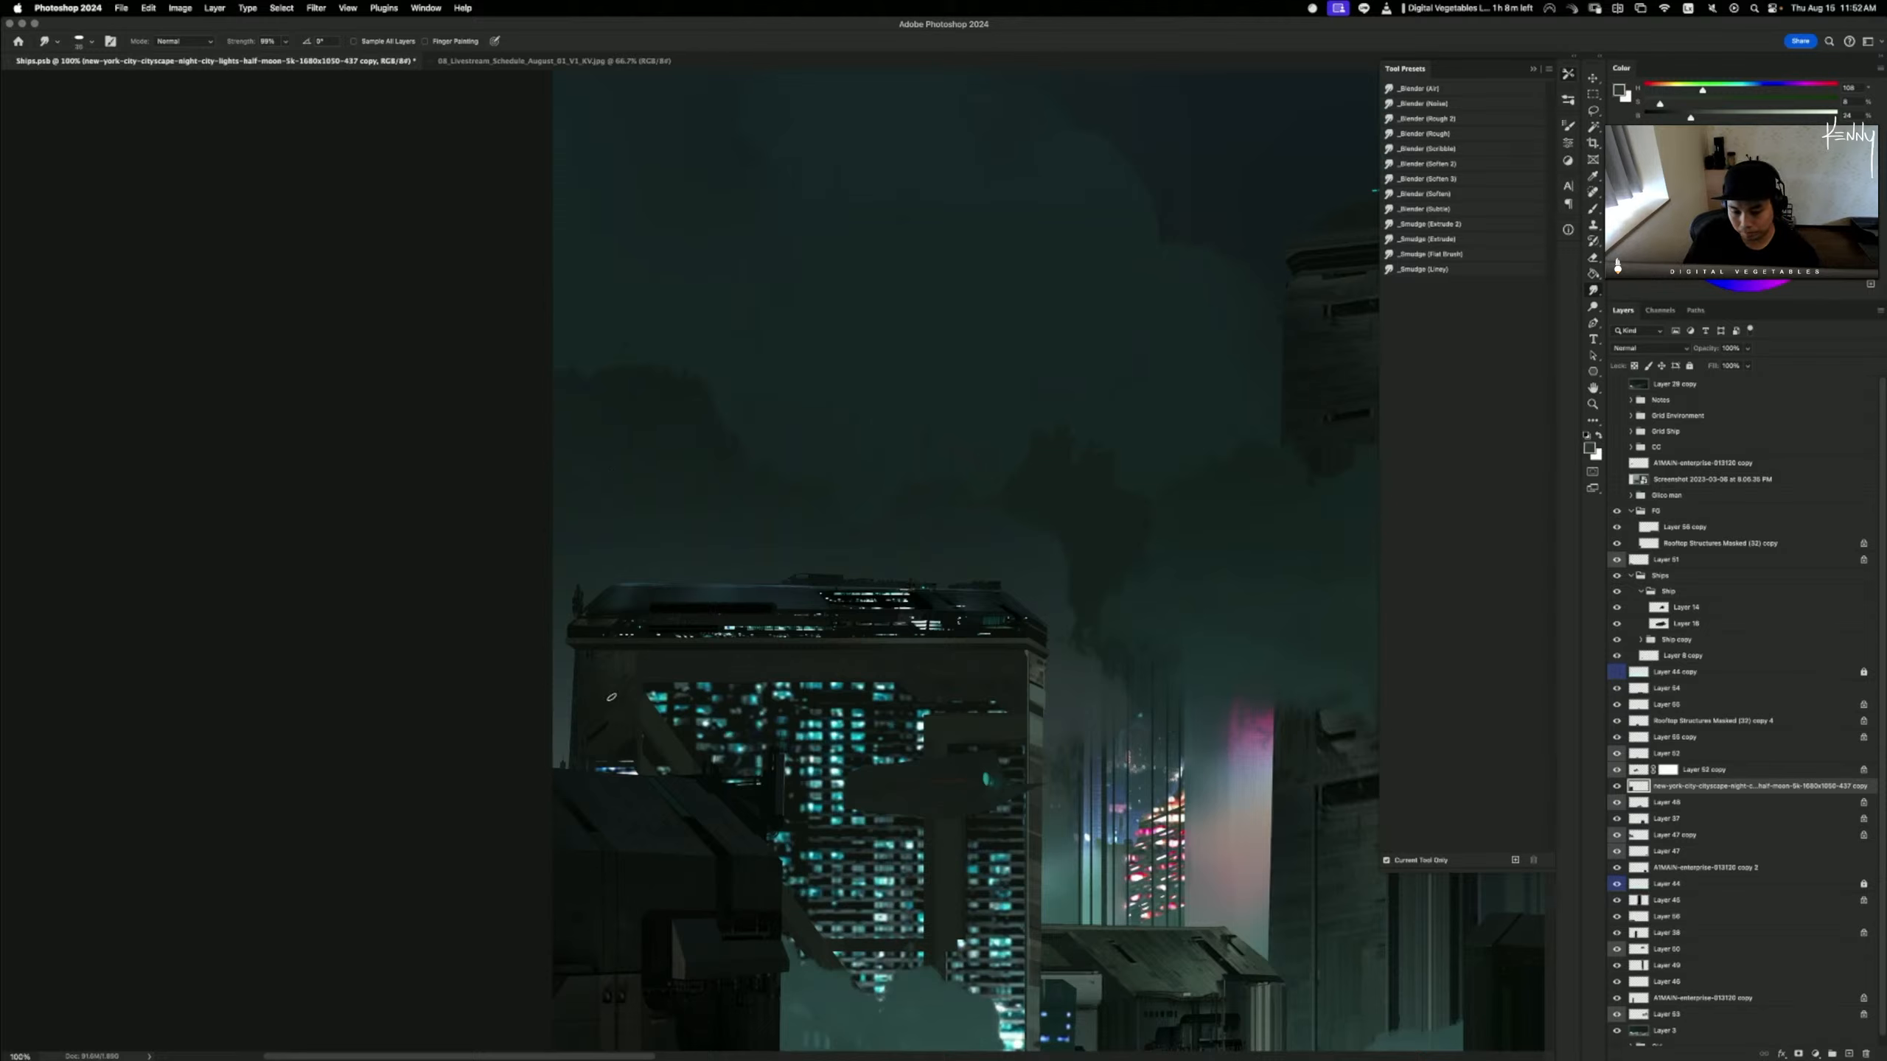
key("bracketleft")
key("bracketleft")
key("bracketleft")
key("bracketleft")
key("bracketleft")
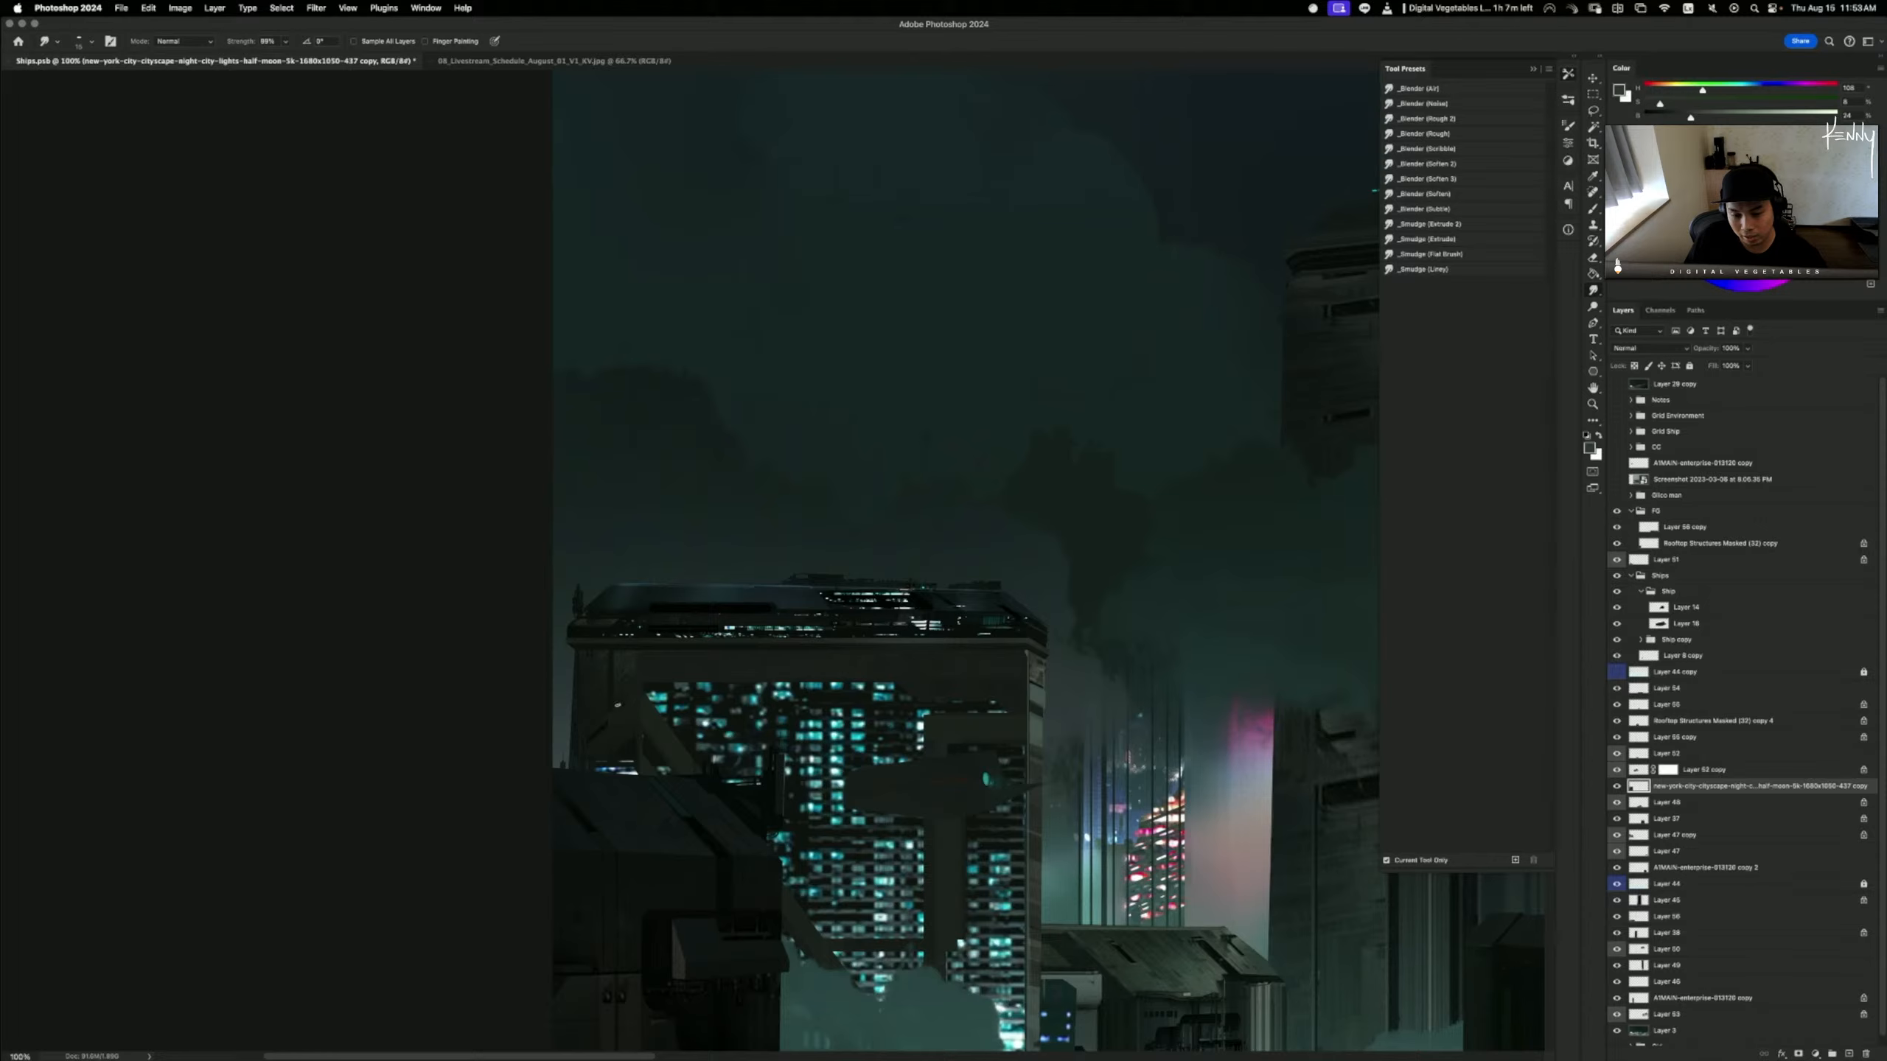
key("super+z")
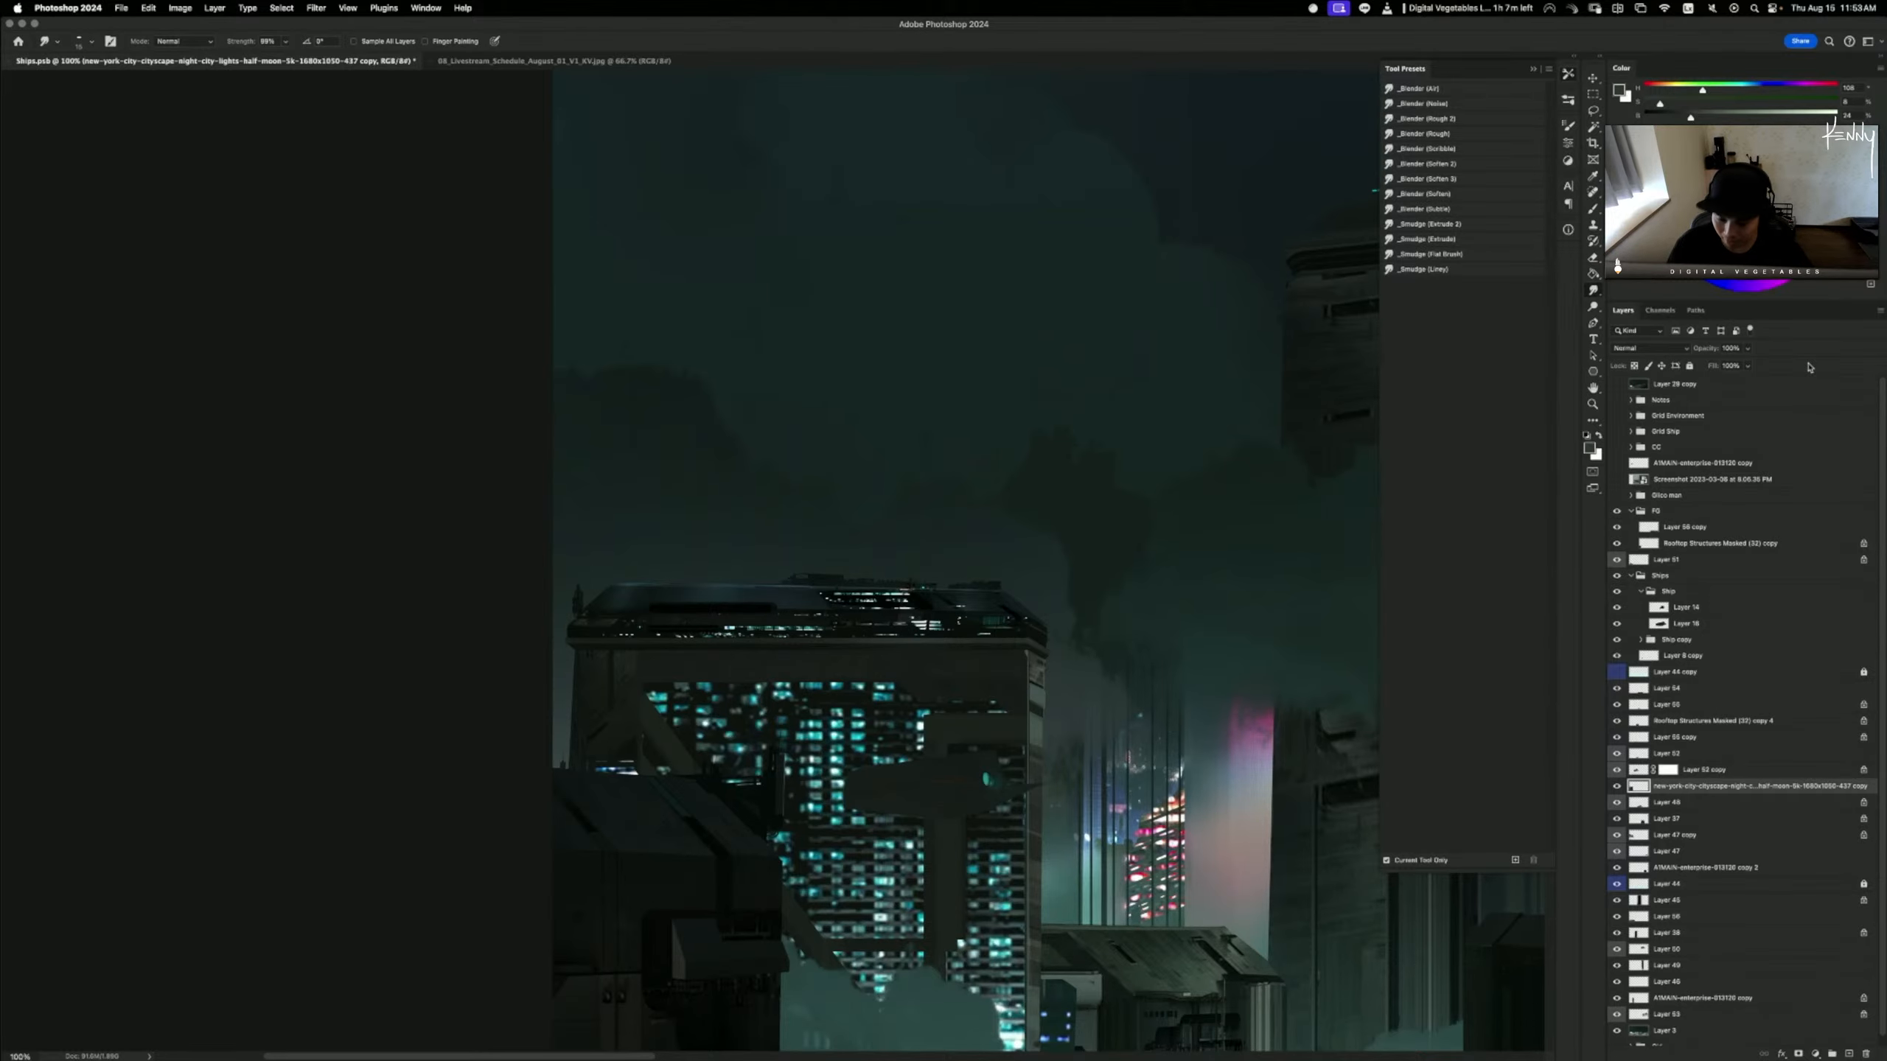
- Examine how the left building's roof edge and wall read in the whole scene and at 100% zoom
key("super+minus")
key("super+minus")
key("super+minus")
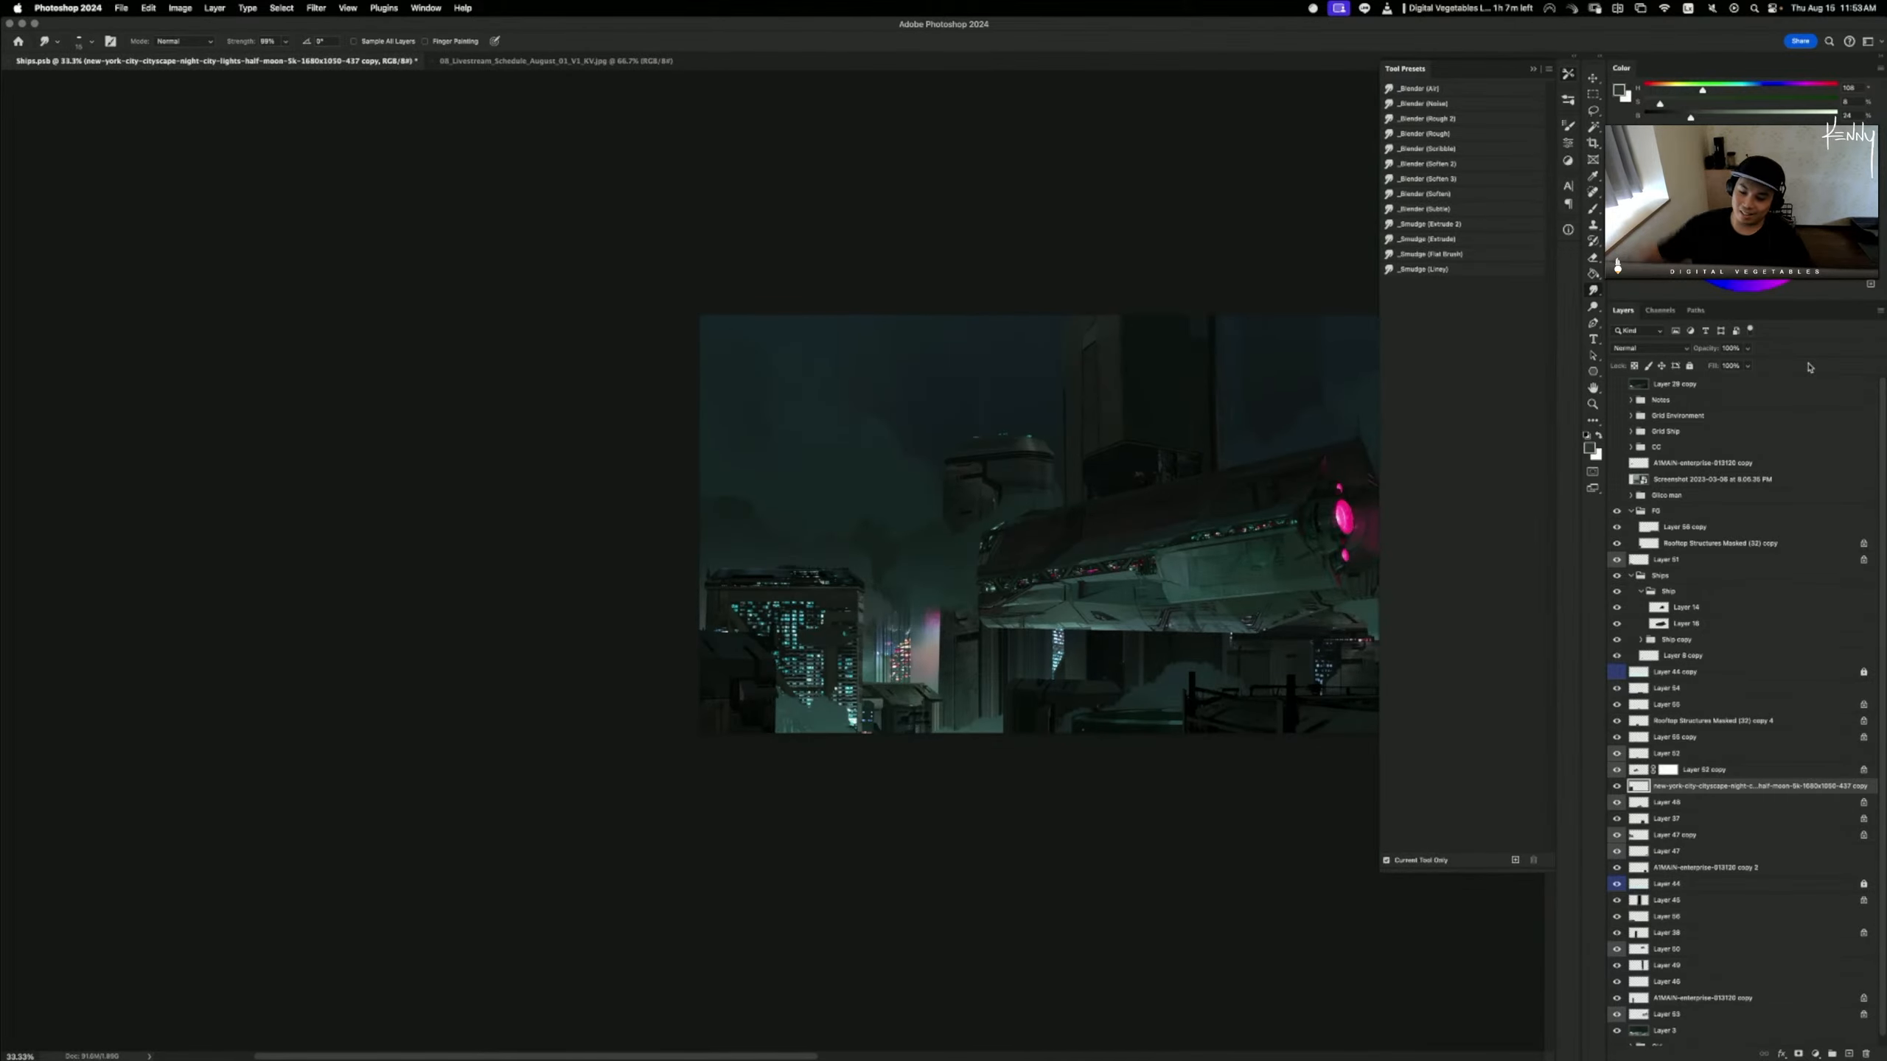
key("super+plus")
key("super+plus")
key("super+plus")
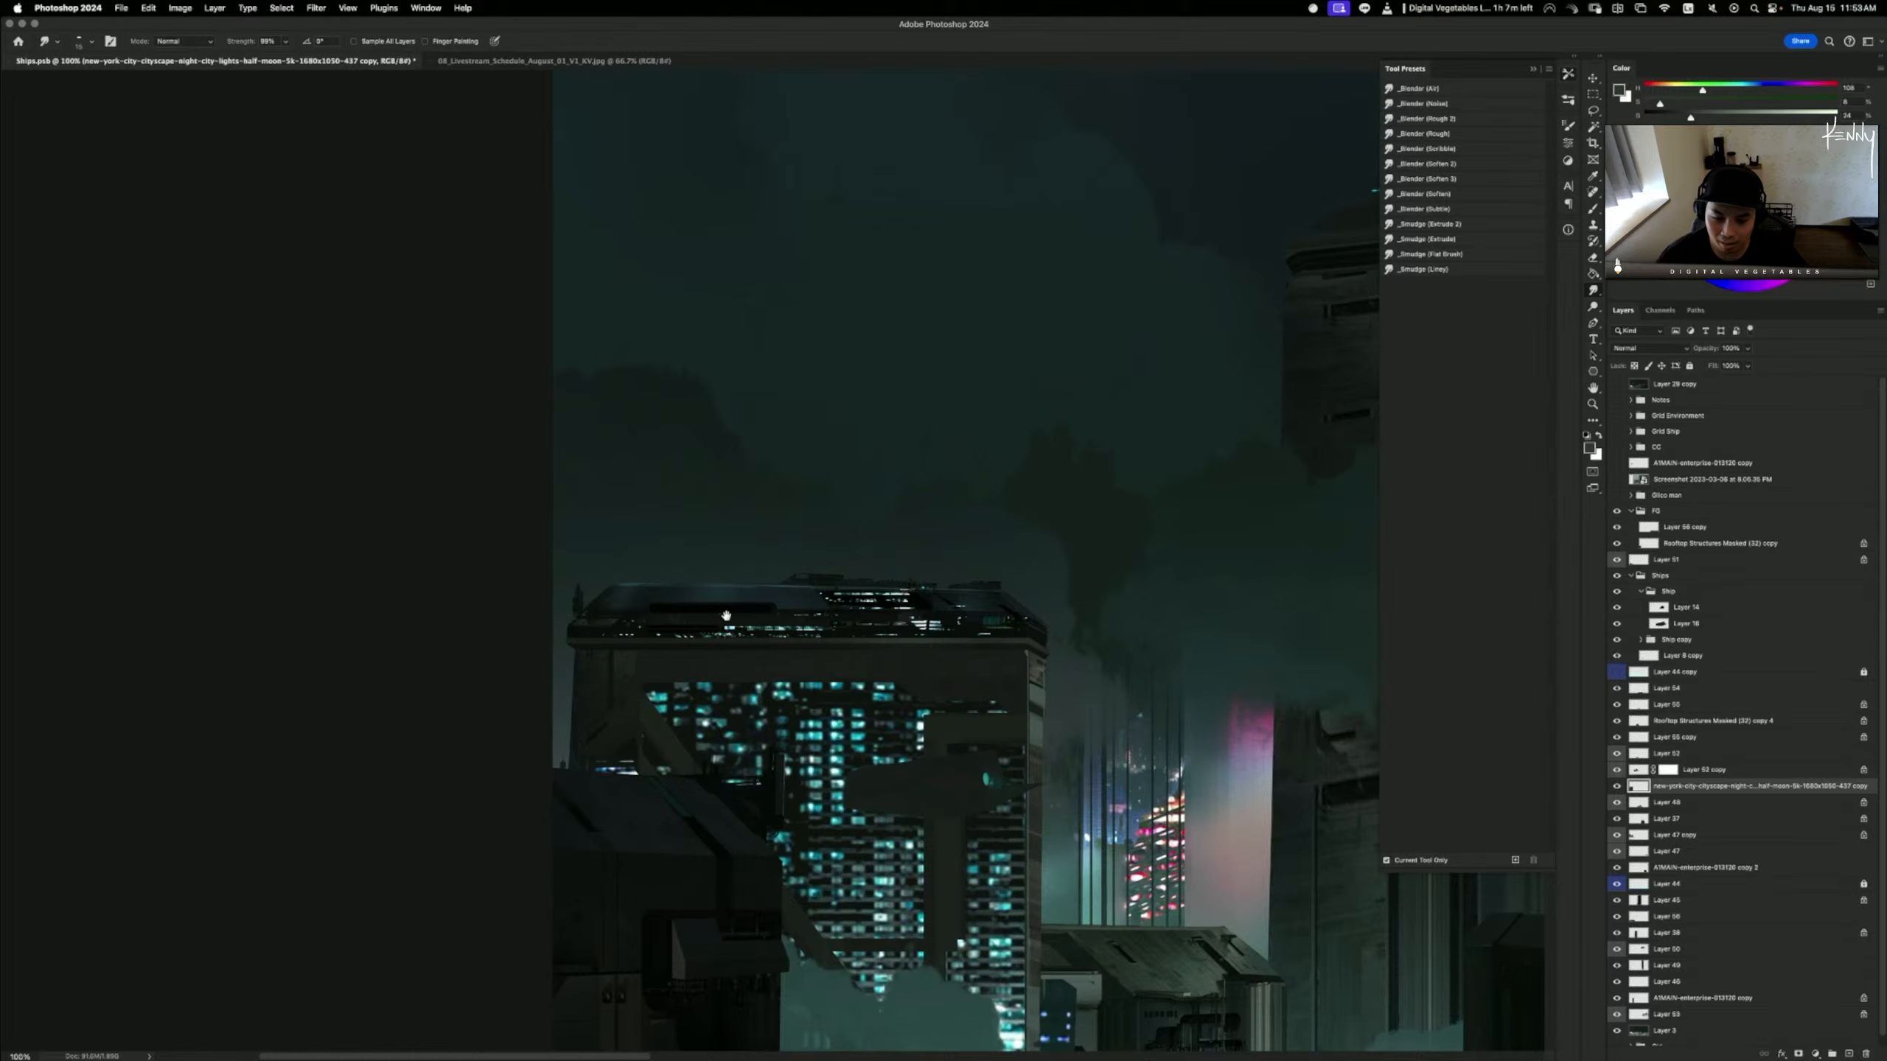
key("b")
key("super+minus")
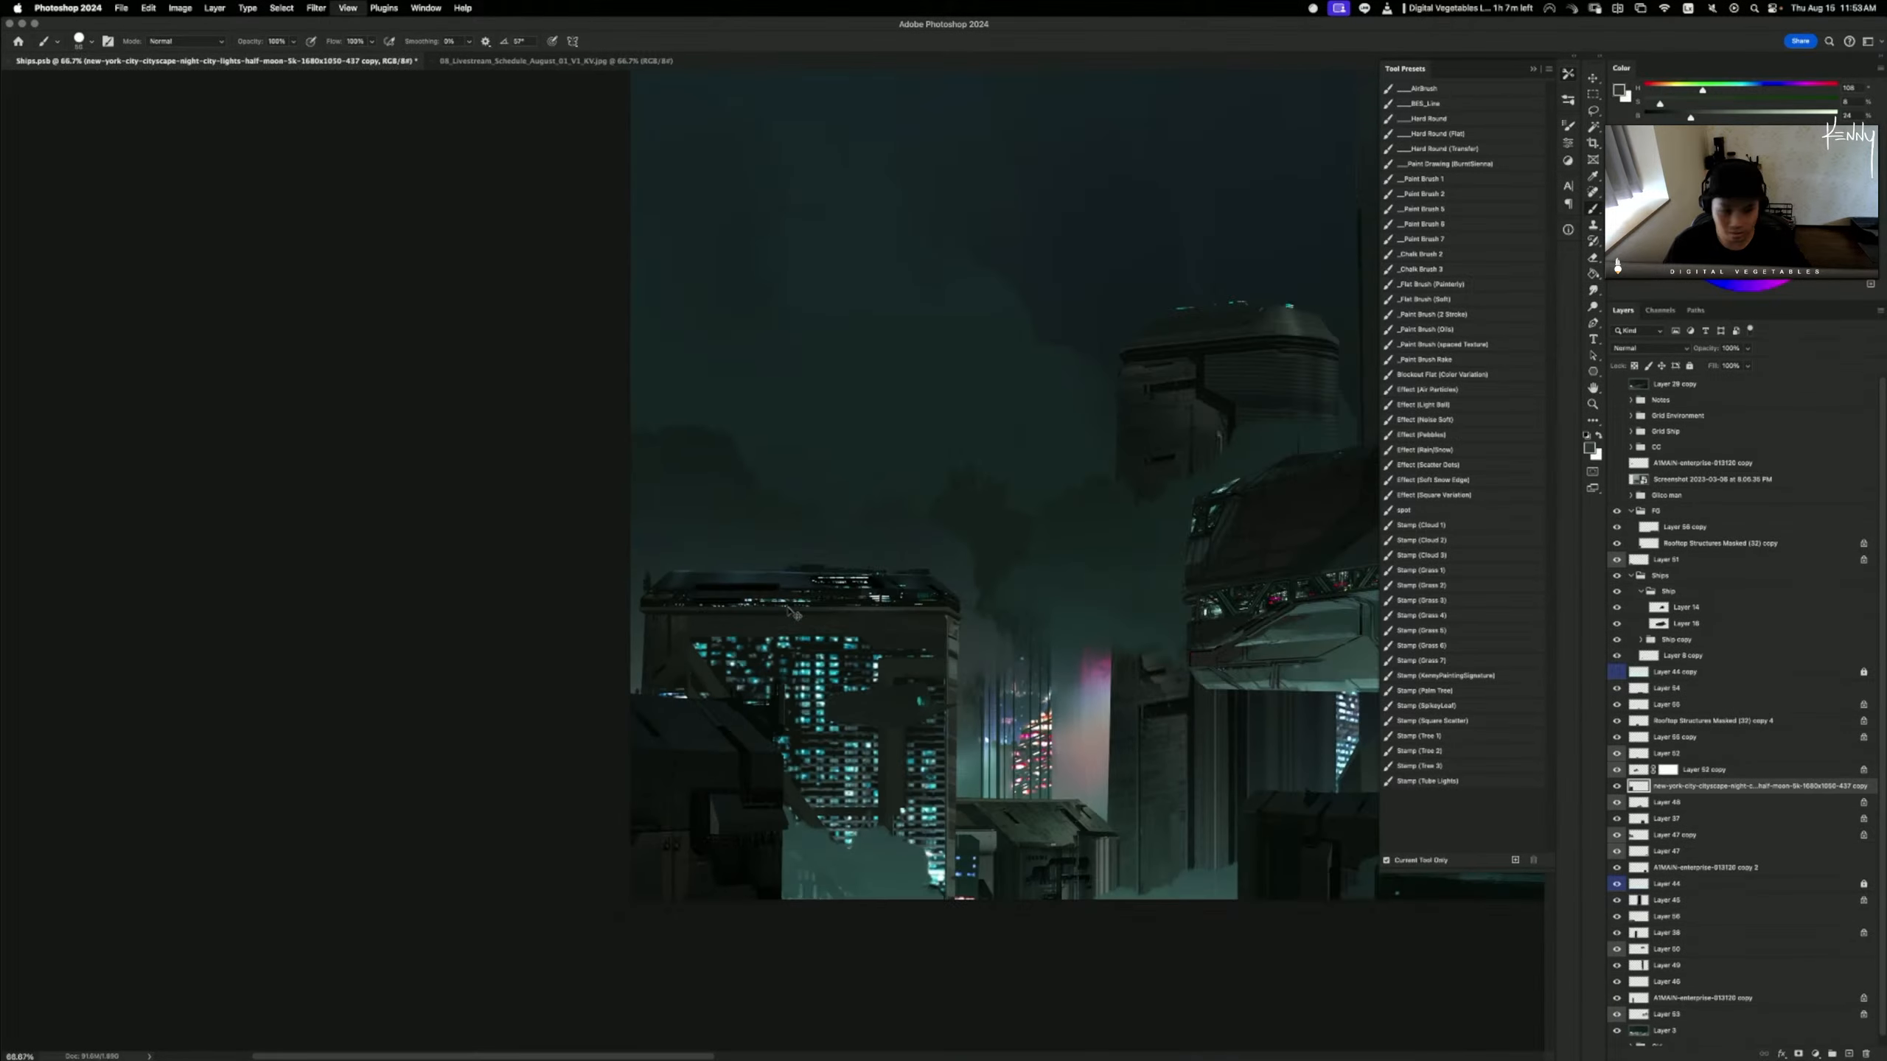
- Bring the grey hull panel from the other document onto the left building and flatten it into a strip beneath the roof
key("v")
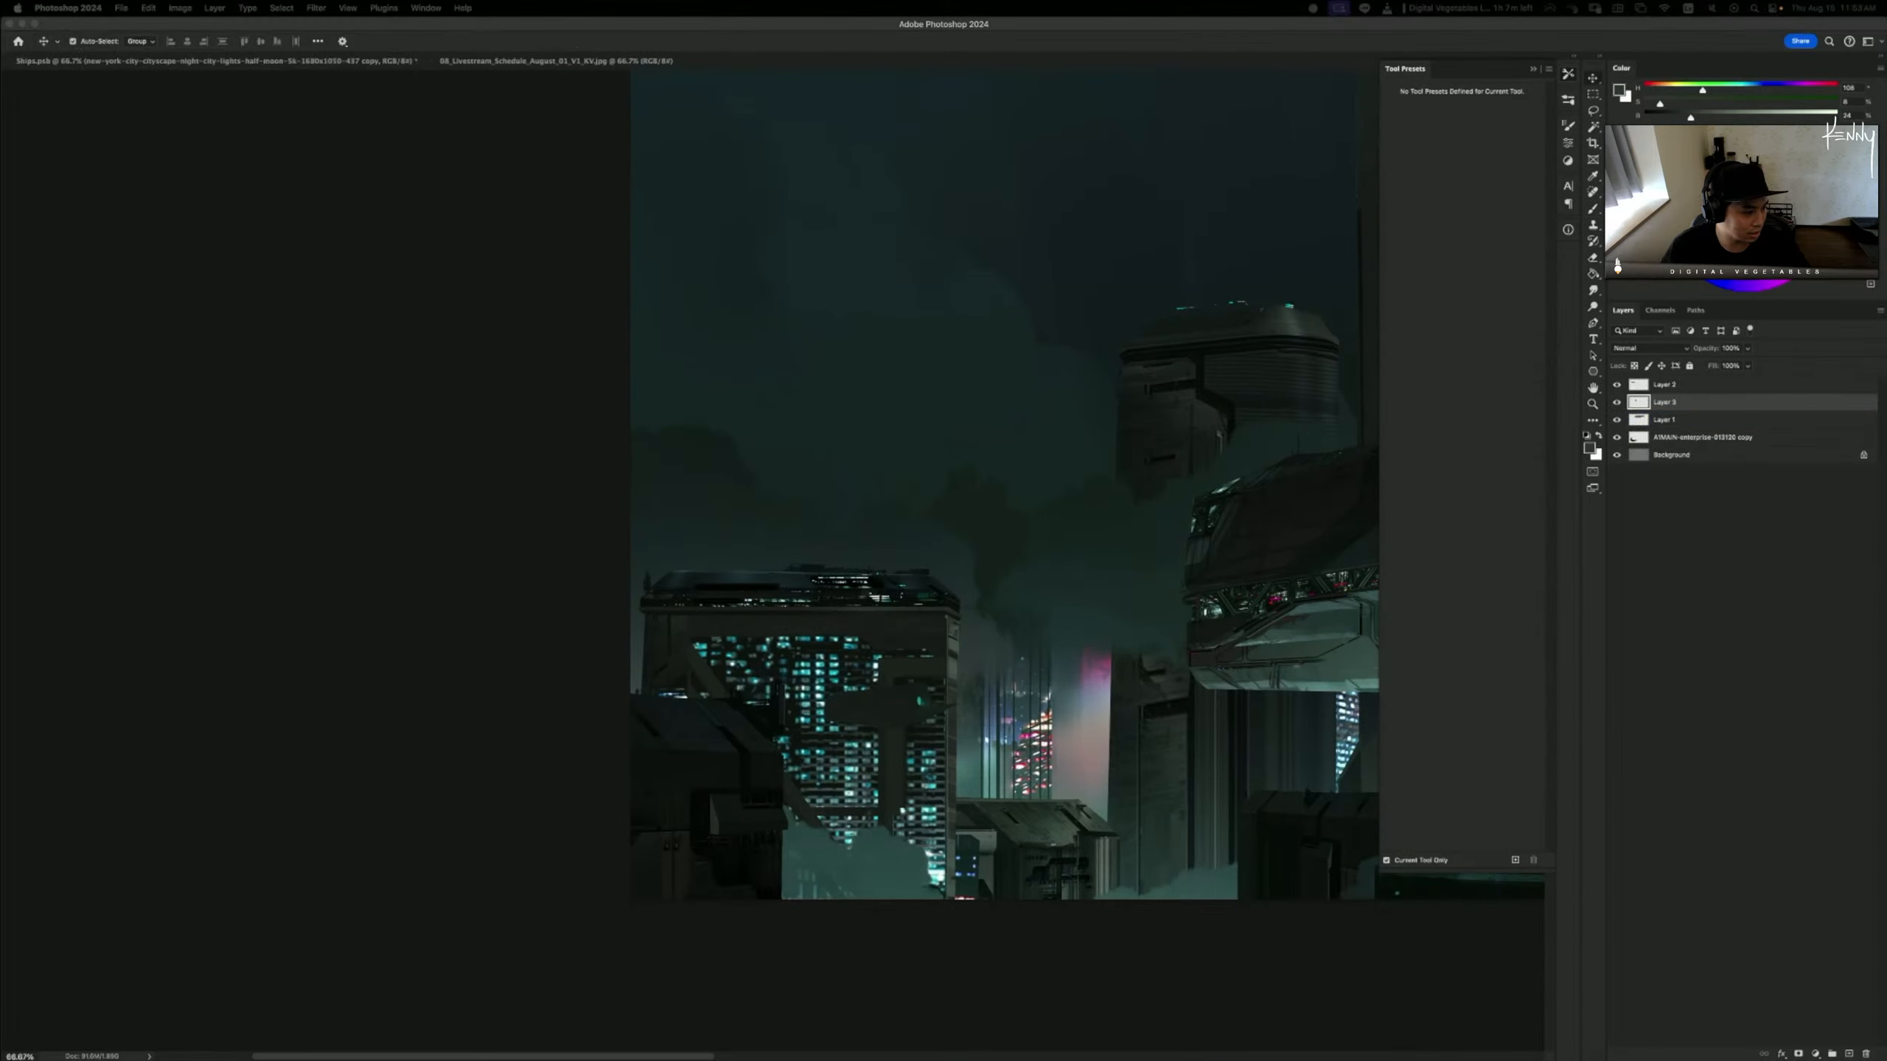
left_click_drag(288, 733, 816, 471)
key("super+t")
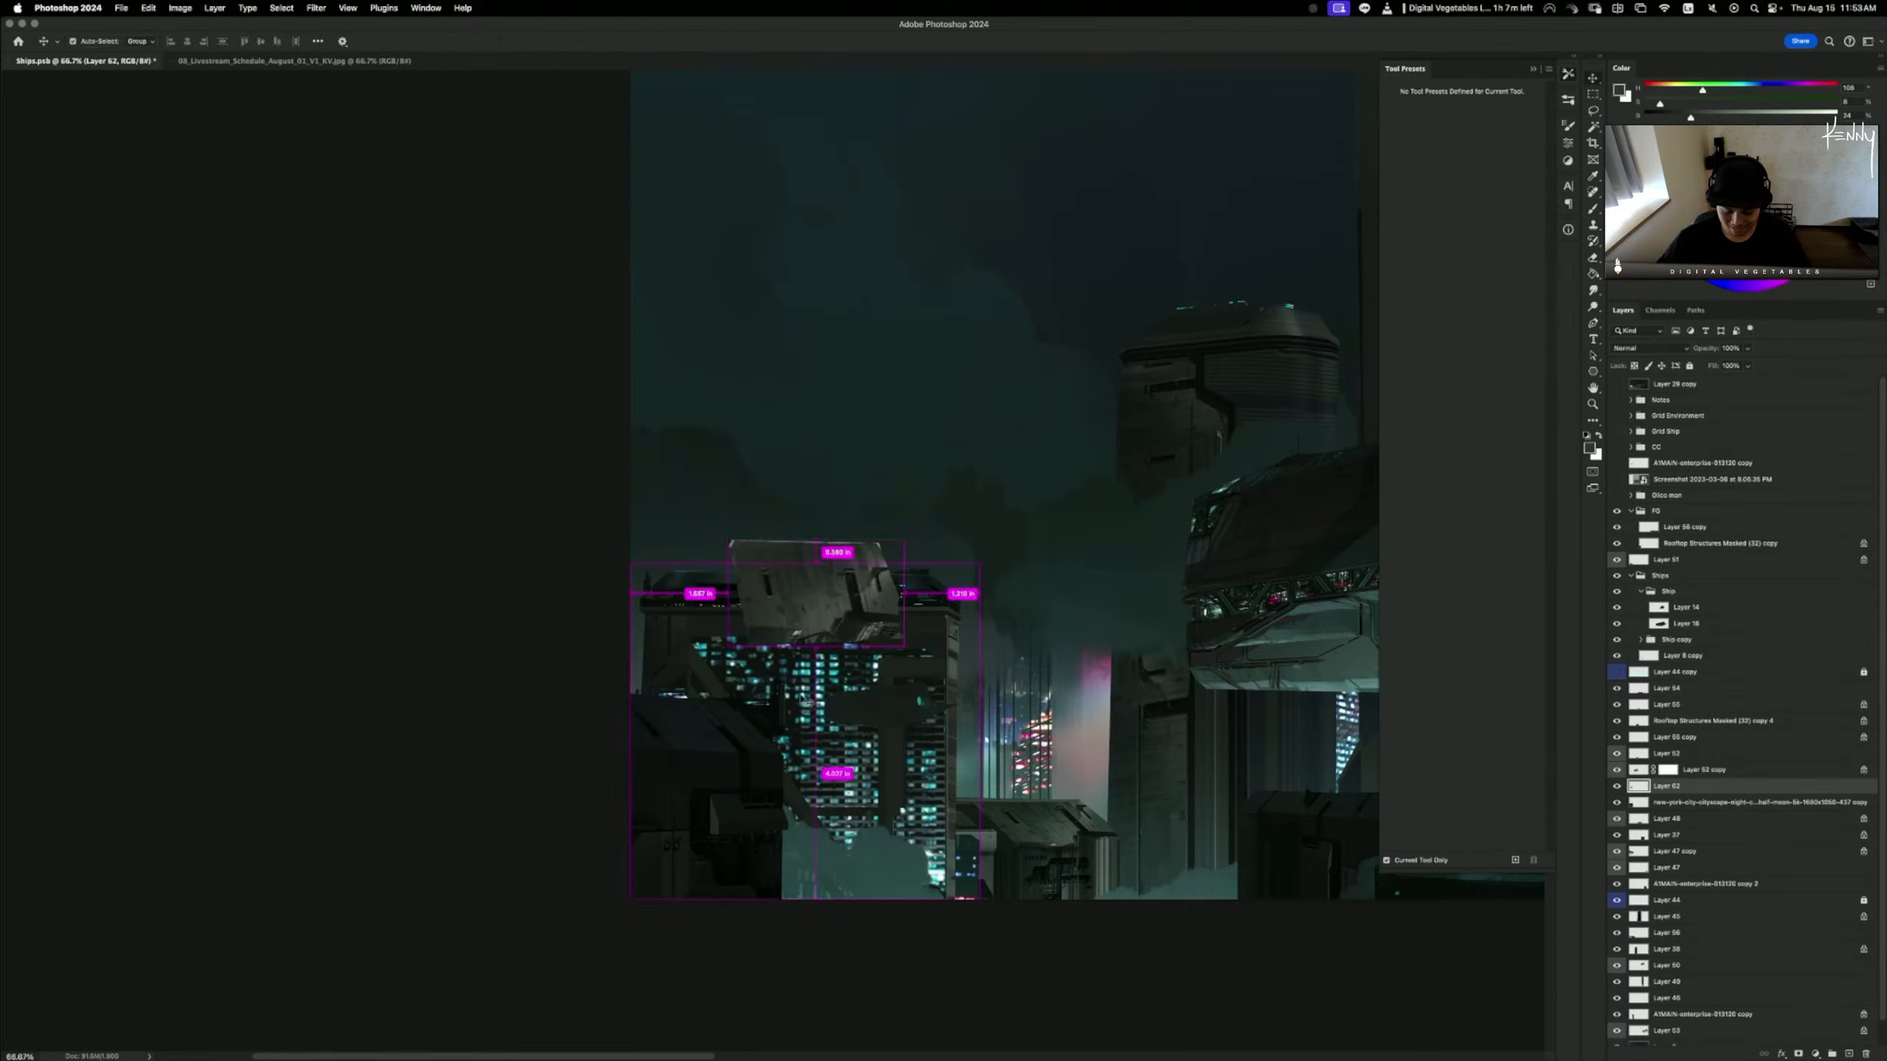
left_click_drag(816, 540, 794, 608)
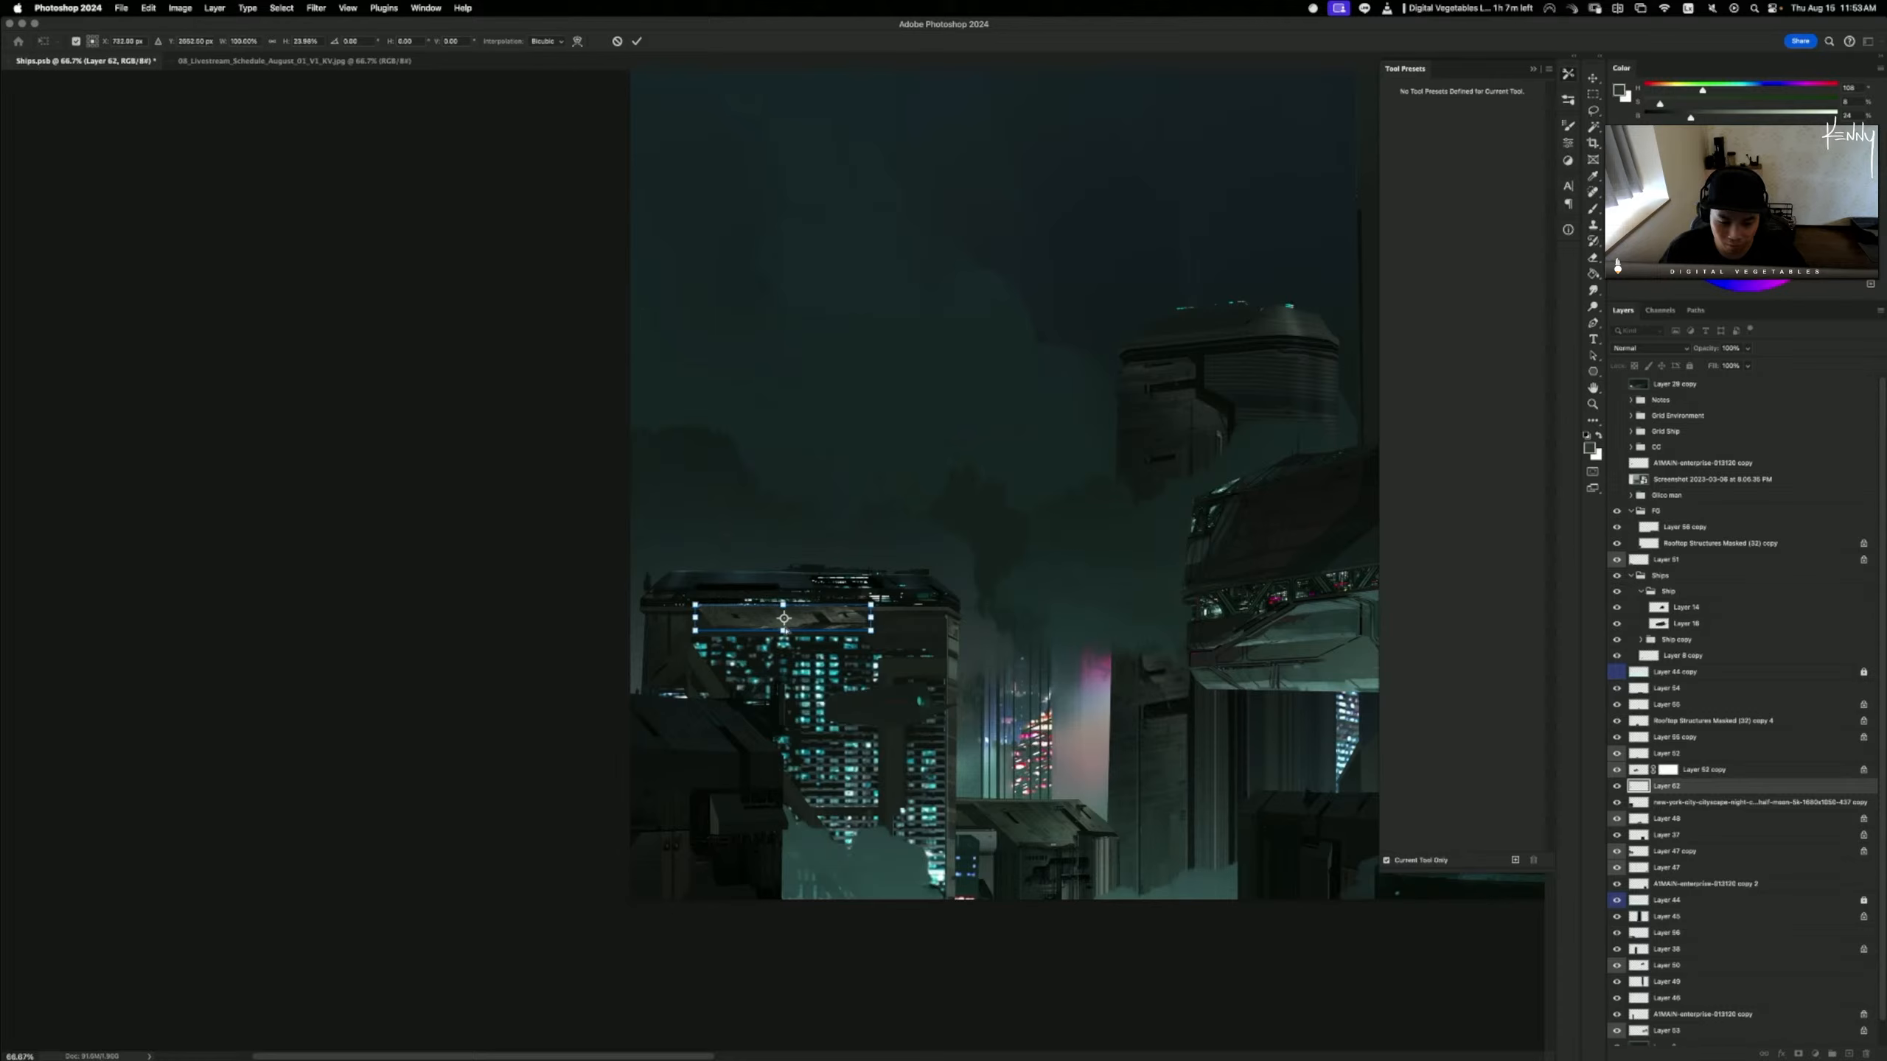
key("Return")
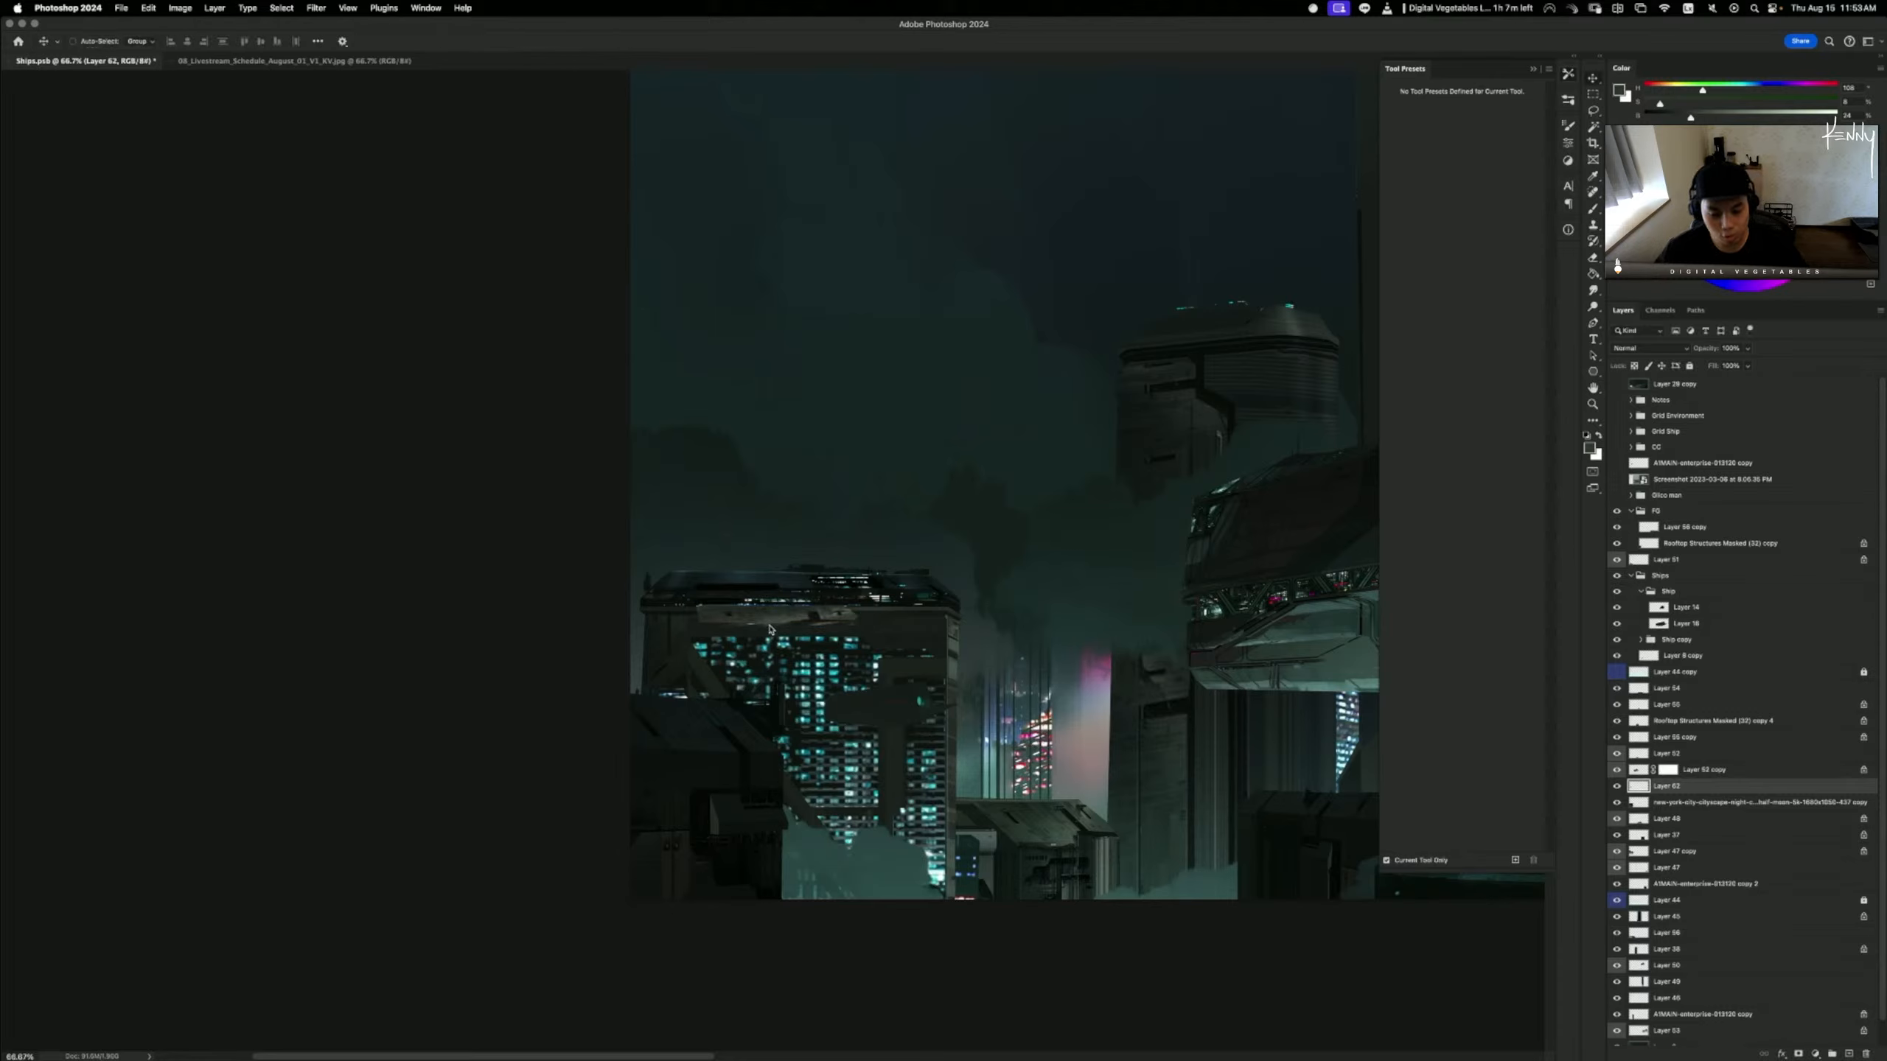
- Transform the panel strip into a thinner, wider line along the roof's lower edge and trim it with the Eraser
key("super+t")
left_click_drag(858, 615, 819, 609)
key("Return")
key("b")
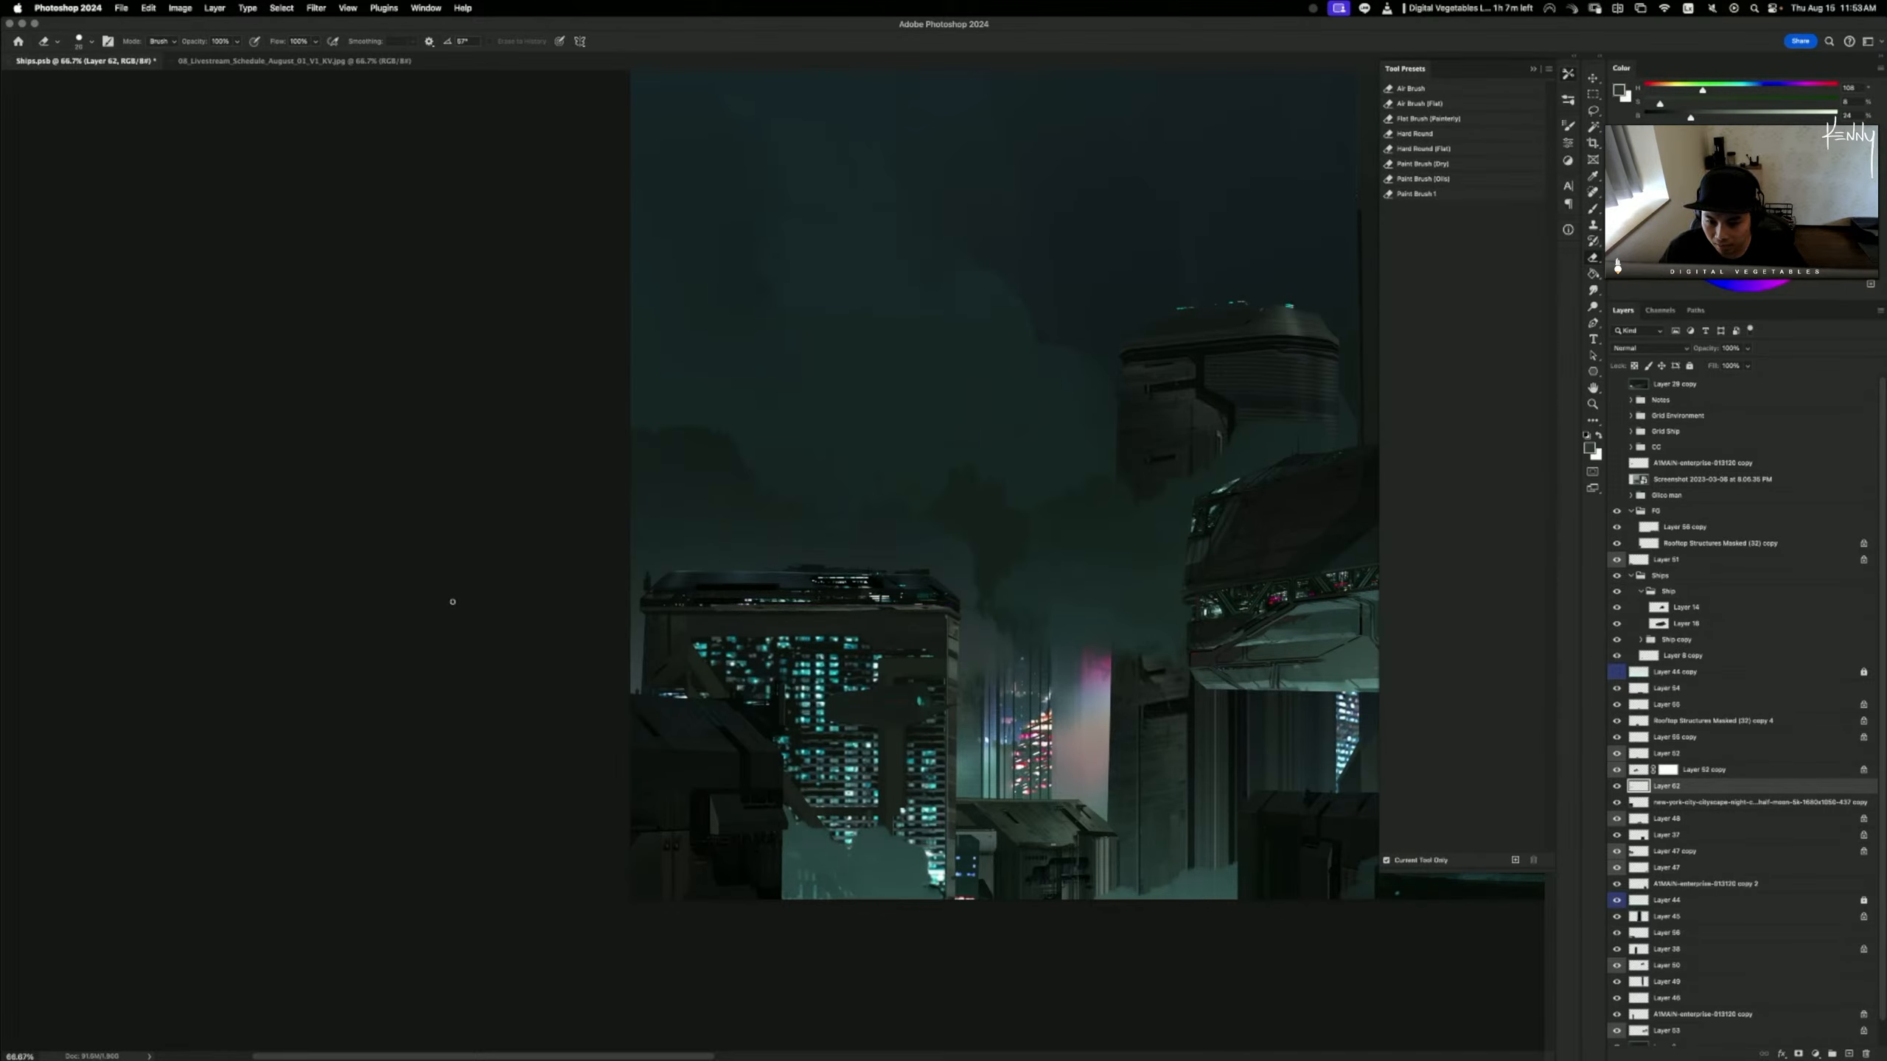
left_click_drag(941, 603, 857, 603)
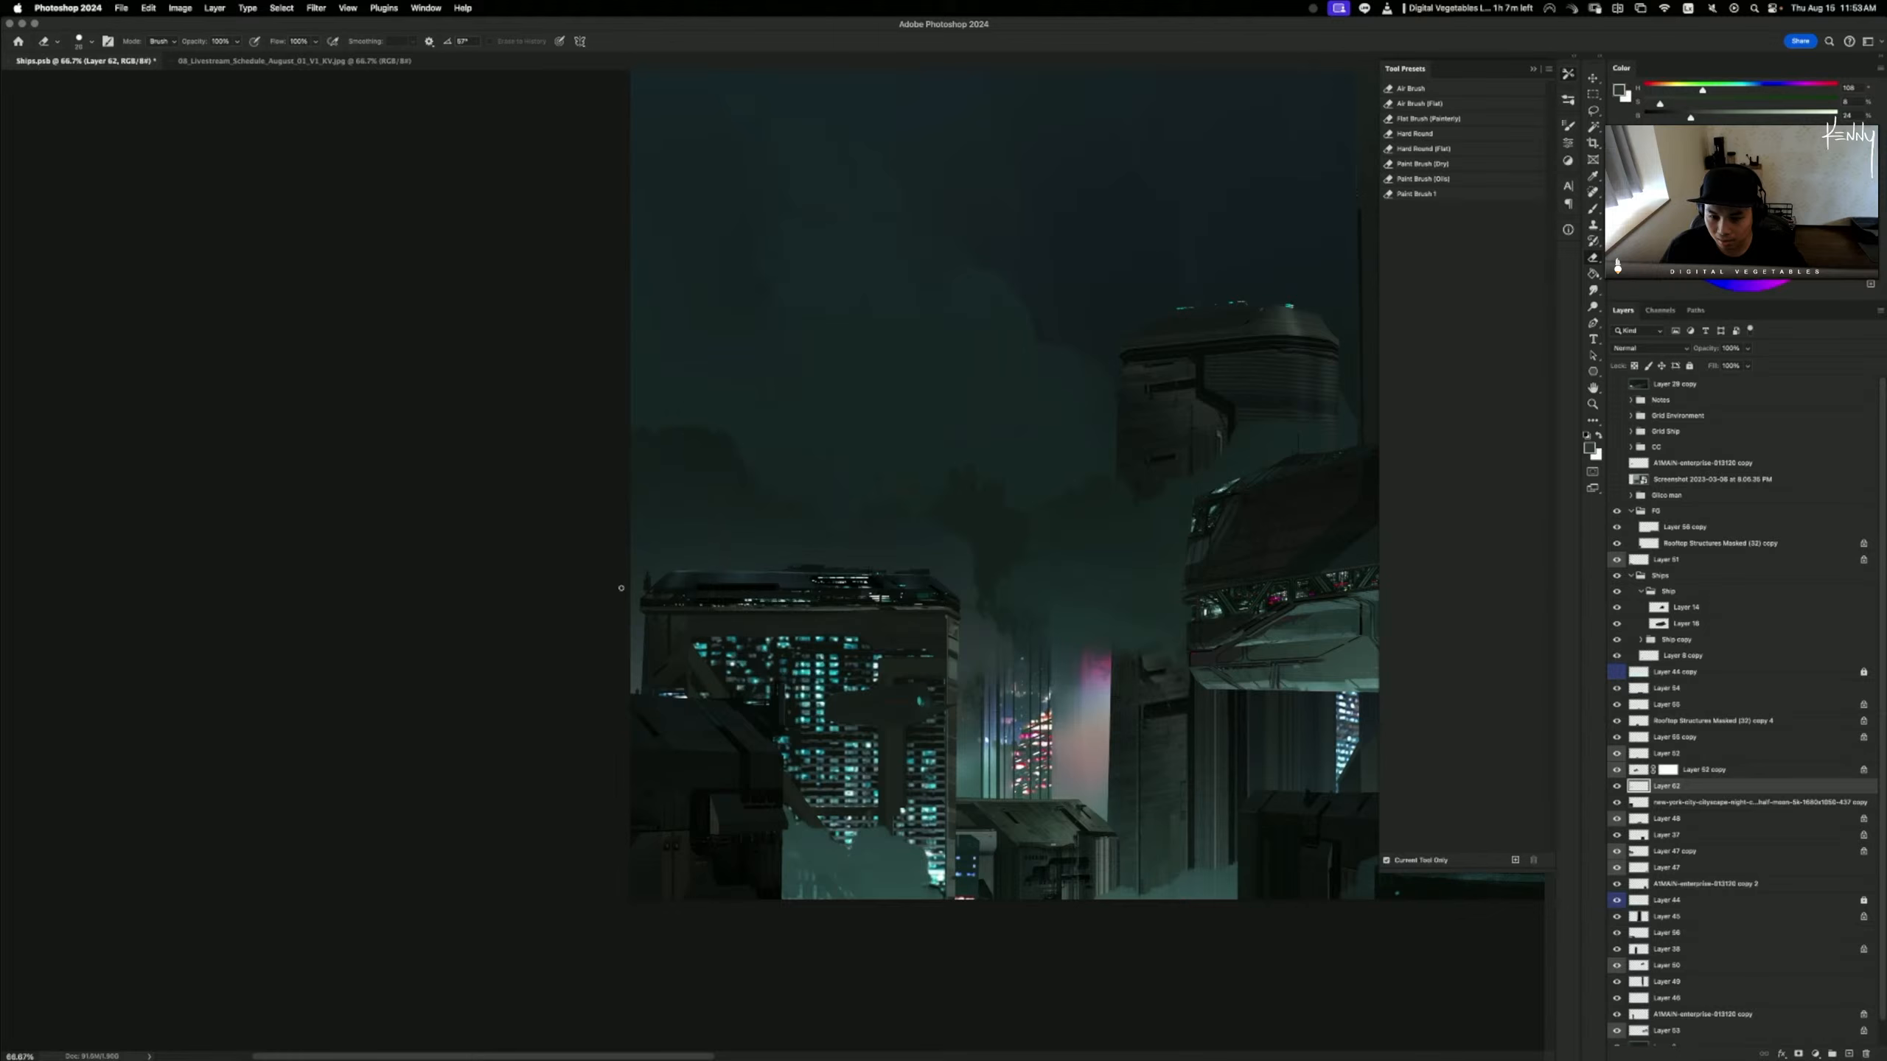
- Nudge the thin strip into line with the roof's lower edge and merge it into the building layer below
key("super+t")
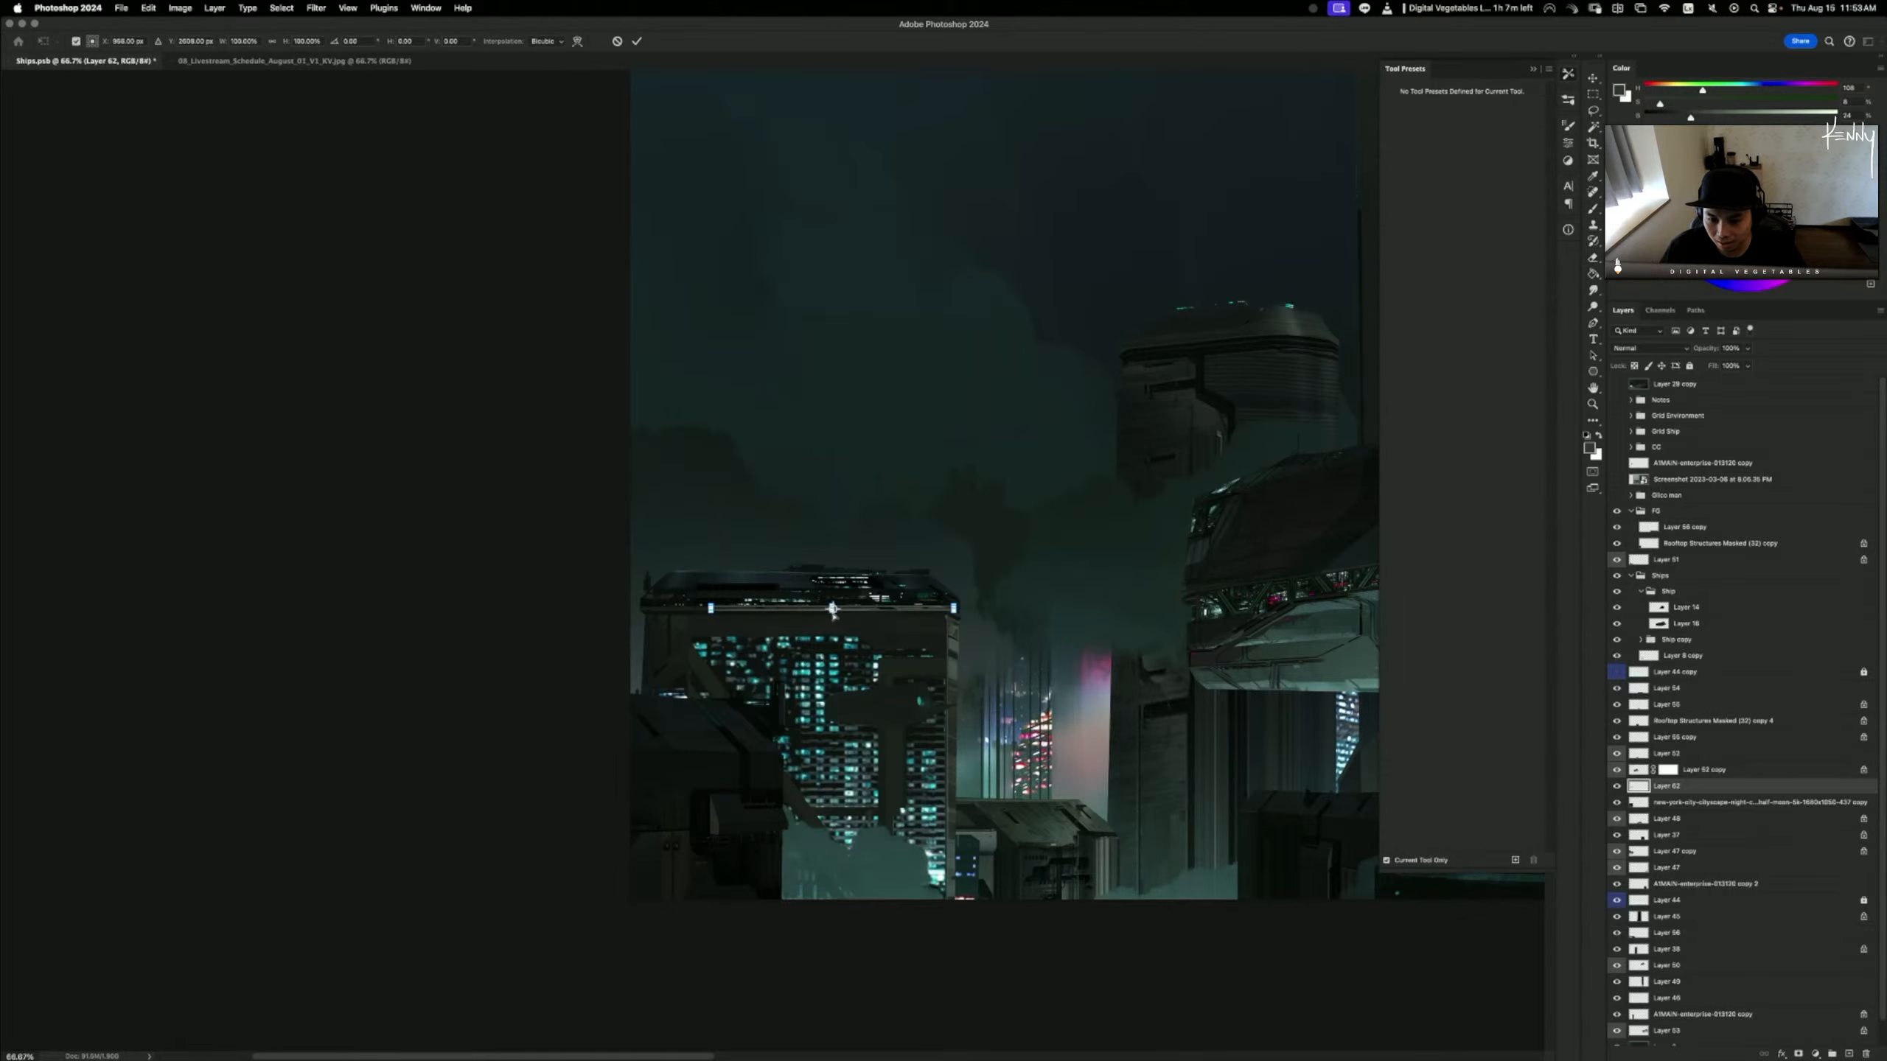
left_click_drag(832, 610, 827, 610)
key("Return")
key("b")
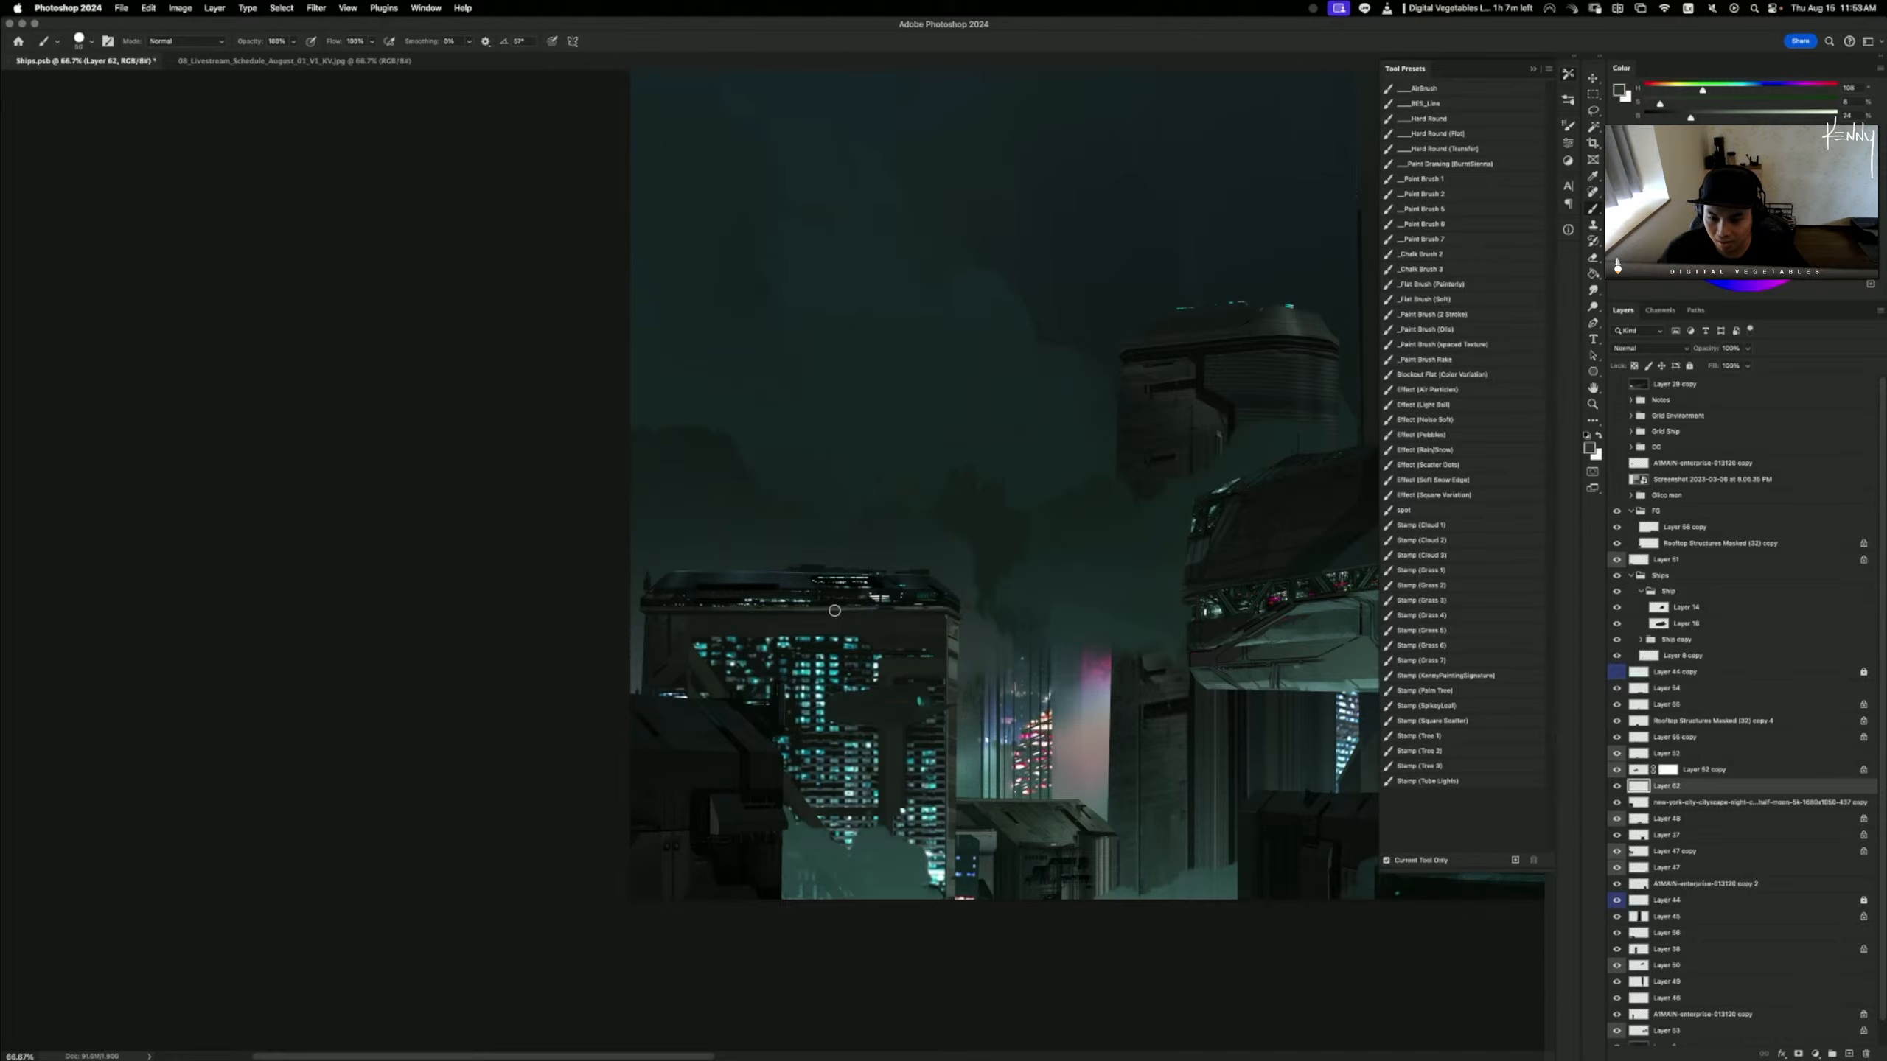
key("super+t")
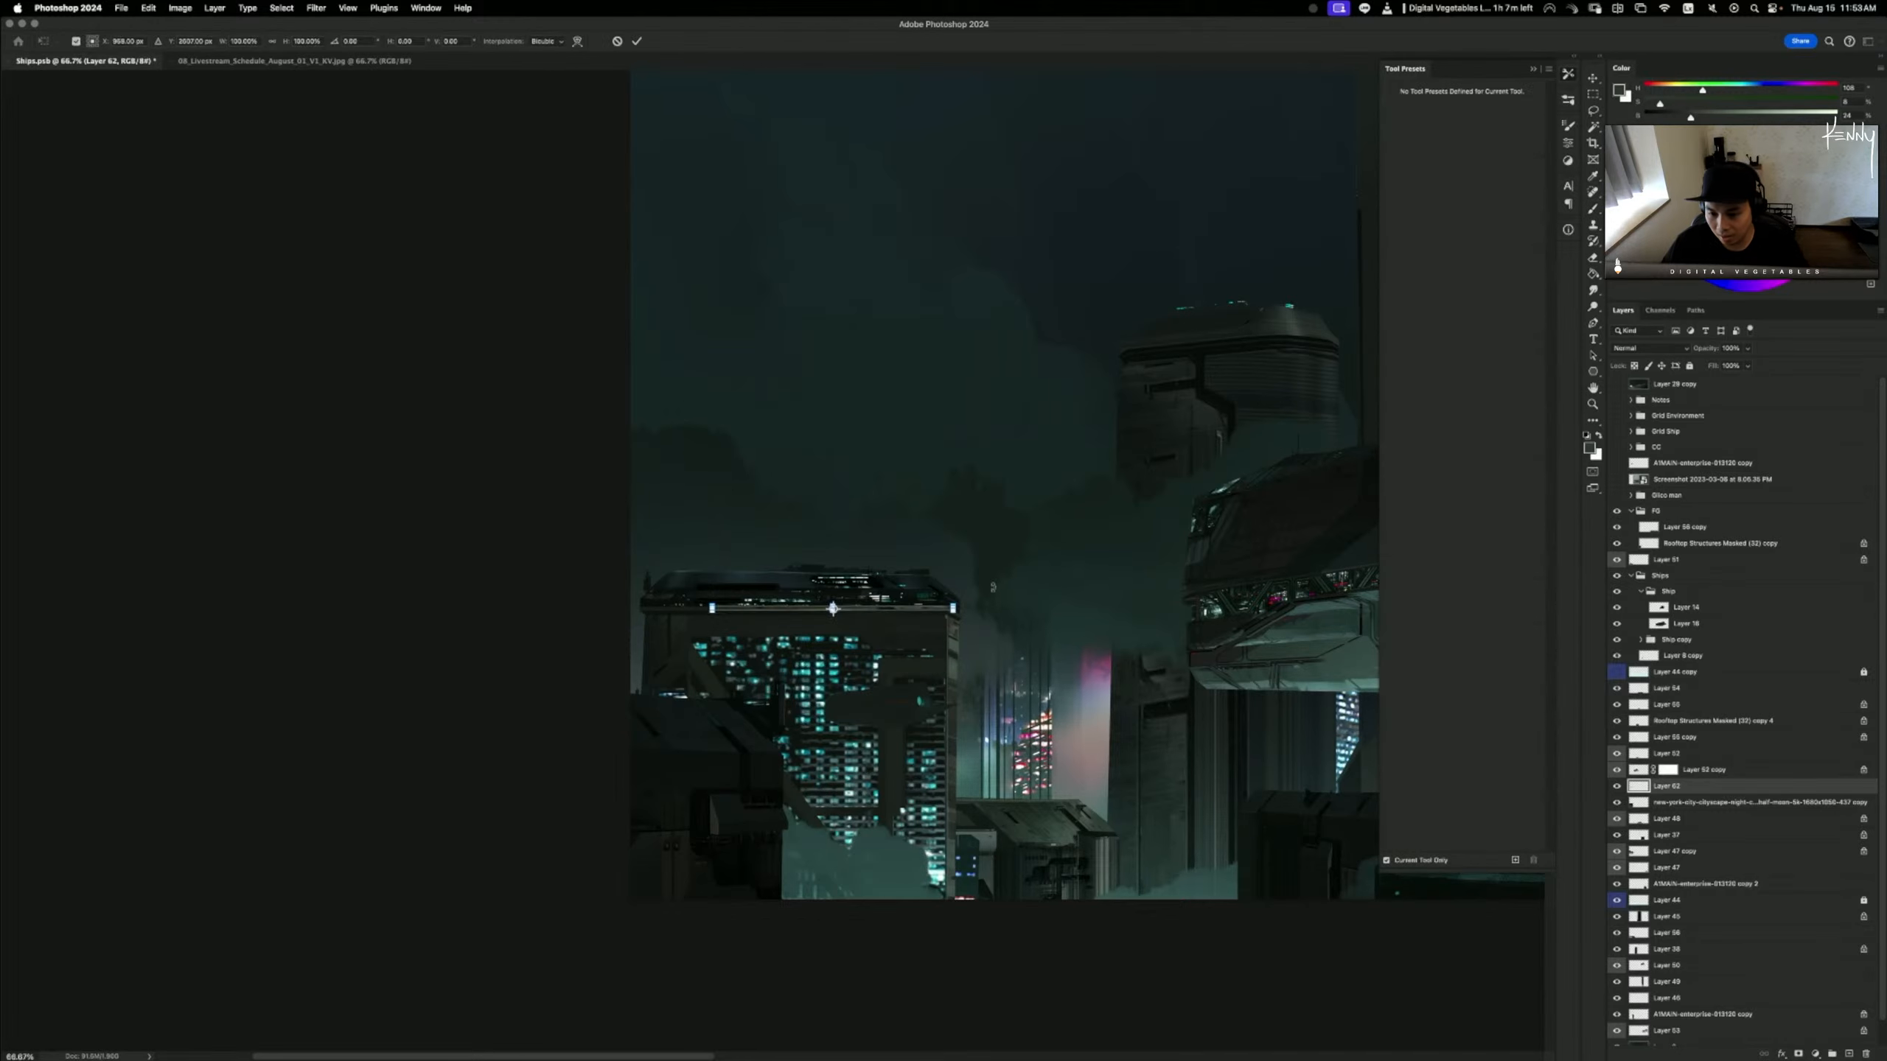
key("Return")
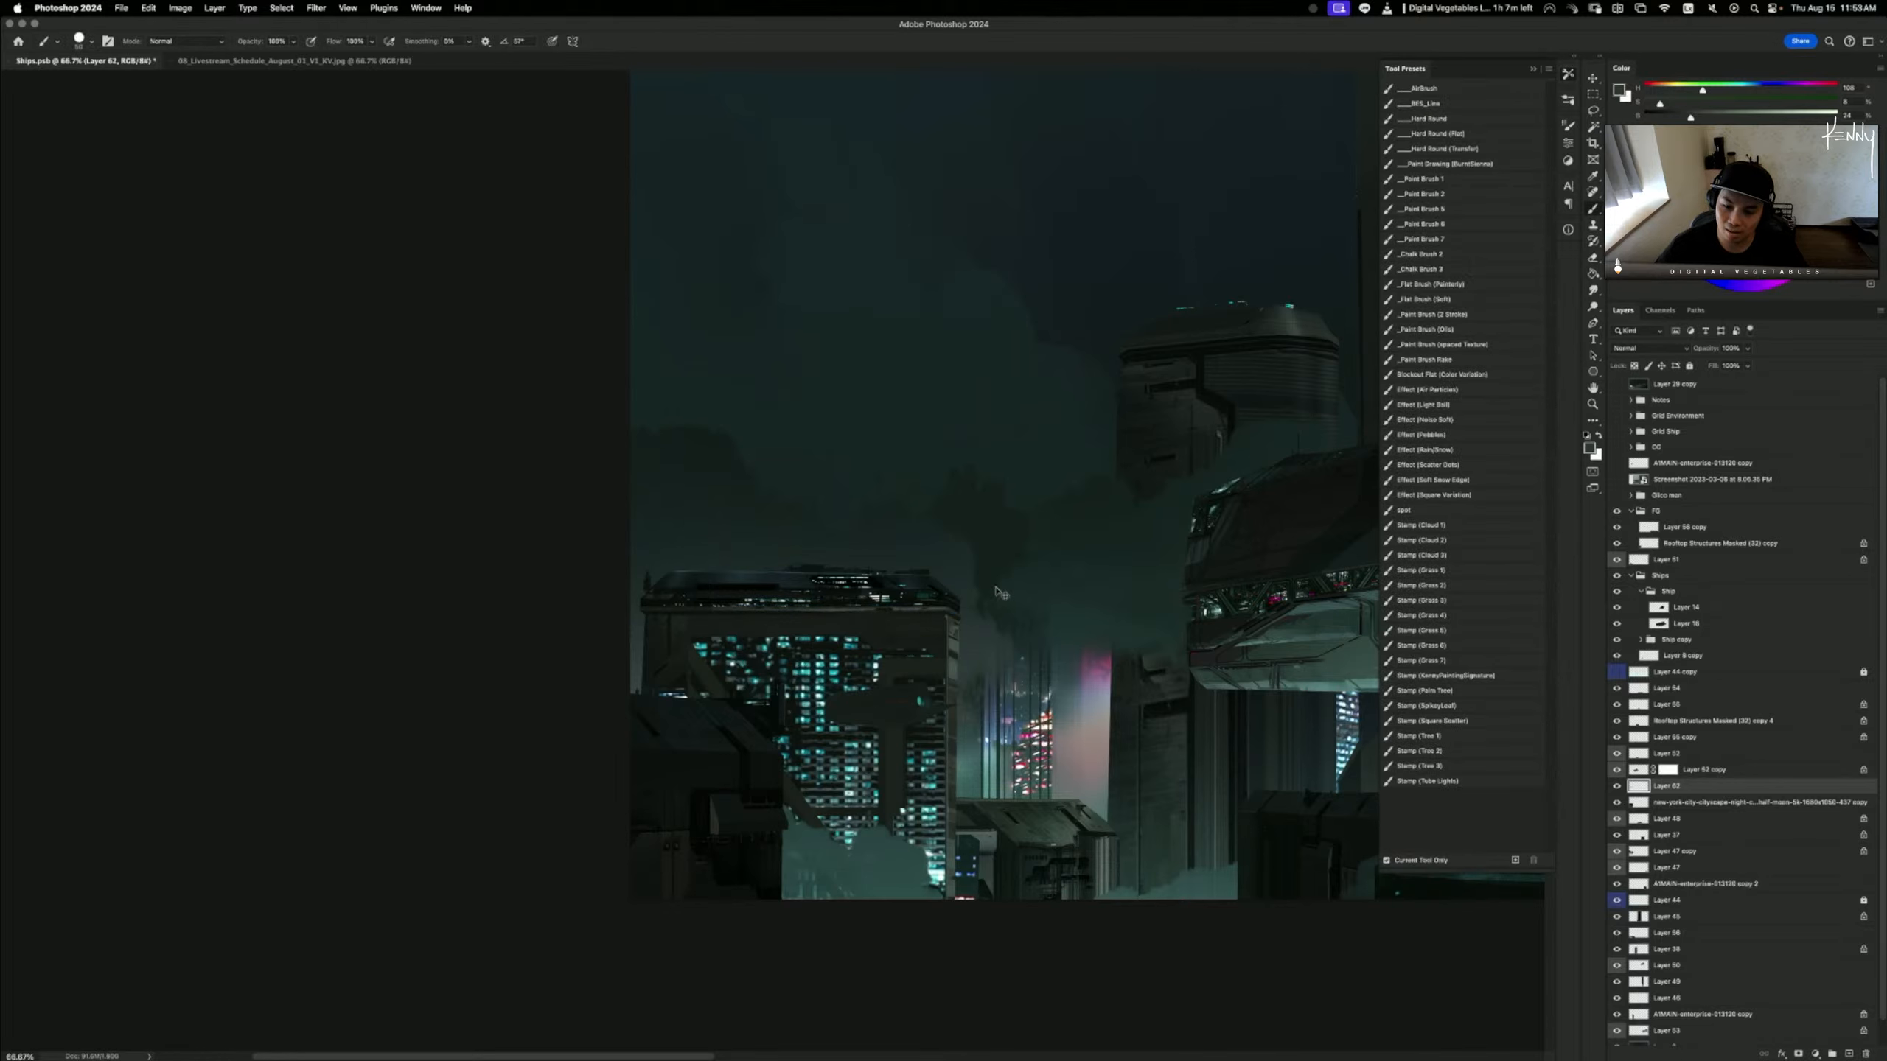
key("ctrl+e")
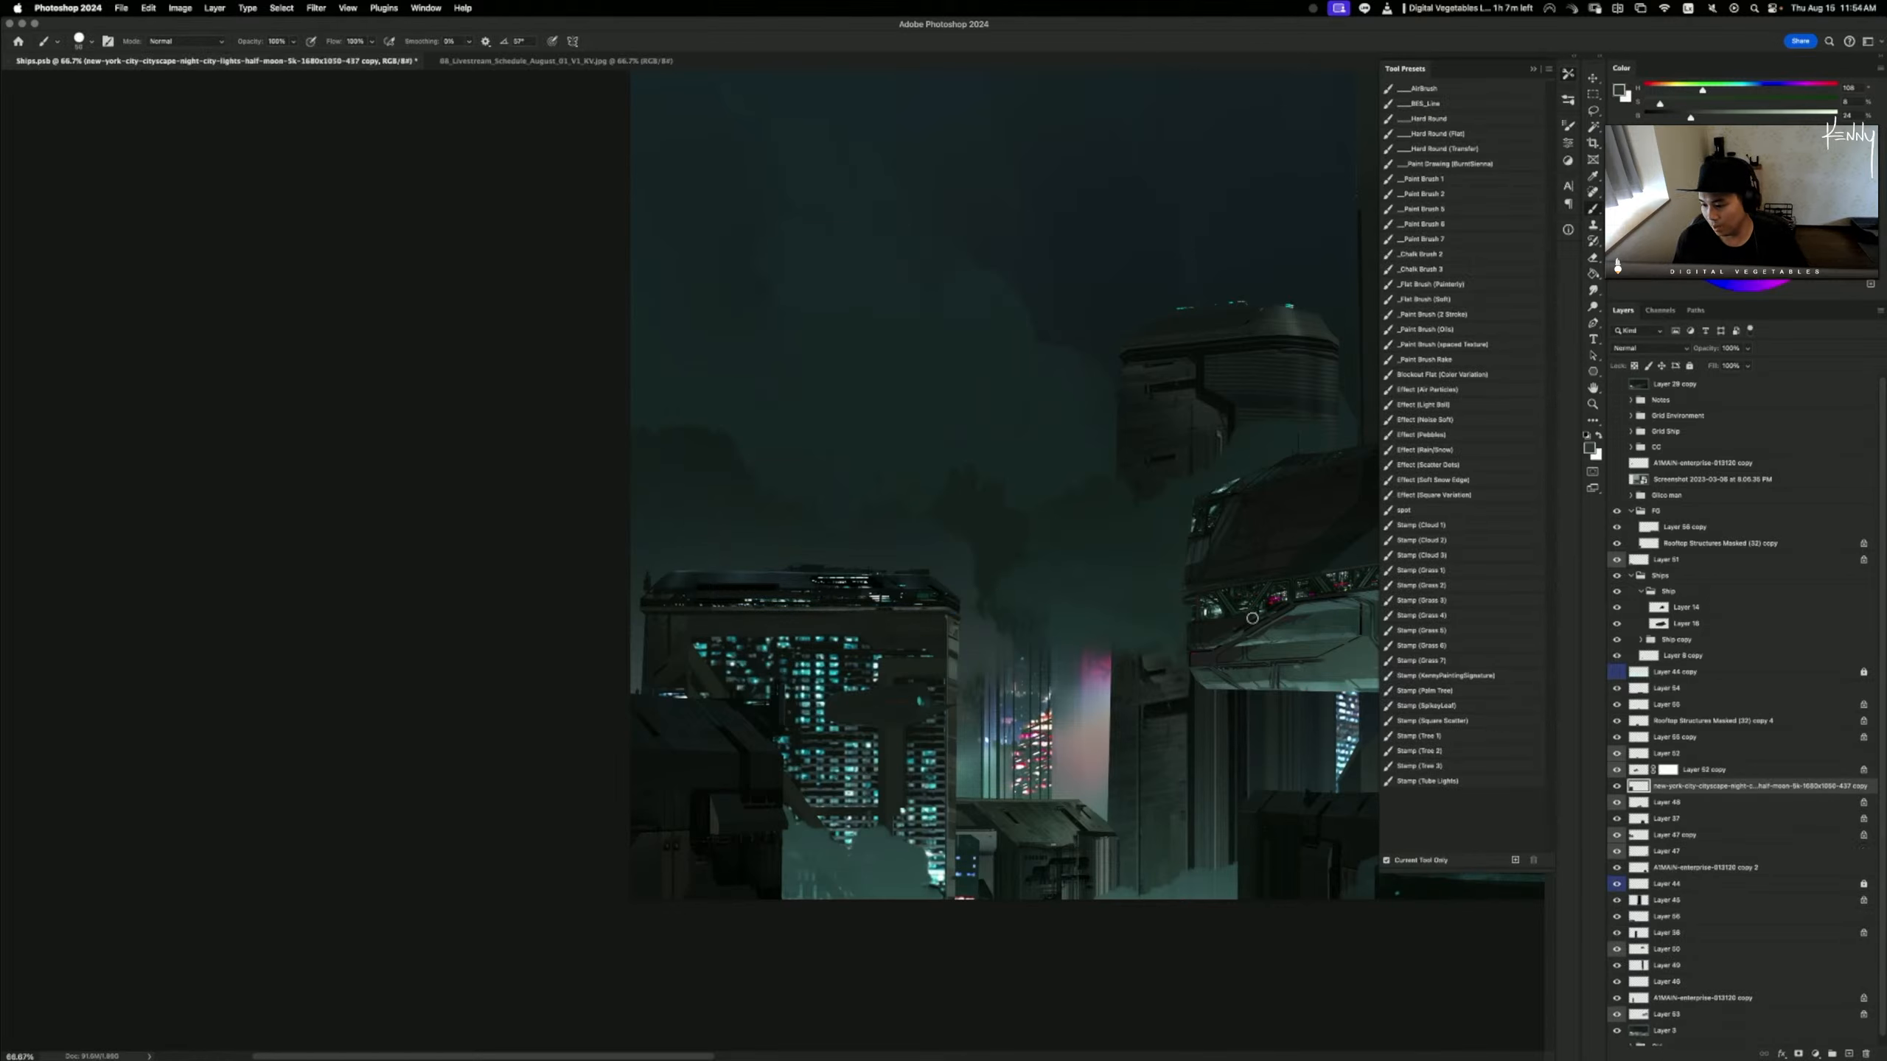
- Sample the near-black under the left building's roof and retouch the roof edge with a much smaller brush
left_click(898, 602, "alt")
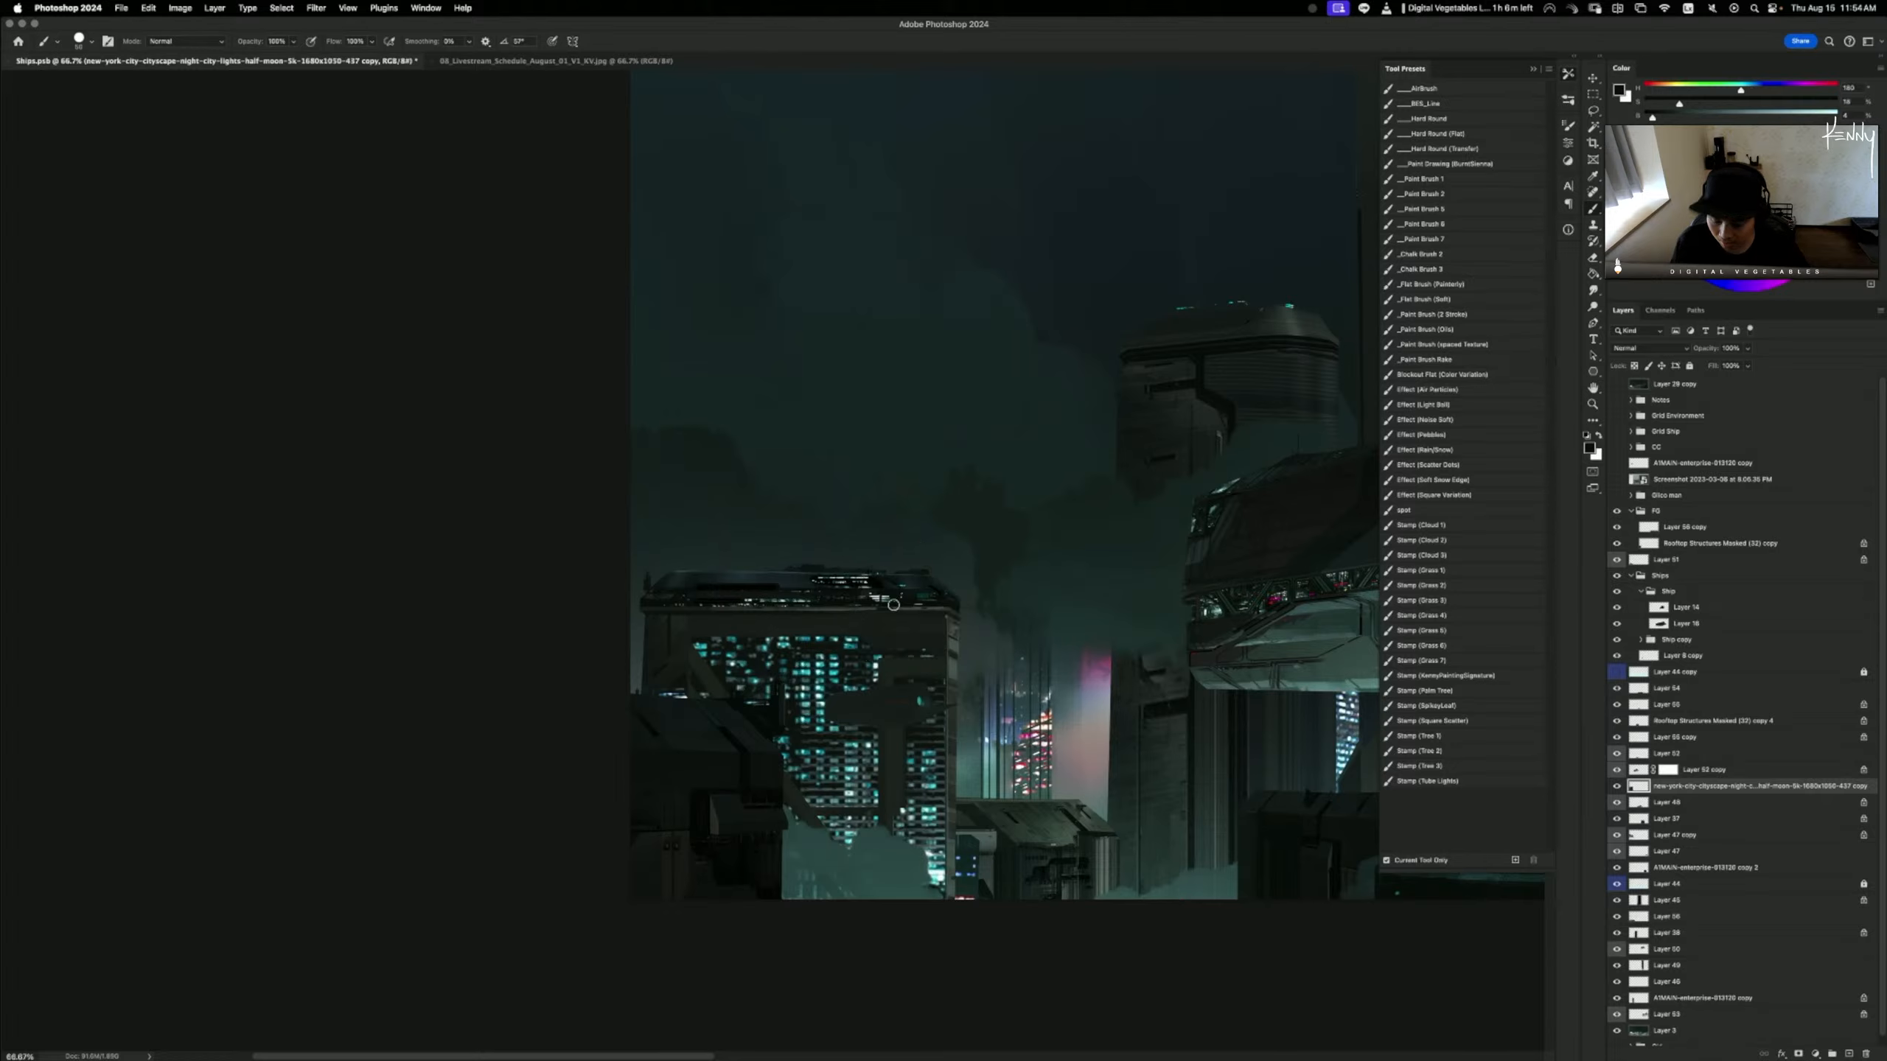
key("[")
key("[")
key("[")
key("[")
key("[")
key("[")
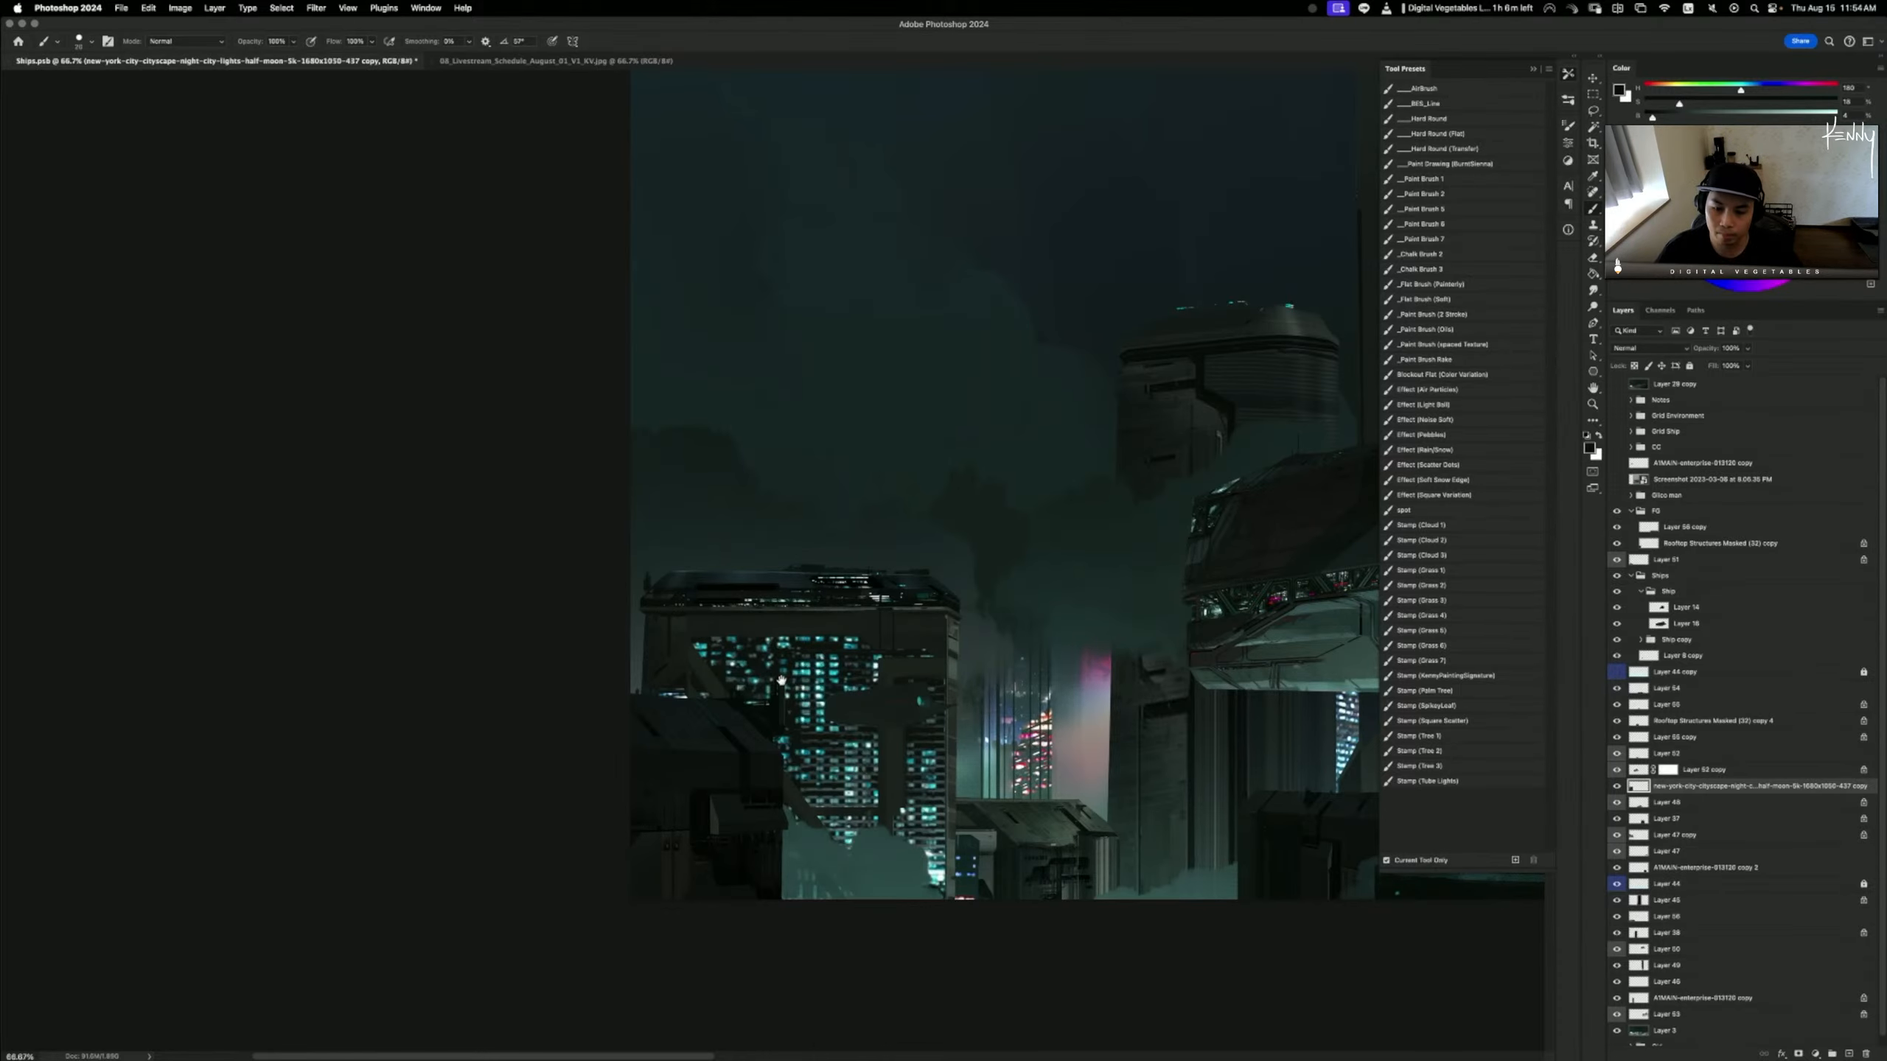
- Select the Ships group and toggle Layer 14 and Layer 16 to identify the small ship before the left building
left_click_drag(781, 681, 746, 636)
key("super+minus")
key("super+minus")
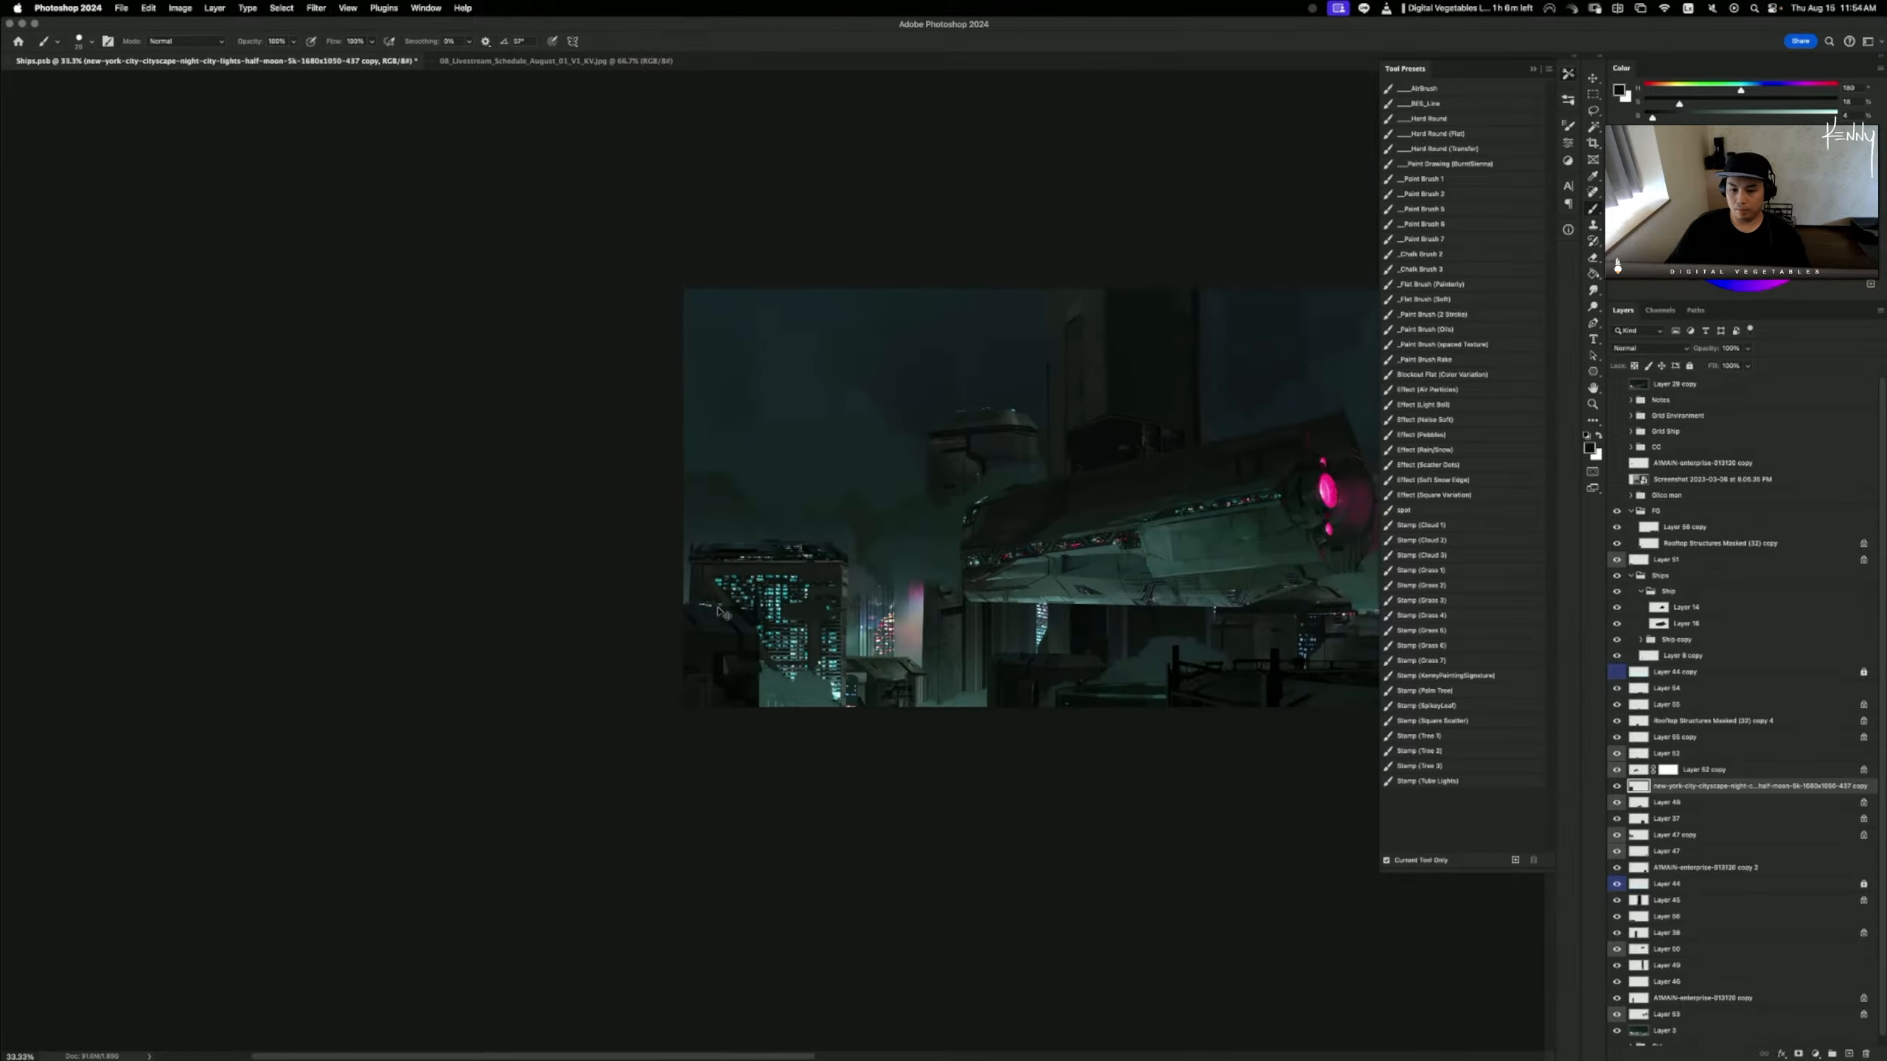
key("super+plus")
key("v")
left_click(839, 639, "super")
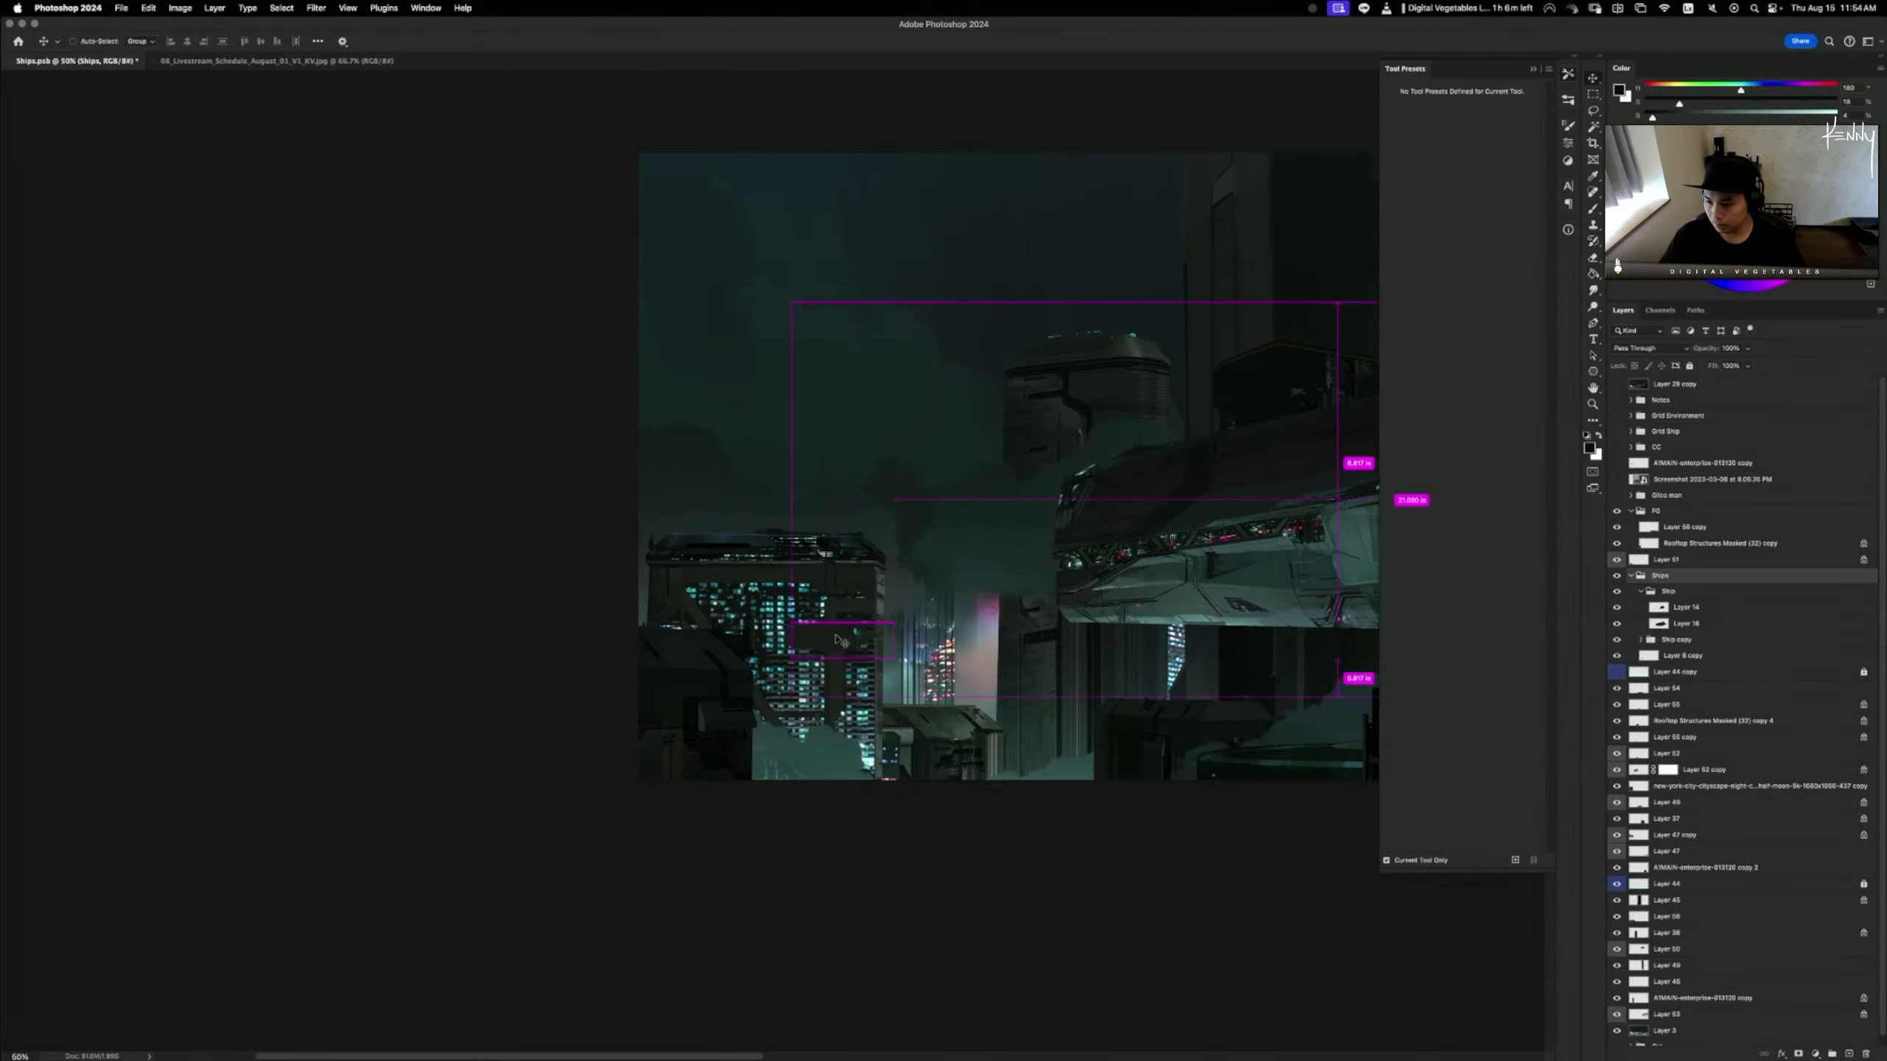
left_click(1617, 608)
left_click(1617, 609)
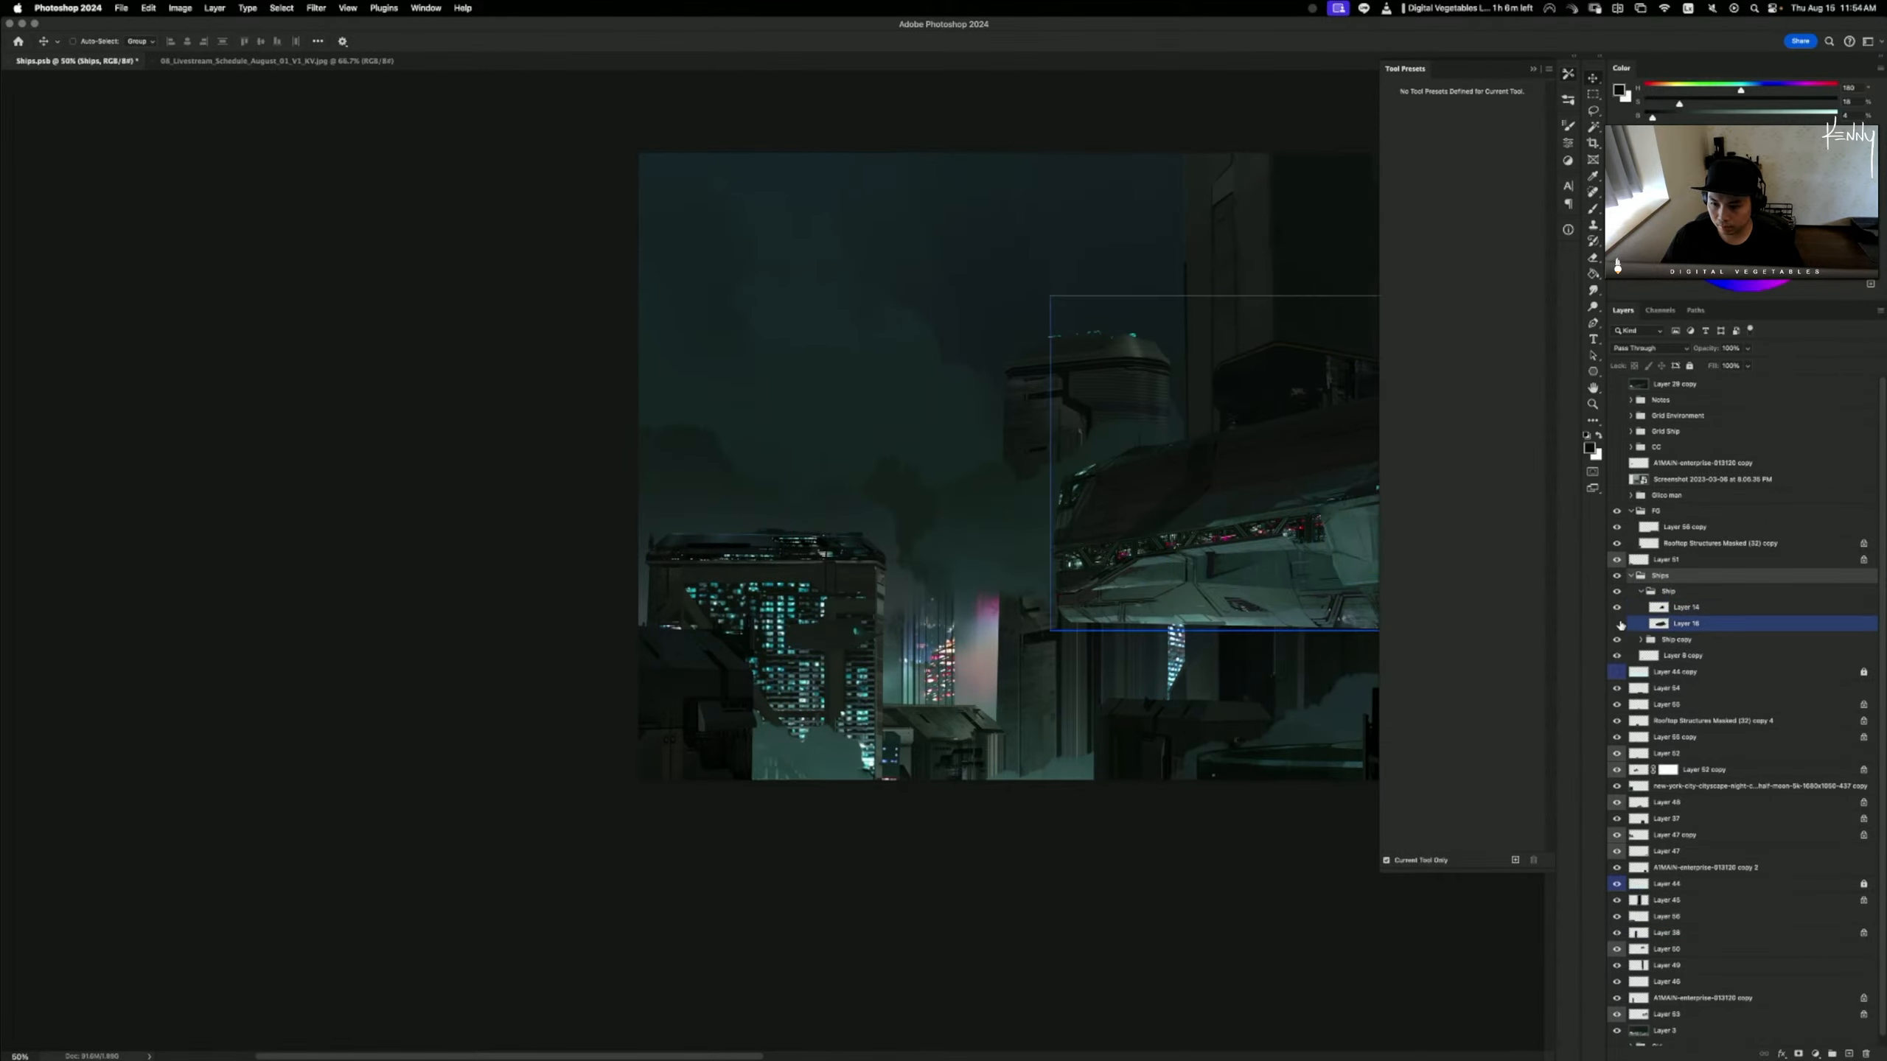
left_click(1618, 623)
left_click(1619, 624)
left_click(1661, 625)
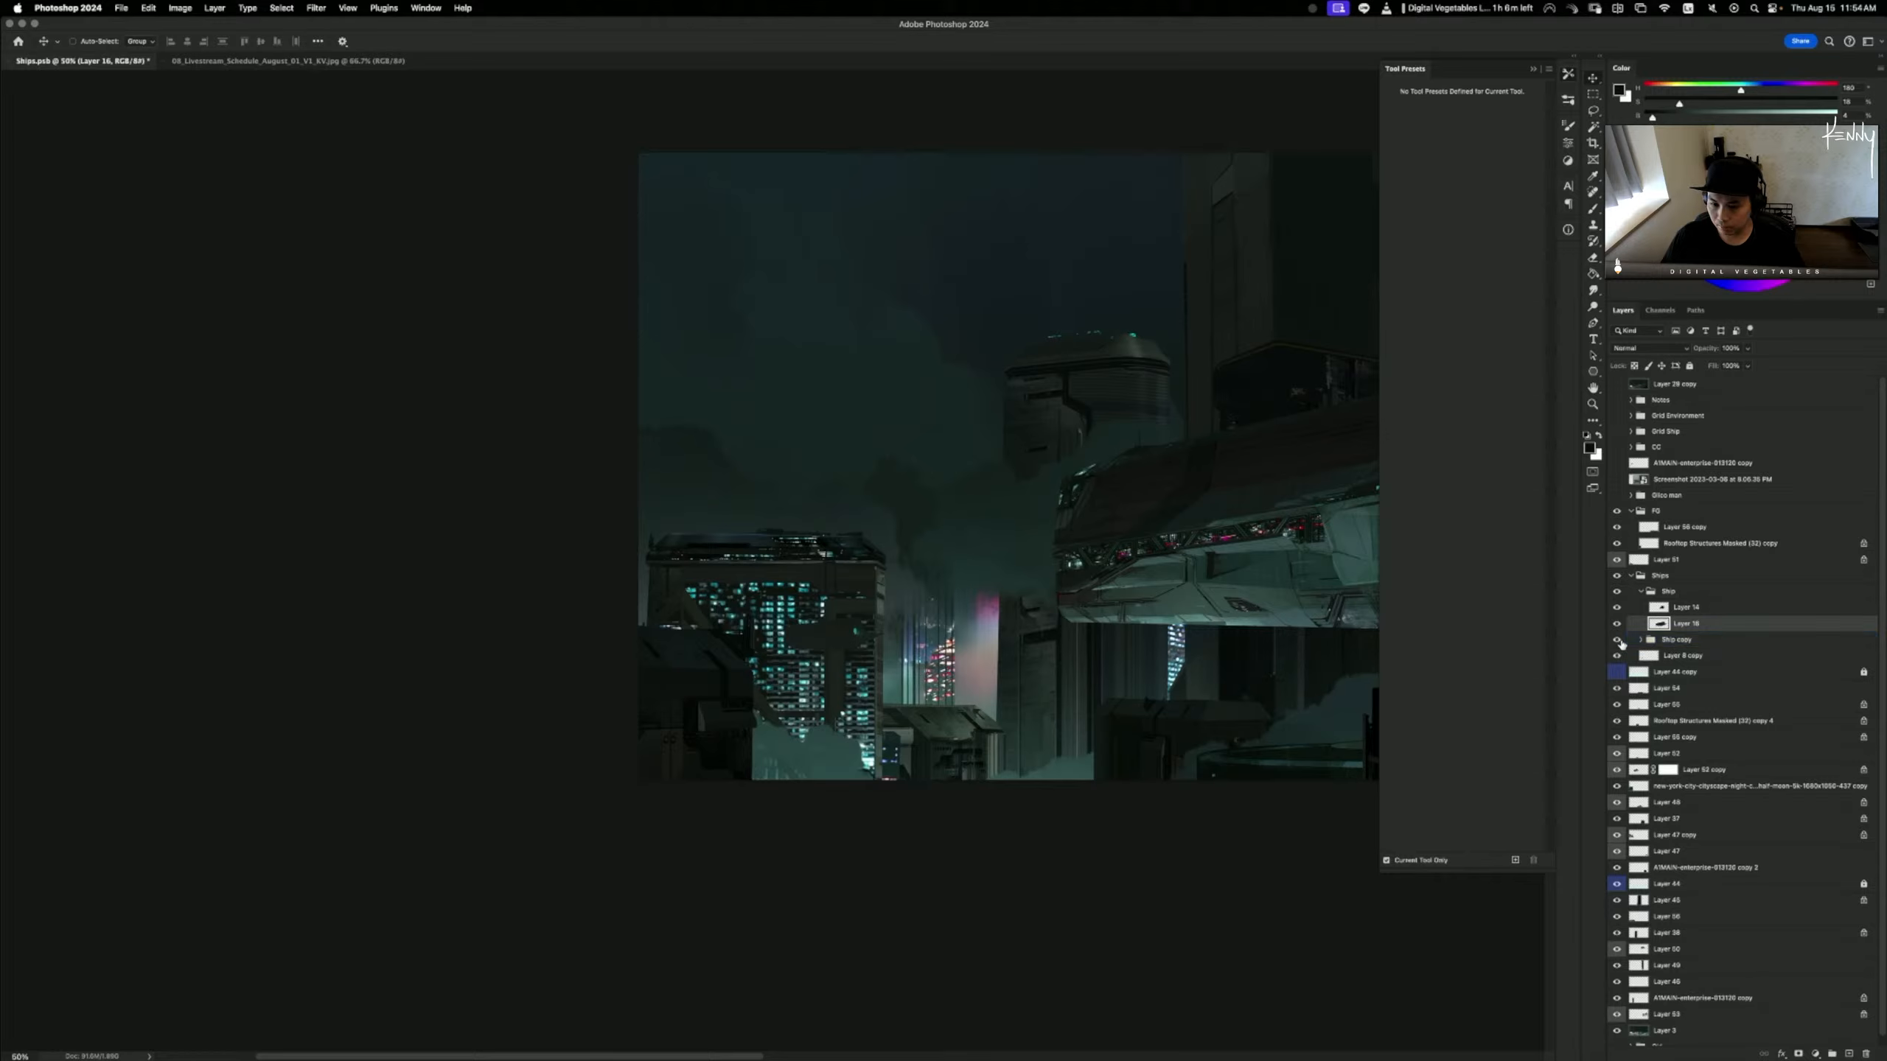
- Expand the Ship copy group, select Layer 8 copy, and darken it with Levels using a midtone value of 0.77
left_click(1639, 640)
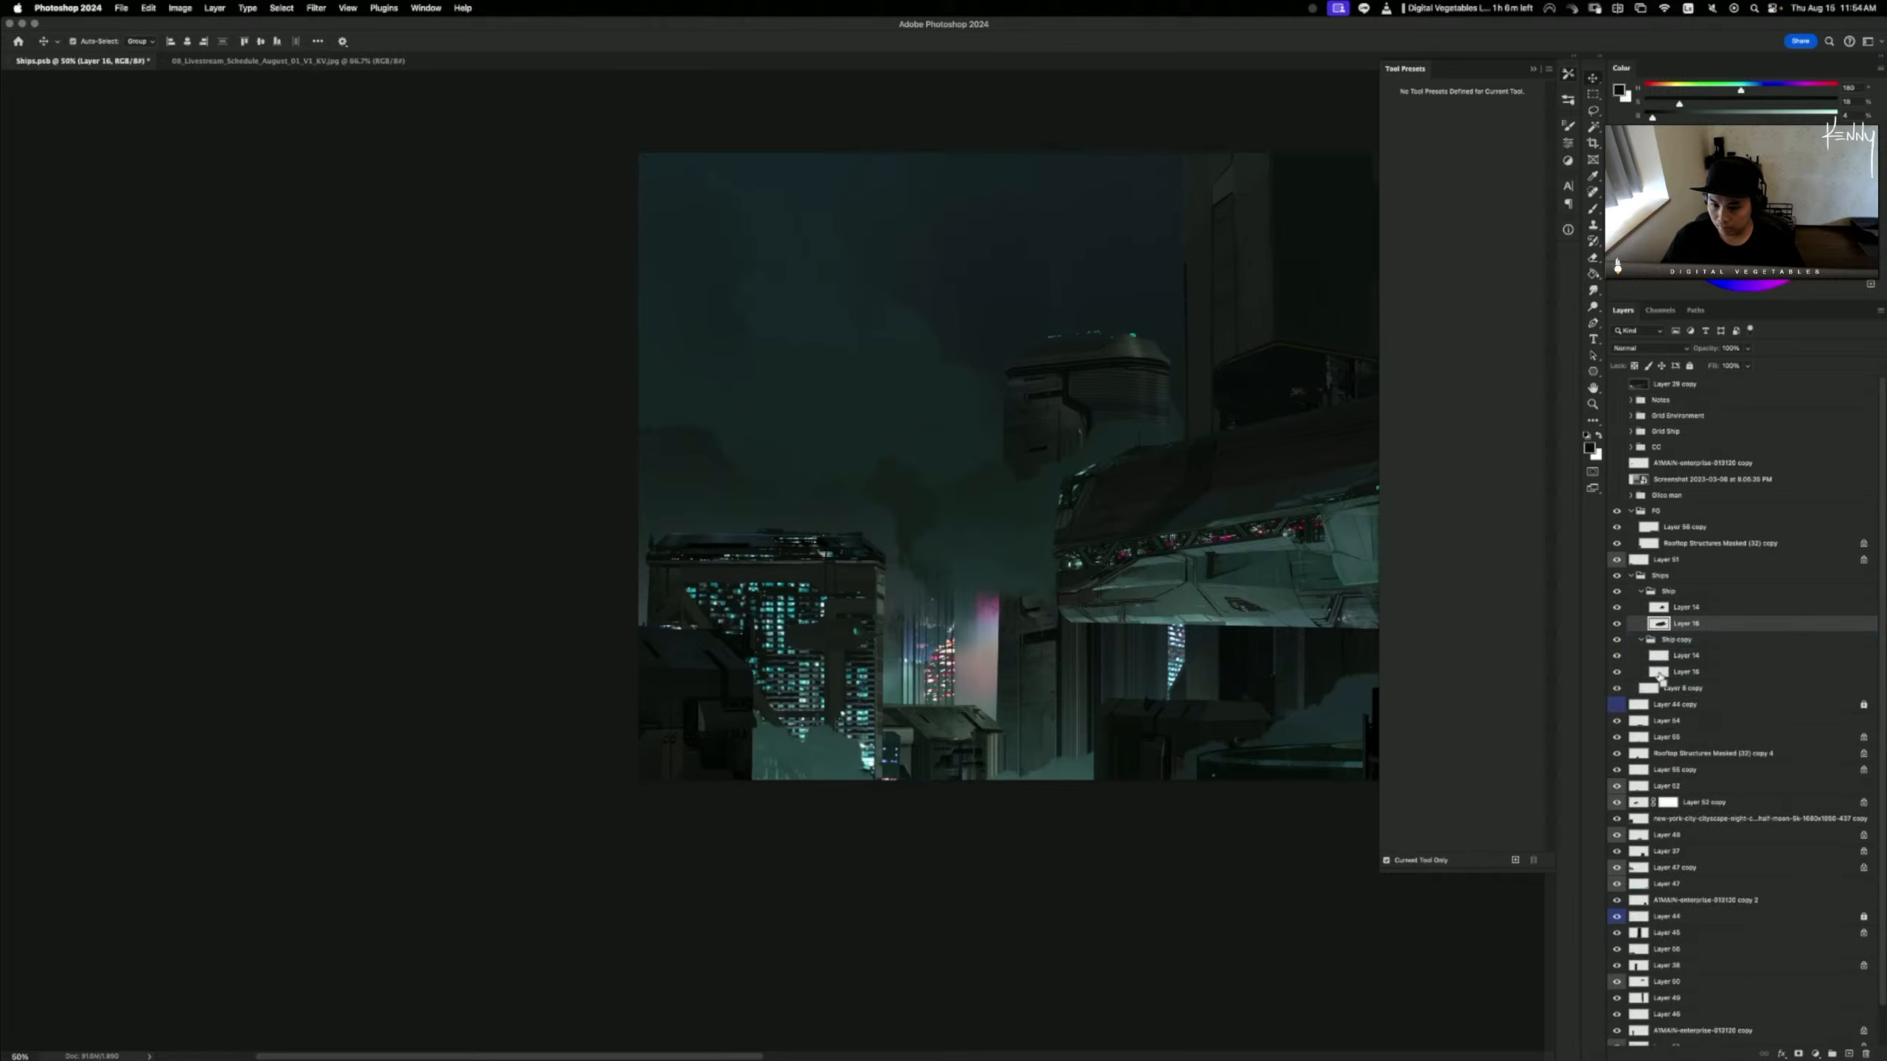
left_click(1650, 690)
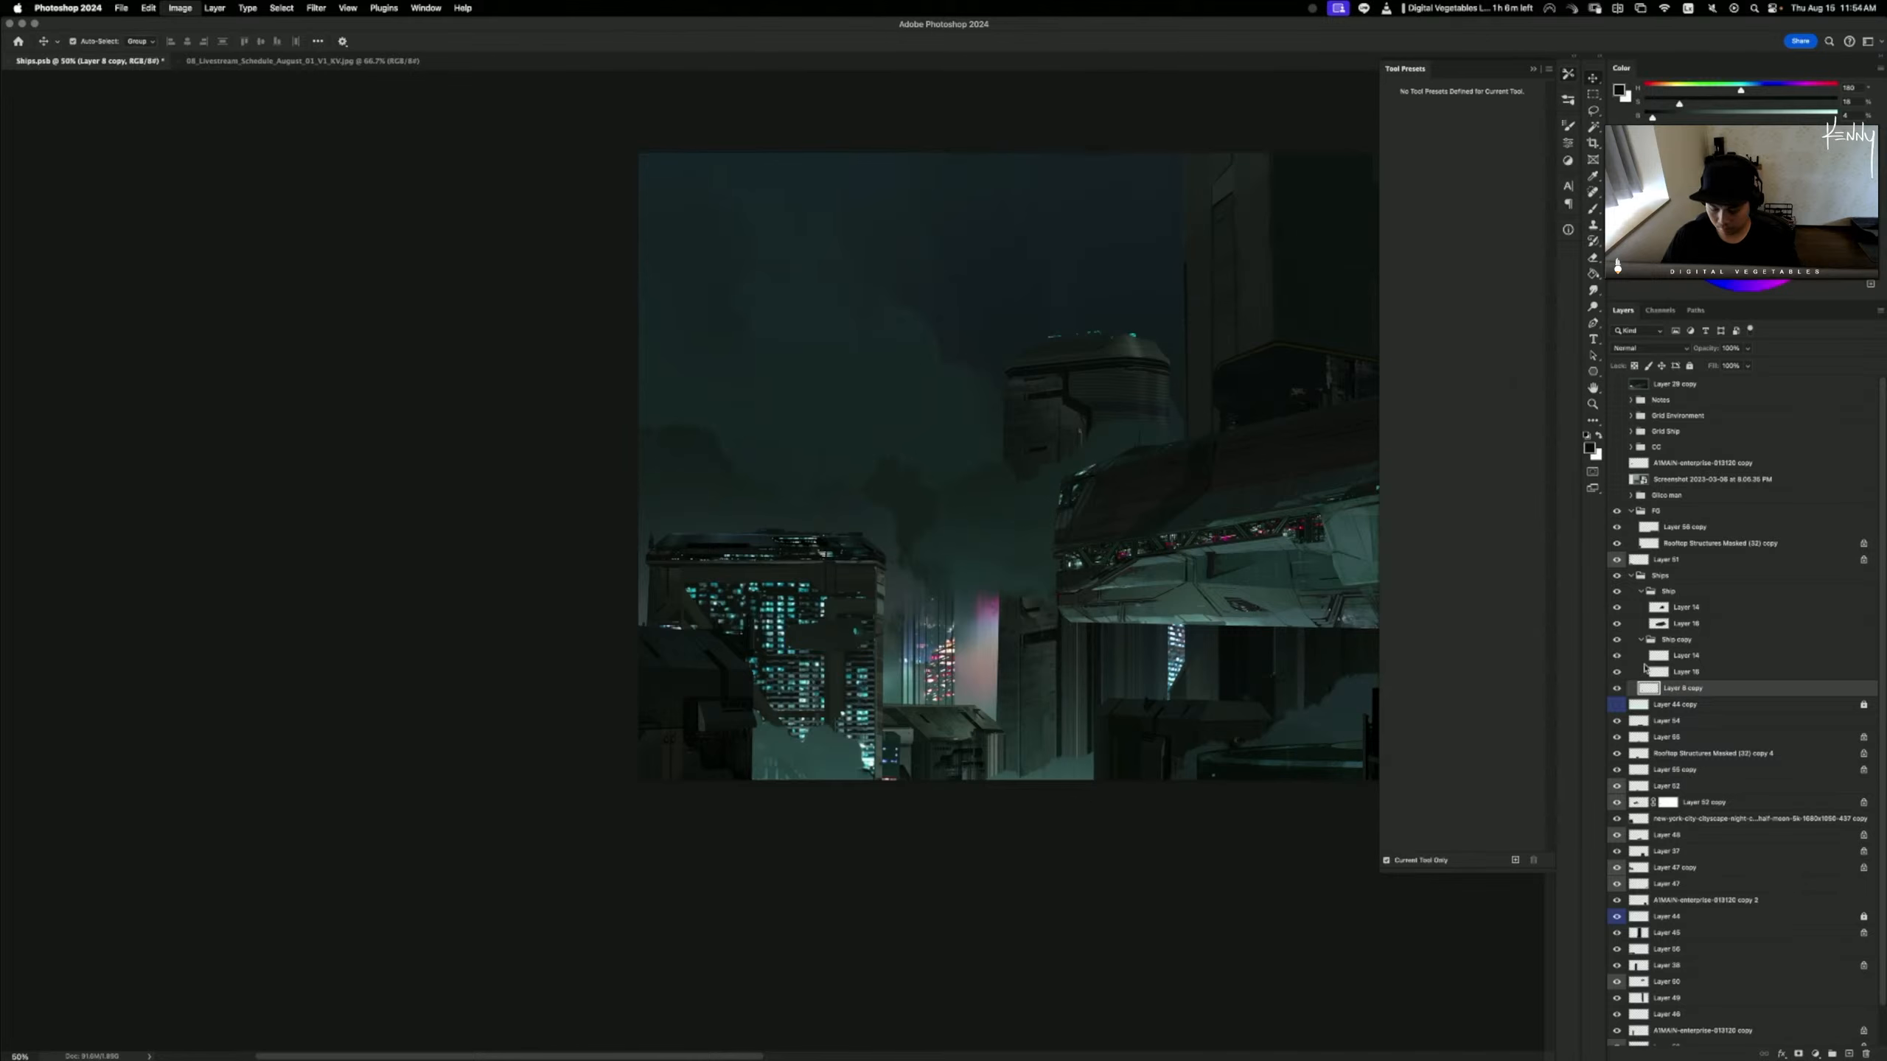
key("super+l")
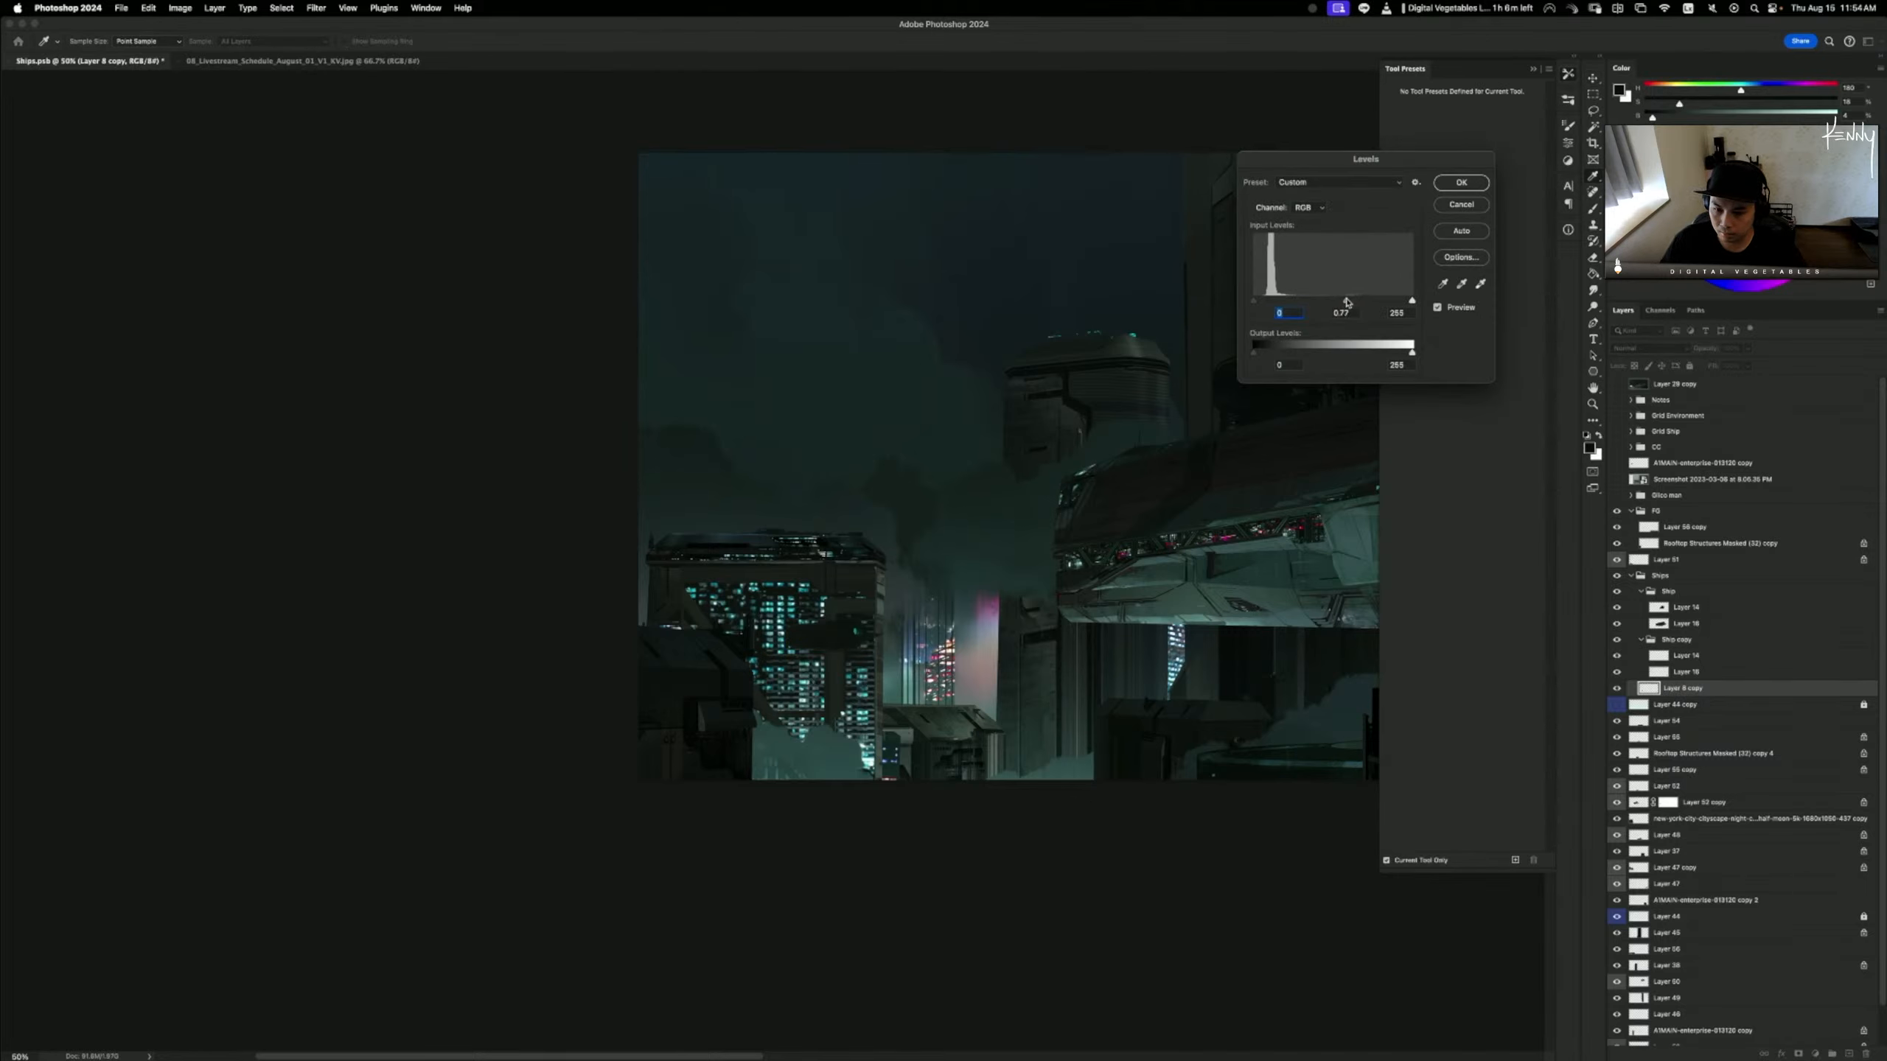
left_click(1345, 301)
left_click(1450, 186)
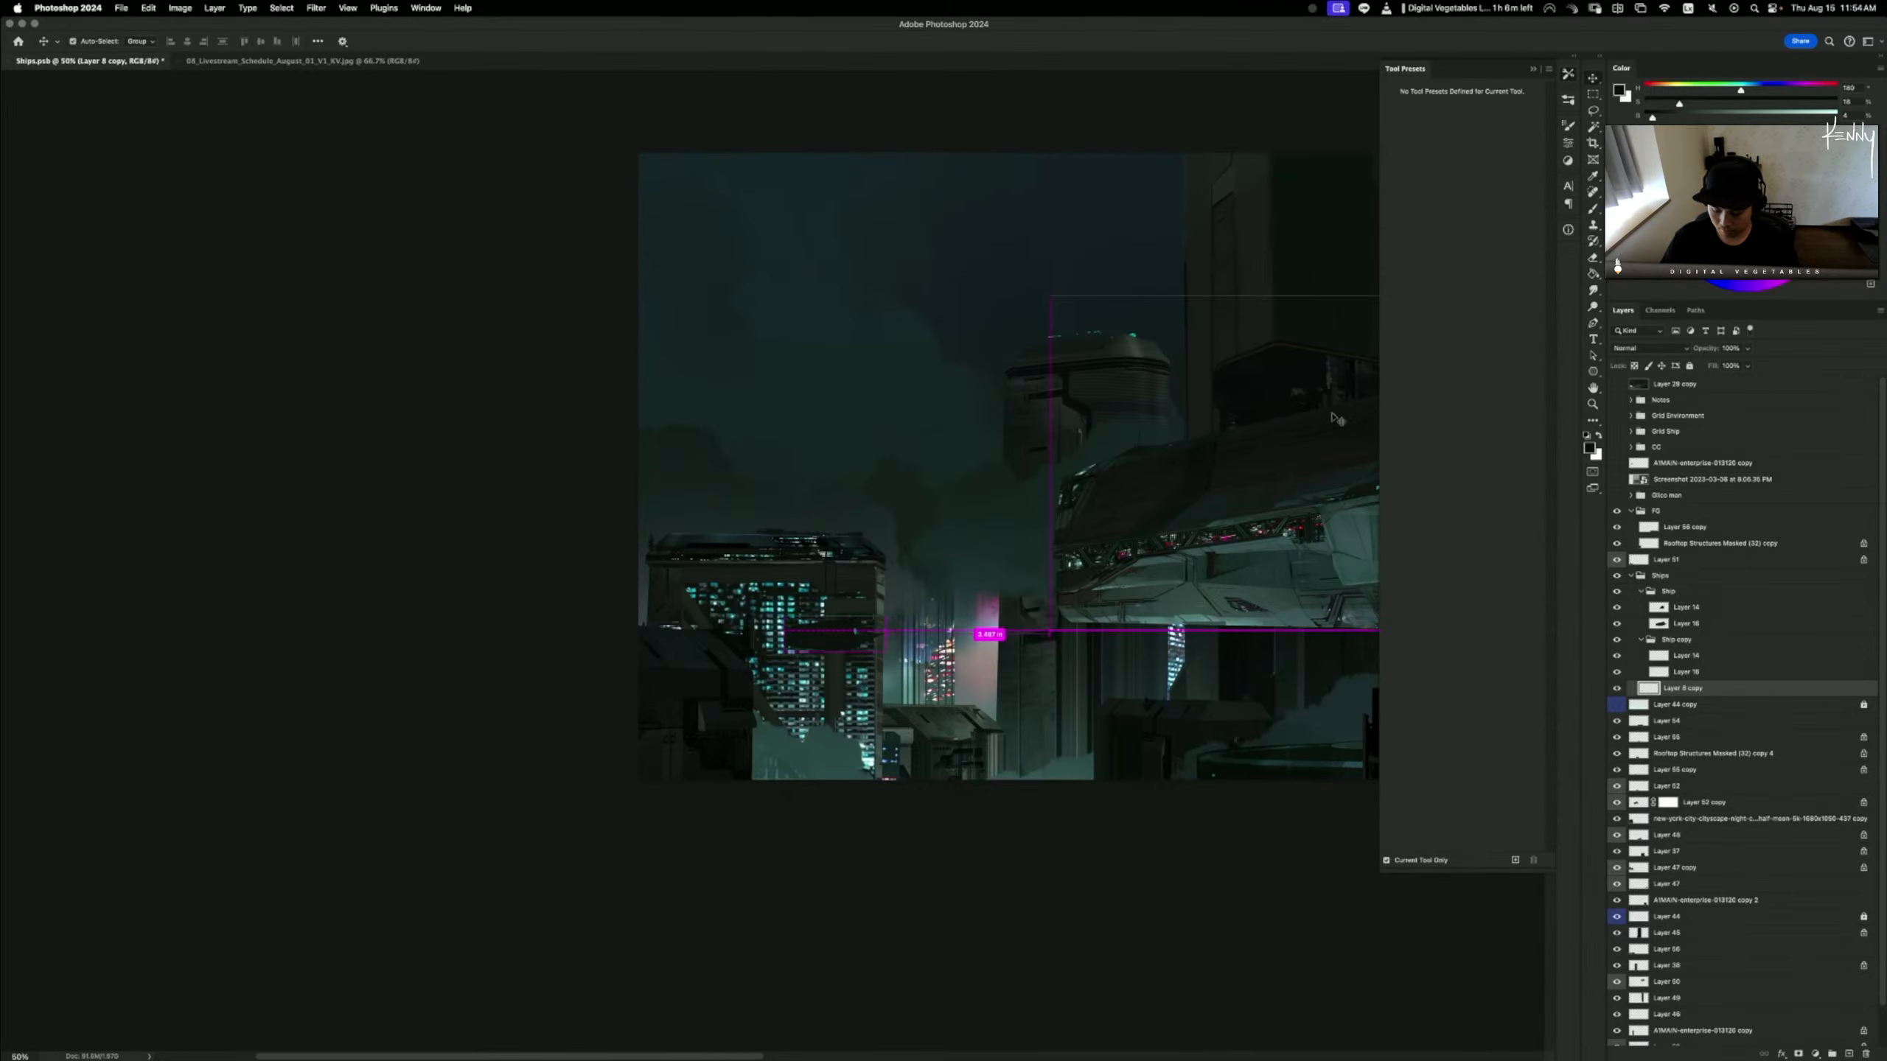
- Adjust the tones of Layer 8 copy with Levels, raising the shadow input to 9 and lowering the highlight input
key("super+l")
left_click_drag(1409, 299, 1260, 302)
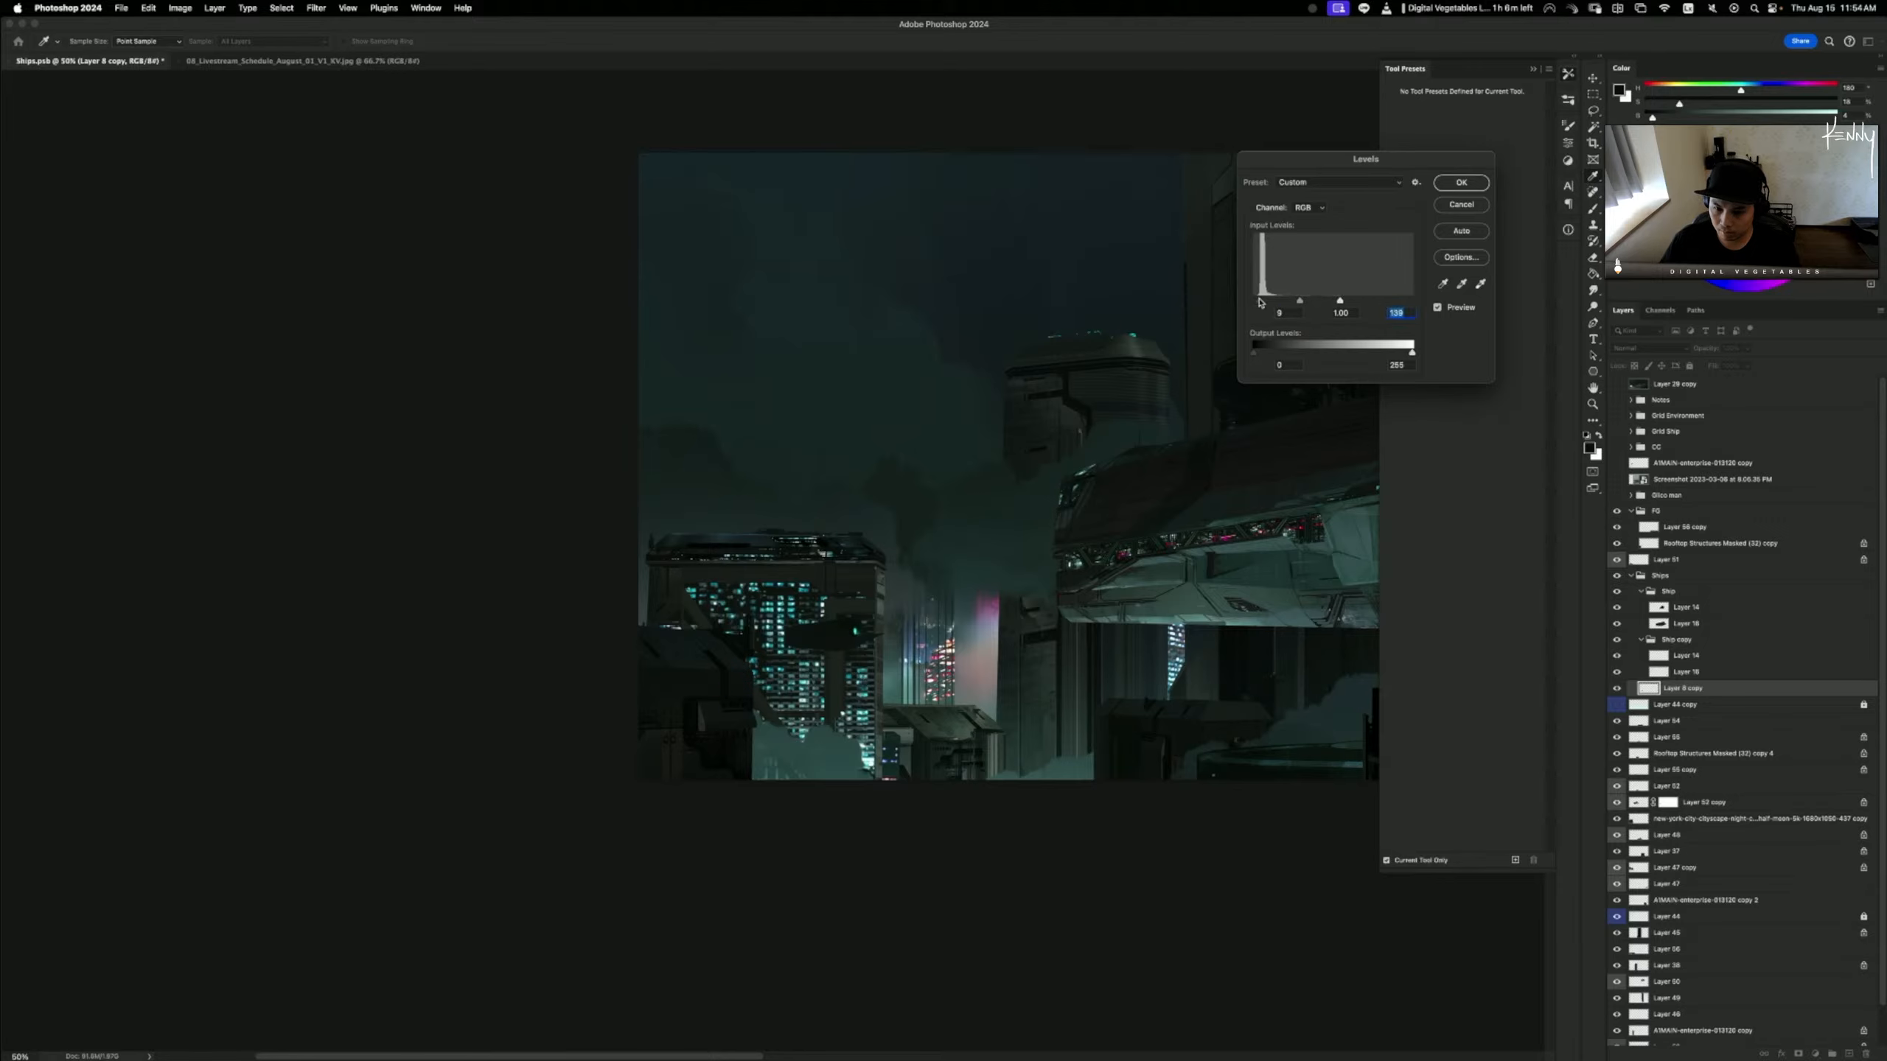
left_click(1461, 182)
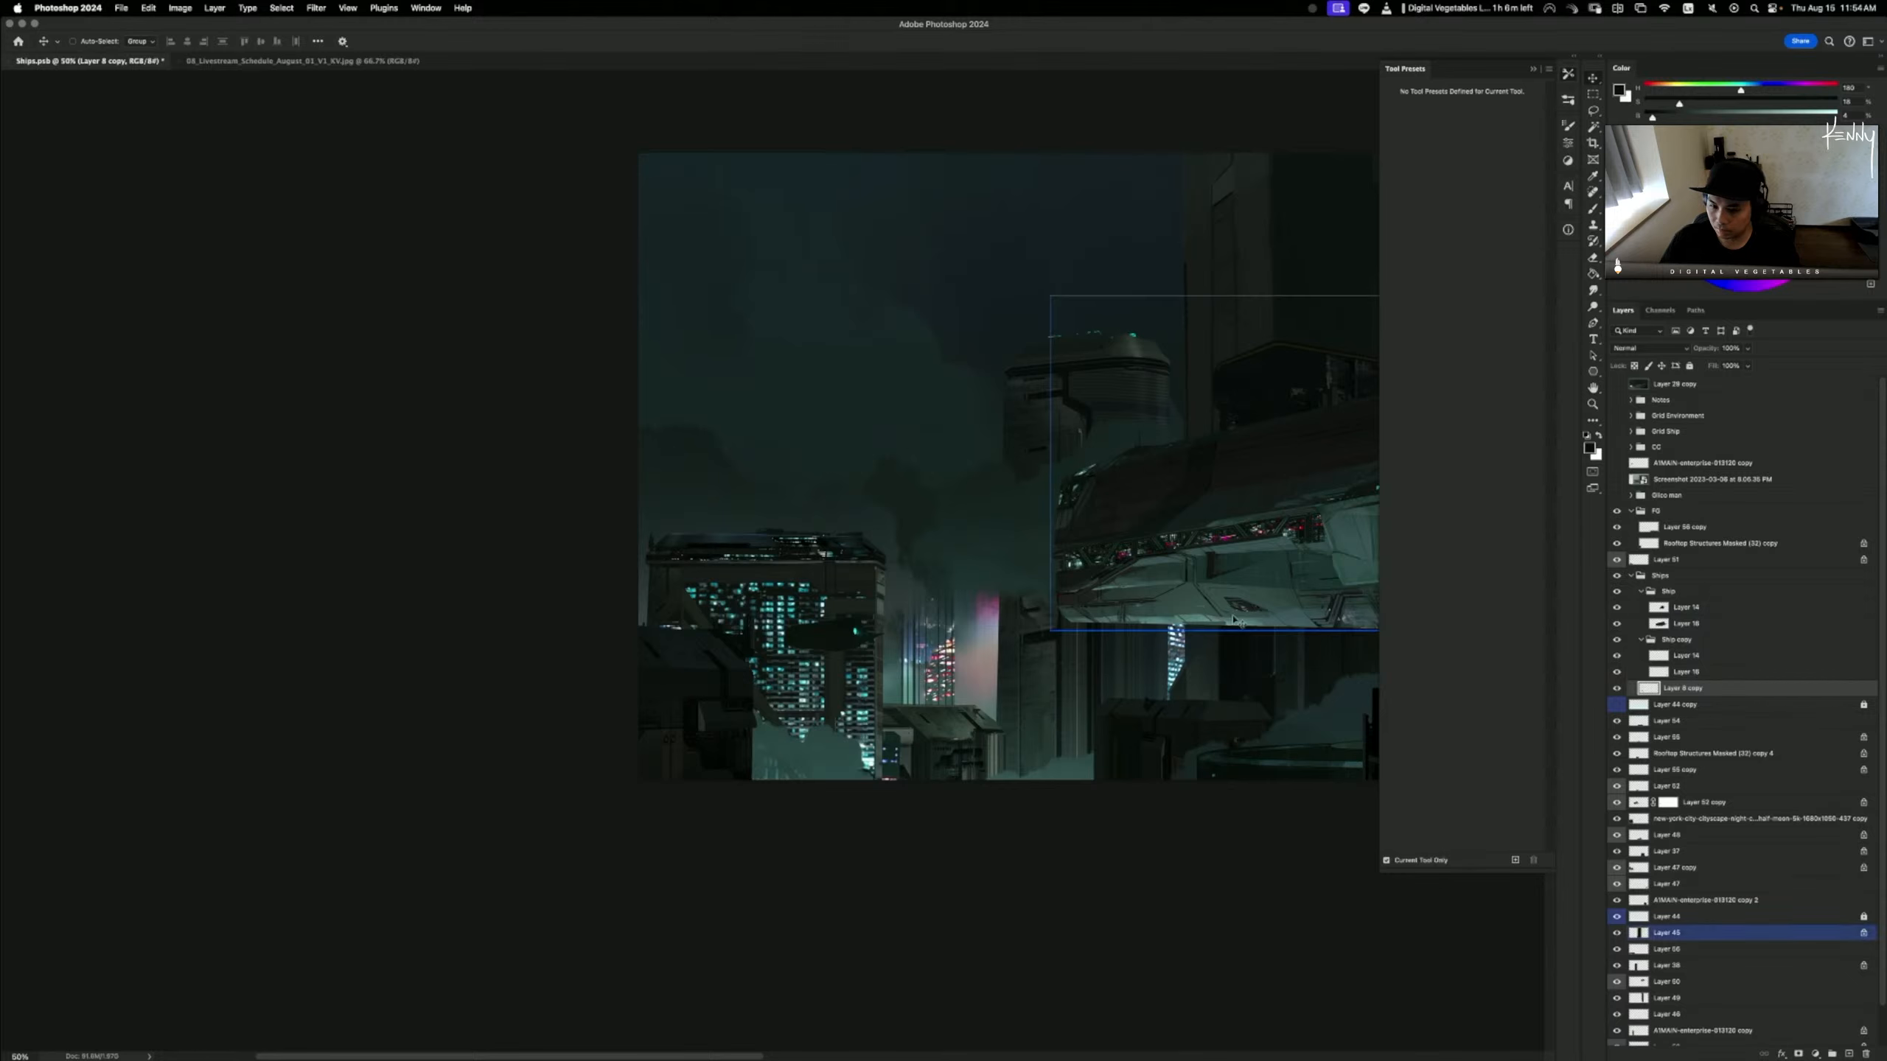
- Select the left building's night-city photo layer and brighten its lit windows with a much larger Dodge brush set to Highlights
left_click(738, 619, "super")
left_click_drag(737, 619, 746, 605)
key("o")
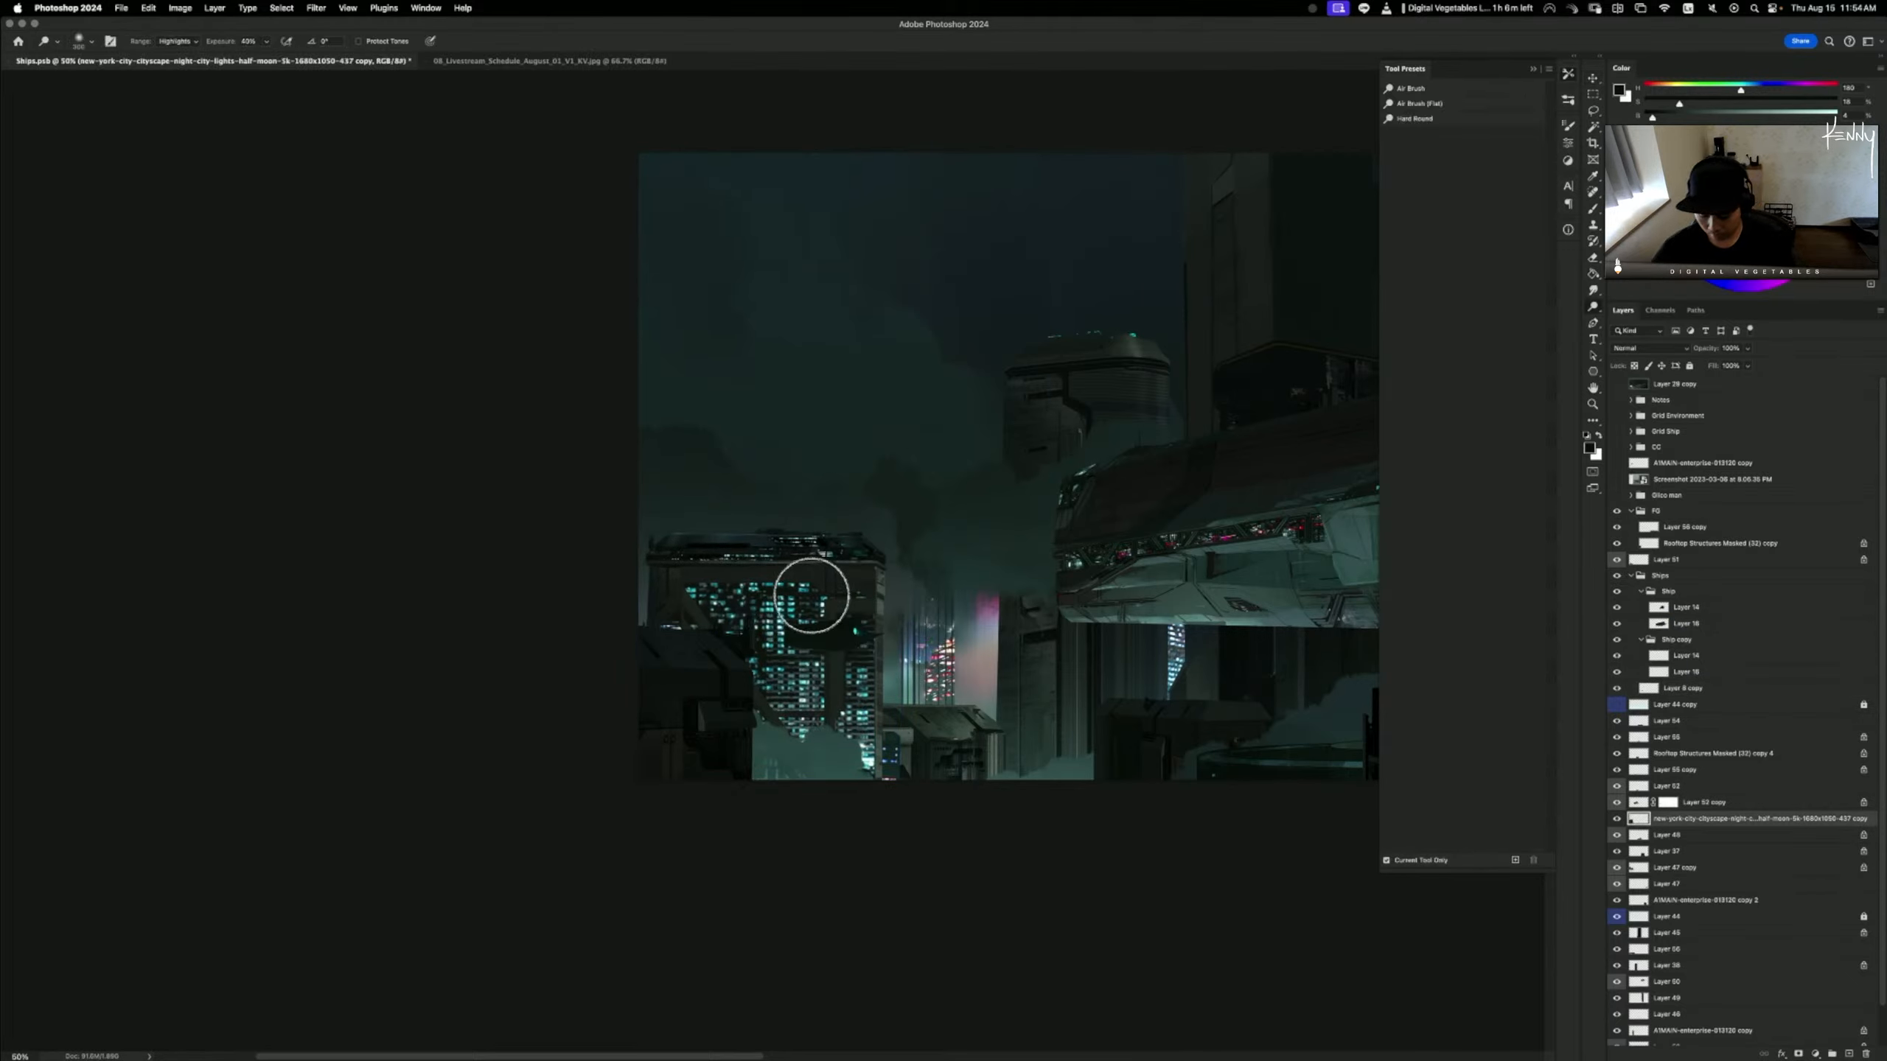
key("bracketright")
key("bracketright")
key("bracketright")
key("bracketright")
key("bracketright")
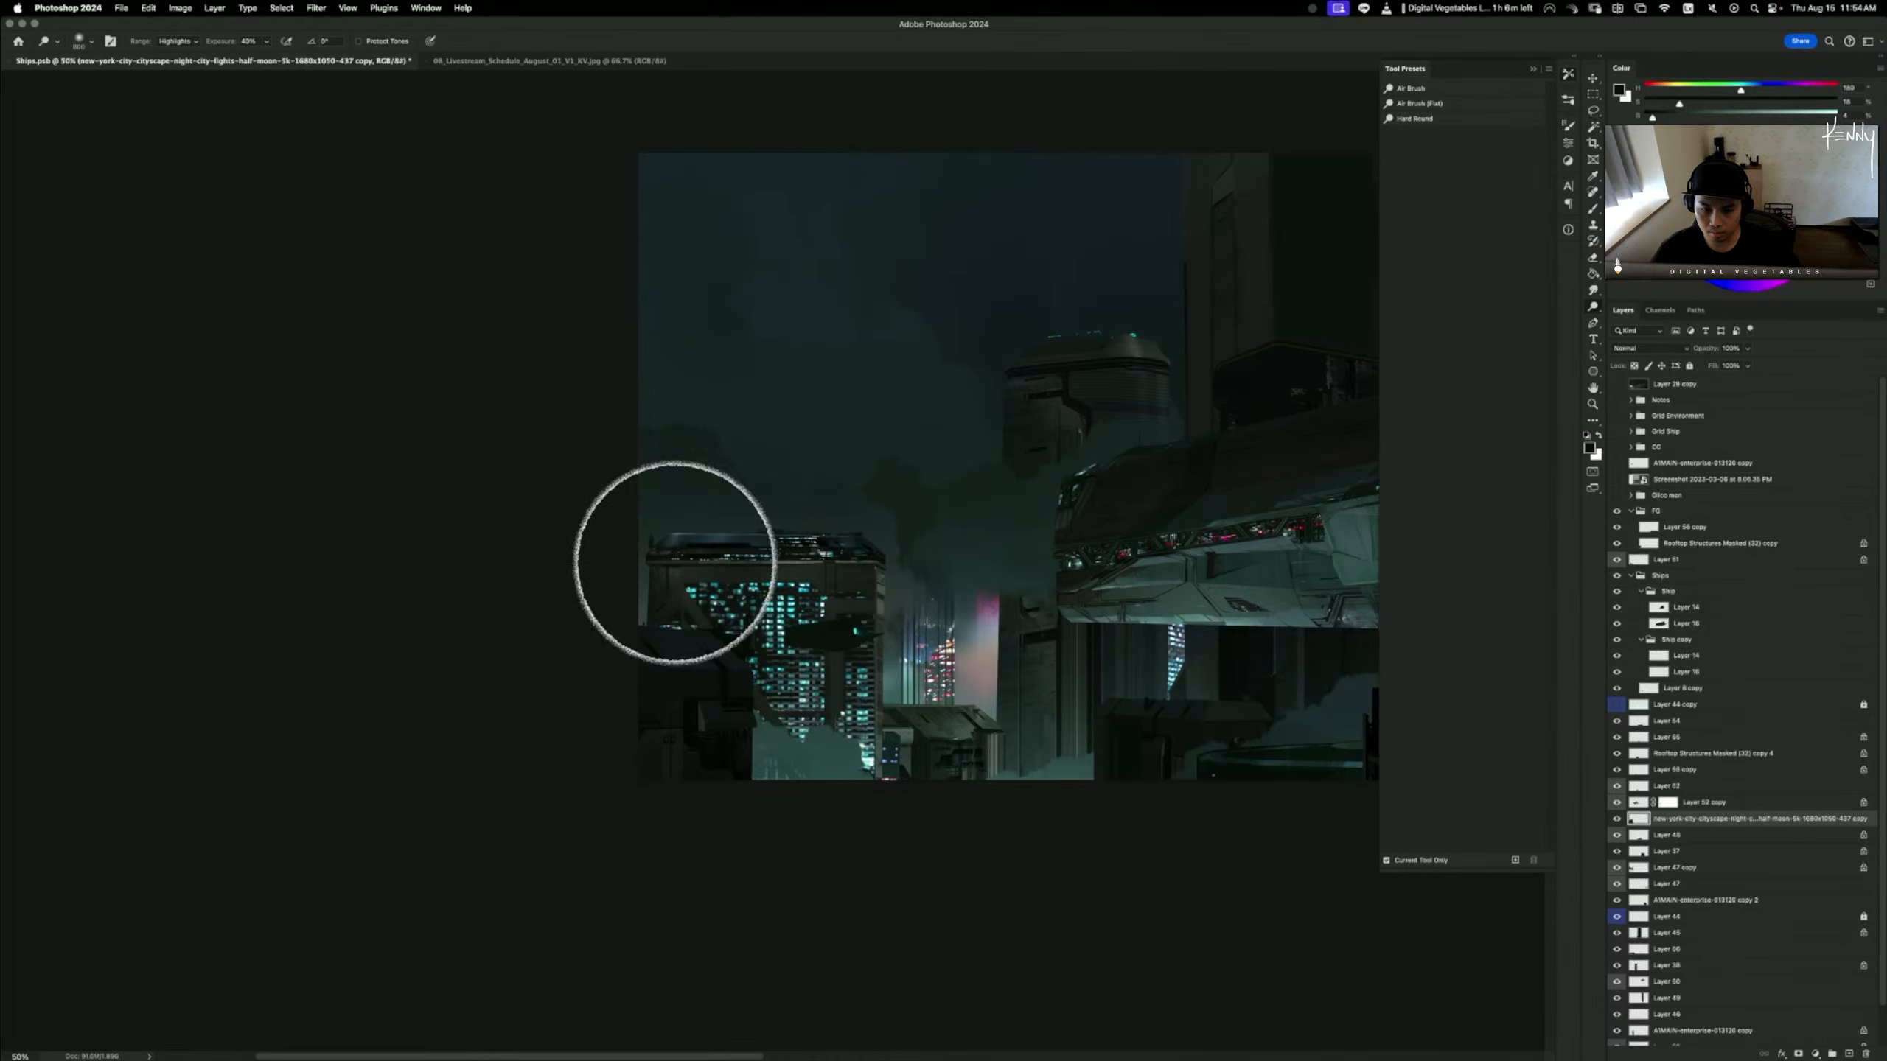
key("super+z")
key("super+z")
mouse_move(865, 650)
left_mouse_down()
mouse_move(826, 736)
mouse_move(841, 771)
mouse_move(807, 683)
mouse_move(797, 726)
mouse_move(786, 674)
mouse_move(776, 694)
mouse_move(797, 756)
mouse_move(874, 781)
left_mouse_up()
key("super+z")
key("super+z")
key("super+z")
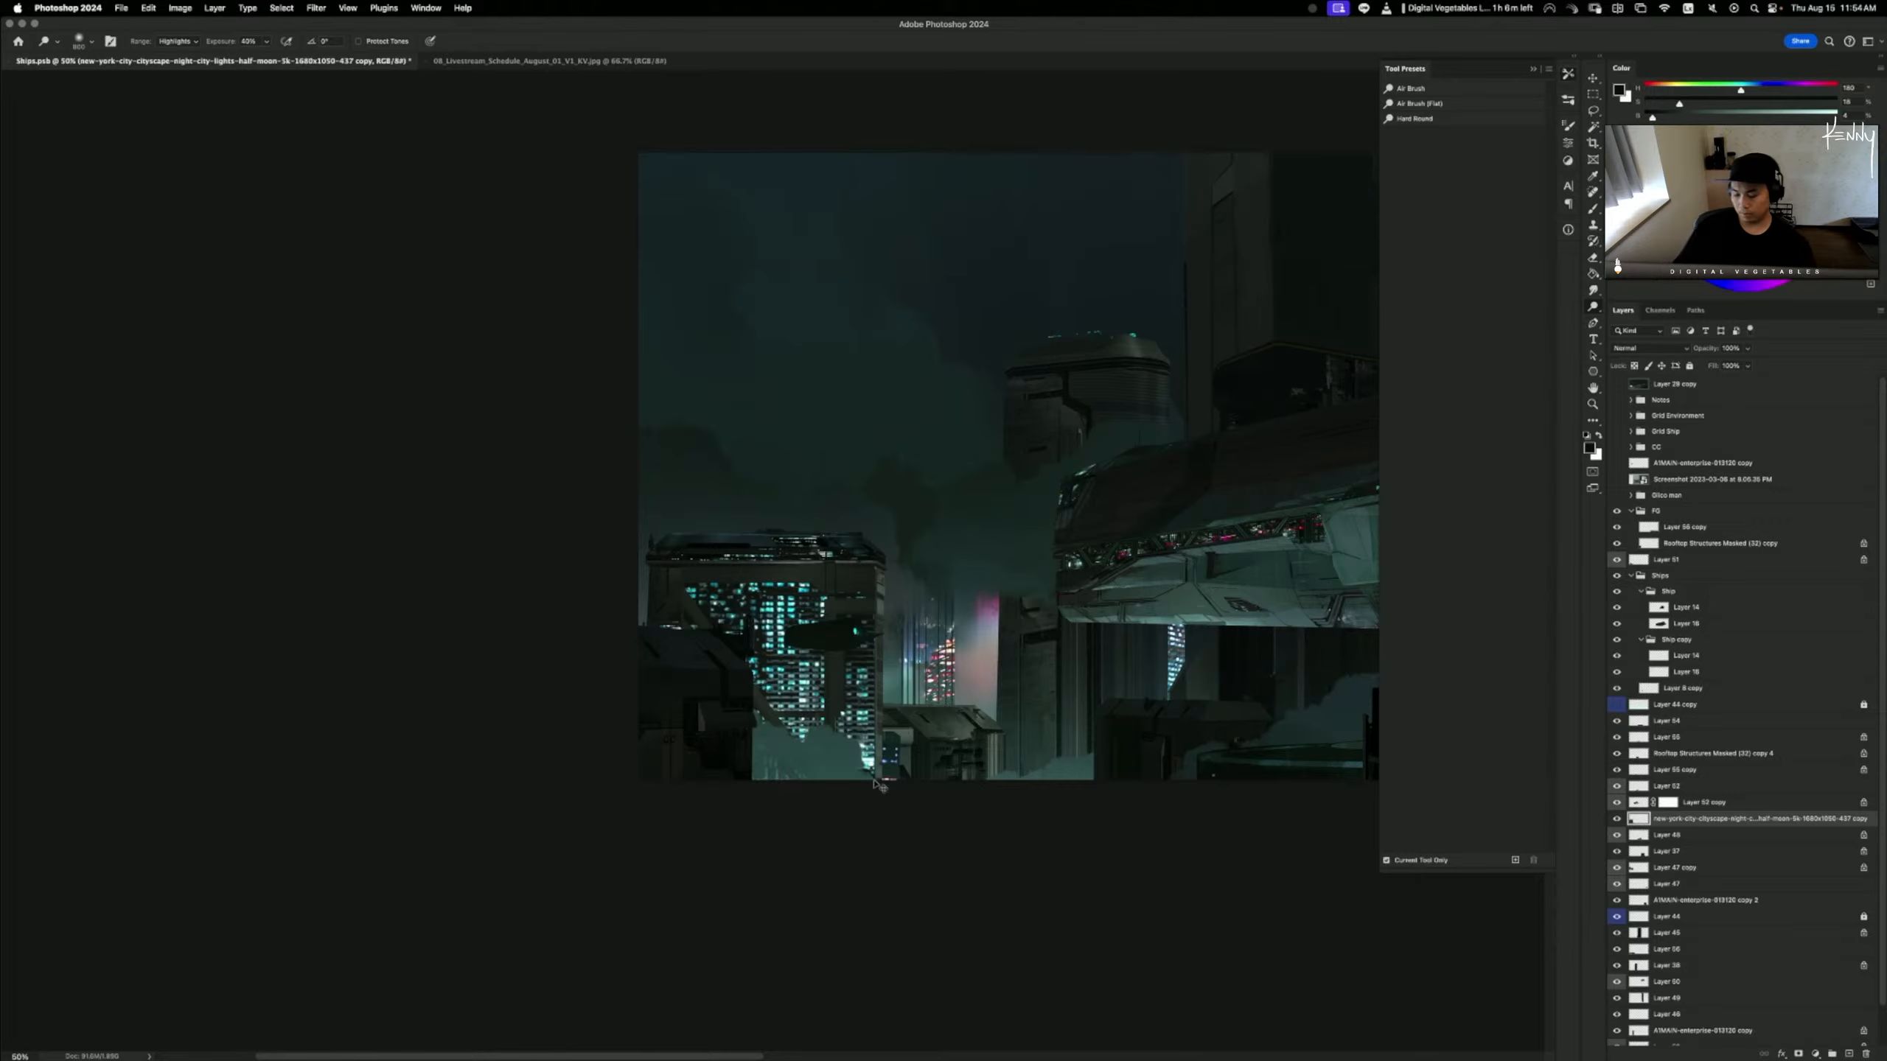
- Inspect the whole composition and toggle the night-city layer's visibility to judge the brightened windows
key("super+minus")
key("super+minus")
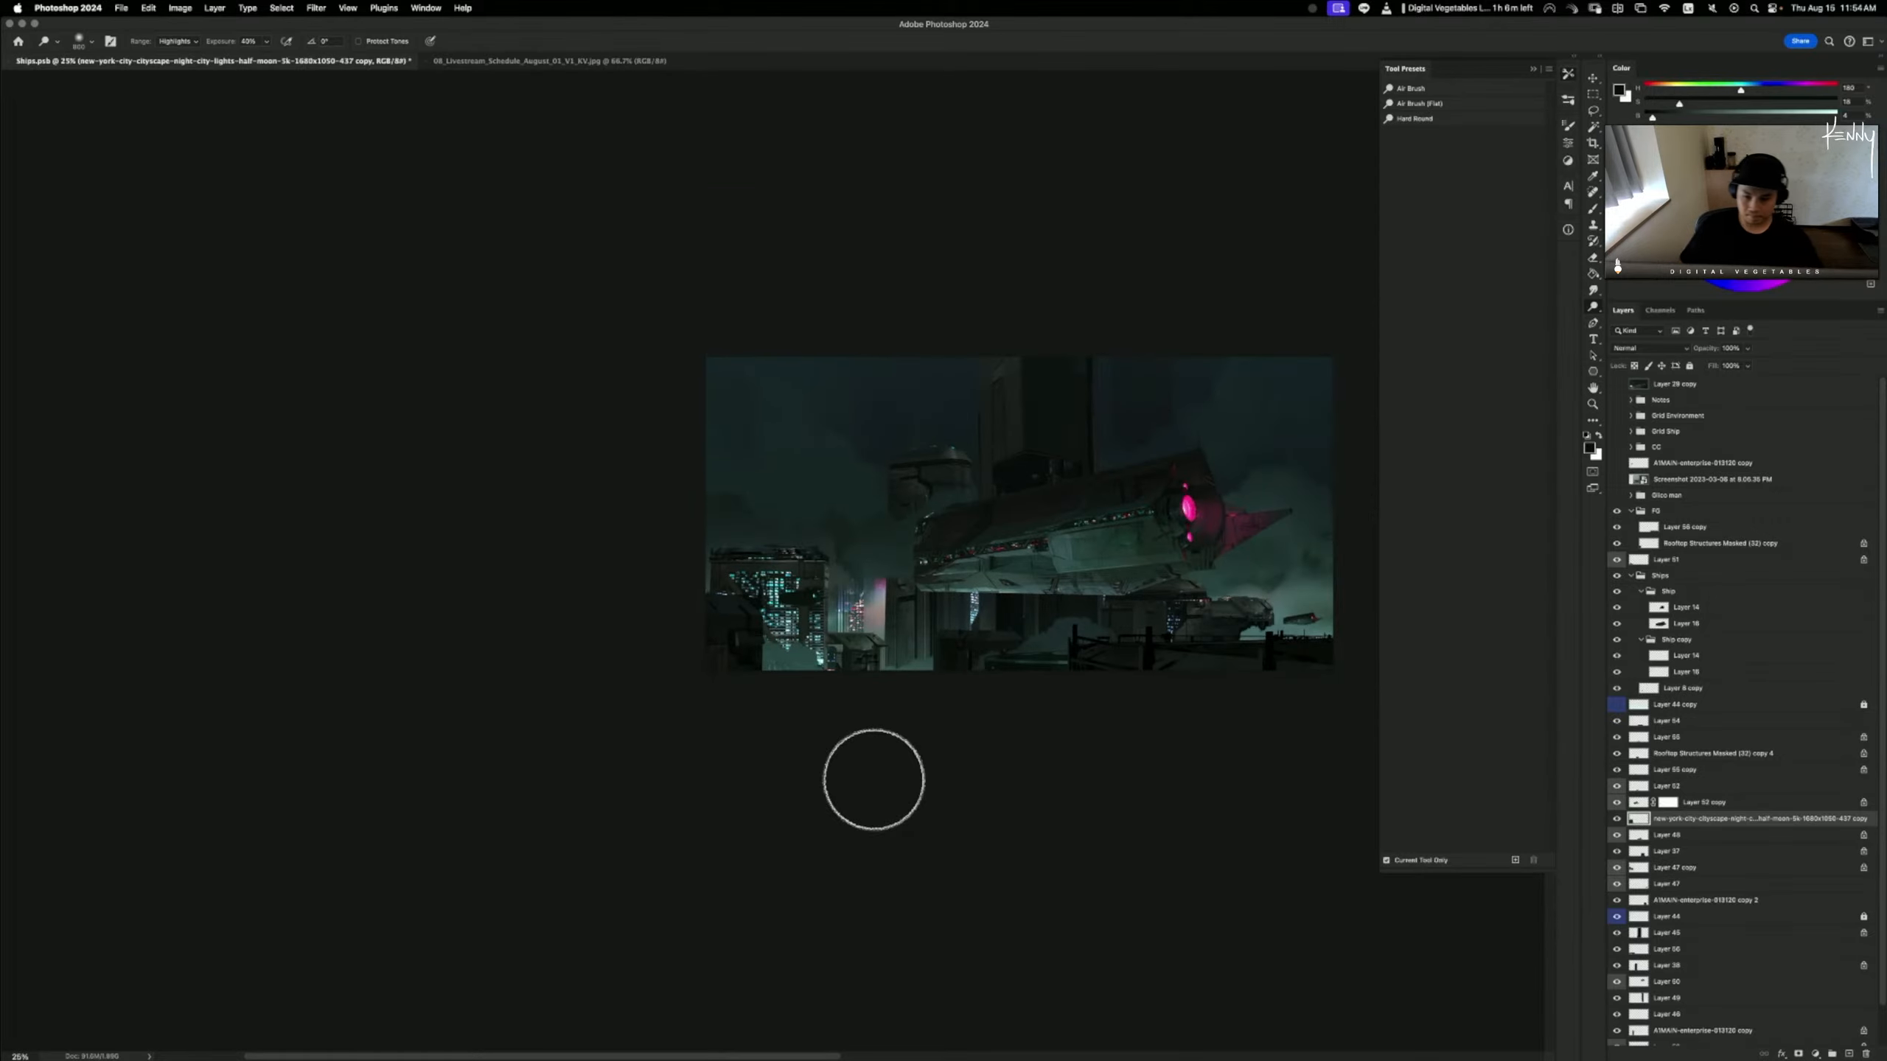
left_click_drag(952, 825, 795, 688)
key("super+plus")
key("super+plus")
key("super+plus")
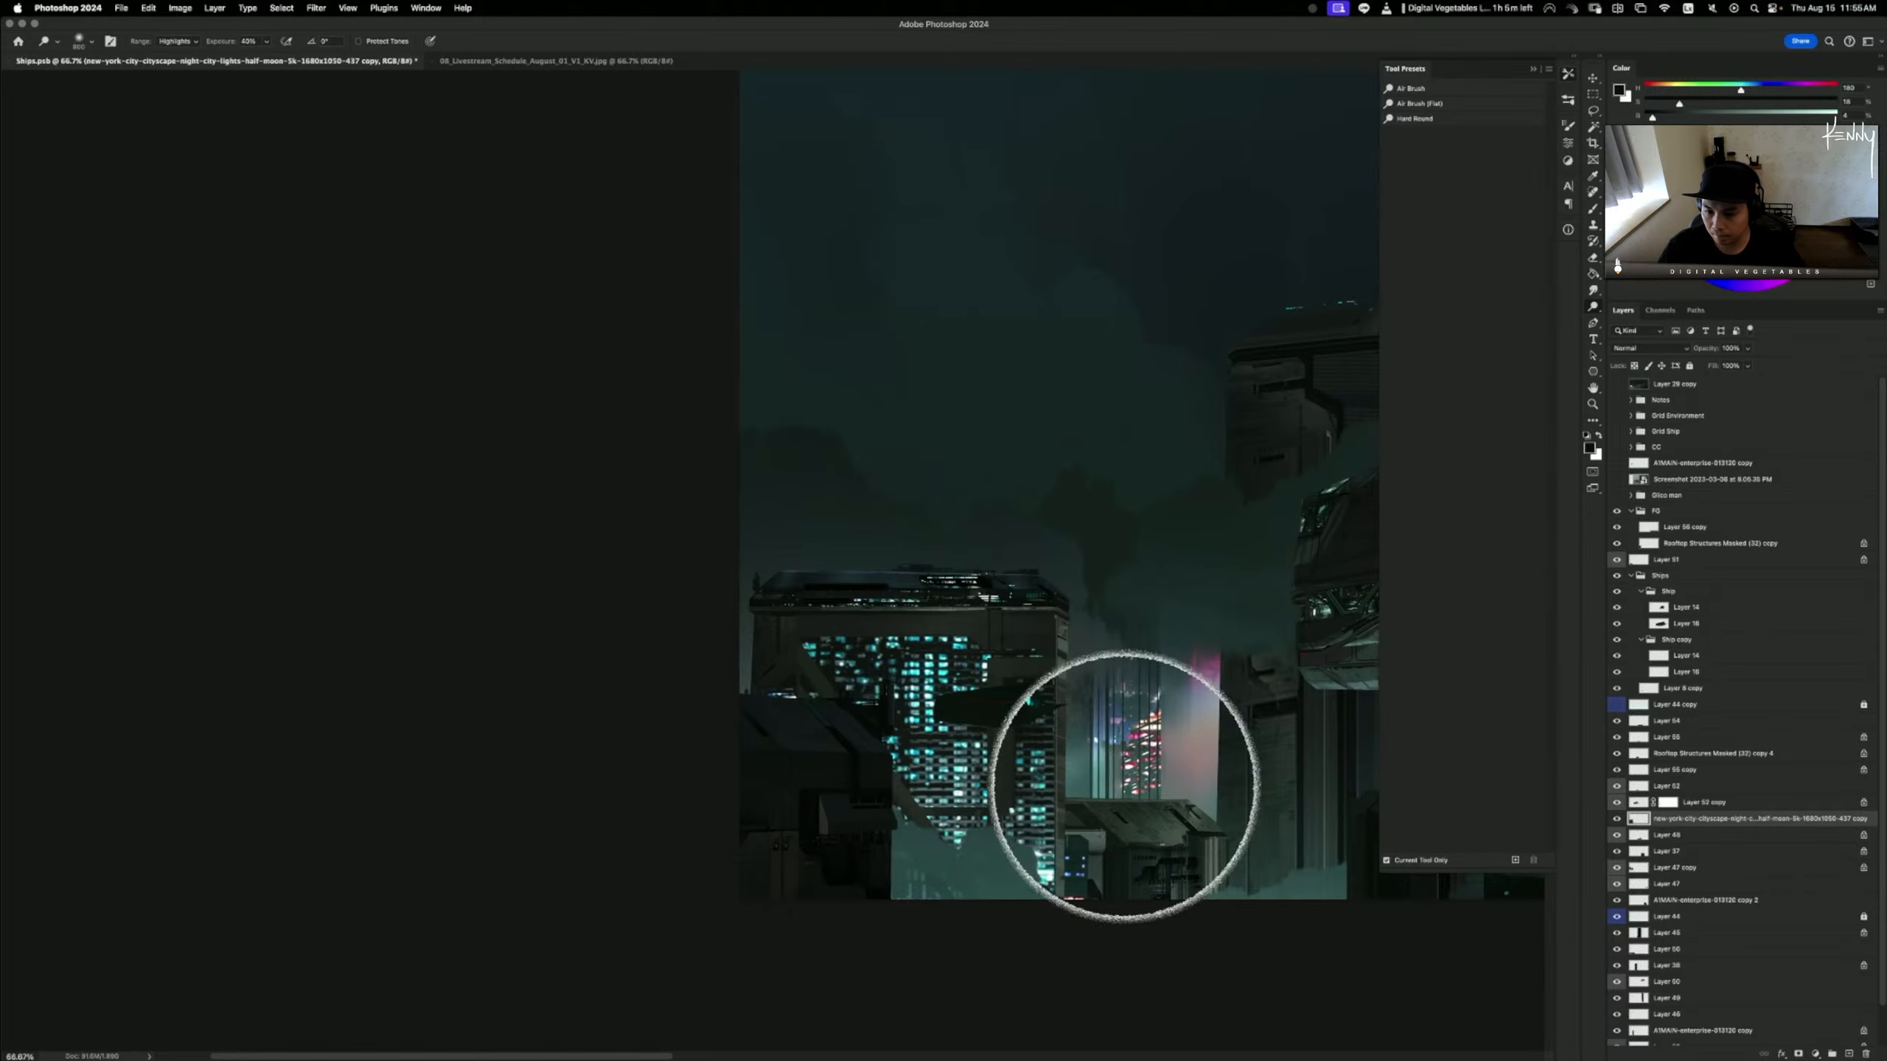
left_click(1619, 820)
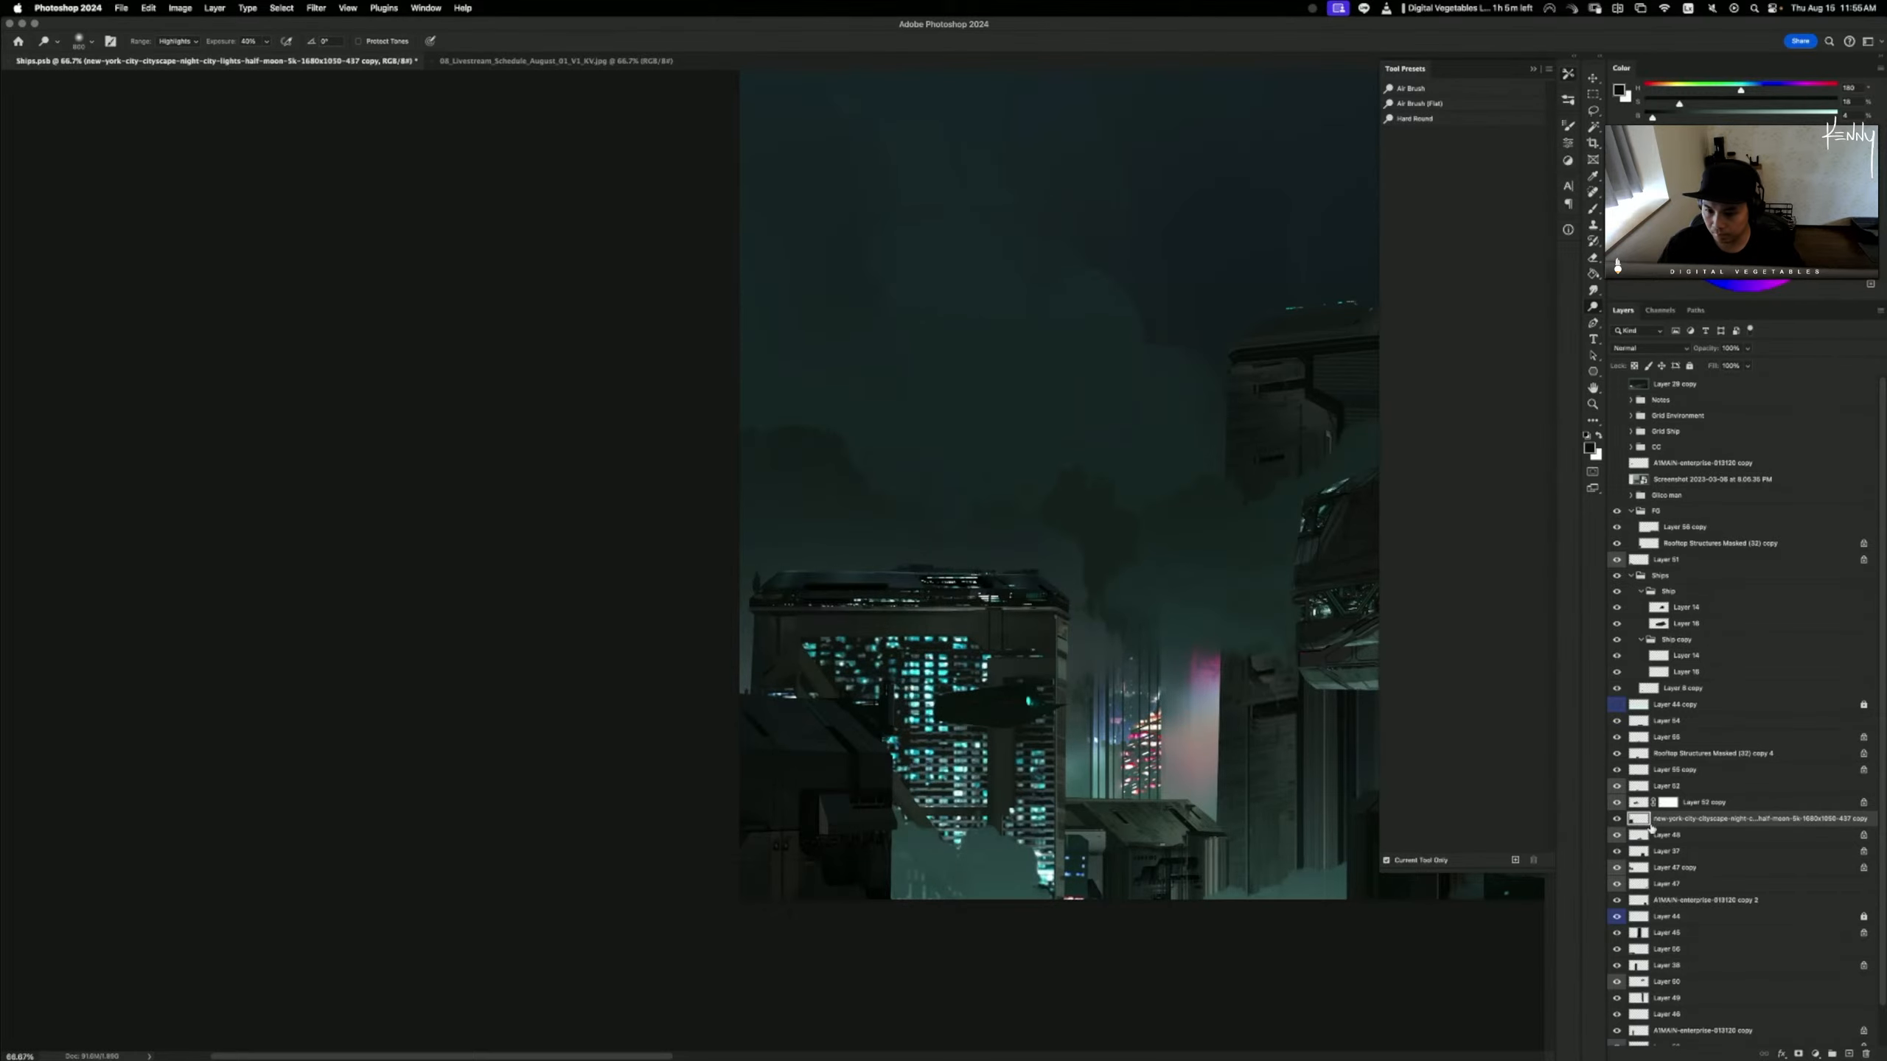
key("super+minus")
key("super+minus")
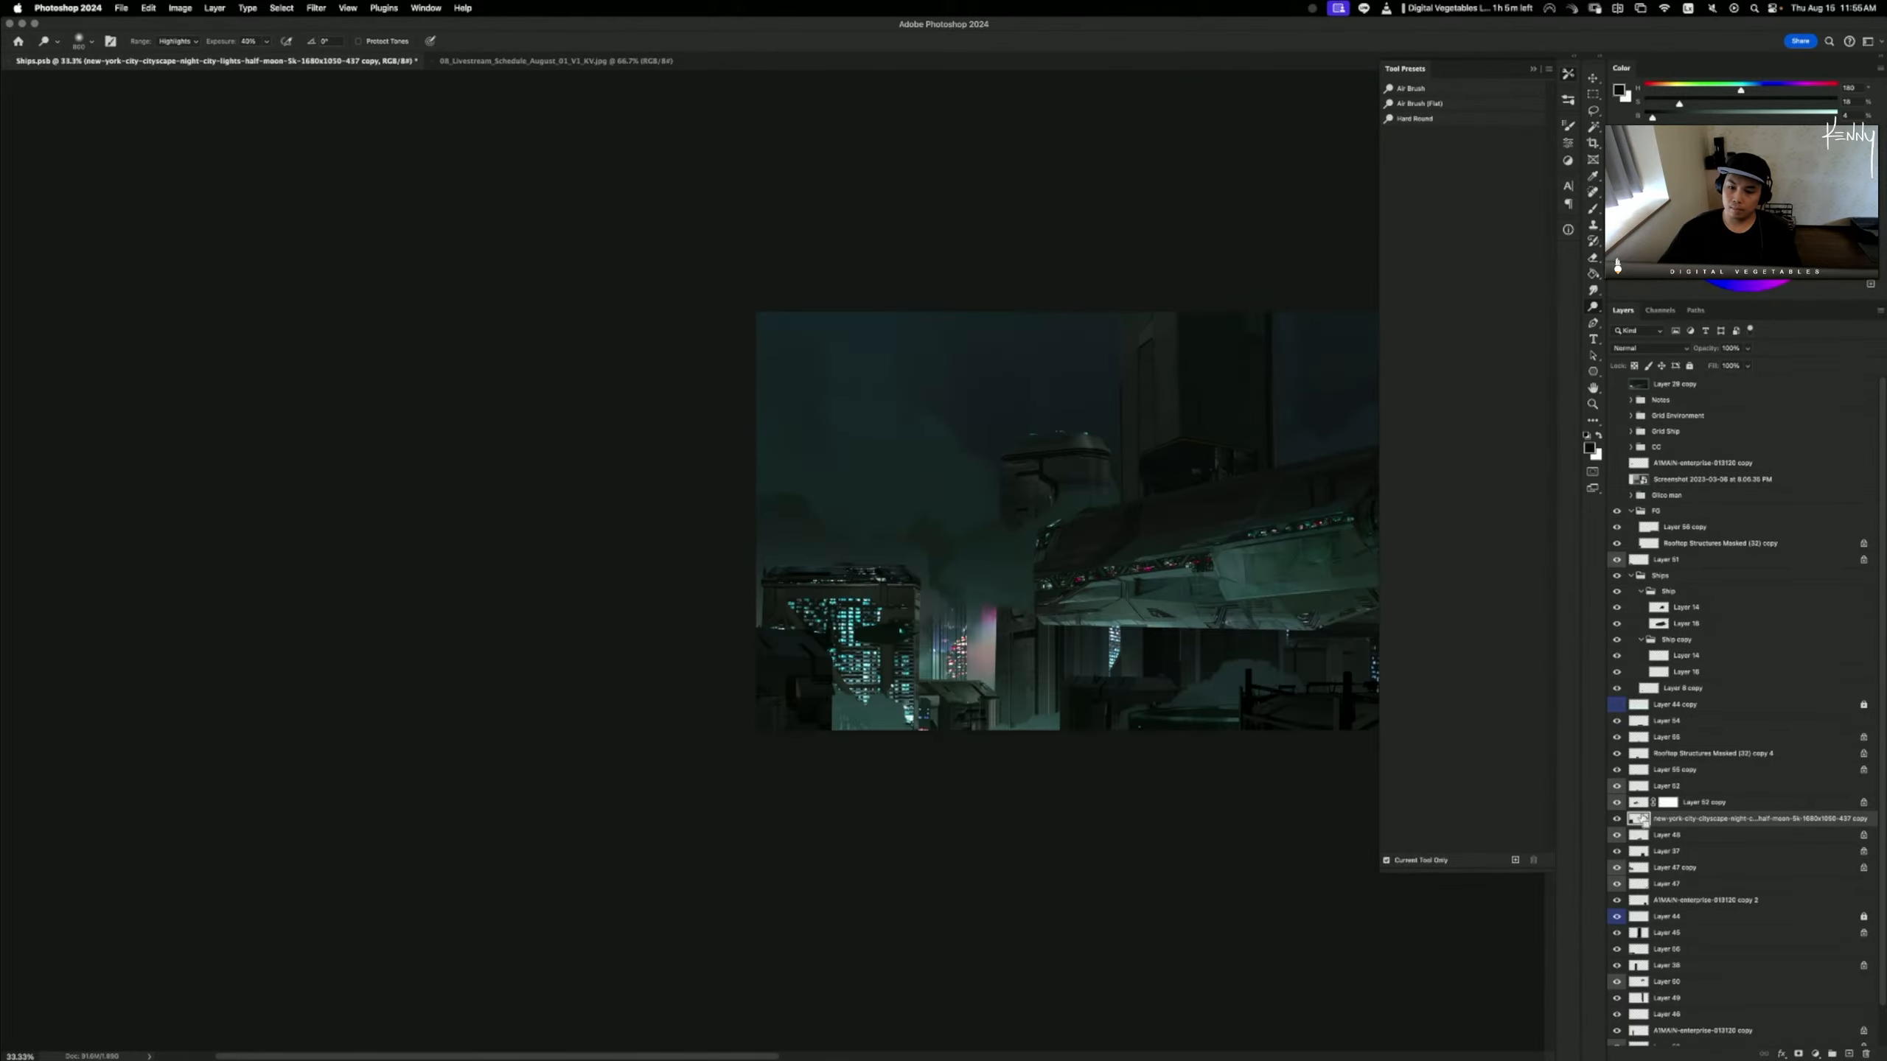
key("super+minus")
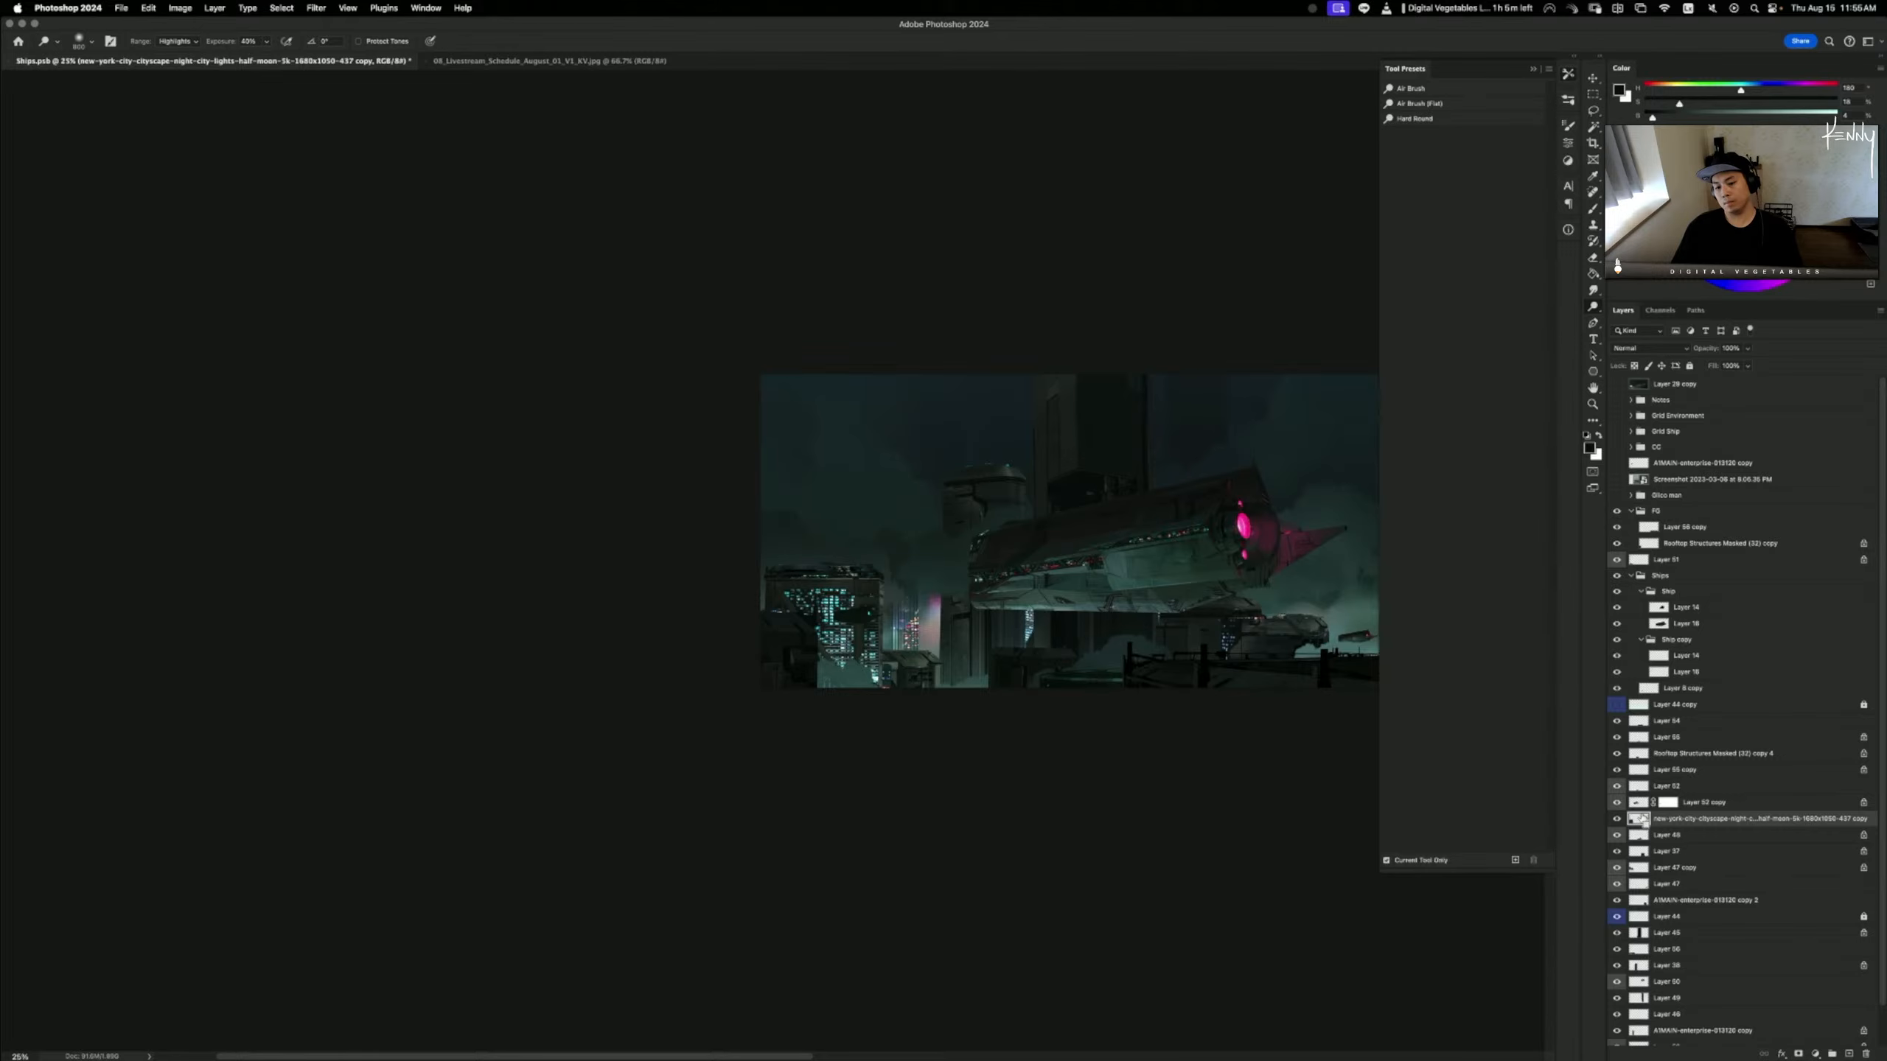
key("super+plus")
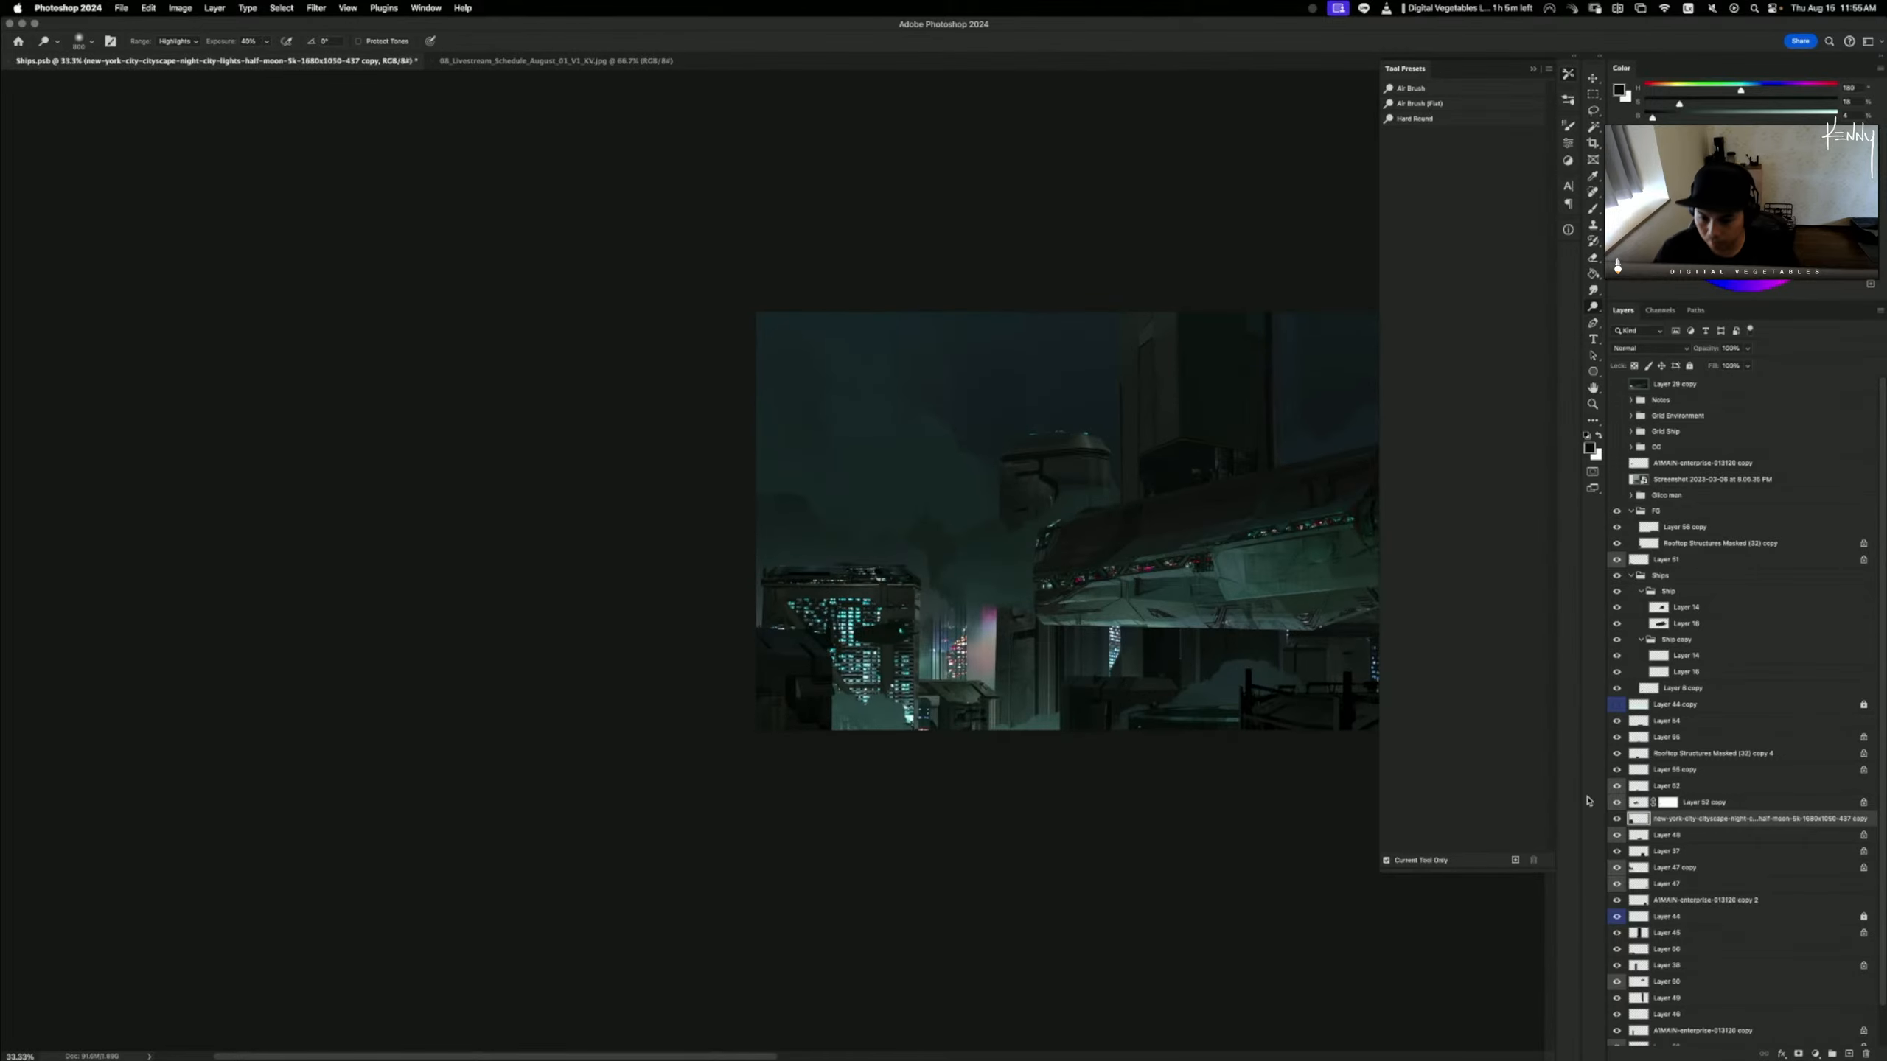
left_click(1617, 820)
left_click(1617, 820)
- Duplicate the night-city layer, clip the copy to the original, and prepare a slightly larger Smudge brush for the left building
double_click(1676, 819)
left_click(1702, 820)
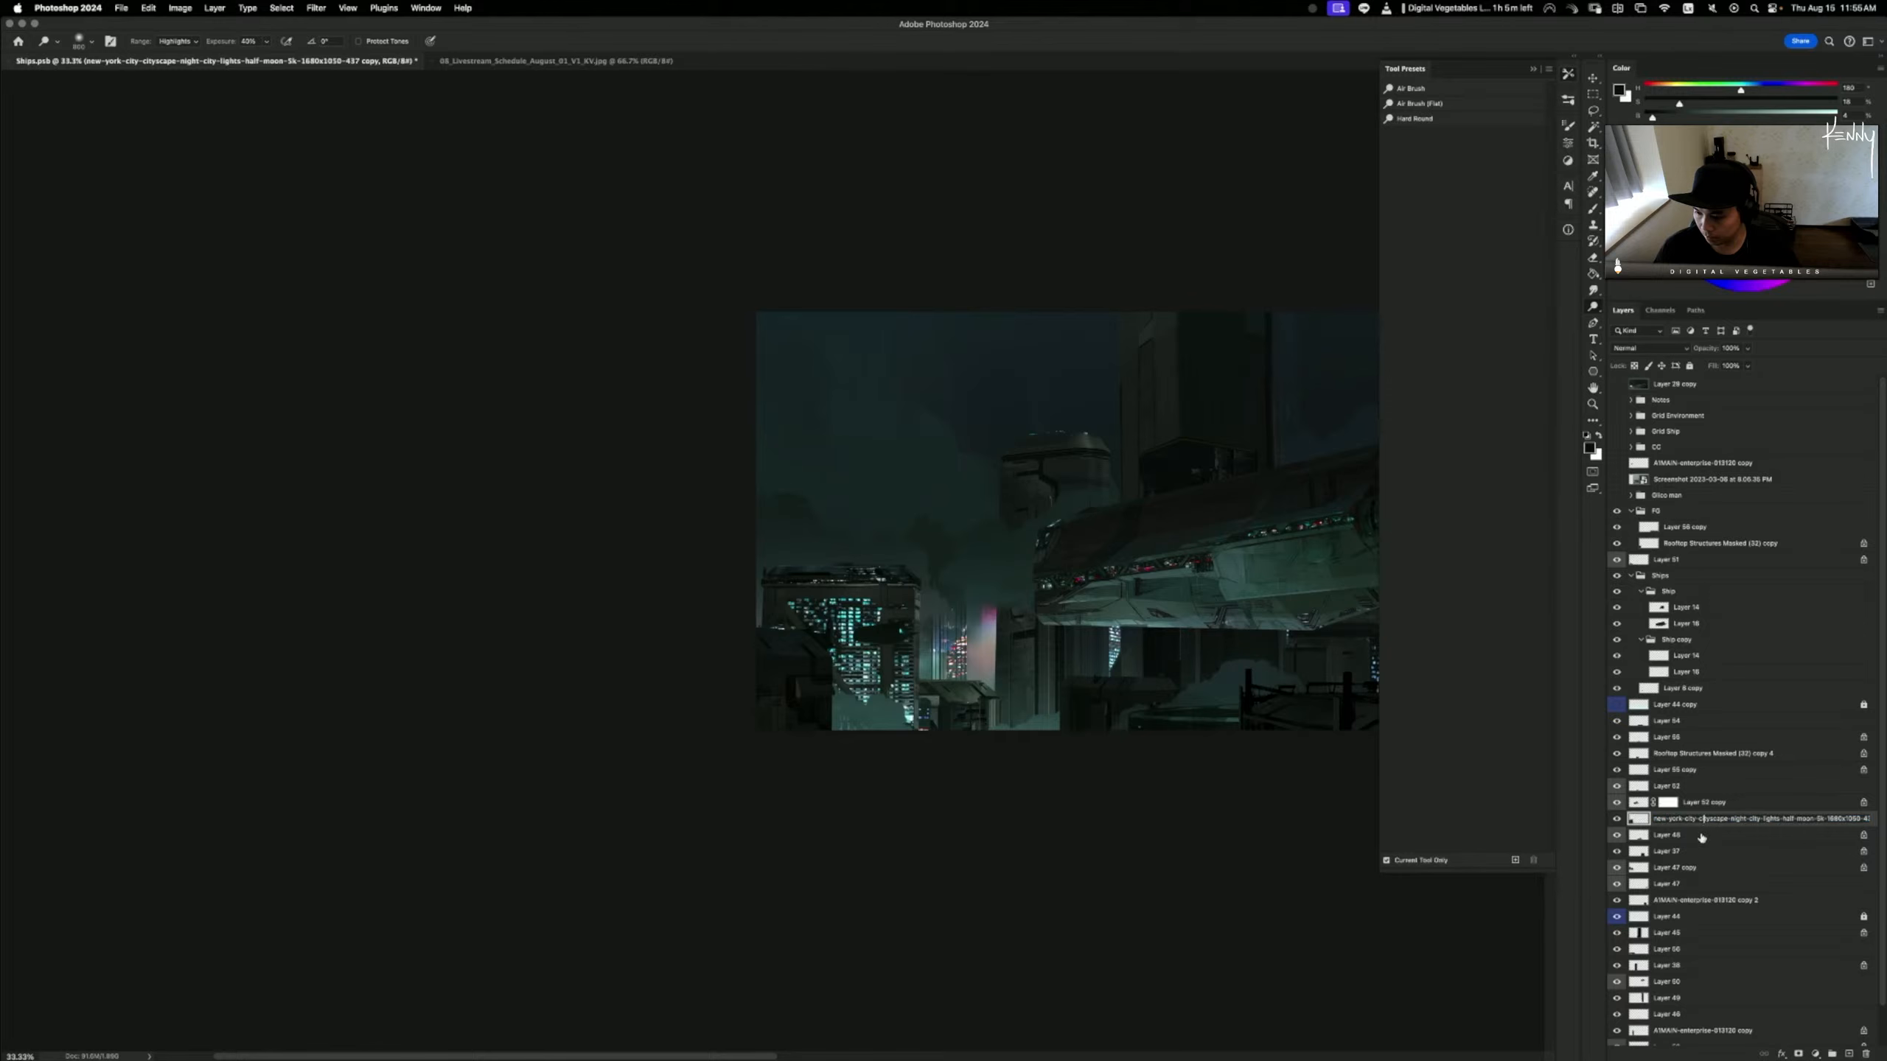
key("Return")
key("super+j")
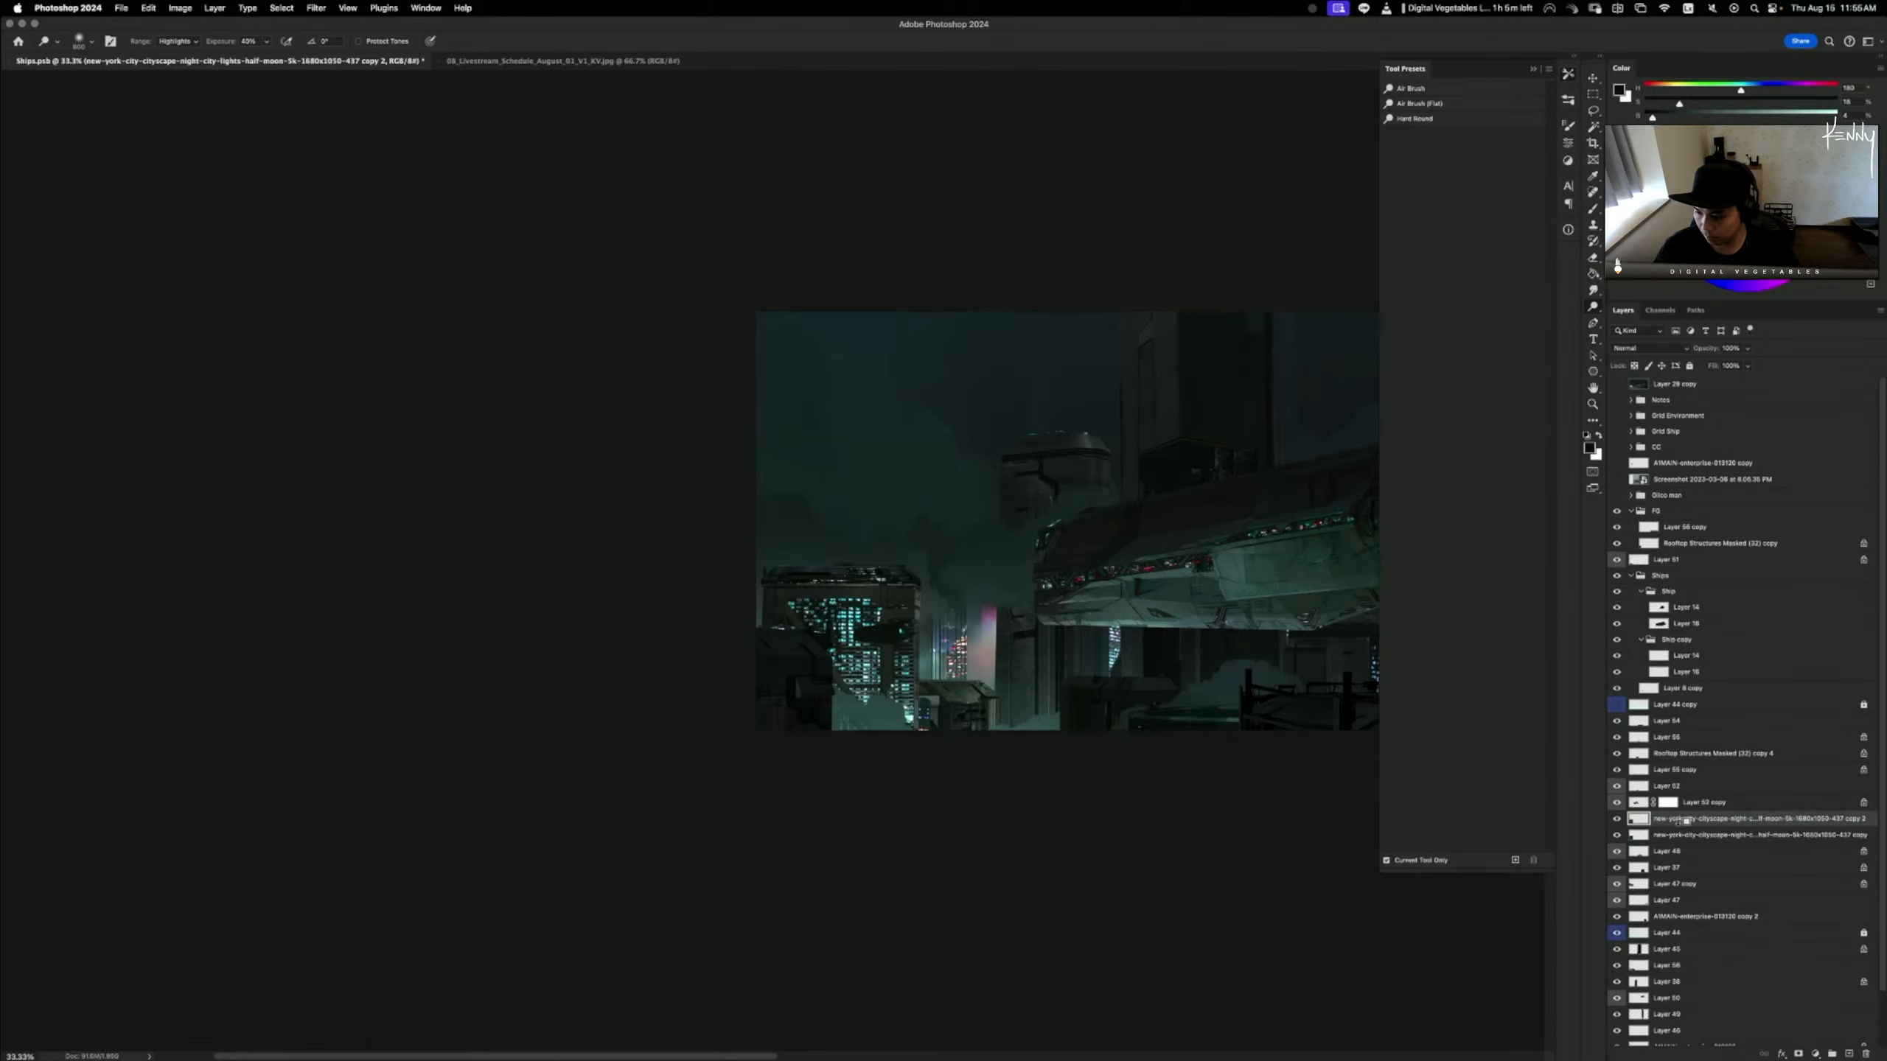
left_click(1688, 827, "alt")
key("super+equal")
key("super+equal")
left_click_drag(909, 480, 655, 483)
key("r")
key("bracketright")
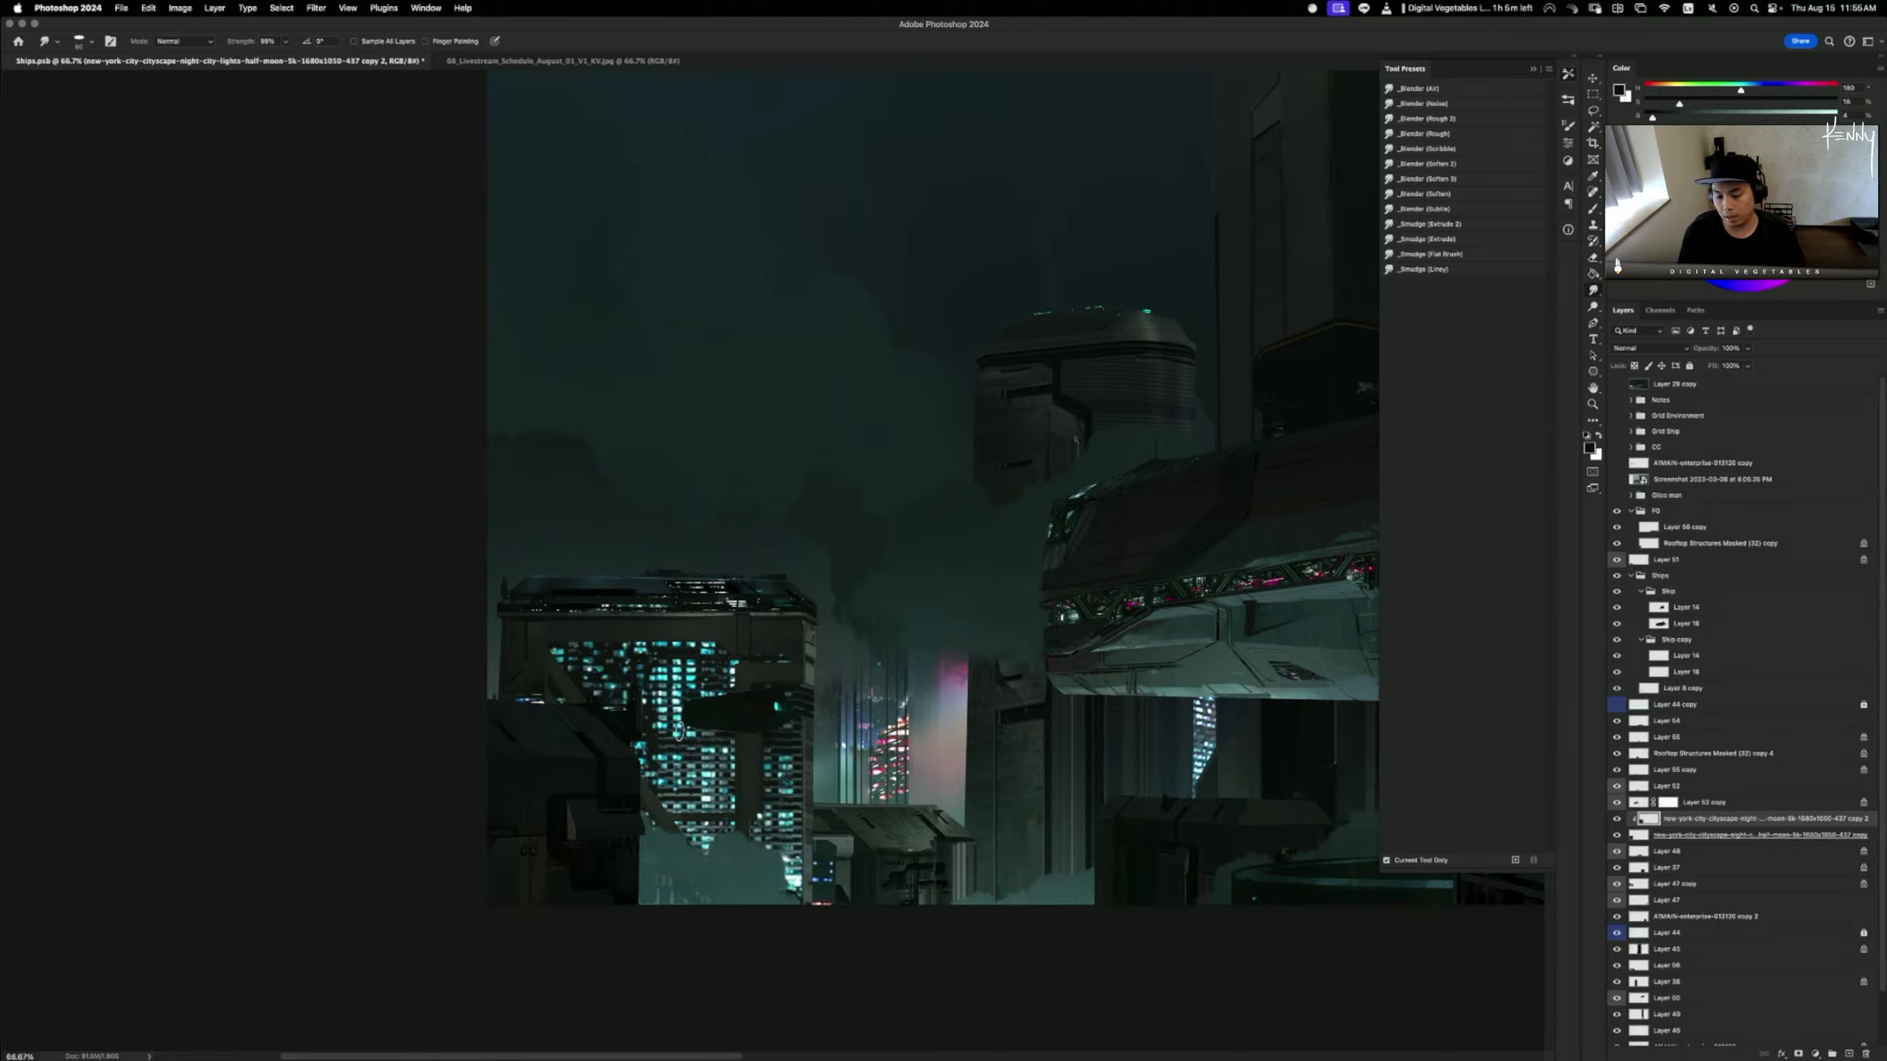
- Clip the unclipped night-city copy to the original layer again and undo the latest smudges on the left building
key("m")
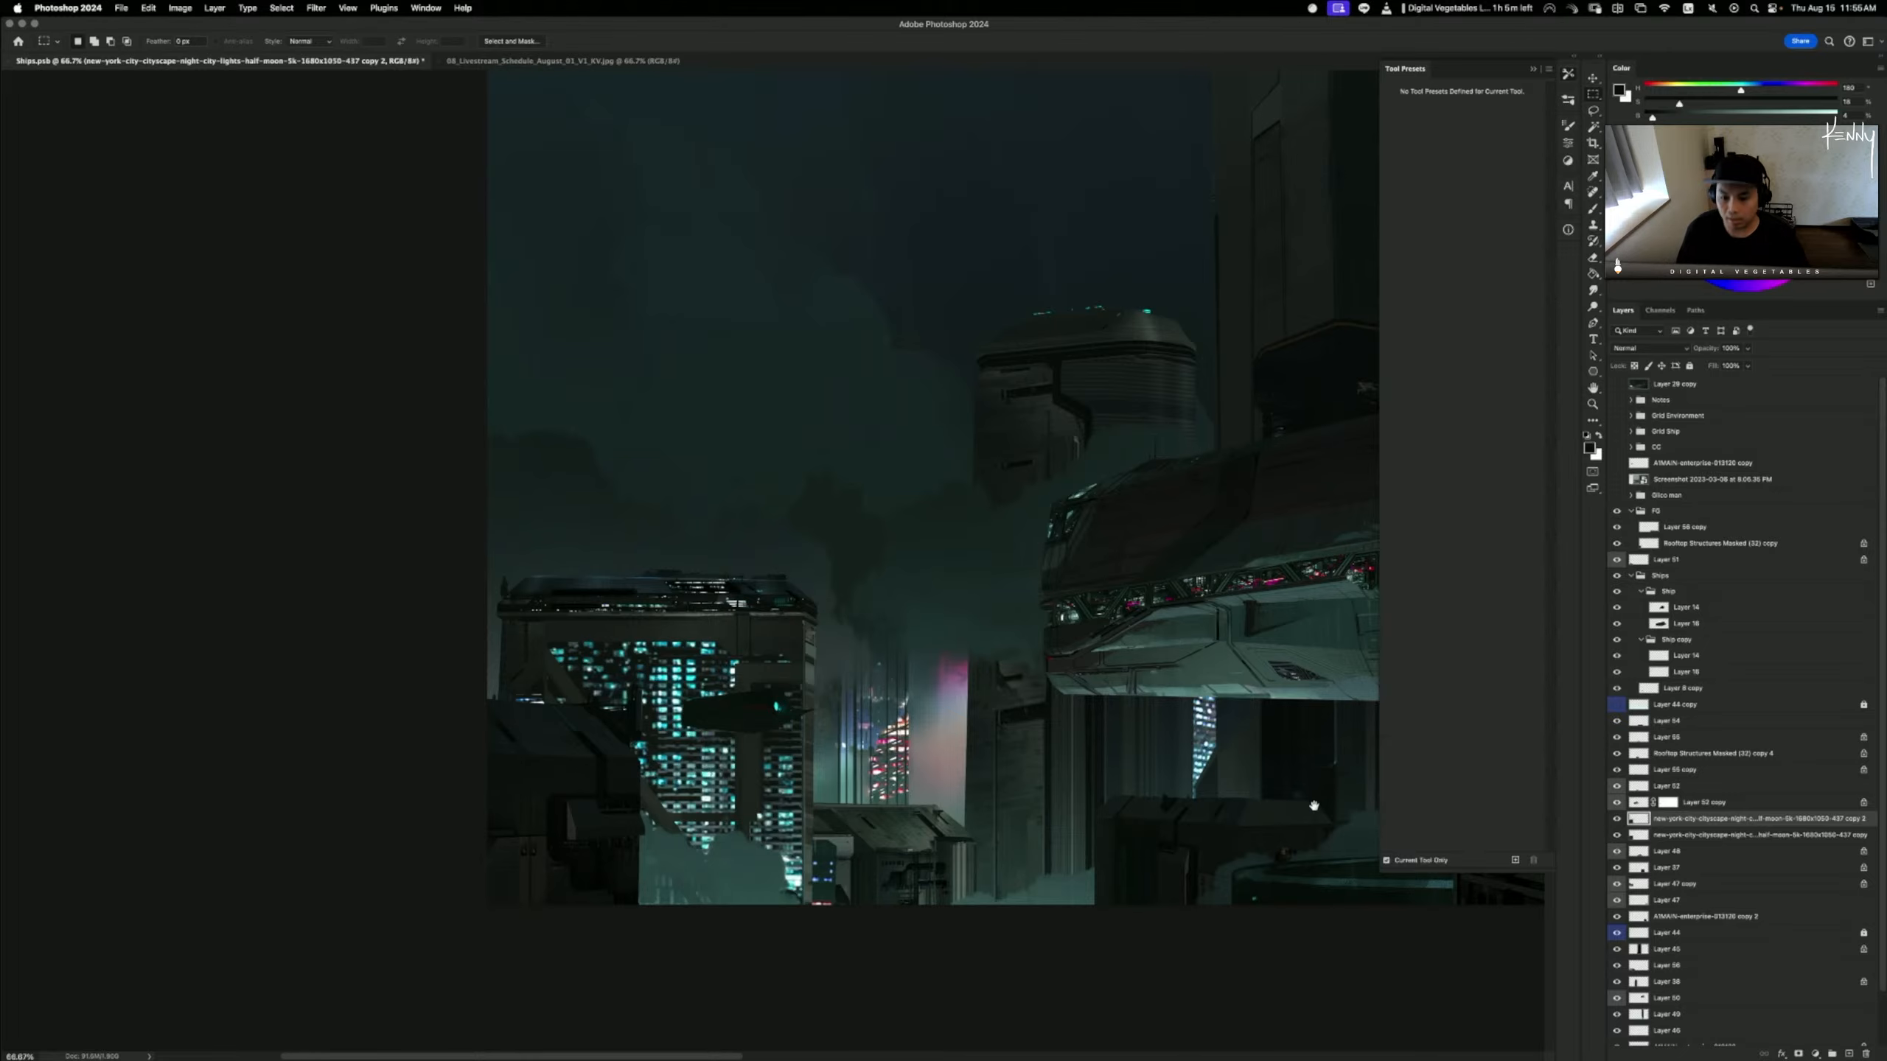
scroll(1319, 780, "down", 3)
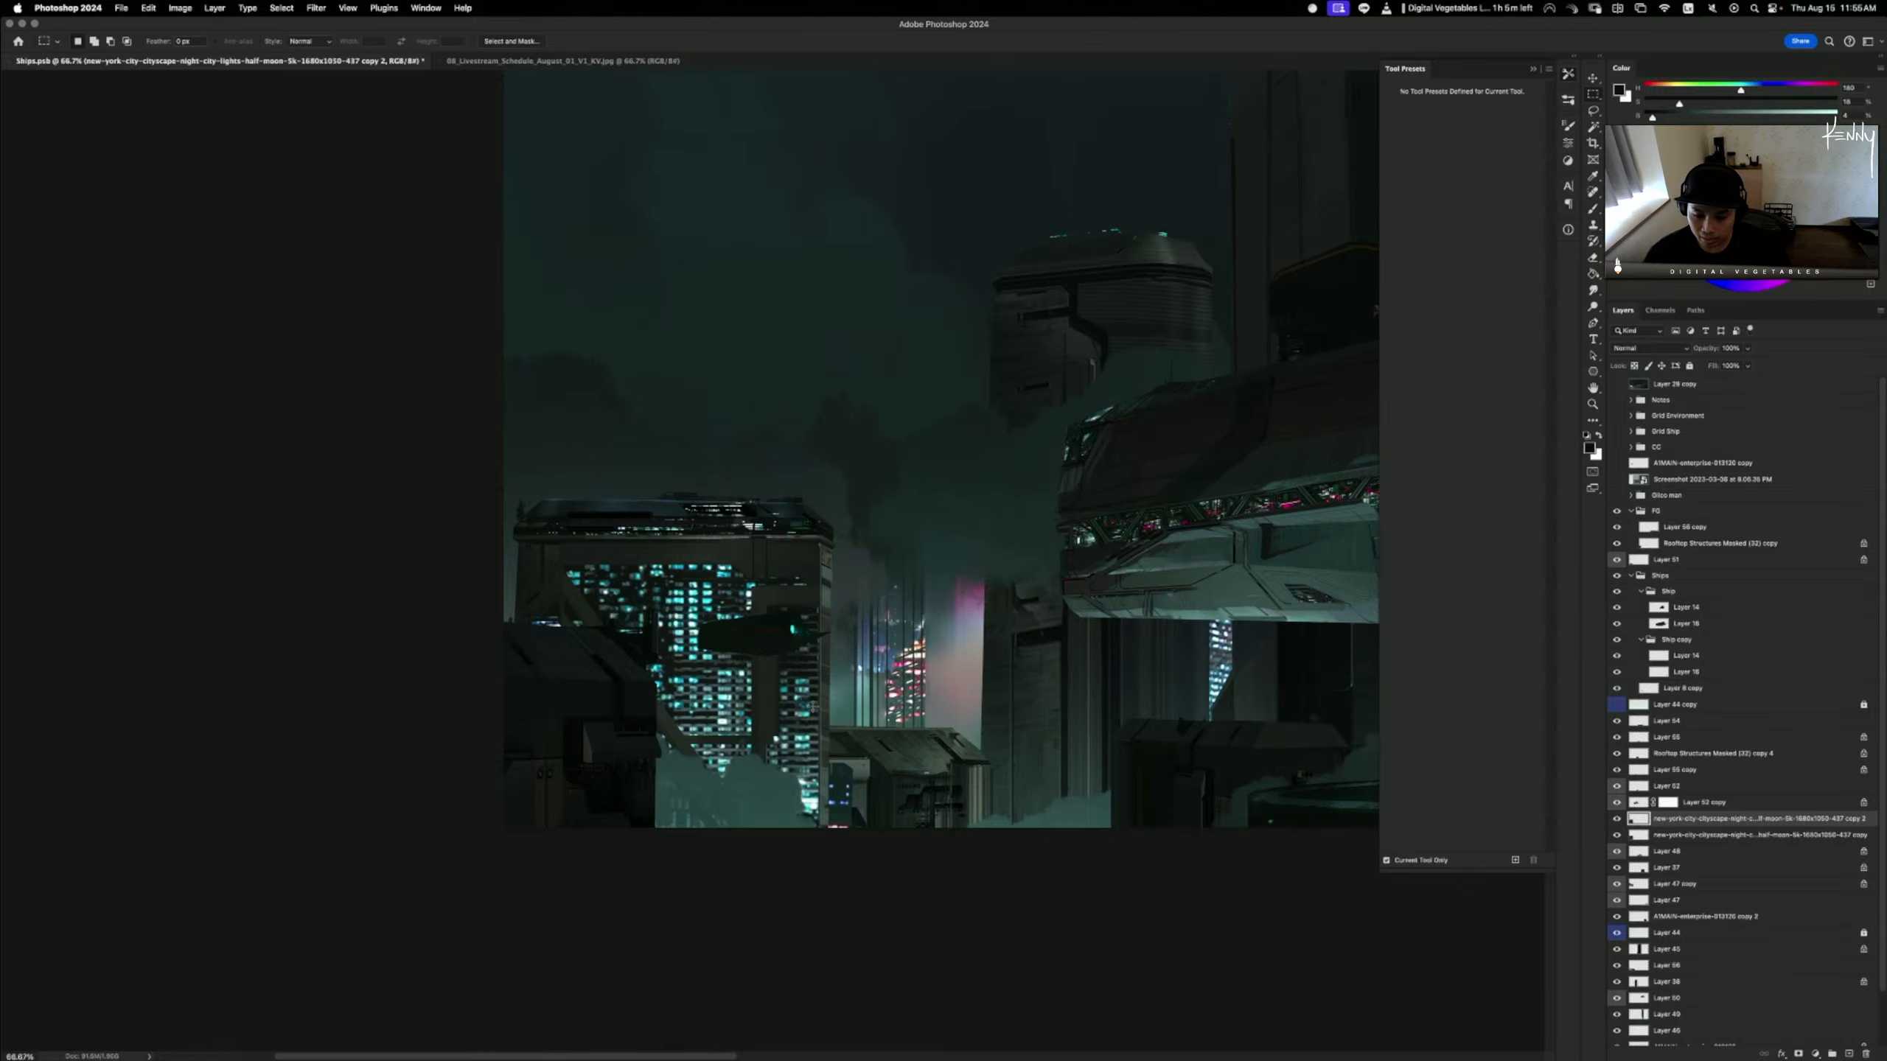
left_click_drag(817, 718, 800, 715)
key("r")
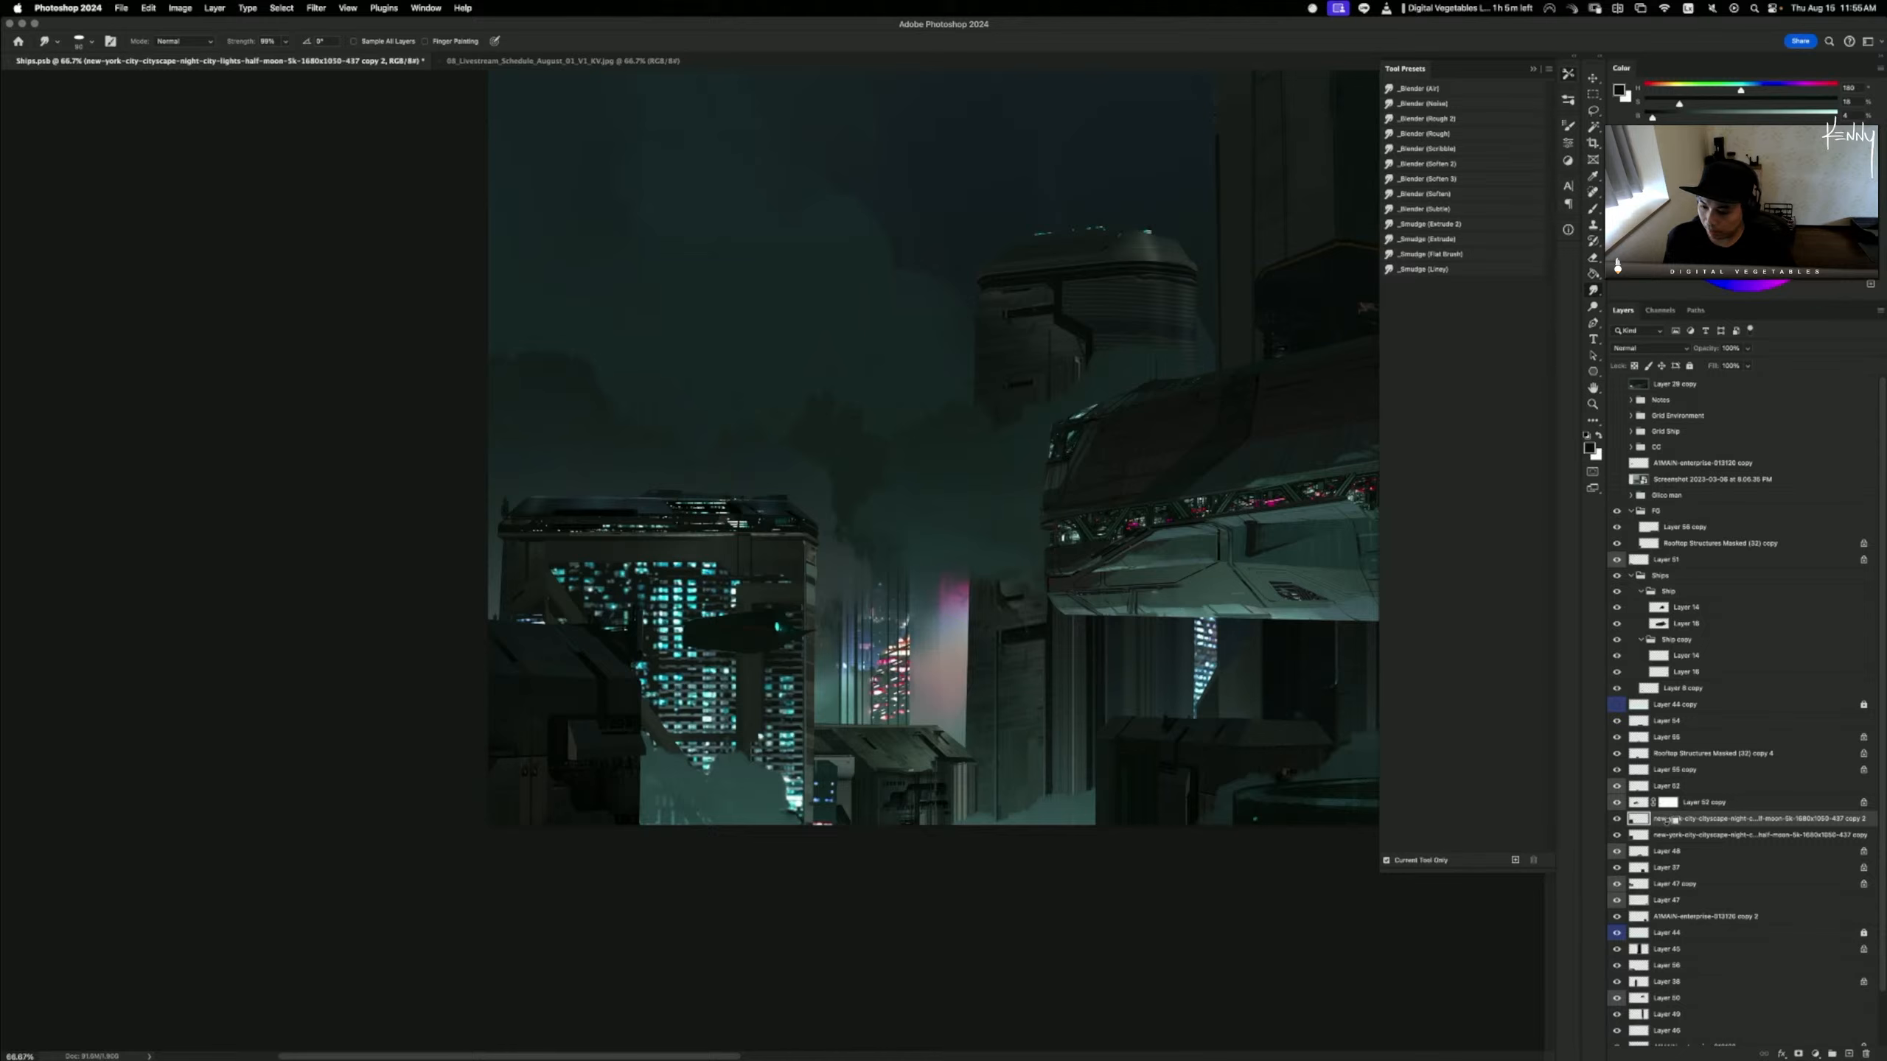
left_click(1669, 825, "alt")
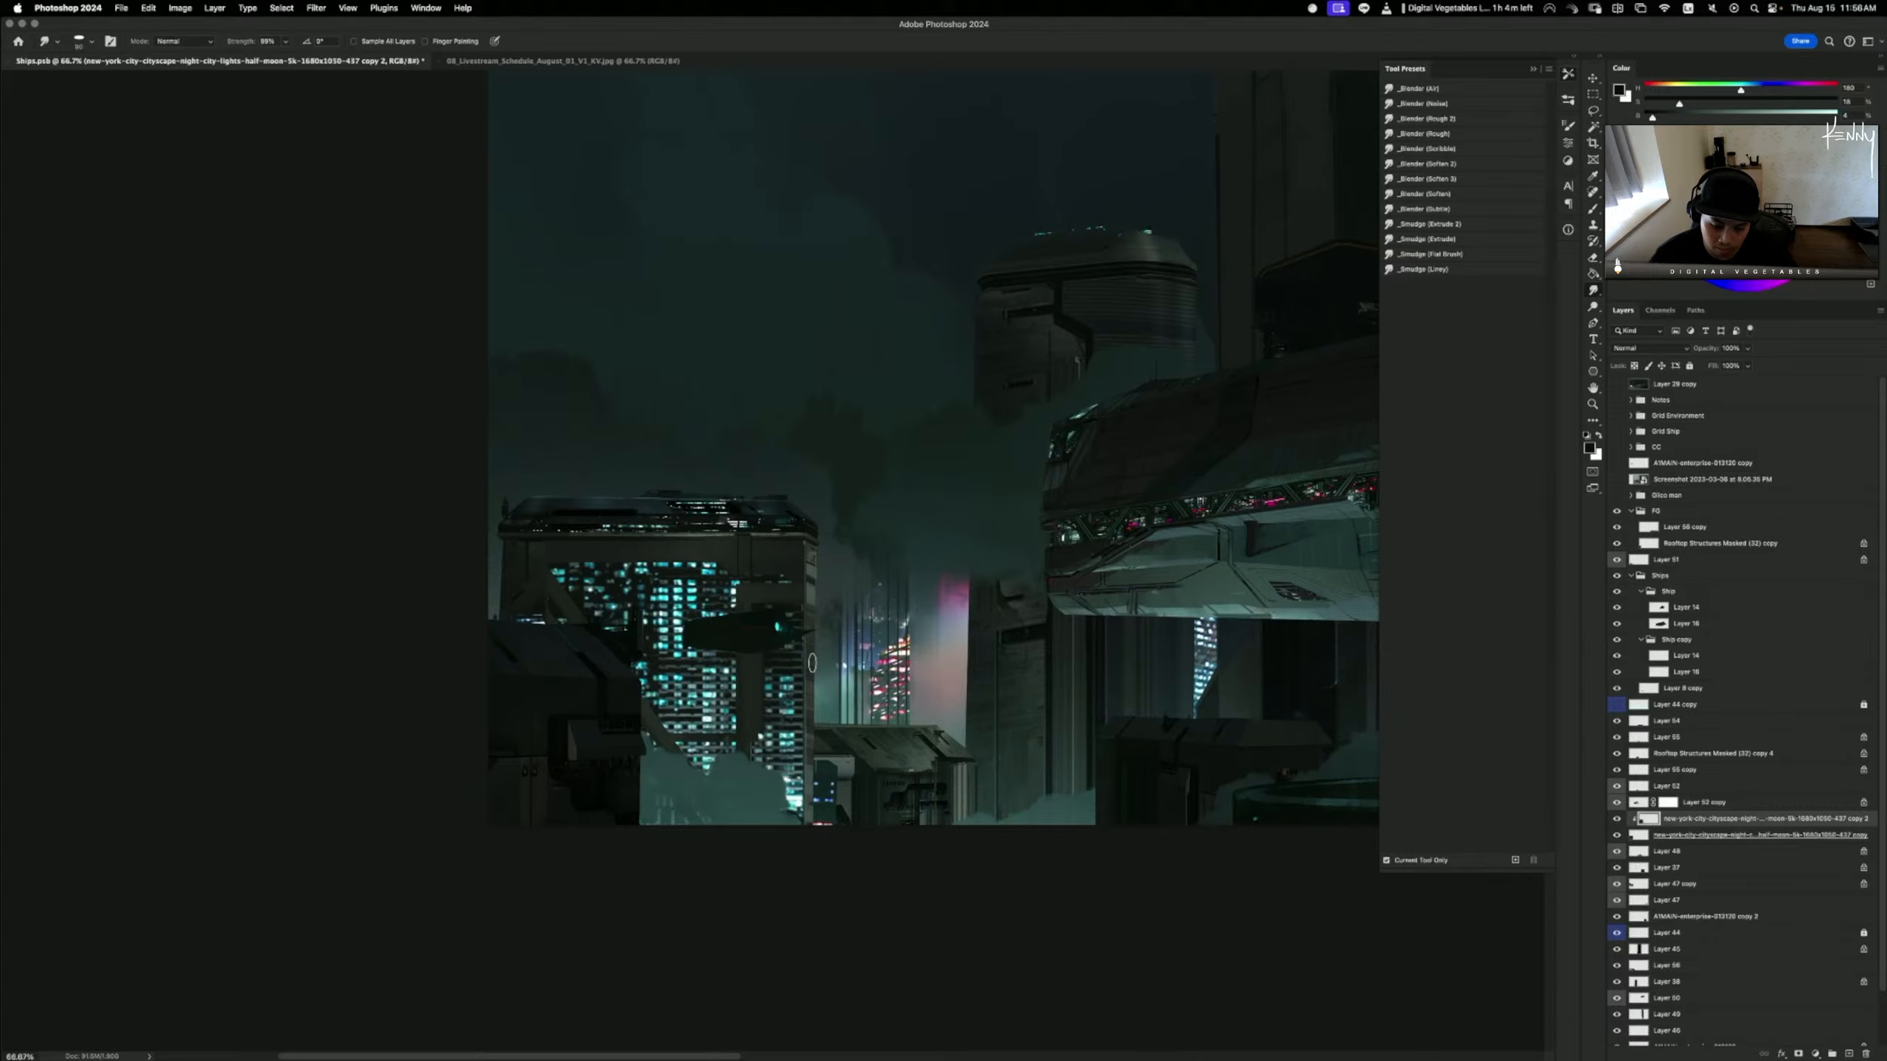
key("super+z")
key("super+z")
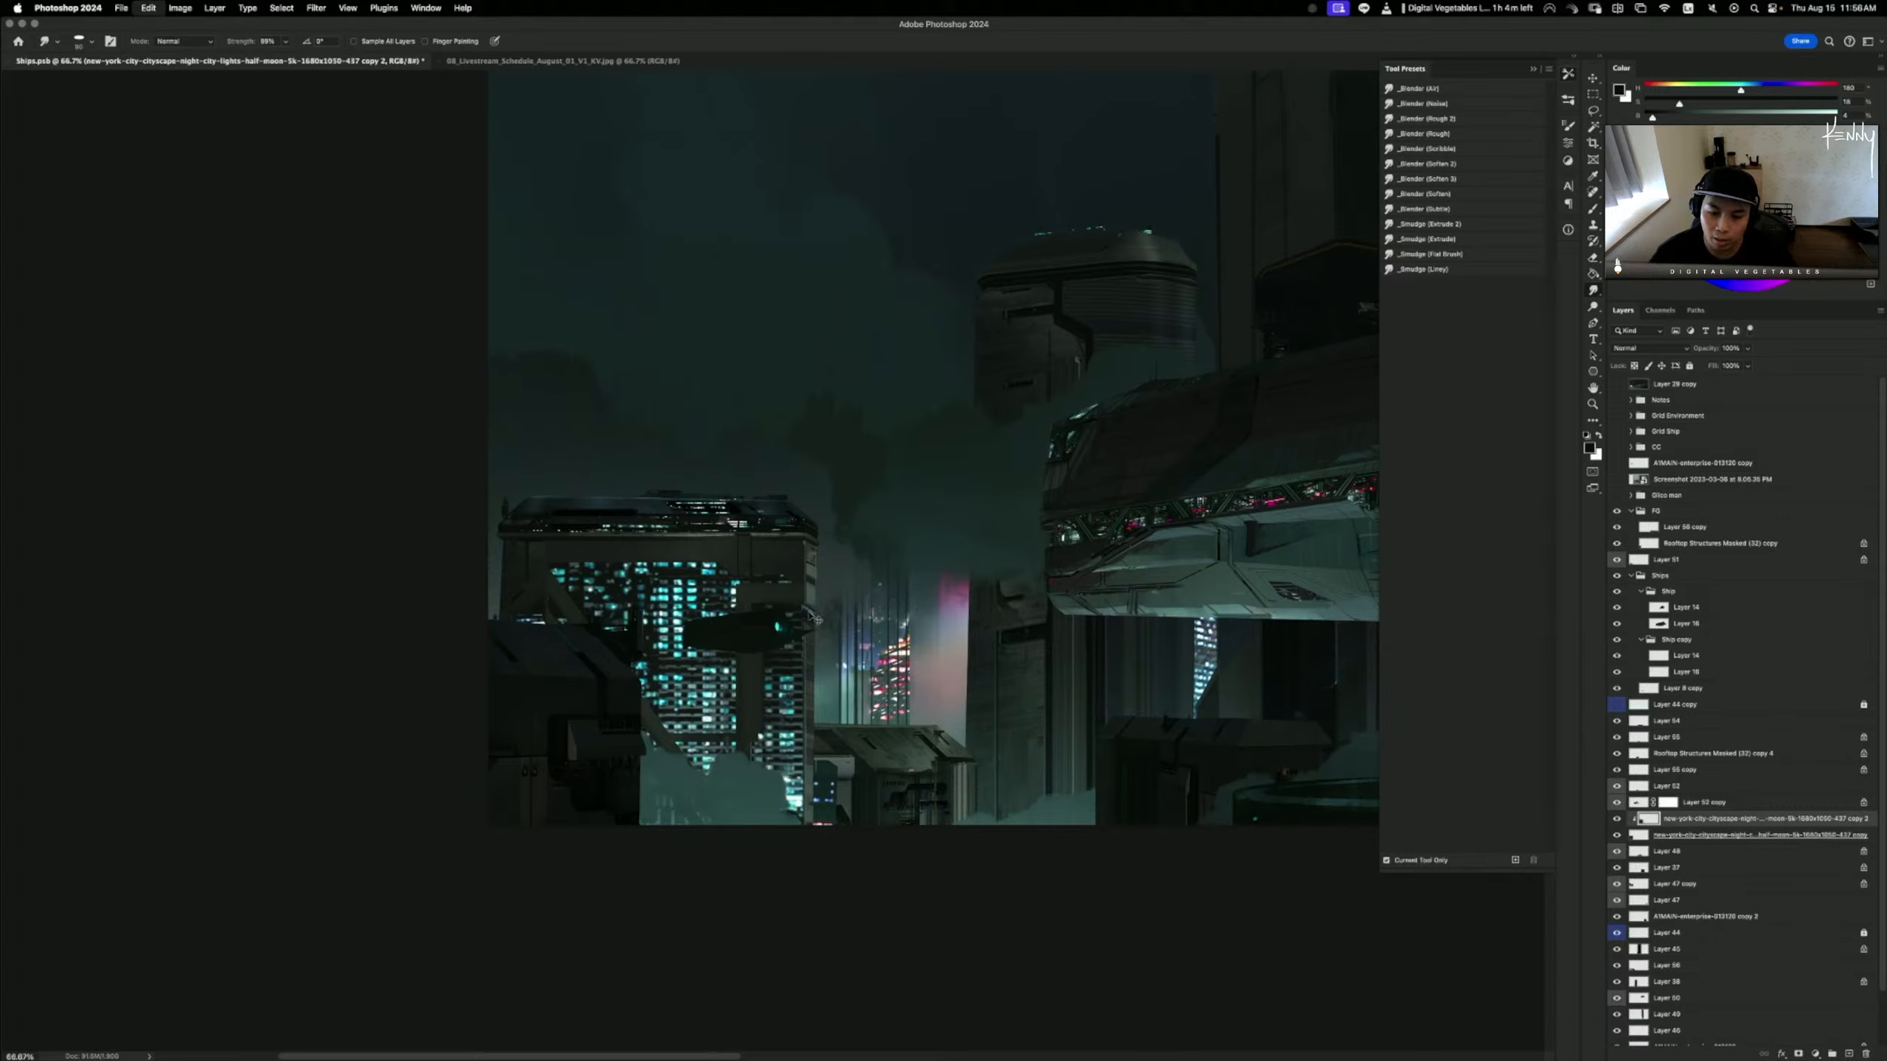
key("super+z")
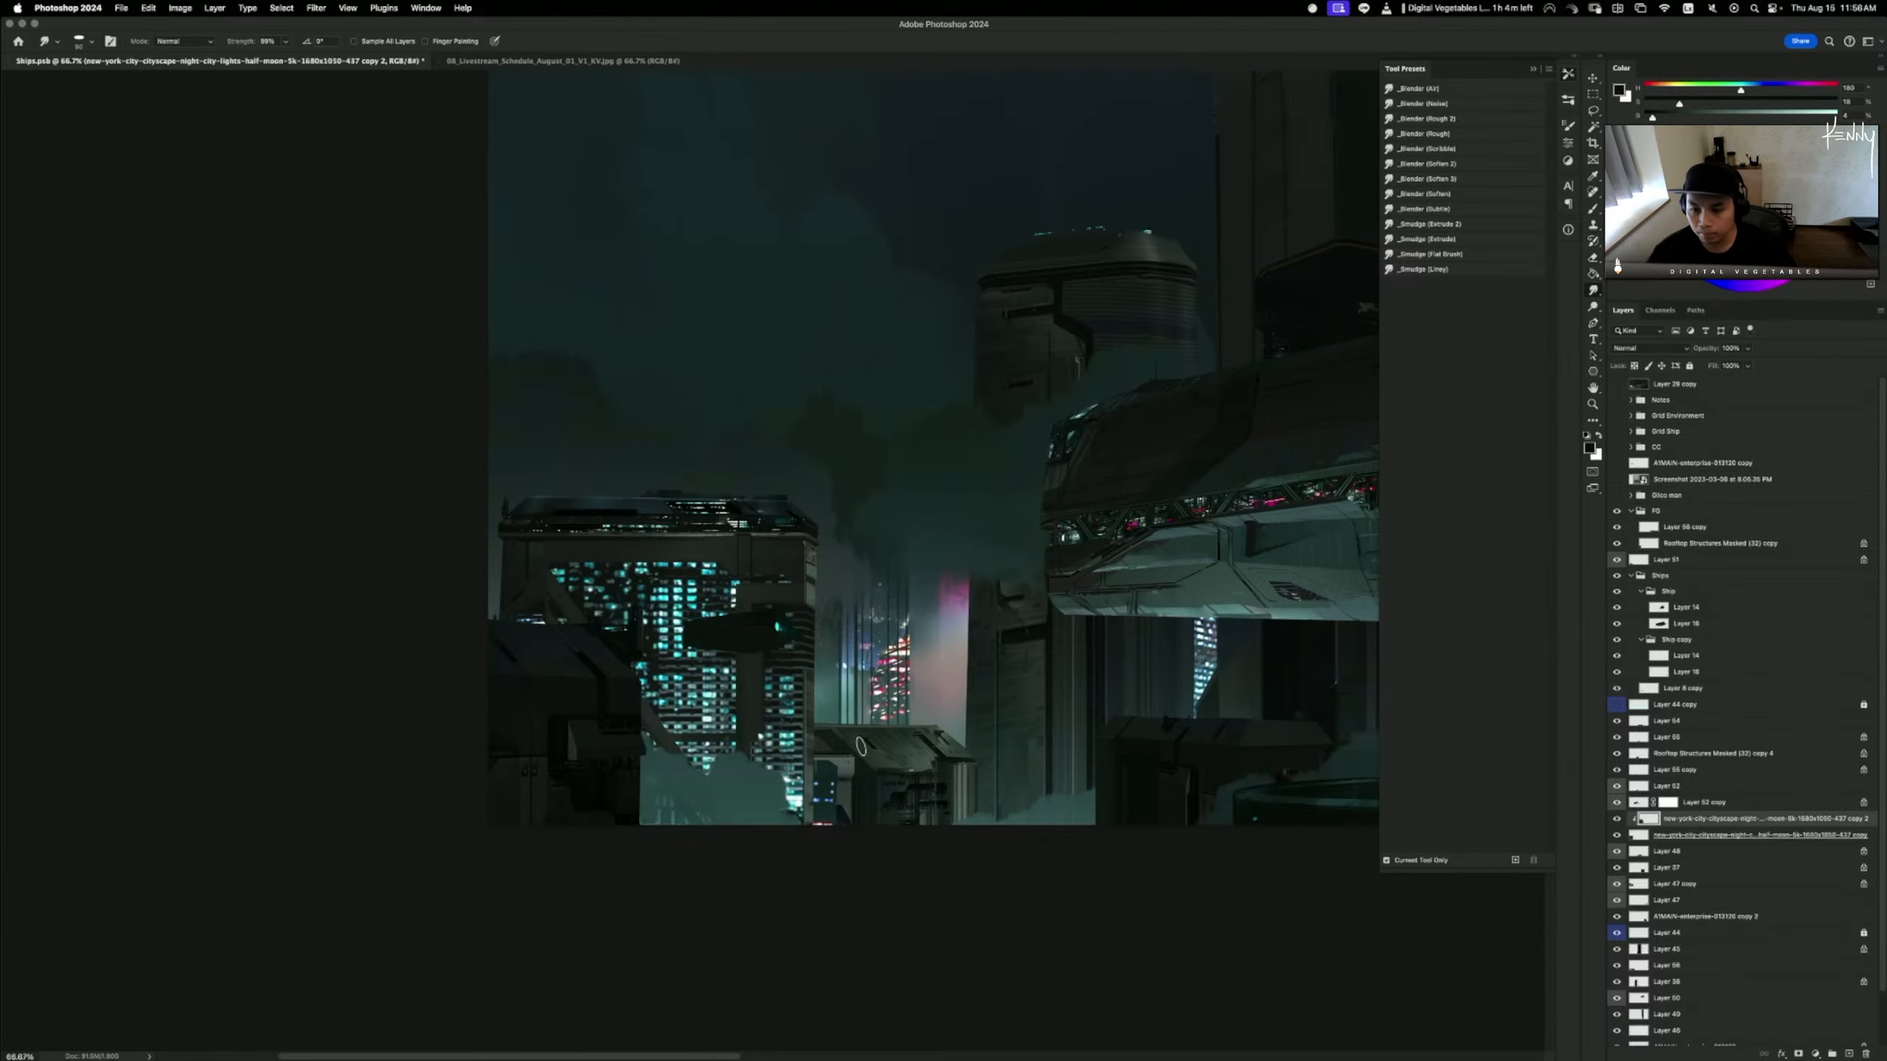
- Smudge the lights at the left building's lower-right foot into horizontal streaks and merge the copy into the night-city layer below
scroll(679, 684, "down", 2)
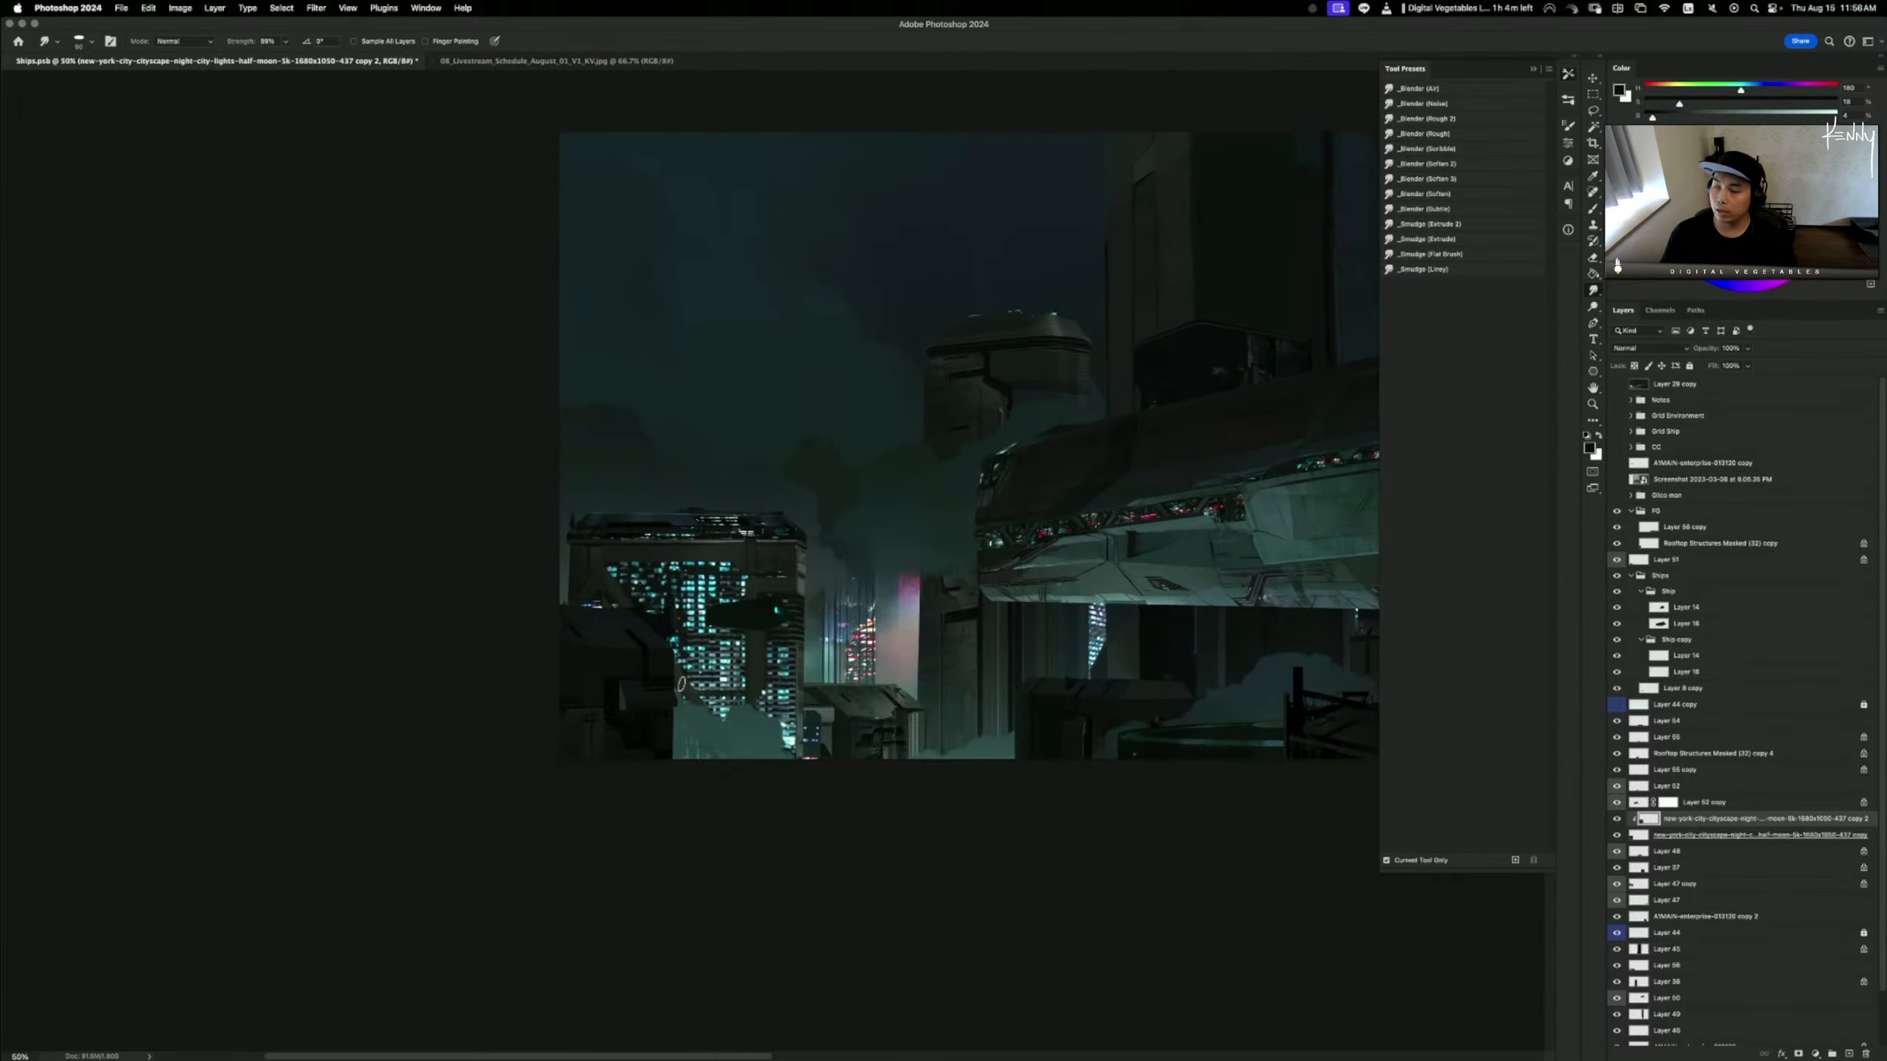
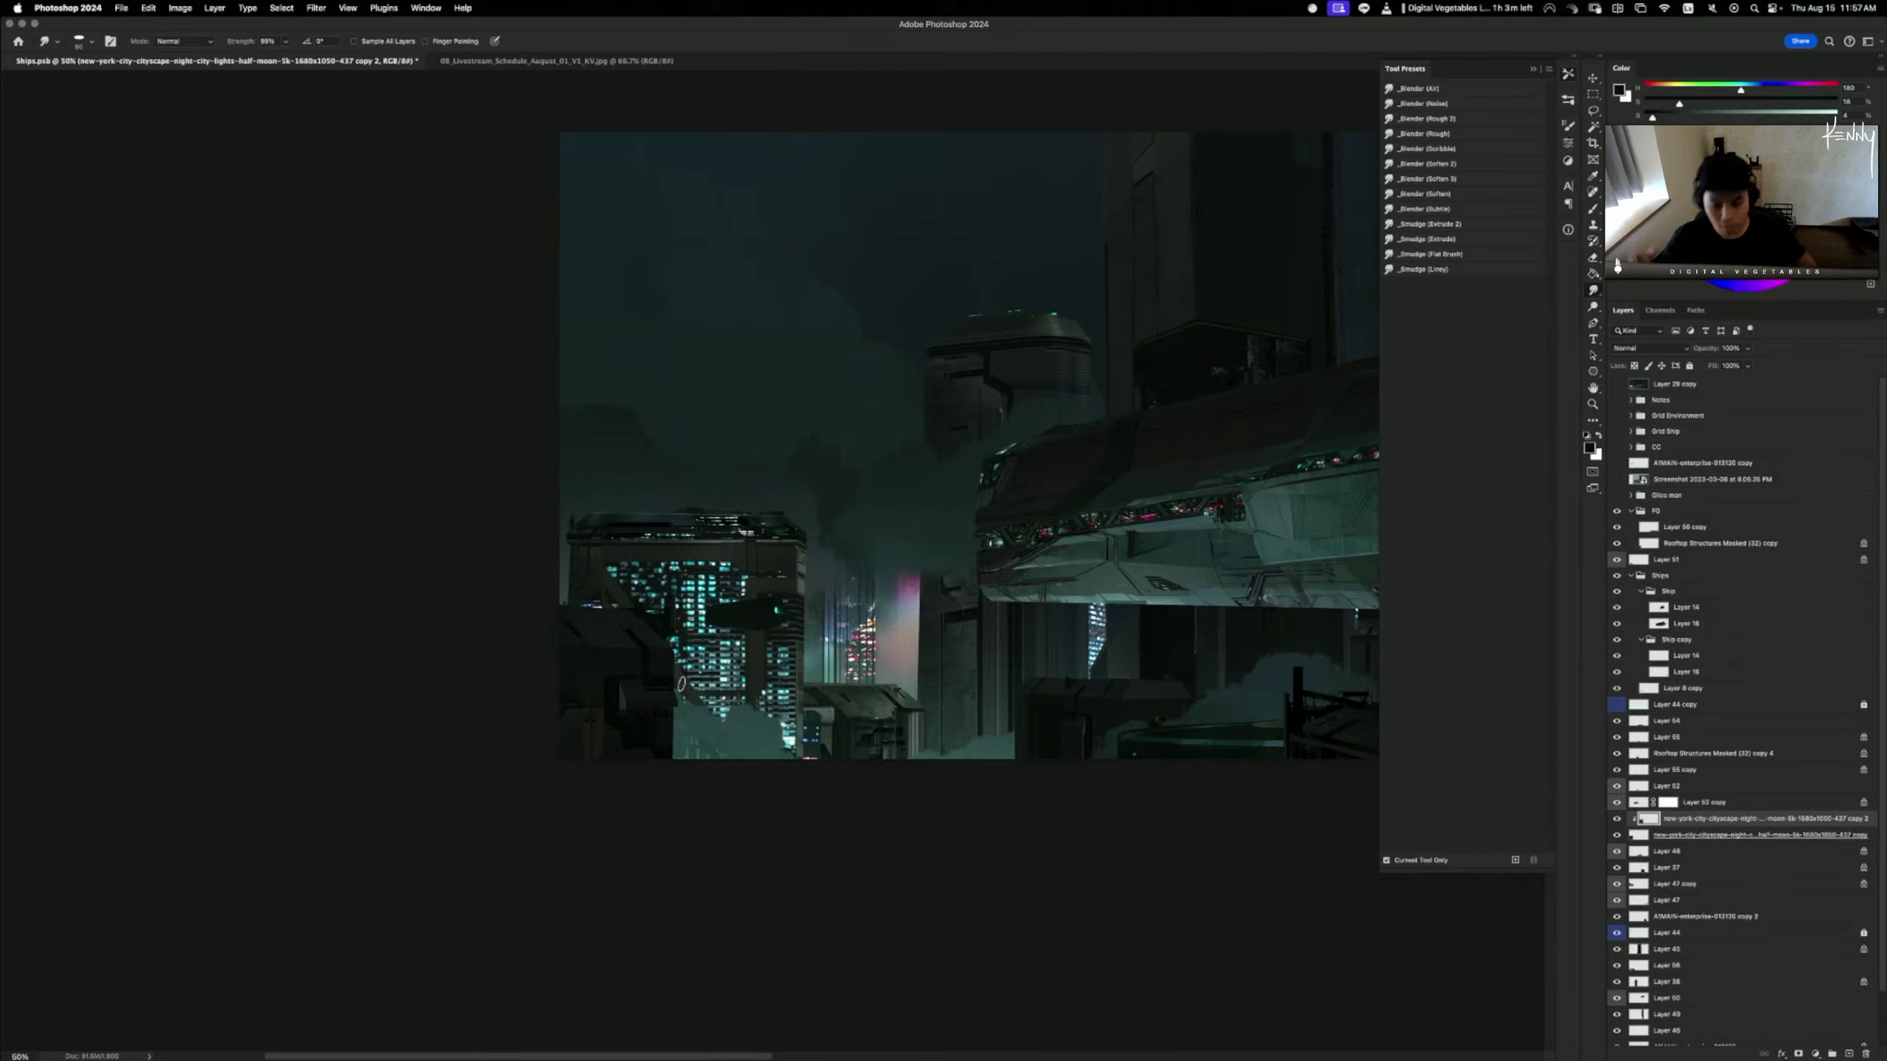
key("super+equal")
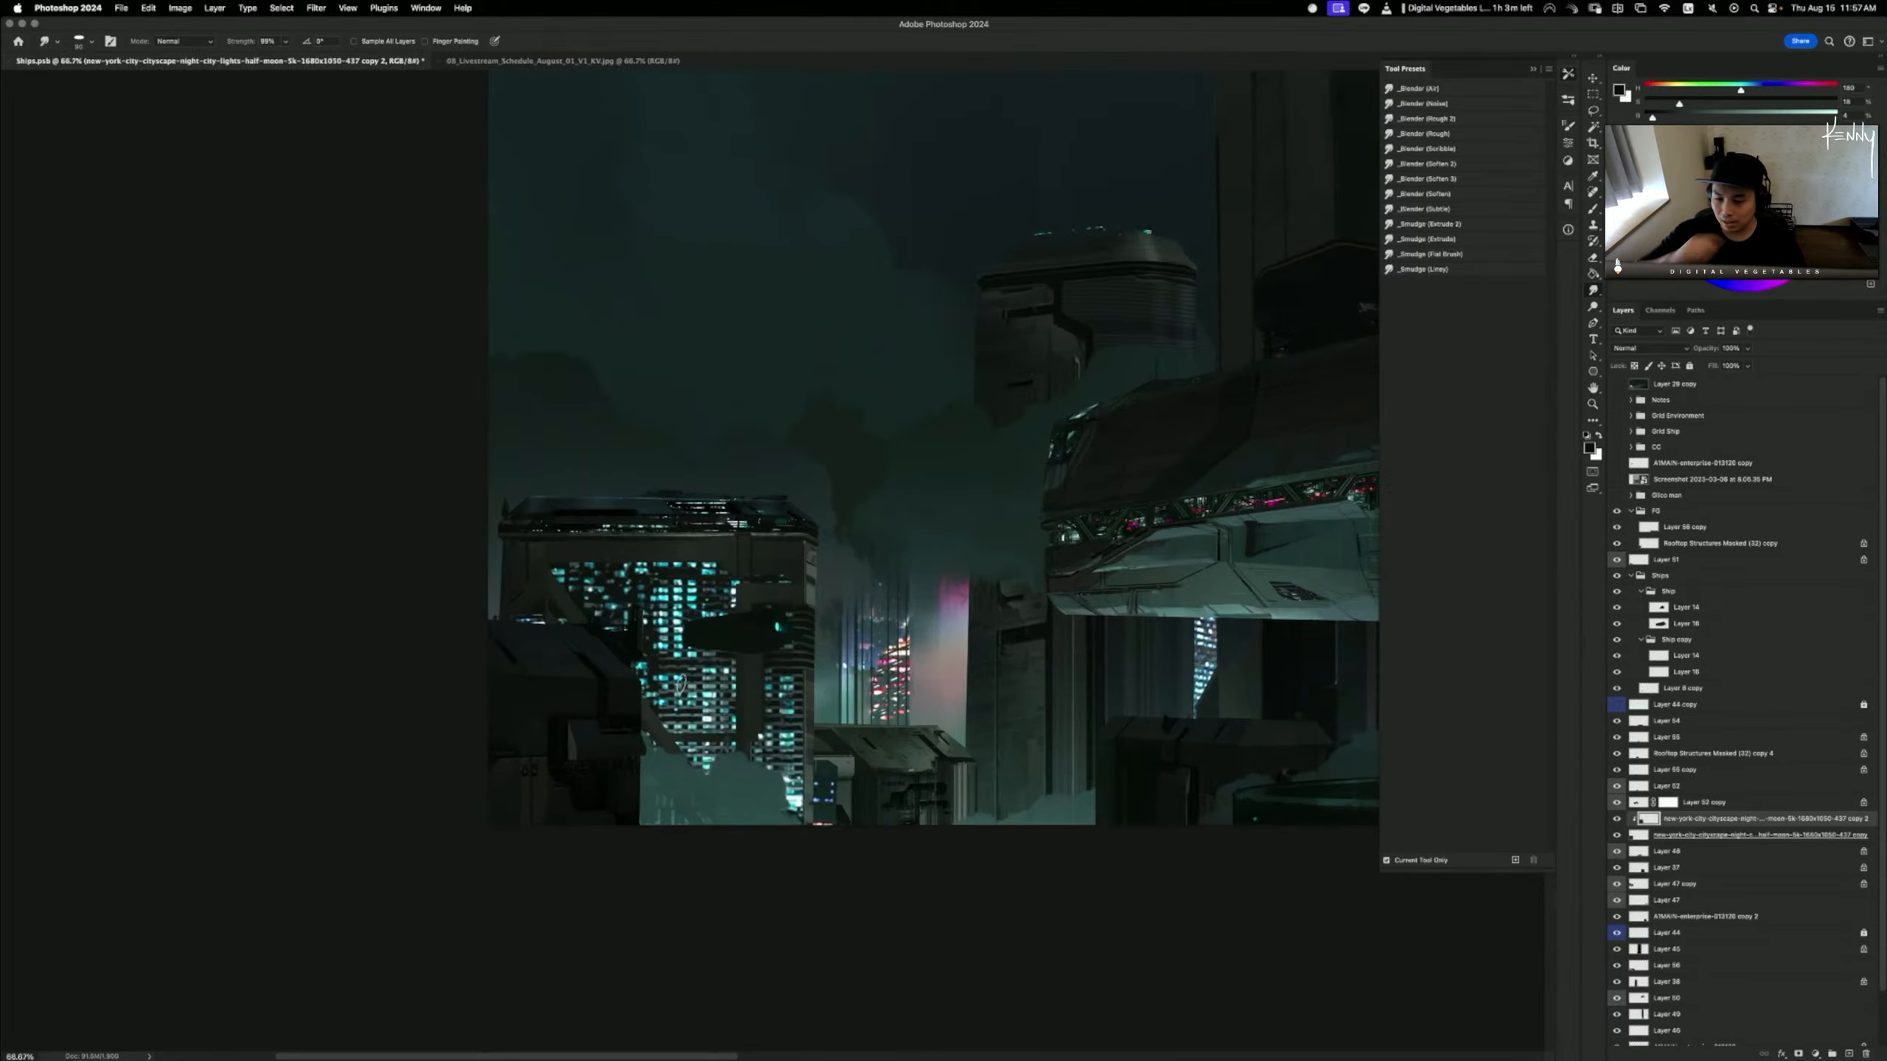
key("super+equal")
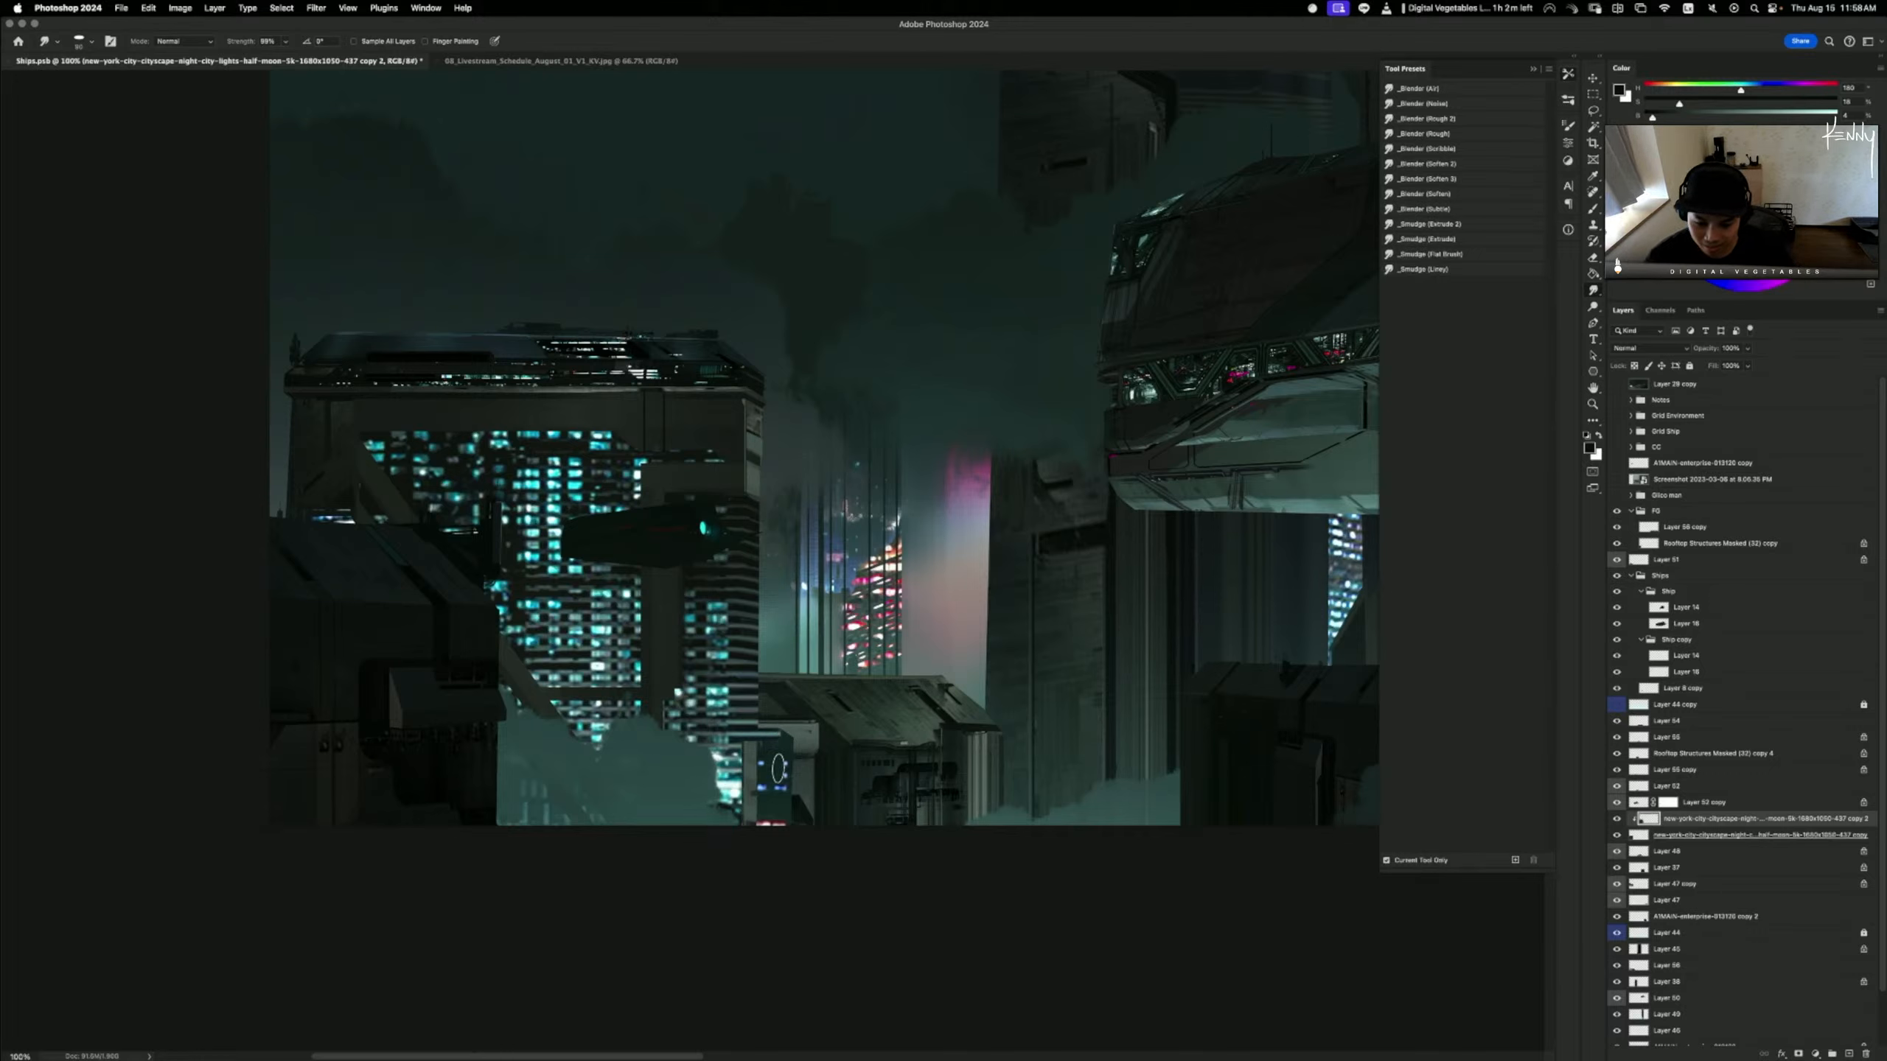
mouse_move(743, 753)
left_mouse_down()
mouse_move(821, 764)
mouse_move(843, 743)
left_mouse_up()
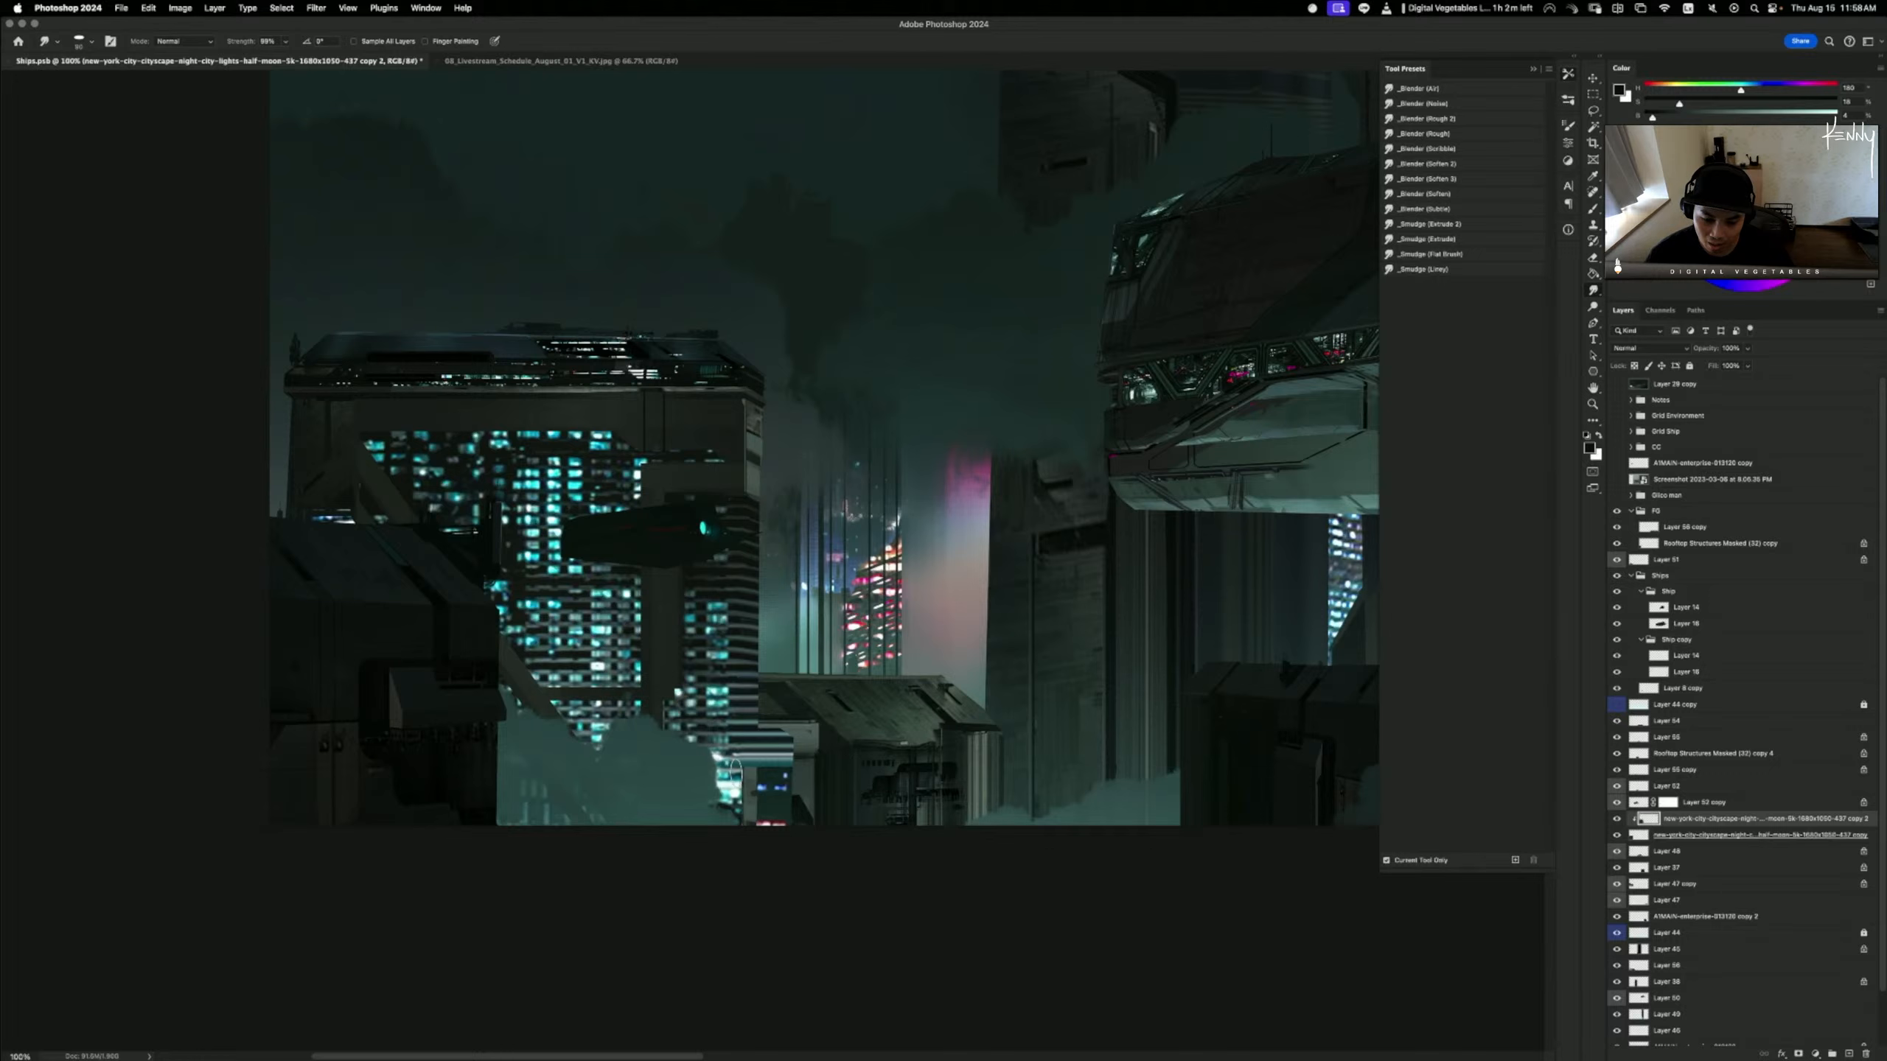
mouse_move(736, 779)
left_mouse_down()
mouse_move(847, 778)
mouse_move(840, 801)
left_mouse_up()
key("super+z")
key("super+z")
mouse_move(727, 791)
left_mouse_down()
mouse_move(843, 805)
mouse_move(864, 827)
left_mouse_up()
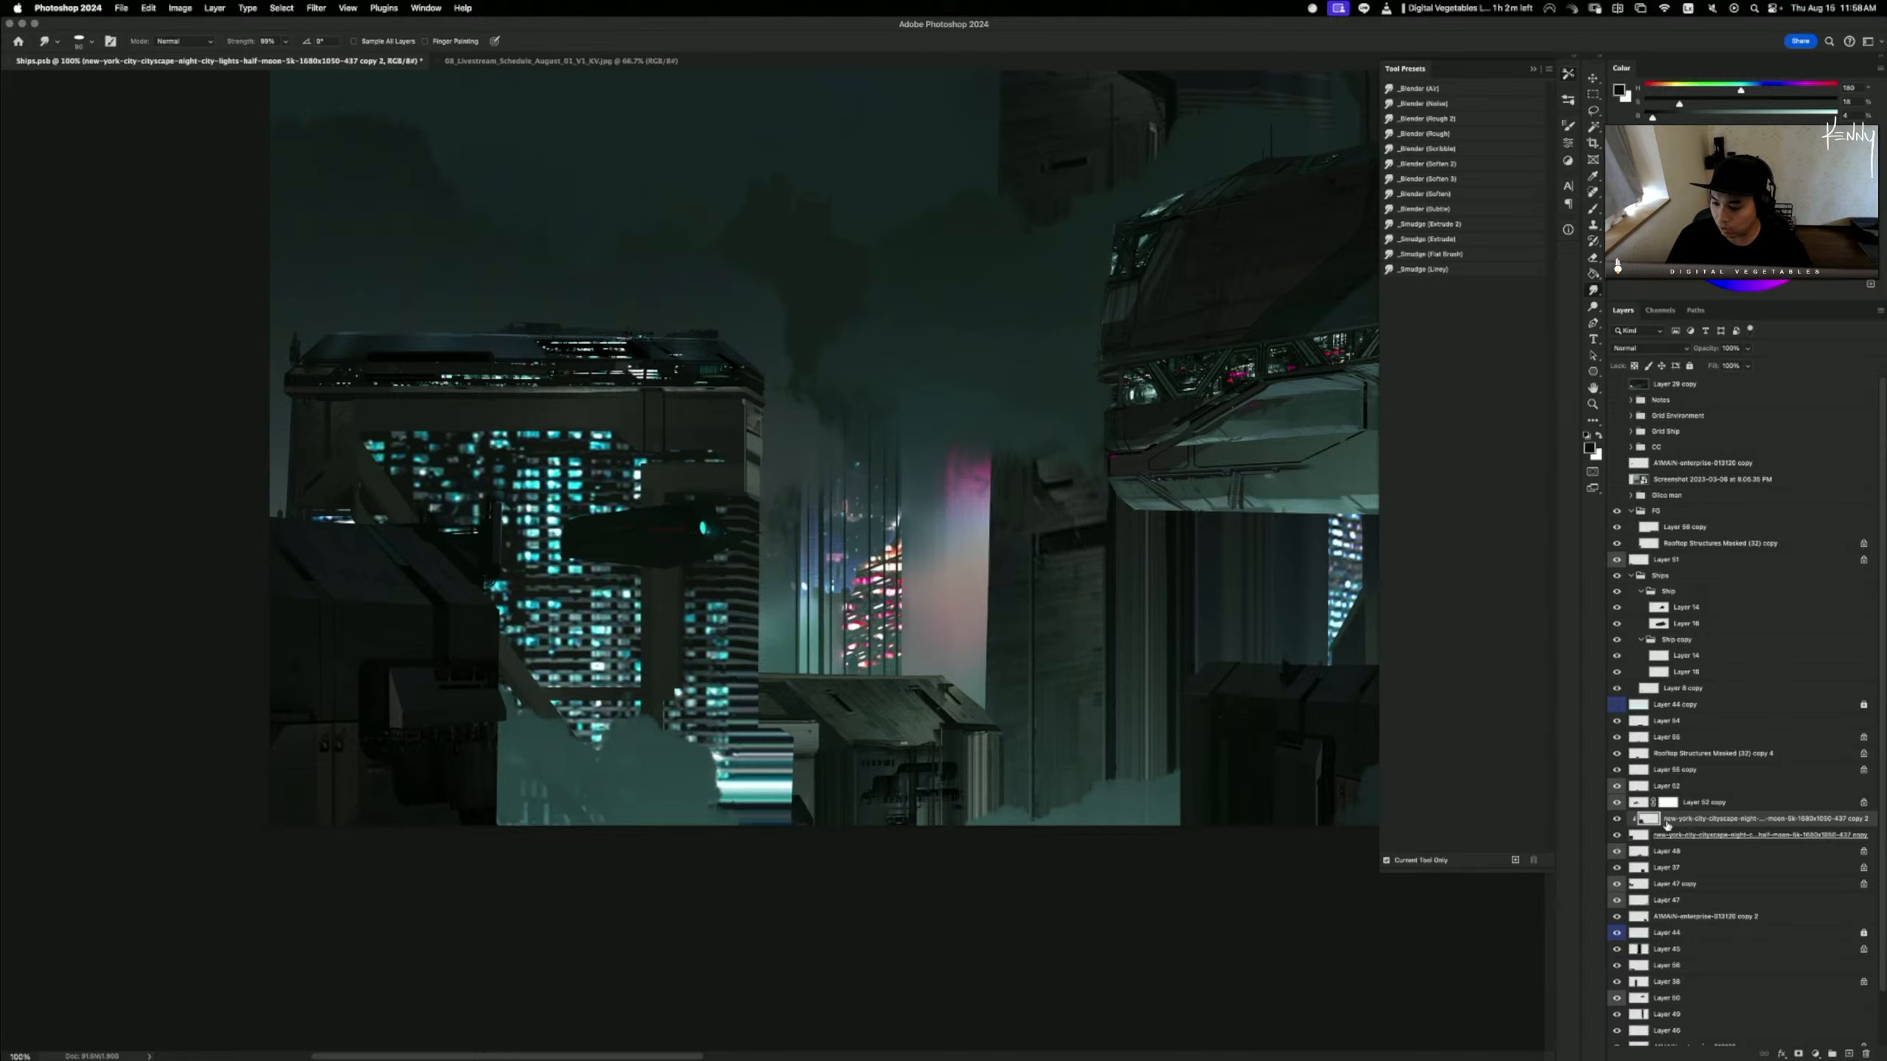
key("super+e")
- Try a clipped duplicate of the night-city layer, scaled down and placed over the streaked foot of the left building
key("super+j")
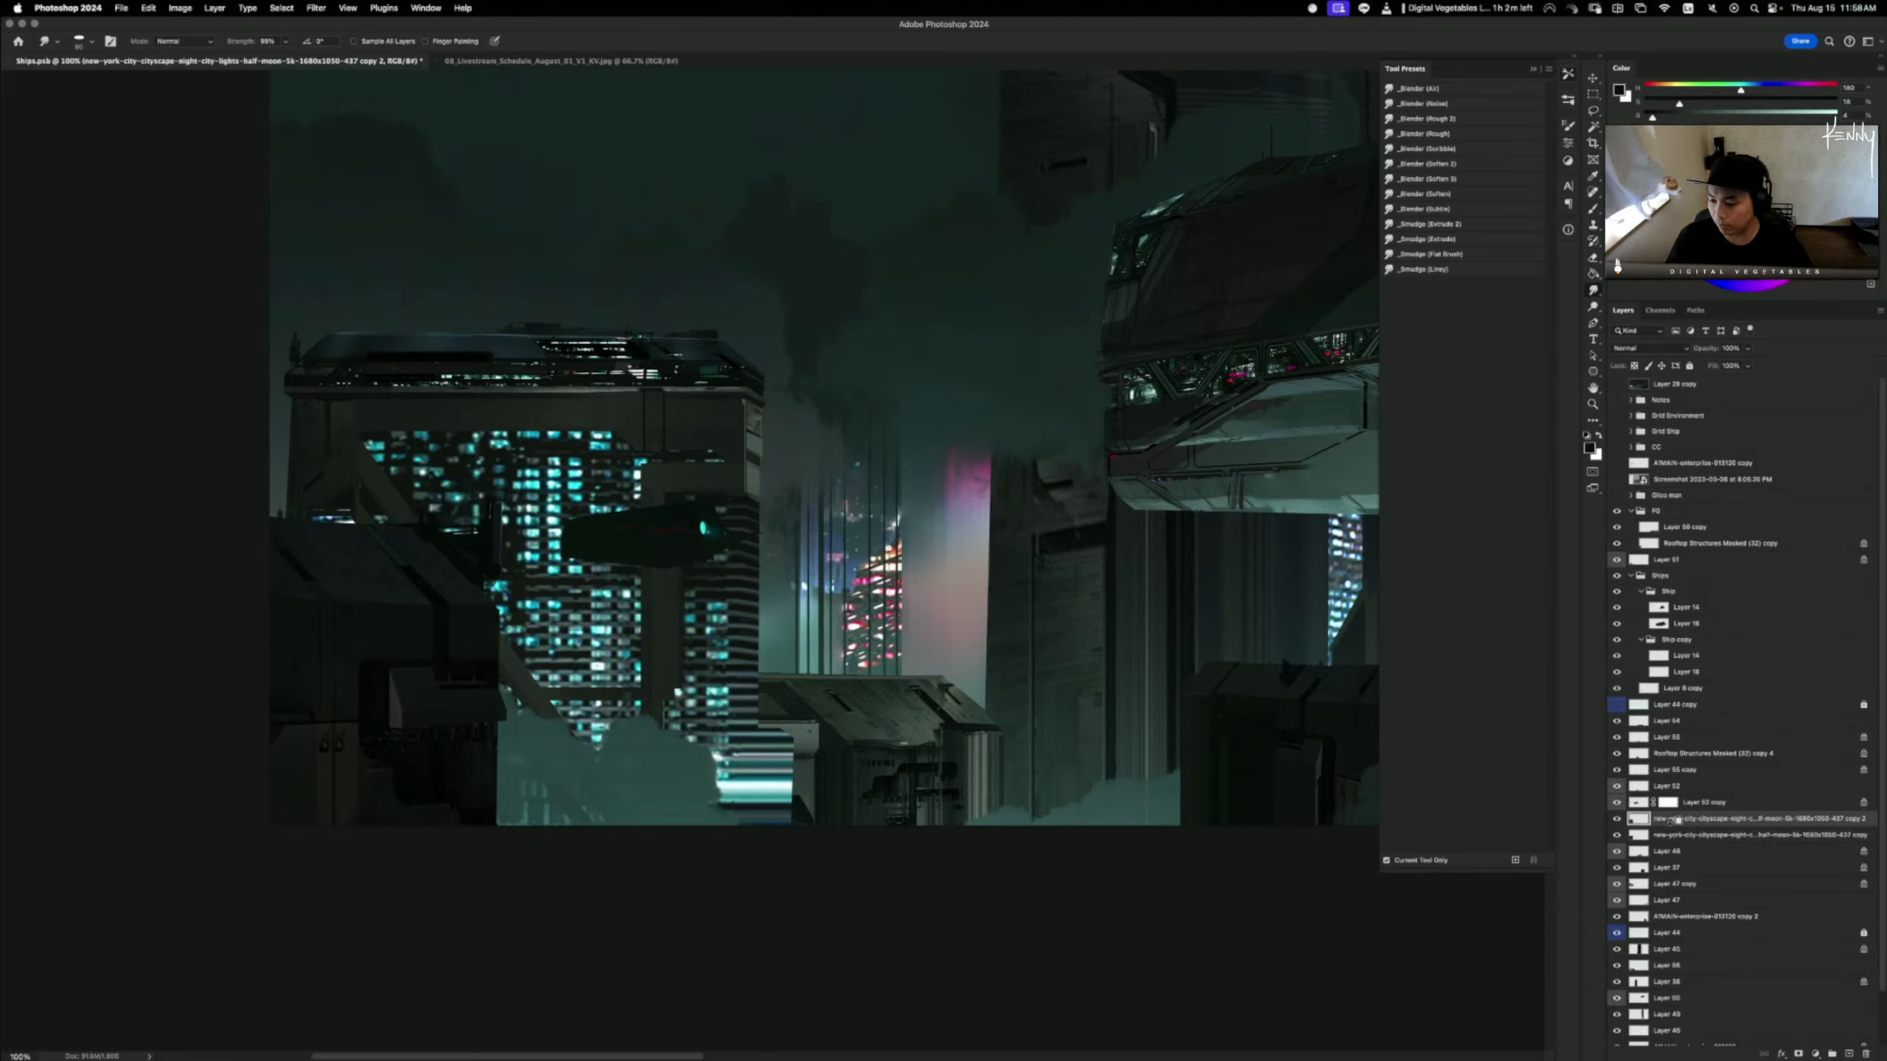
key("super+t")
left_click_drag(689, 510, 807, 855)
left_click_drag(397, 672, 512, 780)
left_click_drag(678, 860, 927, 785)
mouse_move(897, 685)
left_mouse_down()
mouse_move(796, 749)
mouse_move(795, 732)
left_mouse_up()
key("Return")
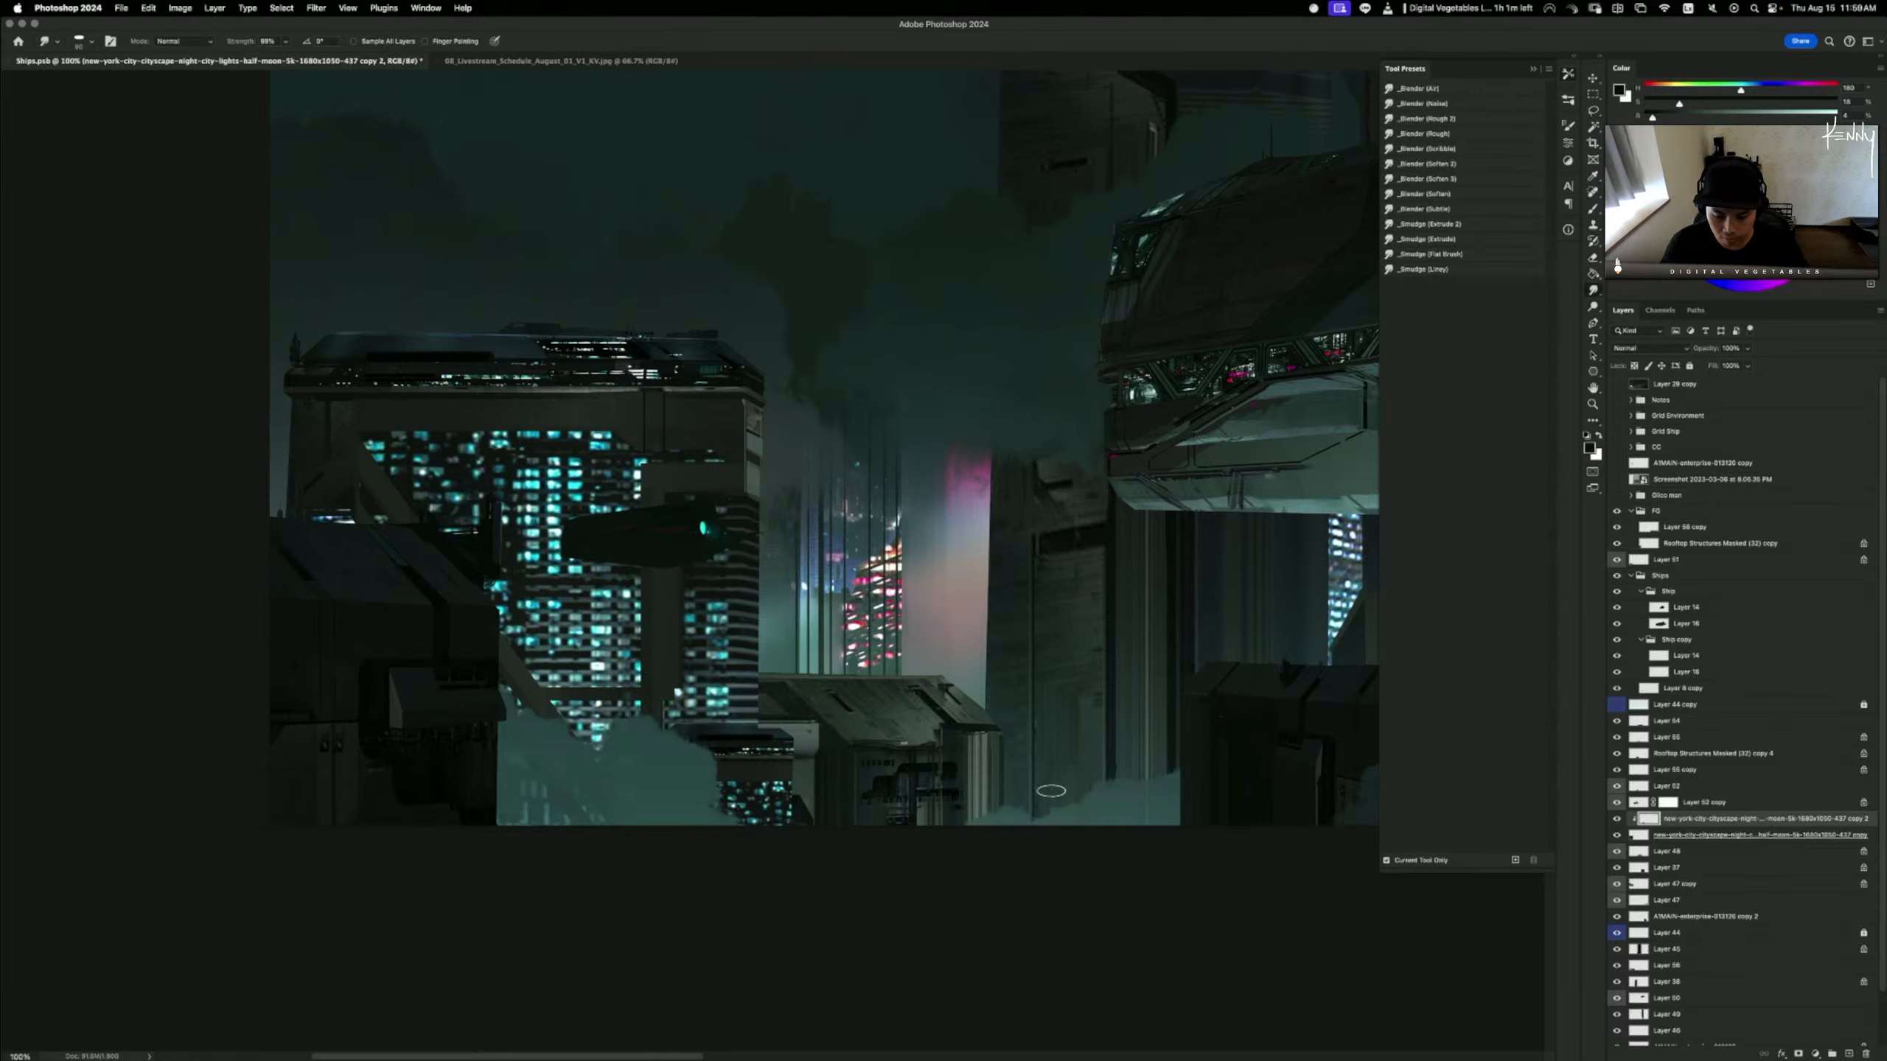
- Shrink the small building copy further, distort its lower corner slightly, and discard the copy
key("super+t")
left_click_drag(964, 1022, 796, 896)
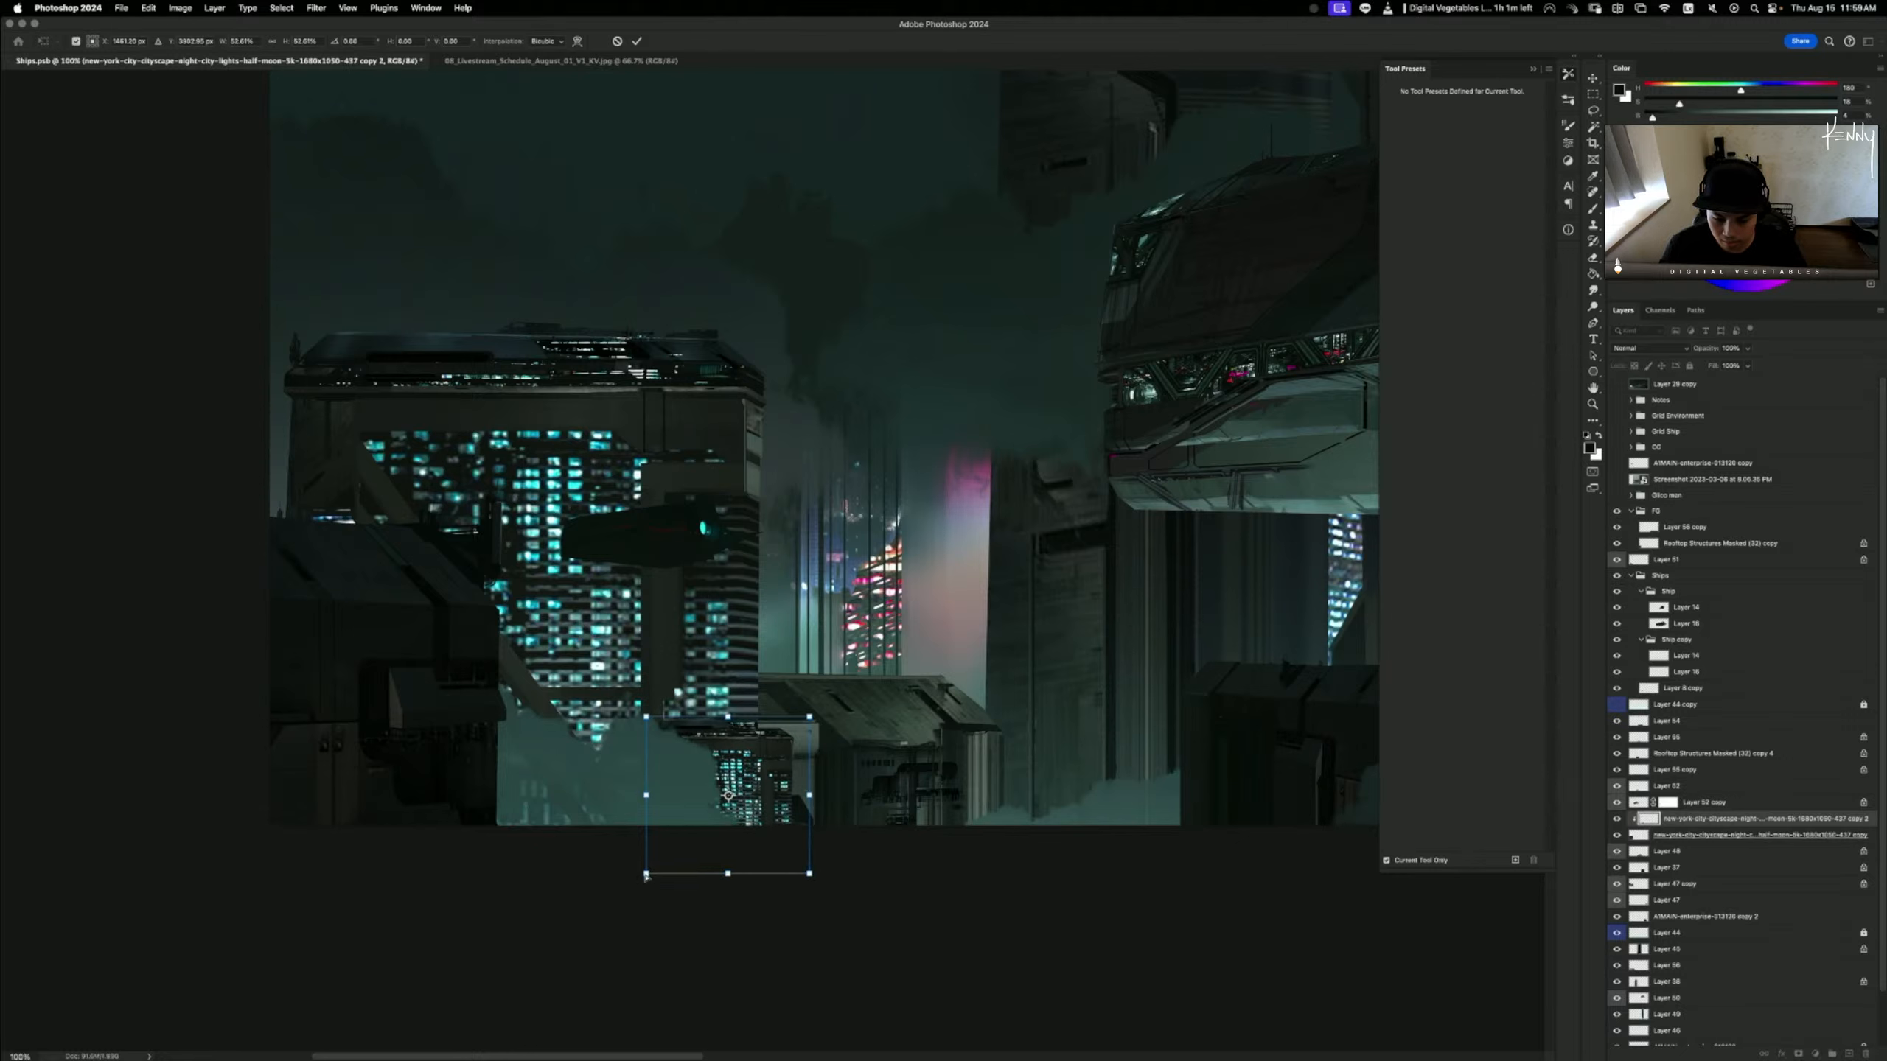
left_click_drag(646, 874, 645, 877)
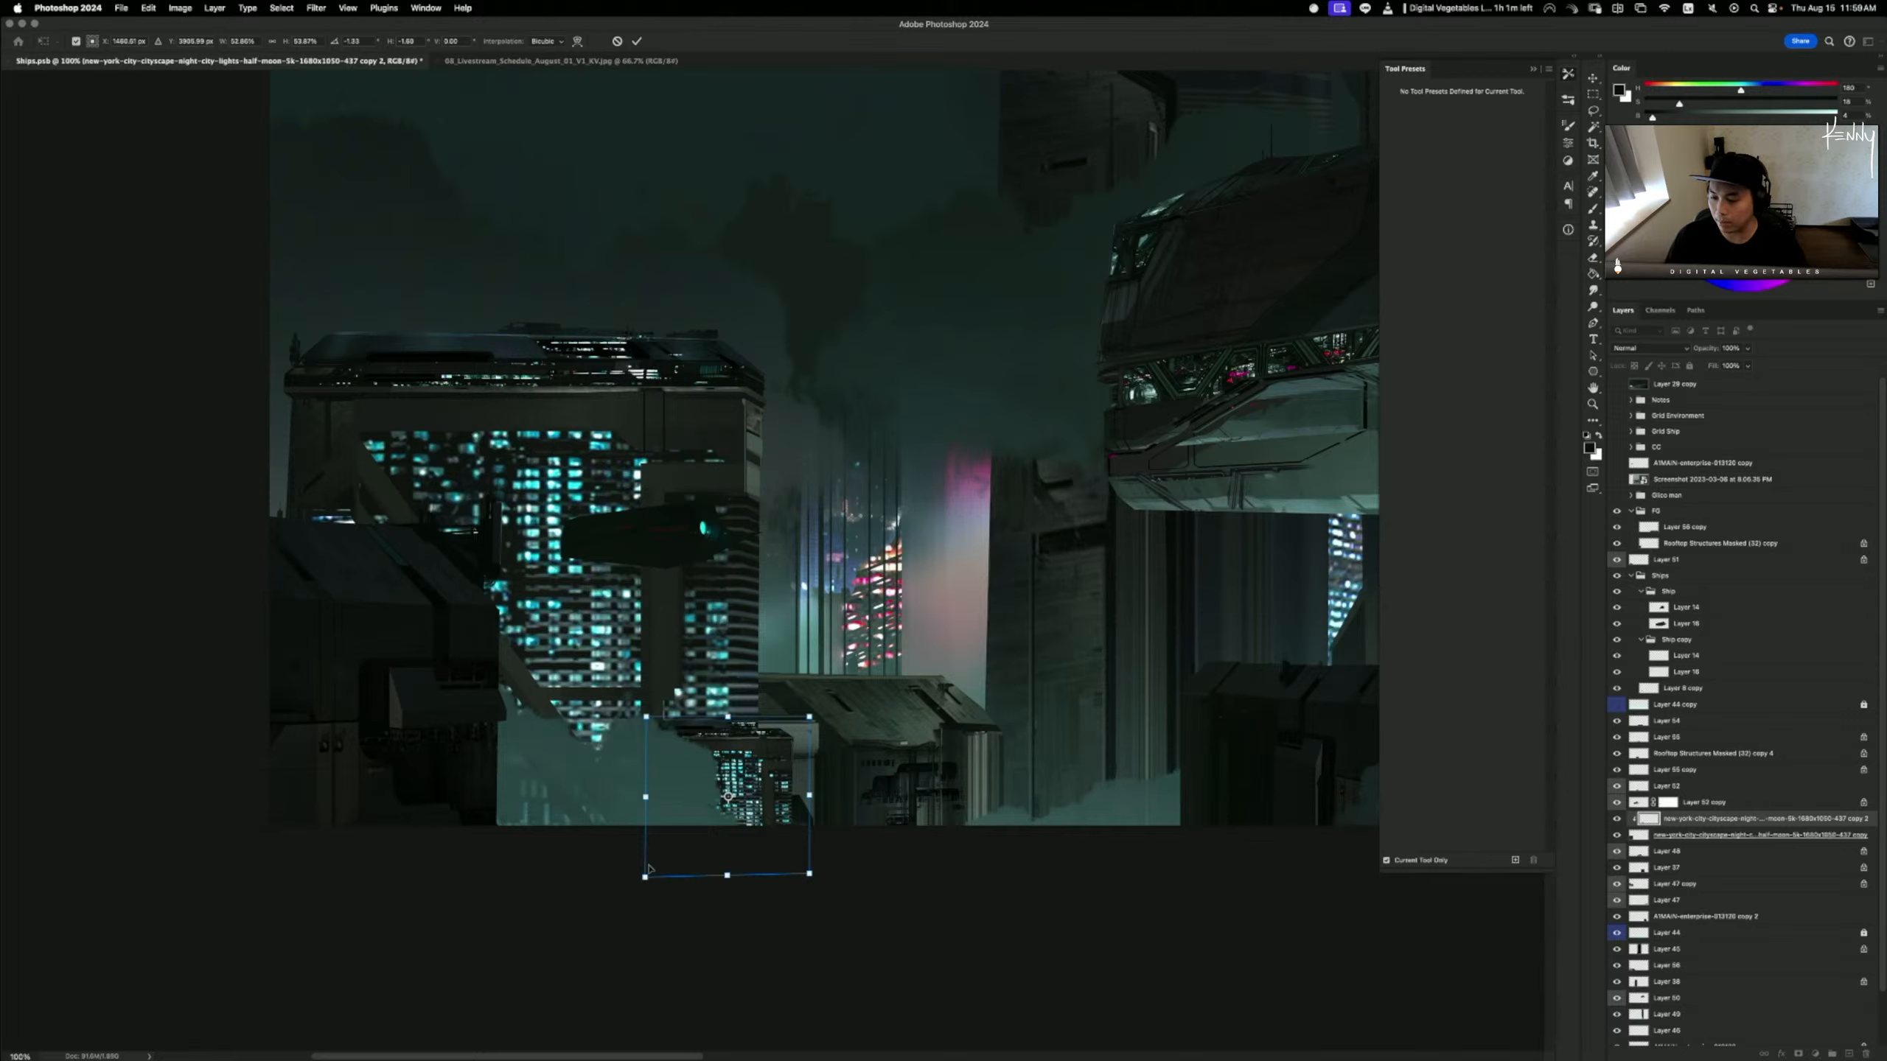
key("Return")
key("super+minus")
key("super+minus")
key("super+minus")
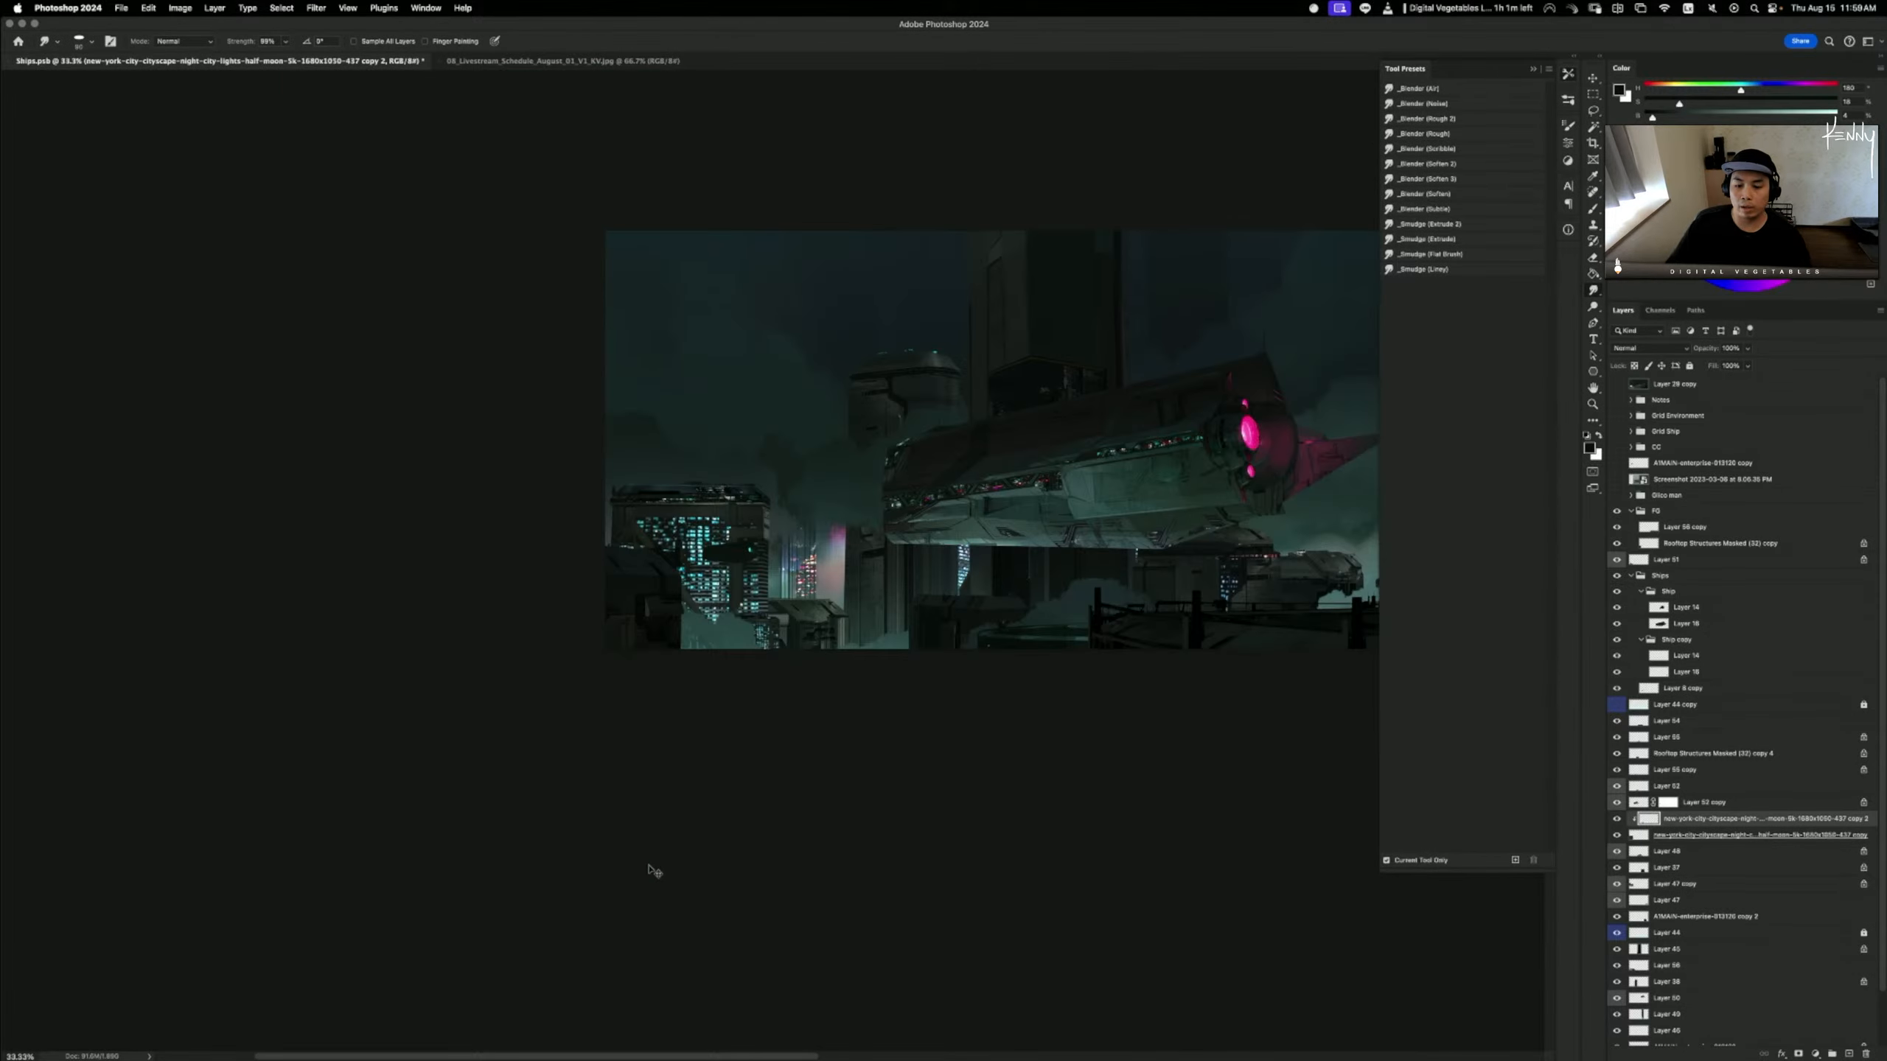
key("super+e")
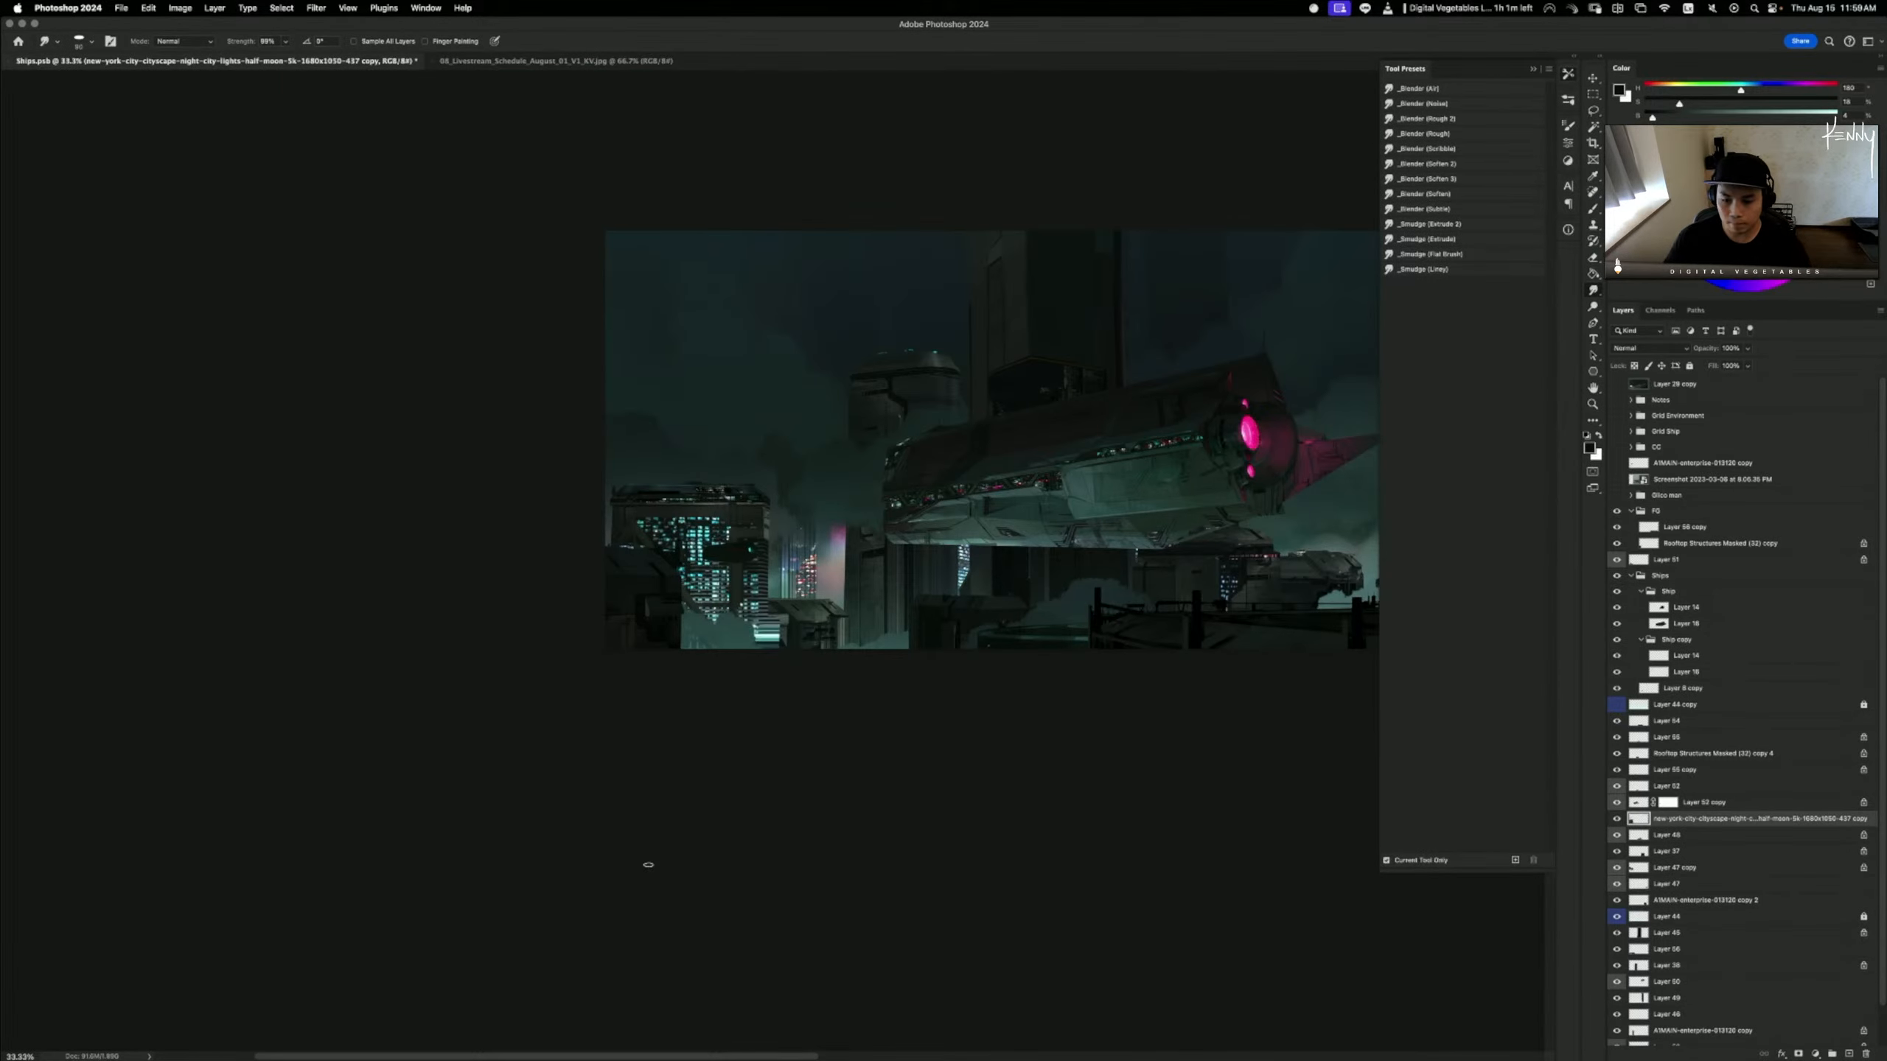
- Toggle the night-city layer's visibility to check the streaked lights, and switch to the Move tool
left_click(1616, 818)
left_click(1616, 818)
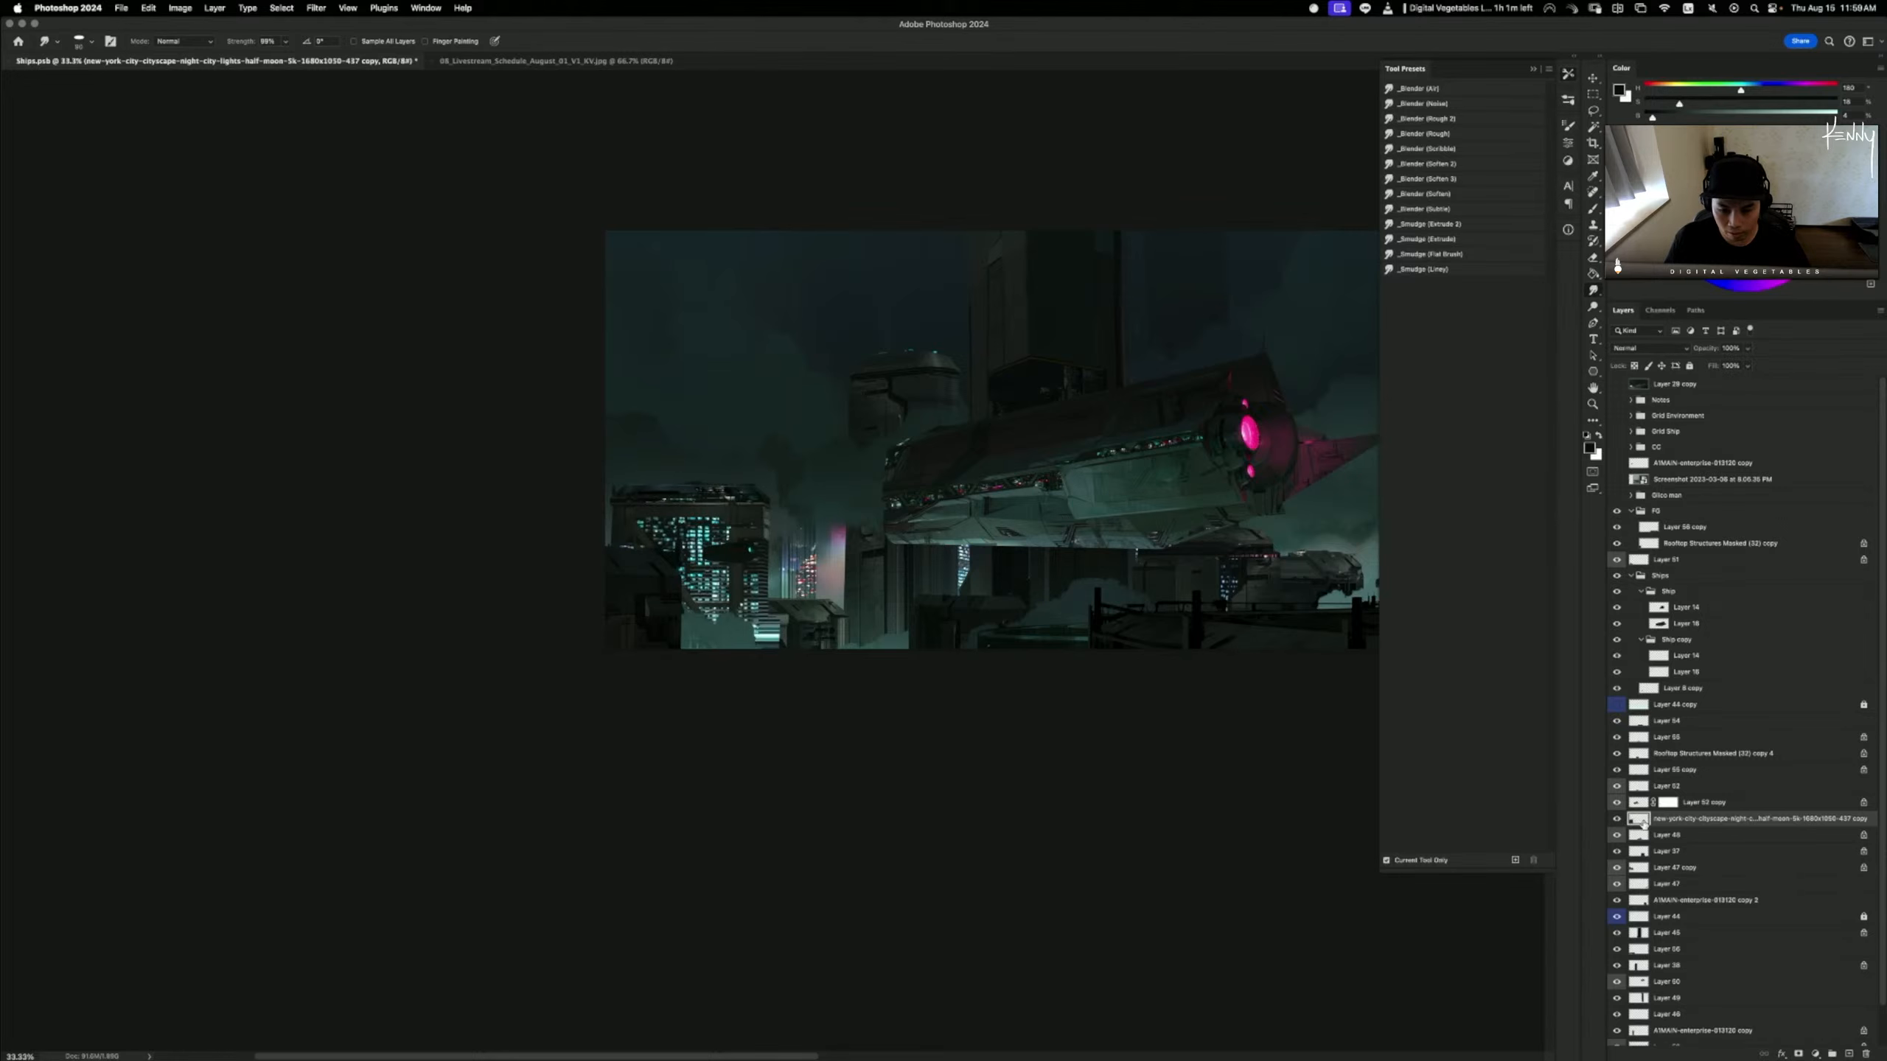
key("super+plus")
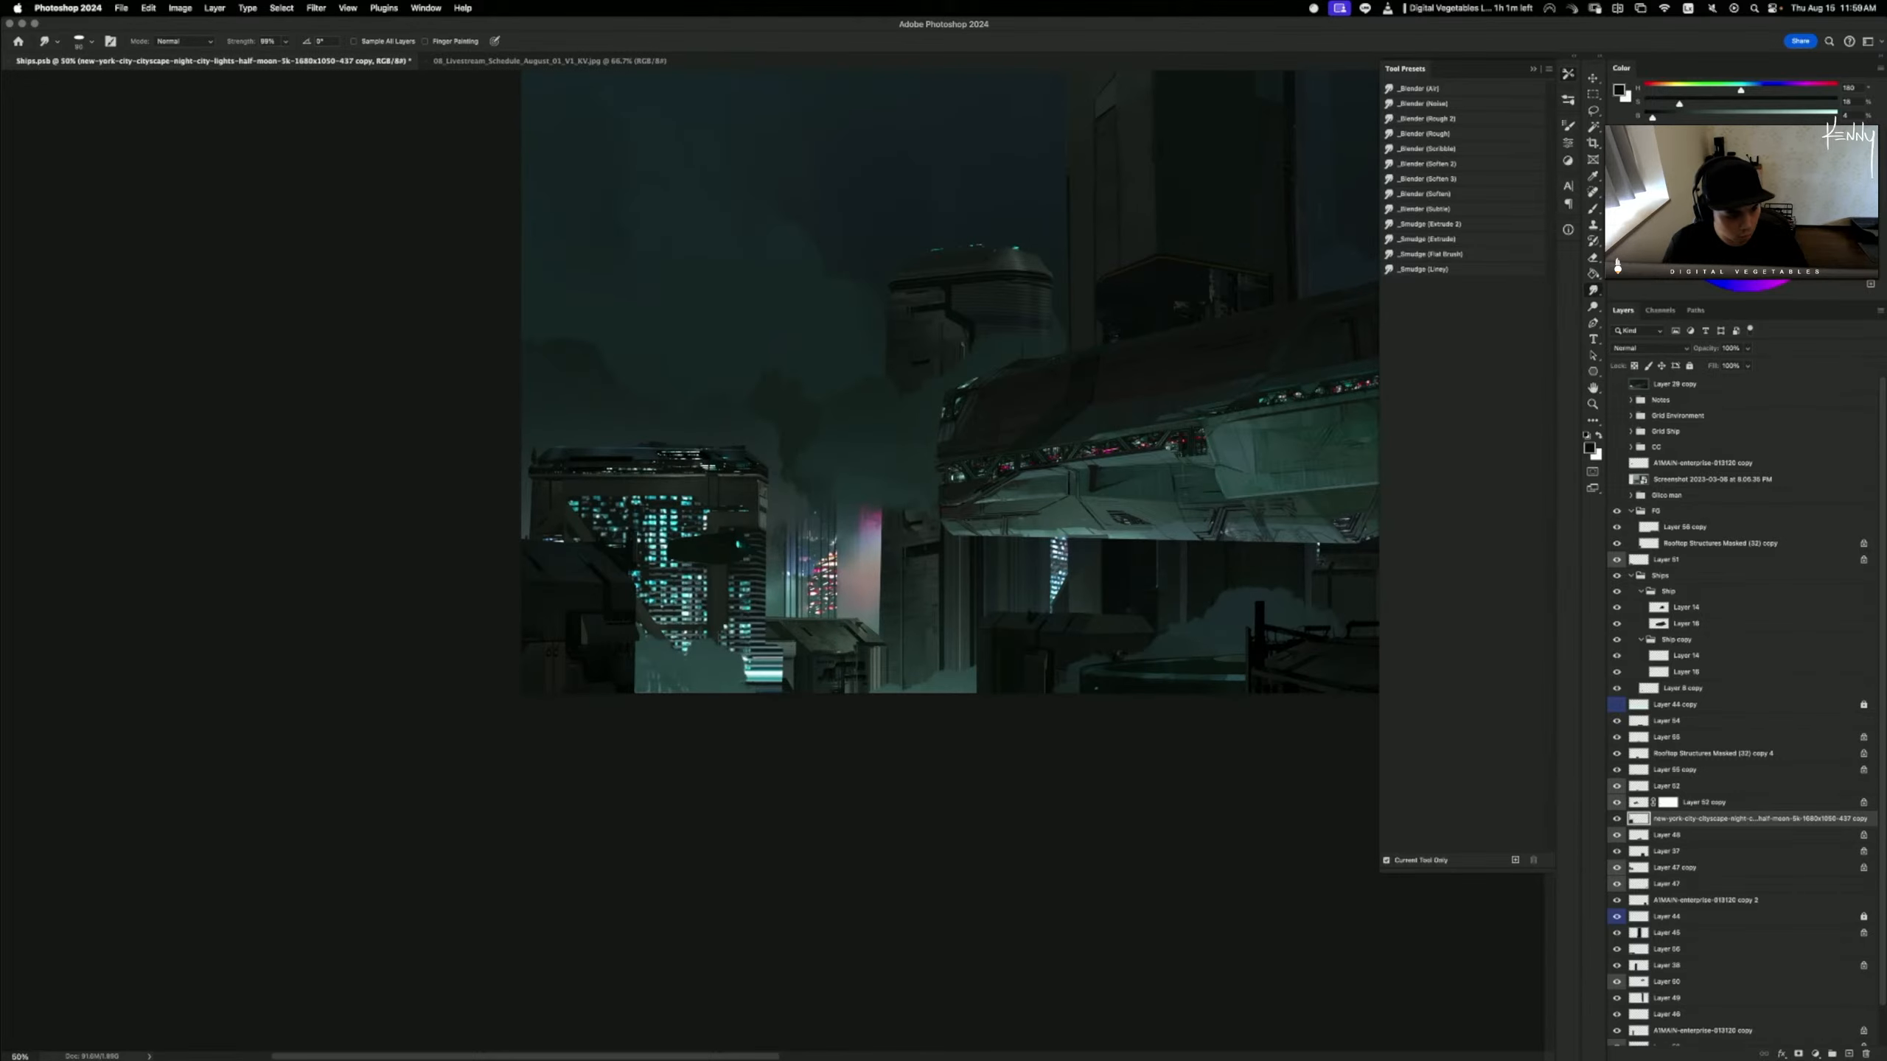
key("v")
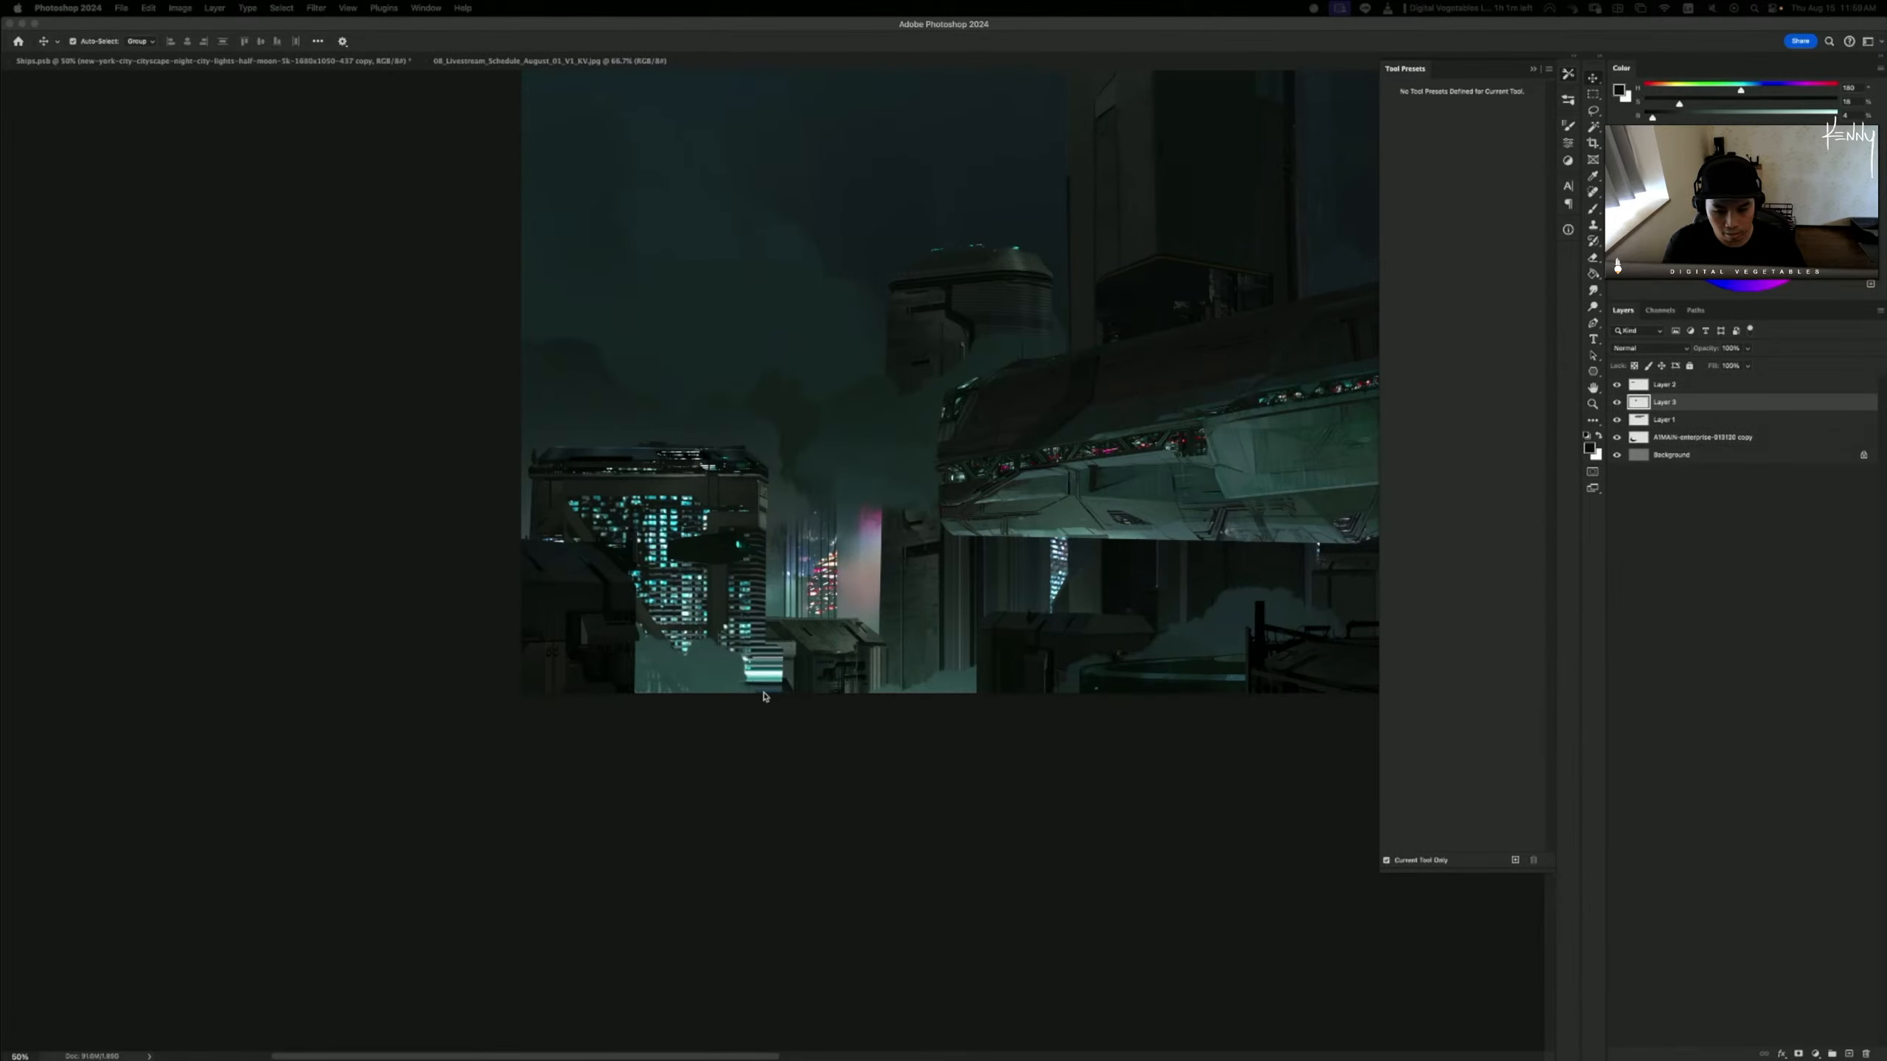
- Place a rocky structure piece over the left building's lower-right foot, clip it to the night-city layer, and squash its height
left_click_drag(767, 698, 783, 659)
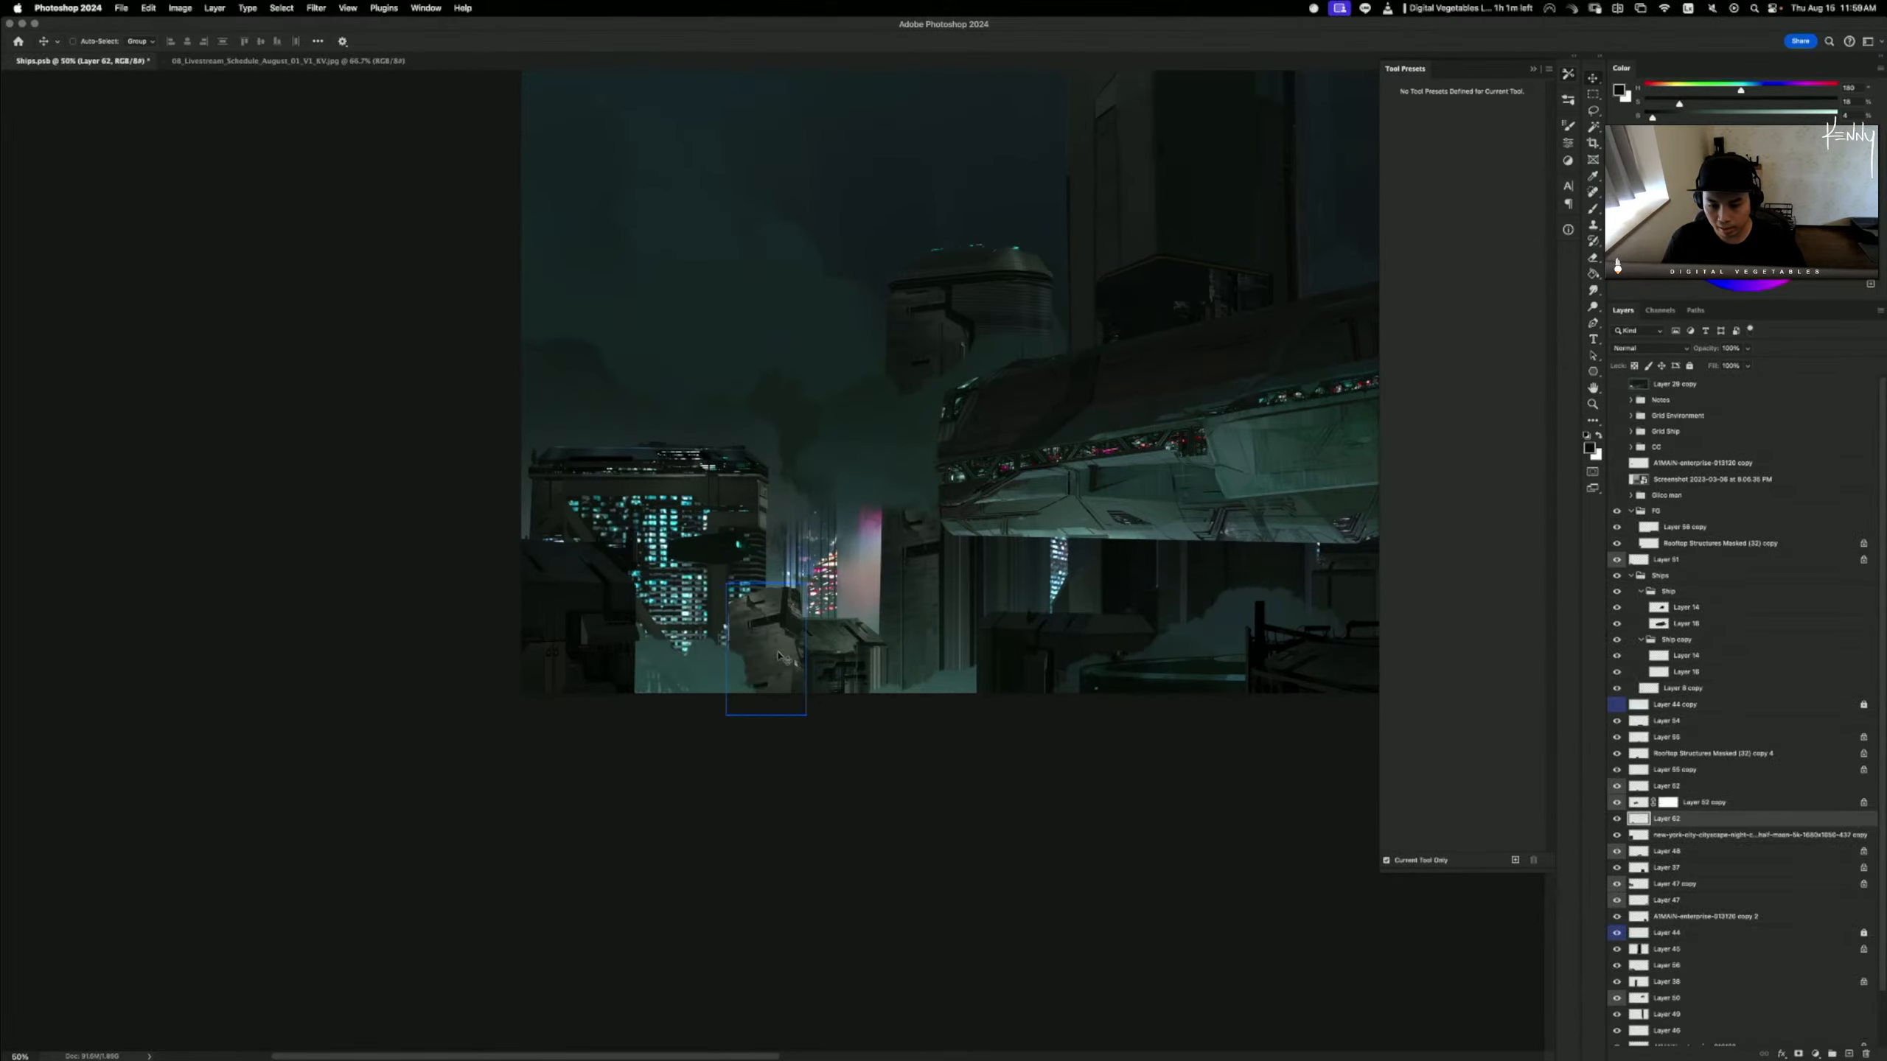
left_click(1668, 826, "alt")
double_click(1672, 821)
key("super+t")
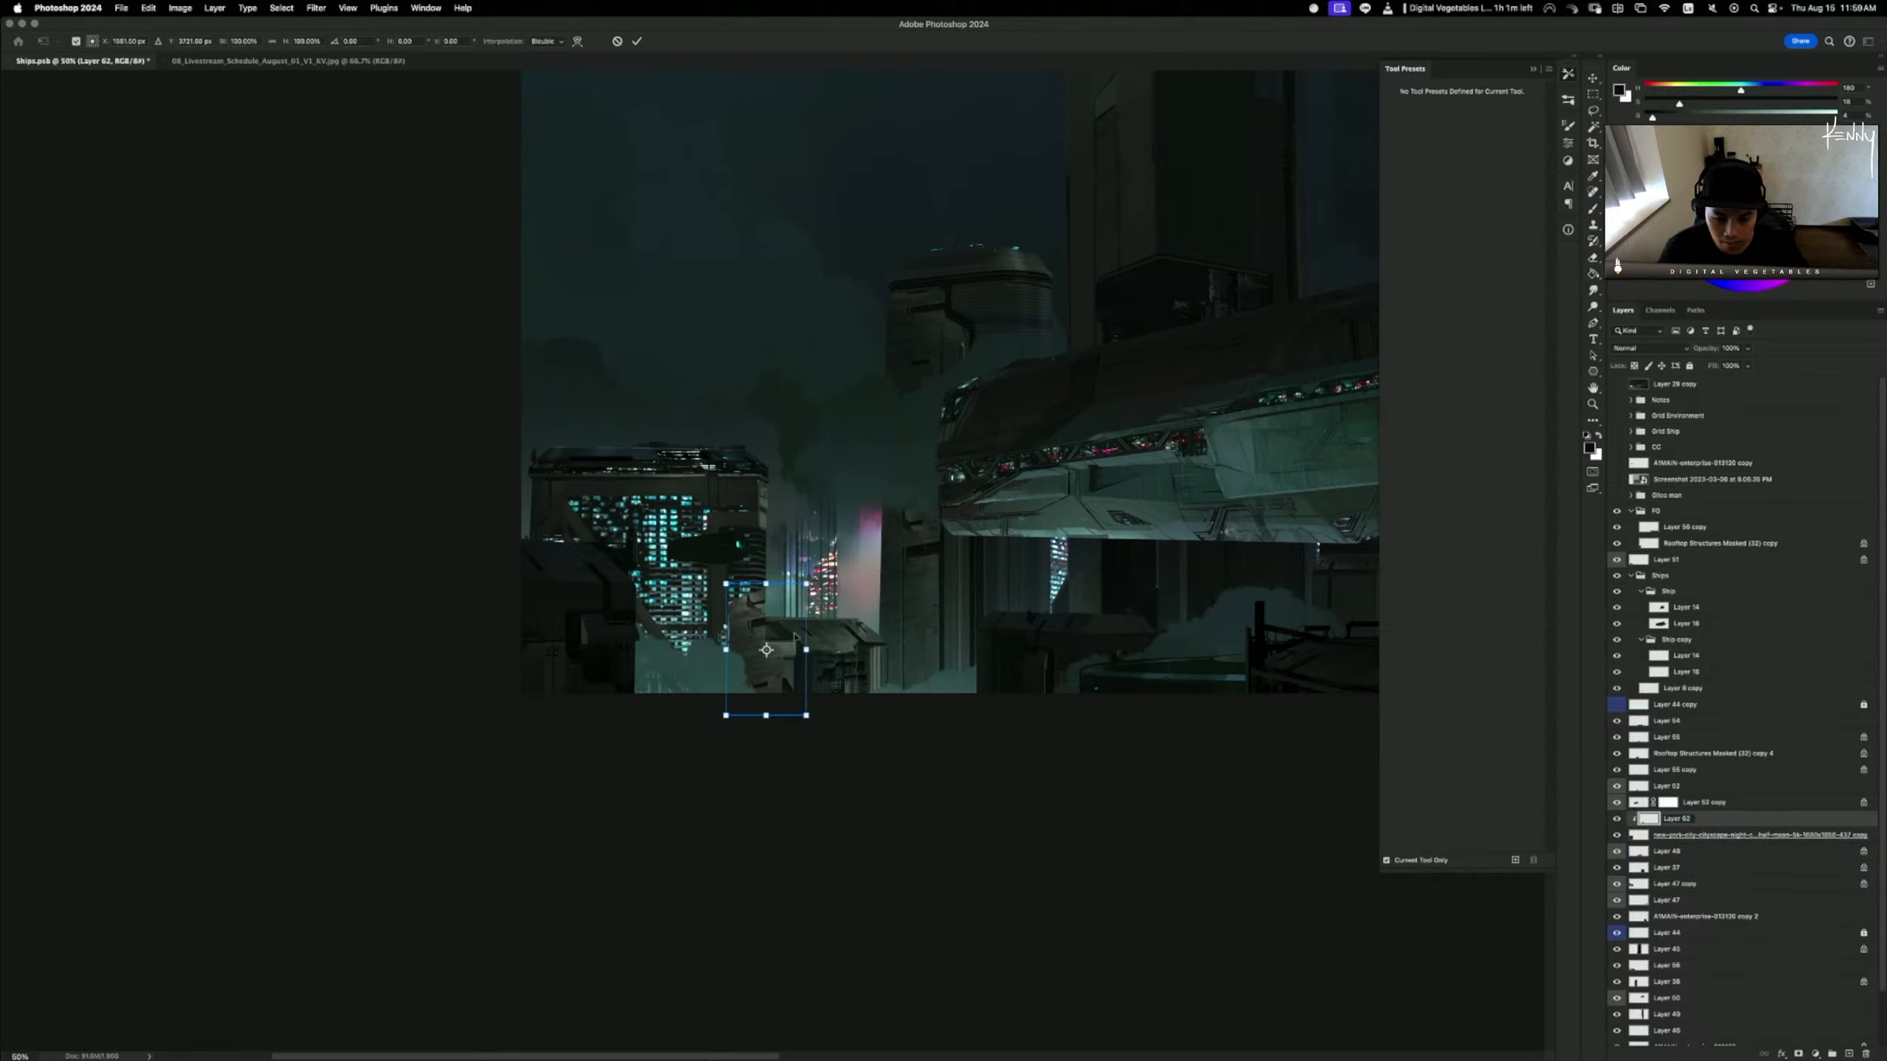
left_click_drag(795, 636, 777, 673)
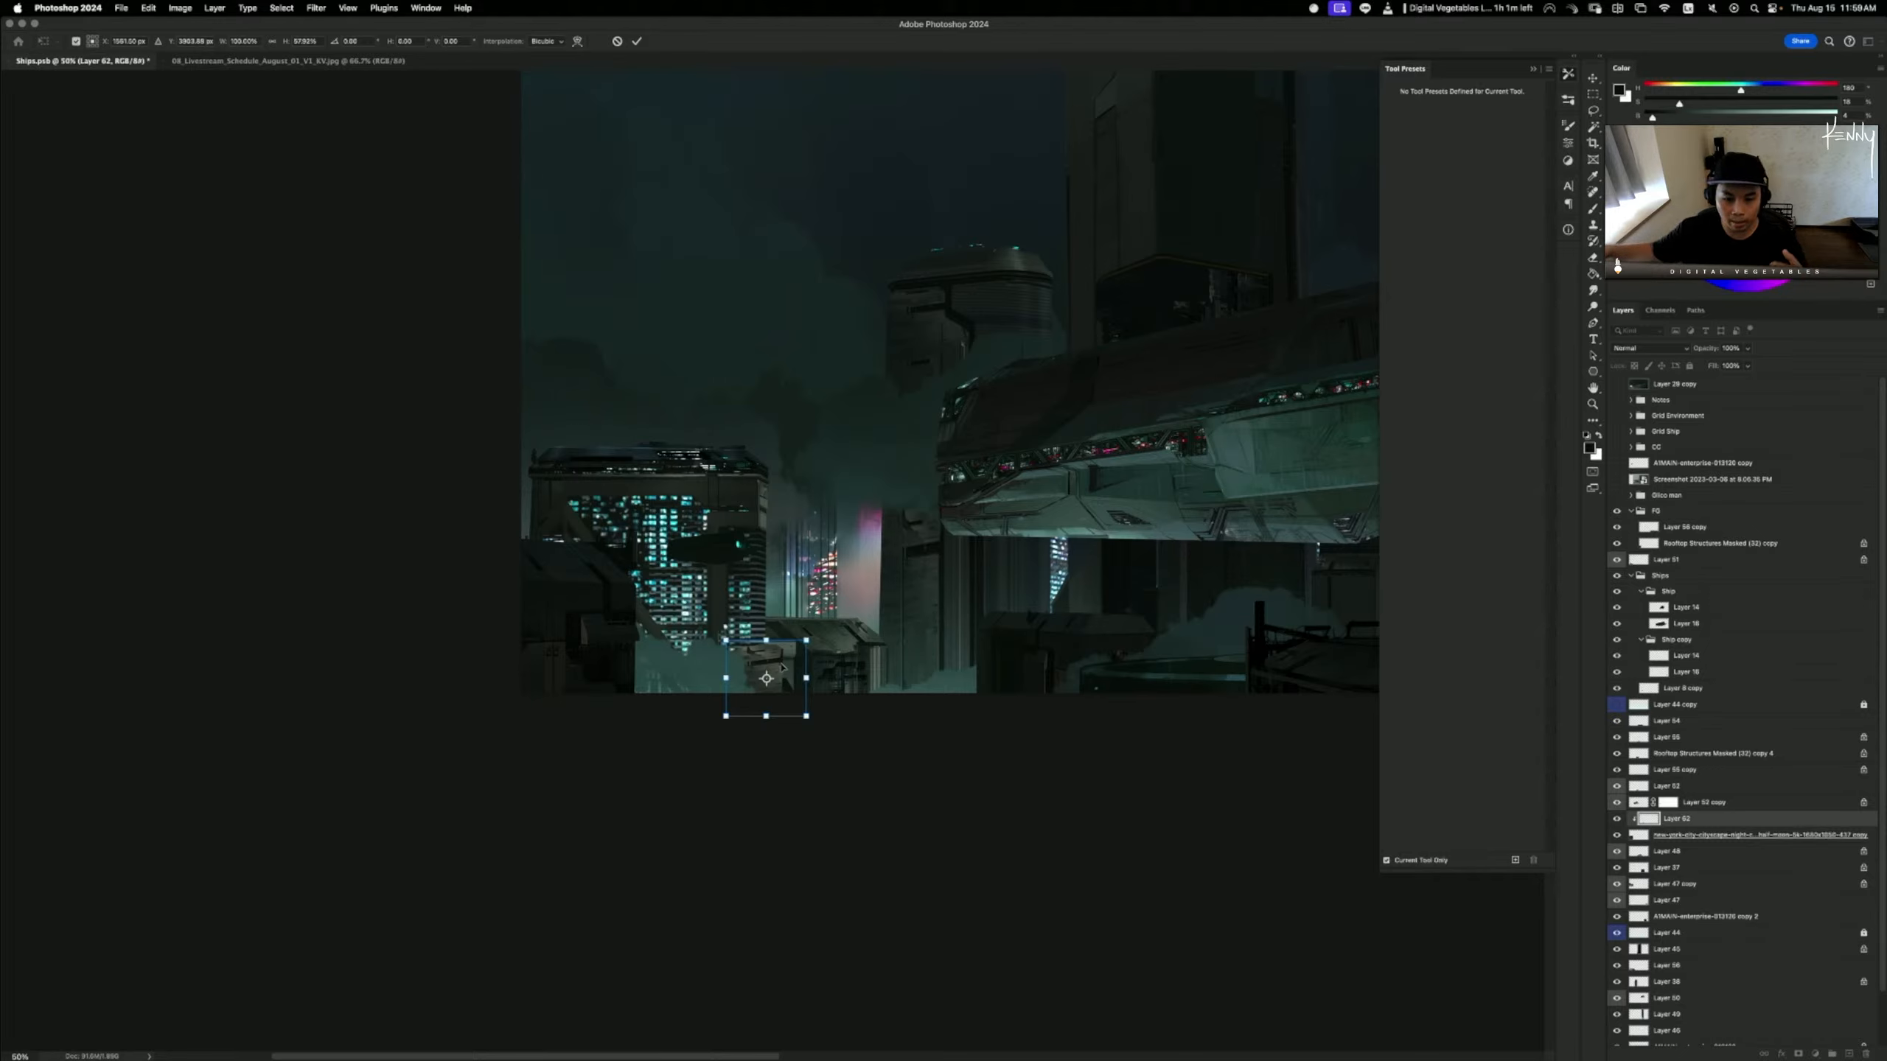
- Try skewing the clipped structure piece, undo that, then widen it slightly on both sides and apply the transform
key("super+equal")
key("super+equal")
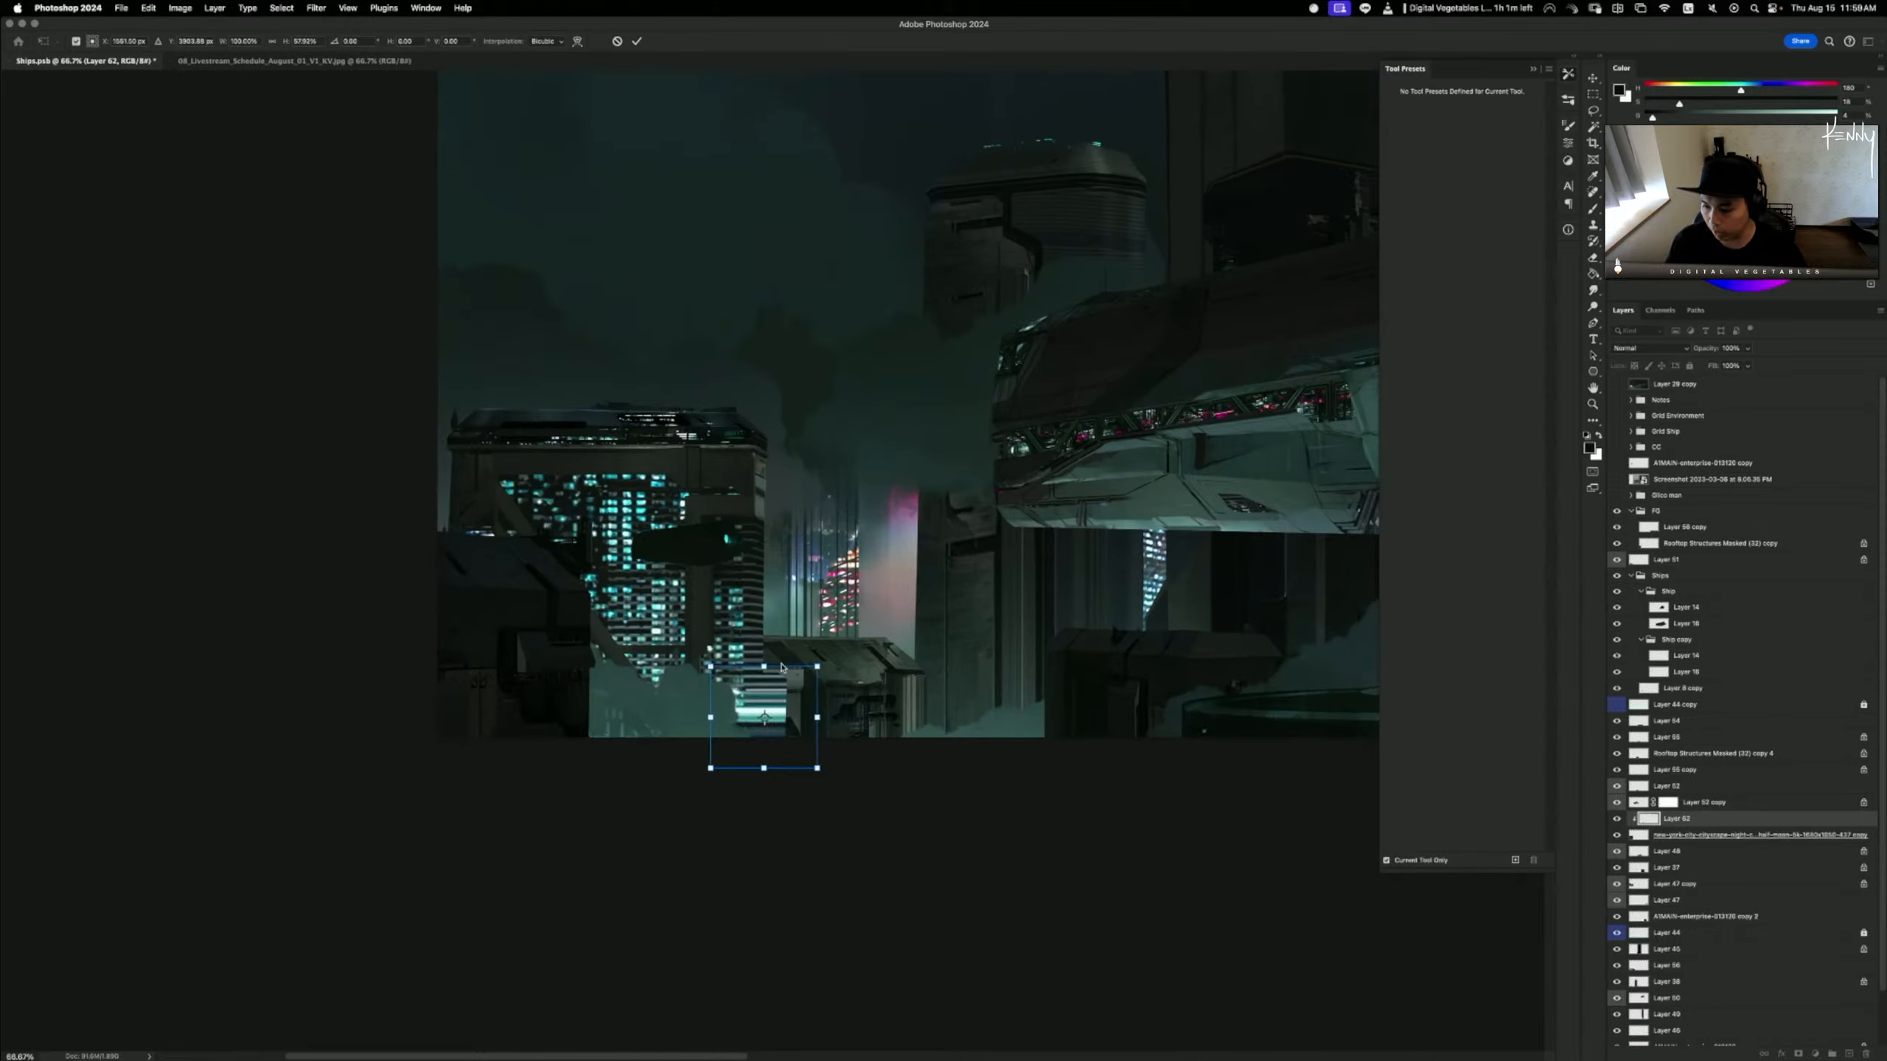
left_click_drag(678, 719, 675, 692)
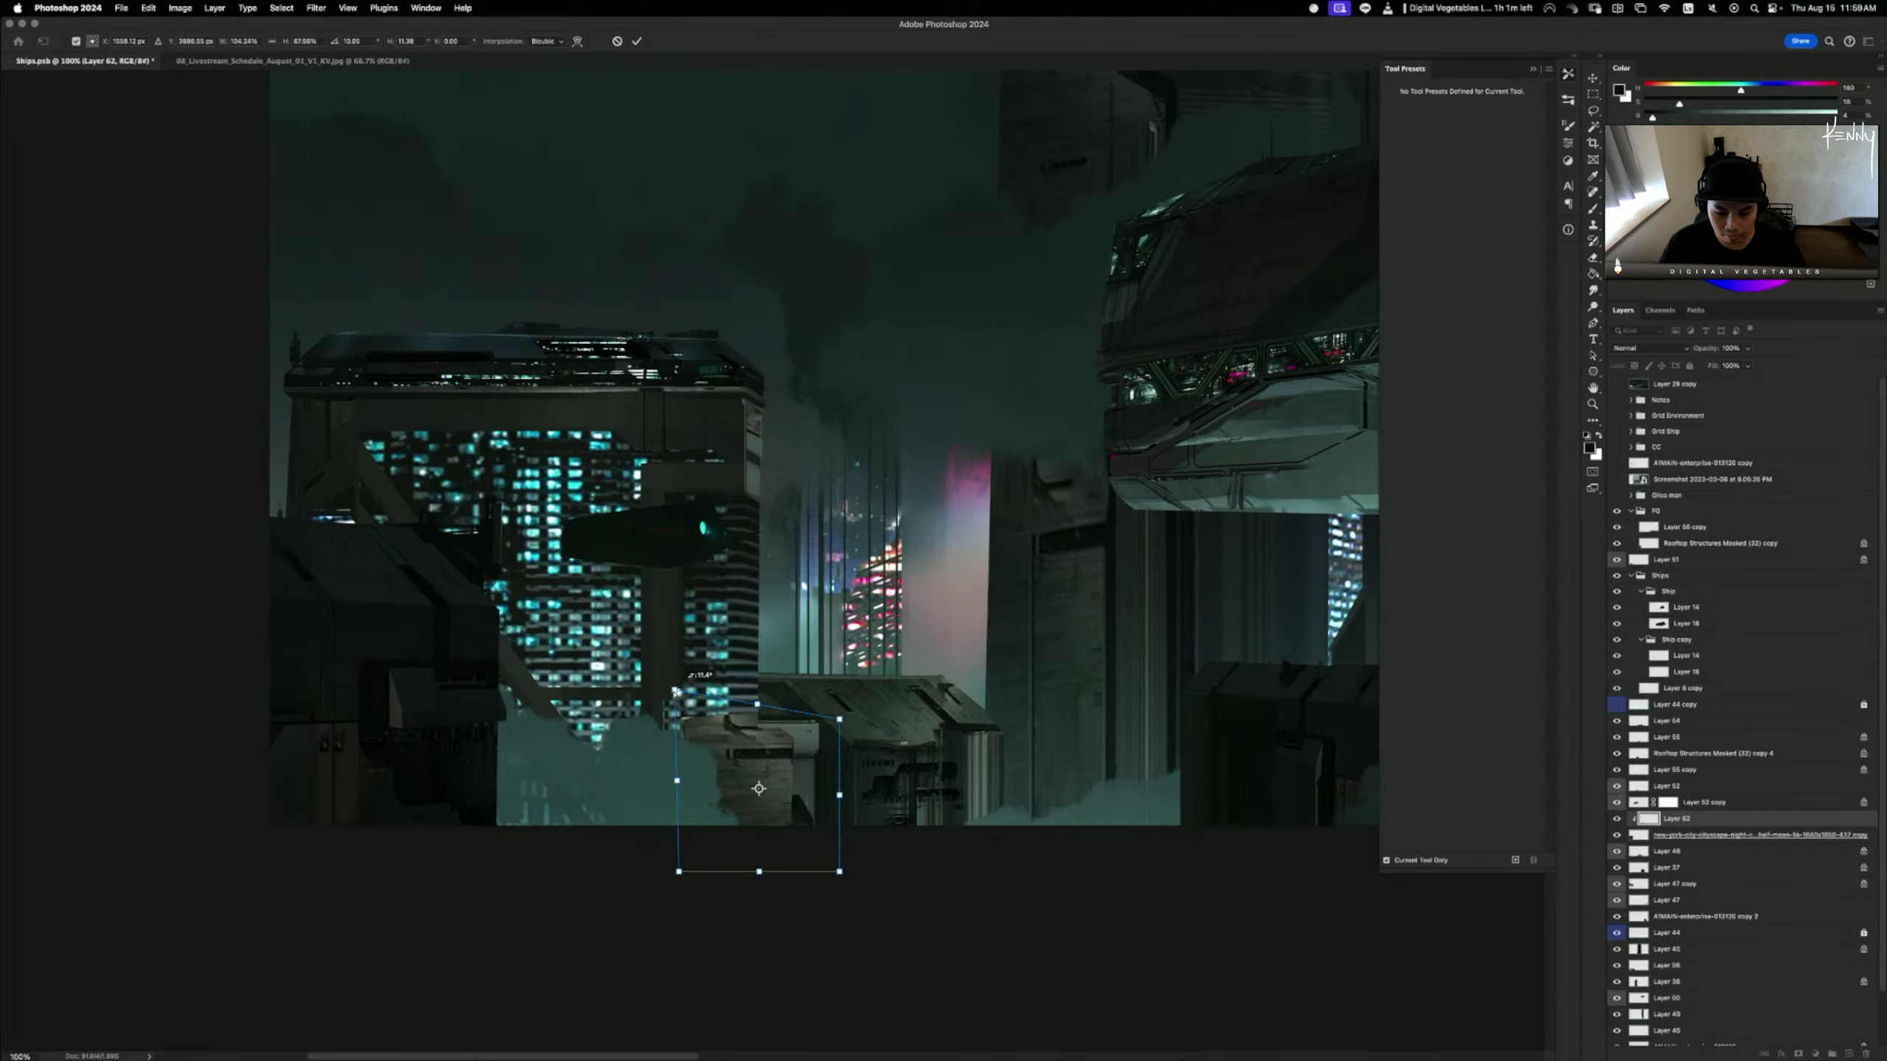
key("super+z")
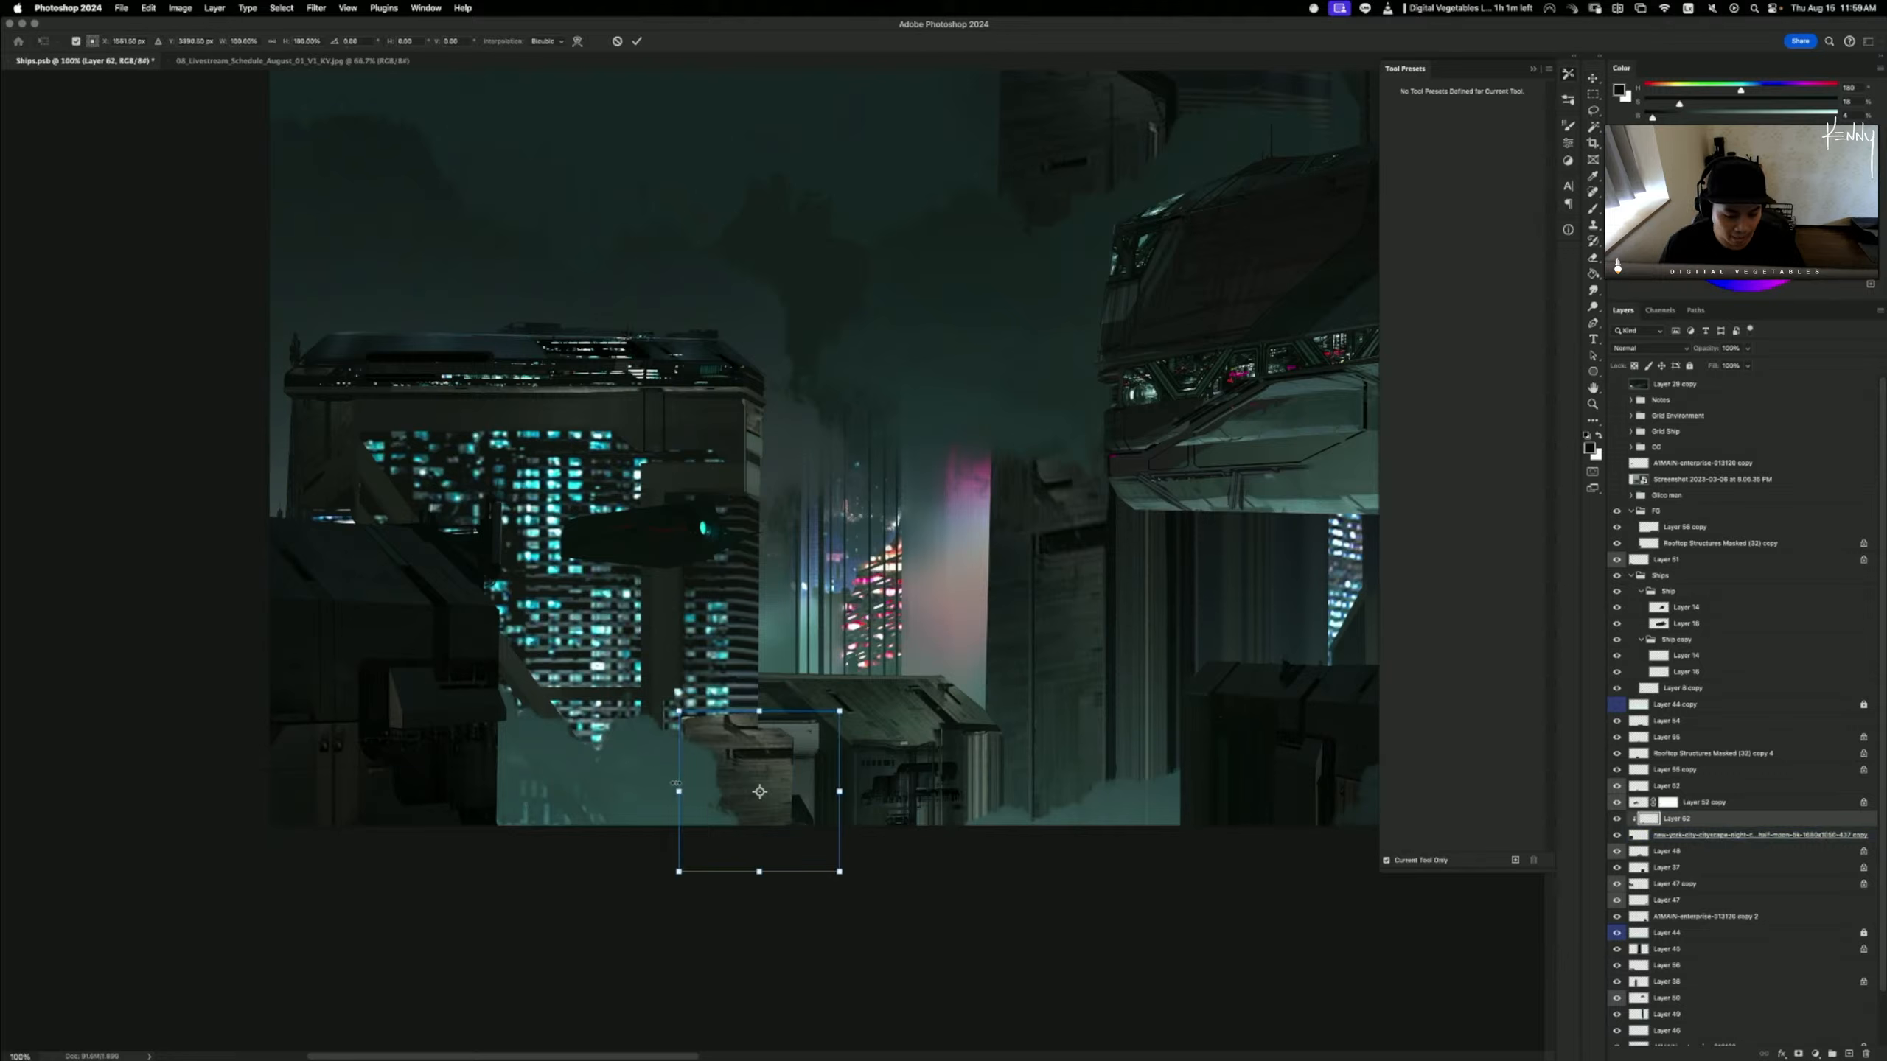
mouse_move(677, 785)
left_mouse_down()
mouse_move(644, 787)
mouse_move(664, 788)
left_mouse_up()
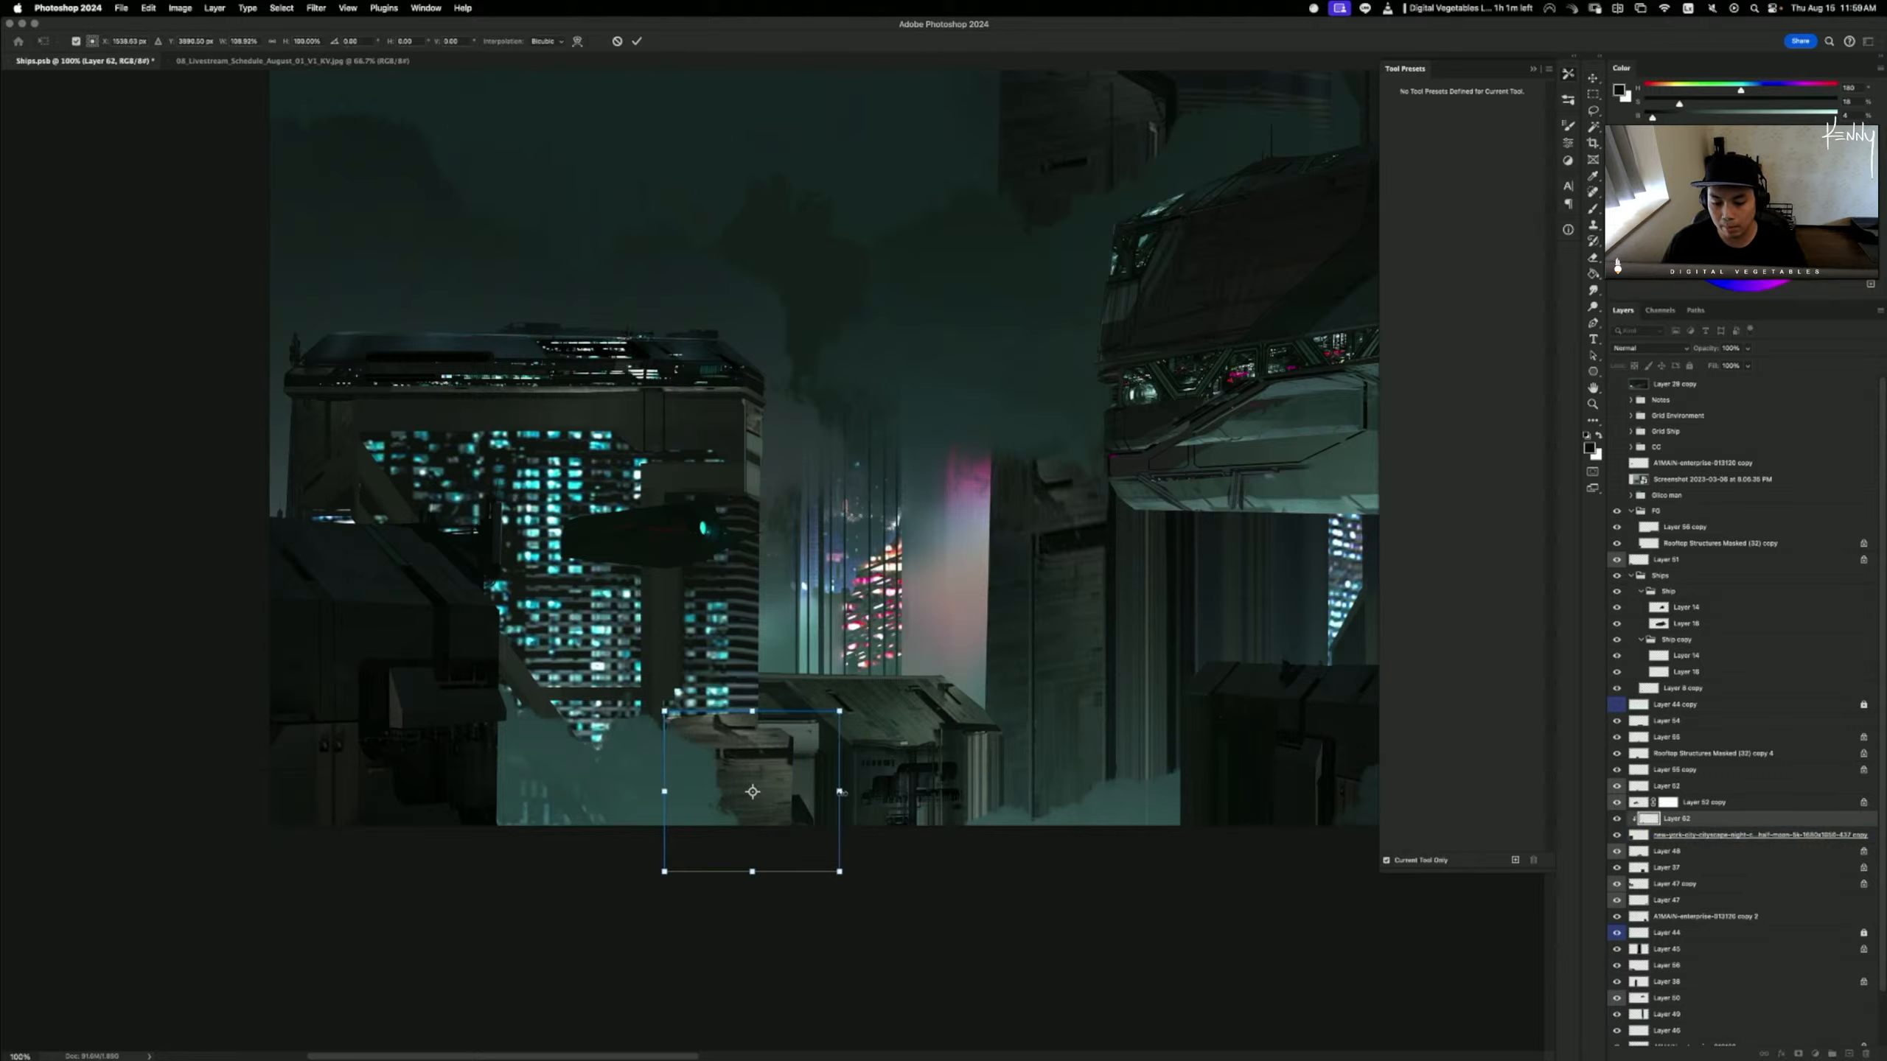
left_click_drag(841, 793, 847, 787)
key("Return")
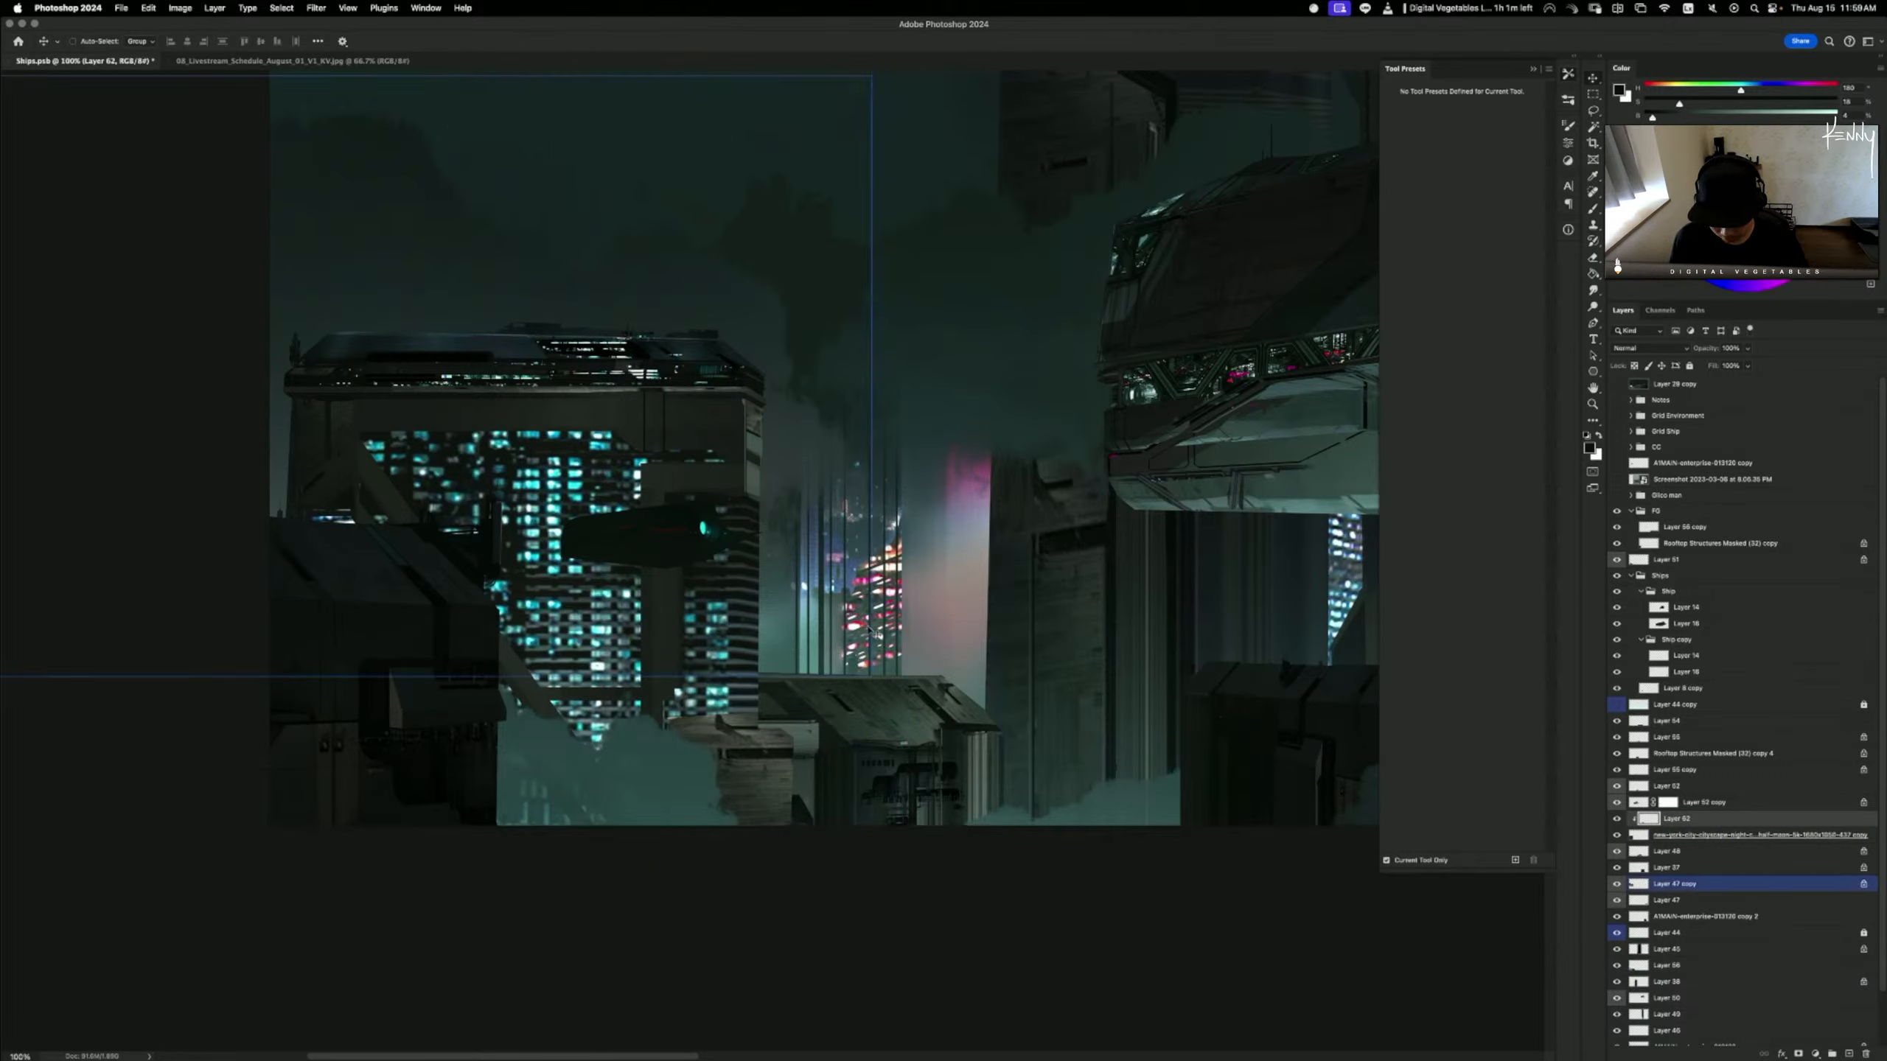
- Select a thin horizontal strip along the top of the clipped structure and paint its ledge in sampled building tones with Paint Brush 1
key("m")
left_click_drag(616, 654, 861, 732)
key("super+d")
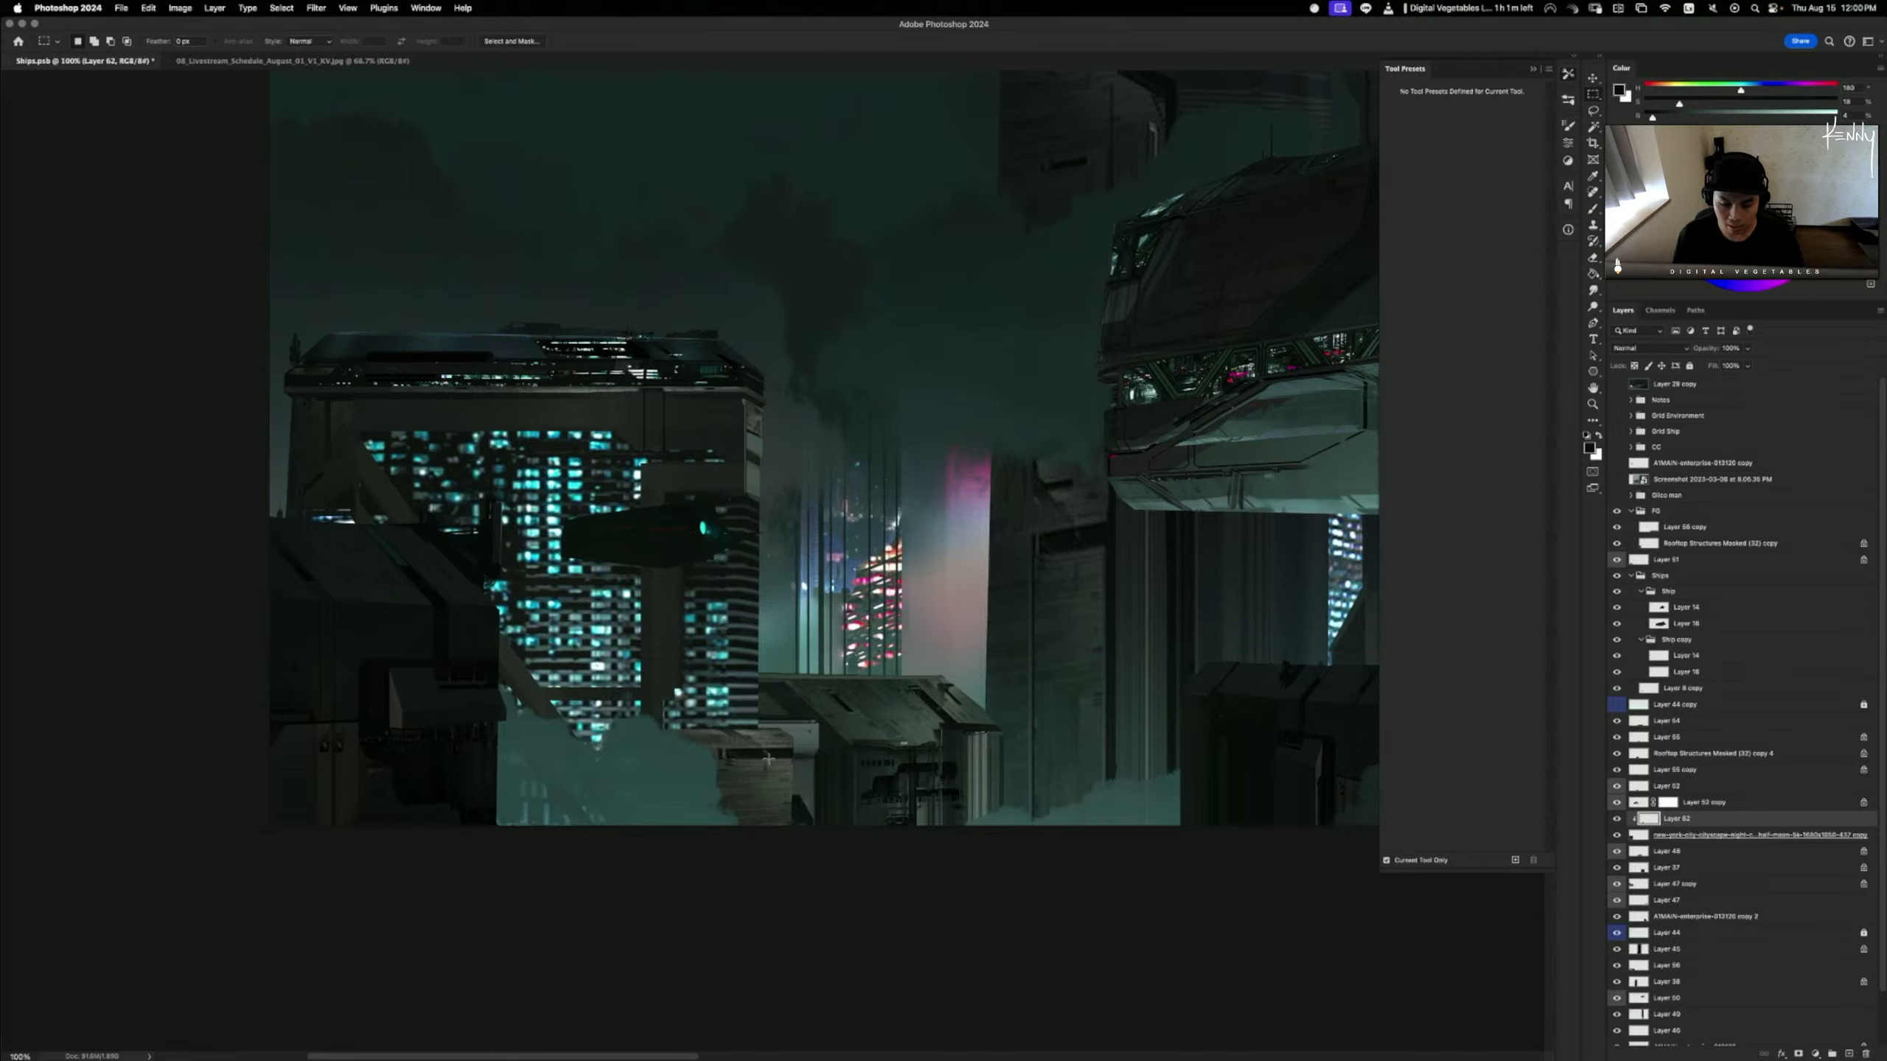
left_click_drag(592, 715, 895, 742)
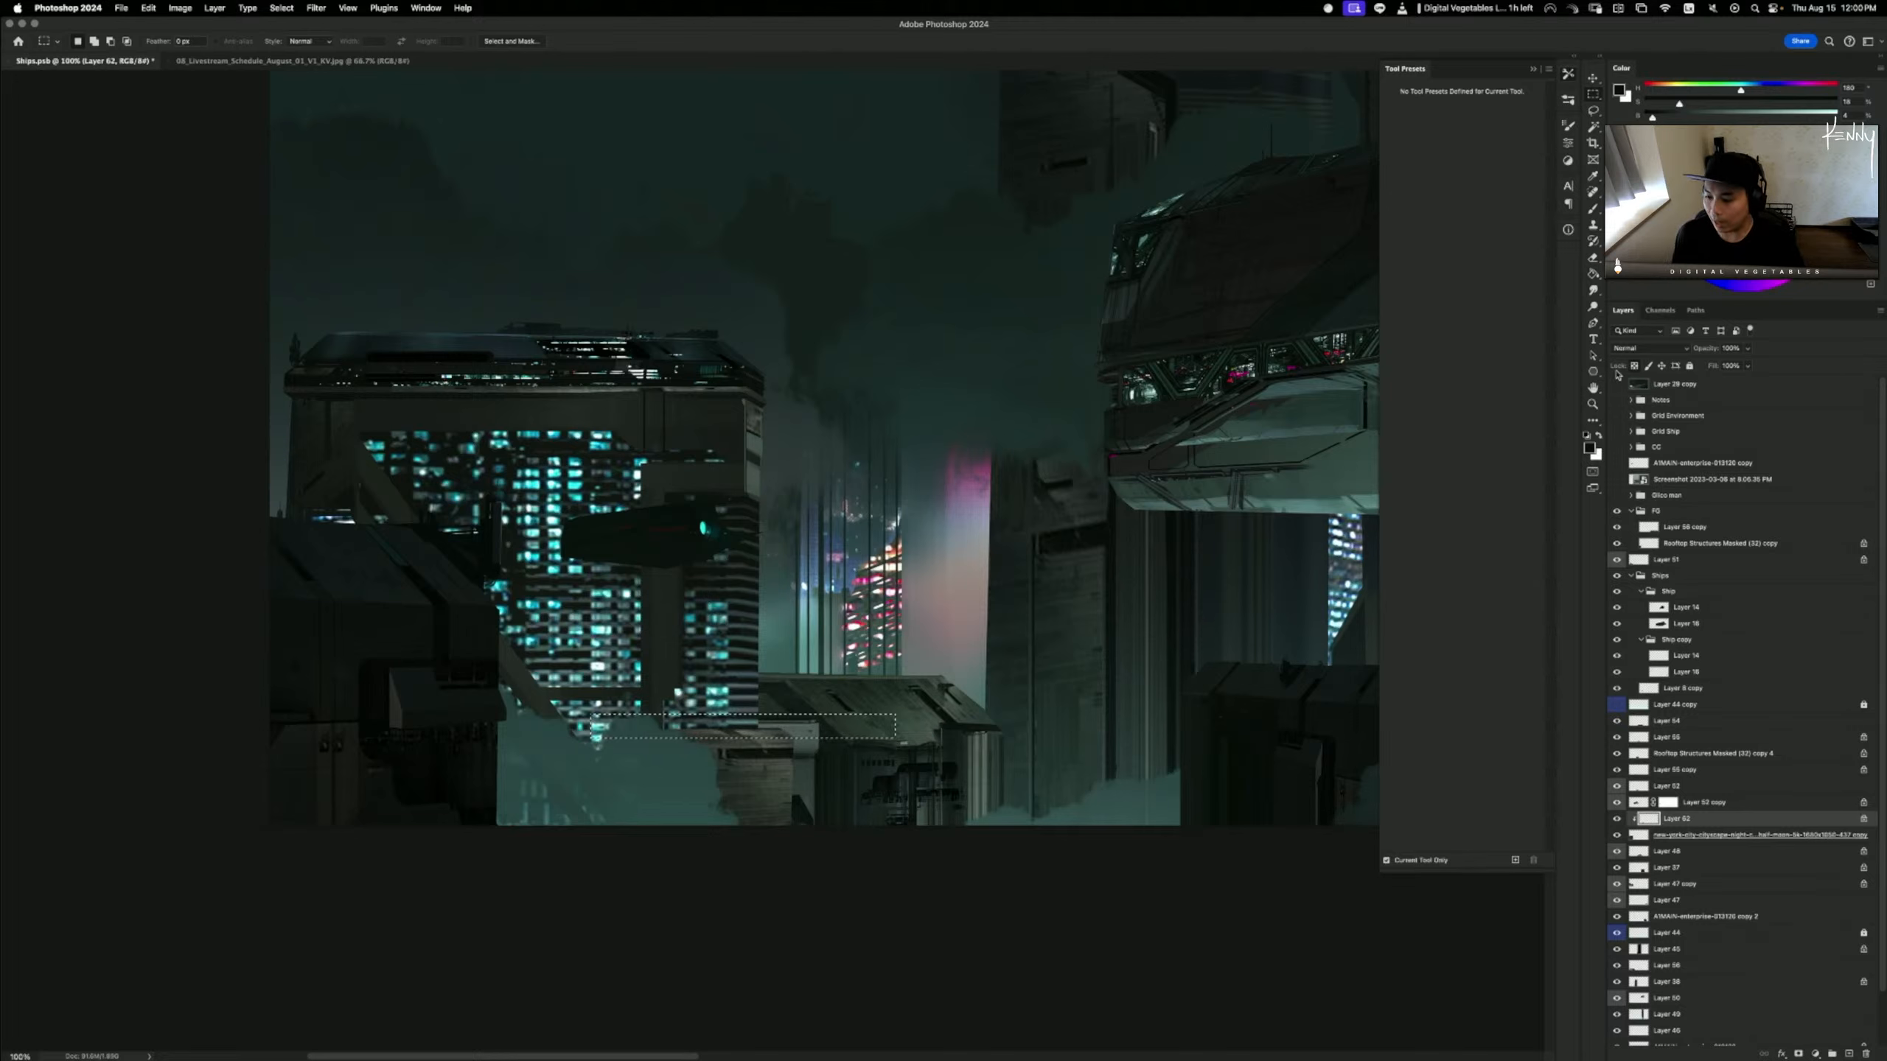
key("b")
left_click(755, 451, "alt")
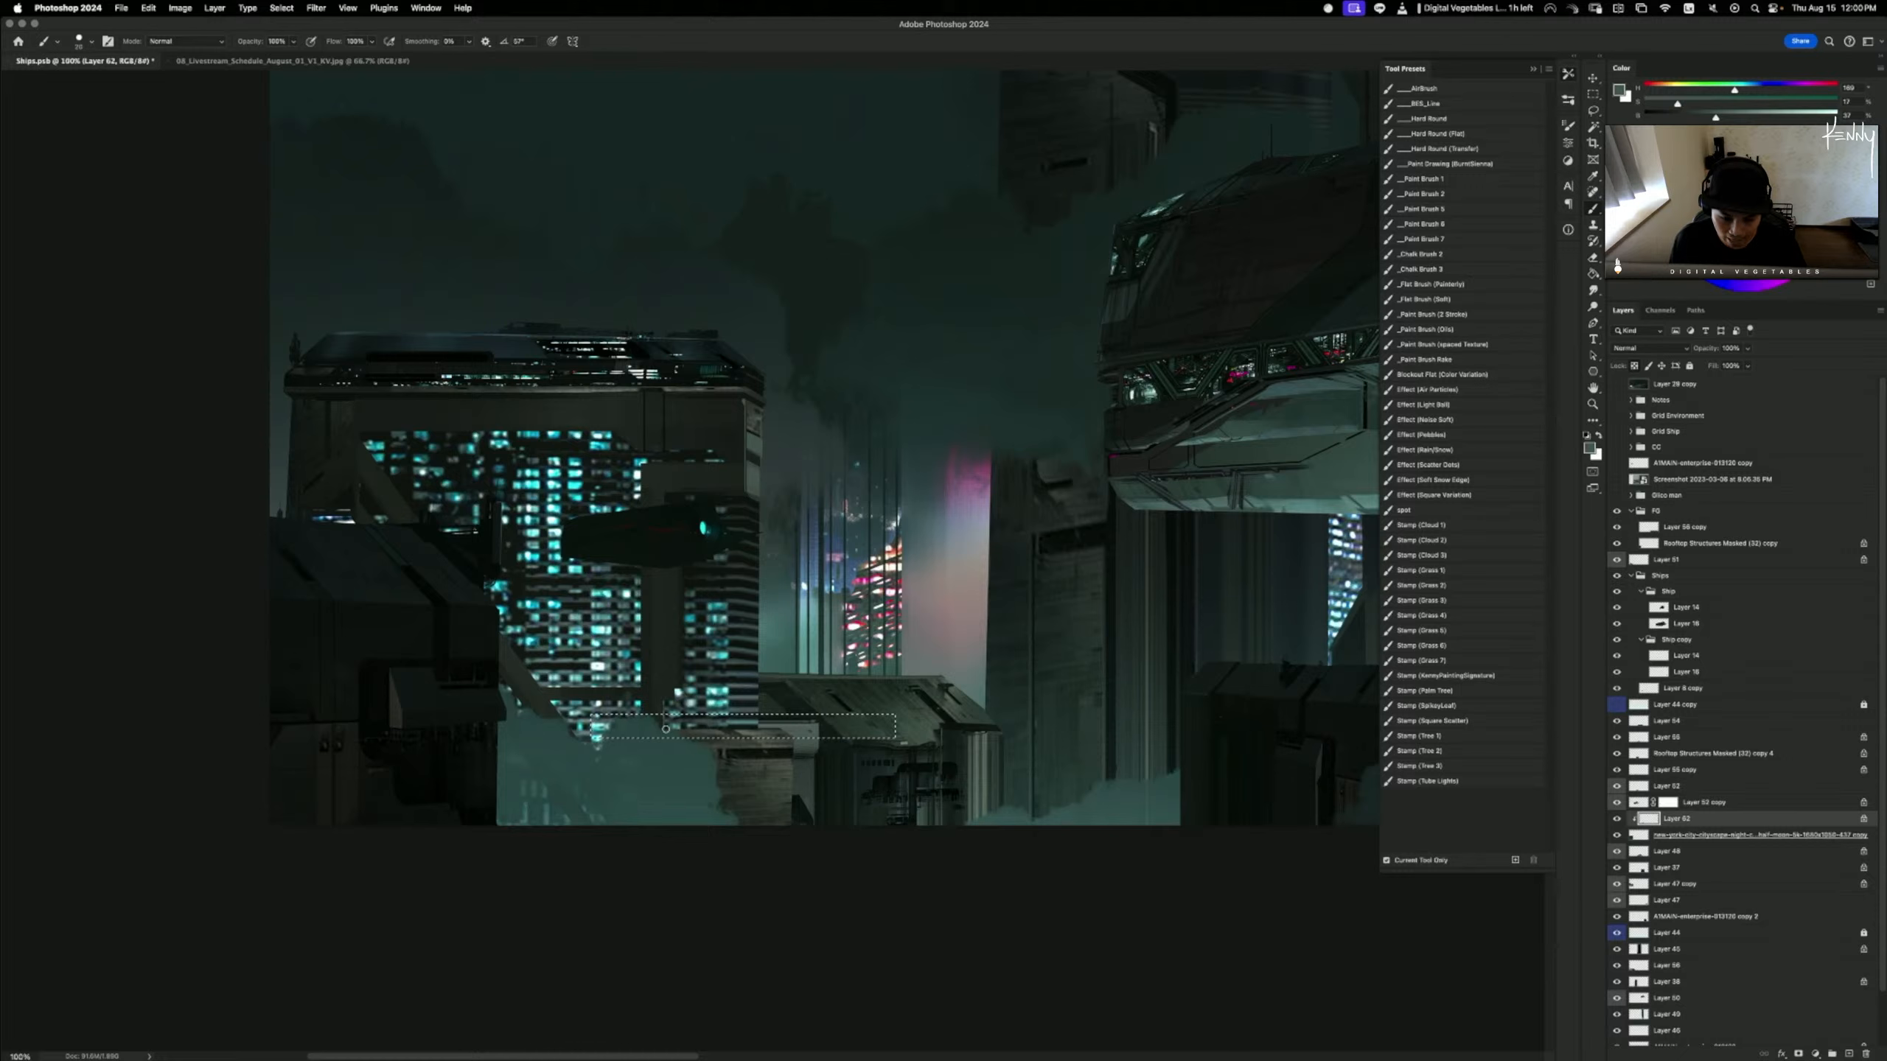
left_click(1463, 179)
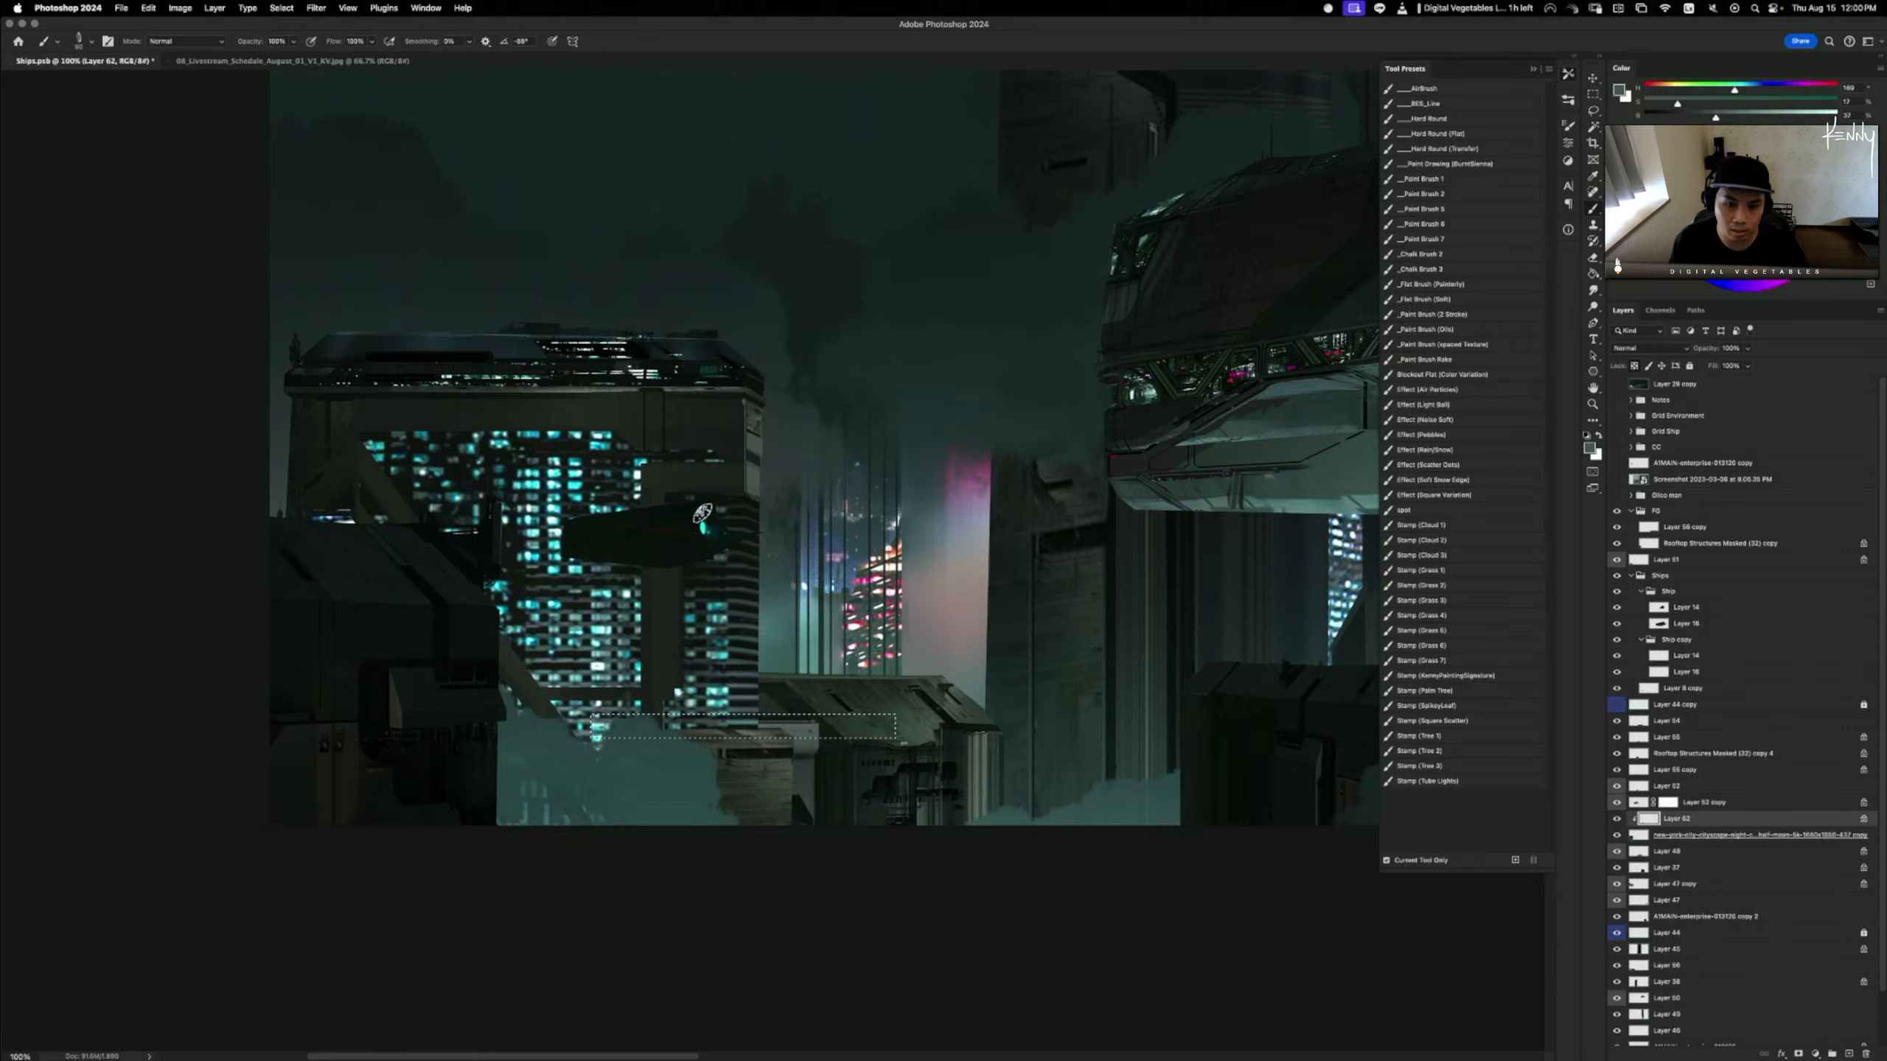
left_click(722, 380, "alt")
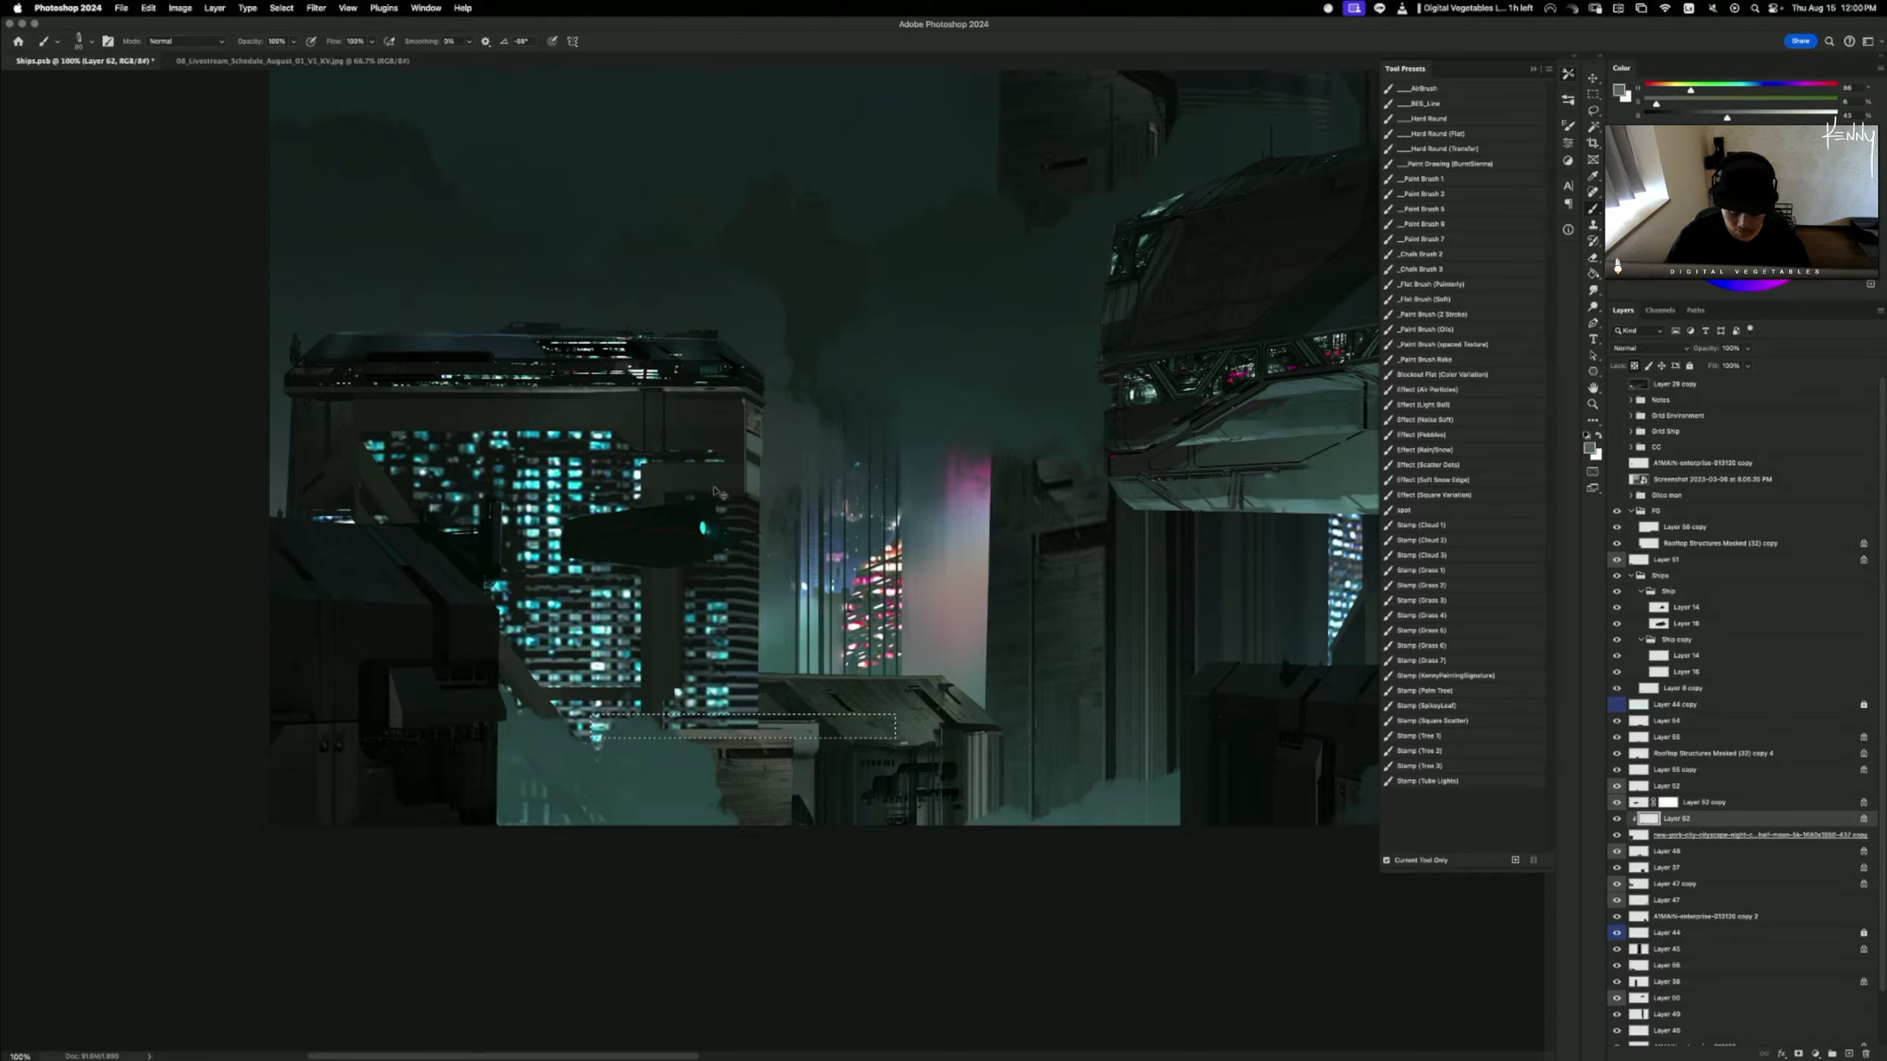
- Invert the strip selection, paint the structure's face below the ledge in a darker sampled tone, and deselect
key("super+shift+i")
left_click(716, 411, "alt")
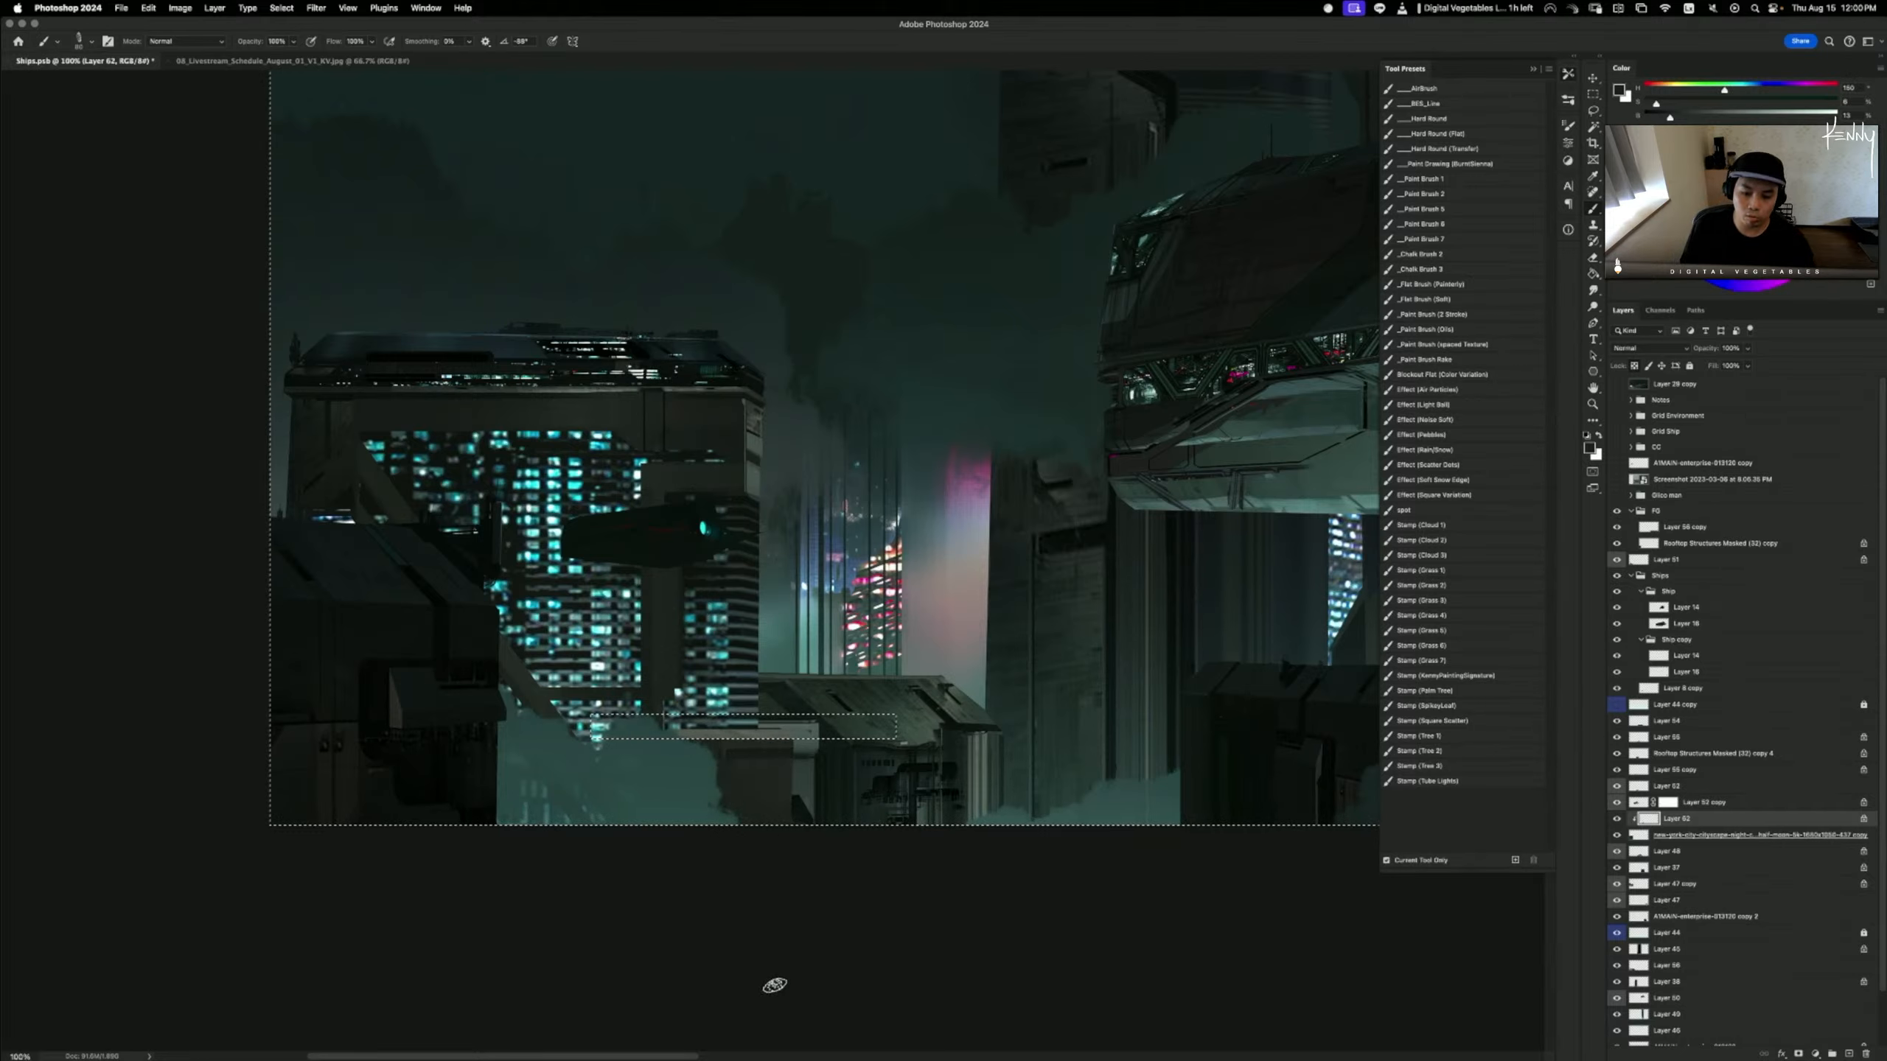
key("super+d")
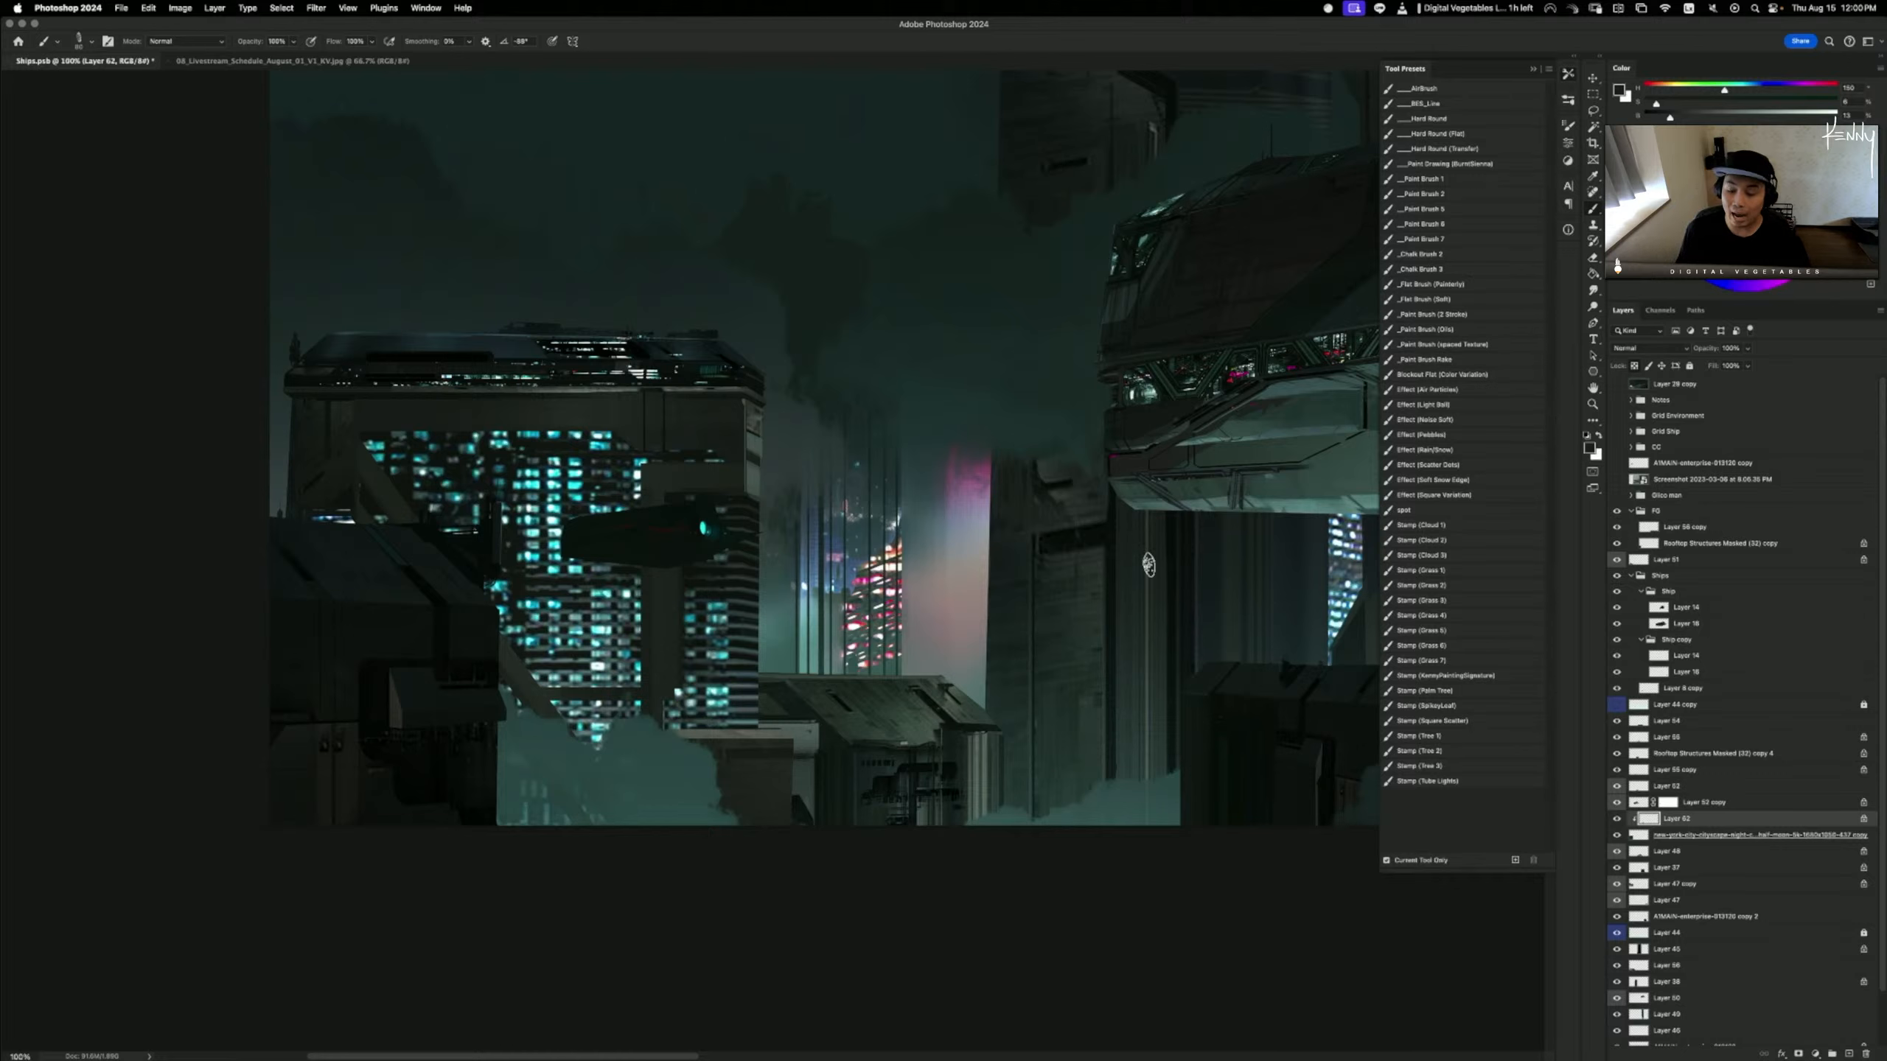
- Refine the structure's ledge and upper face with a small Hard Round brush in sampled dark tones, undoing the last stroke
left_click(1459, 135)
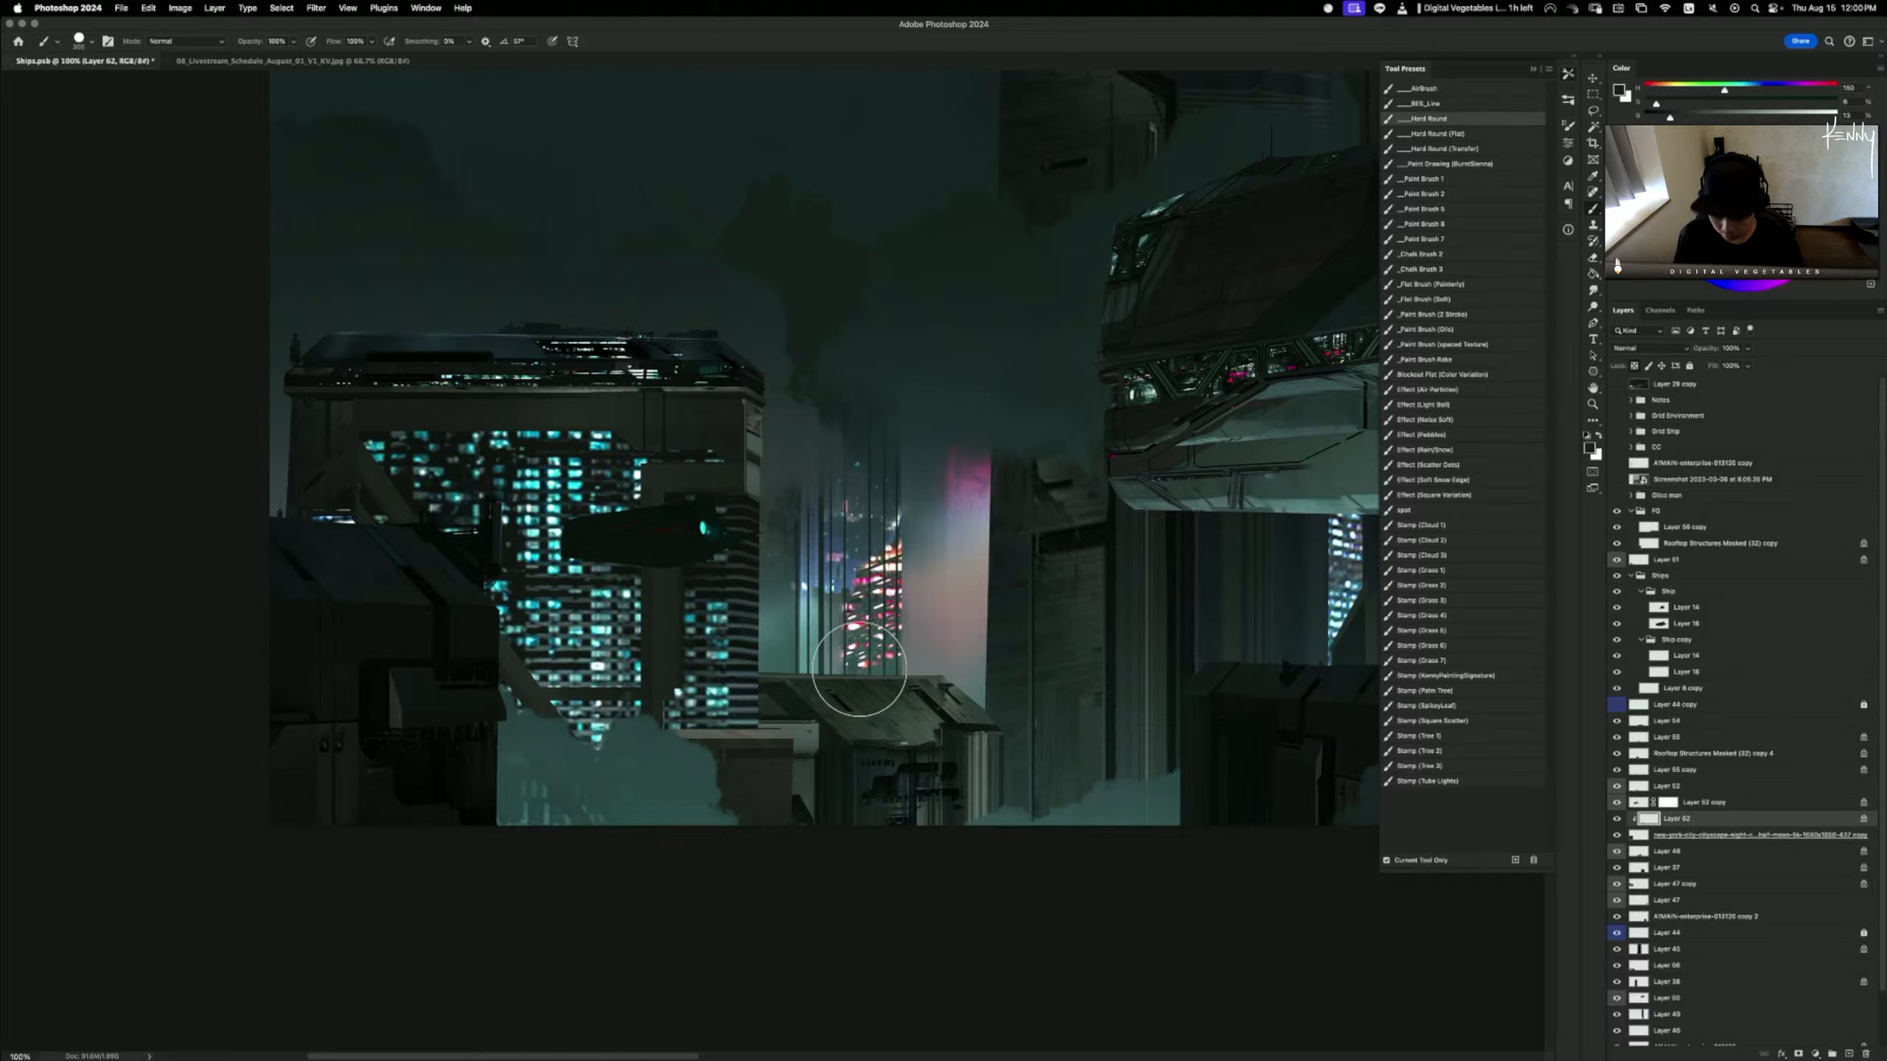
key("bracketleft")
key("bracketleft")
key("bracketleft")
key("bracketleft")
key("bracketleft")
key("bracketleft")
key("bracketleft")
key("bracketleft")
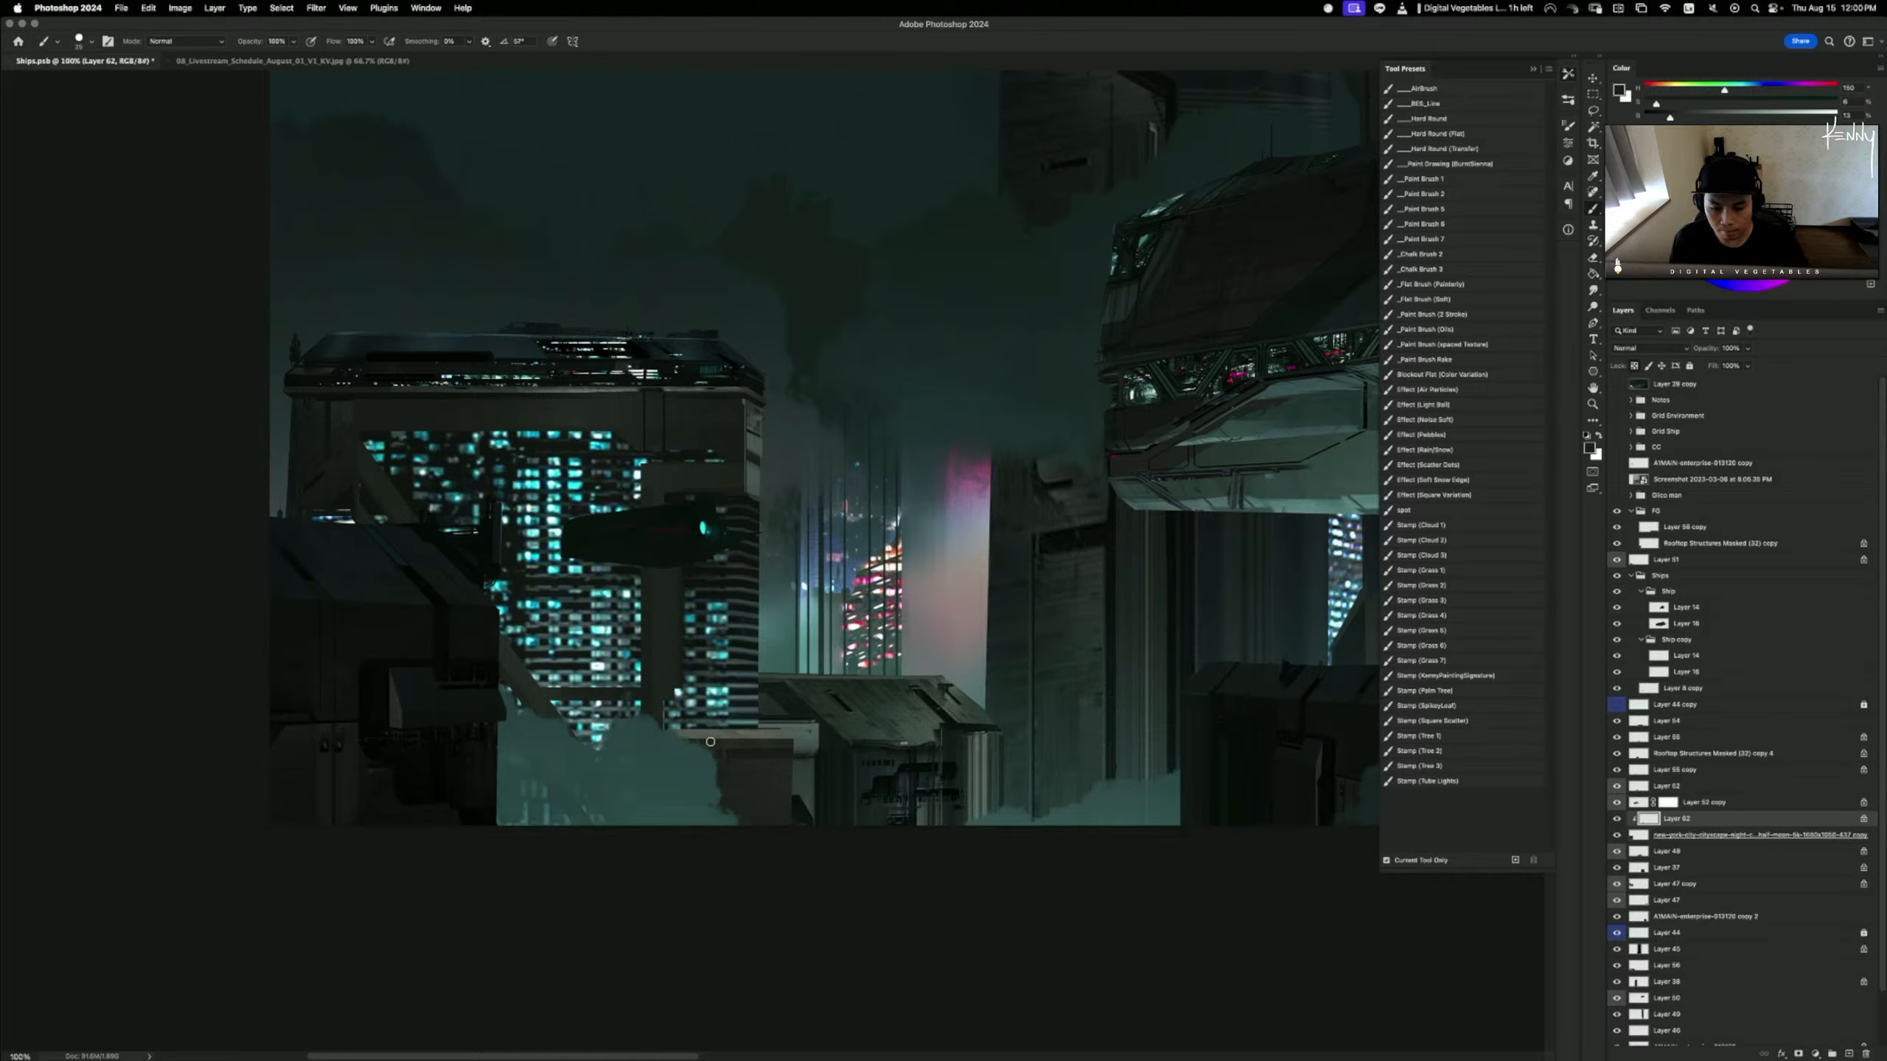
left_click(711, 743, "alt")
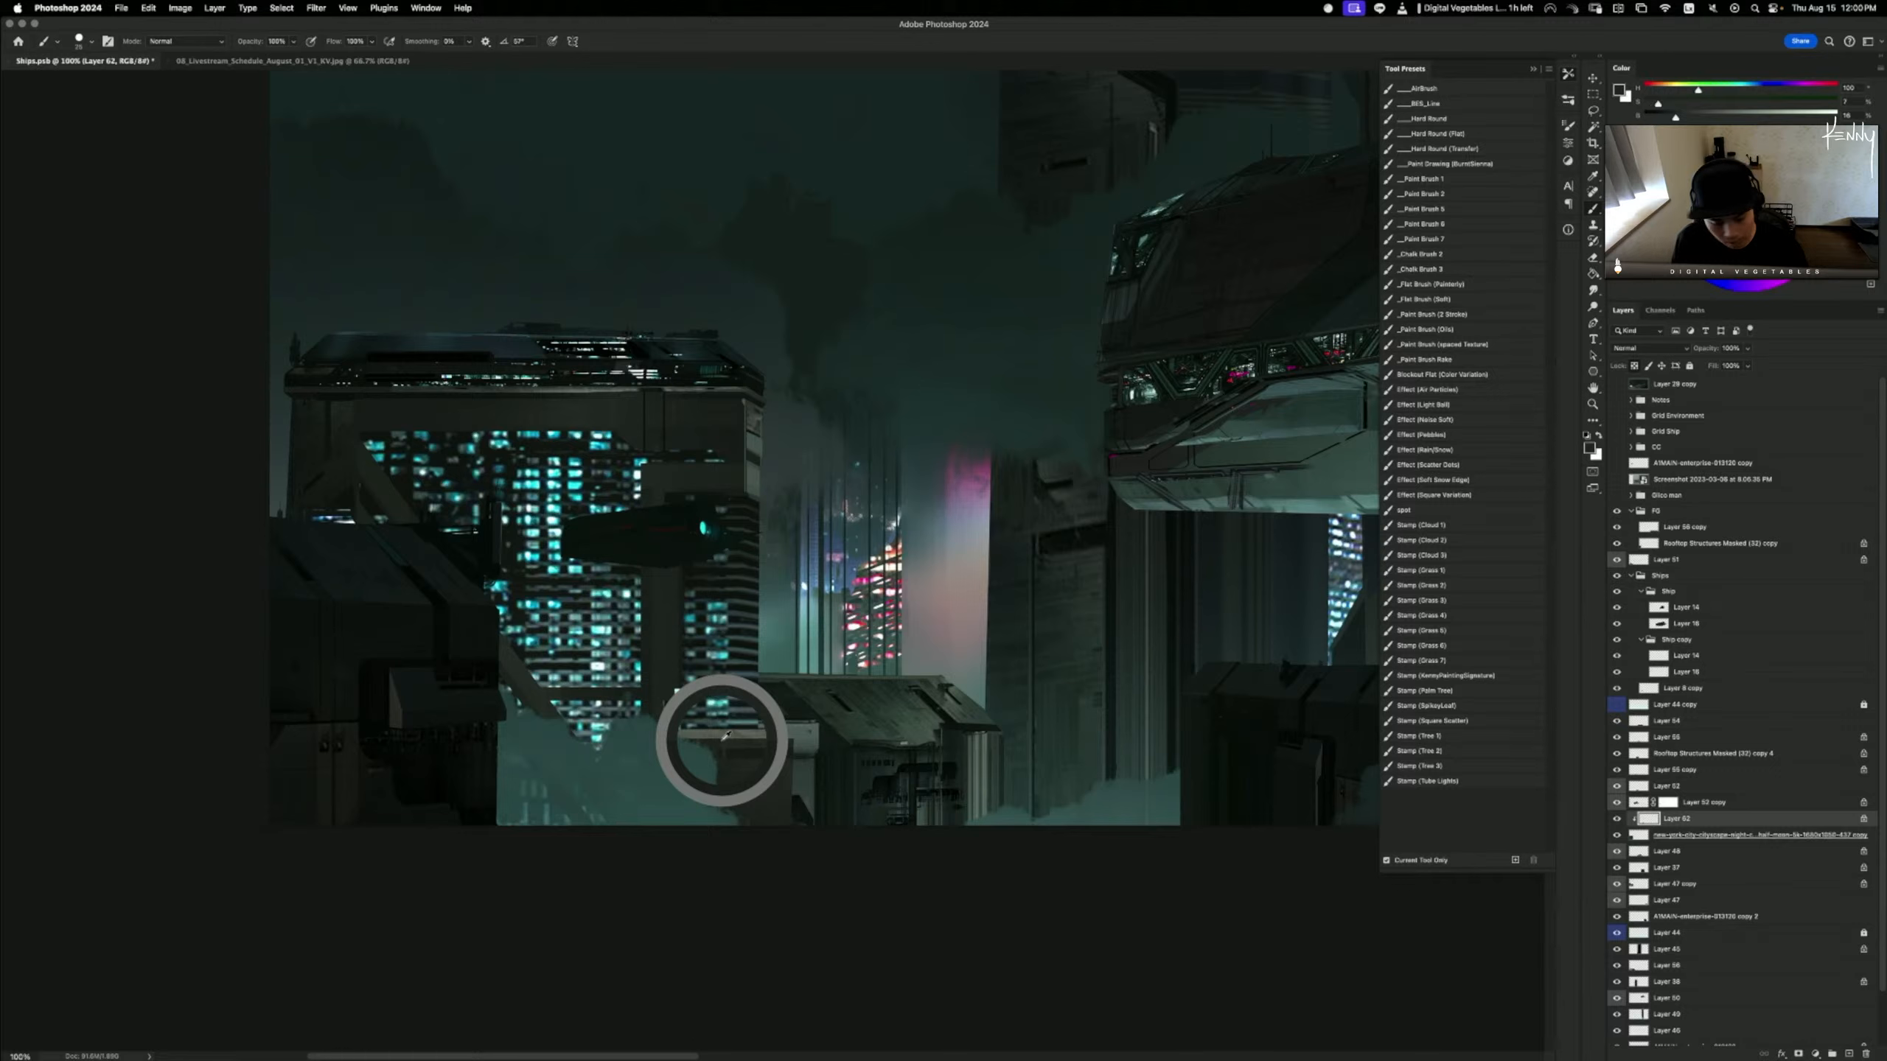
left_click(743, 754, "alt")
left_click_drag(730, 754, 747, 753)
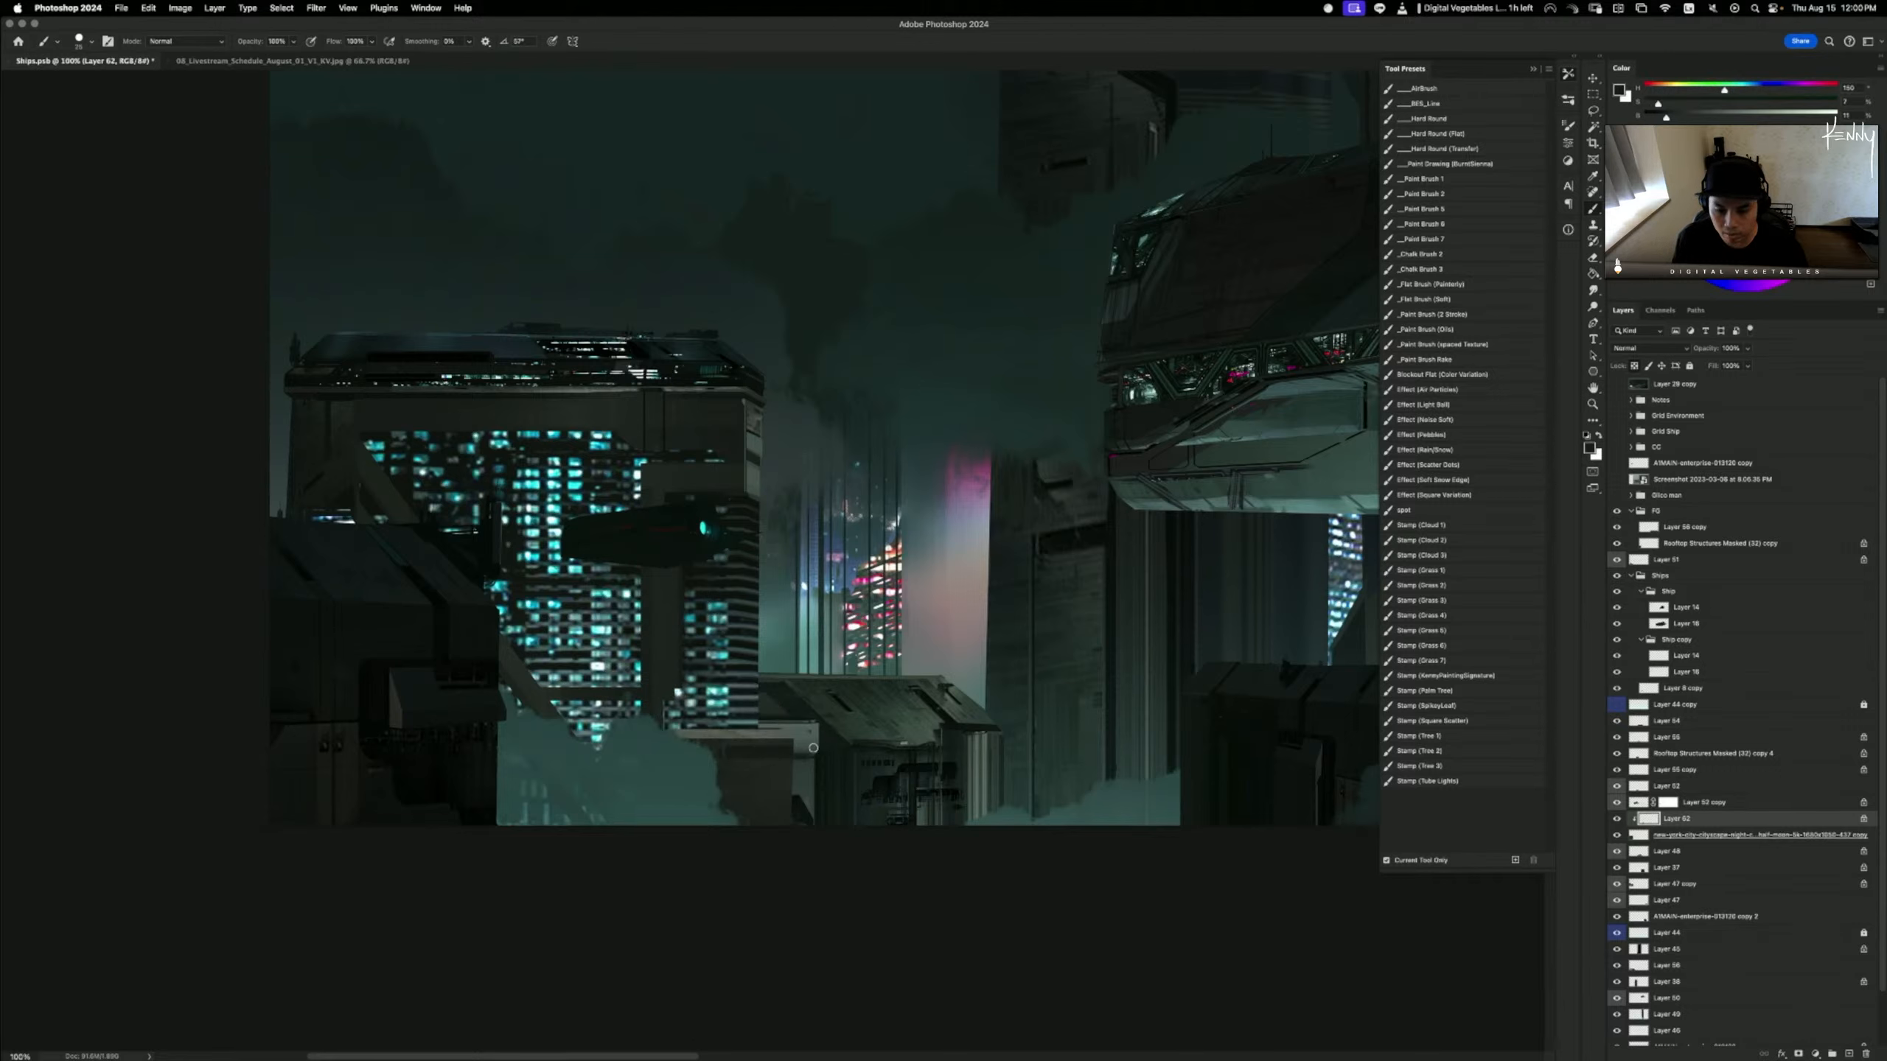
key("super+z")
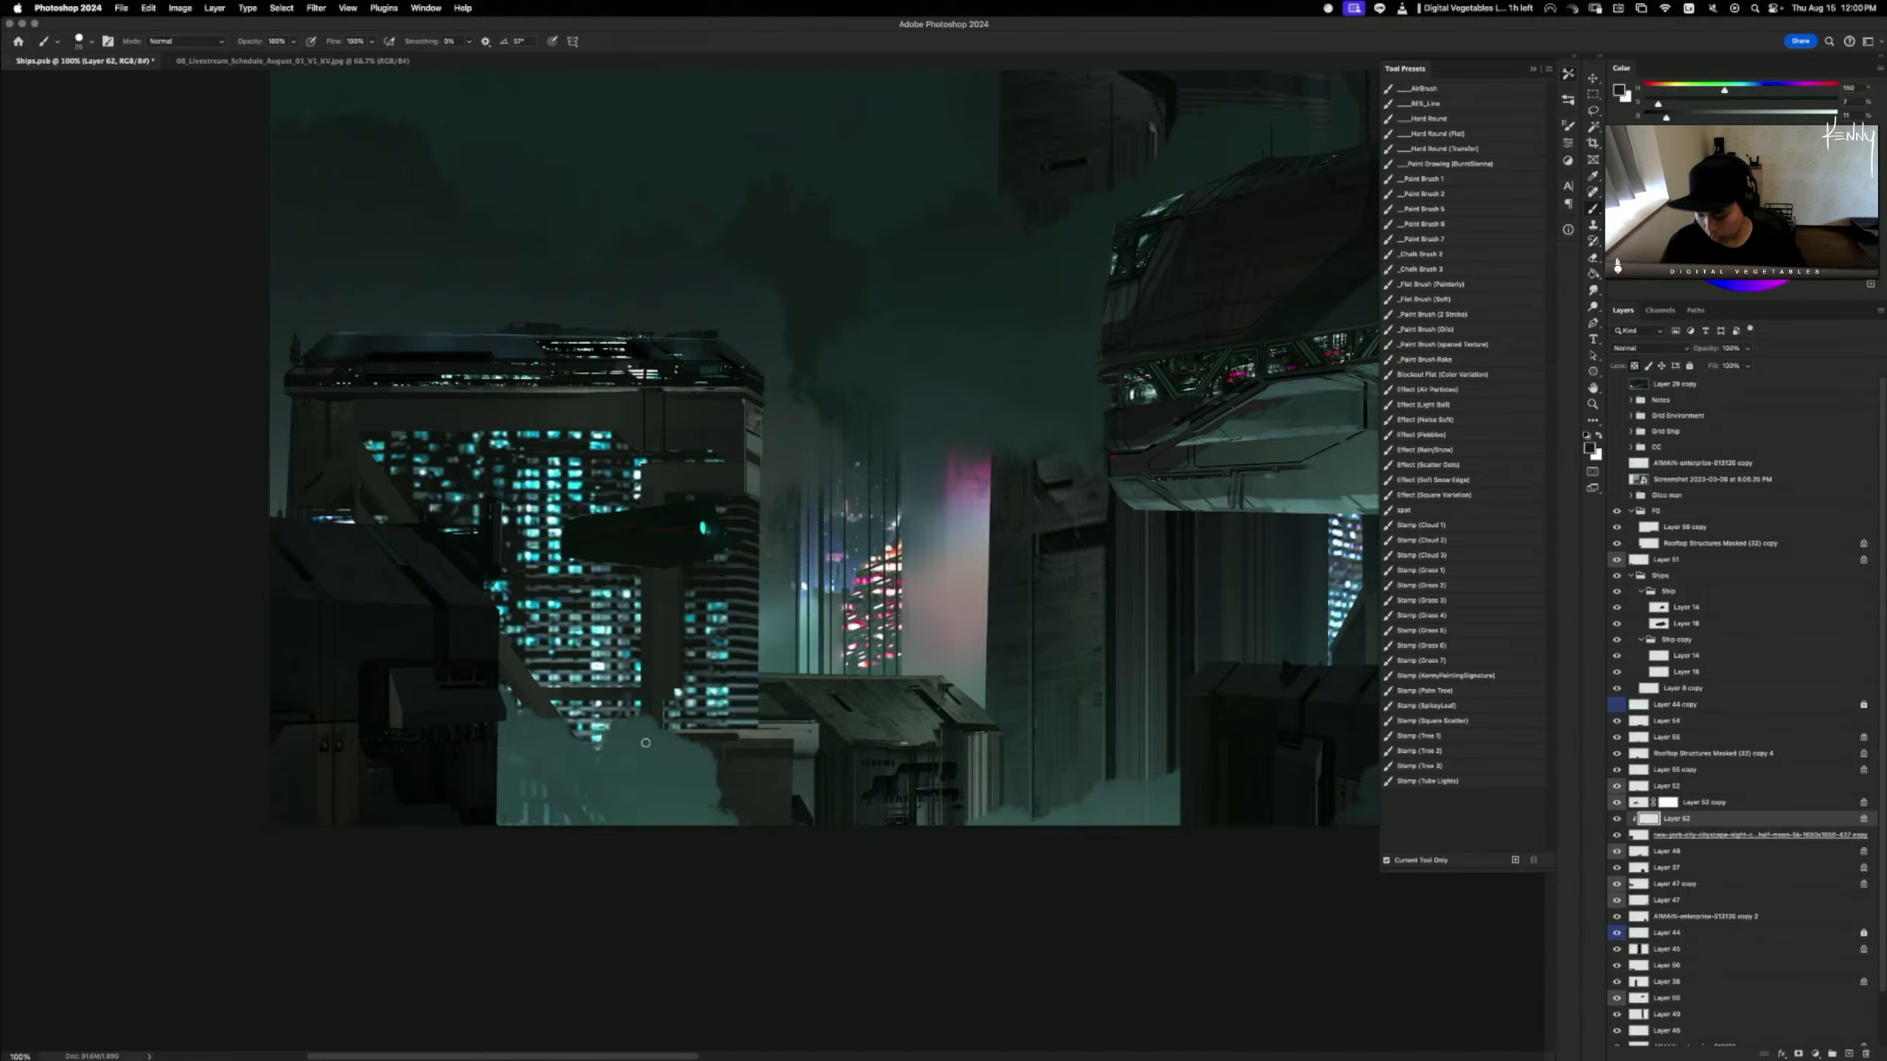
- Examine the repainted structure at the left building's foot at several zoom levels
key("super+minus")
key("super+minus")
key("super+equal")
key("super+equal")
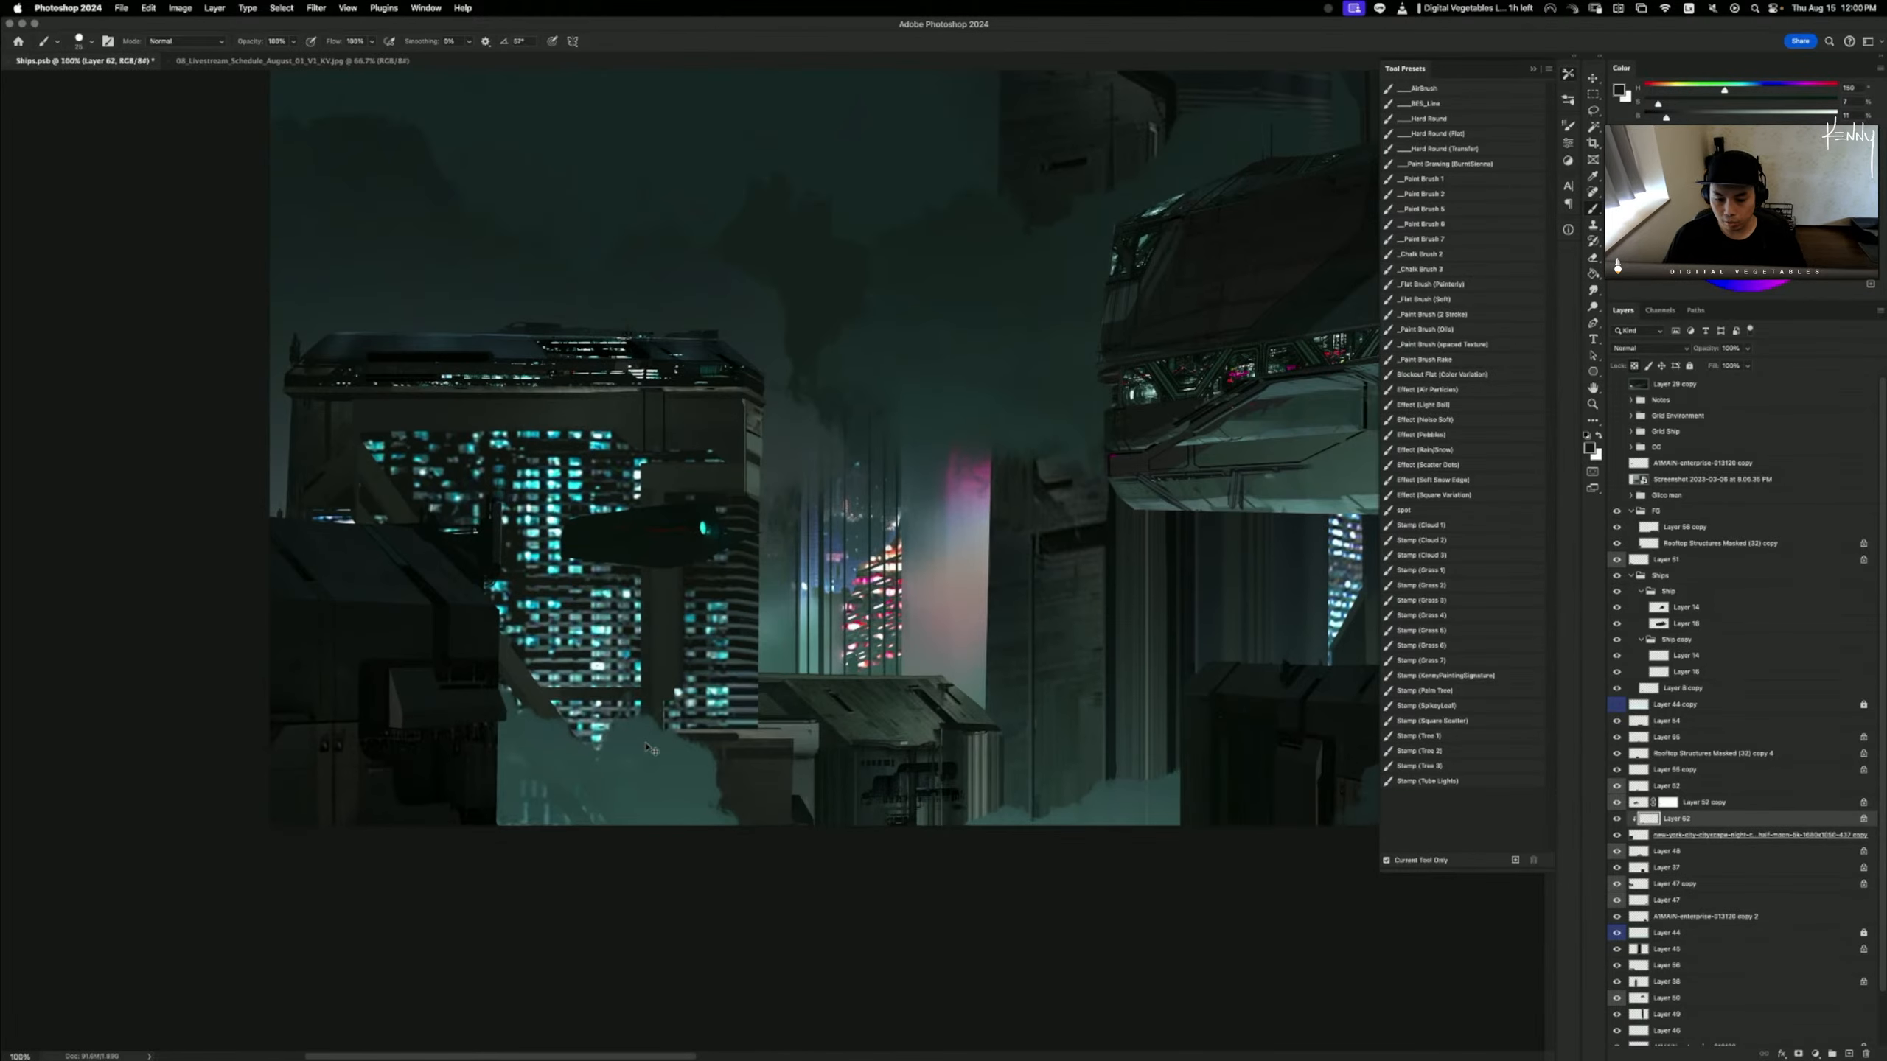
key("super+minus")
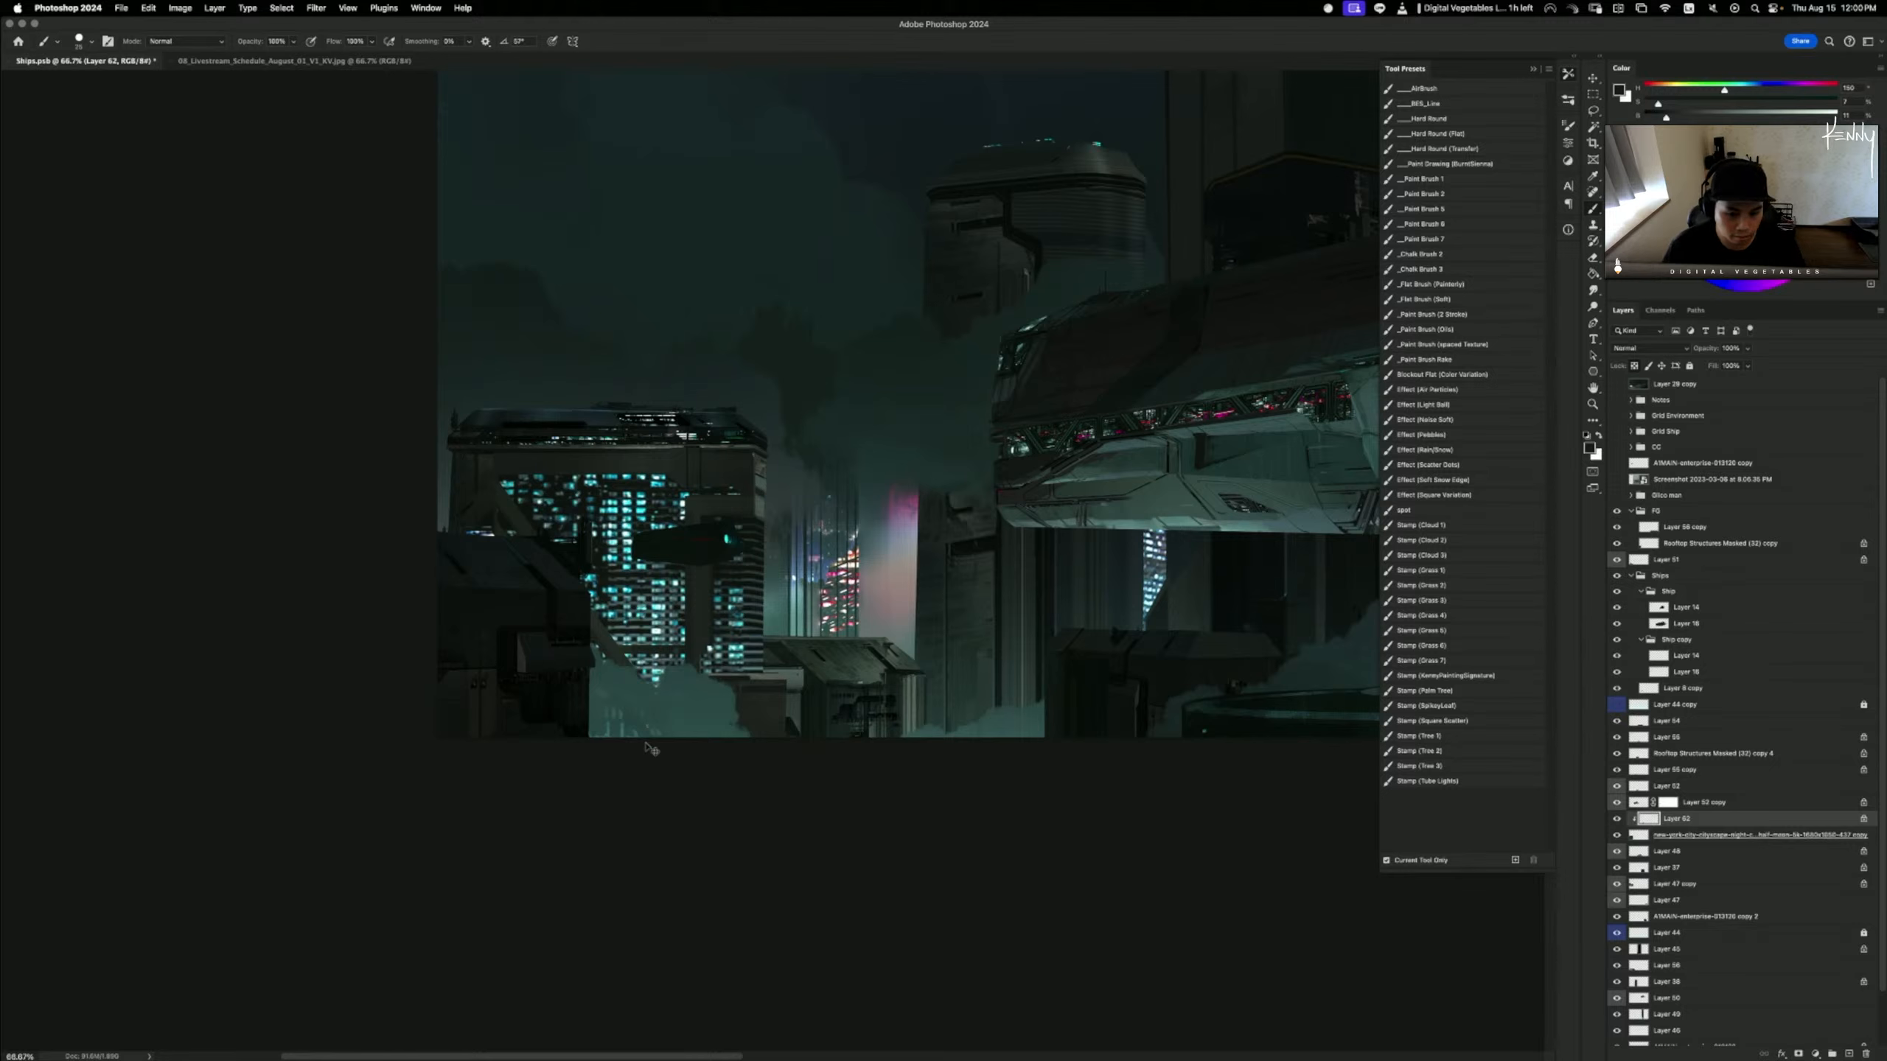
key("super+minus")
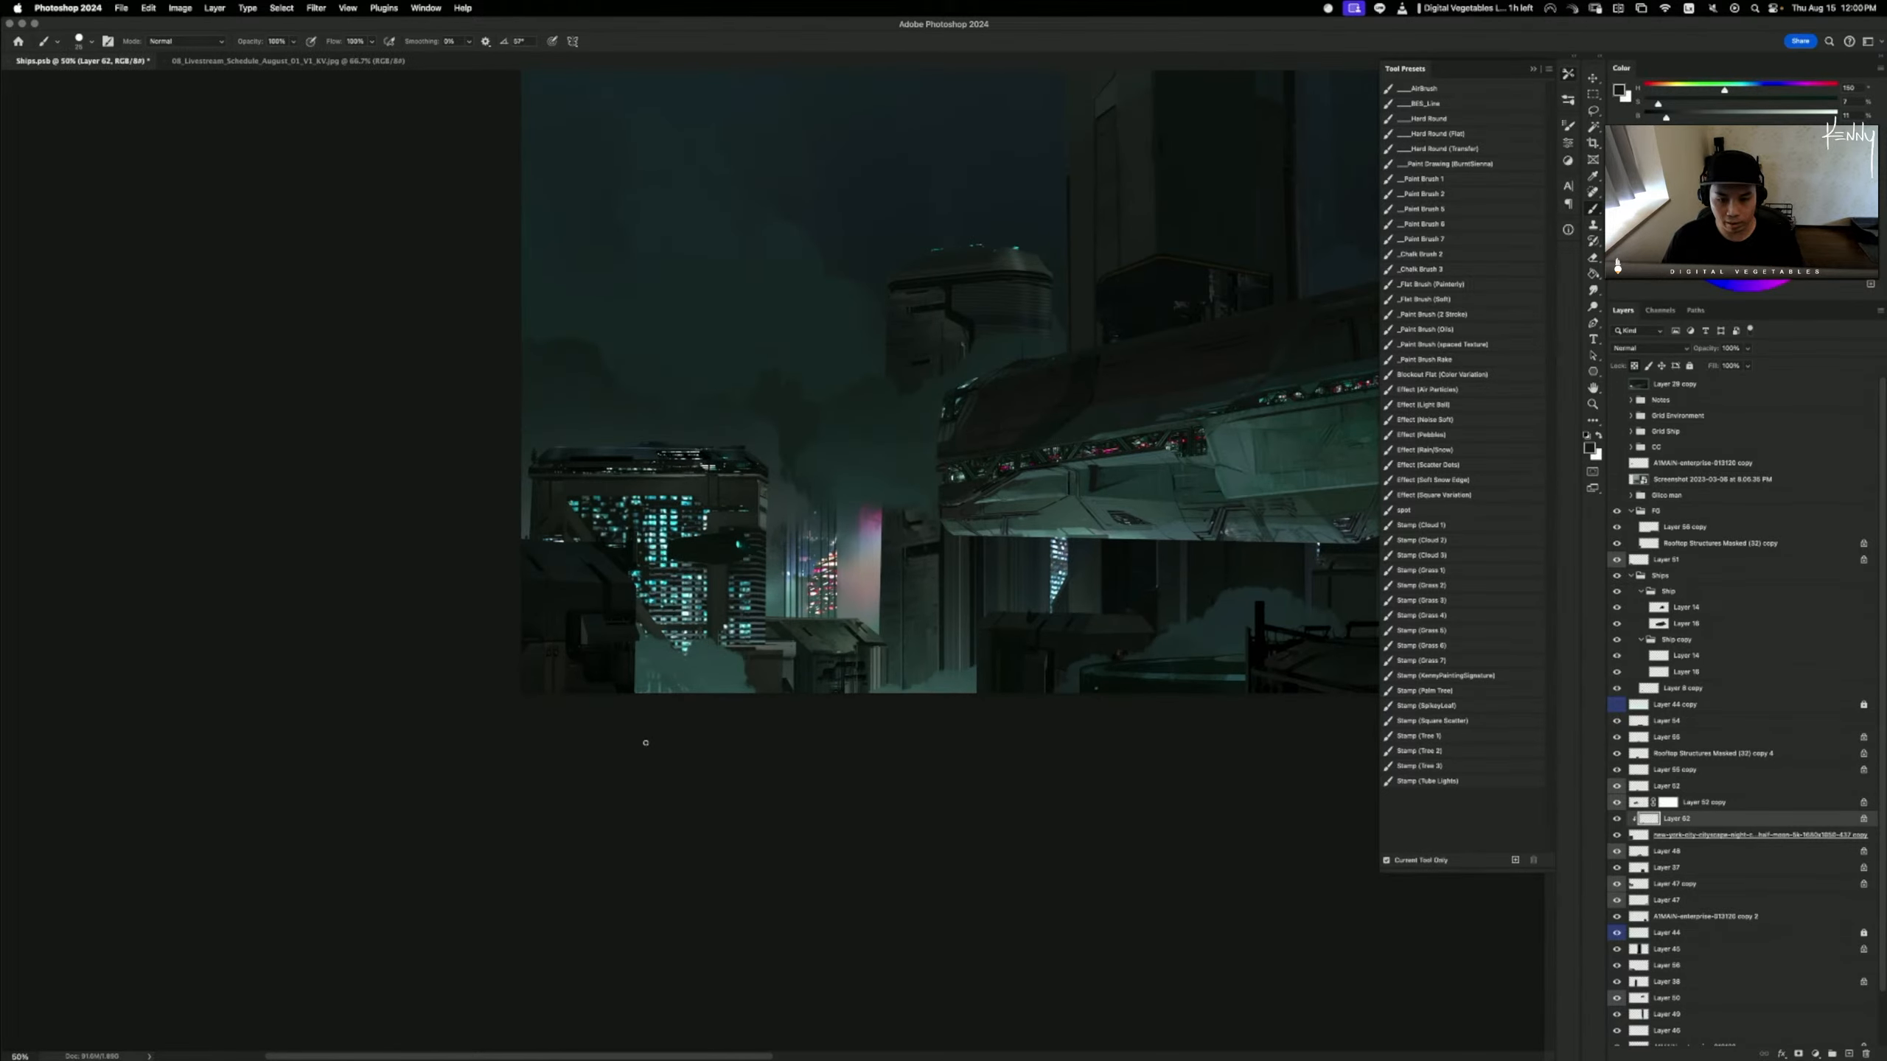
key("super+equal")
scroll(743, 739, "down", 1)
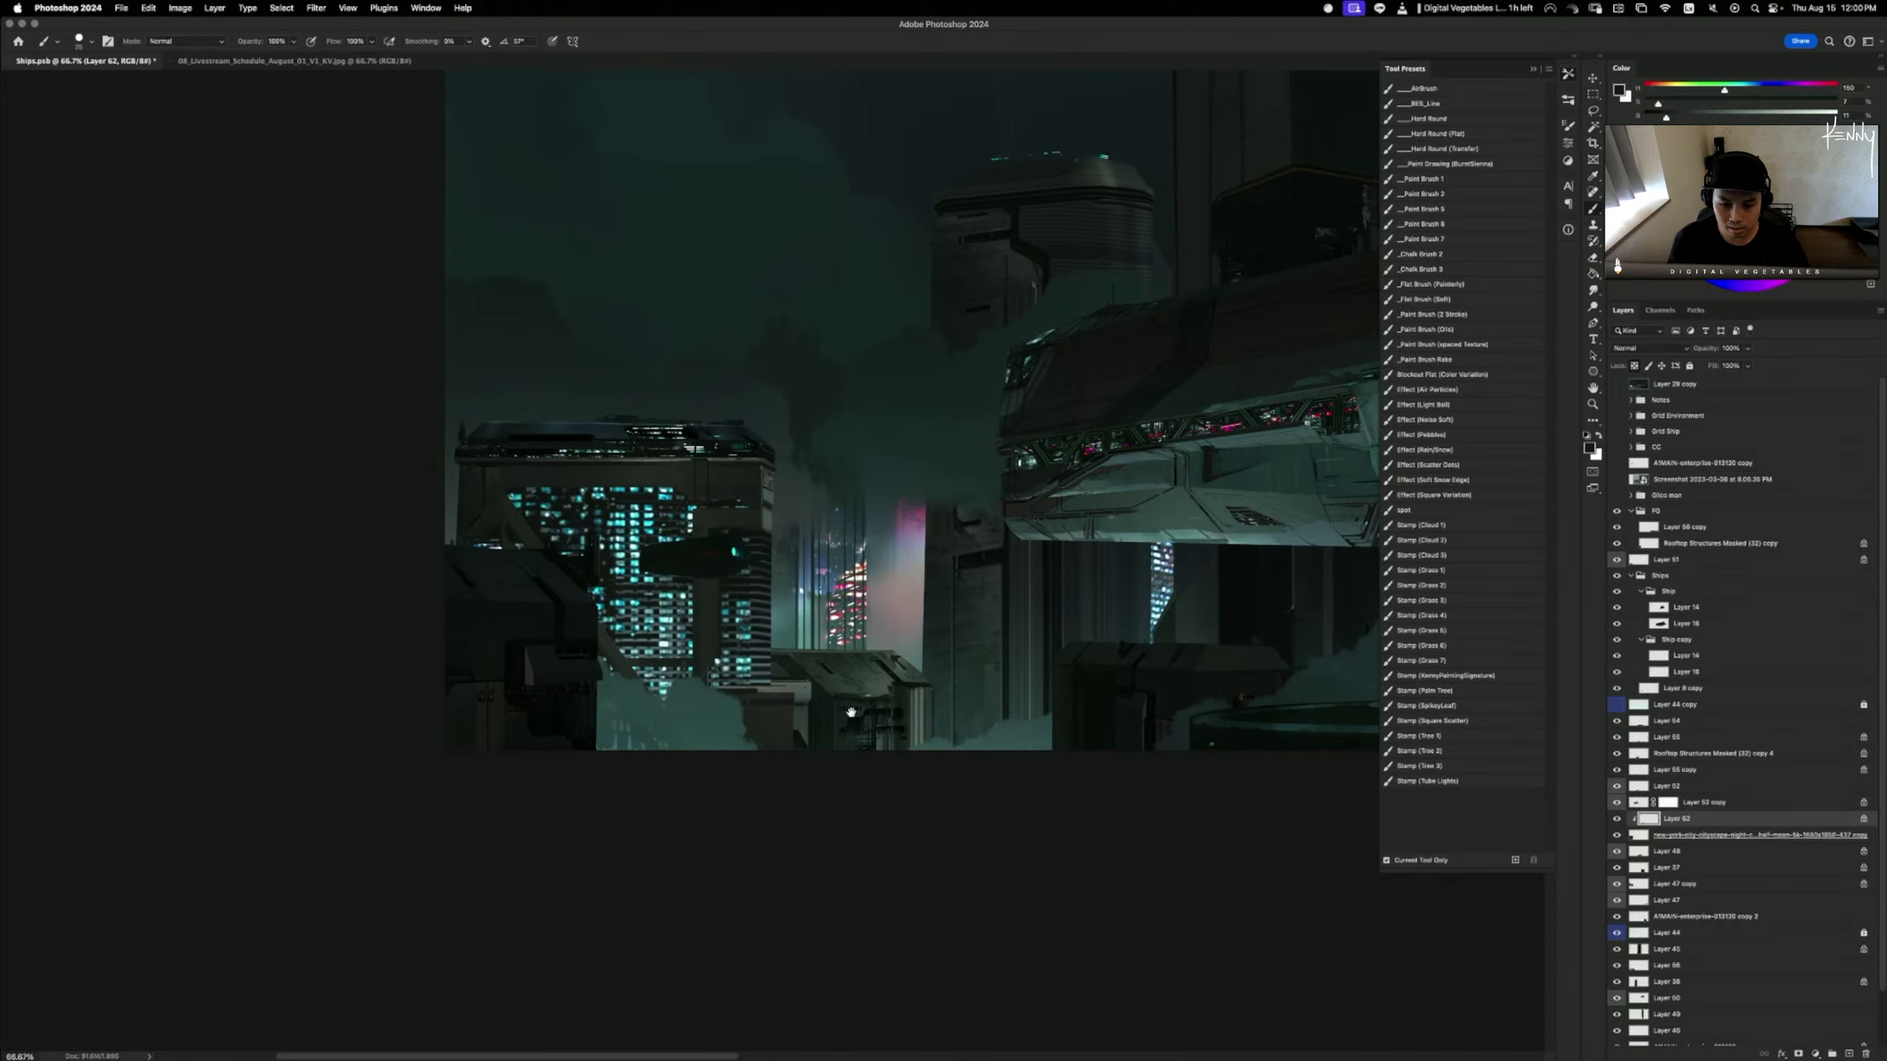
key("super+equal")
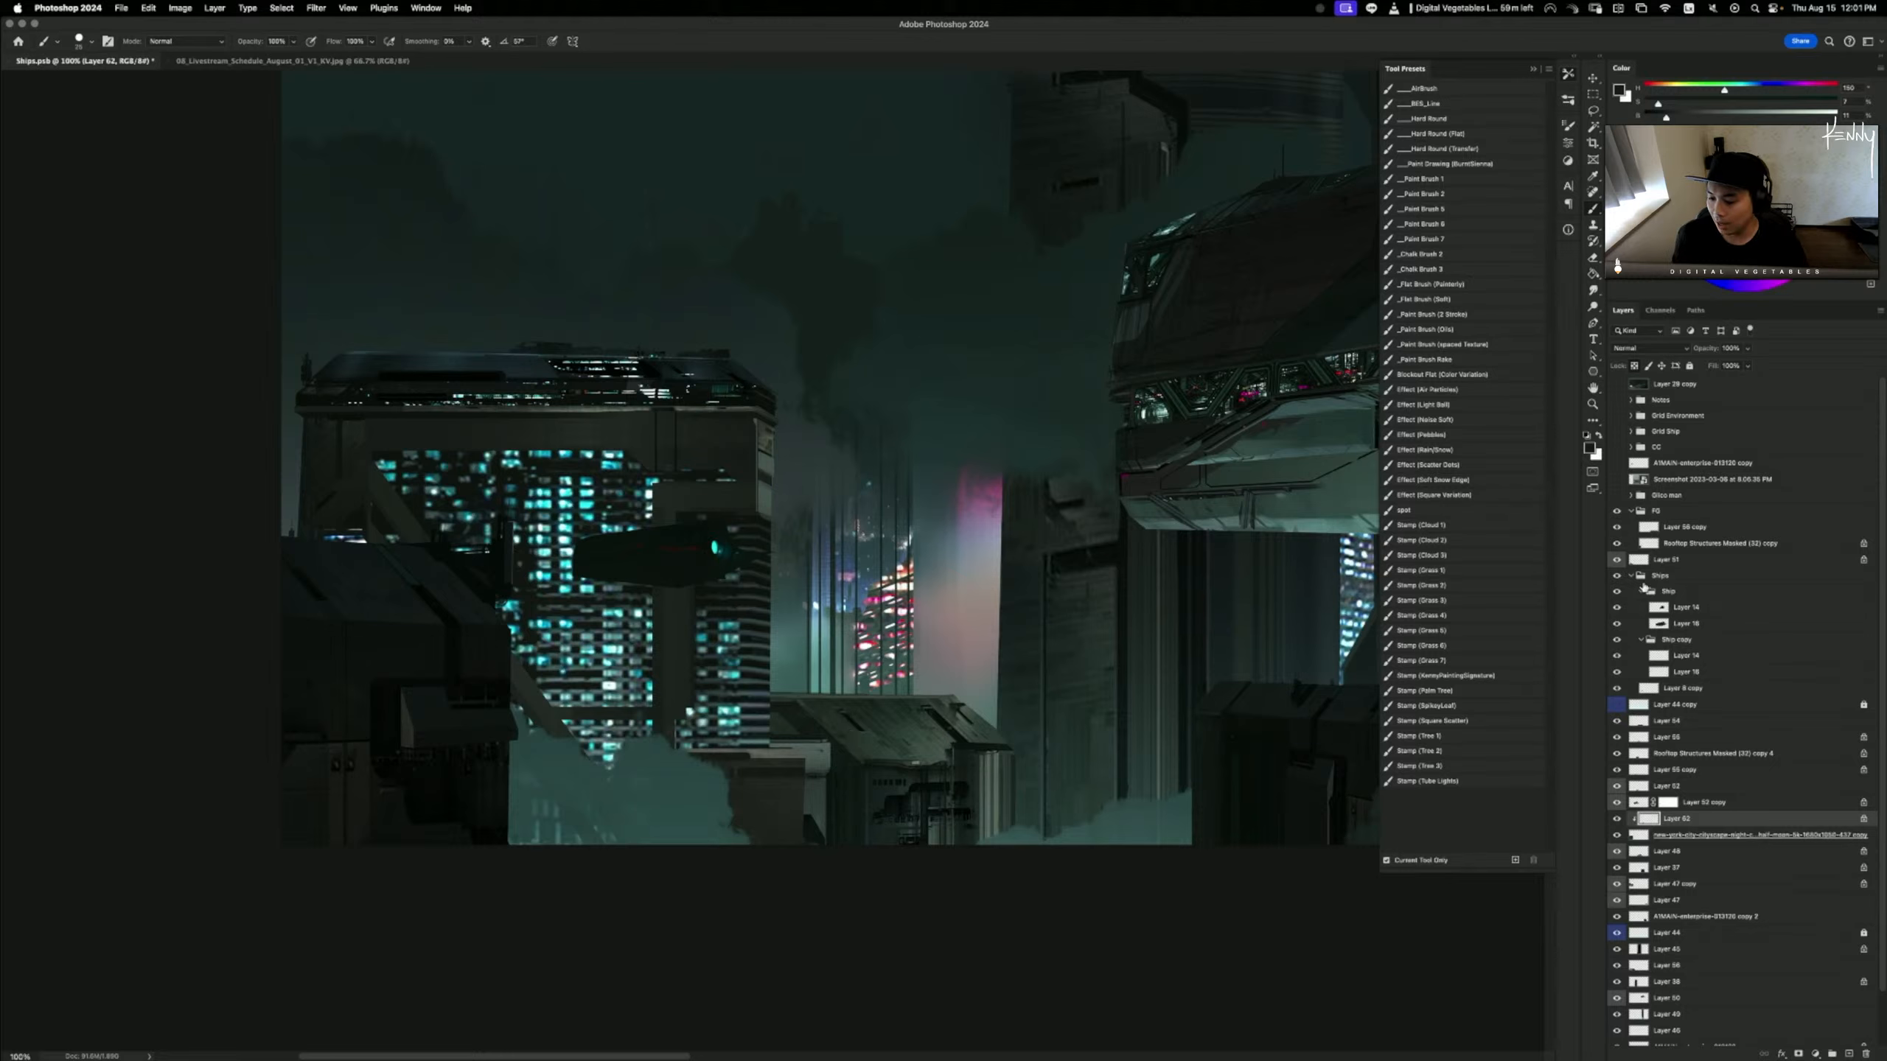
- Merge the clipped structure layer into the night-city layer below it
left_click(1670, 807)
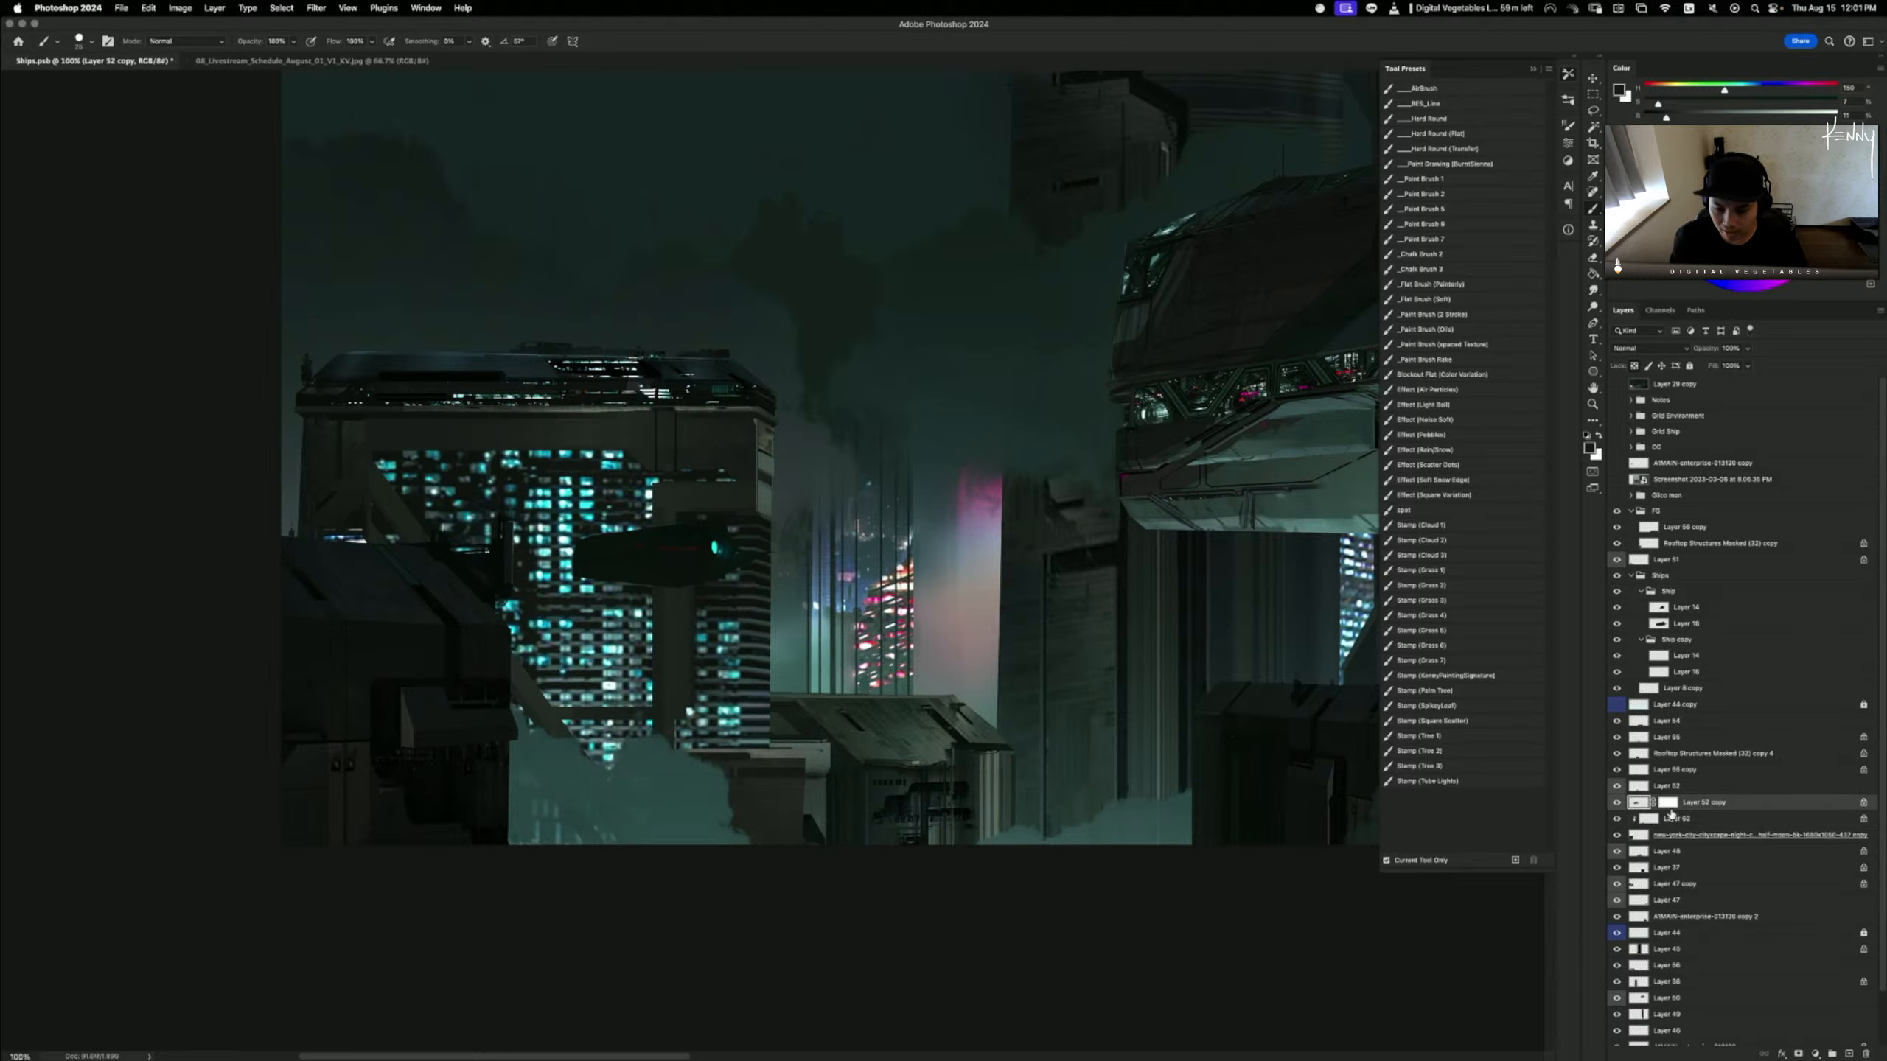
left_click(1675, 818)
key("ctrl+e")
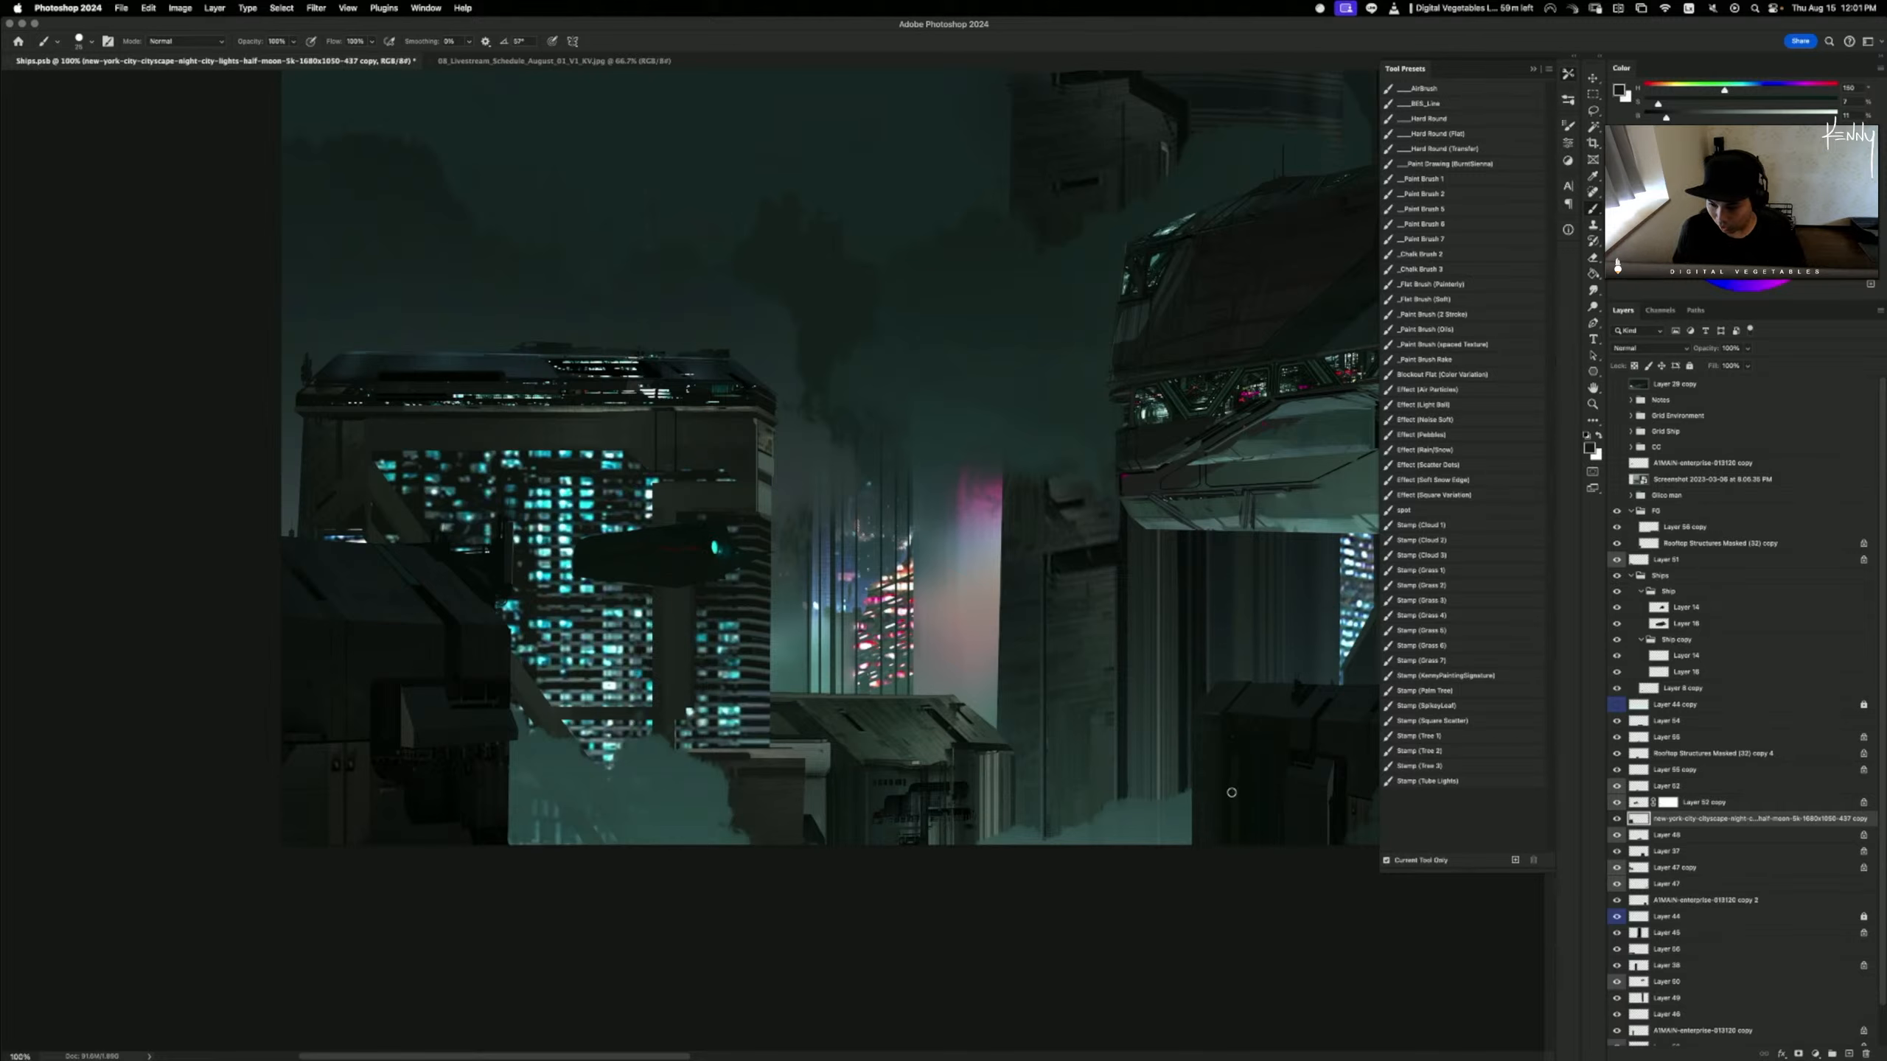
key("ctrl+t")
key("Return")
key("b")
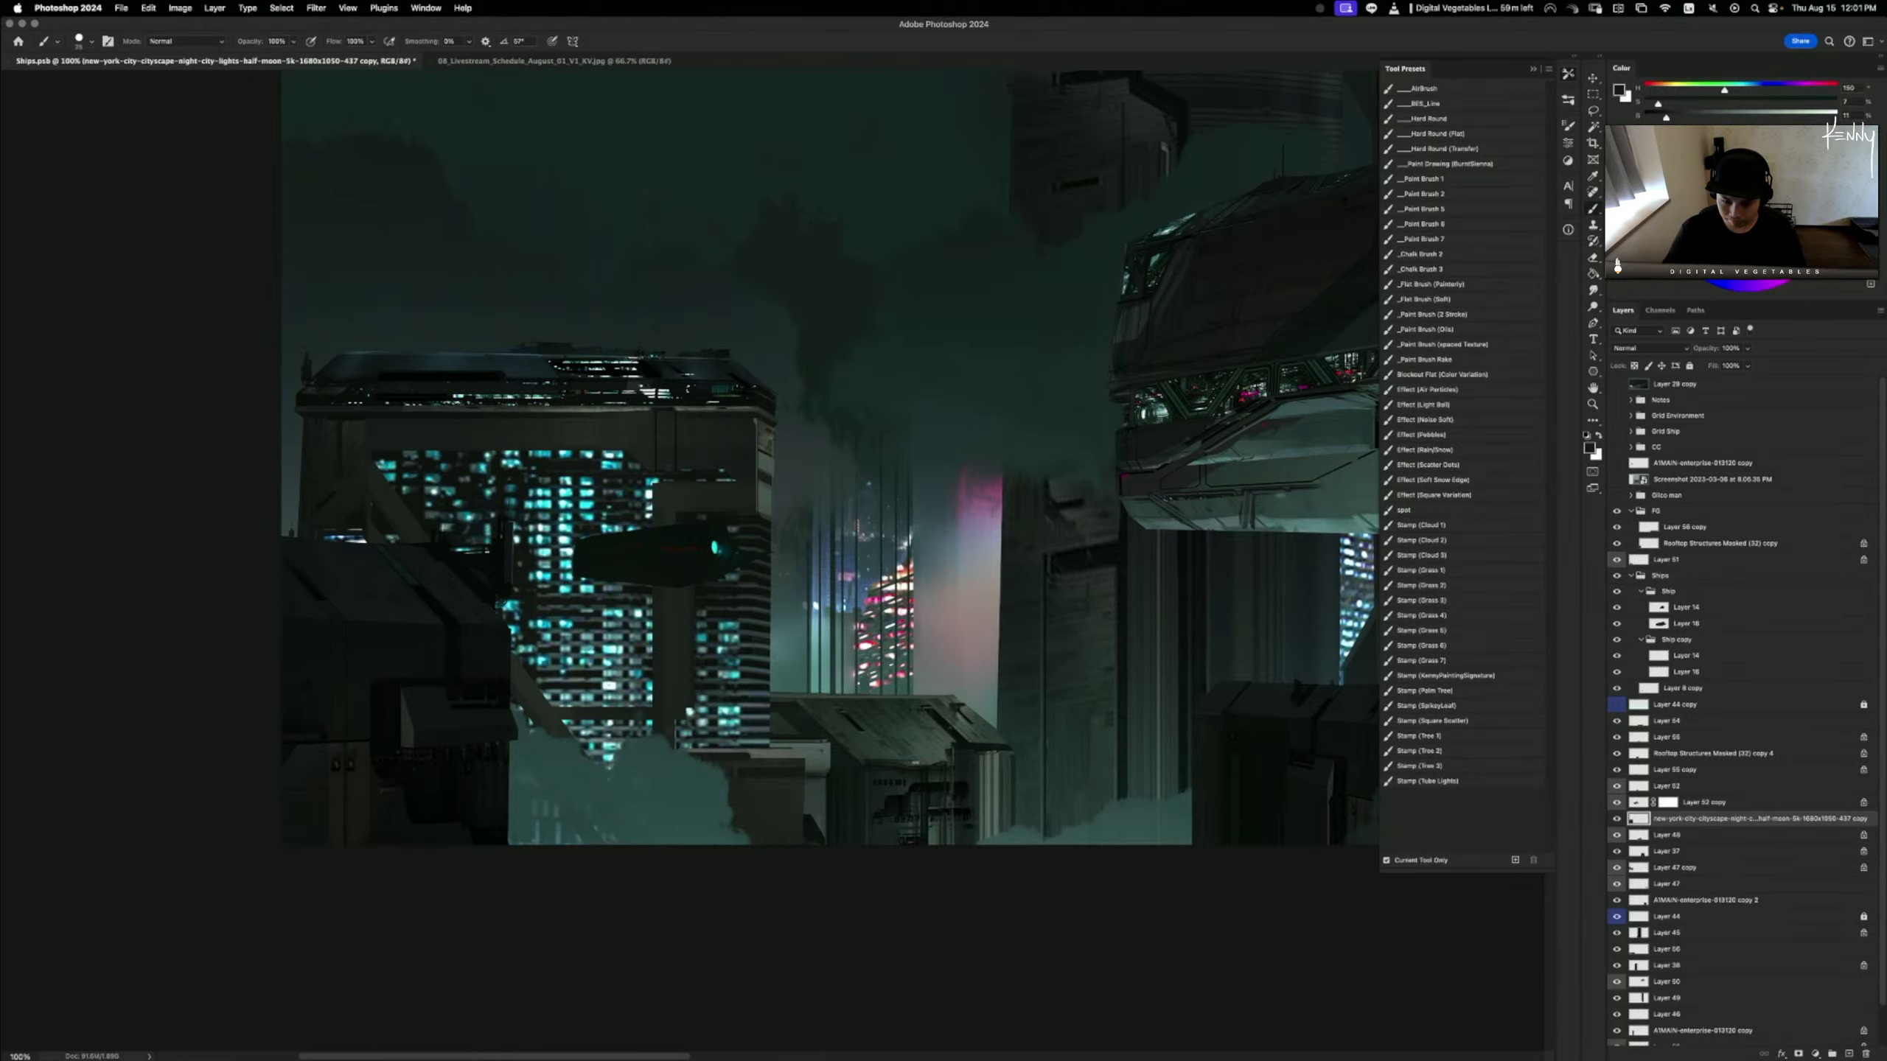
- Lasso the structure at the left building's lower-right foot and copy it to a new layer
key("l")
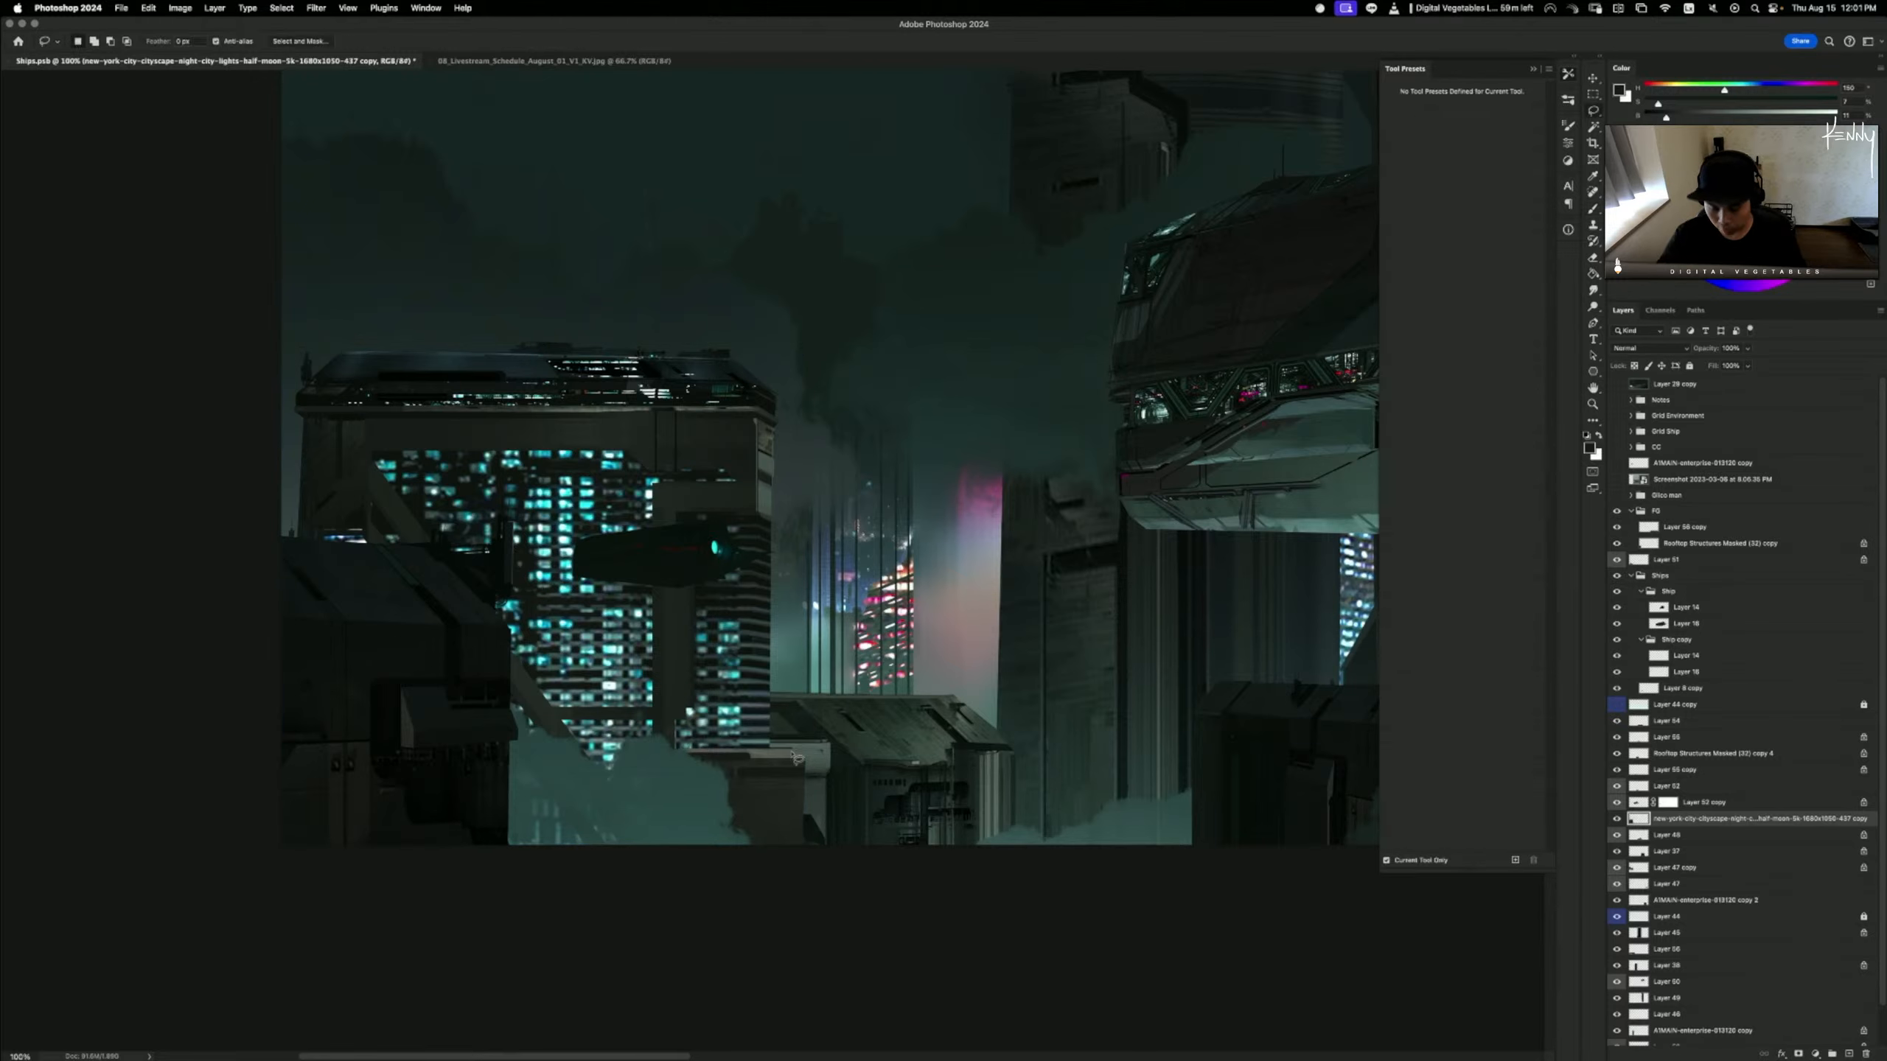
mouse_move(774, 751)
left_mouse_down()
mouse_move(666, 747)
mouse_move(688, 750)
mouse_move(674, 947)
mouse_move(838, 925)
mouse_move(874, 742)
left_mouse_up()
right_click(714, 817)
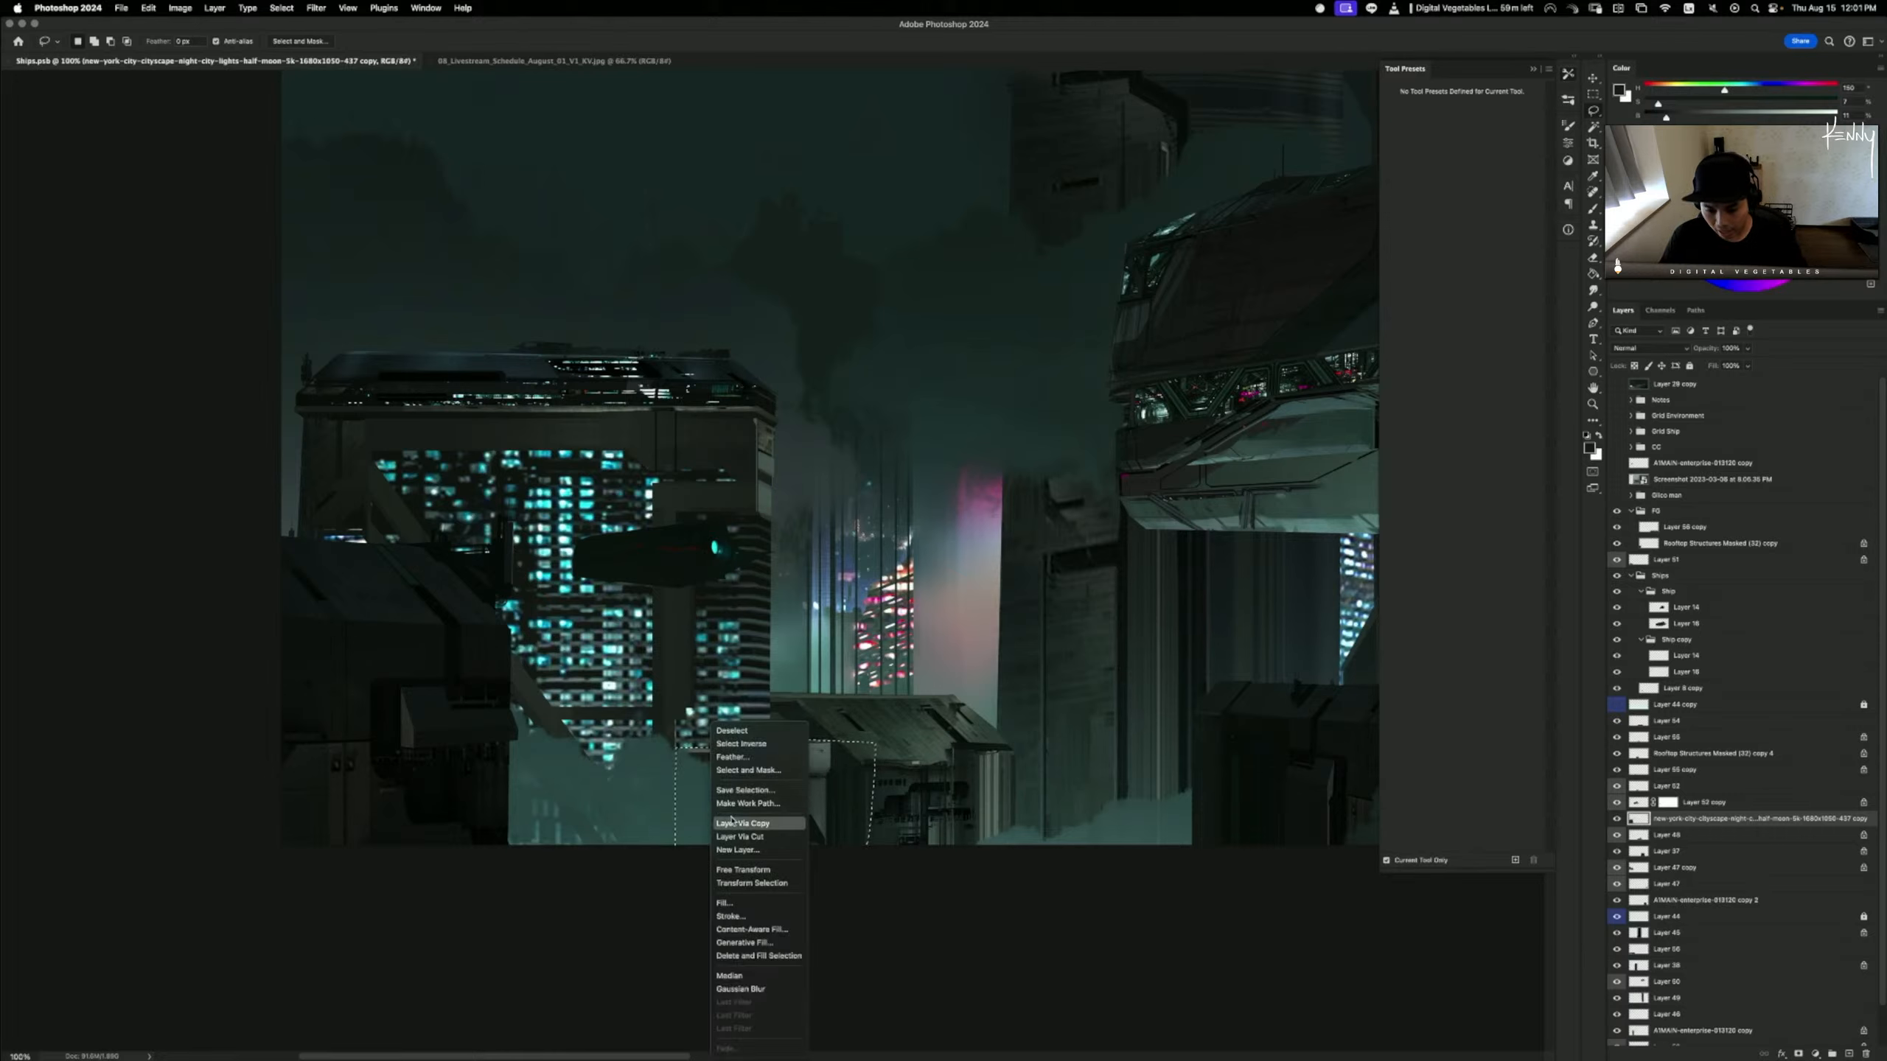
left_click(737, 823)
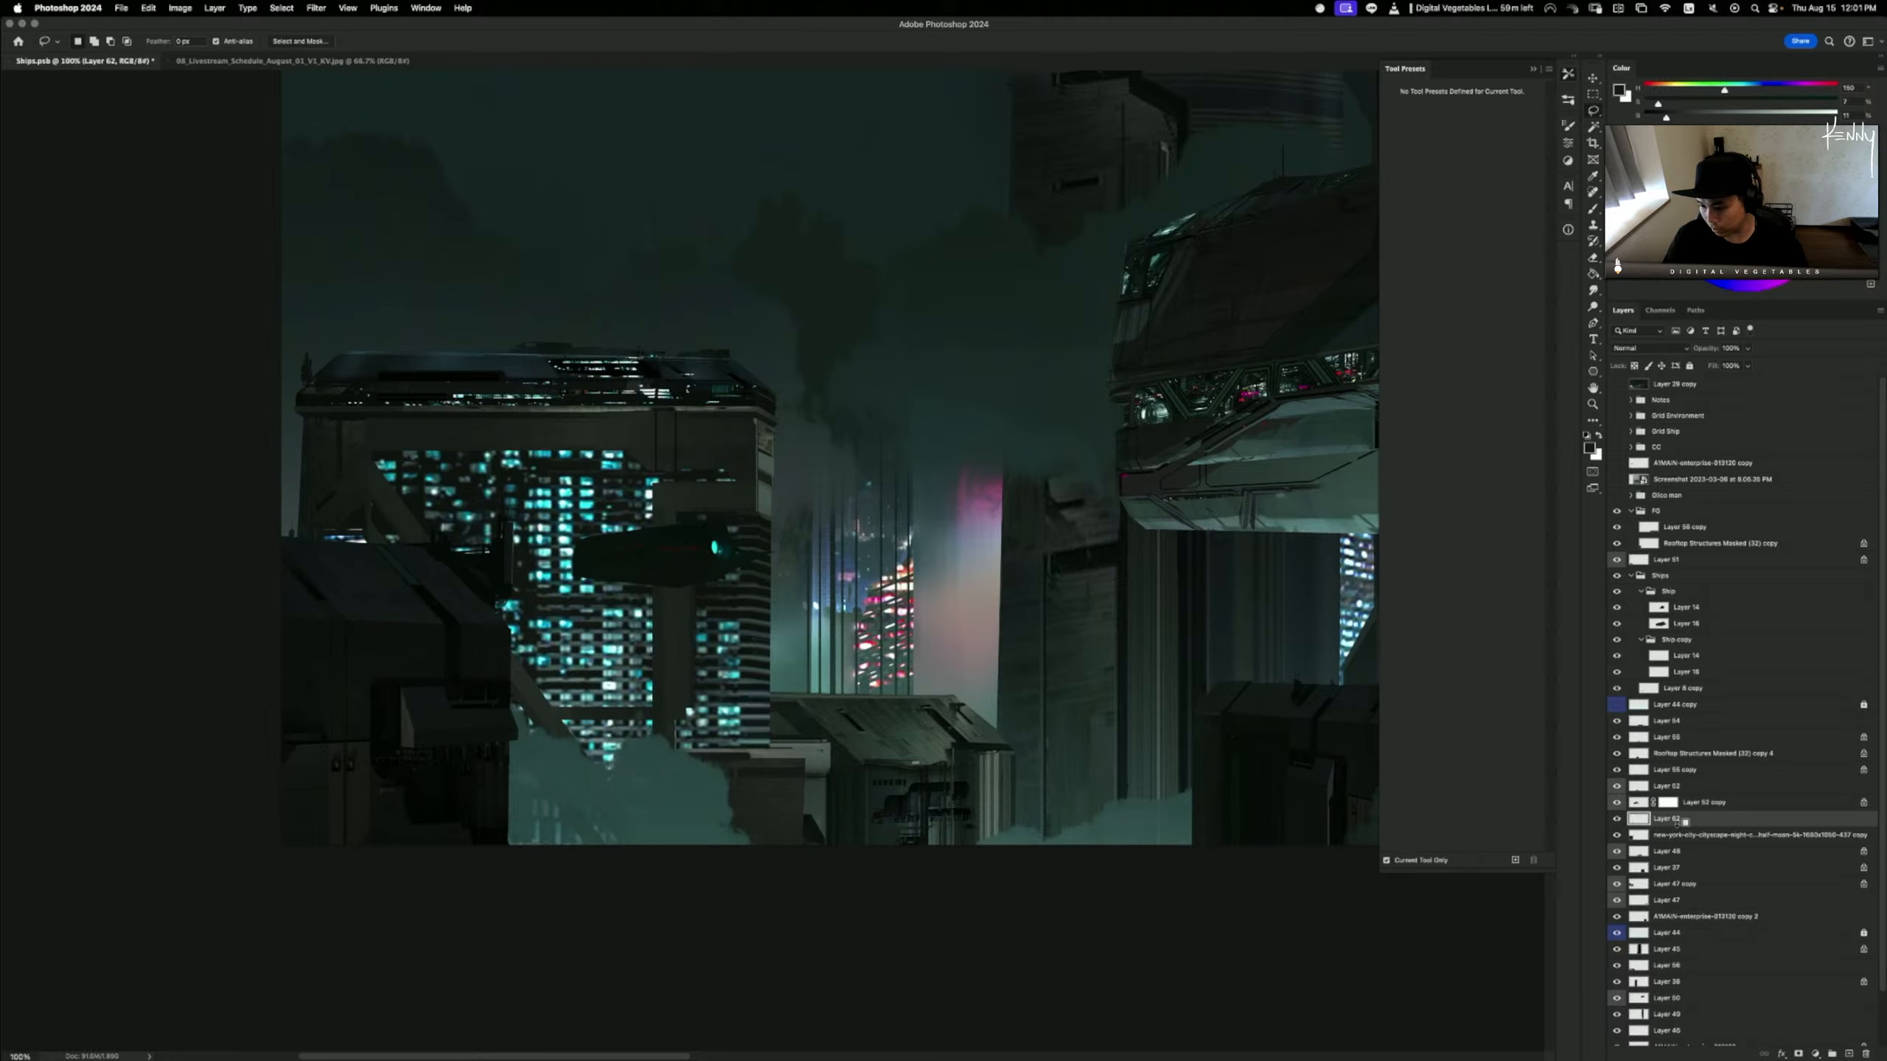
- Clip the copied structure to the night-city layer, darken it with Levels at midtones 0.82 and output white about 203, and merge it down
key("super+l")
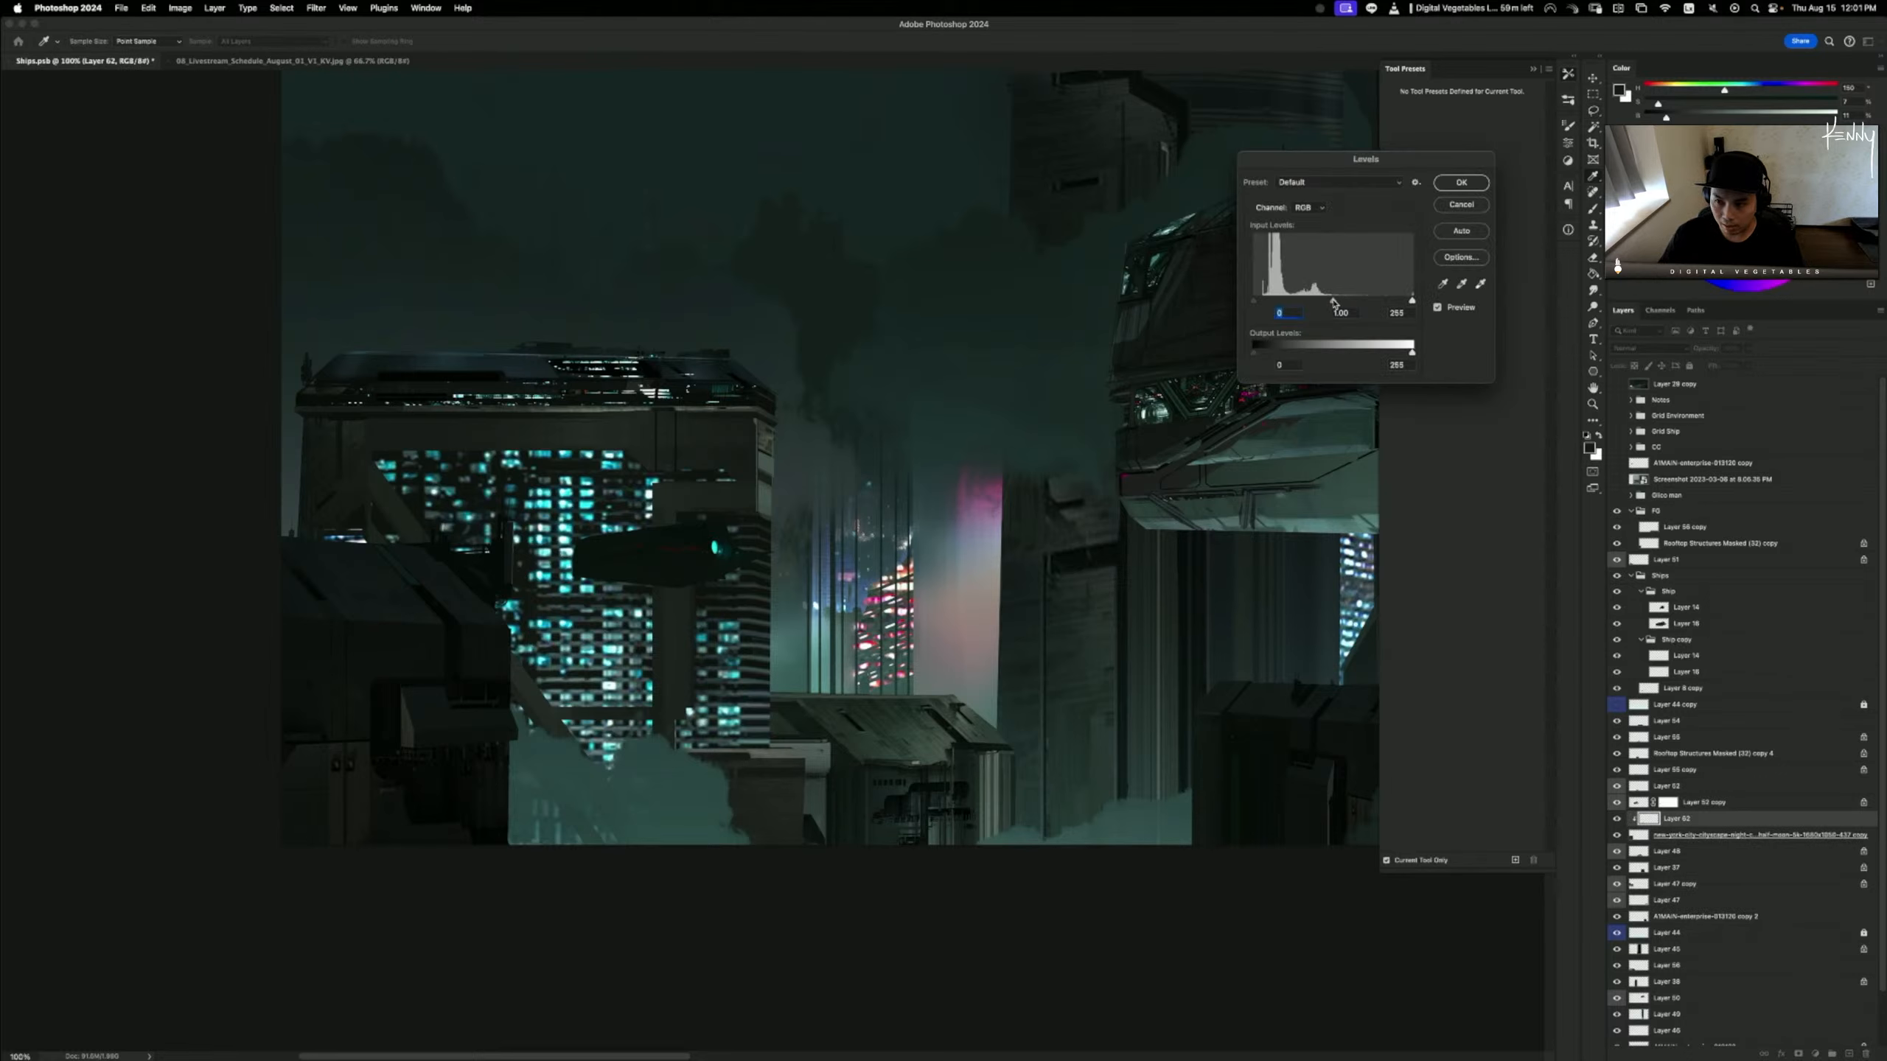
left_click_drag(1332, 300, 1343, 298)
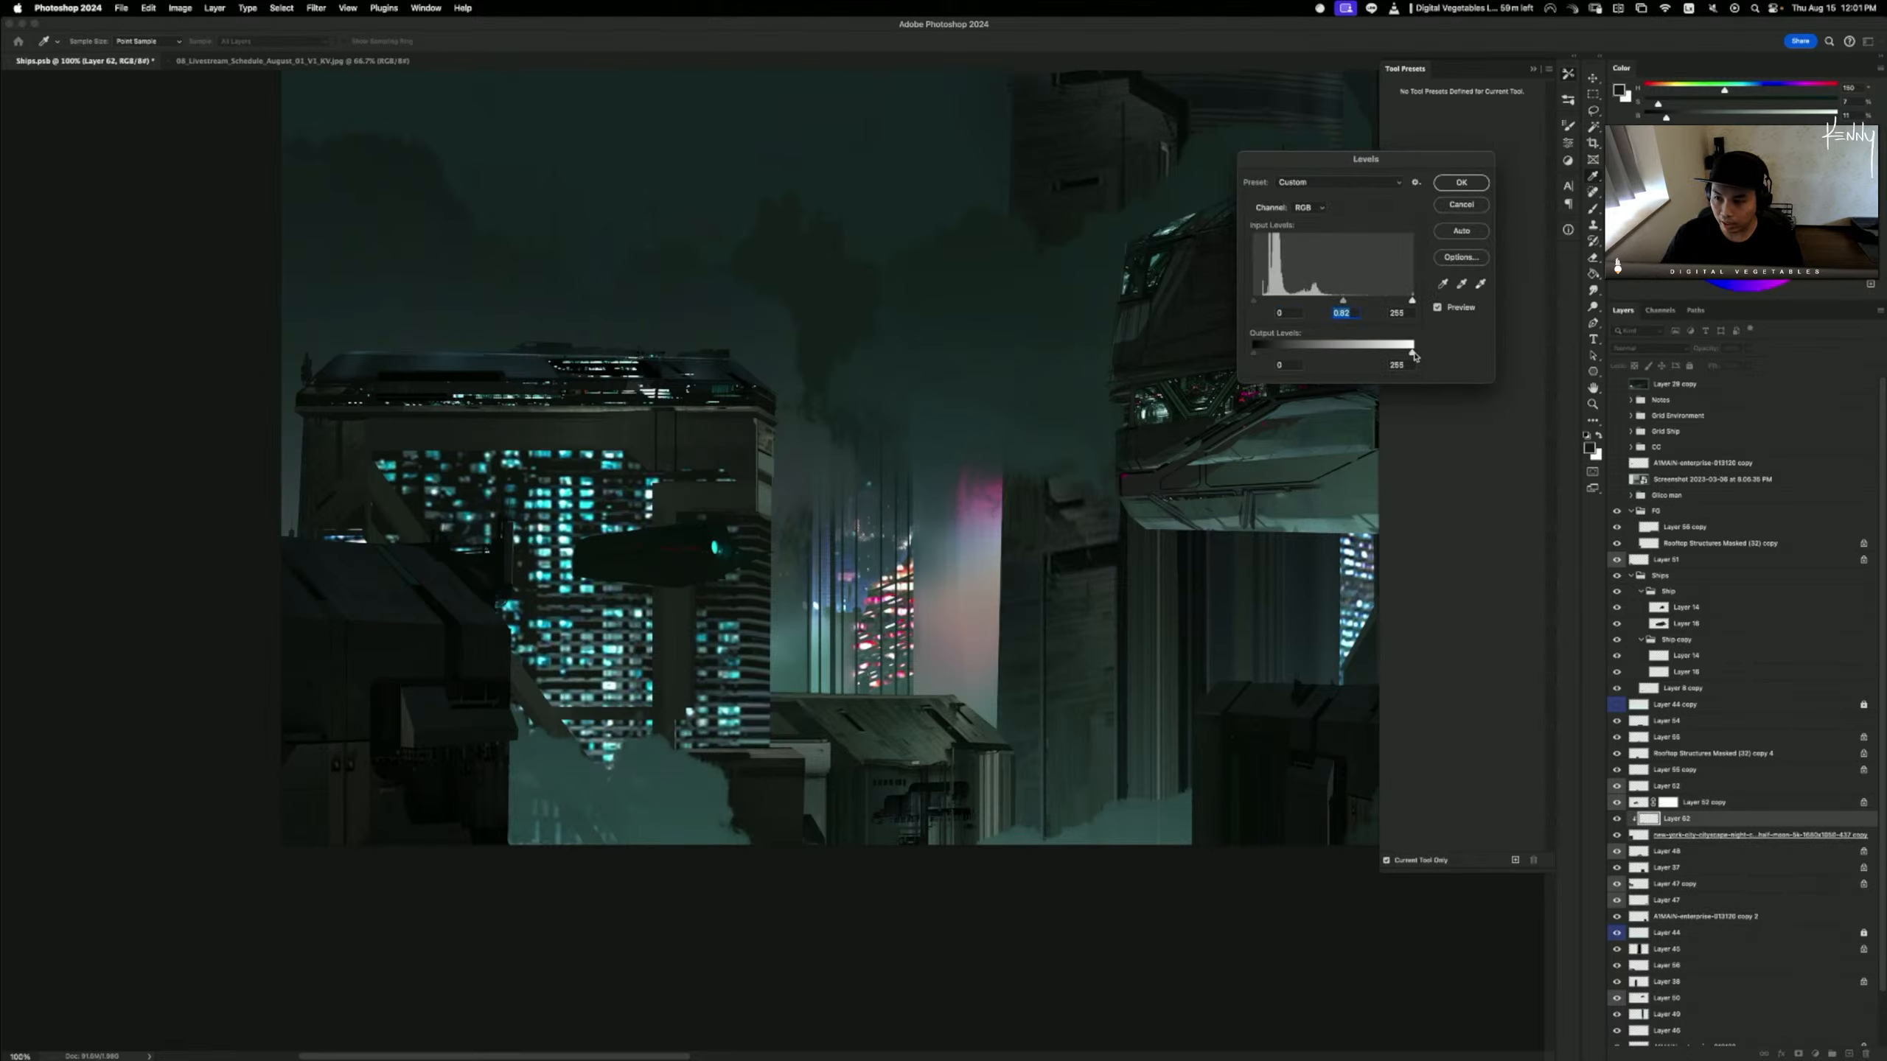
left_click_drag(1413, 355, 1380, 353)
left_click(1470, 181)
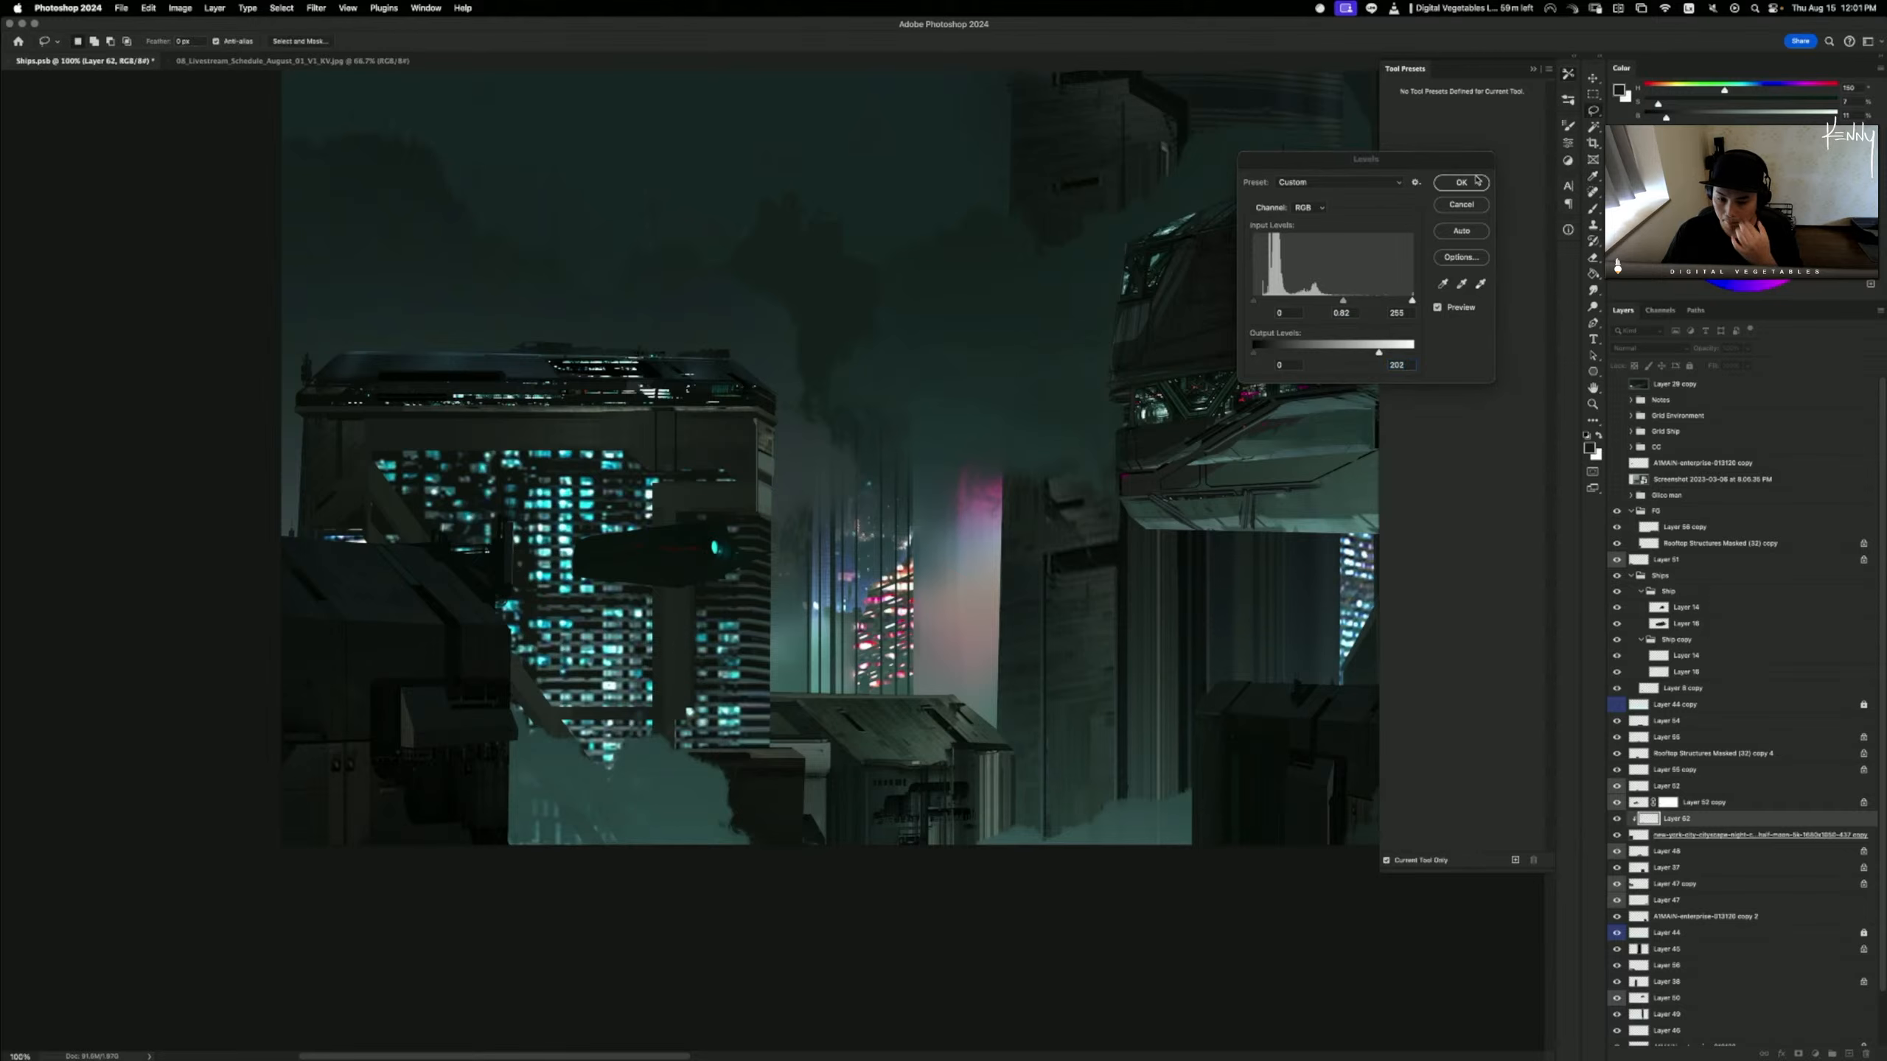
key("super+e")
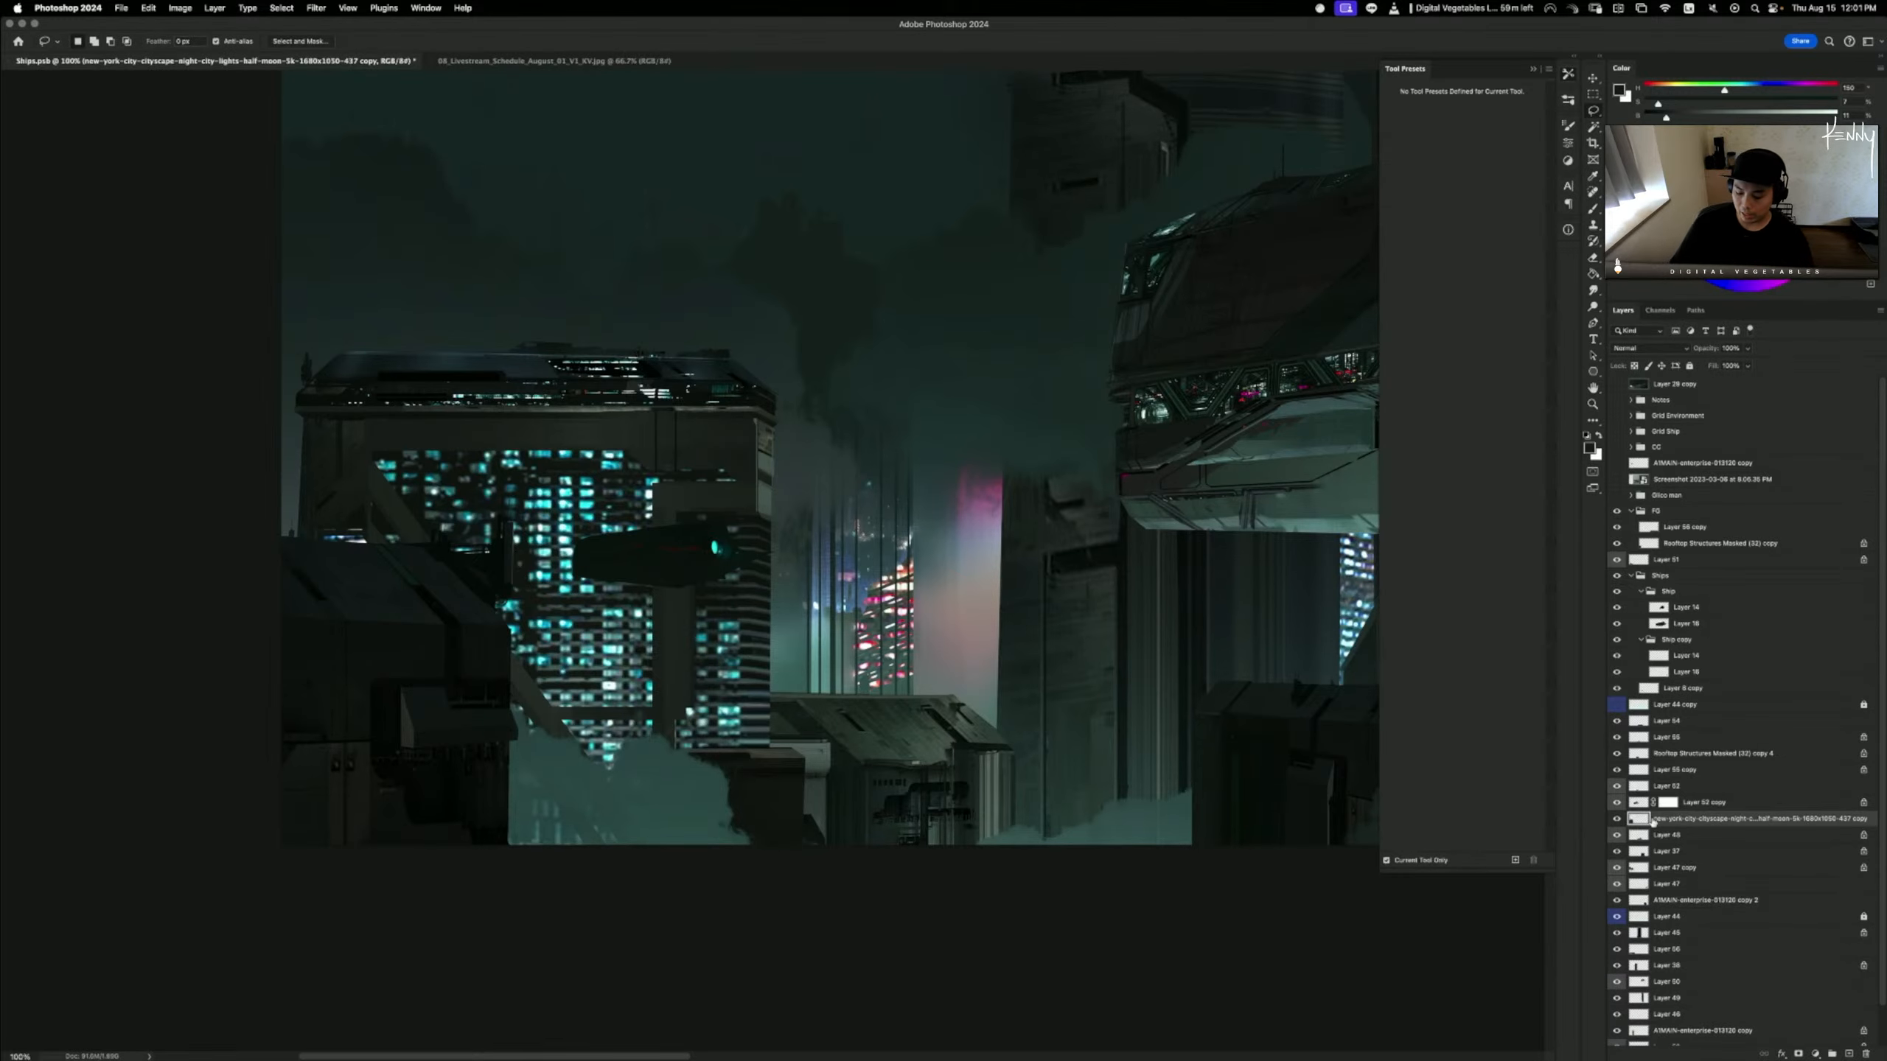
- Lasso the area along the left building's right edge and lighten the edge with the Dodge tool on Highlights at 40% exposure
key("super+minus")
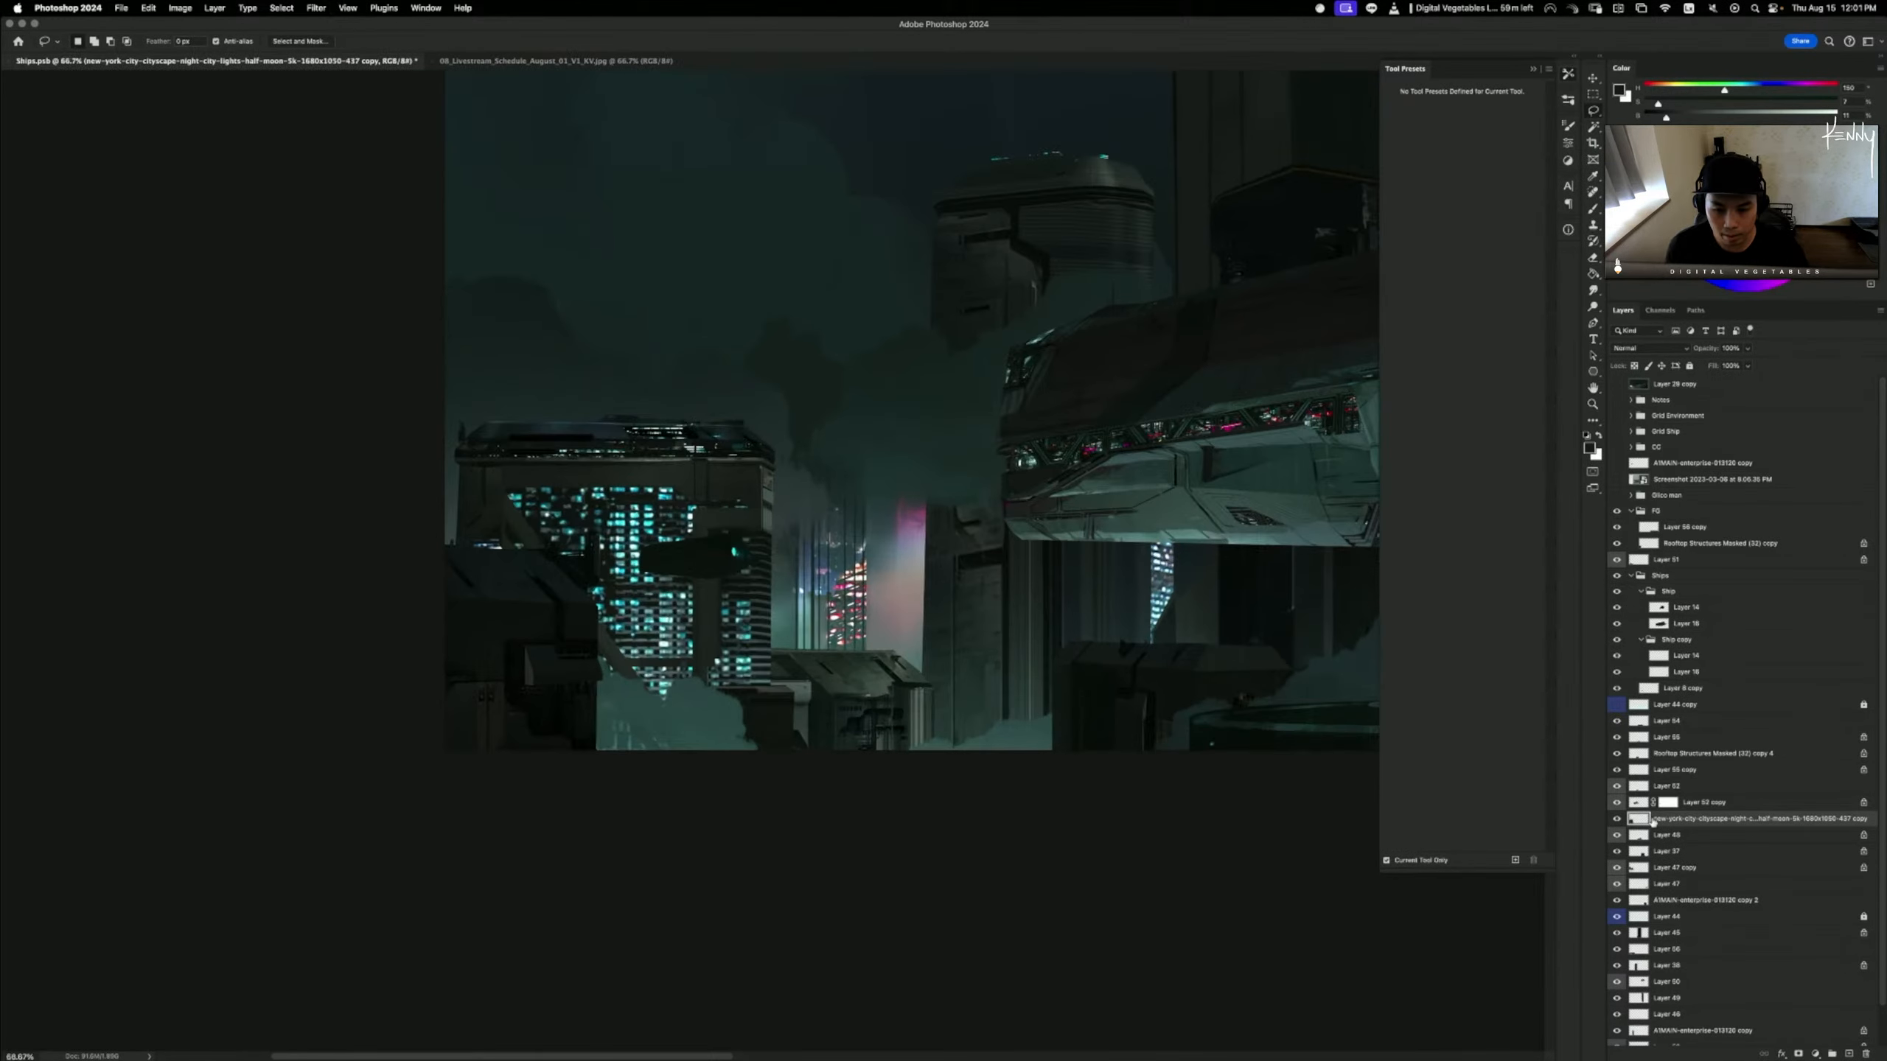
key("super+plus")
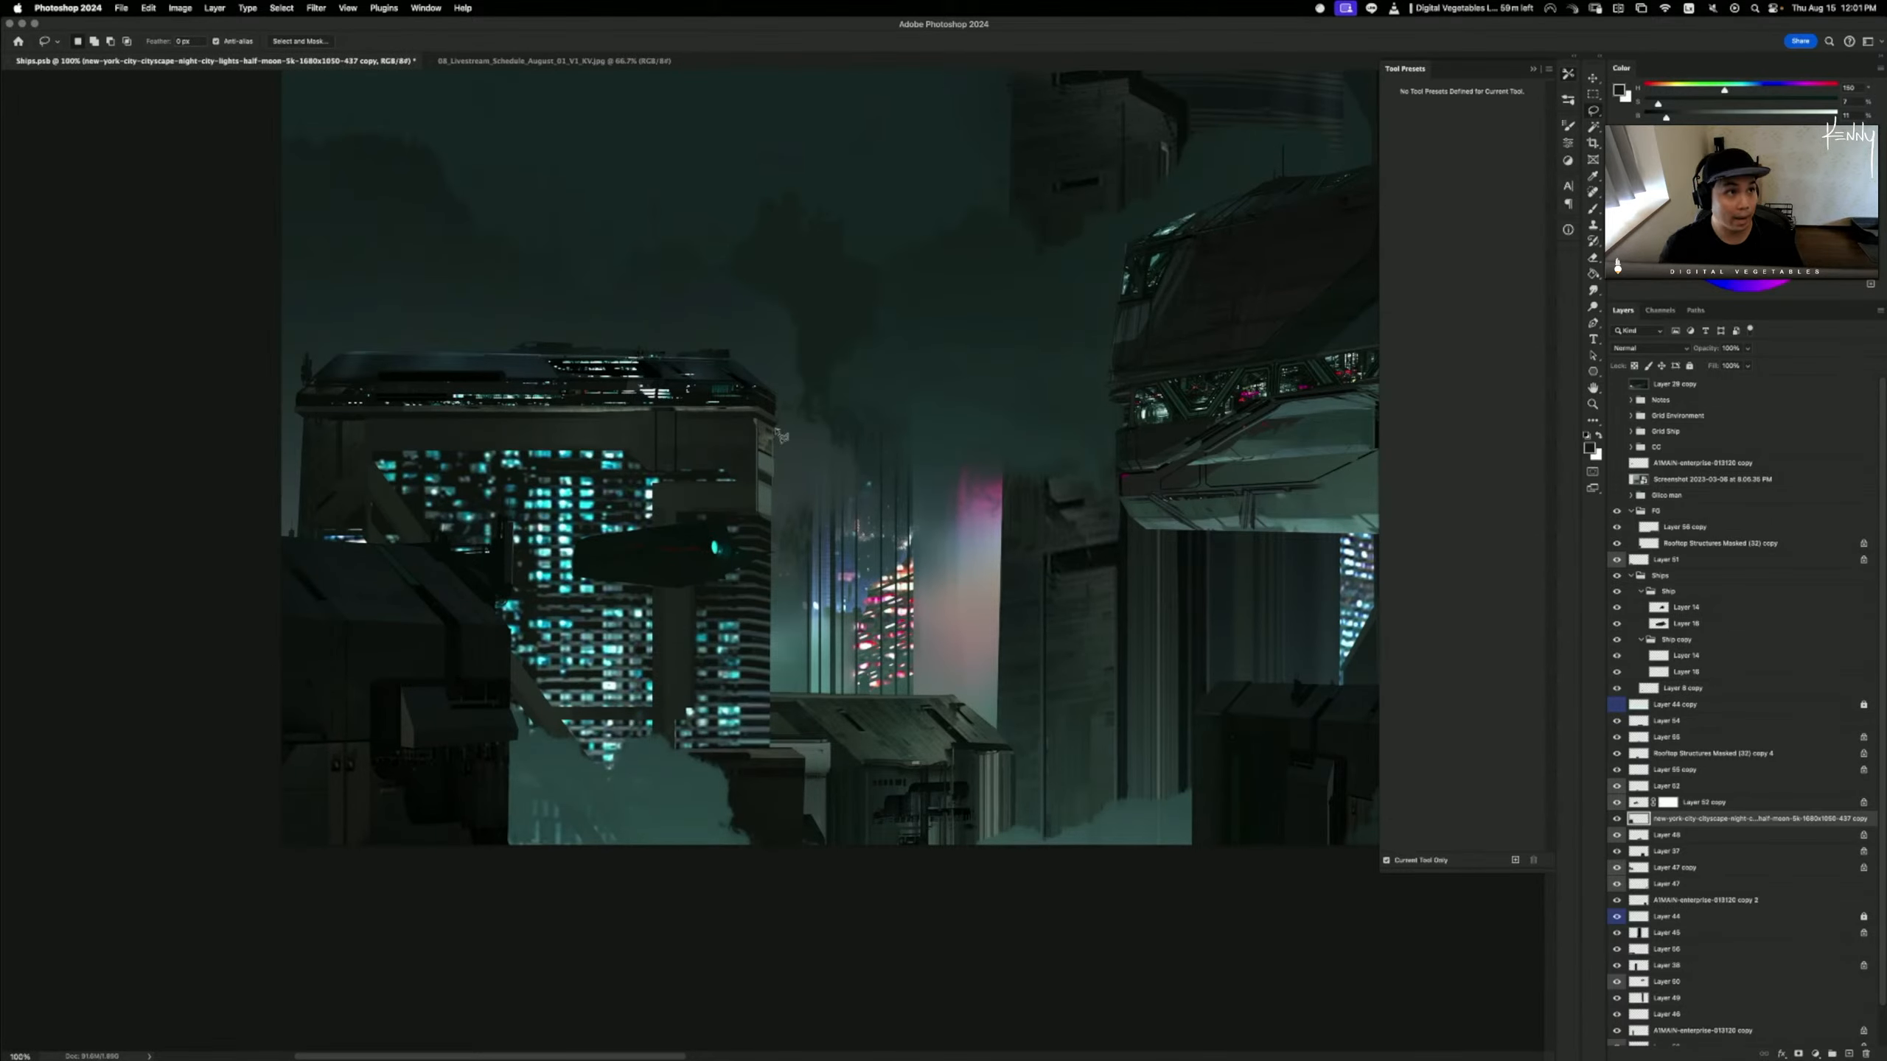
mouse_move(758, 421)
left_mouse_down()
mouse_move(738, 809)
mouse_move(753, 752)
mouse_move(778, 759)
mouse_move(885, 469)
left_mouse_up()
key("o")
key("bracketright")
key("bracketleft")
key("bracketleft")
key("bracketleft")
key("bracketleft")
key("bracketleft")
key("bracketleft")
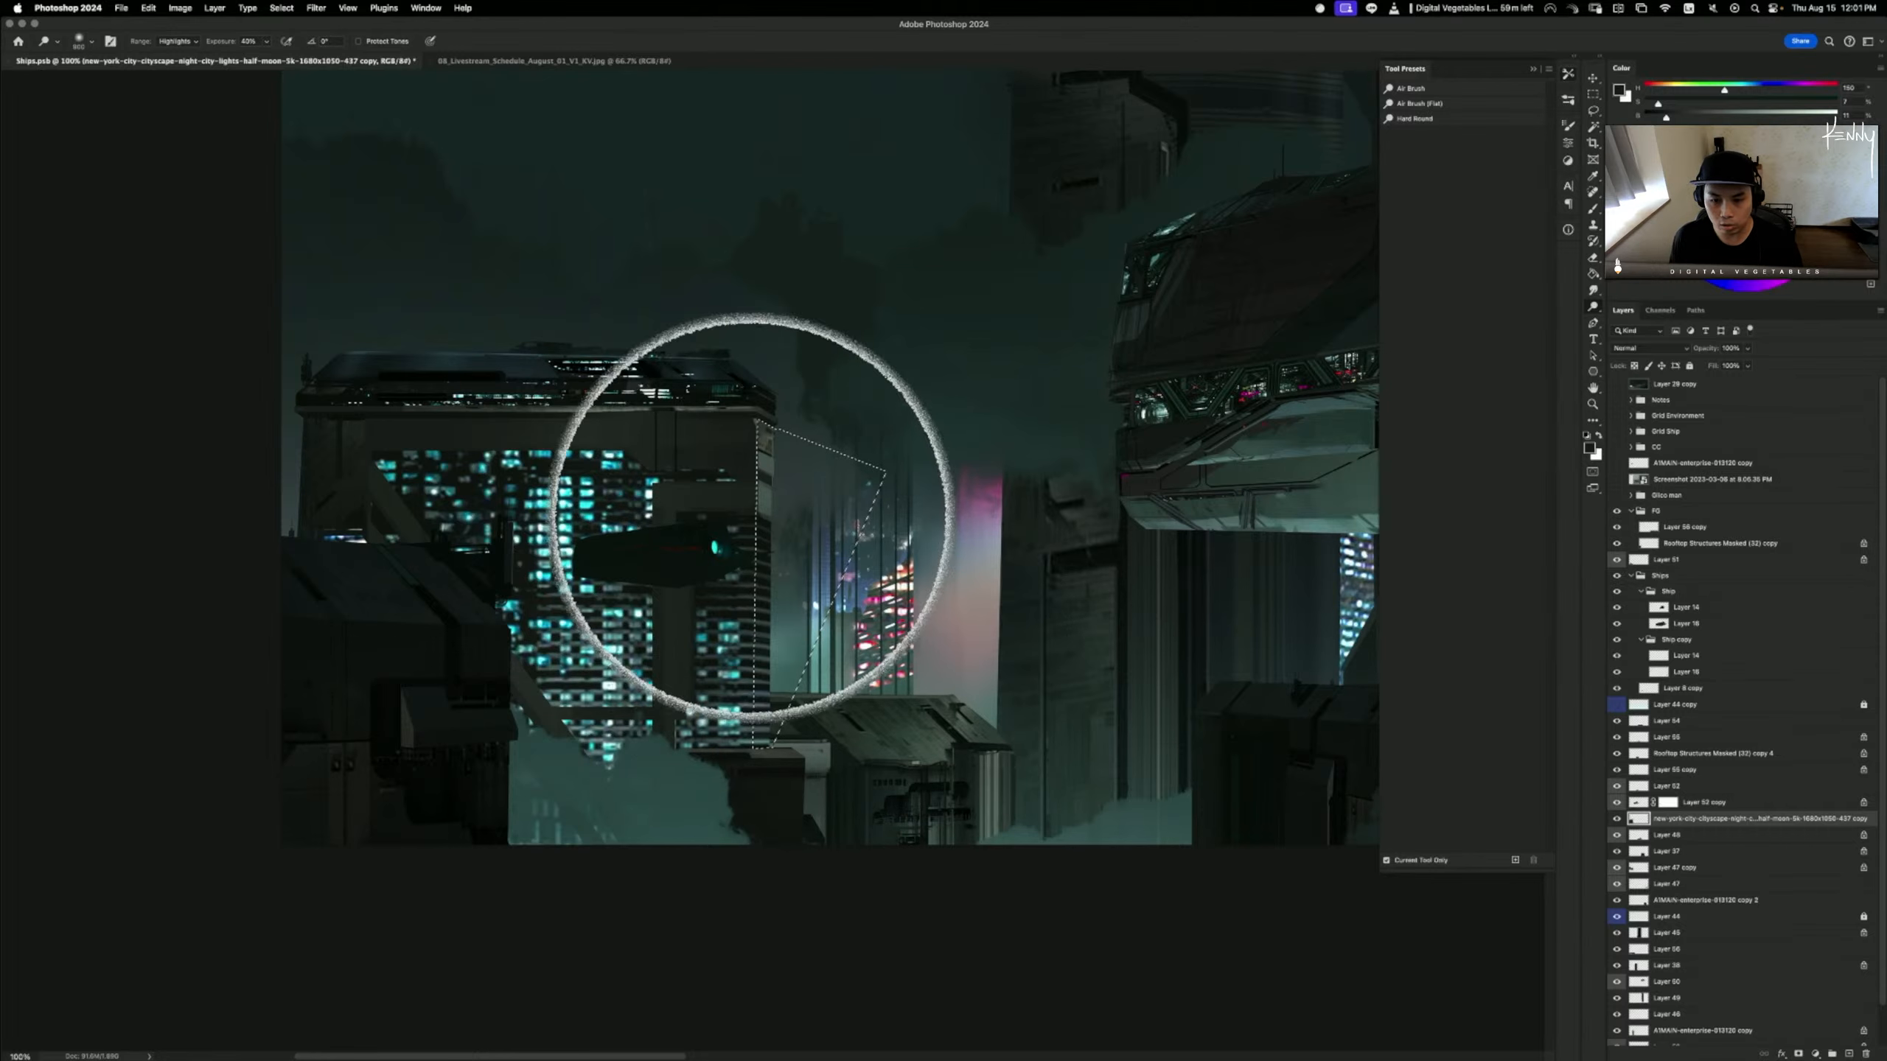
left_click_drag(766, 502, 724, 746)
left_click_drag(735, 571, 682, 843)
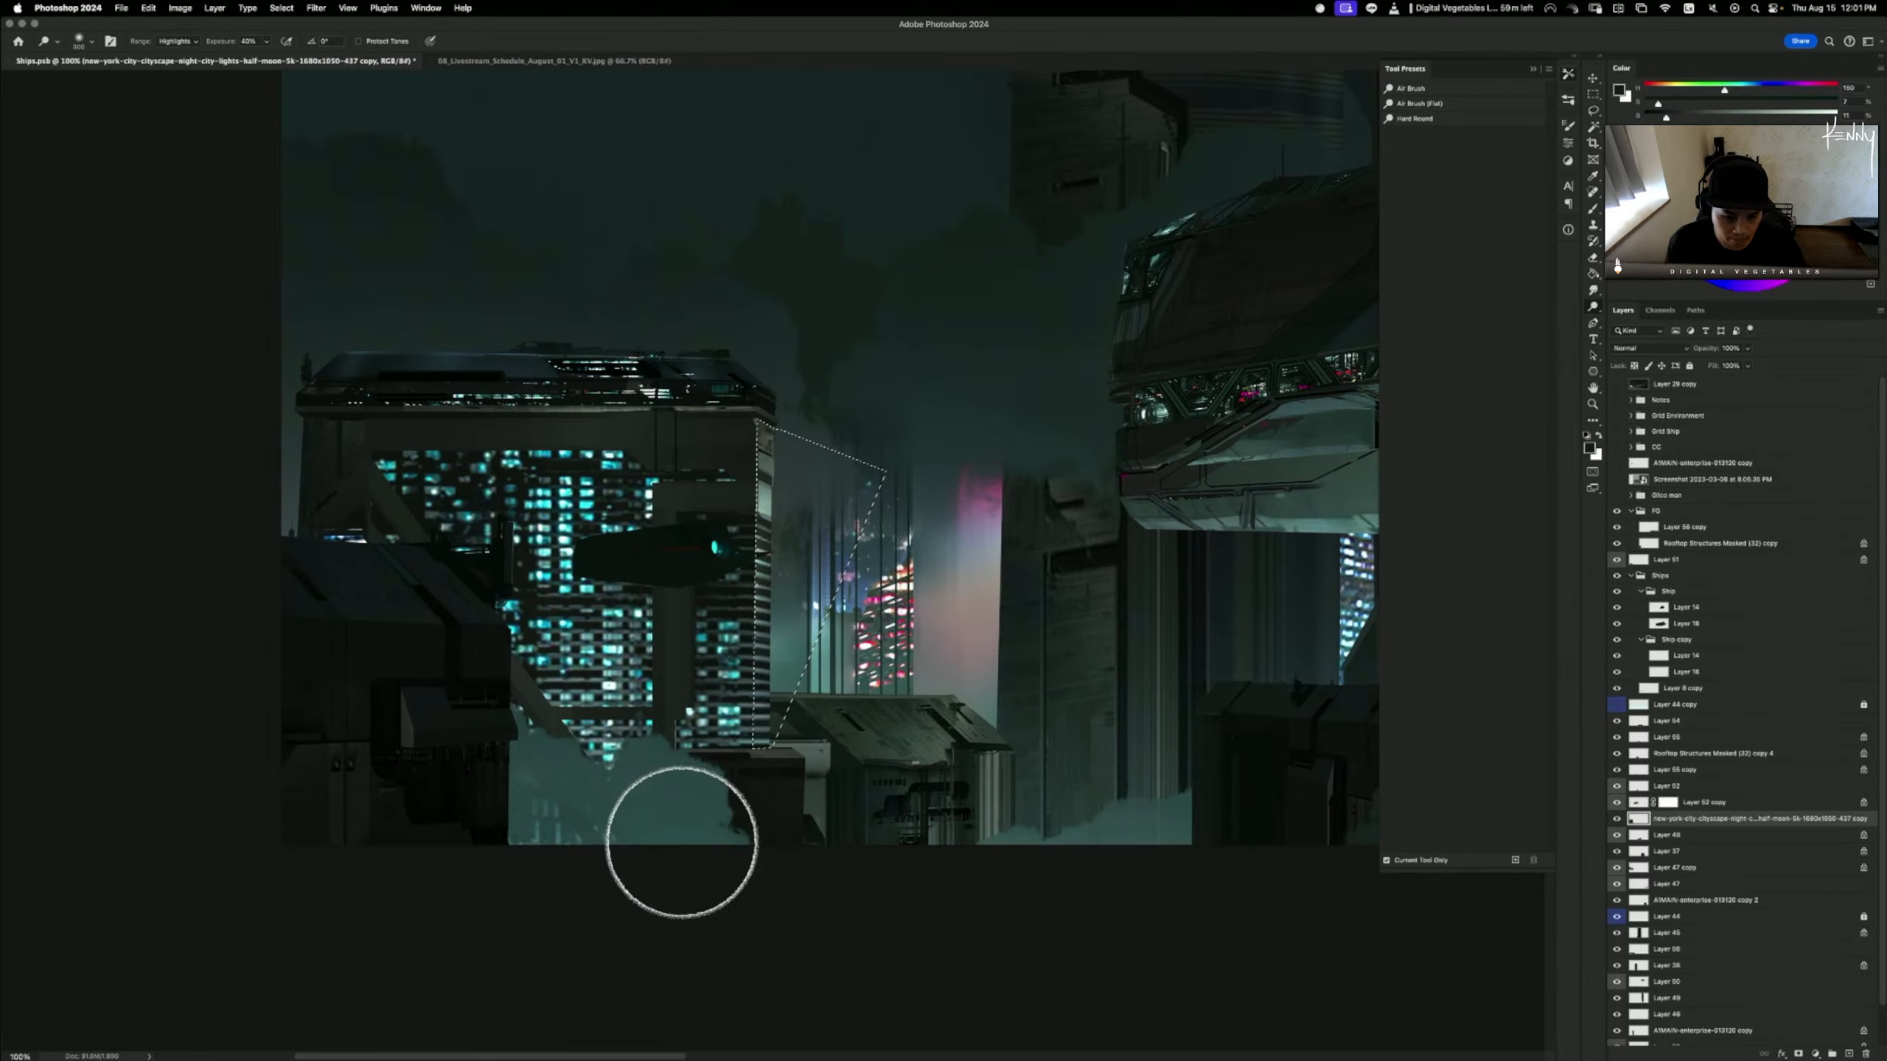
key("super+z")
key("super+d")
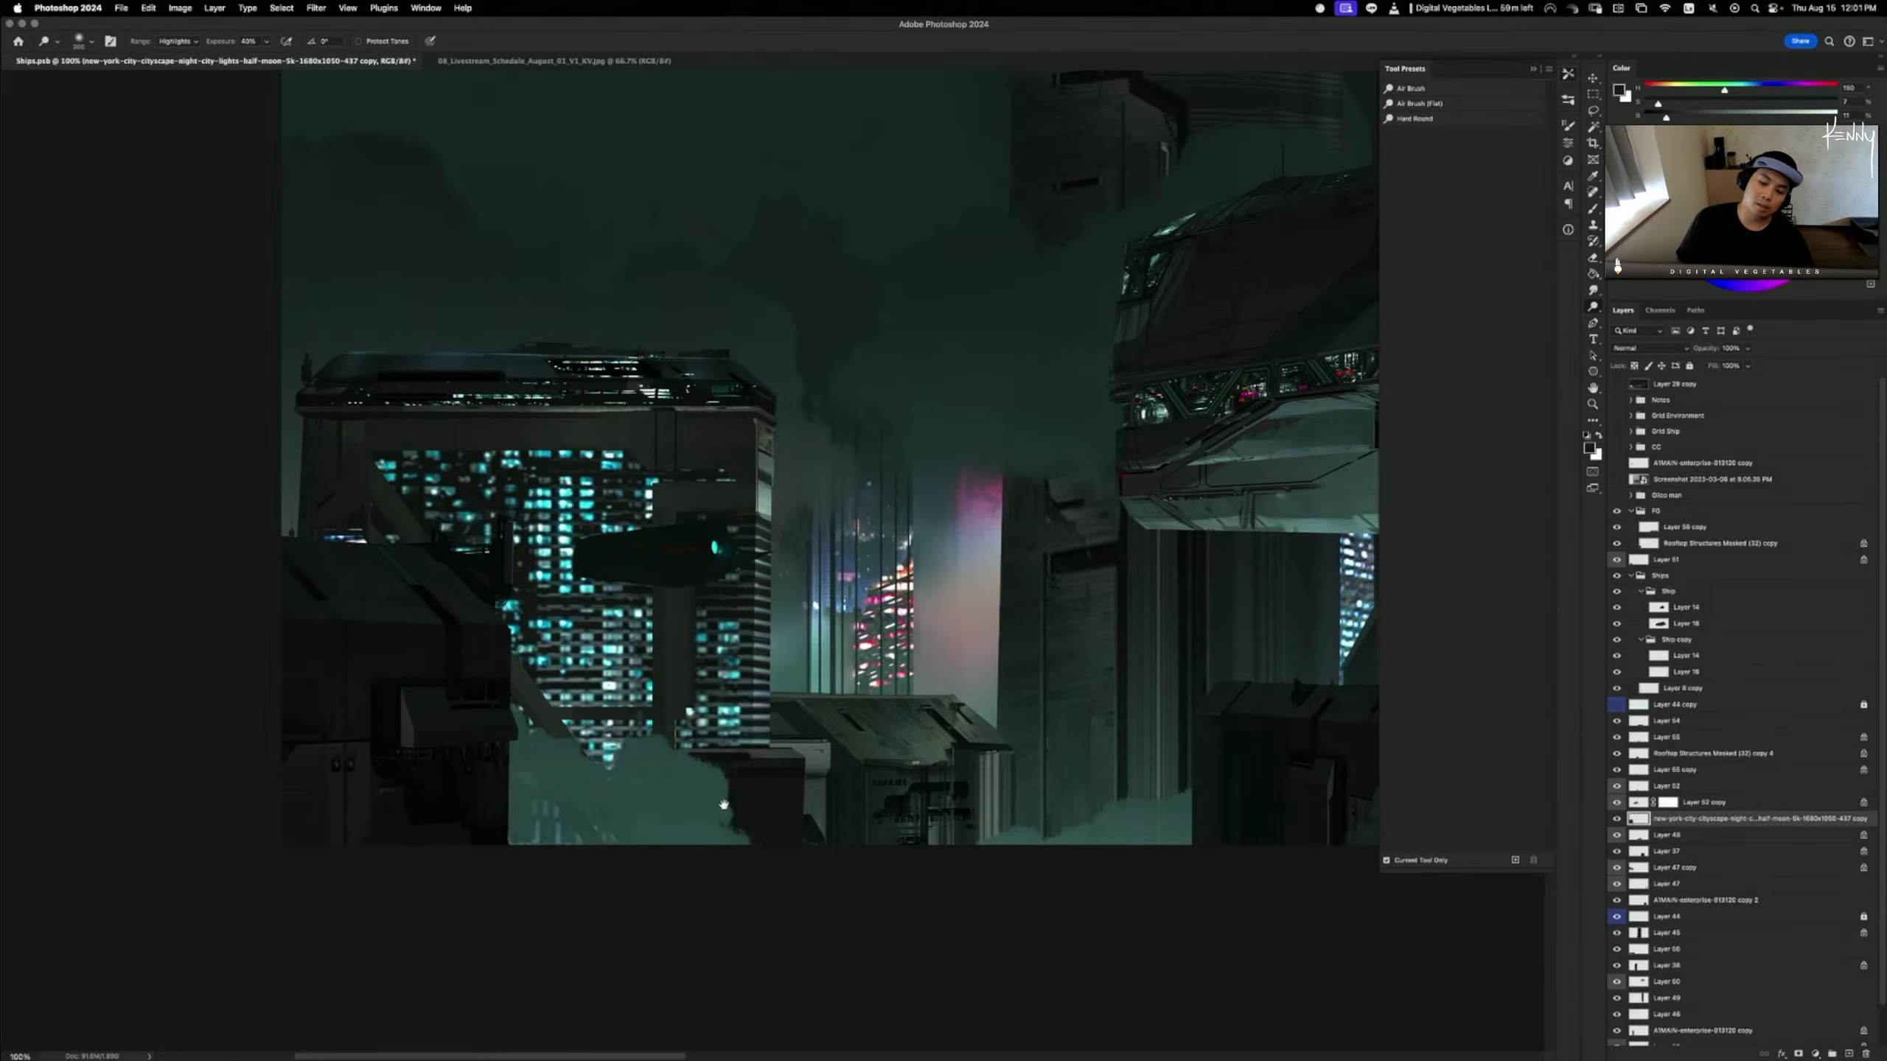
- Lasso a thin horizontal strip above the small ship on the left building and paint it with a colour sampled from the facade
left_click_drag(933, 713, 939, 712)
scroll(925, 713, "down", 3)
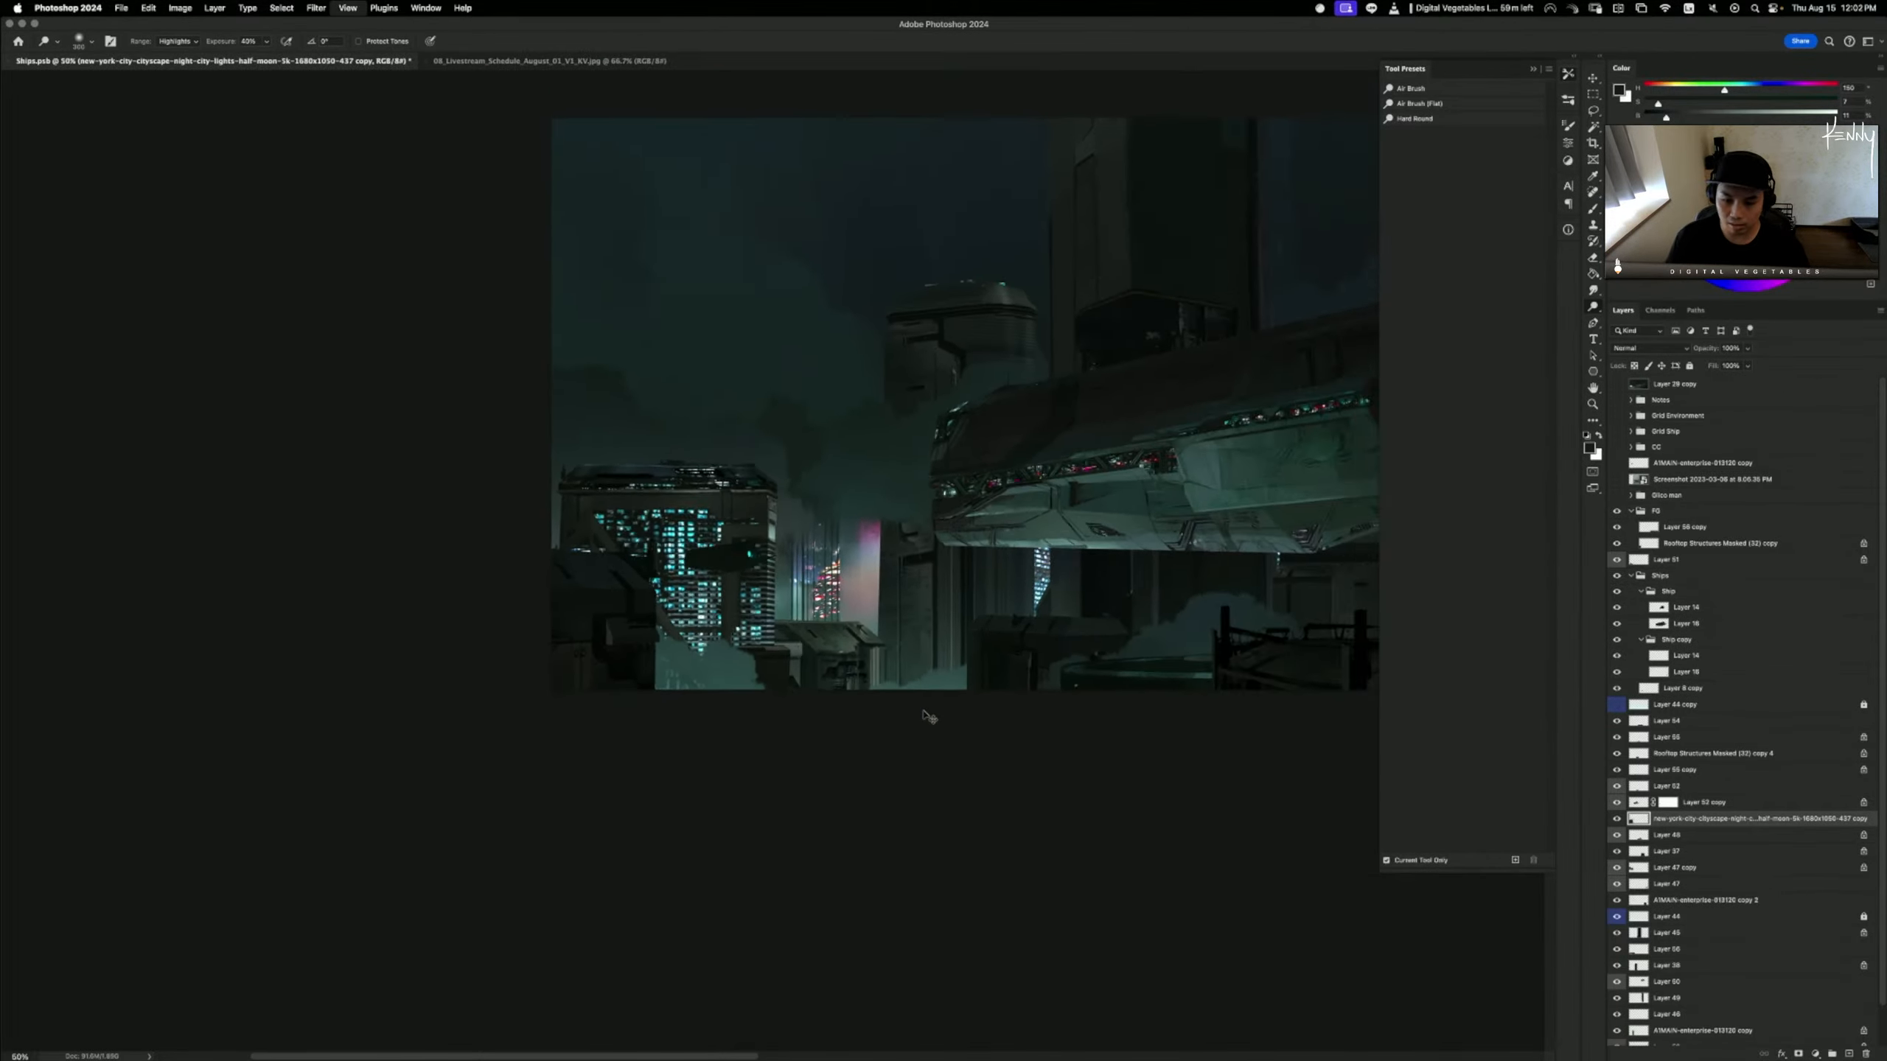
scroll(925, 713, "up", 4)
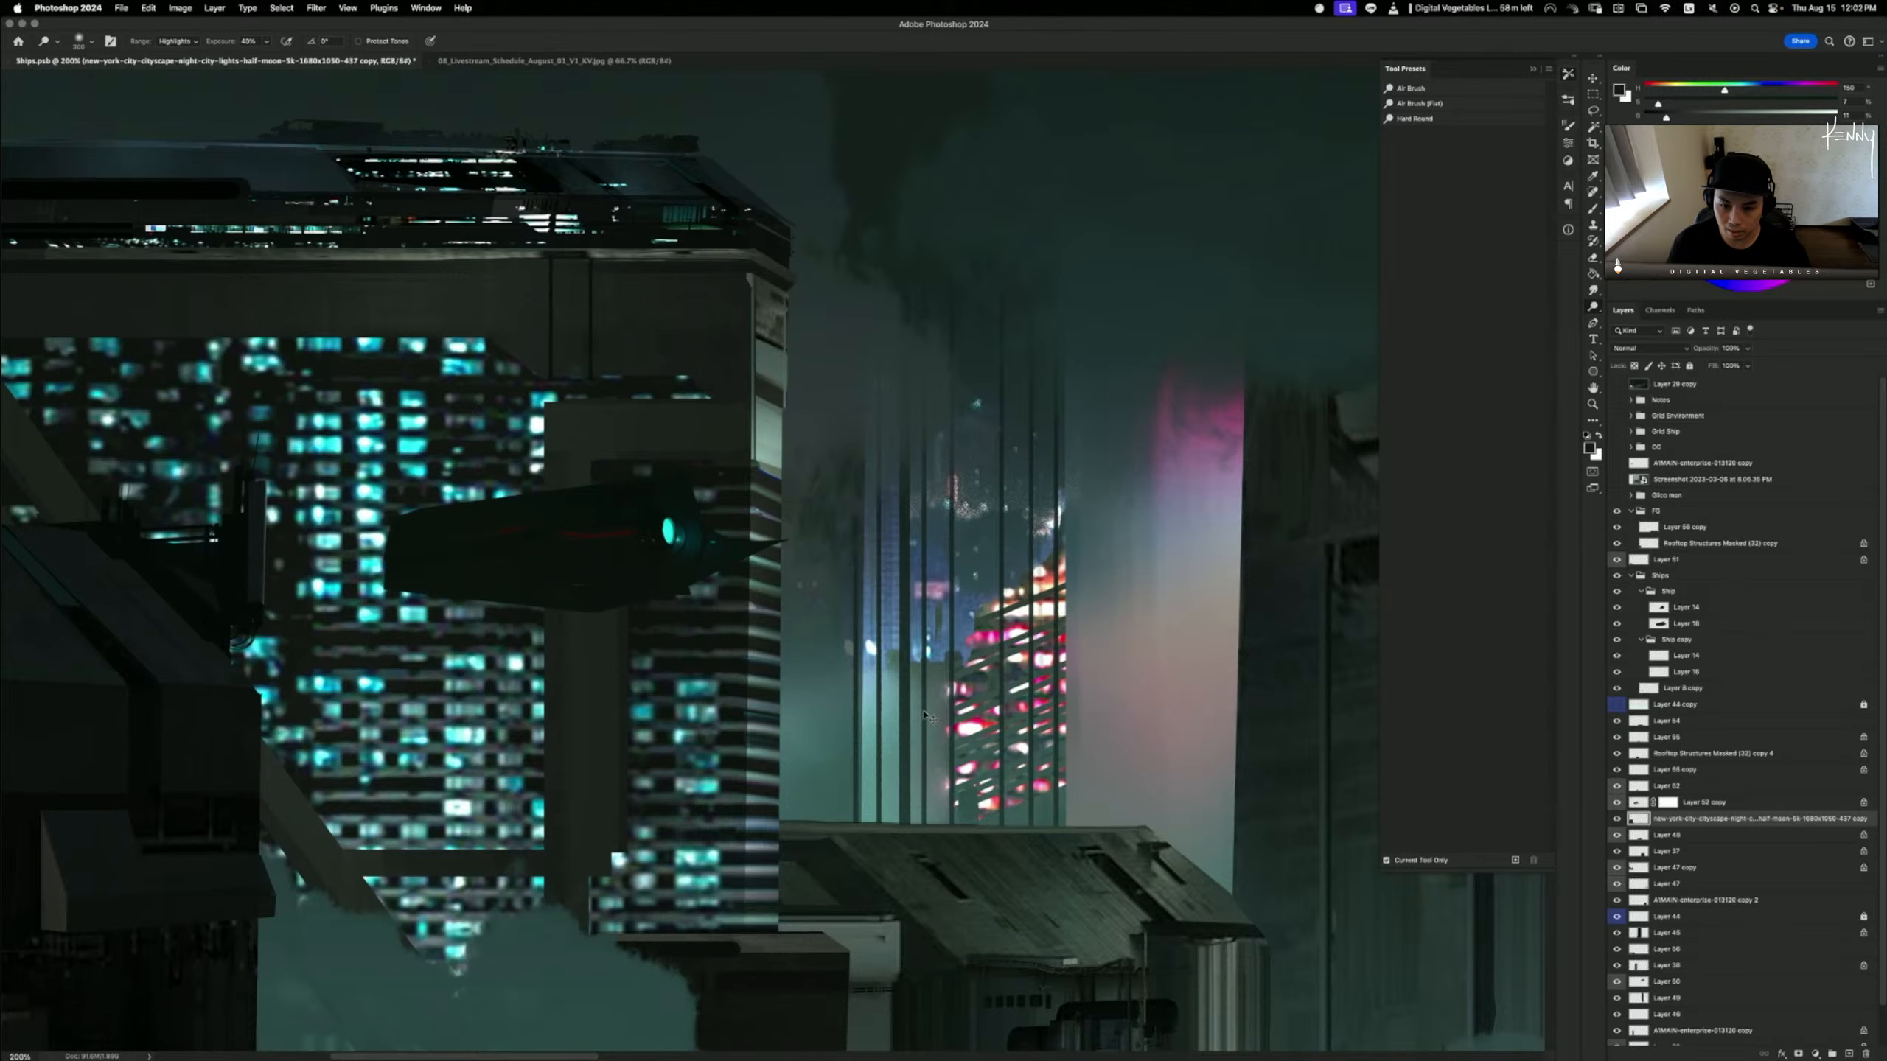
left_click_drag(695, 563, 753, 676)
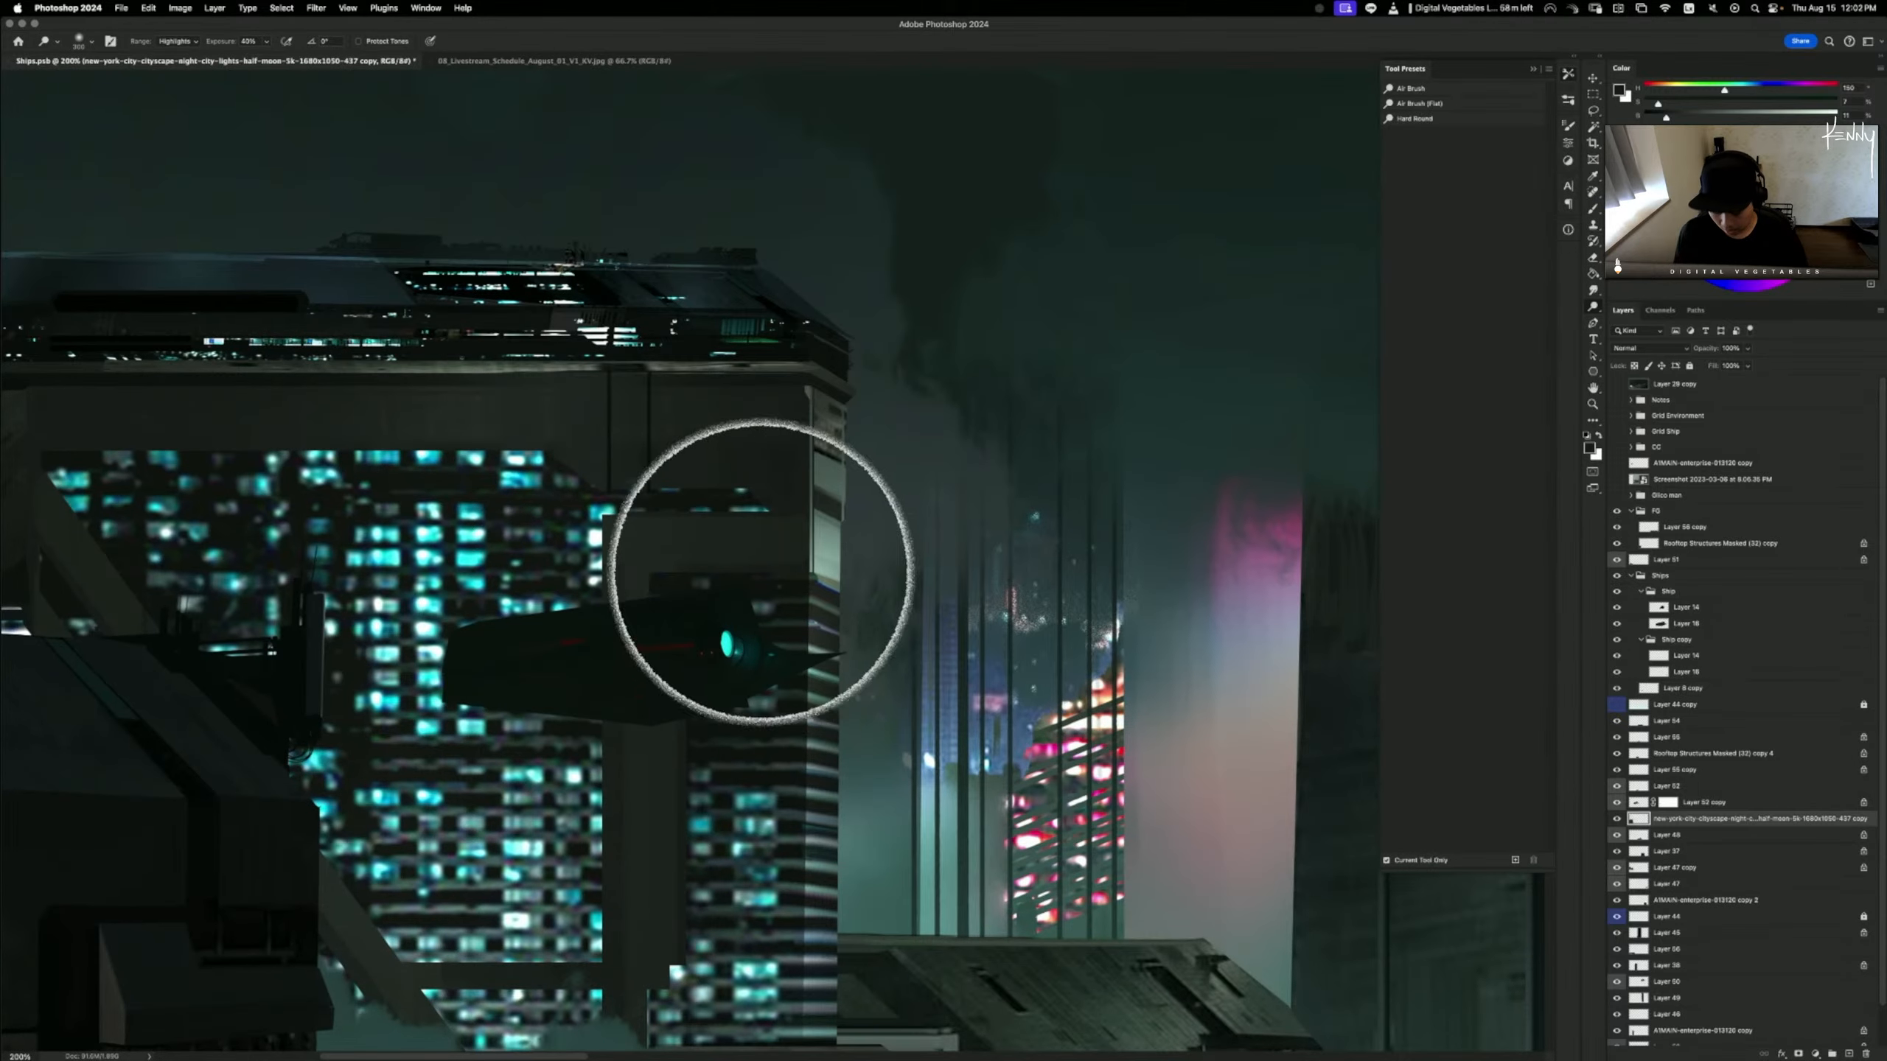
key("l")
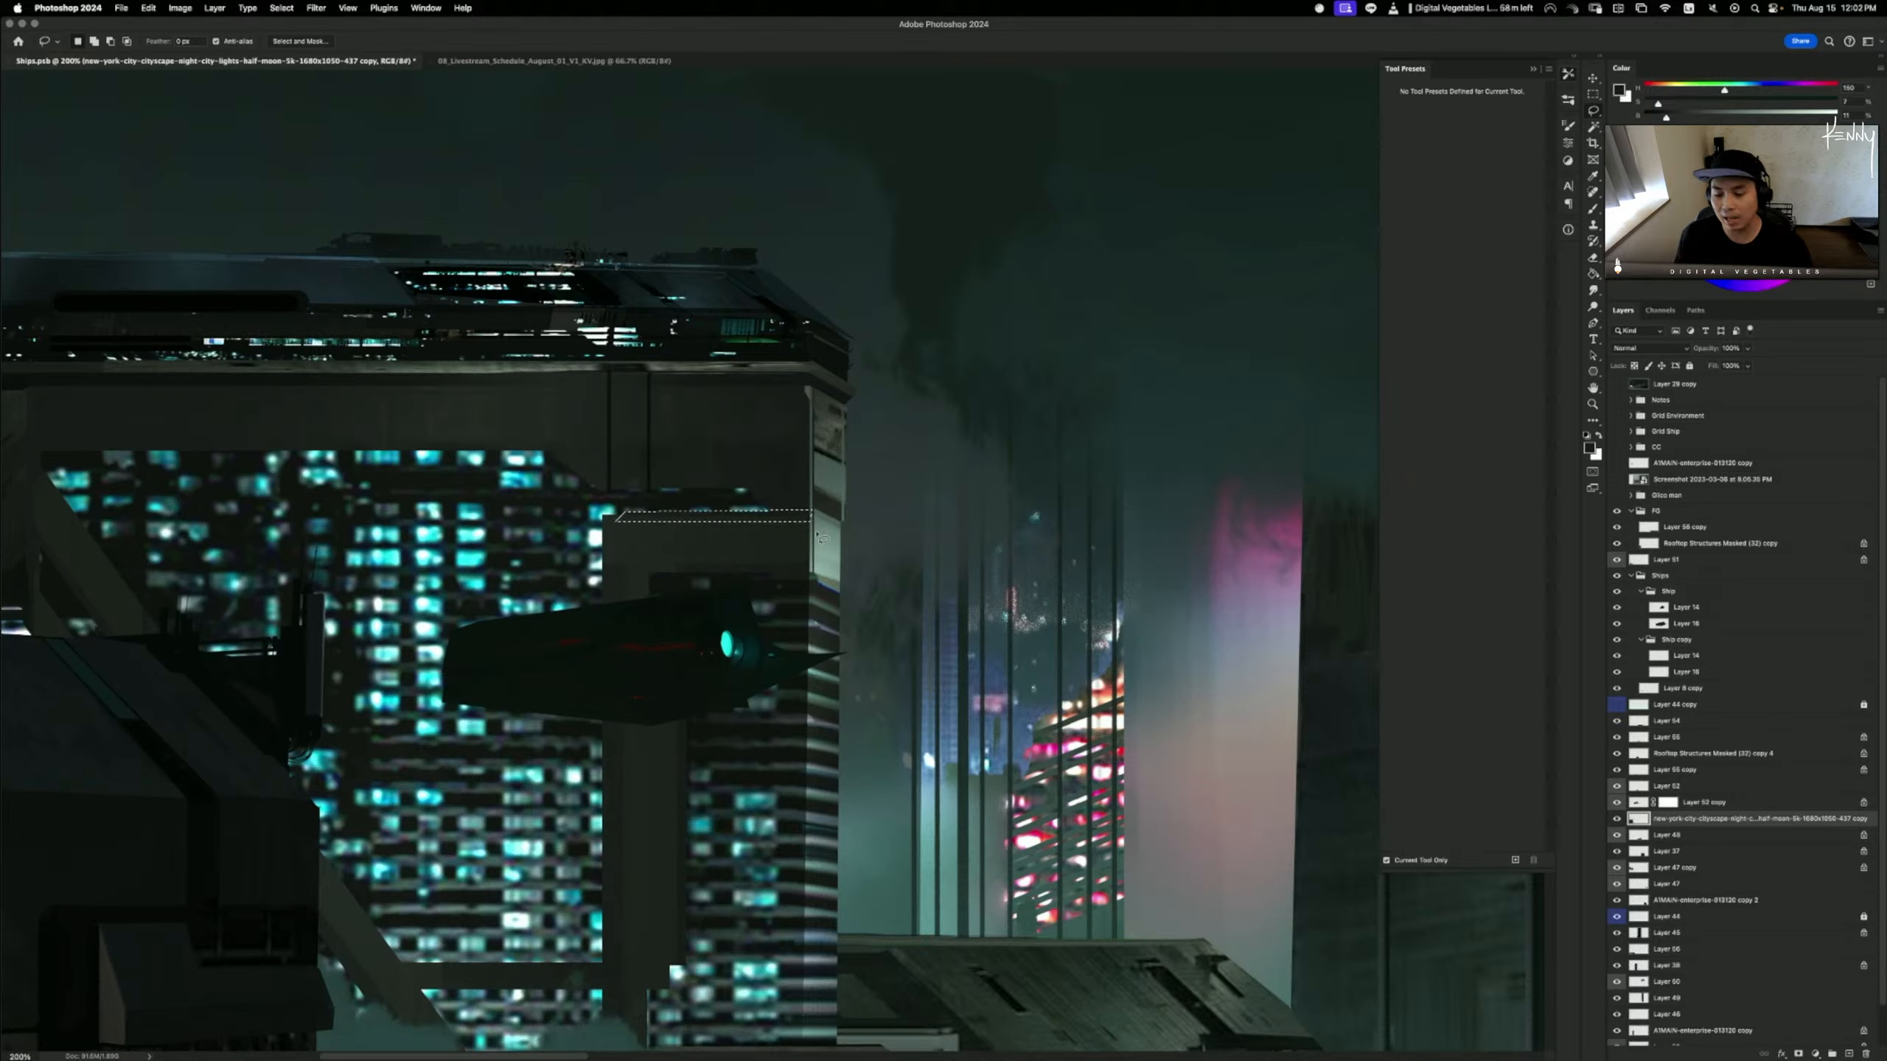
key("b")
left_click(826, 542, "alt")
left_click(1468, 182)
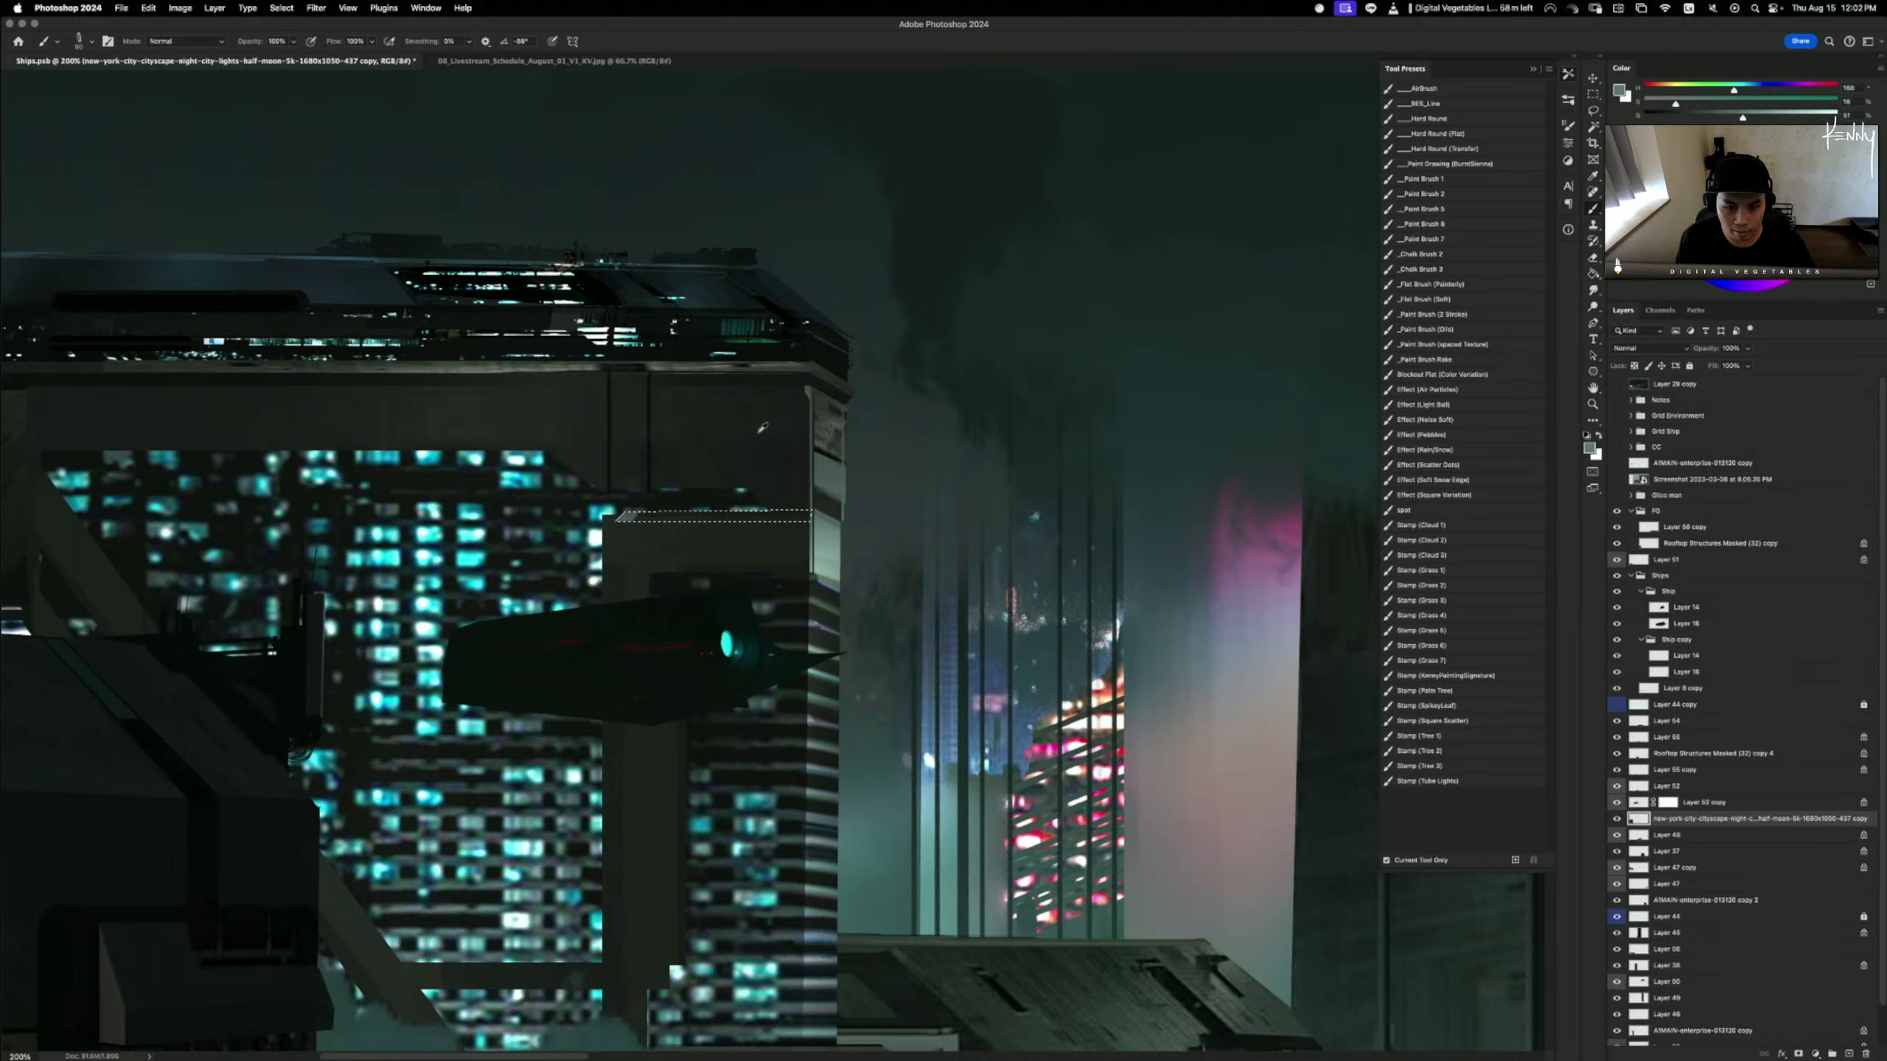
left_click_drag(762, 363, 796, 362)
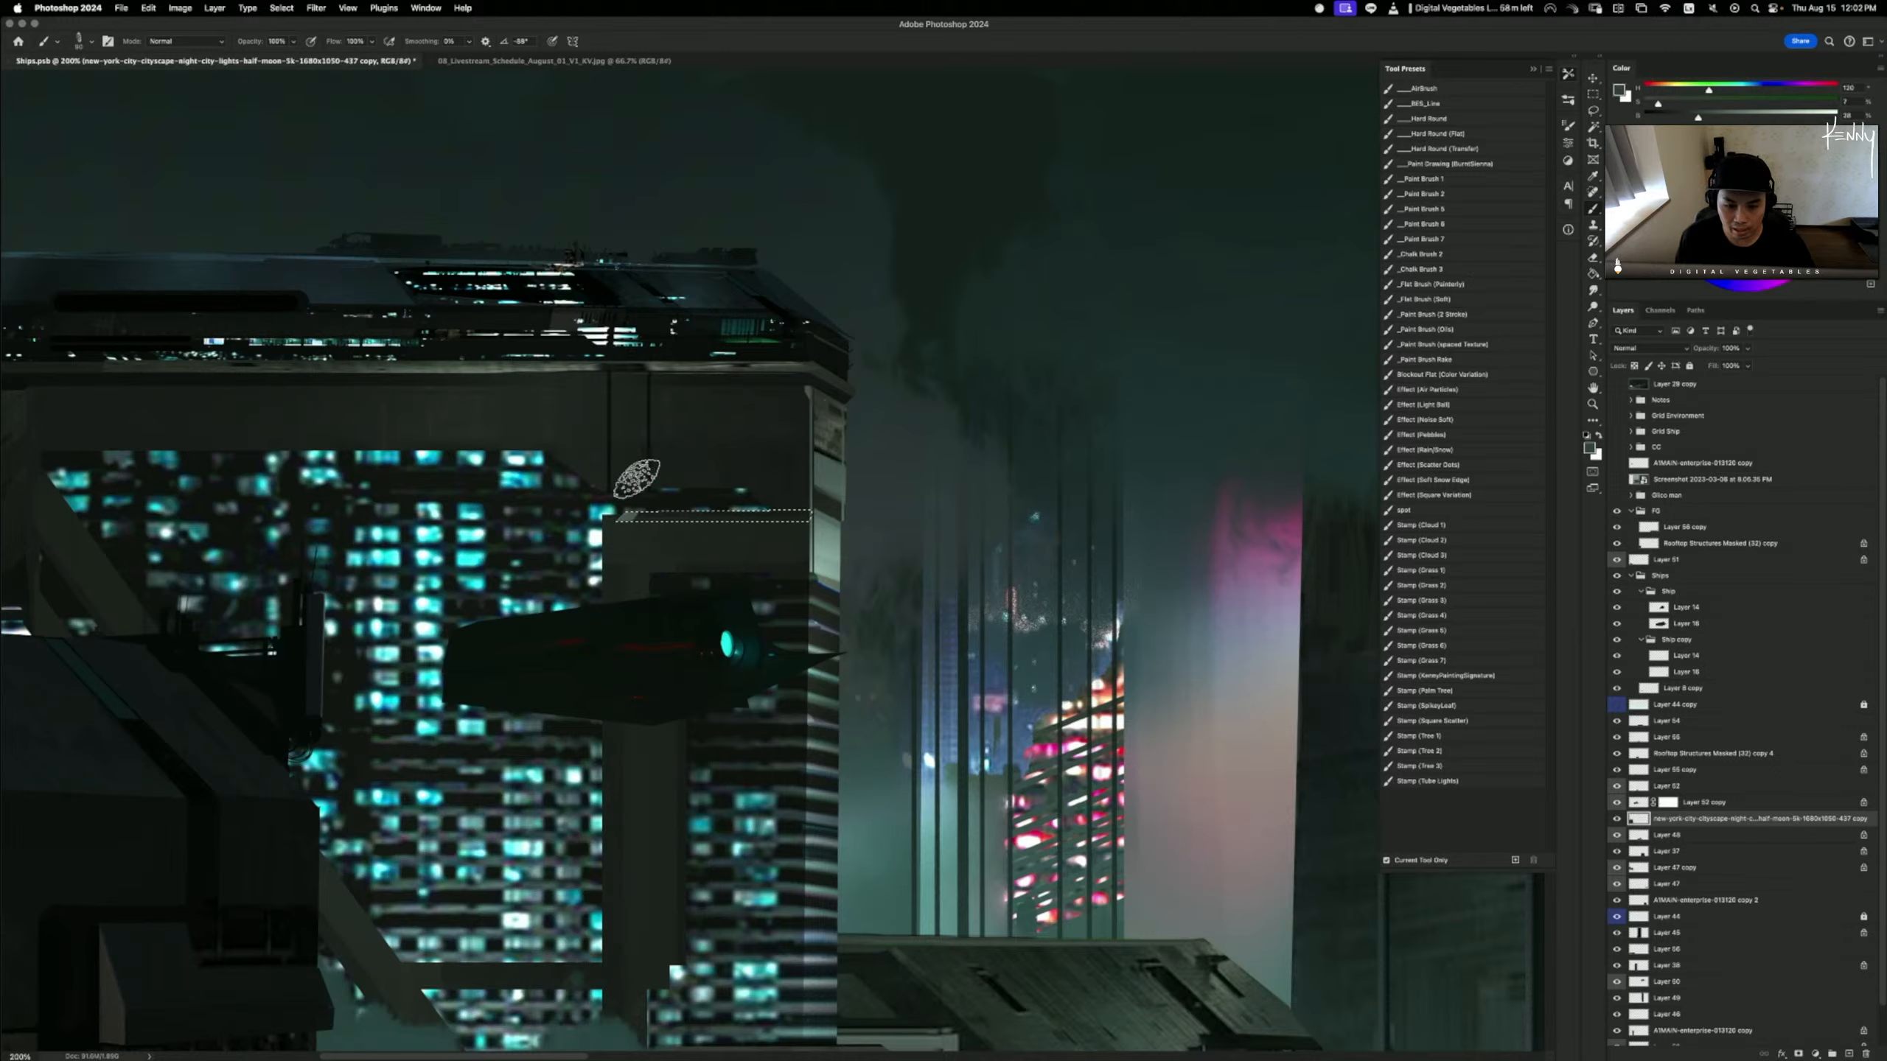
key("super+d")
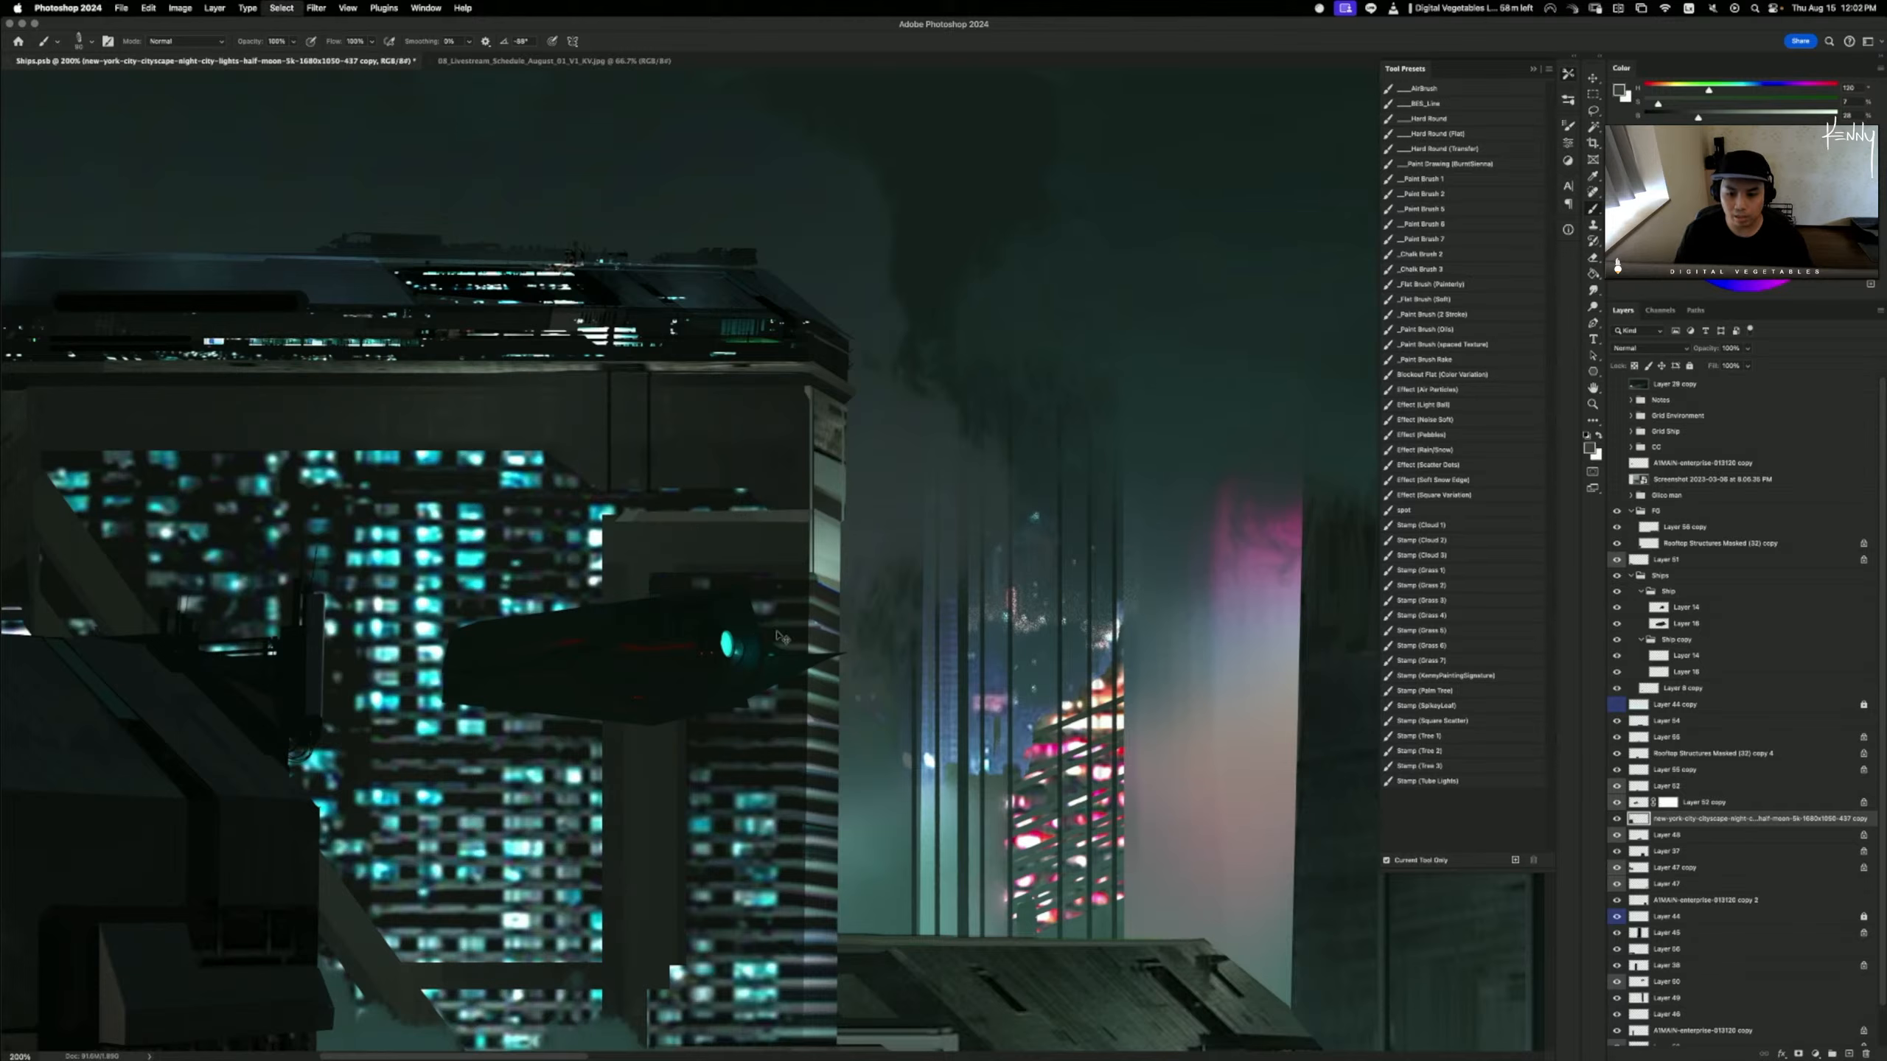
- Lock the night-city layer's transparent pixels and paint the left building's upper-left wall with dark tones sampled from it
scroll(776, 630, "down", 5)
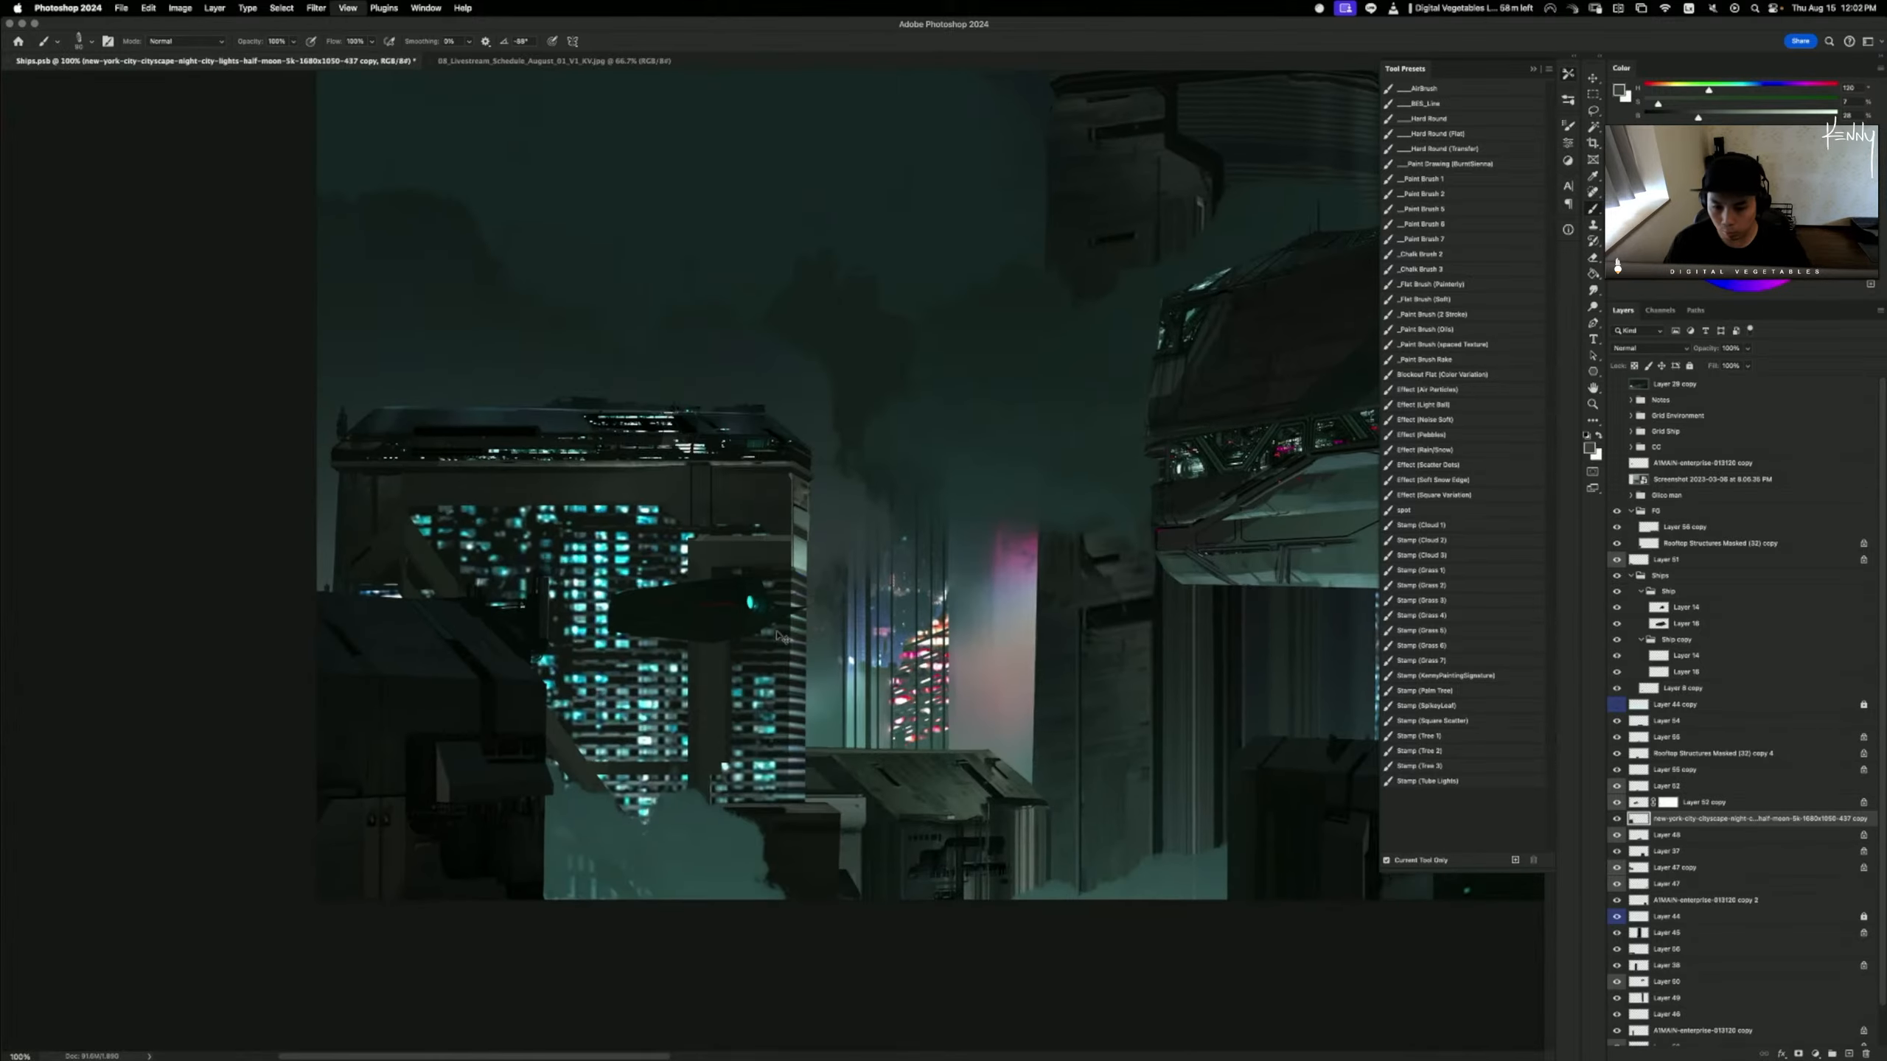
key("super+minus")
key("super+equal")
key("super+equal")
key("super+equal")
key("super+equal")
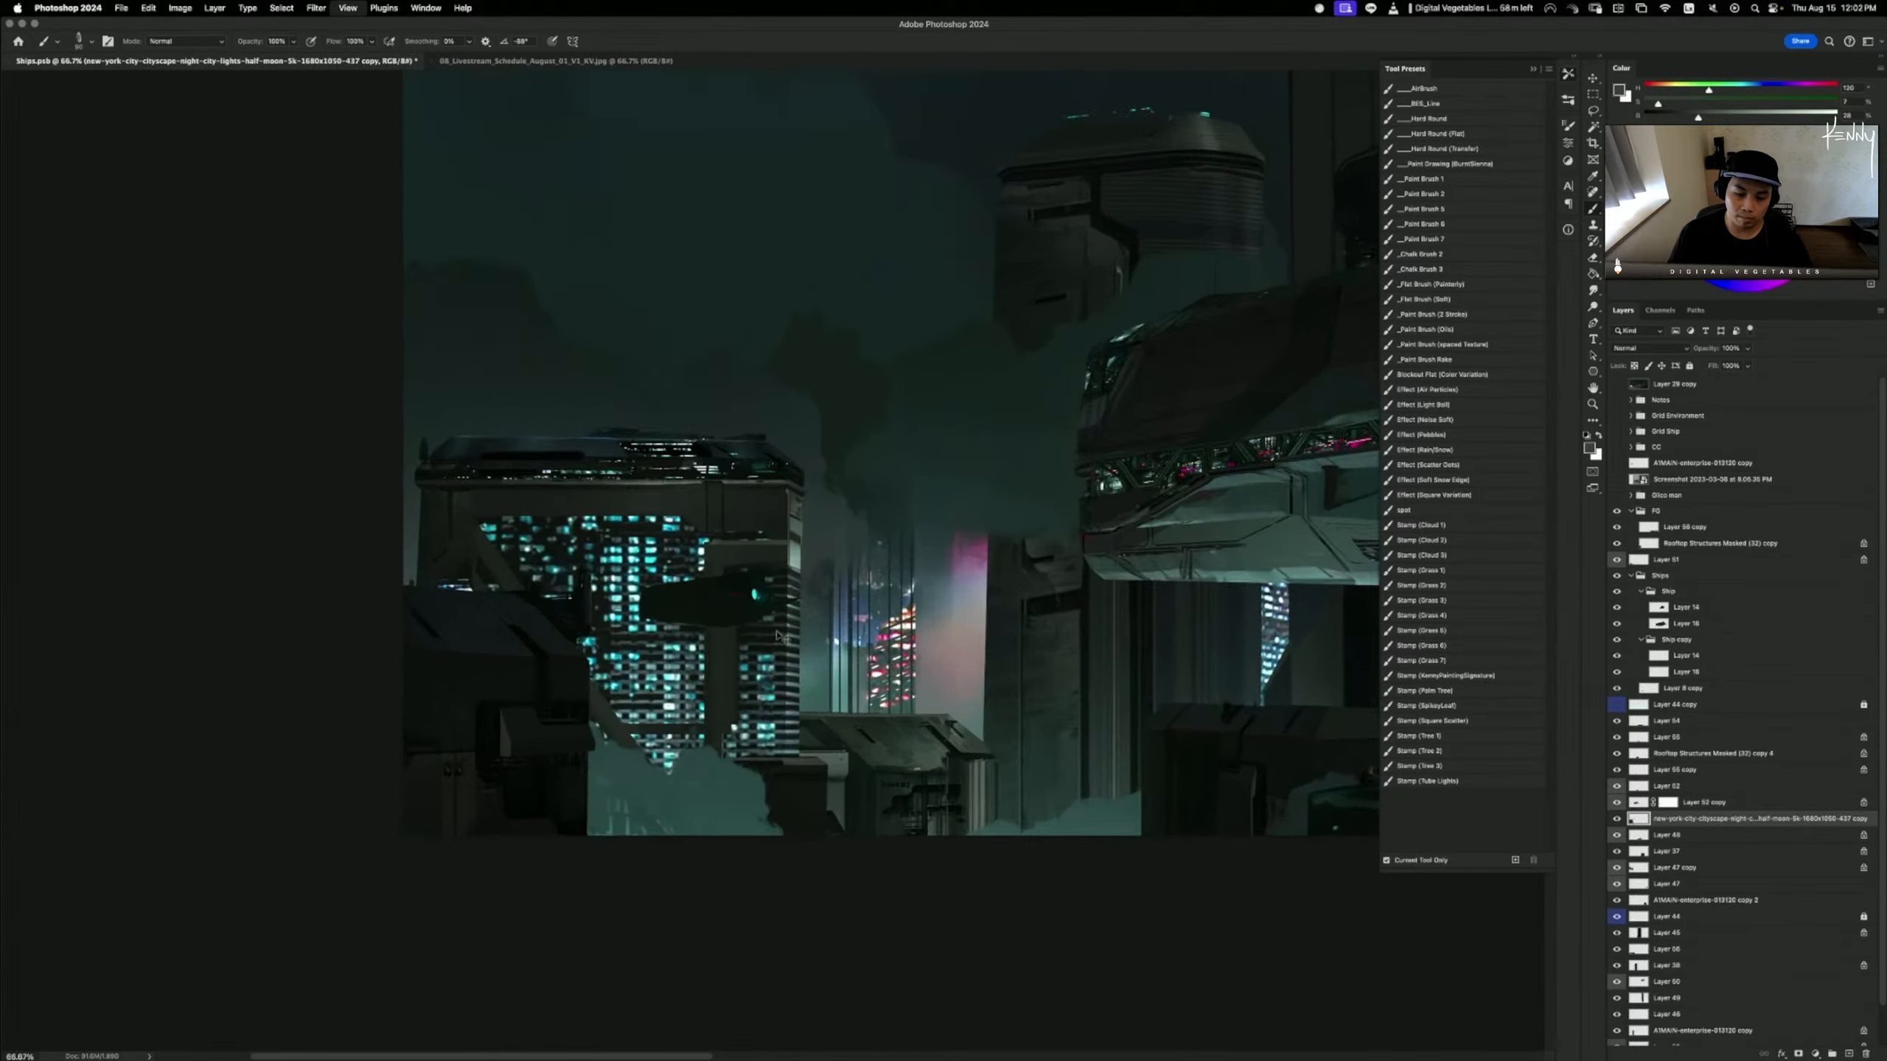
mouse_move(904, 583)
left_mouse_down()
mouse_move(1068, 593)
mouse_move(1116, 632)
left_mouse_up()
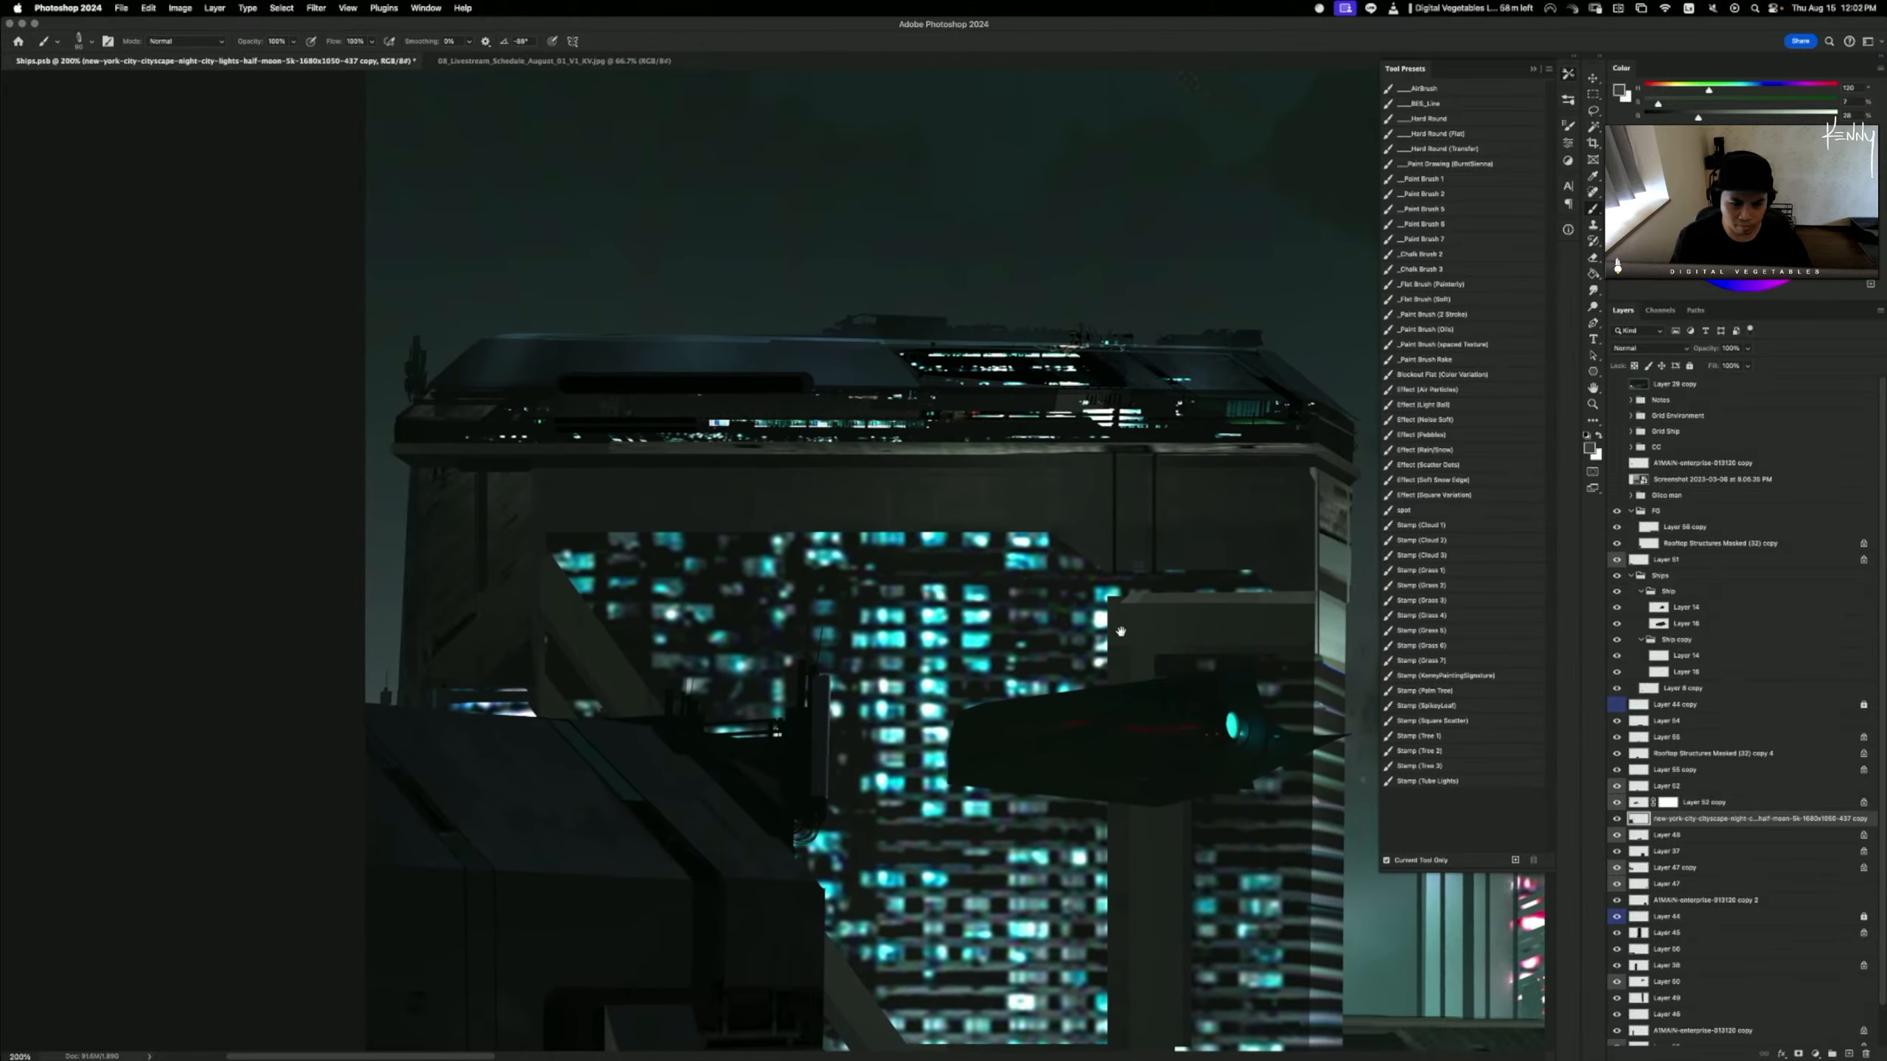
left_click(446, 529, "alt")
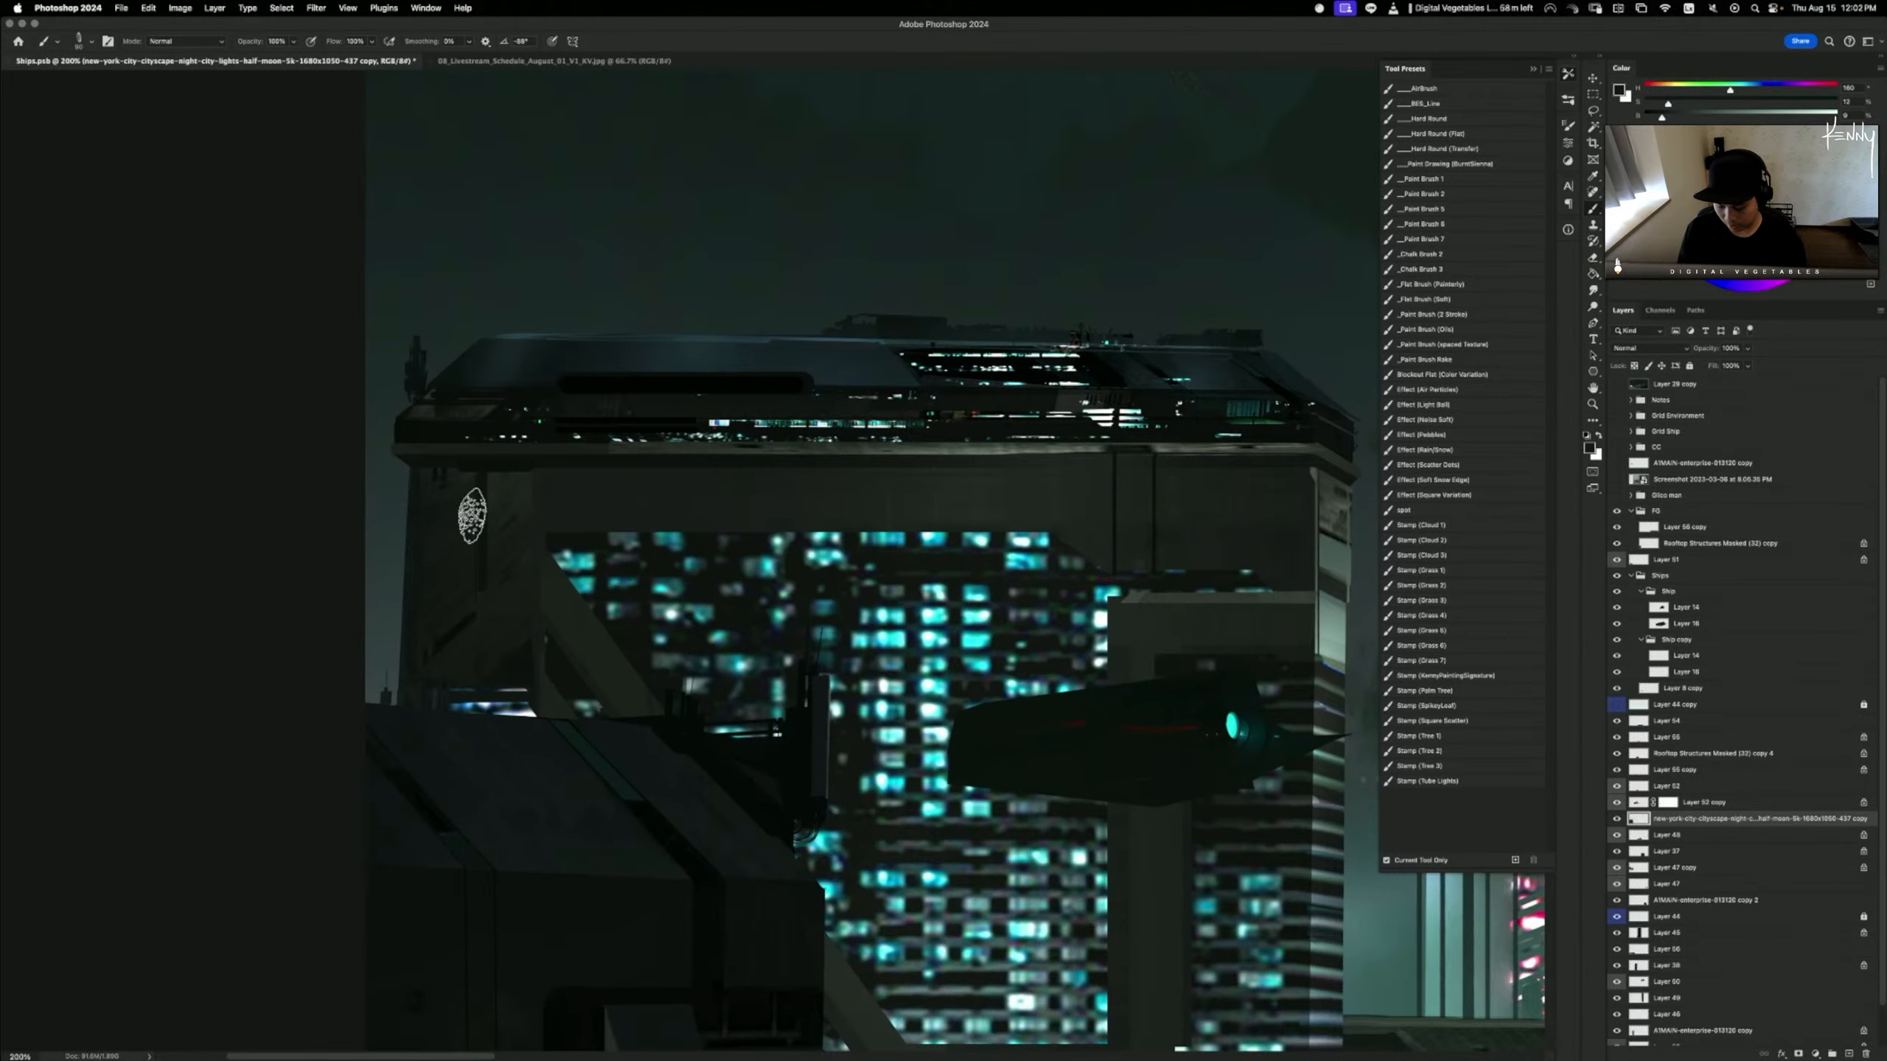
left_click(446, 479, "alt")
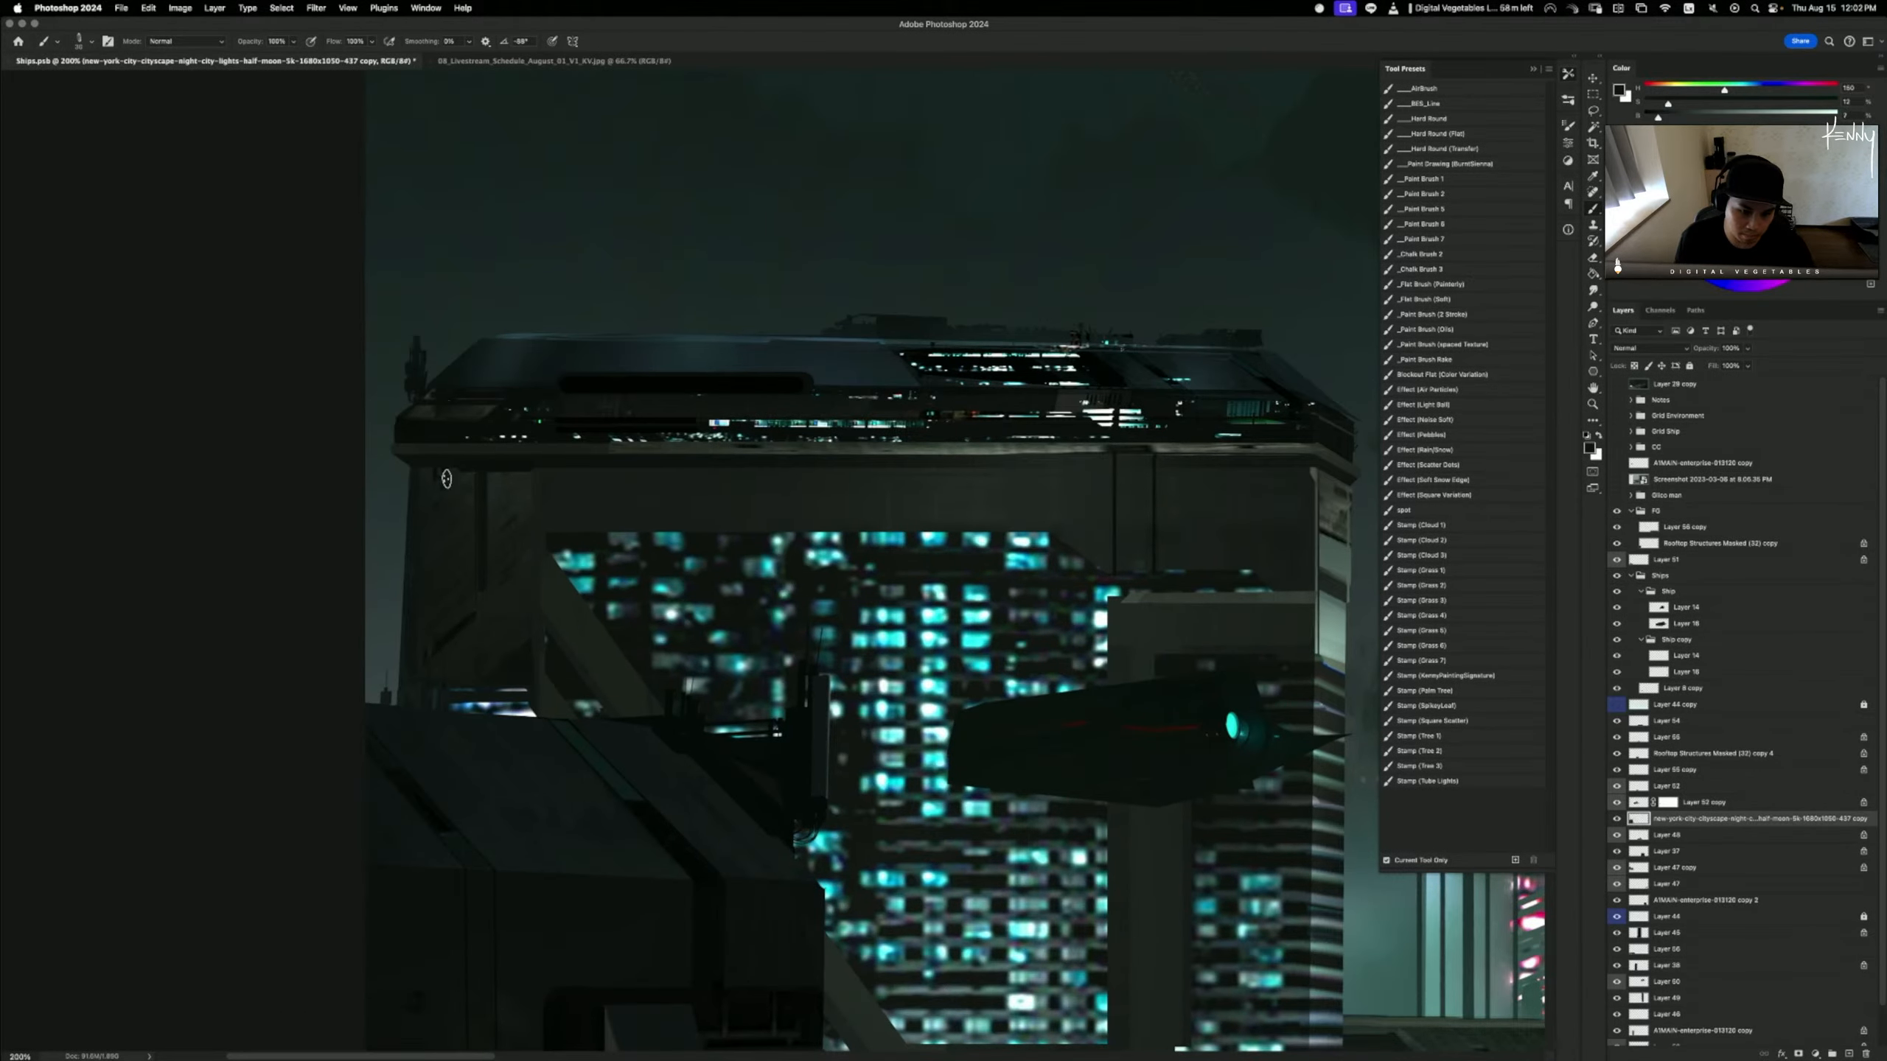
left_click(1636, 364)
left_click(452, 468, "alt")
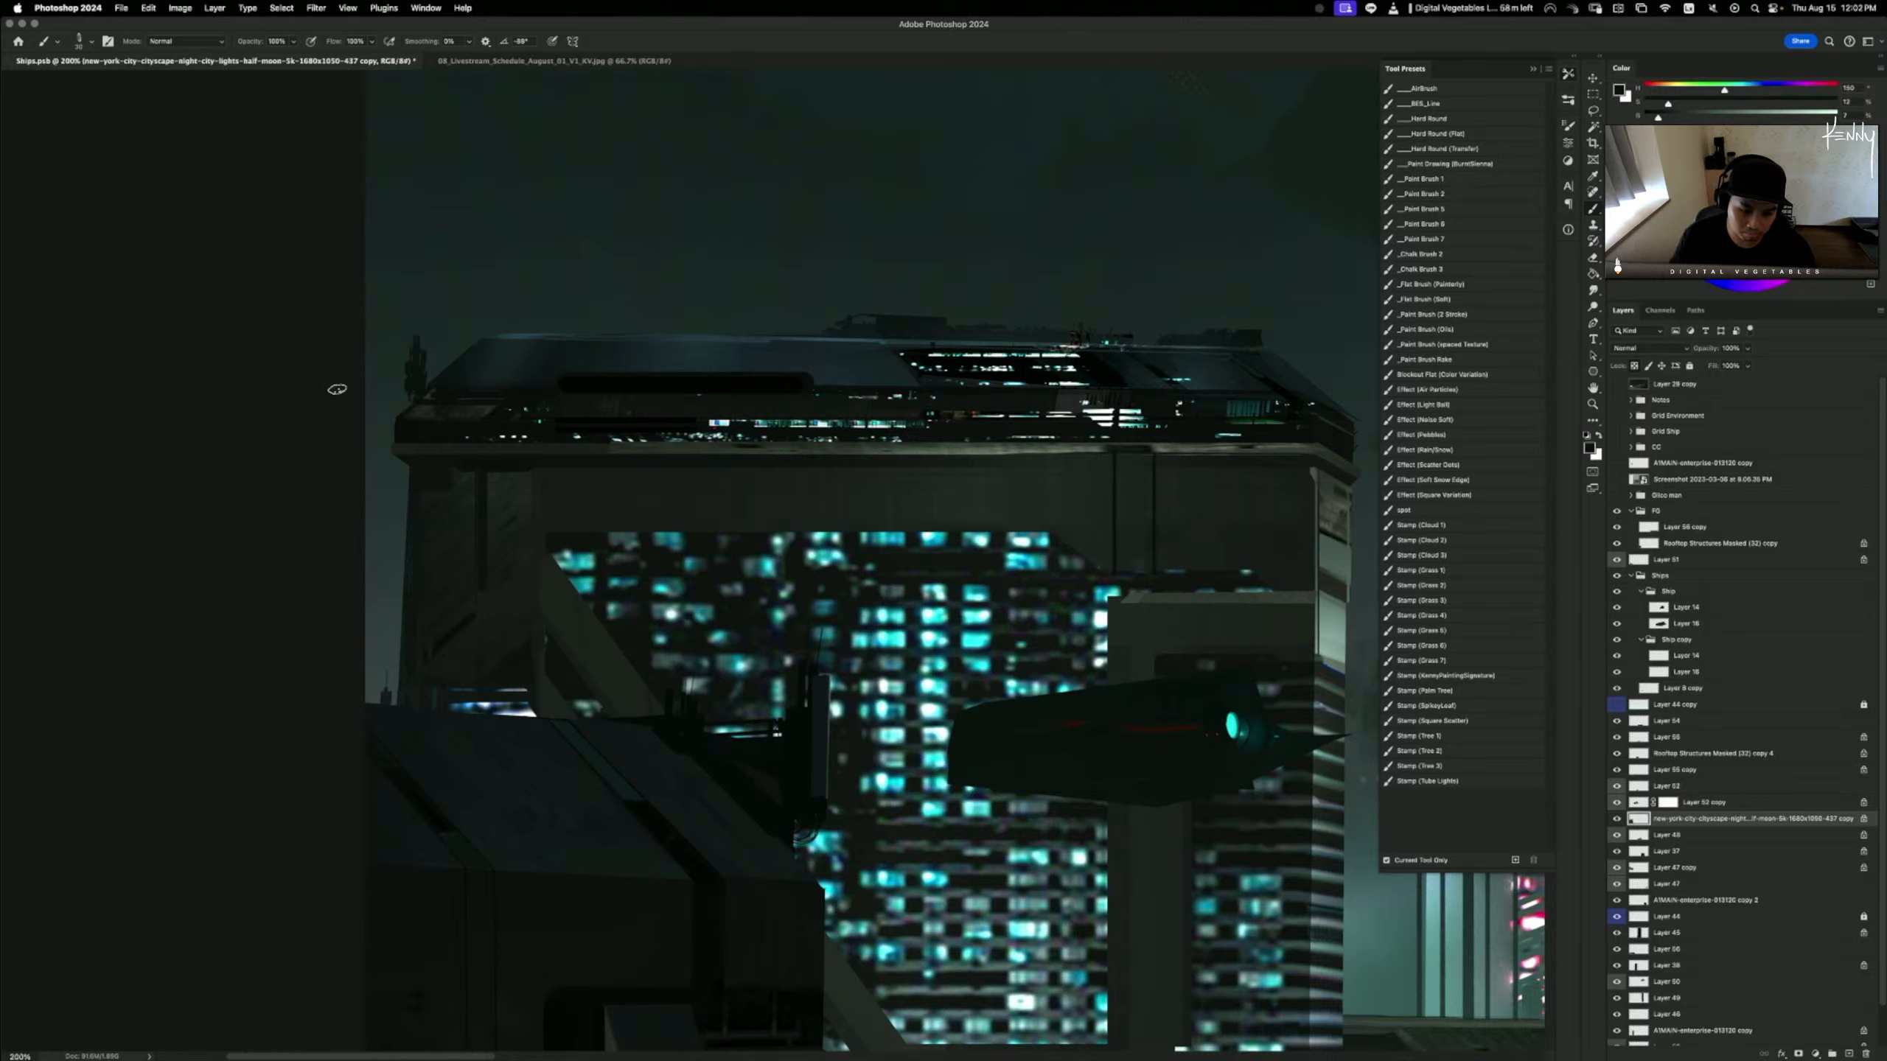
- Check the left building against the Grid Ship perspective overlay and review the whole scene at several zoom levels
key("super+minus")
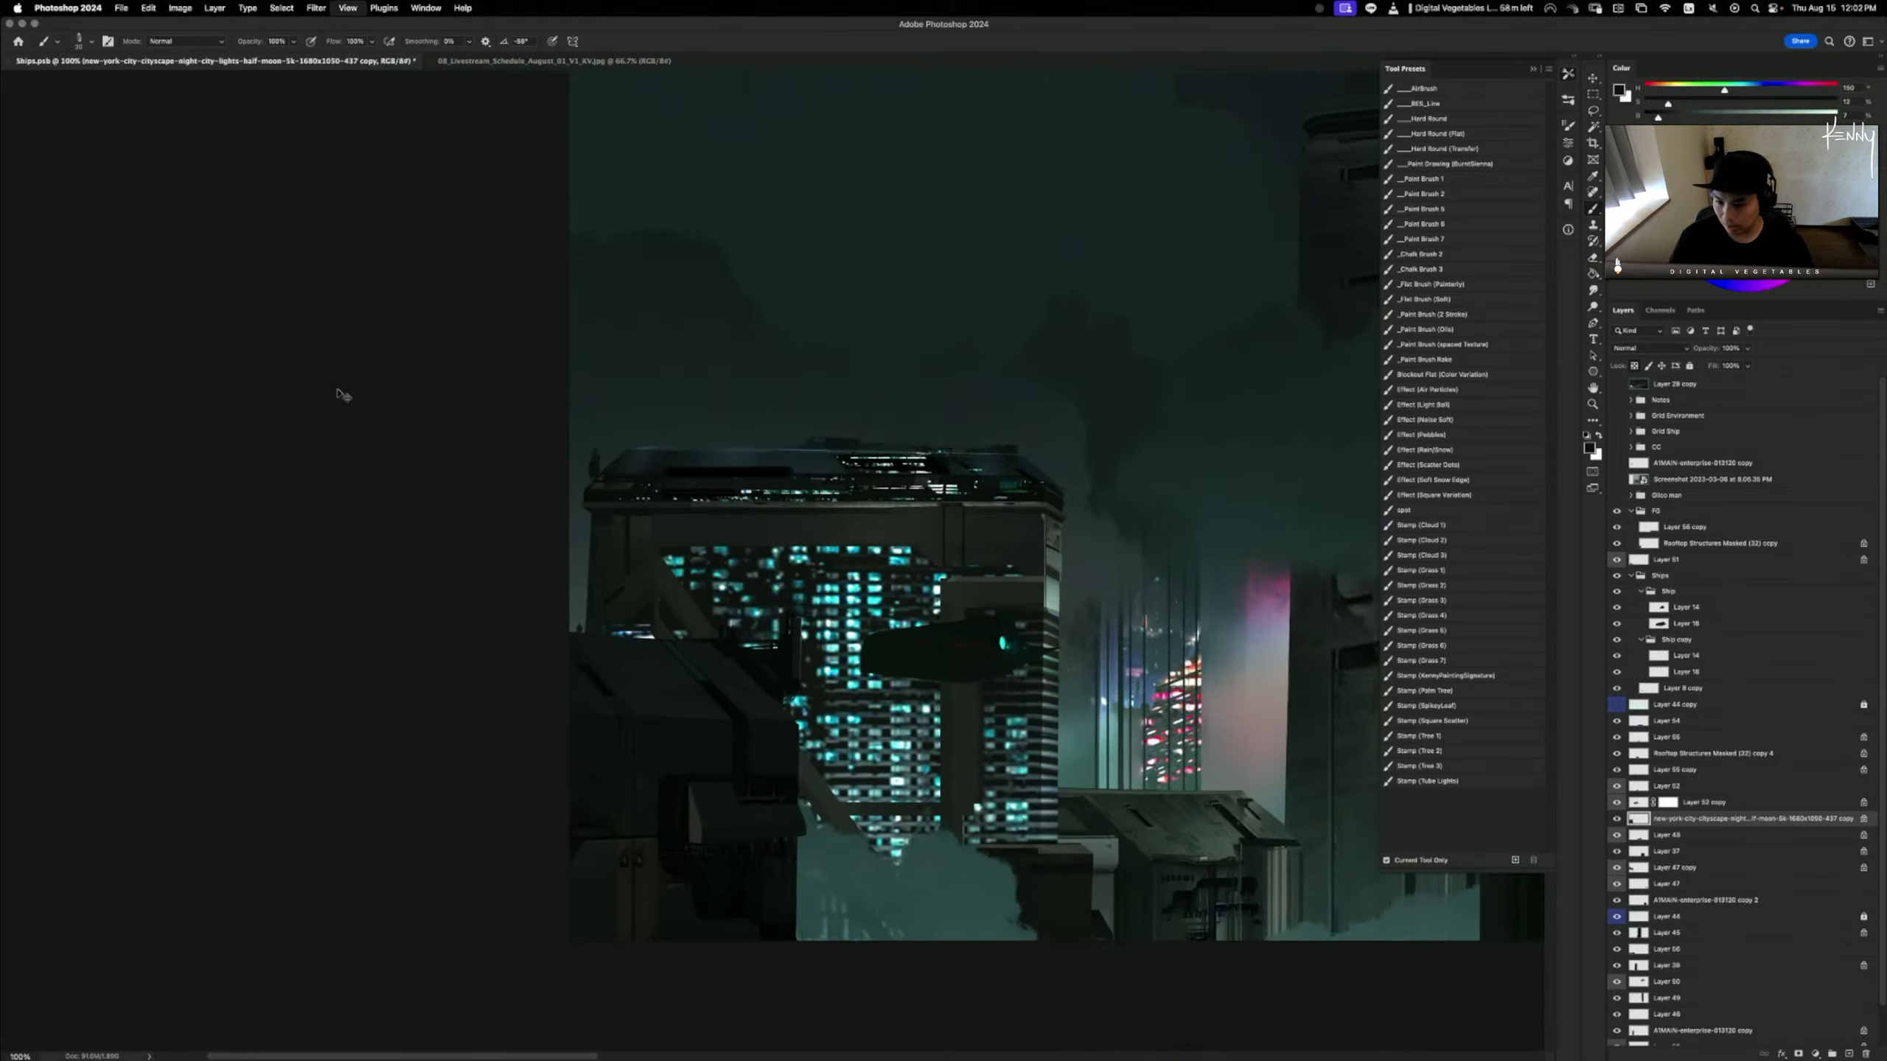
key("super+minus")
key("super+plus")
key("super+minus")
key("super+plus")
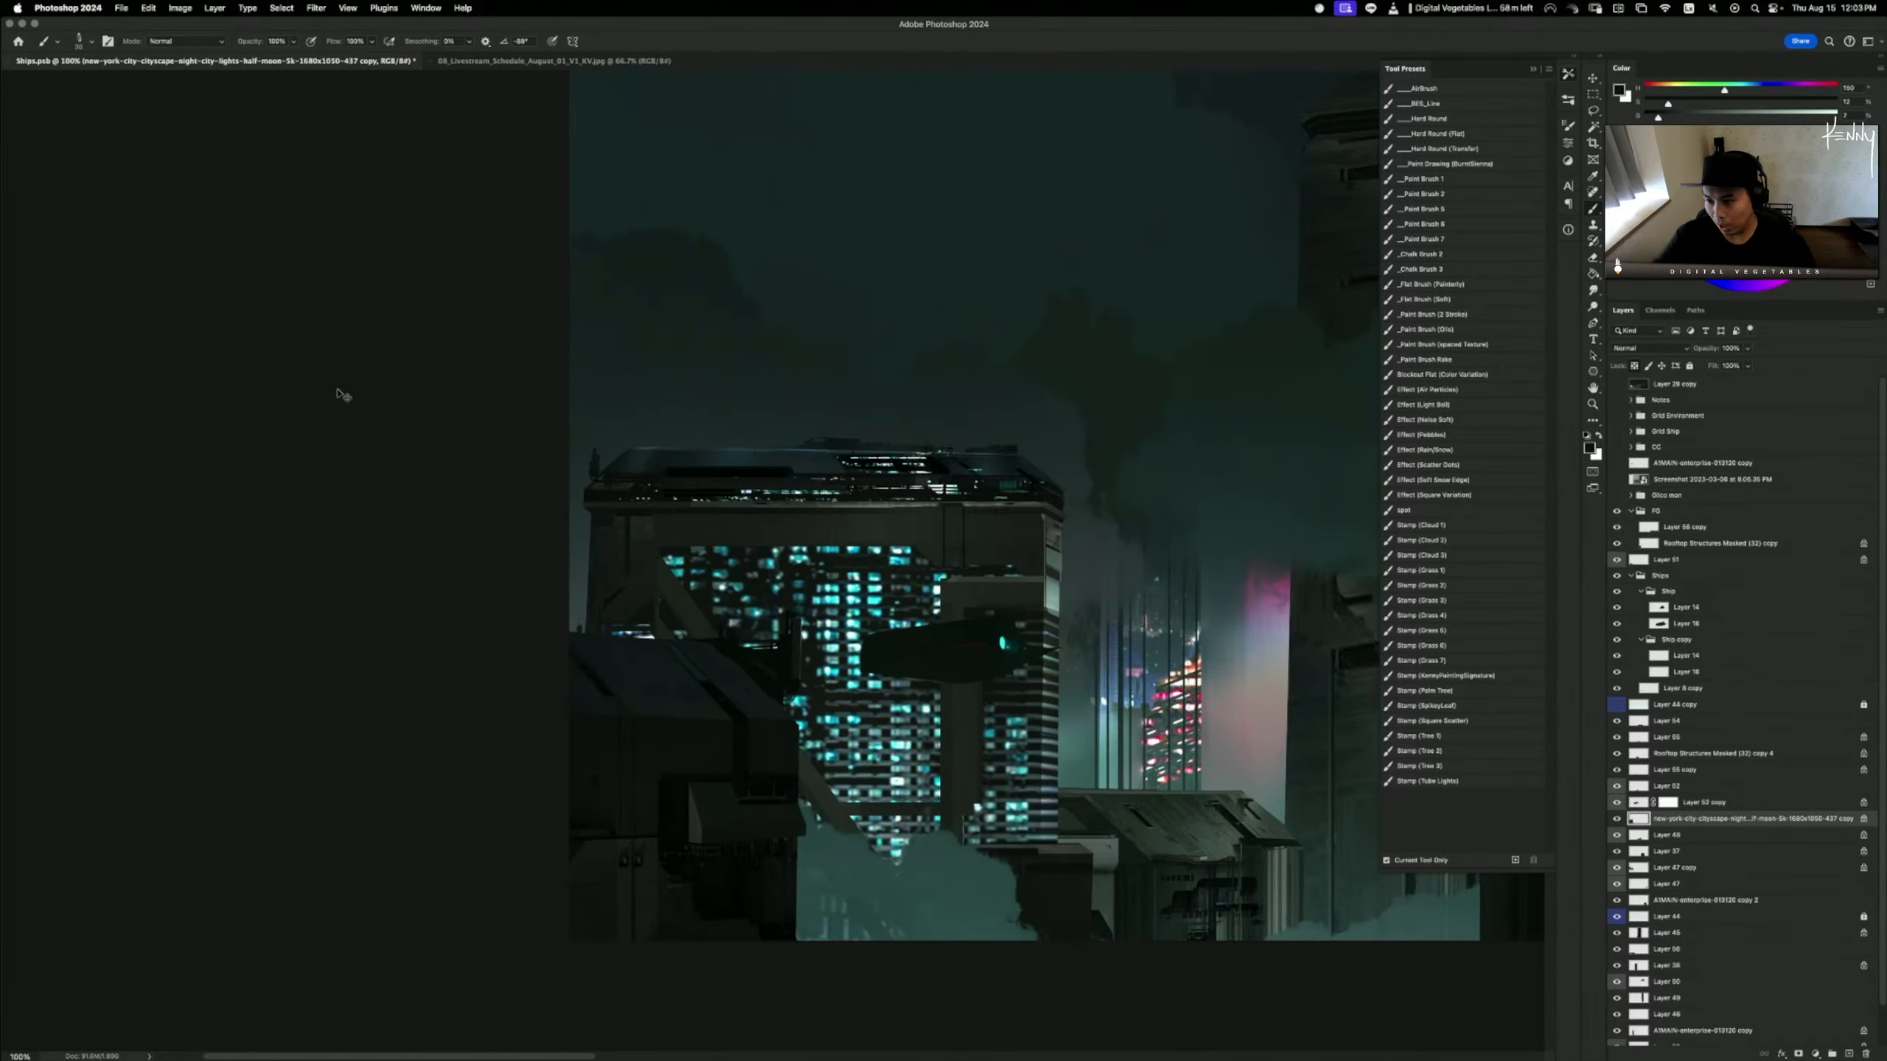
left_click(1617, 431)
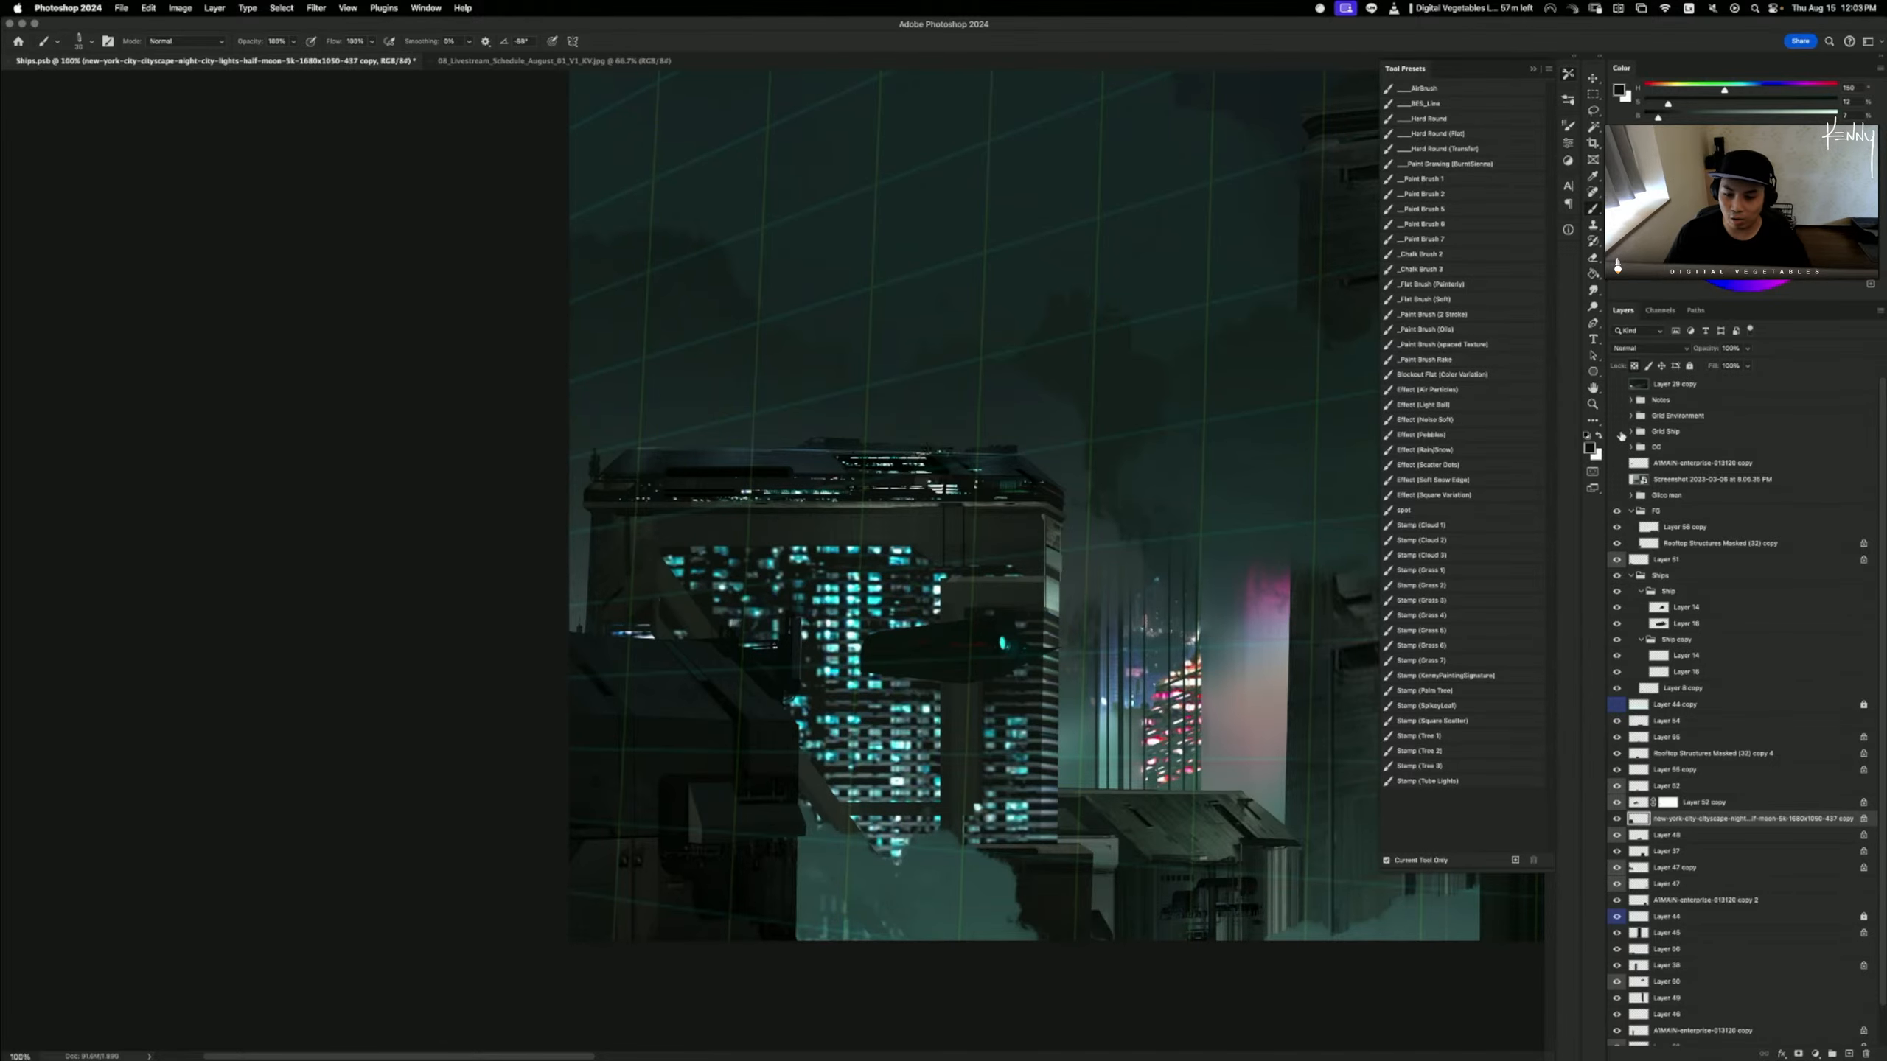
left_click(1618, 432)
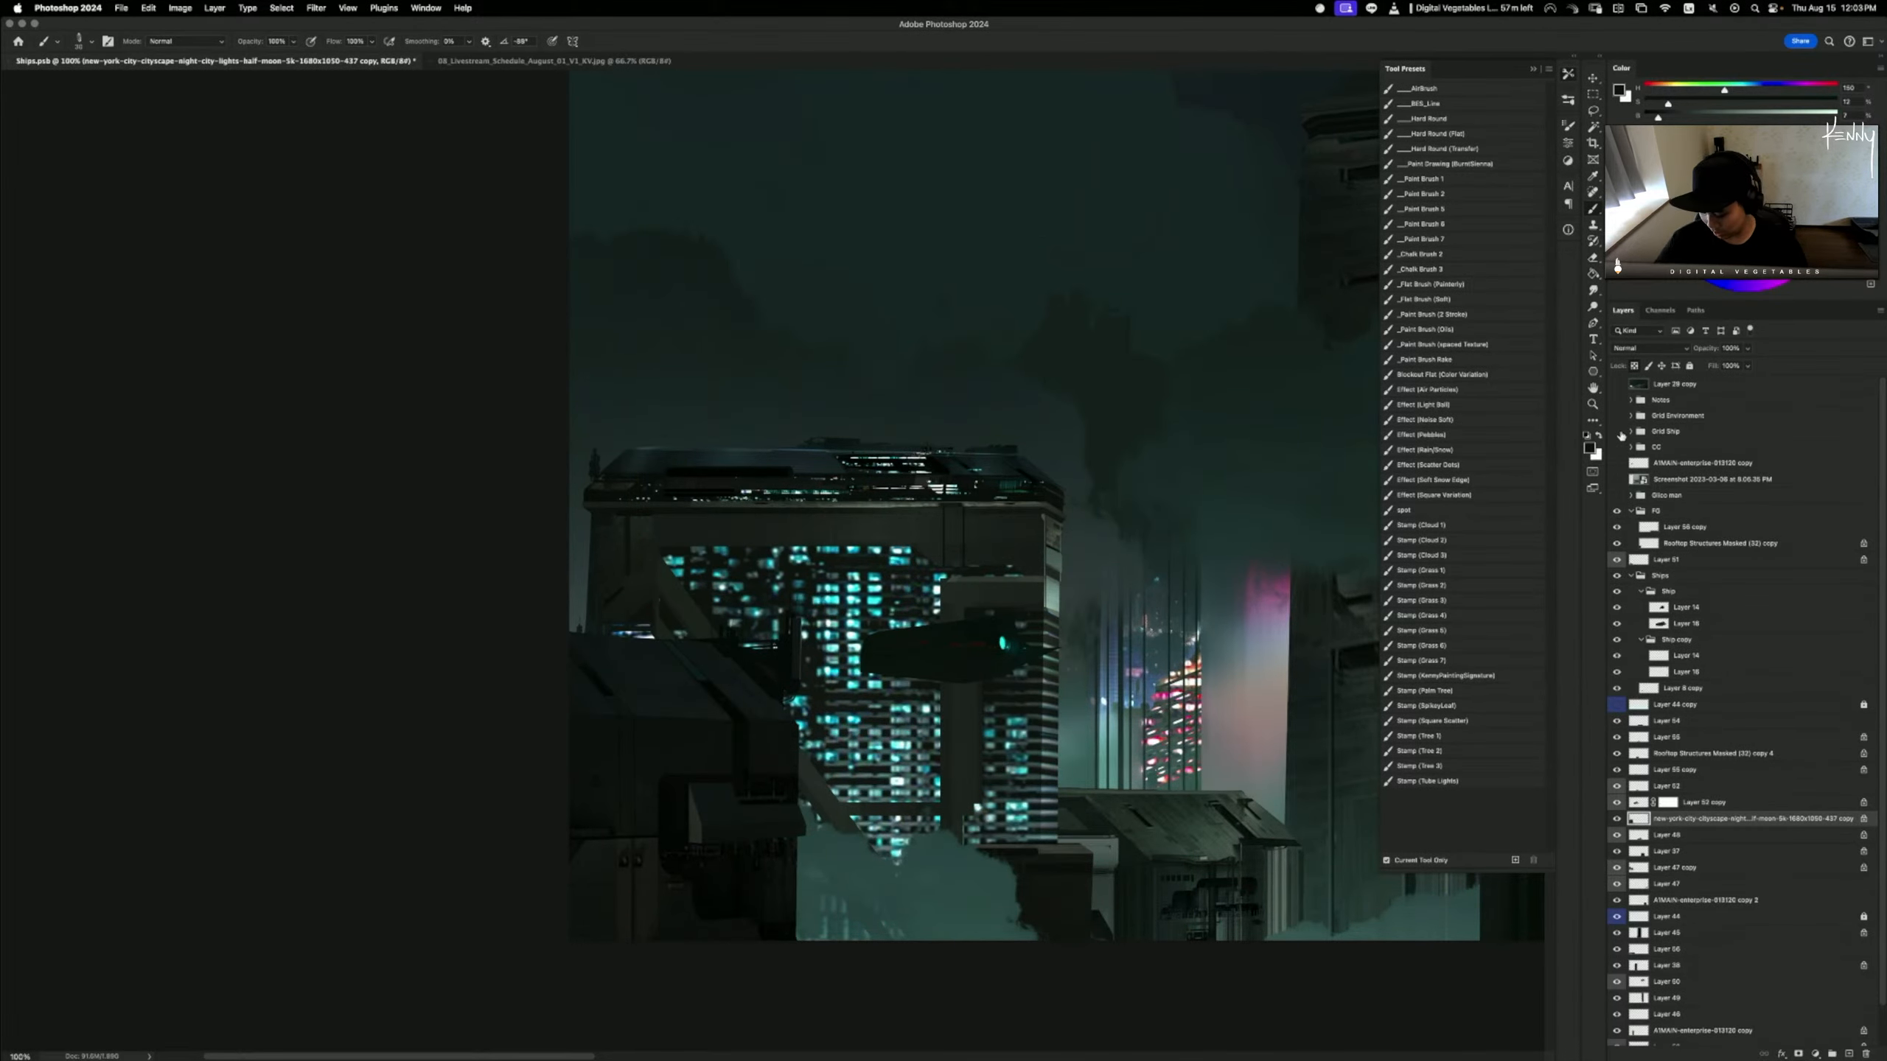
key("super+minus")
key("super+minus")
key("super+minus")
key("super+plus")
key("super+plus")
key("super+plus")
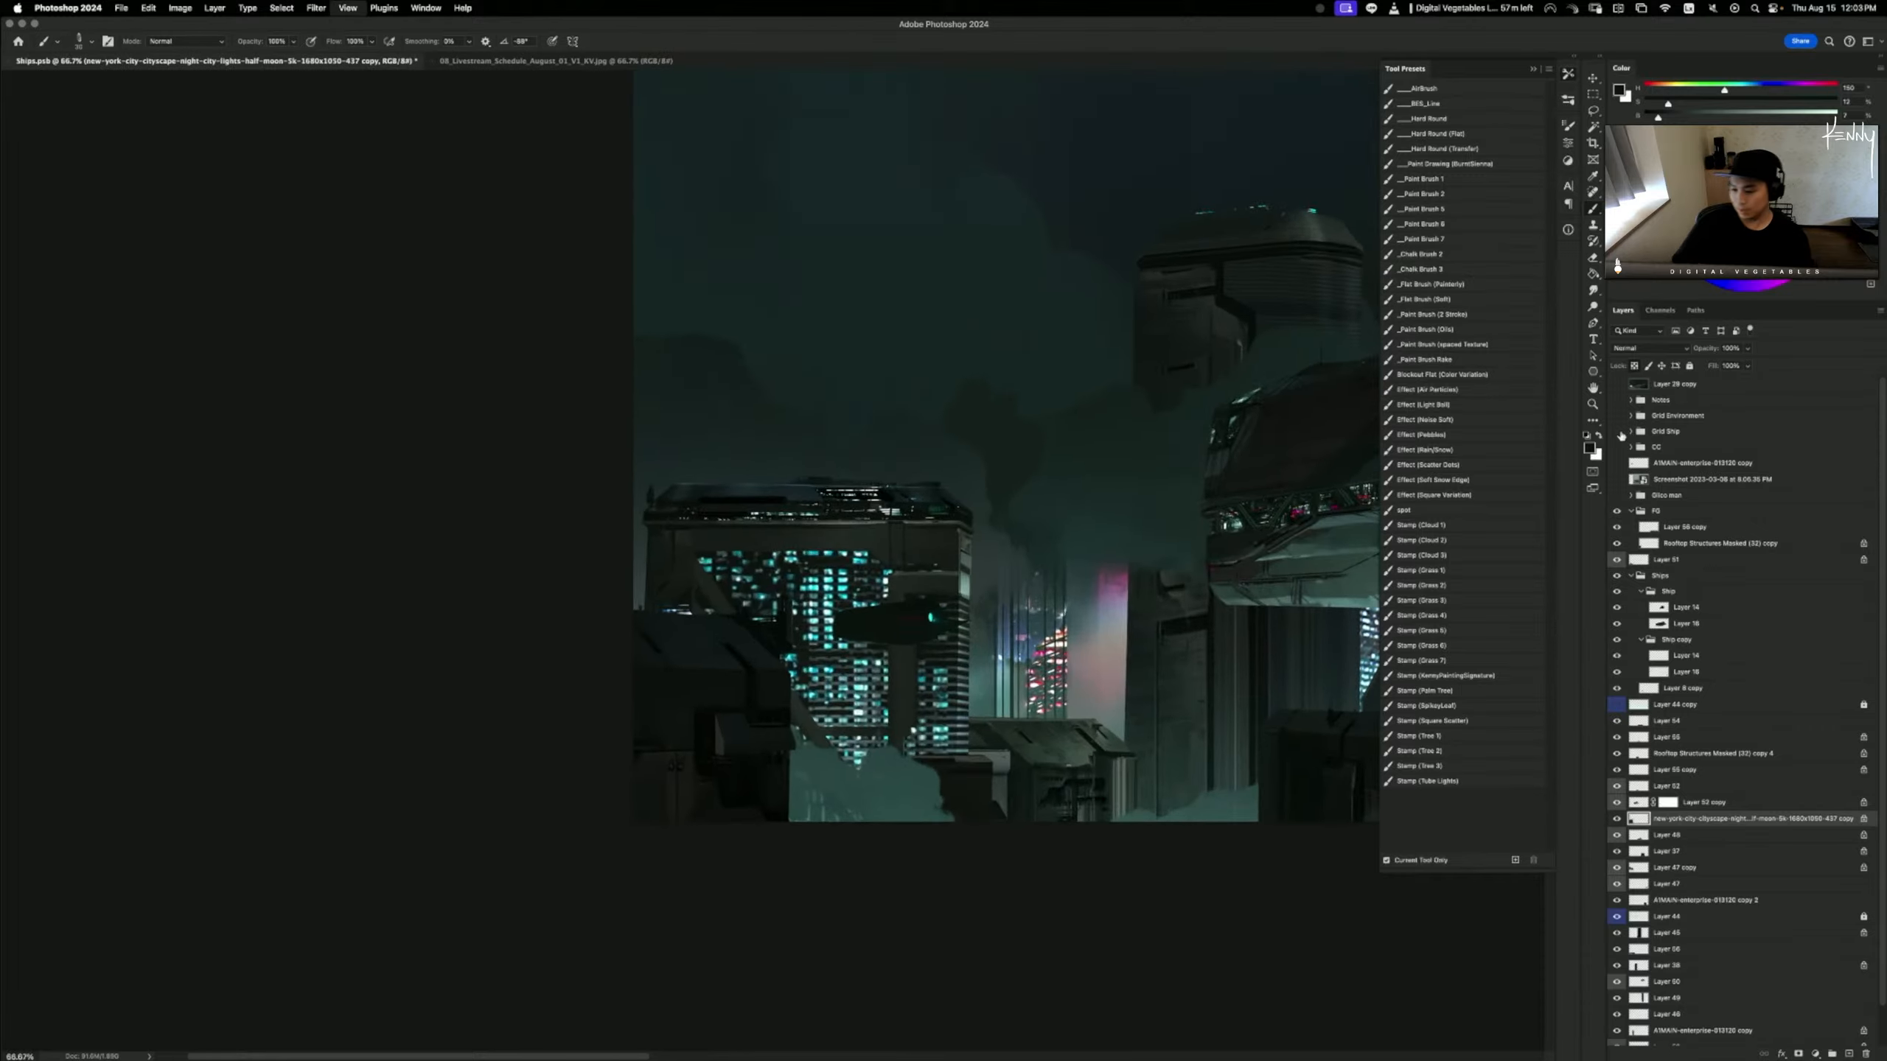
- Lasso a thin stepped band along the top of the left building's window area and paint it with a sampled black
key("l")
left_click(797, 603, "alt")
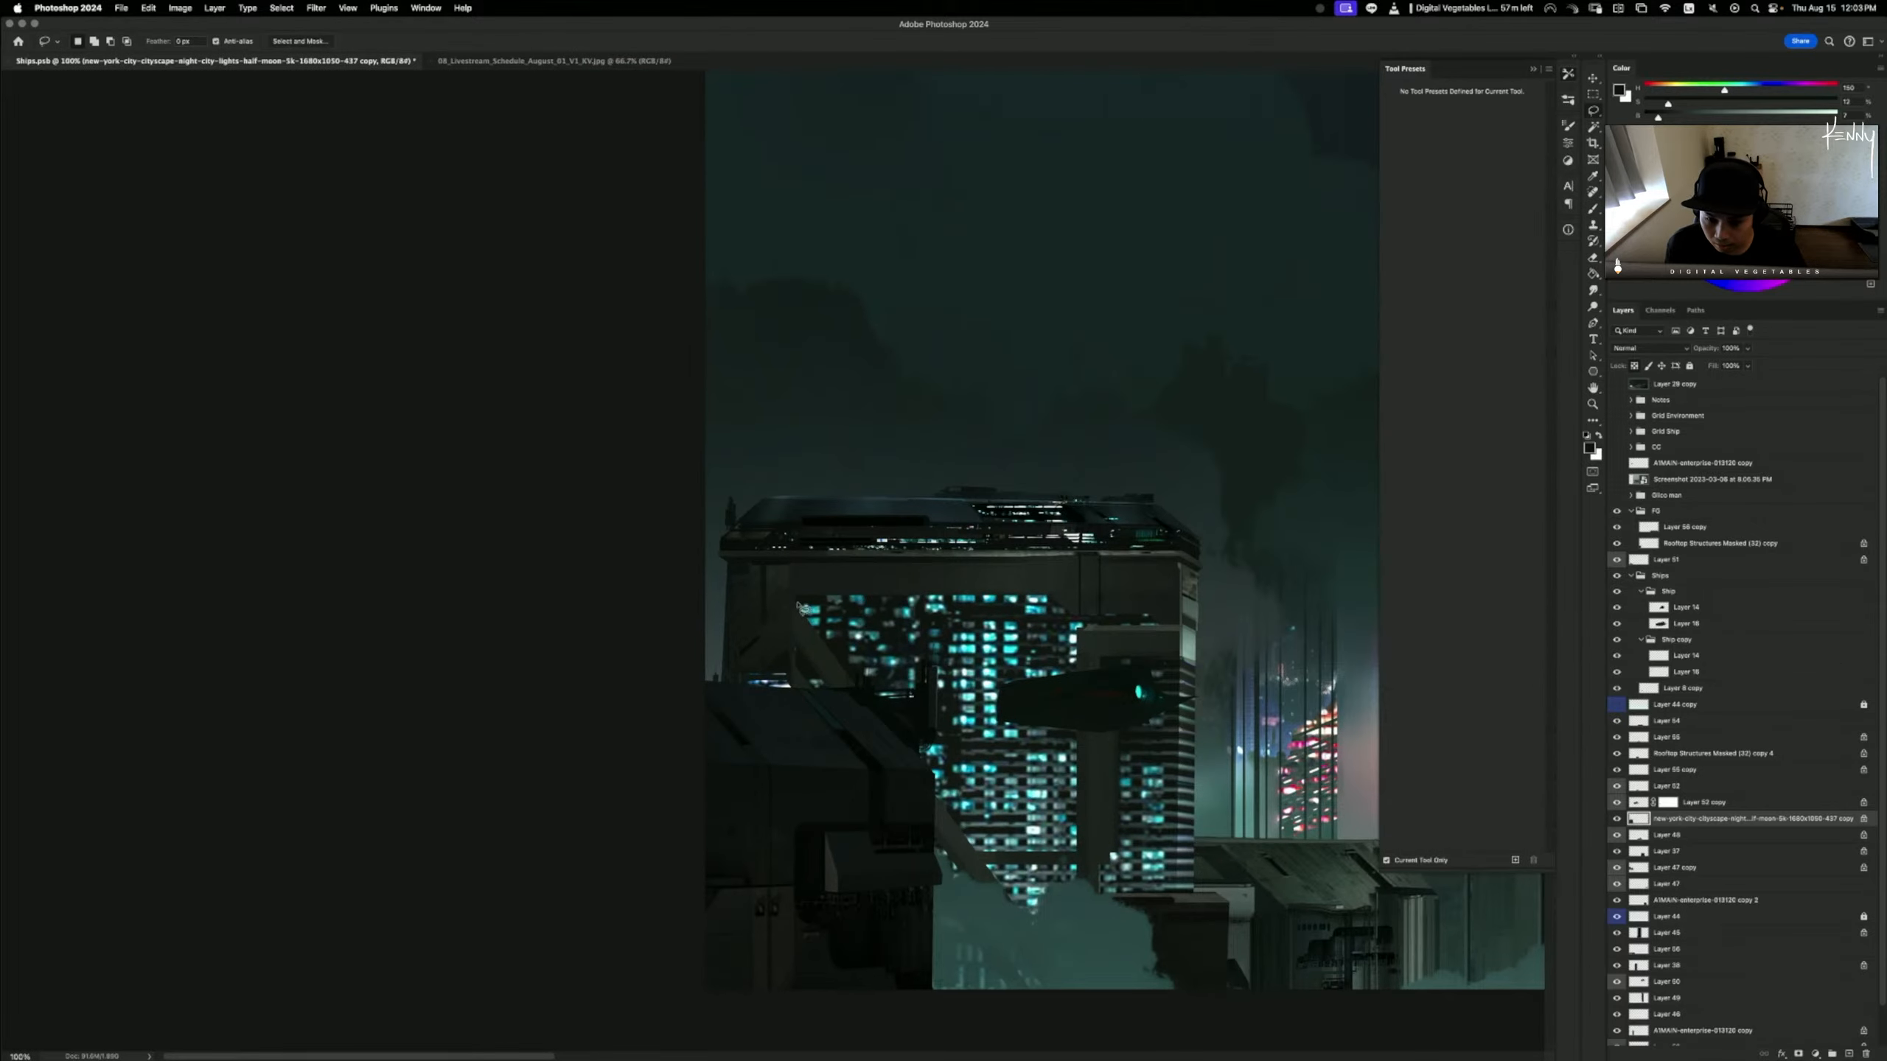
left_click(797, 593, "alt")
left_click(1048, 593, "alt")
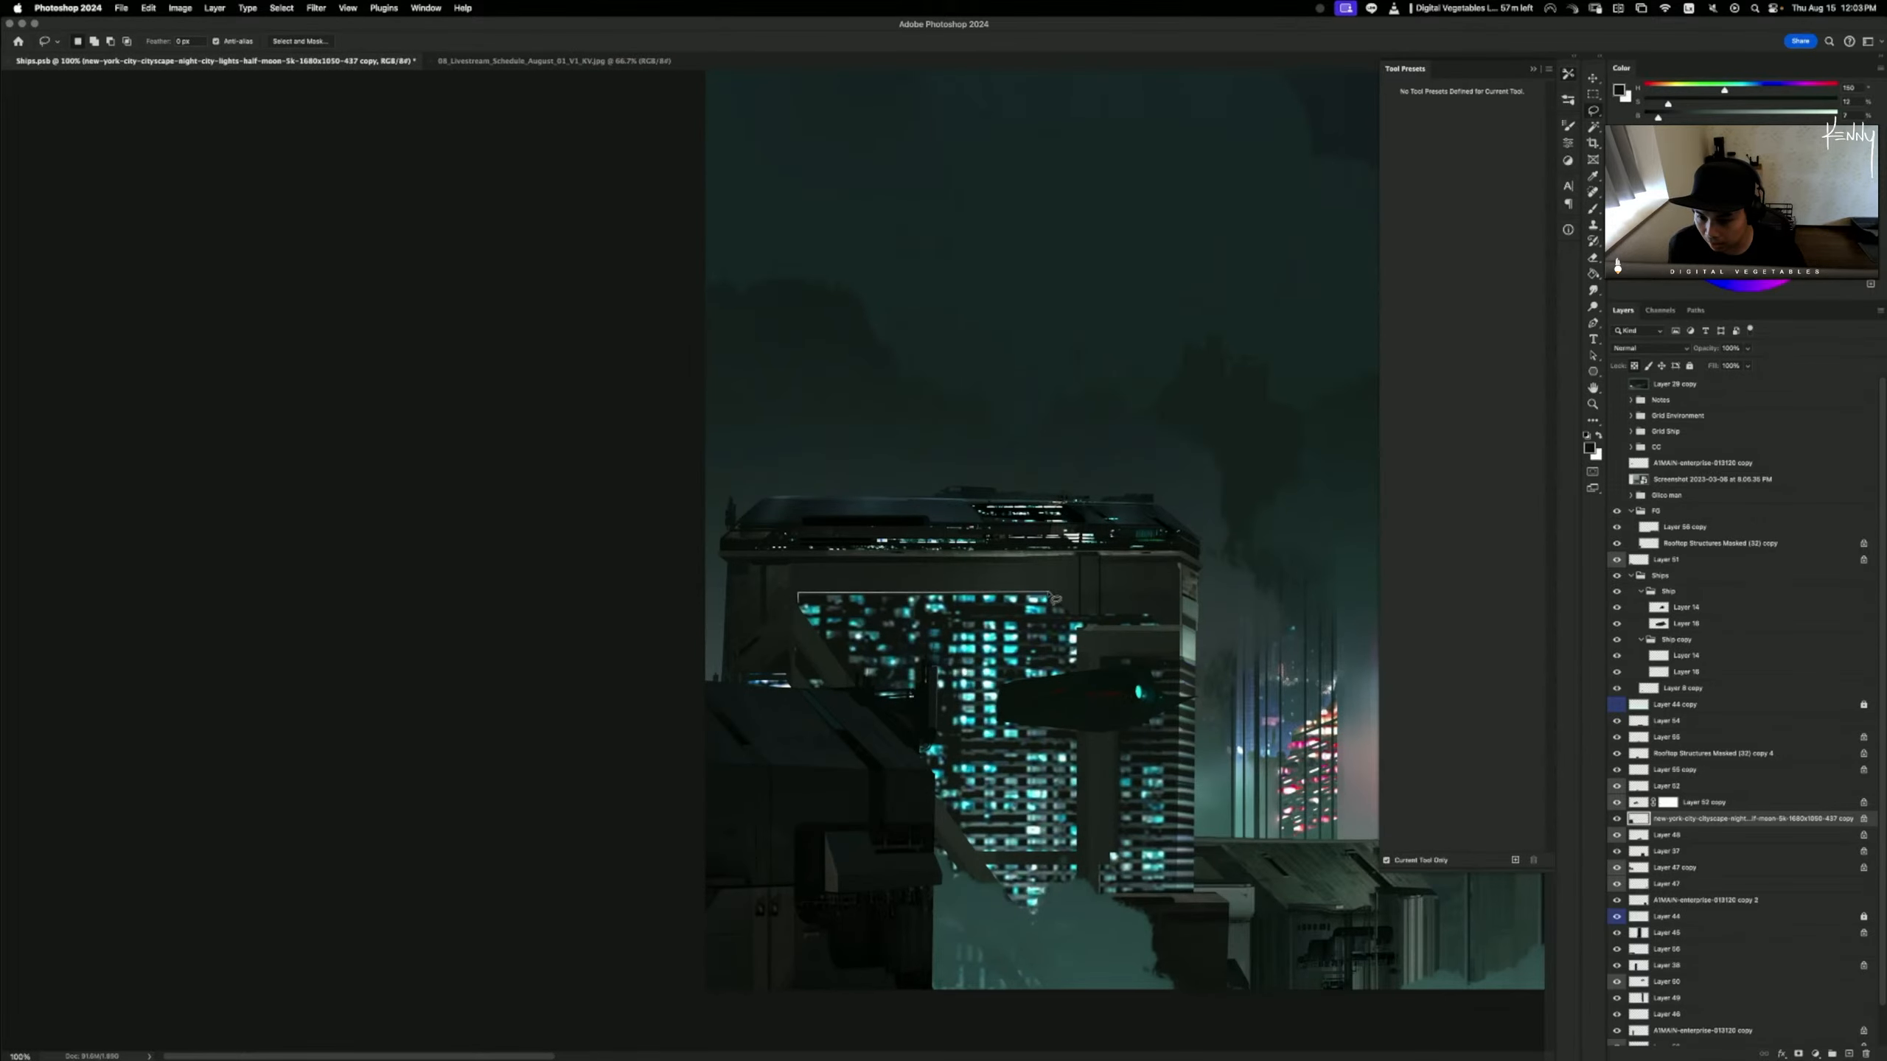
left_click(1074, 611, "alt")
left_click(1152, 614, "alt")
left_click(1161, 624, "alt")
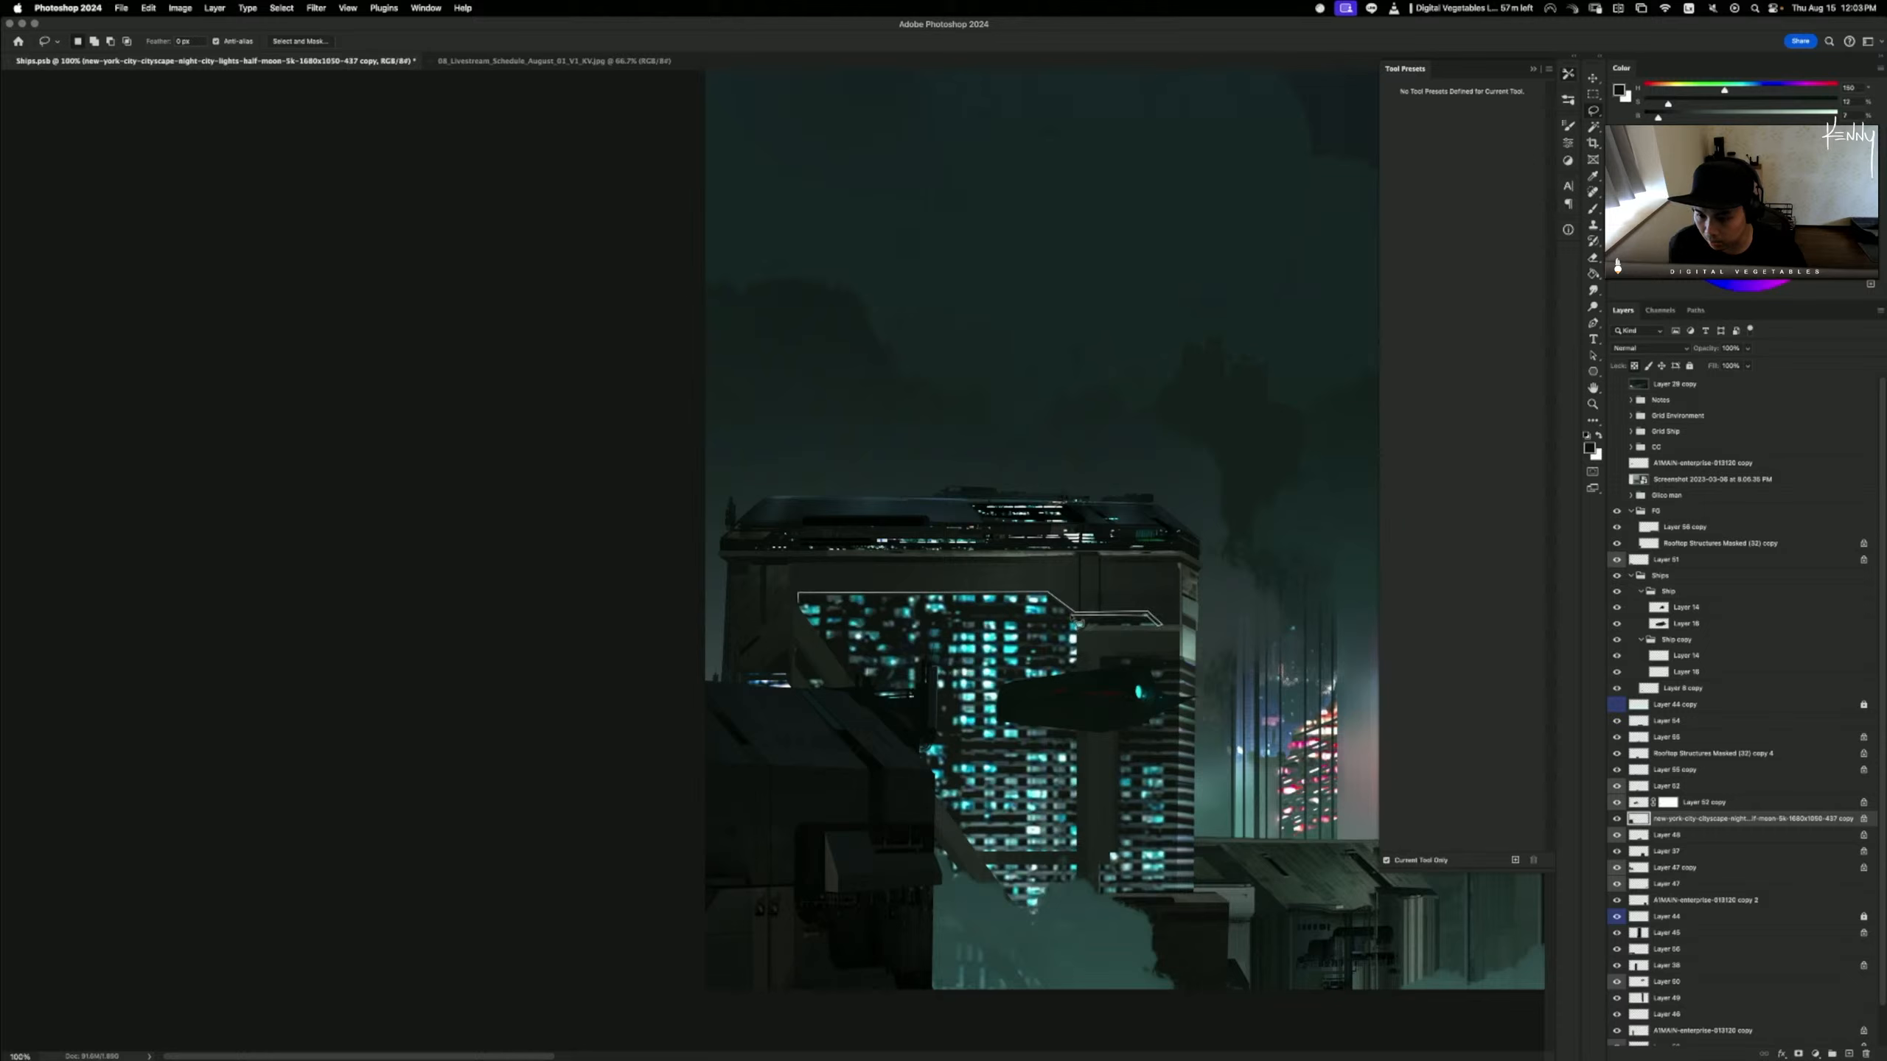
left_click(798, 597, "alt")
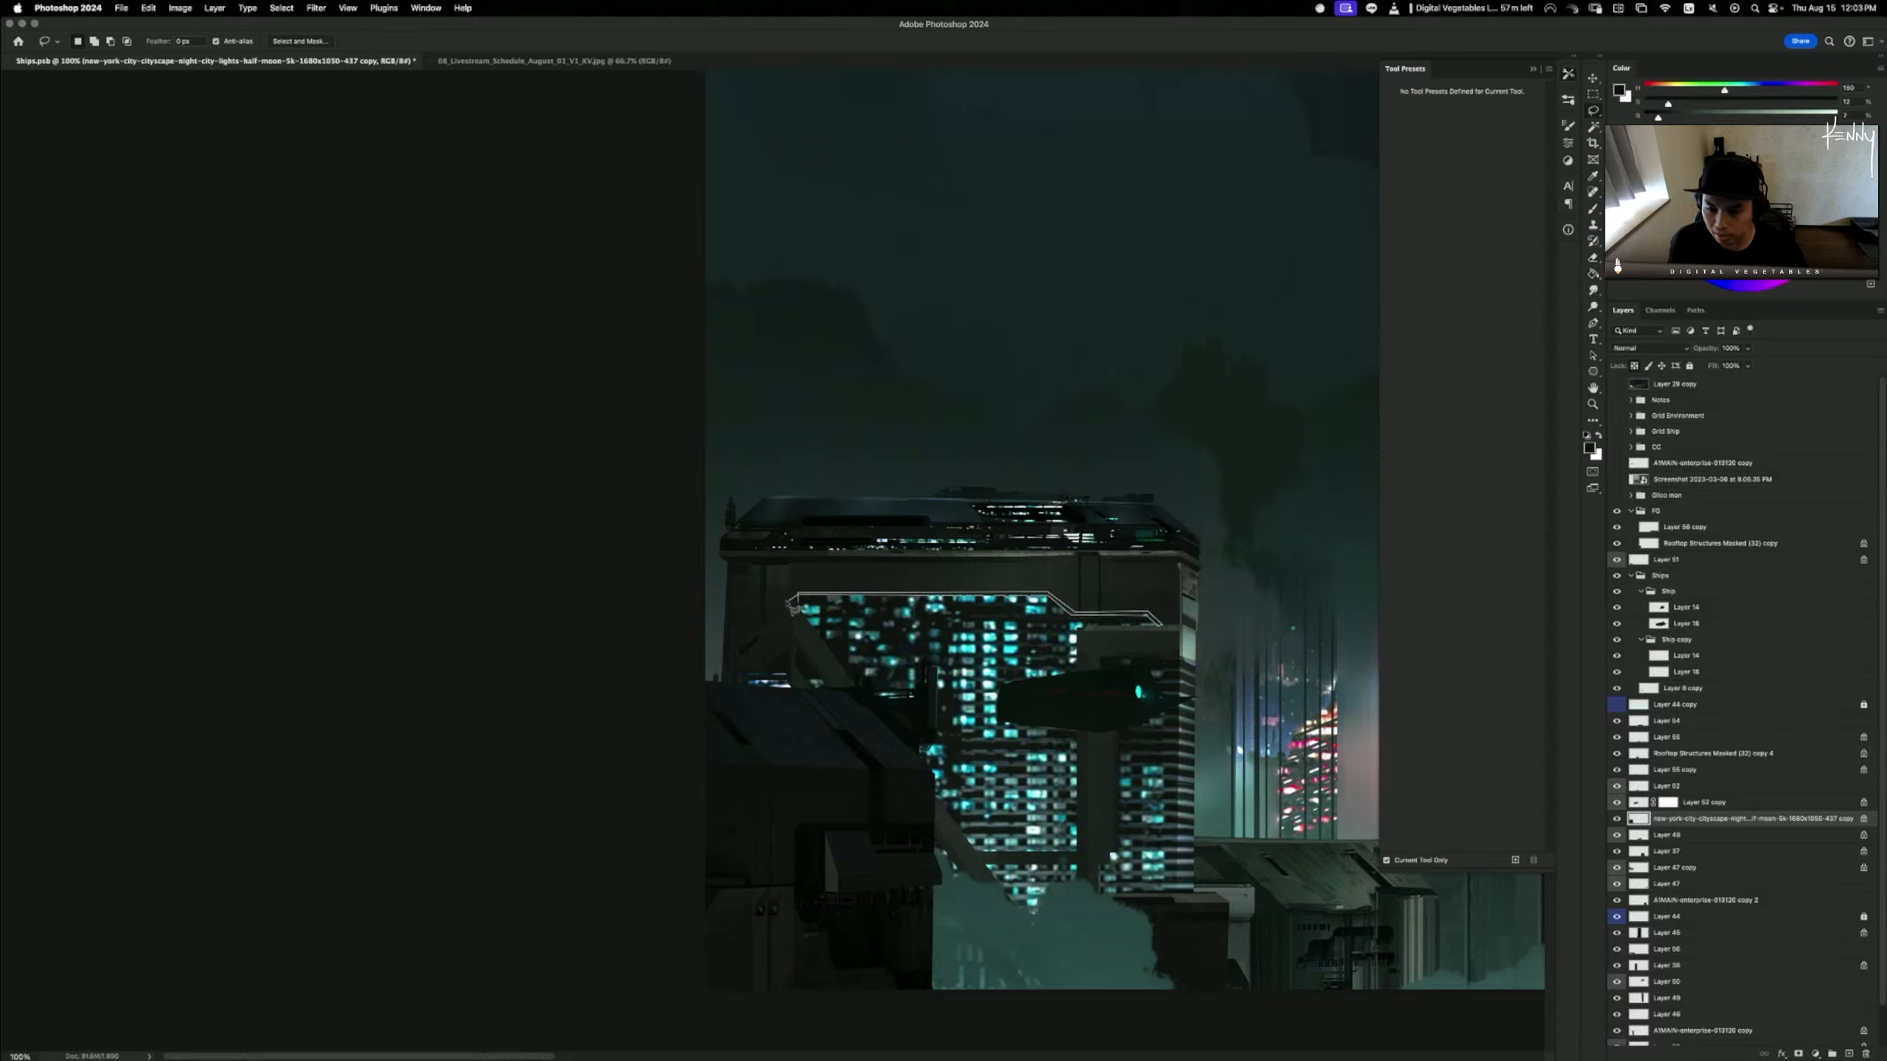
key("b")
left_click(1078, 516, "alt")
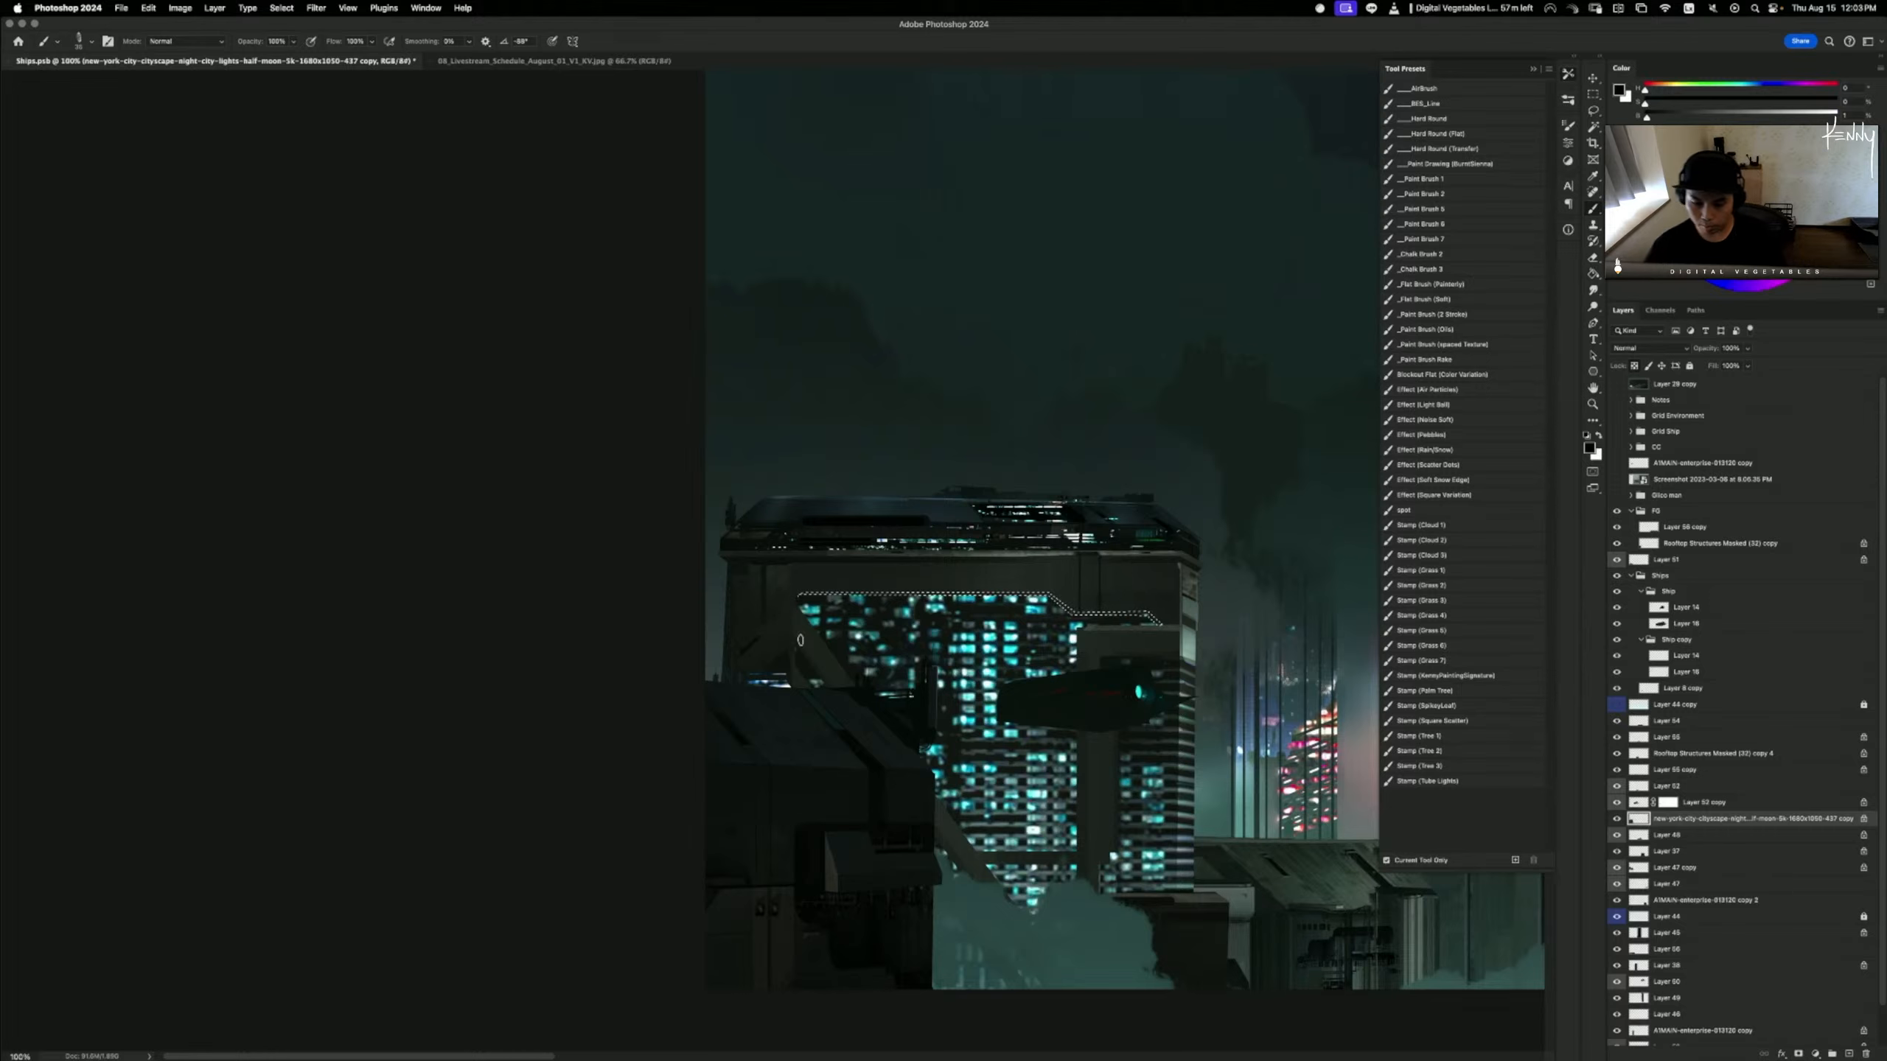
key("bracketright")
key("bracketright")
key("bracketright")
key("bracketright")
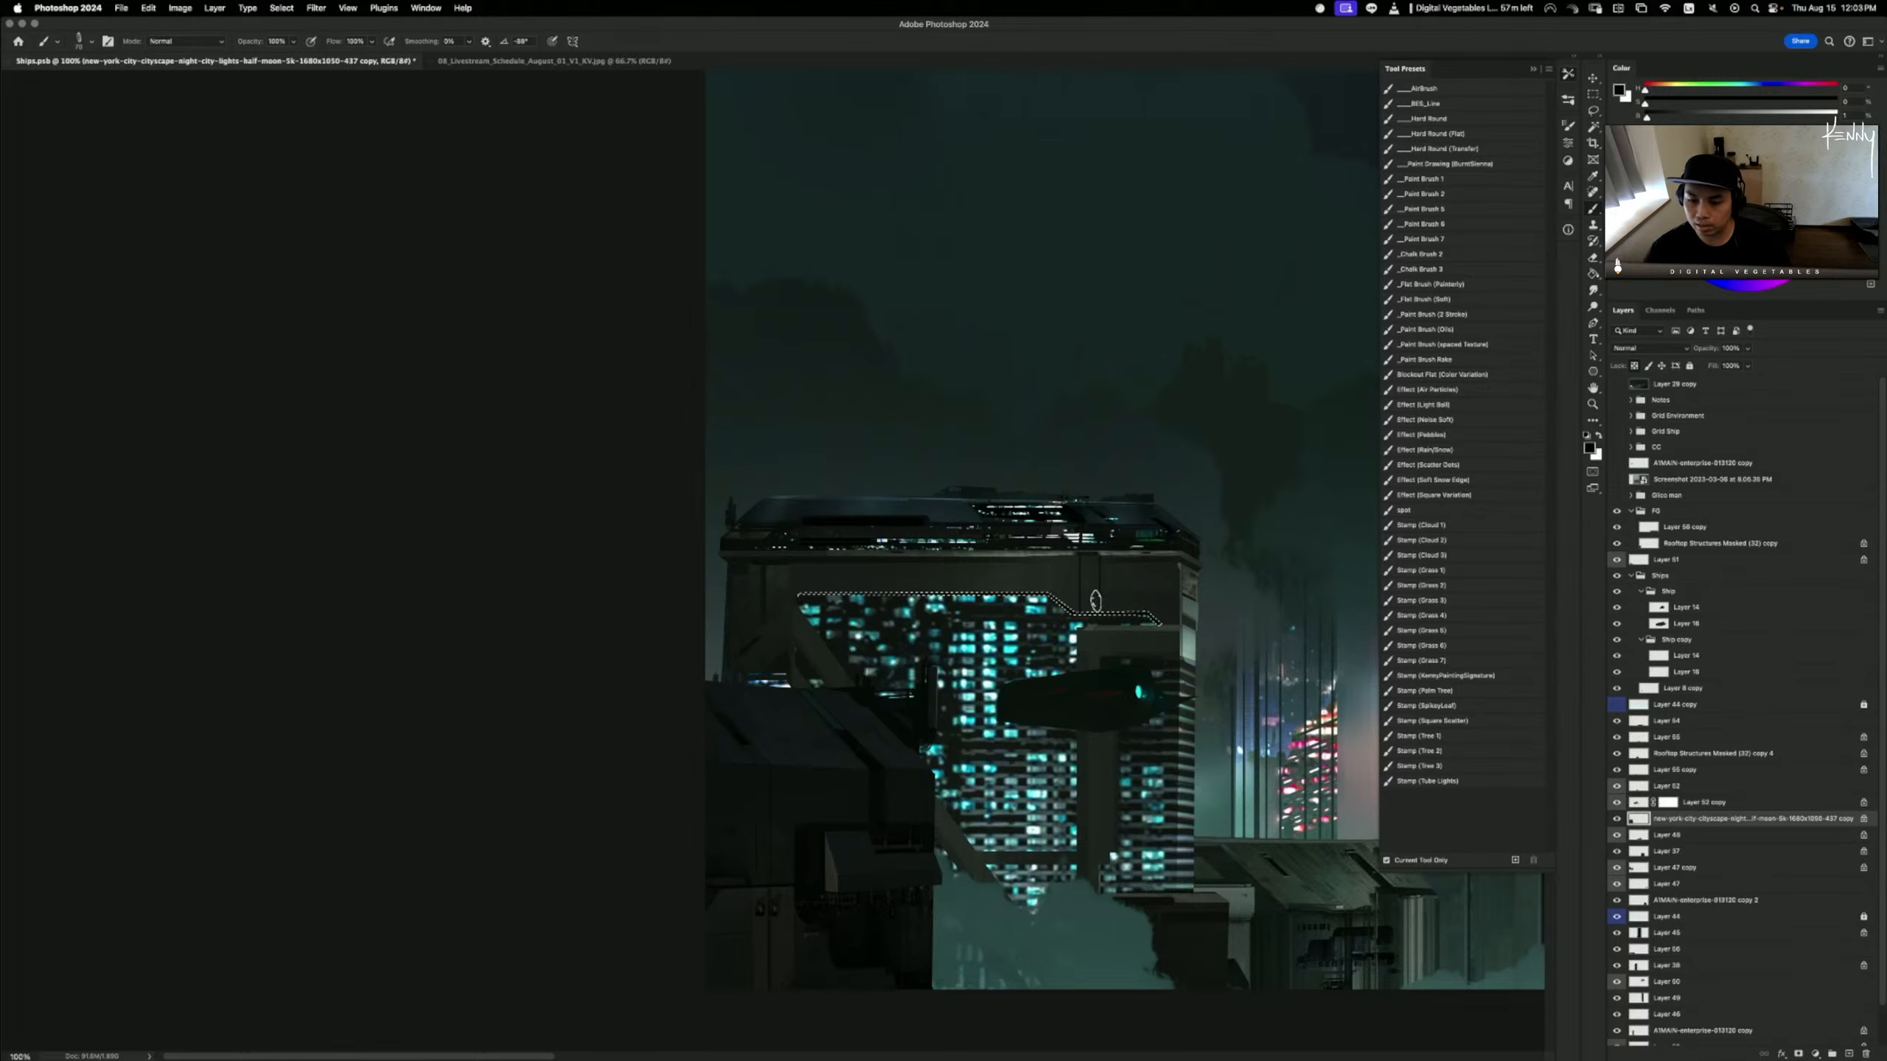
key("super+d")
key("super+minus")
key("super+minus")
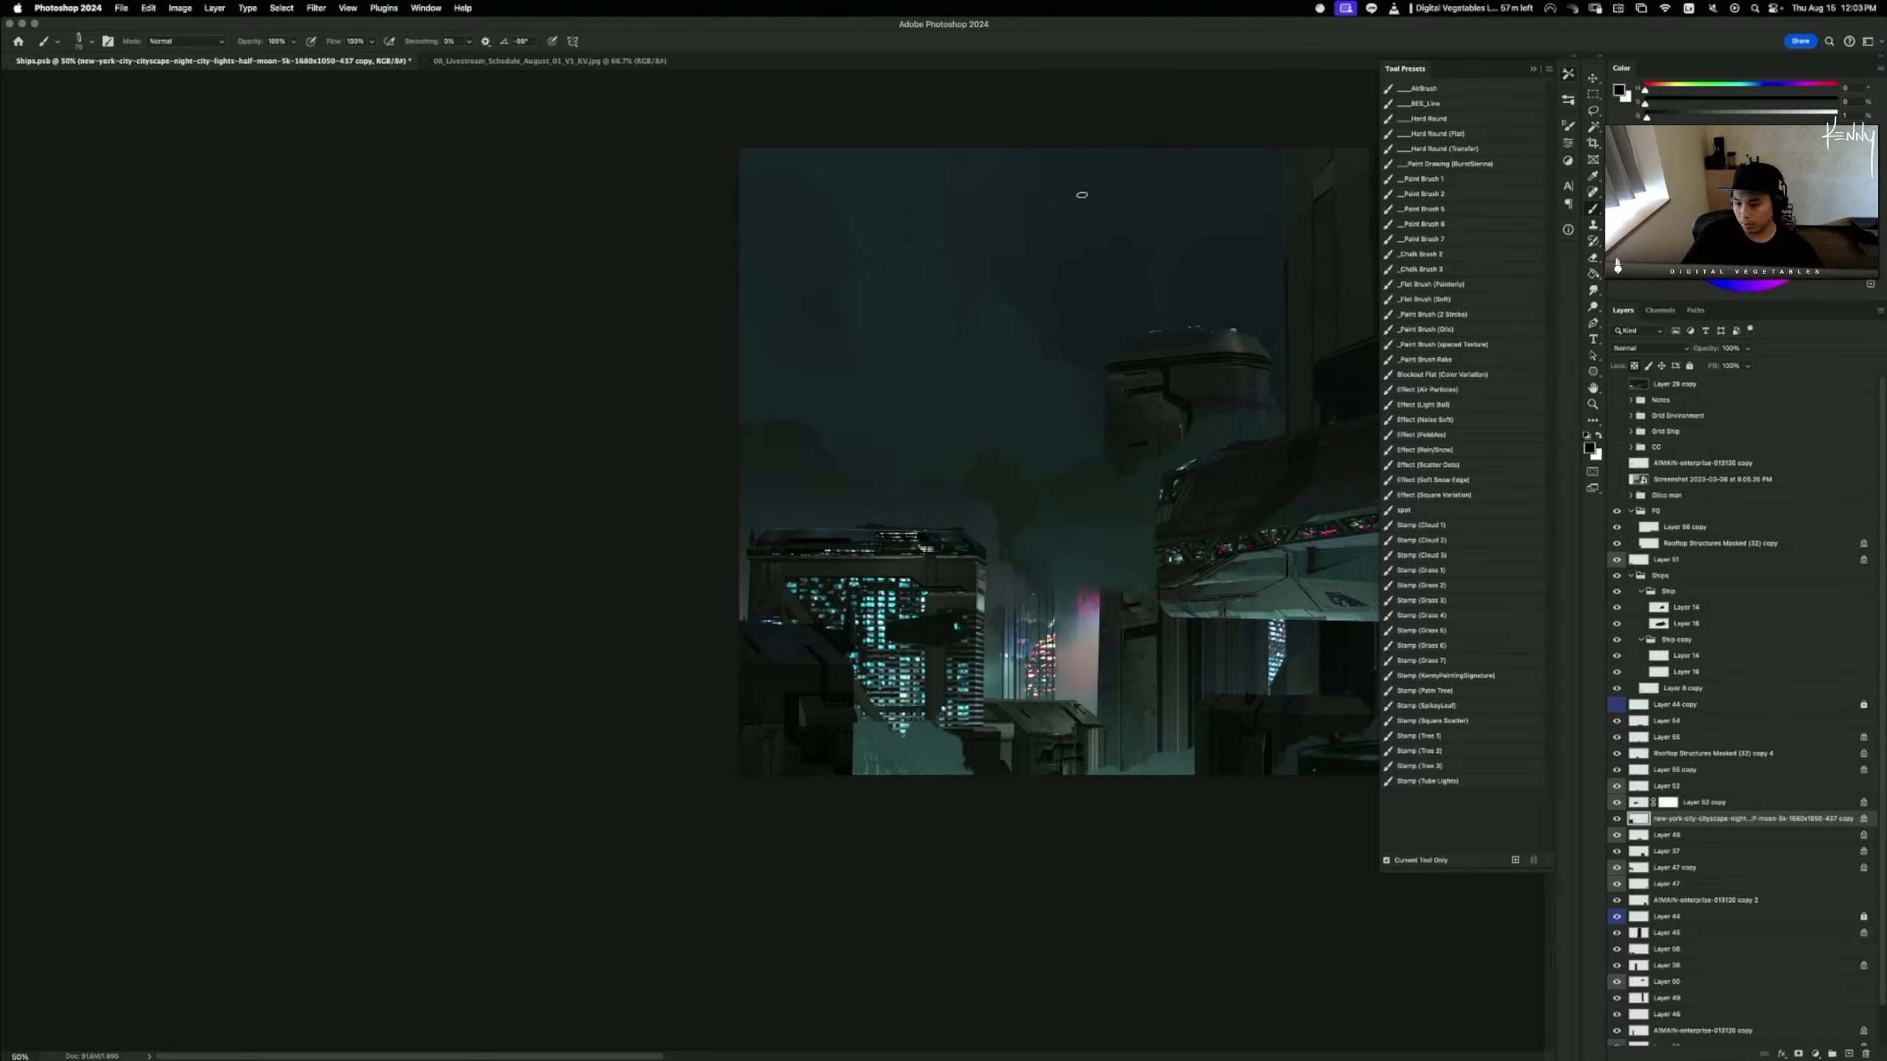
- Place the Ships image from Finder as a new layer above Layer 29 copy
left_click(1640, 402)
left_click(1685, 387)
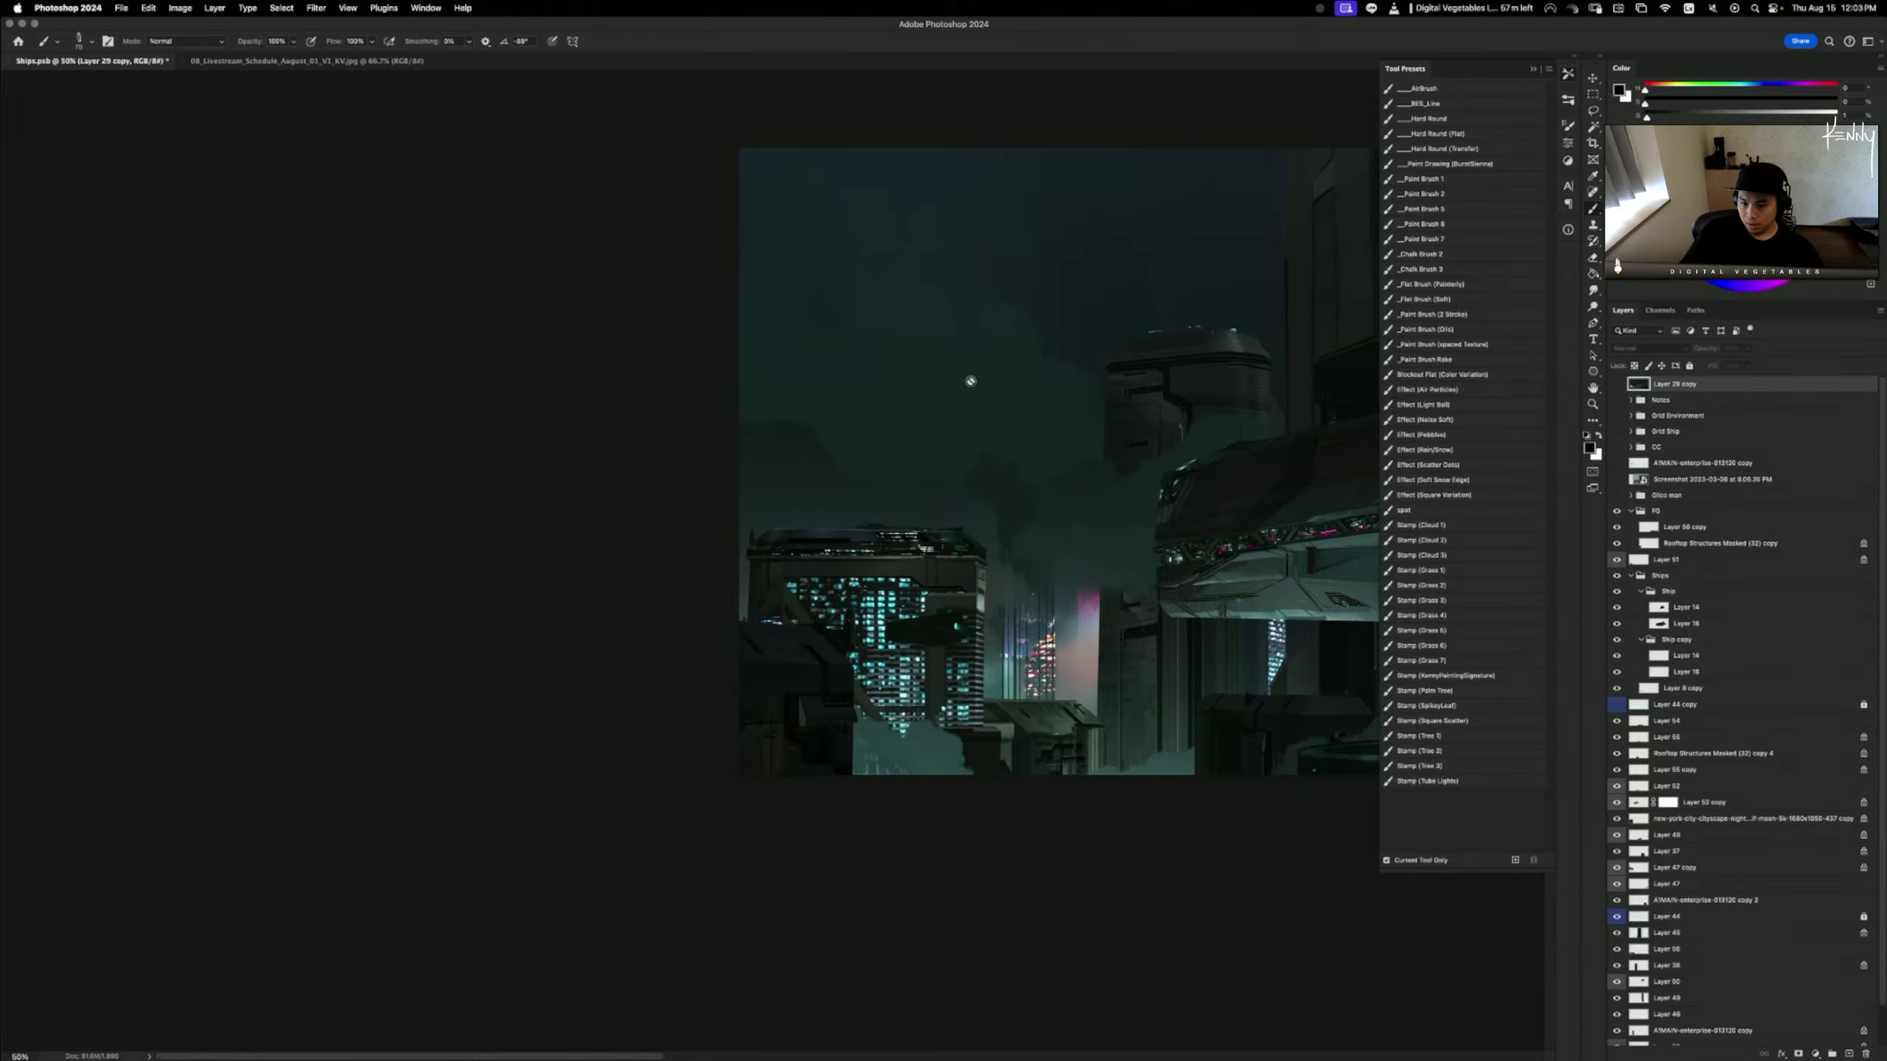
mouse_move(541, 1057)
left_click(607, 1039)
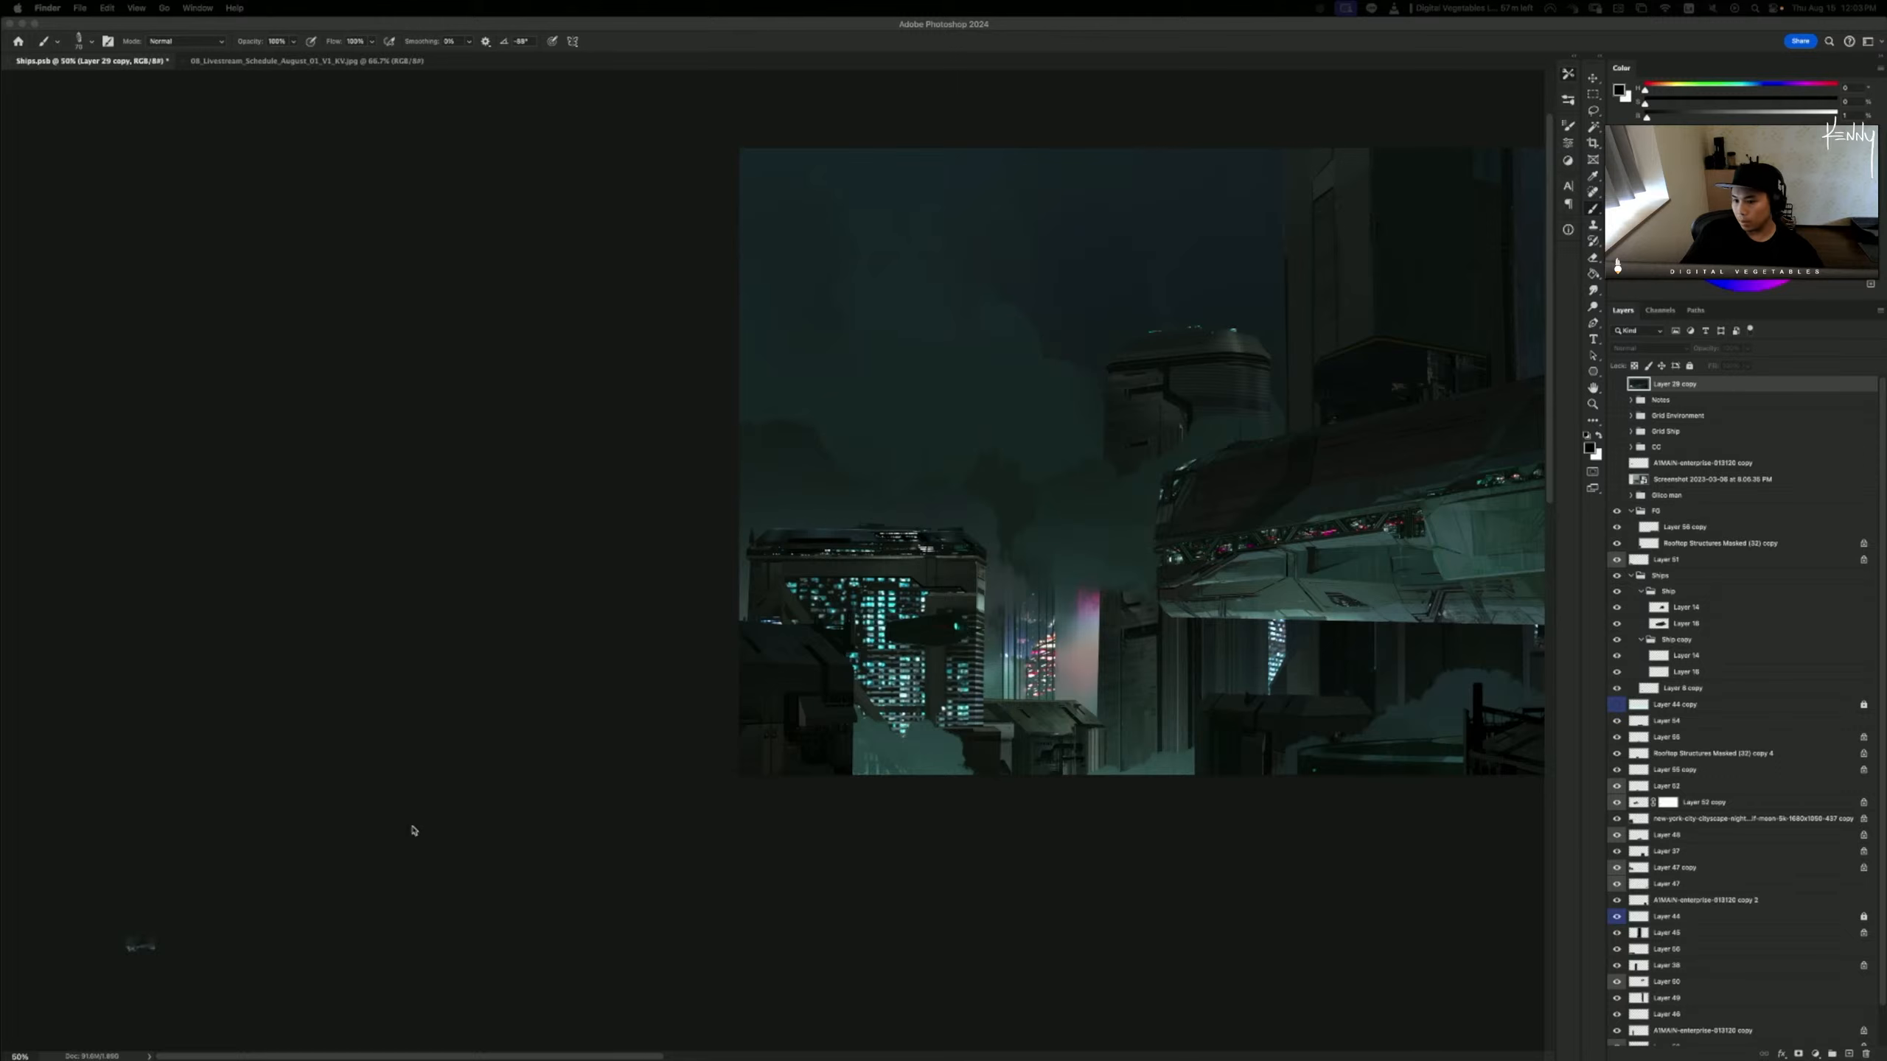
left_click(1009, 597)
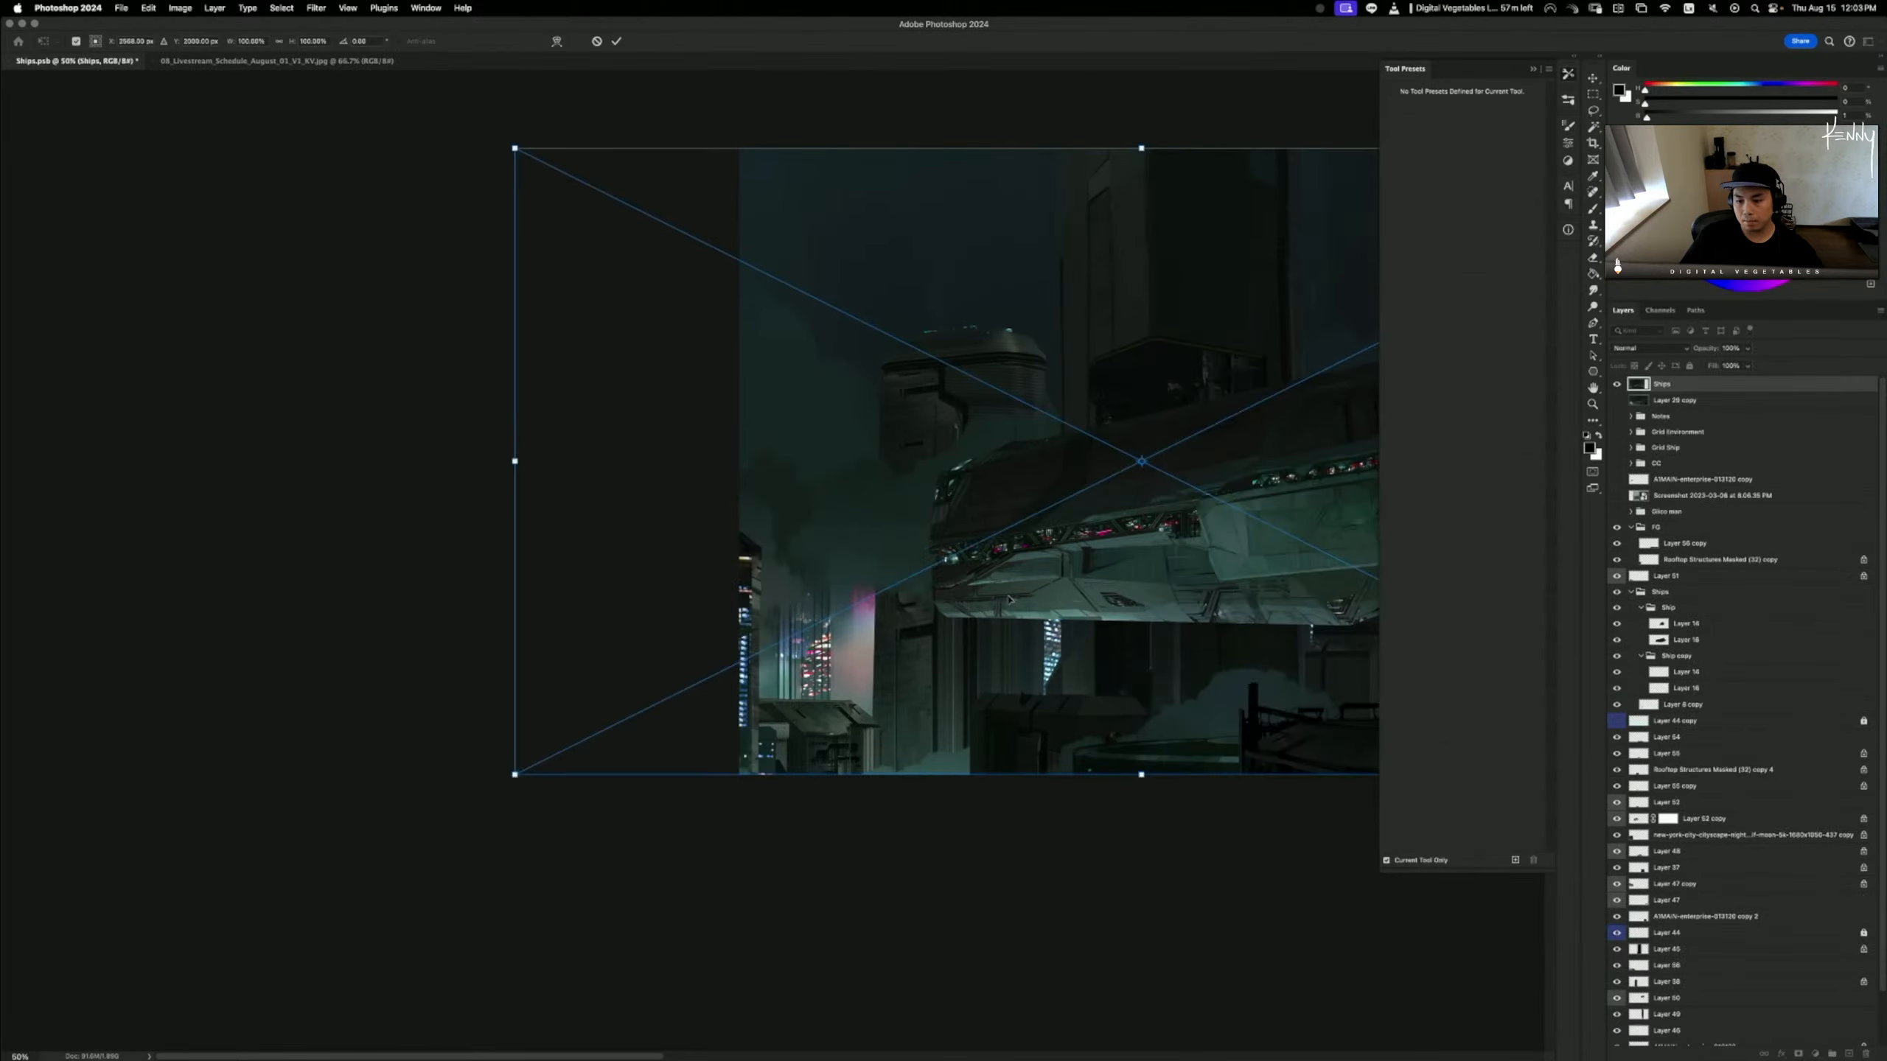
key("Return")
key("b")
scroll(745, 548, "up", 3)
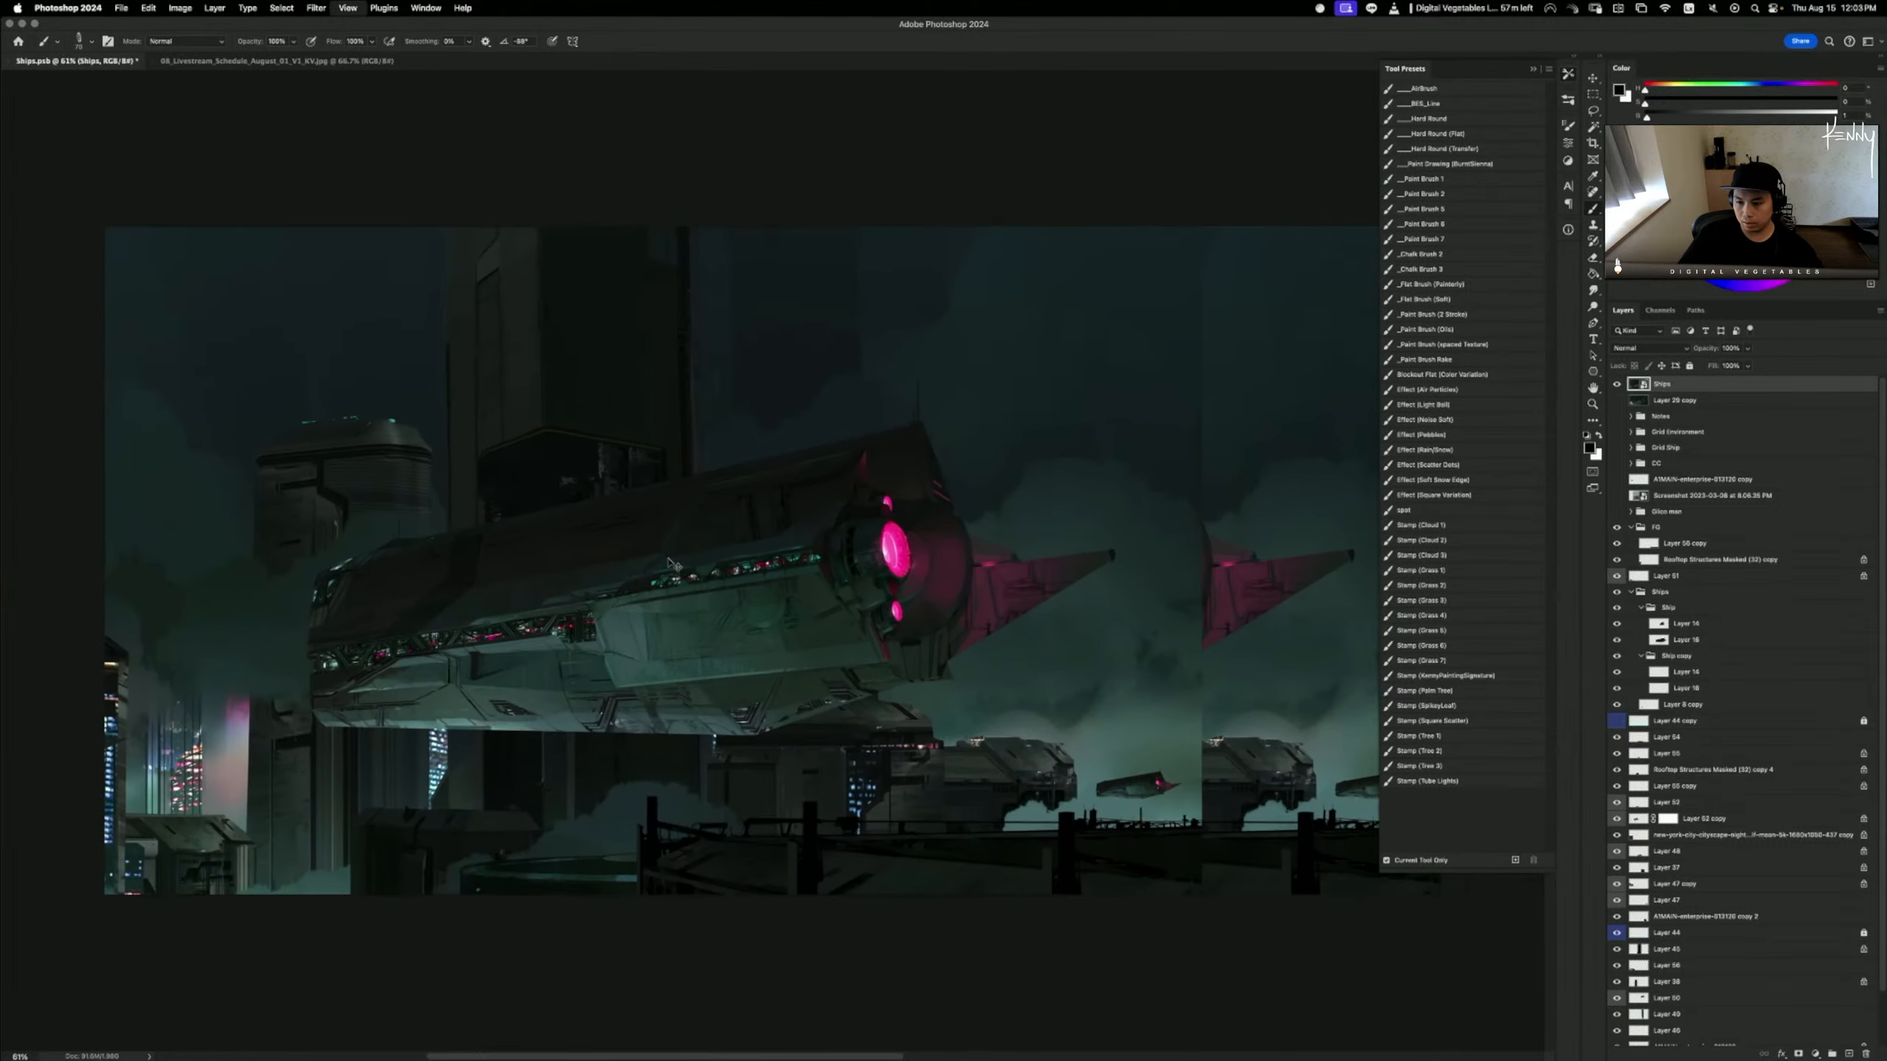
- Move the placed Ships image to line up with the canvas edges
key("super+minus")
key("super+minus")
key("super+t")
left_click_drag(595, 536, 746, 532)
key("Return")
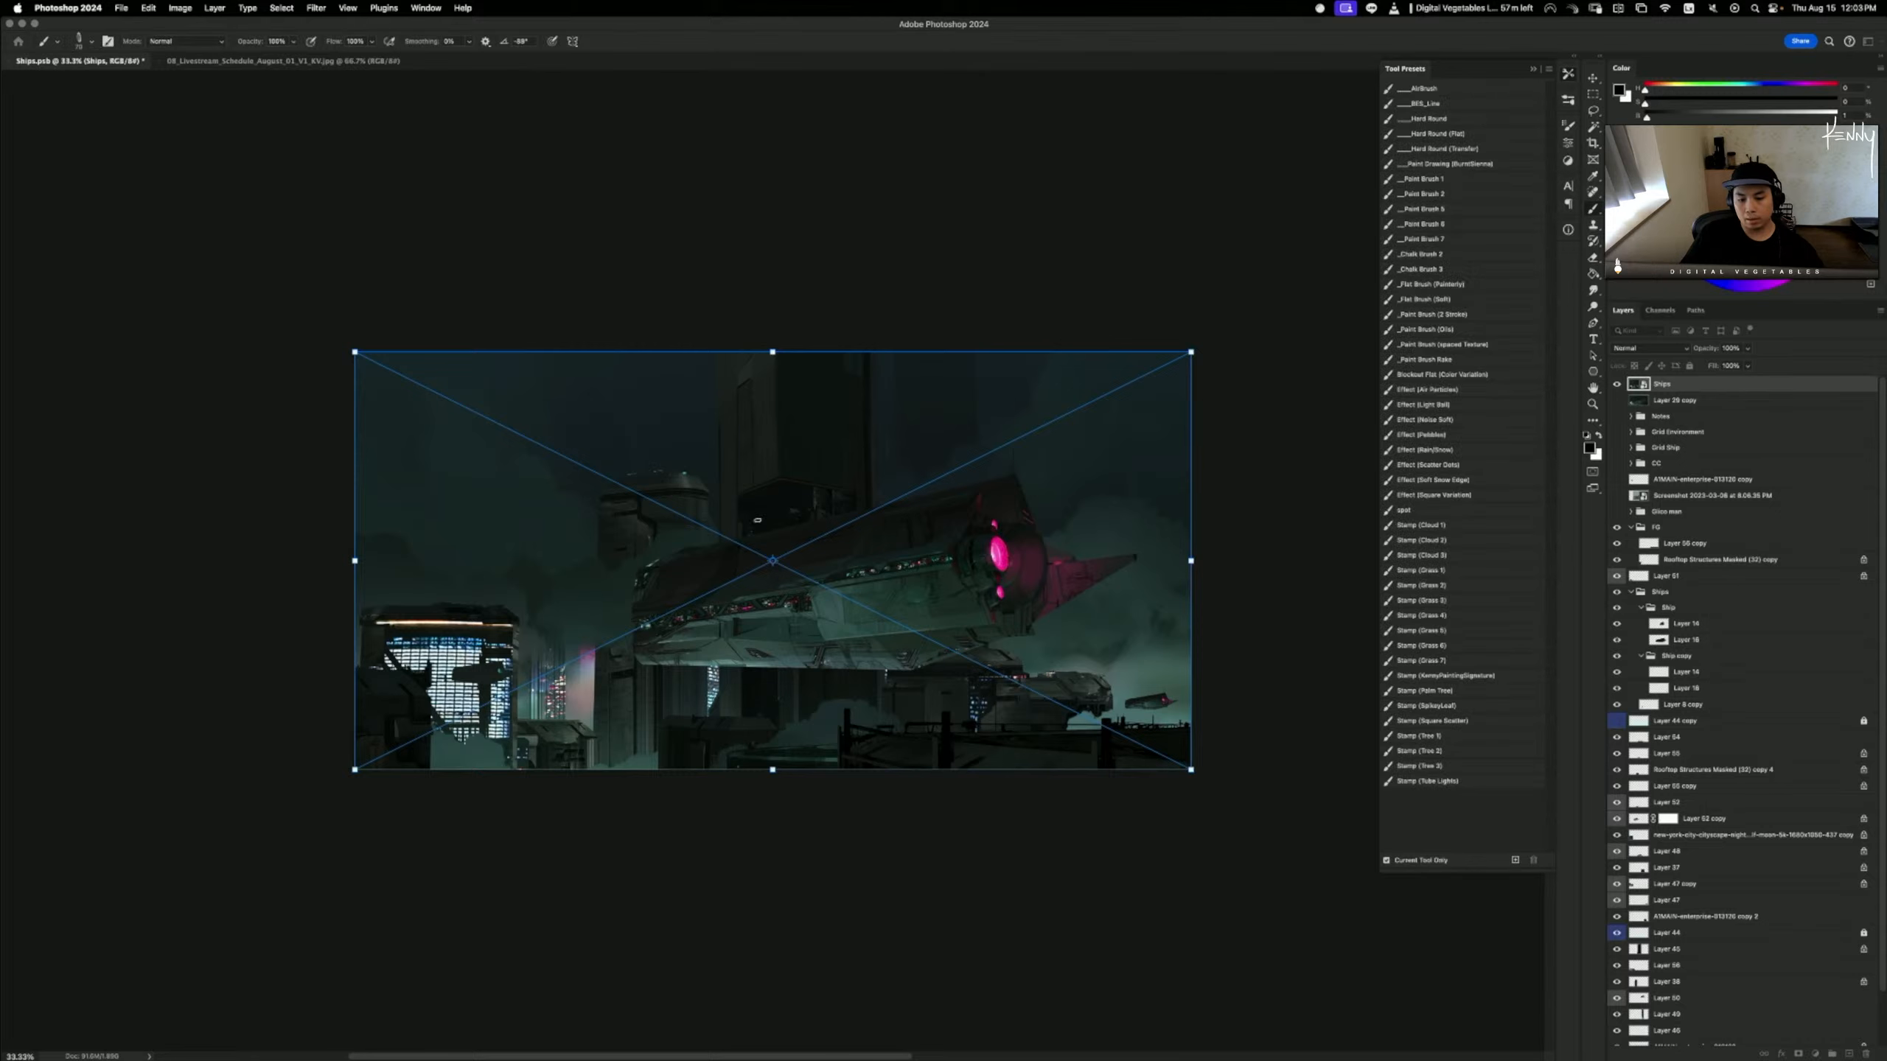
- Compare the scene with and without the placed Ships image by repeatedly toggling its visibility, leaving the layer hidden
left_click(1617, 383)
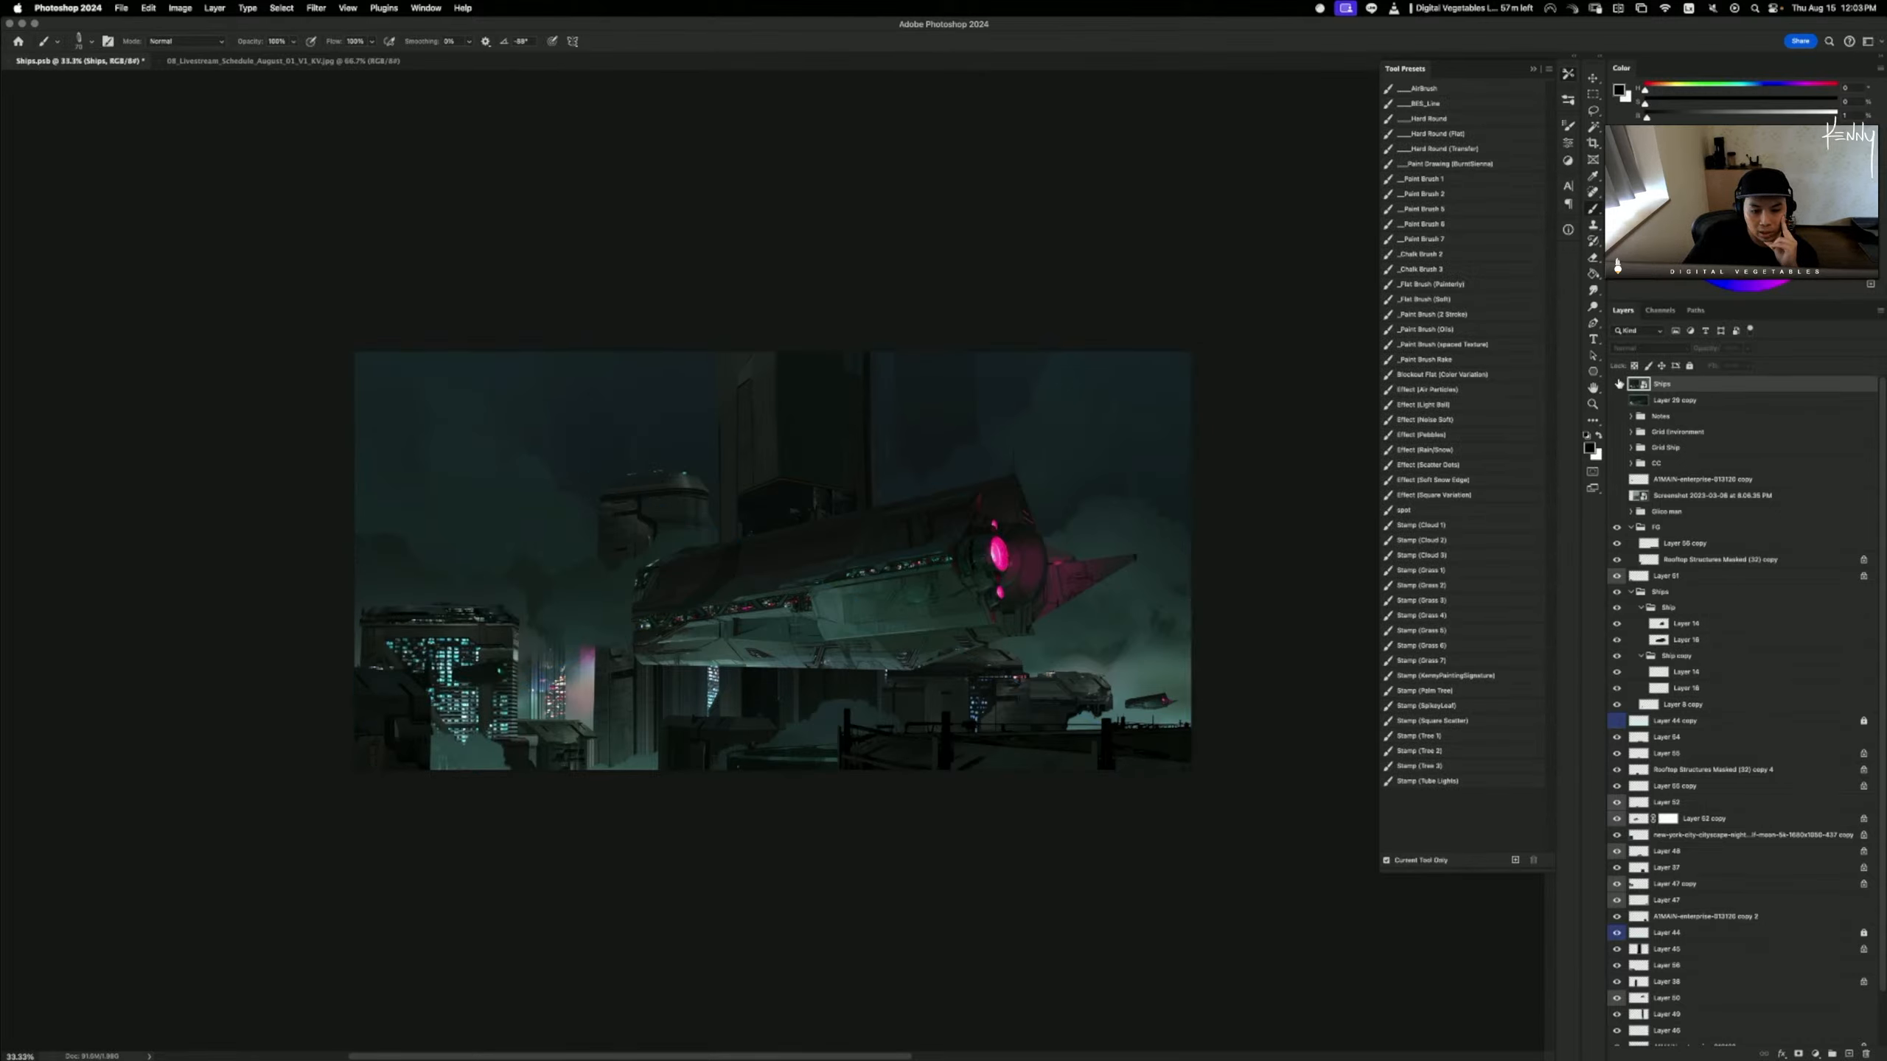
left_click(1617, 384)
left_click(1618, 383)
left_click(1618, 383)
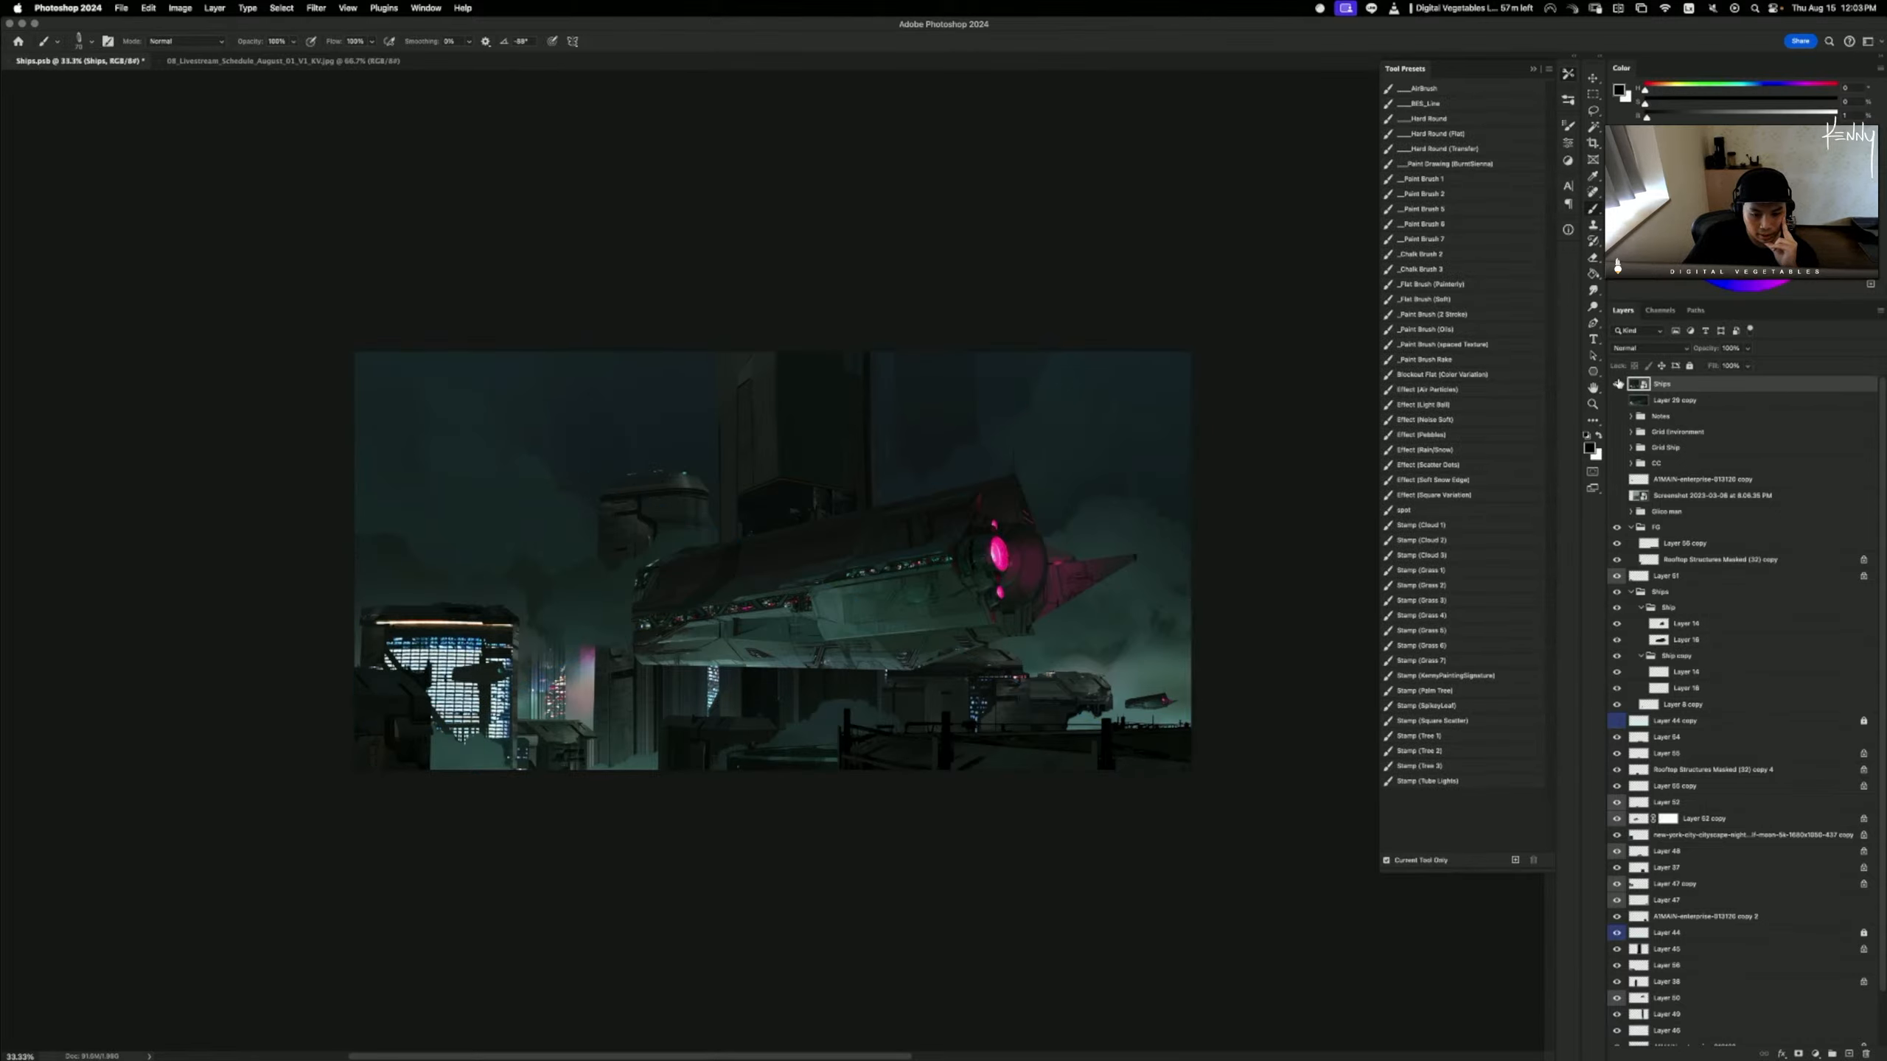
left_click(1618, 383)
left_click(1617, 383)
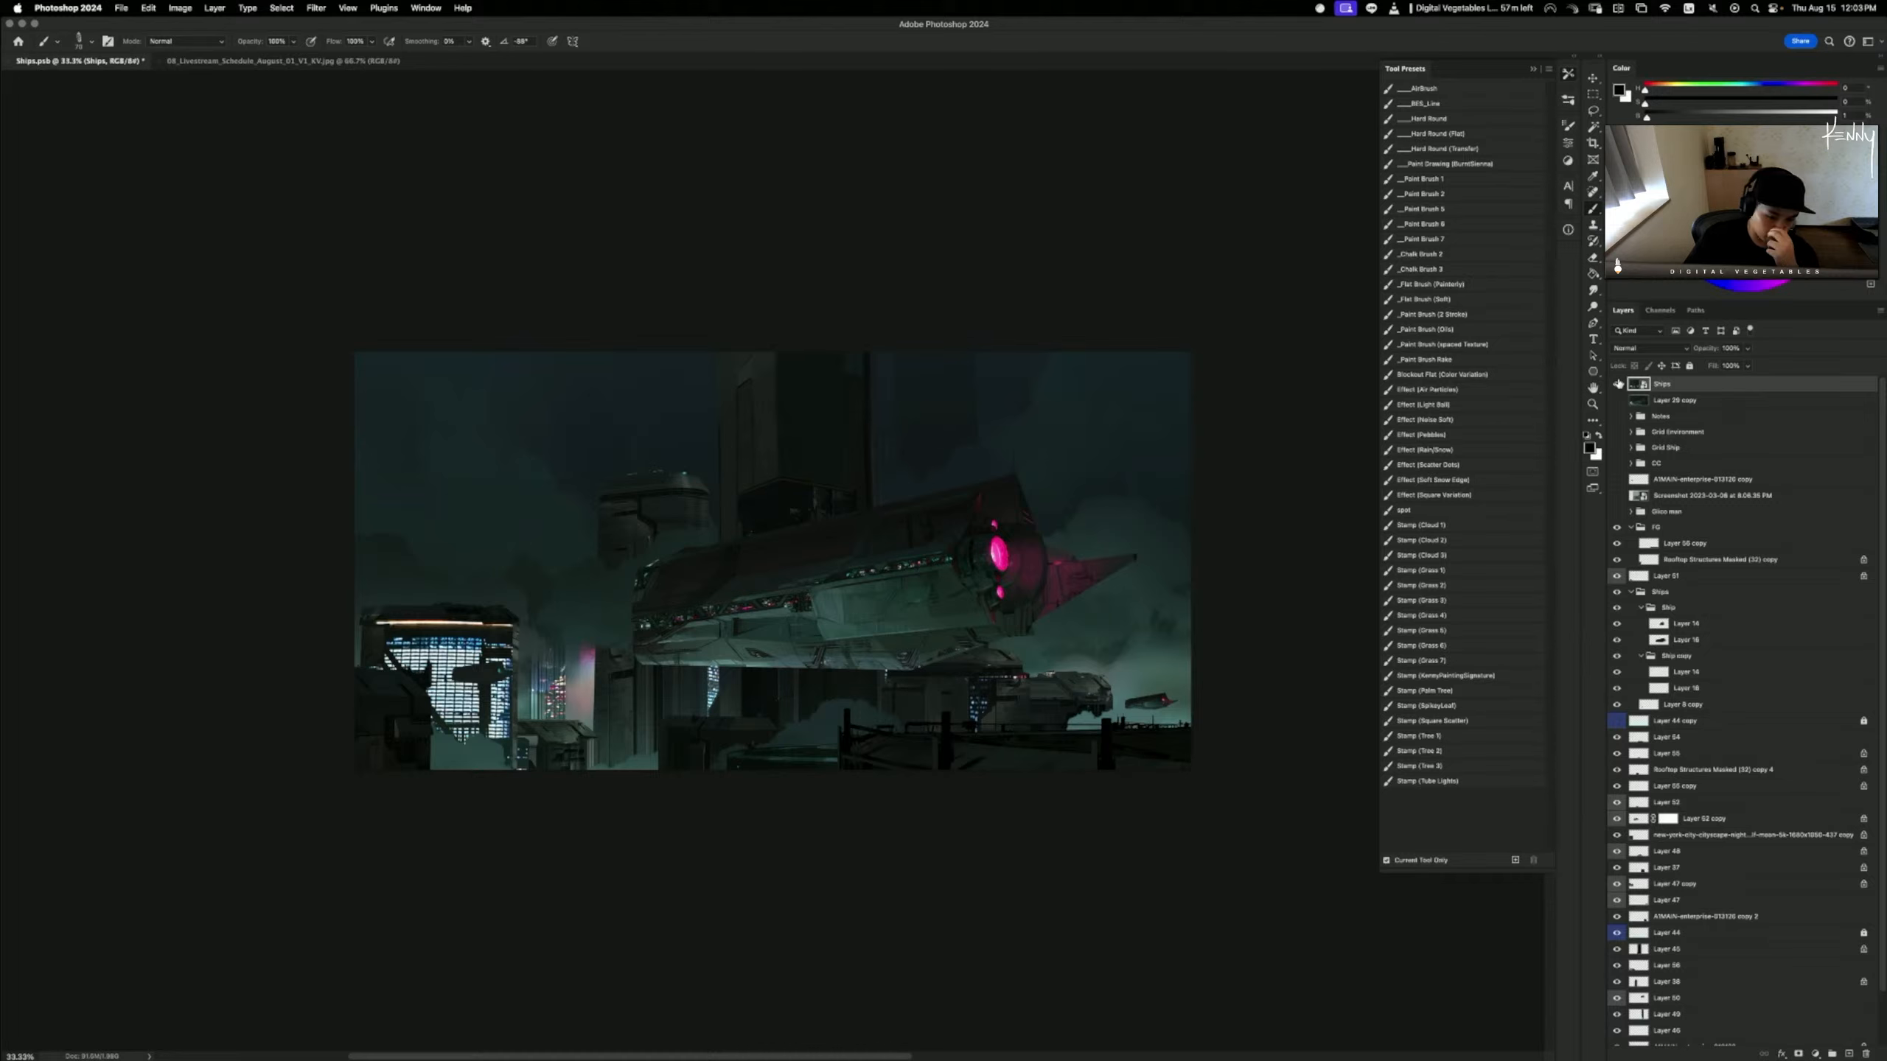
left_click(1618, 383)
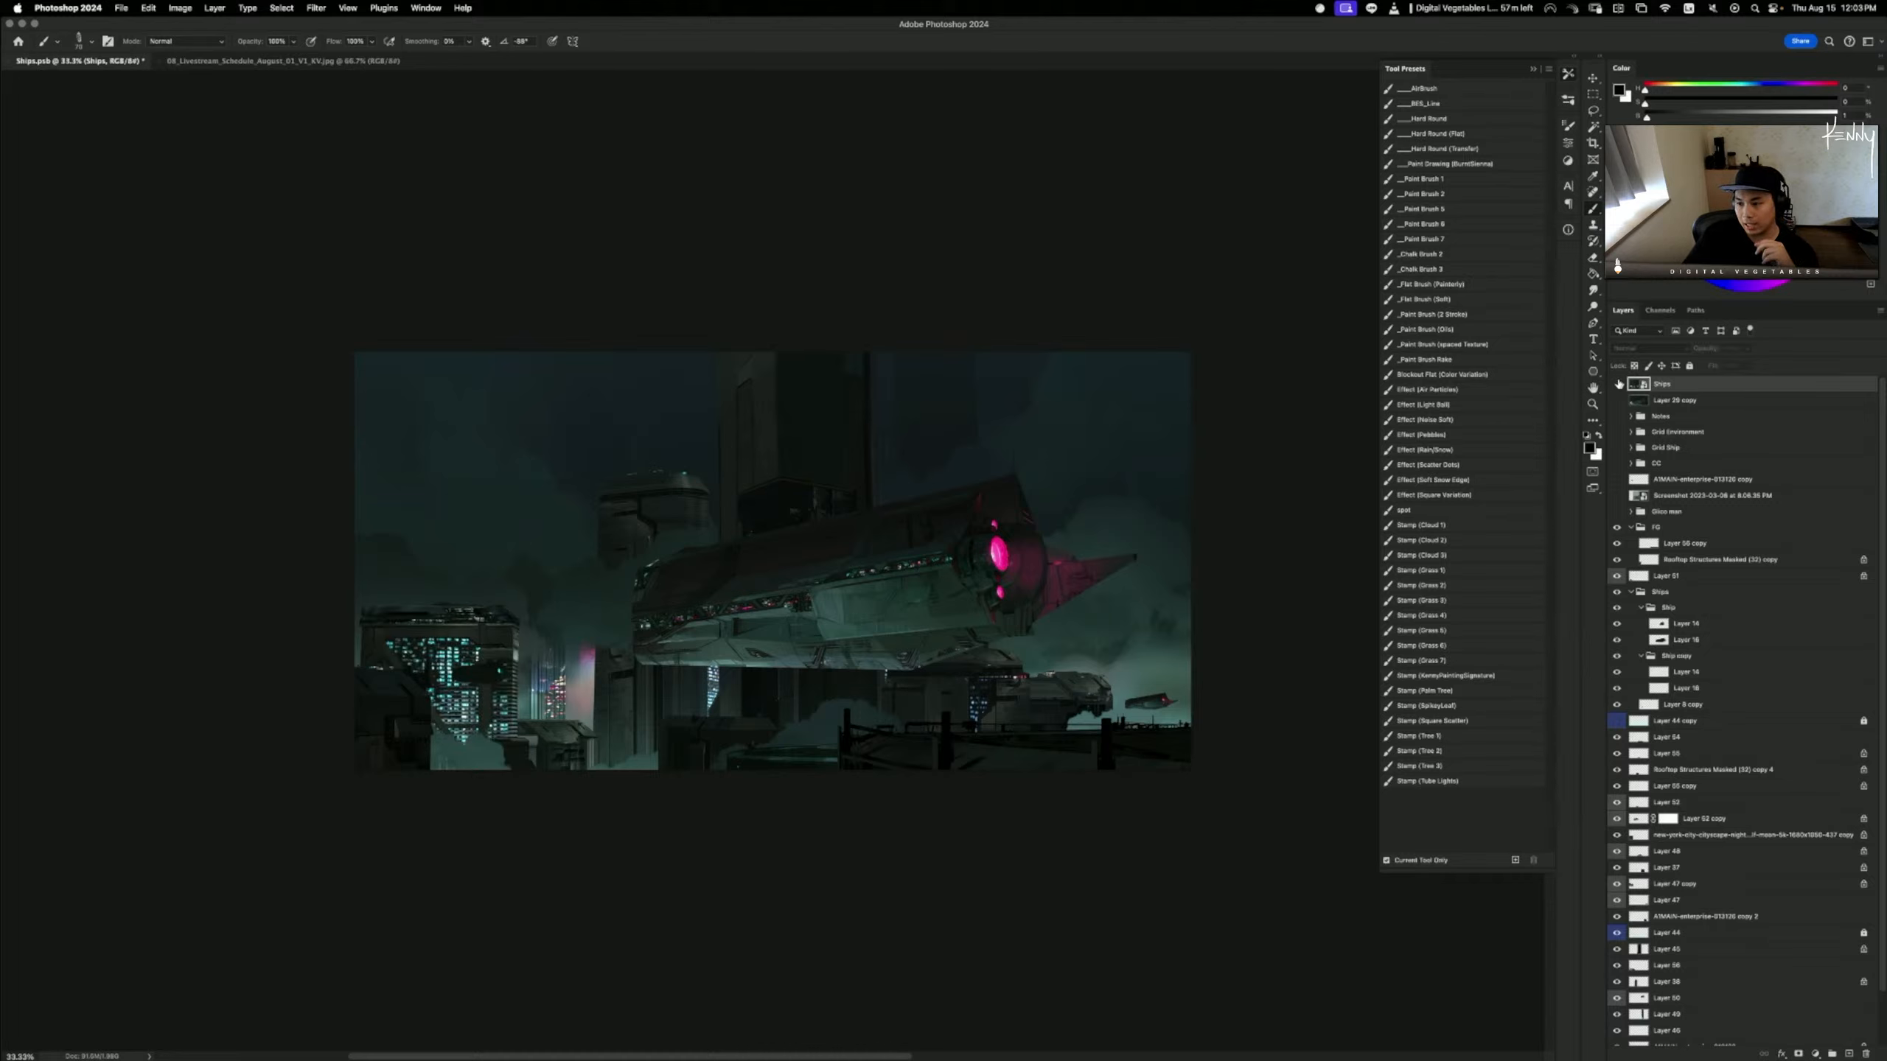
left_click(1618, 384)
left_click(1617, 384)
left_click(1617, 383)
left_click(1618, 383)
left_click(1618, 383)
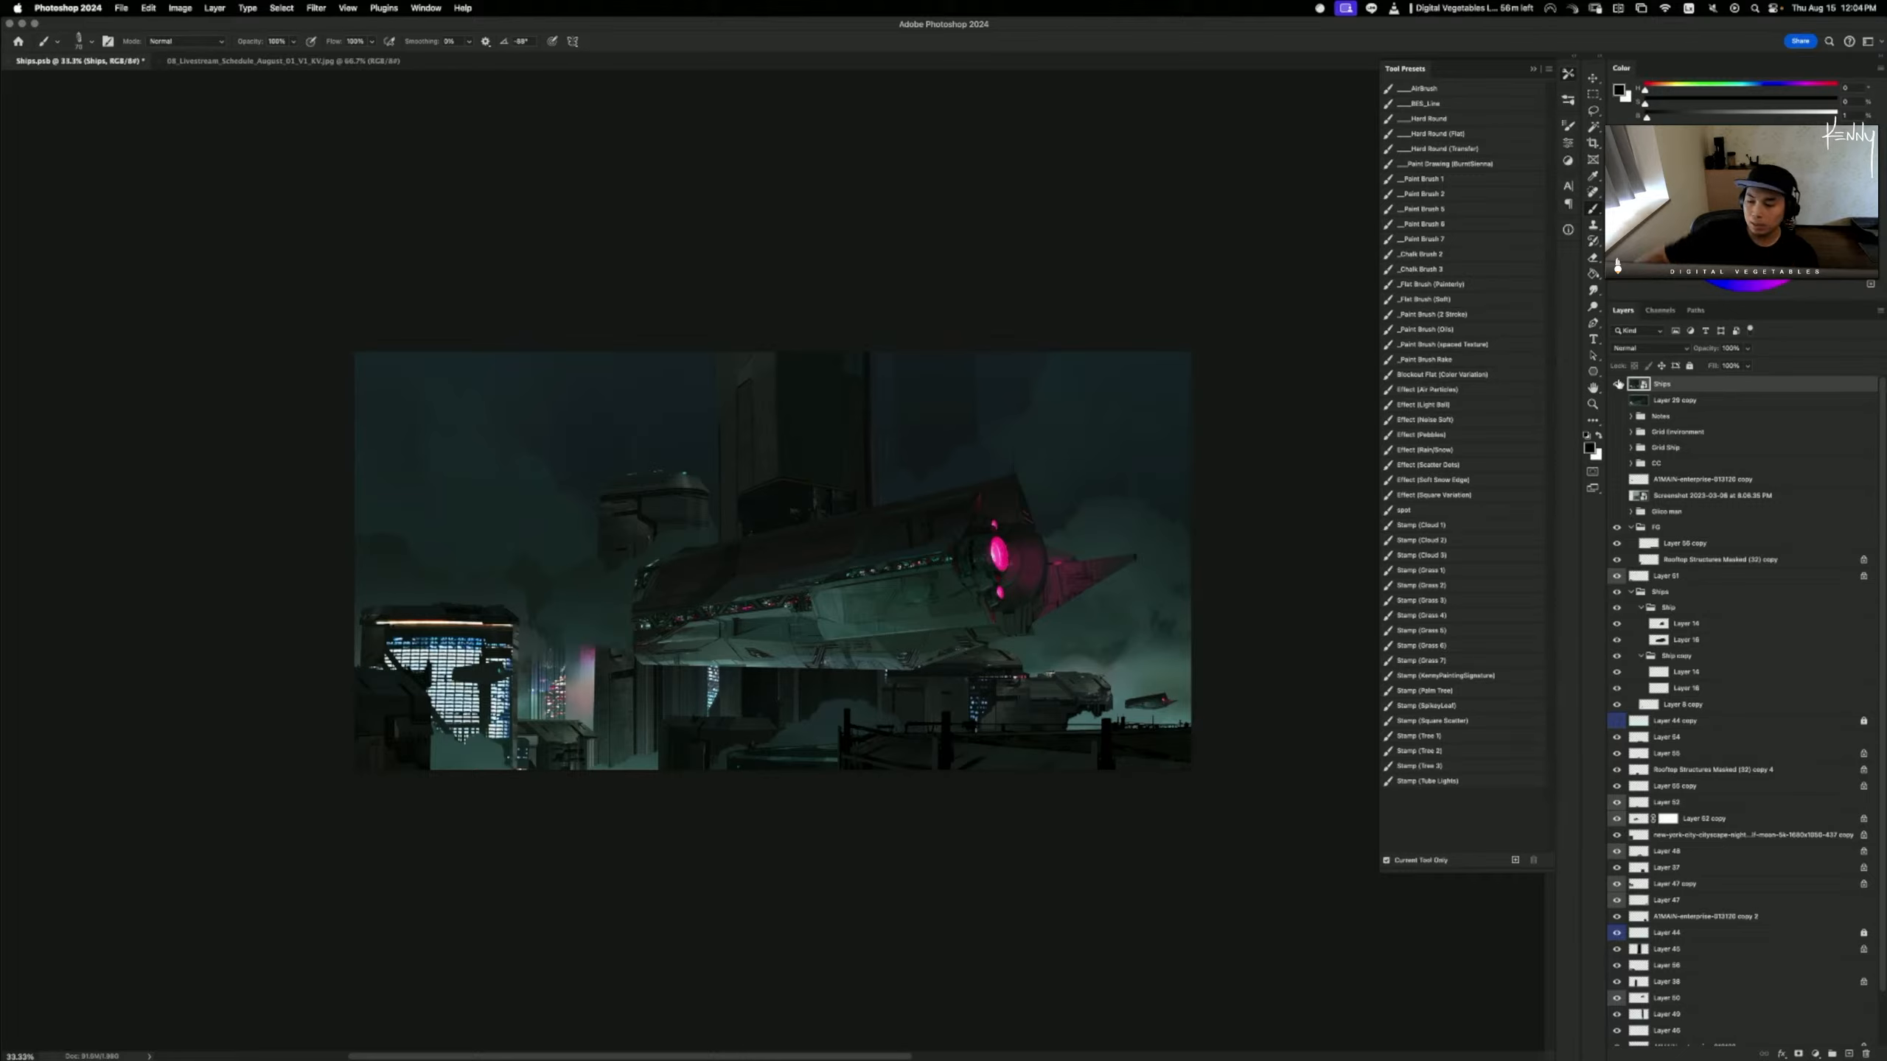
left_click(1617, 384)
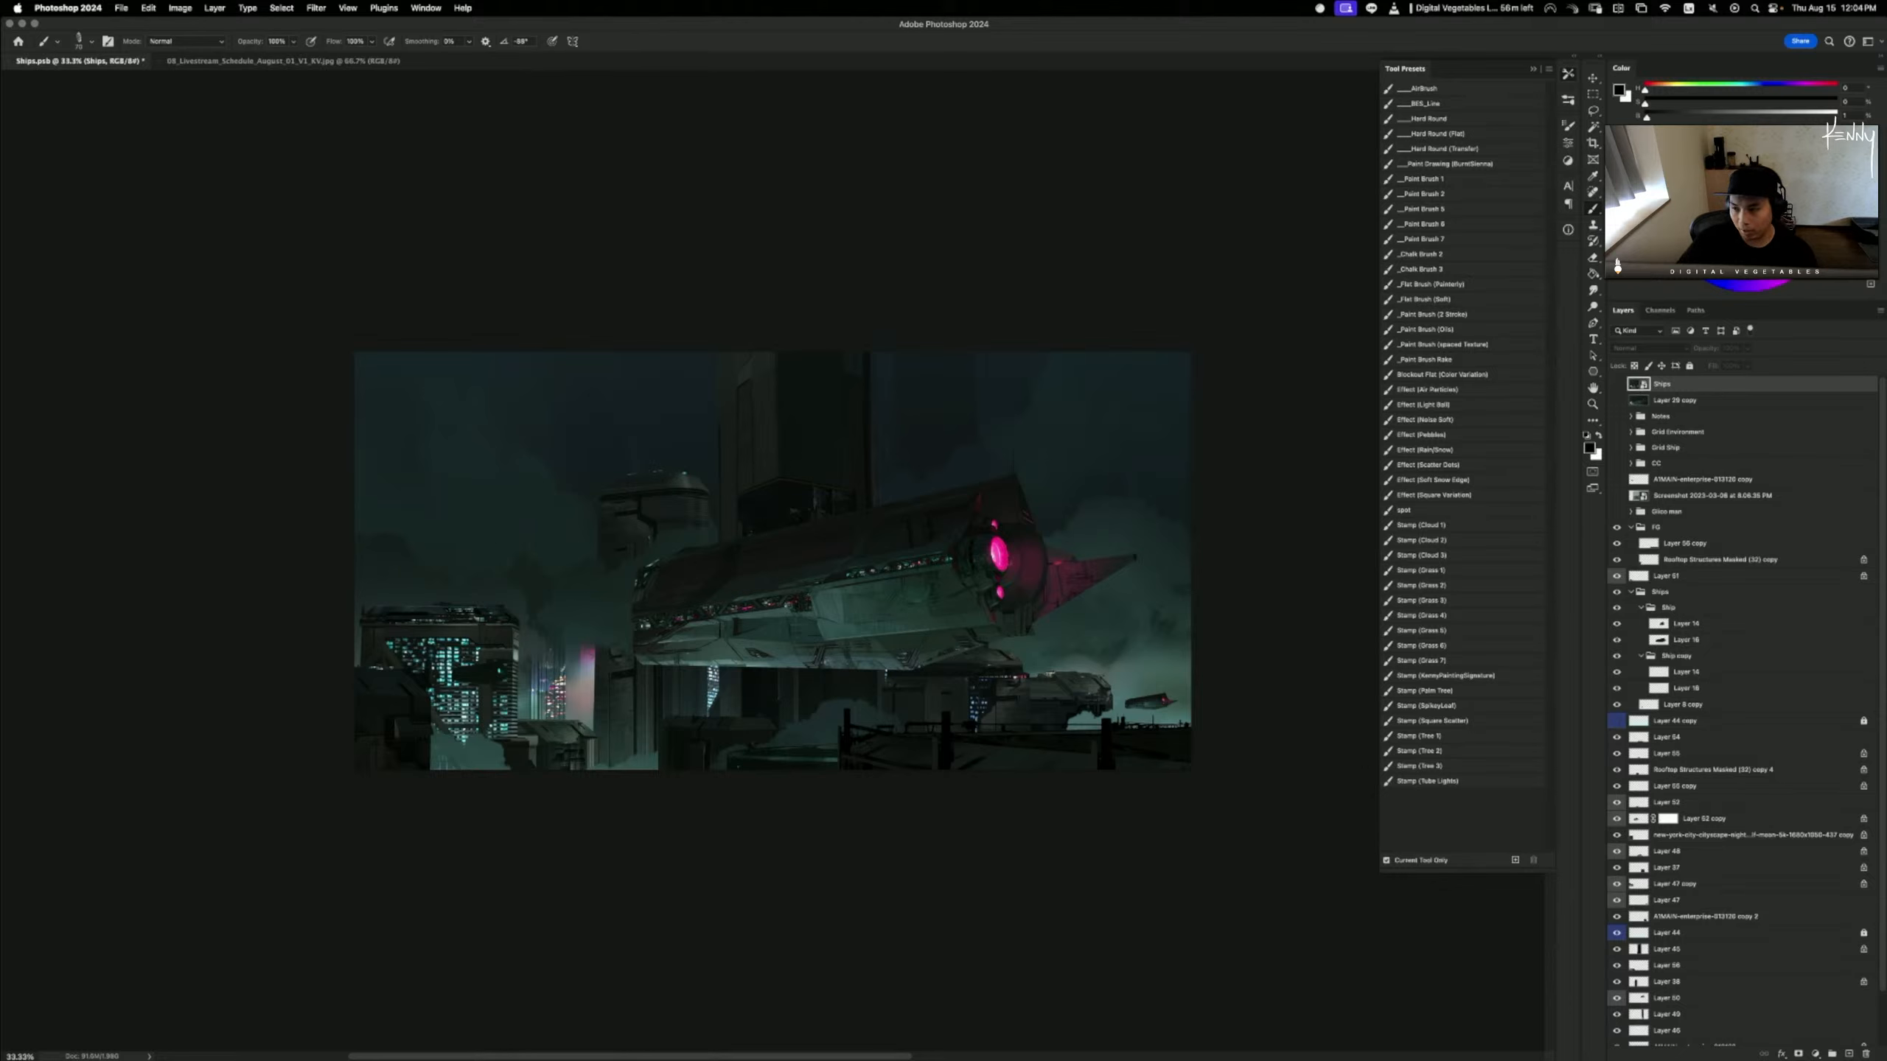
left_click(1616, 384)
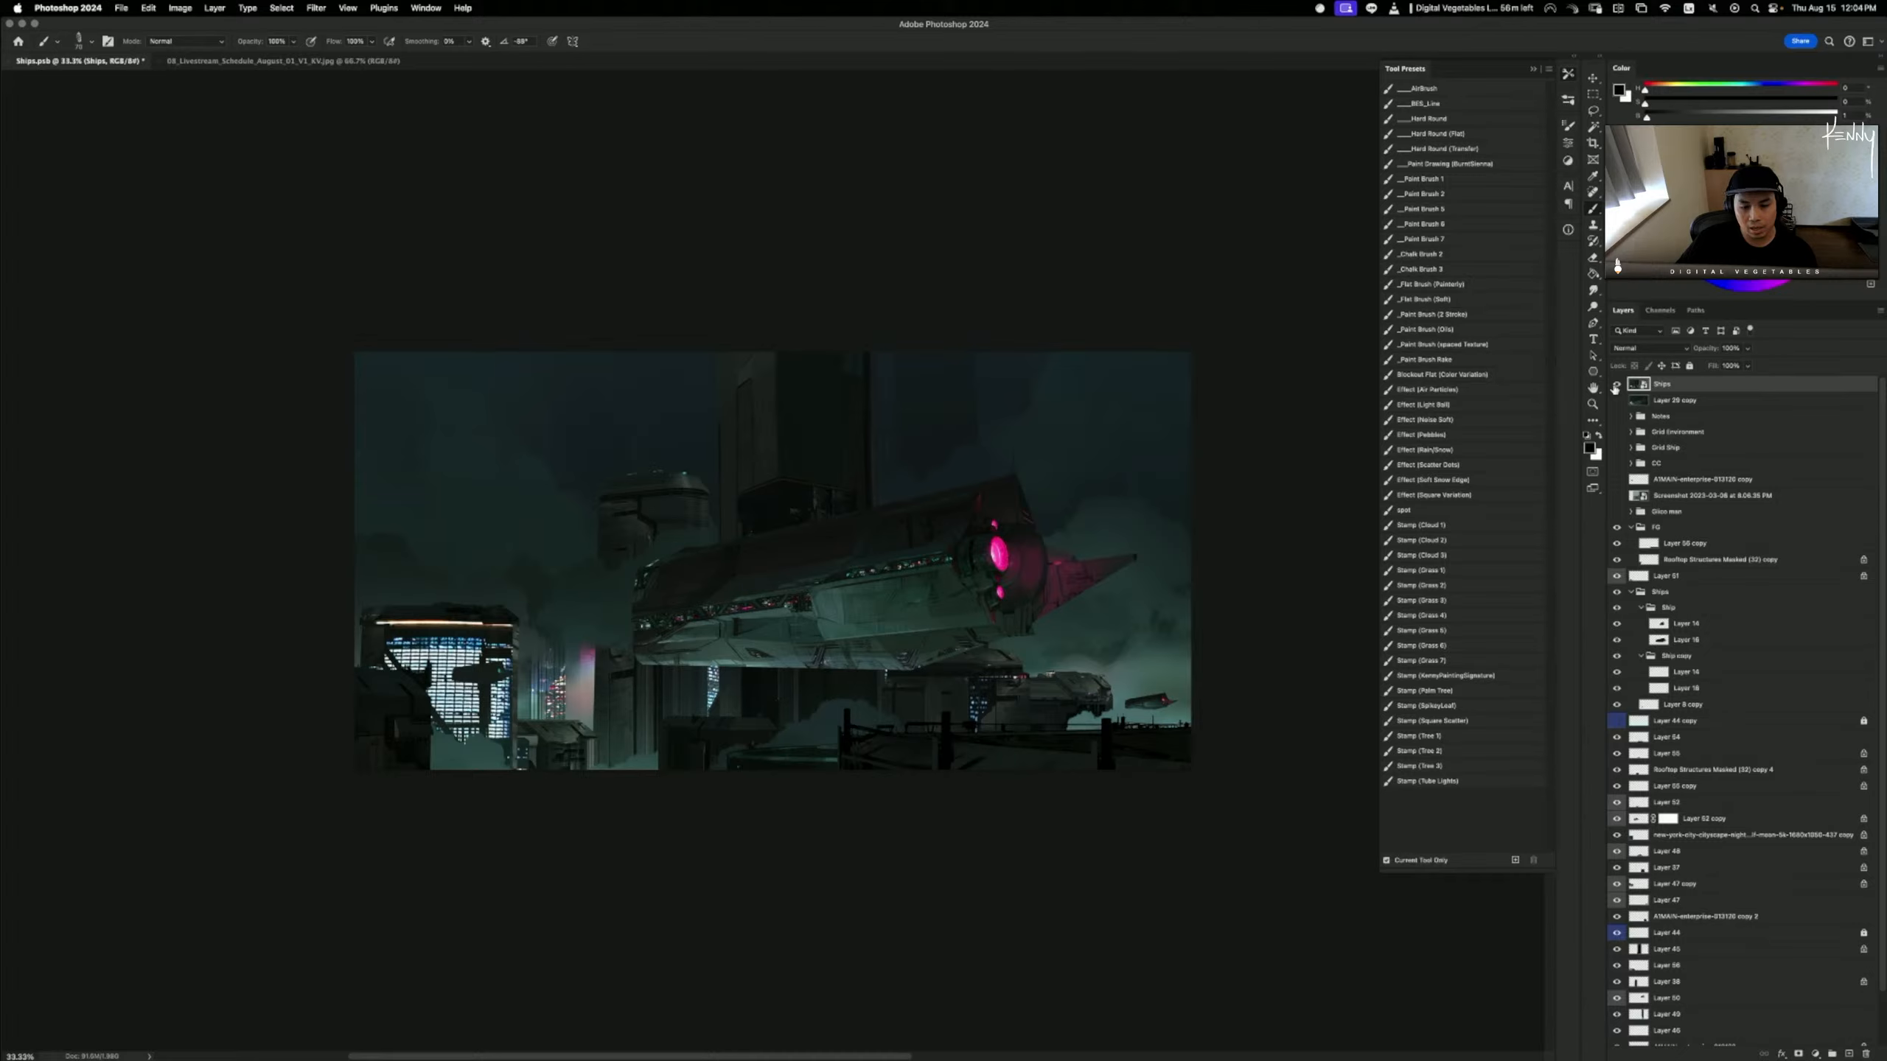
left_click(1616, 384)
left_click(1616, 384)
left_click(1615, 383)
left_click(1615, 384)
left_click(1616, 384)
left_click(1616, 384)
left_click(1616, 384)
left_click(1615, 384)
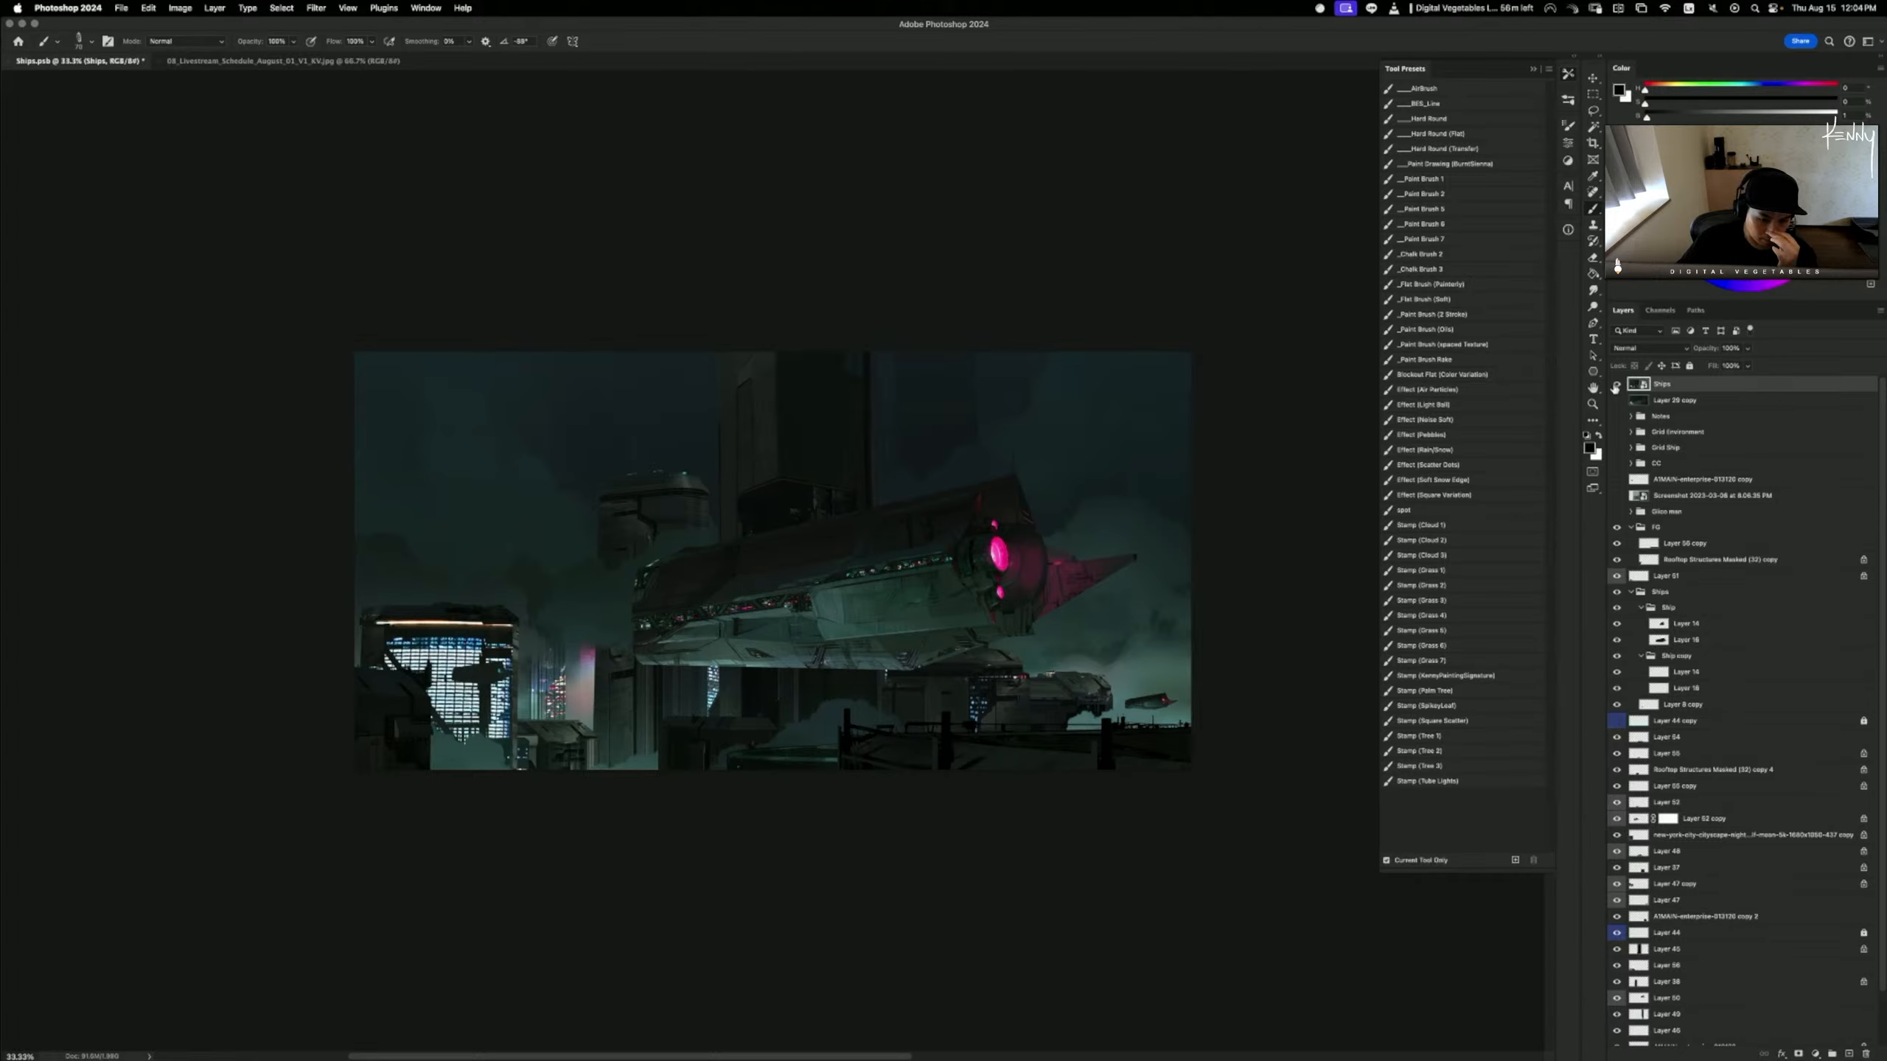
left_click(1616, 384)
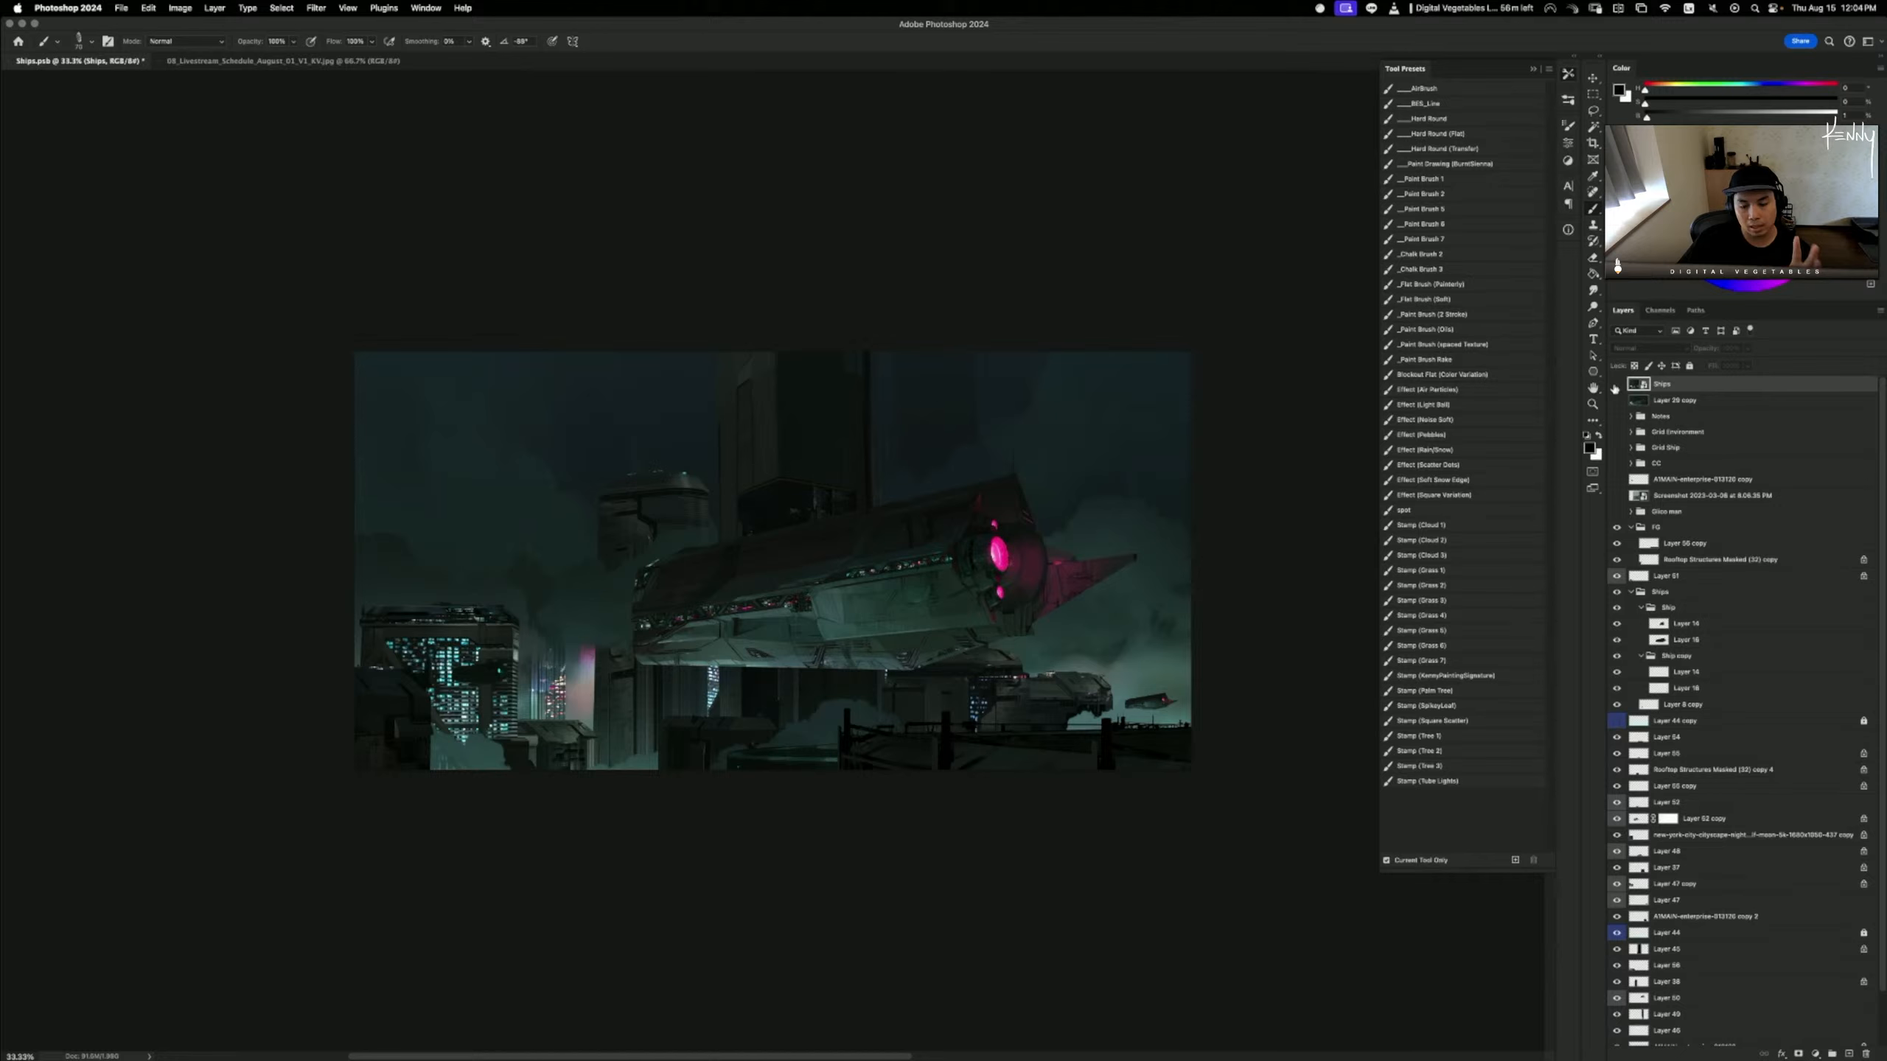
left_click(1615, 384)
left_click(1616, 384)
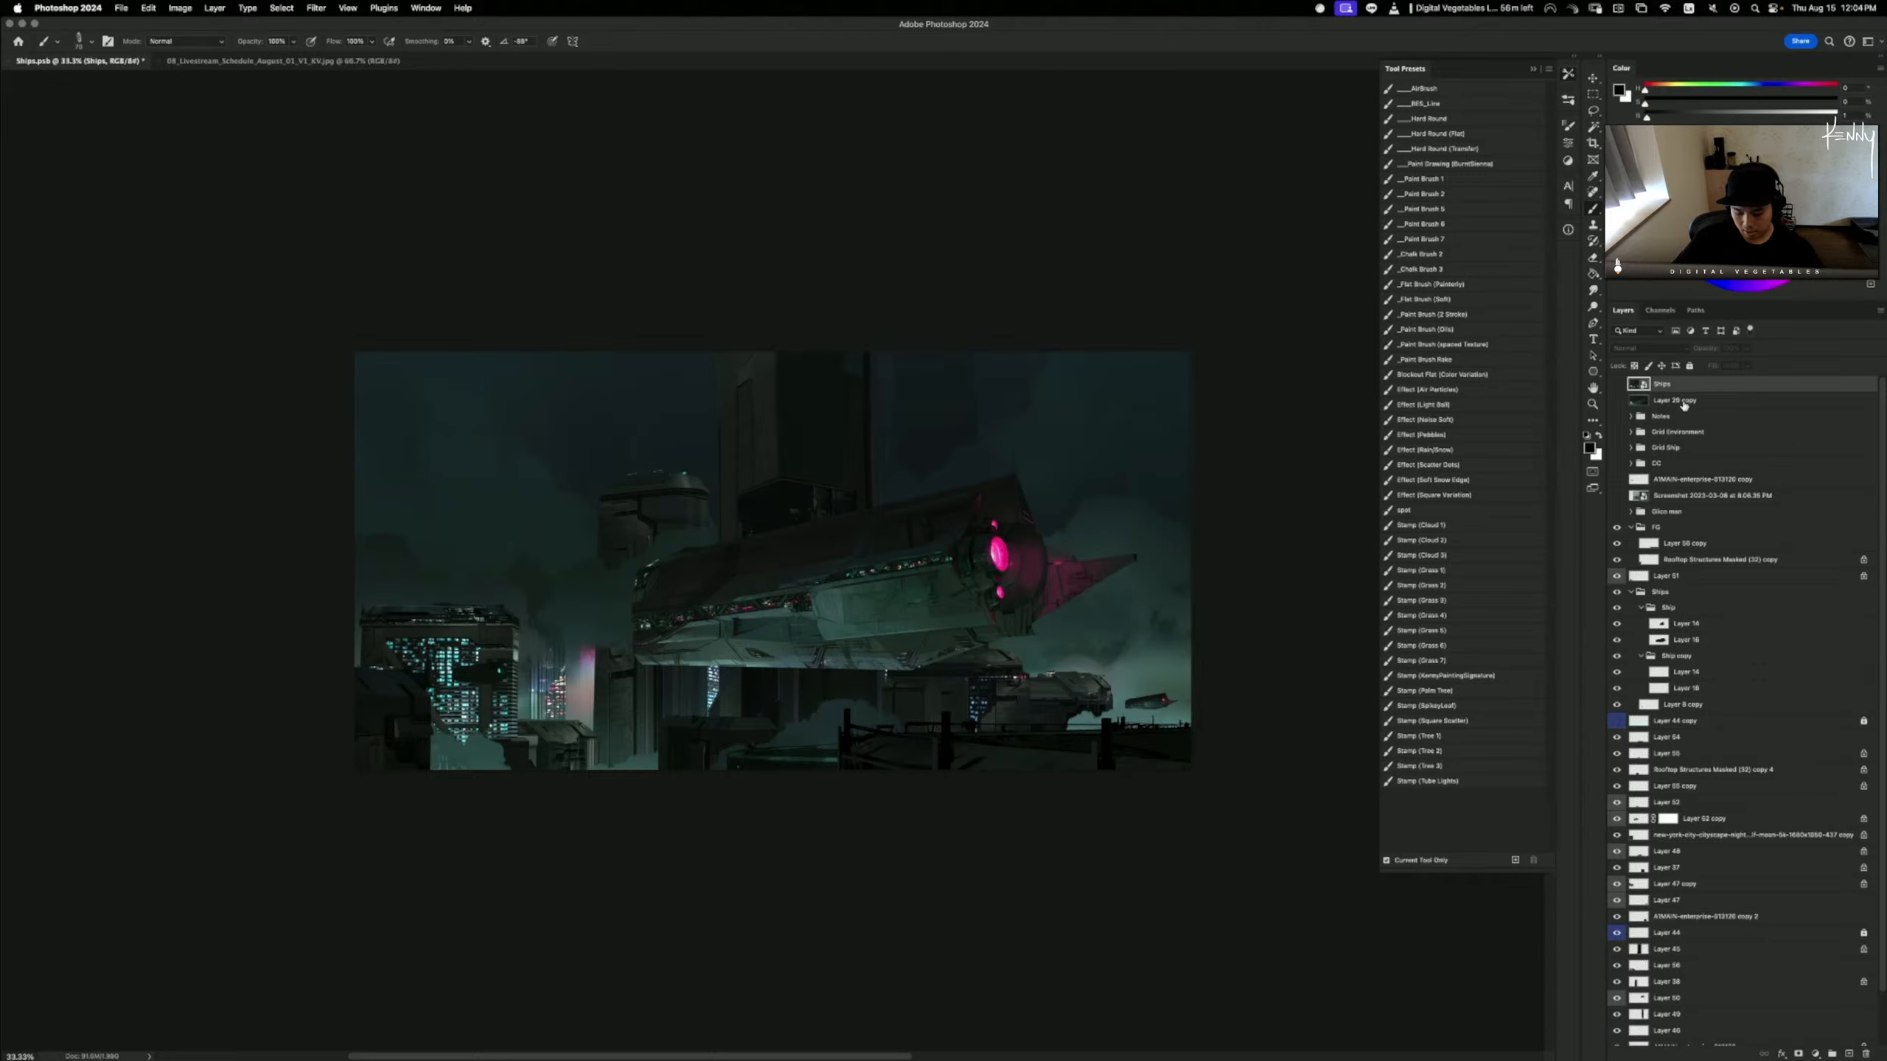
- Create a new layer above Ships and paint red horizontal arrows pointing at the large ship from the left and right canvas edges
key("super+shift+n")
key("Return")
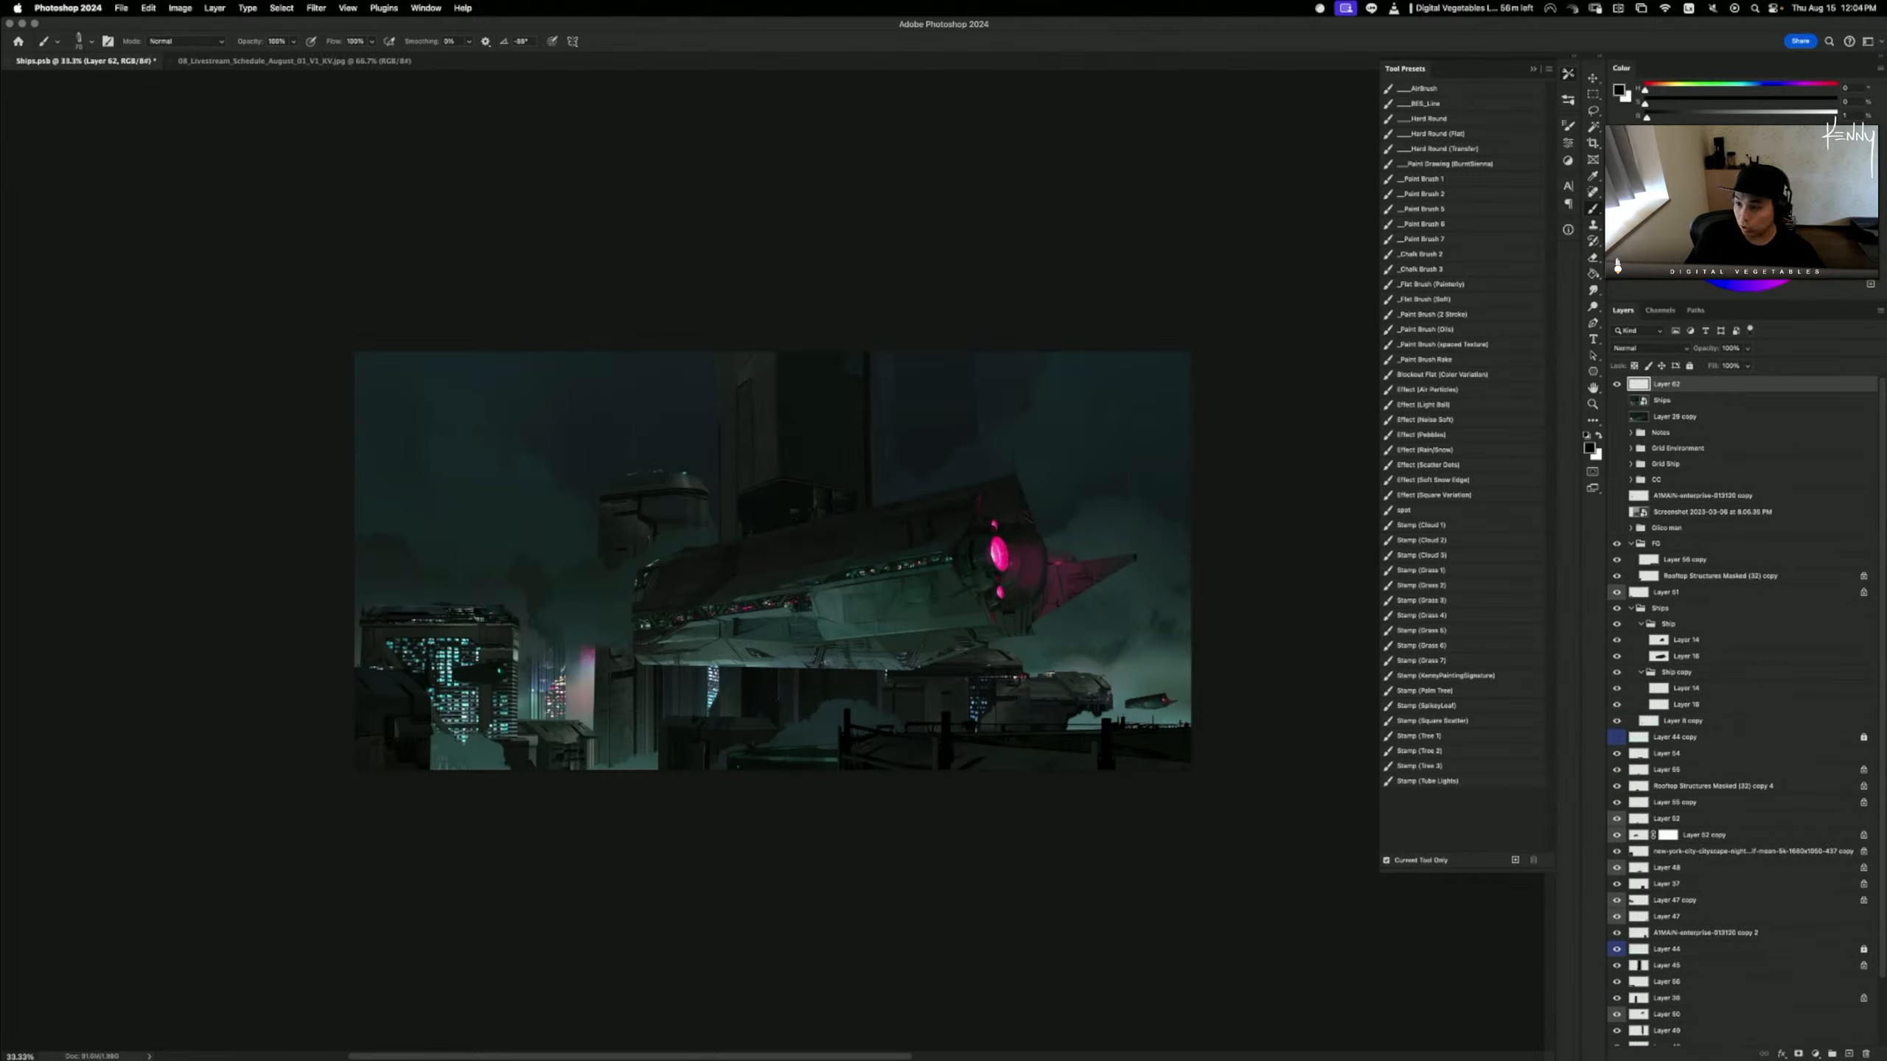
left_click_drag(1786, 204, 1818, 204)
mouse_move(380, 626)
left_mouse_down()
mouse_move(736, 627)
mouse_move(707, 619)
mouse_move(698, 650)
left_mouse_up()
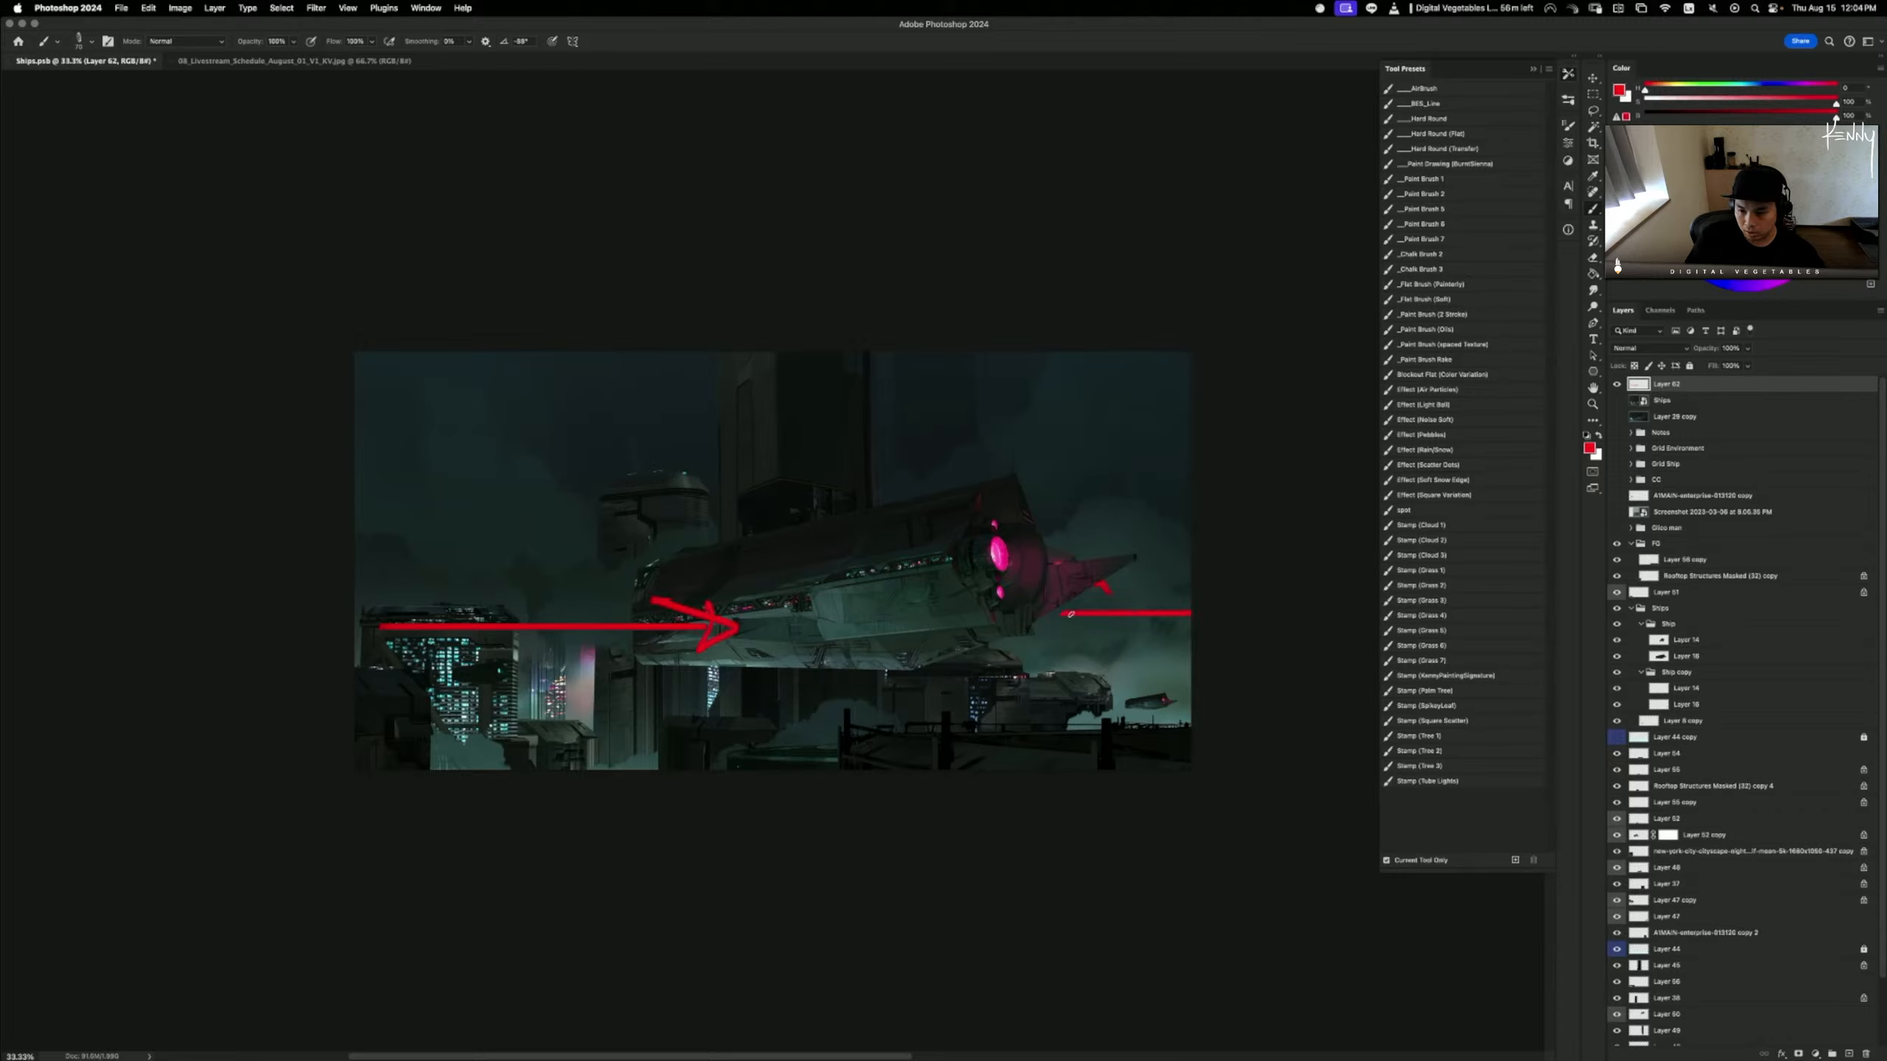
left_click_drag(1107, 586, 1043, 617)
left_click_drag(1044, 617, 1070, 633)
- Paint red vertical arrows pointing at the large ship from the upper and lower canvas edges
left_click_drag(858, 352, 860, 506)
left_click_drag(860, 505, 870, 457)
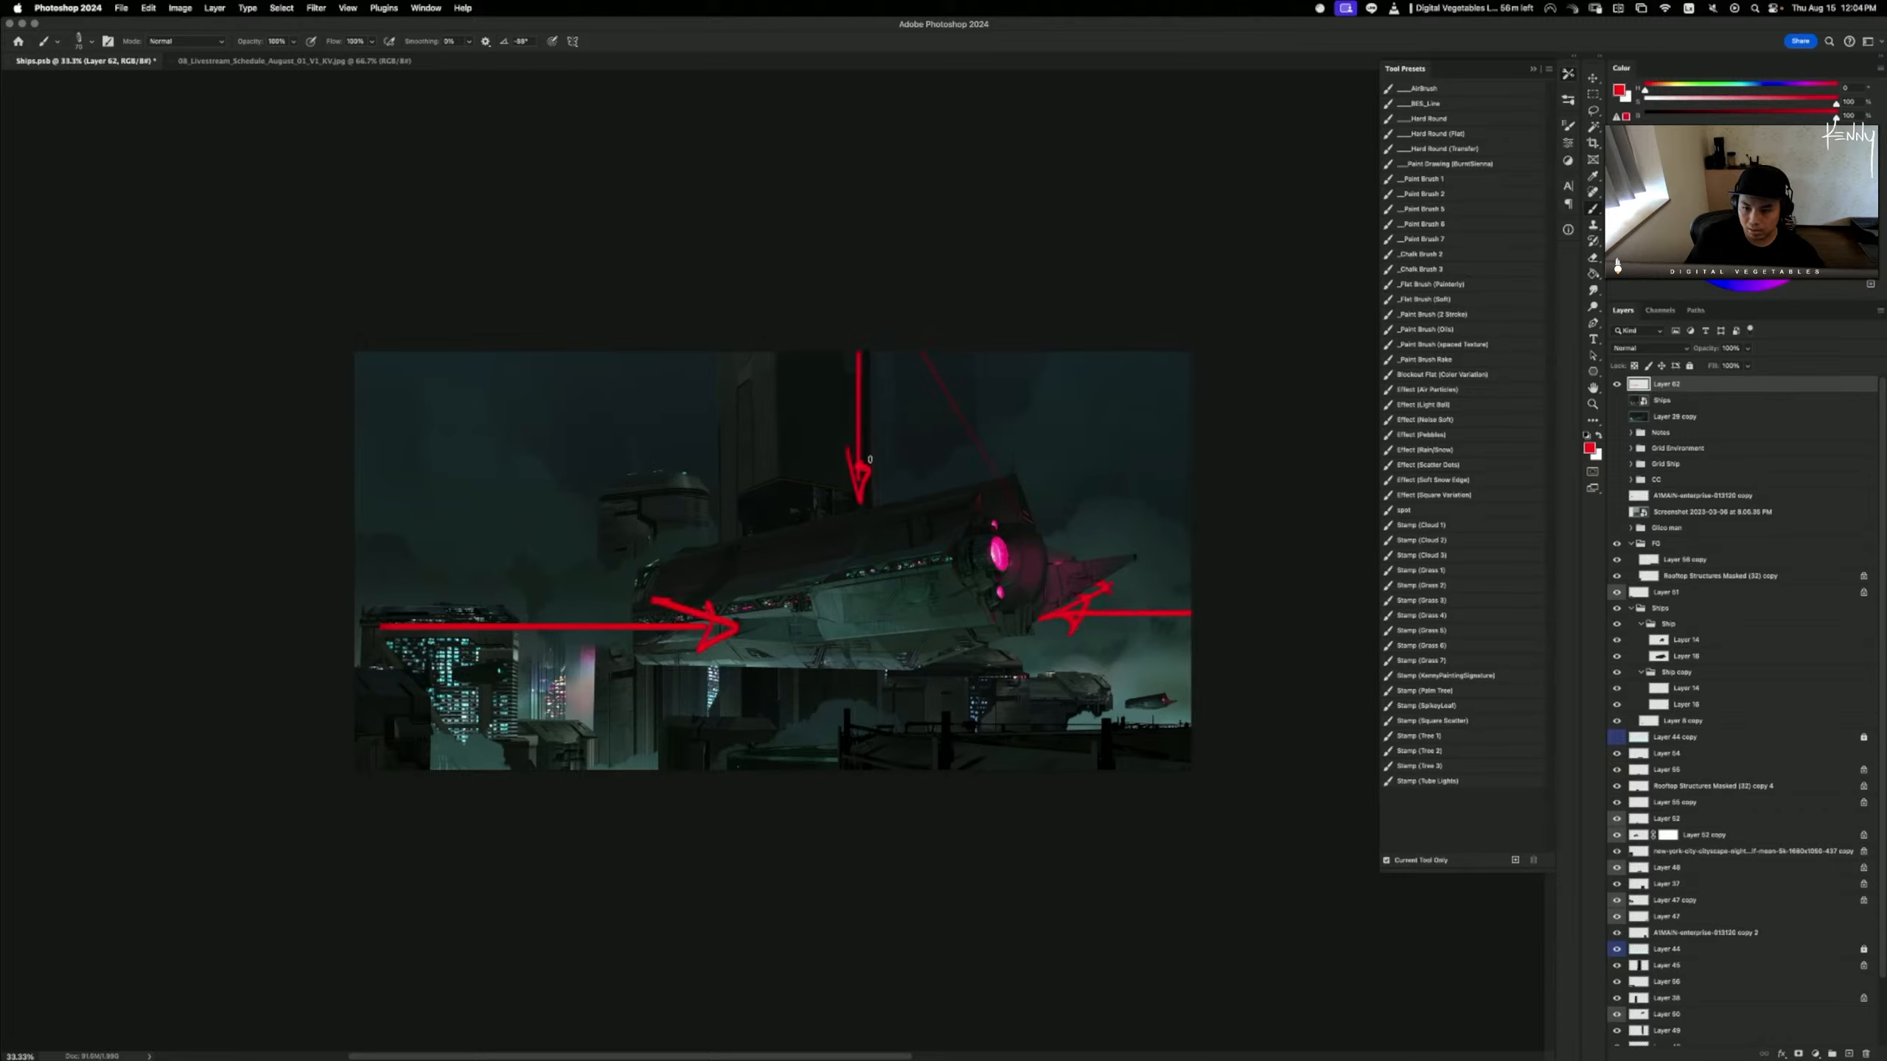
left_click_drag(863, 770, 860, 683)
left_click_drag(846, 718, 859, 681)
left_click_drag(859, 681, 871, 710)
- Circle the large ship with a red ellipse and delete the annotation layer
mouse_move(1062, 405)
left_mouse_down()
mouse_move(1140, 487)
mouse_move(1069, 387)
mouse_move(1007, 397)
left_mouse_up()
key("super+z")
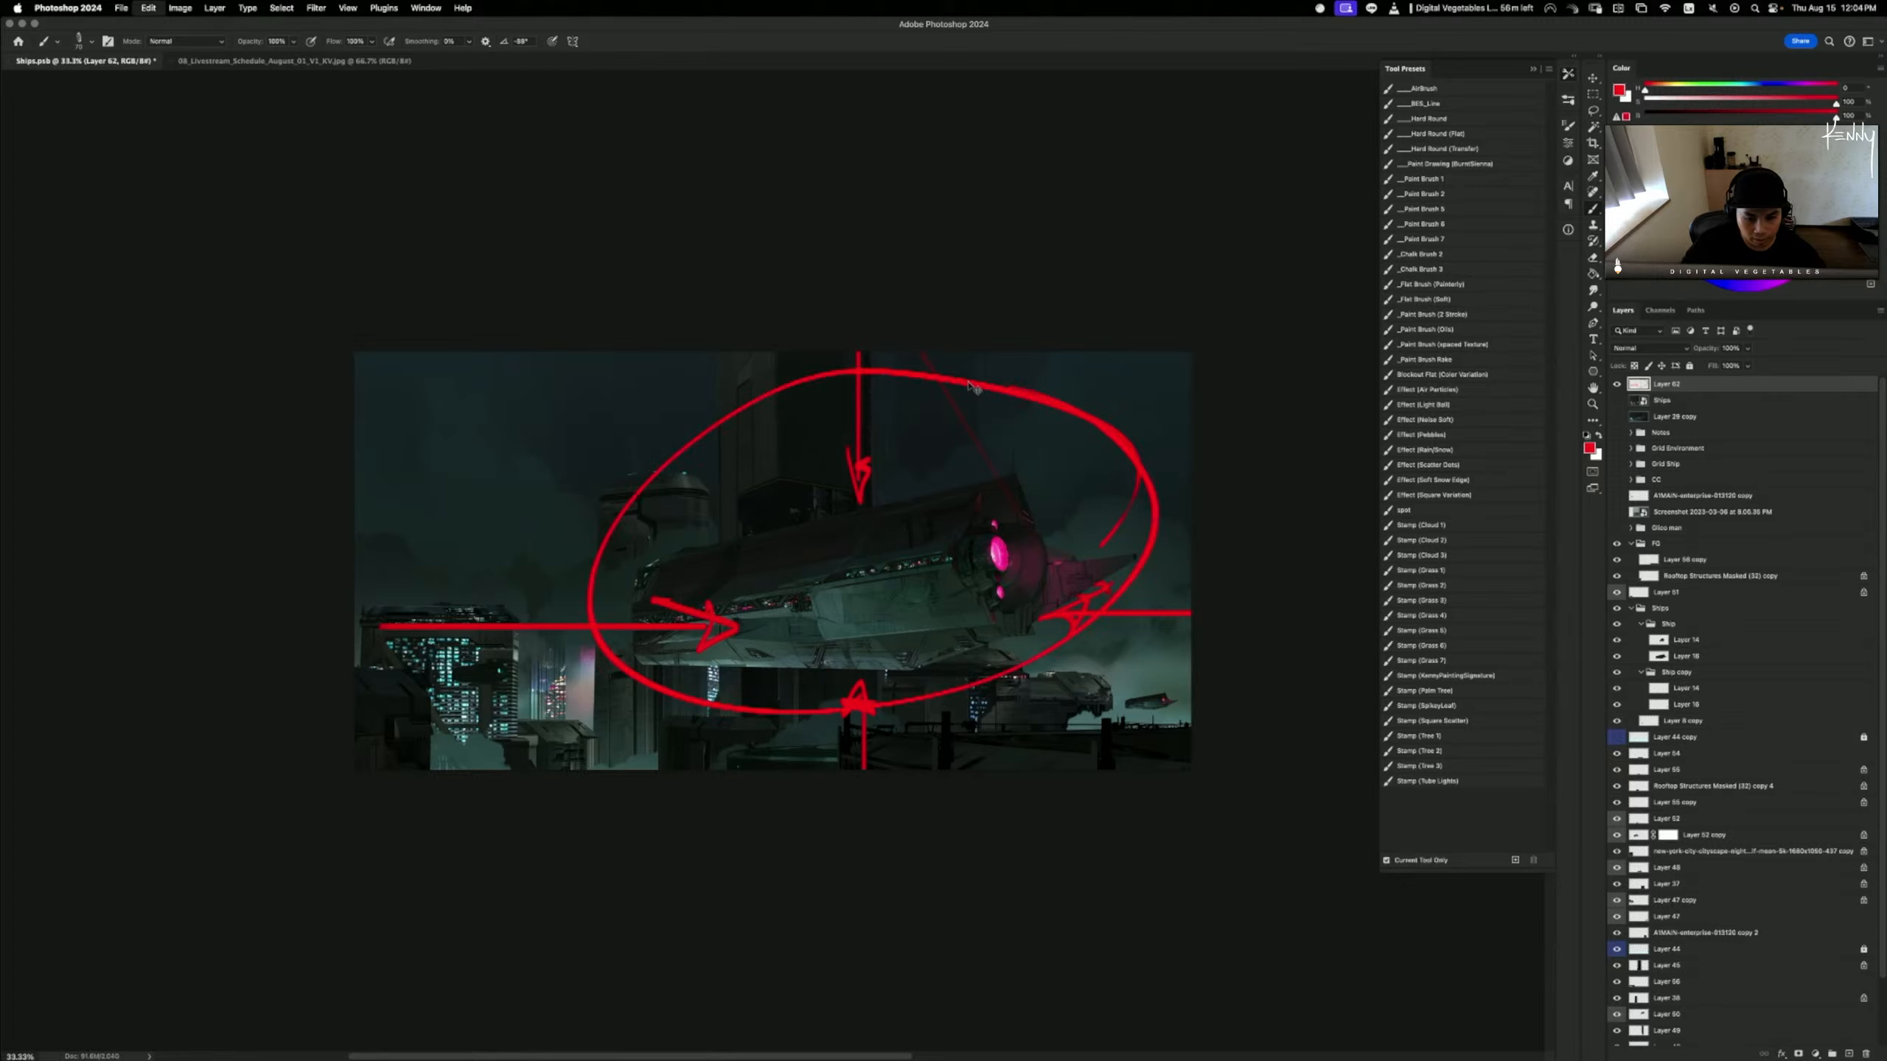
key("Delete")
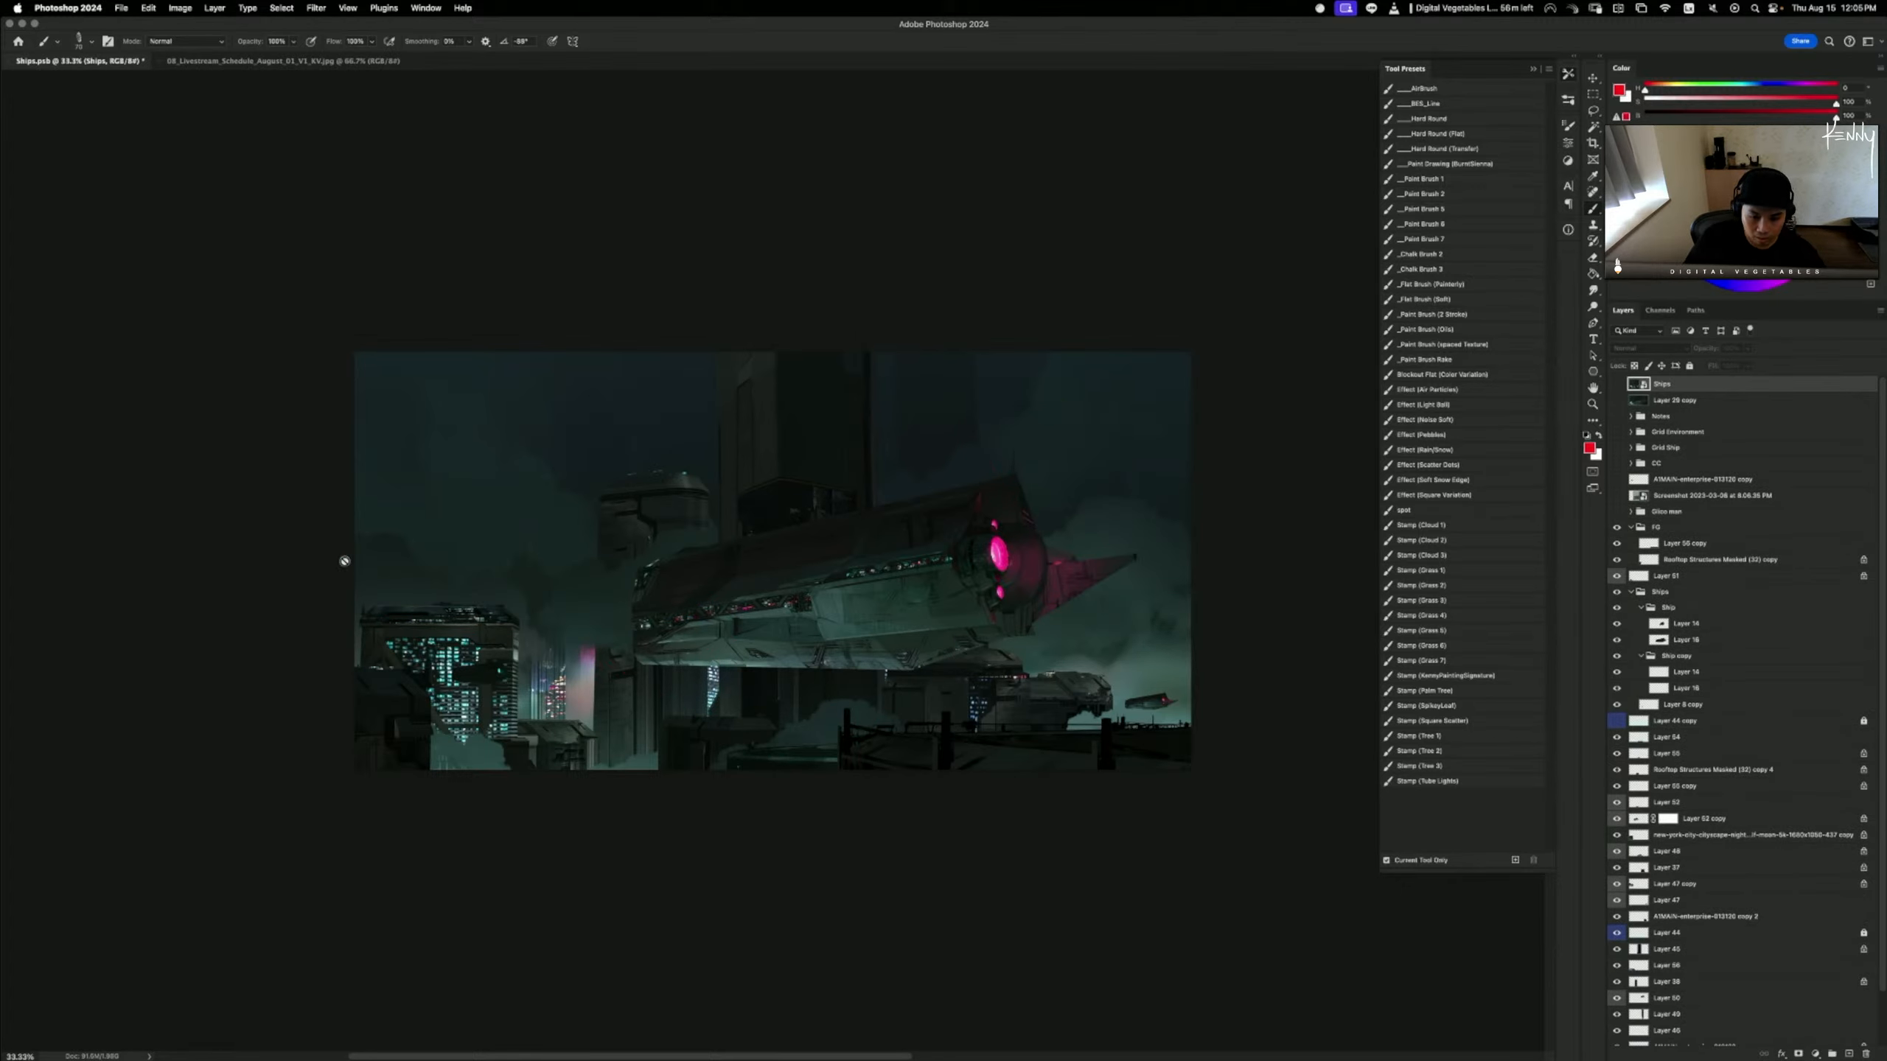
- Add a new blank layer with default settings at the top of the layer stack
left_click(346, 561)
left_click(961, 362)
key("super+shift+n")
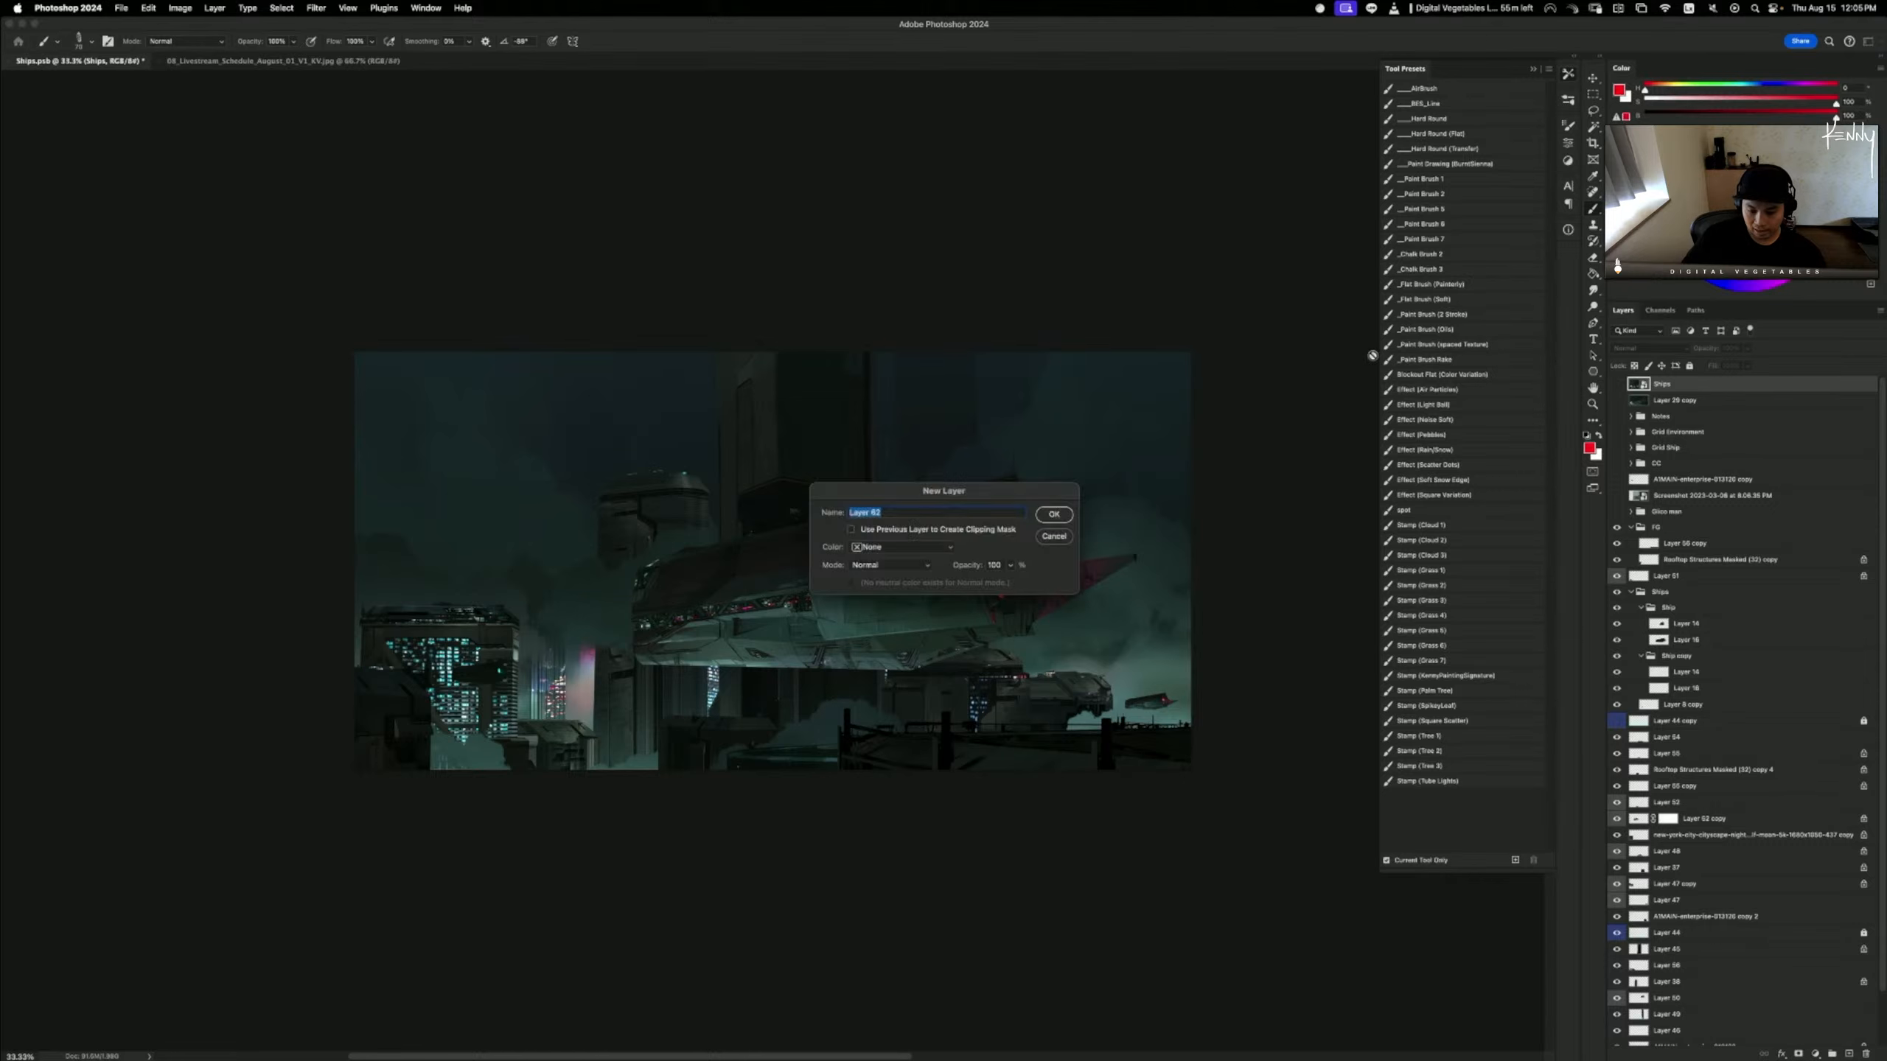
key("Return")
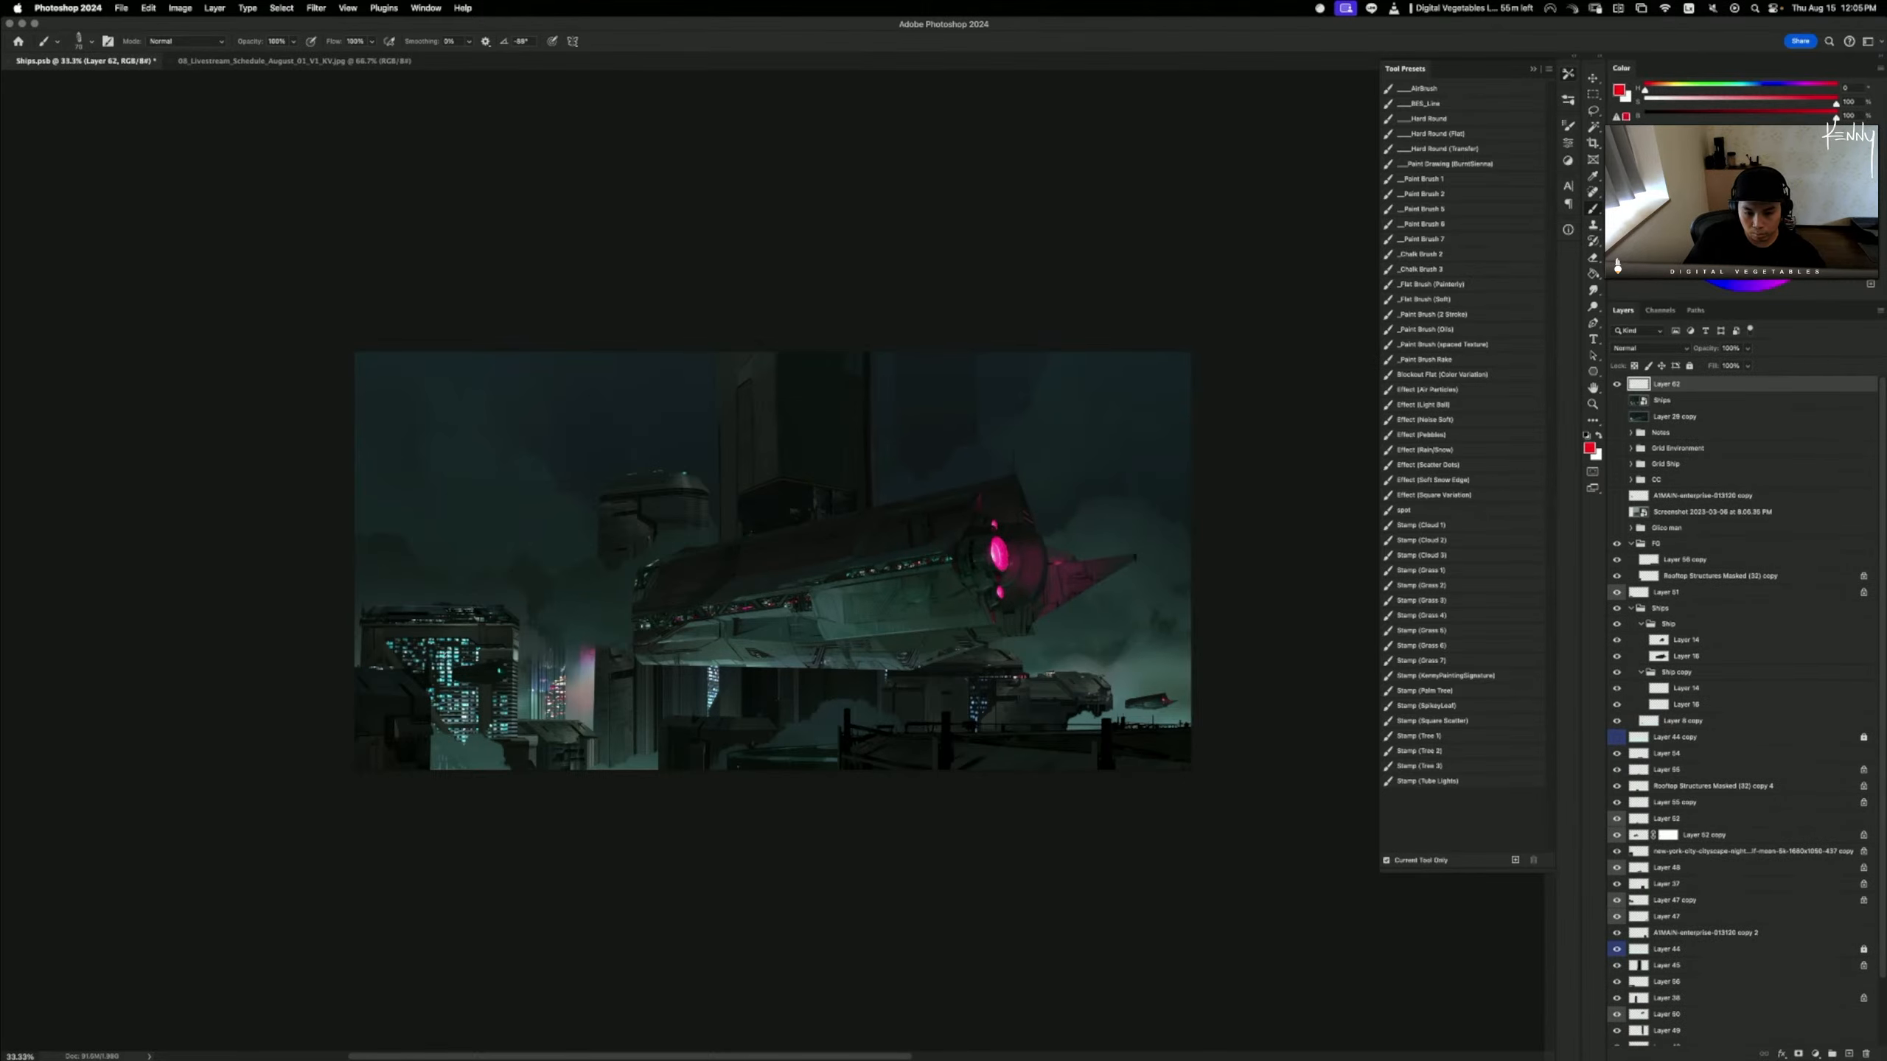
- Mark the lower buildings and foreground with temporary red brush strokes, and undo them
left_click_drag(427, 674, 740, 674)
key("super+z")
mouse_move(356, 640)
left_mouse_down()
mouse_move(438, 683)
mouse_move(440, 769)
left_mouse_up()
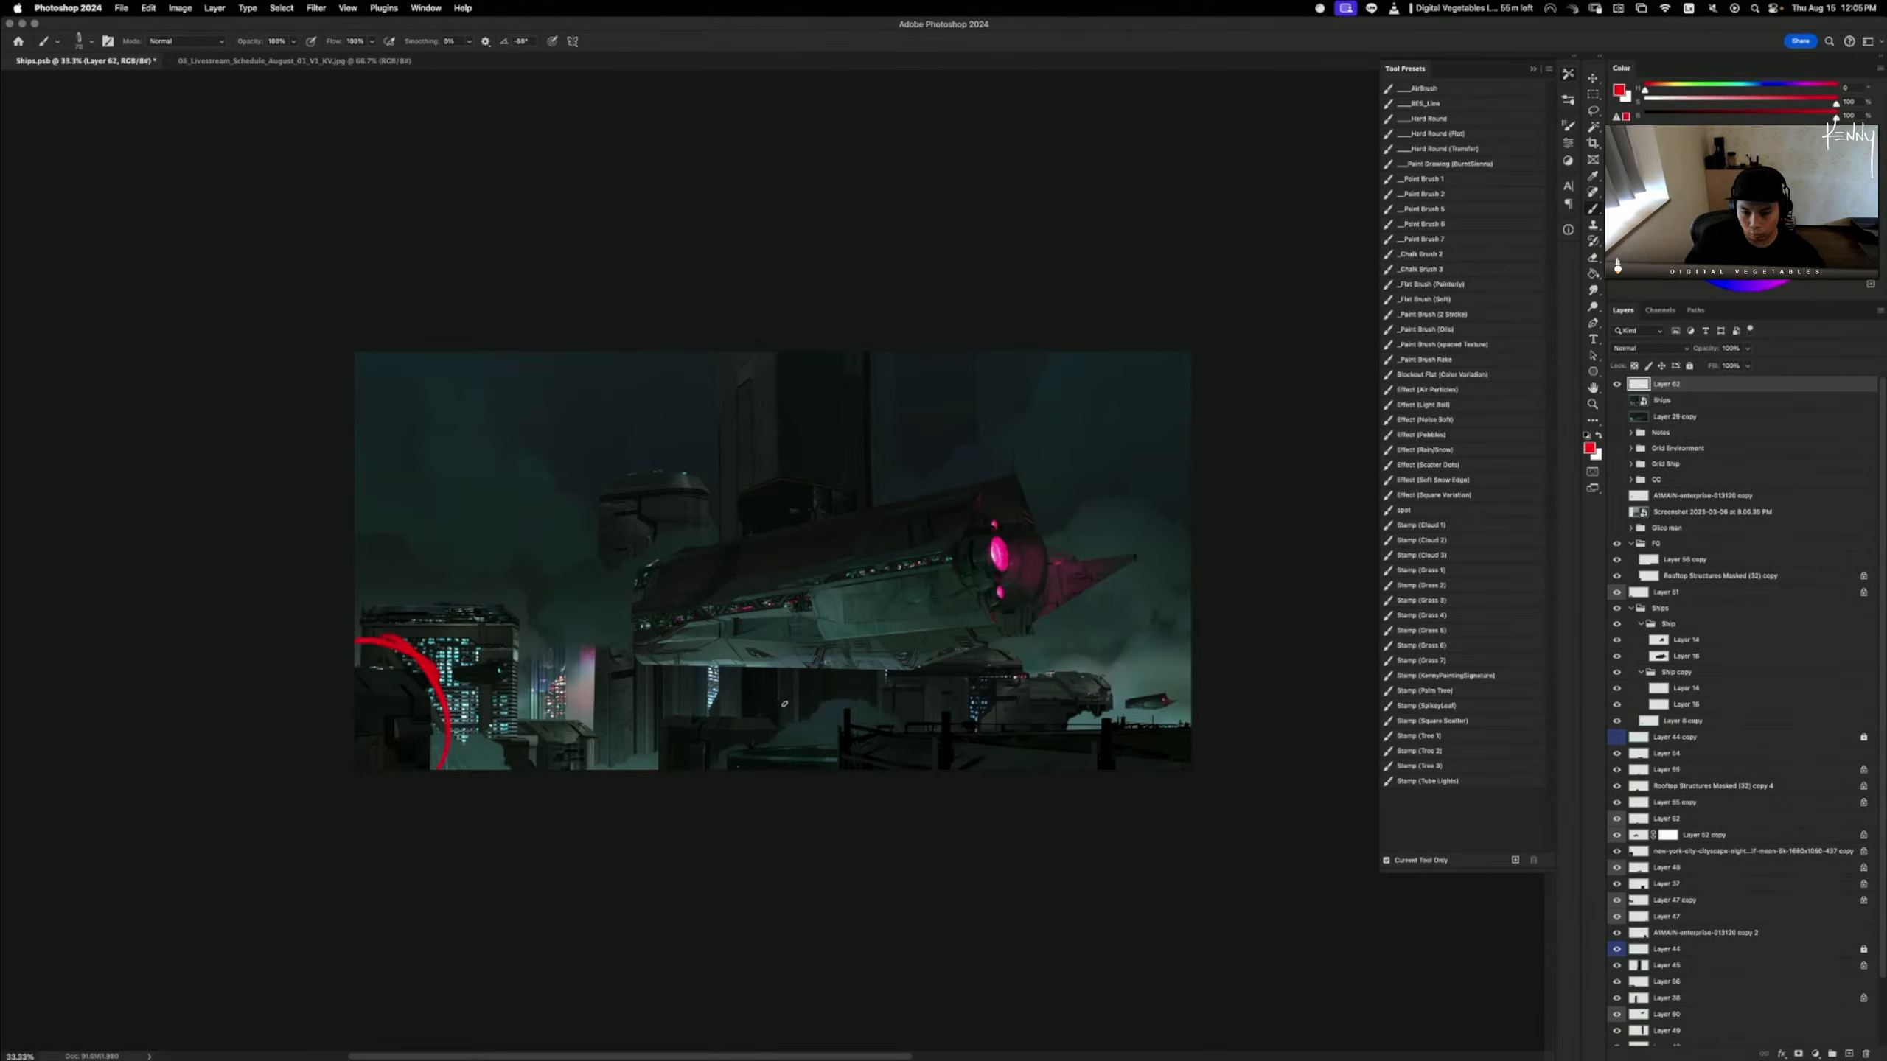
left_click_drag(784, 703, 670, 766)
key("super+z")
key("super+z")
key("super+z")
- Circle the distant ship in red, draw a horizontal red line across the lower part of the picture, and undo both marks
left_click_drag(1162, 657, 1105, 628)
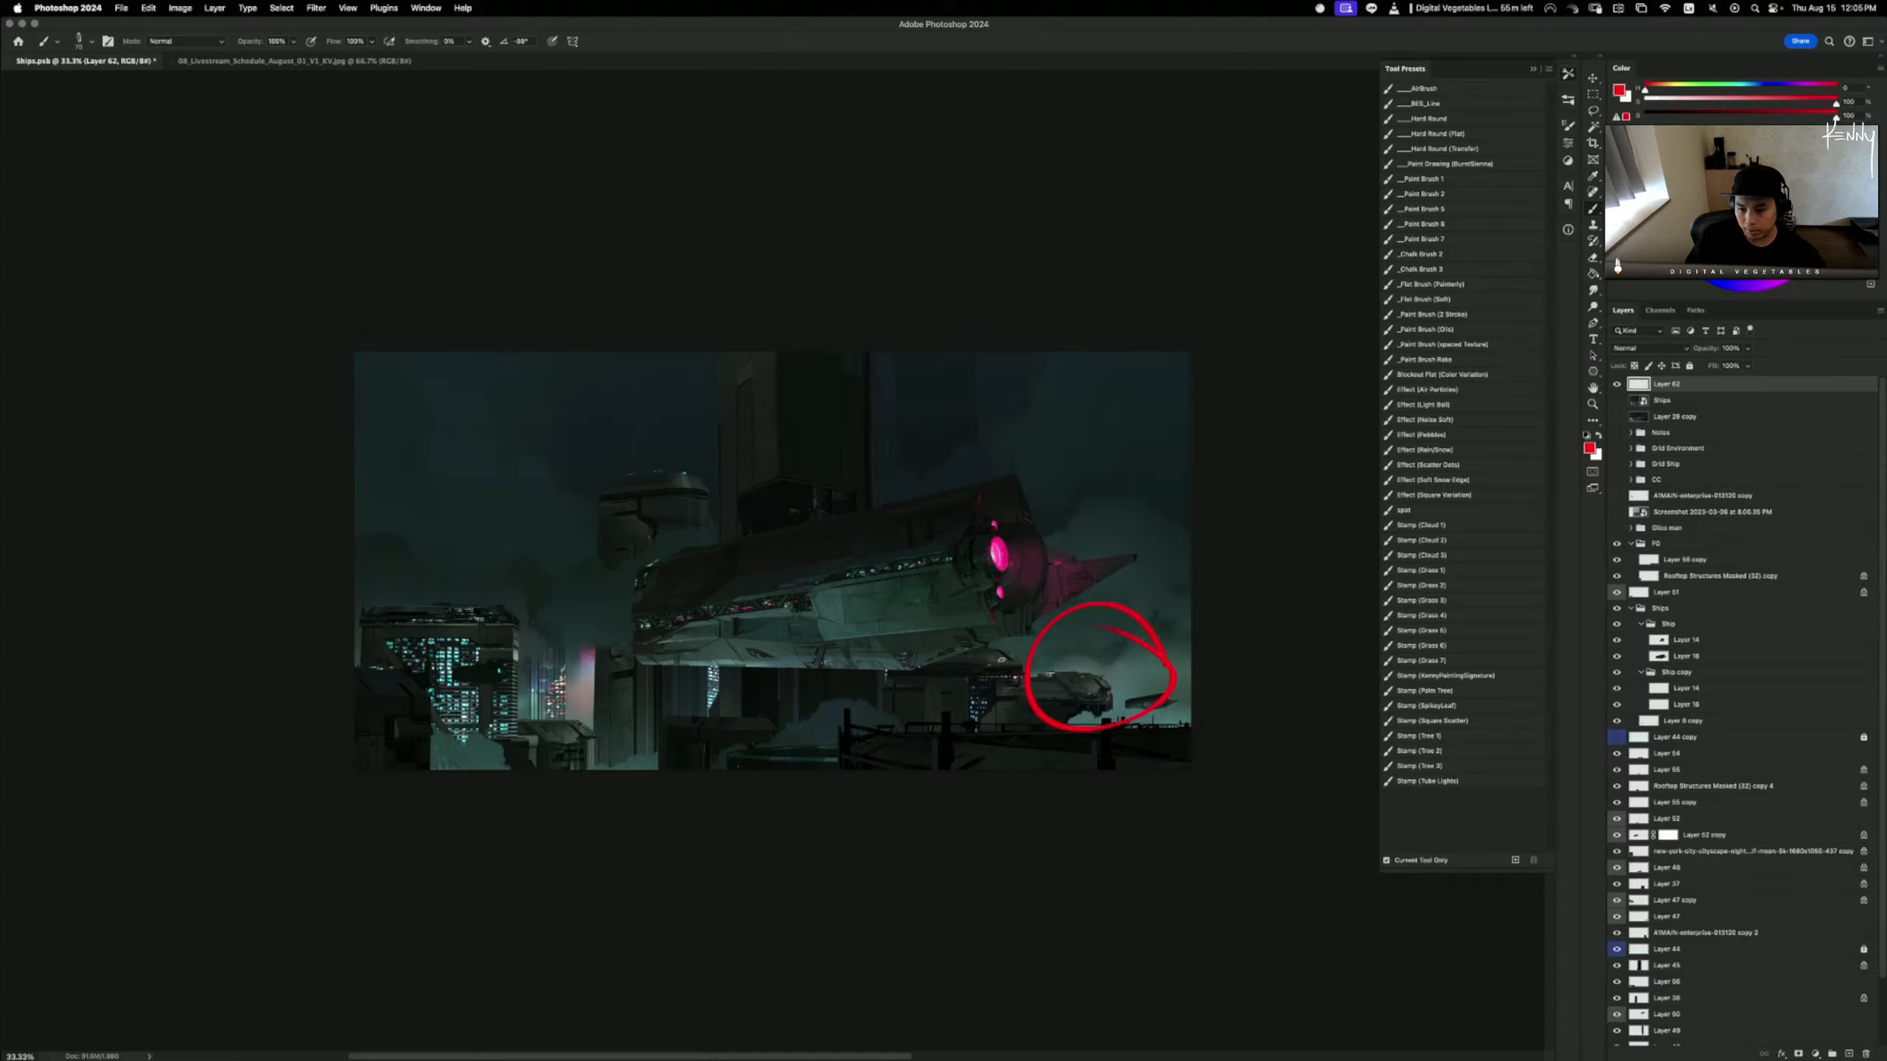
key("super+z")
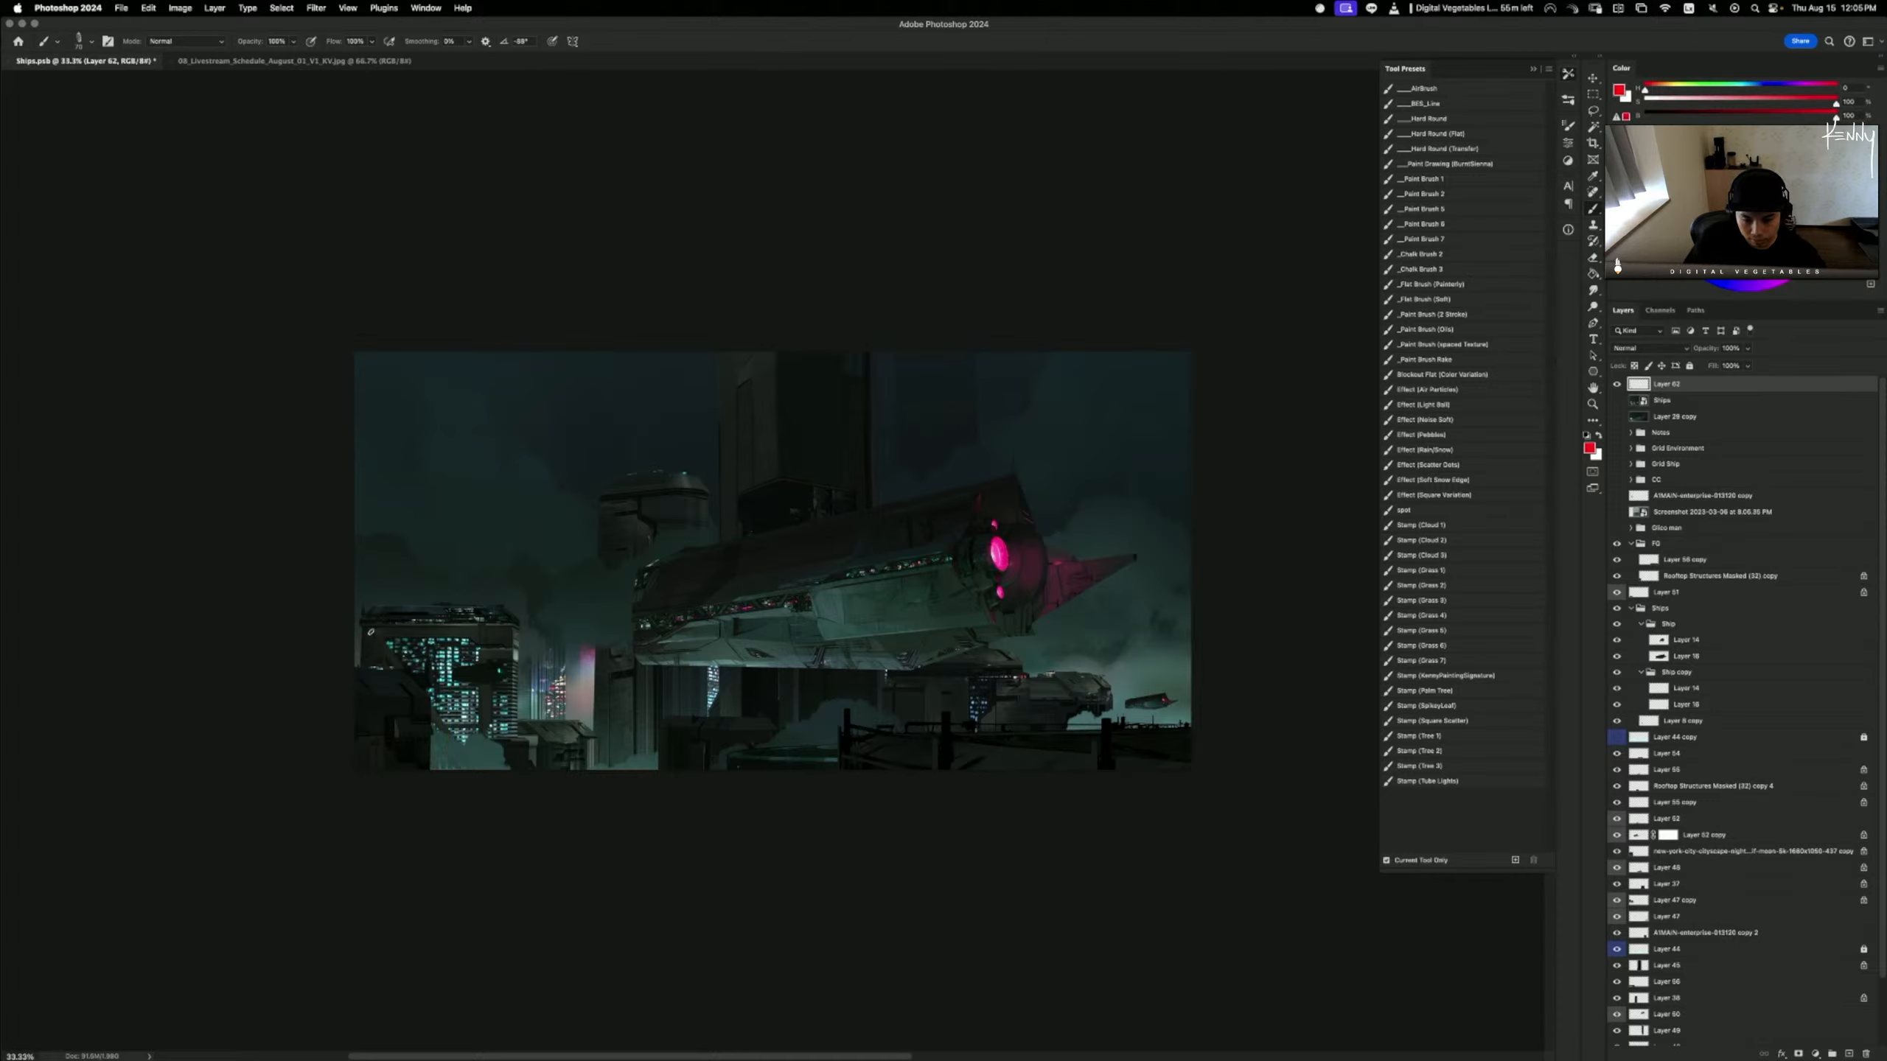
left_click_drag(395, 667, 1105, 667)
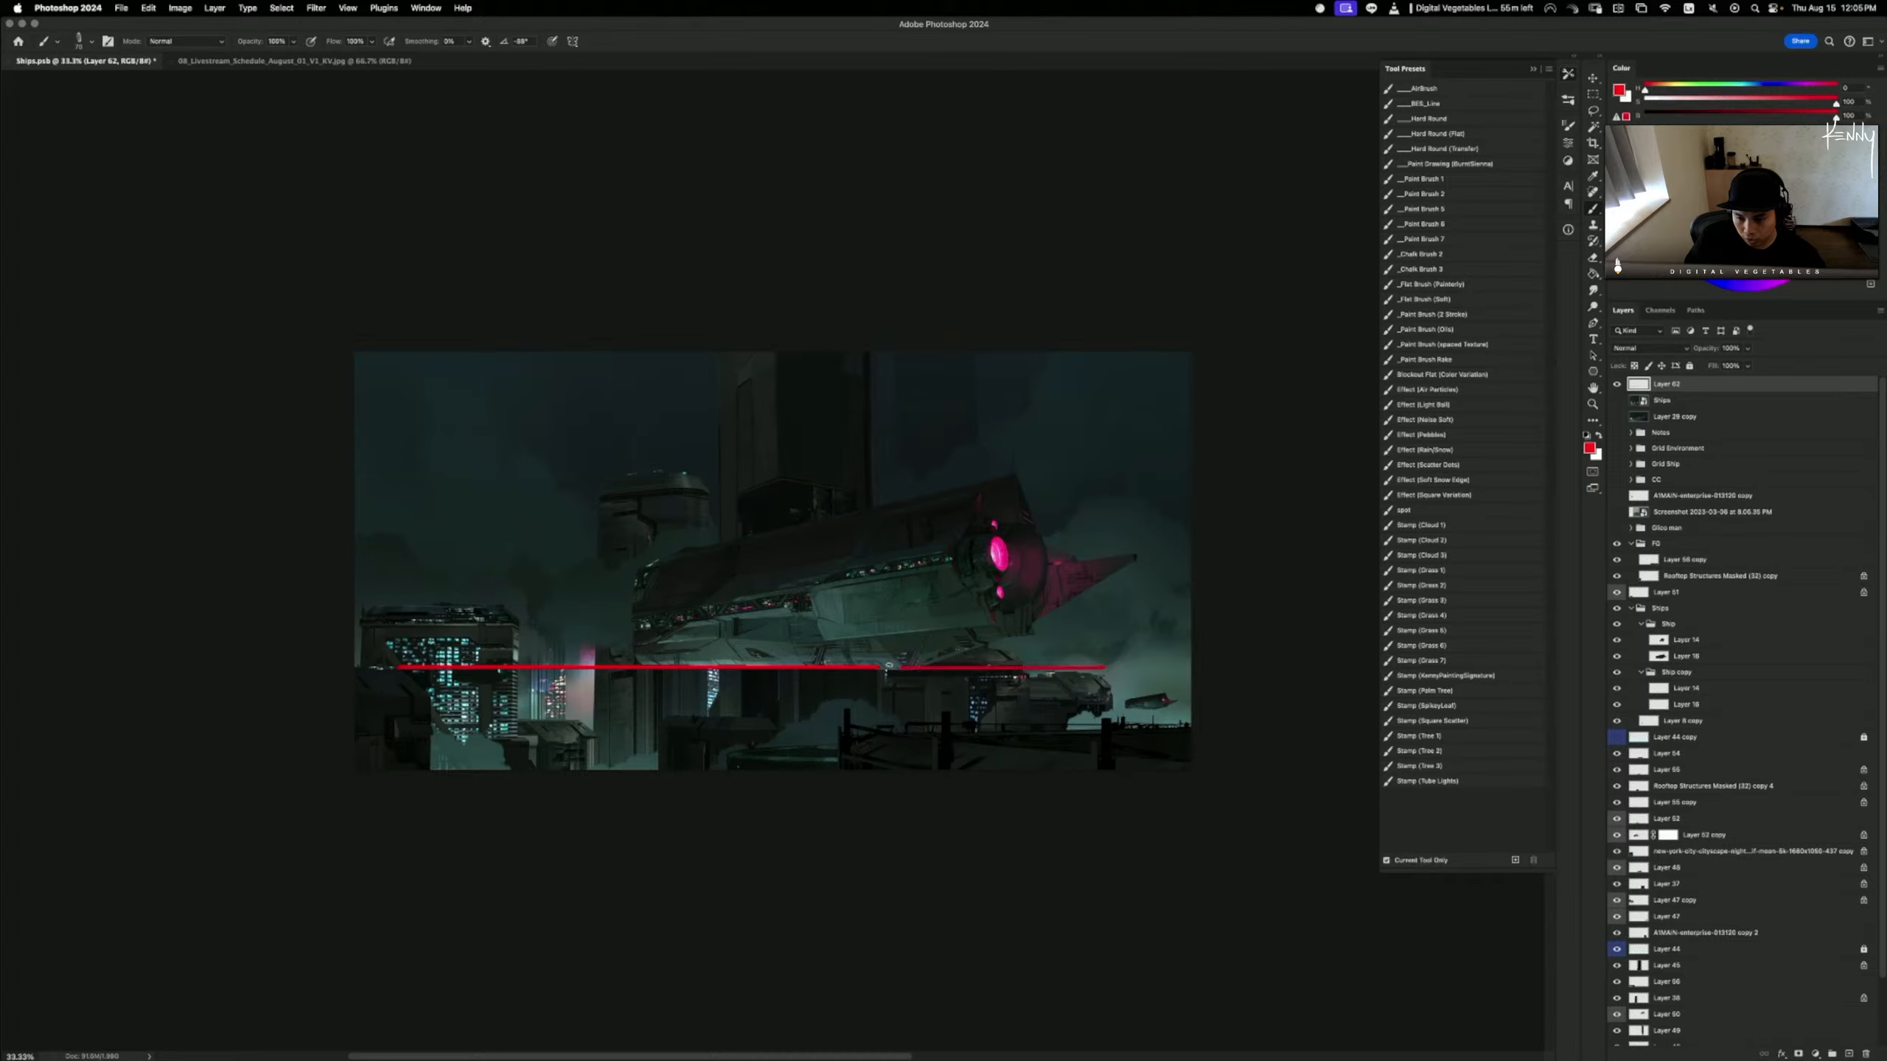
key("super+z")
key("super+z")
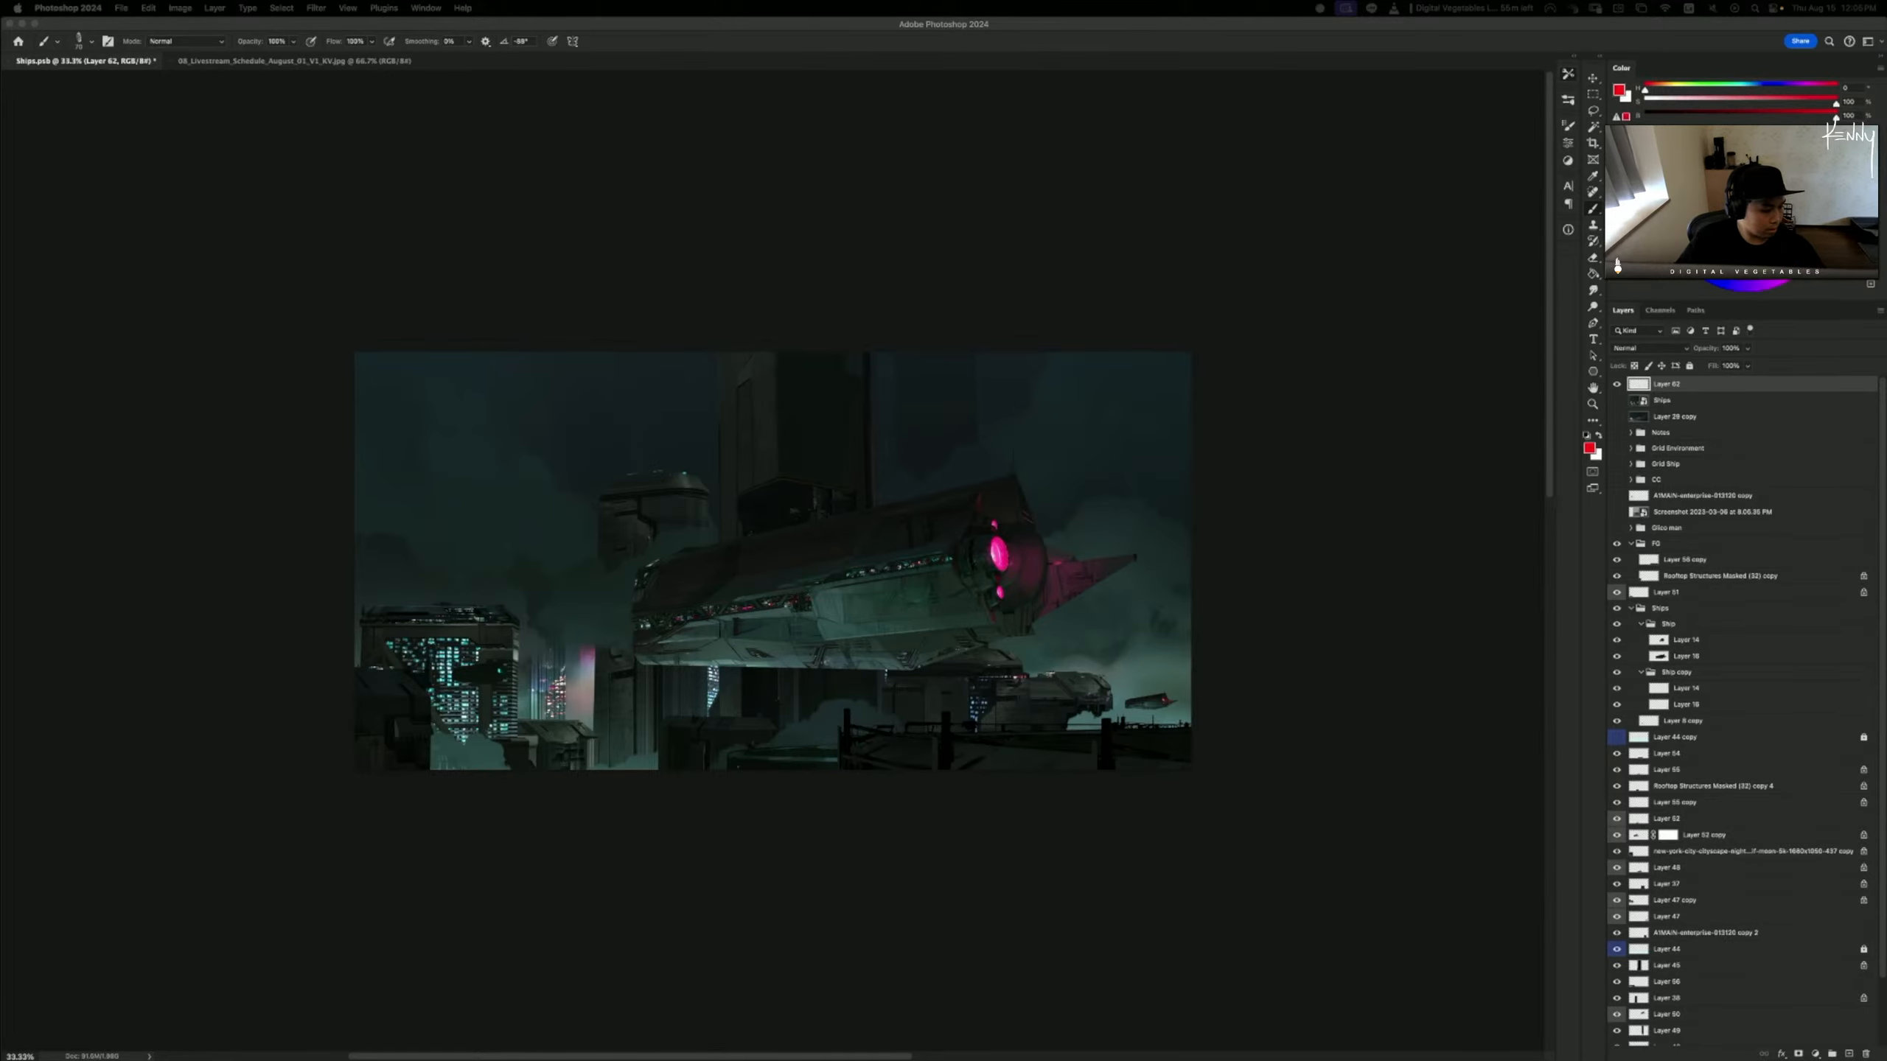
- Examine the buildings and the large ship up close and in the whole composition
left_click(731, 950)
left_click_drag(553, 884, 509, 893)
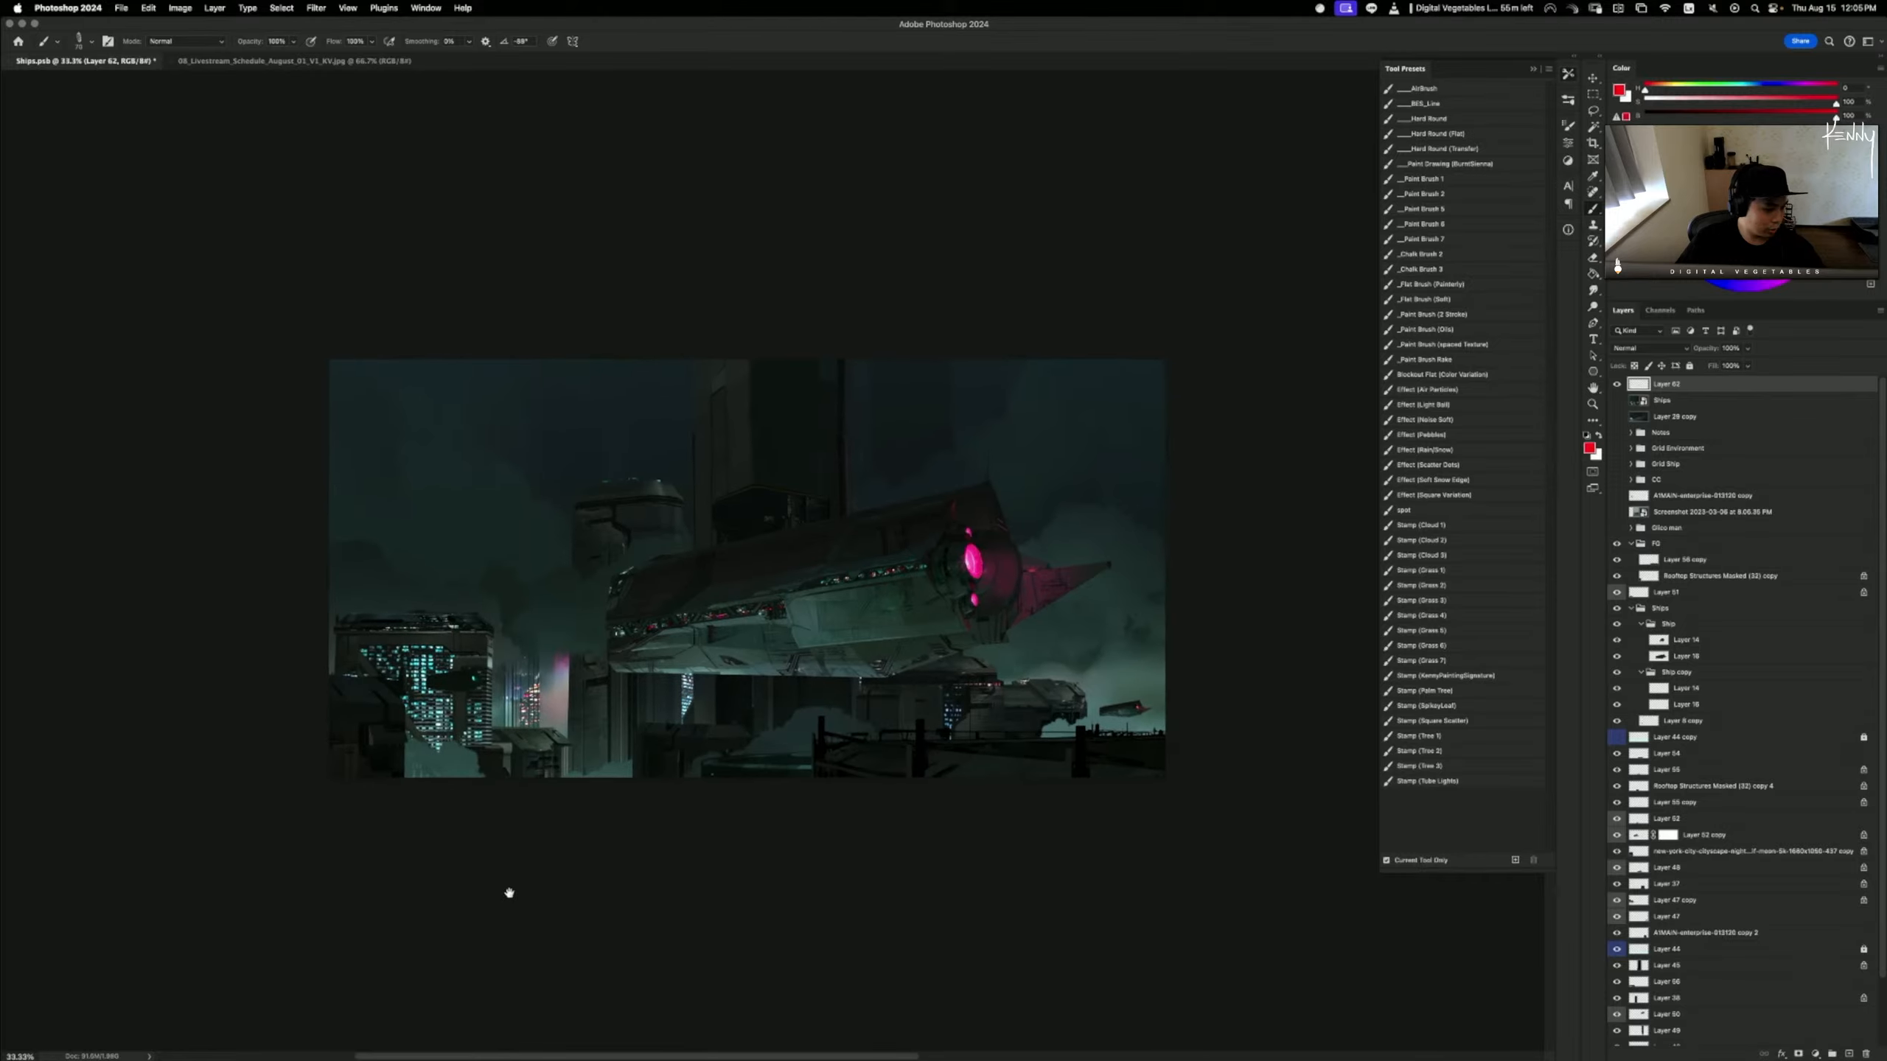
left_click_drag(631, 901, 717, 890)
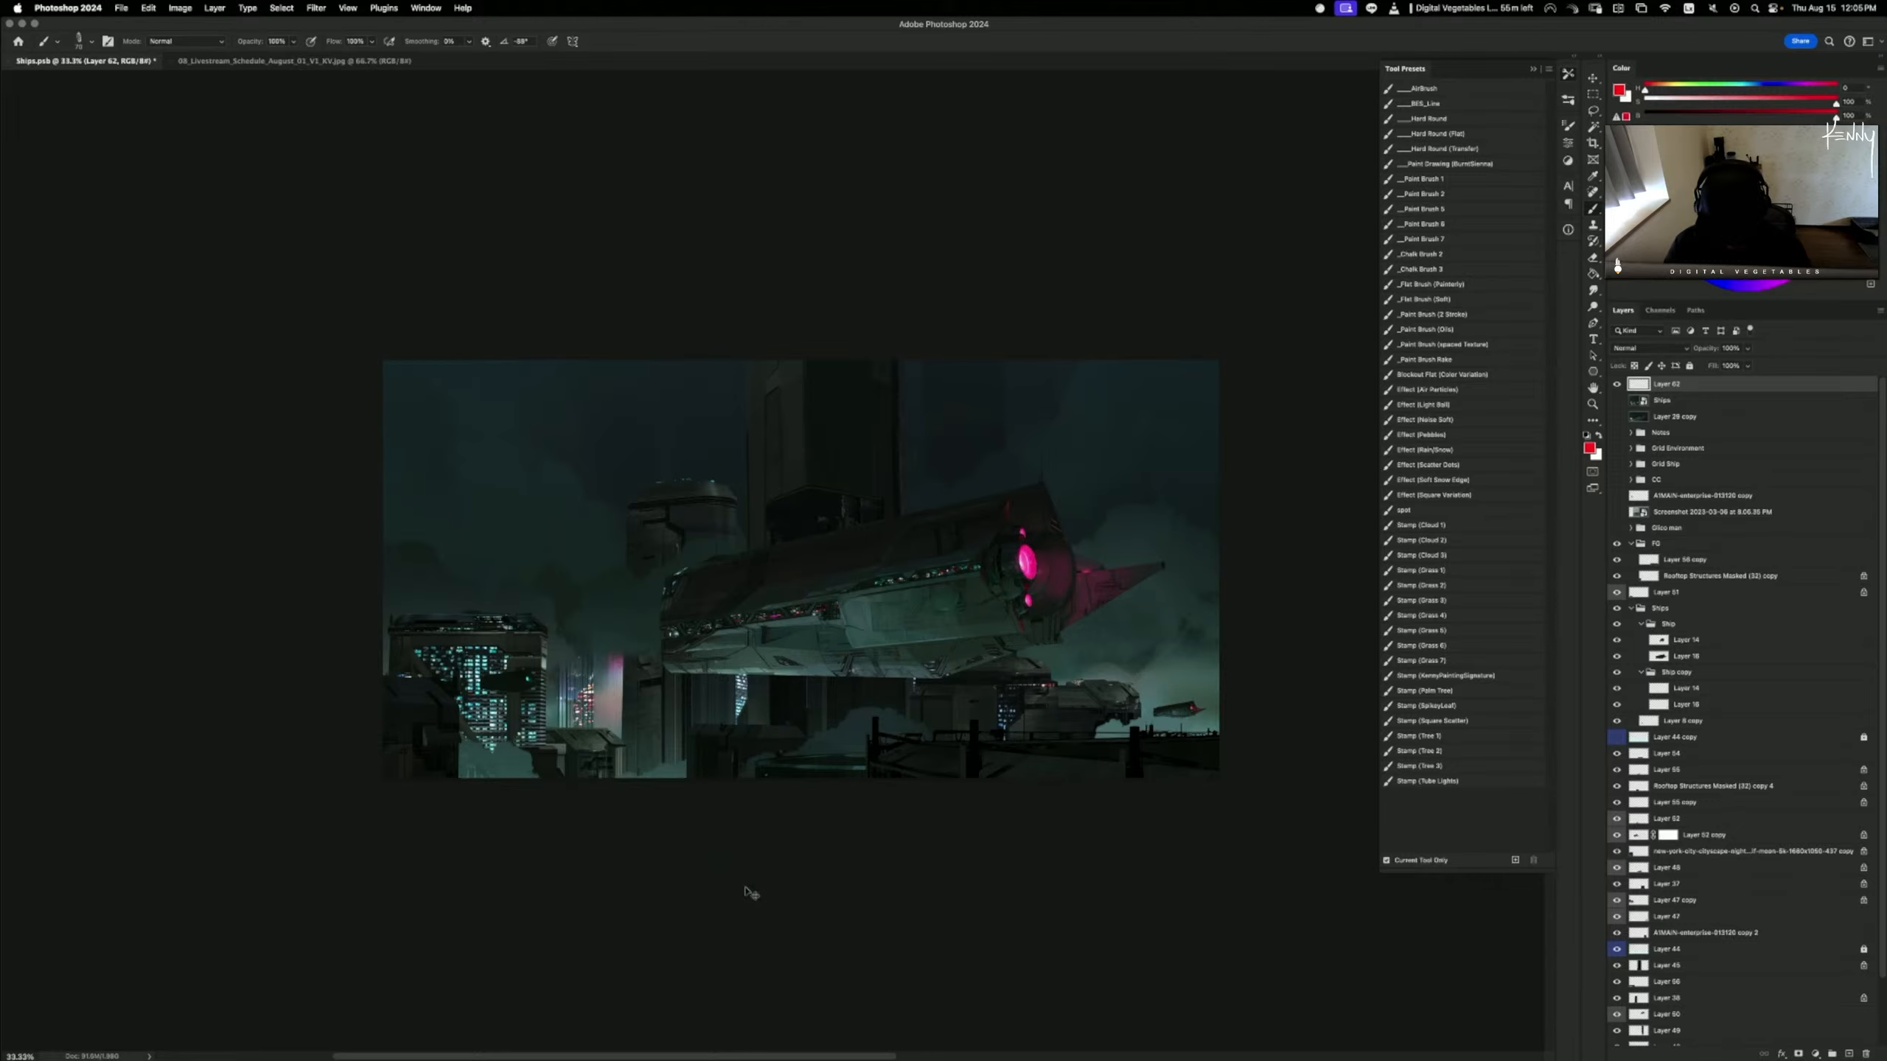
key("super+equal")
left_click_drag(746, 886, 799, 817)
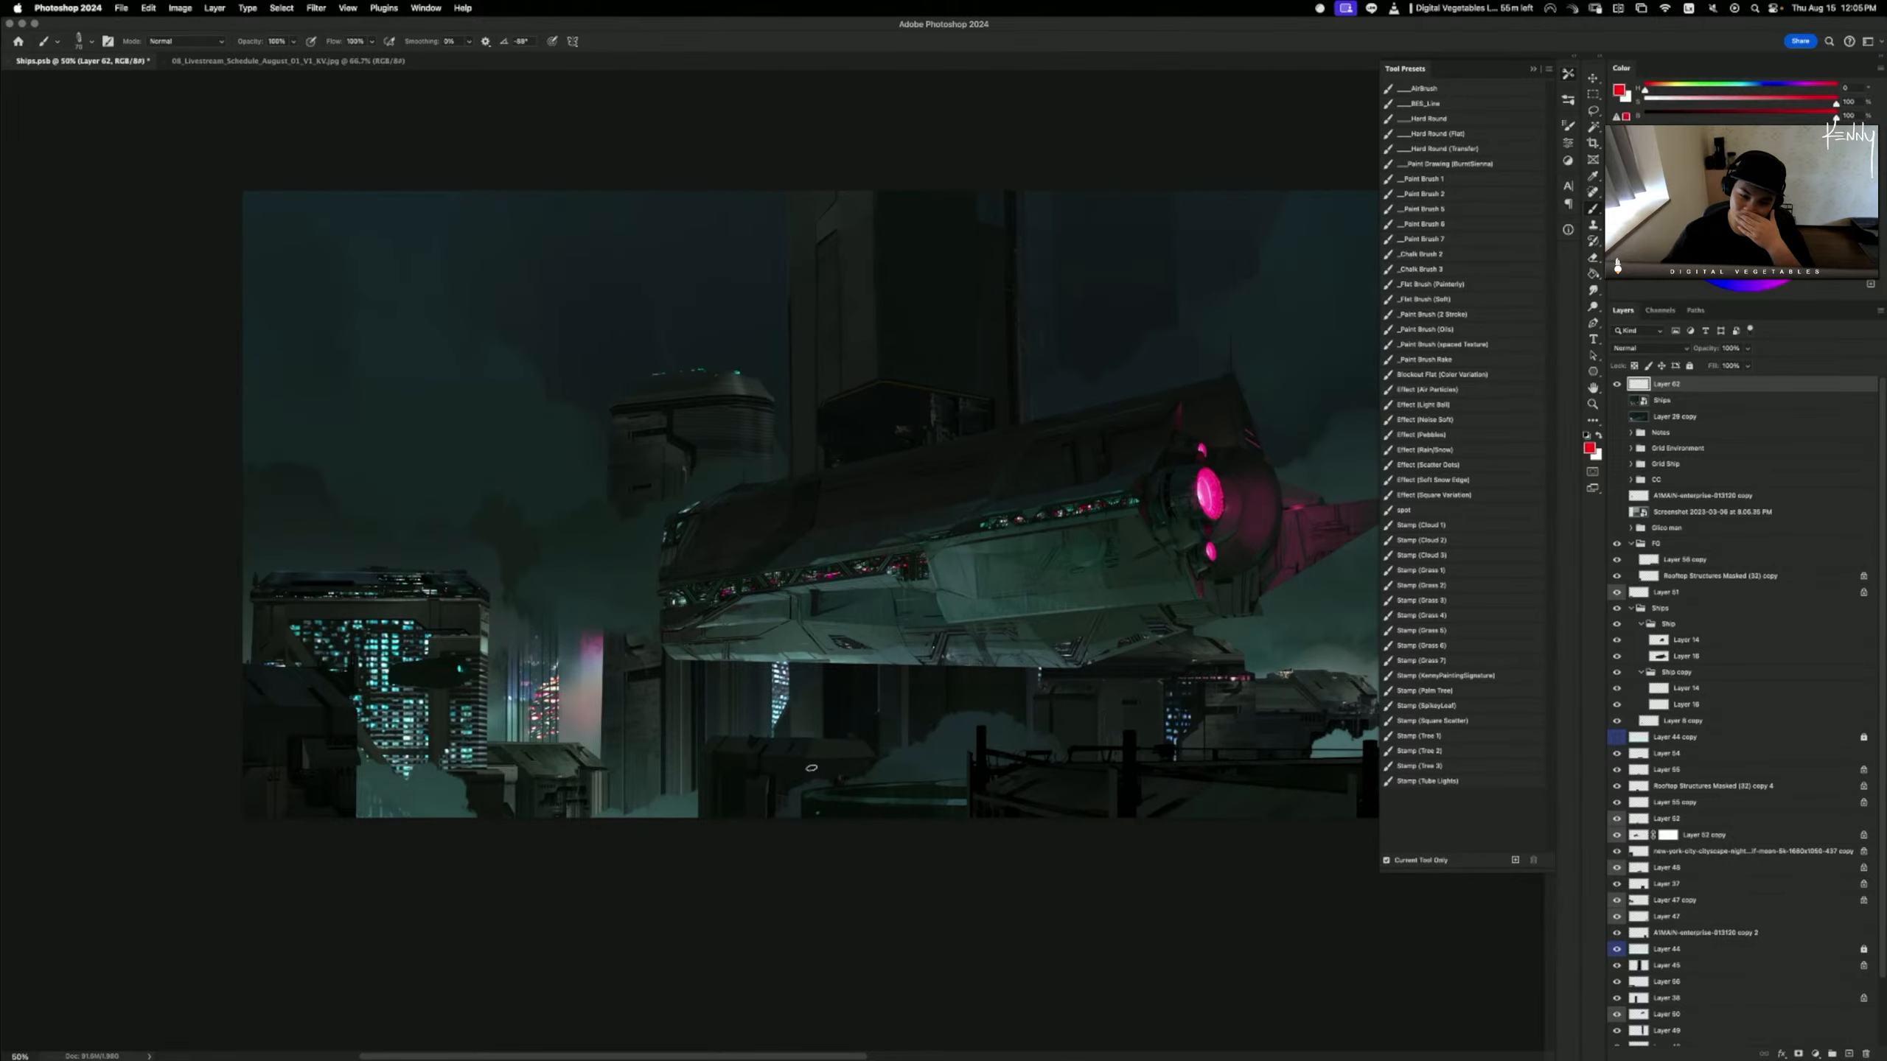
left_click_drag(780, 654, 813, 728)
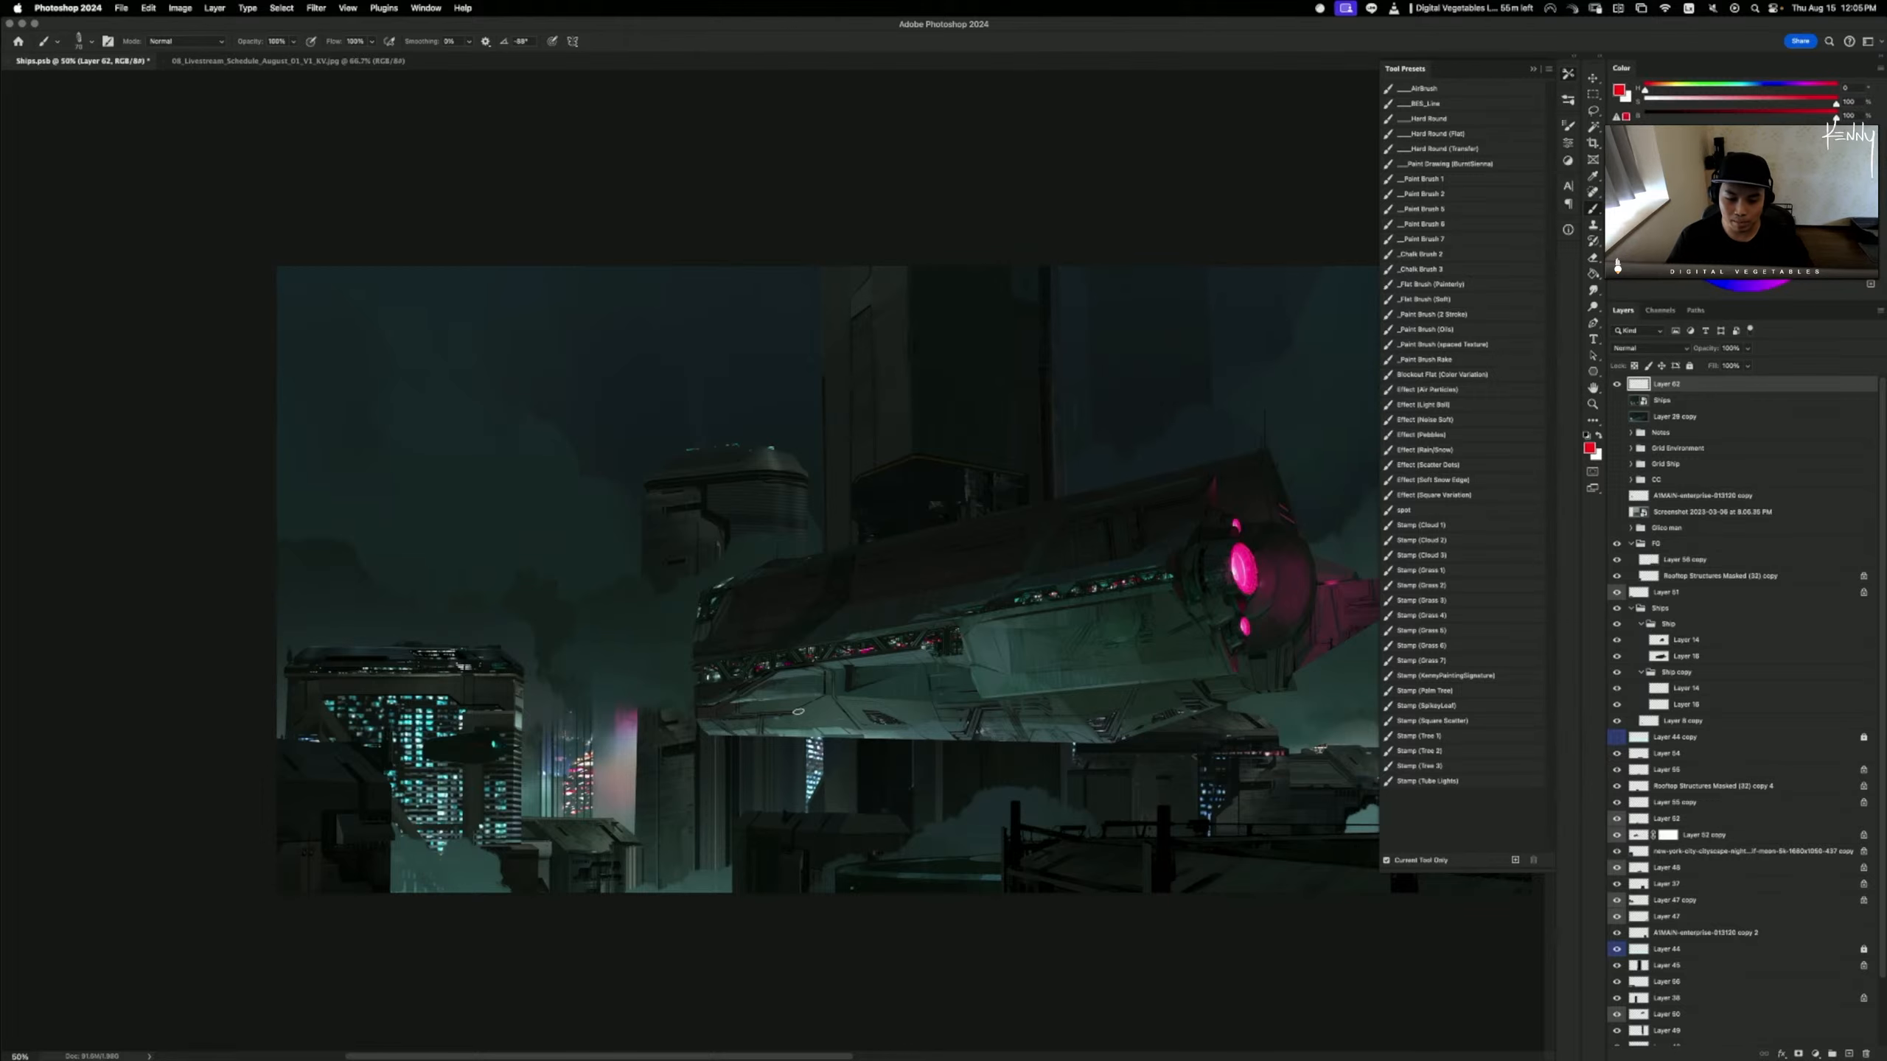
scroll(817, 639, "left", 3)
key("super+minus")
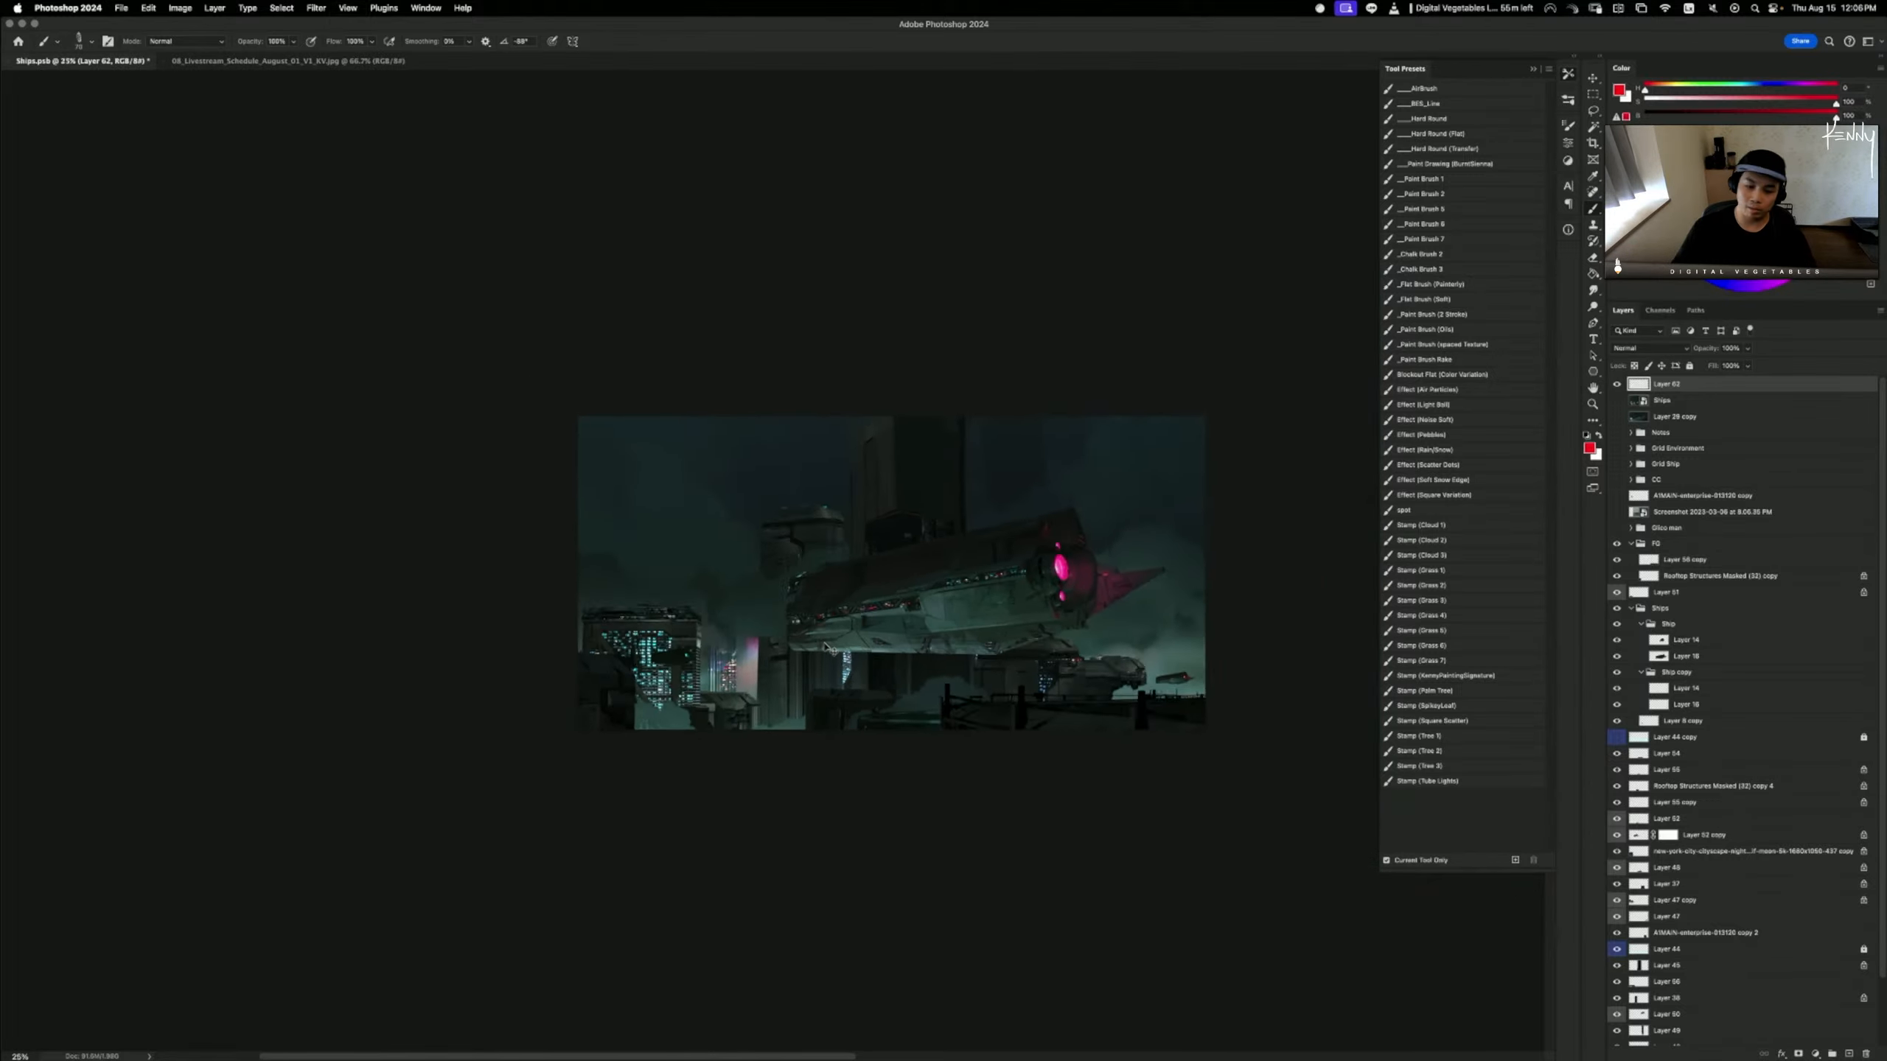
- Select the New York night cityscape copy layer from the canvas with the Move tool, undoing any accidental shift
key("super+plus")
key("v")
mouse_move(517, 671)
left_mouse_down()
mouse_move(490, 667)
mouse_move(522, 668)
left_mouse_up()
key("super+z")
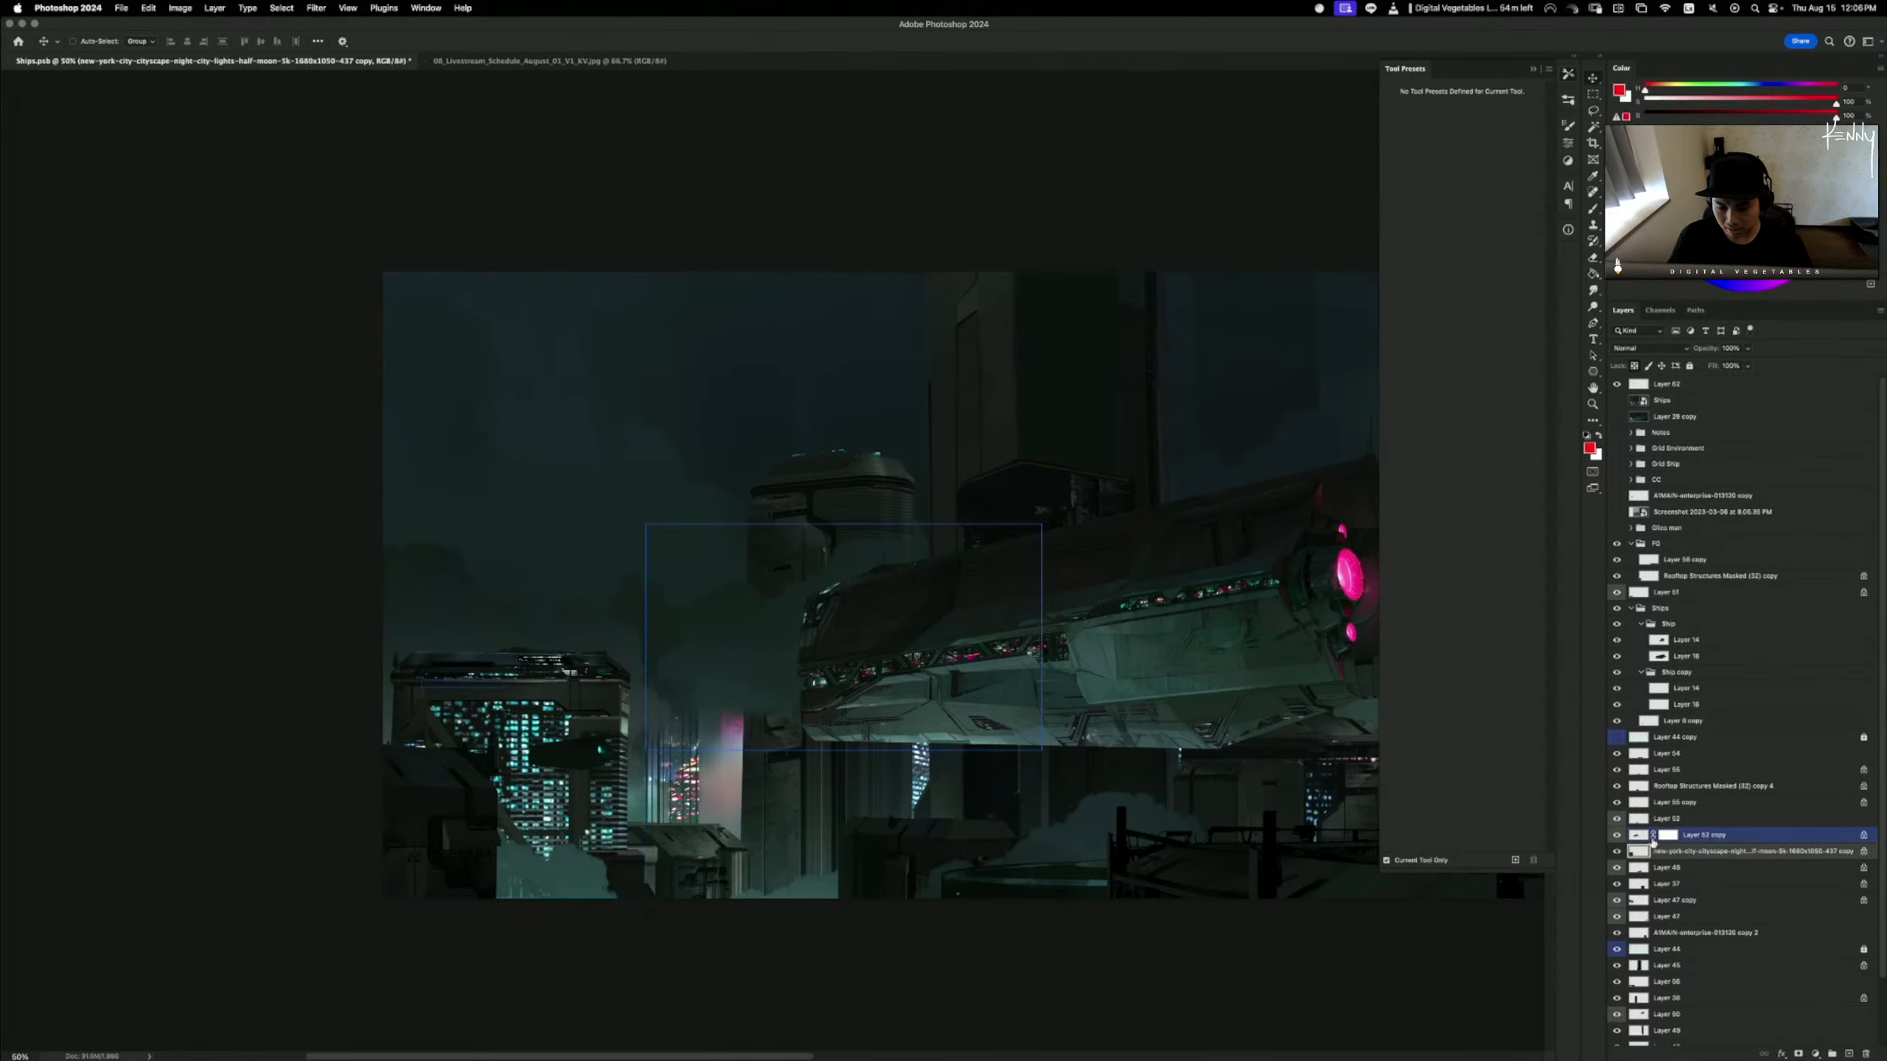
left_click(1088, 738)
left_click_drag(1055, 738, 1002, 687)
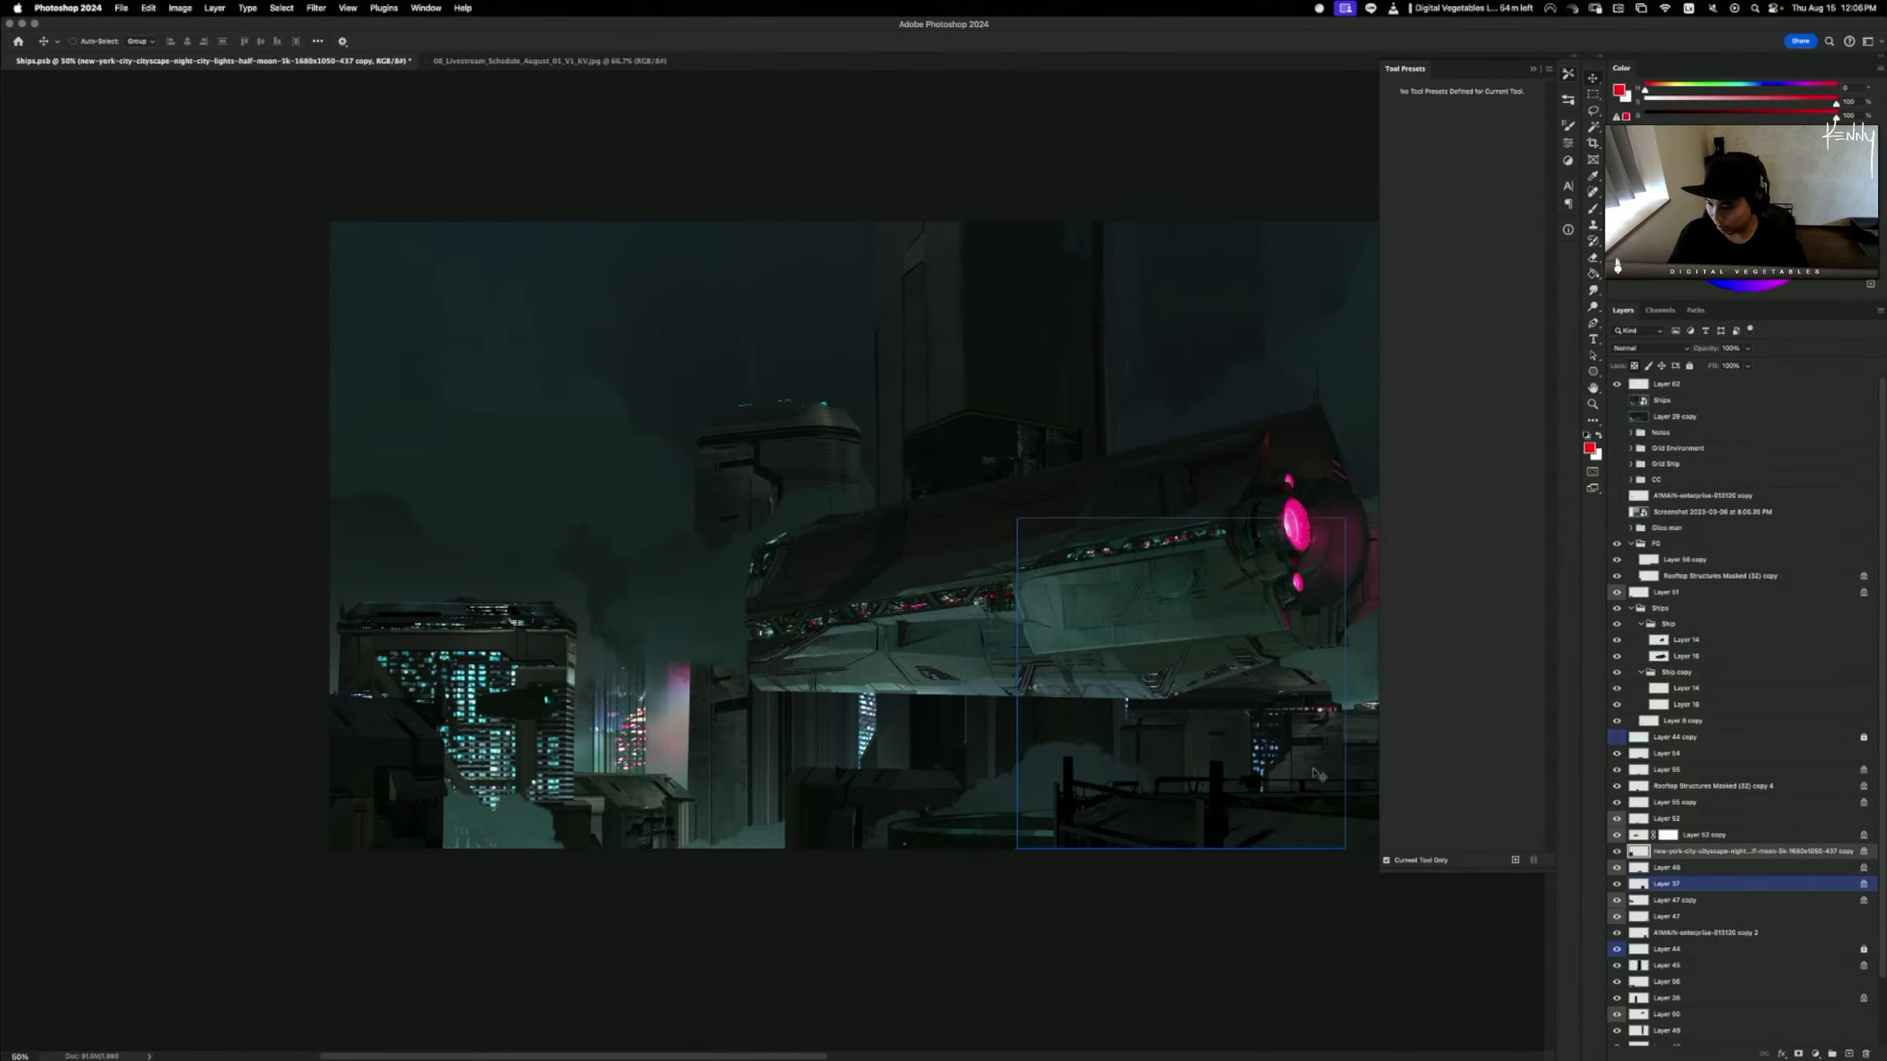
- Try dodging the lit windows of the left building with a larger brush in the Shadows range, undo it, and restore the Highlights range
key("o")
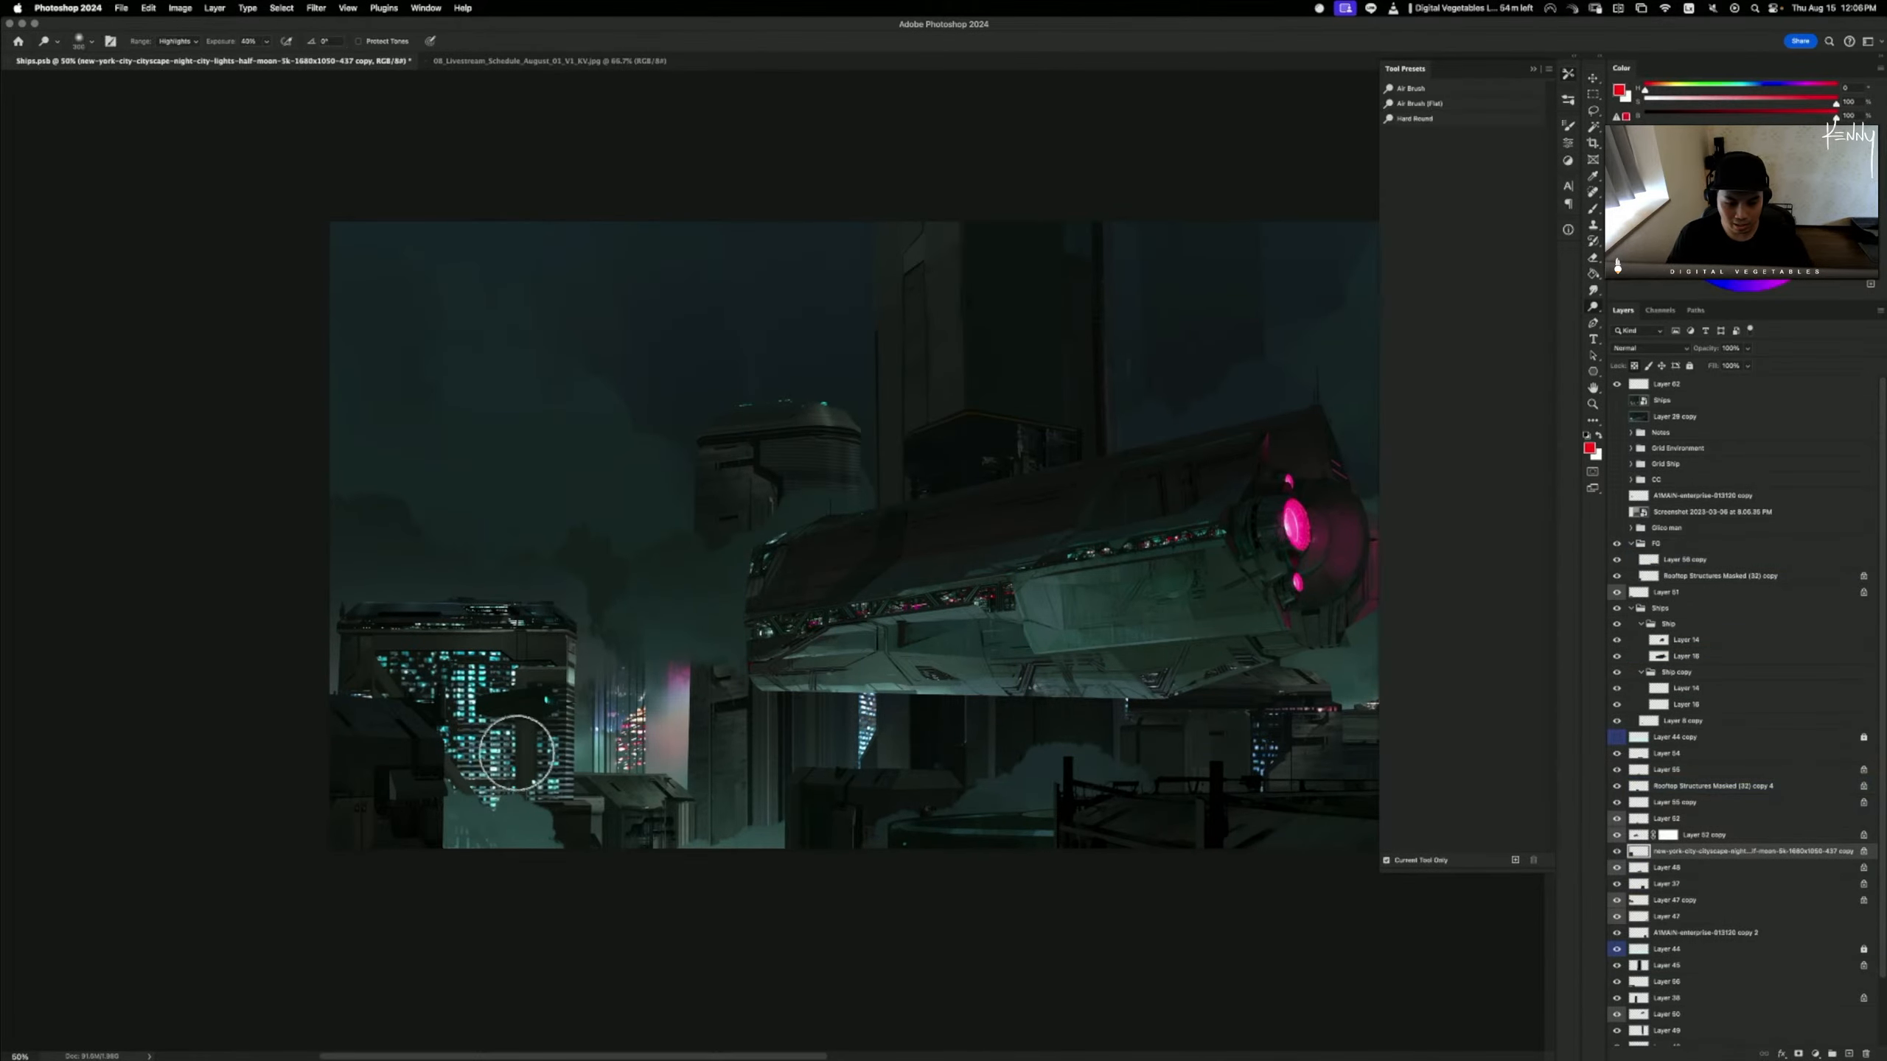
key("bracketright")
key("bracketright")
key("bracketright")
key("bracketright")
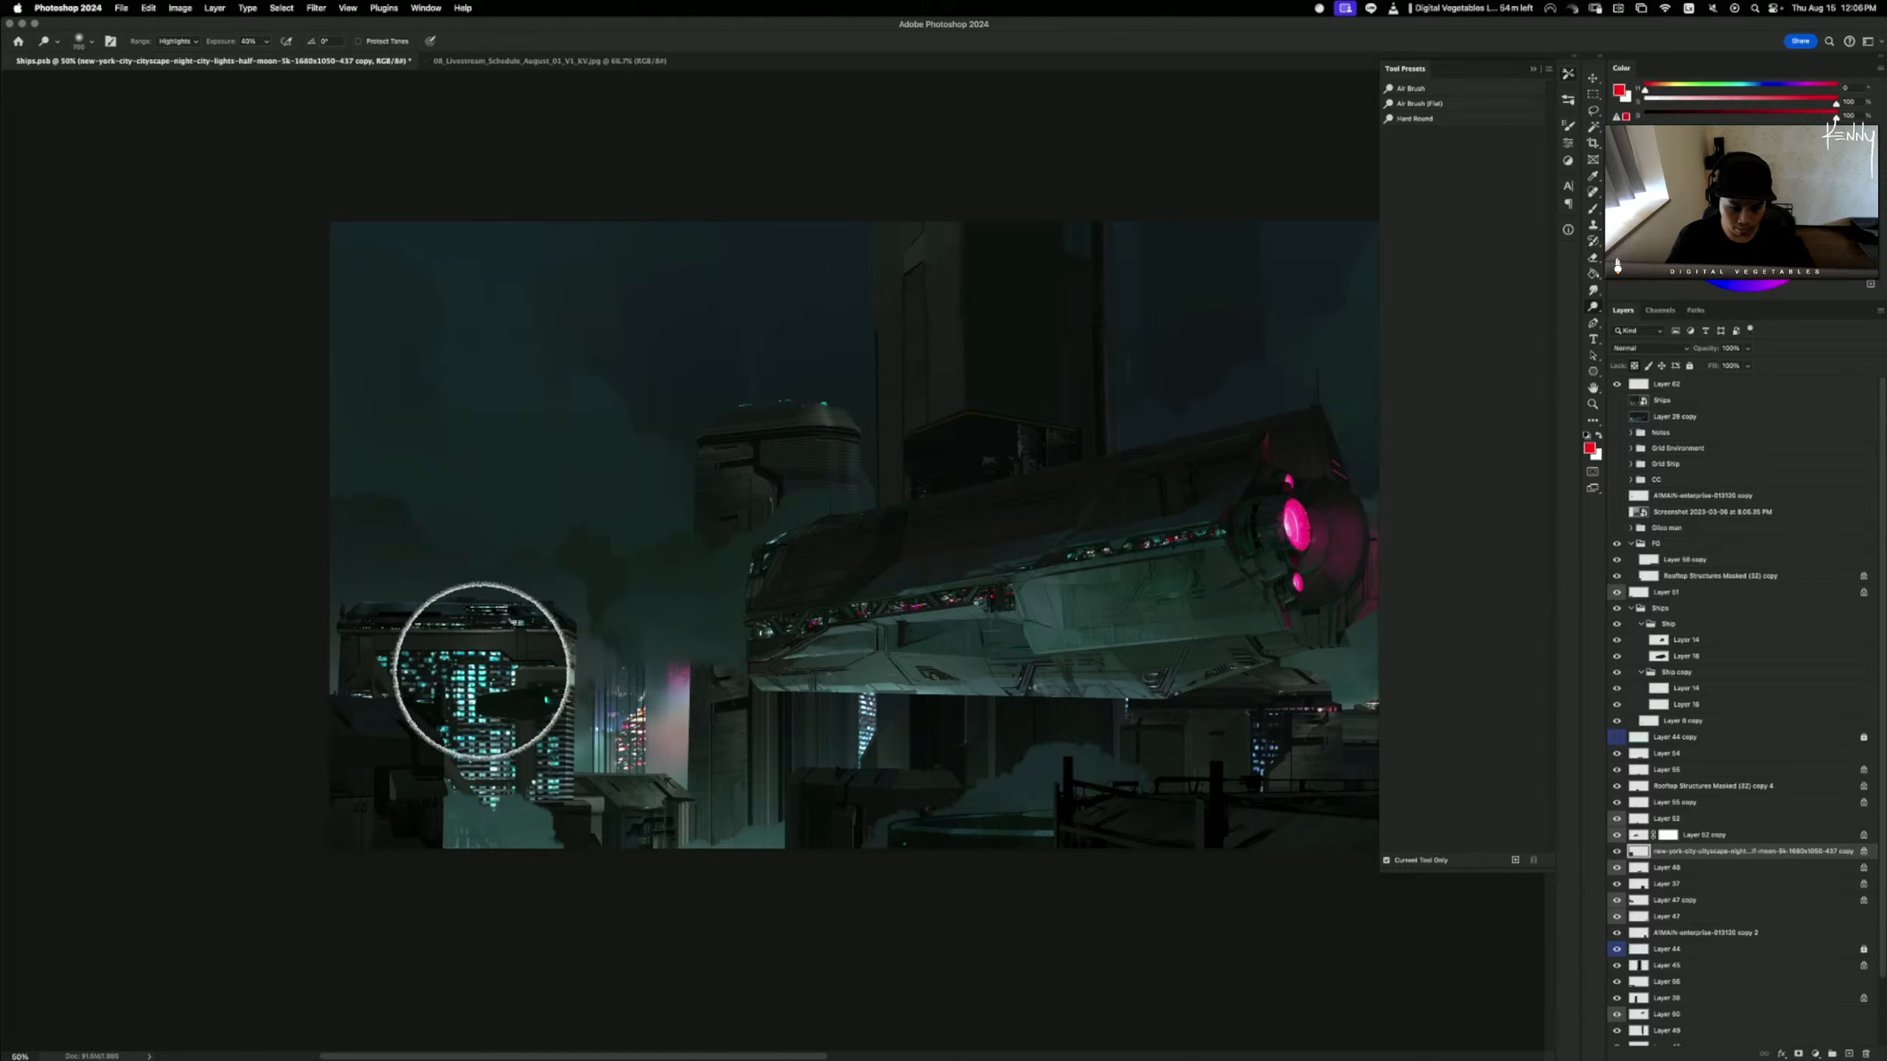
left_click(176, 41)
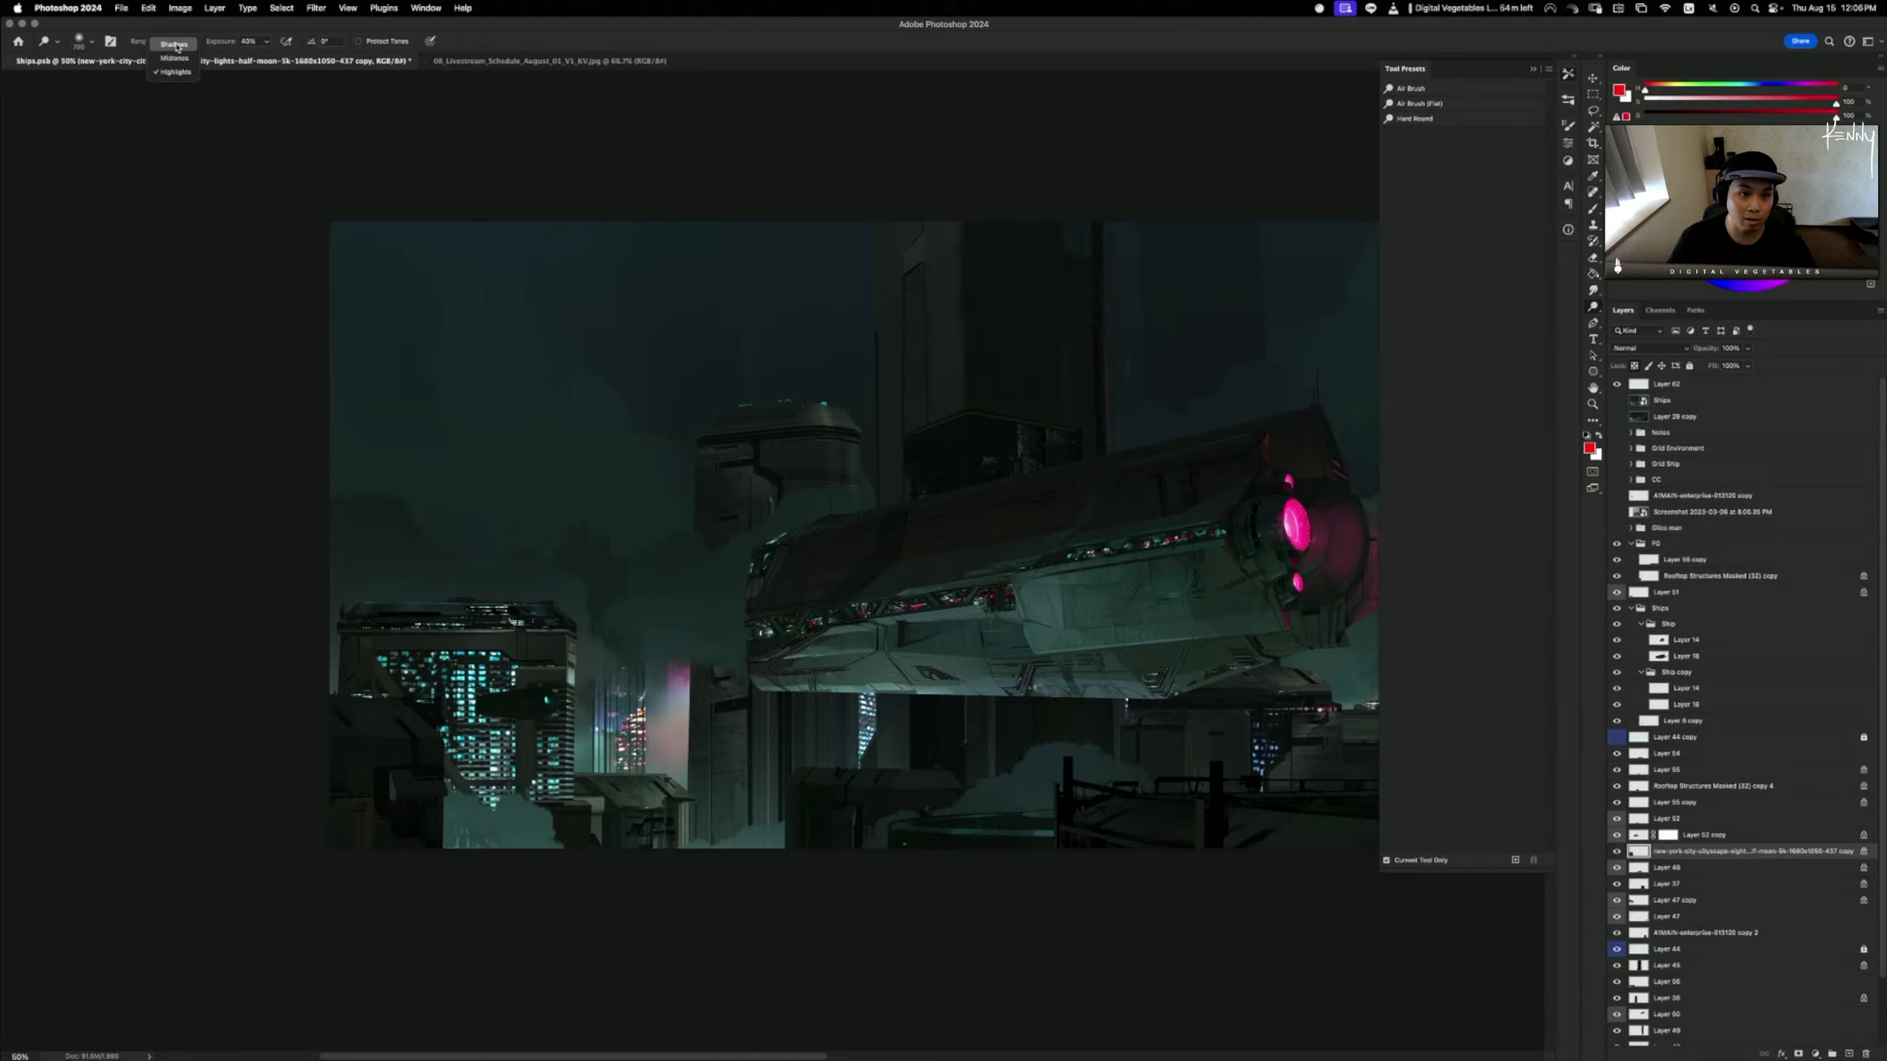
left_click(182, 47)
mouse_move(497, 788)
left_mouse_down()
mouse_move(476, 686)
mouse_move(493, 799)
mouse_move(450, 673)
mouse_move(398, 667)
mouse_move(480, 682)
left_mouse_up()
key("super+z")
key("super+z")
key("super+z")
left_click(473, 679)
key("super+z")
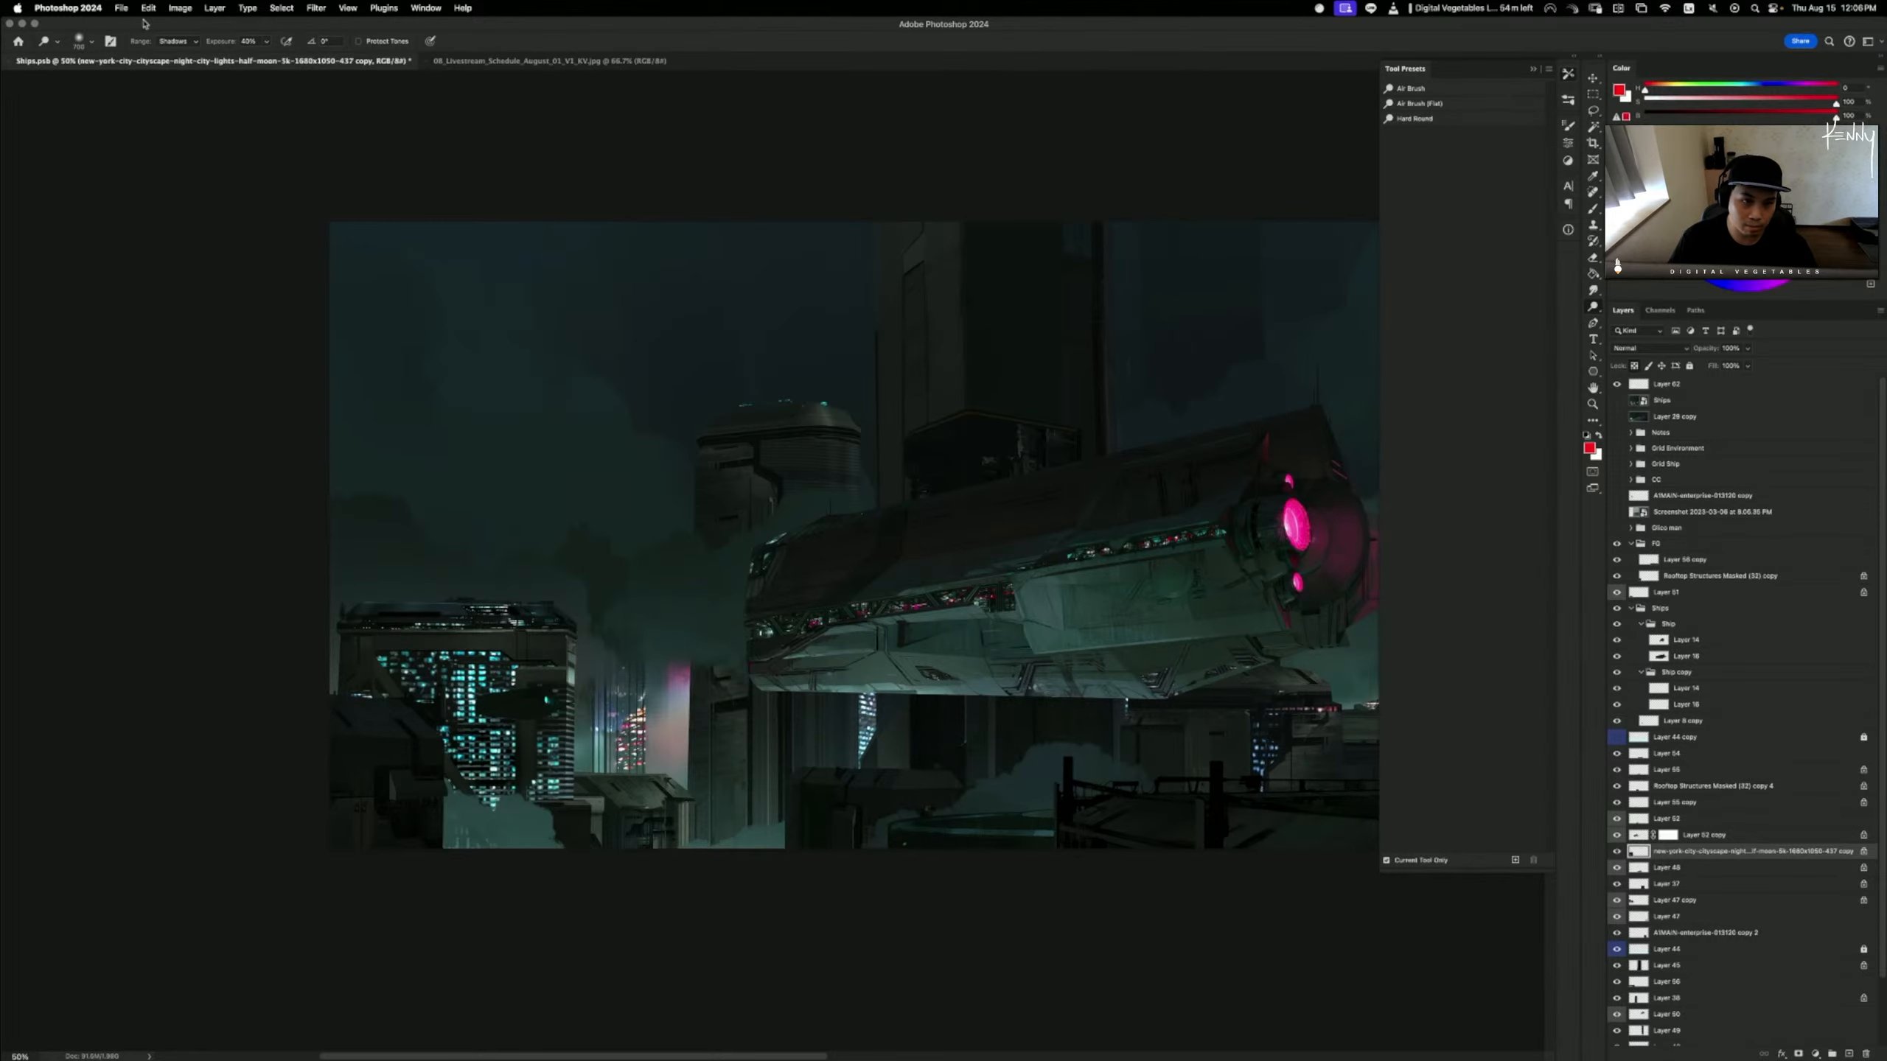
left_click(184, 46)
left_click(172, 72)
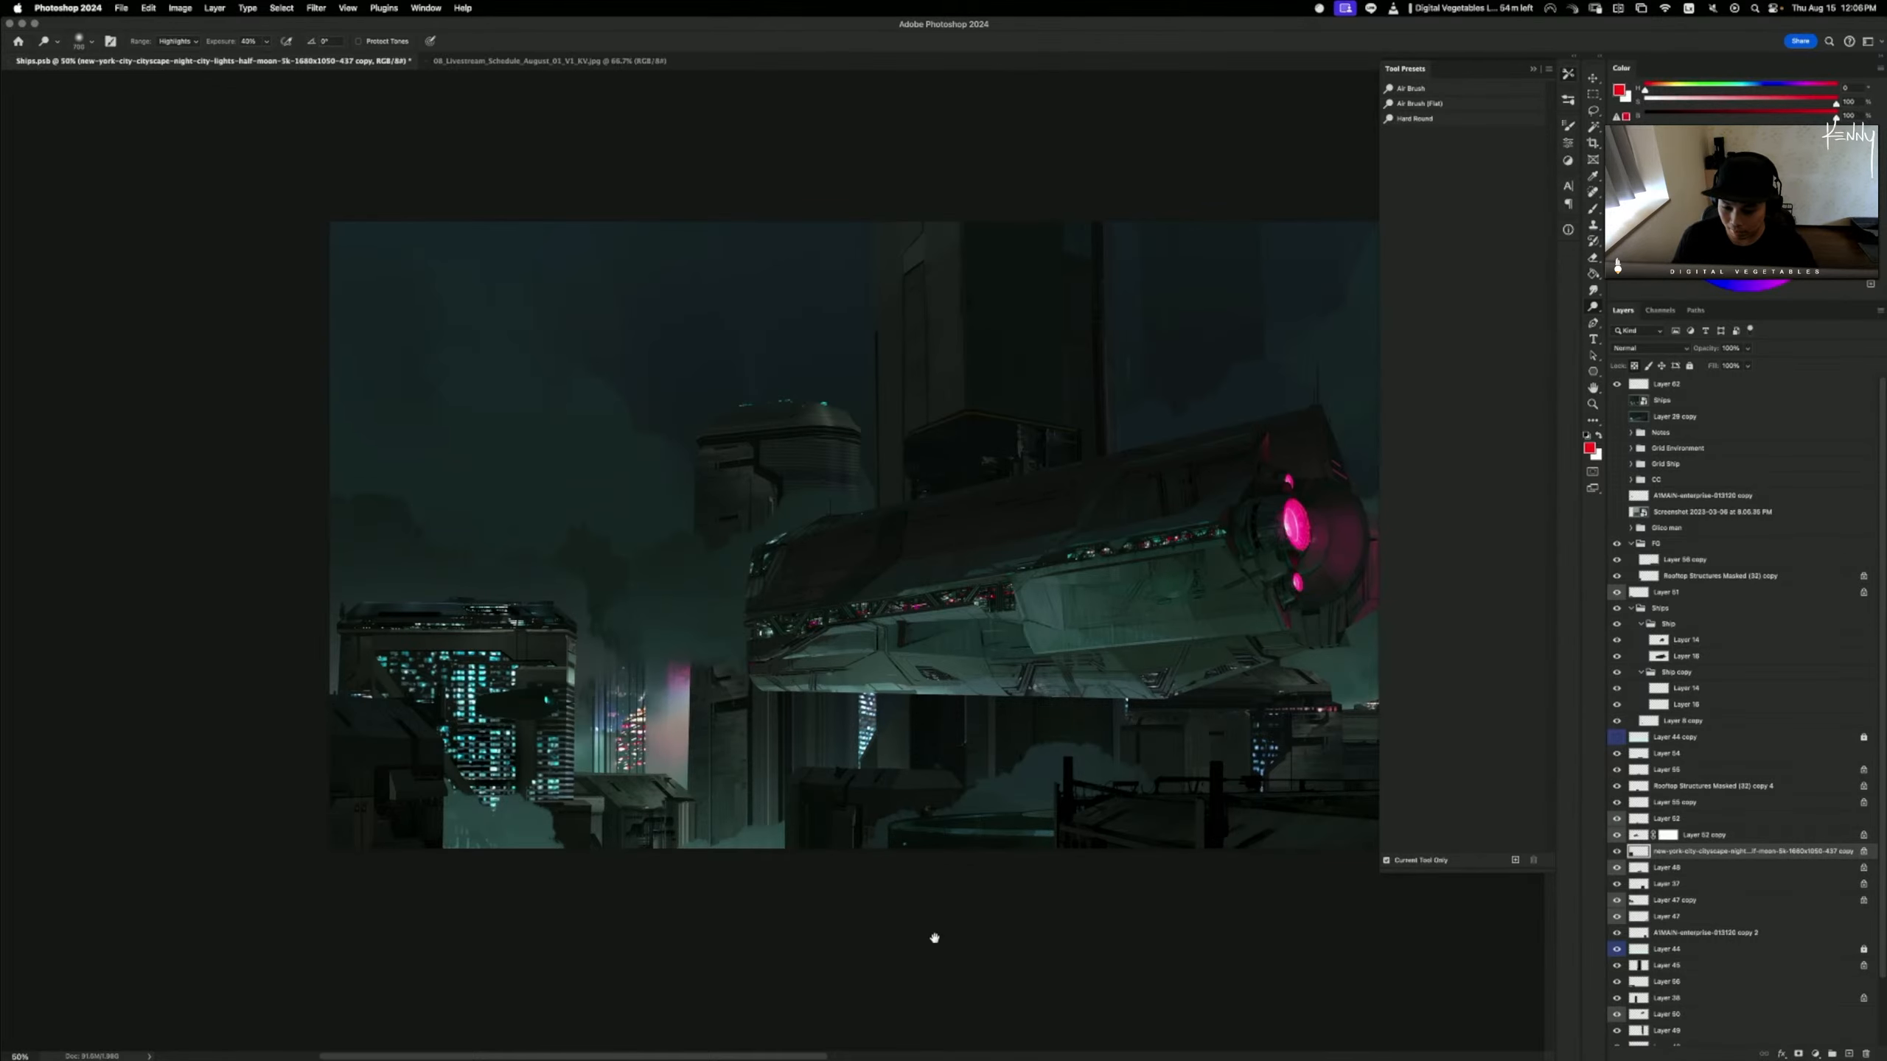
- Collapse the tool presets list to free the canvas area and bring the whole picture into view
left_click_drag(934, 938, 777, 944)
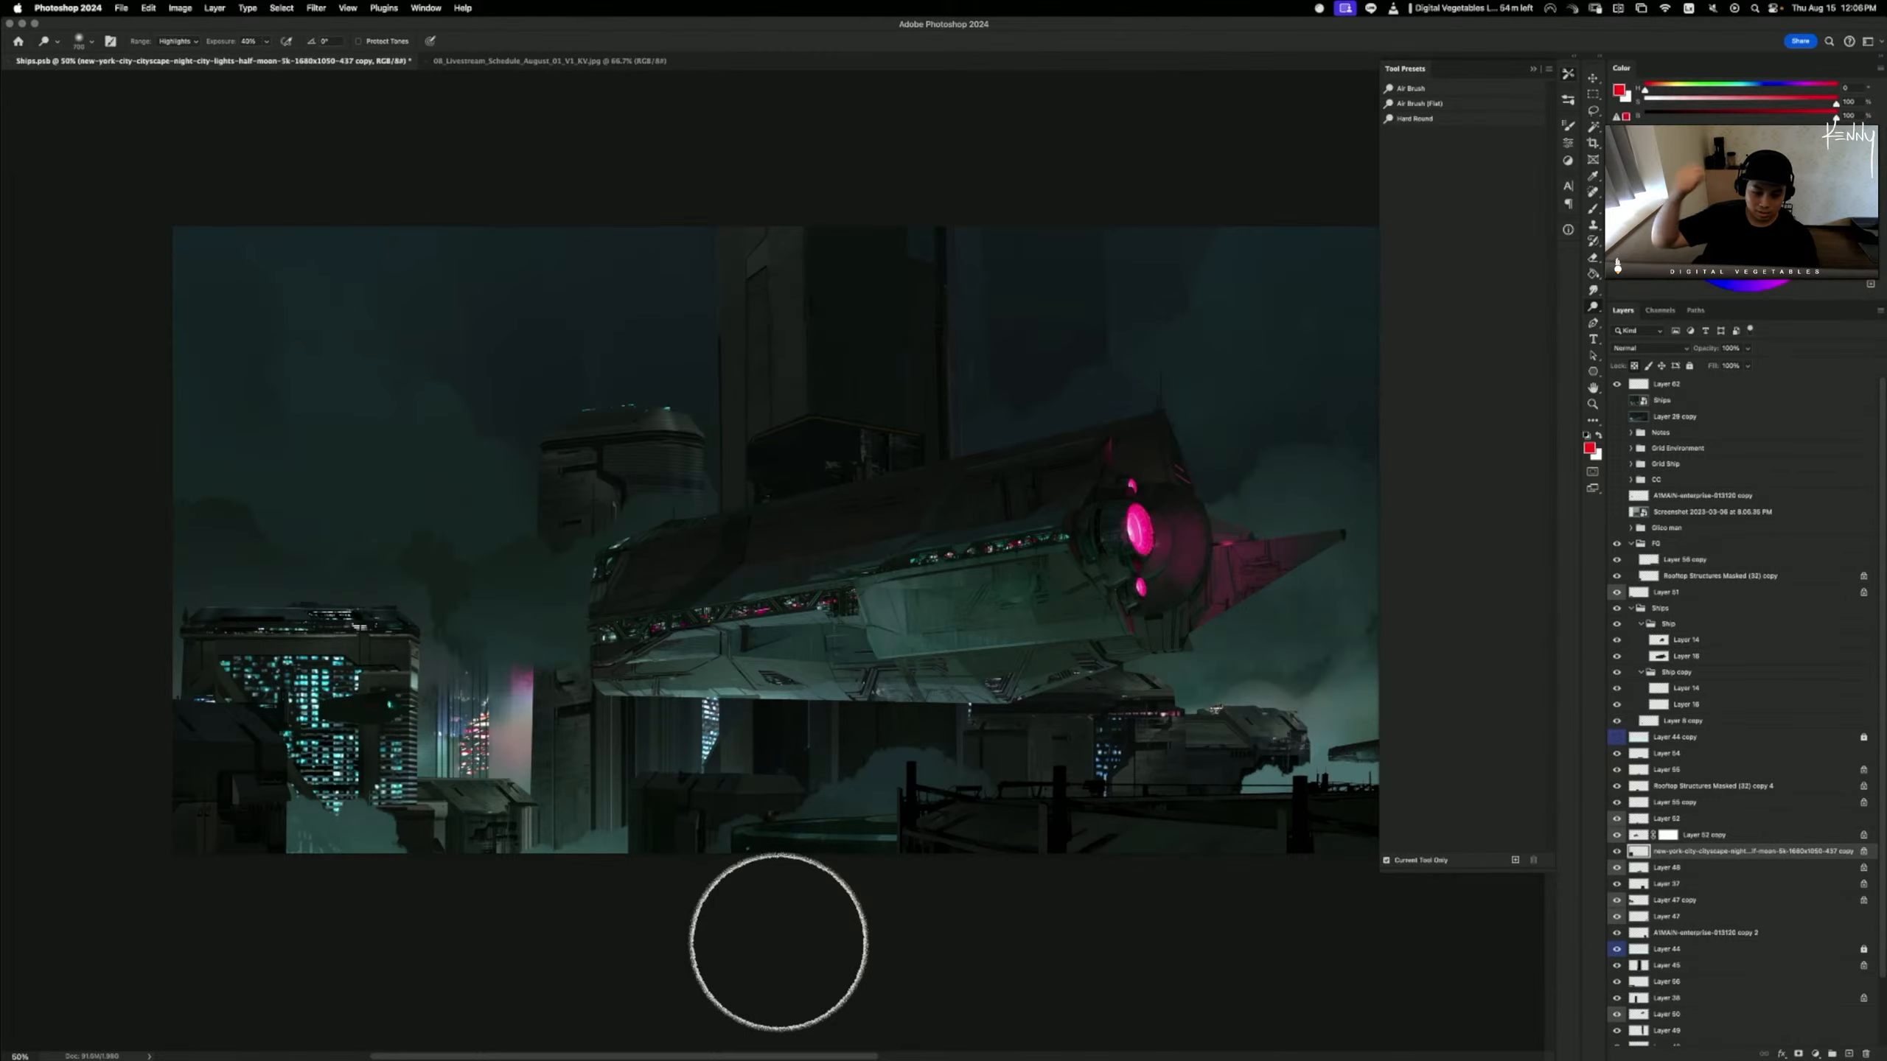
left_click_drag(834, 750, 1061, 757)
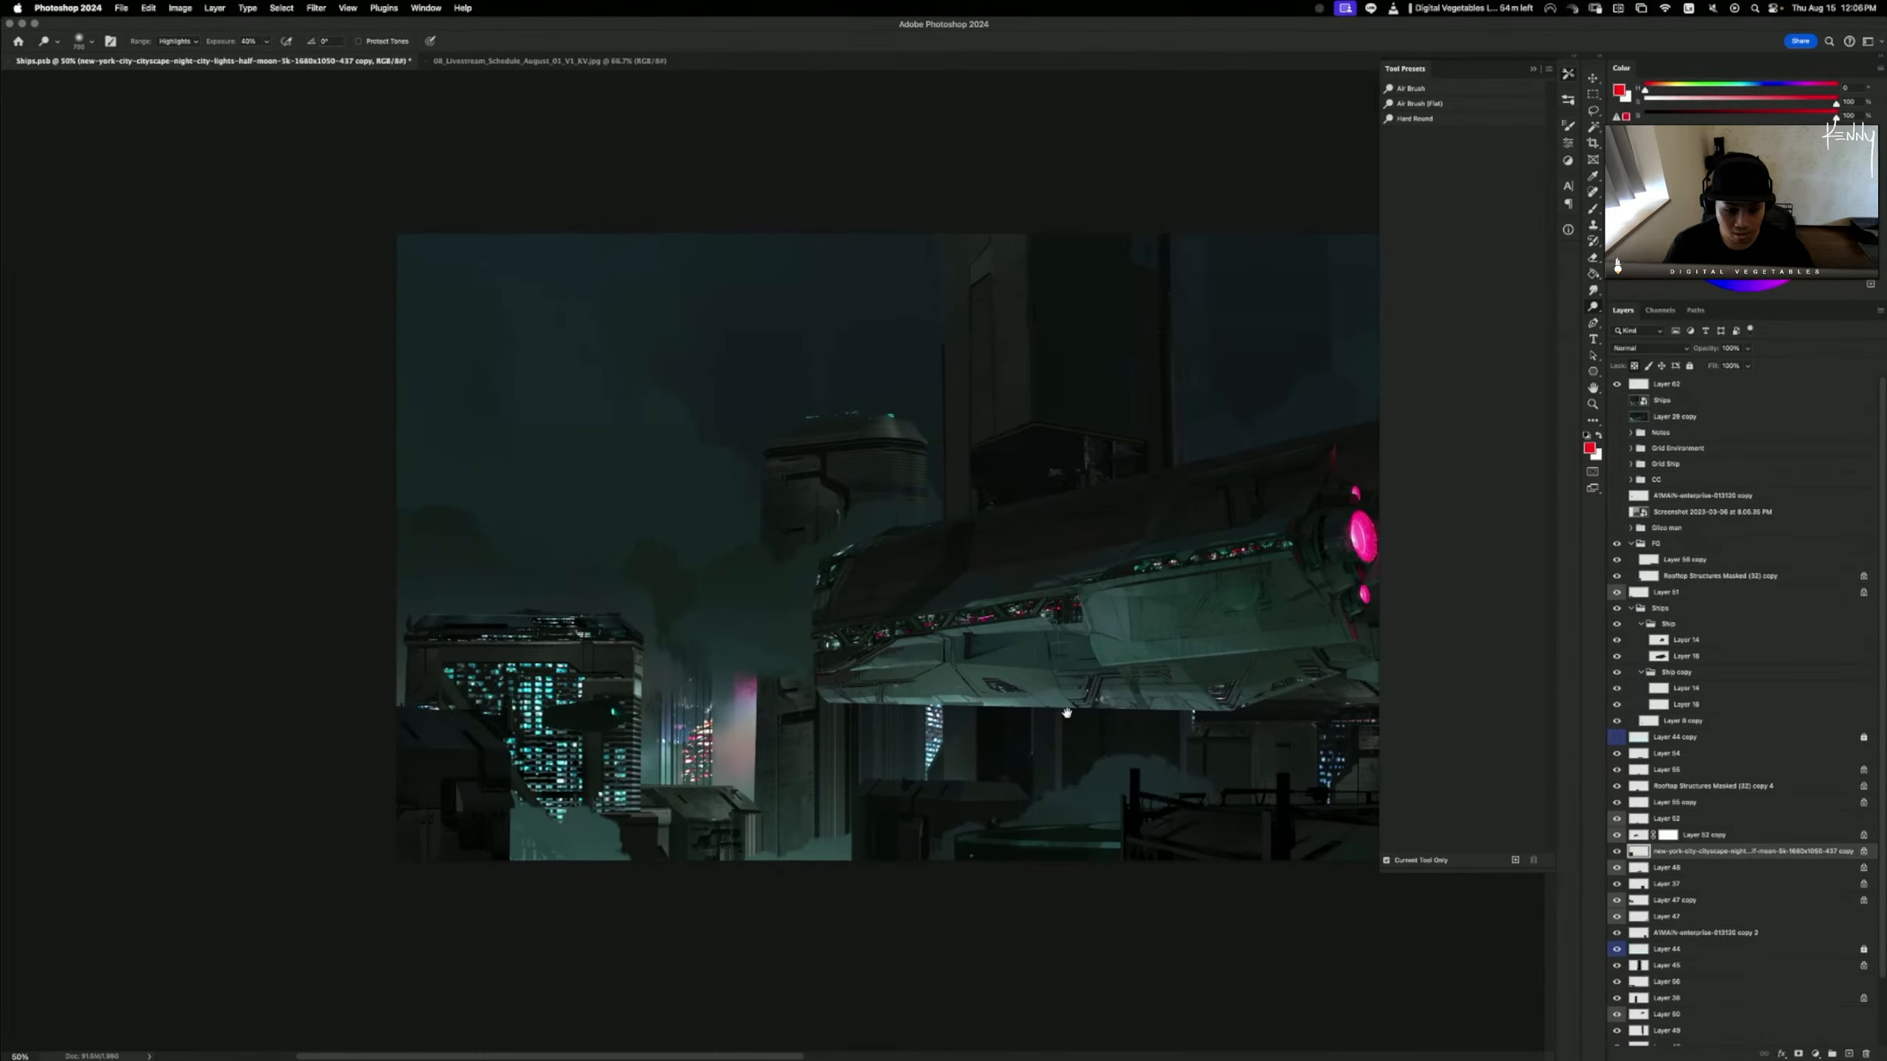
left_click(1539, 70)
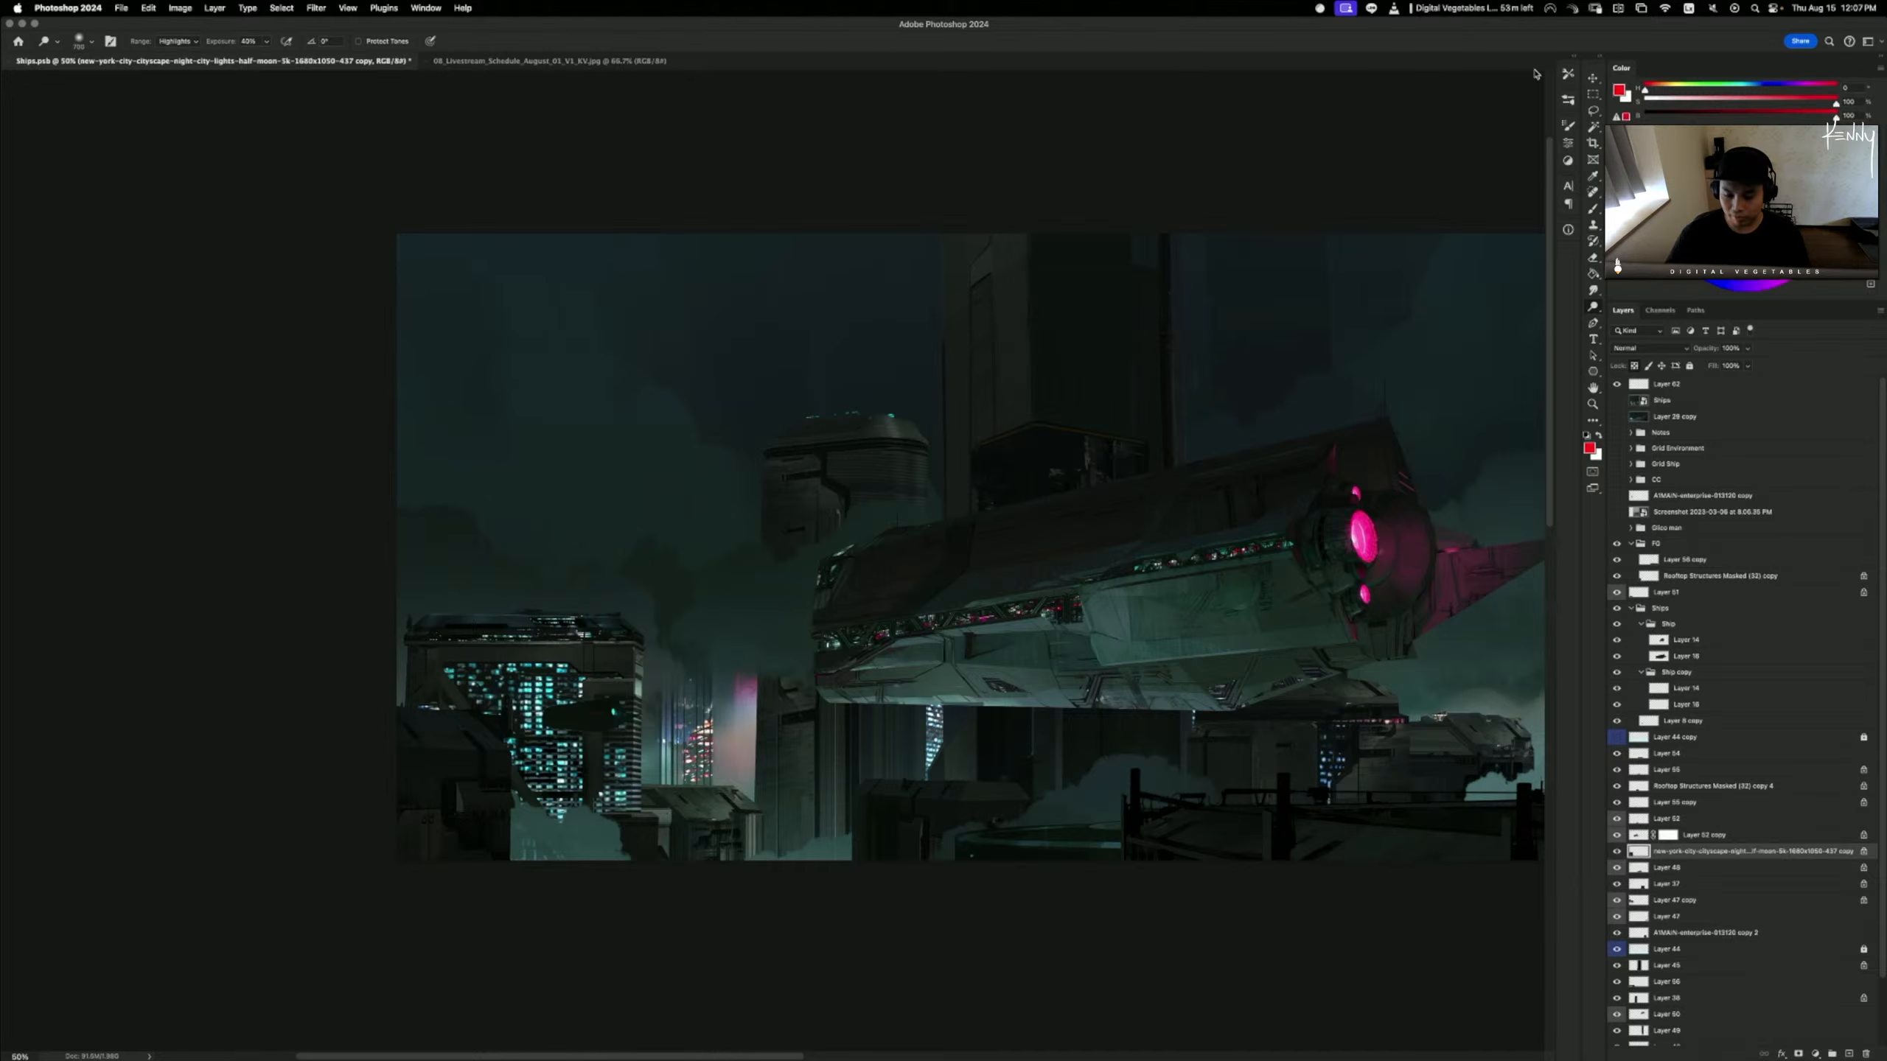
left_click_drag(1090, 135, 902, 147)
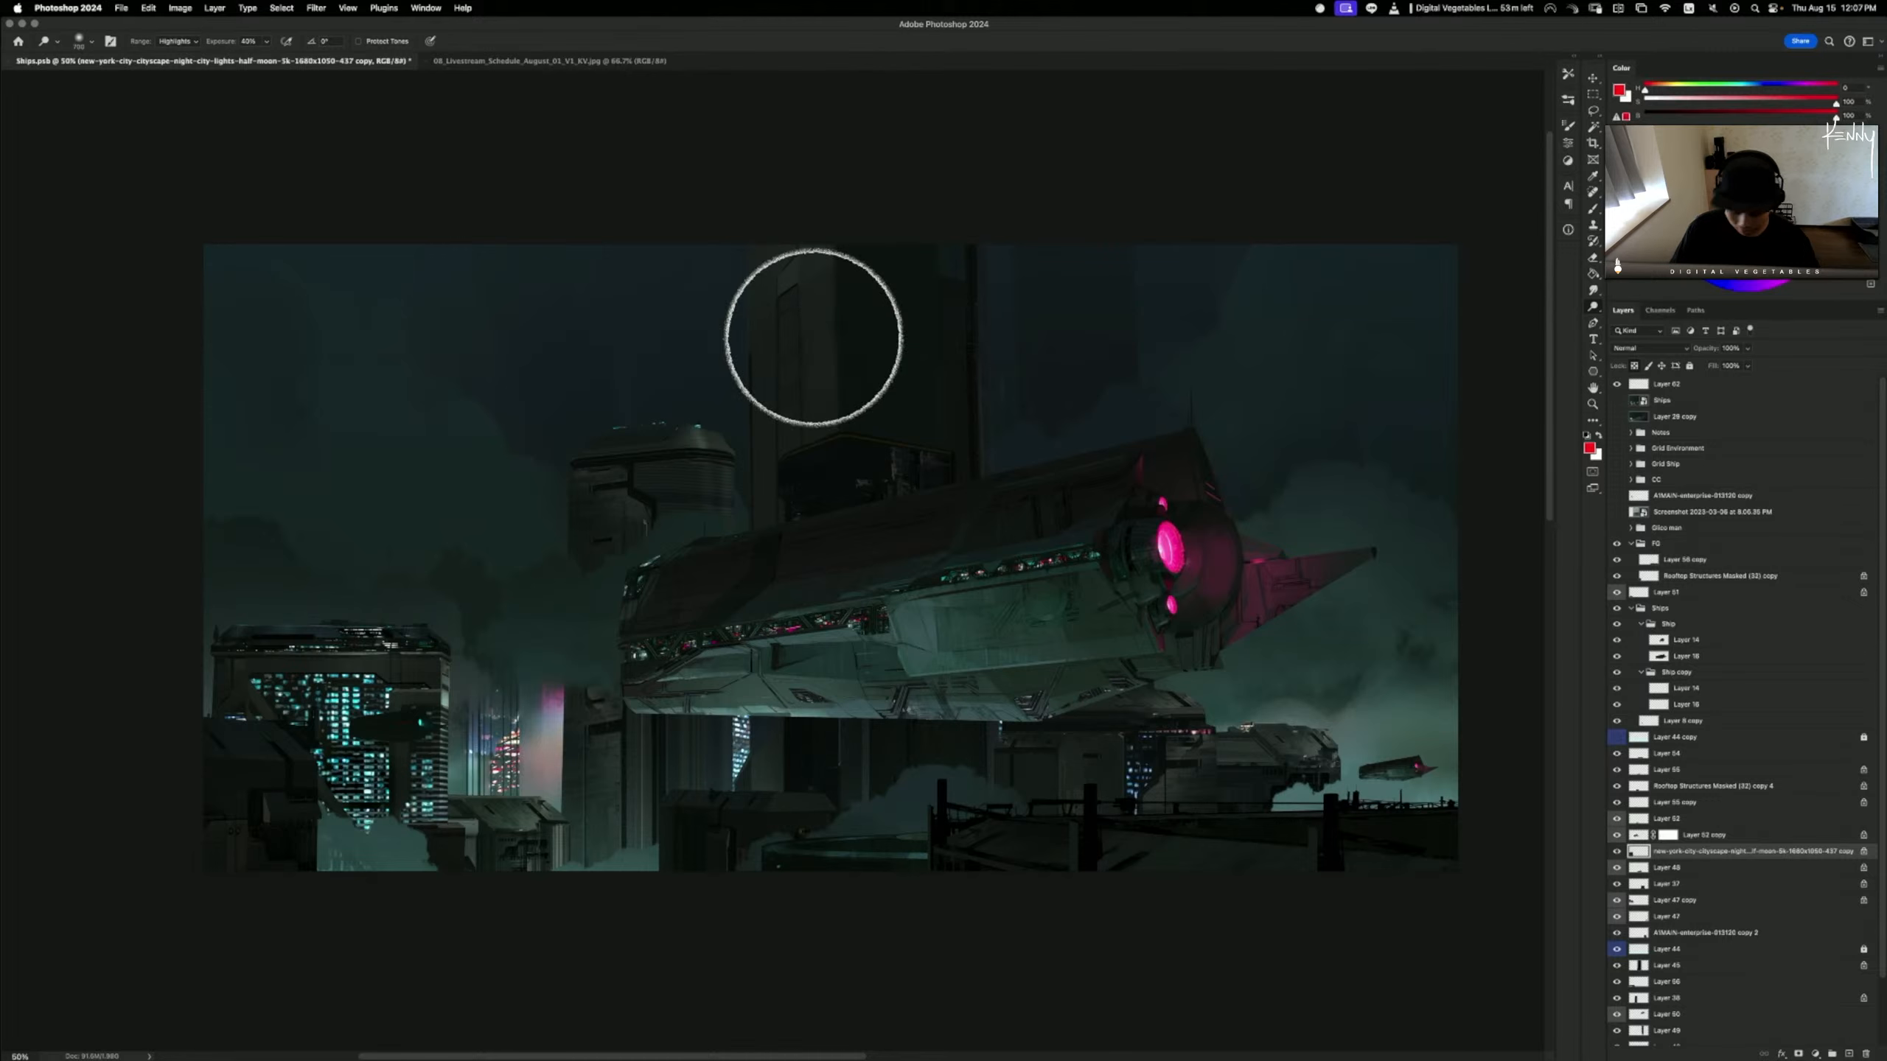
- Select a rectangle over the left end of the lit building's roofline, distort its upper-left corner slightly downward, and deselect
key("l")
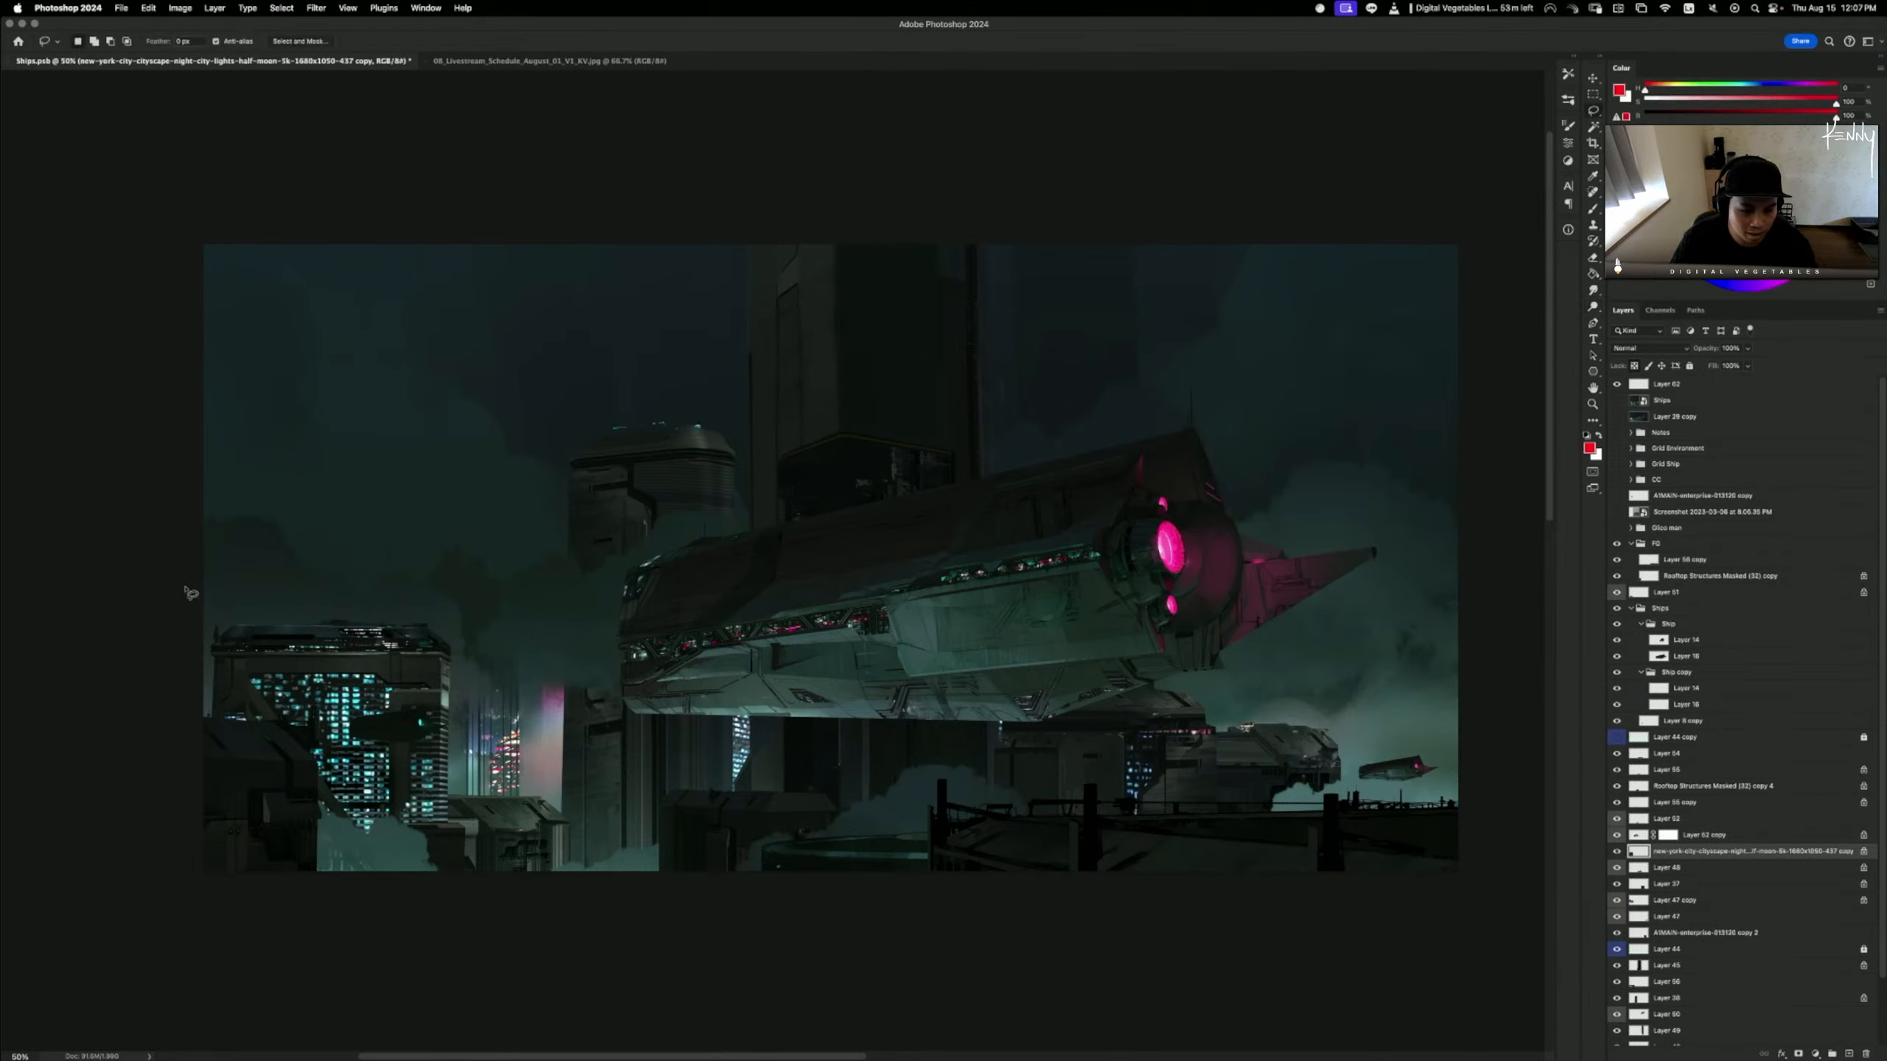
mouse_move(186, 591)
left_mouse_down()
mouse_move(256, 633)
mouse_move(331, 643)
left_mouse_up()
key("Escape")
key("m")
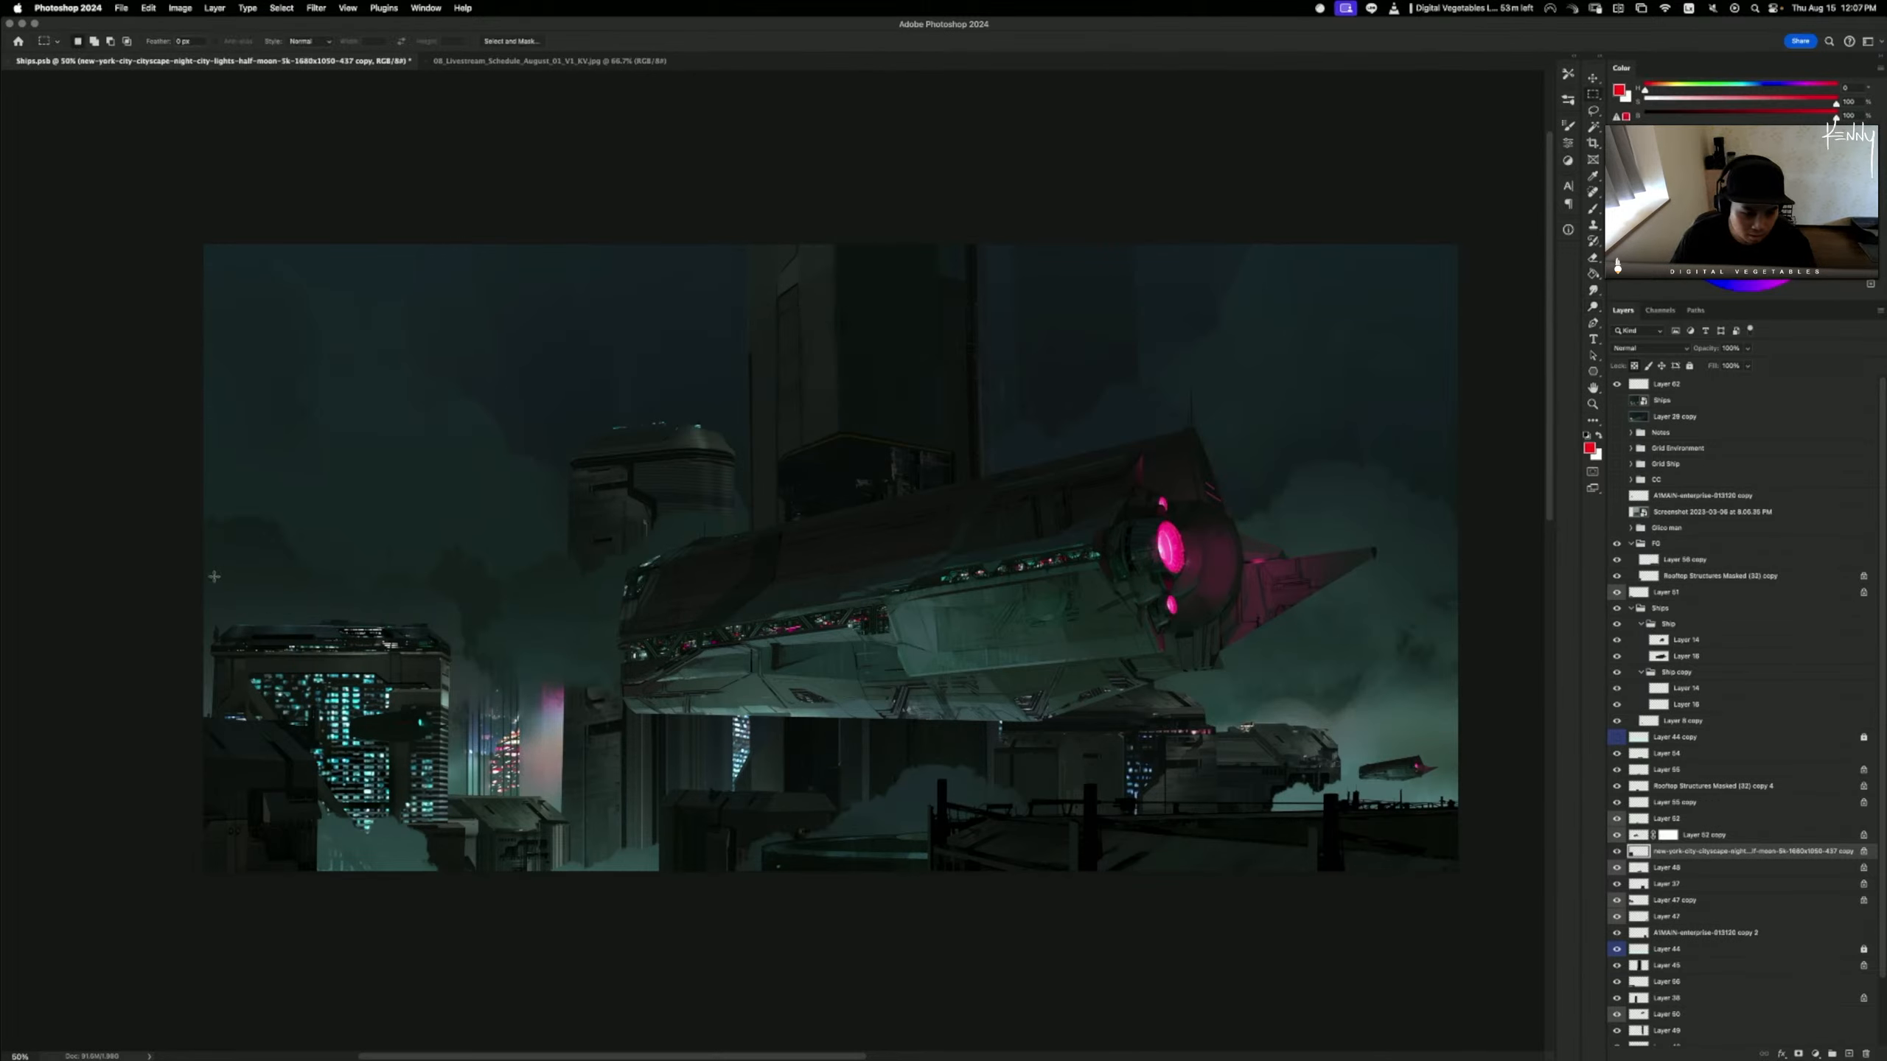
left_click_drag(205, 581, 345, 641)
key("super+t")
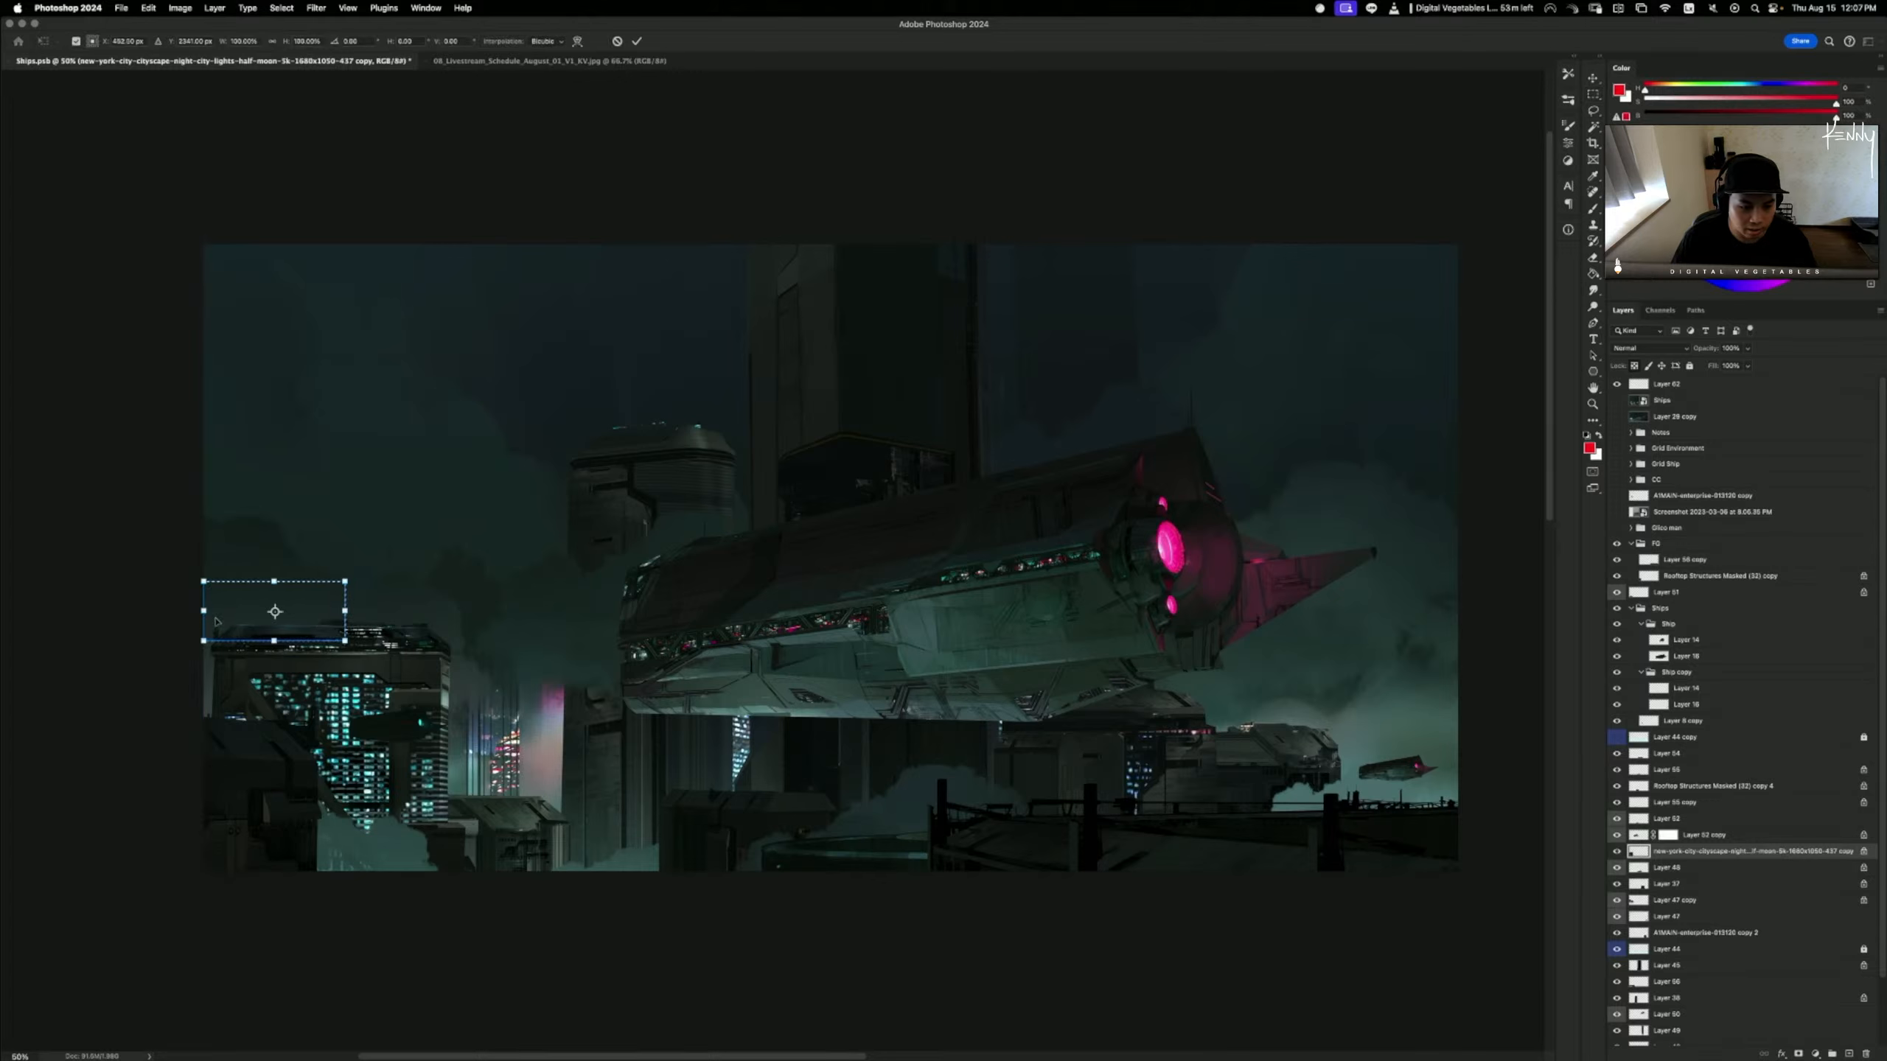
left_click_drag(204, 581, 200, 589)
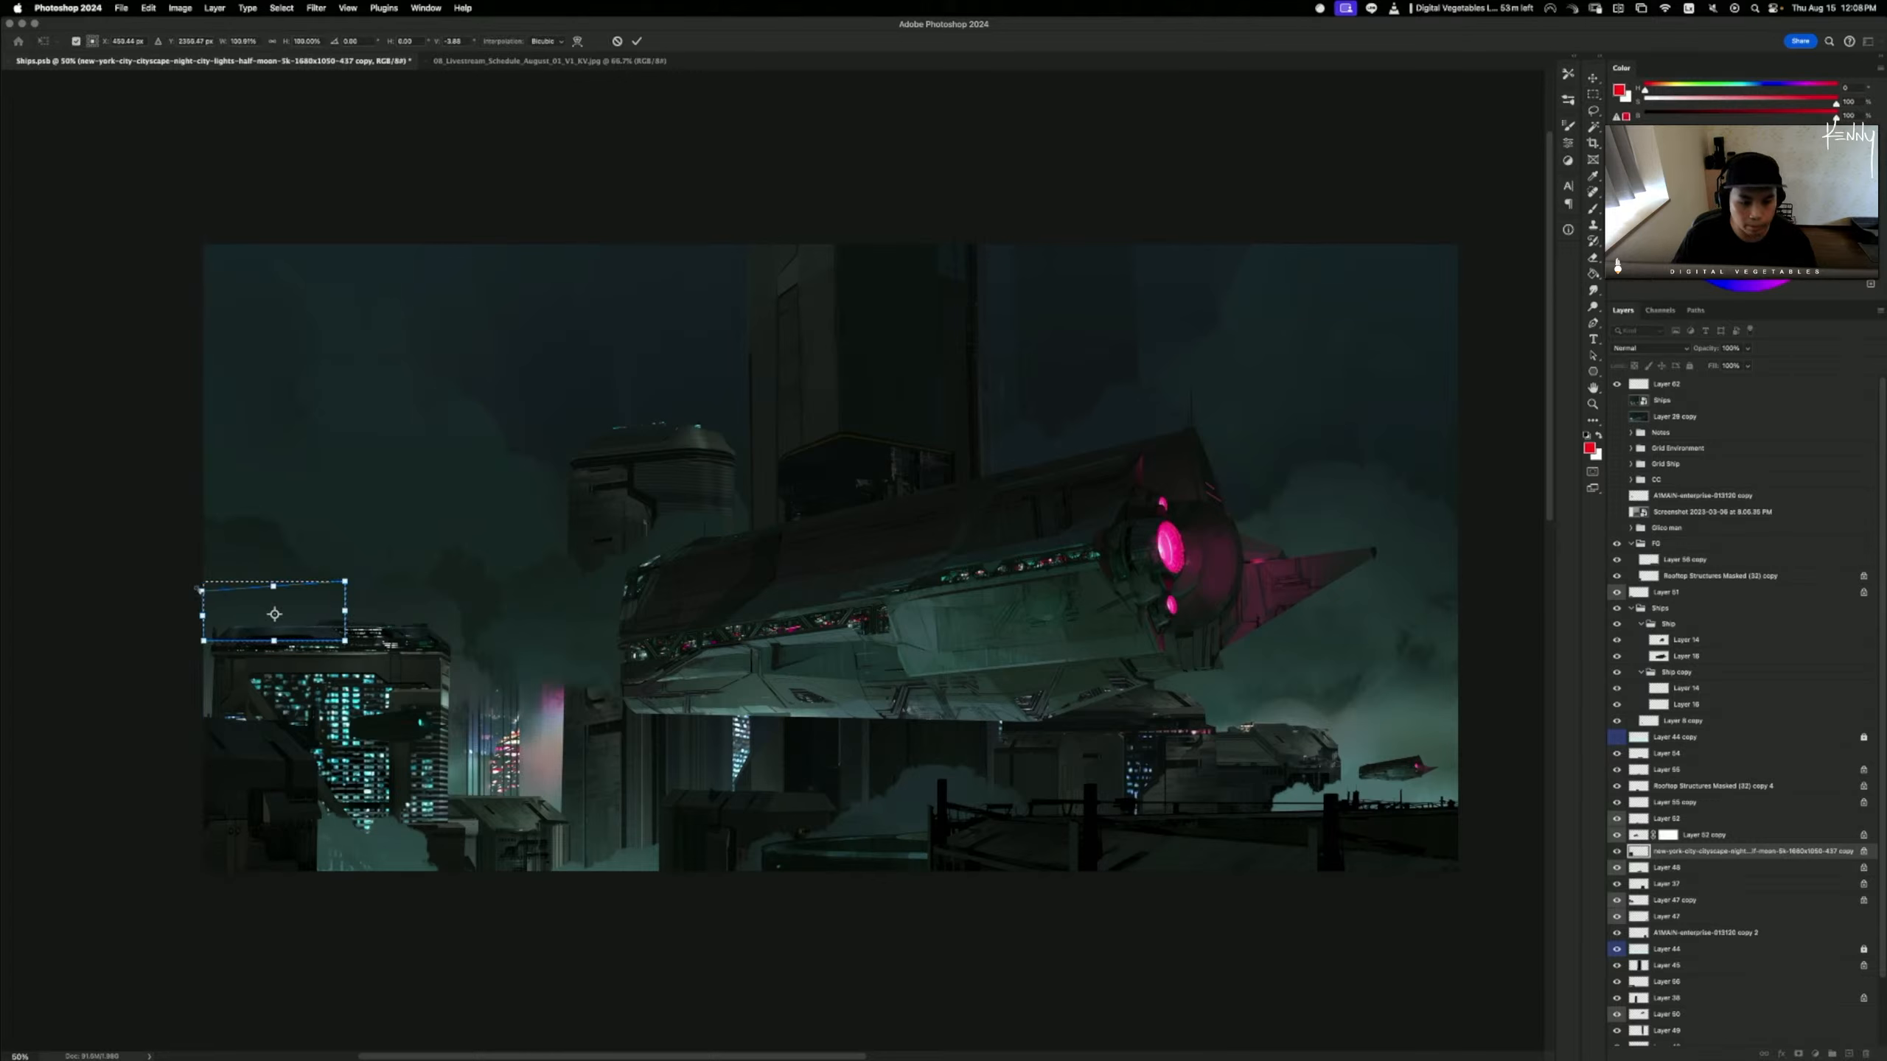
key("Return")
key("super+d")
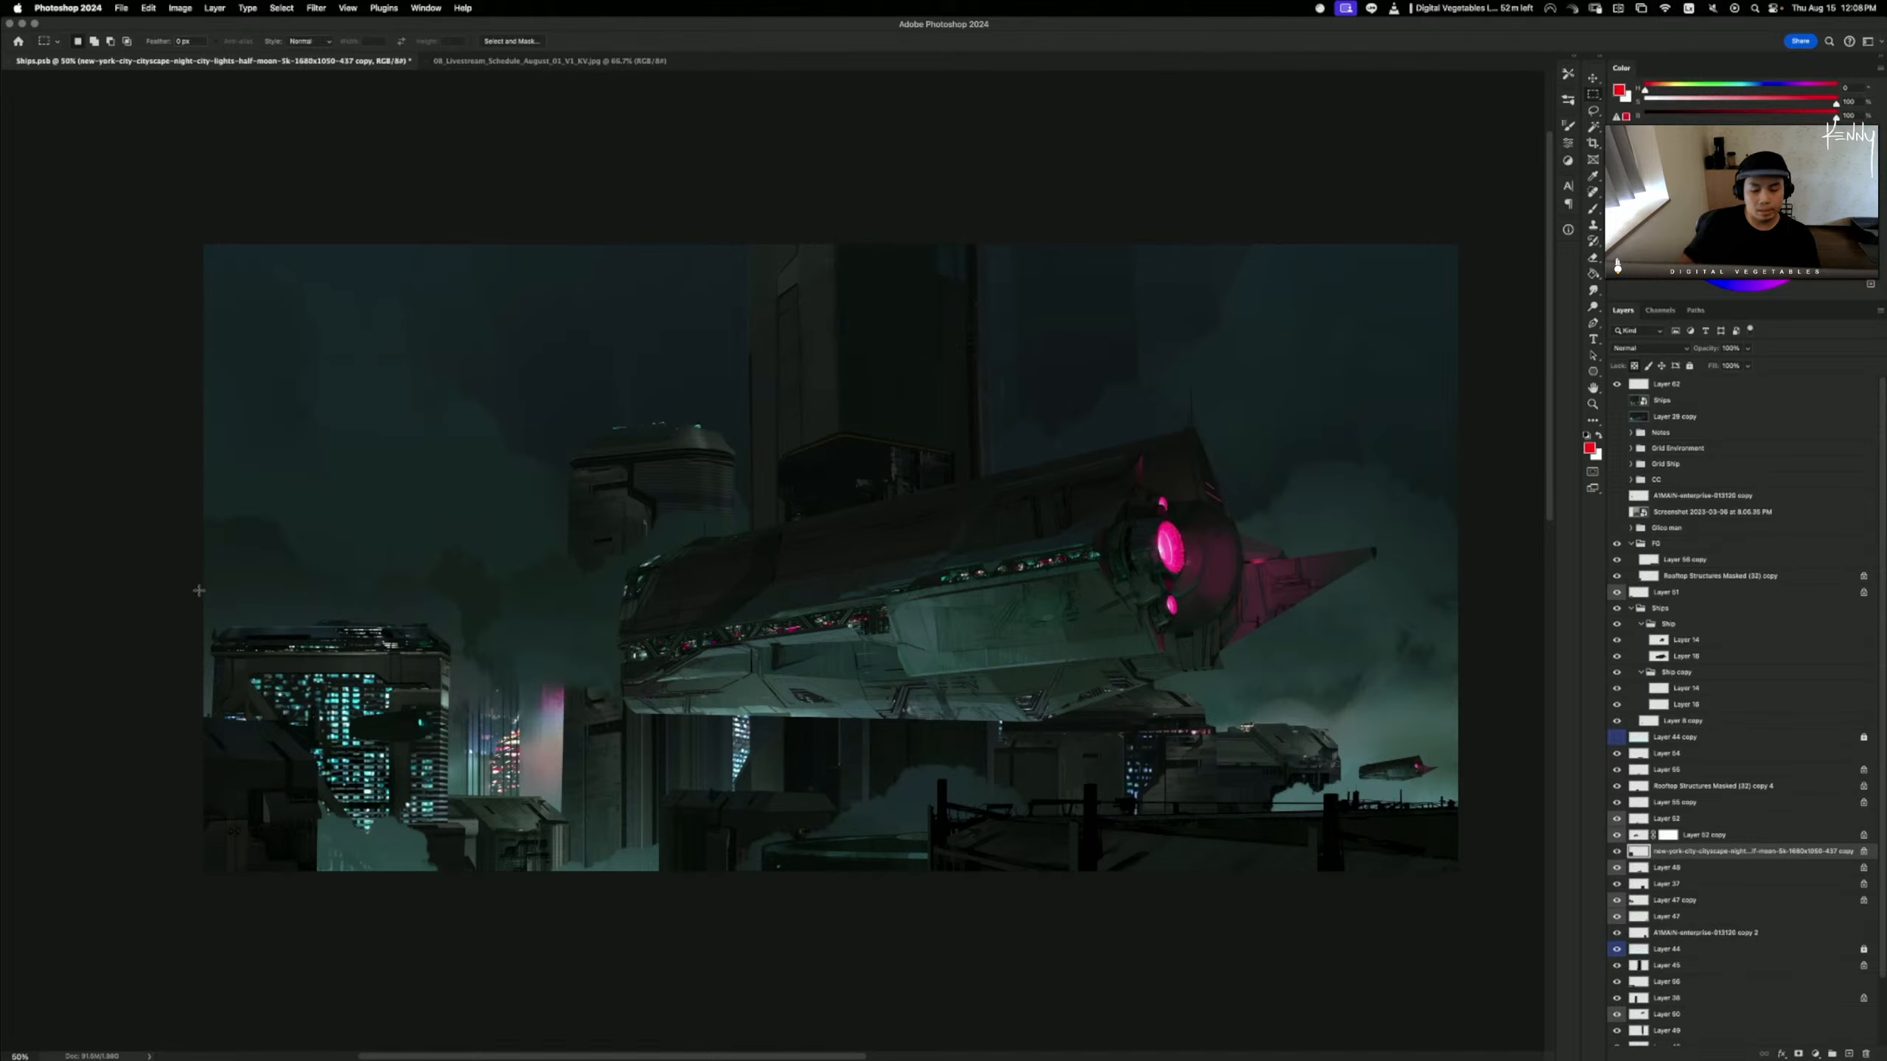
- Check the adjusted rooftop against the whole composition at reduced and enlarged views
key("super+minus")
key("super+minus")
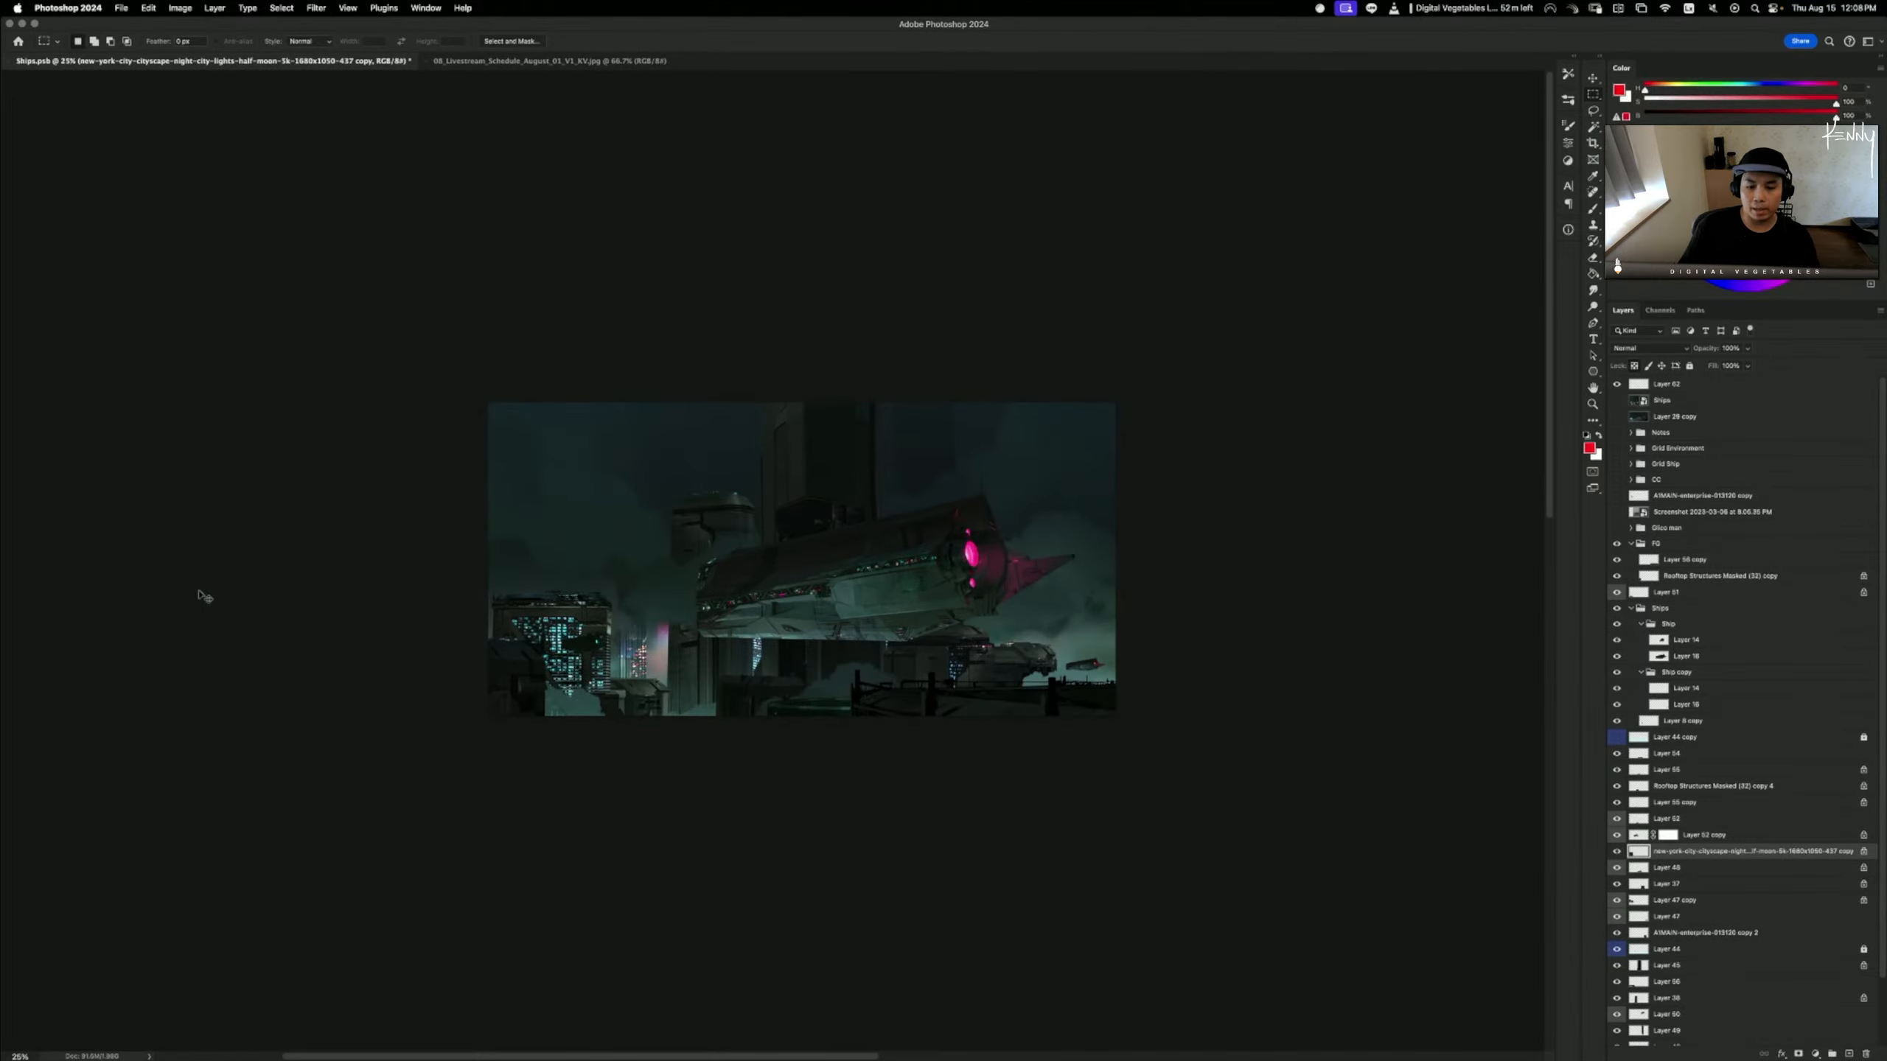
key("super+plus")
key("super+plus")
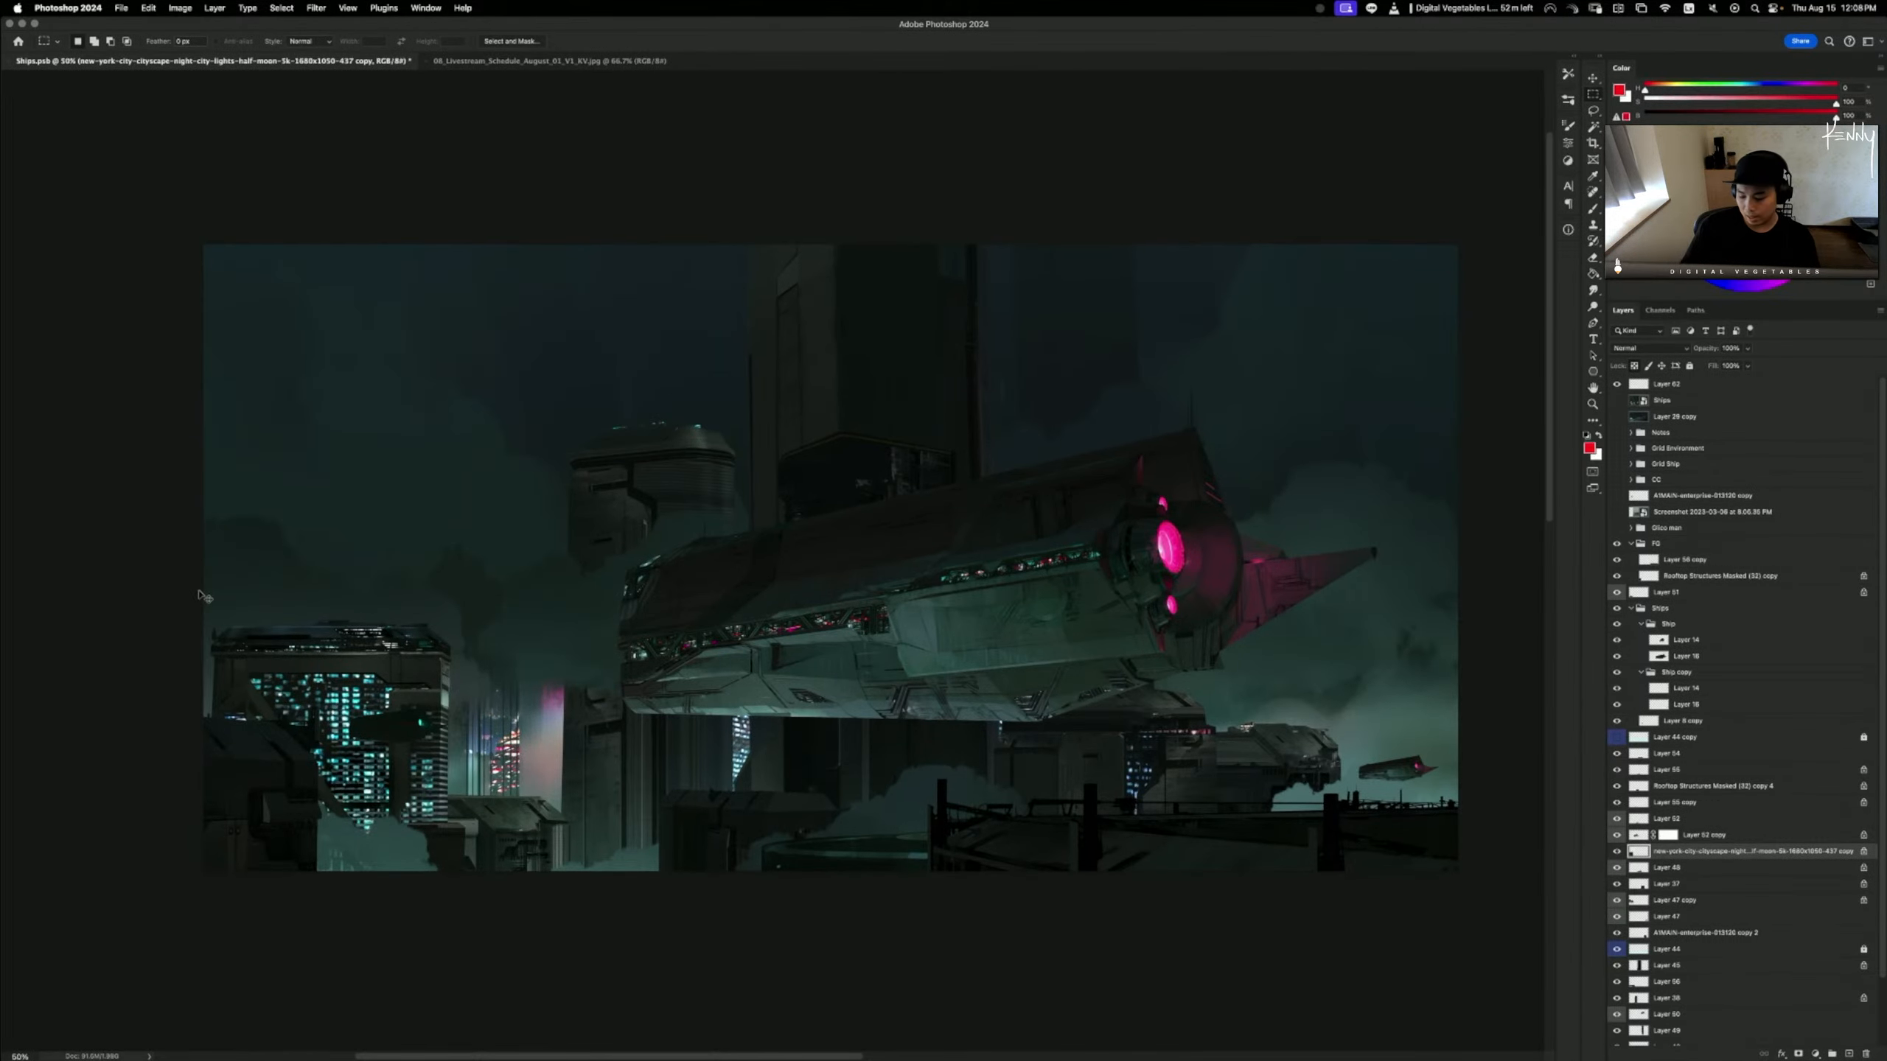
key("super+minus")
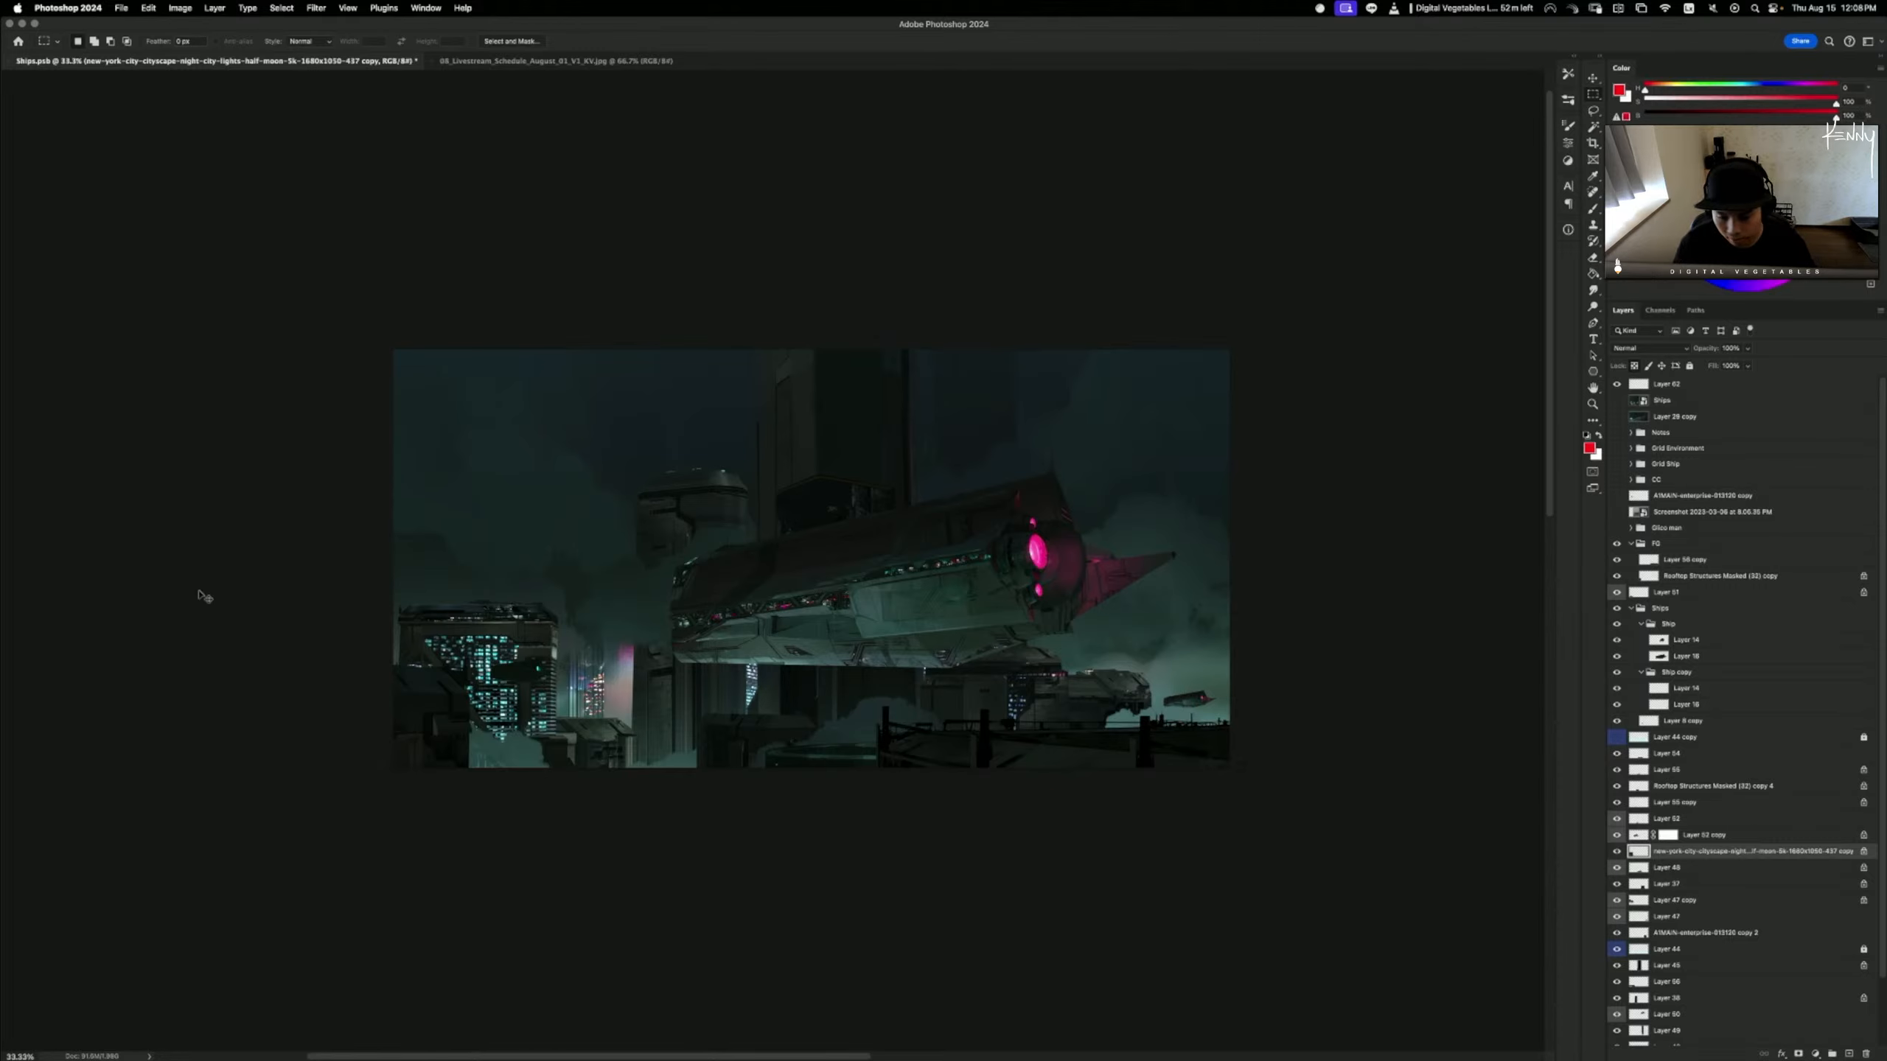
key("super+plus")
key("super+minus")
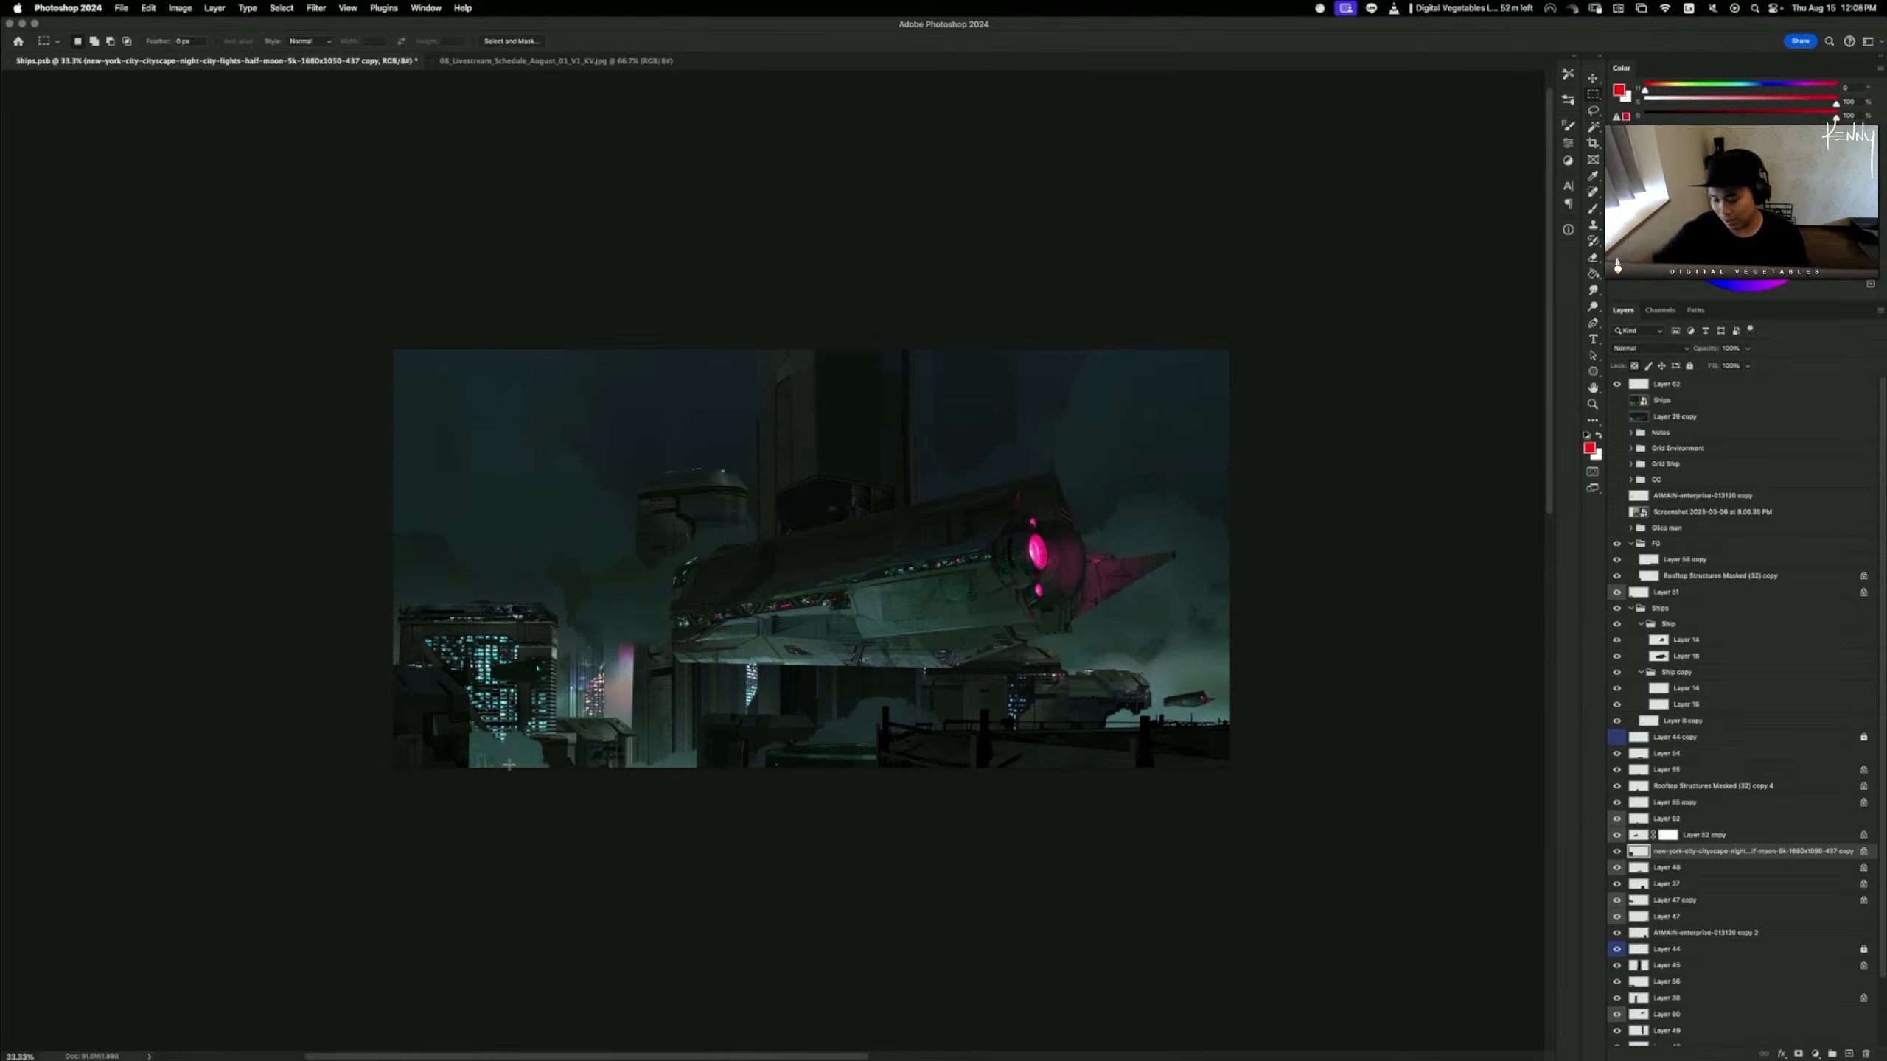
key("super+equal")
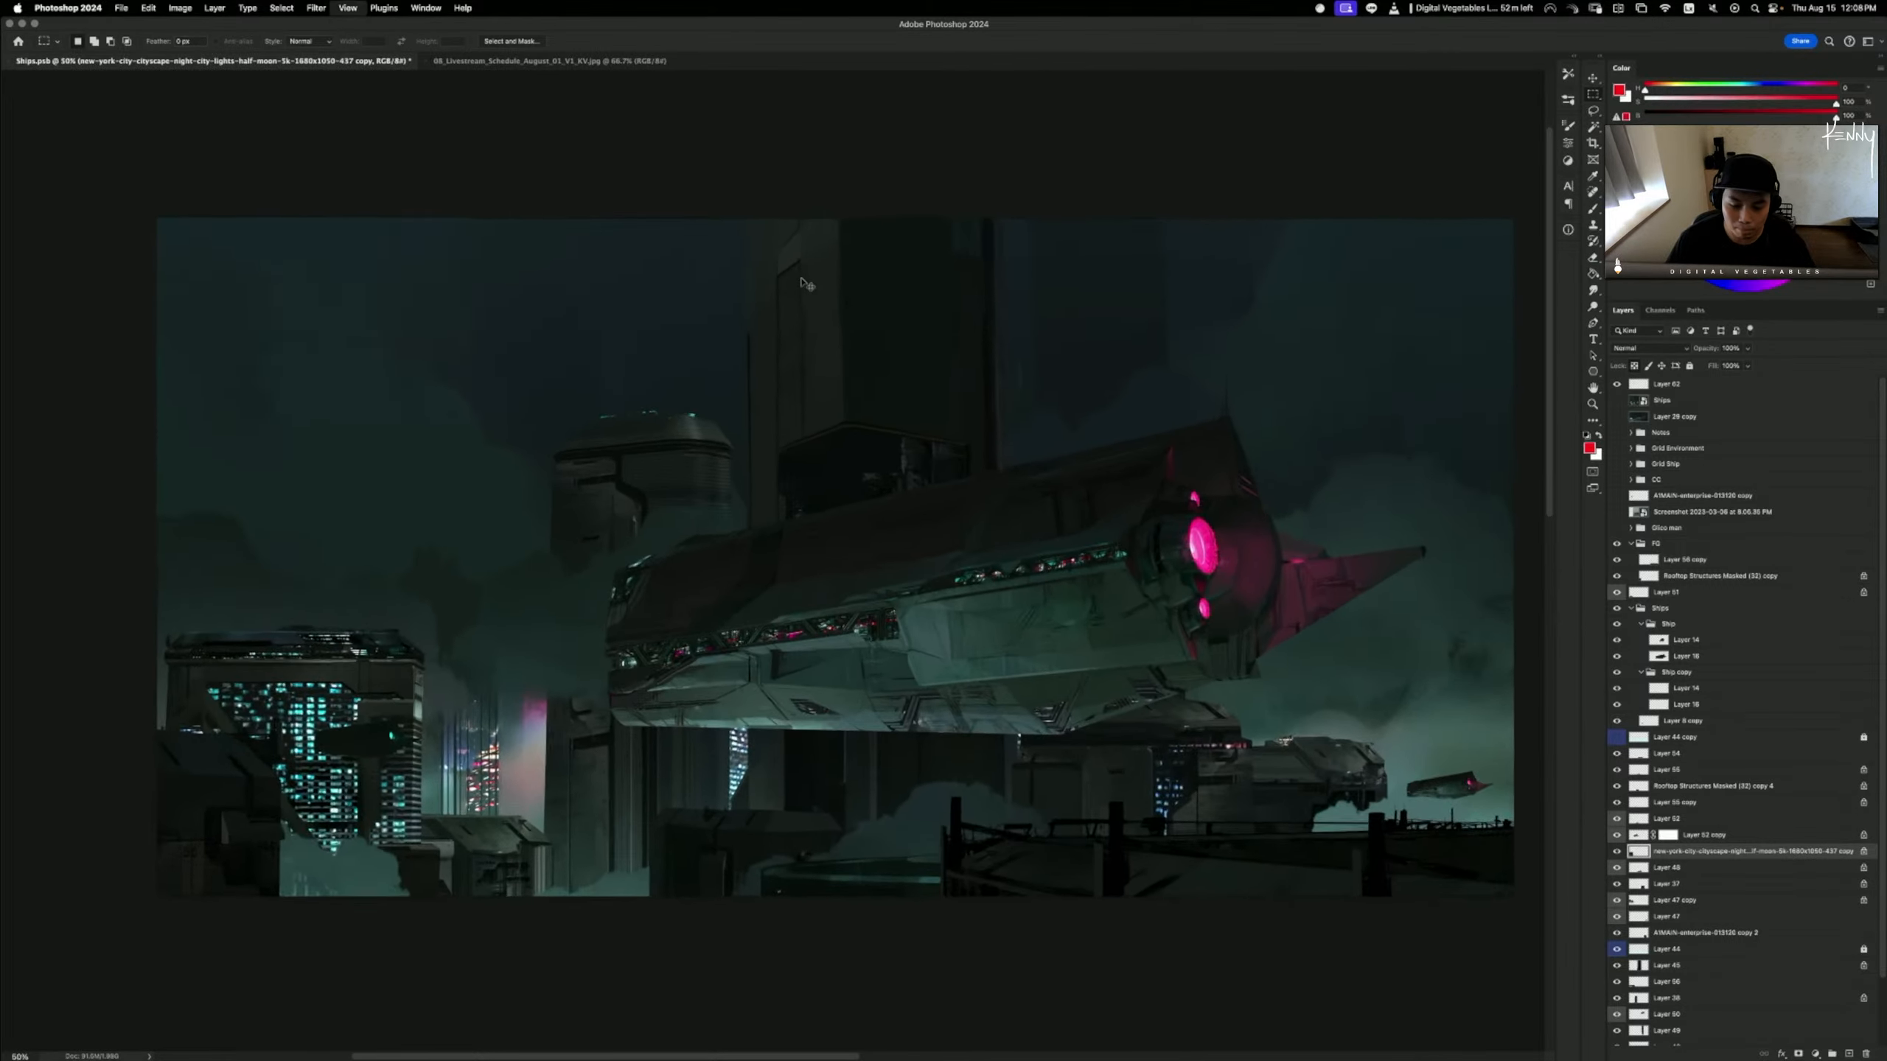
- Make the layer of the rounded-top tower behind the spaceship's nose the active layer
key("super+equal")
key("v")
left_click_drag(629, 456, 661, 423)
left_click(1326, 467)
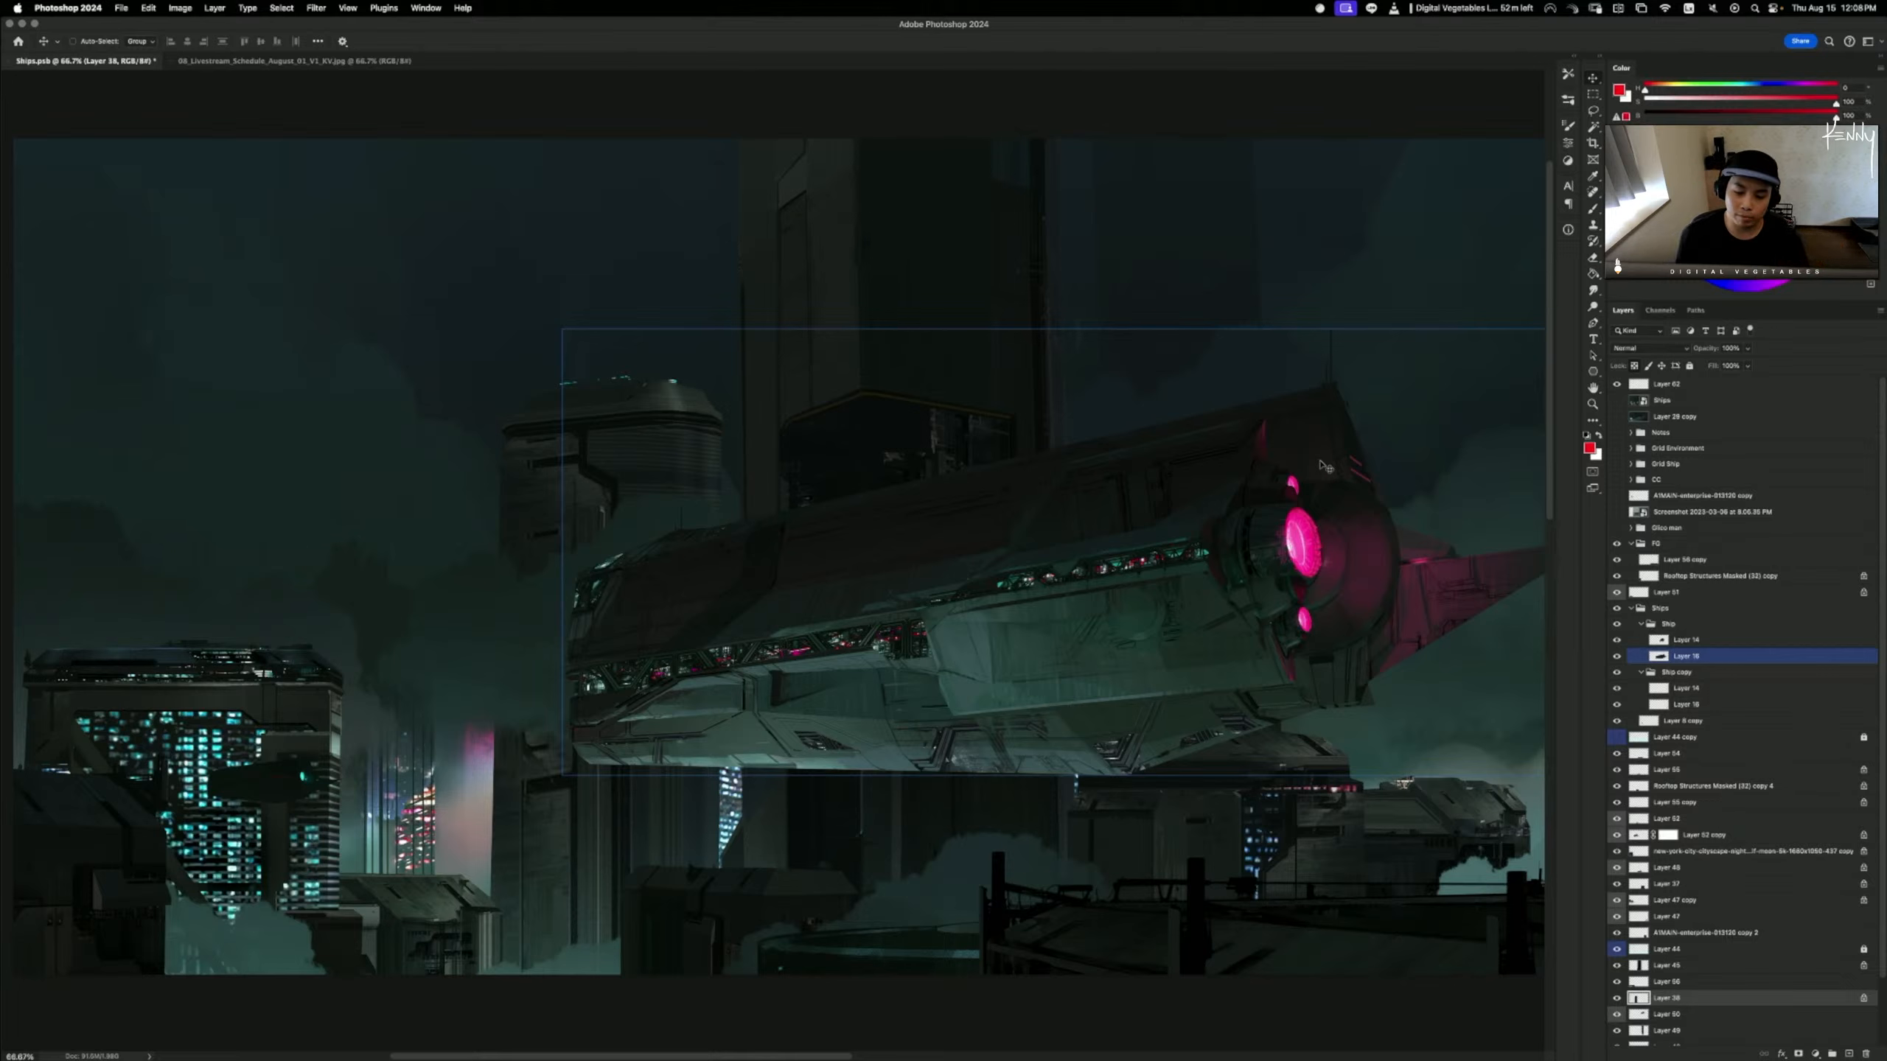
- Load a round brush preset and reduce its size to suit the details of the rounded-top tower
key("b")
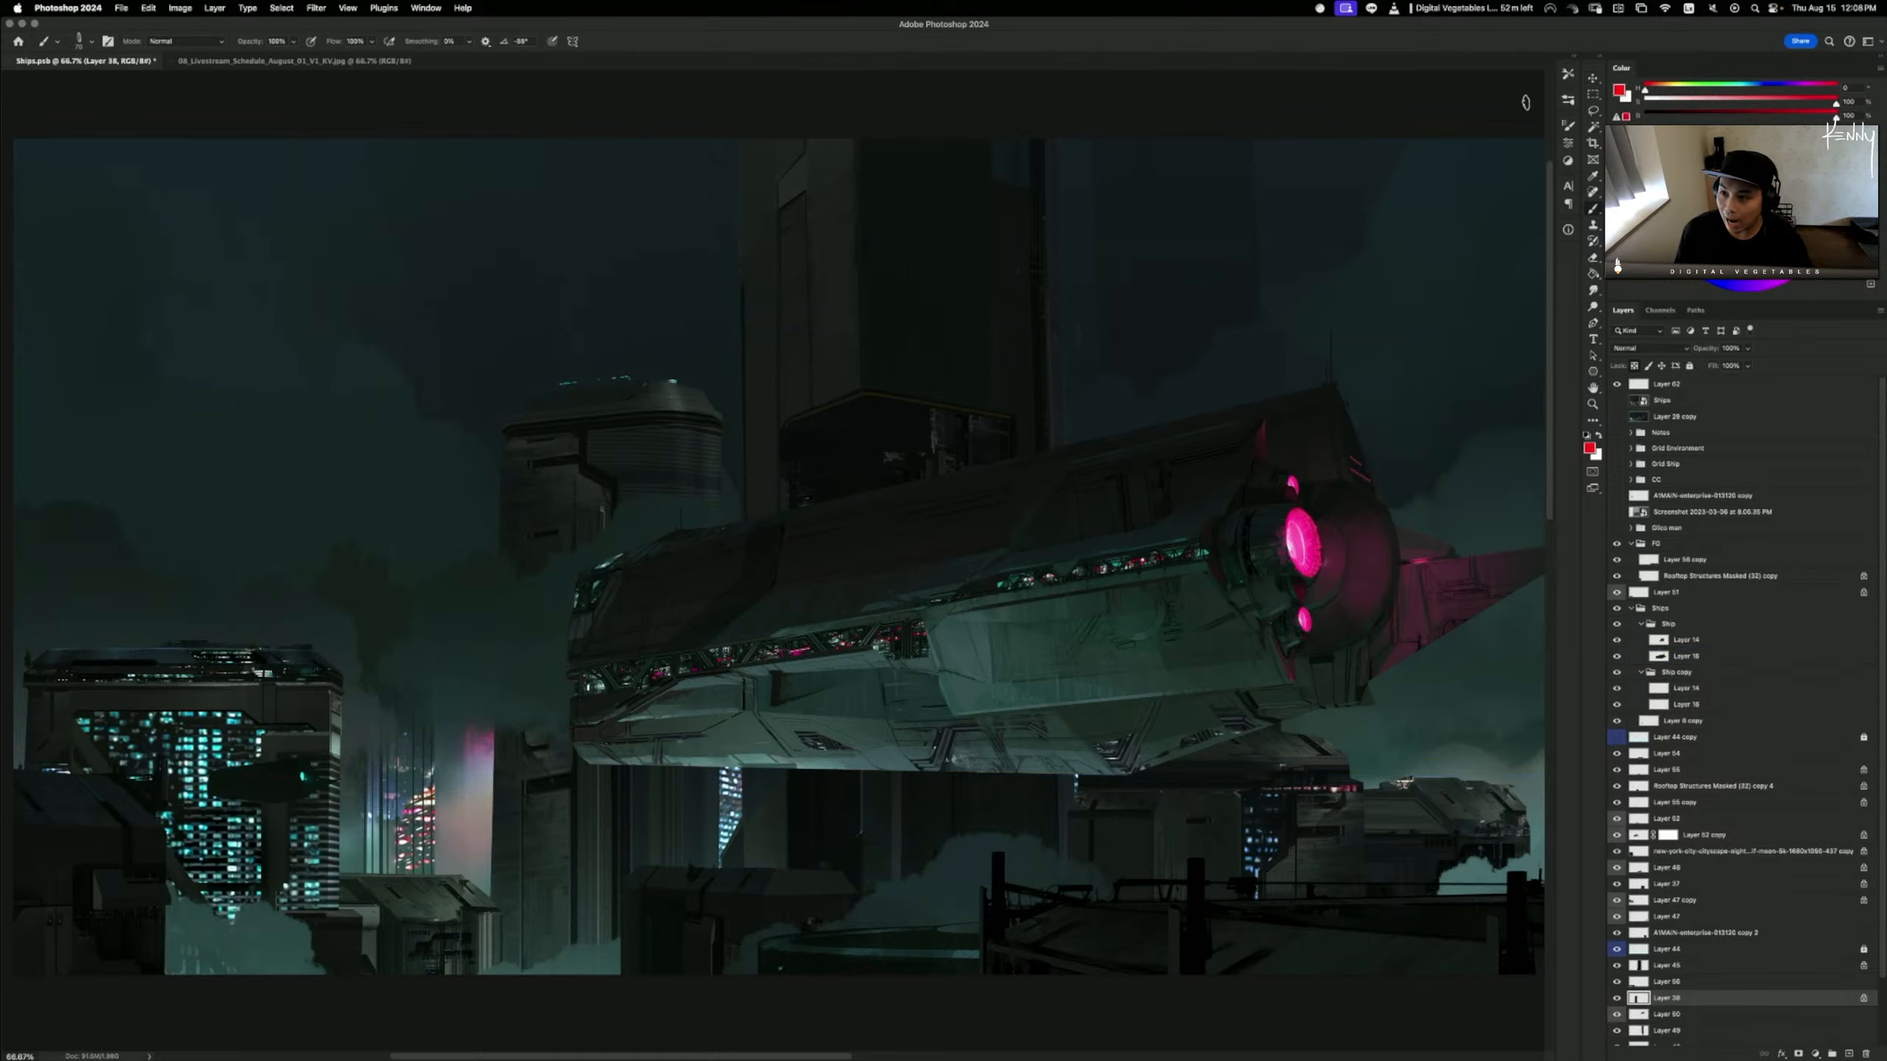
left_click(1568, 75)
left_click(1494, 120)
left_click(1570, 75)
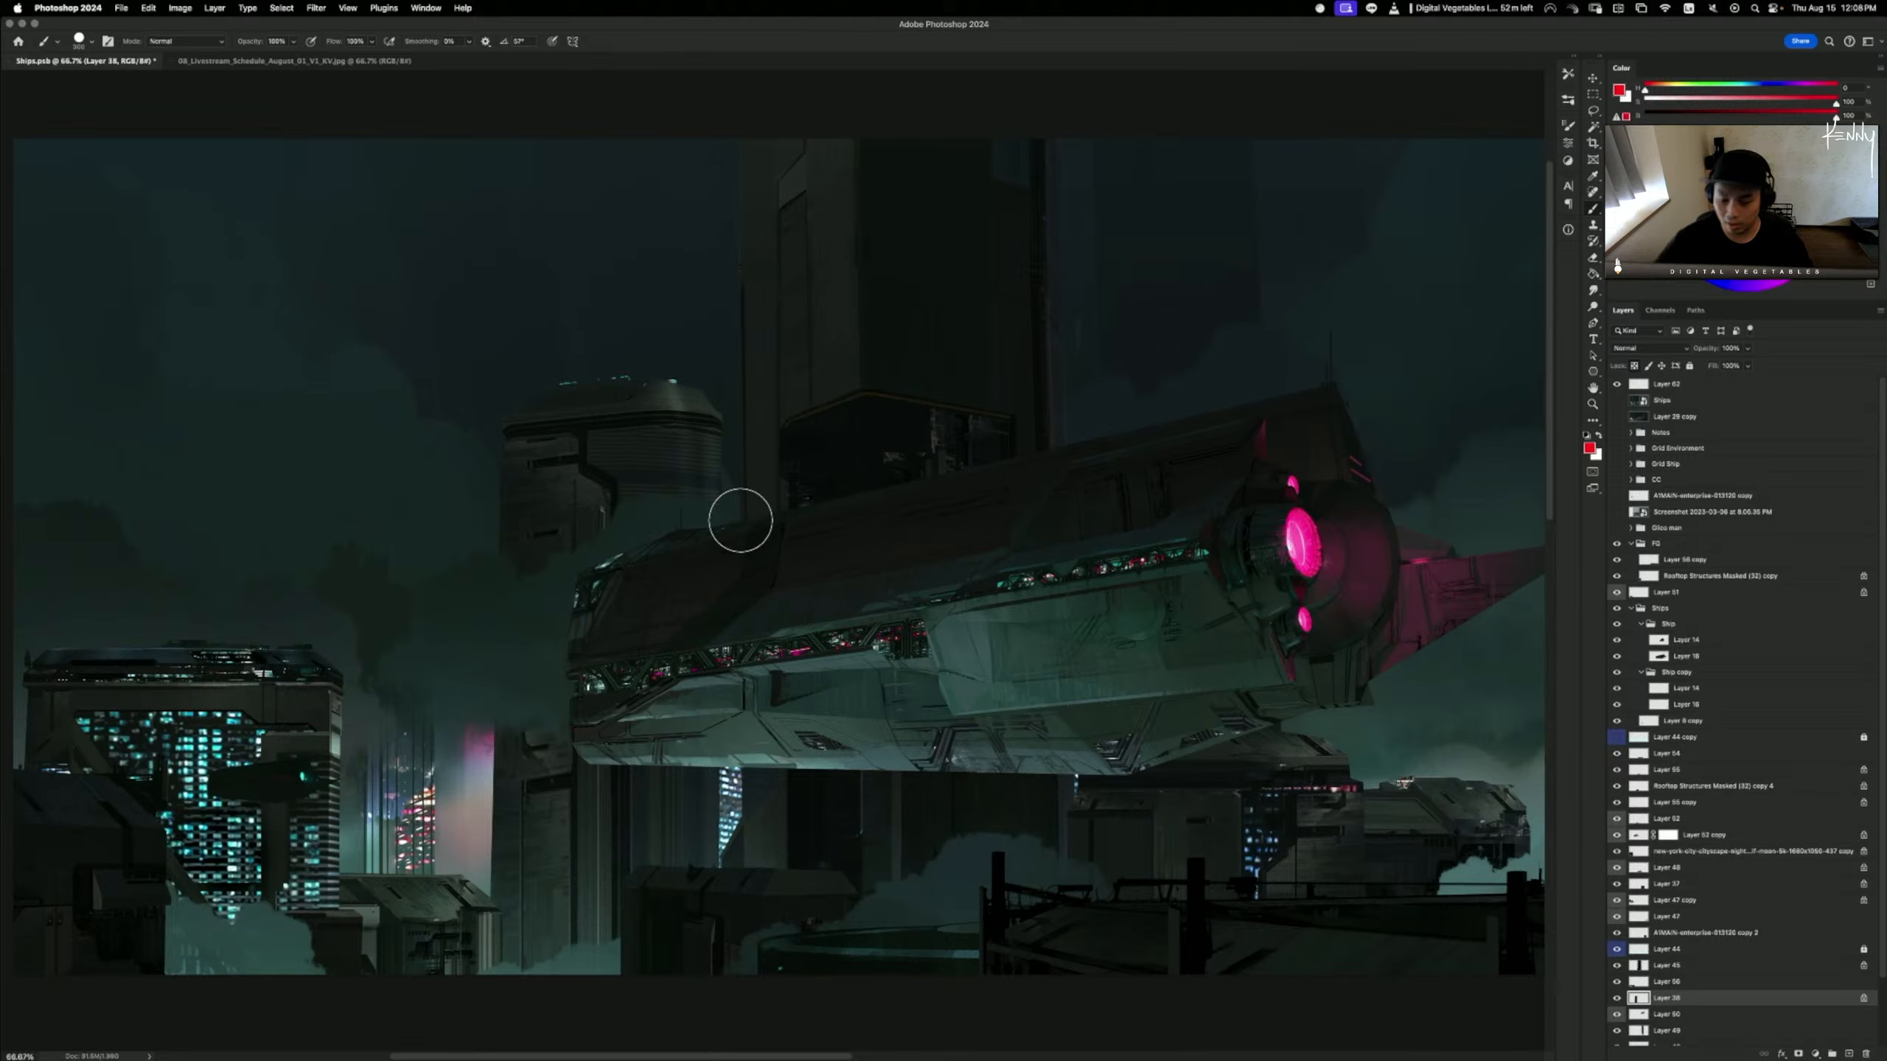
key("bracketleft")
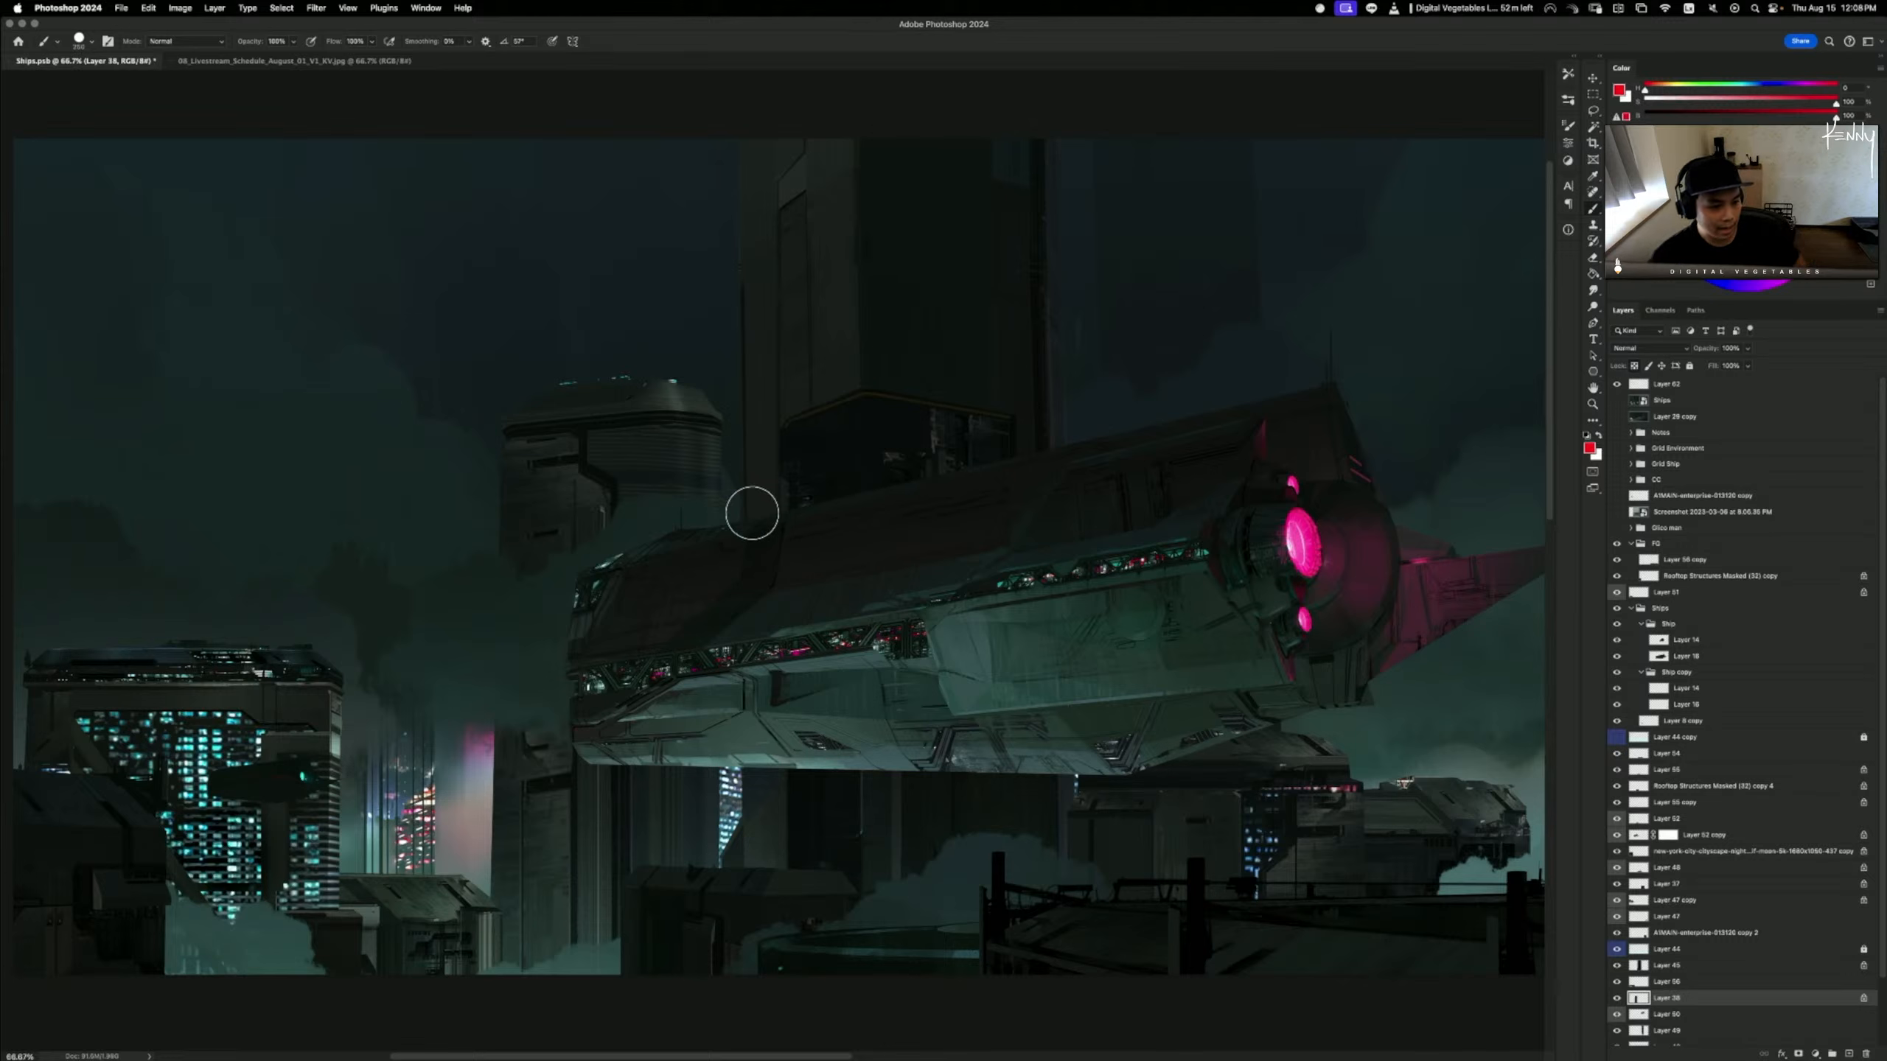
key("bracketleft")
key("bracketleft")
key("bracketleft")
key("bracketleft")
key("bracketleft")
key("bracketleft")
key("bracketleft")
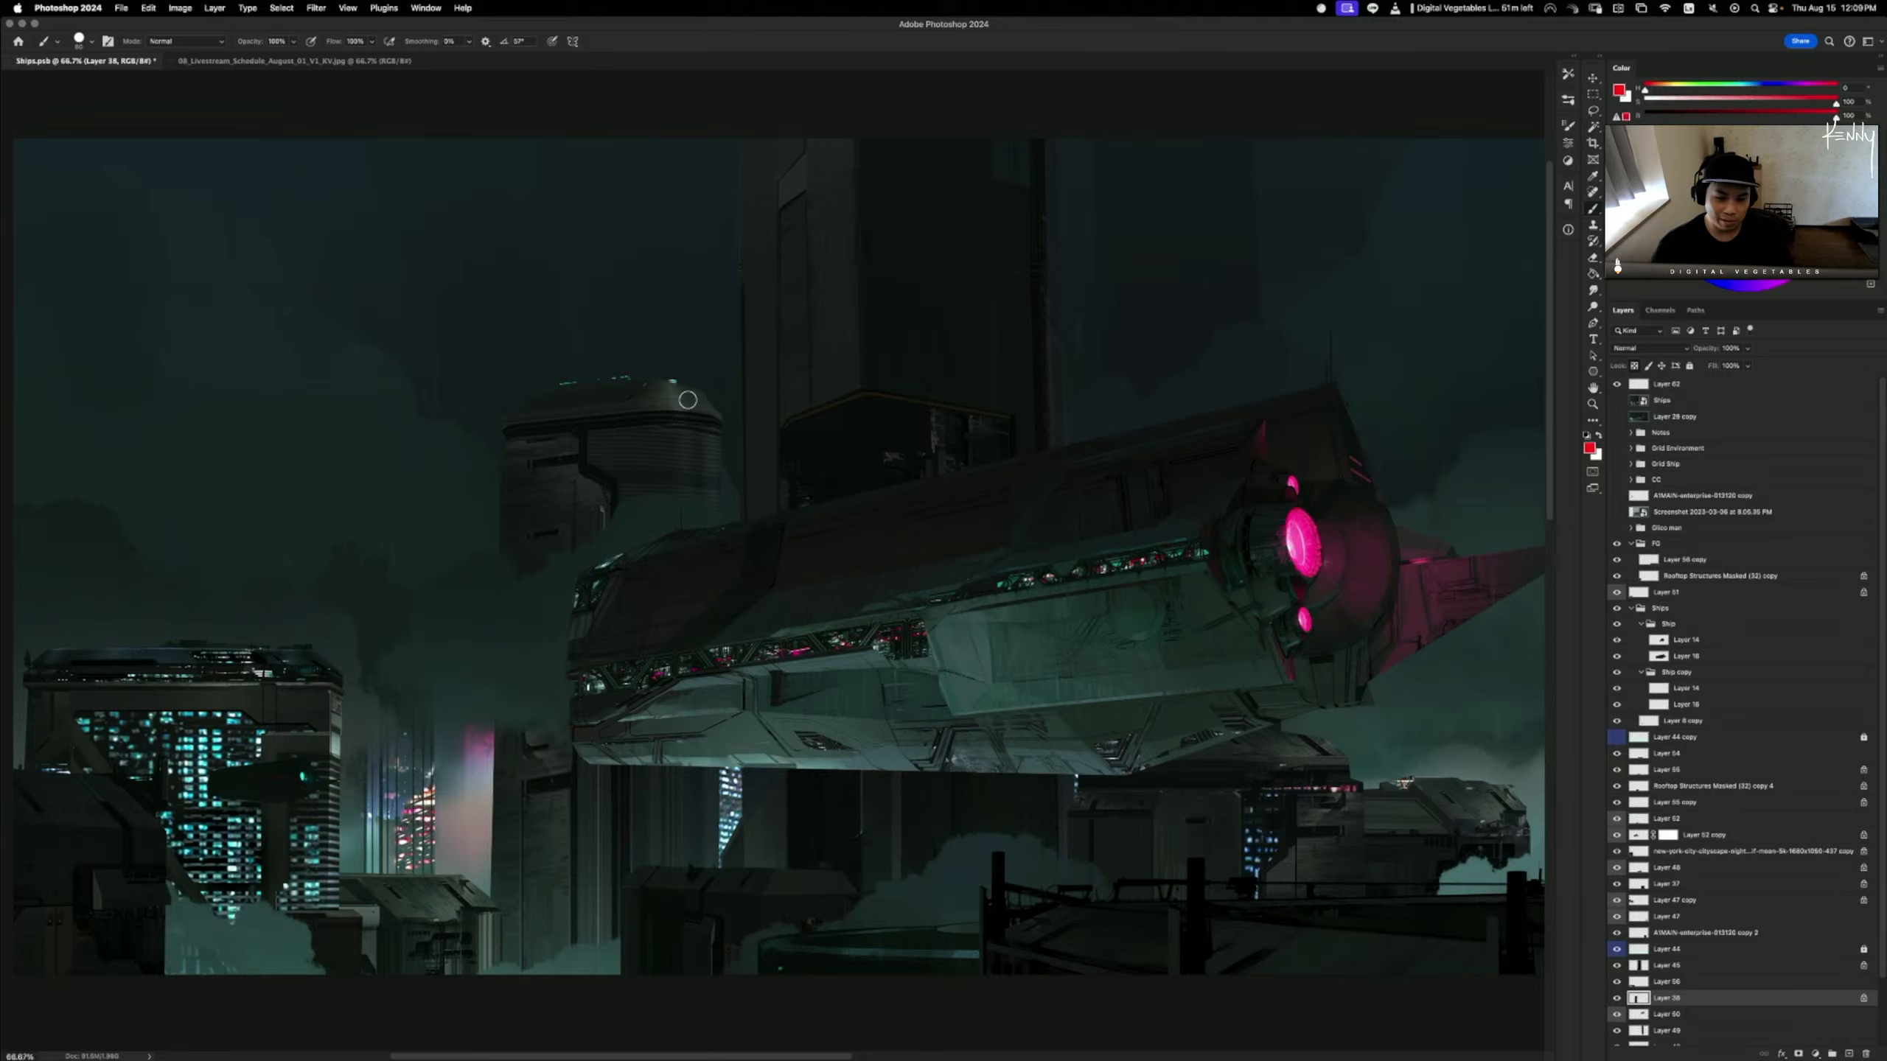
- Try painting dark strokes under the rounded-top tower's roof rim with a colour sampled from its wall, then undo them
left_click(595, 471, "alt")
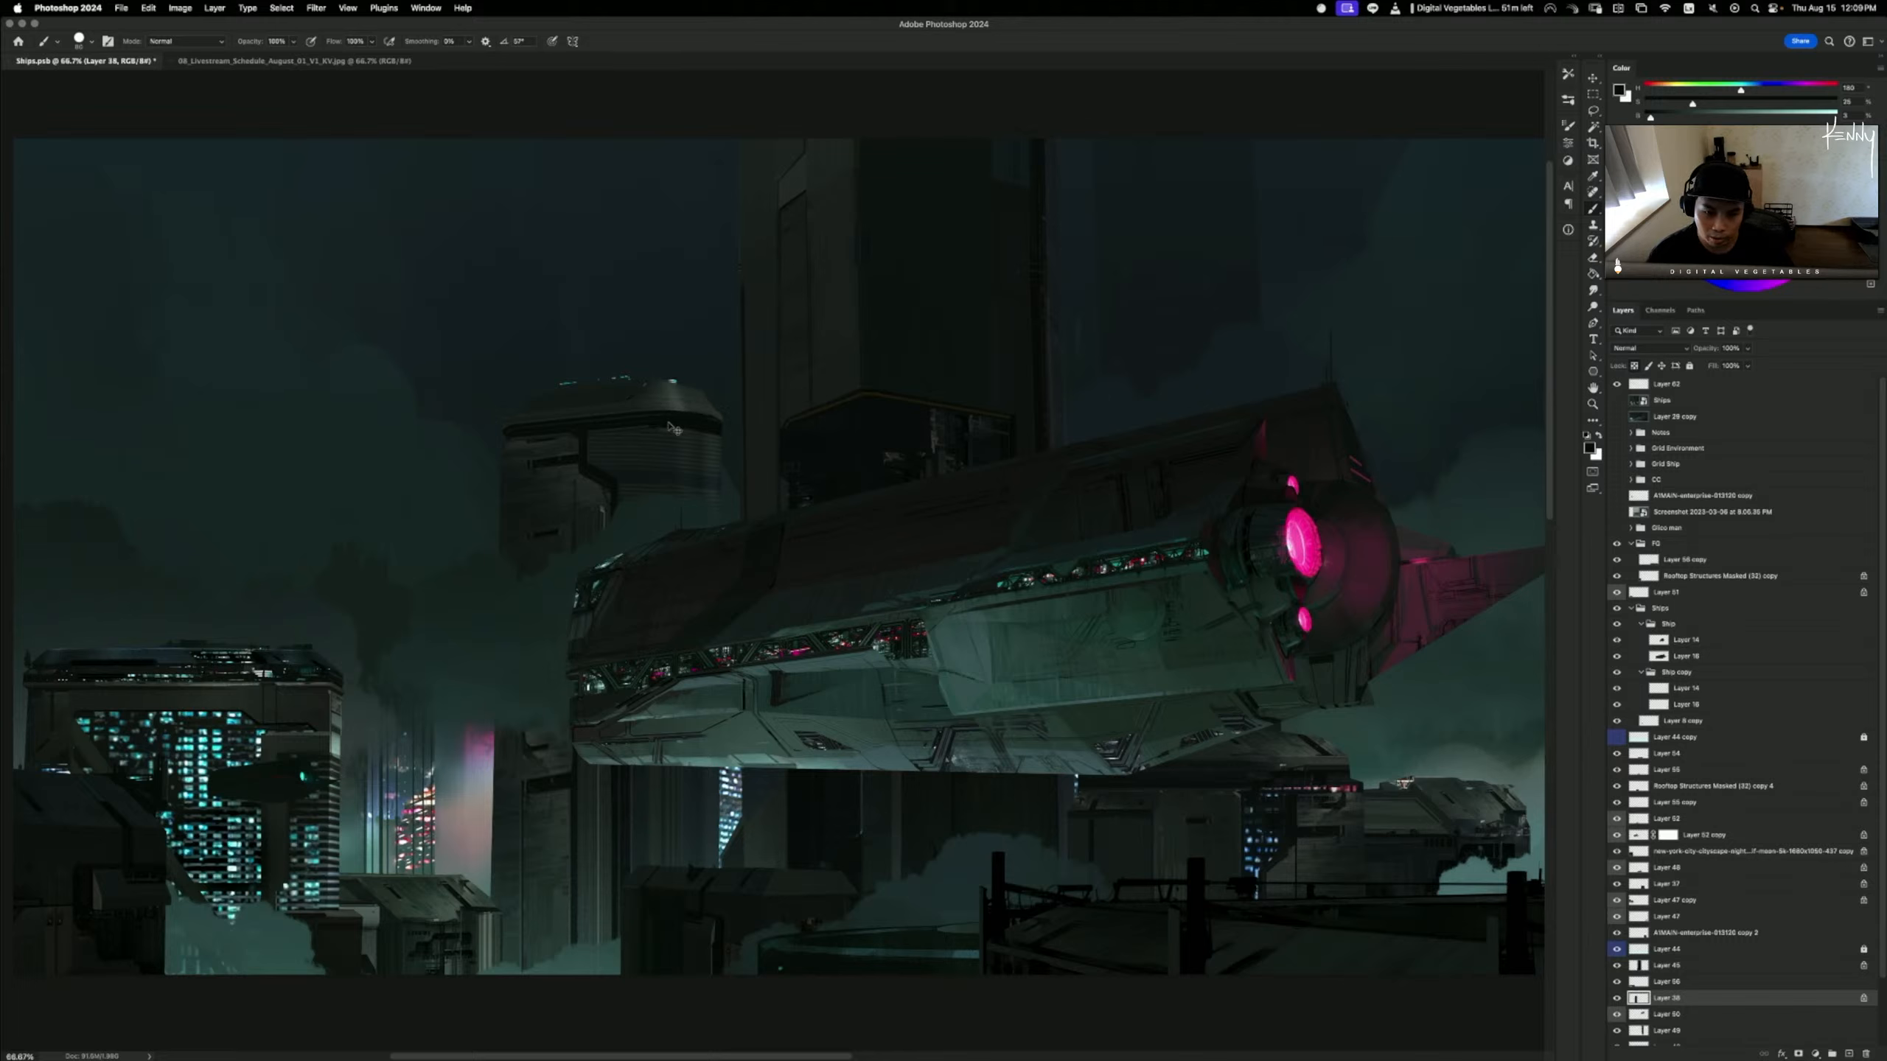
key("super+z")
left_click_drag(672, 425, 737, 440)
key("super+z")
key("super+z")
key("super+z")
key("super+z")
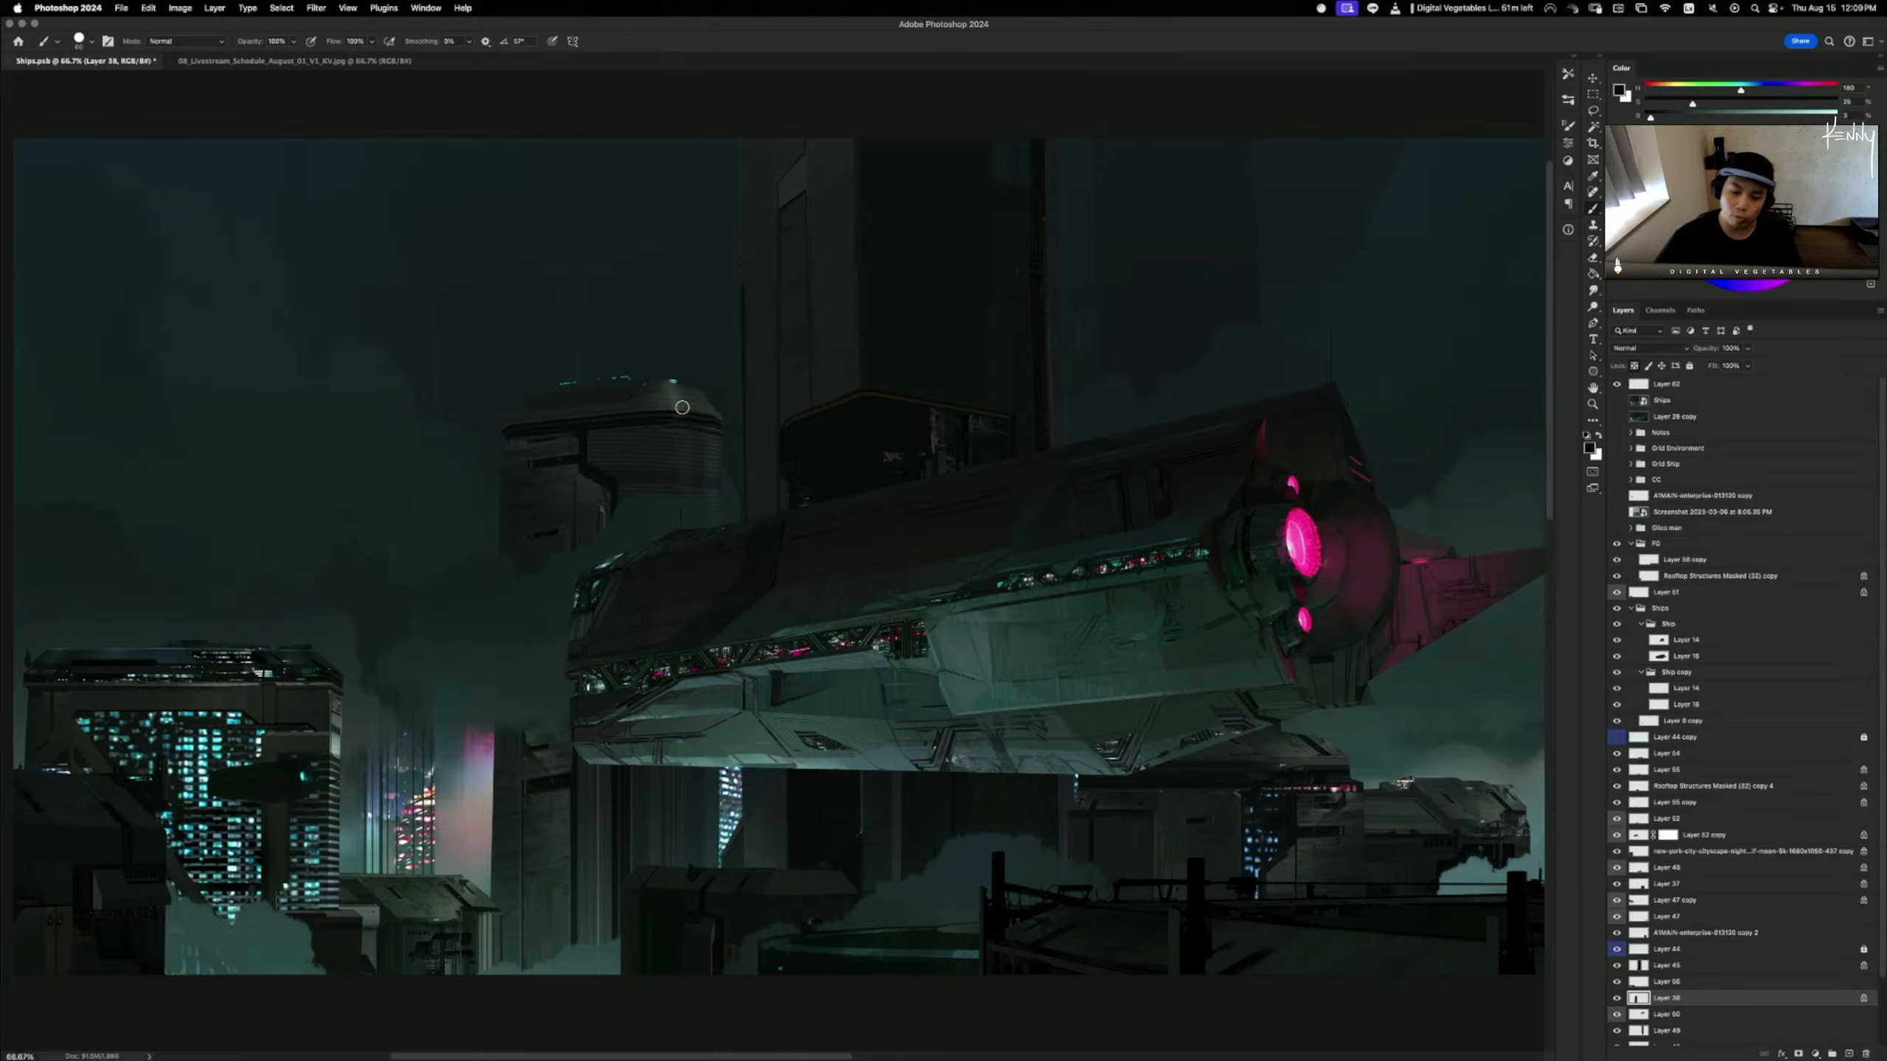
left_click_drag(653, 426, 759, 440)
key("super+z")
key("super+z")
key("super+z")
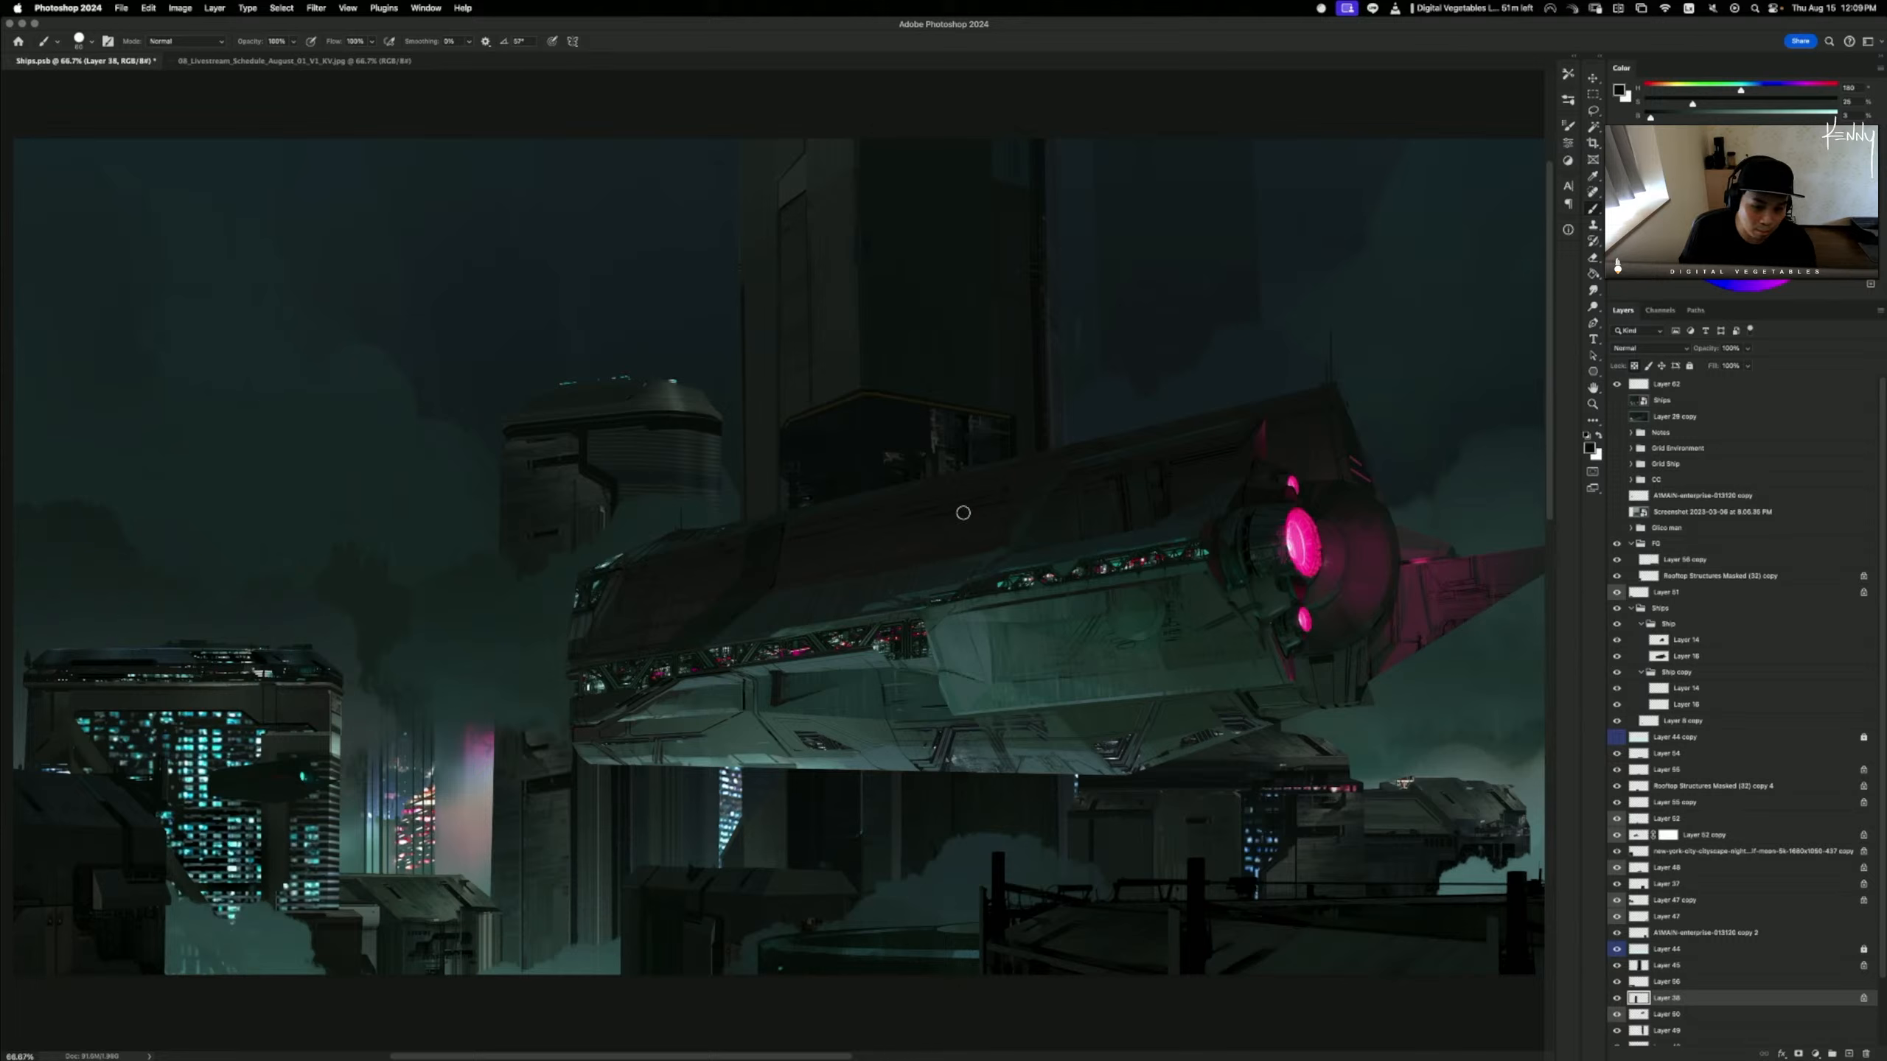
- Check what the tower's layer contains by hiding and showing it, and examine the whole composition at reduced views
left_click(1616, 998)
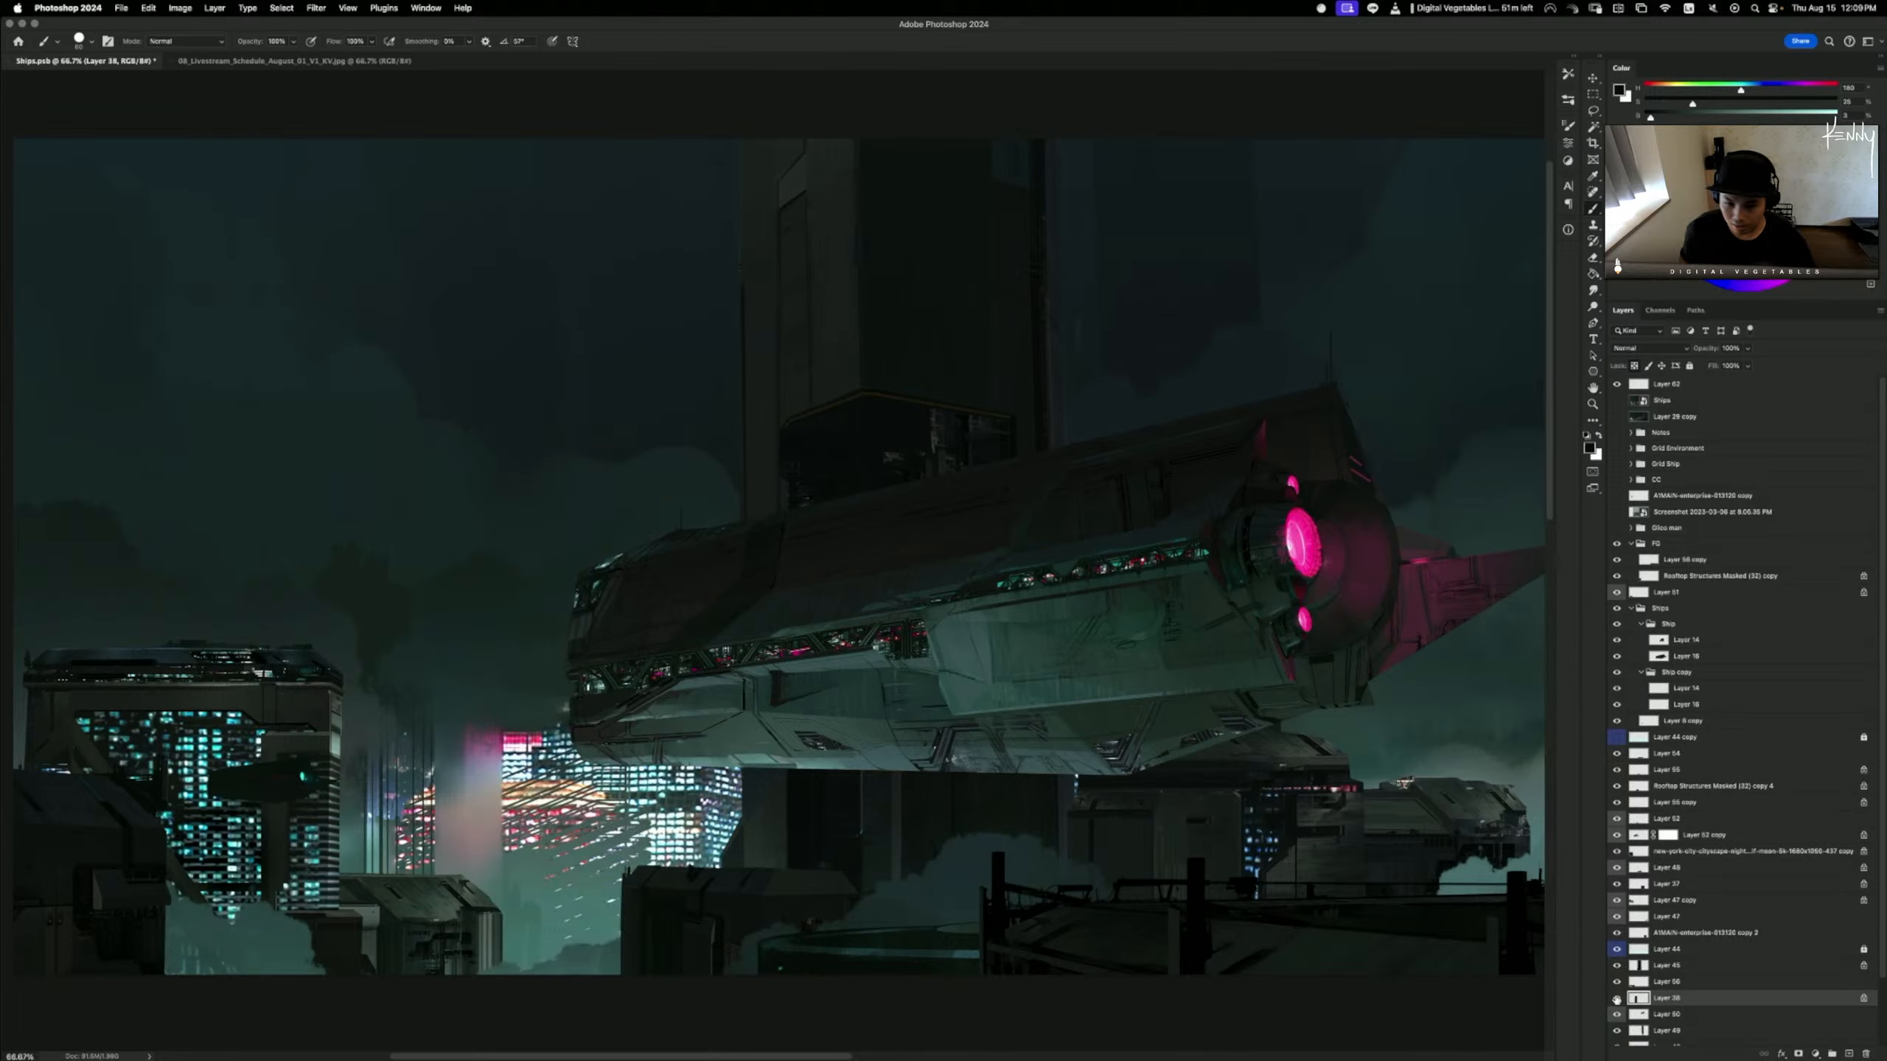
left_click(1616, 998)
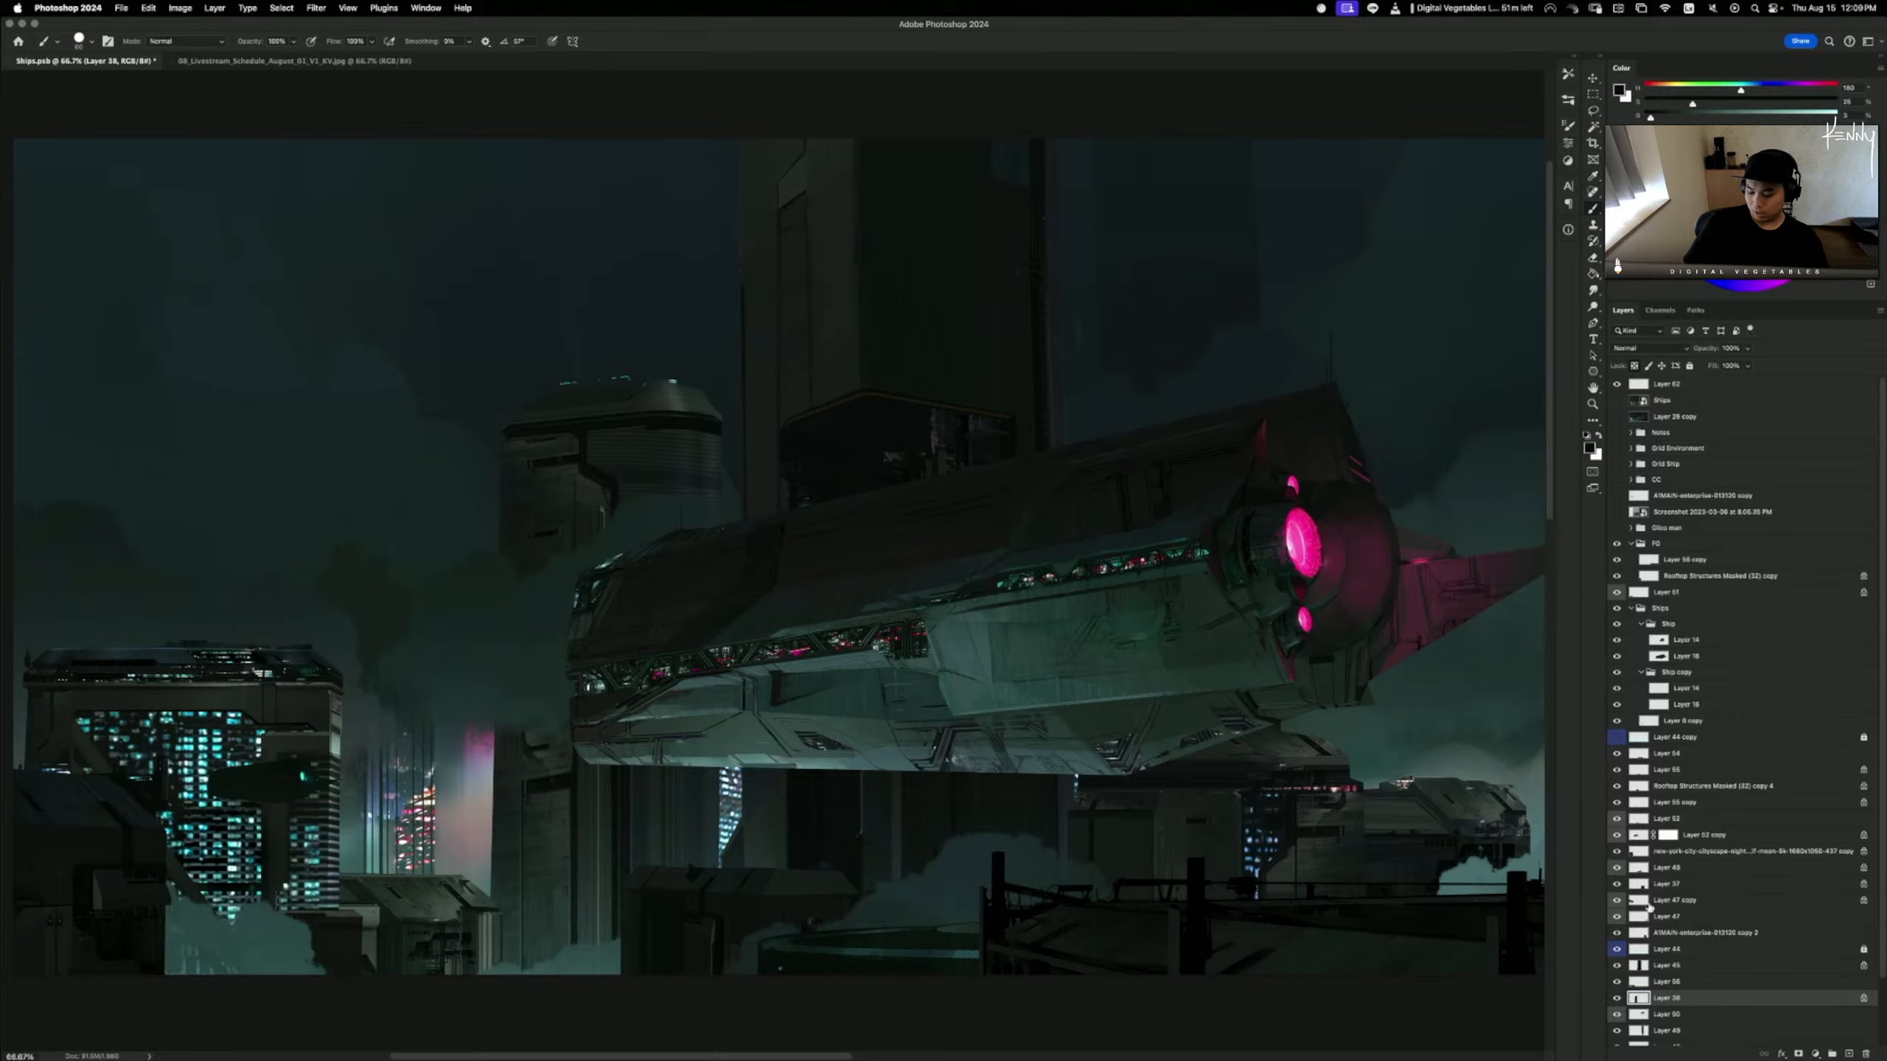
key("super+minus")
key("super+minus")
key("super+minus")
key("super+plus")
key("super+plus")
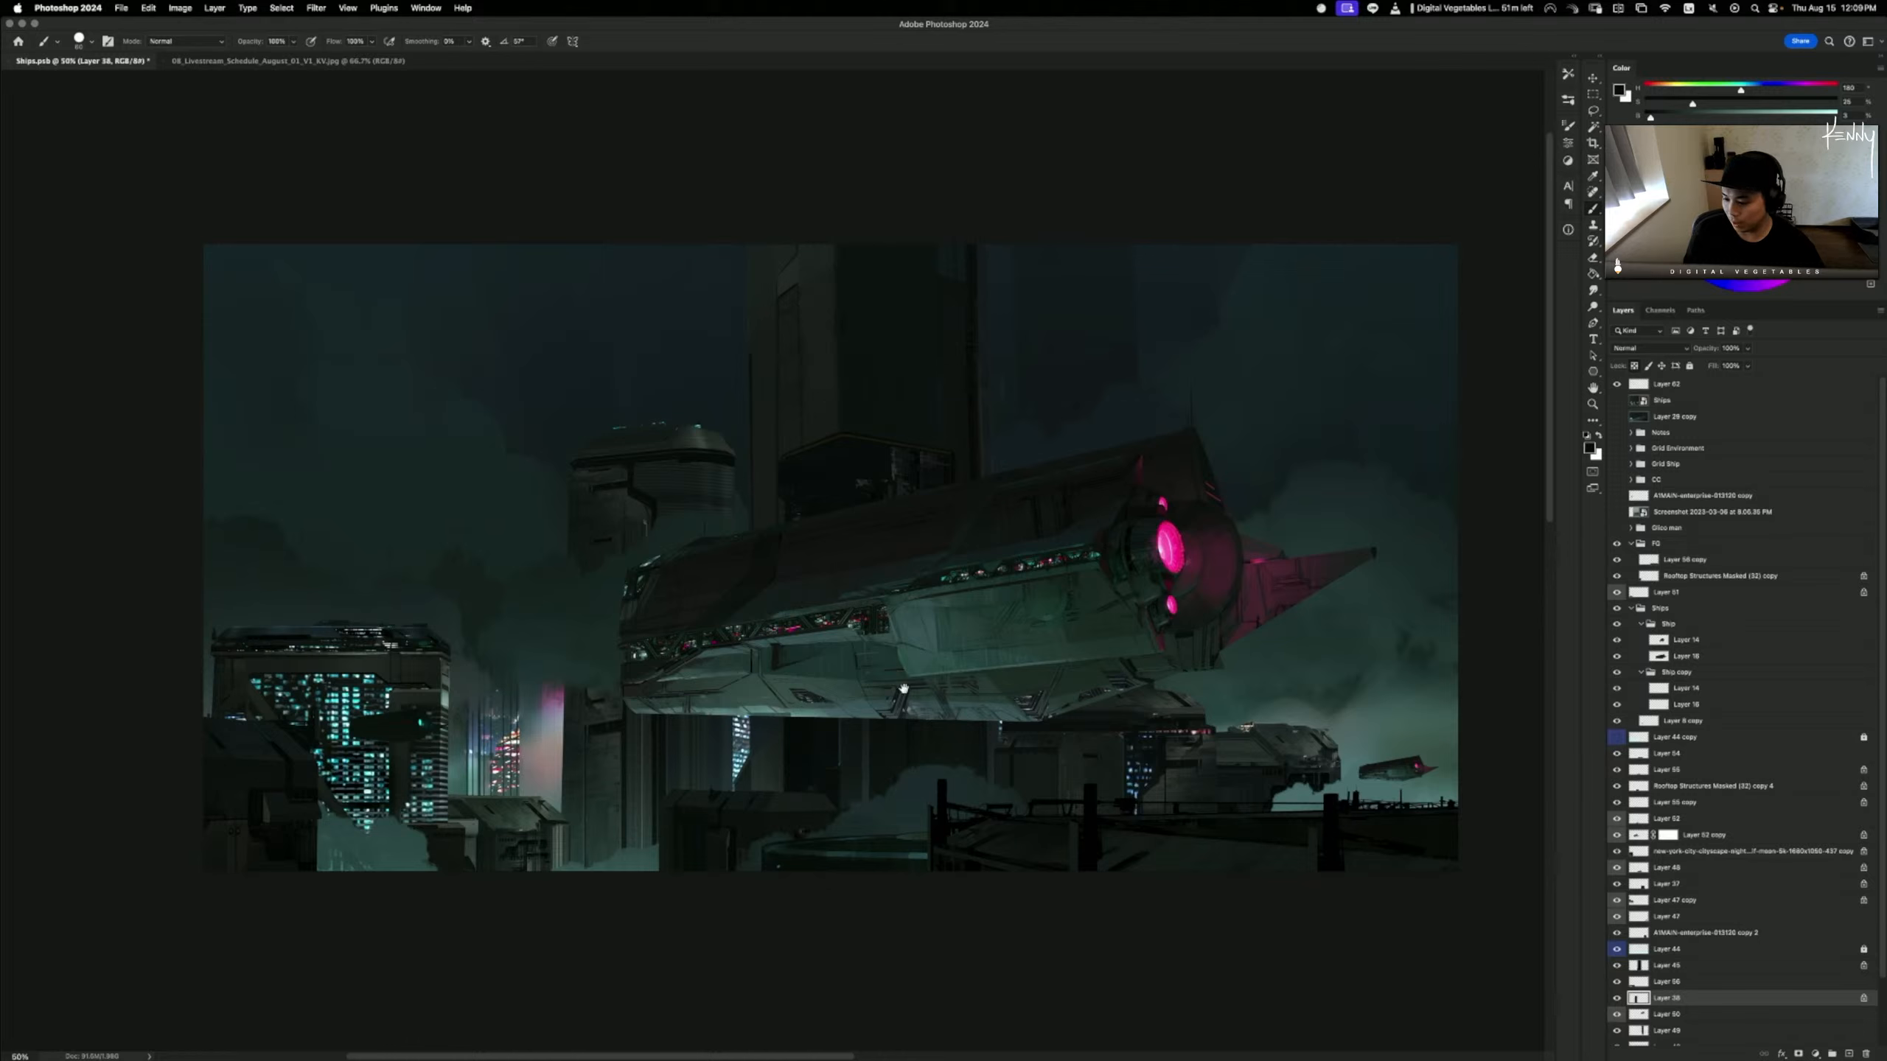
- Start a Pen path at the tower's outer wall edge and curve it along the underside of the roof rim
key("l")
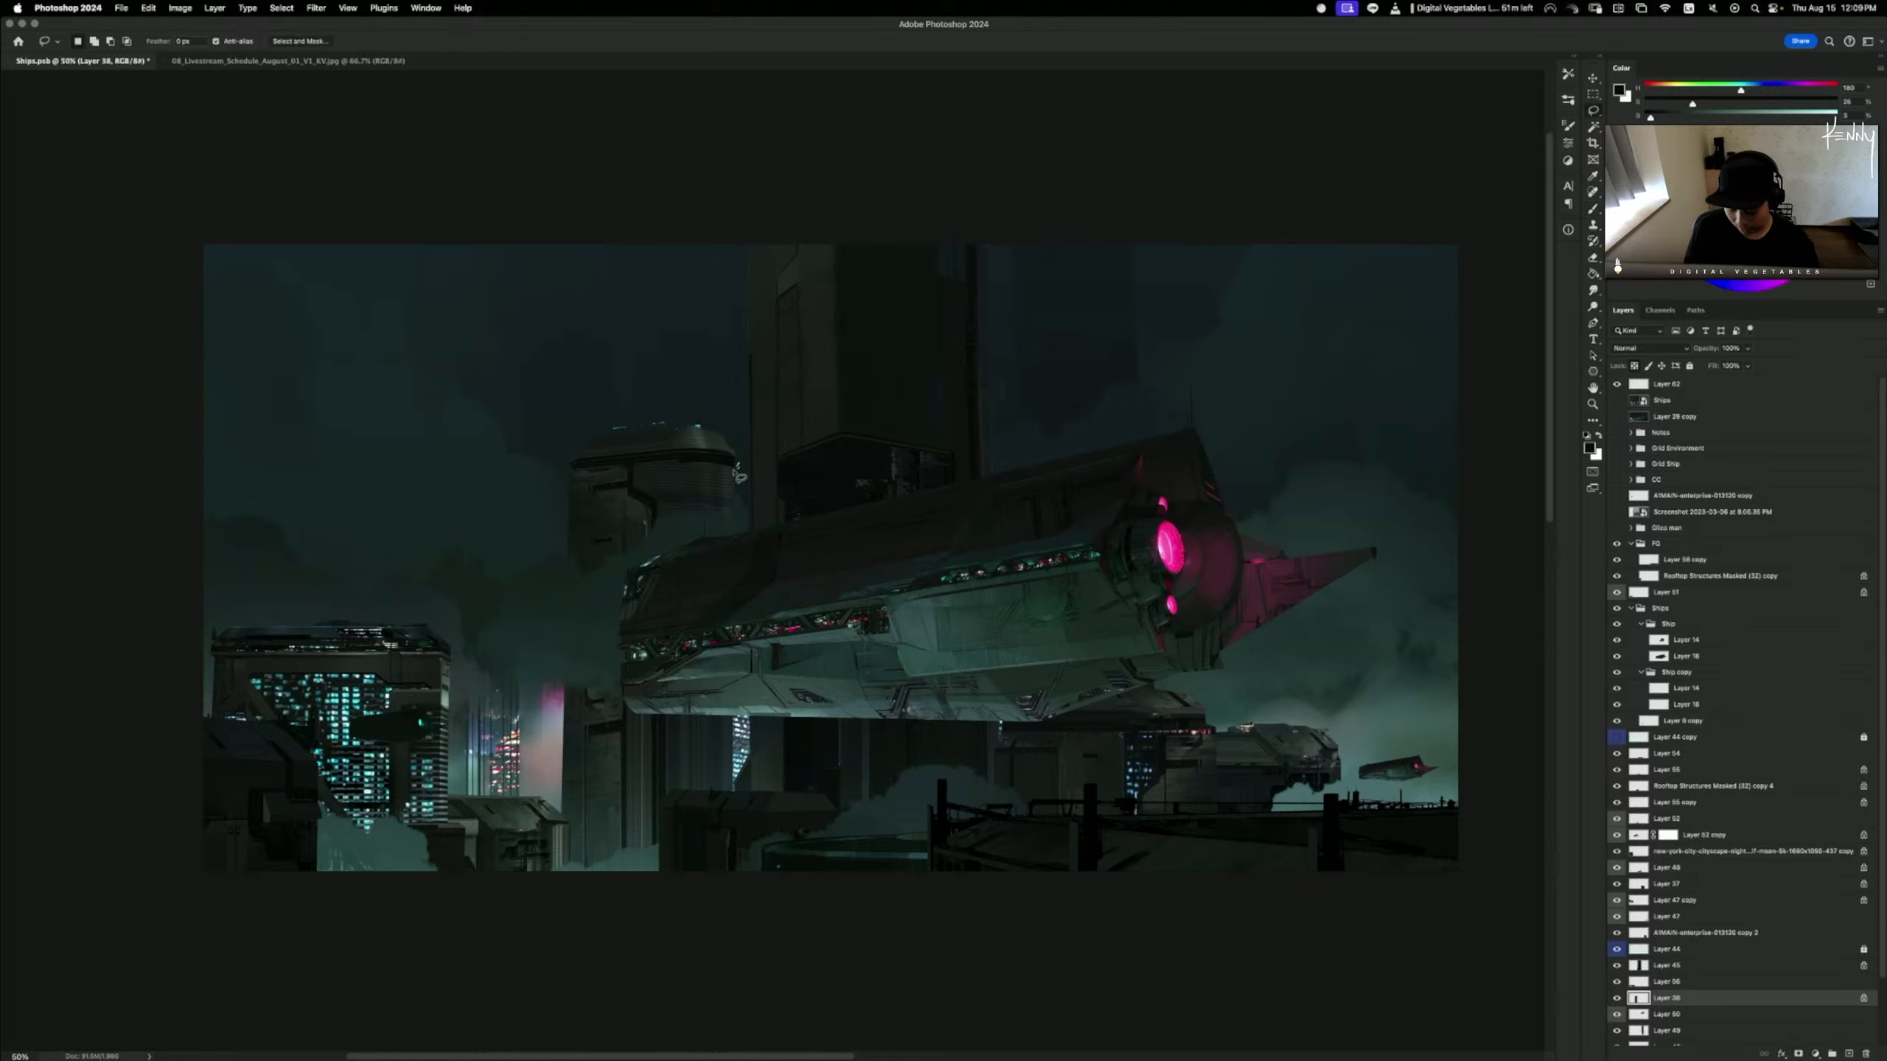
key("p")
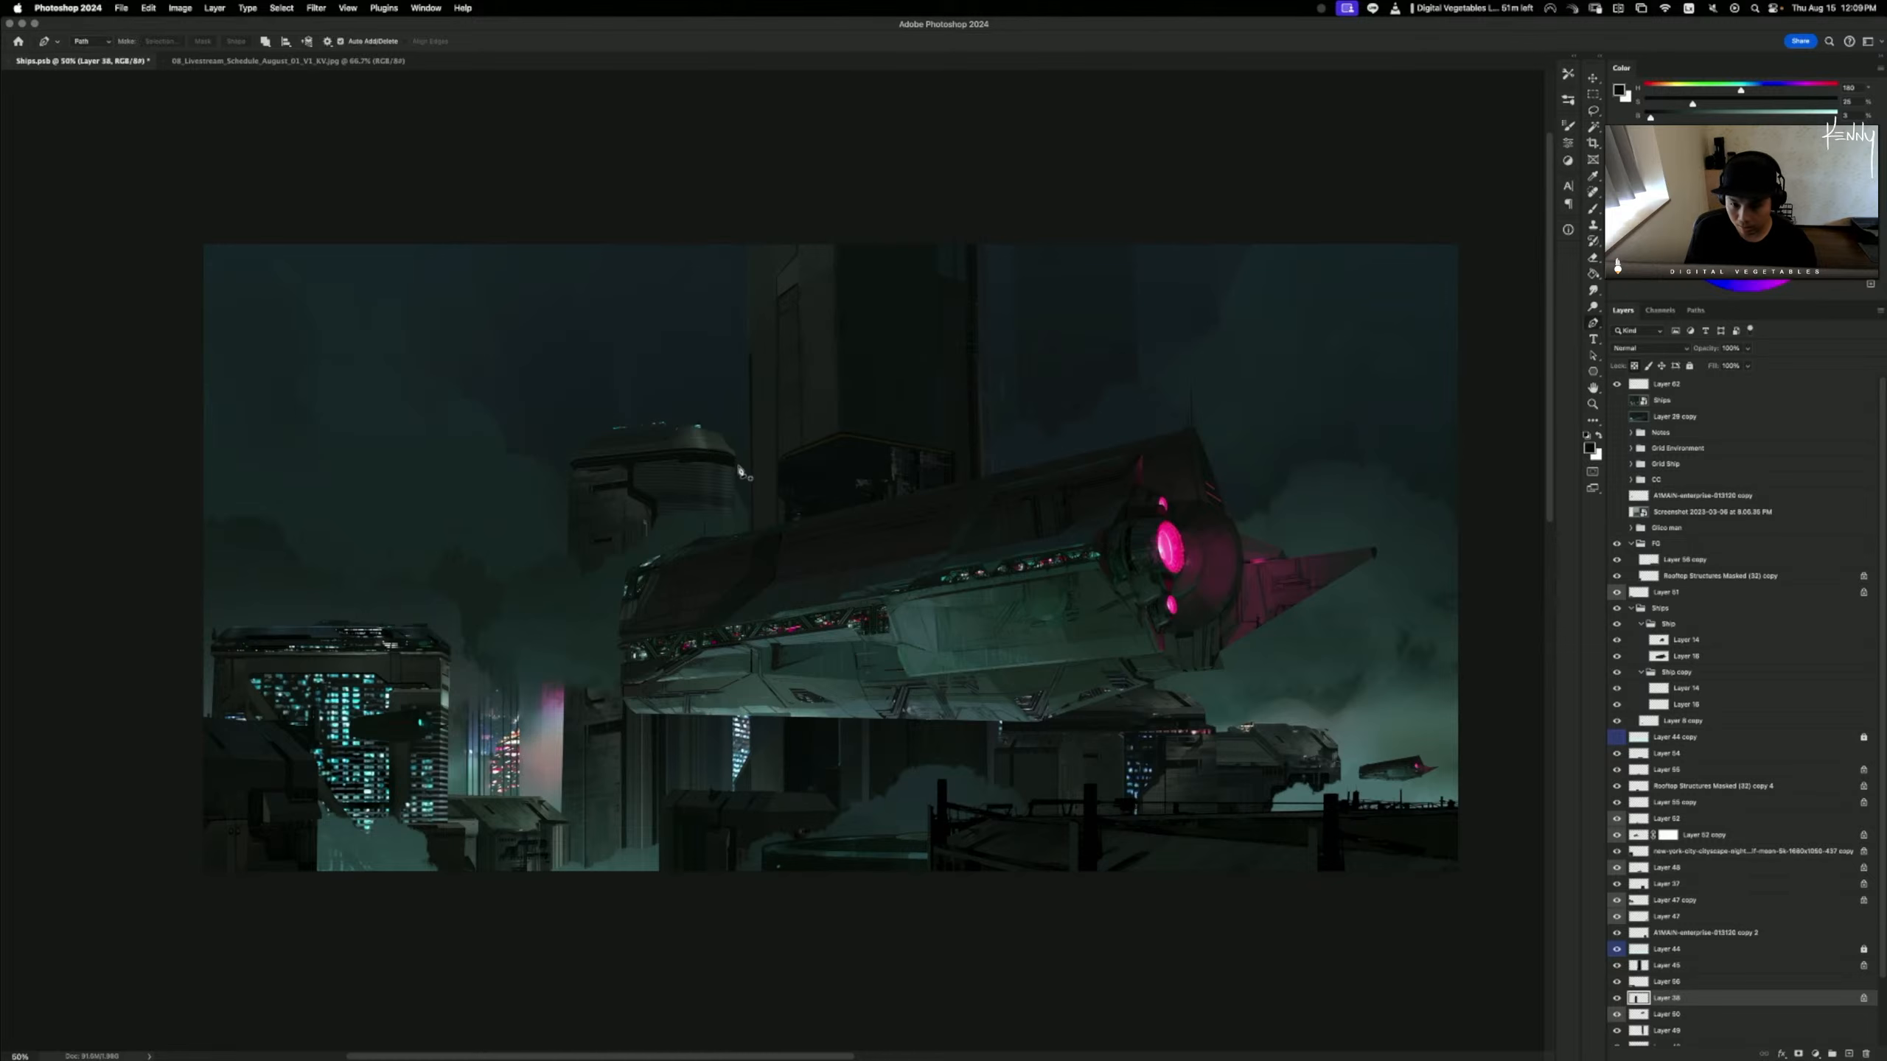
key("super+equal")
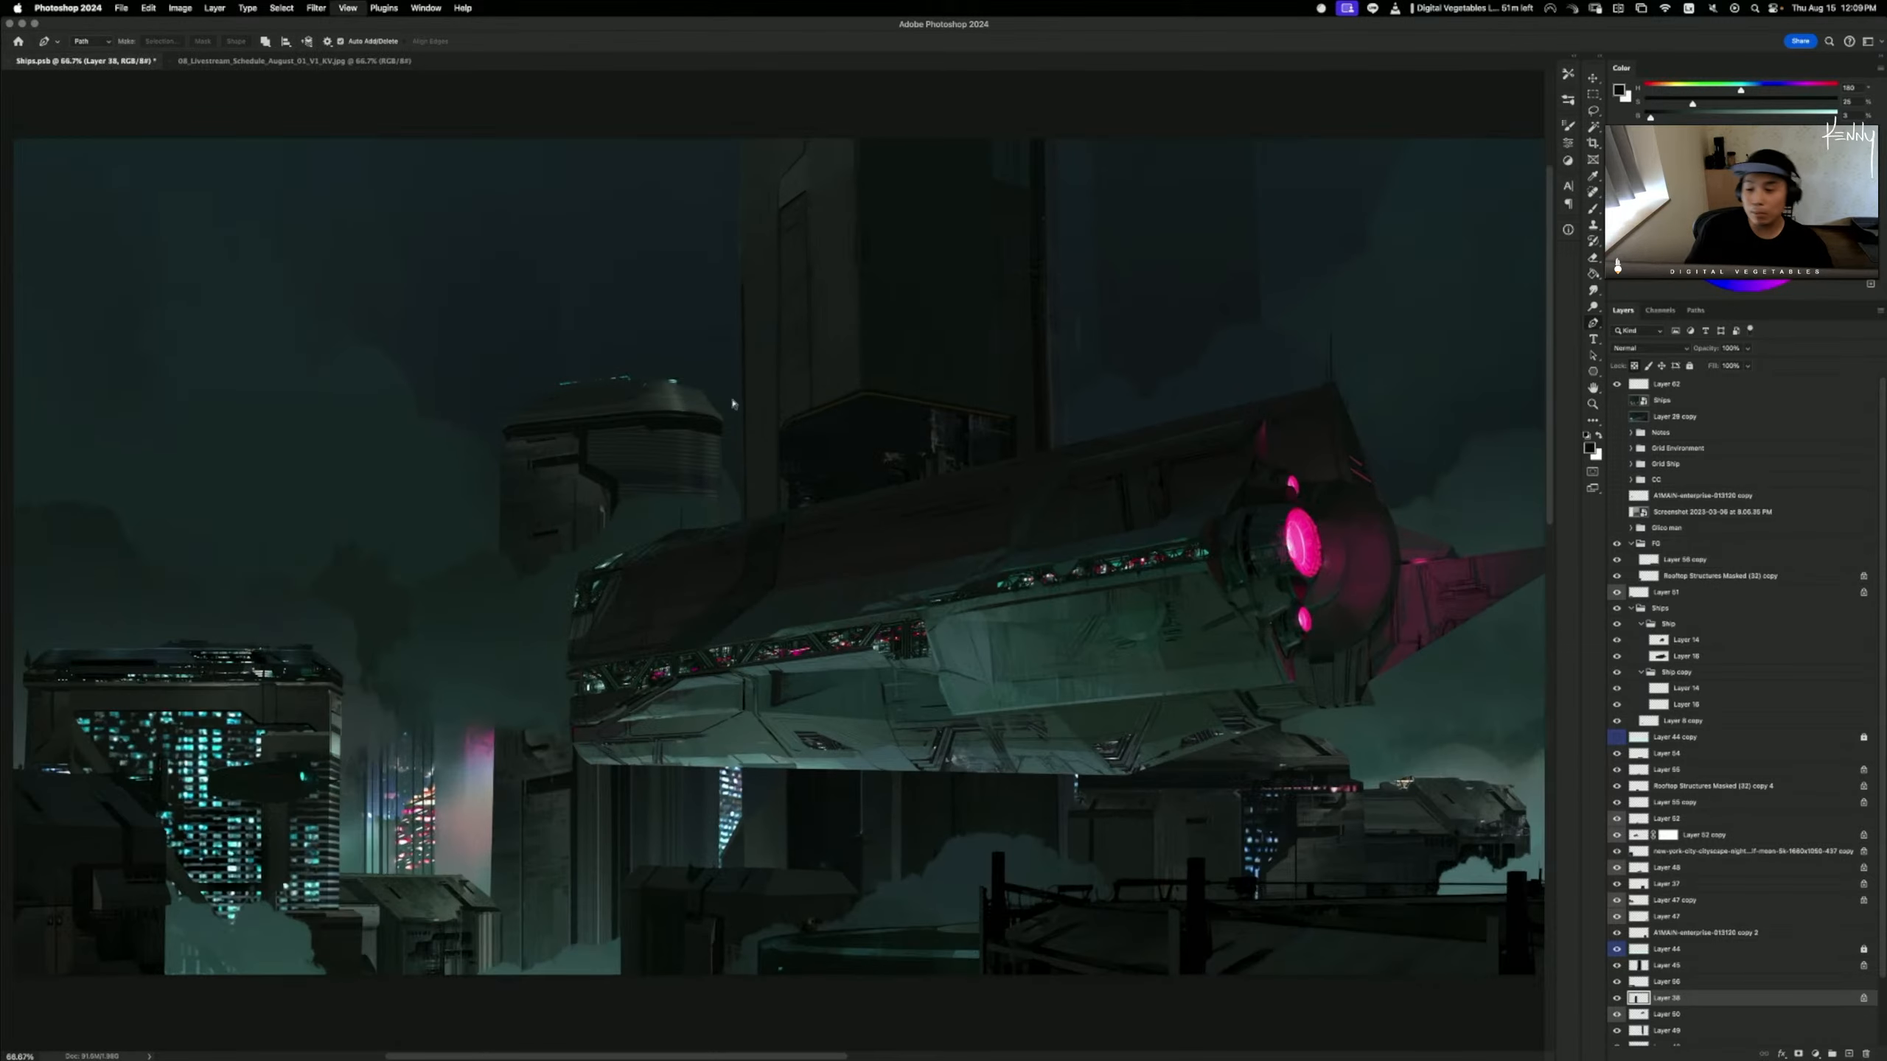
scroll(743, 402, "left", 3)
scroll(743, 401, "up", 1)
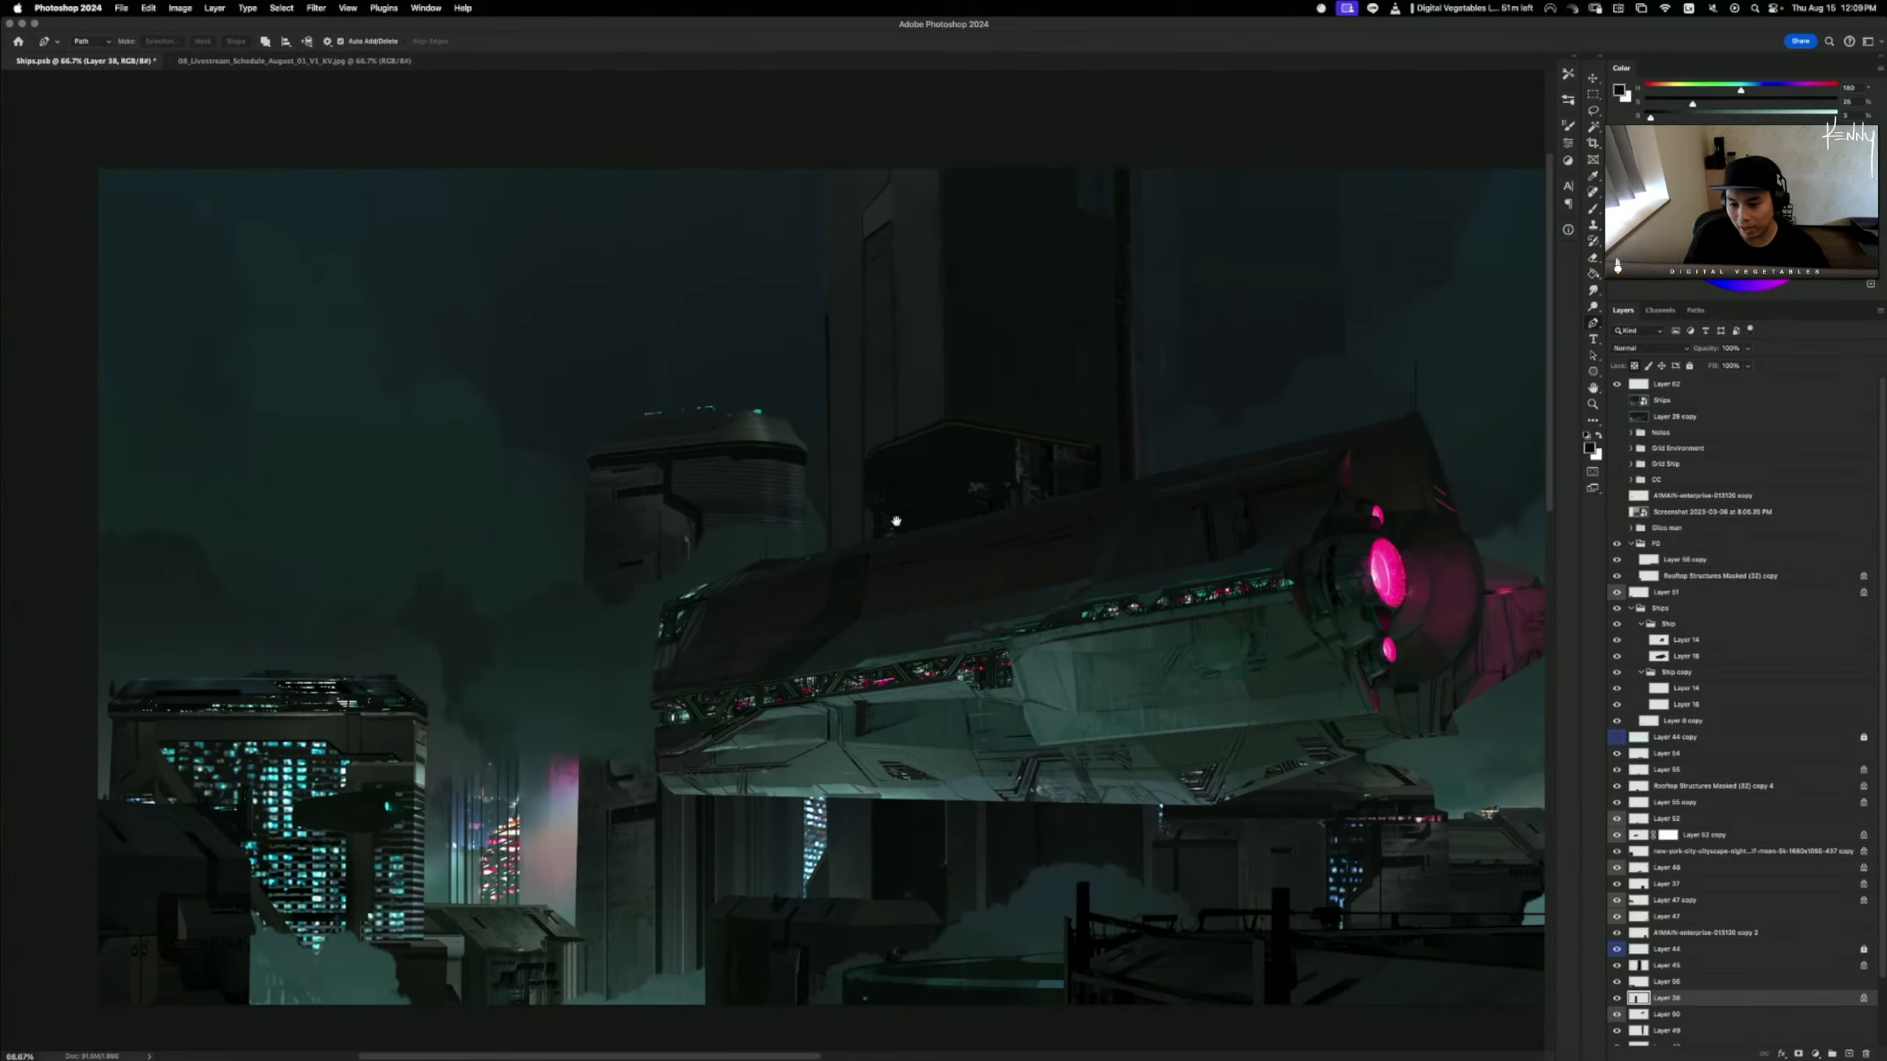
left_click(807, 472)
left_click(778, 459)
left_click(747, 459)
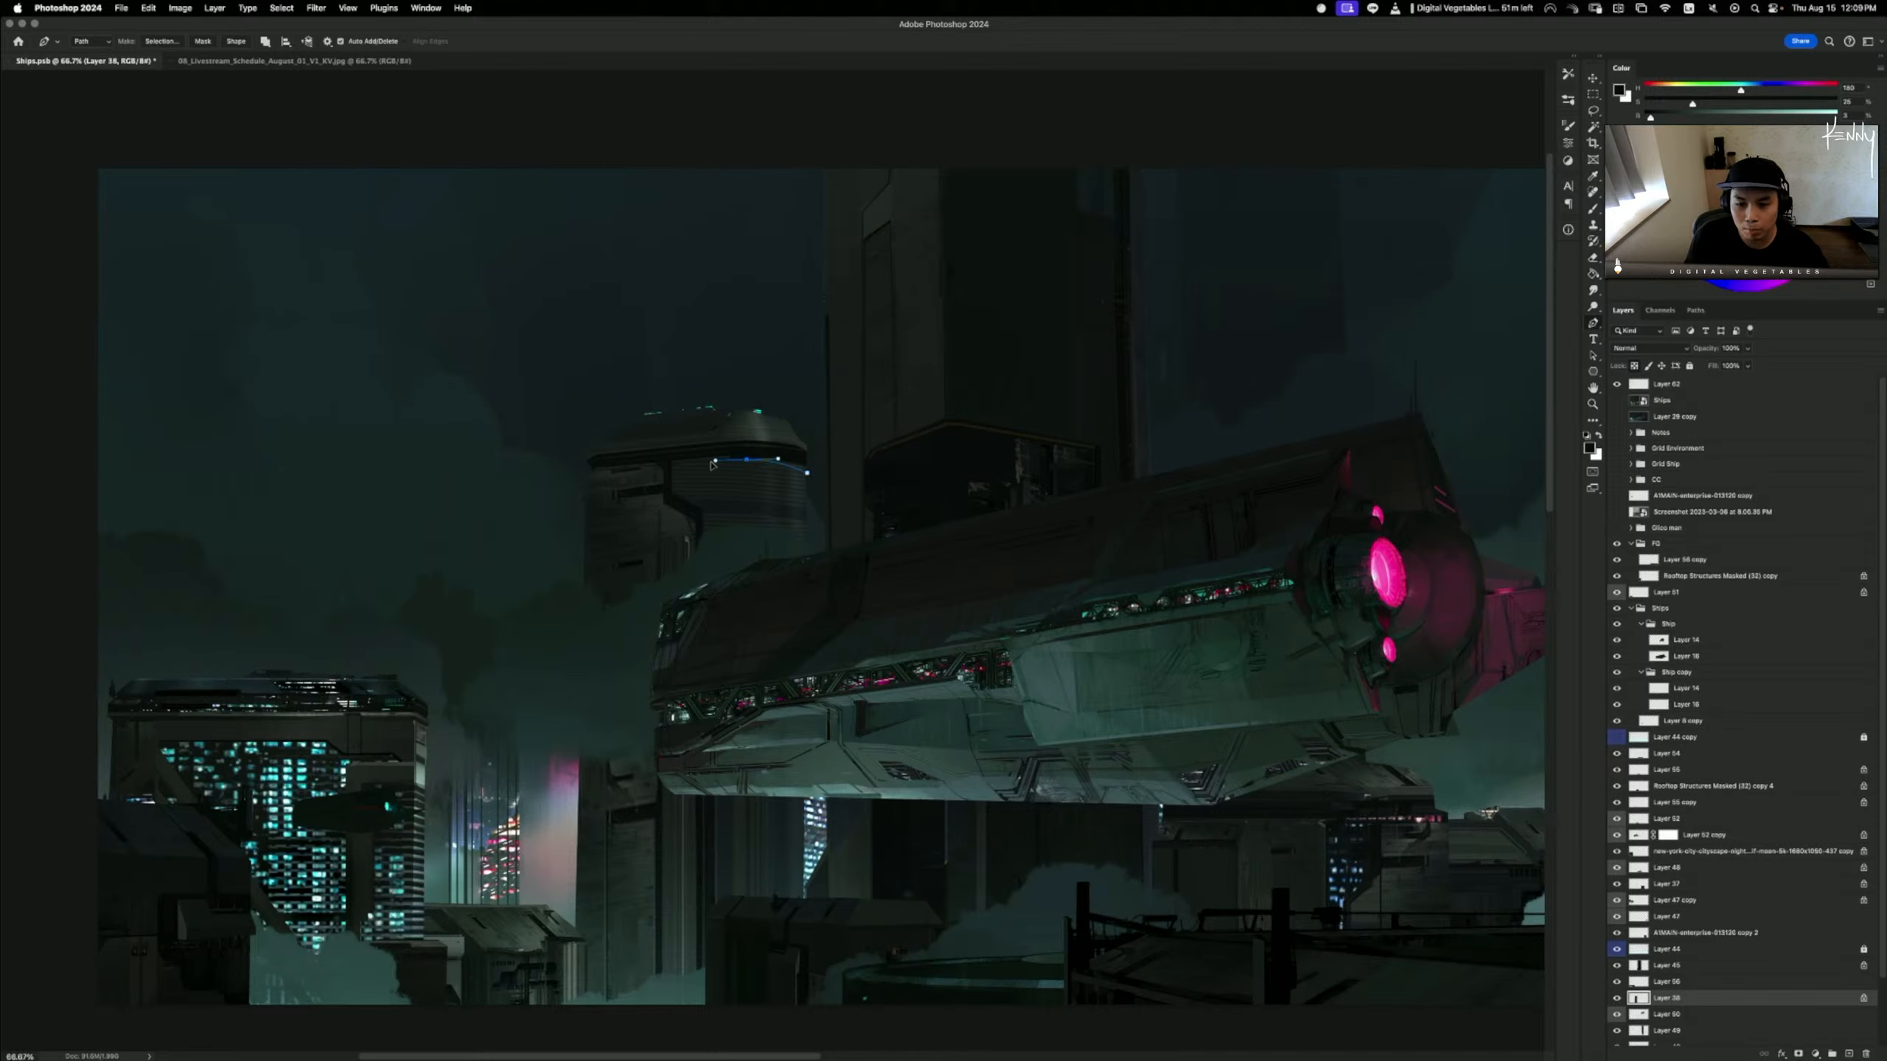
left_click_drag(711, 462, 683, 460)
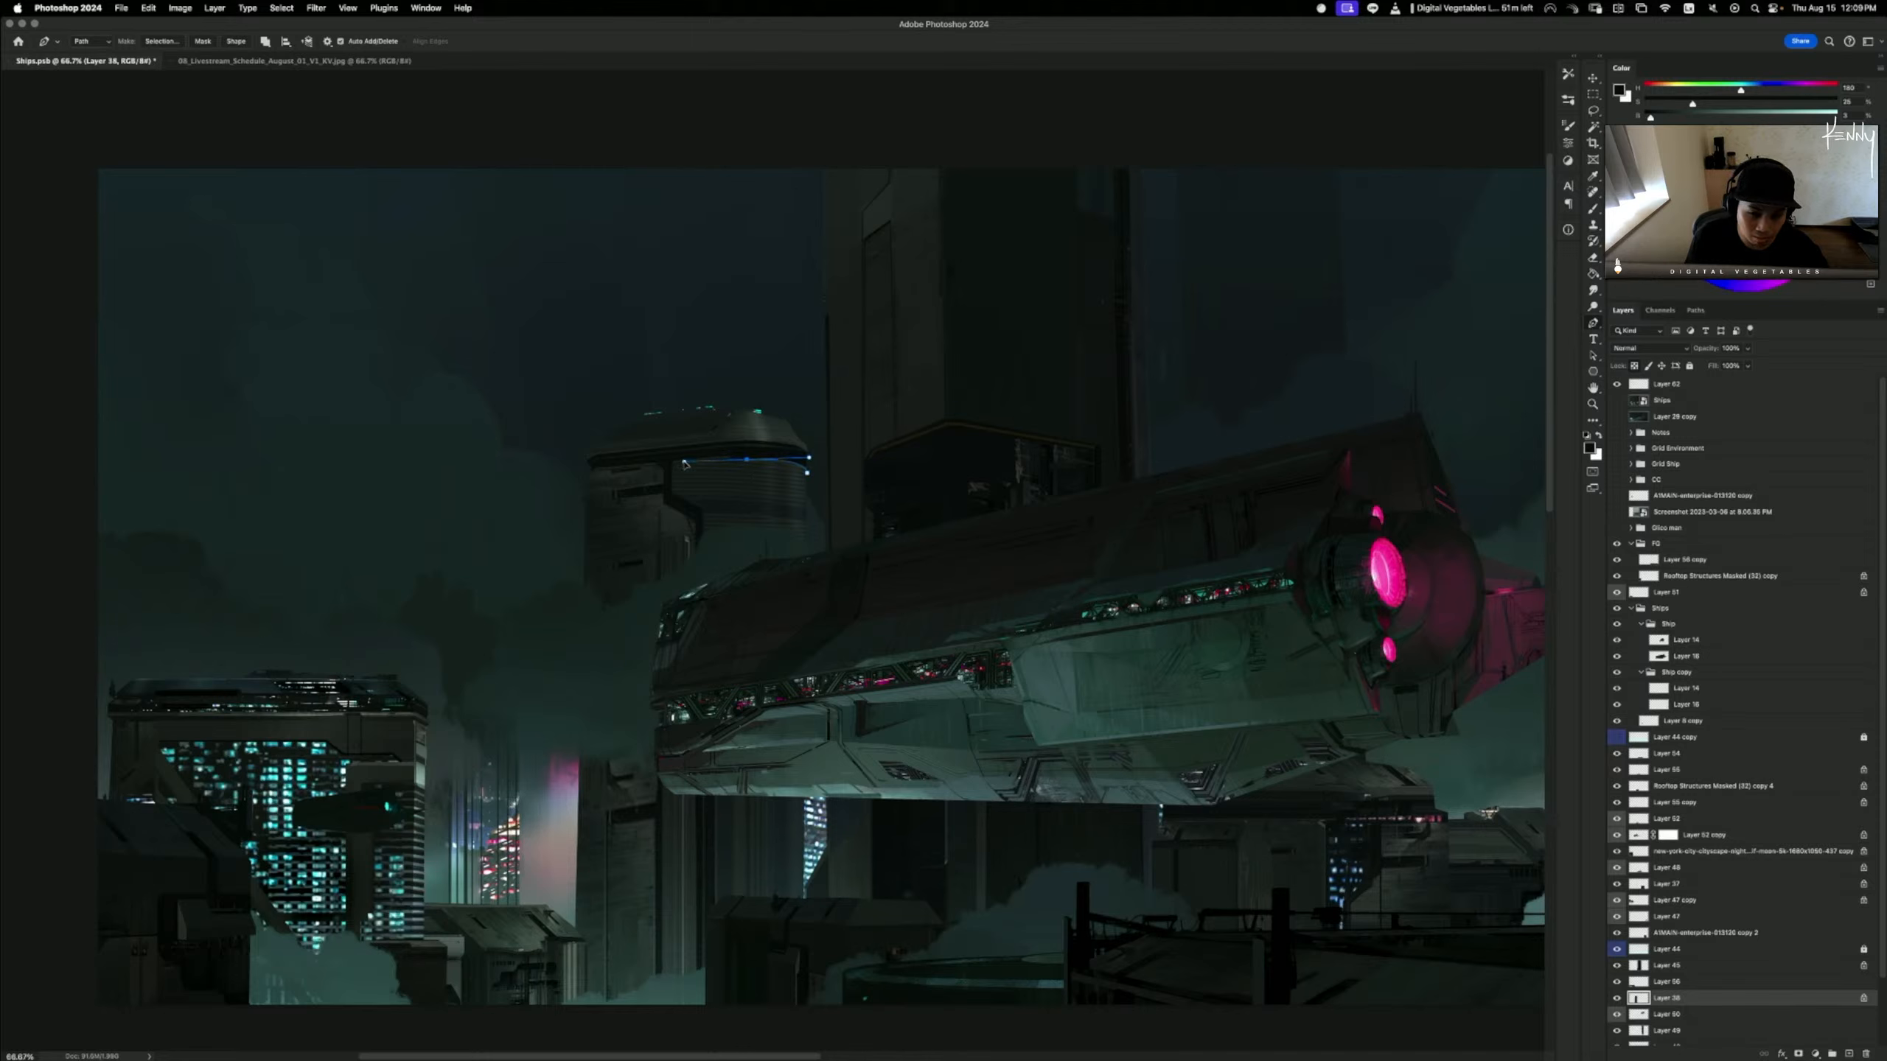
left_click_drag(683, 465, 739, 461)
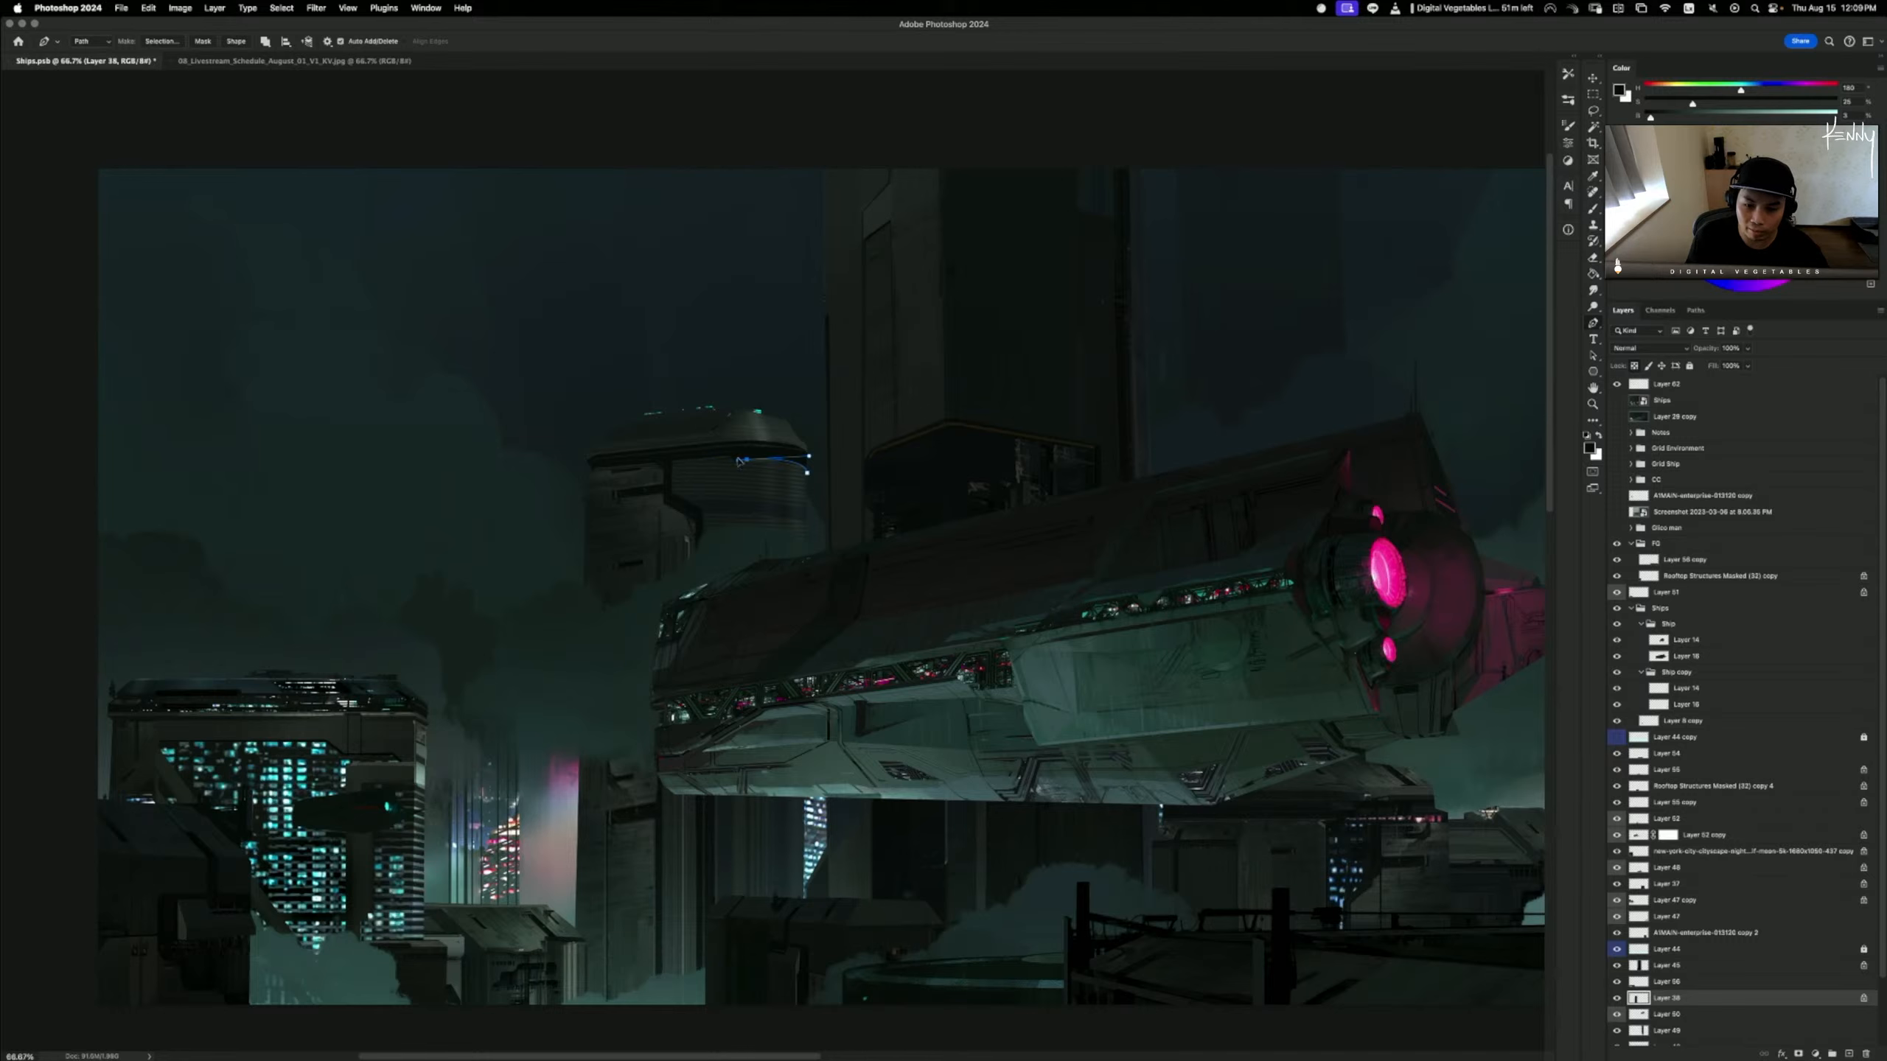
- Continue the path along the rim, down the recessed panel's inner edge and diagonally to the dark trim's lower corner
key("super+equal")
key("super+equal")
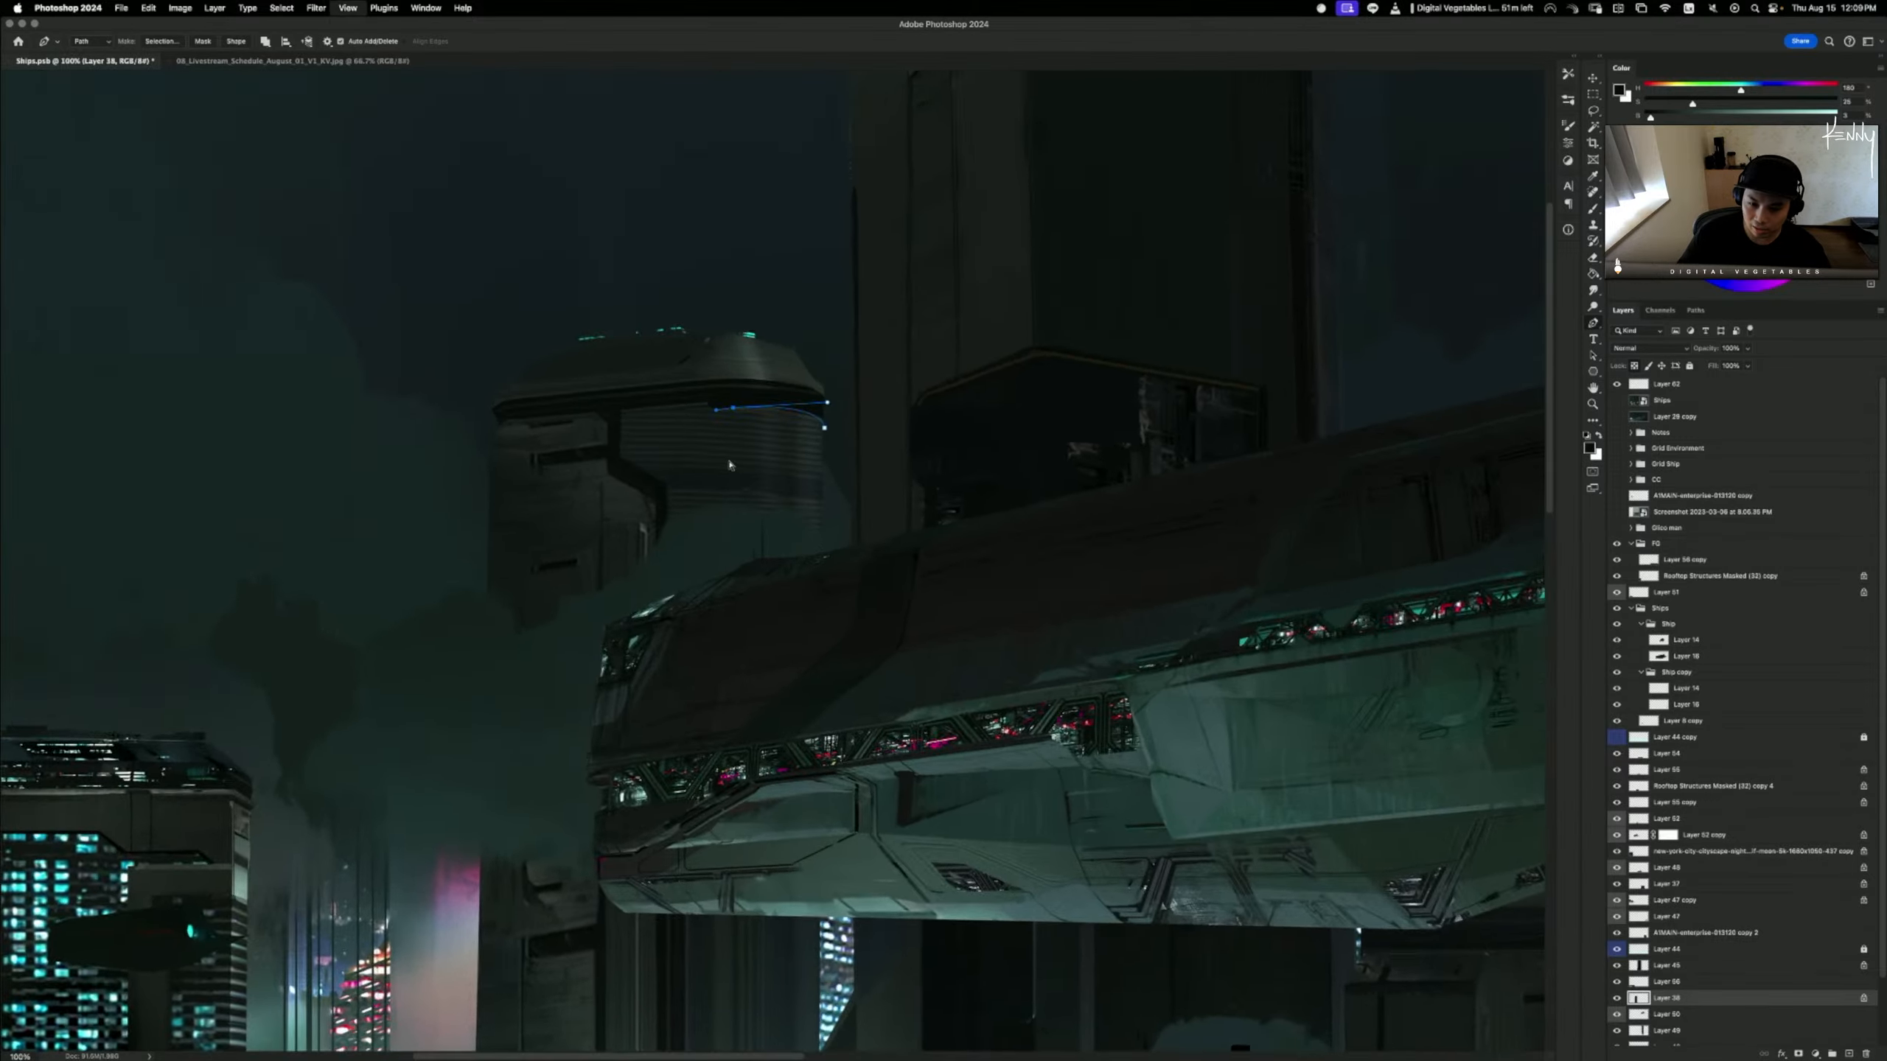
left_click_drag(758, 526, 862, 745)
mouse_move(743, 448)
left_mouse_down()
mouse_move(744, 422)
mouse_move(743, 451)
left_mouse_up()
left_click(573, 466)
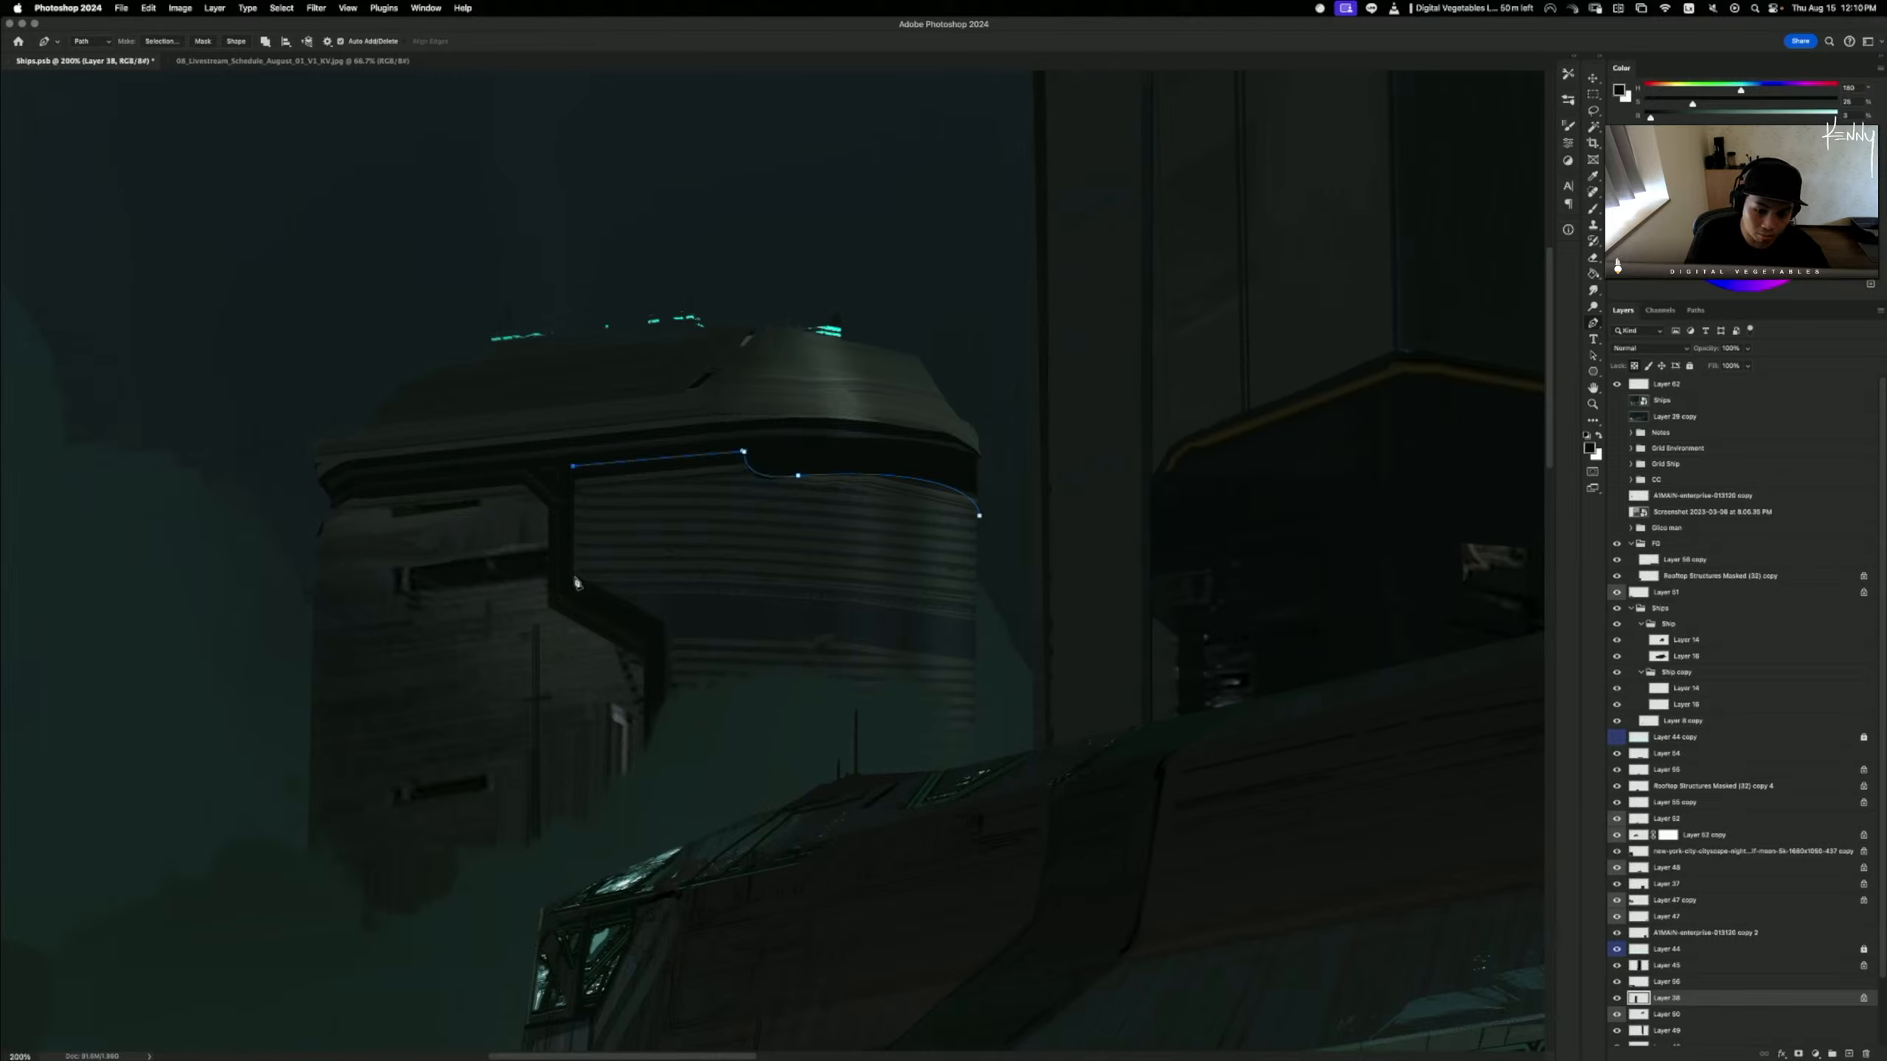
left_click(574, 581)
left_click(659, 624)
key("super+z")
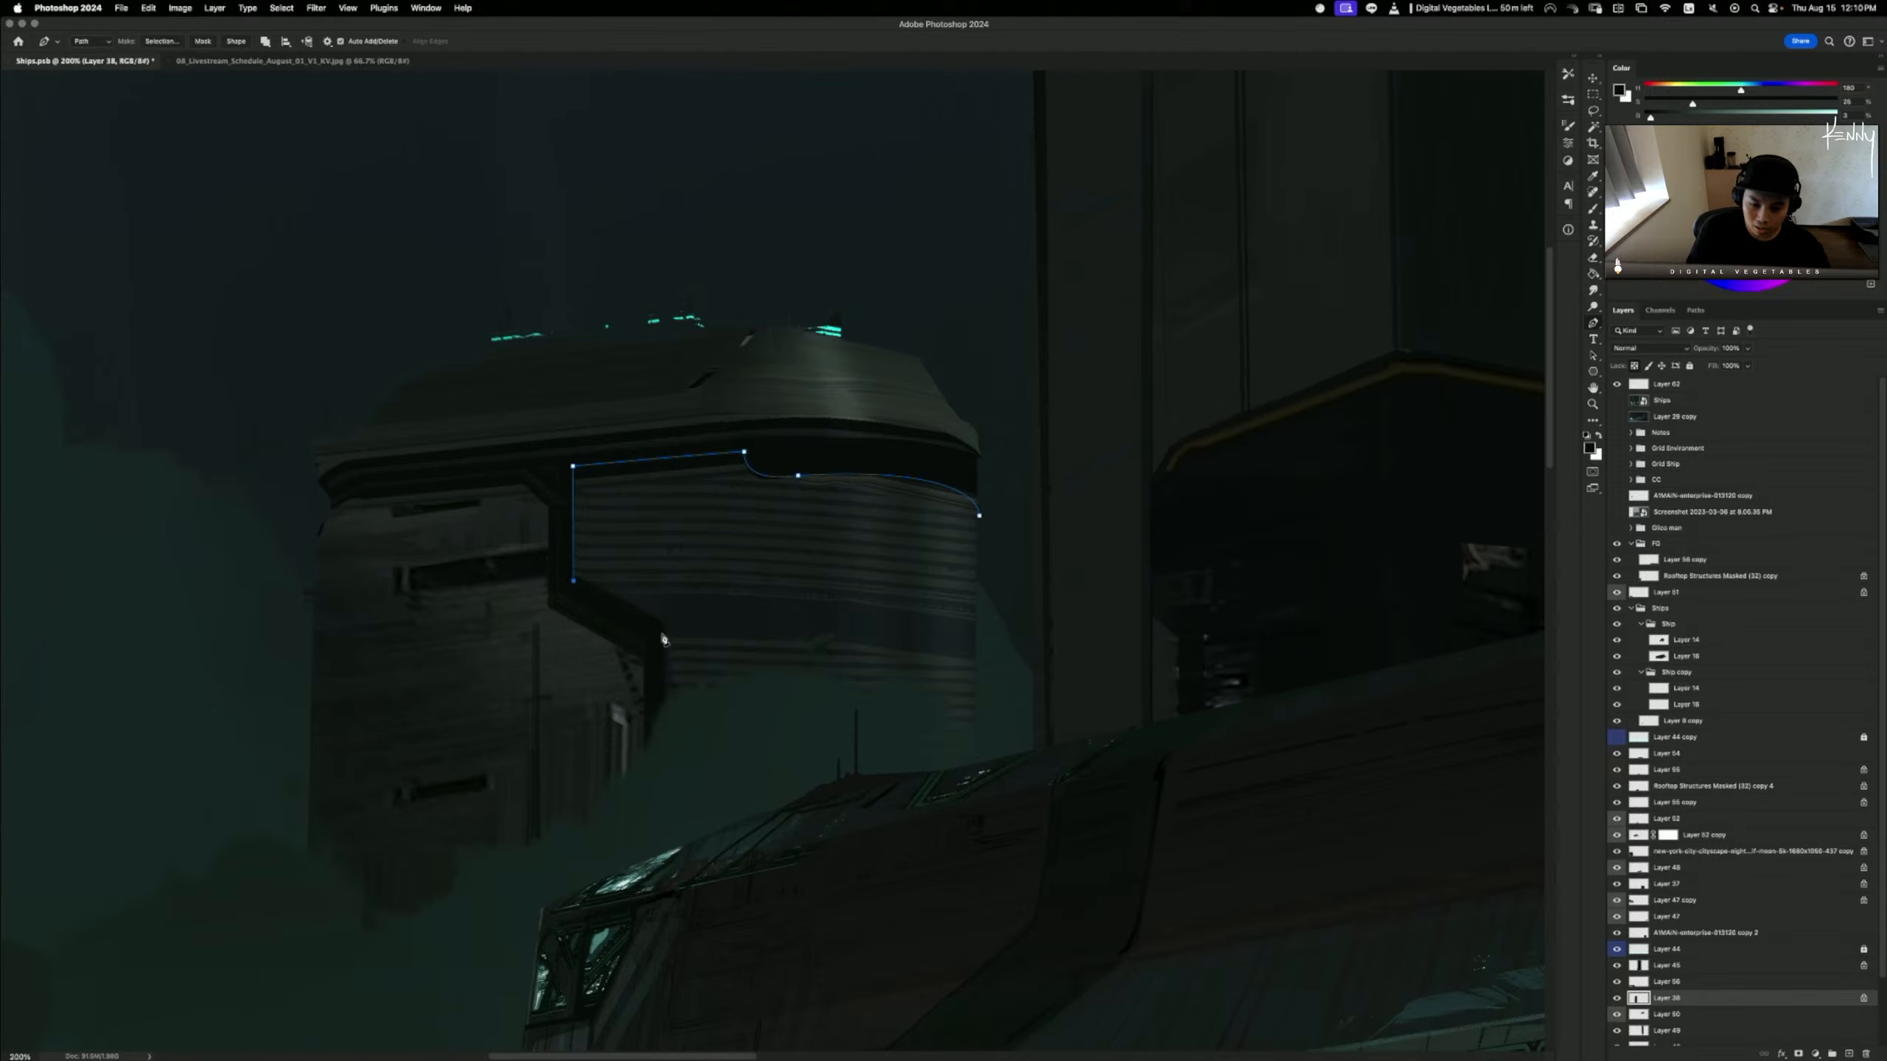
left_click(664, 635)
- Extend the path straight down past the canvas edge, across below it and back up the tower's outer side
key("super+minus")
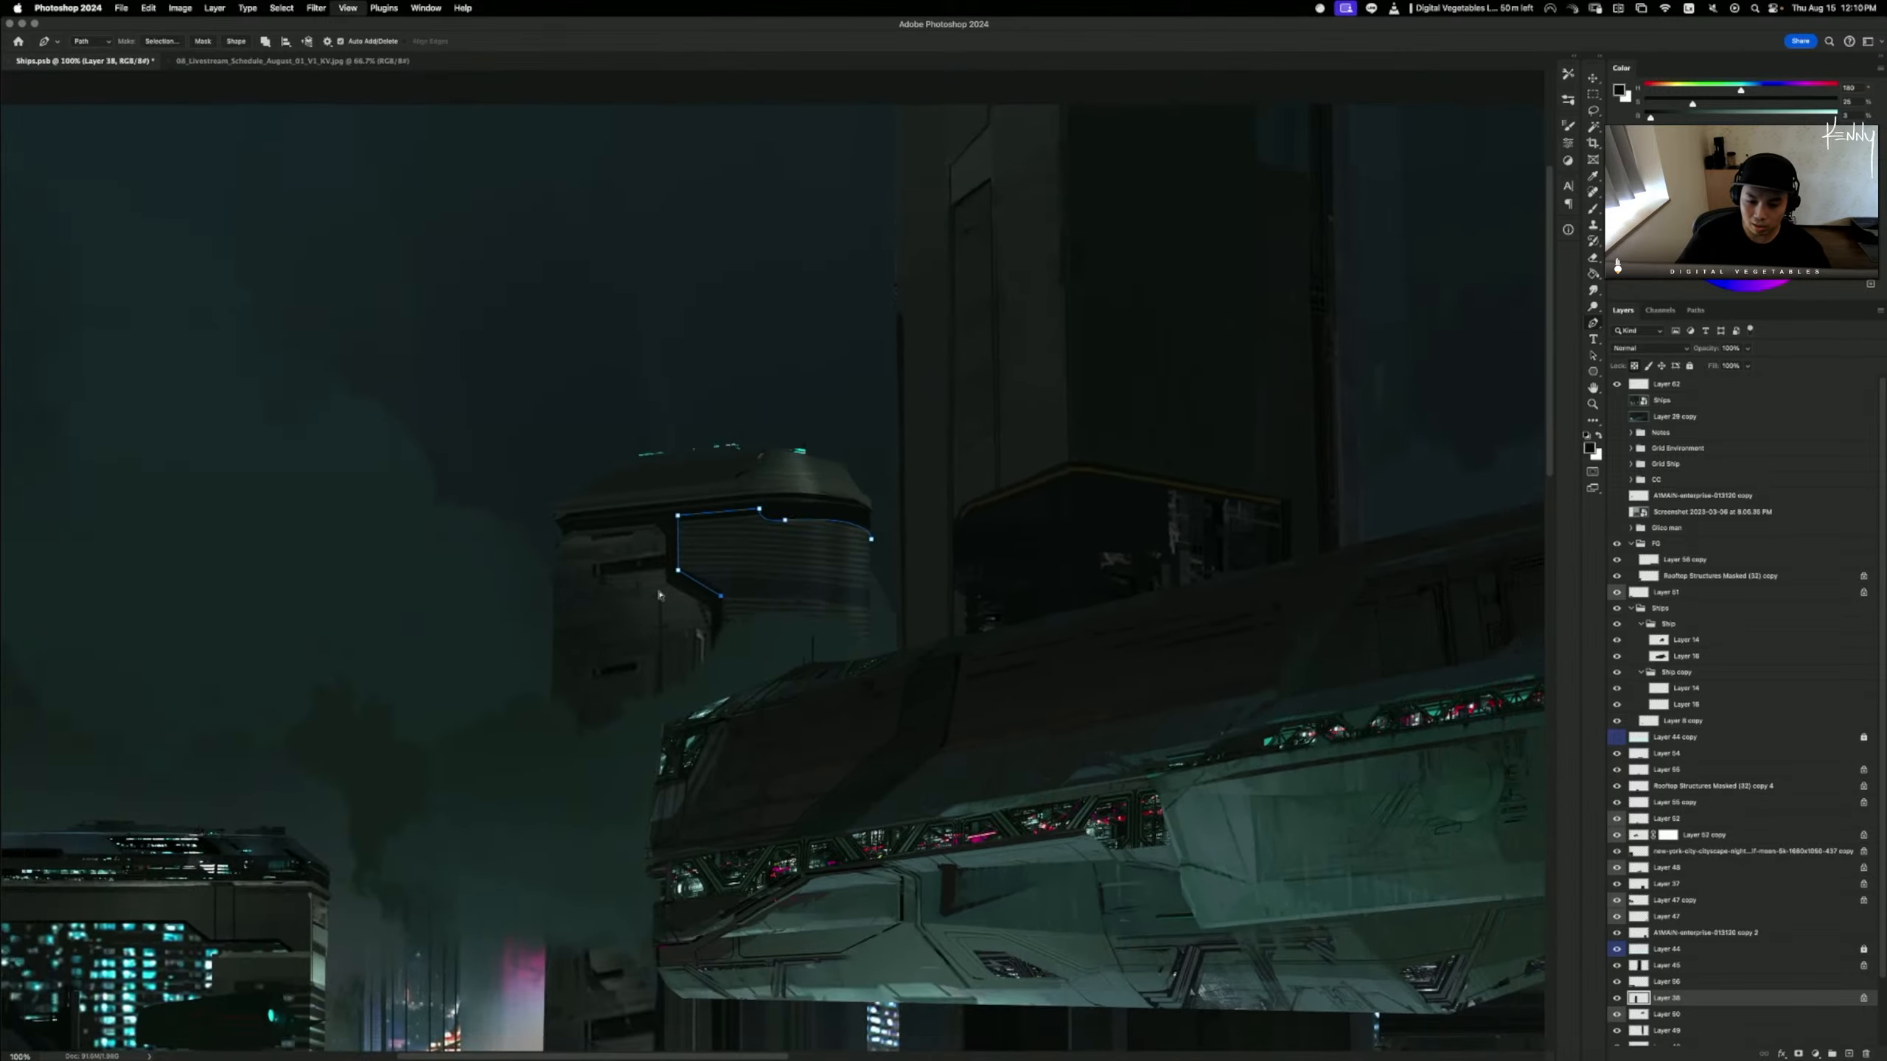
key("super+minus")
left_click_drag(743, 710, 742, 485)
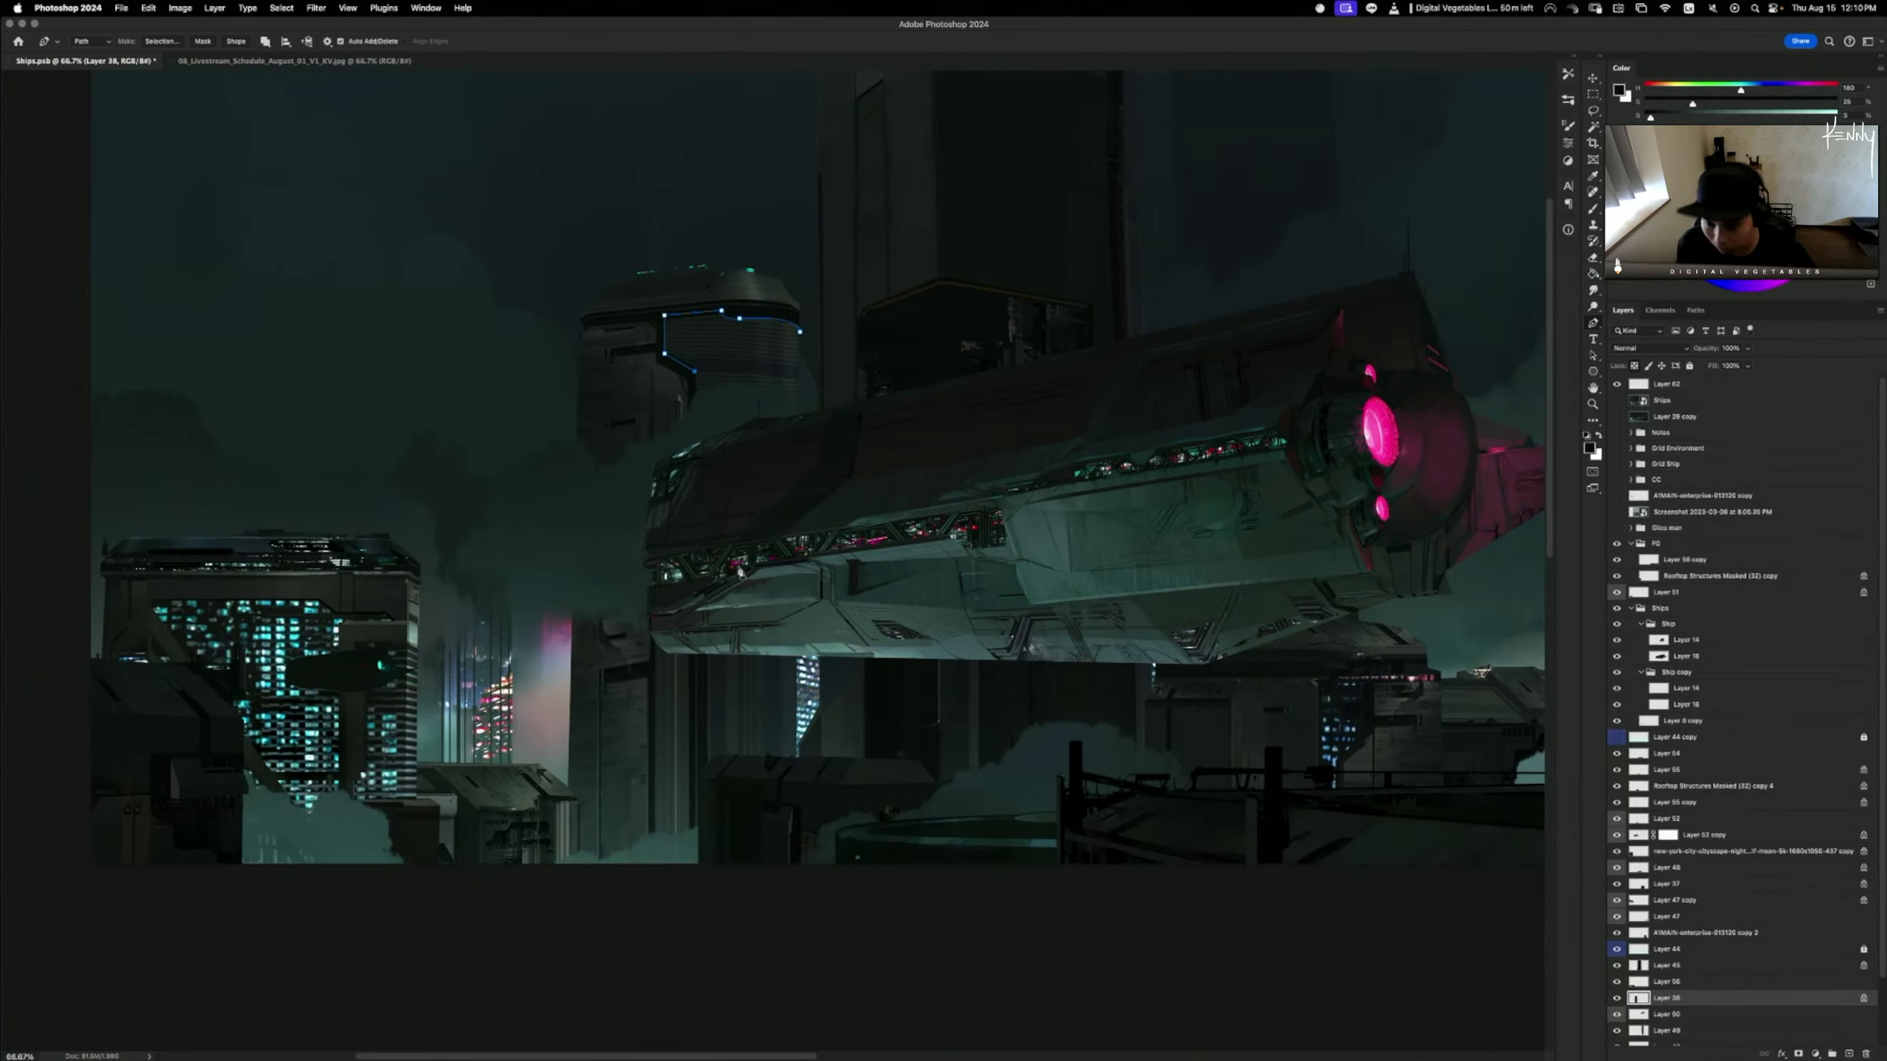
left_click(699, 902)
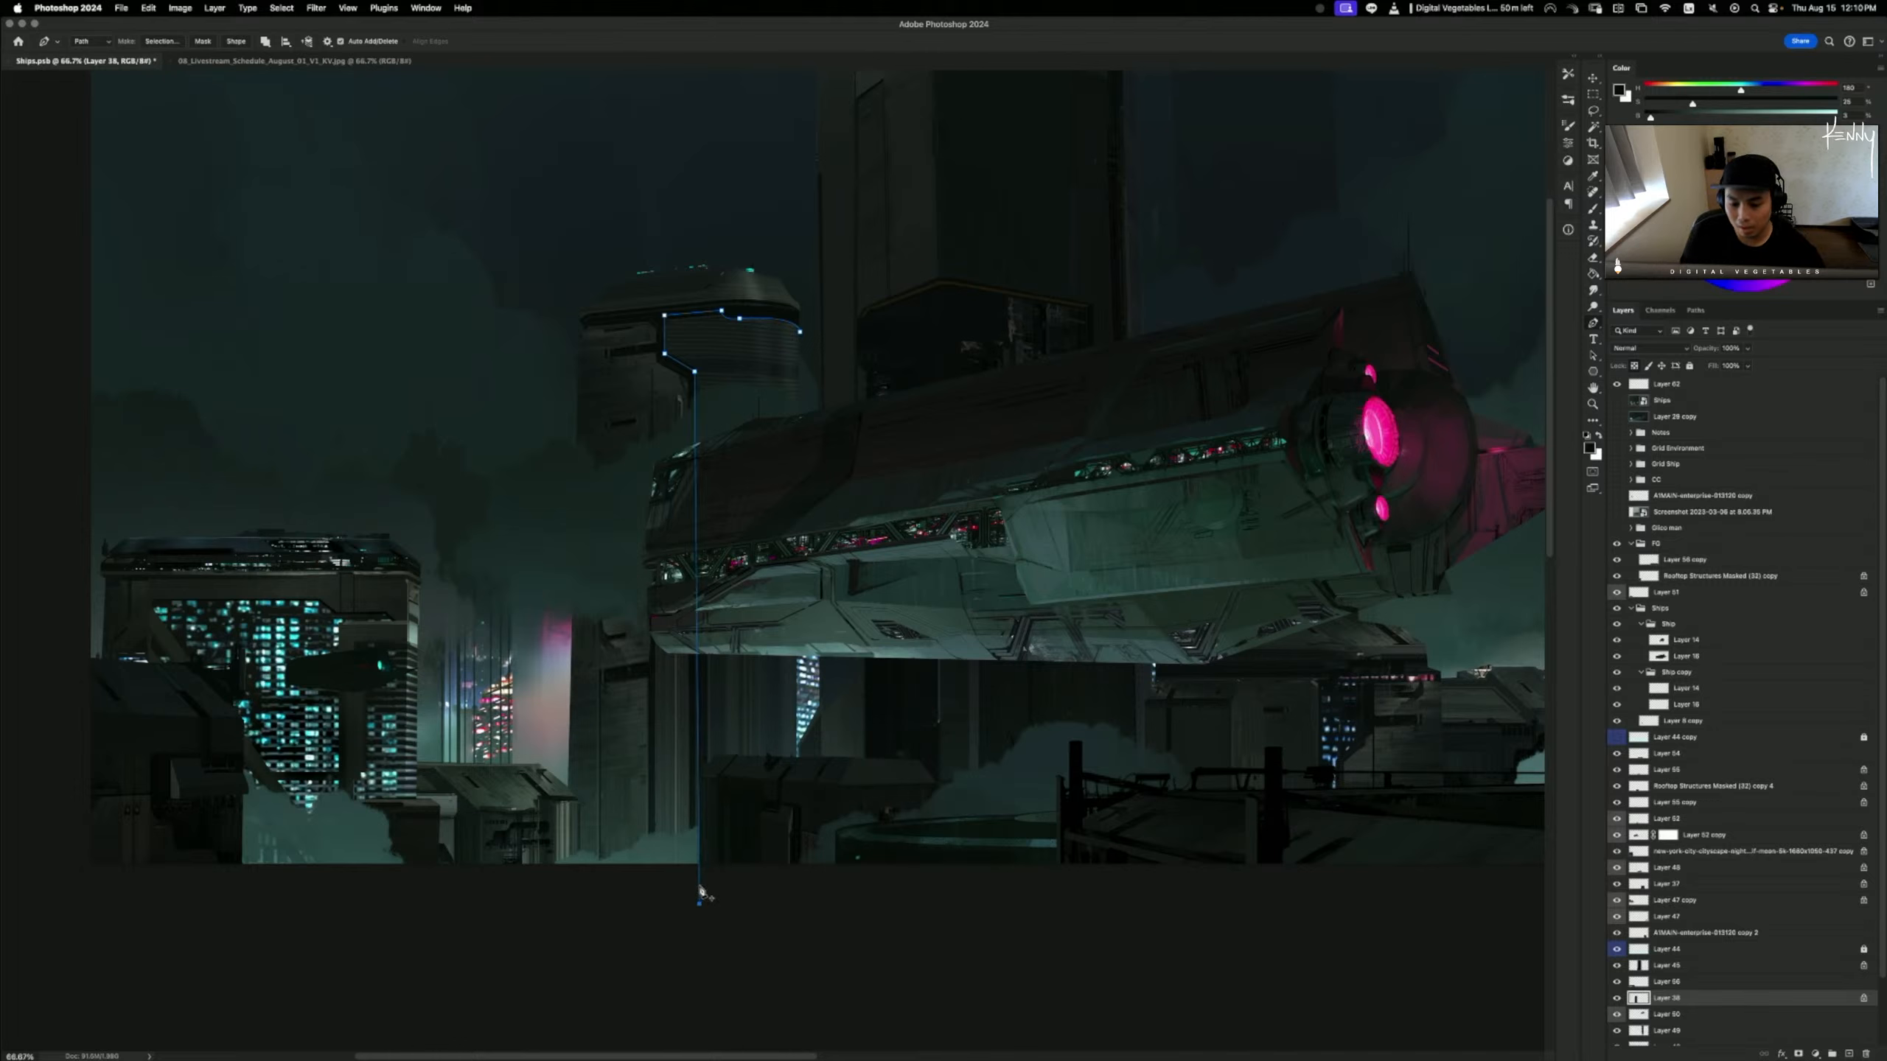
key("super+z")
left_click(695, 888)
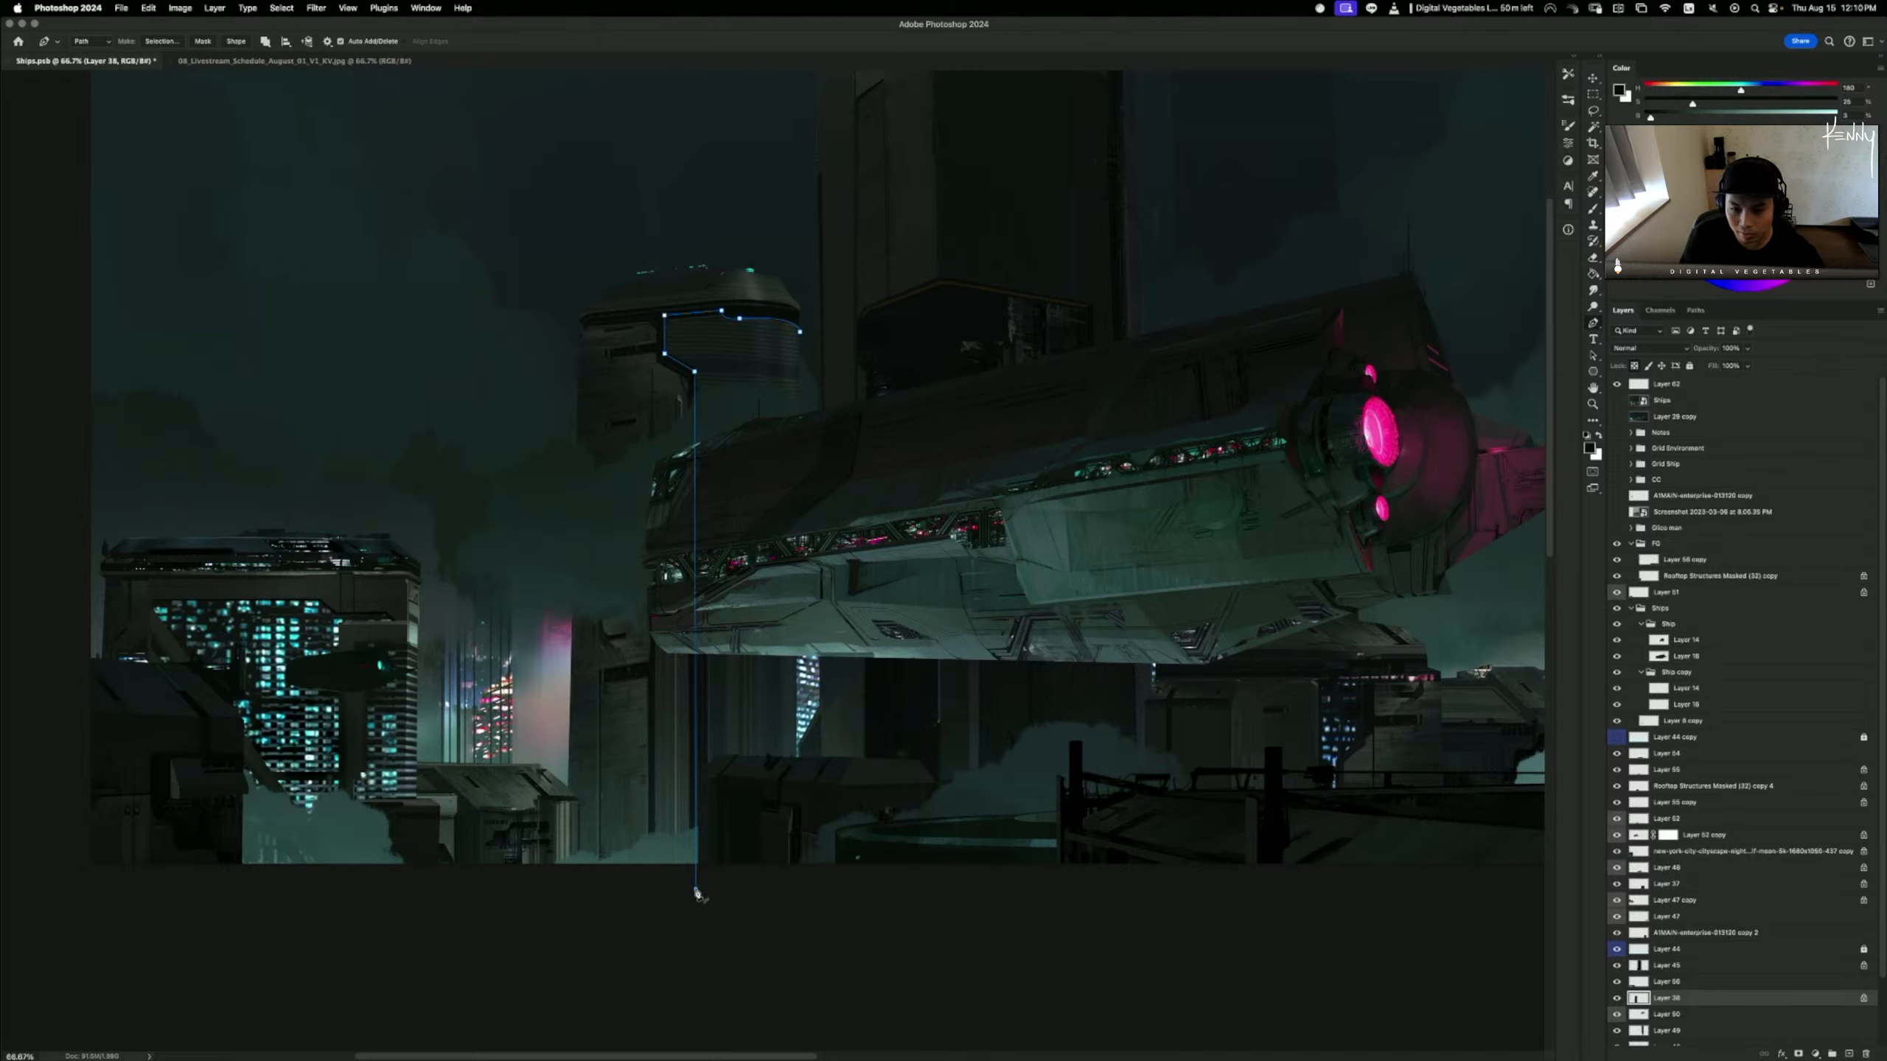
left_click(801, 916)
left_click(839, 894)
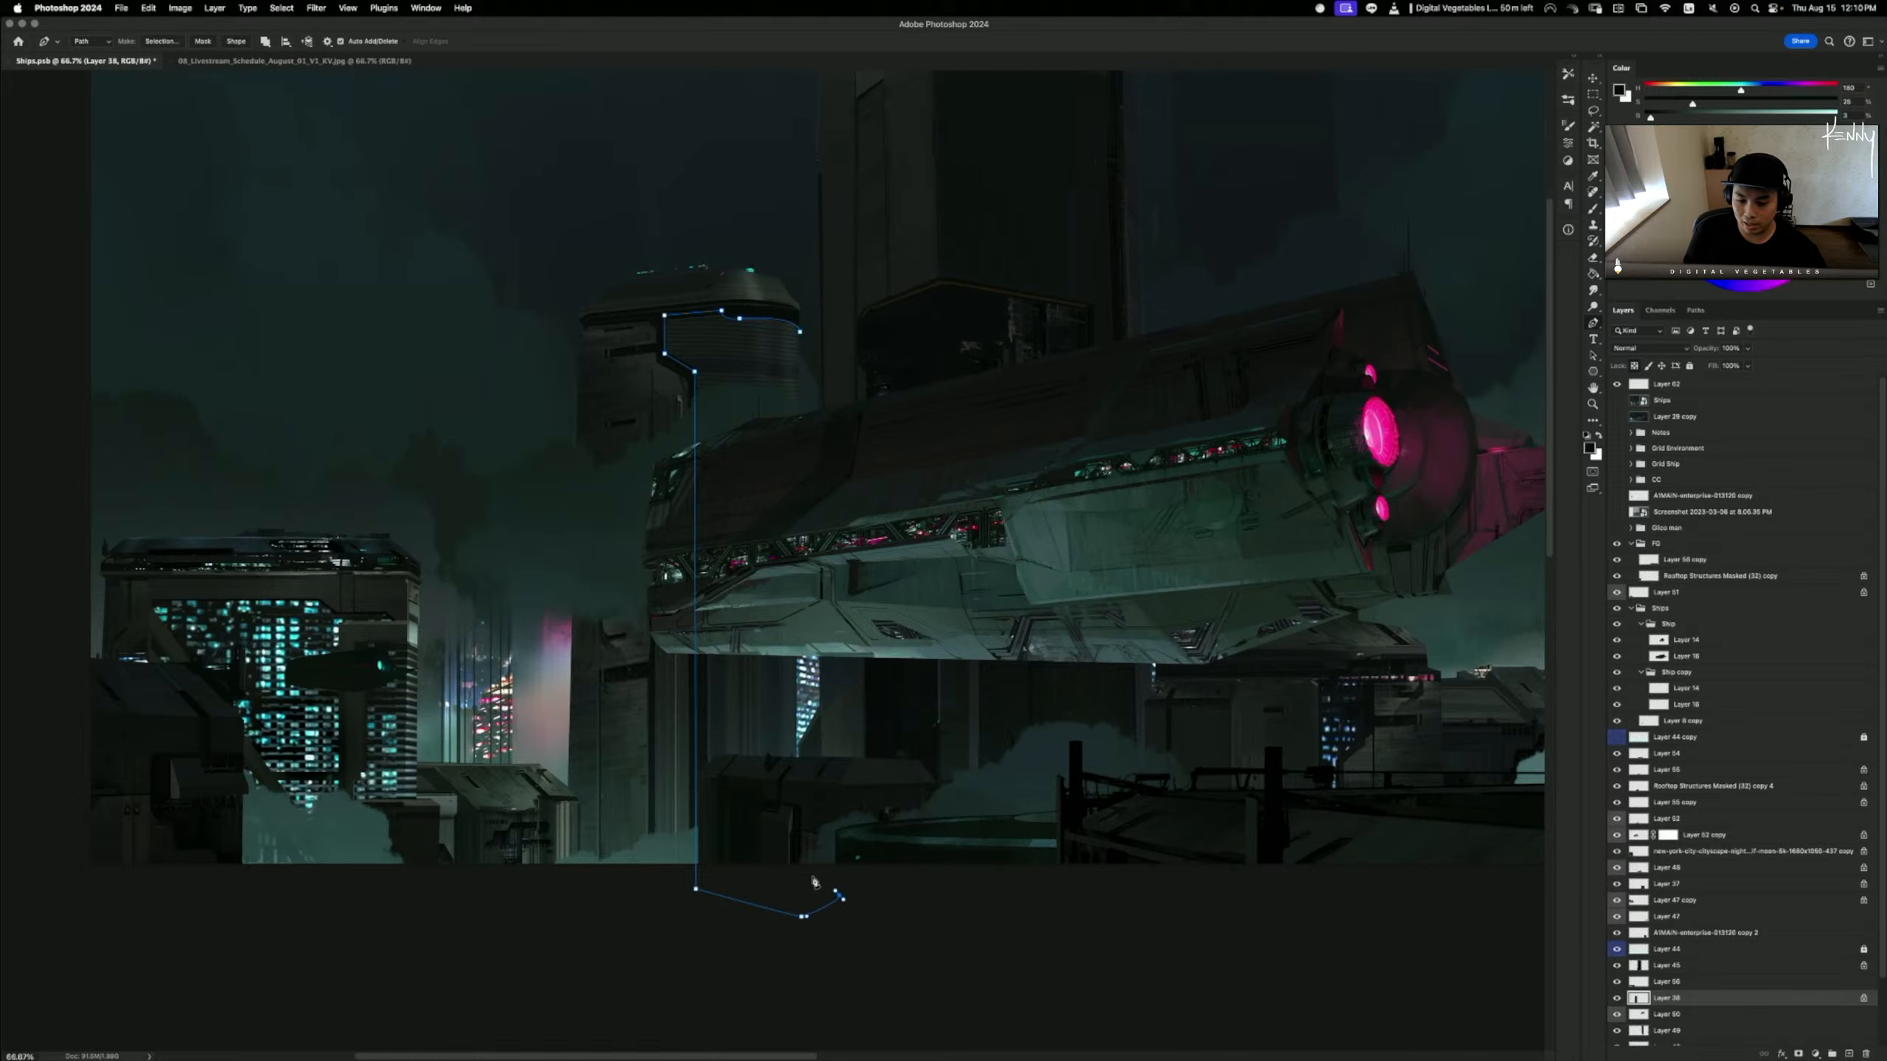
left_click(808, 890)
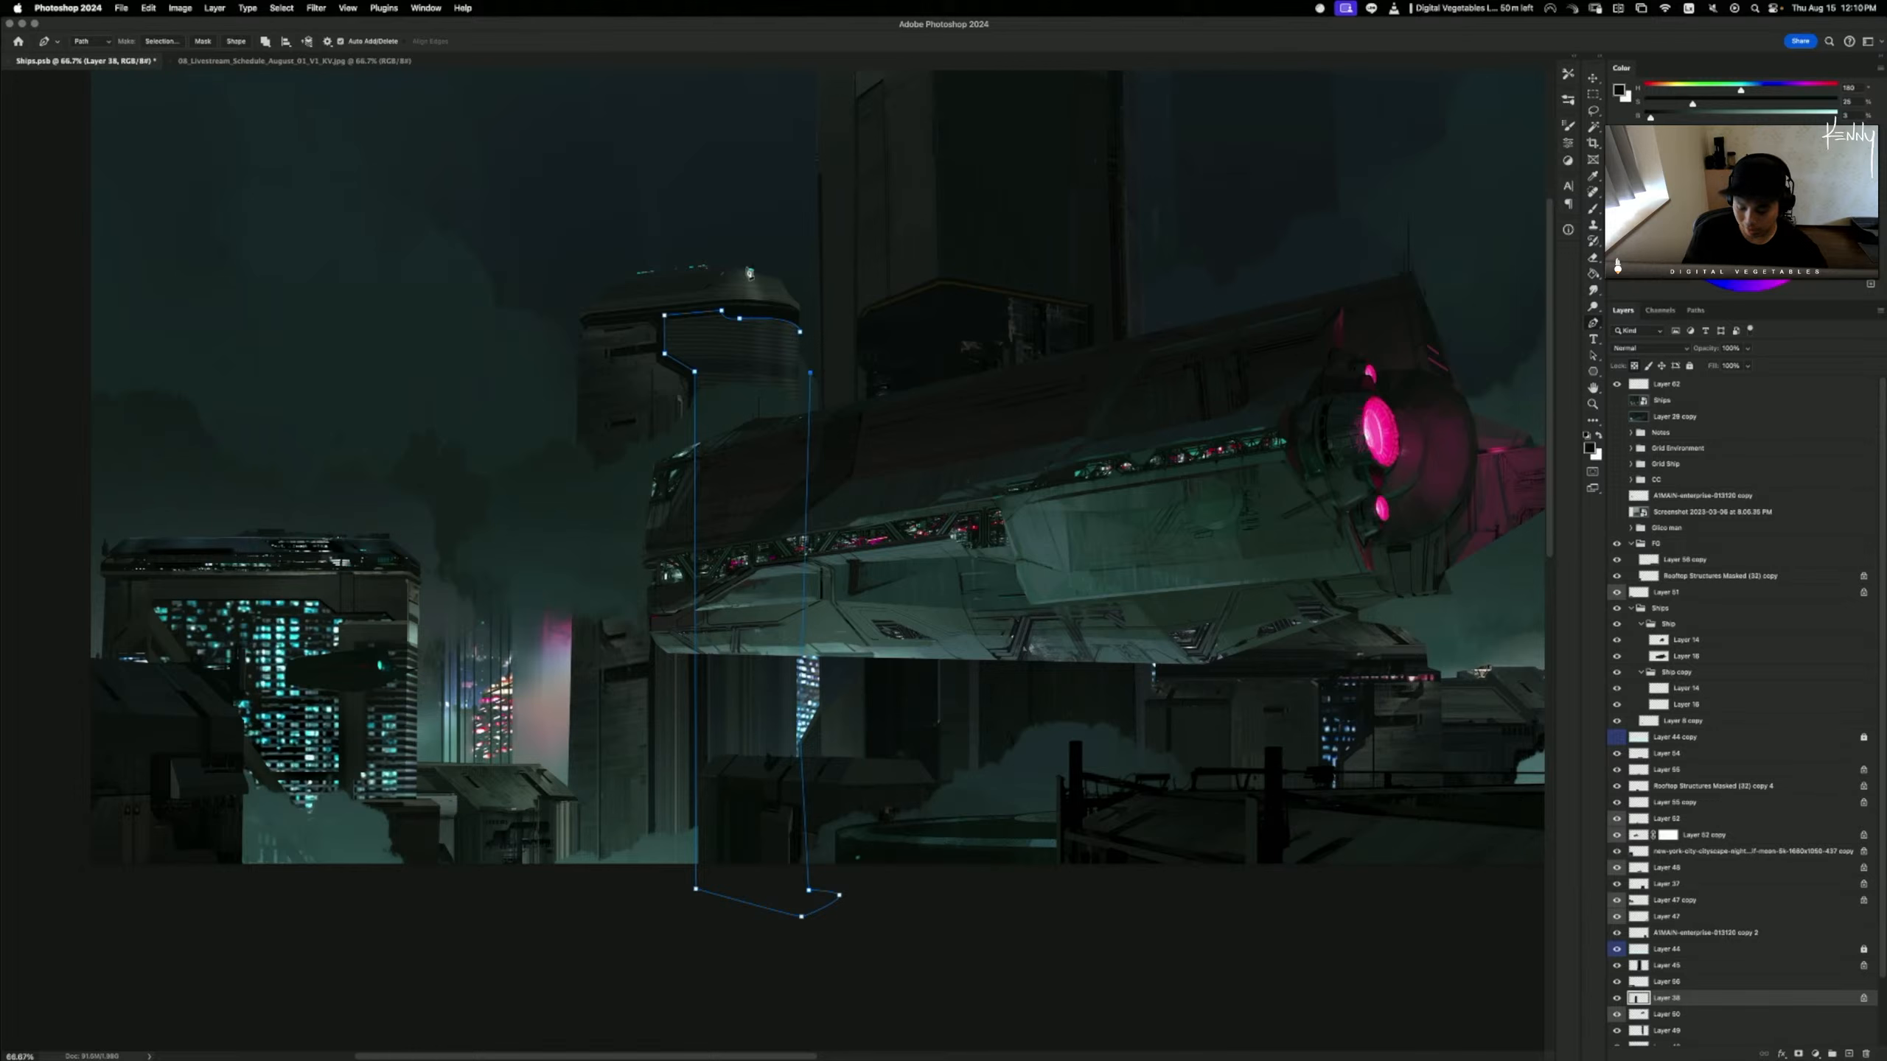
- Turn the path into a selection and copy the enclosed tower wall to a new layer
key("super+Return")
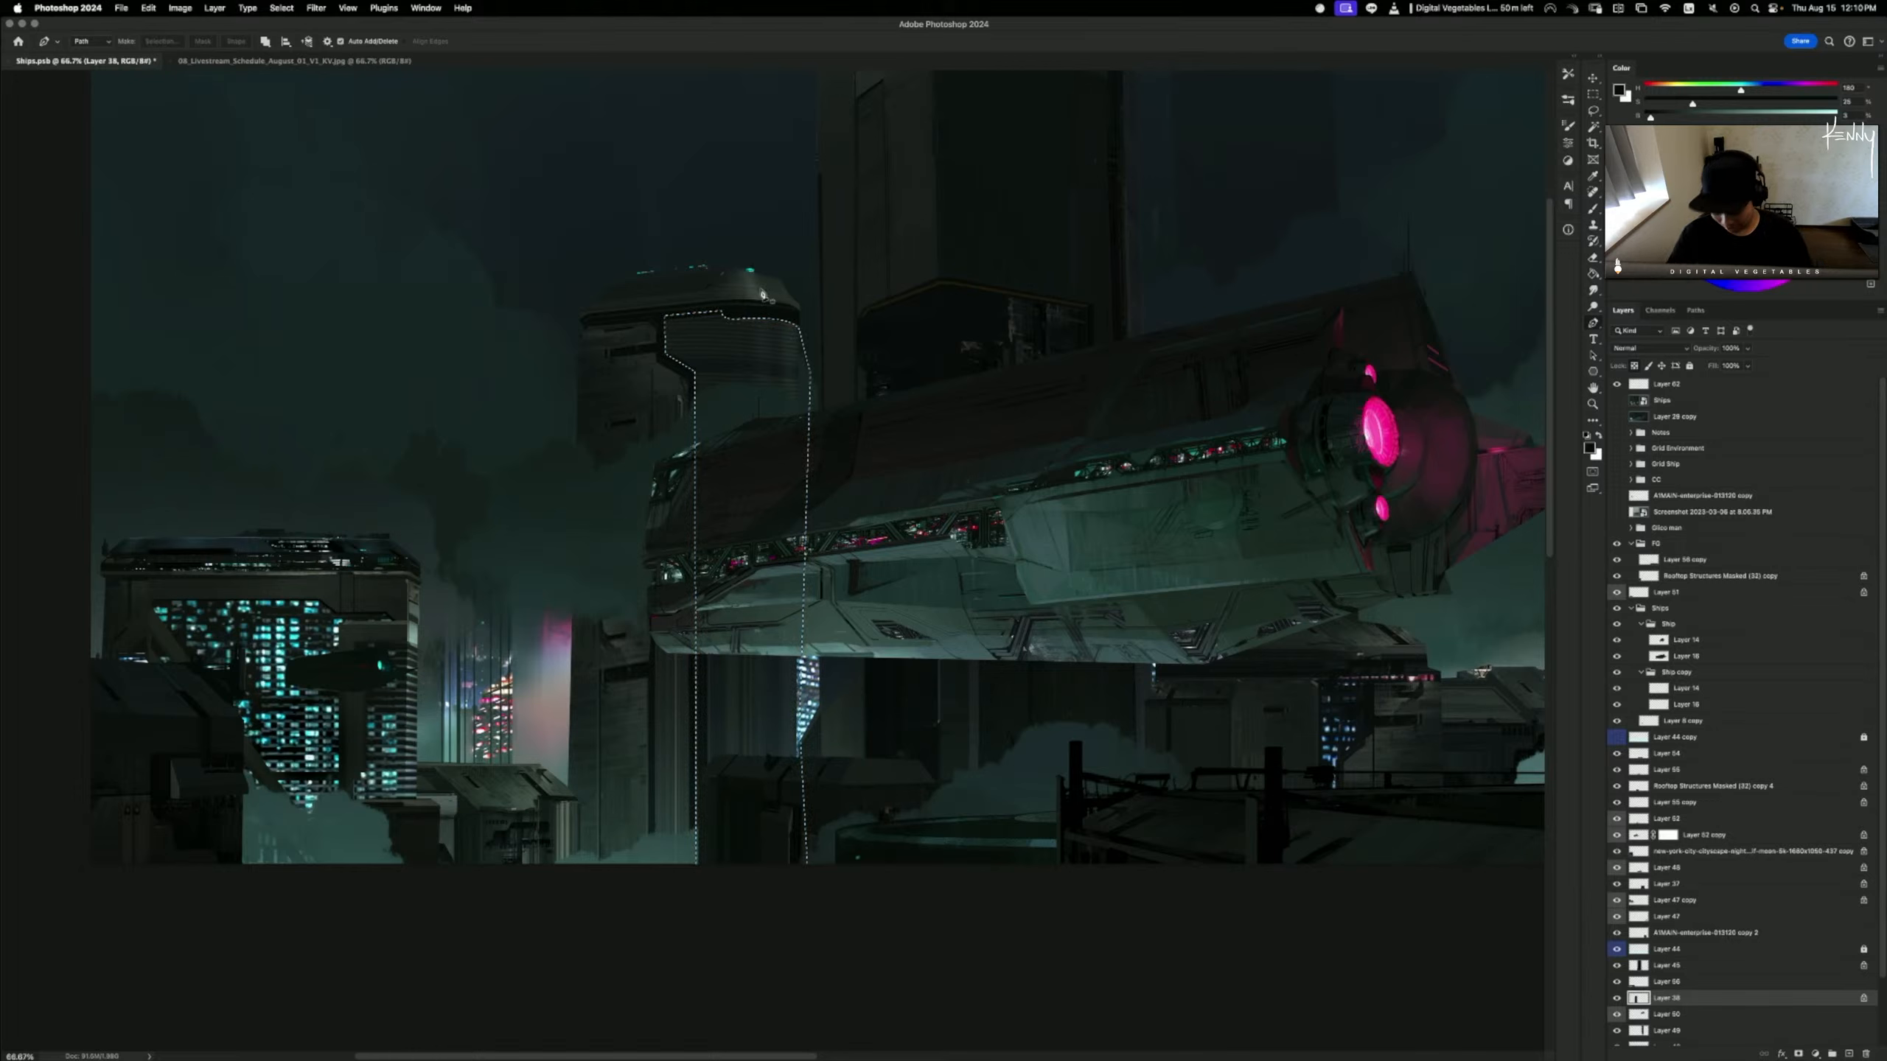
key("l")
right_click(739, 376)
left_click(786, 475)
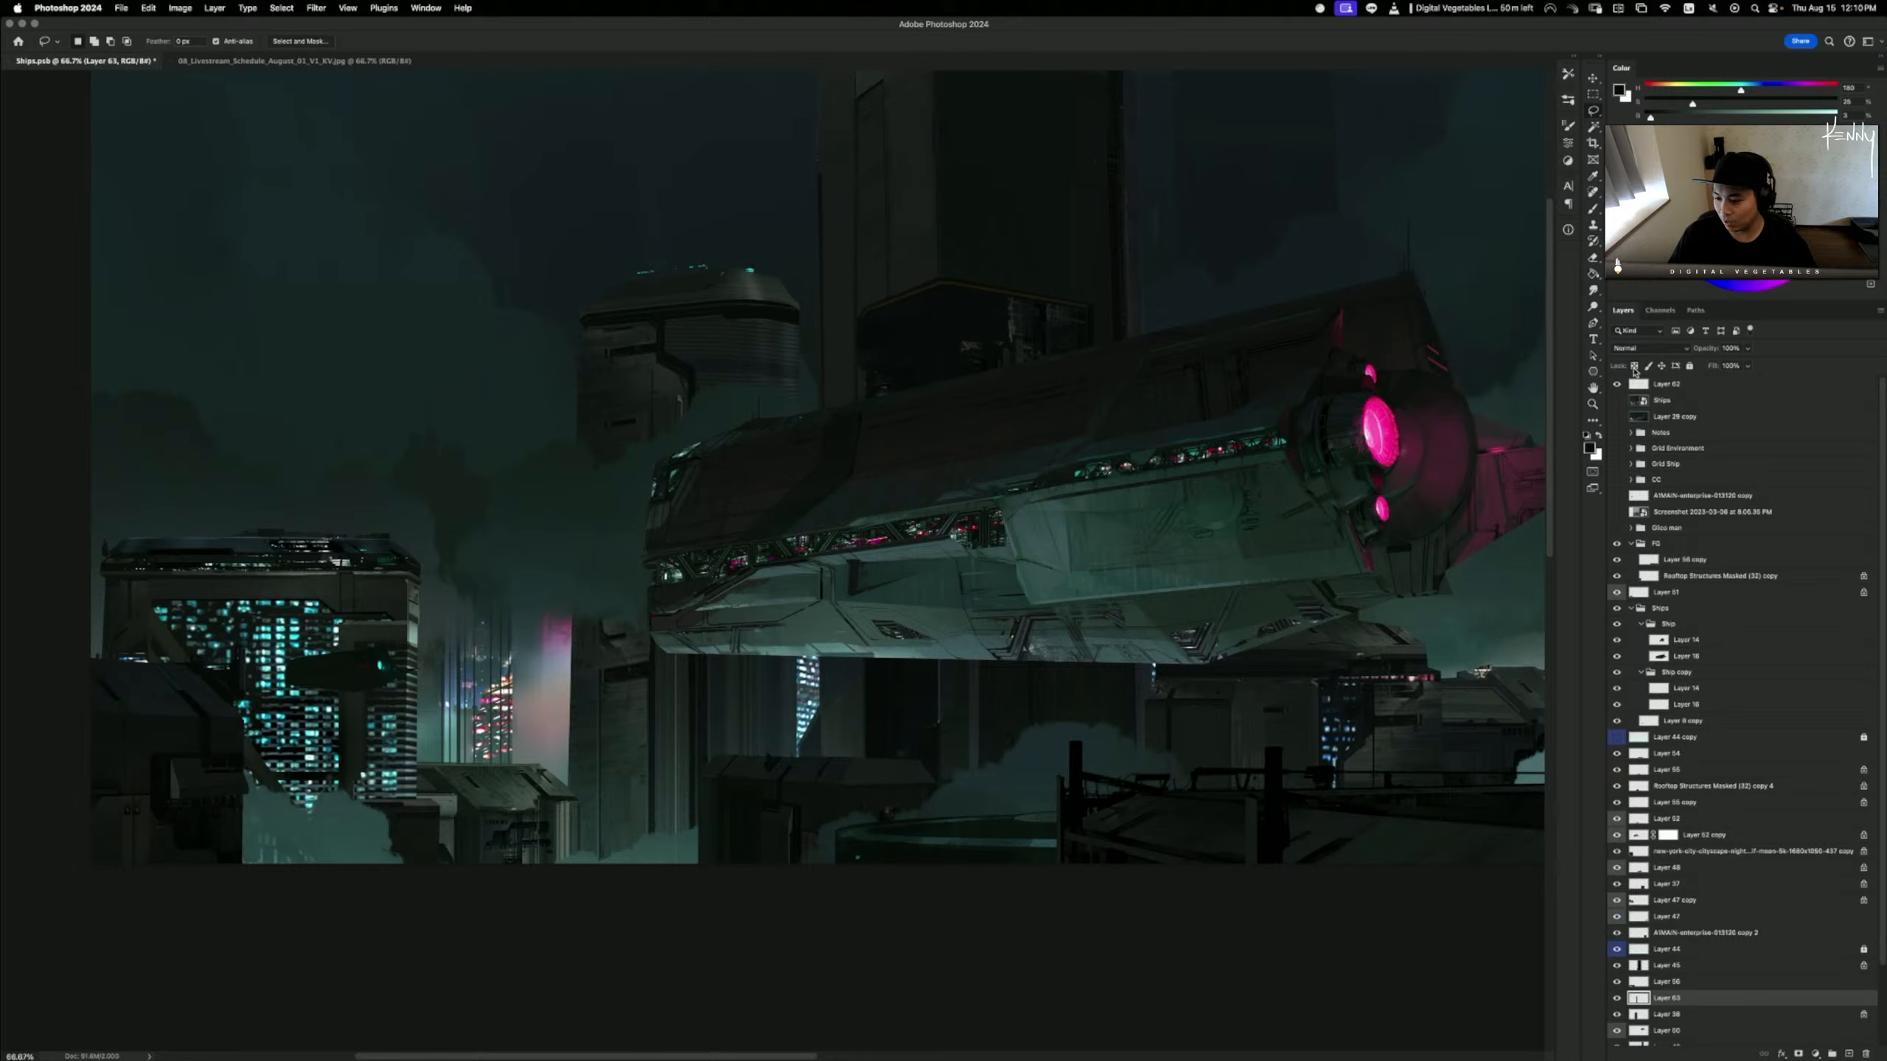
- Lock the new layer's transparent pixels and fill the wall with a vertical gradient starting from the roof's sampled grey
key("b")
left_click(751, 291, "alt")
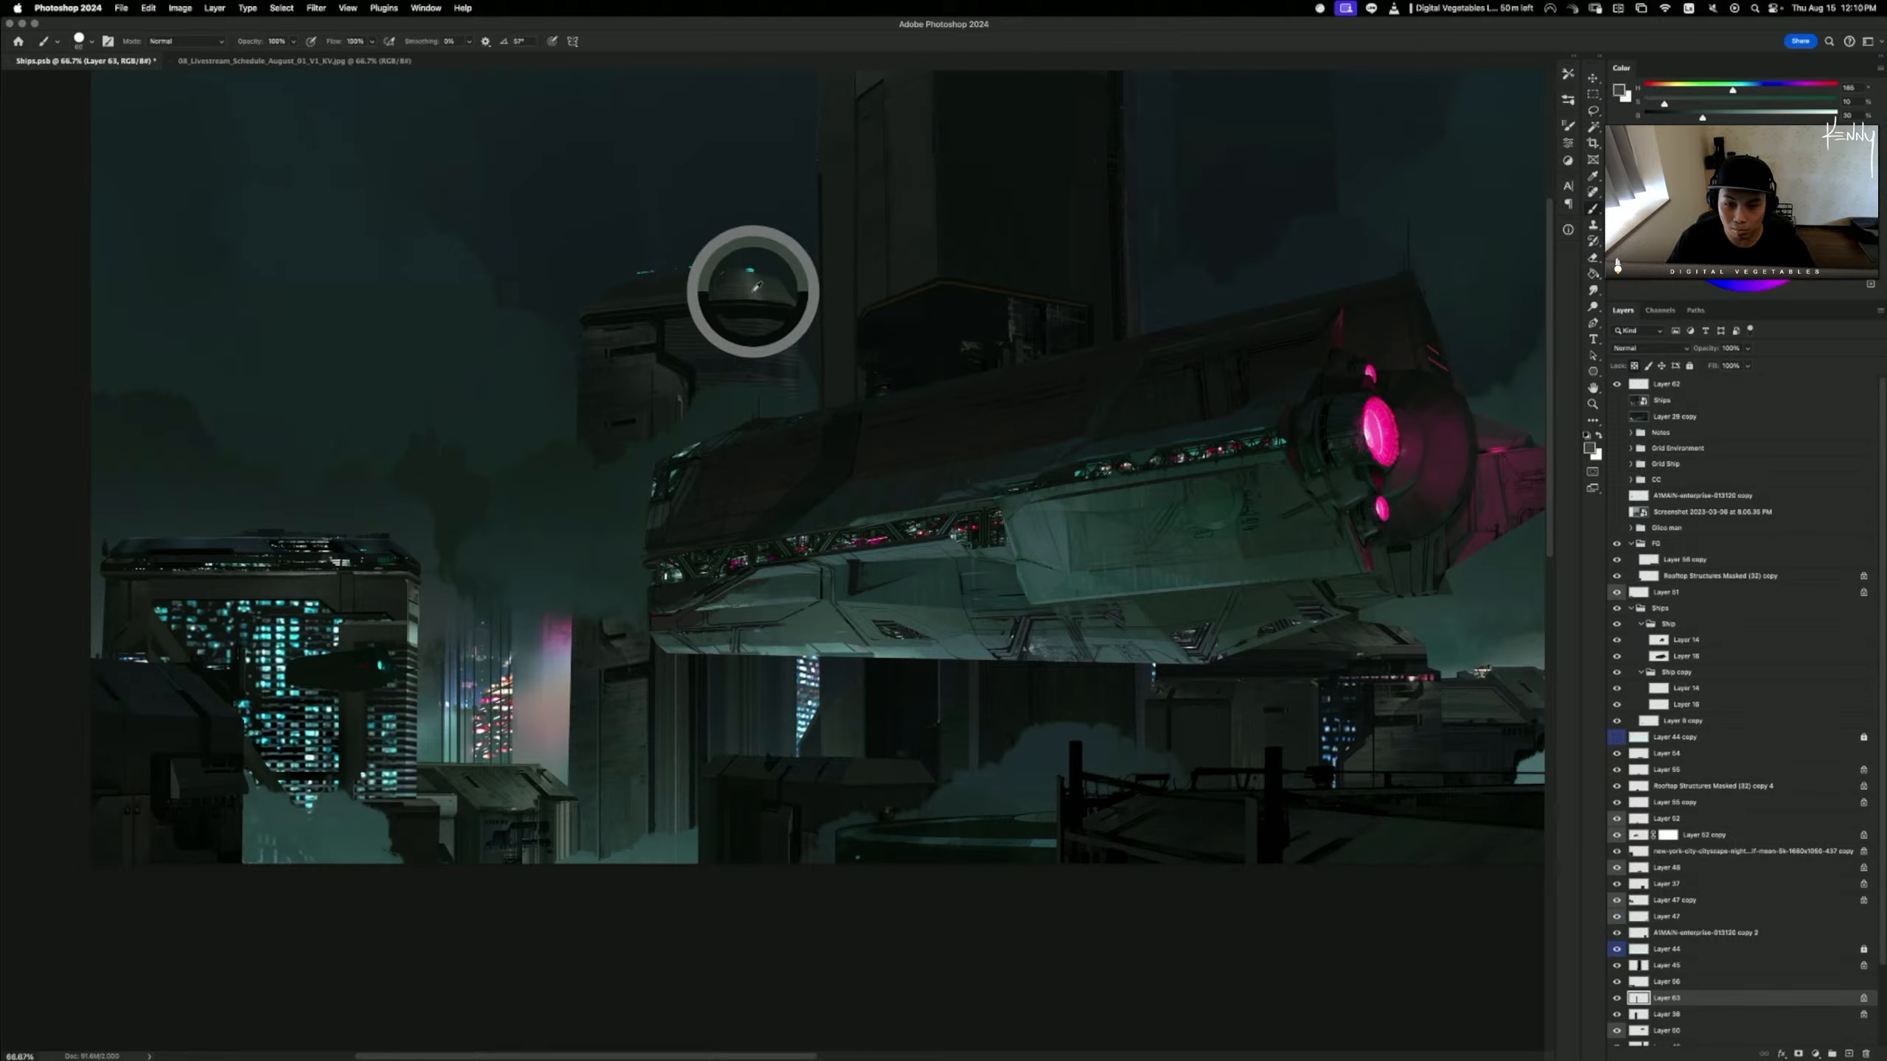
key("g")
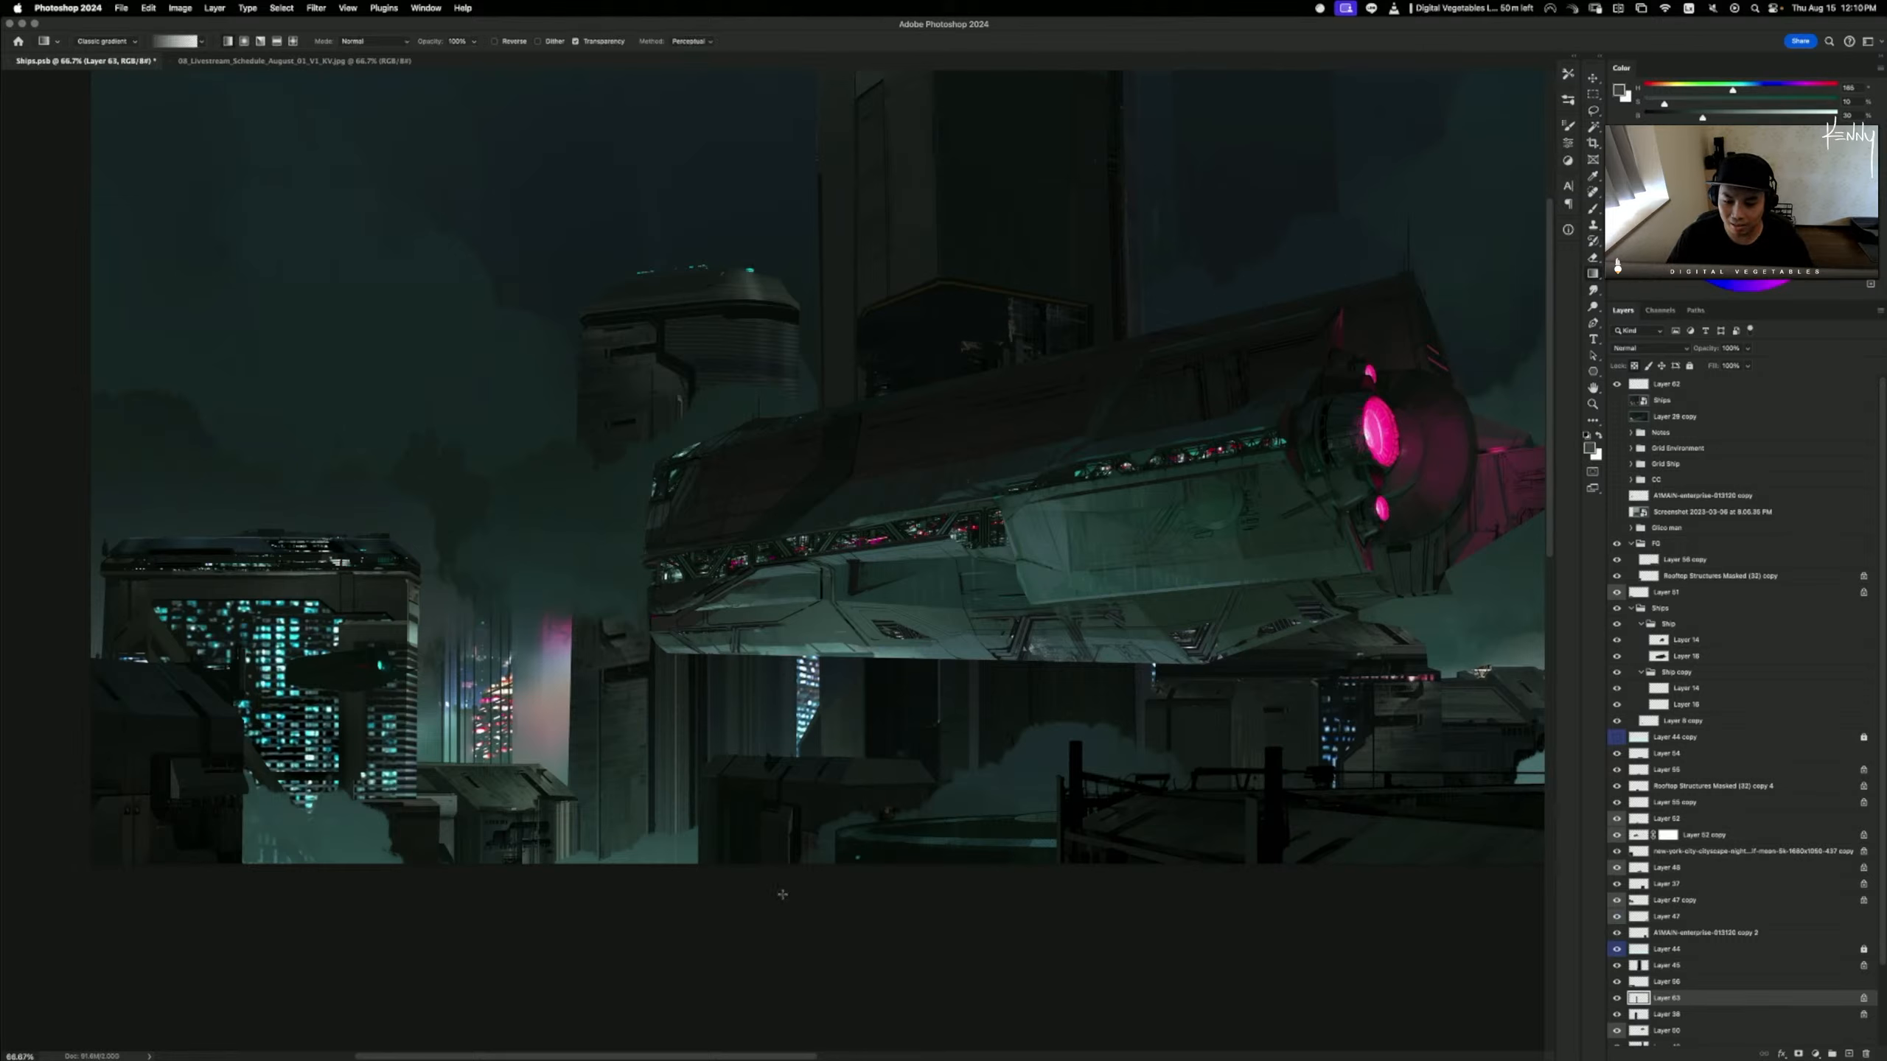
left_click_drag(779, 895, 790, 1003)
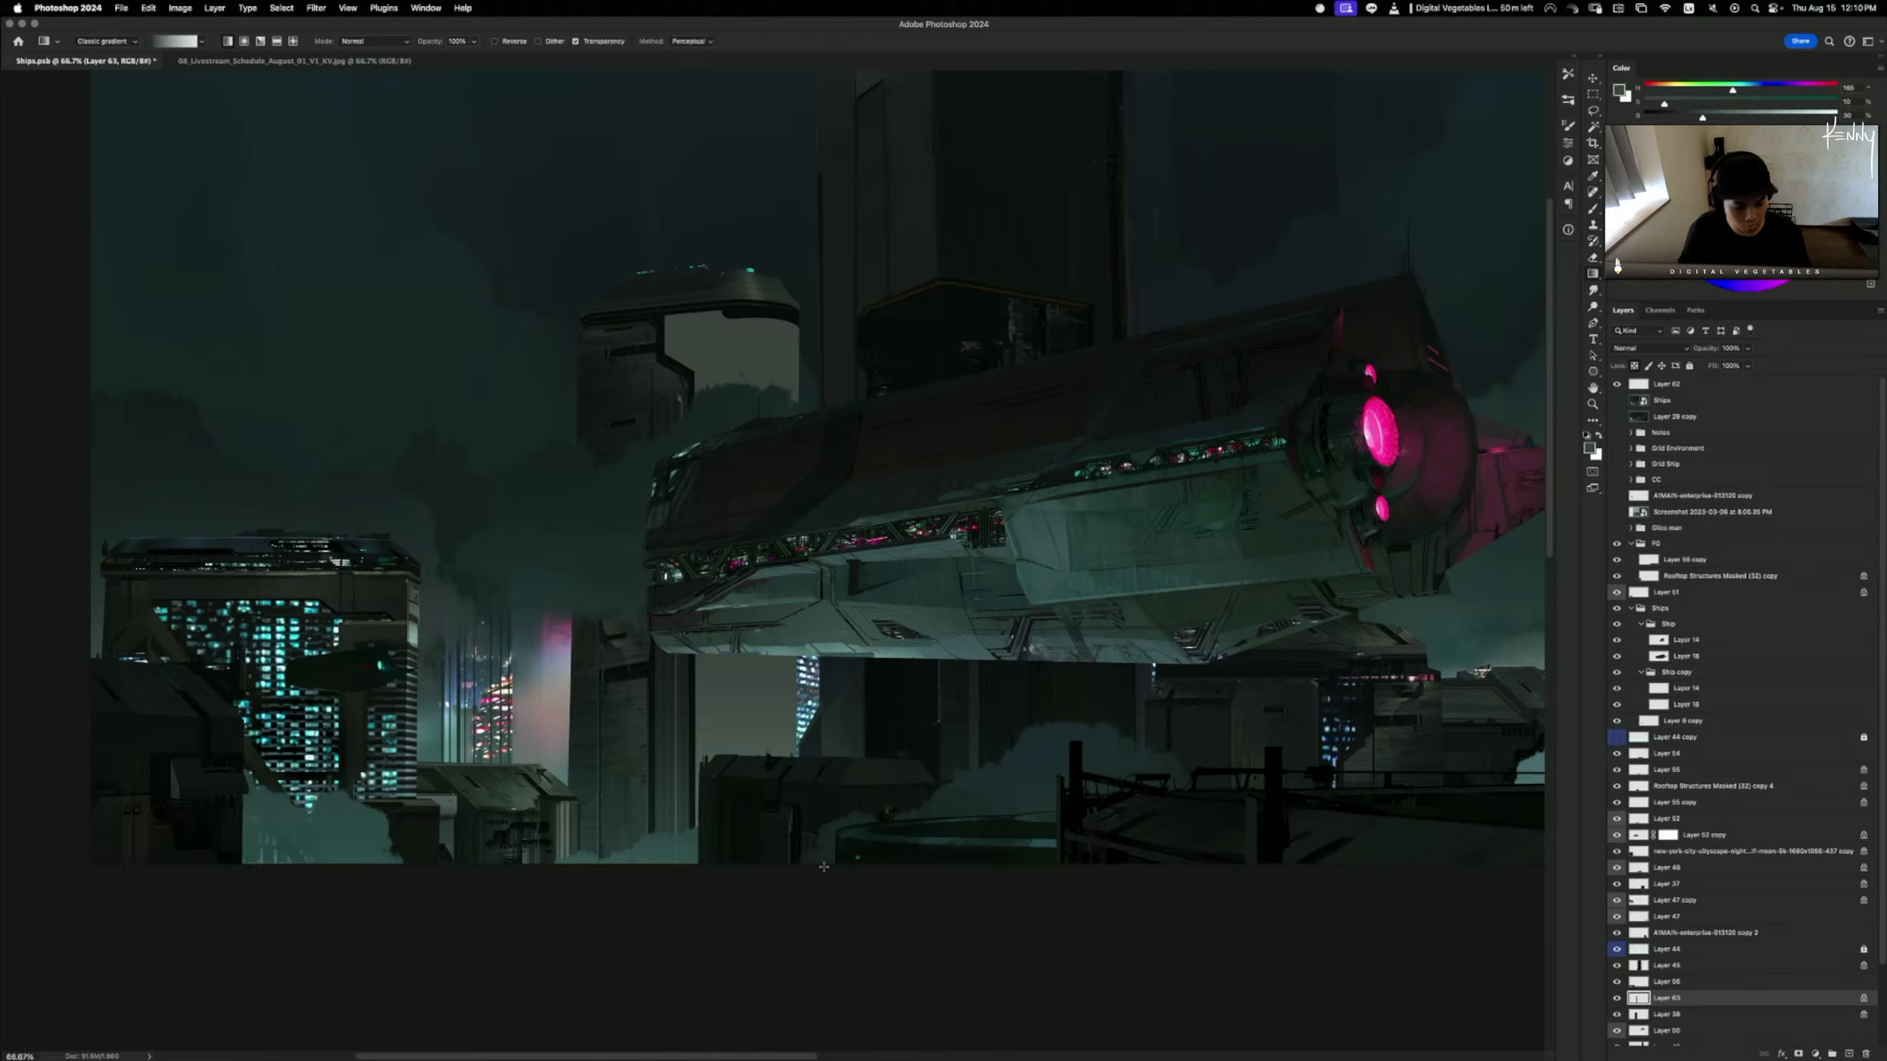
- Darken the gradient-filled tower wall with a Hue/Saturation adjustment
key("b")
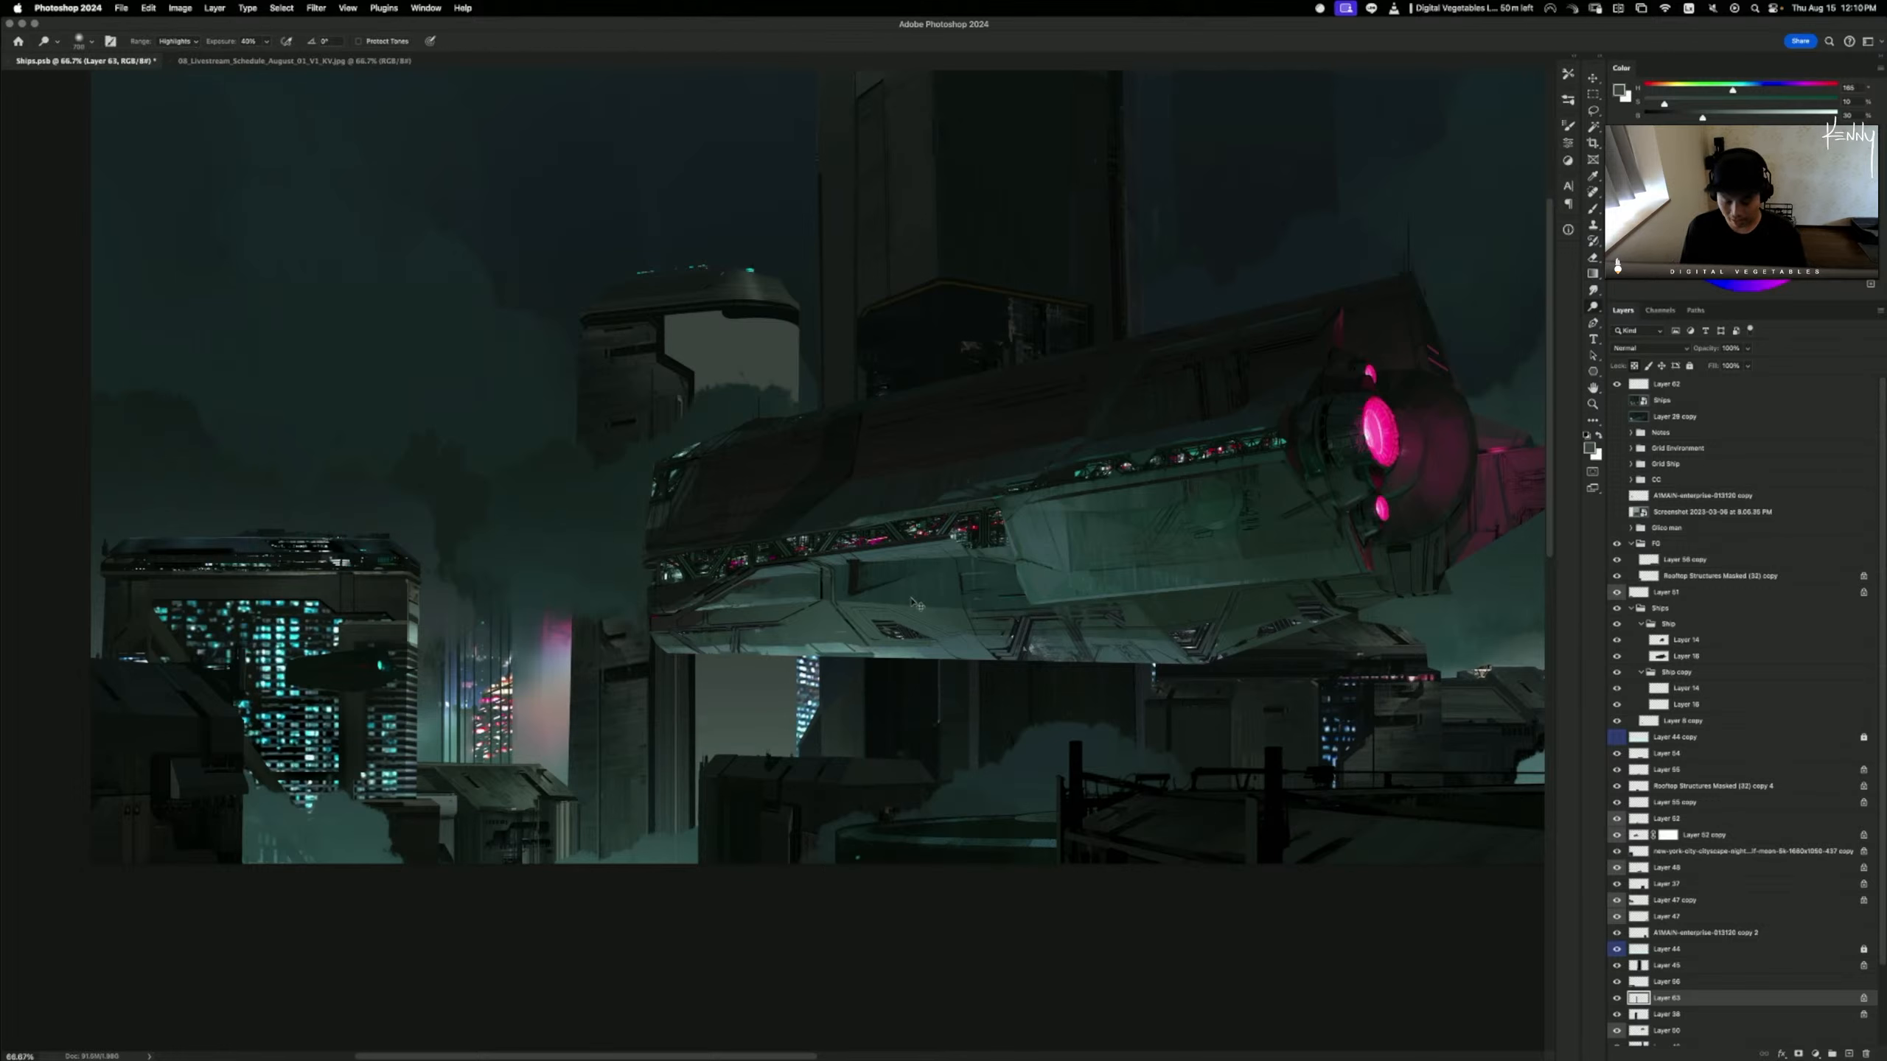
key("super+u")
left_click_drag(1320, 431, 1275, 429)
left_click(1467, 312)
- Set up the Dodge tool with a much smaller brush, sized for narrow highlights on the tower wall
key("o")
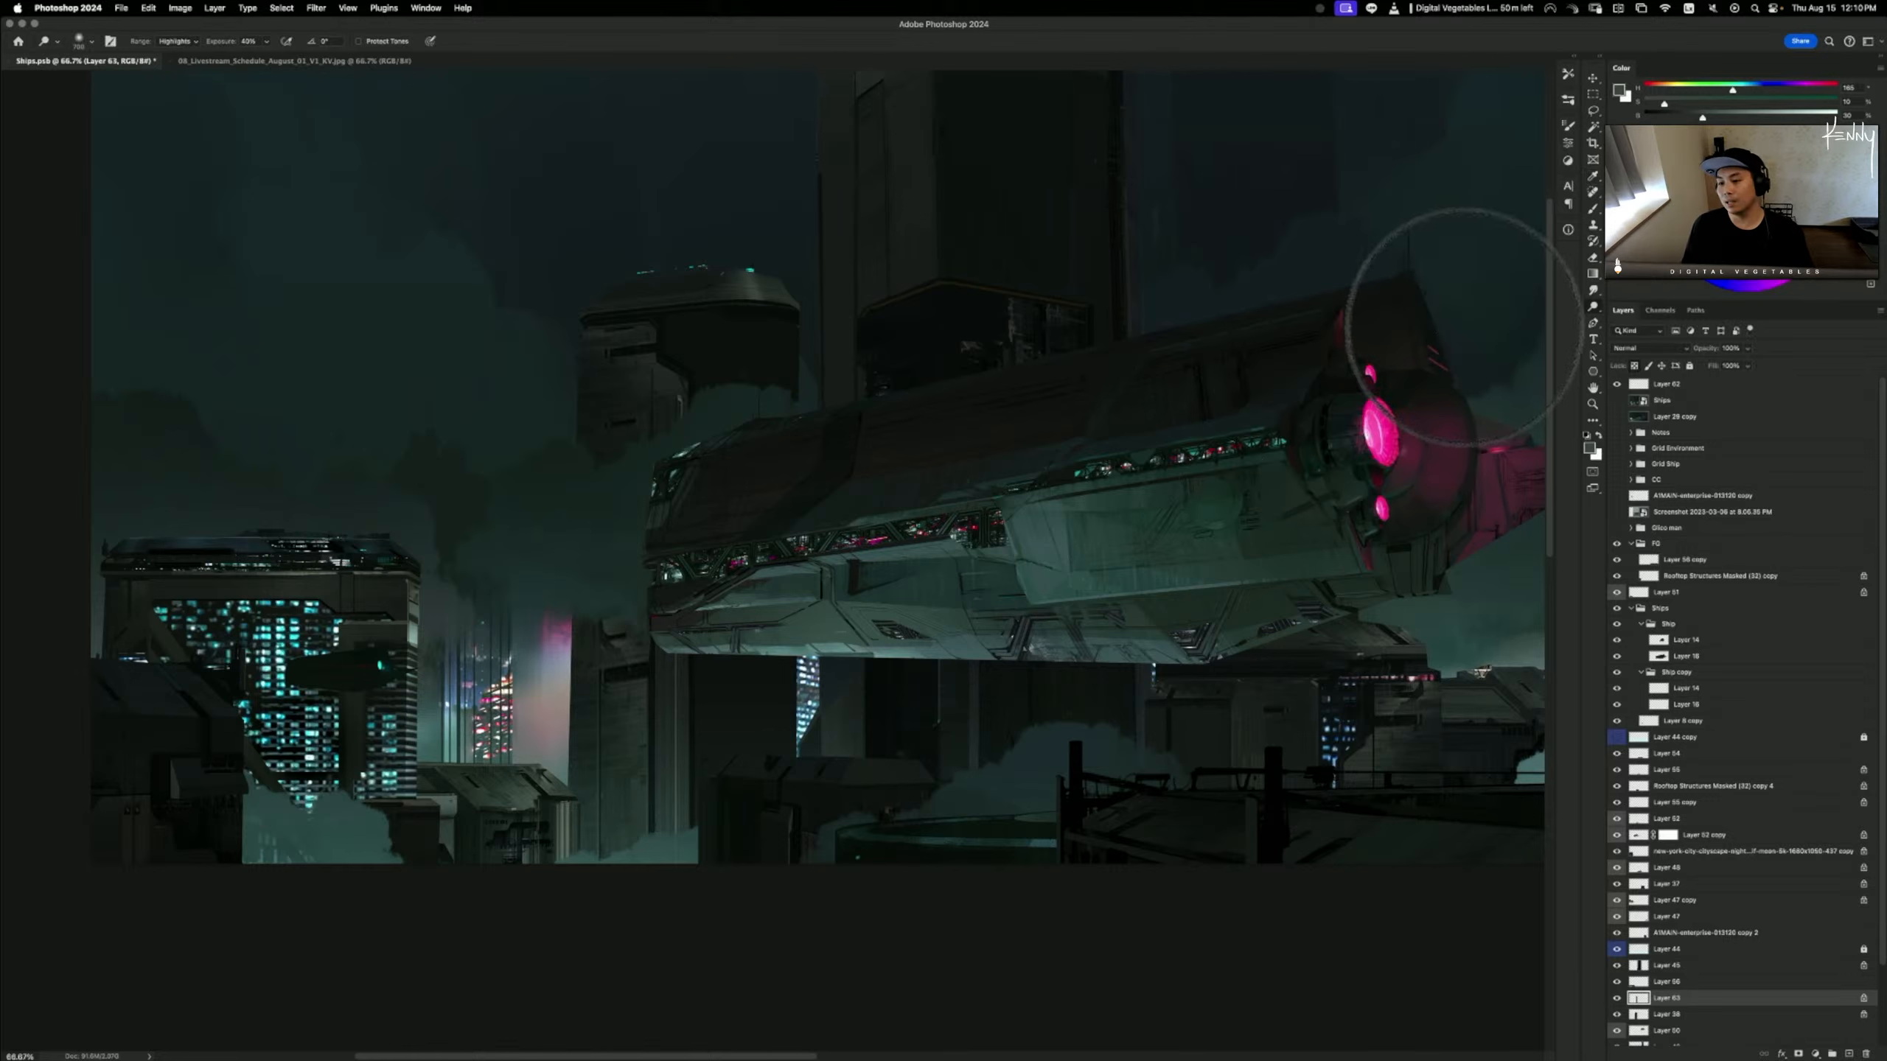
key("bracketleft")
key("bracketleft")
key("bracketleft")
key("bracketleft")
key("bracketleft")
key("bracketleft")
key("bracketleft")
key("bracketleft")
key("bracketleft")
key("bracketleft")
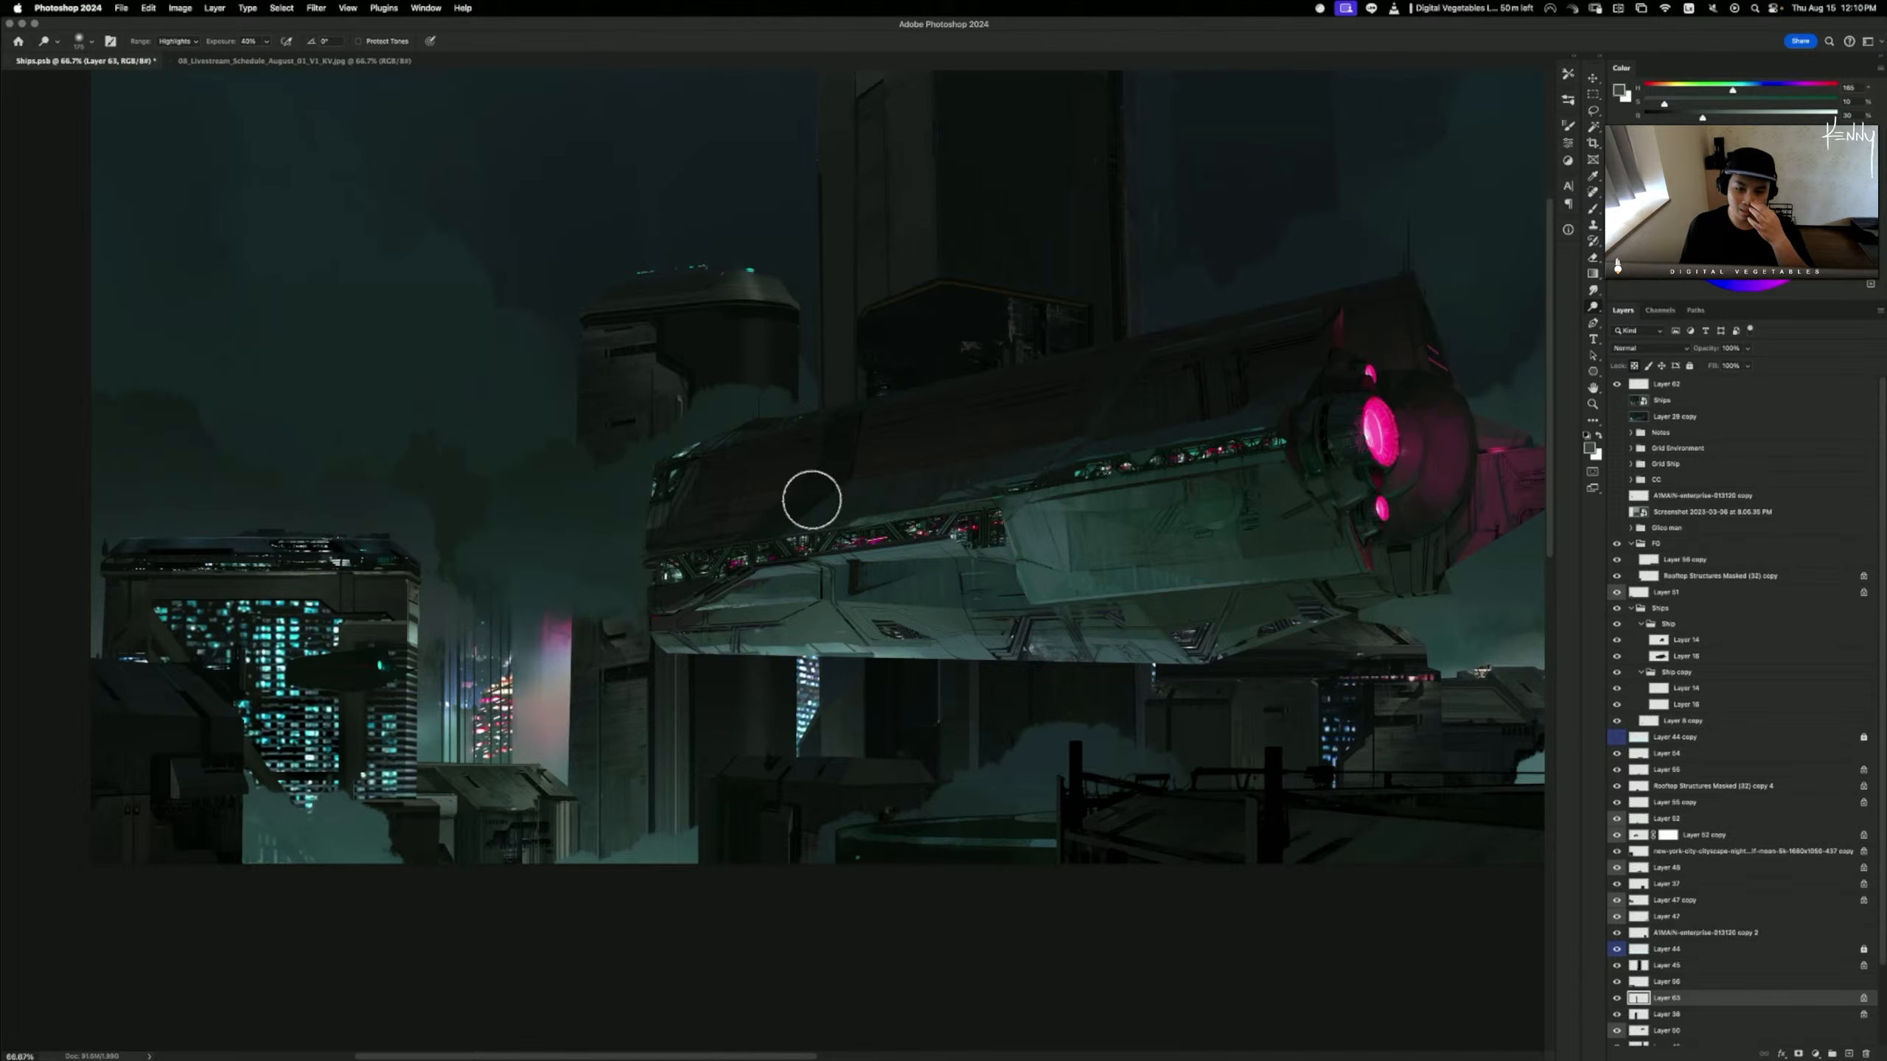
key("bracketleft")
key("bracketleft")
key("bracketleft")
key("bracketleft")
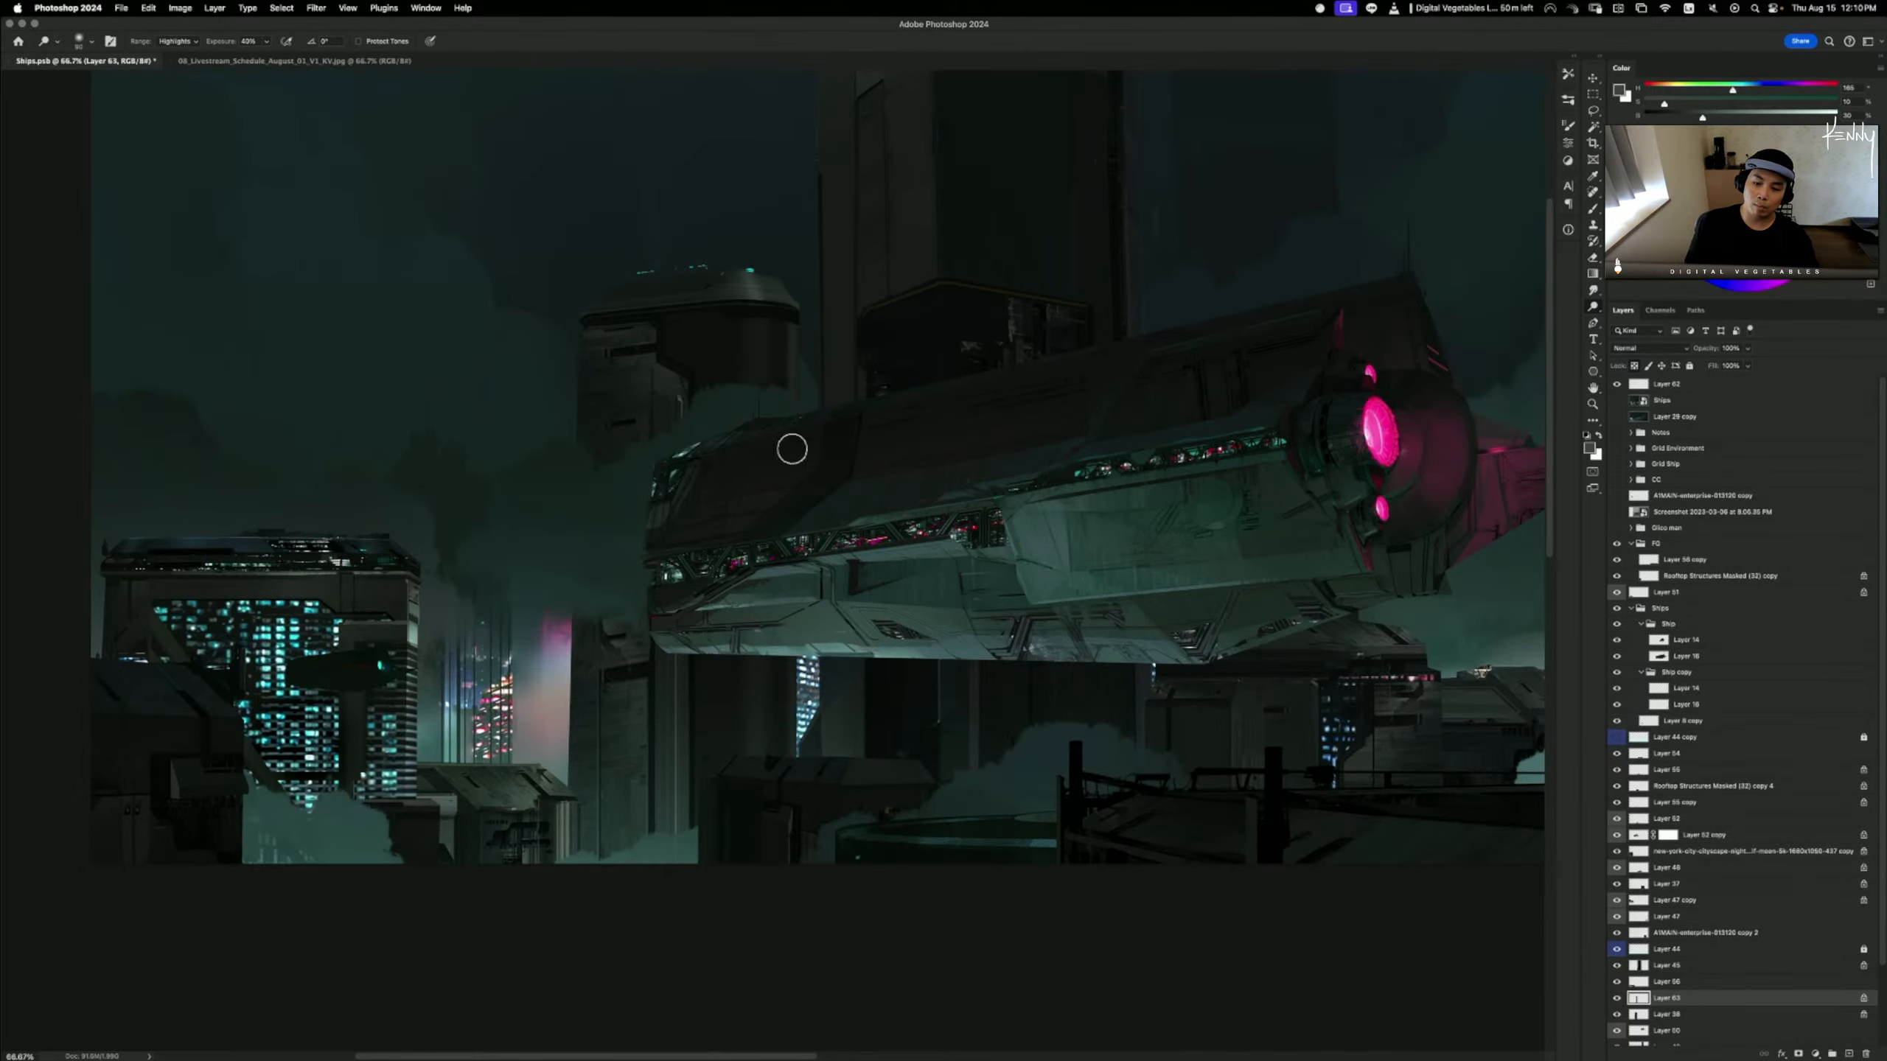
- Examine how the darkened tower wall sits in the whole cityscape from several zoom levels
scroll(787, 442, "down", 5)
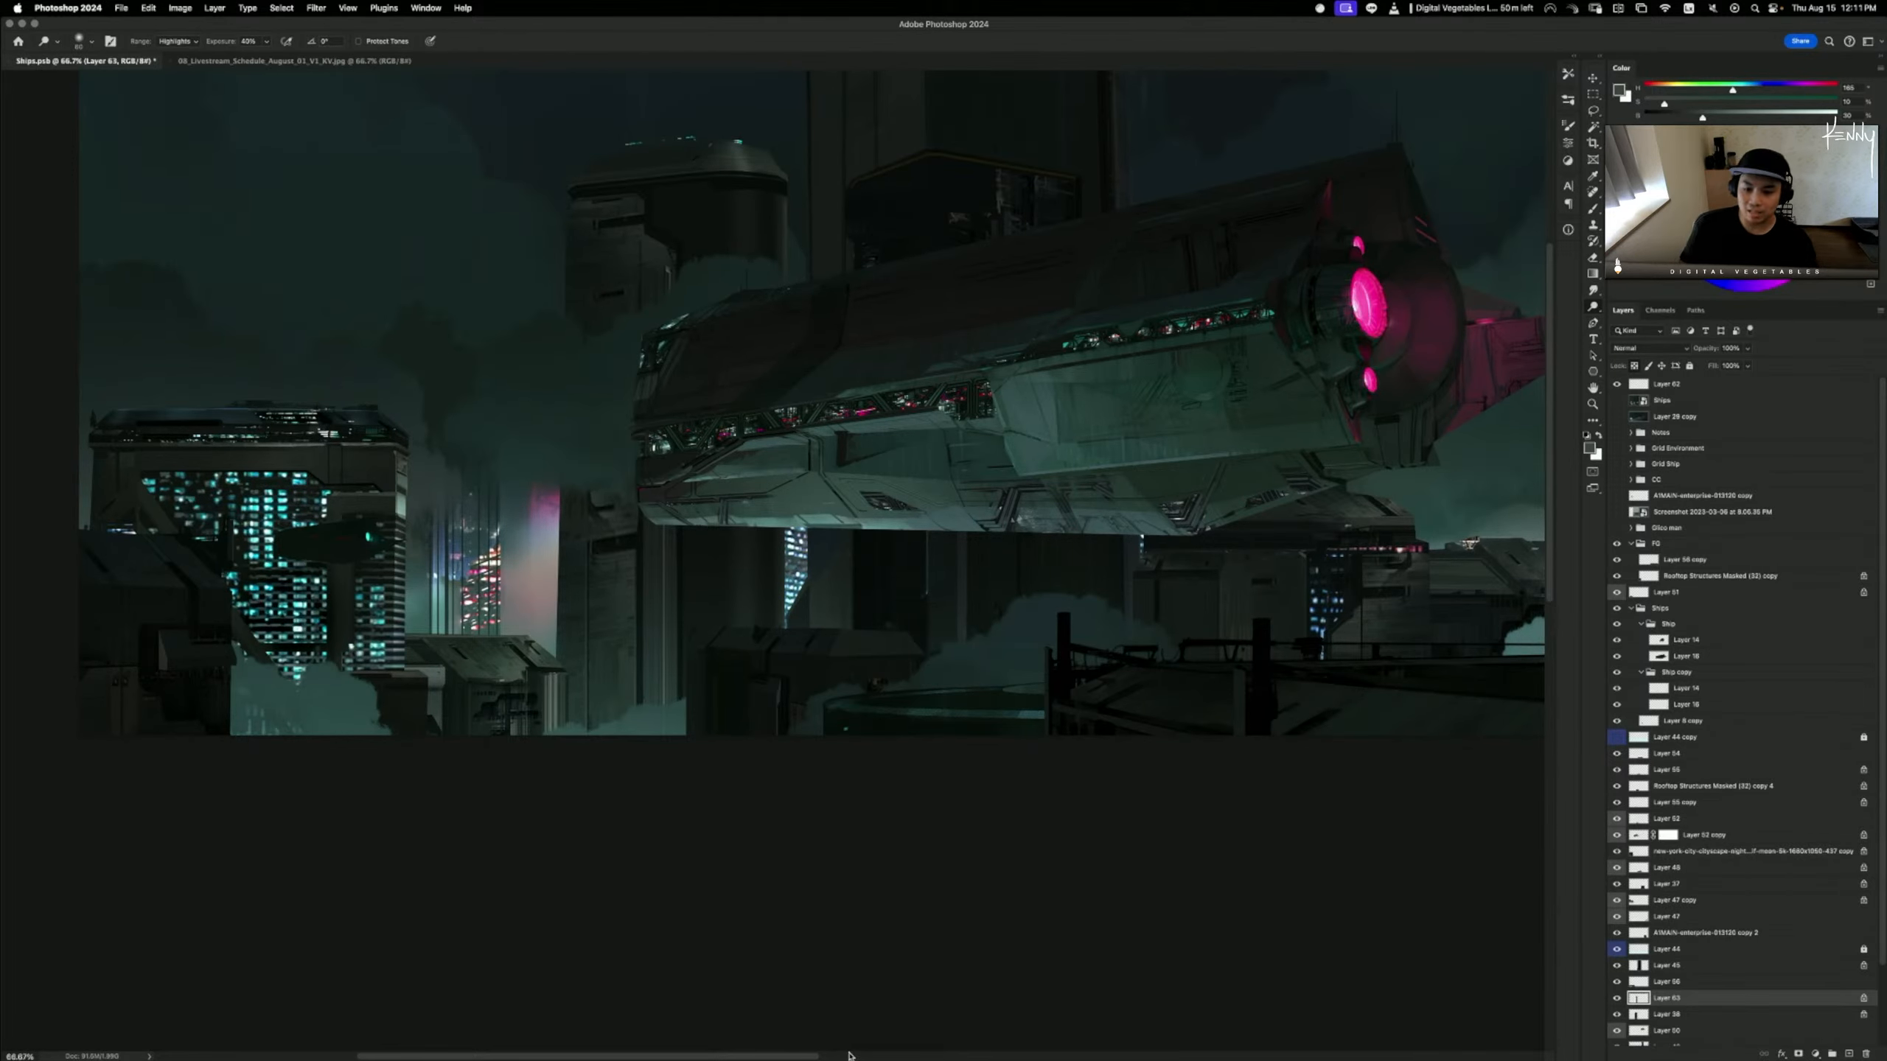
key("super+minus")
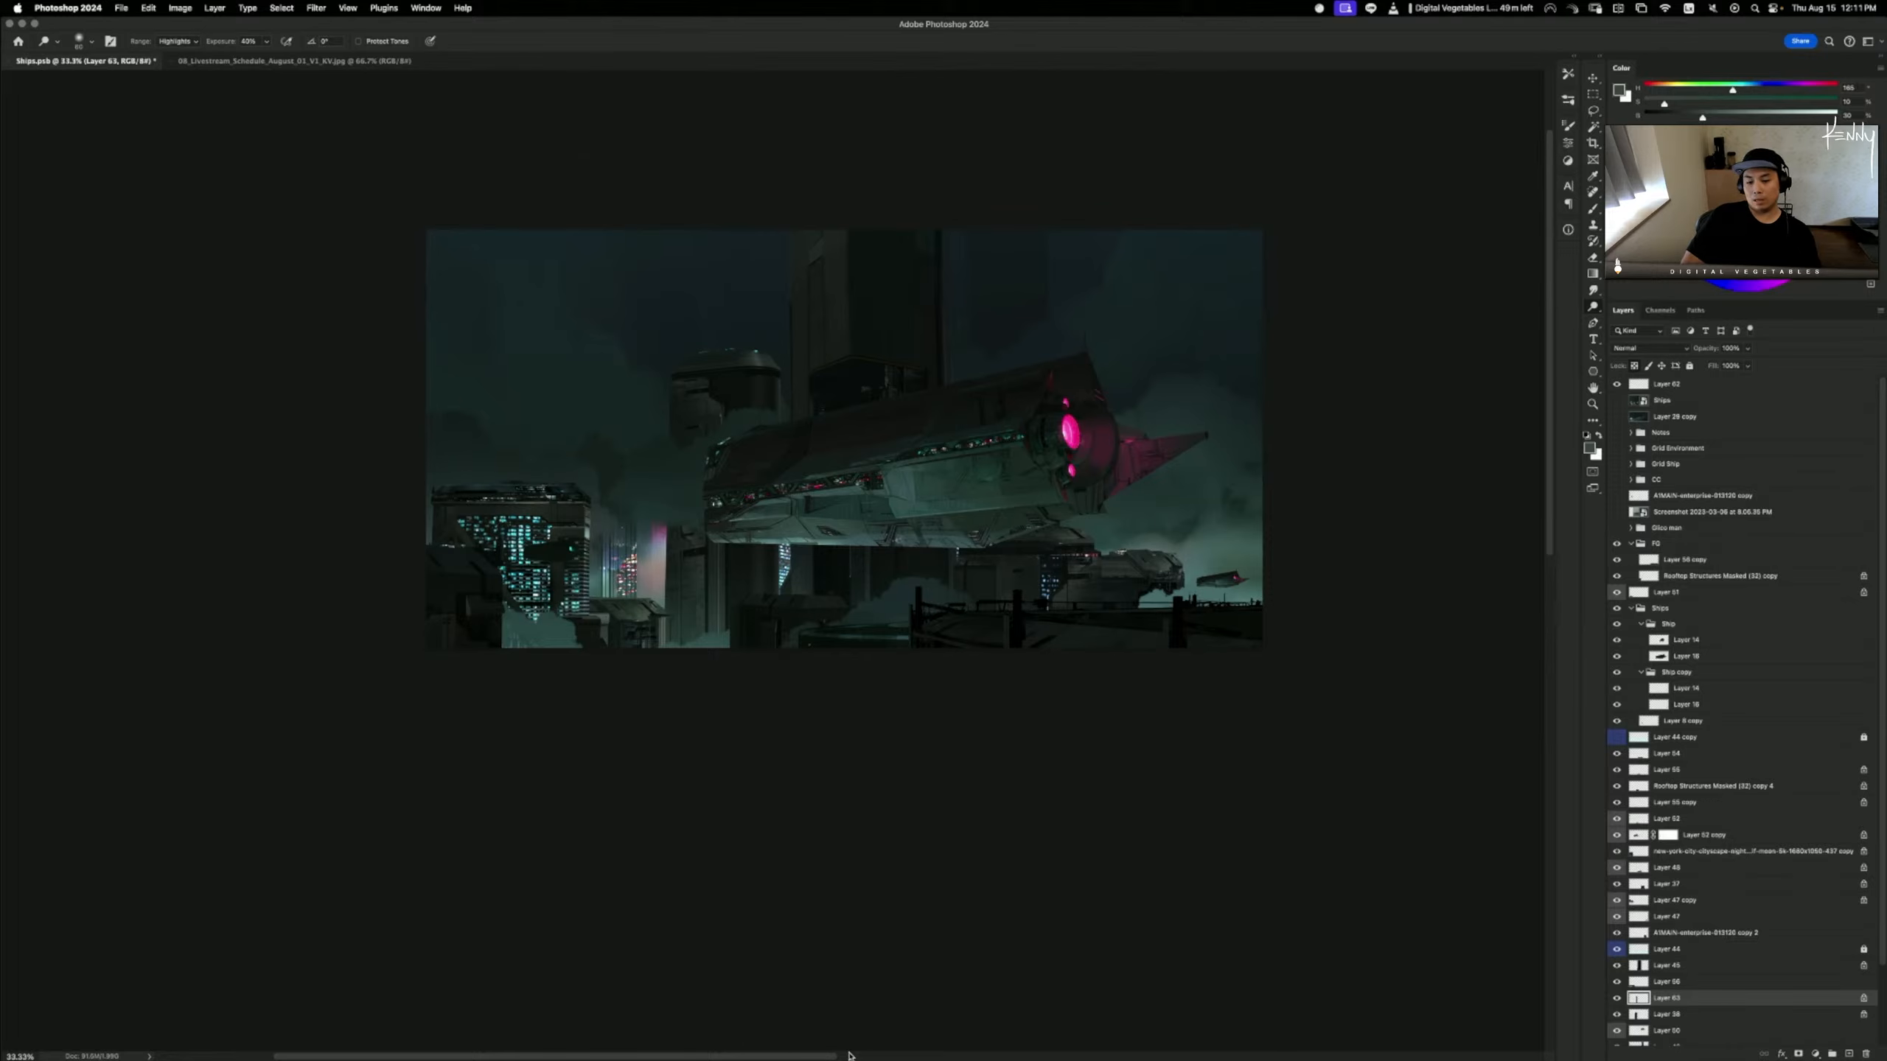
key("super+plus")
left_click_drag(1041, 727, 1075, 822)
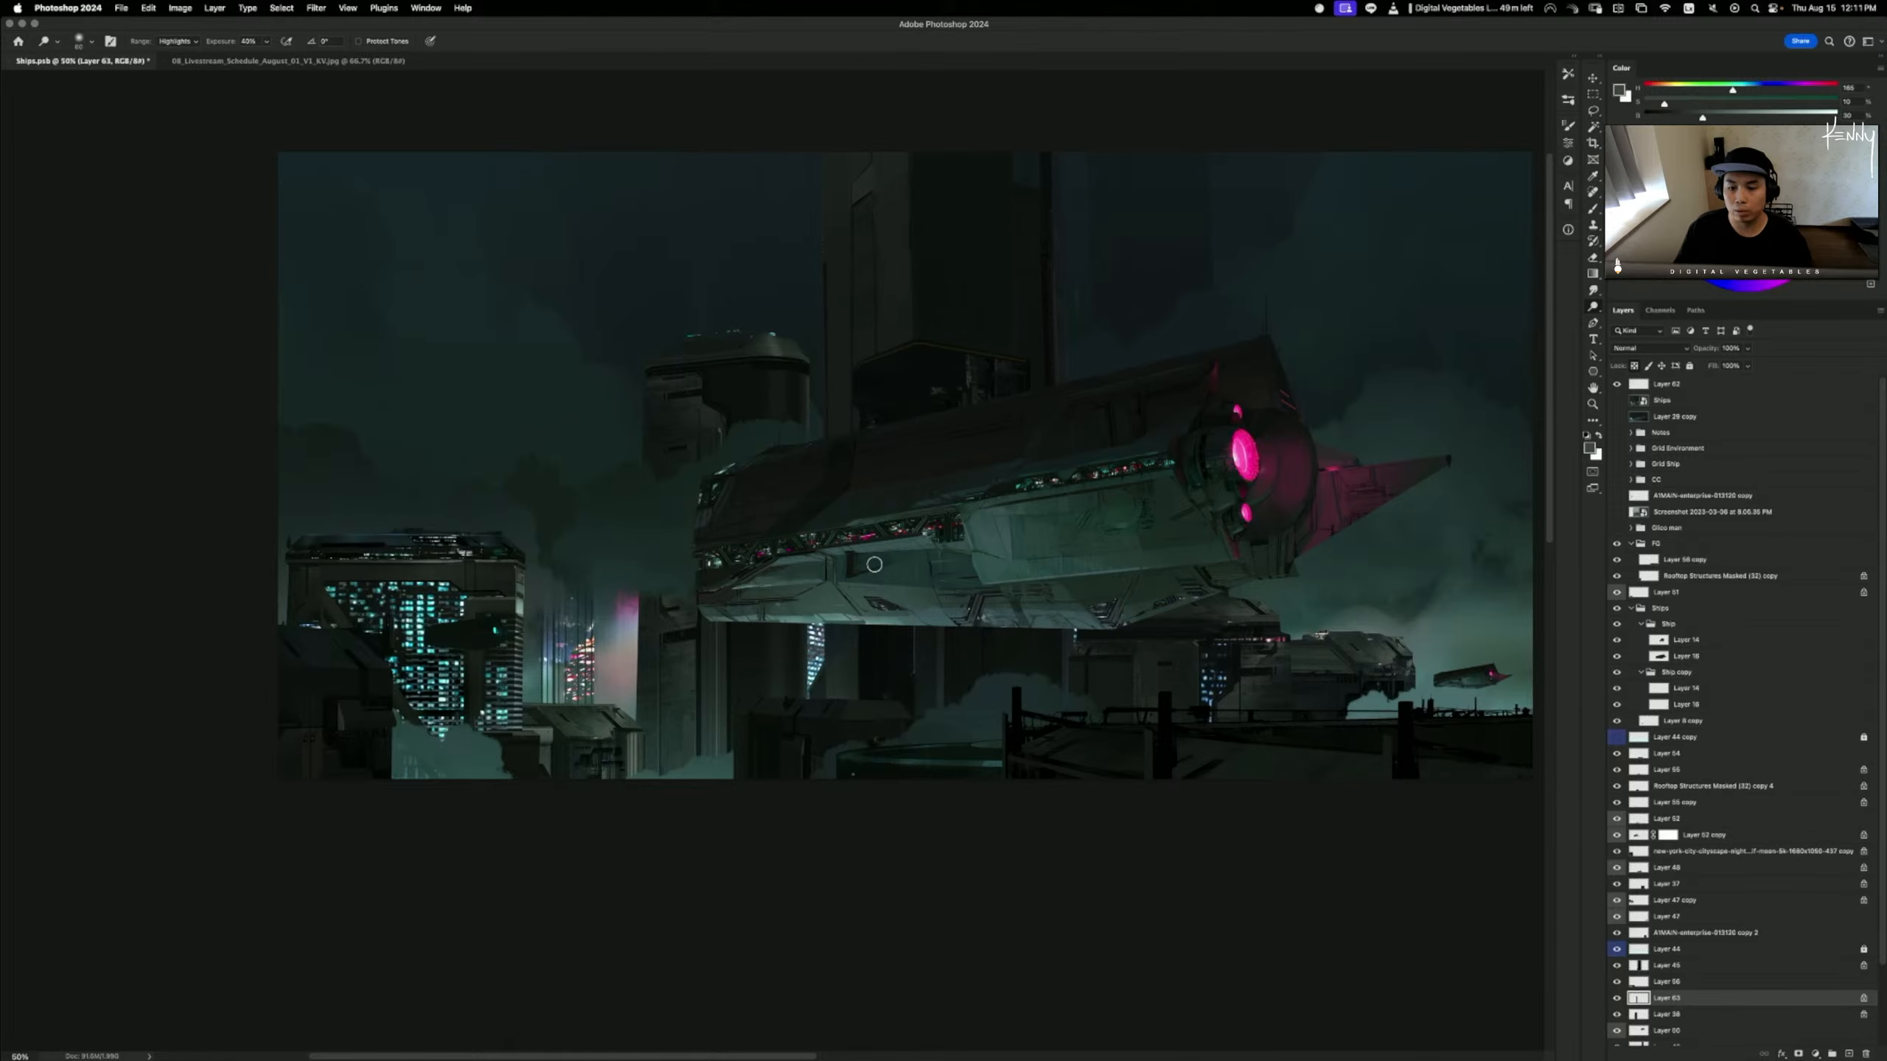
left_click_drag(1221, 691, 1193, 737)
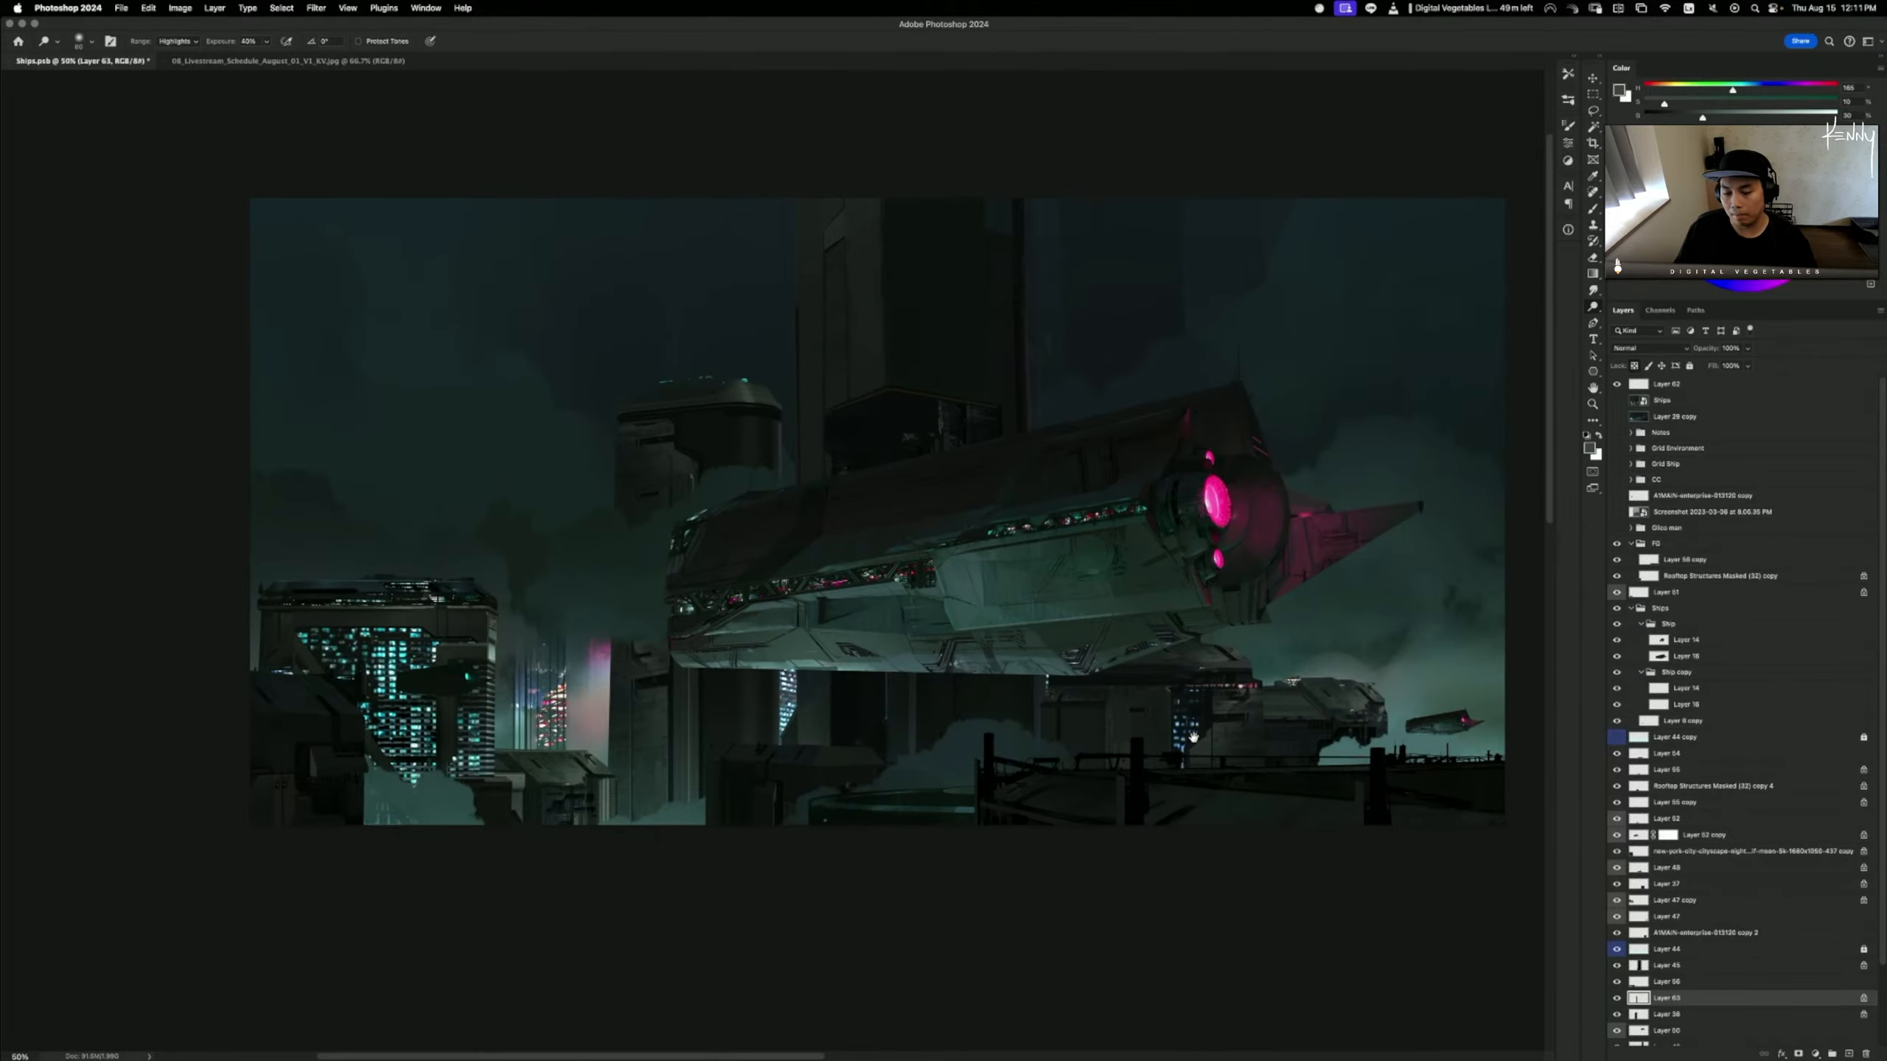
key("super+minus")
key("super+minus")
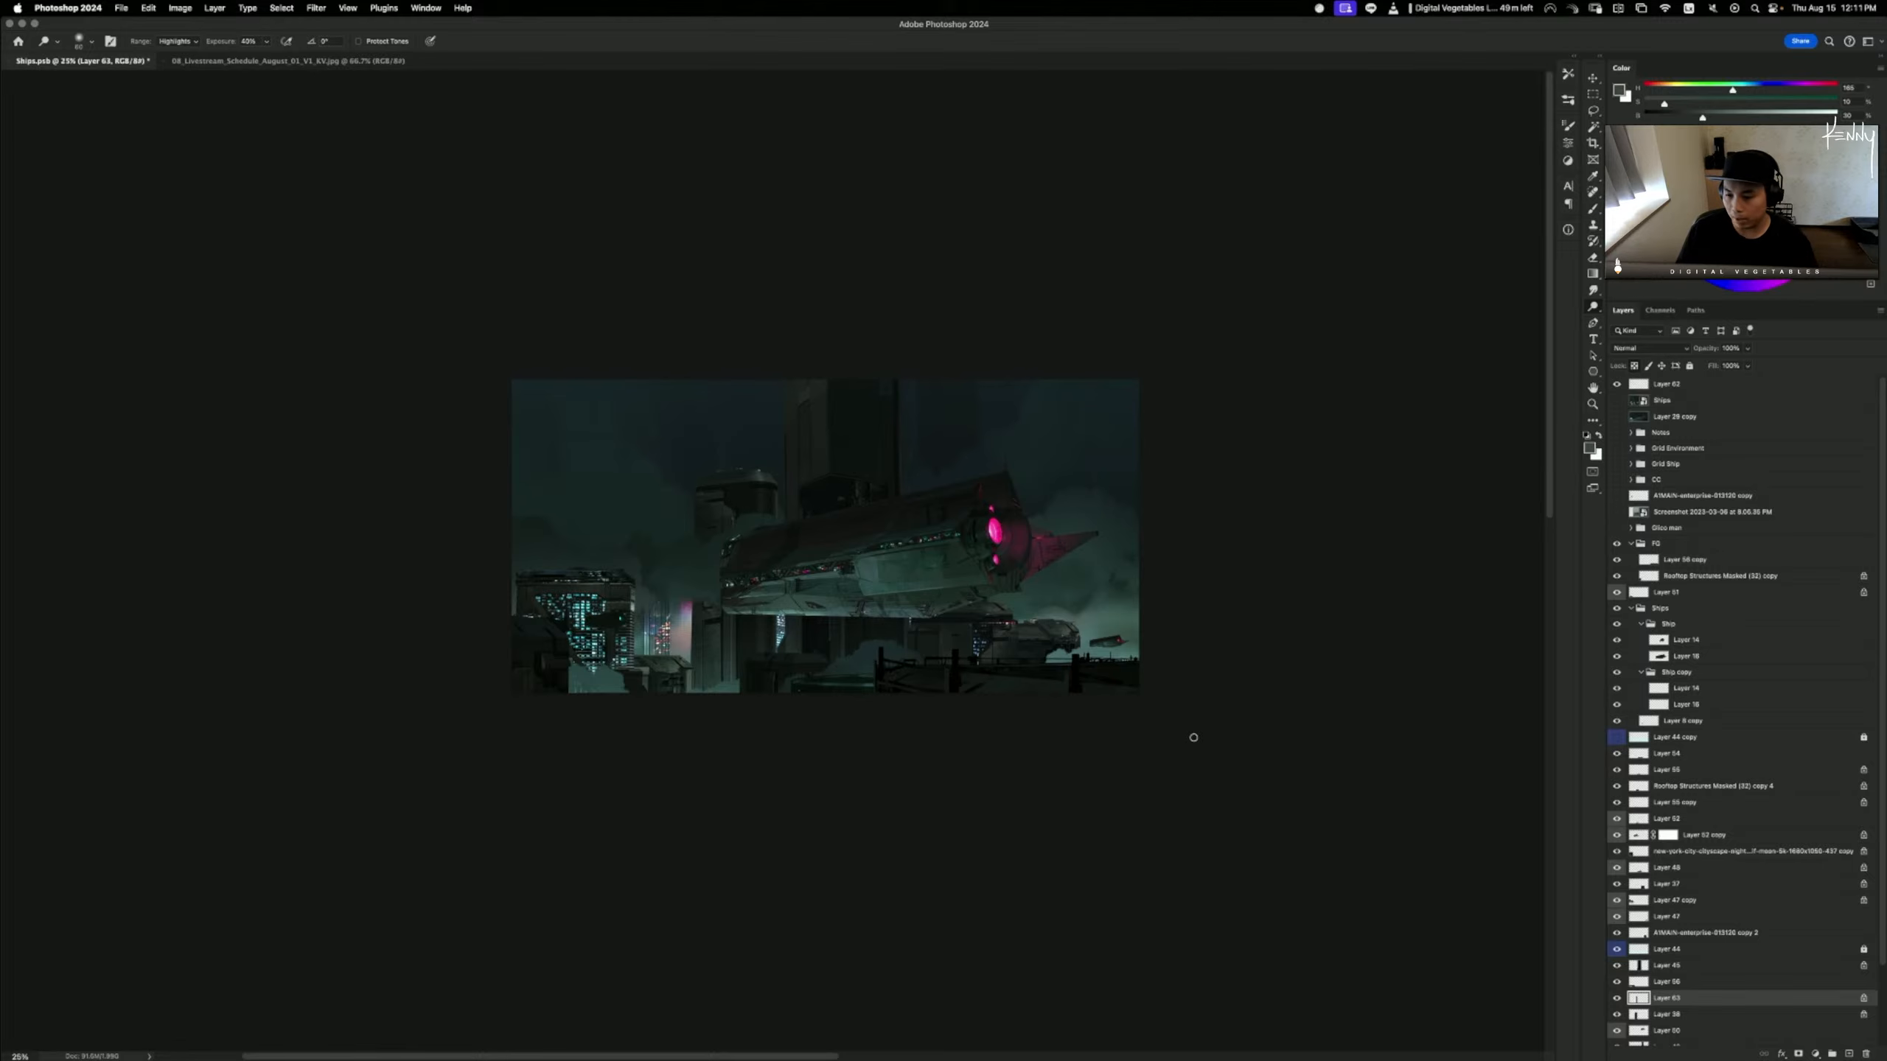
key("super+plus")
key("super+plus")
key("super+plus")
left_click_drag(834, 754, 931, 736)
- On the layer of the tower's left wall, lasso that wall from below the roof down to the canvas's lower edge
left_click(1664, 1016)
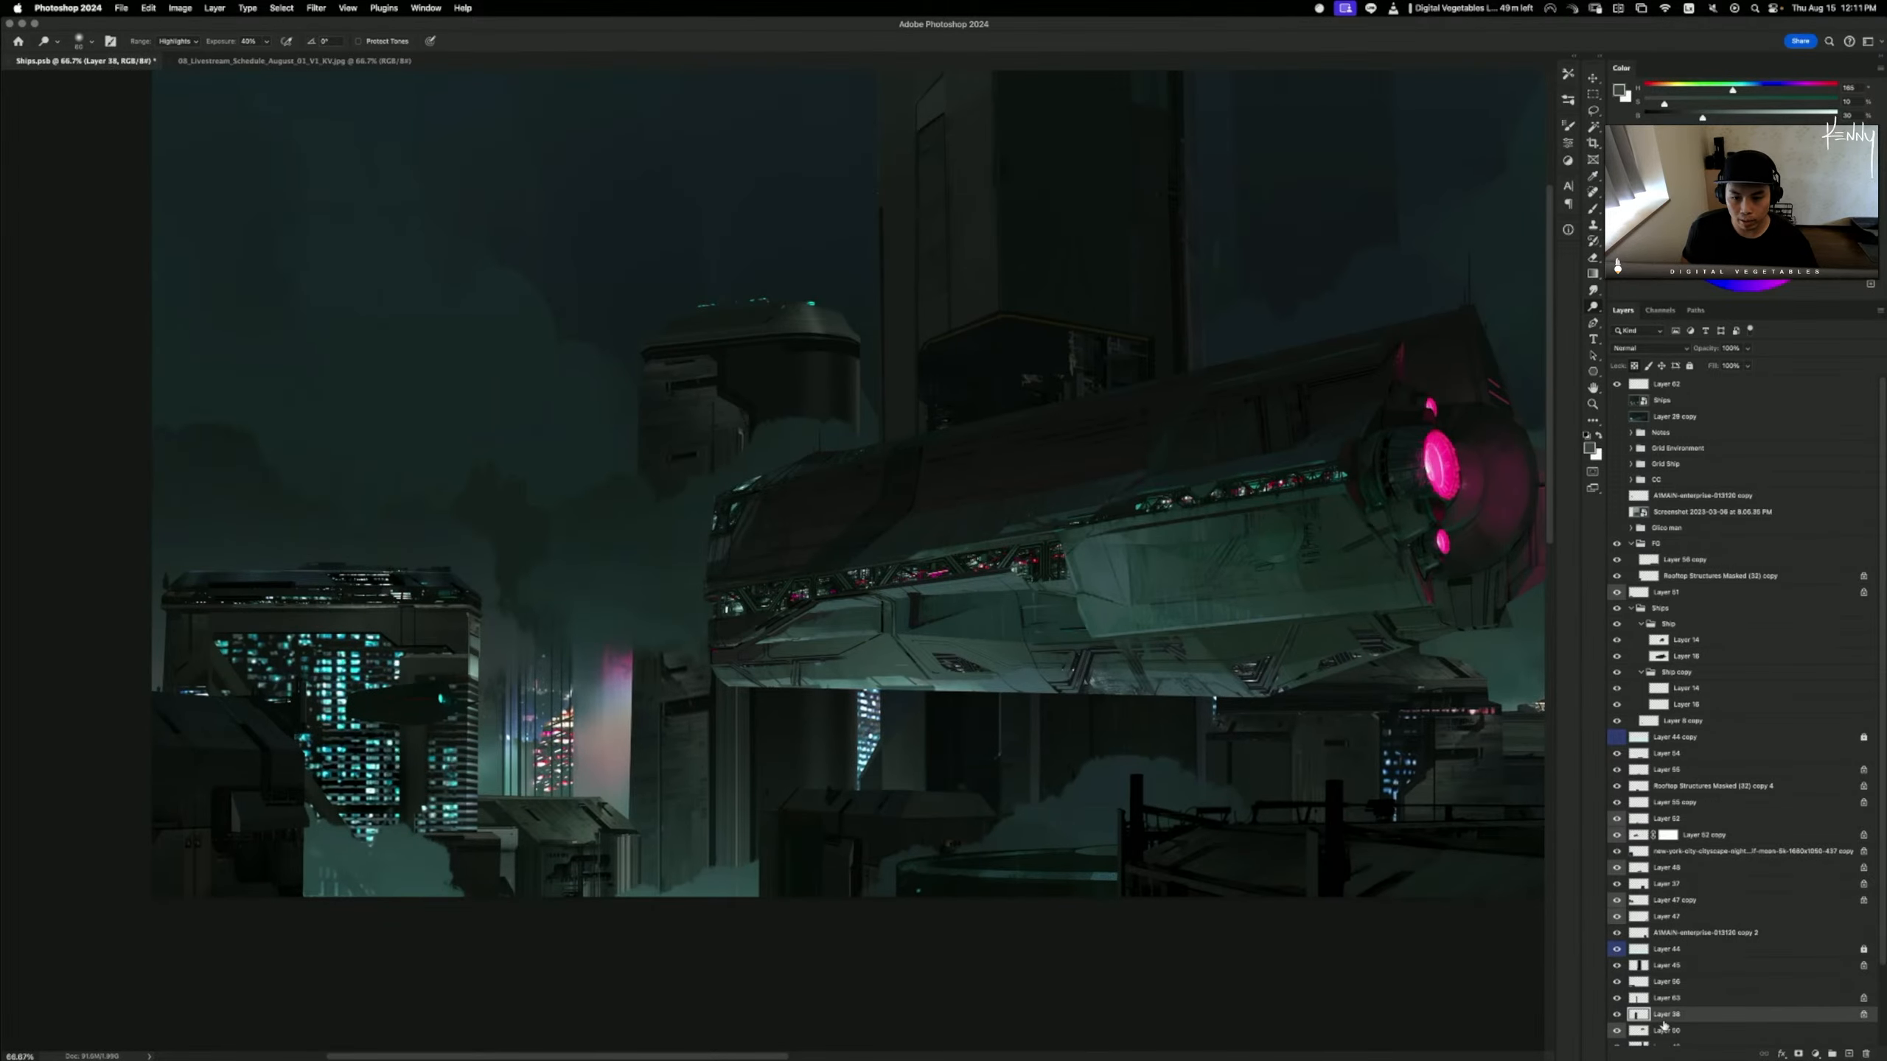
key("l")
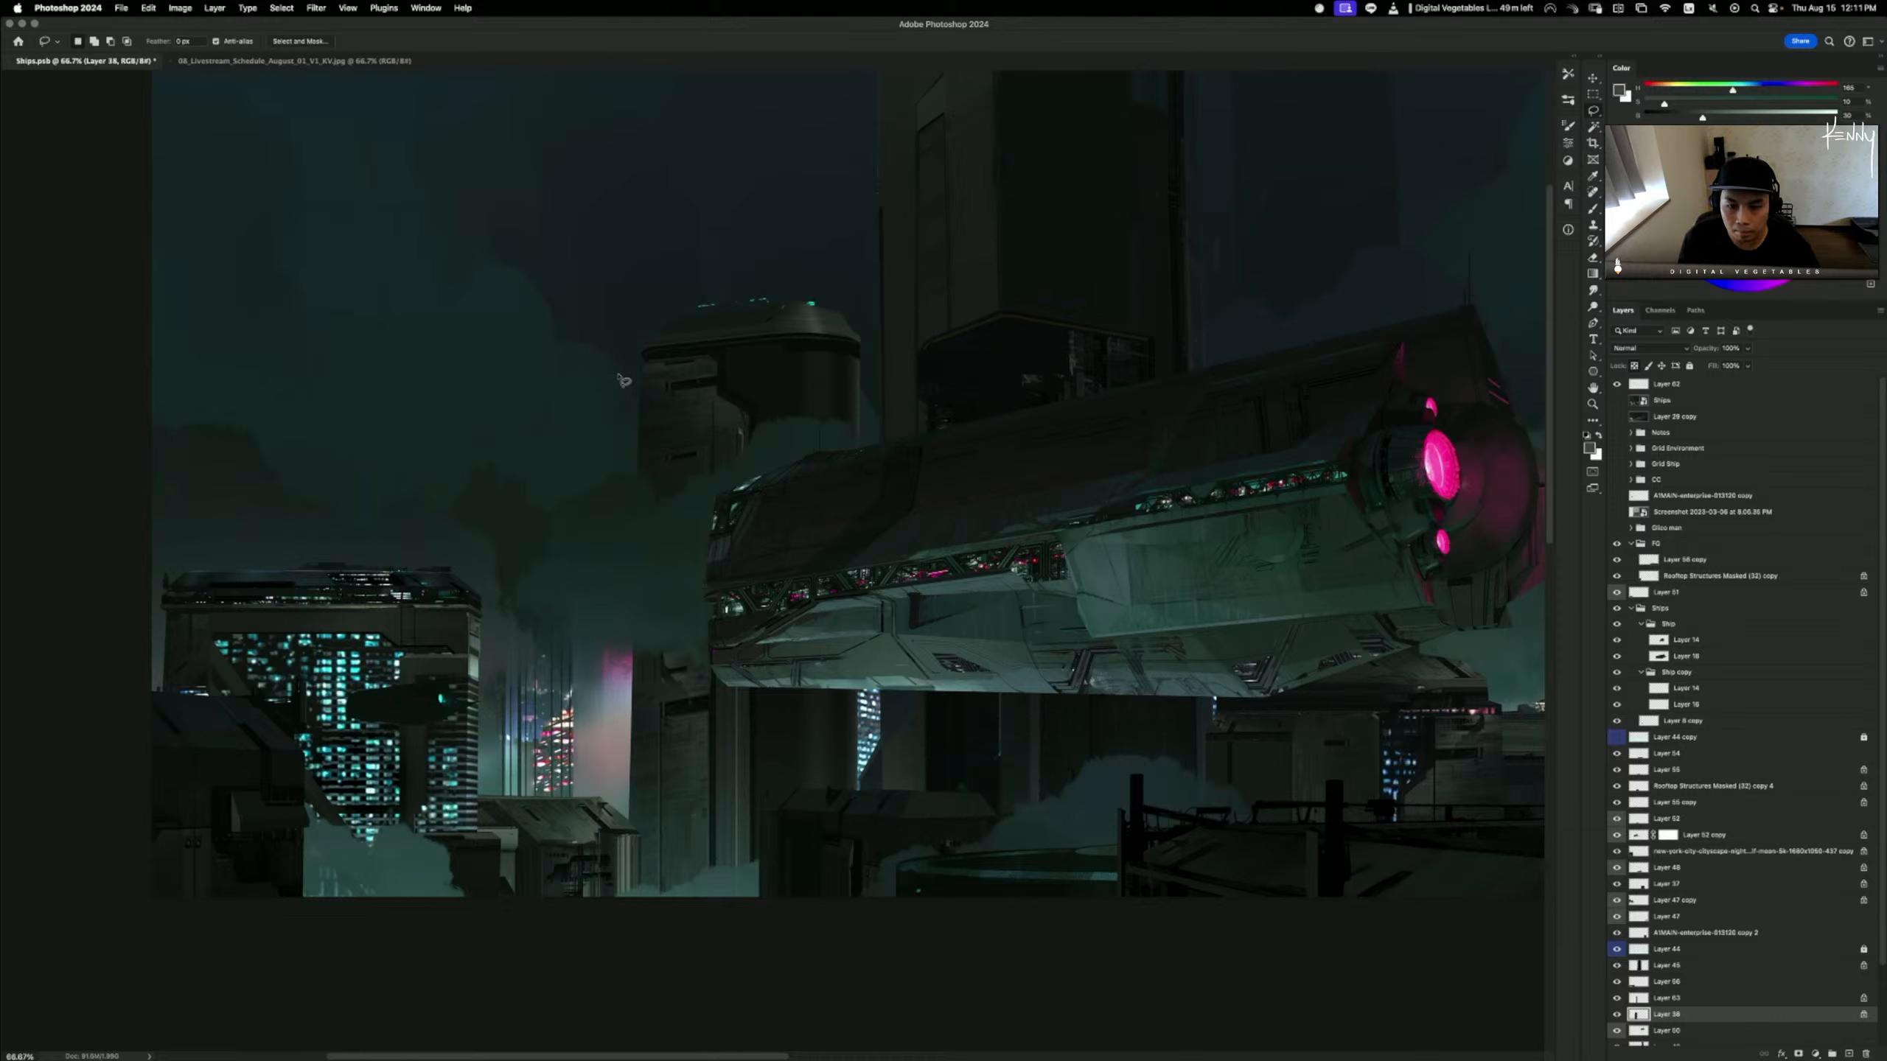
mouse_move(645, 375)
left_mouse_down()
mouse_move(716, 357)
mouse_move(721, 401)
mouse_move(757, 419)
mouse_move(755, 985)
mouse_move(722, 1011)
mouse_move(622, 959)
mouse_move(609, 436)
mouse_move(619, 905)
mouse_move(635, 921)
mouse_move(614, 927)
mouse_move(620, 374)
left_mouse_up()
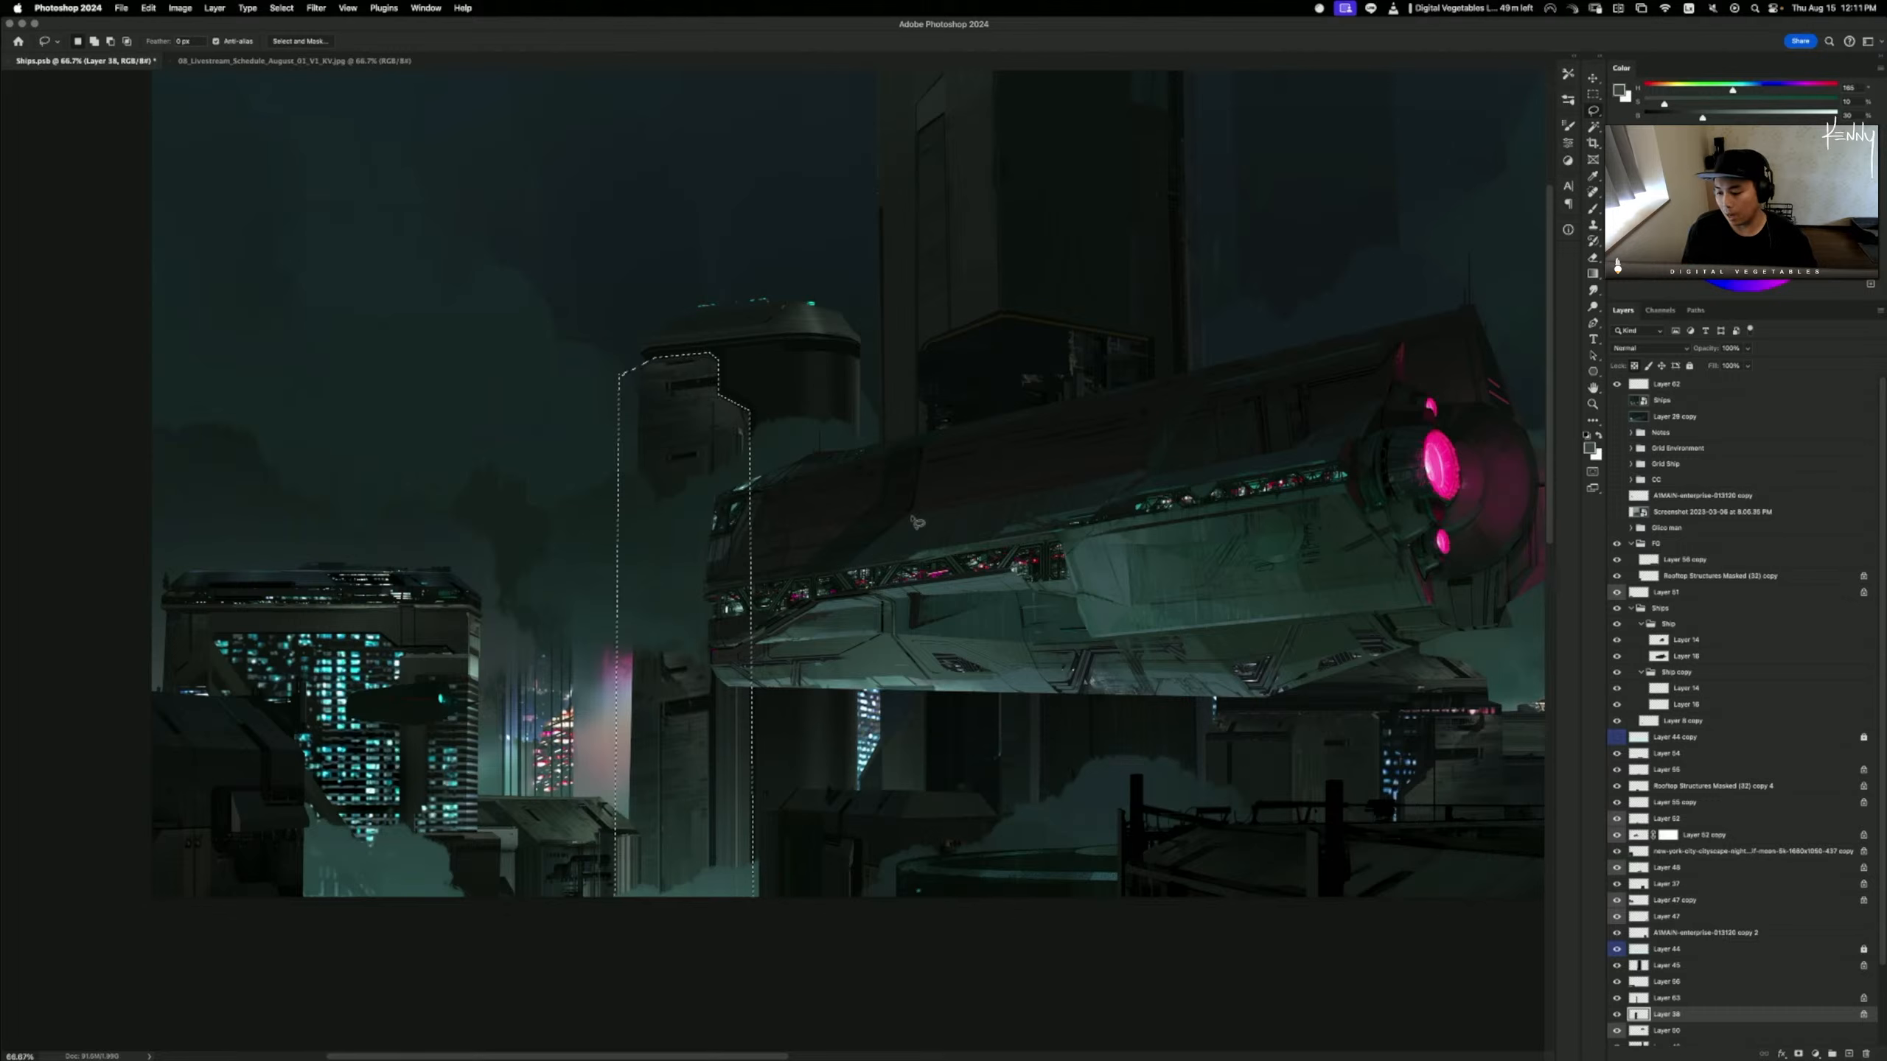
- Paint over the panel details inside the selection with the Paint Brush 1 preset in dark tones sampled from the tower, and deselect
key("b")
left_click(1567, 74)
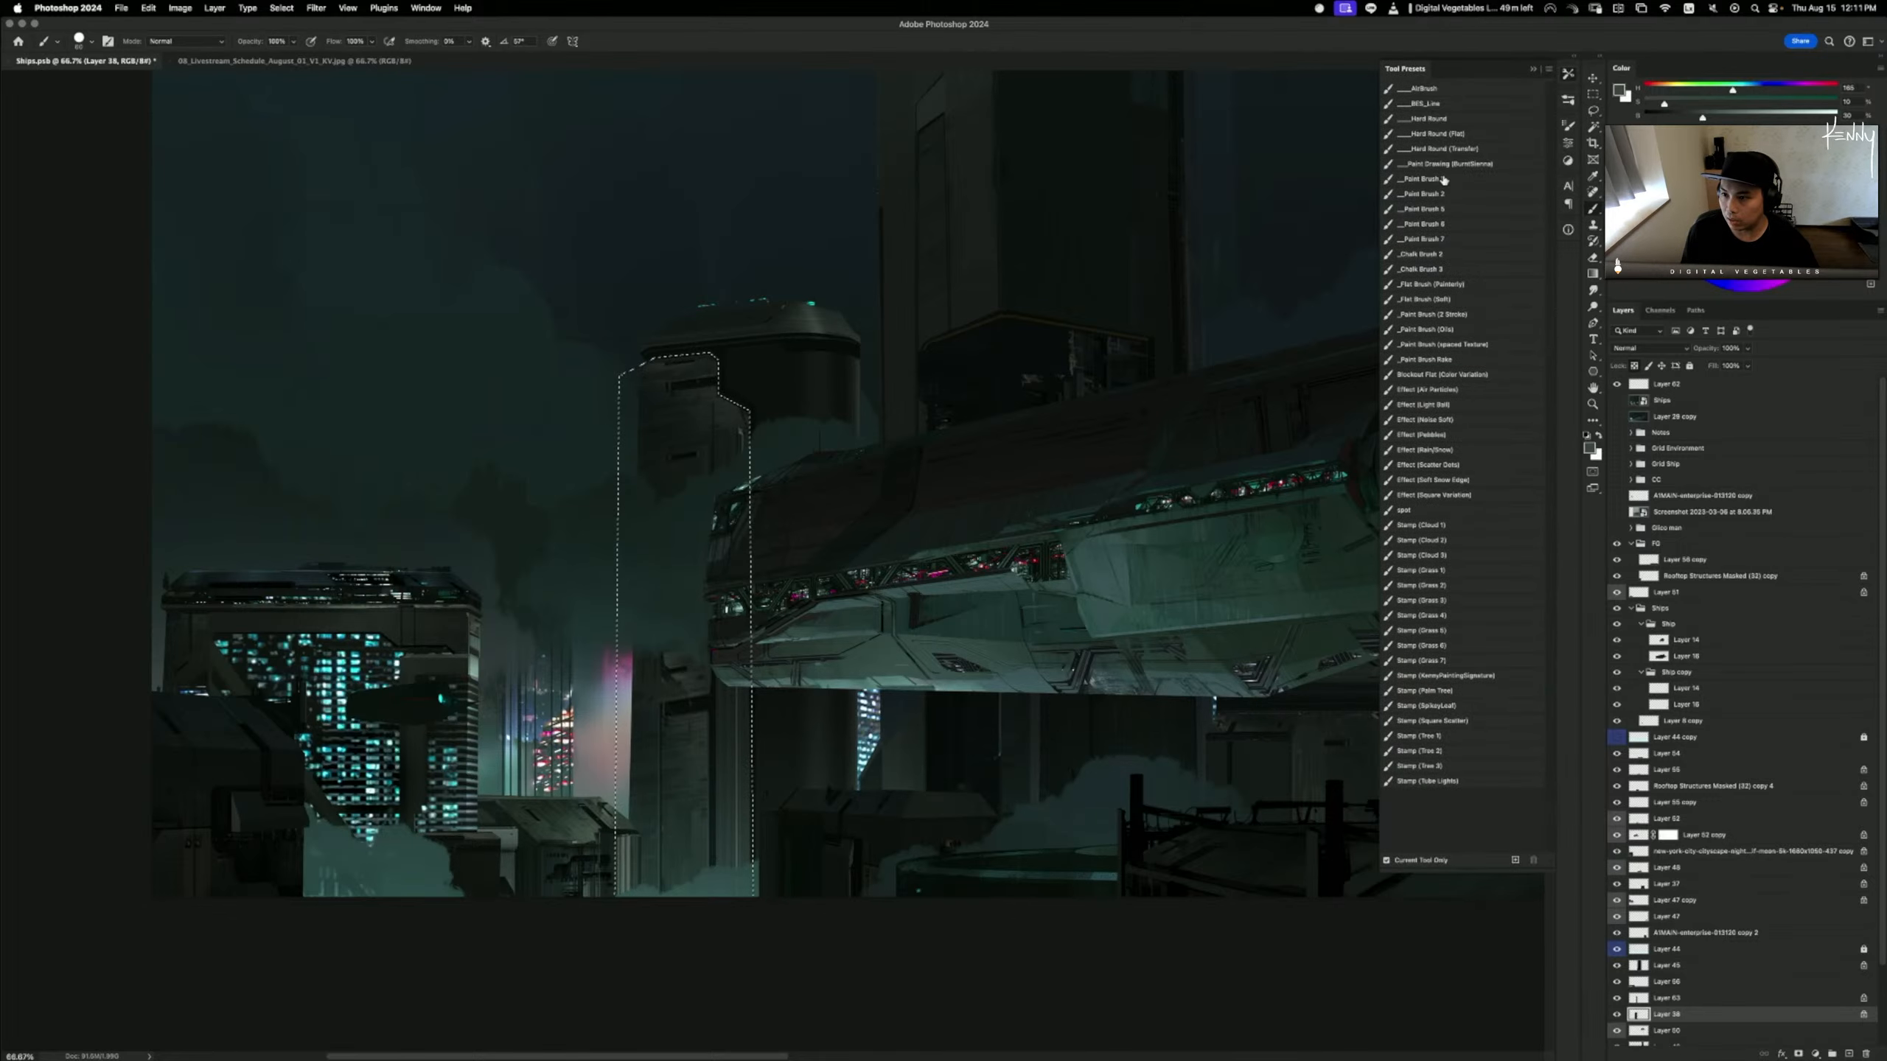
left_click(1443, 178)
left_click(1570, 77)
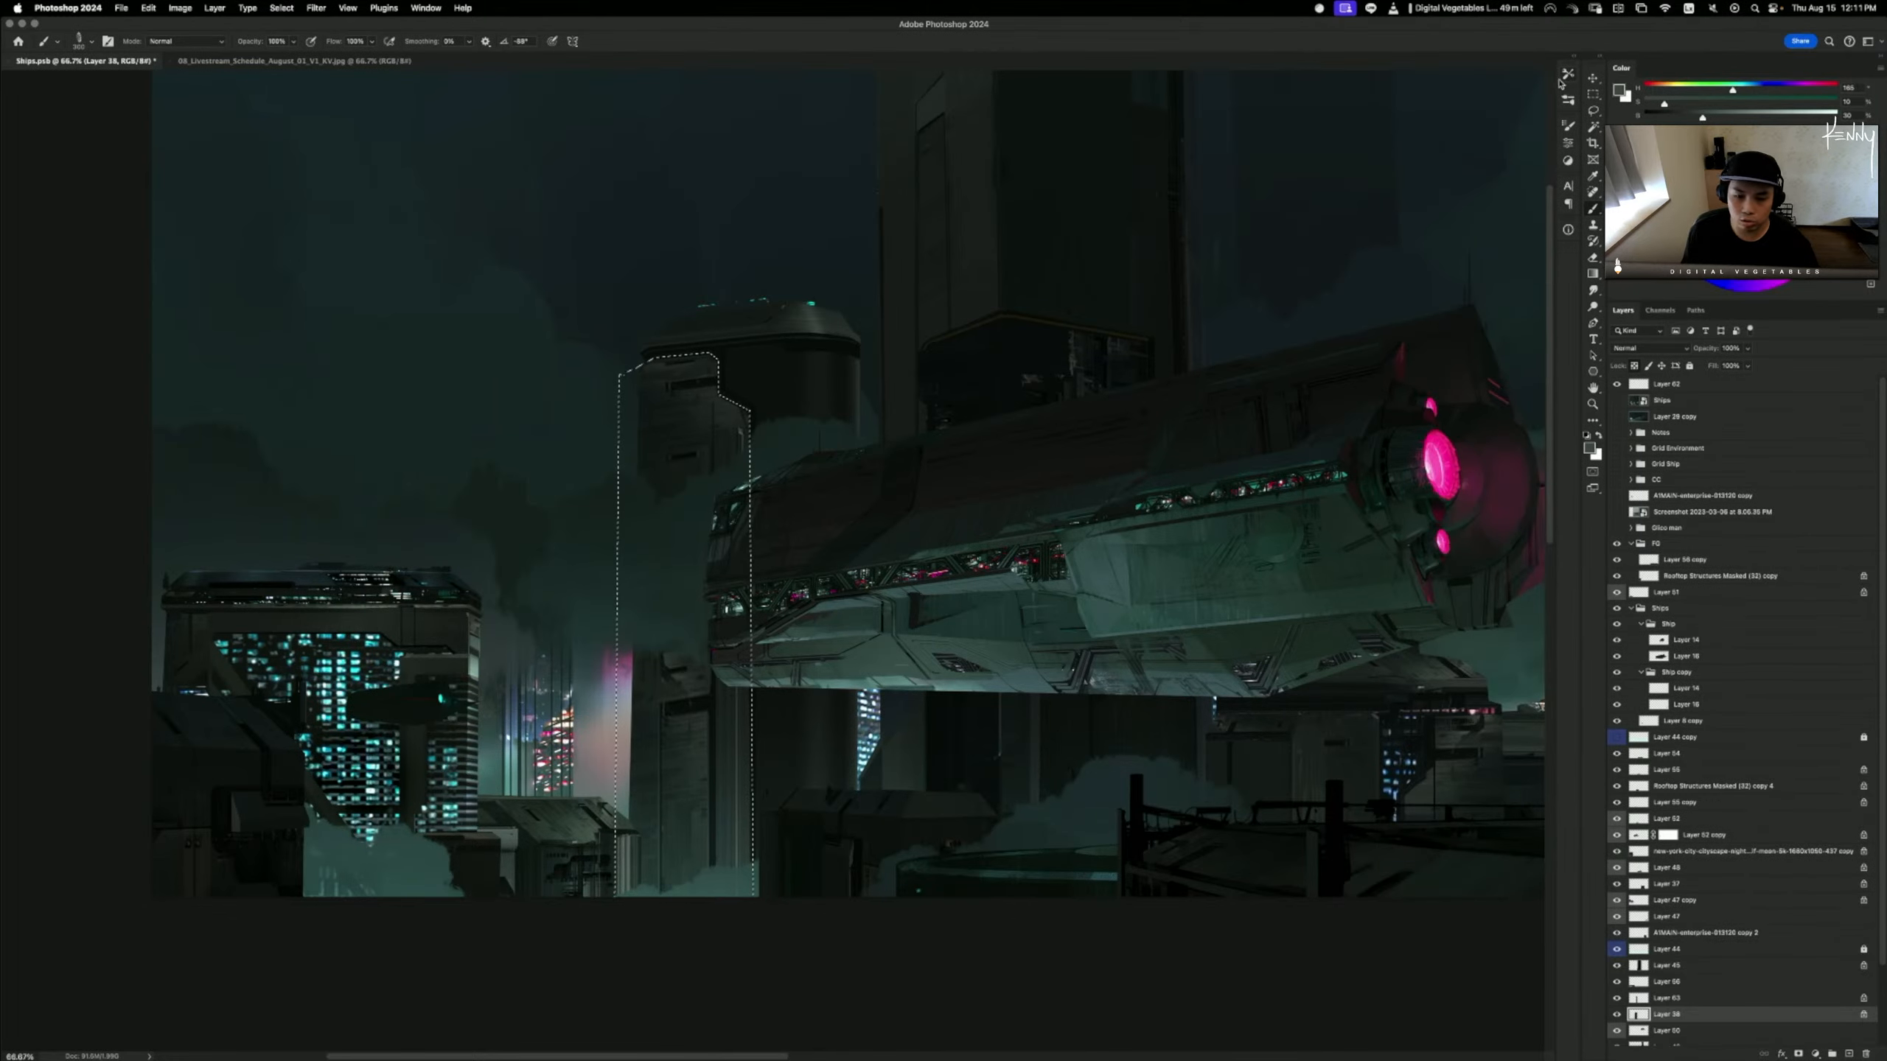
left_click(717, 314, "alt")
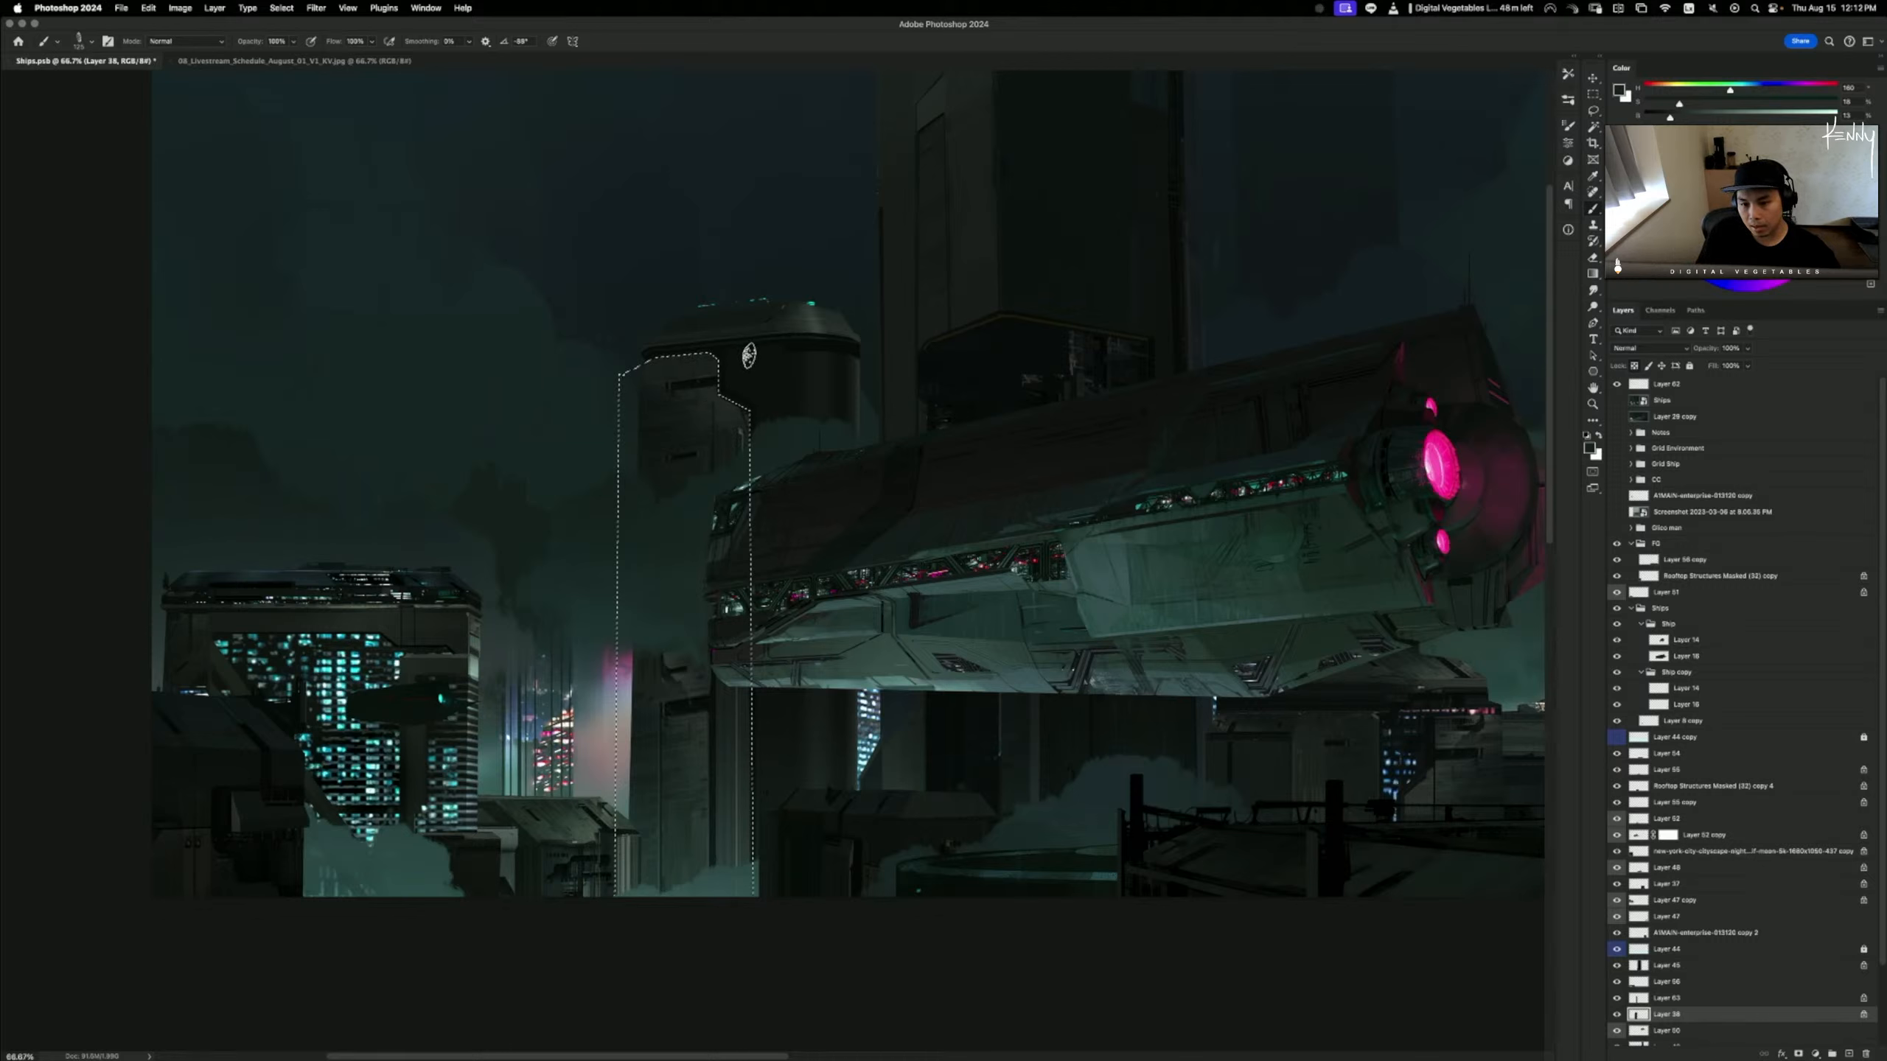
left_click(730, 320, "alt")
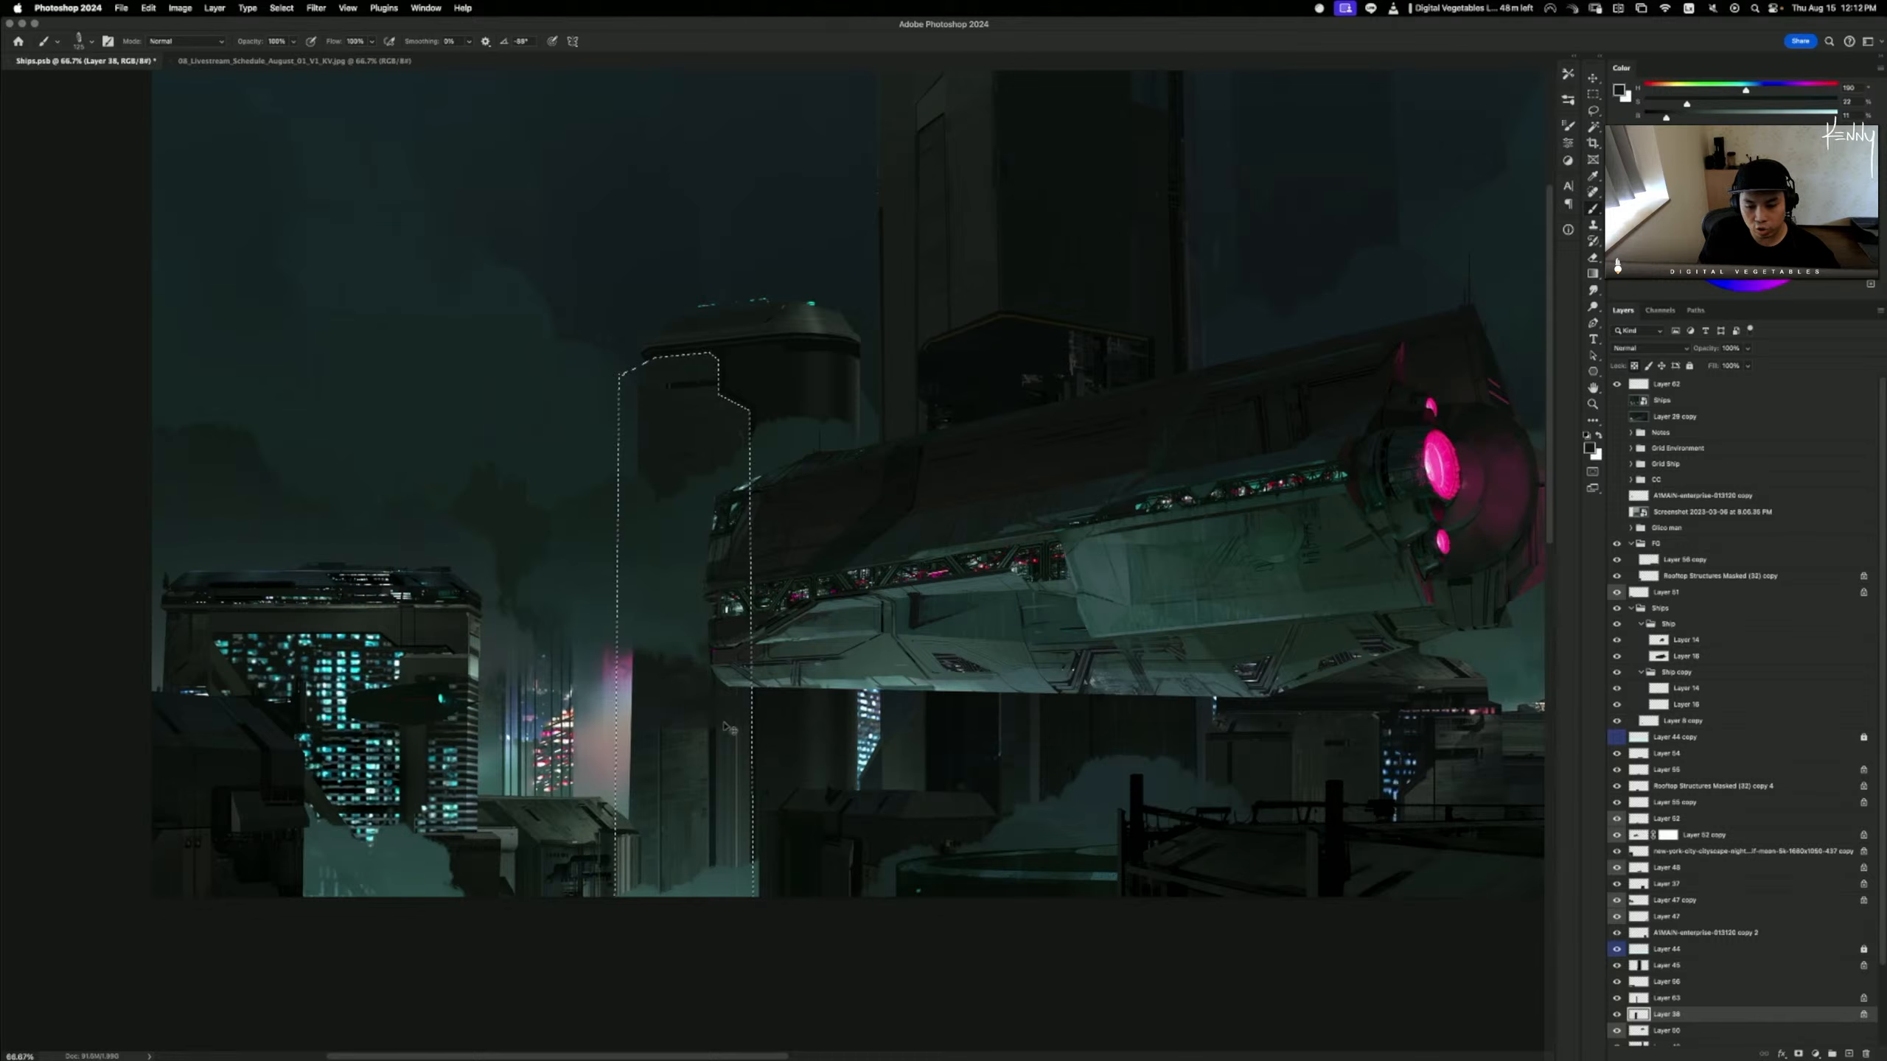
key("super+z")
mouse_move(619, 745)
left_mouse_down()
mouse_move(794, 710)
mouse_move(625, 740)
mouse_move(778, 730)
left_mouse_up()
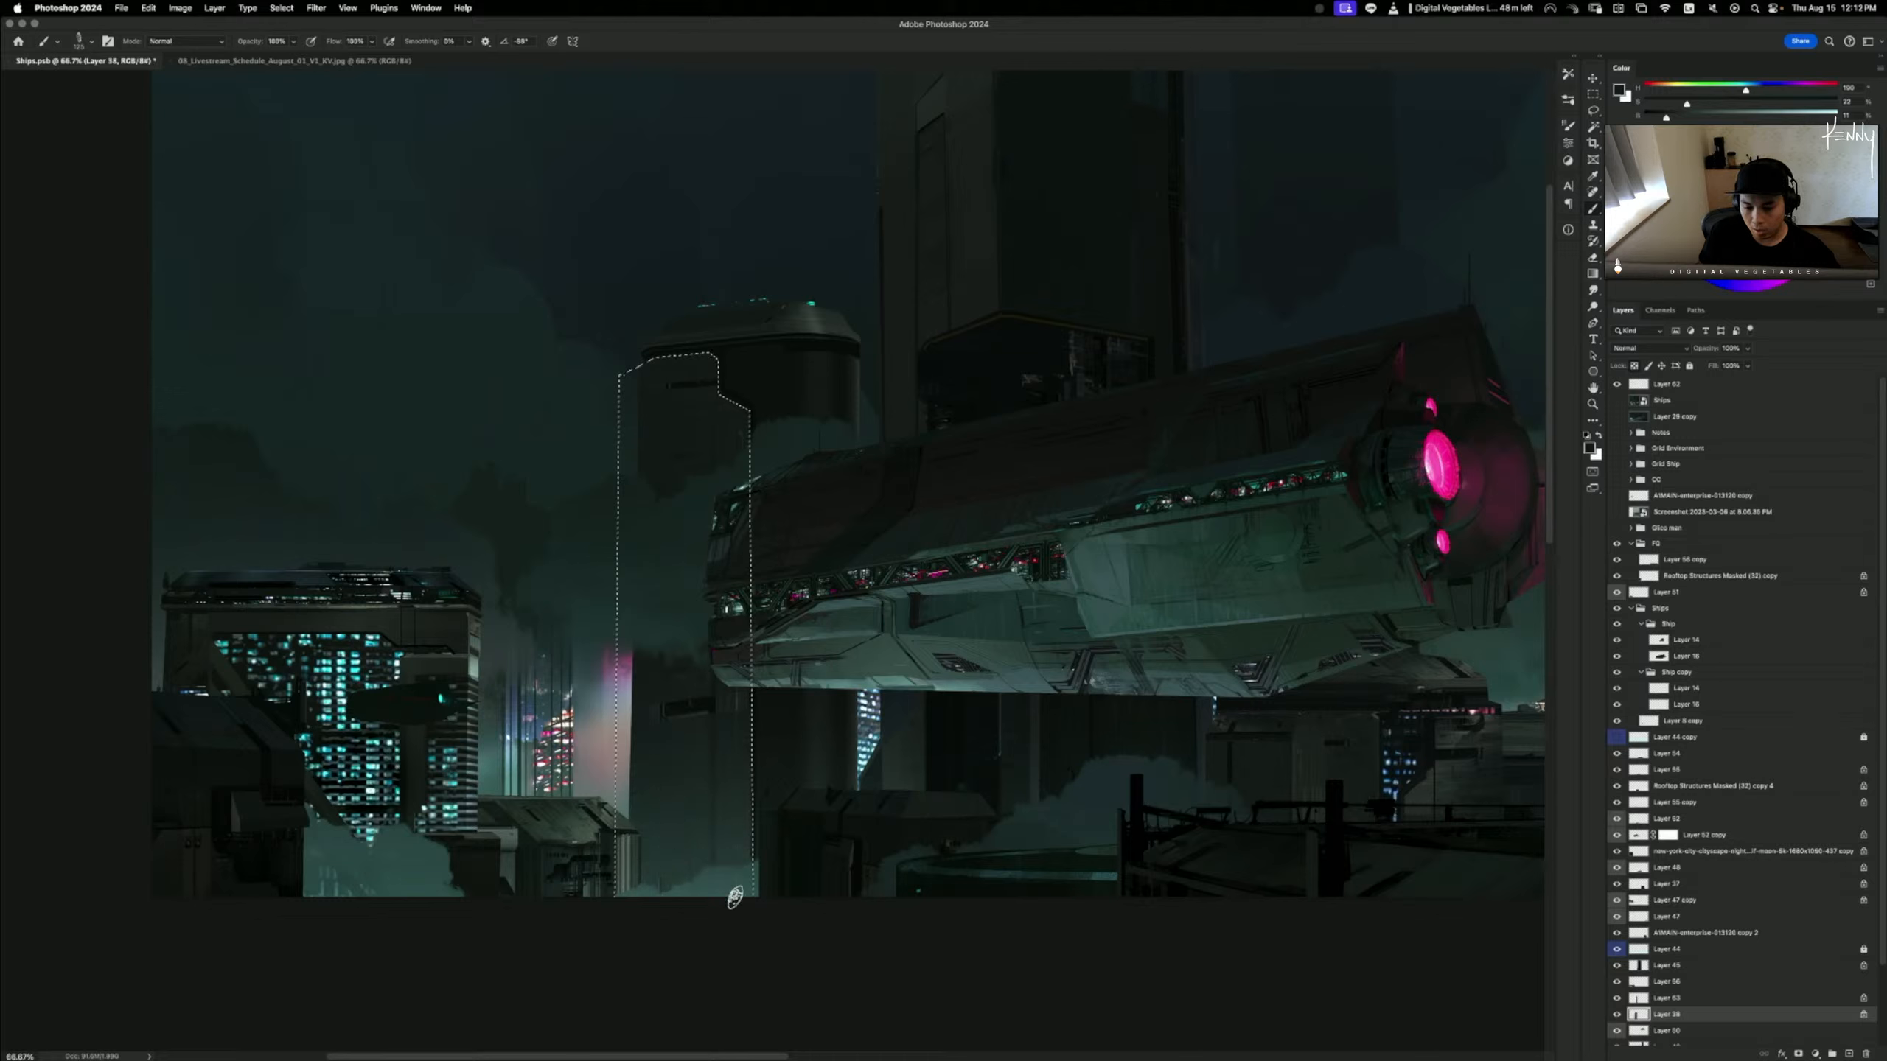
key("d")
key("super+d")
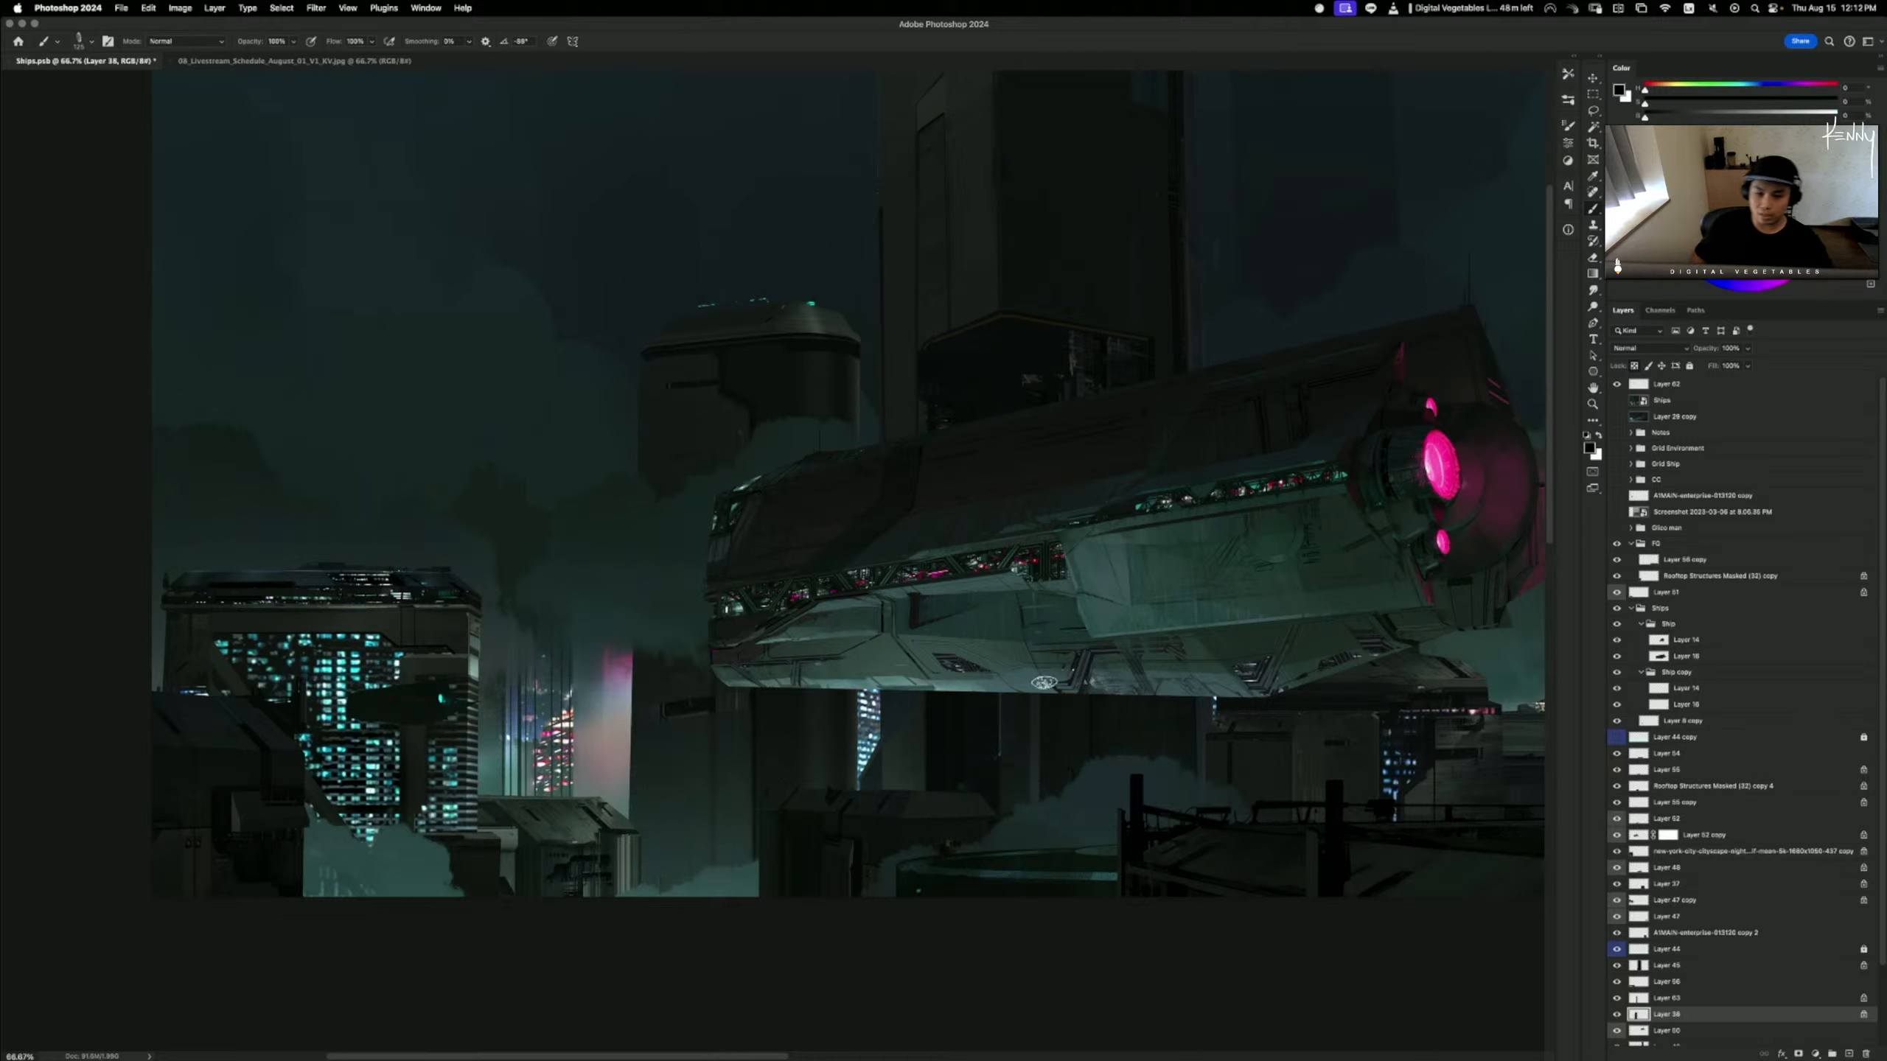
- Check the tower in the full composition and compare it with each of its two wall layers hidden and shown
key("o")
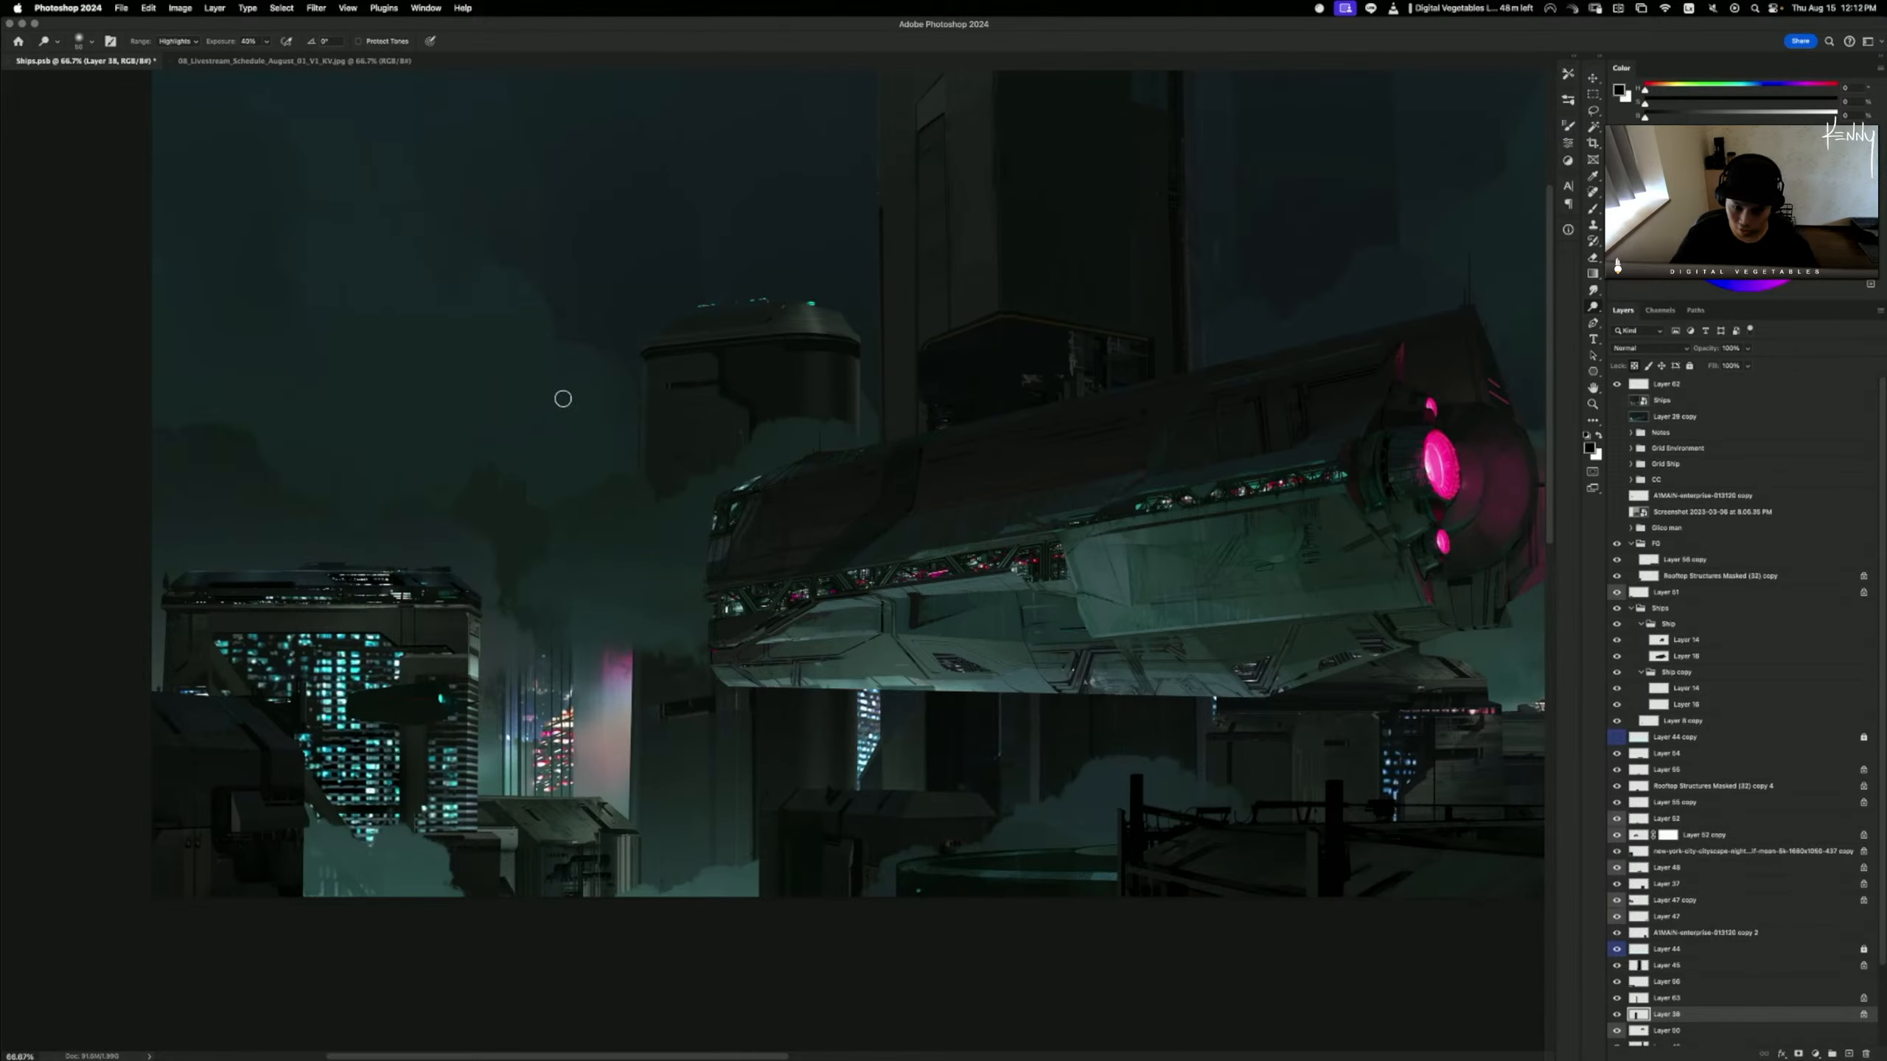
scroll(563, 399, "down", 3)
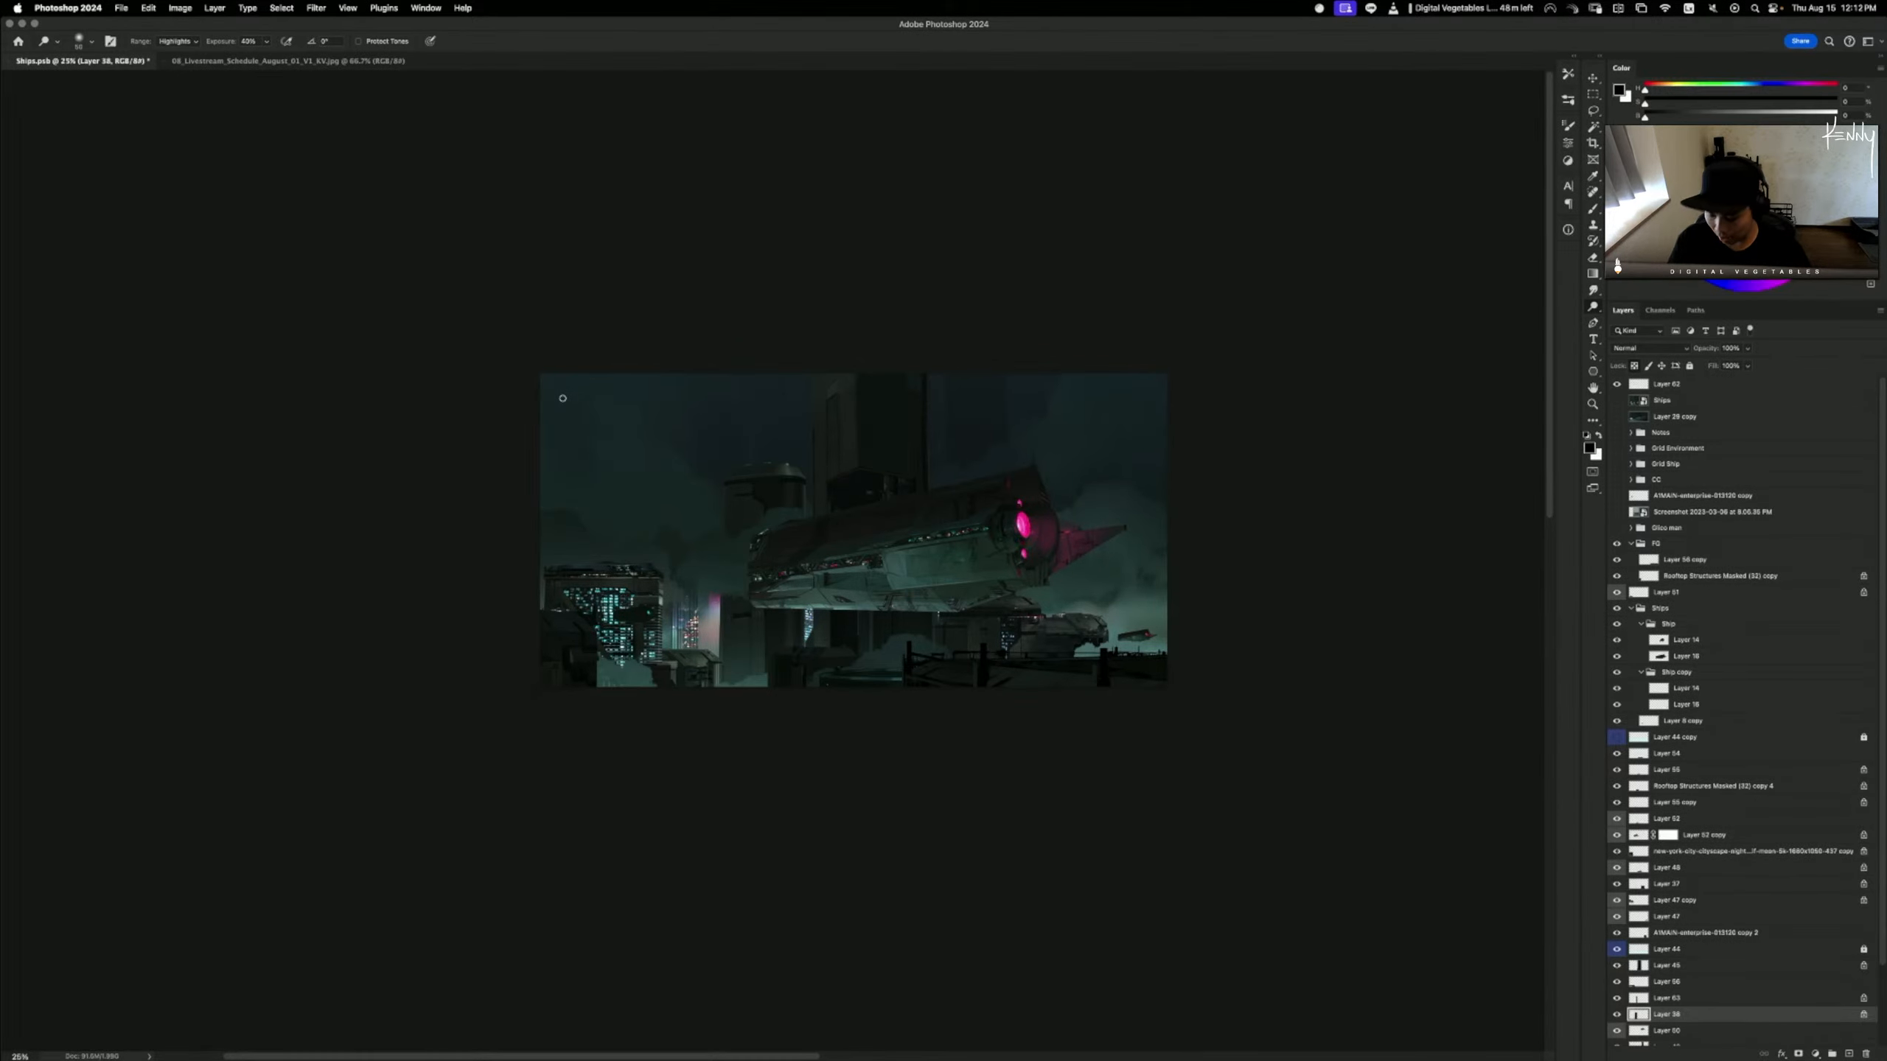
scroll(562, 399, "up", 3)
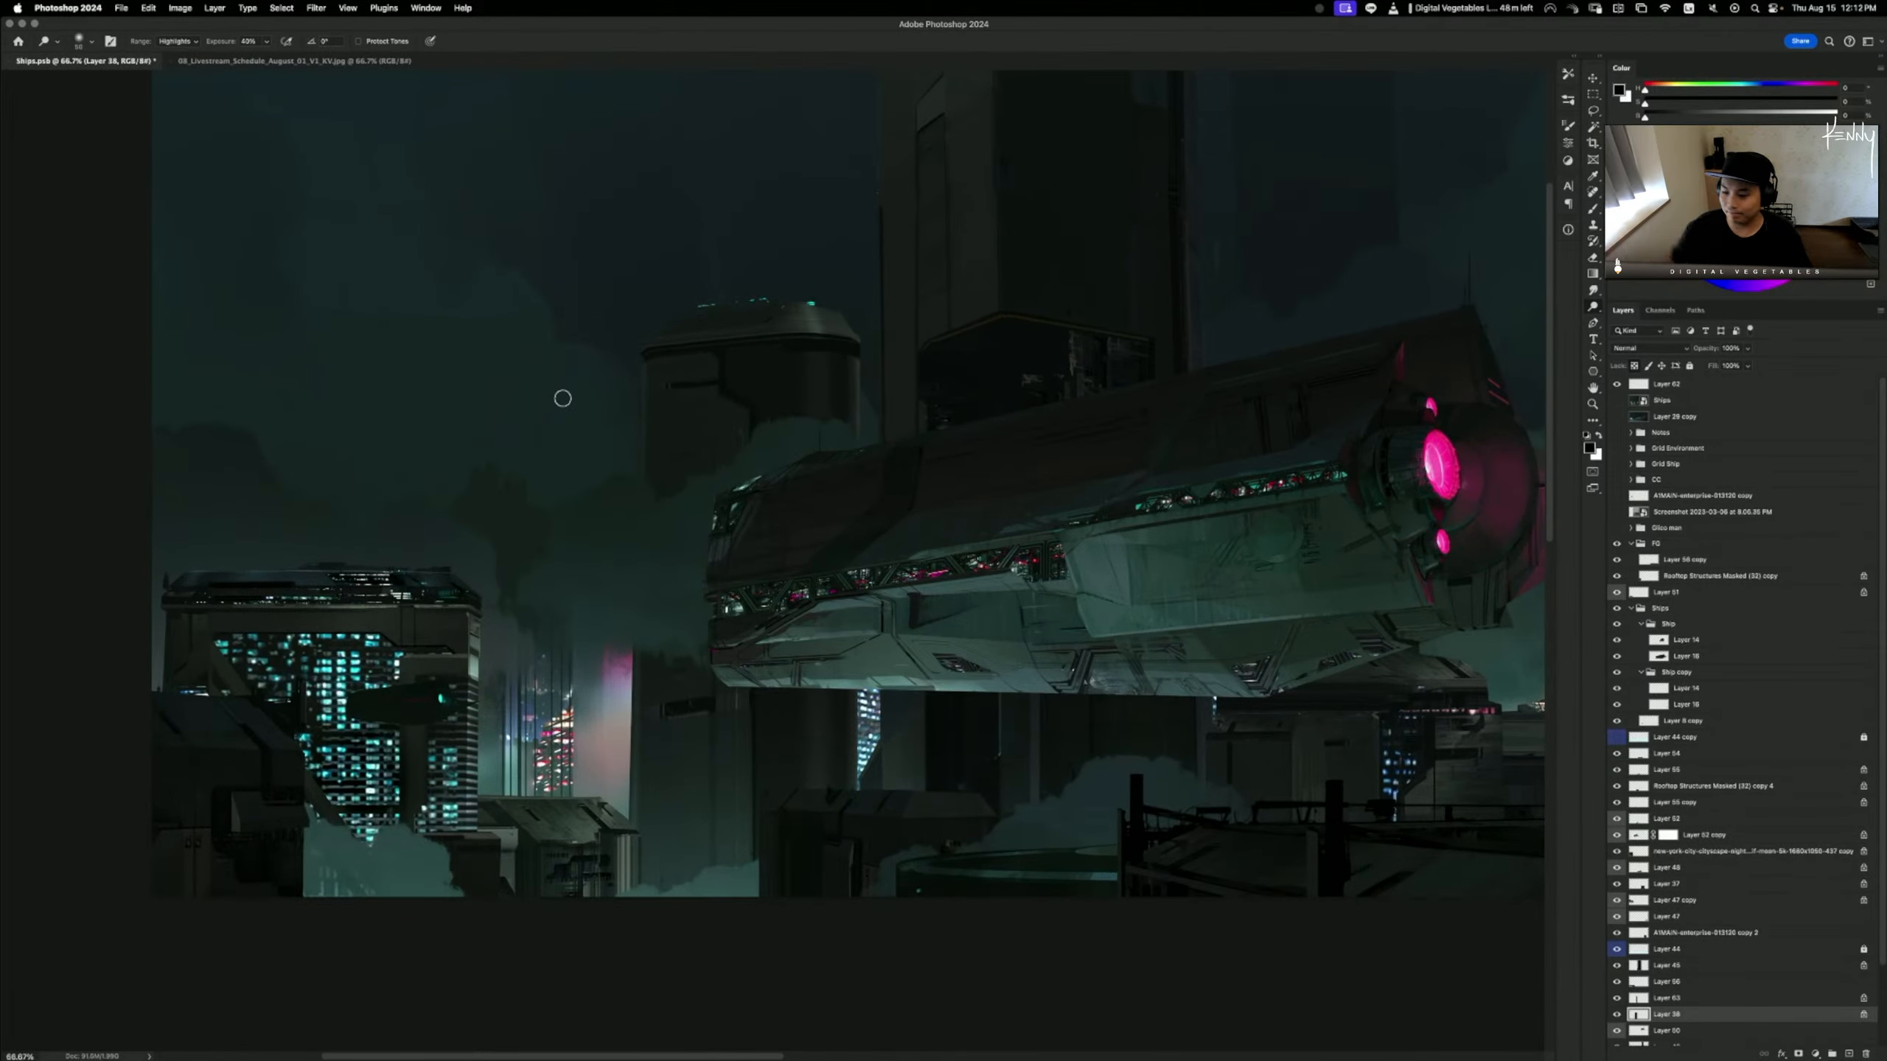
left_click(1617, 1014)
left_click(1617, 1014)
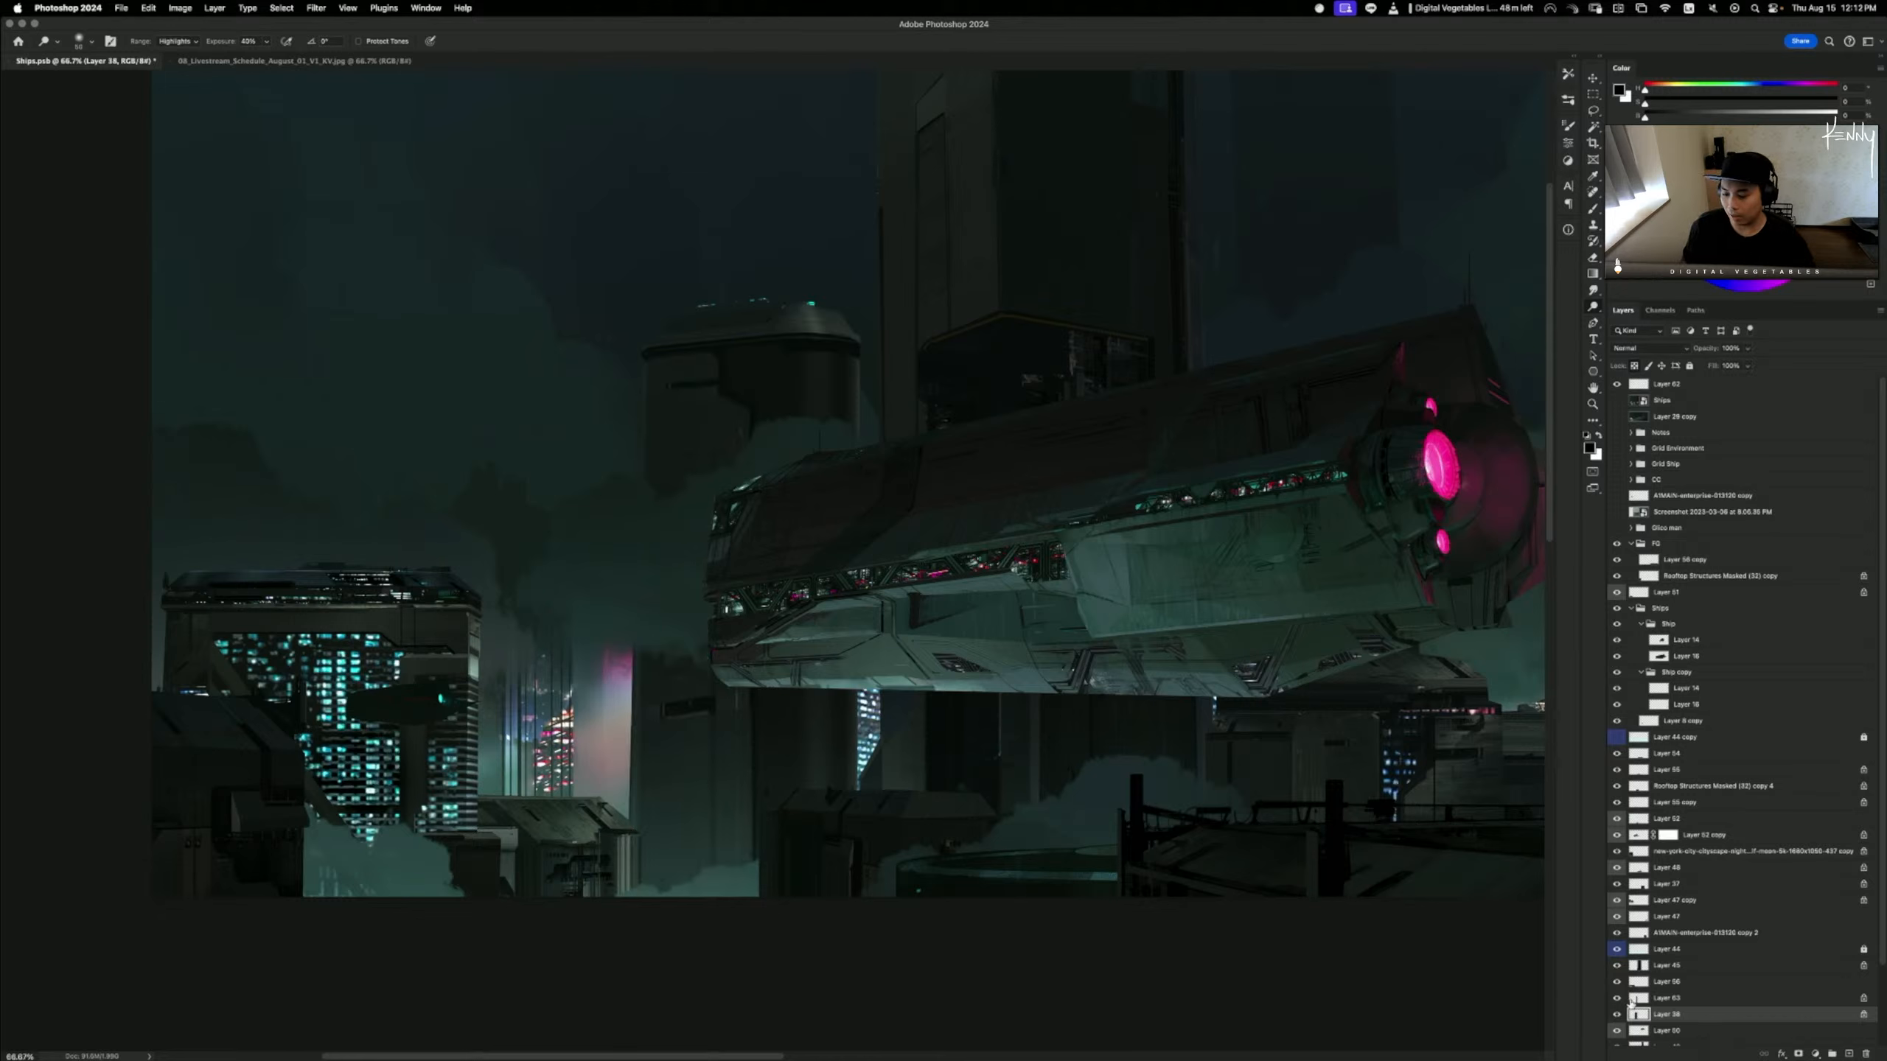
left_click(1617, 998)
left_click(1617, 998)
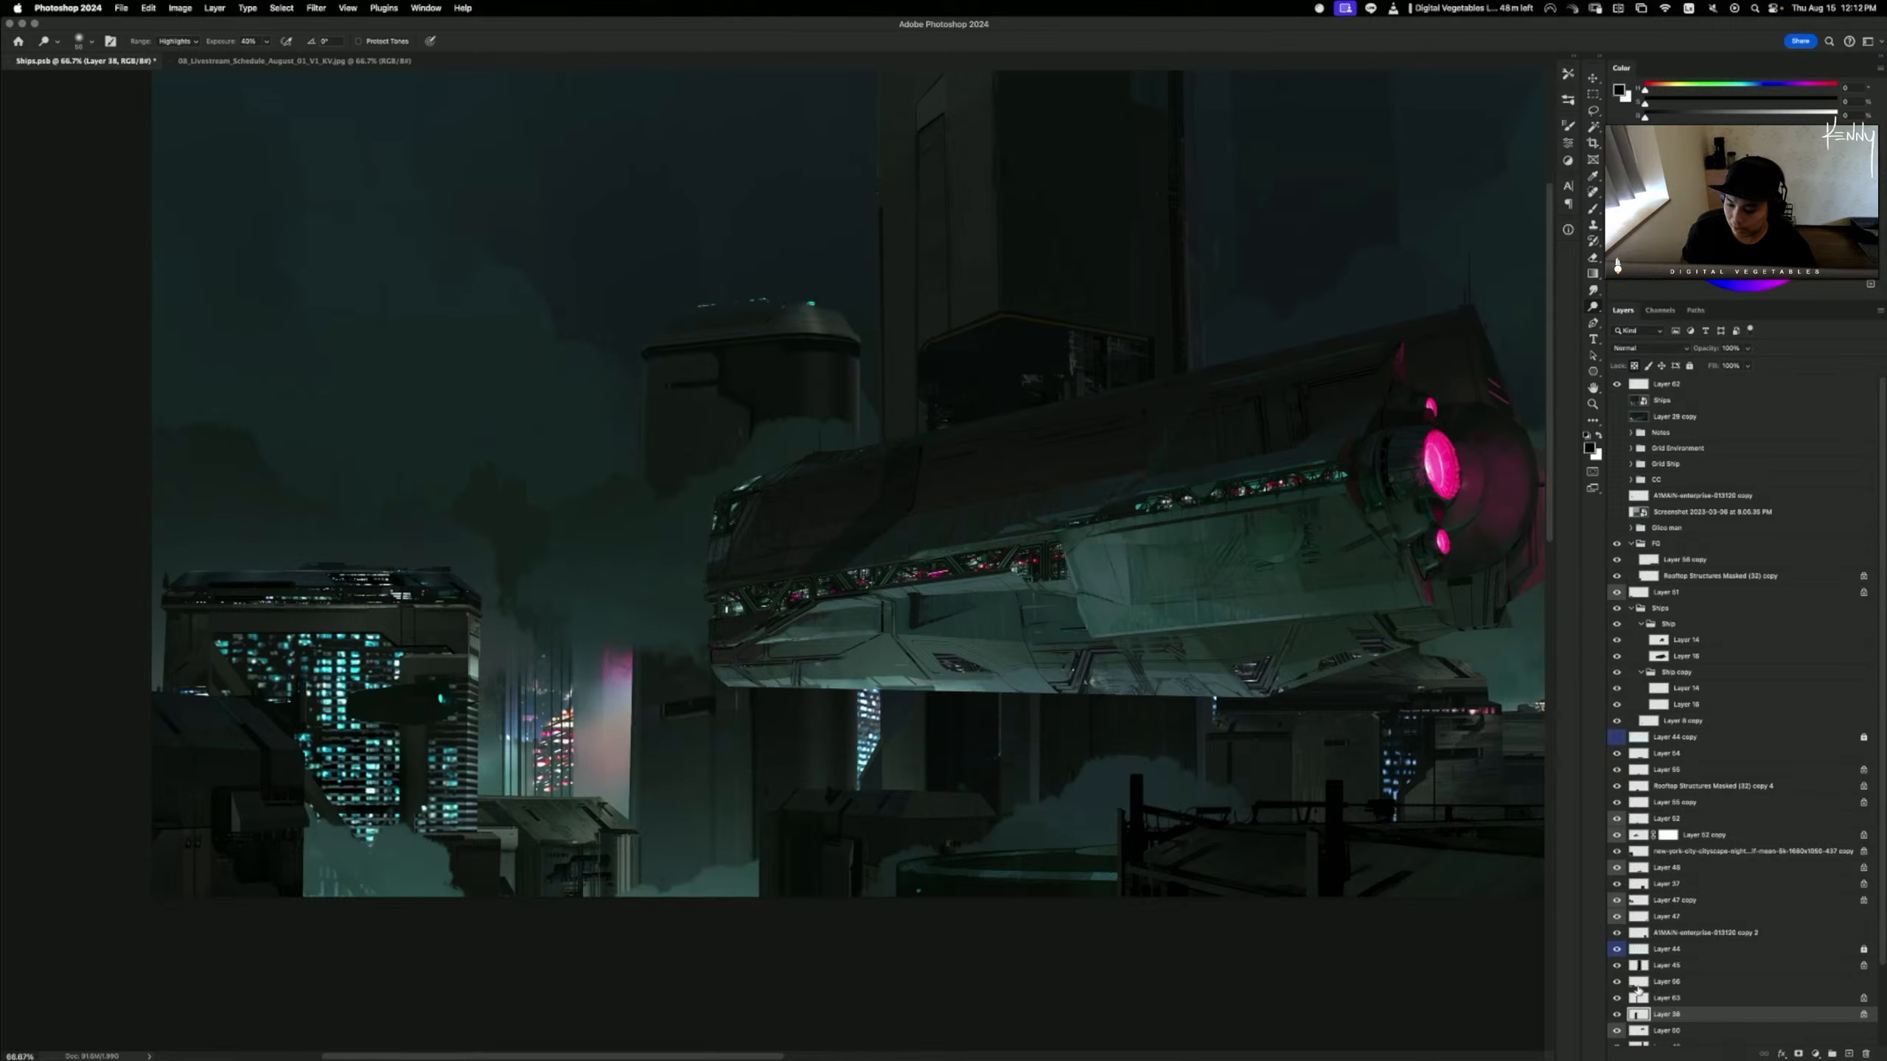
- Load the tower's right wall as a selection and stroke its outline in black on a new layer
left_click(1640, 1000, "super")
left_click(1661, 1001, "super")
key("super+shift+n")
key("Return")
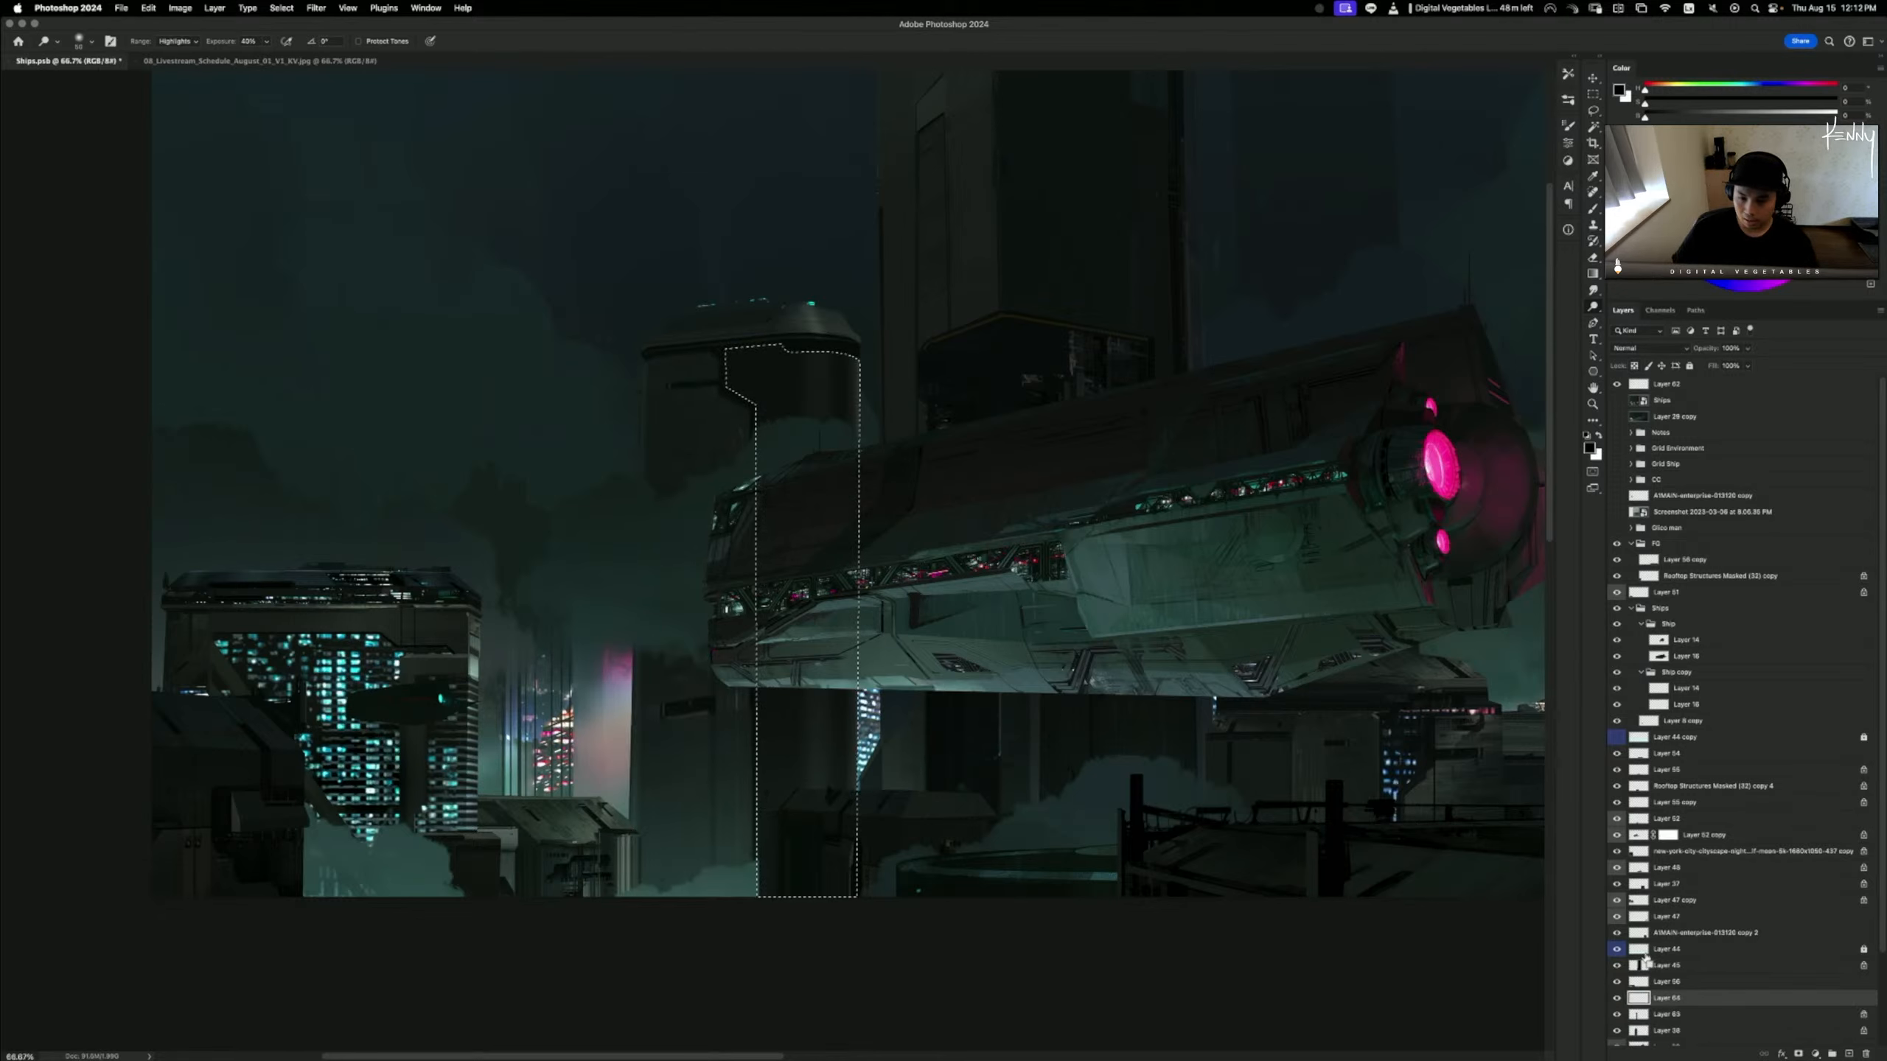
key("super+alt+s")
key("Return")
key("super+d")
key("o")
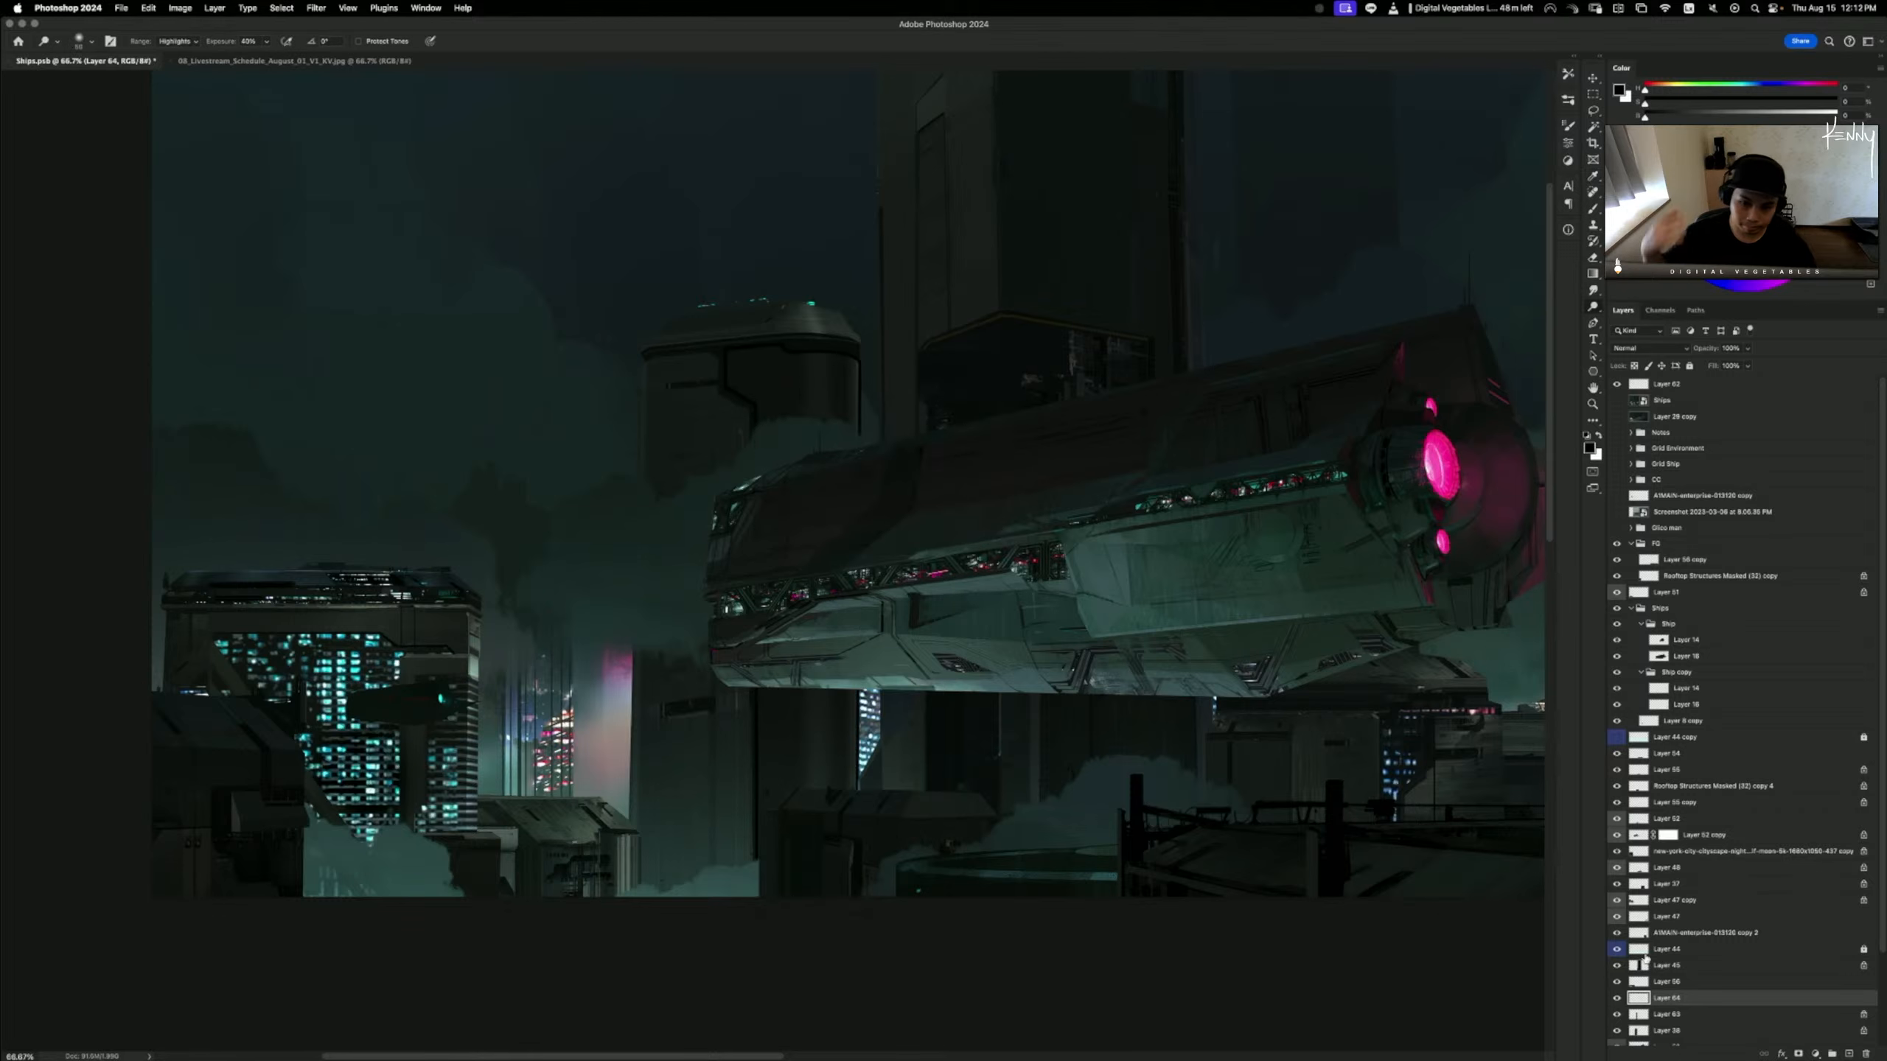
- Reselect the right wall's shape and apply a centred black stroke at 100% opacity to the new layer, and deselect
left_click(1640, 950, "super")
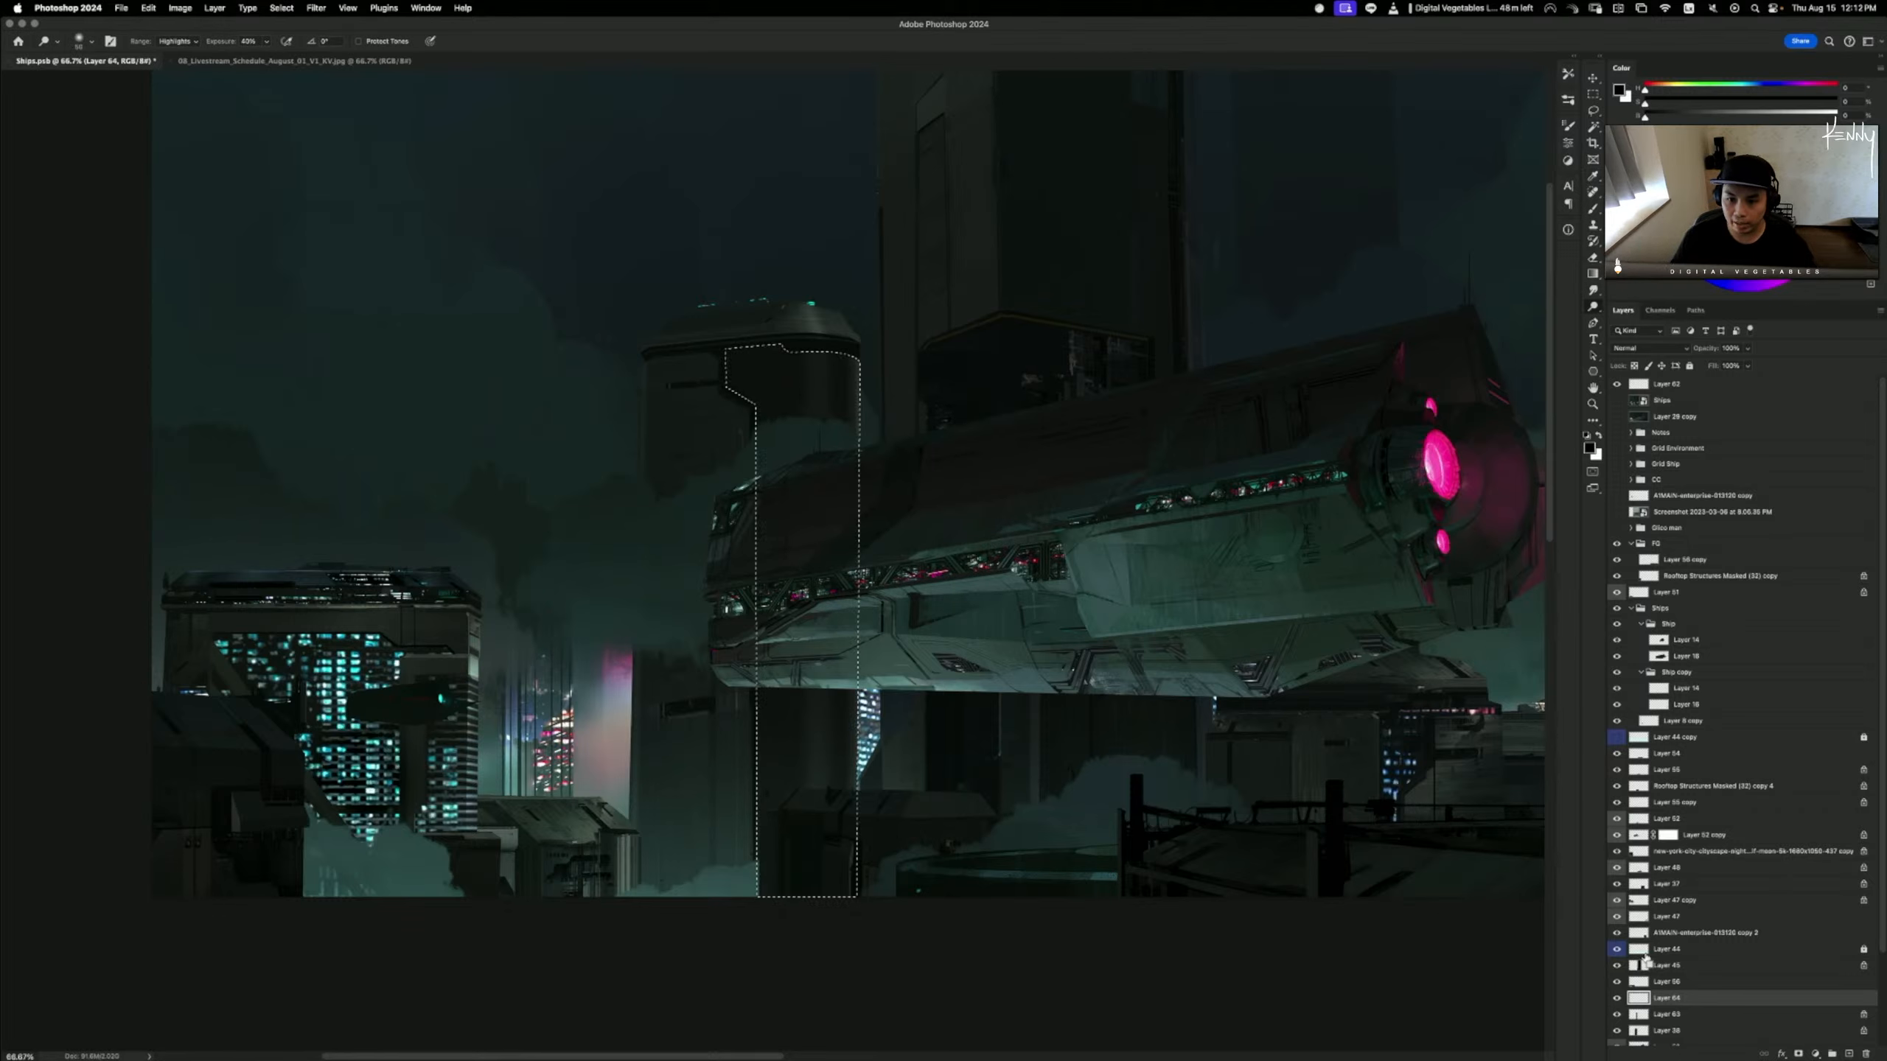
key("super+alt+s")
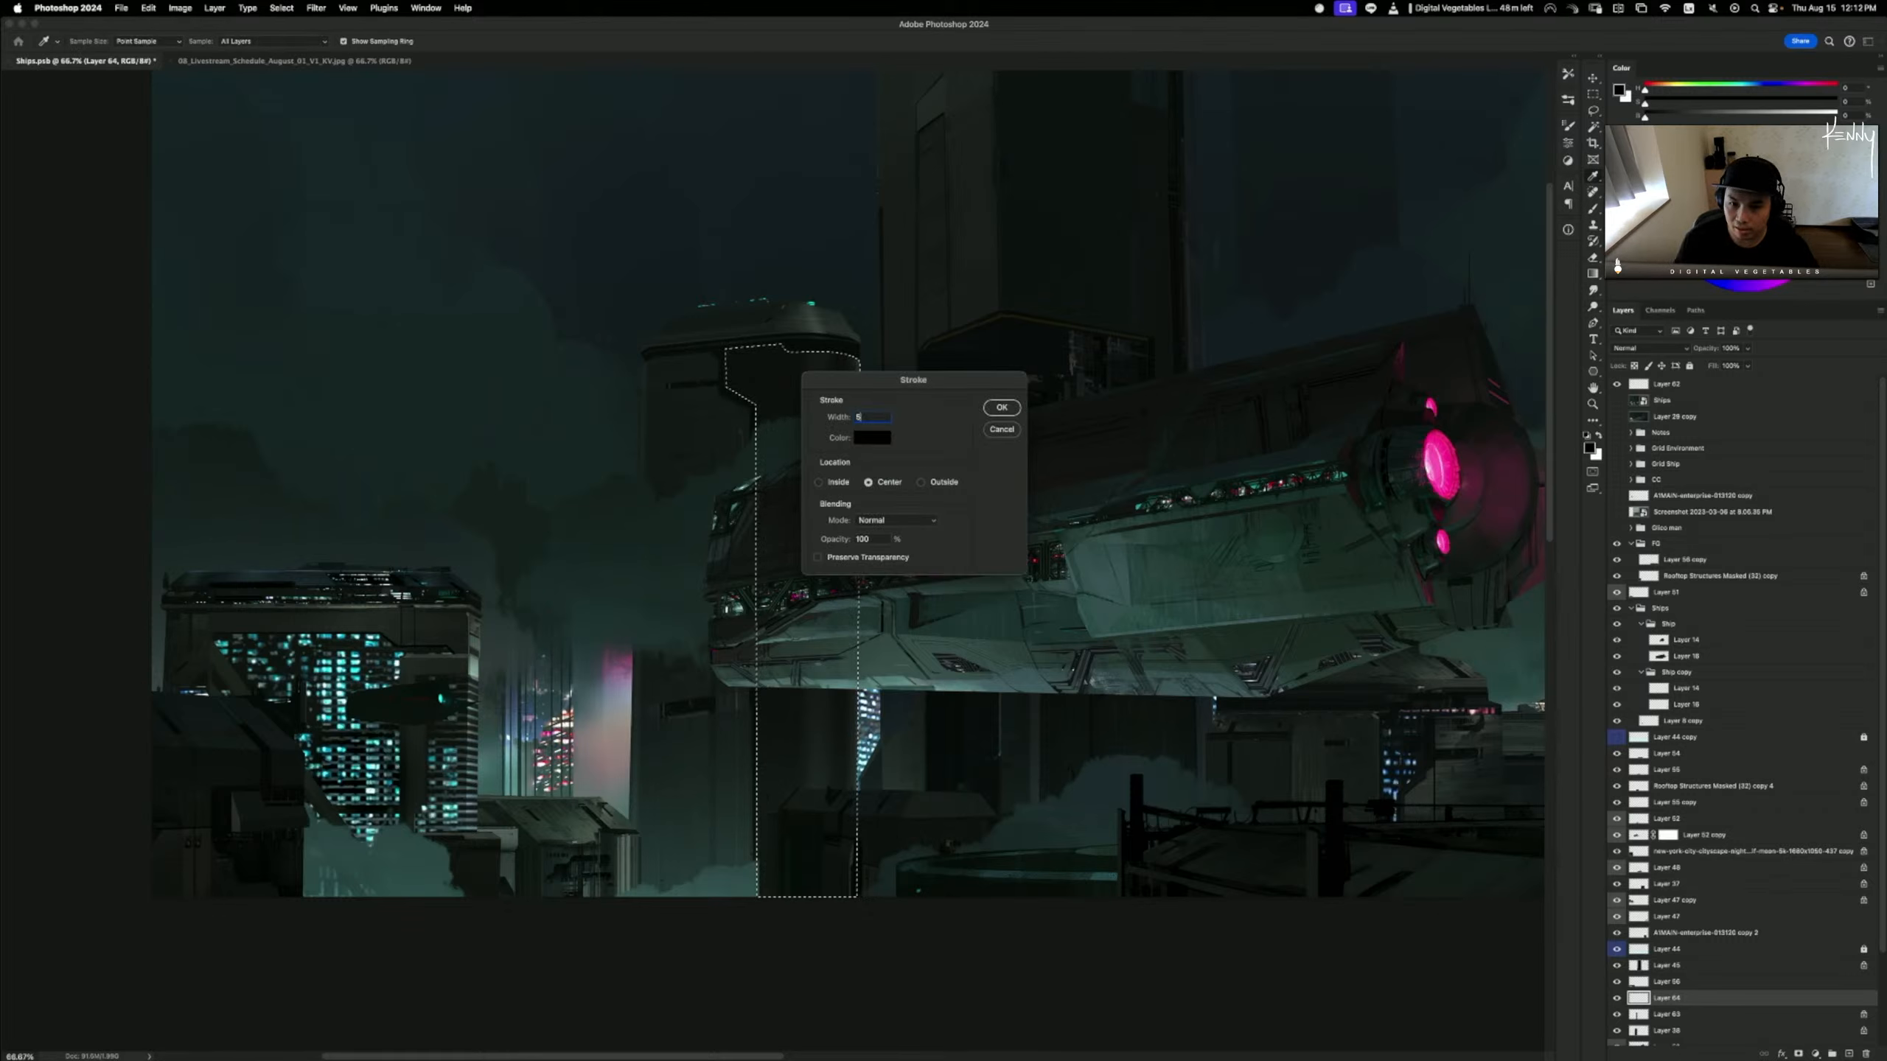
key("Return")
key("super+d")
key("o")
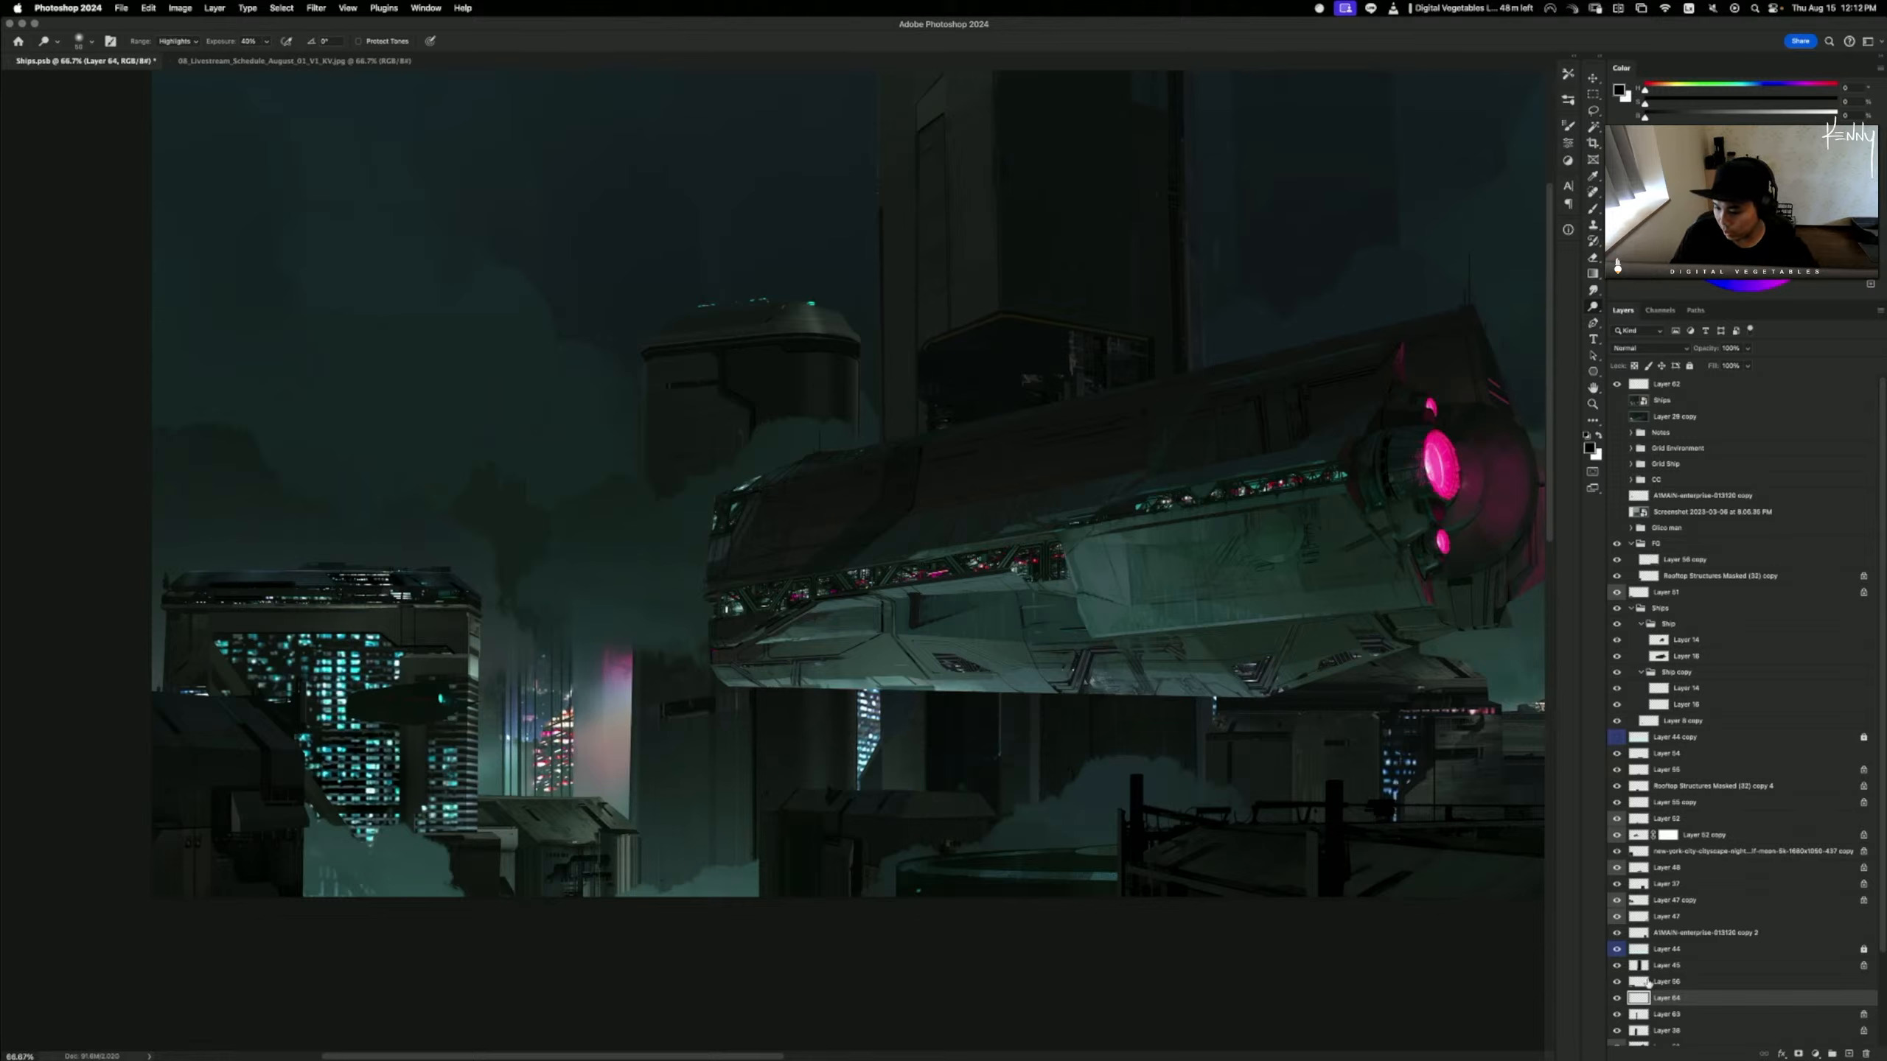
- Move the outline layer below the right wall's layer and lock its transparent pixels
left_click_drag(1643, 997, 1650, 1026)
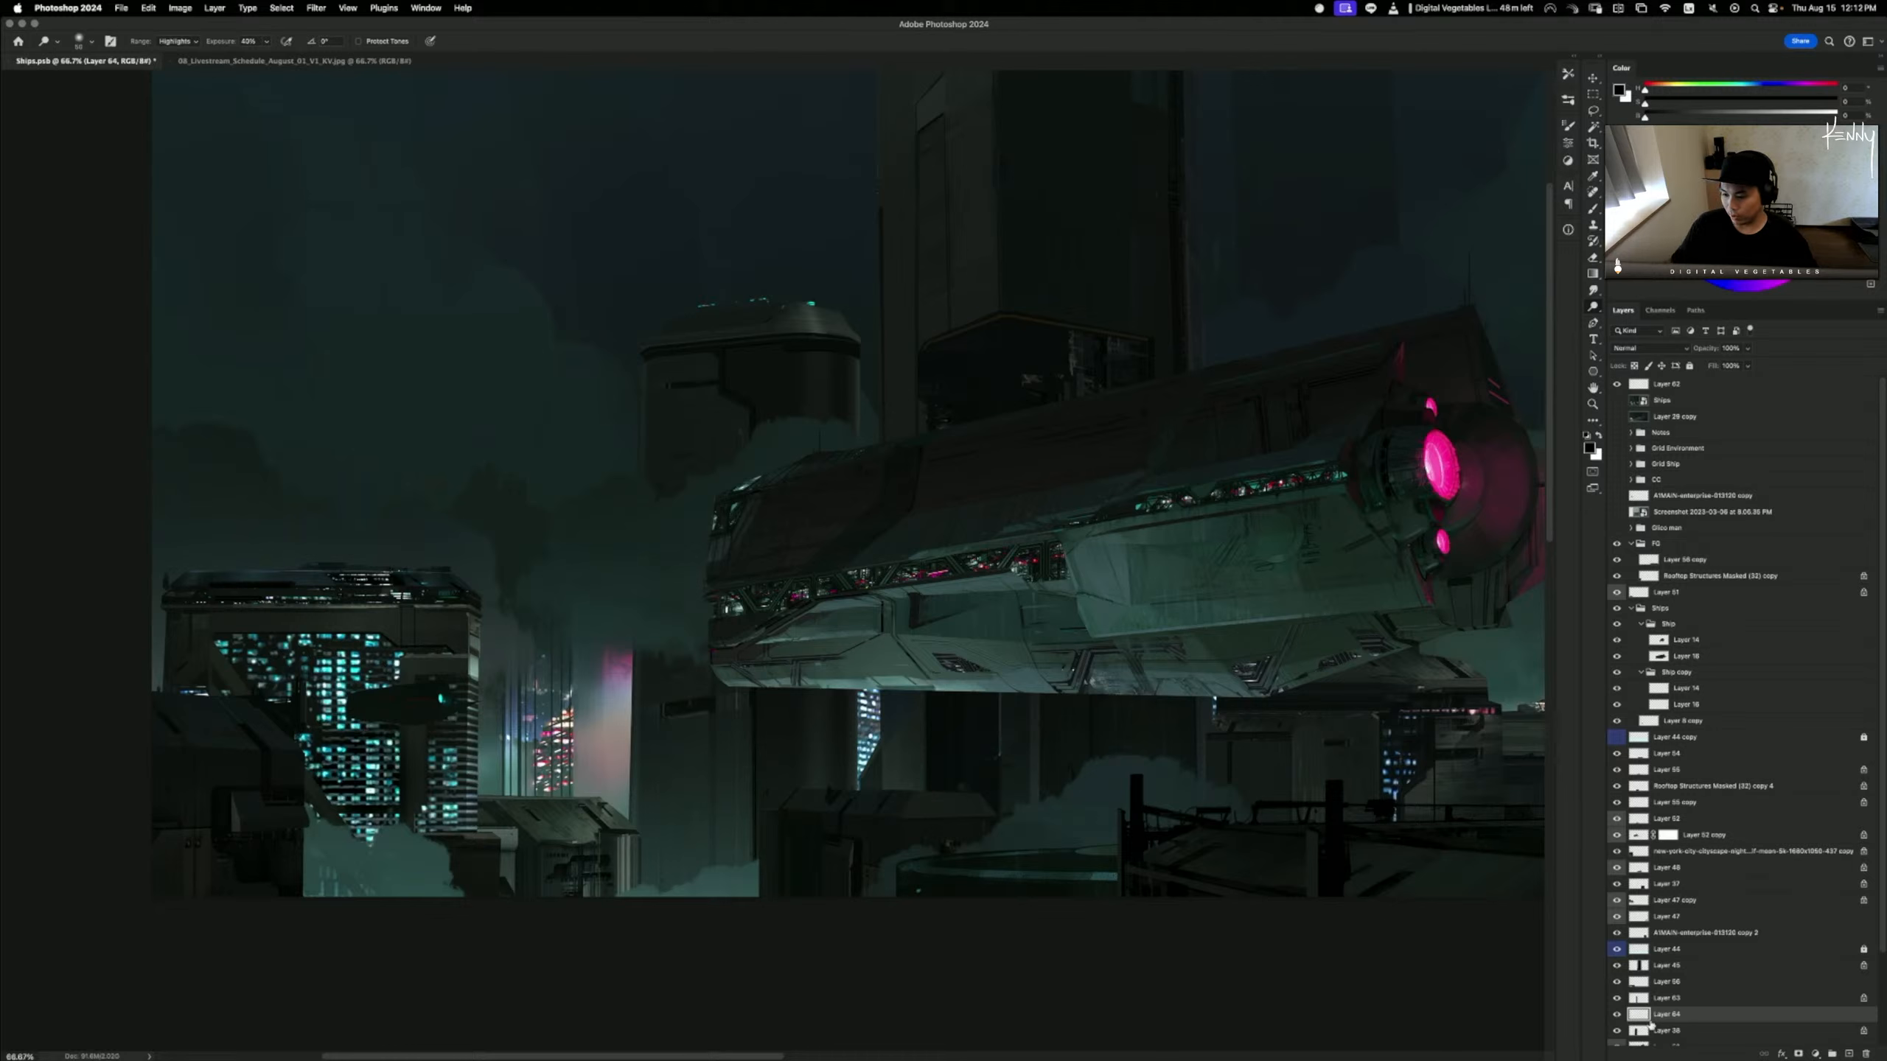
left_click(1634, 367)
- Tint the outline near the tower's roof with the Airbrush preset using sampled roof tones, and undo the last change
key("b")
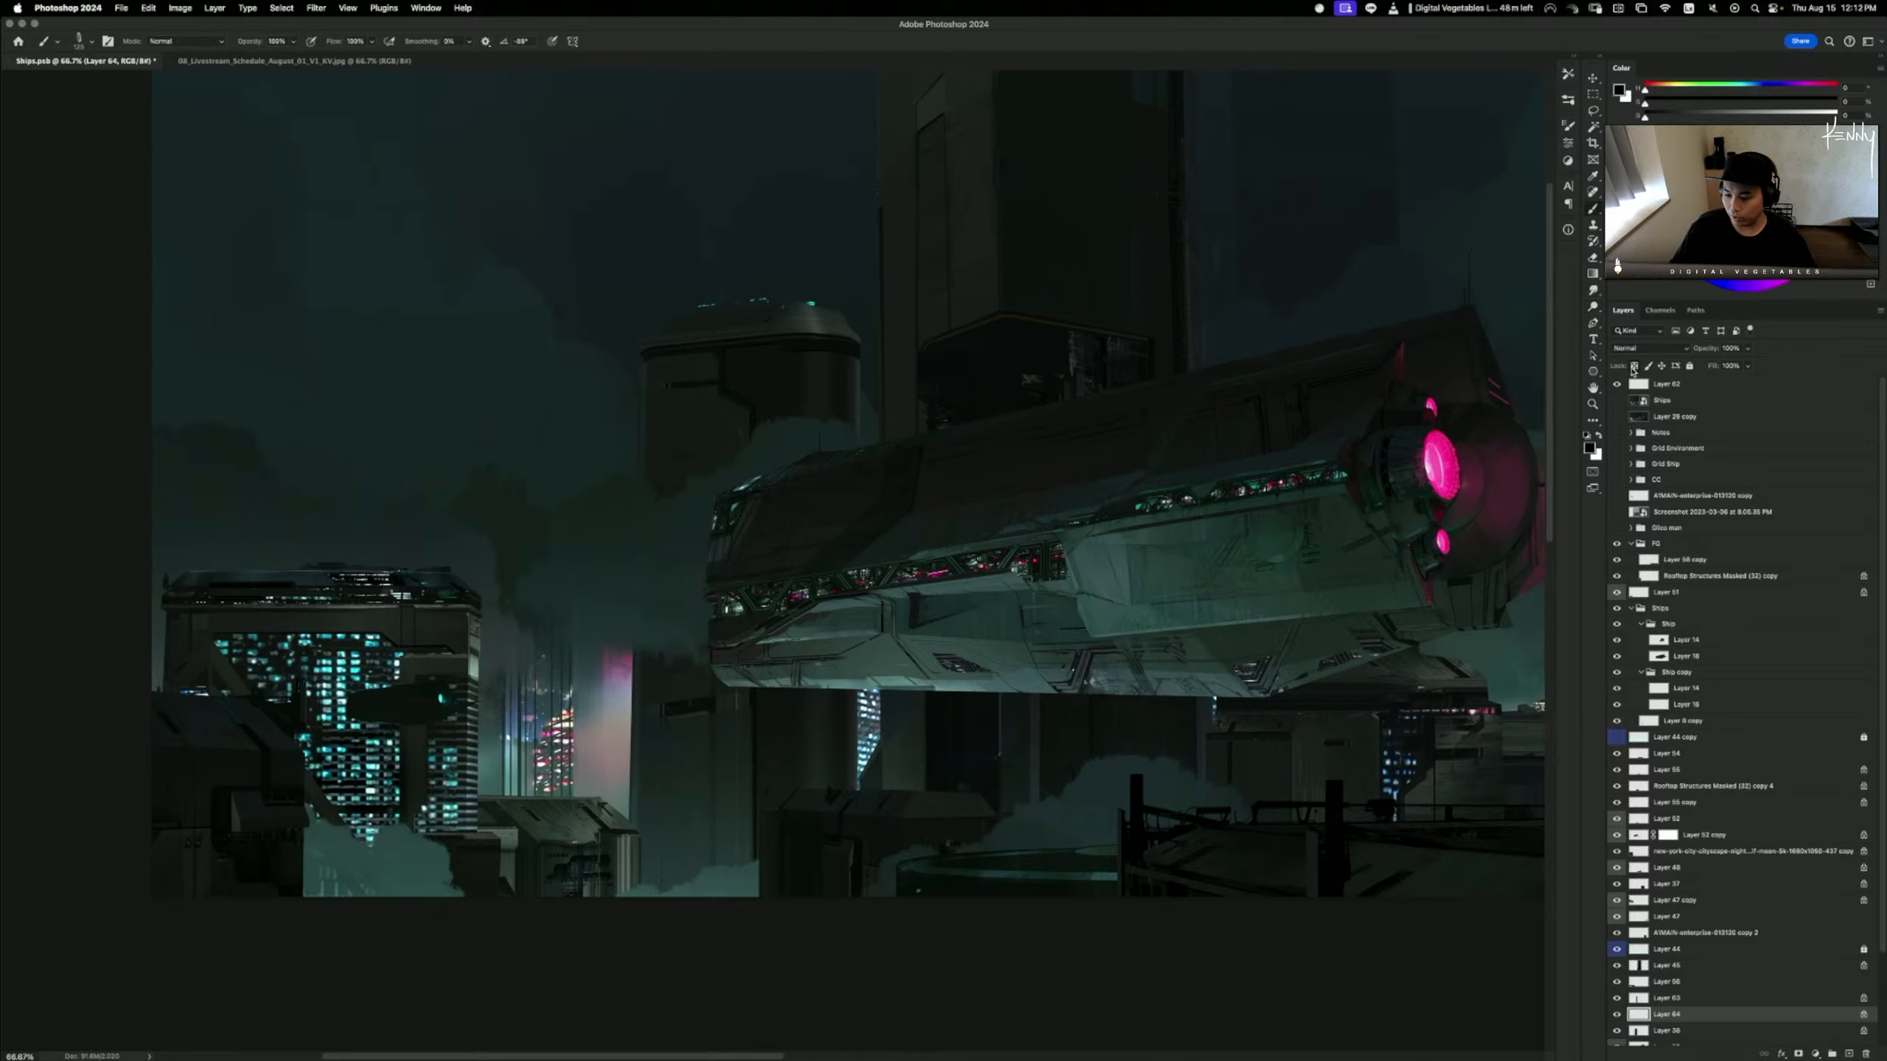
left_click(1569, 76)
left_click(1427, 88)
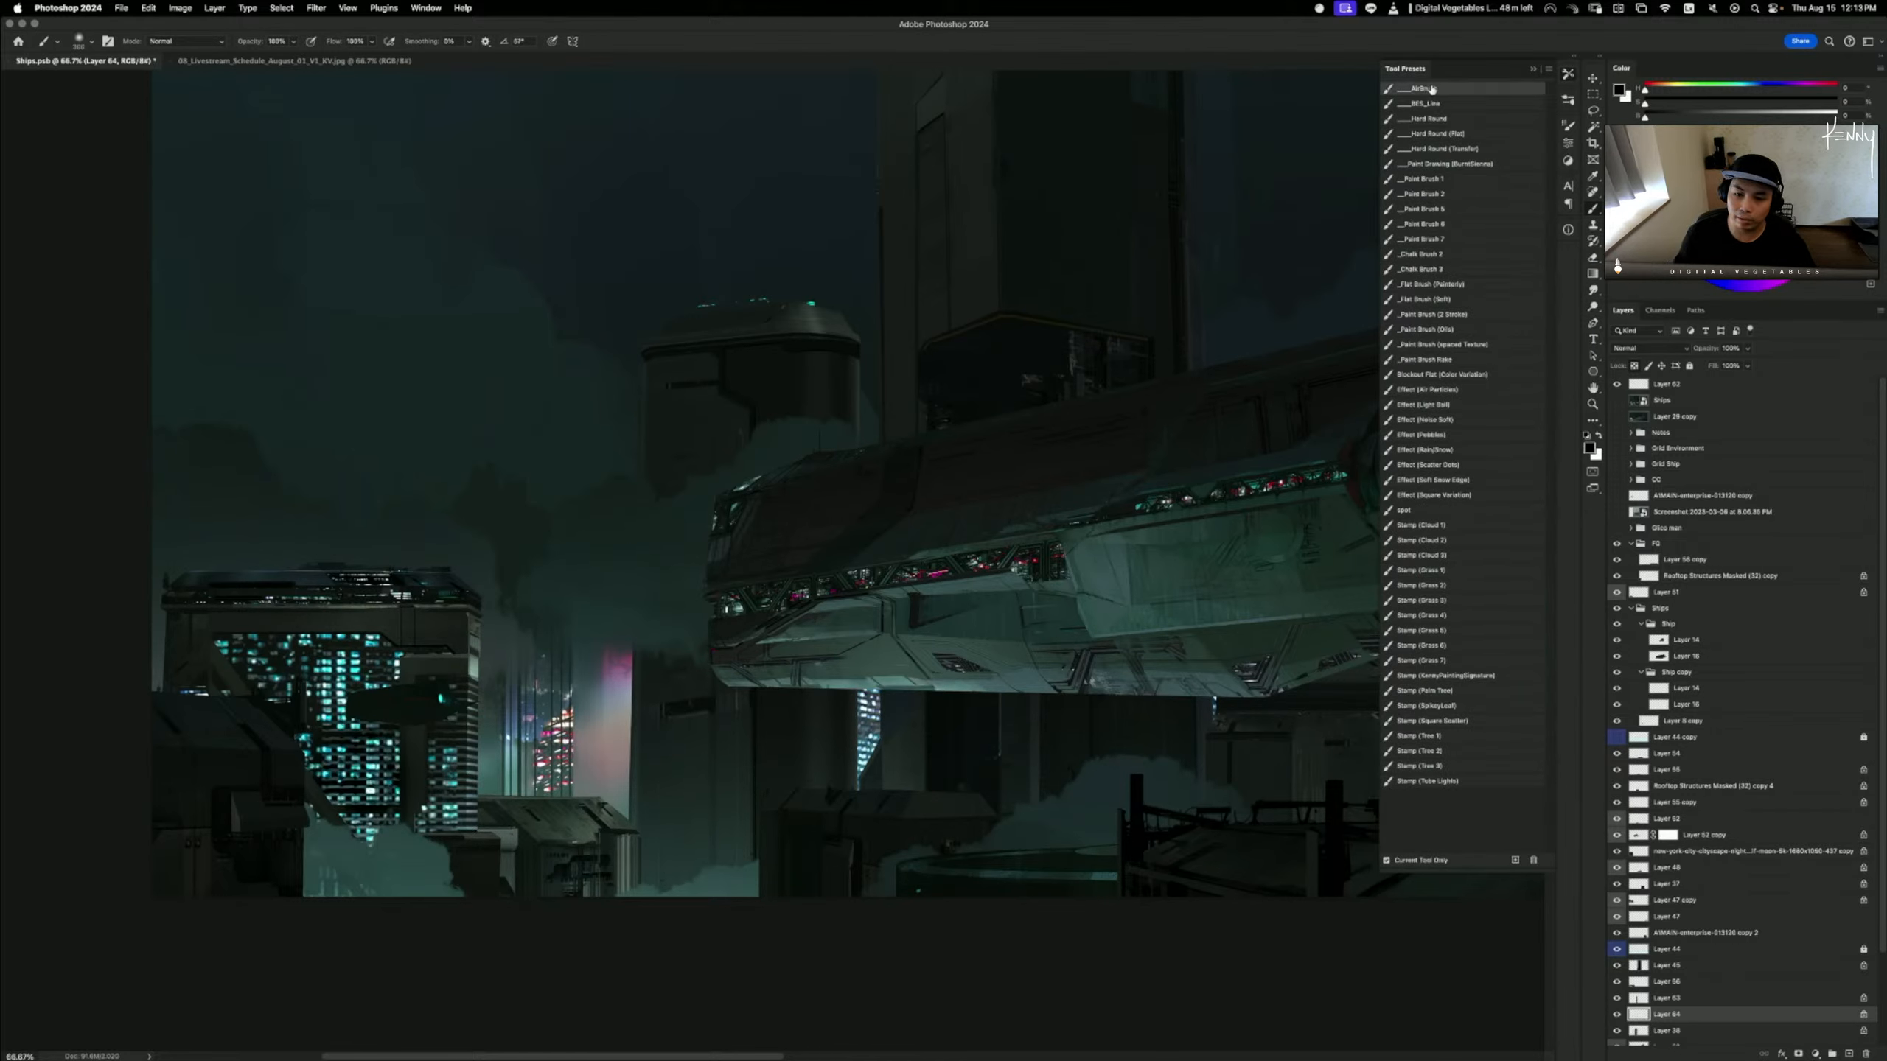
left_click(834, 331, "alt")
left_click_drag(873, 373, 792, 351)
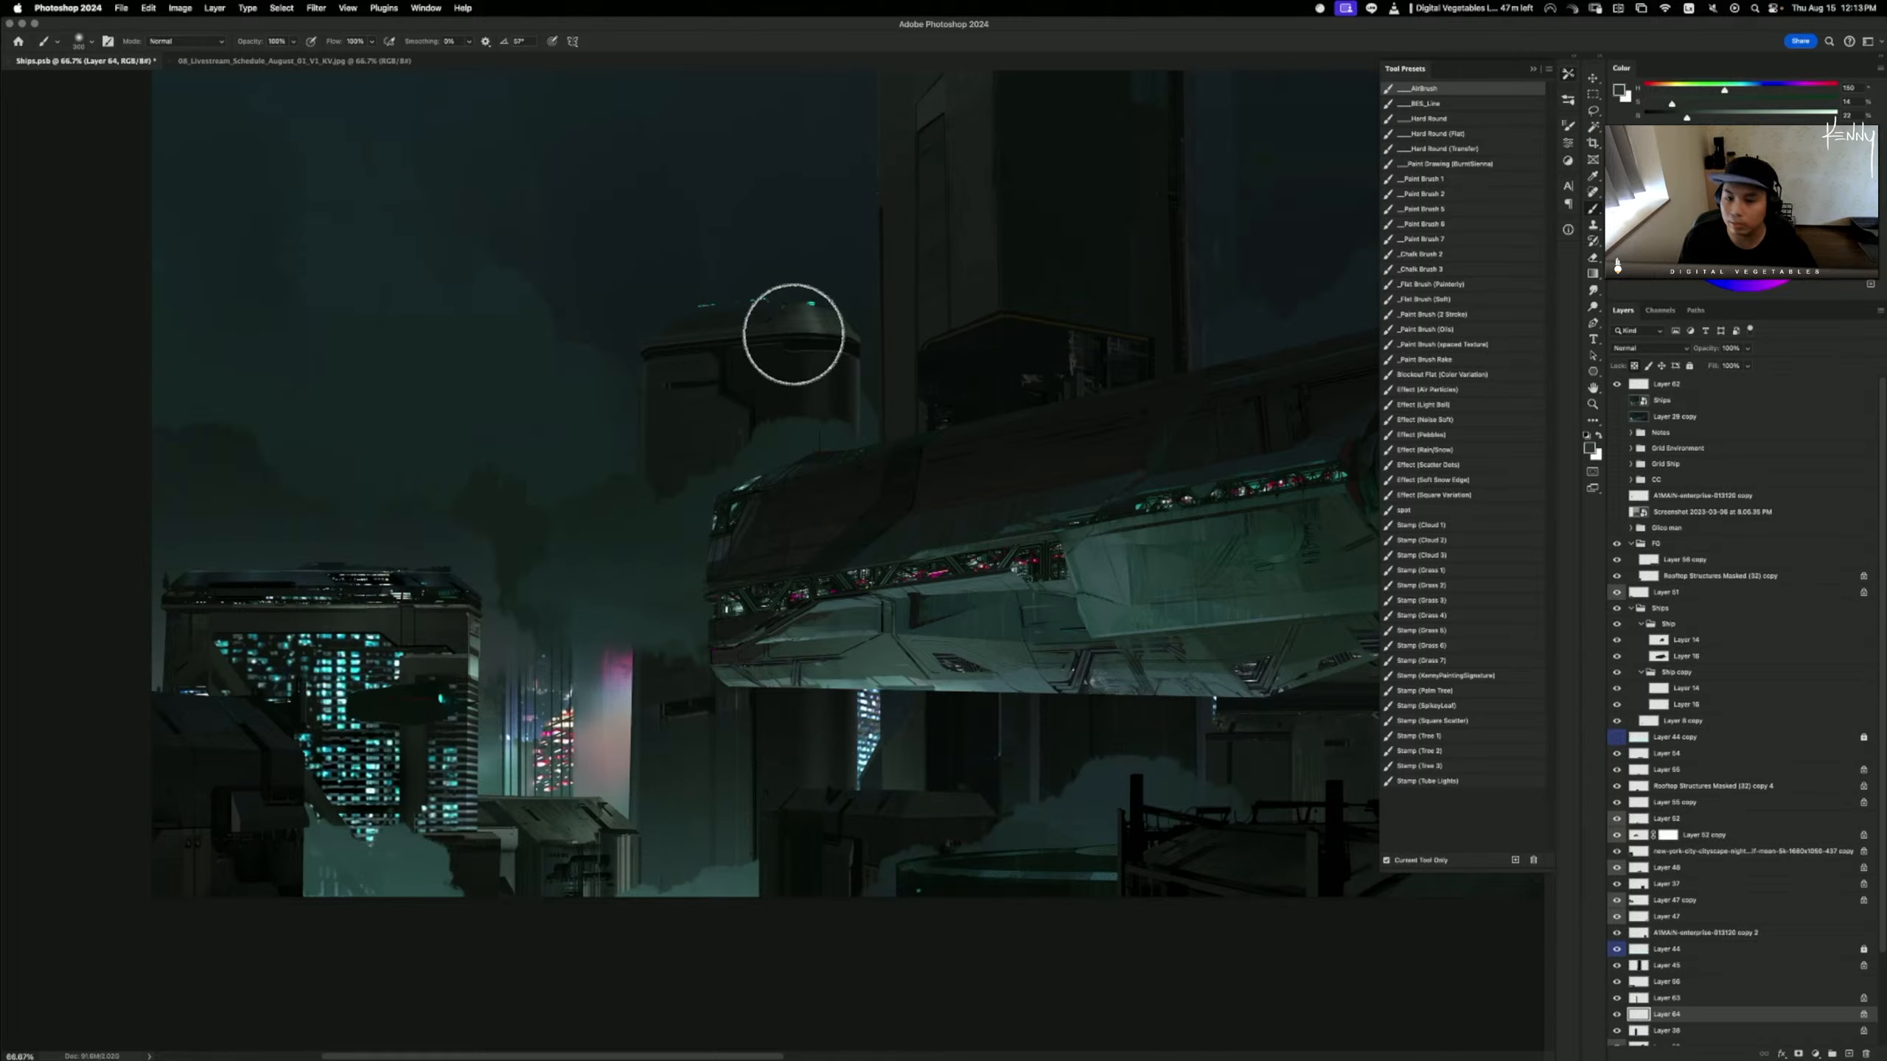
left_click(813, 337, "alt")
key("super+z")
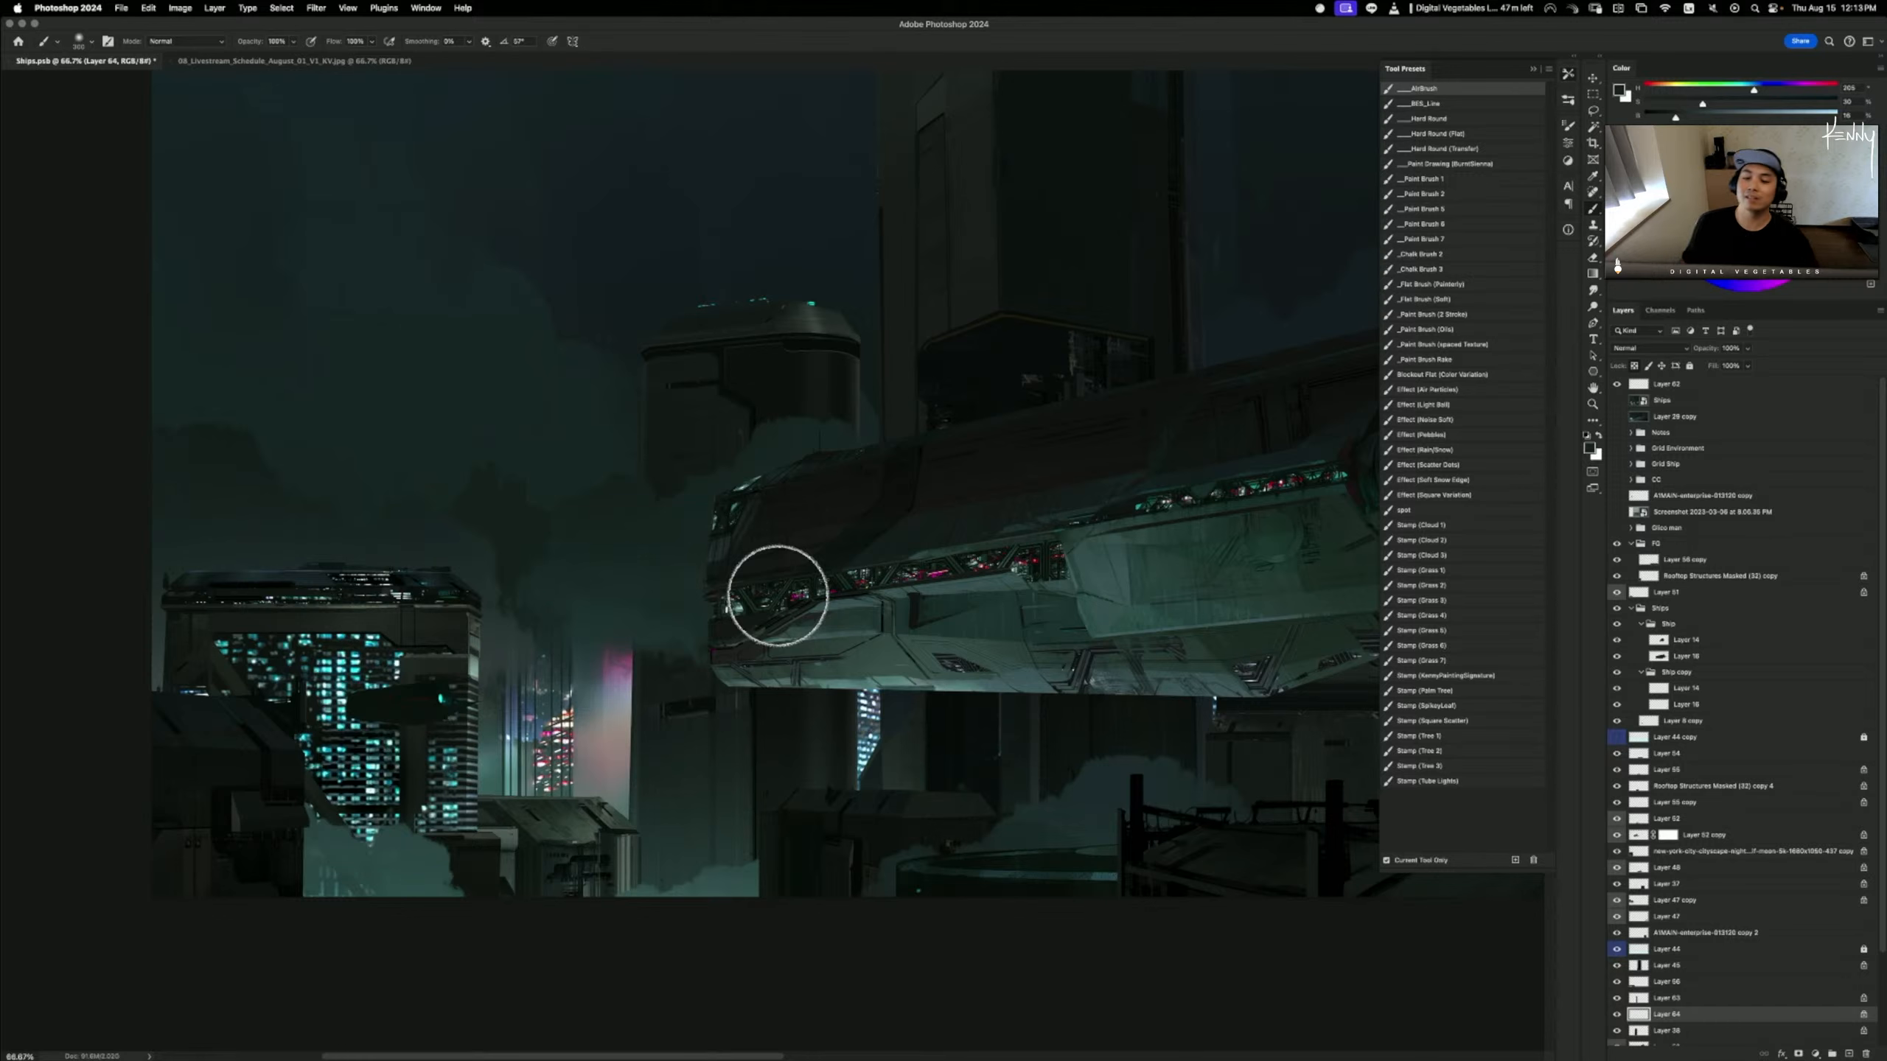
- Review the outlined tower within the whole cityscape at reduced zoom
key("super+minus")
key("super+minus")
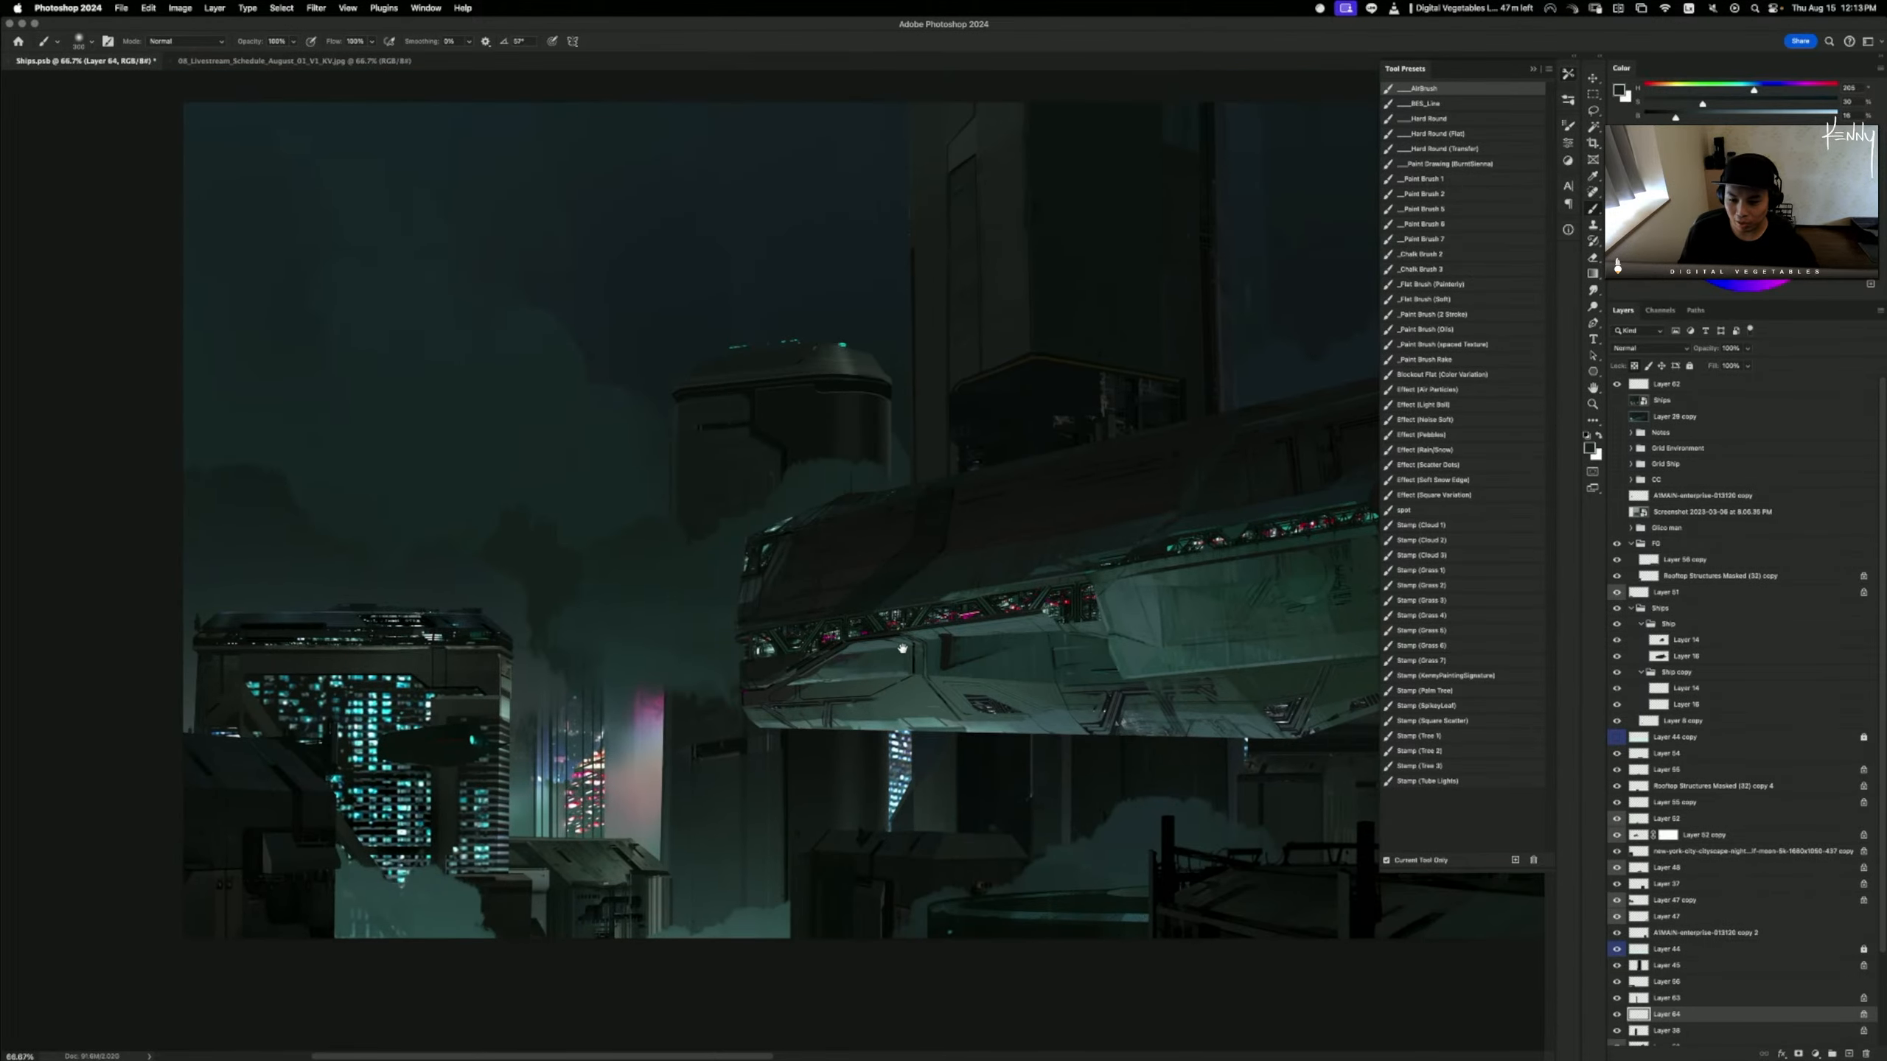
key("super+minus")
key("super+plus")
key("super+plus")
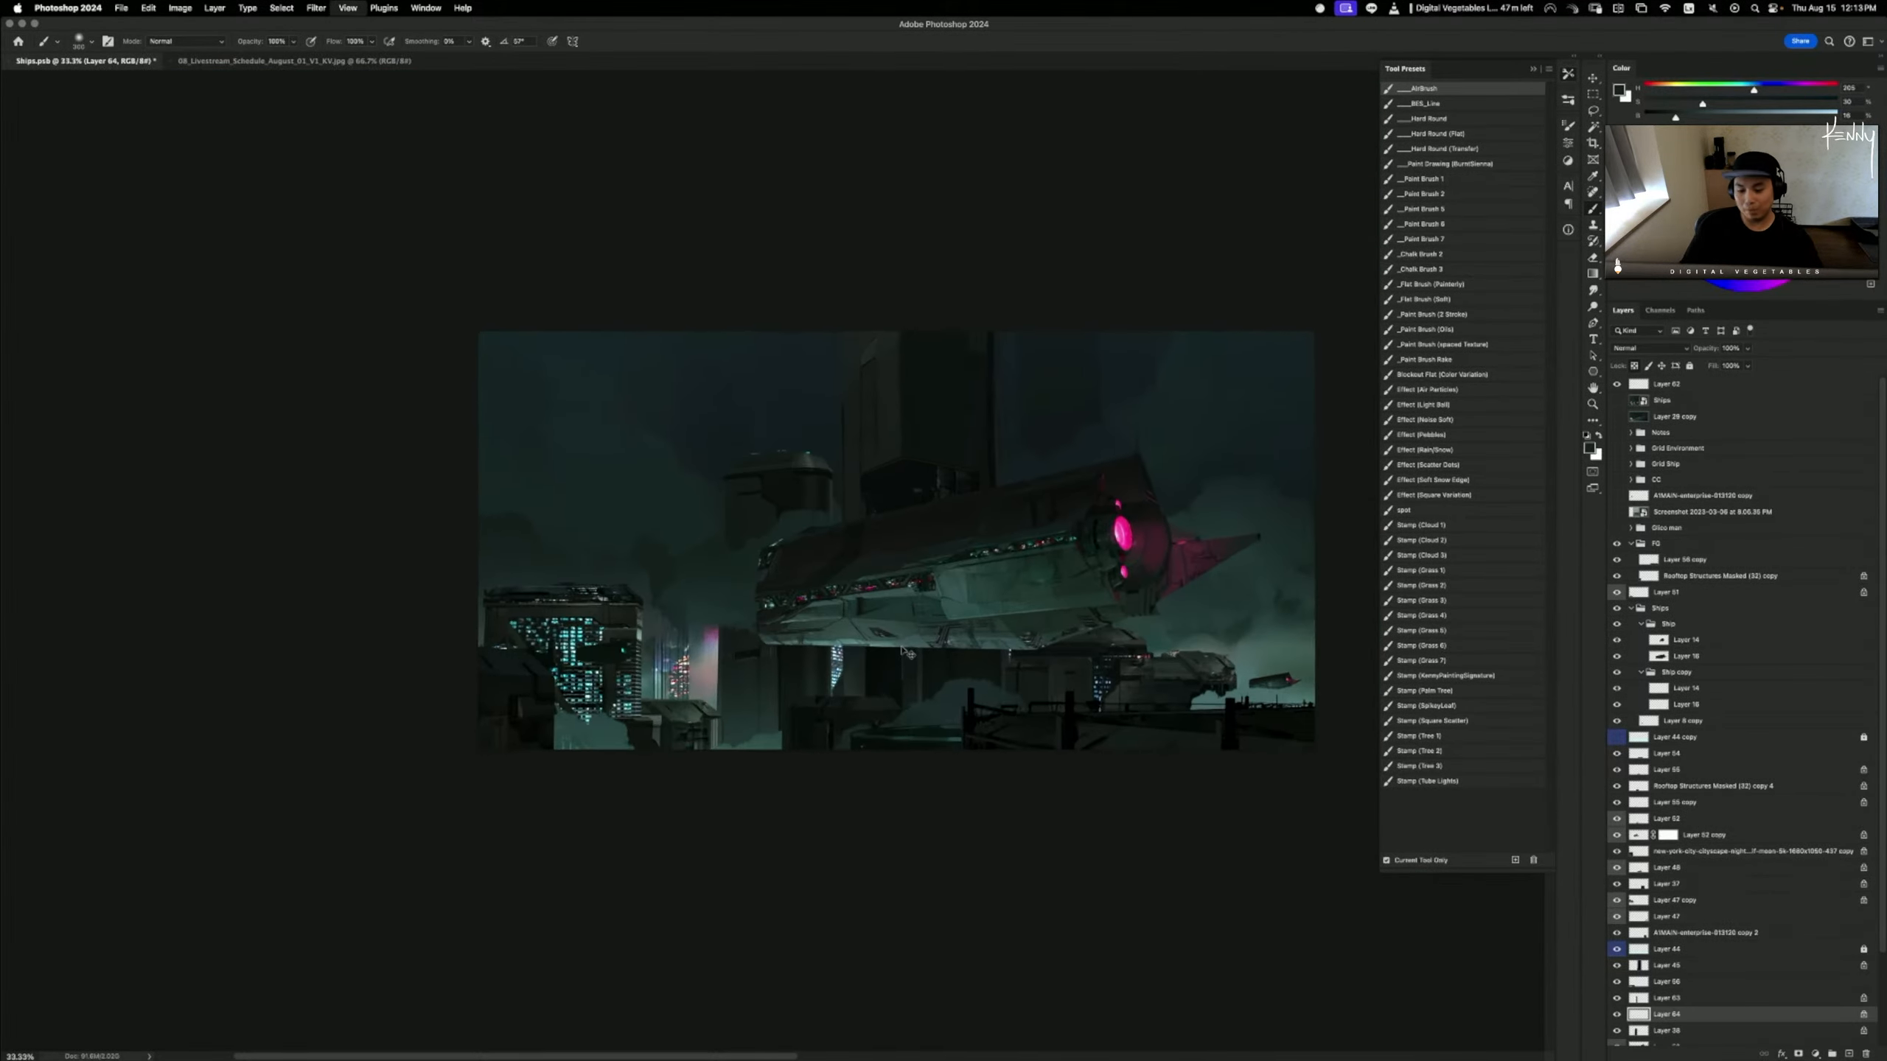
left_click_drag(774, 807, 621, 763)
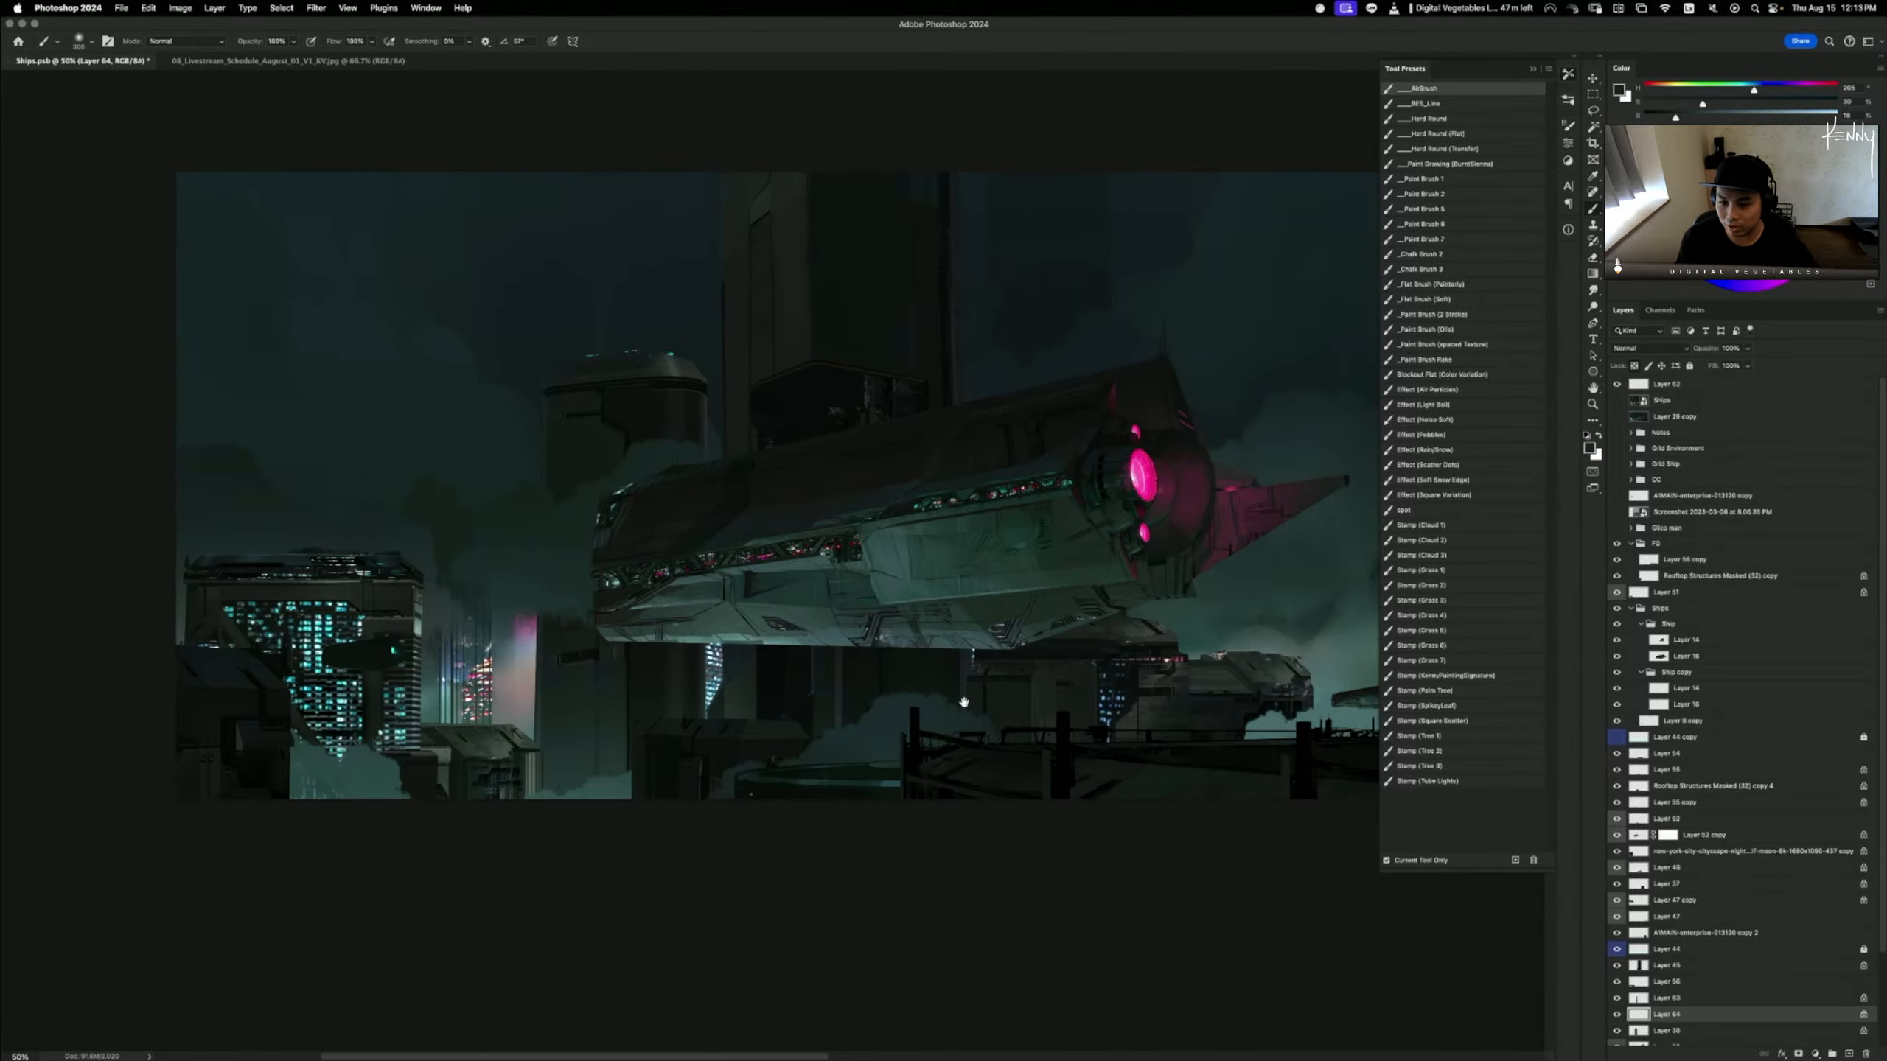
- Toggle the visibility of the right wall's layer repeatedly to compare the tower with and without it
scroll(958, 719, "up", 2)
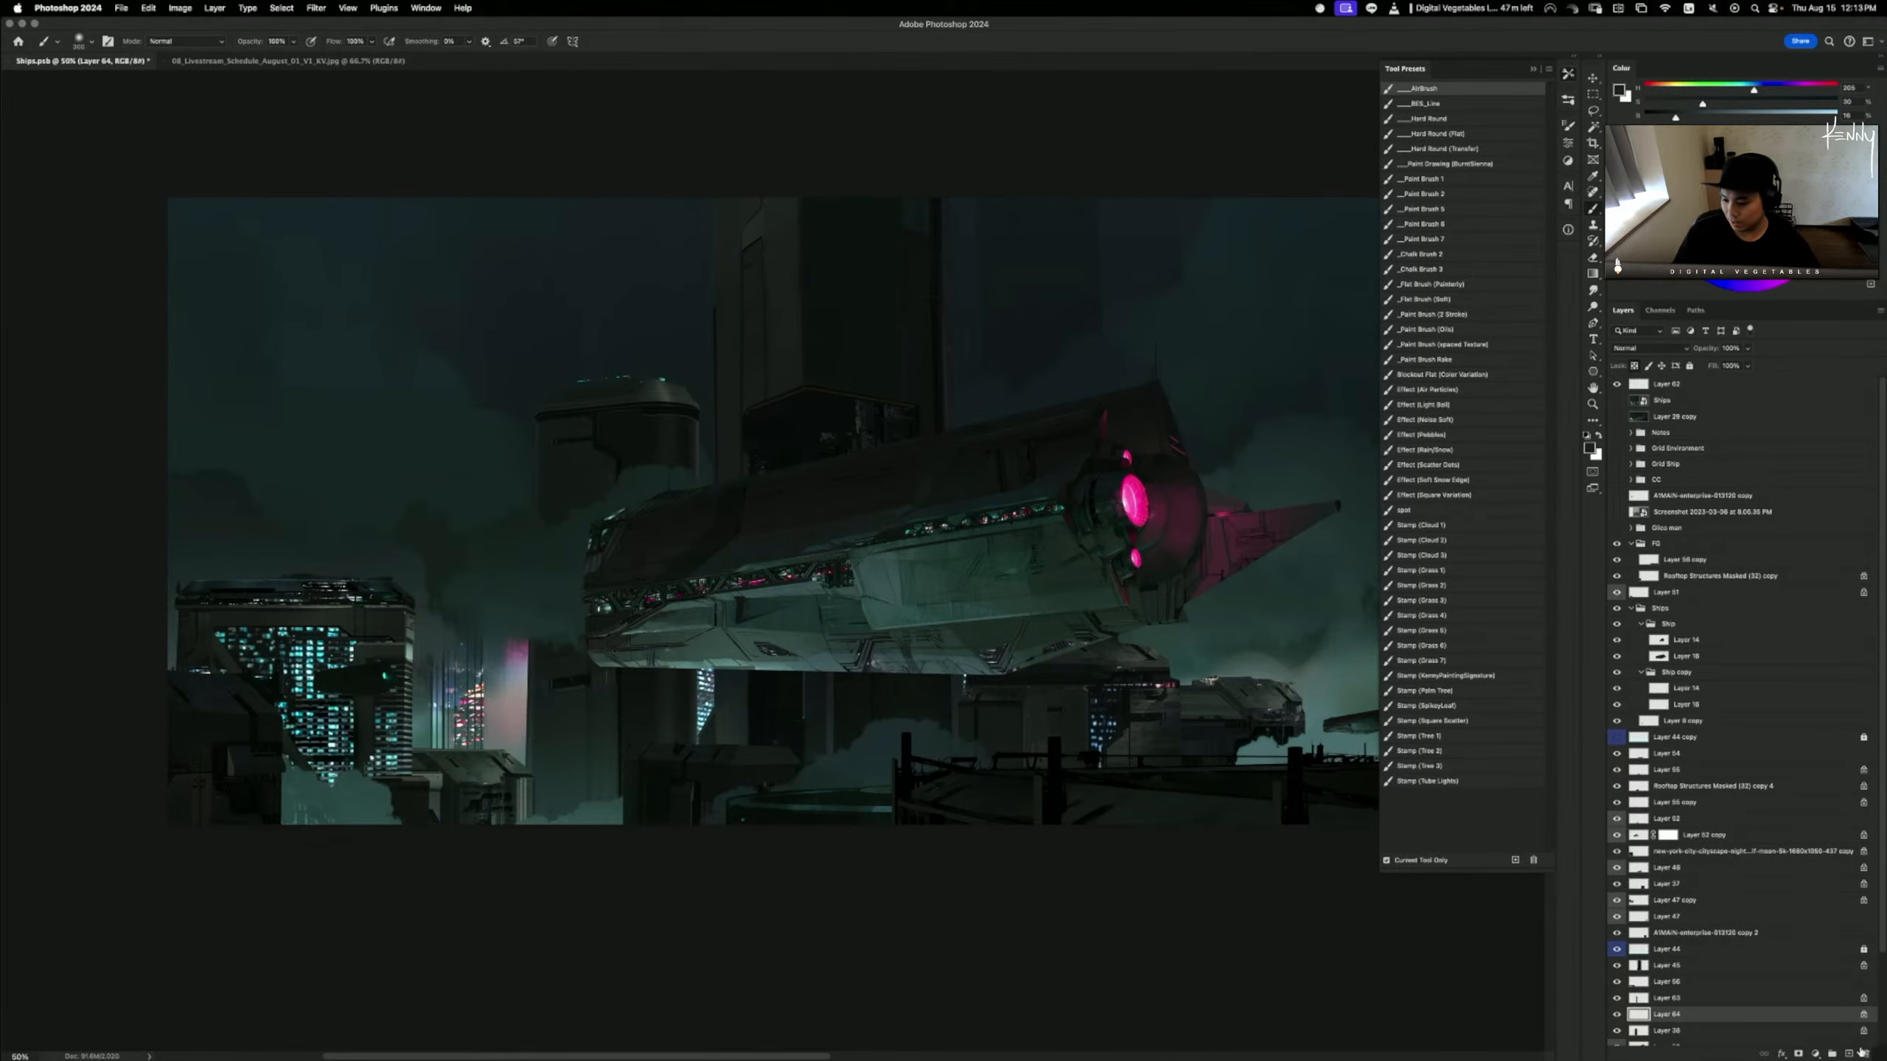
left_click(1619, 999)
left_click(1618, 998)
left_click(1618, 999)
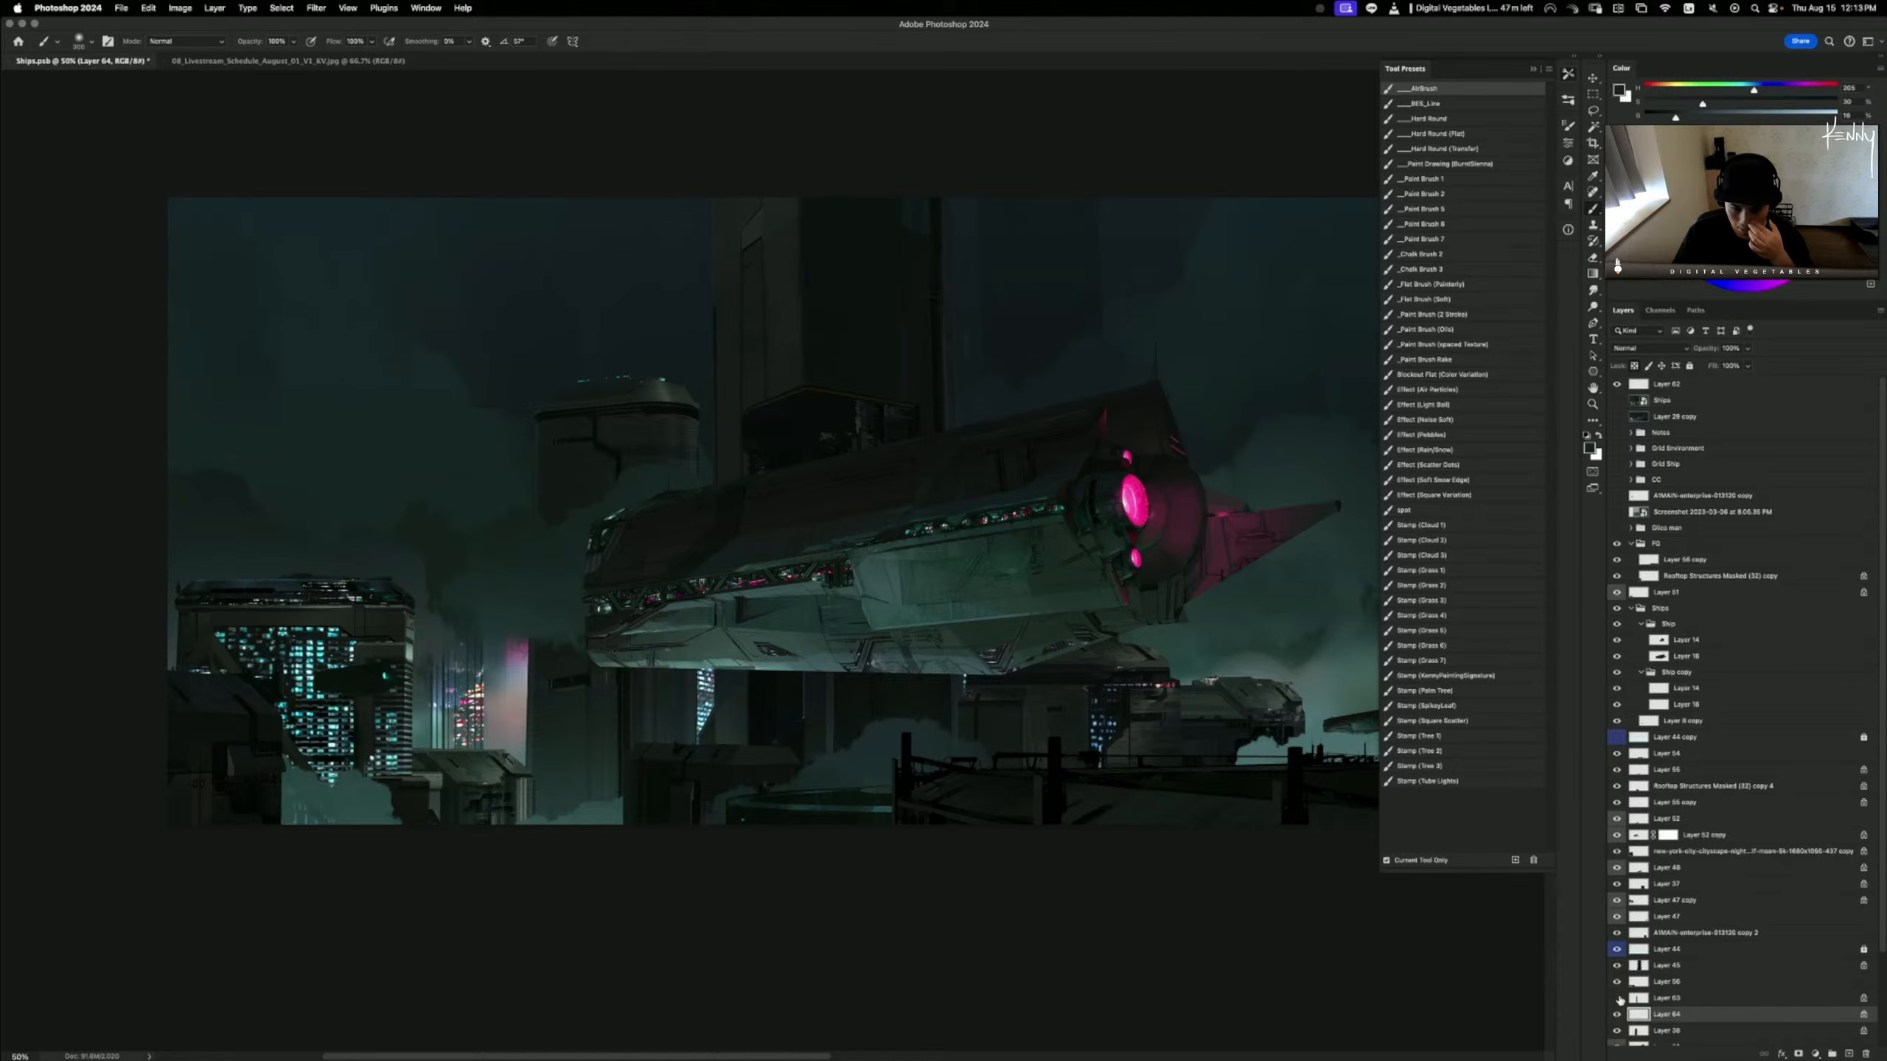
left_click(1619, 999)
left_click(1618, 999)
left_click(1619, 998)
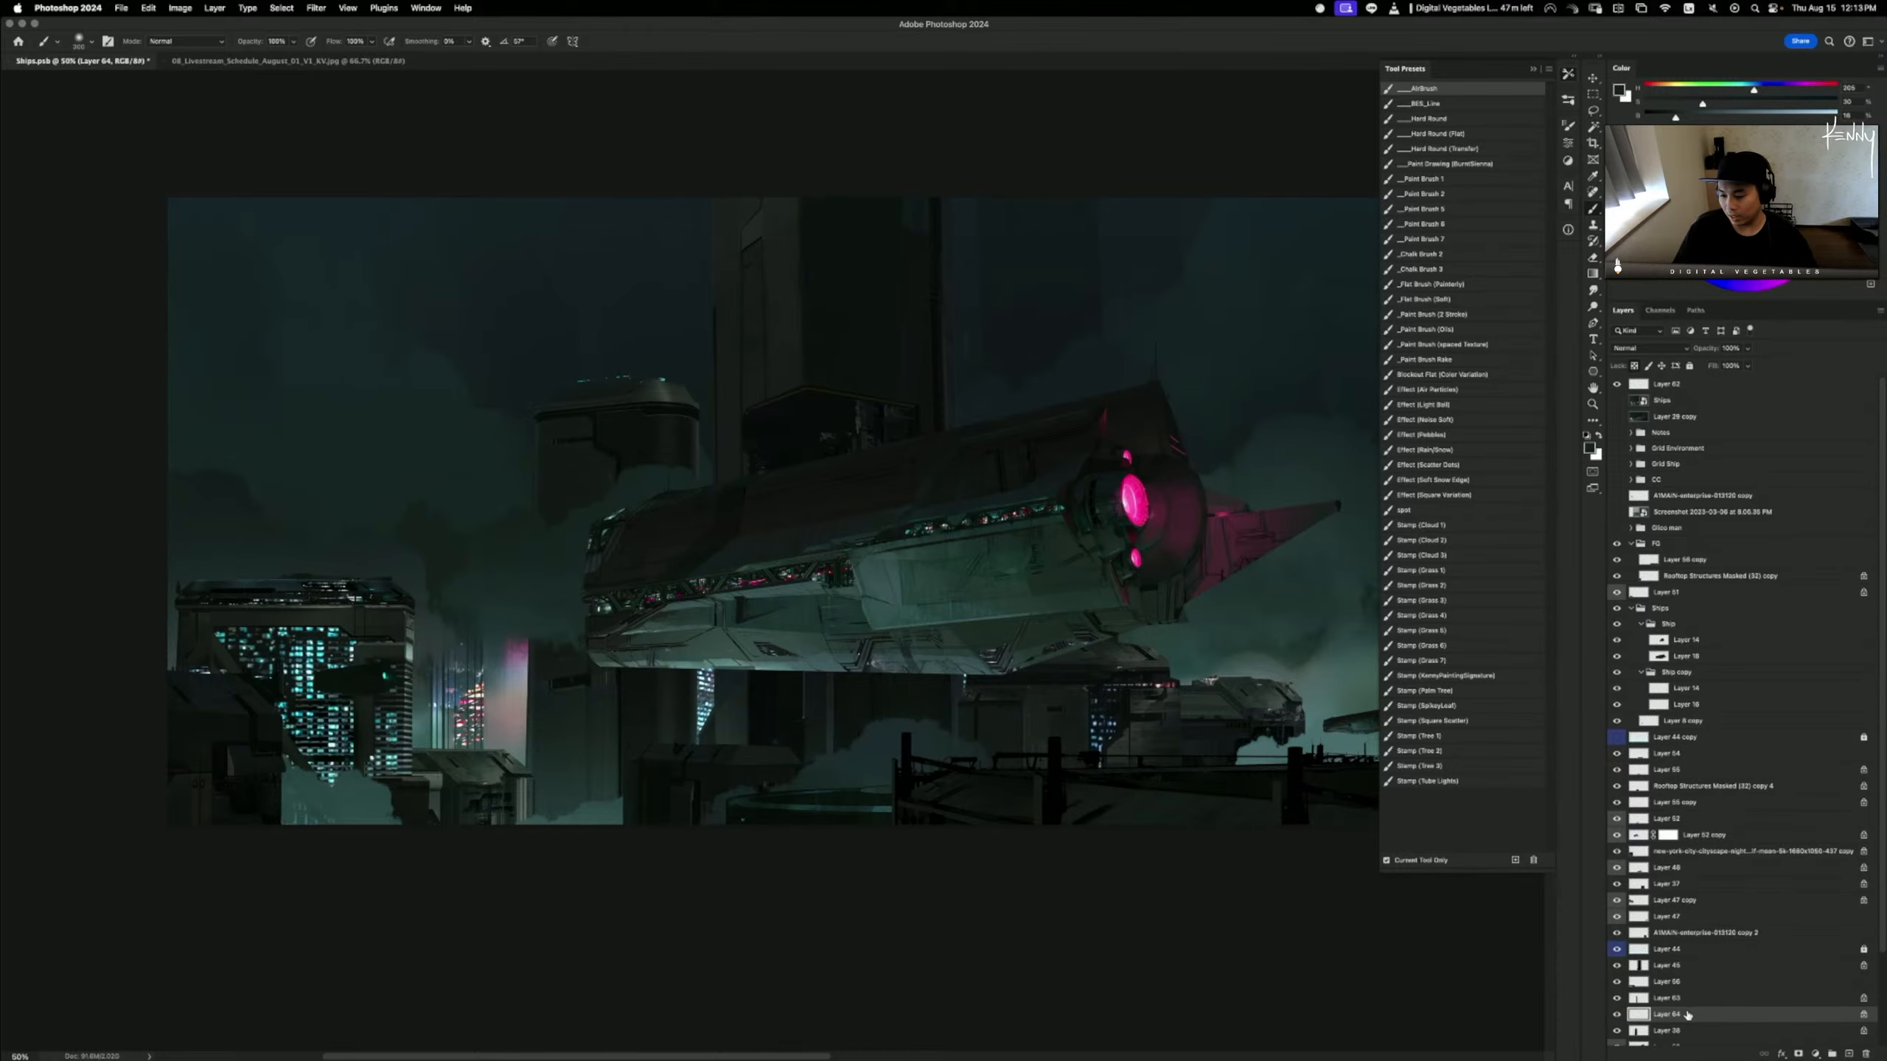
- Hide the tool presets, select Layer 63, and toggle it and the layer above to check which tower parts they hold
left_click(1644, 1032)
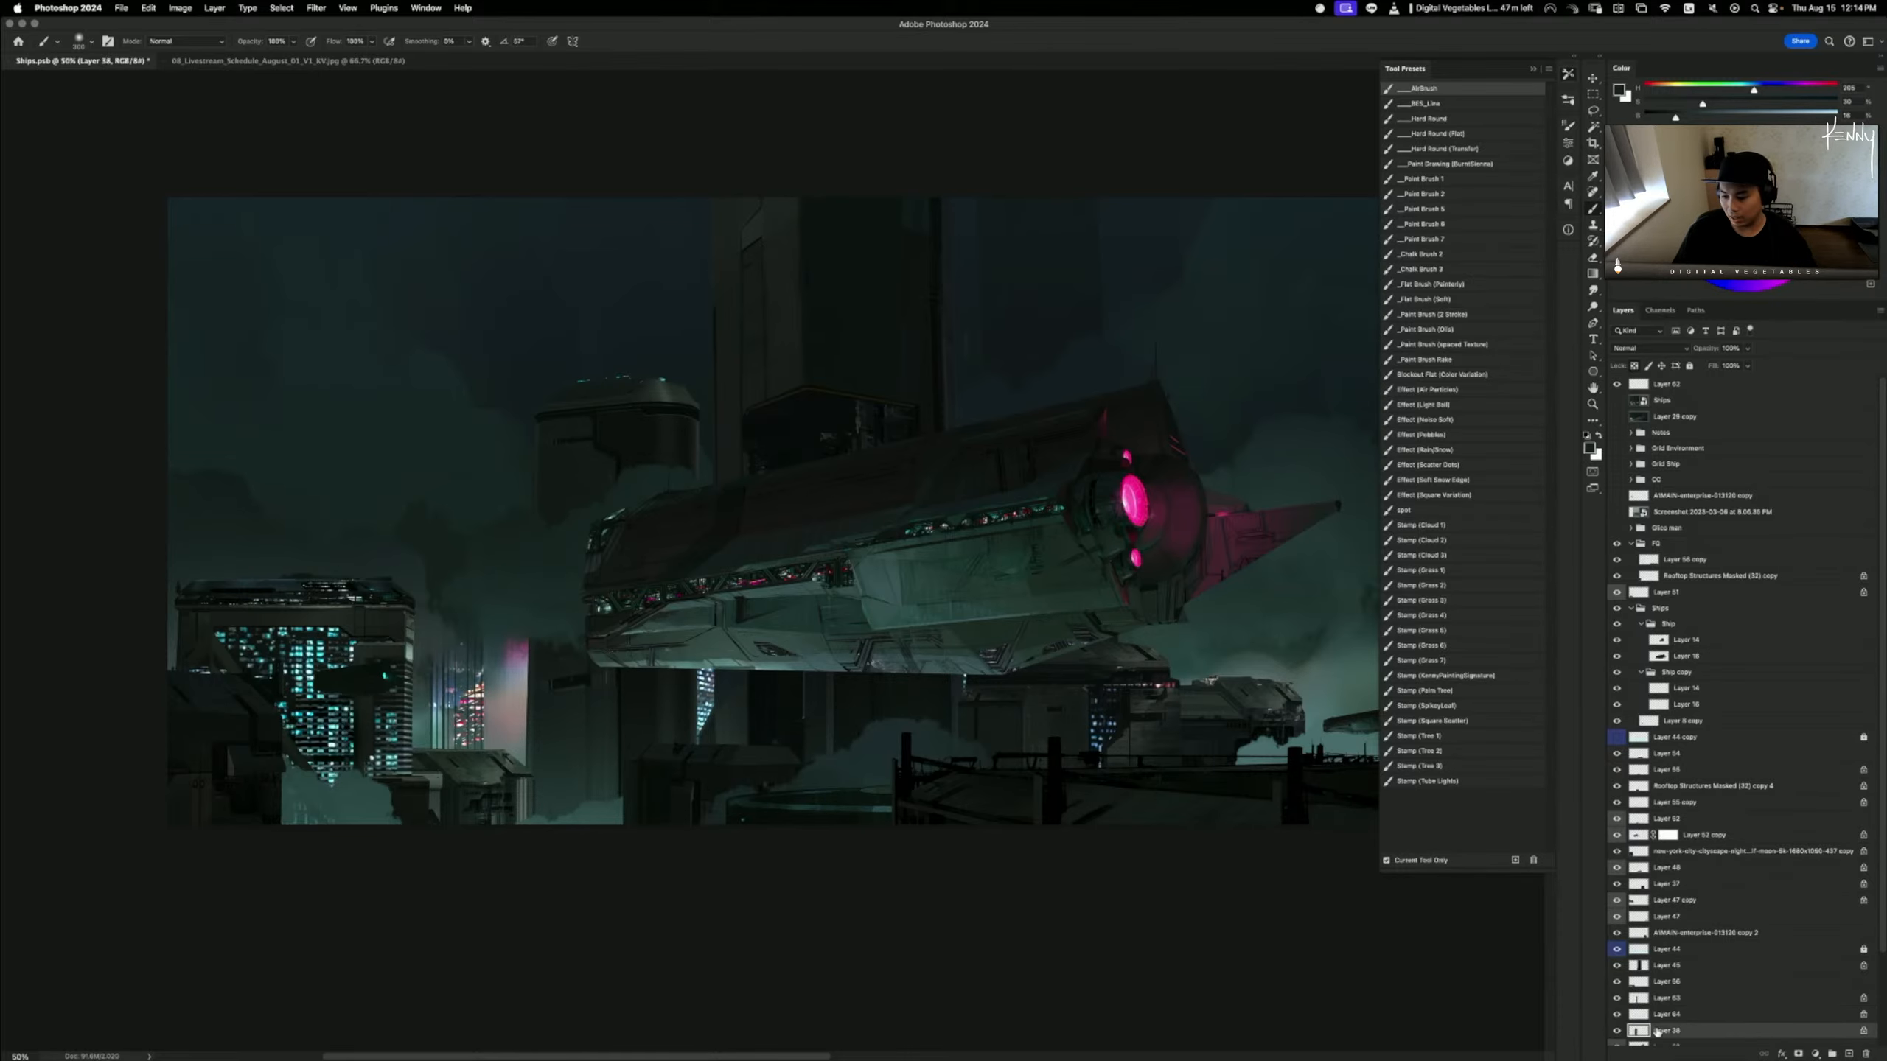
left_click_drag(1283, 934, 1258, 925)
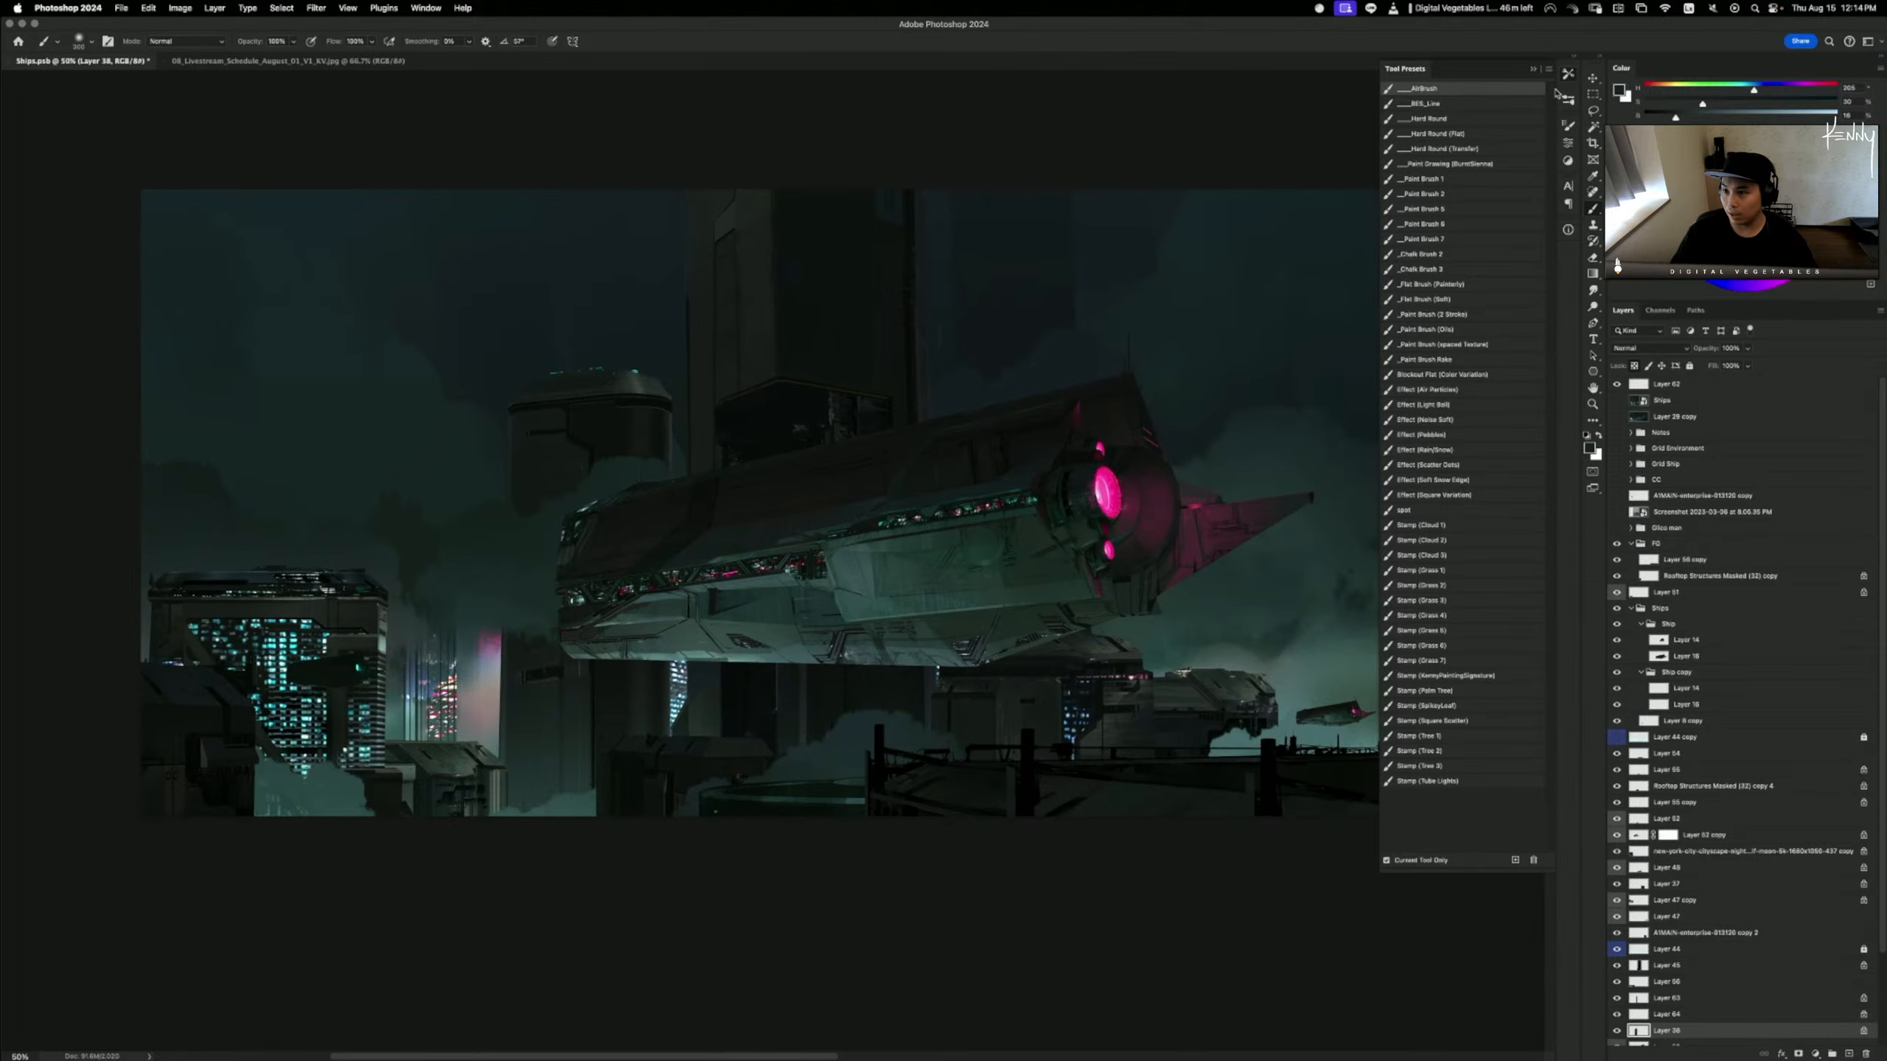
left_click(1534, 71)
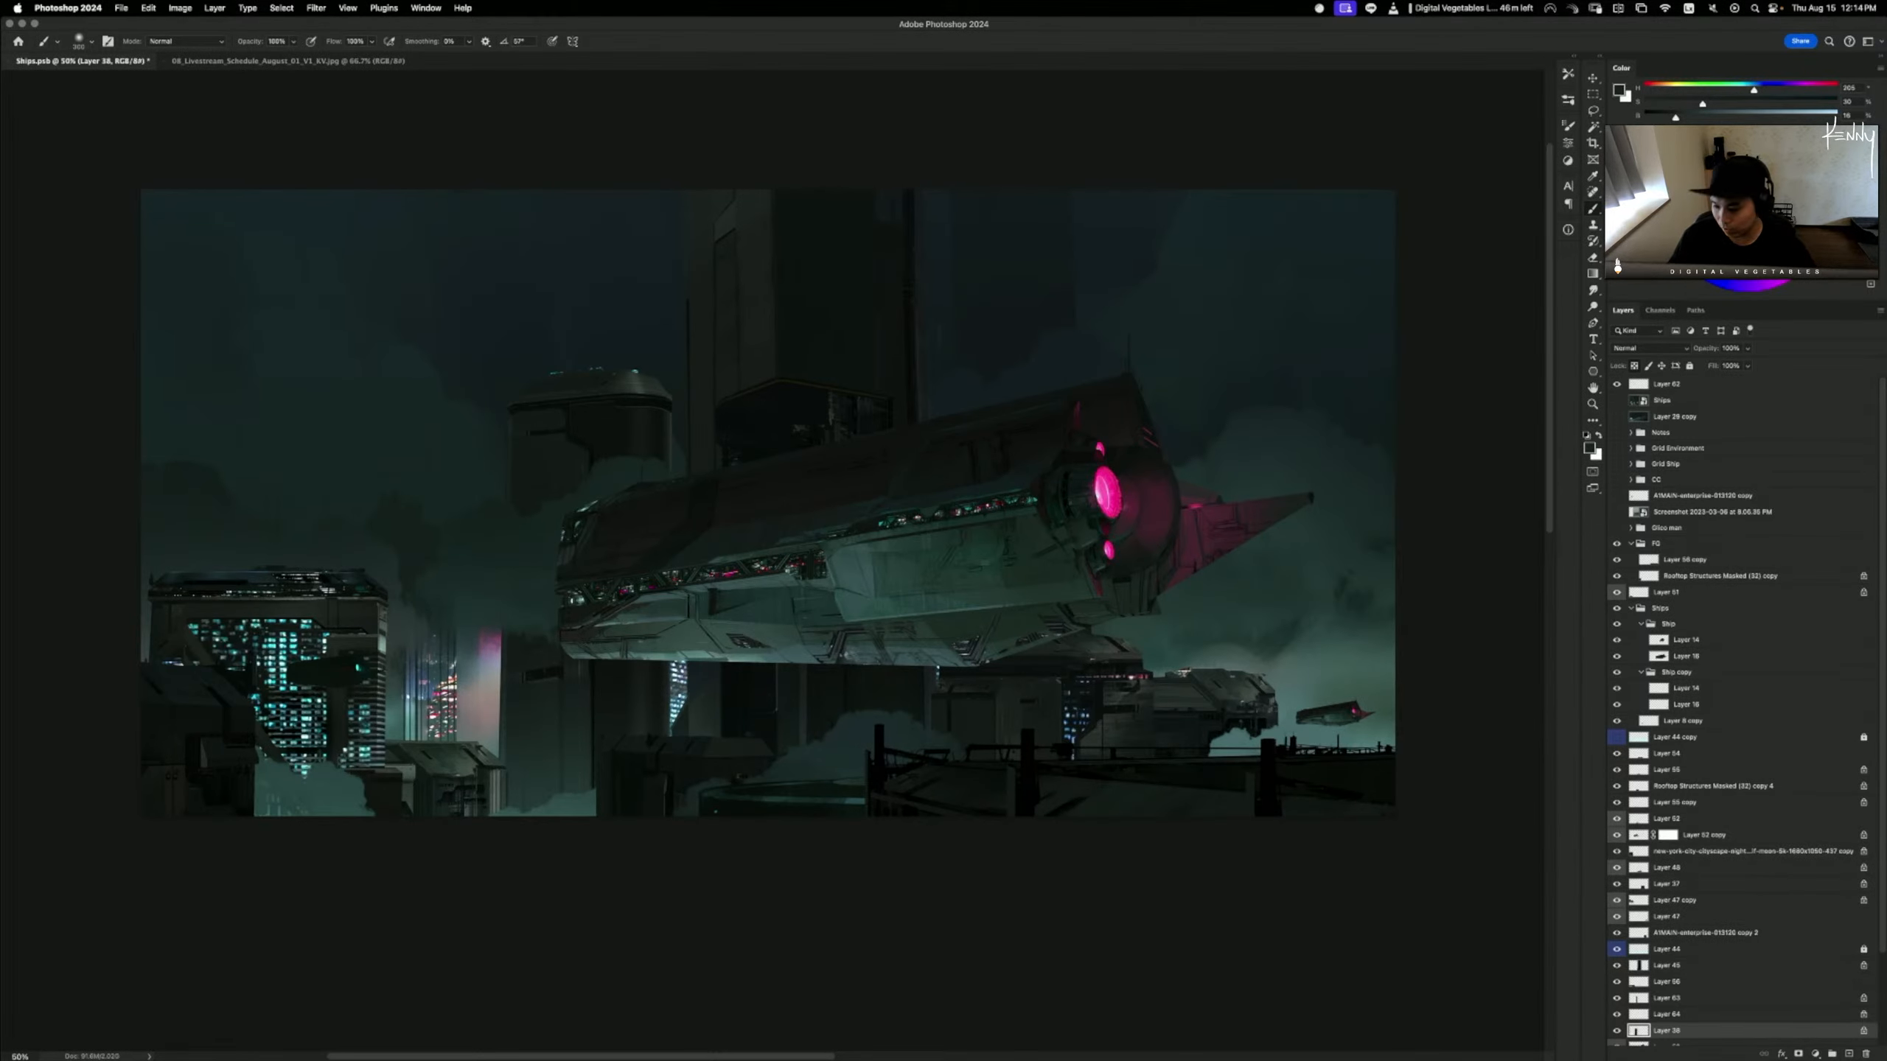
scroll(1722, 1008, "down", 3)
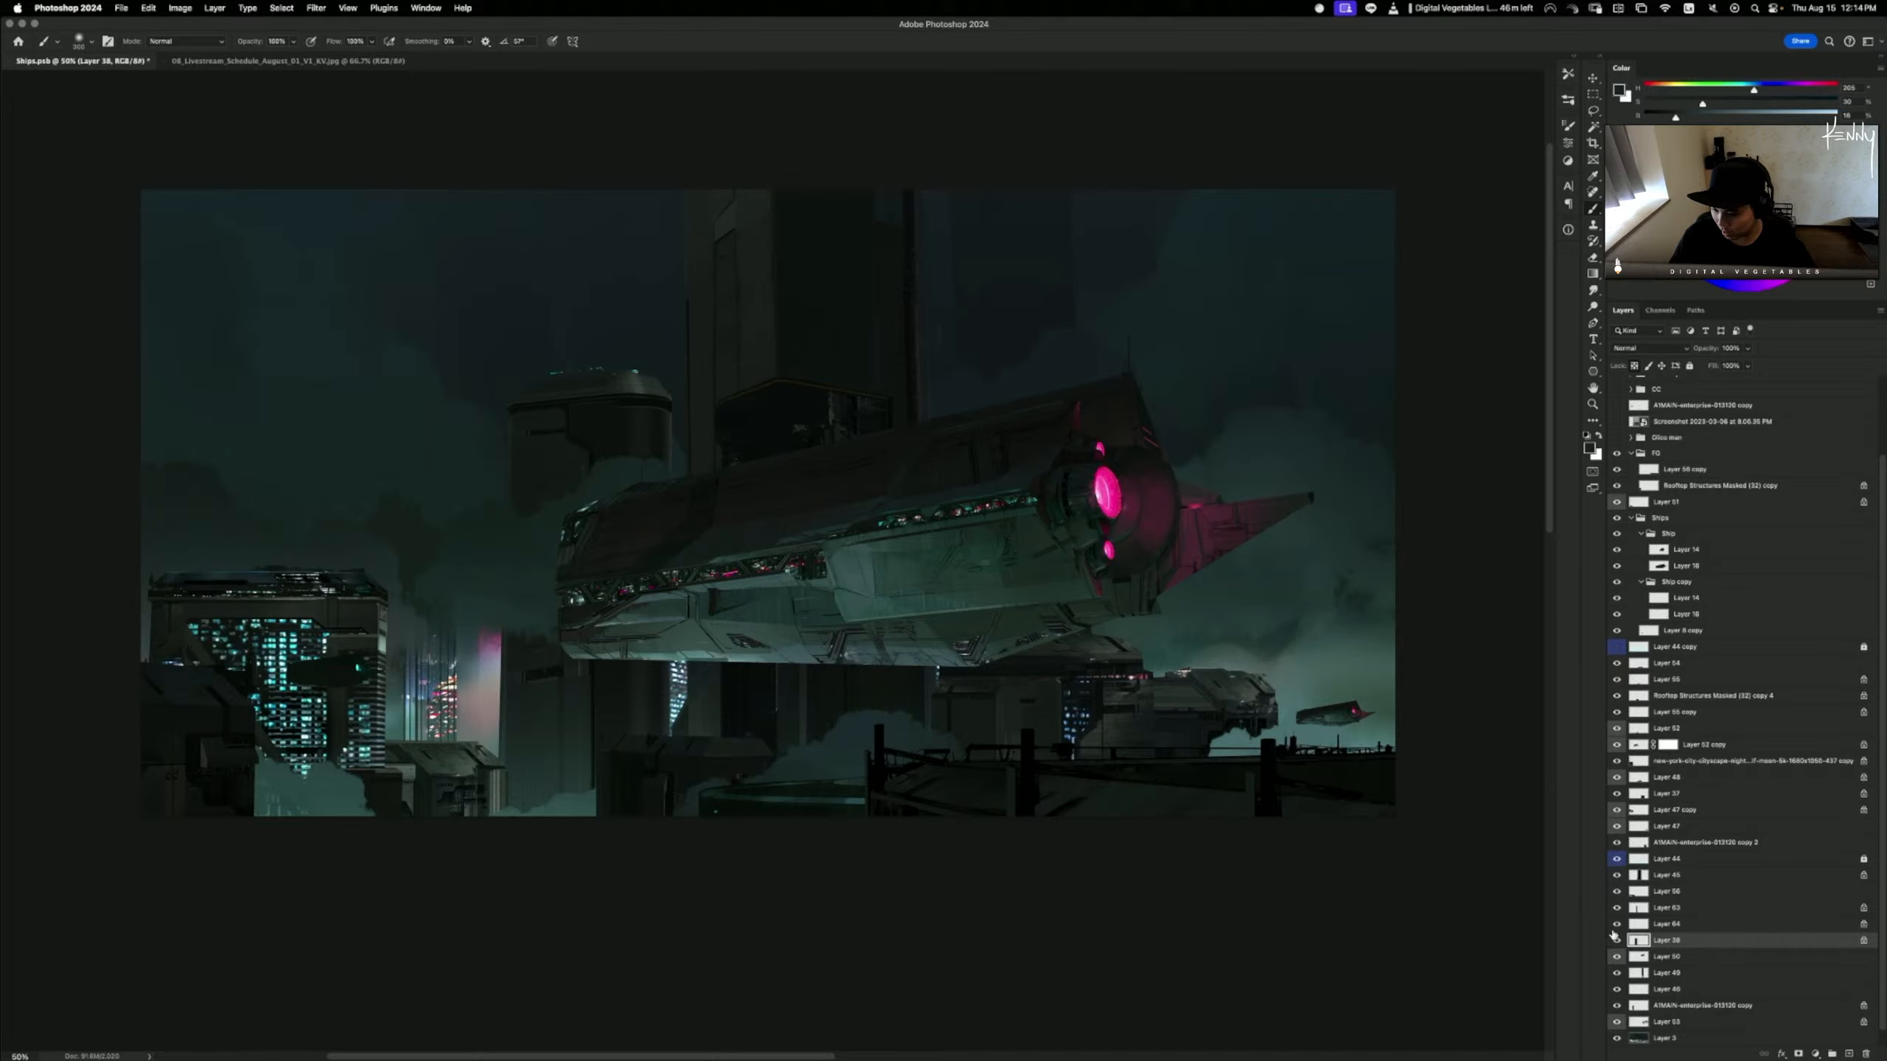
left_click(1667, 909)
left_click(1616, 892)
left_click(1617, 892)
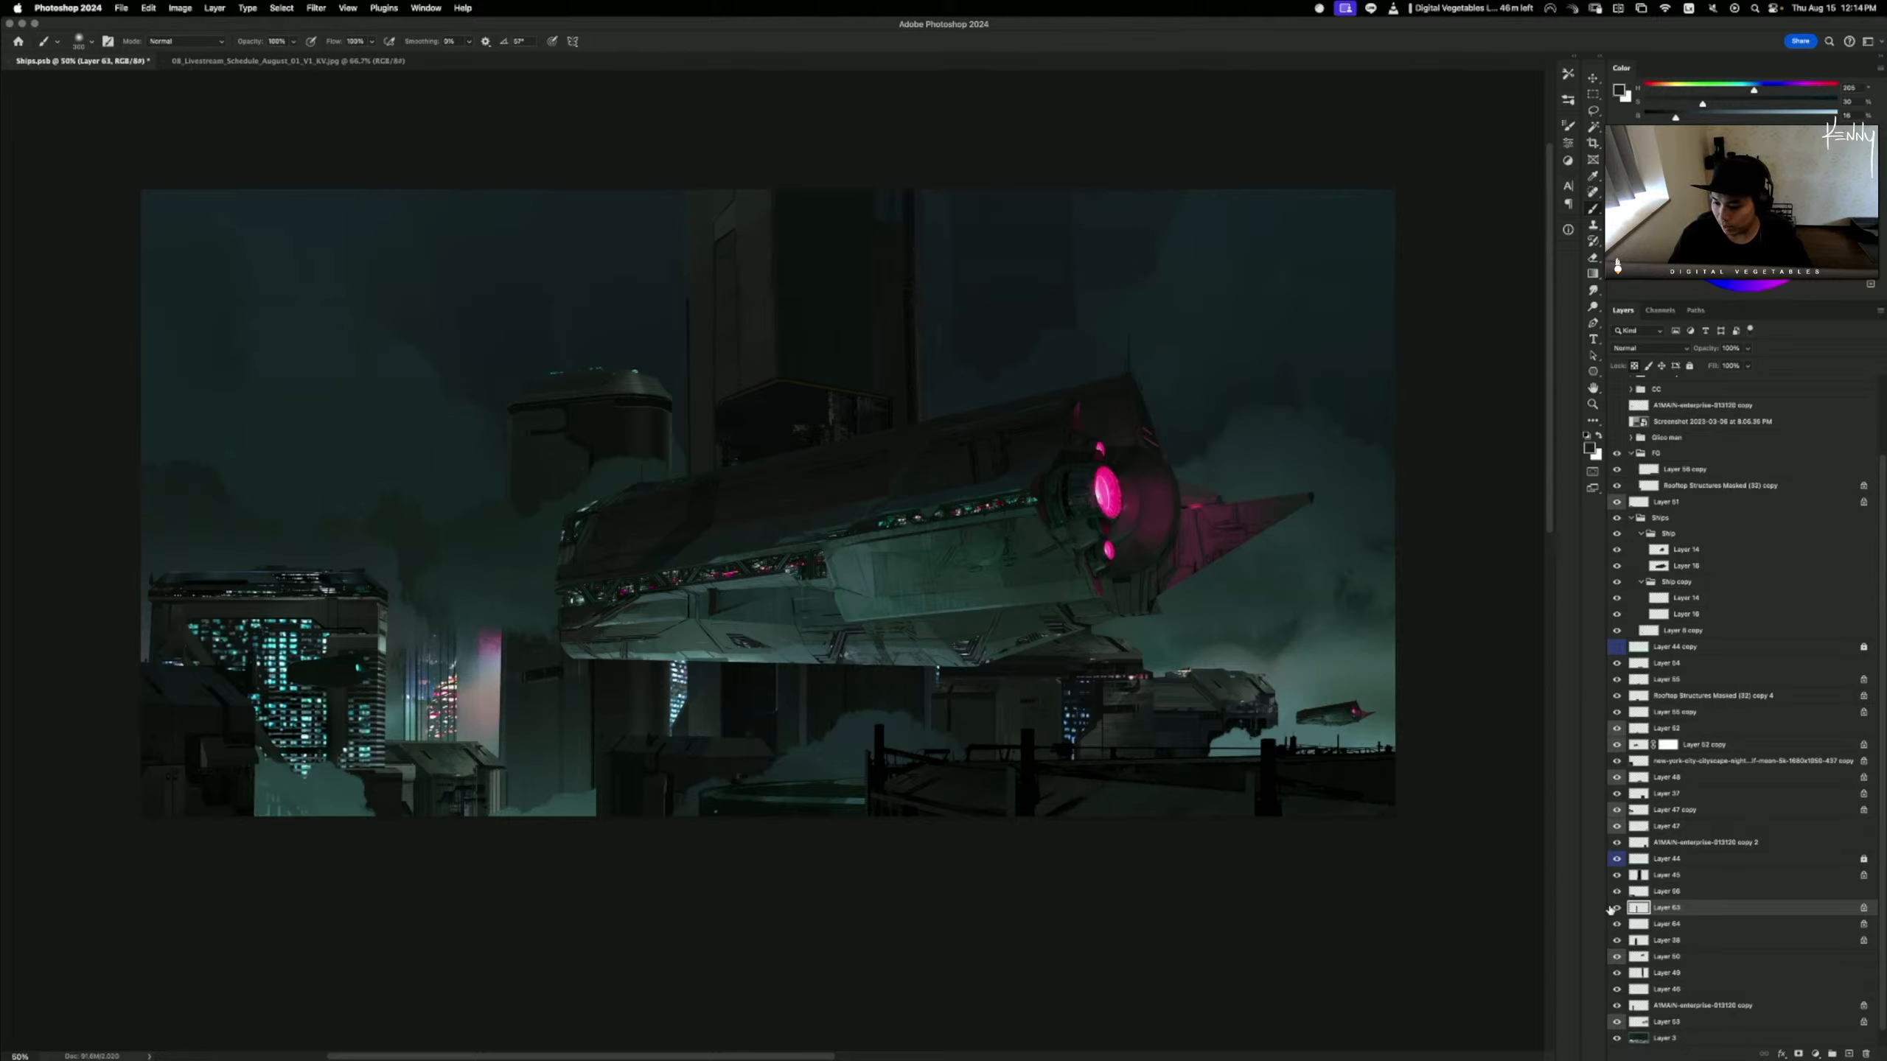
left_click(1616, 908)
left_click(1616, 908)
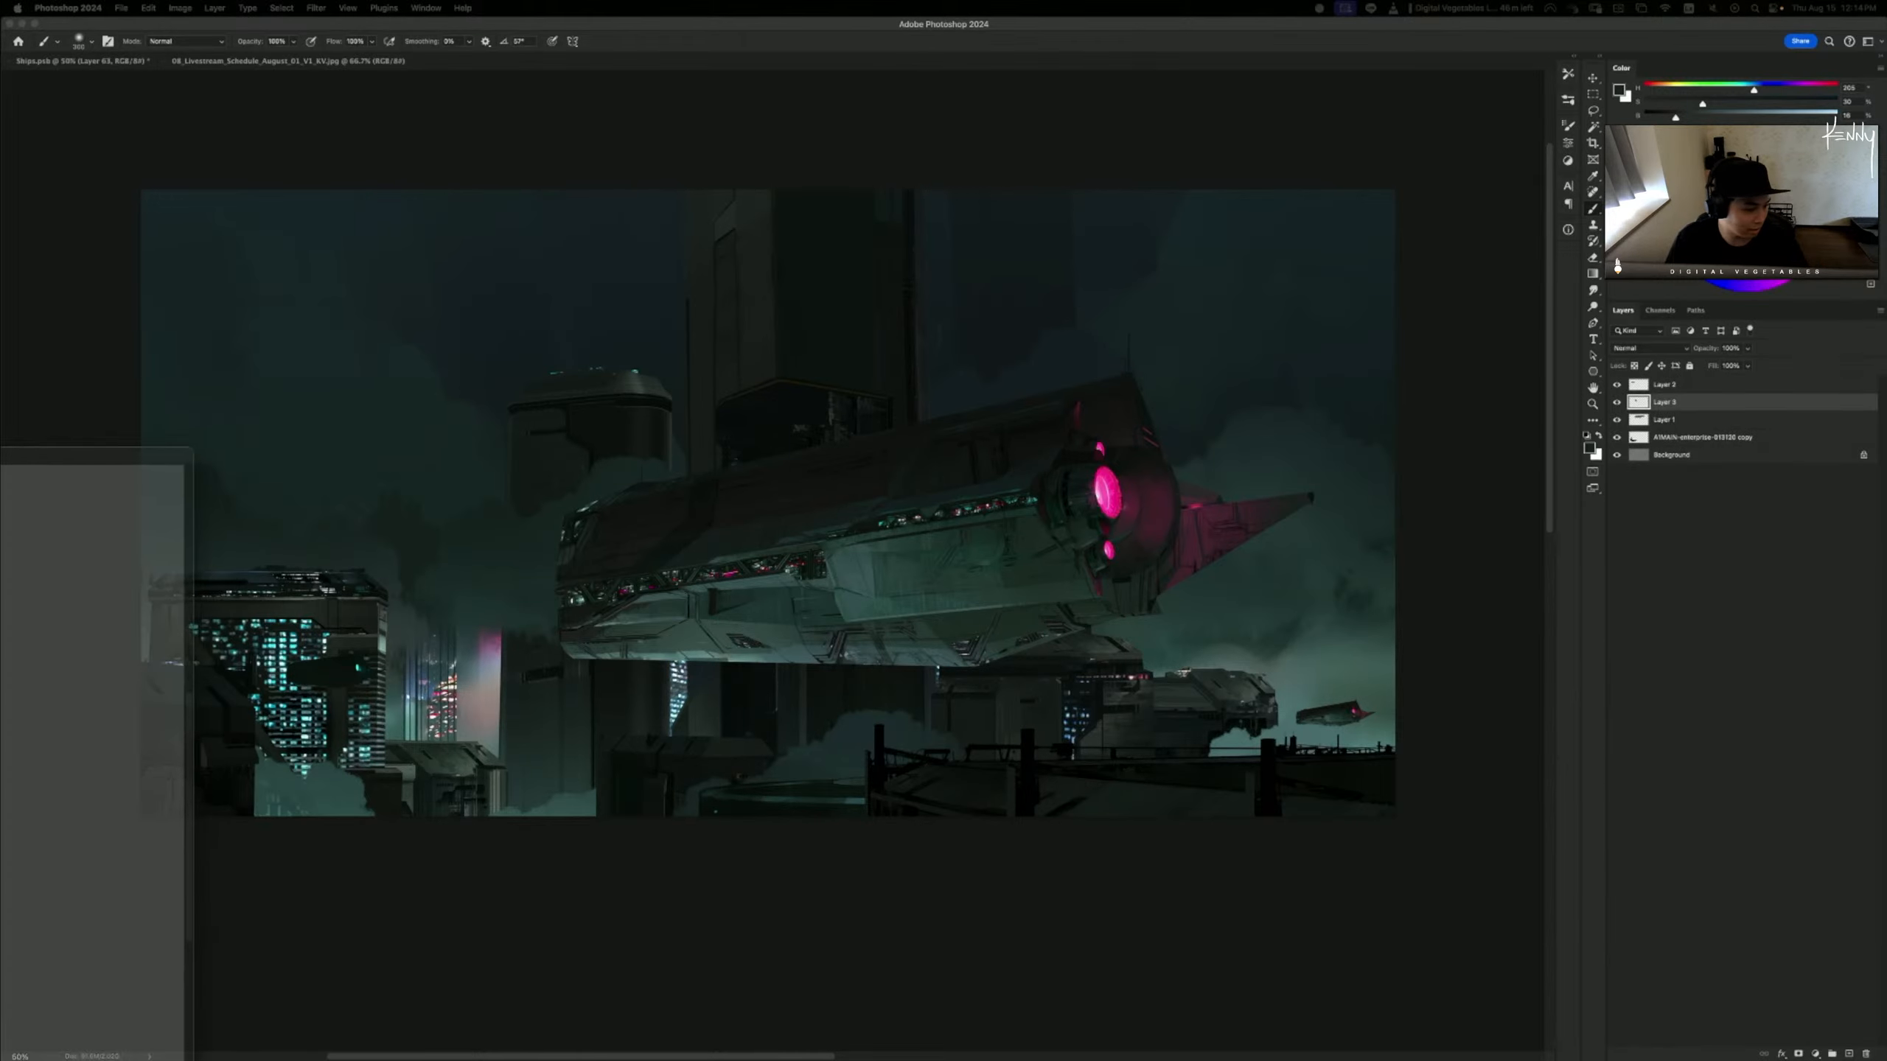
- Place the copied grey hull texture fragment over the tower's left wall and move its layer below Layer 64
key("v")
mouse_move(590, 530)
left_mouse_down()
mouse_move(512, 509)
mouse_move(596, 571)
mouse_move(555, 521)
left_mouse_up()
key("super+t")
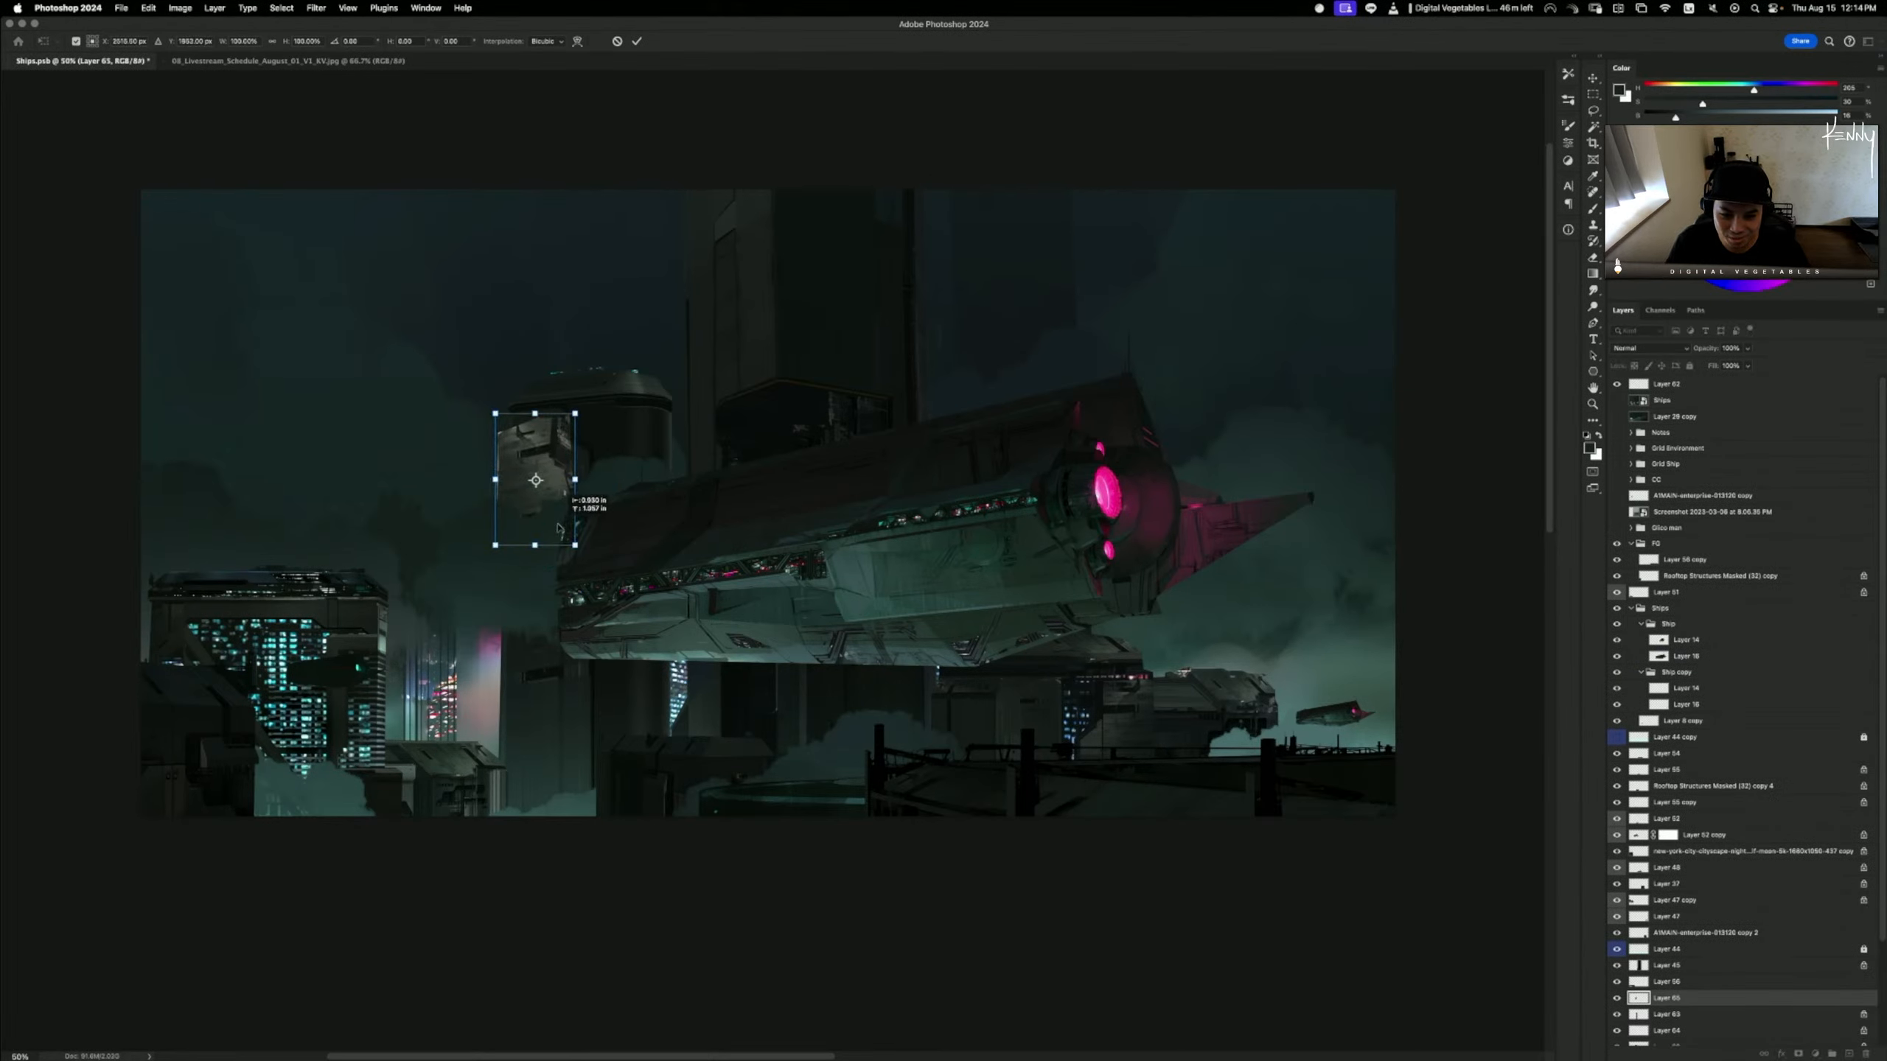
key("Return")
scroll(1634, 976, "down", 1)
left_click_drag(1644, 976, 1671, 1003)
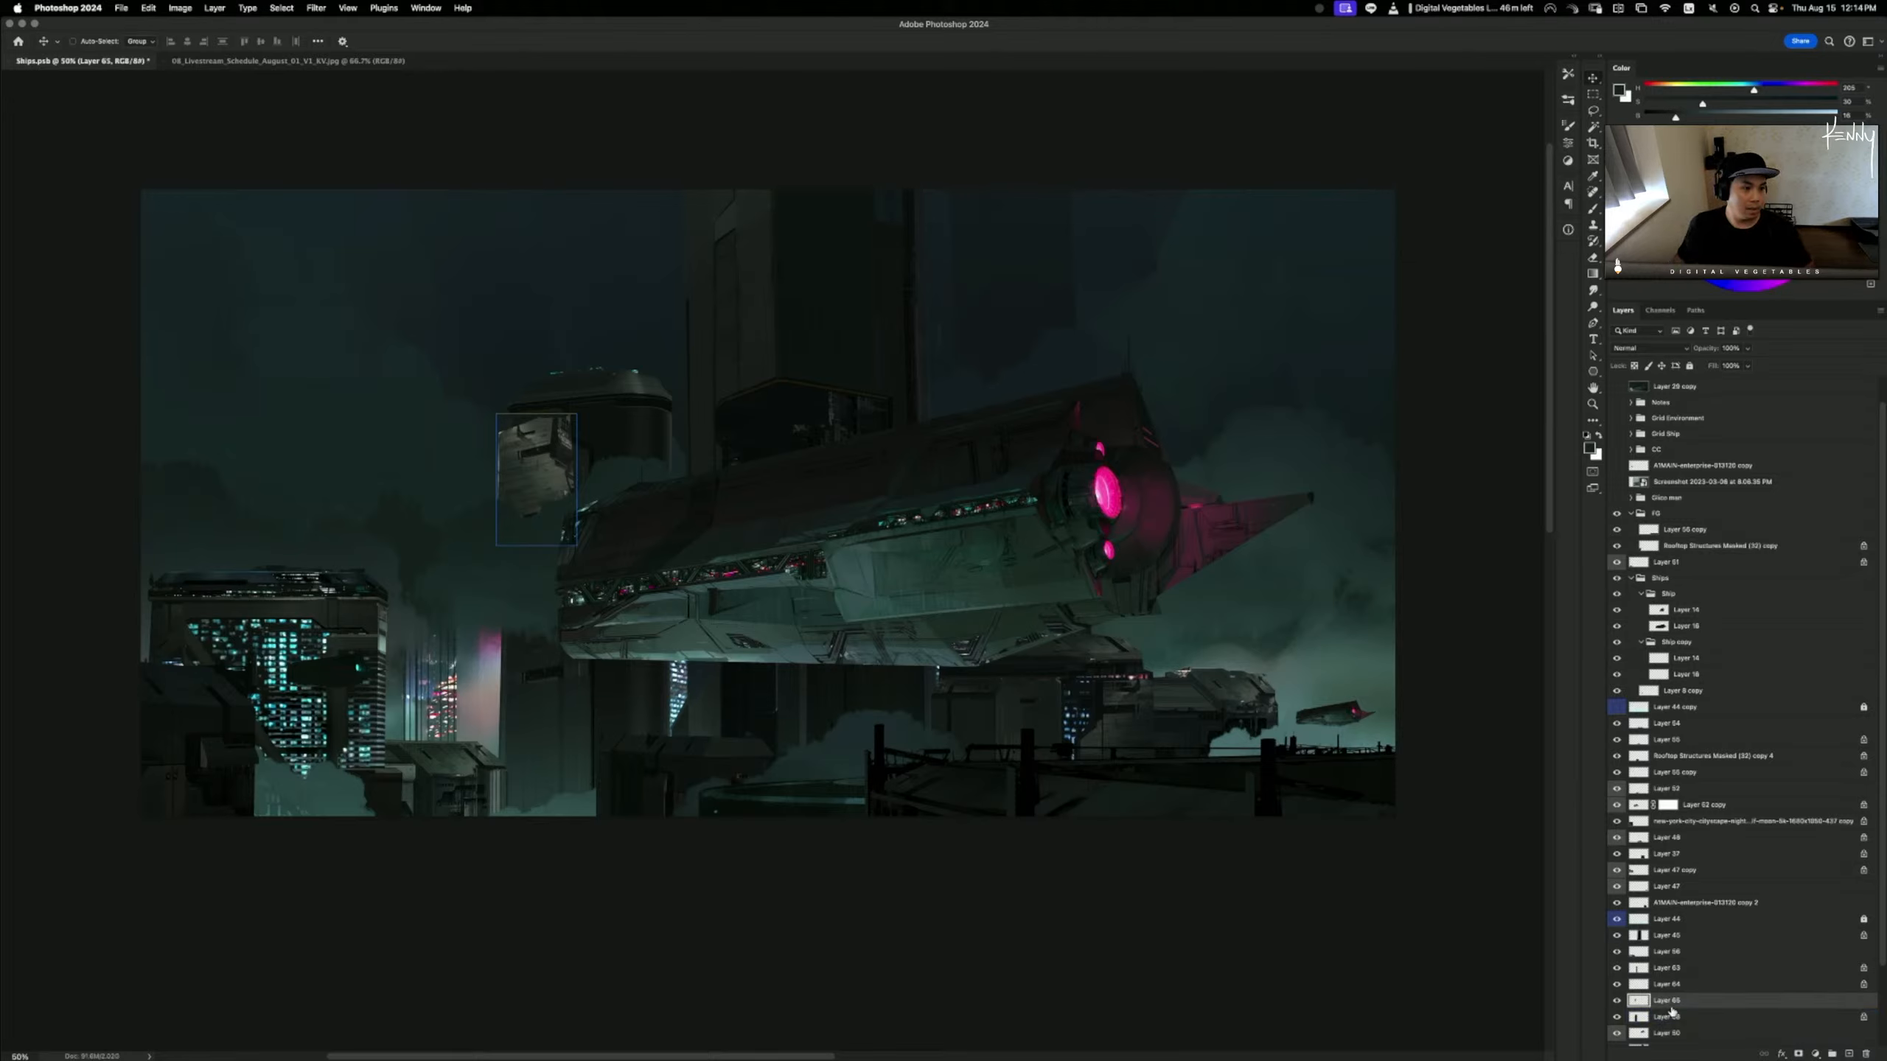
- Reposition the texture fragment and distort its corners to fit the tower's left wall beneath the roof rim
key("b")
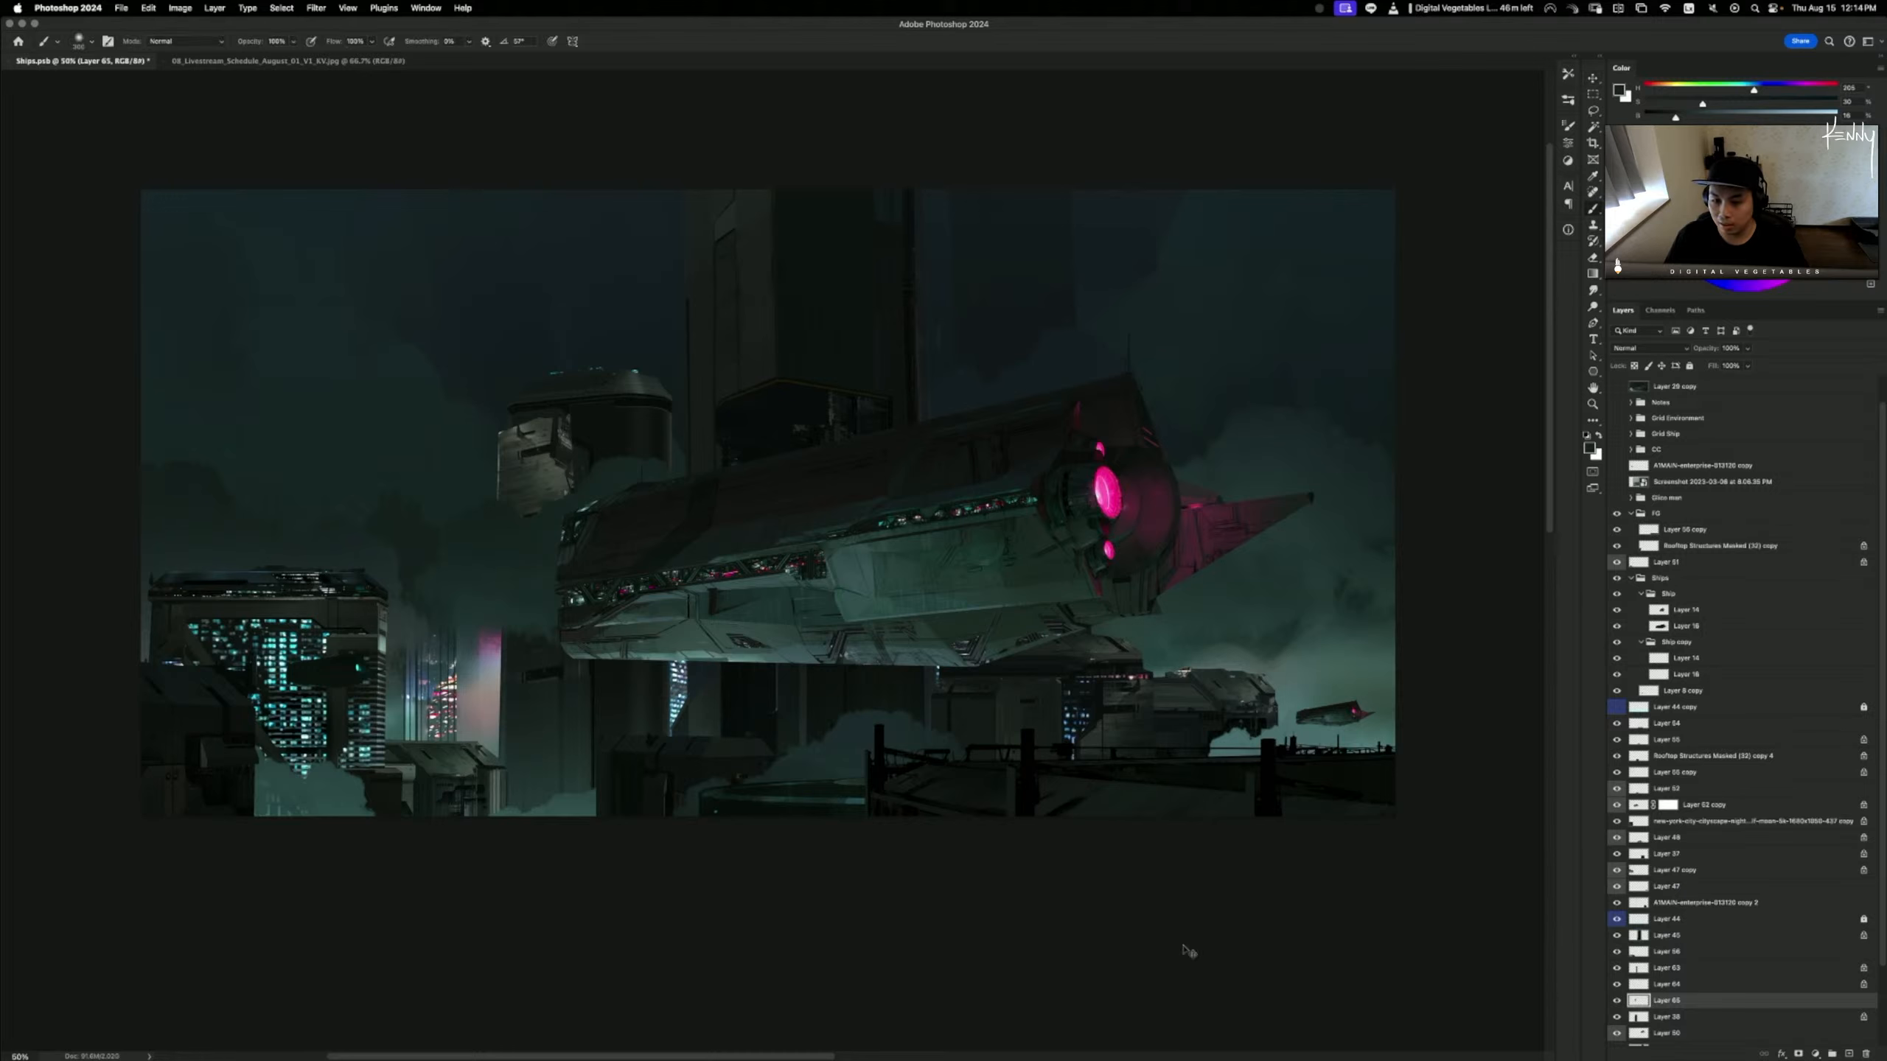
mouse_move(938, 935)
left_mouse_down()
mouse_move(955, 947)
mouse_move(944, 914)
left_mouse_up()
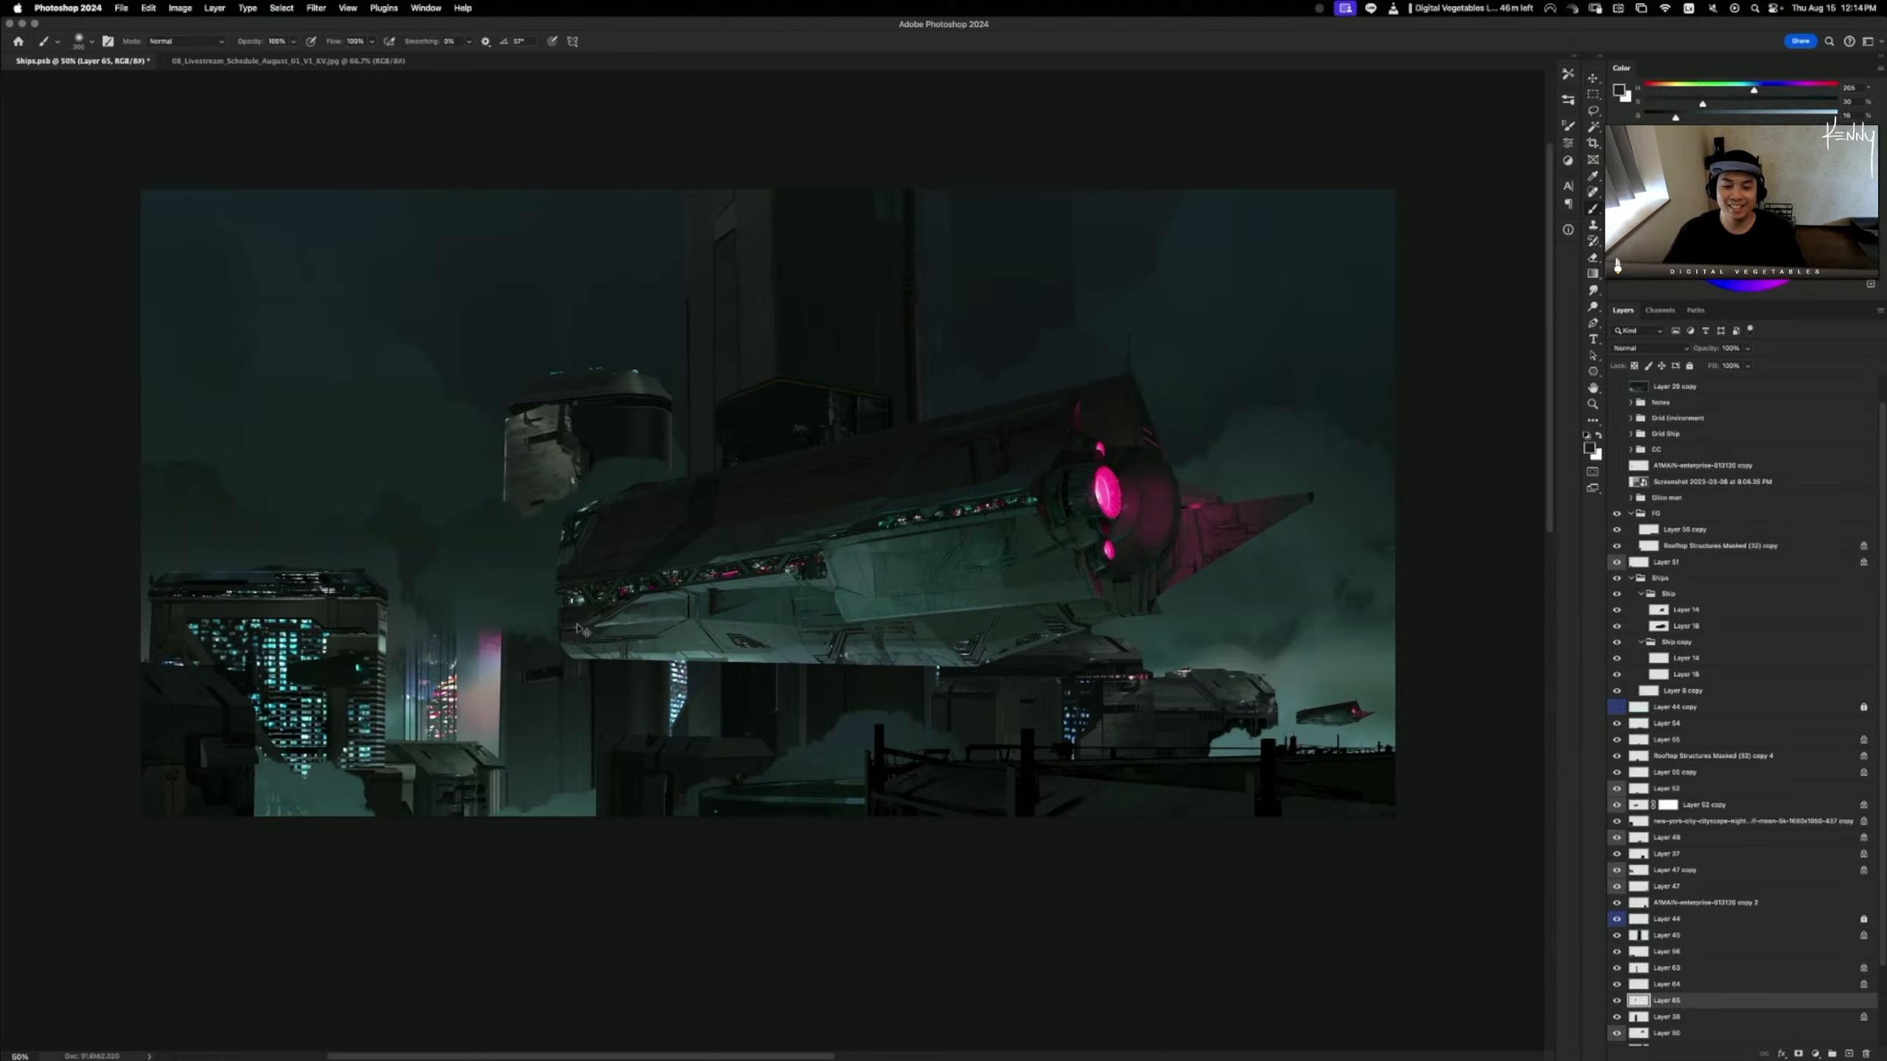
key("ctrl+t")
left_click_drag(502, 466, 573, 496)
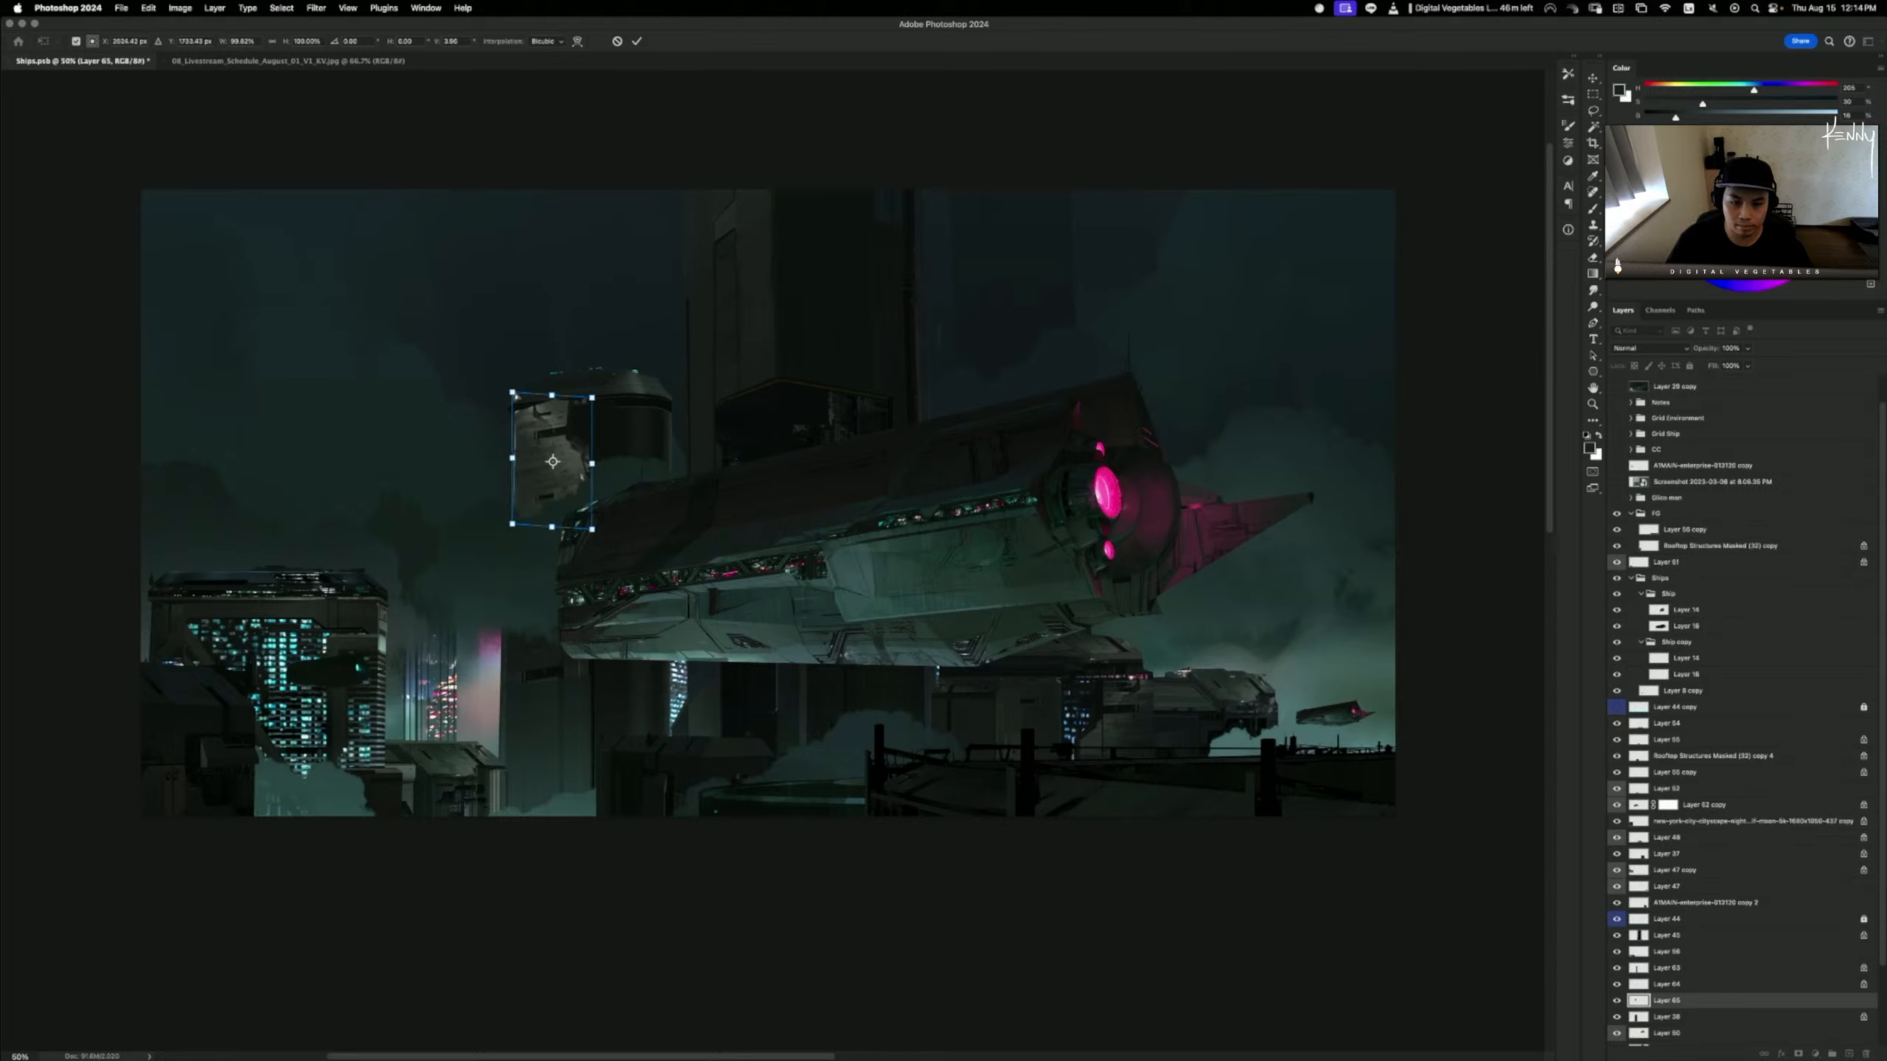
left_click_drag(516, 397, 512, 399)
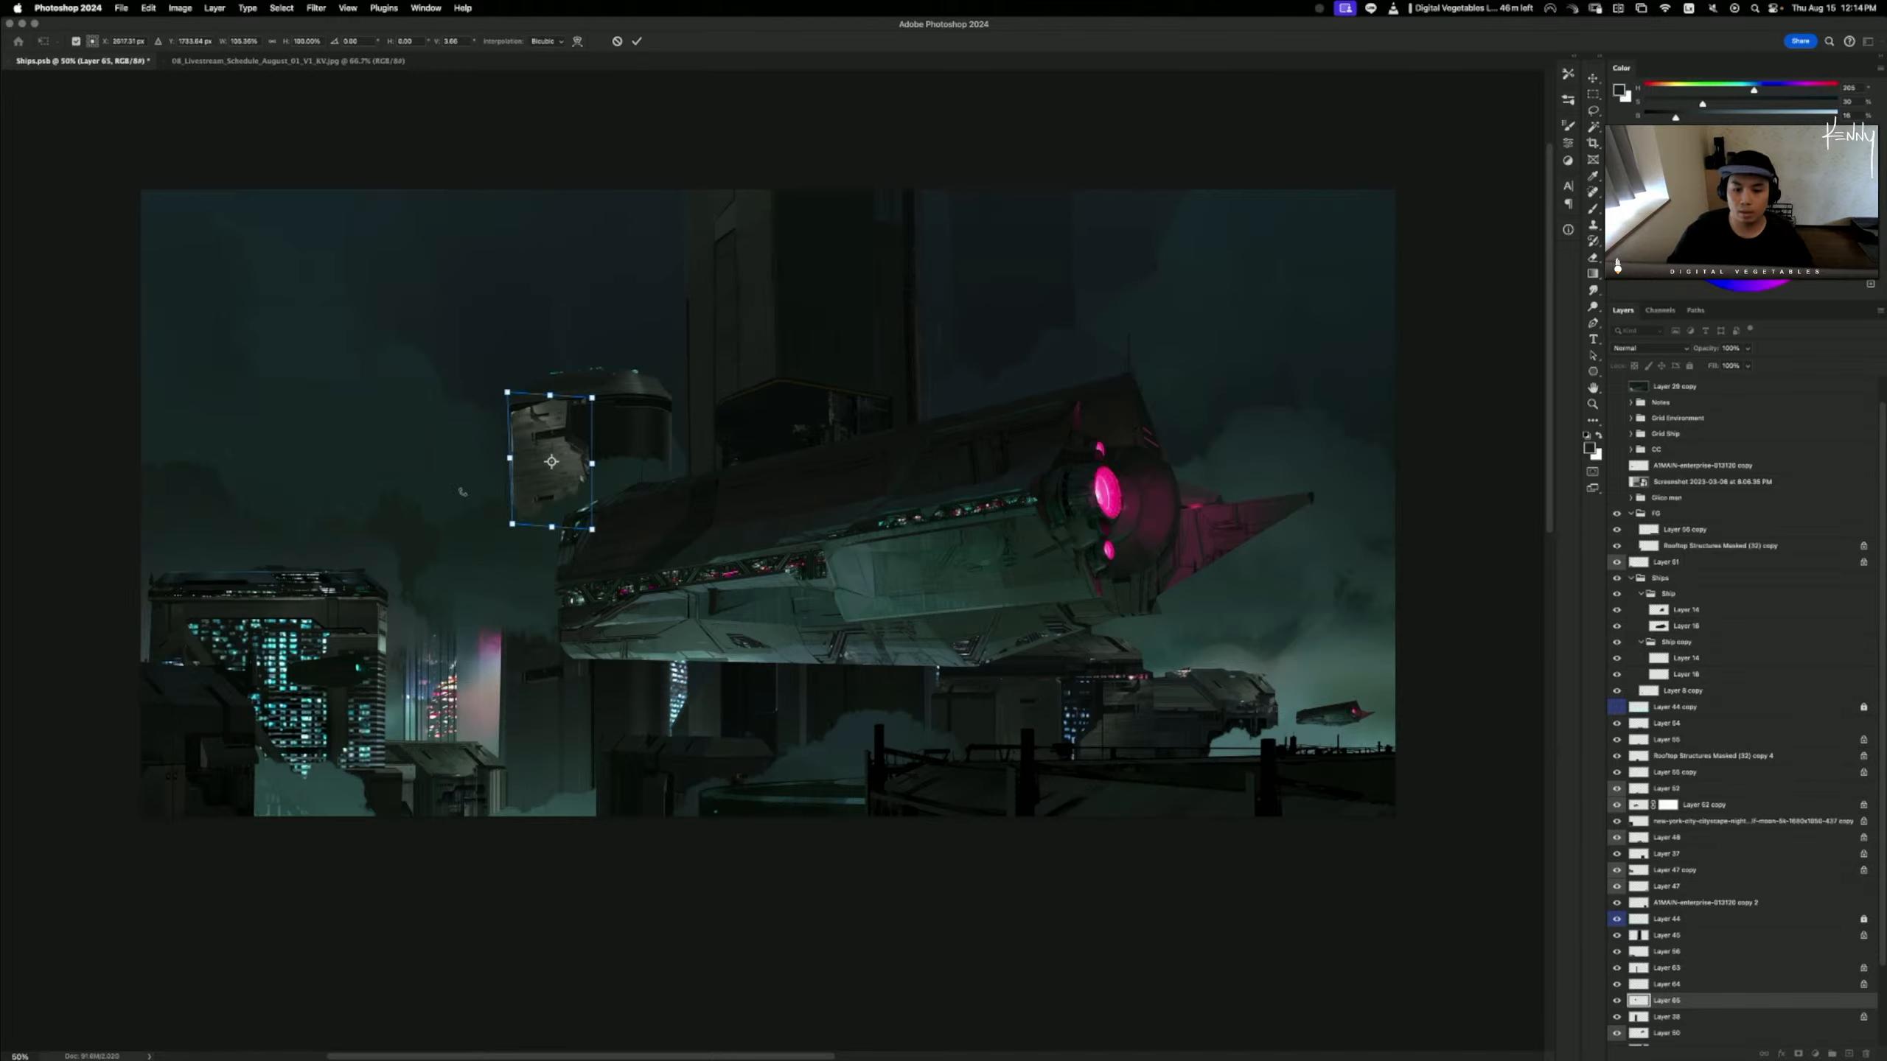
key("Return")
- Erase the texture fragment's overflow along the left wall's upper edge
key("e")
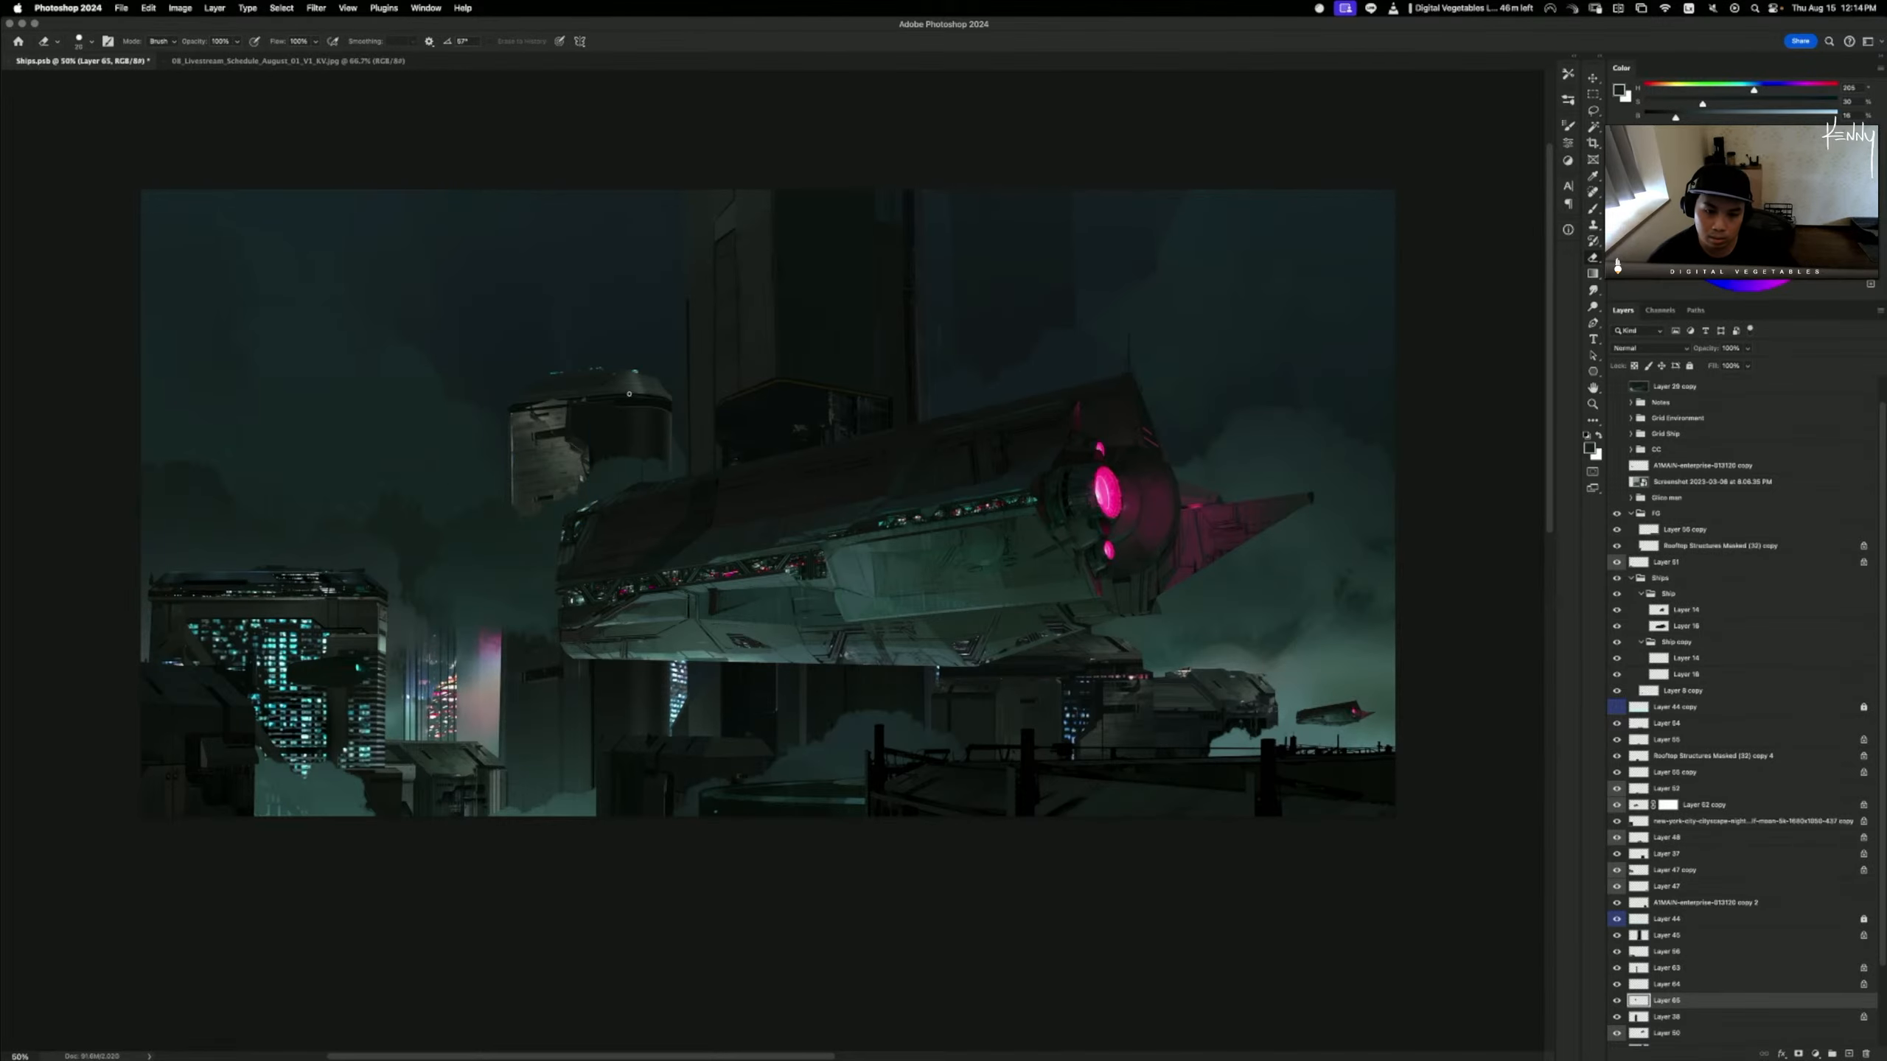
key("z")
left_click(523, 410)
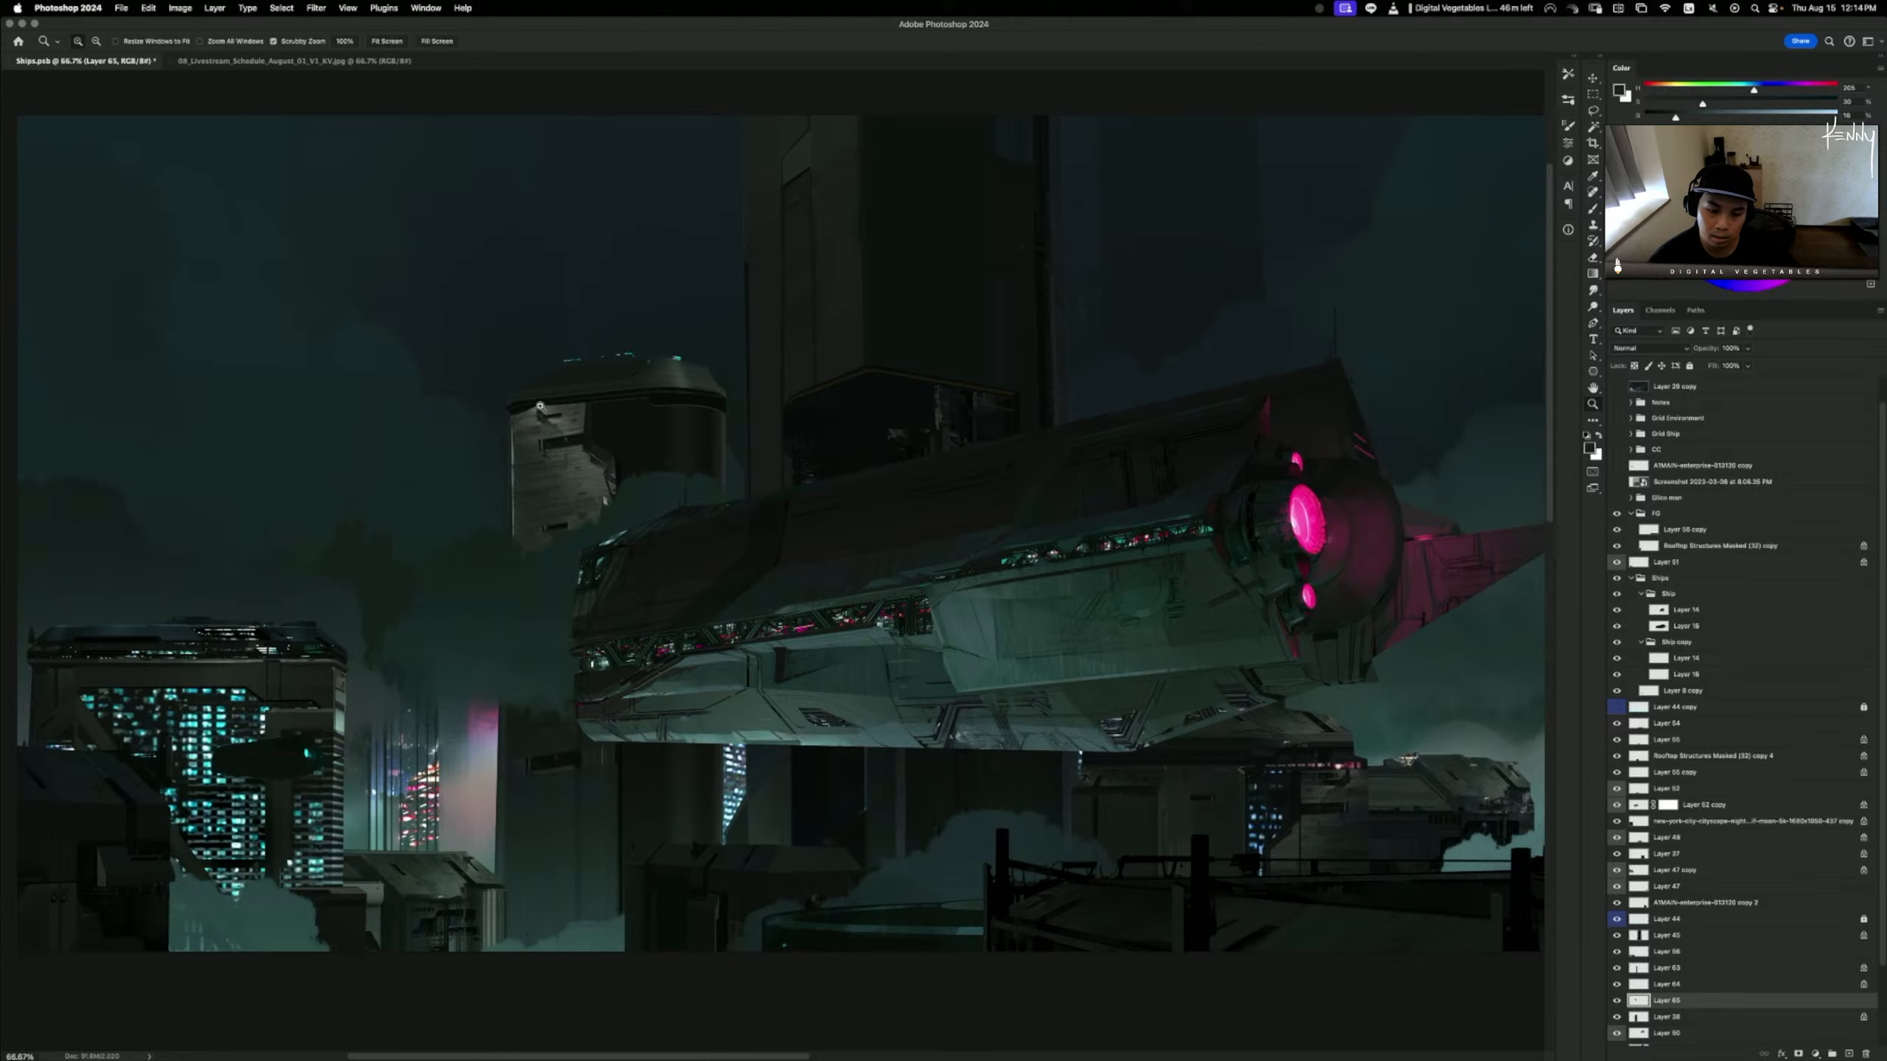
key("e")
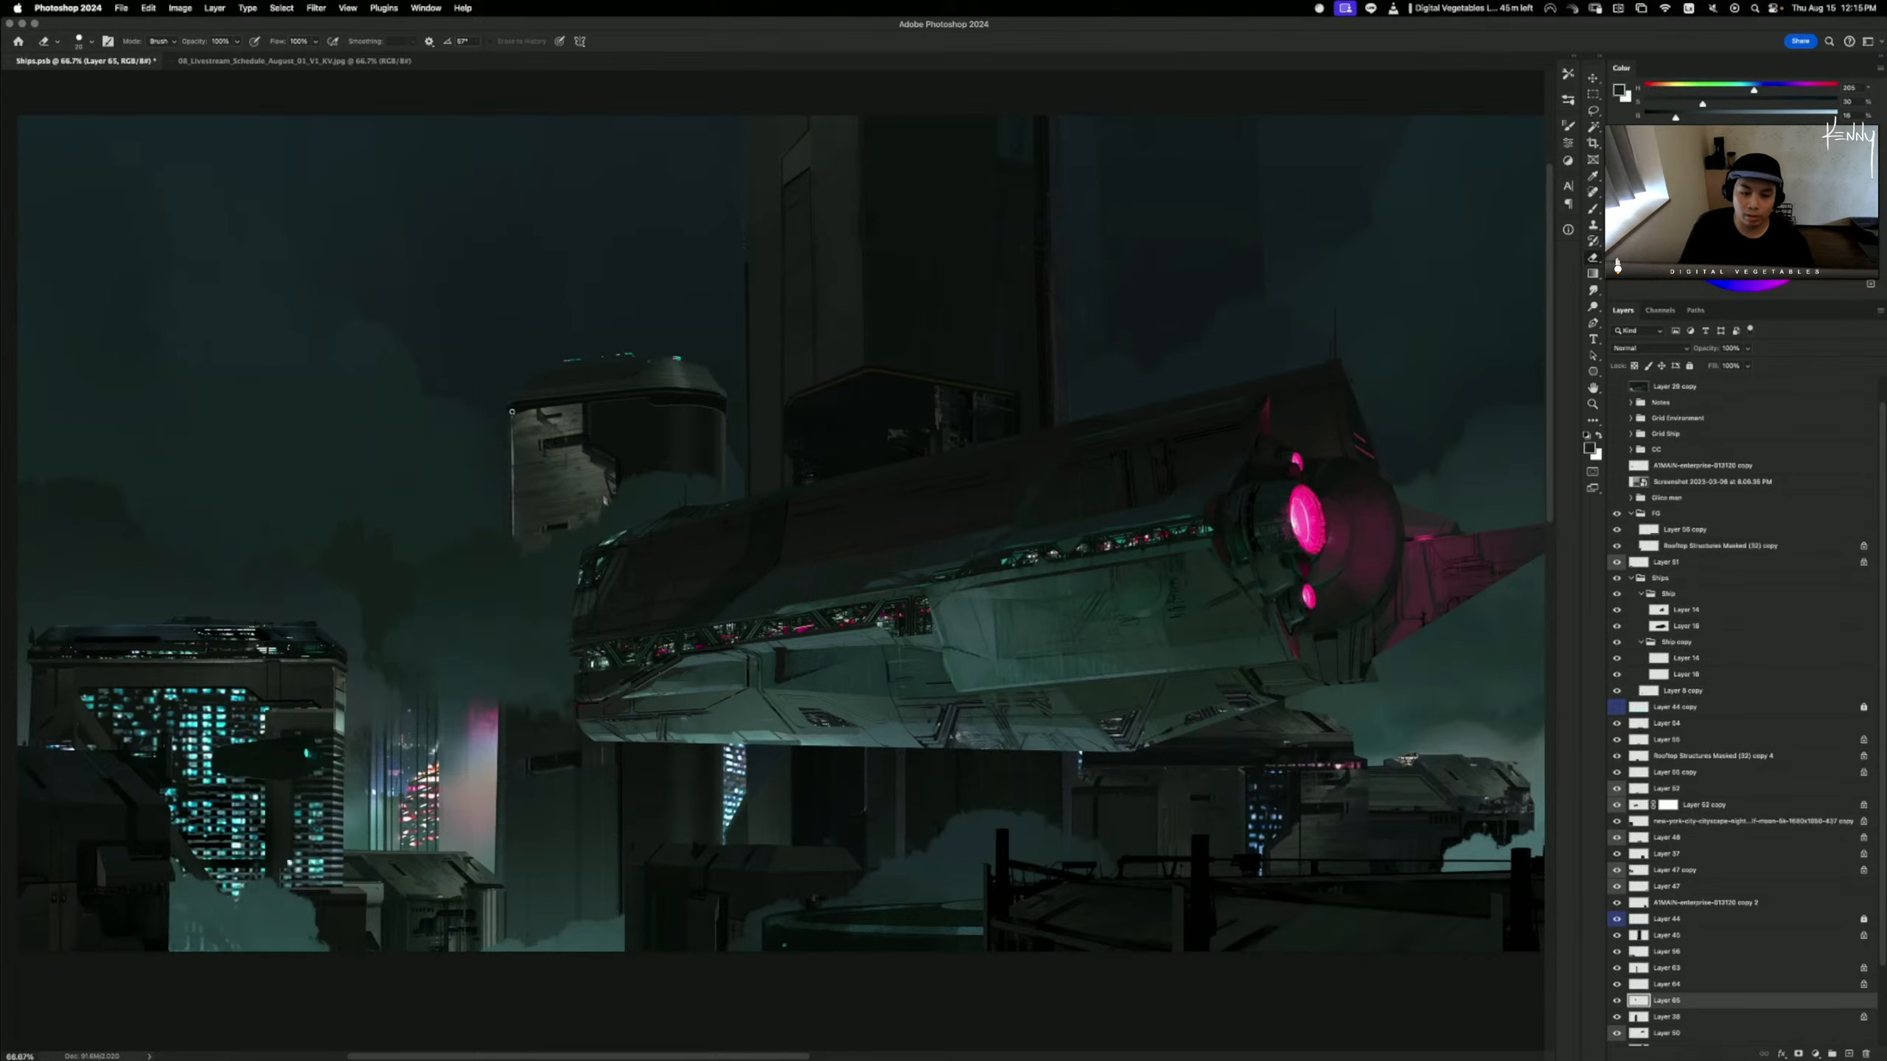
- Darken the wall texture with Hue/Saturation by setting Lightness to -50
key("super+minus")
key("super+minus")
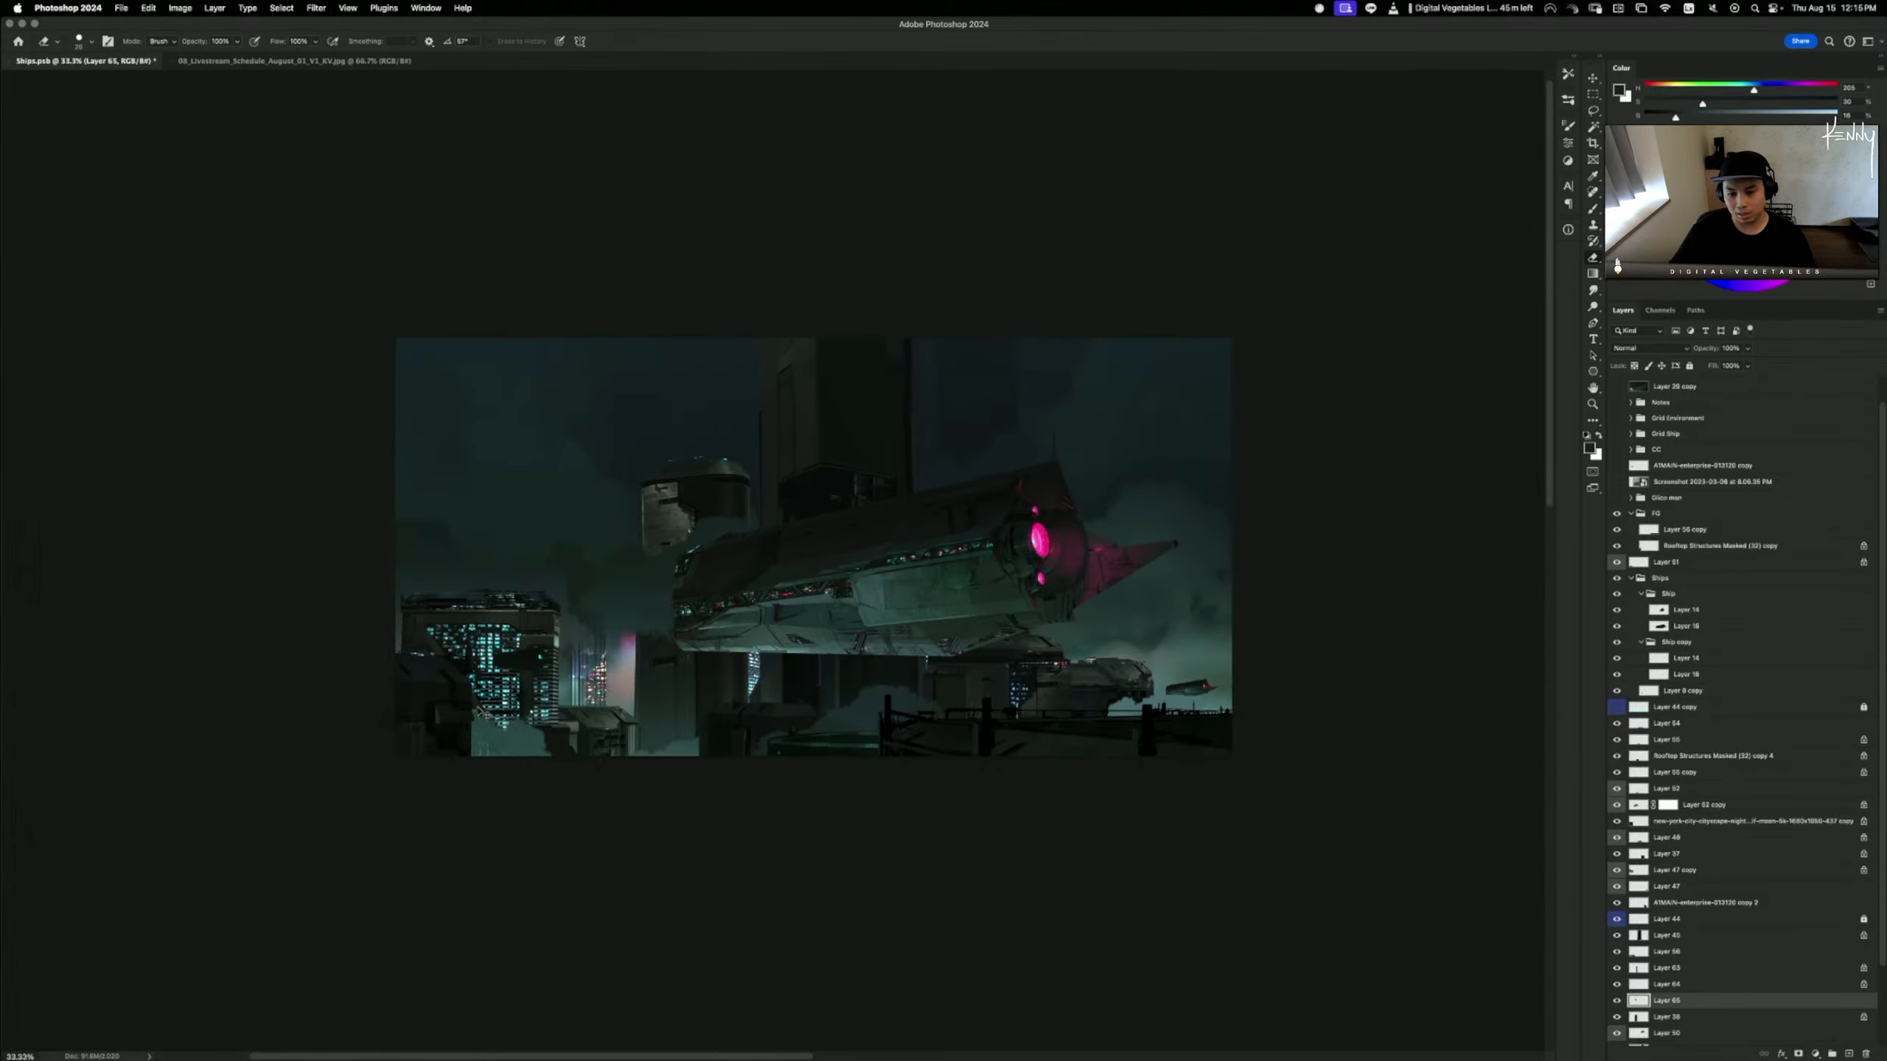
key("super+equal")
key("super+u")
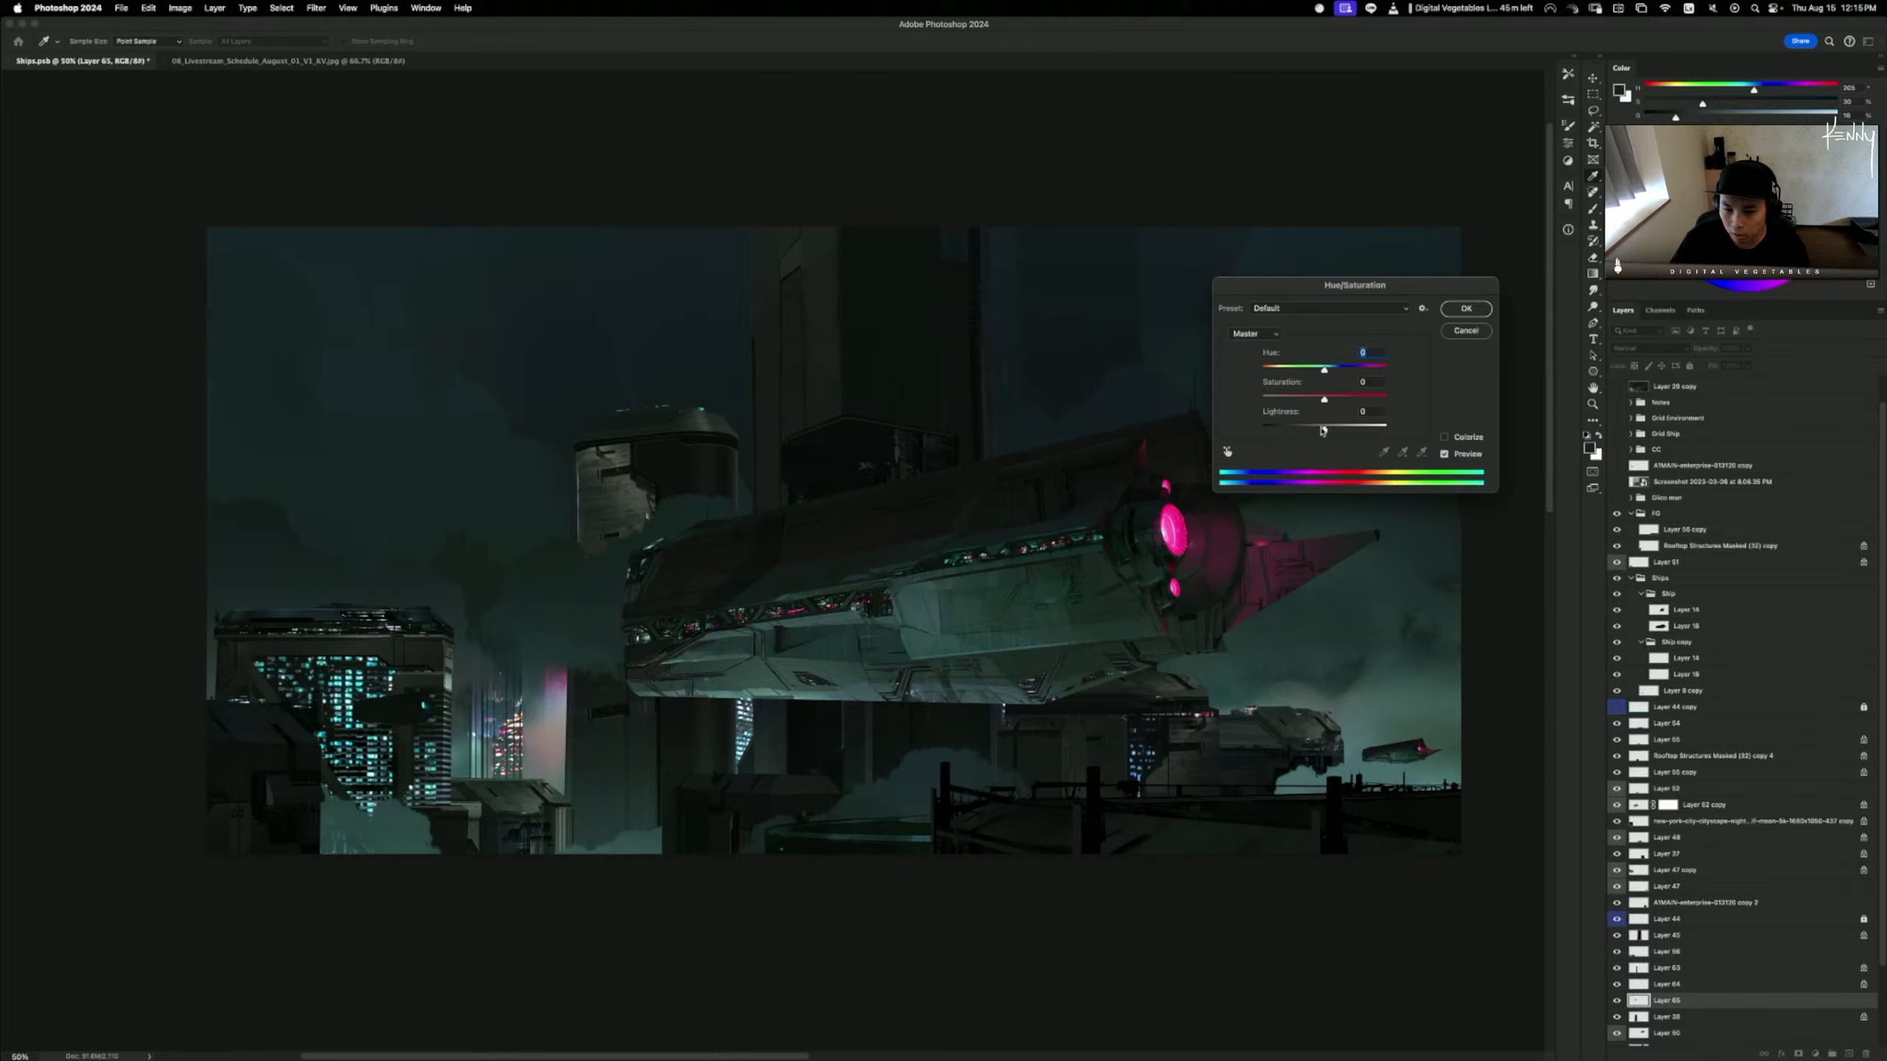
left_click_drag(1323, 430, 1294, 428)
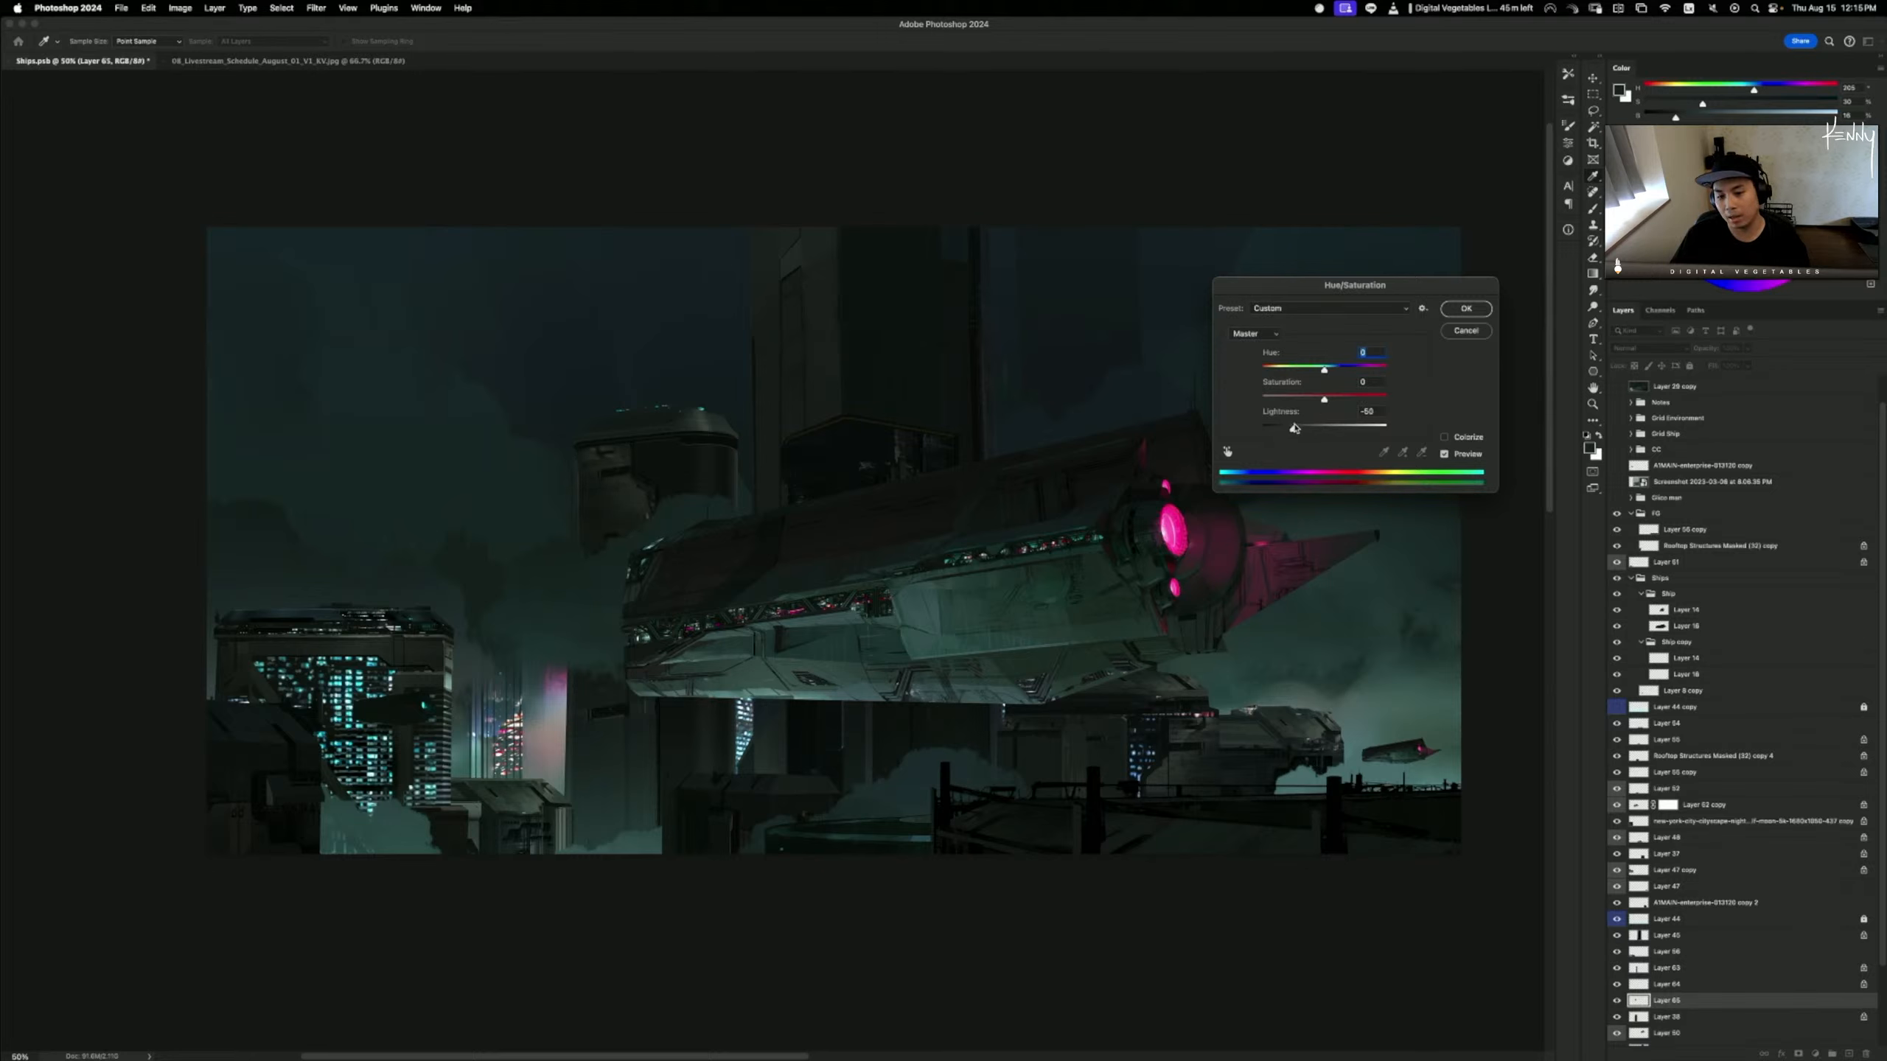
left_click(1451, 334)
- Stretch the darkened texture's lower corner outward to cover more of the left wall, and switch to the Eraser
key("super+t")
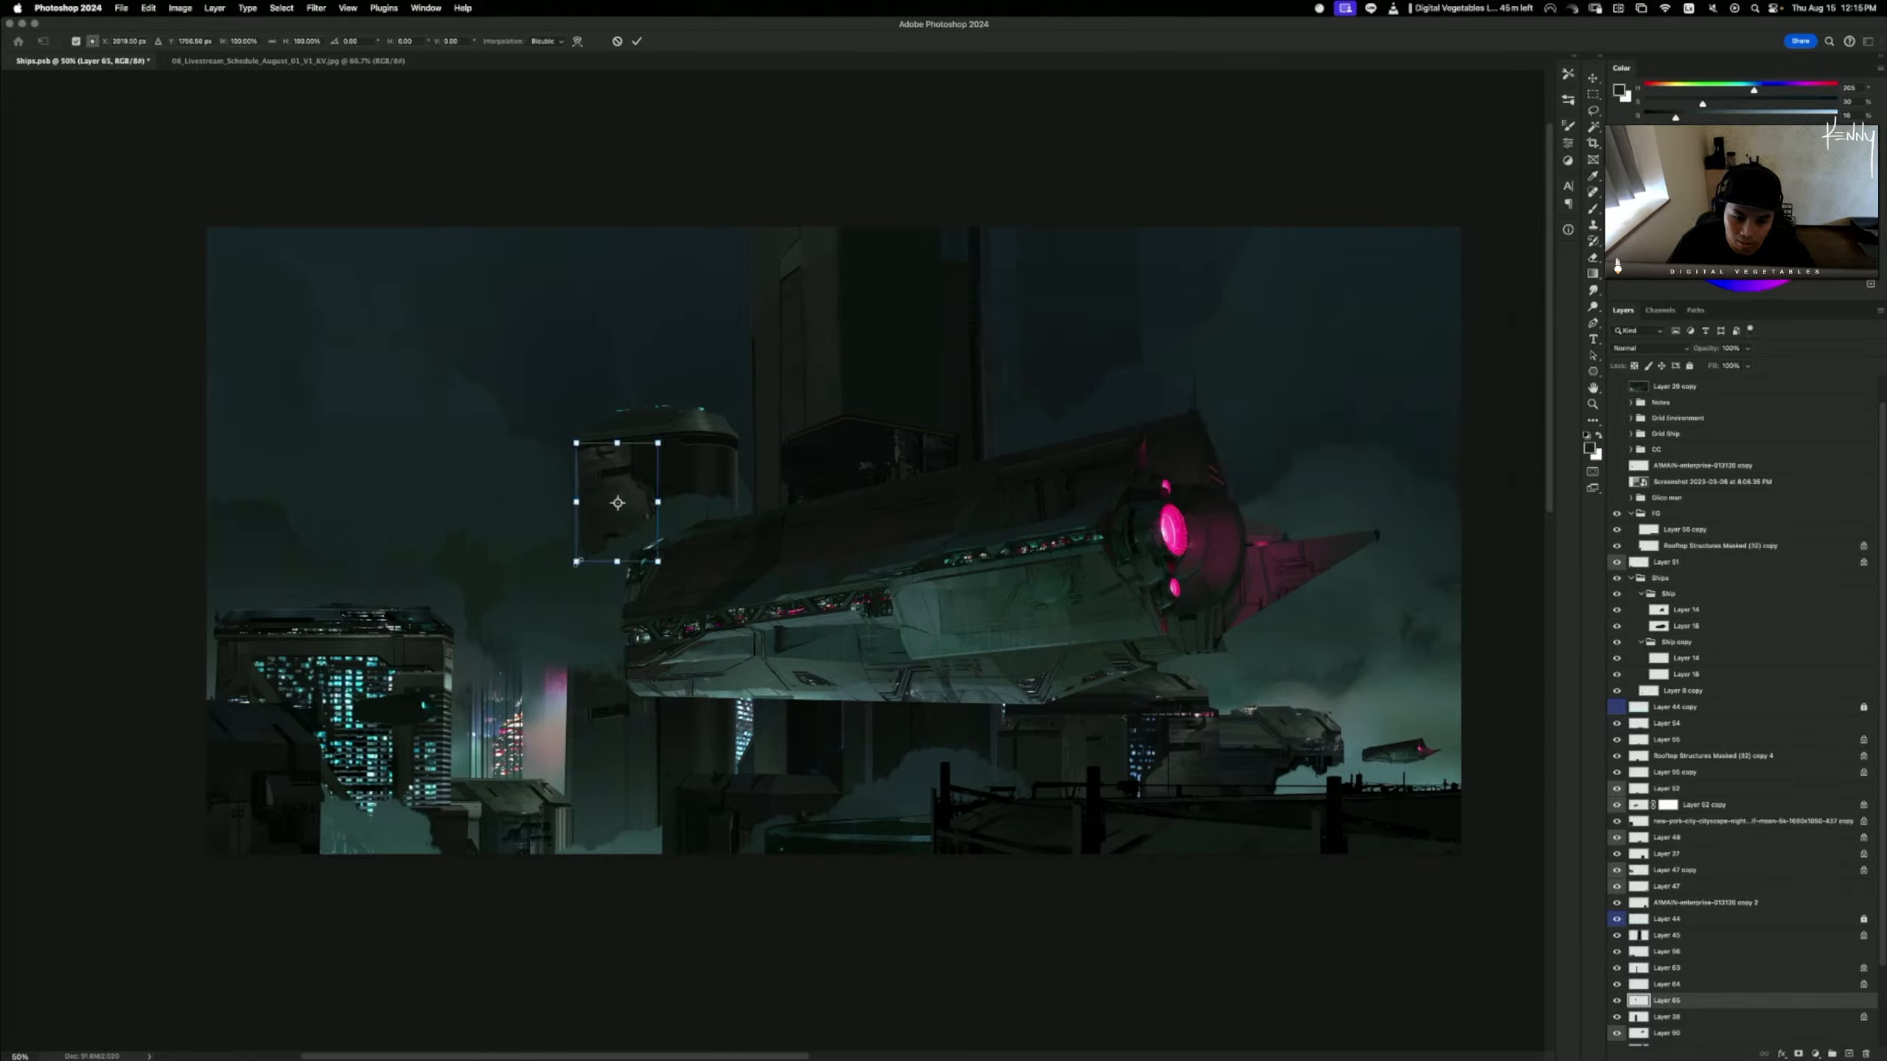
left_click_drag(578, 563, 567, 571)
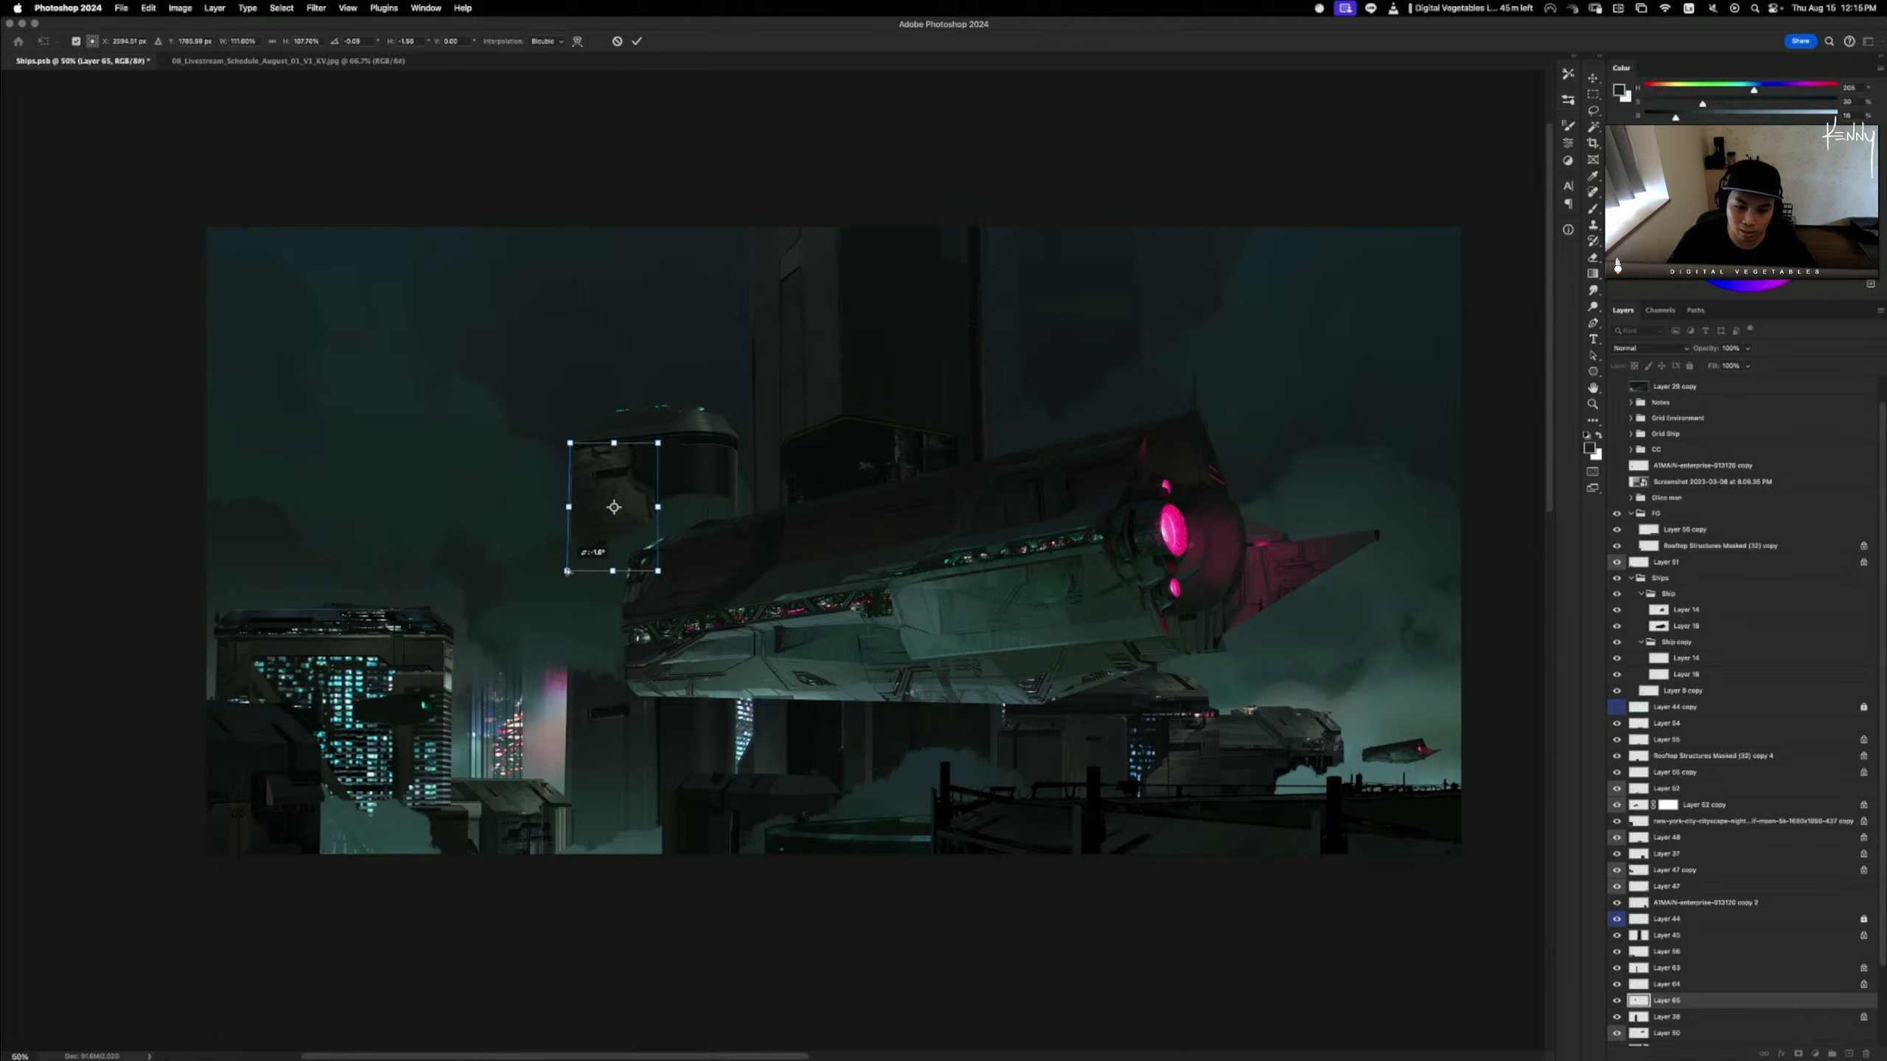
key("Return")
key("e")
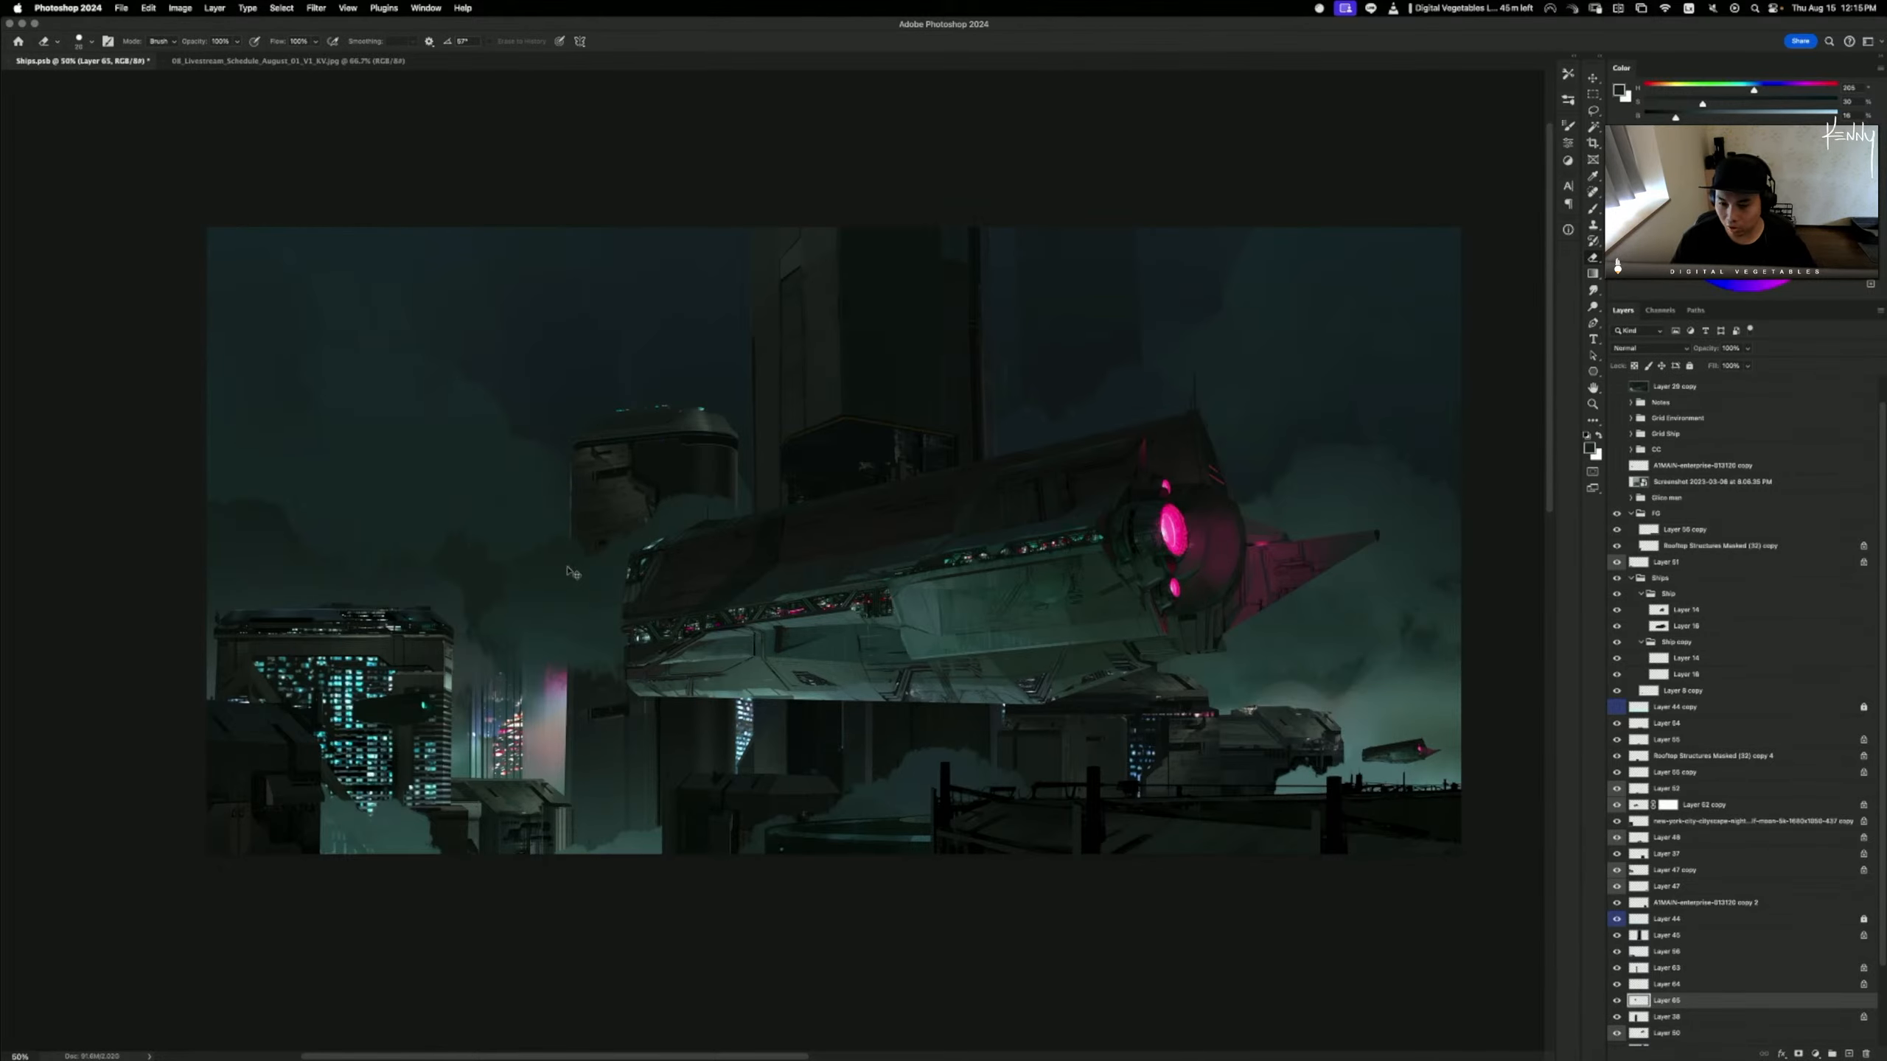
- Duplicate the texture layer and transform the copy to fit the tower's lower wall beneath the spaceship
key("super+minus")
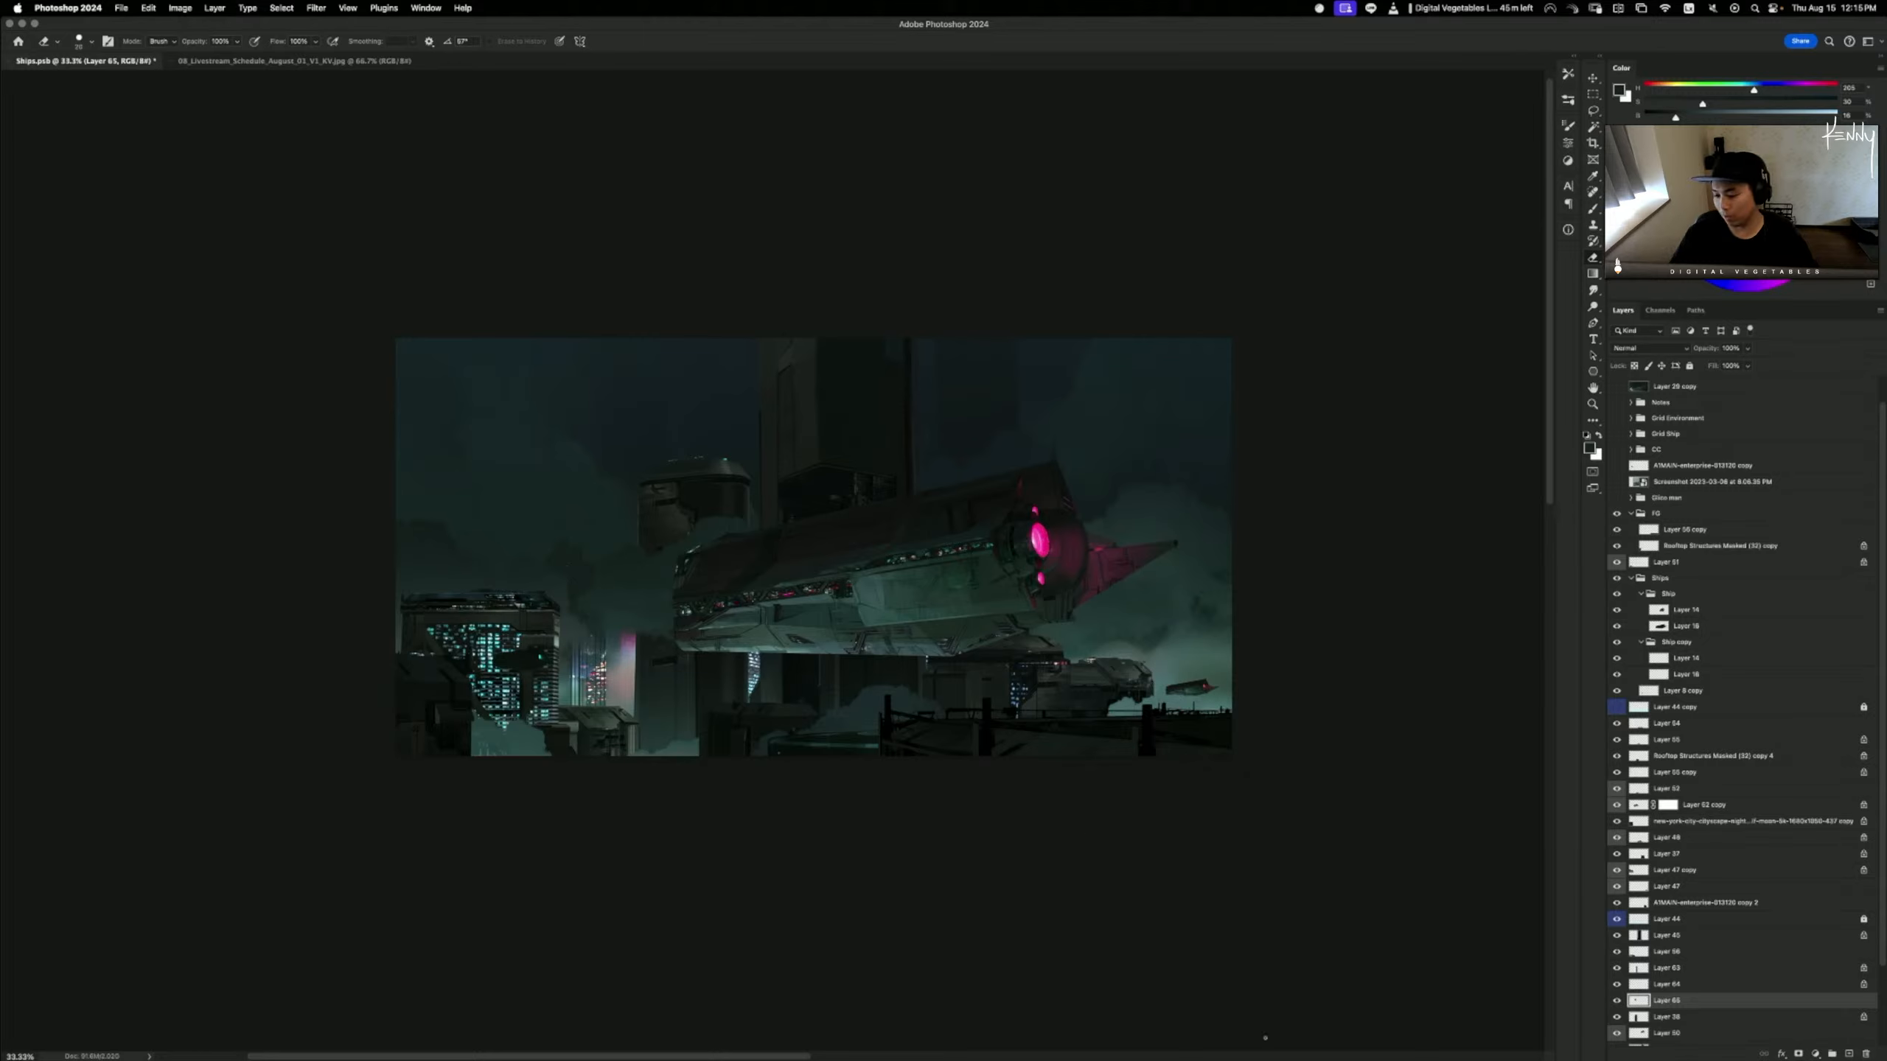
key("b")
left_click_drag(984, 671, 992, 810)
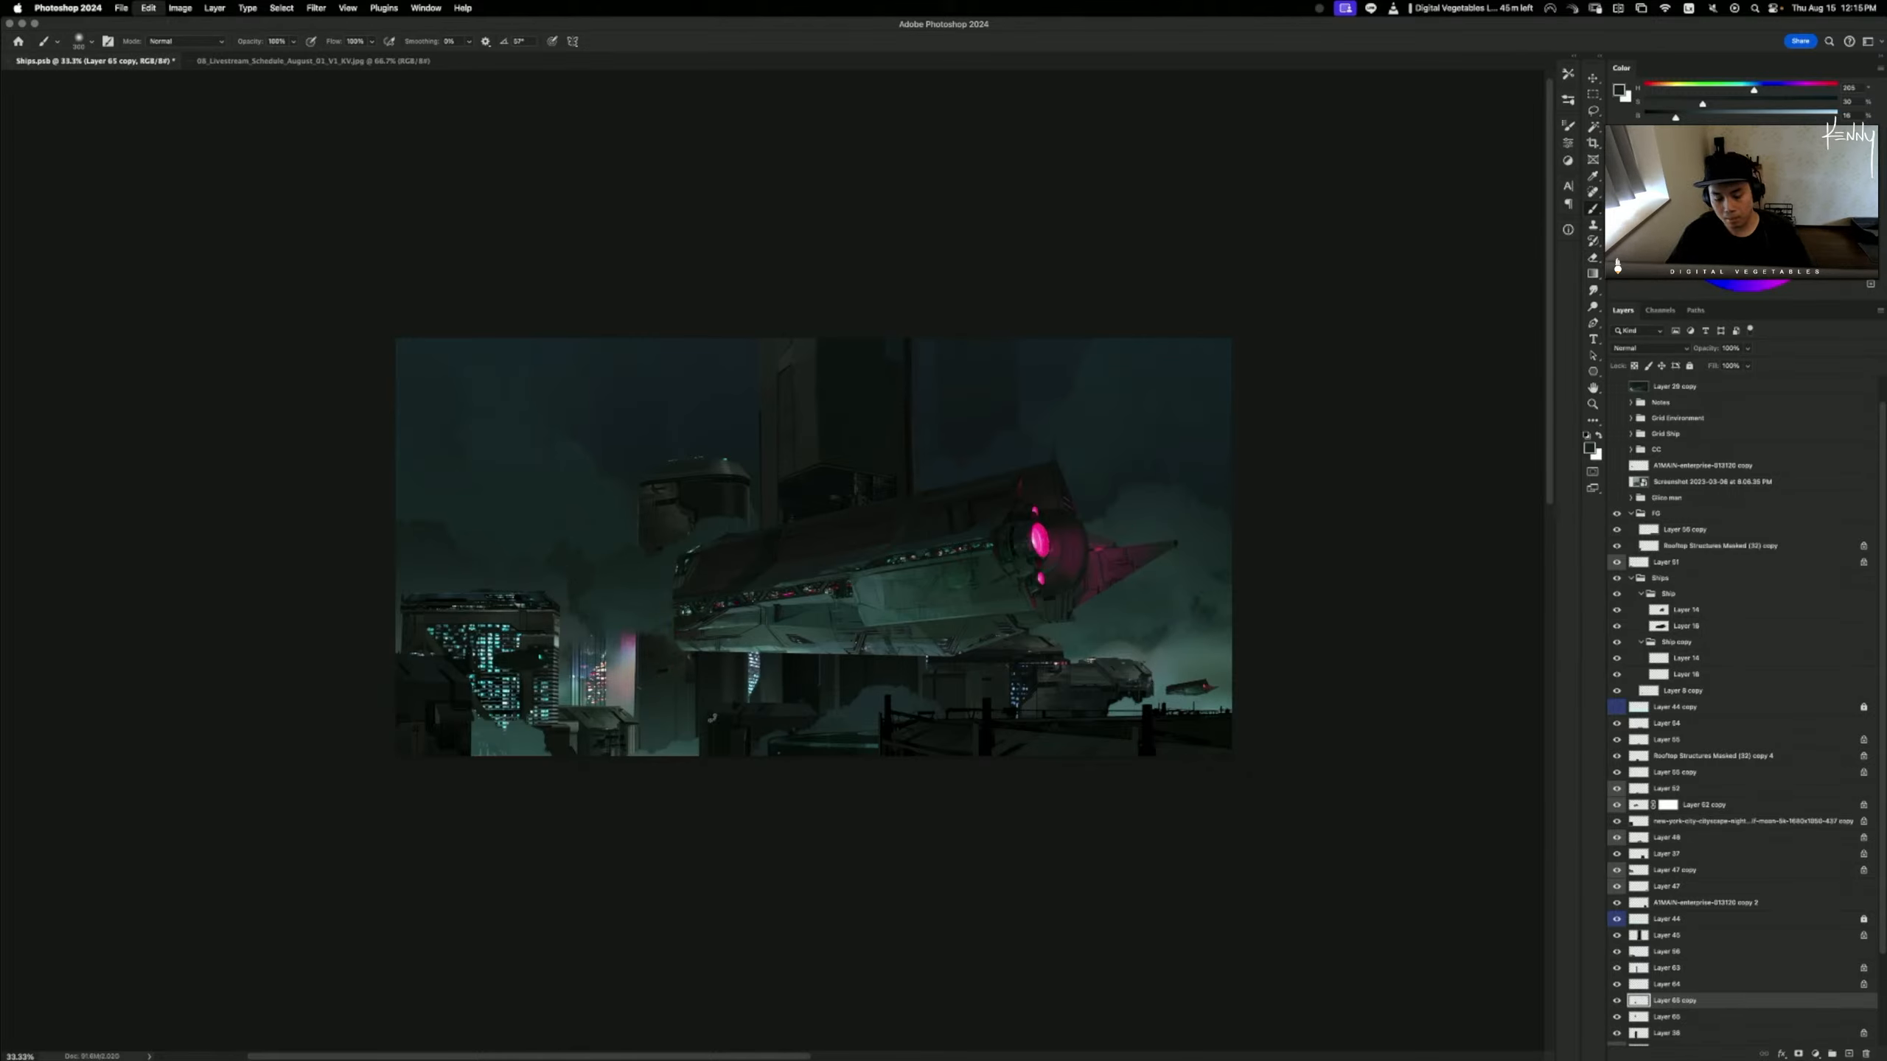
key("ctrl+t")
left_click_drag(667, 699, 663, 817)
left_click_drag(698, 738, 731, 736)
left_click_drag(731, 629, 687, 646)
key("Return")
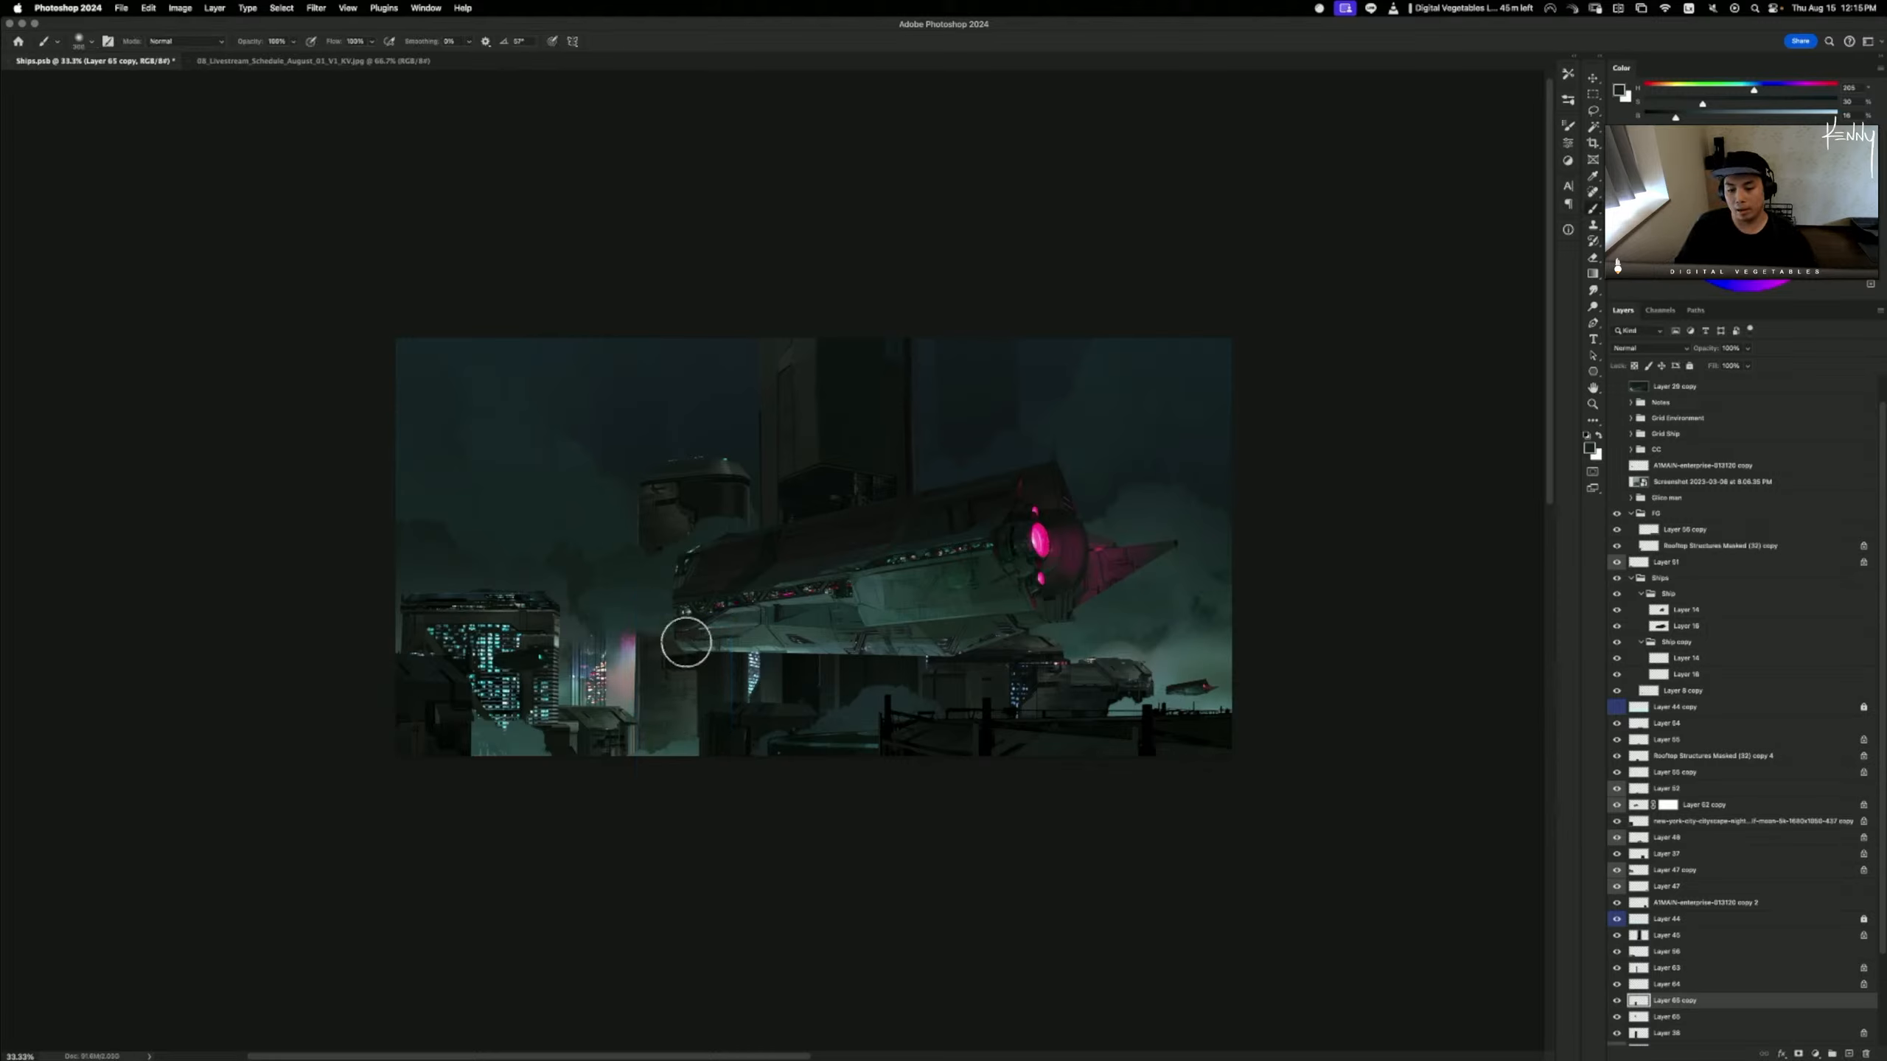
- Smudge the lower texture, merge both texture layers down into Layer 38, and ready the toning brush for Highlights at 40% exposure
key("r")
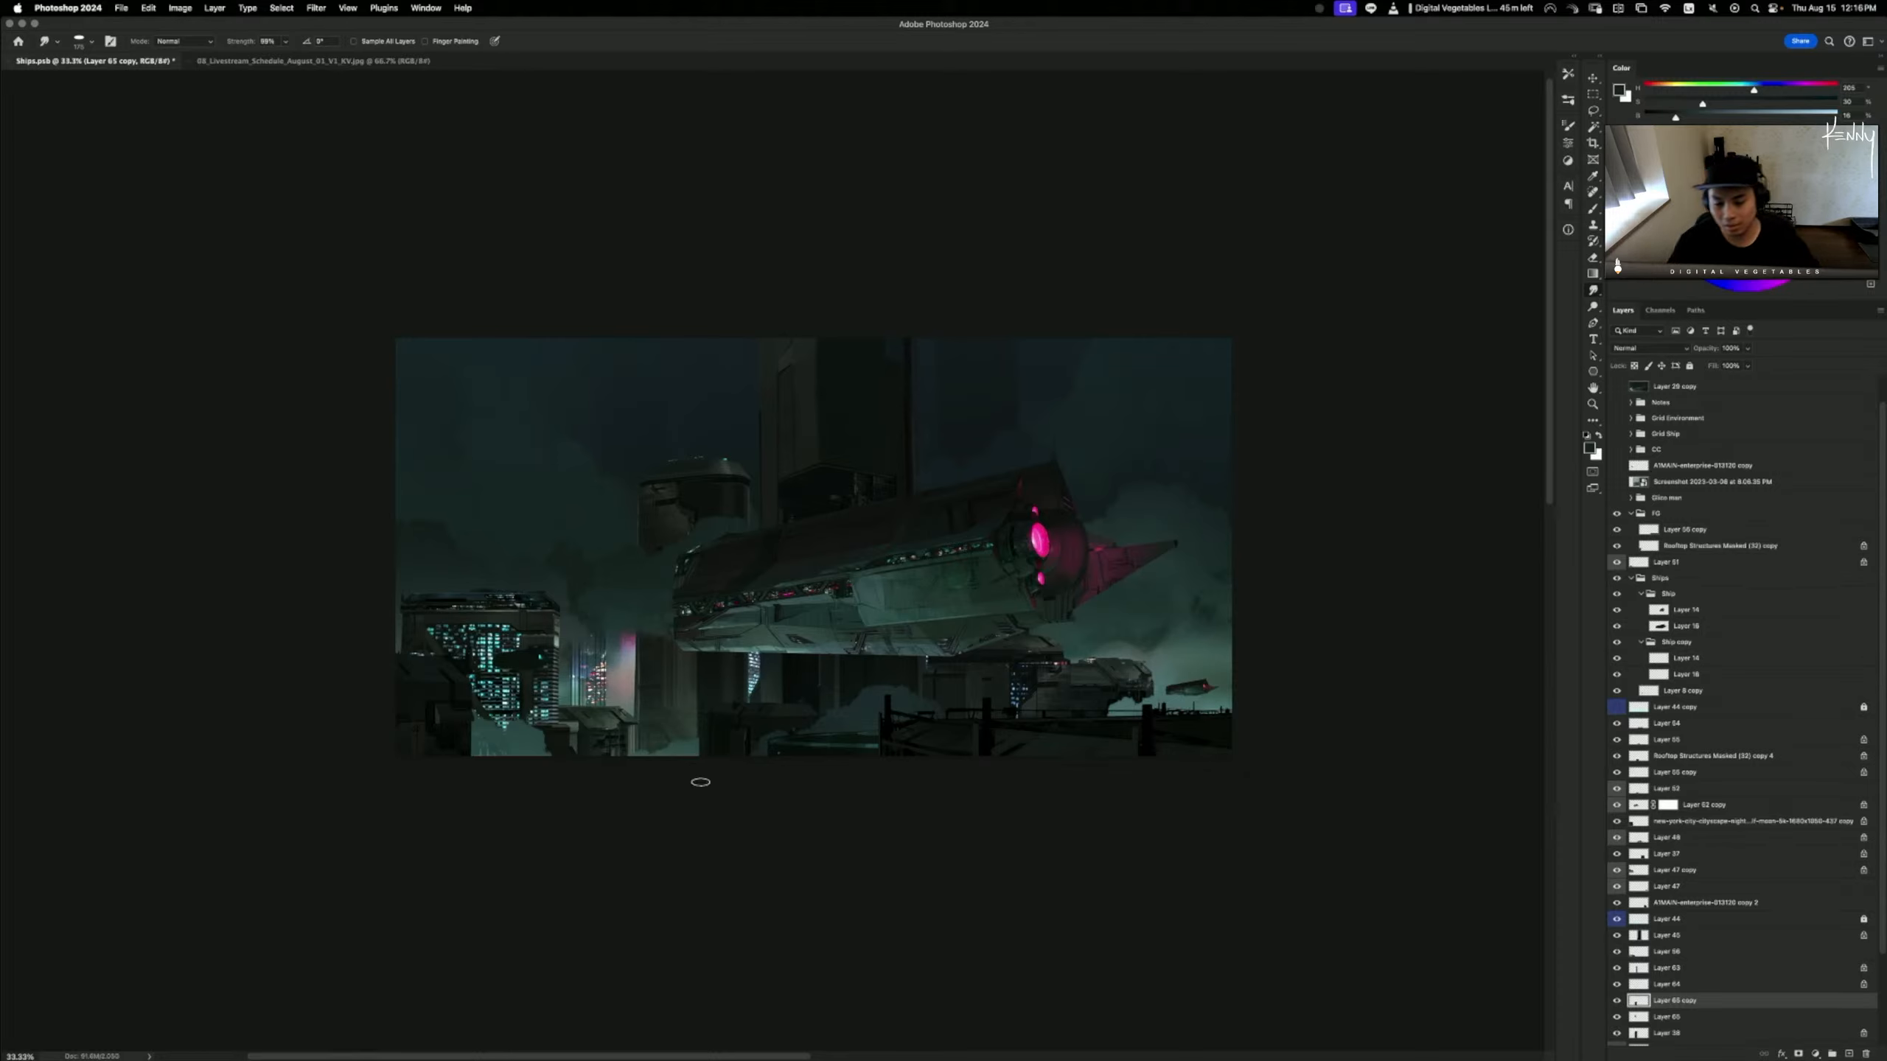
scroll(1705, 973, "down", 3)
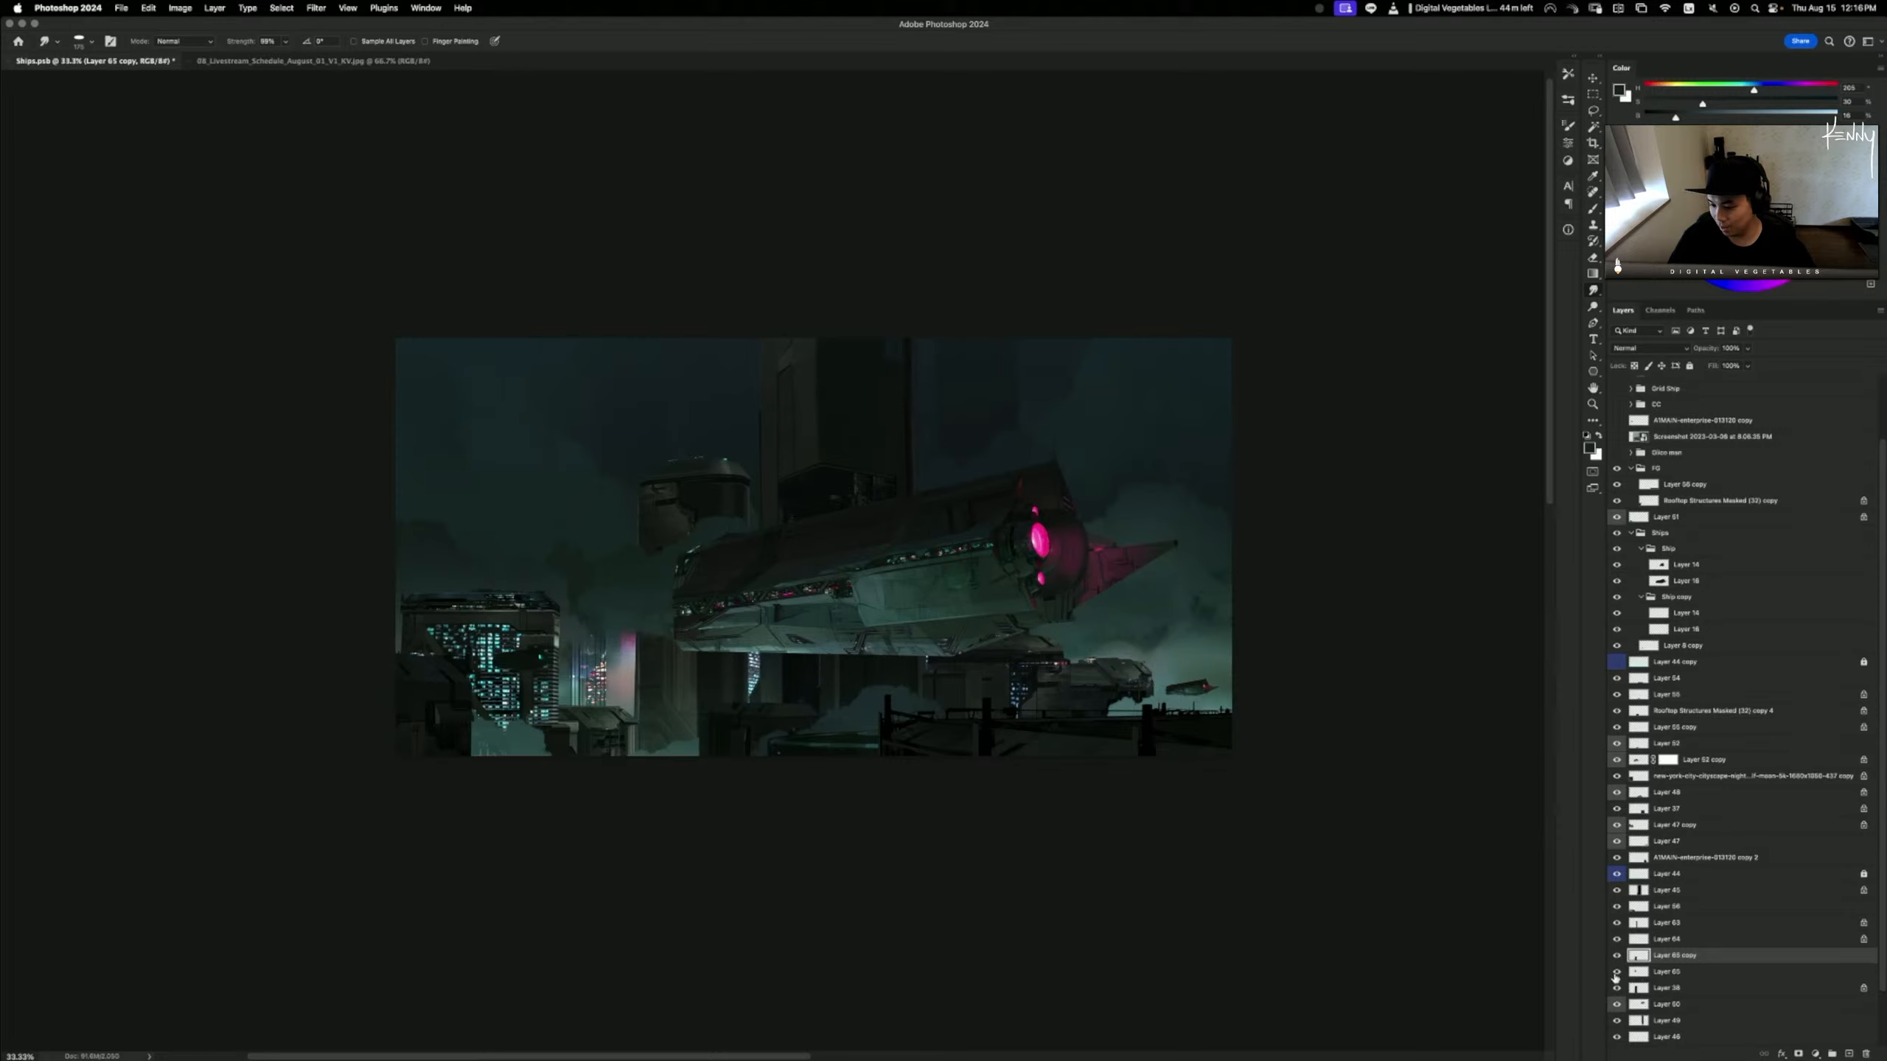
key("BackSpace")
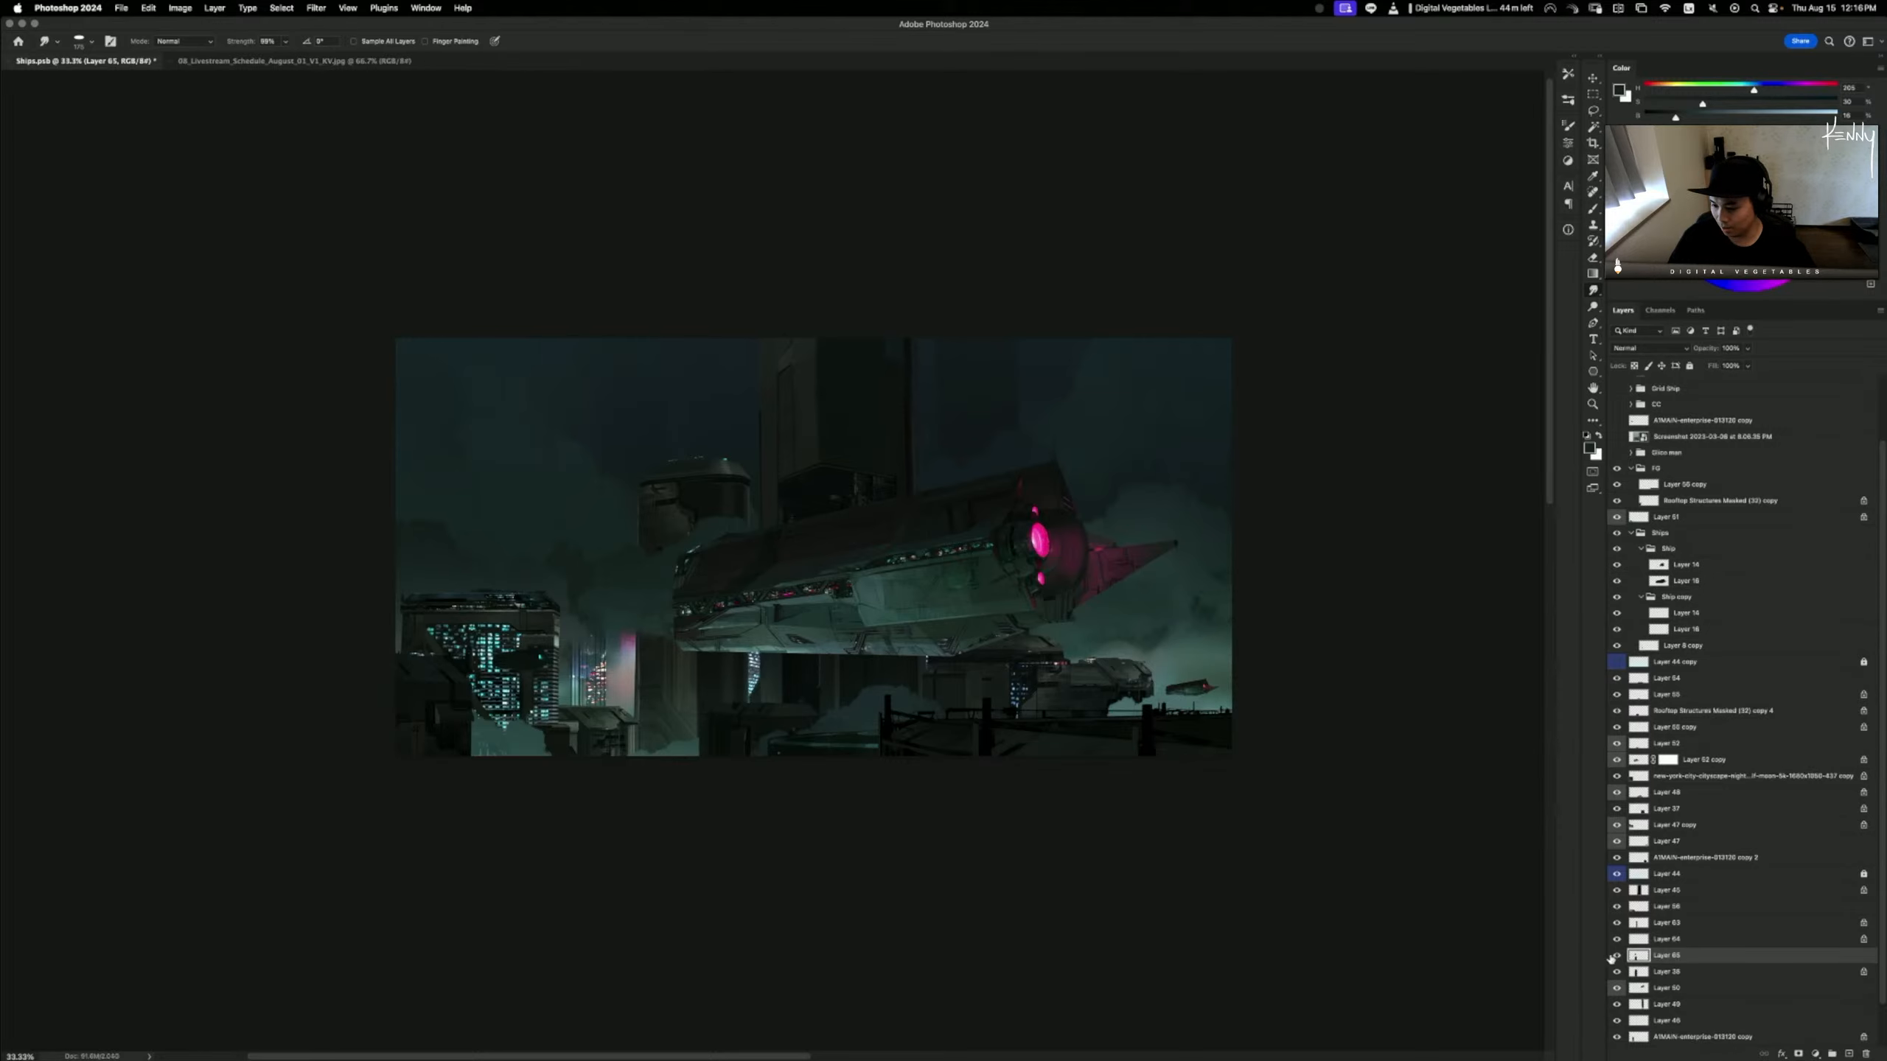
key("BackSpace")
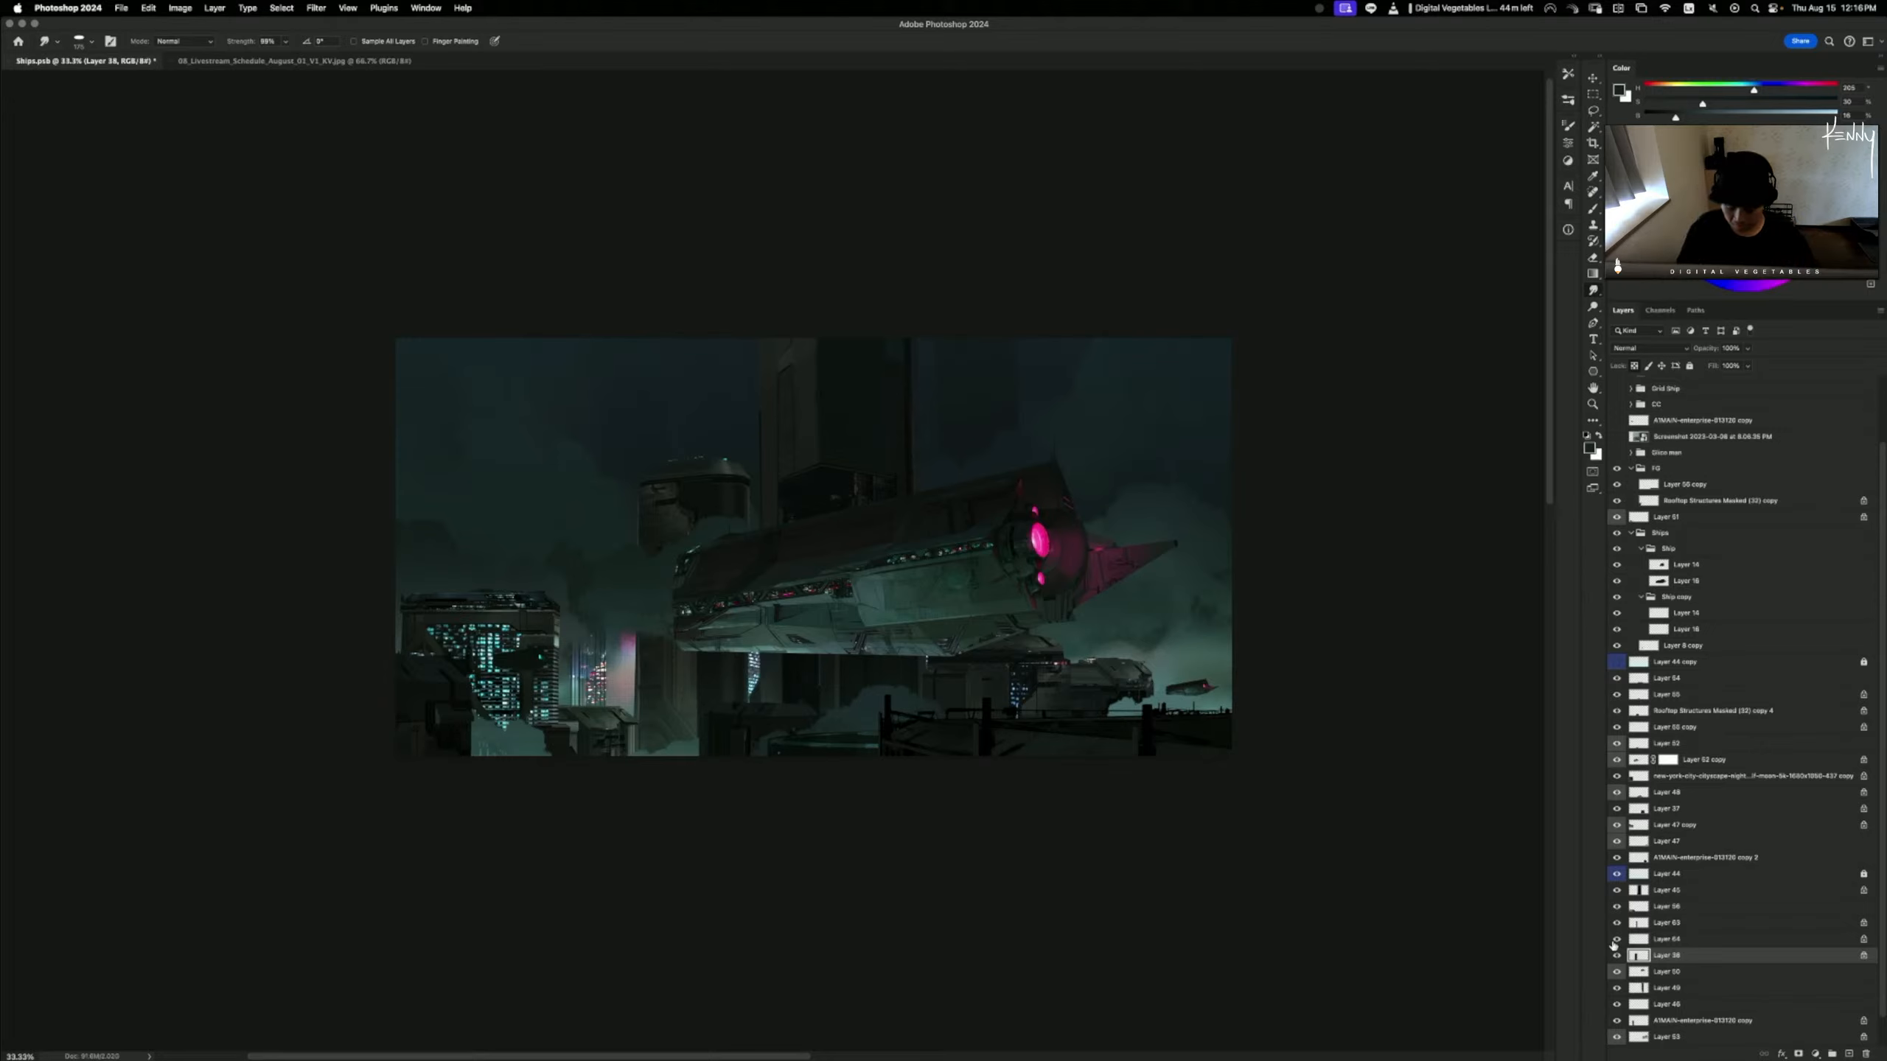
key("o")
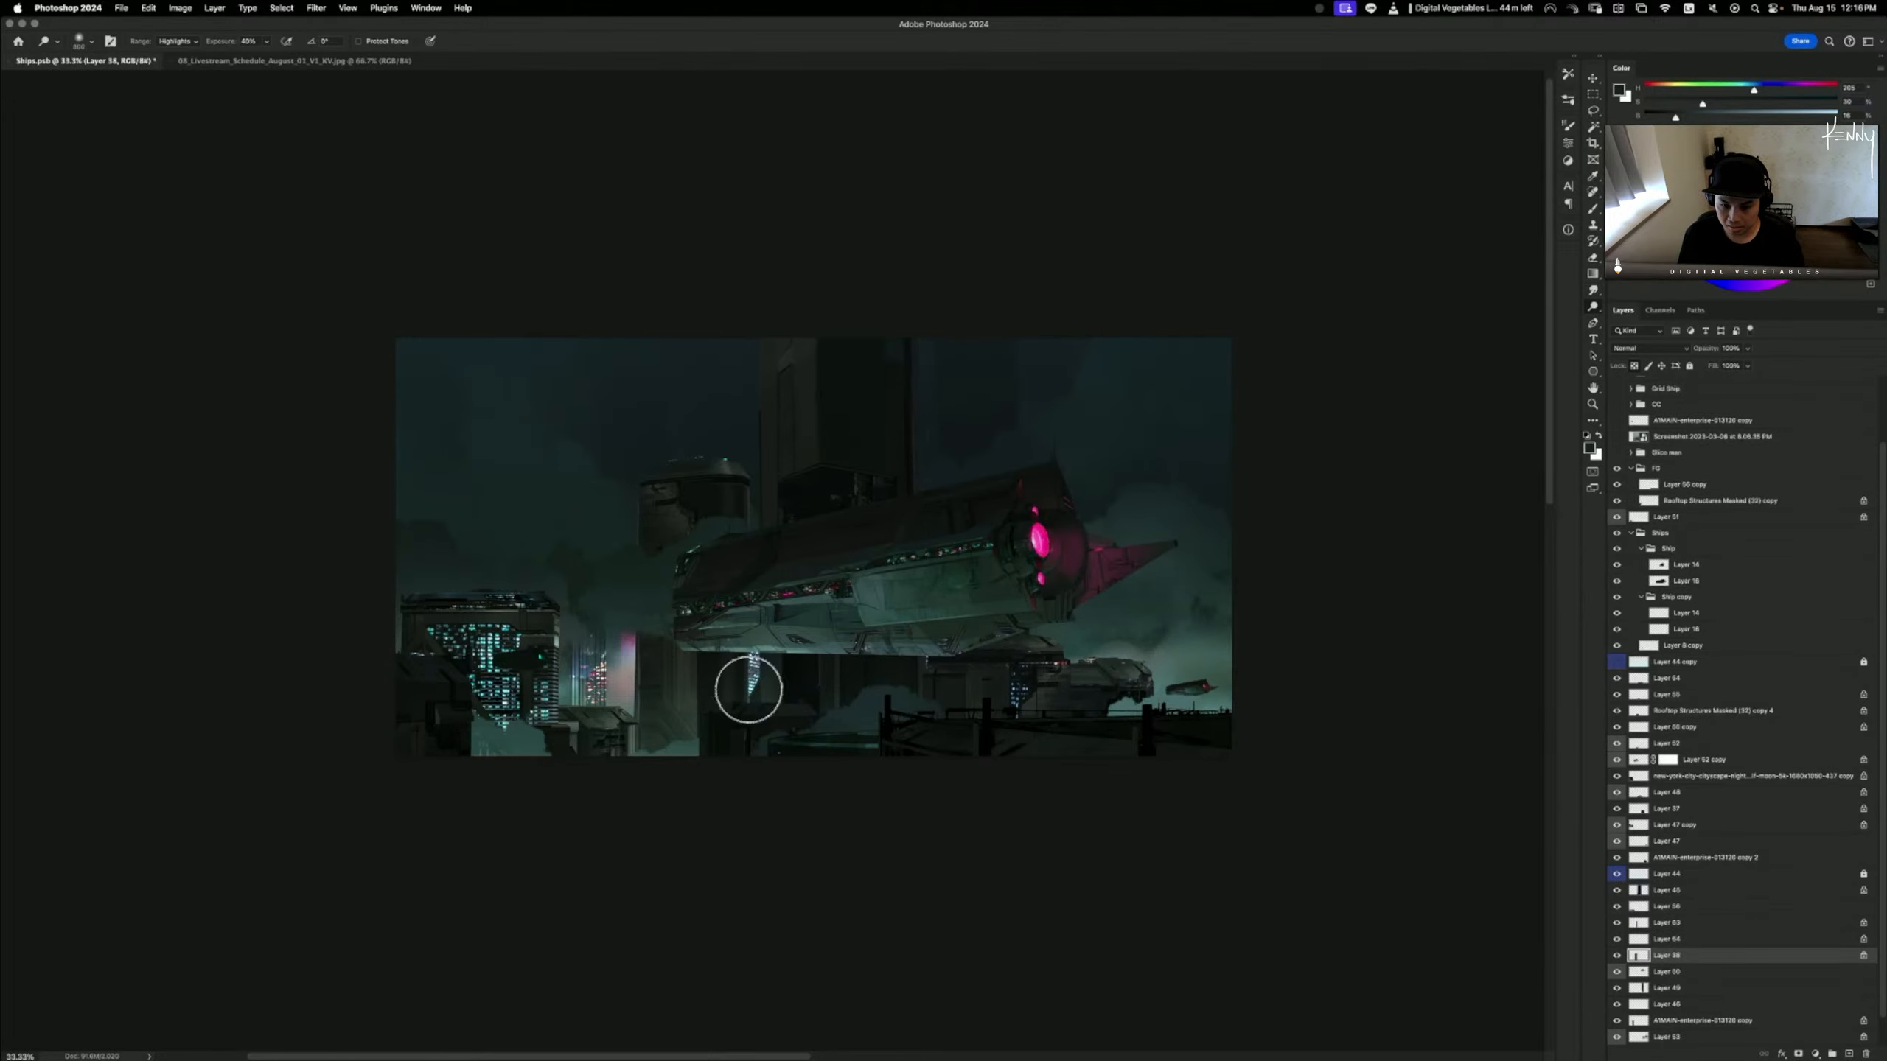
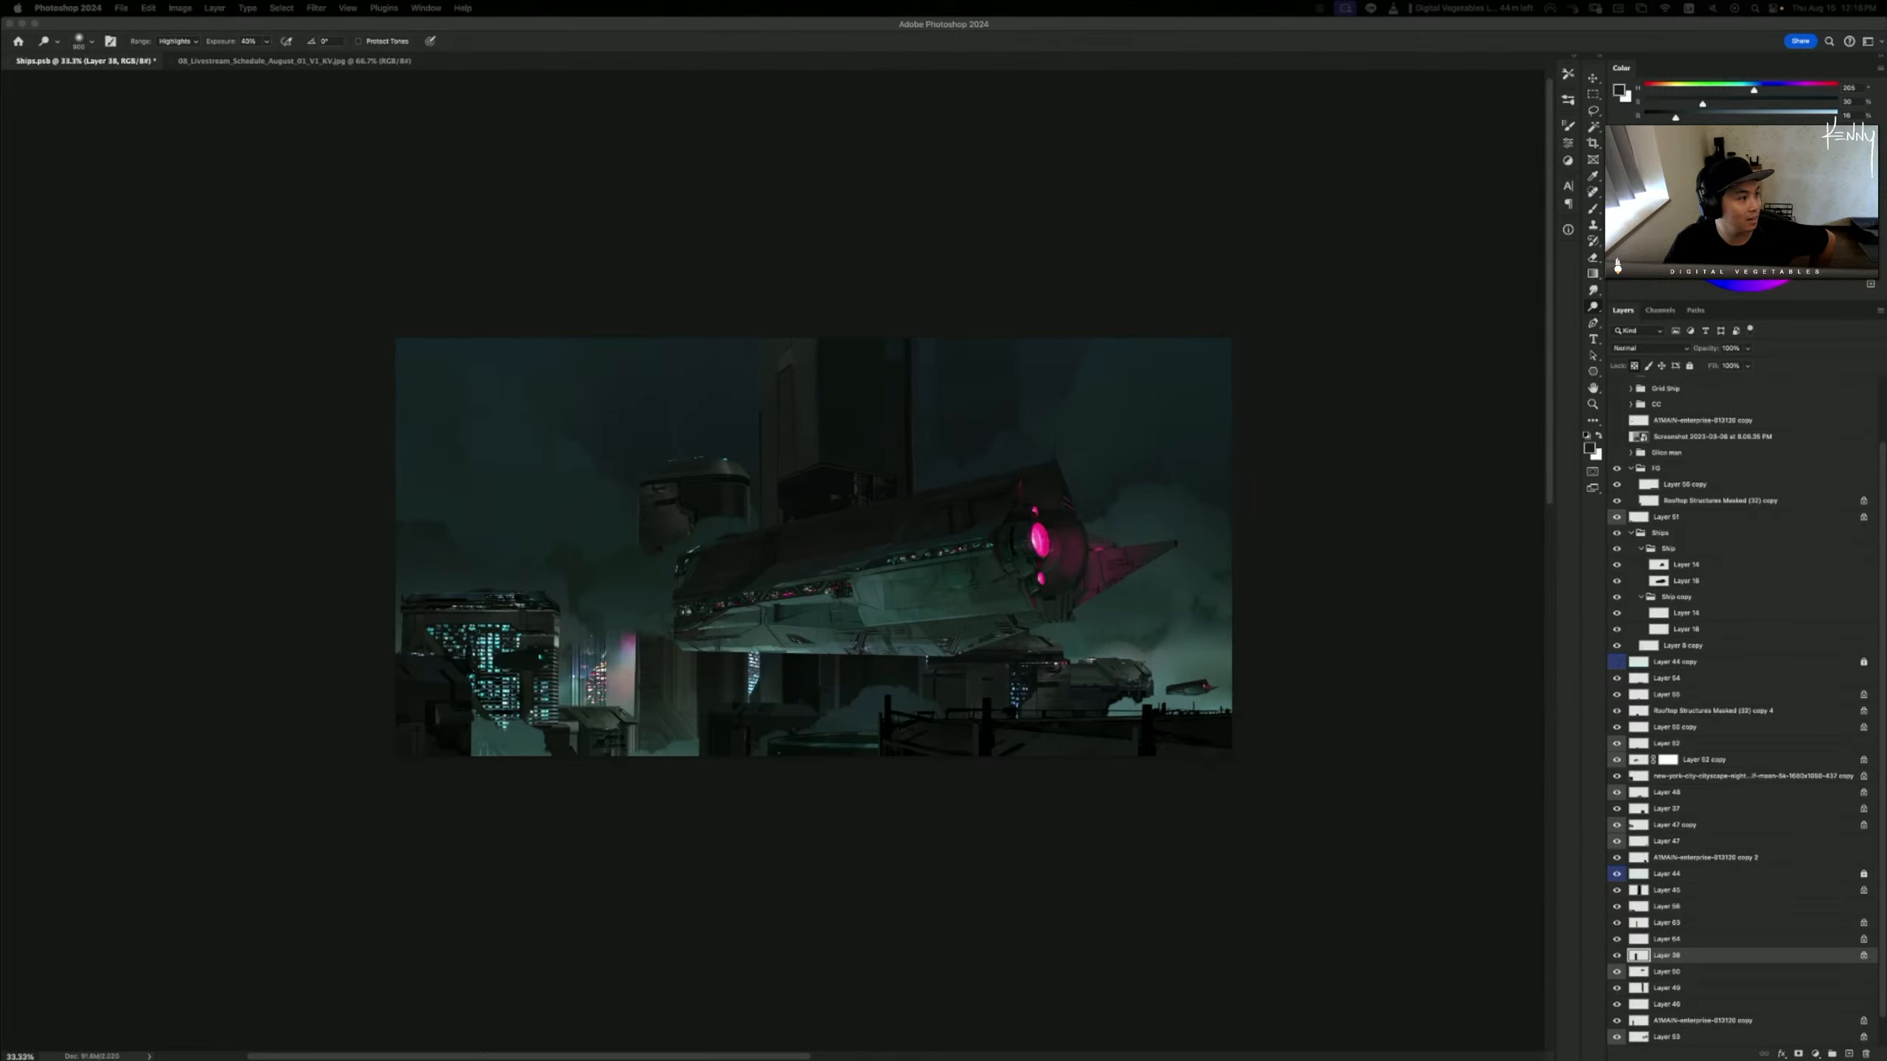
- Switch to Chrome, enlarge the window showing an artist's Instagram profile, and look through the painting posts
left_click_drag(0, 335, 975, 117)
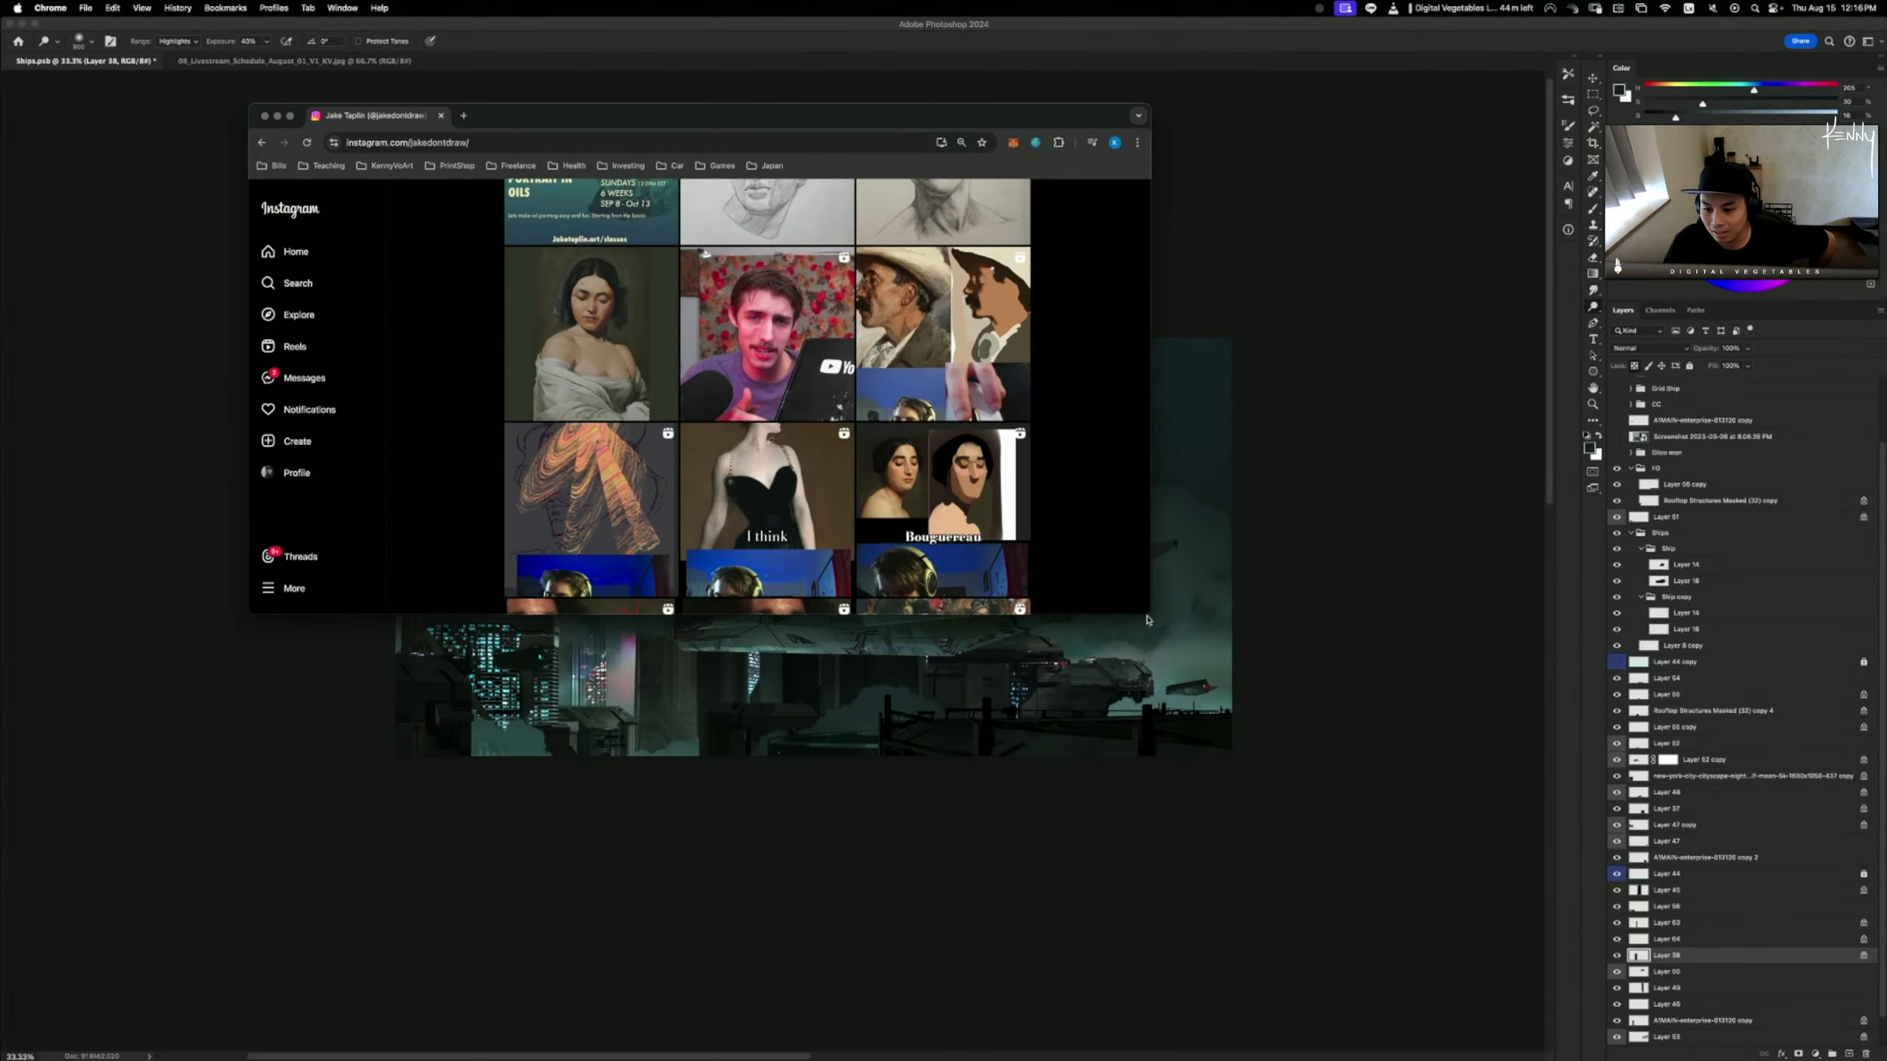
left_click_drag(1147, 618, 1395, 888)
scroll(1134, 601, "down", 5)
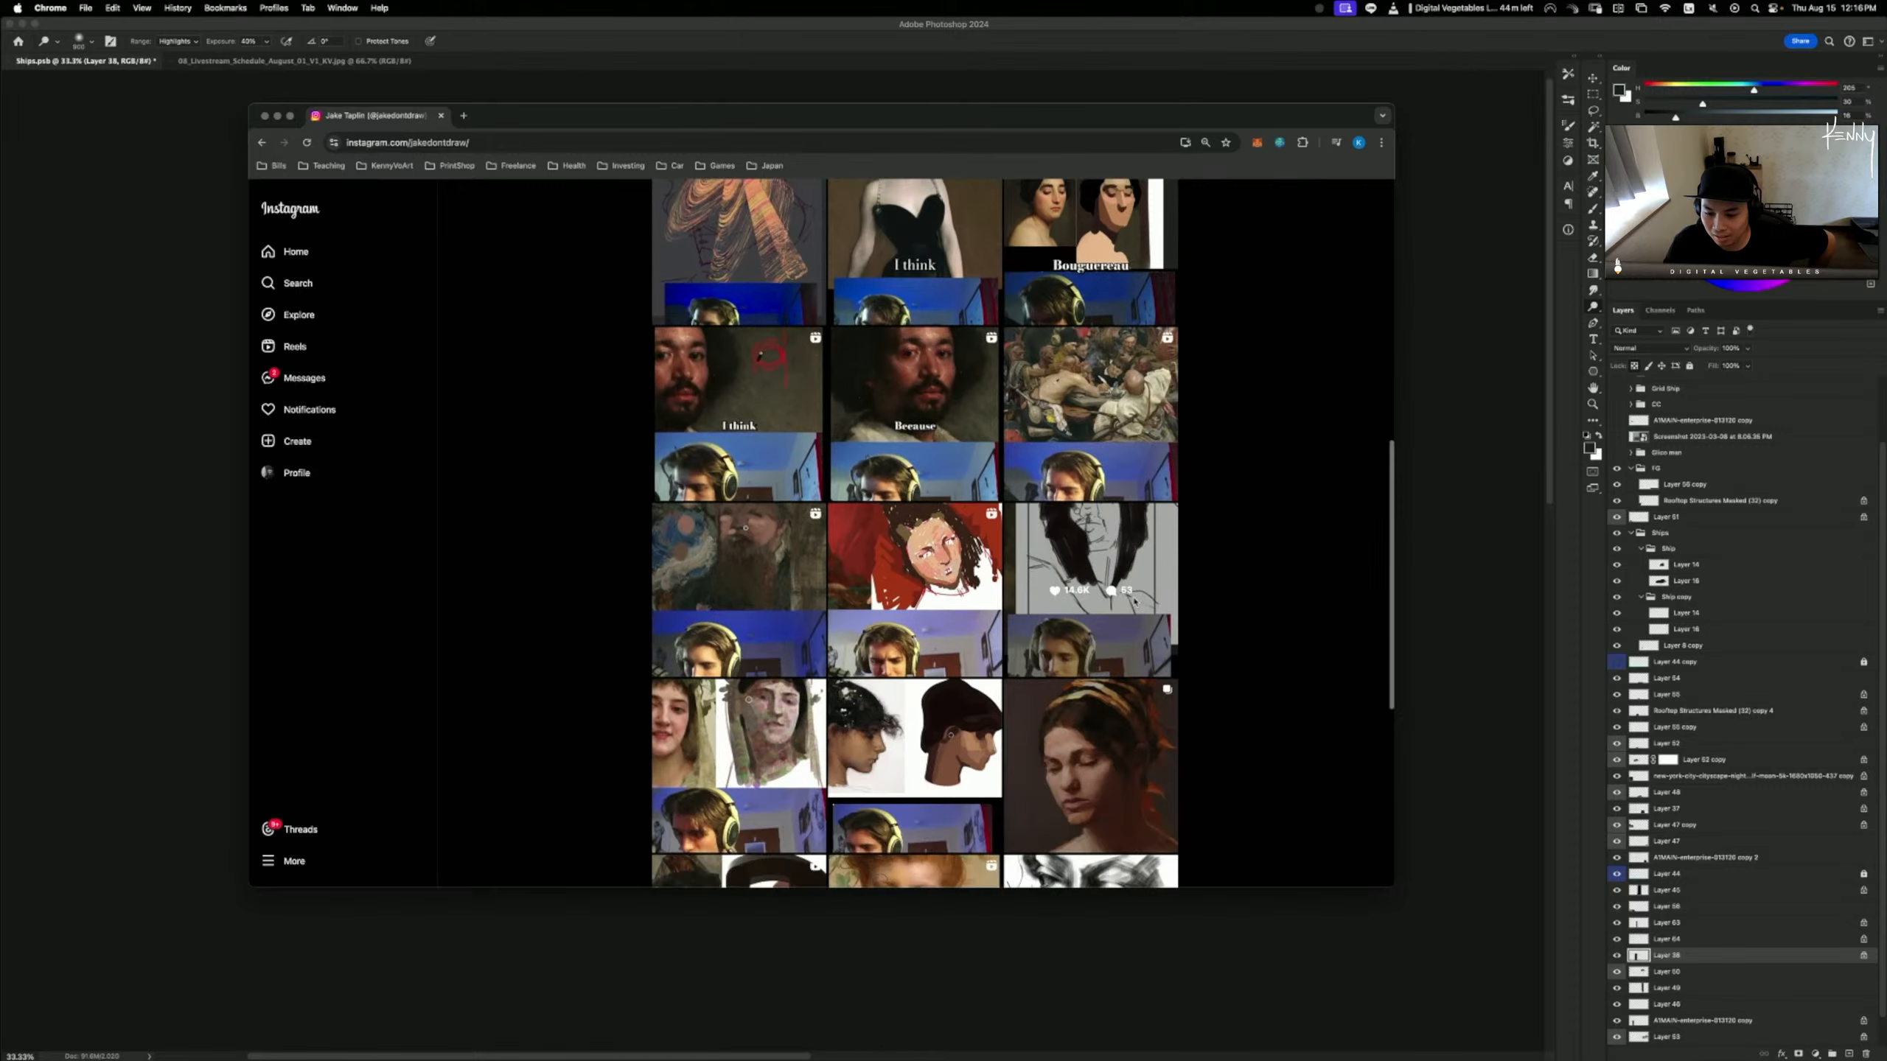
- Browse the artist's Instagram posts, opening and closing the blindfolded-woman portrait critique along the way
scroll(1134, 600, "down", 5)
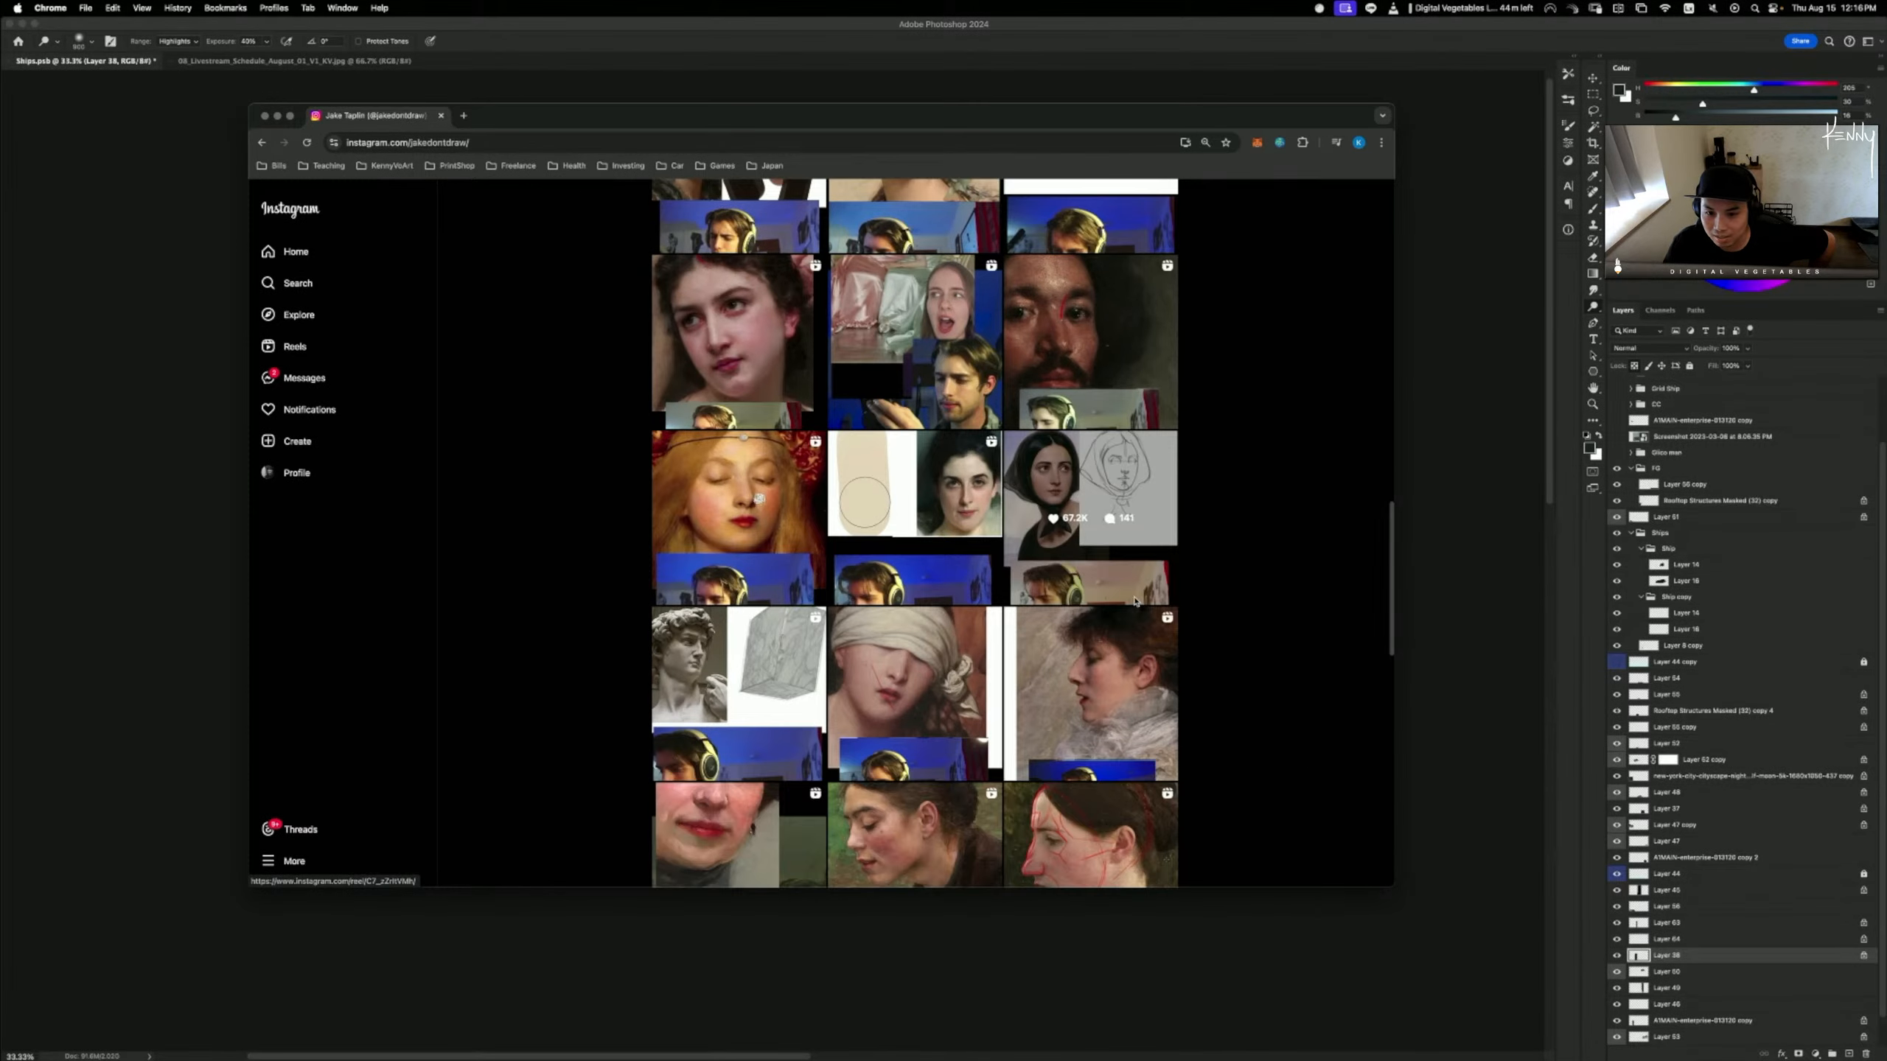
scroll(1136, 599, "down", 3)
scroll(1136, 599, "down", 2)
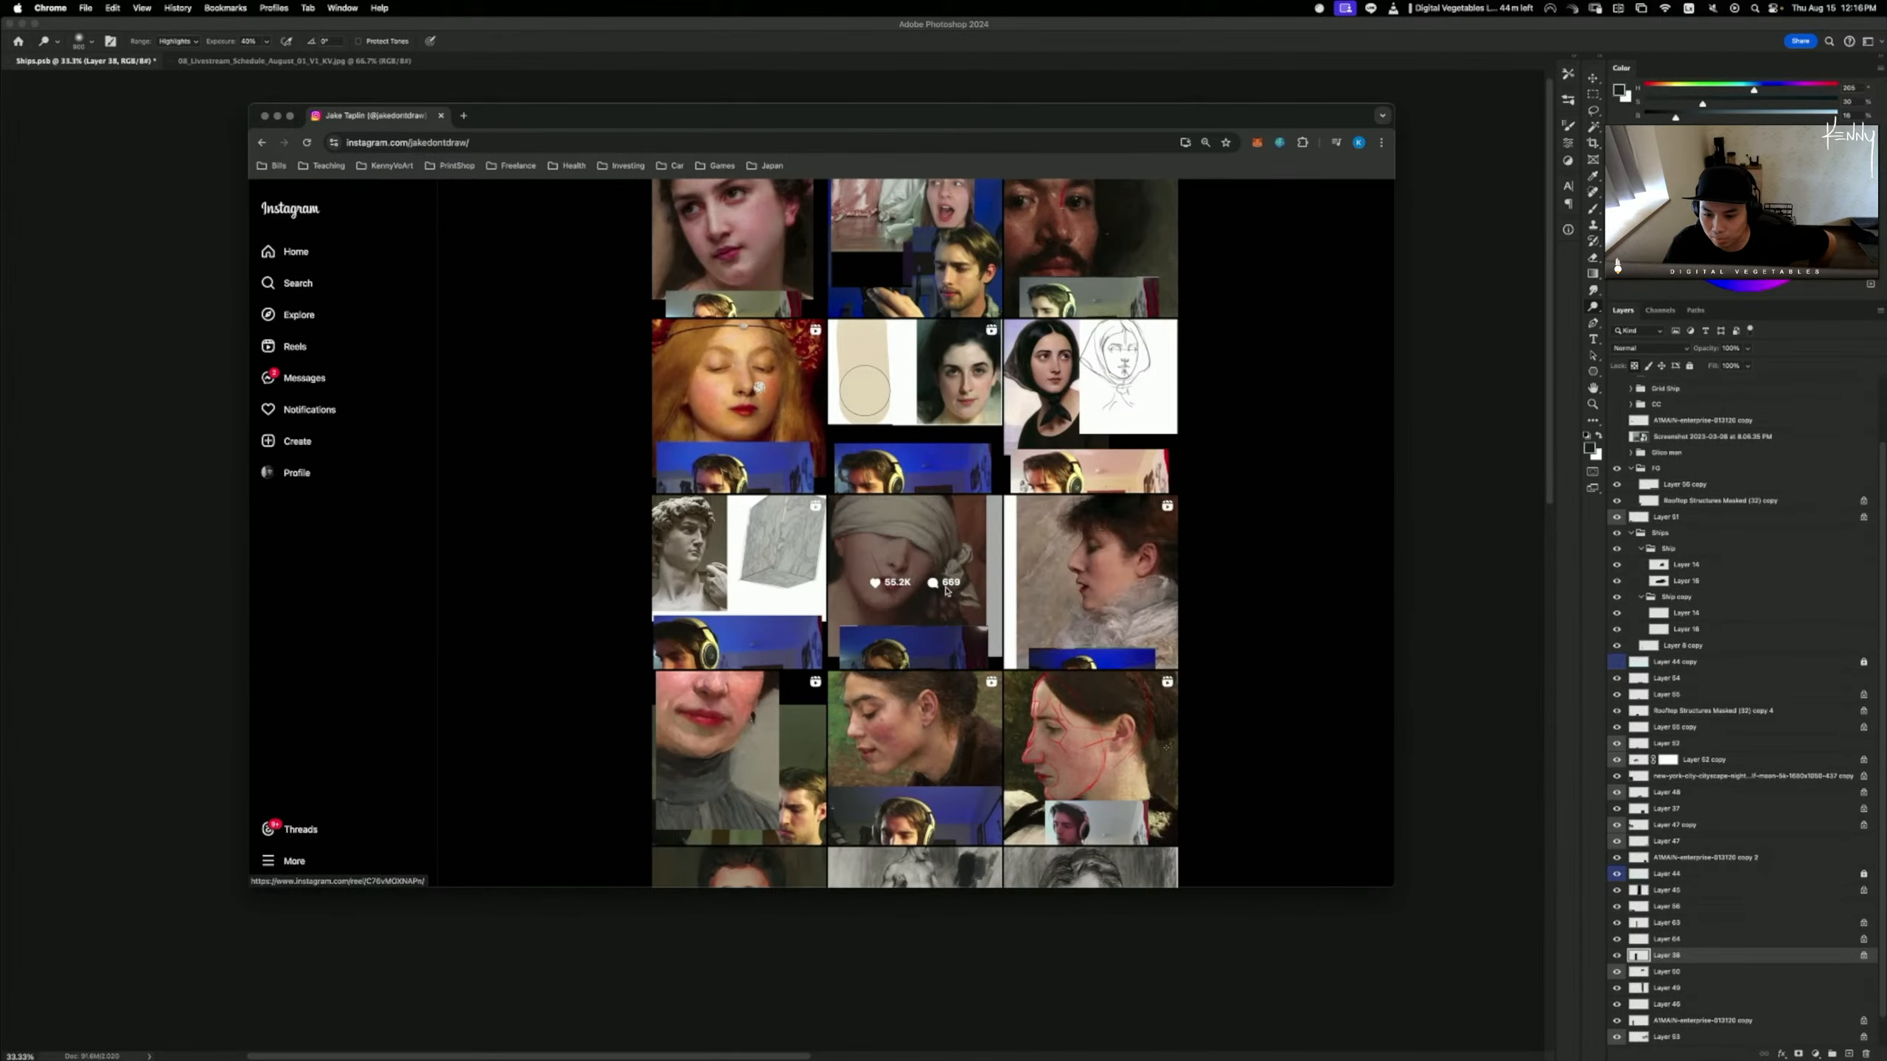
left_click(963, 531)
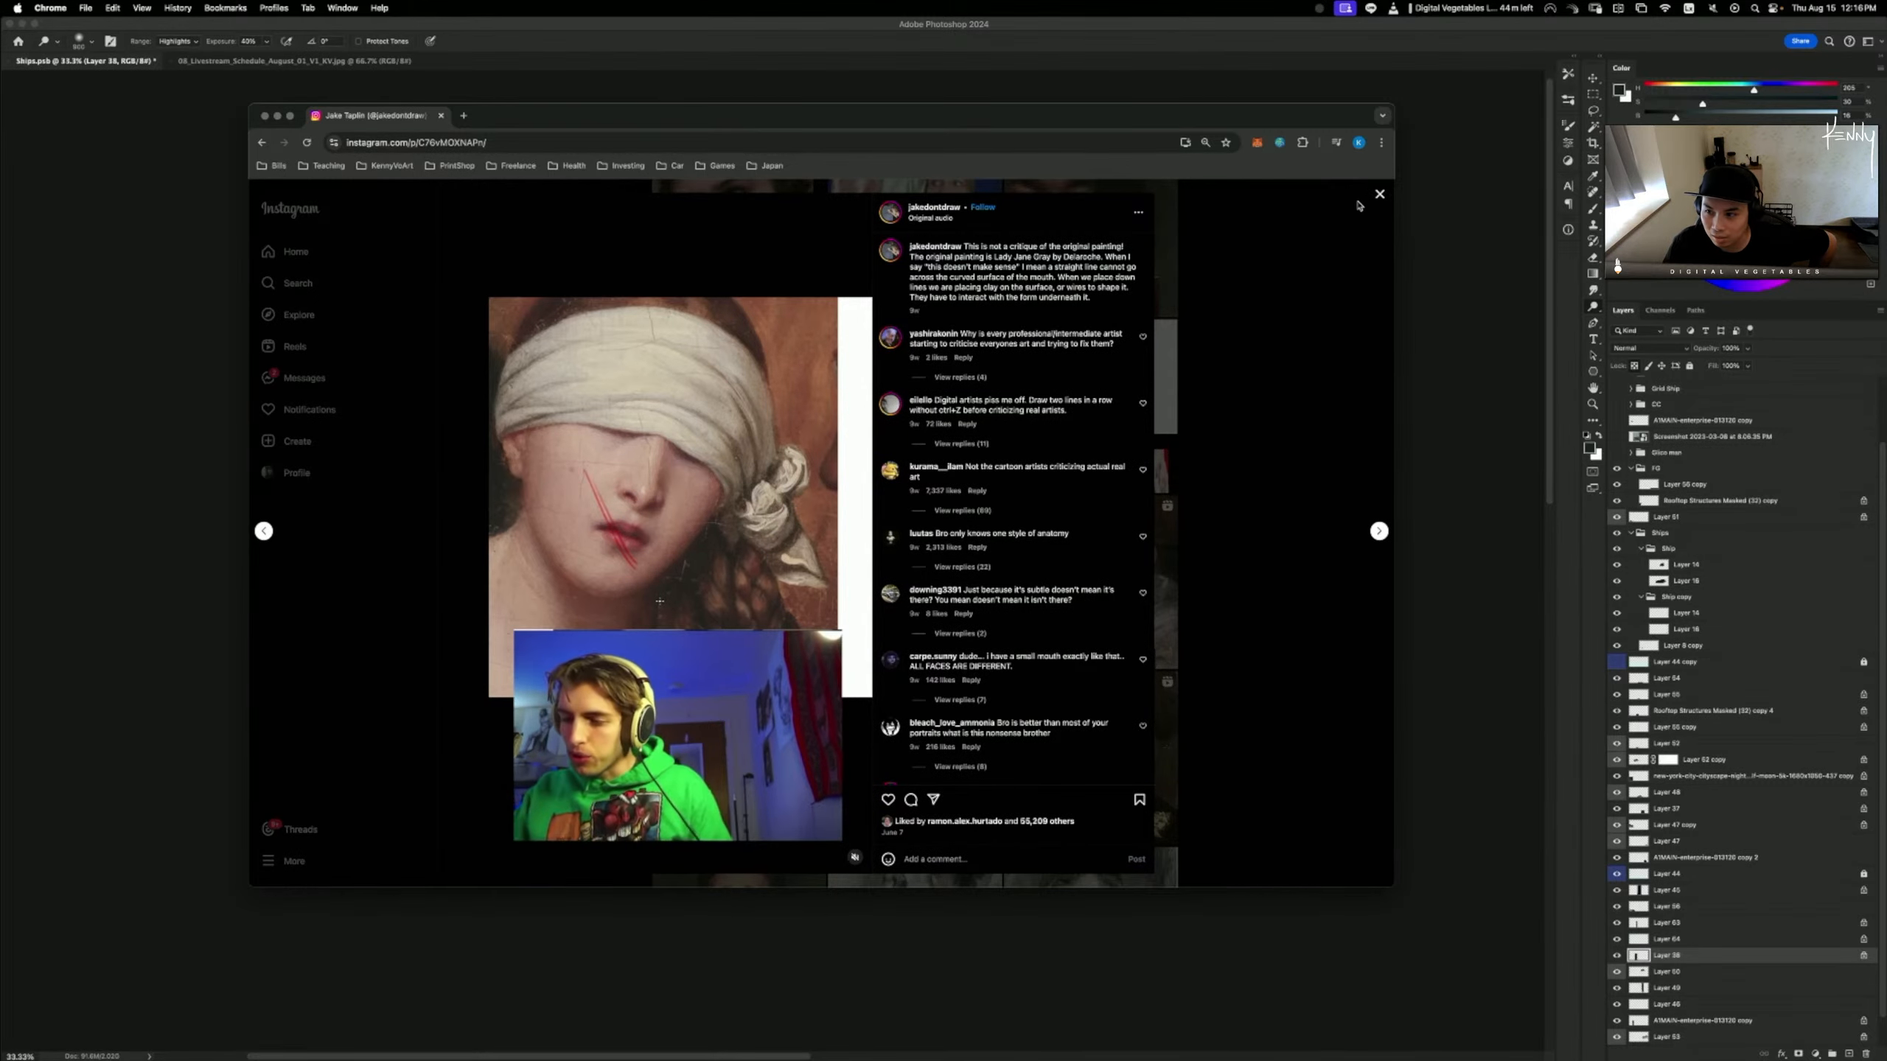
left_click(1380, 196)
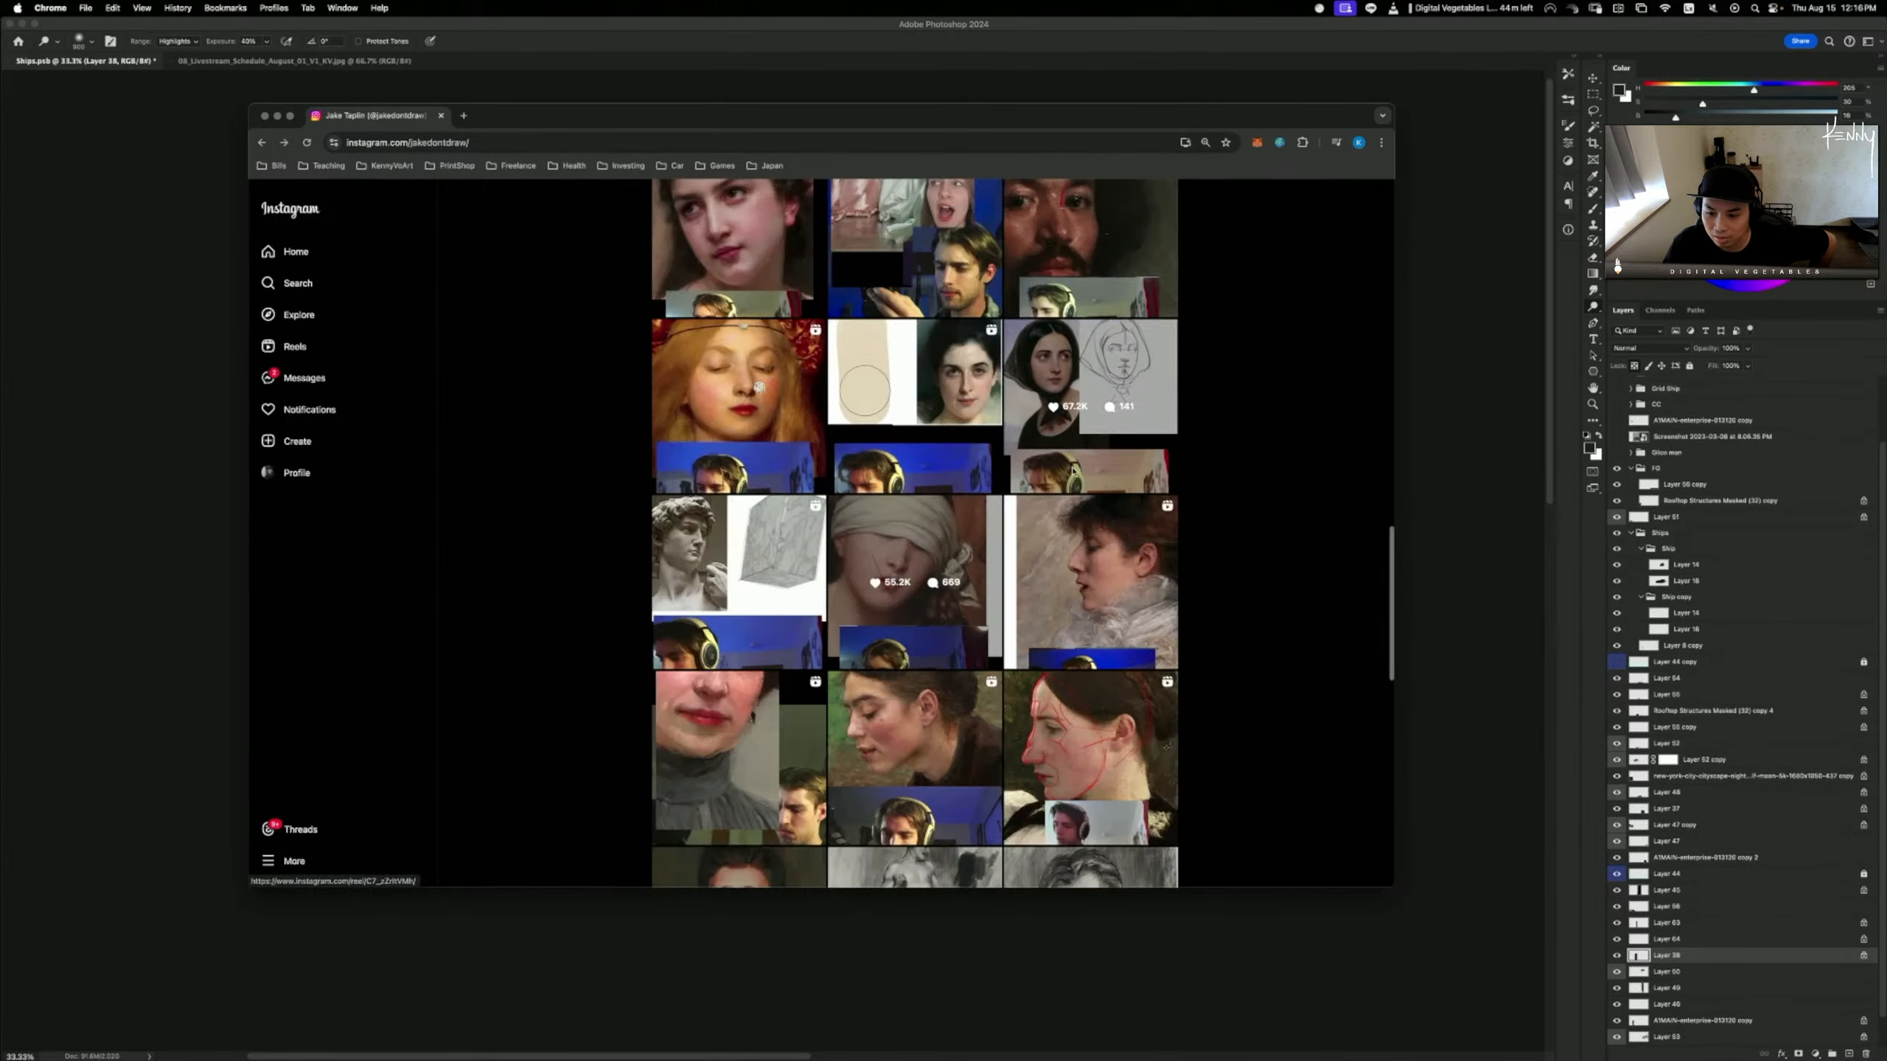
scroll(1070, 478, "down", 2)
scroll(1070, 478, "down", 4)
scroll(1076, 475, "down", 3)
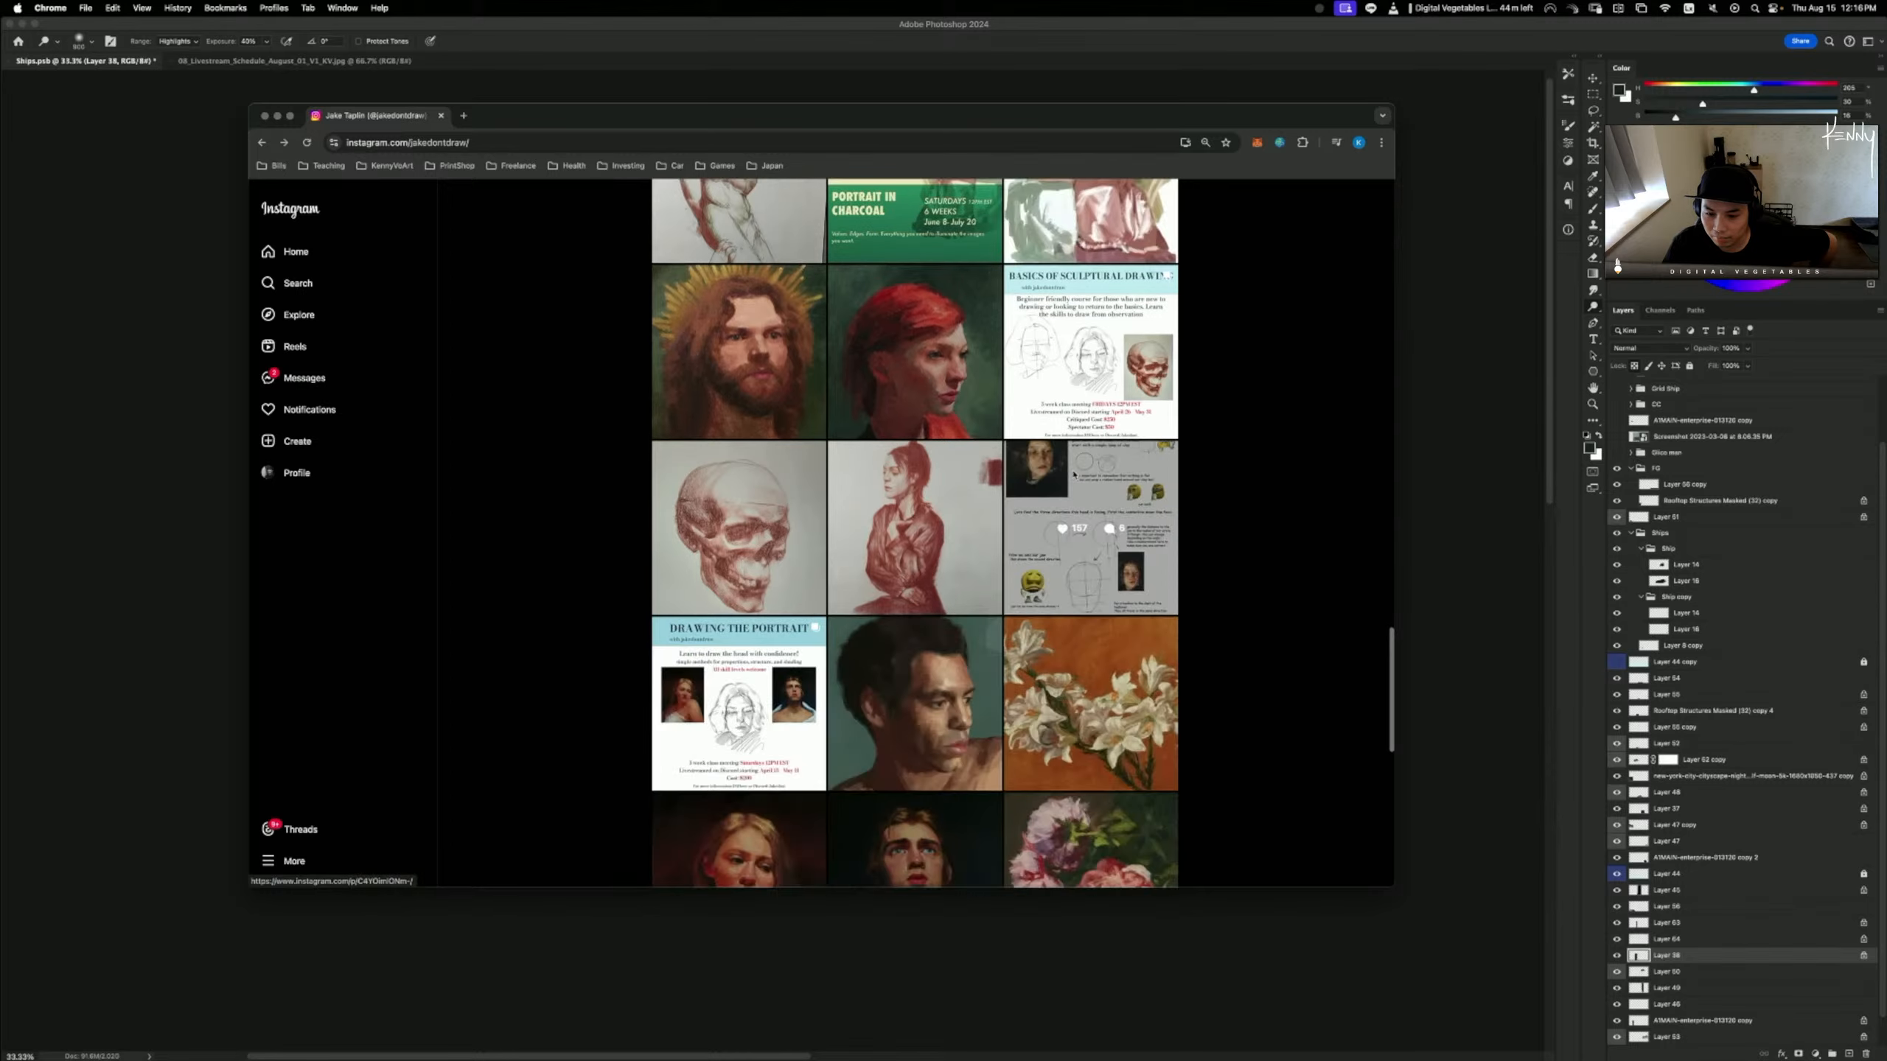
scroll(1087, 474, "up", 3)
scroll(1087, 476, "up", 5)
- View the charcoal portrait and the classical bust drawing, and look through the neighbouring posts on the profile
left_click(1101, 506)
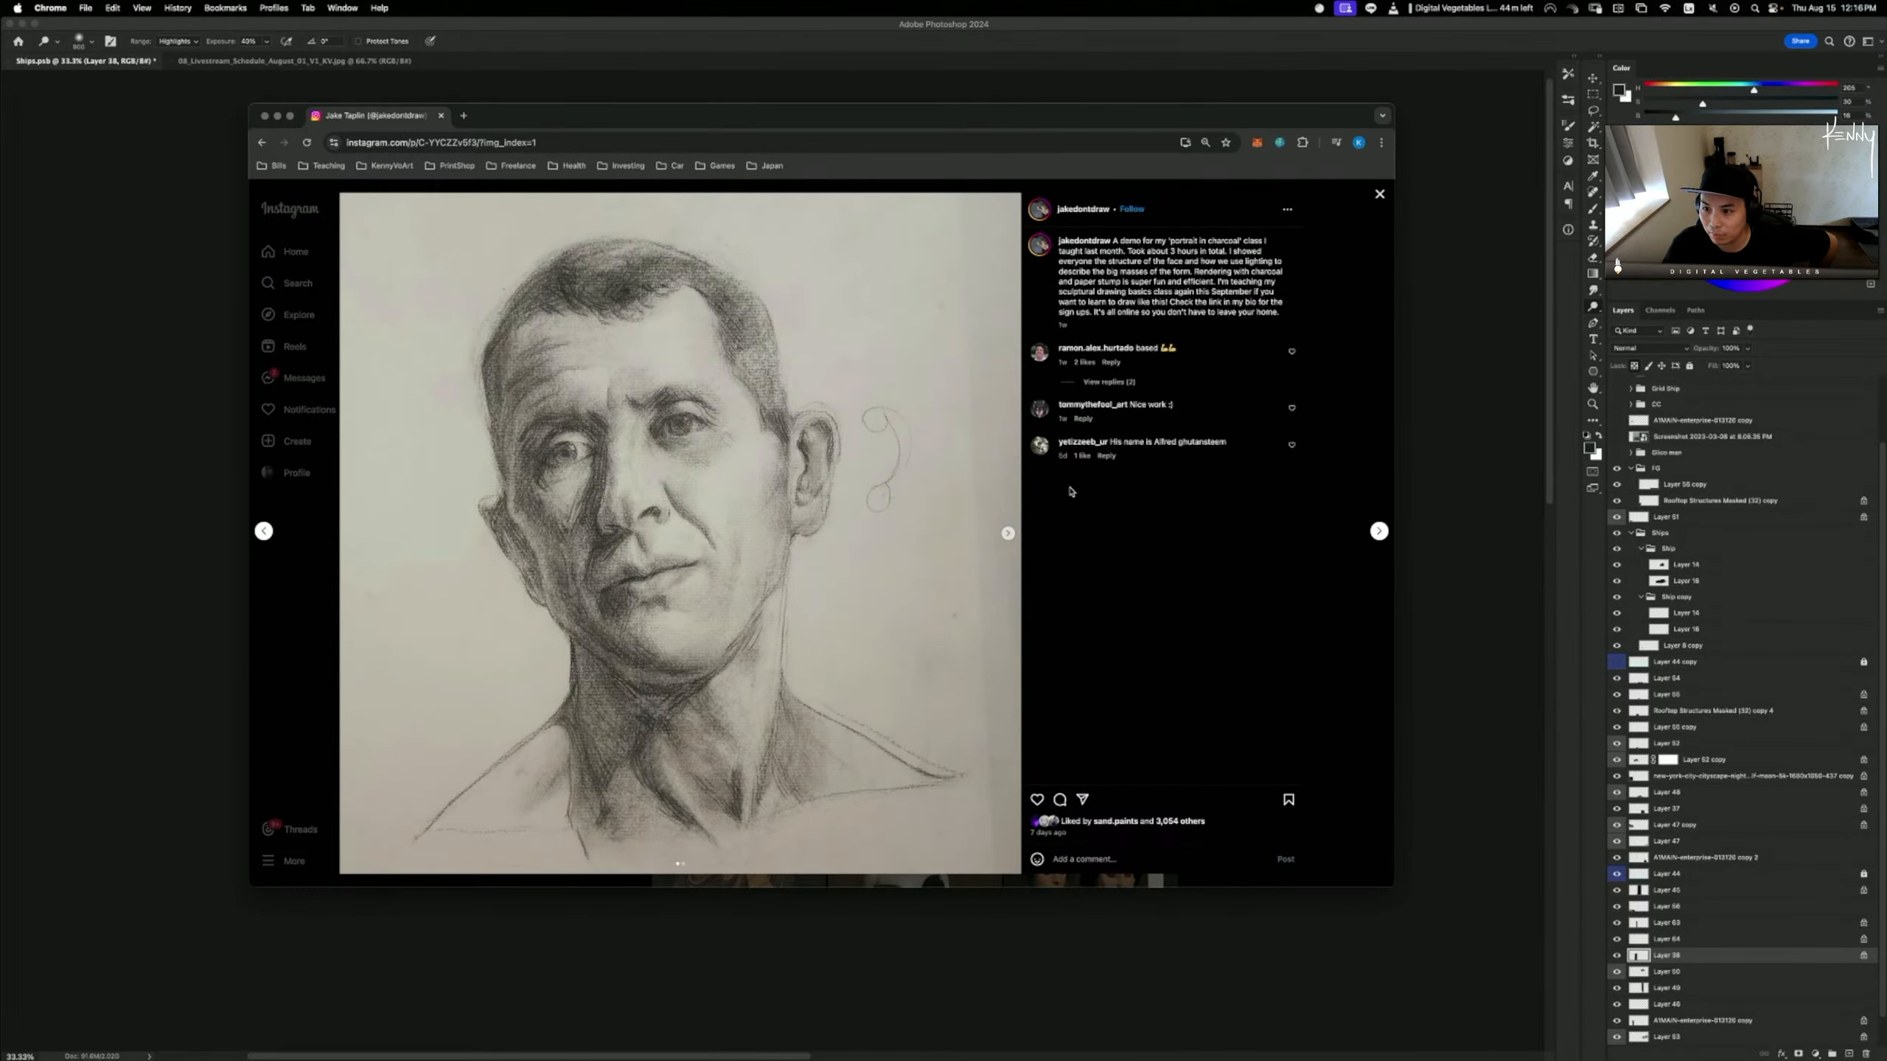
left_click(1379, 194)
left_click(960, 545)
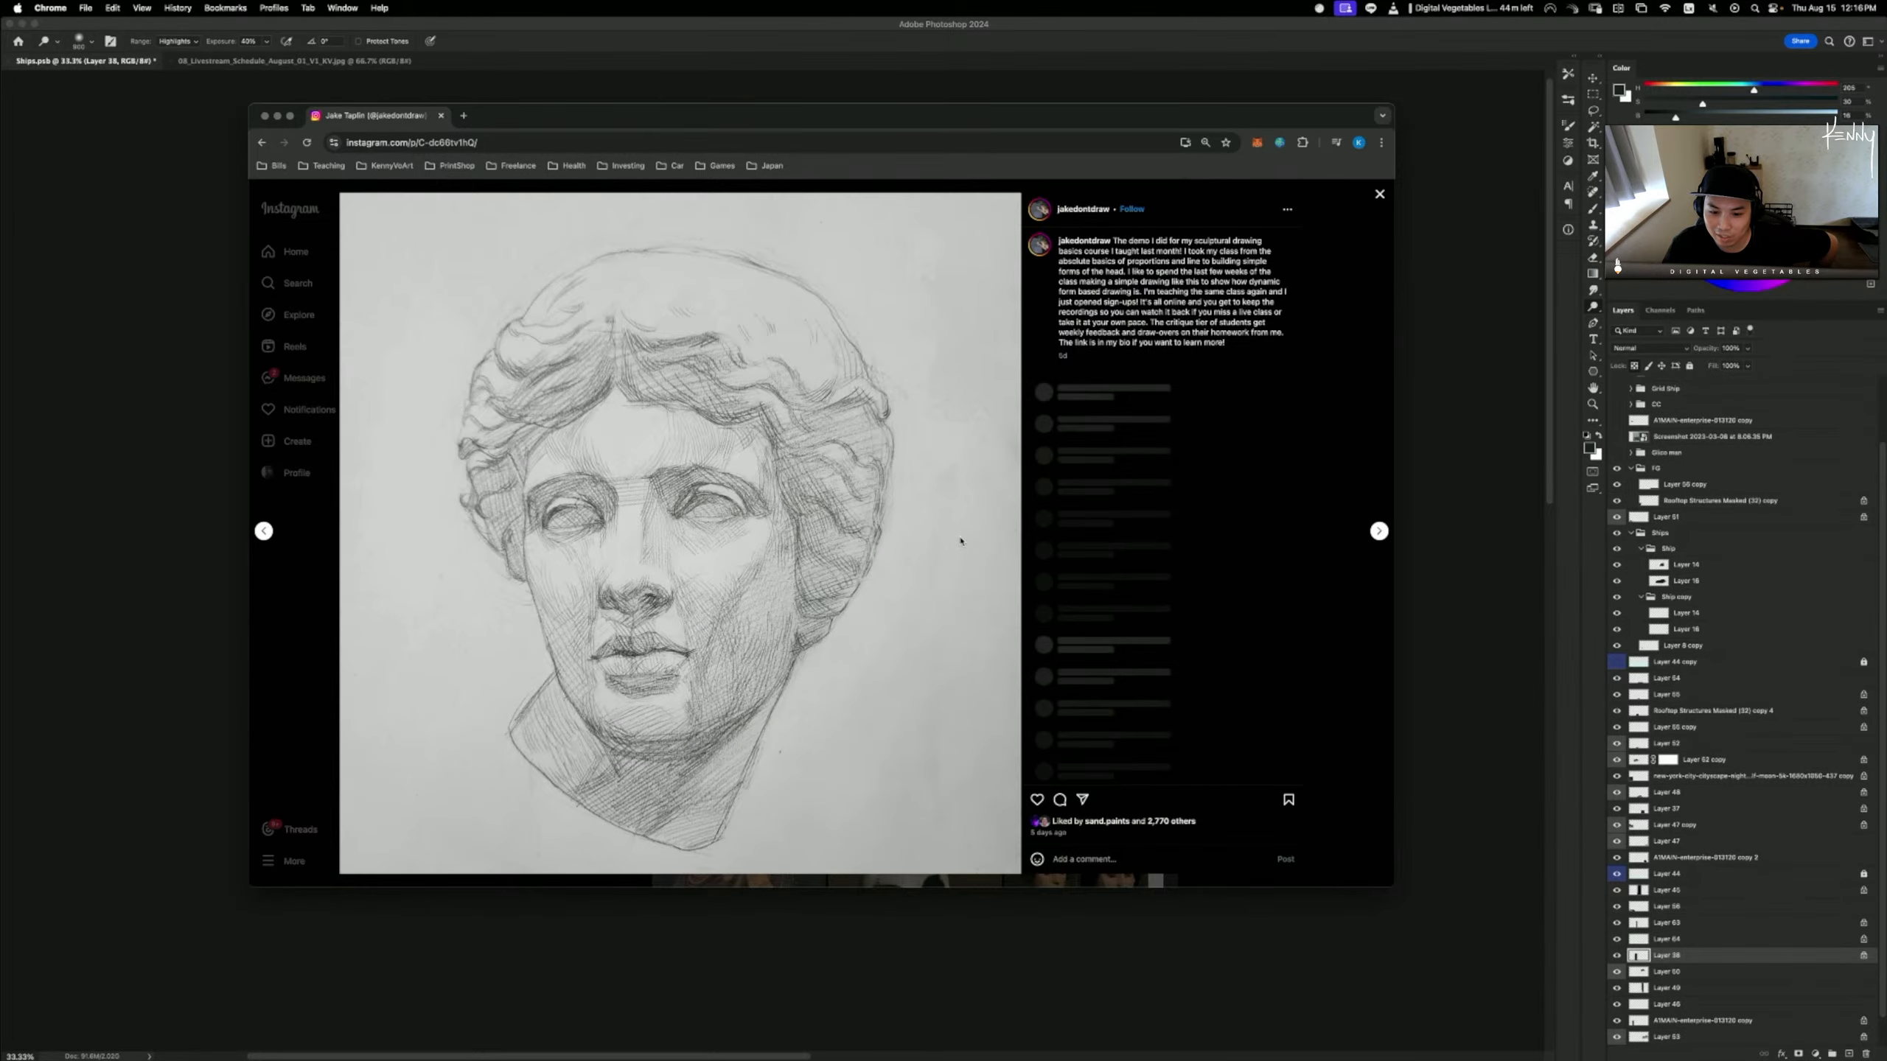
left_click(1380, 194)
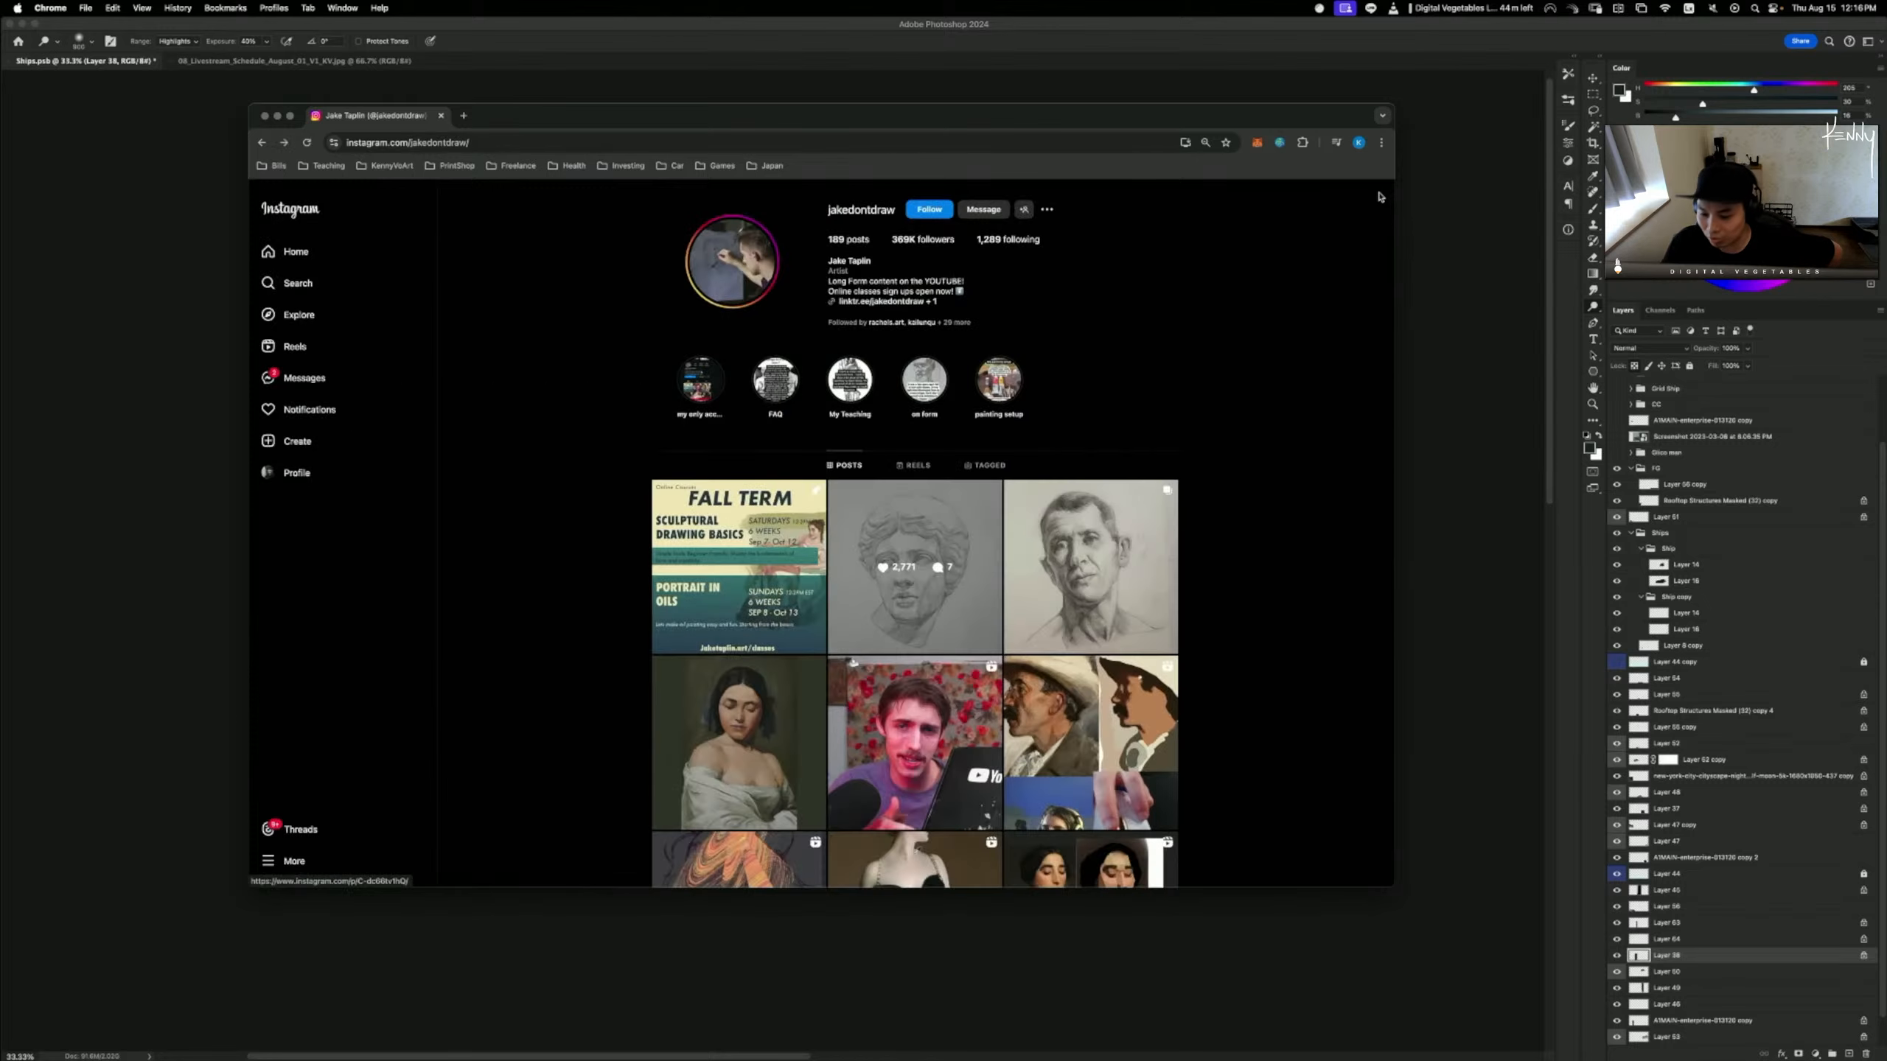
scroll(956, 521, "down", 5)
scroll(956, 522, "down", 3)
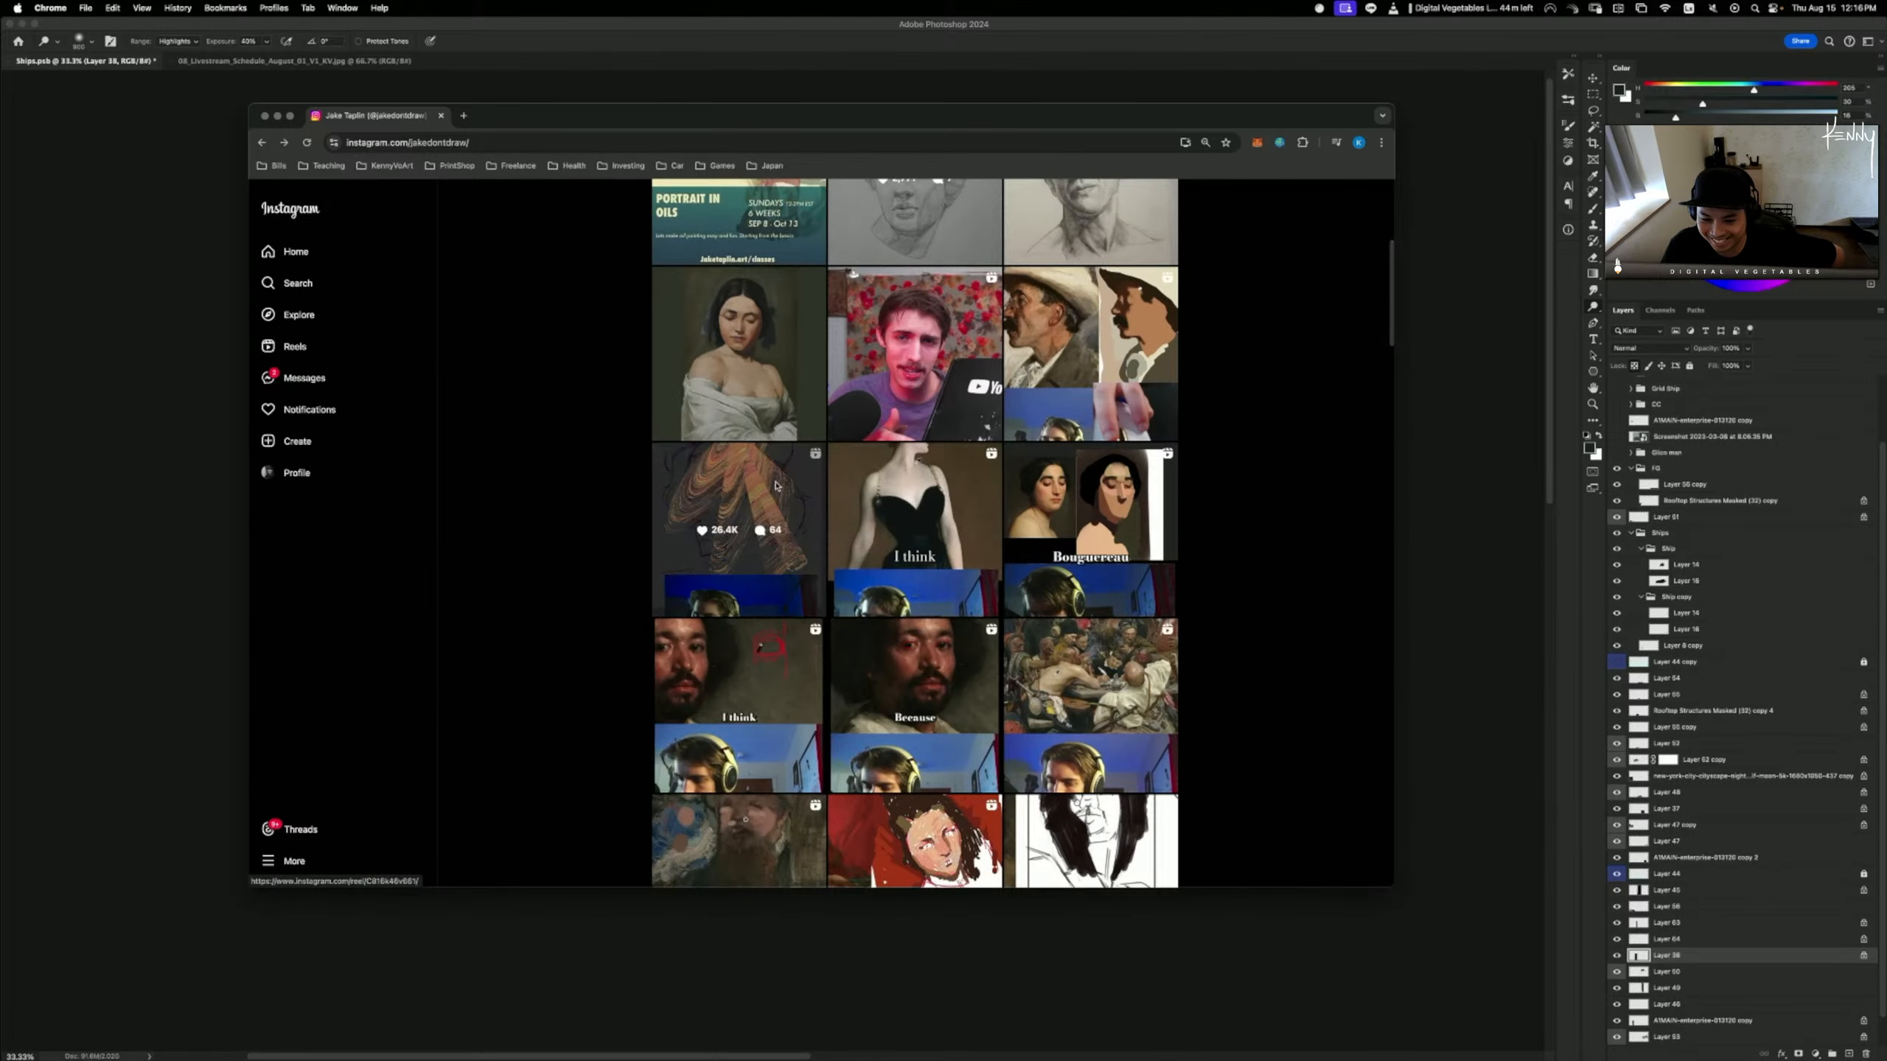
scroll(956, 521, "down", 3)
scroll(939, 567, "up", 10)
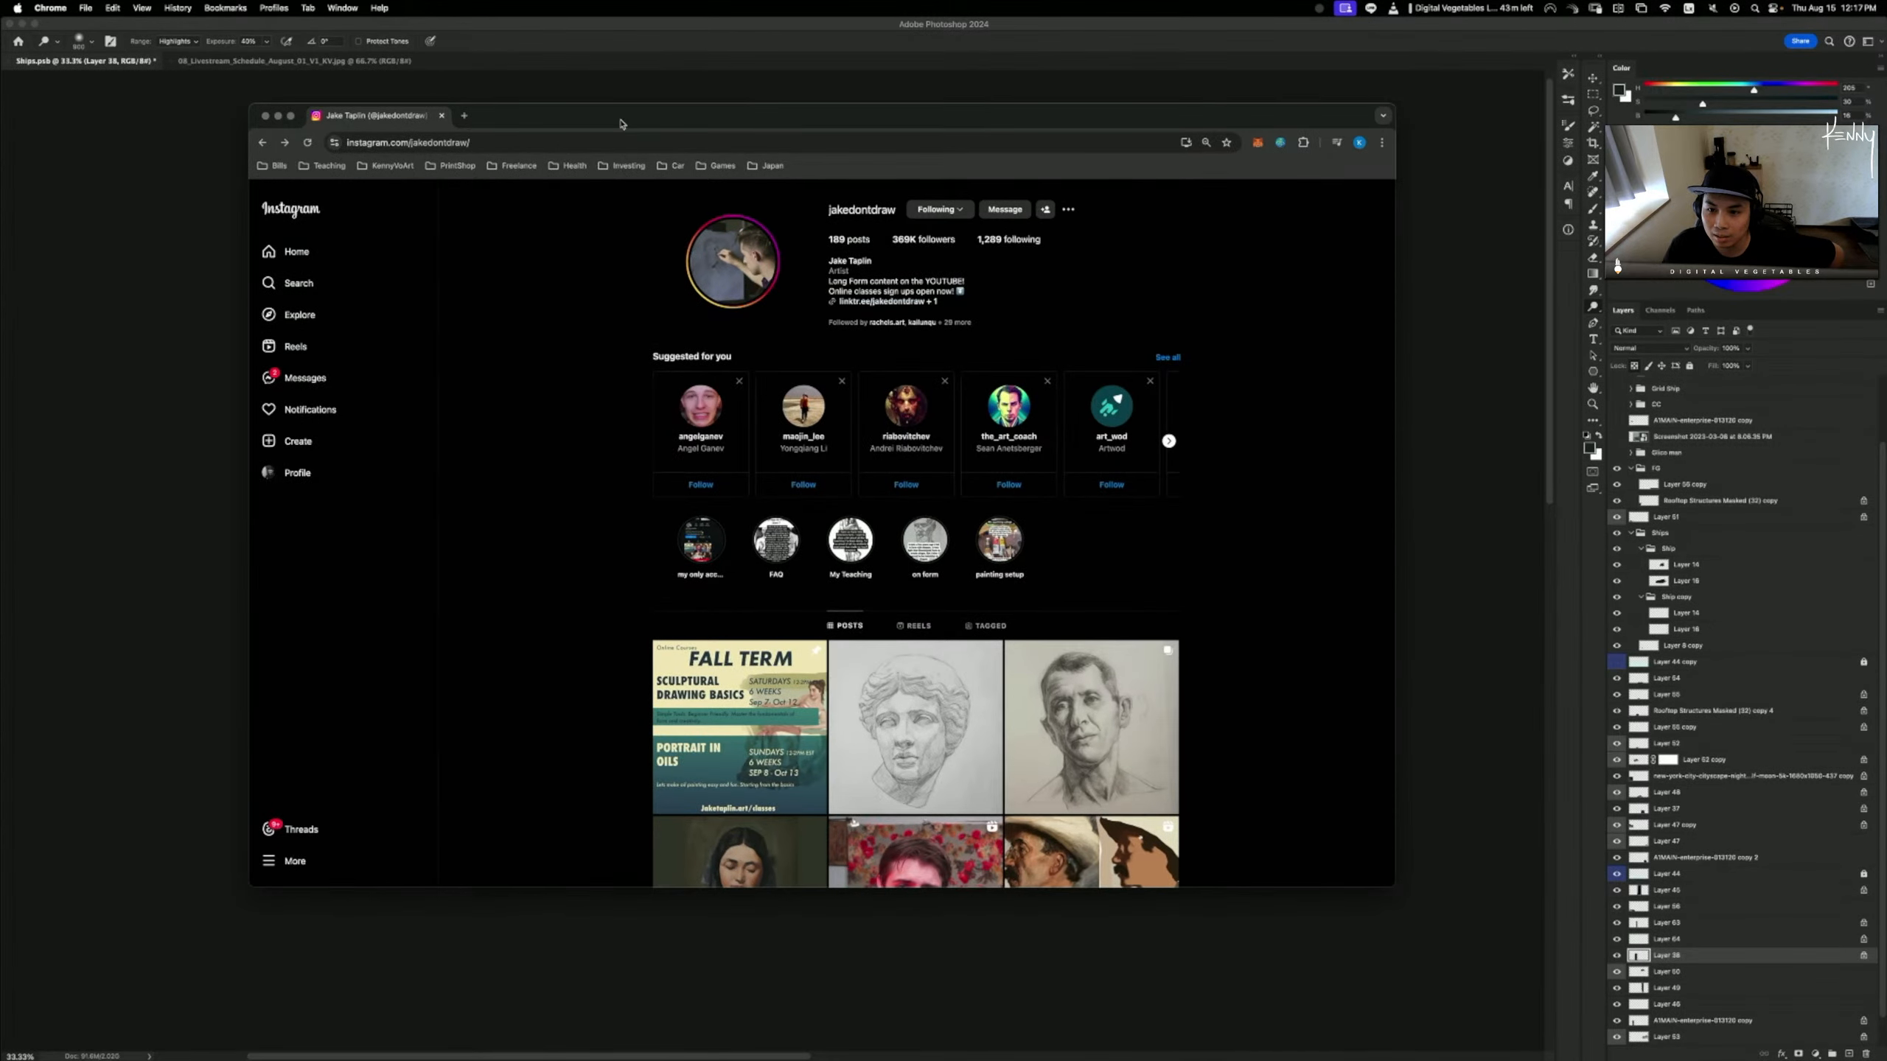
- Move the browser window off the screen, switch back to Photoshop, and compare the tower with Layer 38 hidden and shown
left_click_drag(572, 130, 2, 45)
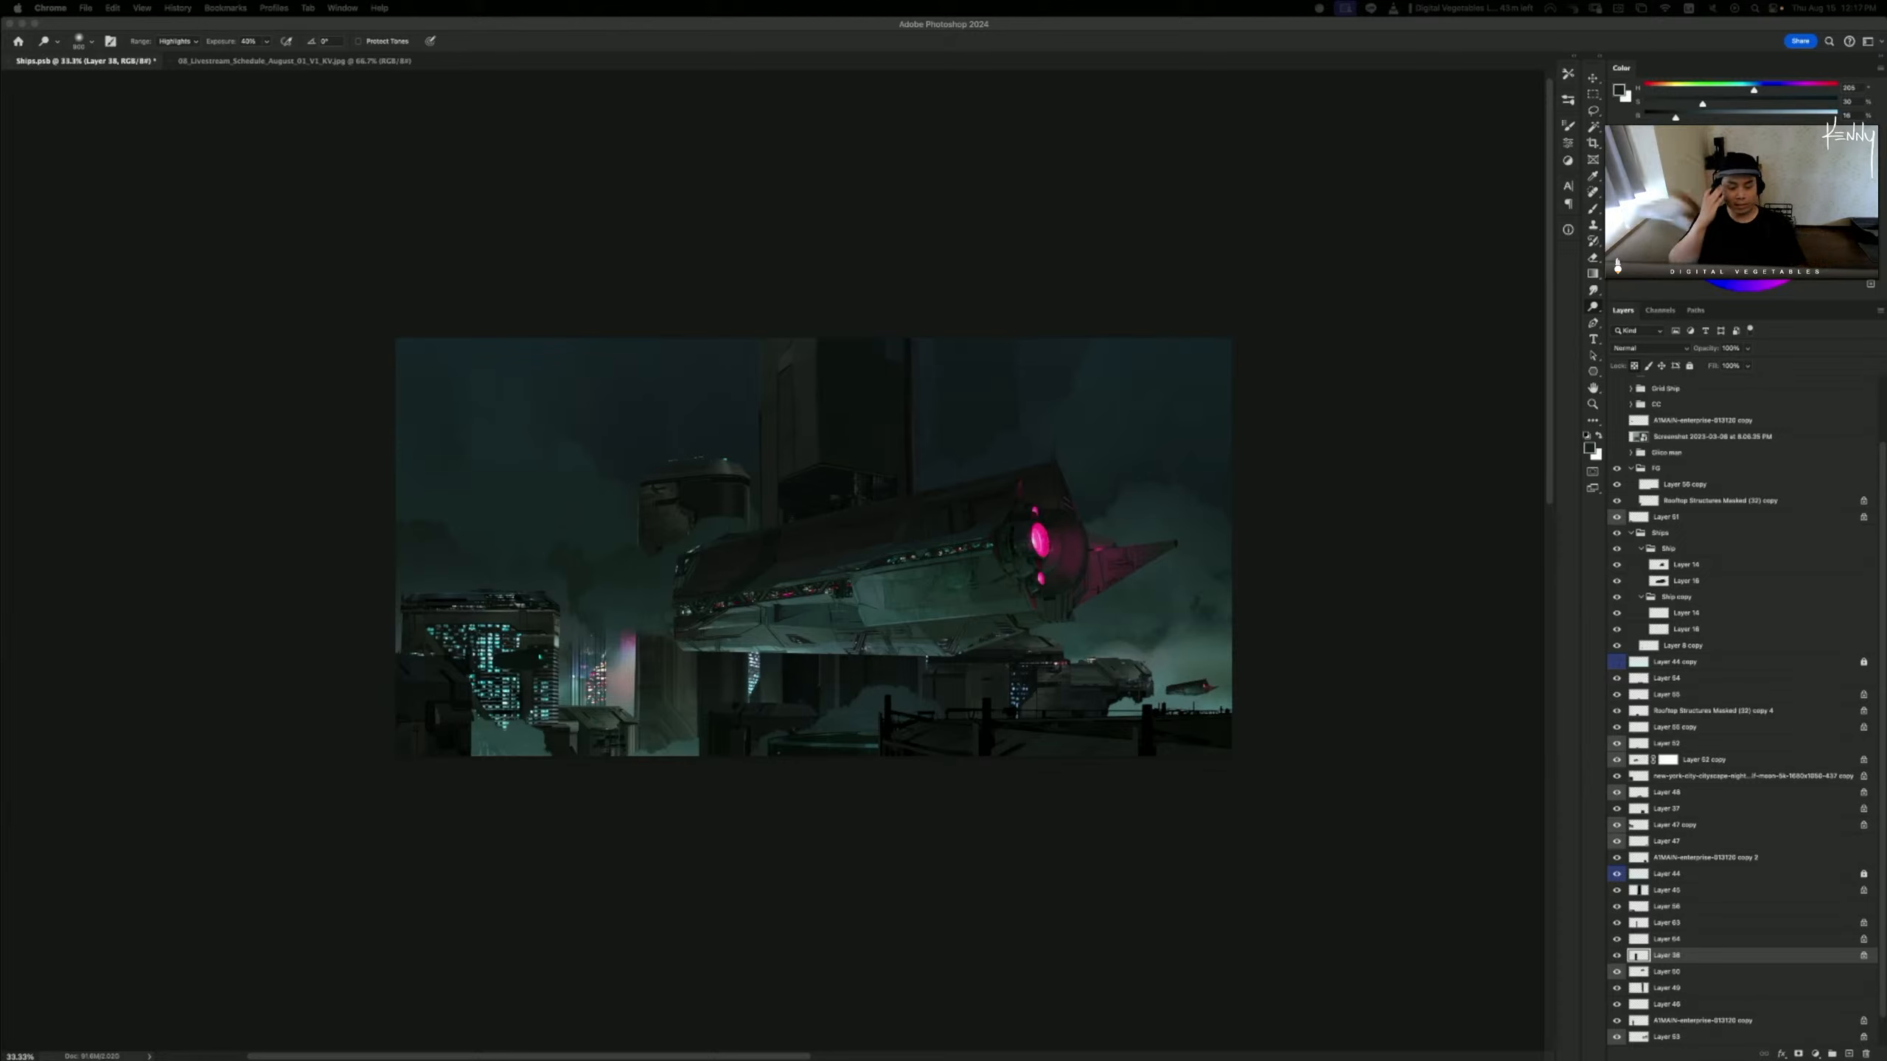
left_click(1452, 717)
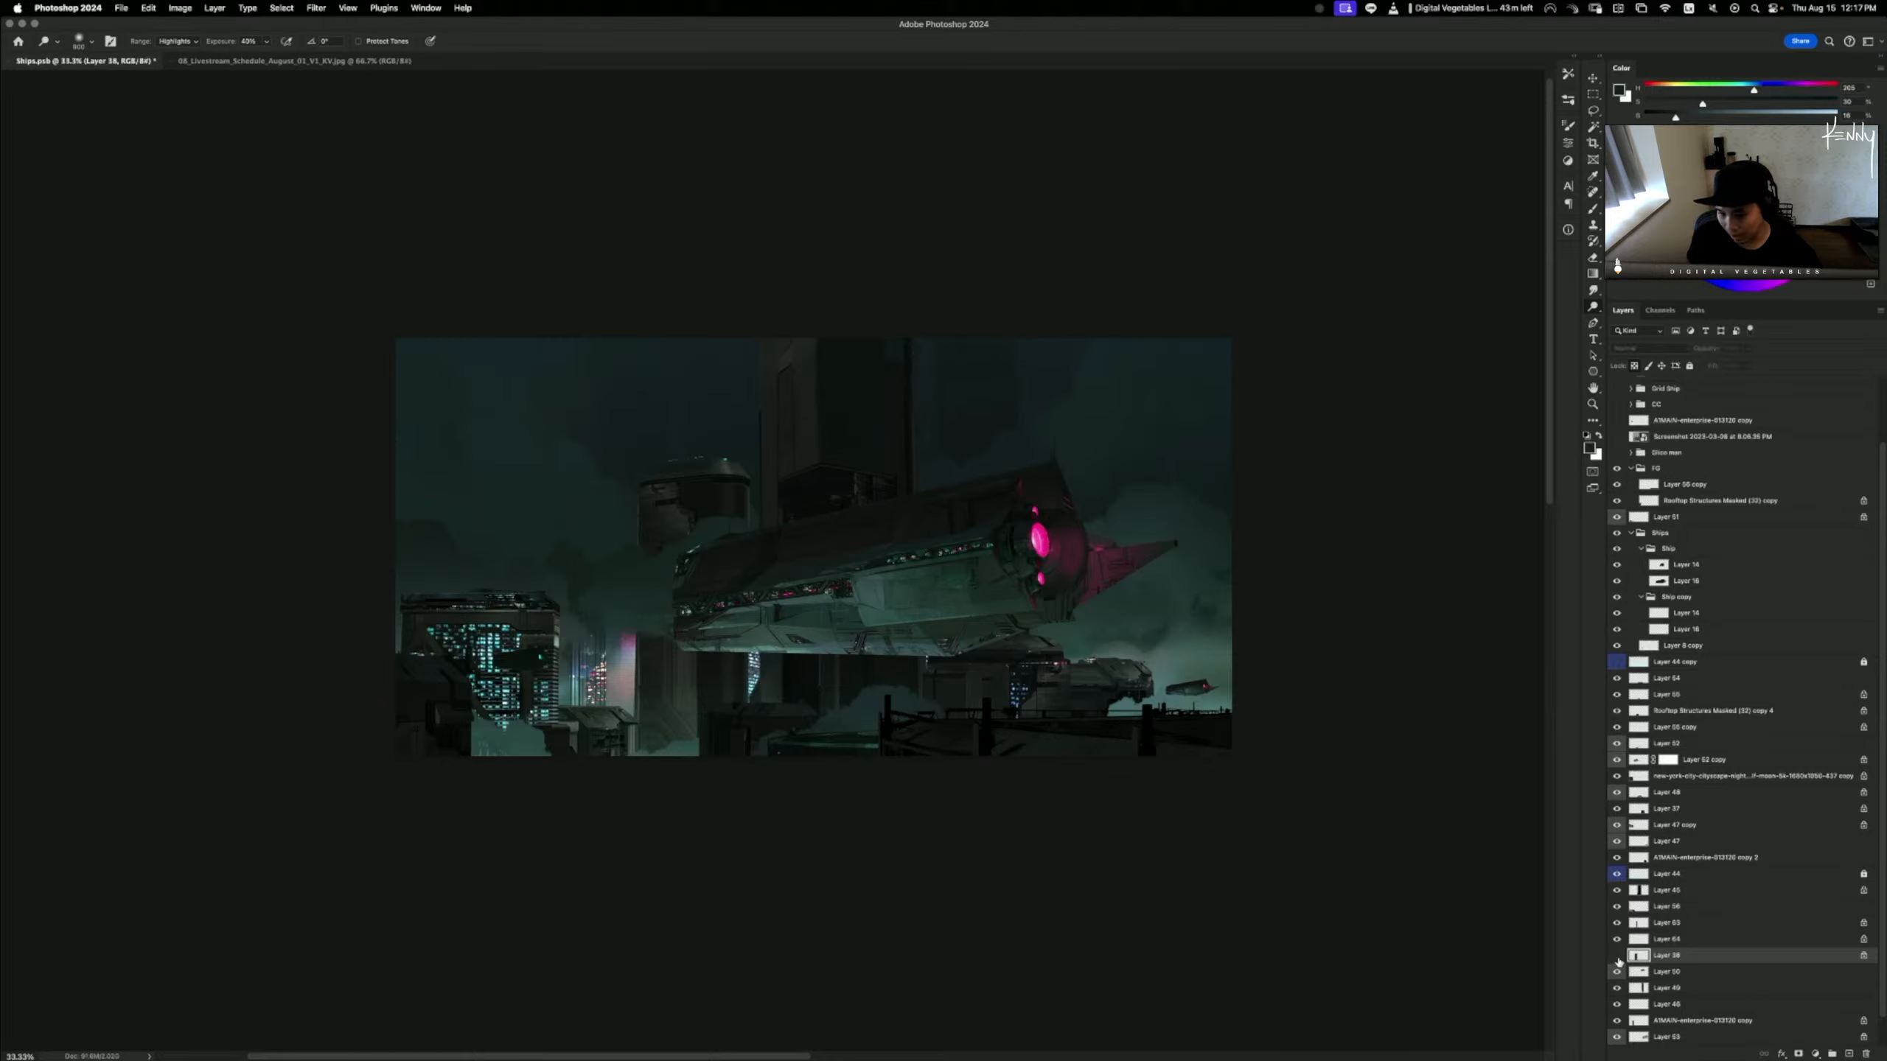
key("r")
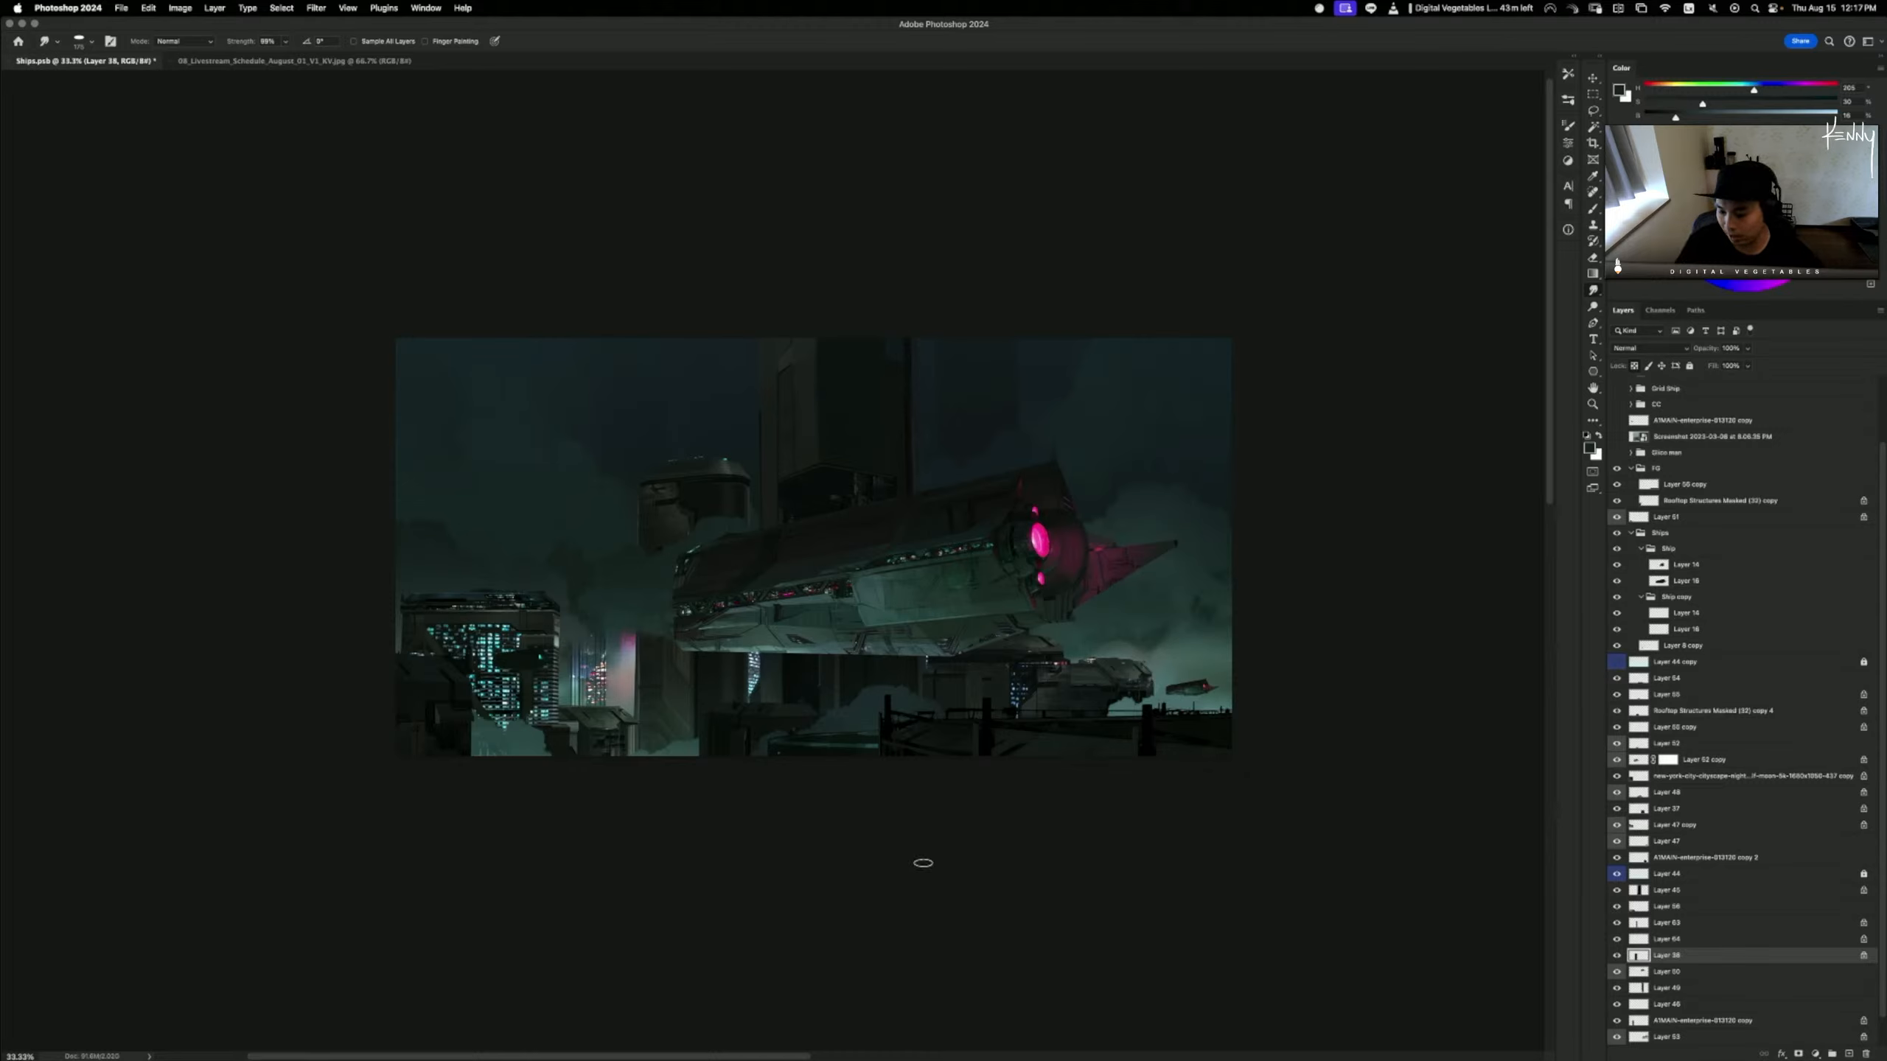
left_click(1617, 955)
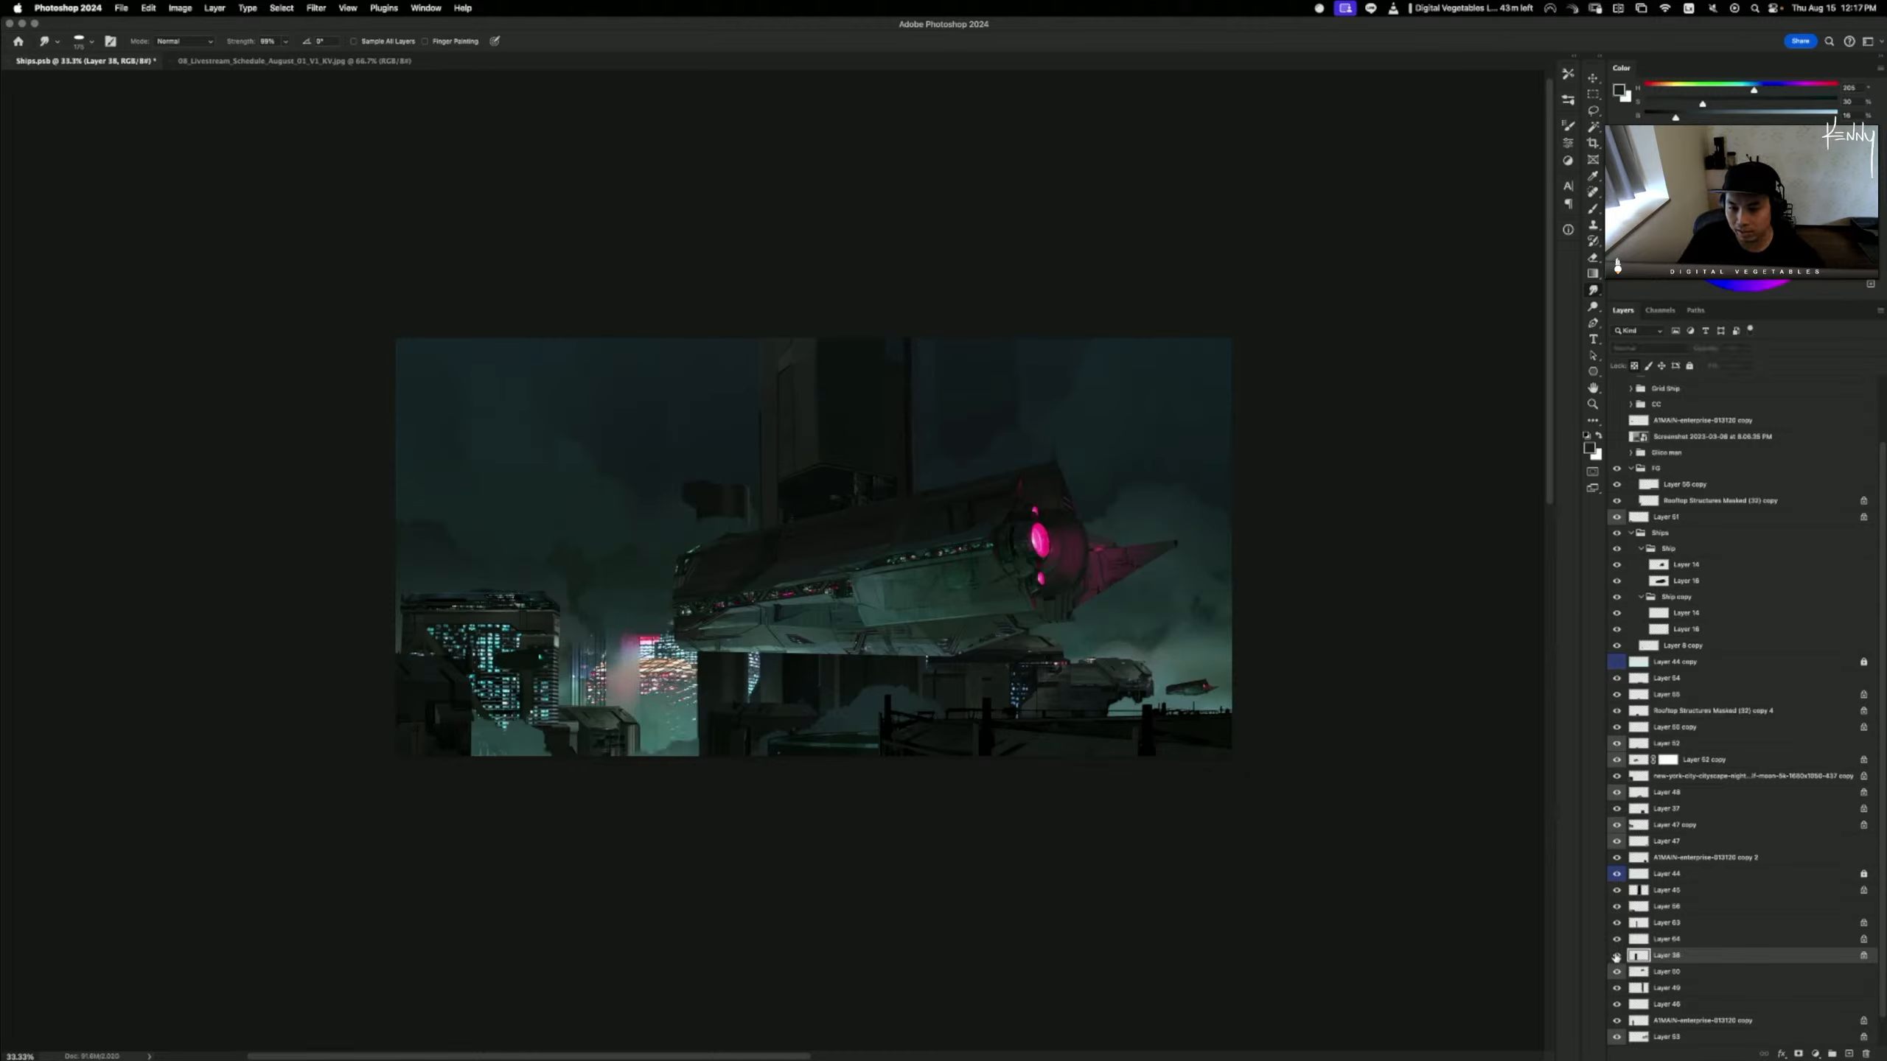
left_click(1616, 955)
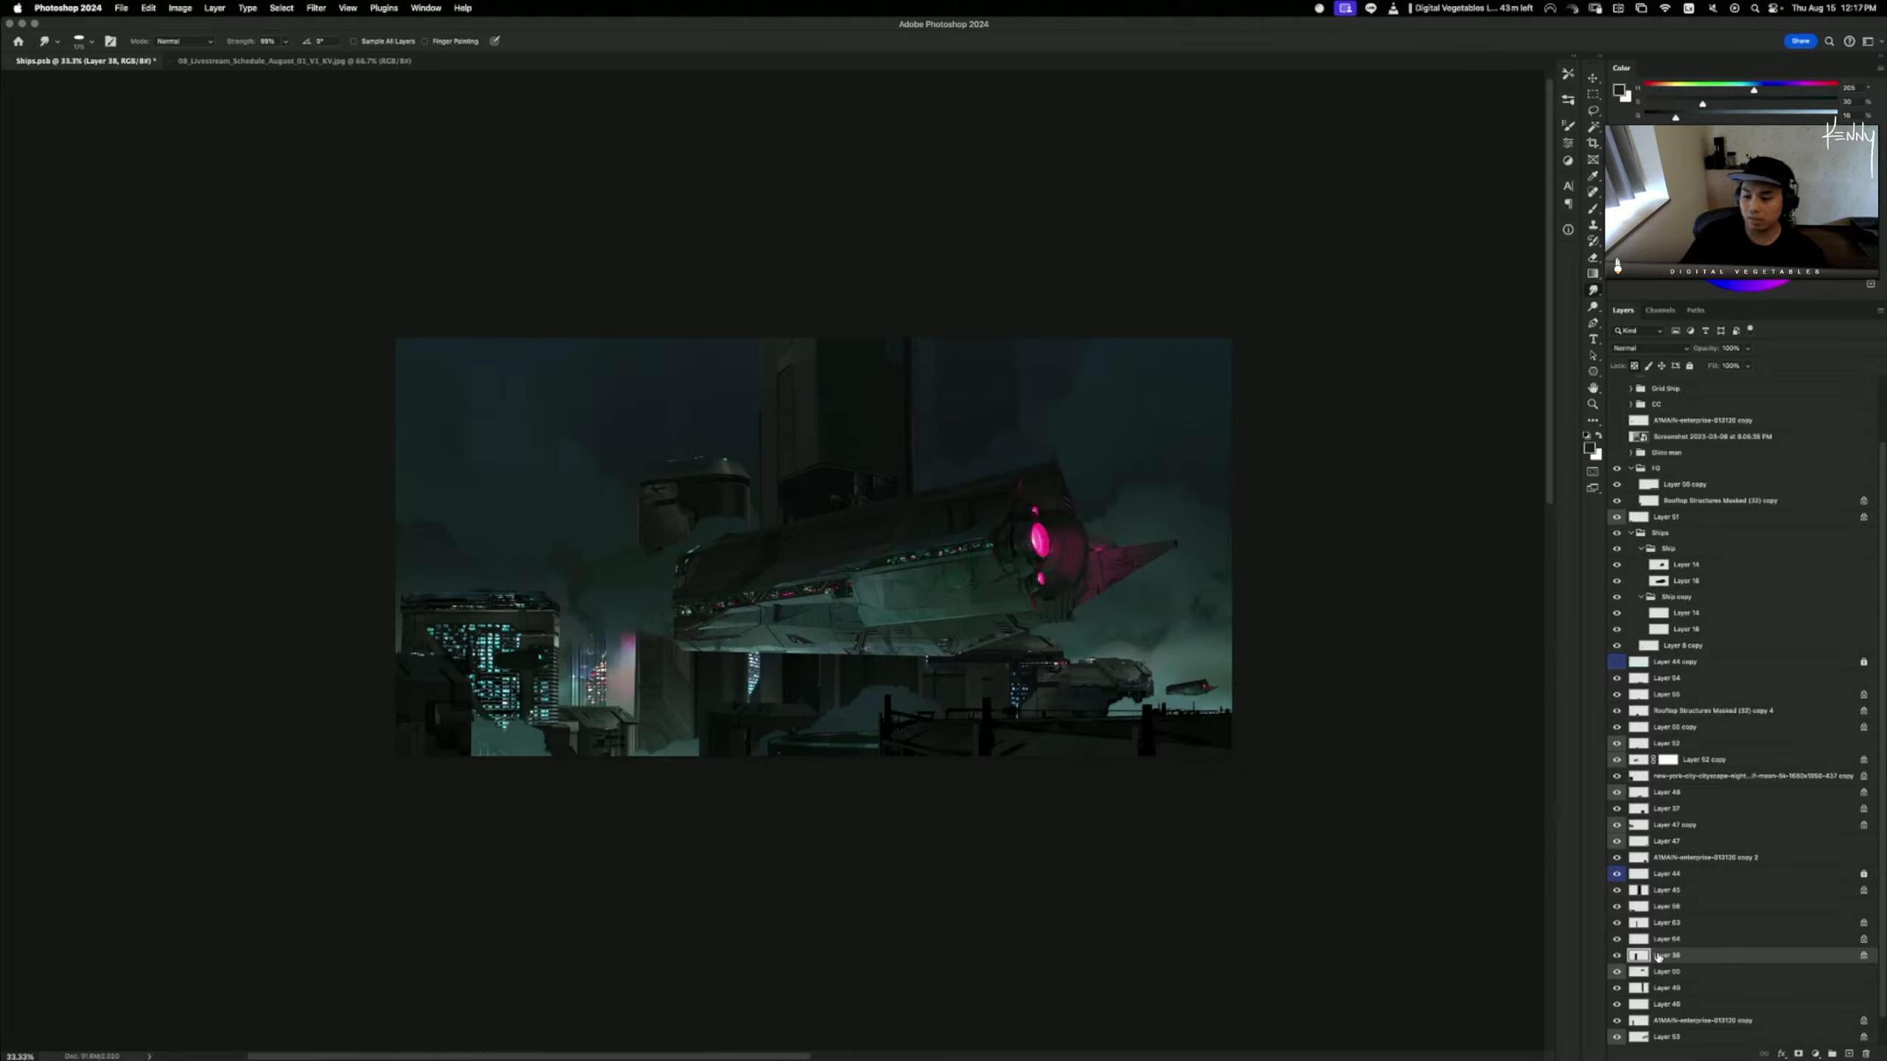
- Try merging Layer 63 down into Layer 64, and undo the merge
left_click(1635, 941)
left_click(1637, 927)
key("super+e")
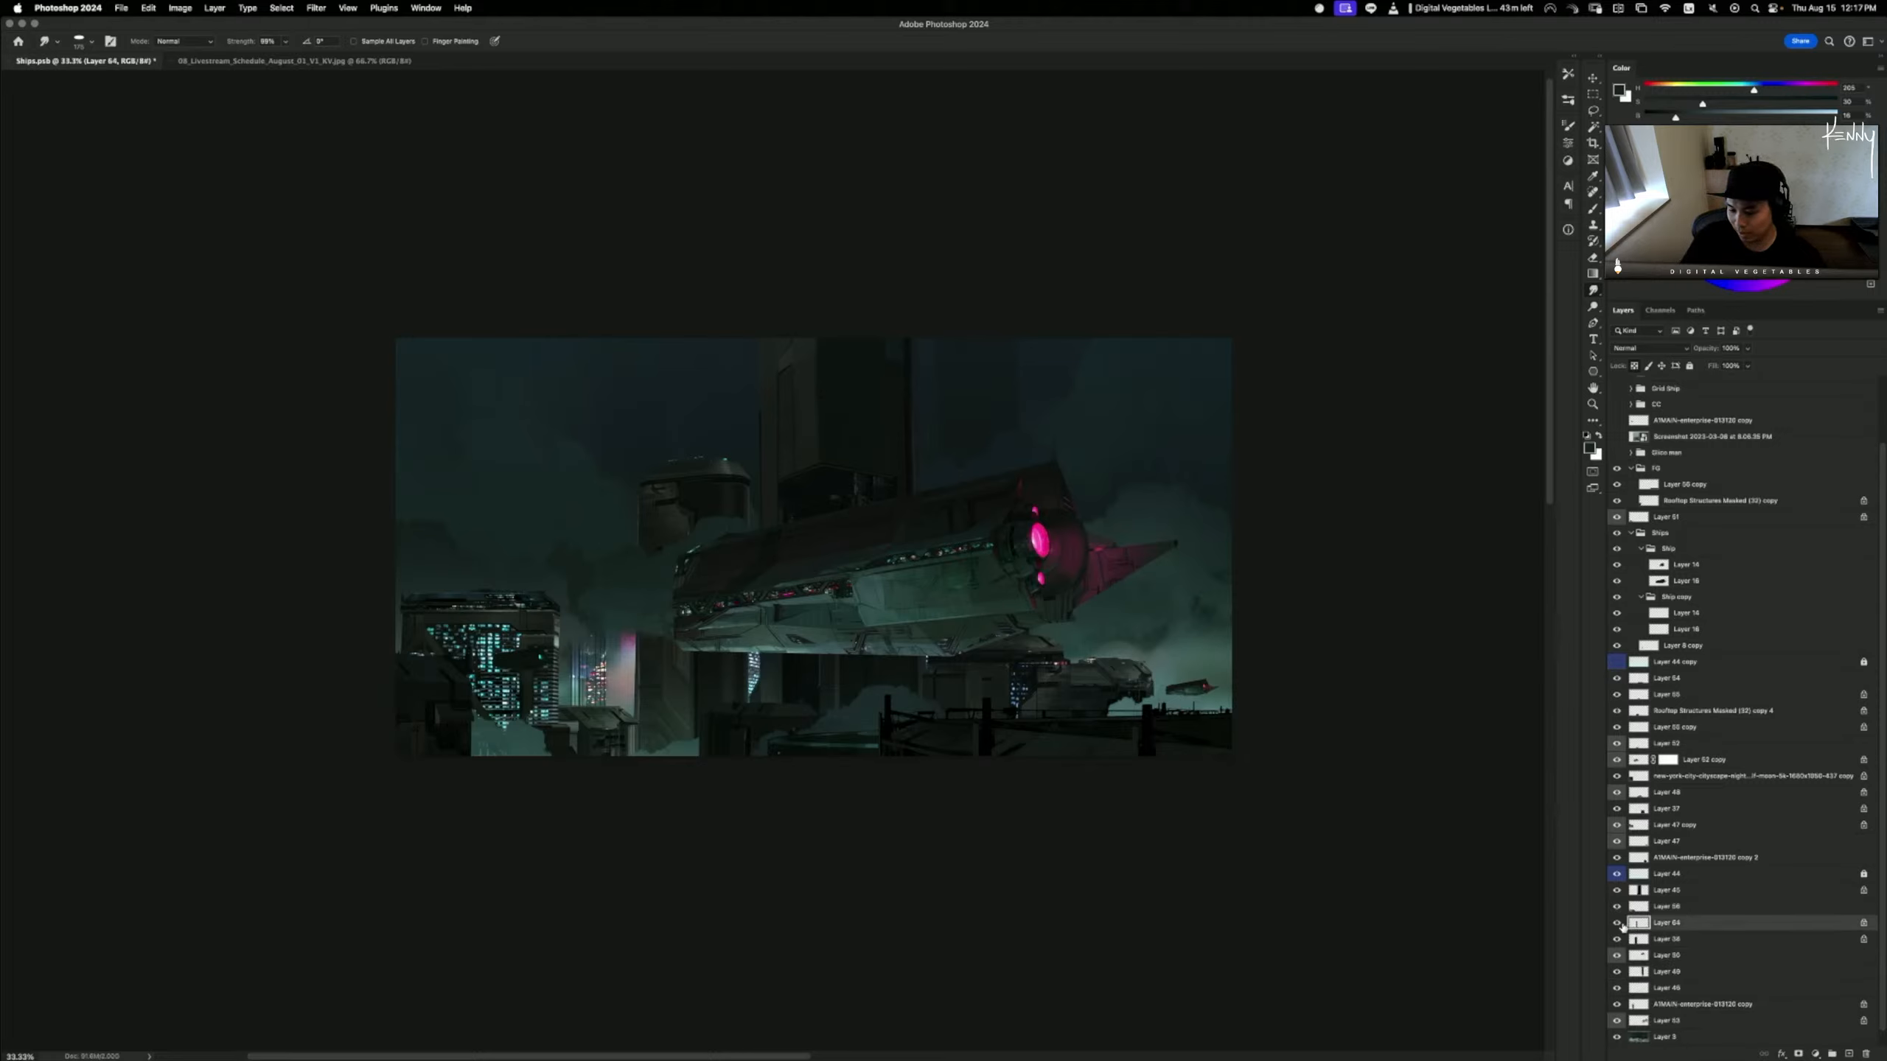
key("super+z")
left_click_drag(1634, 941, 1676, 922)
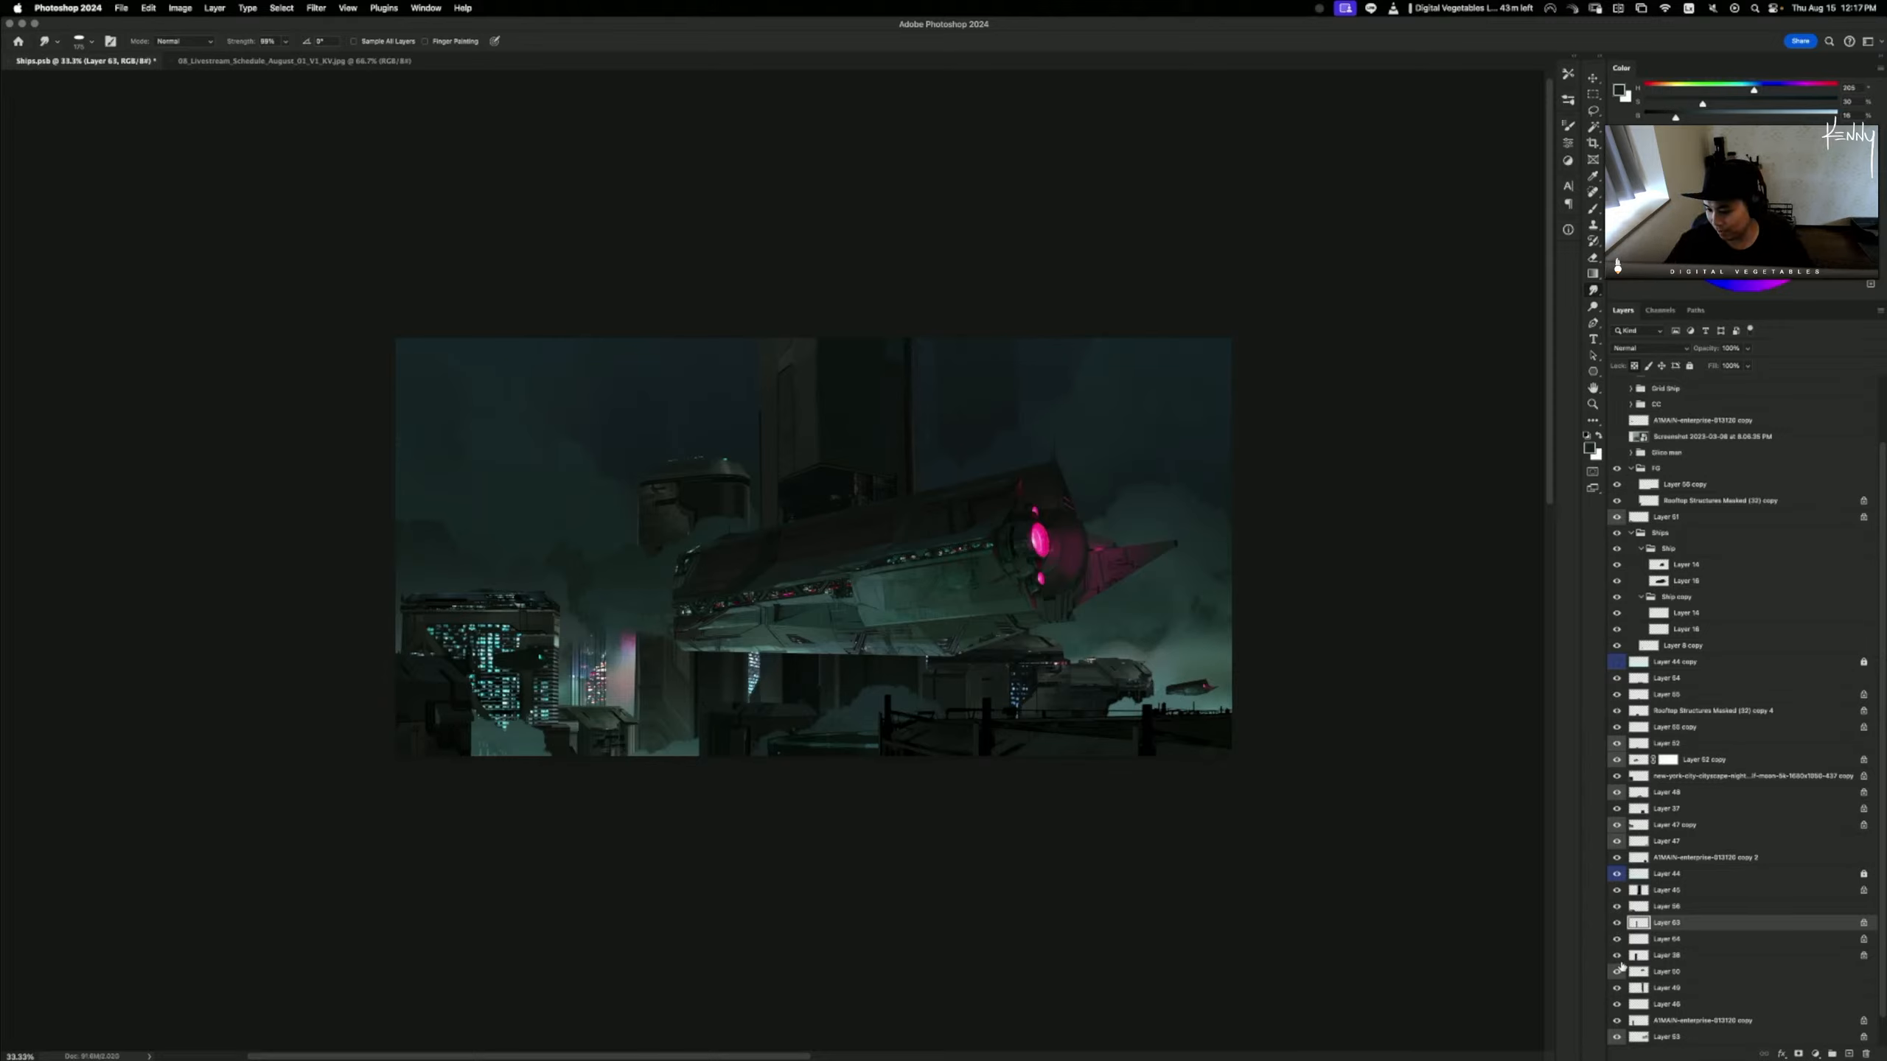
- Place the New York night cityscape photo above Layer 38 and clip it to that layer
left_click(1665, 957)
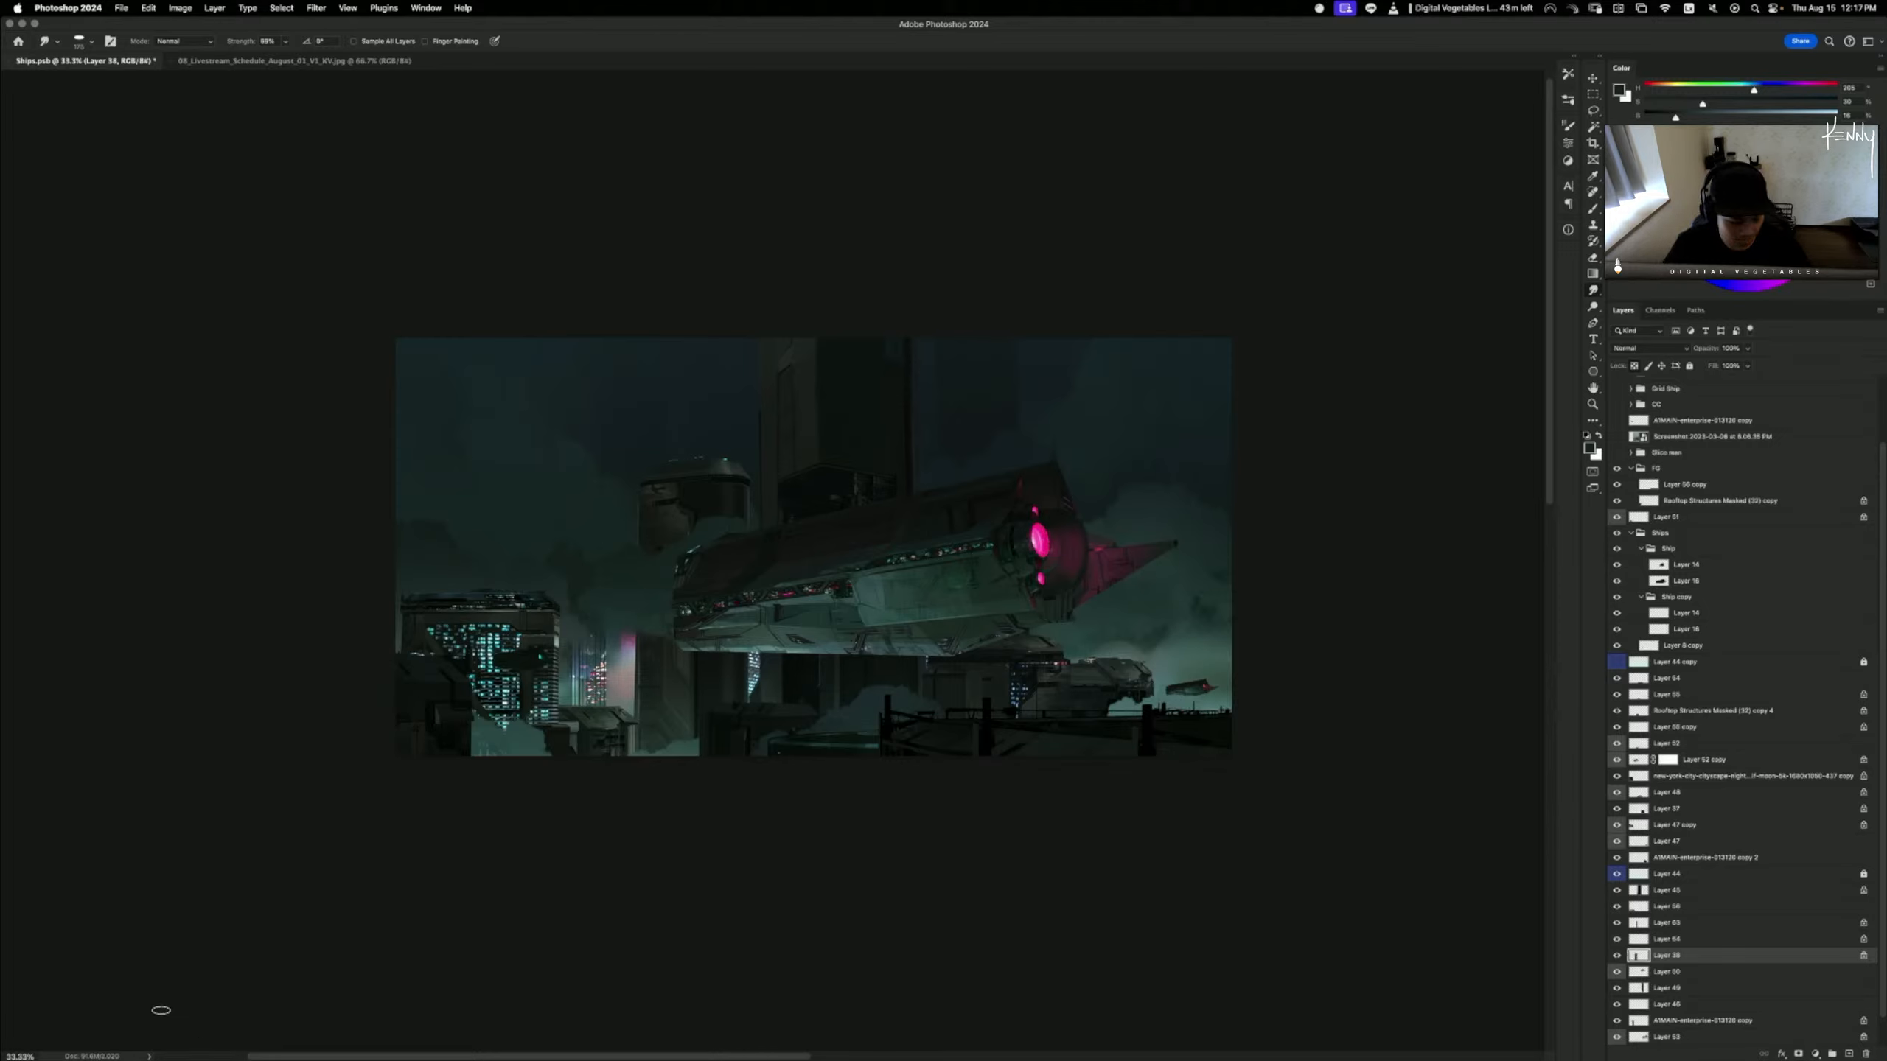
left_click_drag(297, 1060, 0, 231)
mouse_move(760, 1058)
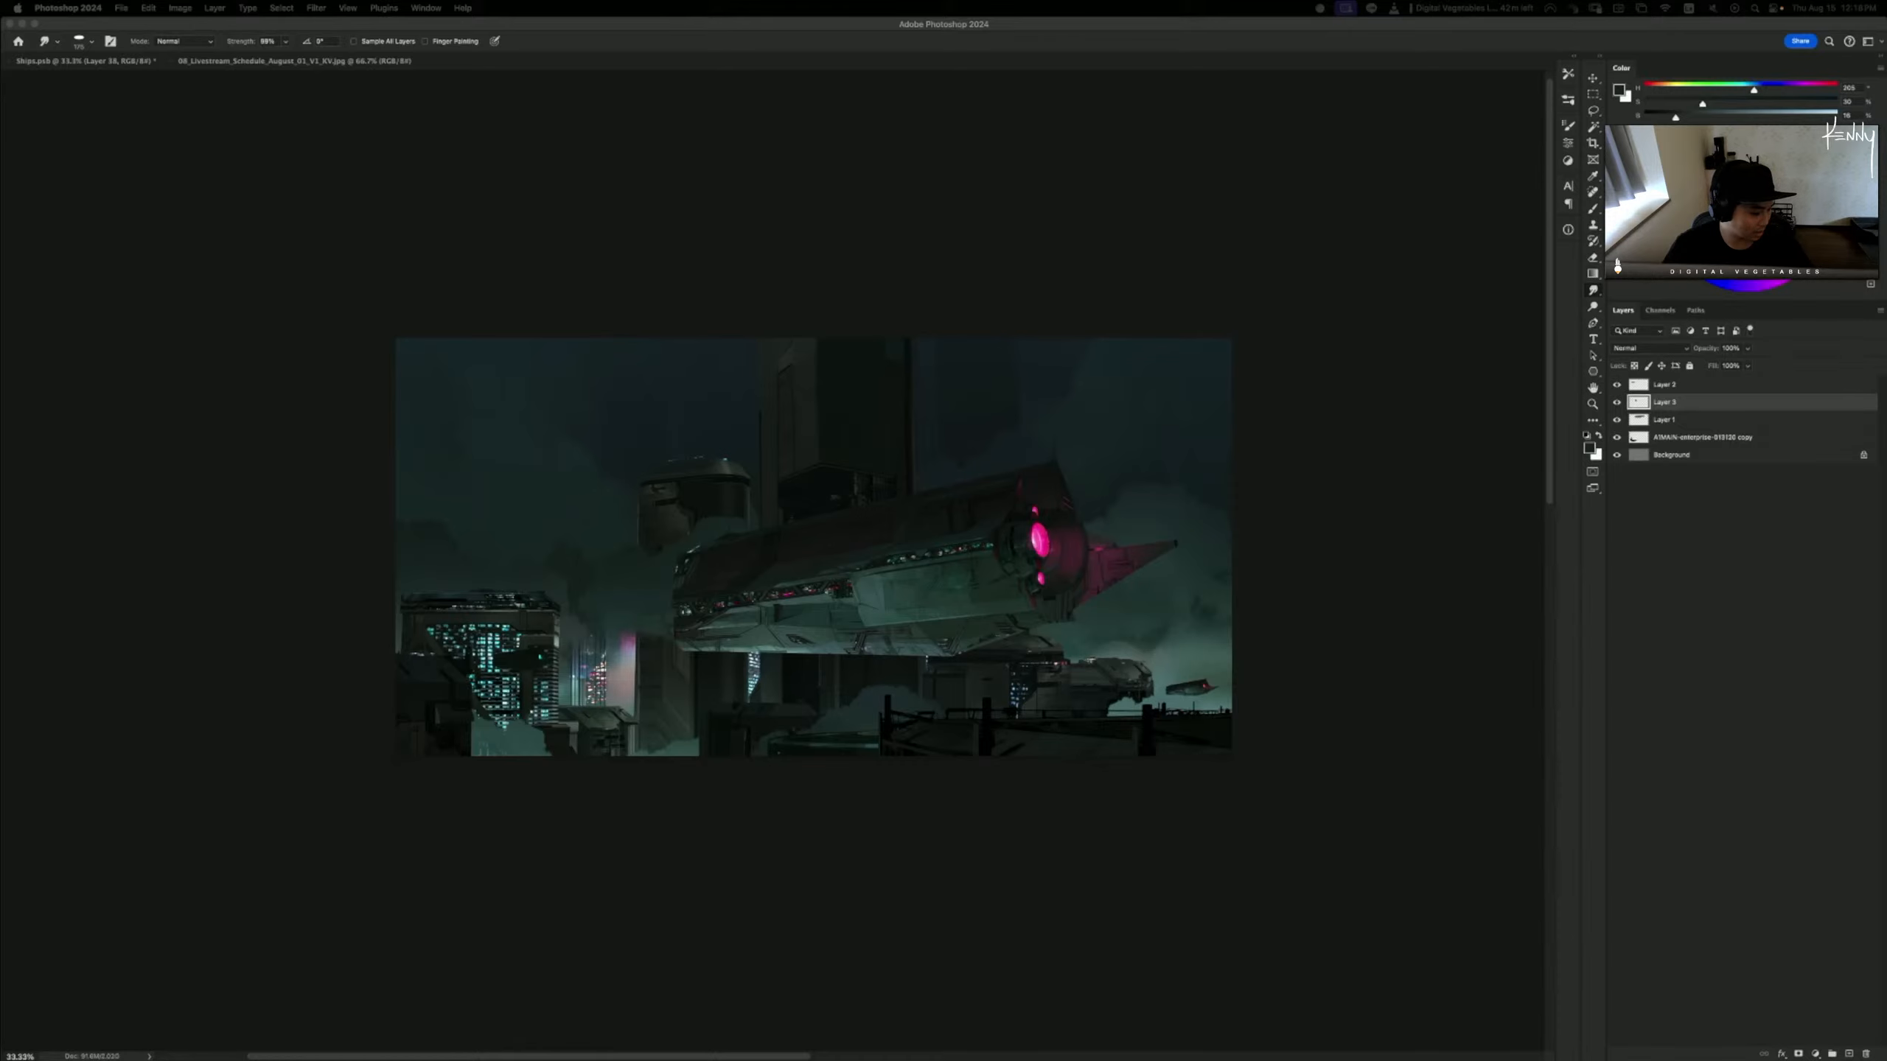
left_click_drag(779, 882, 972, 732)
key("Return")
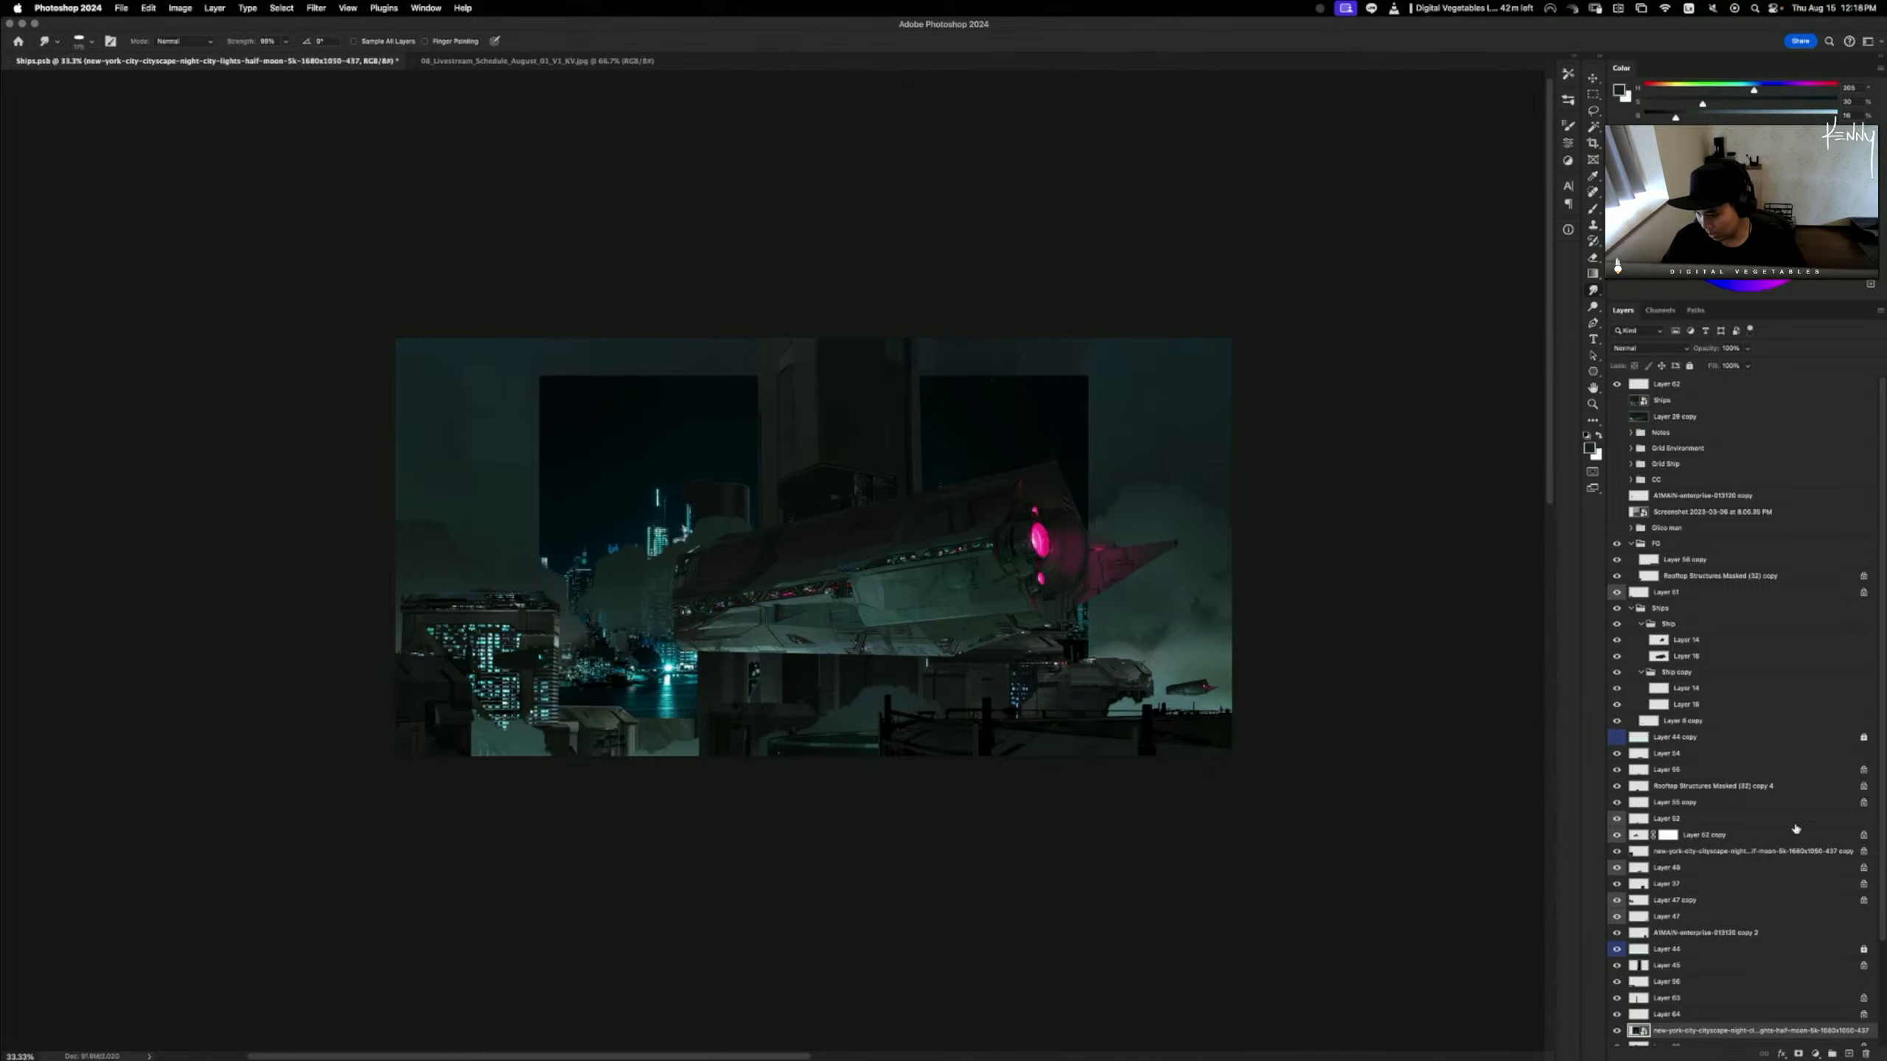
scroll(1650, 979, "down", 3)
left_click(1671, 962, "alt")
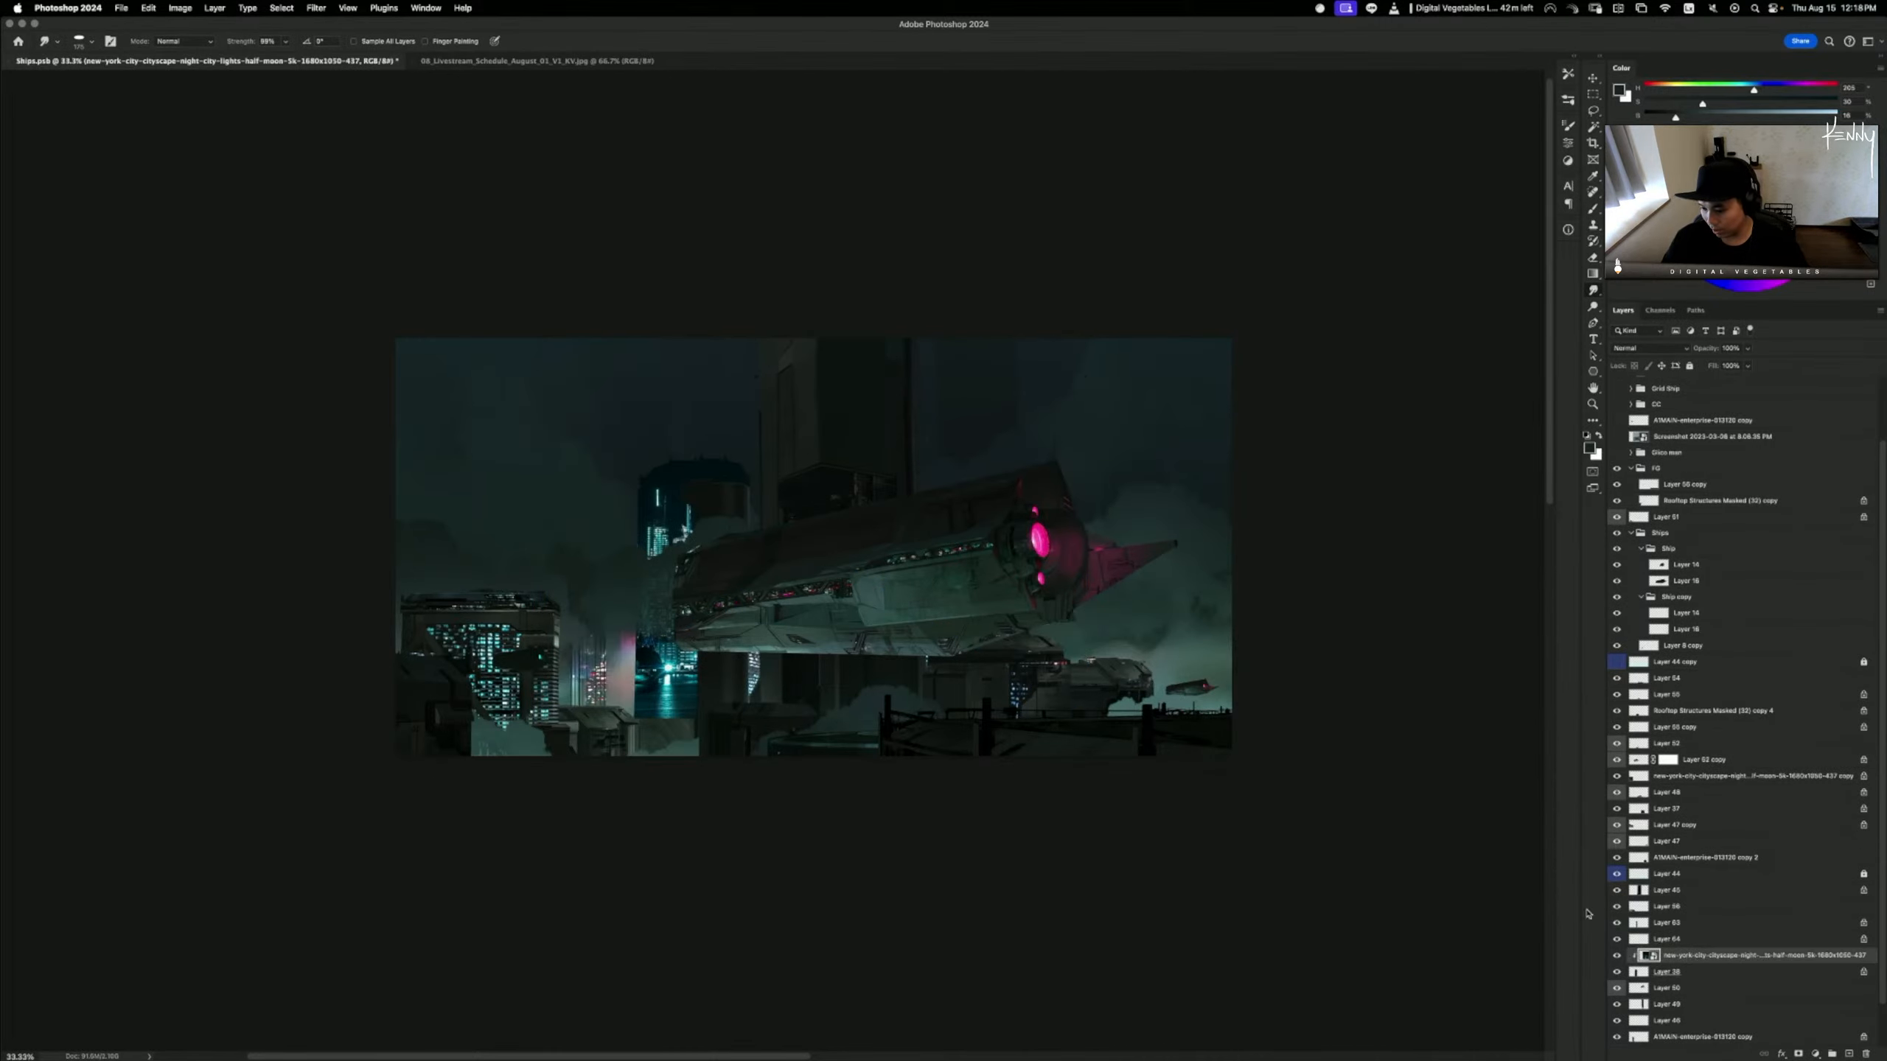
- Enlarge the clipped city photo and reposition it so its lit windows cover the rounded-top tower
key("super+t")
left_click_drag(877, 547, 825, 594)
left_click_drag(1037, 422, 1487, 135)
left_click_drag(1242, 370, 1287, 390)
key("Return")
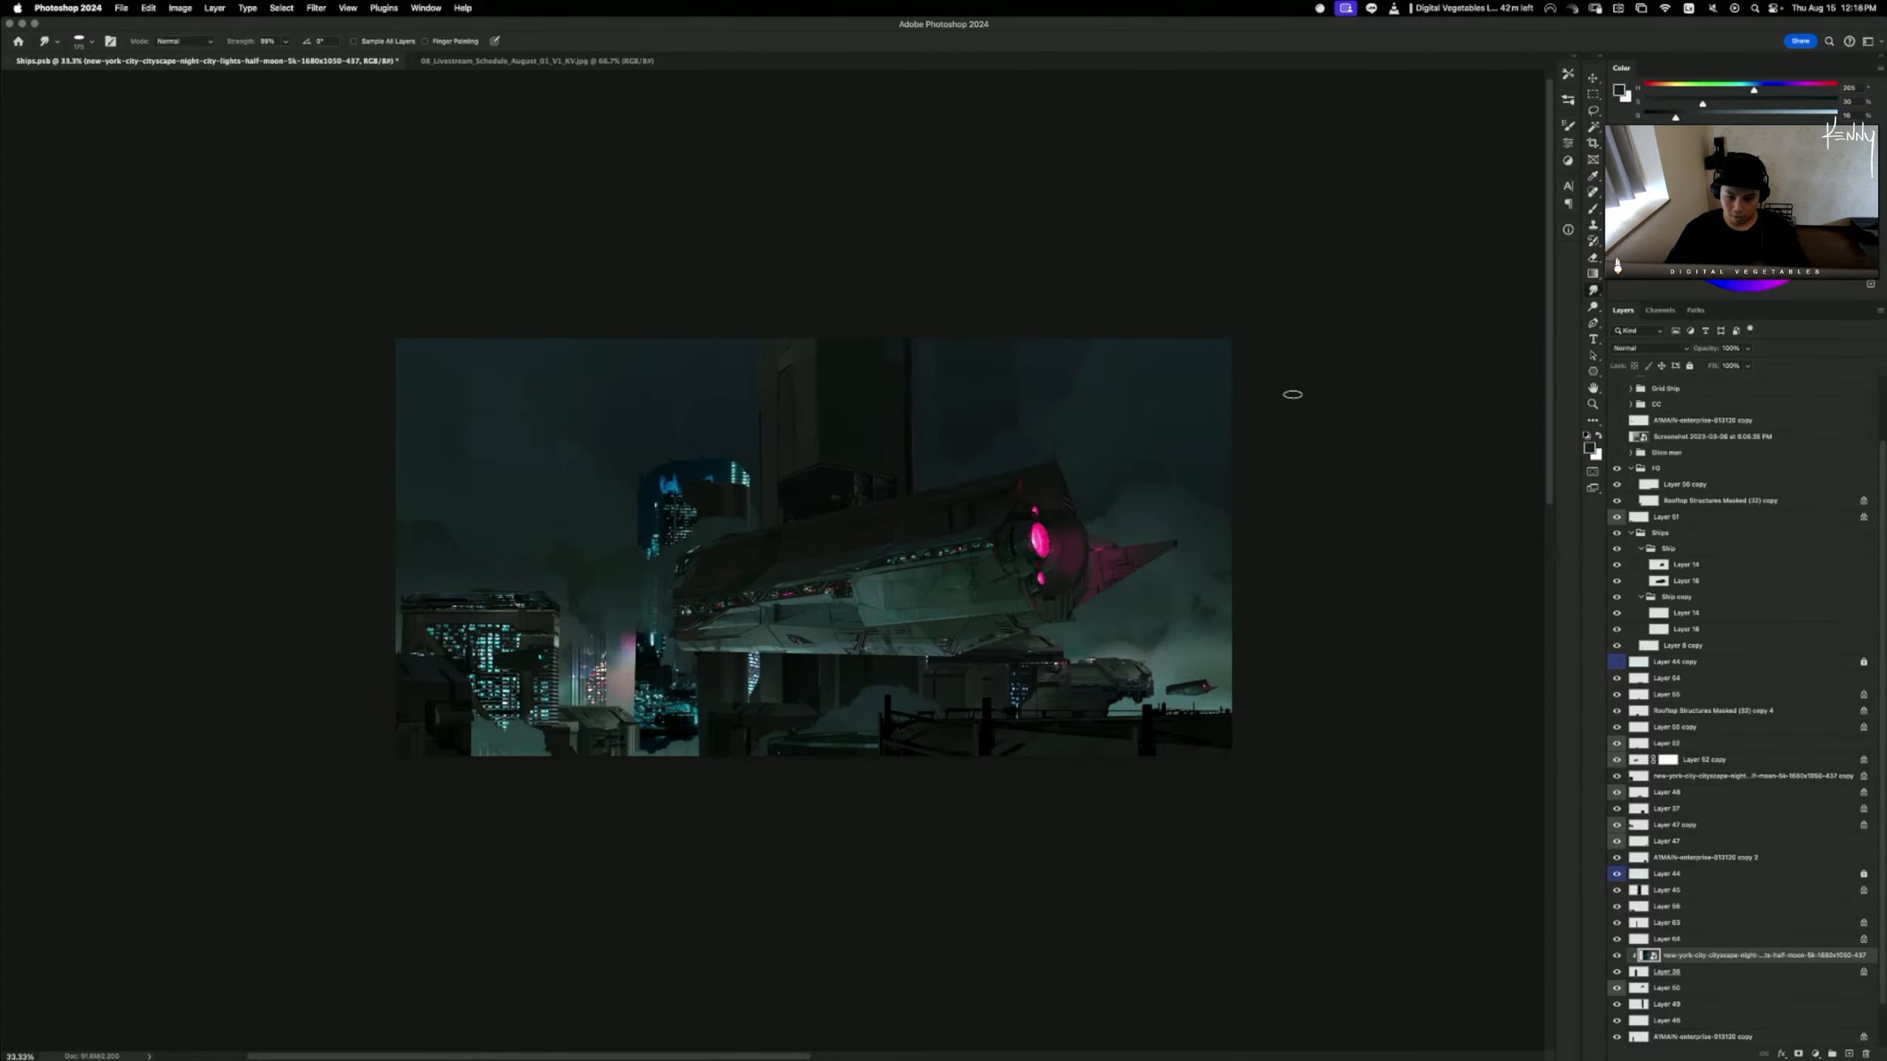
- Set the clipped city photo's blend mode to Screen and rasterize the layer
left_click(1665, 351)
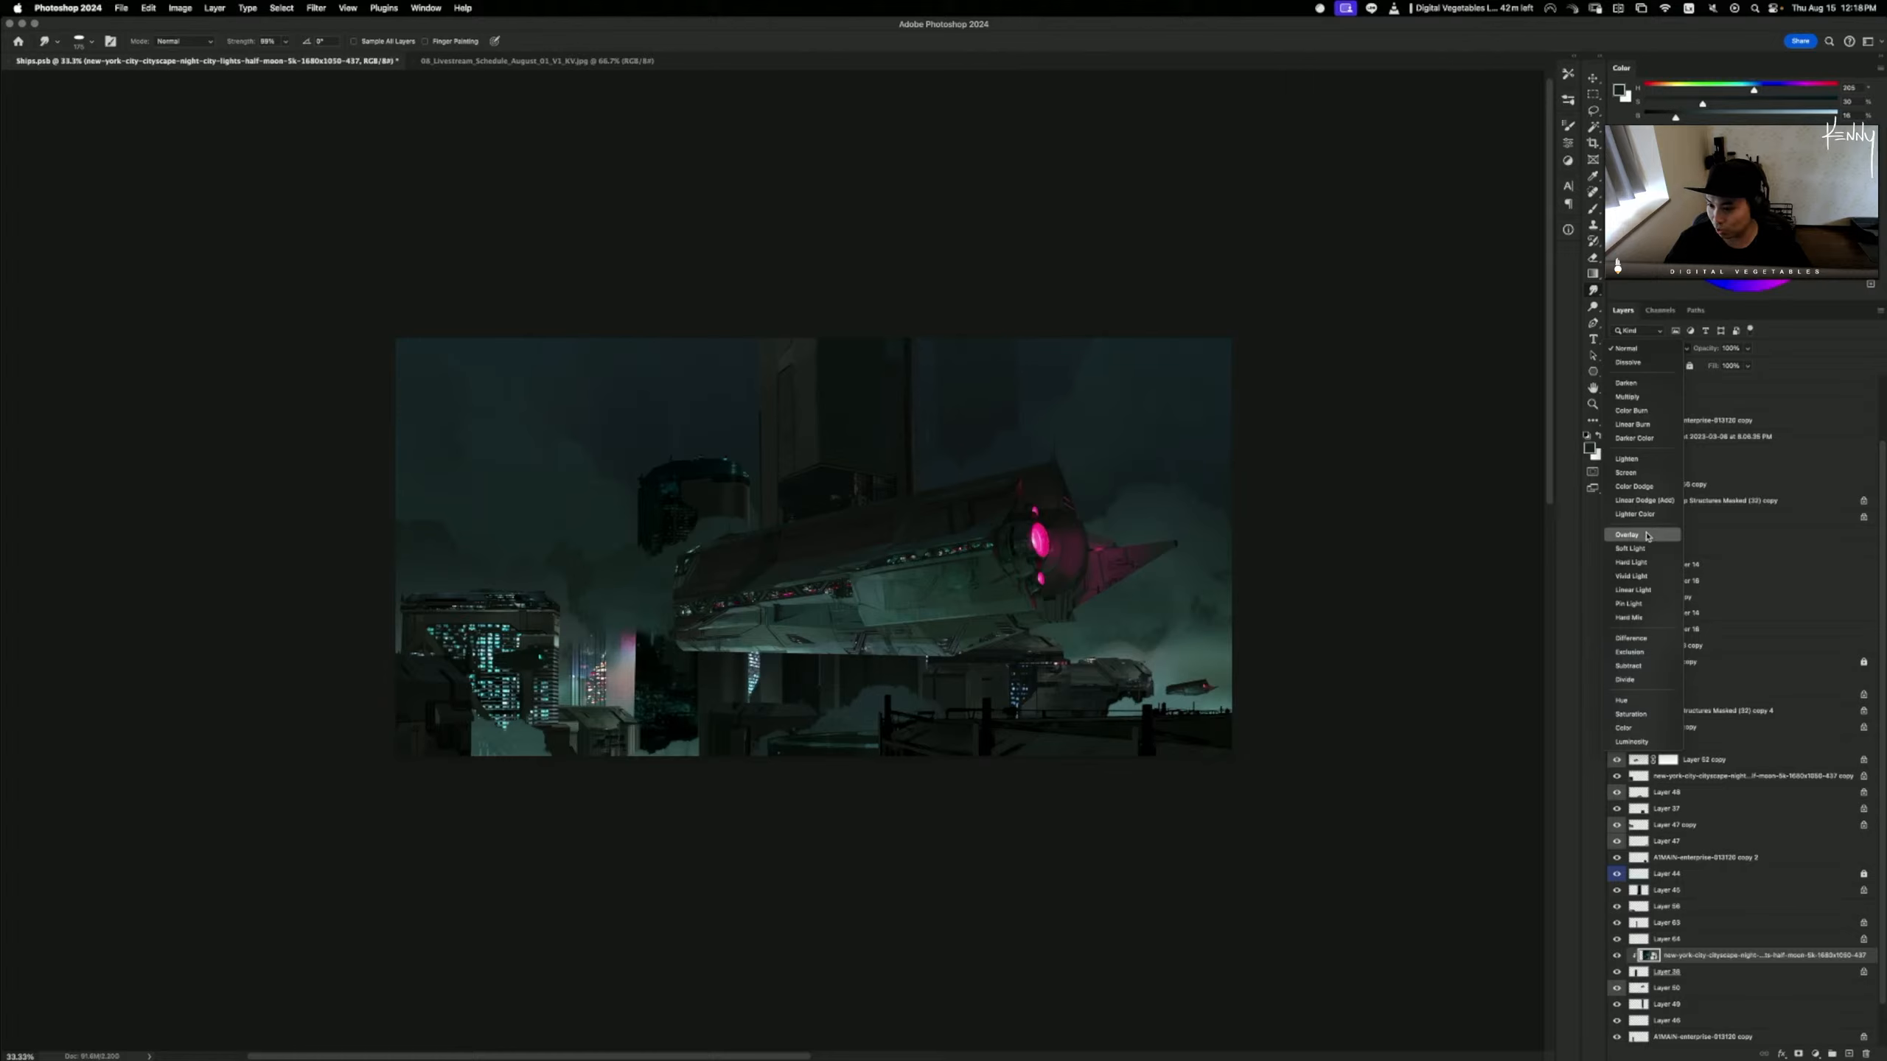
left_click(1648, 472)
right_click(1681, 956)
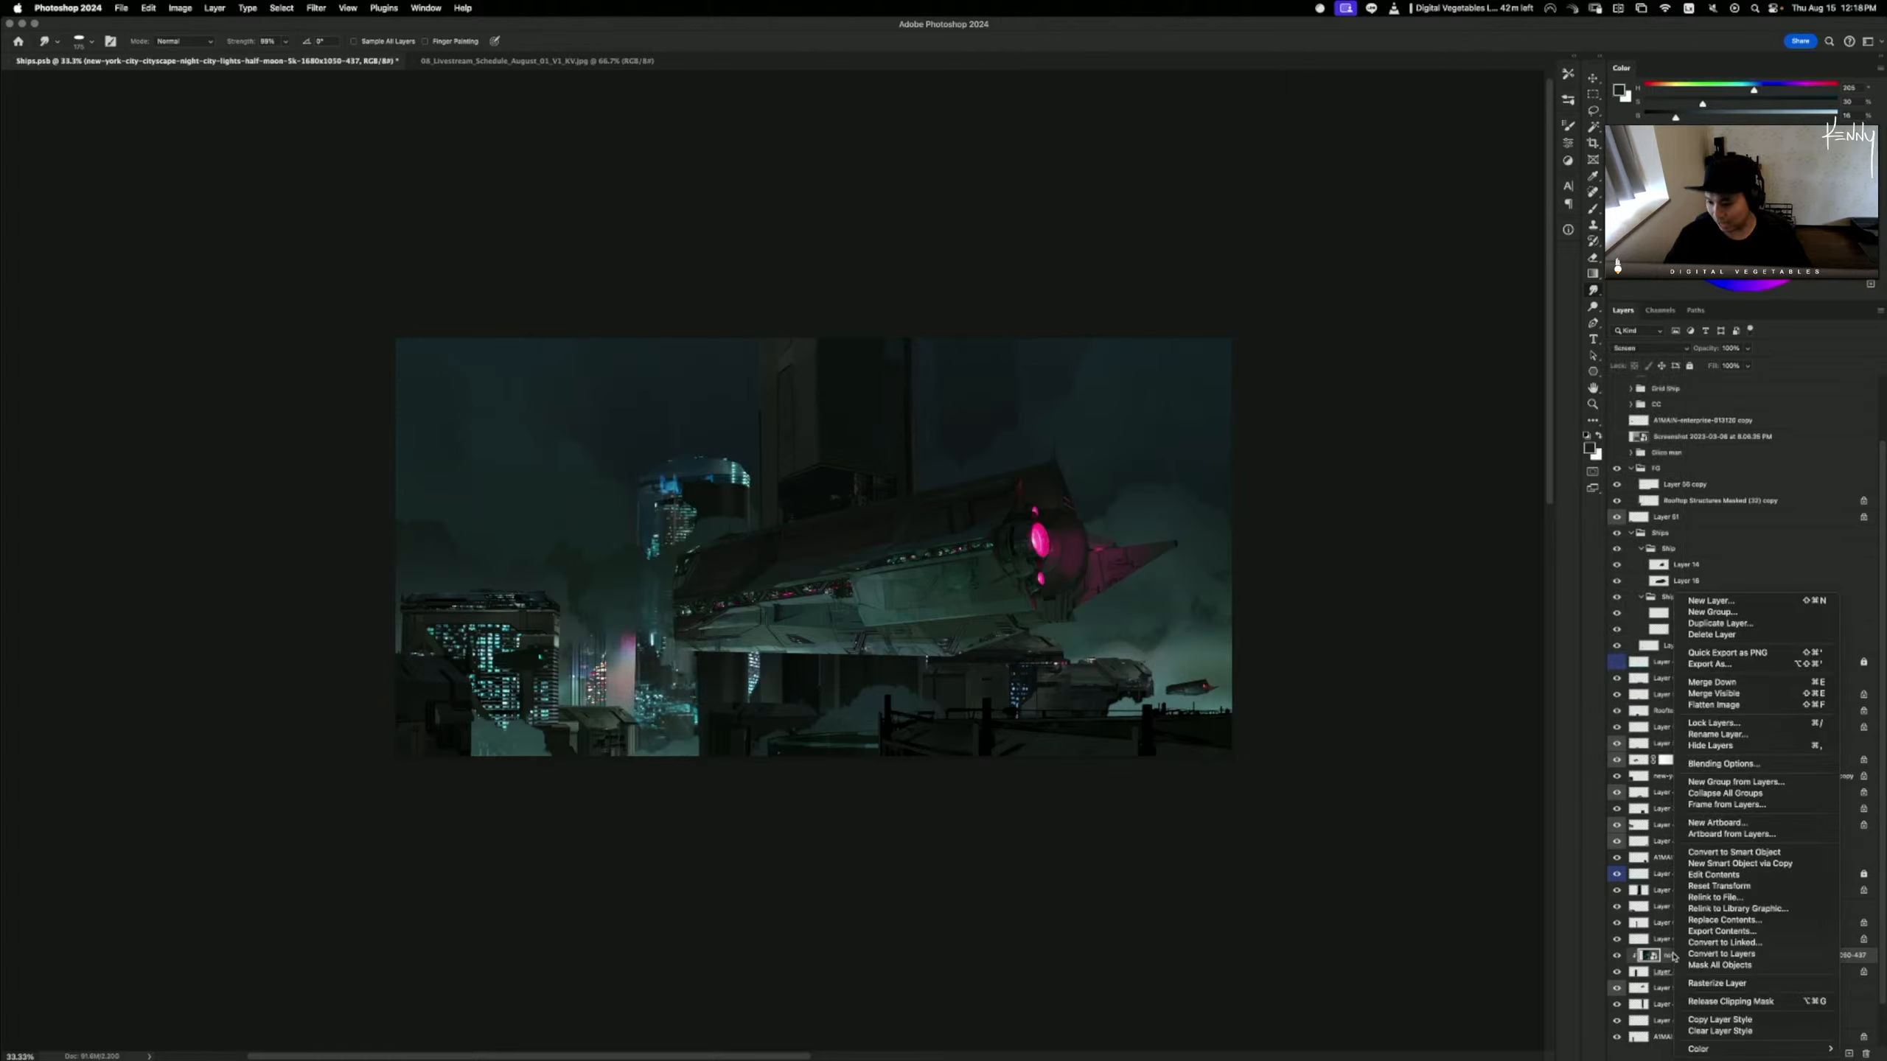
left_click(1734, 985)
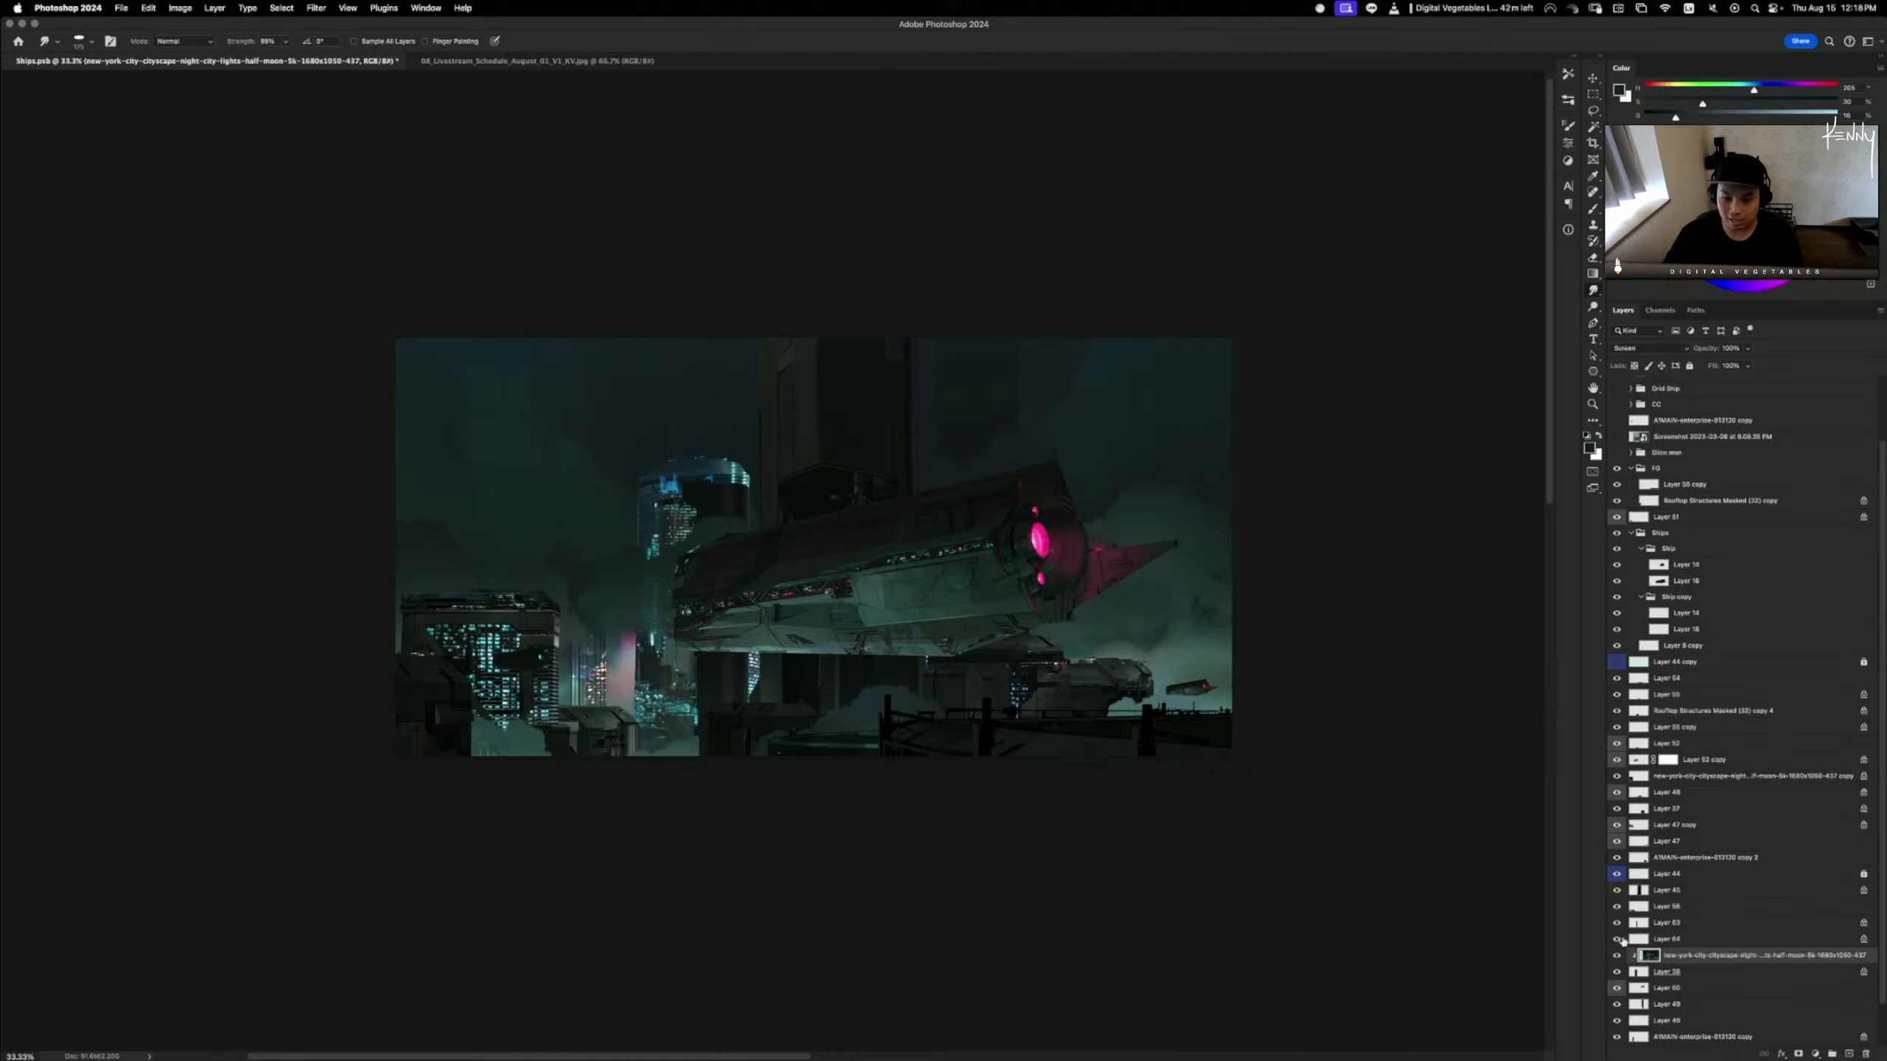
- Darken the city photo with Levels, setting the midtone input to 0.47
key("super+l")
left_click_drag(1334, 299, 1366, 298)
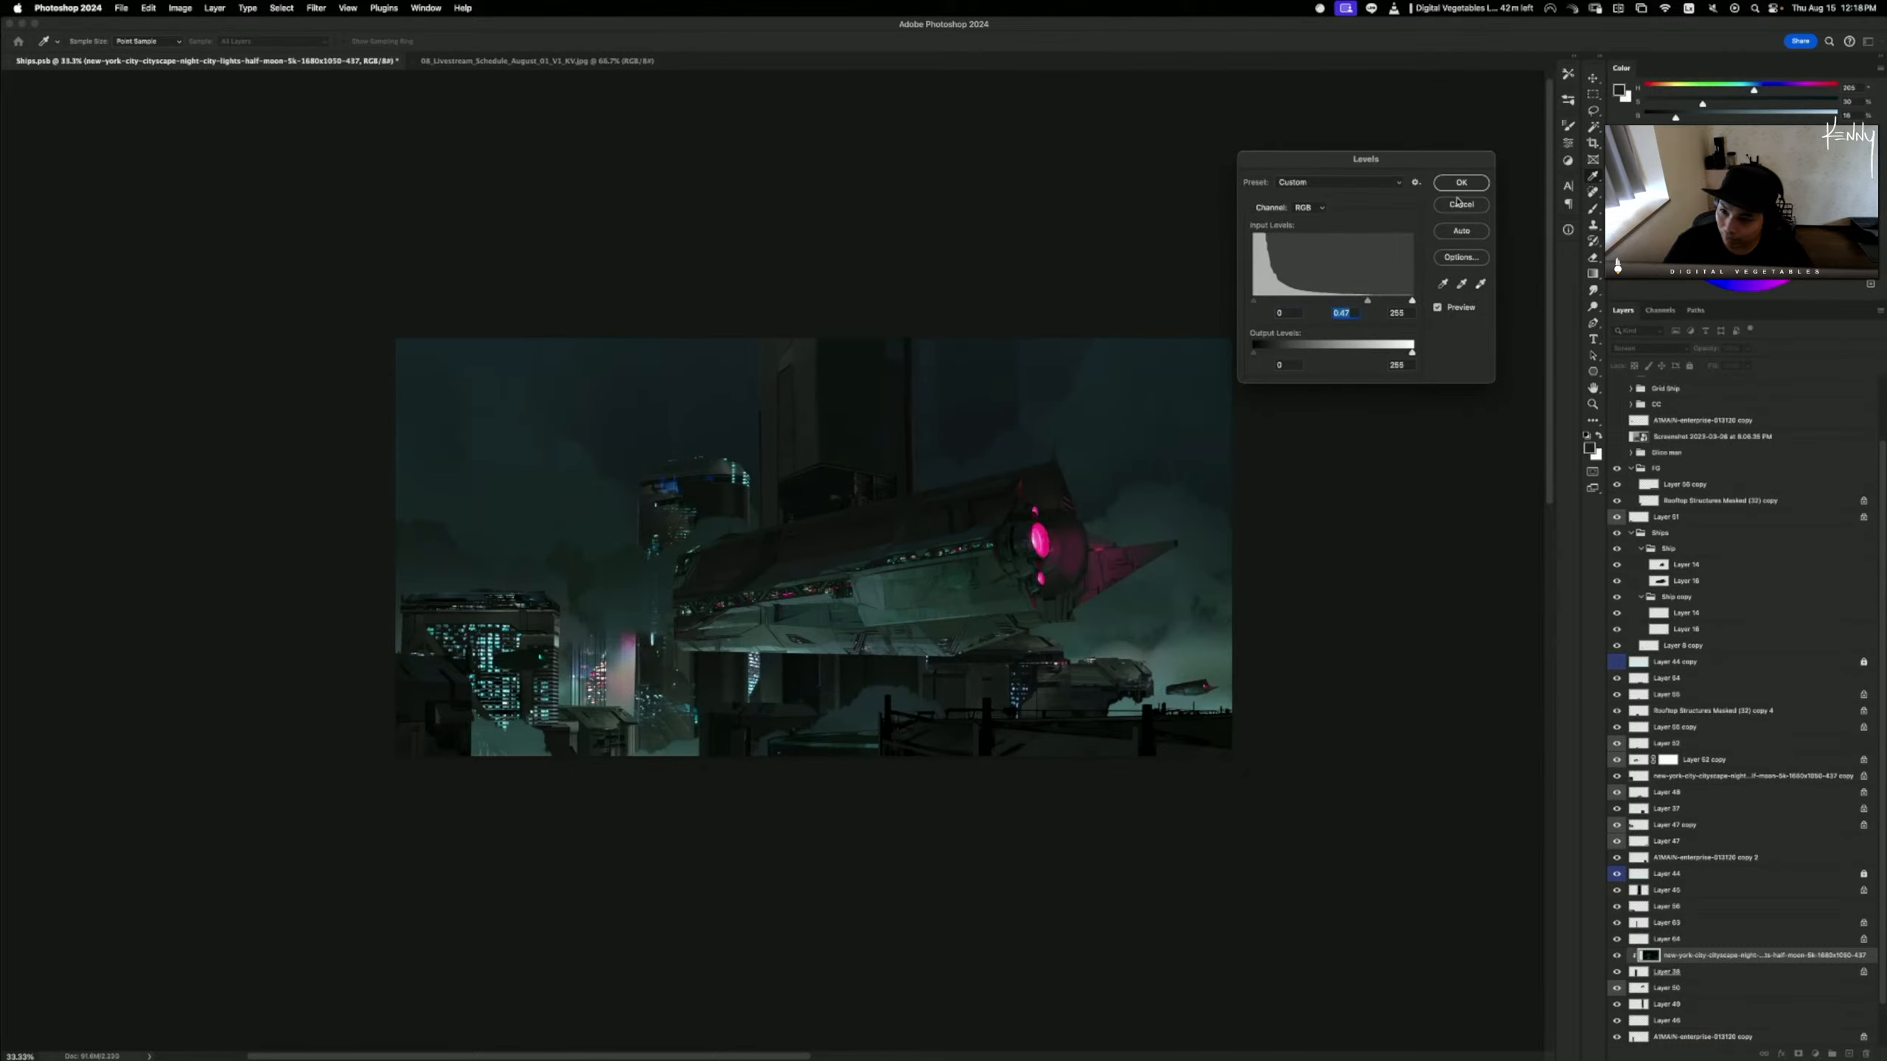
left_click(1460, 182)
- Transform the city photo by shifting it, narrowing its width and stretching it downward to fit its window lights to the tower
key("super+t")
left_click_drag(967, 676, 922, 693)
left_click_drag(986, 186, 973, 138)
left_click_drag(1046, 231, 1011, 412)
left_click_drag(966, 264, 1046, 307)
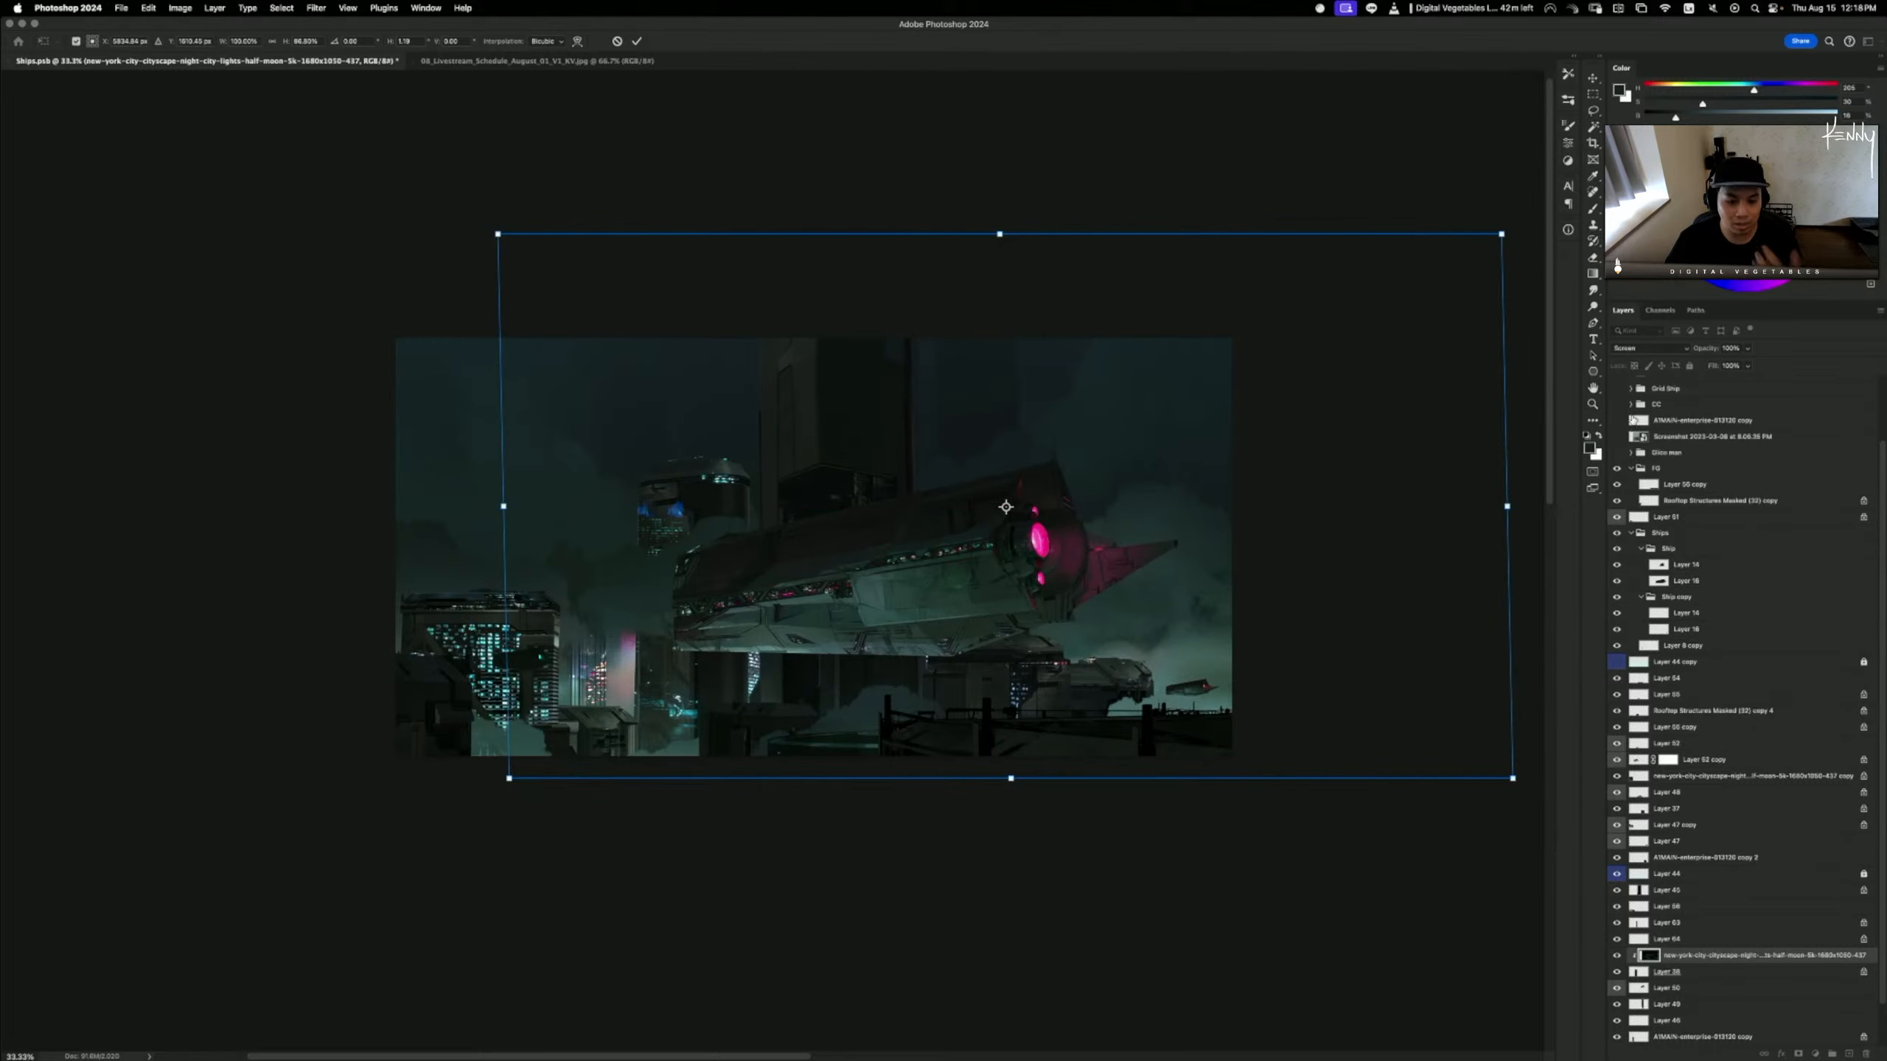
mouse_move(1172, 550)
left_mouse_down()
mouse_move(1140, 538)
mouse_move(1160, 550)
mouse_move(1139, 562)
mouse_move(1210, 542)
mouse_move(1195, 559)
left_mouse_up()
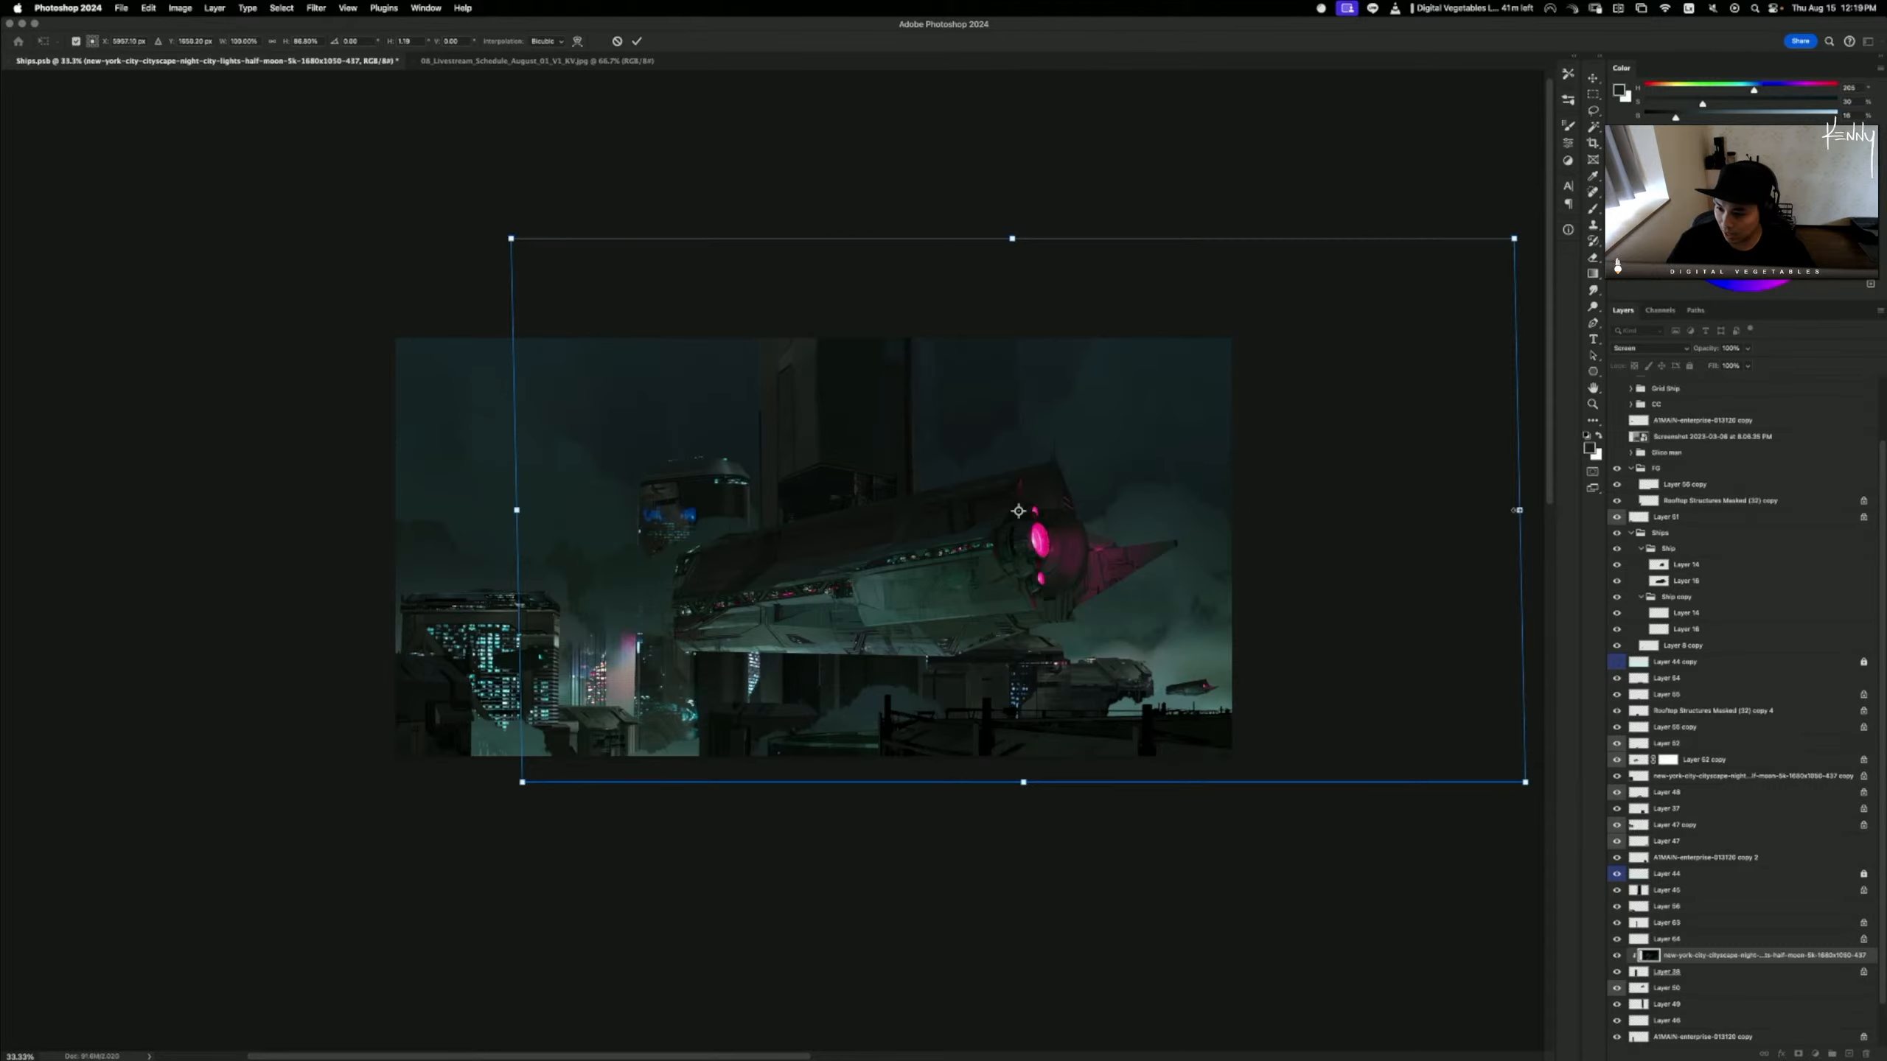
left_click_drag(1519, 512, 1155, 538)
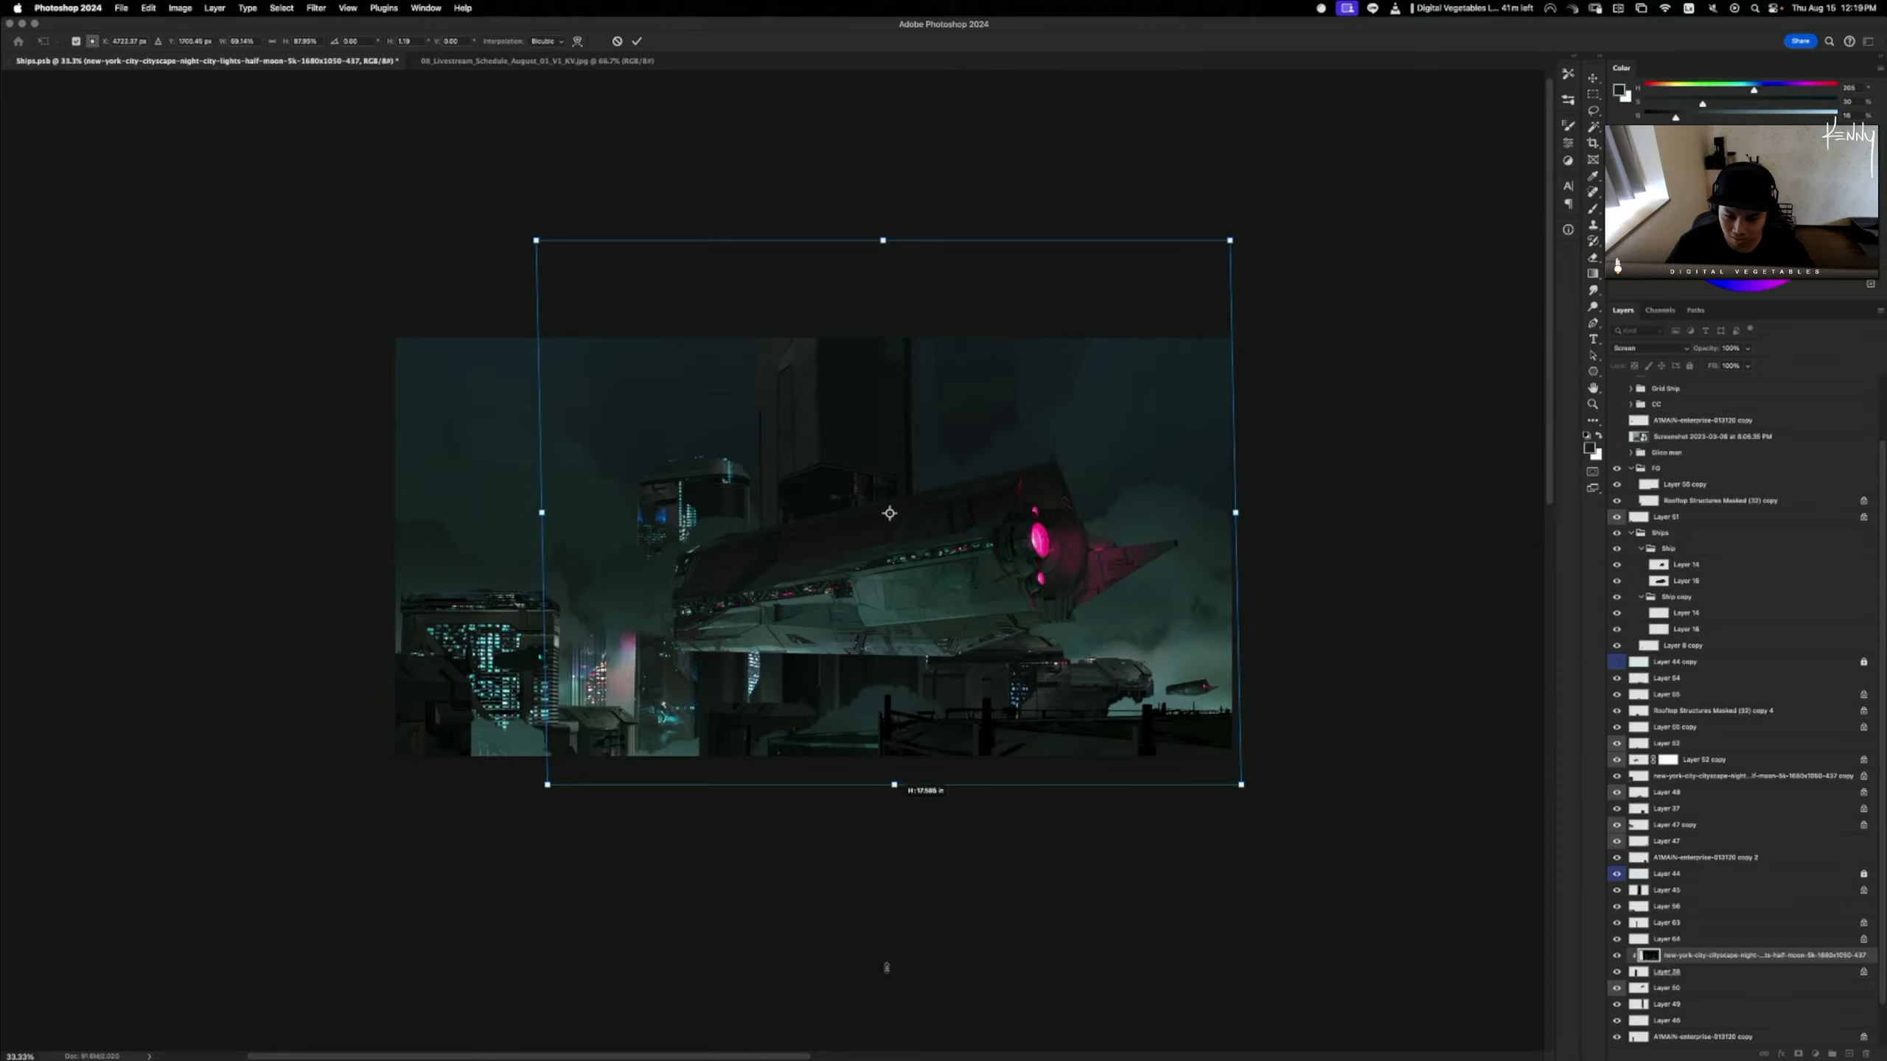
left_click_drag(886, 968, 886, 958)
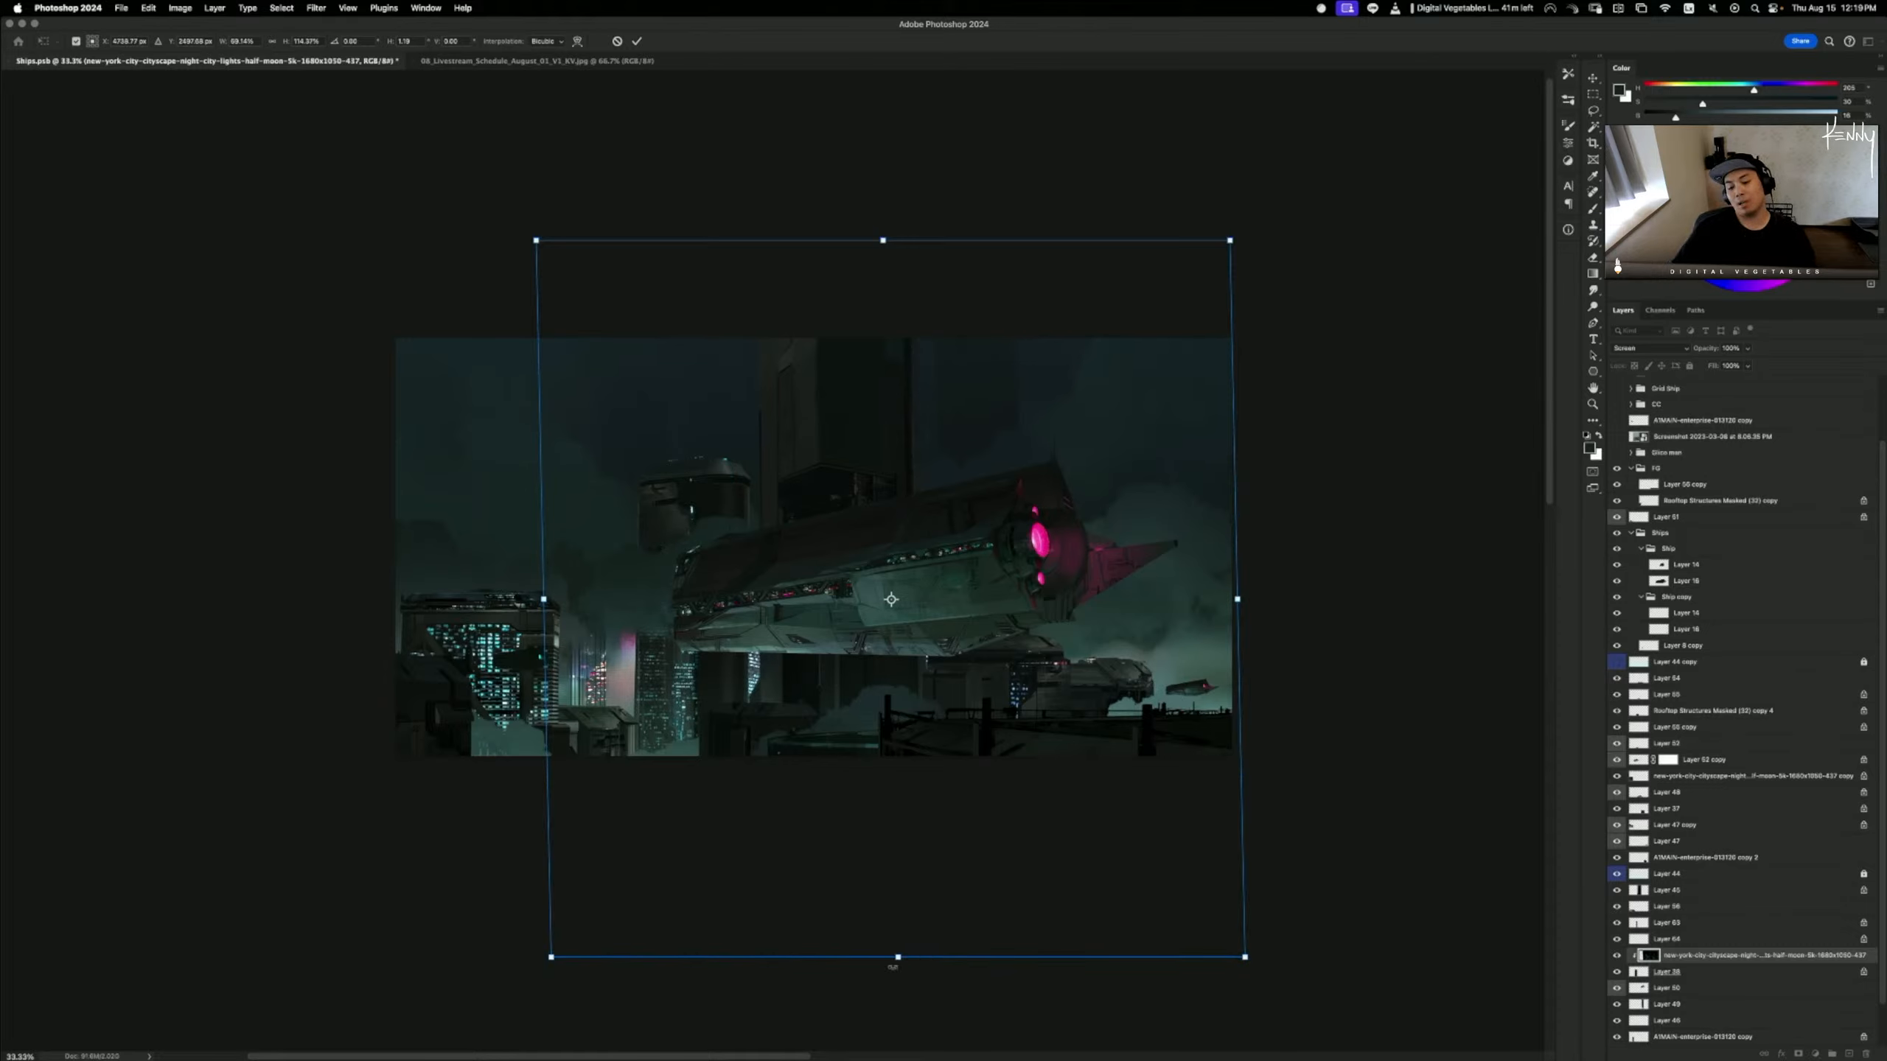
key("Return")
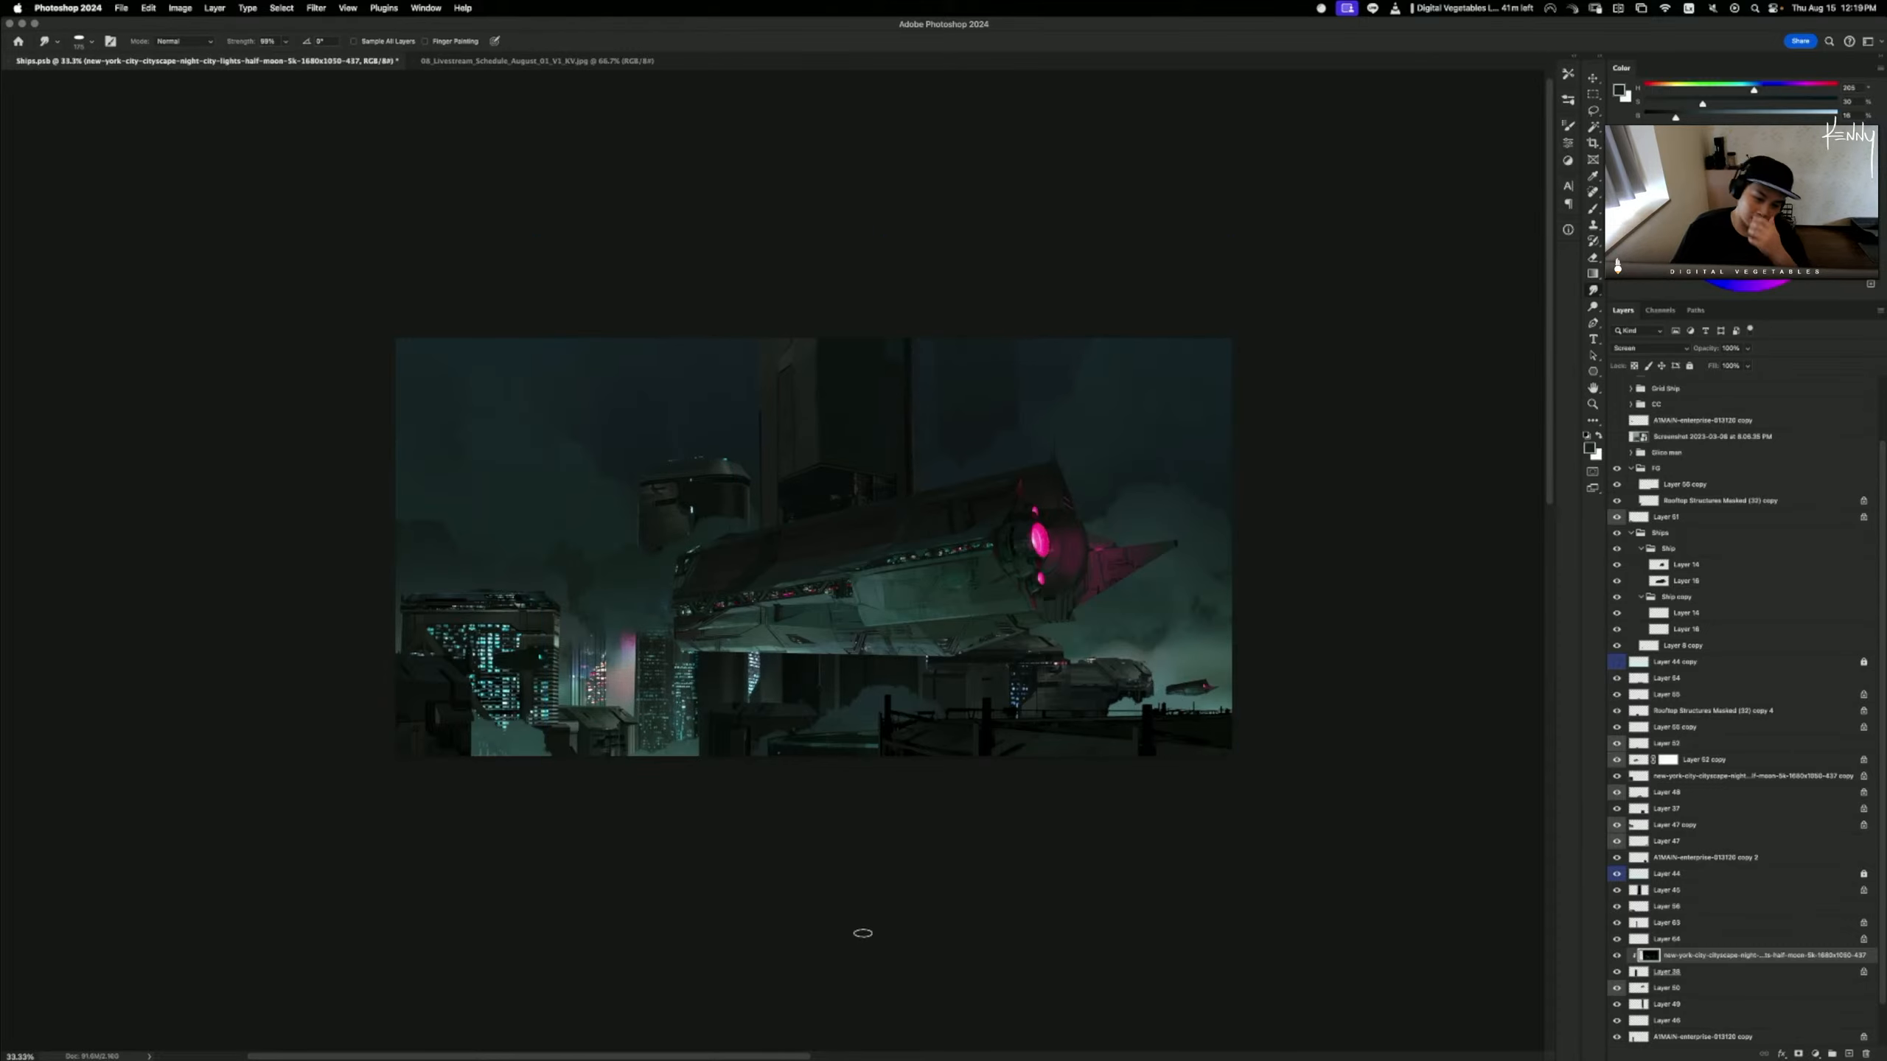
- Narrow the city photo to about 94% of its width, switch to the Eraser, and select Layer 64
key("super+t")
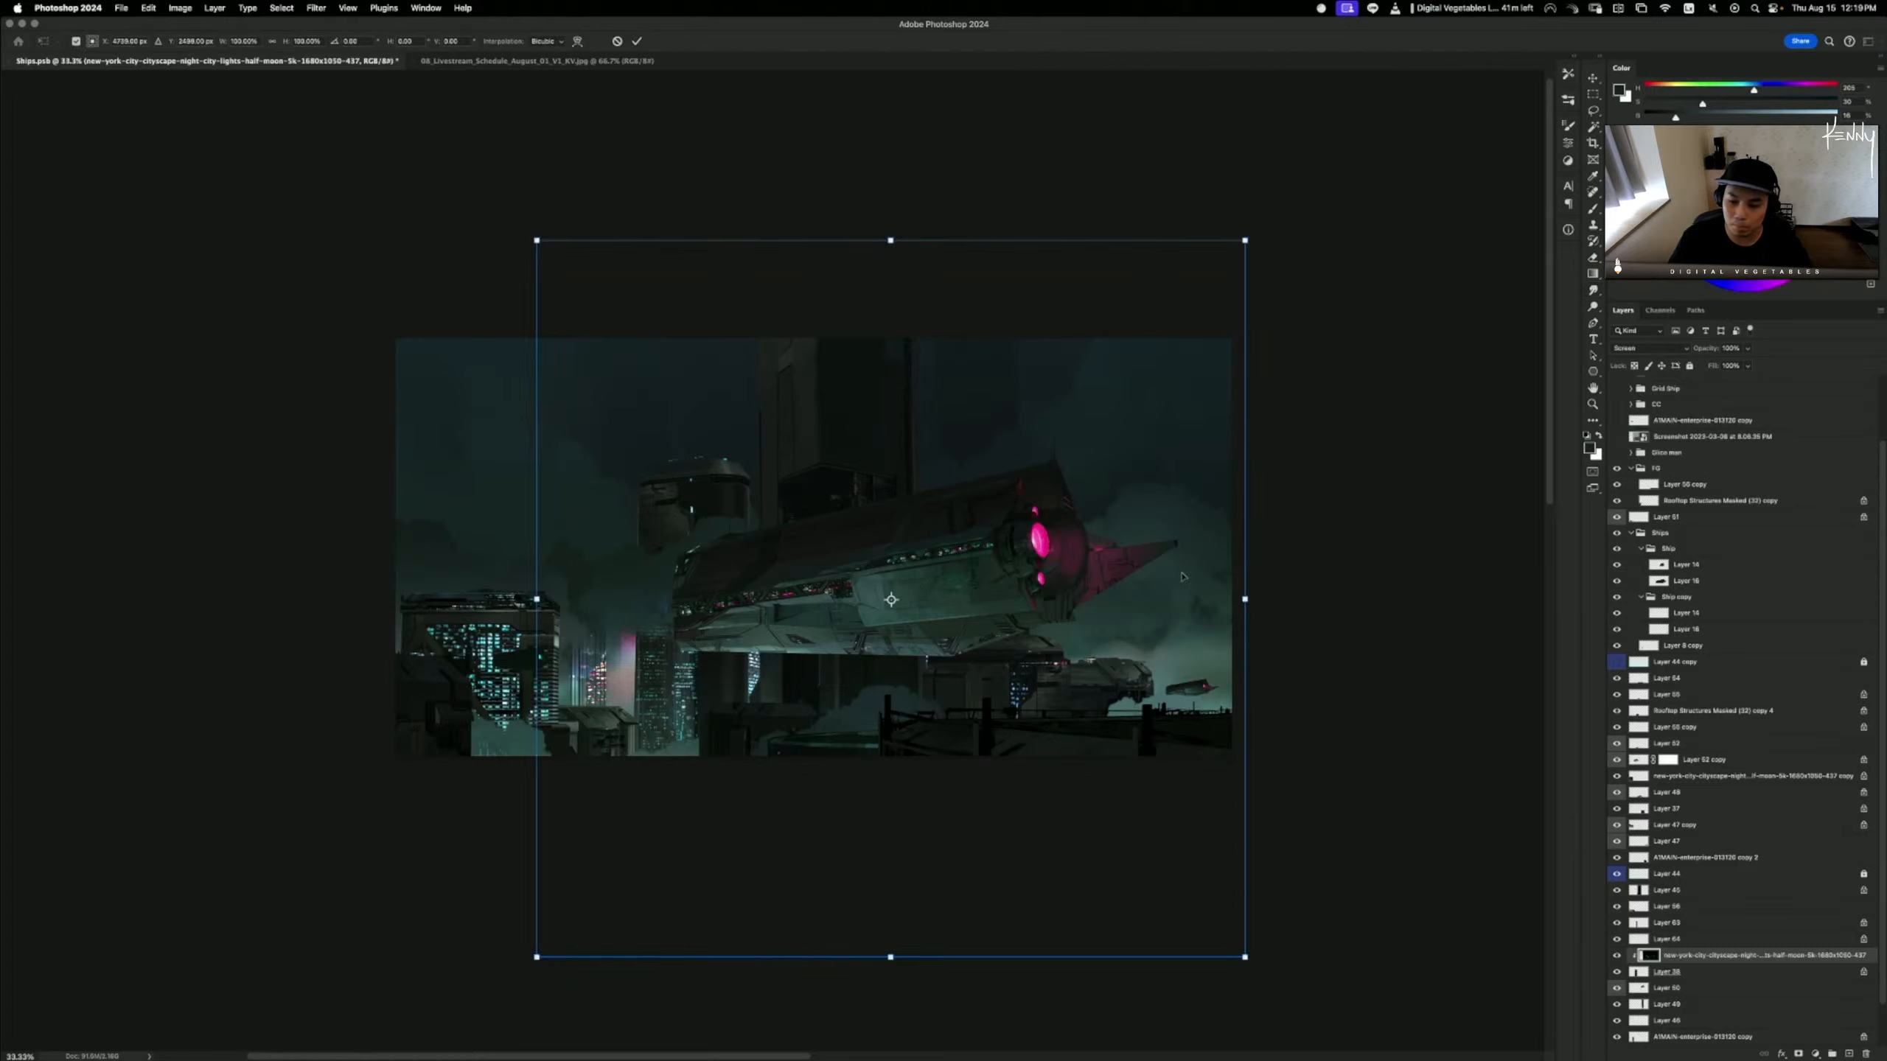
left_click_drag(1246, 601, 1202, 598)
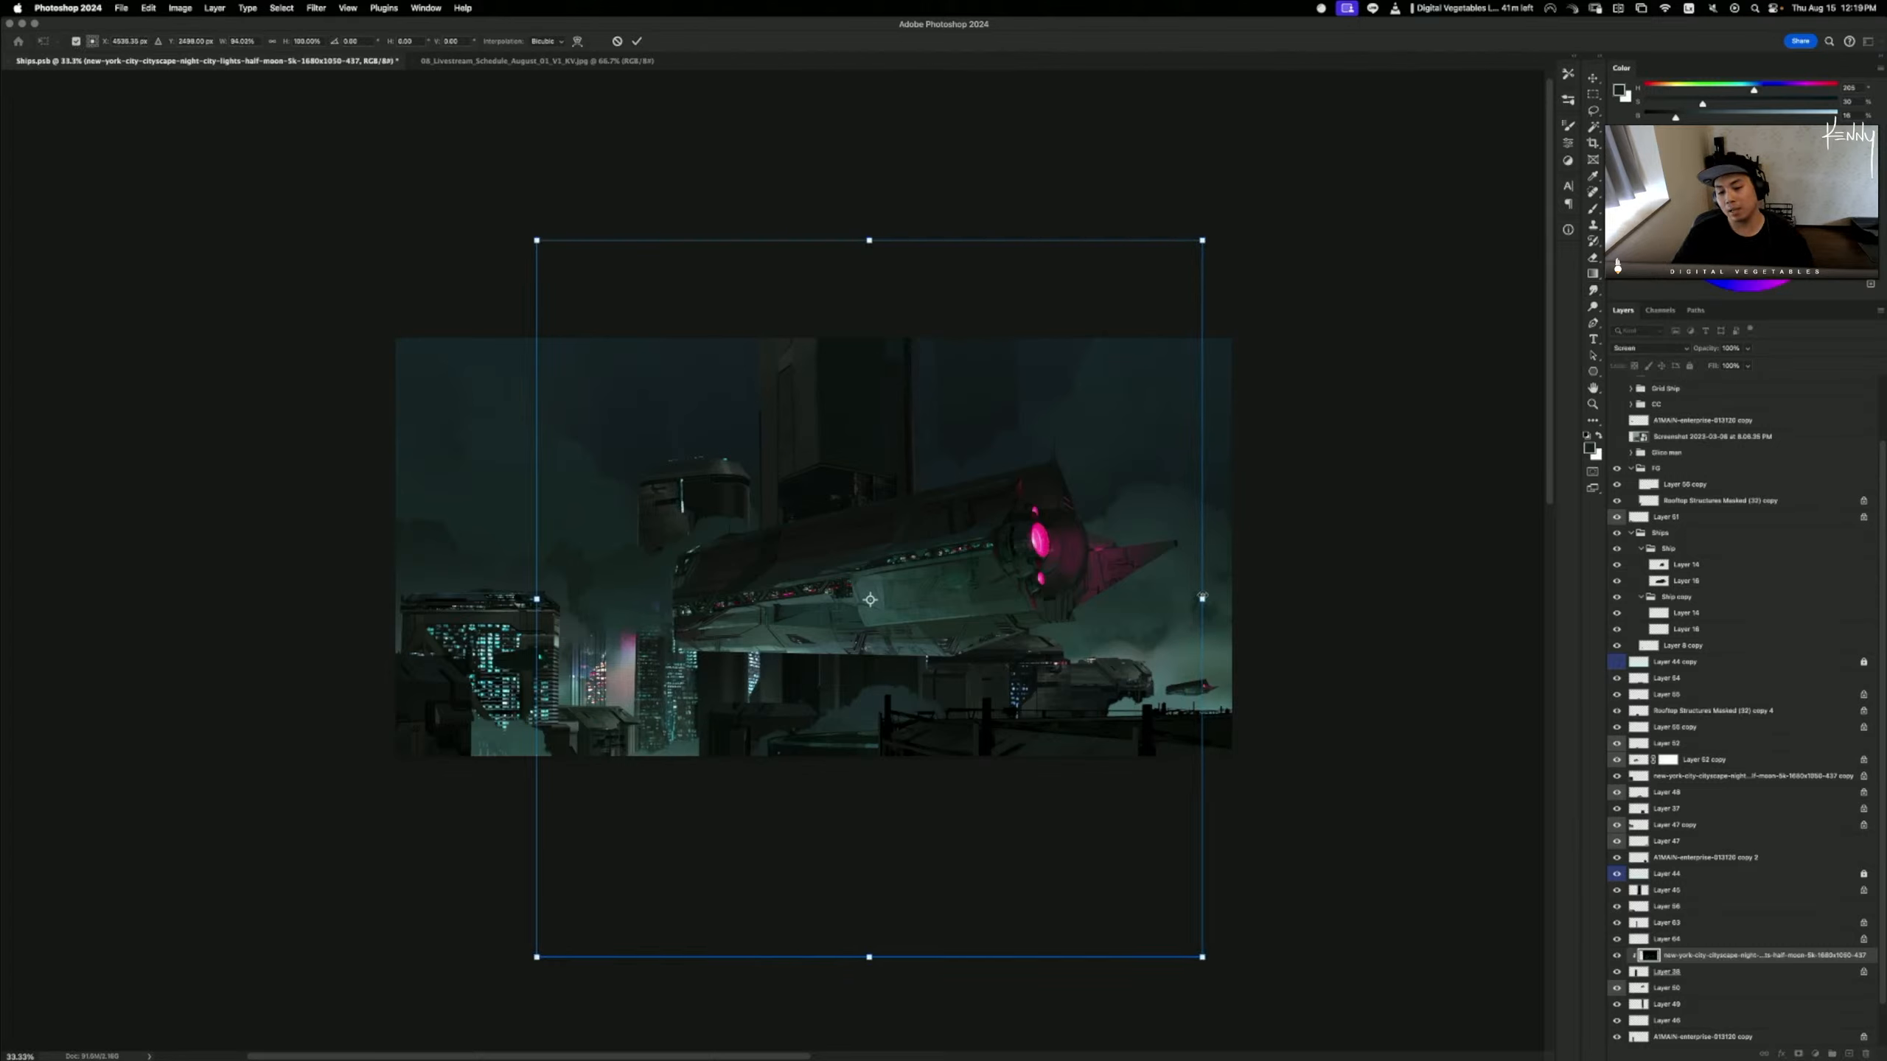
key("Return")
key("e")
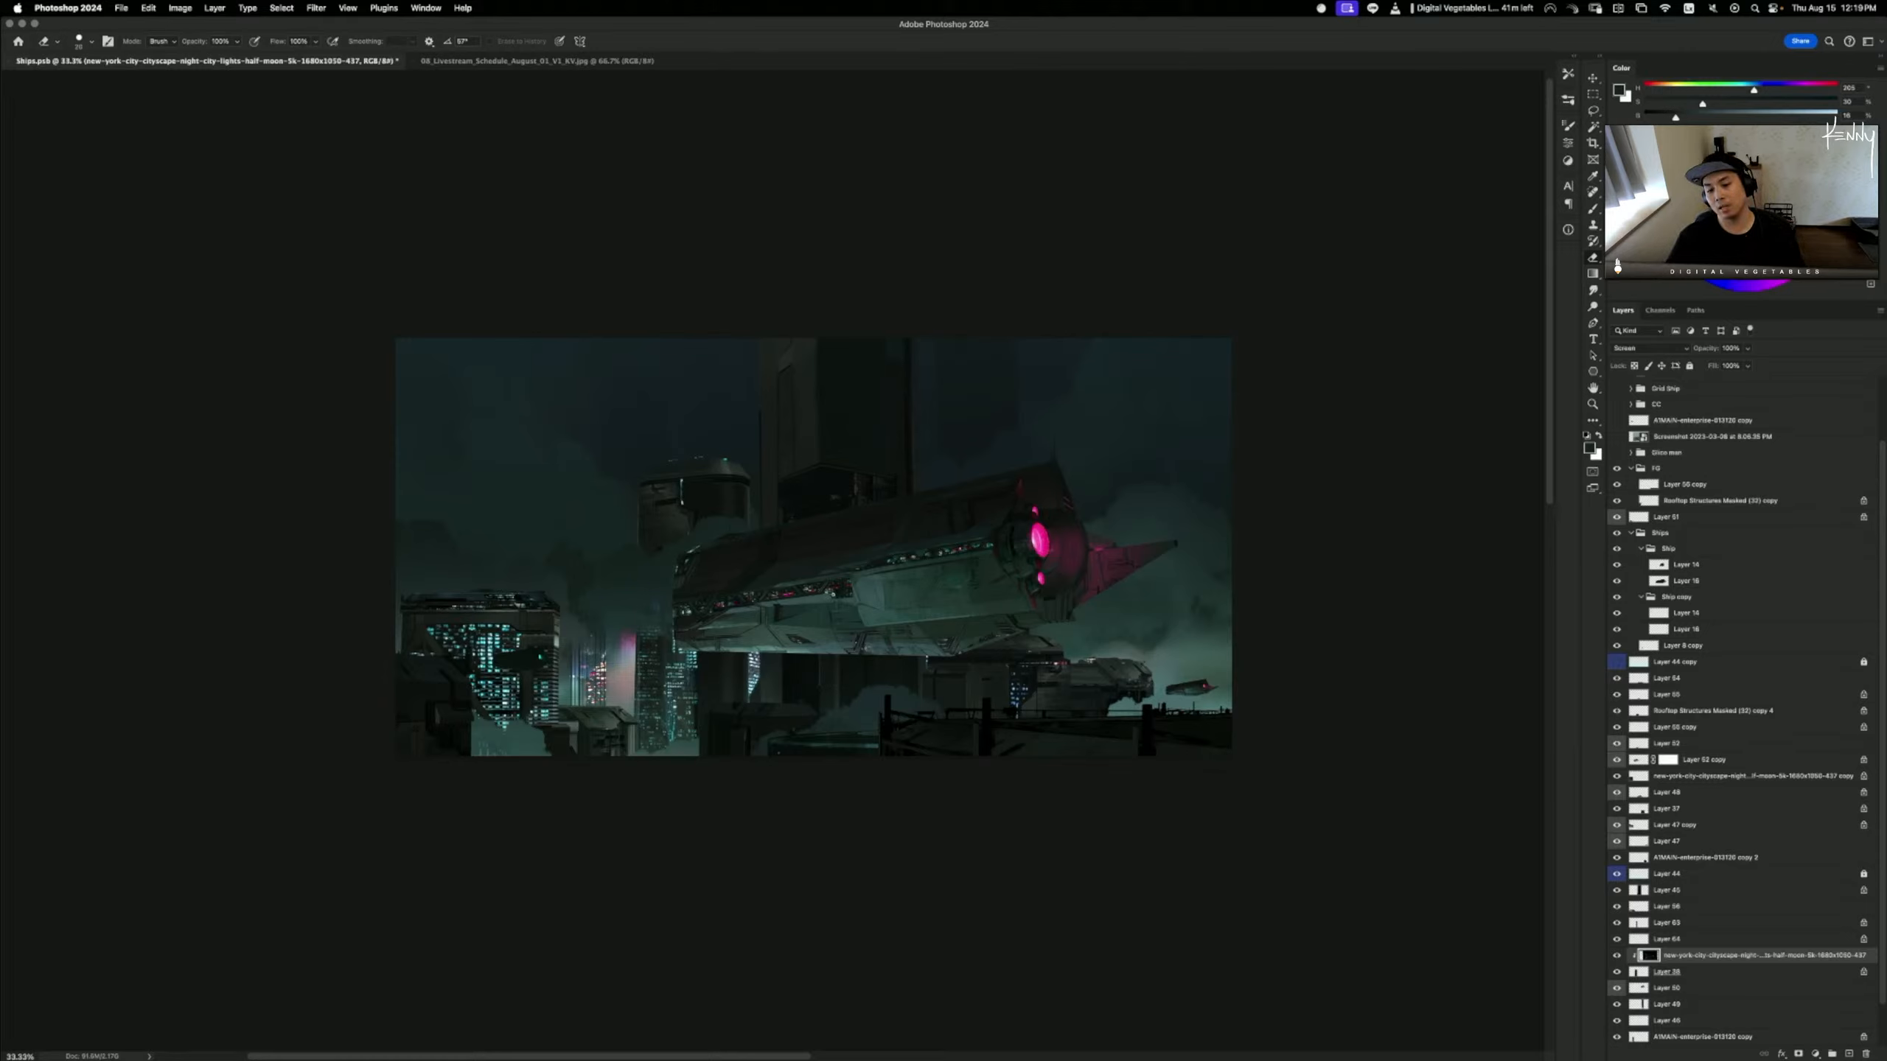
left_click(1643, 941)
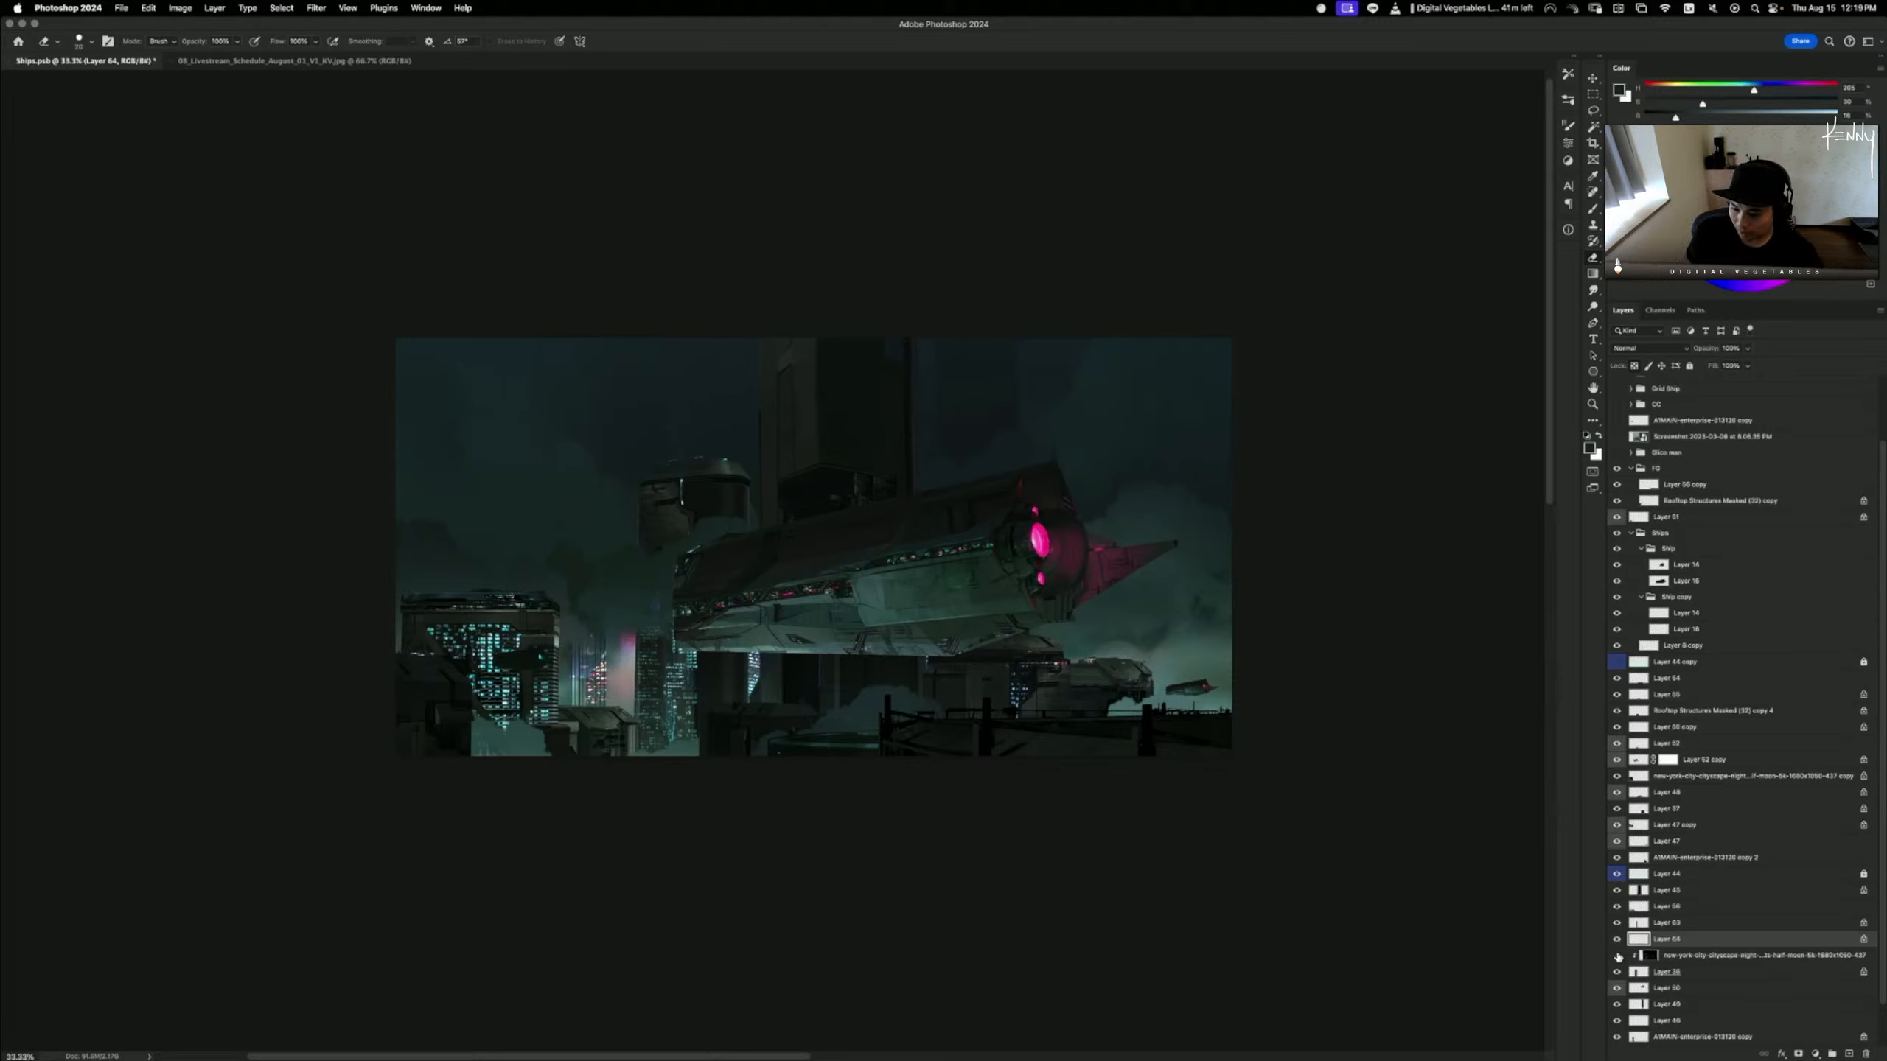
- Add a layer mask to the clipped city photo, undo the trial brush strokes, and pick a different brush preset
left_click(1701, 957)
left_click(1813, 1054)
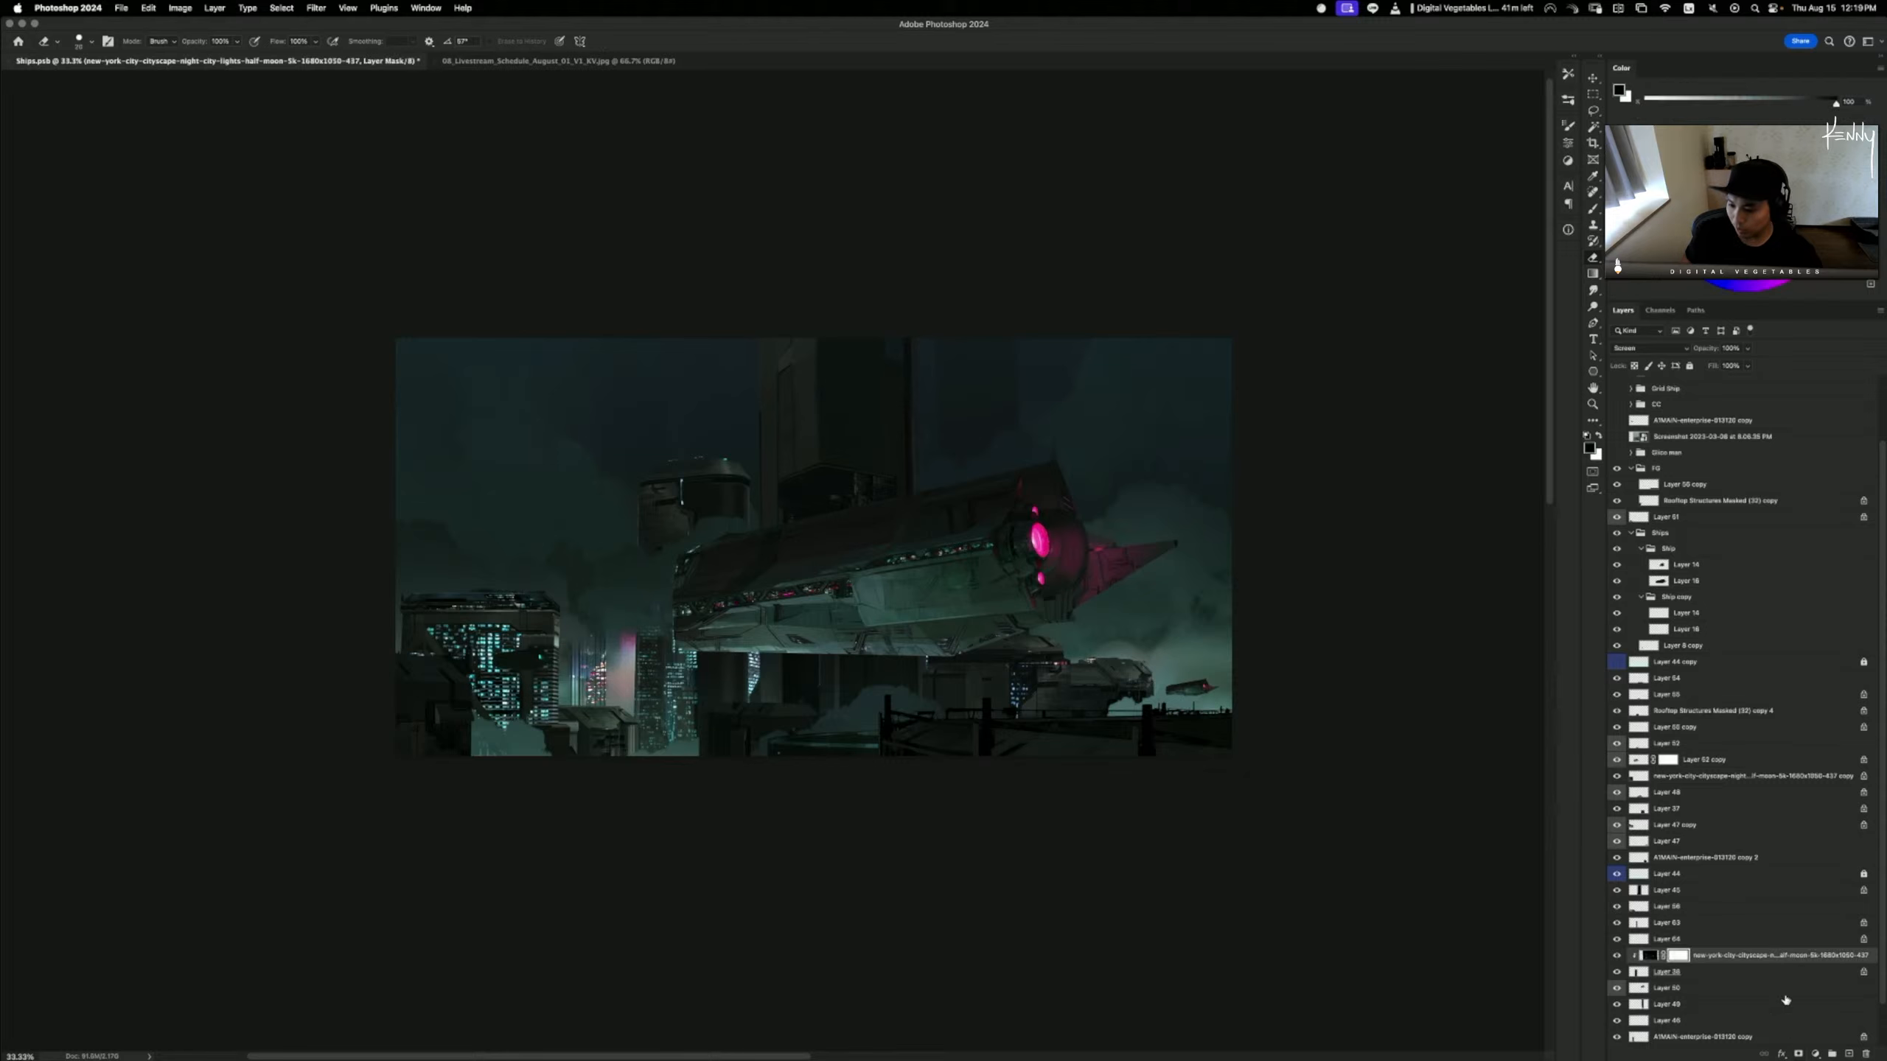
key("b")
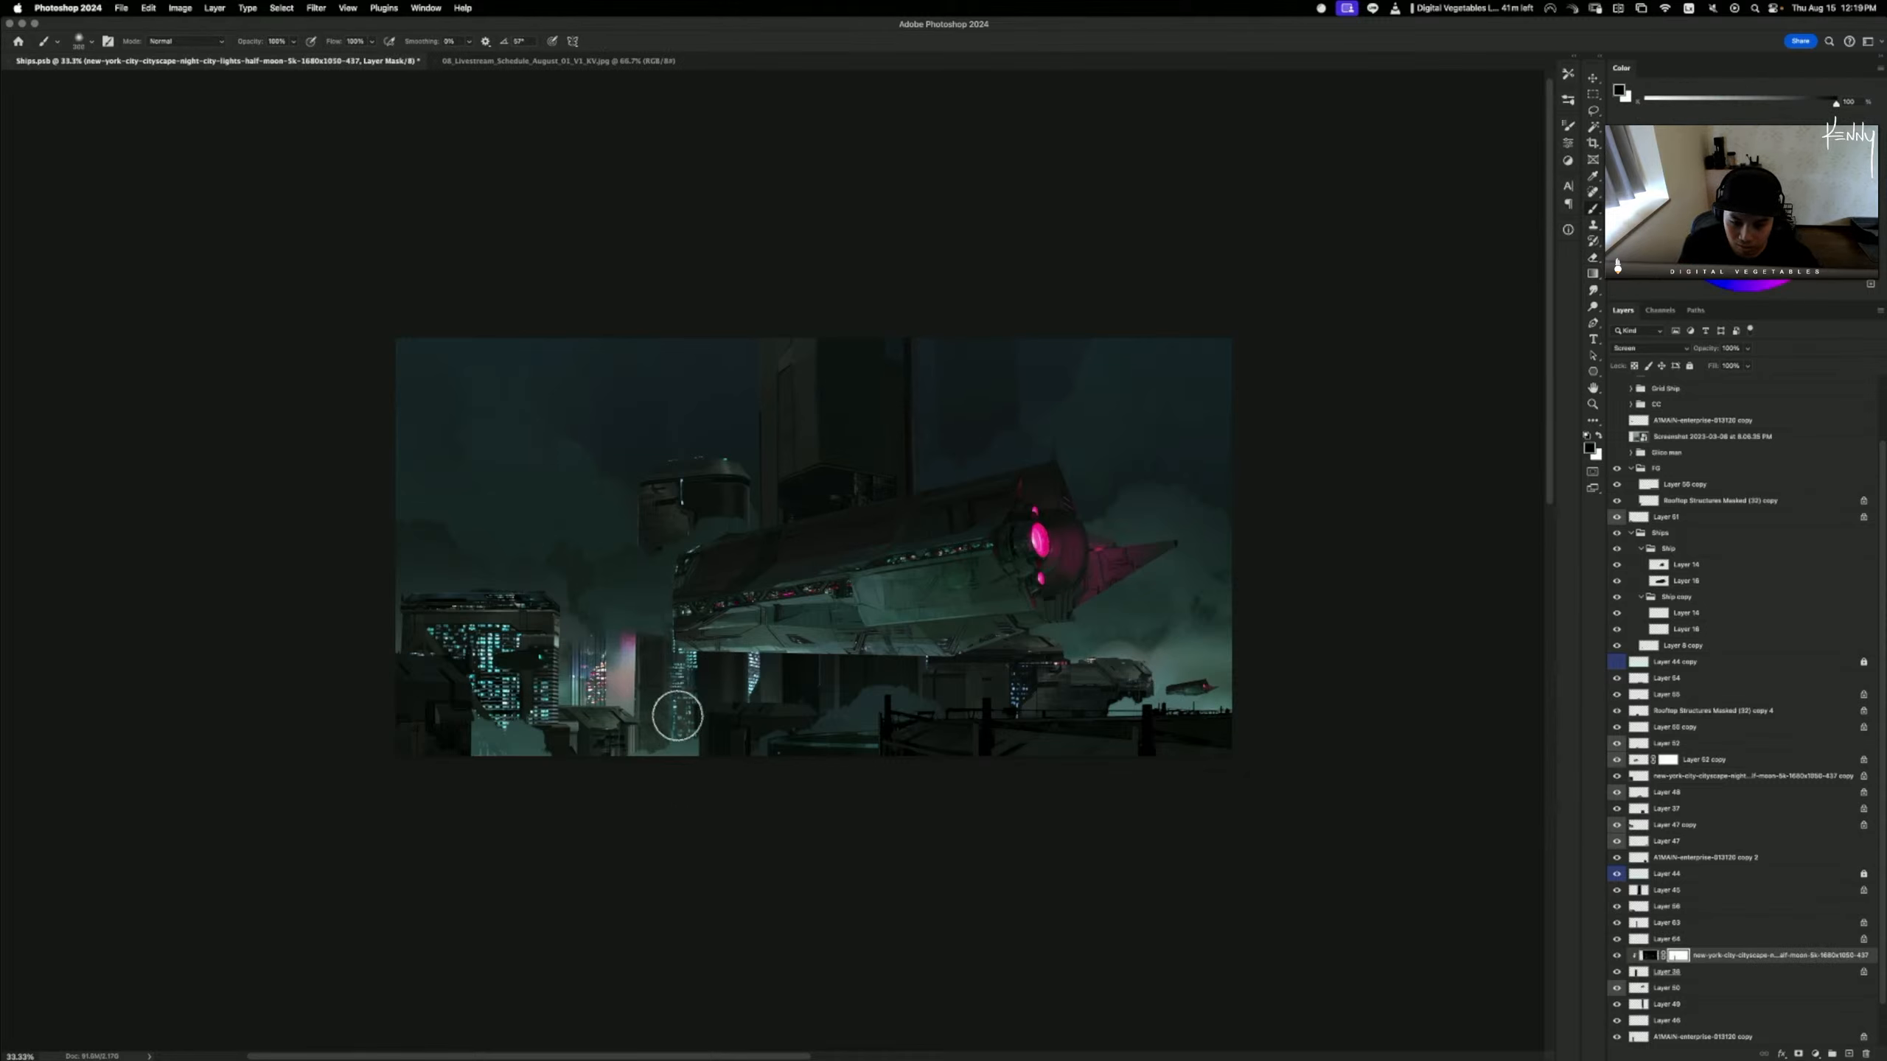
key("super+z")
key("super+z")
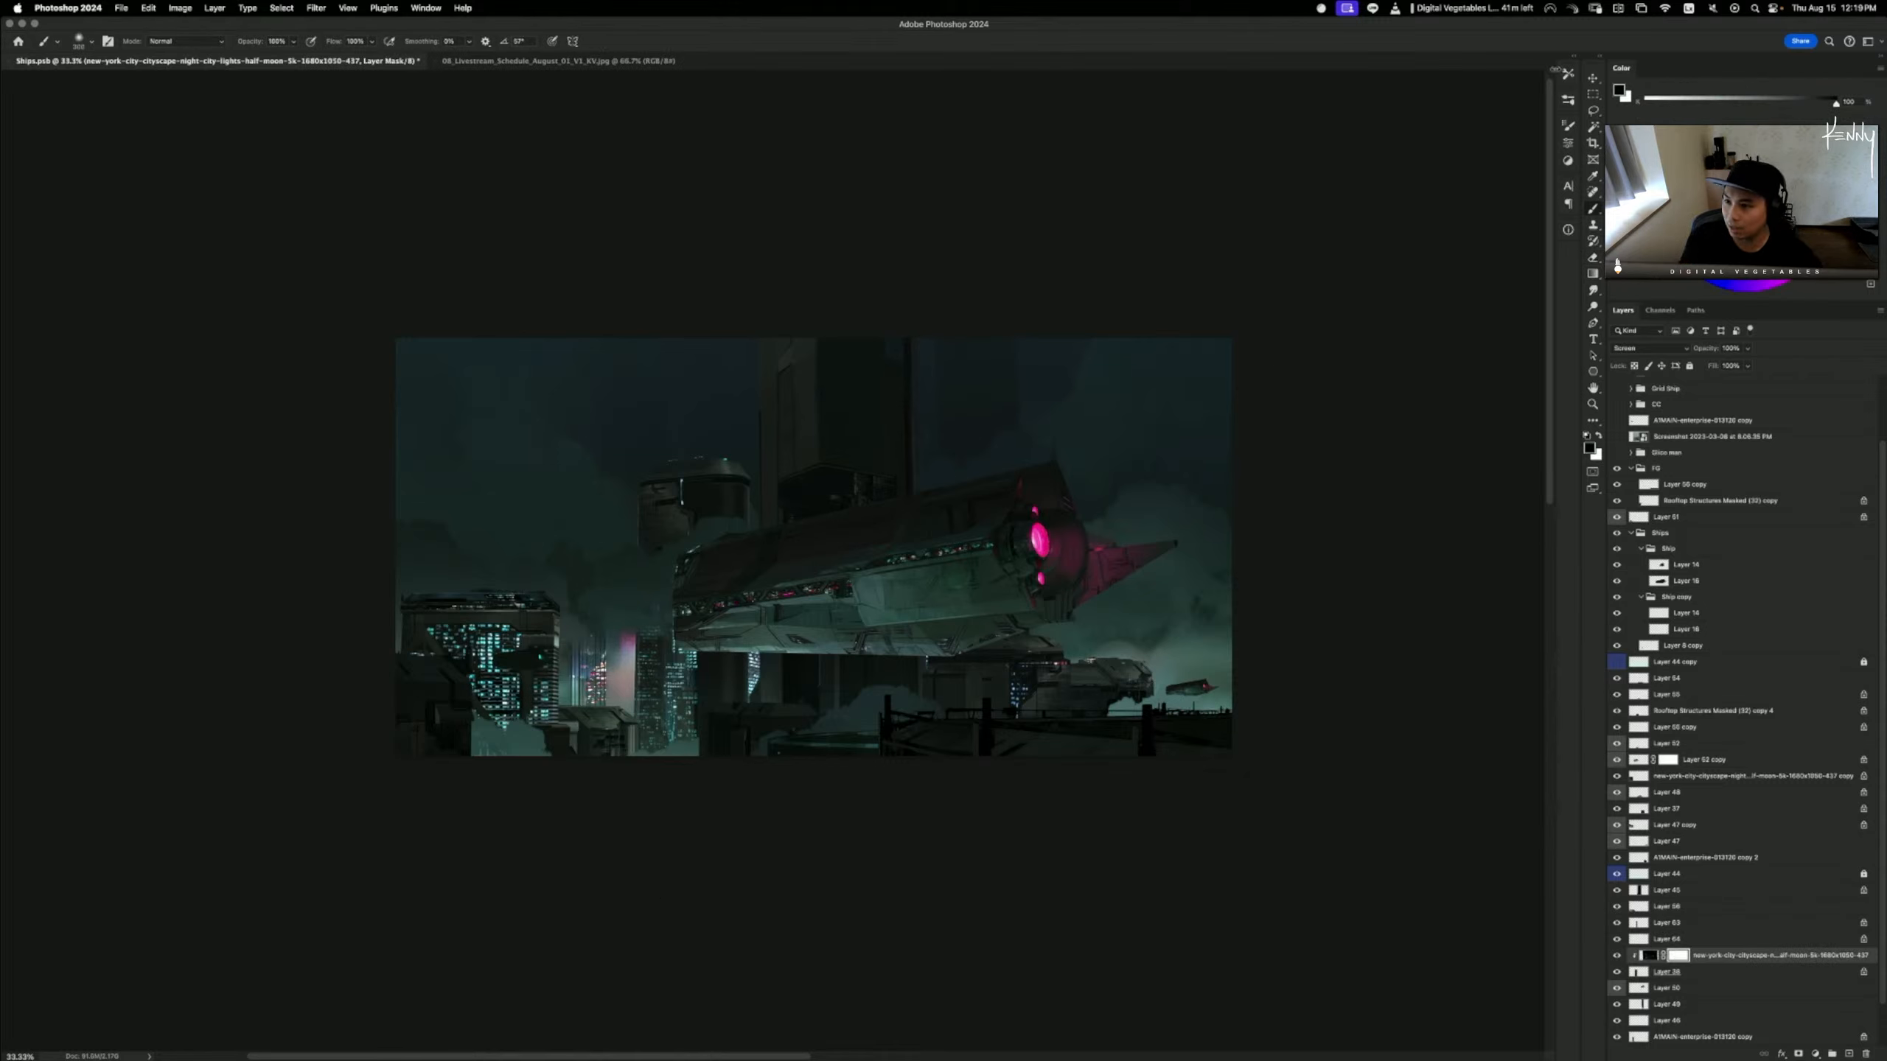
left_click(1567, 75)
left_click(1483, 122)
left_click(1568, 75)
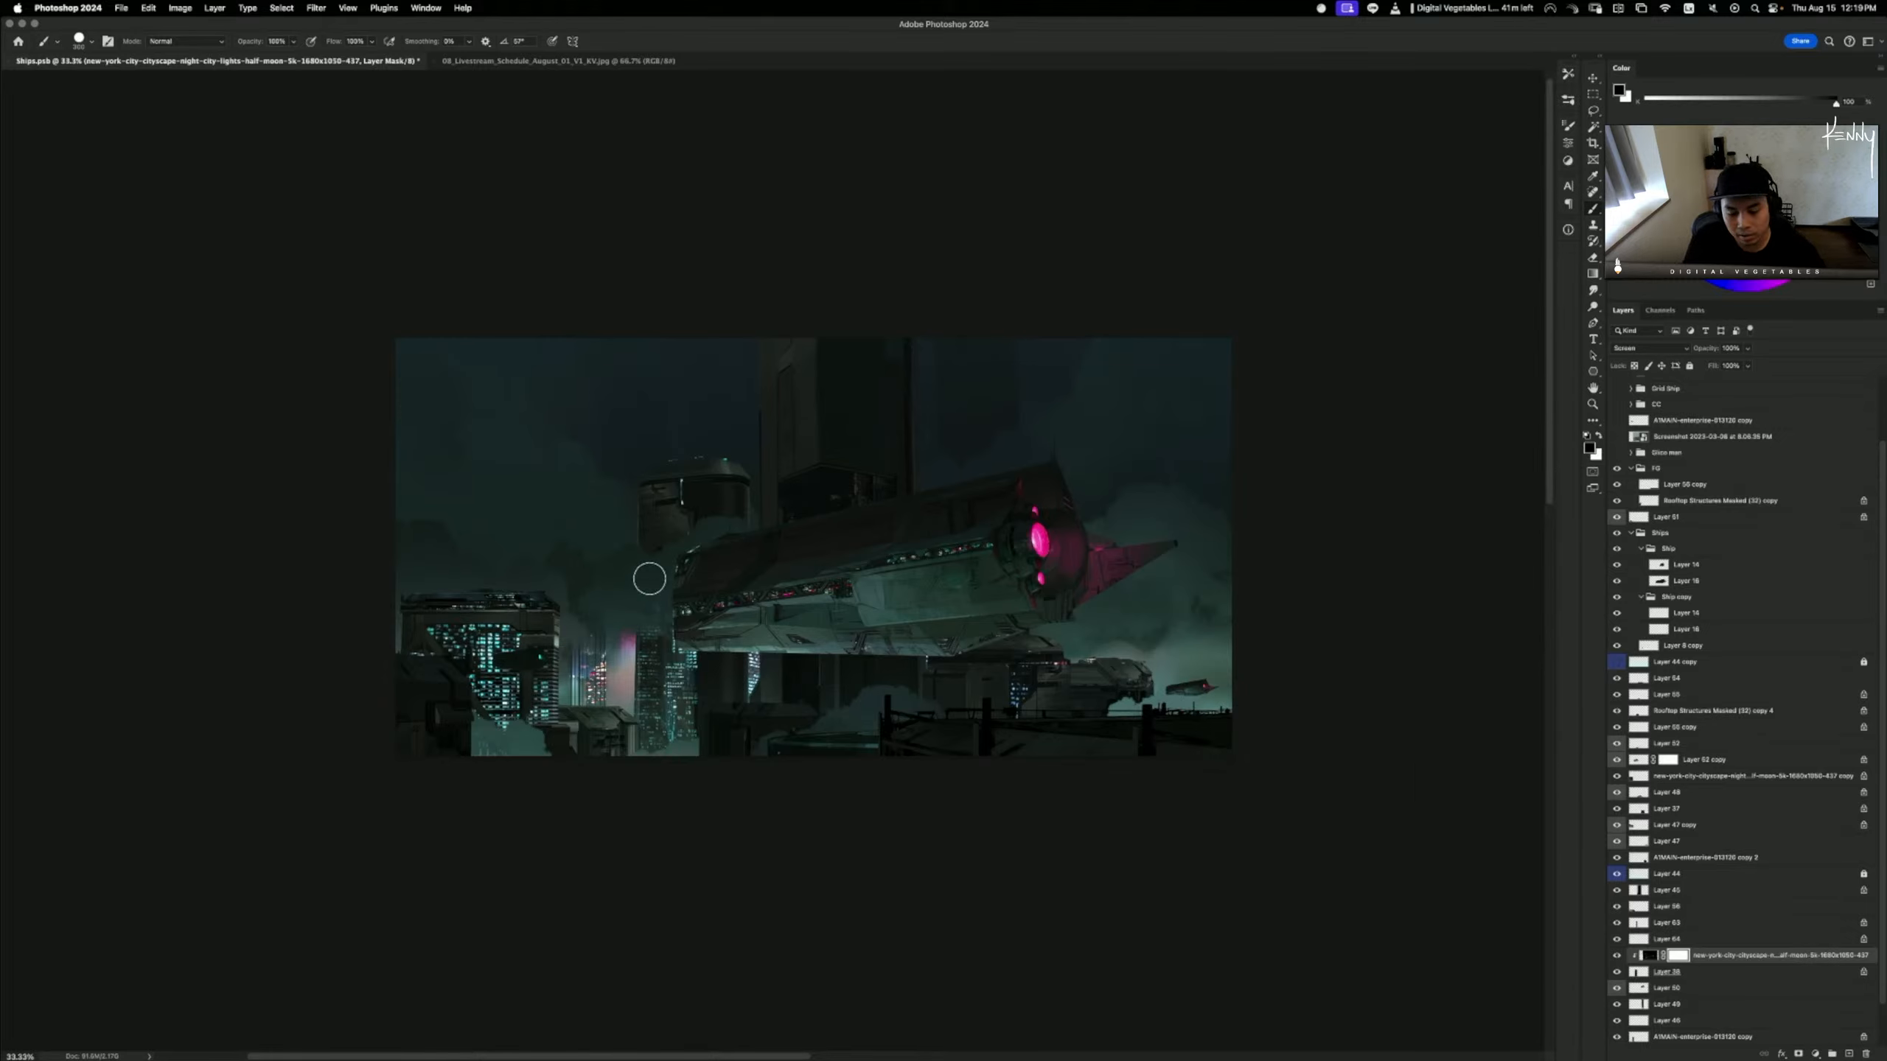
- Paint black on the city photo's mask to hide the window lights along the tower's left side, reducing the brush size
left_click_drag(649, 579, 652, 796)
left_click_drag(664, 597, 654, 770)
key("super+z")
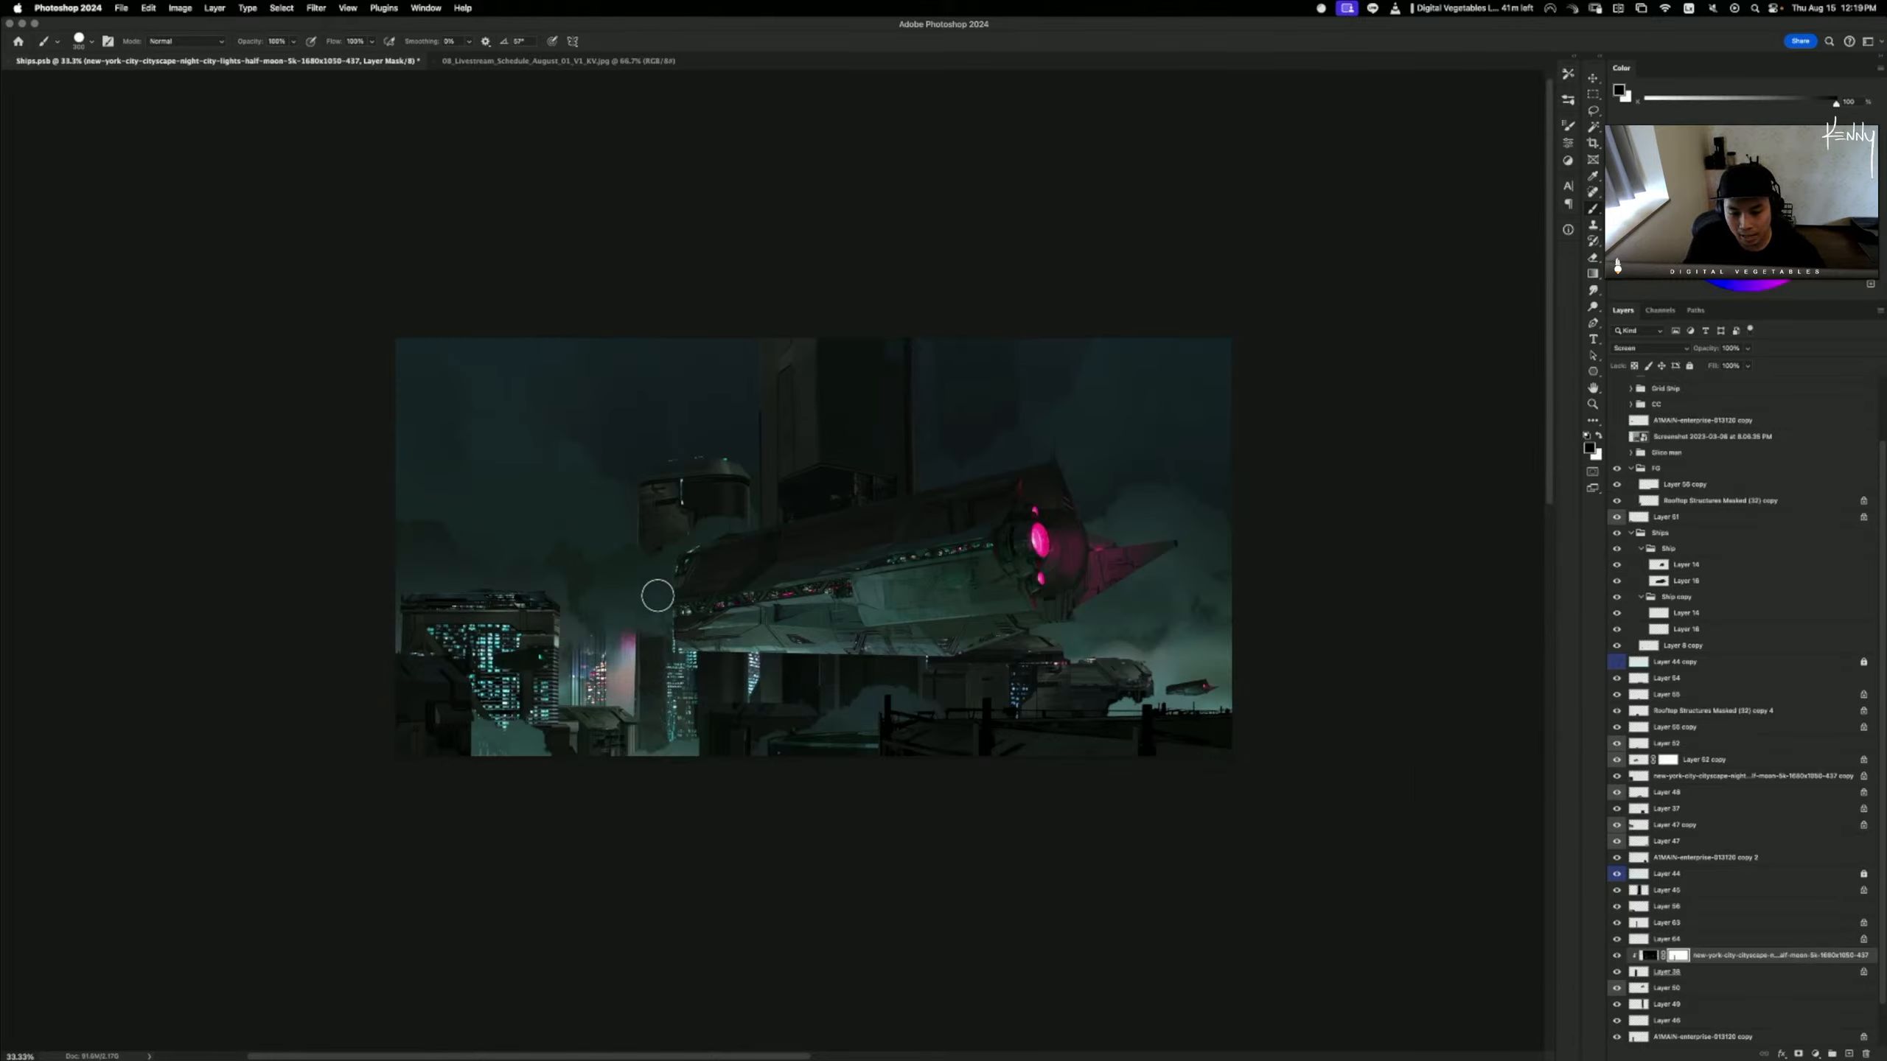
left_click_drag(657, 597, 654, 785)
key("super+z")
key("super+z")
left_click_drag(655, 620, 649, 778)
key("super+z")
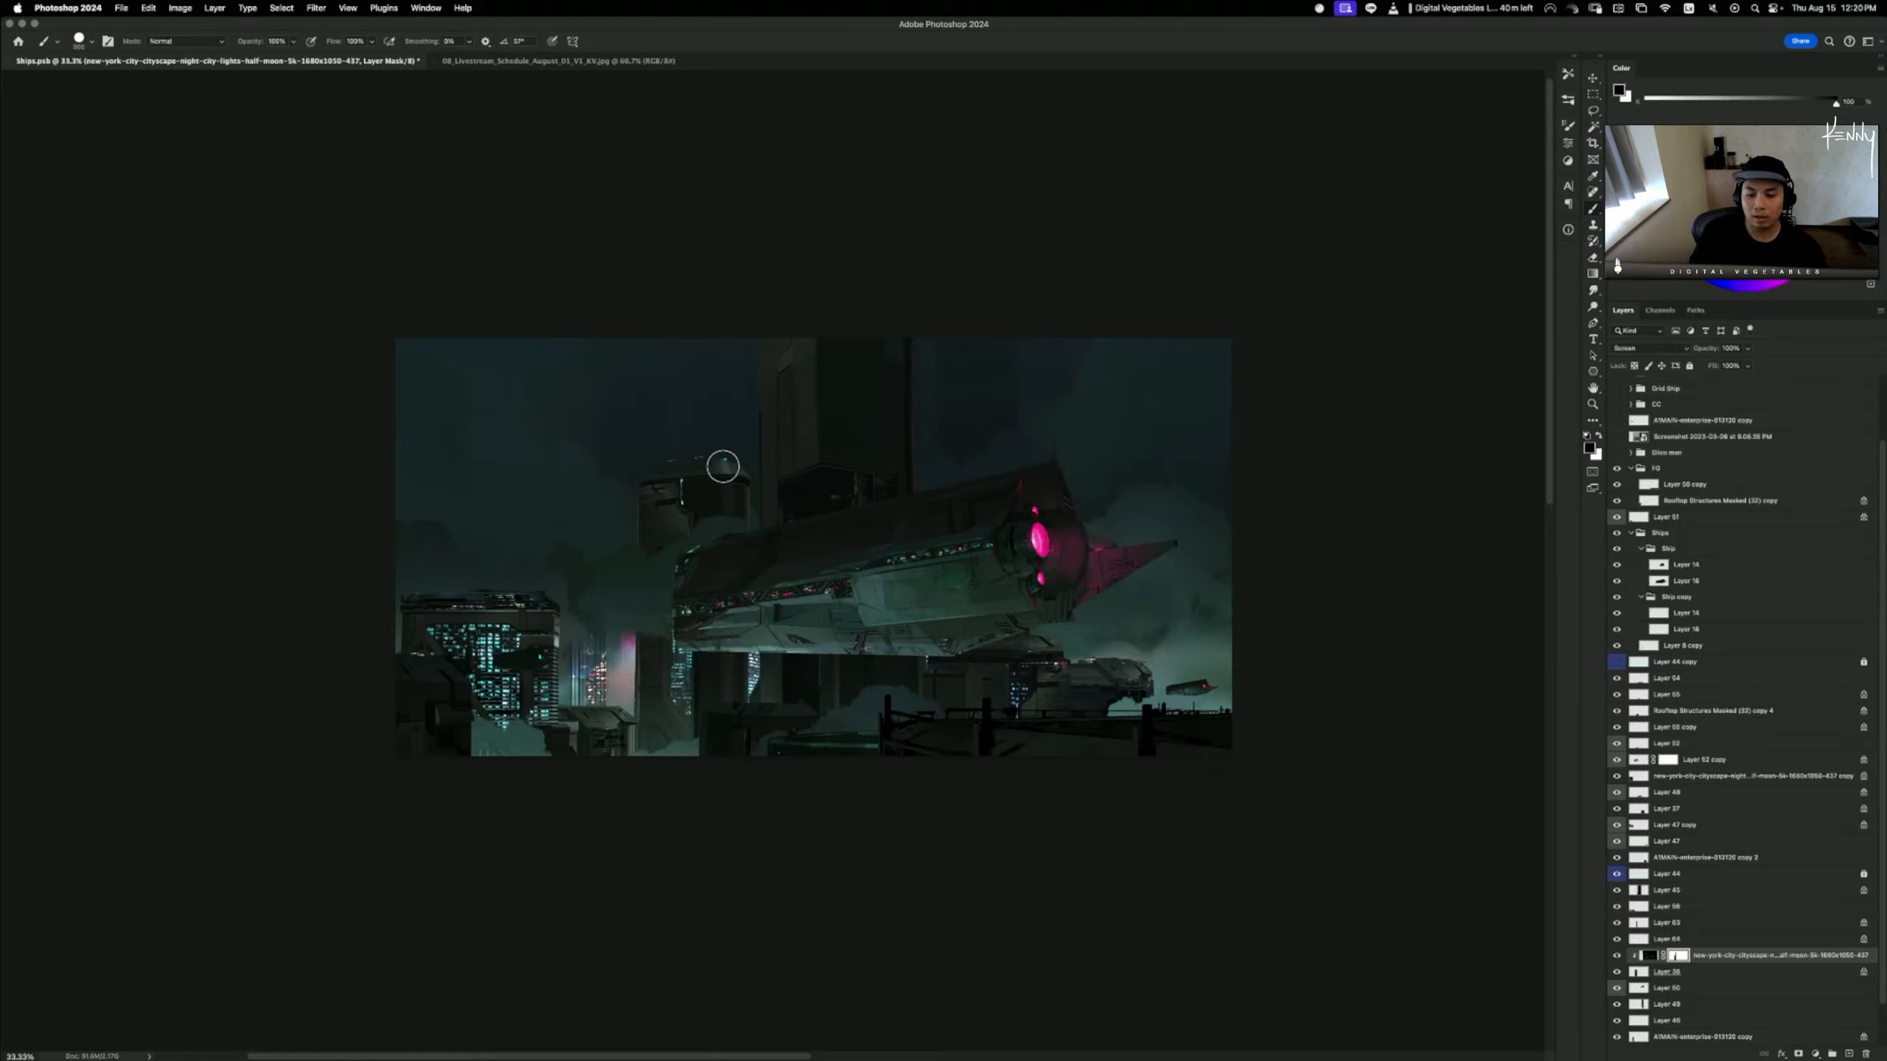
key("bracketleft")
key("bracketleft")
key("bracketleft")
key("bracketleft")
key("bracketleft")
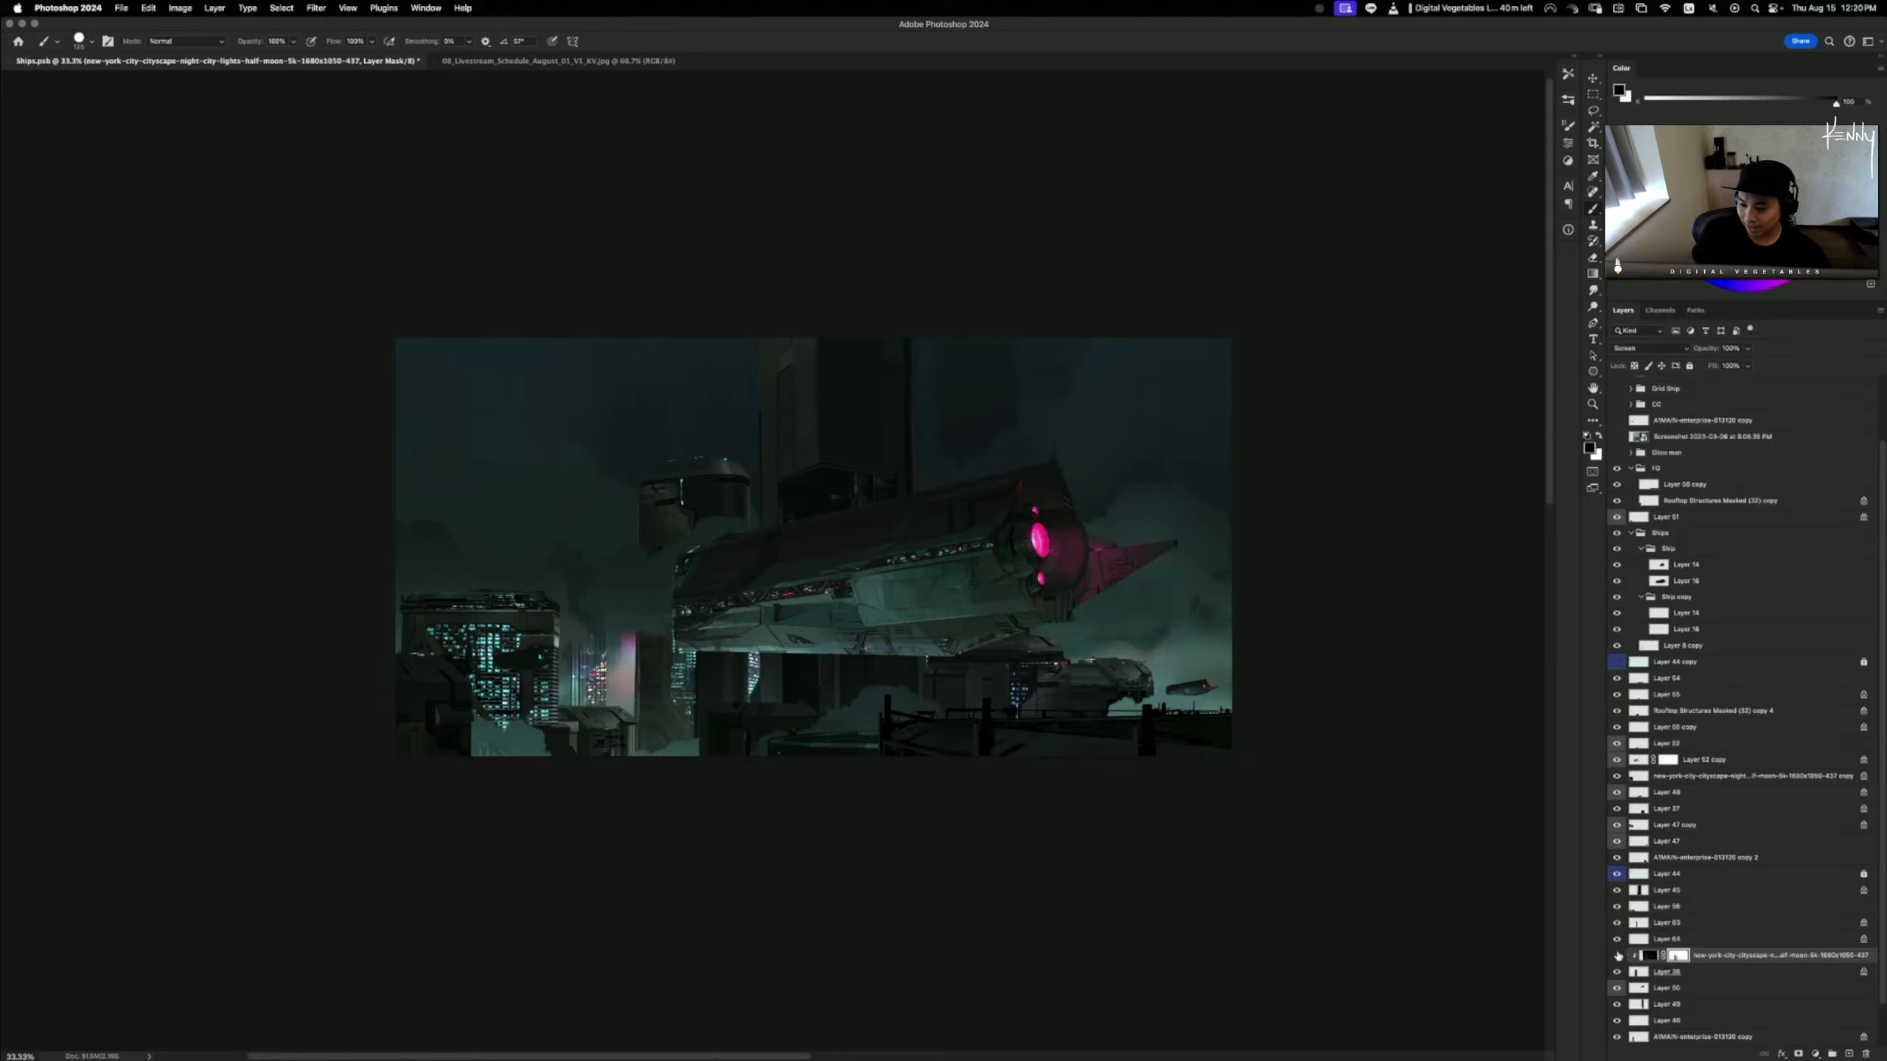
- Unlink the city photo from its mask and shift the photo slightly to reposition the lights on the tower
left_click(1699, 960)
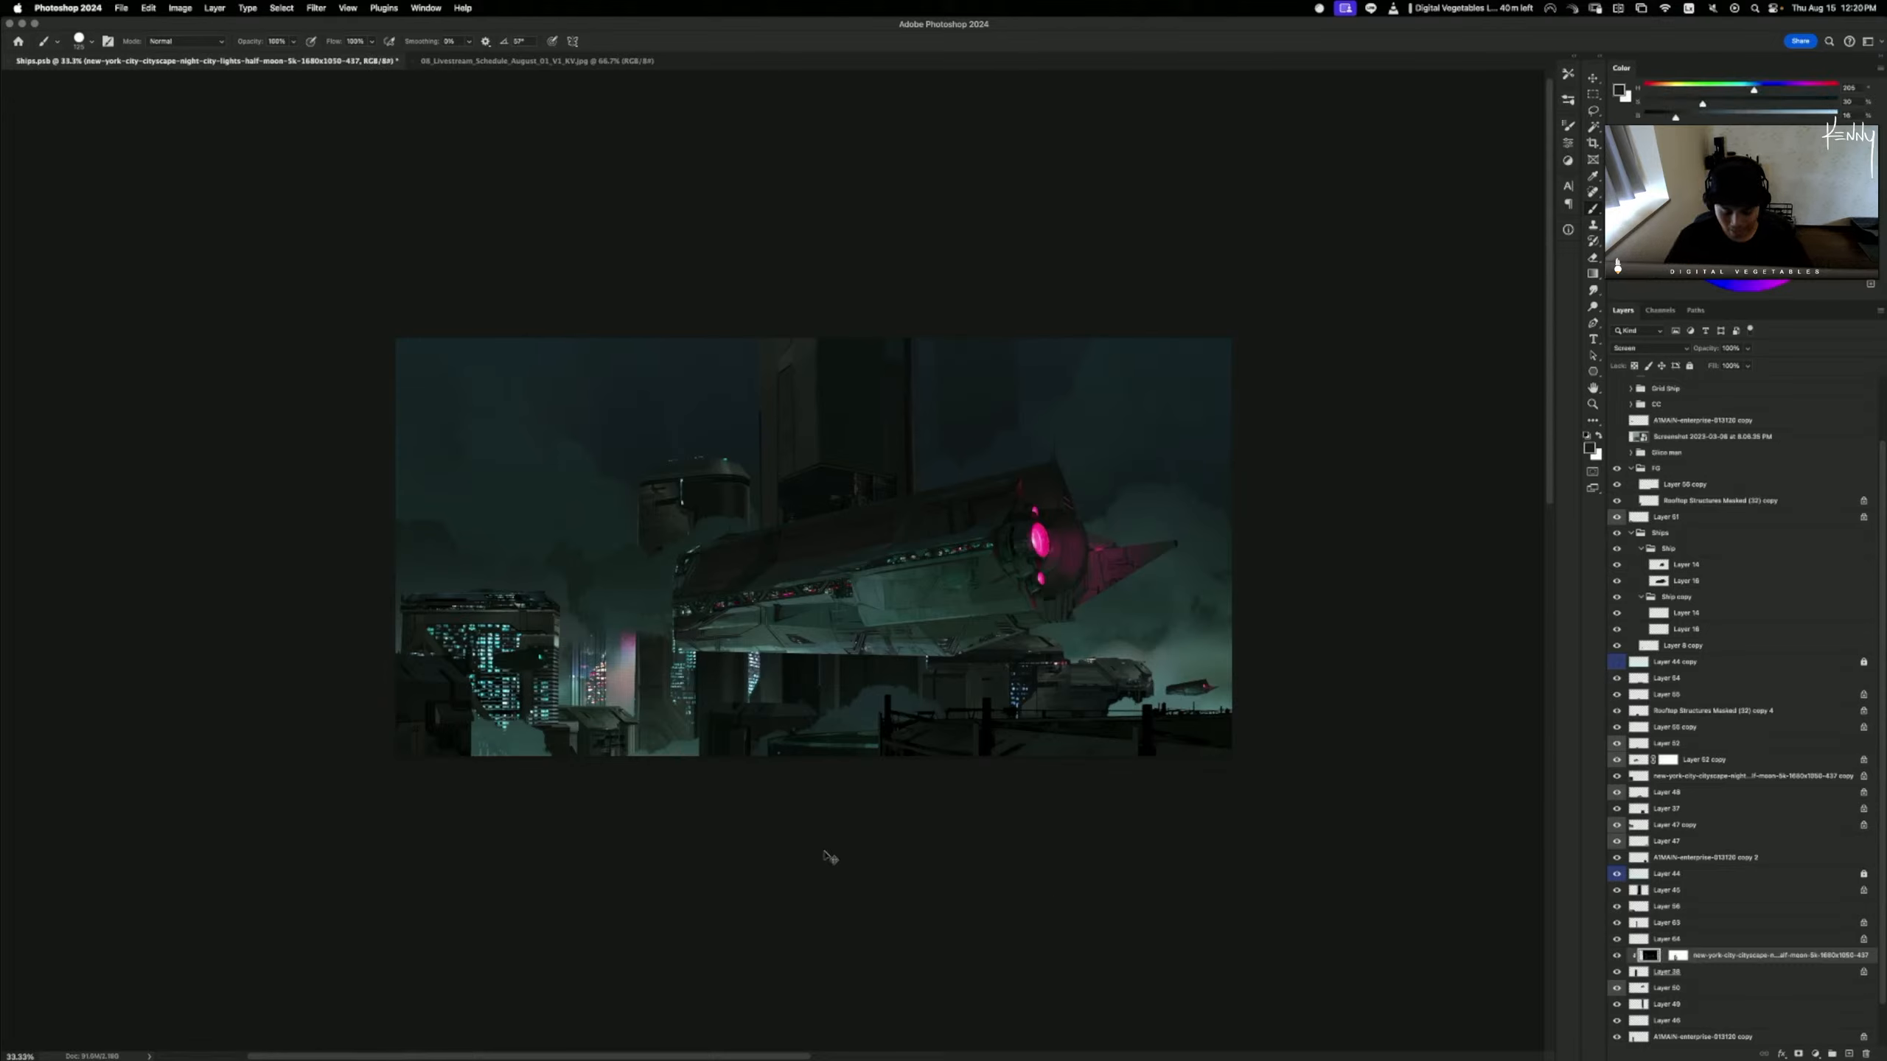
key("super+t")
left_click_drag(538, 597, 536, 603)
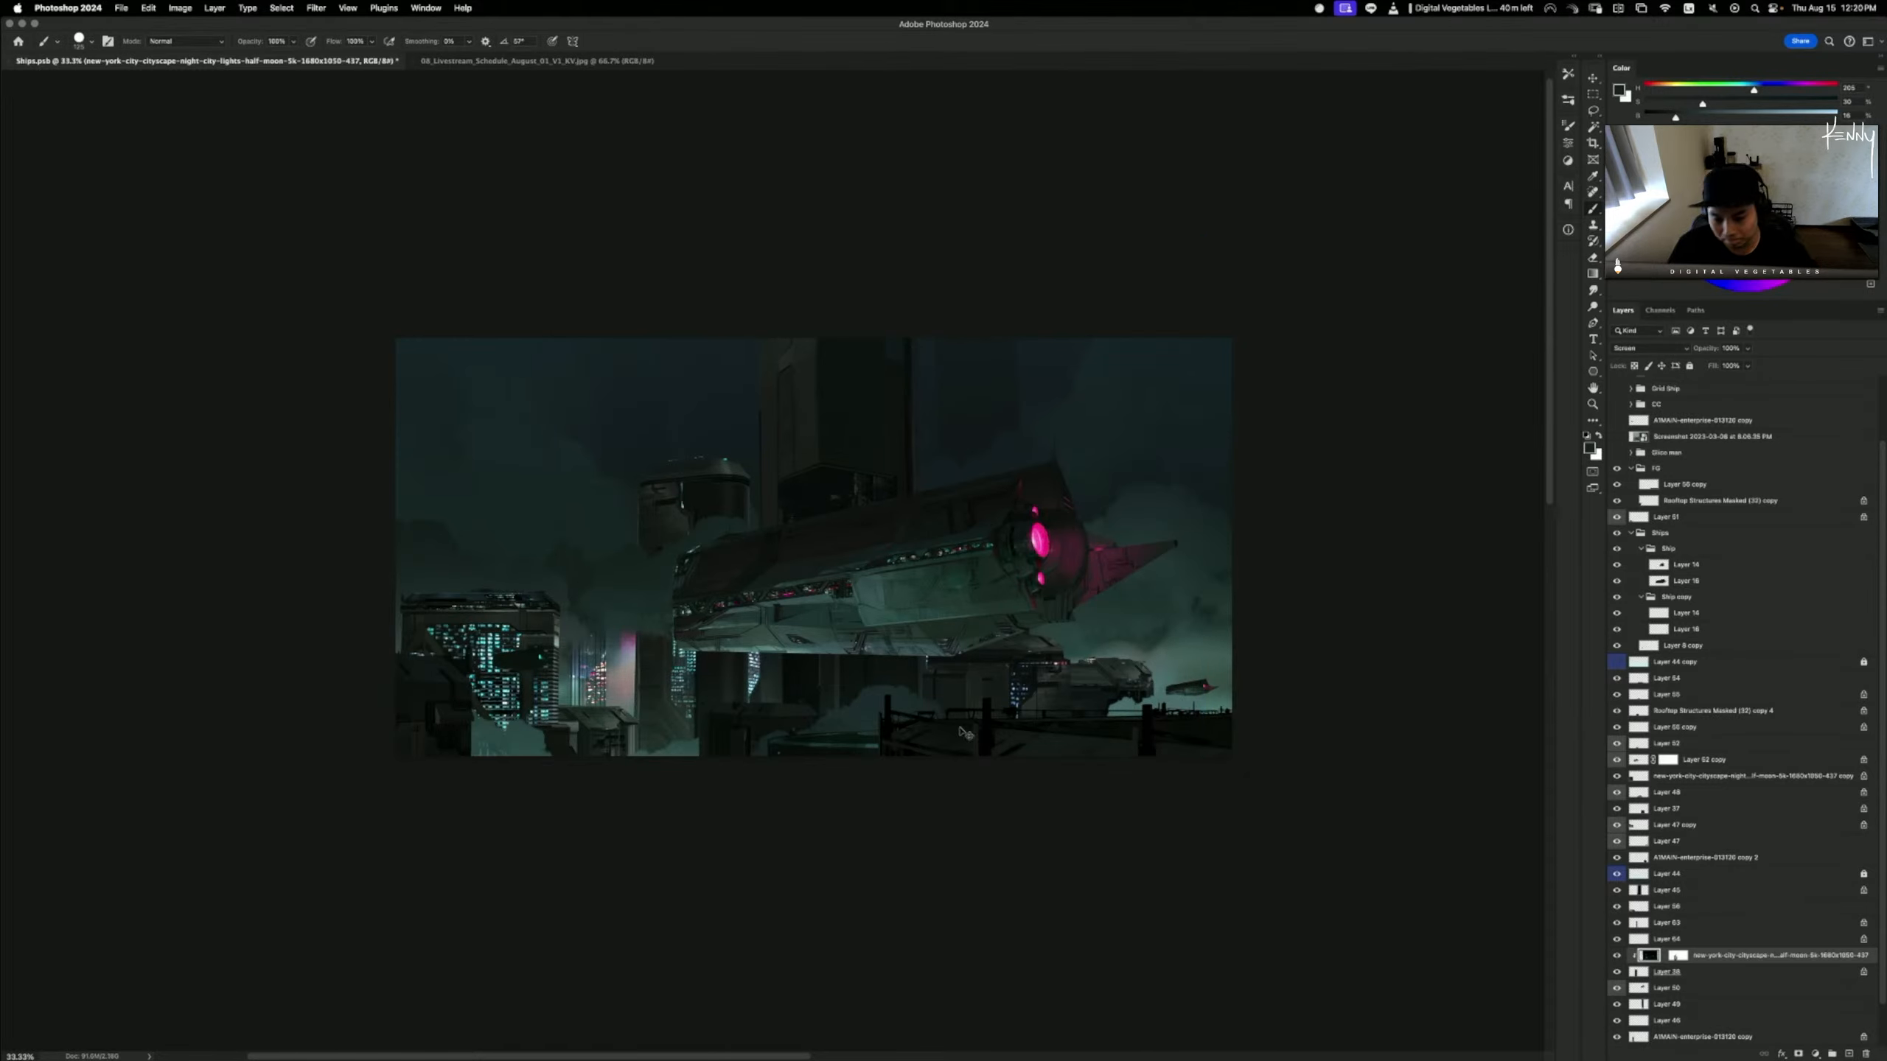
left_click_drag(967, 734, 961, 727)
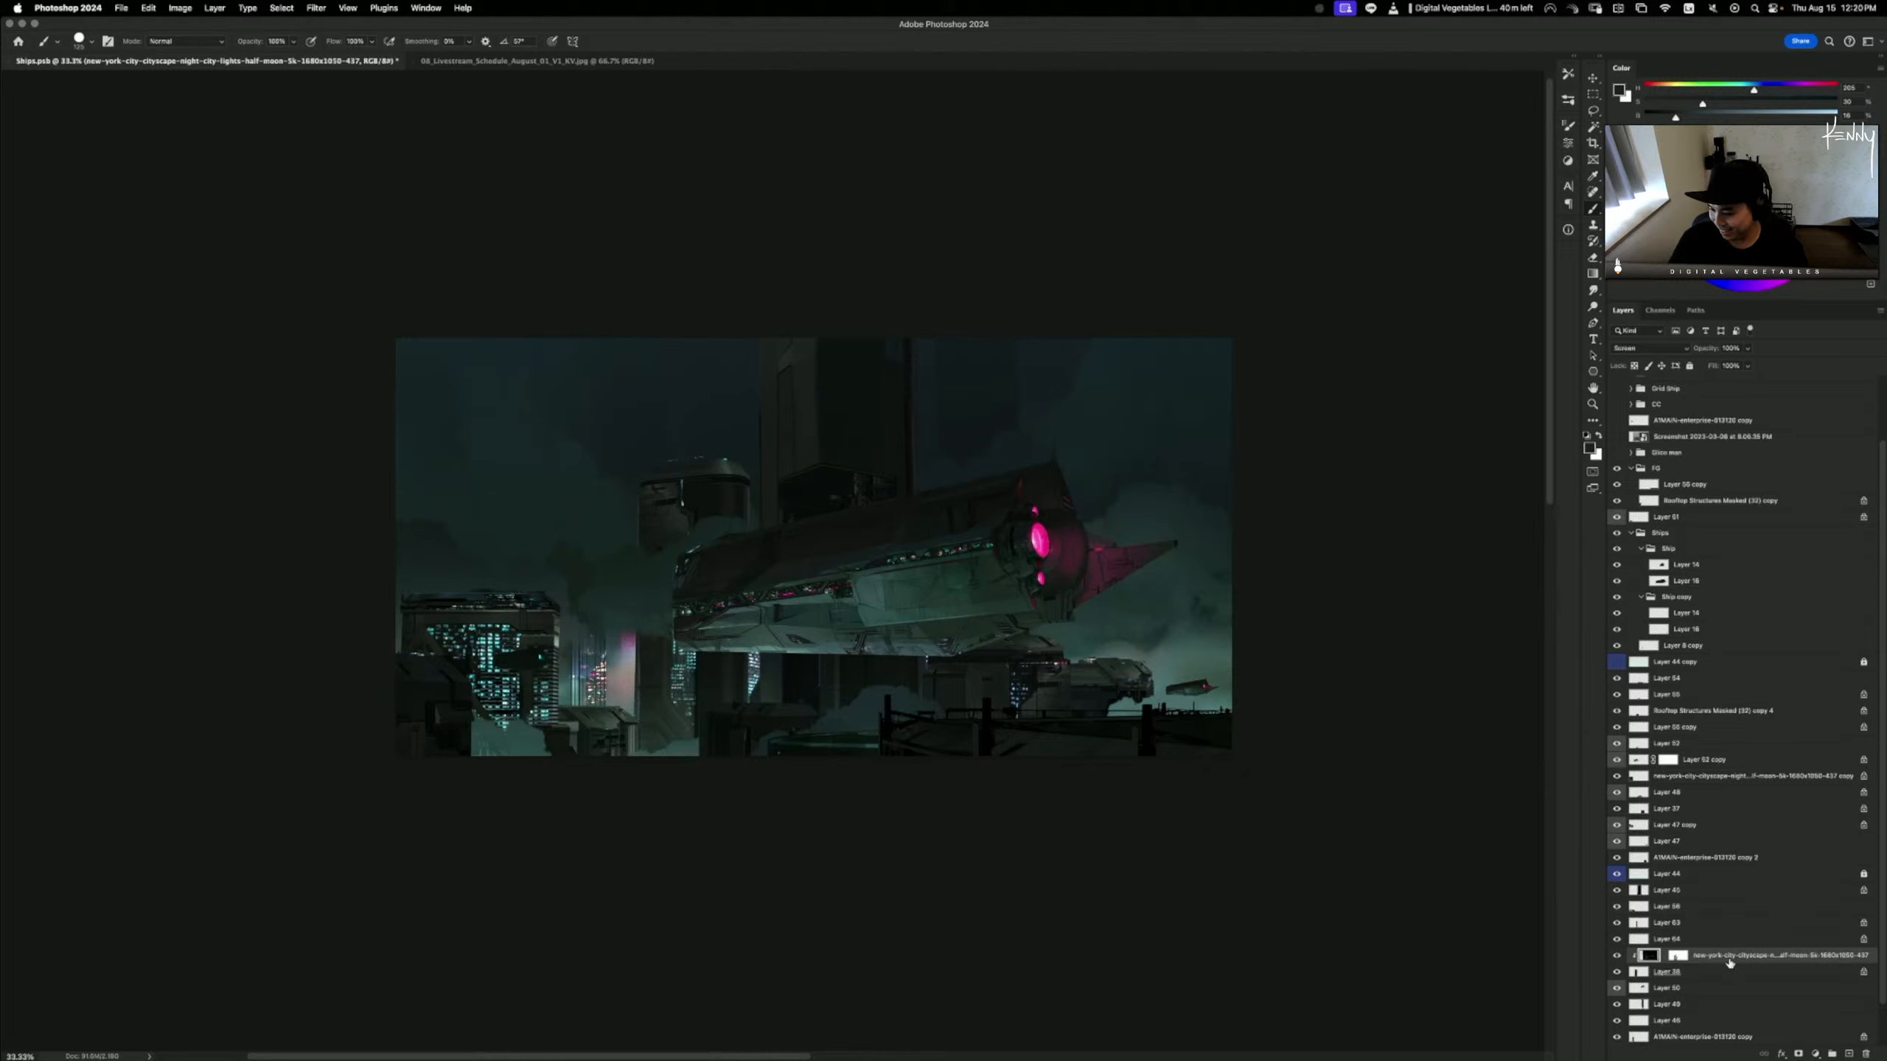
- Darken the city photo's midtones with Levels and merge it down into Layer 38
key("super+l")
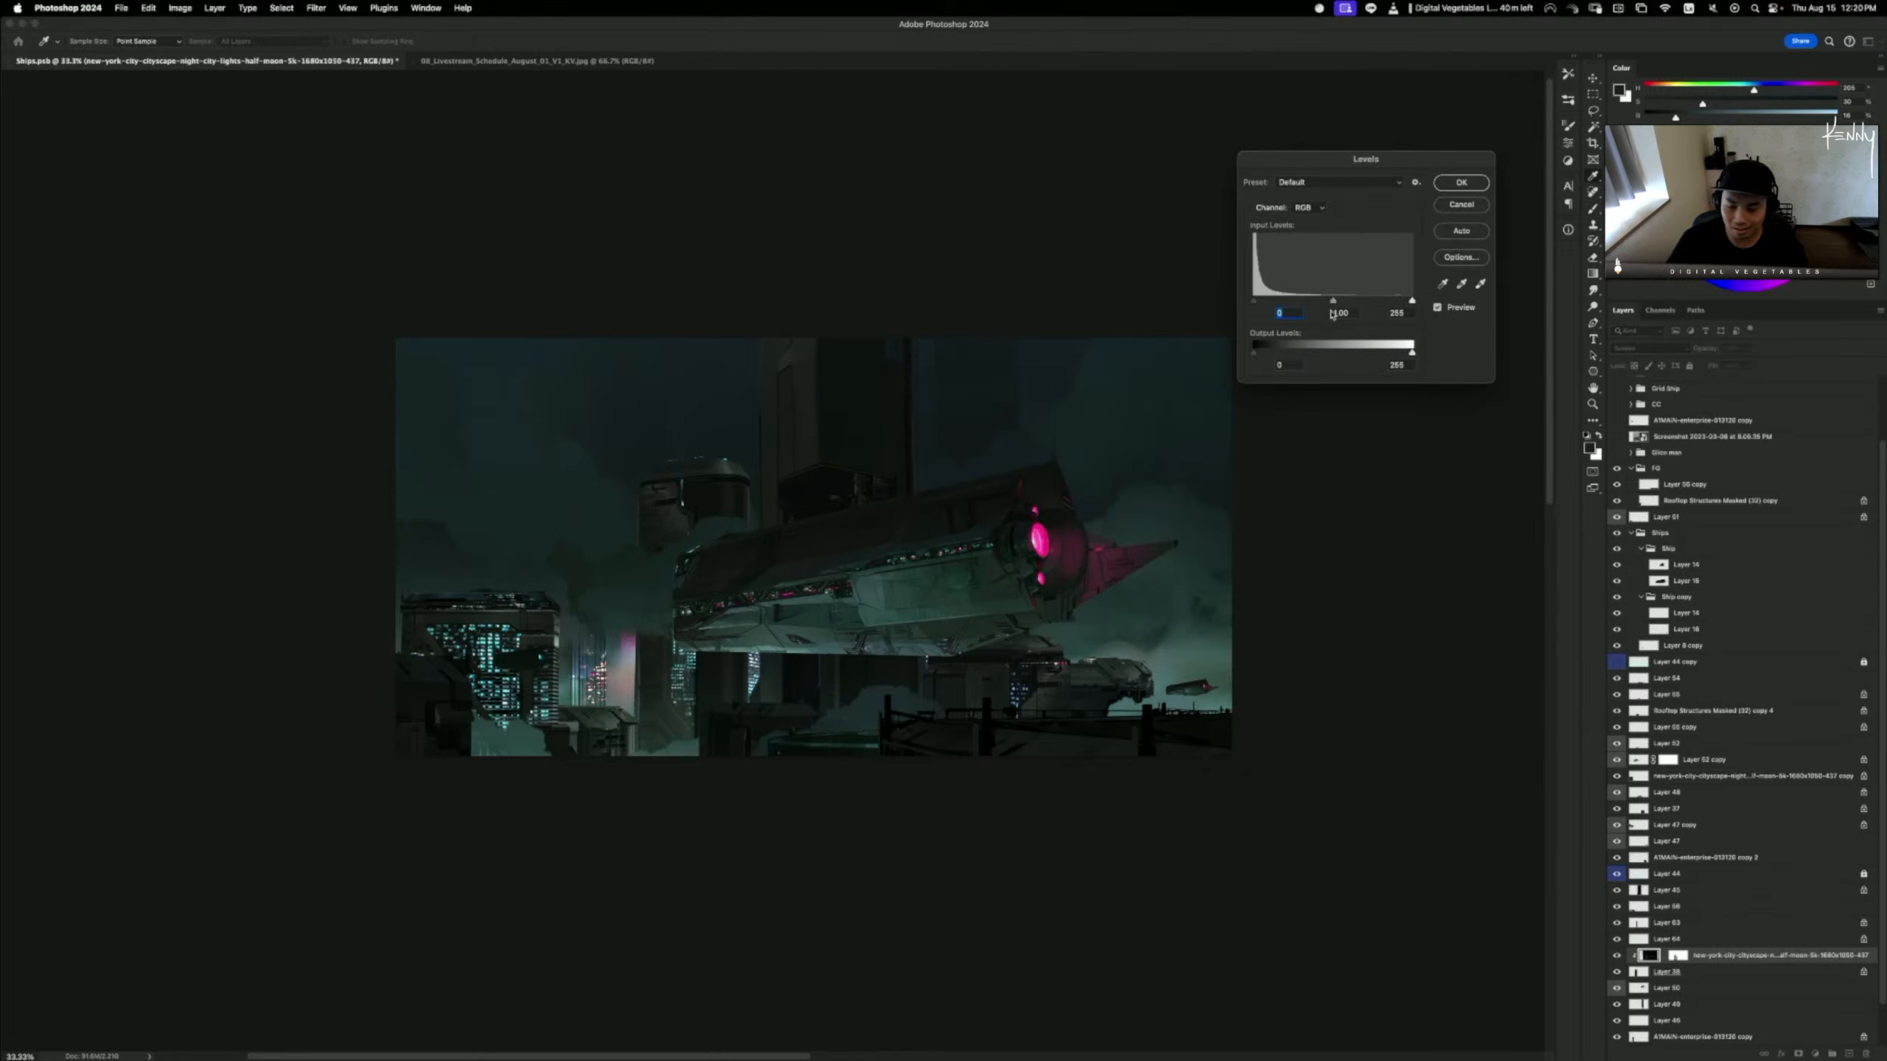
left_click_drag(1332, 299, 1360, 298)
left_click(1460, 183)
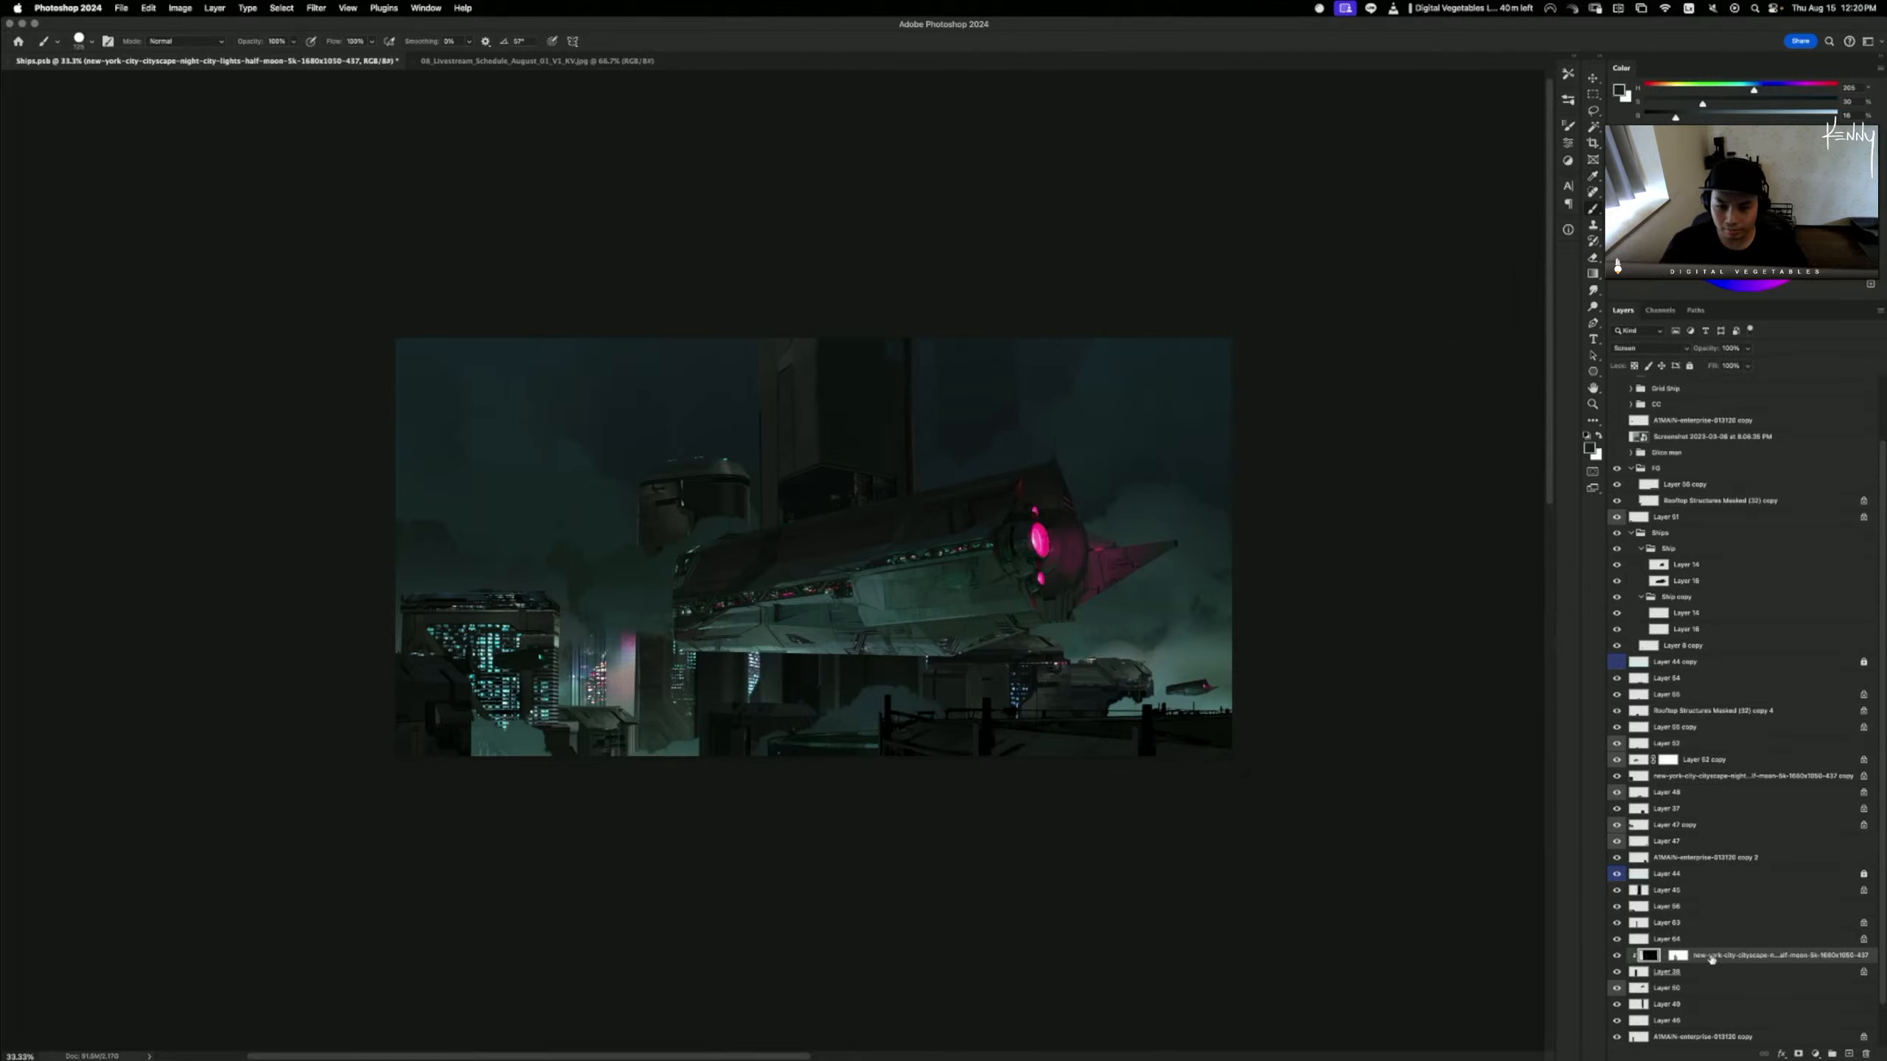
key("super+e")
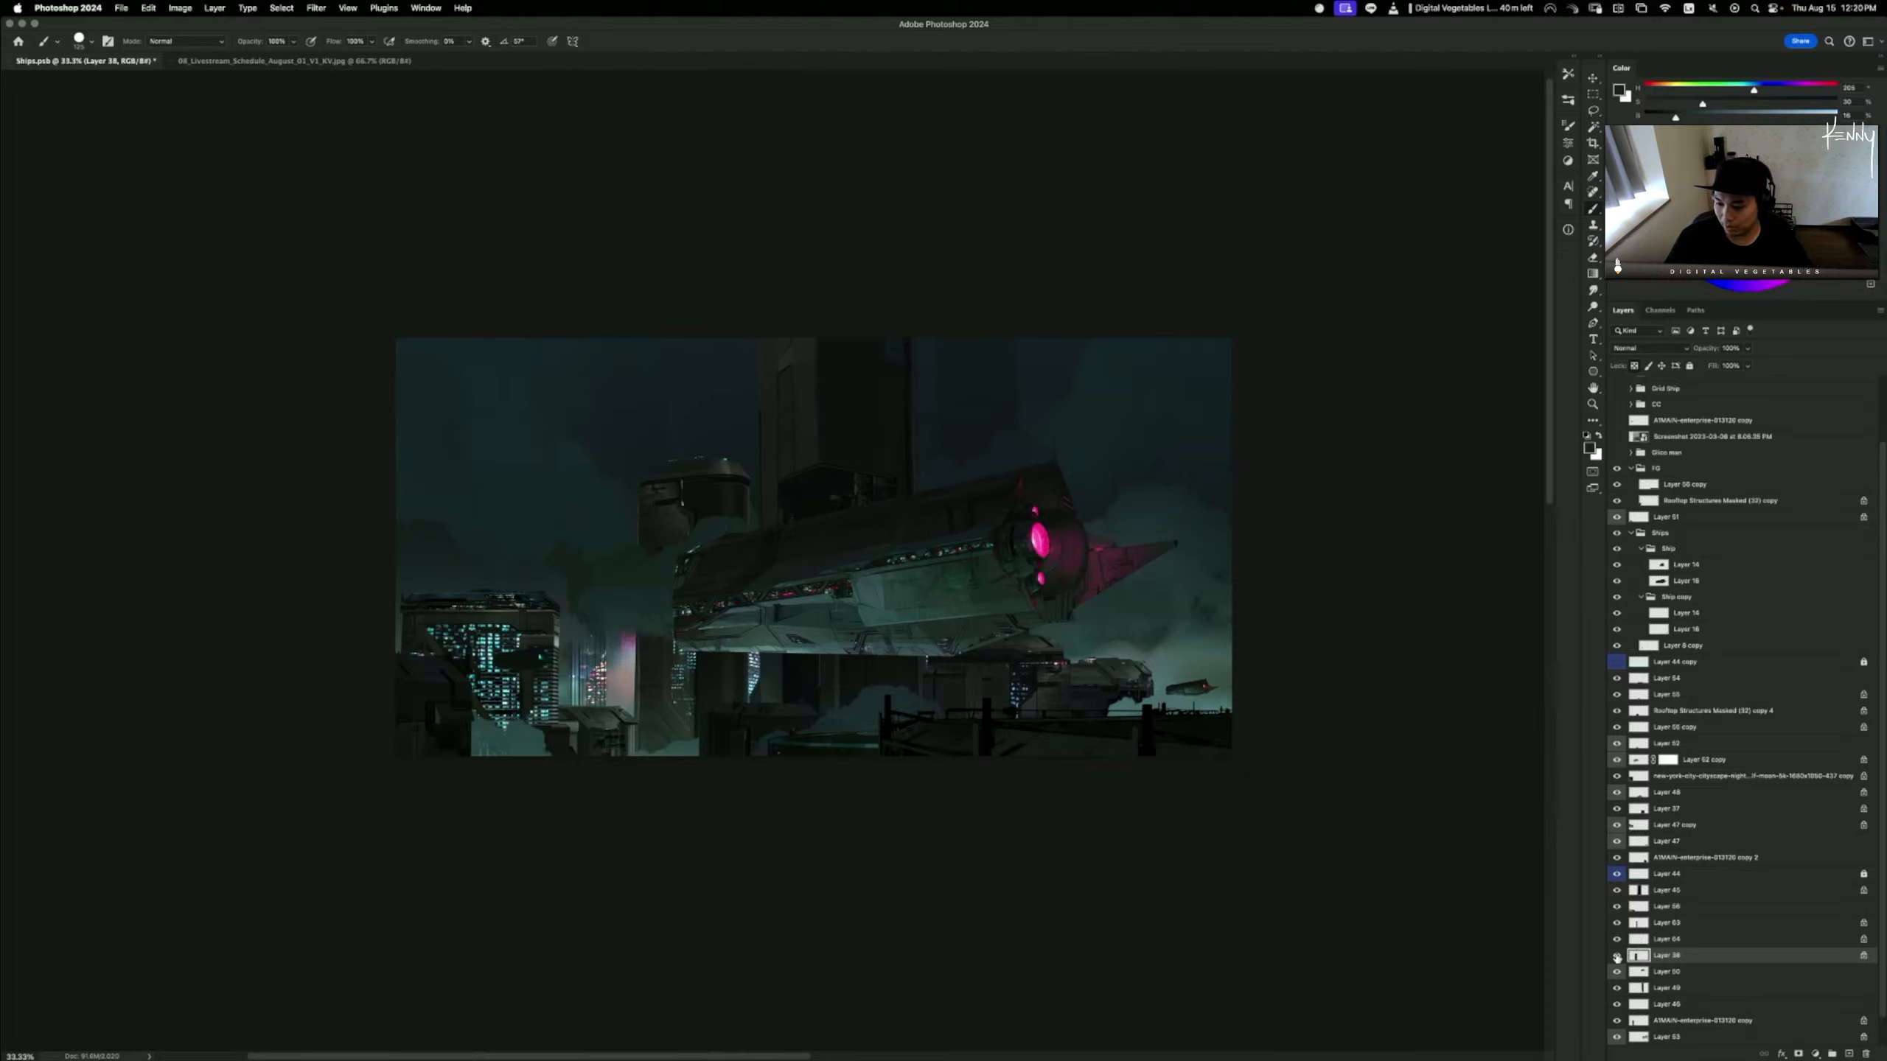
key("super+l")
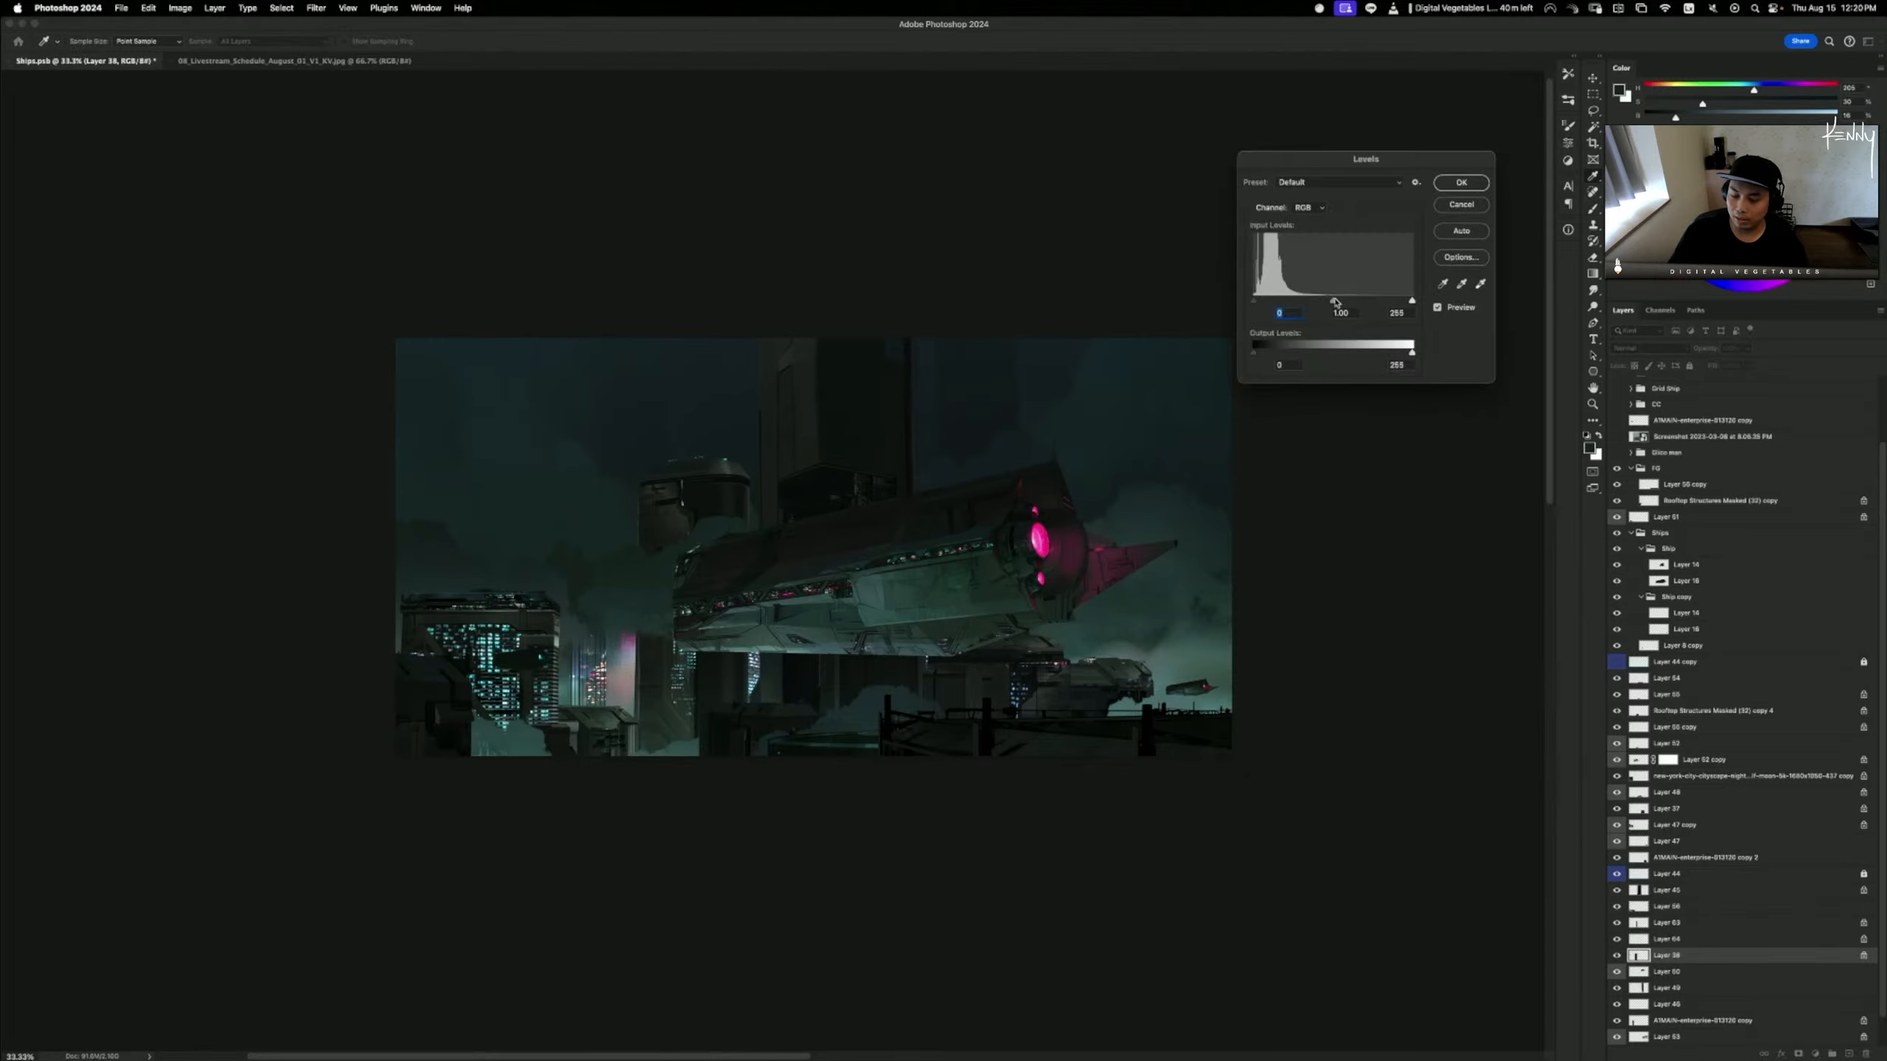
left_click_drag(1335, 302, 1346, 302)
left_click(1461, 205)
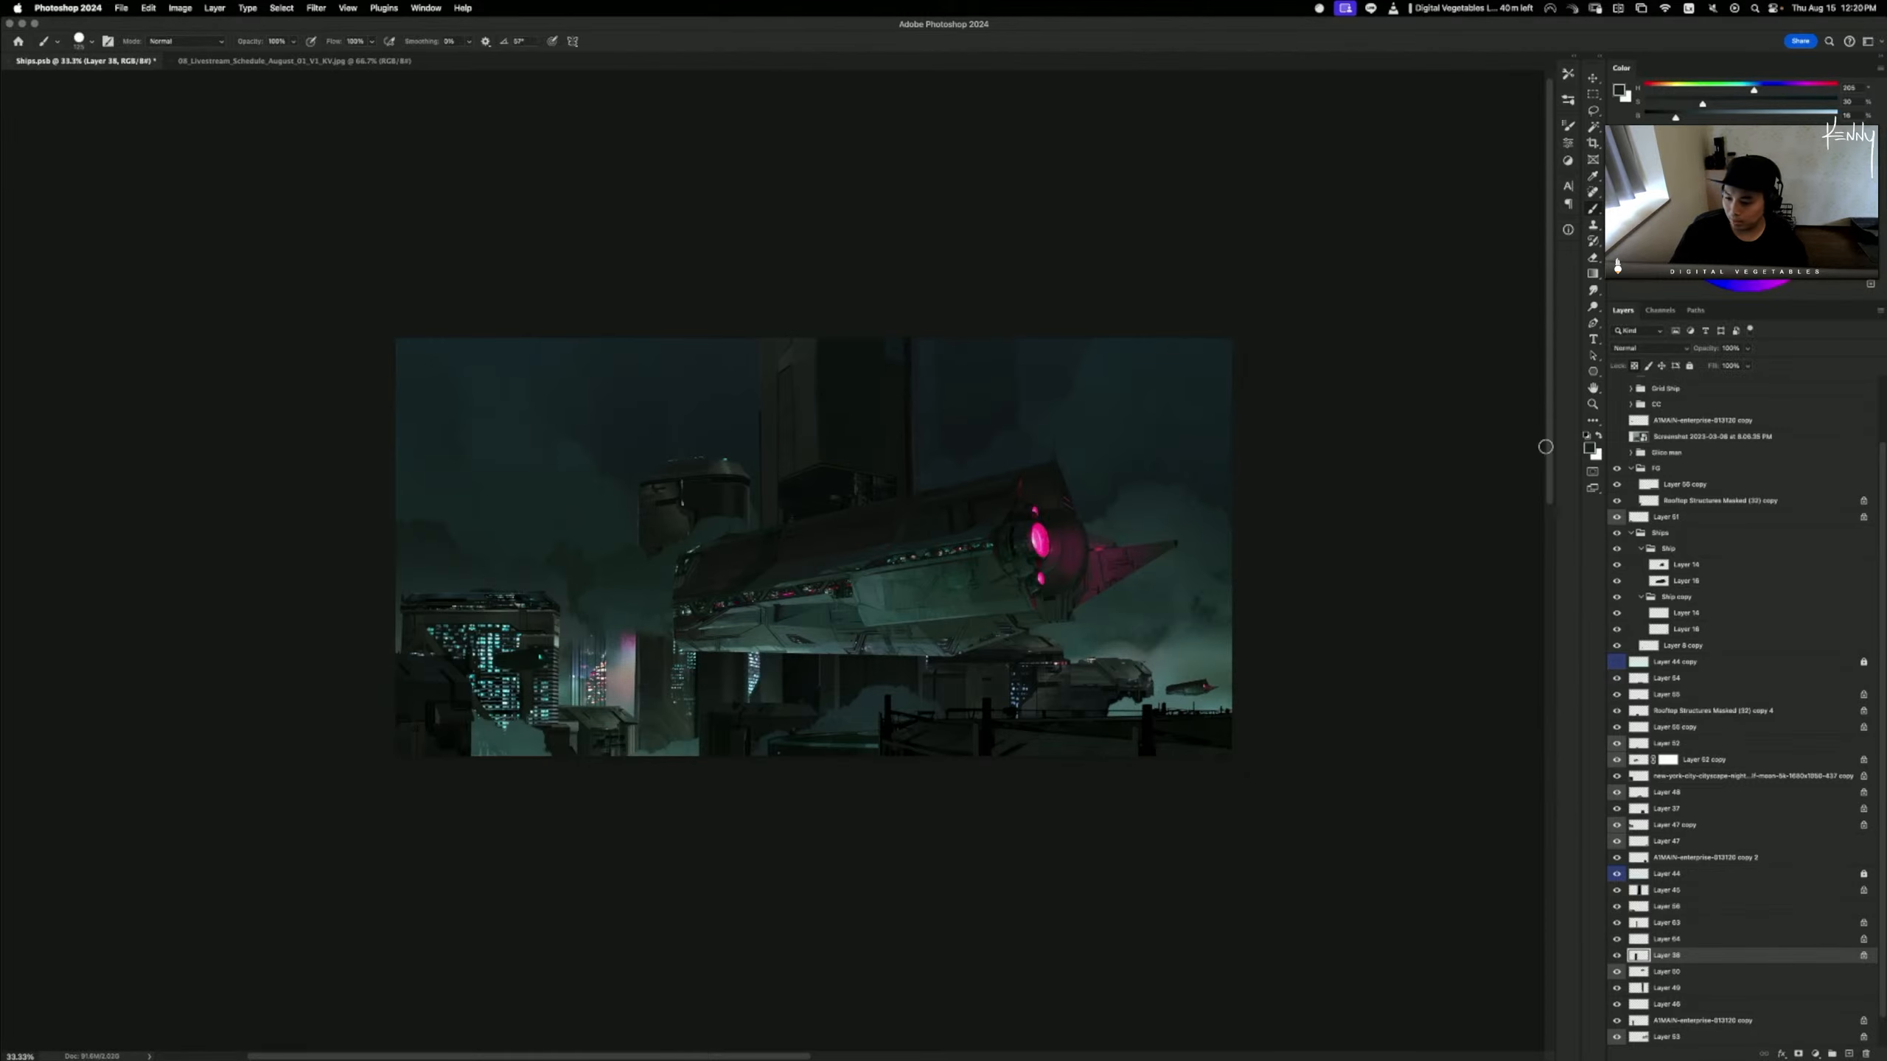
- Darken Layer 63 with Levels, raising the shadow input to about 7
left_click(1668, 923)
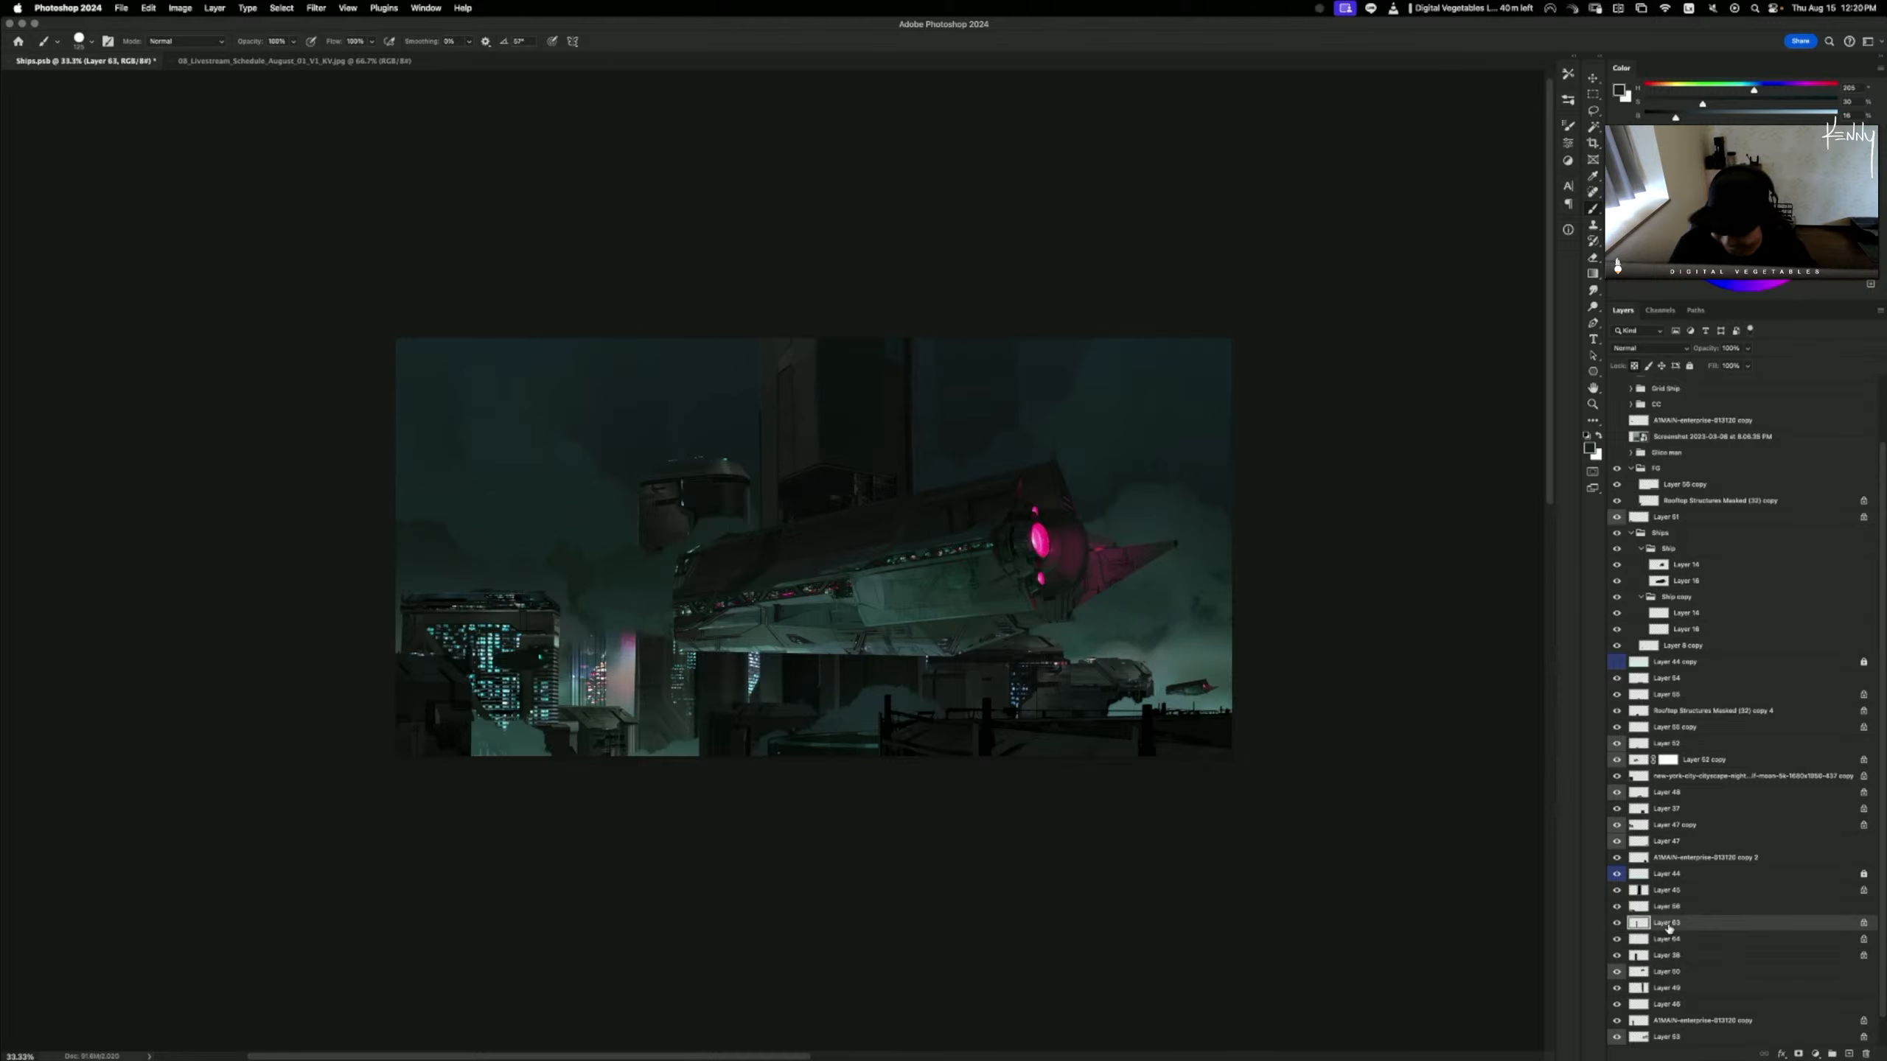
key("super+alt+s")
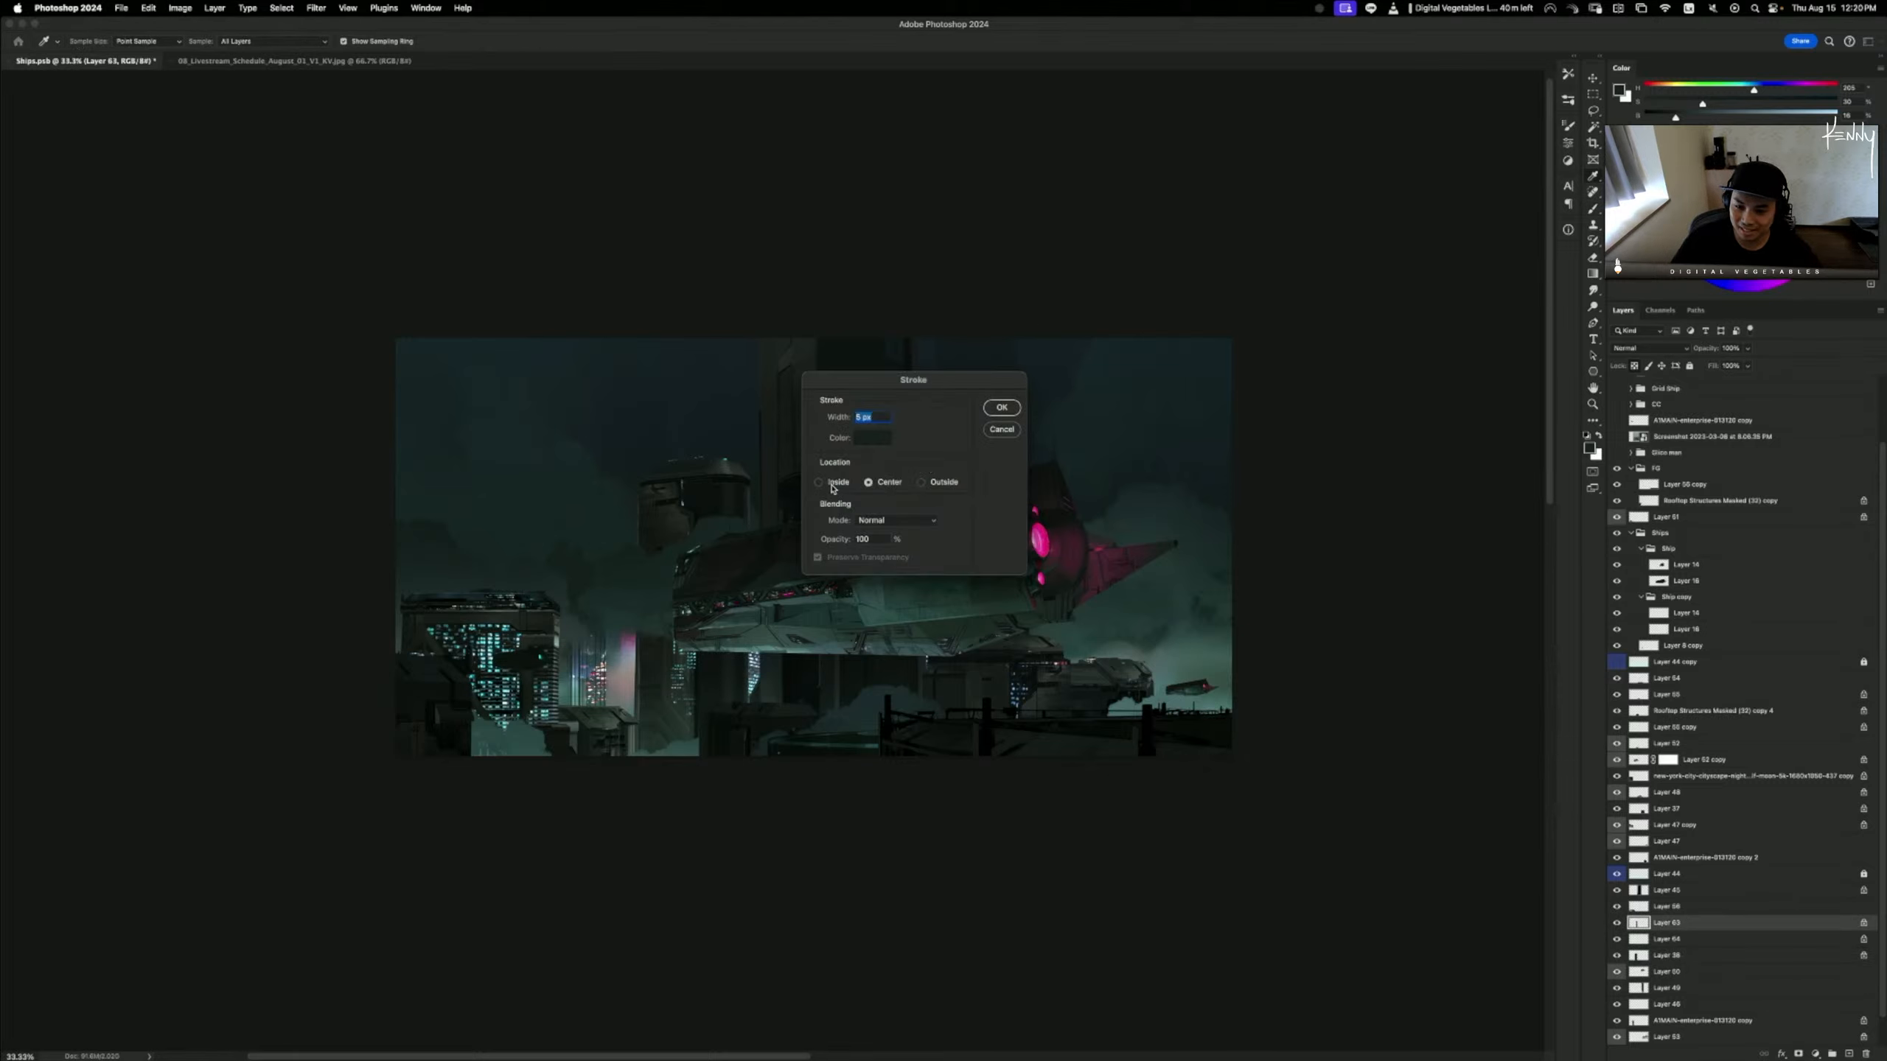
left_click(1001, 430)
key("super+alt+l")
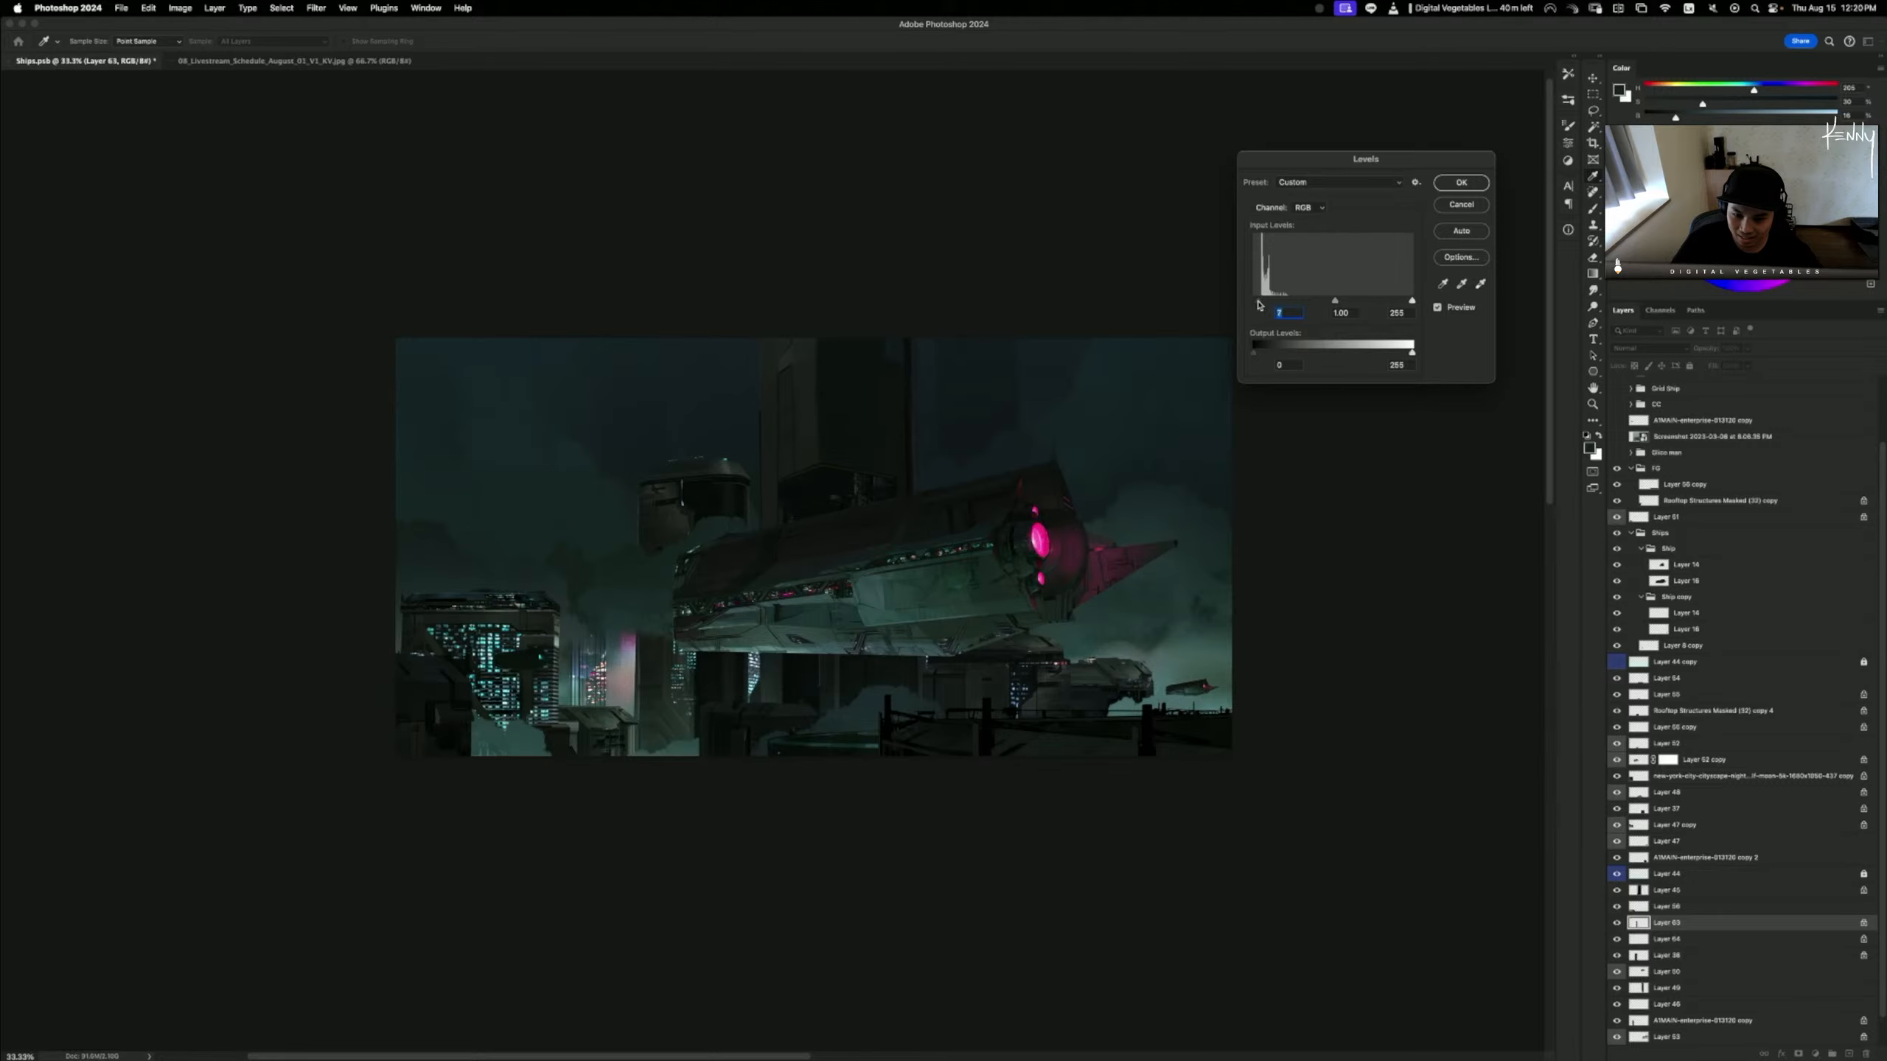
left_click(1457, 184)
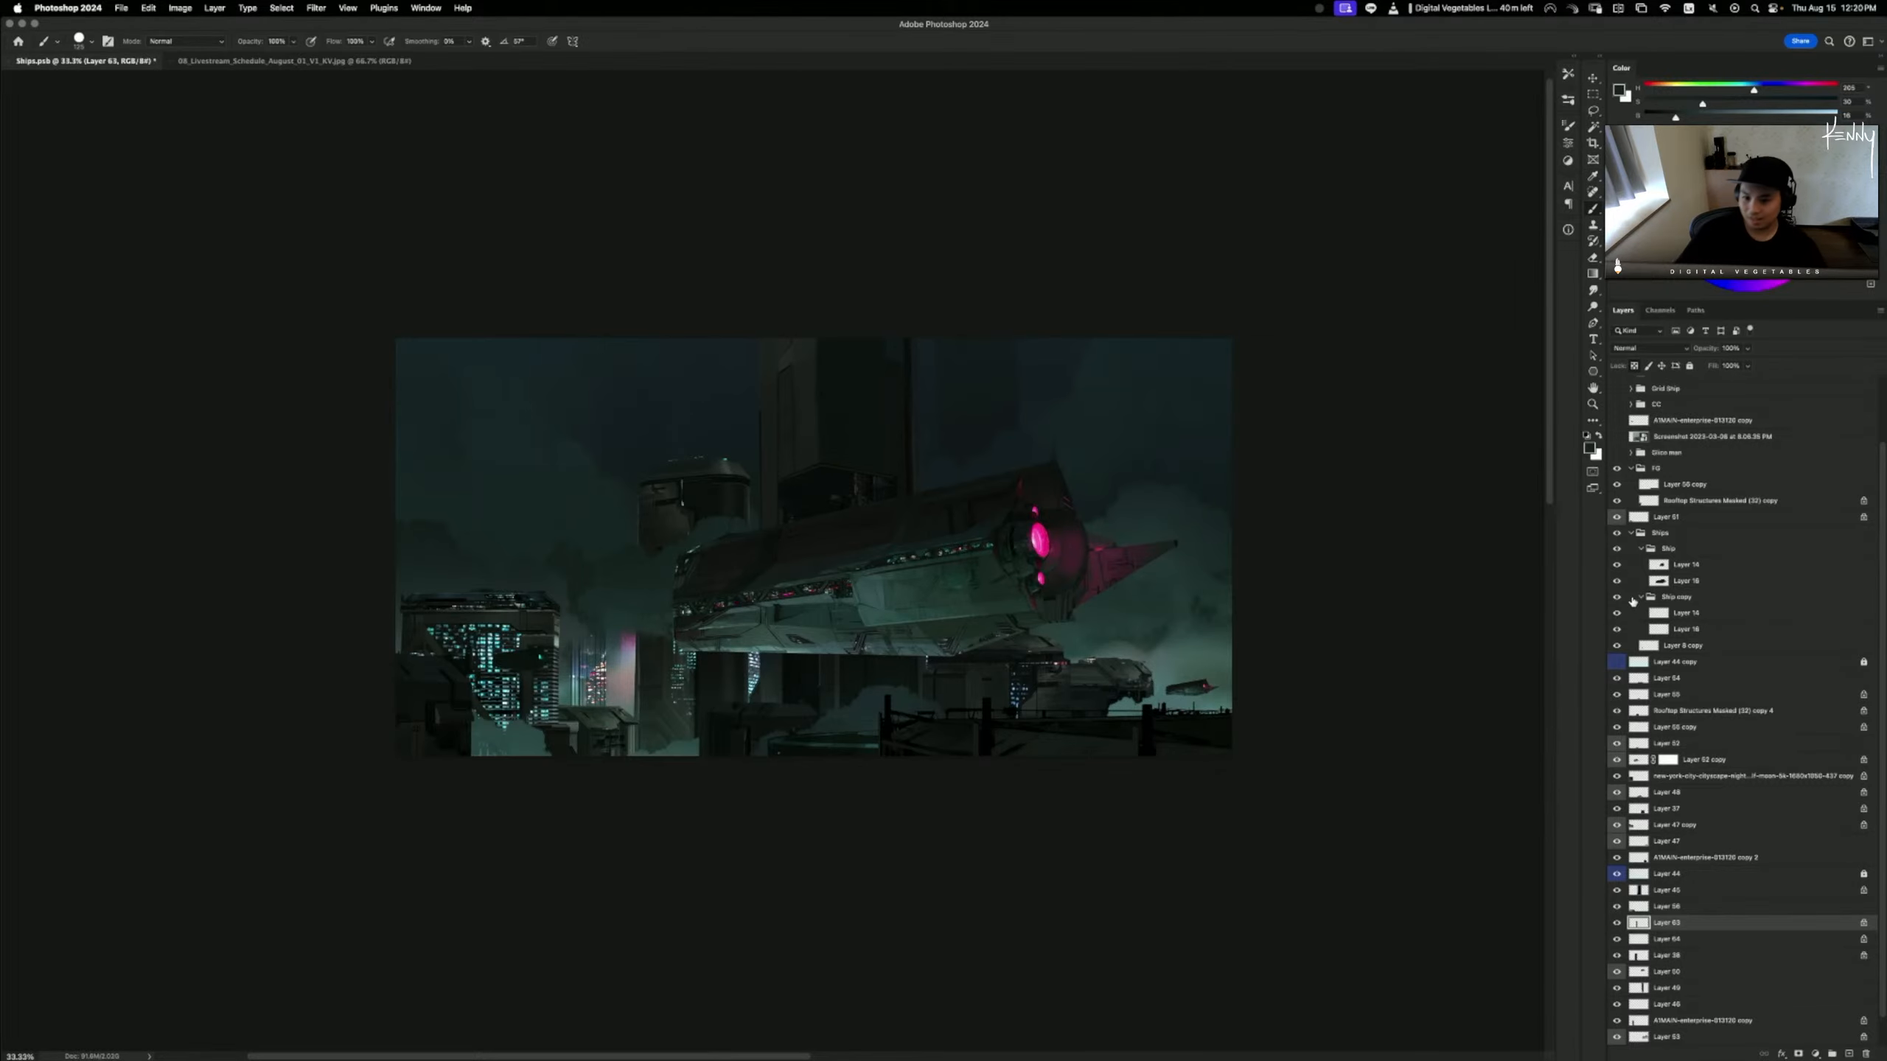
- Review the whole composition at a smaller scale and compare it with Layer 63 hidden and shown
key("super+minus")
key("super+minus")
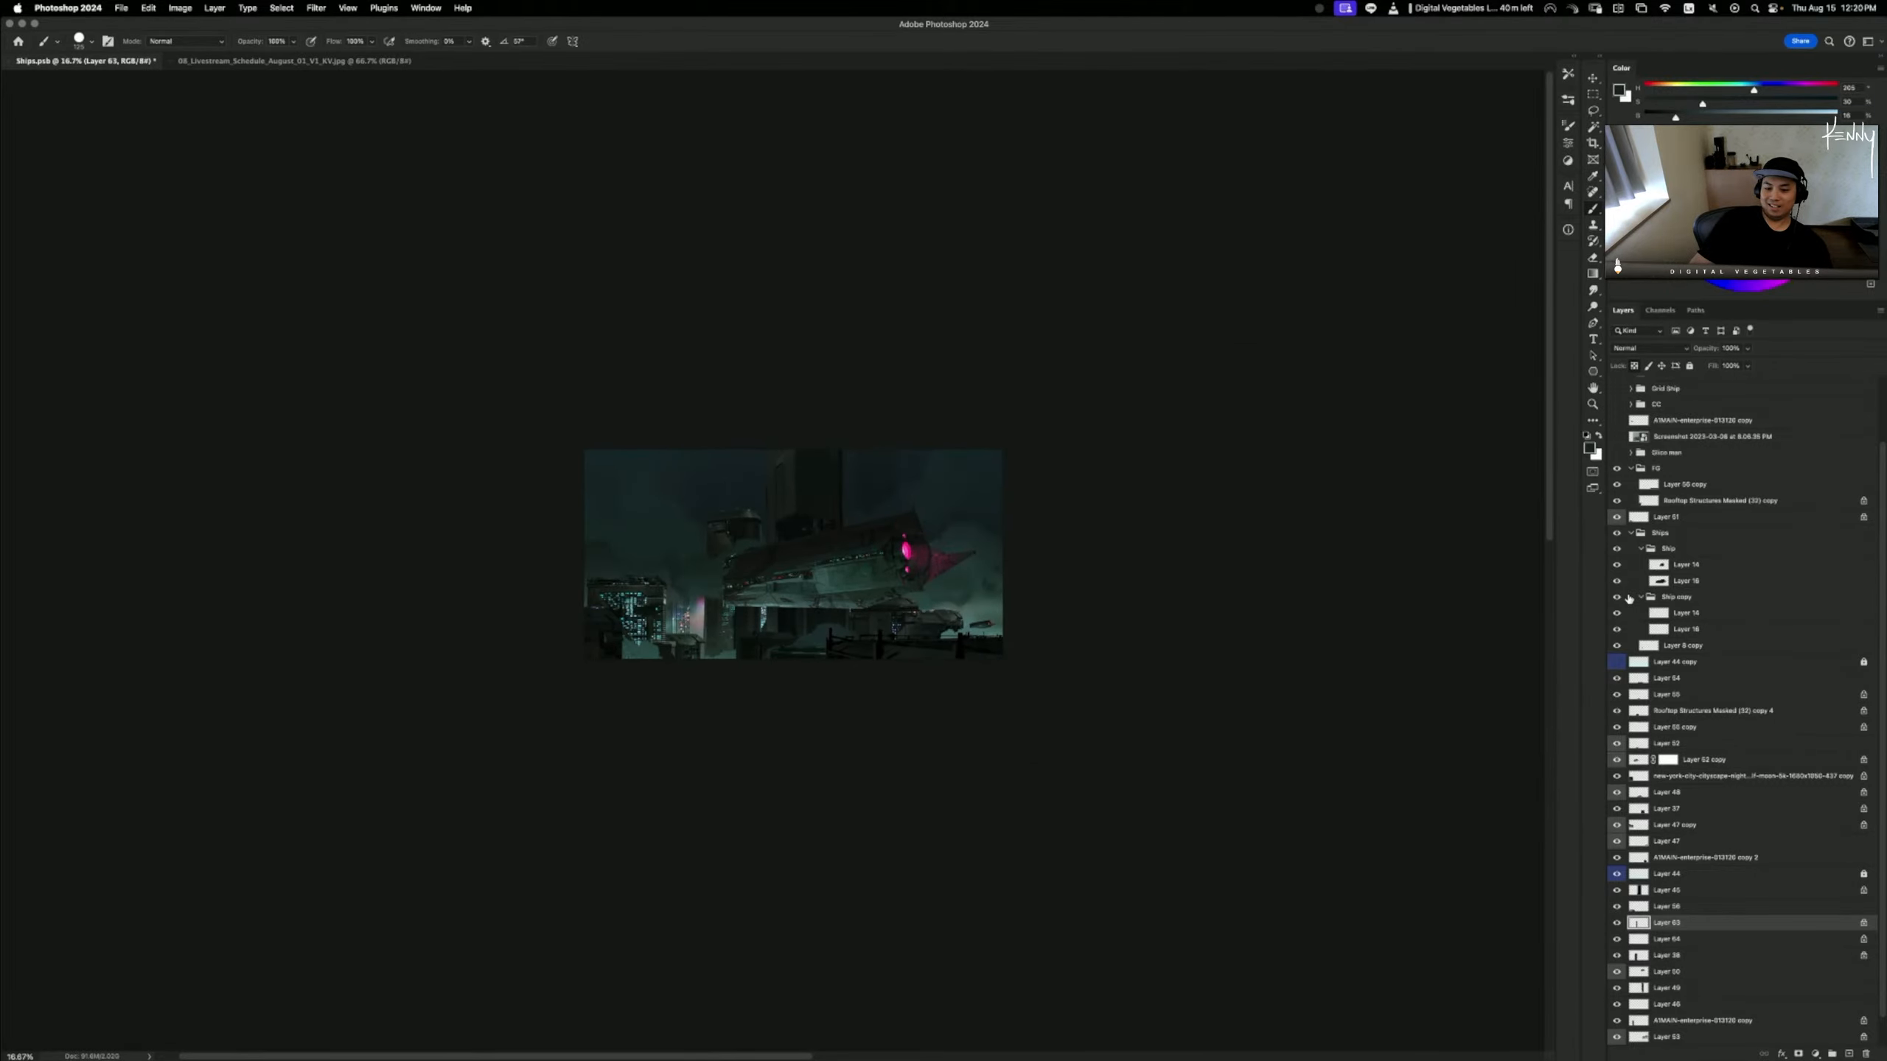
key("super+plus")
left_click(921, 669, "super")
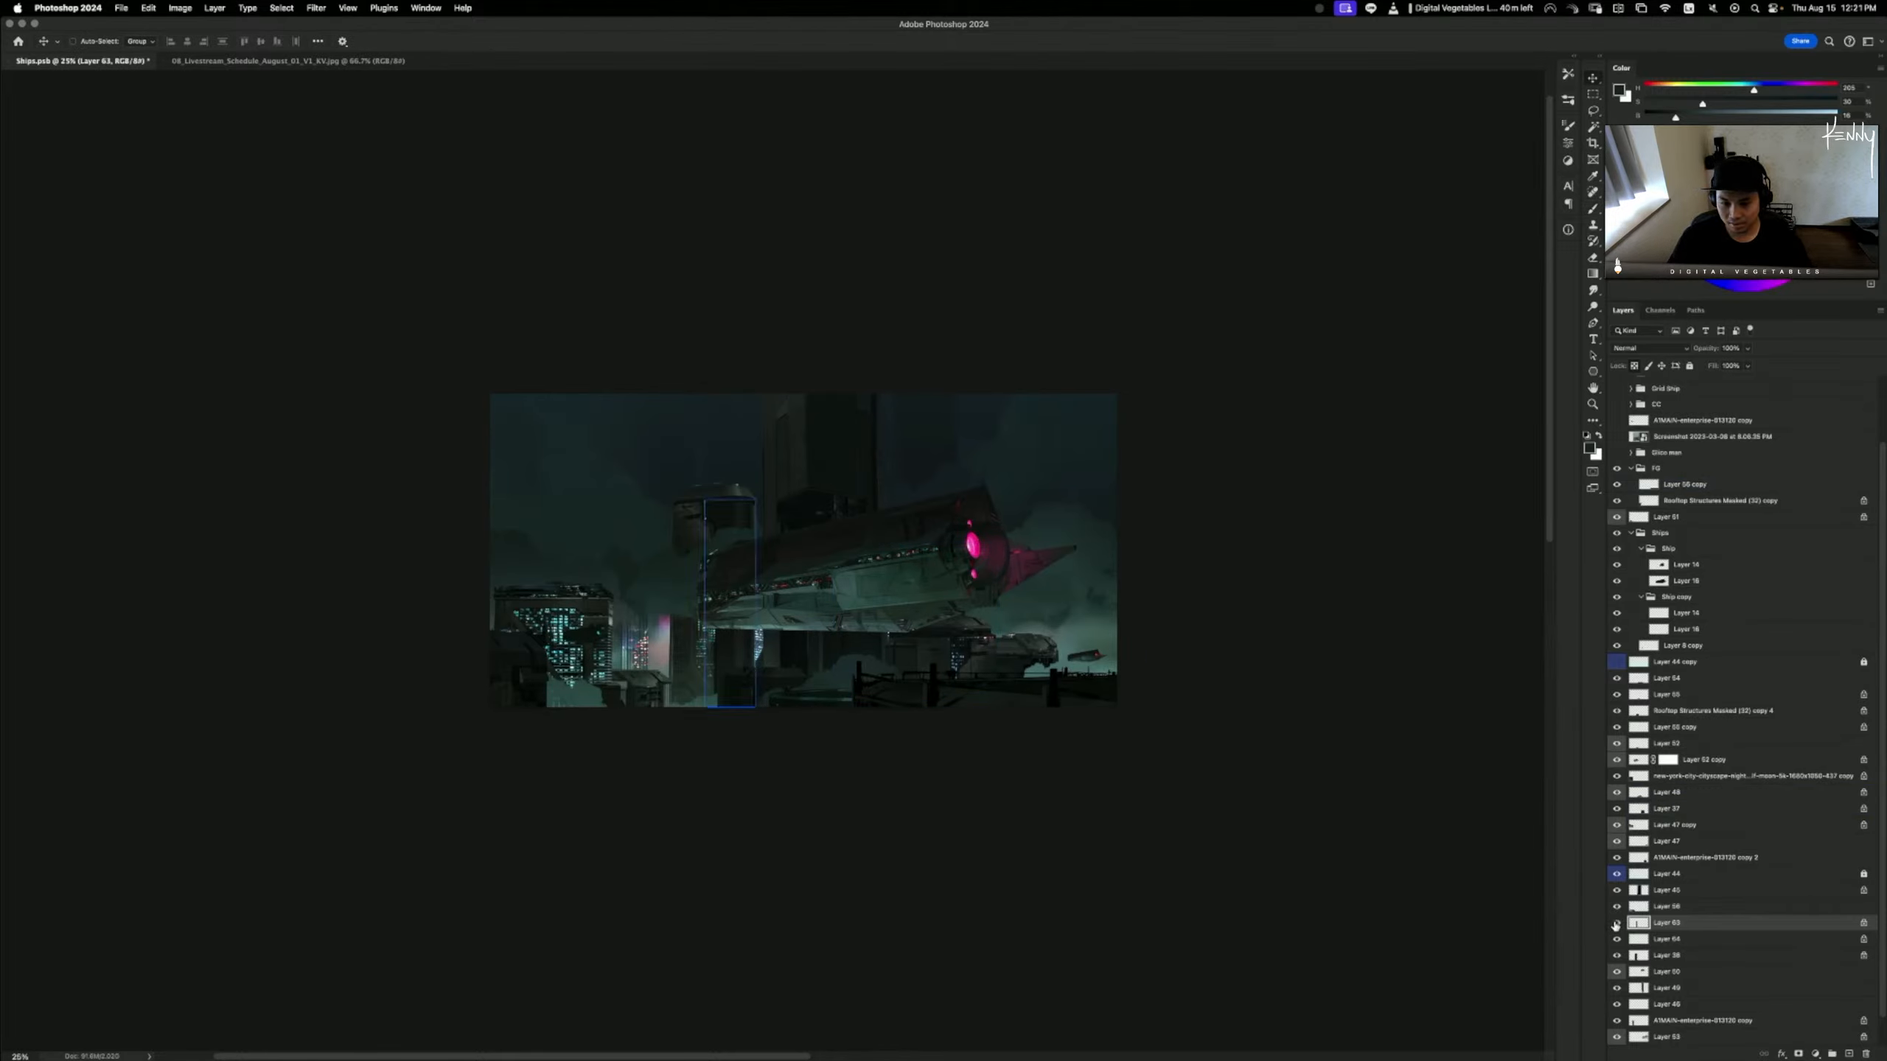
left_click(1616, 923)
left_click(1615, 923)
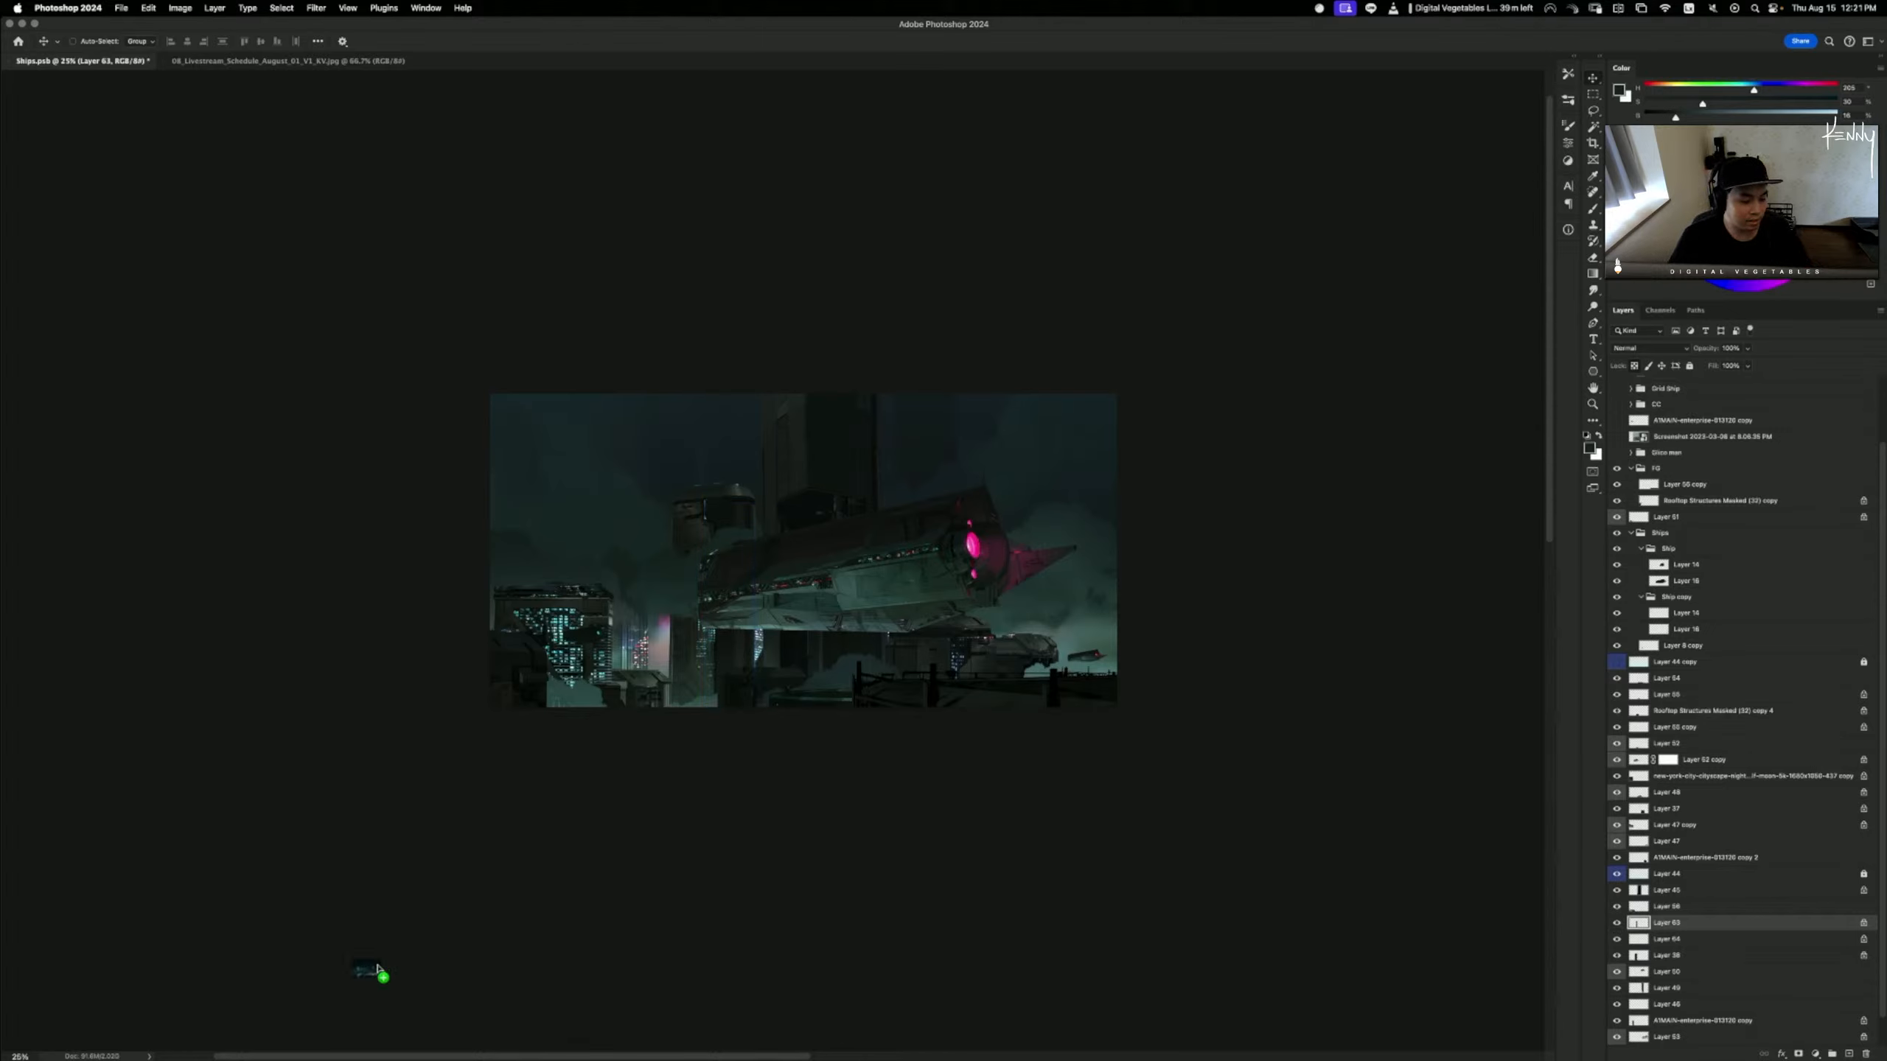
- Place the New York night city photo above Layer 63, clip it to that layer and move it up onto the round tower top
left_click_drag(378, 973, 684, 678)
key("Return")
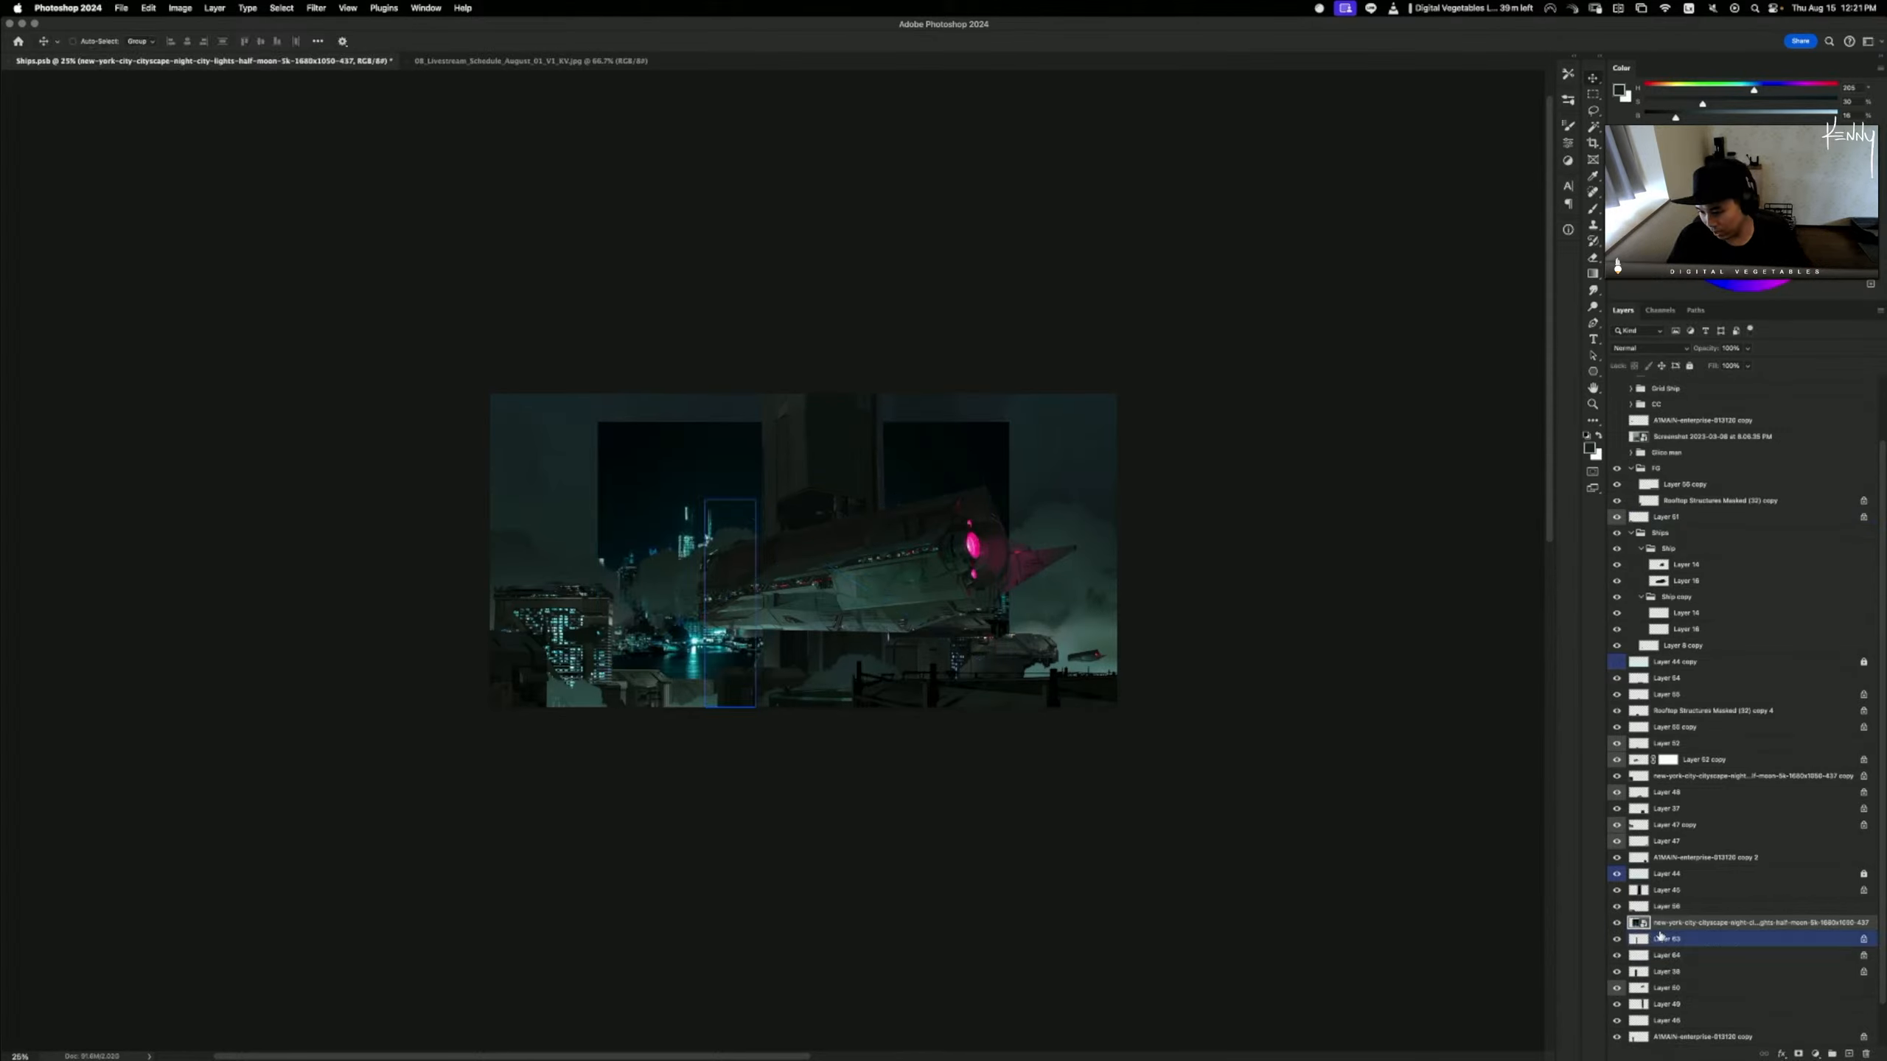
left_click(1664, 931, "alt")
key("b")
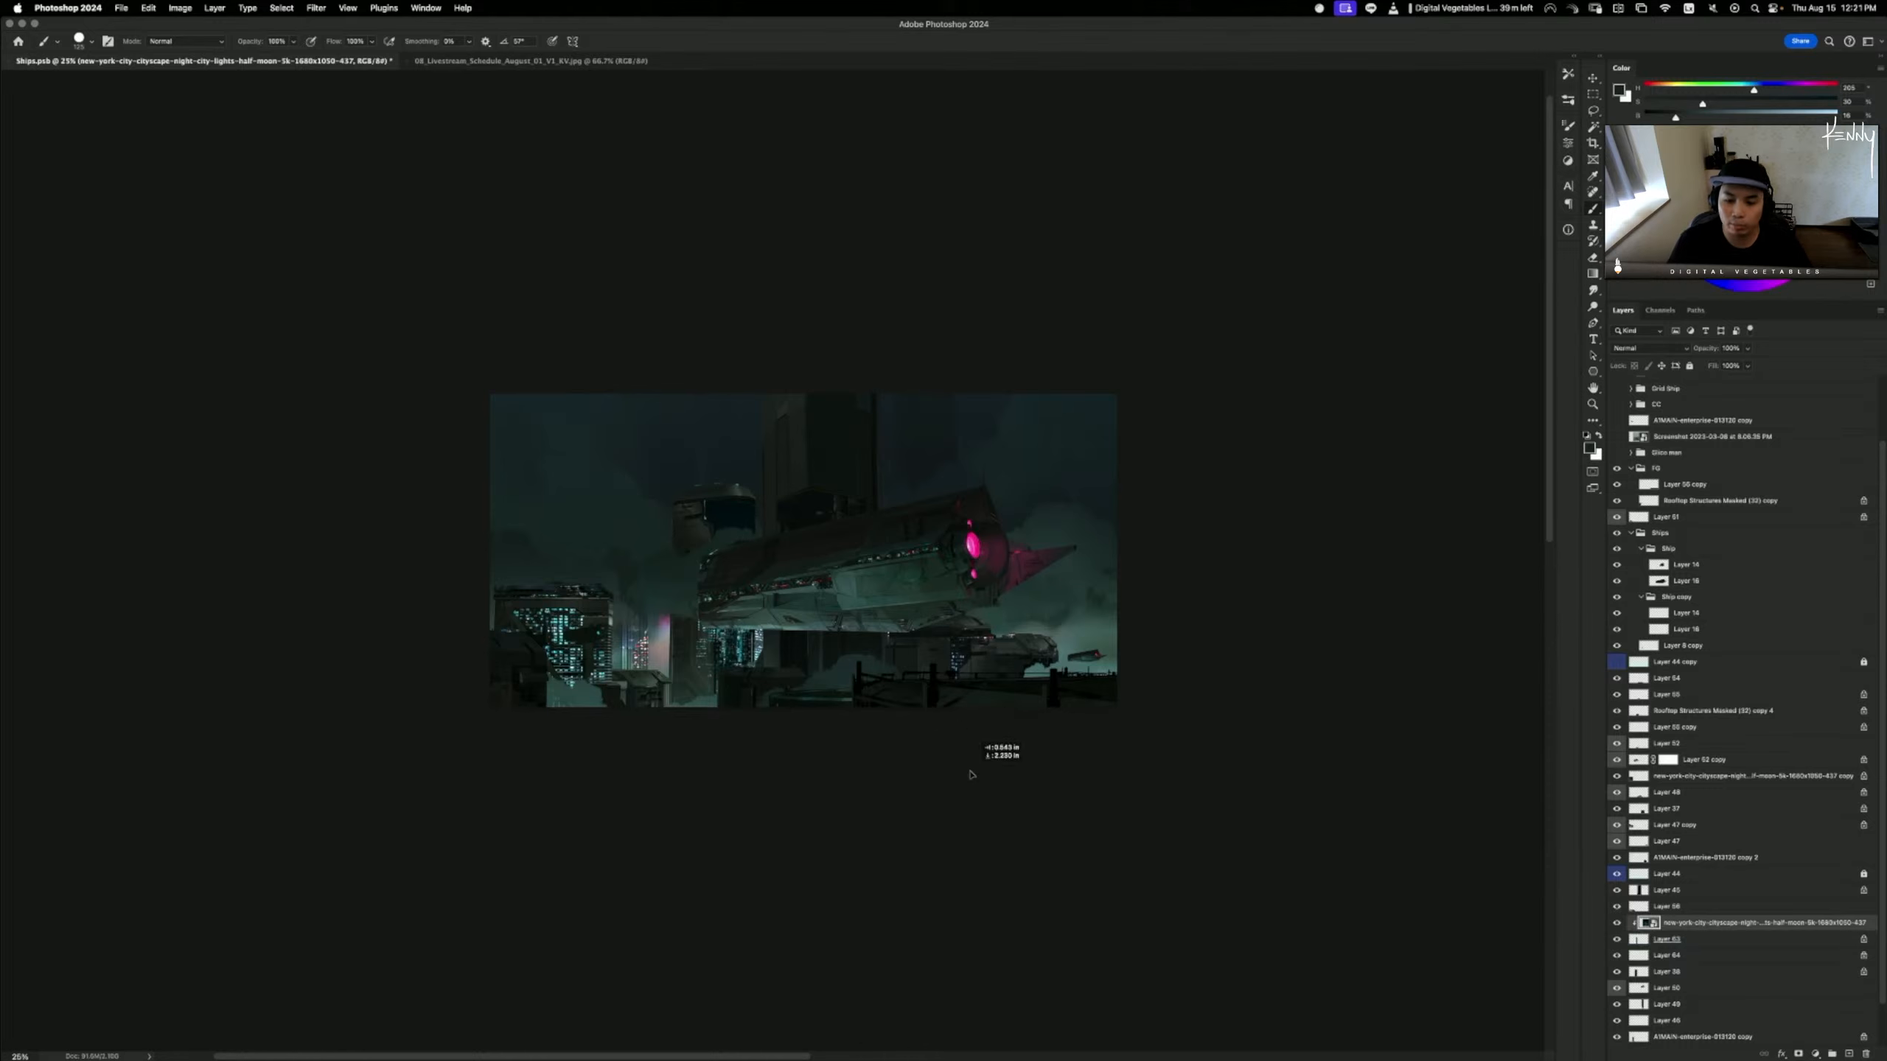
key("ctrl+t")
left_click_drag(854, 525, 833, 424)
key("Return")
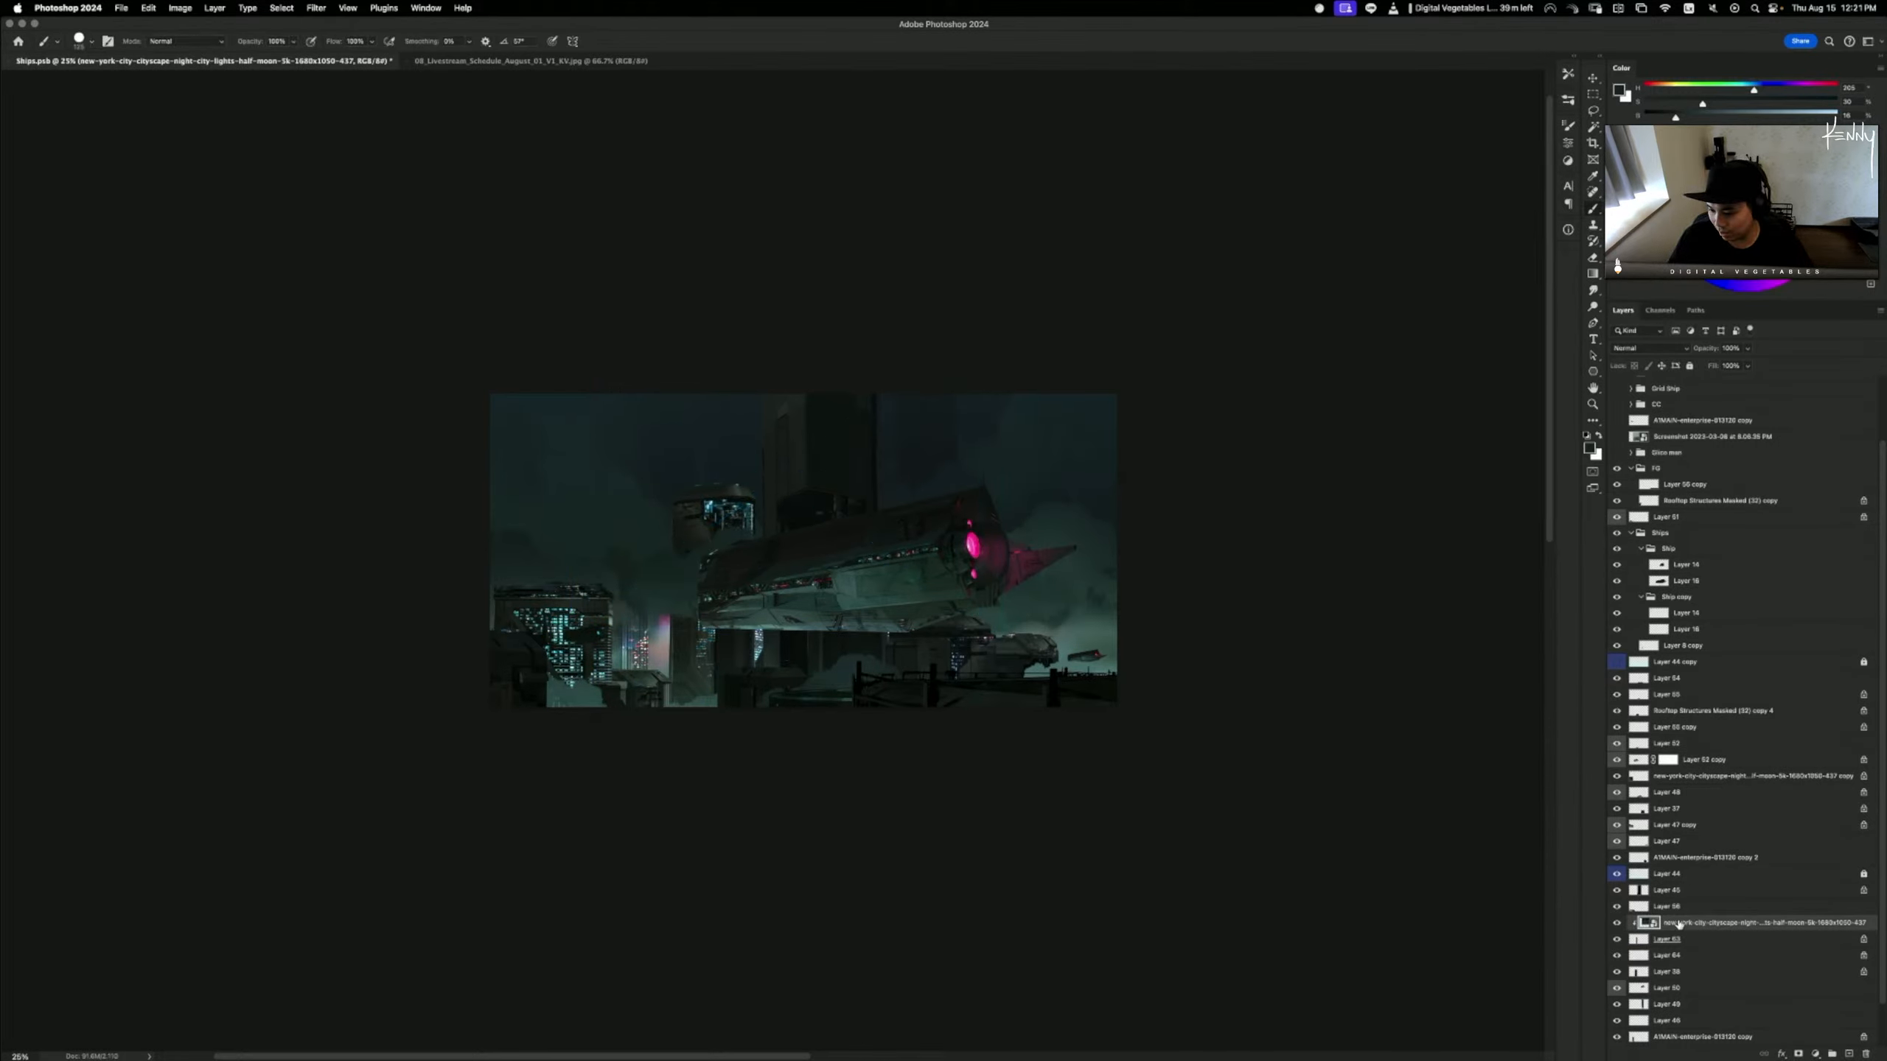
- Move the city photo layer below Layer 64, directly above Layer 38, and make it visible
left_click_drag(1678, 923, 1701, 896)
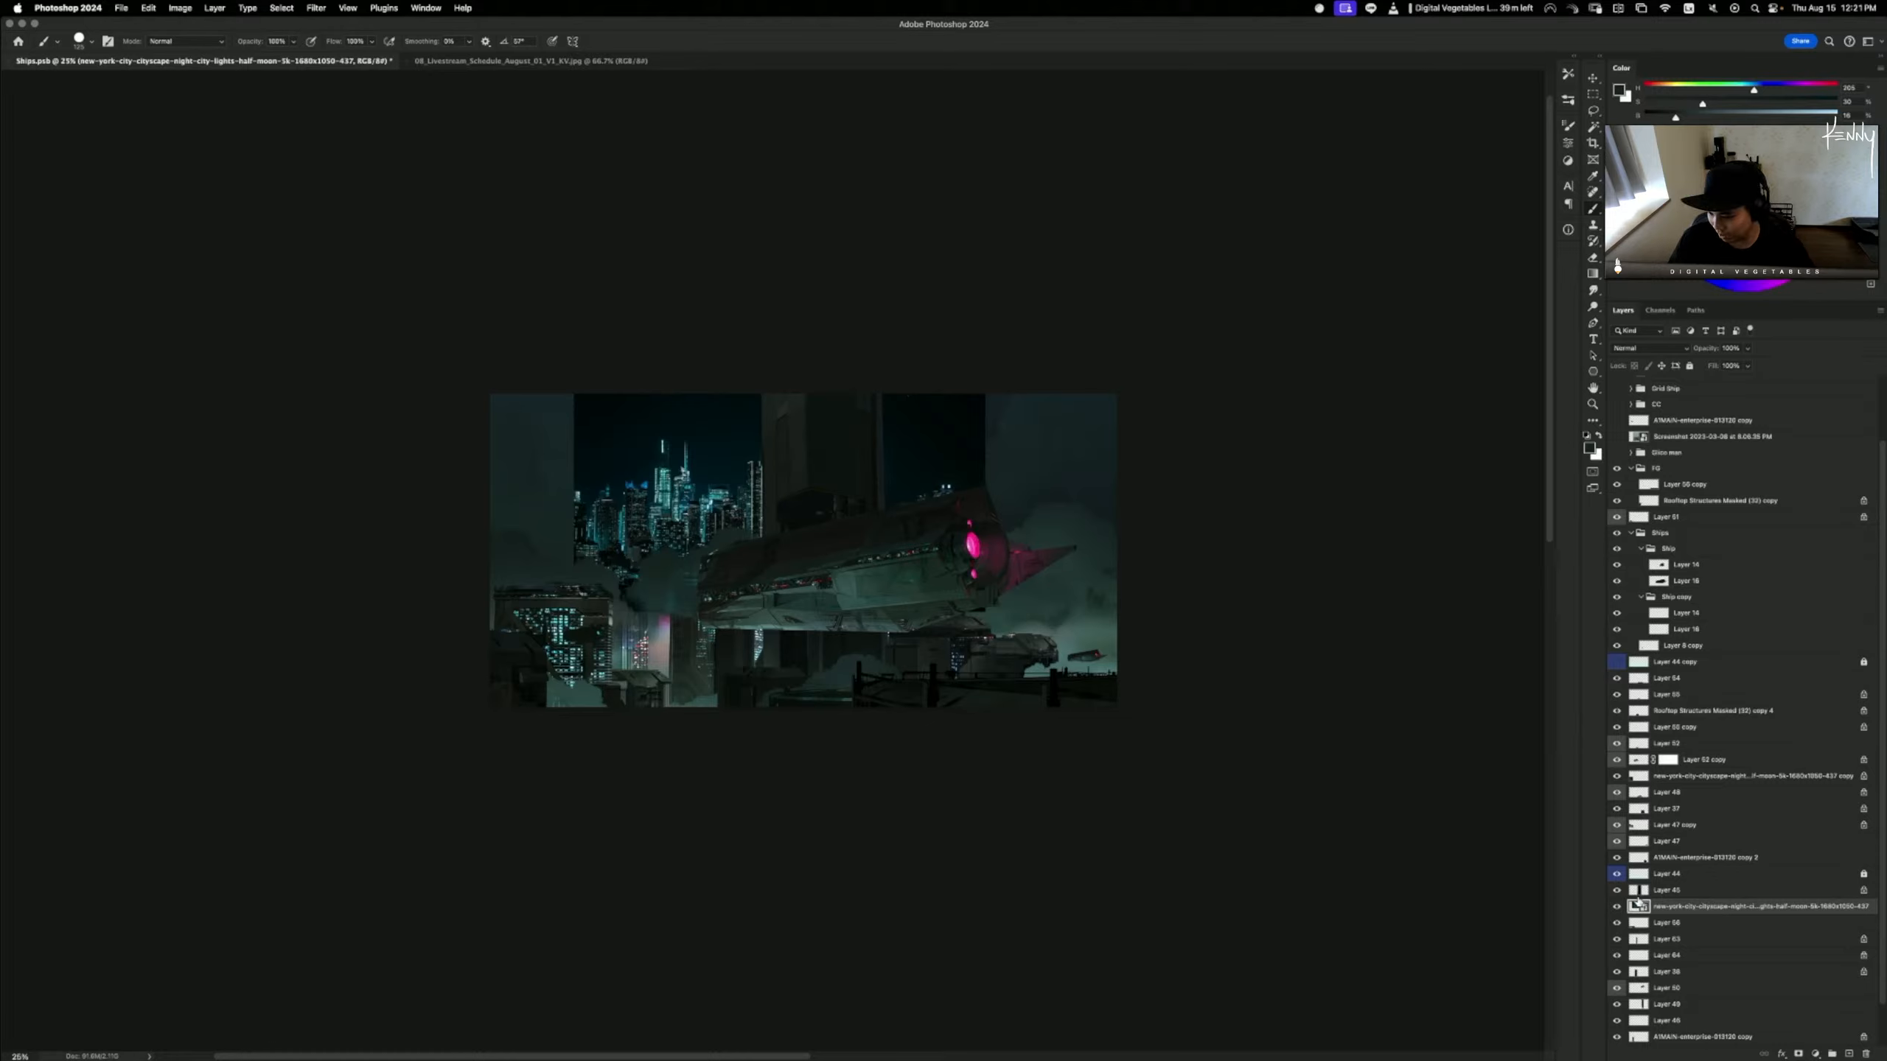
left_click(1616, 906)
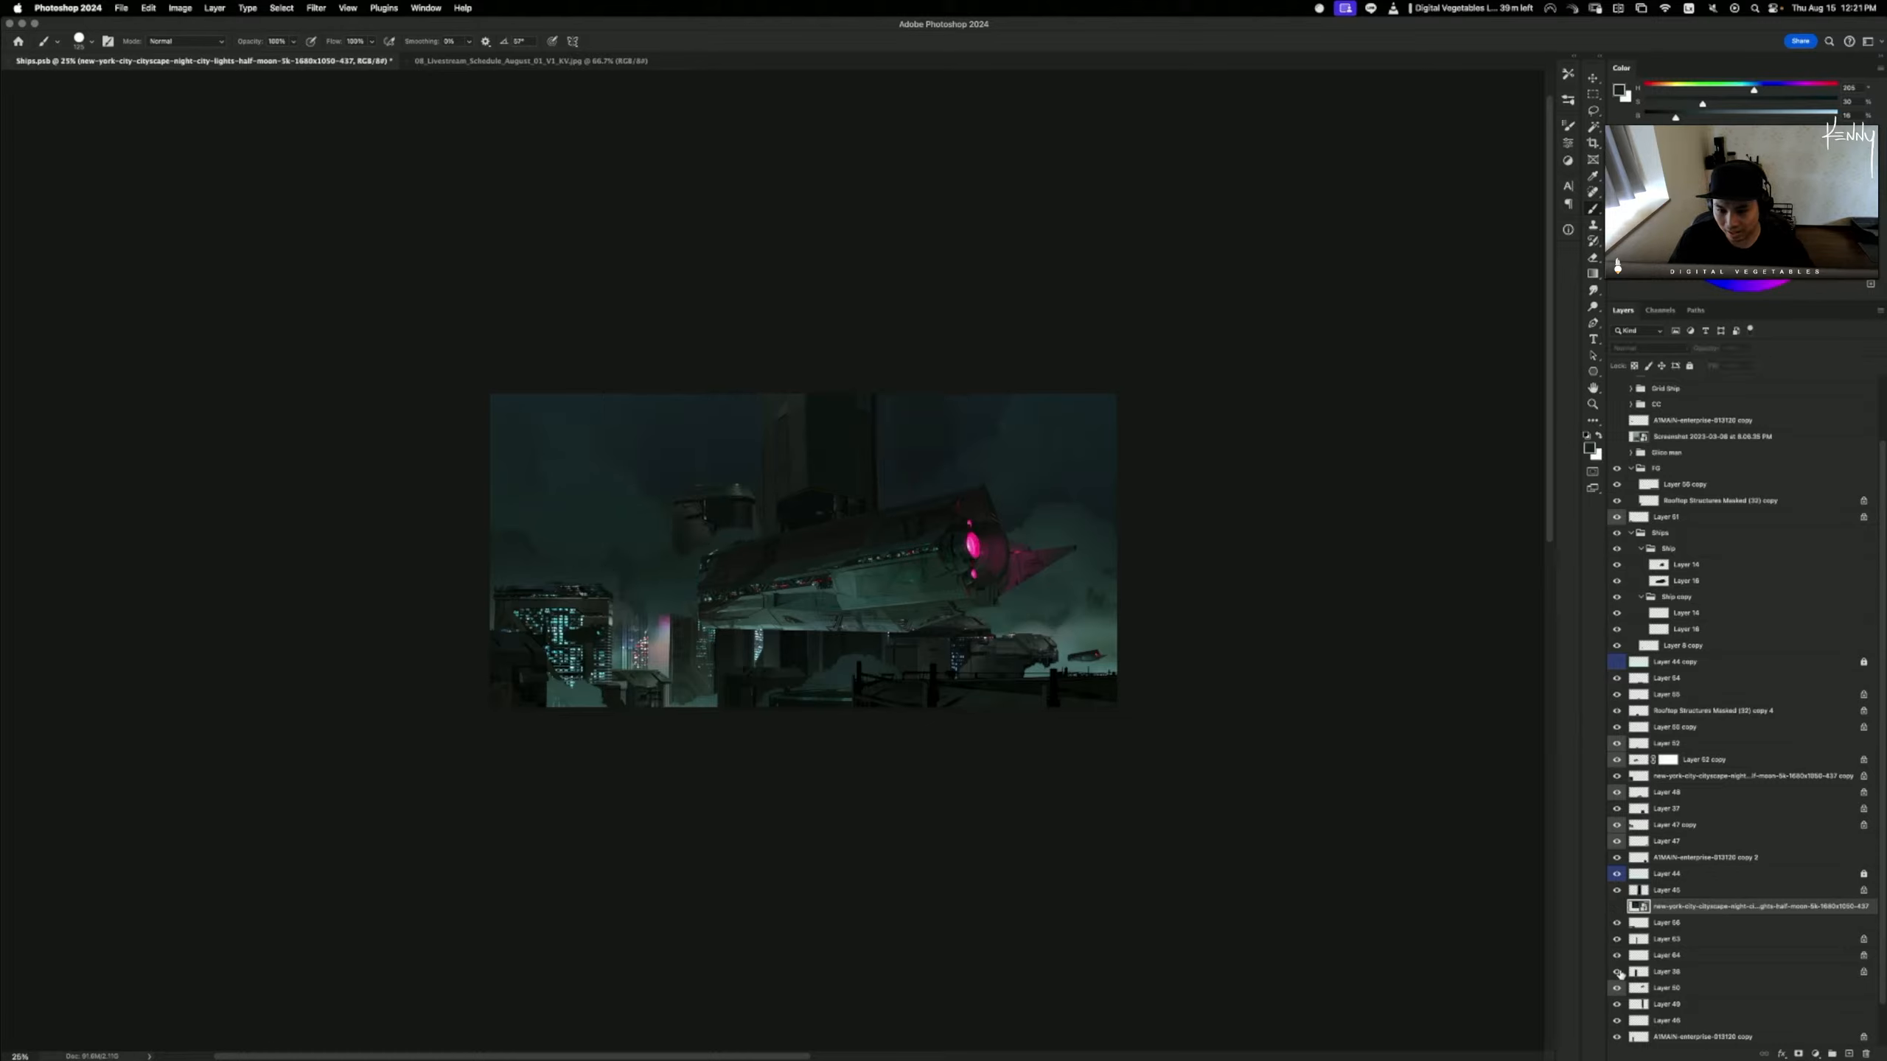
left_click_drag(1672, 933, 1633, 965)
left_click(1618, 957)
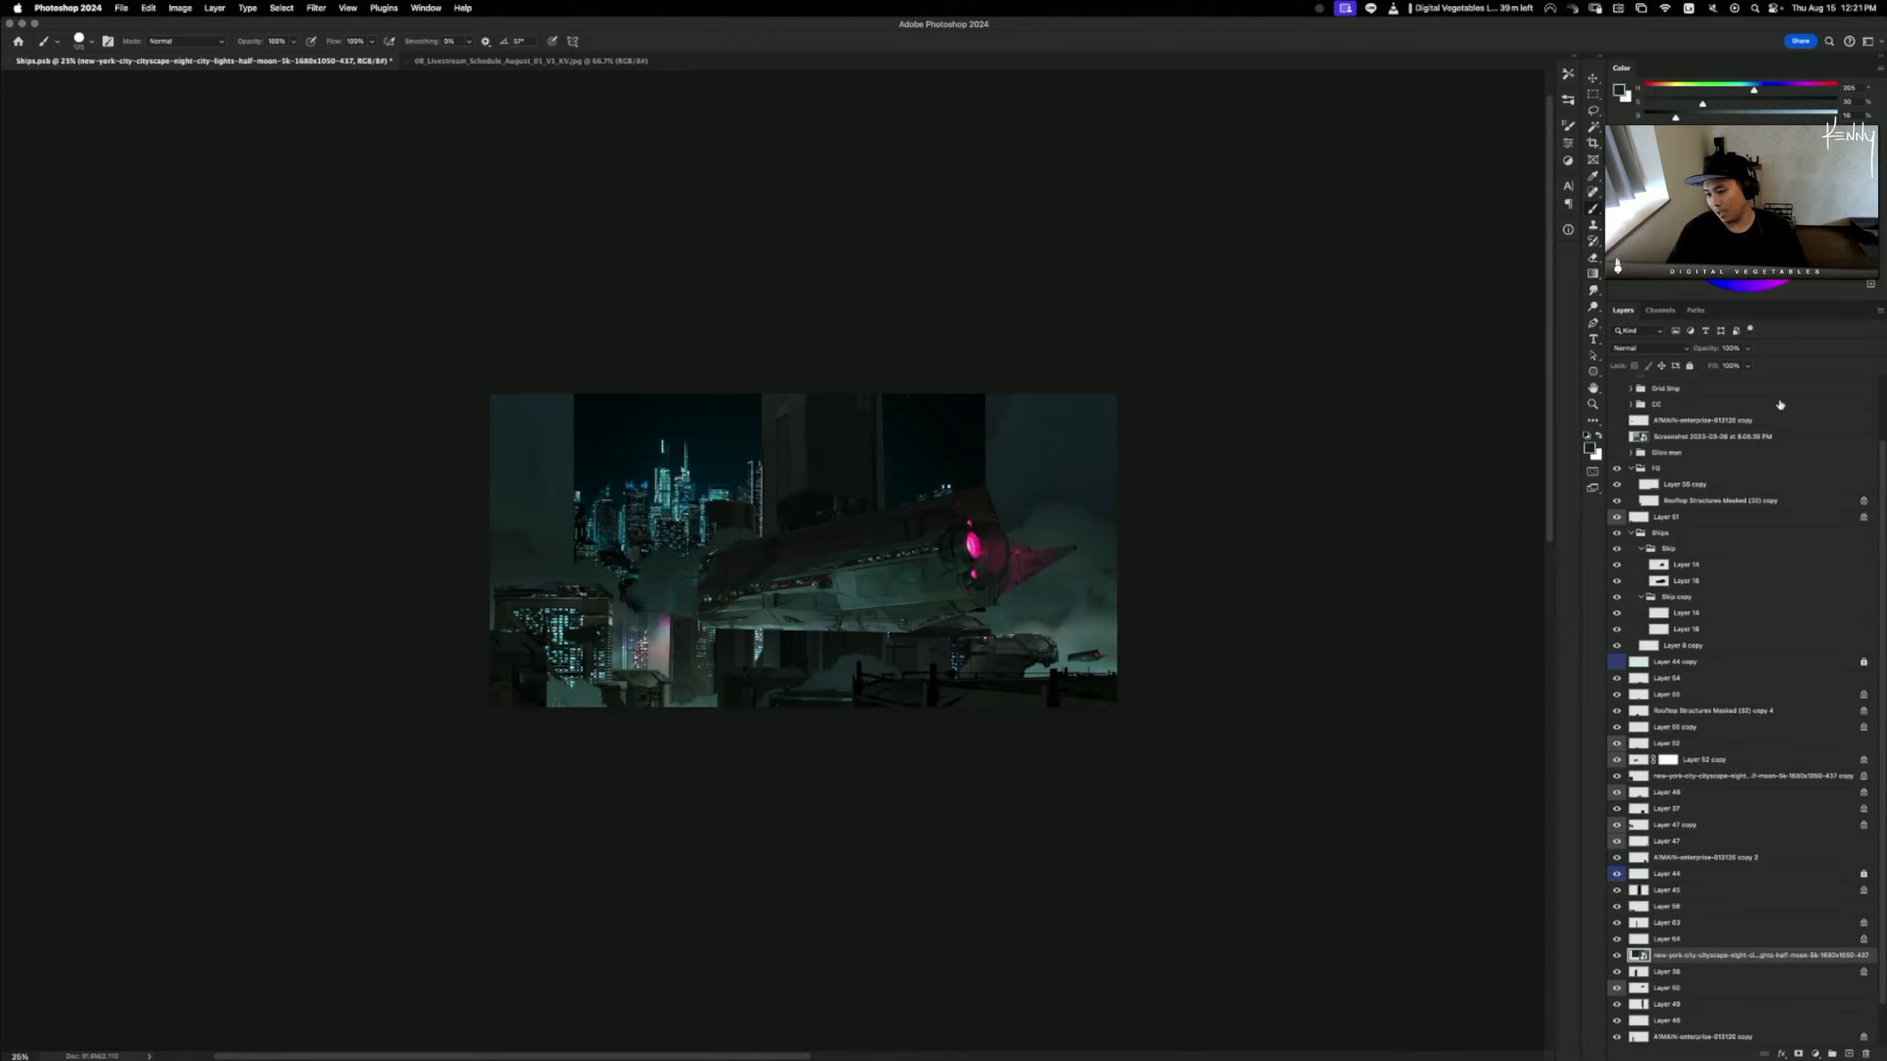
- Set the city photo's blend mode to Lighten and clip it to Layer 38
left_click(1659, 349)
left_click(1643, 461)
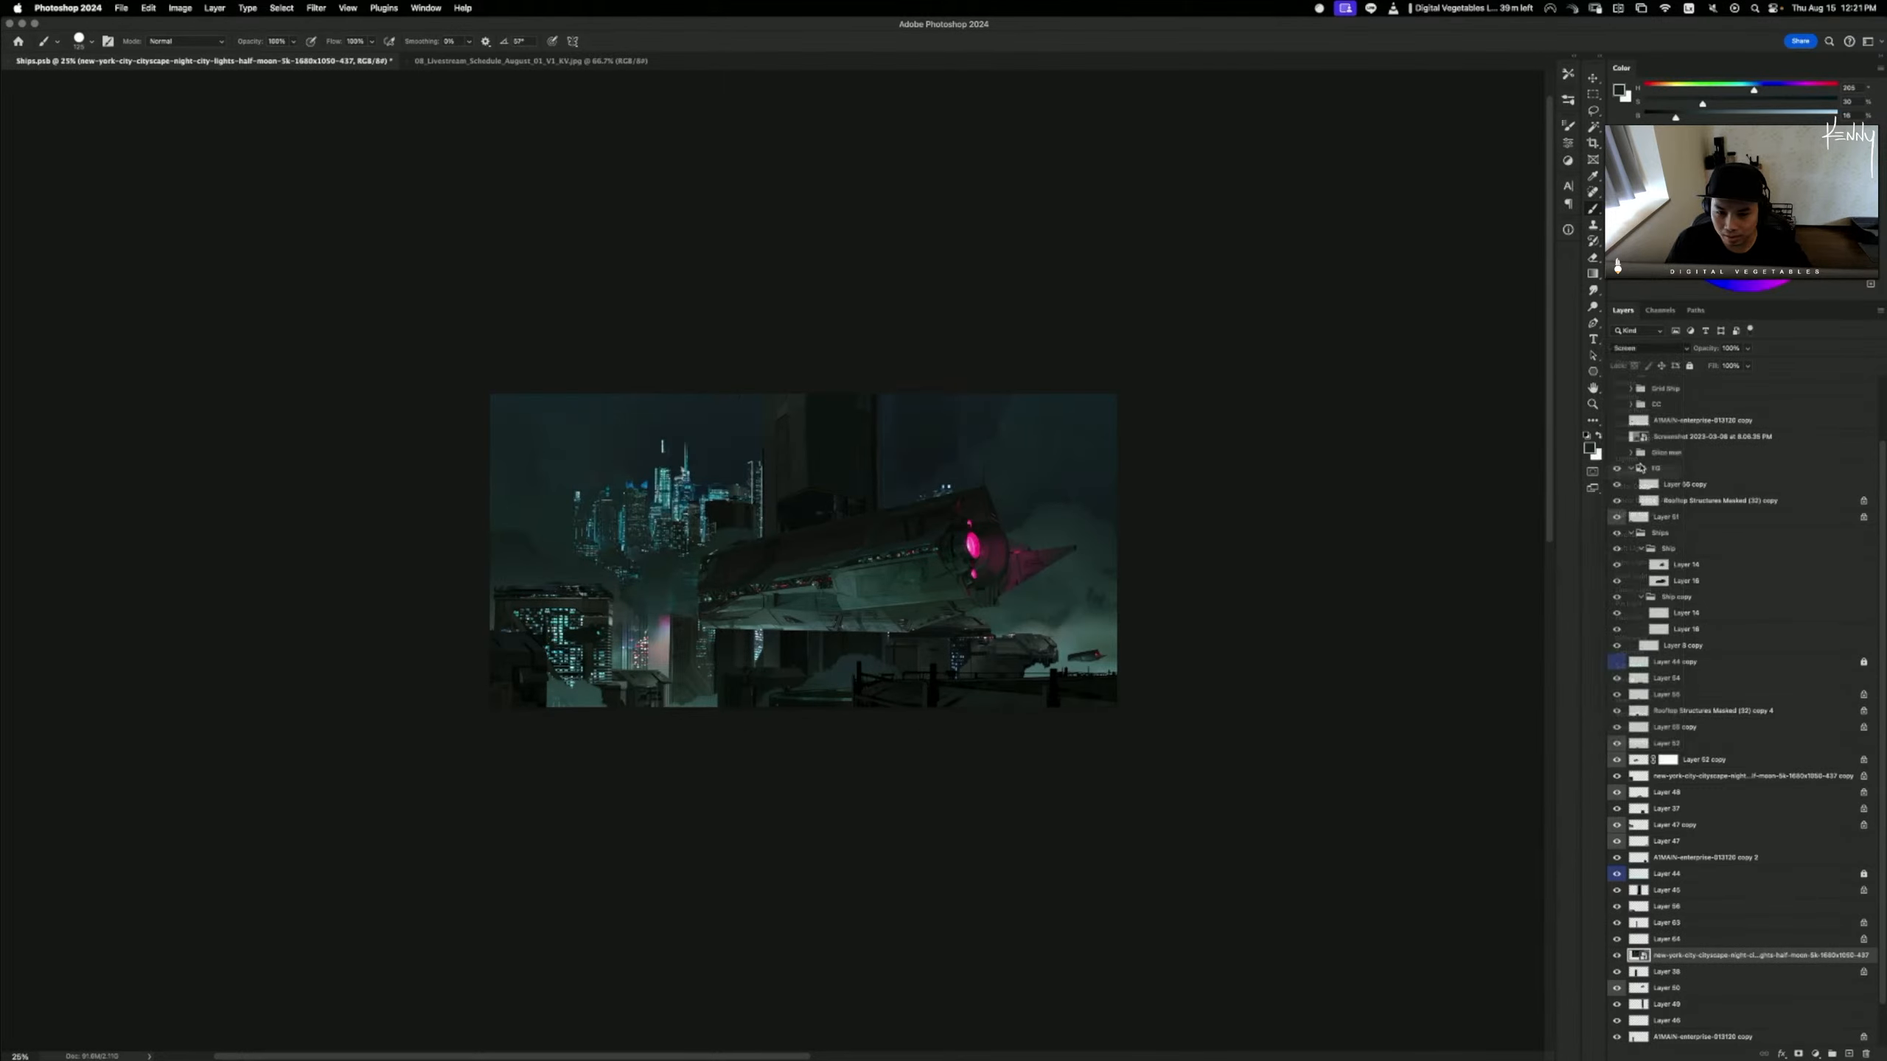
left_click(1659, 962, "alt")
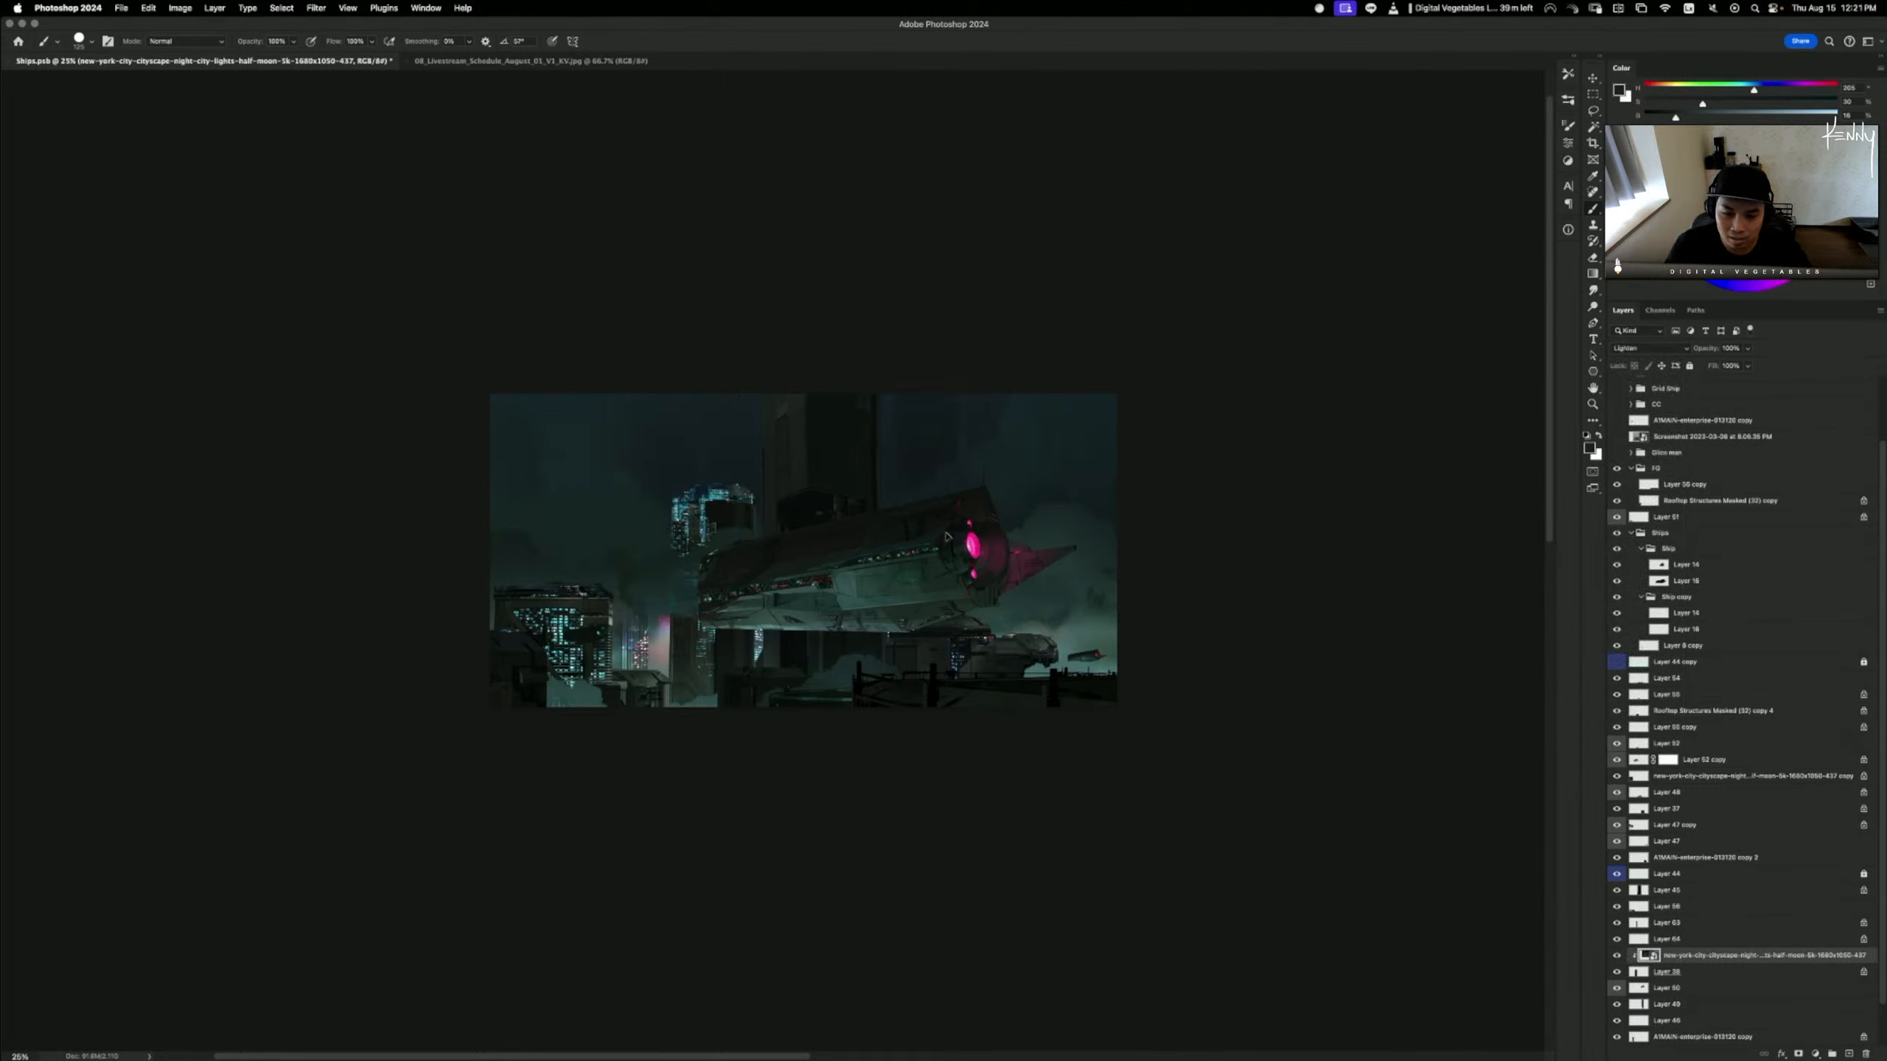
- Shift the city photo and skew it upward to the right to align its lights with the round tower top
left_click_drag(942, 529, 972, 477)
key("super+t")
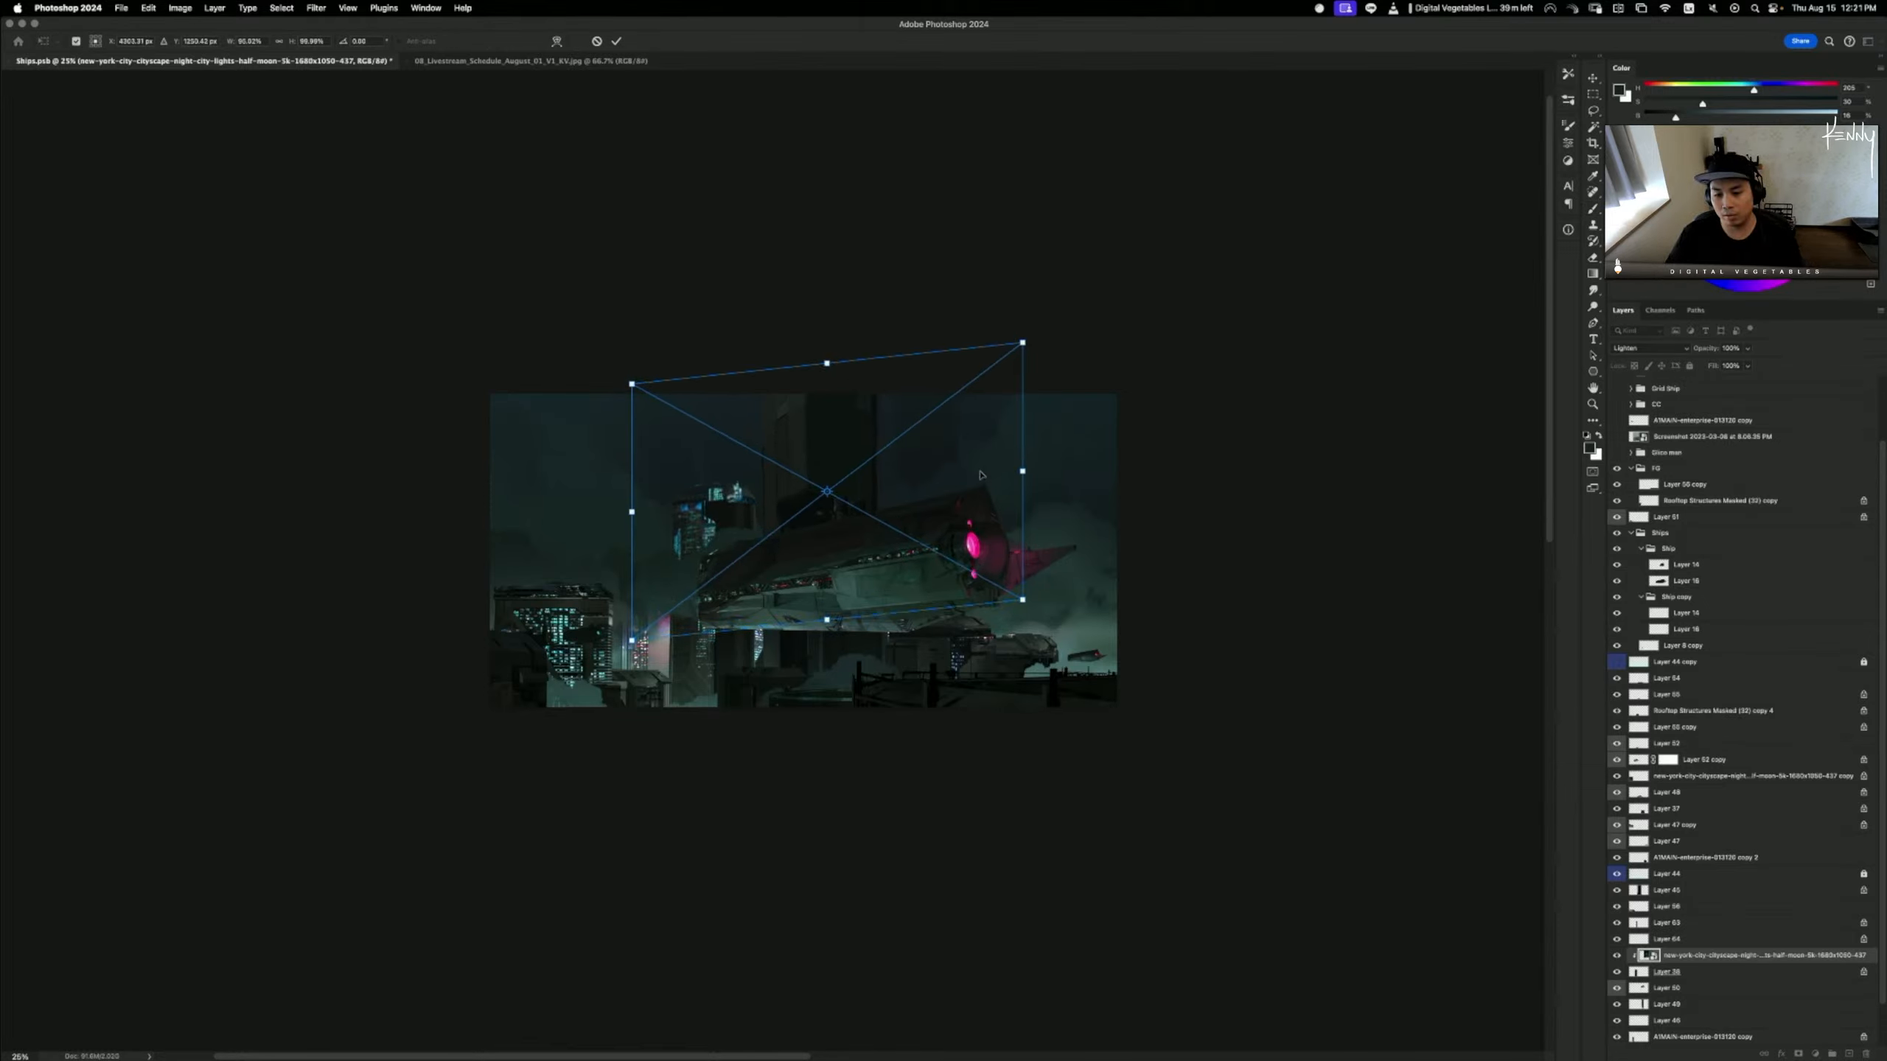
key("Return")
- Hide the city photo with a black layer mask and prepare a small white brush for painting lights back in
key("b")
left_click(1796, 1054, "alt")
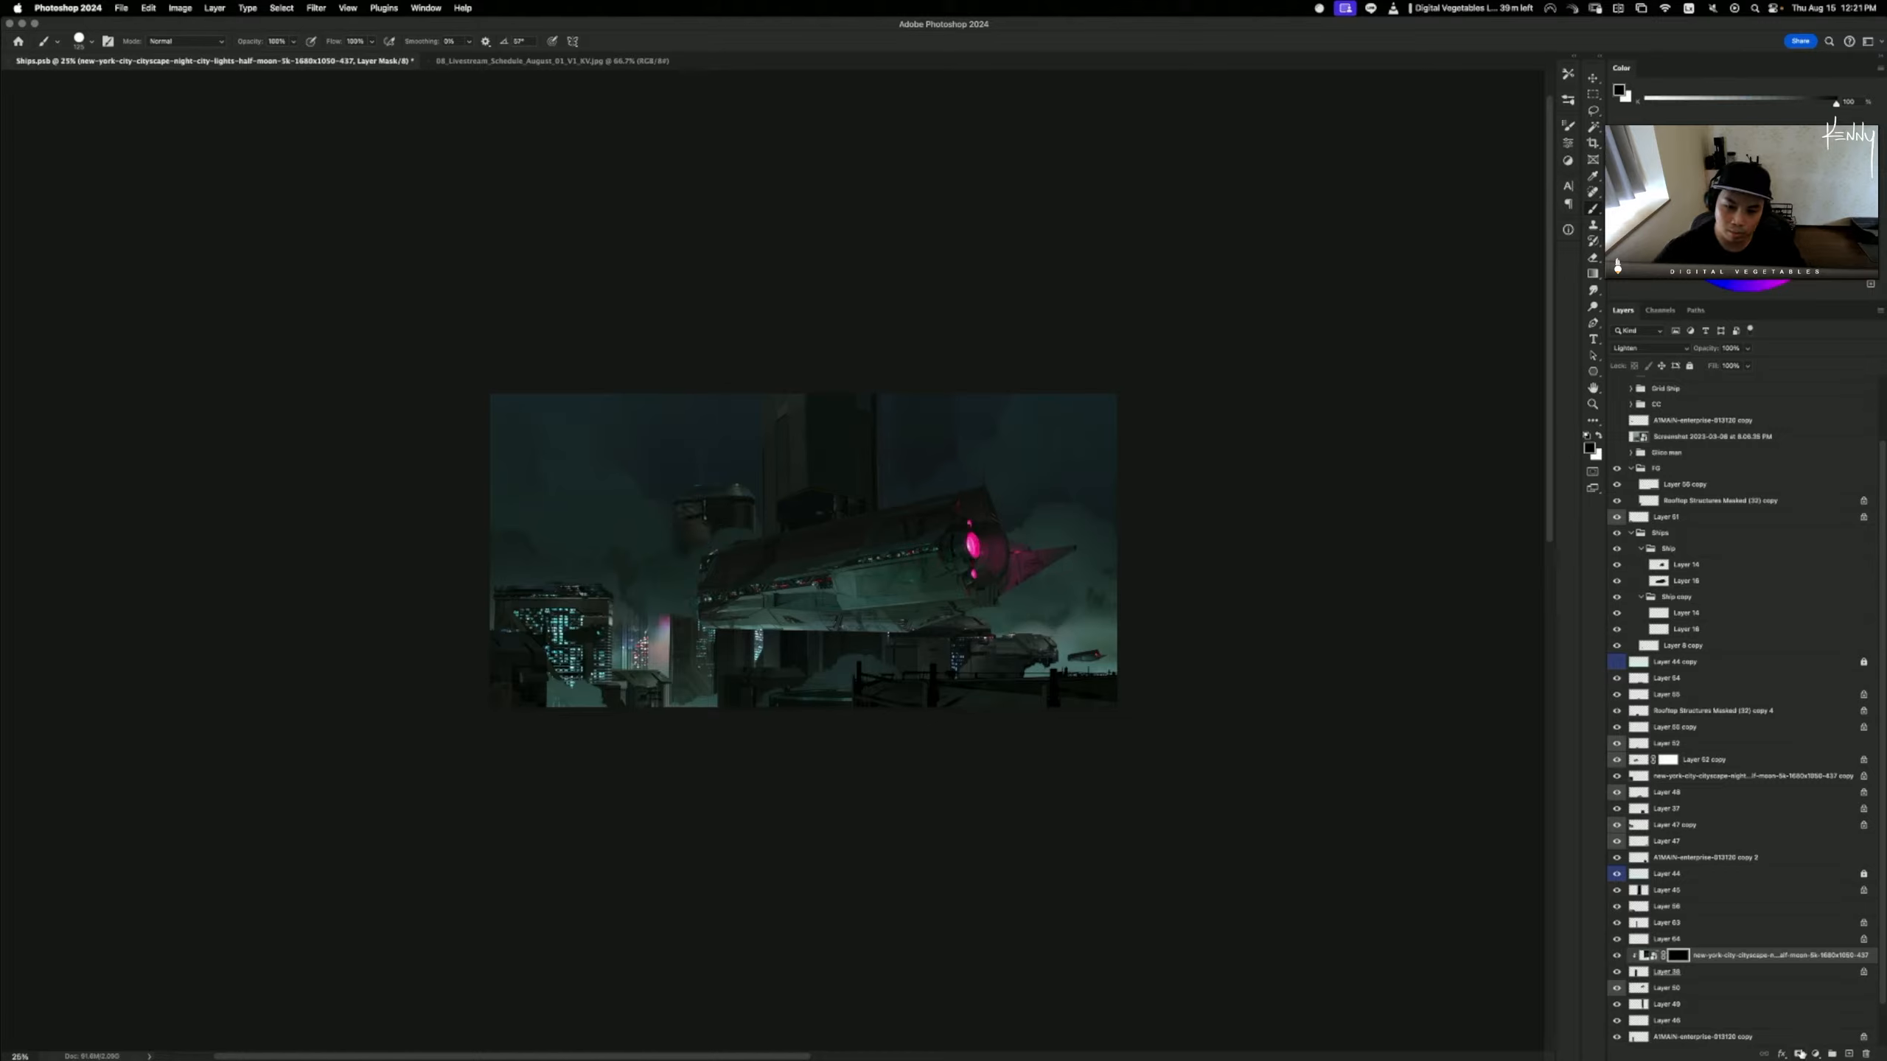
key("bracketleft")
key("bracketleft")
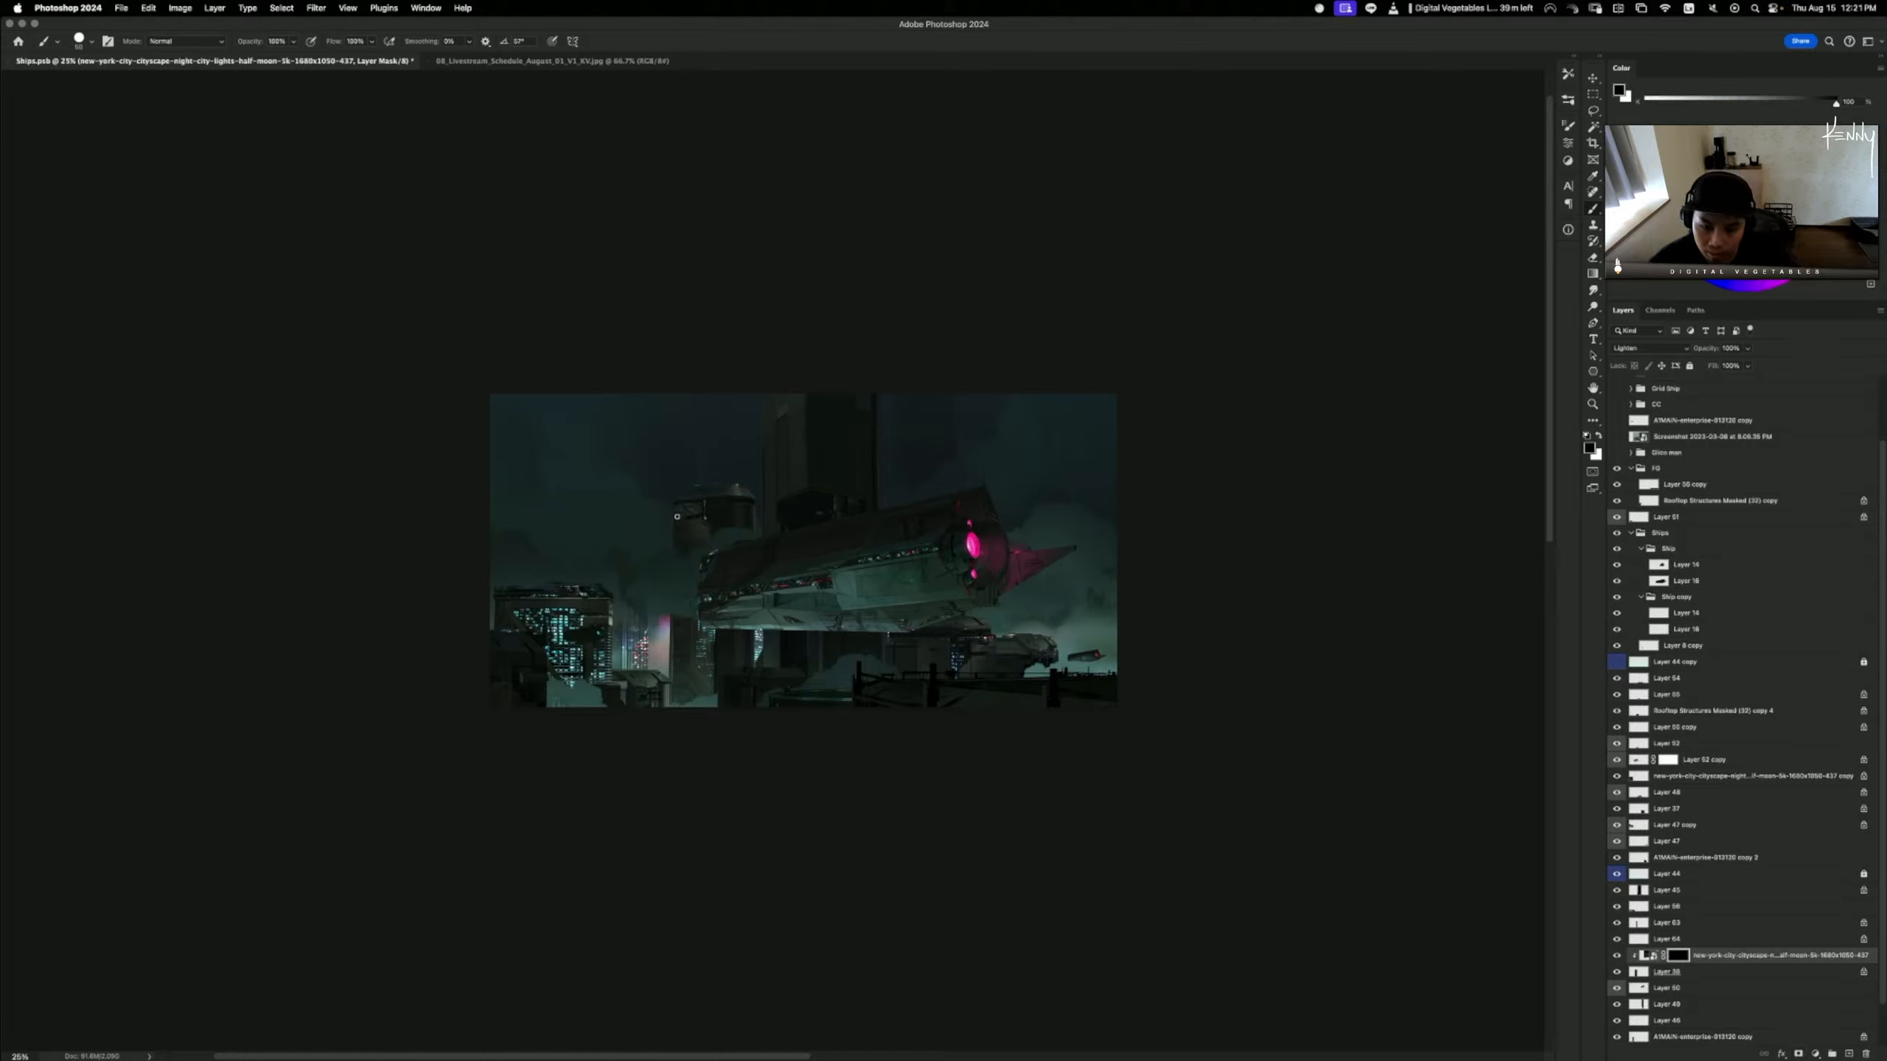
key("x")
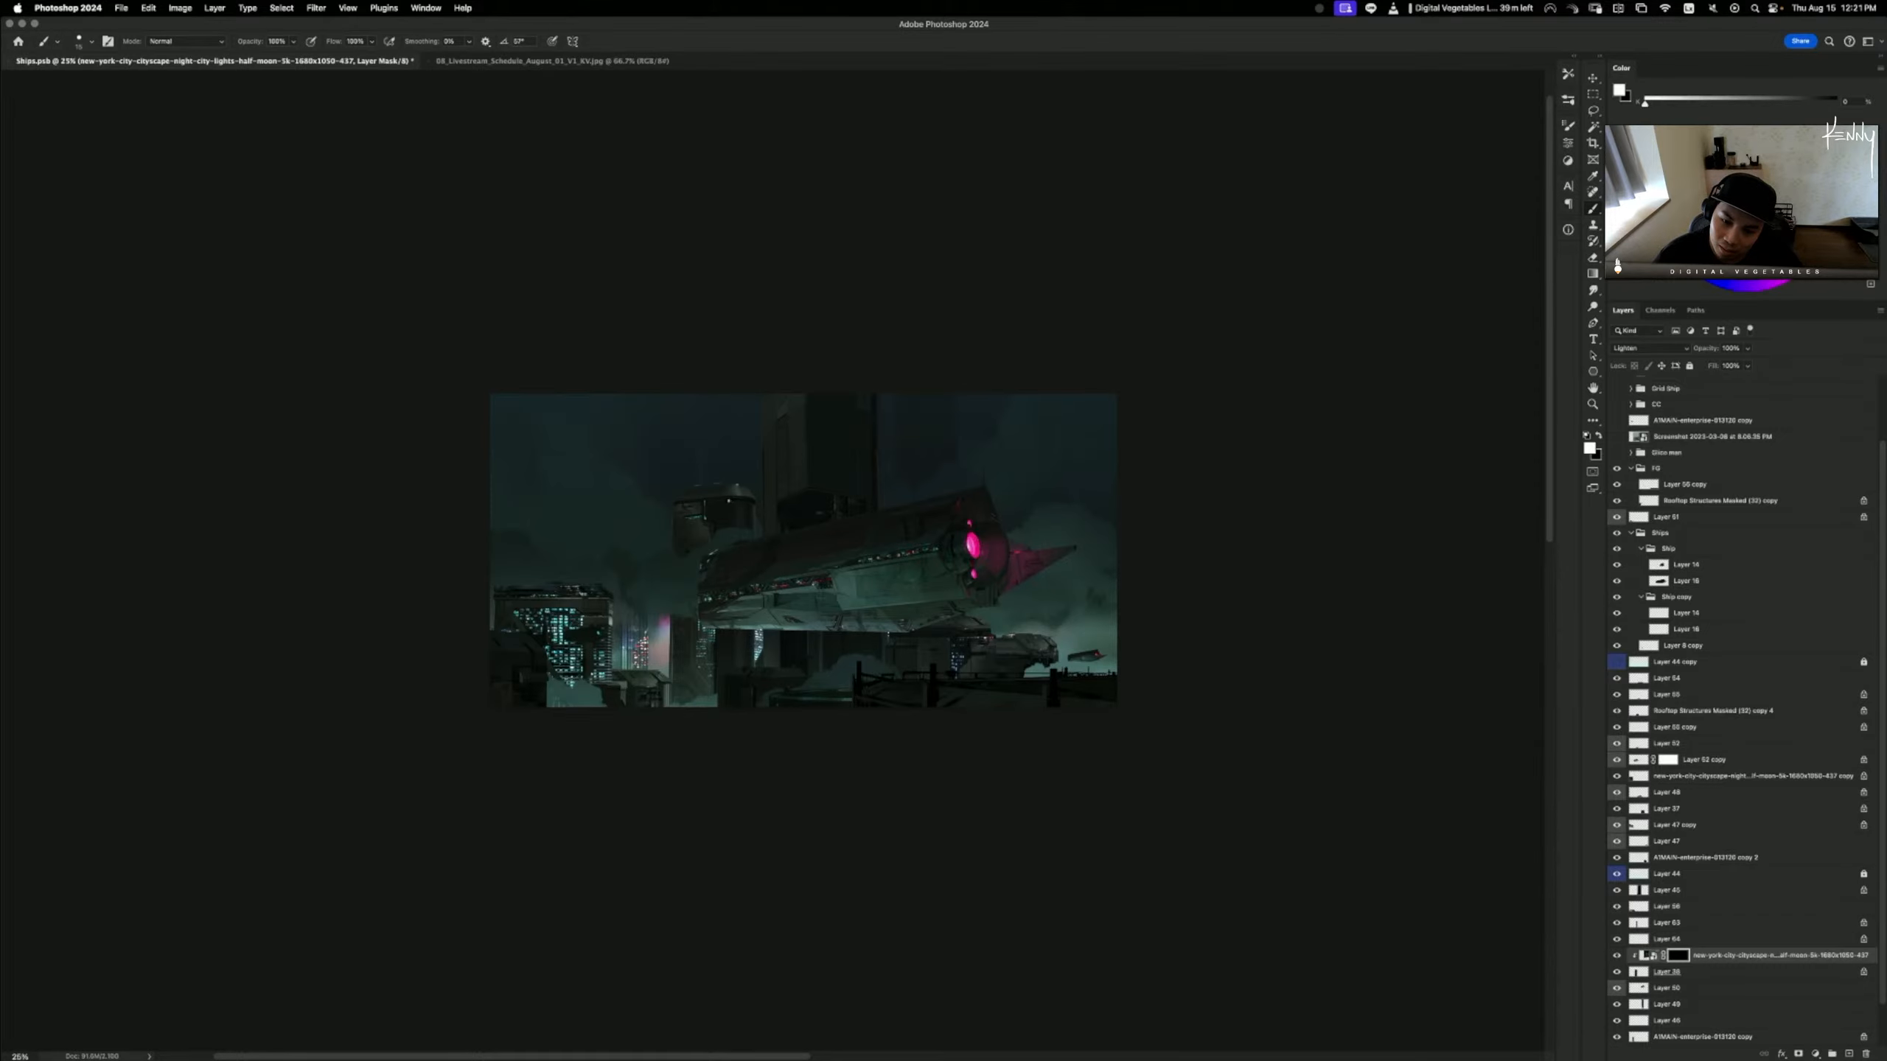
mouse_move(933, 1058)
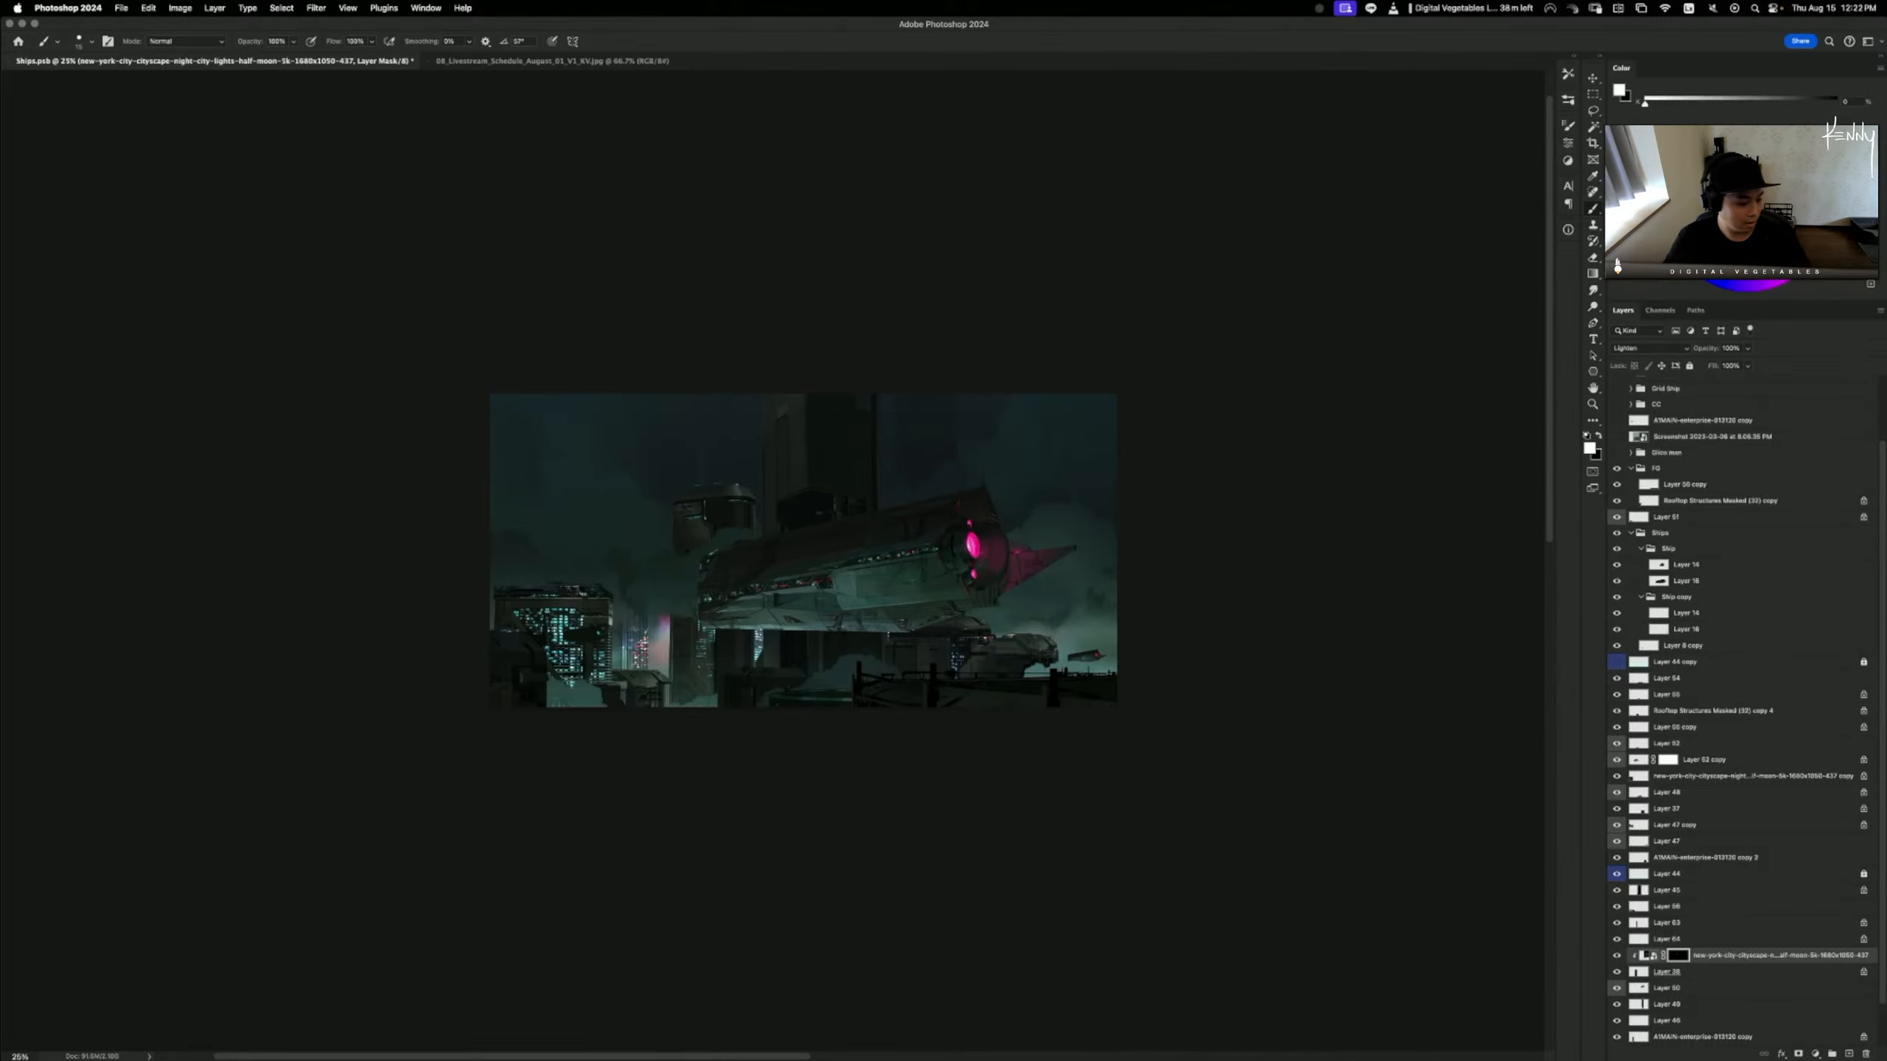
- Merge the masked city photo down into Layer 38
key("super+equal")
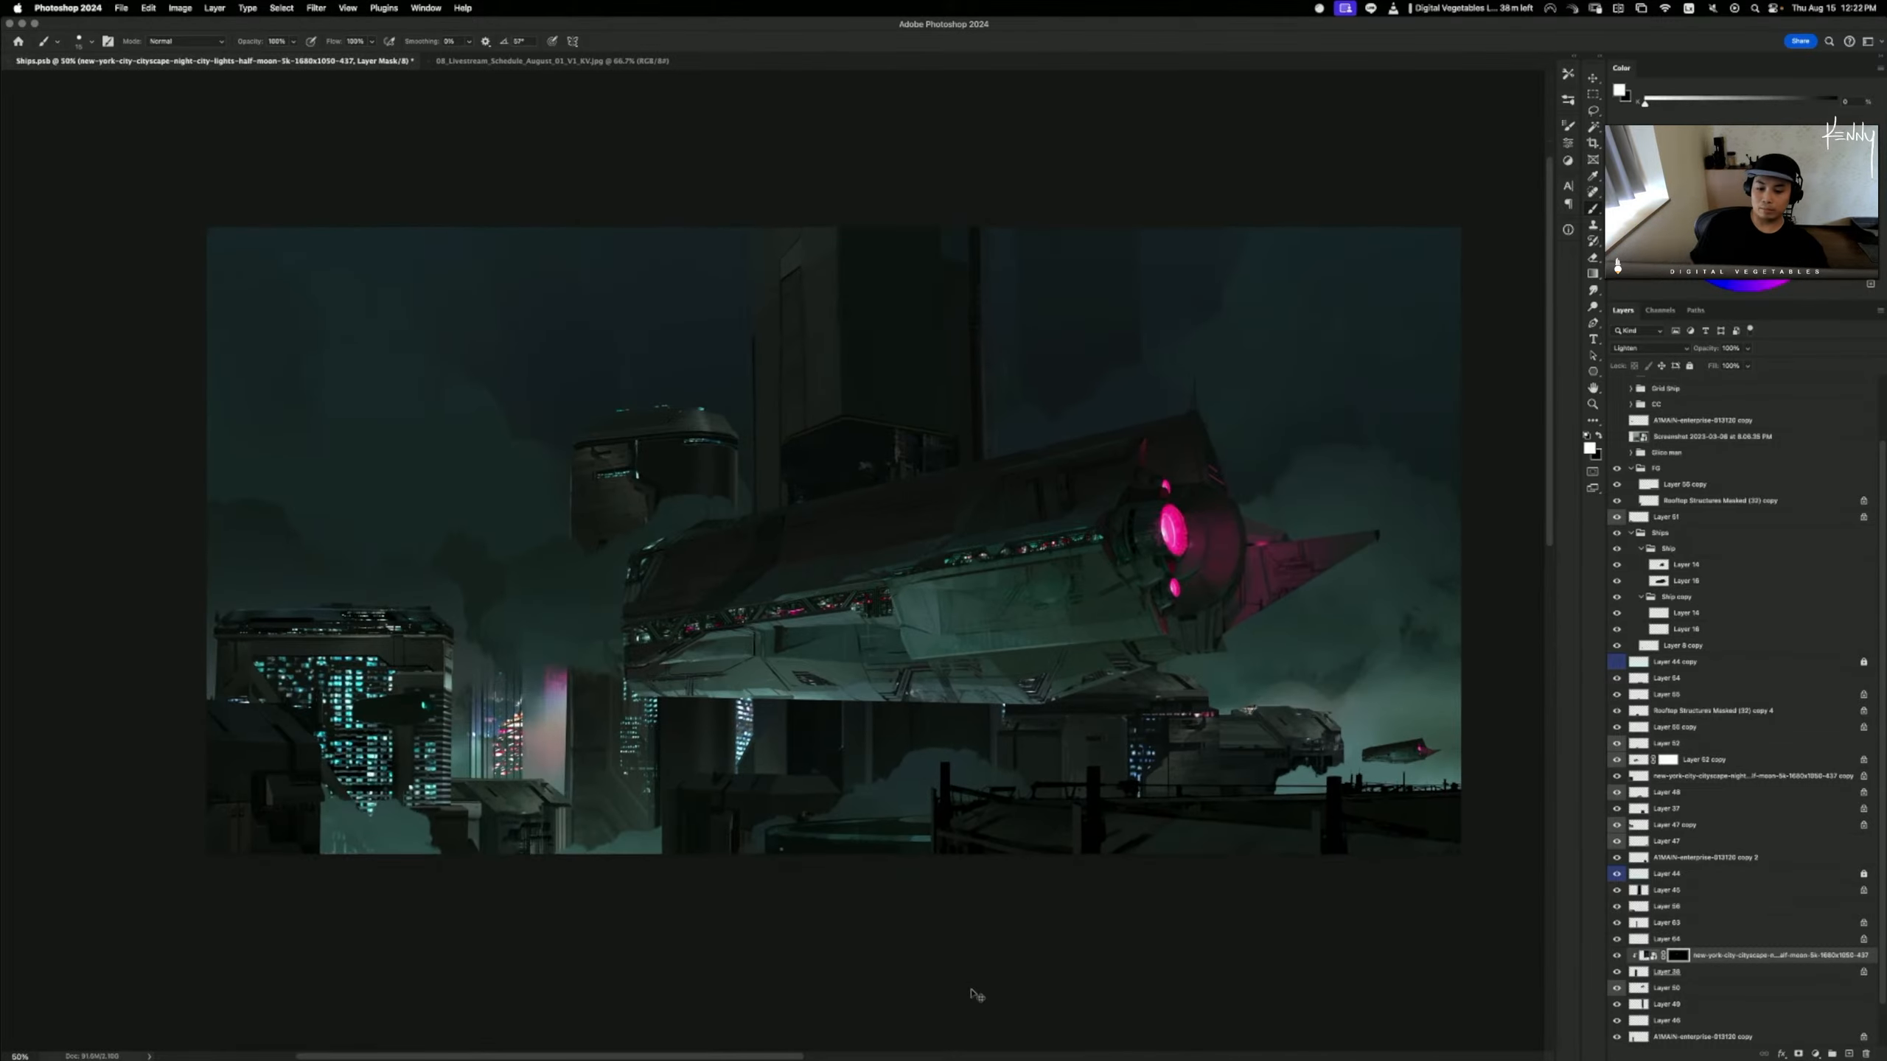
left_click_drag(1101, 681, 1177, 693)
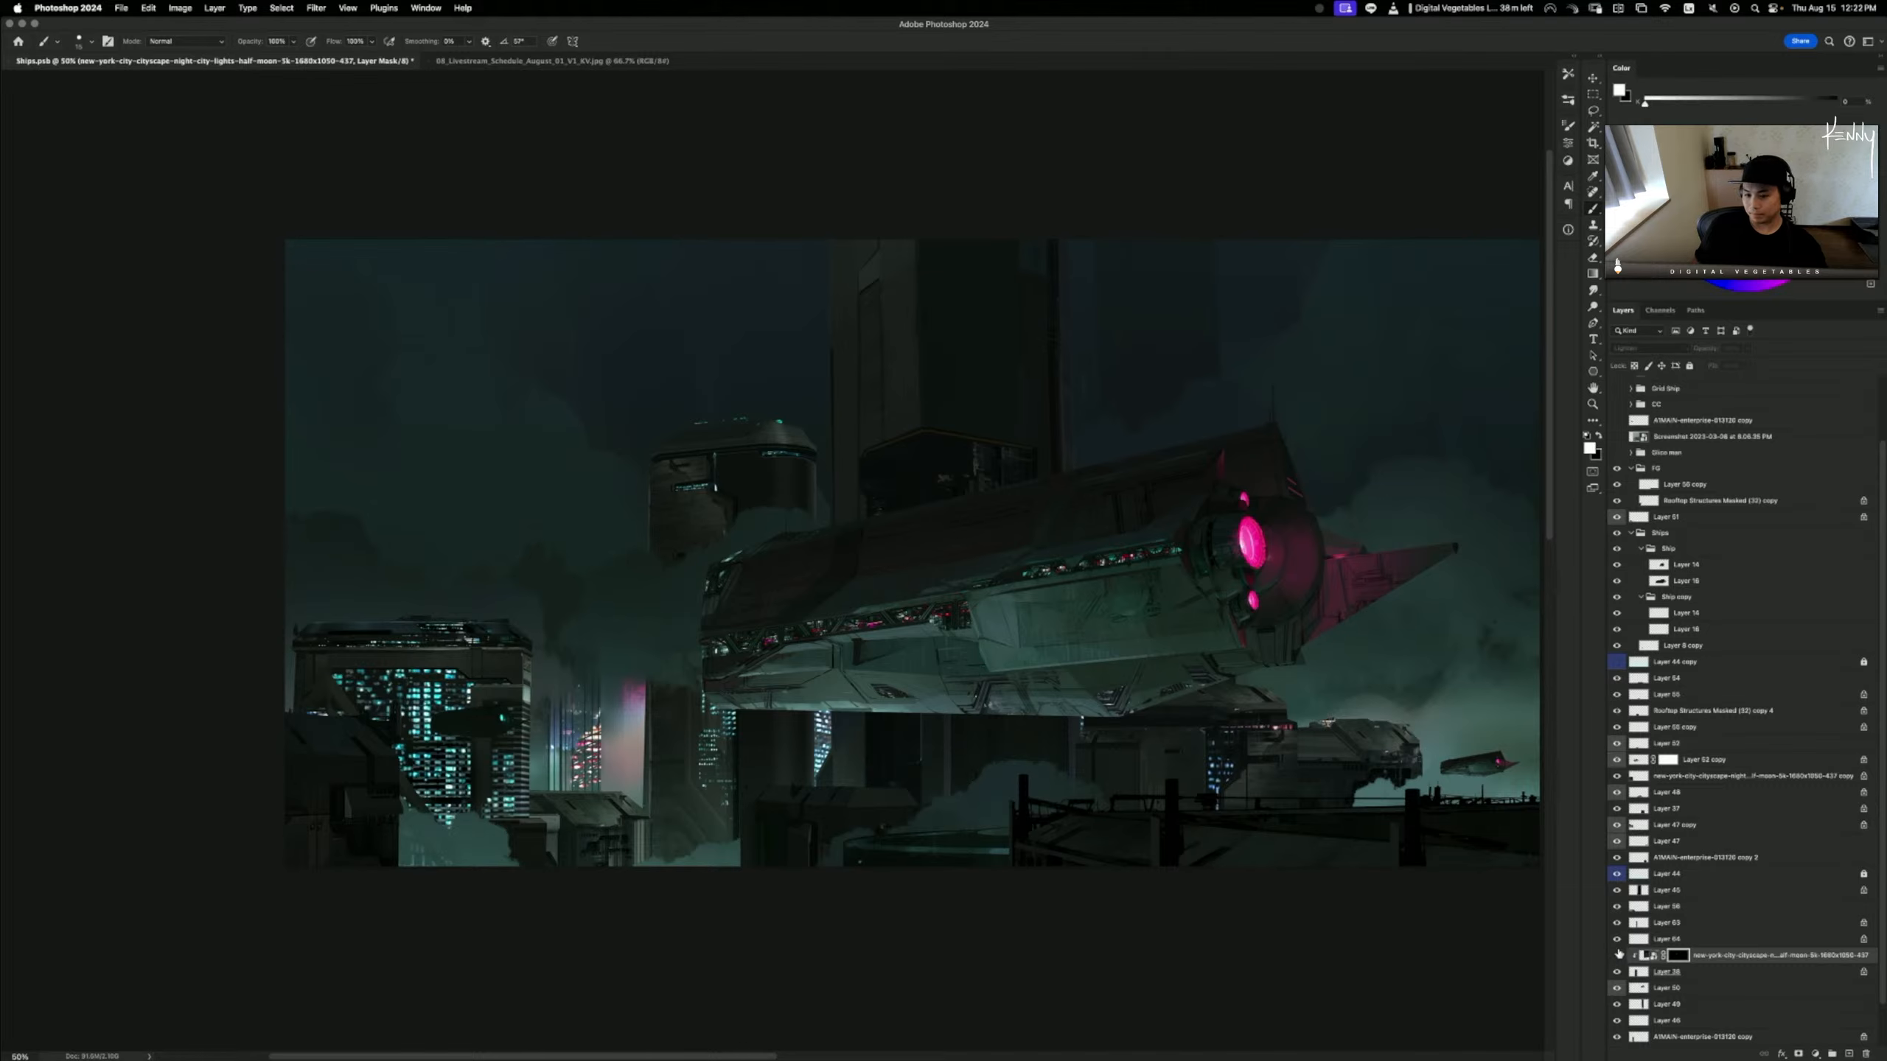
key("super+e")
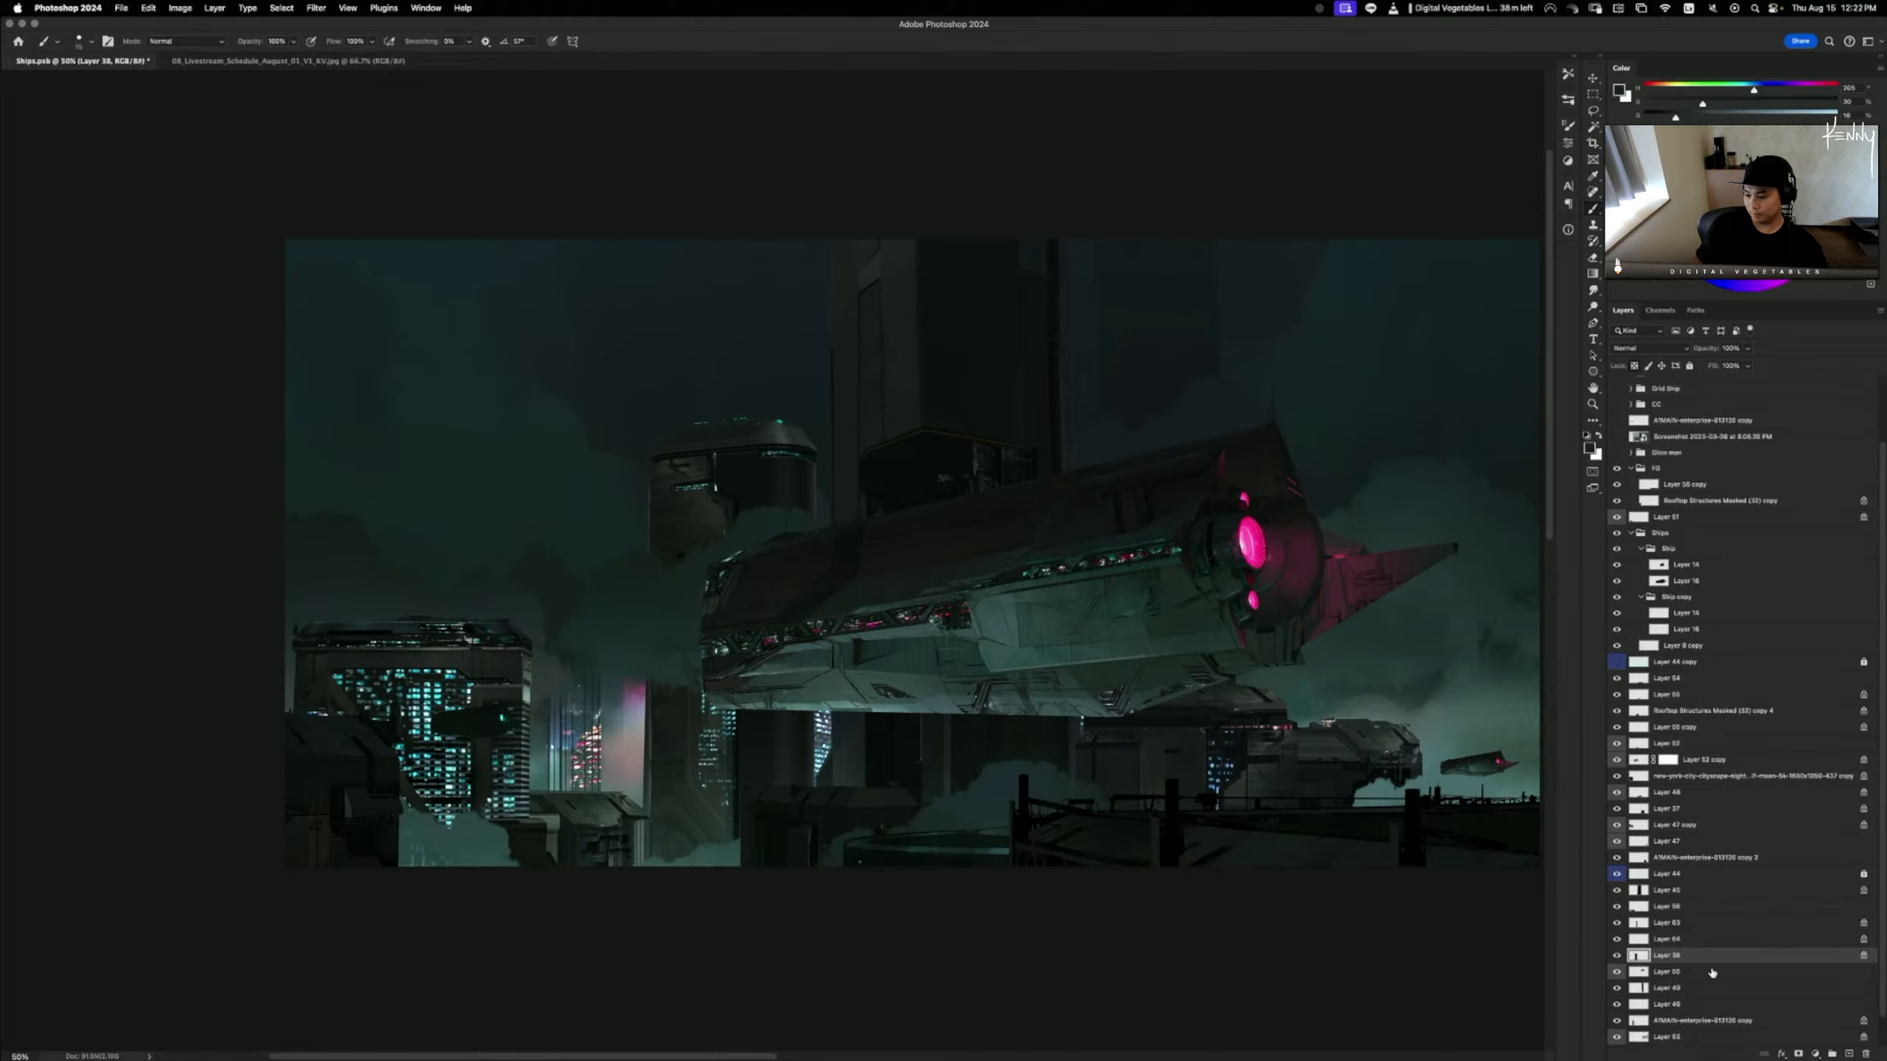
key("super+minus")
key("super+minus")
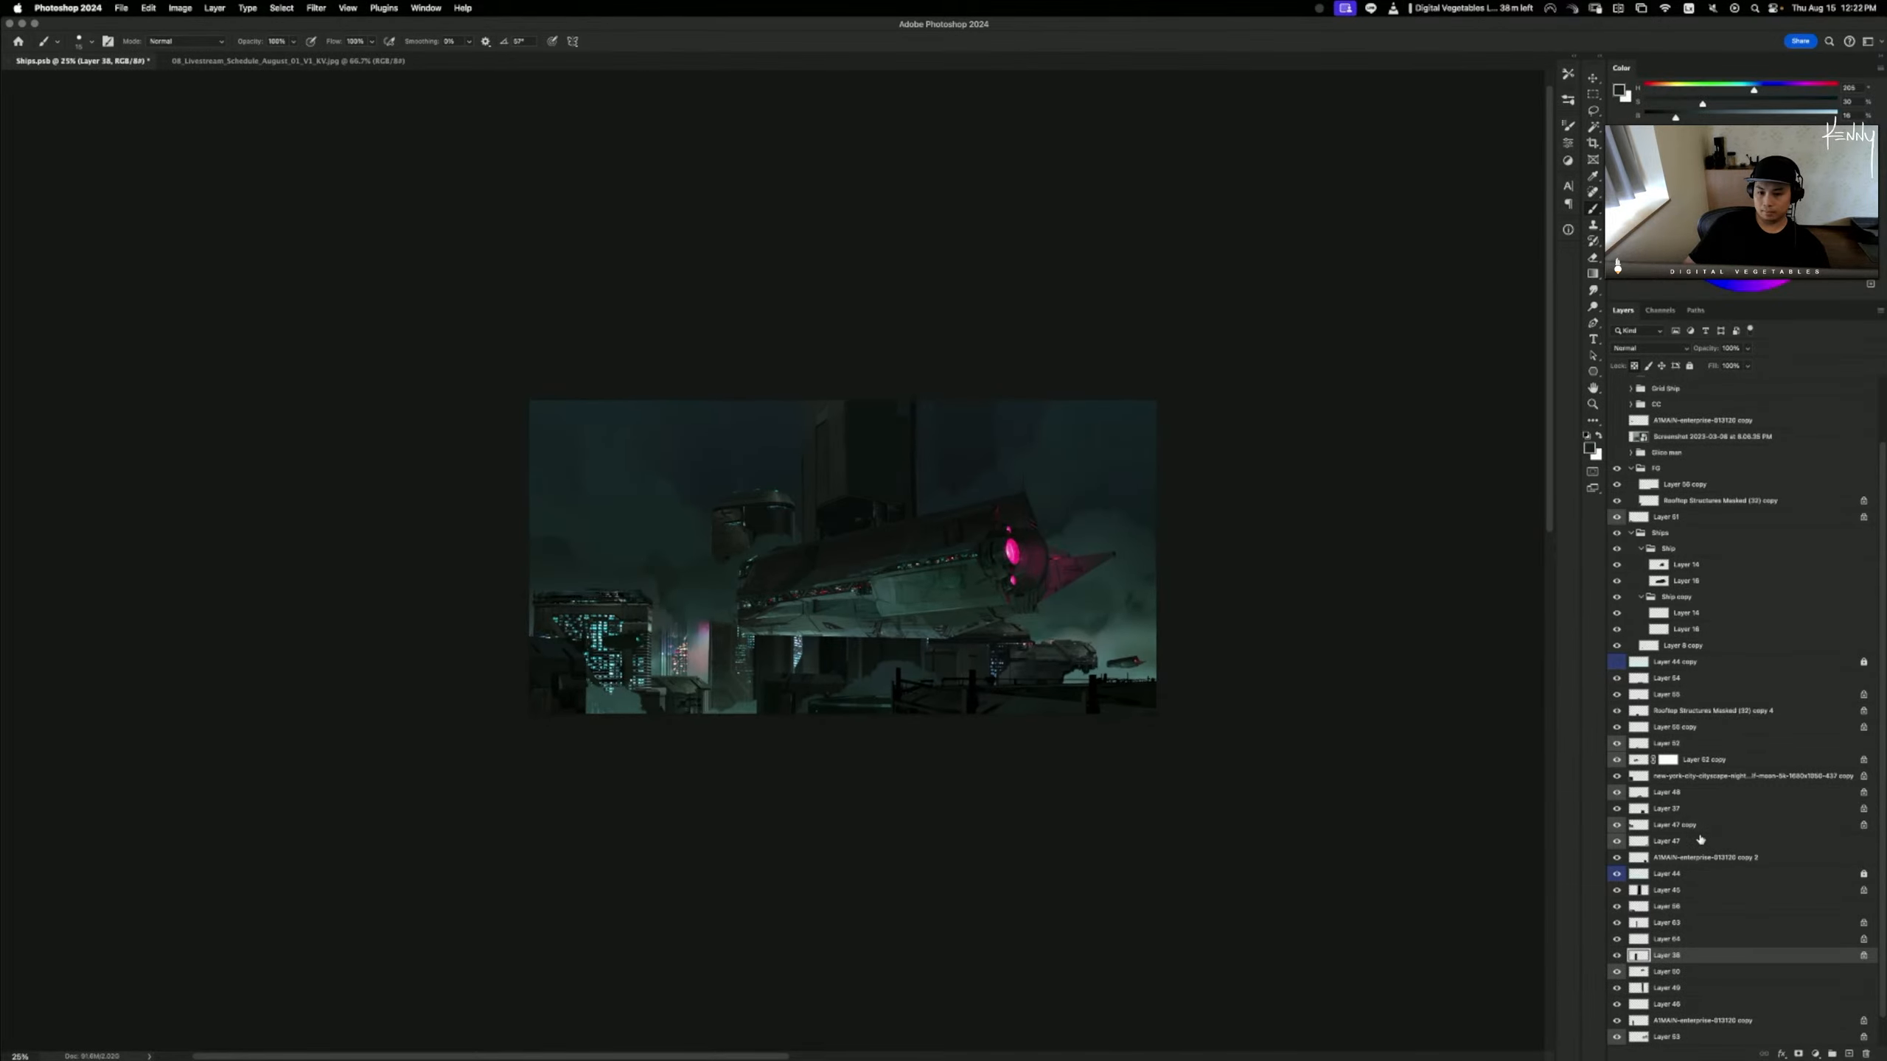
- Toggle the visibility of Layer 38 and Layer 63 to check what they contain, and select Layer 63
left_click(1618, 957)
left_click(1619, 956)
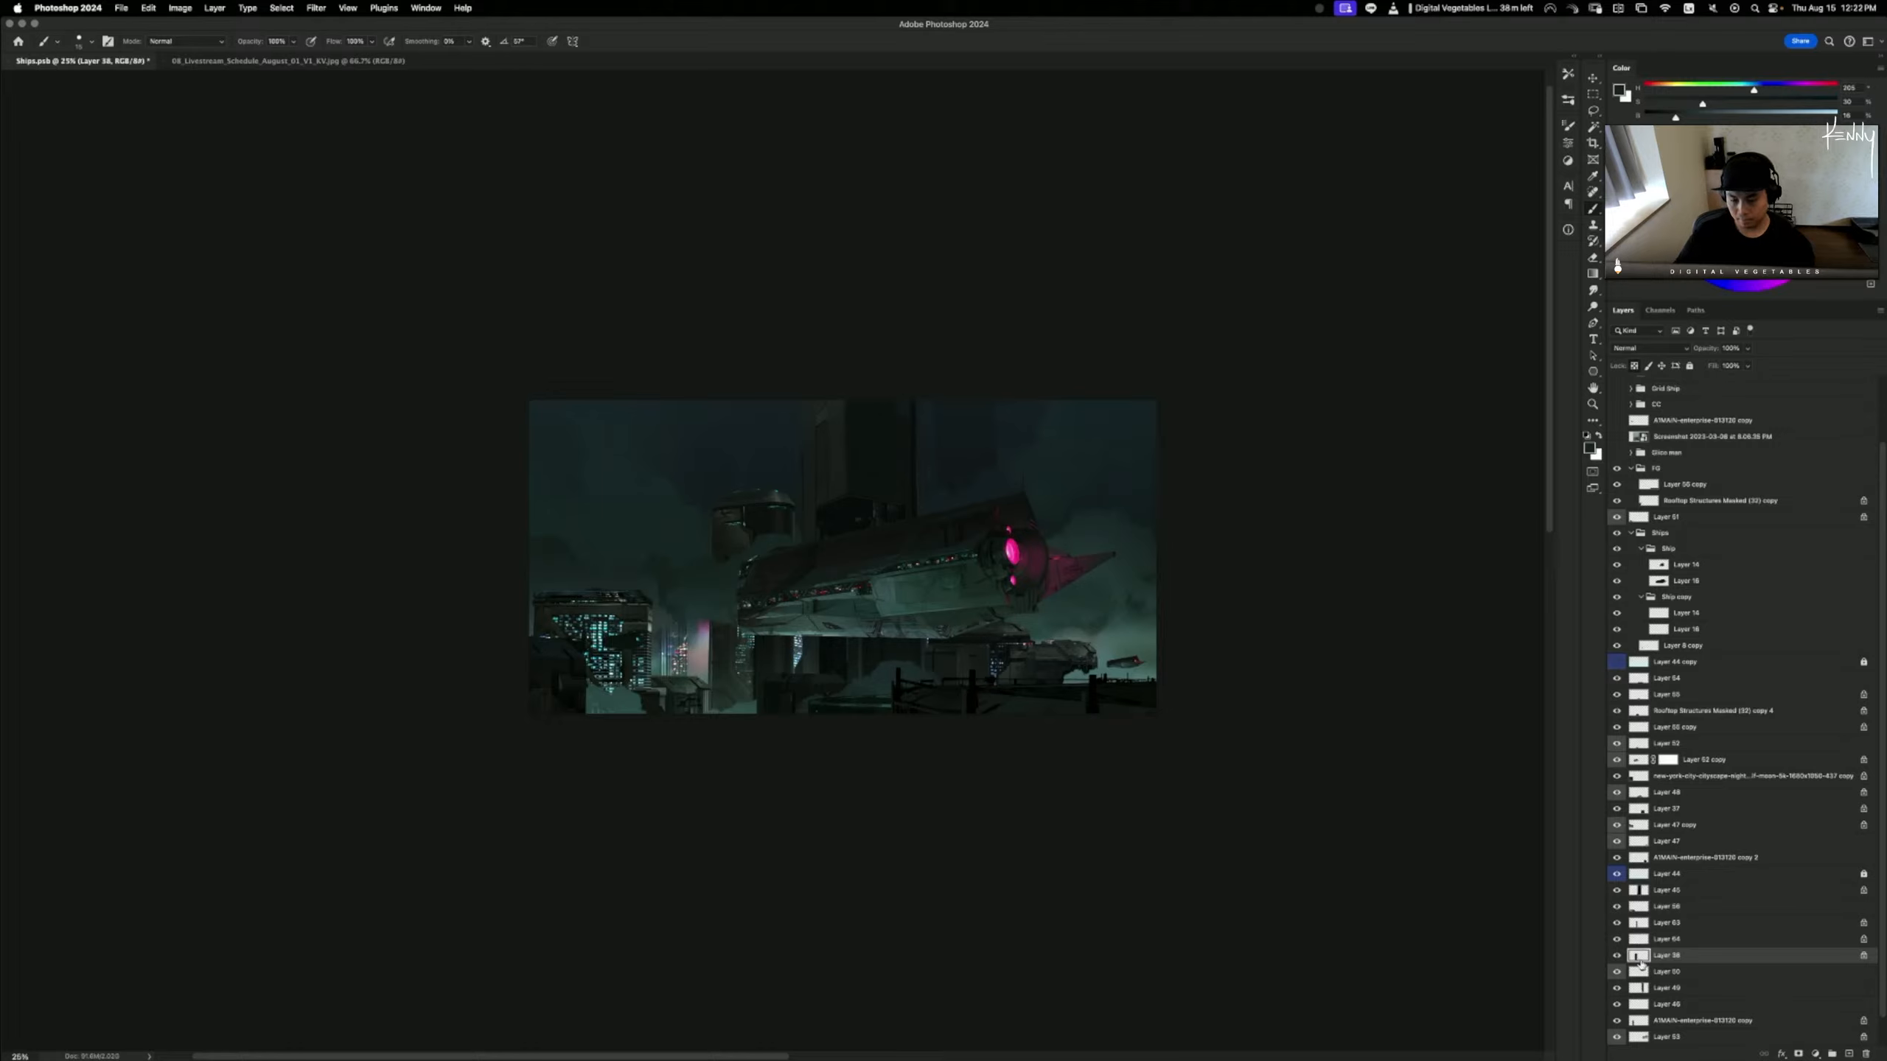
left_click(1617, 924)
left_click(1617, 923)
left_click(1671, 925)
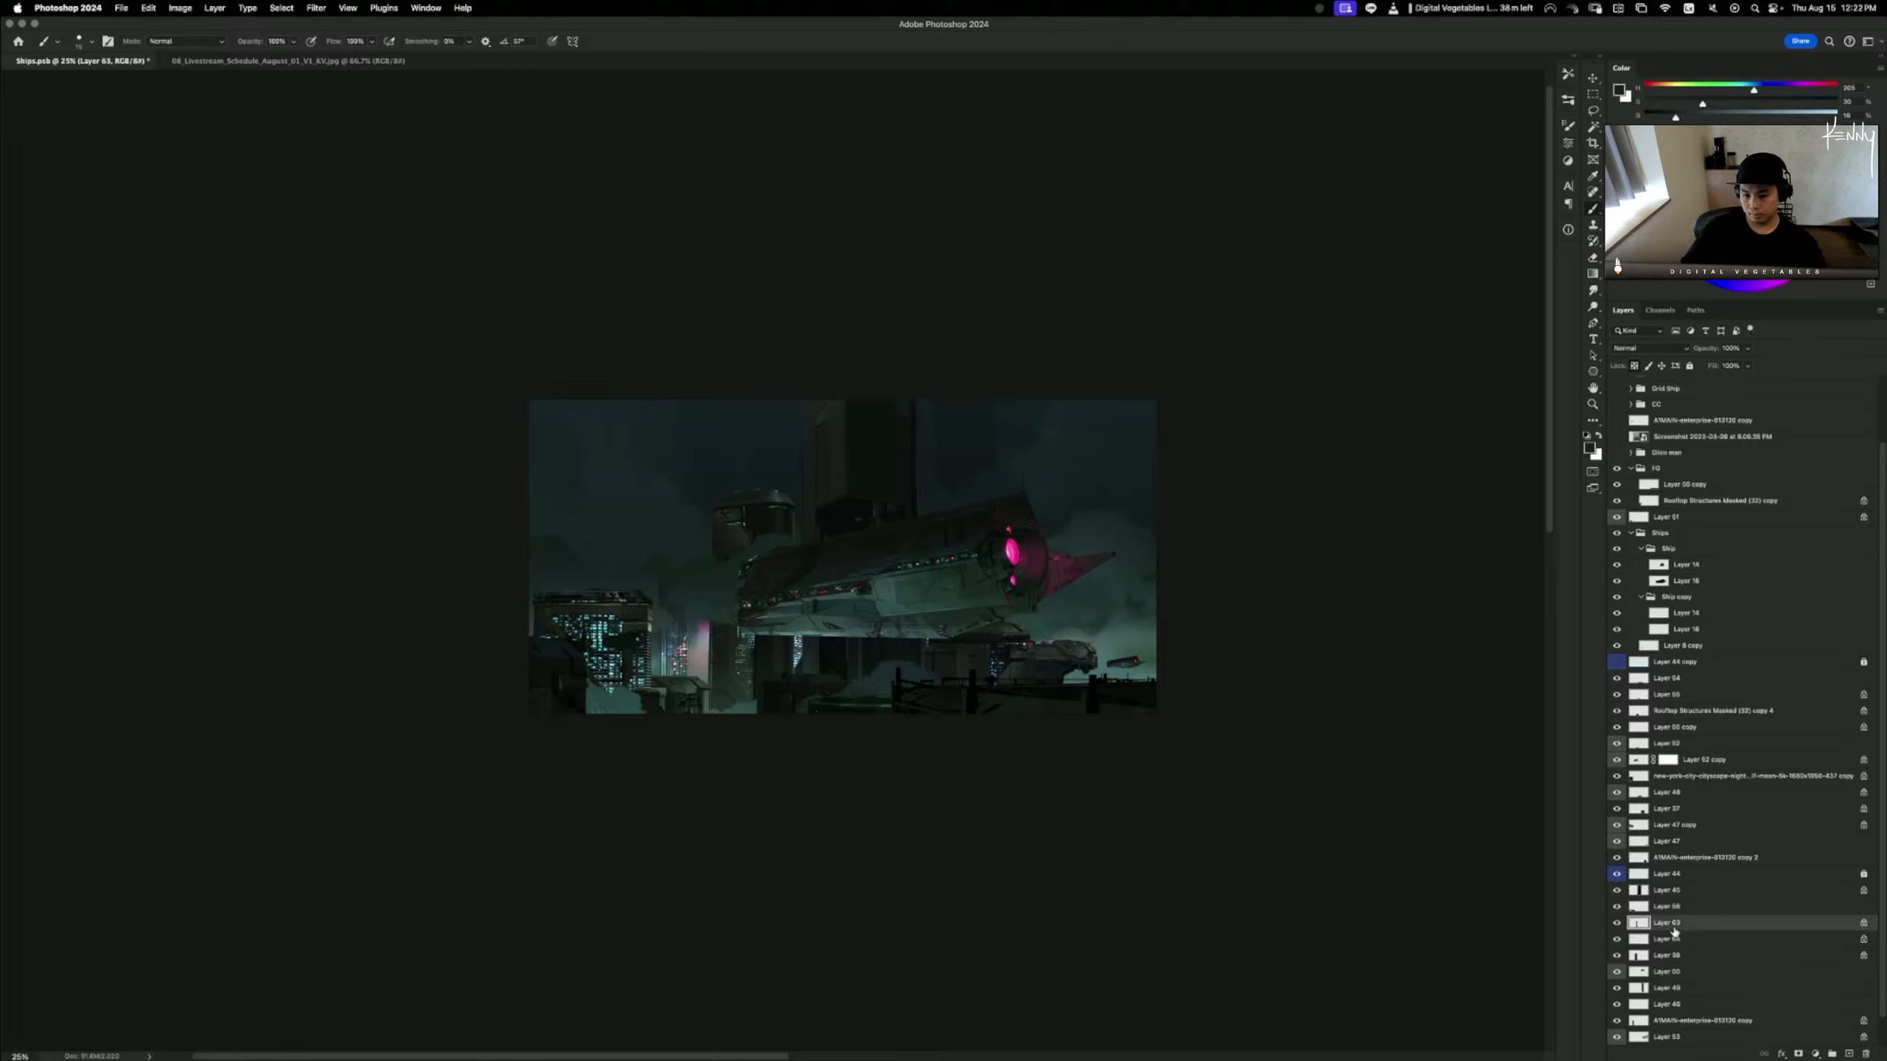
scroll(1696, 910, "up", 2)
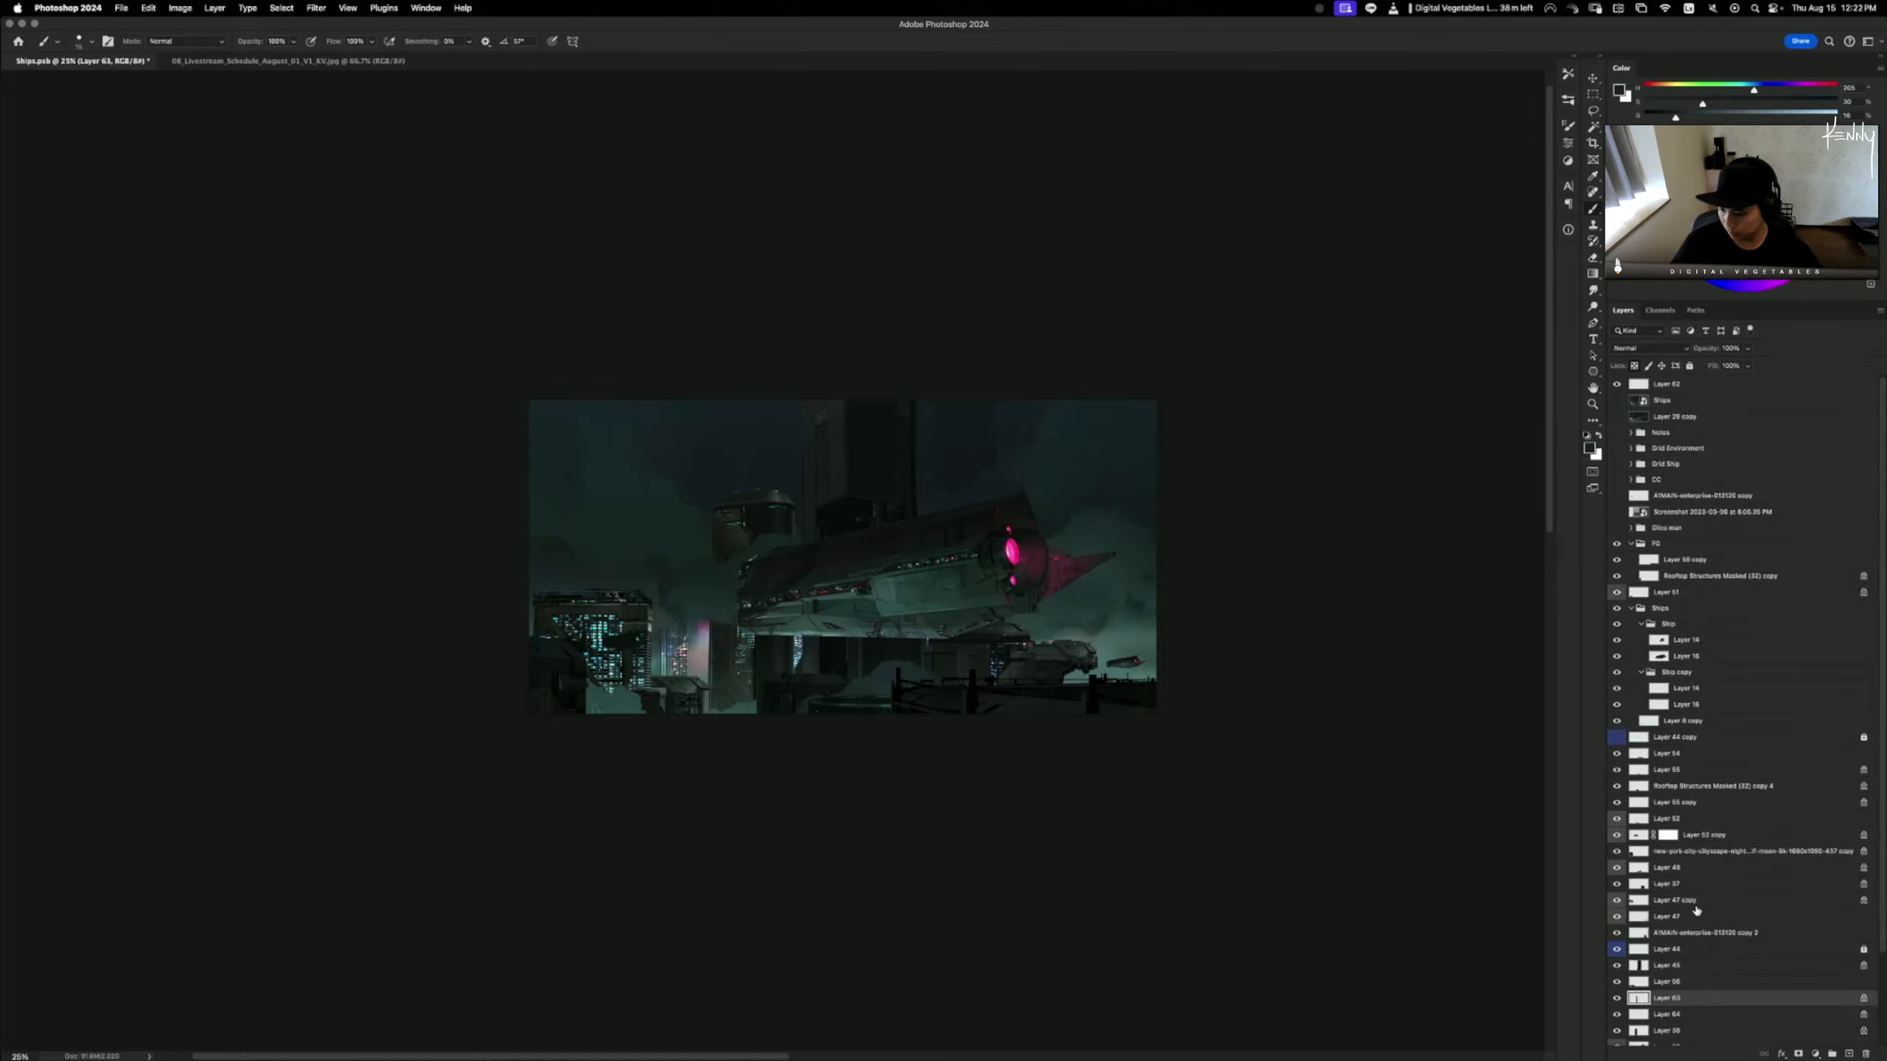
scroll(1696, 910, "down", 1)
left_click_drag(1229, 835, 1084, 809)
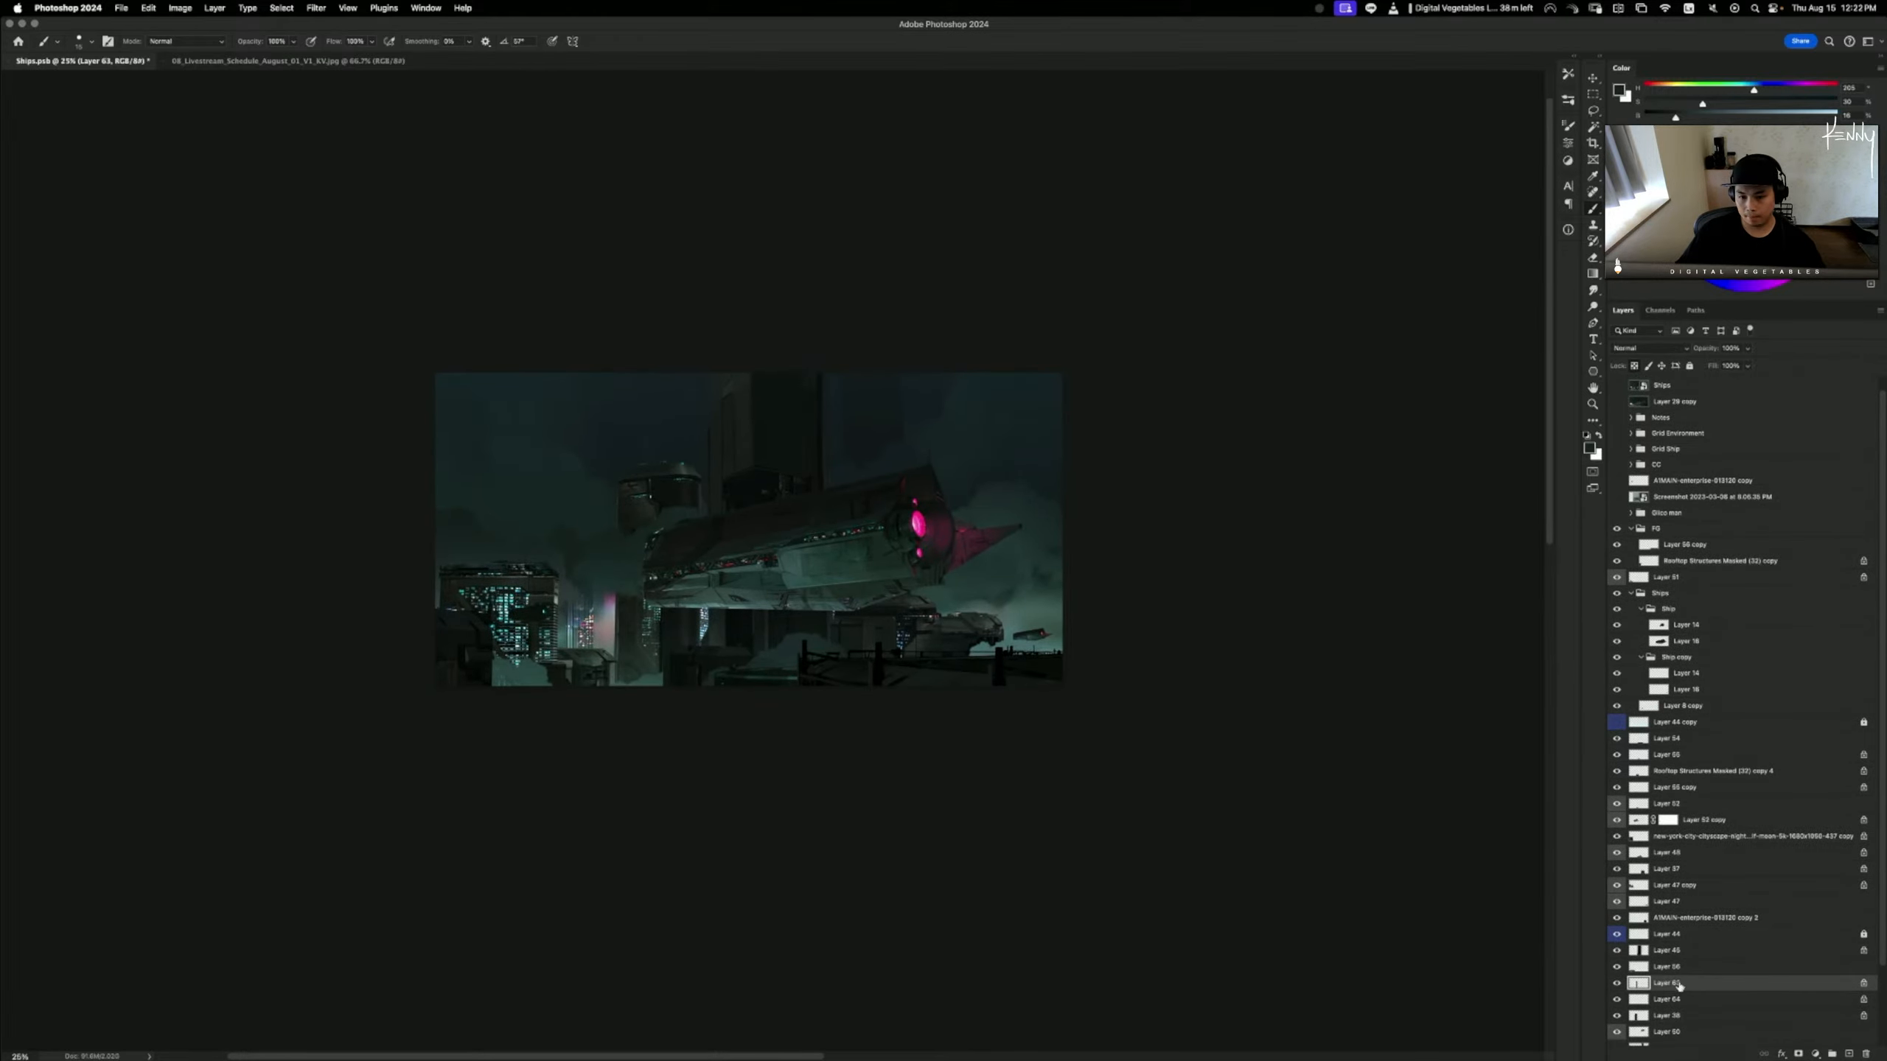
key("super+l")
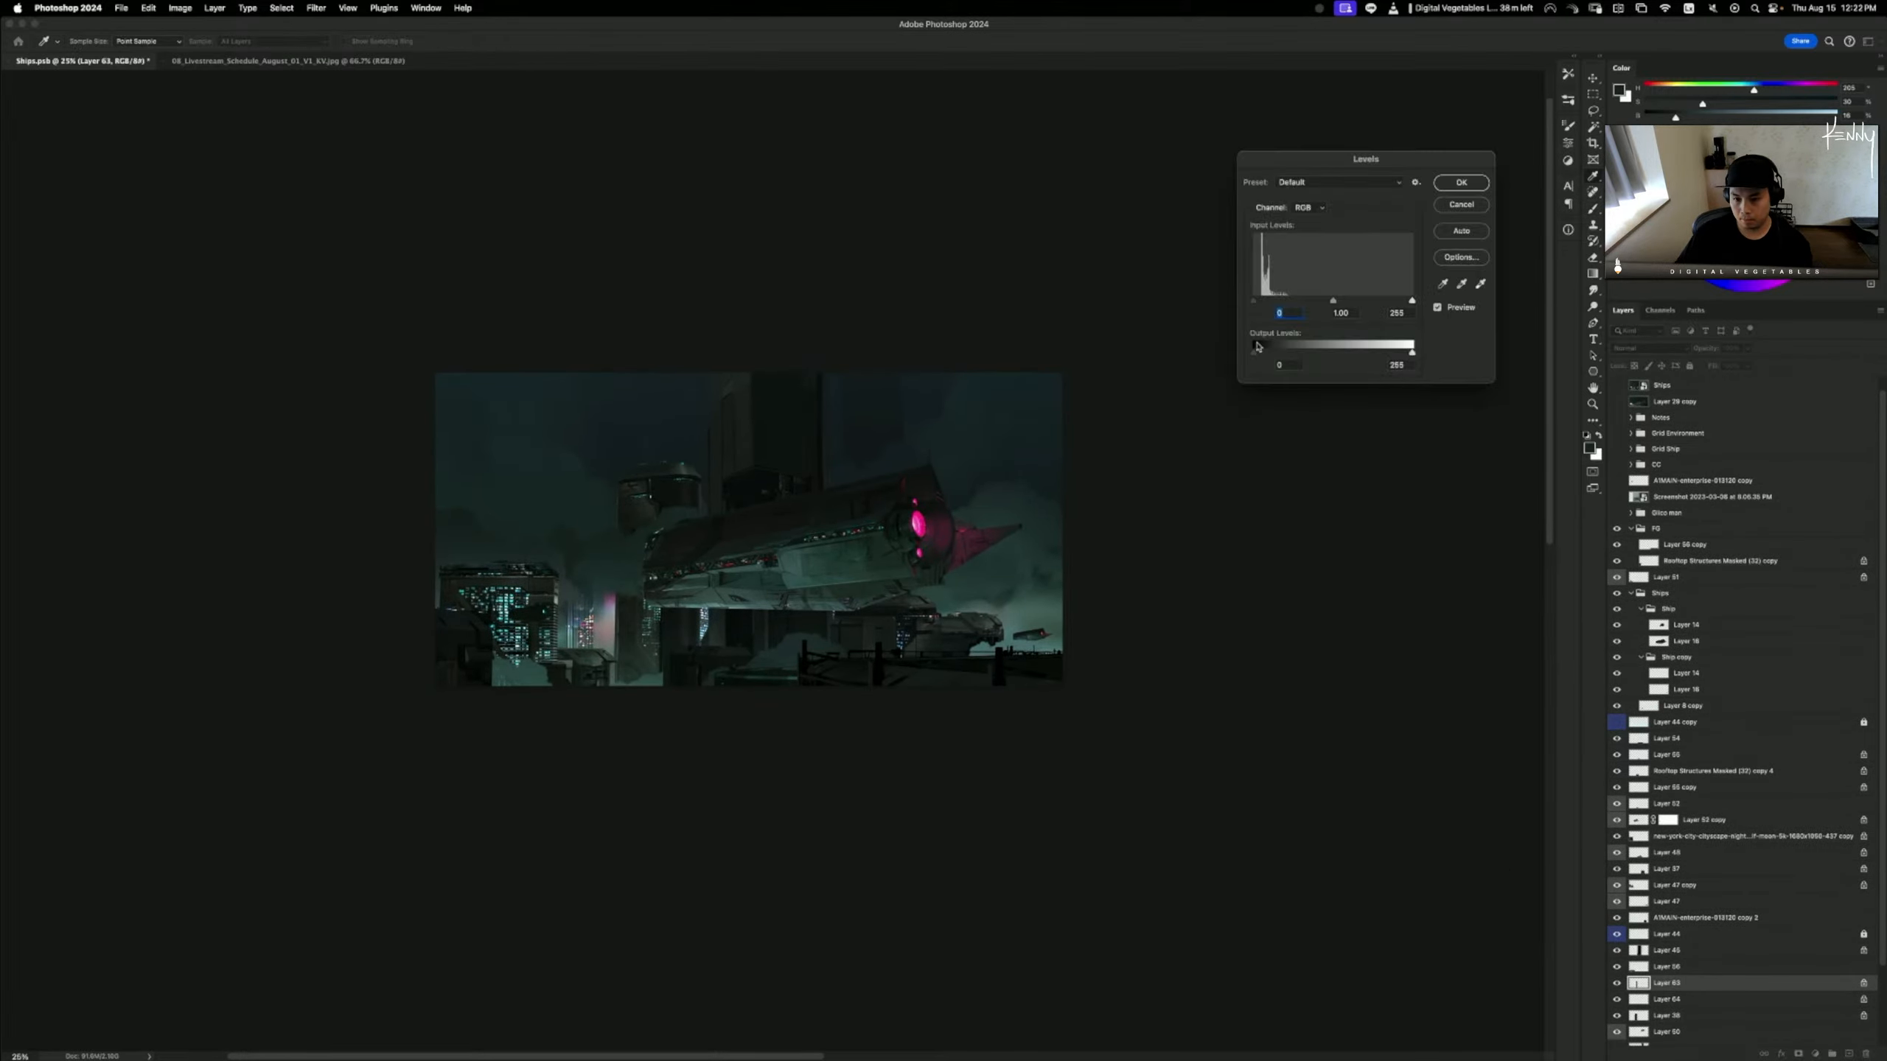
left_click(1460, 204)
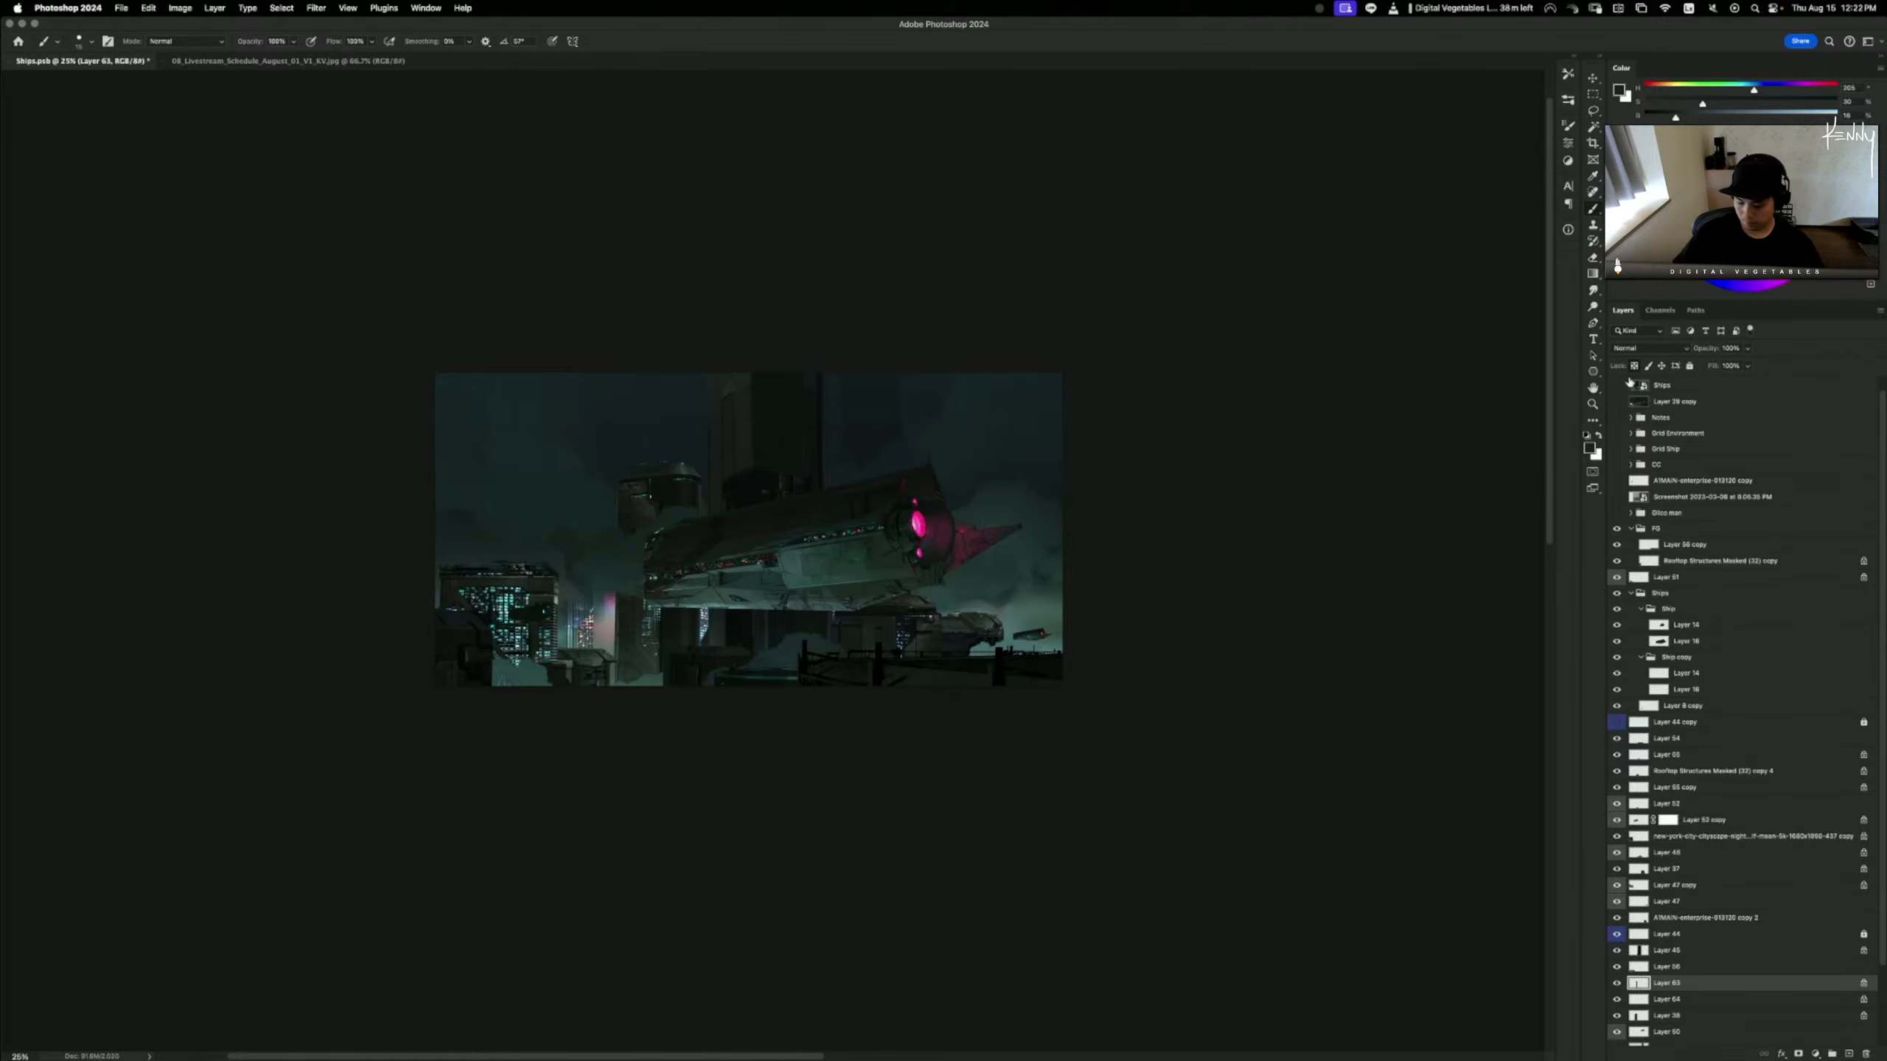
- Create a new layer above Layer 63 and clip it to that layer
key("shift+super+n")
key("Return")
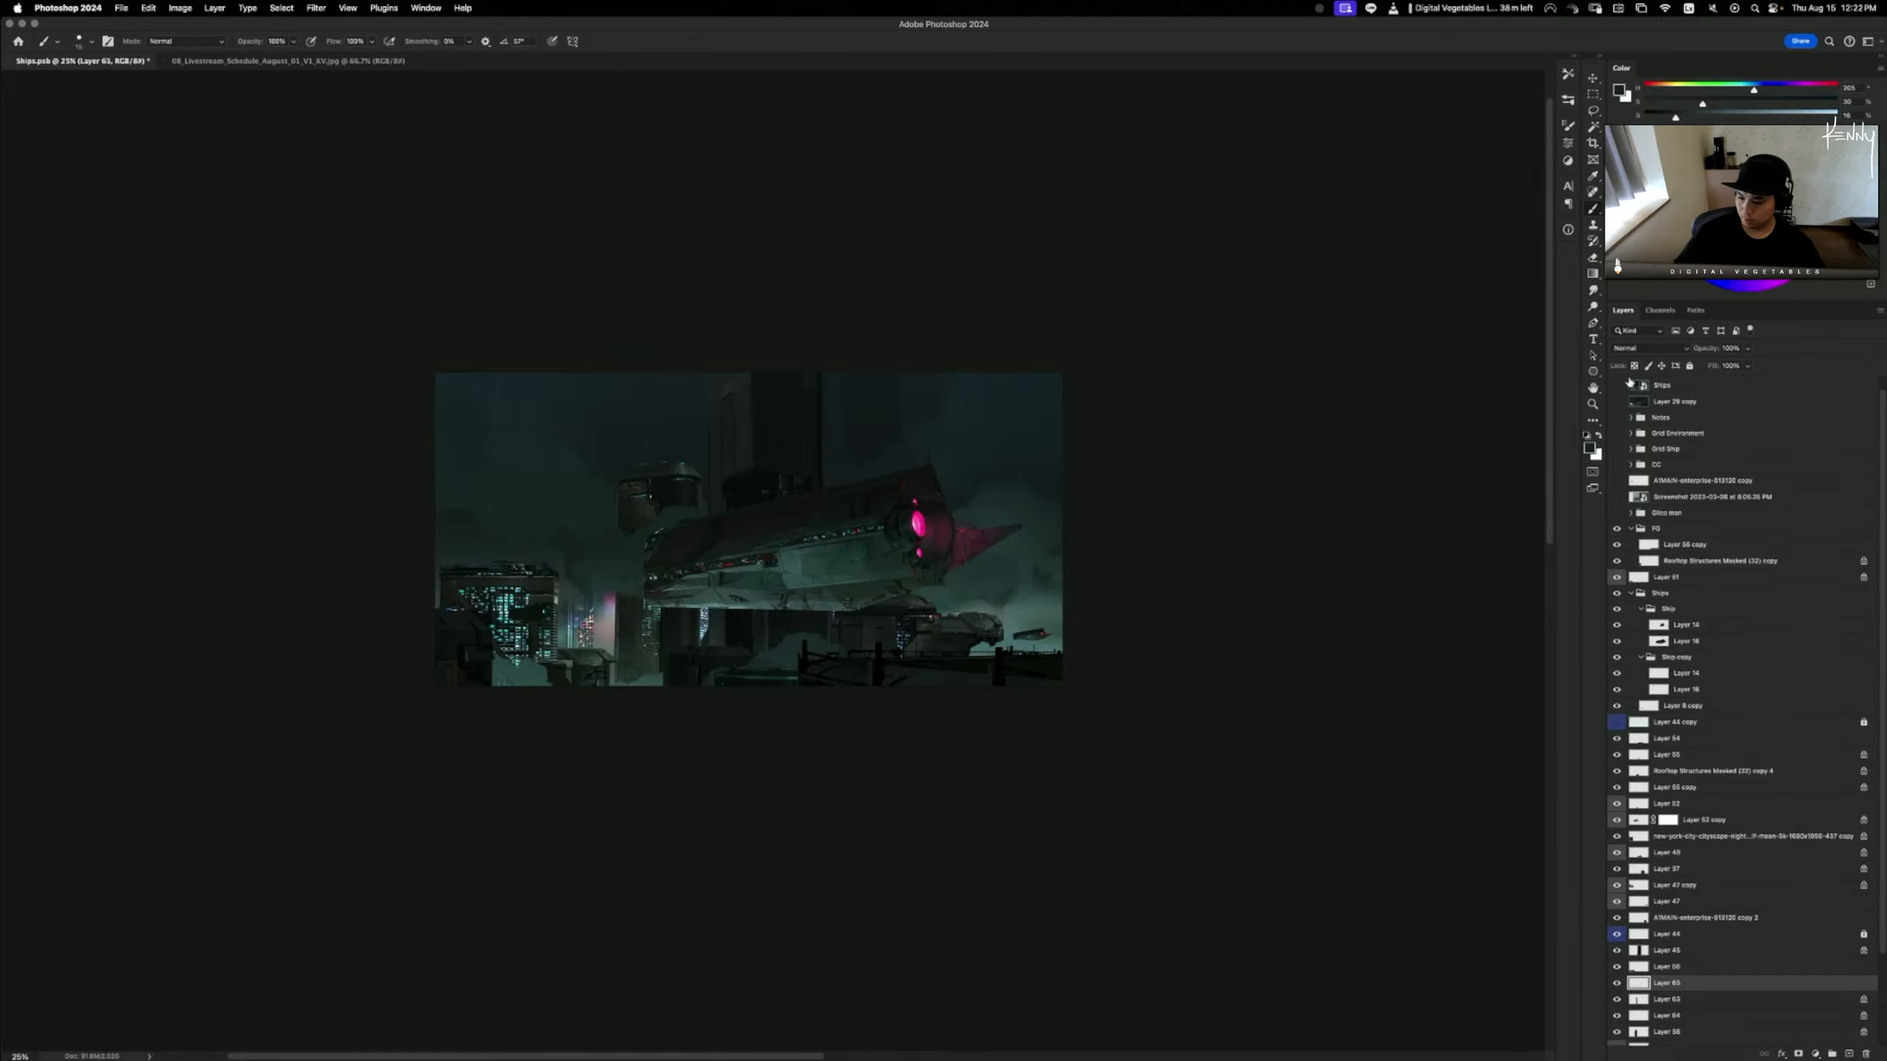
left_click(1681, 986, "alt")
- Paint the round tower's front with a dark tone sampled from it, using a larger brush, and merge the clipped layer into Layer 63
key("super+equal")
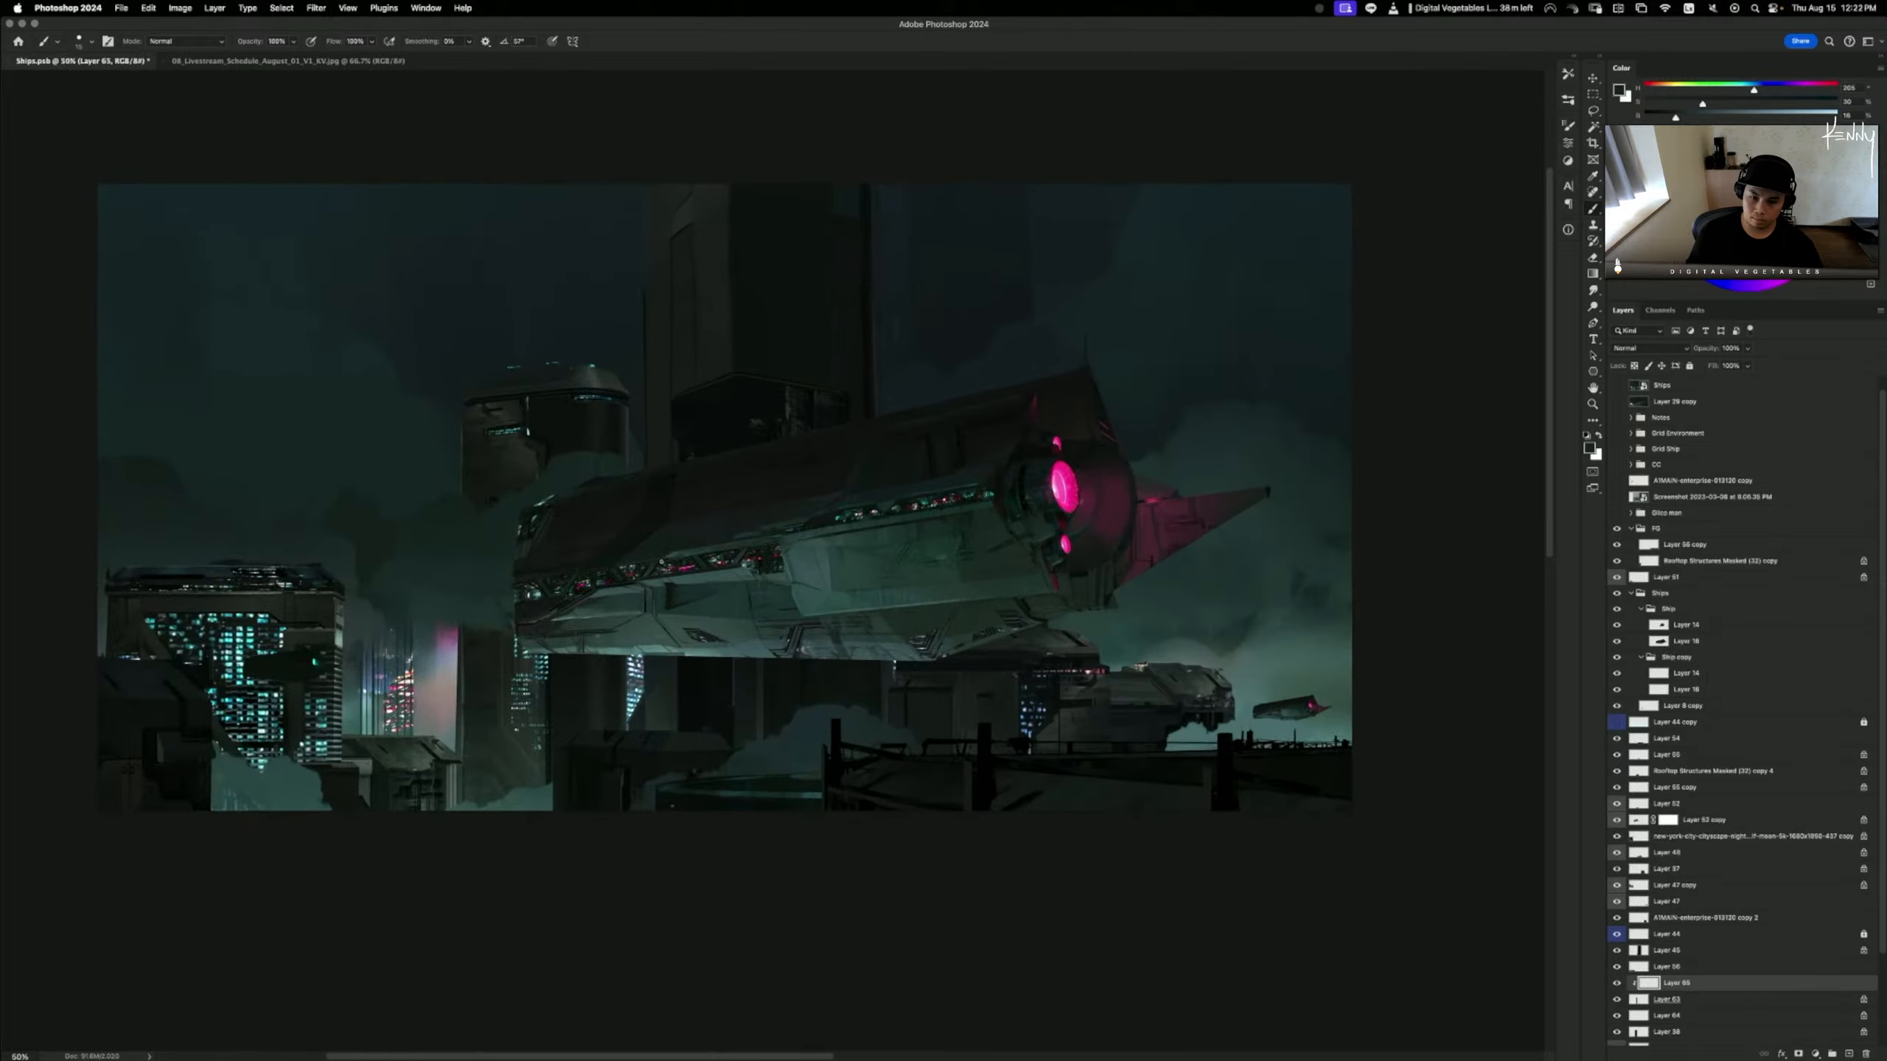
key("bracketright")
key("bracketright")
left_click(585, 420, "alt")
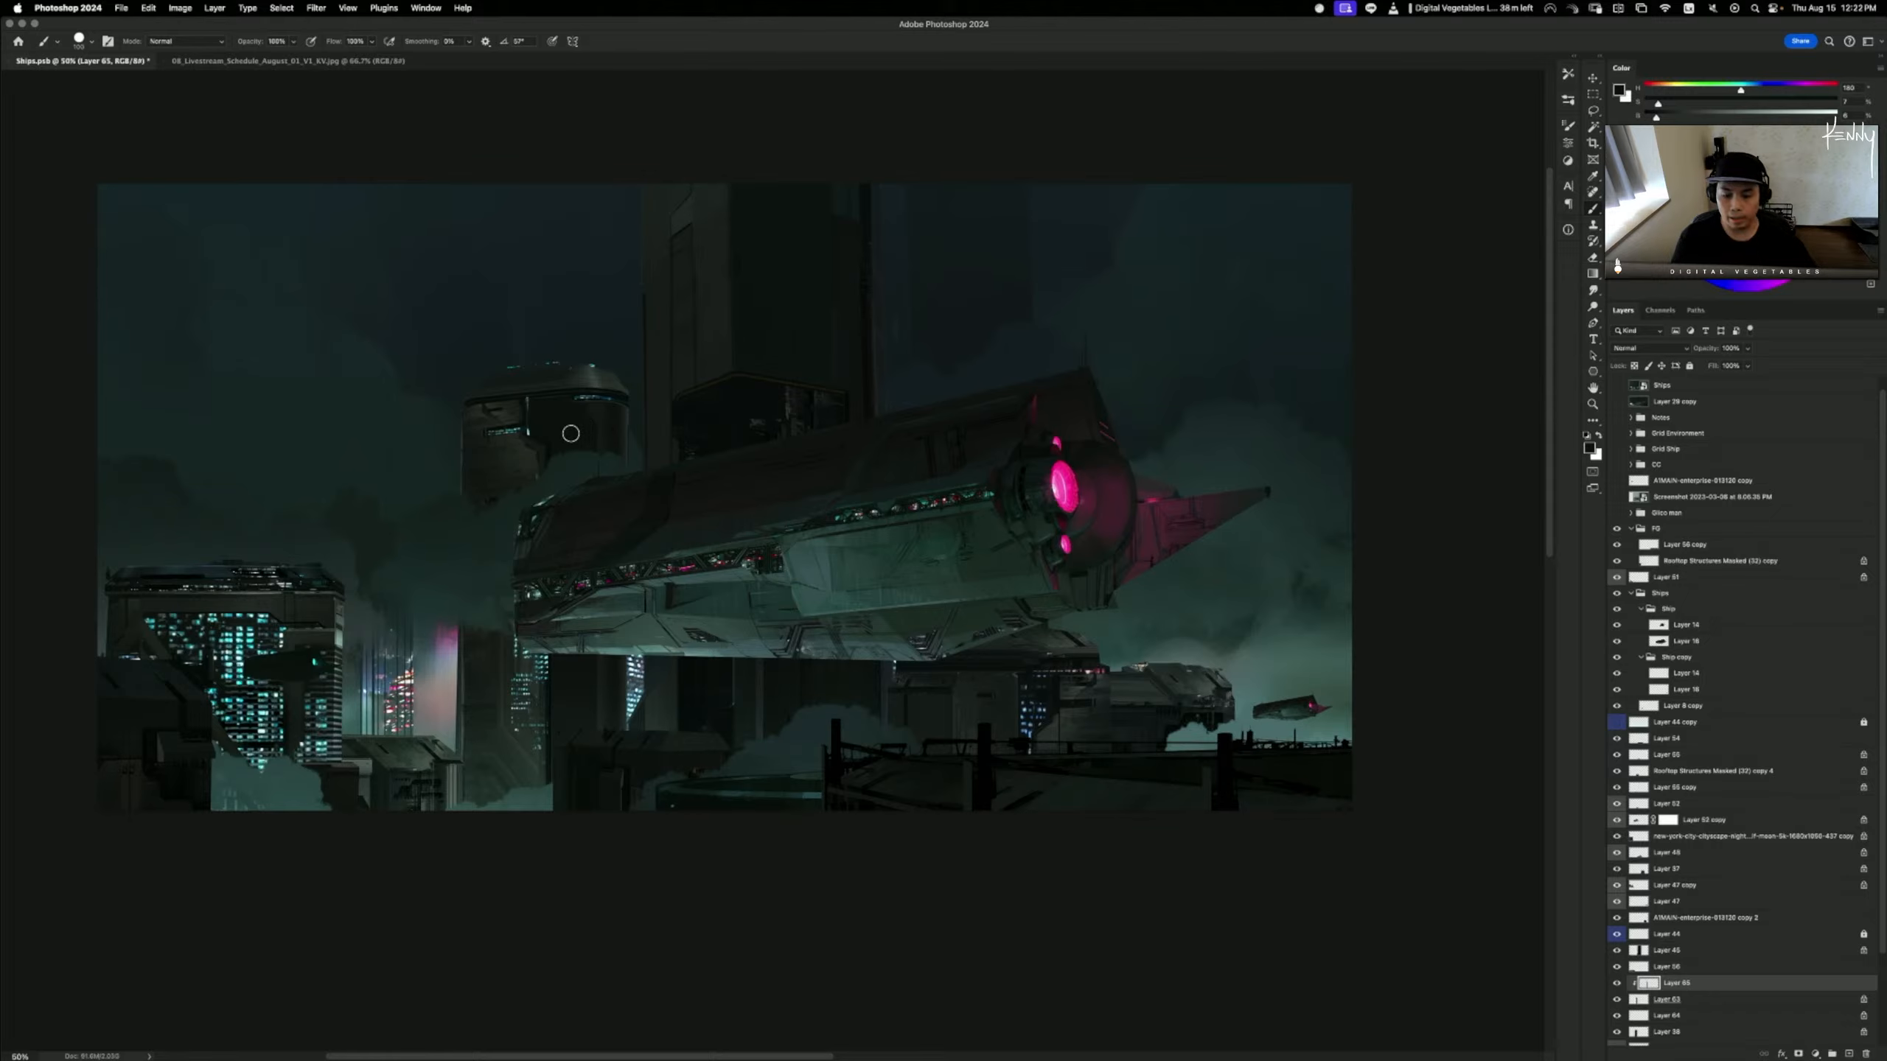
key("super+minus")
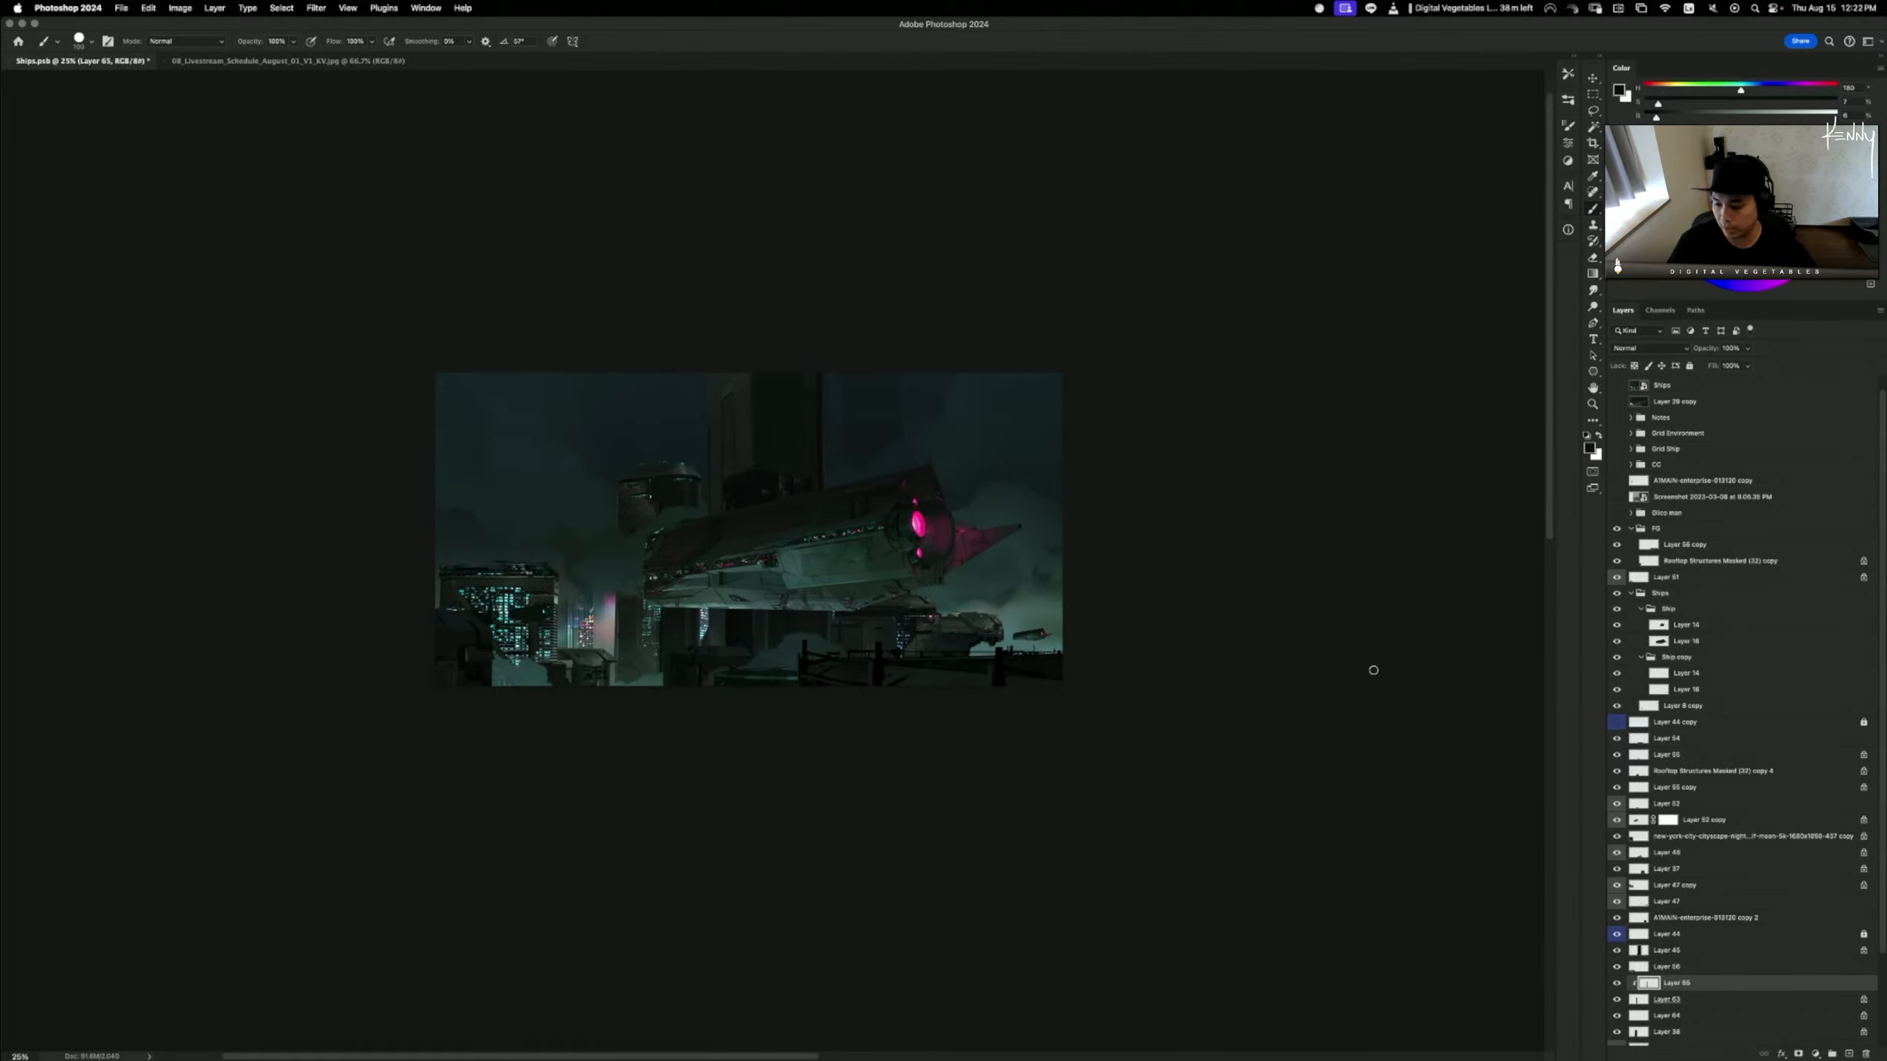
key("super+plus")
key("super+plus")
key("super+plus")
left_click_drag(884, 596, 1016, 732)
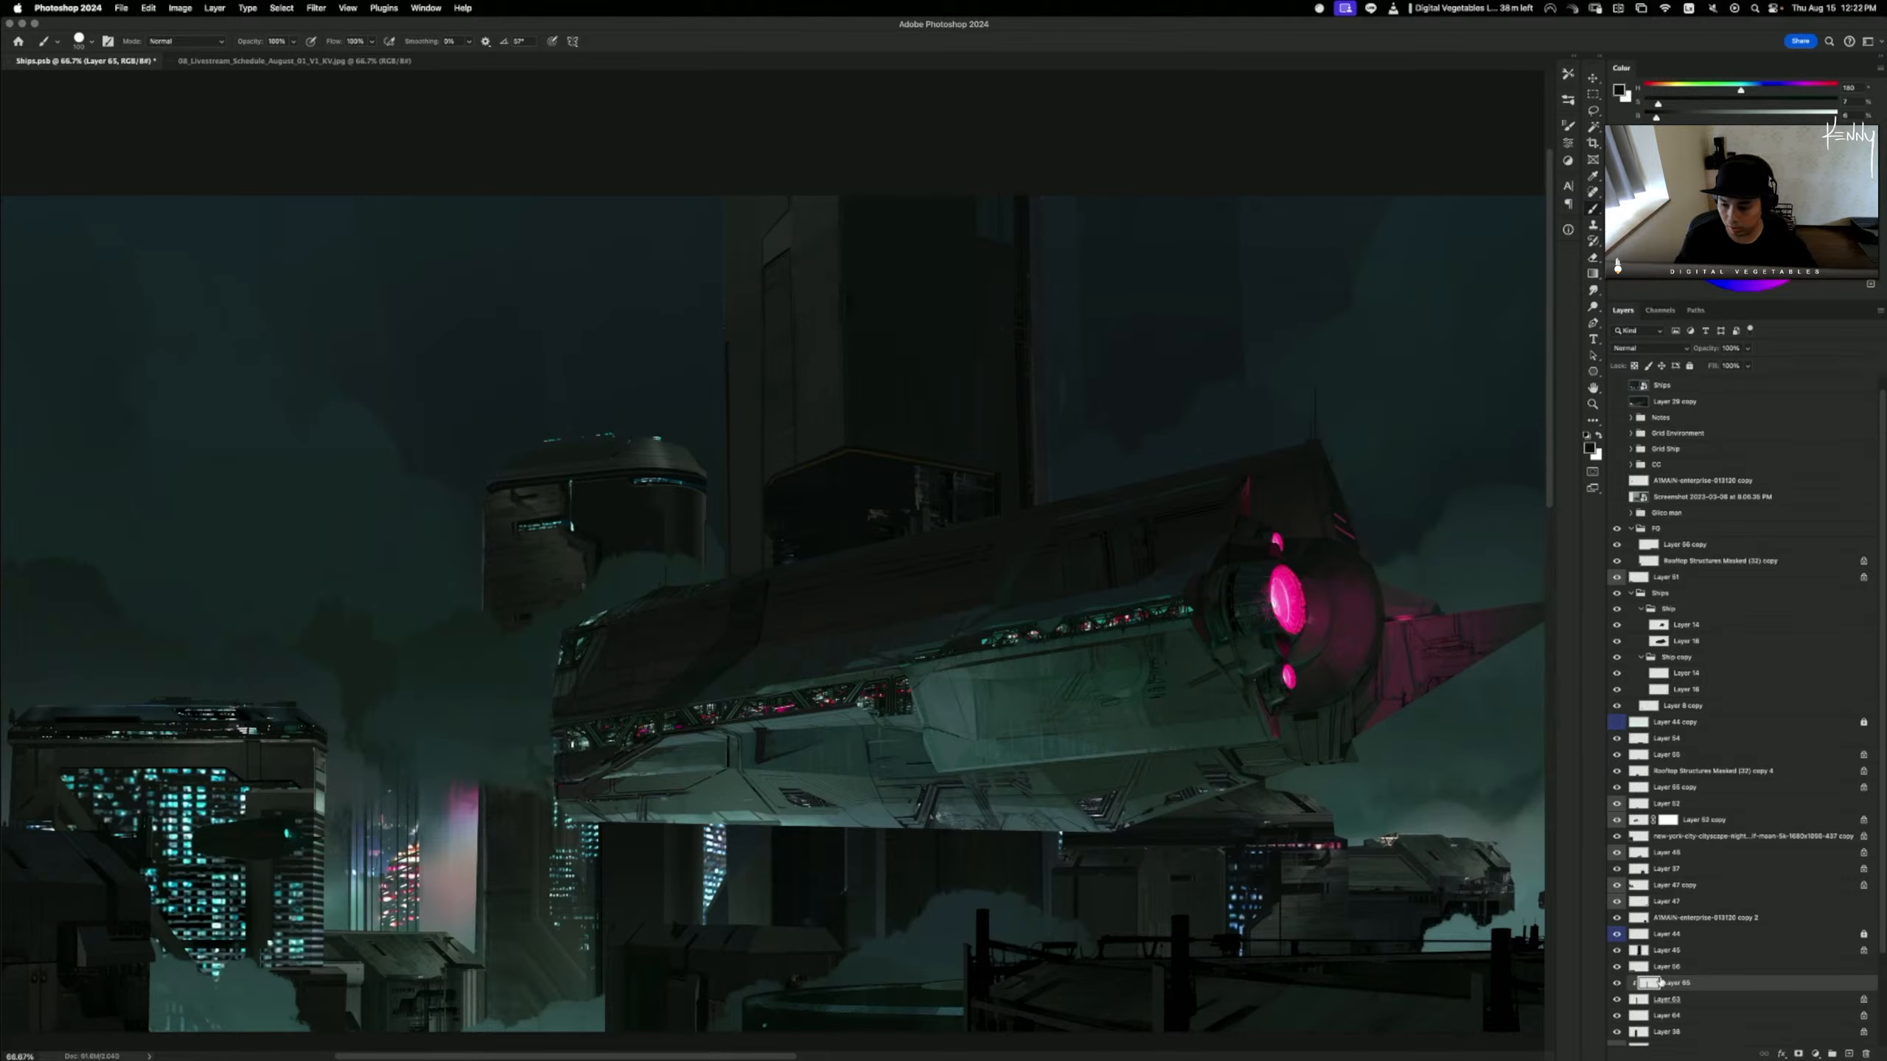
key("super+e")
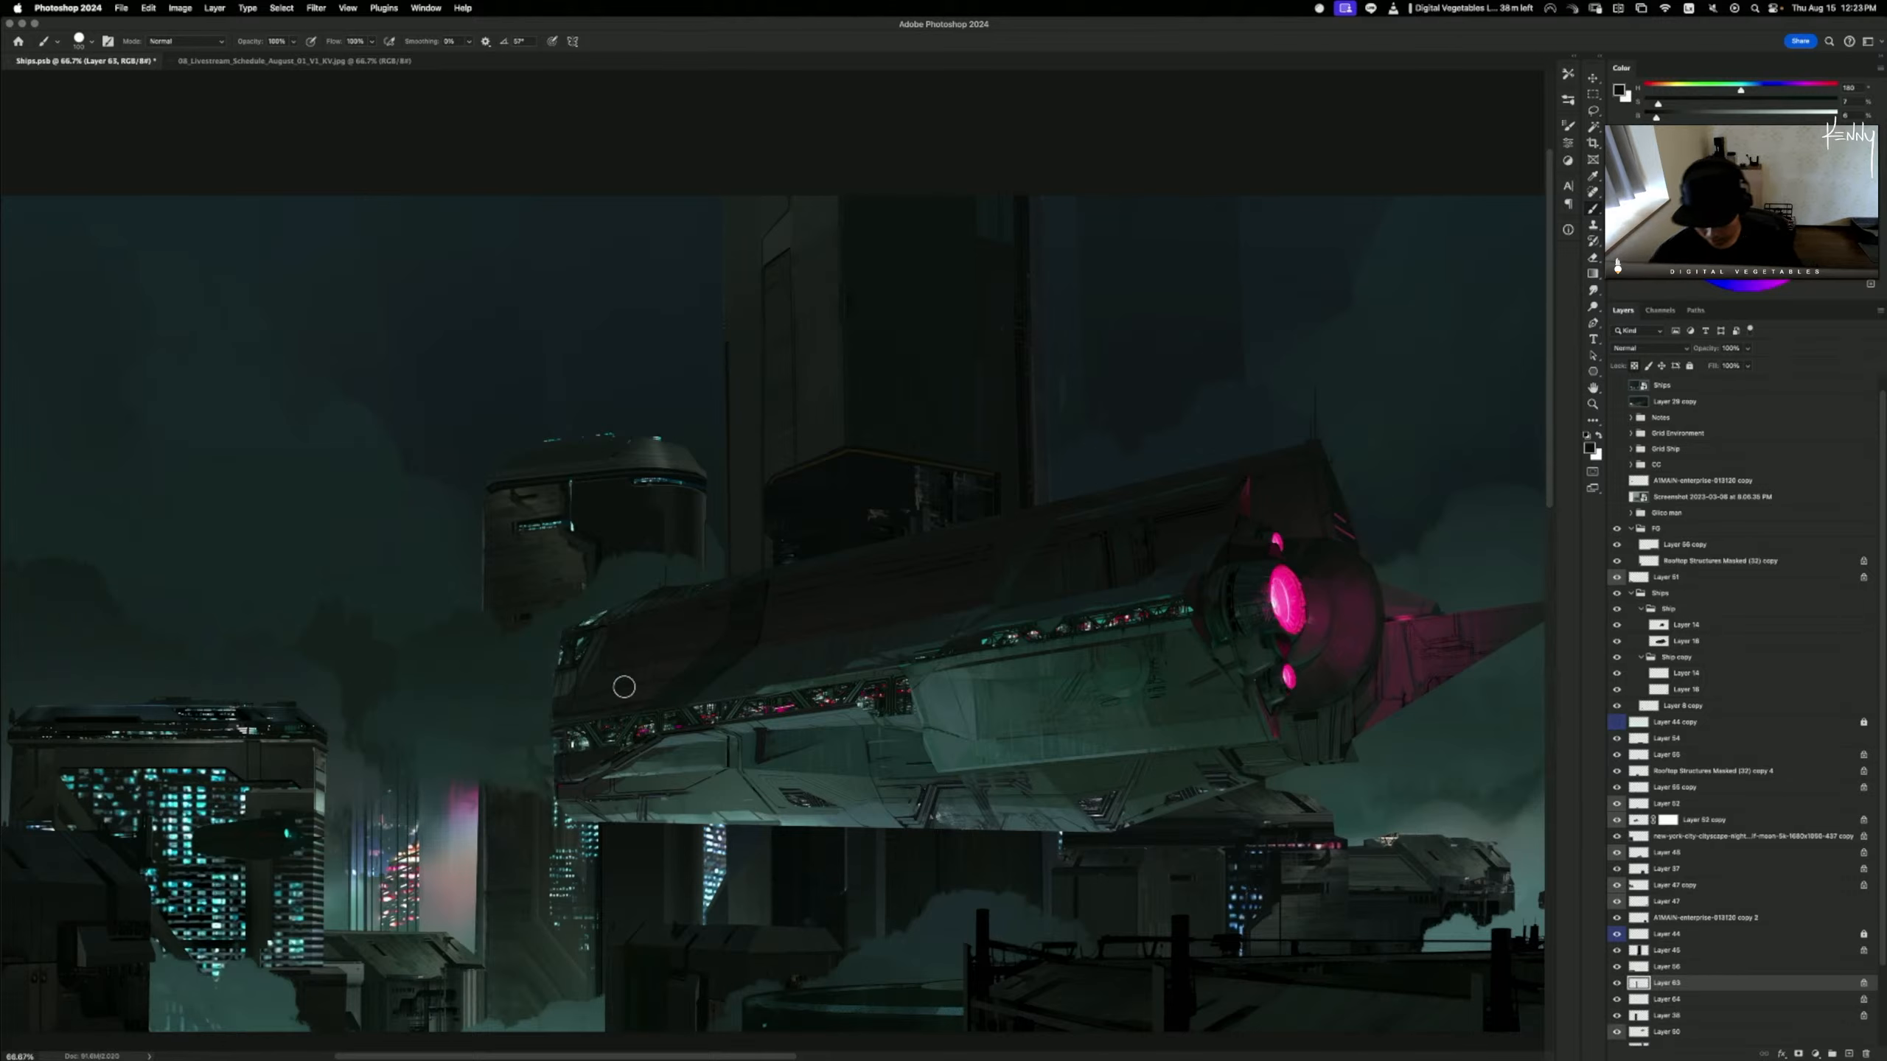
- Dodge the highlights inside a lasso selection around the round tower's cap, and clear the selection
key("l")
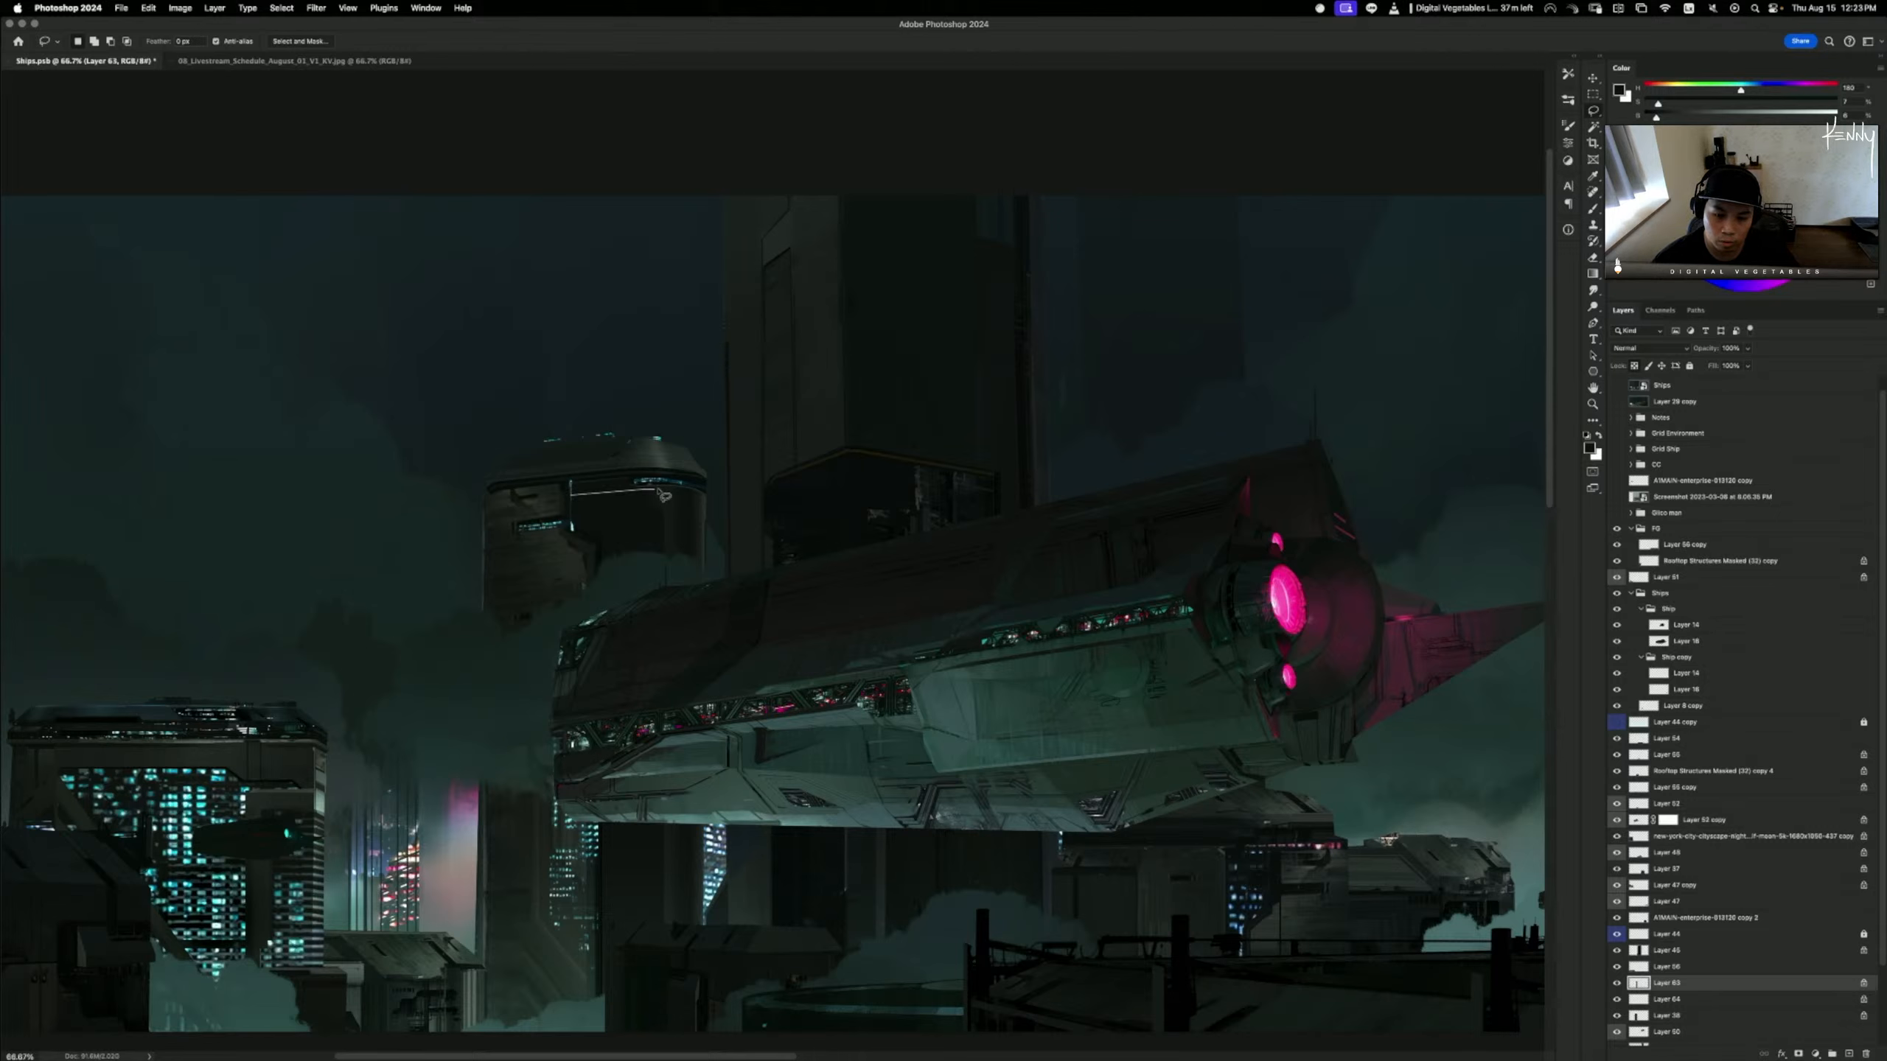
mouse_move(663, 496)
left_mouse_down()
mouse_move(718, 507)
mouse_move(710, 483)
mouse_move(503, 450)
left_mouse_up()
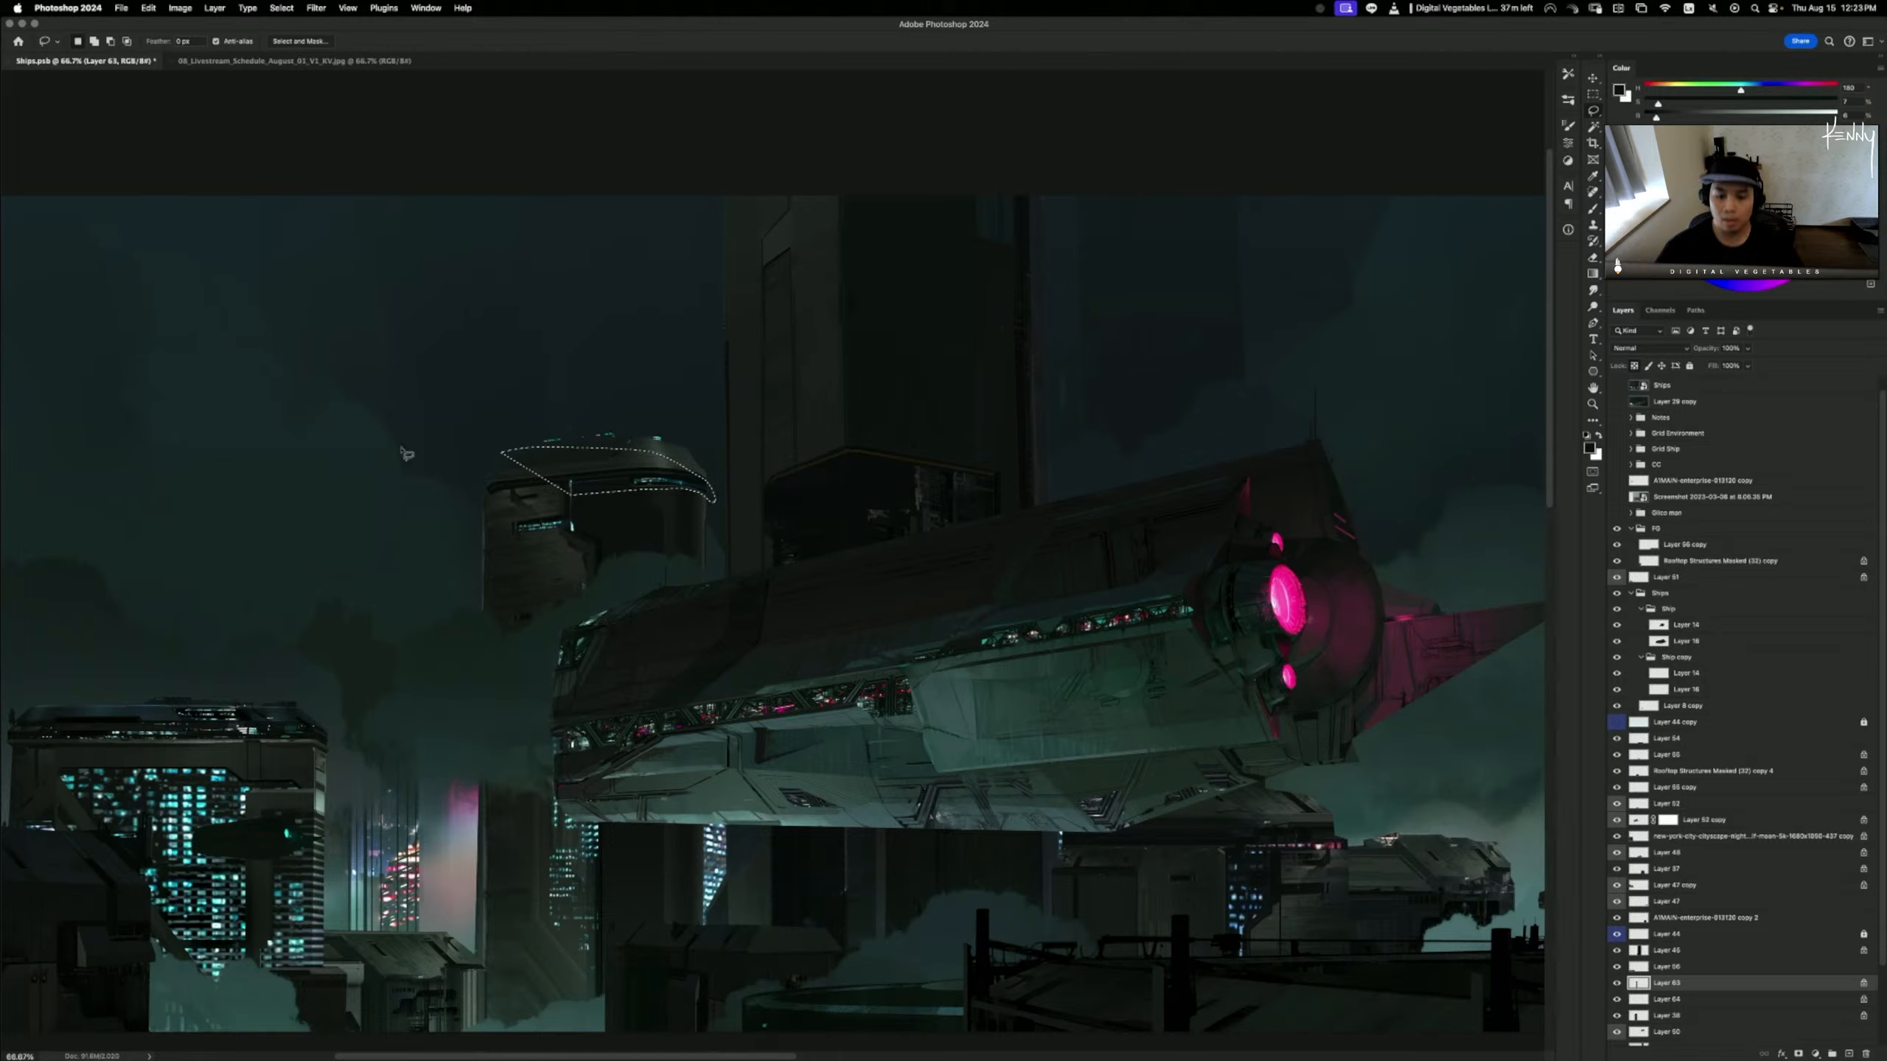
key("o")
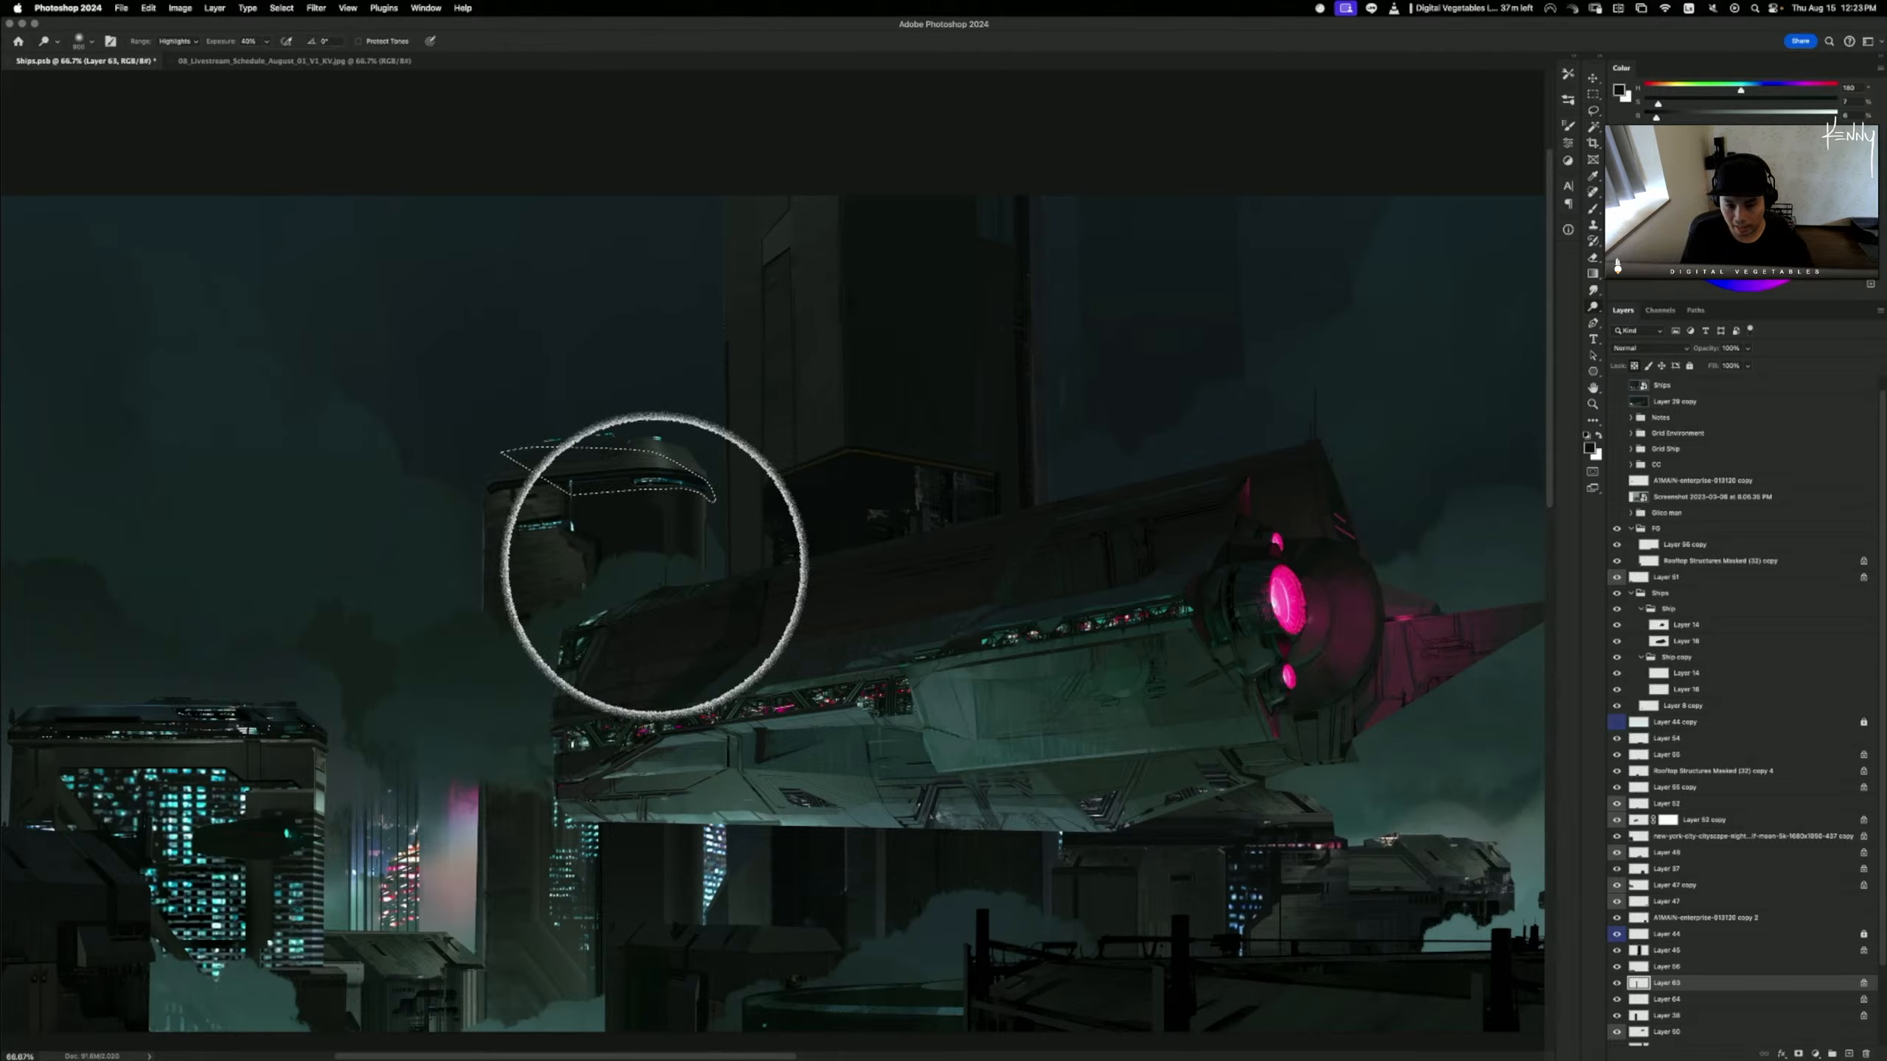
key("super+z")
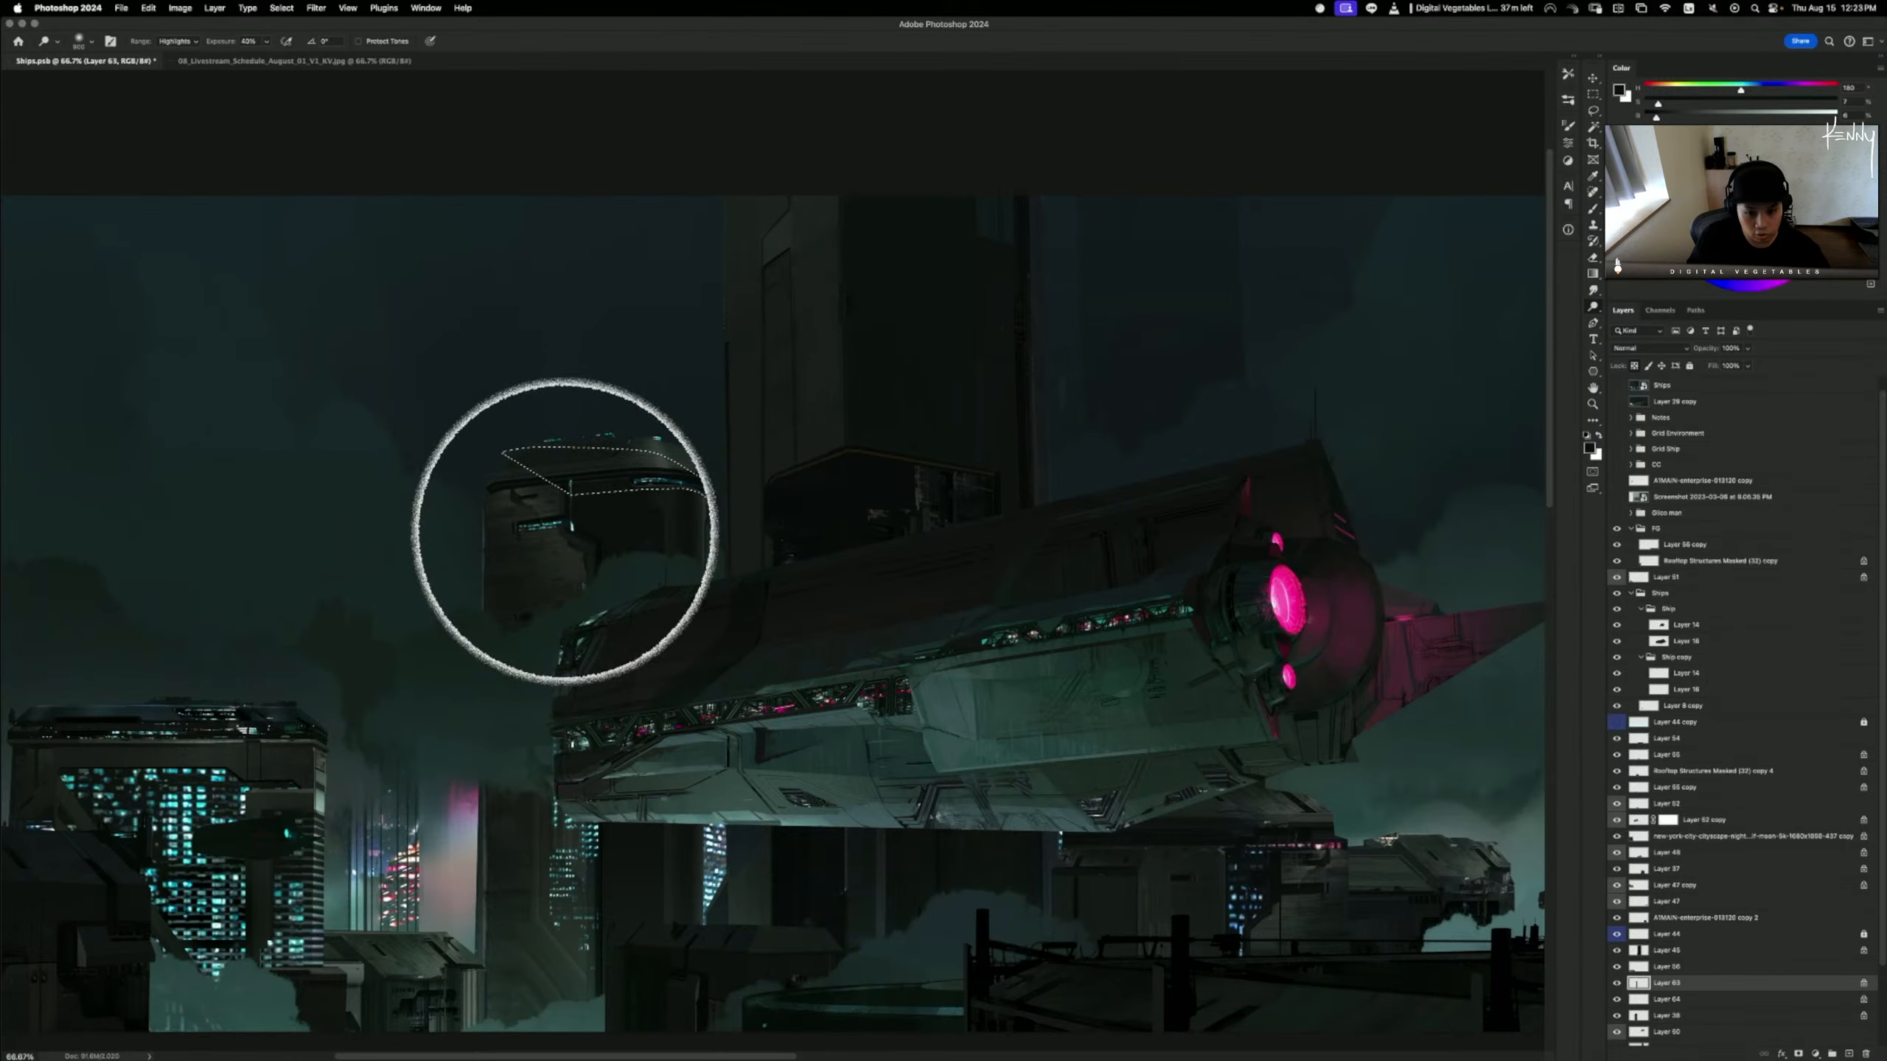
key("super+d")
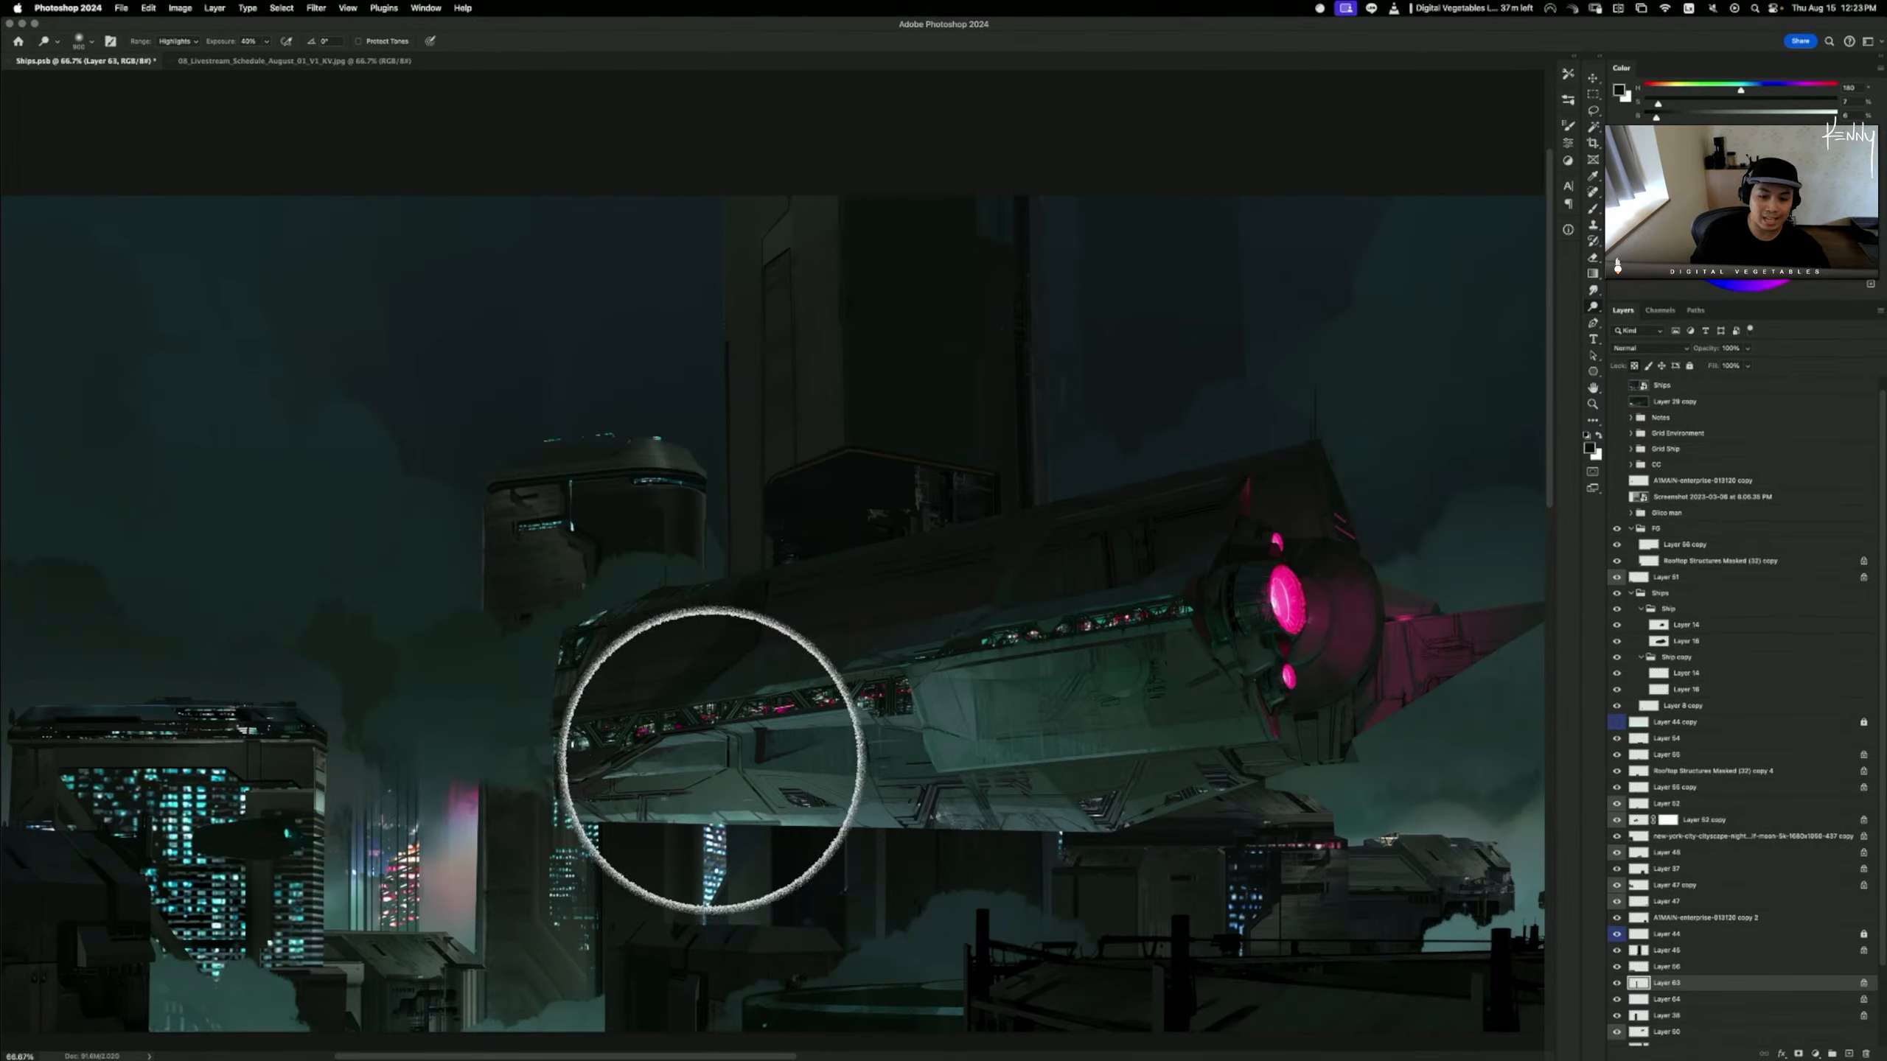
key("super+shift+d")
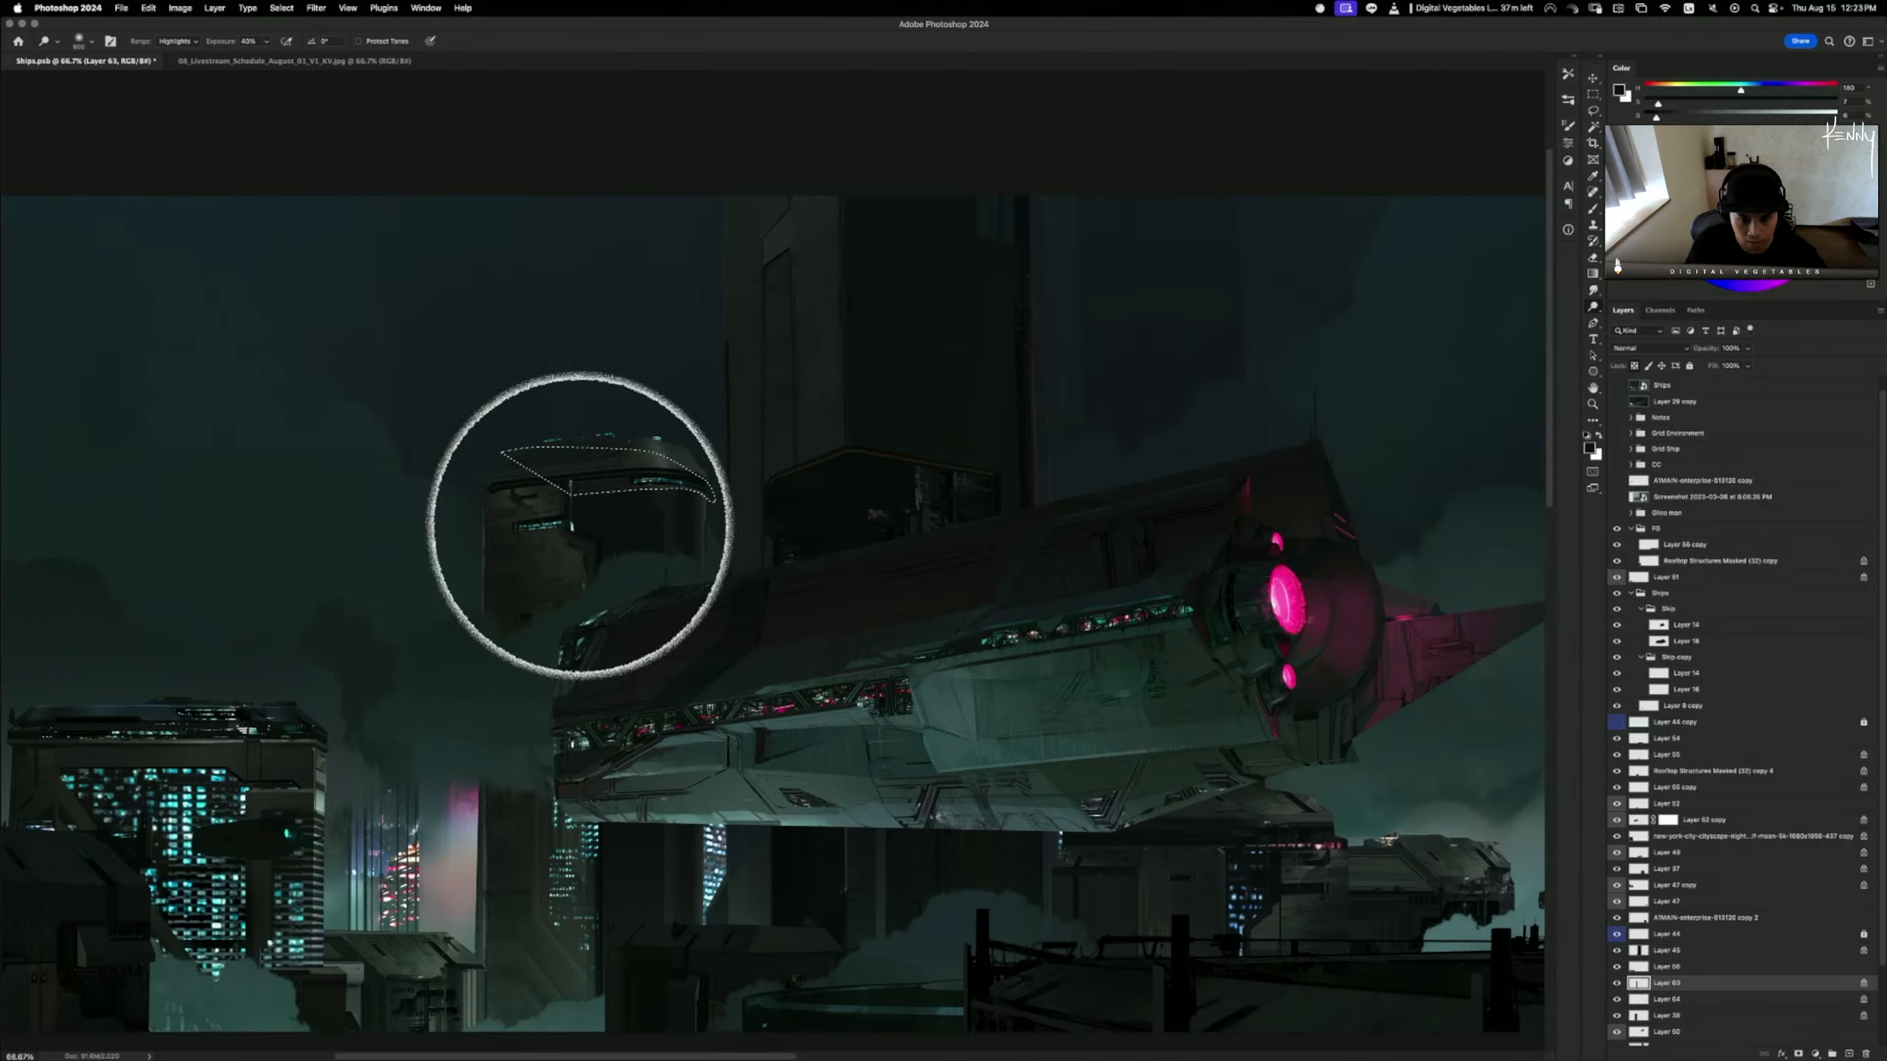
key("super+d")
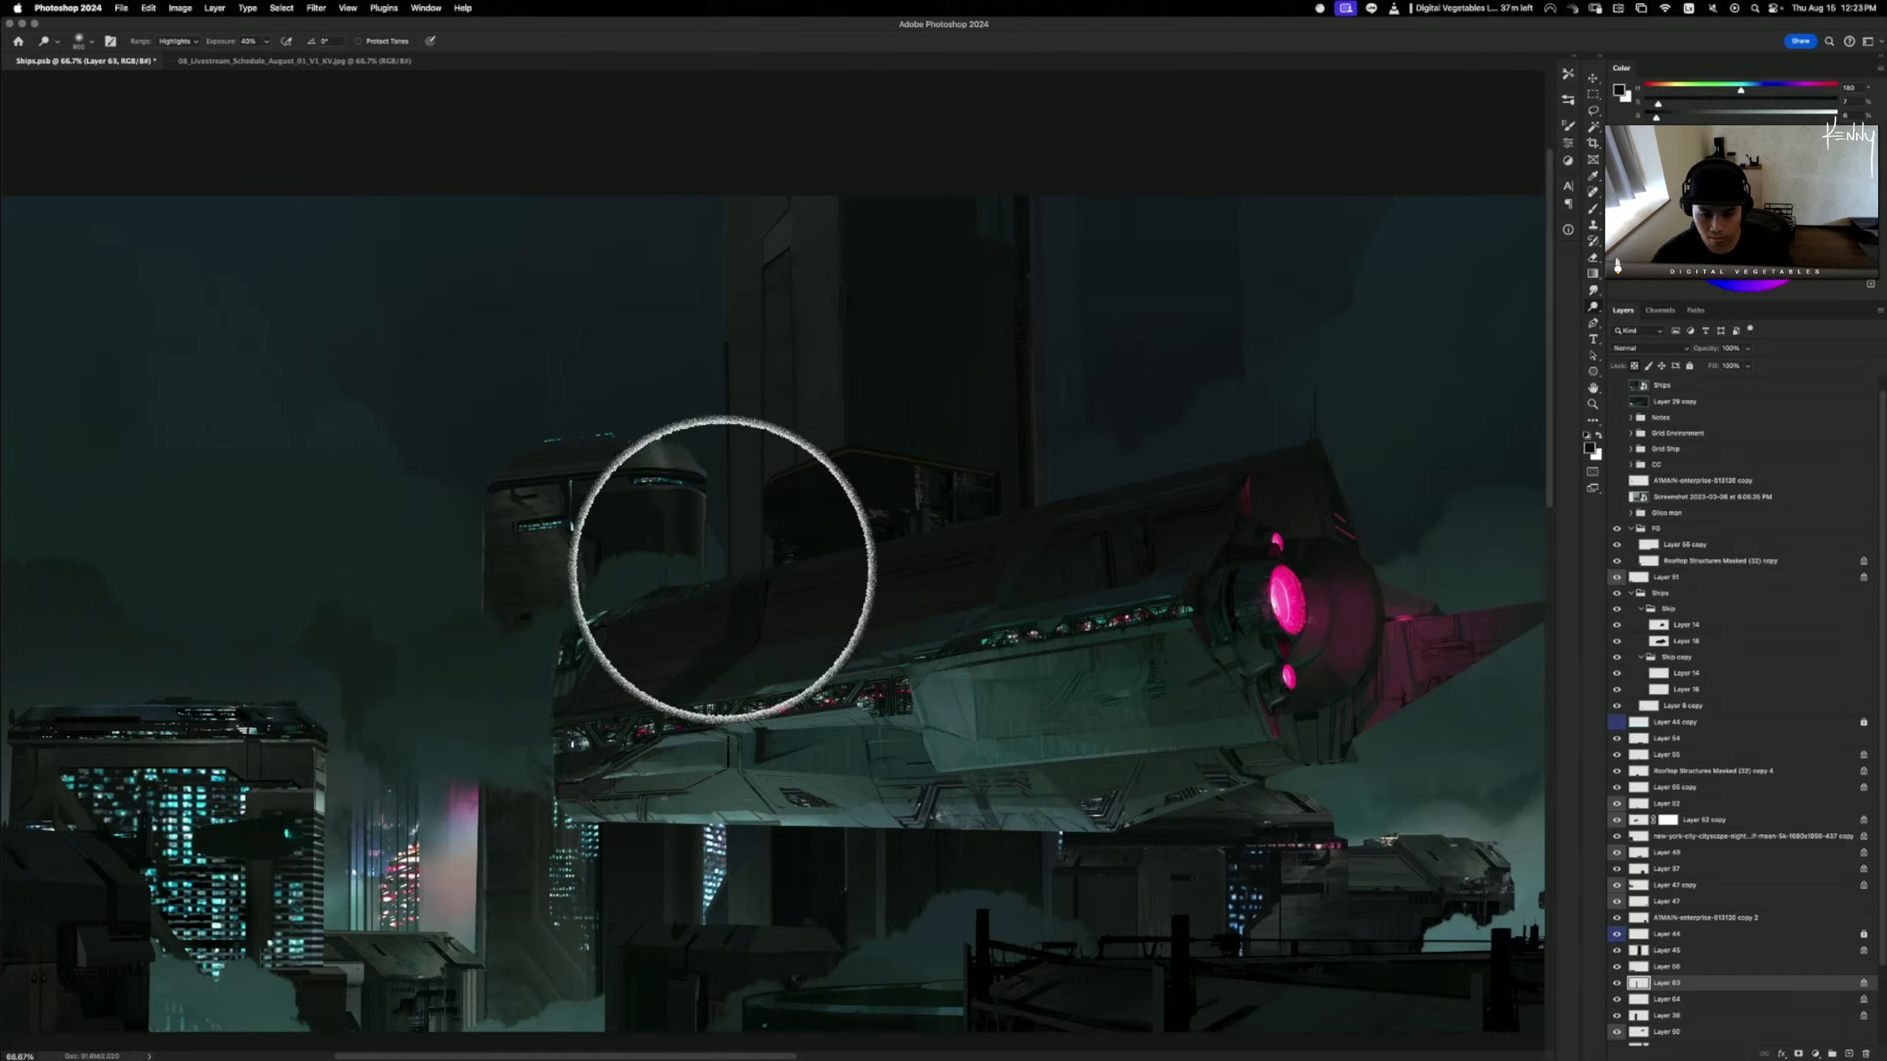
- Refine the round tower's edge details with a much smaller Dodge brush and blend them with the Smudge tool
key("bracketleft")
key("bracketleft")
key("bracketleft")
key("bracketleft")
key("bracketleft")
key("bracketleft")
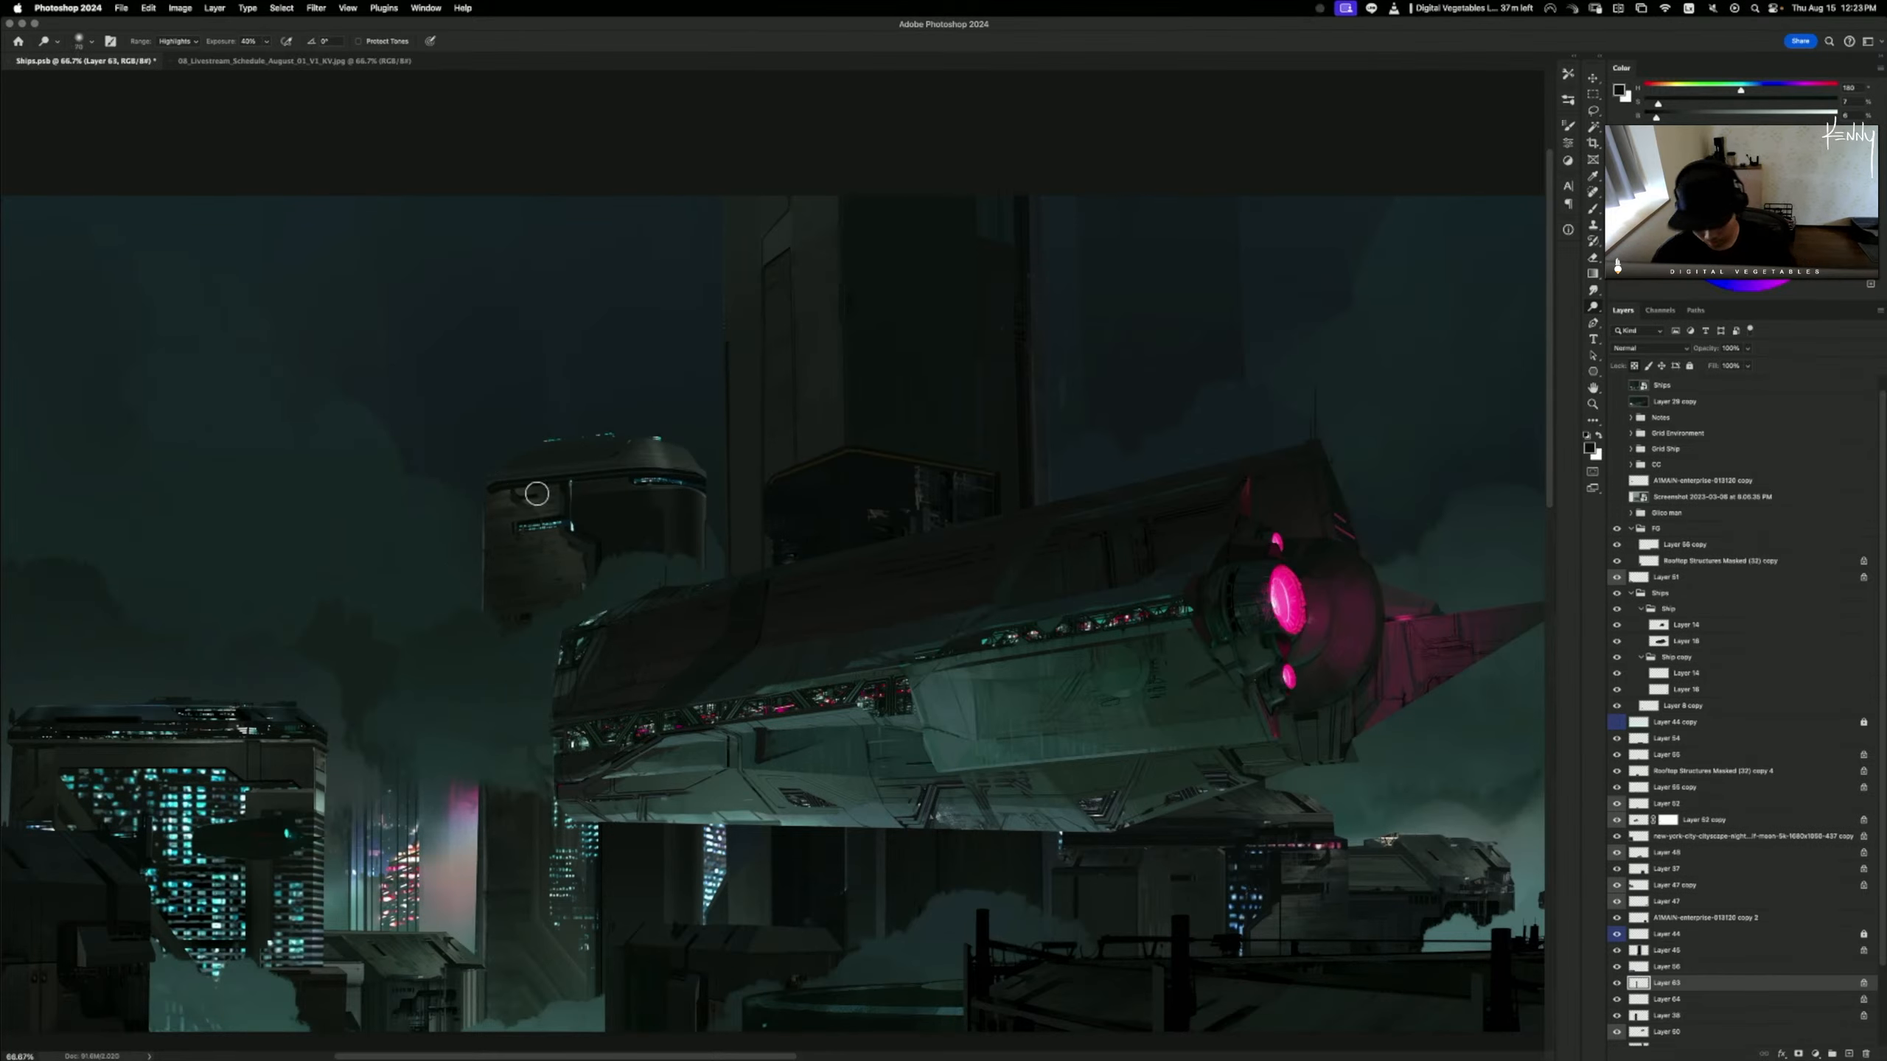
key("r")
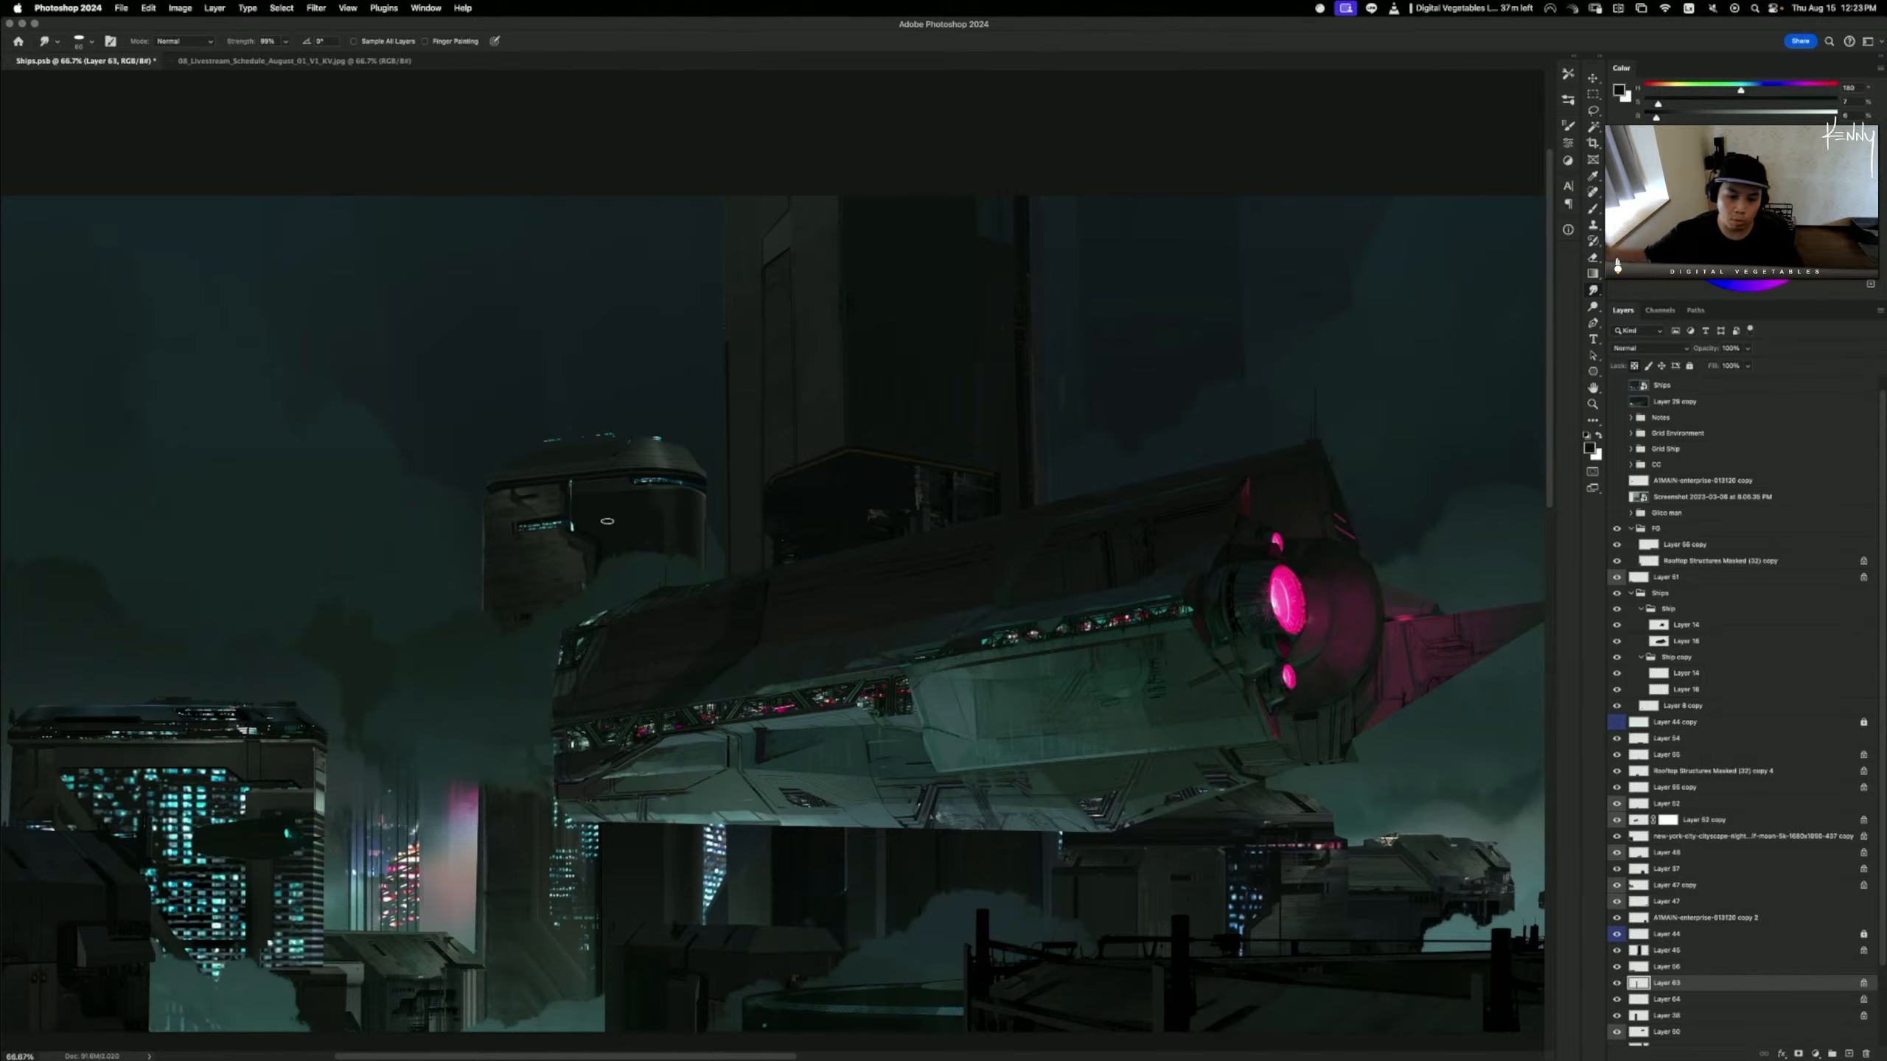
- Check the tower layers by toggling visibility in the full composition, and merge Layer 63 down into Layer 64
key("super+minus")
key("super+minus")
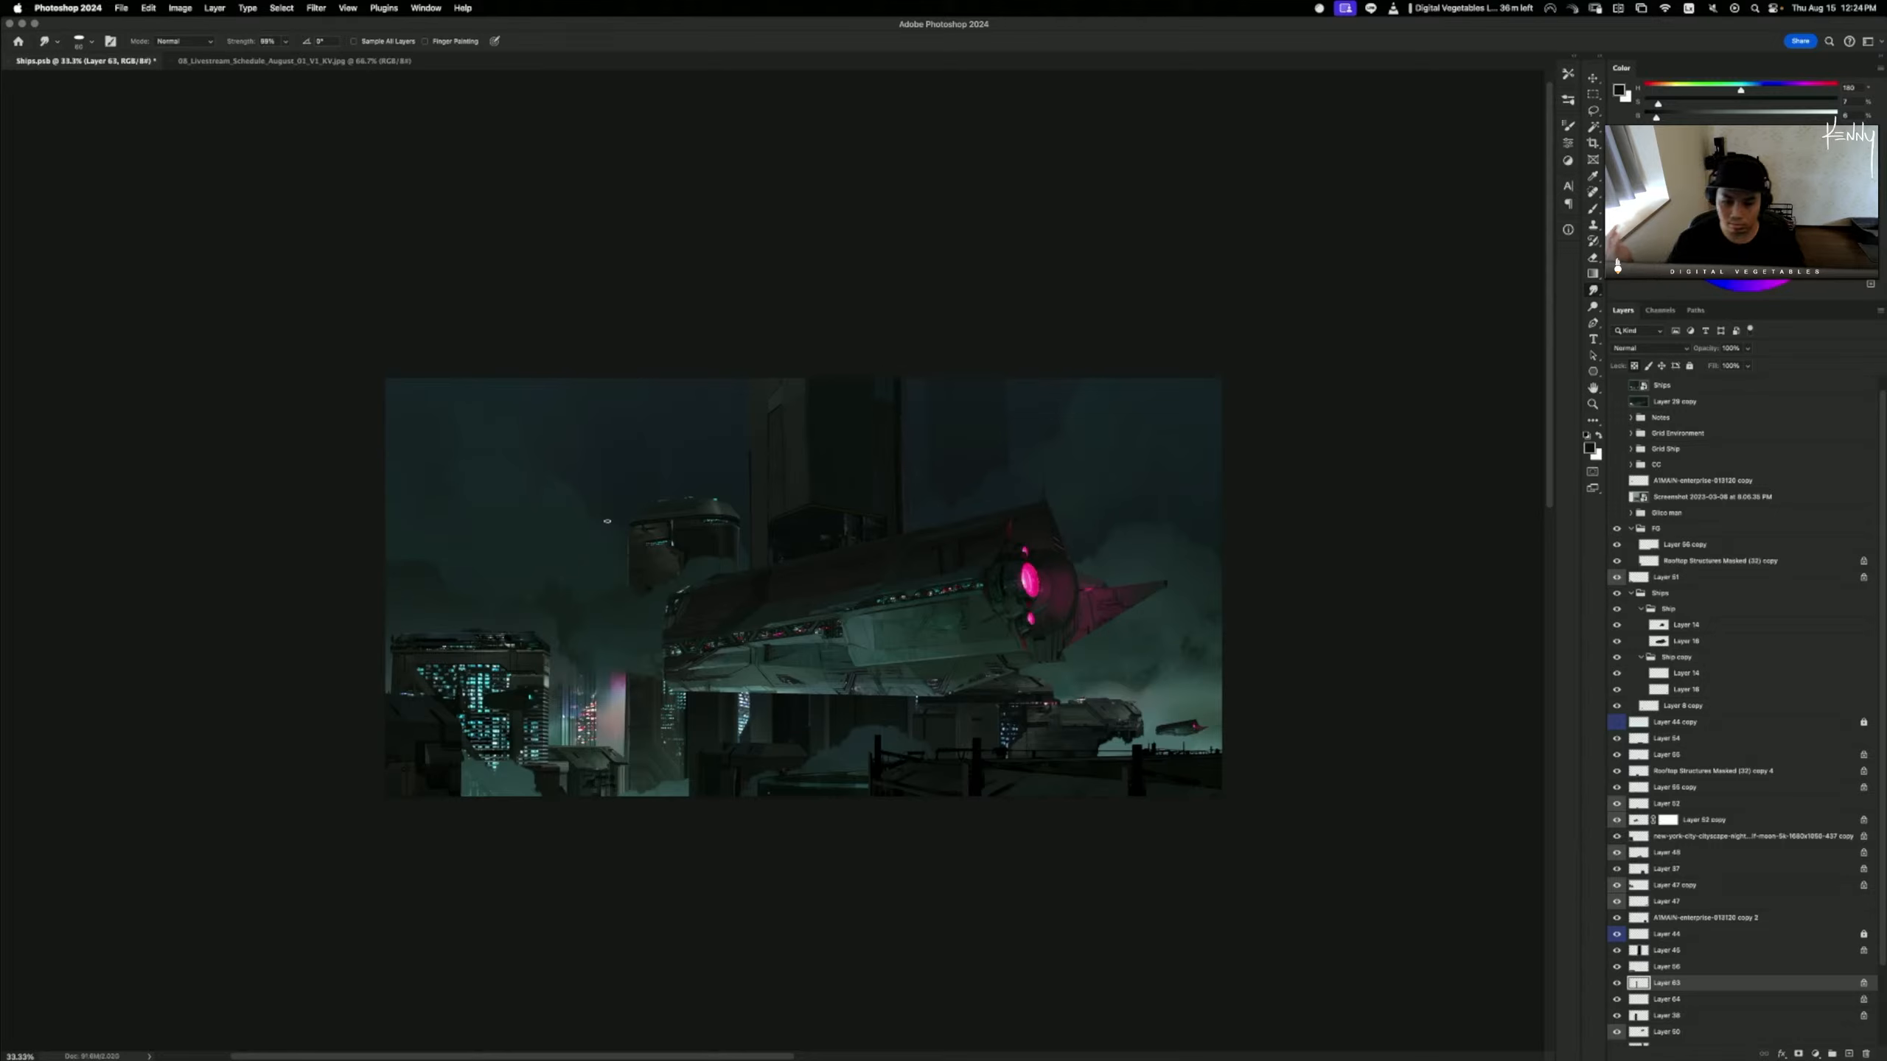
left_click(1617, 968)
left_click(1617, 969)
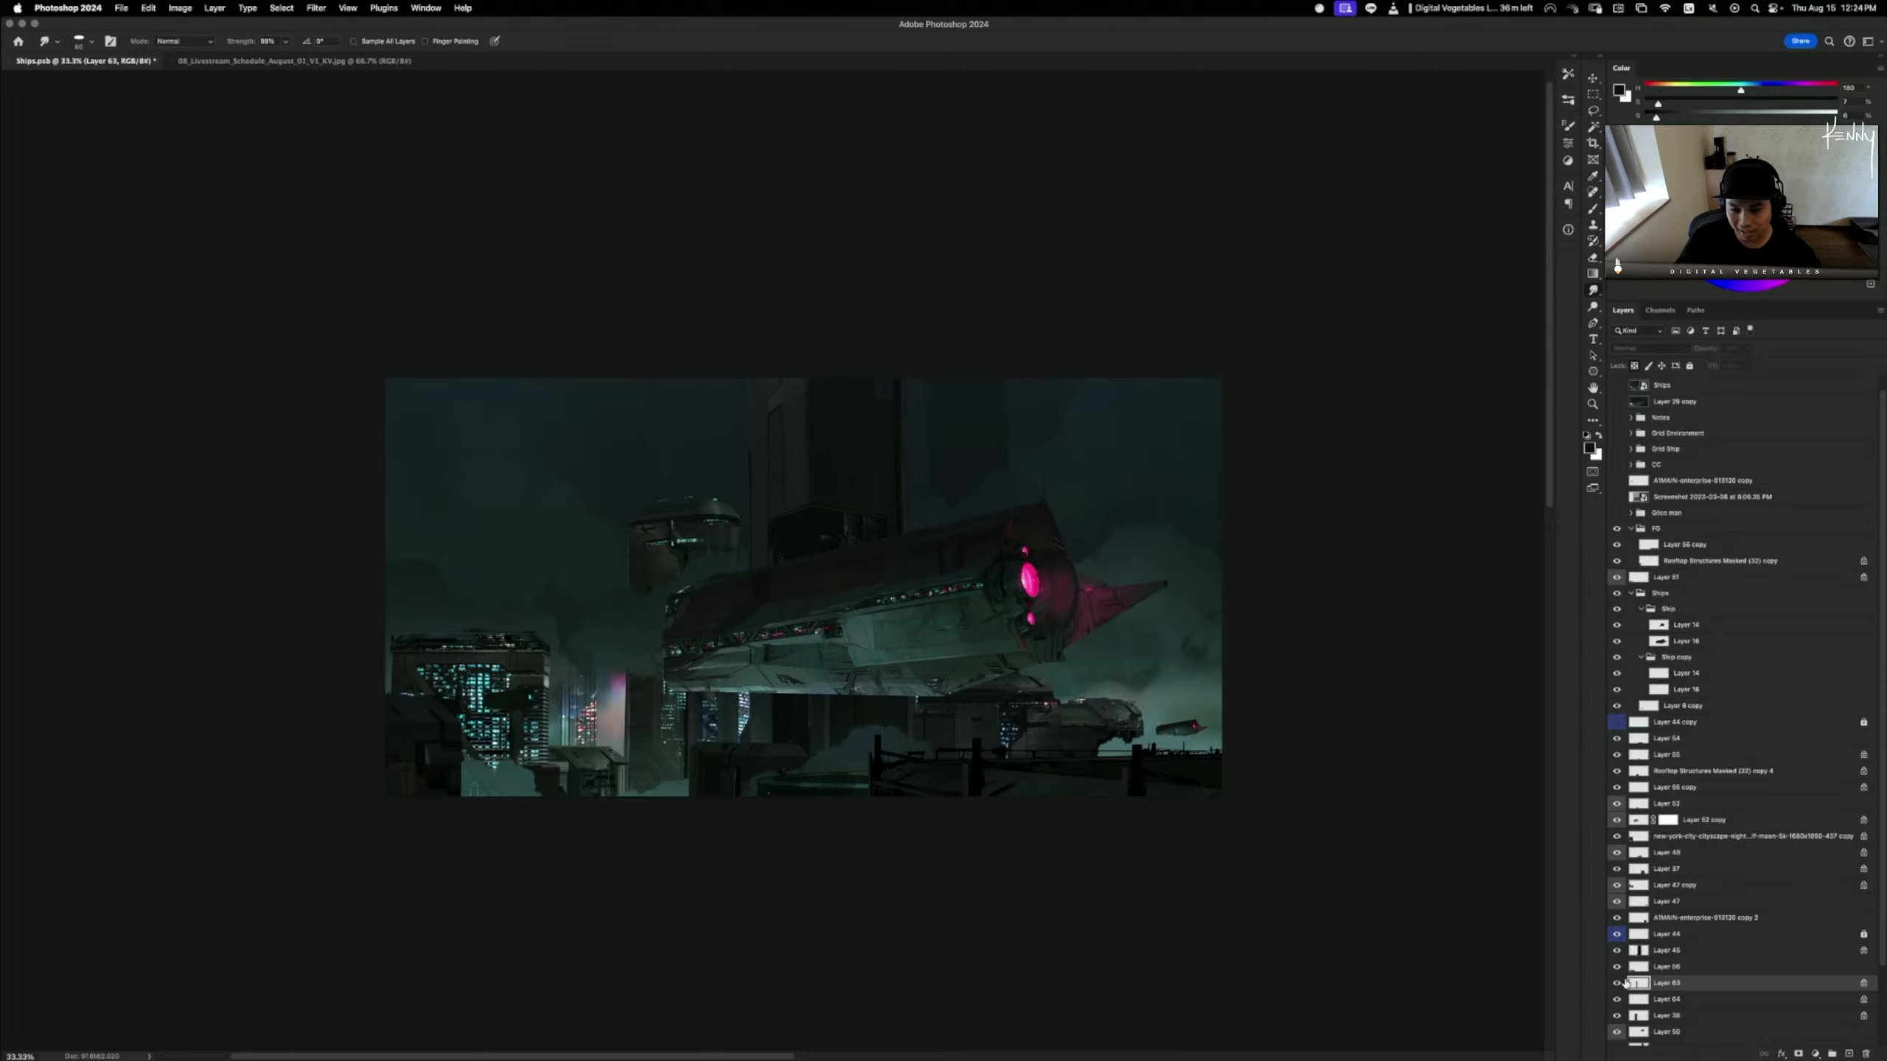
key("super+e")
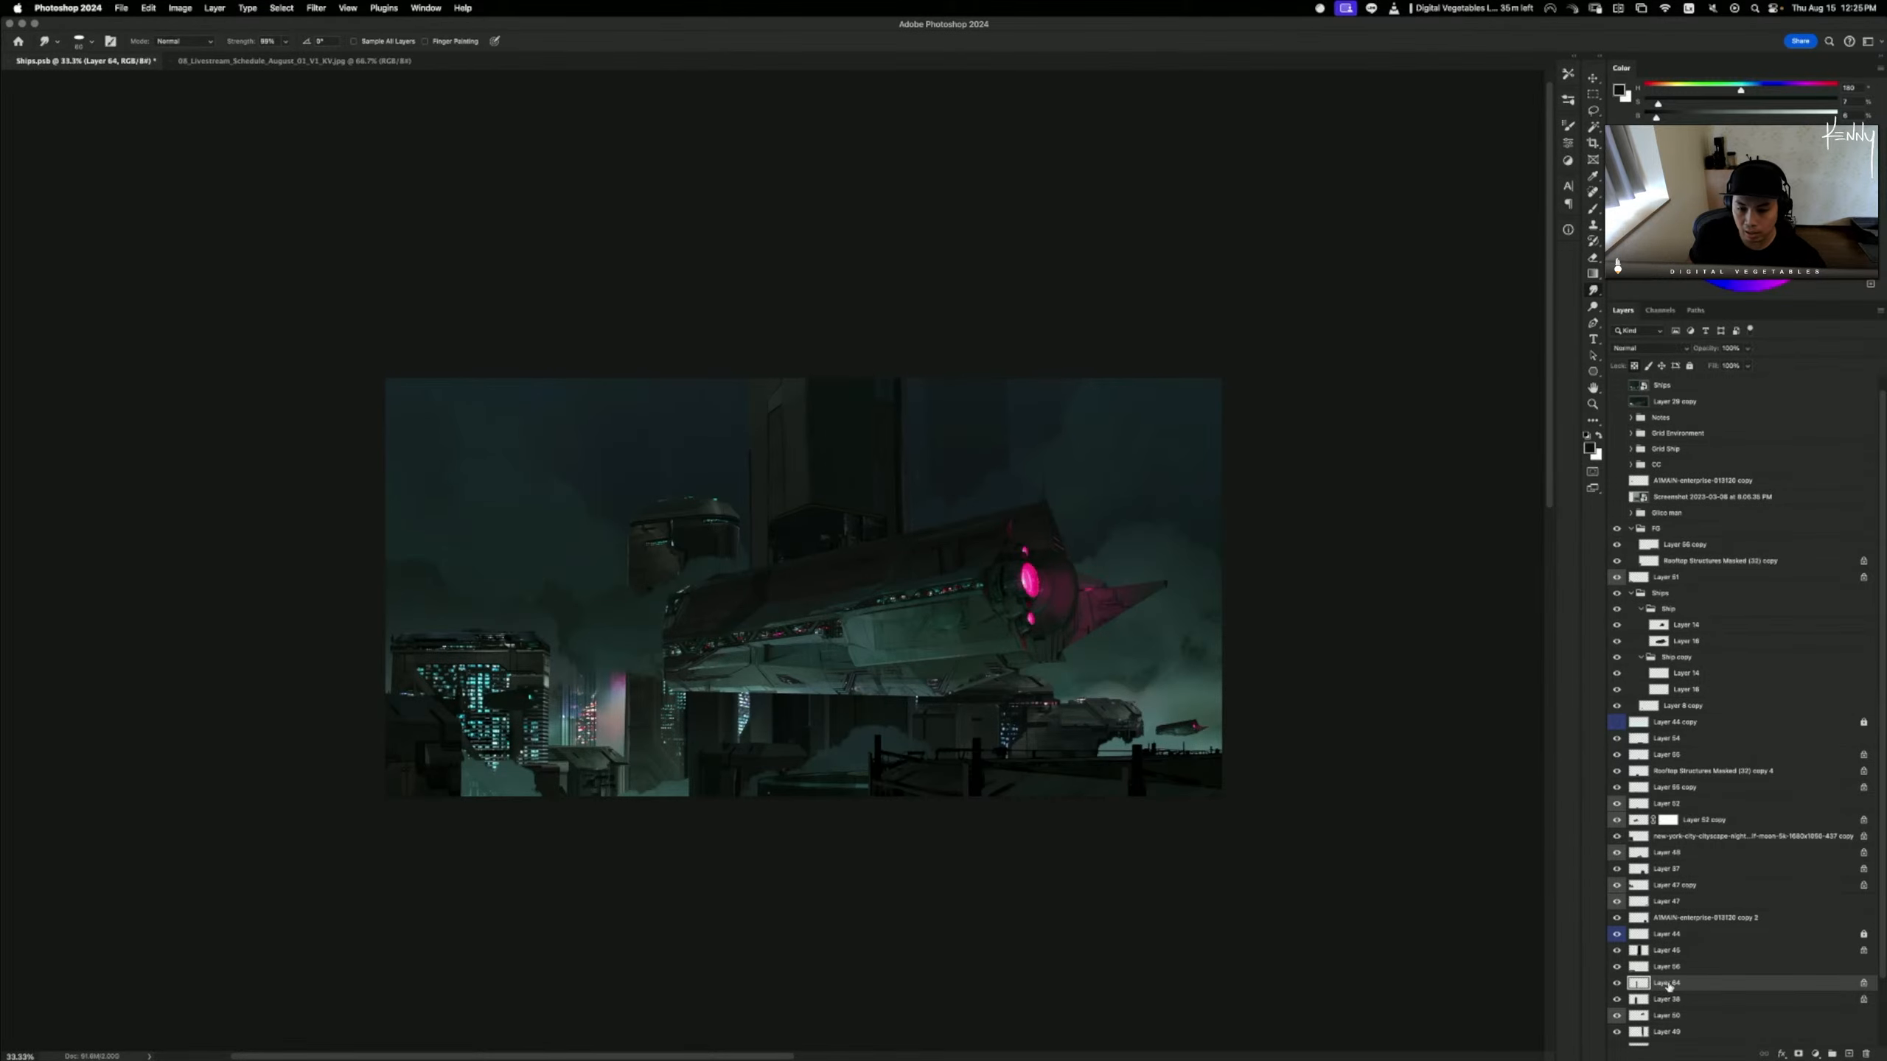
- Outline the band below the round tower's cap with a curved Pen path and convert it to a selection
key("super+1")
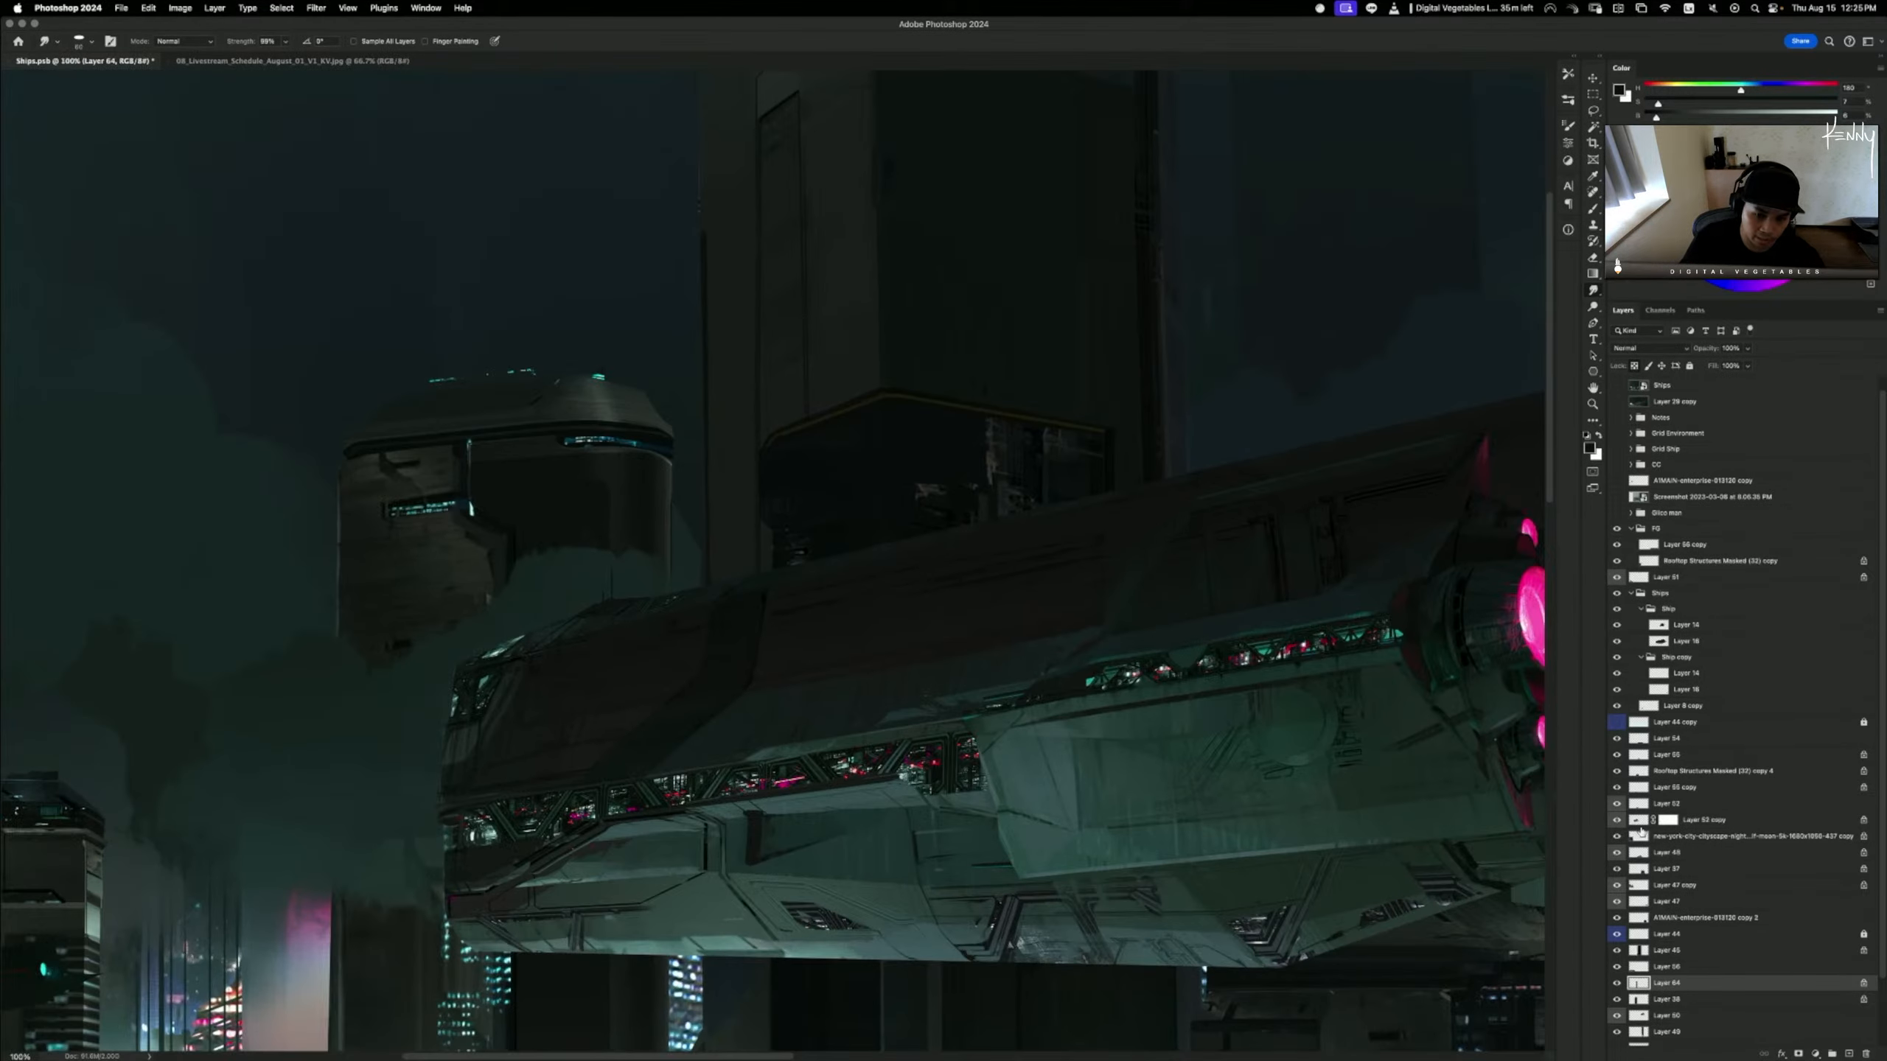
key("p")
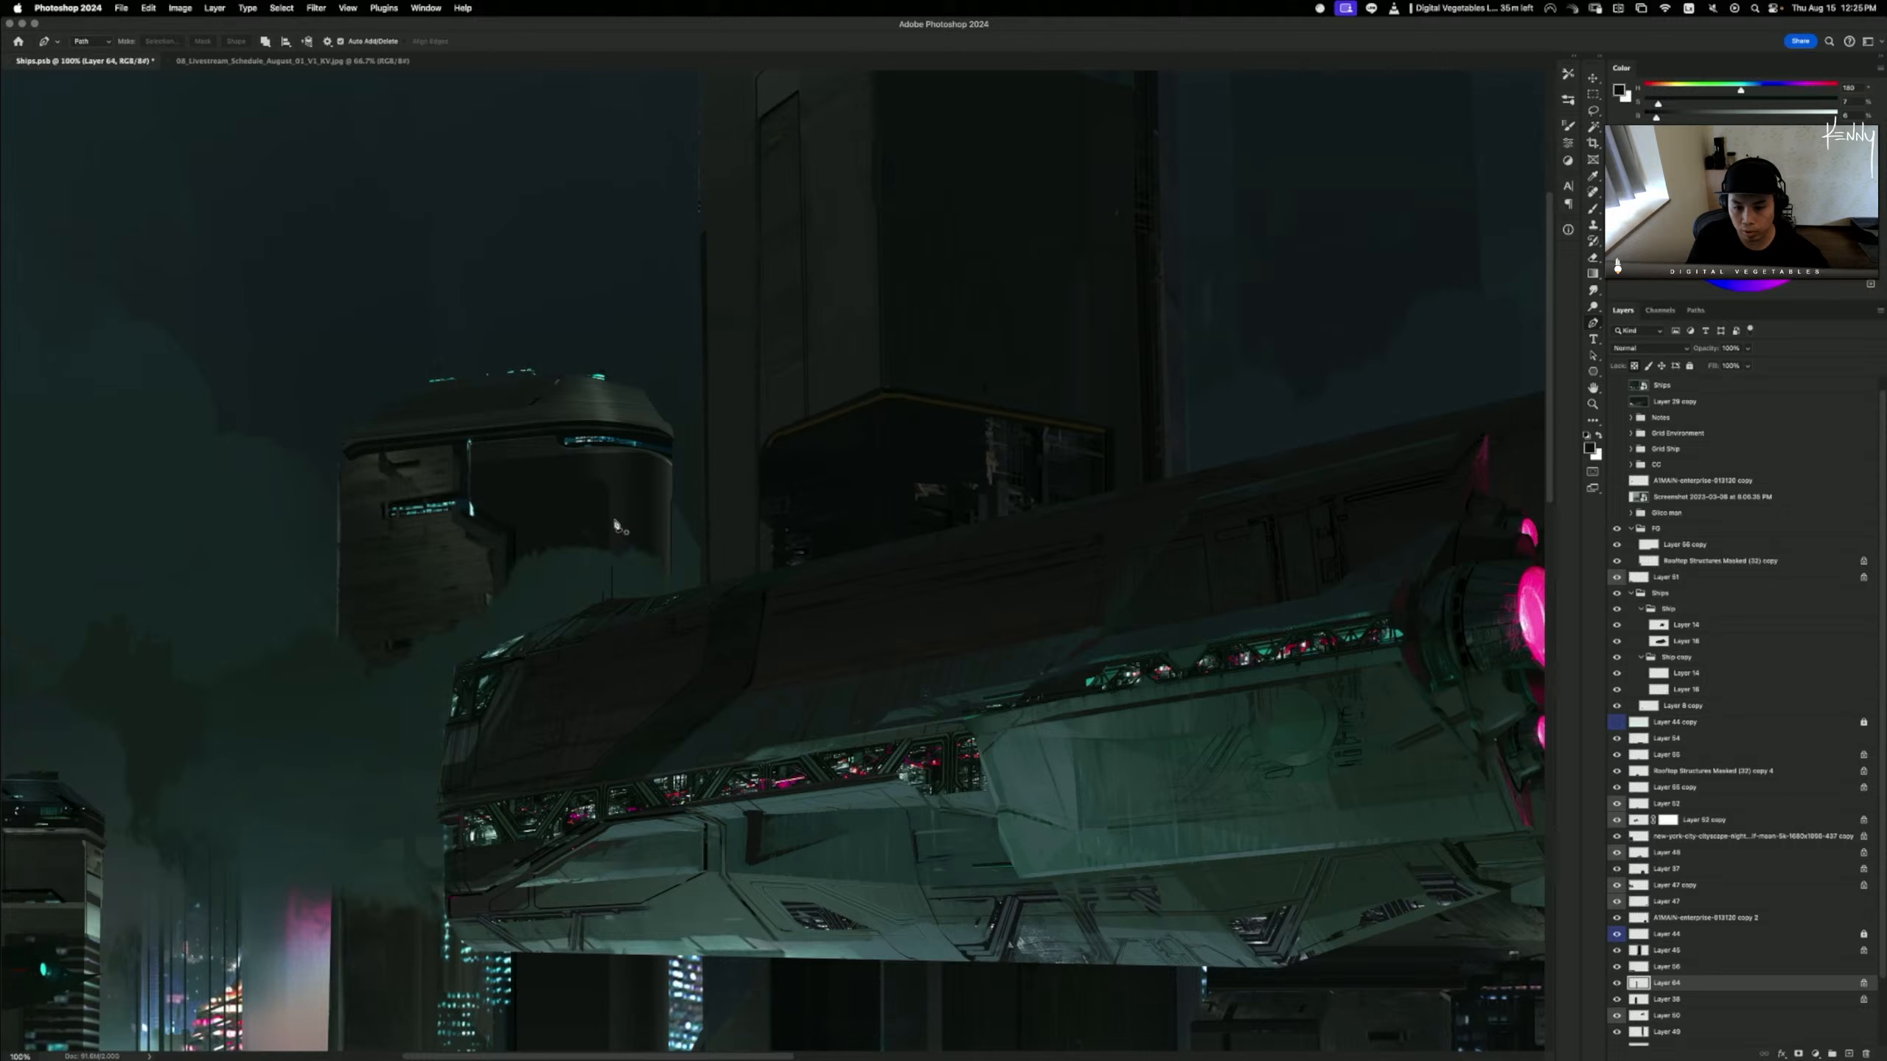
left_click(673, 470)
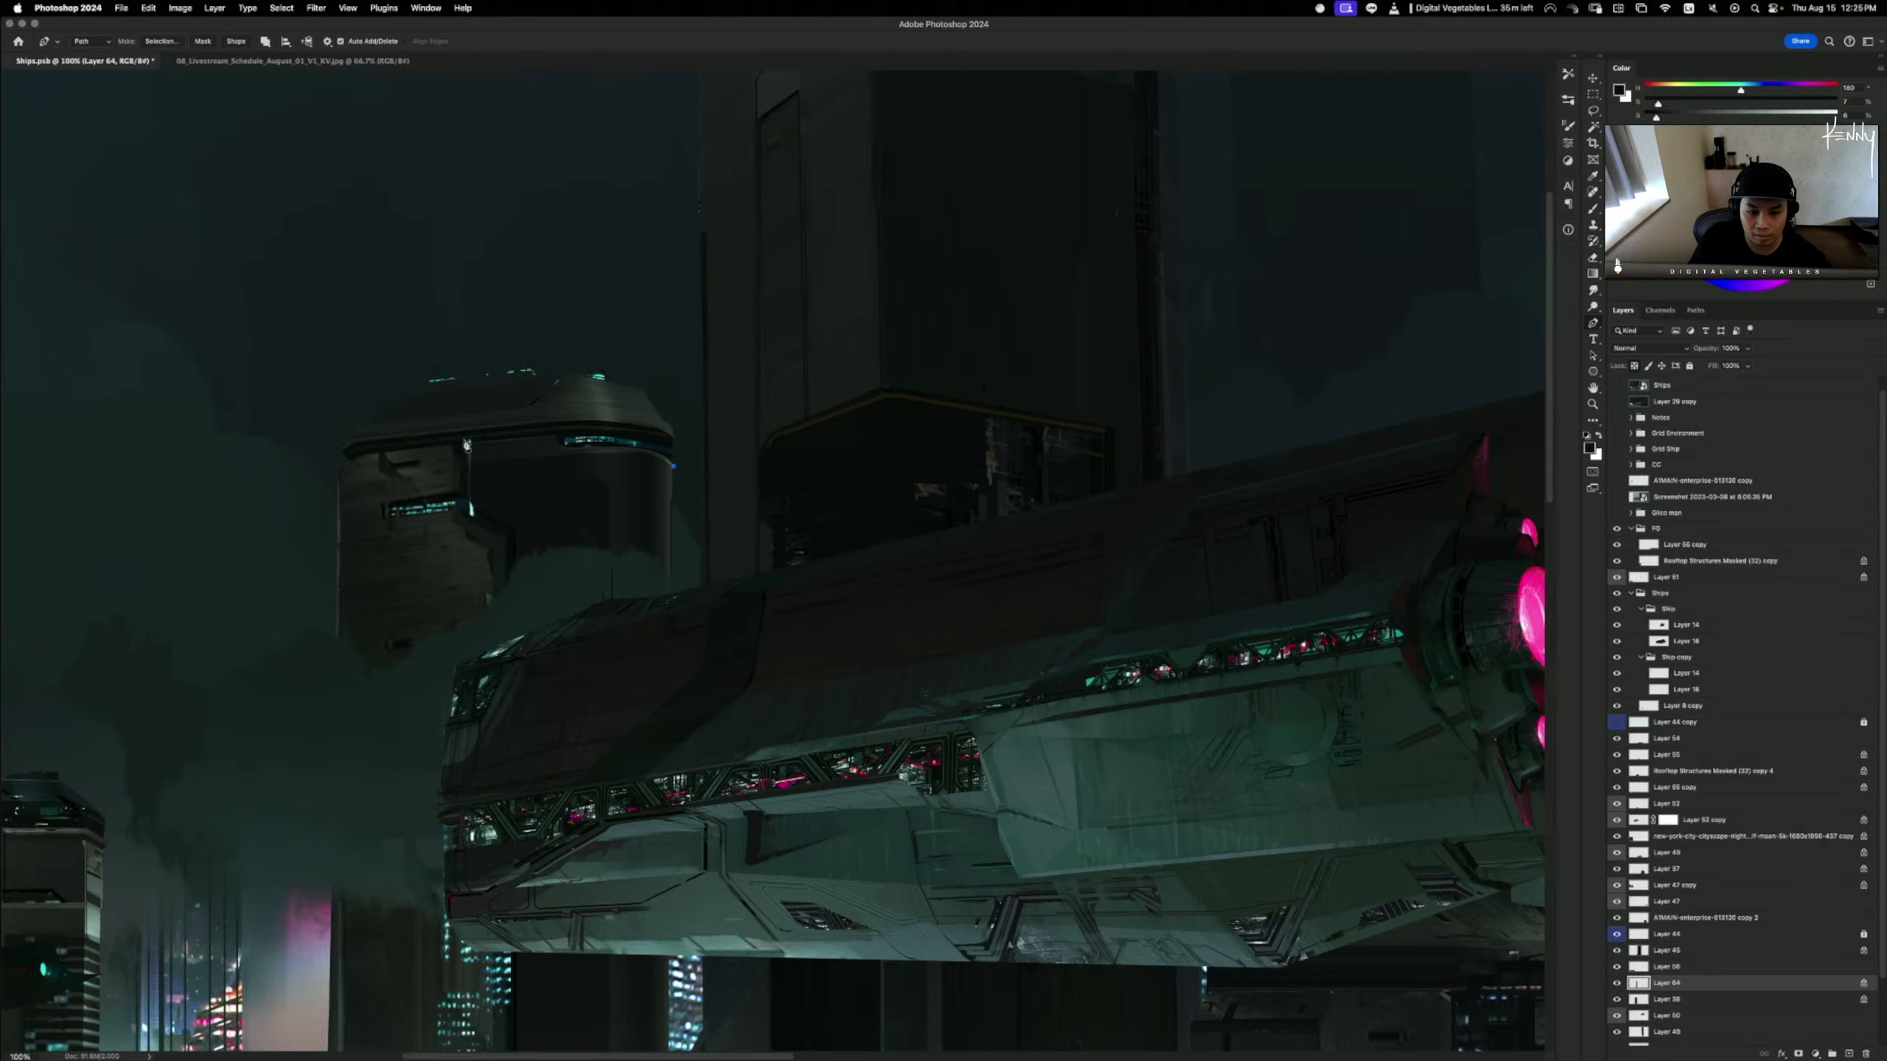
left_click(564, 454)
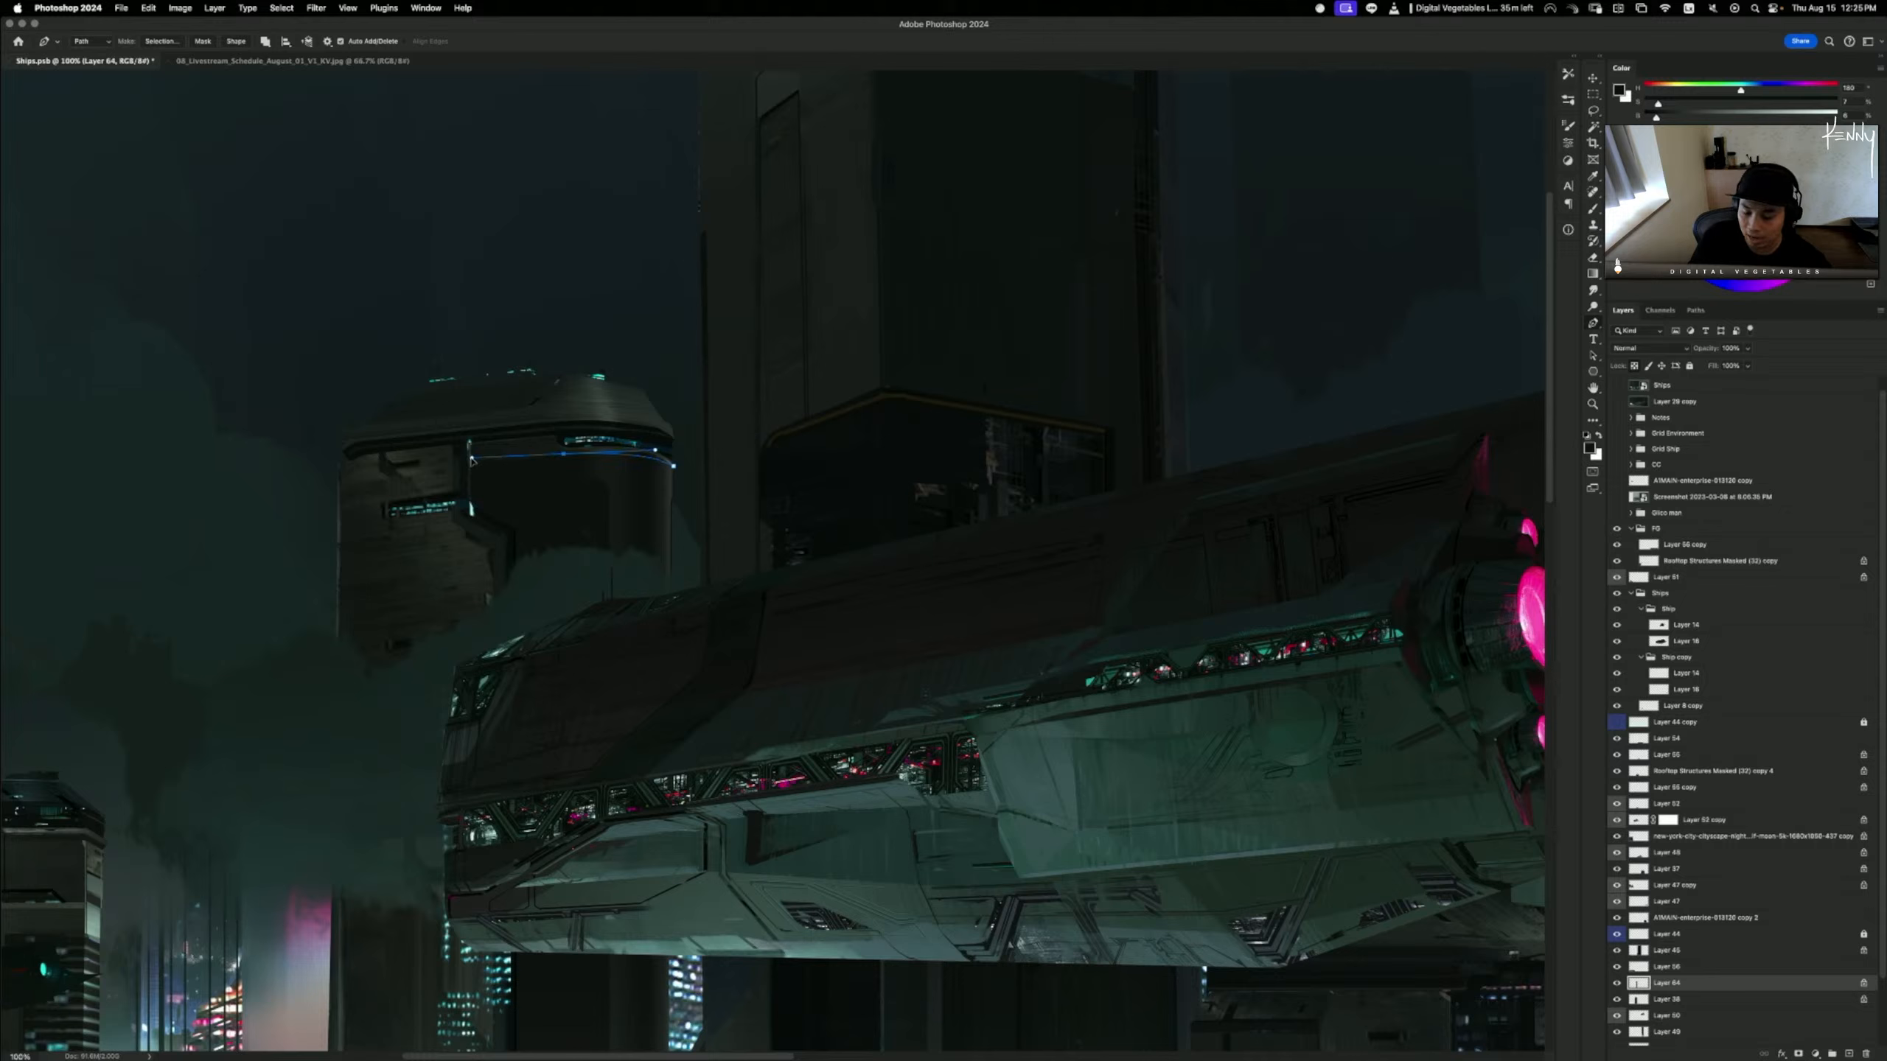
left_click_drag(475, 462, 472, 461)
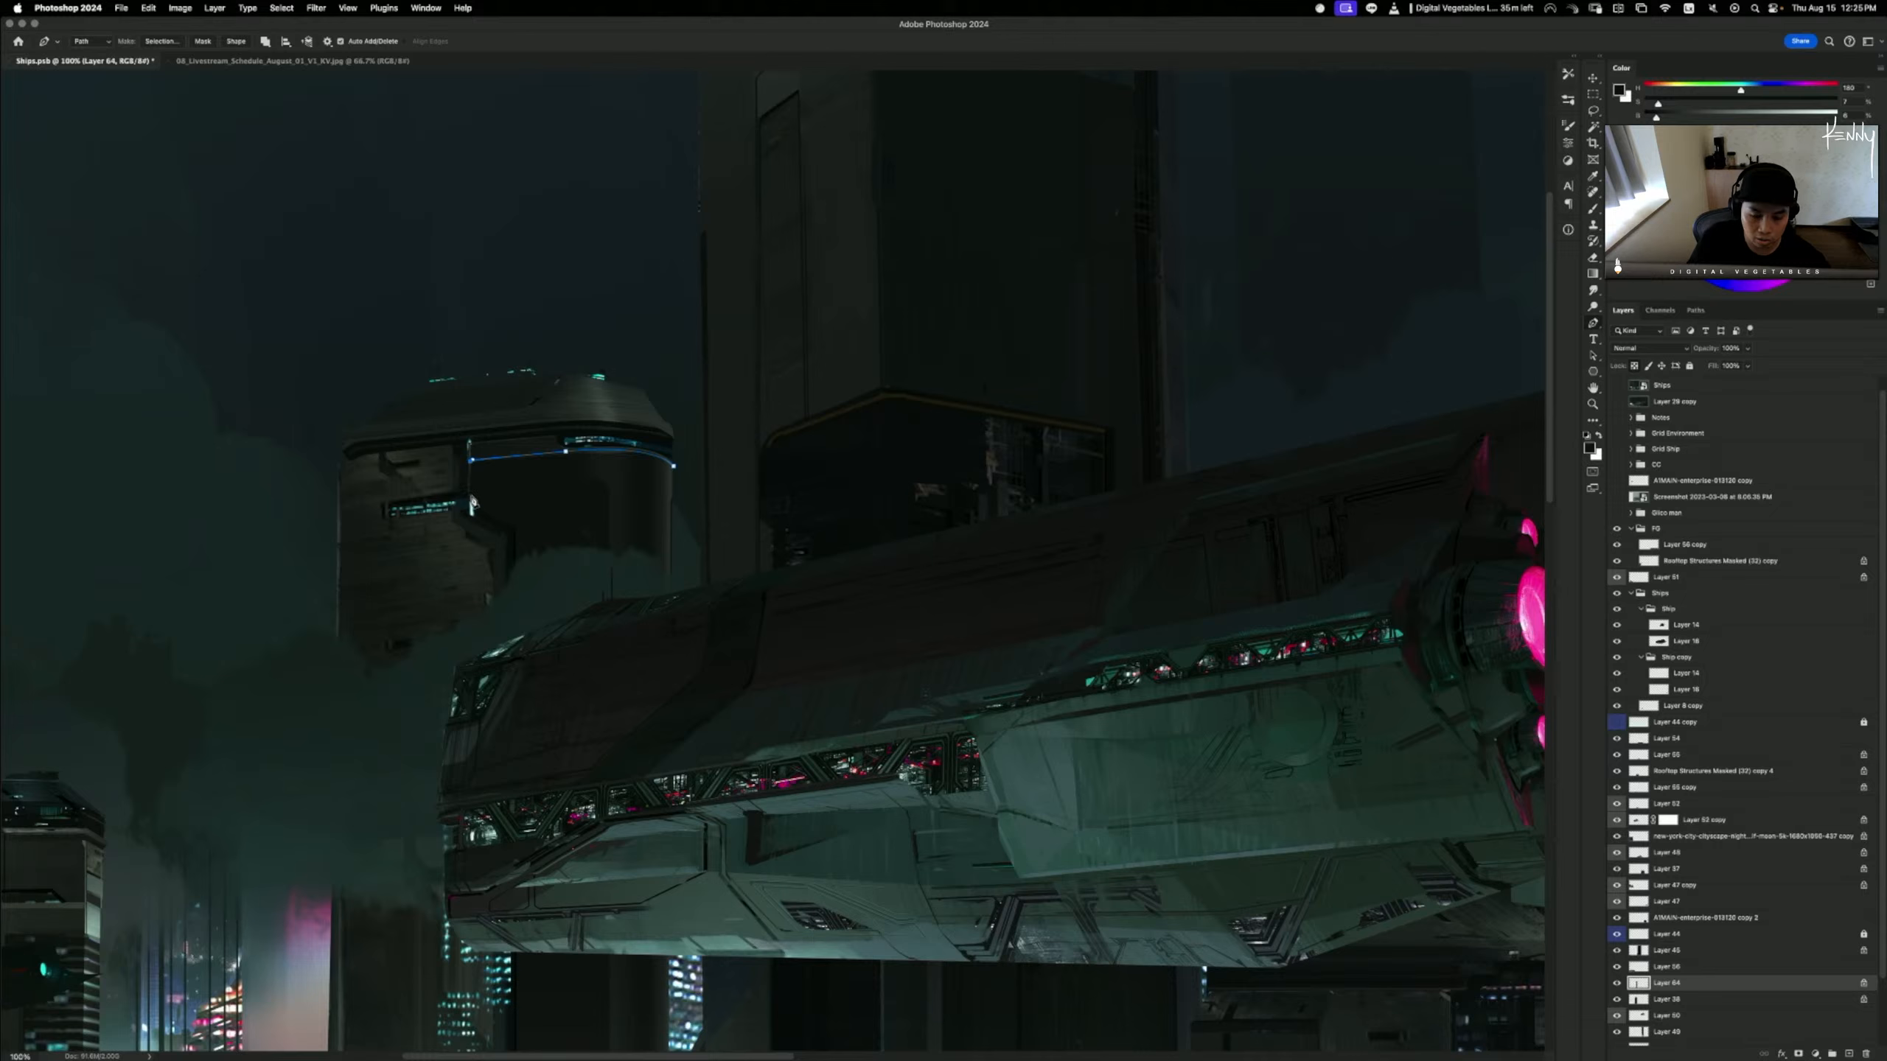
left_click_drag(677, 518, 698, 495)
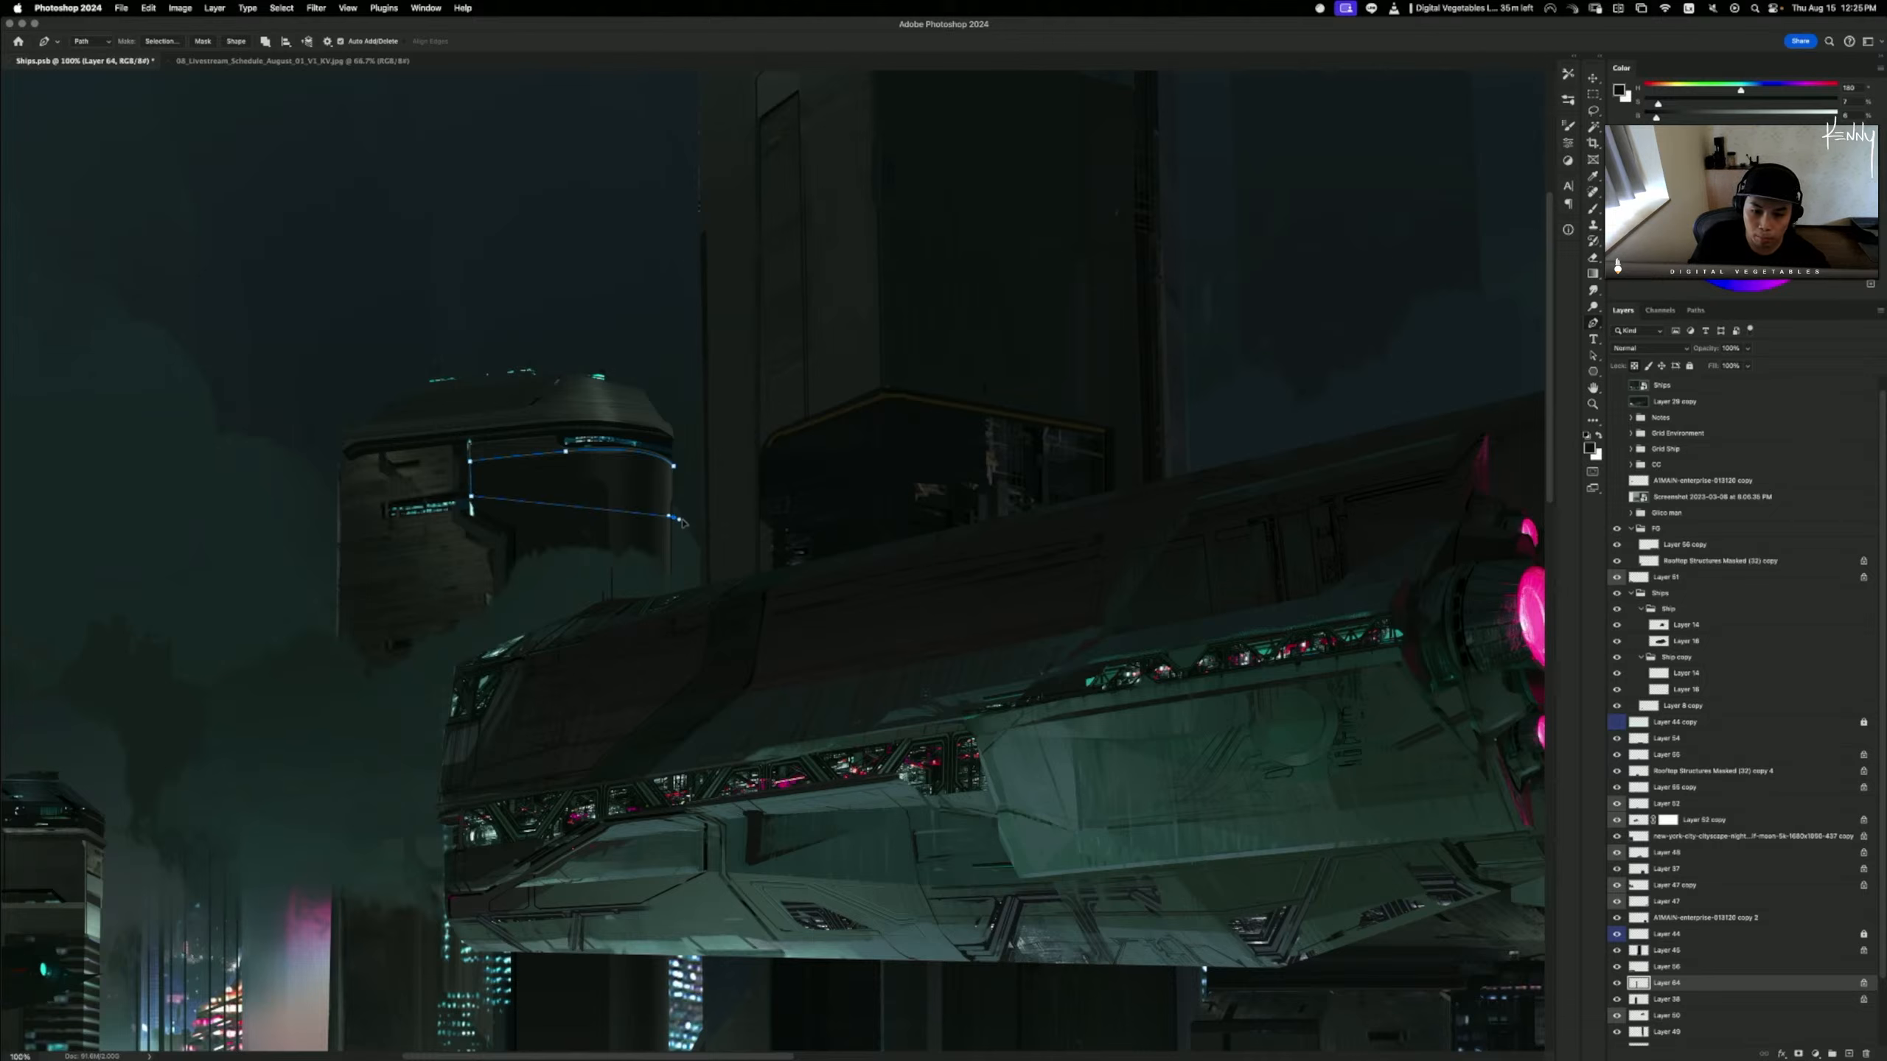
key("ctrl+Return")
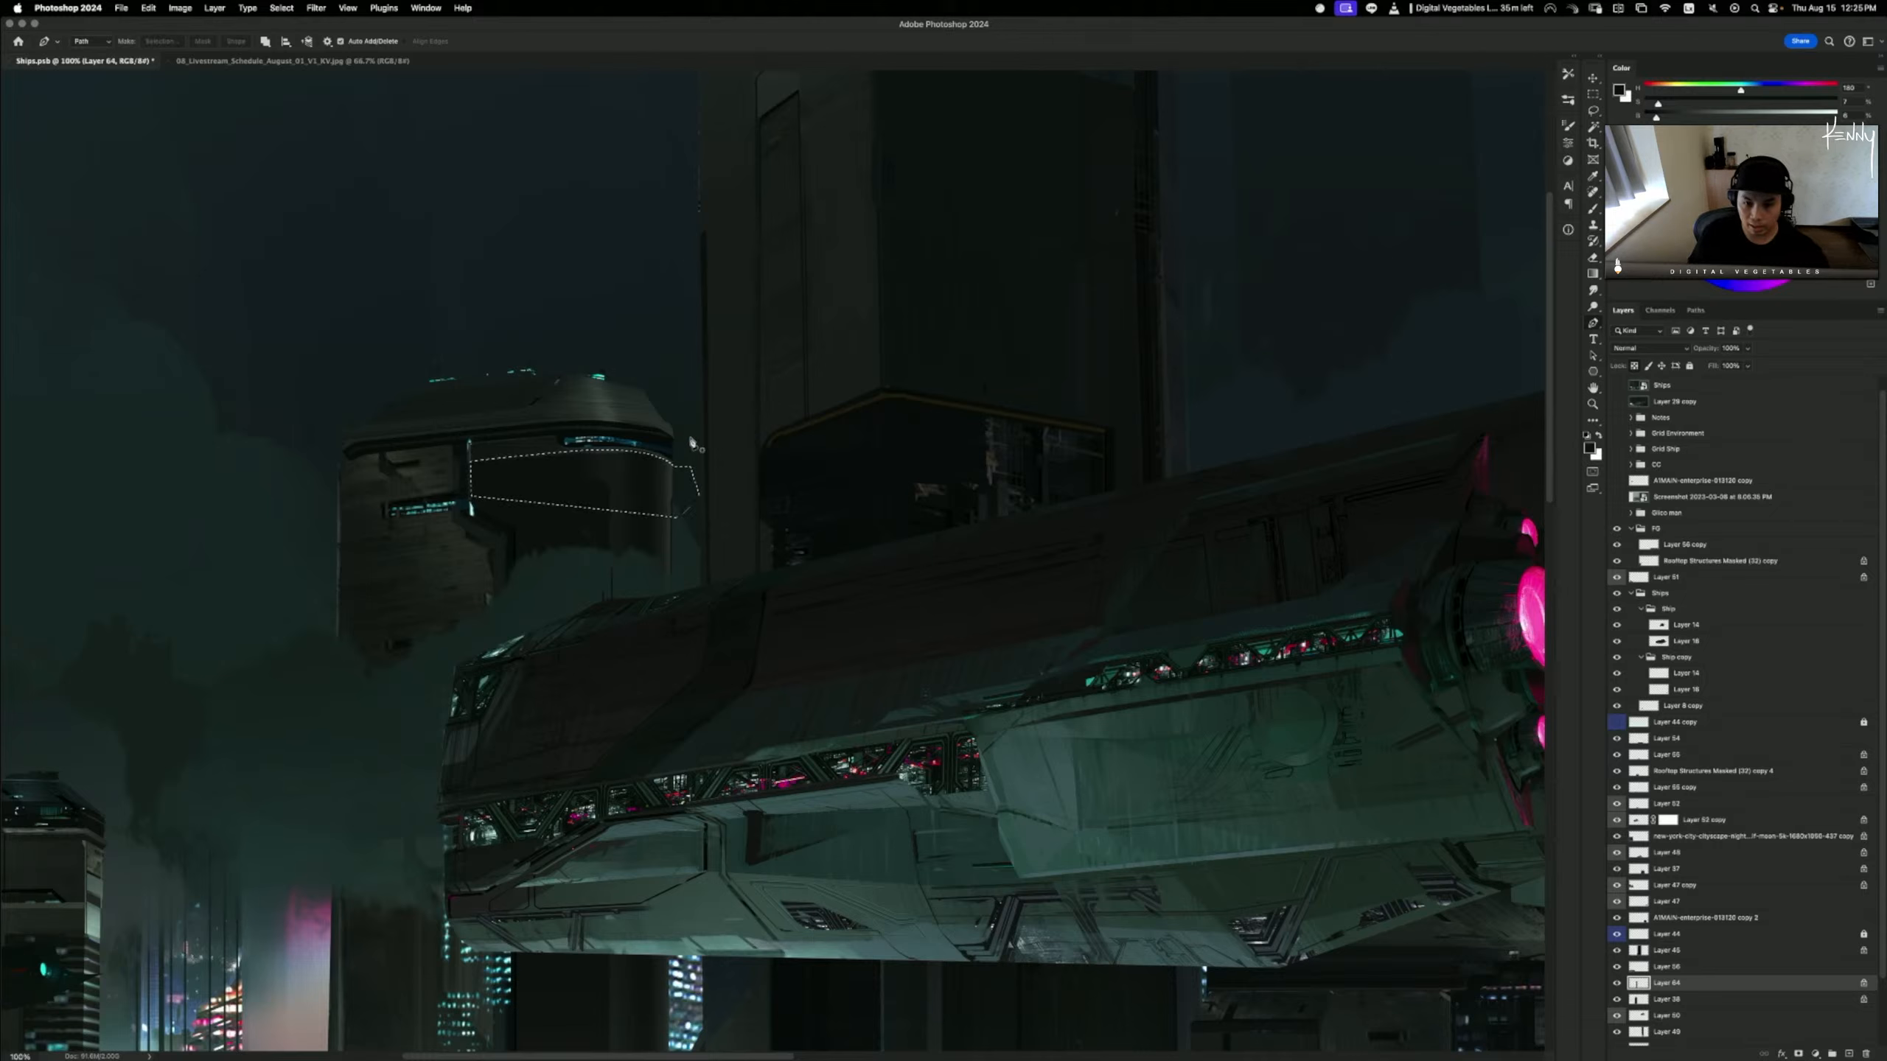
- Smudge the shading inside the selected band below the round tower's cap, and clear the selection
key("r")
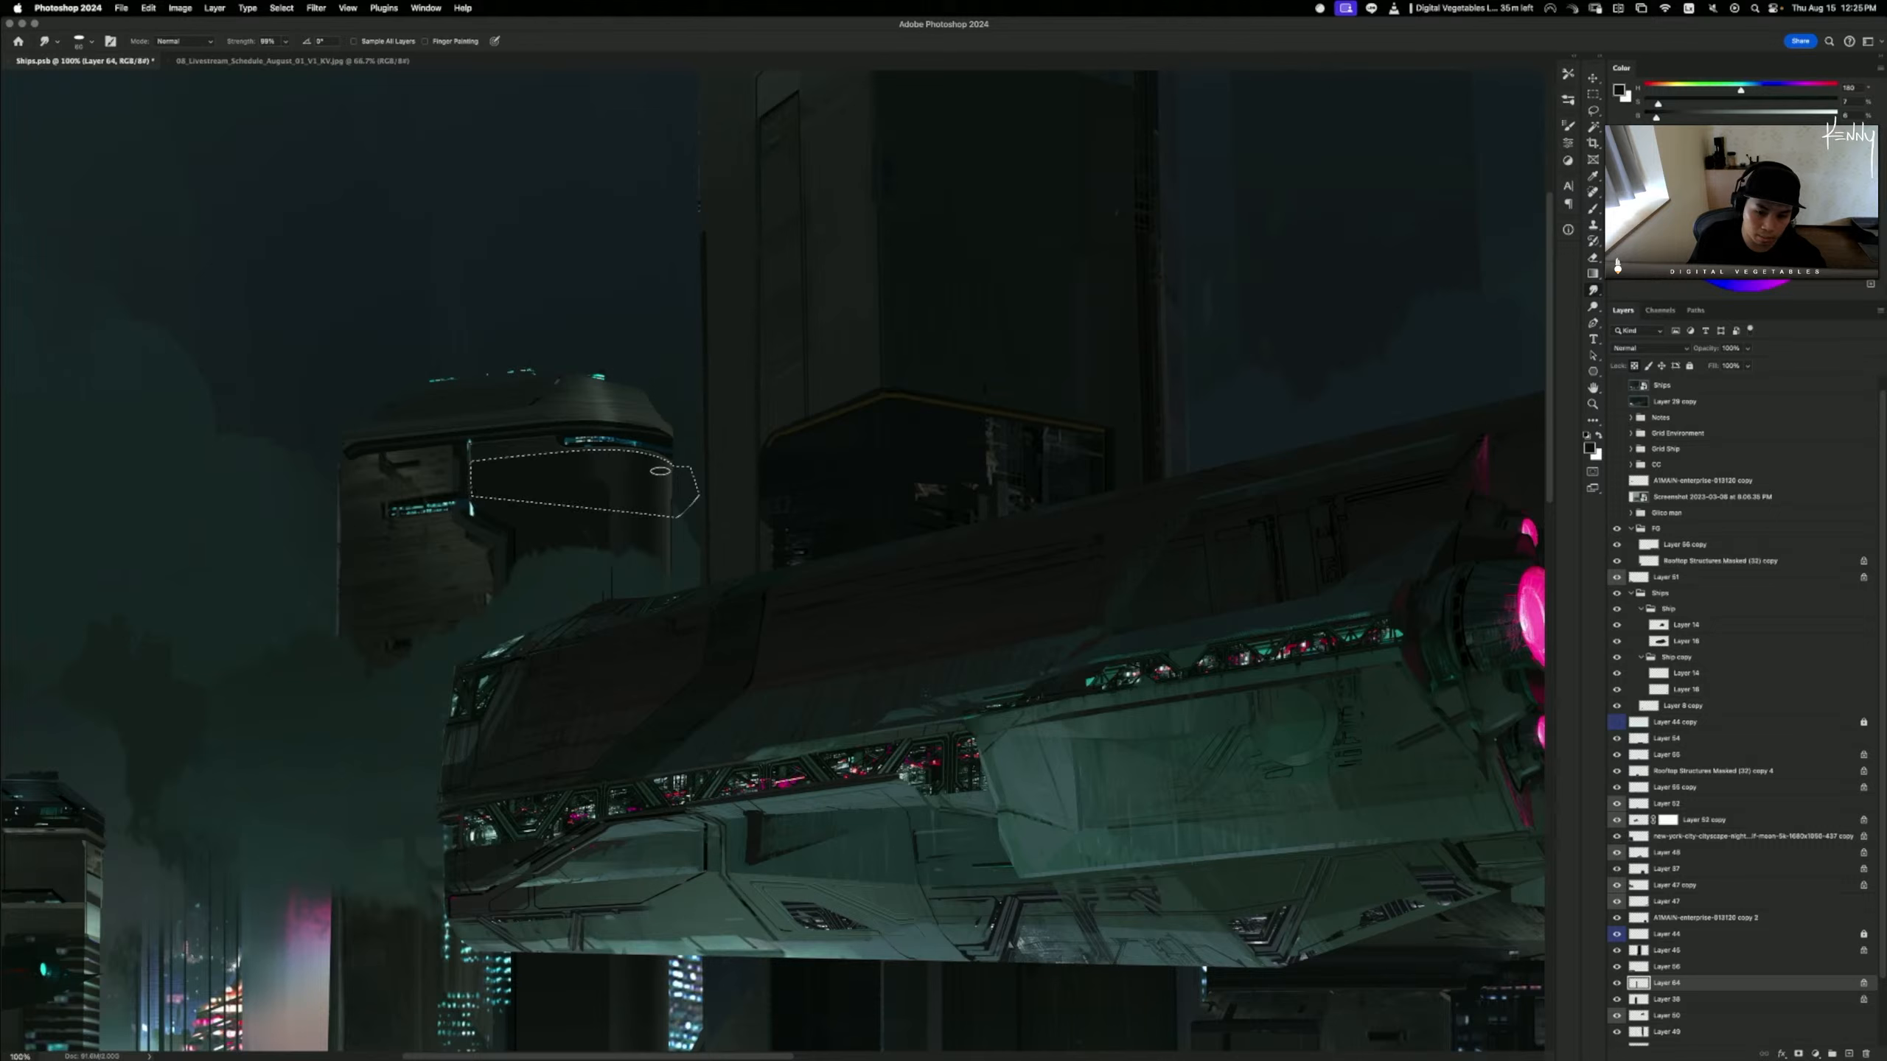
key("super+alt+d")
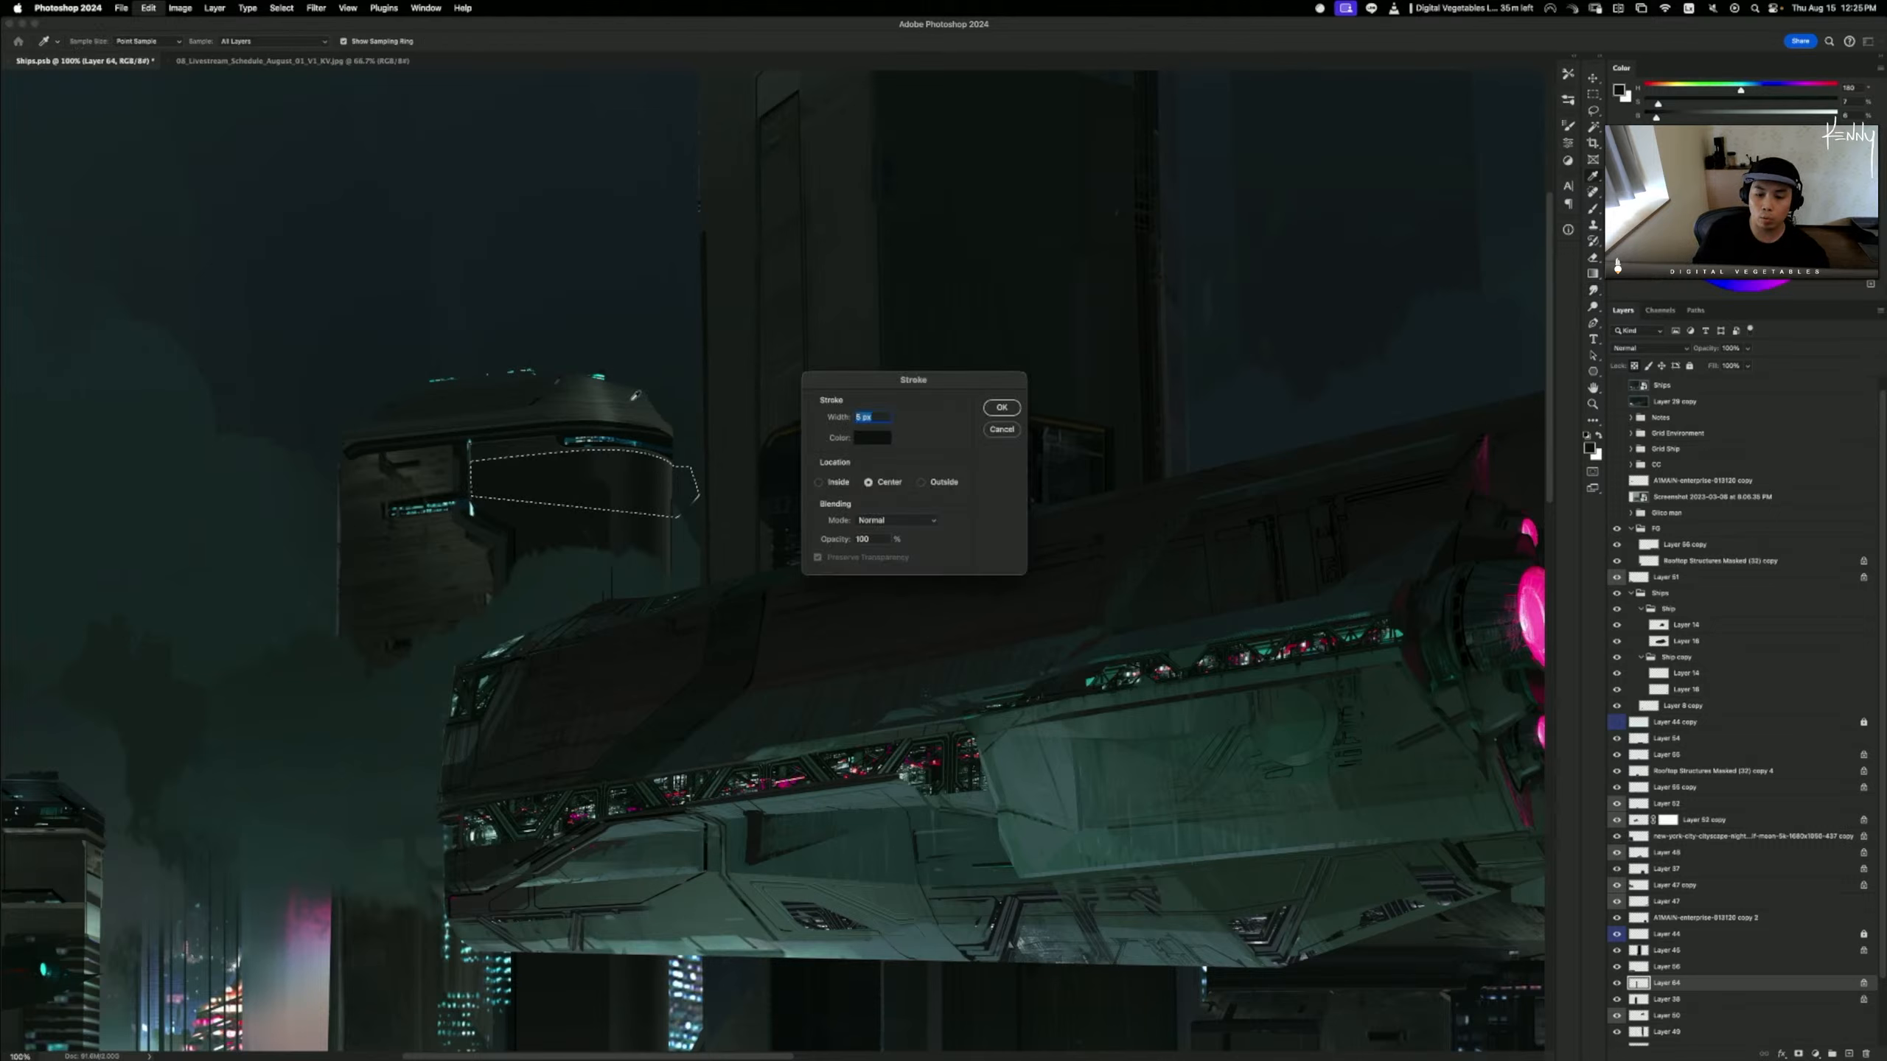
left_click(1006, 430)
key("super+d")
key("shift+super+d")
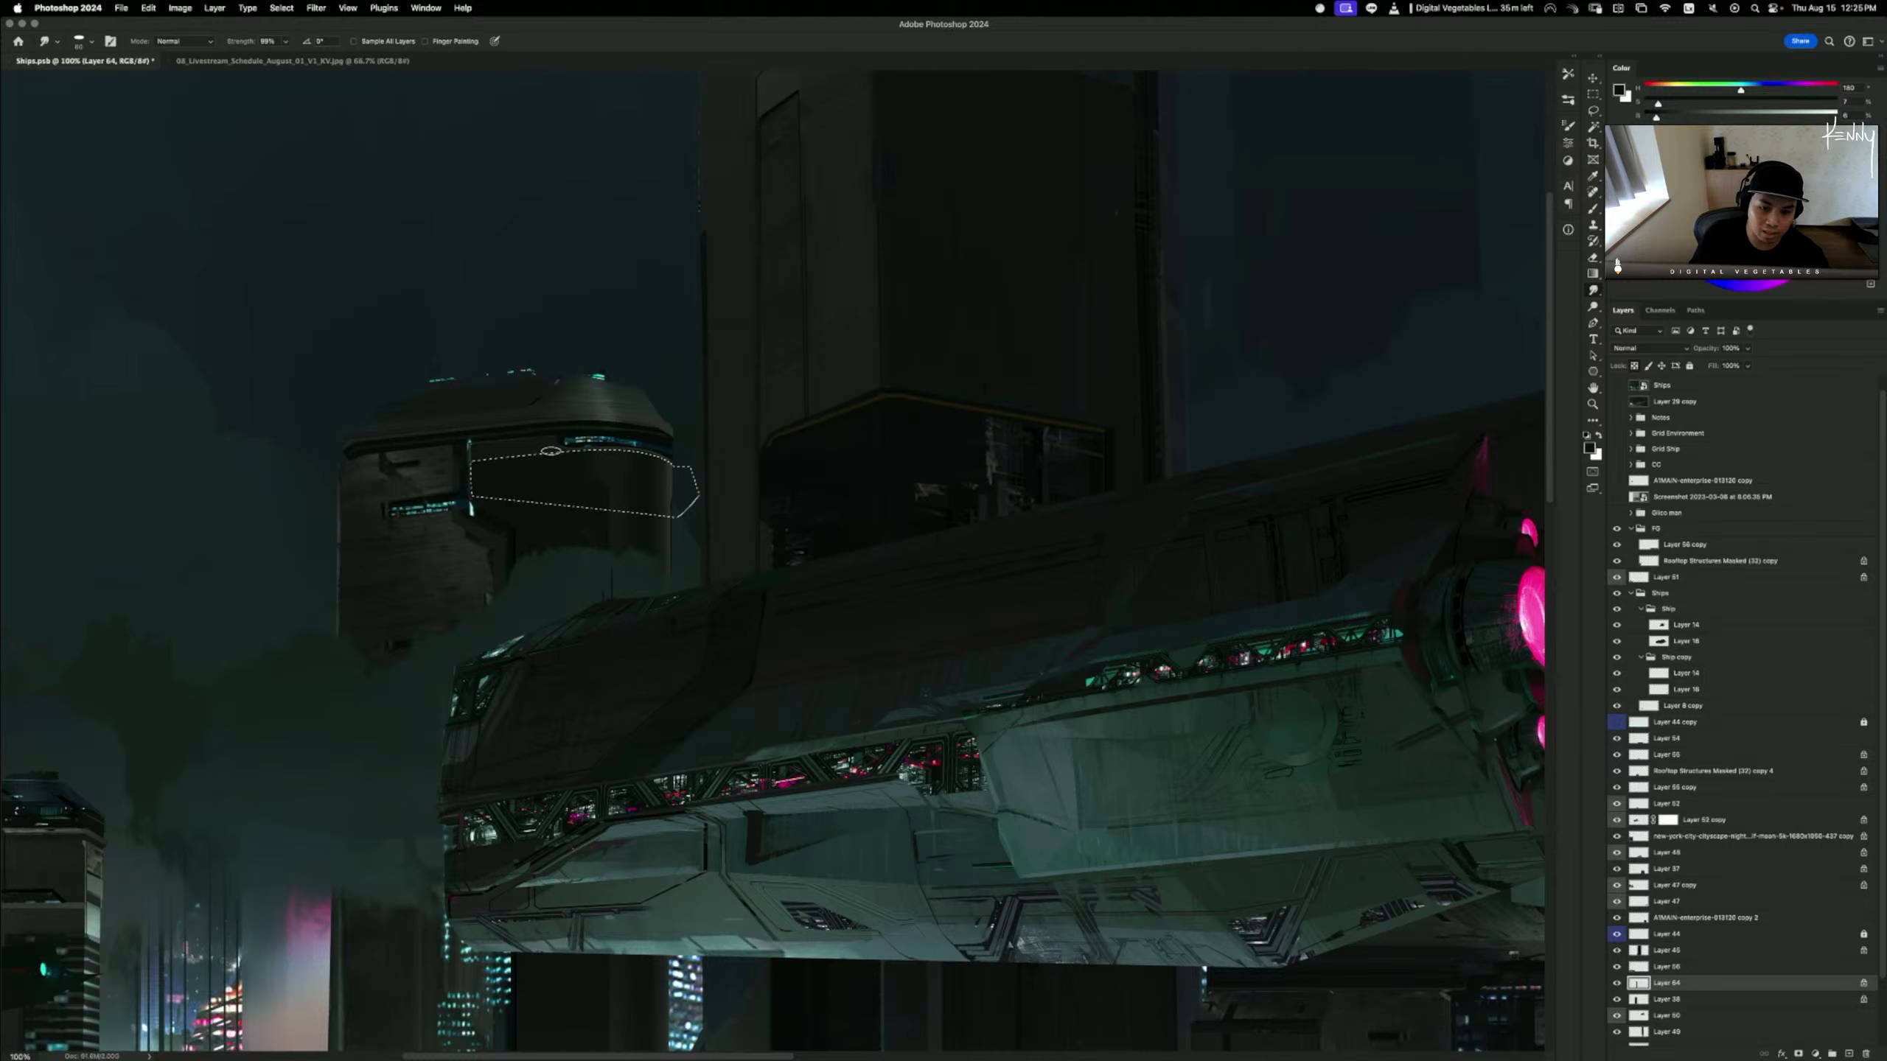
key("super+d")
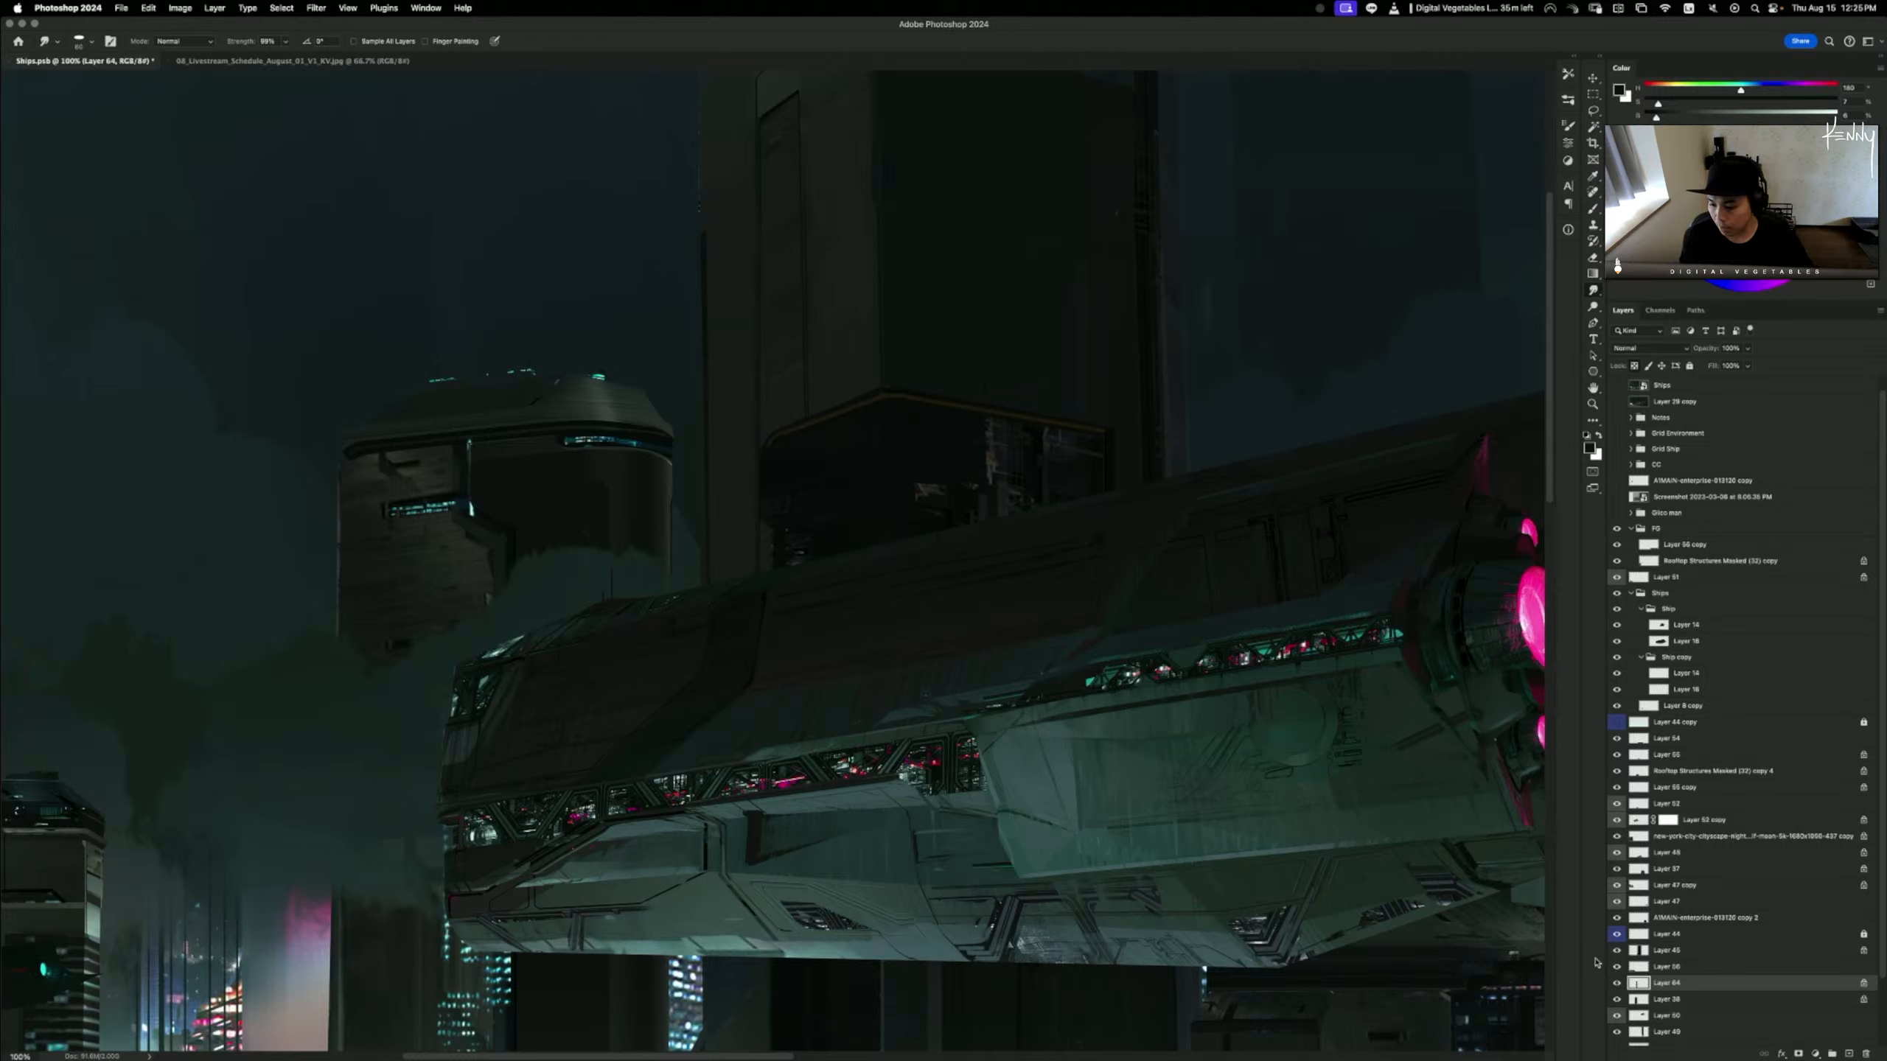
- Compare the tower layers by toggling their visibility, and merge Layer 64 down into the layer directly below it
left_click(1618, 983)
left_click(1618, 983)
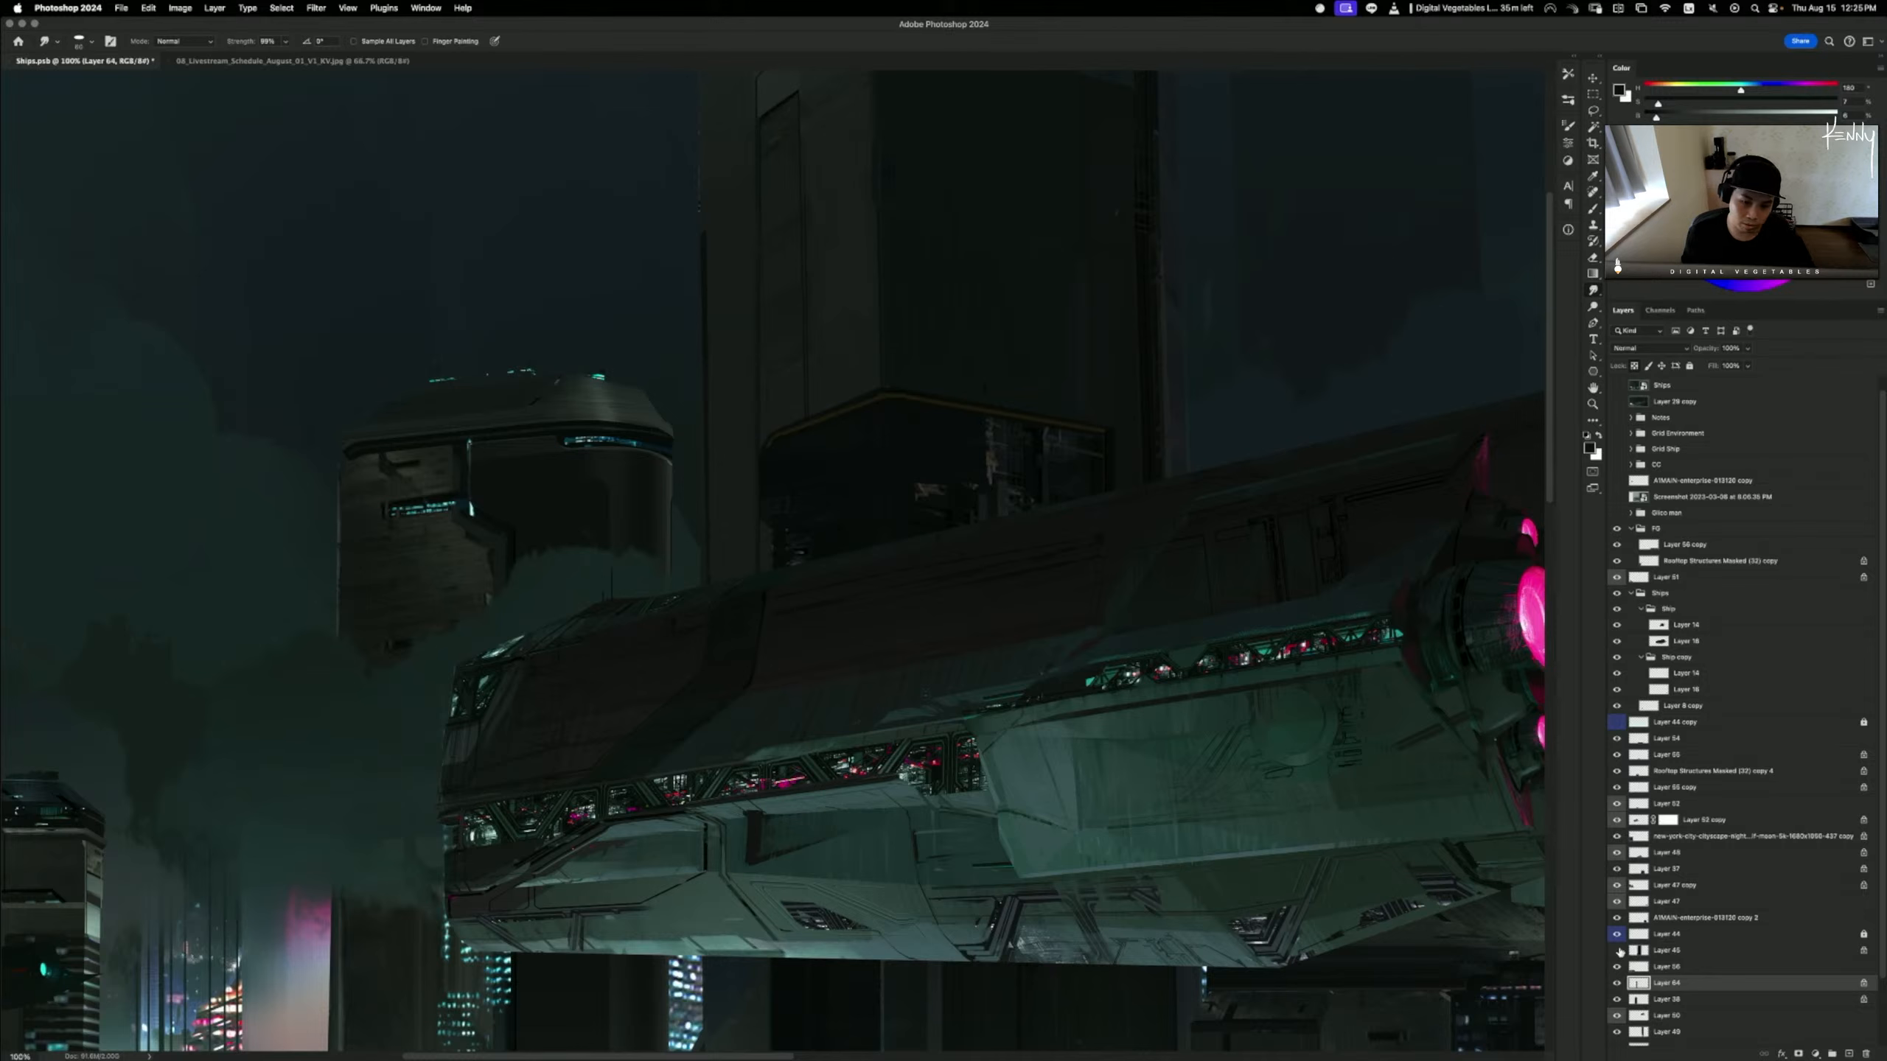
left_click(1617, 966)
left_click(1617, 966)
left_click(1617, 982)
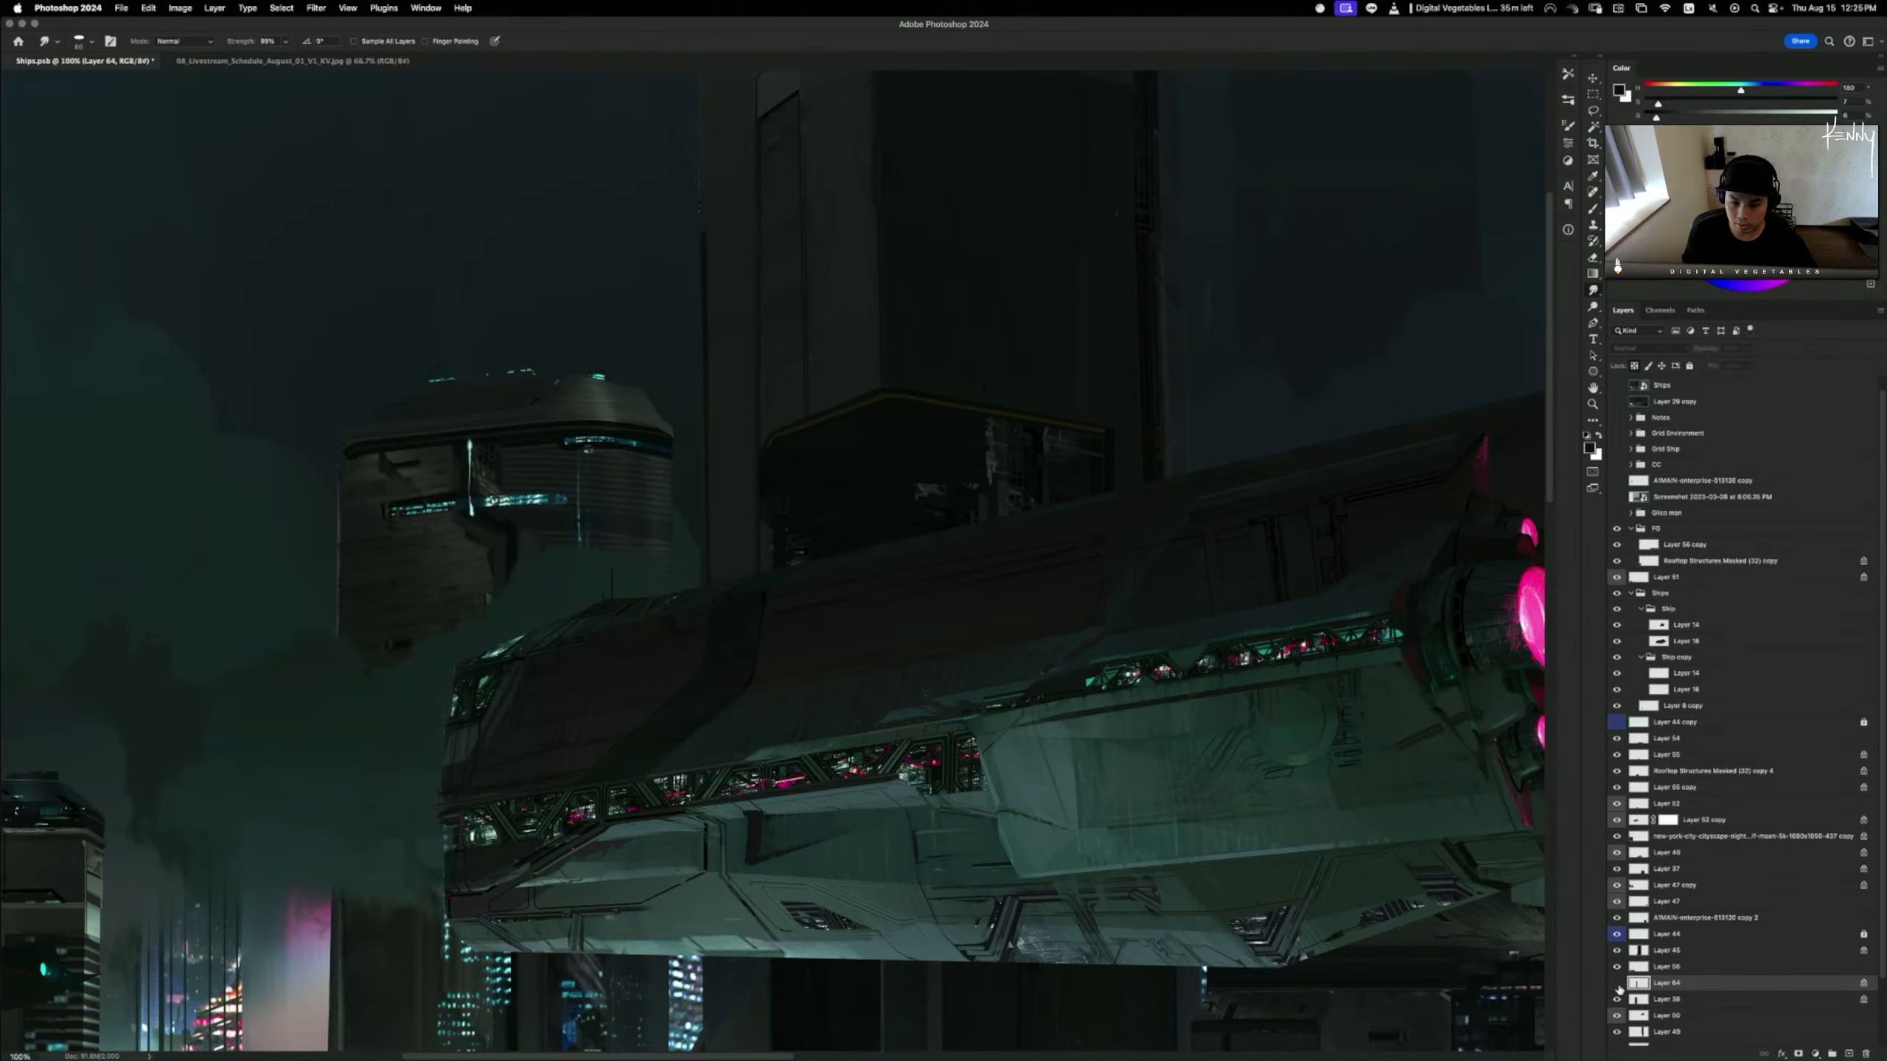
left_click(1617, 982)
left_click(1638, 967)
key("super+minus")
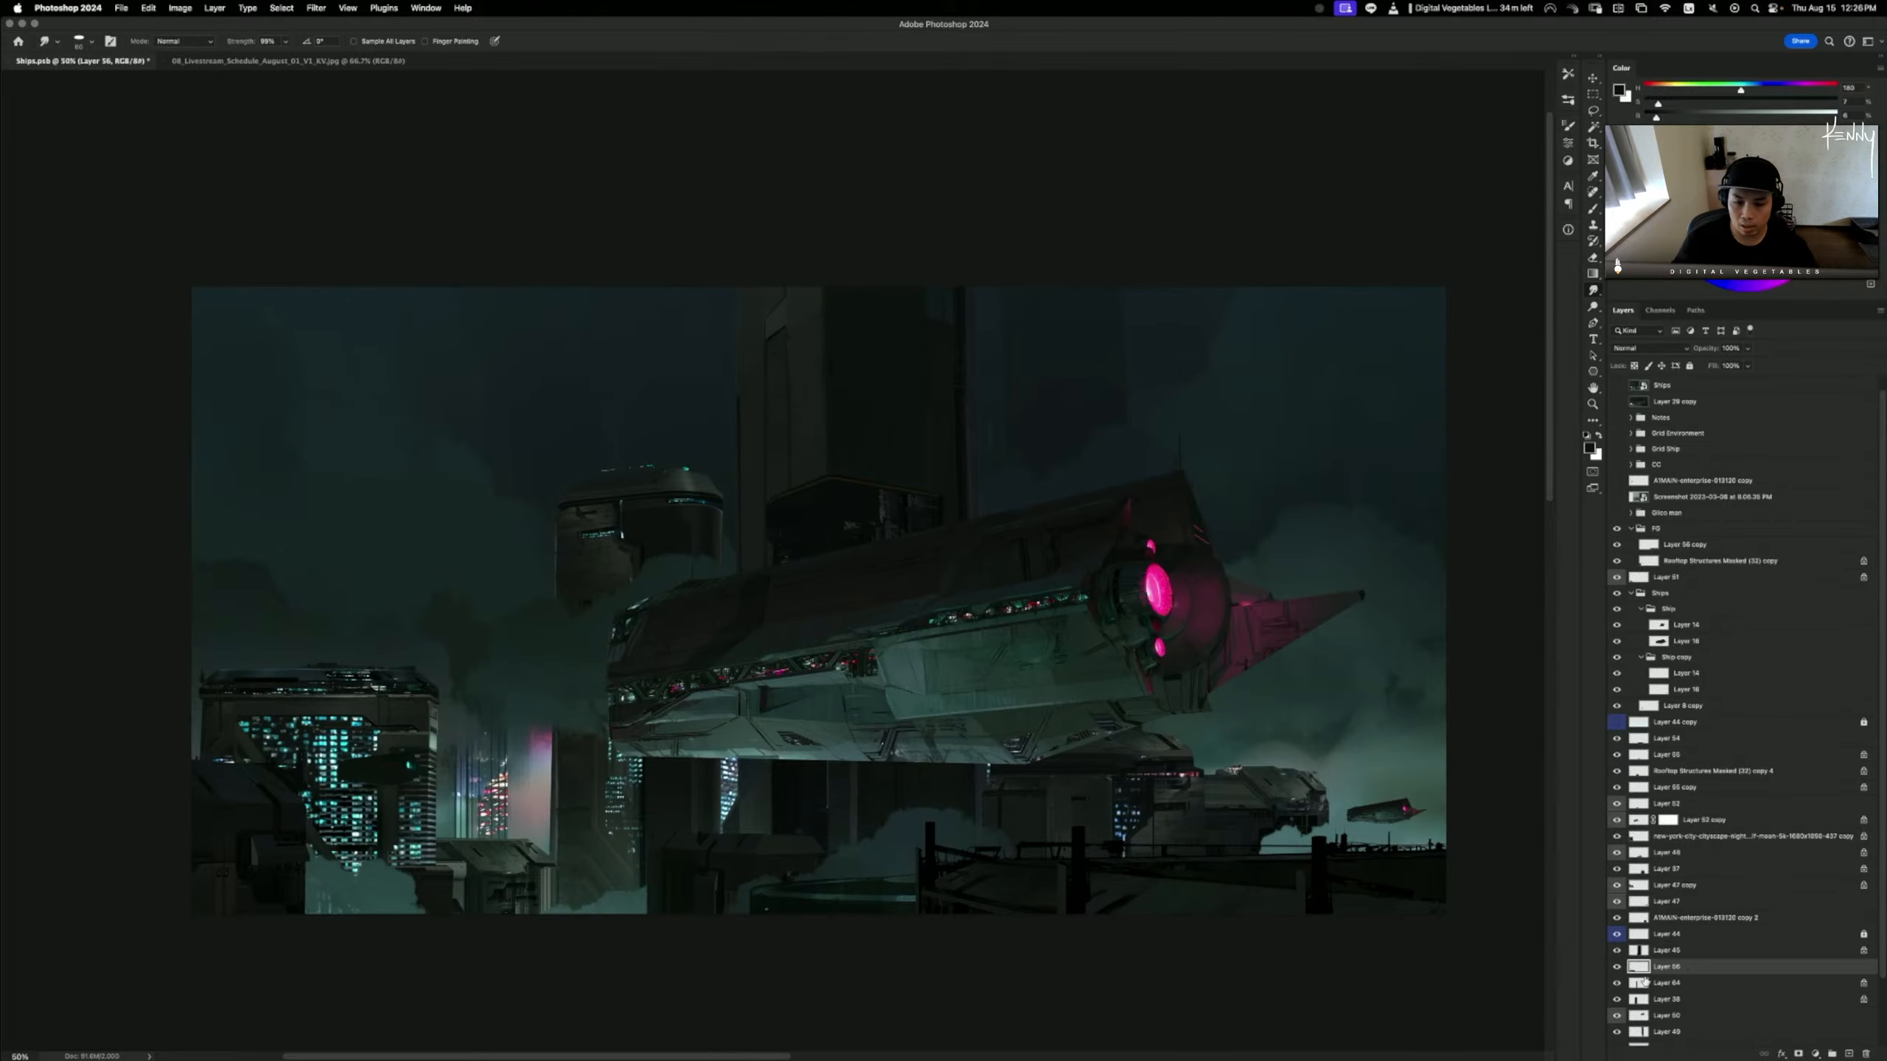
key("super+plus")
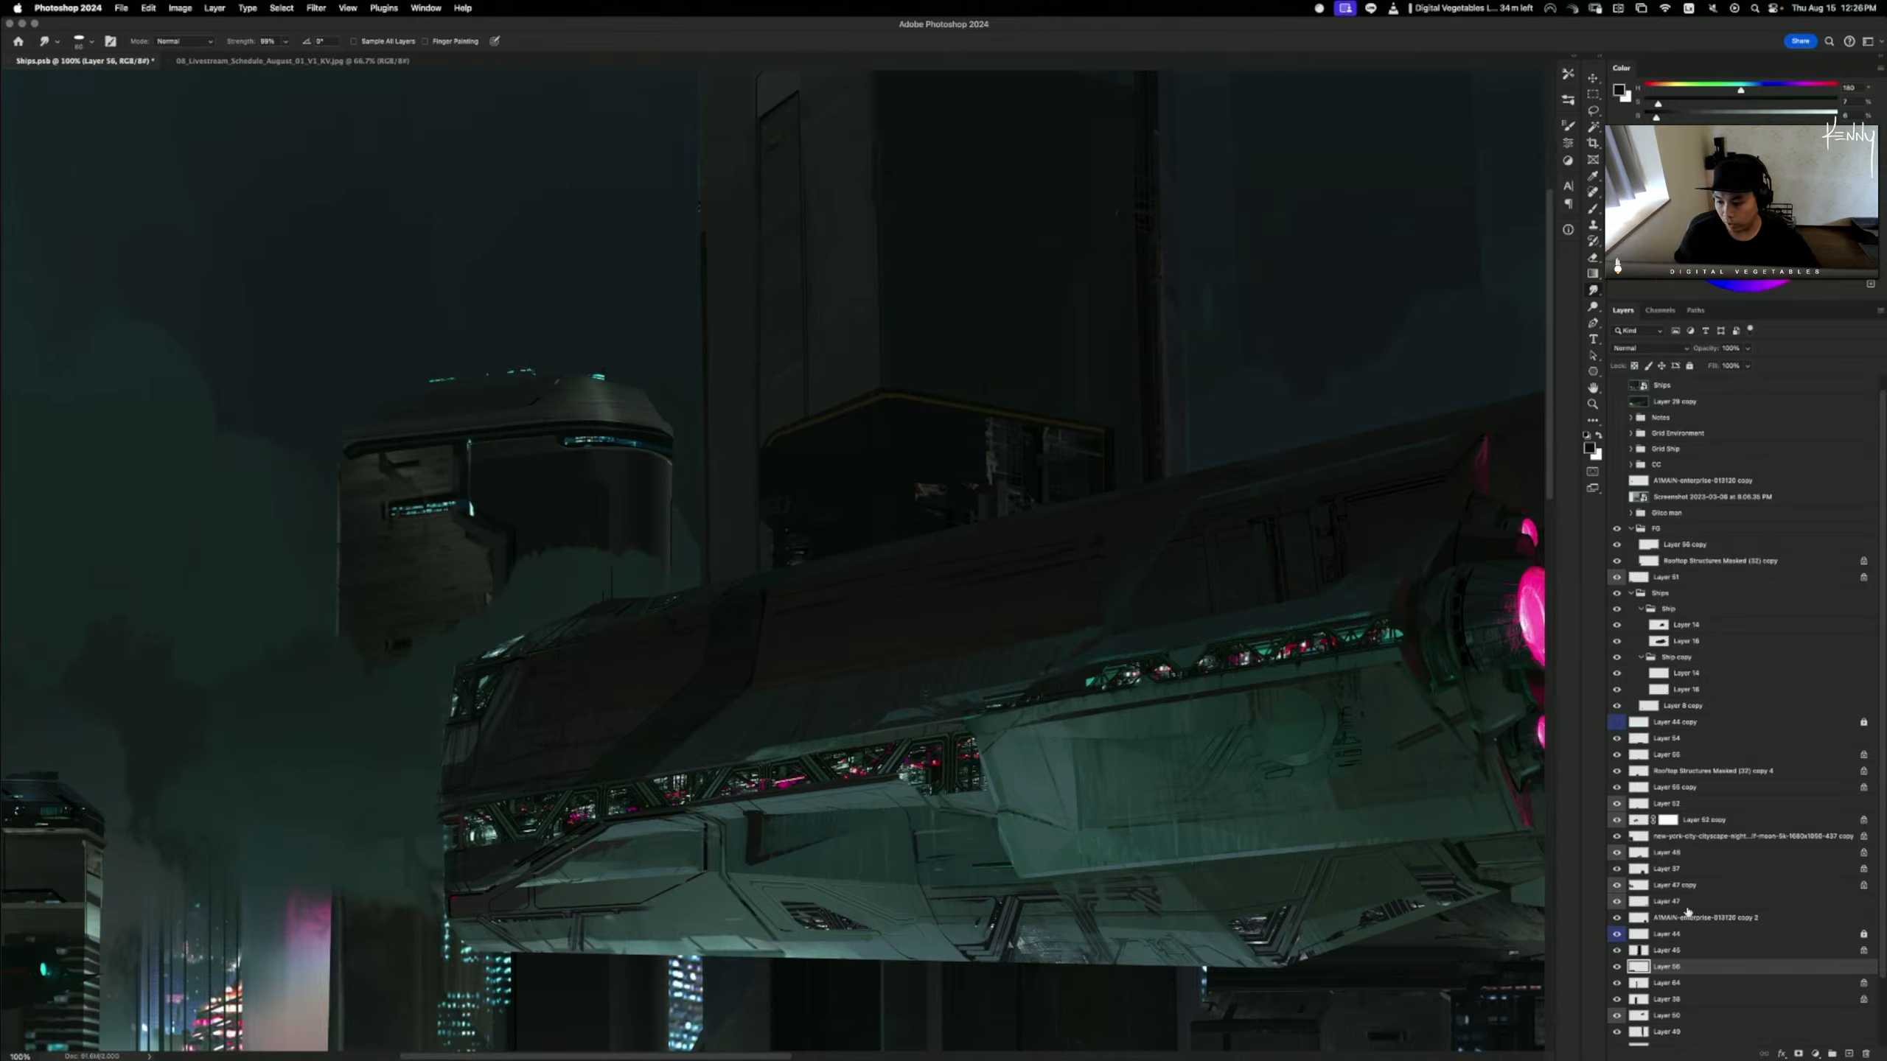
left_click(1616, 952)
left_click(1617, 952)
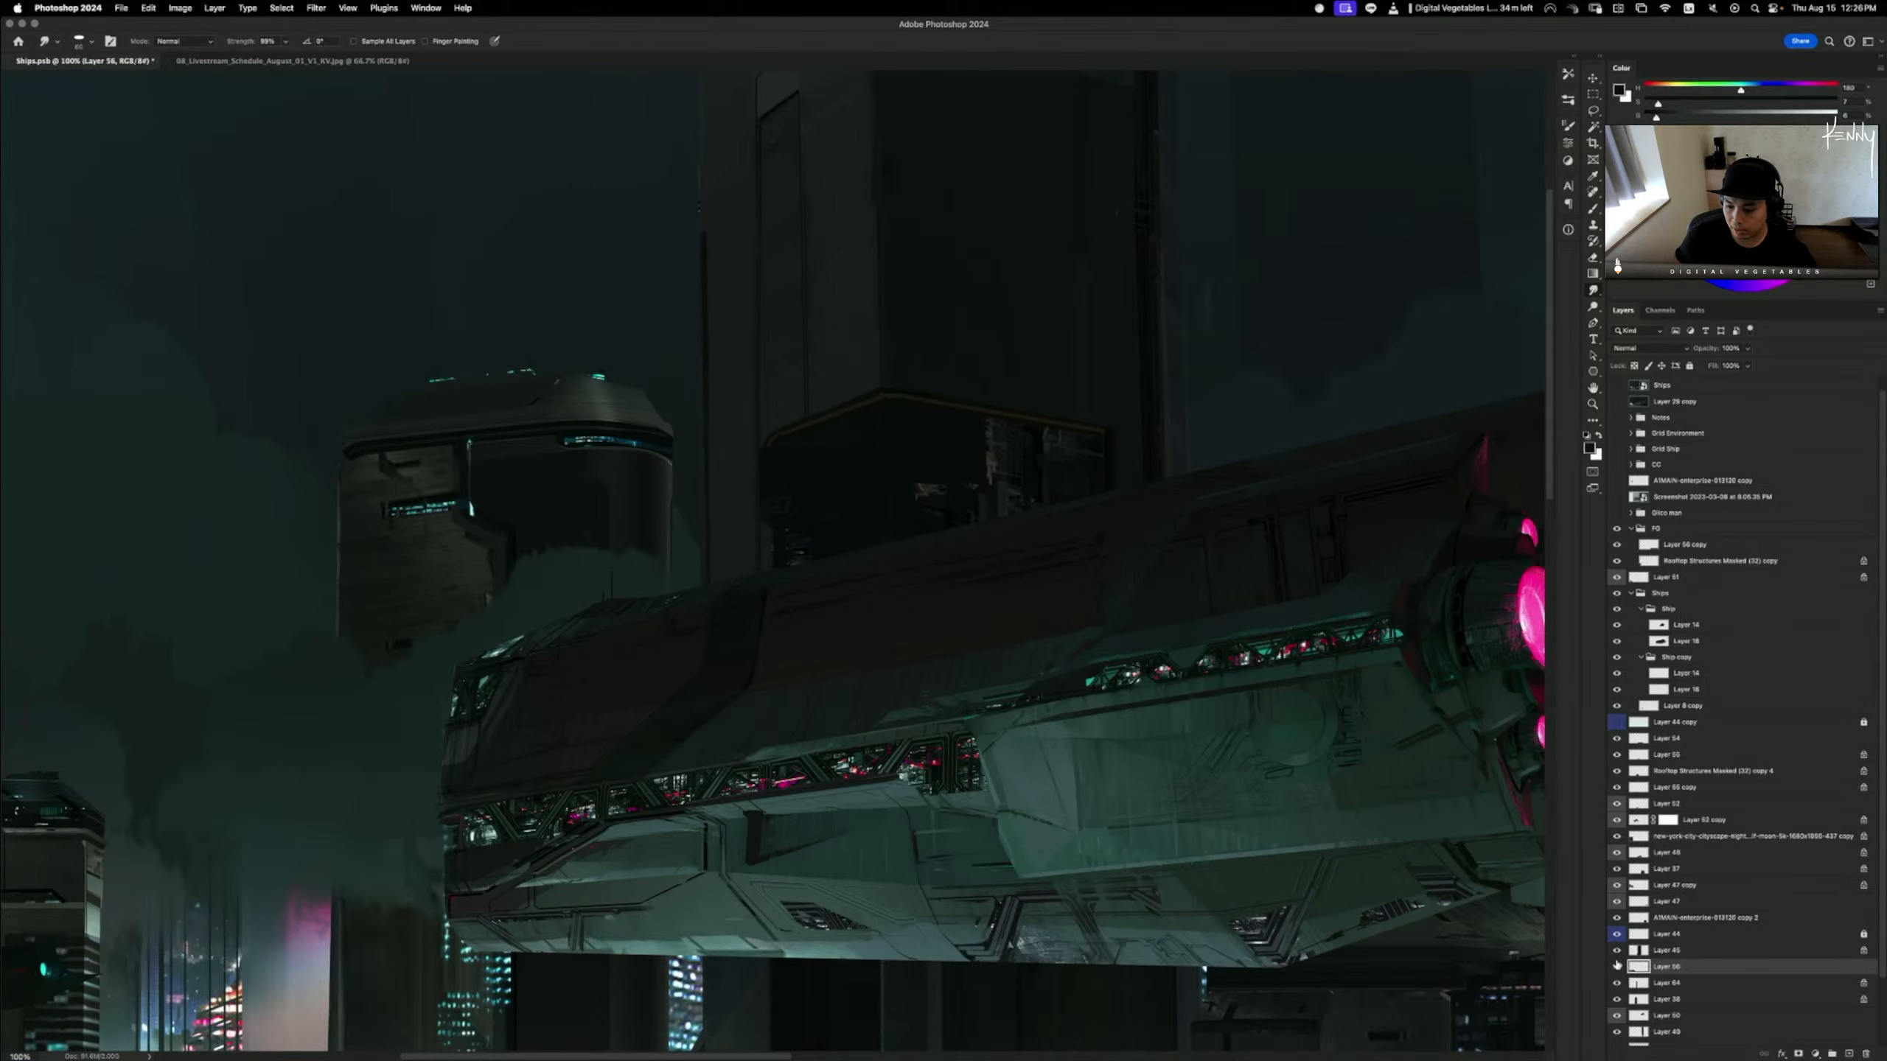
left_click(1671, 998)
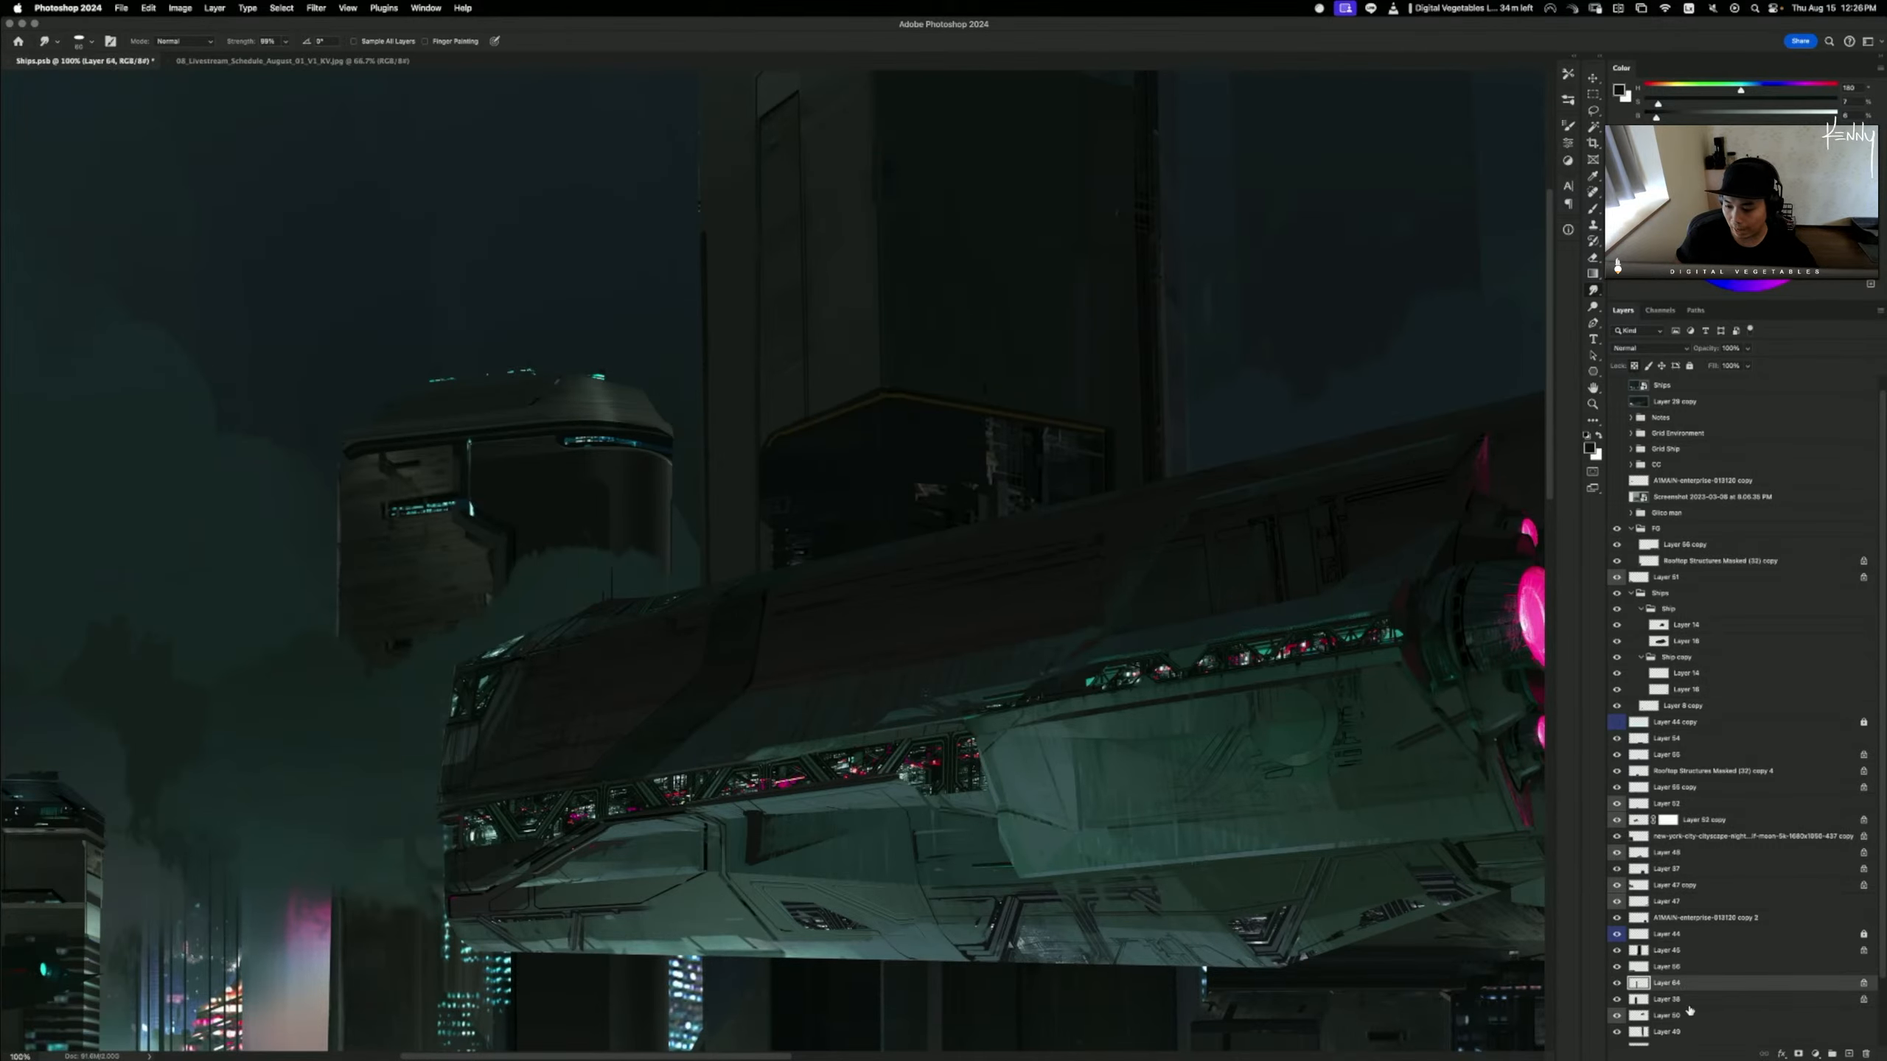
left_click_drag(807, 644, 1060, 690)
key("b")
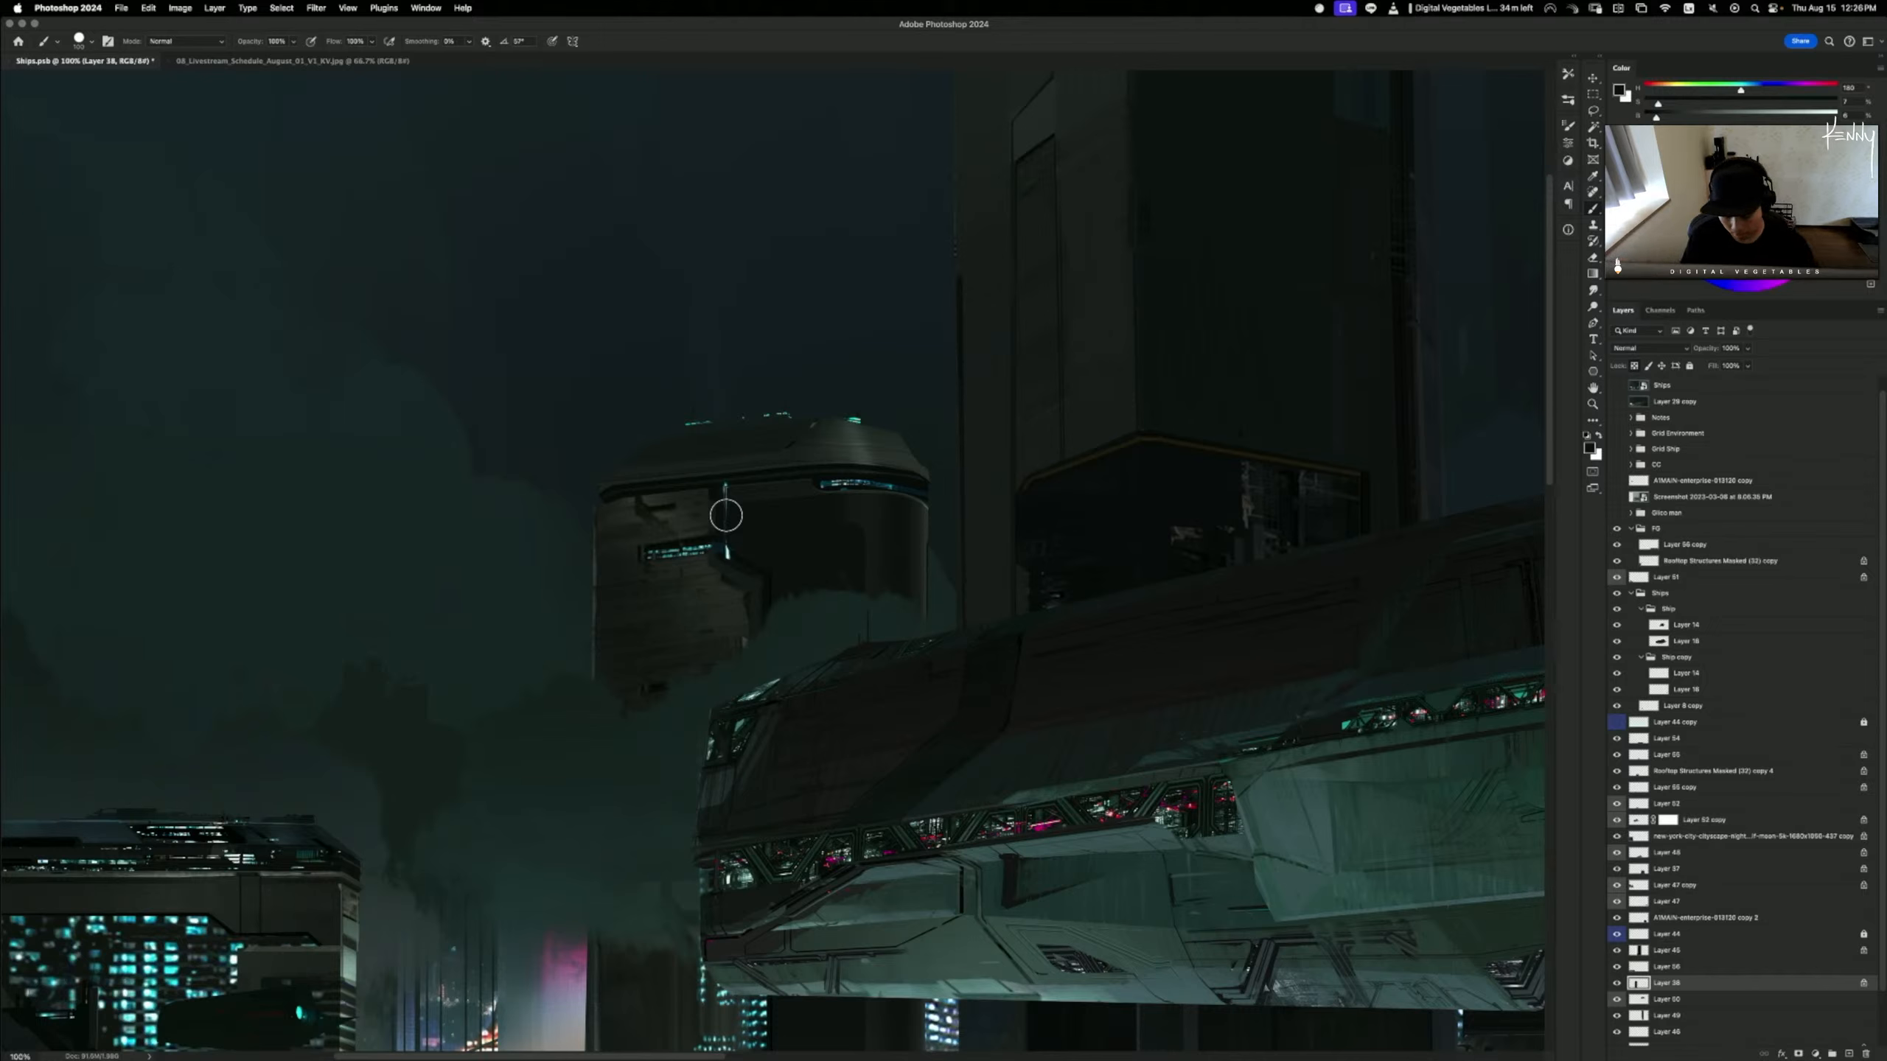
key("l")
mouse_move(586, 537)
left_mouse_down()
mouse_move(605, 503)
mouse_move(554, 529)
left_mouse_up()
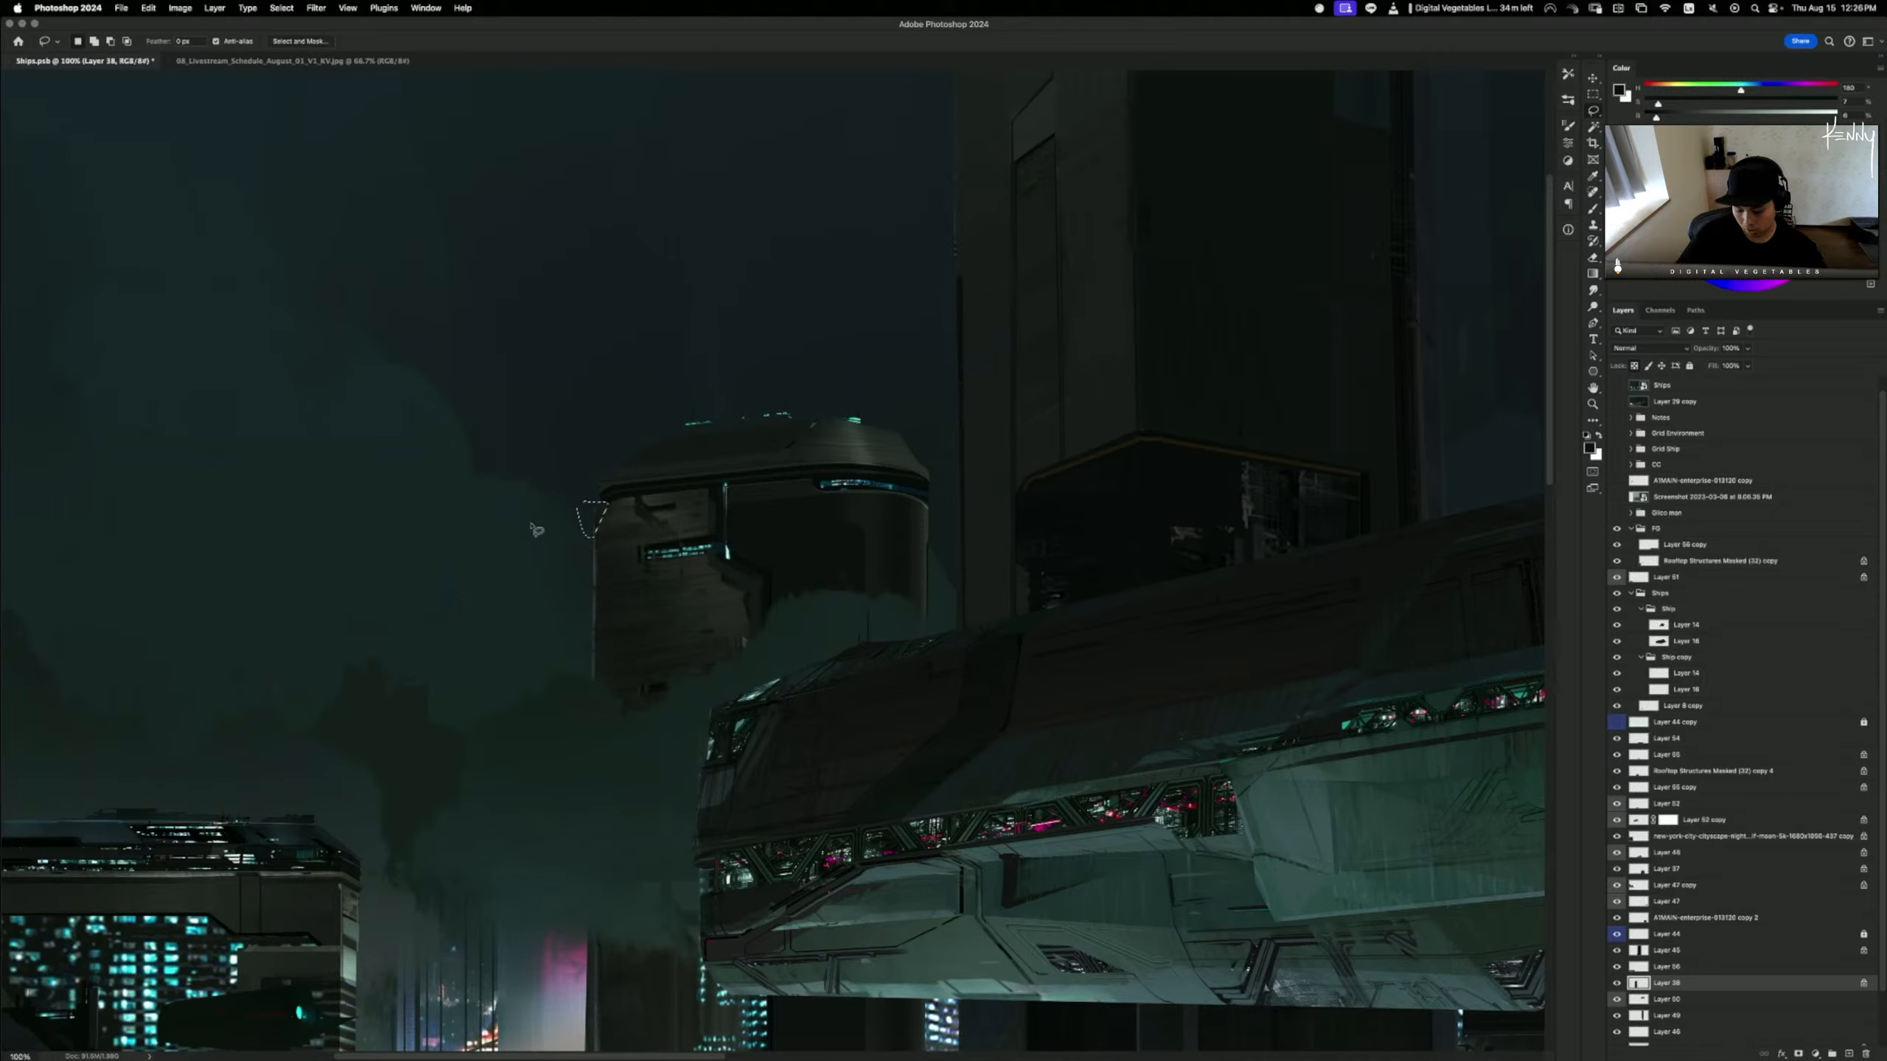
key("super+d")
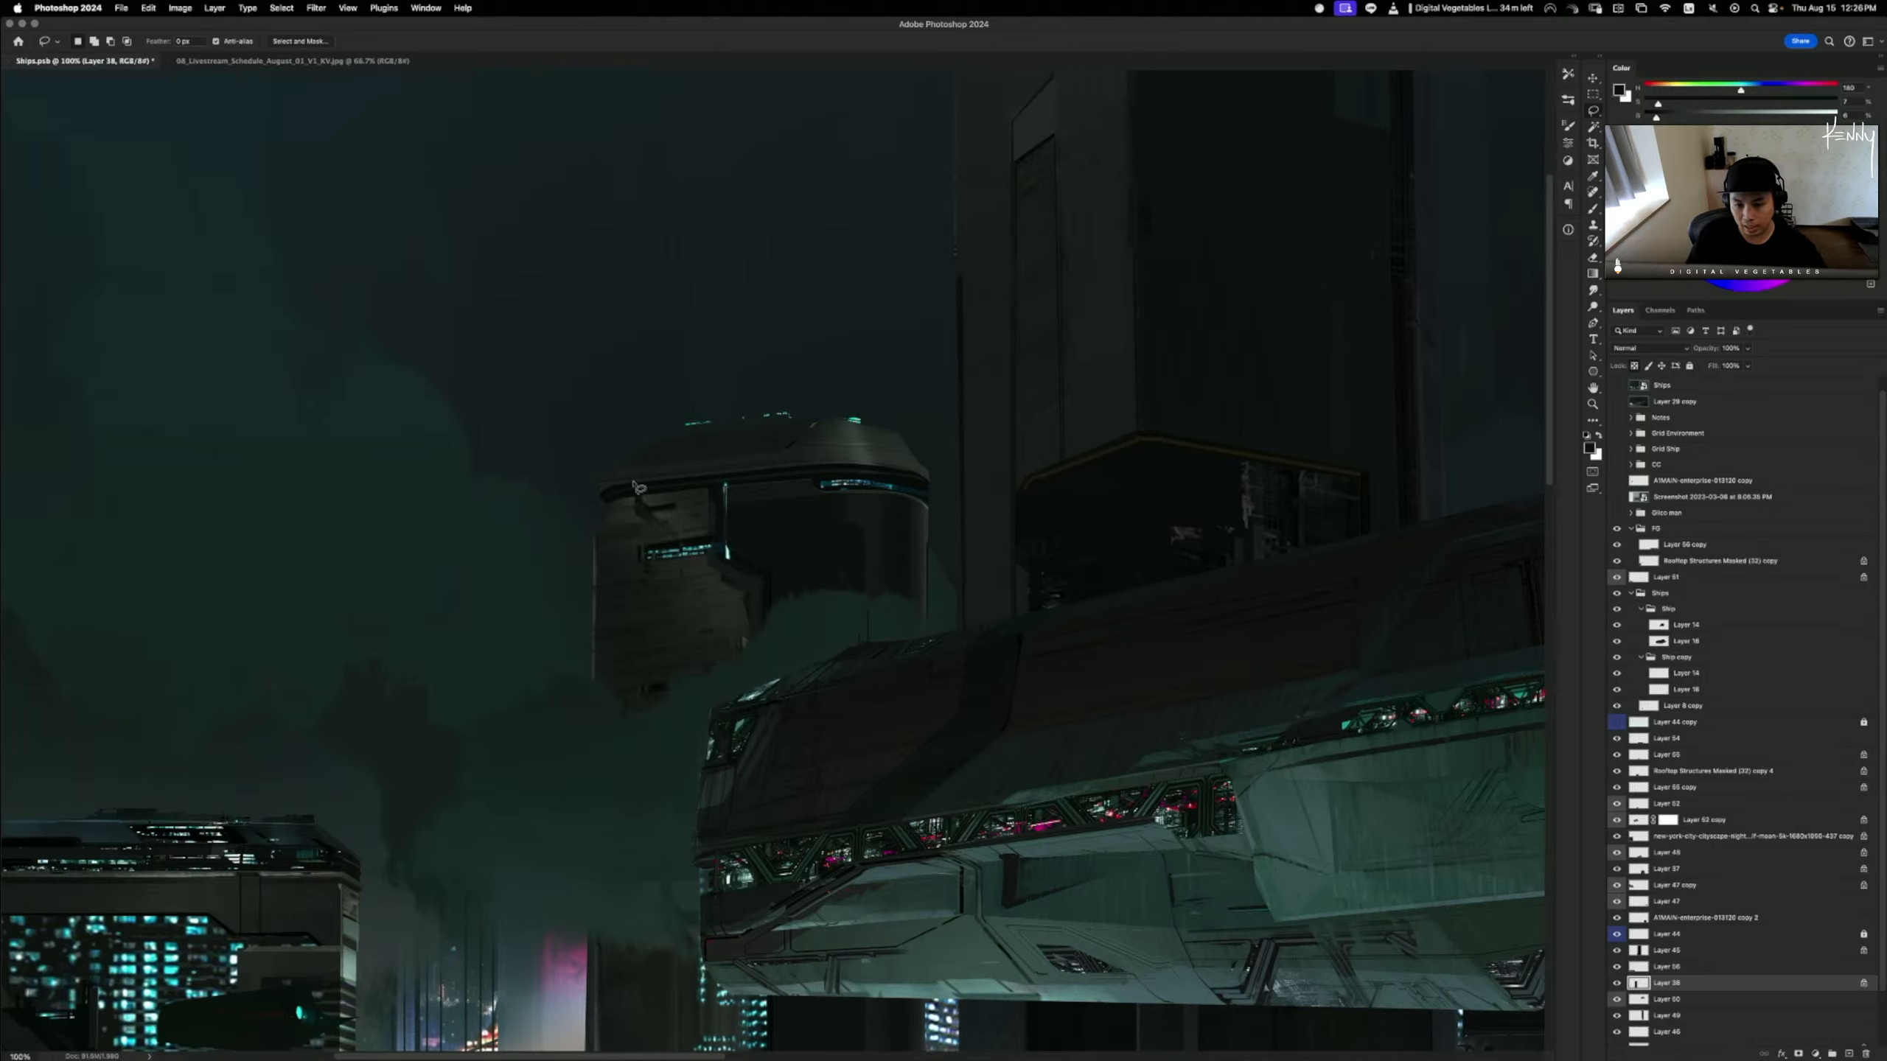
- Lasso the strip below the cap's left rim, paint over its dark marks with a small Paint Brush 1 in a sampled facade colour, and deselect
mouse_move(592, 540)
left_mouse_down()
mouse_move(711, 515)
mouse_move(712, 495)
mouse_move(636, 500)
mouse_move(592, 537)
left_mouse_up()
key("b")
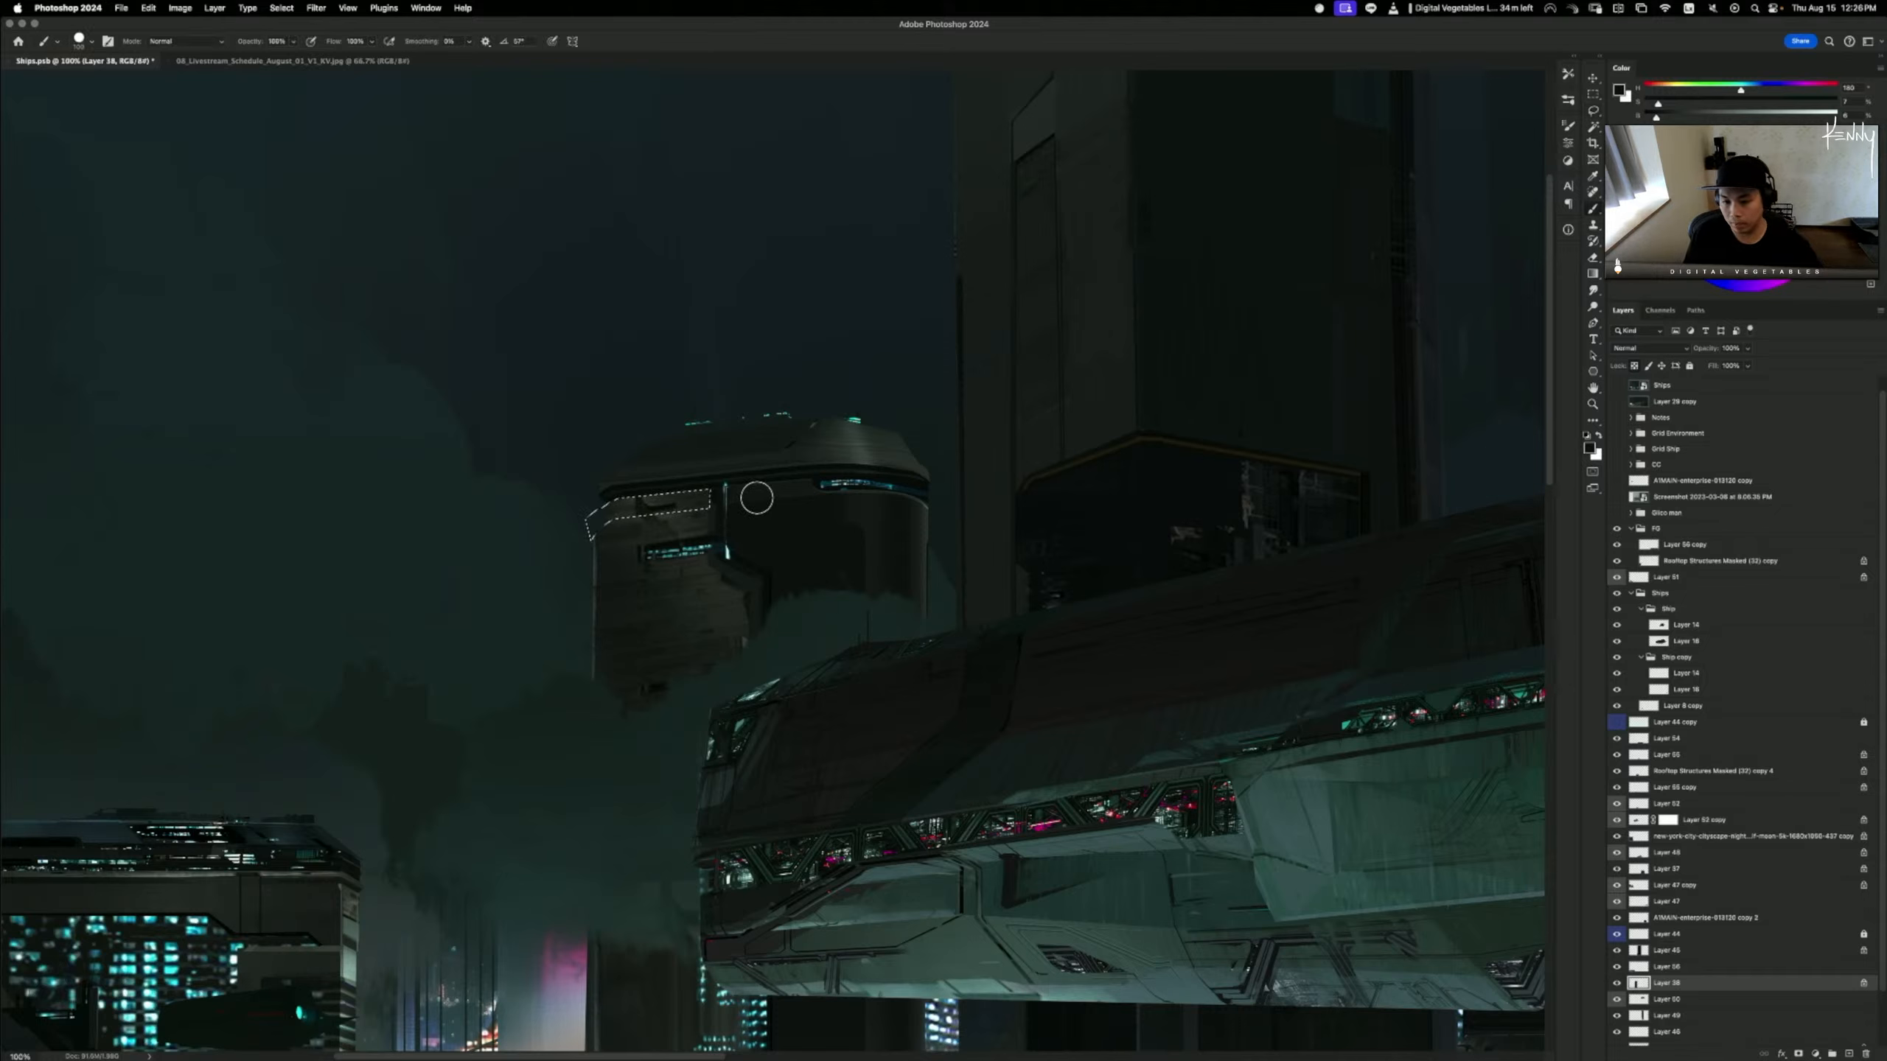
left_click(720, 604, "alt")
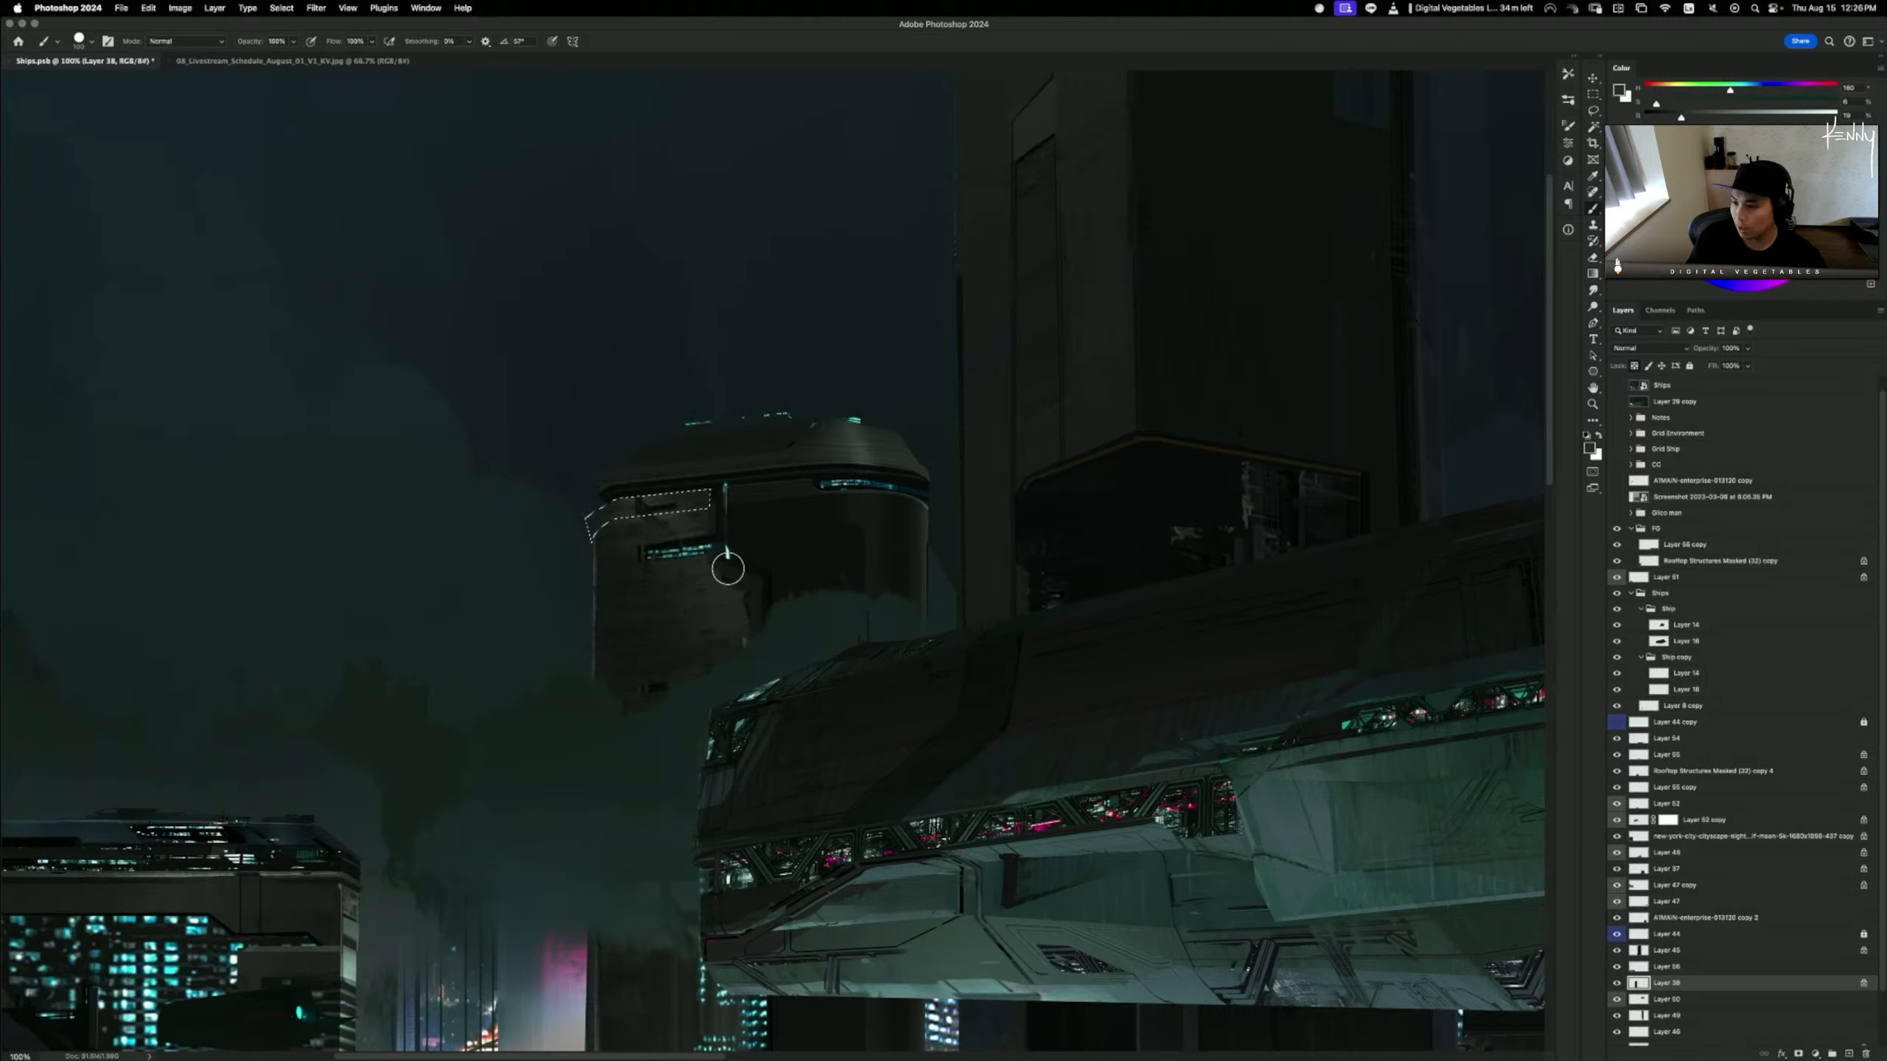
left_click(1568, 75)
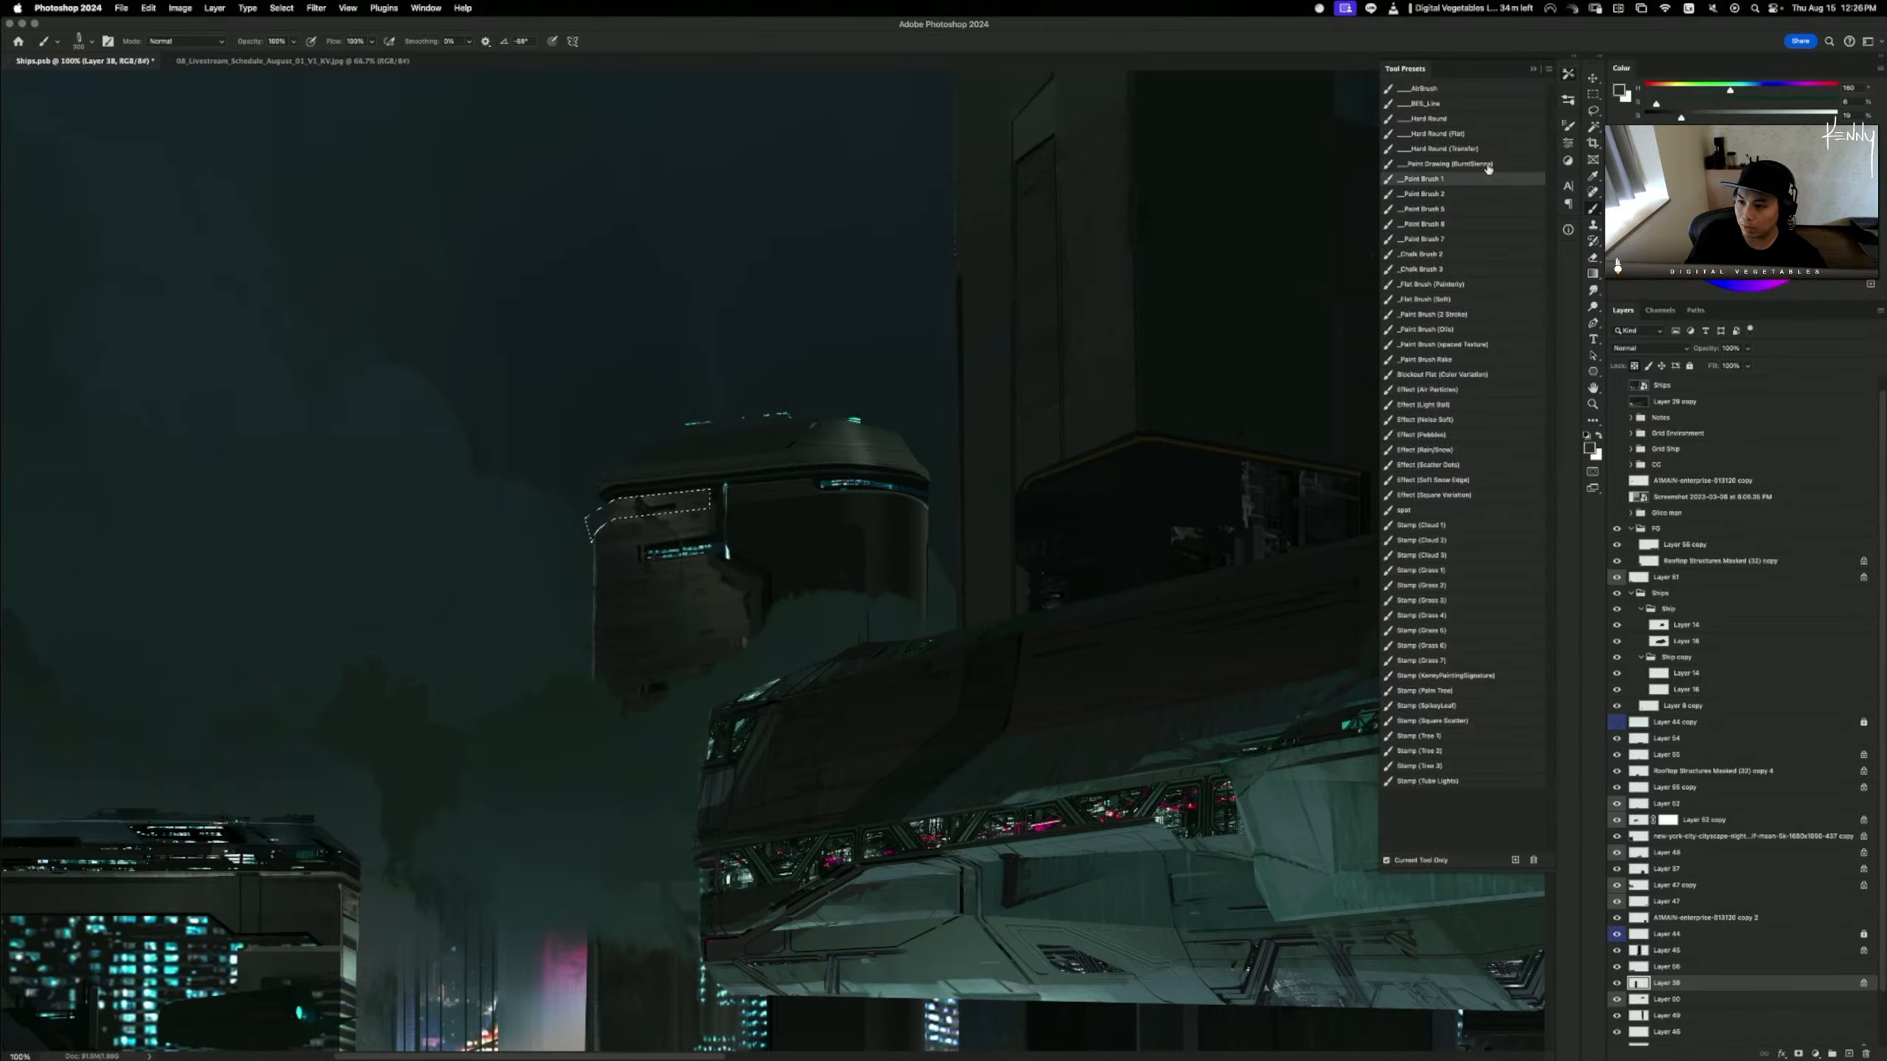
left_click(1486, 165)
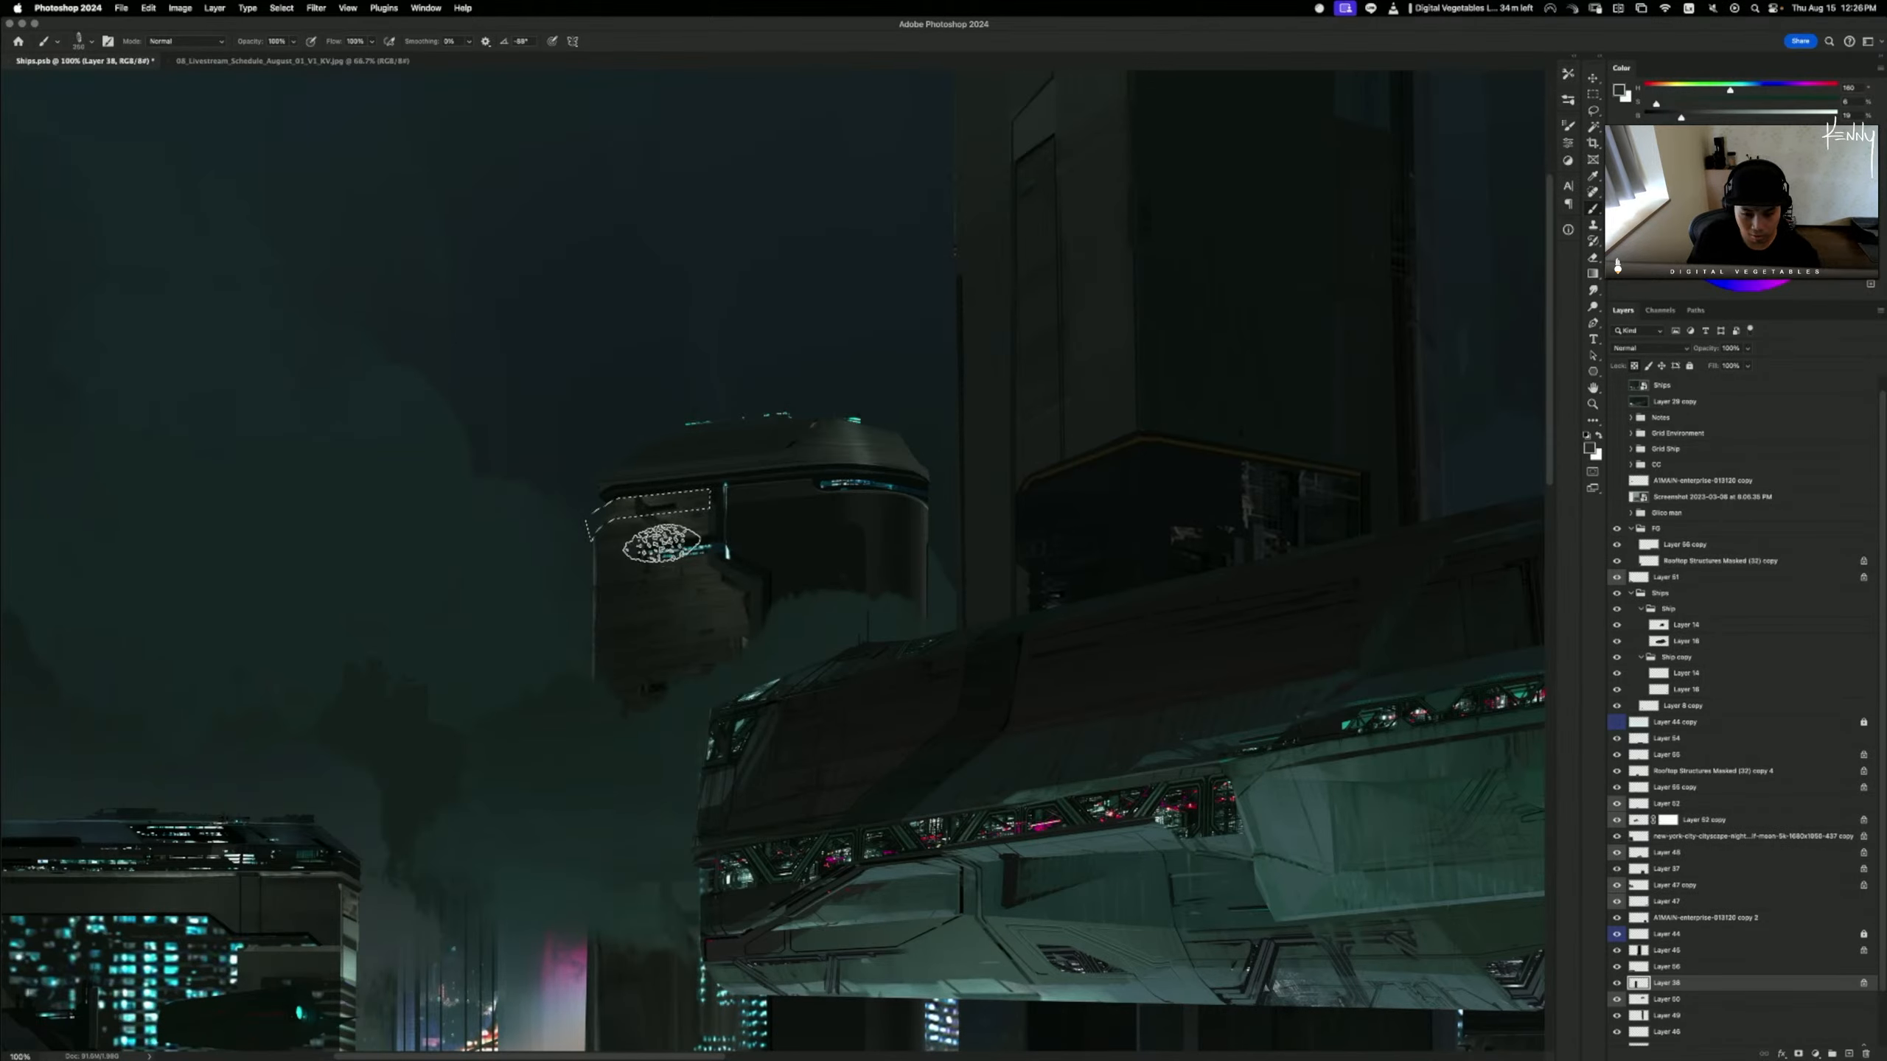
key("bracketleft")
key("bracketleft")
key("bracketleft")
key("bracketleft")
key("bracketleft")
key("bracketleft")
key("bracketleft")
key("bracketleft")
key("bracketleft")
key("bracketleft")
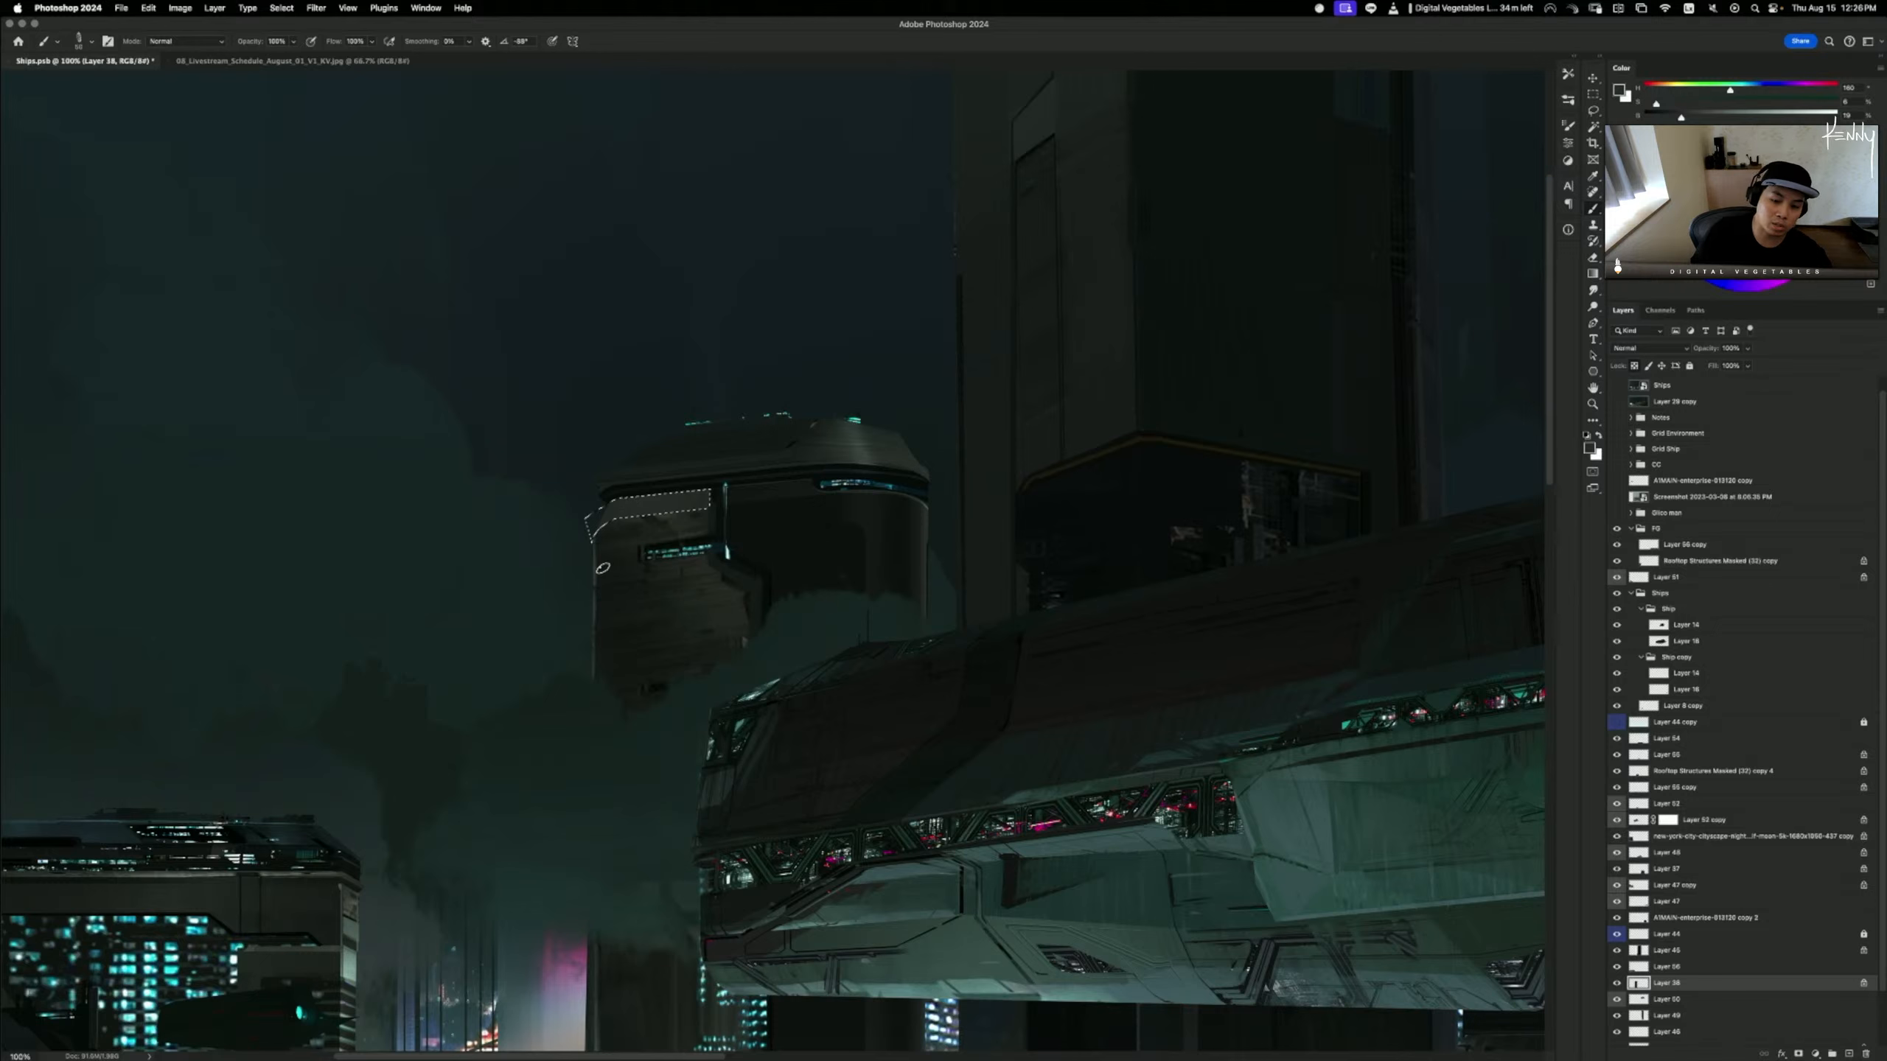
key("super+d")
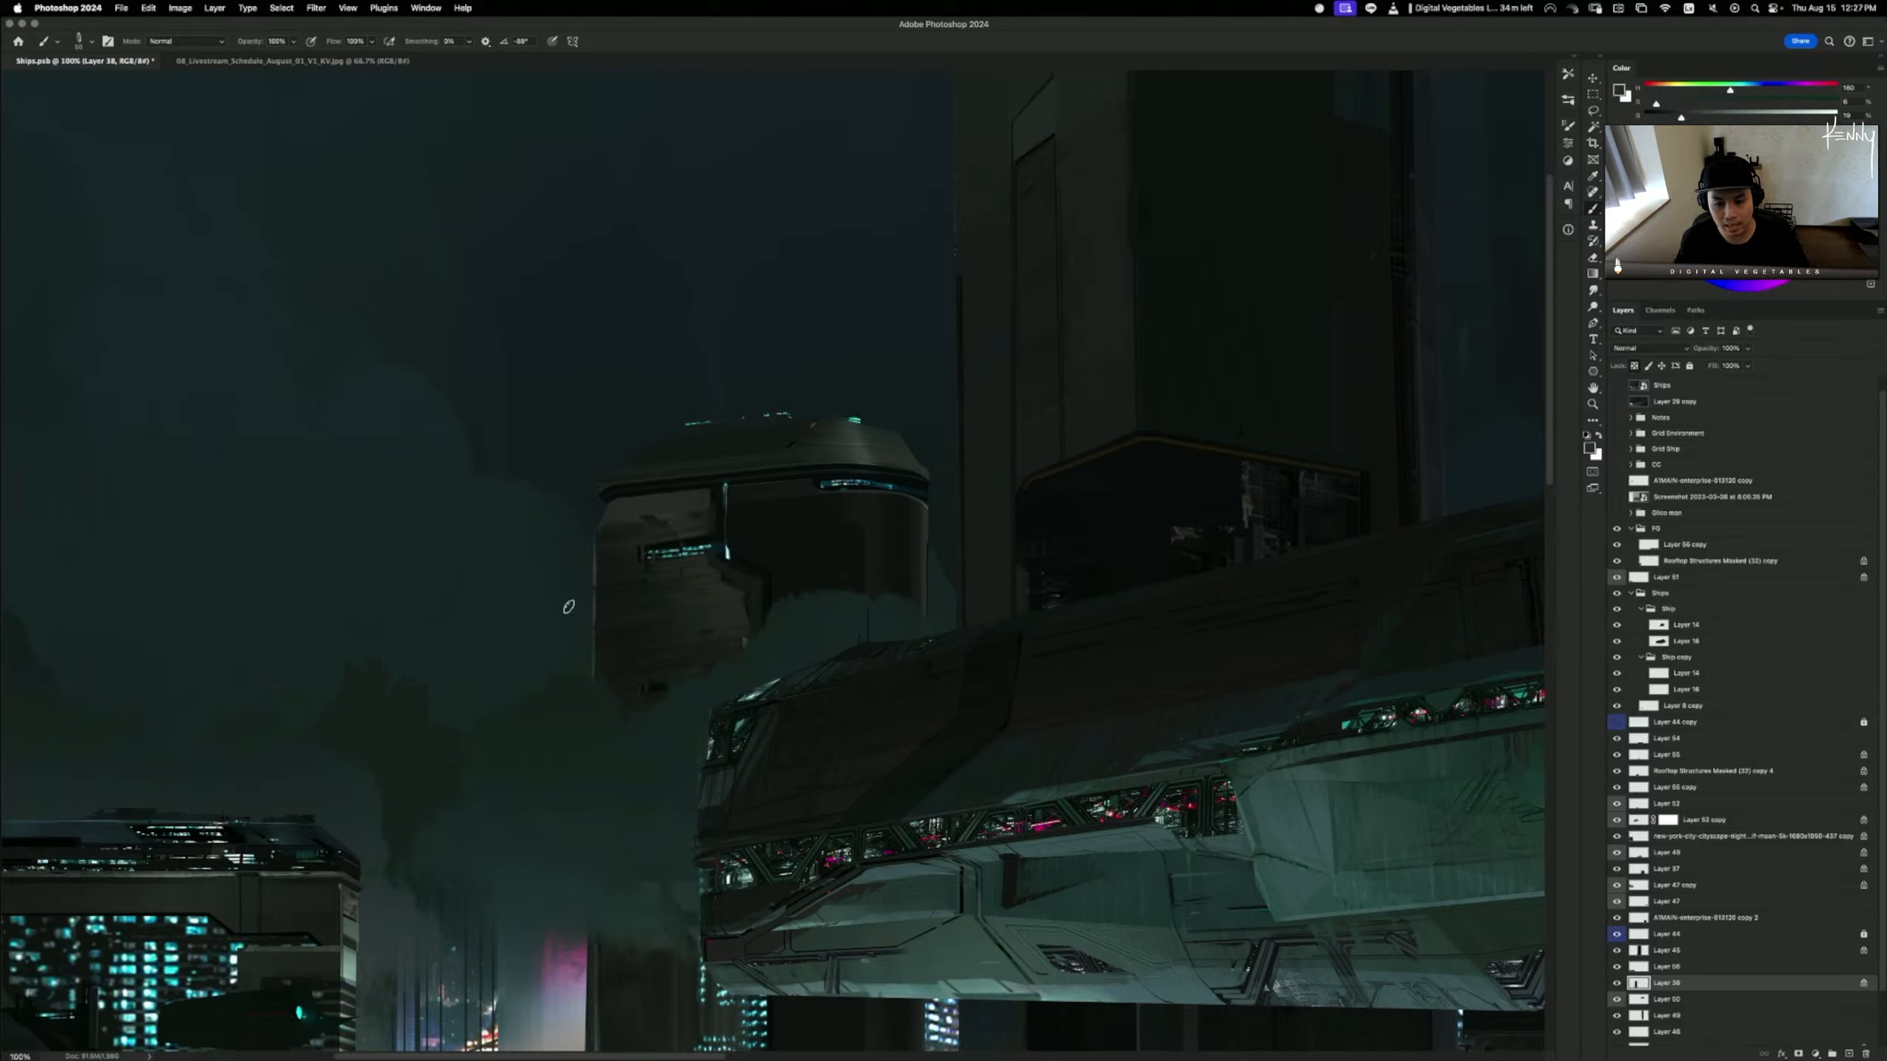
- Paint a small lassoed patch beside the round tower's vertical light in a sampled facade colour, deselect, and undo the extra stroke made after it
left_click(712, 519, "alt")
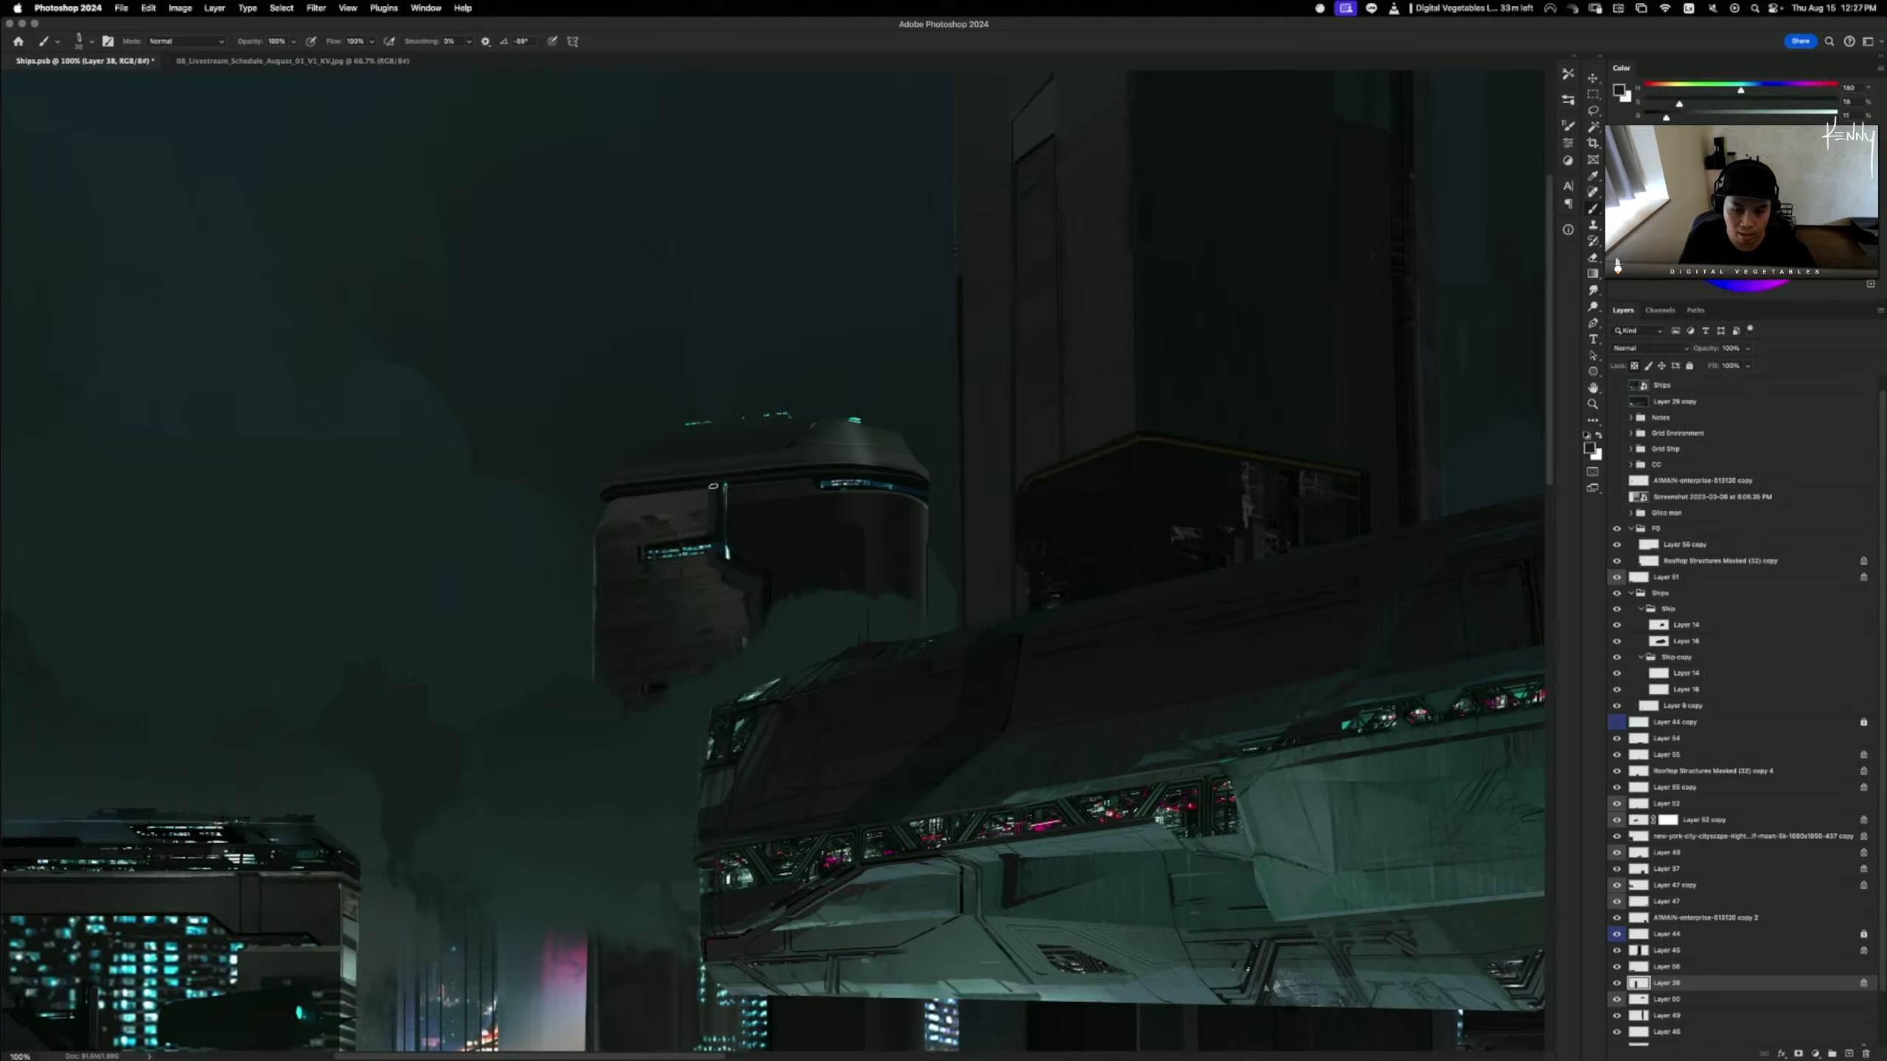
key("l")
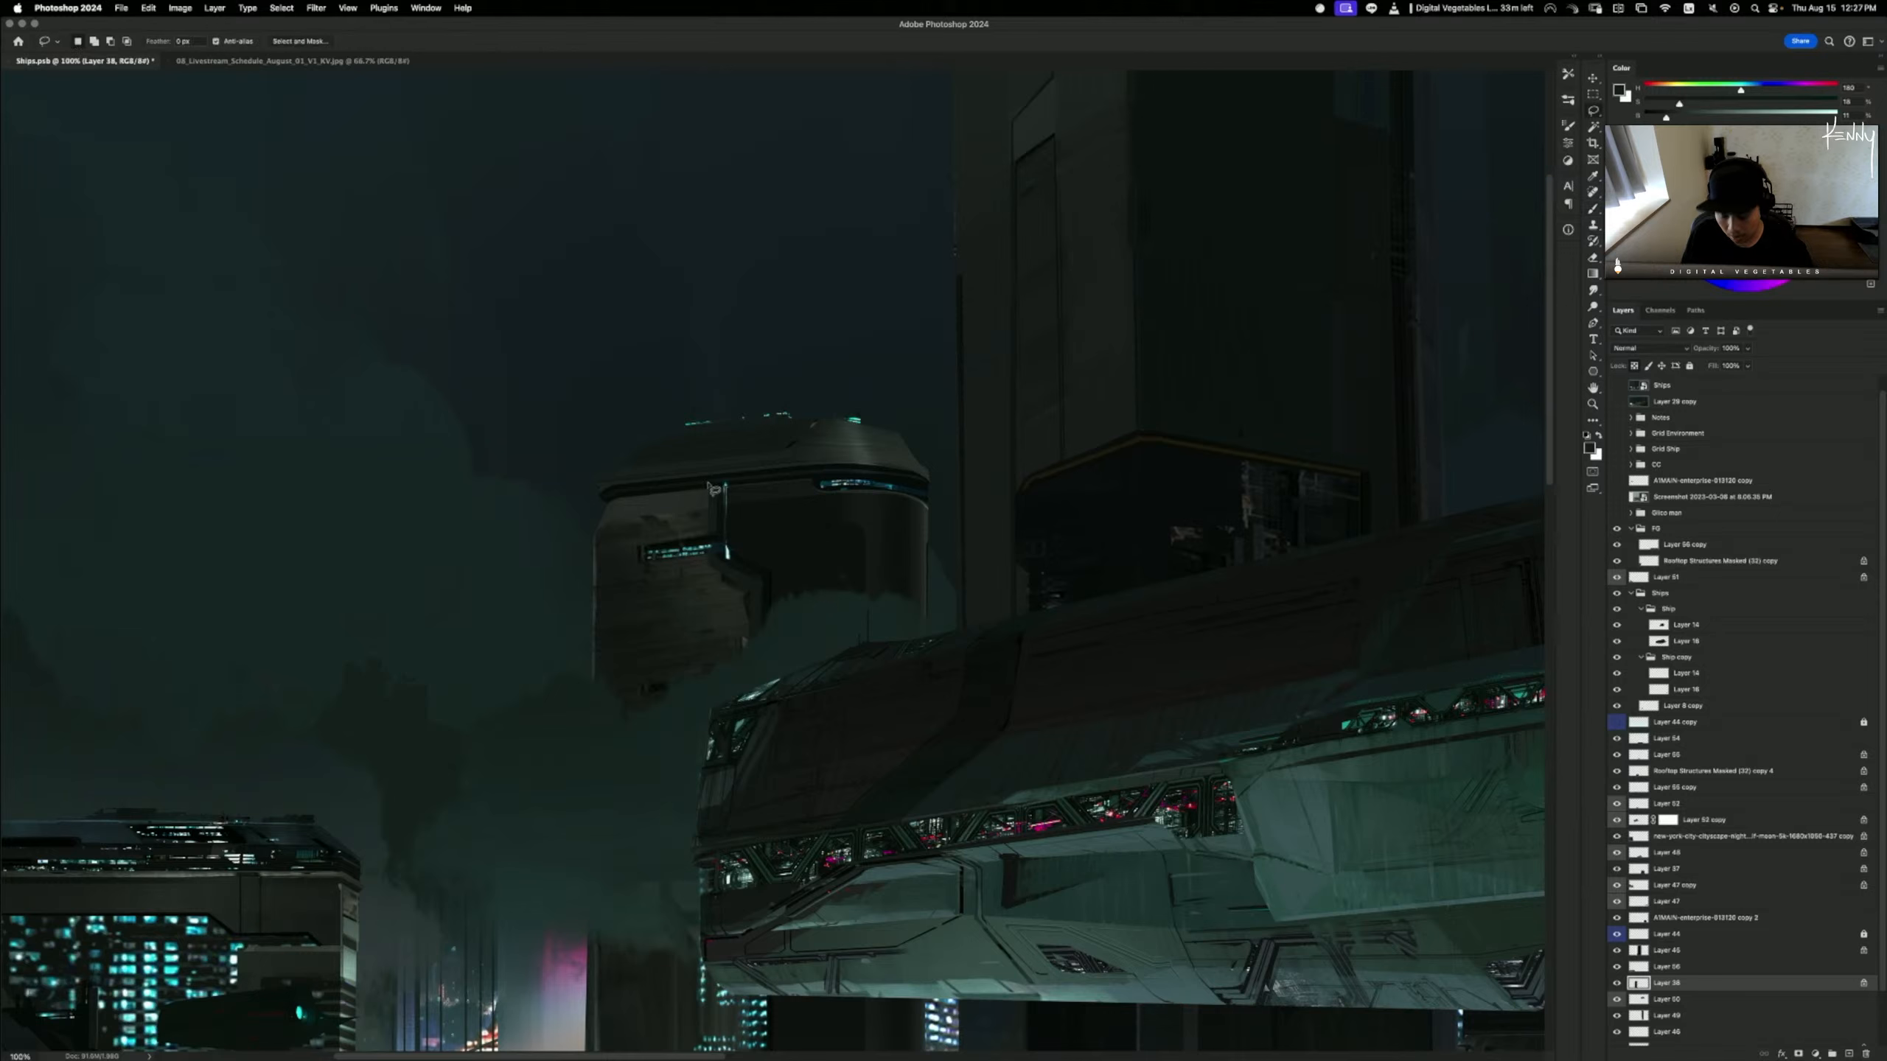
mouse_move(715, 513)
left_mouse_down()
mouse_move(721, 492)
mouse_move(680, 494)
mouse_move(689, 524)
left_mouse_up()
key("b")
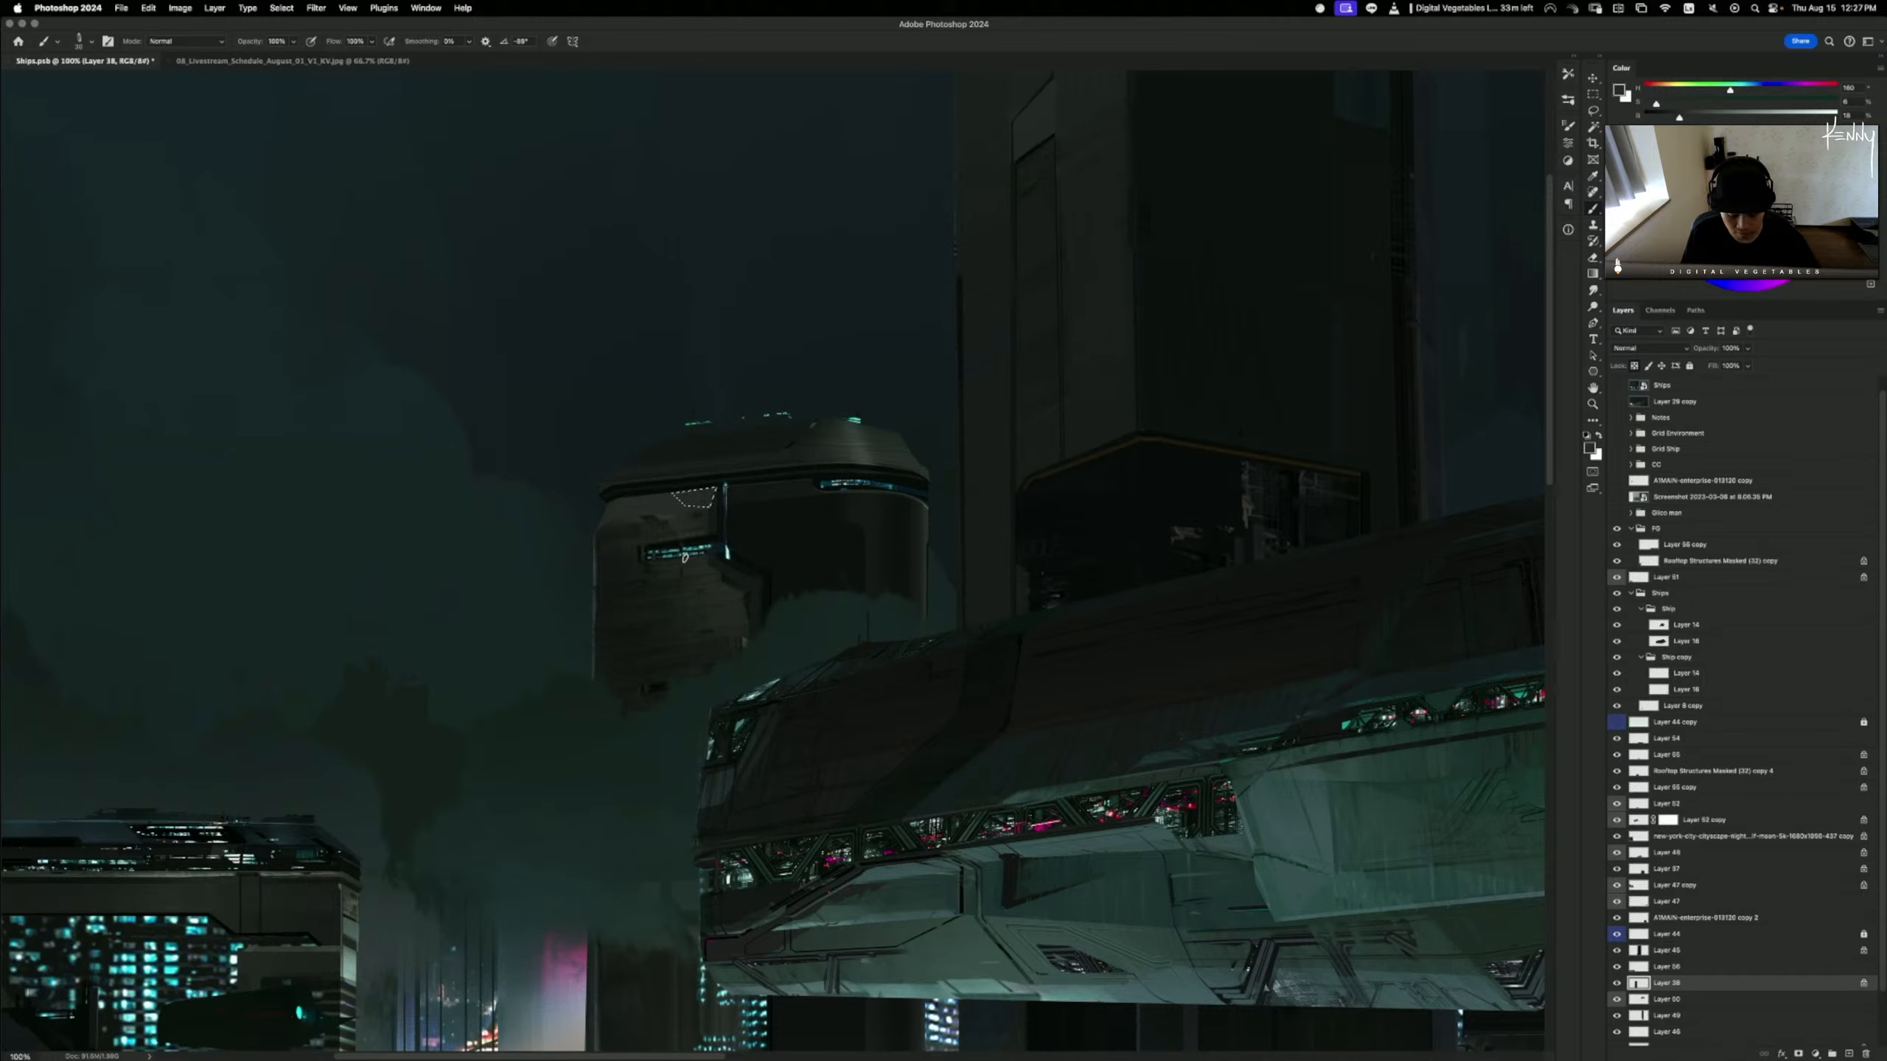
key("super+d")
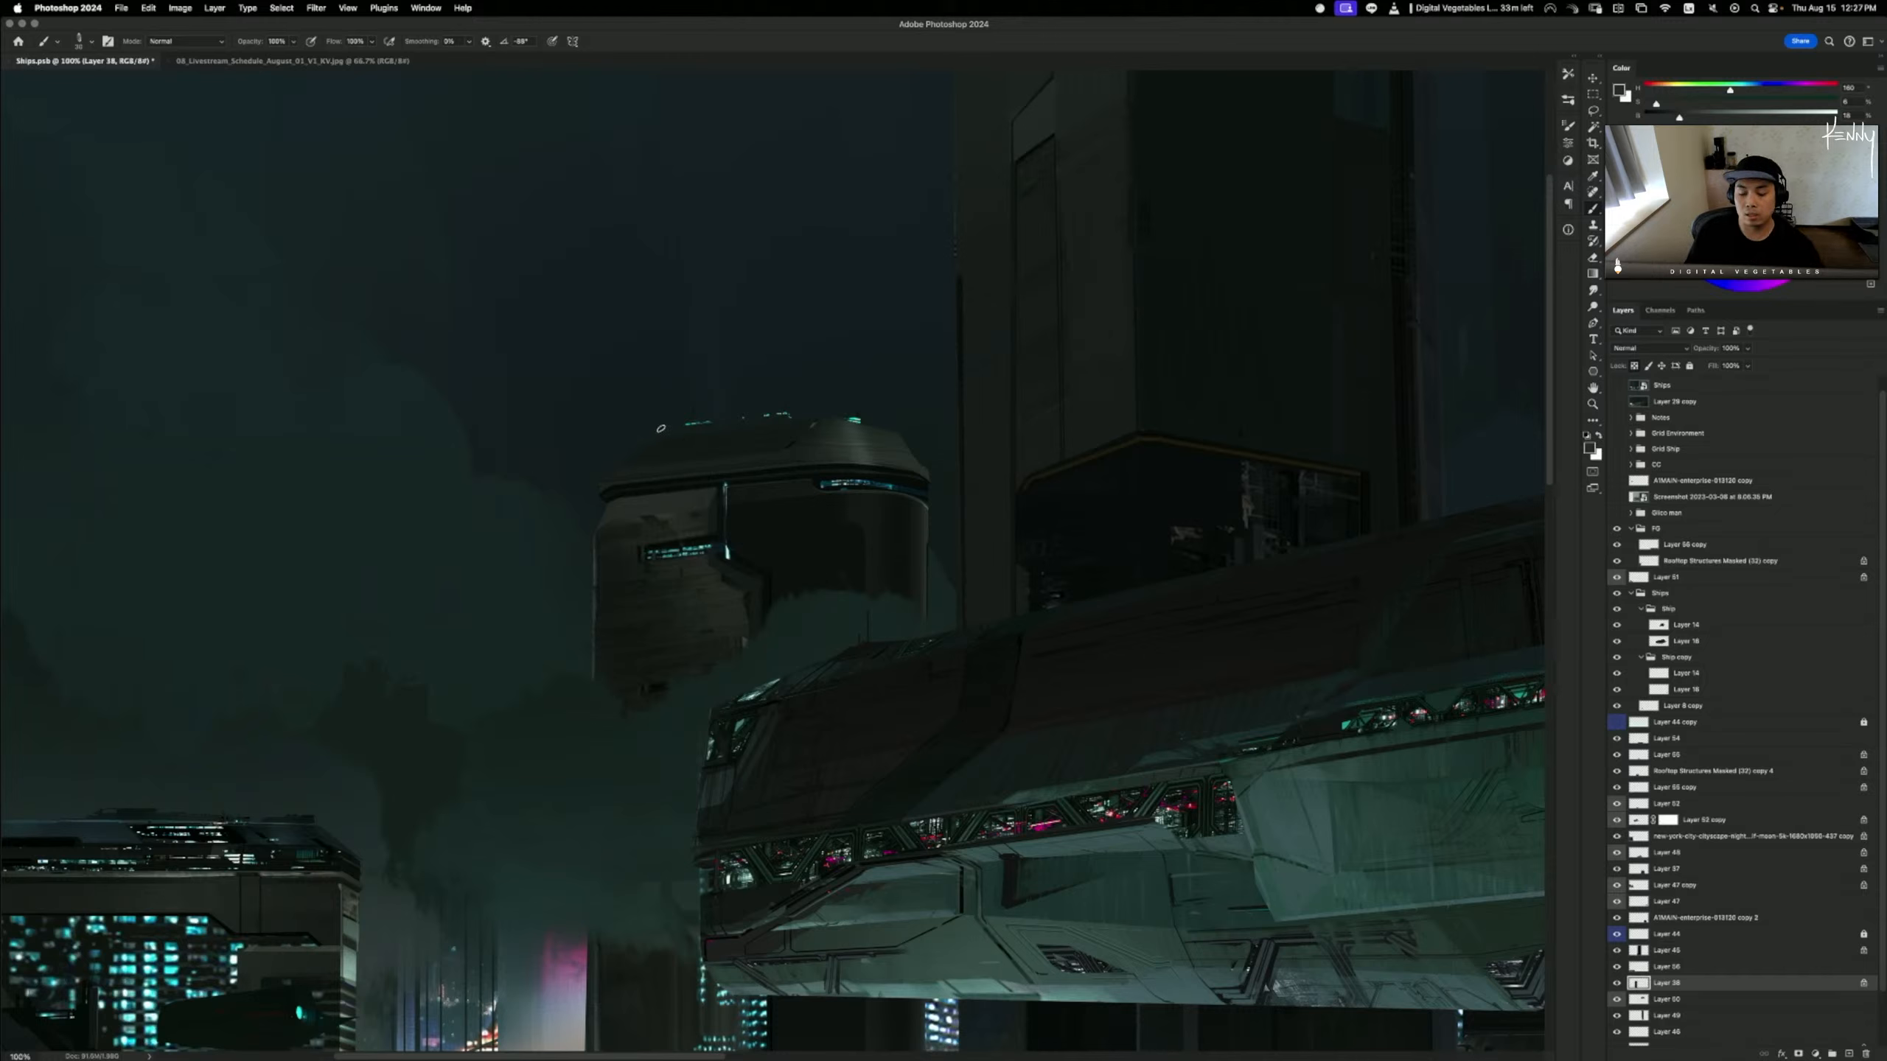
left_click(653, 519, "alt")
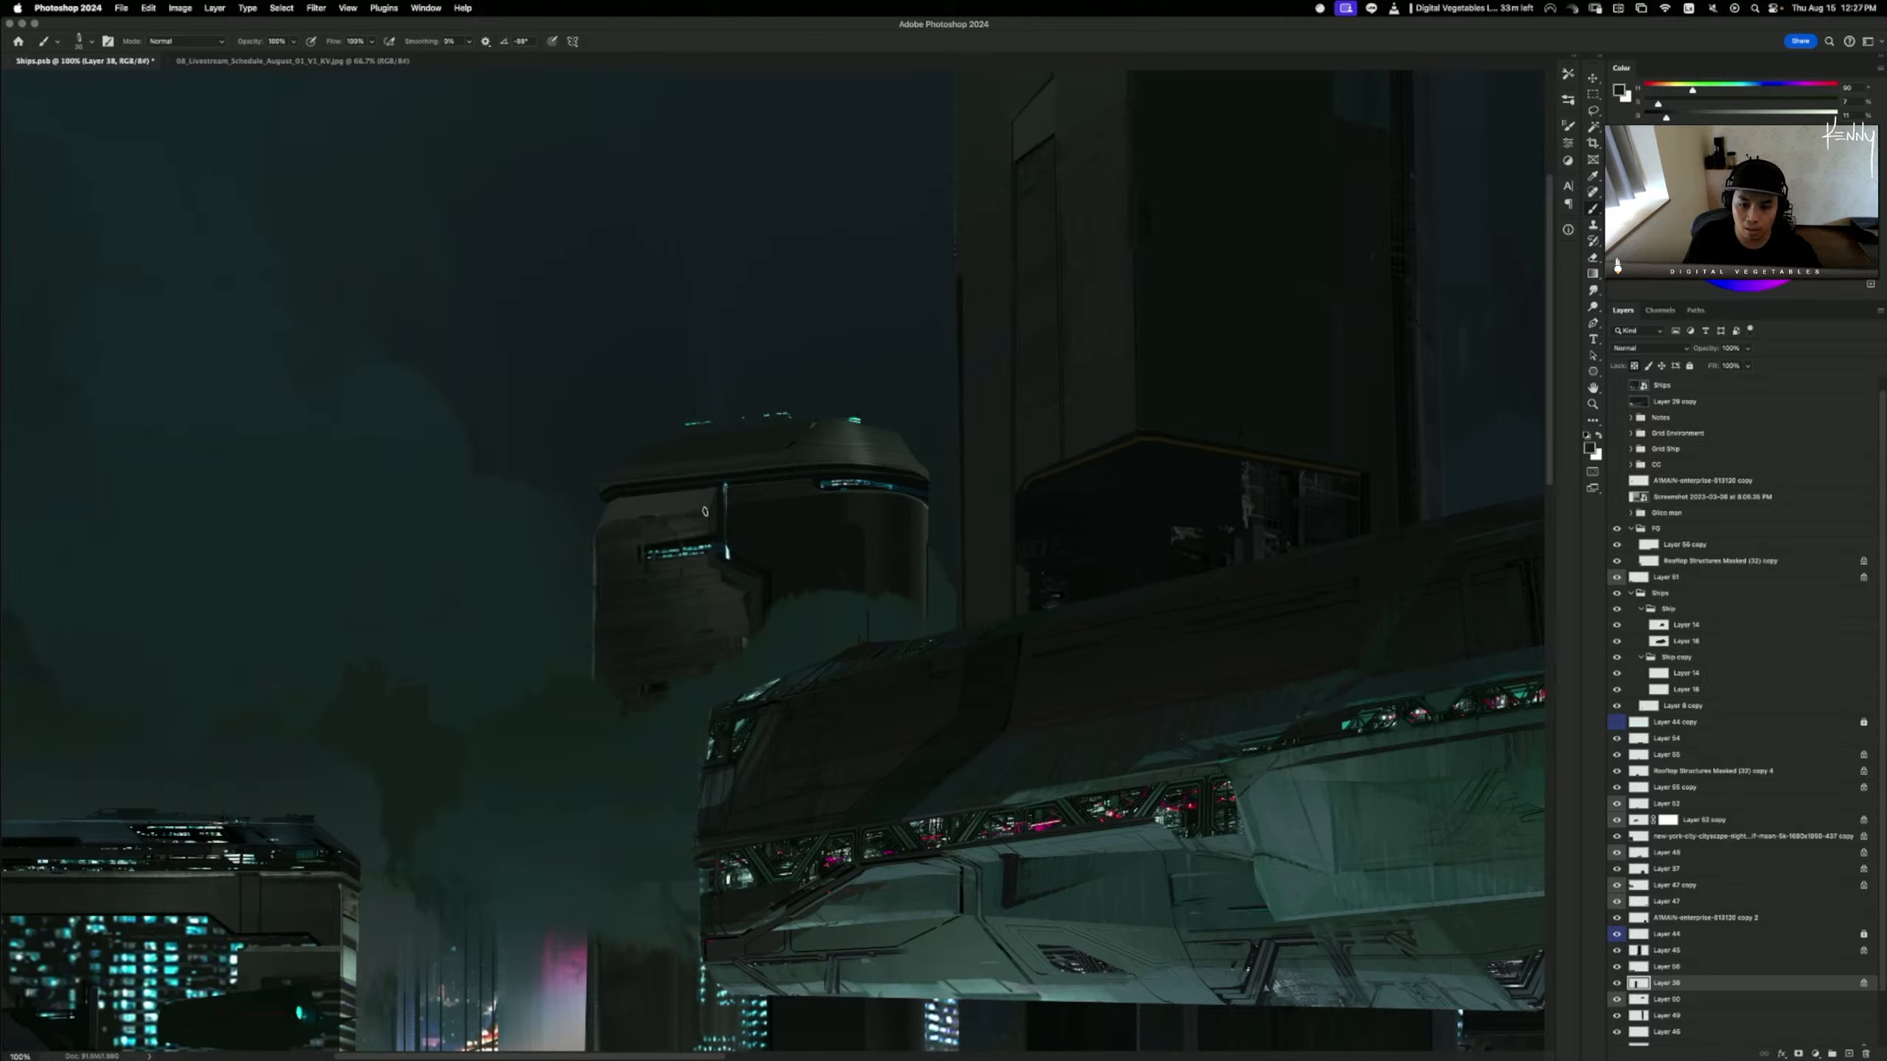
key("super+z")
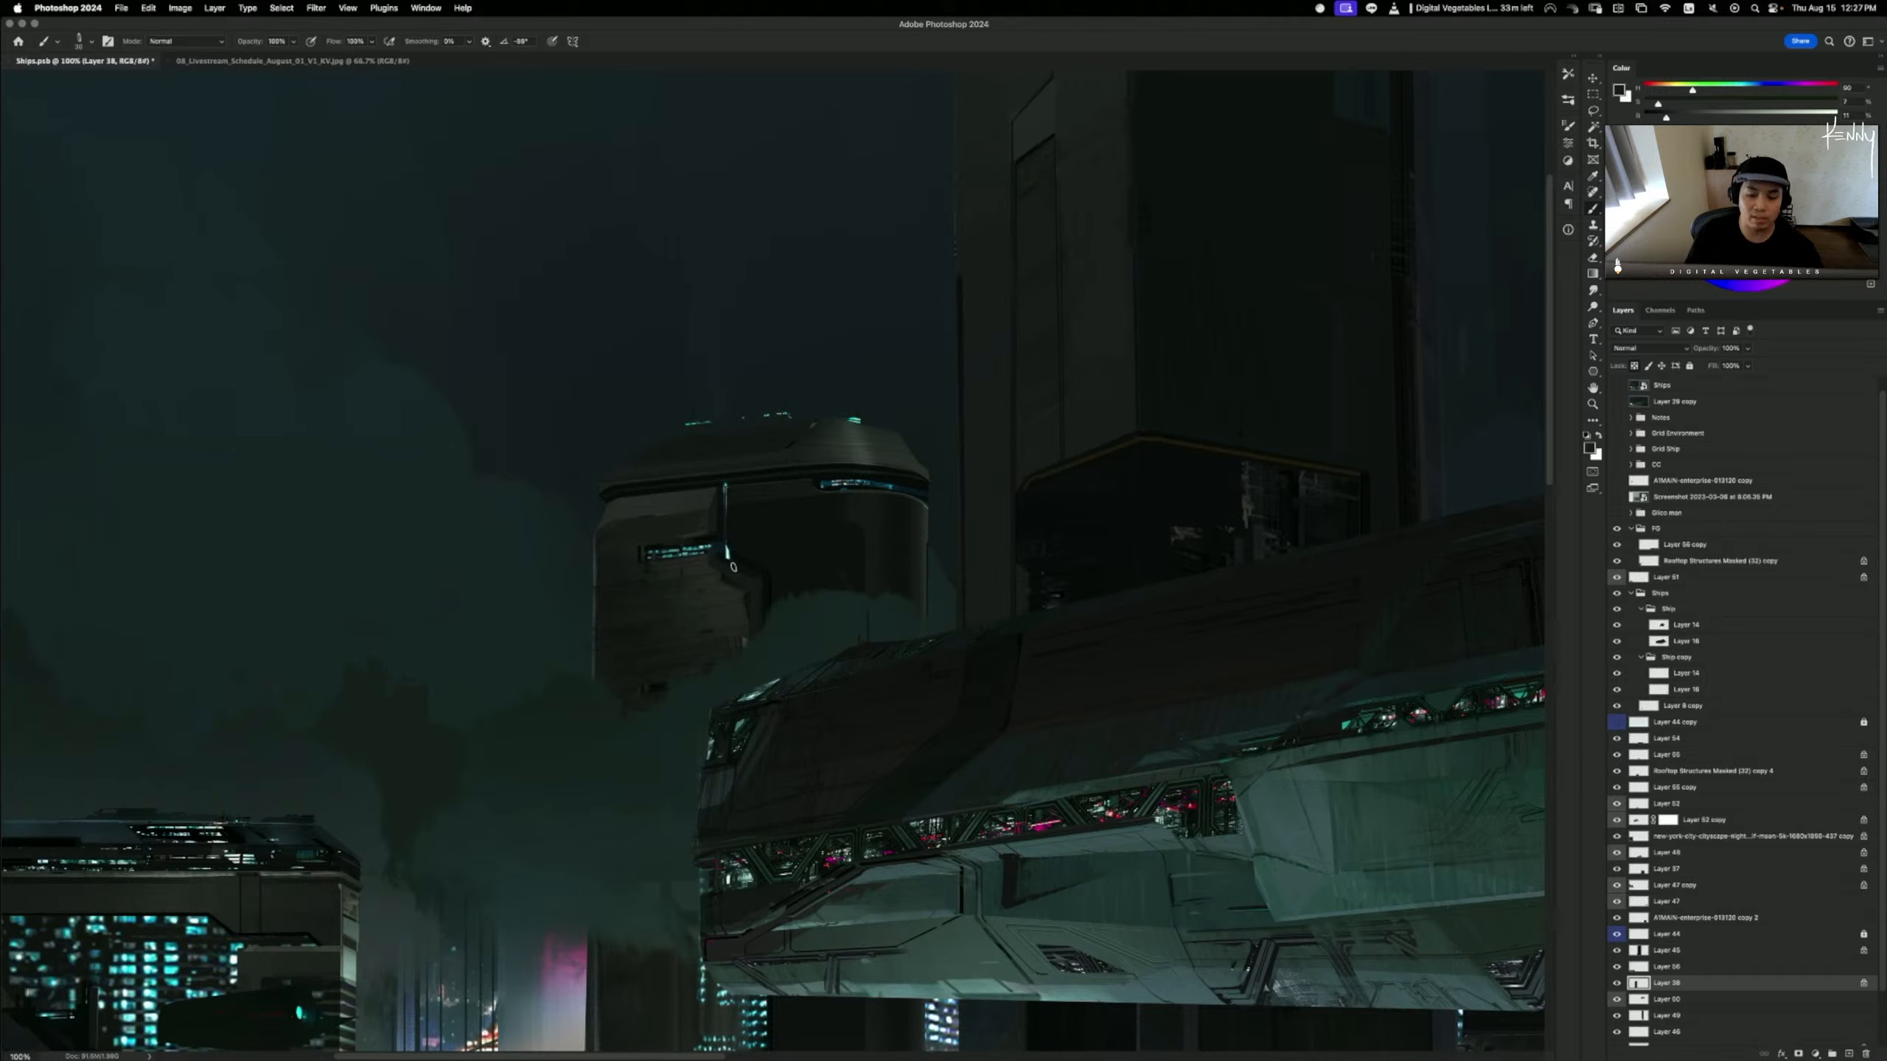
- Extend the round tower's vertical cyan light diagonally and down along the facade recess with the Smudge tool
left_click(730, 513, "alt")
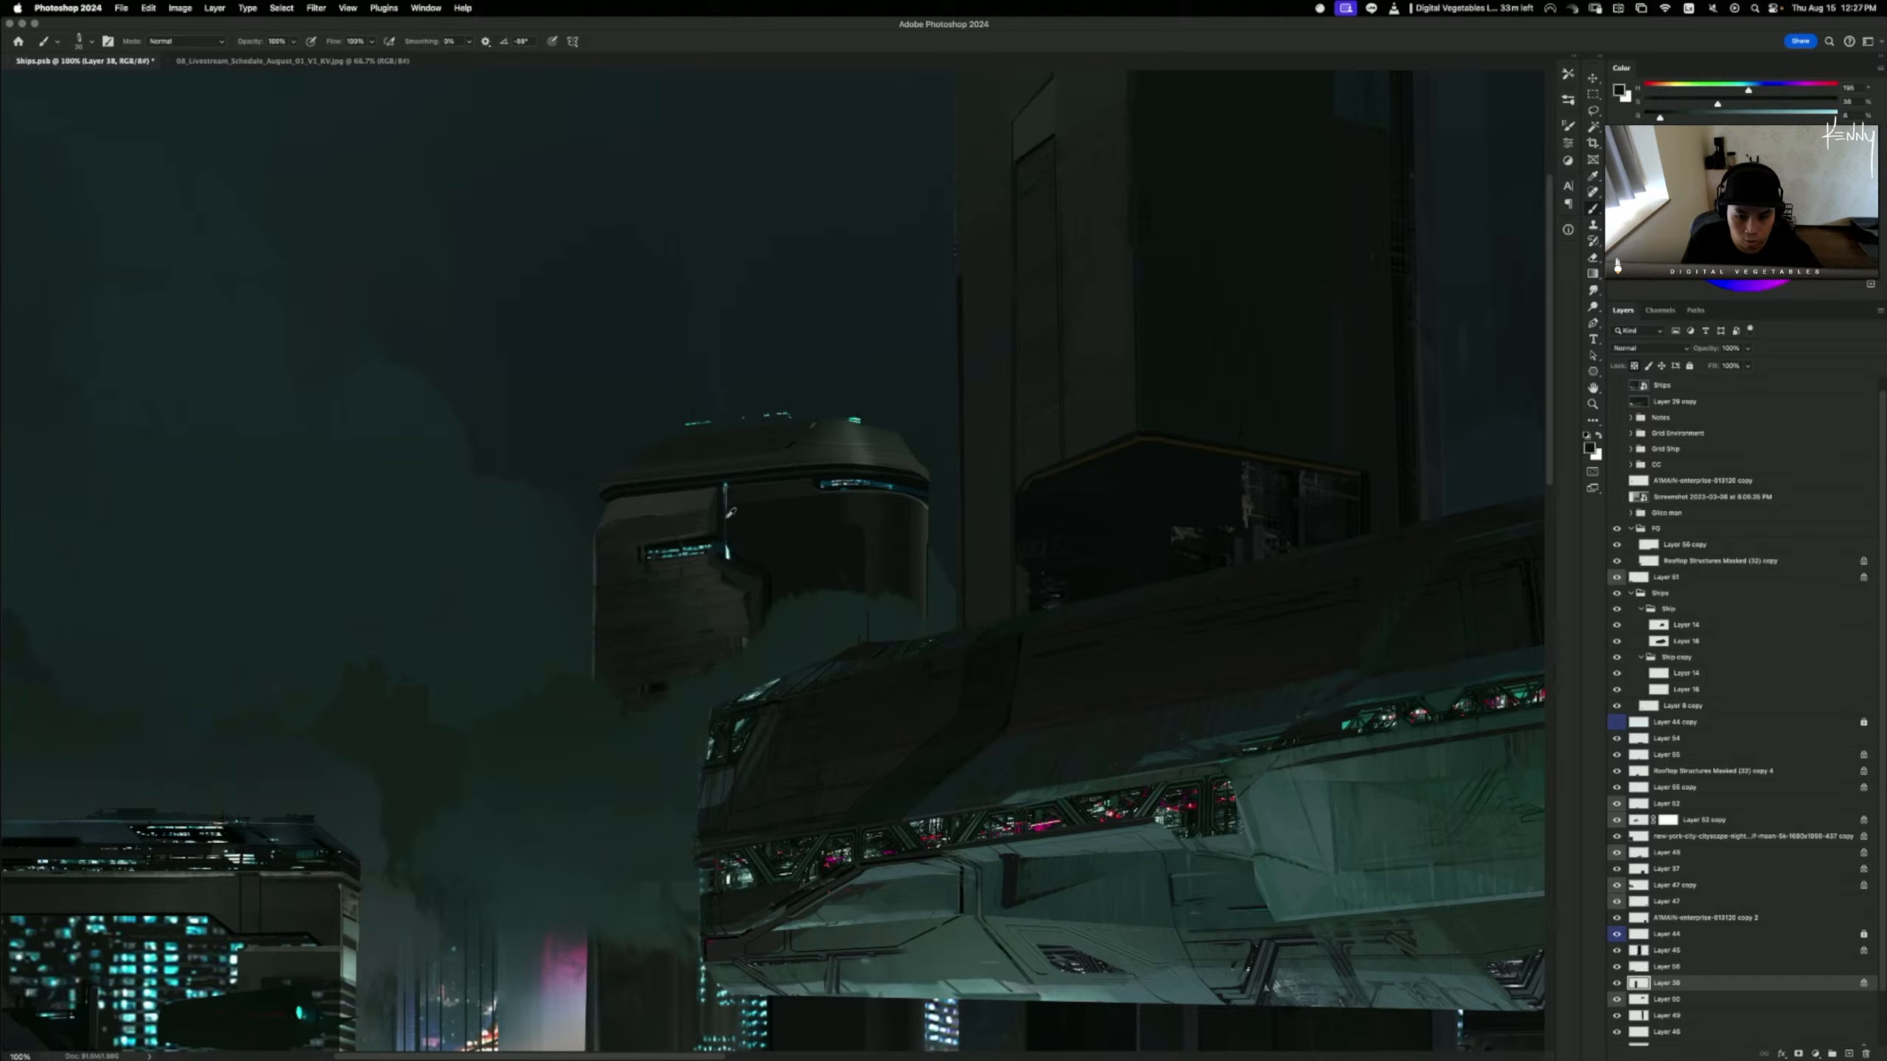
left_click(728, 552, "alt")
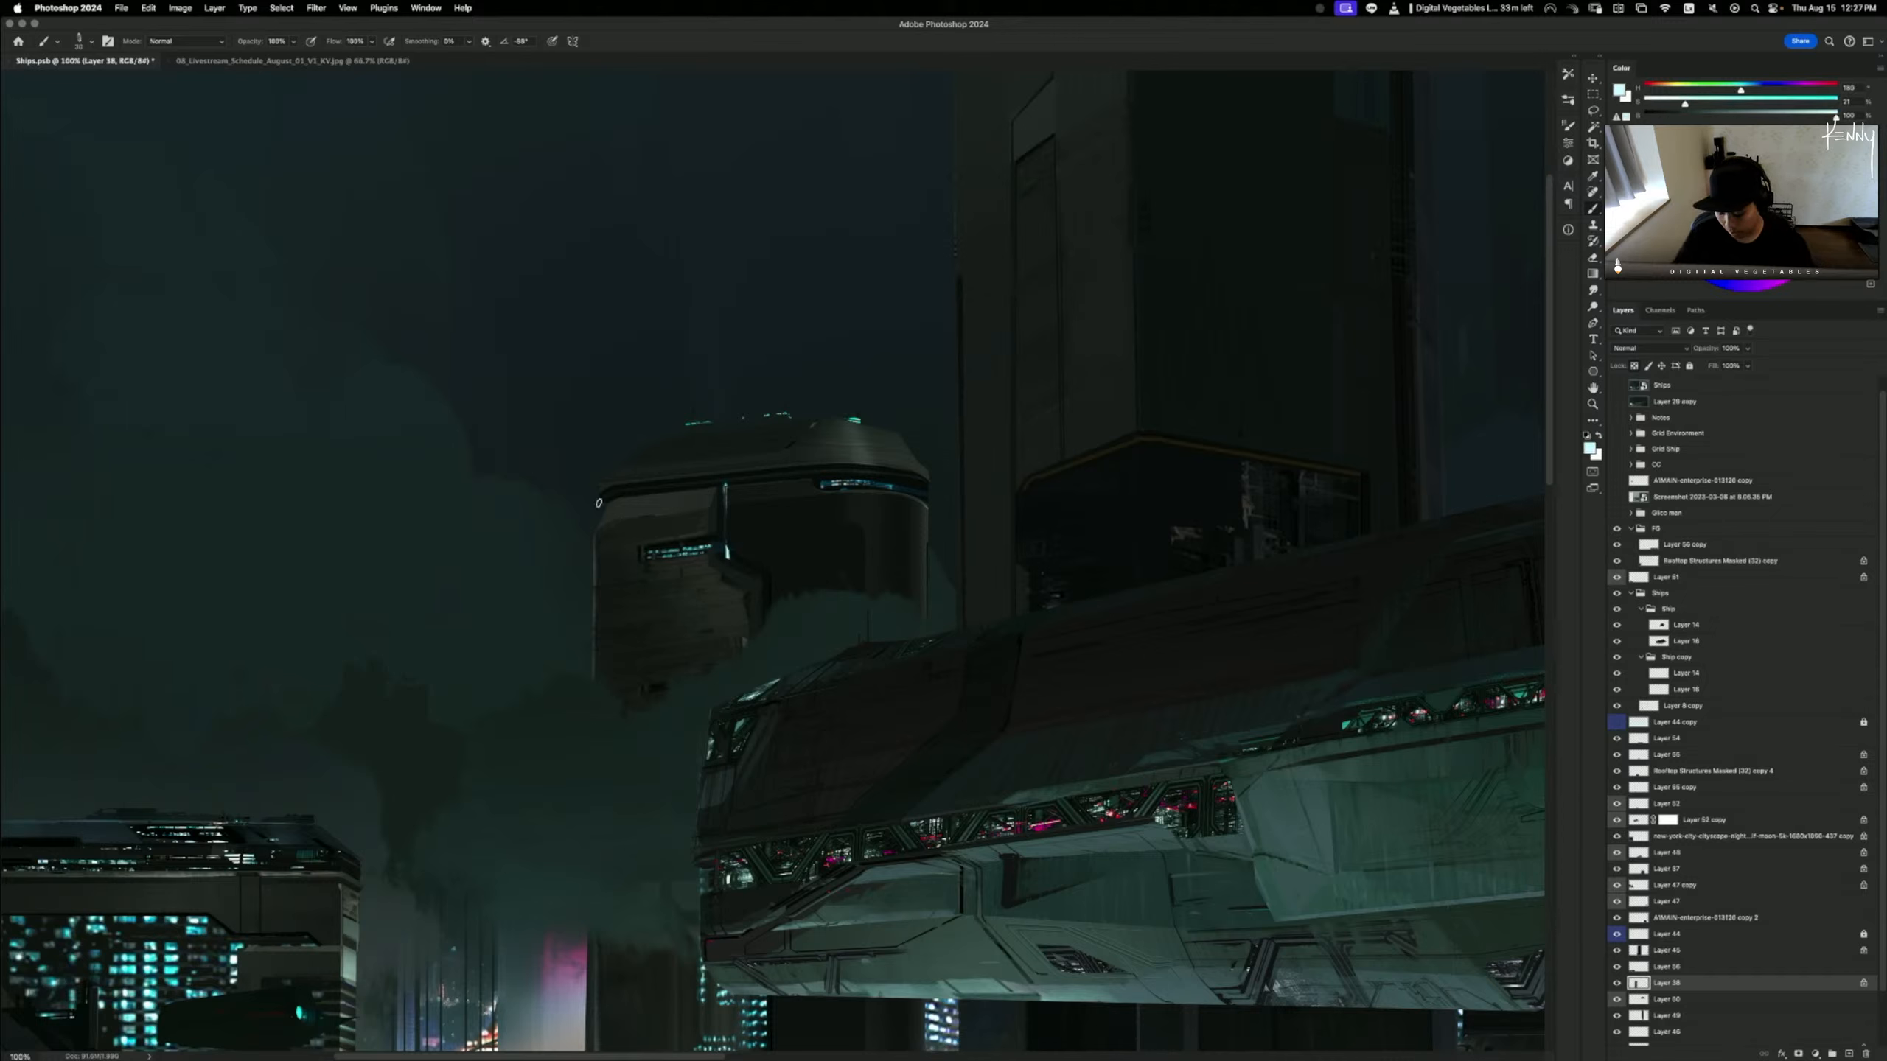
key("r")
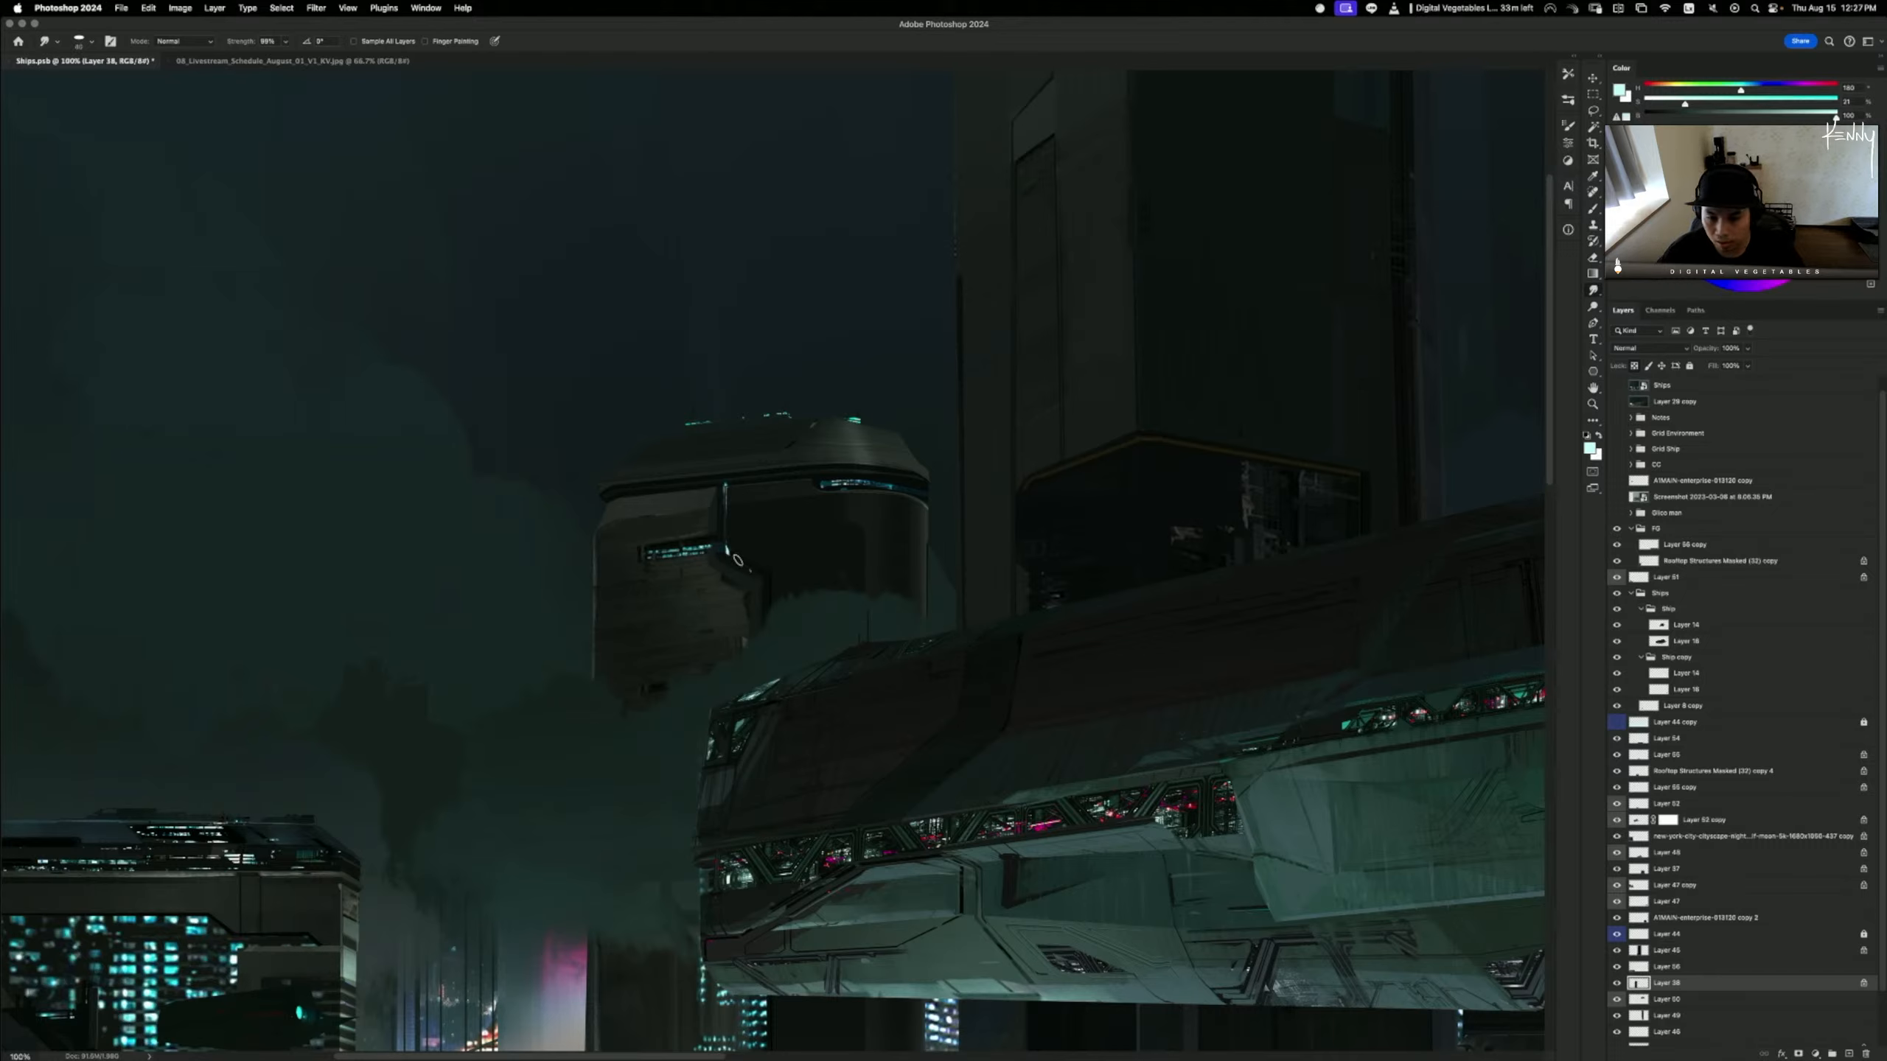
left_click_drag(728, 556, 769, 582)
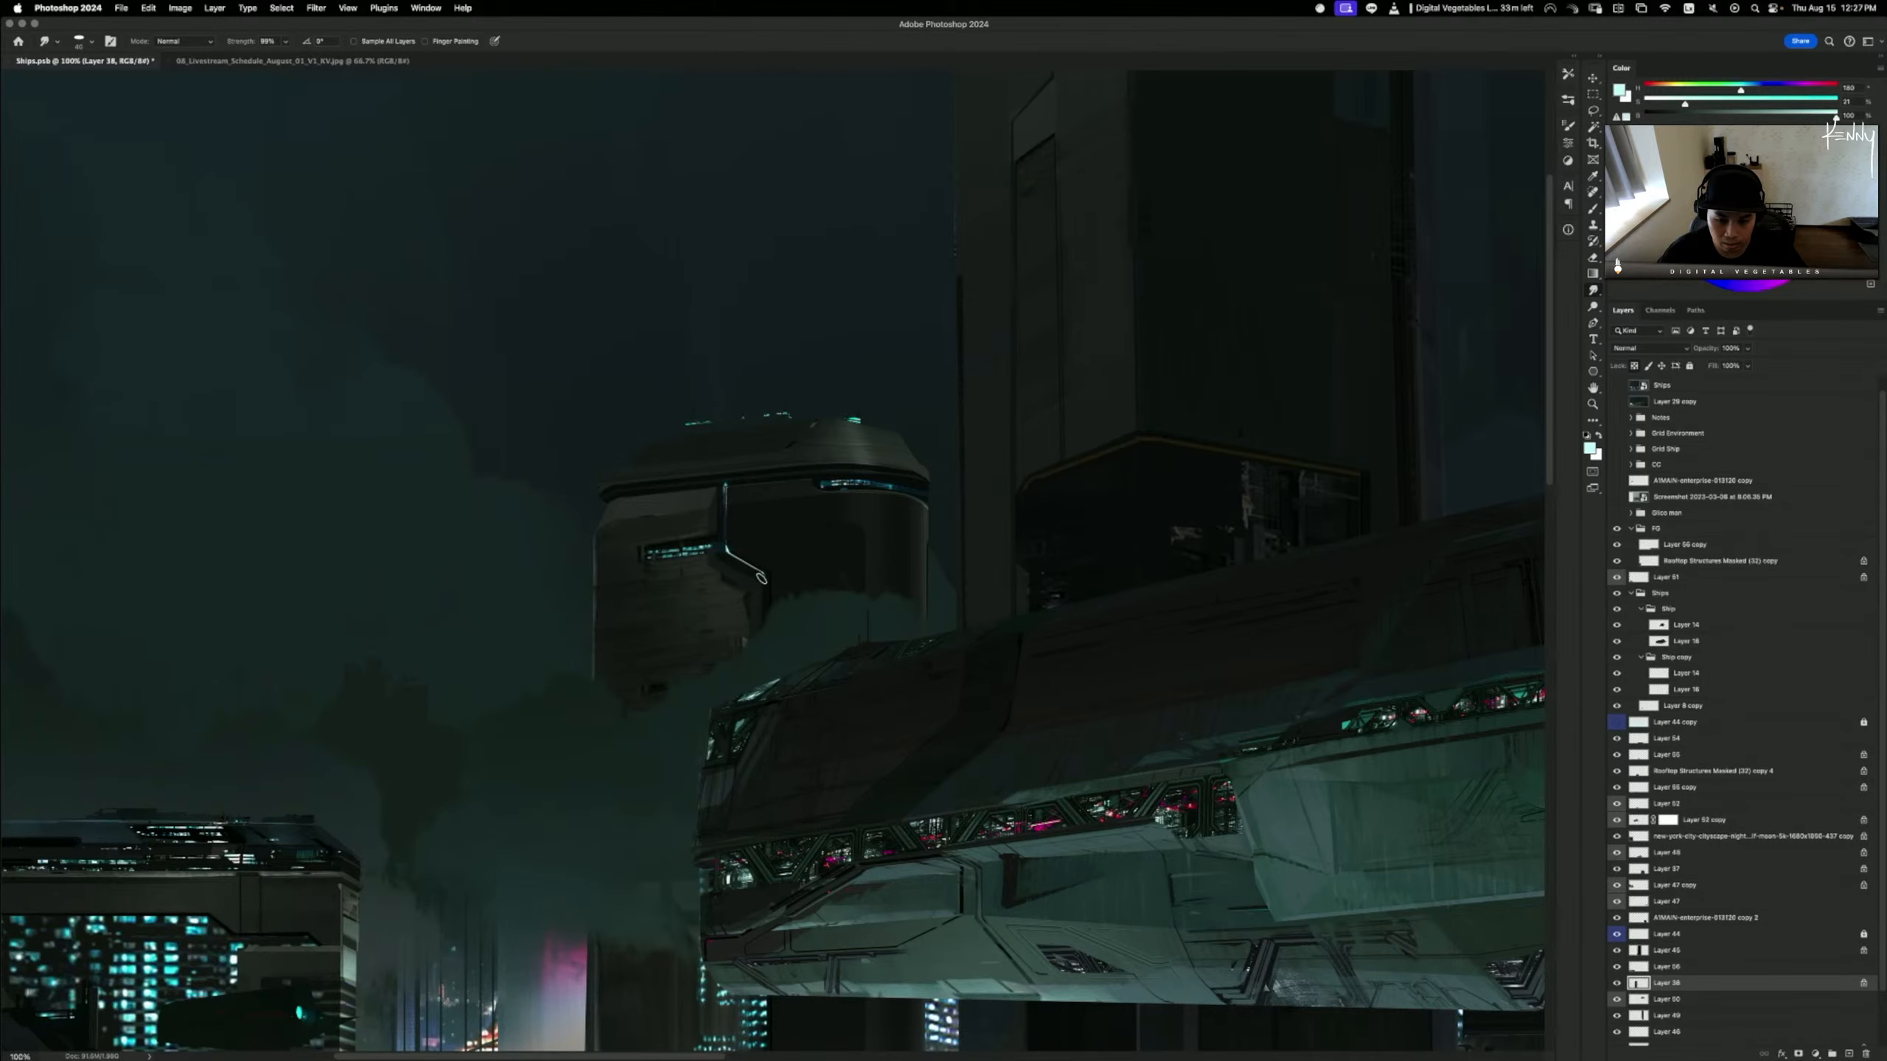
scroll(765, 565, "down", 5)
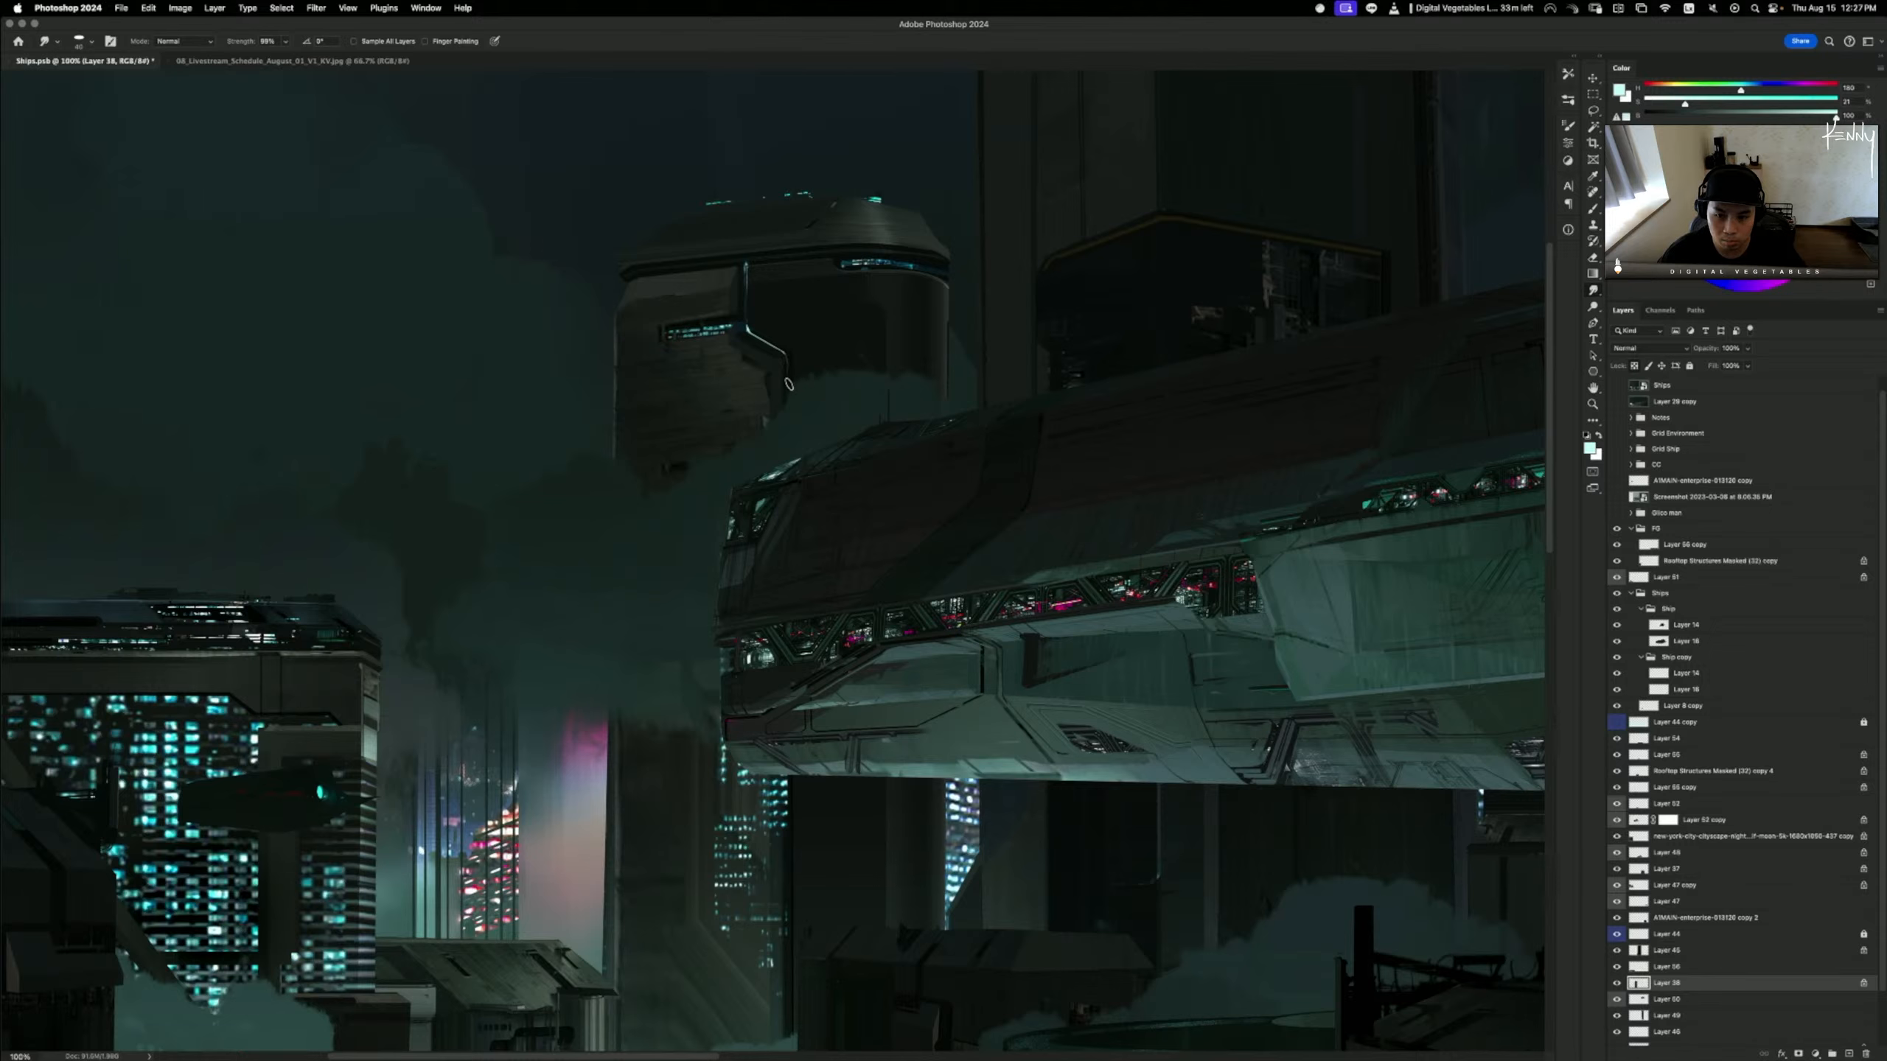
- Try to smudge the cyan window strip on the round tower's facade, and undo the strokes
left_click_drag(746, 448, 683, 491)
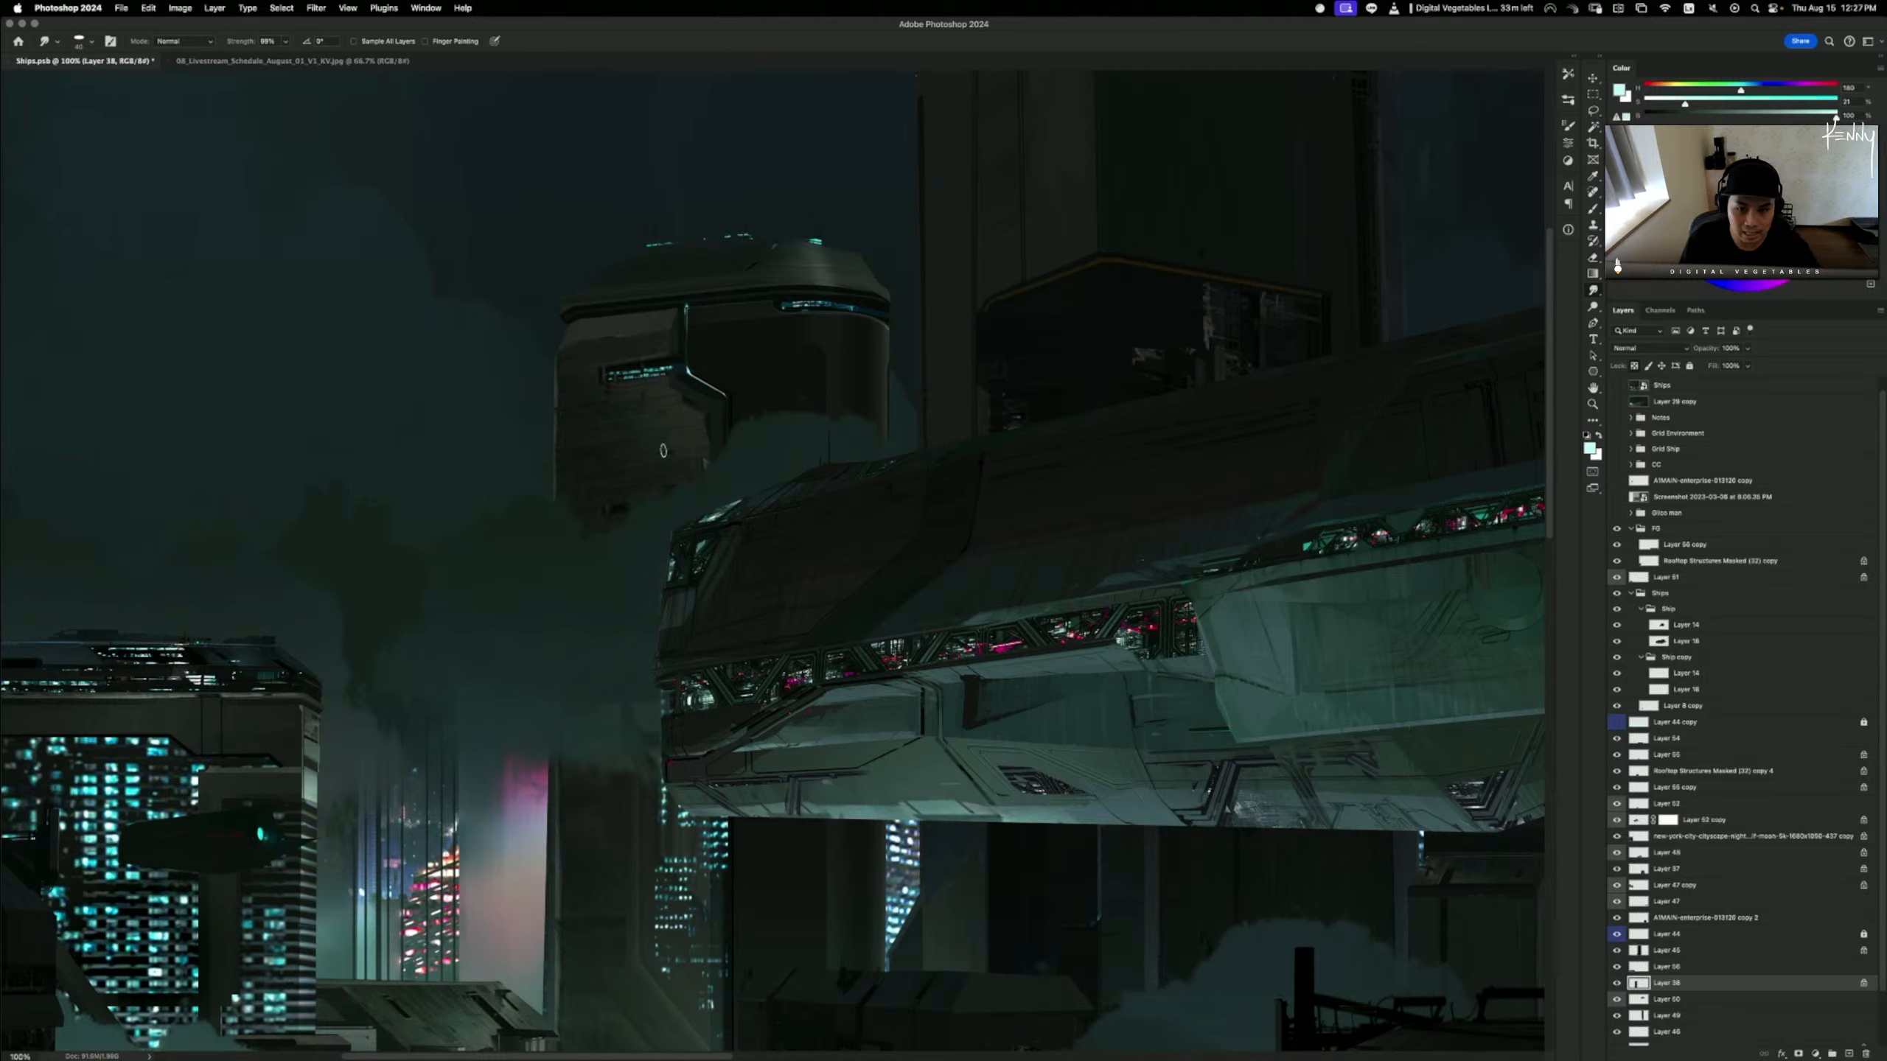
left_click_drag(609, 366, 659, 360)
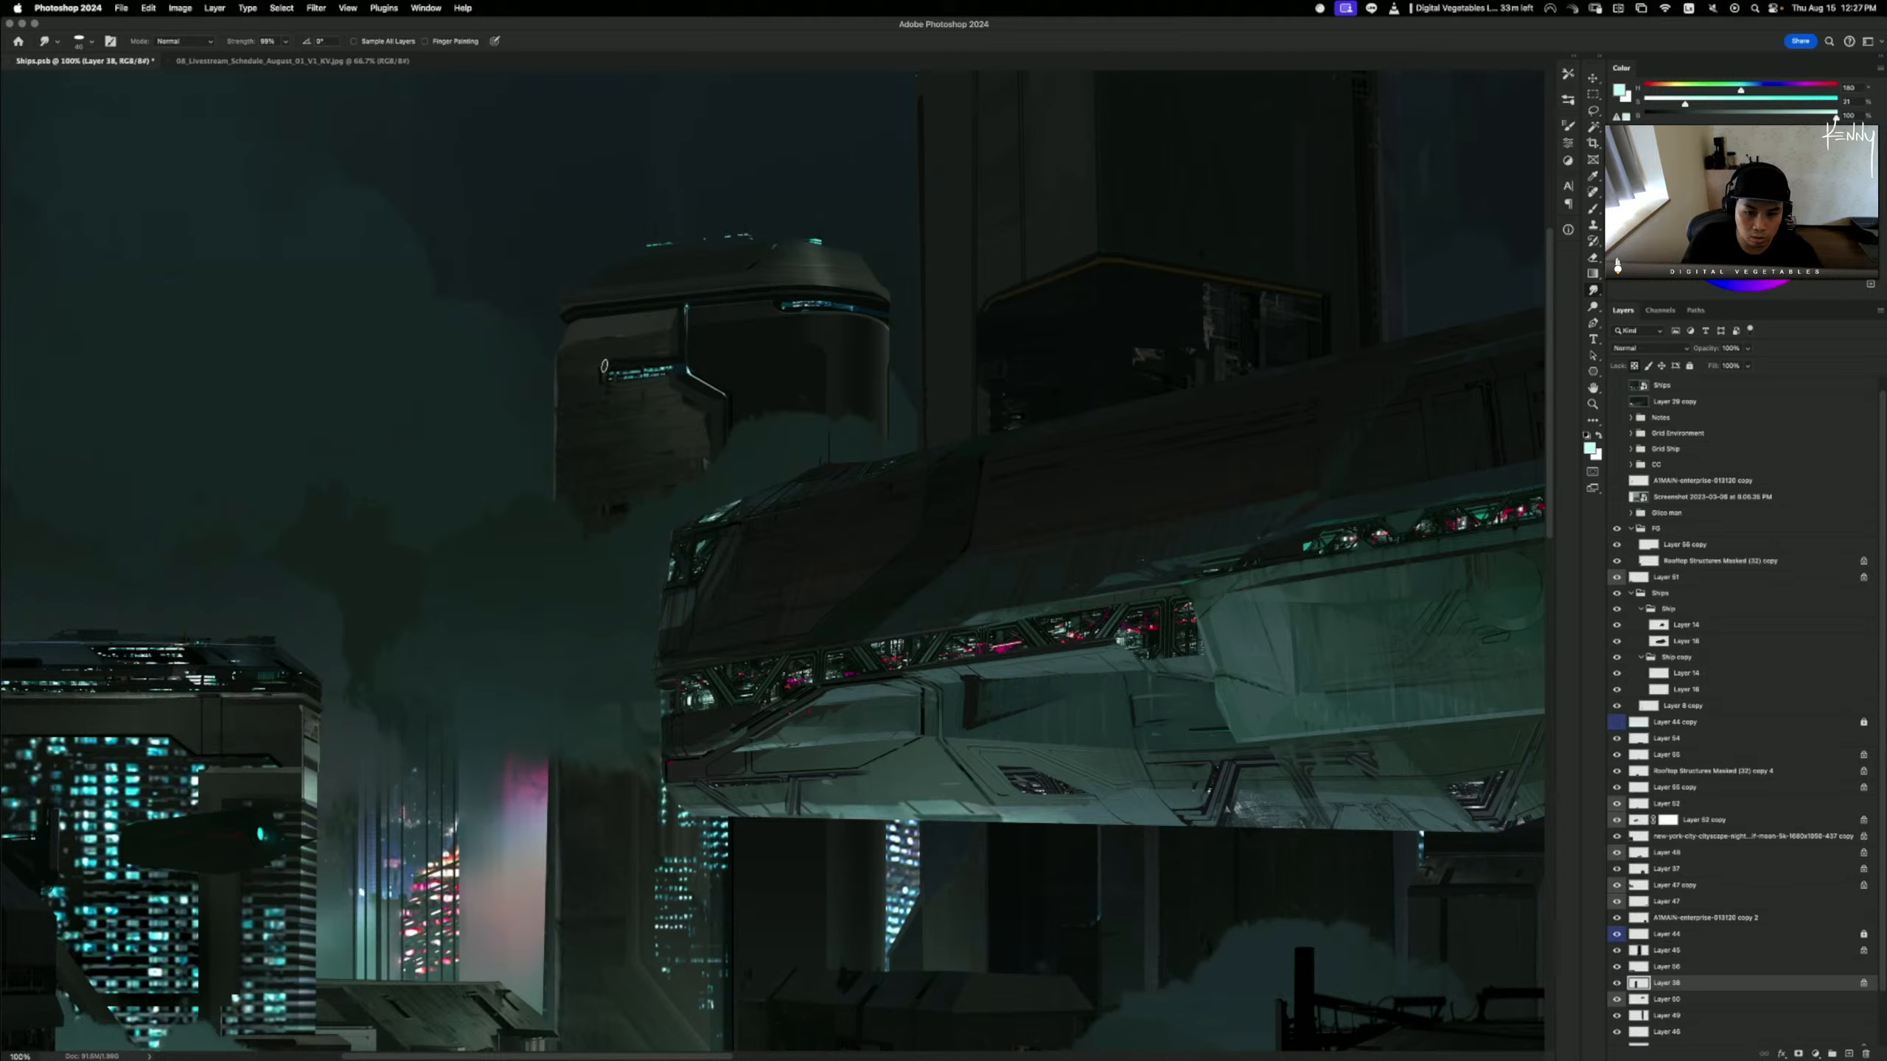
key("super+z")
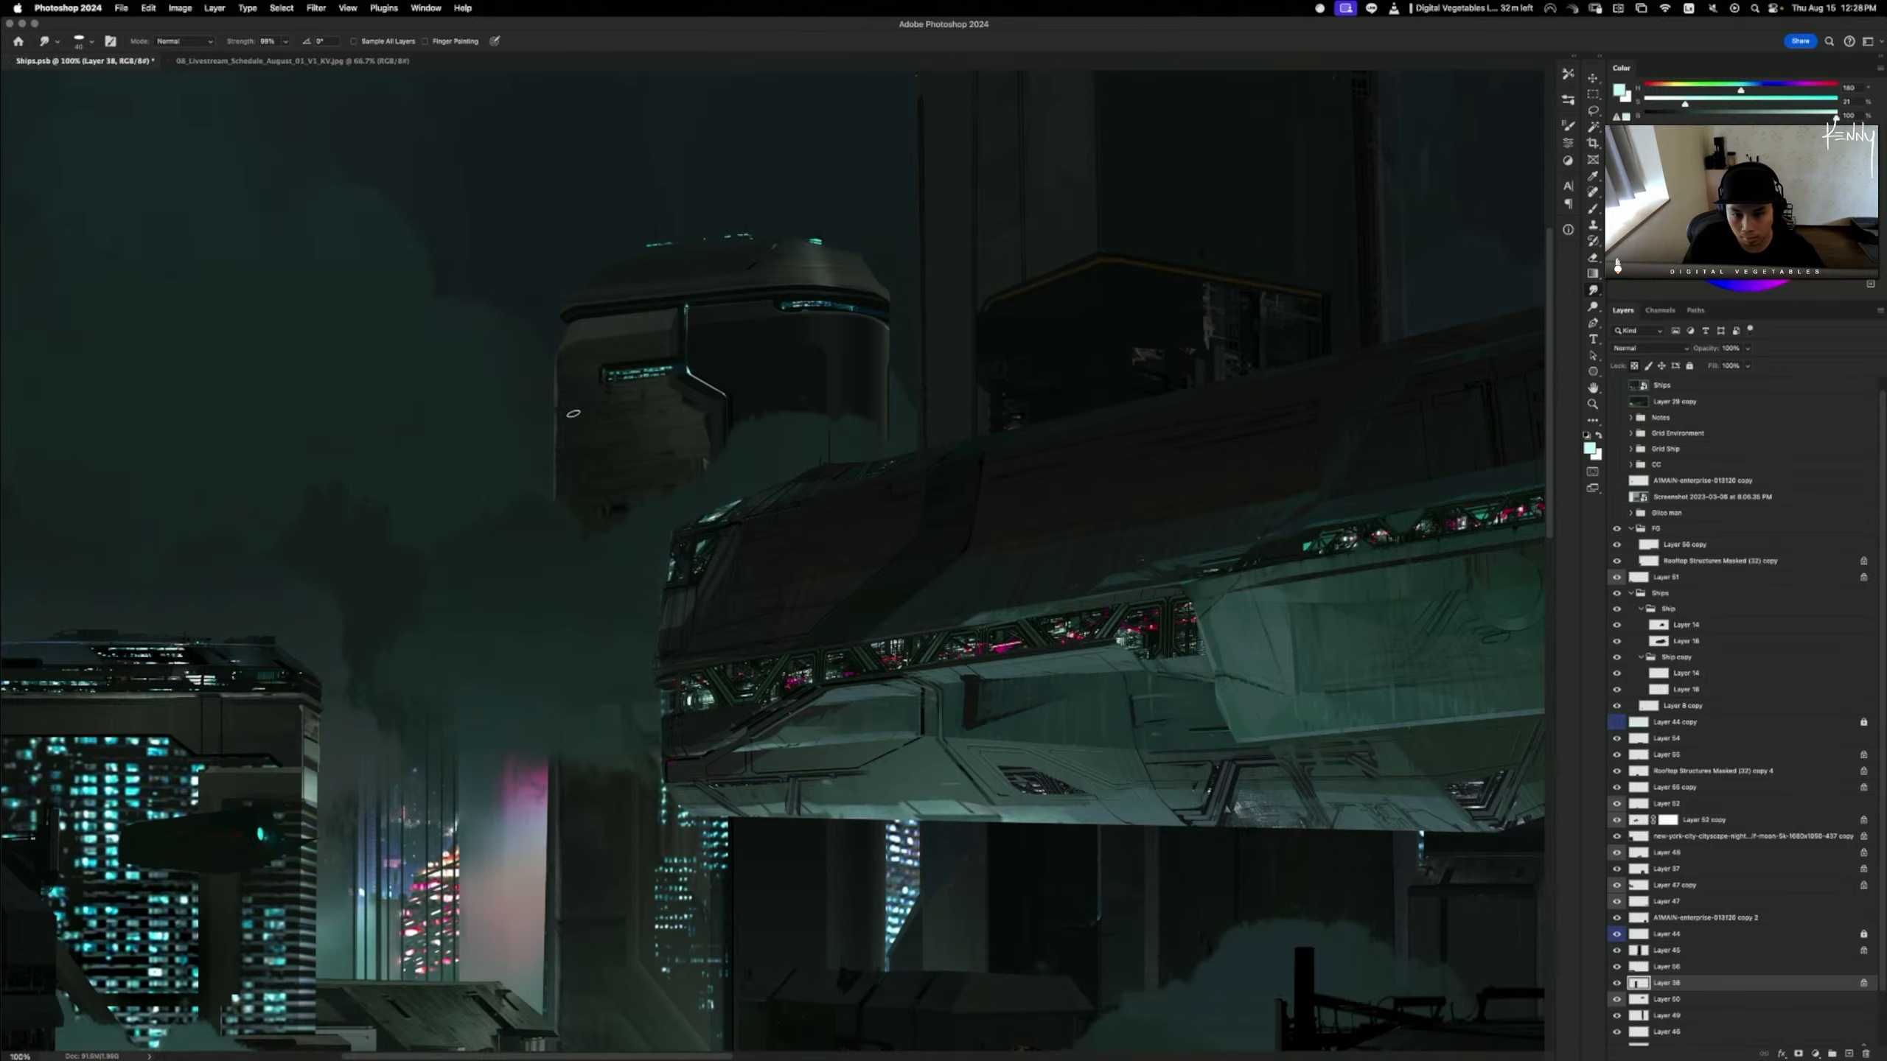
key("super+z")
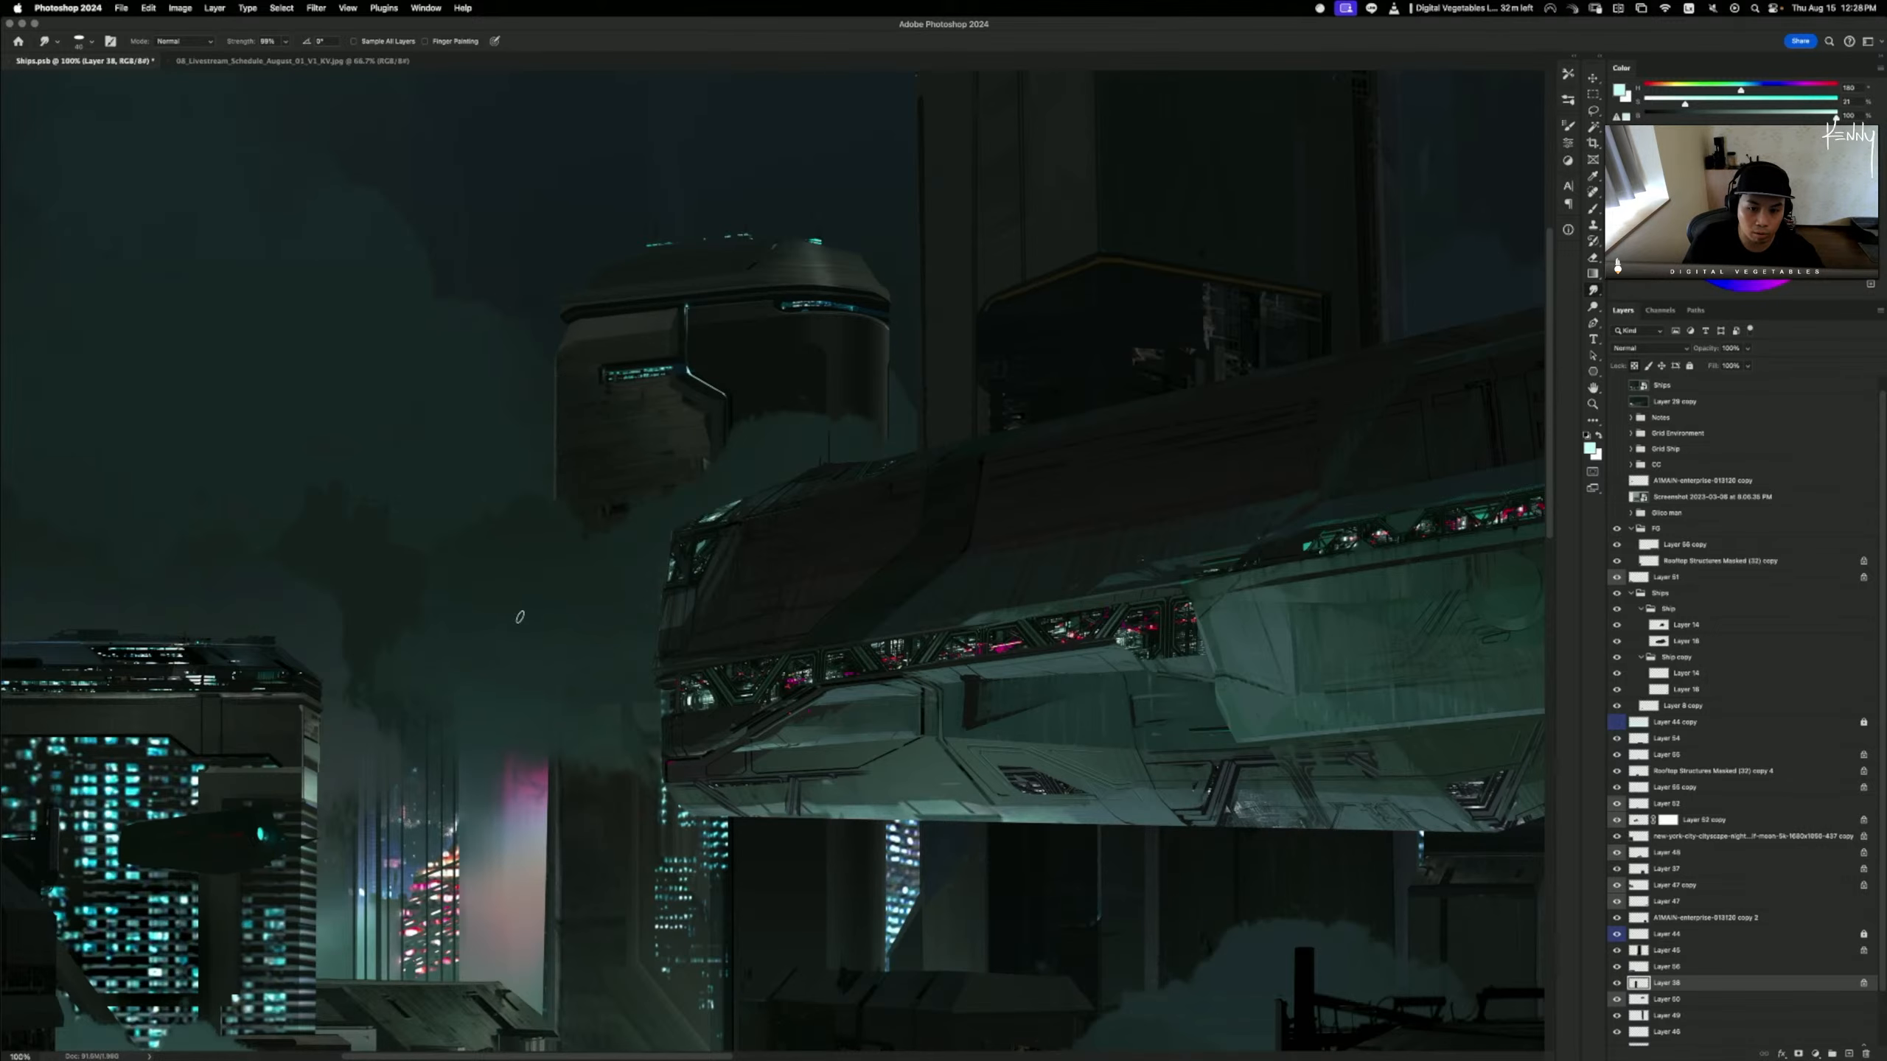
left_click_drag(544, 390, 567, 53)
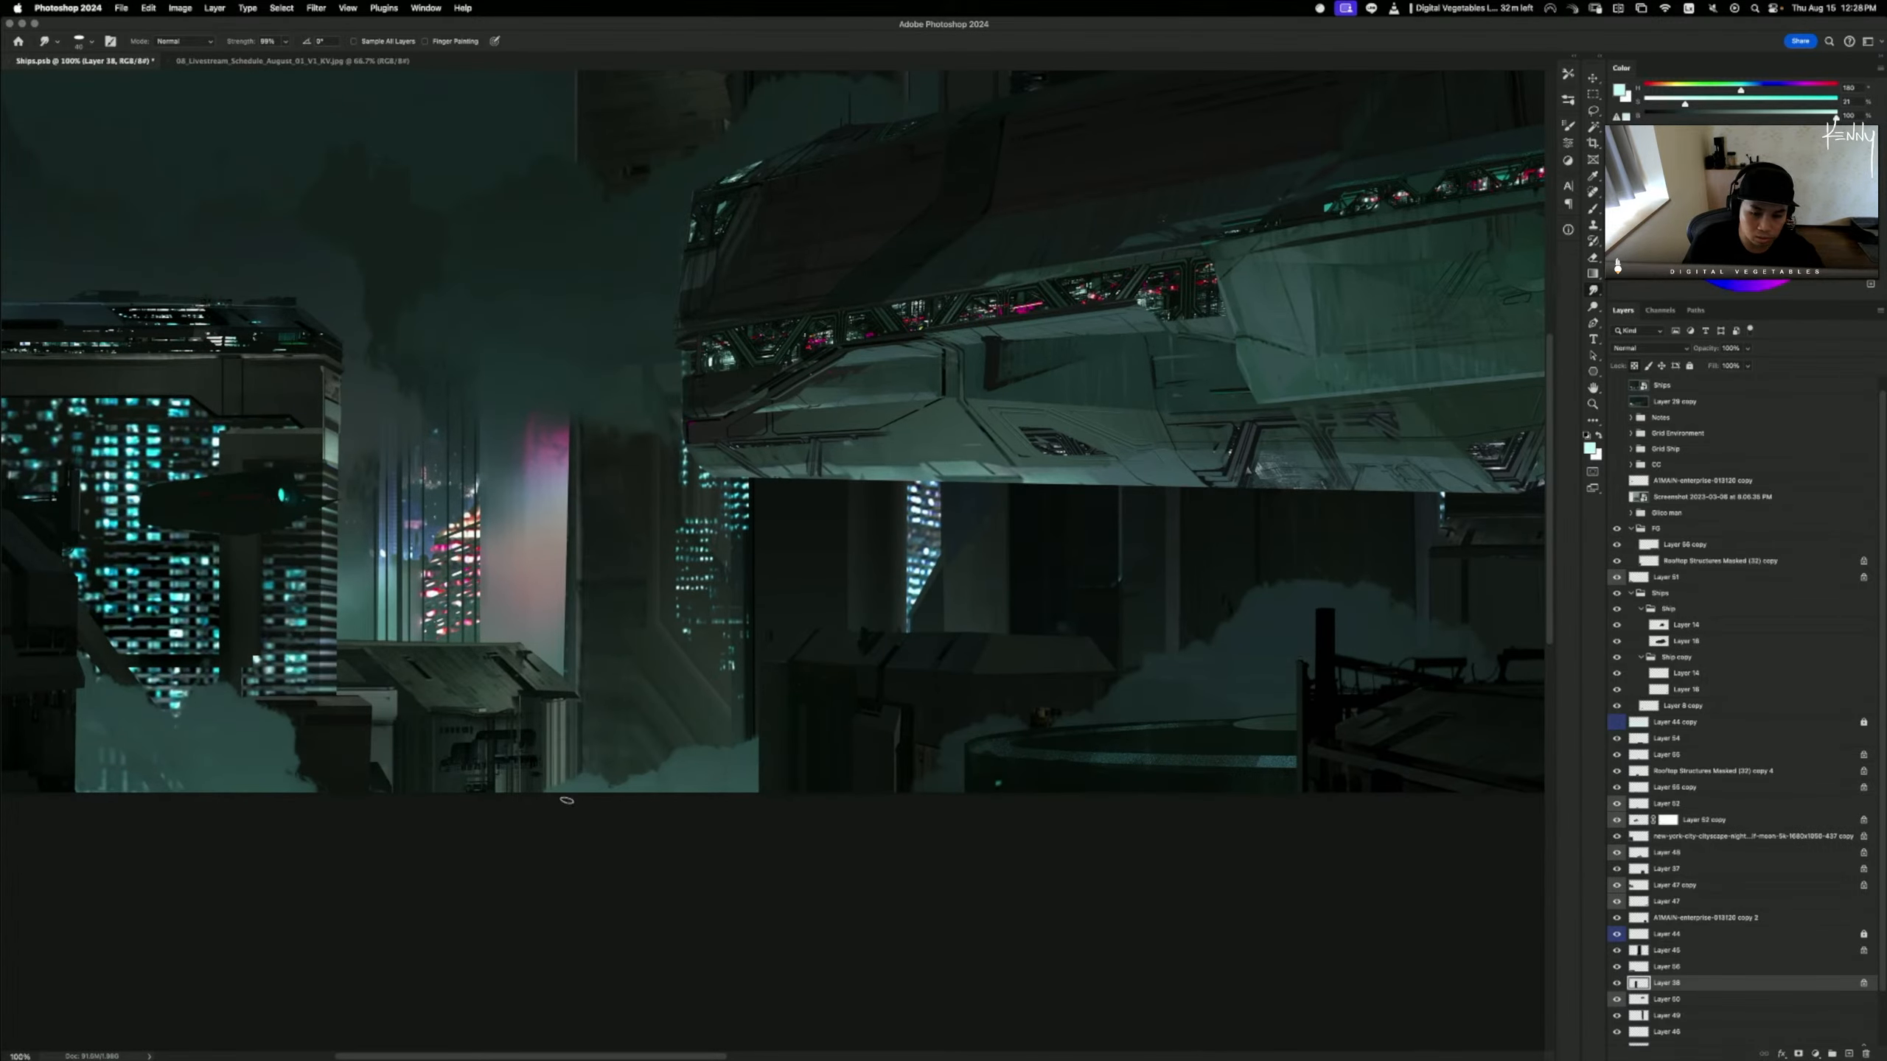
- Save the Ships.psb document and frame the round-topped tower
key("super+minus")
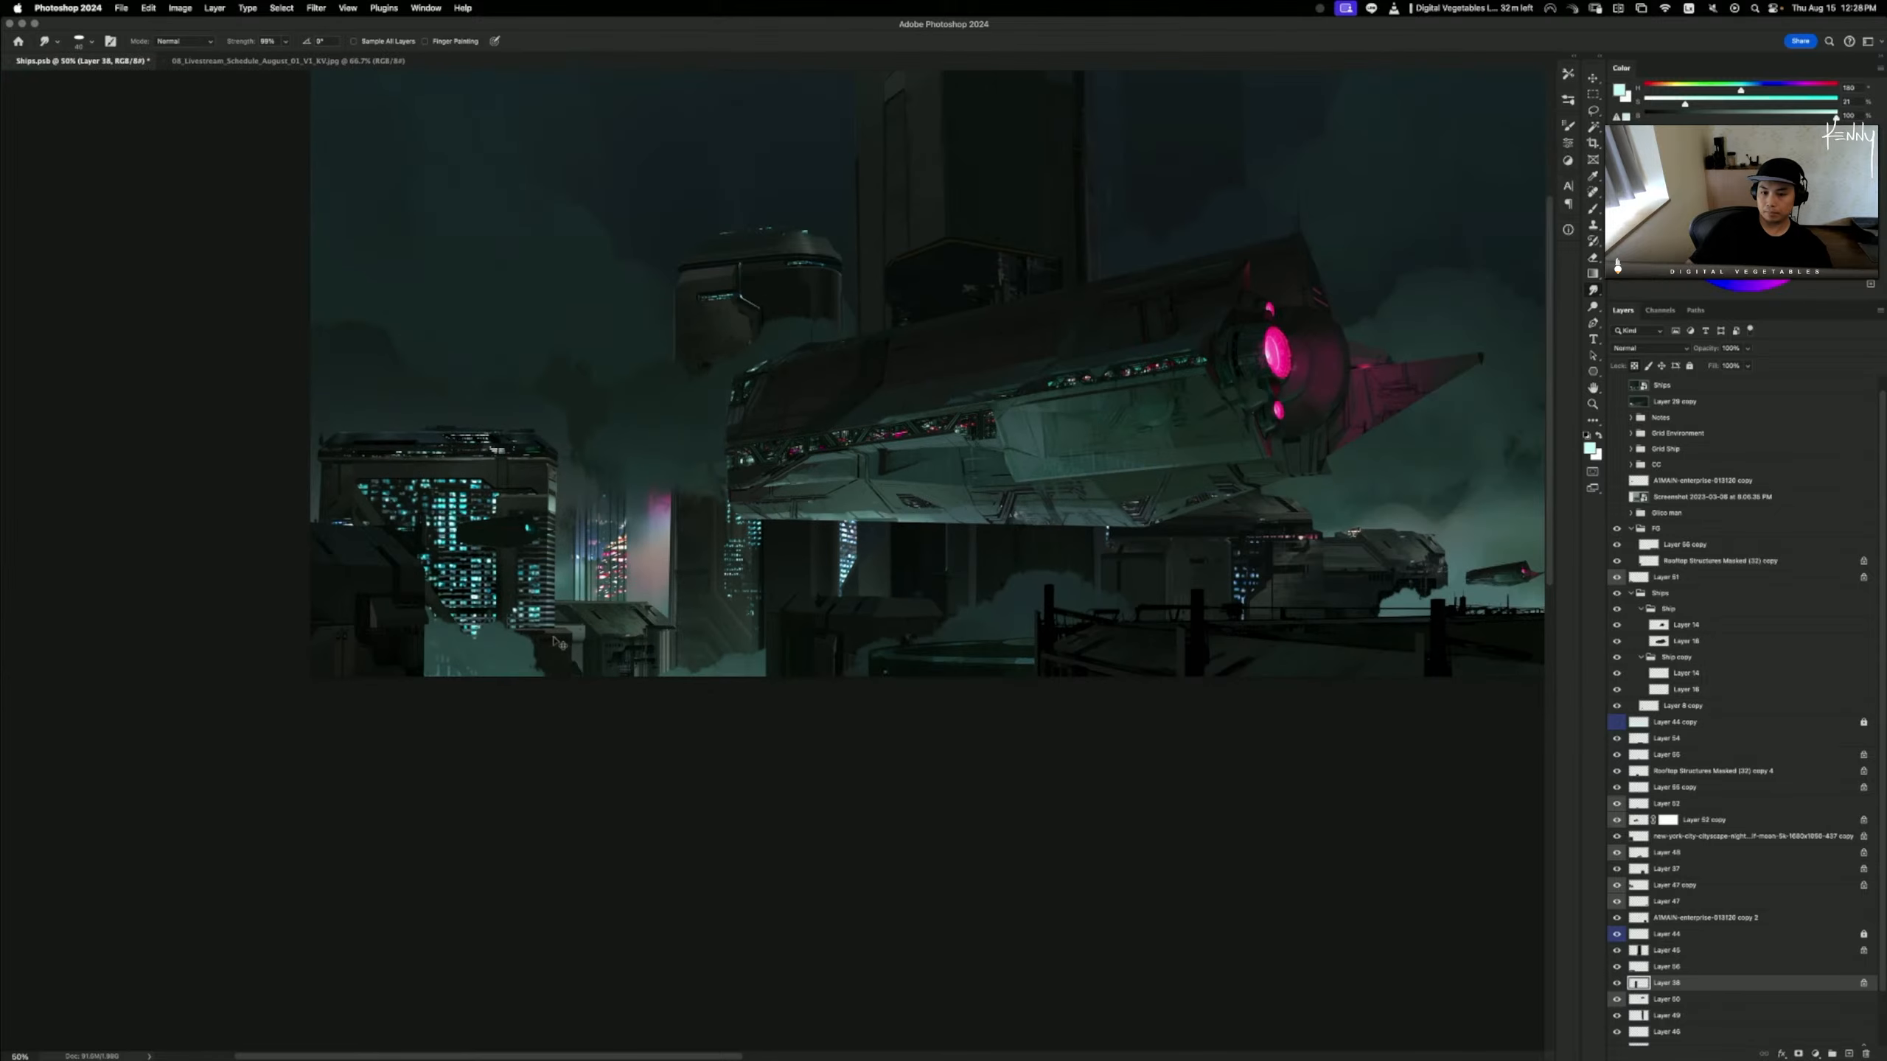
key("super+minus")
key("super+minus")
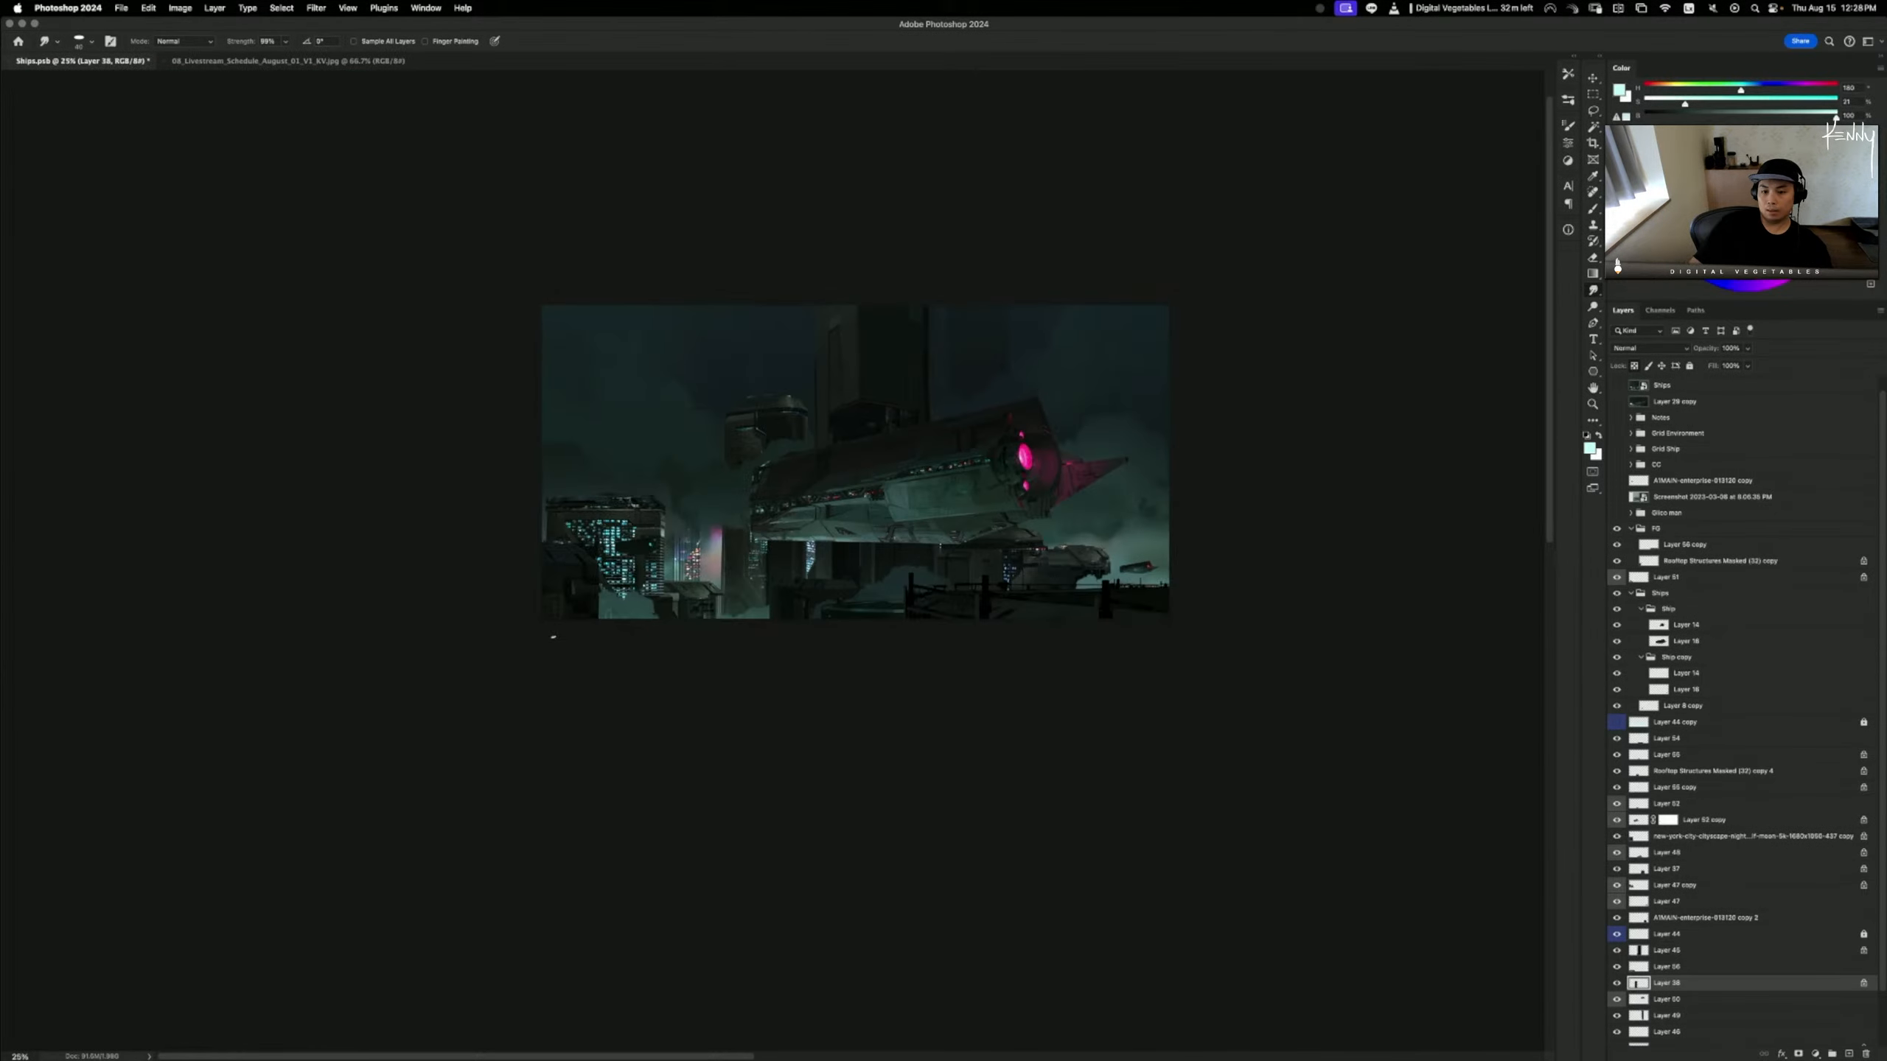
key("super+s")
key("super+equal")
key("super+equal")
key("super+equal")
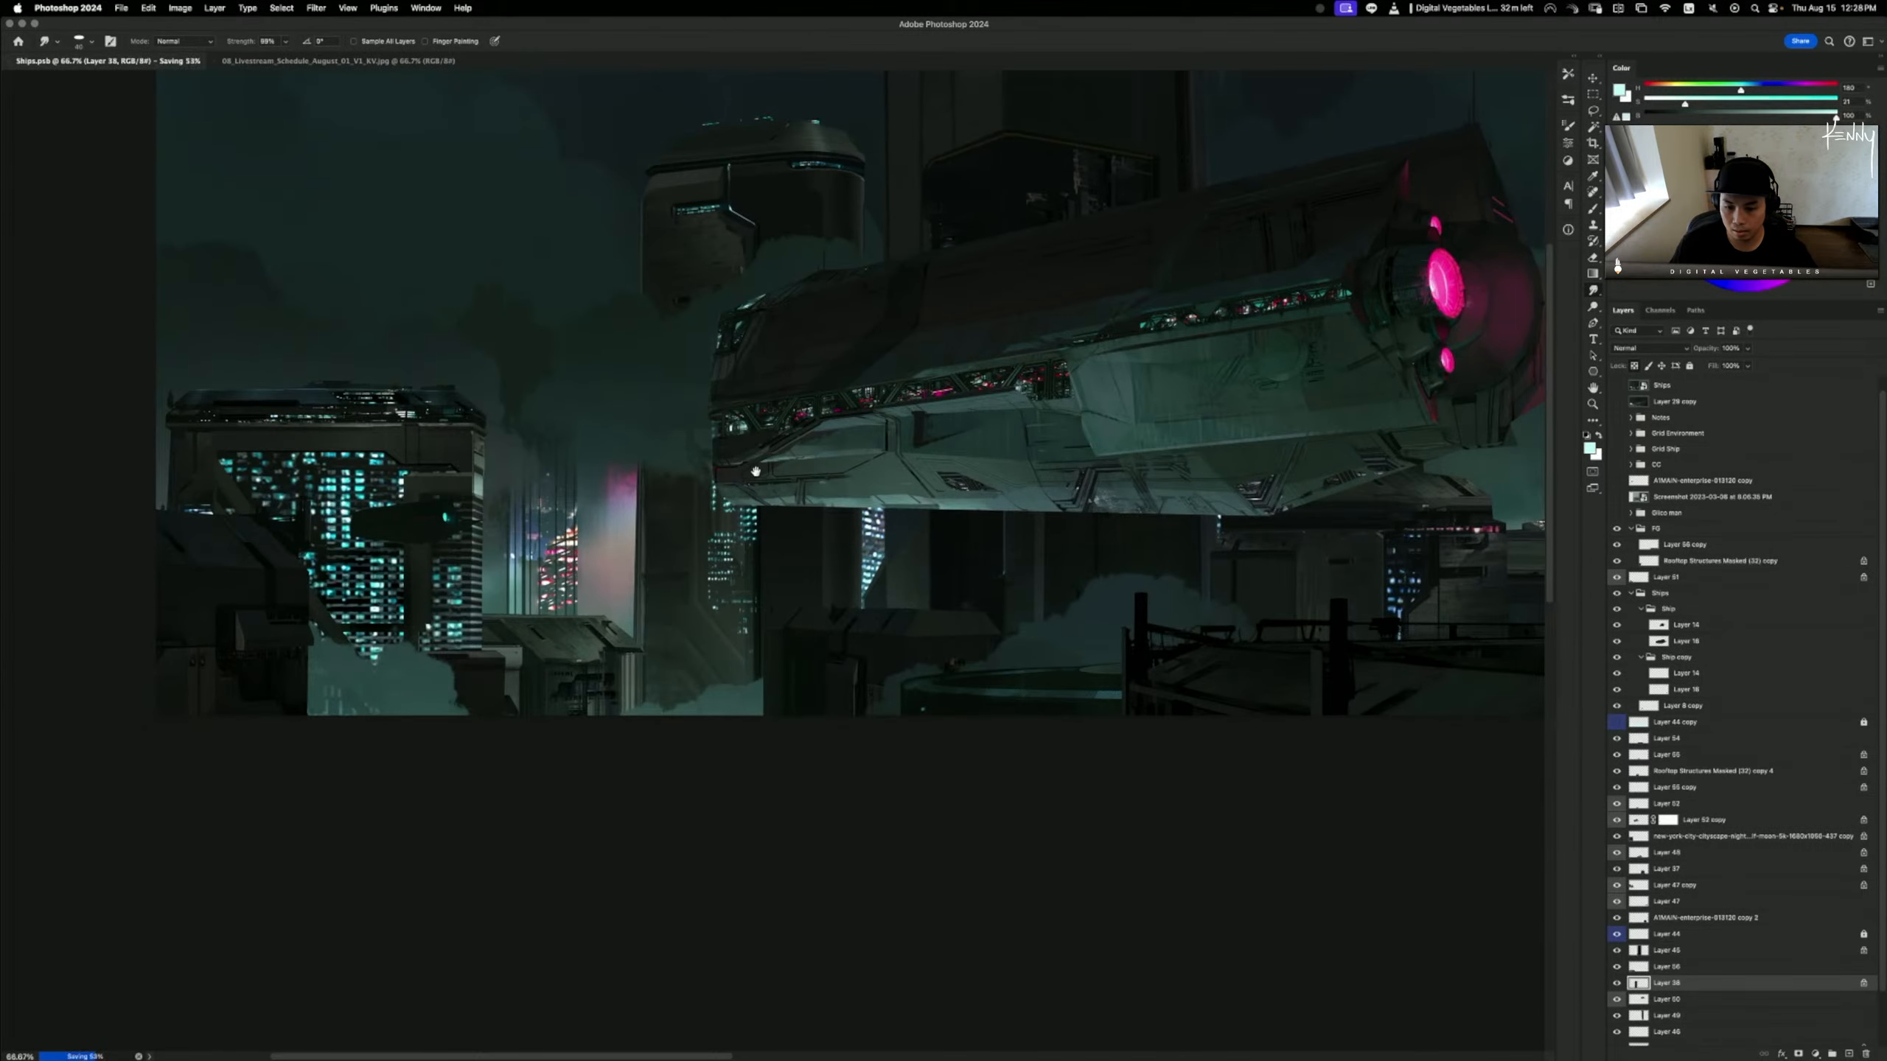
left_click_drag(757, 472, 718, 559)
left_click_drag(766, 868, 787, 923)
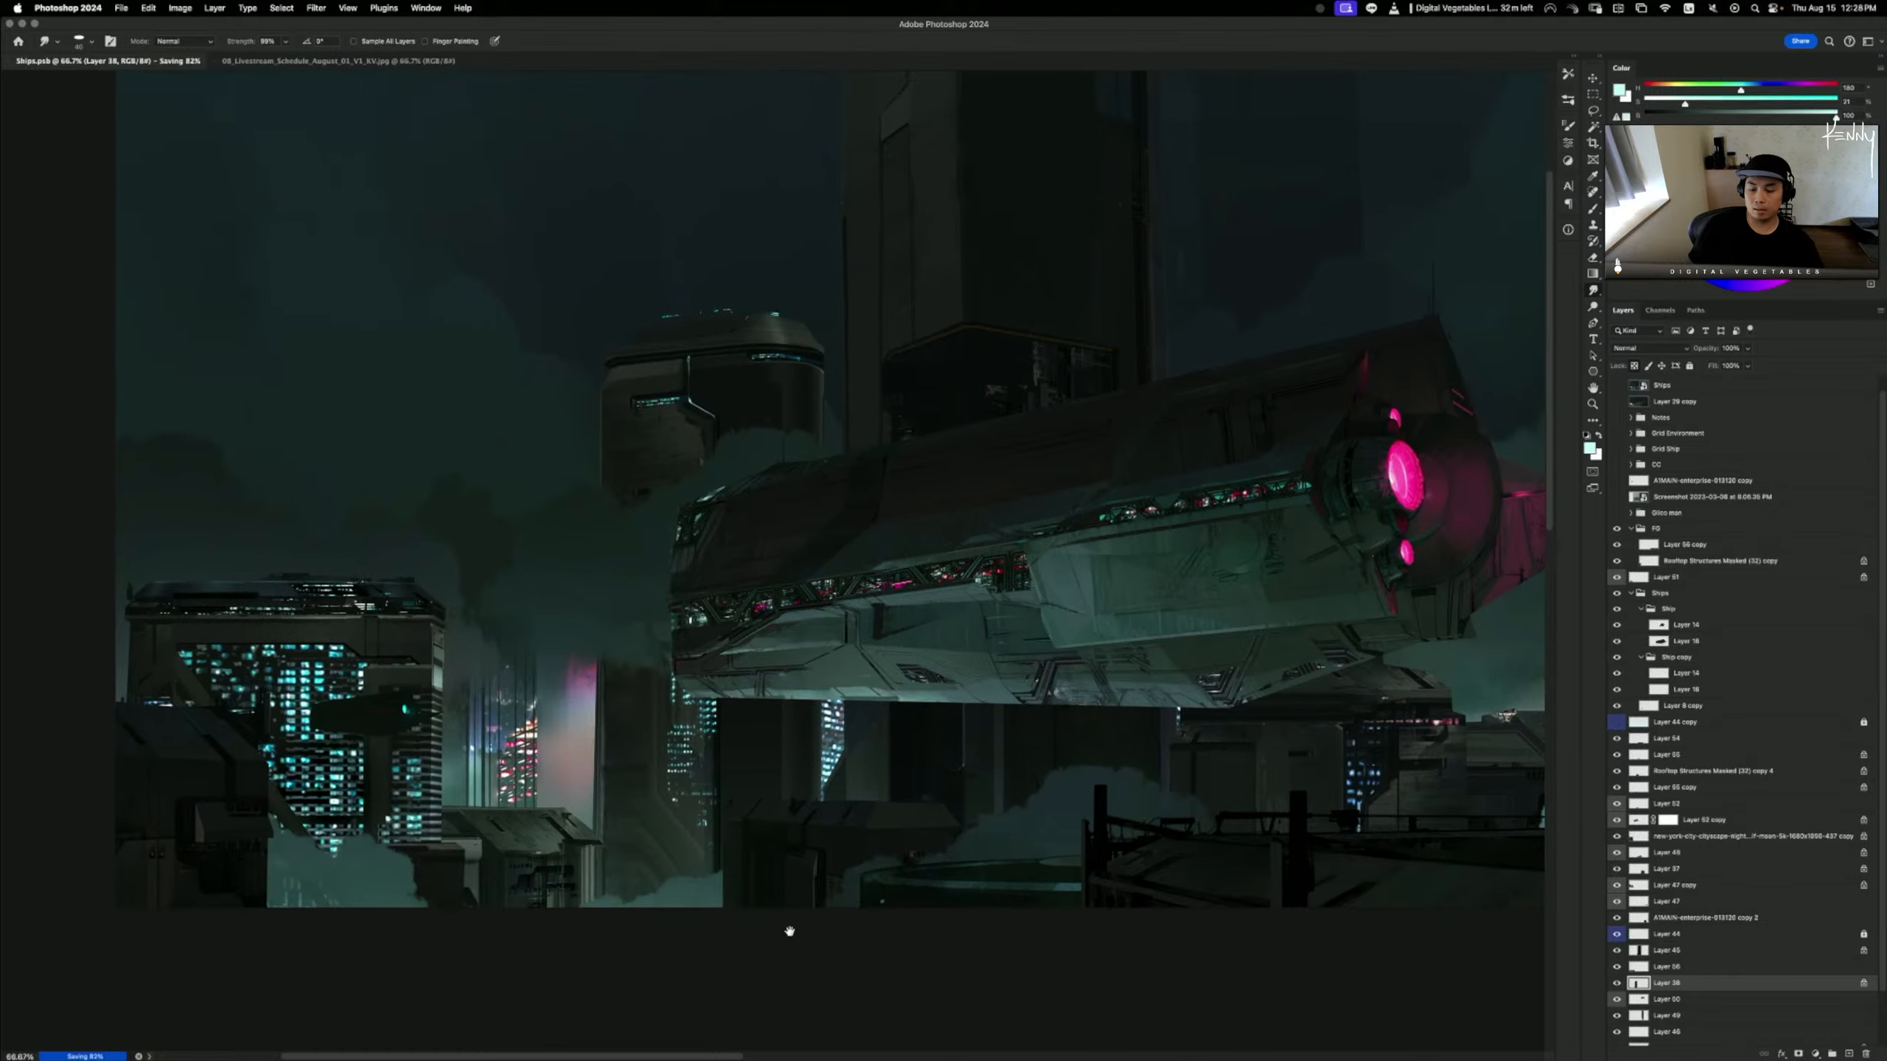
- Place the New York night skyline photo above the round tower's layer and clip it to that layer
key("super+Tab")
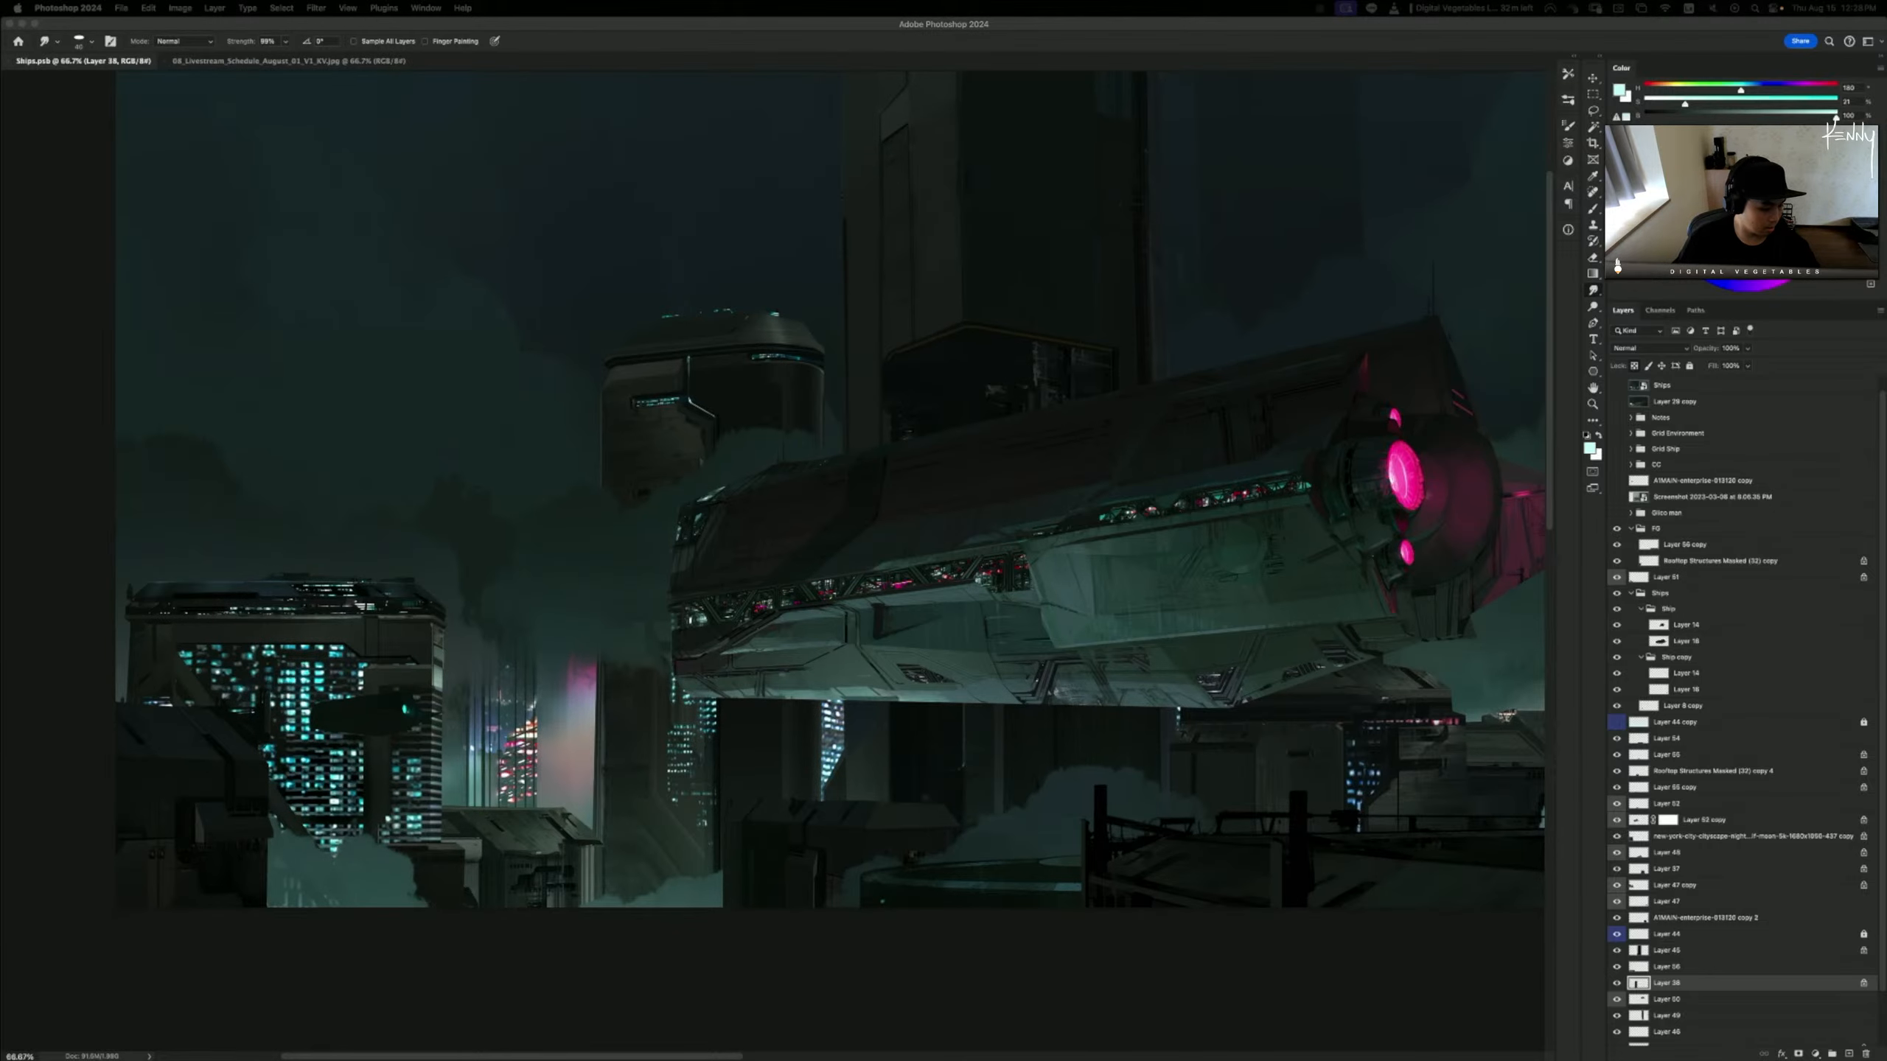
left_click_drag(698, 698, 806, 567)
key("Return")
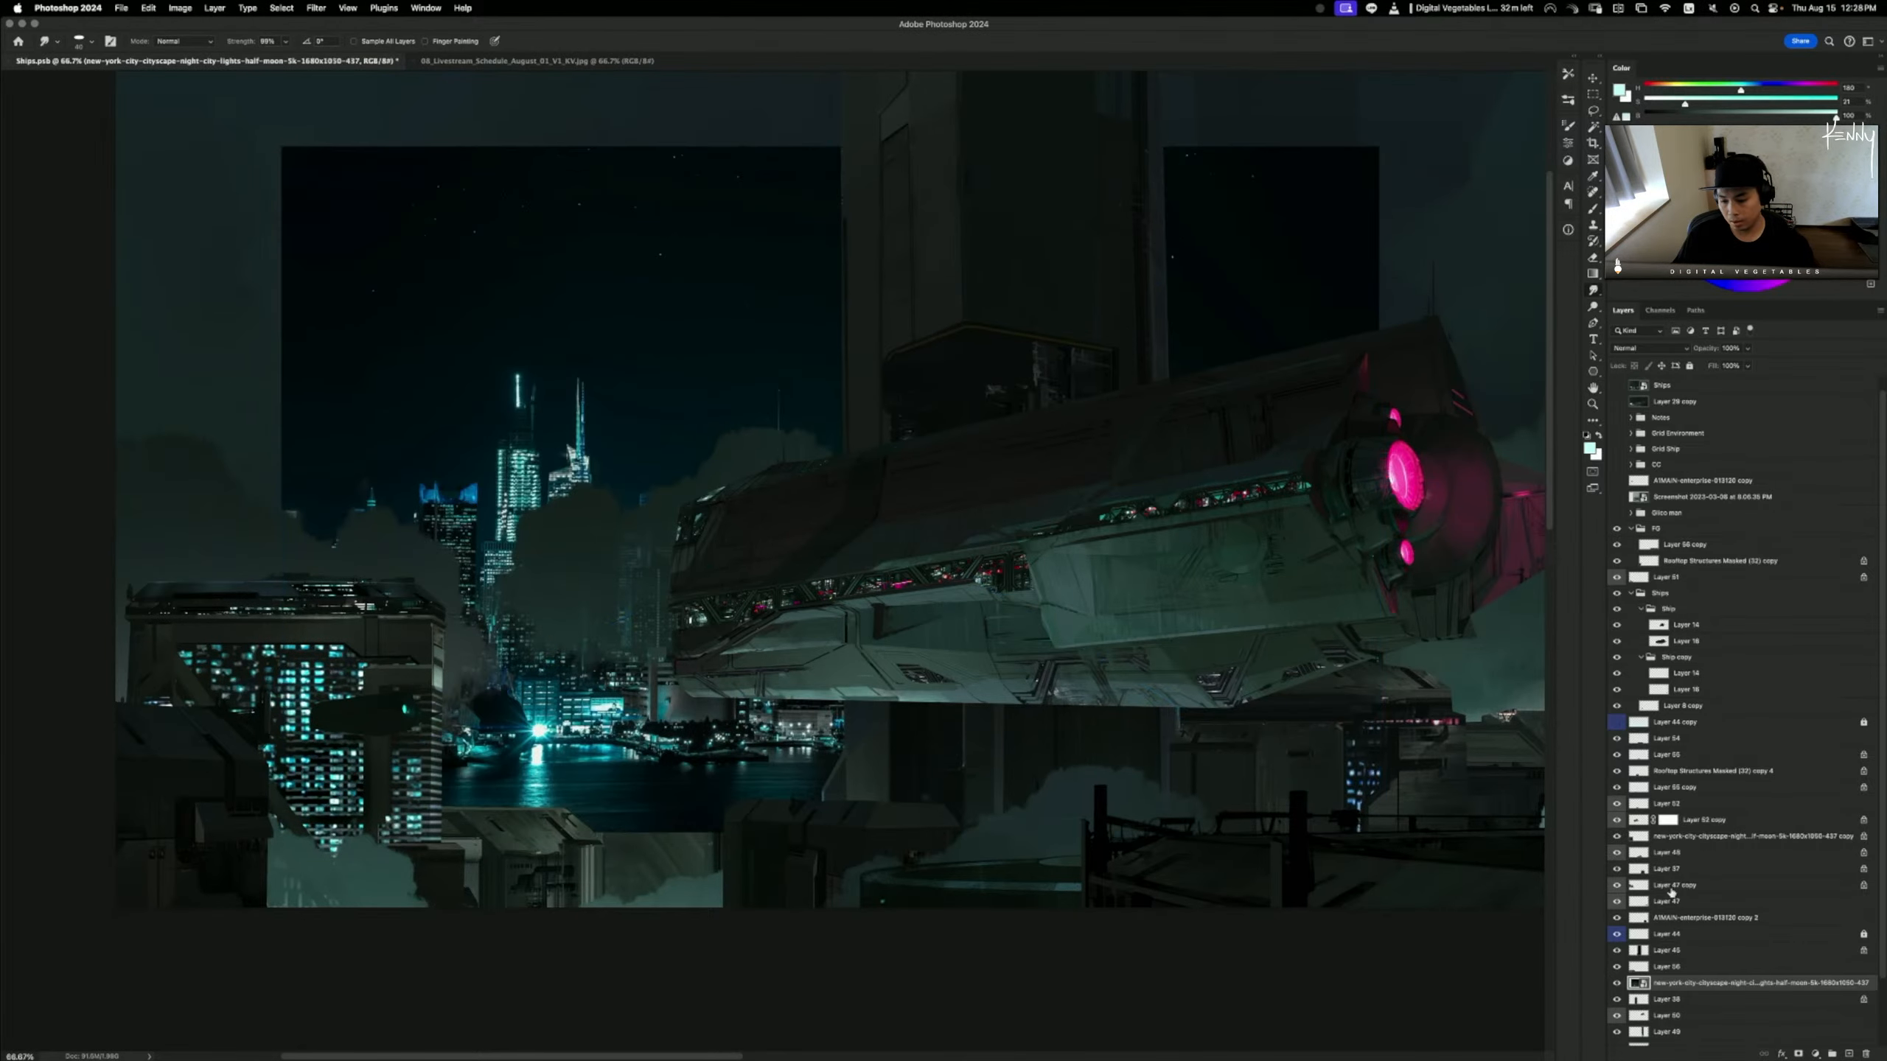
left_click(1667, 989, "alt")
double_click(1667, 989)
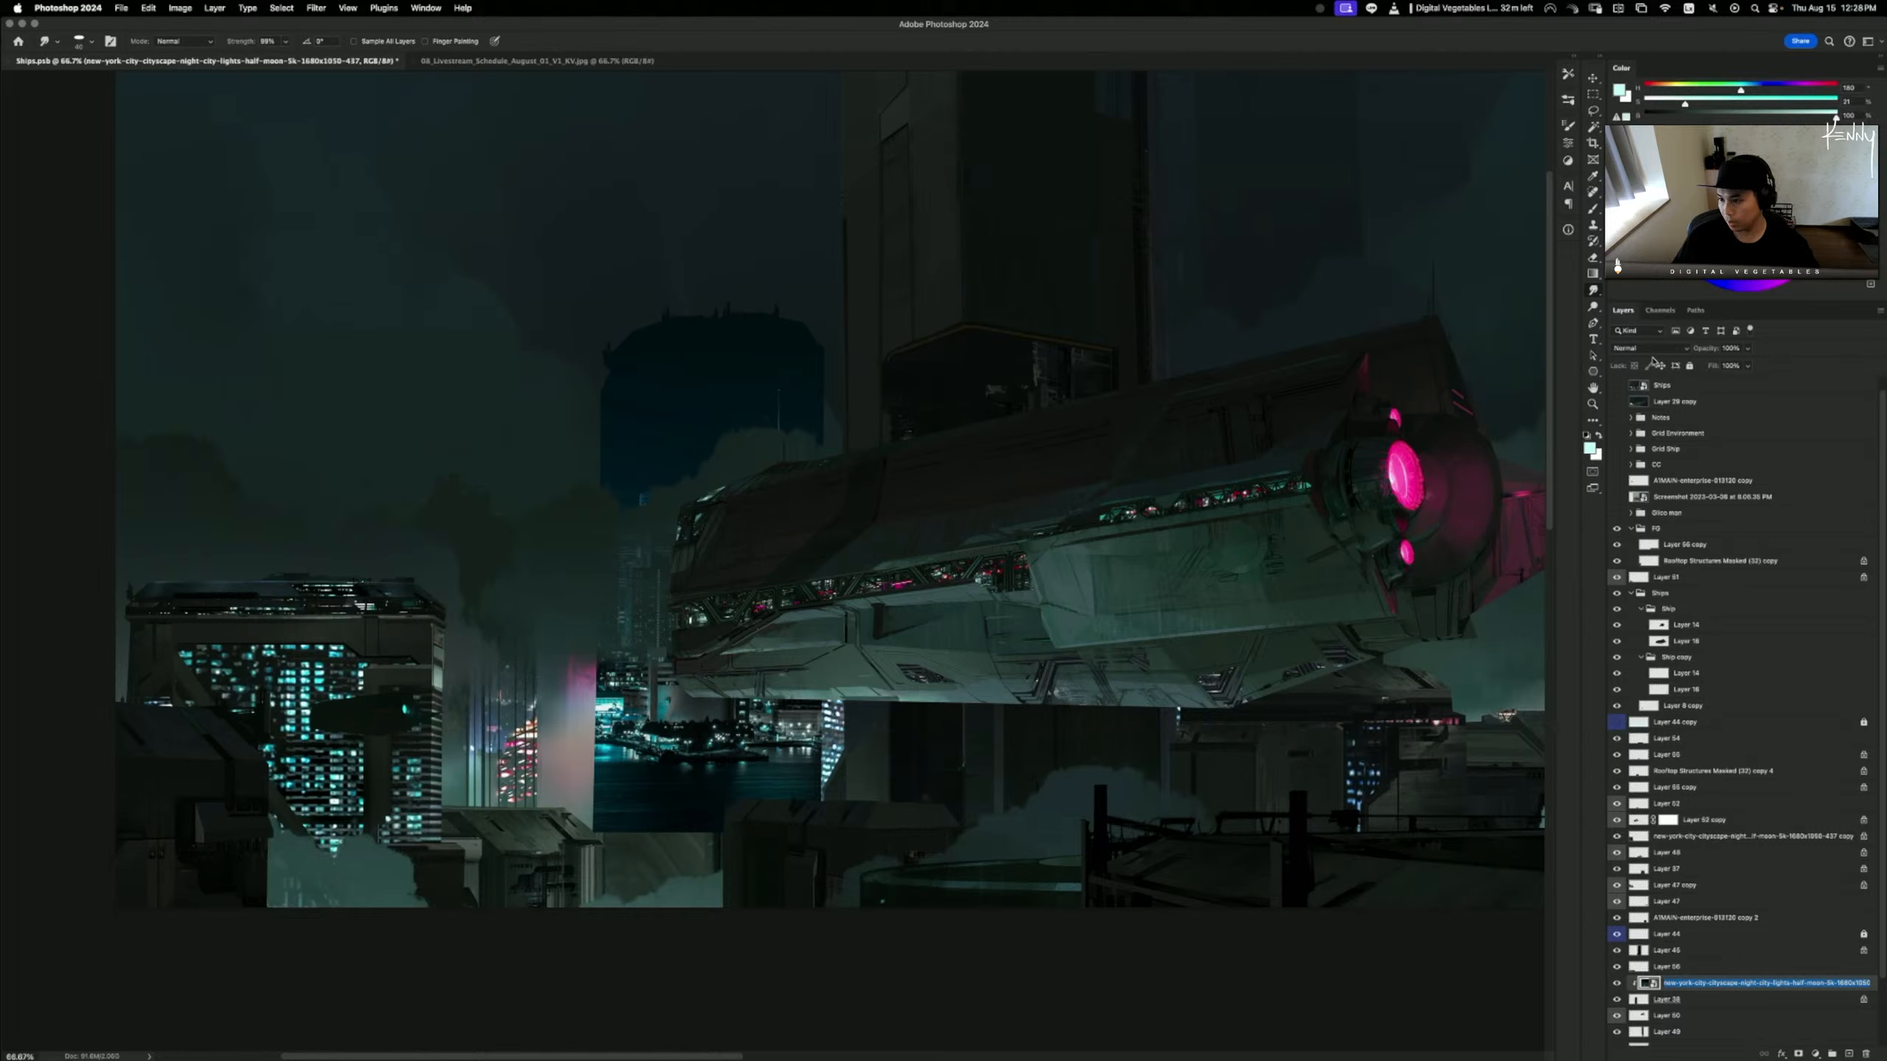
key("Return")
- Set the clipped skyline photo to Color Dodge, rasterize it, and darken its midtones with Levels
left_click(1666, 353)
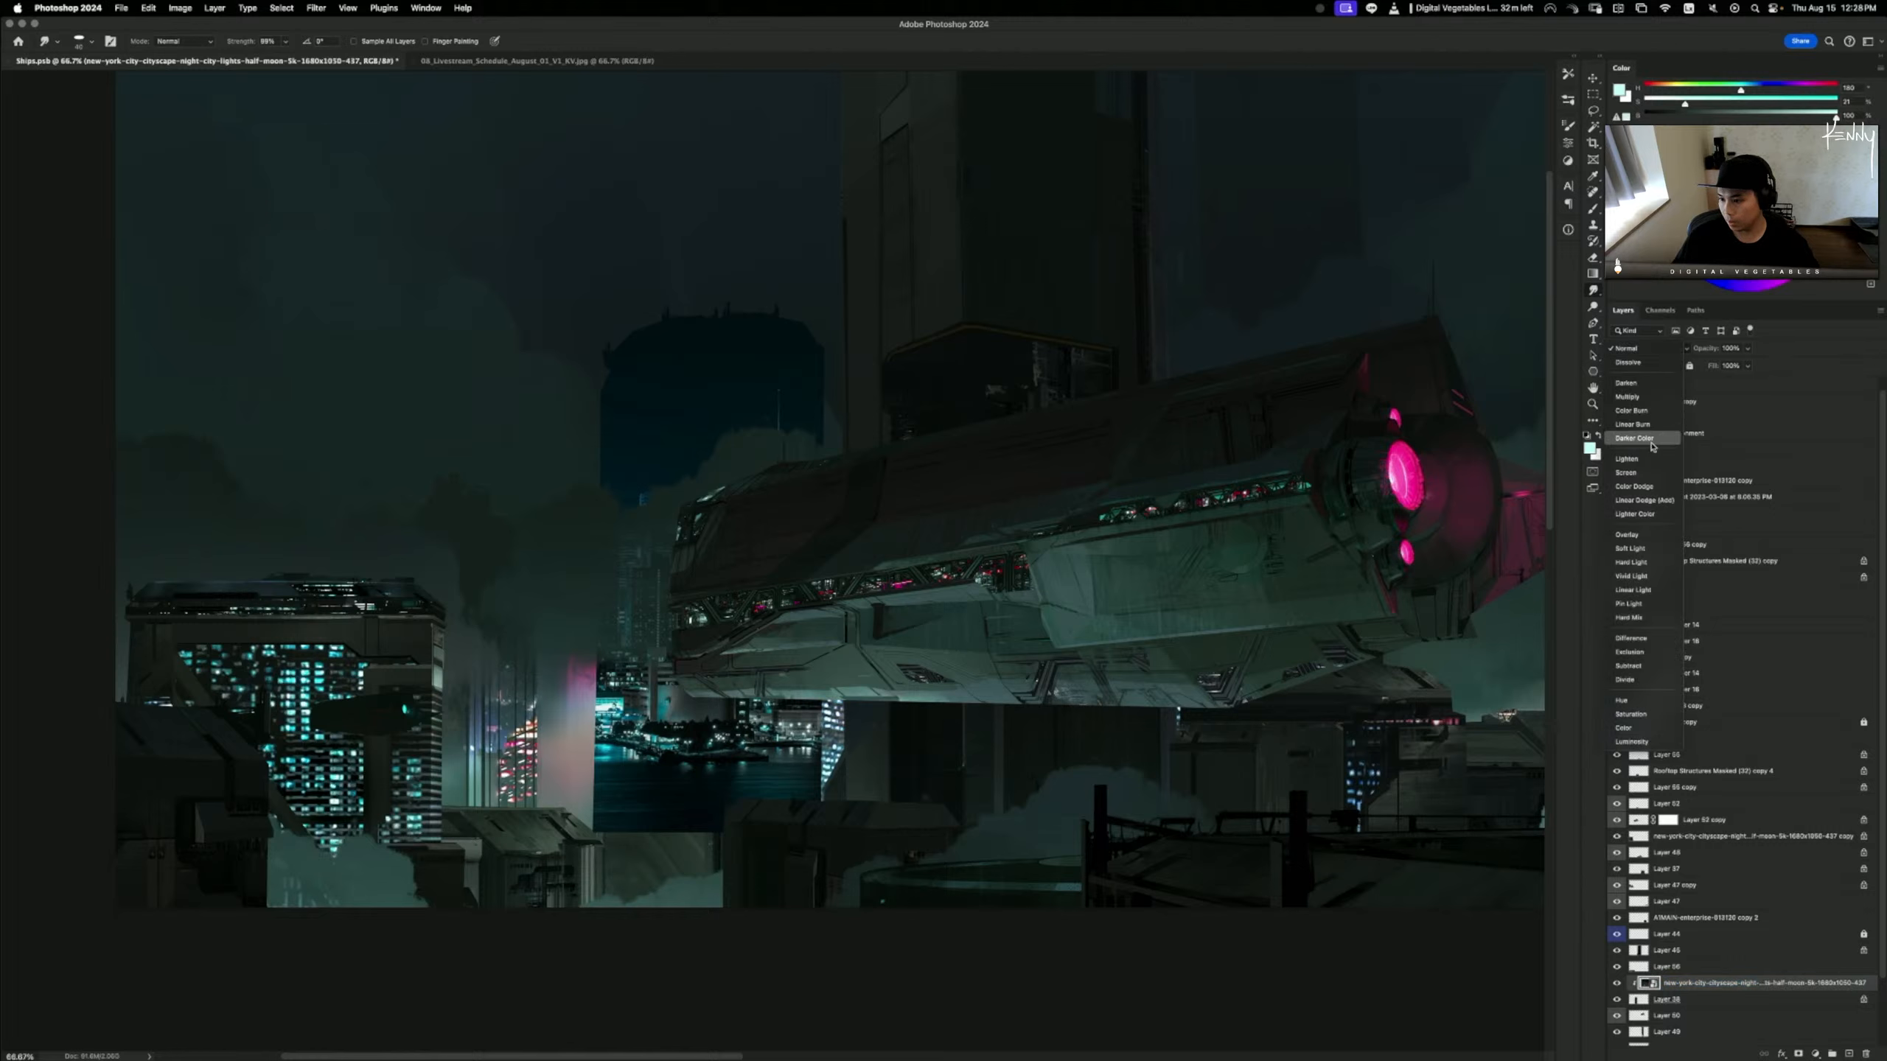
left_click(1643, 488)
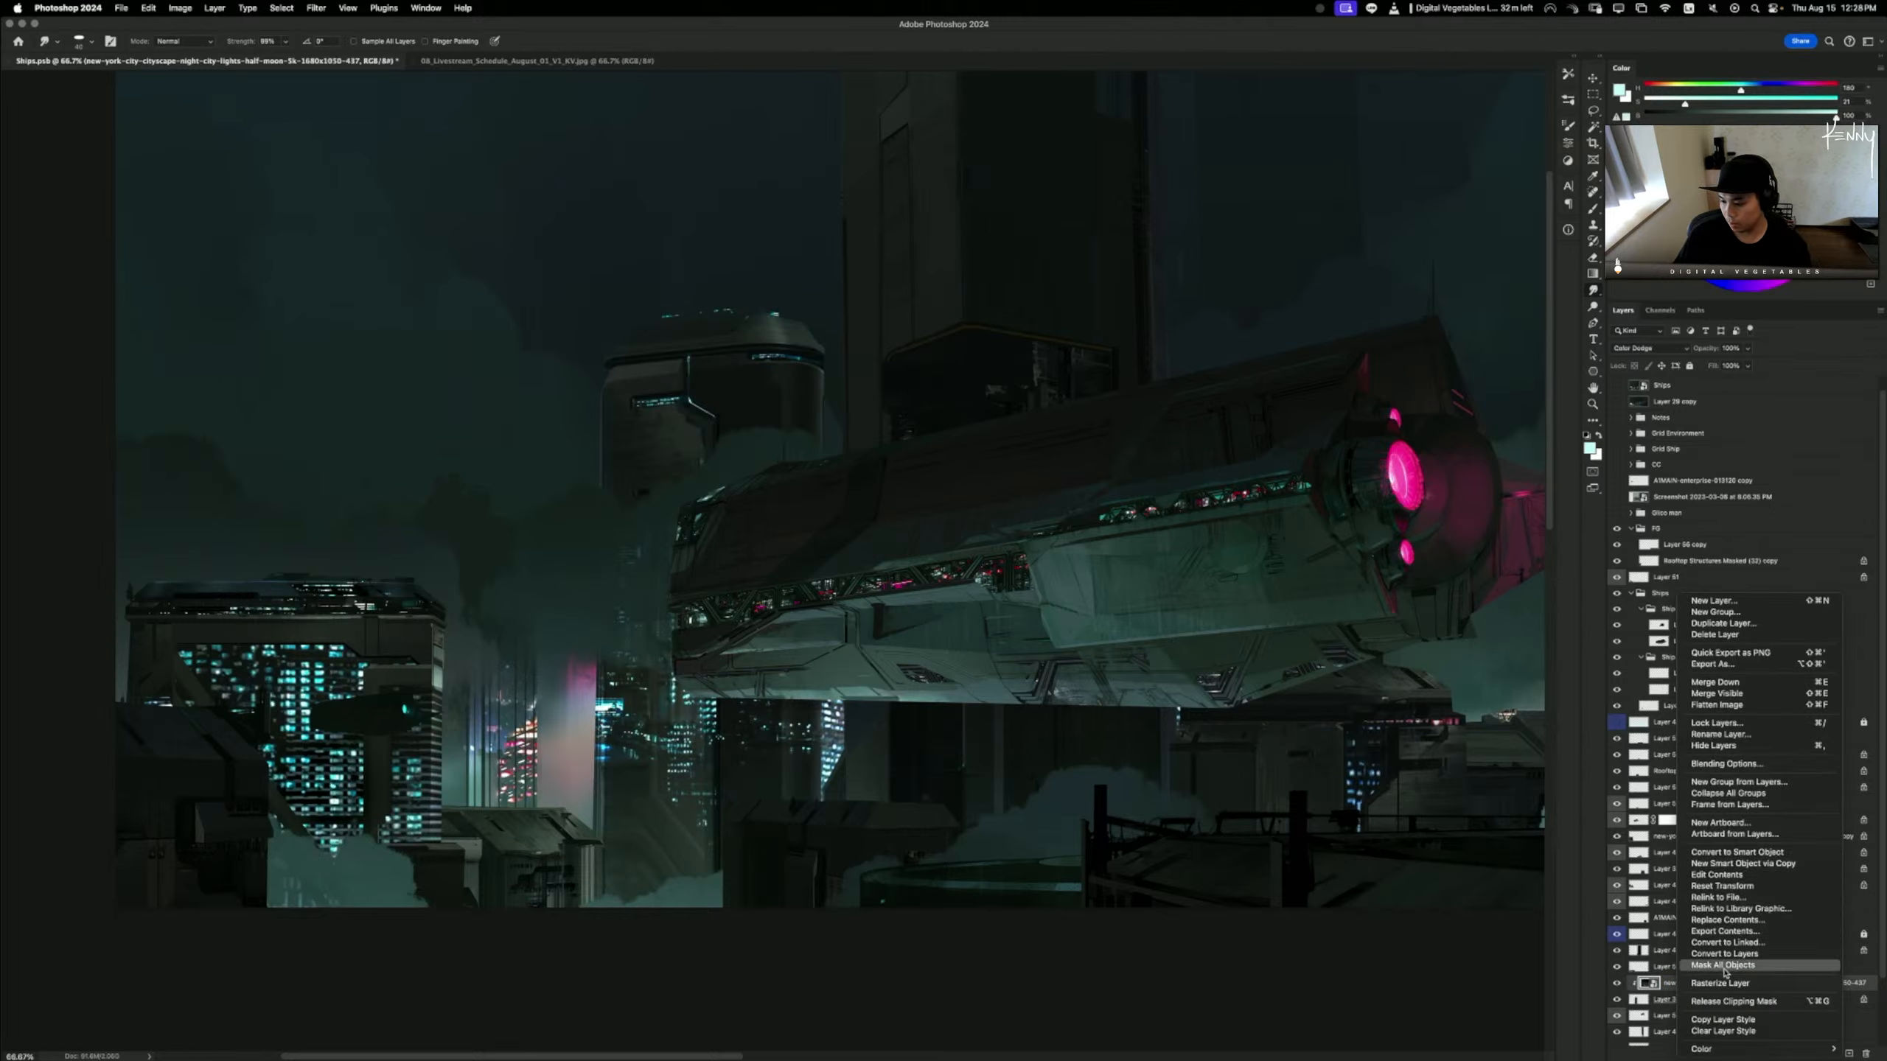
key("super+l")
left_click_drag(1332, 300, 1363, 303)
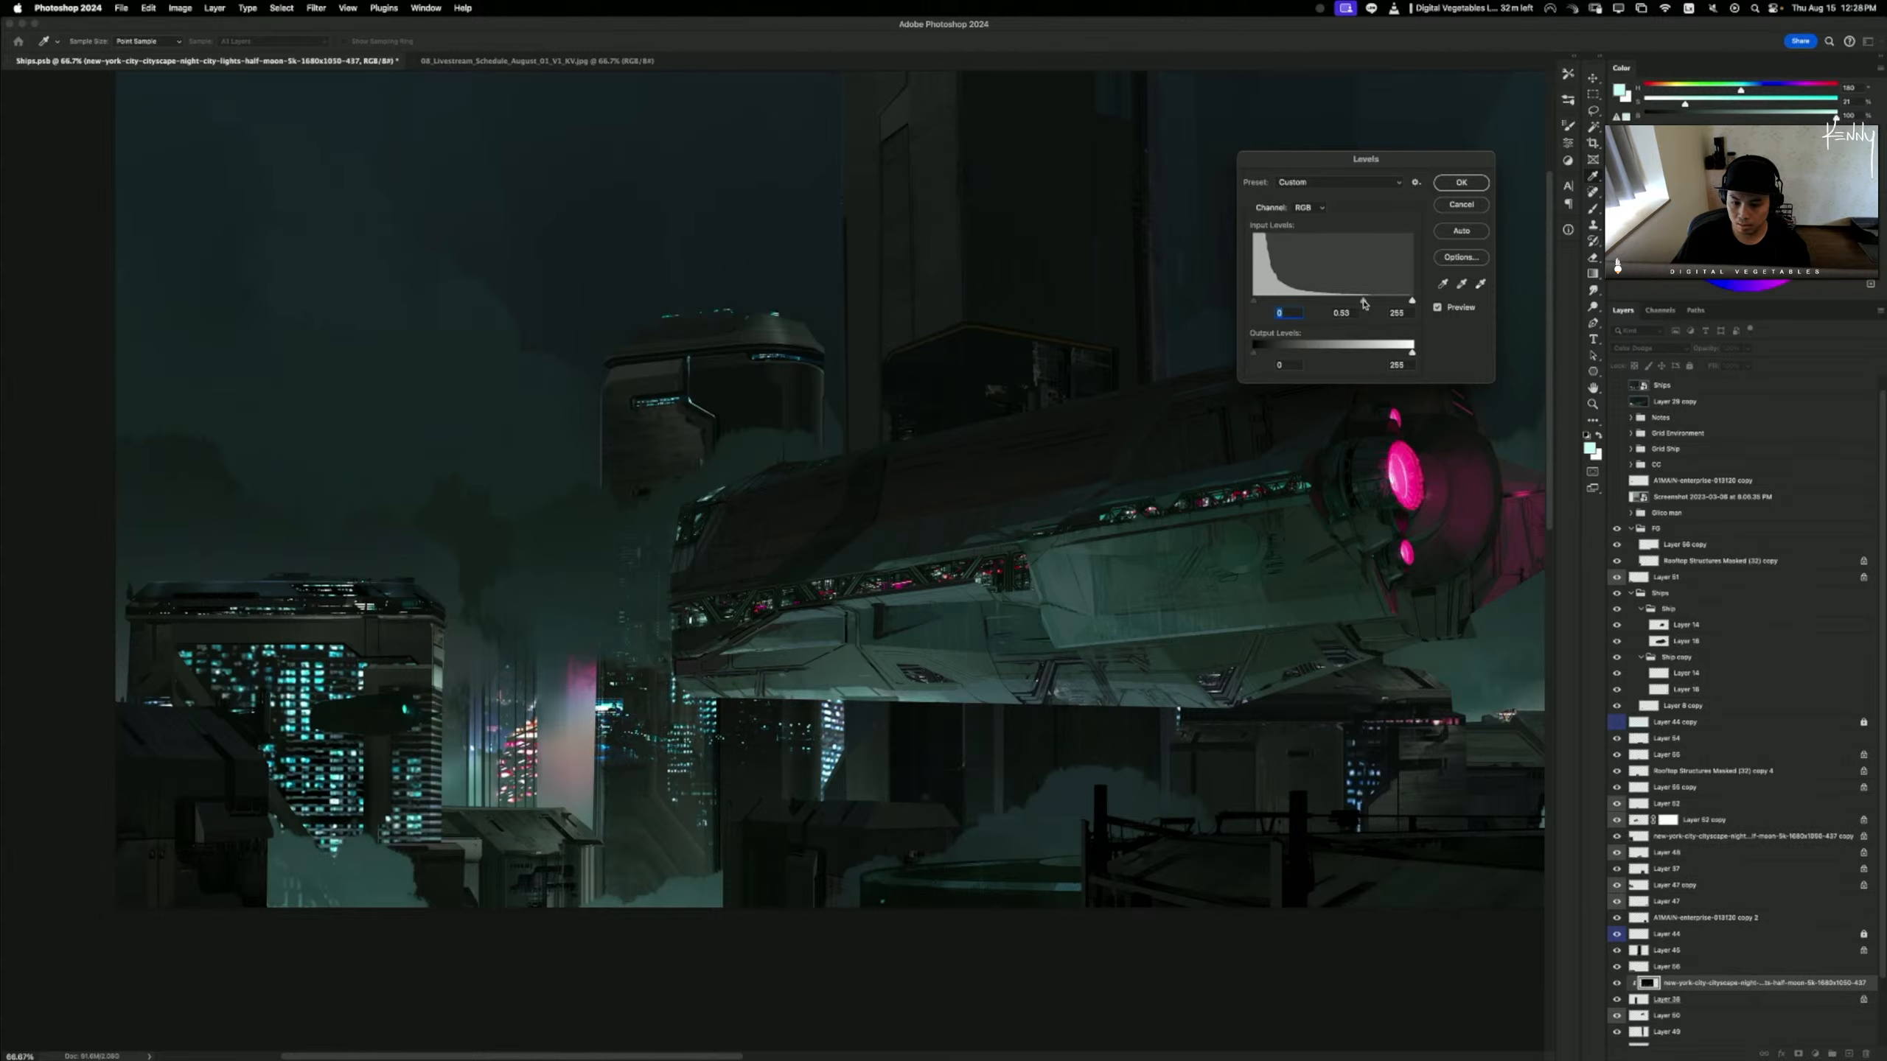
left_click(1460, 182)
- Move the skyline photo's lights up over the round tower's cap and scale the photo down to about half size
left_click_drag(956, 789, 848, 832)
left_click_drag(664, 732, 957, 406)
key("ctrl+t")
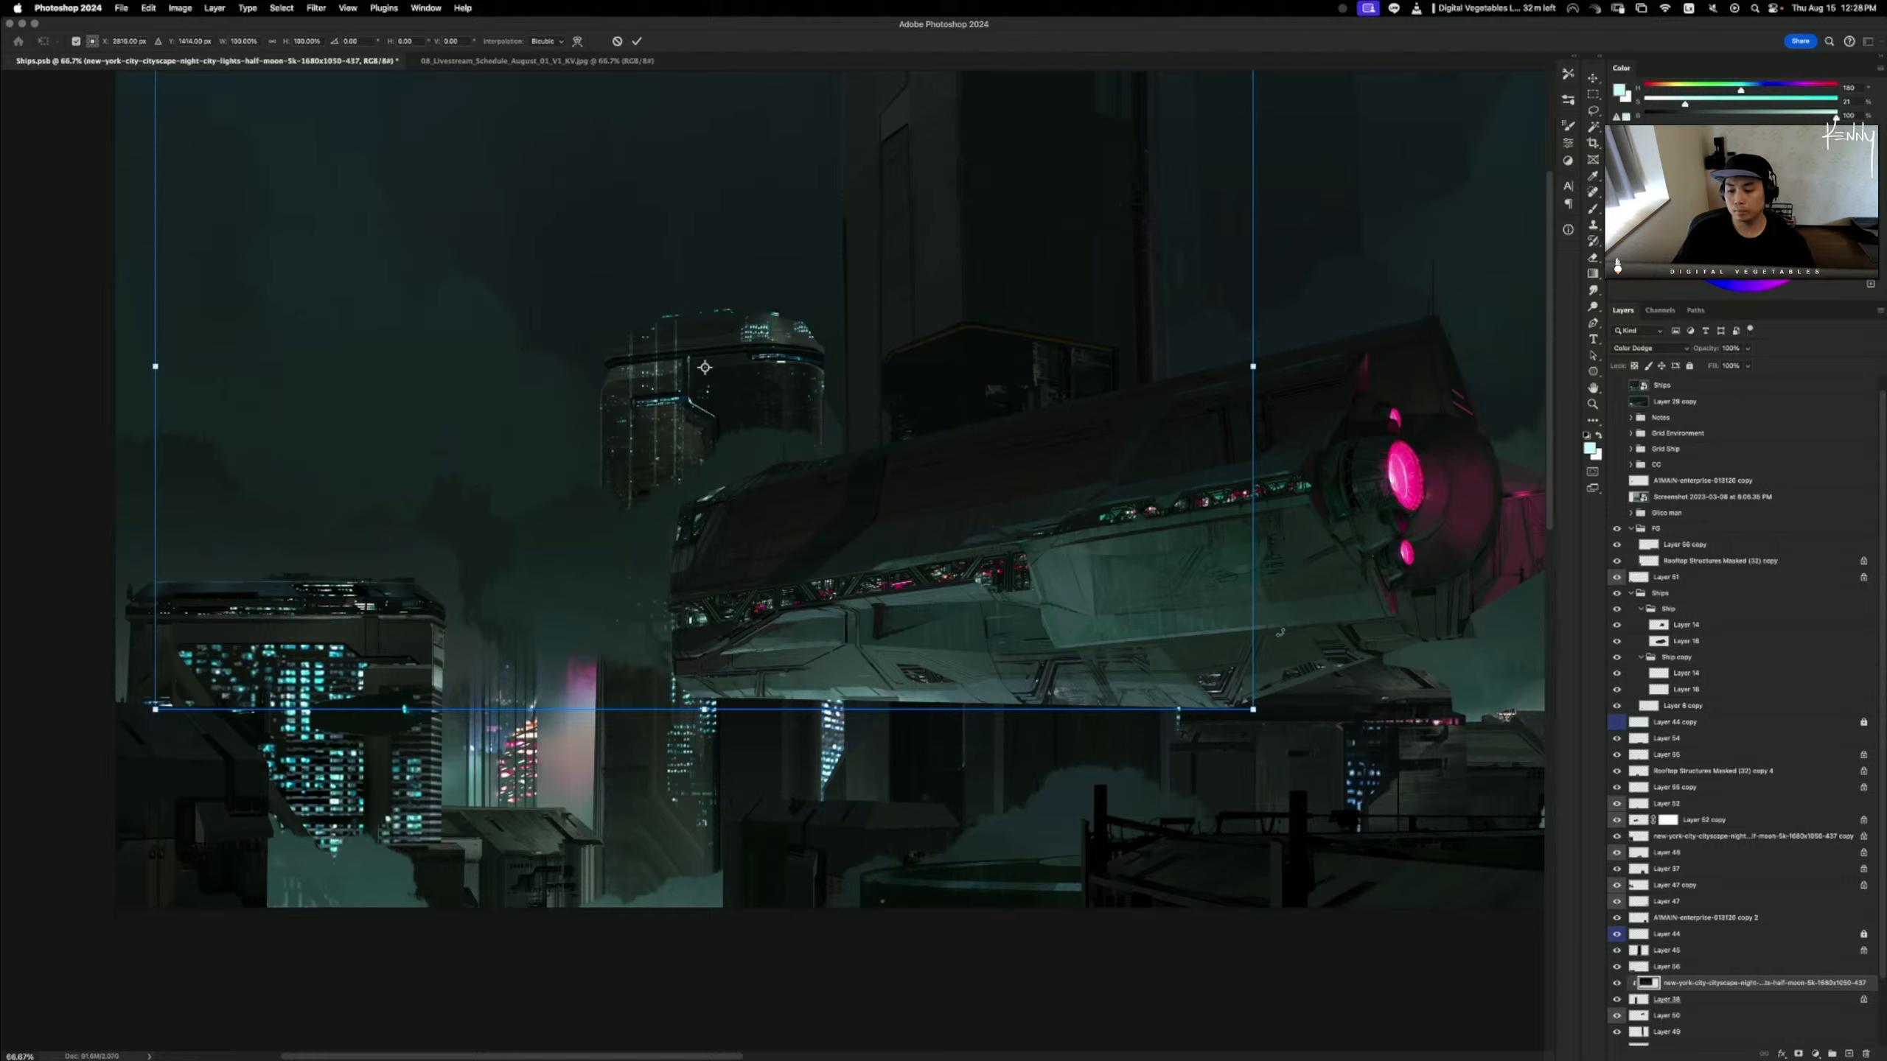
left_click_drag(1253, 710, 1023, 568)
left_click_drag(933, 472, 835, 282)
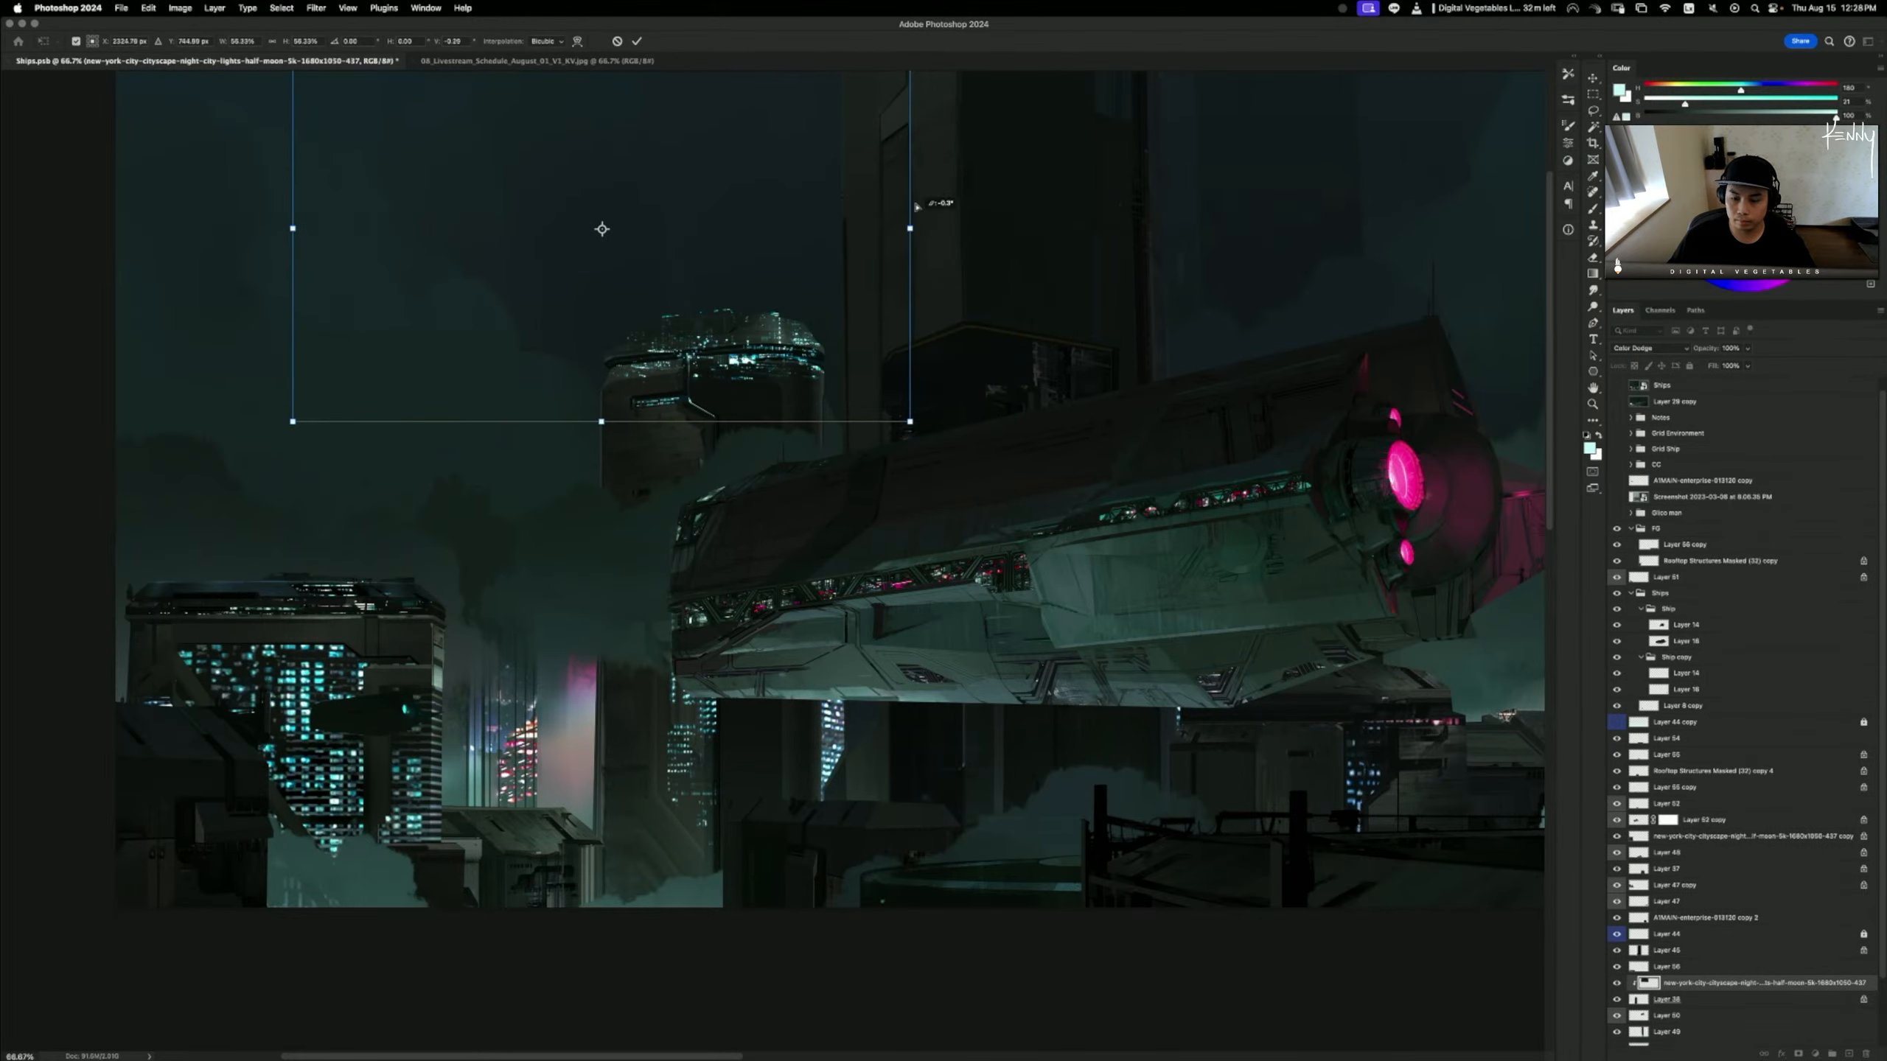
- Skew and flatten the photo so its rows of lights follow the perspective of the cap's rim, and commit the transform
left_click_drag(915, 179, 872, 195)
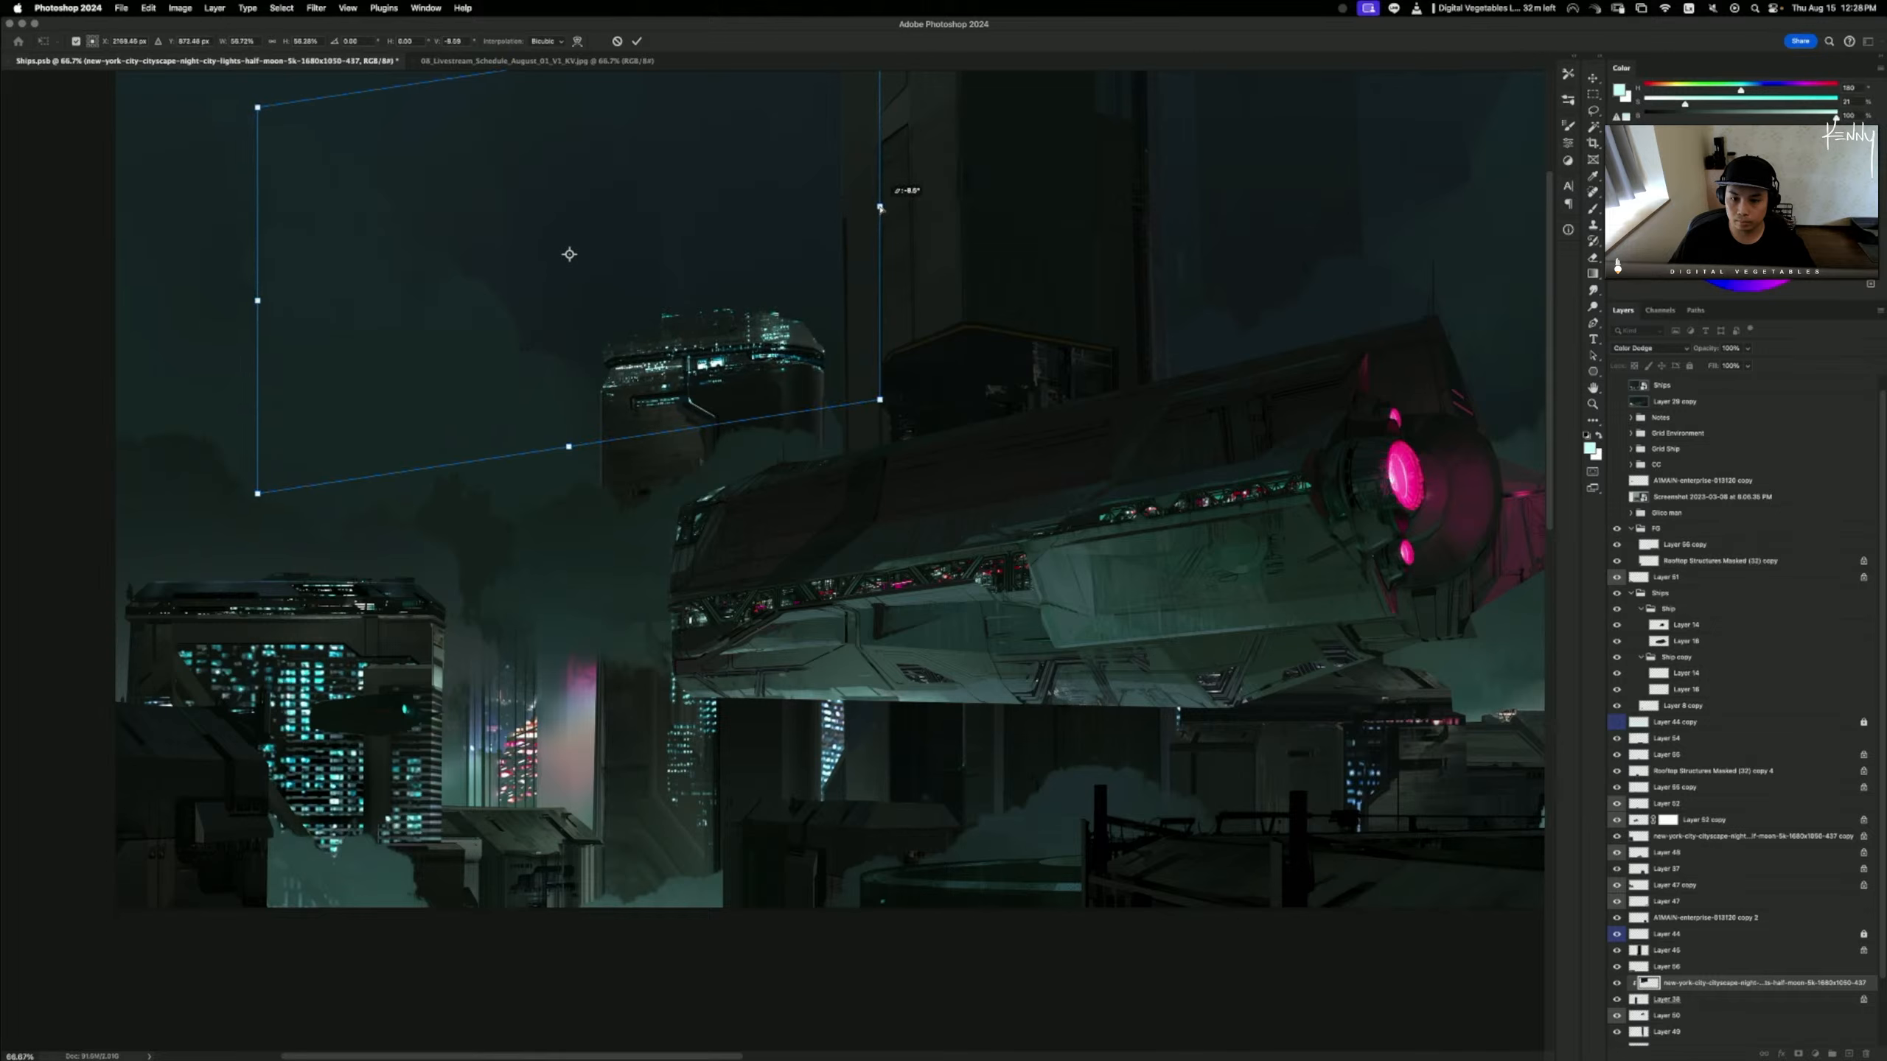
left_click_drag(880, 387, 811, 365)
left_click_drag(779, 297, 833, 306)
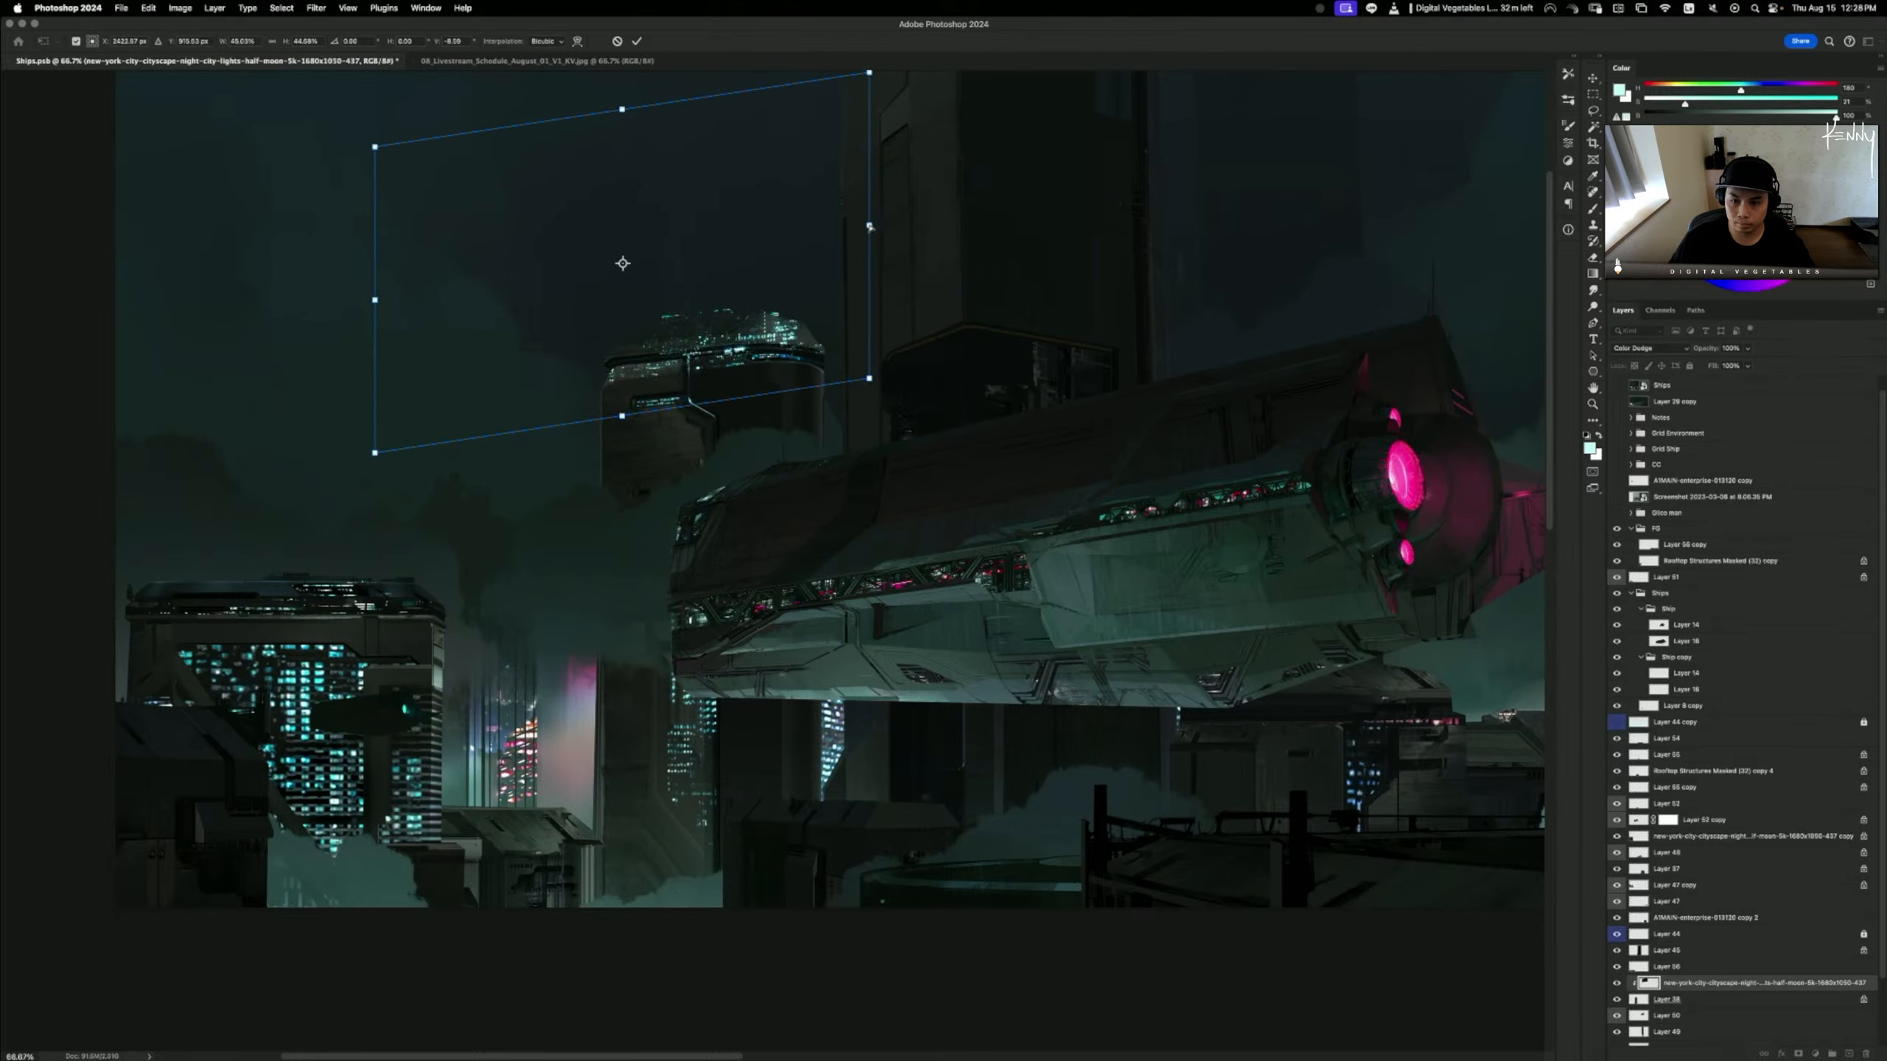
left_click_drag(870, 228, 872, 245)
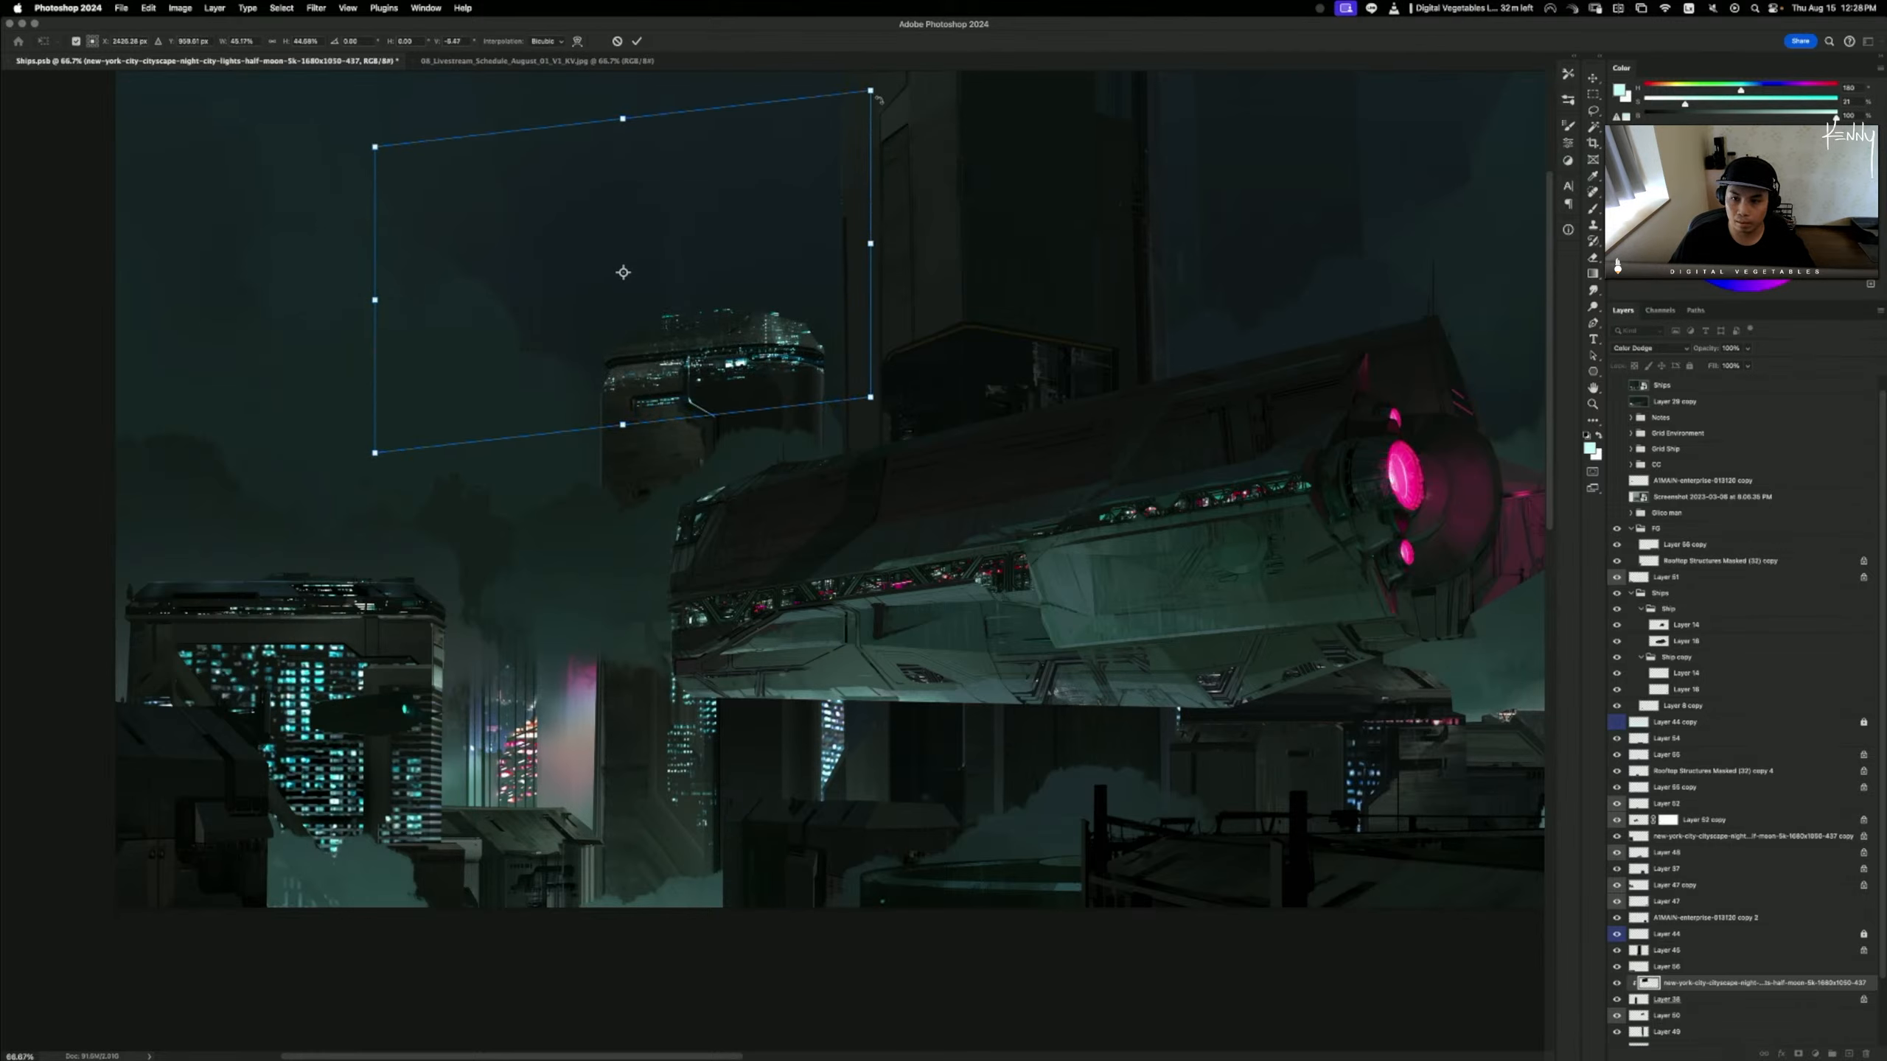
left_click_drag(873, 91, 870, 73)
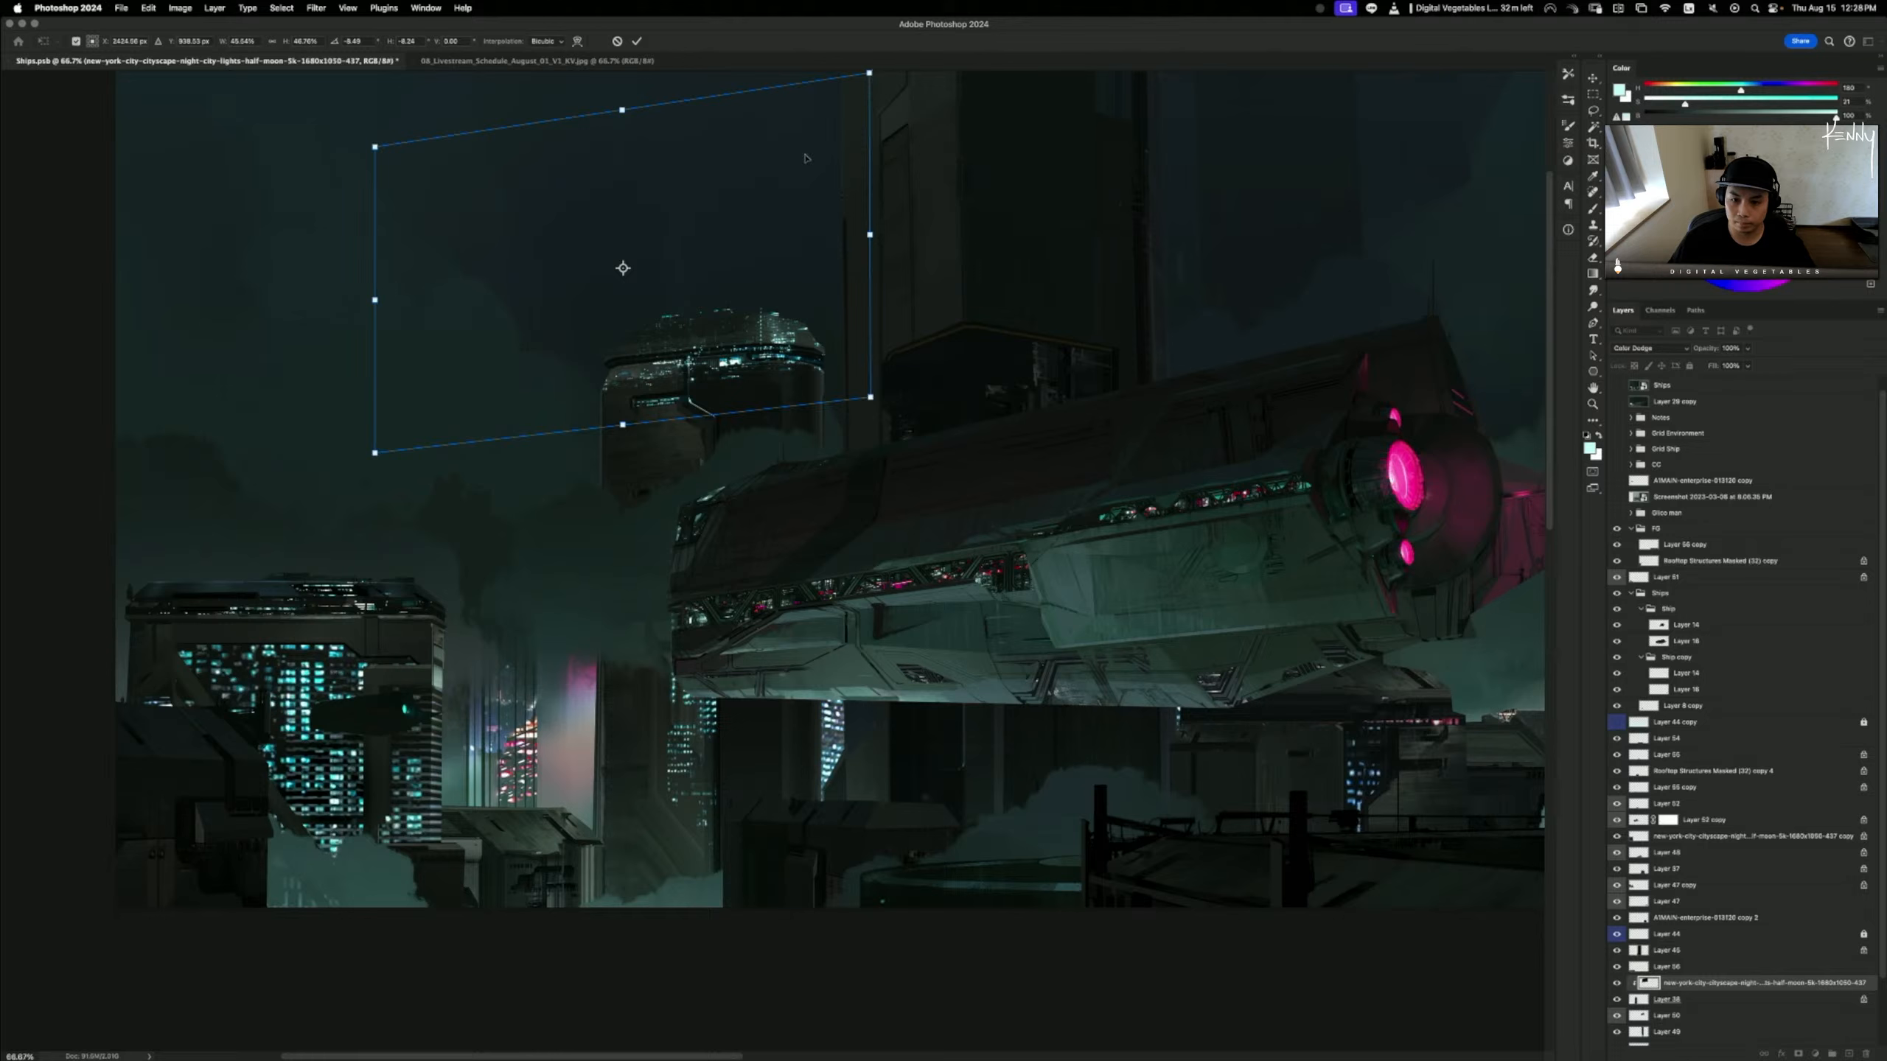
left_click_drag(375, 458, 376, 460)
left_click_drag(574, 360, 574, 354)
left_click_drag(622, 112, 704, 226)
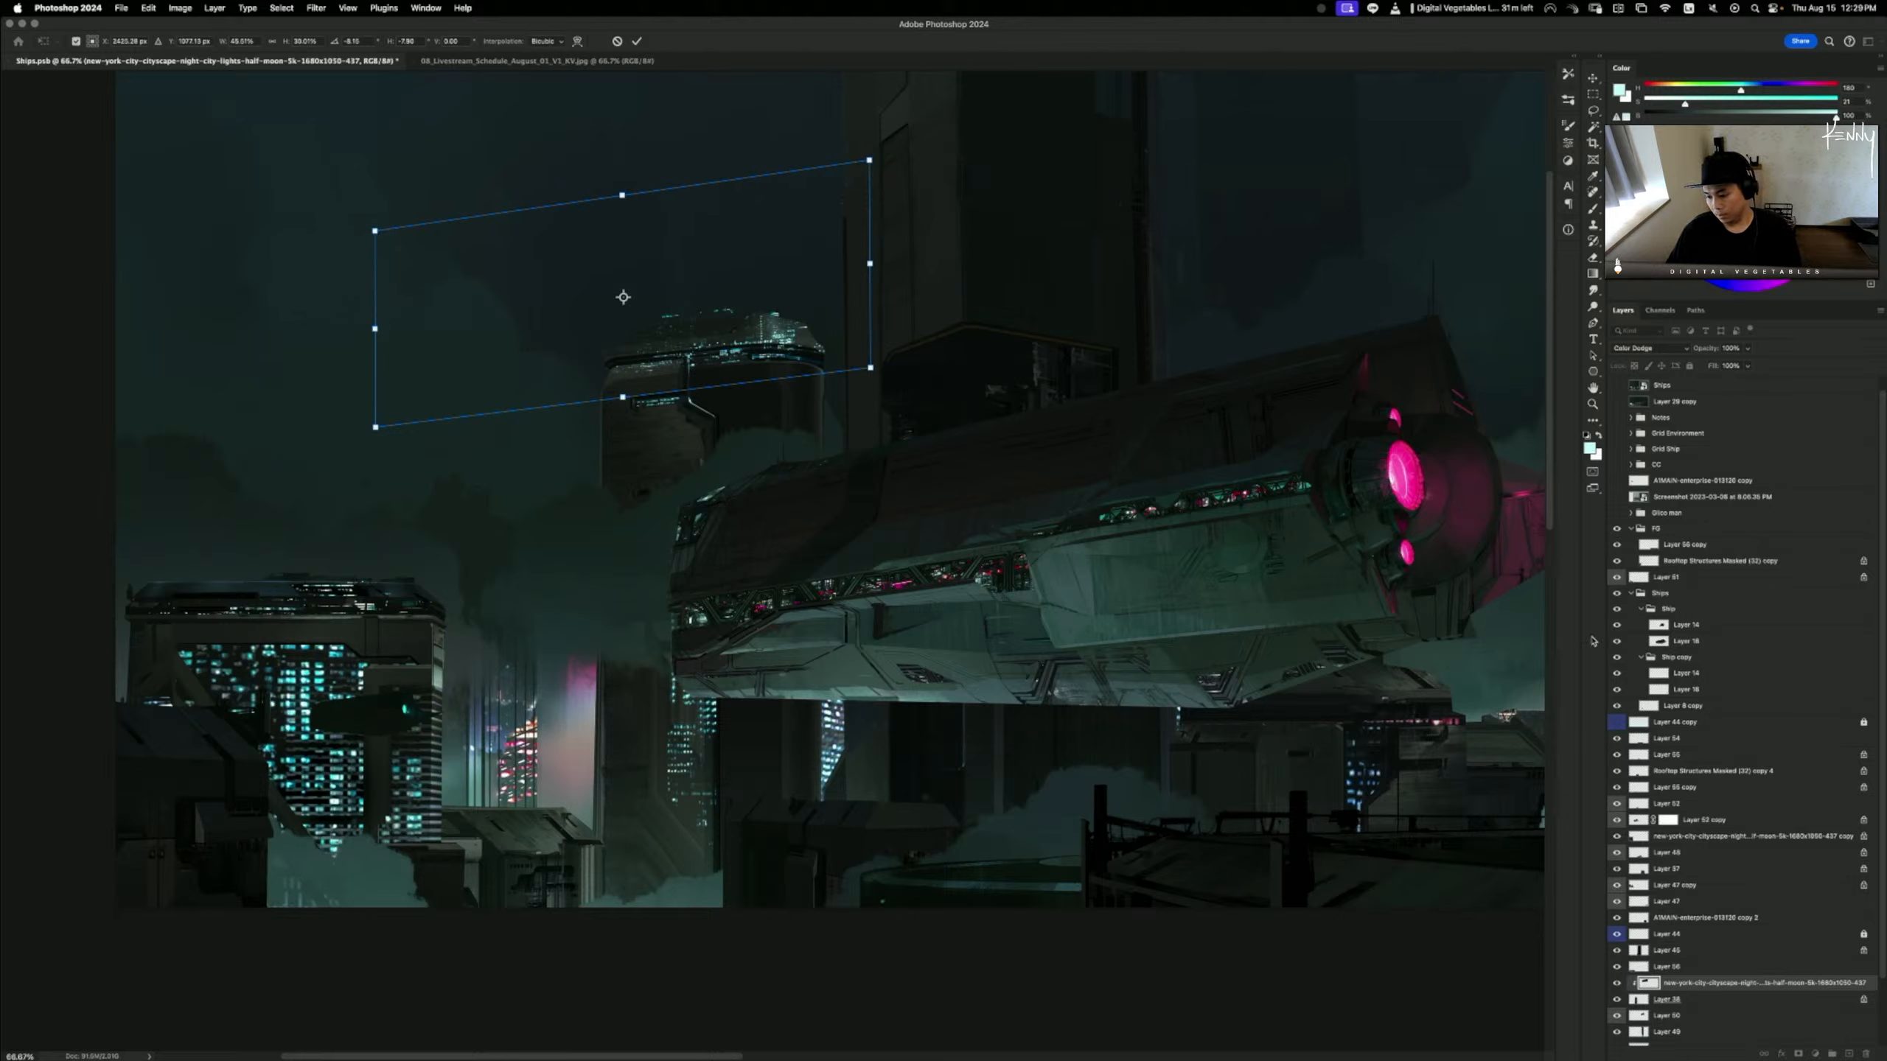
key("Return")
- Hide the skyline photo with a black layer mask and try a white brush stroke along the cap's rim, undoing it
key("b")
left_click(1798, 1054, "alt")
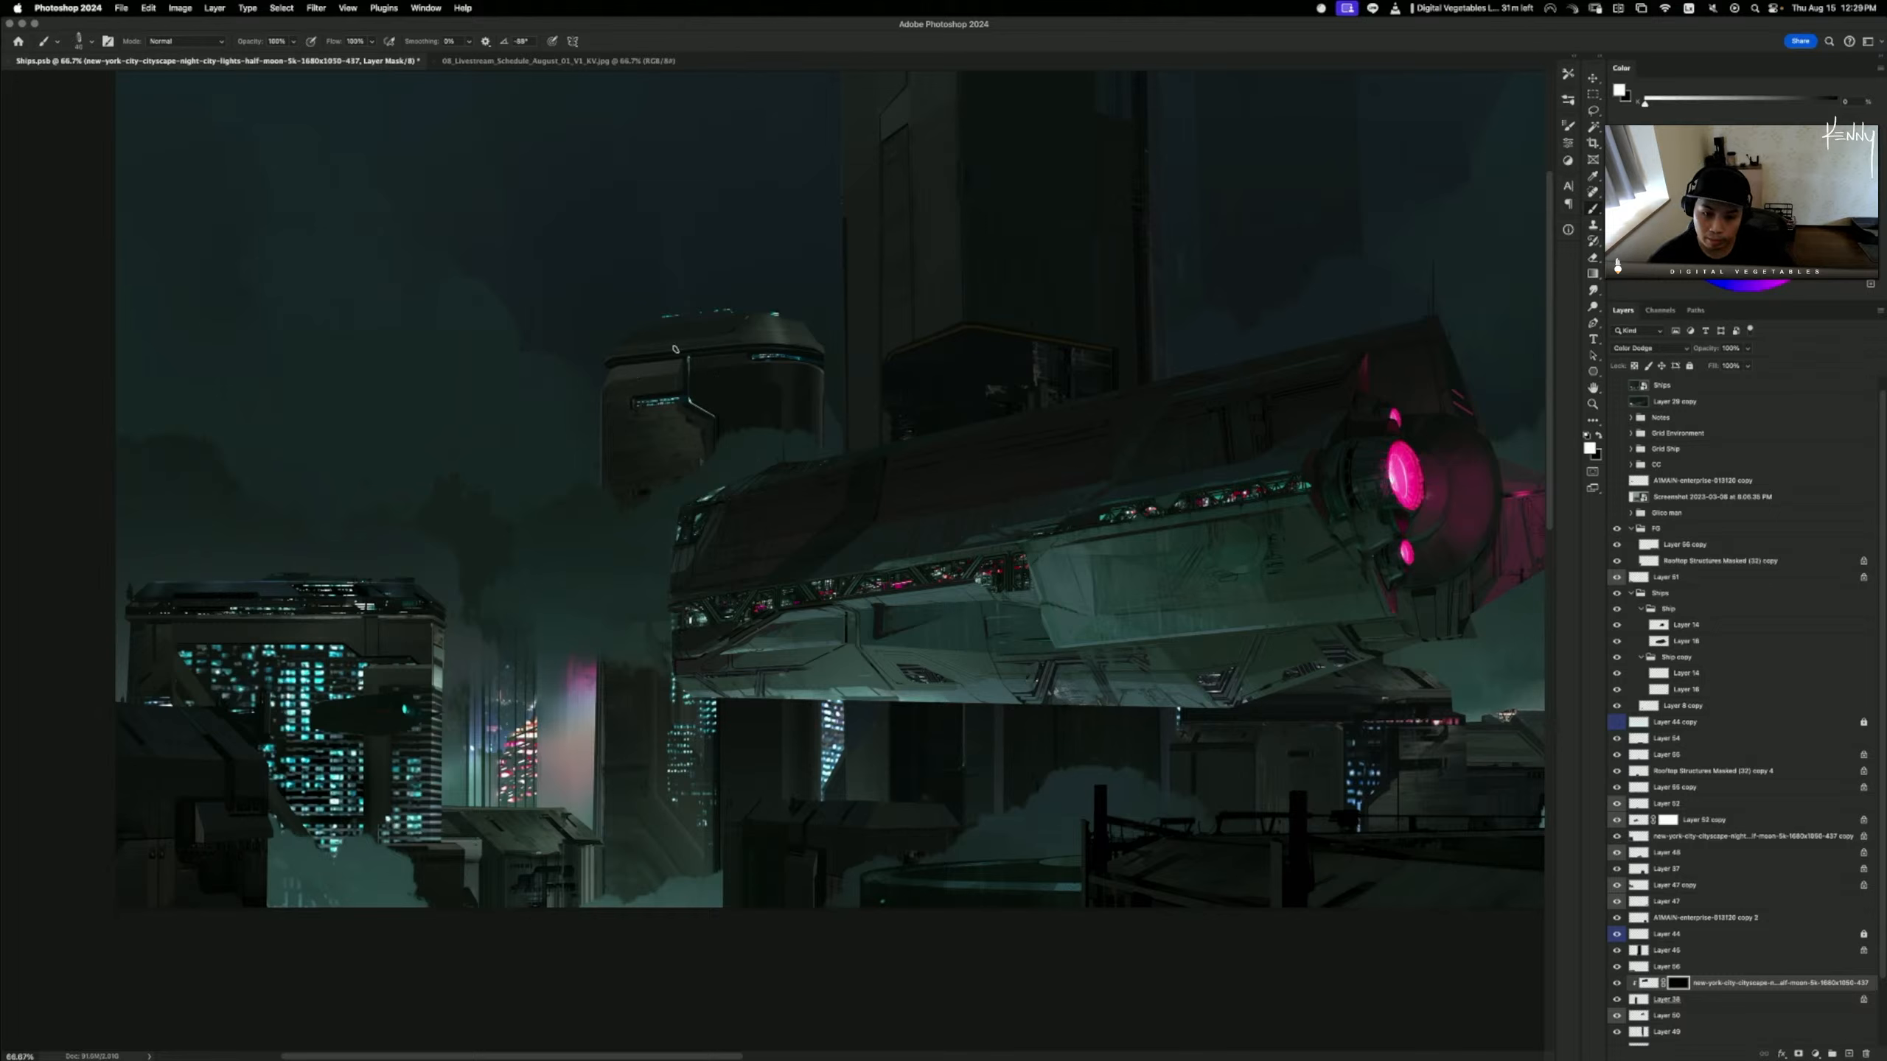
mouse_move(654, 361)
left_mouse_down()
mouse_move(825, 355)
mouse_move(746, 352)
left_mouse_up()
key("super+z")
key("super+z")
key("super+z")
key("super+z")
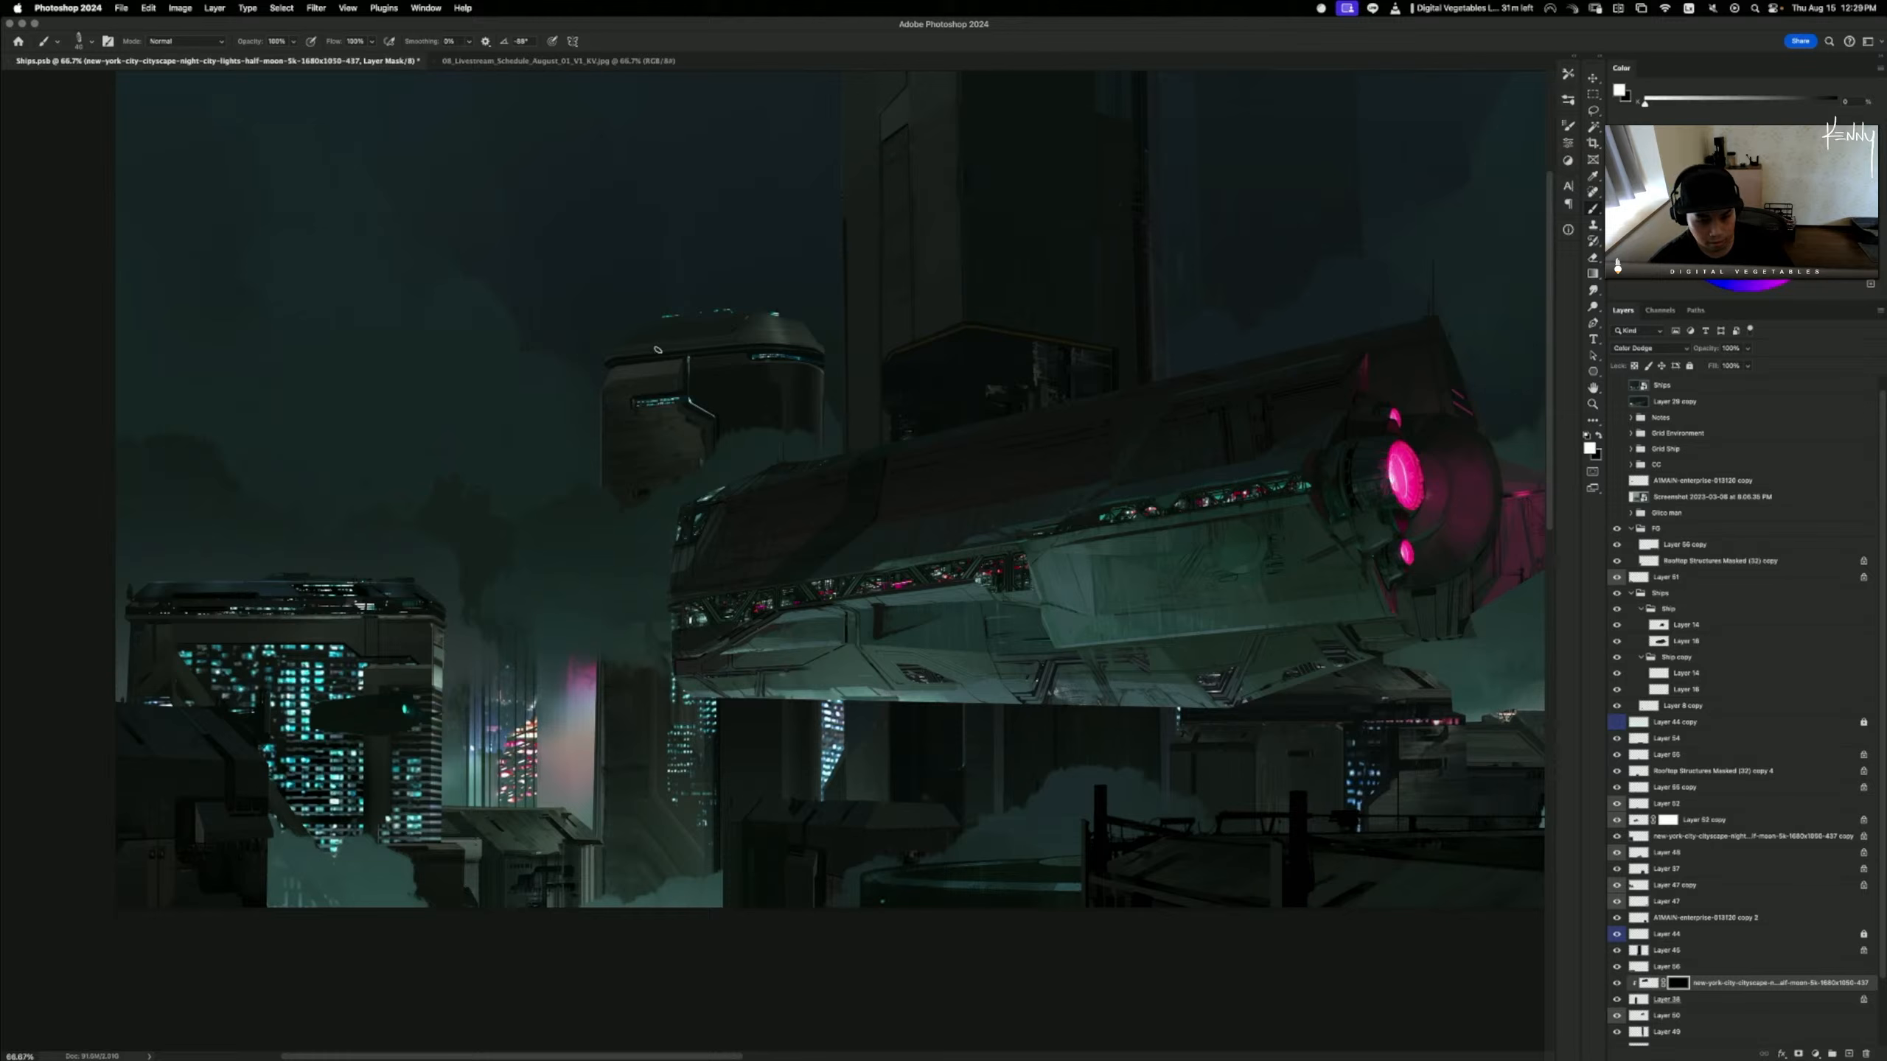
- Paint white on the mask to reveal a thin strip of cyan lights under the cap's rim, undoing the unwanted strokes
left_click_drag(618, 361, 805, 348)
key("super+z")
key("super+z")
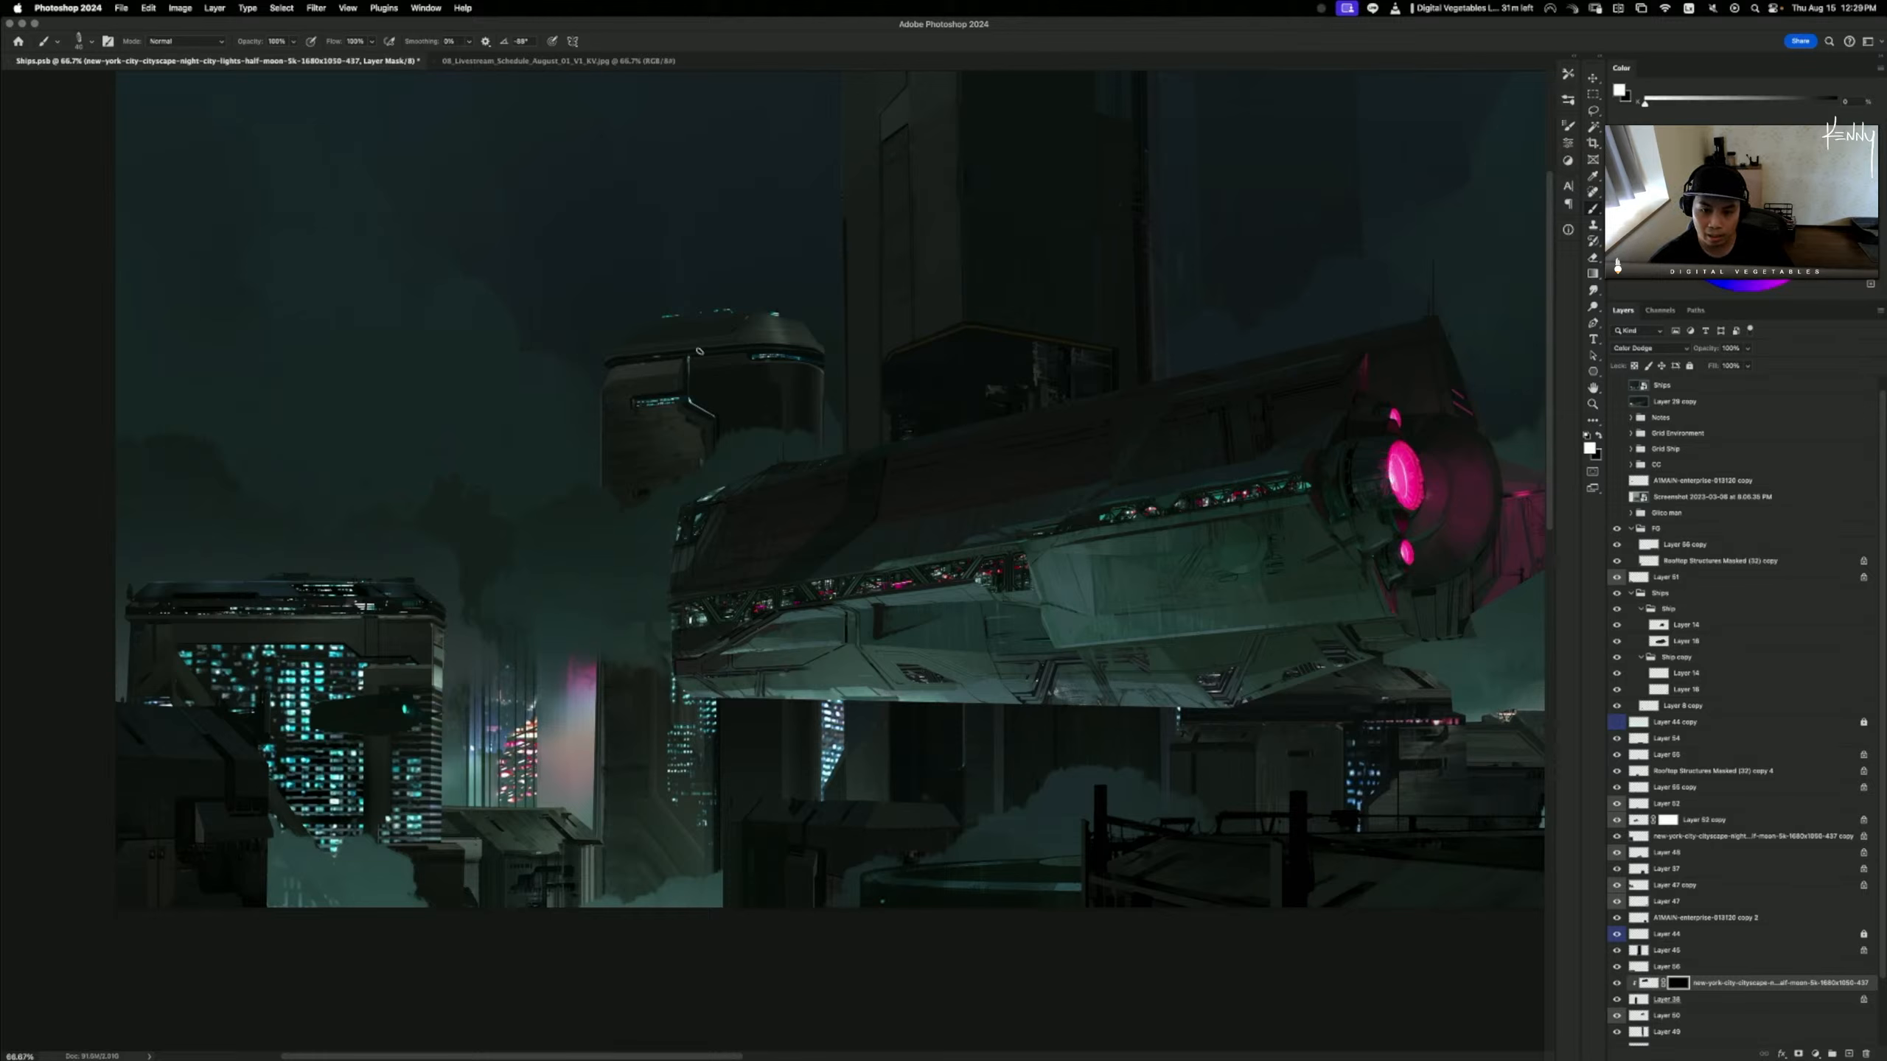
left_click_drag(648, 360, 804, 354)
key("super+z")
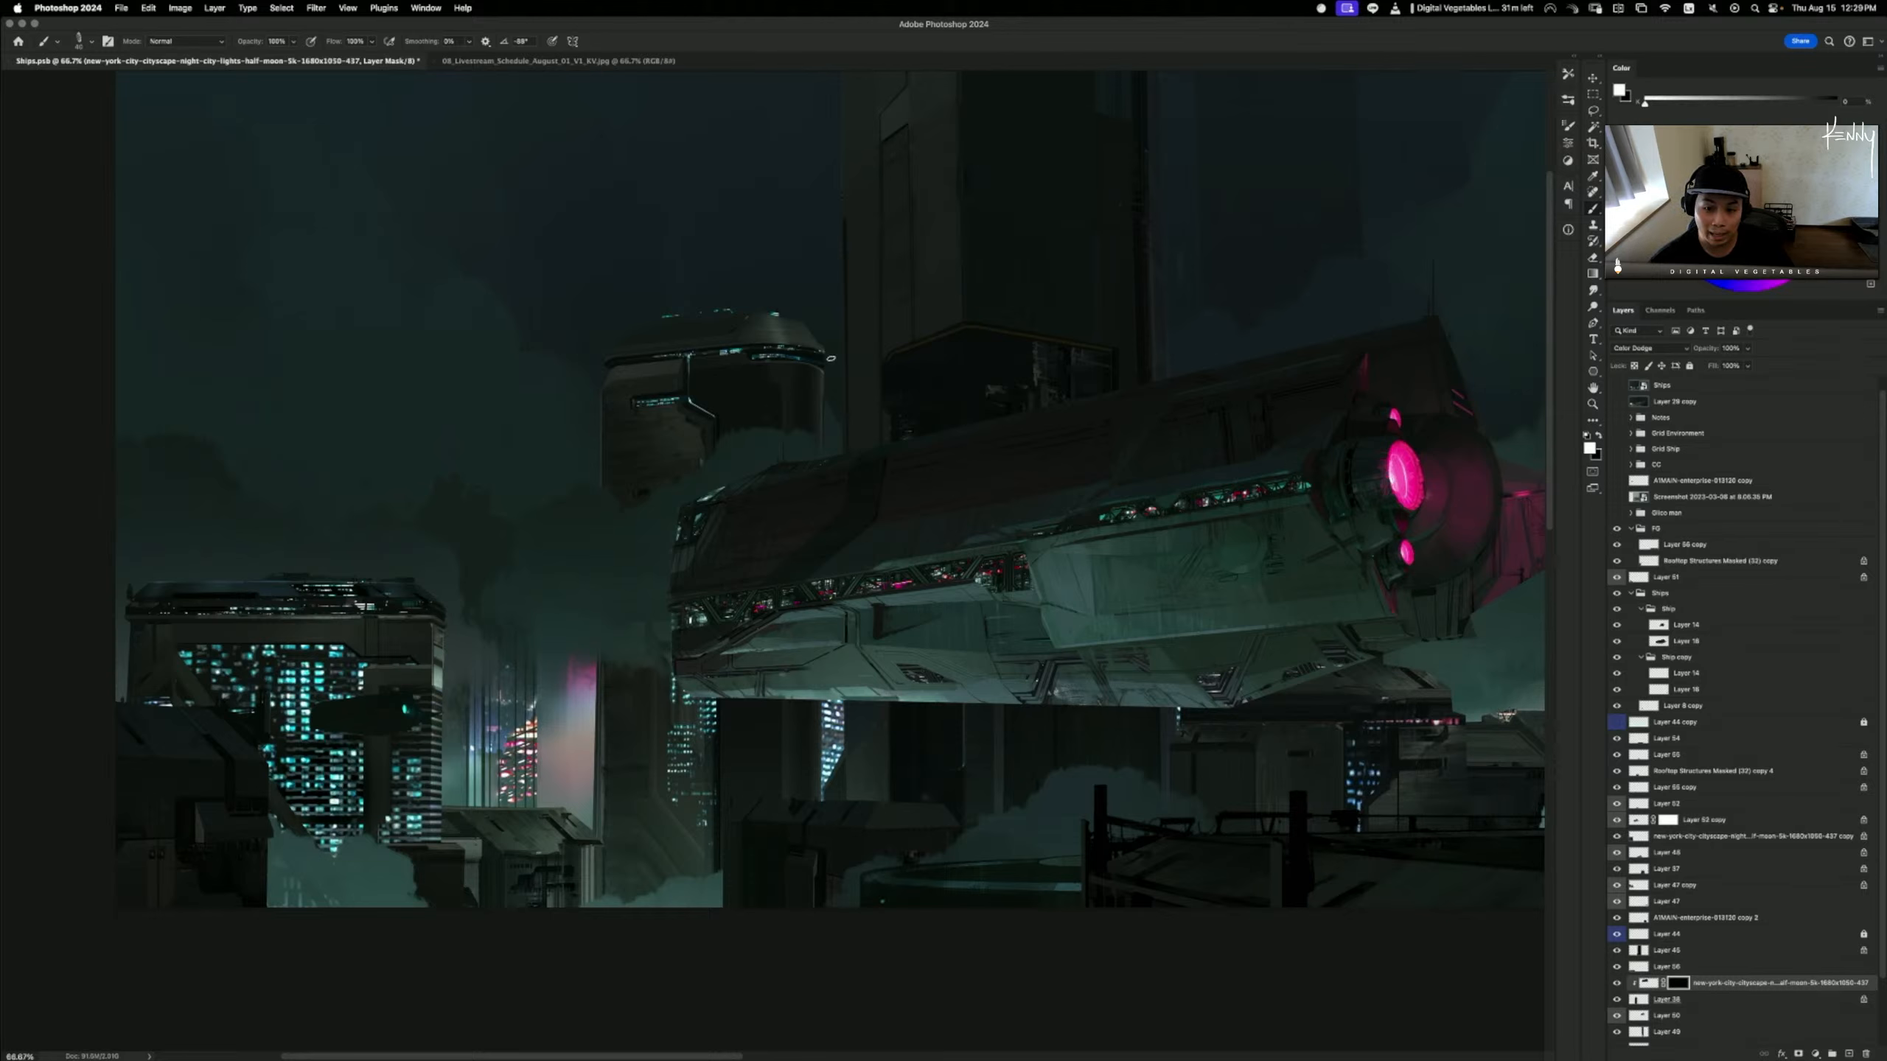
key("super+z")
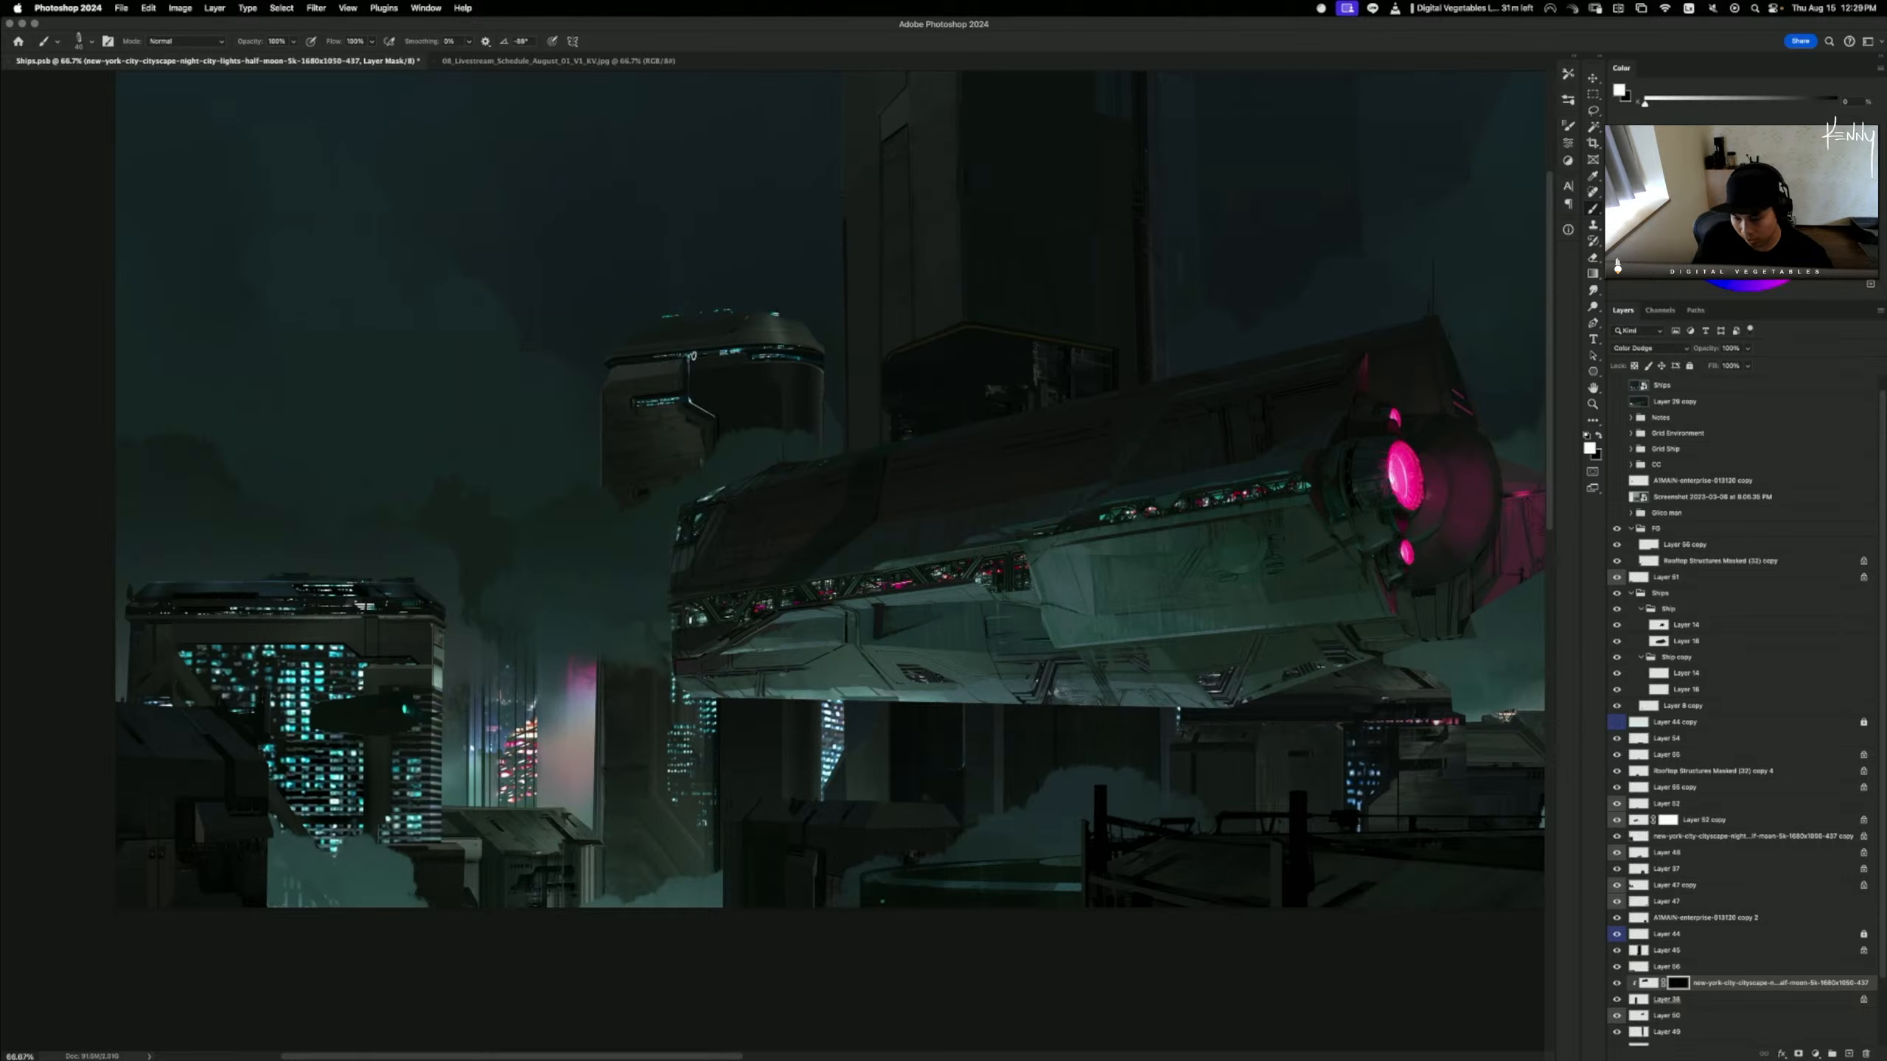
- Refine the lights revealed along the cap's rim with a small Hard Round brush, alternating white and black on the mask
left_click(1568, 74)
left_click(1426, 118)
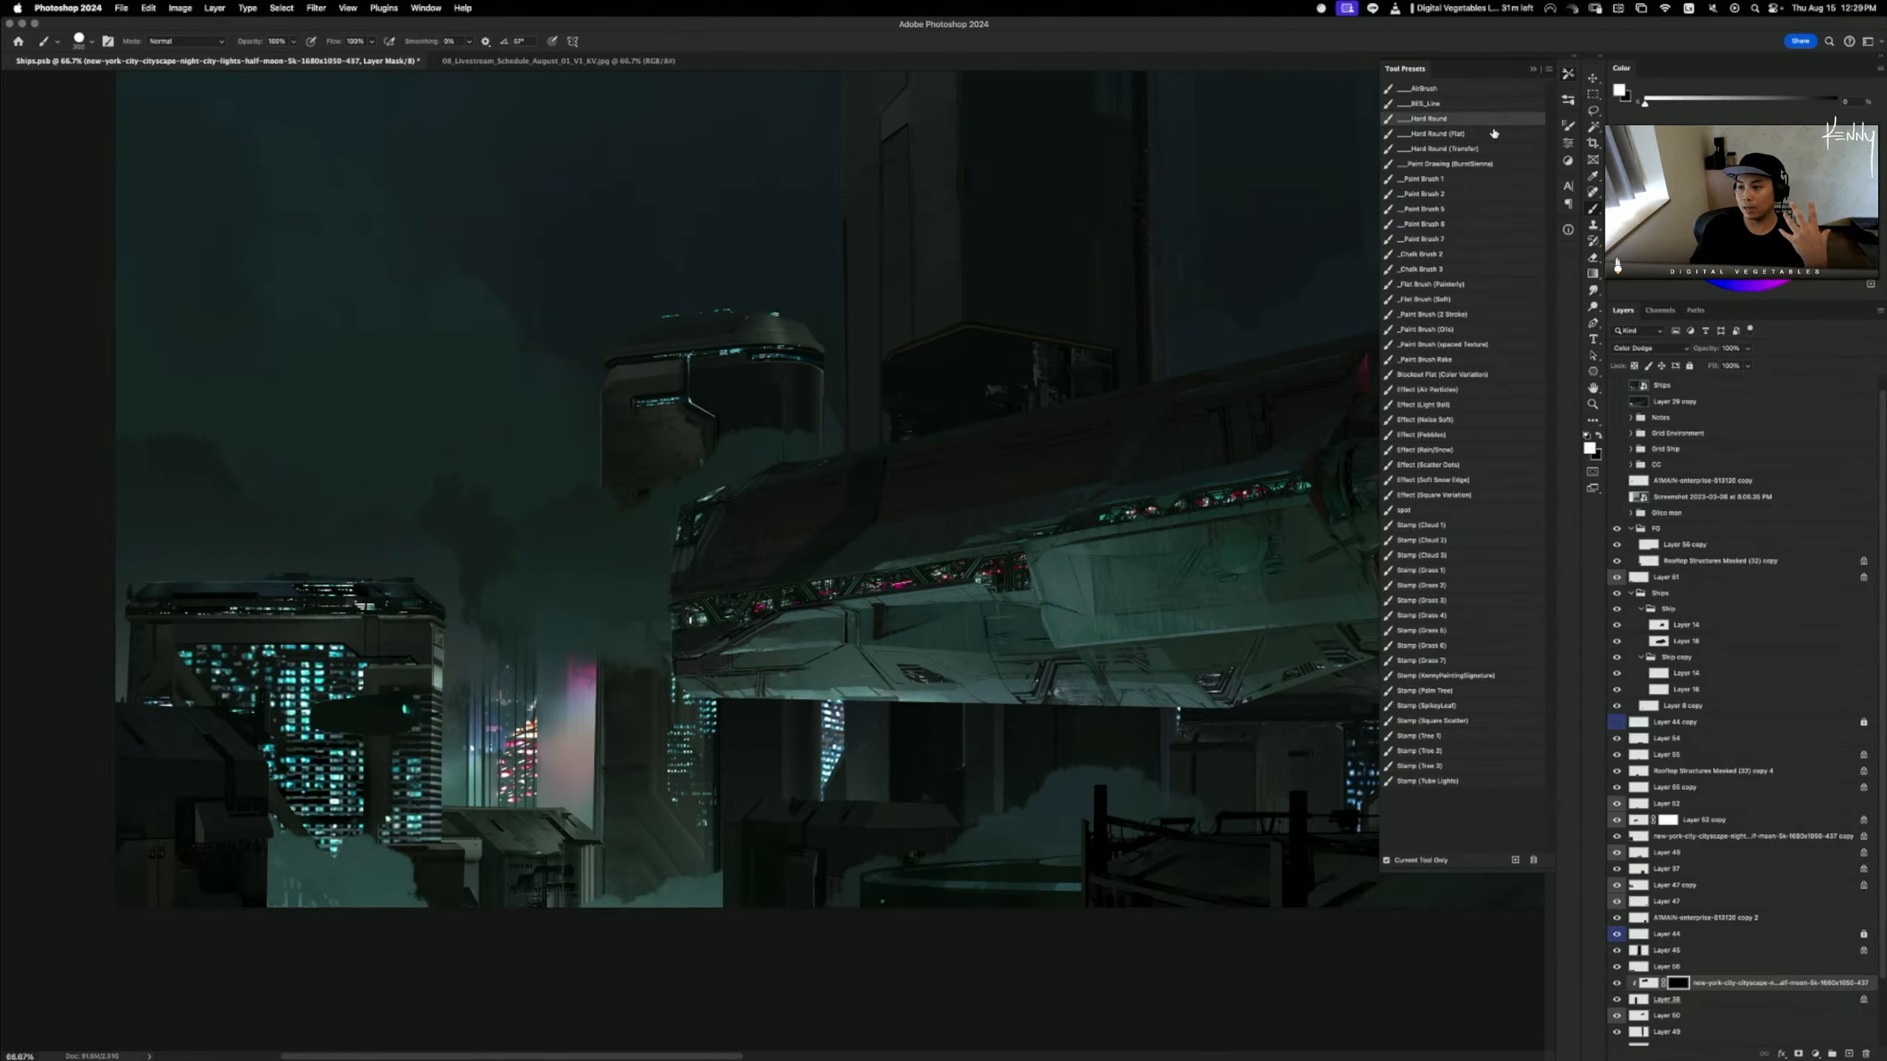
key("bracketleft")
key("bracketleft")
key("bracketleft")
key("bracketleft")
key("bracketleft")
key("bracketleft")
key("bracketleft")
key("bracketleft")
key("bracketleft")
key("bracketleft")
key("bracketleft")
key("bracketleft")
key("bracketleft")
key("bracketleft")
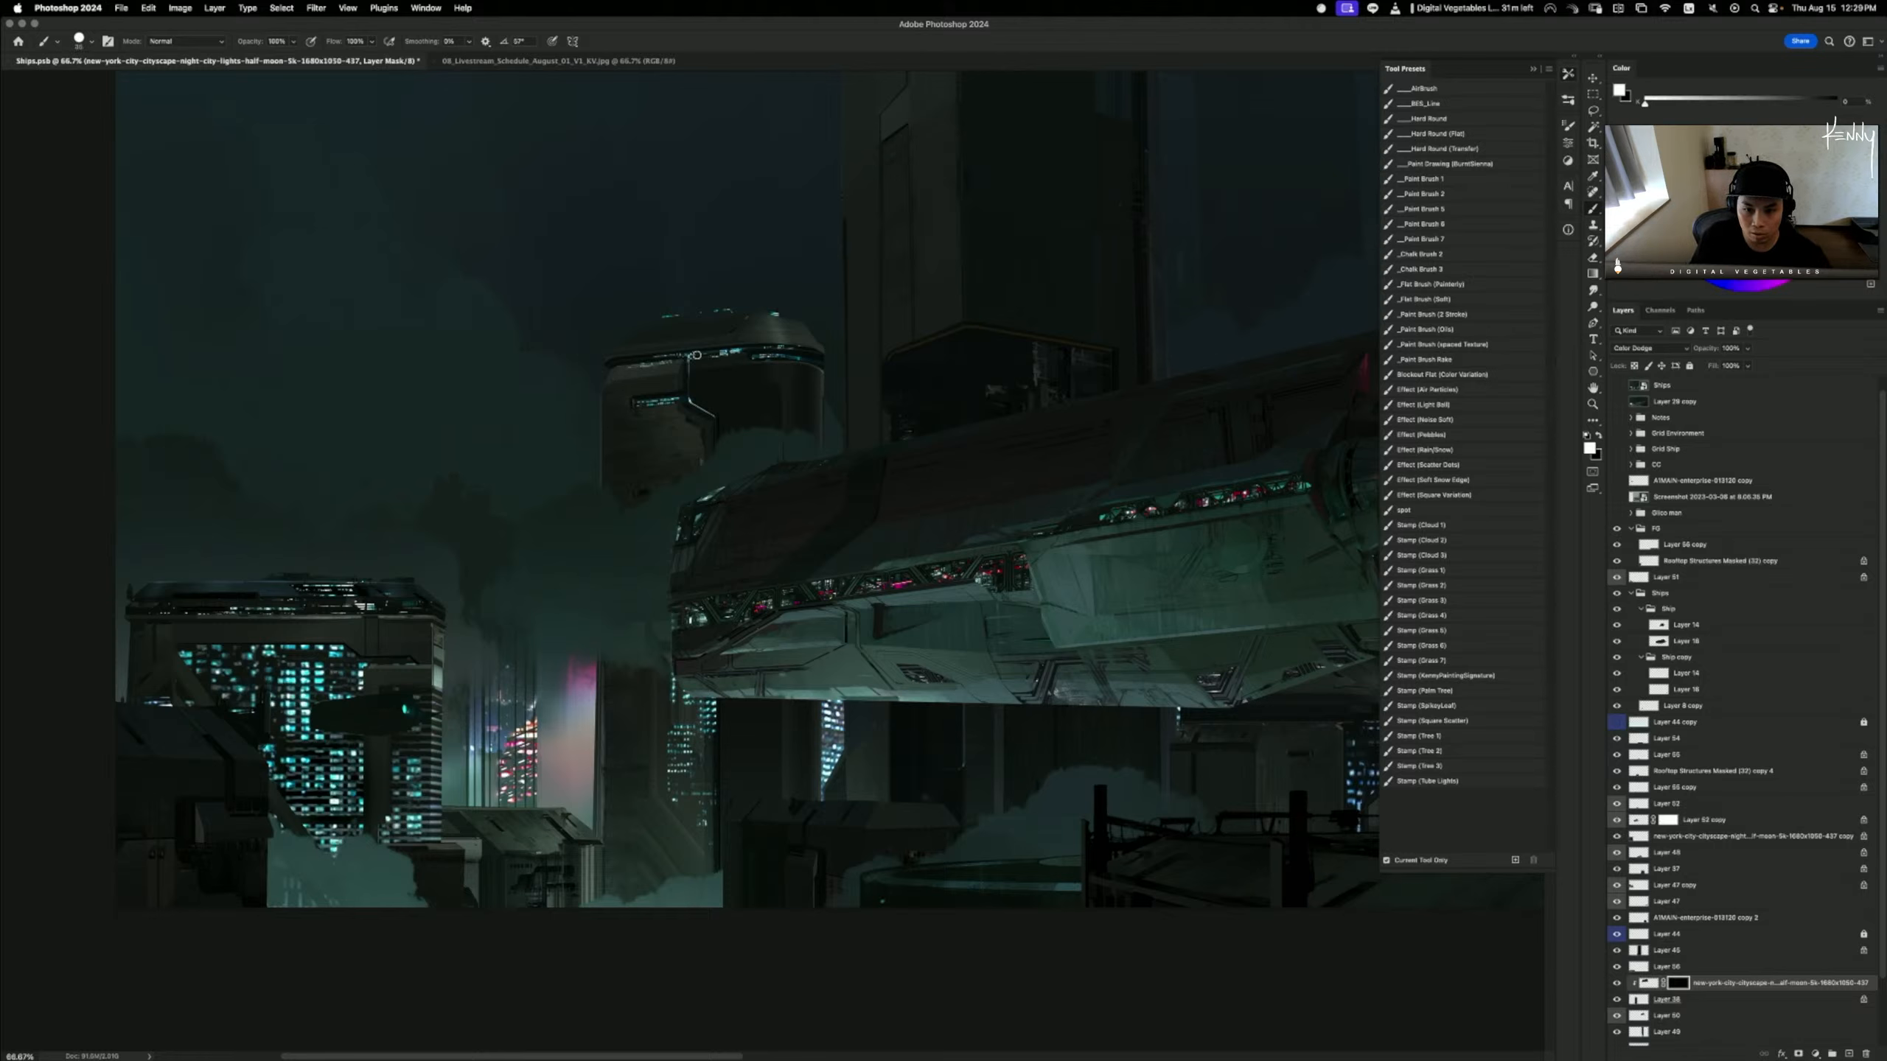
key("x")
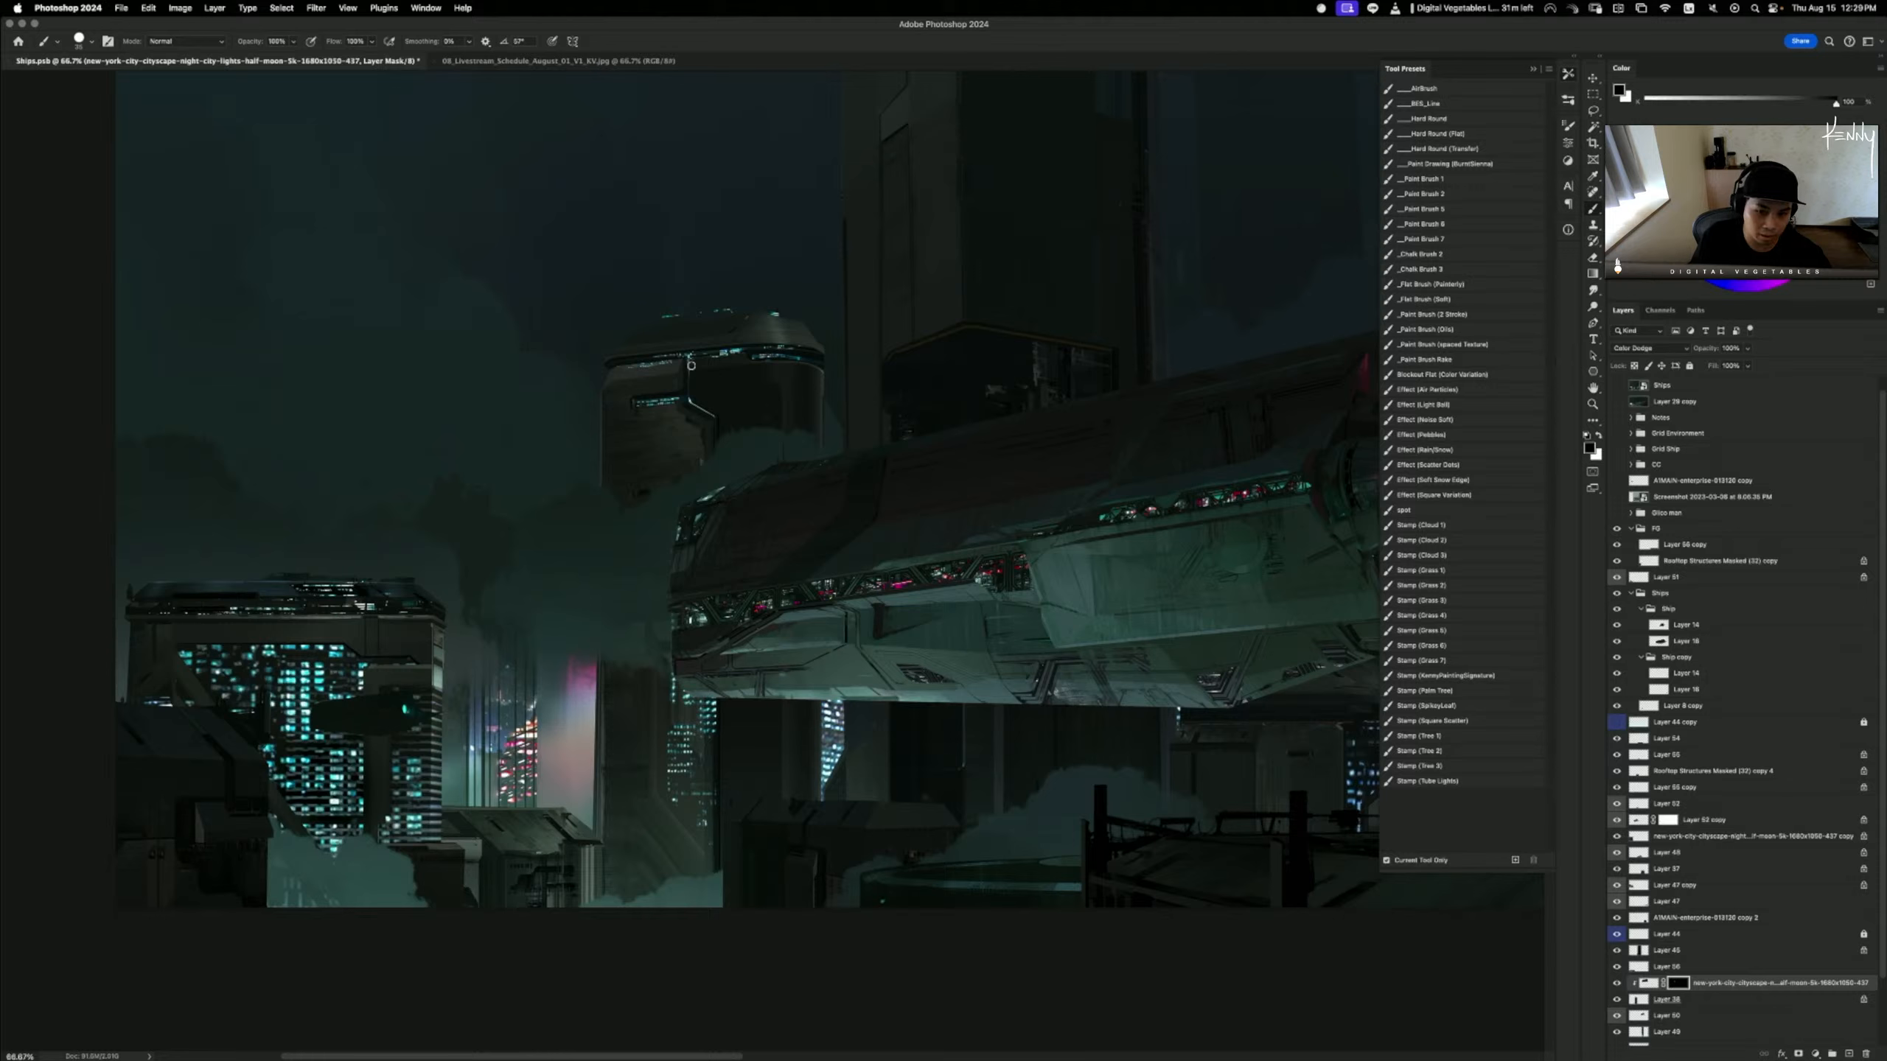
key("x")
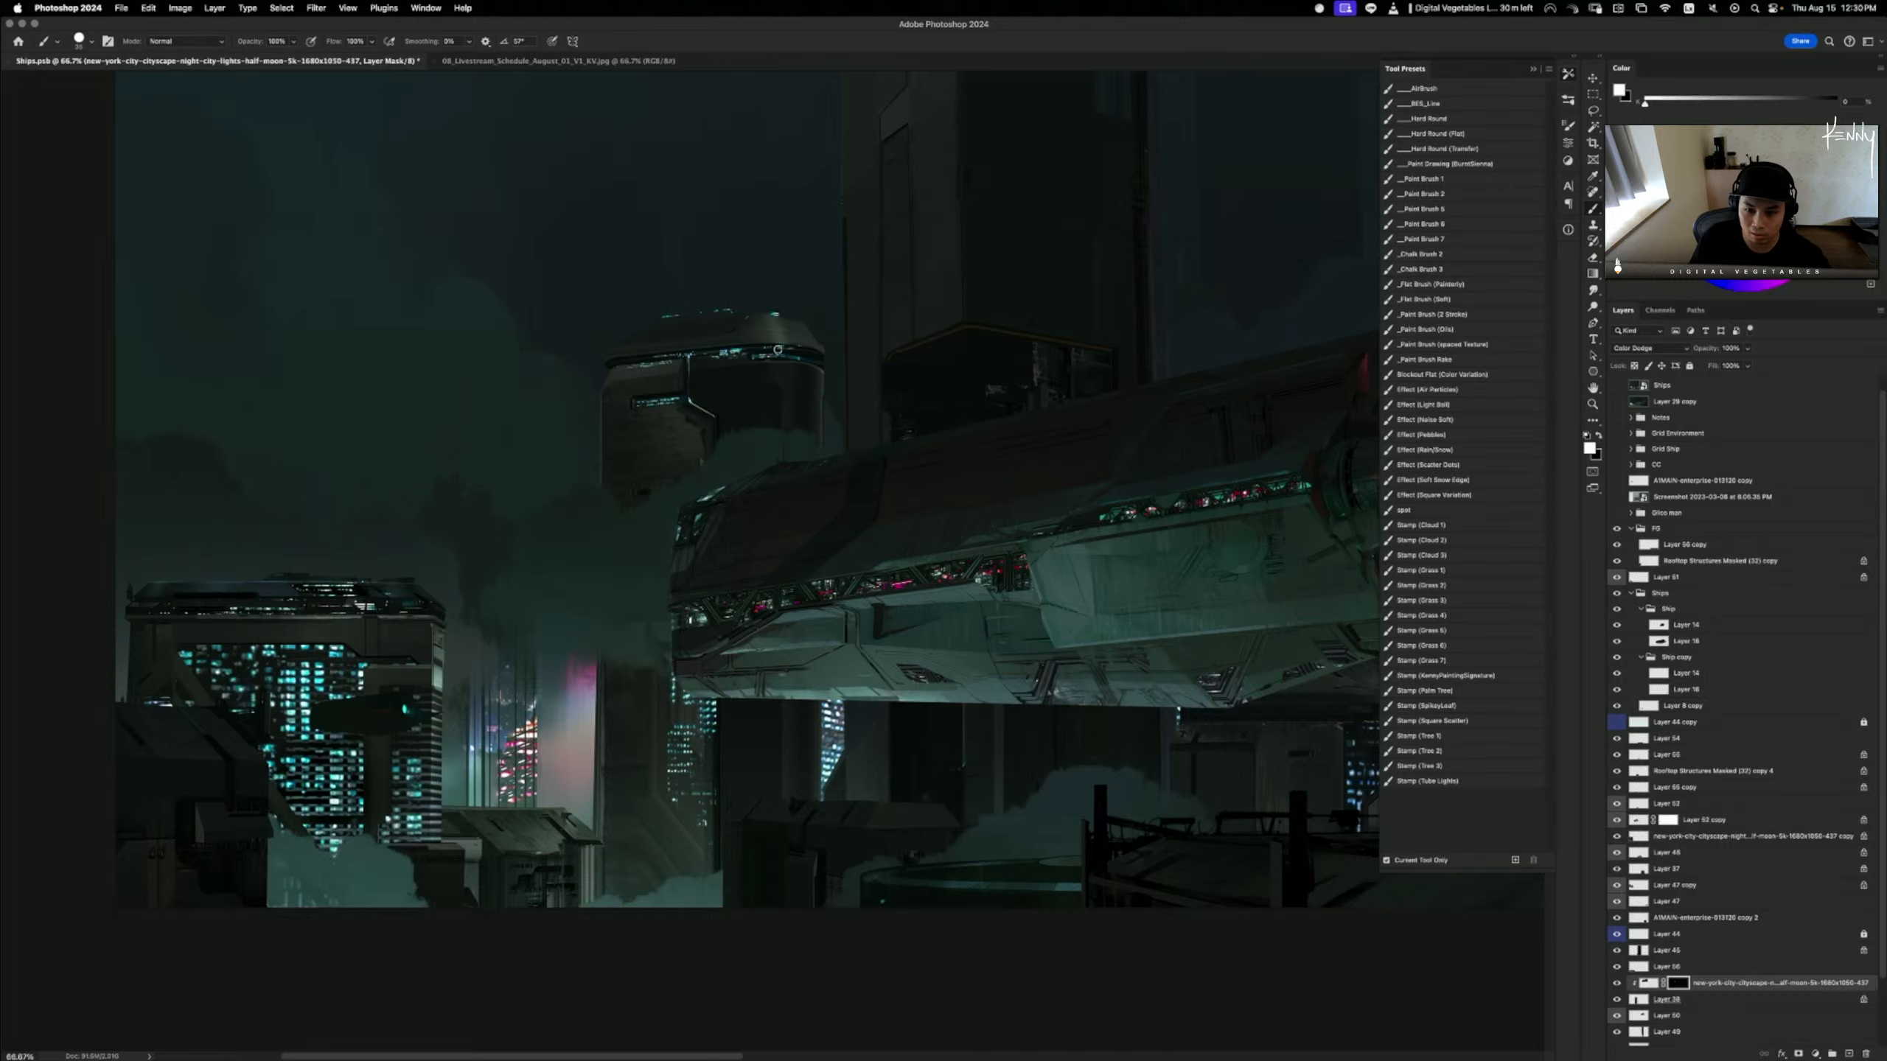
key("x")
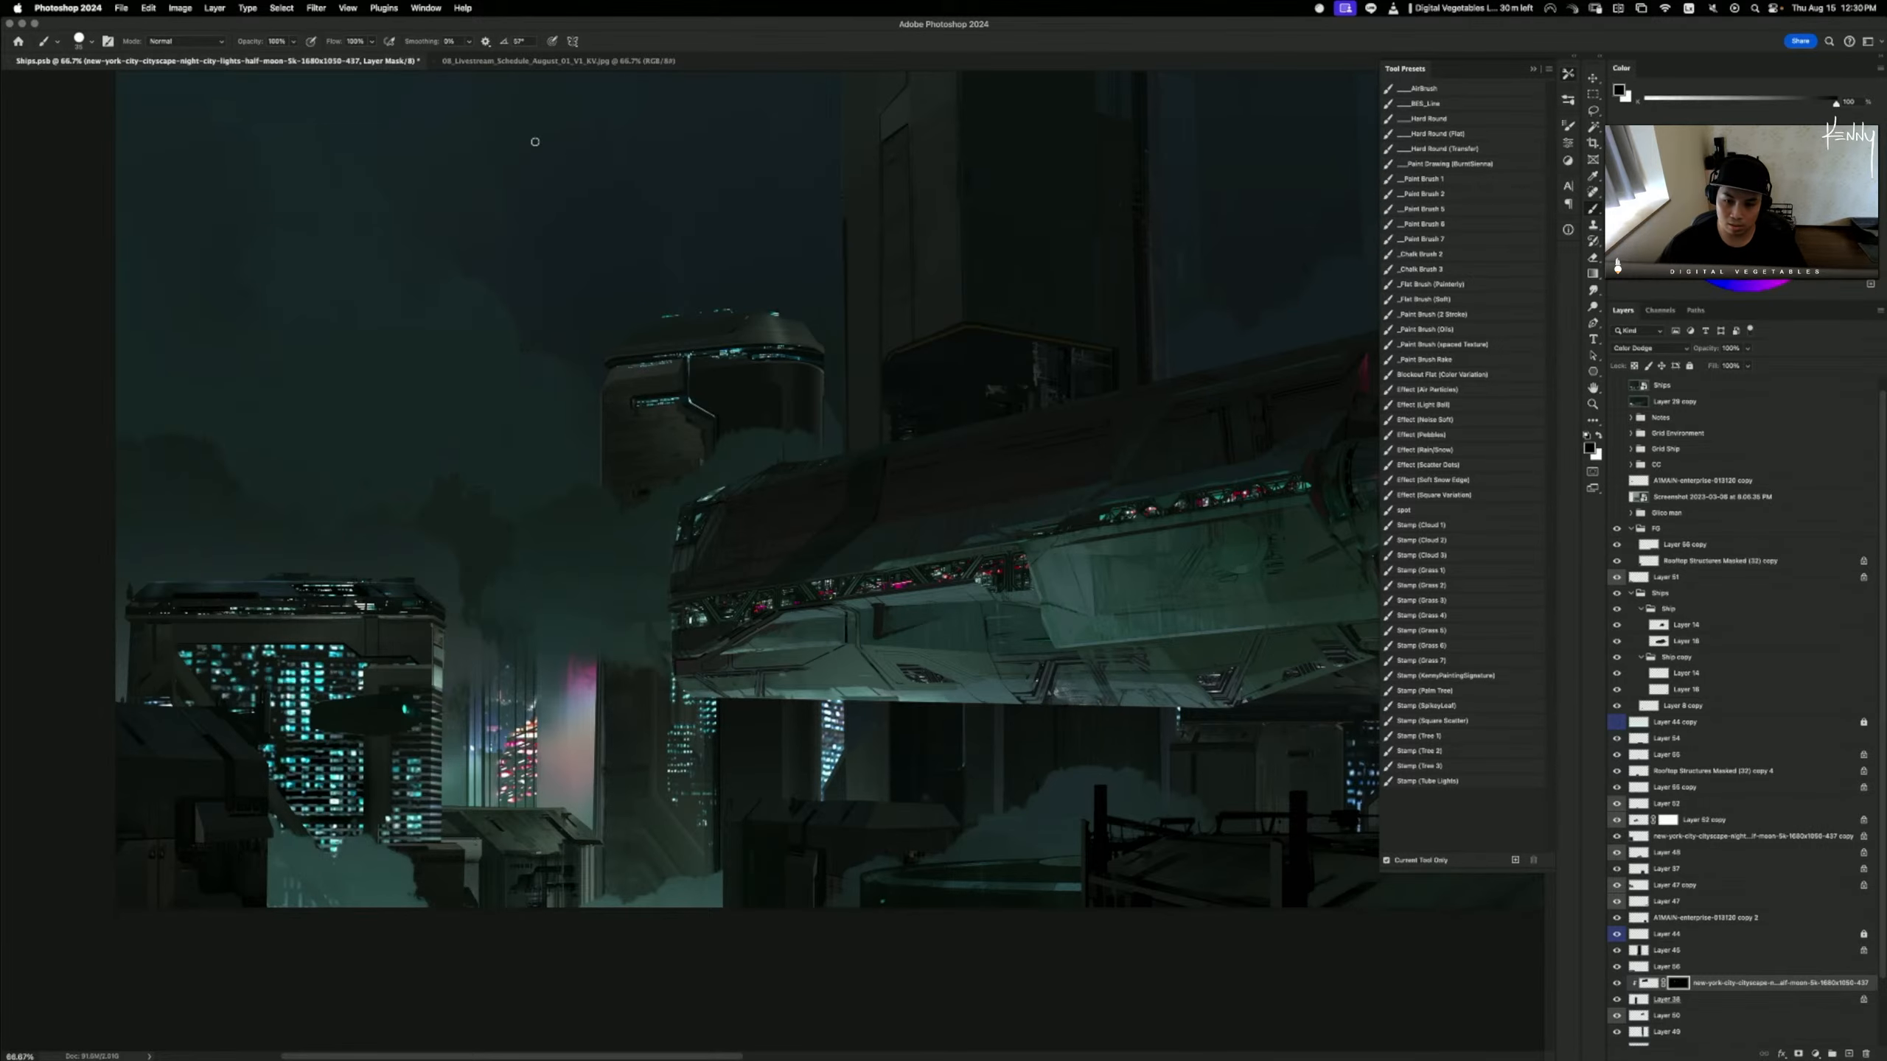
scroll(671, 315, "down", 2)
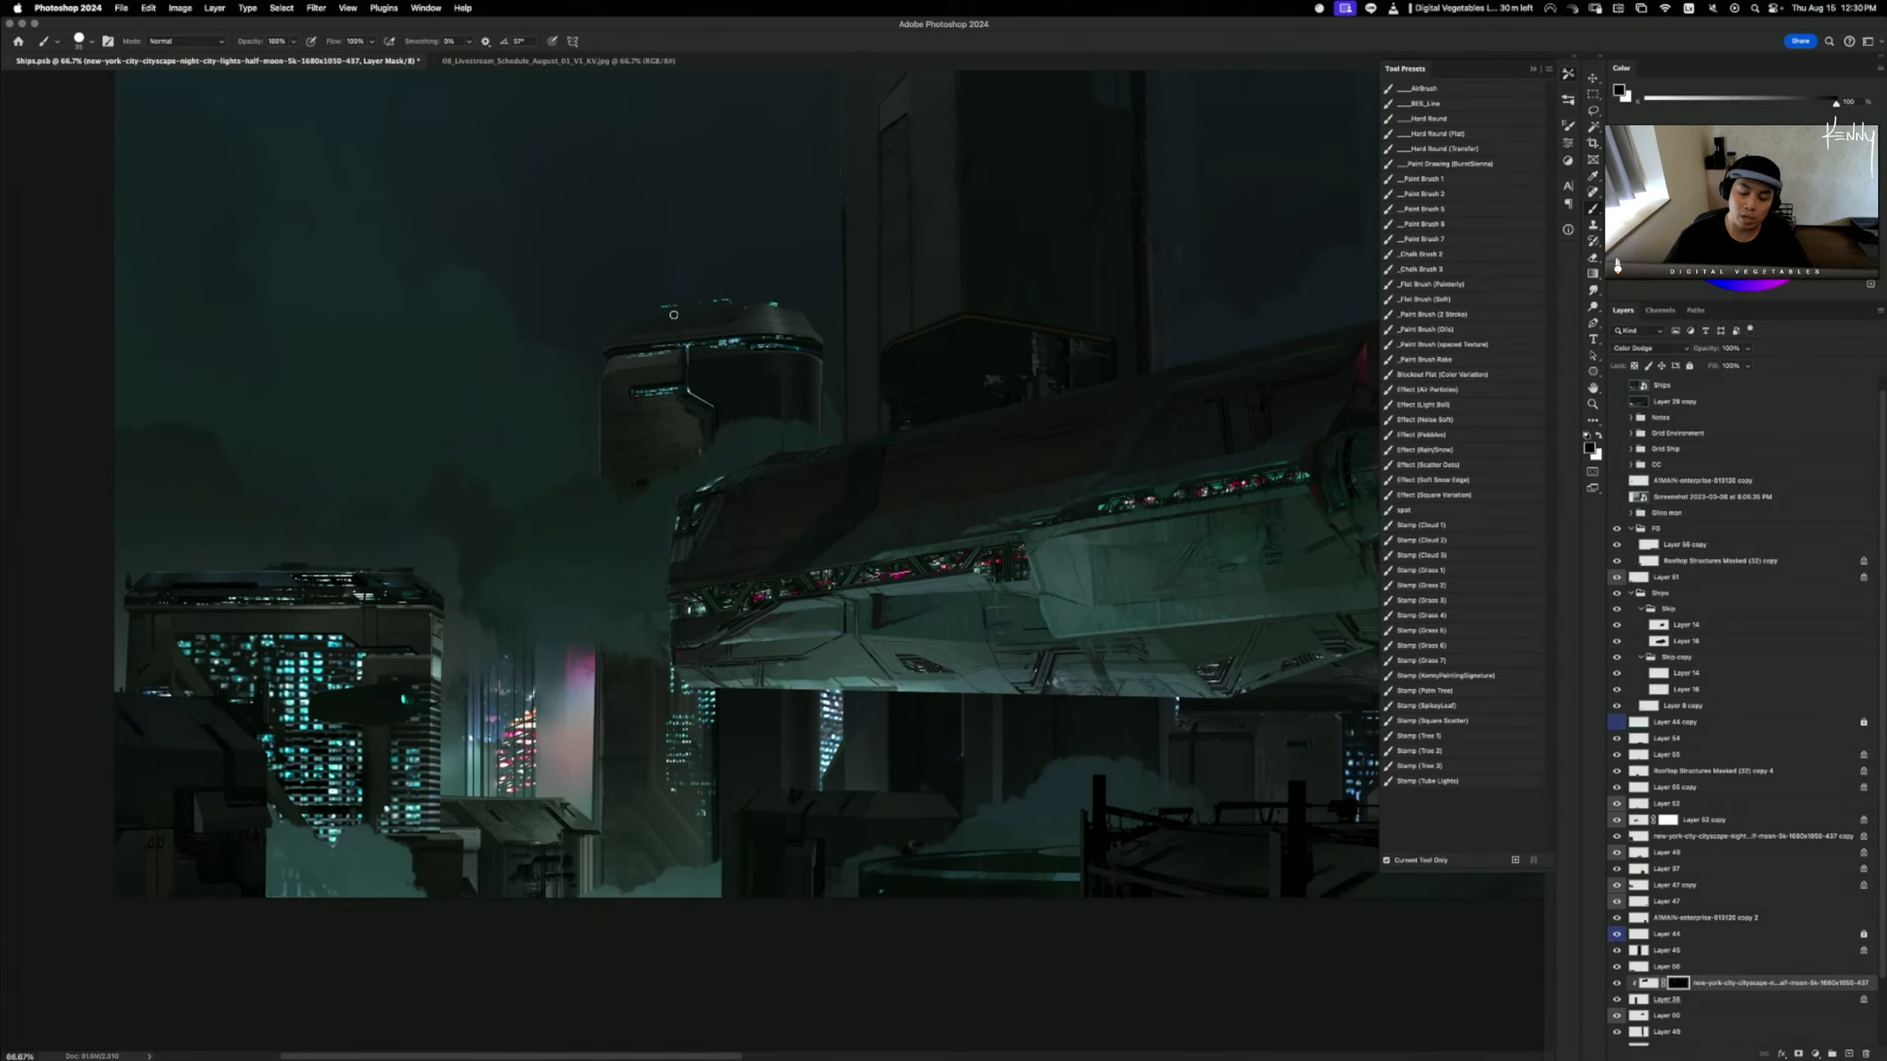
scroll(669, 455, "up", 3)
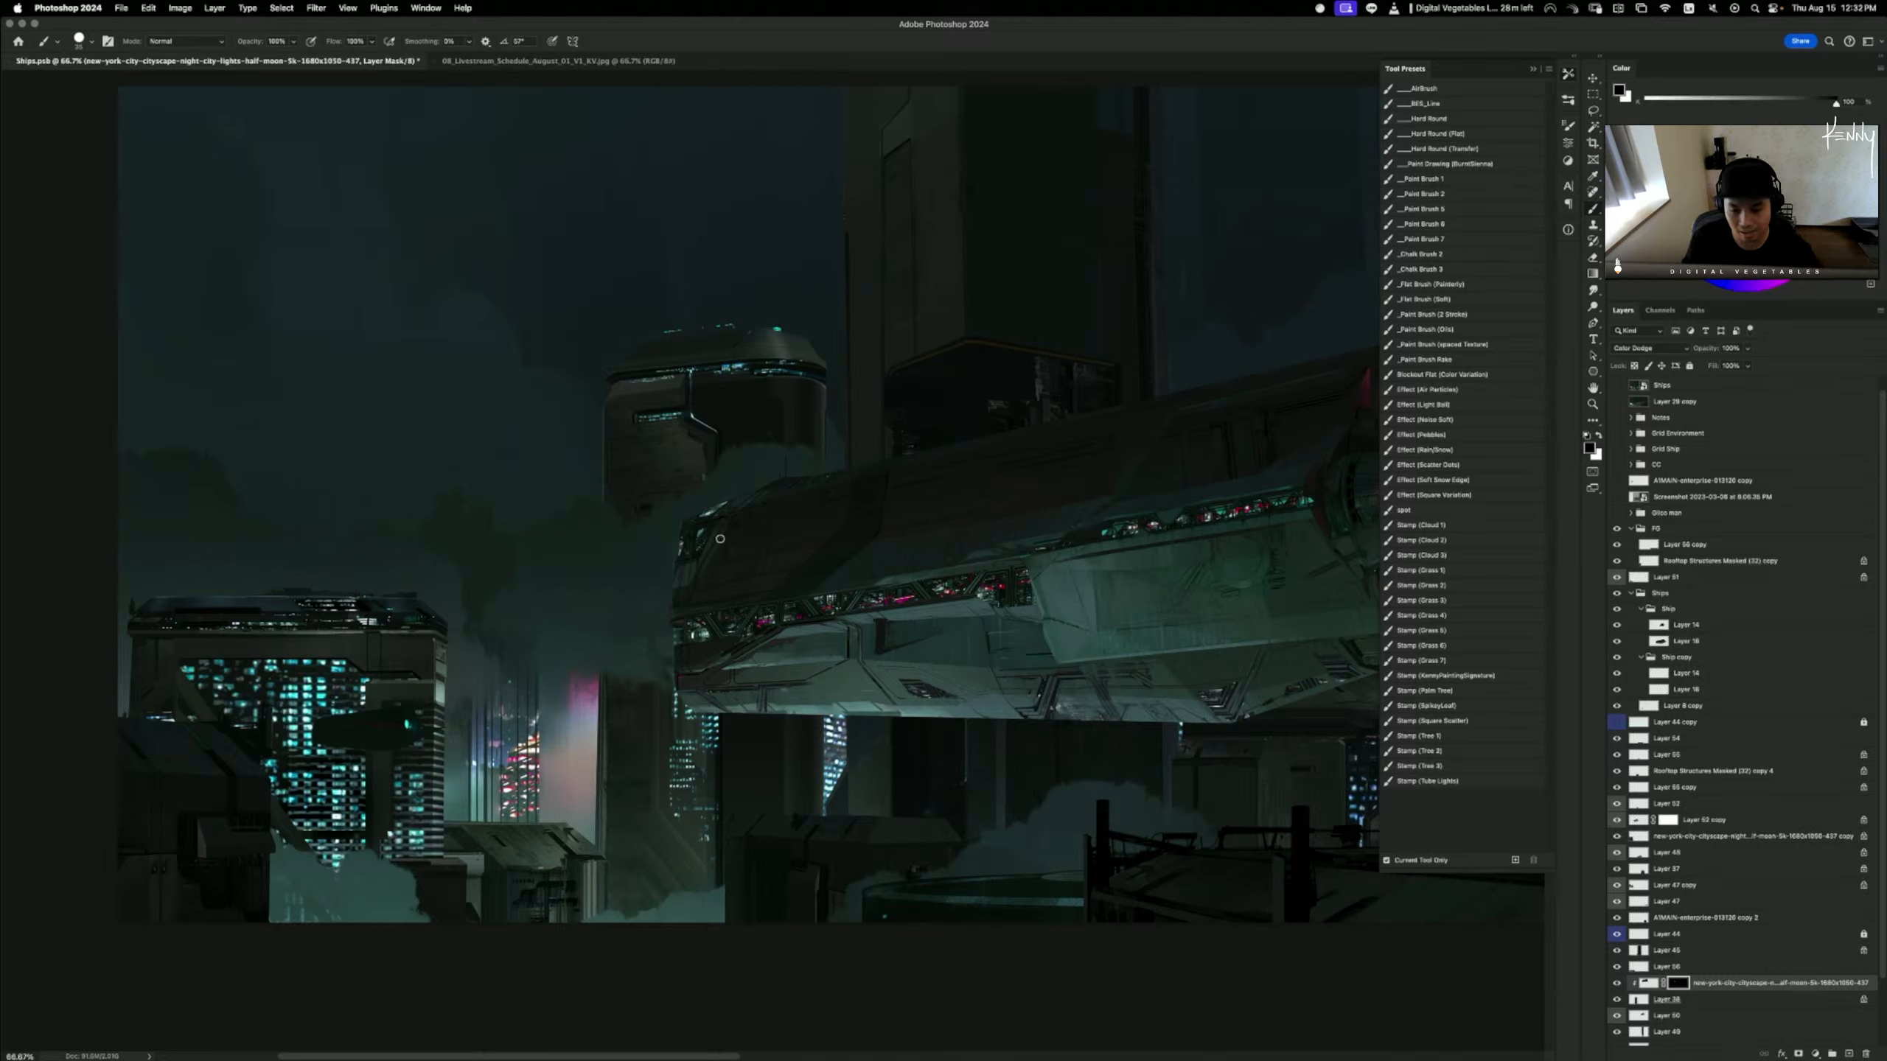
- Merge the masked skyline lights down into the round tower's layer and check the full composition
left_click(1648, 982)
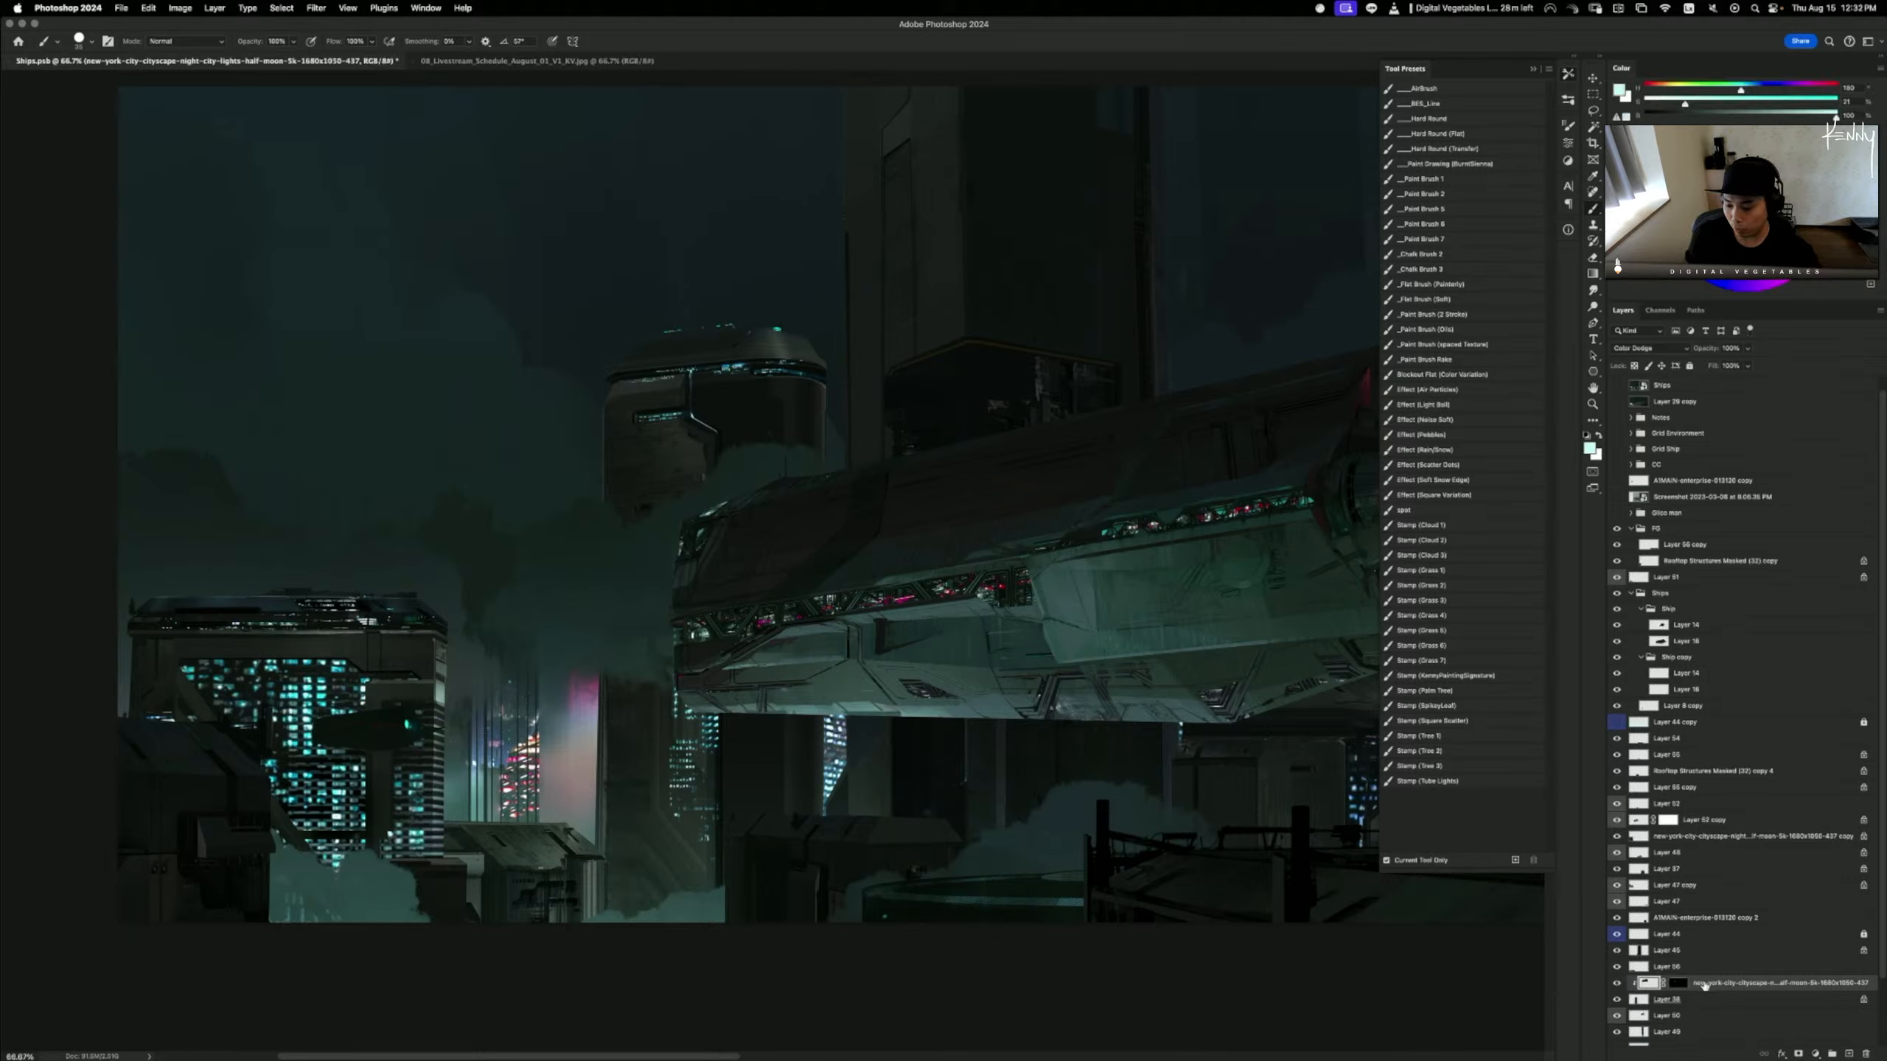
key("super+e")
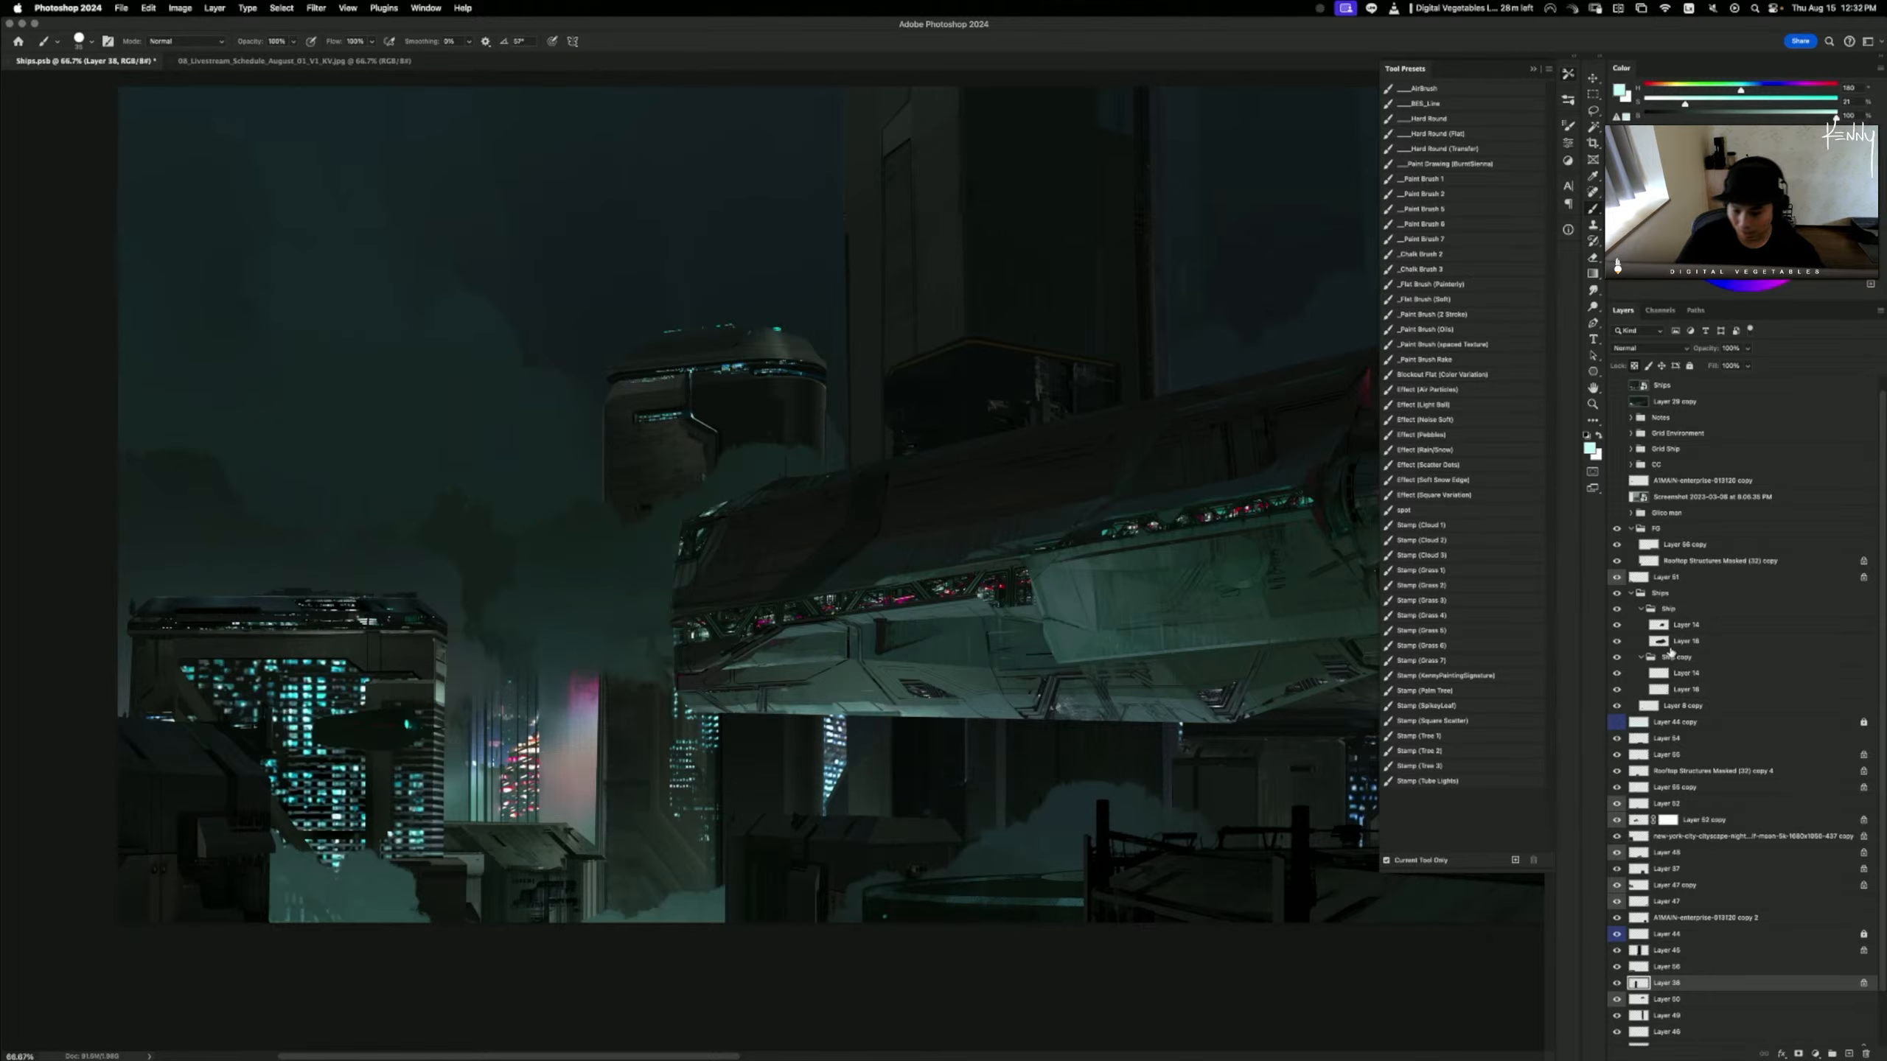
key("super+minus")
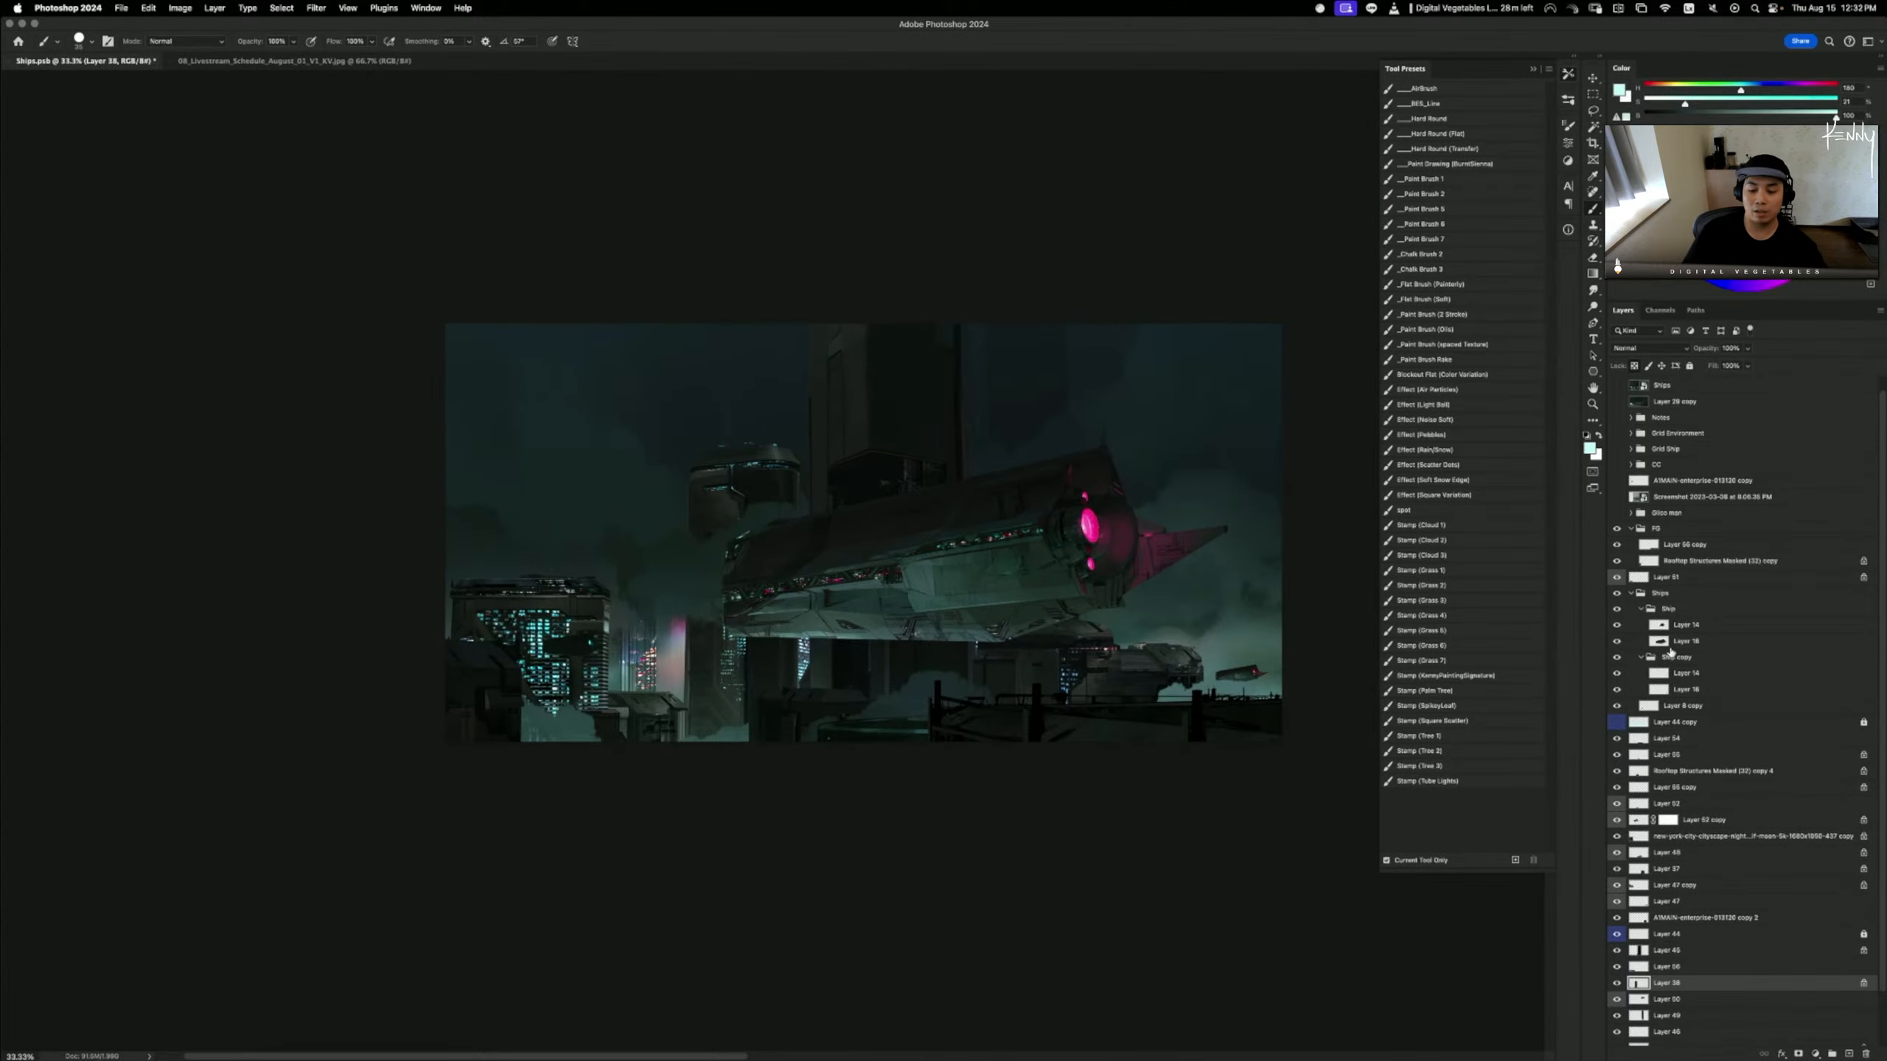
key("super+plus")
key("super+plus")
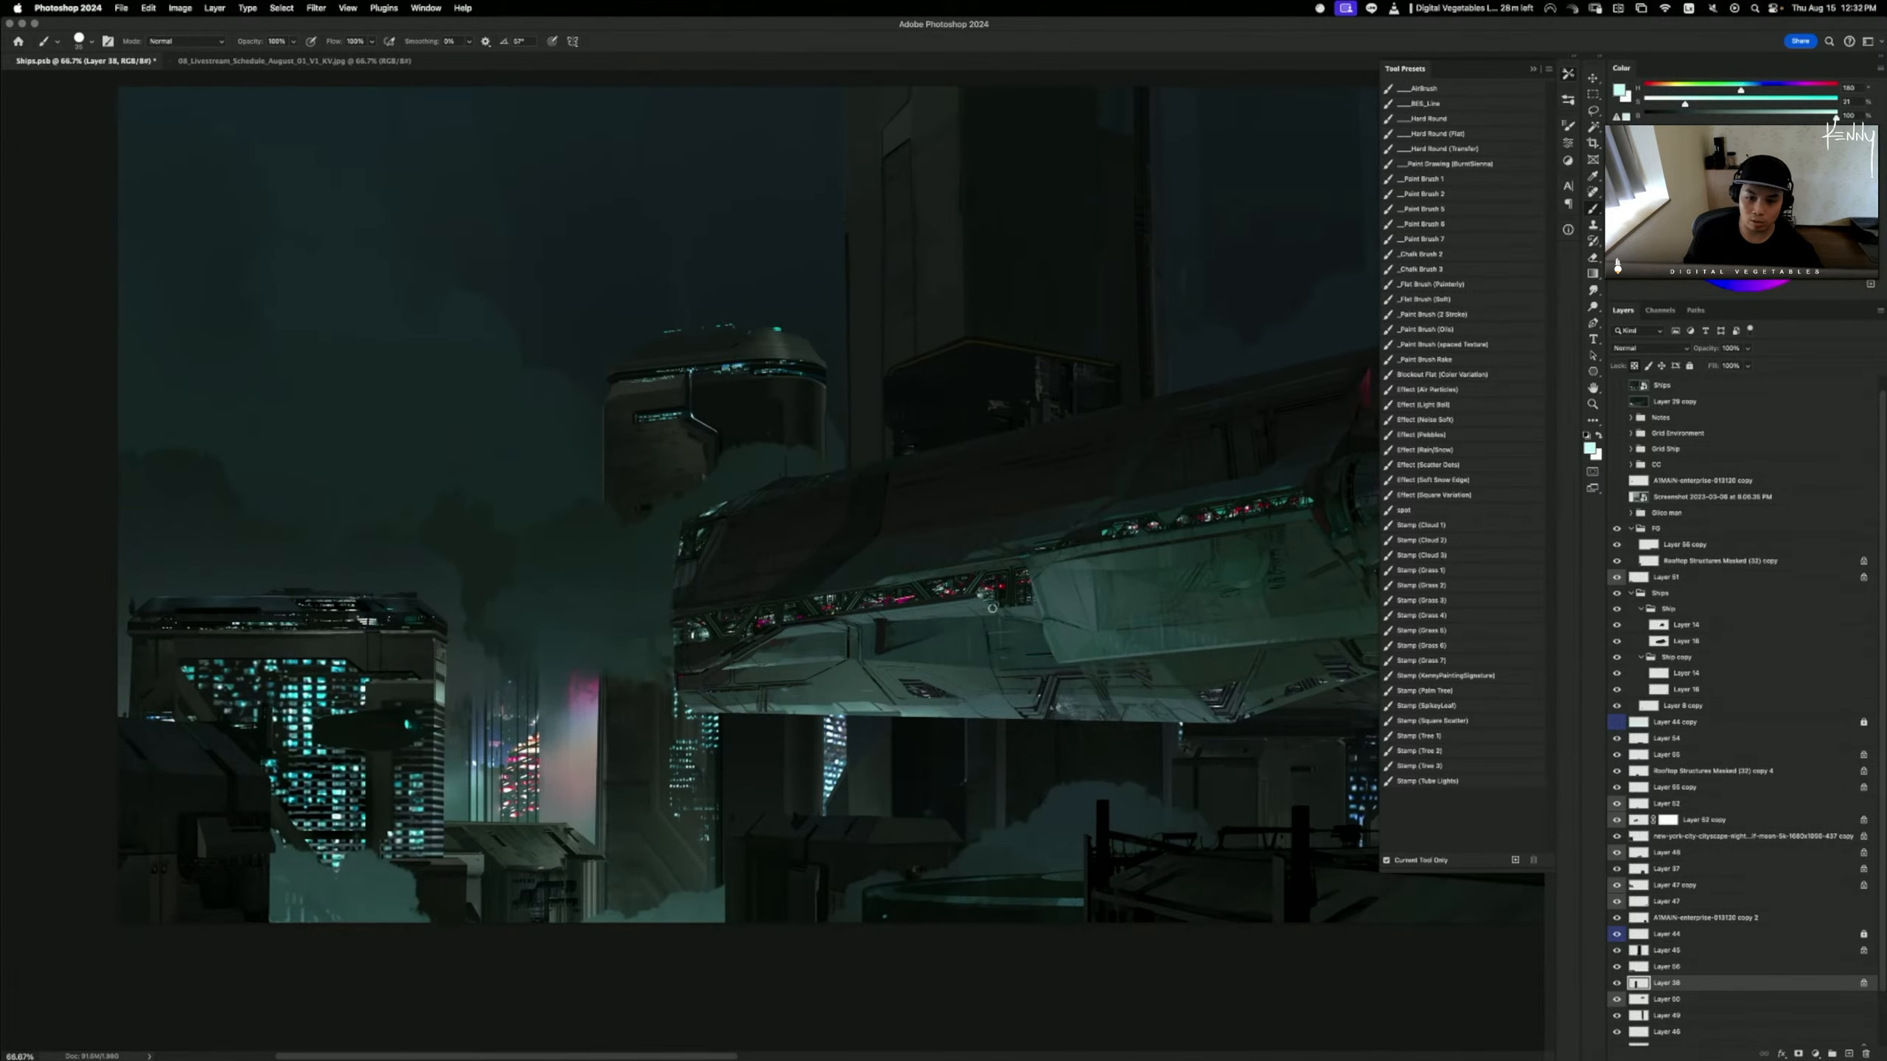
- Draw a curved Pen path along the rim of the round tower's cap, undoing the misplaced anchor
scroll(796, 685, "up", 3)
scroll(796, 685, "left", 1)
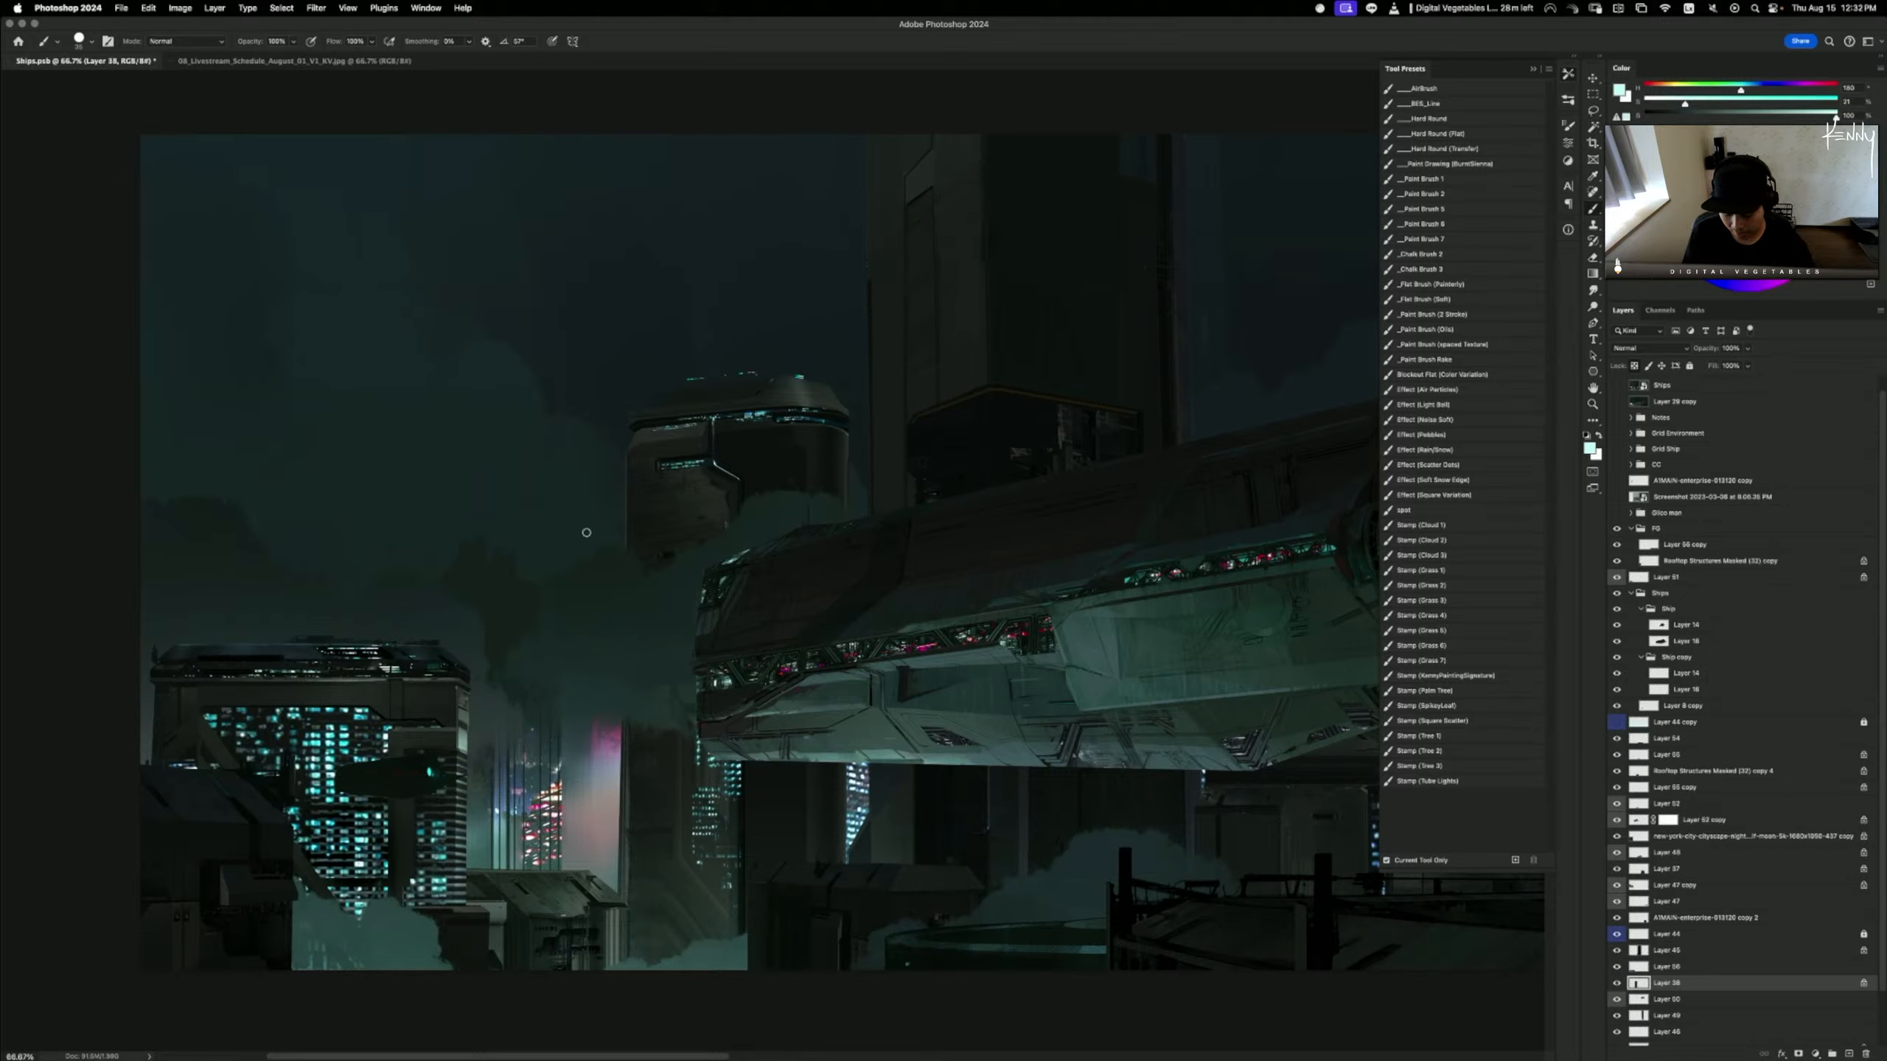
key("p")
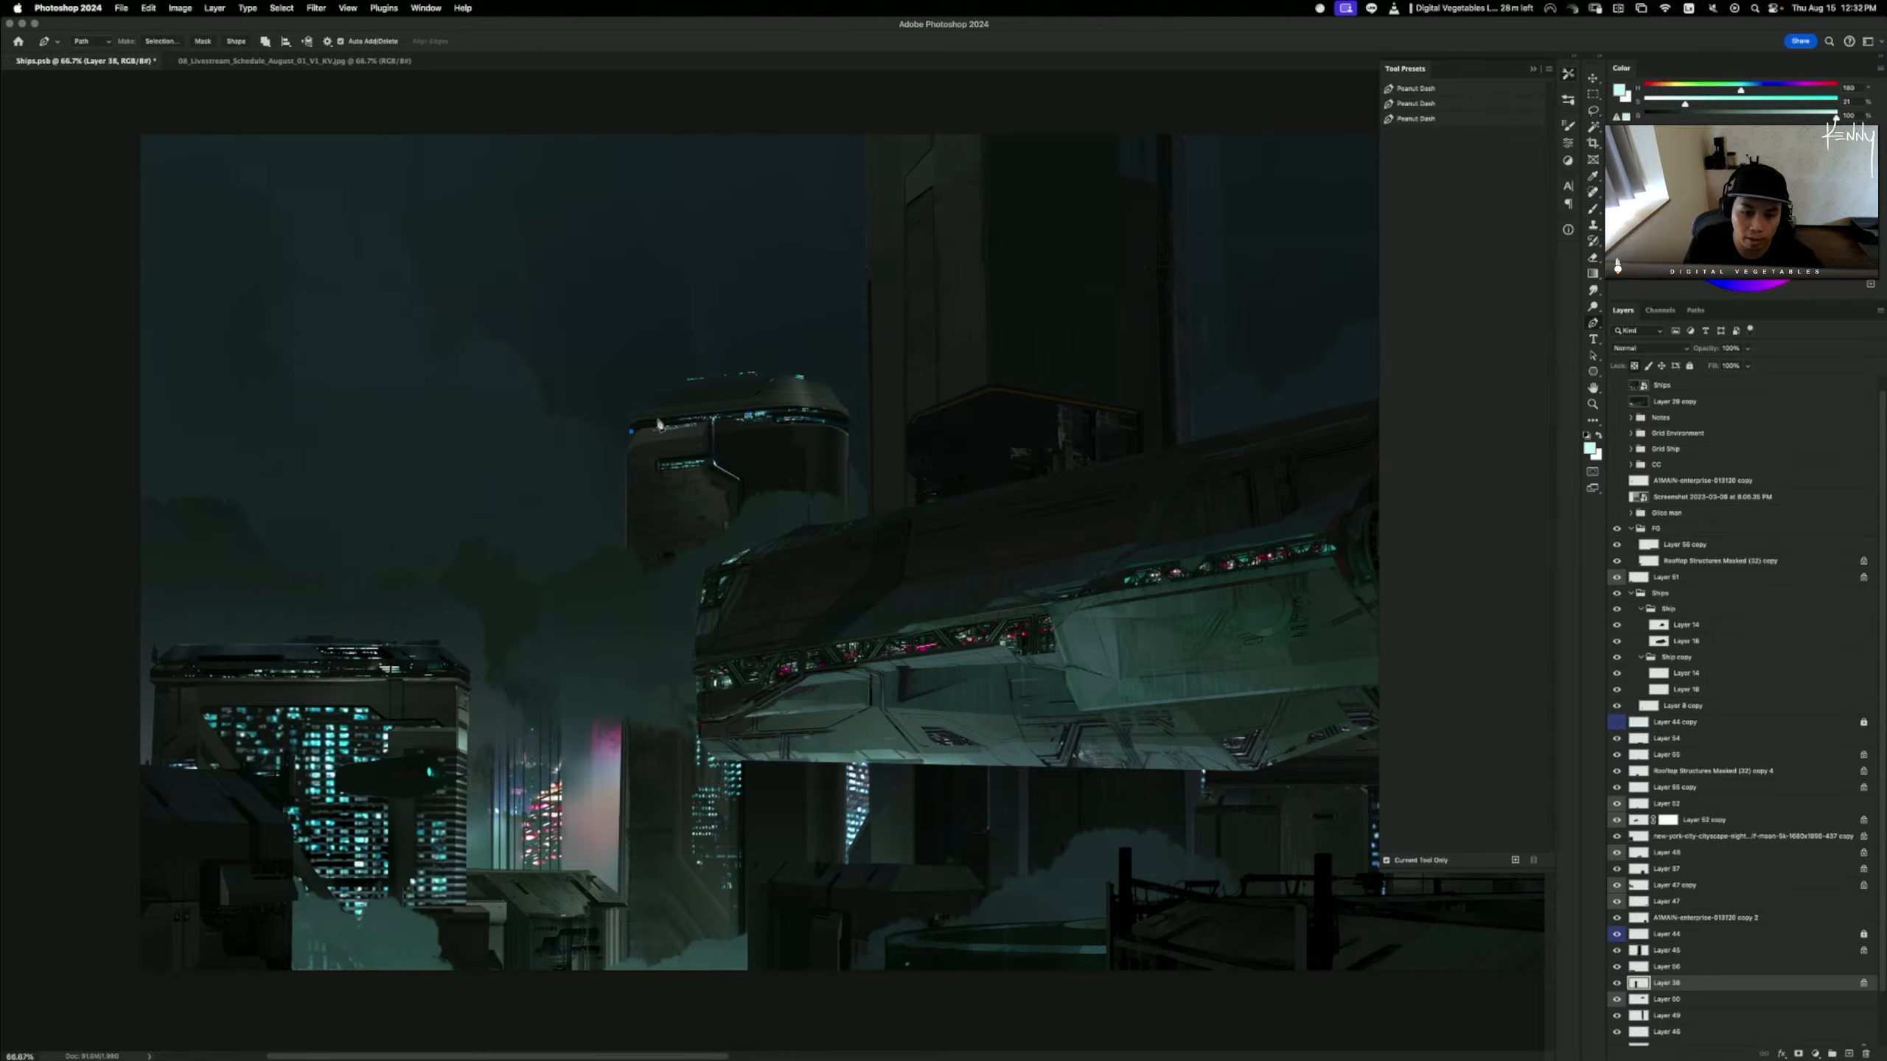
left_click_drag(649, 415, 687, 413)
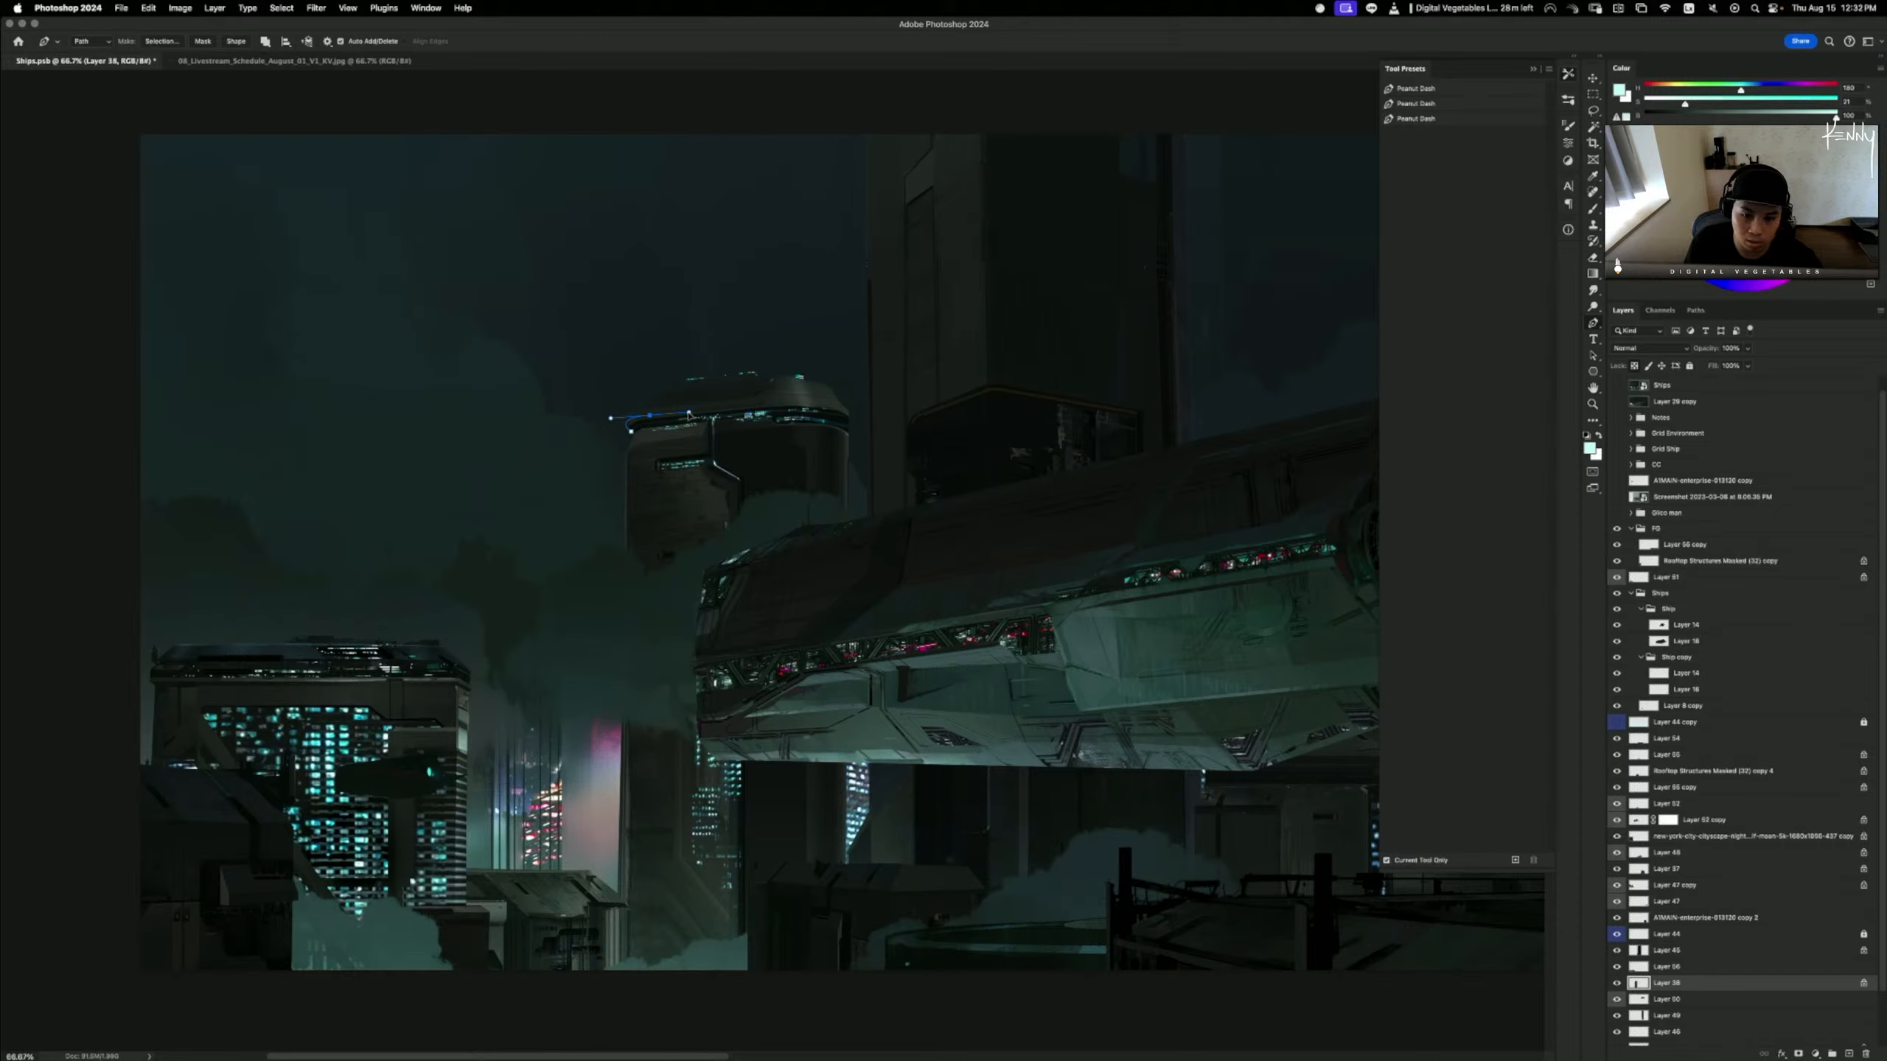
left_click_drag(765, 404, 852, 439)
key("super+z")
left_click(768, 404)
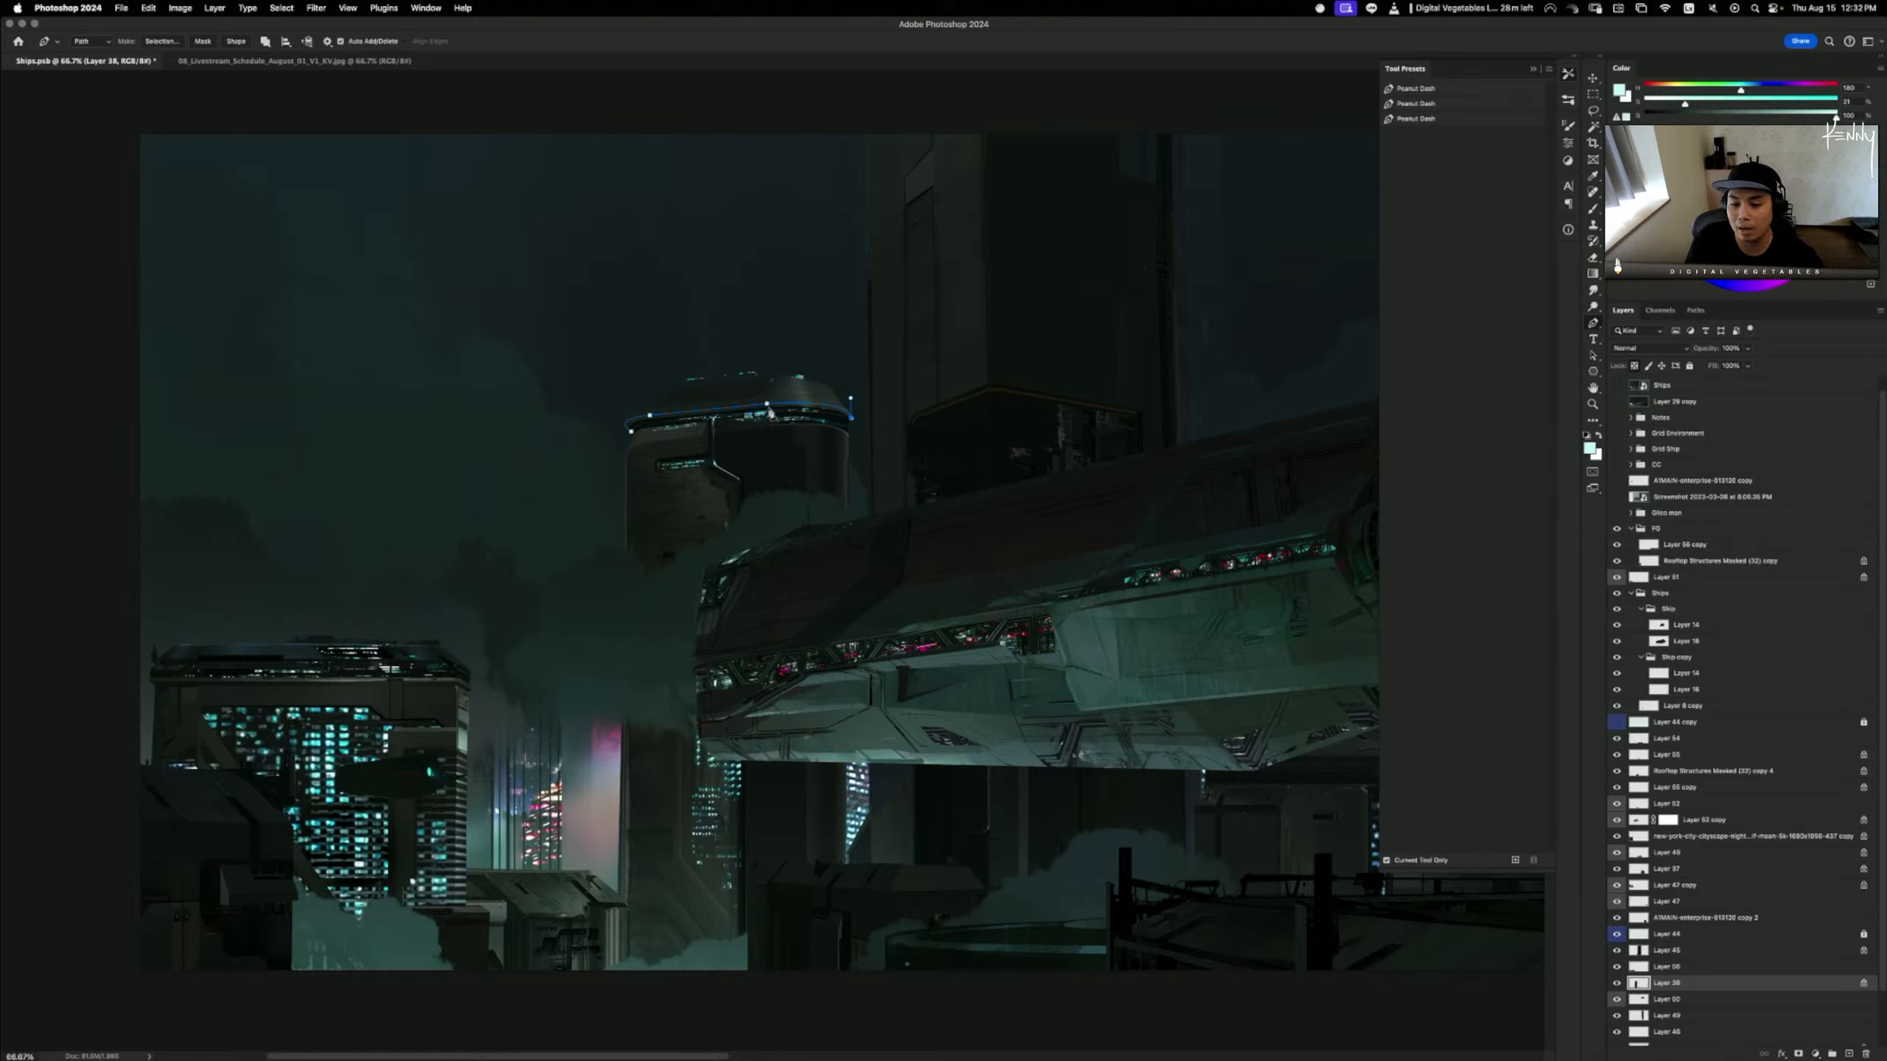
left_click_drag(768, 408, 706, 415)
left_click(649, 420)
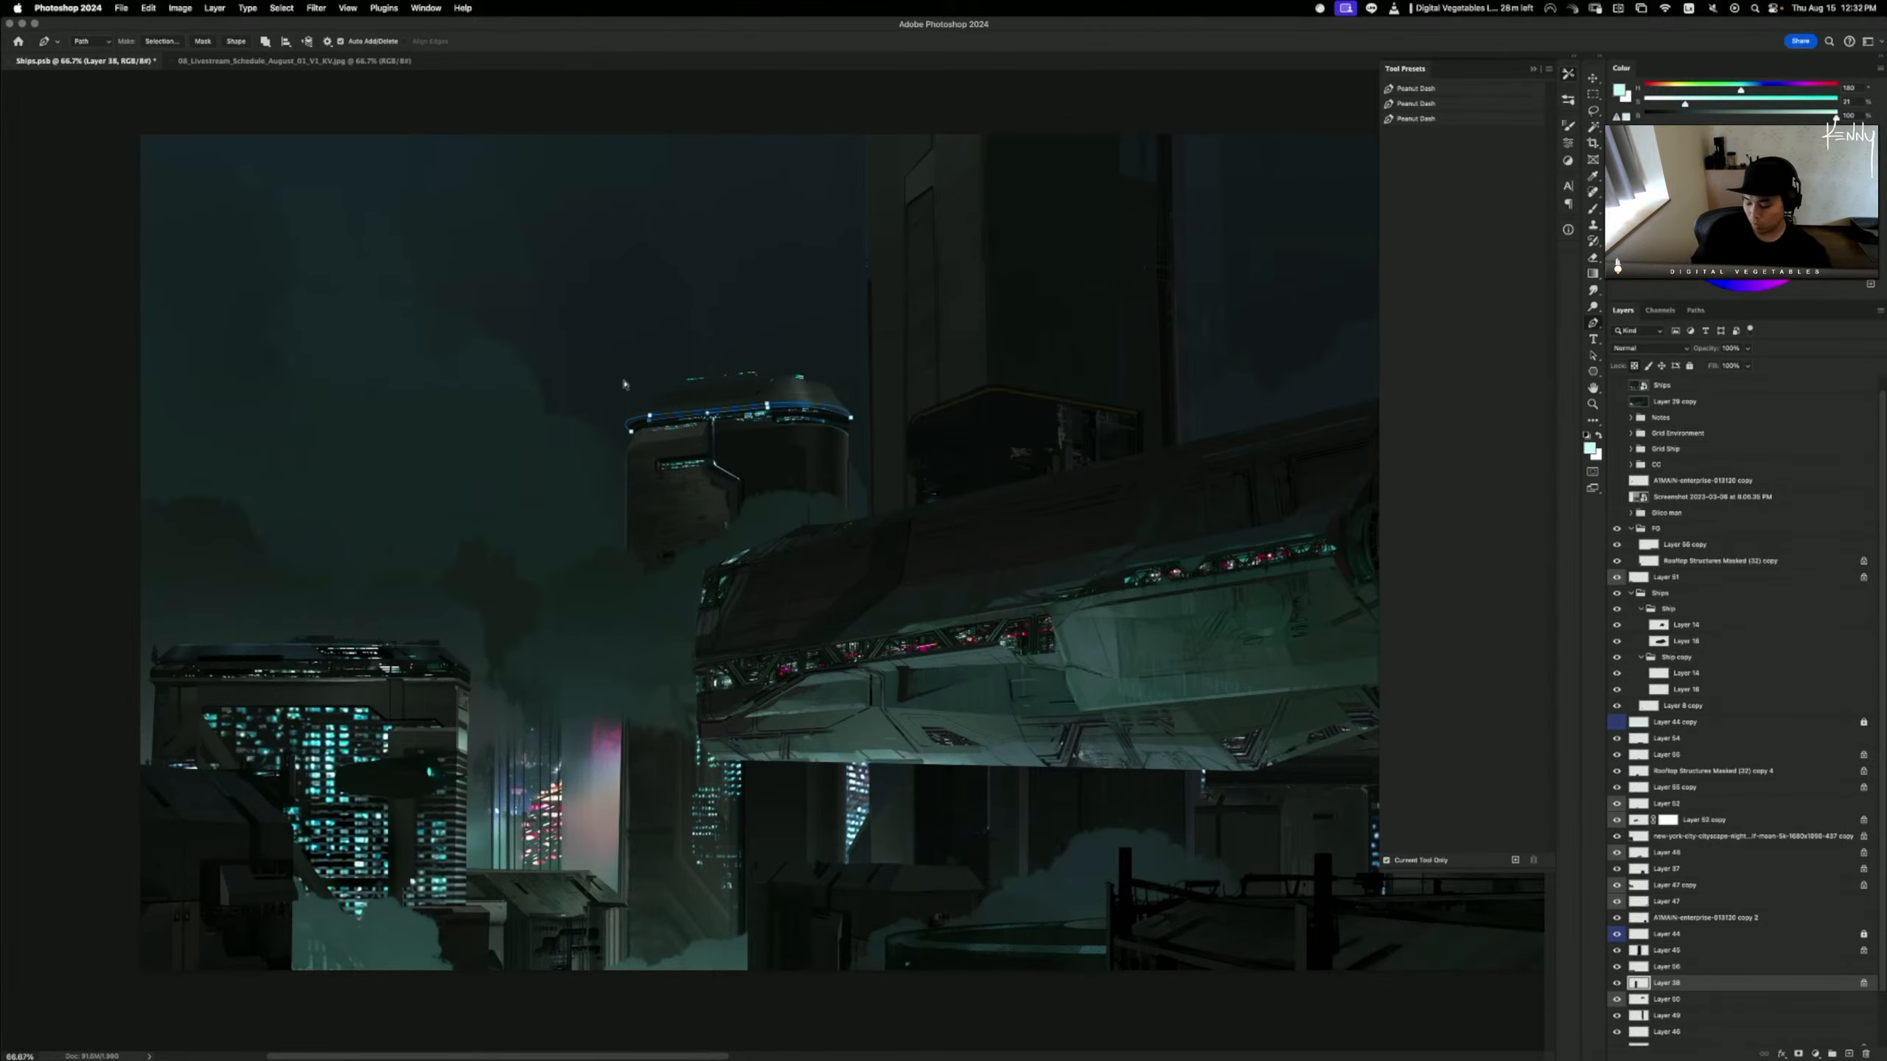
- Close the Pen path into a thin band following the cap's rim and convert it to a selection
key("super+z")
key("super+equal")
key("super+equal")
left_click_drag(647, 484, 772, 711)
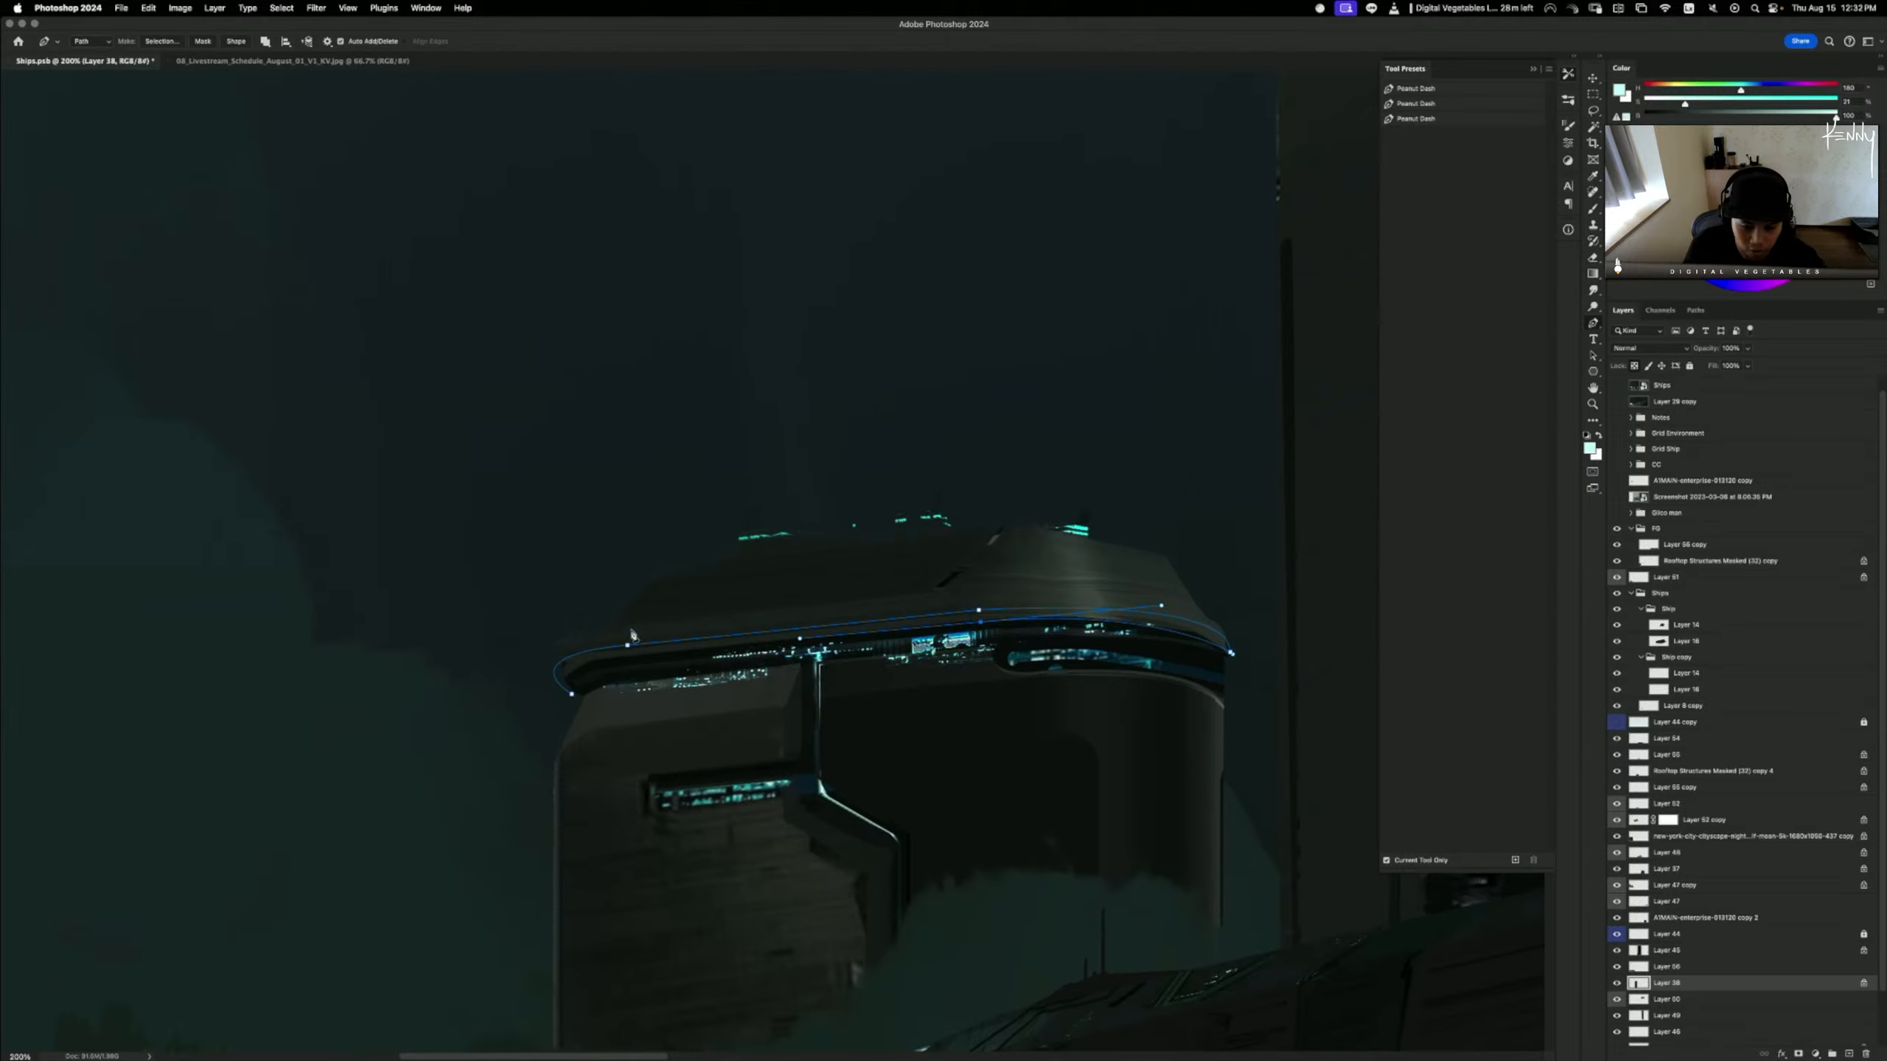
left_click(629, 658)
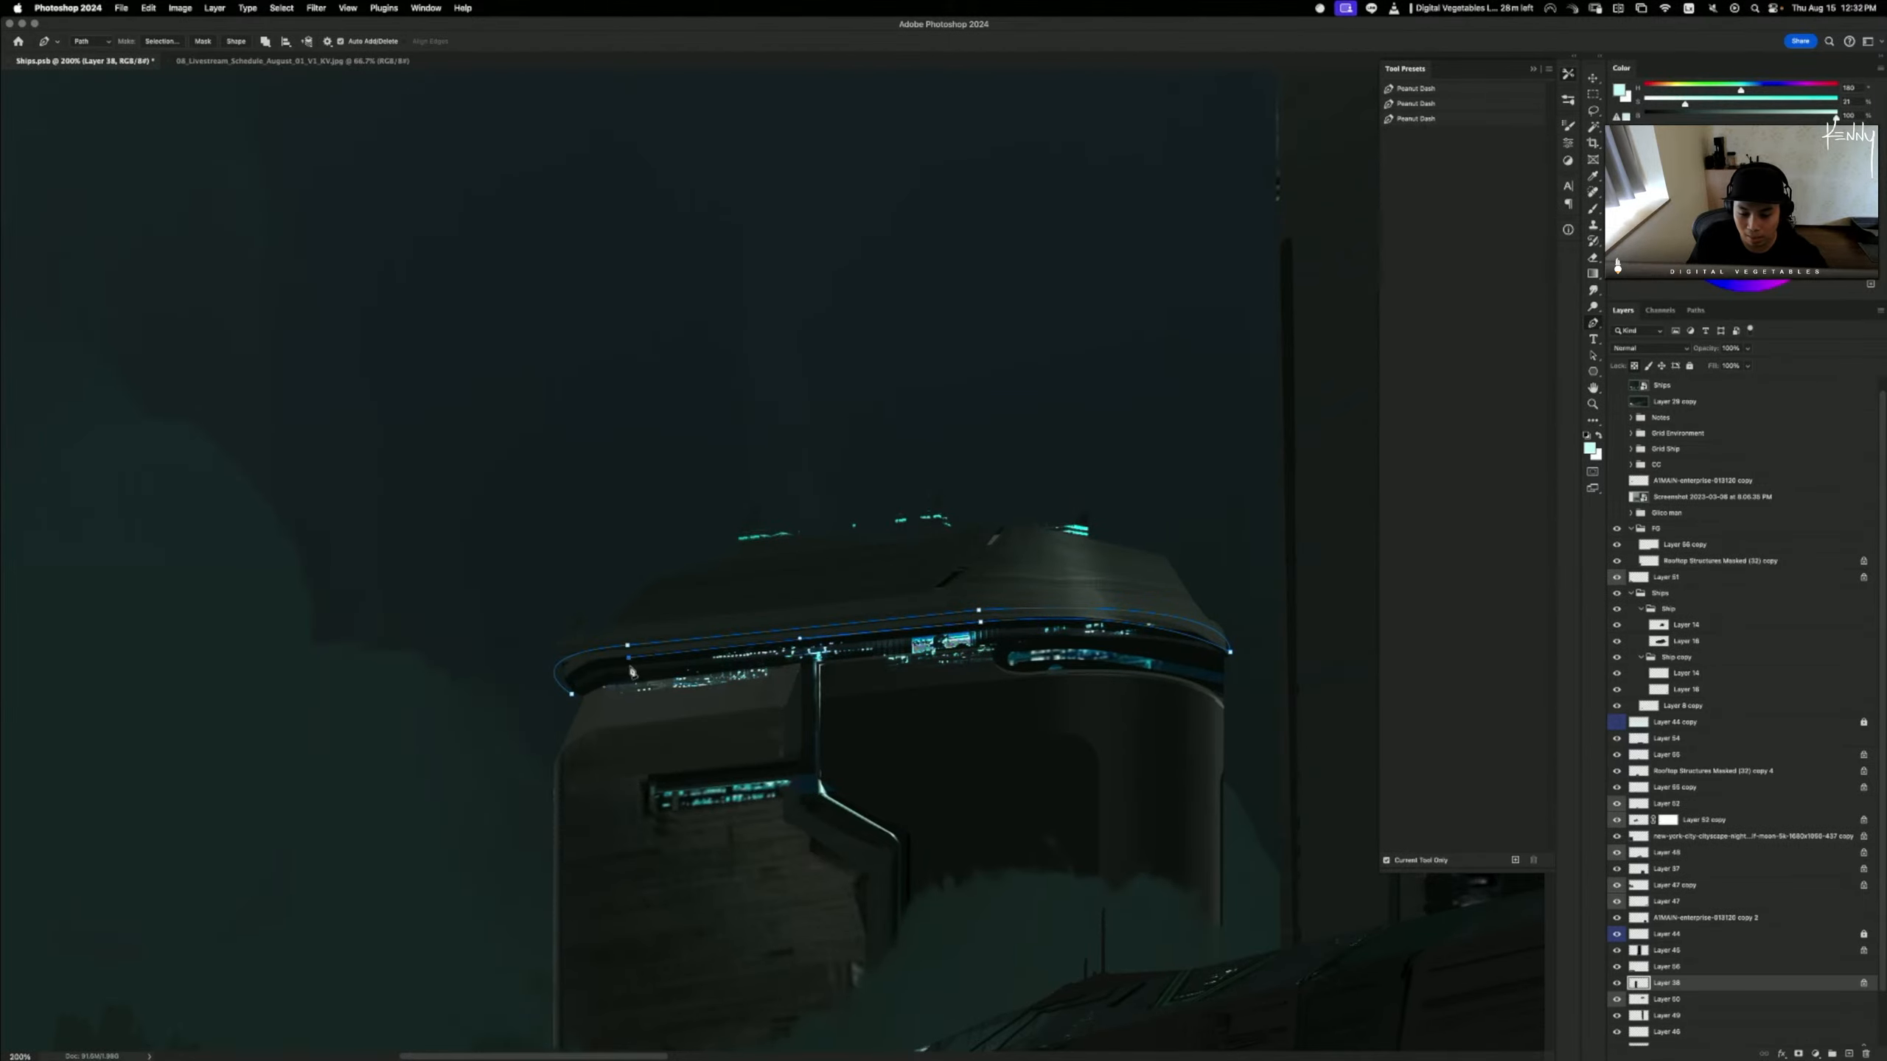
left_click(573, 694)
left_click_drag(578, 697, 594, 714)
key("super+Return")
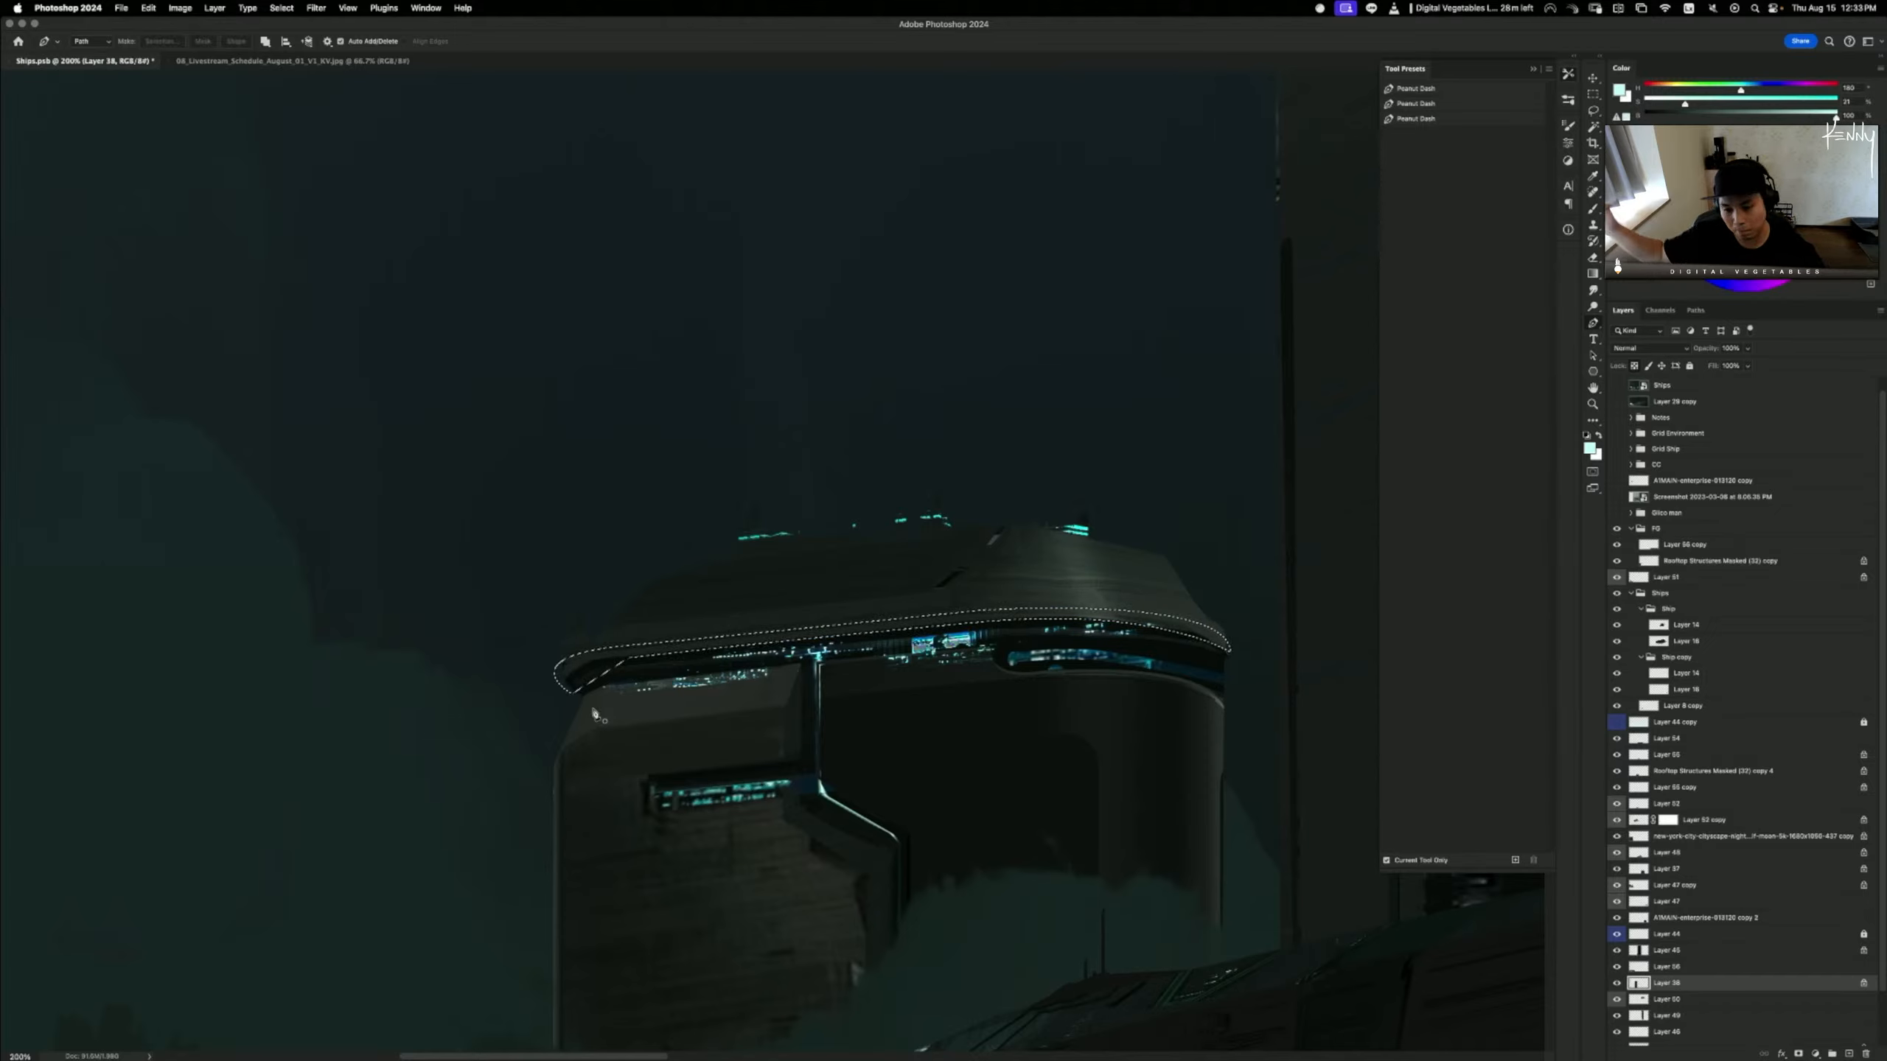
- Choose Paint Brush 1 at a small size, try teal at the selected rim band's end, and sample a dark blue instead
key("b")
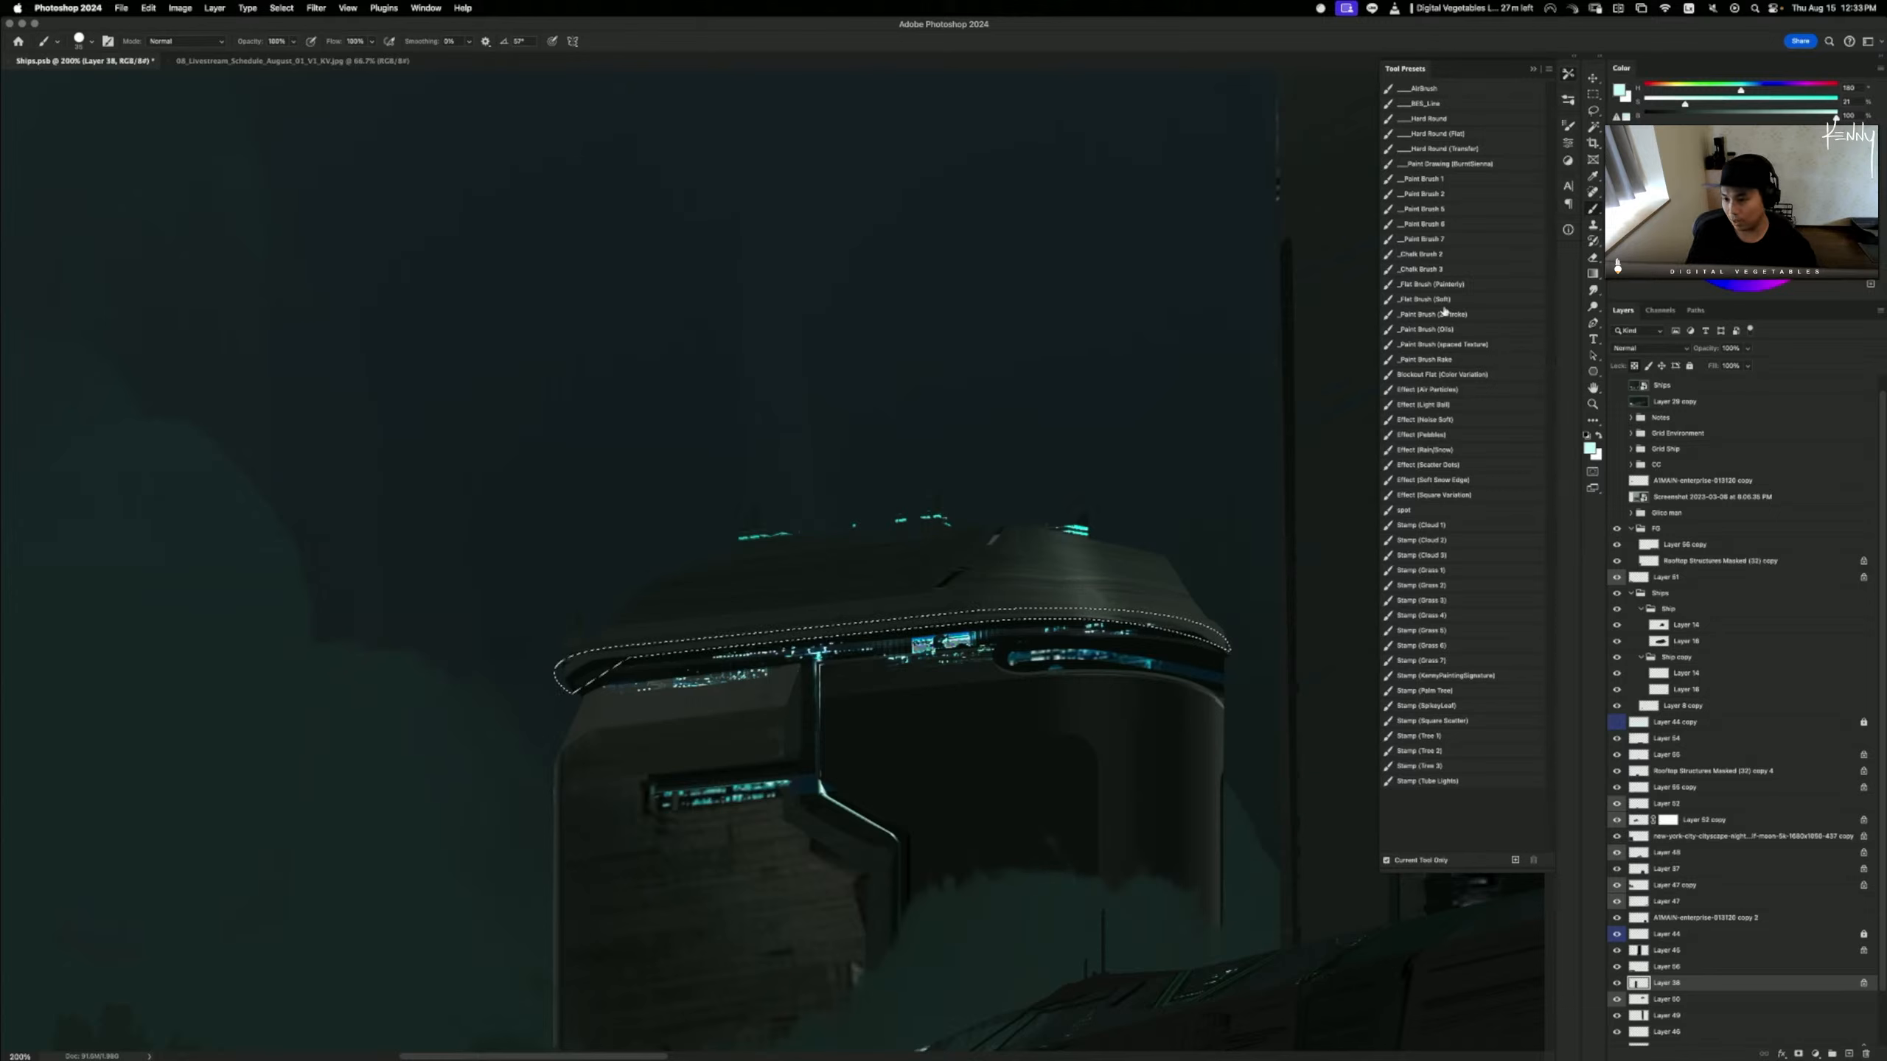
left_click(1455, 179)
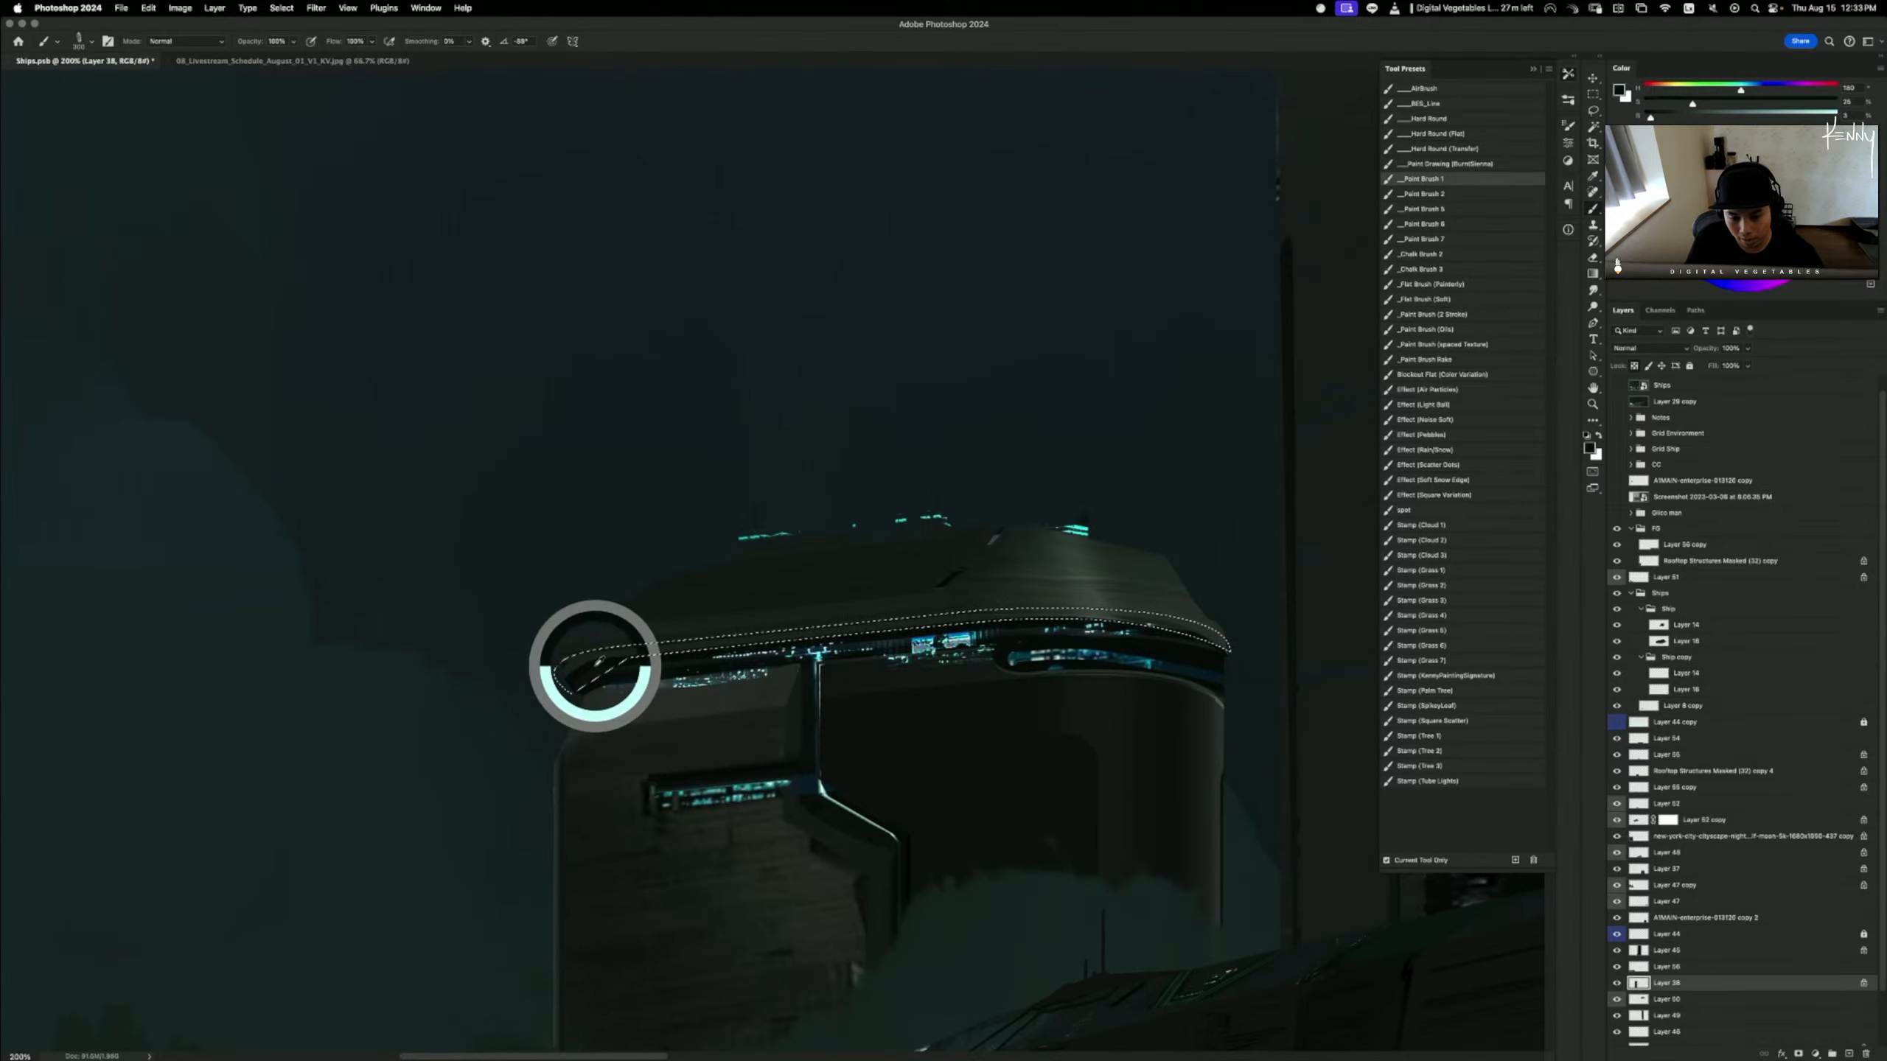
key("[")
key("[")
key("[")
key("[")
key("[")
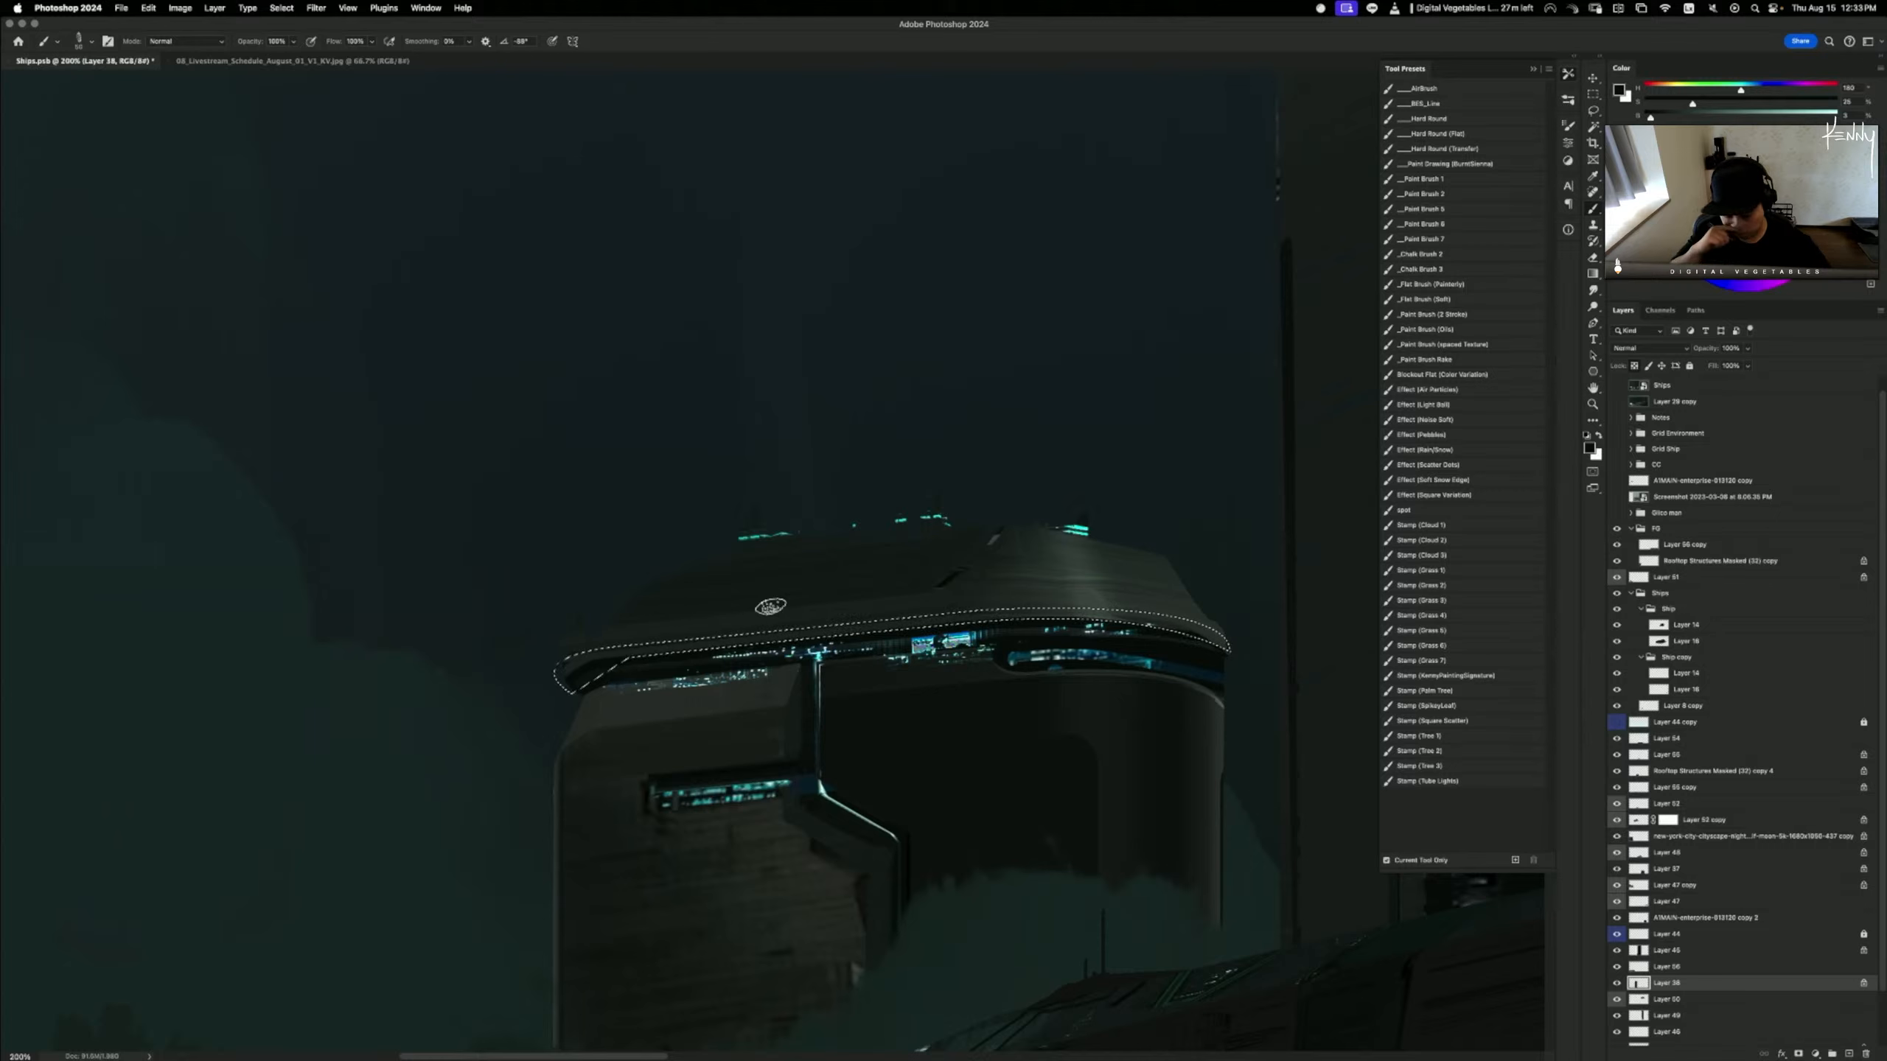
mouse_move(771, 610)
left_mouse_down()
mouse_move(767, 632)
mouse_move(759, 518)
mouse_move(745, 535)
left_mouse_up()
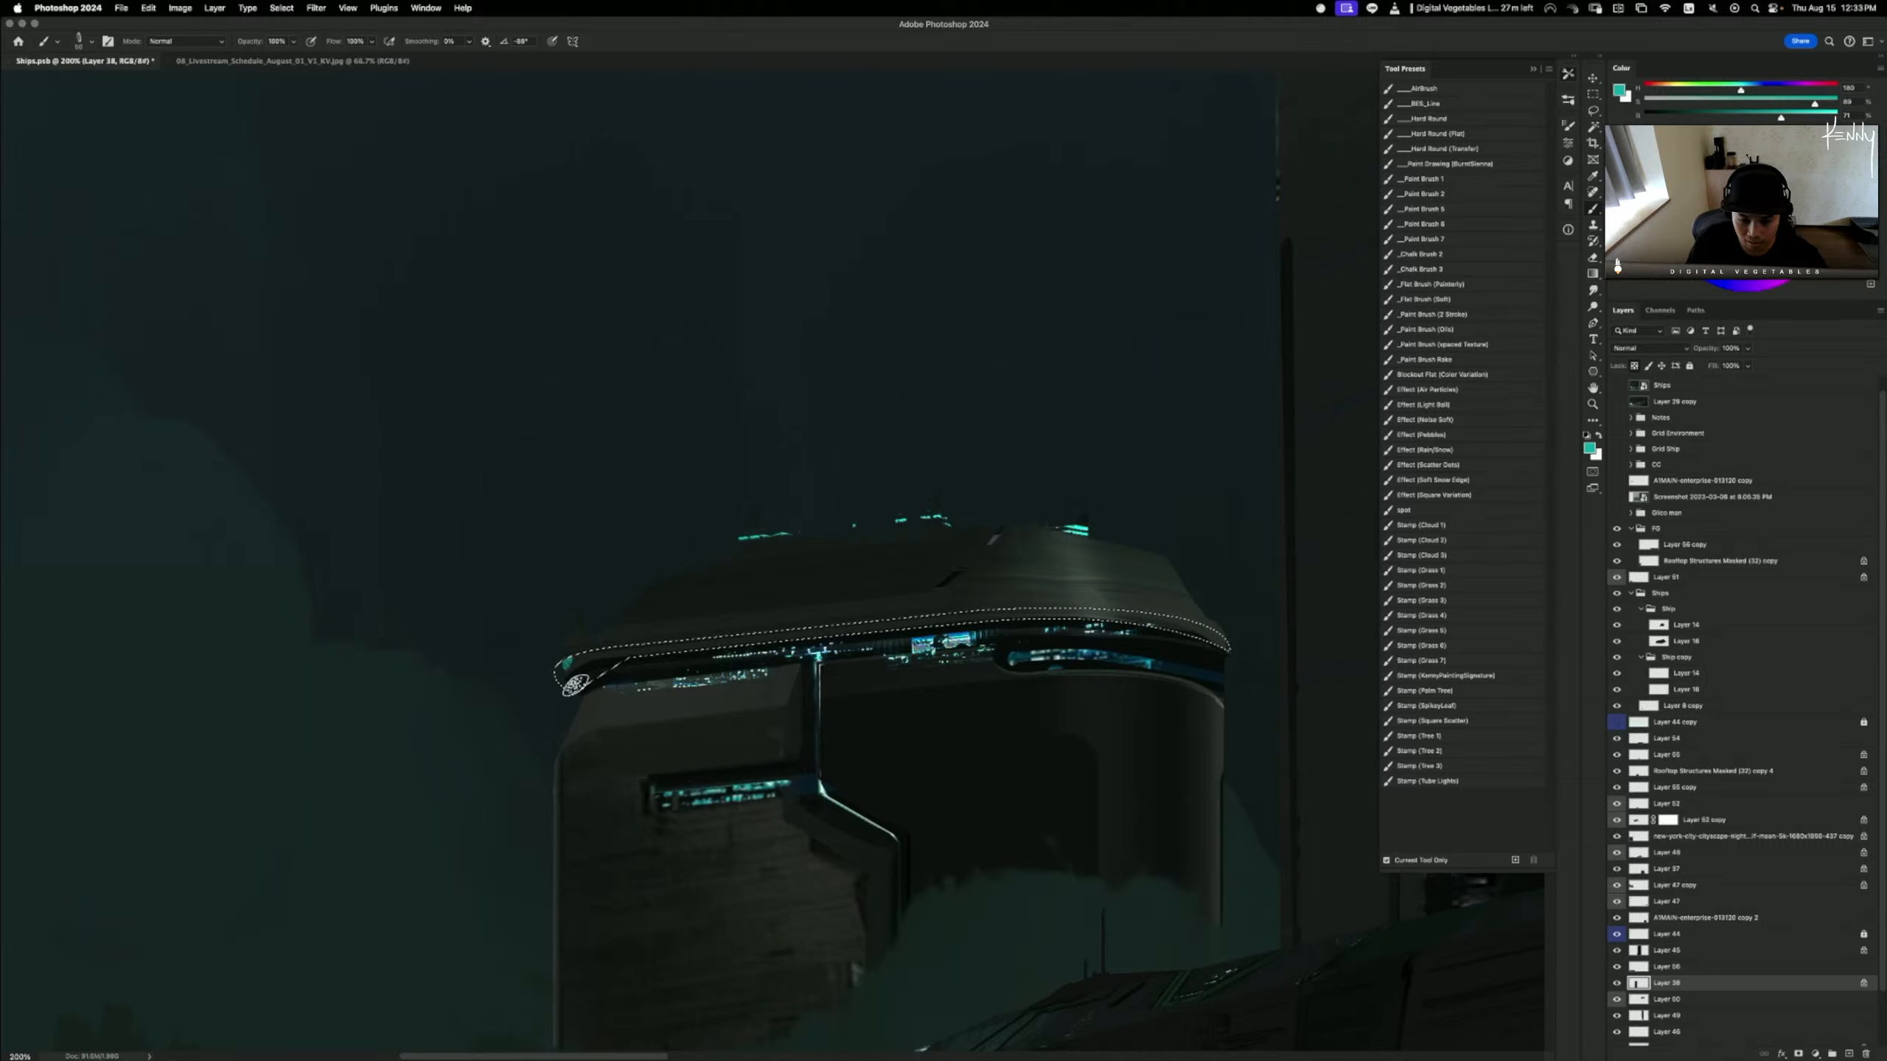
left_click_drag(1151, 661, 1146, 658)
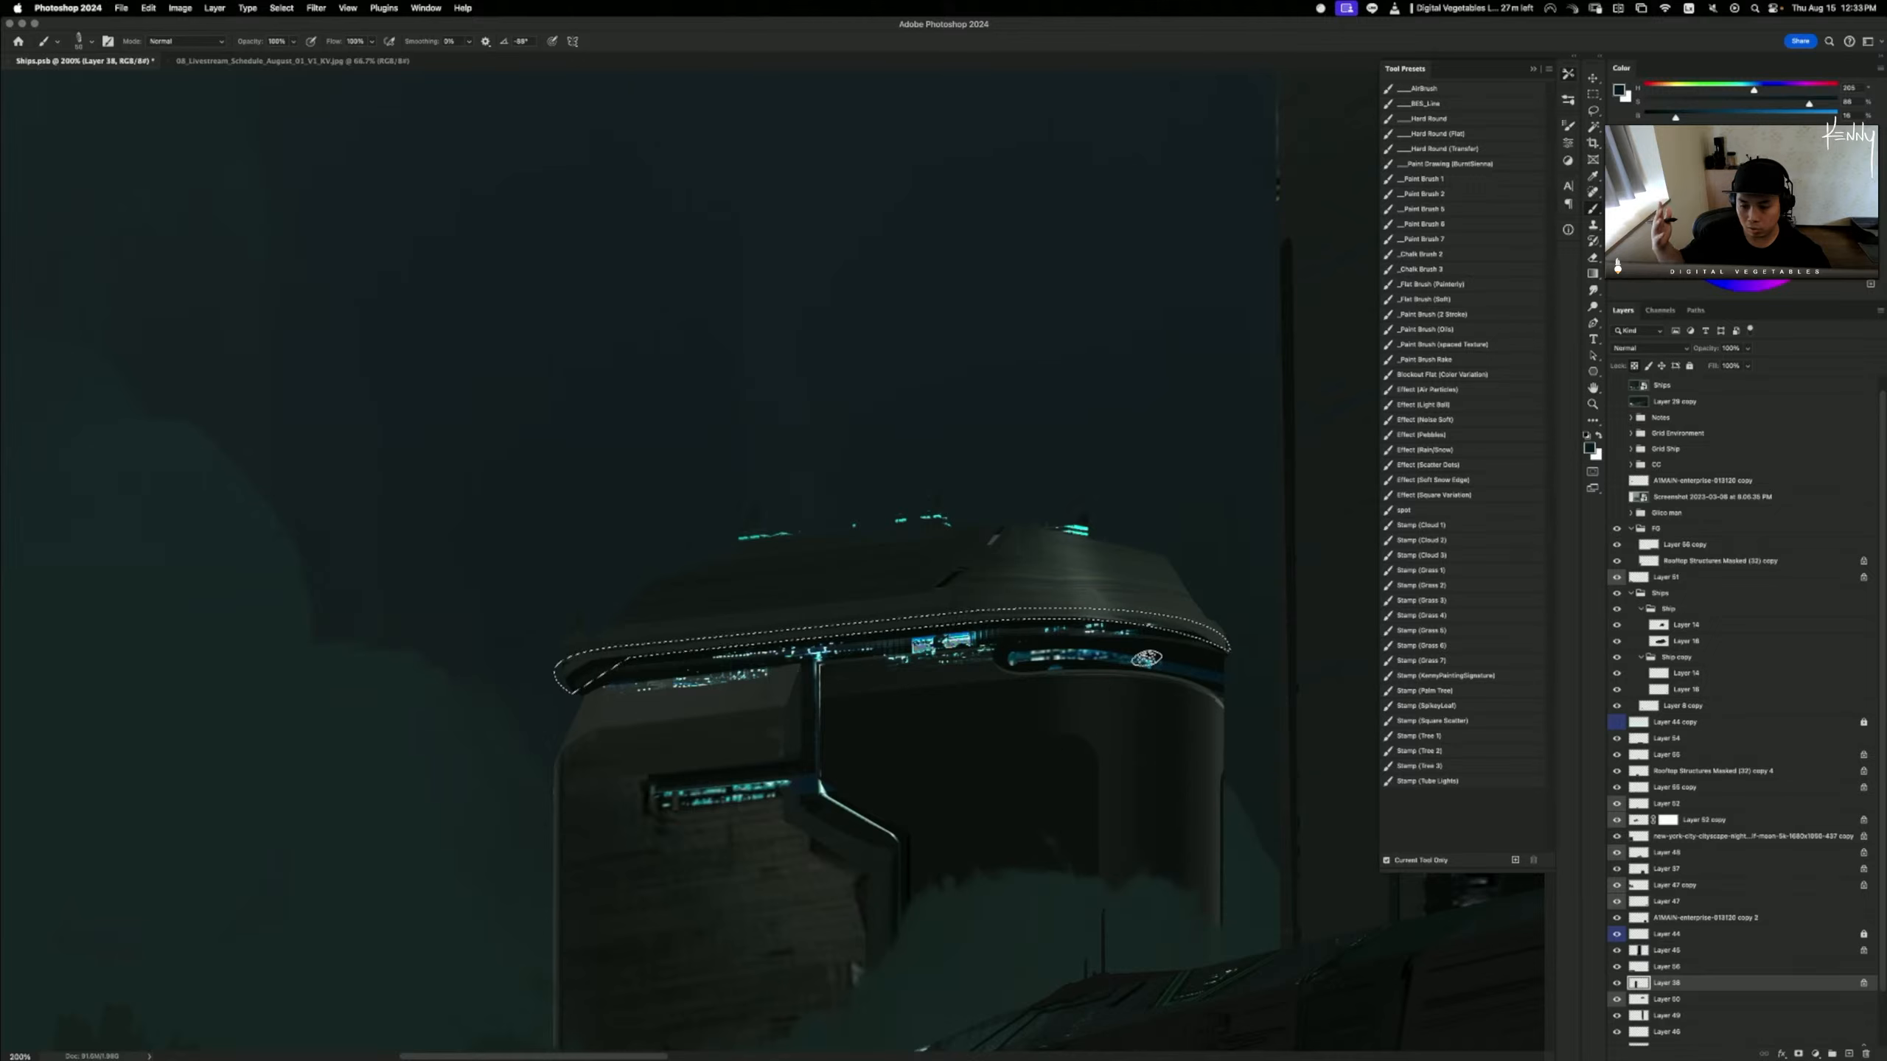
- Clean up the selection's end, paint a dark blue strip and two brighter blue panels in the rim band, and deselect
key("l")
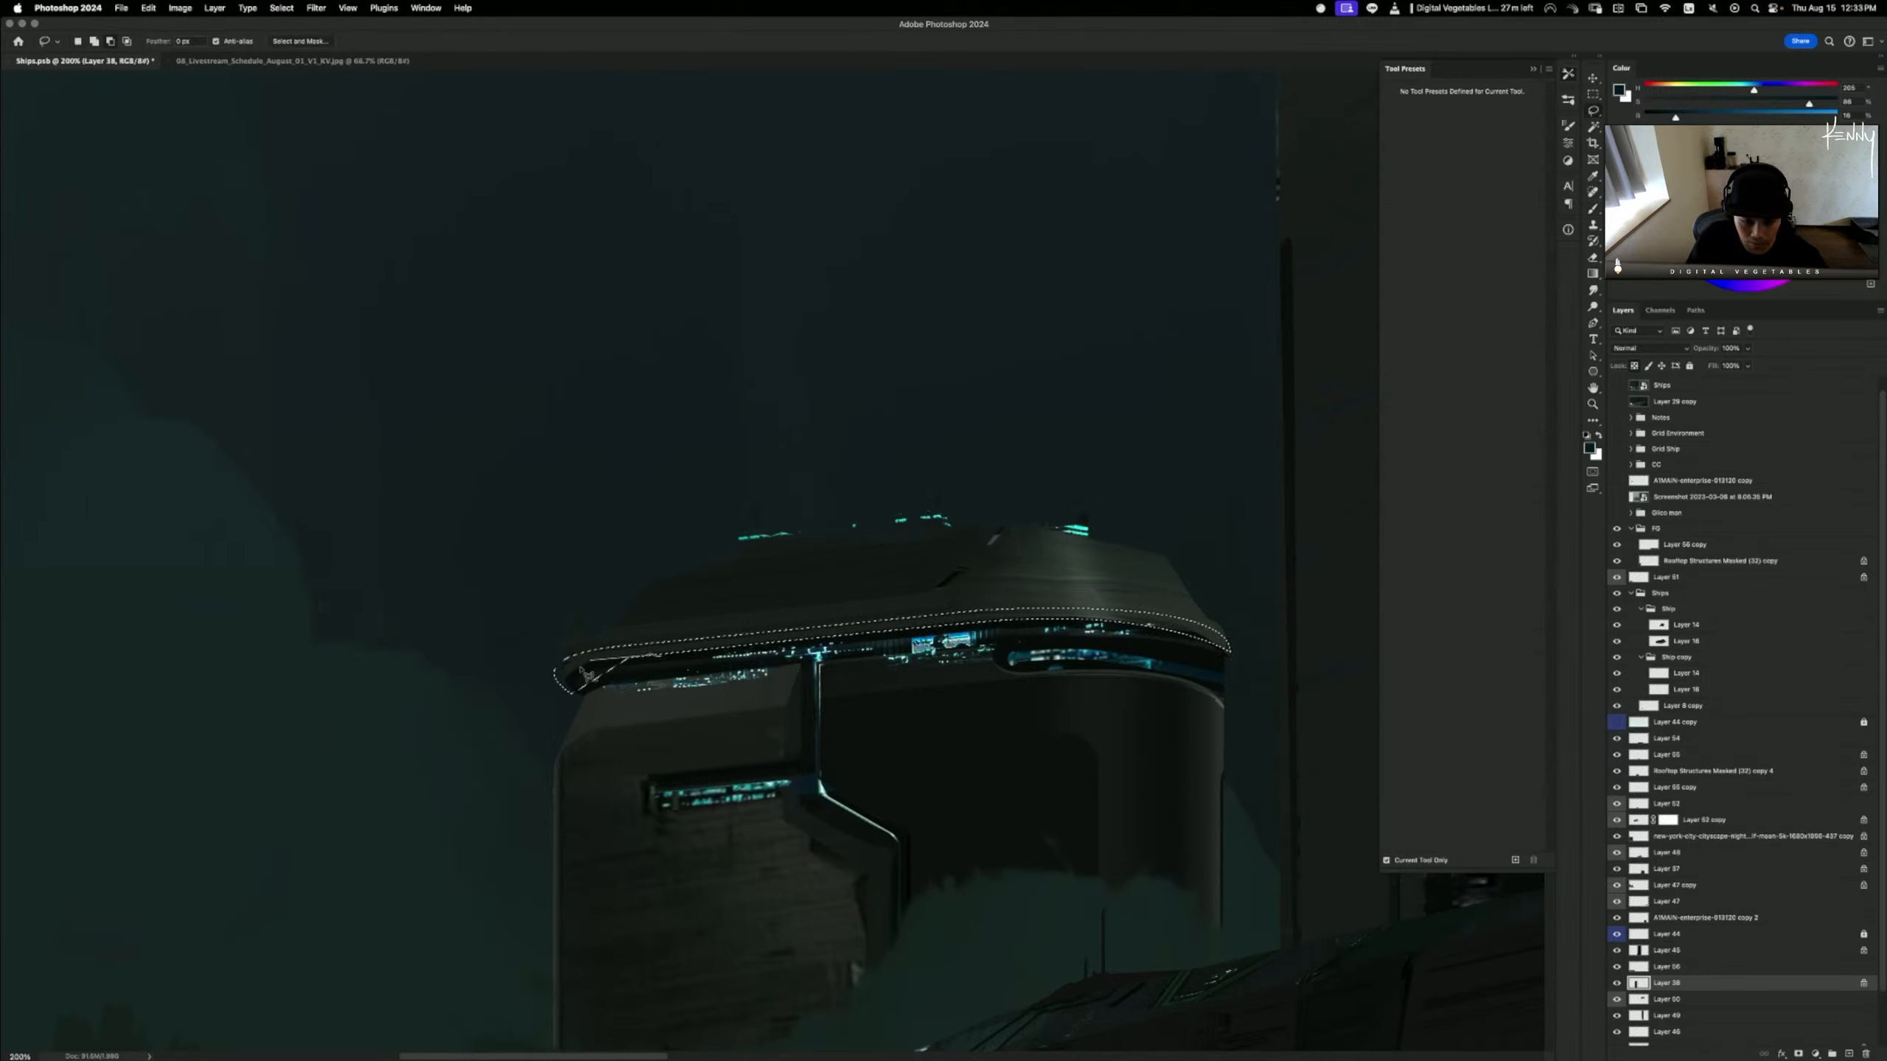
left_click_drag(578, 706, 607, 694)
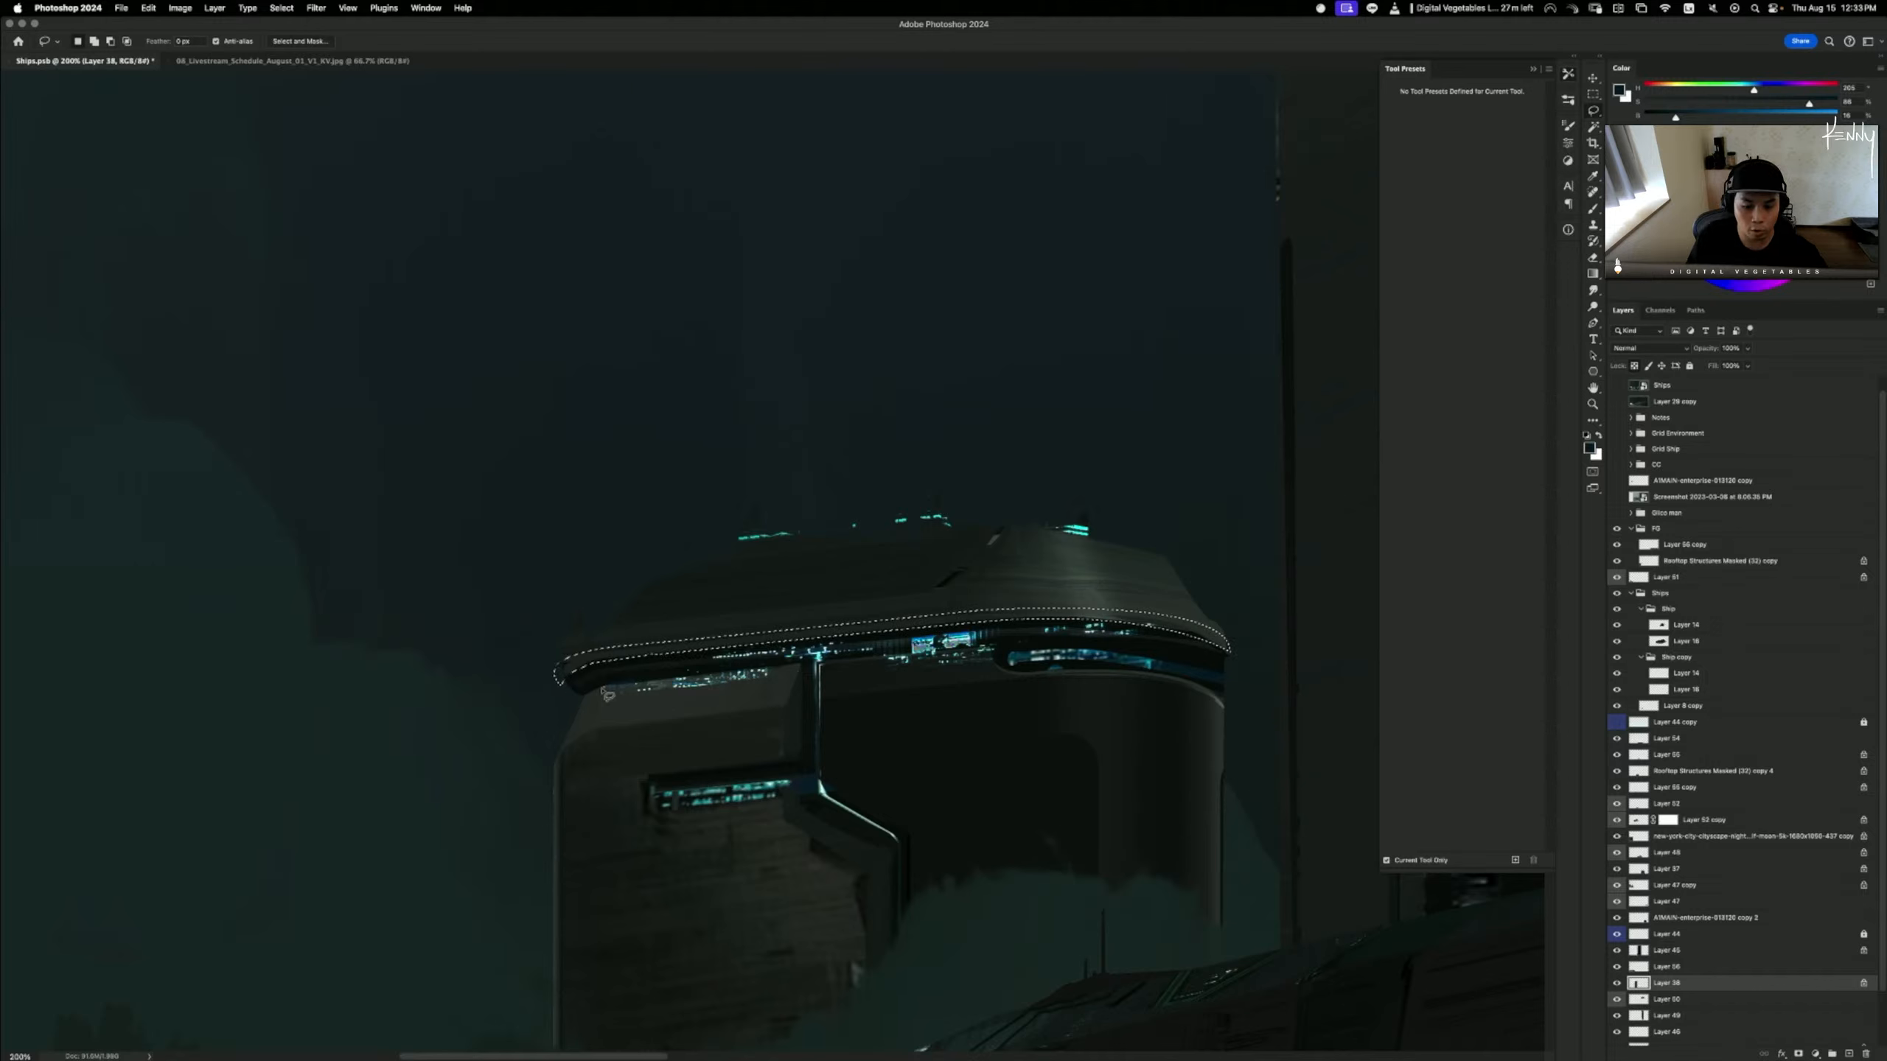
key("b")
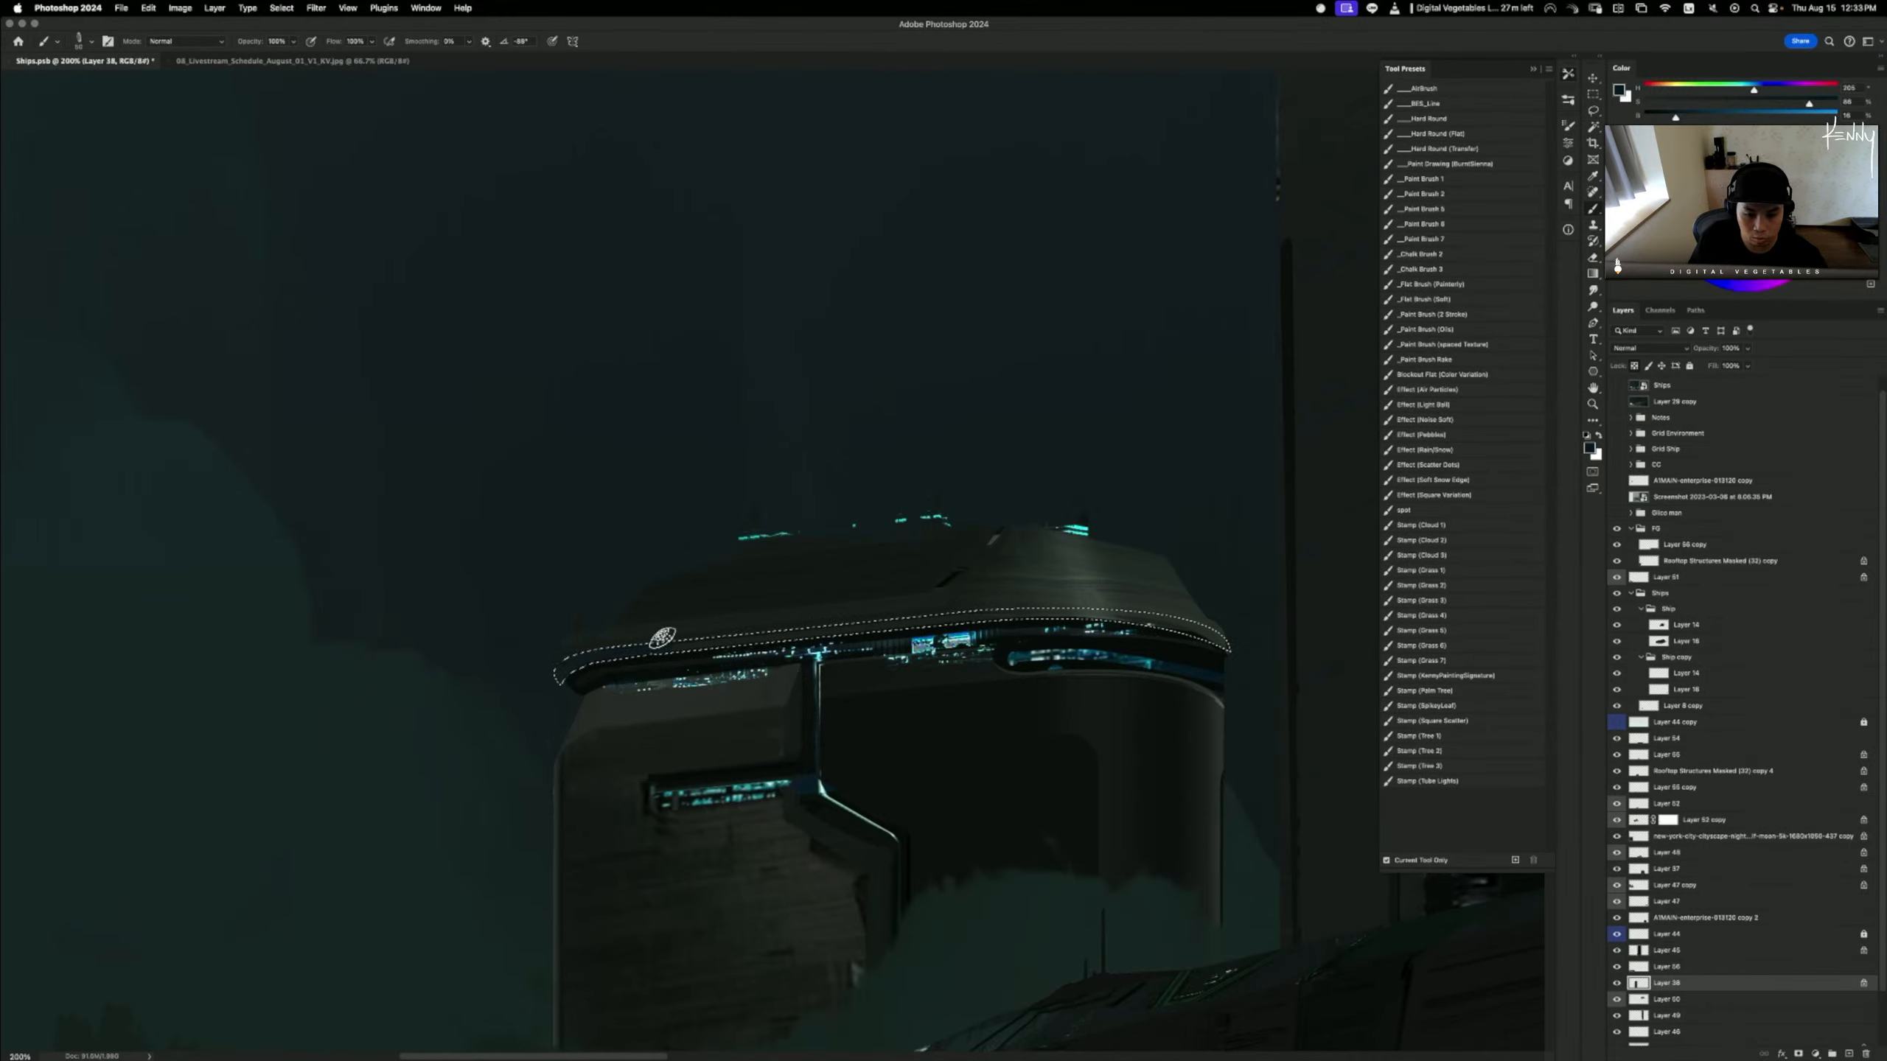
left_click_drag(928, 637, 931, 637)
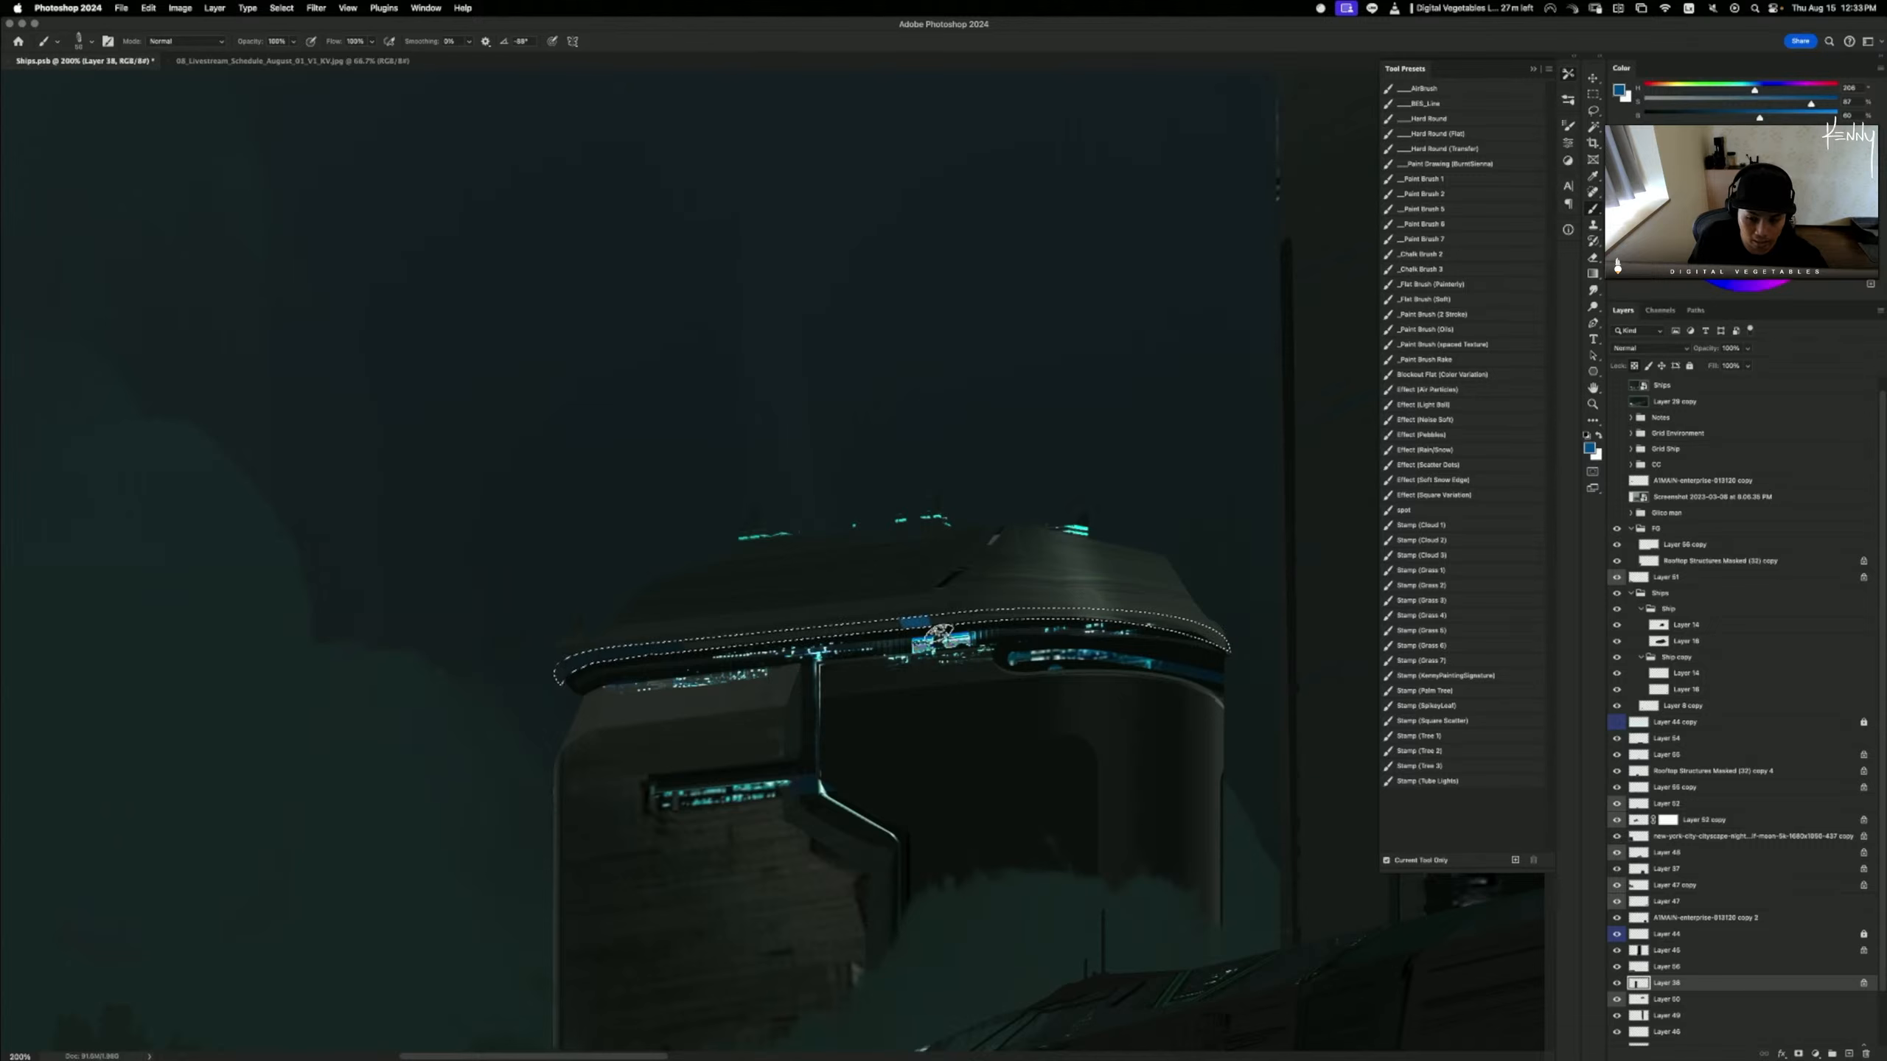
left_click_drag(950, 615, 955, 626)
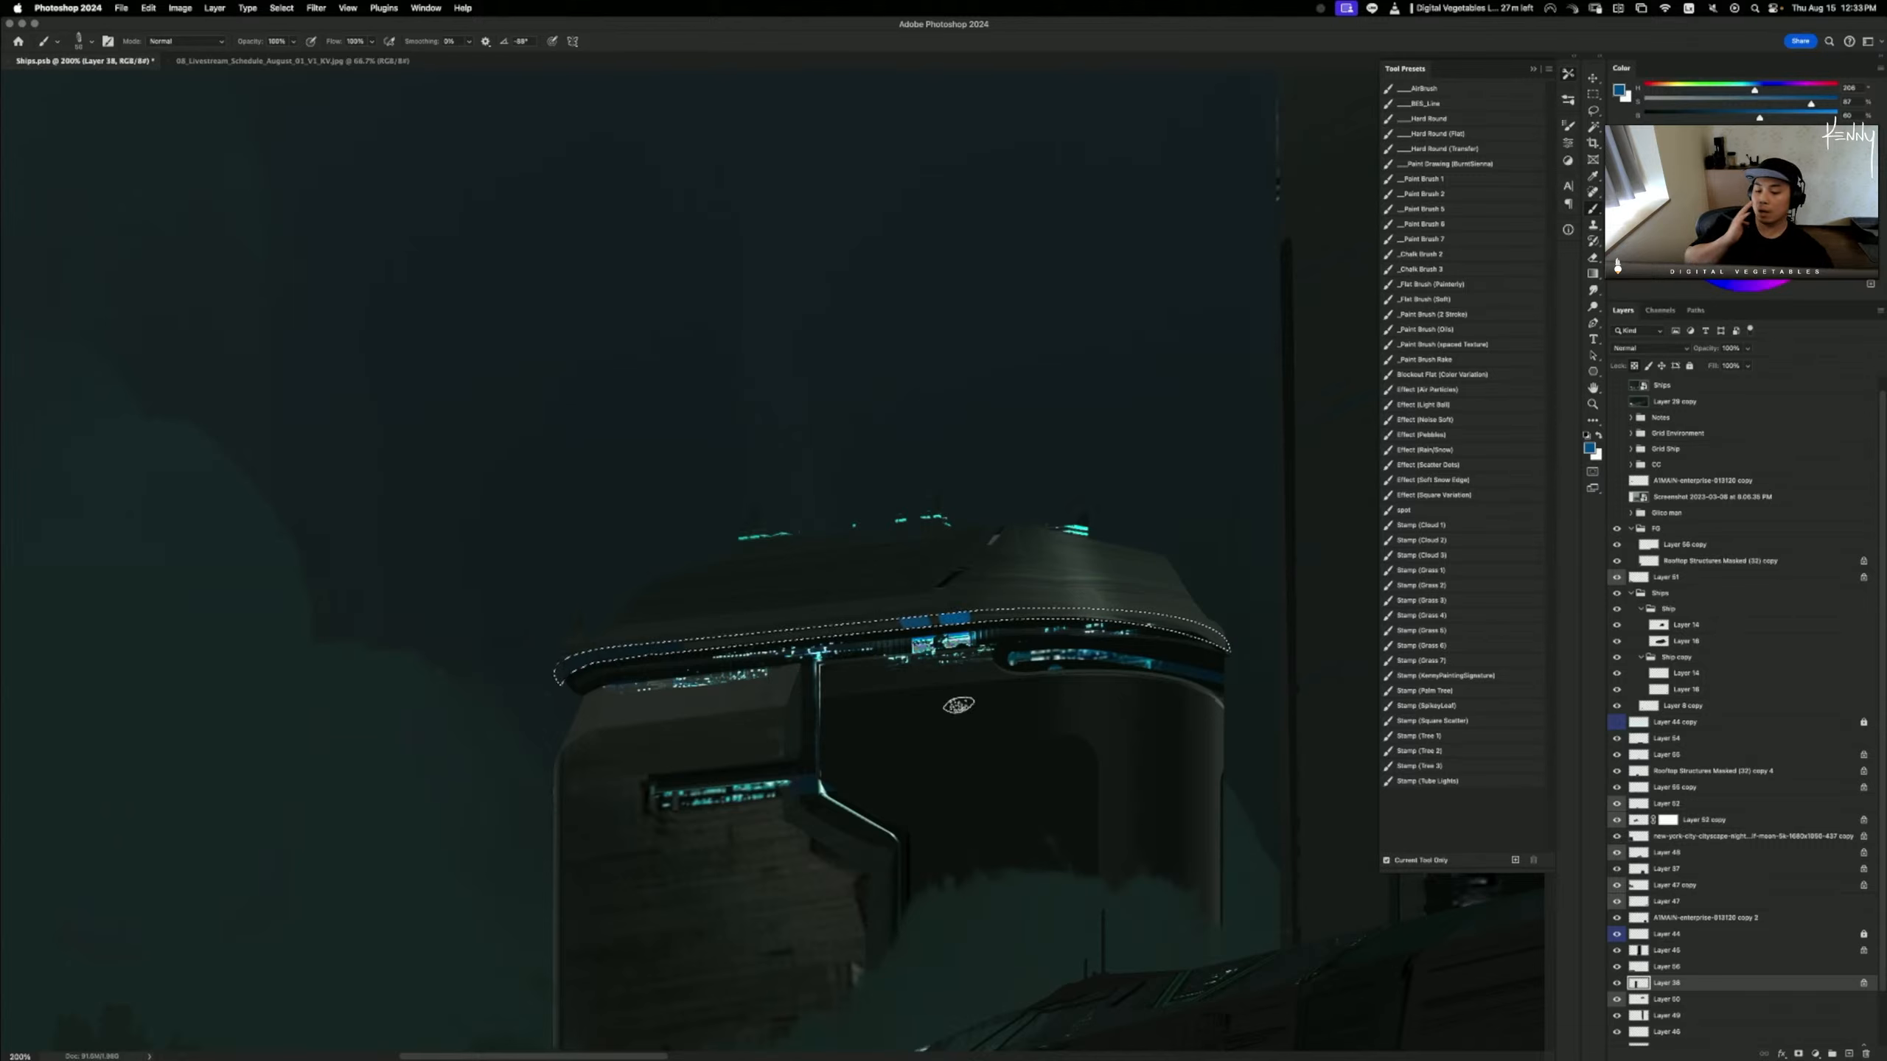
left_click(627, 642, "alt")
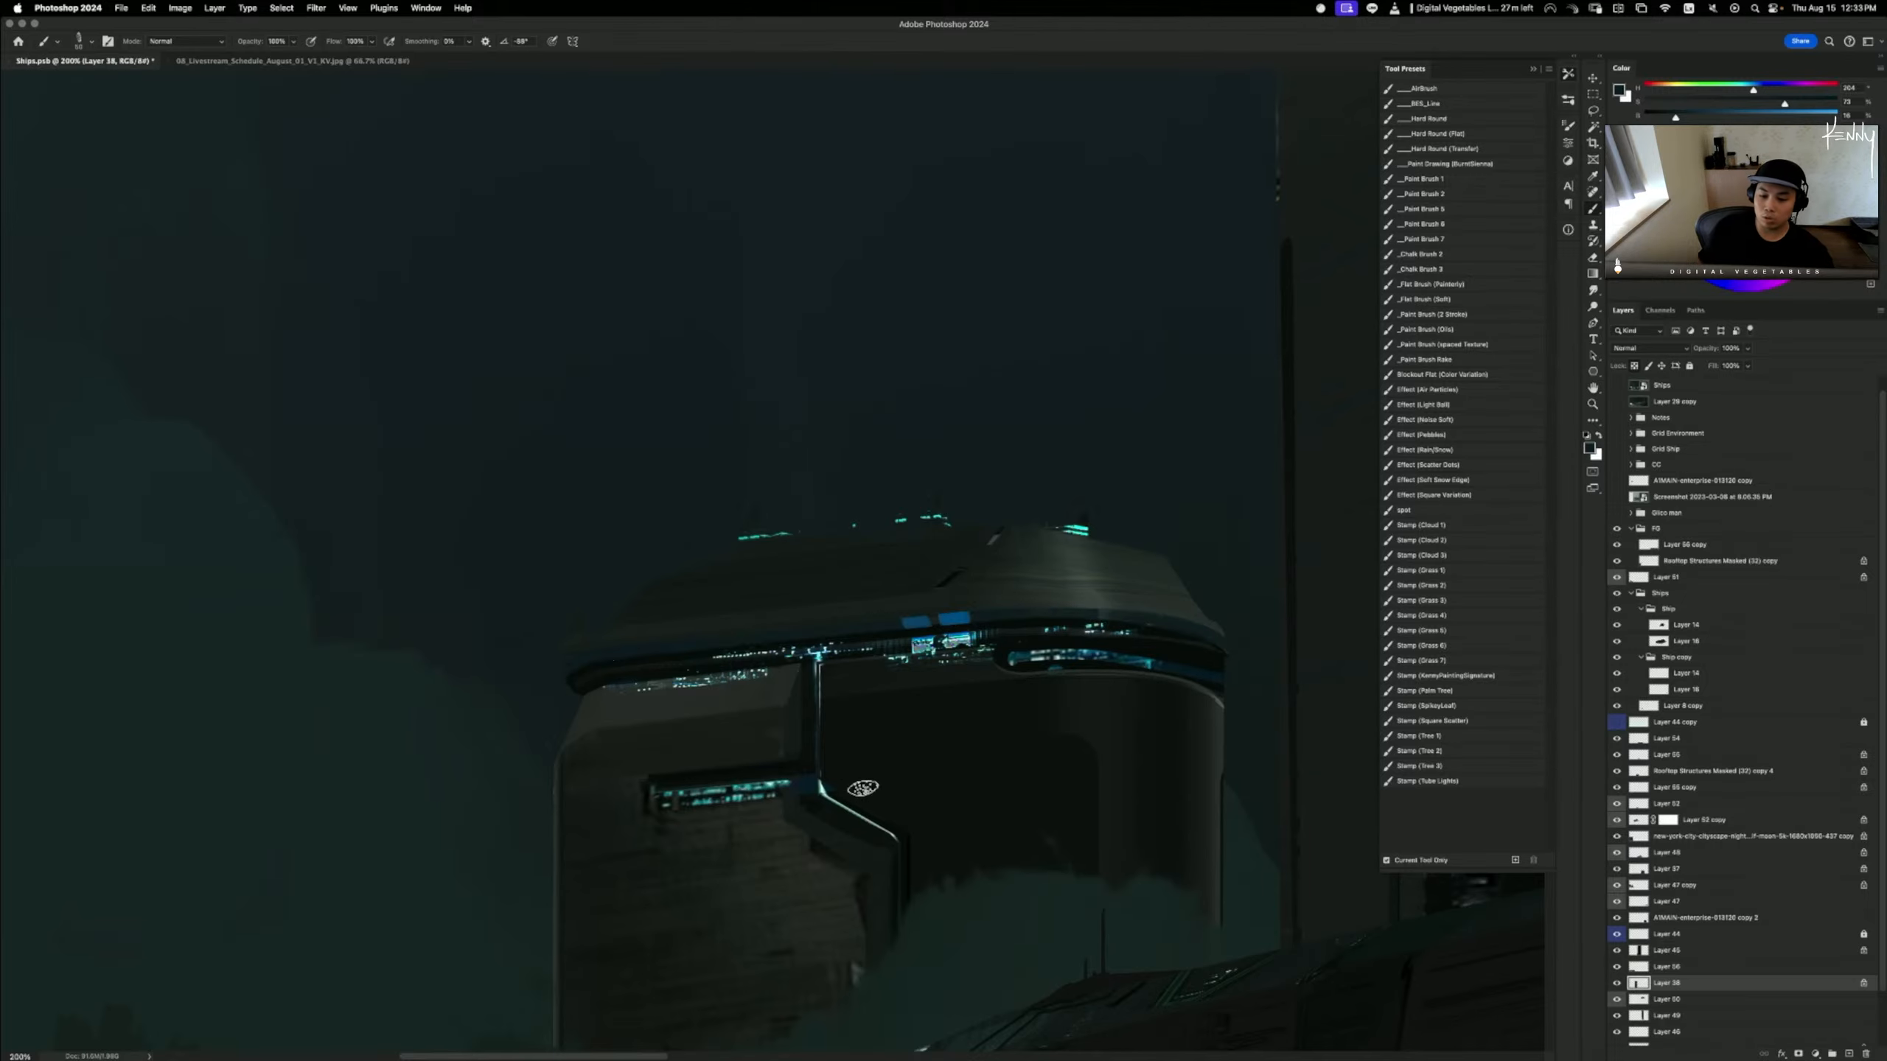
- Sample nearby dark tones and paint fine edges around the lights under the cap and thin antennas on the roof with a smaller brush
key("super+minus")
key("super+minus")
key("super+minus")
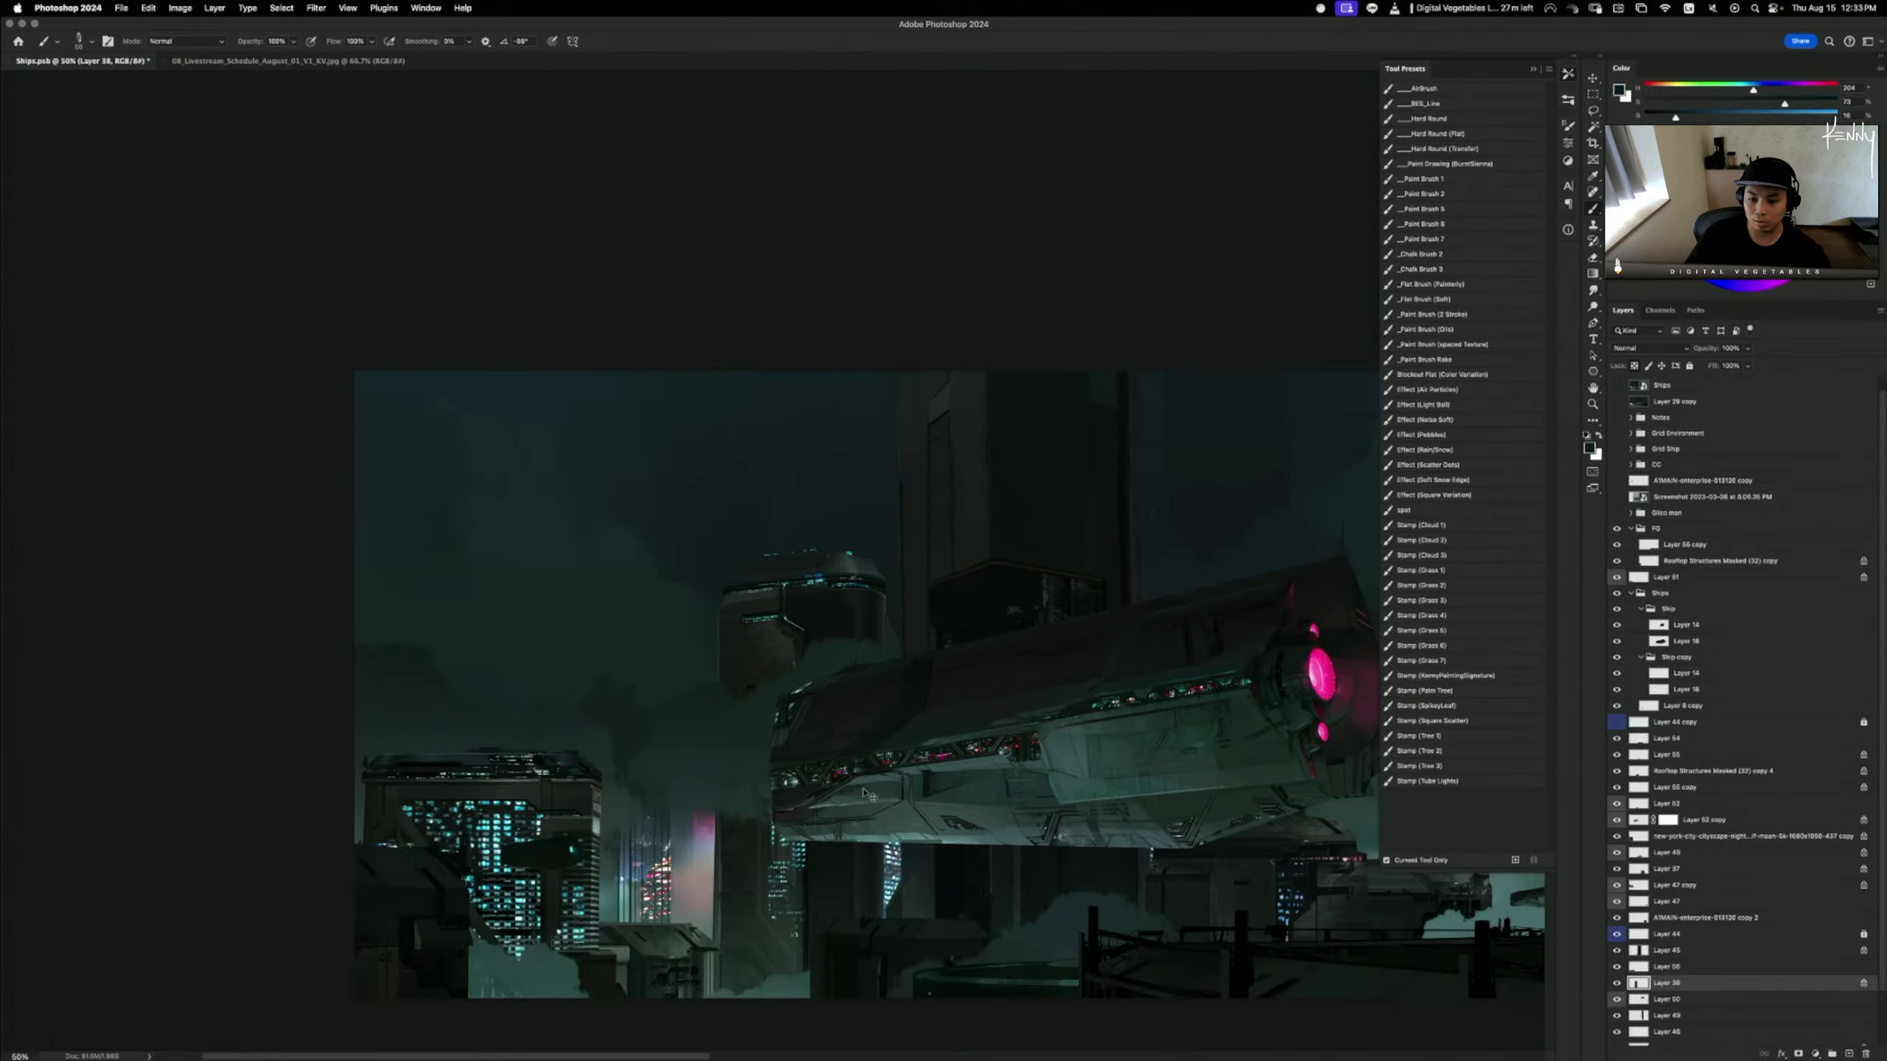
key("super+plus")
key("super+plus")
key("super+plus")
key("super+plus")
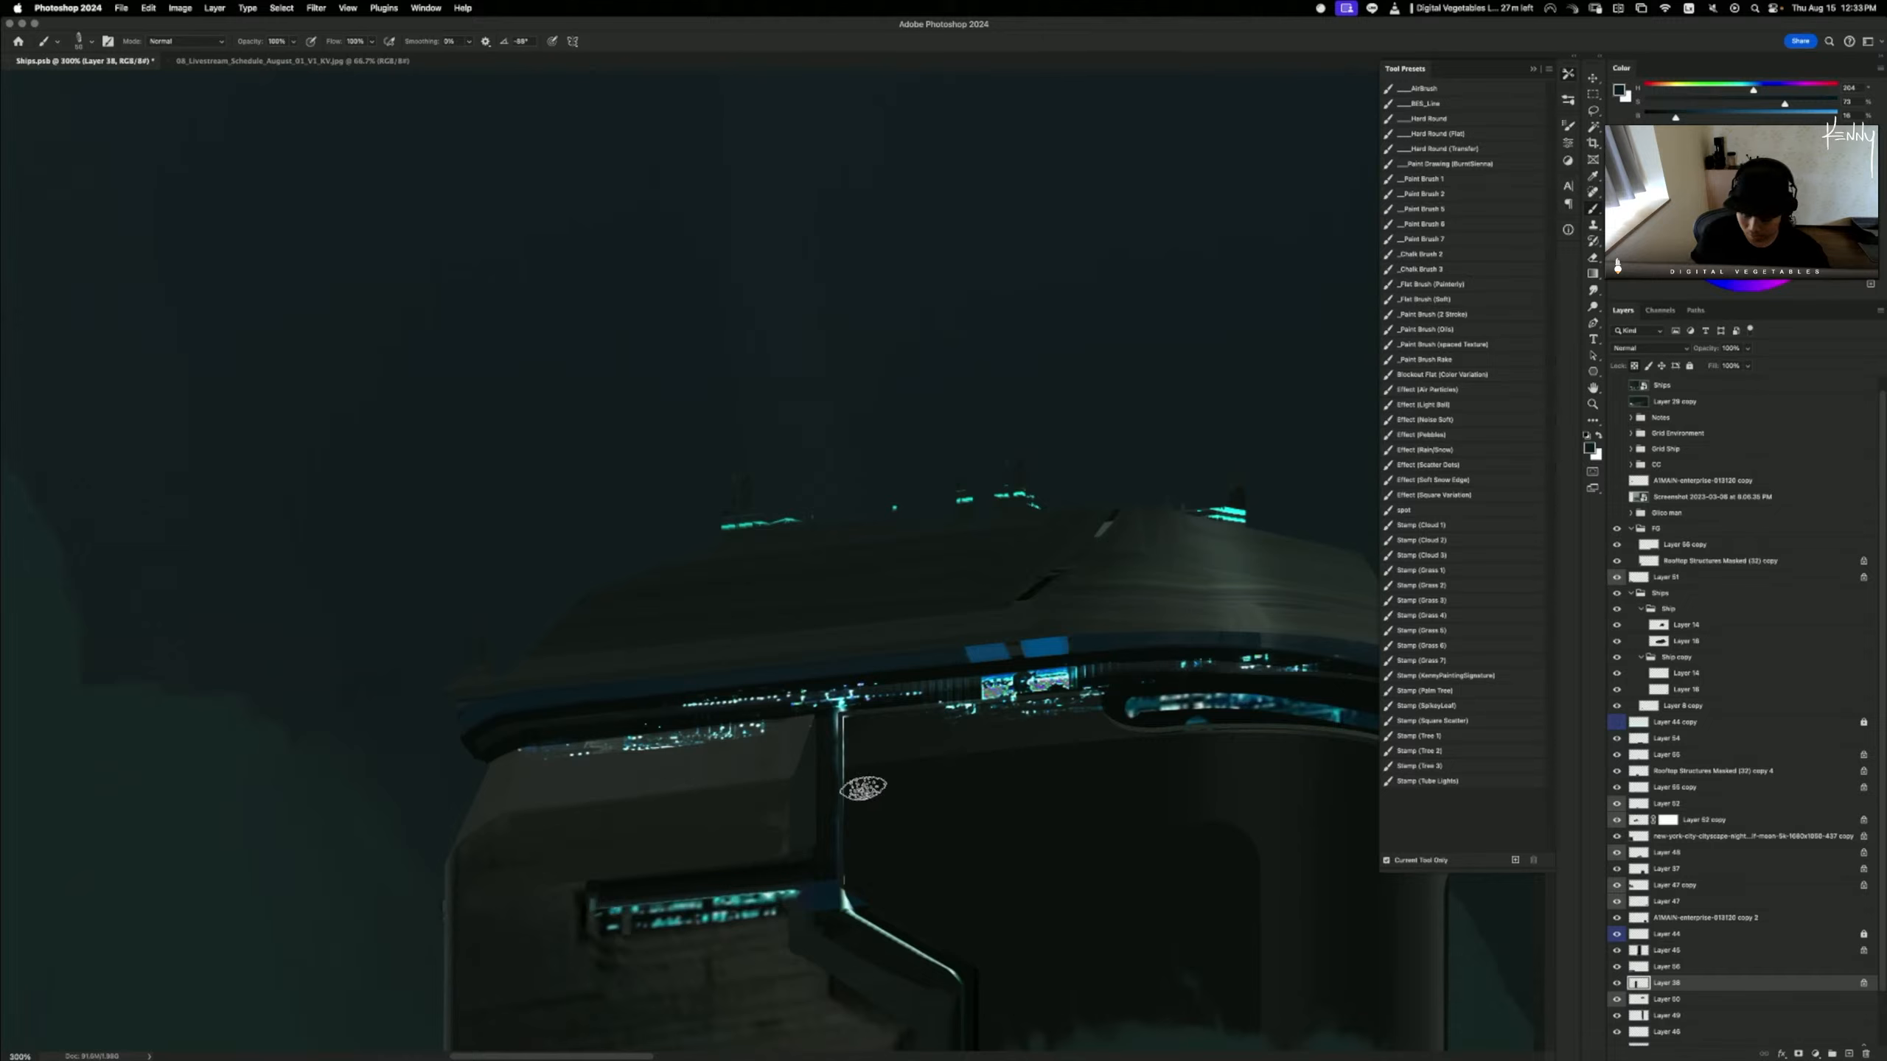
left_click(825, 746, "alt+shift")
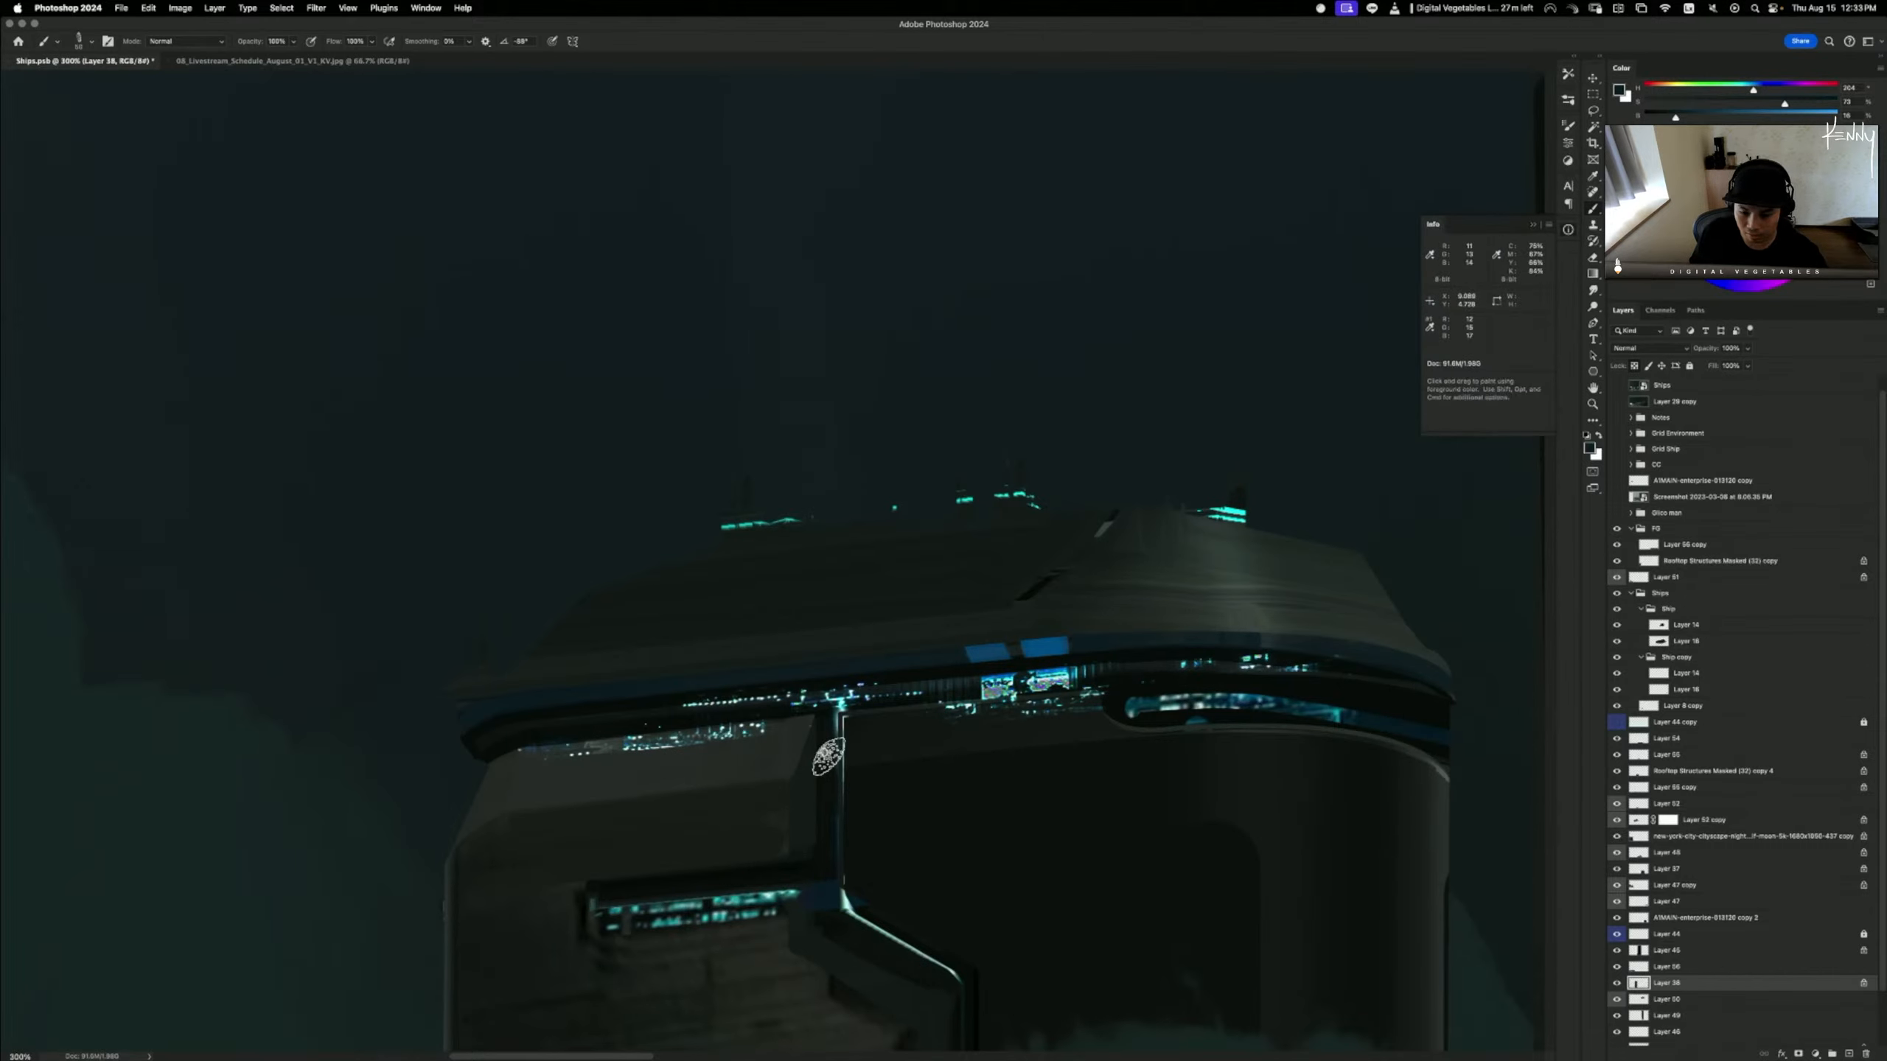
left_click(836, 759, "alt")
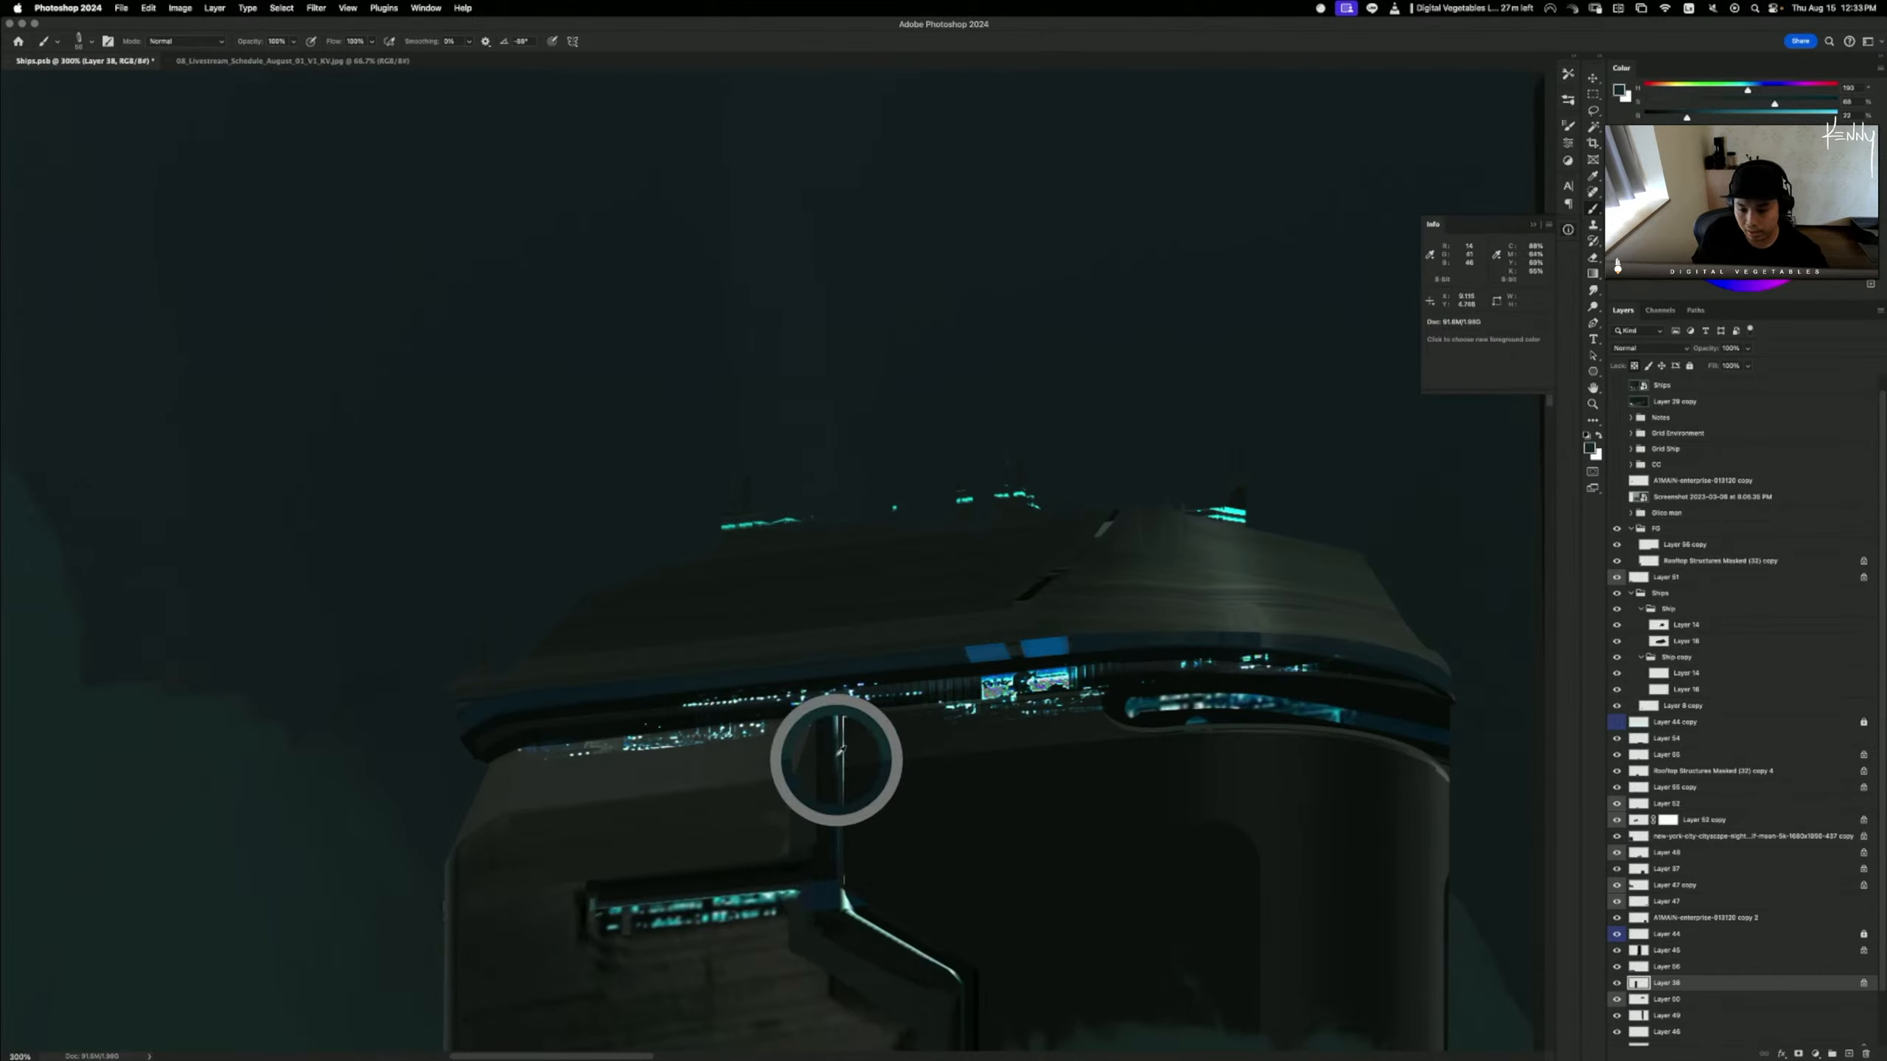
left_click_drag(836, 757, 828, 748)
key("bracketleft")
key("bracketleft")
key("bracketleft")
key("bracketleft")
key("bracketleft")
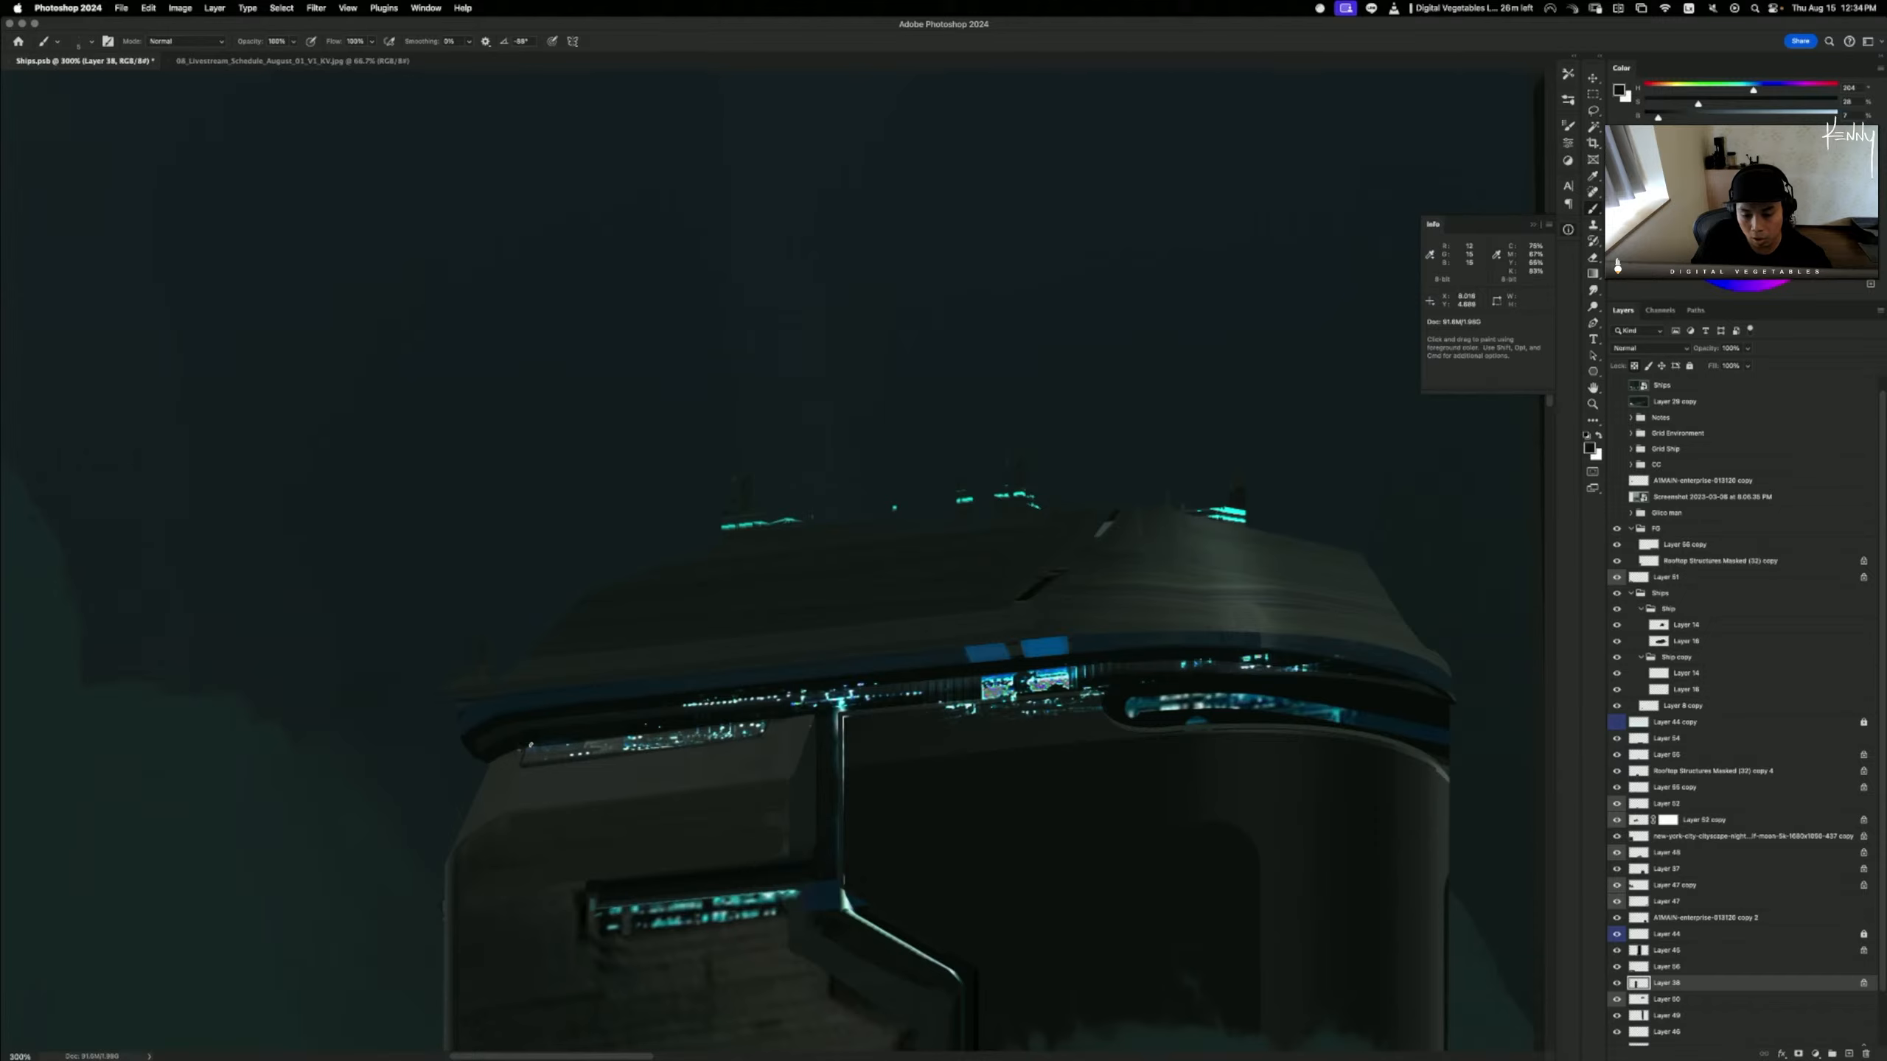
- Lasso the strip of lights below the rim, darken it with Levels by setting the midtones to 0.47, and deselect
key("l")
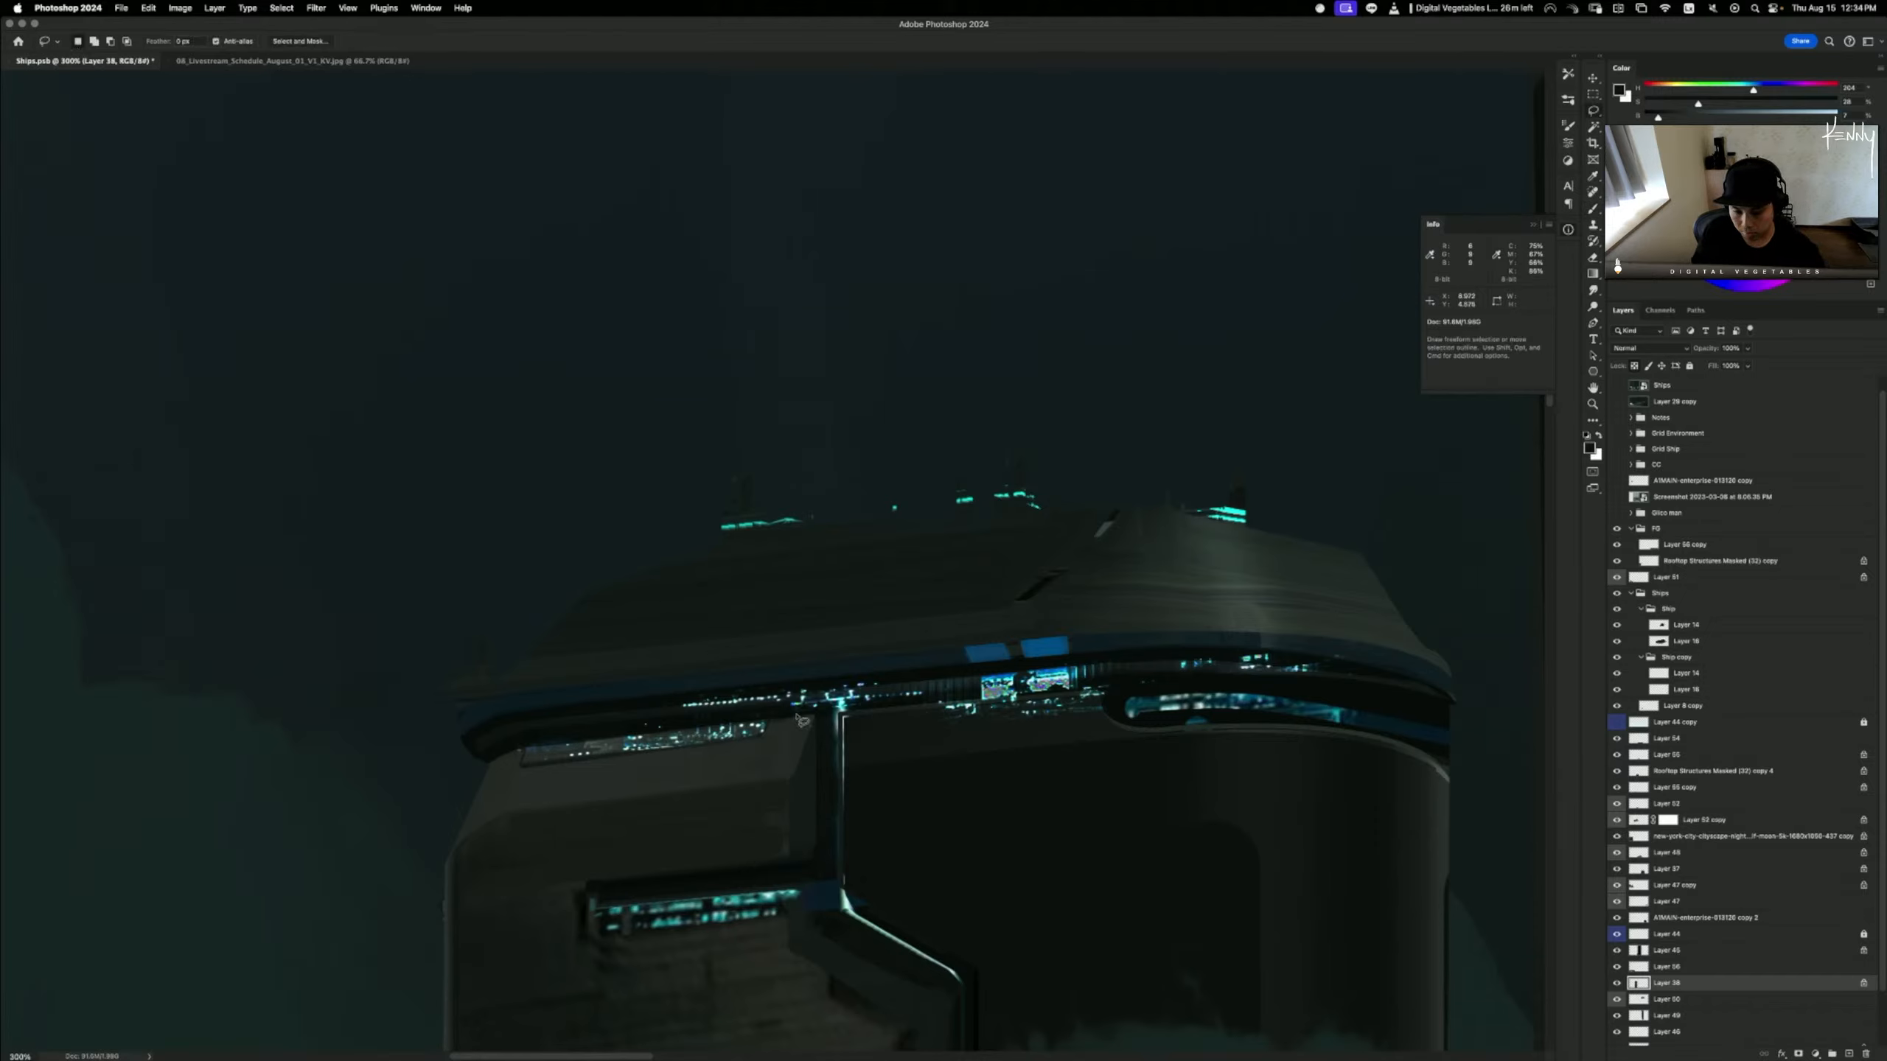
mouse_move(758, 730)
left_mouse_down()
mouse_move(522, 764)
mouse_move(534, 738)
mouse_move(813, 736)
mouse_move(768, 714)
left_mouse_up()
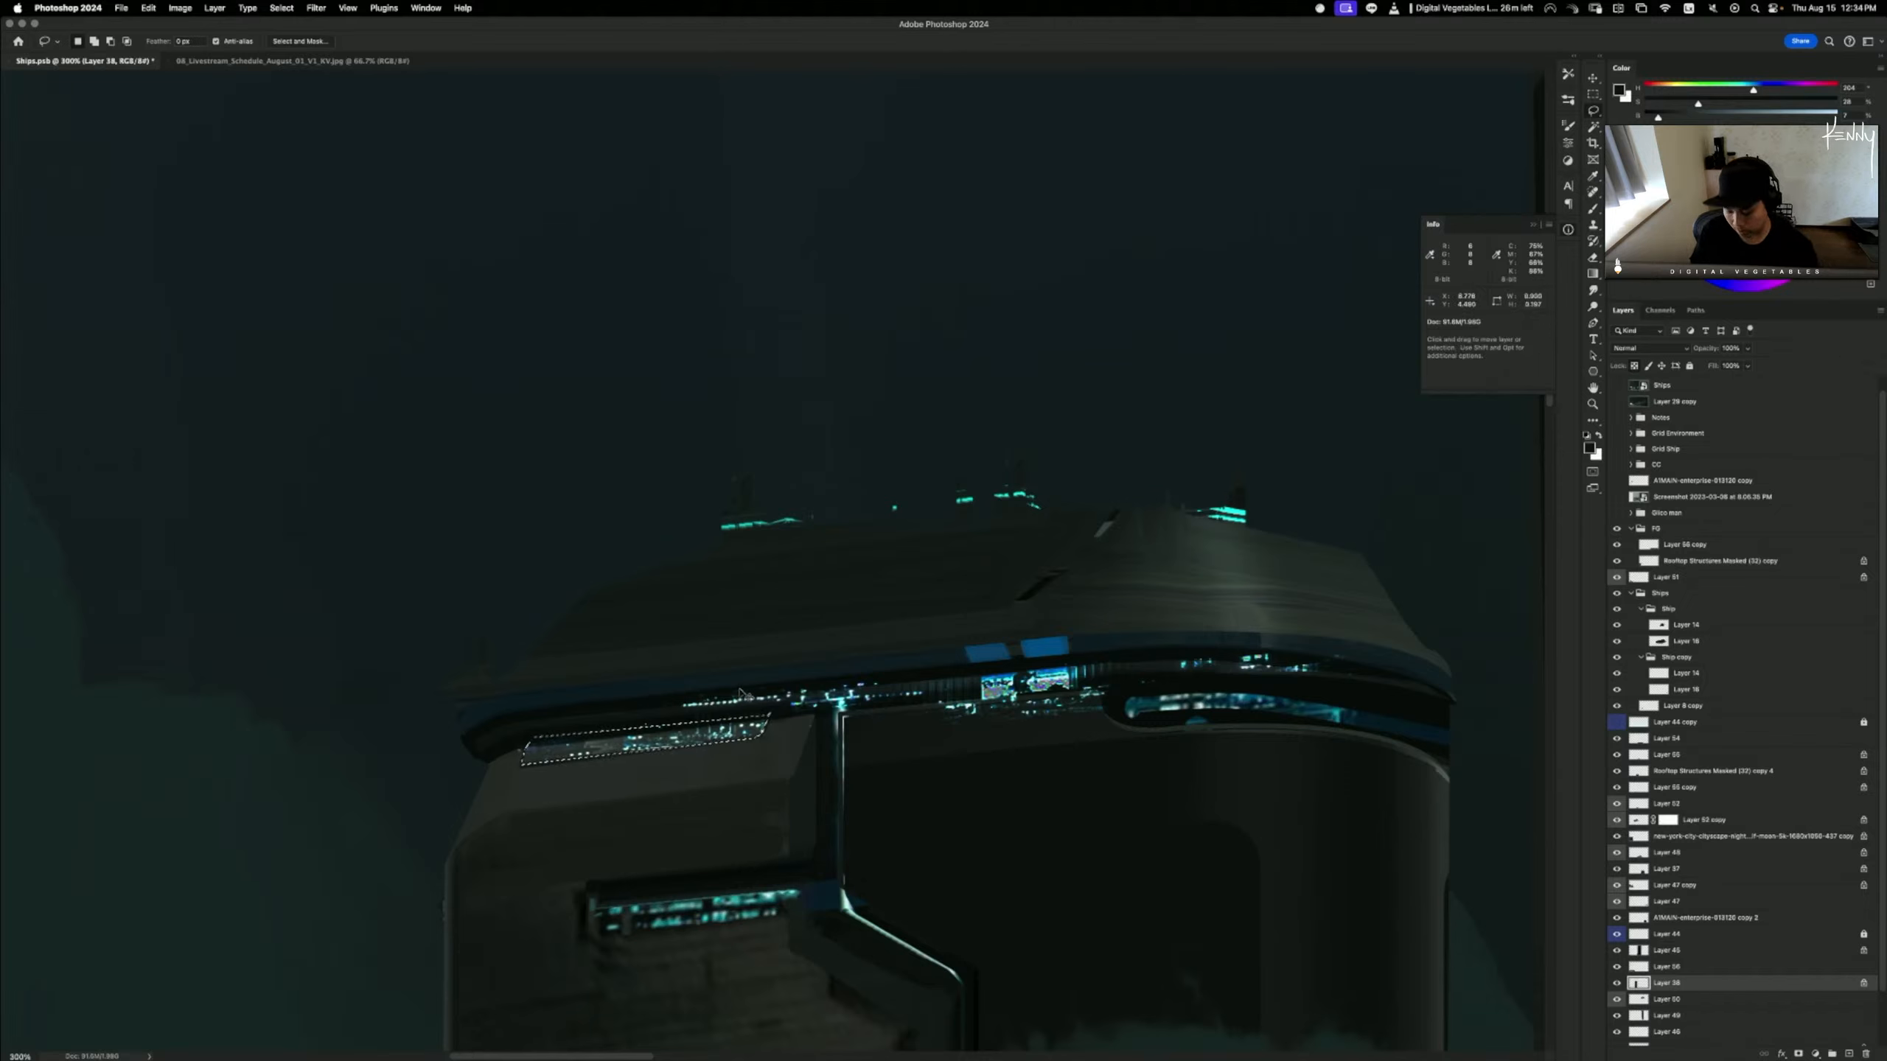
key("super+l")
left_click_drag(1333, 300, 1356, 300)
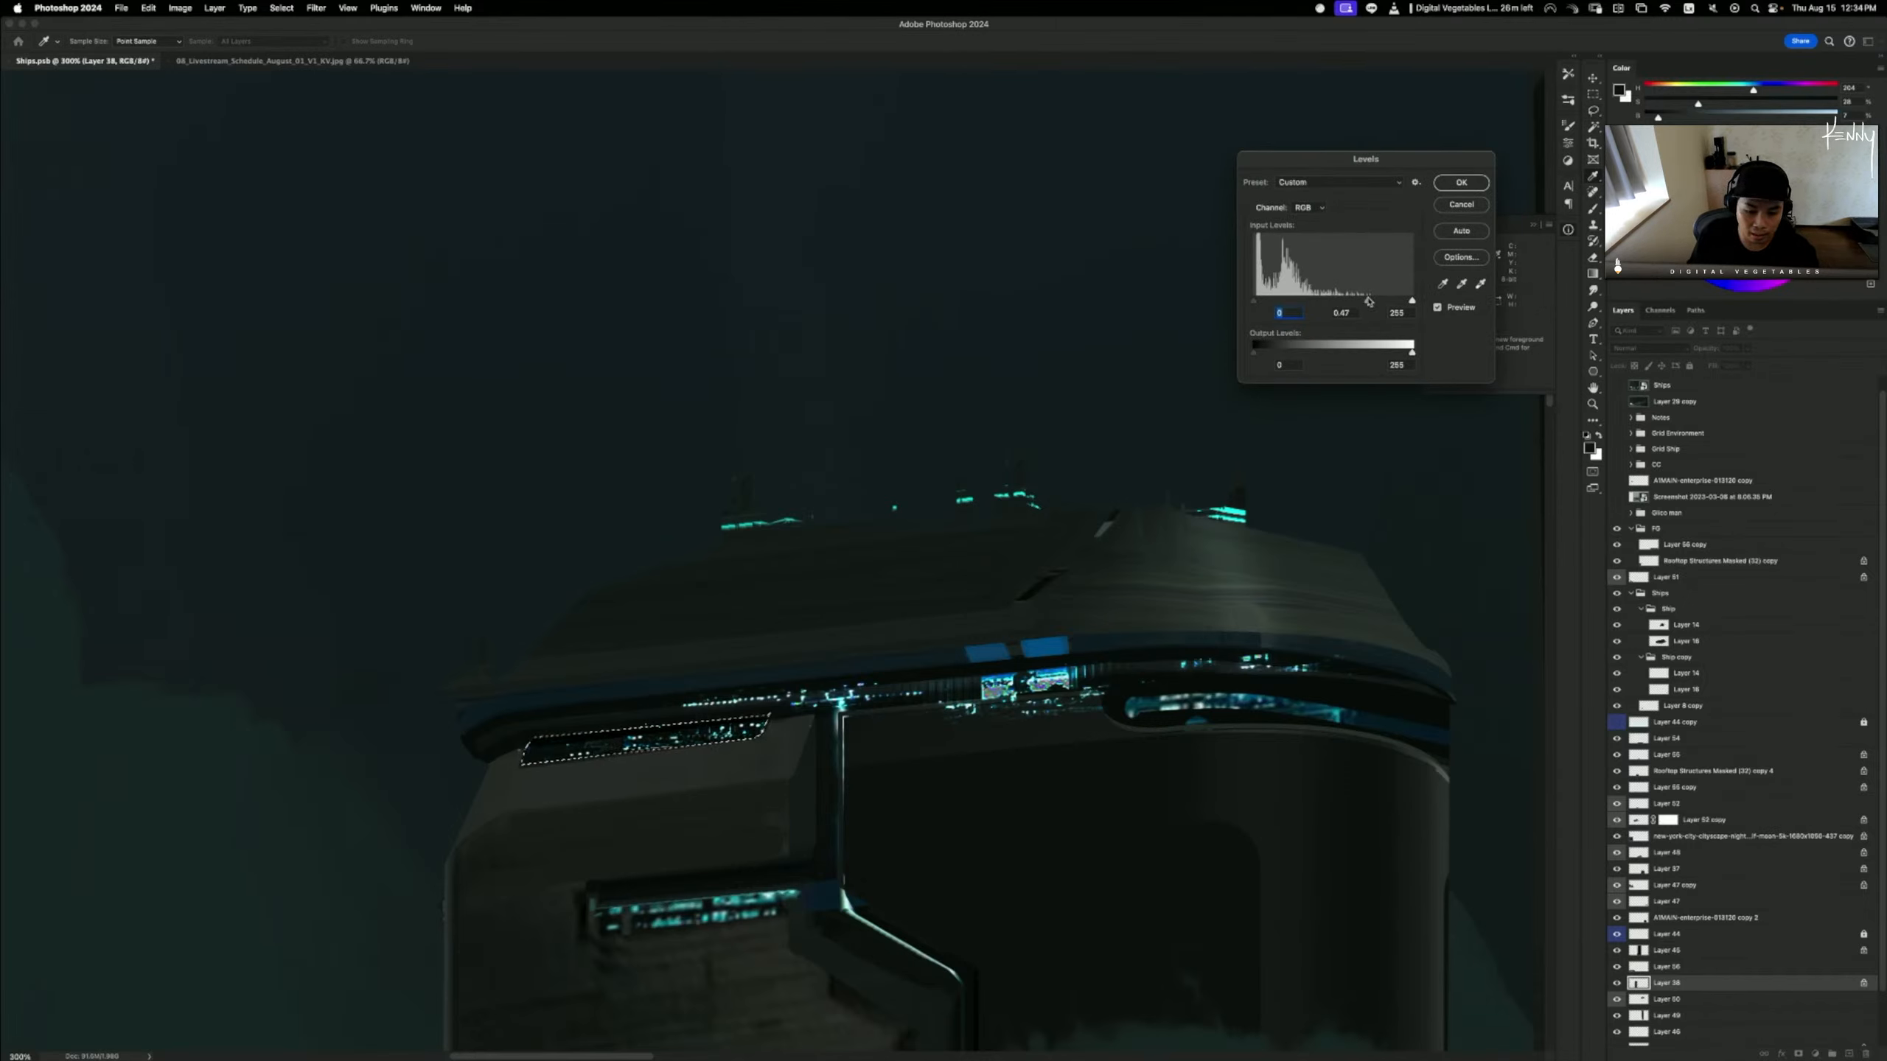
left_click(1460, 182)
key("super+d")
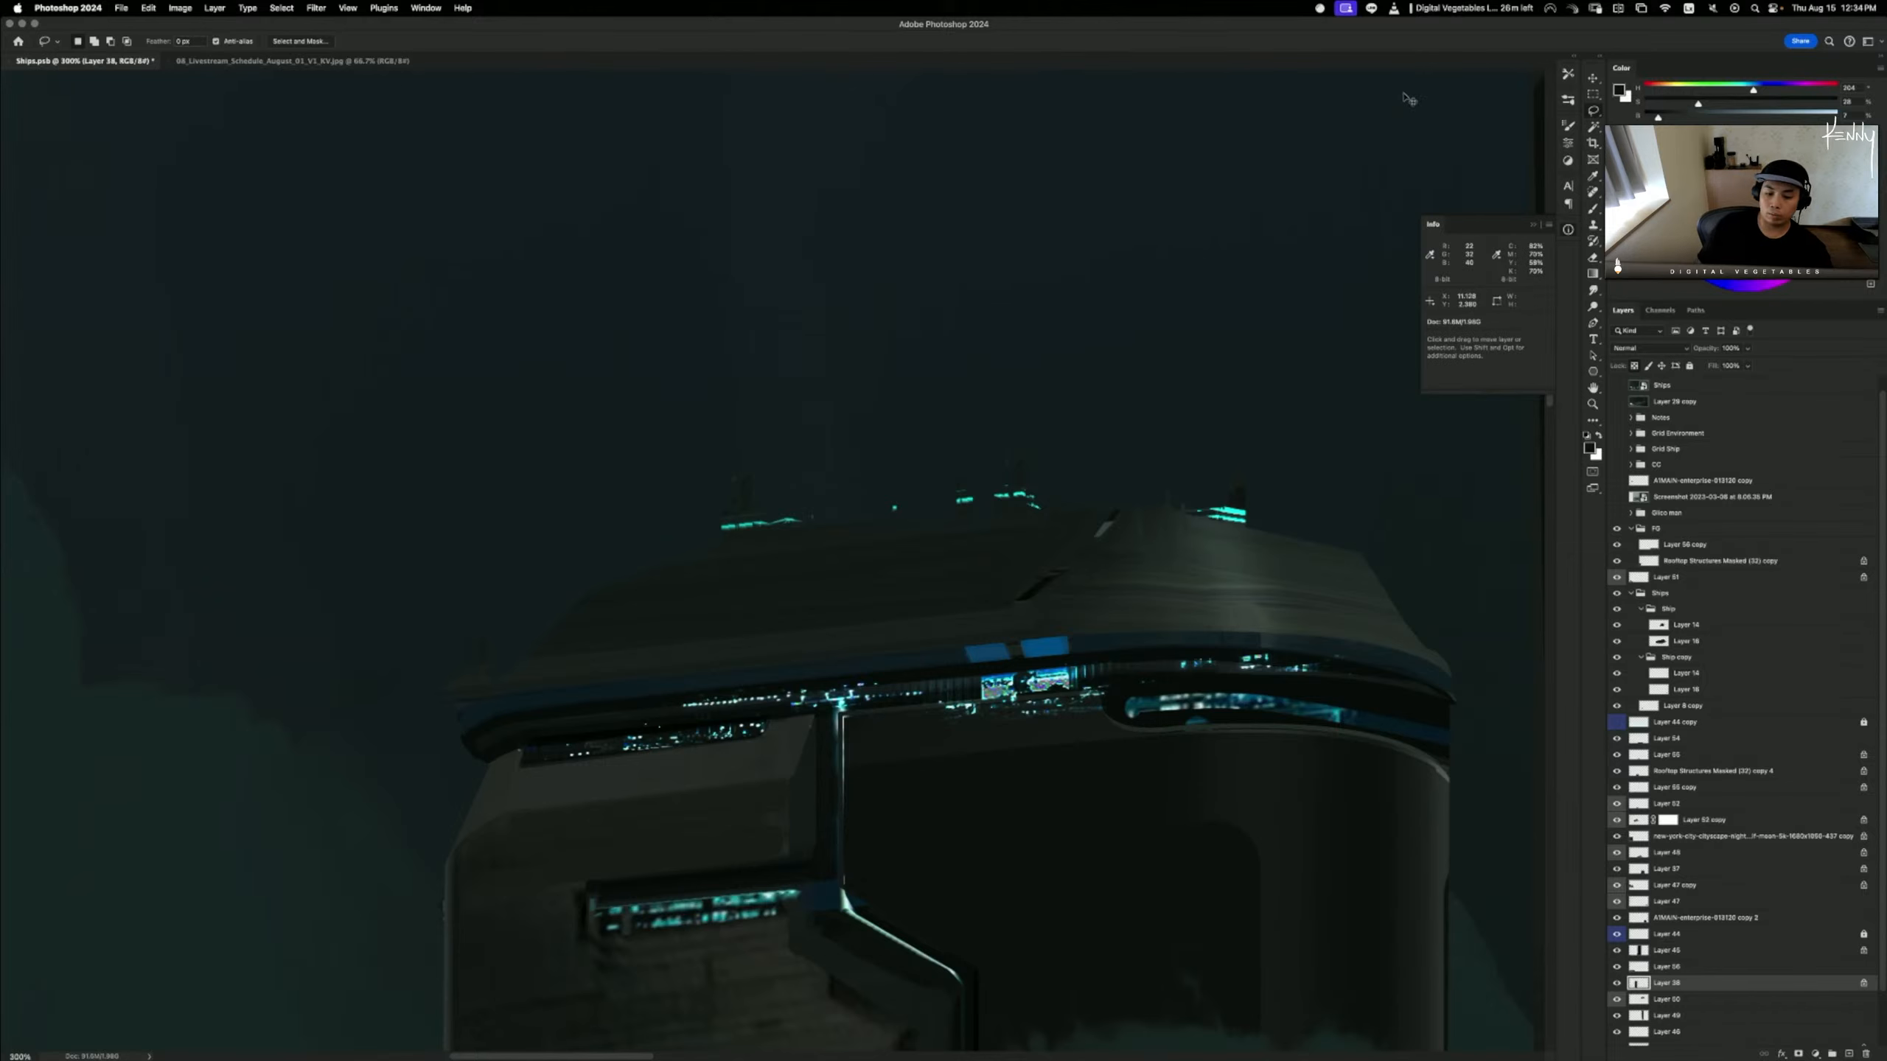
- Lasso the panel beside the vertical light line, paint over its stray lights with a sampled dark grey, and deselect
key("super+minus")
key("super+minus")
key("super+minus")
key("super+plus")
key("super+plus")
key("super+plus")
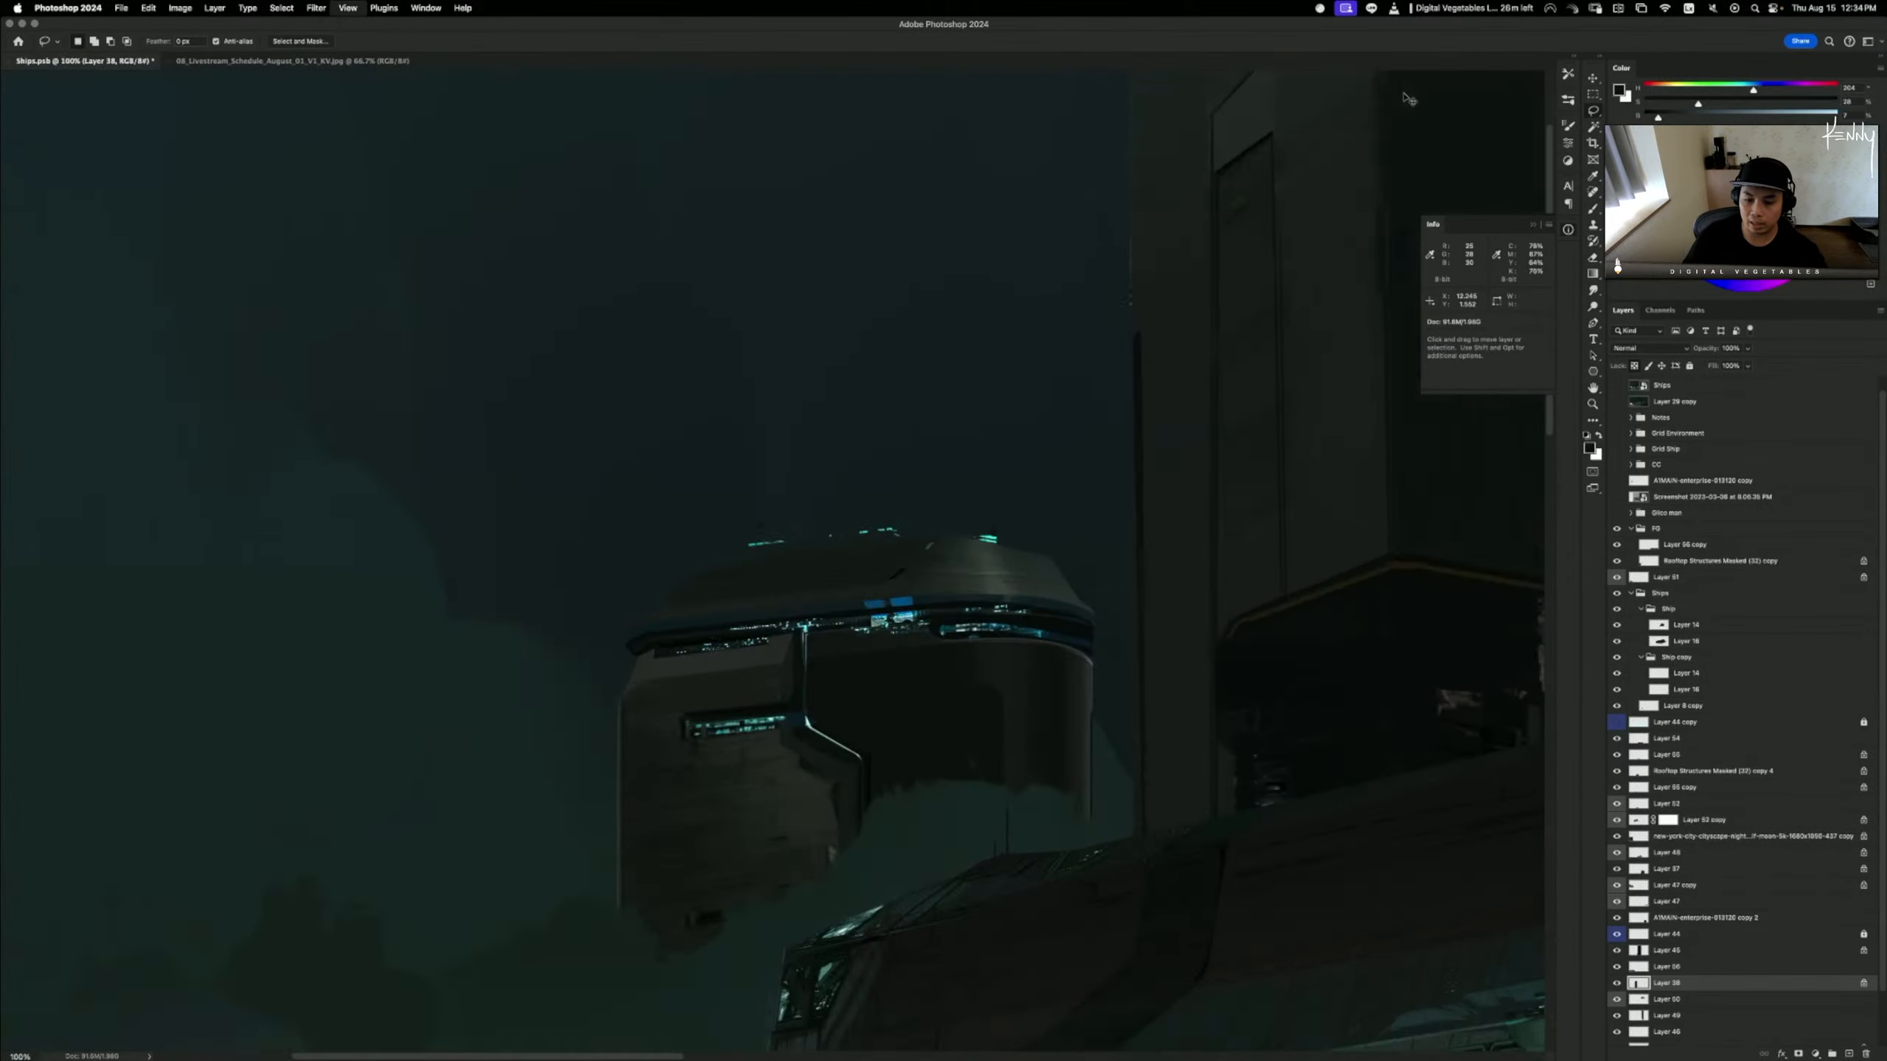
key("super+plus")
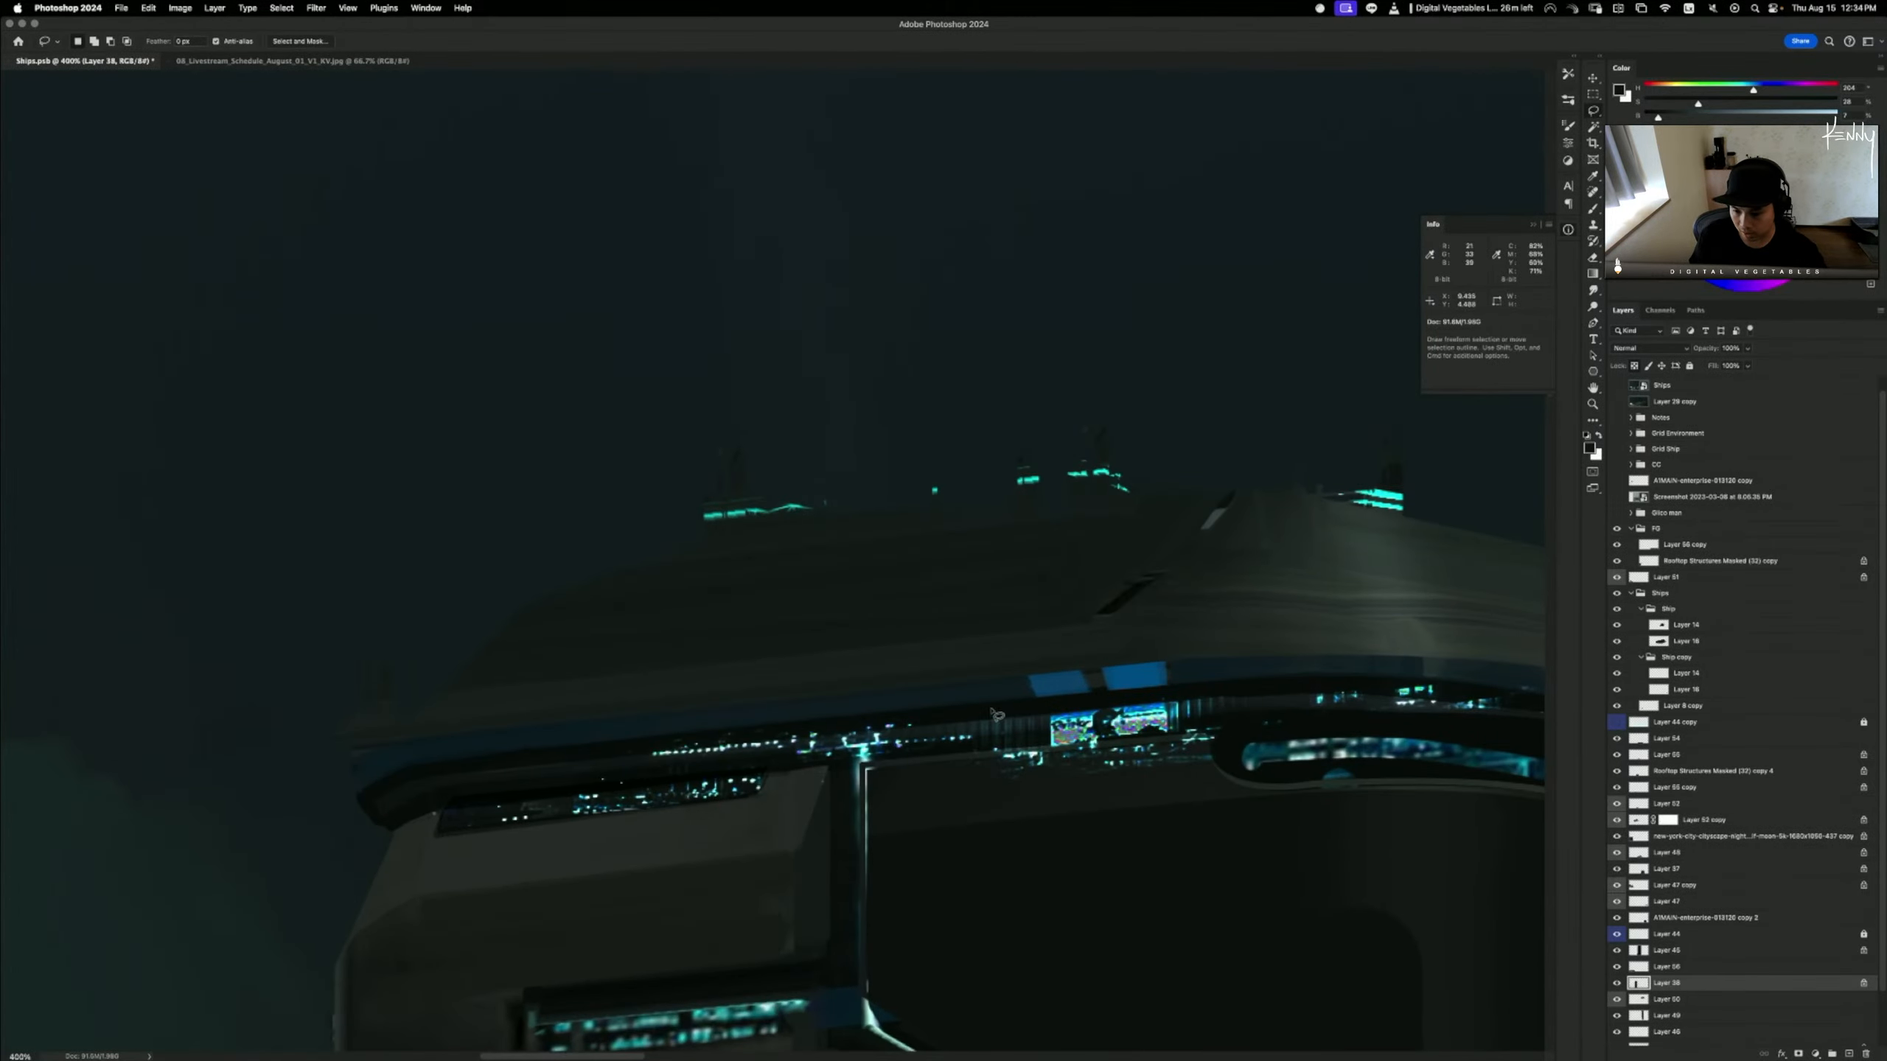
key("b")
key("l")
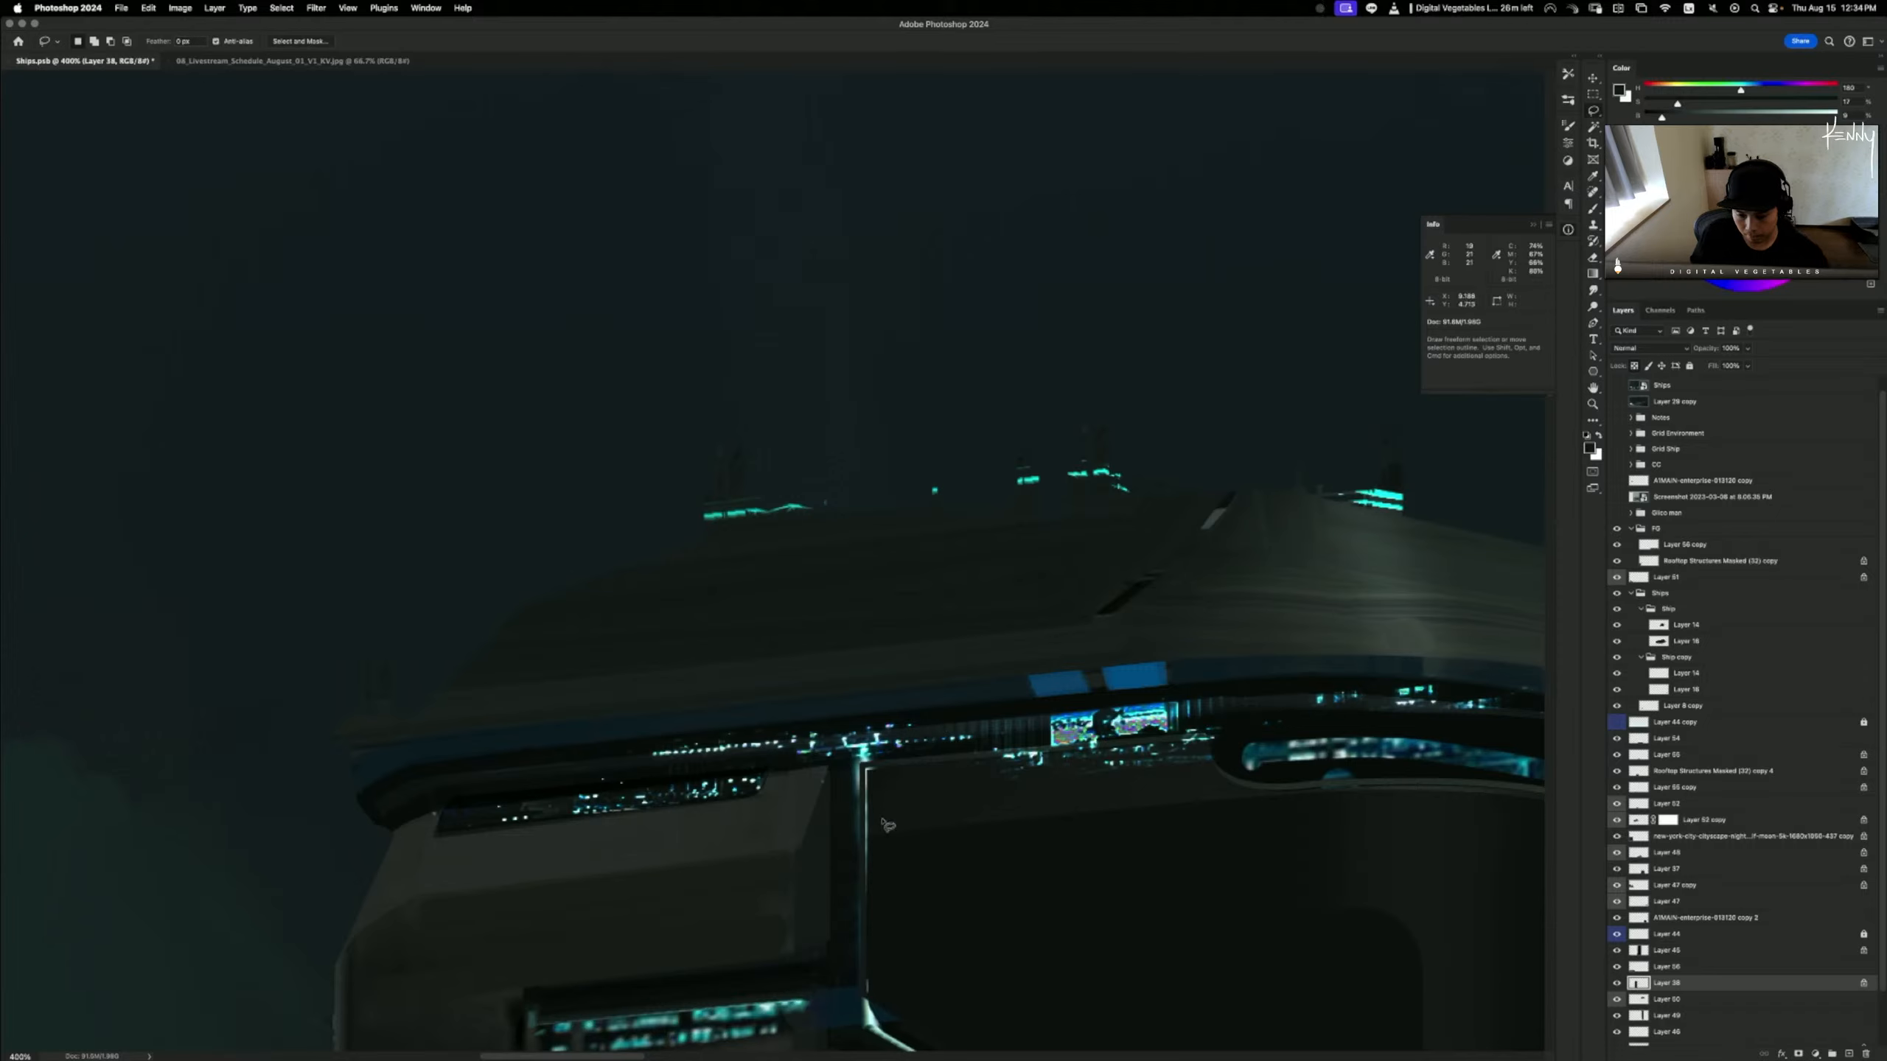
mouse_move(875, 838)
left_mouse_down()
mouse_move(869, 765)
mouse_move(1219, 753)
mouse_move(1224, 781)
mouse_move(1155, 797)
left_mouse_up()
key("b")
left_click(1124, 793, "alt")
key("bracketright")
key("bracketright")
key("bracketright")
key("bracketright")
key("bracketright")
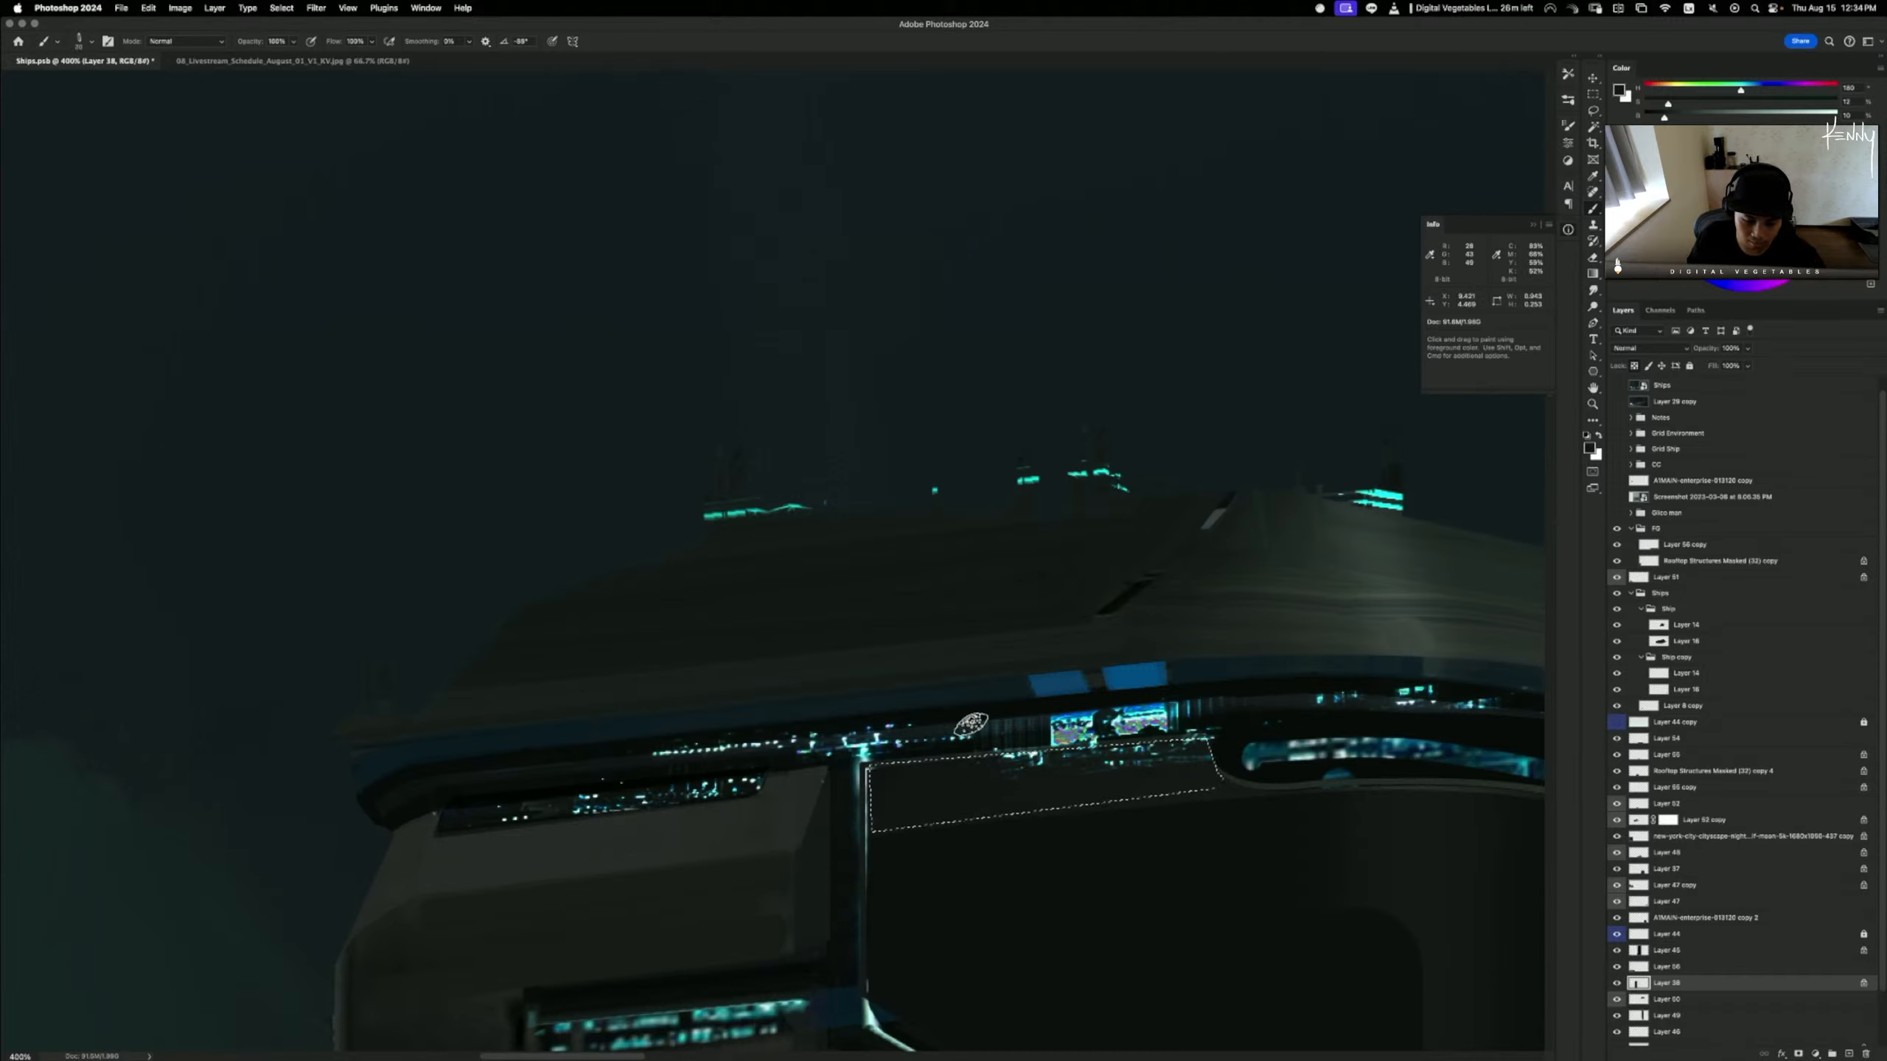
left_click(942, 798, "alt")
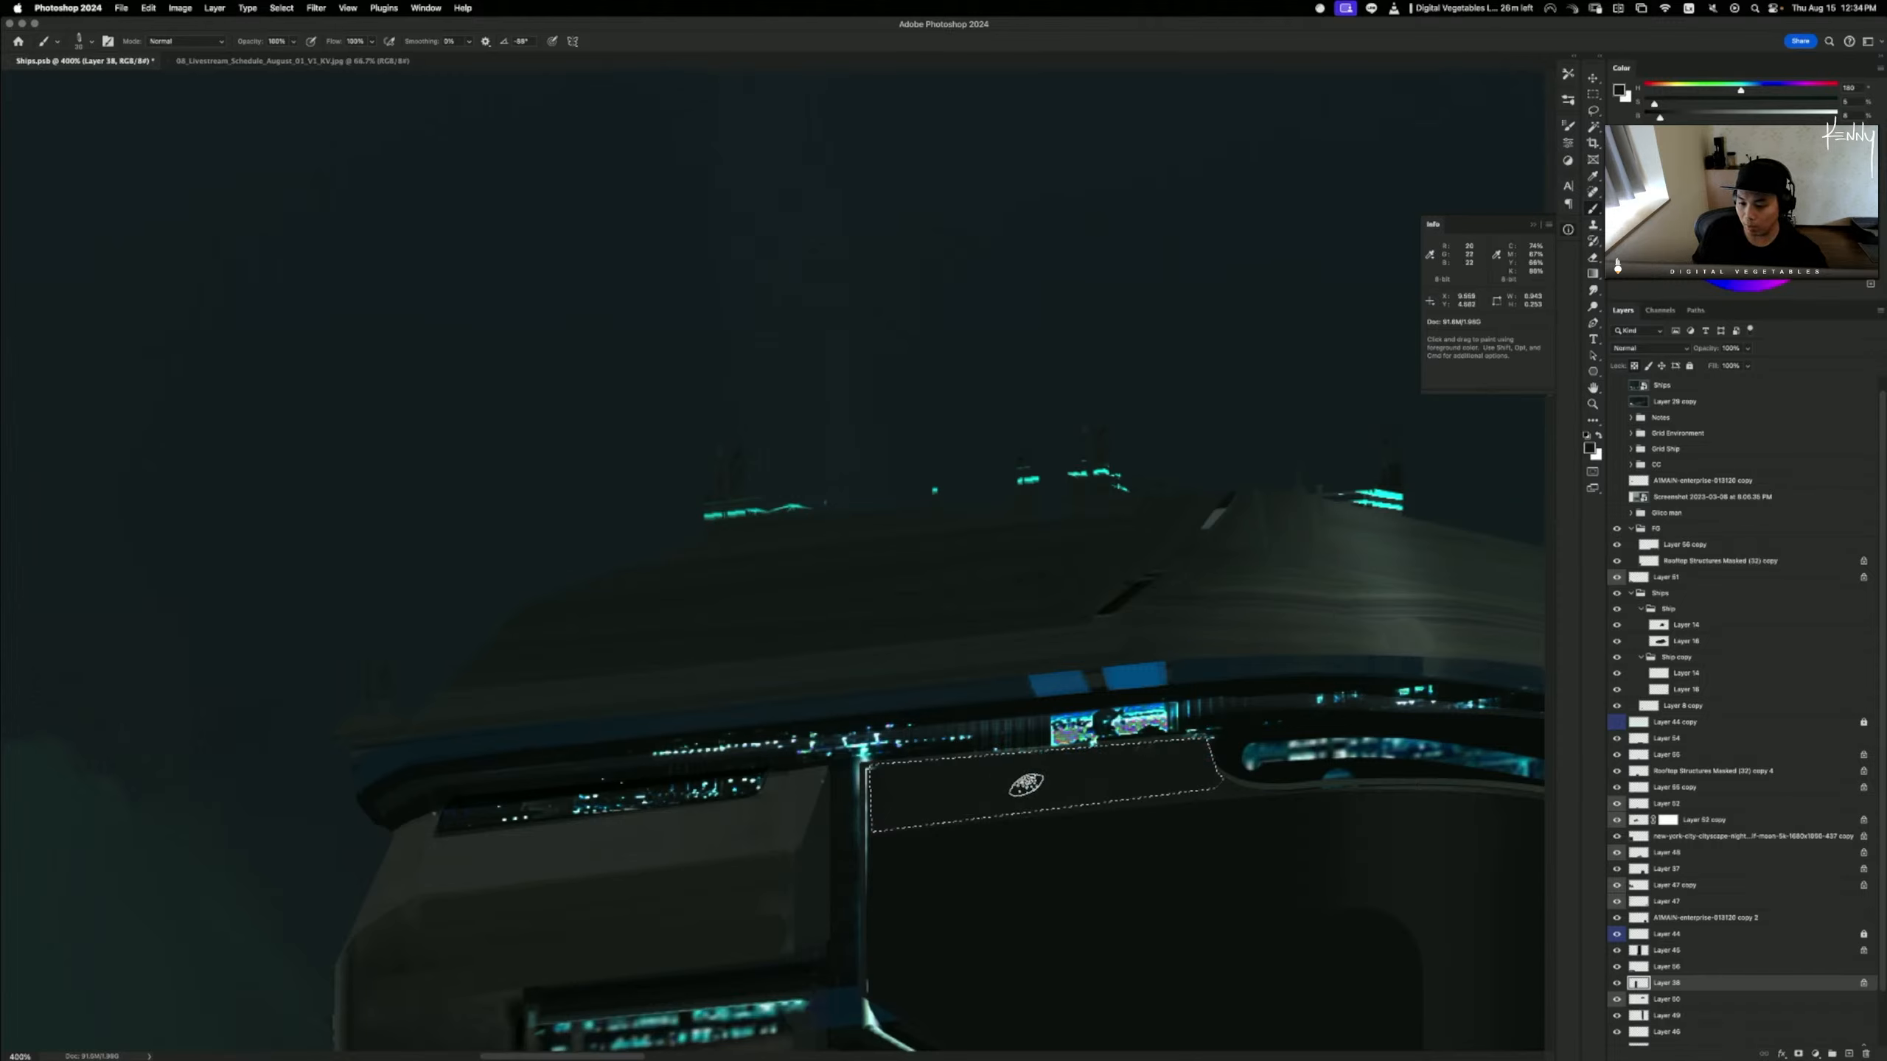
key("super+d")
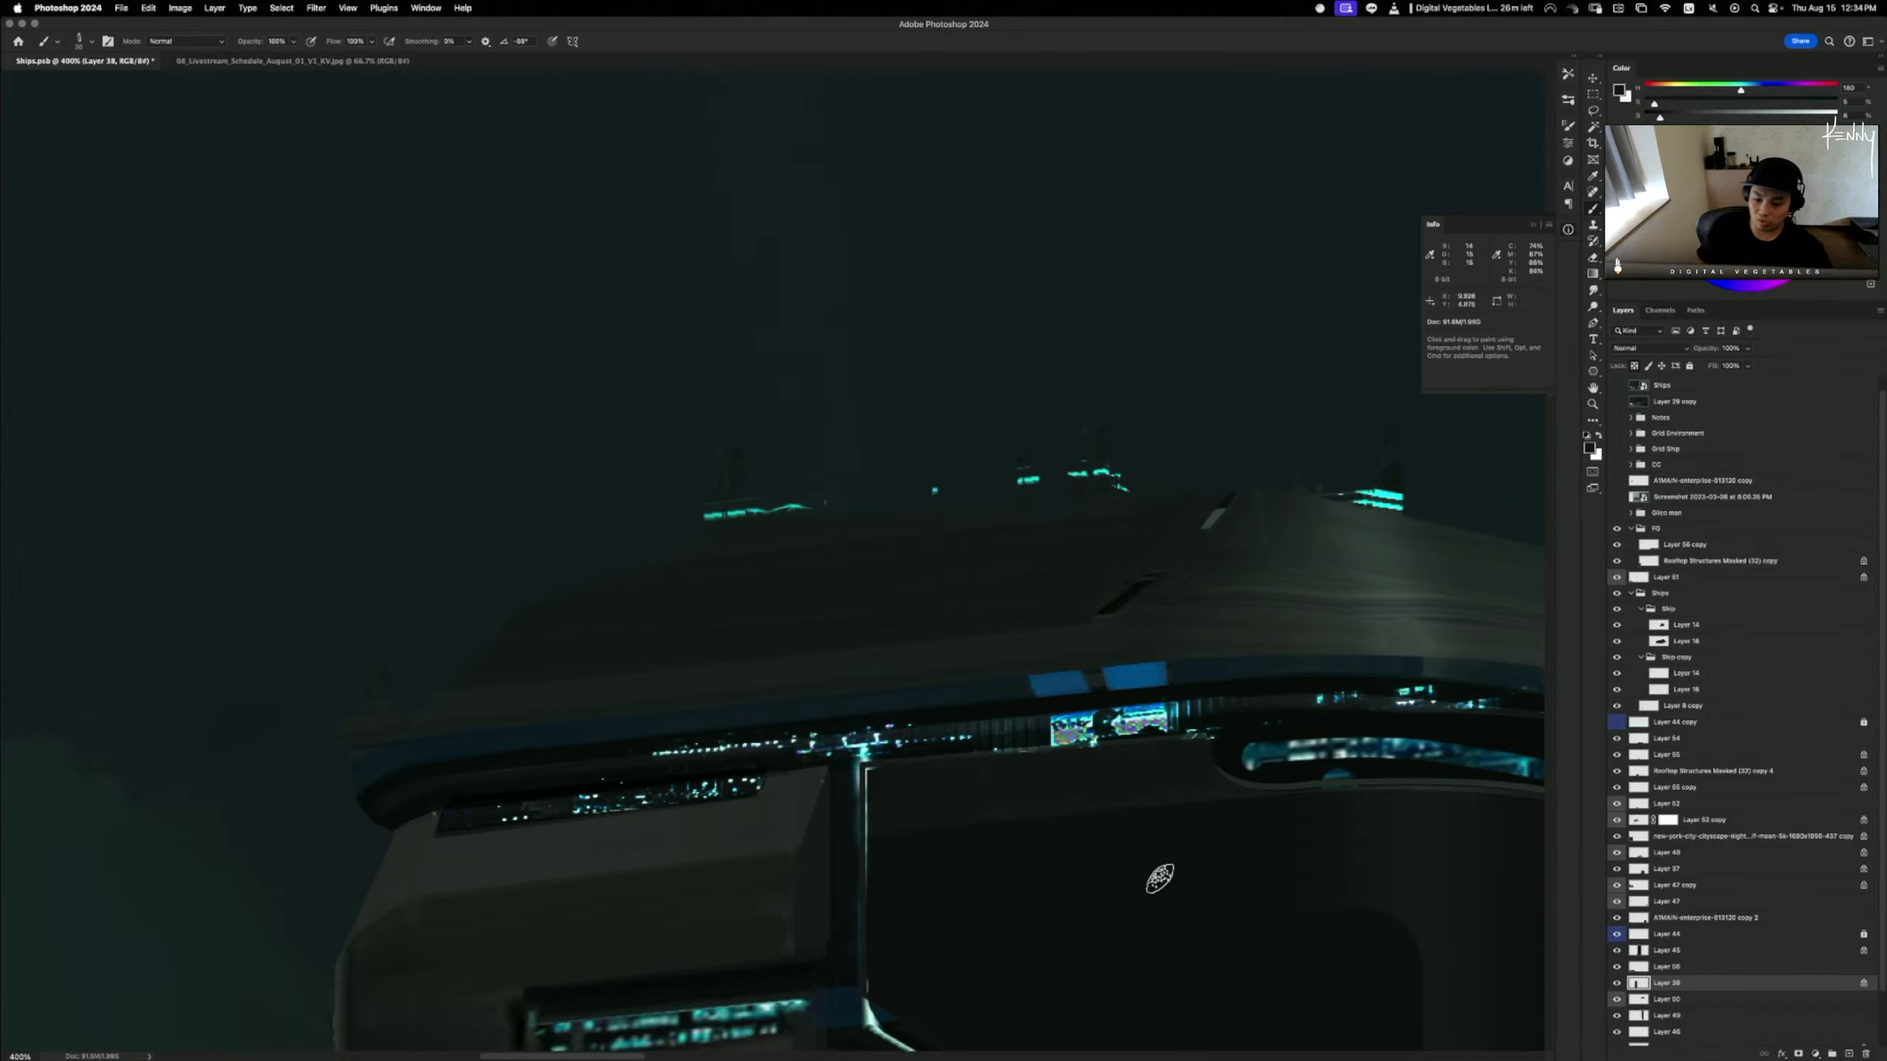
key("l")
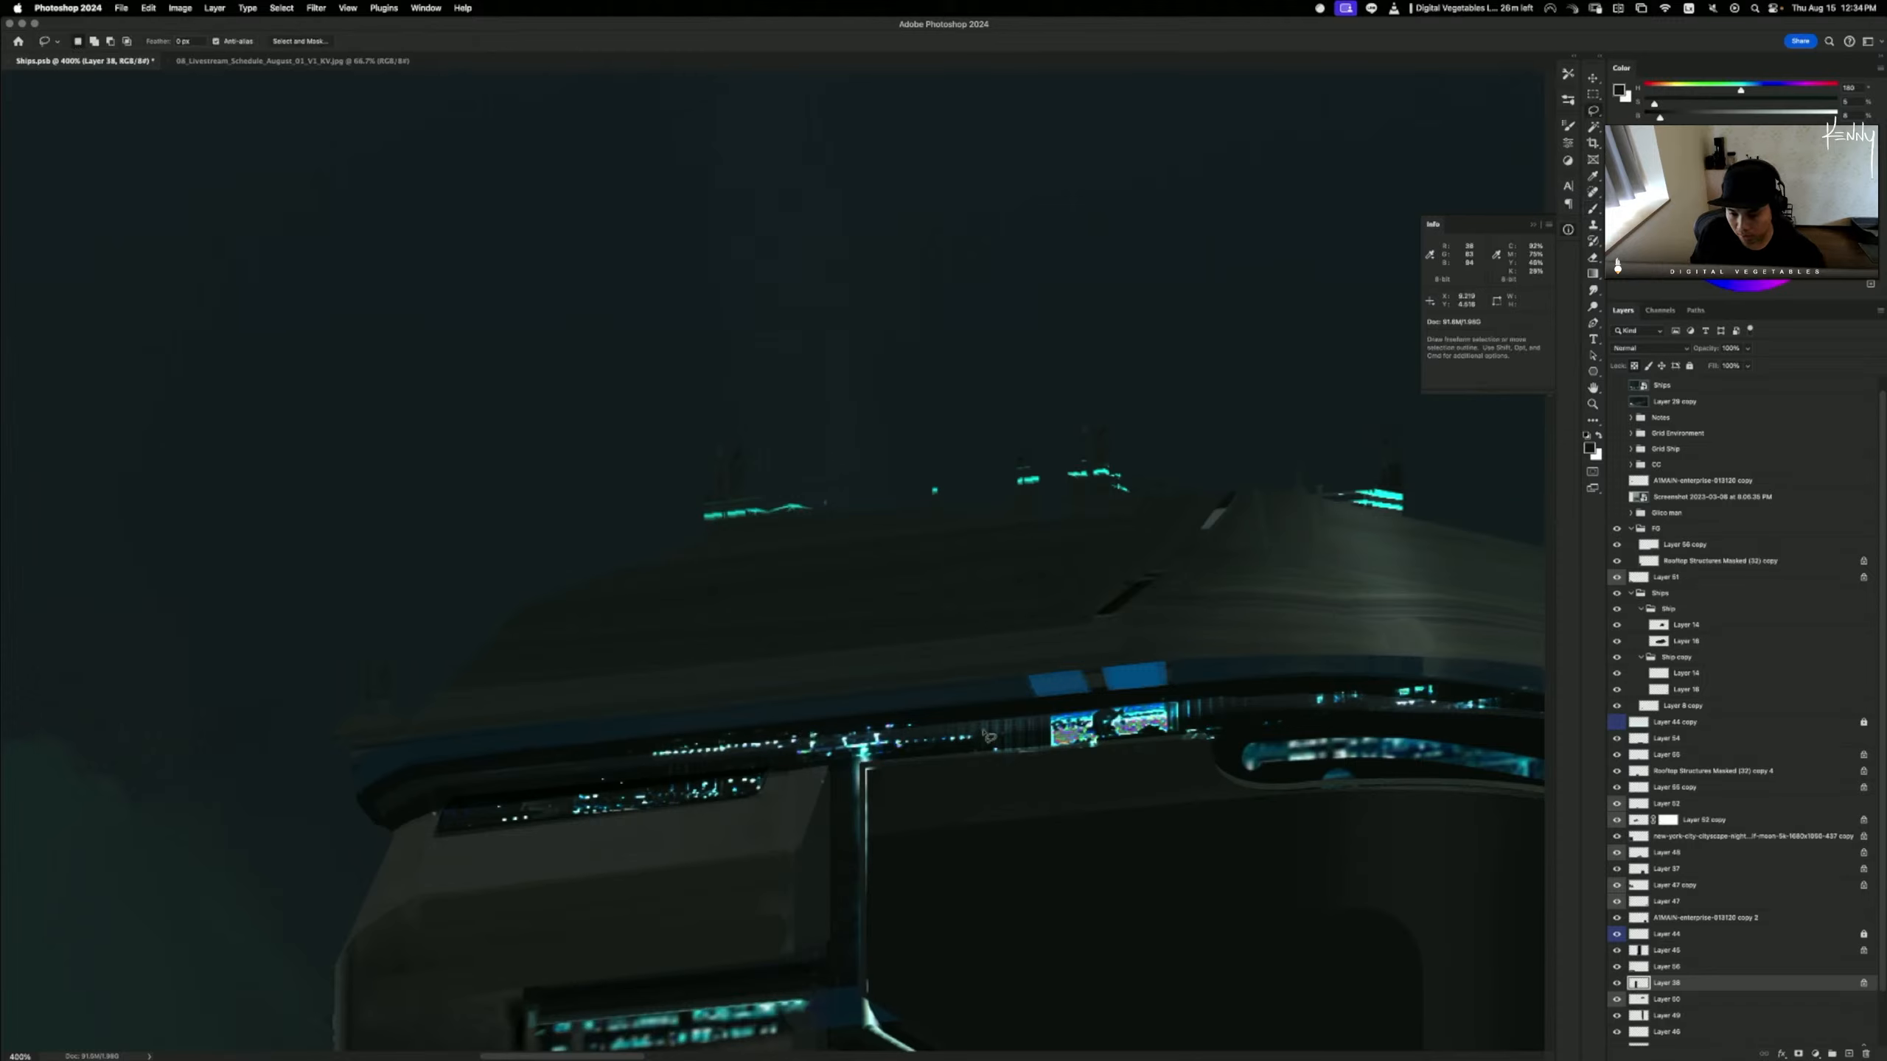
- Lasso the dark panel edge along the vertical light line, paint over the line with a sampled dark grey, and deselect
left_click_drag(1214, 751, 1217, 753)
key("Return")
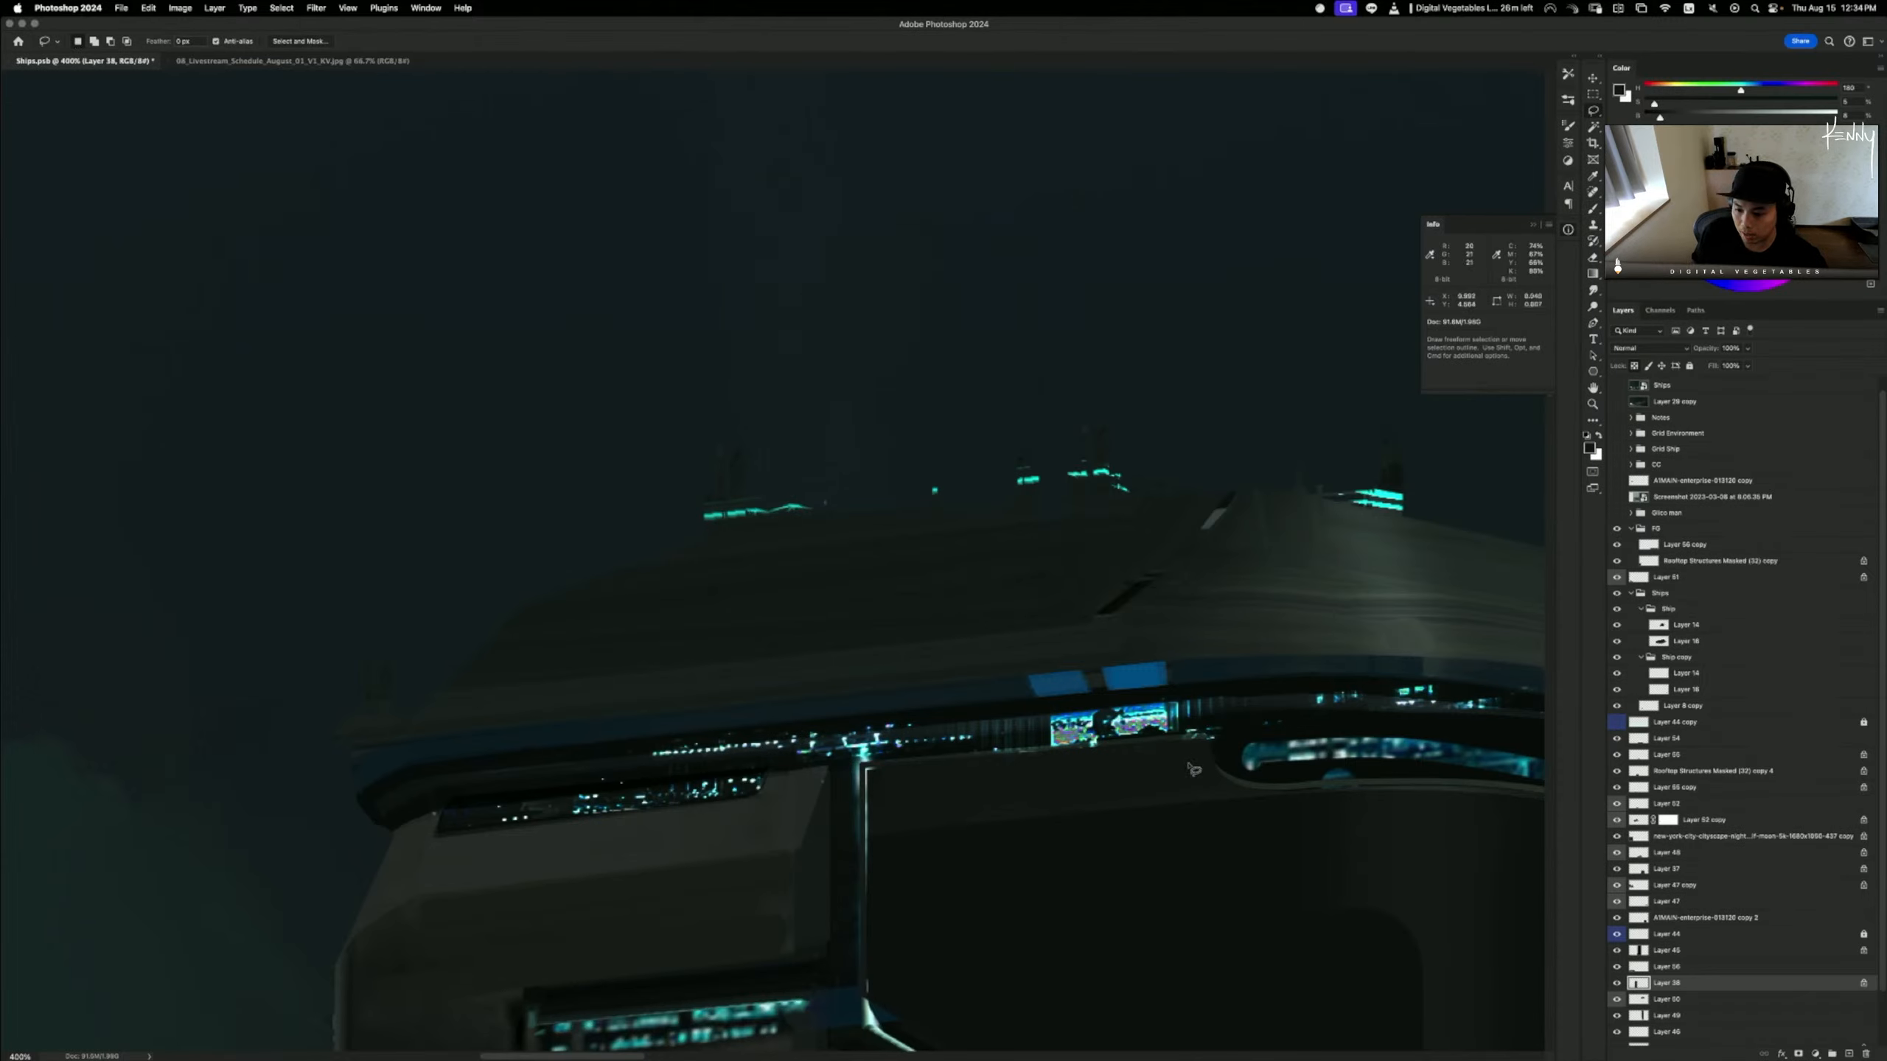
mouse_move(1210, 741)
left_mouse_down()
mouse_move(891, 760)
mouse_move(845, 850)
mouse_move(855, 1003)
mouse_move(921, 1016)
mouse_move(1129, 835)
left_mouse_up()
key("b")
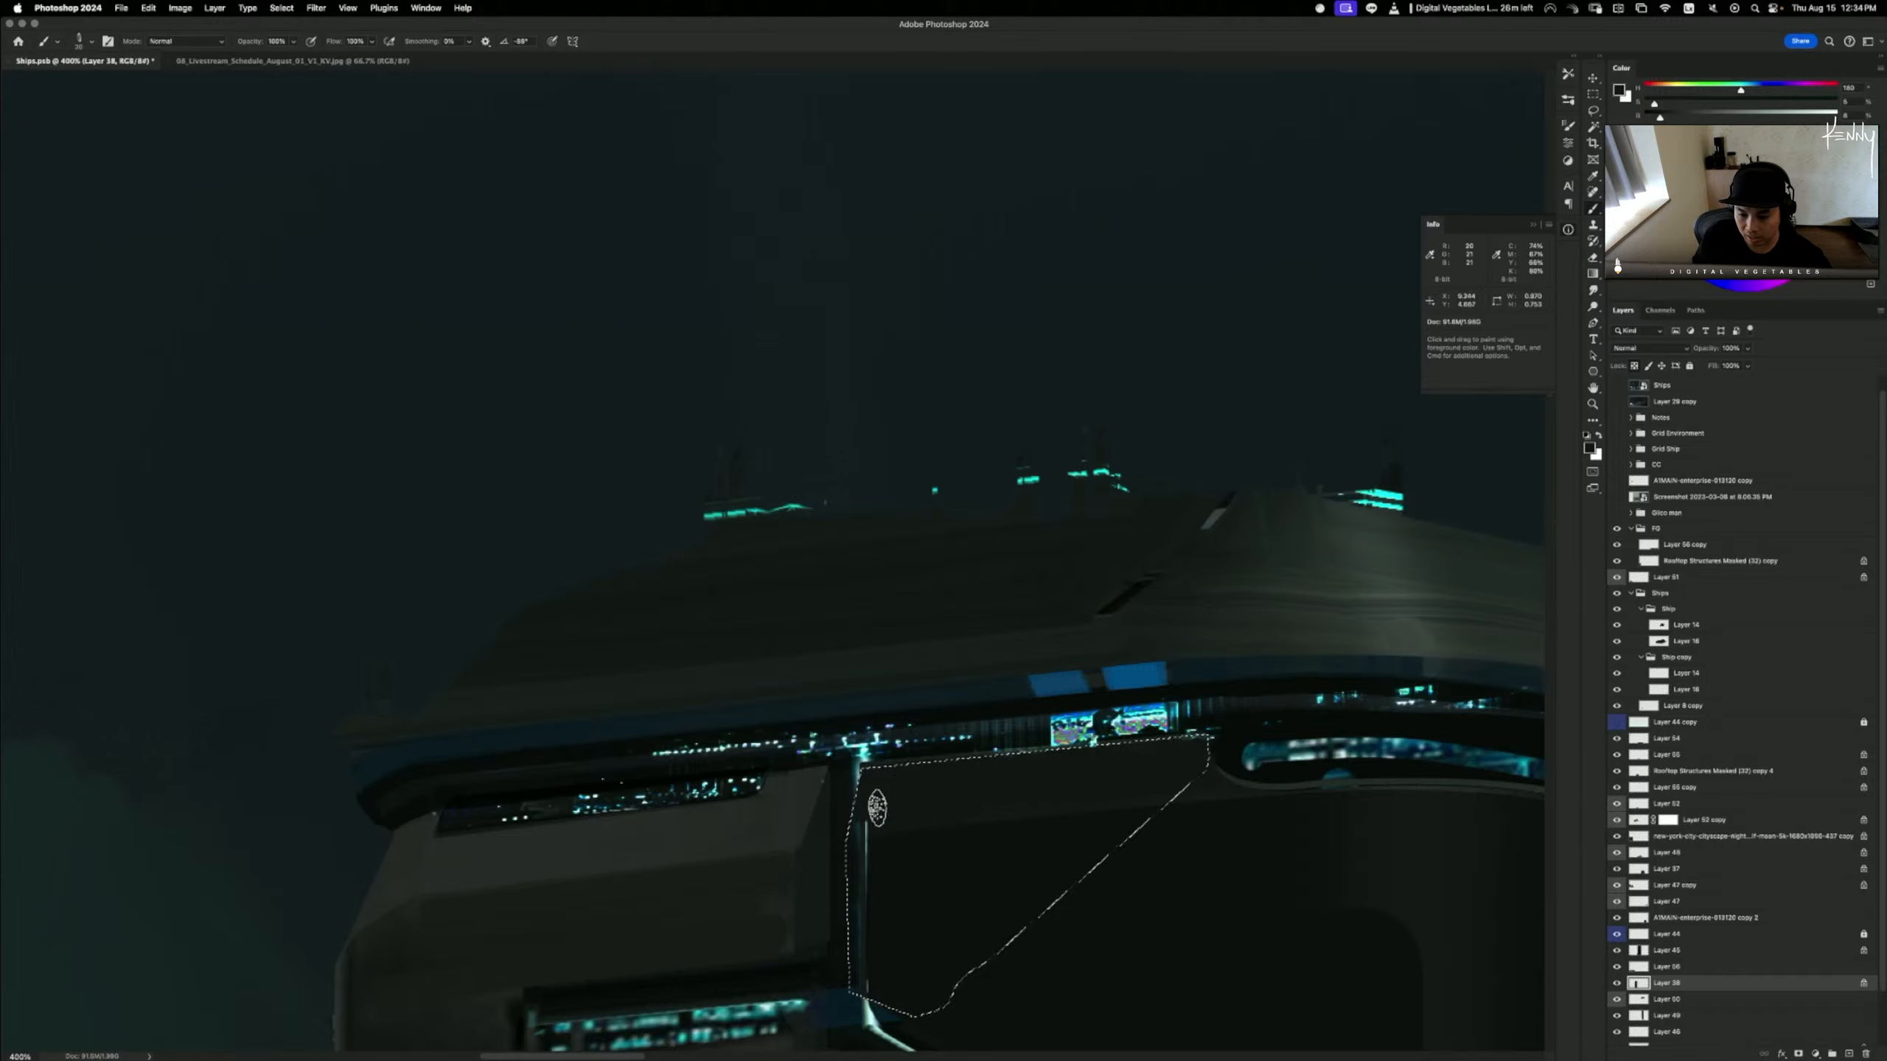
left_click(914, 849, "alt")
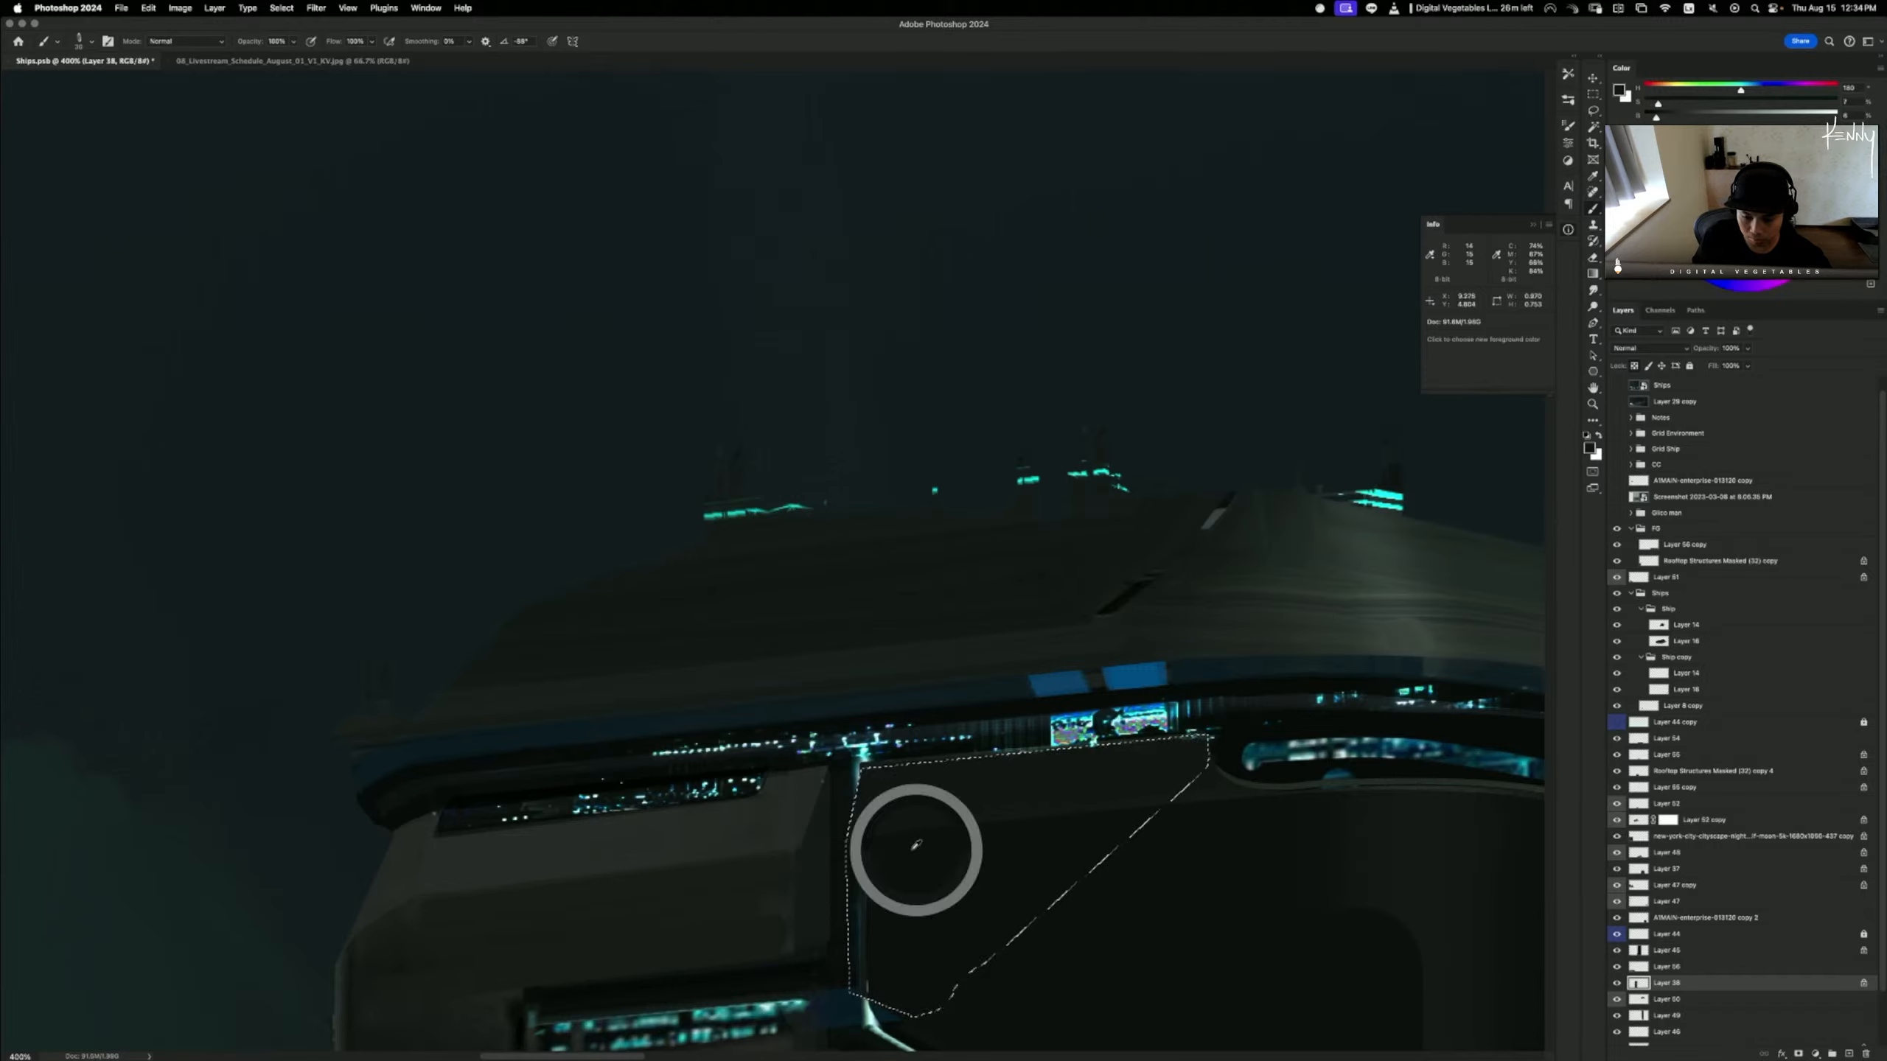
left_click_drag(900, 852, 841, 867)
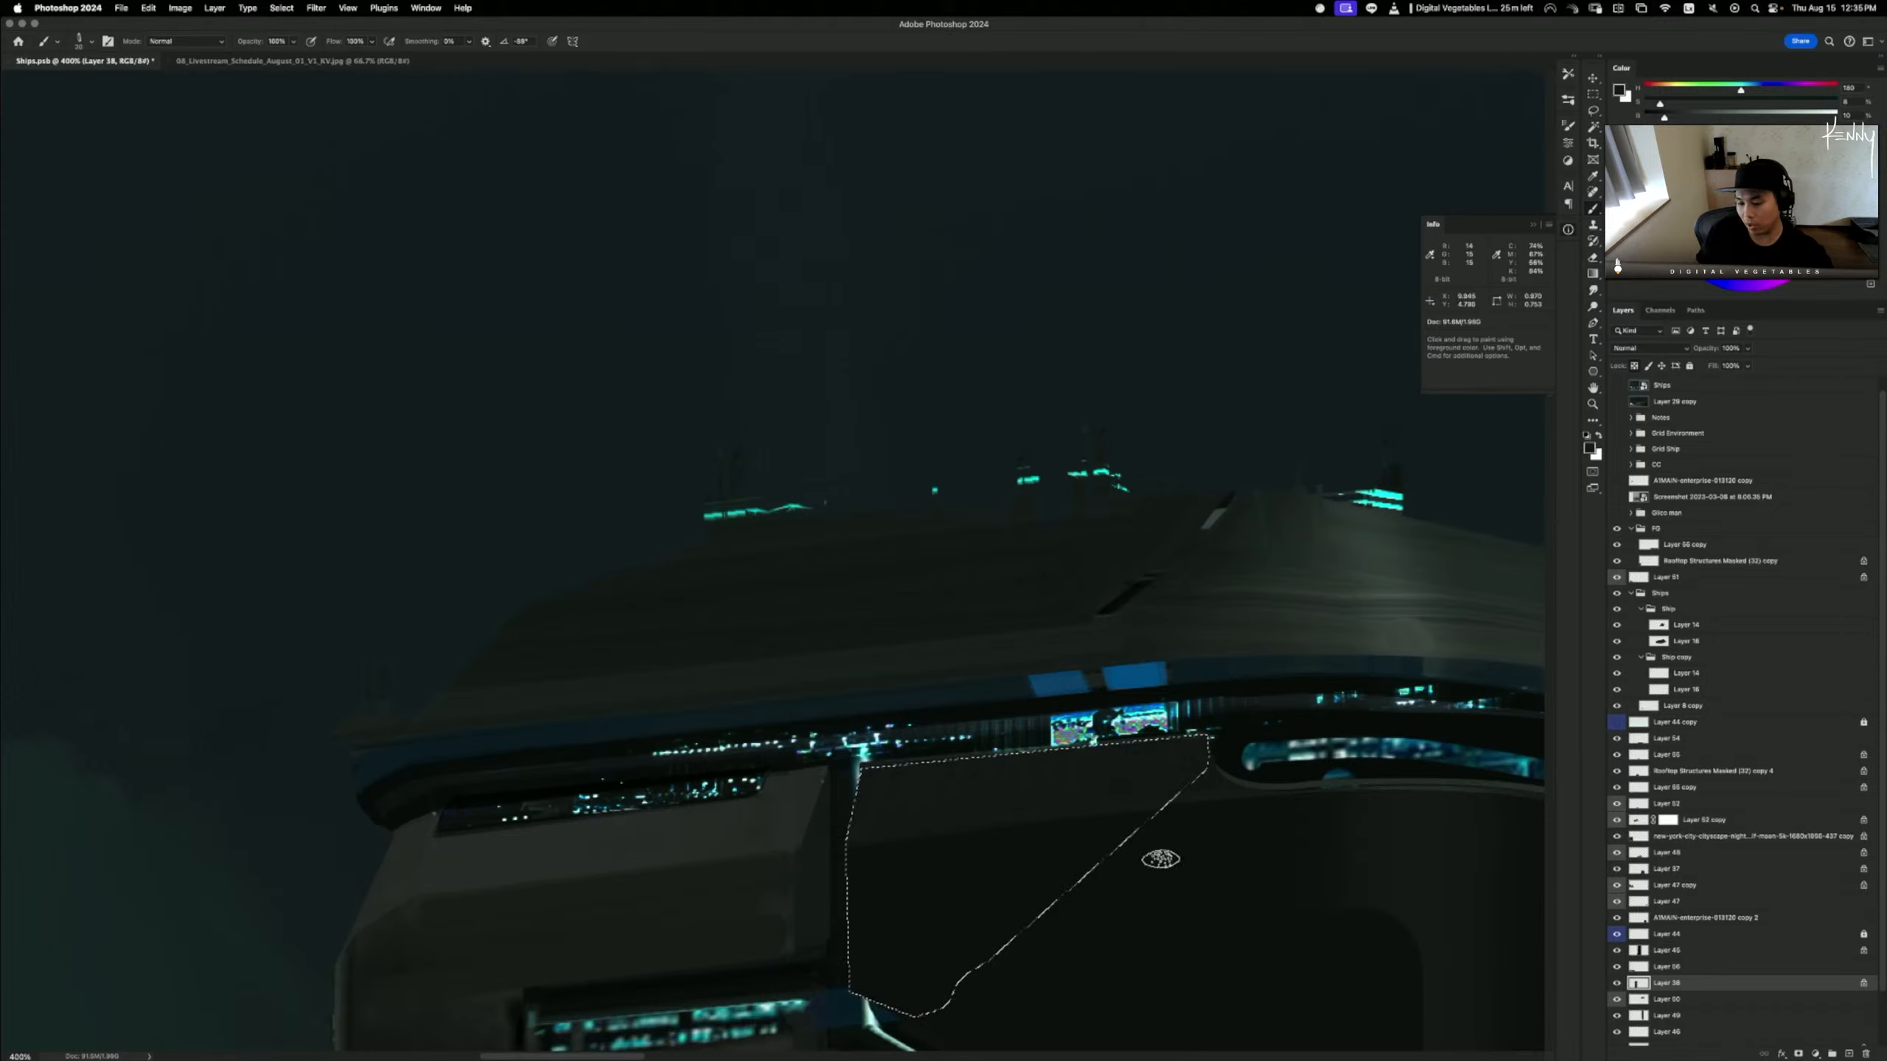
key("super+h")
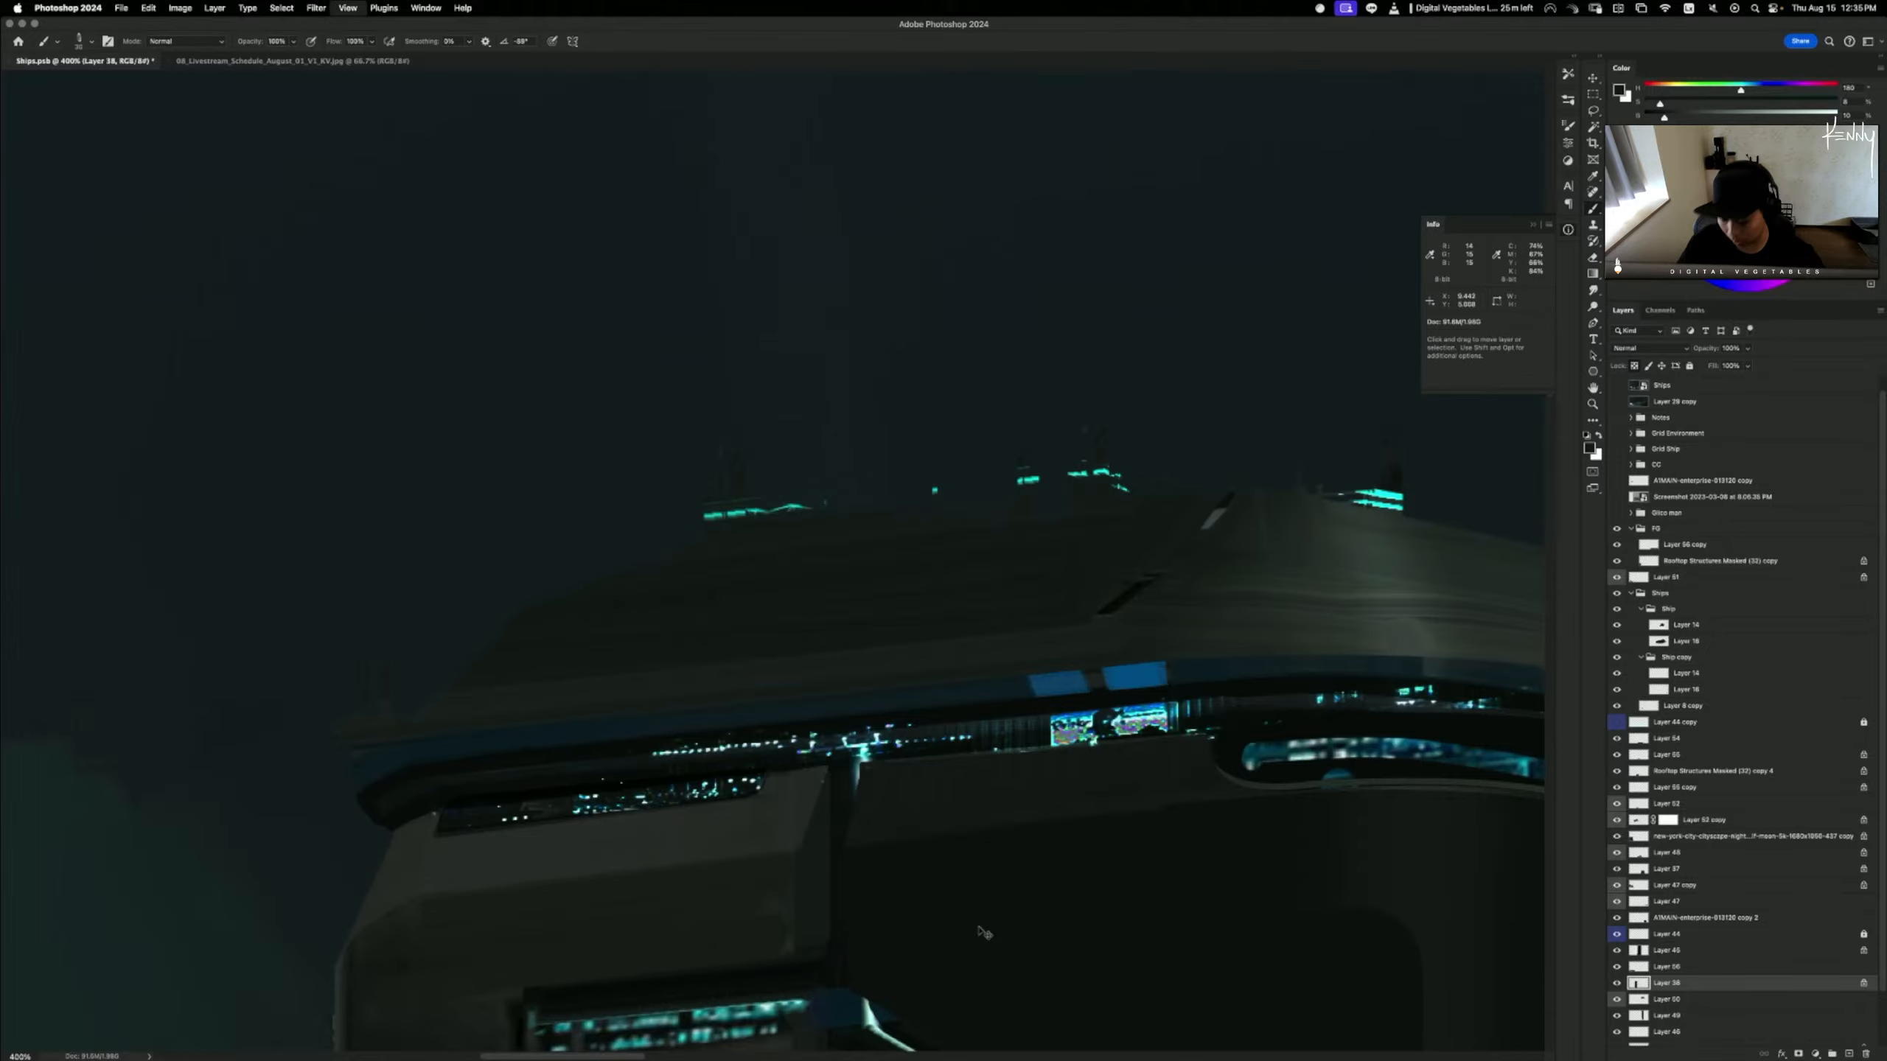
- Lasso the recessed dark panel right of the diagonal light line and choose the AirBrush preset for painting it
key("super+minus")
key("super+minus")
key("super+minus")
key("super+equal")
key("super+equal")
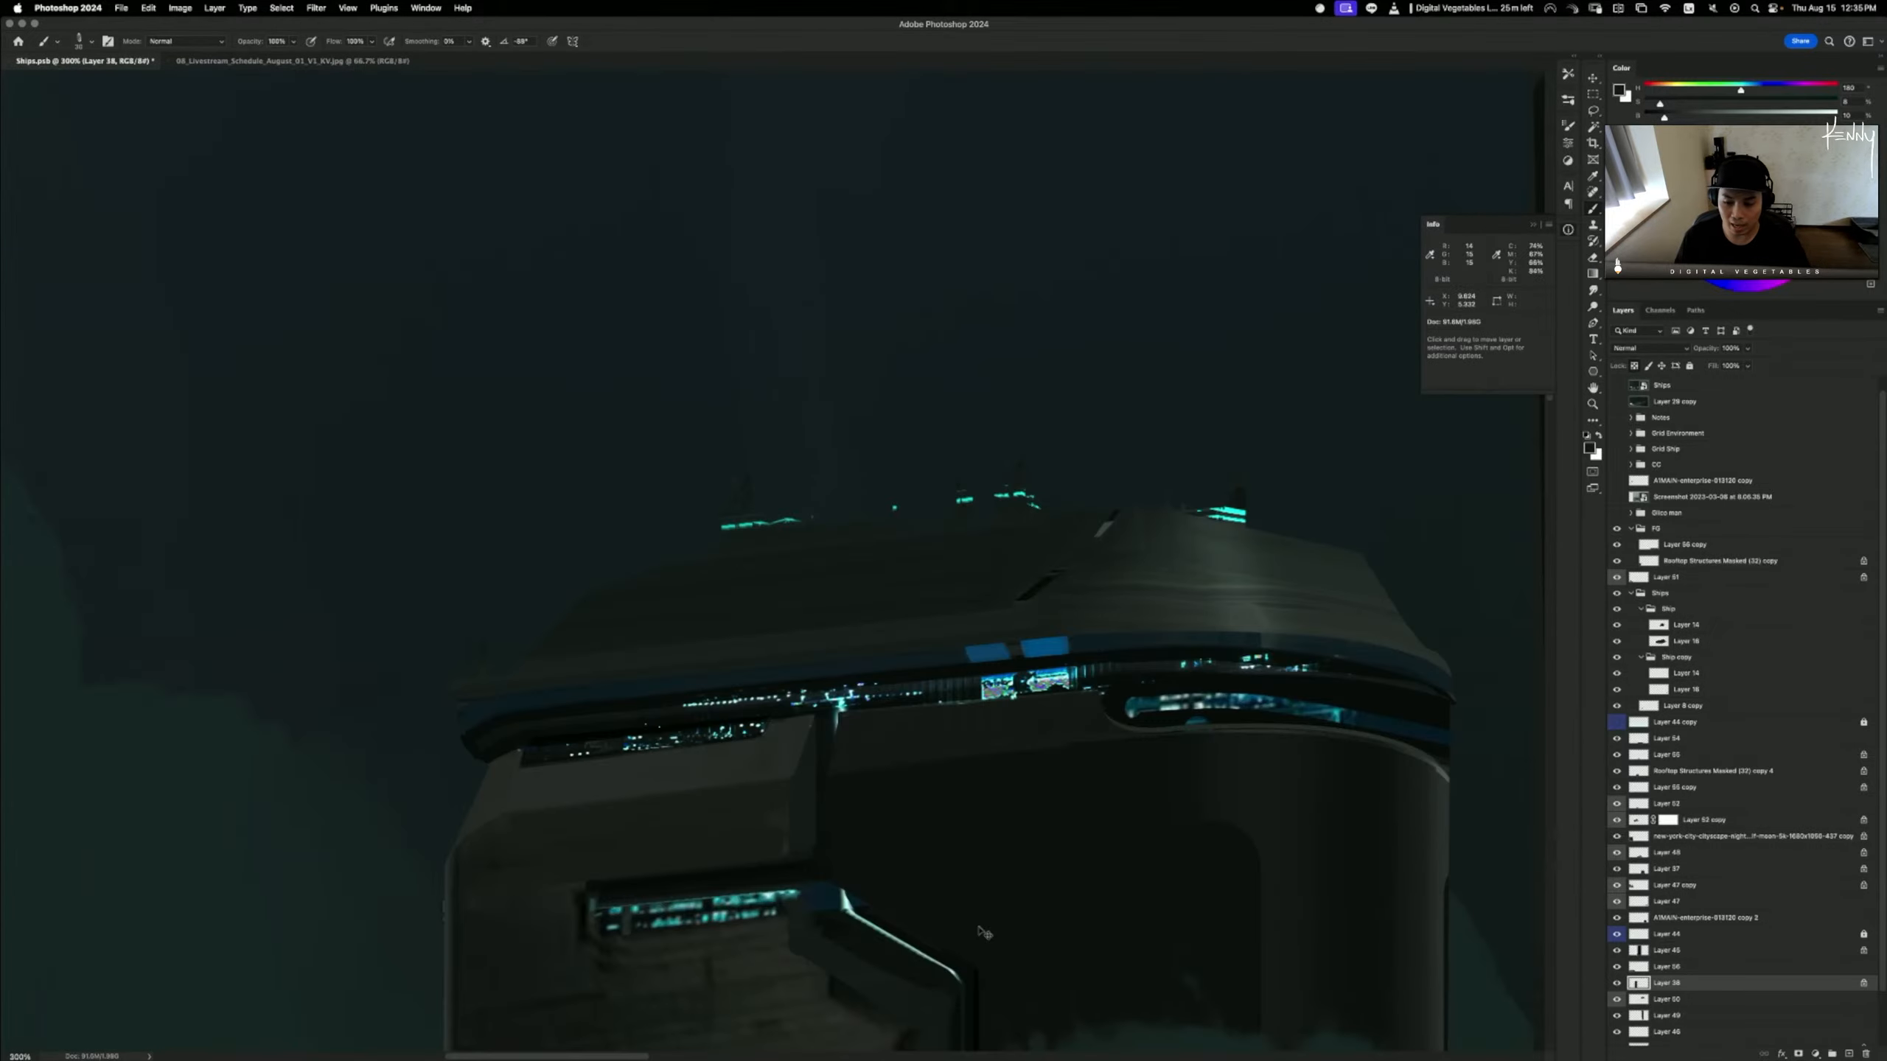
key("l")
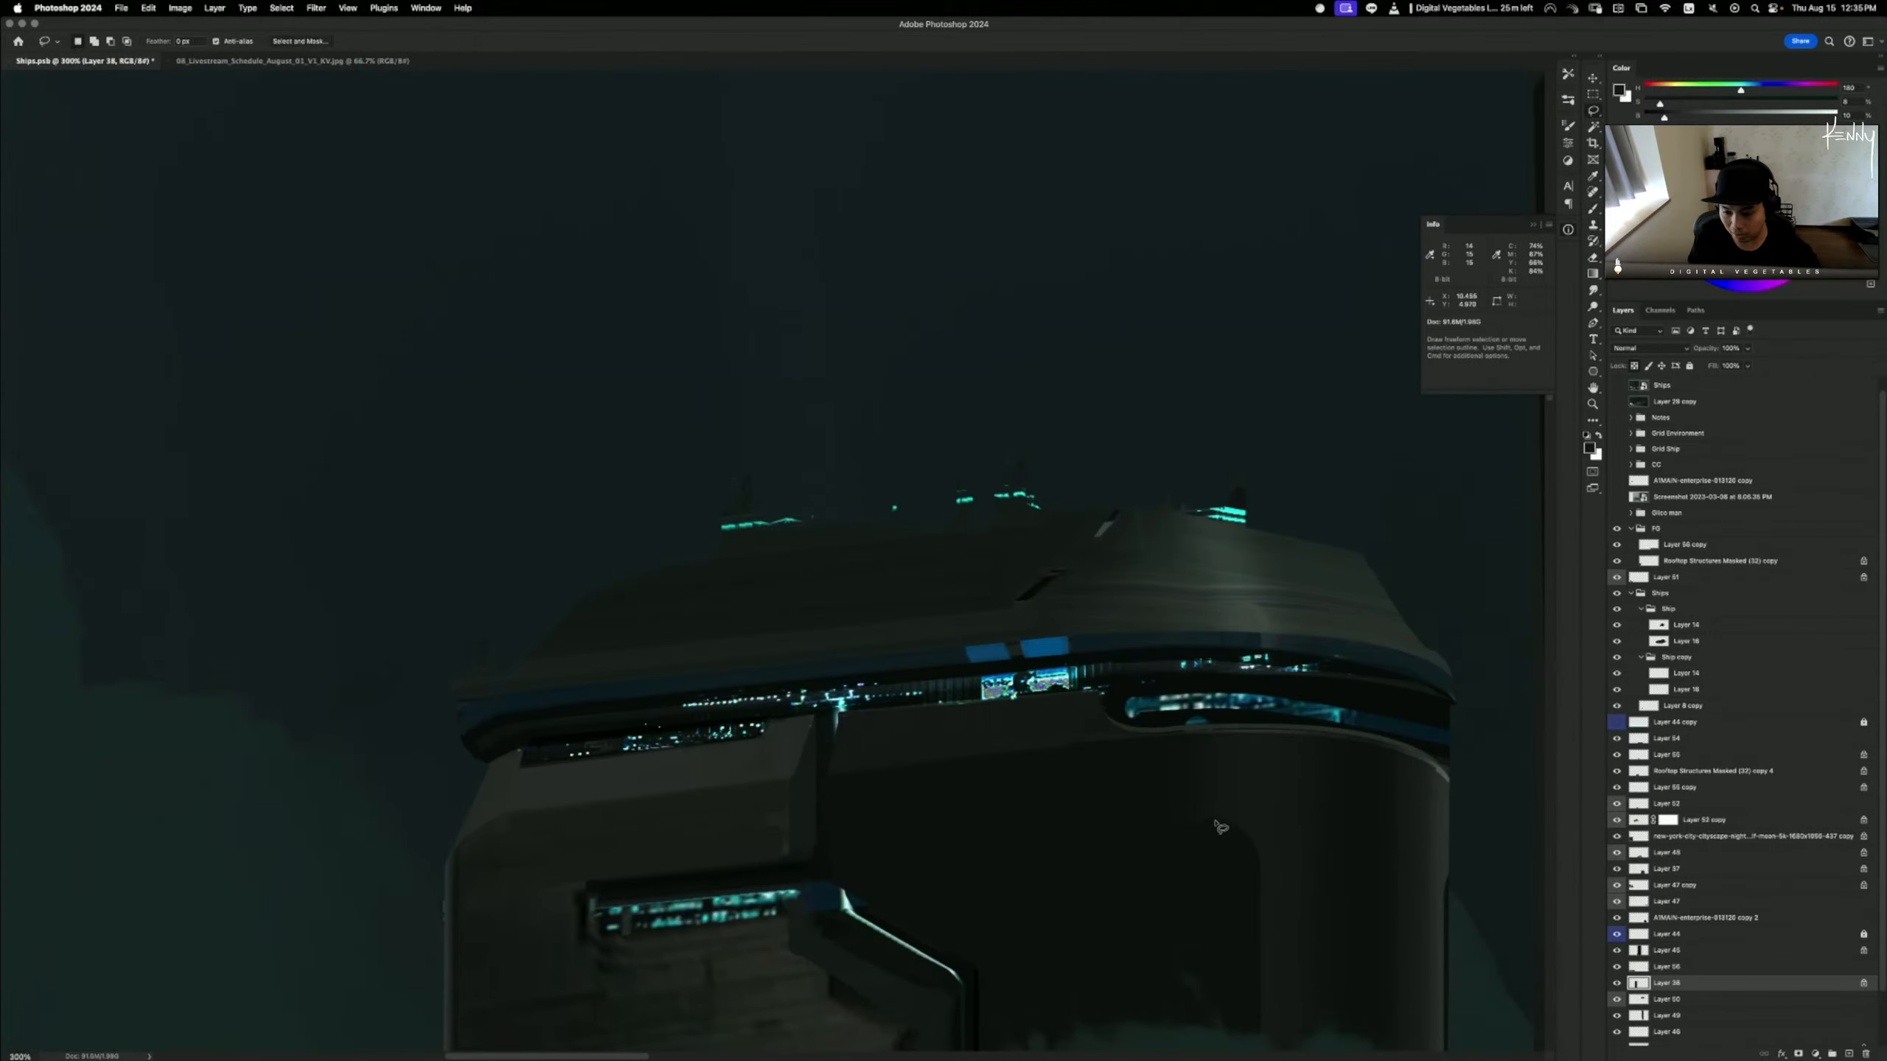
mouse_move(1220, 821)
left_mouse_down()
mouse_move(812, 852)
mouse_move(831, 851)
mouse_move(836, 889)
mouse_move(1027, 975)
mouse_move(978, 974)
mouse_move(1006, 984)
mouse_move(1232, 953)
mouse_move(1259, 977)
mouse_move(1283, 777)
mouse_move(1267, 875)
mouse_move(1215, 822)
left_mouse_up()
key("b")
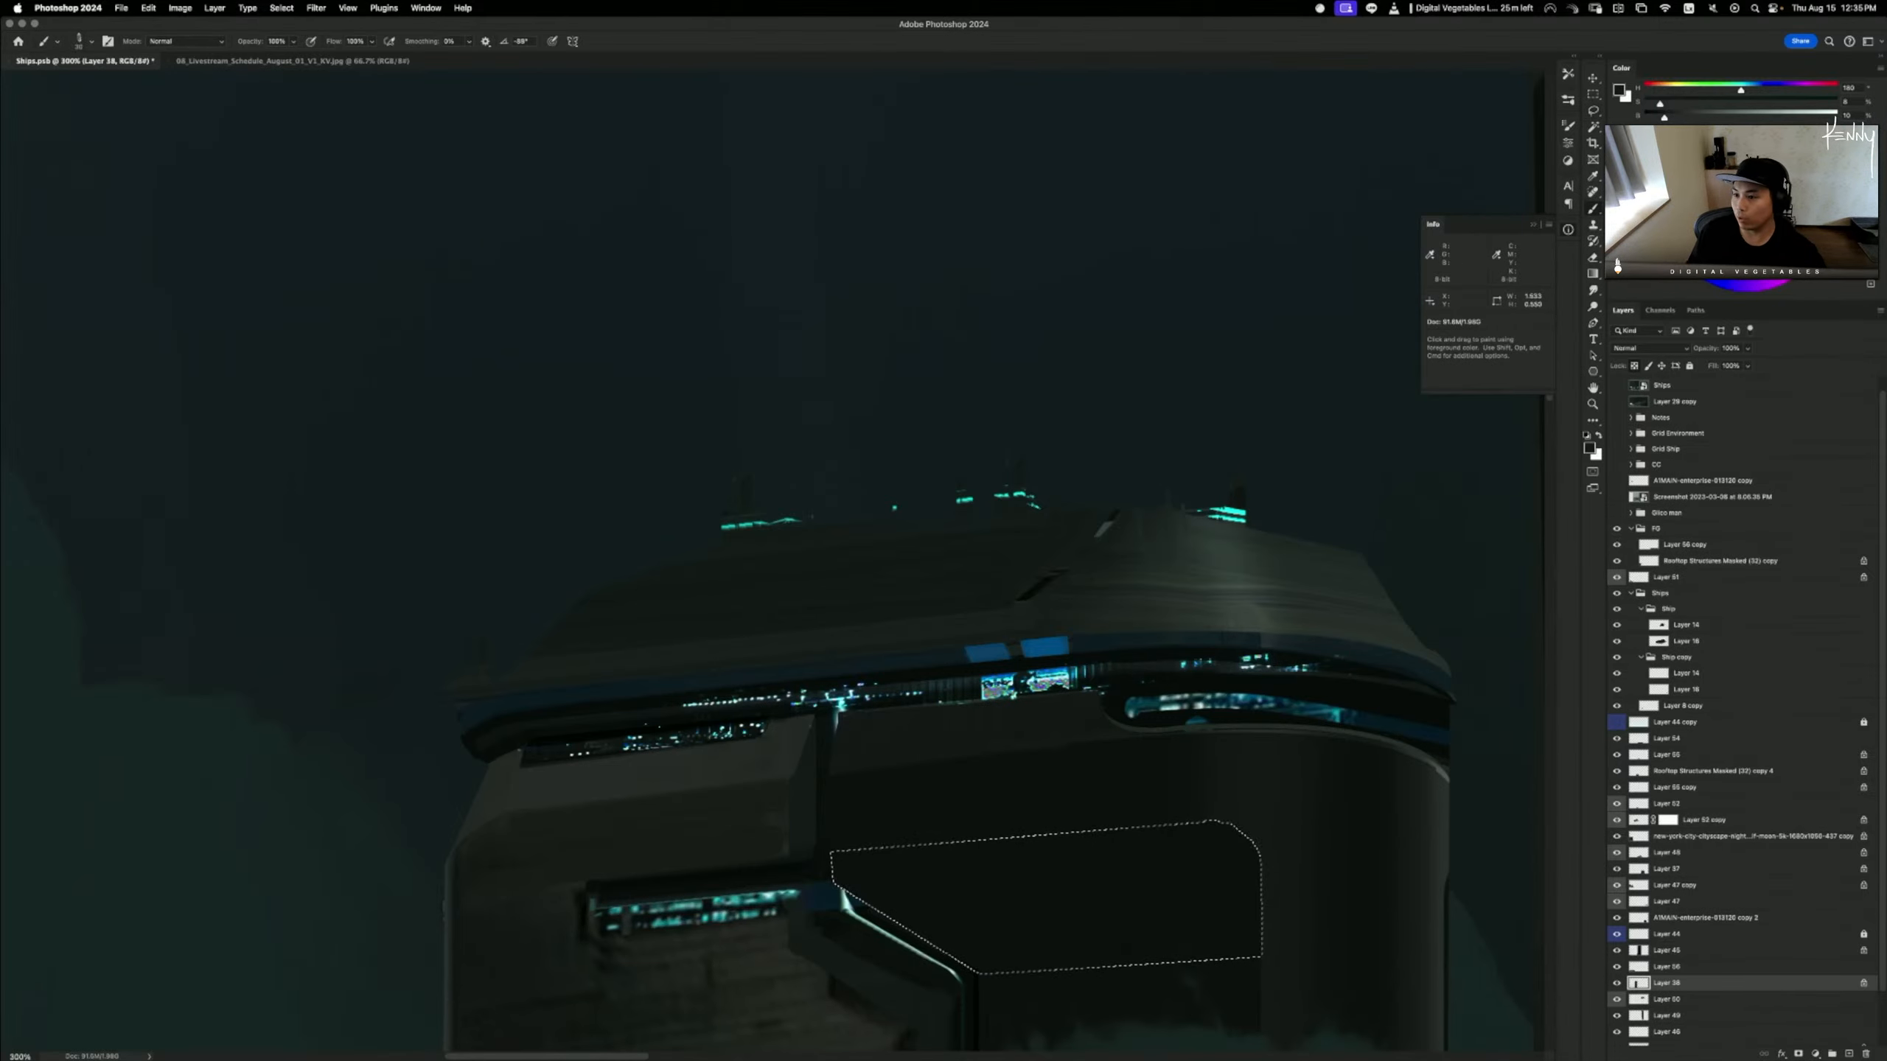
left_click(1568, 74)
left_click(1423, 88)
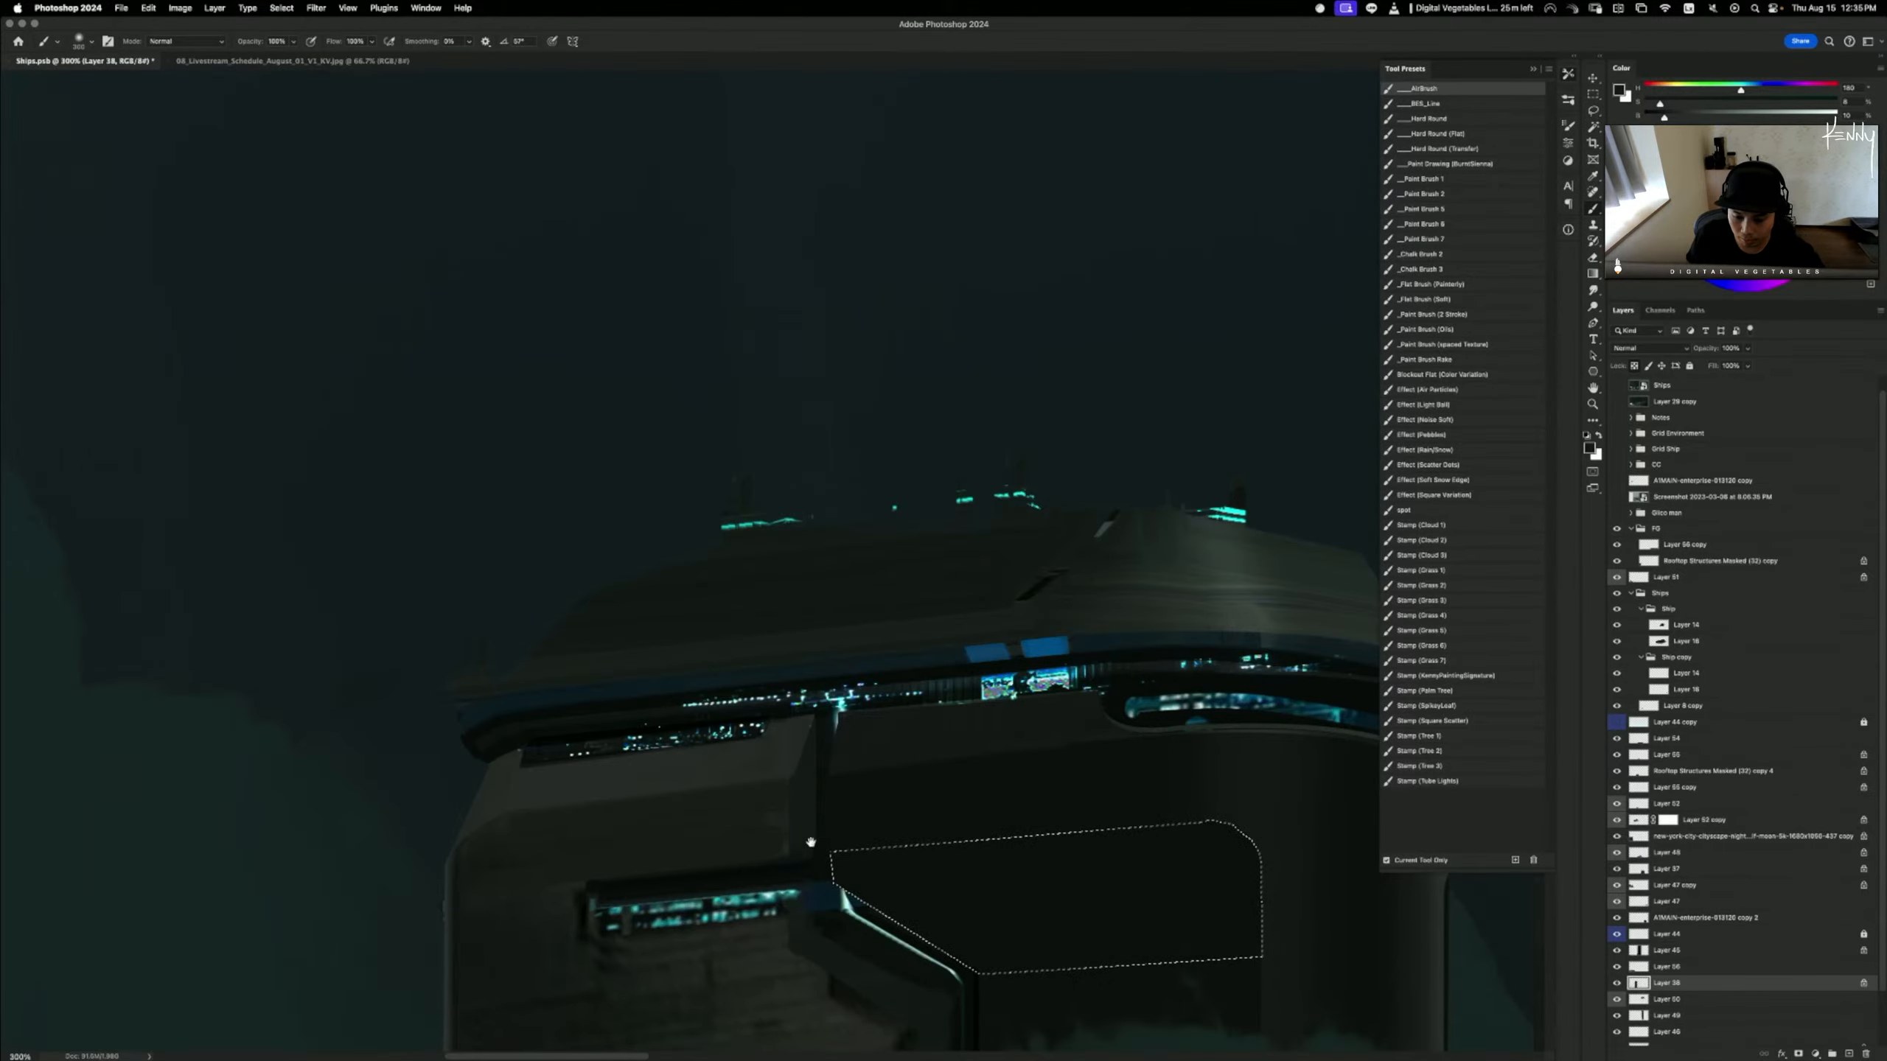
- Sample a dark tone, shade the selected recessed panel on the distant tower's front, and clear the selection
left_click(822, 868, "alt")
left_click_drag(906, 676, 745, 636)
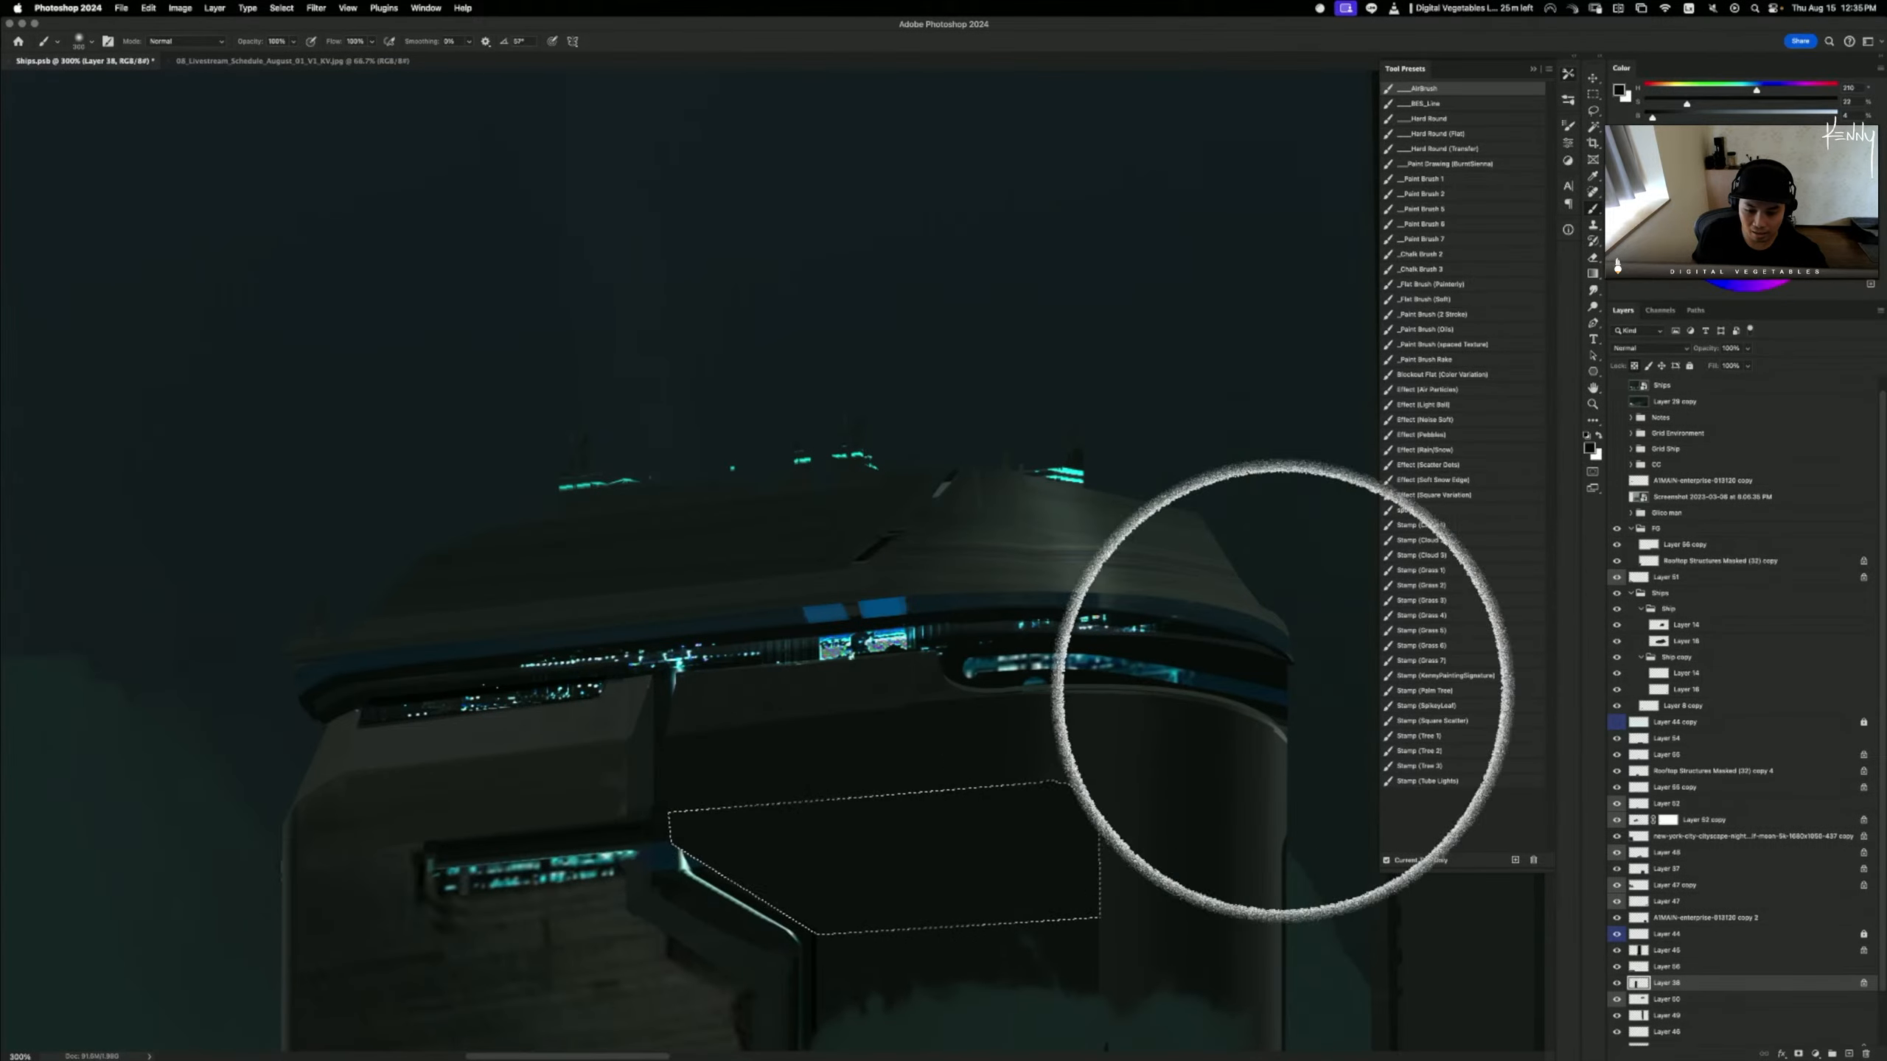
key("super+d")
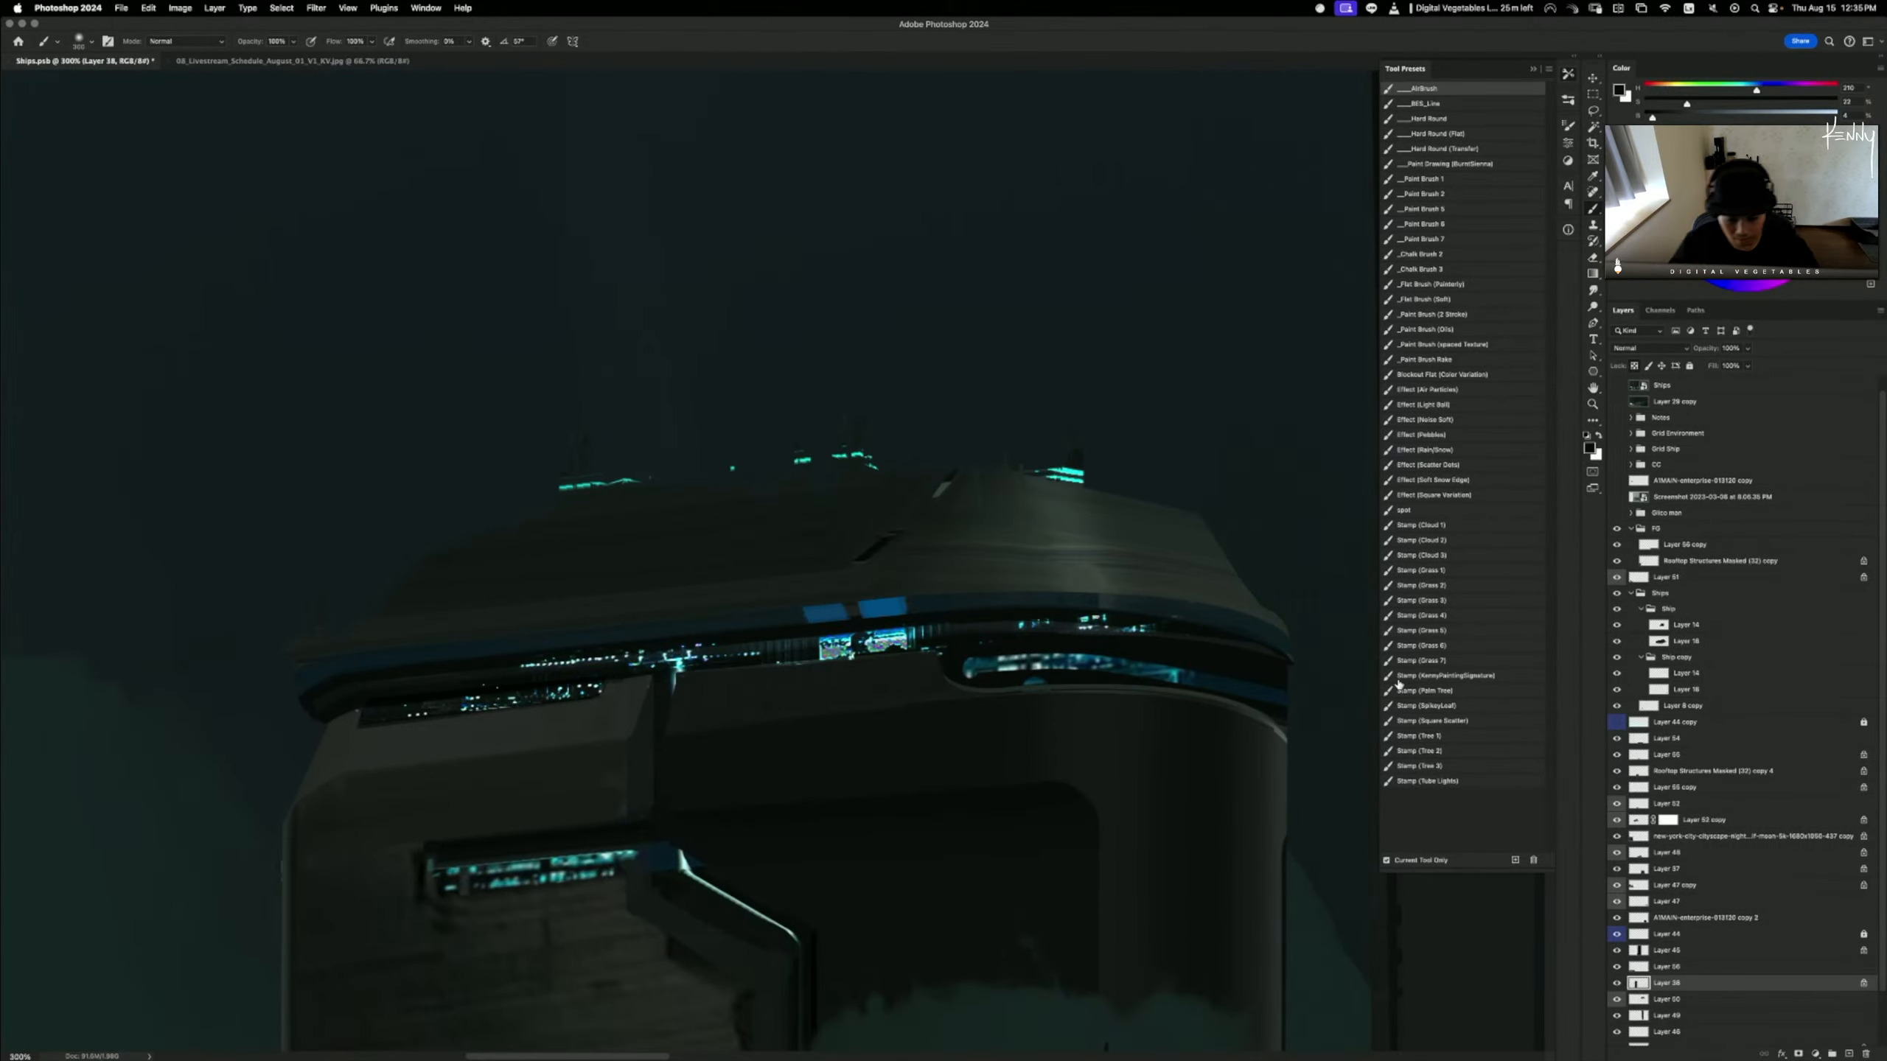
- Examine the distant tower's shading against the surrounding scene at several magnifications
key("super+minus")
key("super+minus")
key("super+minus")
key("super+plus")
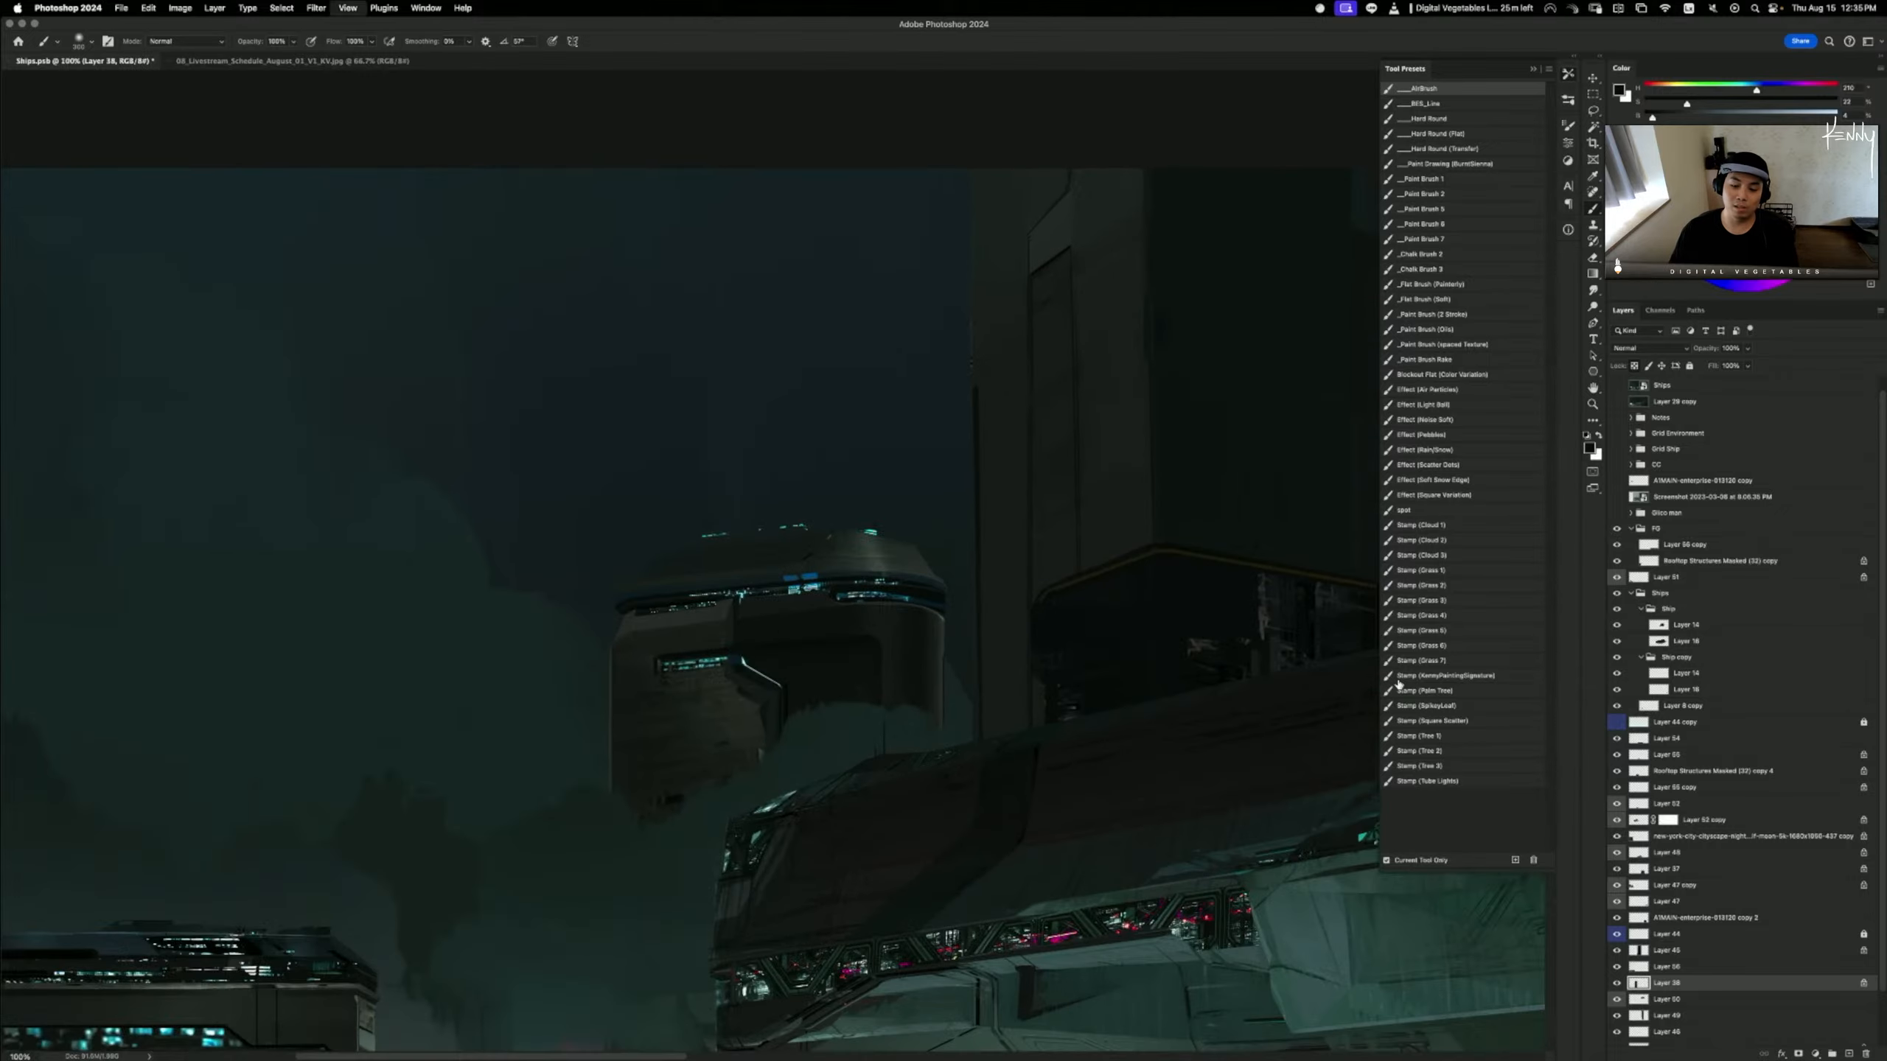
key("super+minus")
key("super+minus")
key("super+plus")
key("super+plus")
key("super+plus")
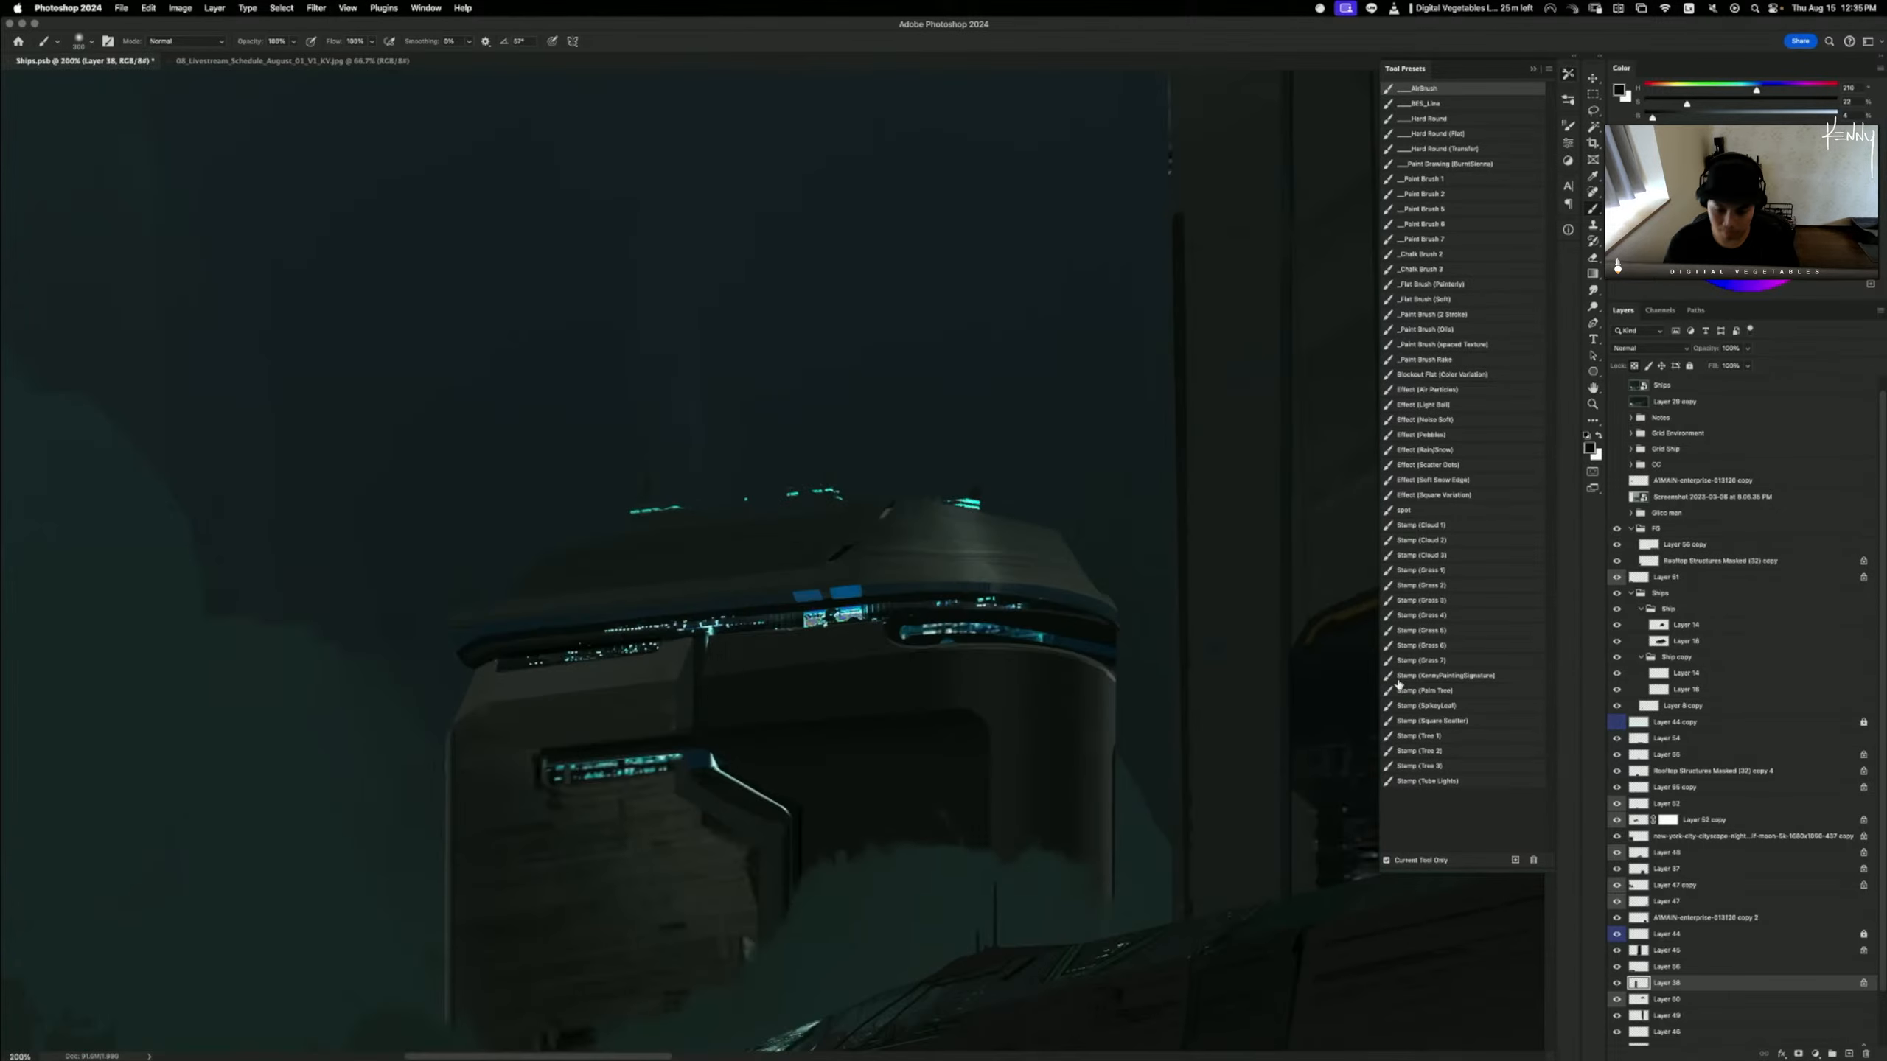
- Smudge the tower's front wall below the lit window strip, undoing the first stroke and redoing it
key("n")
left_click_drag(672, 807, 765, 870)
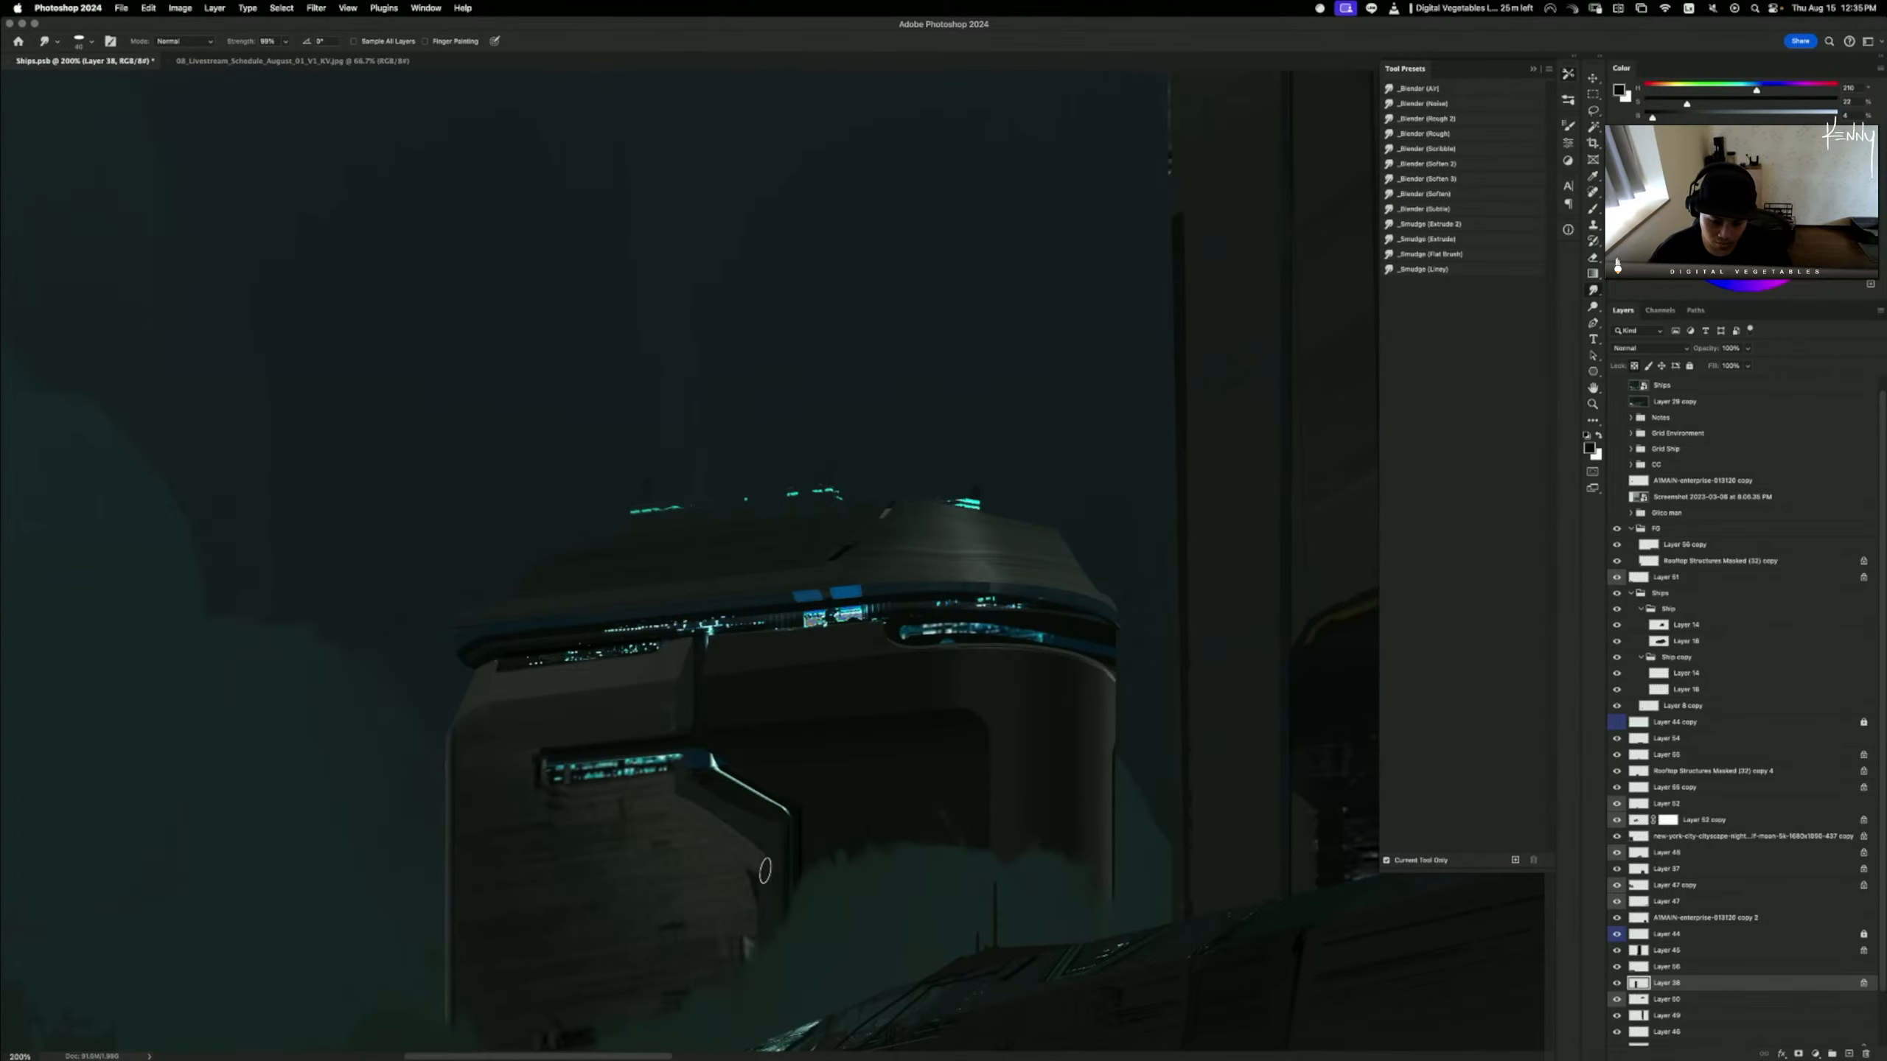
key("super+z")
left_click_drag(667, 801, 764, 848)
scroll(772, 817, "down", 5)
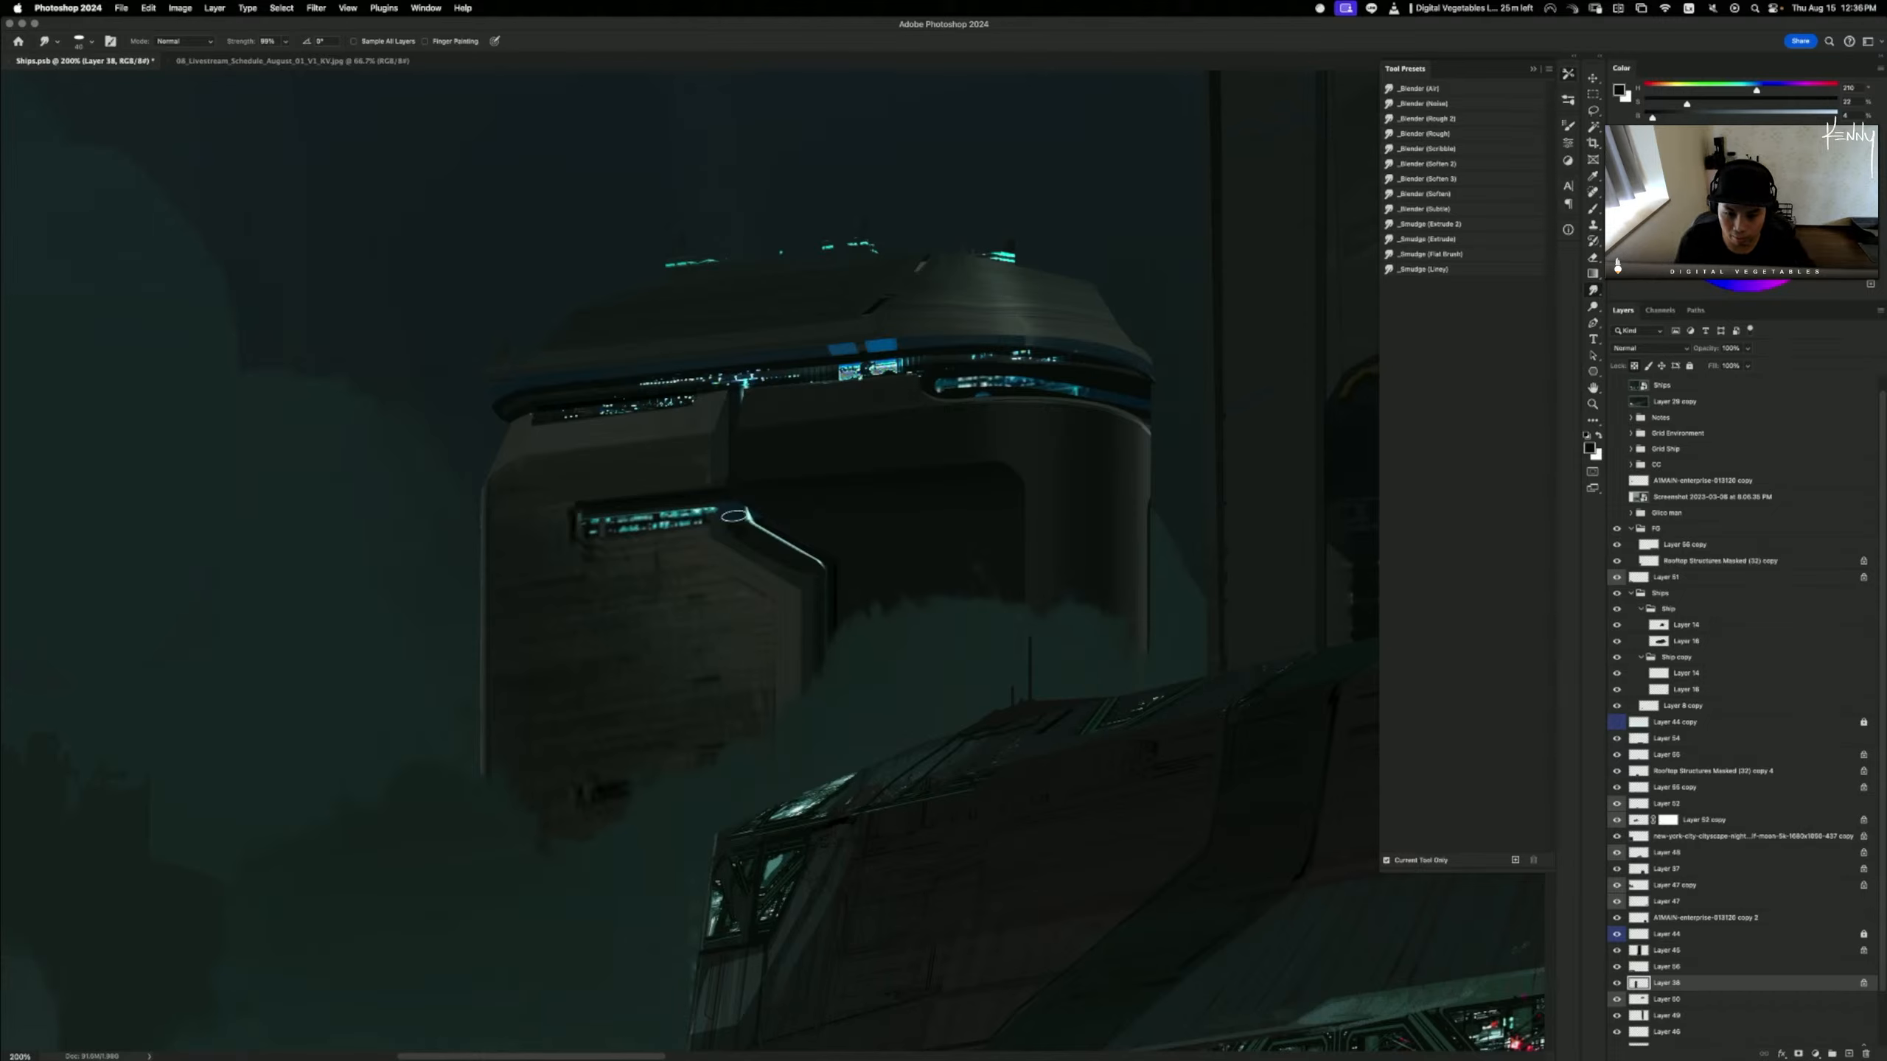
- Smudge the end of the tower's lit window strip and the adjoining bright diagonal edge with a smaller tip, undoing unwanted strokes
key("super+z")
key("[")
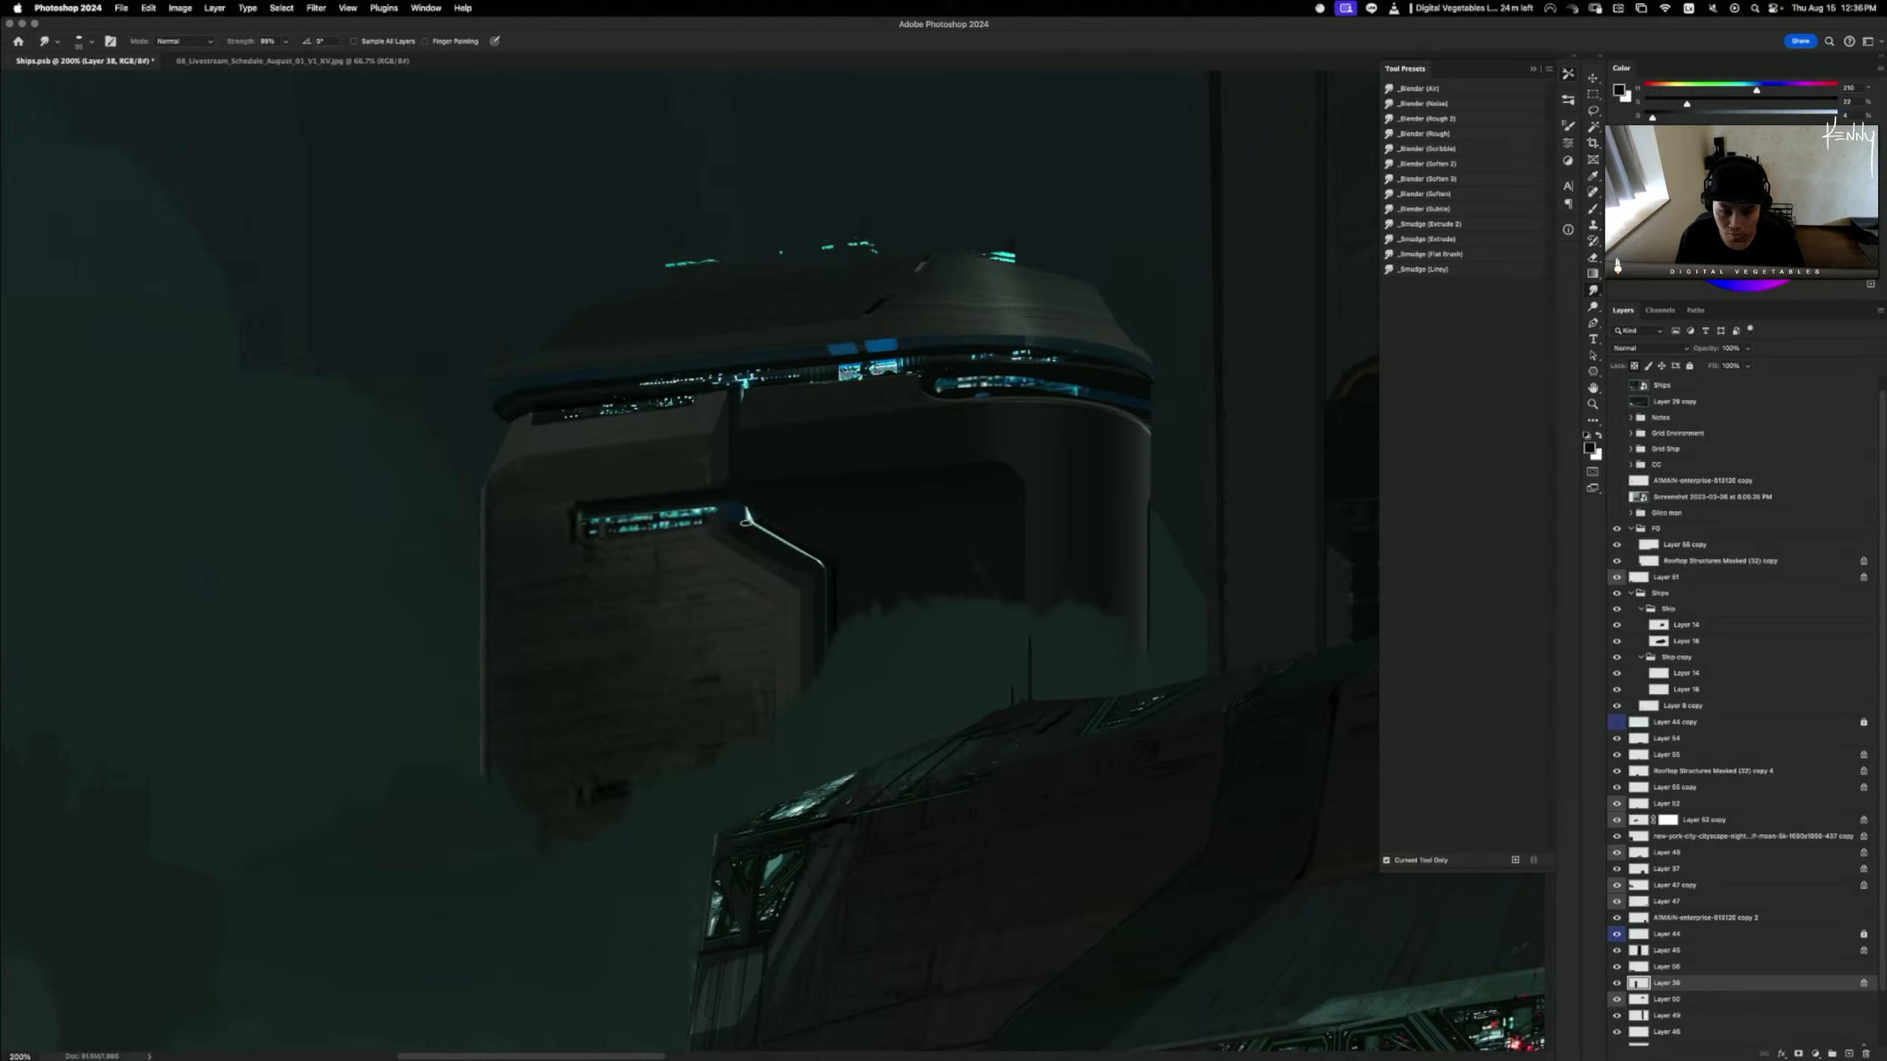
left_click_drag(729, 408, 730, 521)
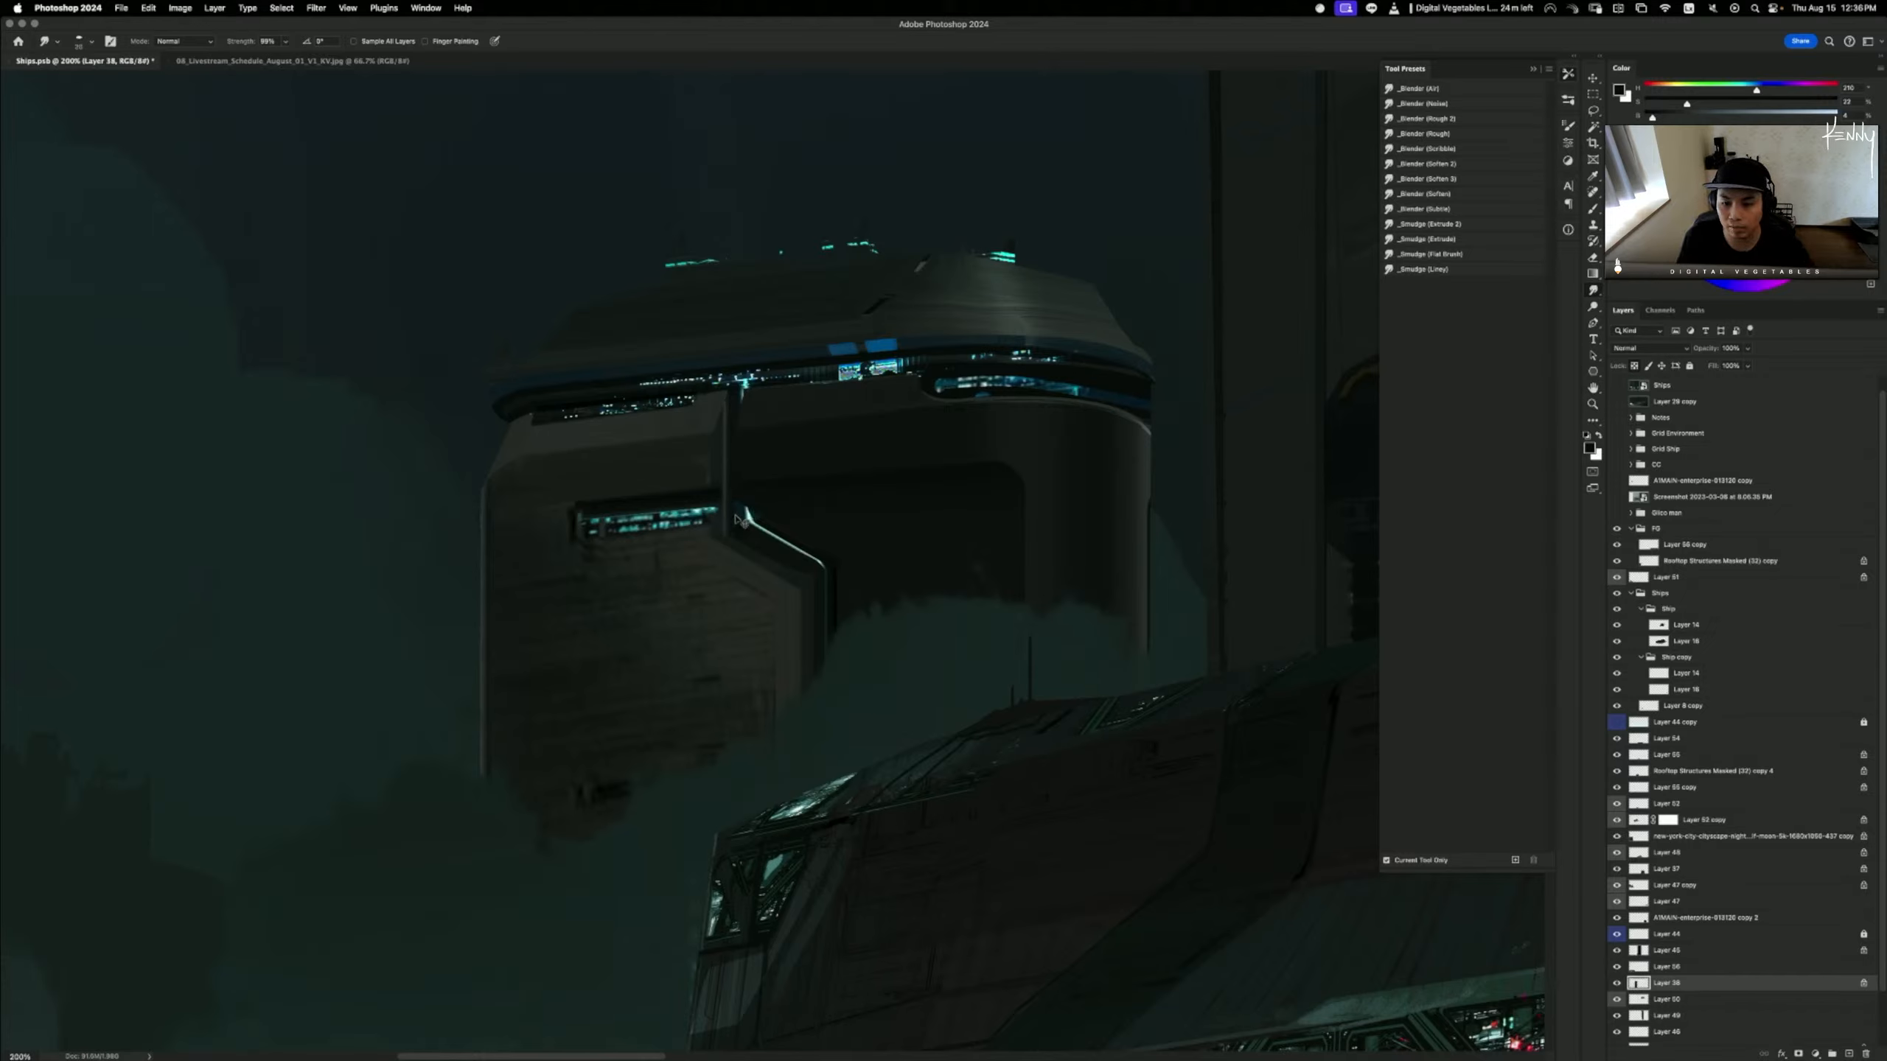
key("super+z")
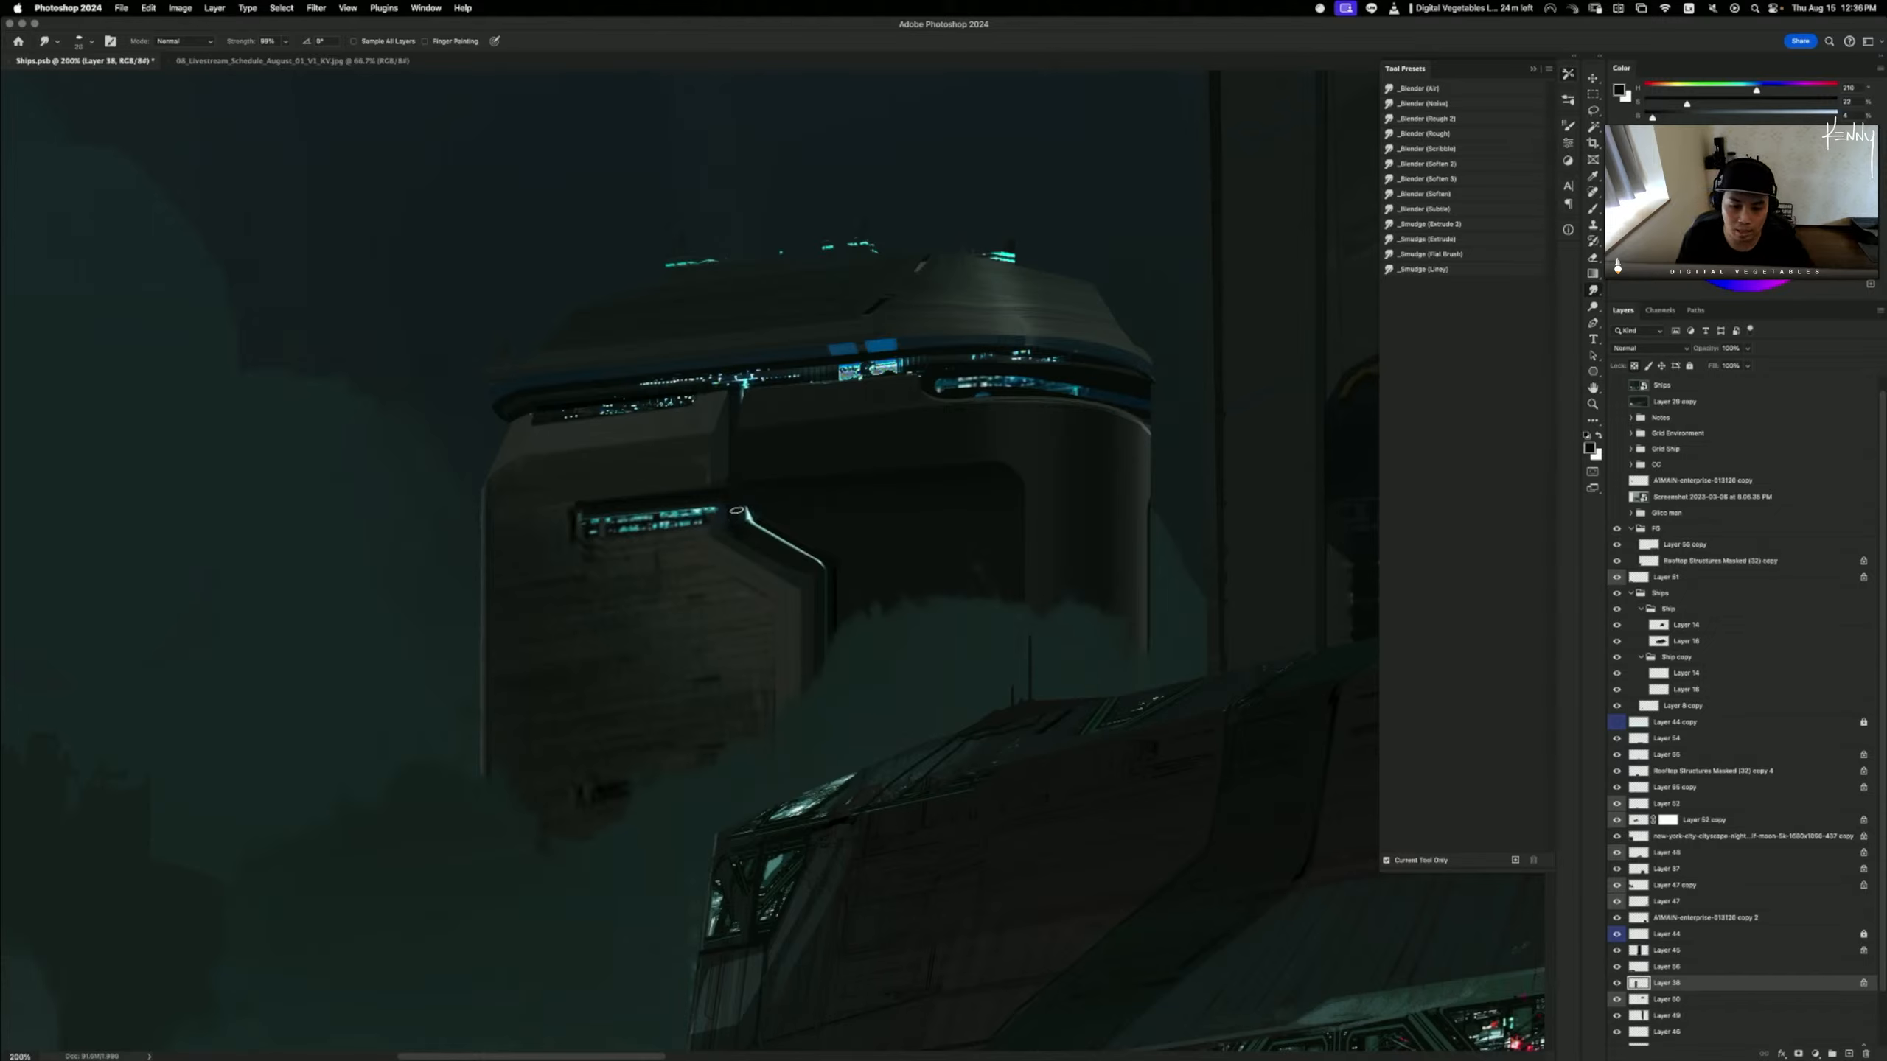
left_click_drag(737, 512, 726, 507)
key("super+z")
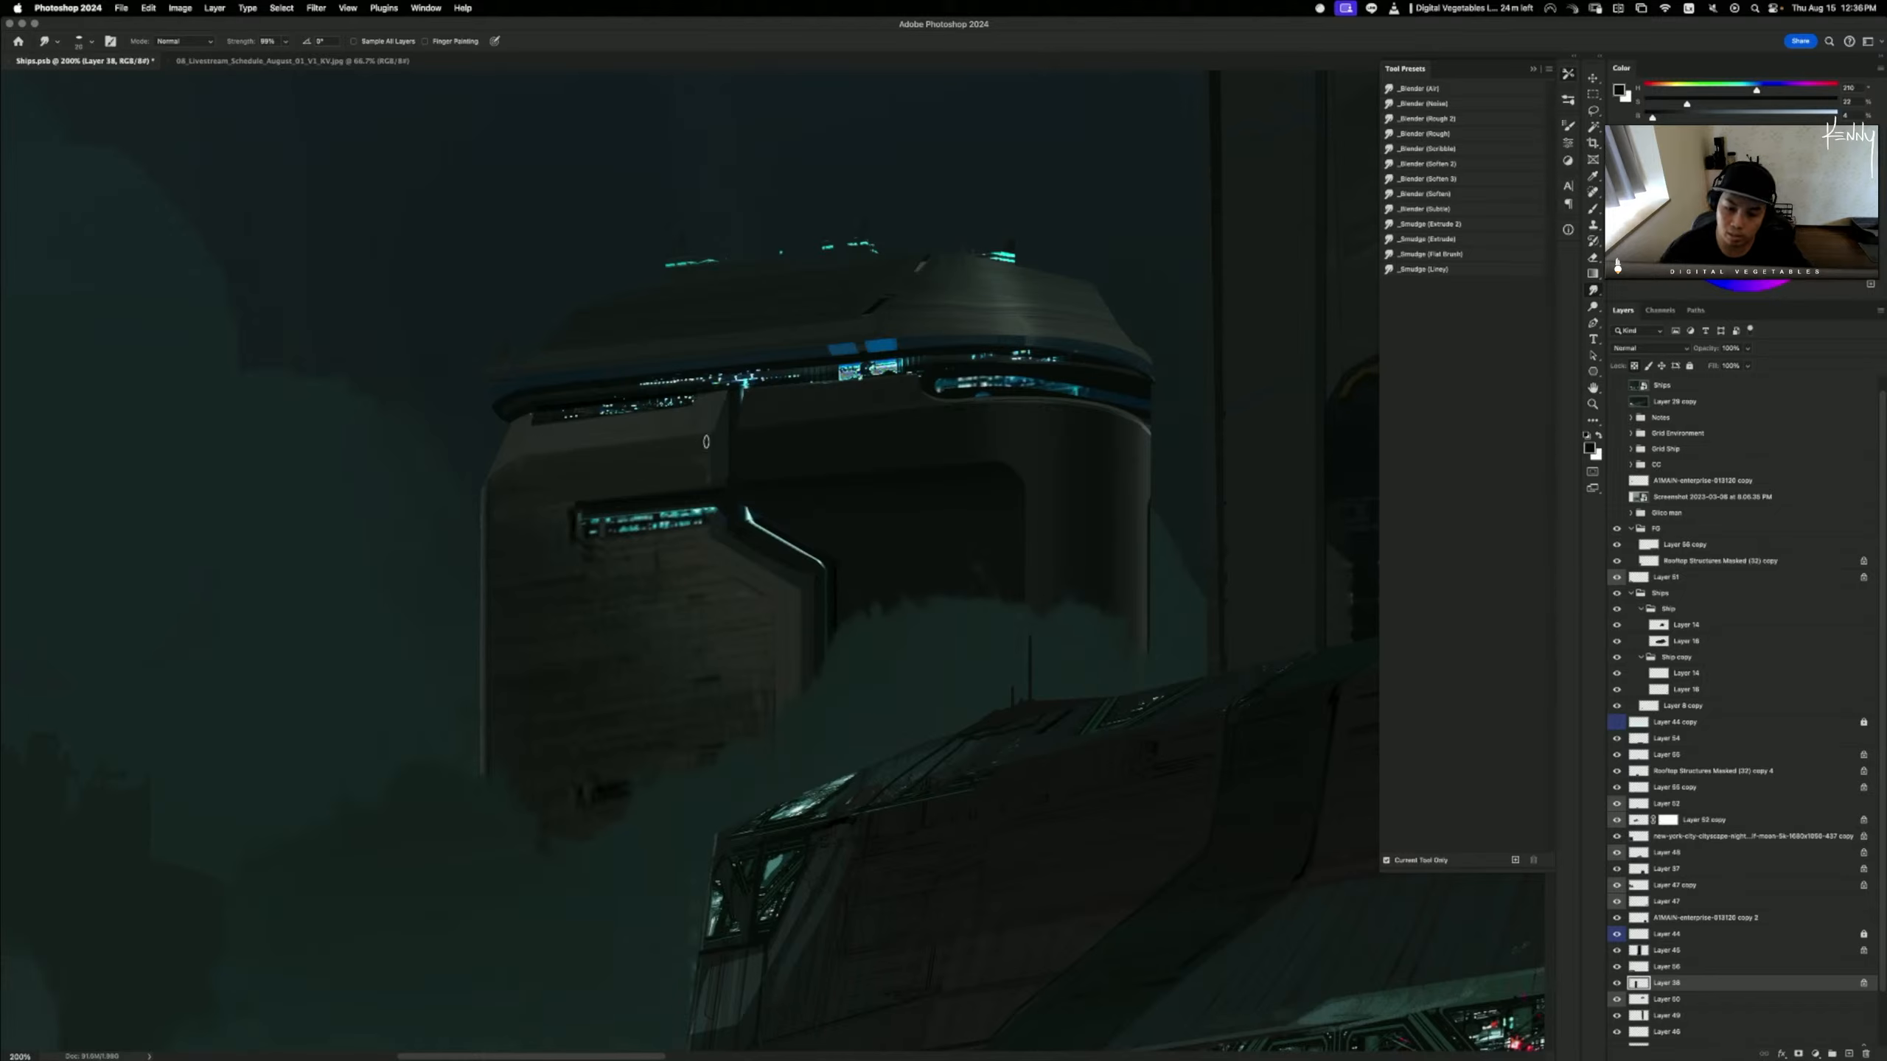
left_click_drag(735, 506, 756, 521)
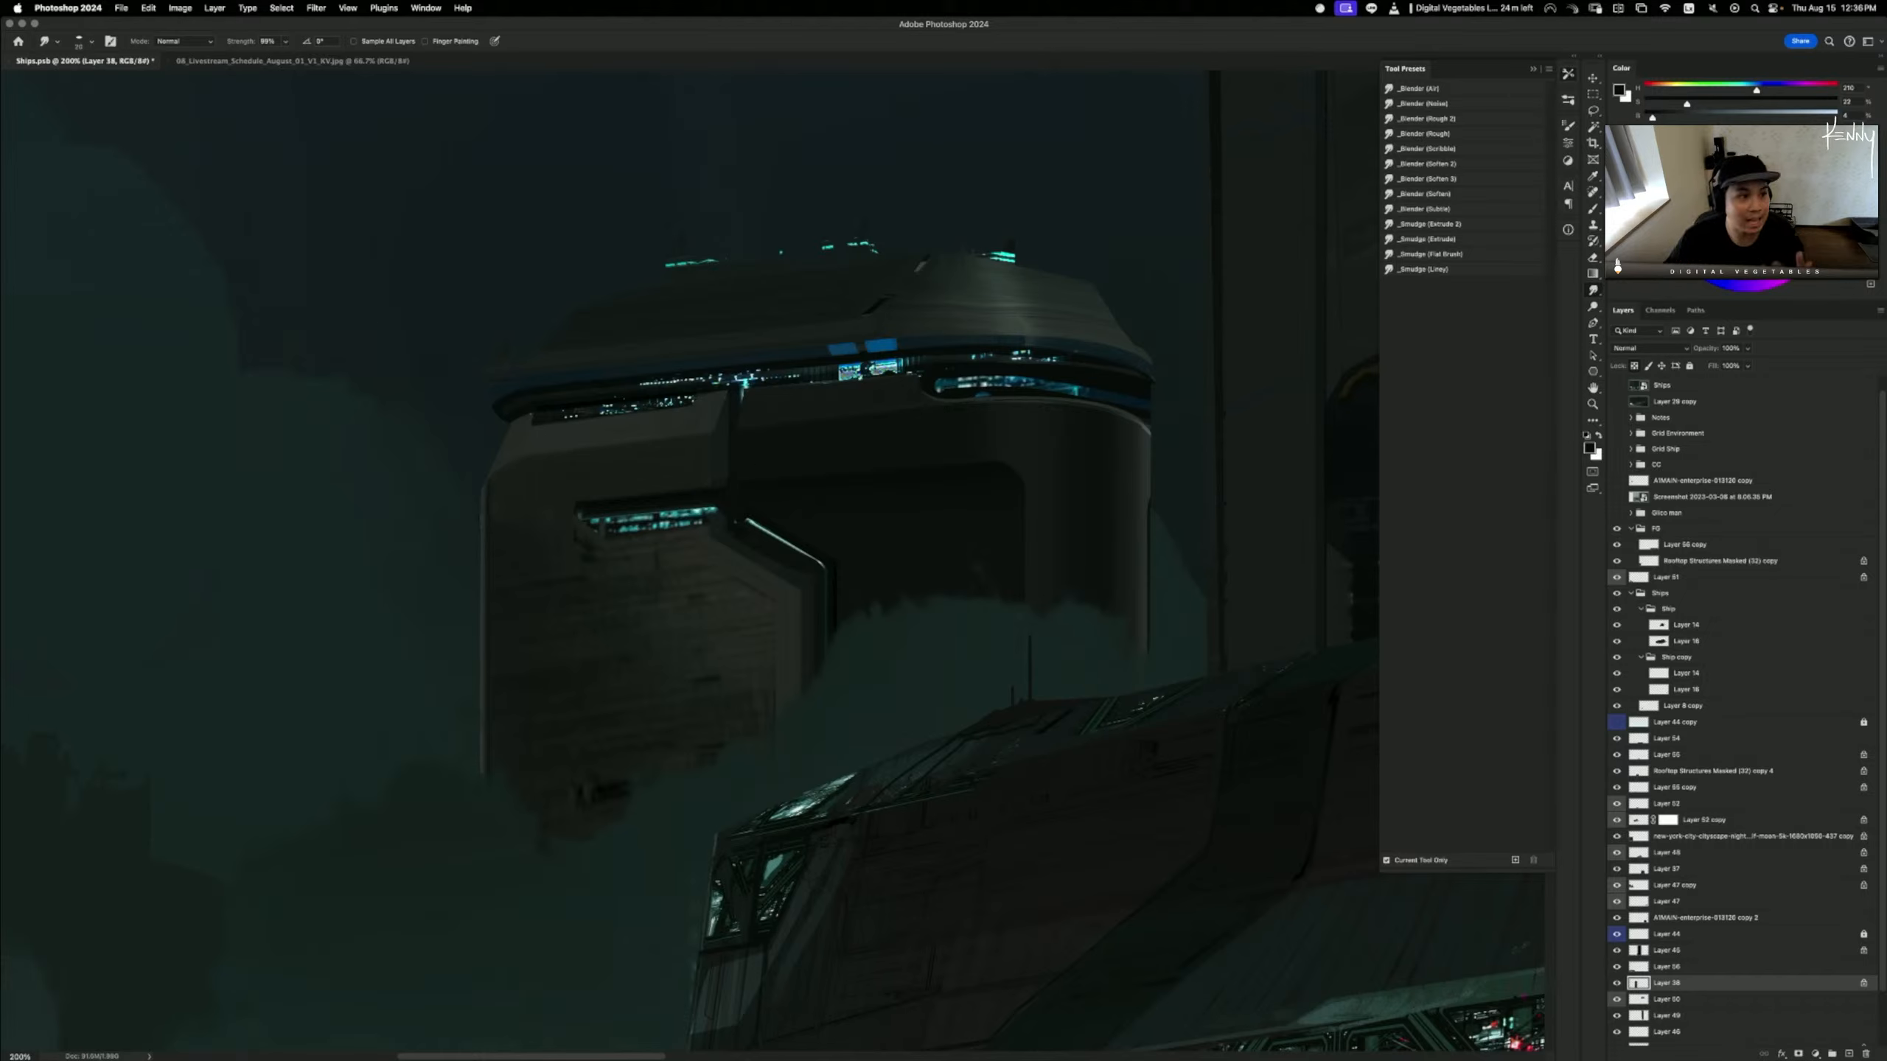
key("super+Tab")
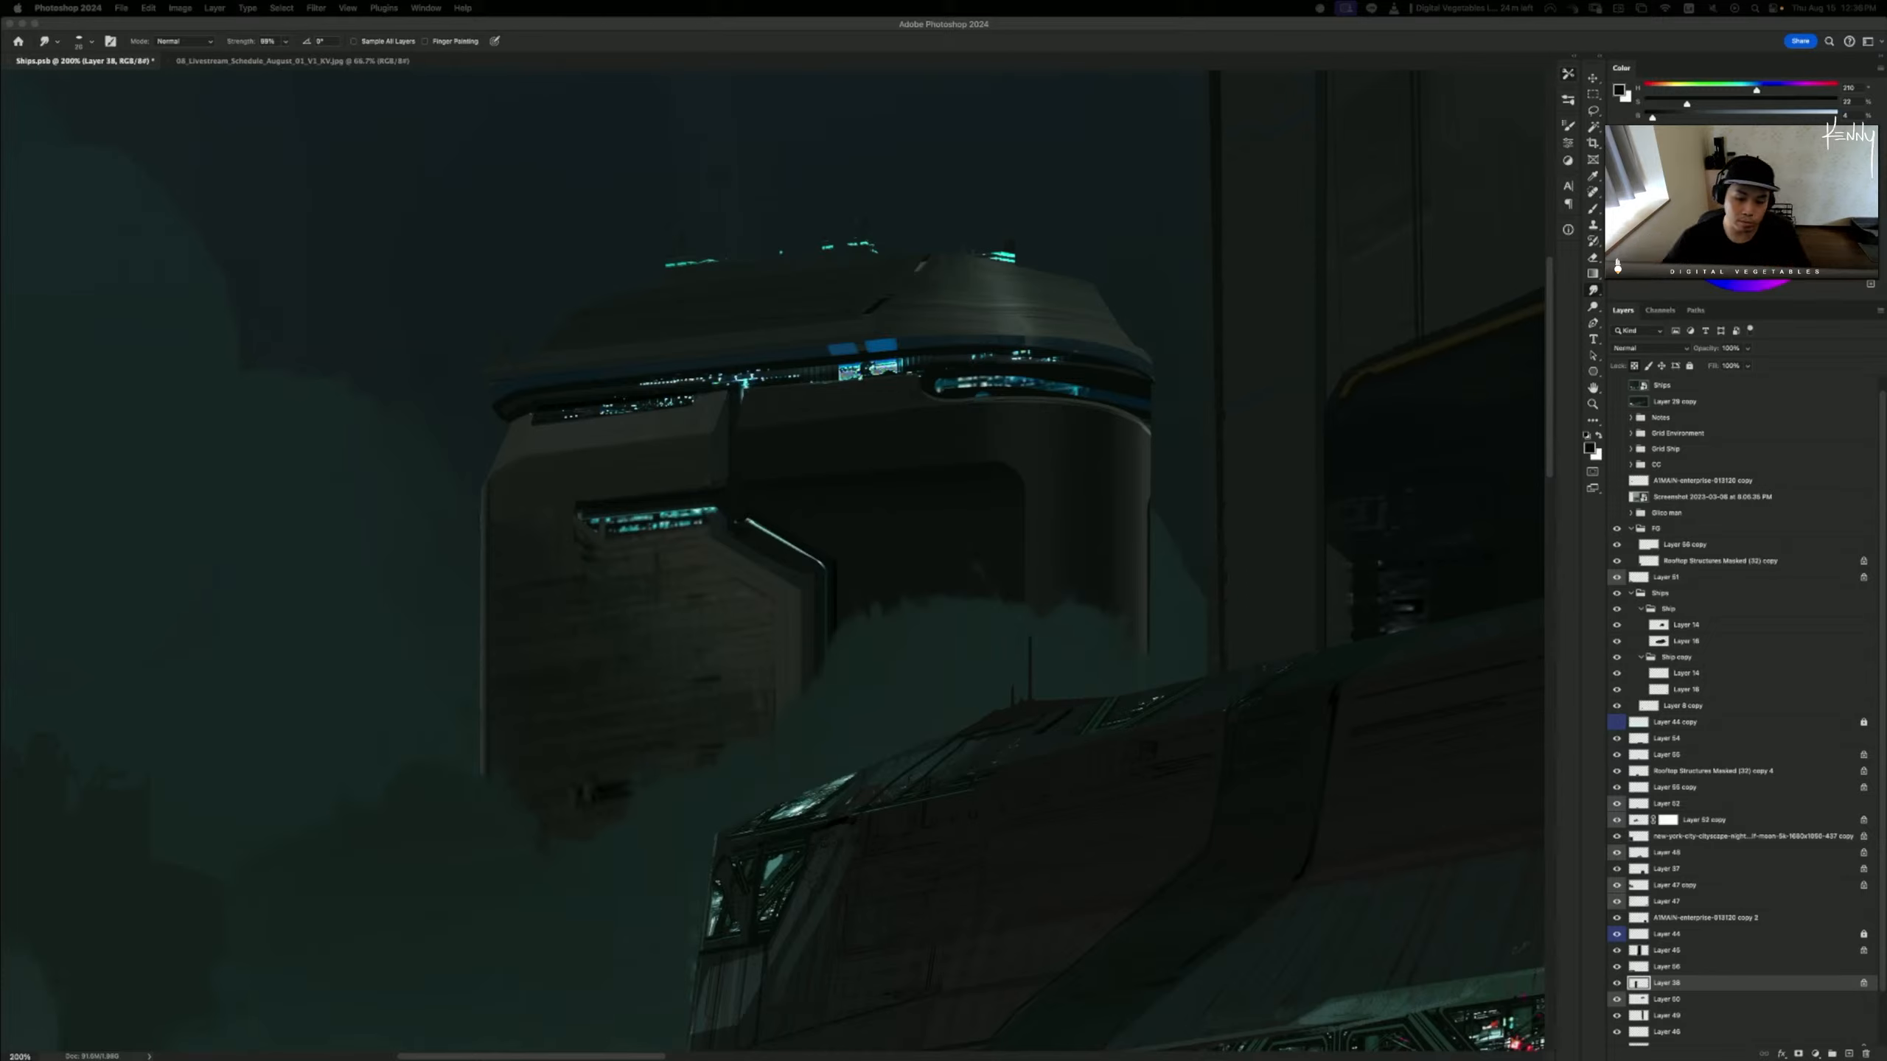
left_click(710, 457)
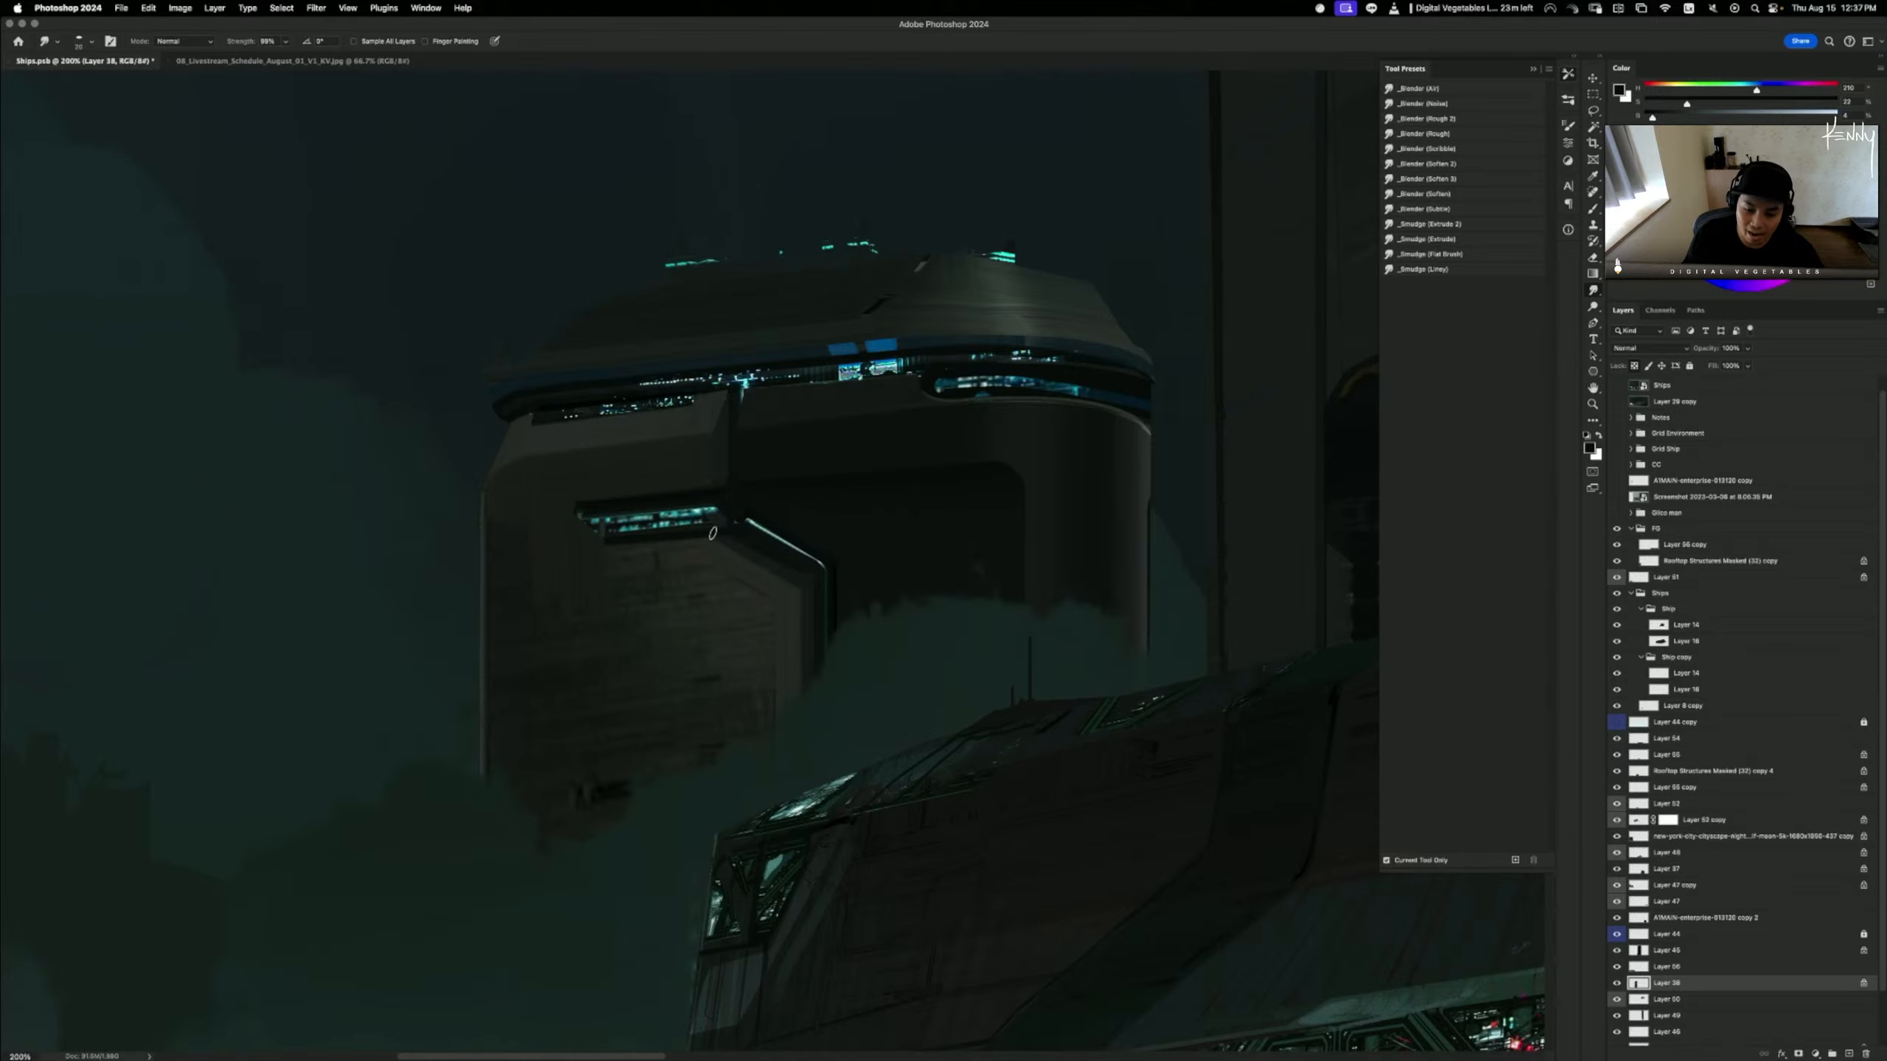
- Lasso the tower's front face down to the image's lower edge, airbrush a sampled dark teal tone over it, and deselect
left_click_drag(687, 303, 596, 306)
key("super+minus")
key("super+minus")
key("super+minus")
key("super+plus")
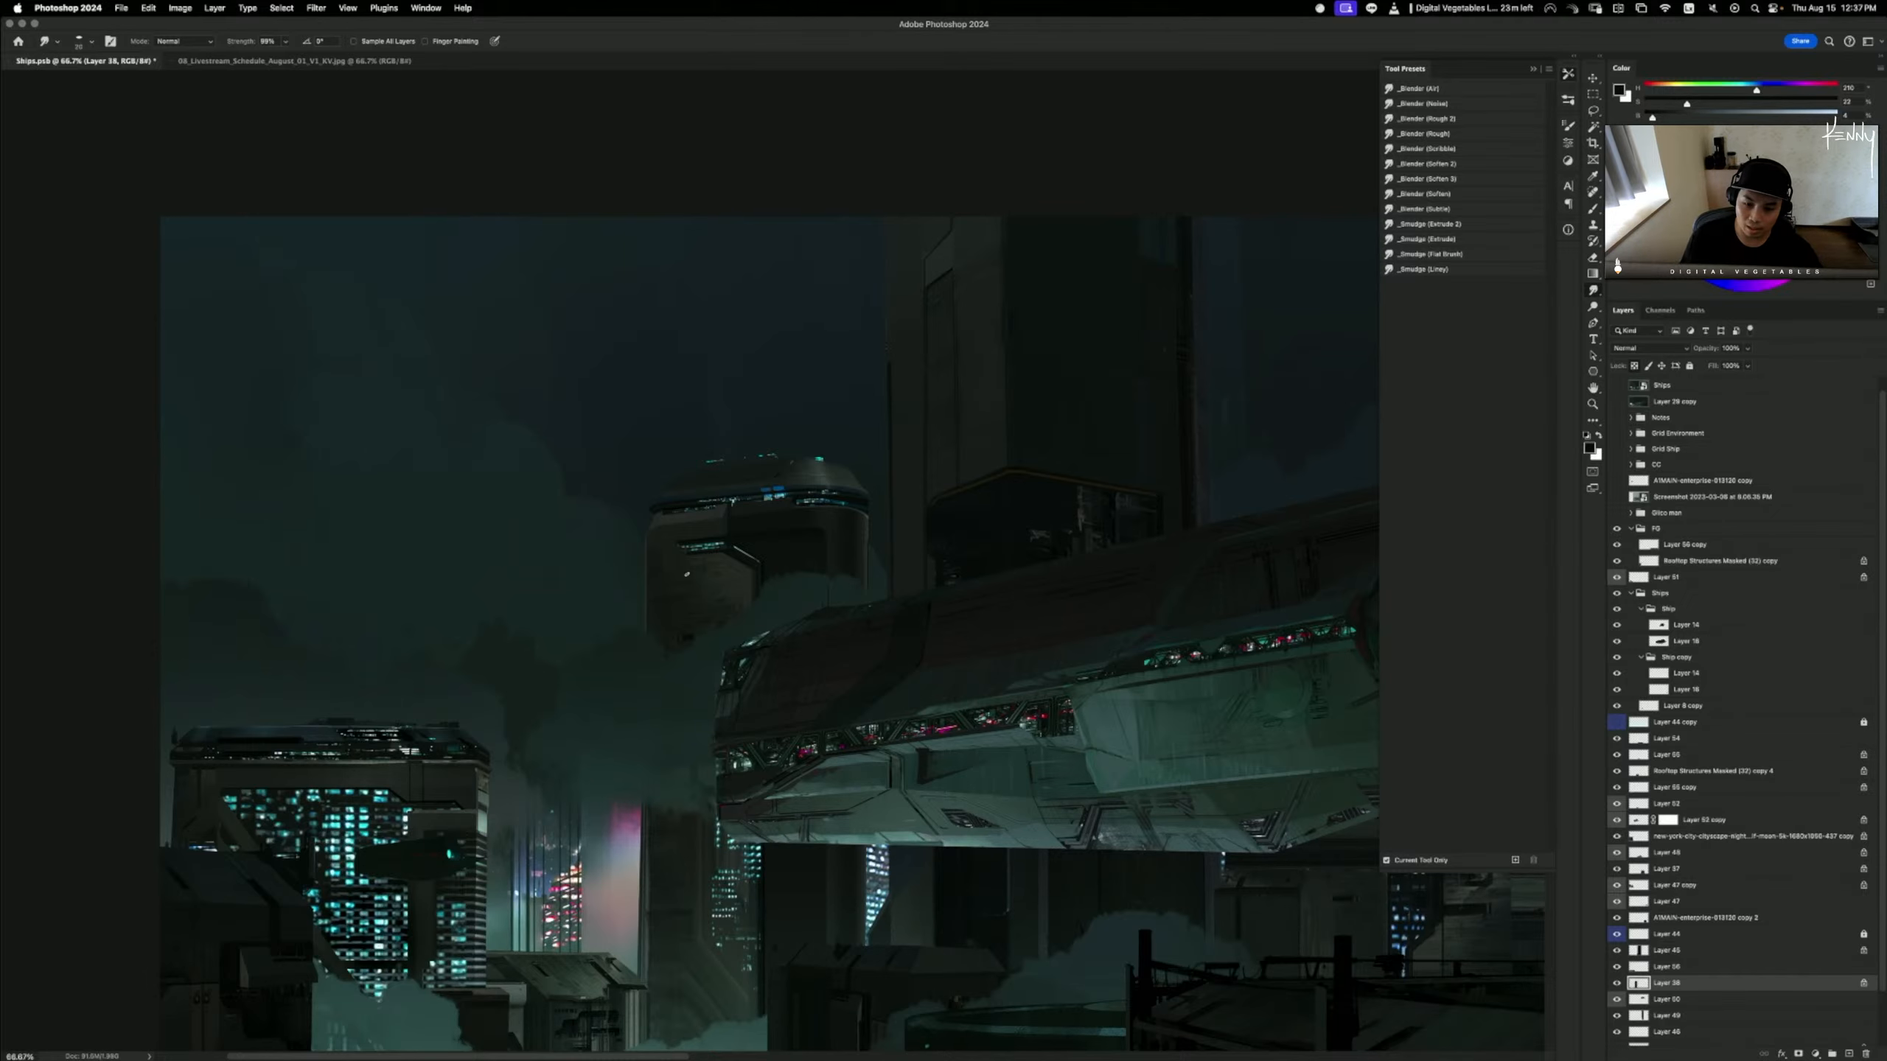
key("l")
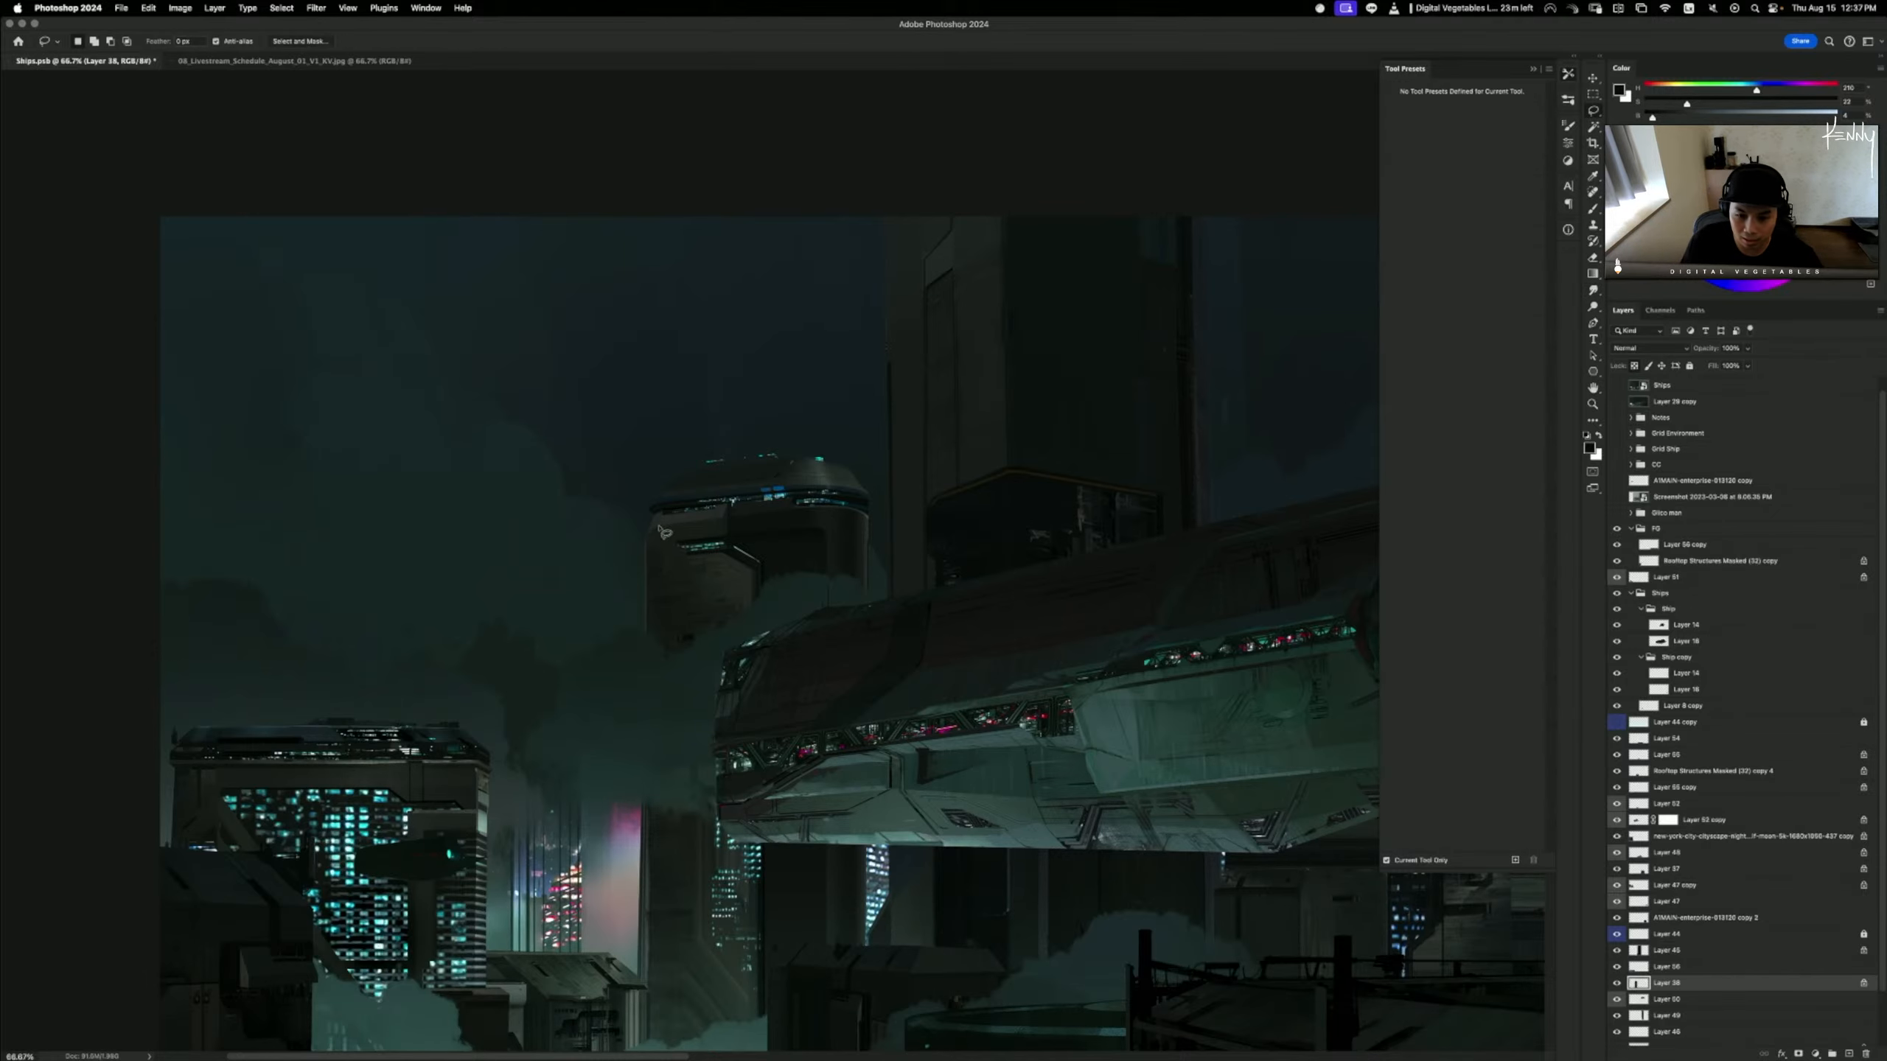
mouse_move(662, 526)
left_mouse_down()
mouse_move(634, 555)
mouse_move(621, 631)
mouse_move(660, 511)
mouse_move(605, 568)
mouse_move(580, 735)
mouse_move(683, 279)
mouse_move(667, 680)
mouse_move(697, 883)
mouse_move(842, 826)
mouse_move(839, 360)
mouse_move(806, 321)
mouse_move(737, 294)
left_mouse_up()
key("b")
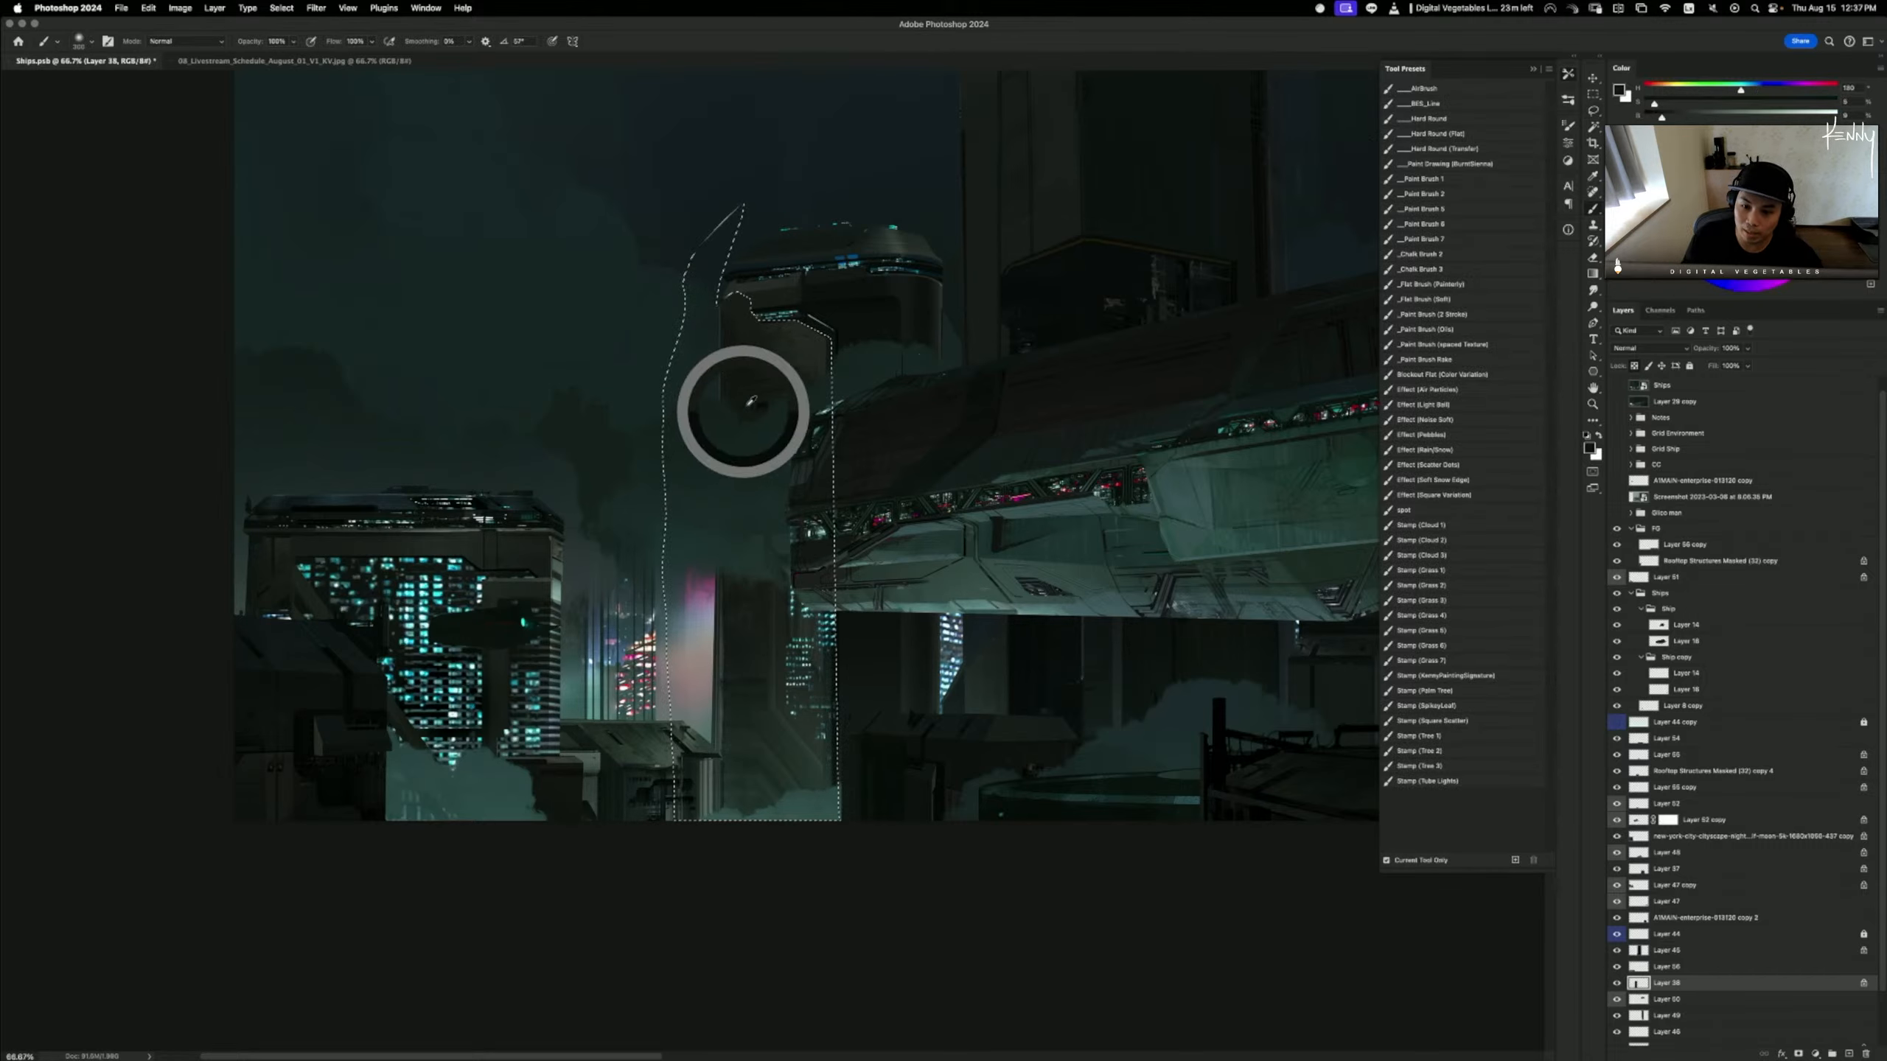
left_click(751, 395, "alt")
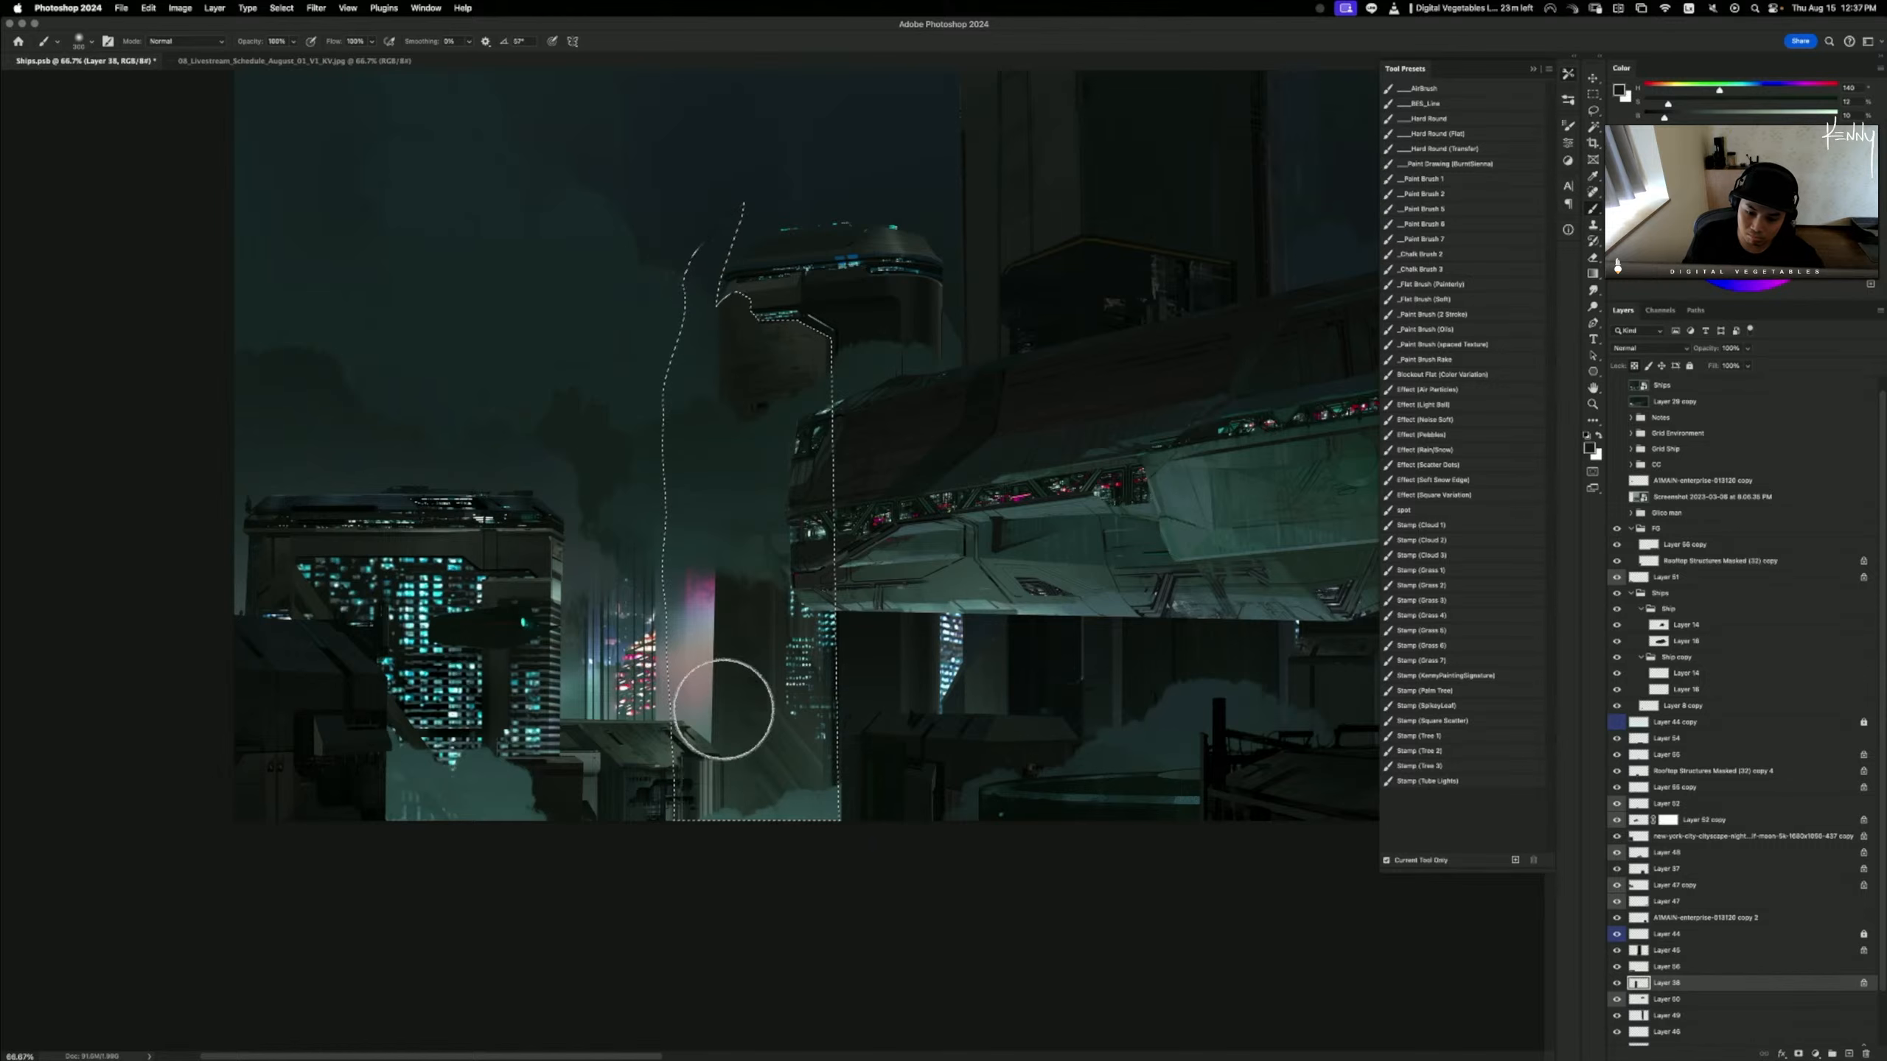
key("ctrl+d")
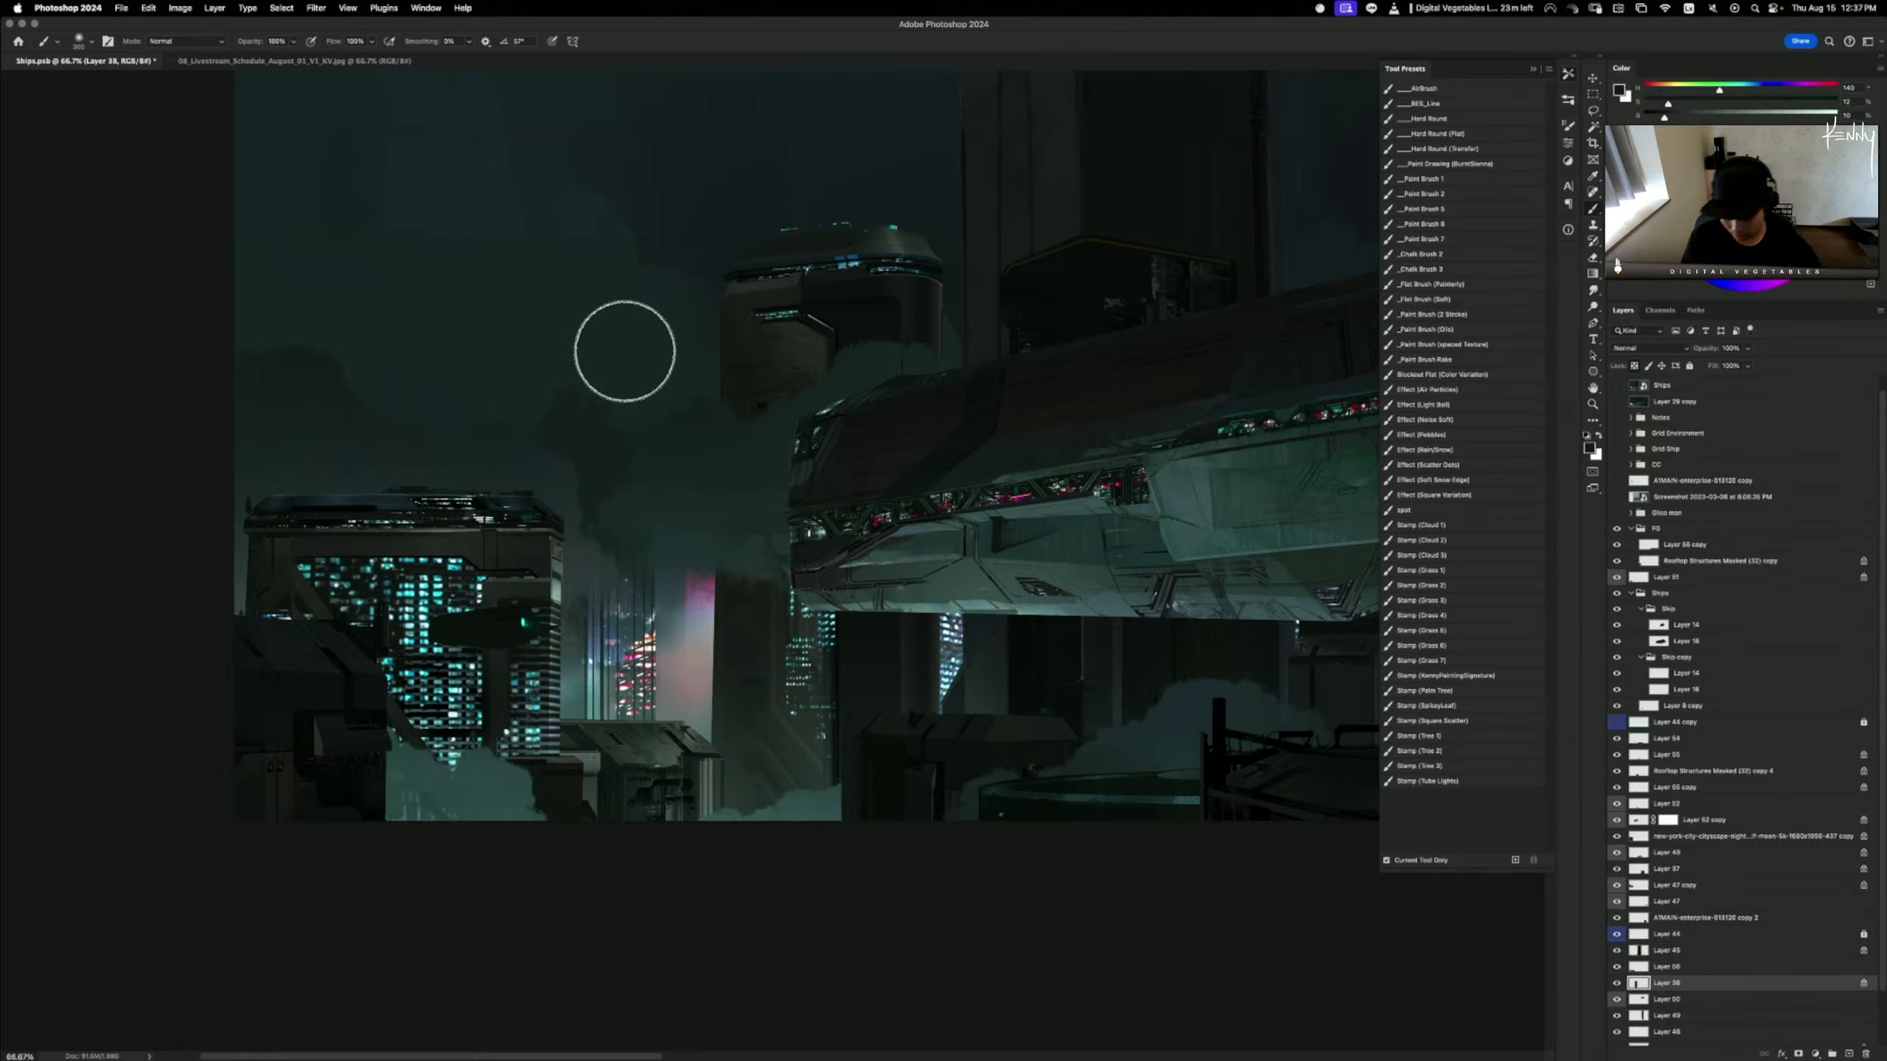
- Lighten the tower's upper edges and roof with the Dodge tool set to the Highlights range
key("o")
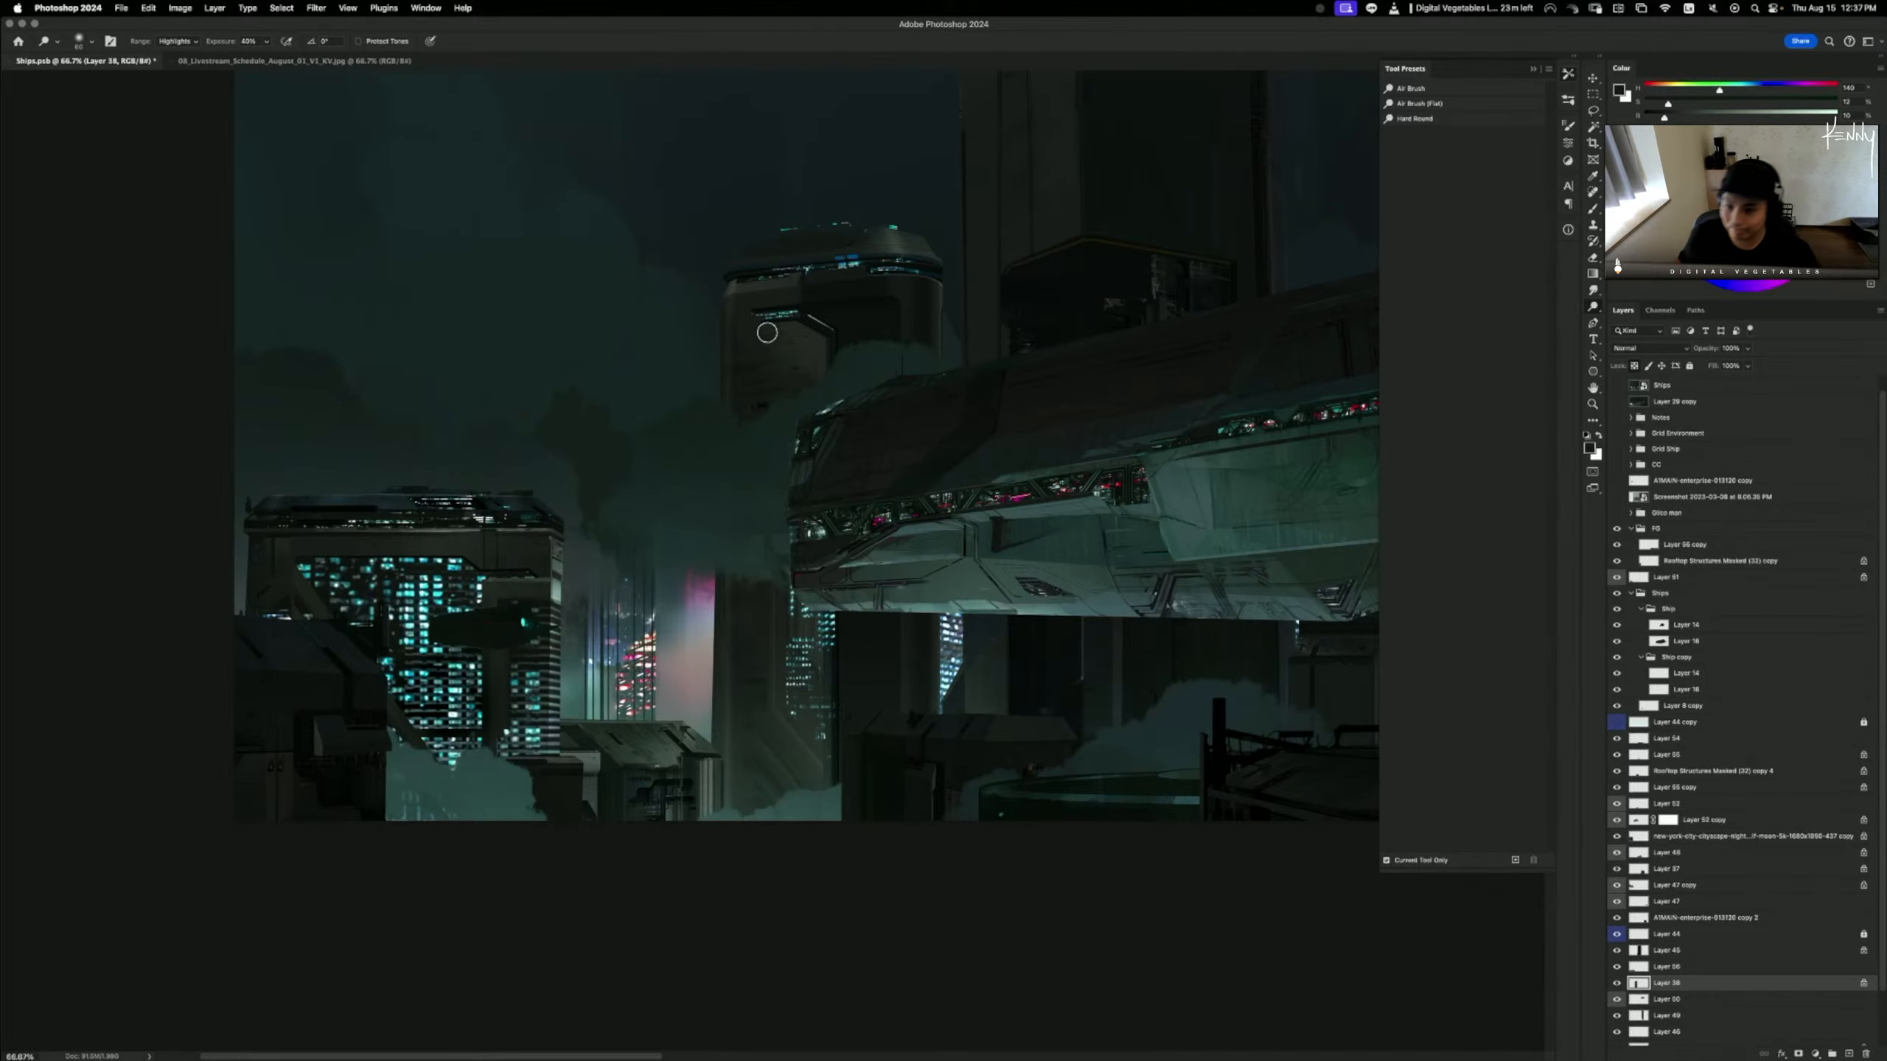
key("super+minus")
key("super+minus")
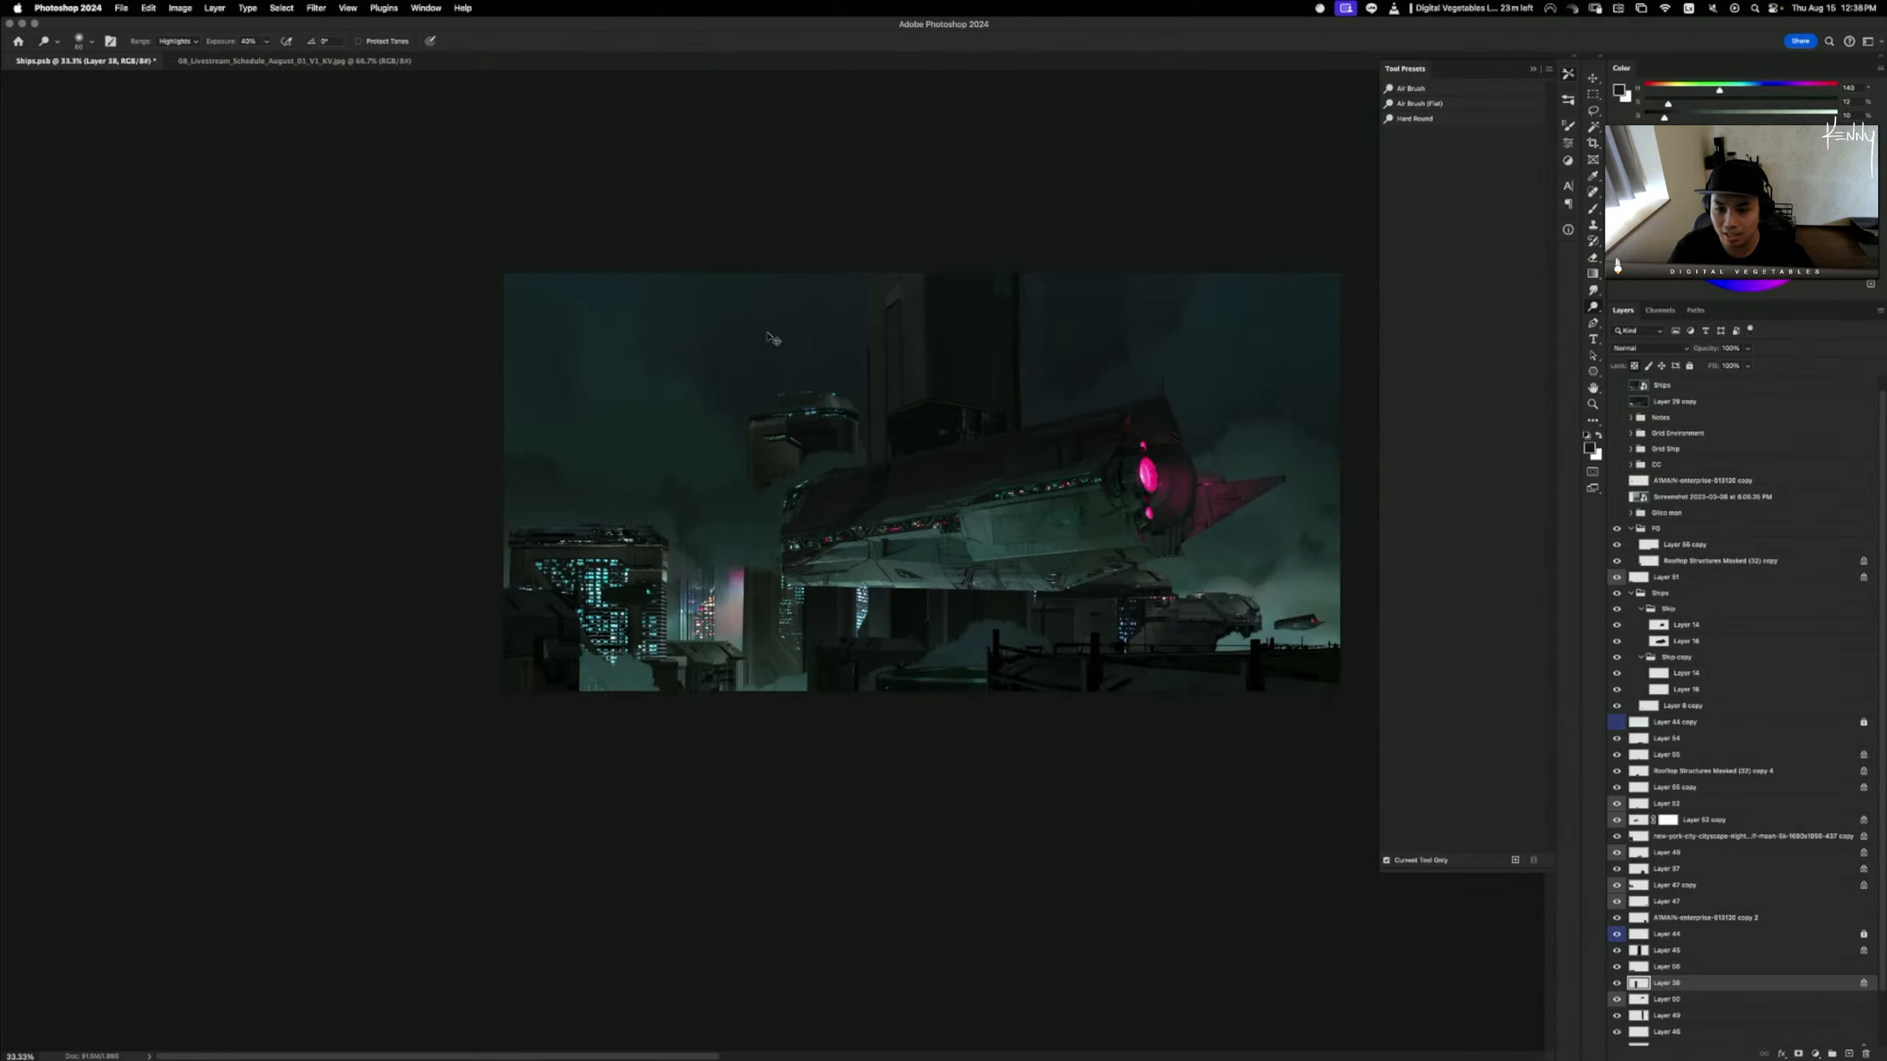
key("super+plus")
key("super+plus")
key("super+plus")
left_click_drag(954, 659, 1040, 1040)
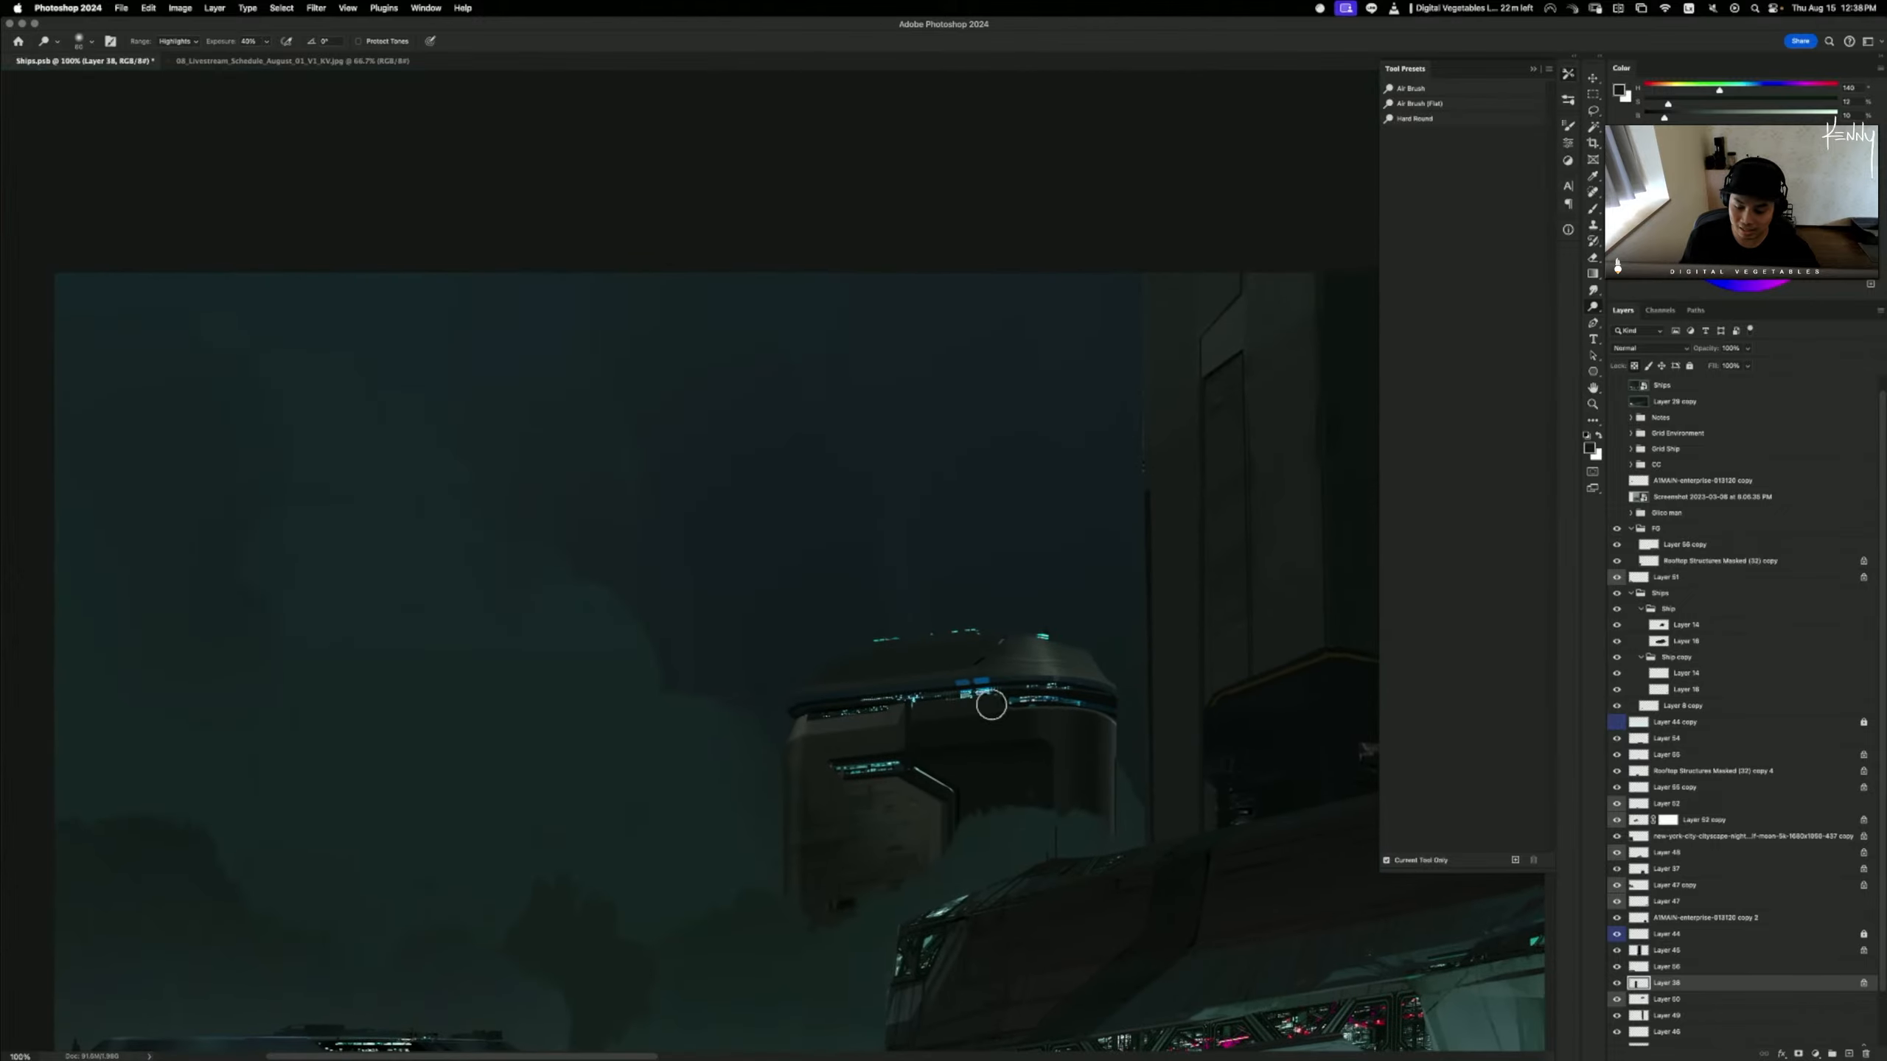
key("super+plus")
scroll(783, 483, "down", 5)
scroll(782, 483, "right", 2)
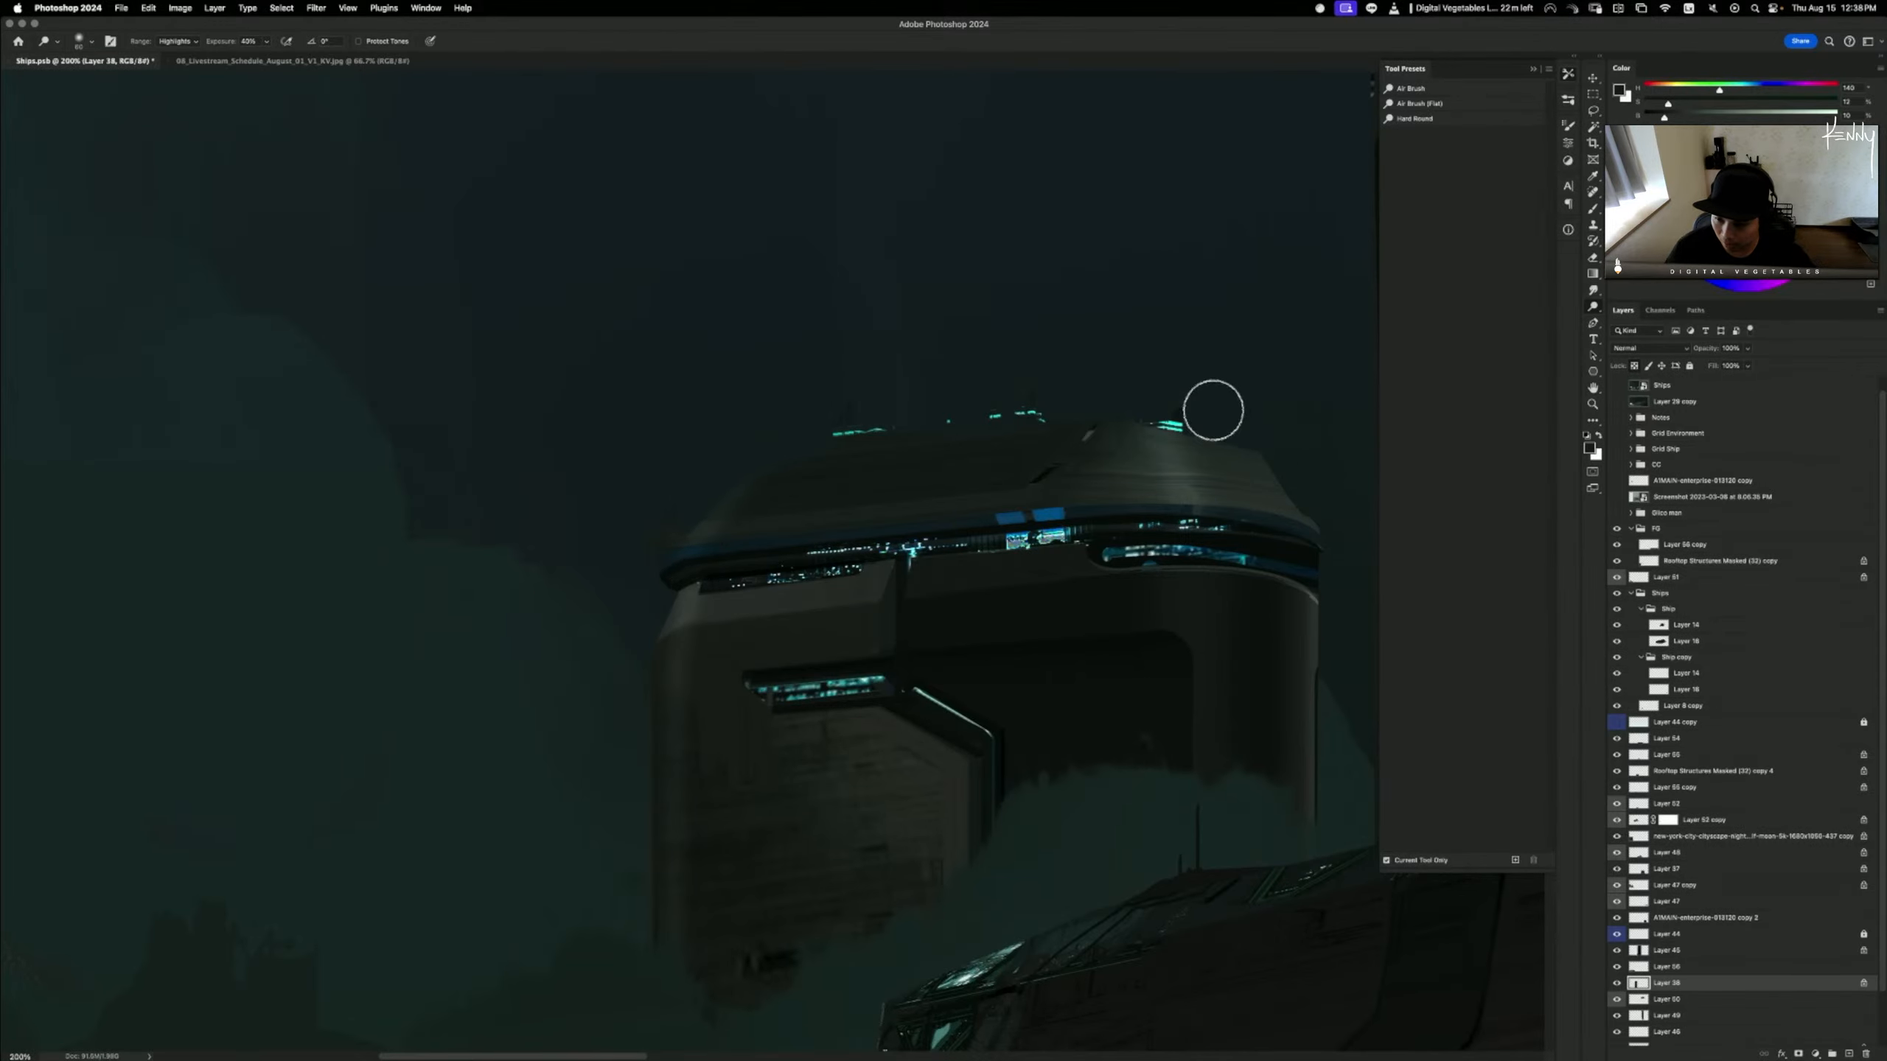
- Paint a thin dark panel line across the tower's lower shaft using a sampled tone and a much smaller Paint Brush 1
scroll(1353, 578, "down", 6)
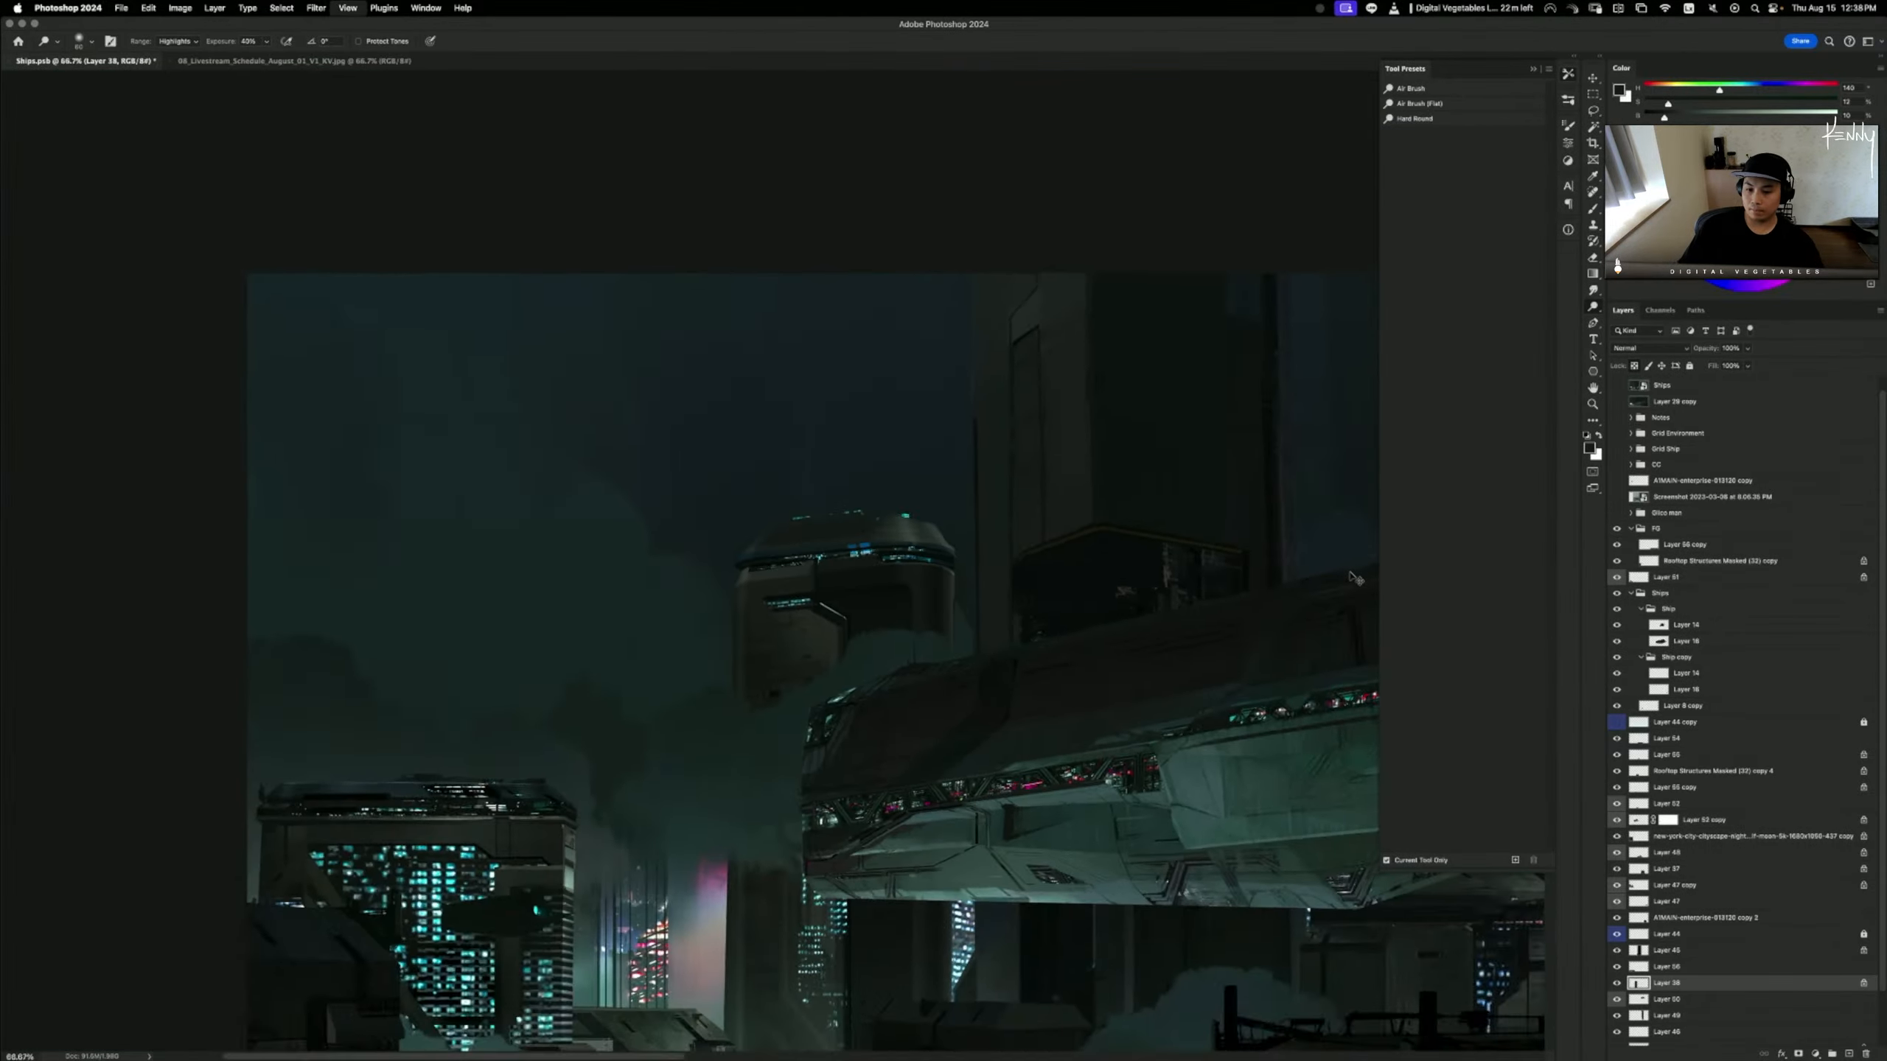
scroll(1353, 578, "up", 2)
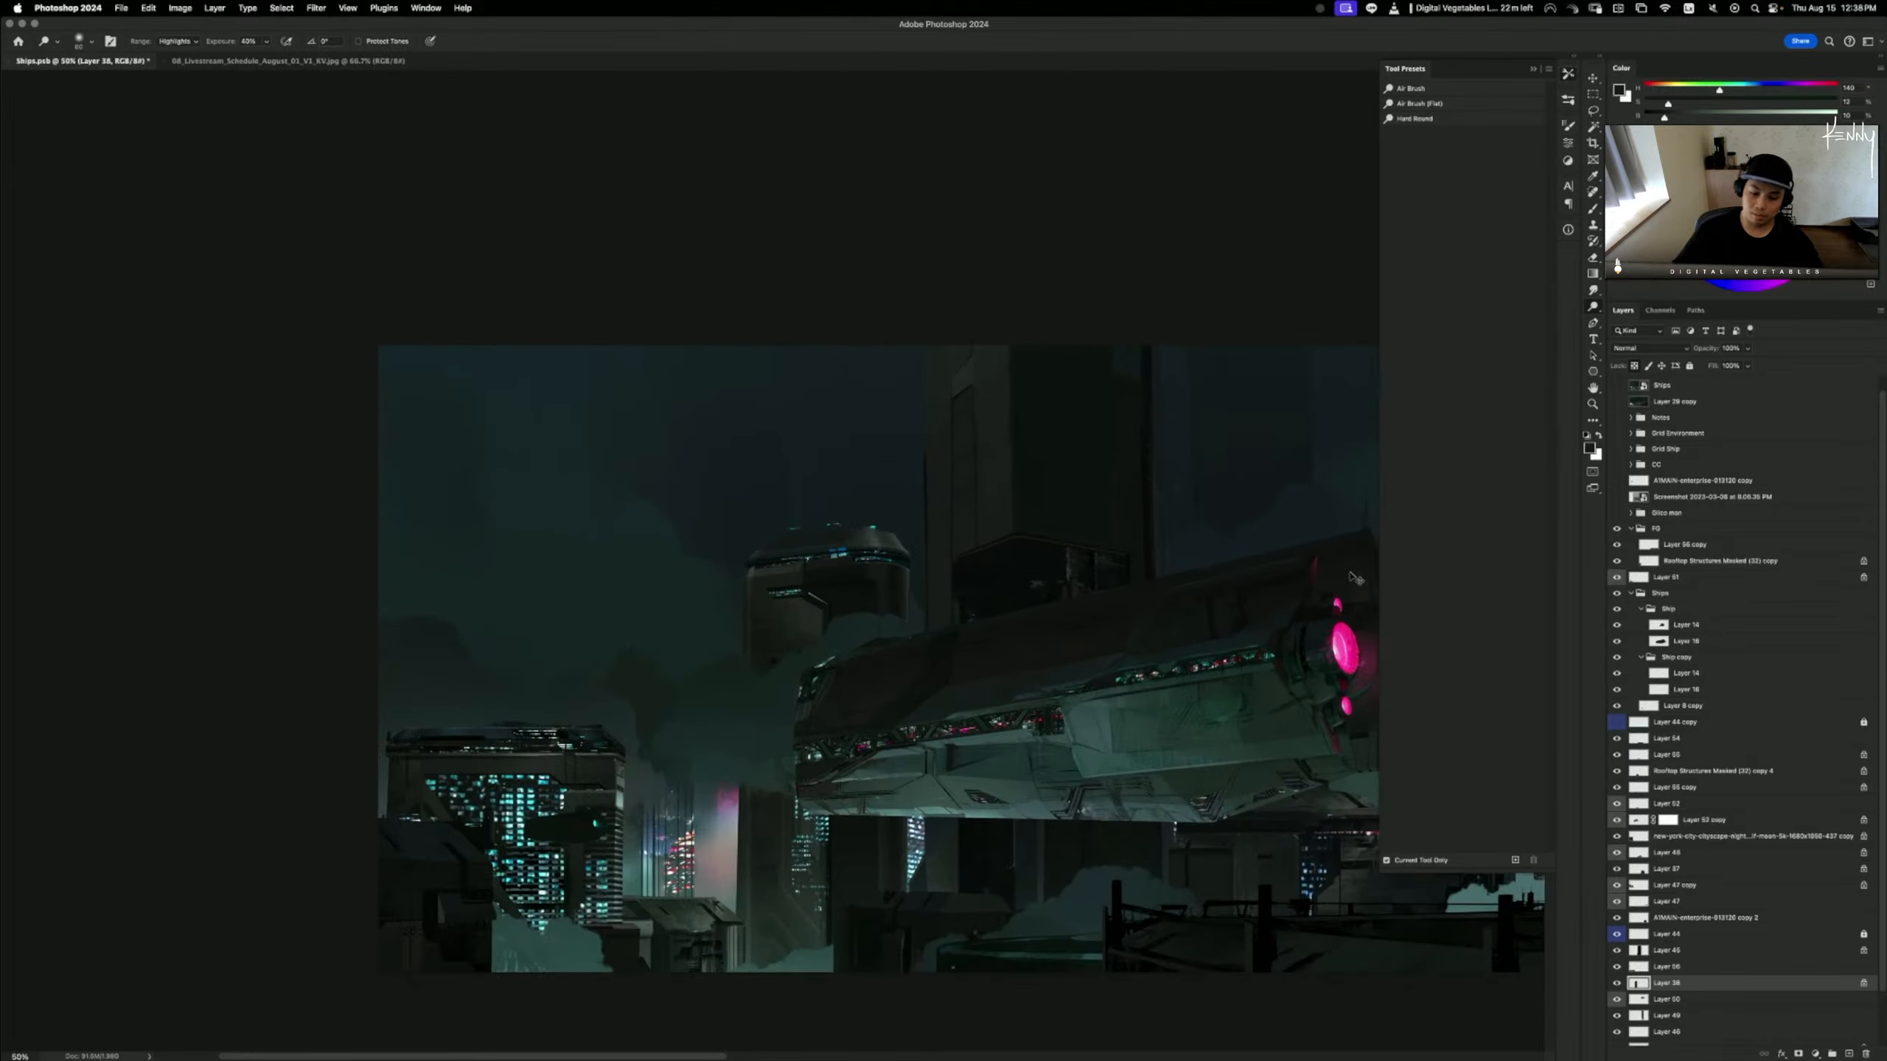
left_click_drag(1051, 682, 865, 561)
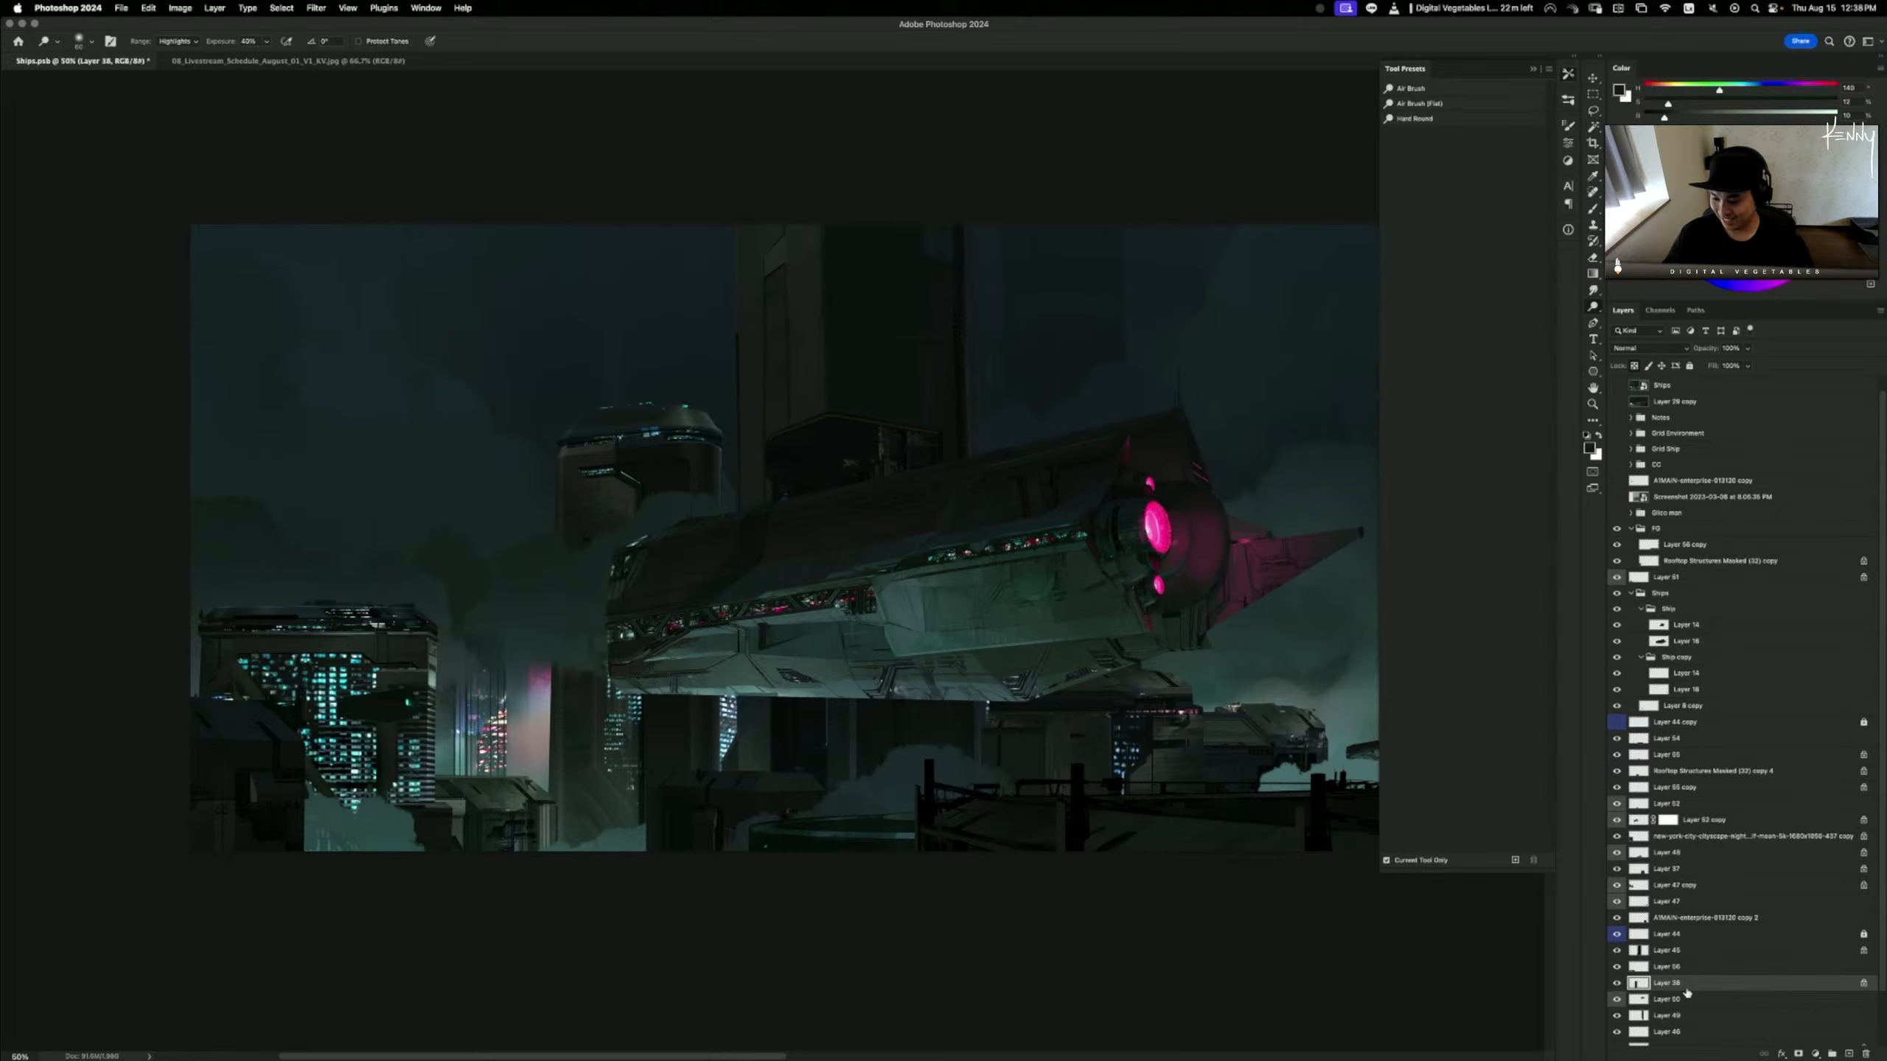
key("super+plus")
key("super+plus")
left_click_drag(573, 454, 834, 307)
key("b")
left_click(778, 752, "alt")
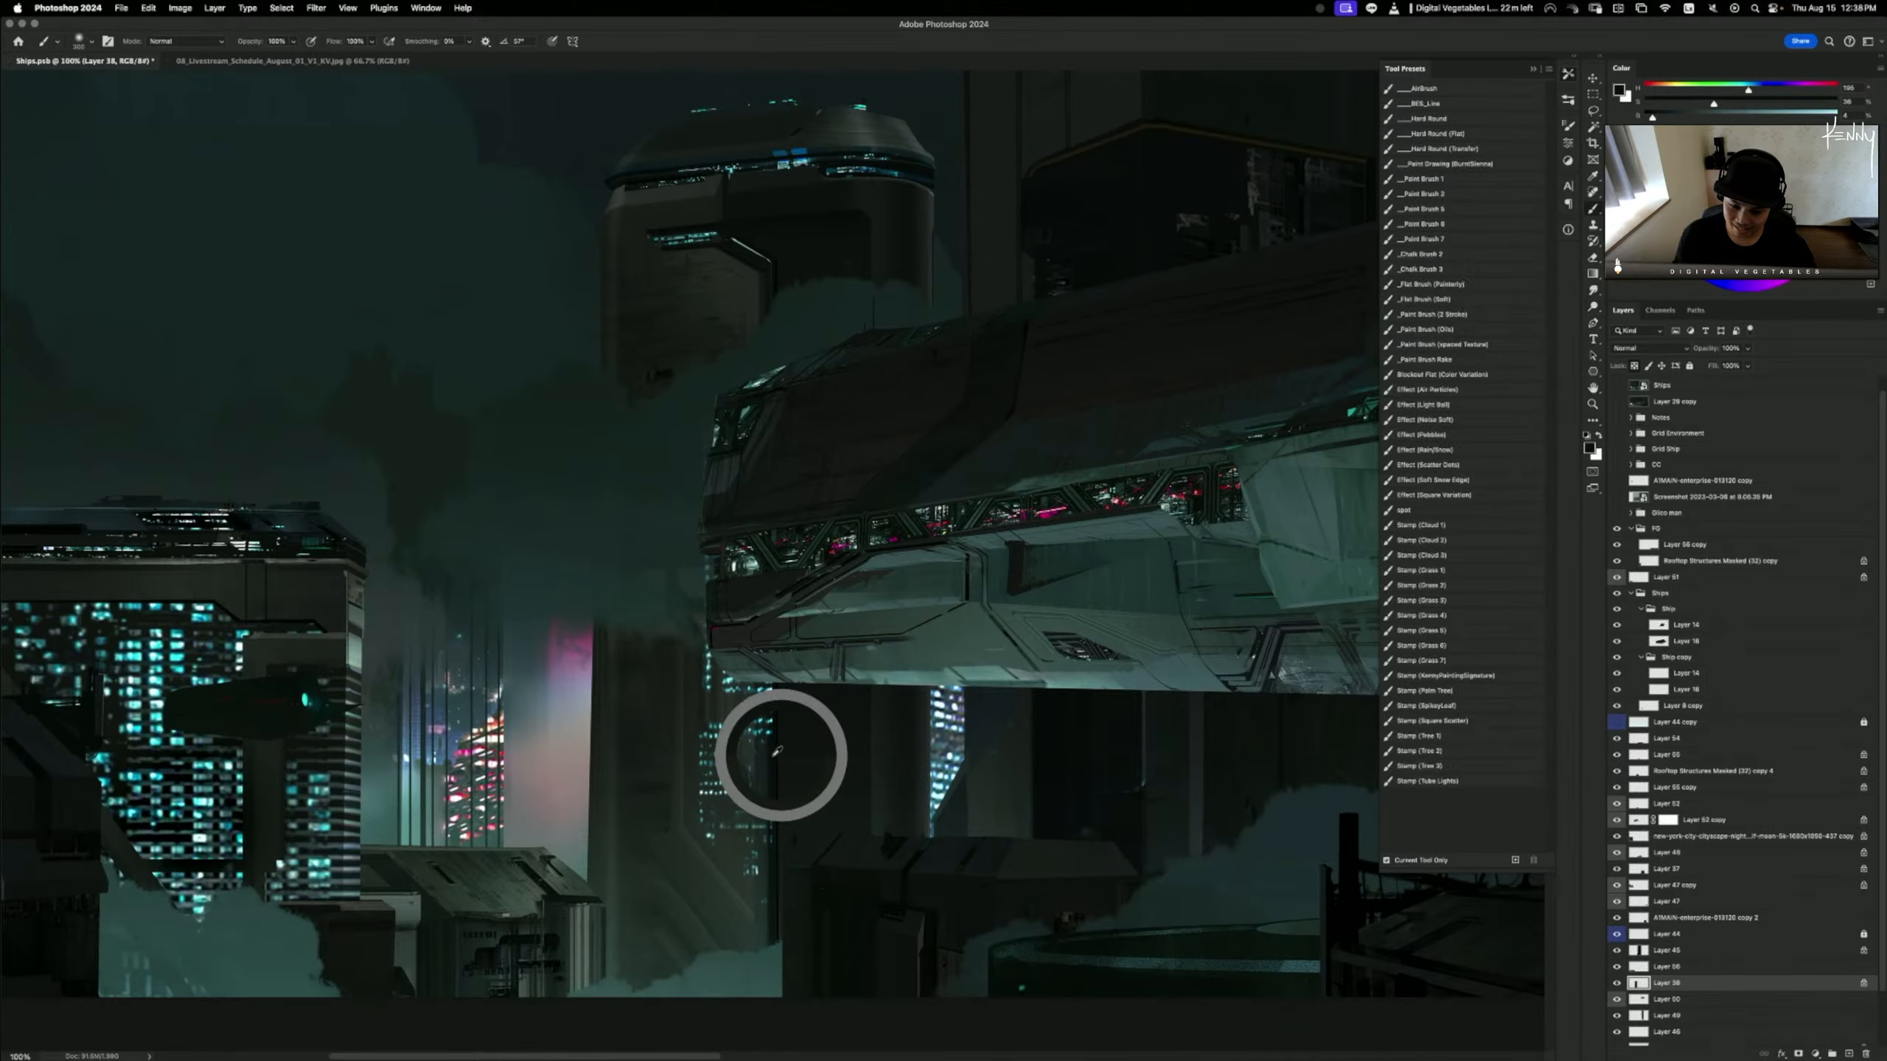
left_click(1434, 179)
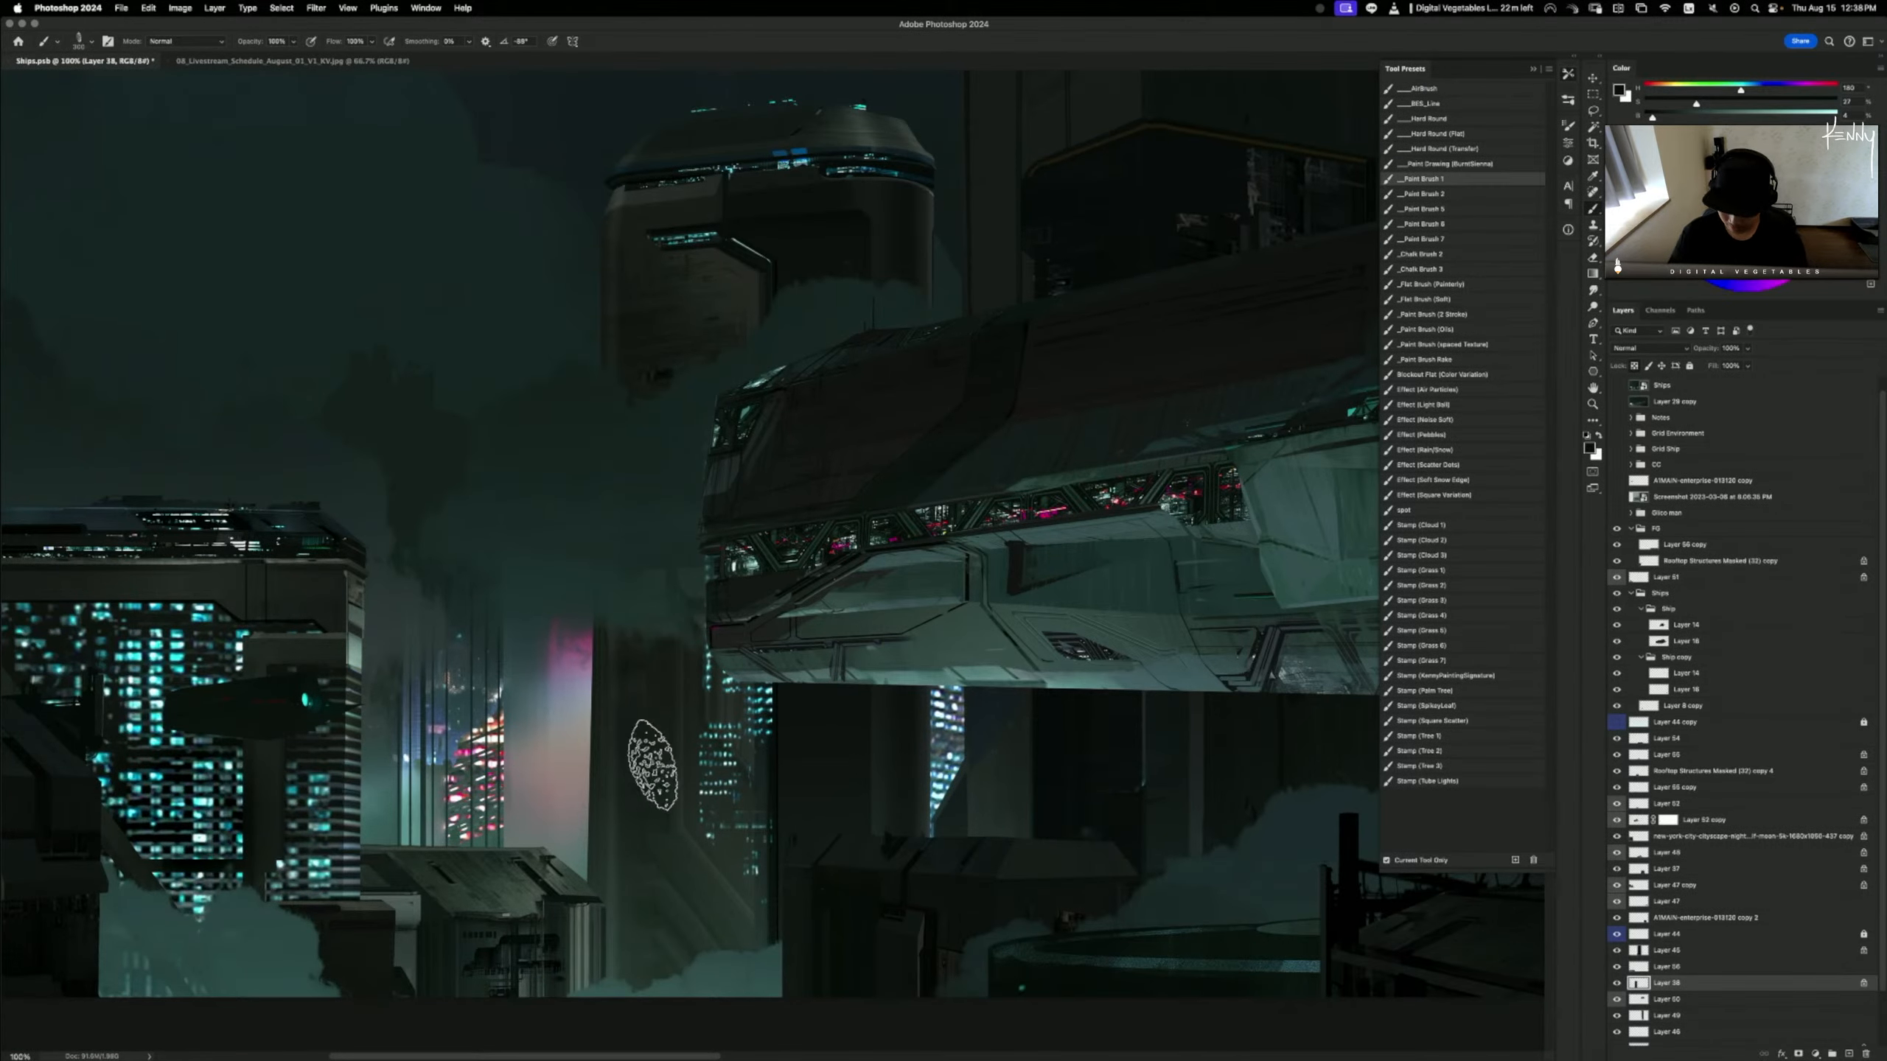
key("bracketleft")
key("bracketleft")
key("bracketleft")
key("bracketleft")
key("bracketleft")
key("bracketleft")
key("bracketleft")
key("bracketleft")
key("bracketleft")
key("bracketleft")
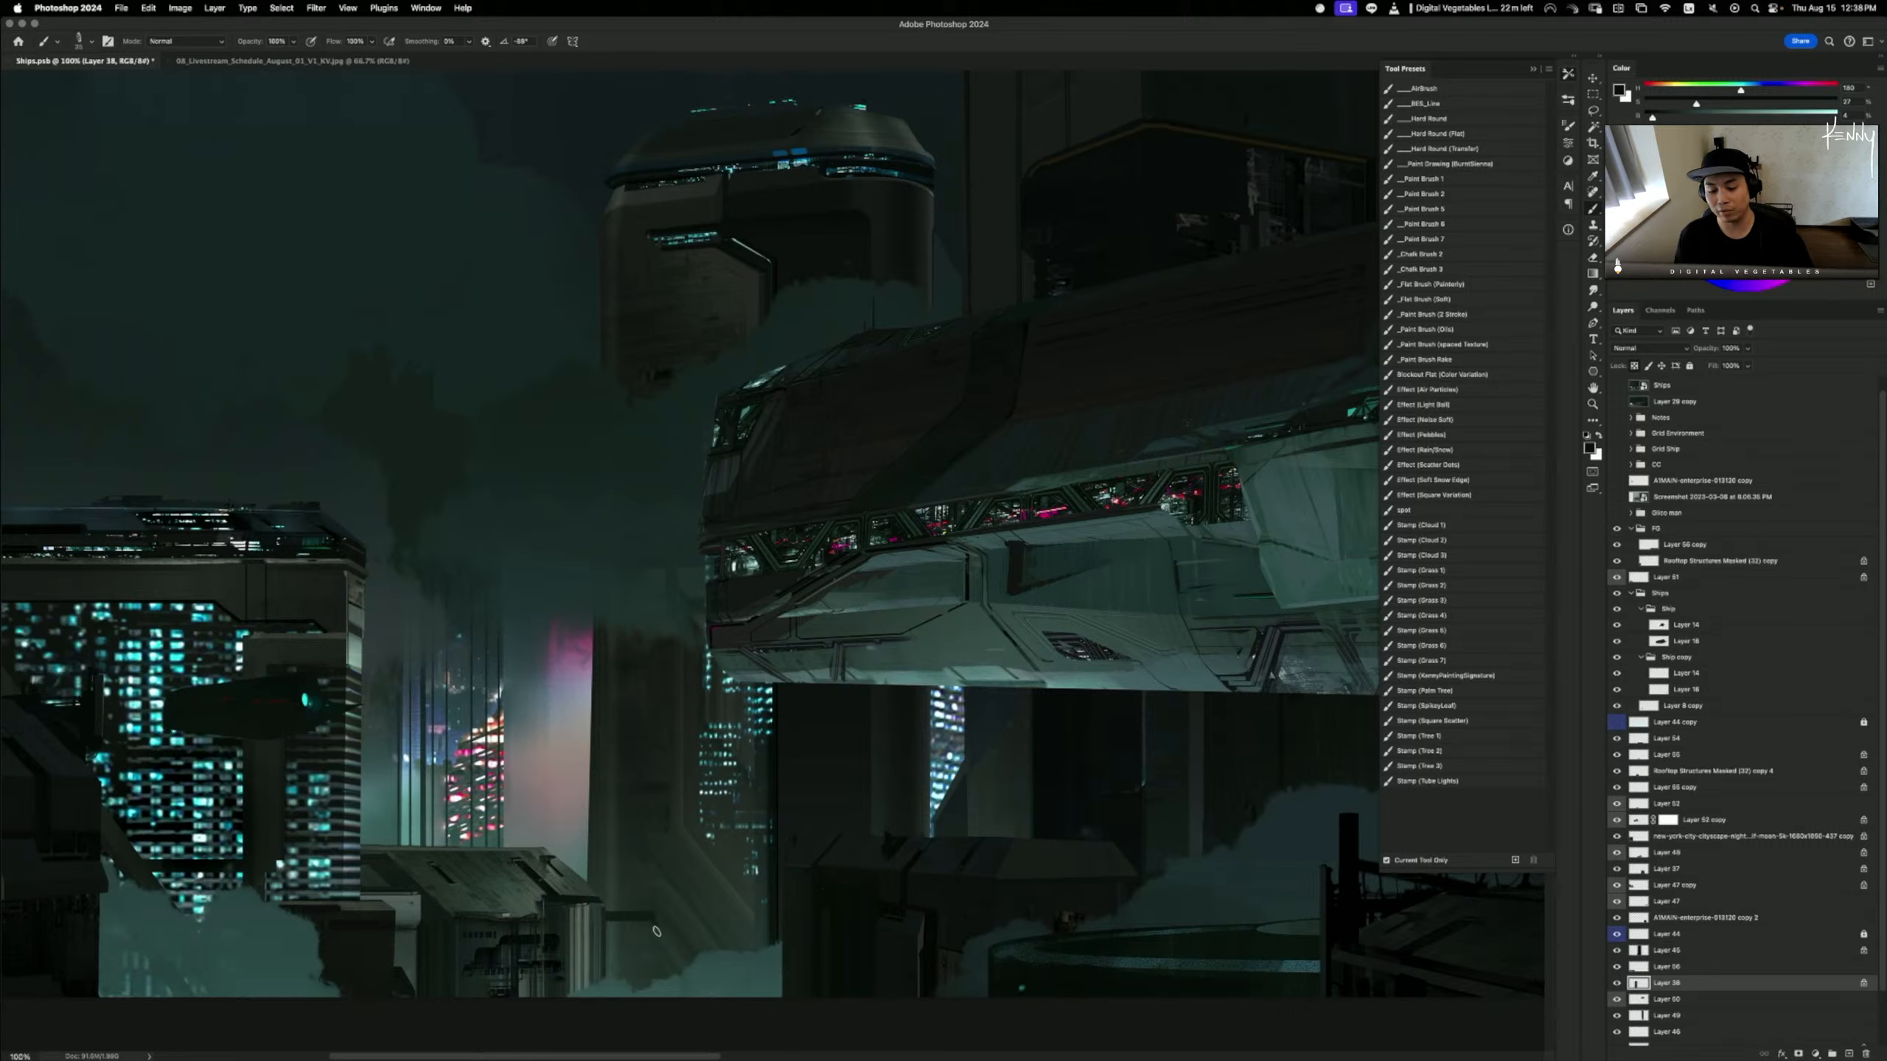
- Smudge the panel detail on the tower's lower shaft and undo the unwanted strokes
key("r")
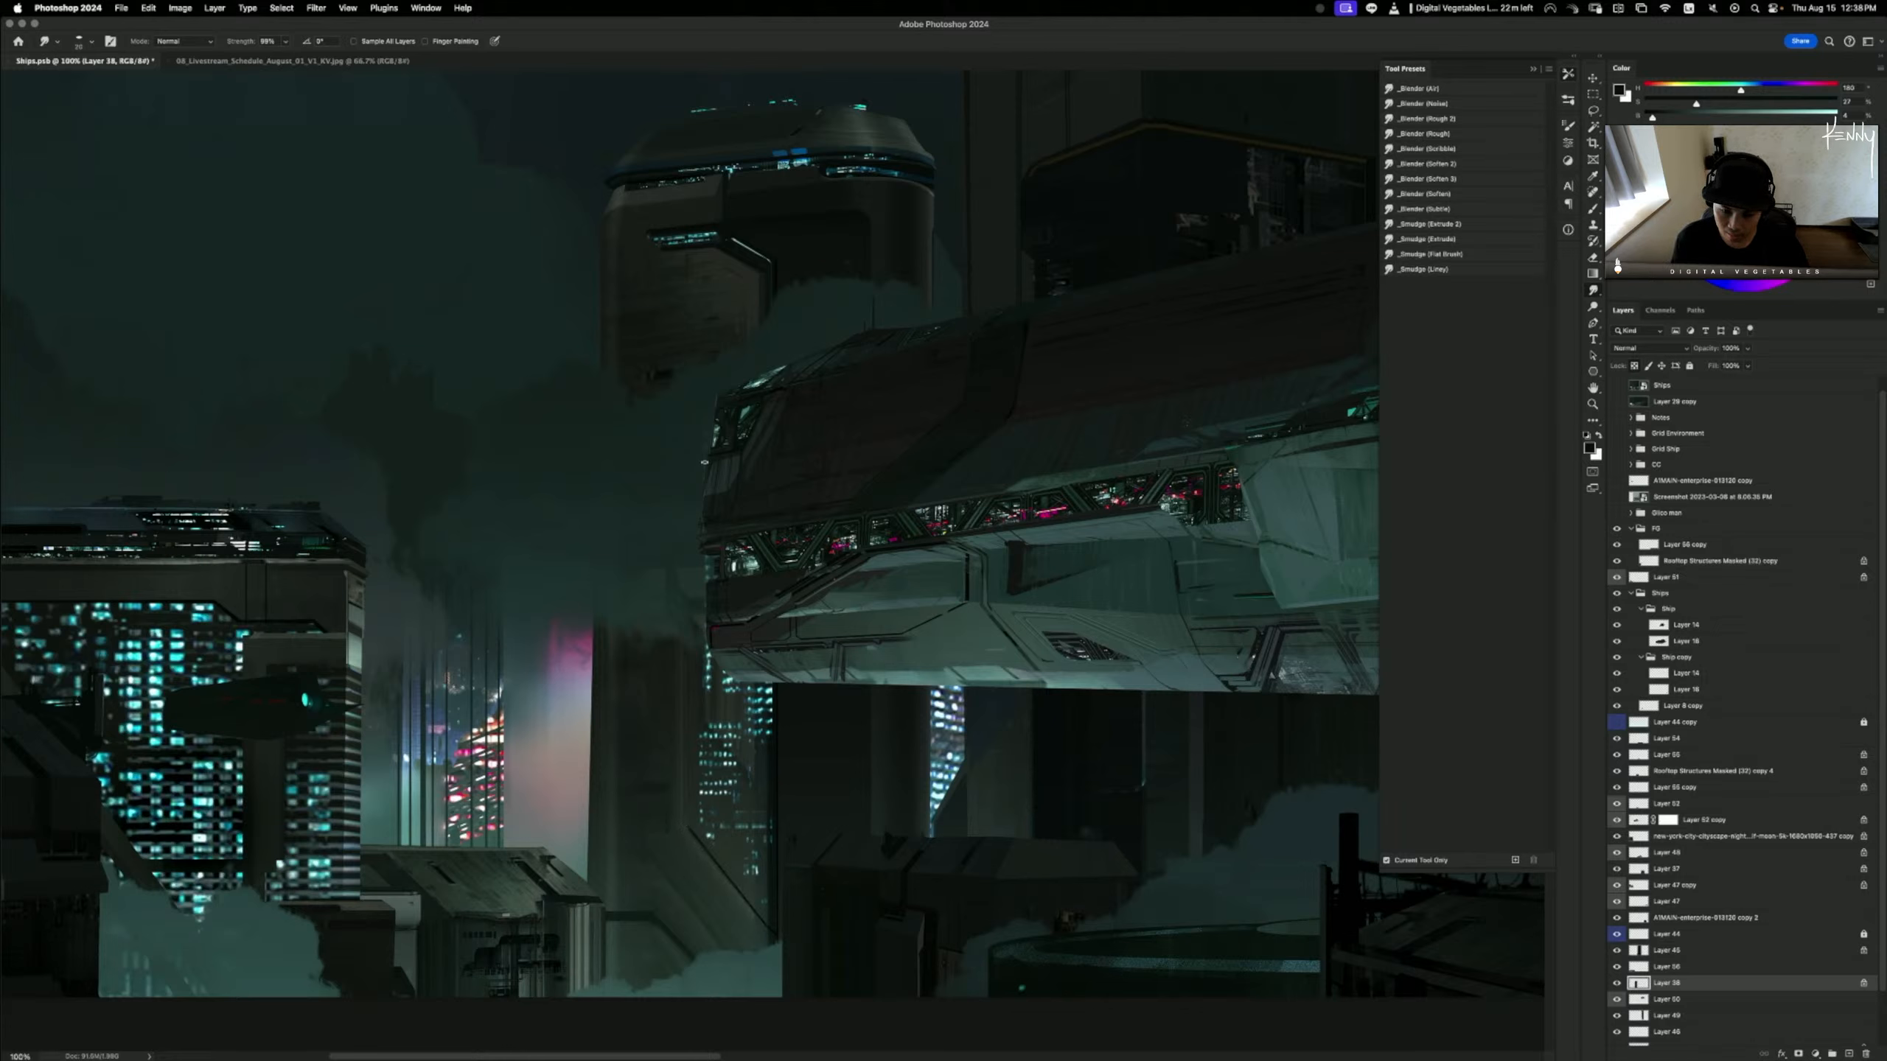
key("super+z")
mouse_move(690, 823)
left_mouse_down()
mouse_move(726, 585)
mouse_move(687, 832)
left_mouse_up()
key("super+z")
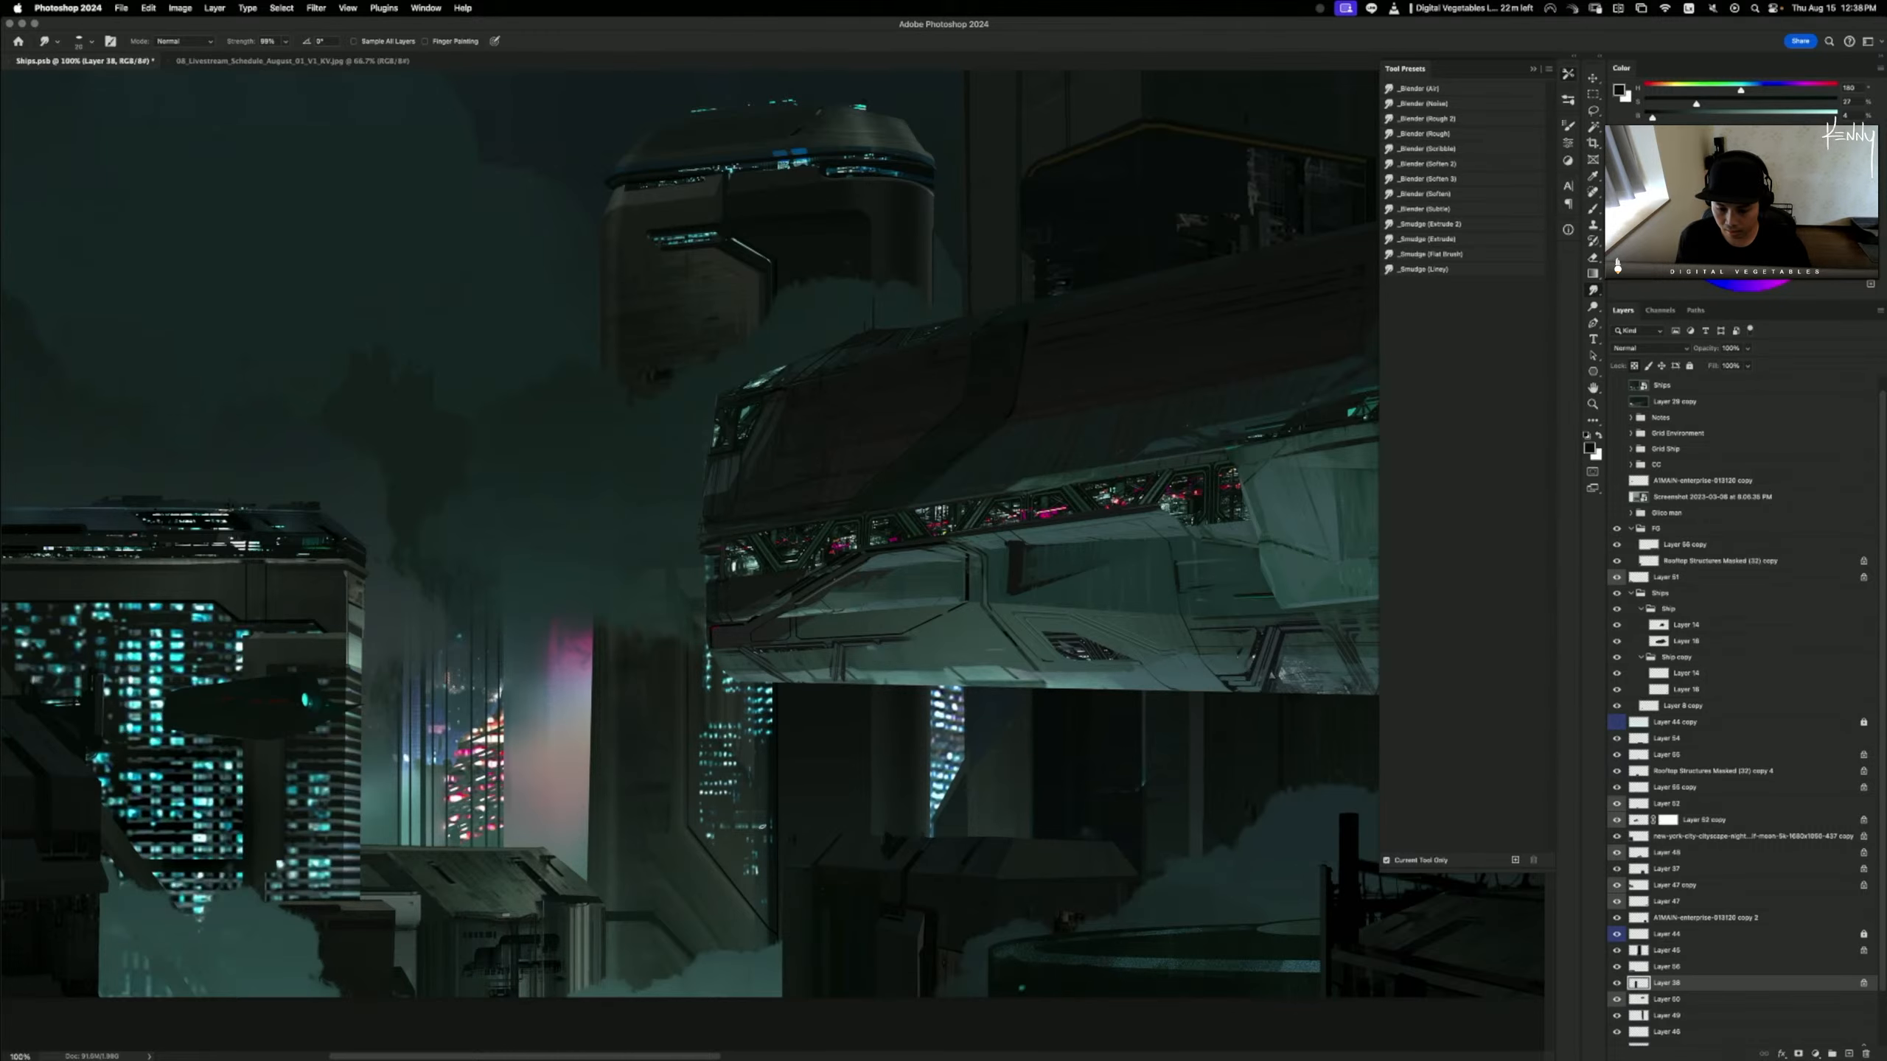
- Lasso the strip of lit windows on the tower's lower shaft, darken its midtones to 0.81 with Levels, and deselect
scroll(770, 965, "down", 5)
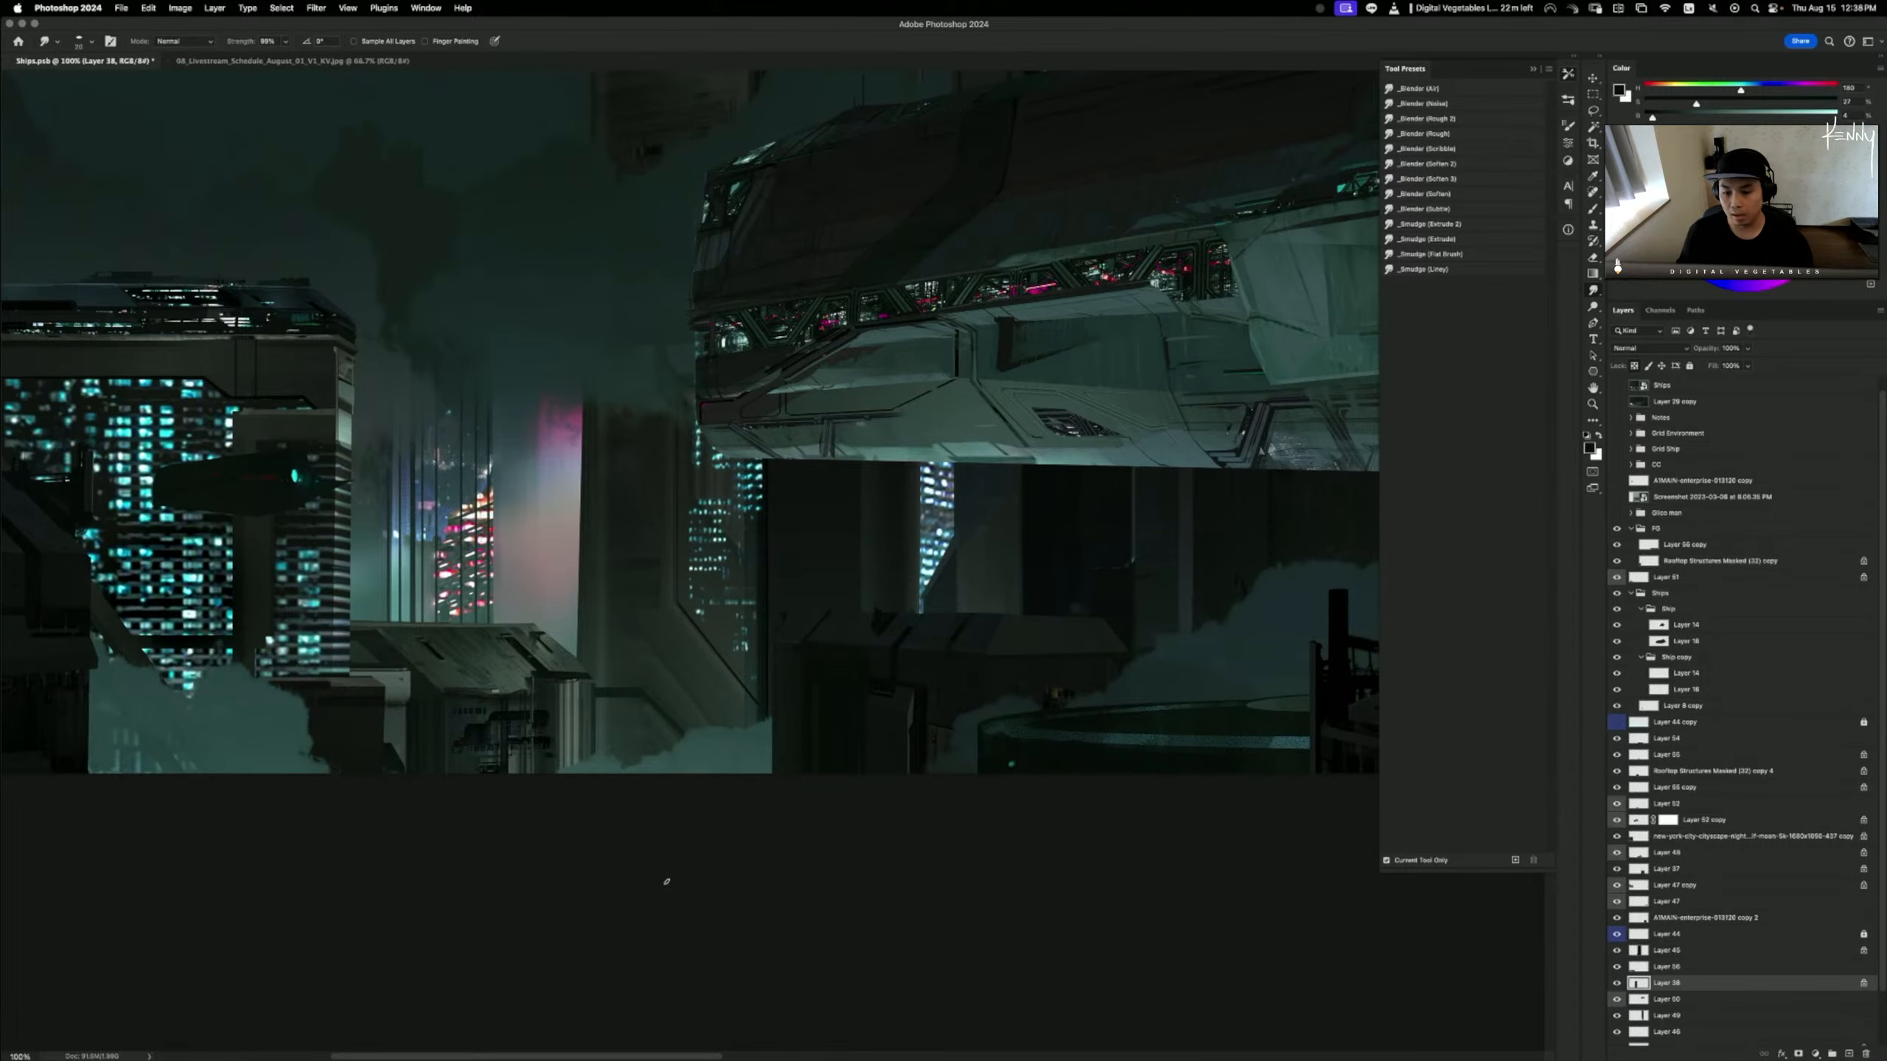
key("super+minus")
key("super+minus")
key("super+minus")
key("super+equal")
key("super+equal")
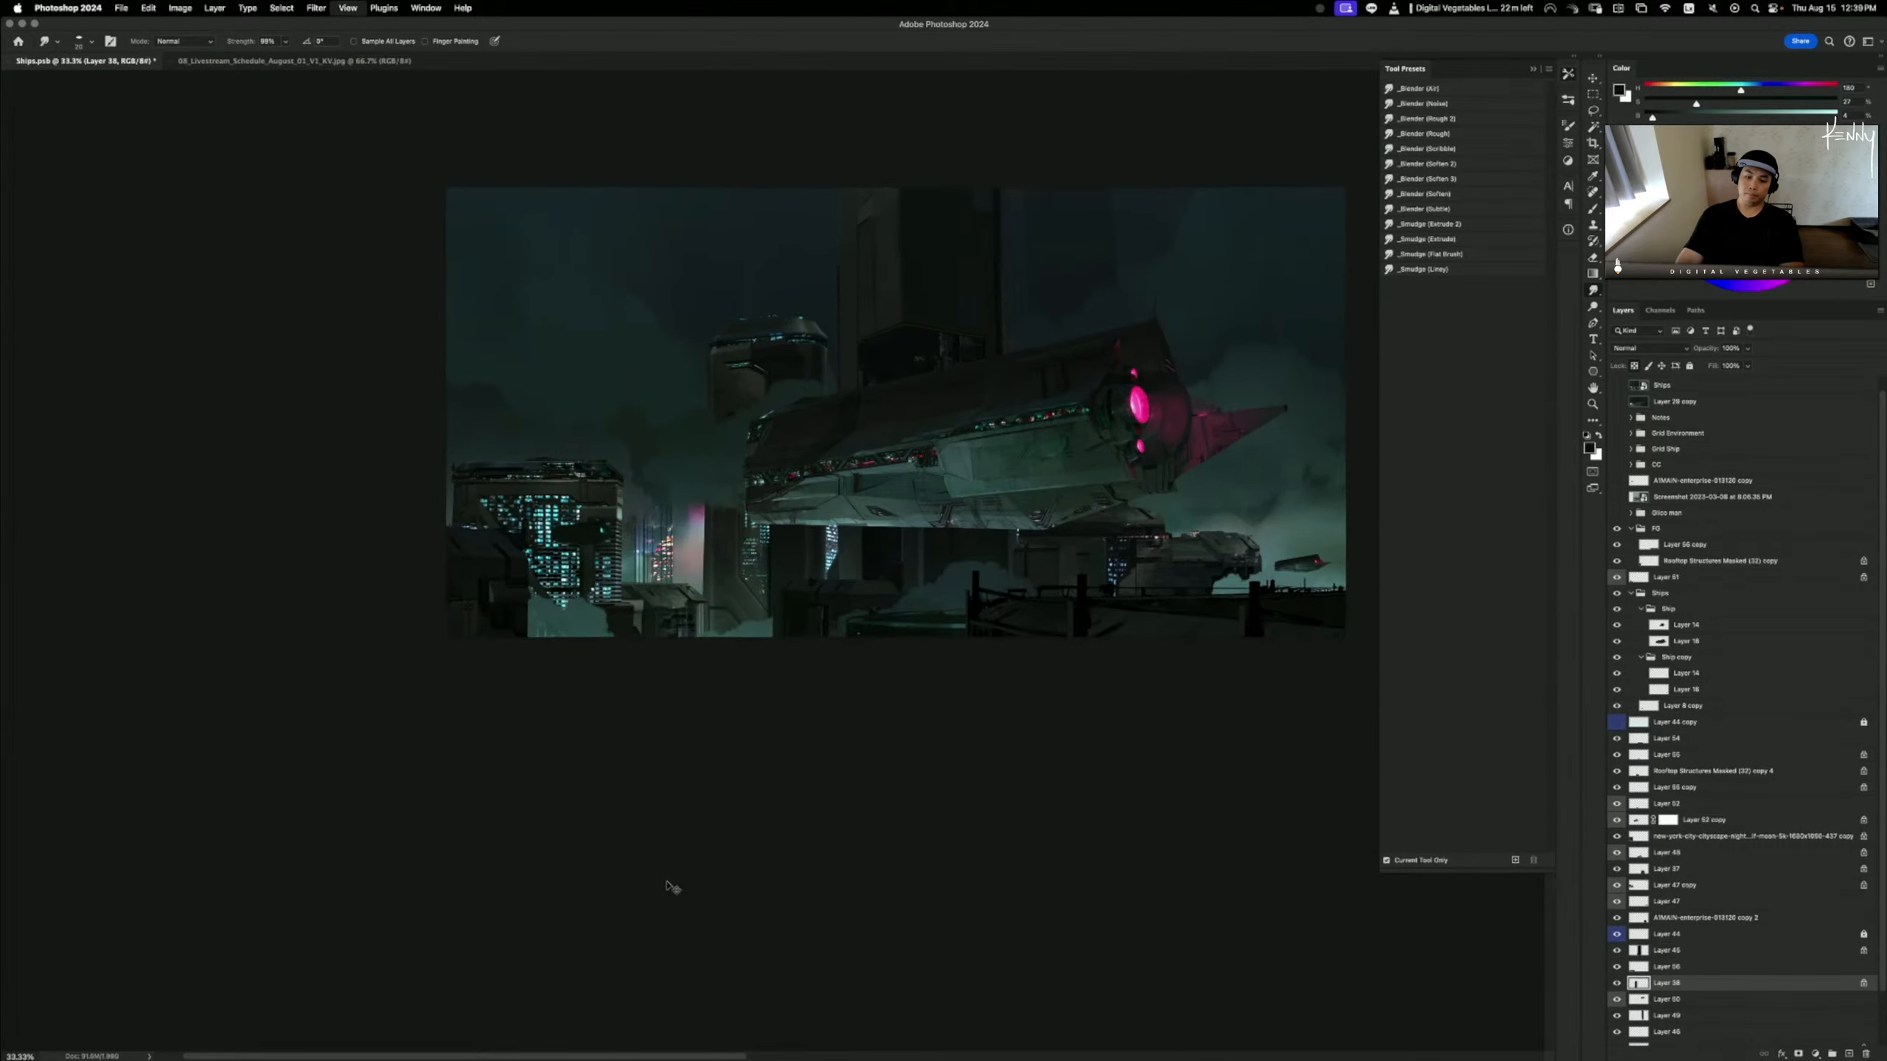
key("l")
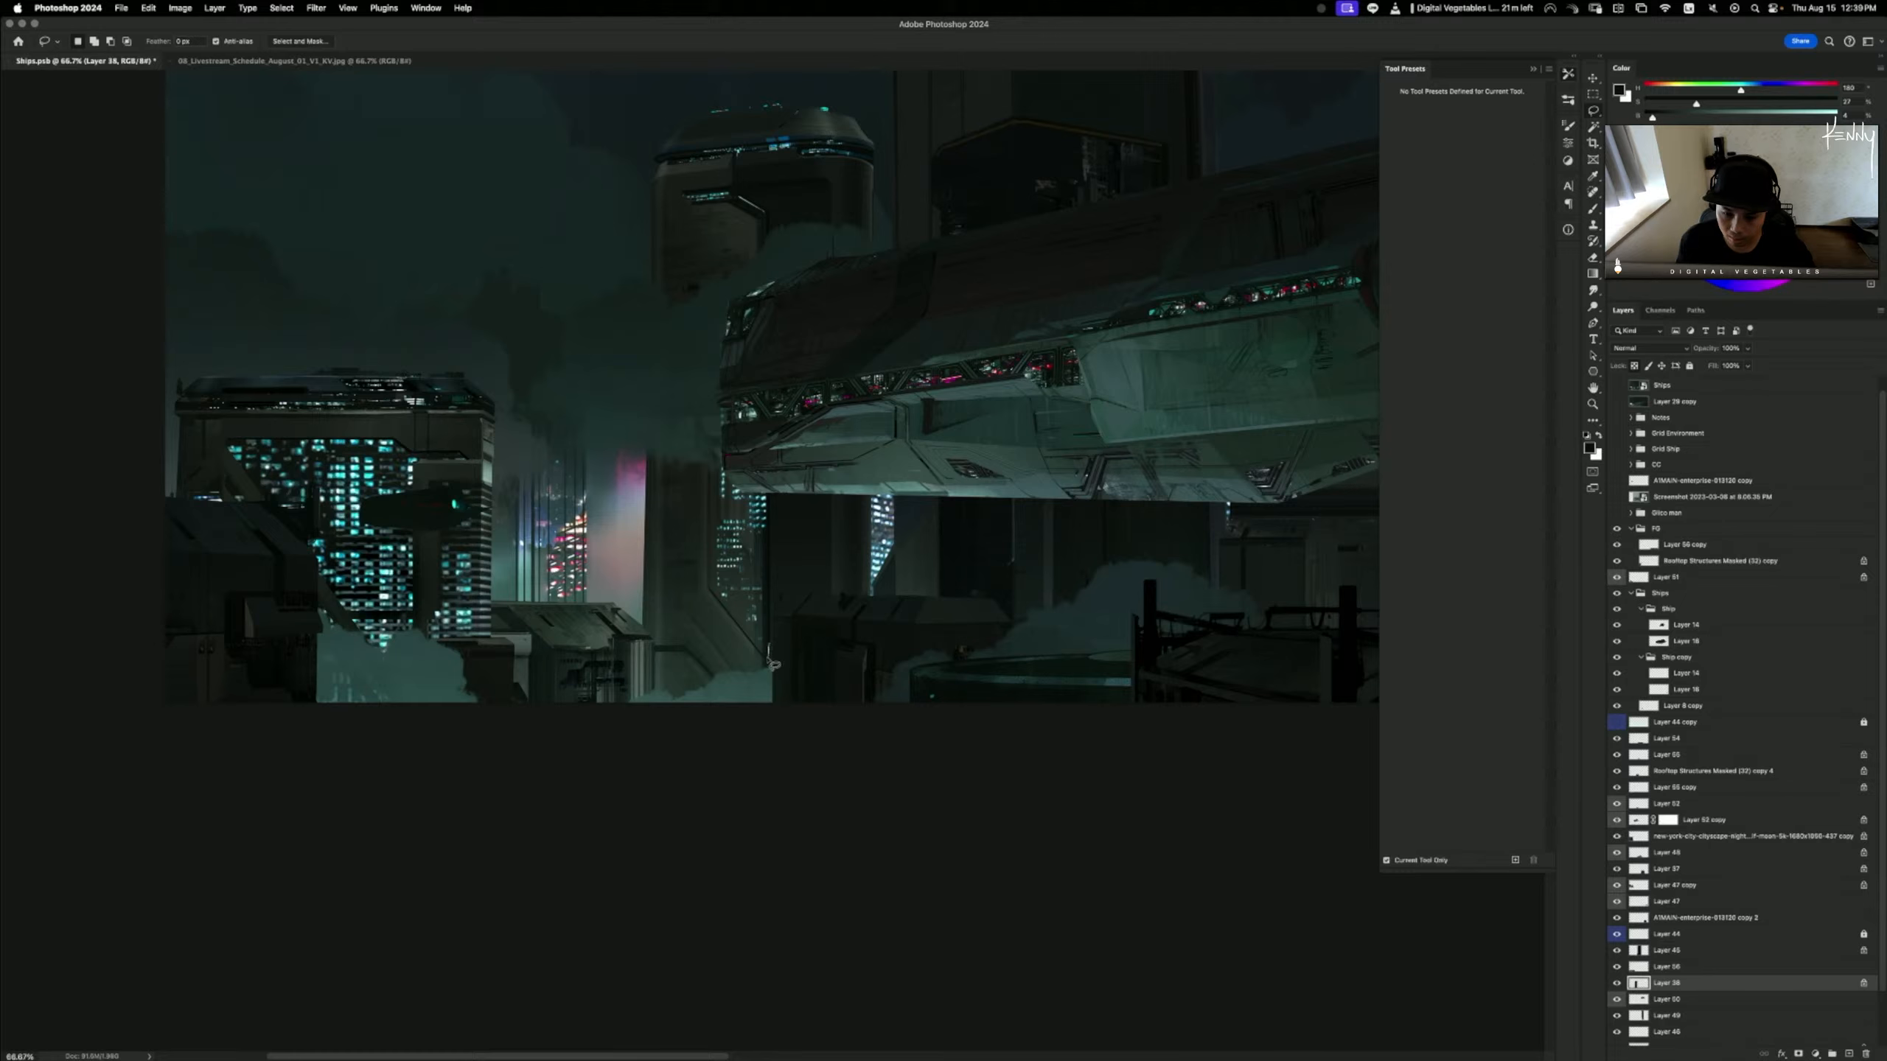
mouse_move(768, 660)
left_mouse_down()
mouse_move(703, 582)
mouse_move(706, 437)
mouse_move(770, 437)
mouse_move(768, 660)
left_mouse_up()
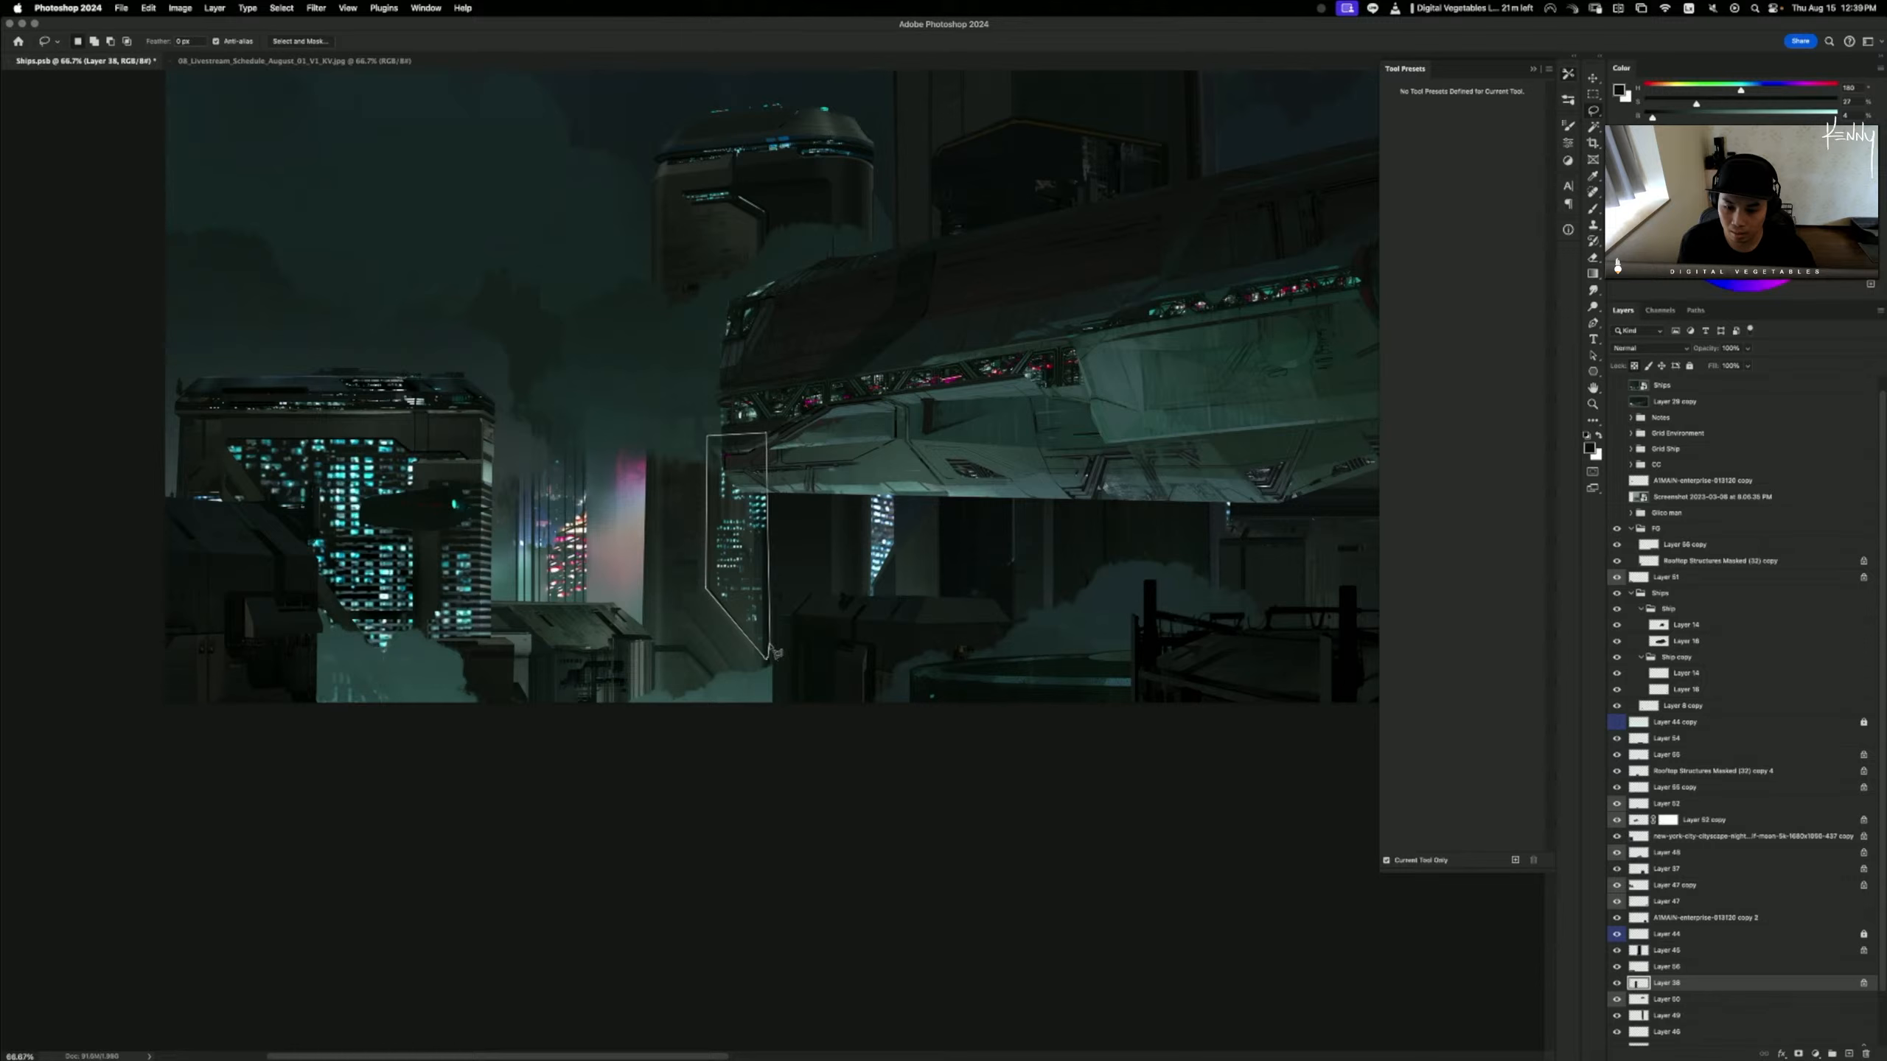
key("super+l")
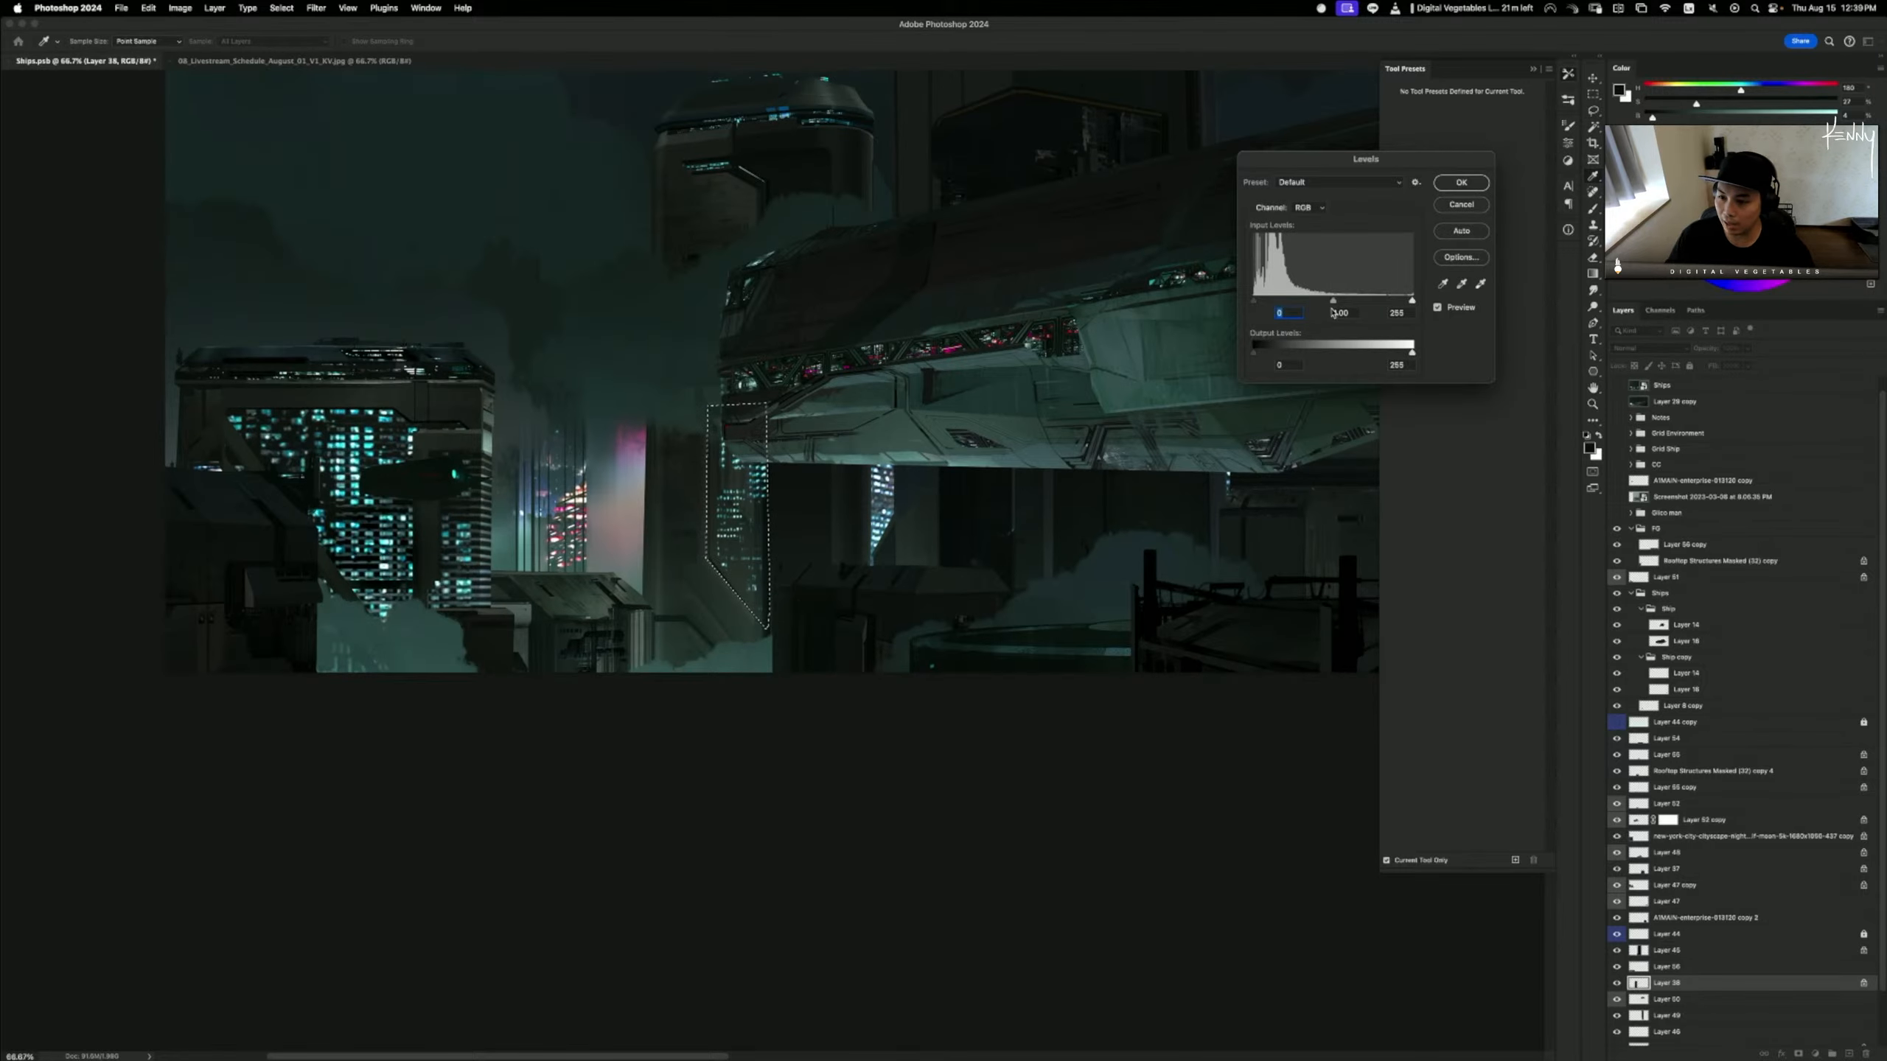
left_click_drag(1344, 303, 1346, 302)
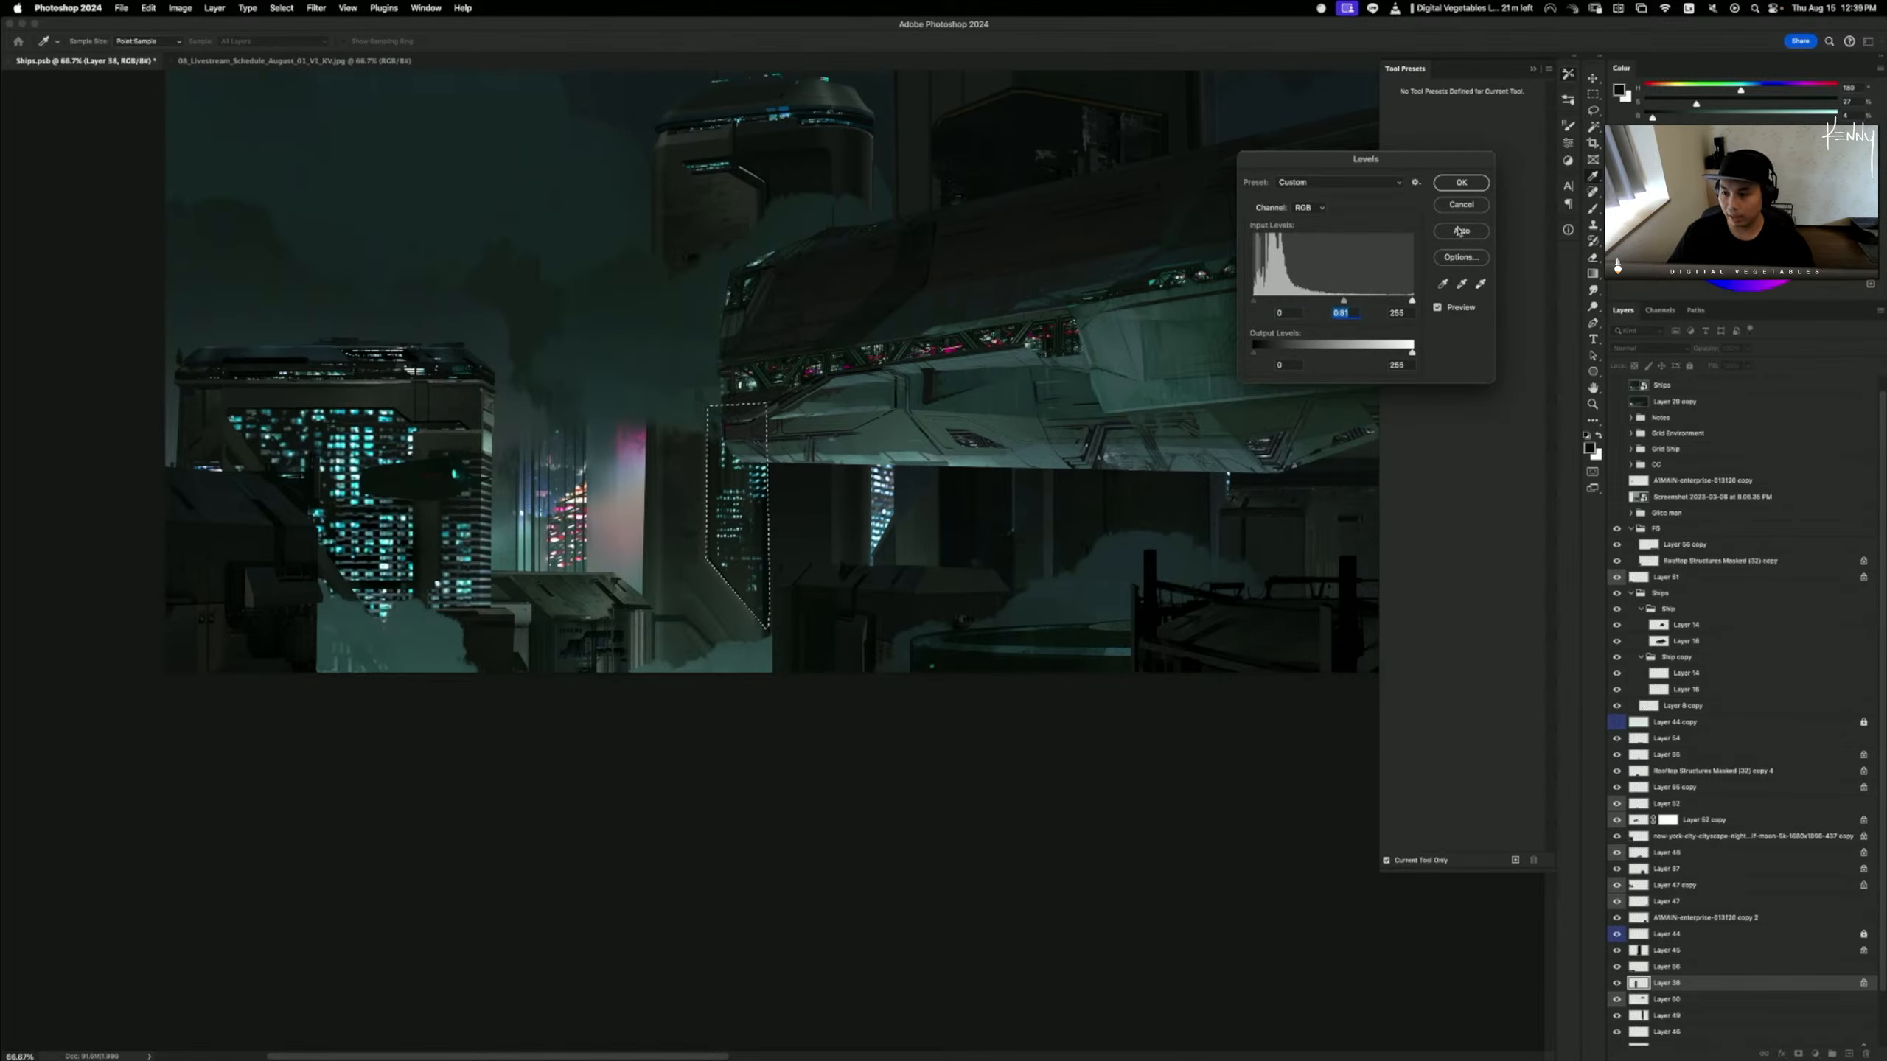
left_click(1457, 182)
key("super+d")
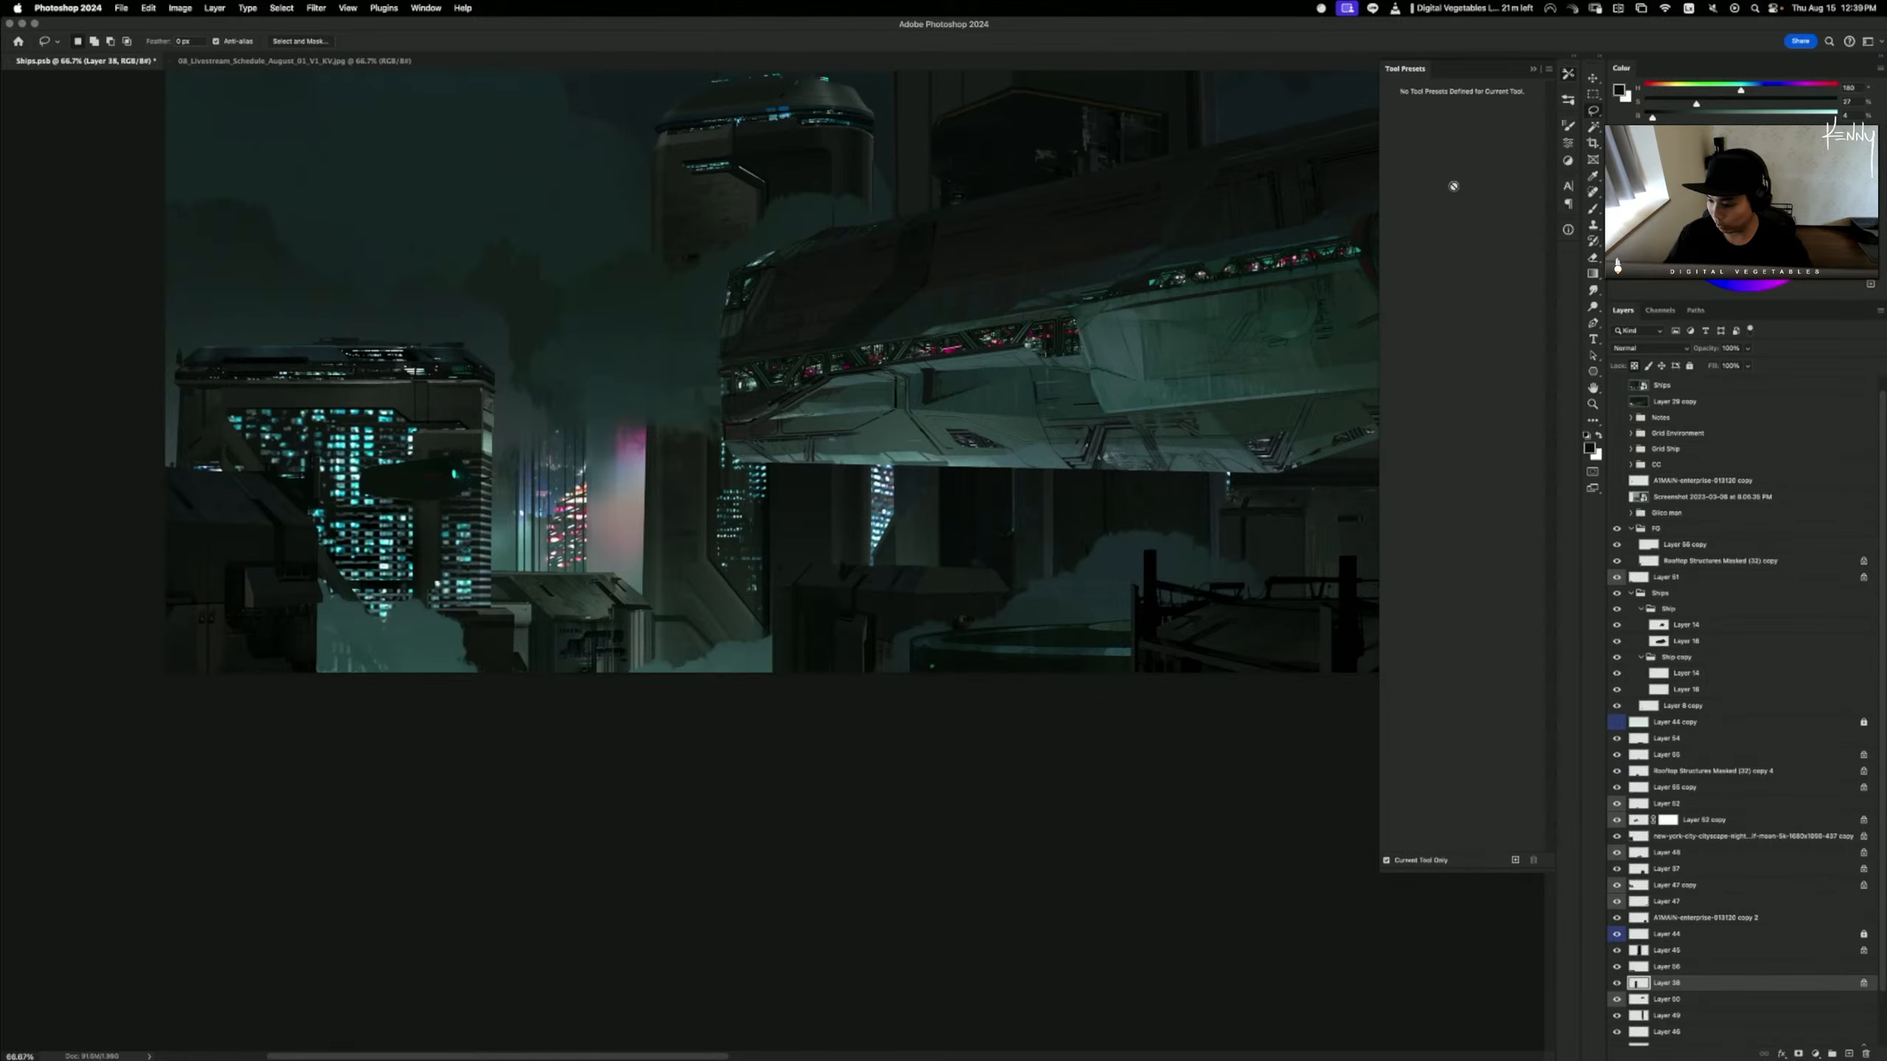
- Smudge the shading vertically along the tower's lower shaft beside the window strip's edge
key("super+1")
key("r")
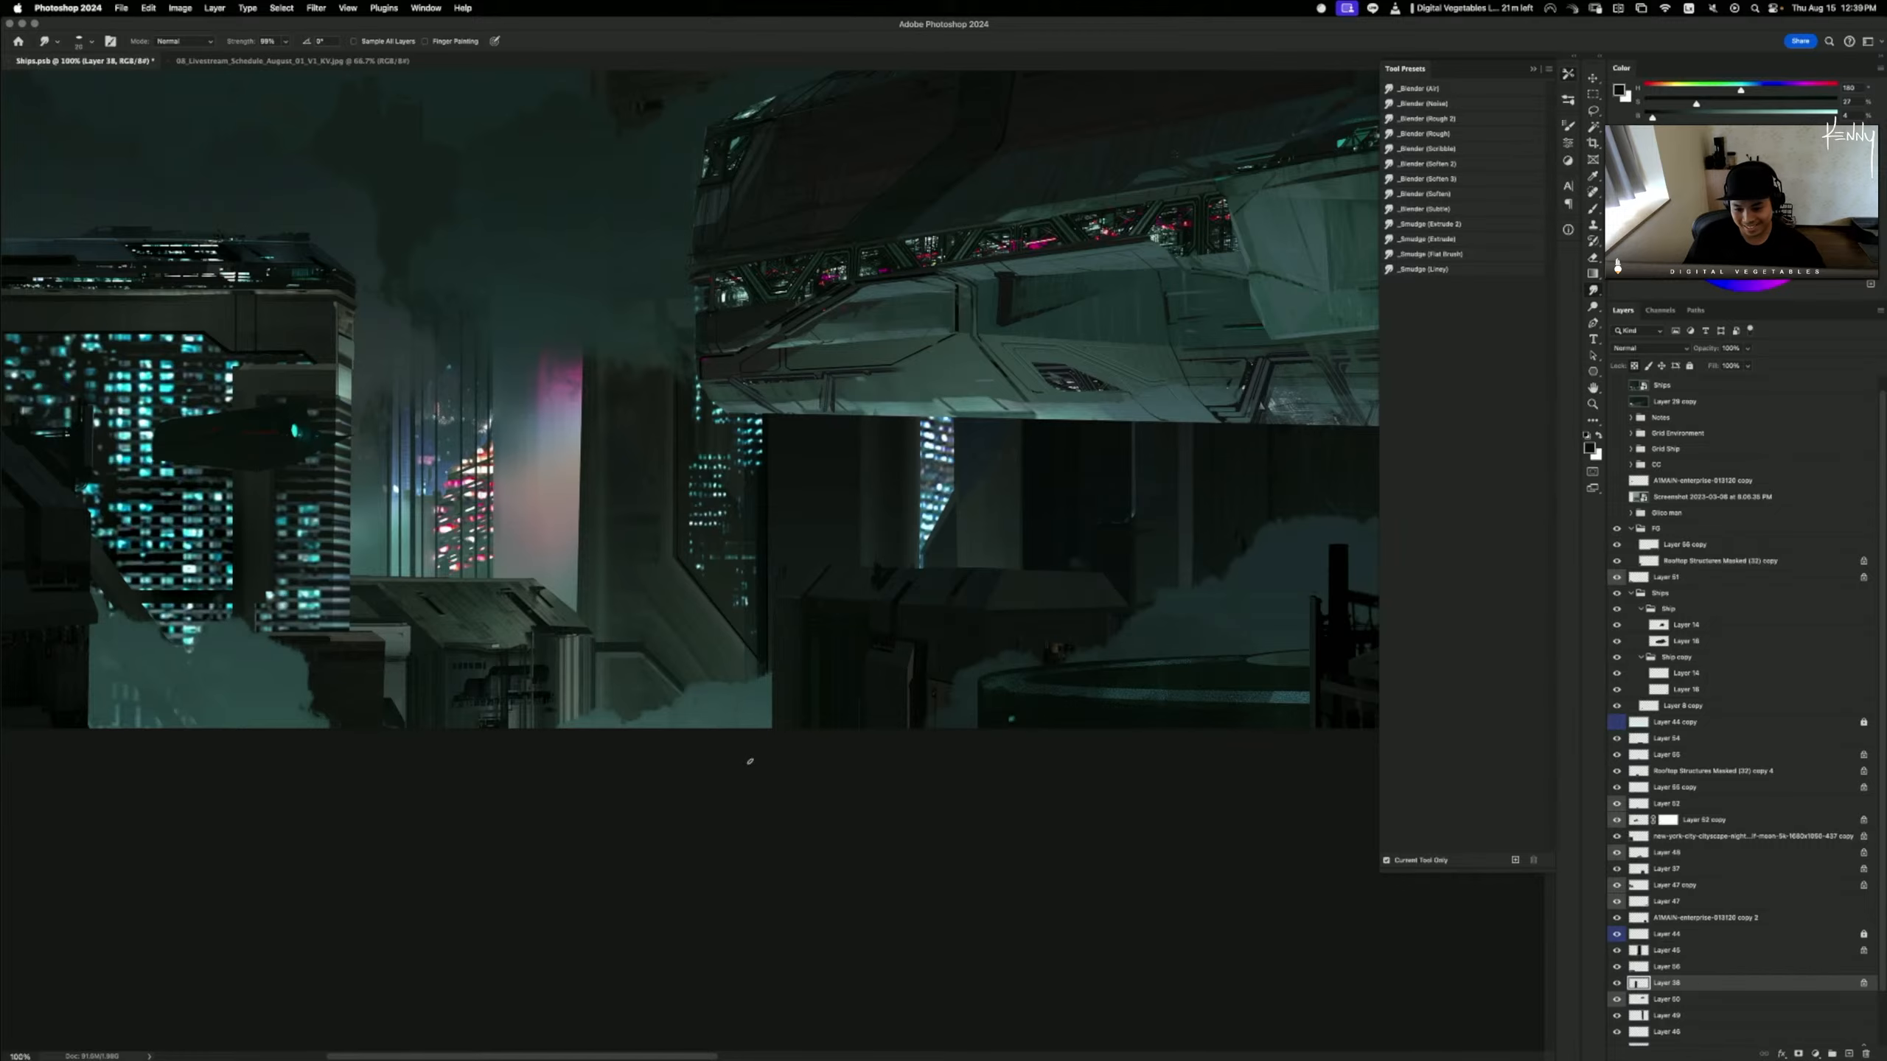
left_click_drag(713, 685, 704, 938)
key("super+minus")
key("super+minus")
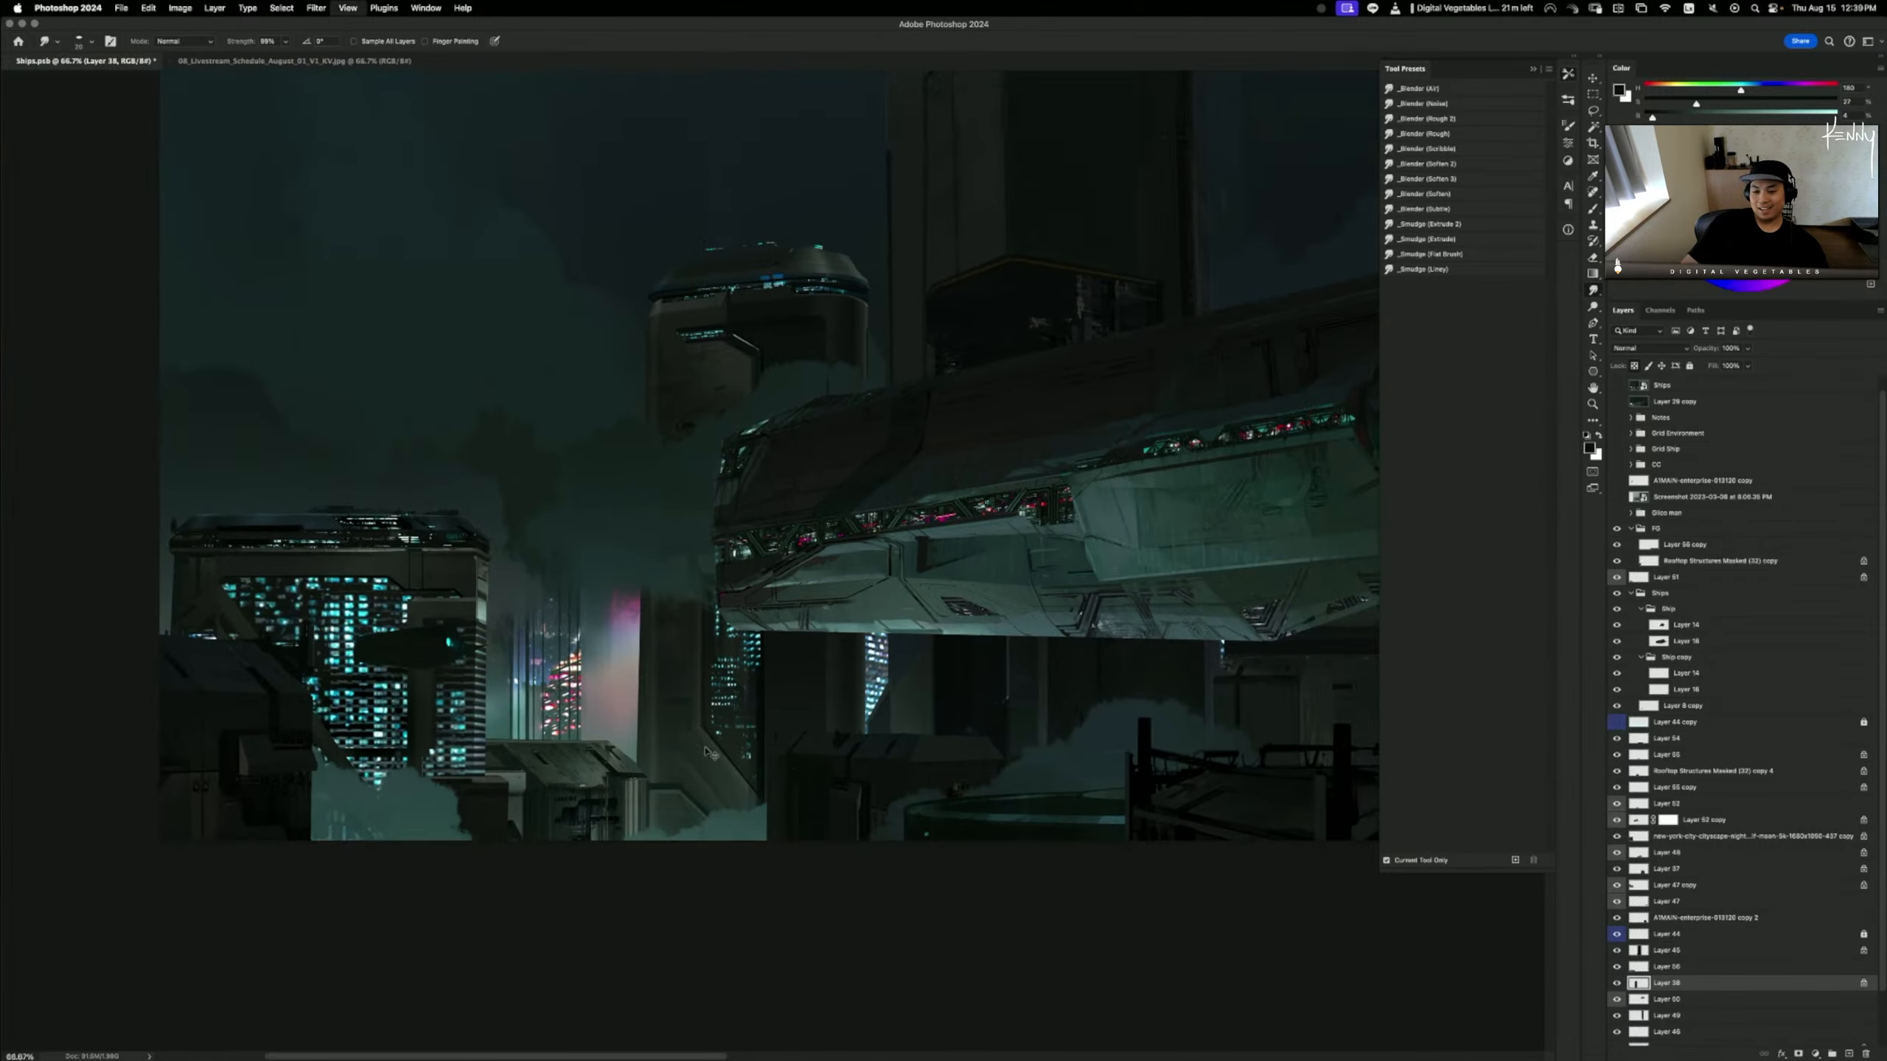
key("super+equal")
key("super+equal")
key("super+equal")
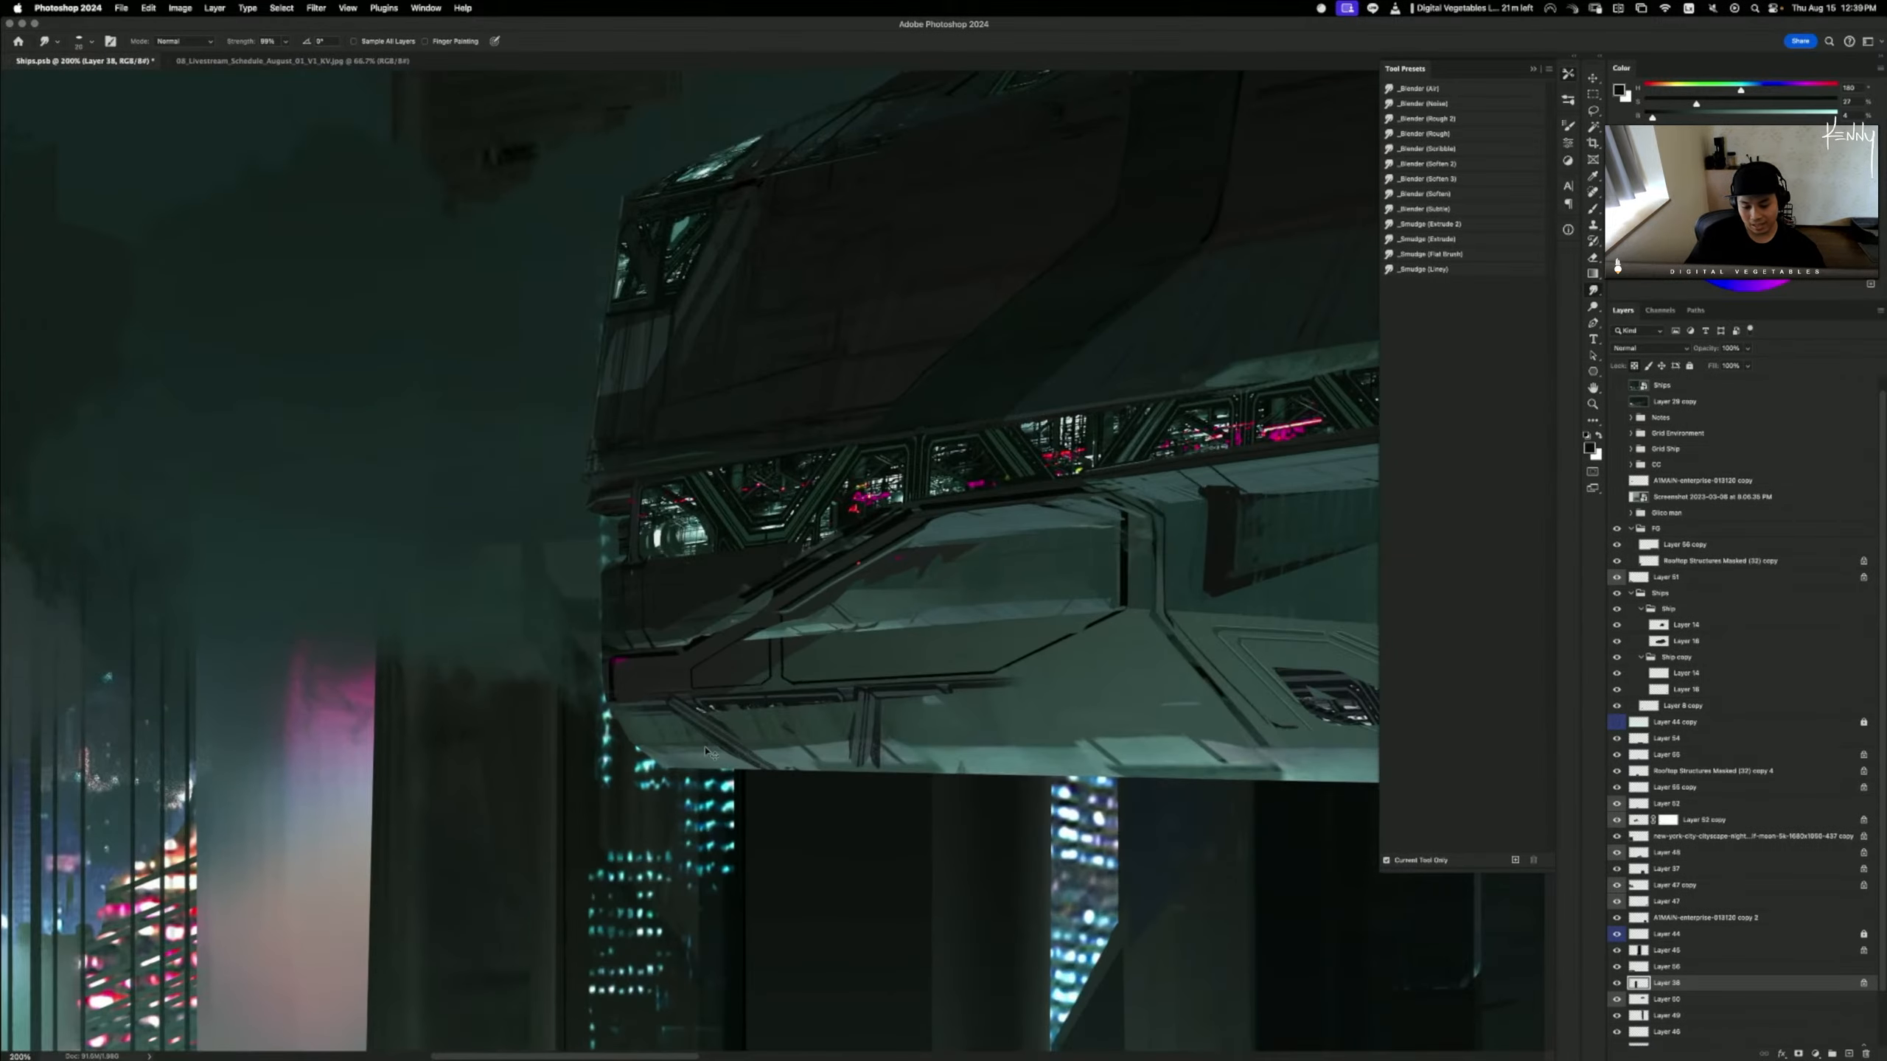
left_click_drag(705, 747, 796, 804)
scroll(661, 547, "down", 10)
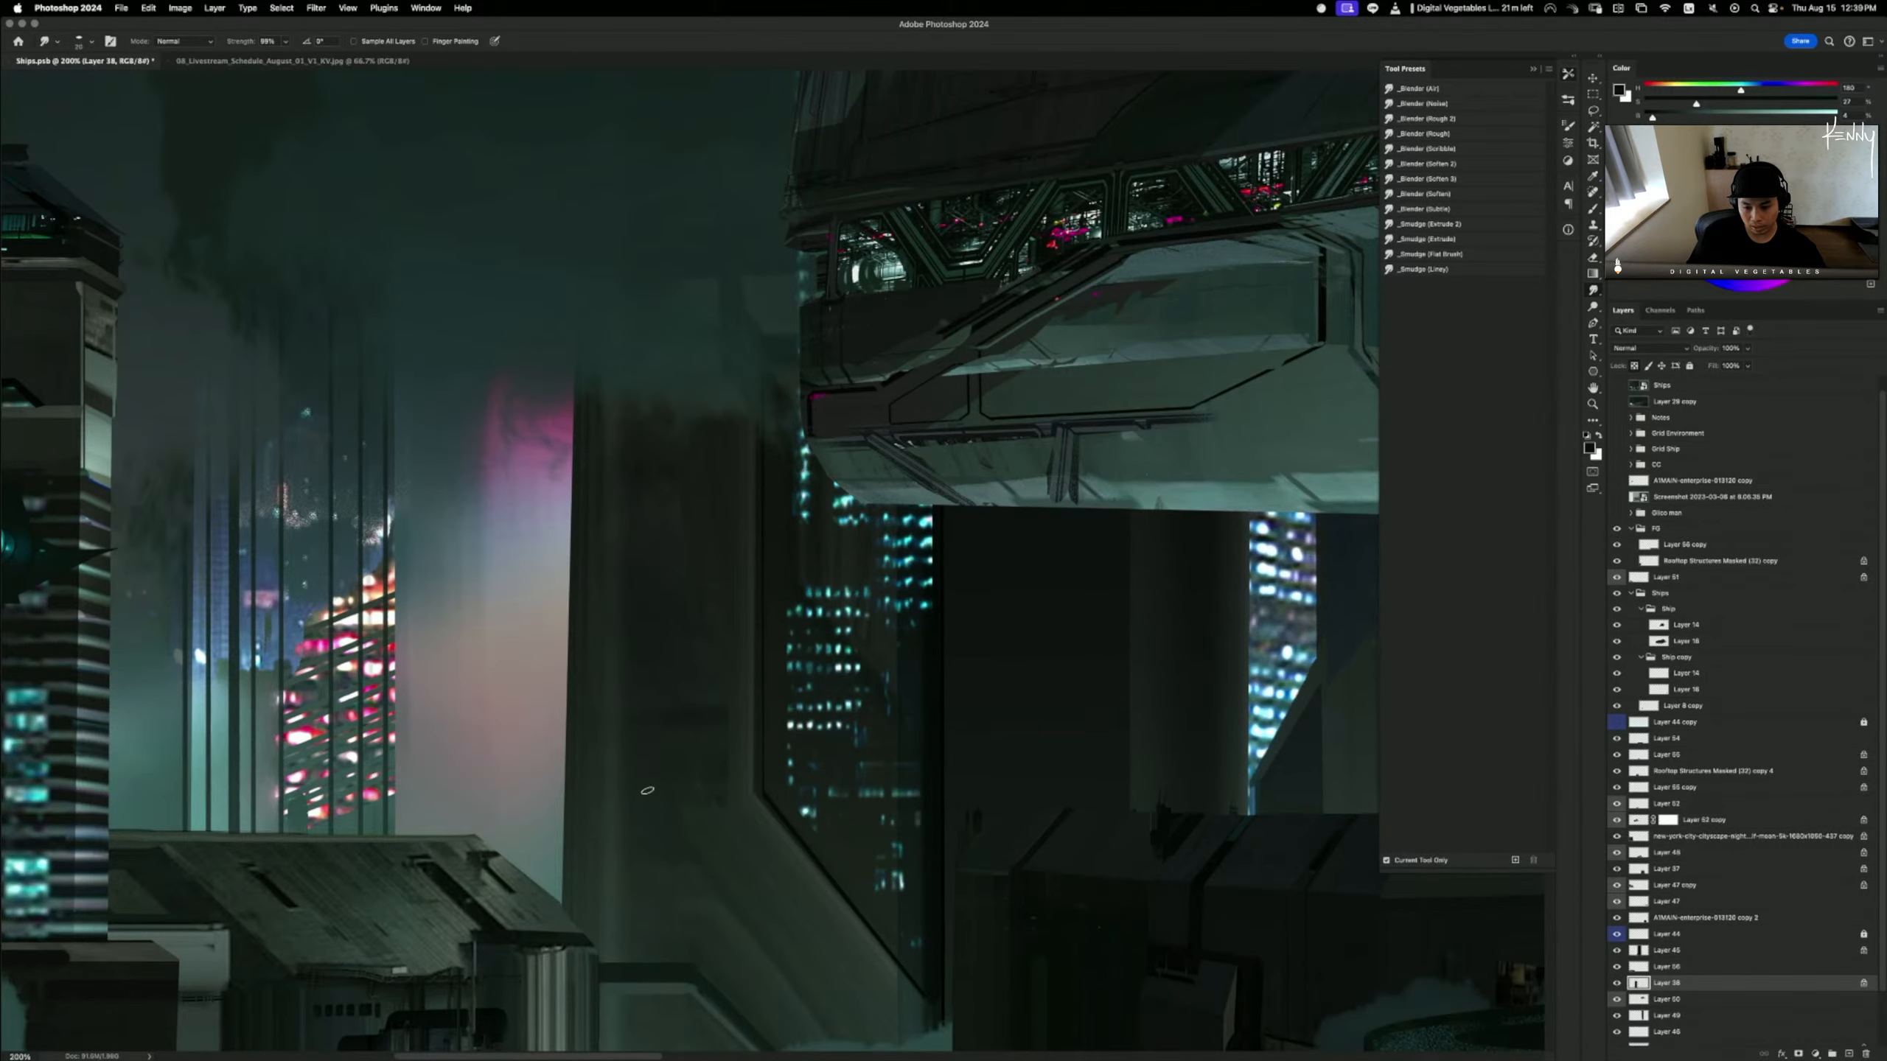
mouse_move(725, 699)
left_mouse_down()
mouse_move(741, 779)
mouse_move(743, 699)
left_mouse_up()
left_click_drag(746, 780, 747, 295)
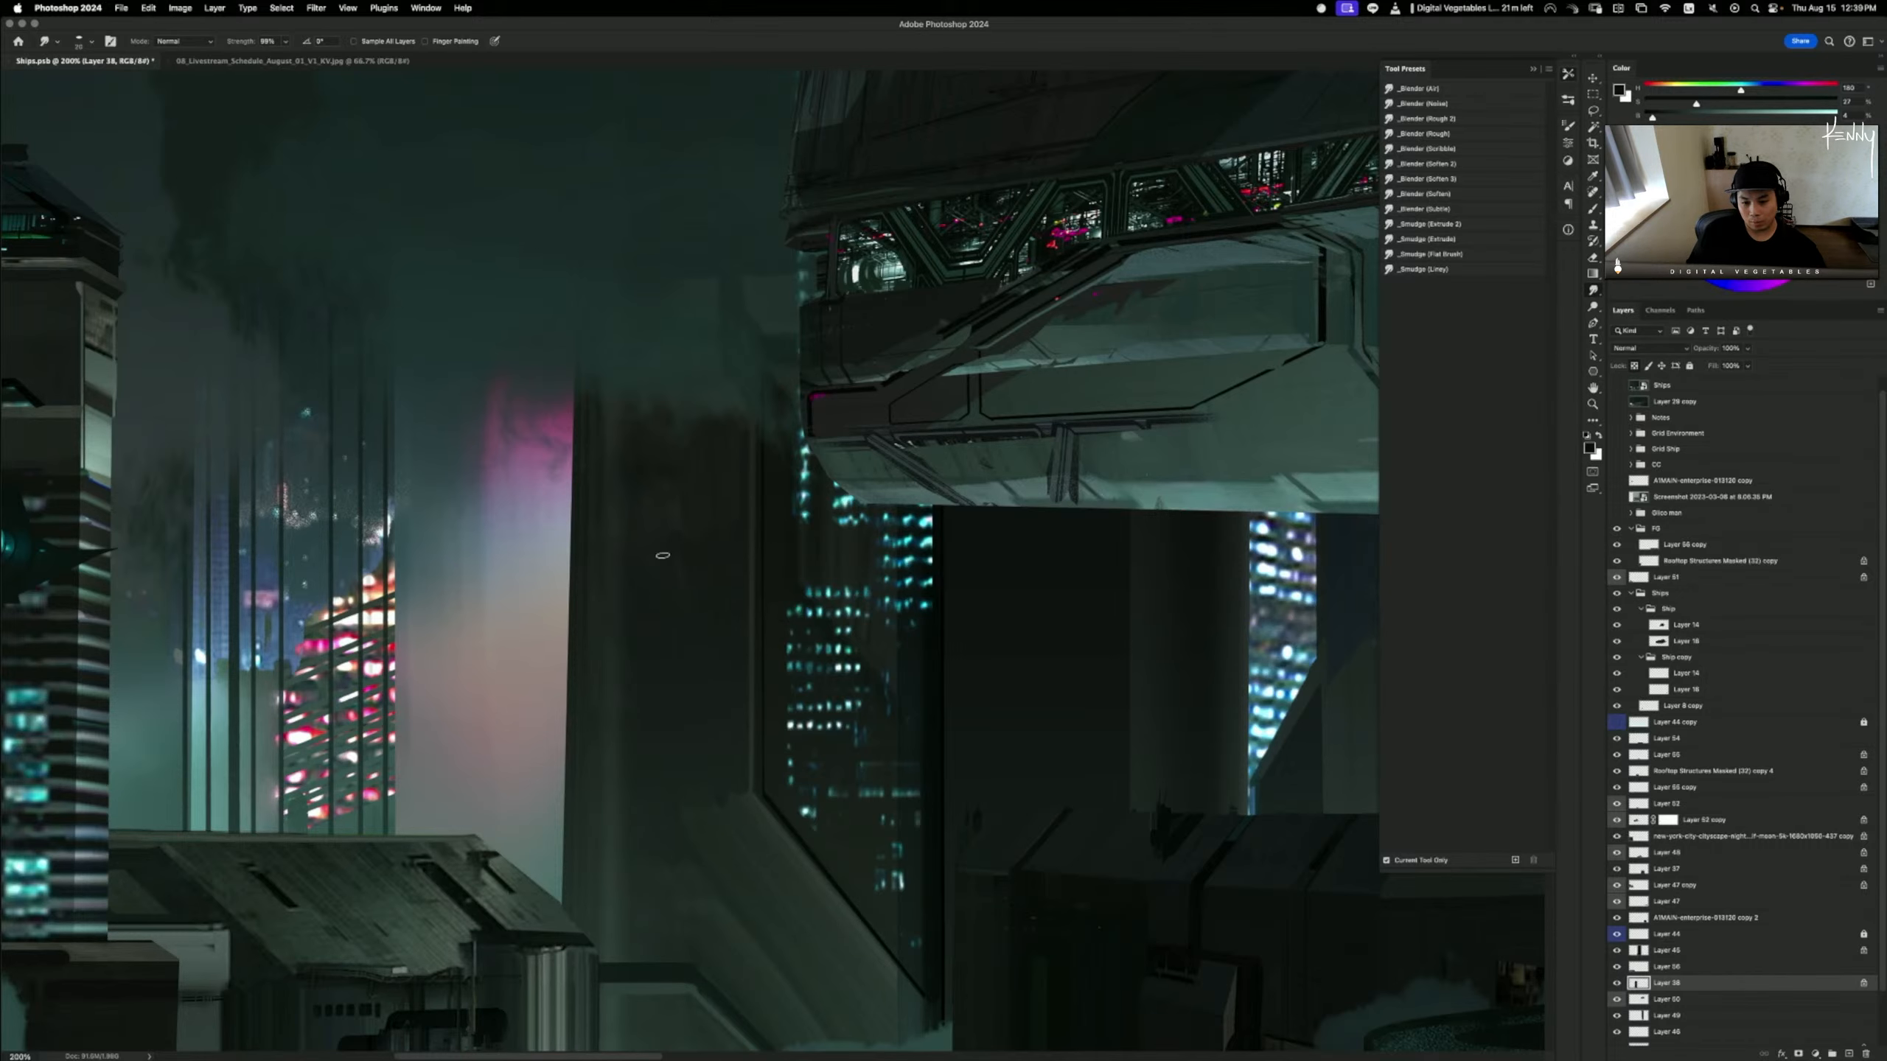
- Lasso the stray paint outside the right end of the tower's roof rim, delete it, and deselect
scroll(692, 623, "up", 10)
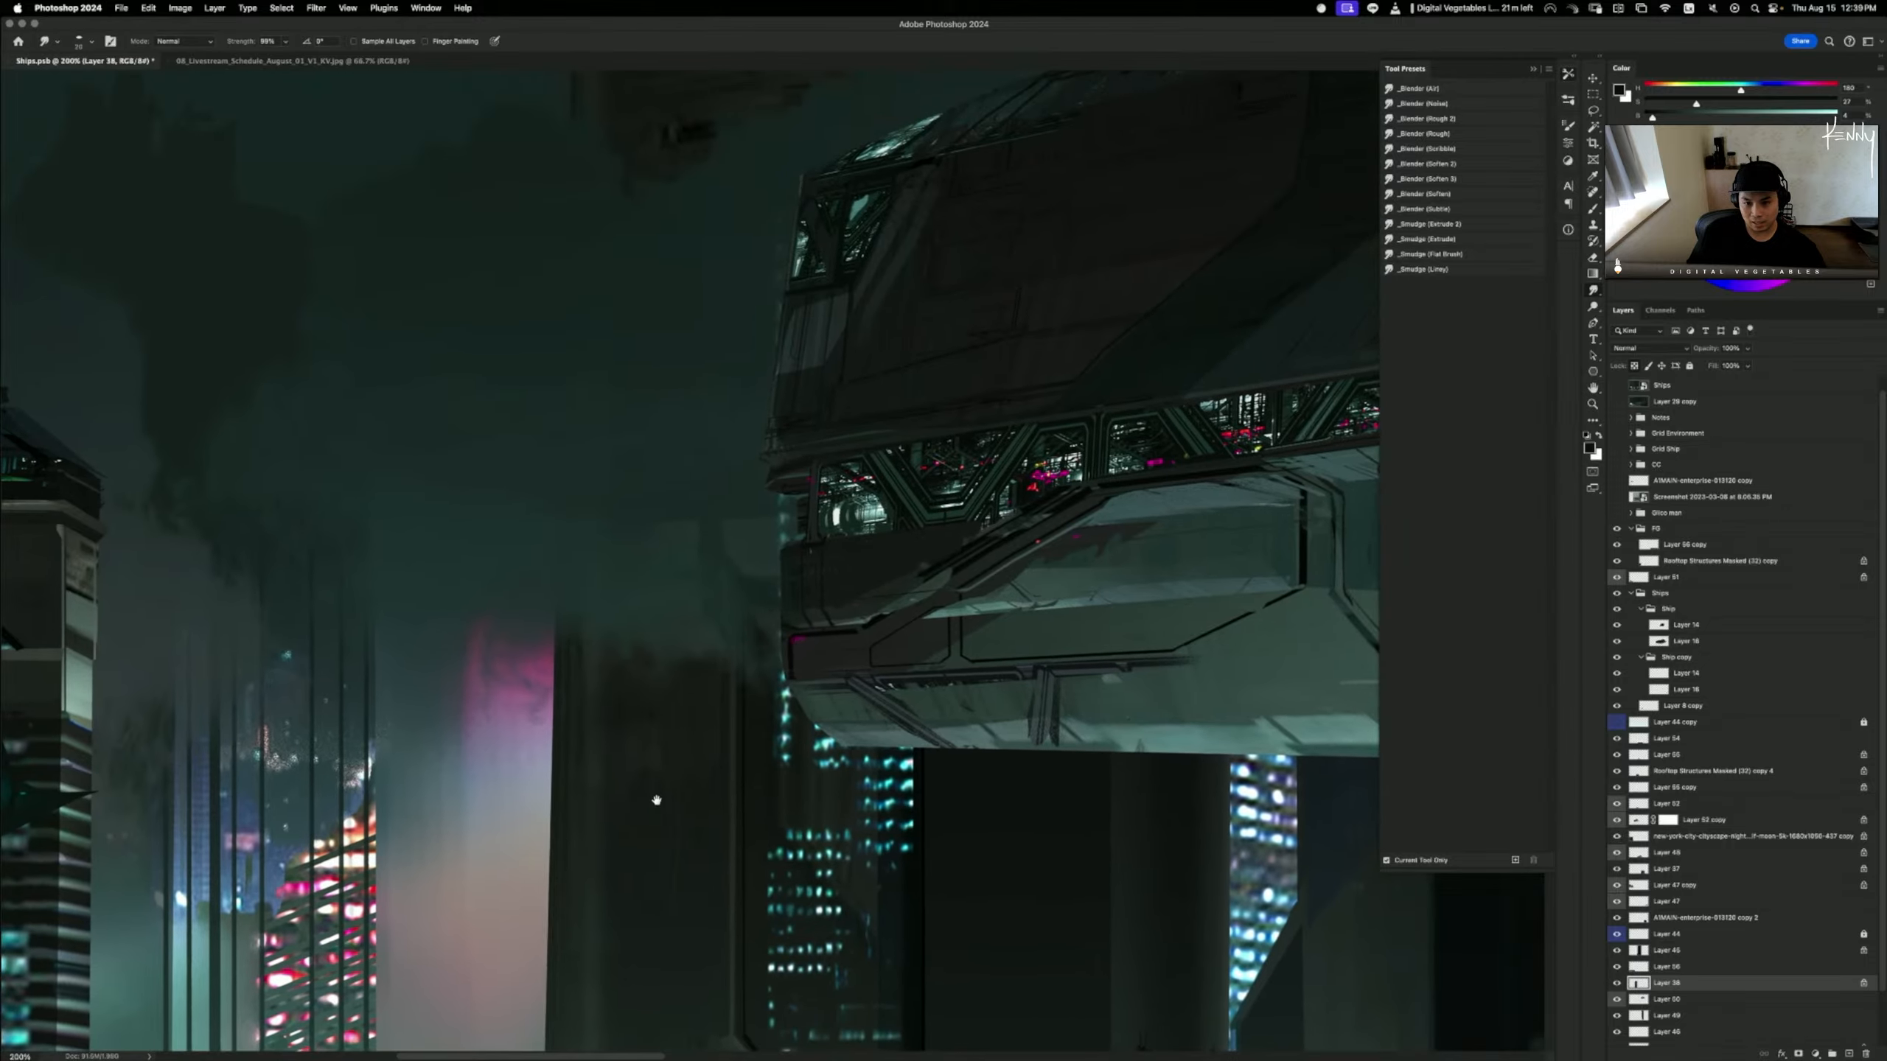
scroll(639, 822, "up", 2)
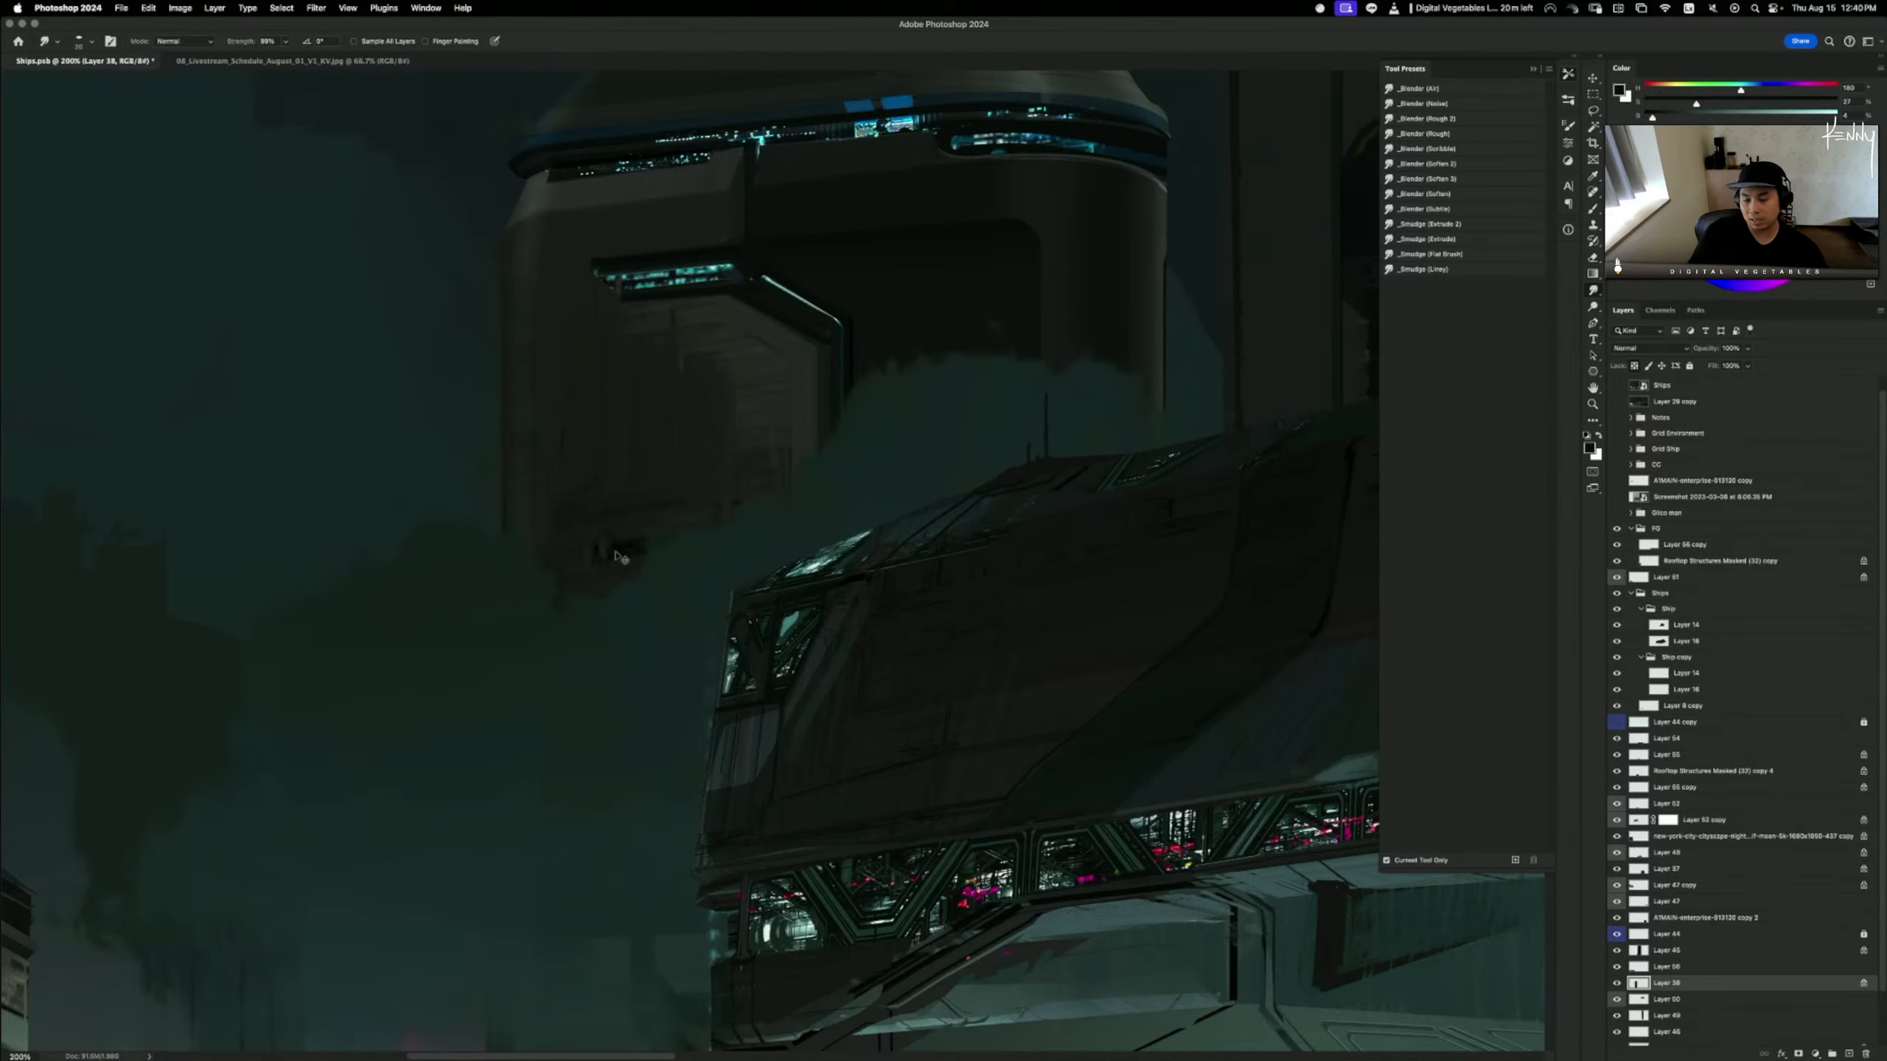
left_click_drag(1086, 800, 1026, 927)
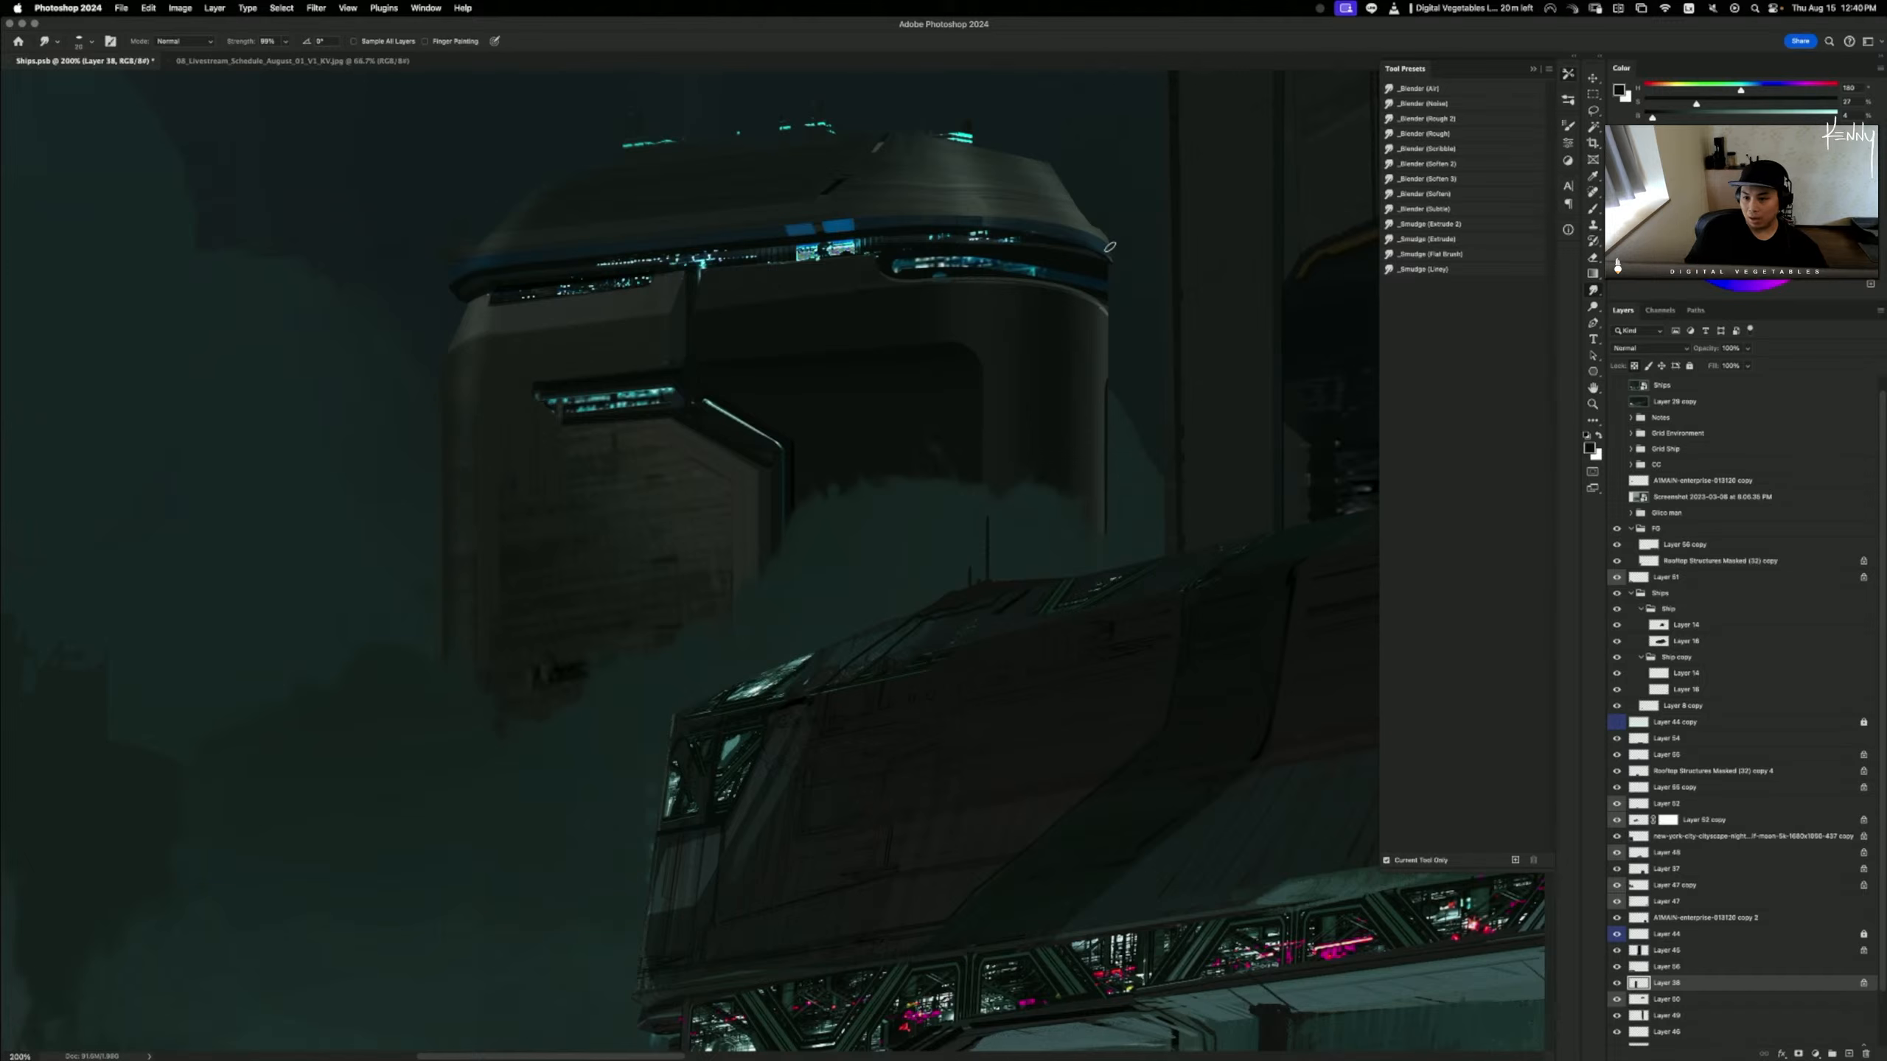
key("l")
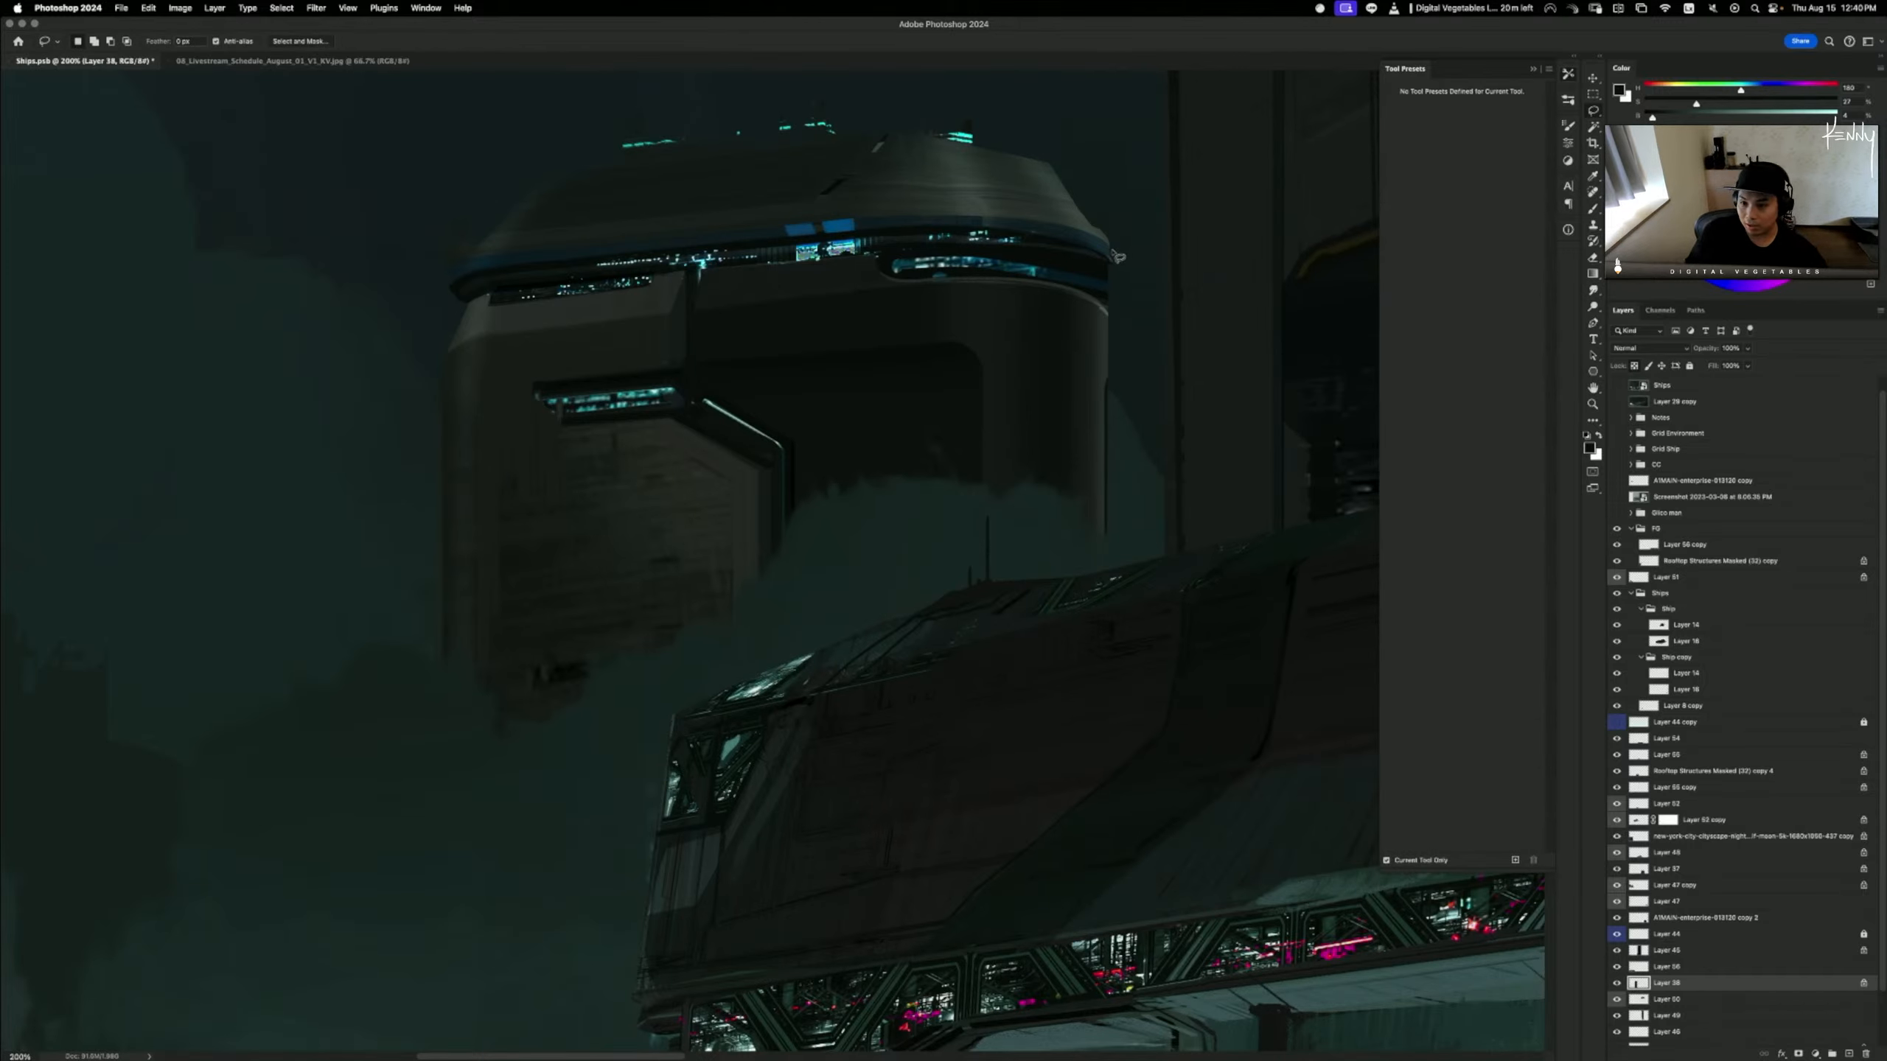
left_click_drag(1117, 265, 1096, 280)
left_click_drag(1111, 324, 1158, 218)
key("Delete")
key("super+d")
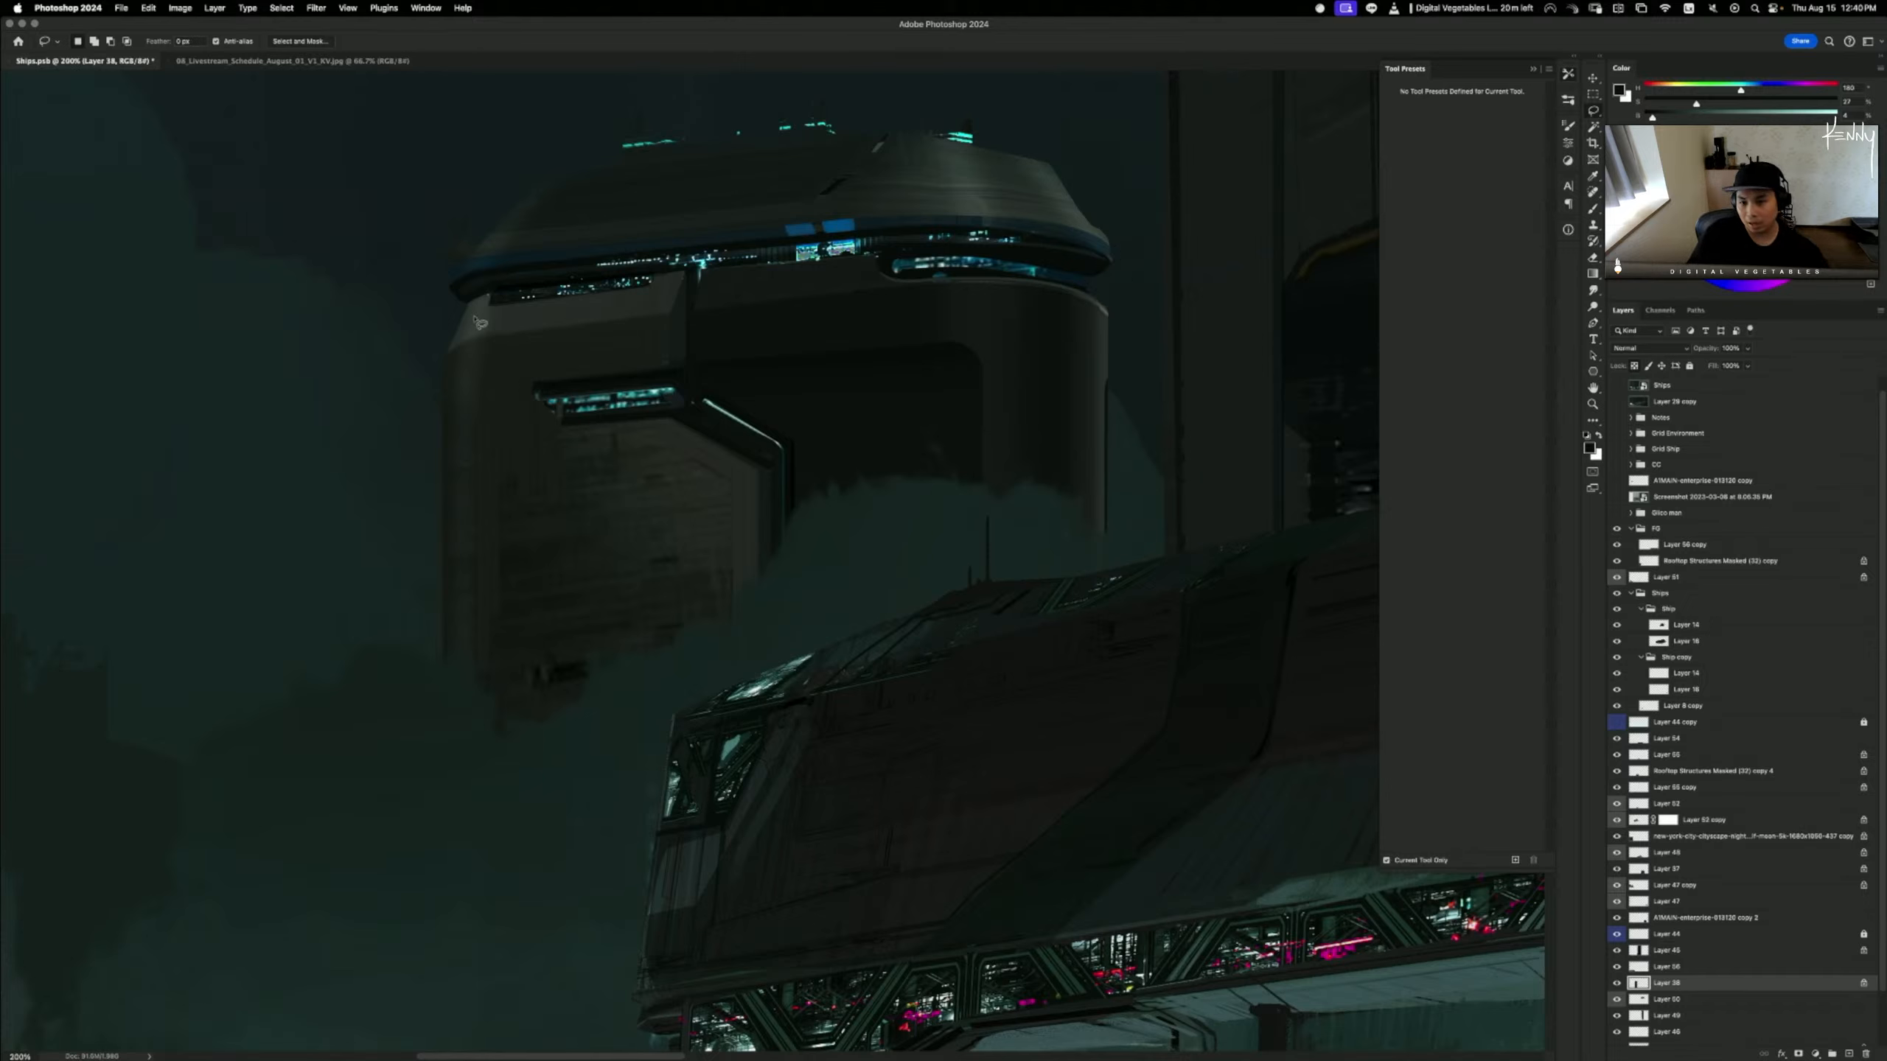
- Paint a sampled dark tone over part of the cyan light strip beneath the tower's roof rim, undoing and redoing the stroke
key("b")
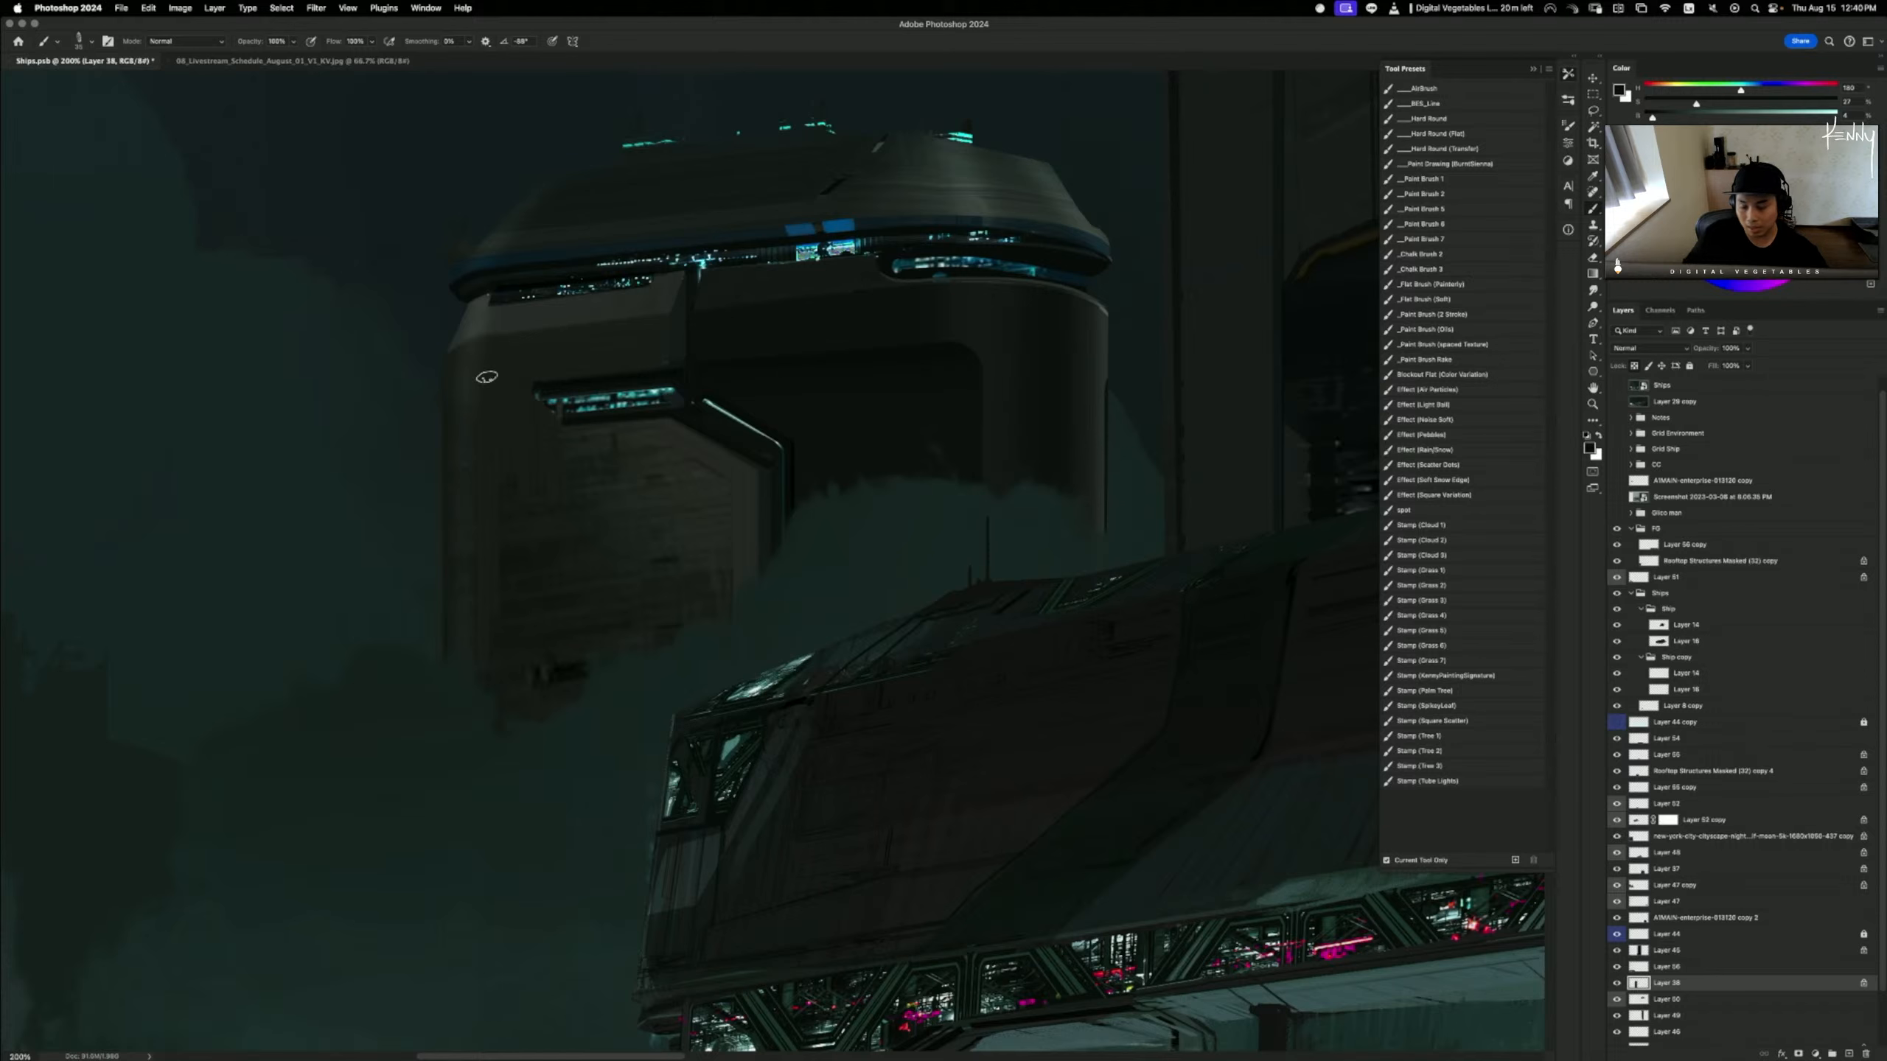
left_click(705, 288, "alt")
left_click(793, 237, "alt")
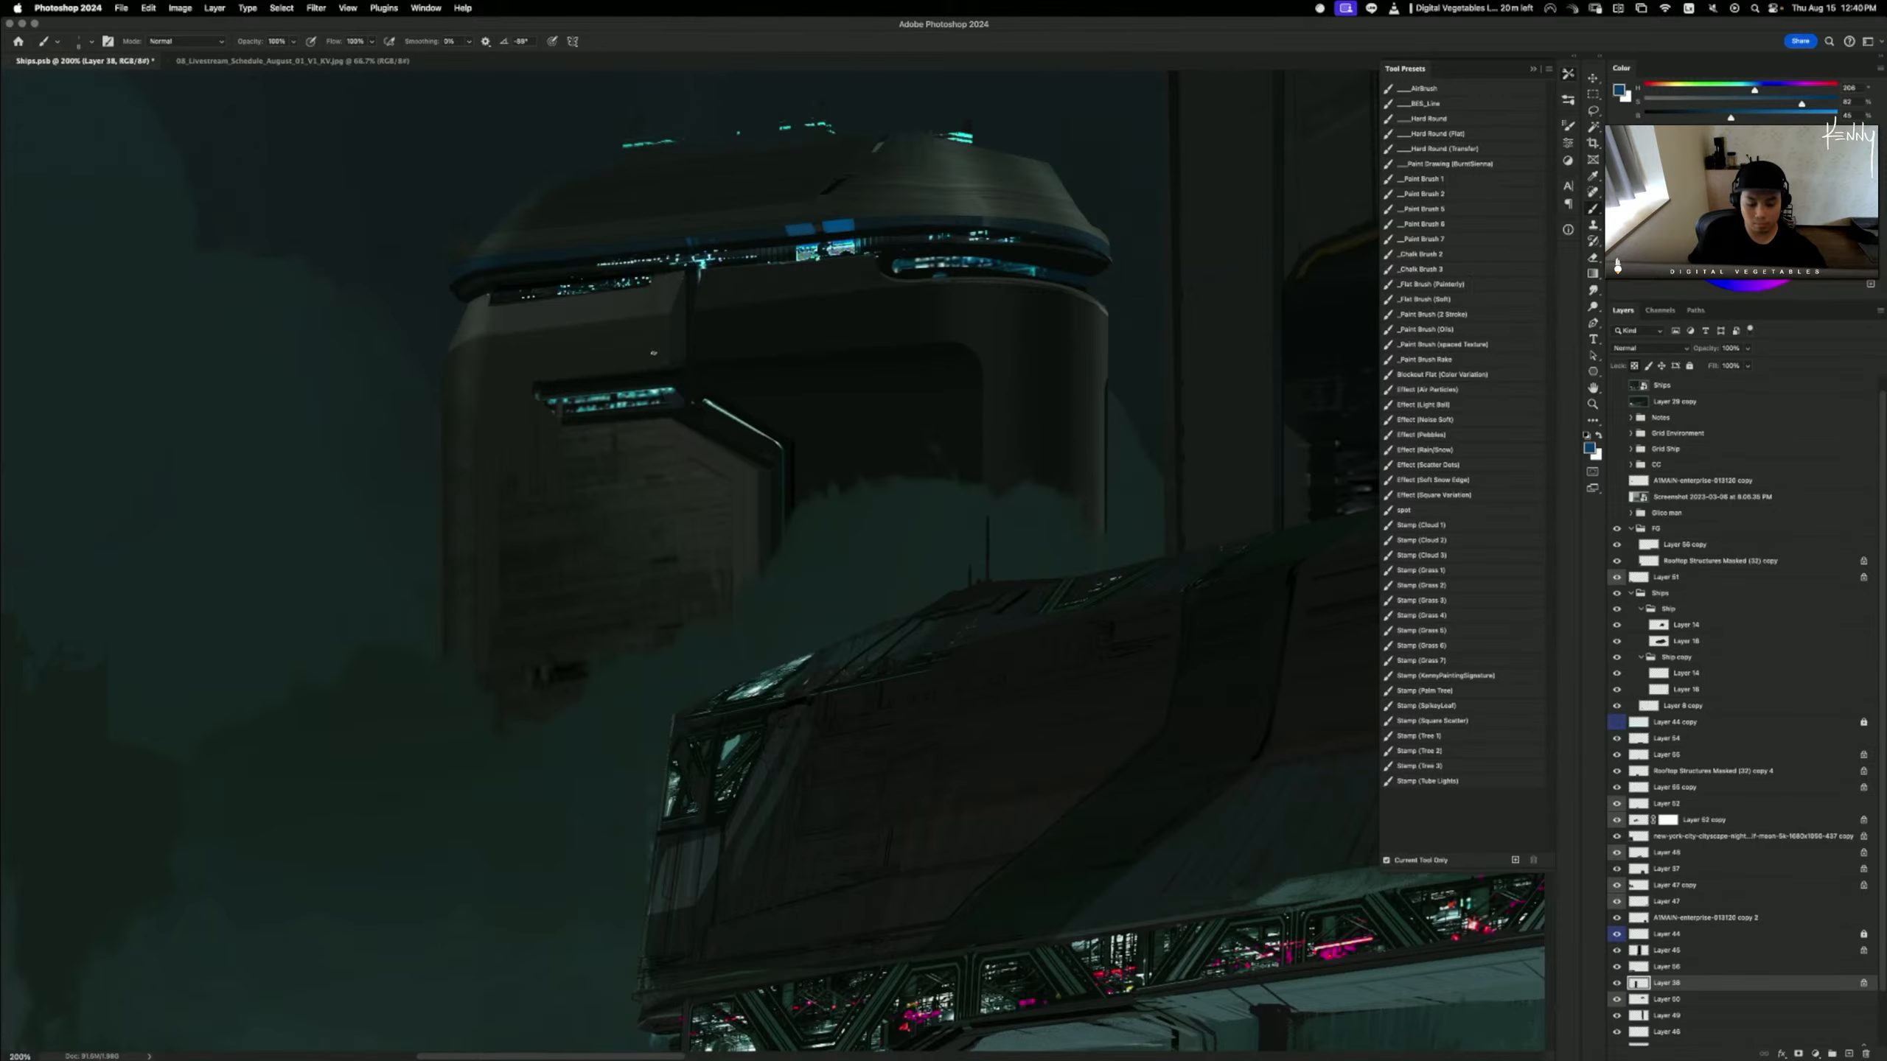
mouse_move(922, 375)
left_mouse_down()
mouse_move(501, 577)
mouse_move(499, 598)
left_mouse_up()
left_click(507, 496, "alt")
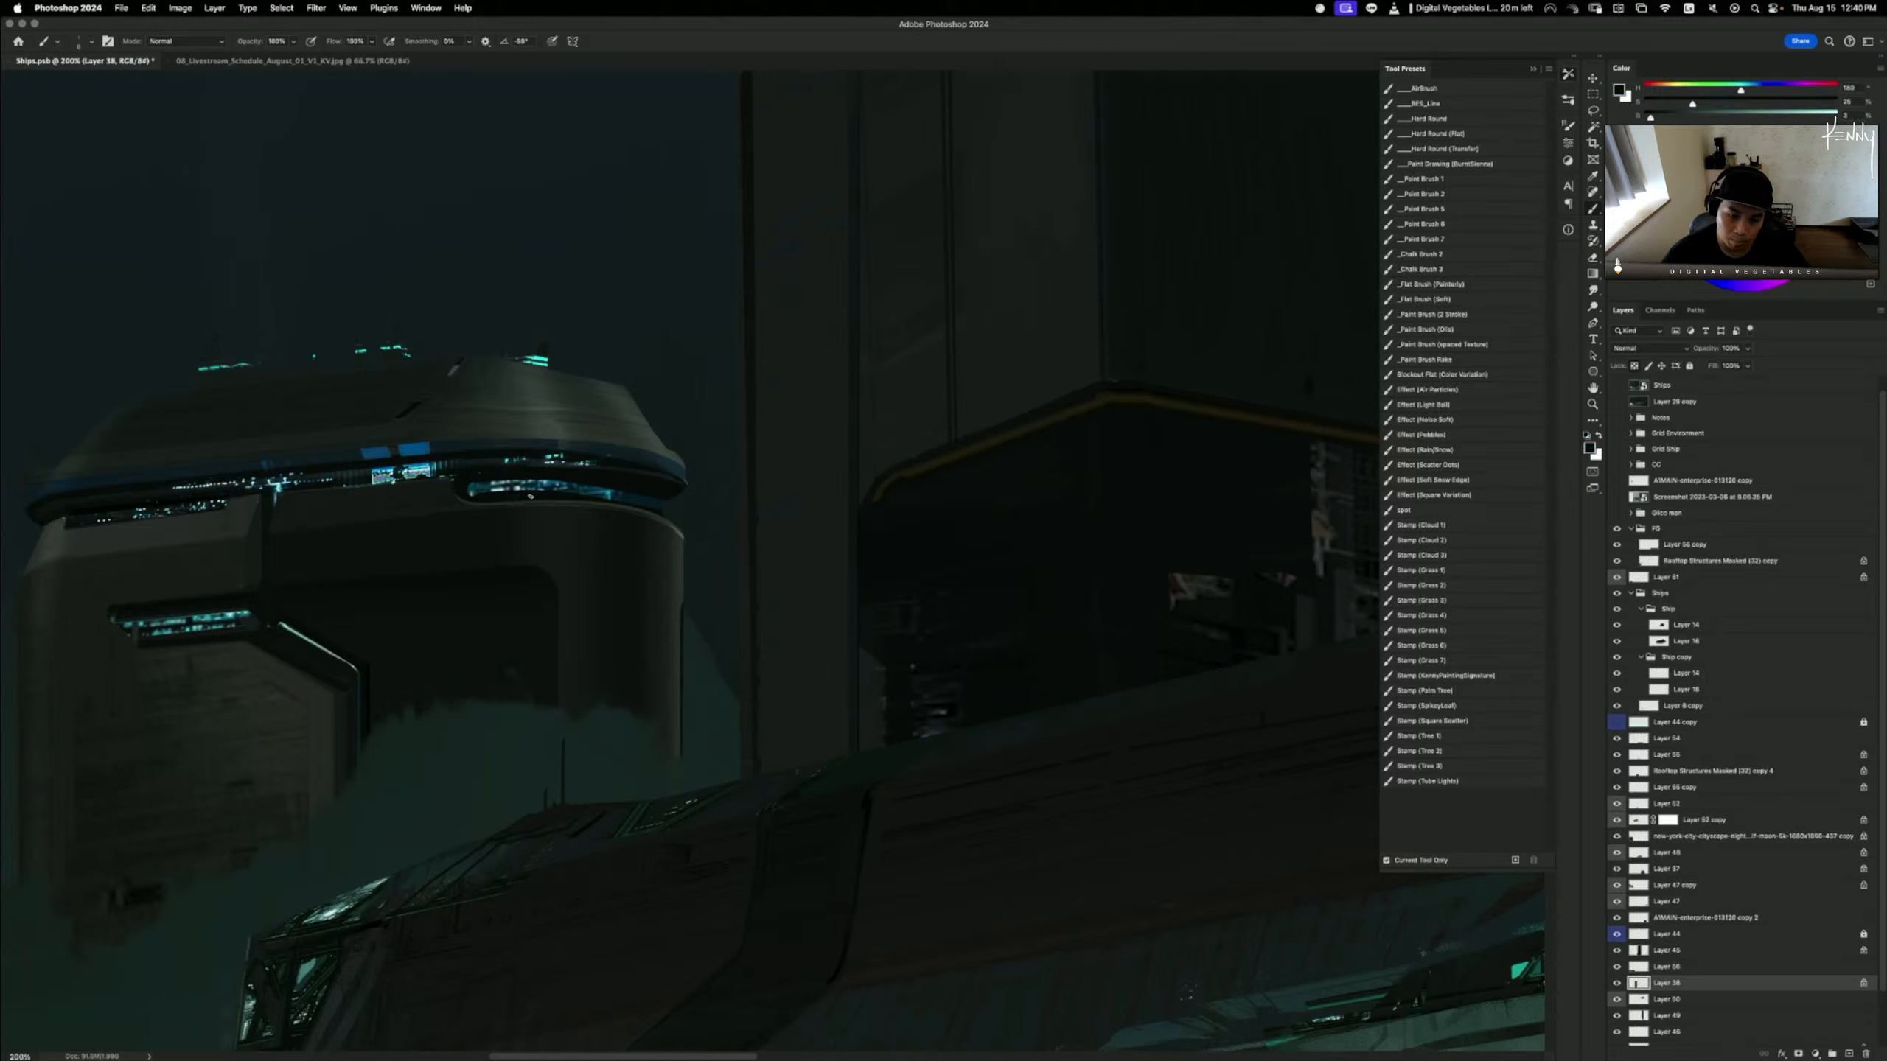
left_click_drag(568, 491, 615, 498)
key("super+z")
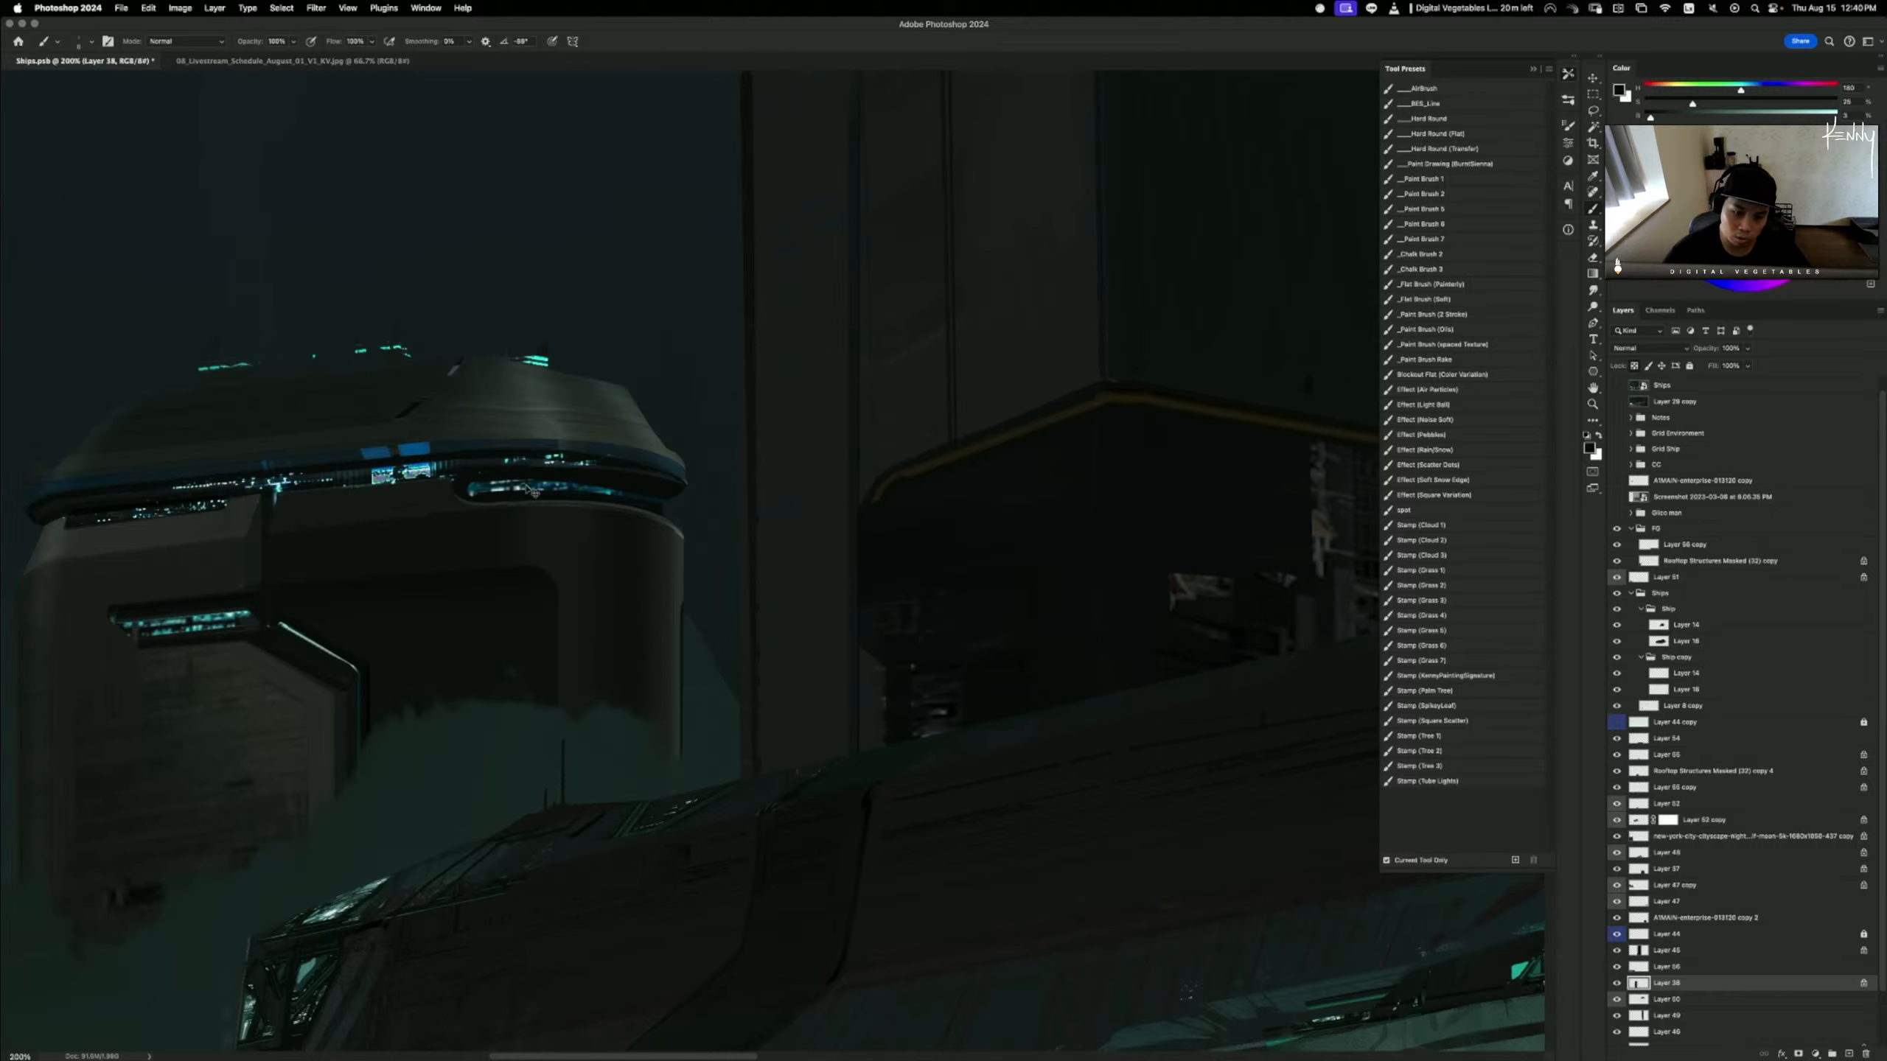
left_click_drag(475, 488, 554, 484)
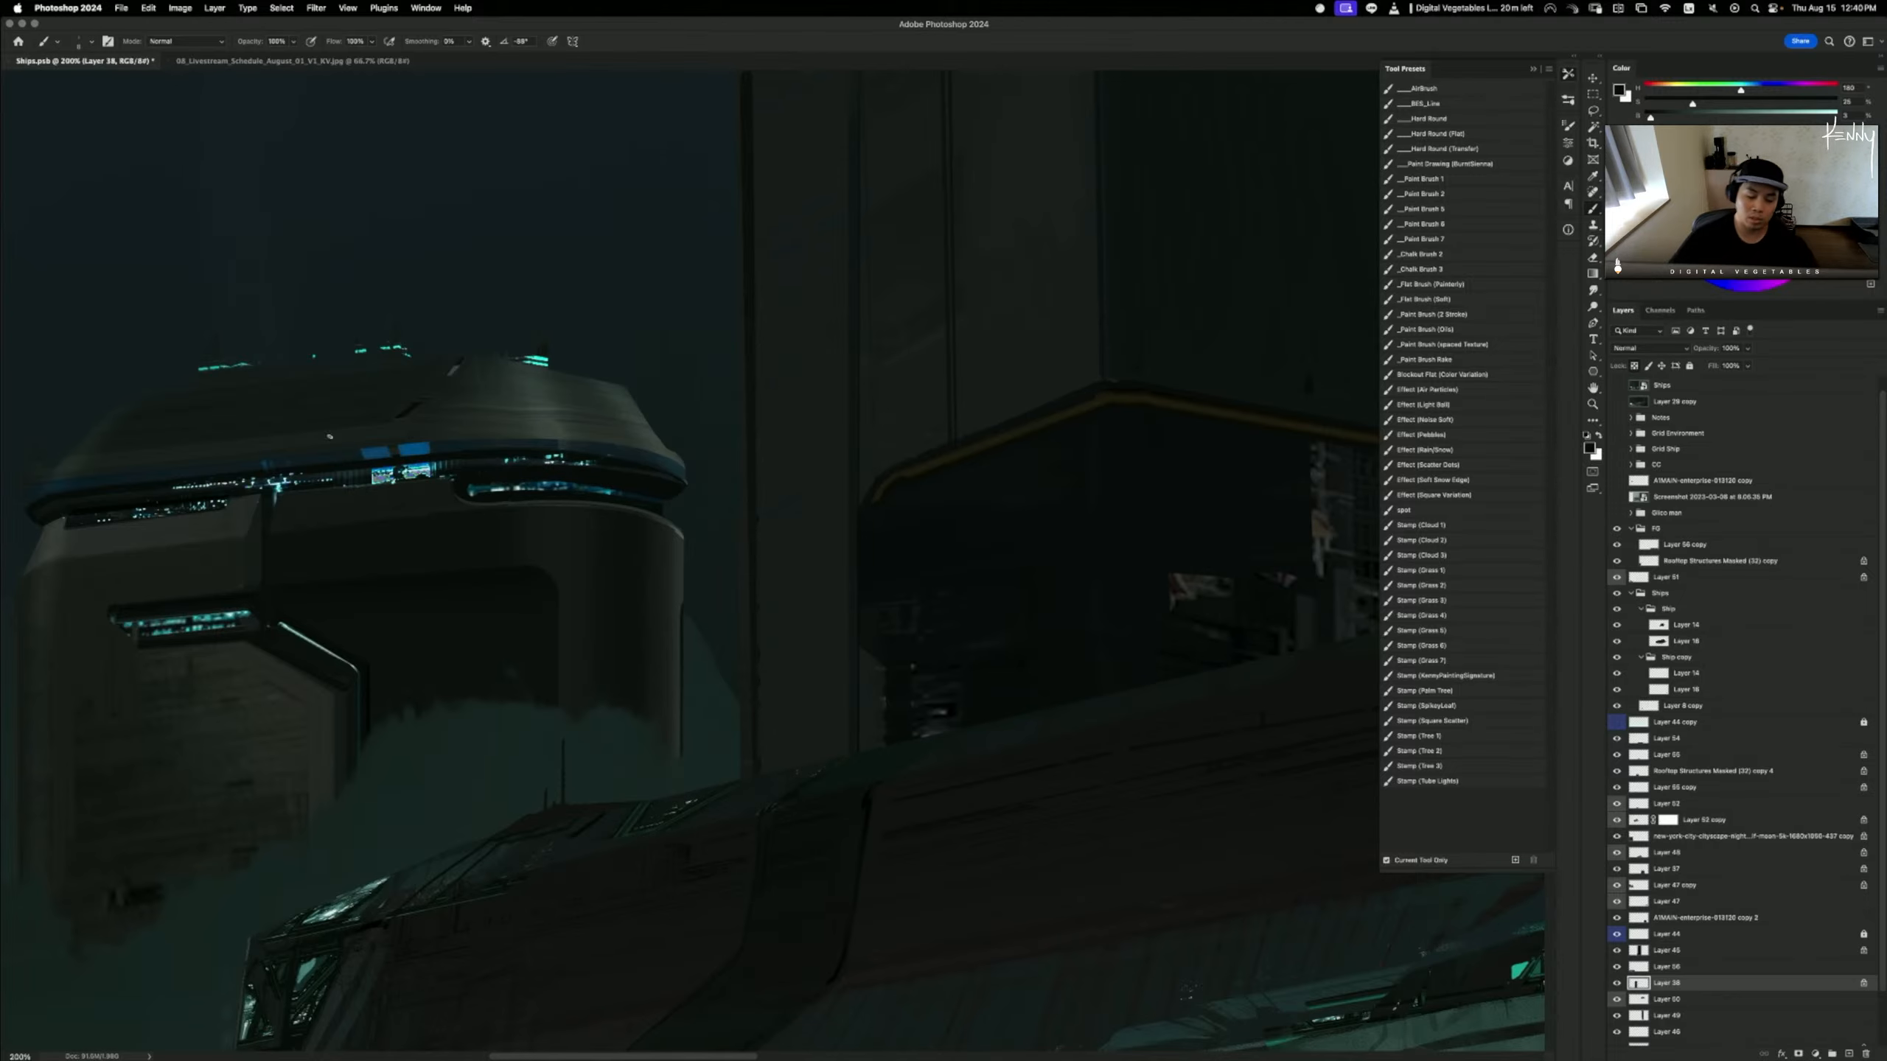
- Lasso a thin strip above the tower's recessed window slot, paint sampled teal lights inside, and airbrush a sampled dark tone over it
left_click_drag(822, 711, 1198, 856)
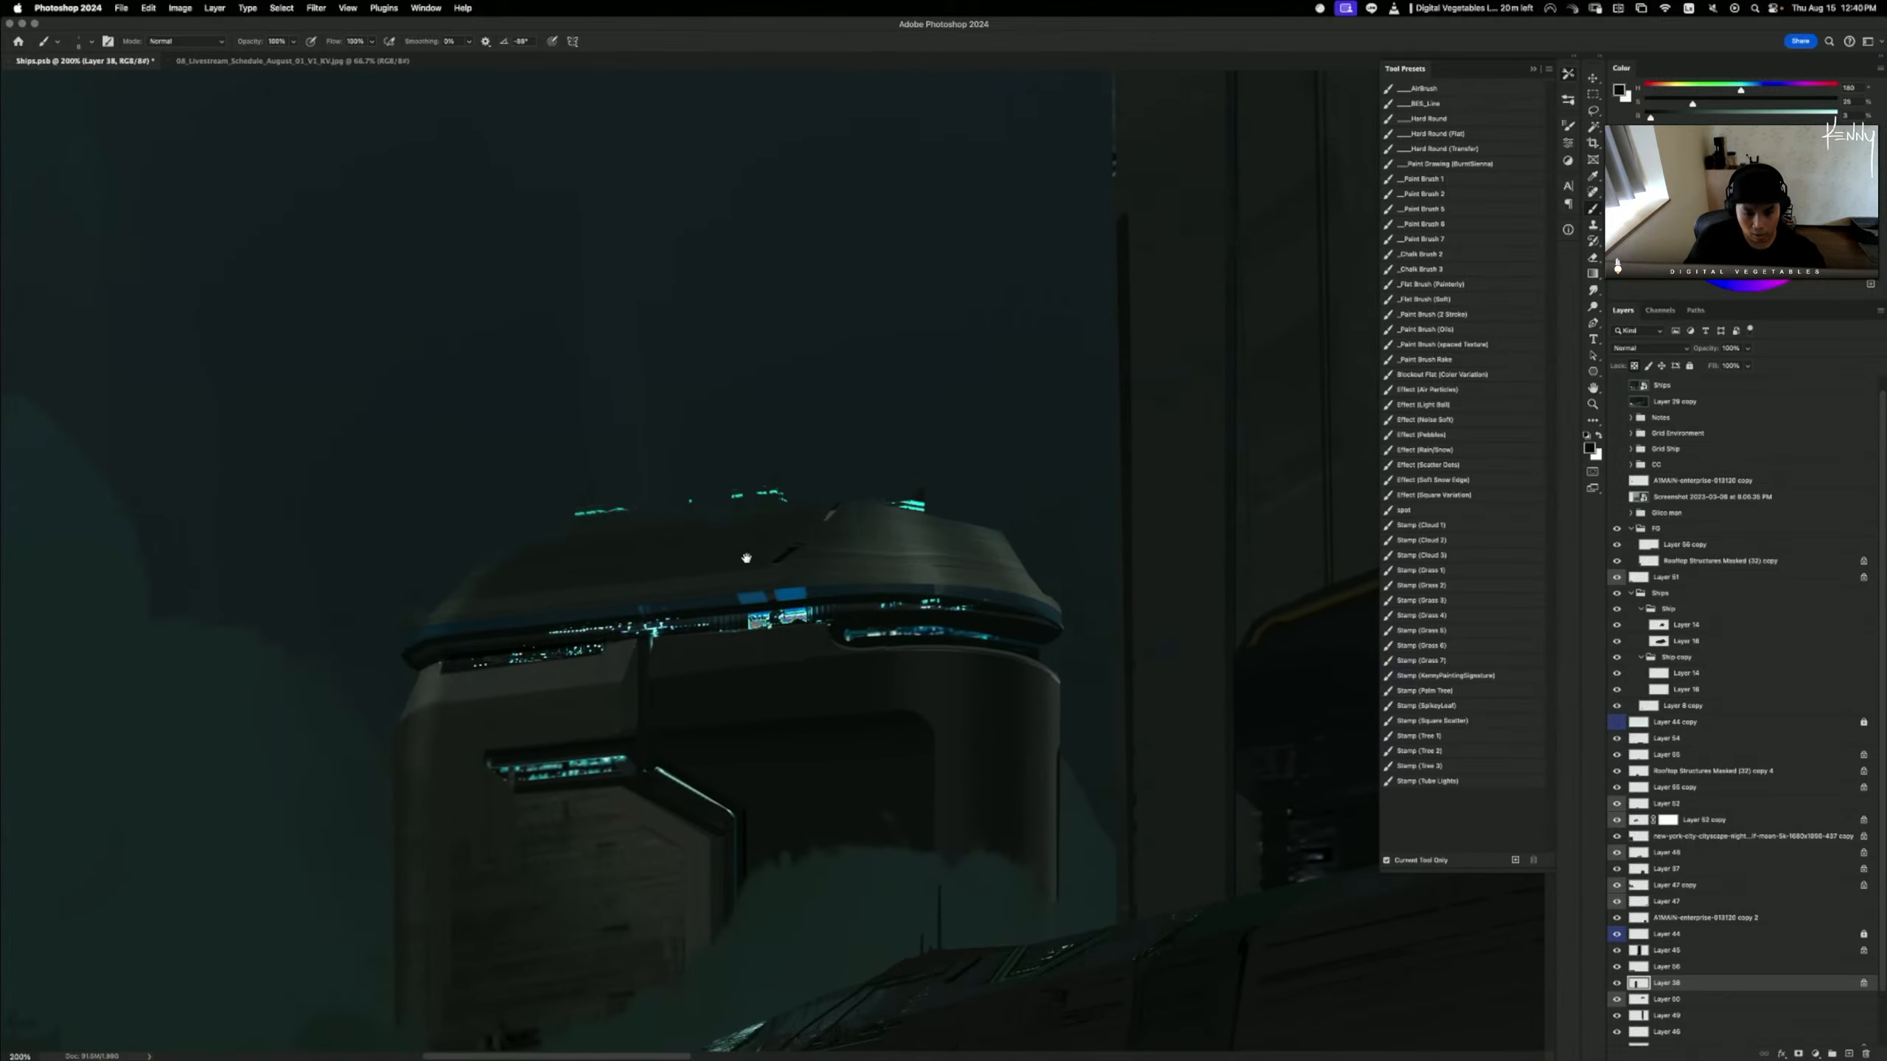
left_click(605, 763, "alt")
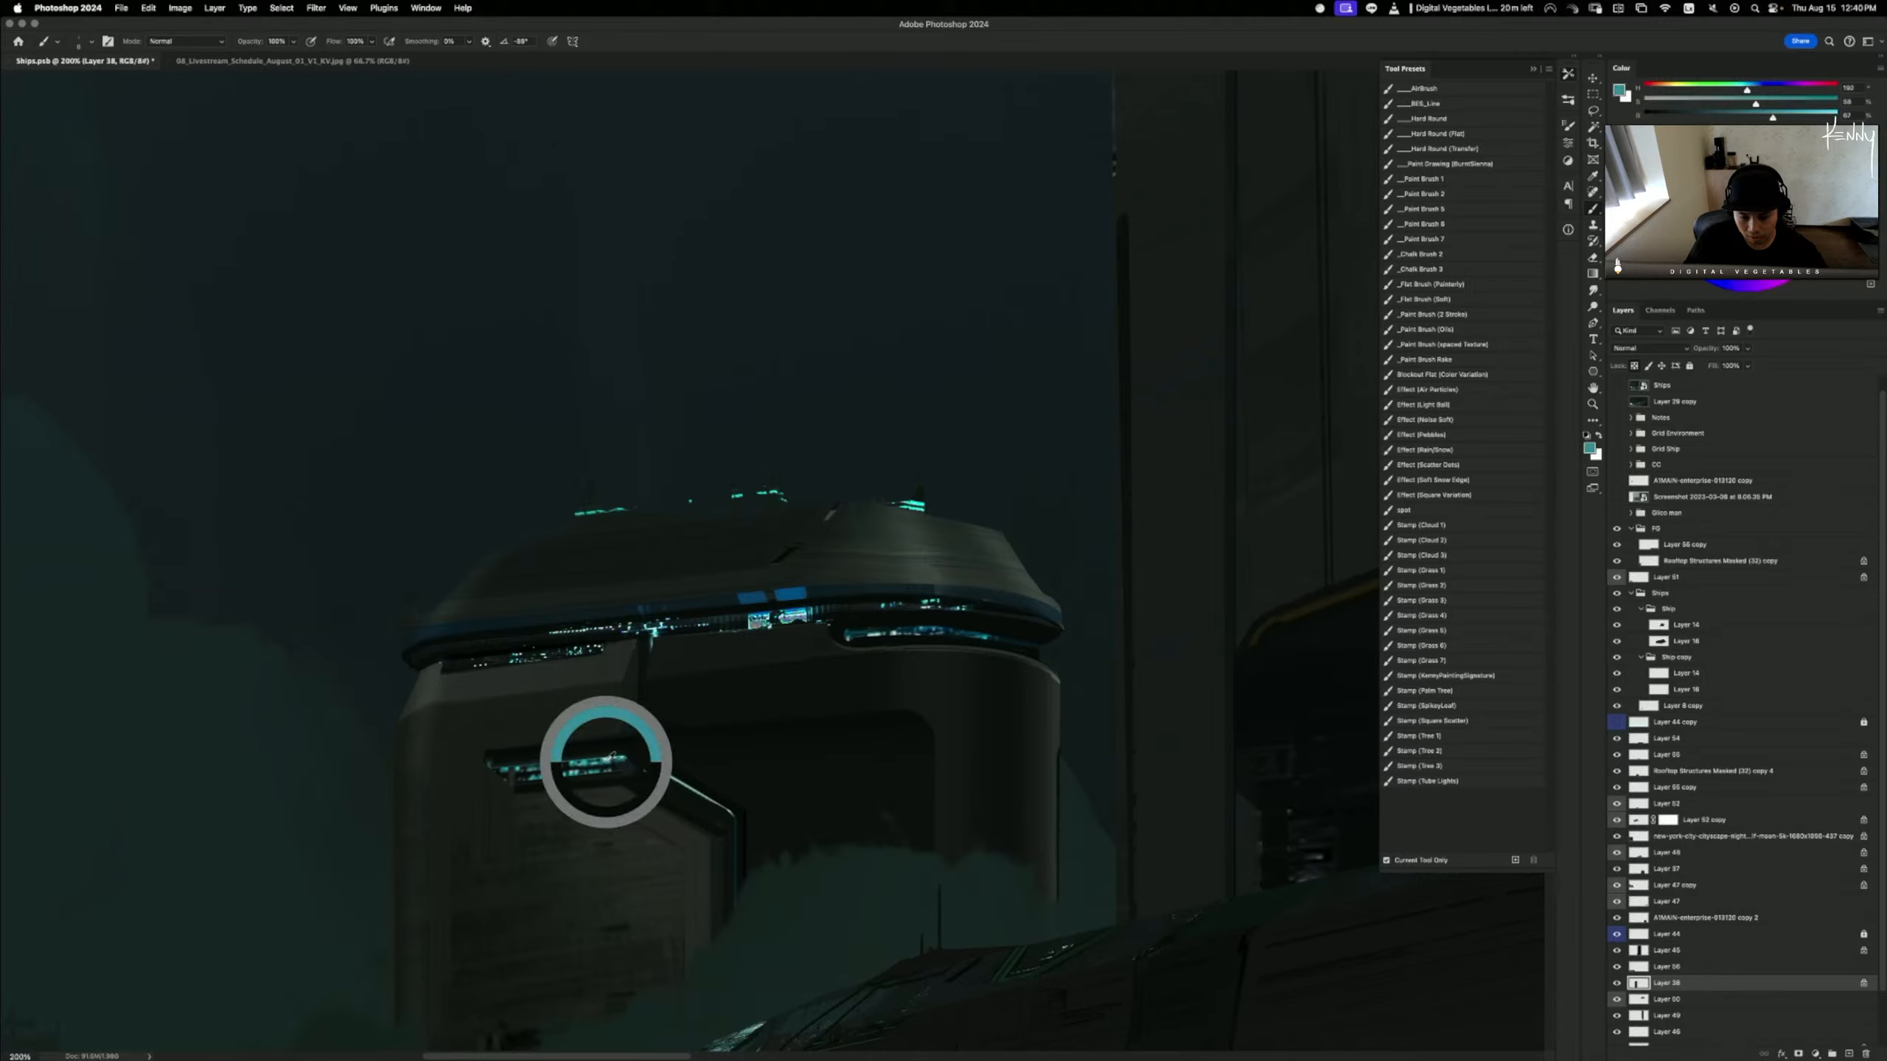
key("l")
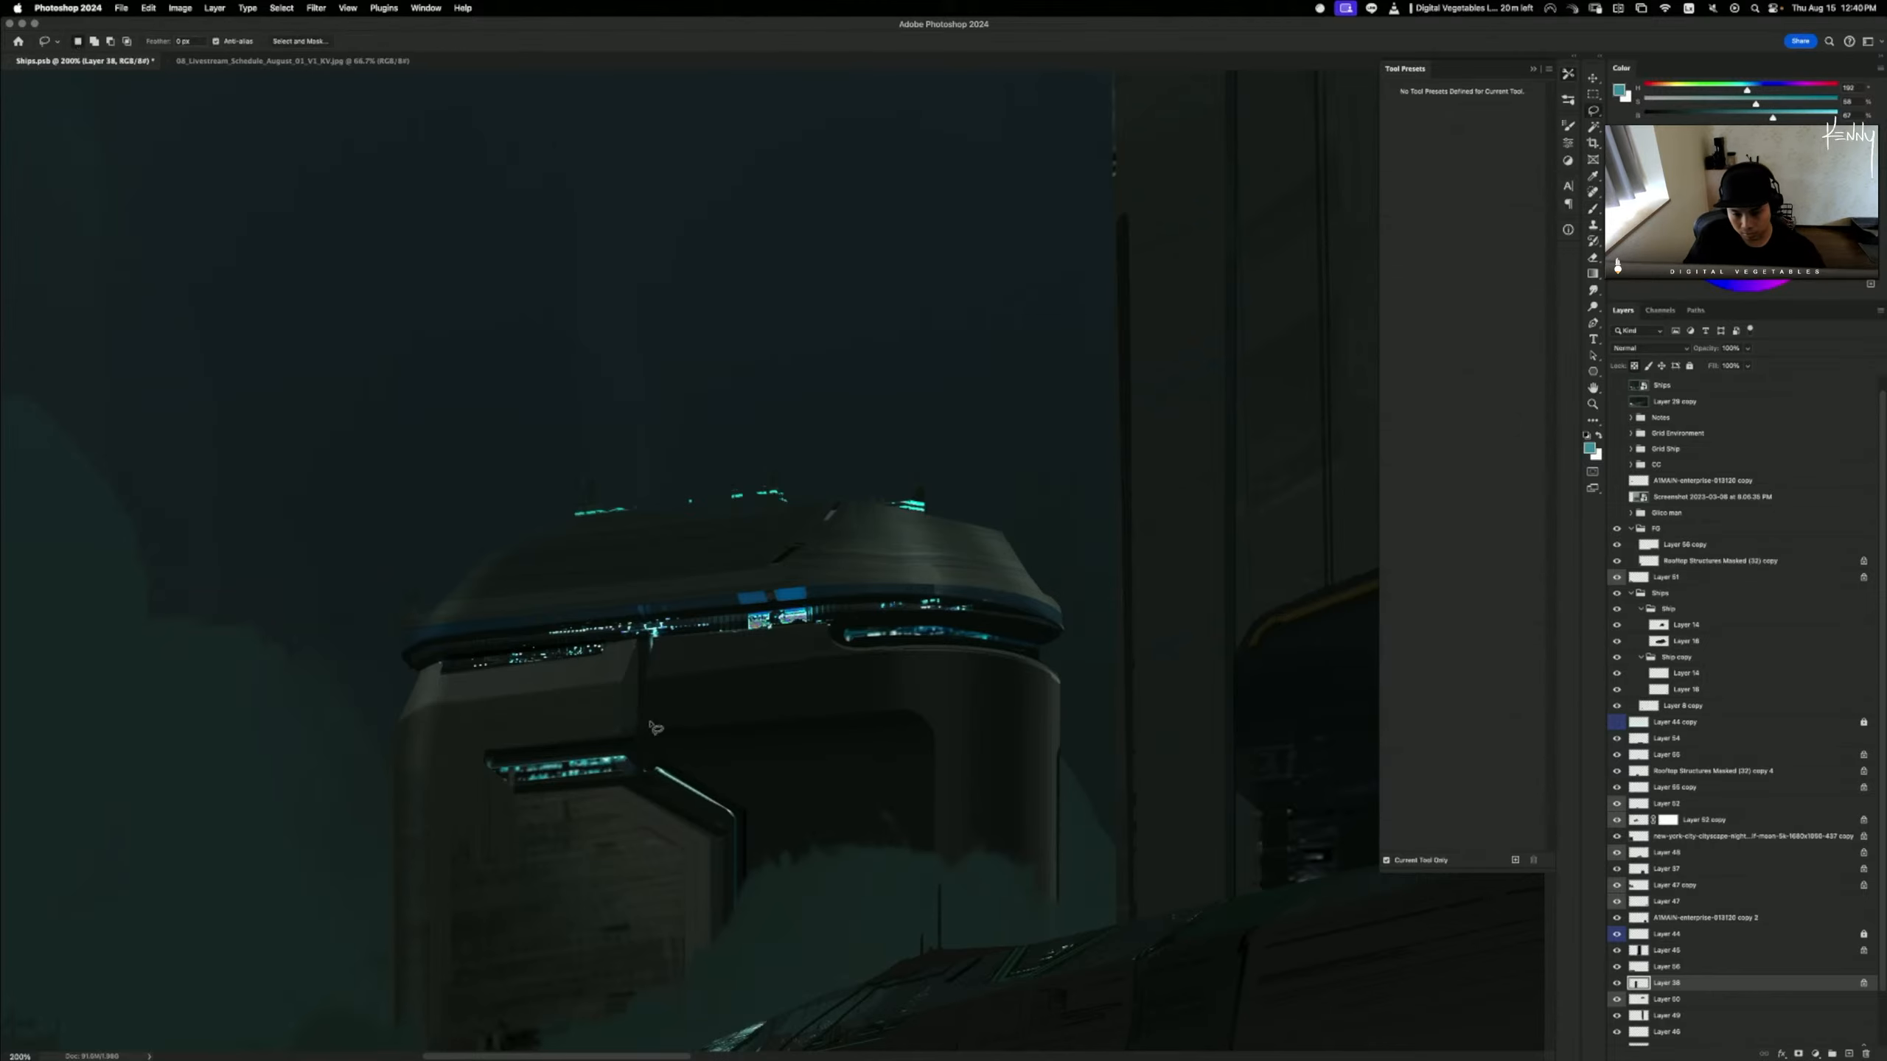
mouse_move(637, 744)
left_mouse_down()
mouse_move(484, 748)
mouse_move(492, 766)
mouse_move(643, 746)
left_mouse_up()
key("b")
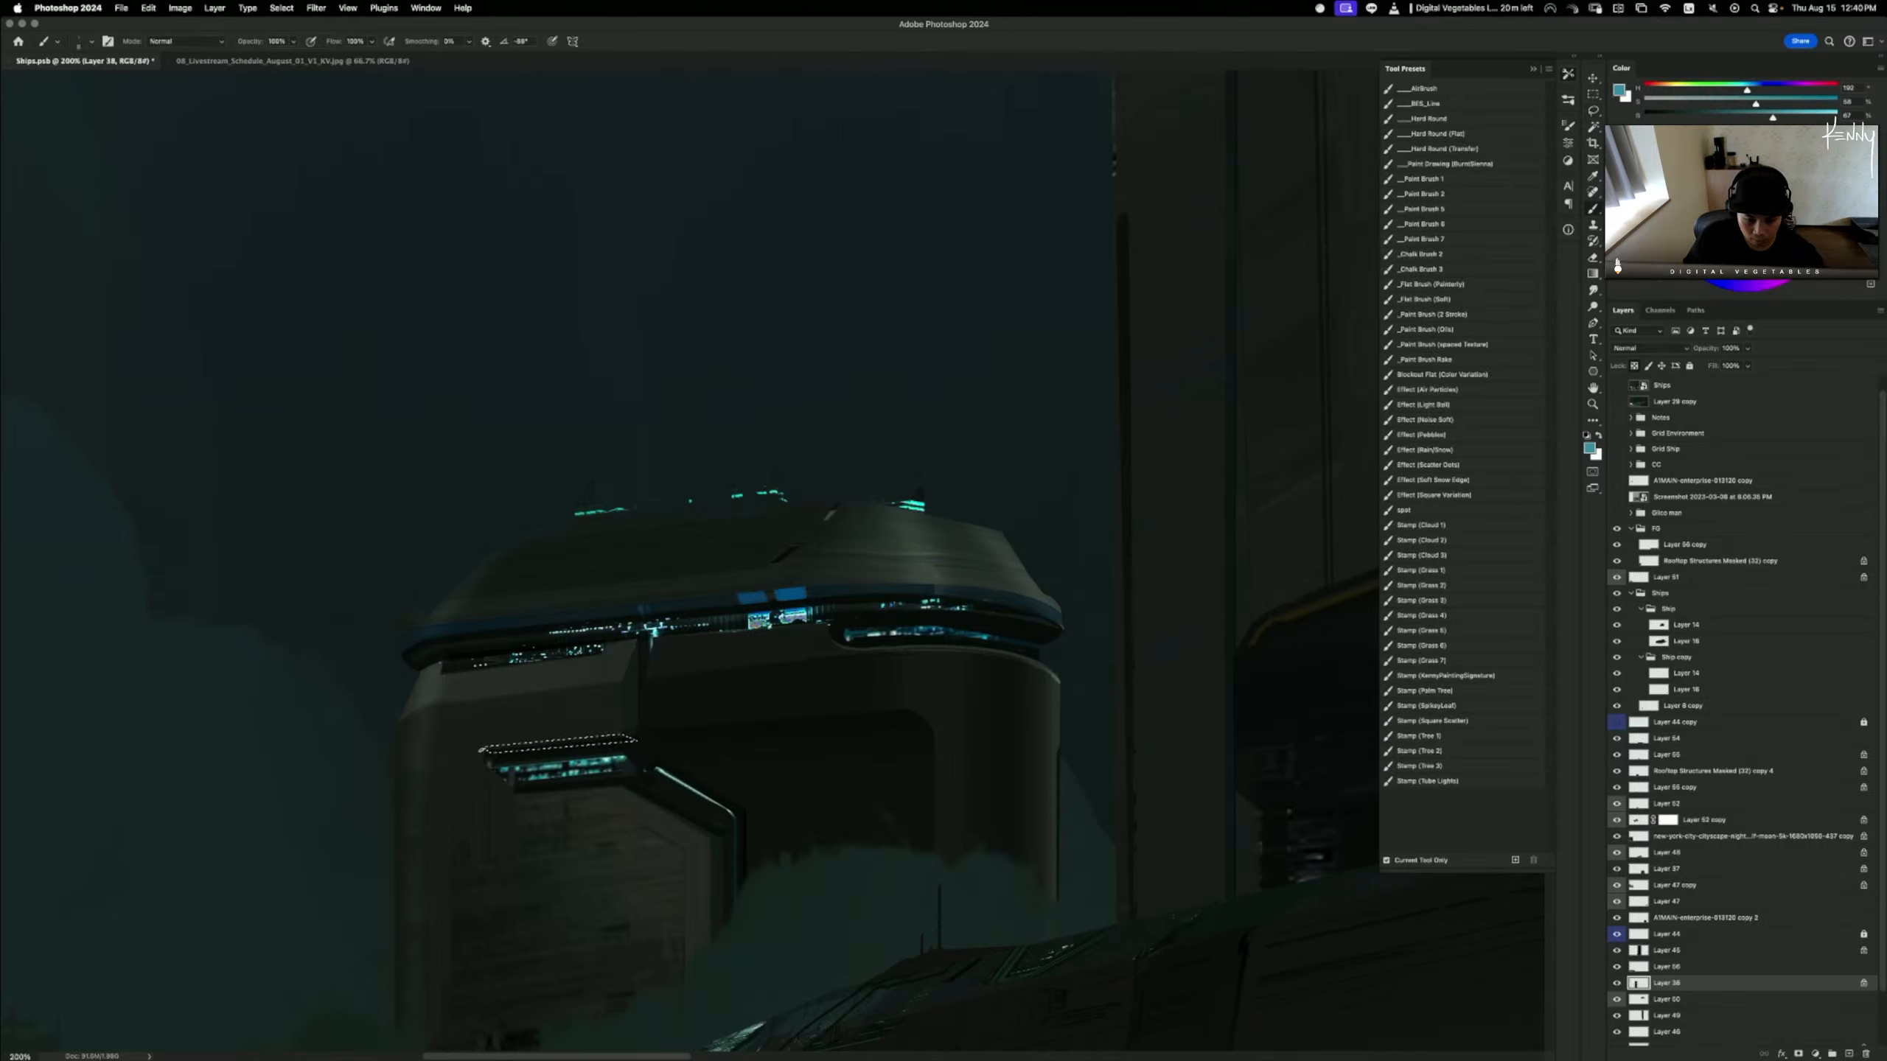
left_click_drag(512, 760, 532, 764)
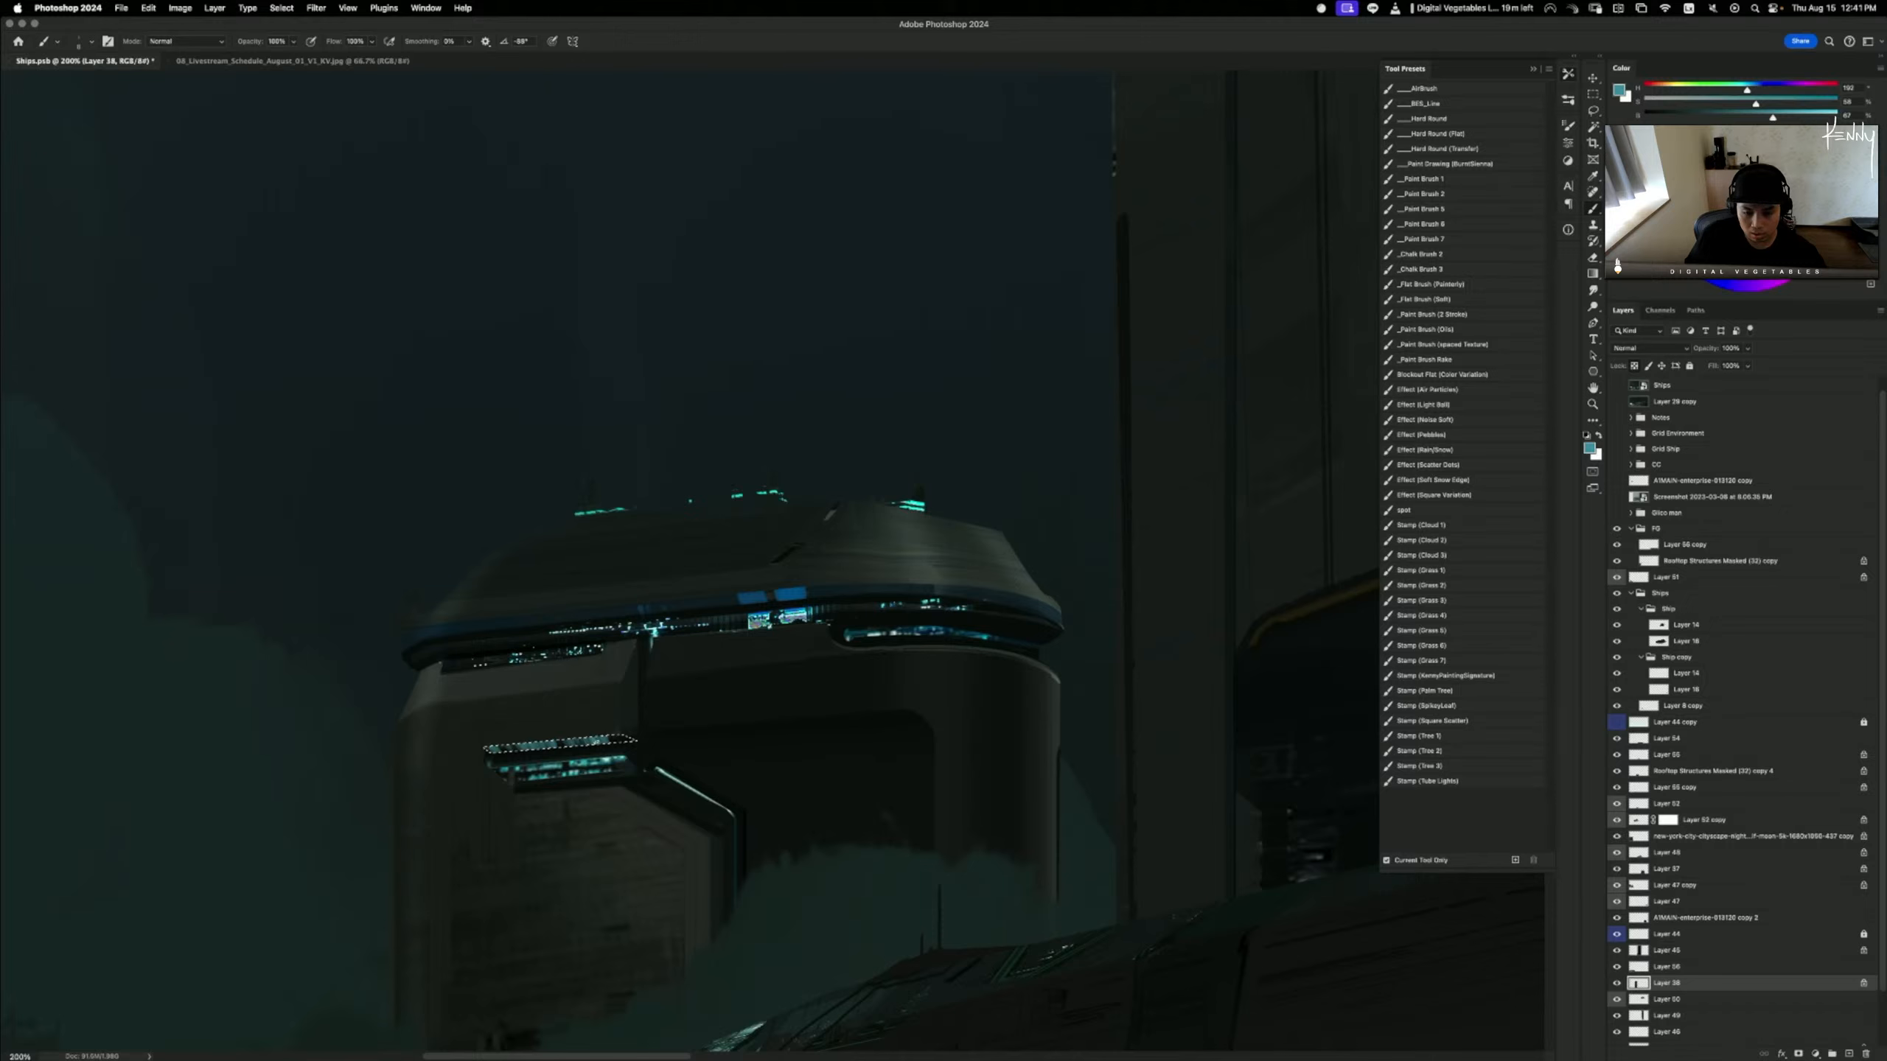
left_click(1422, 87)
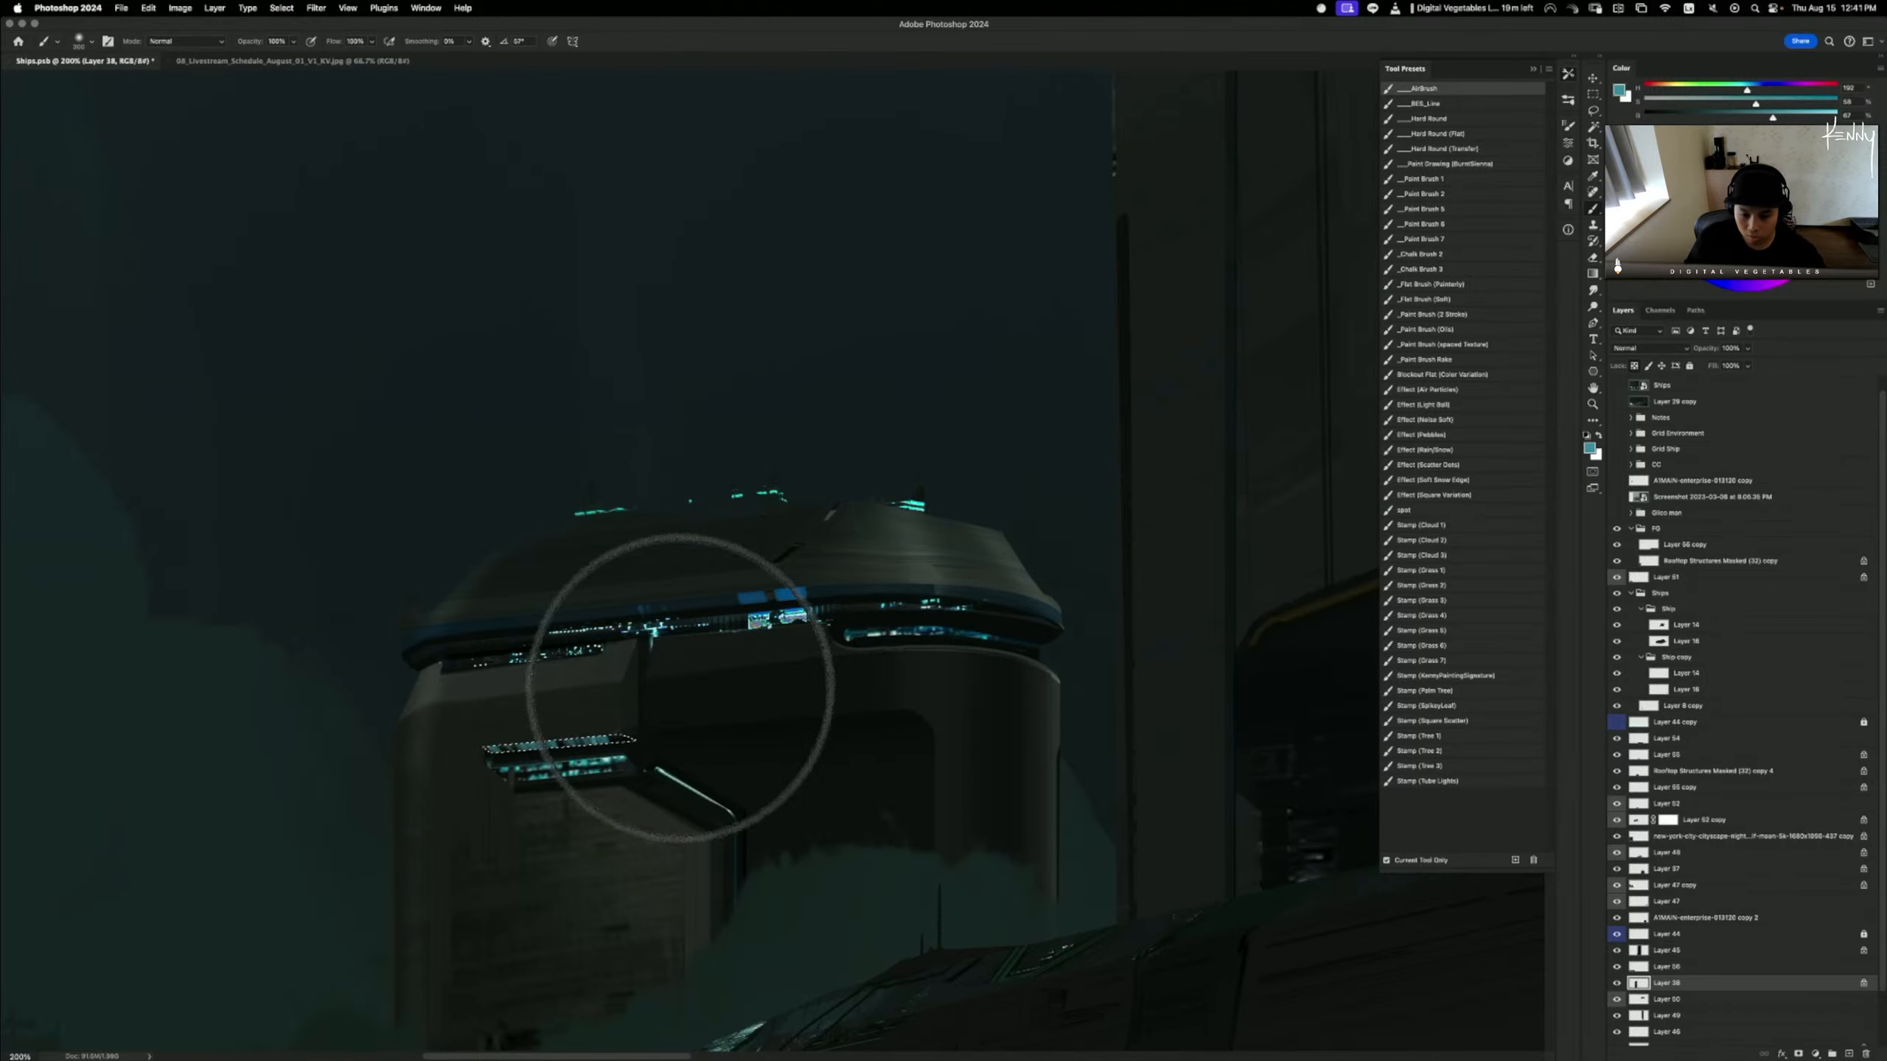
left_click(630, 727, "alt")
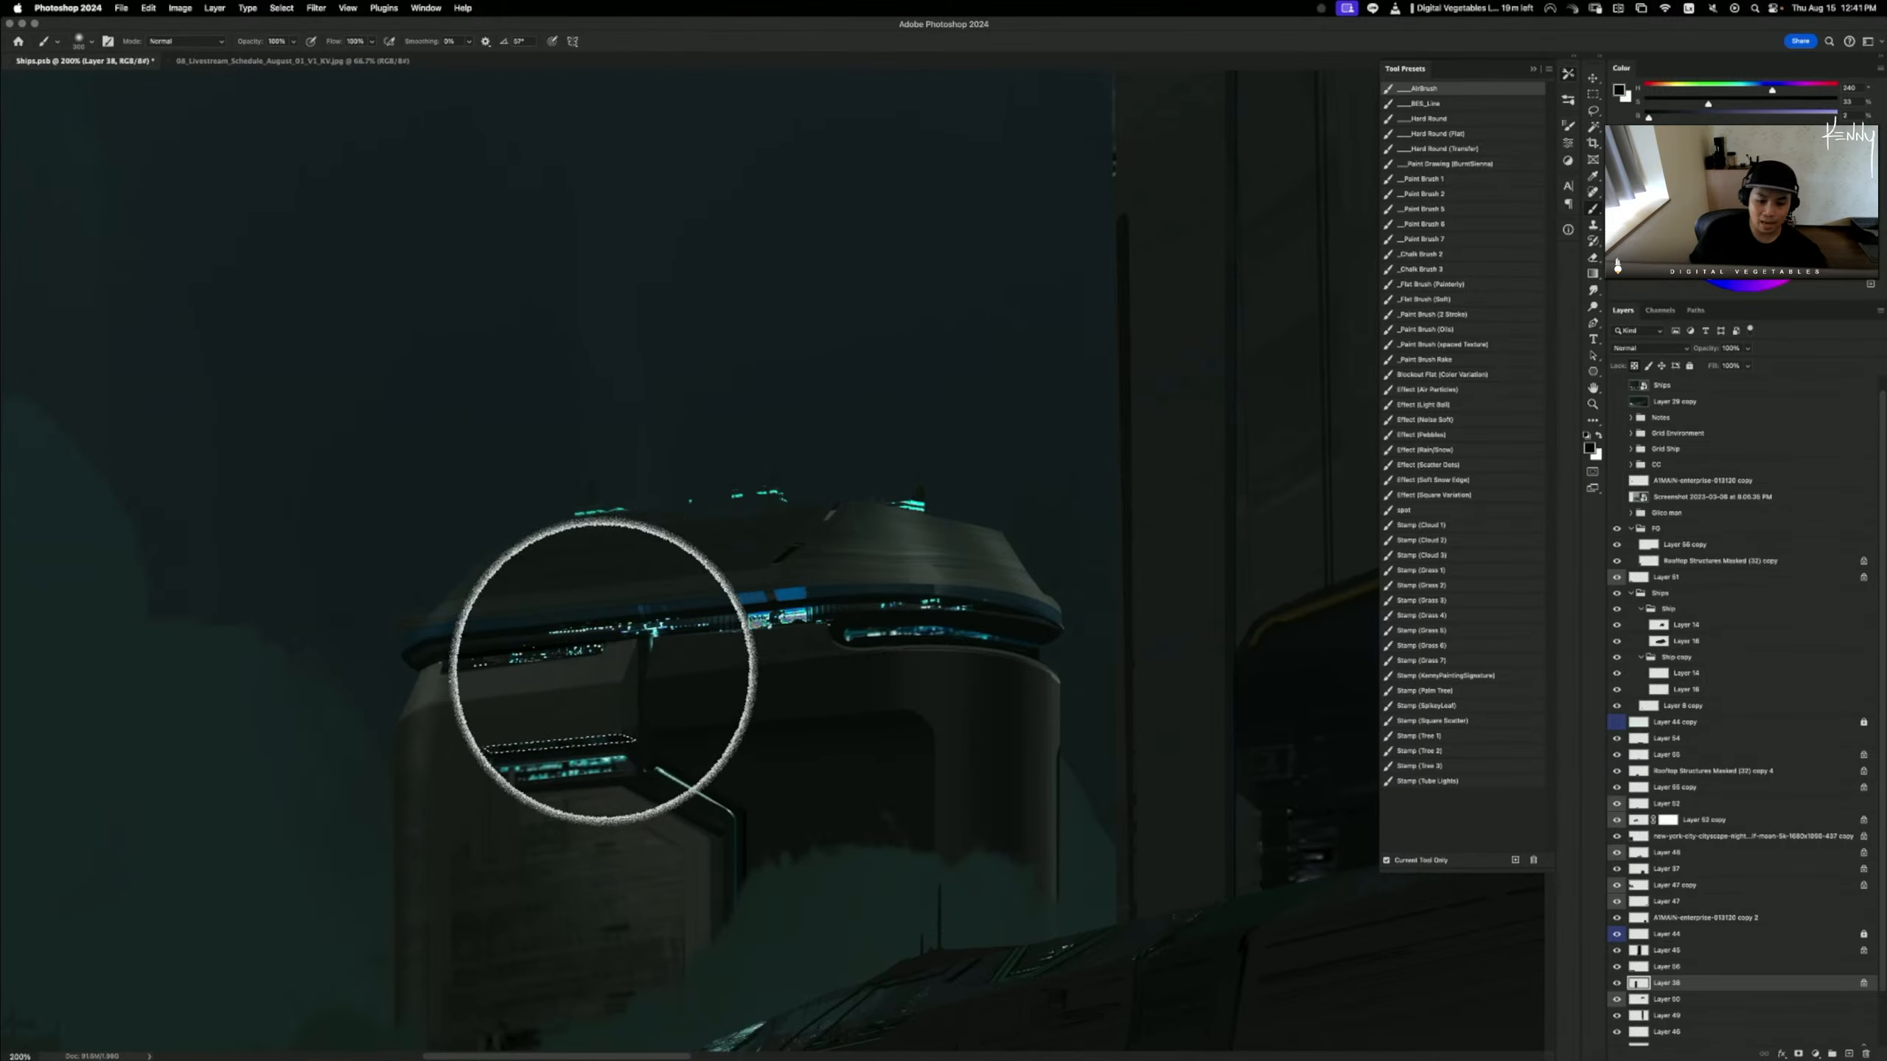
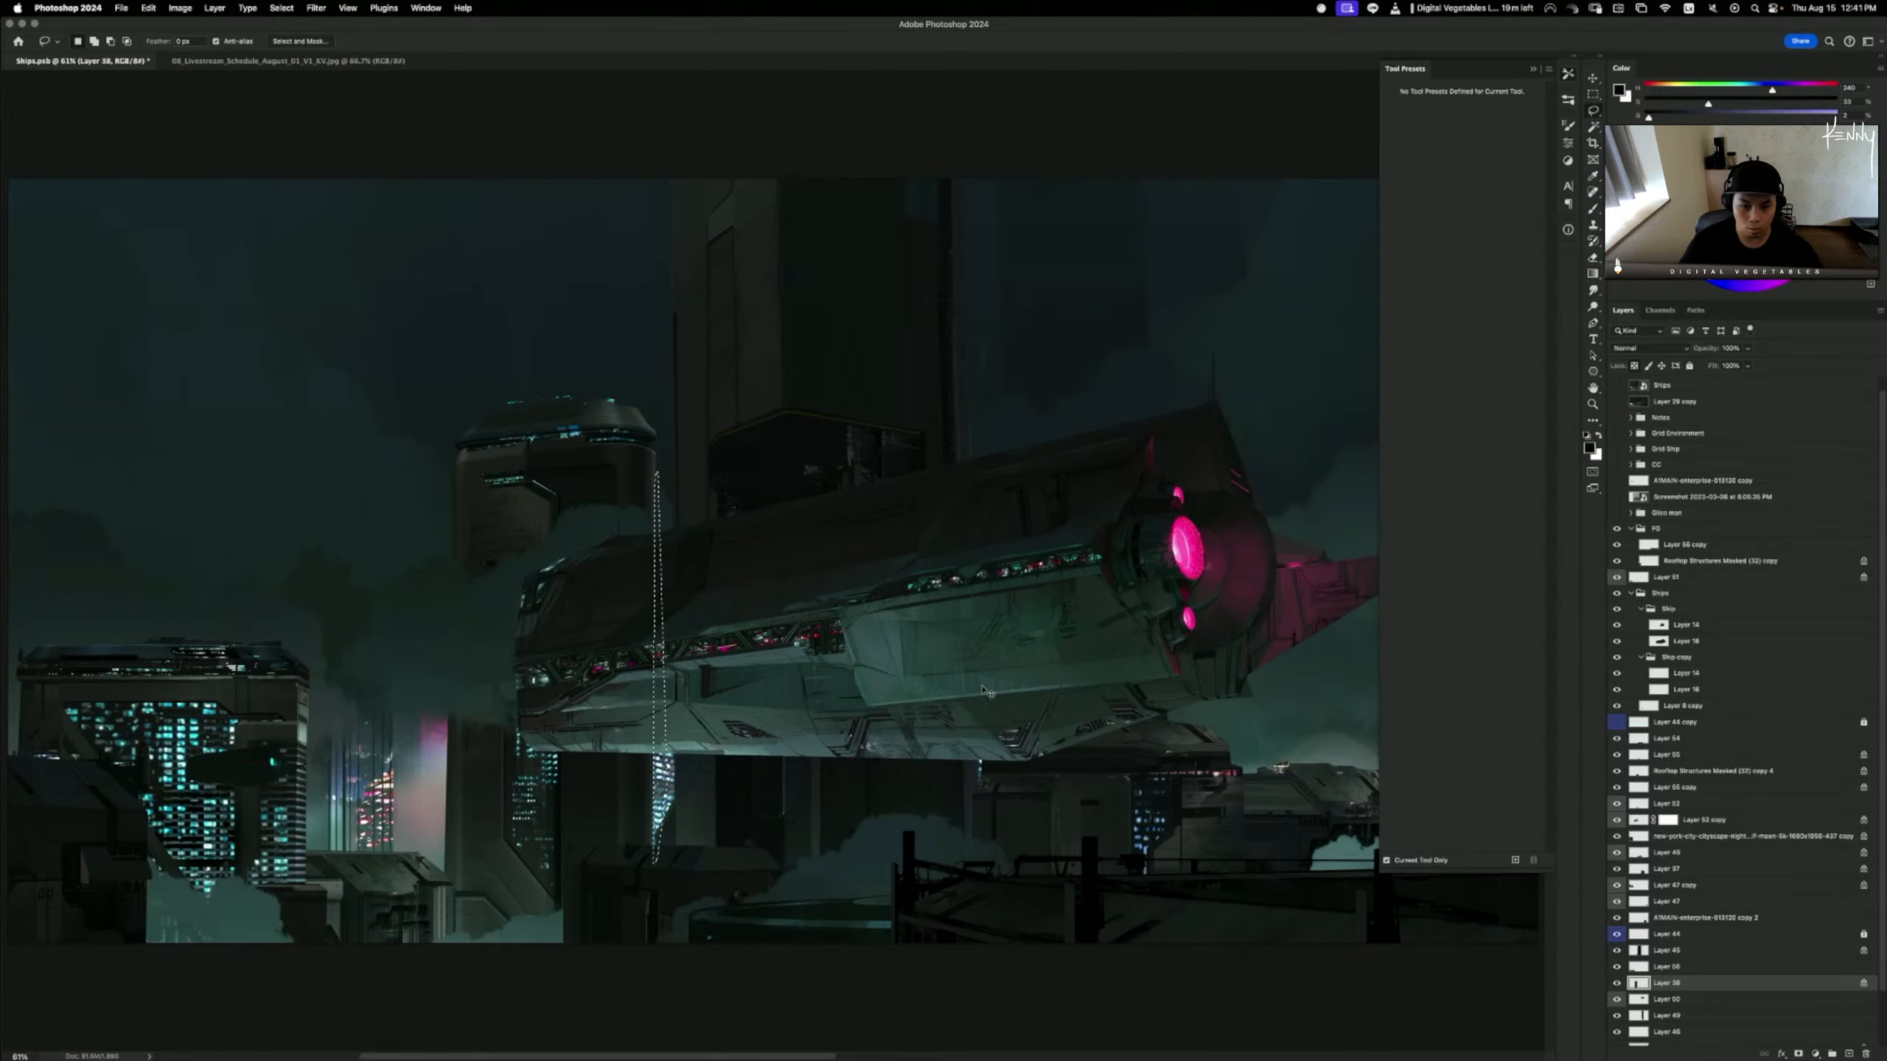
- Clear the narrow vertical selection below the tower's right edge and review the whole painting
key("super+d")
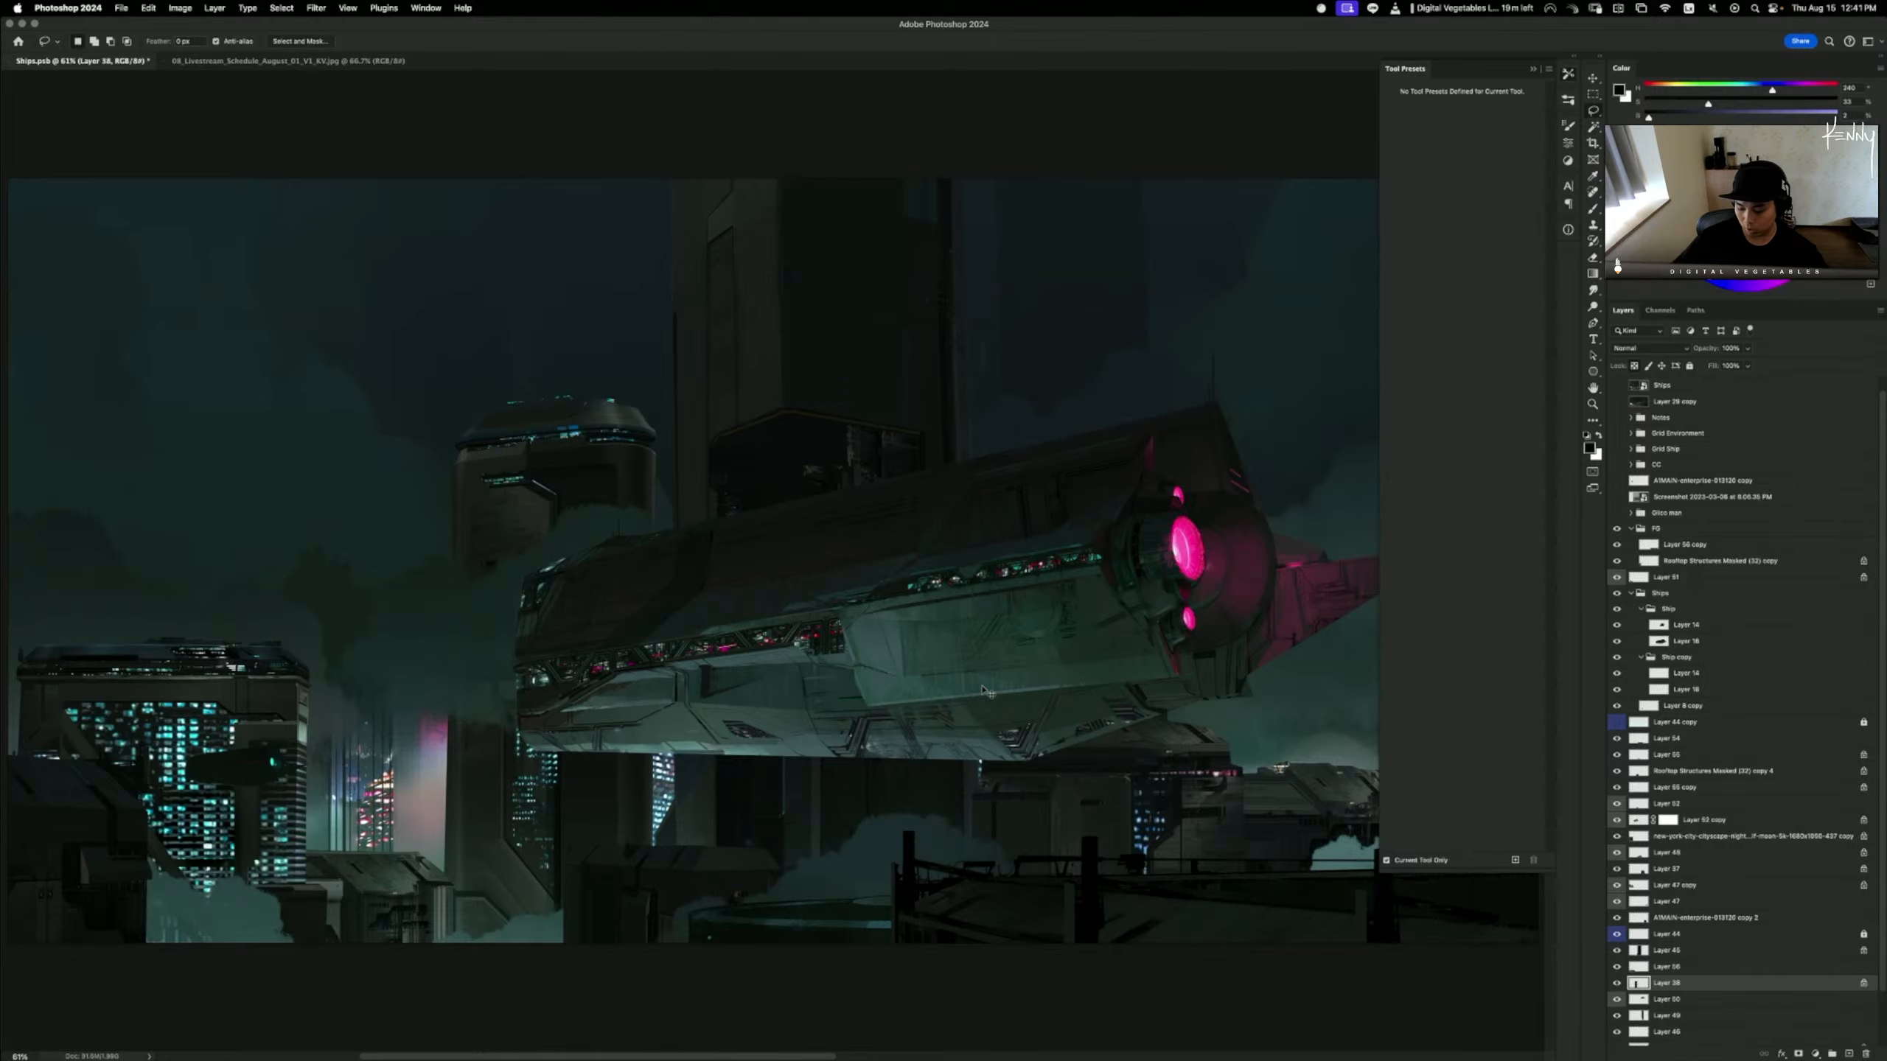
key("super+minus")
key("super+minus")
key("super+plus")
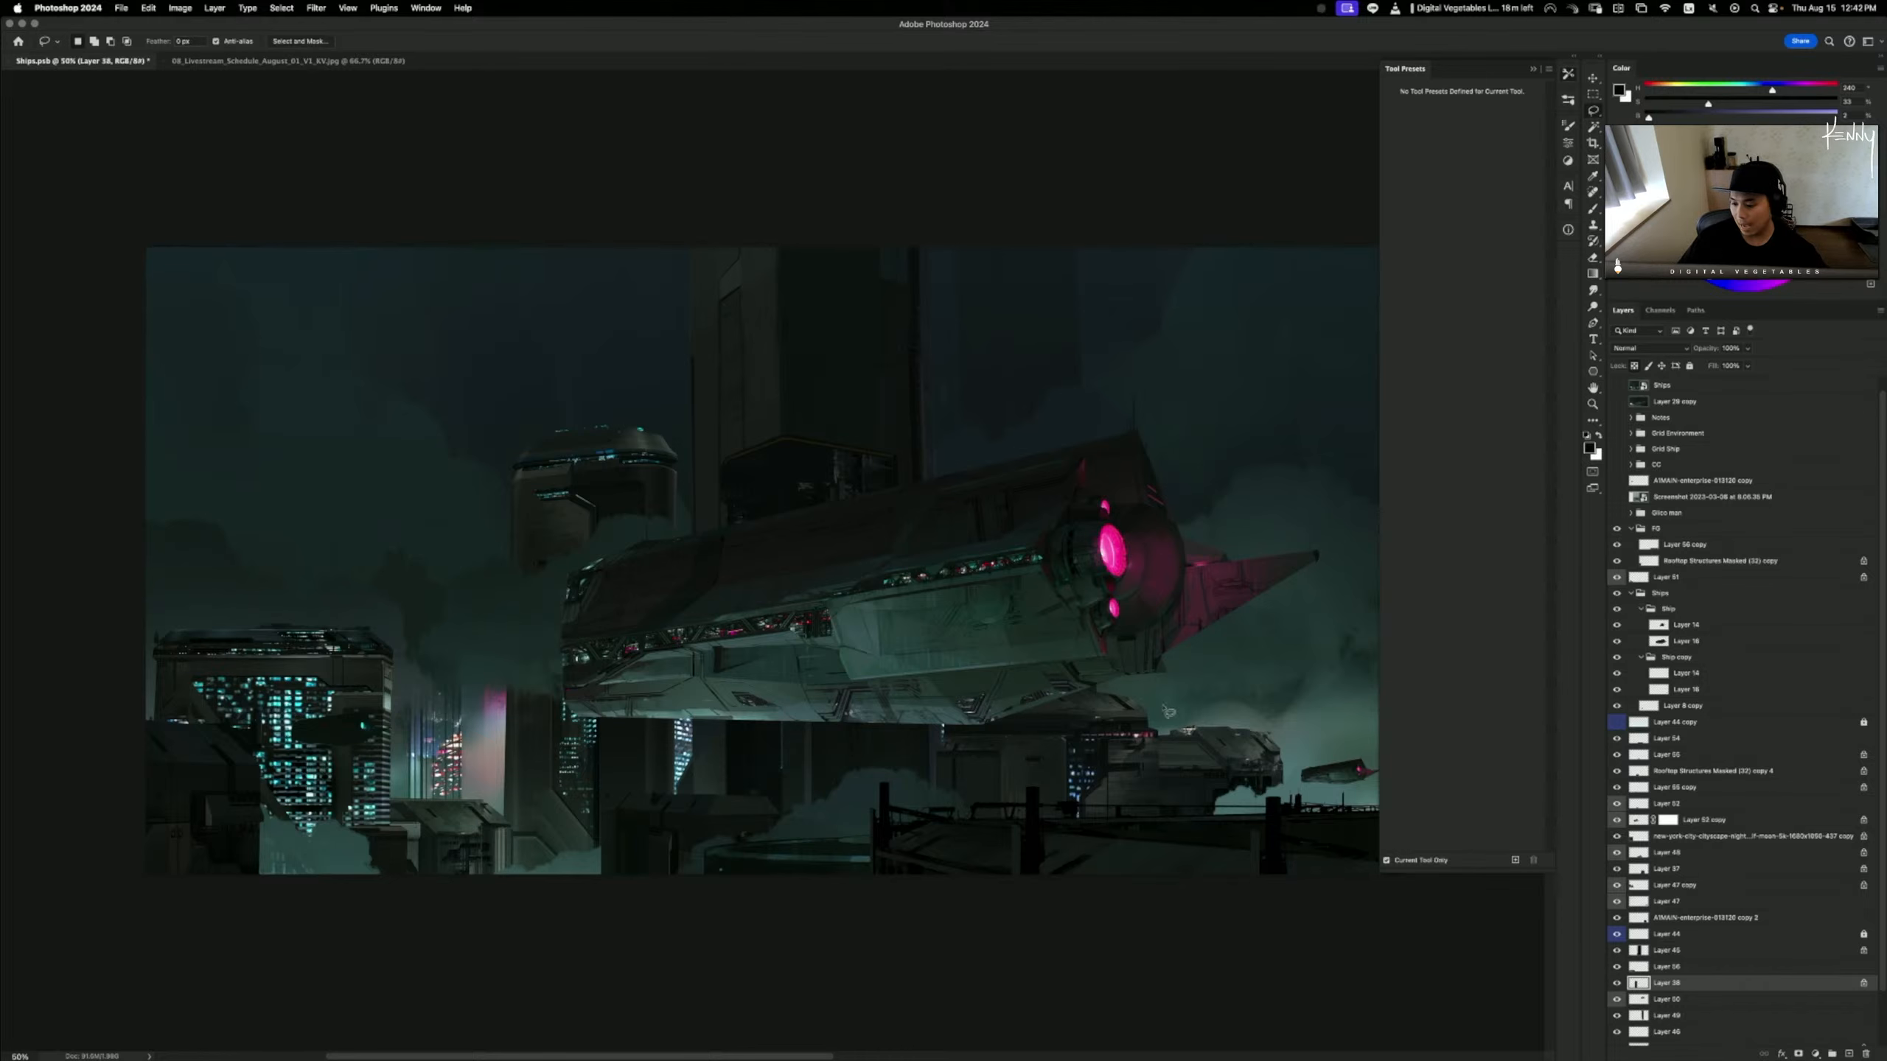
- Select Layer 56 from the rooftop building near the tower's base and toggle its visibility to check what it contains
key("v")
left_click(470, 823, "super")
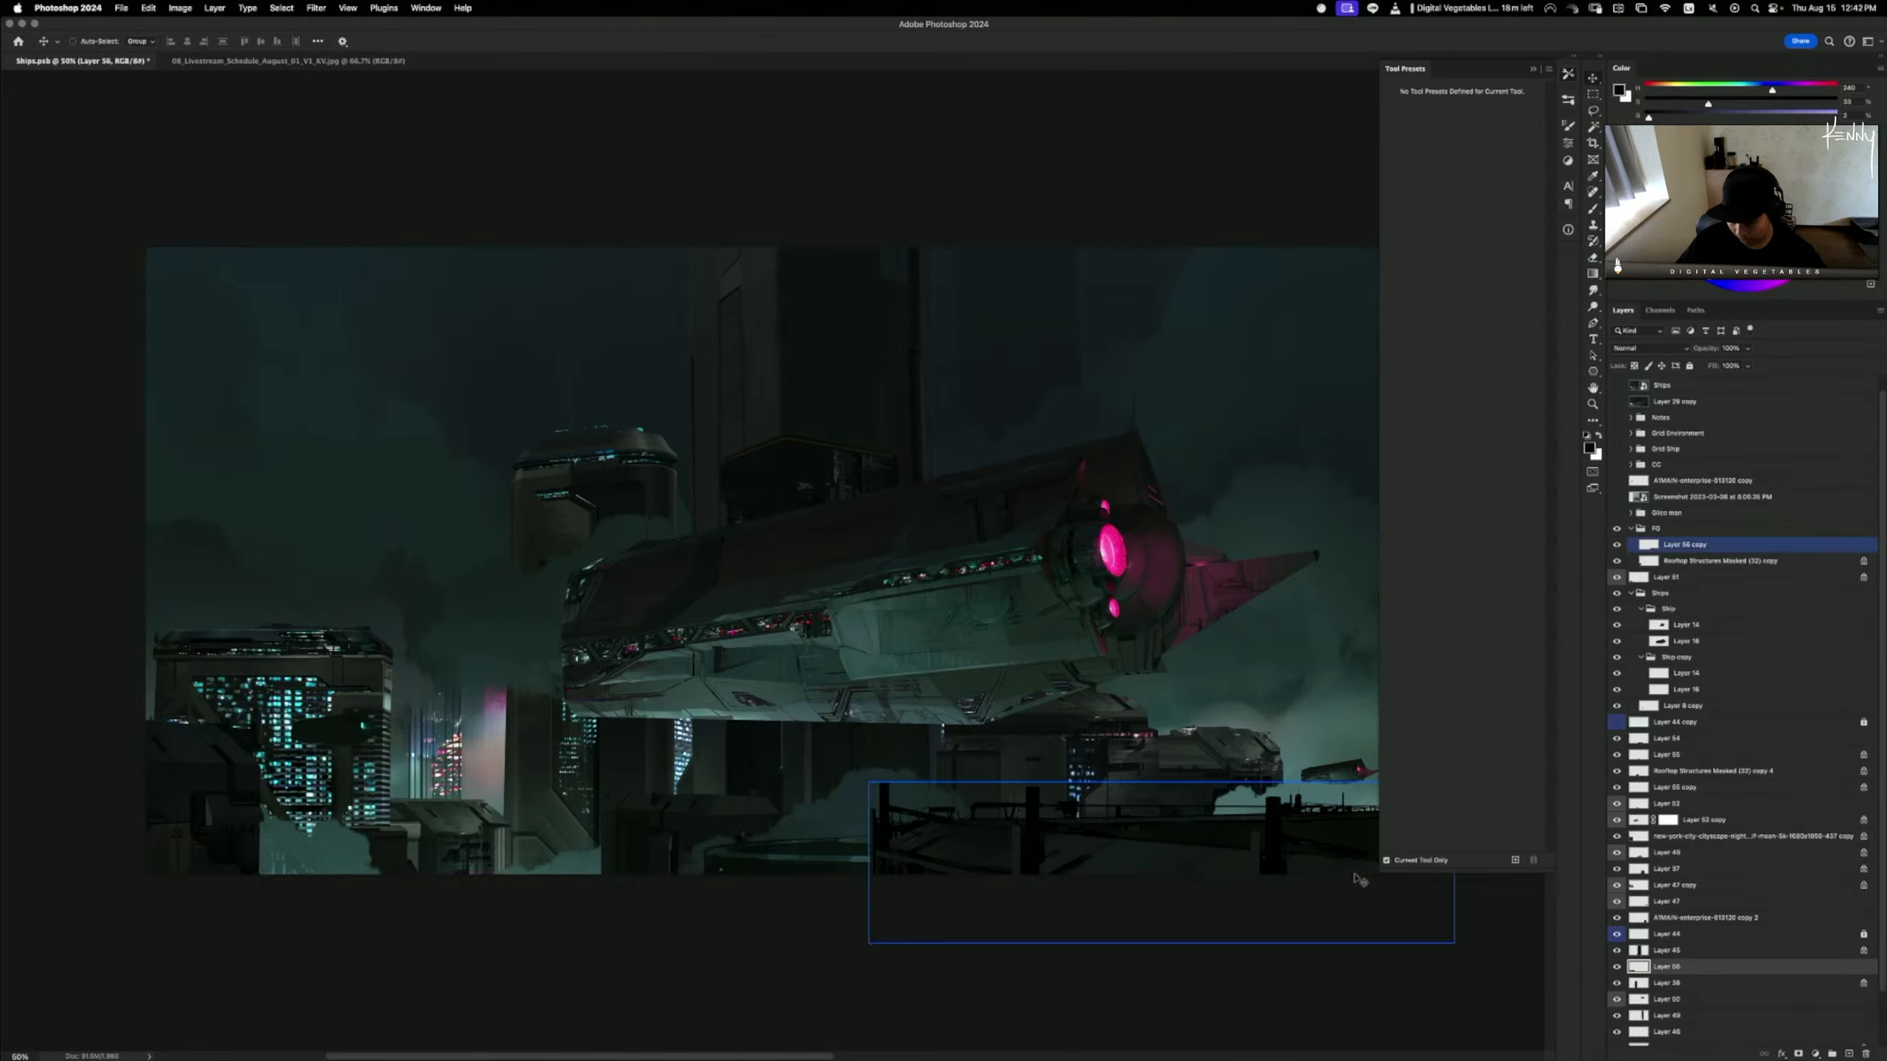
left_click(1617, 967)
left_click(1617, 967)
key("super+plus")
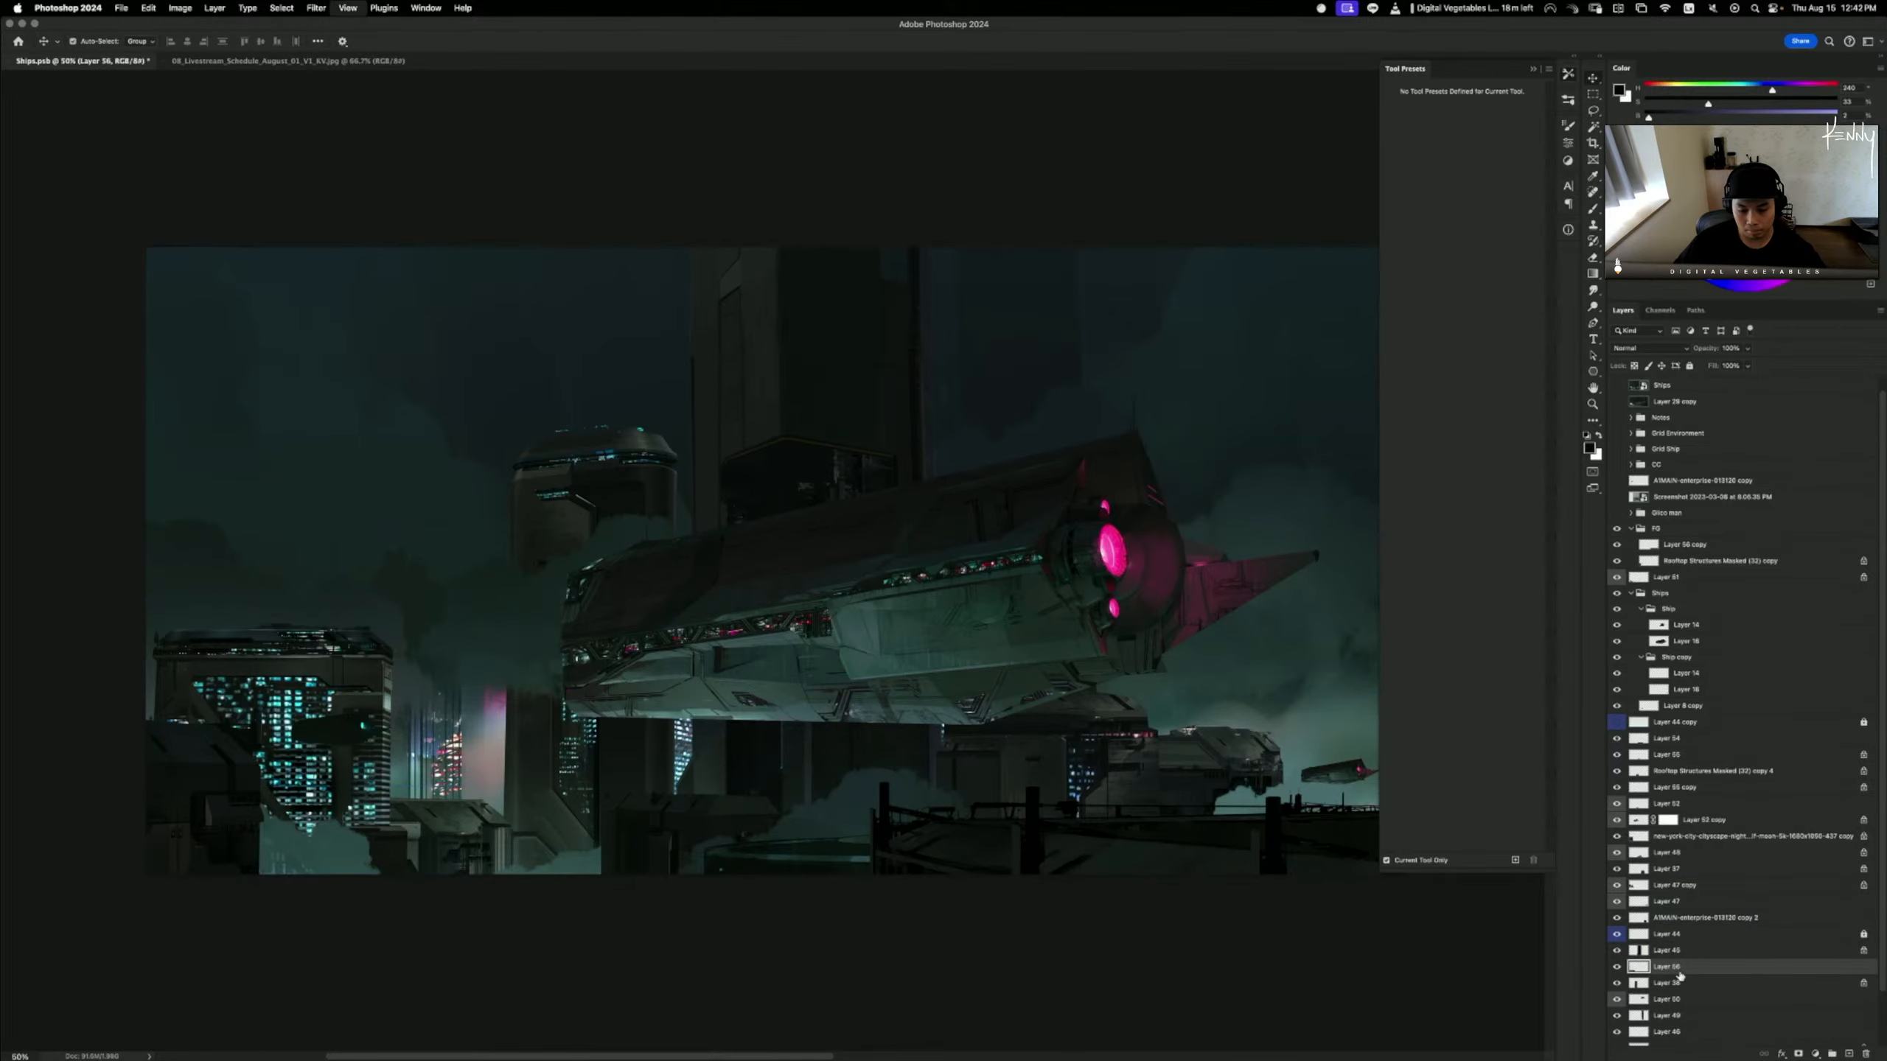
key("super+plus")
left_click_drag(981, 827, 1150, 759)
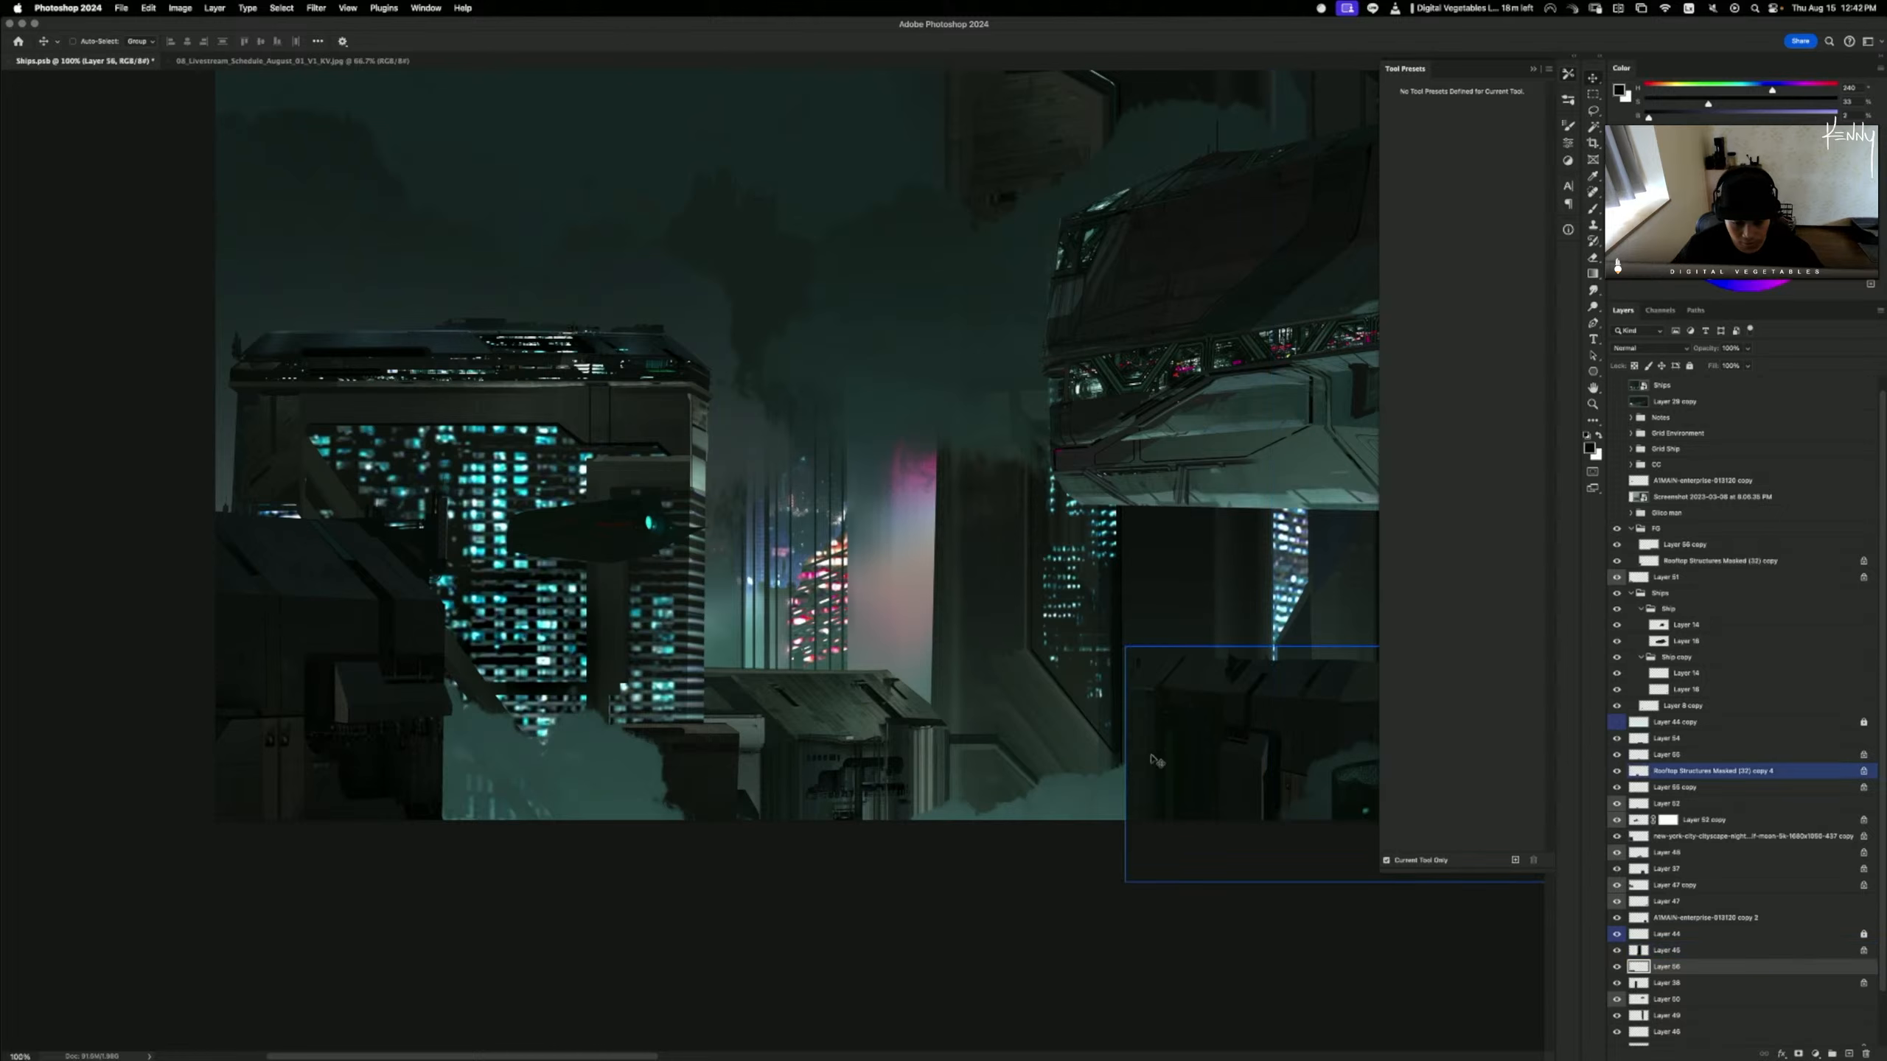
- Smudge the small pale ledge between the lit tower's base and the sloped-roof rooftop building
key("r")
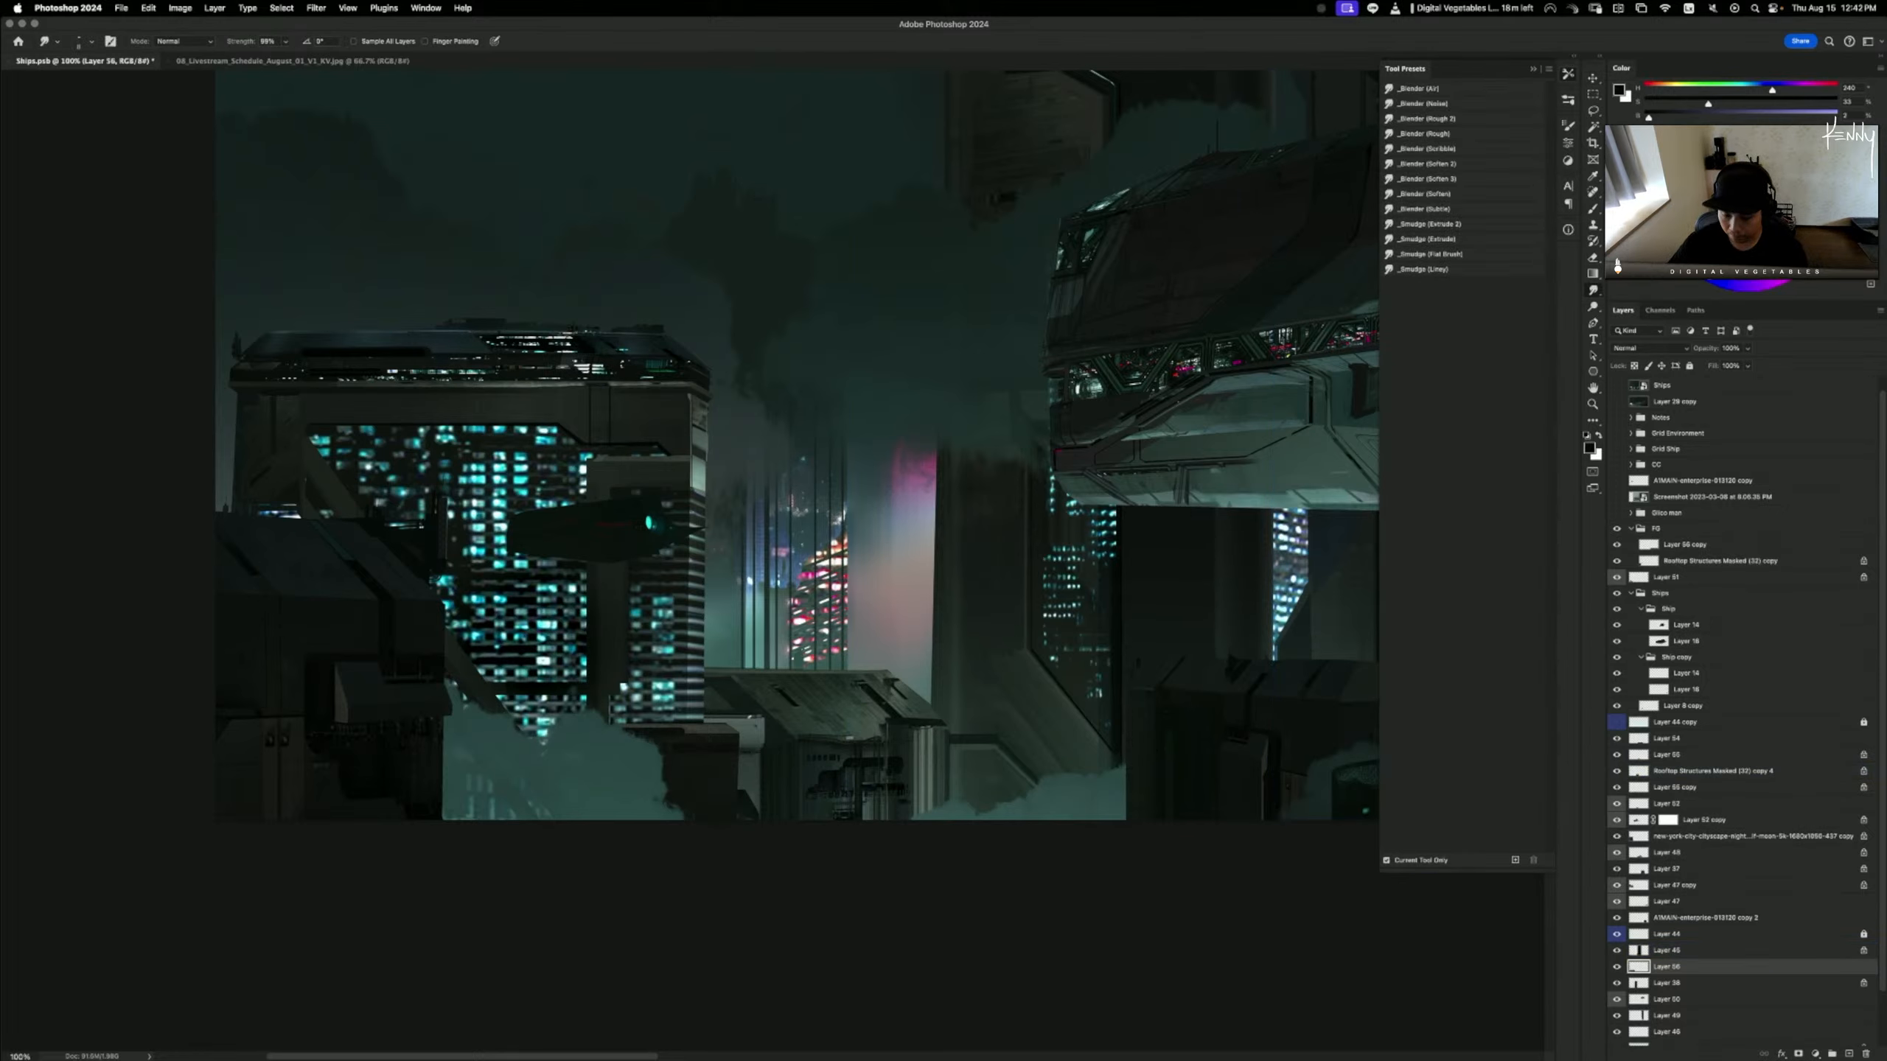
key("super+z")
left_click_drag(750, 721, 772, 733)
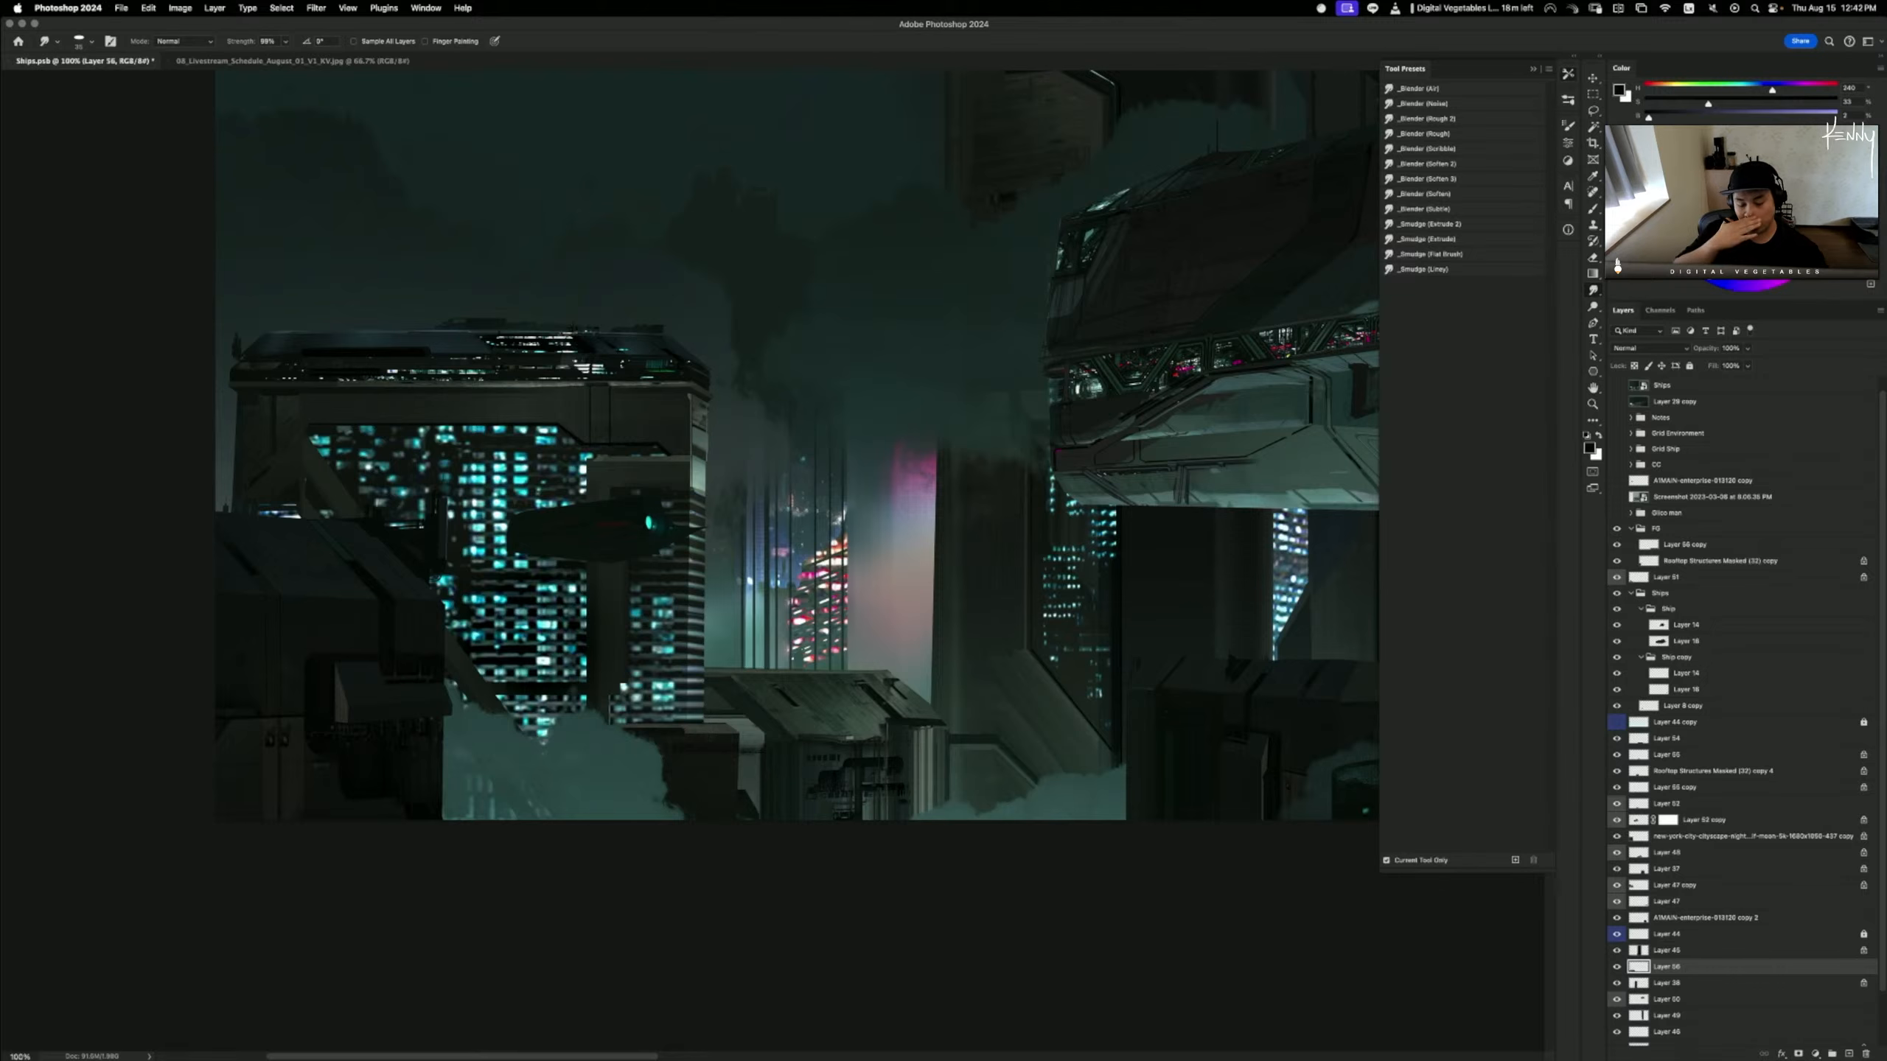
key("super+plus")
key("super+plus")
left_click_drag(849, 670, 891, 373)
key("super+minus")
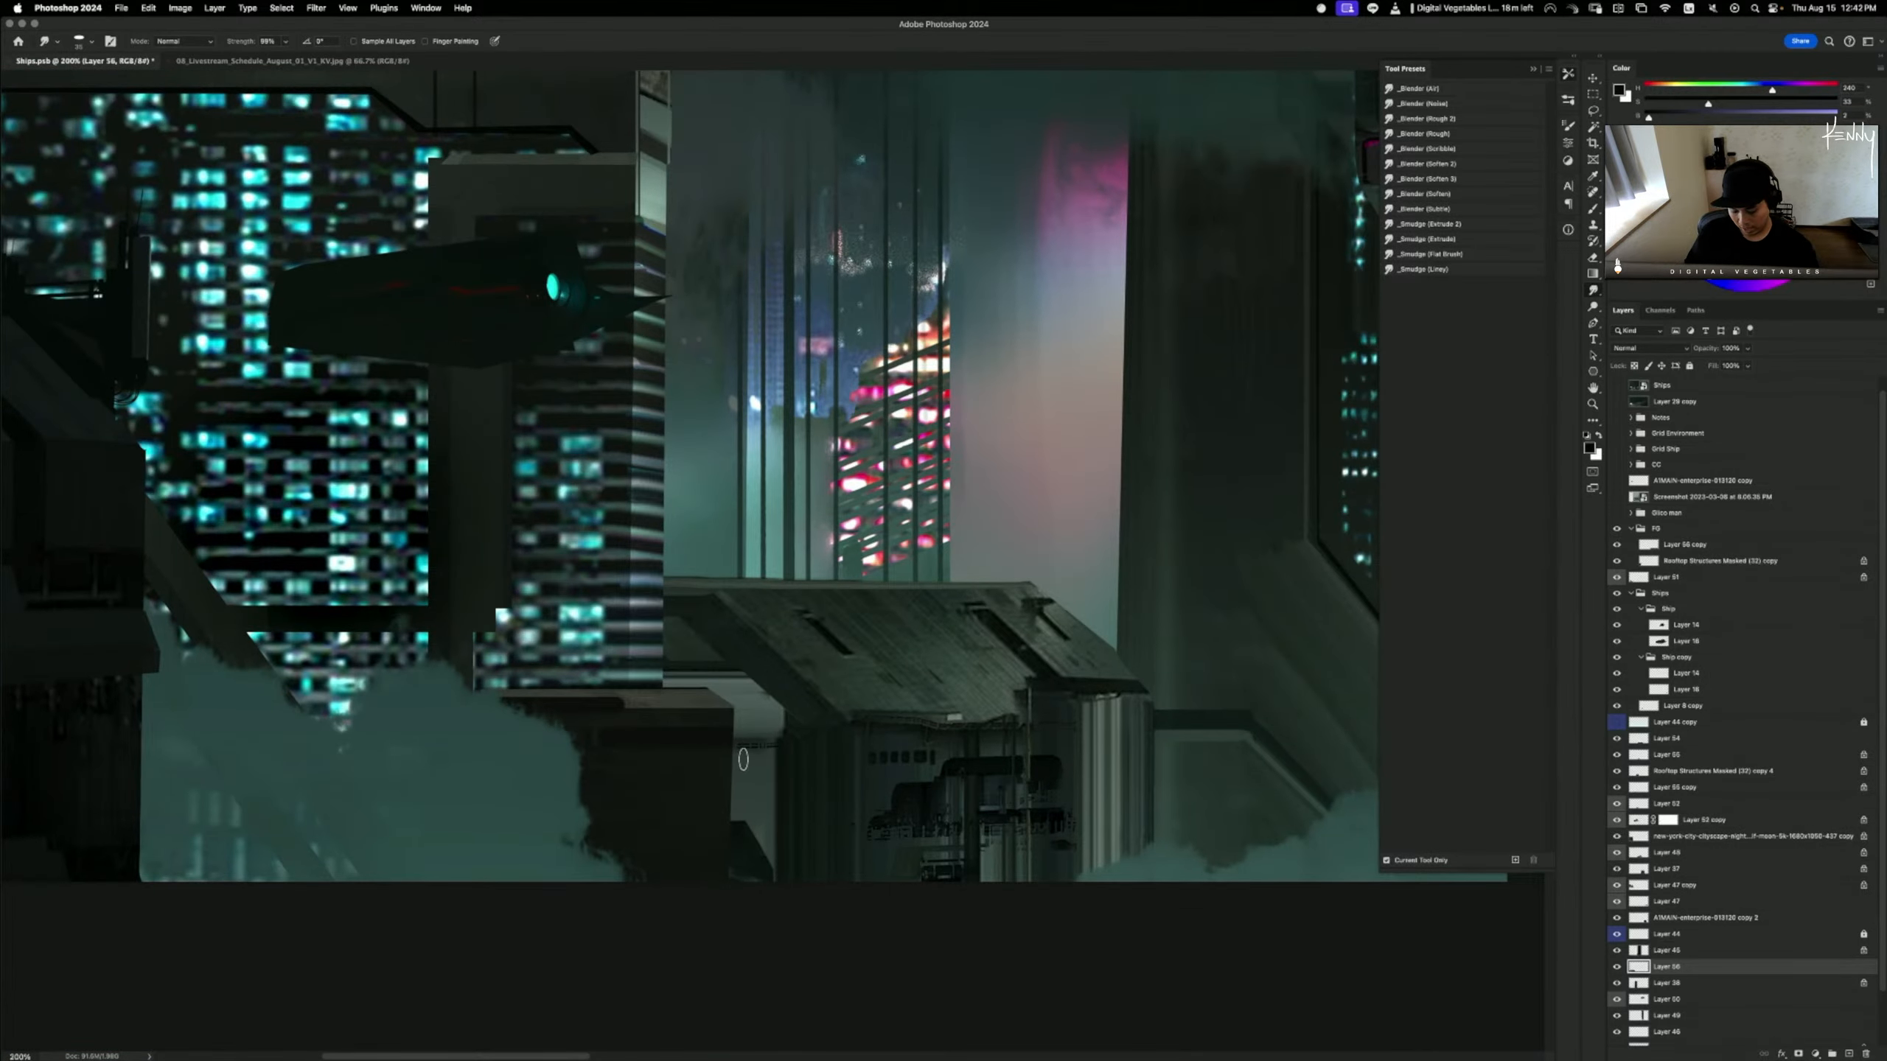
- Lasso the top face of the low block beside the sloped-roof building and paint sampled grey-green tones inside it
key("l")
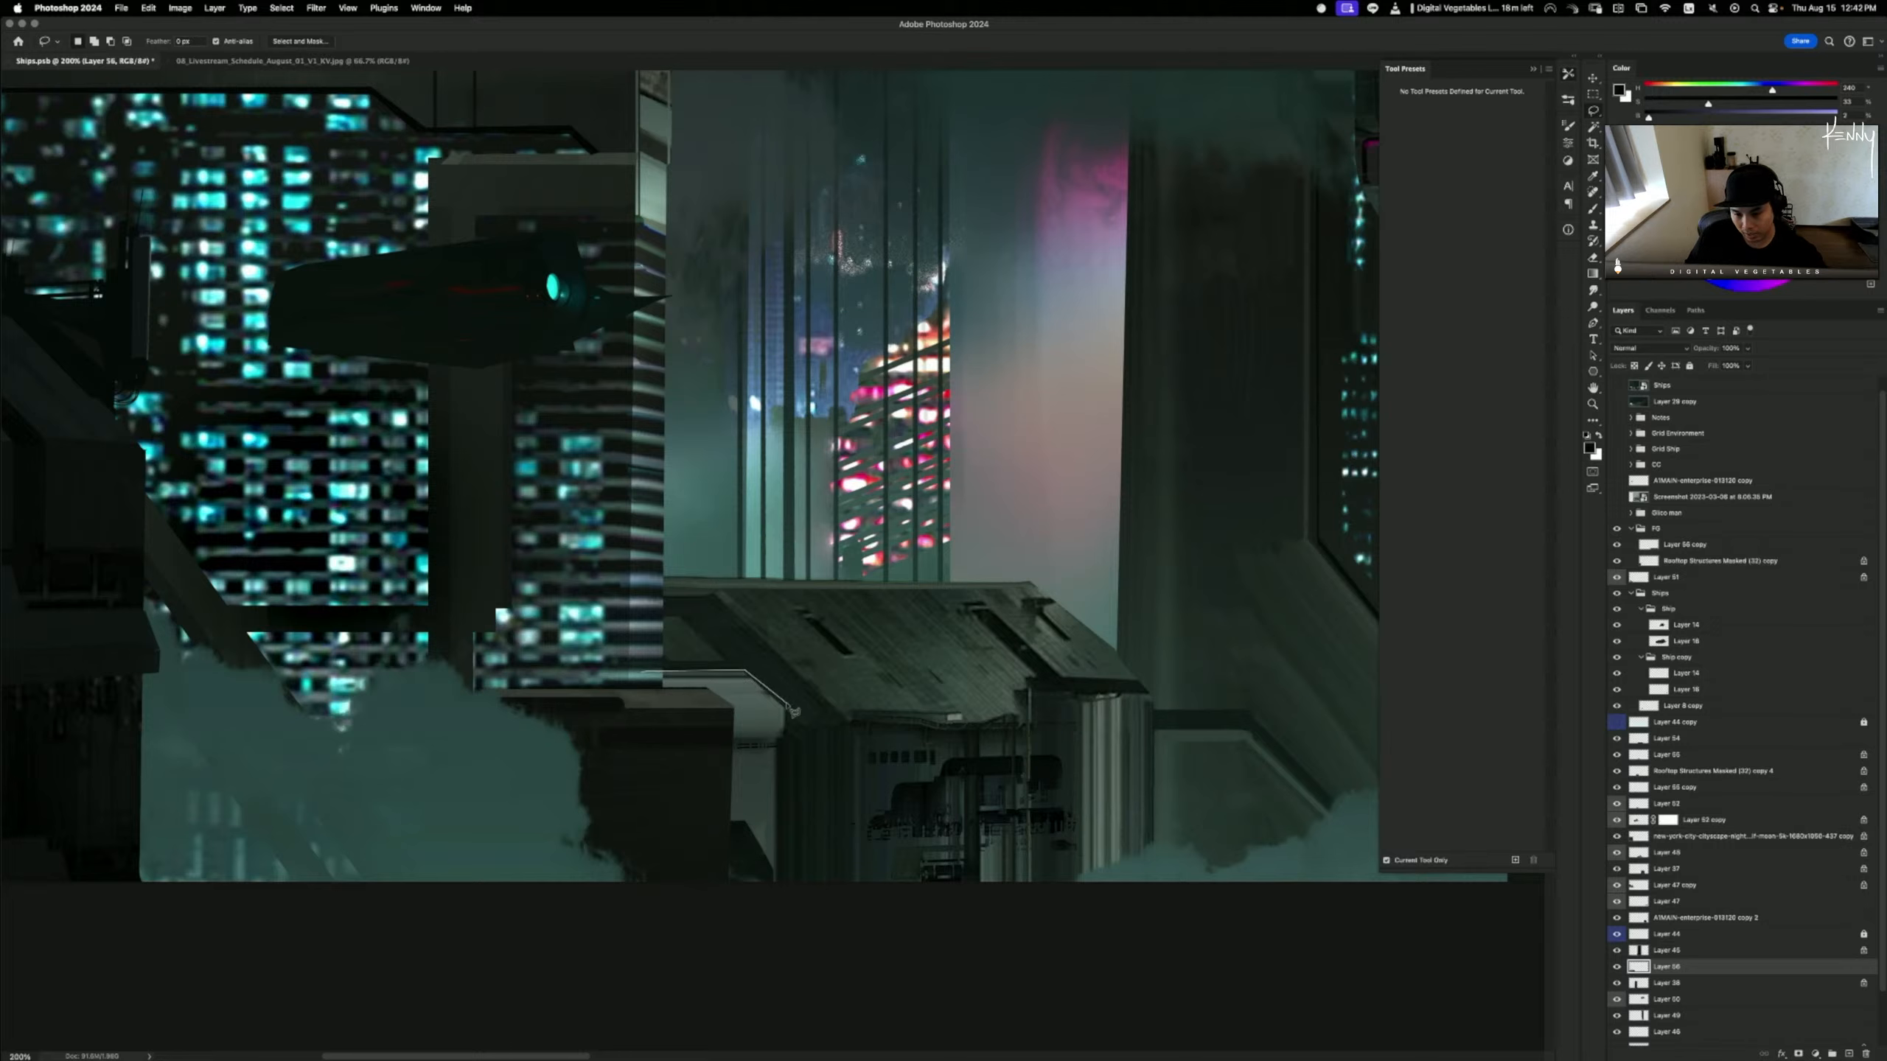
left_click_drag(749, 709, 586, 706)
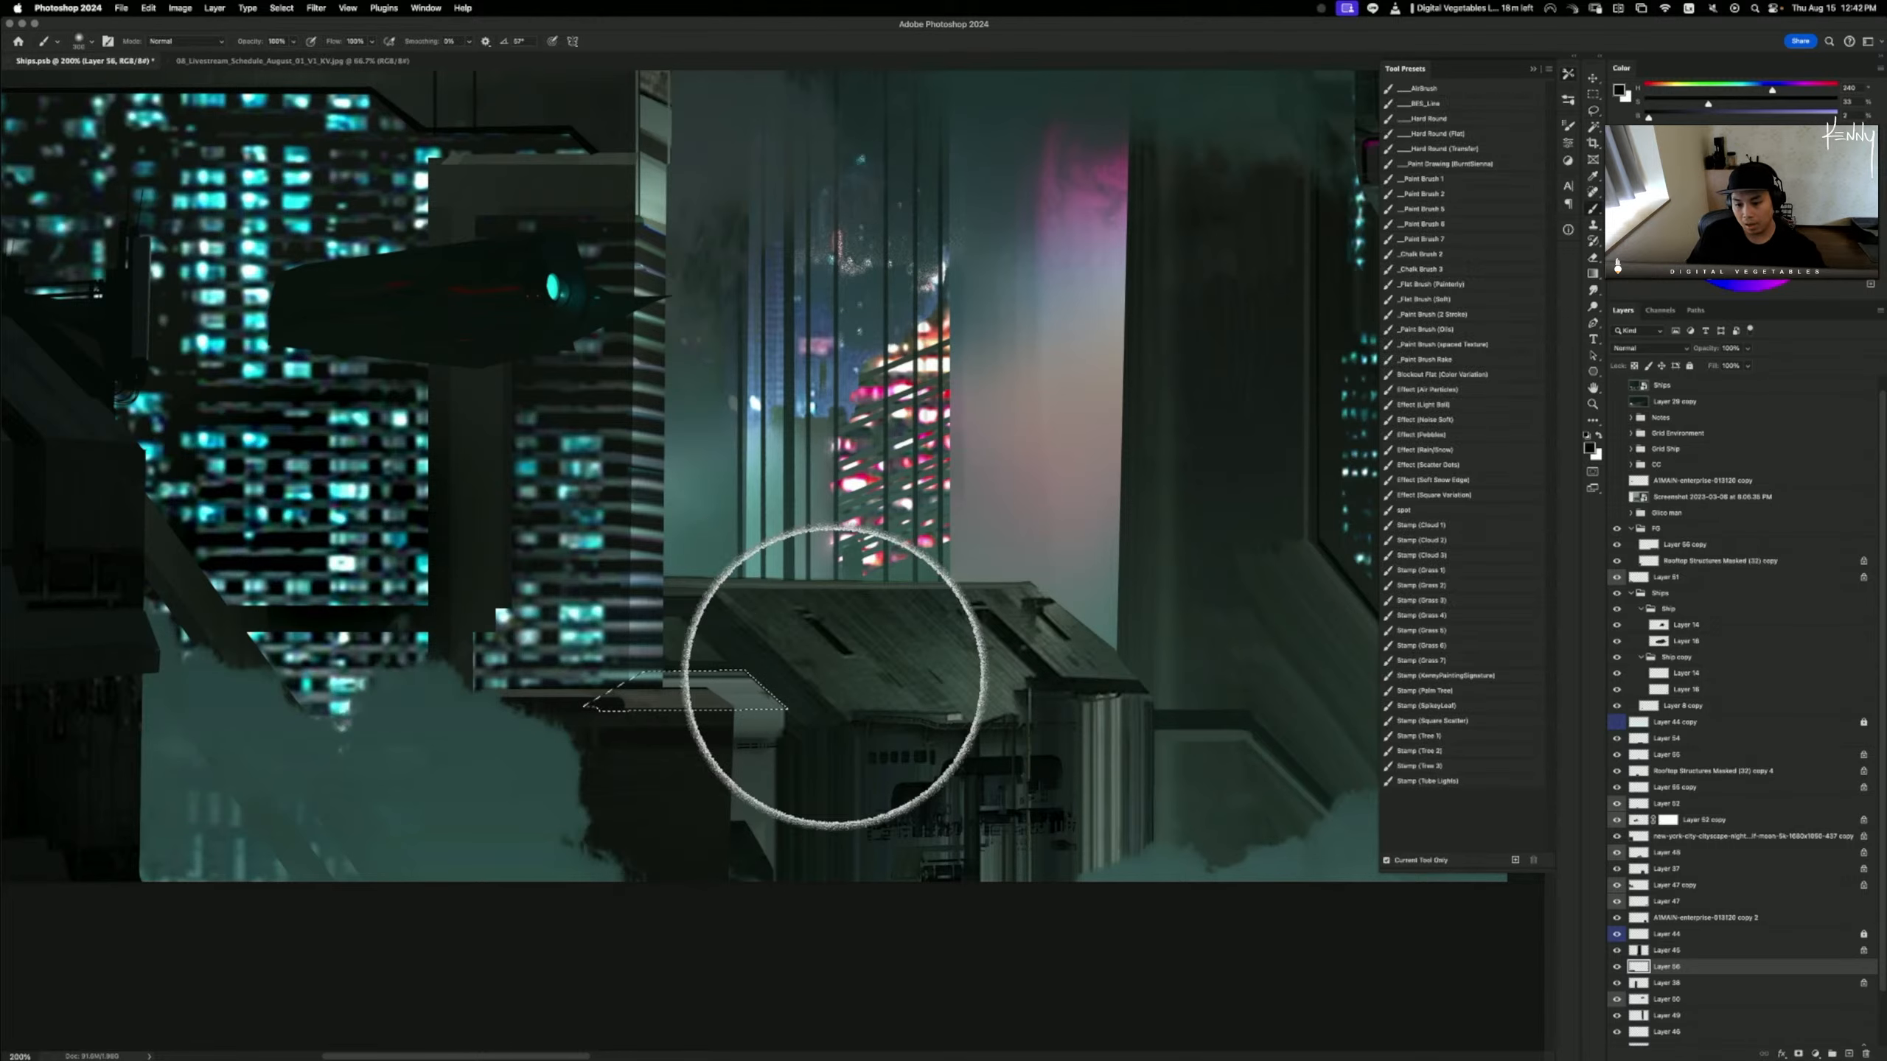
key("b")
left_click(862, 670, "alt")
left_click_drag(743, 723, 863, 864)
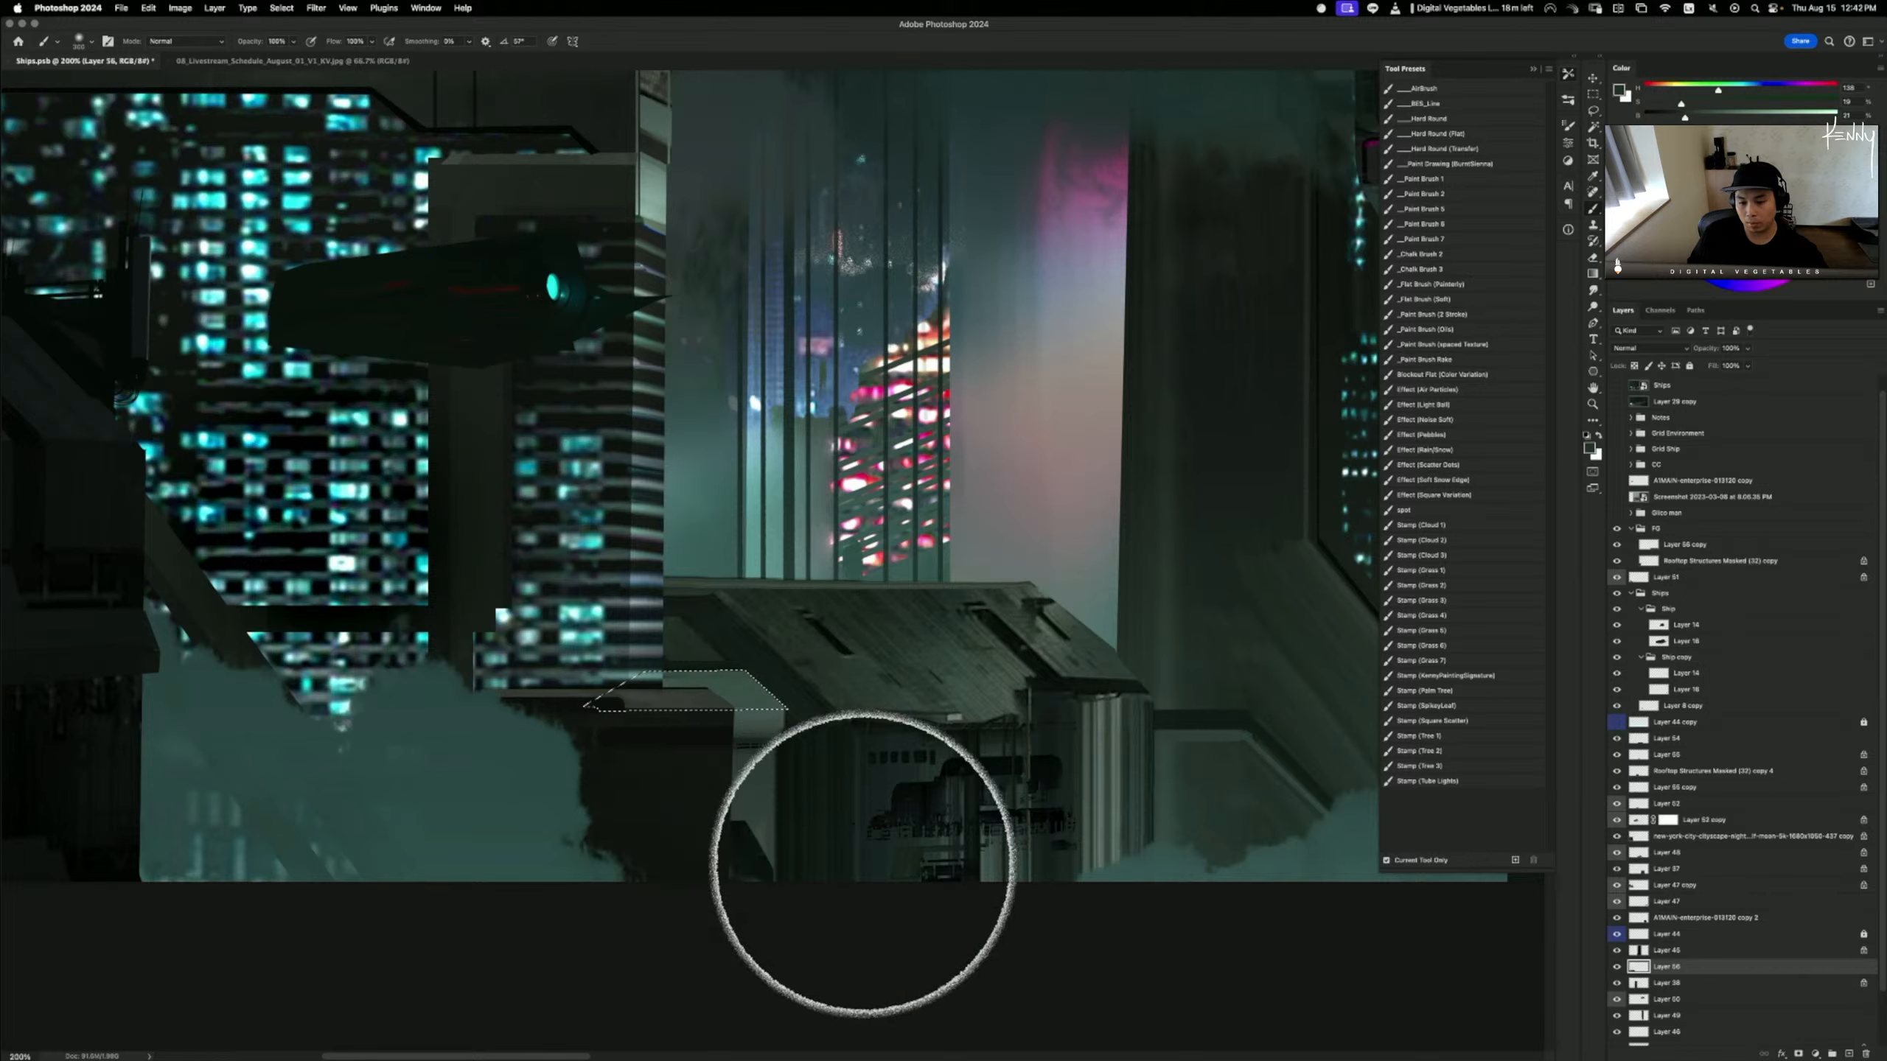
left_click(773, 792, "alt")
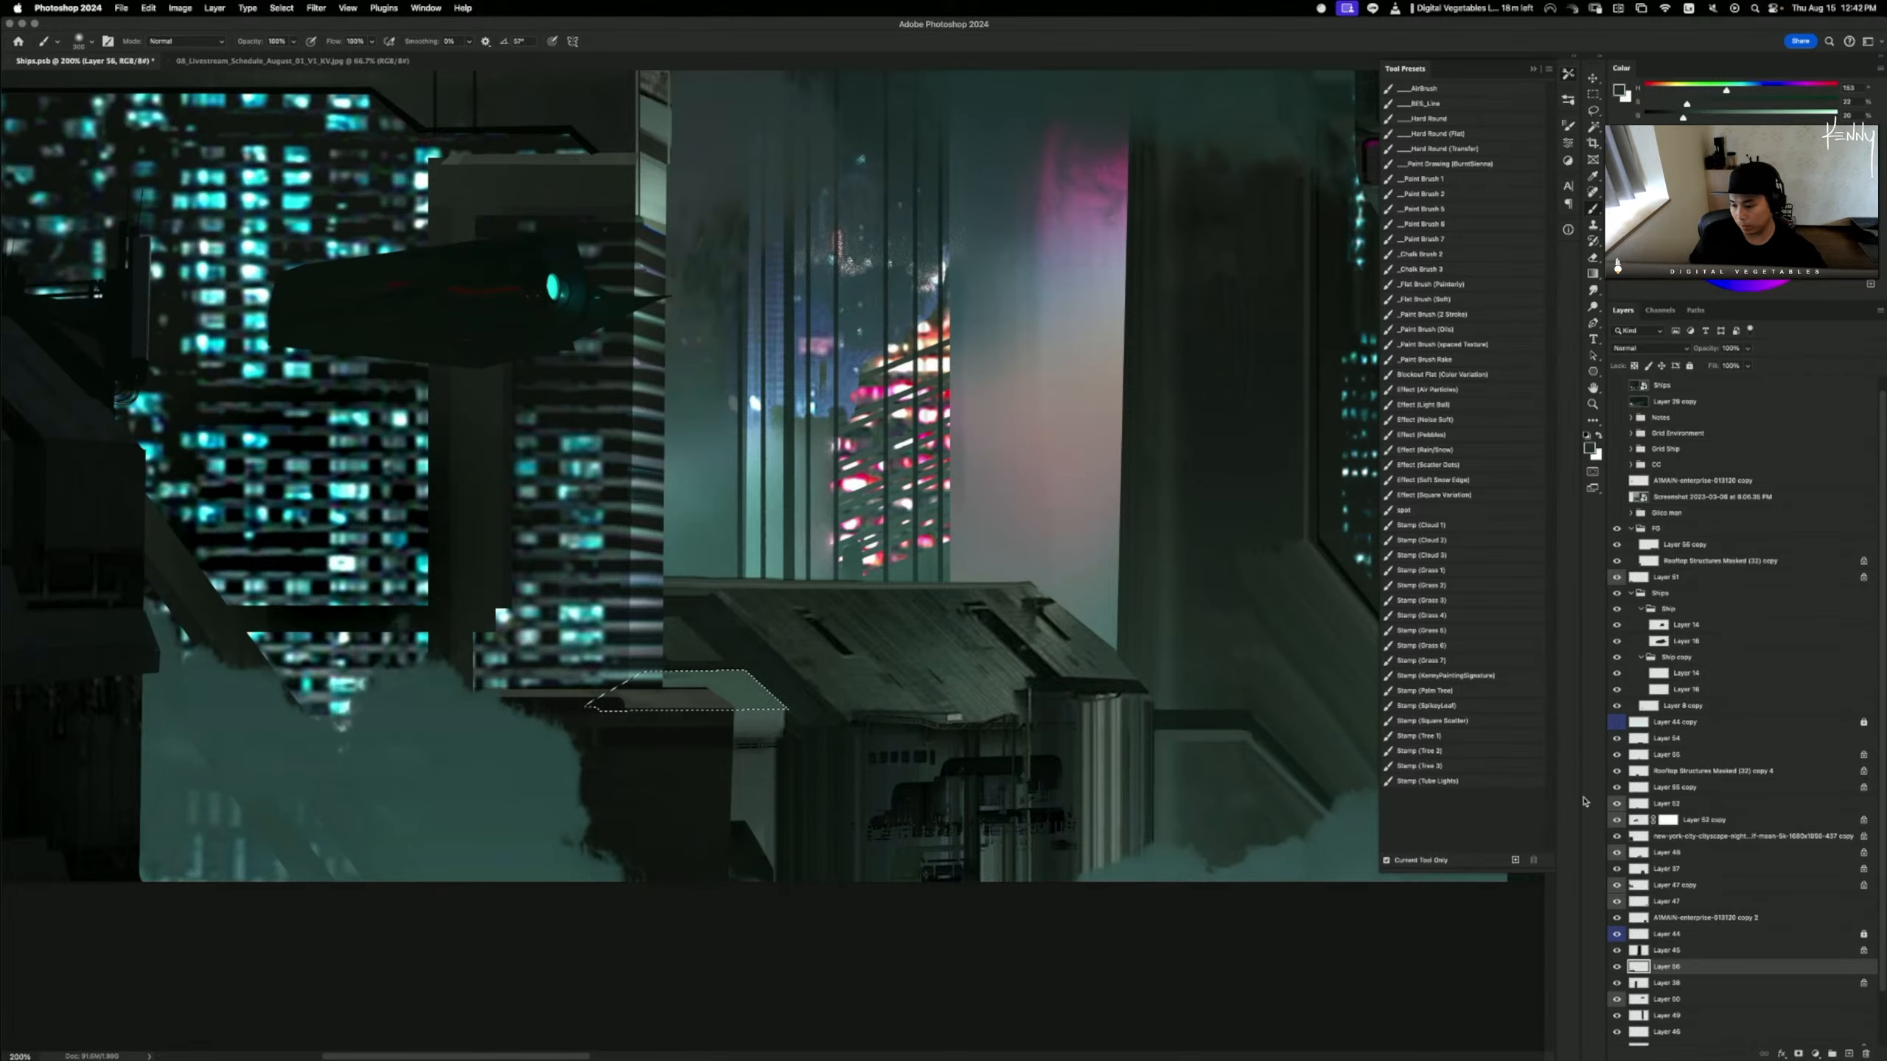
- Hide Layer 44, shade the low block's selected top face with darker sampled tones, and clear the selection
left_click(1616, 935)
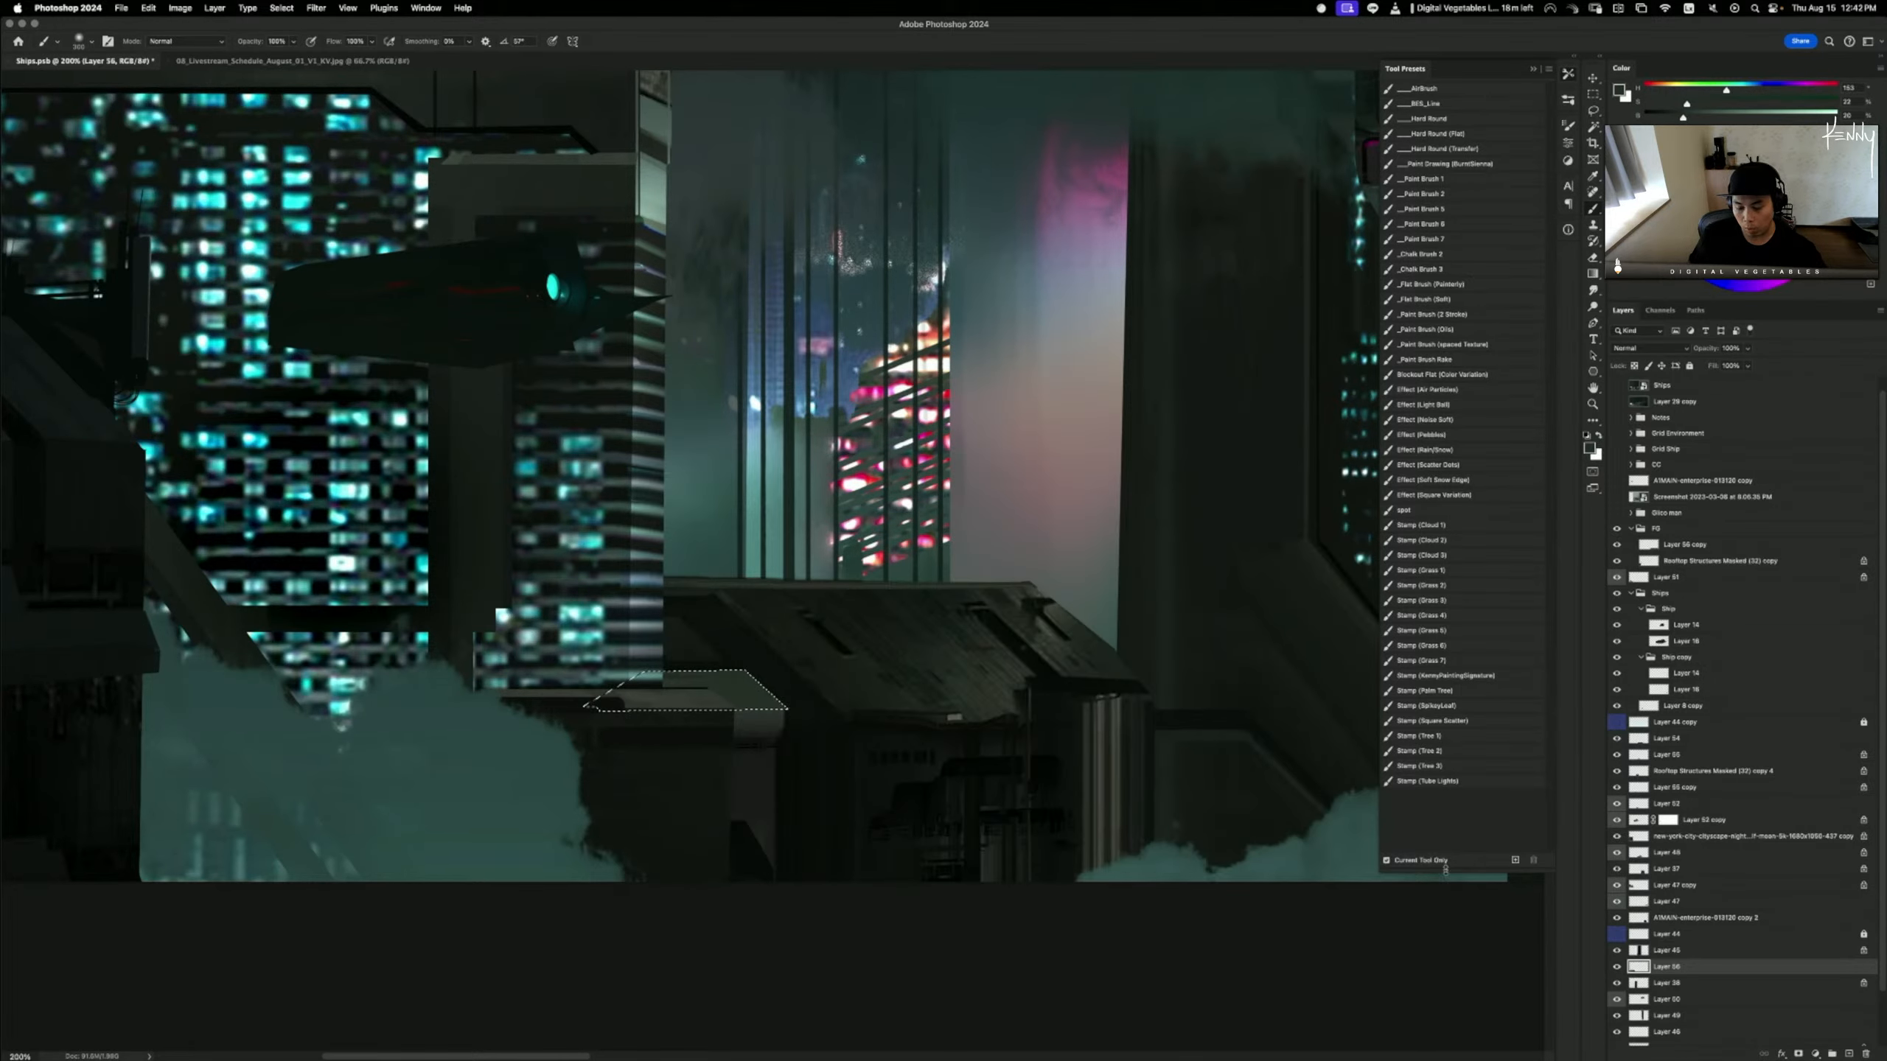
left_click(857, 683, "alt")
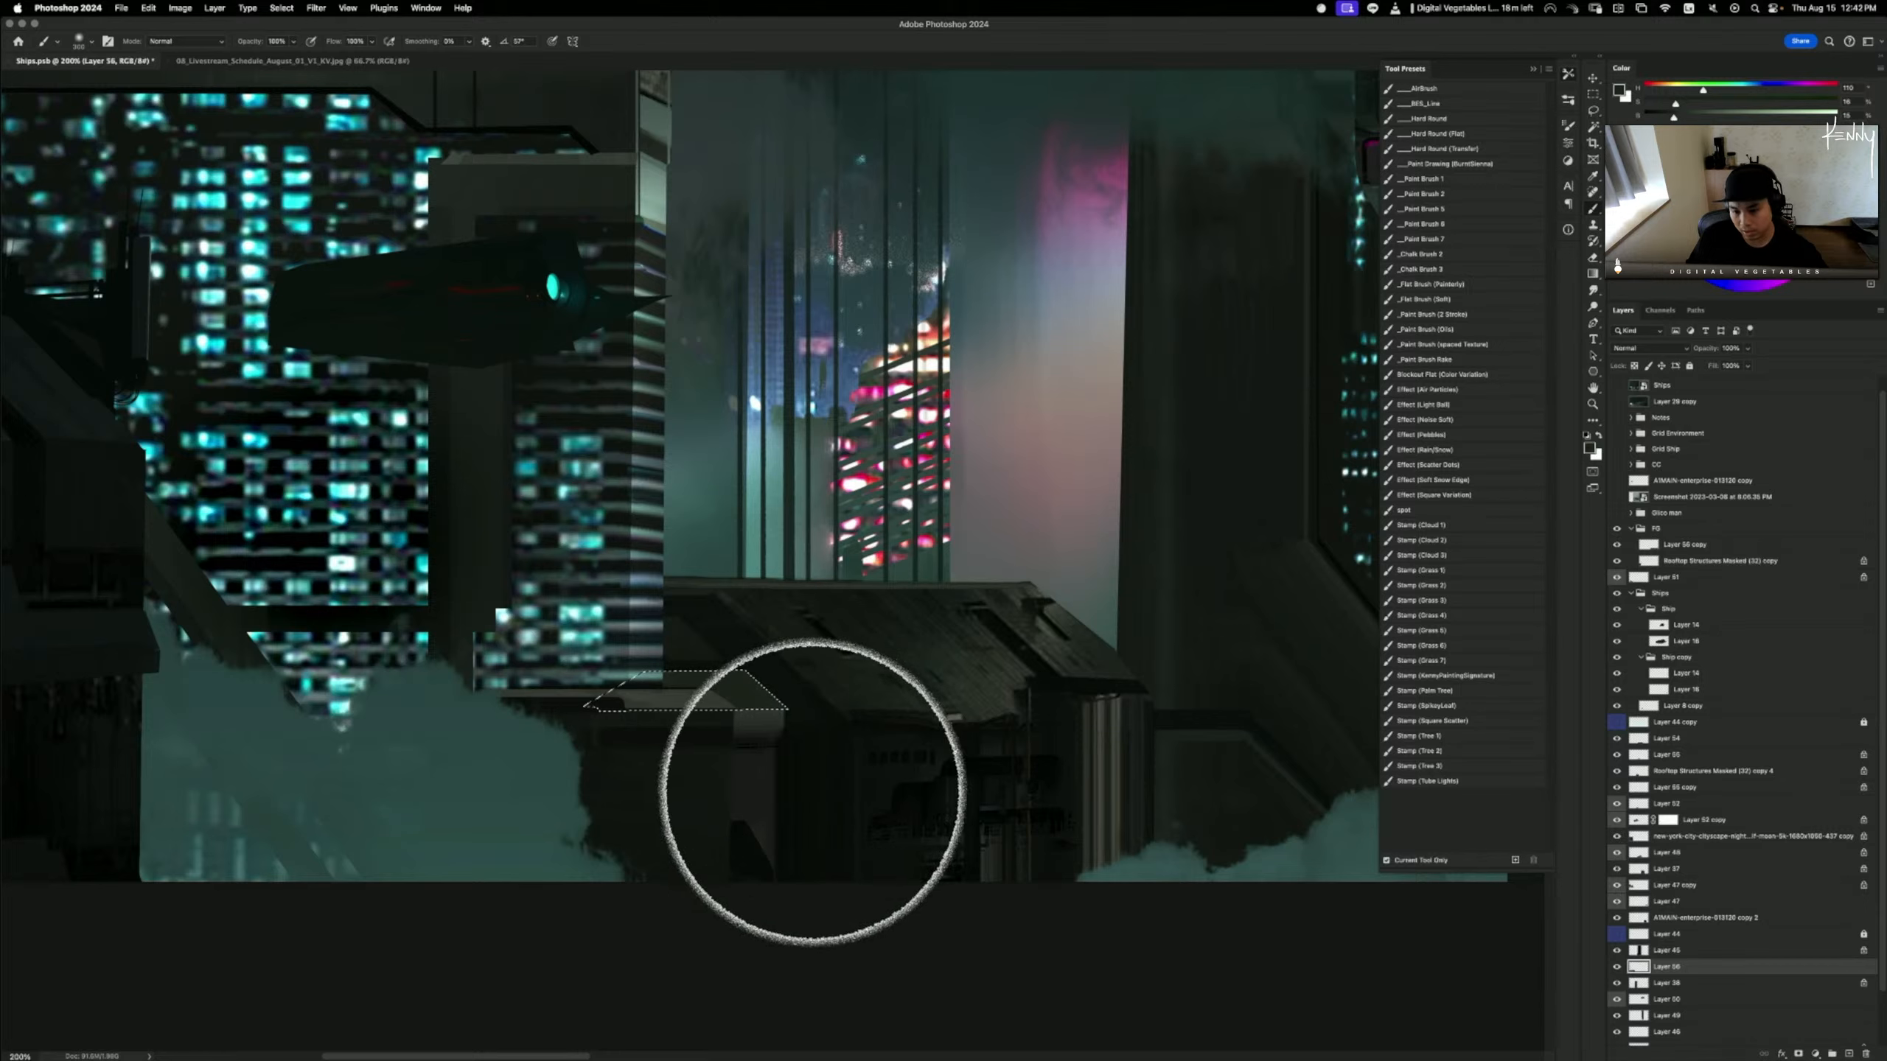
left_click(774, 763, "alt")
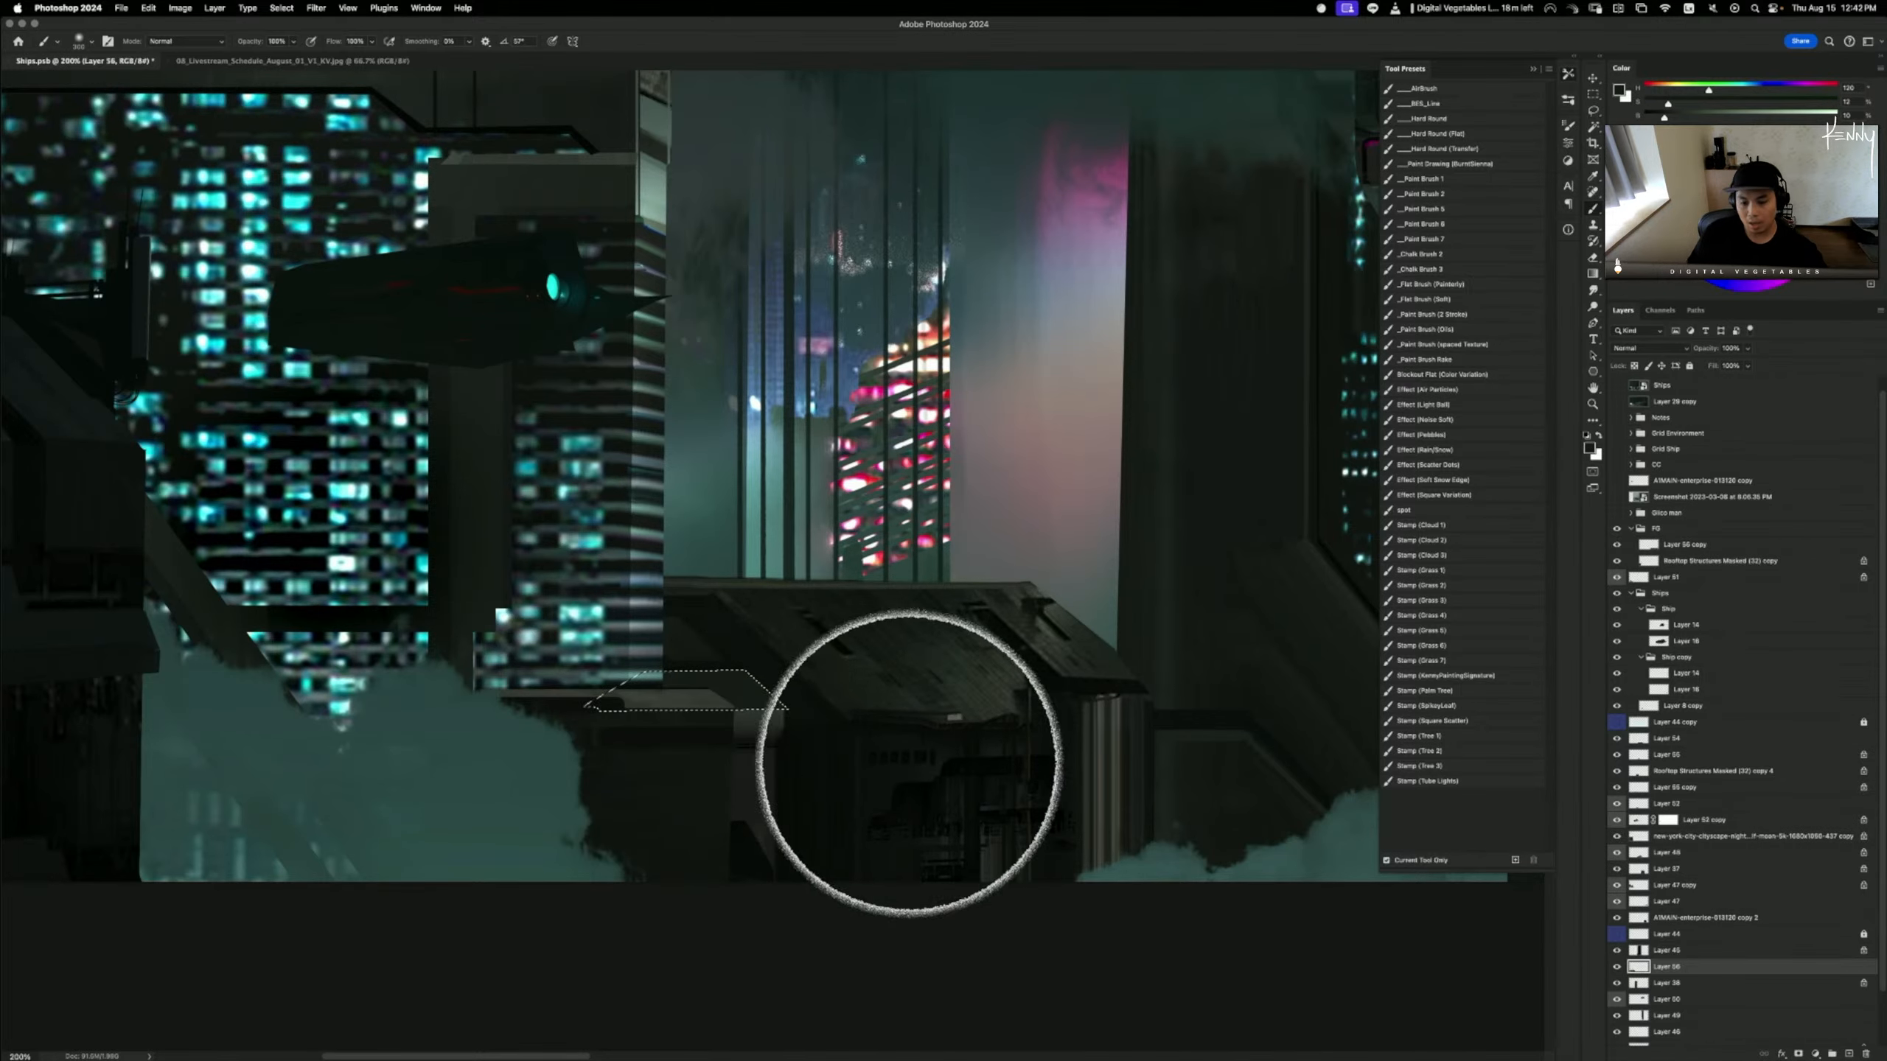
key("ctrl+d")
- Lasso the thin strip under the low block's top face, fill it with a sampled dark tone, and deselect
key("l")
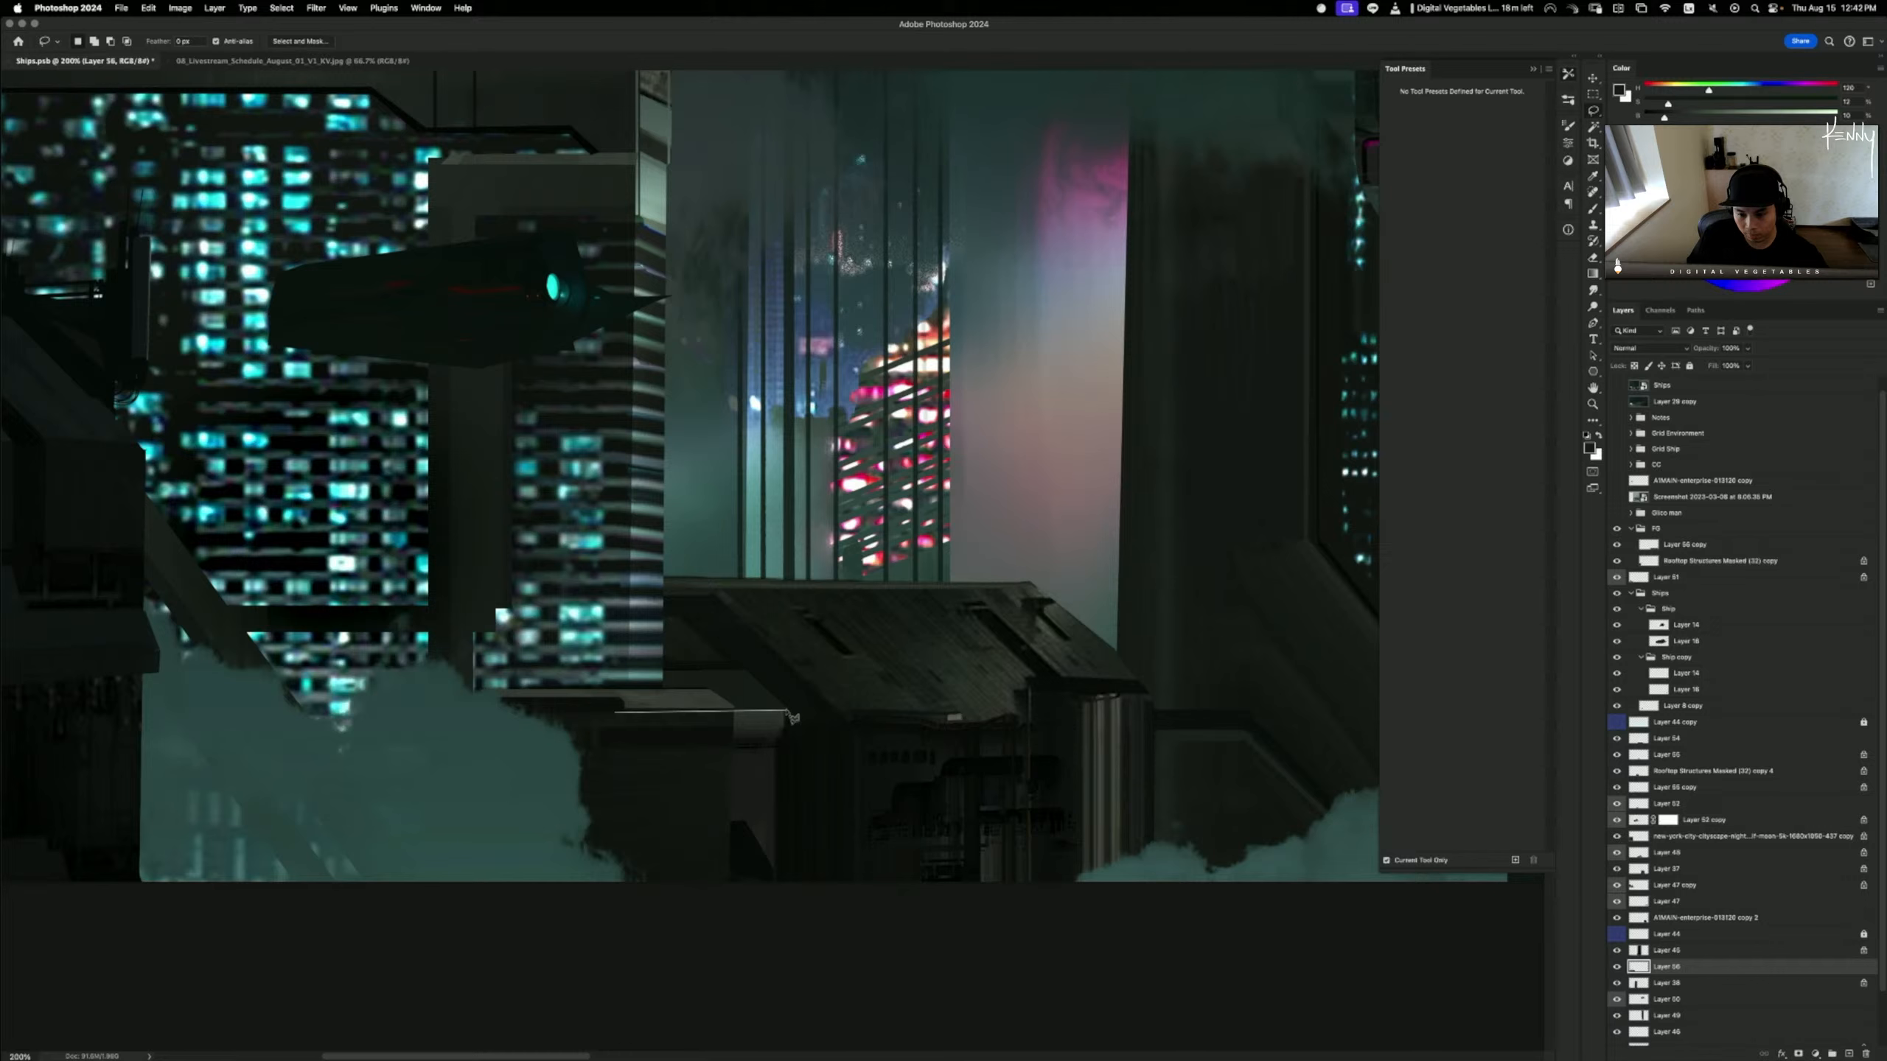
left_click_drag(741, 749, 605, 749)
key("b")
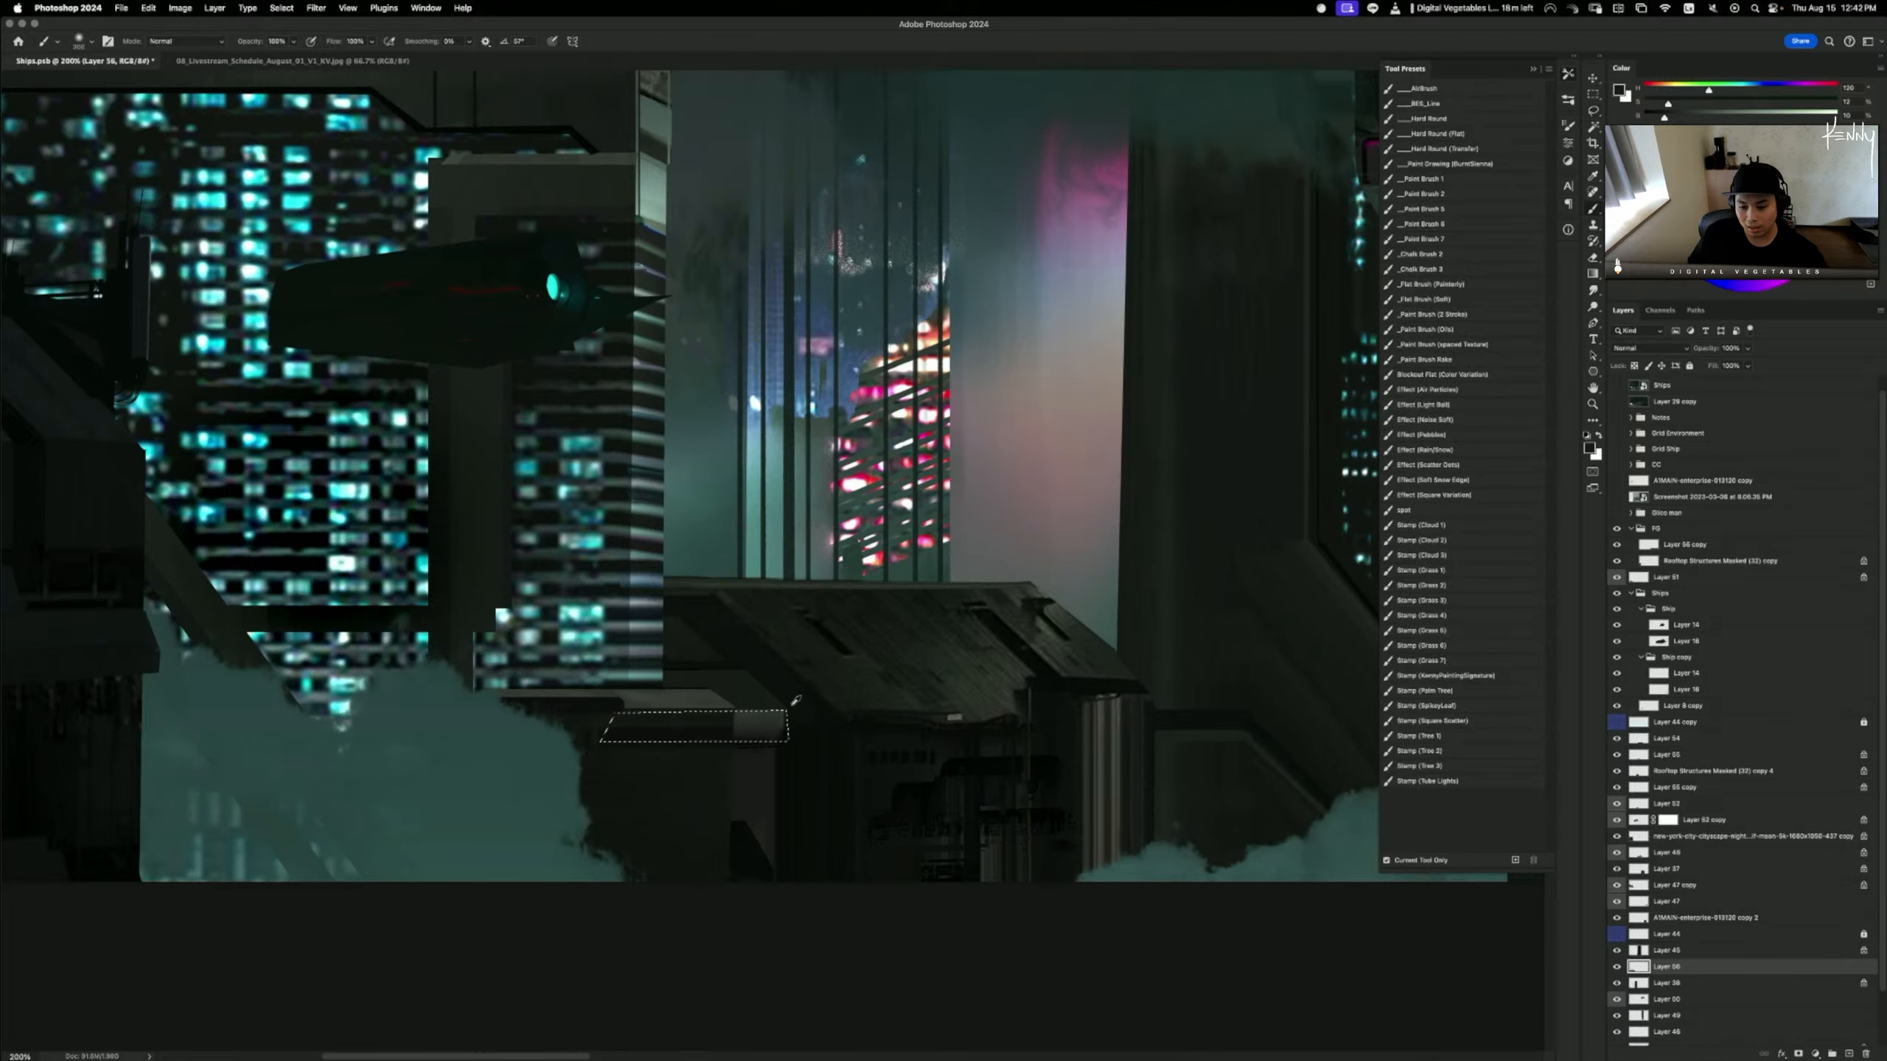
left_click(824, 749, "alt")
left_click_drag(772, 712, 773, 807)
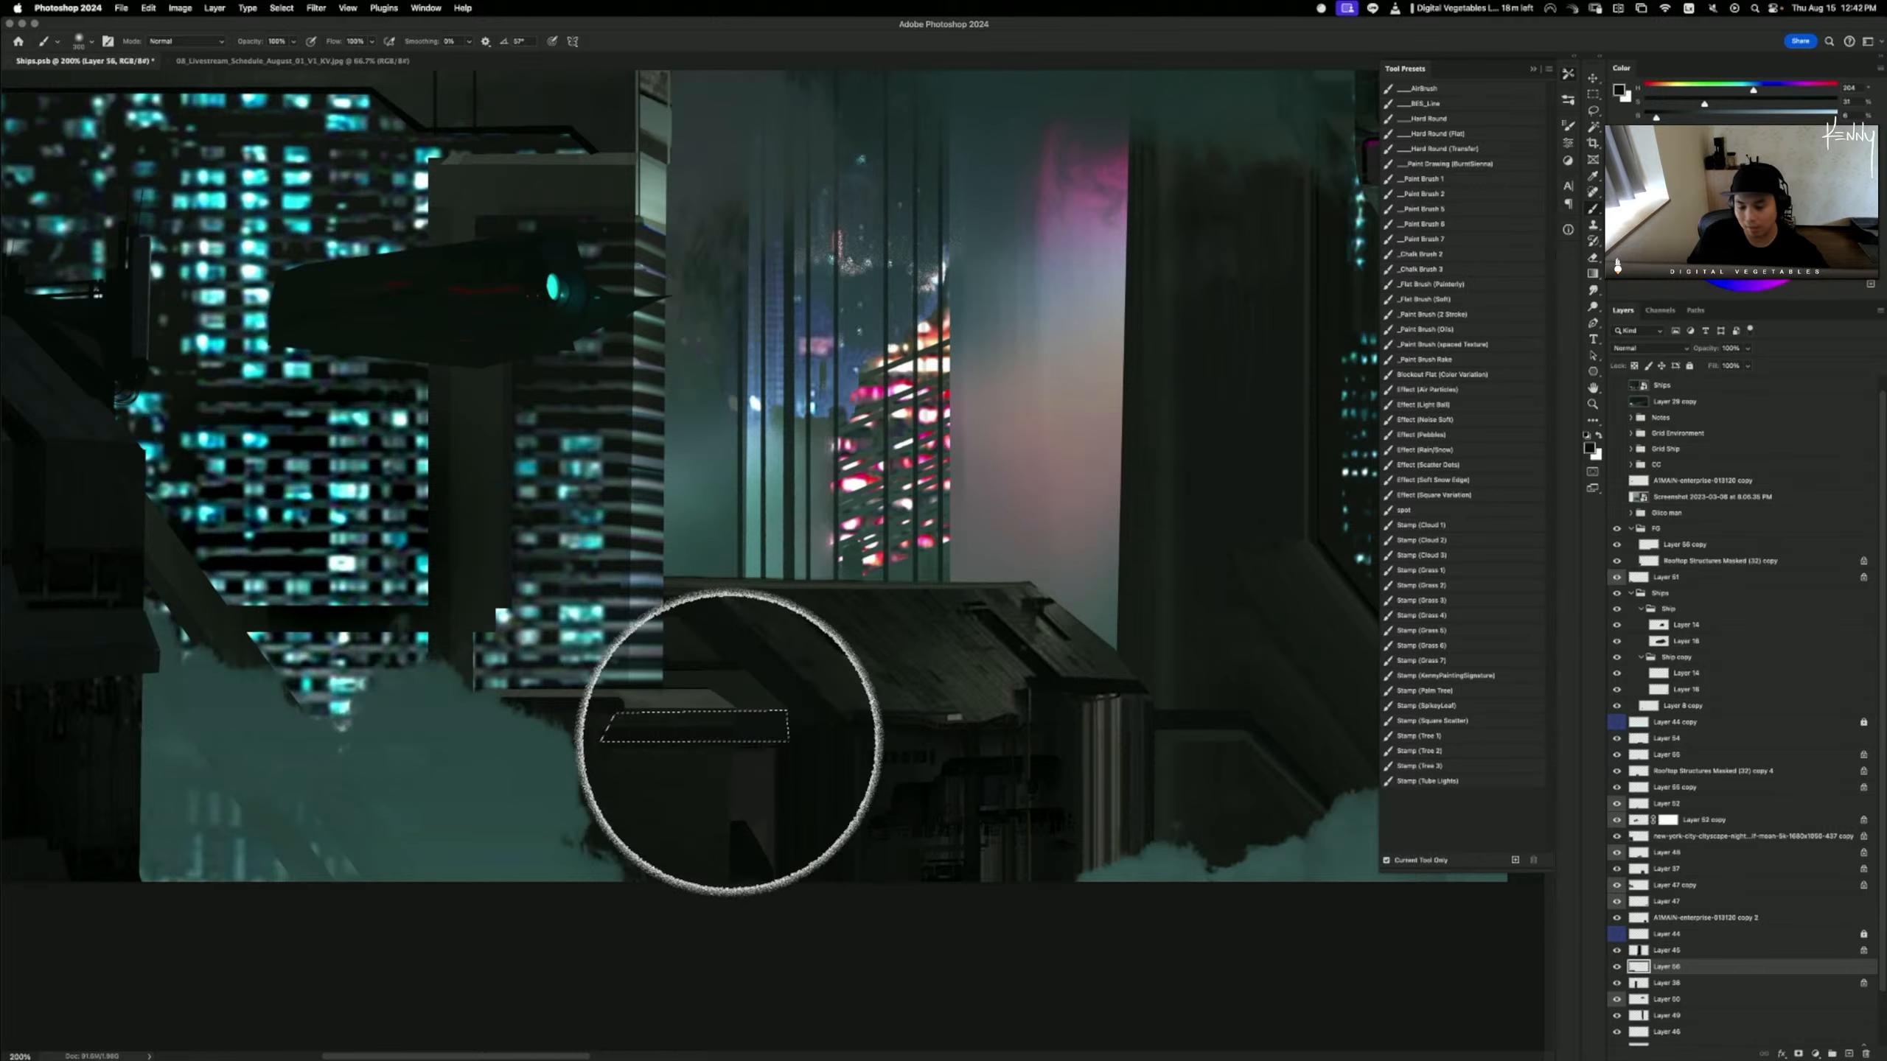
key("super+d")
- Lasso the lighter section of the low block's front wall, darken it with sampled tones, and clear the selection
key("l")
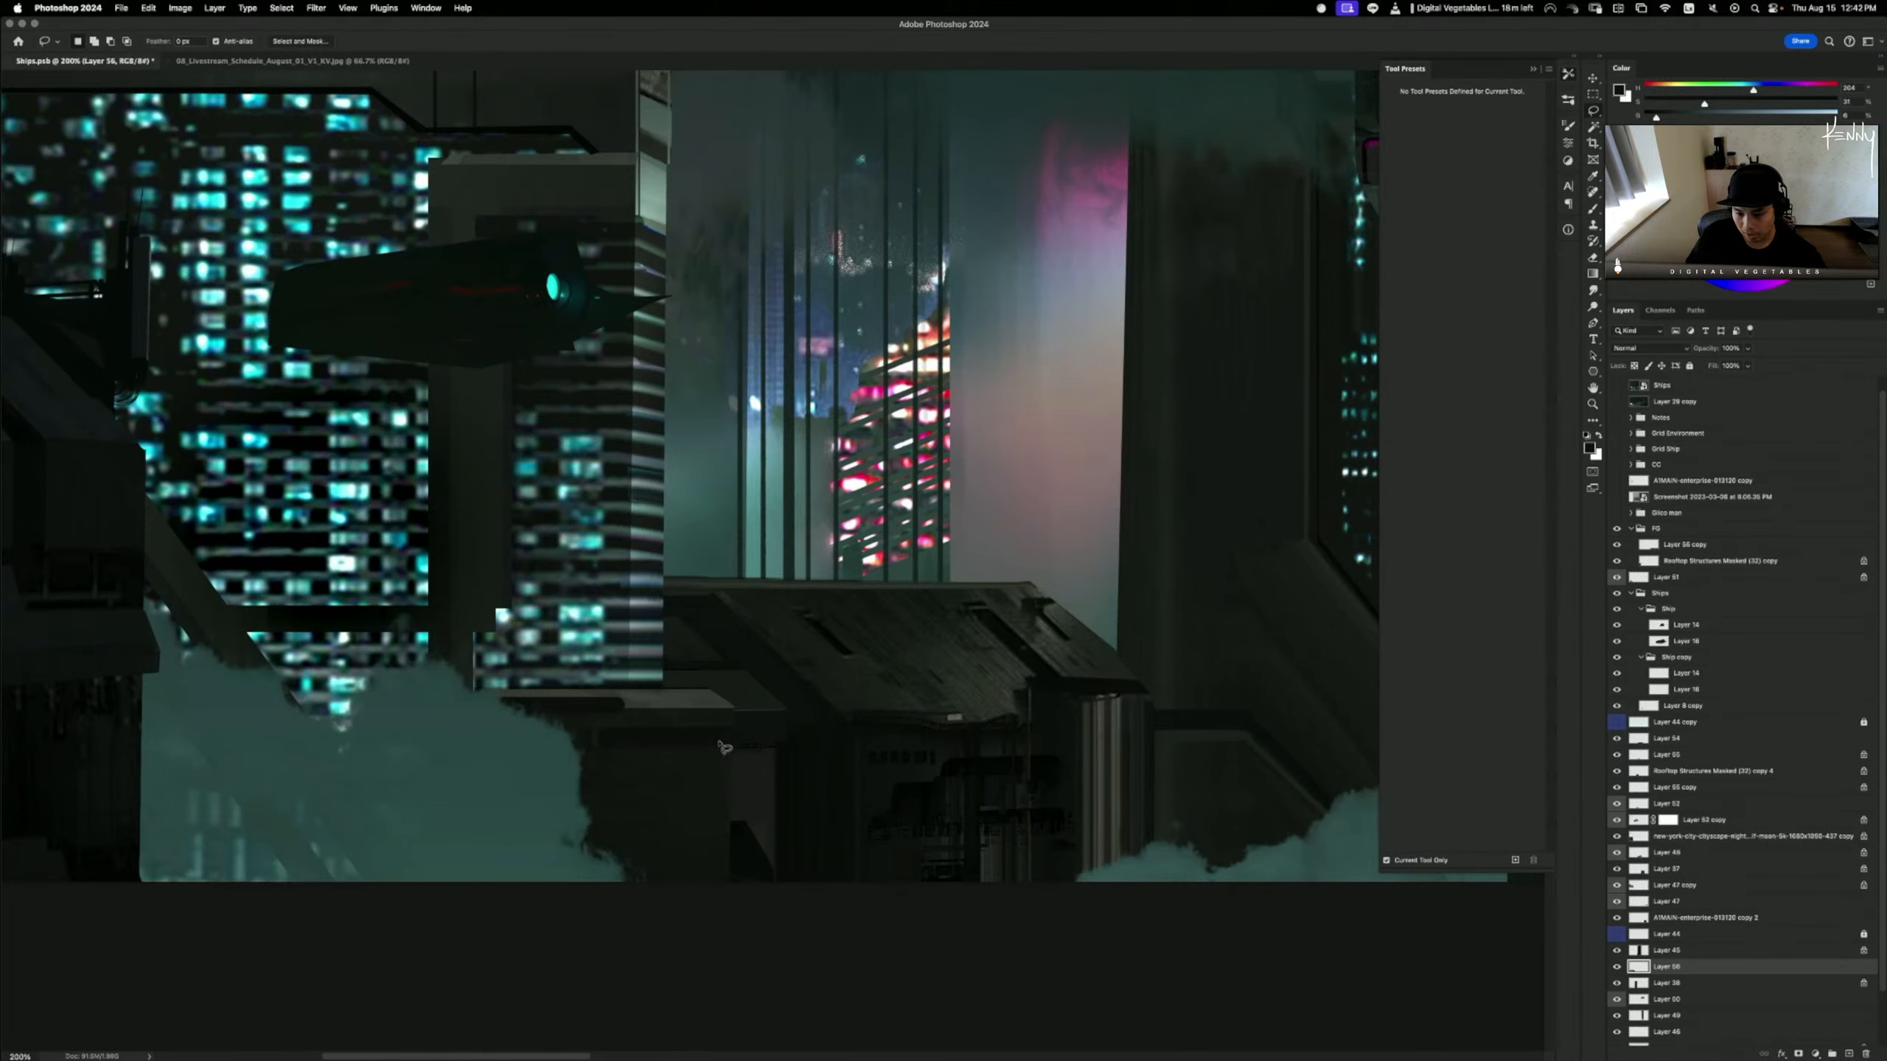
mouse_move(720, 743)
left_mouse_down()
mouse_move(768, 746)
mouse_move(782, 933)
mouse_move(669, 946)
left_mouse_up()
key("b")
left_click(882, 742, "alt")
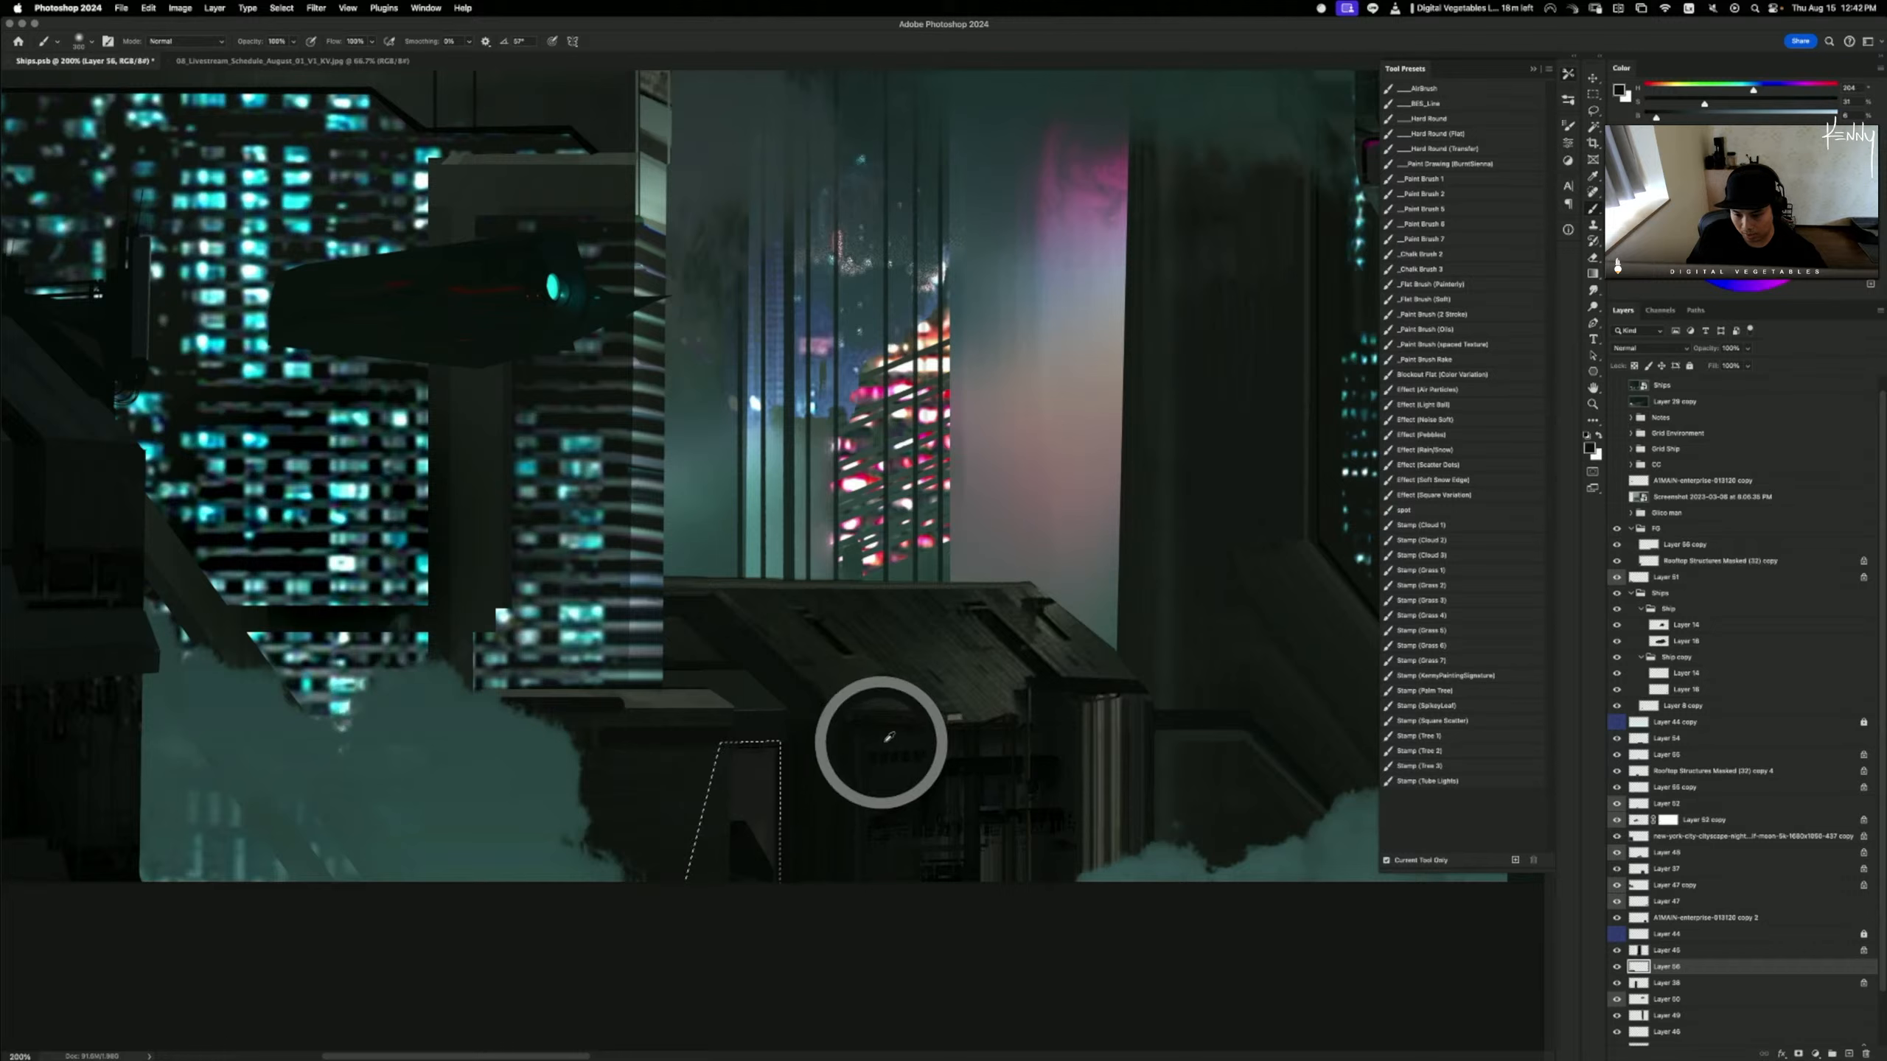
left_click_drag(774, 810, 762, 936)
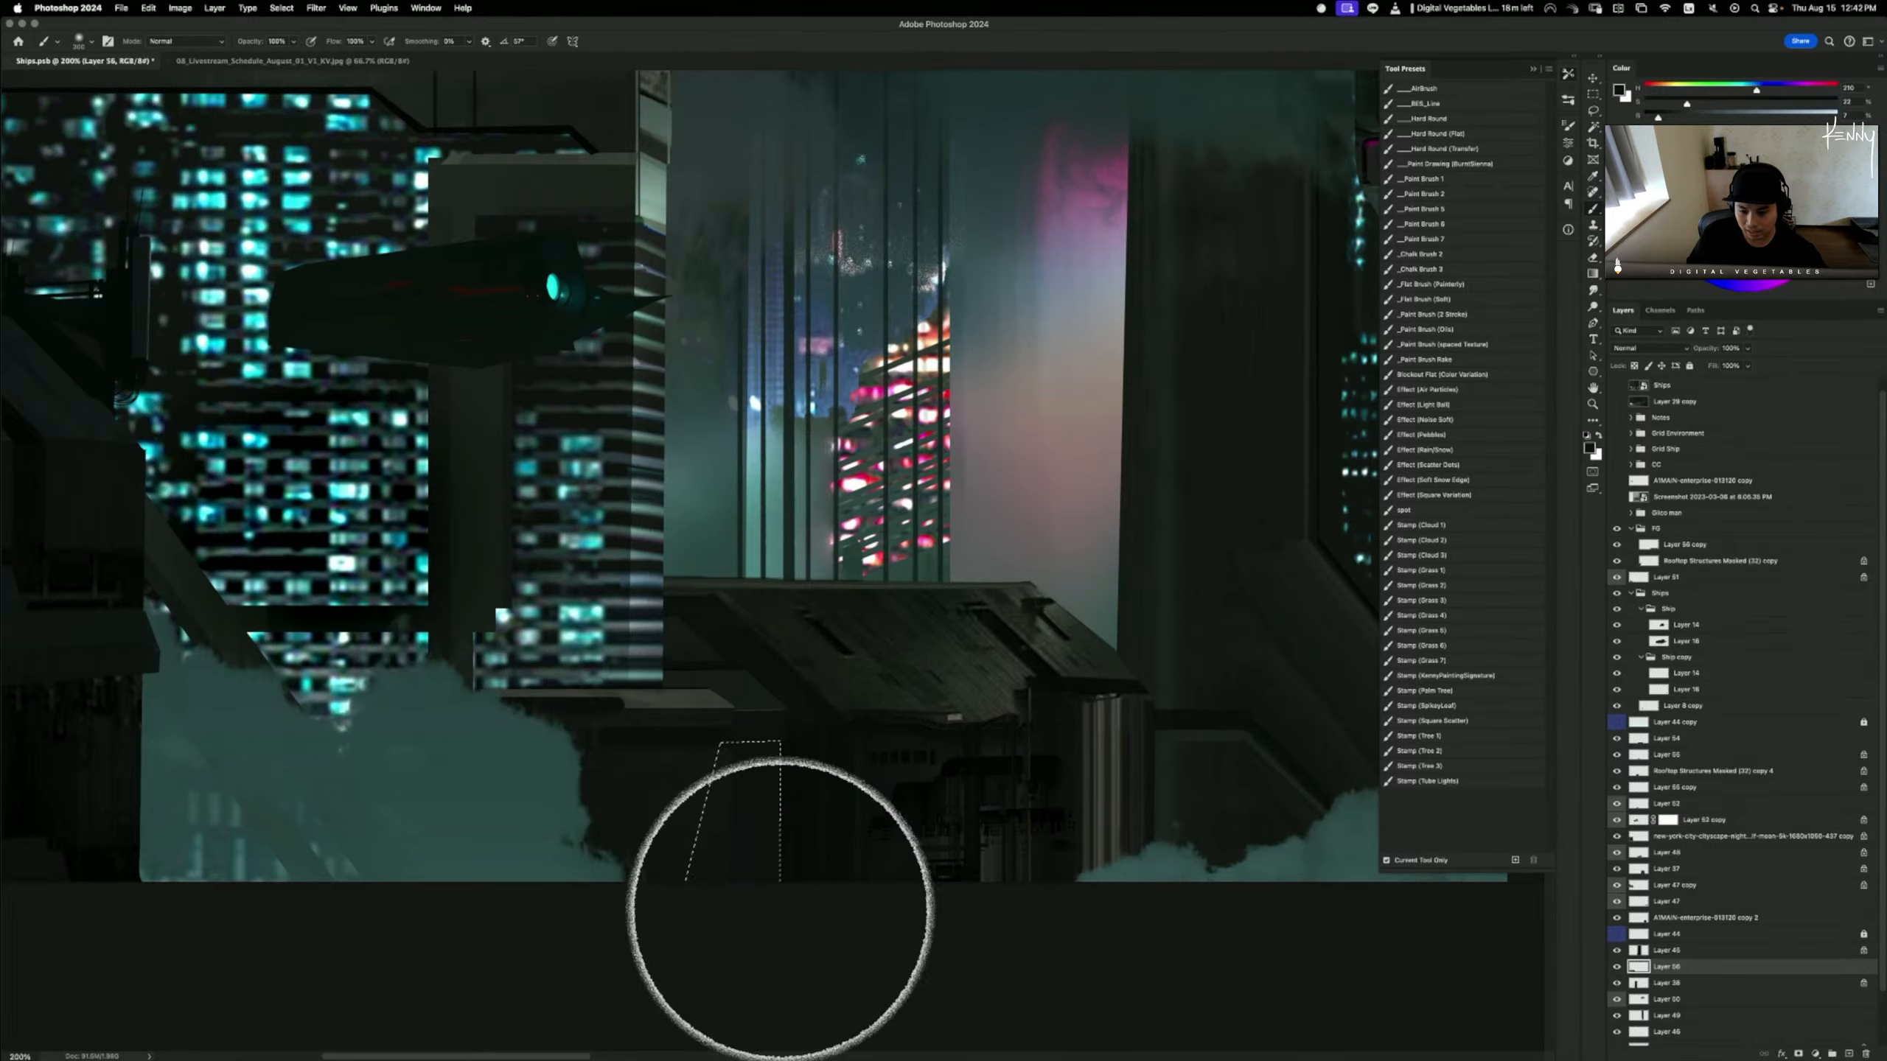
left_click(810, 774, "alt")
key("super+z")
left_click_drag(761, 756, 767, 909)
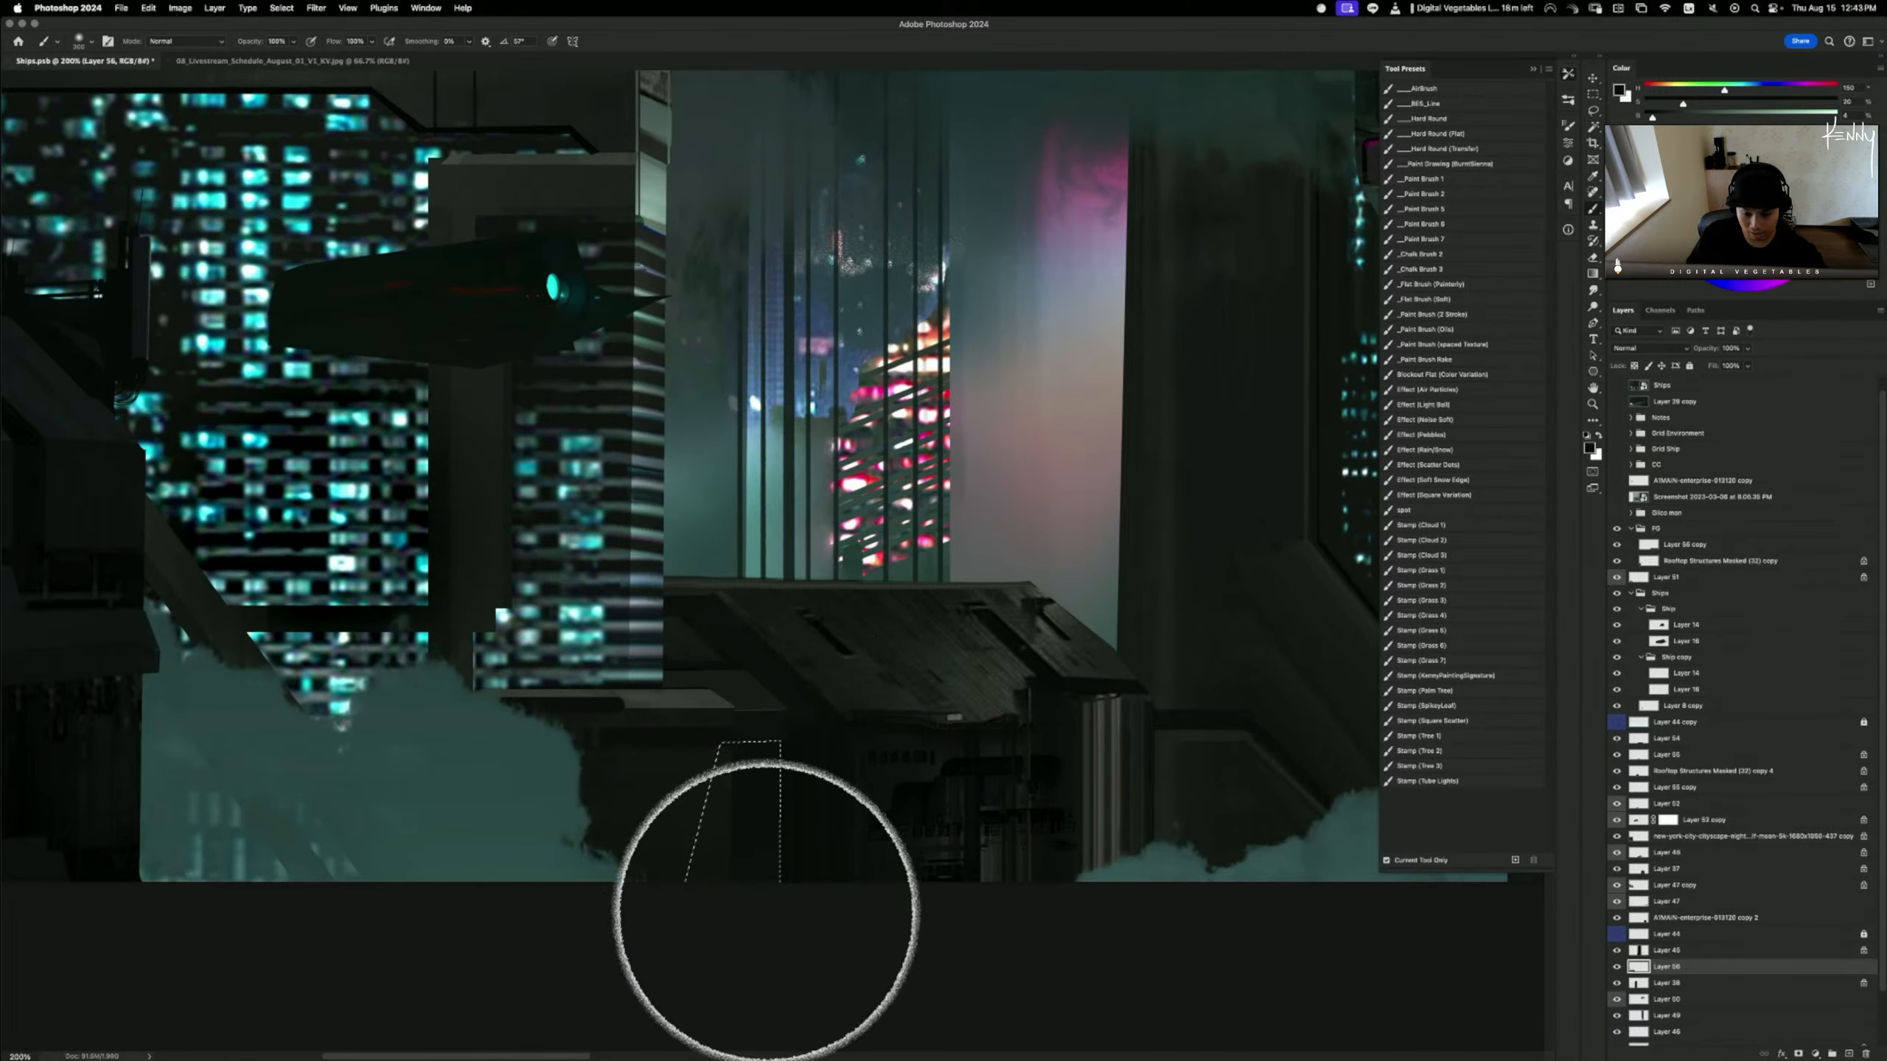
key("super+d")
key("super+minus")
key("super+minus")
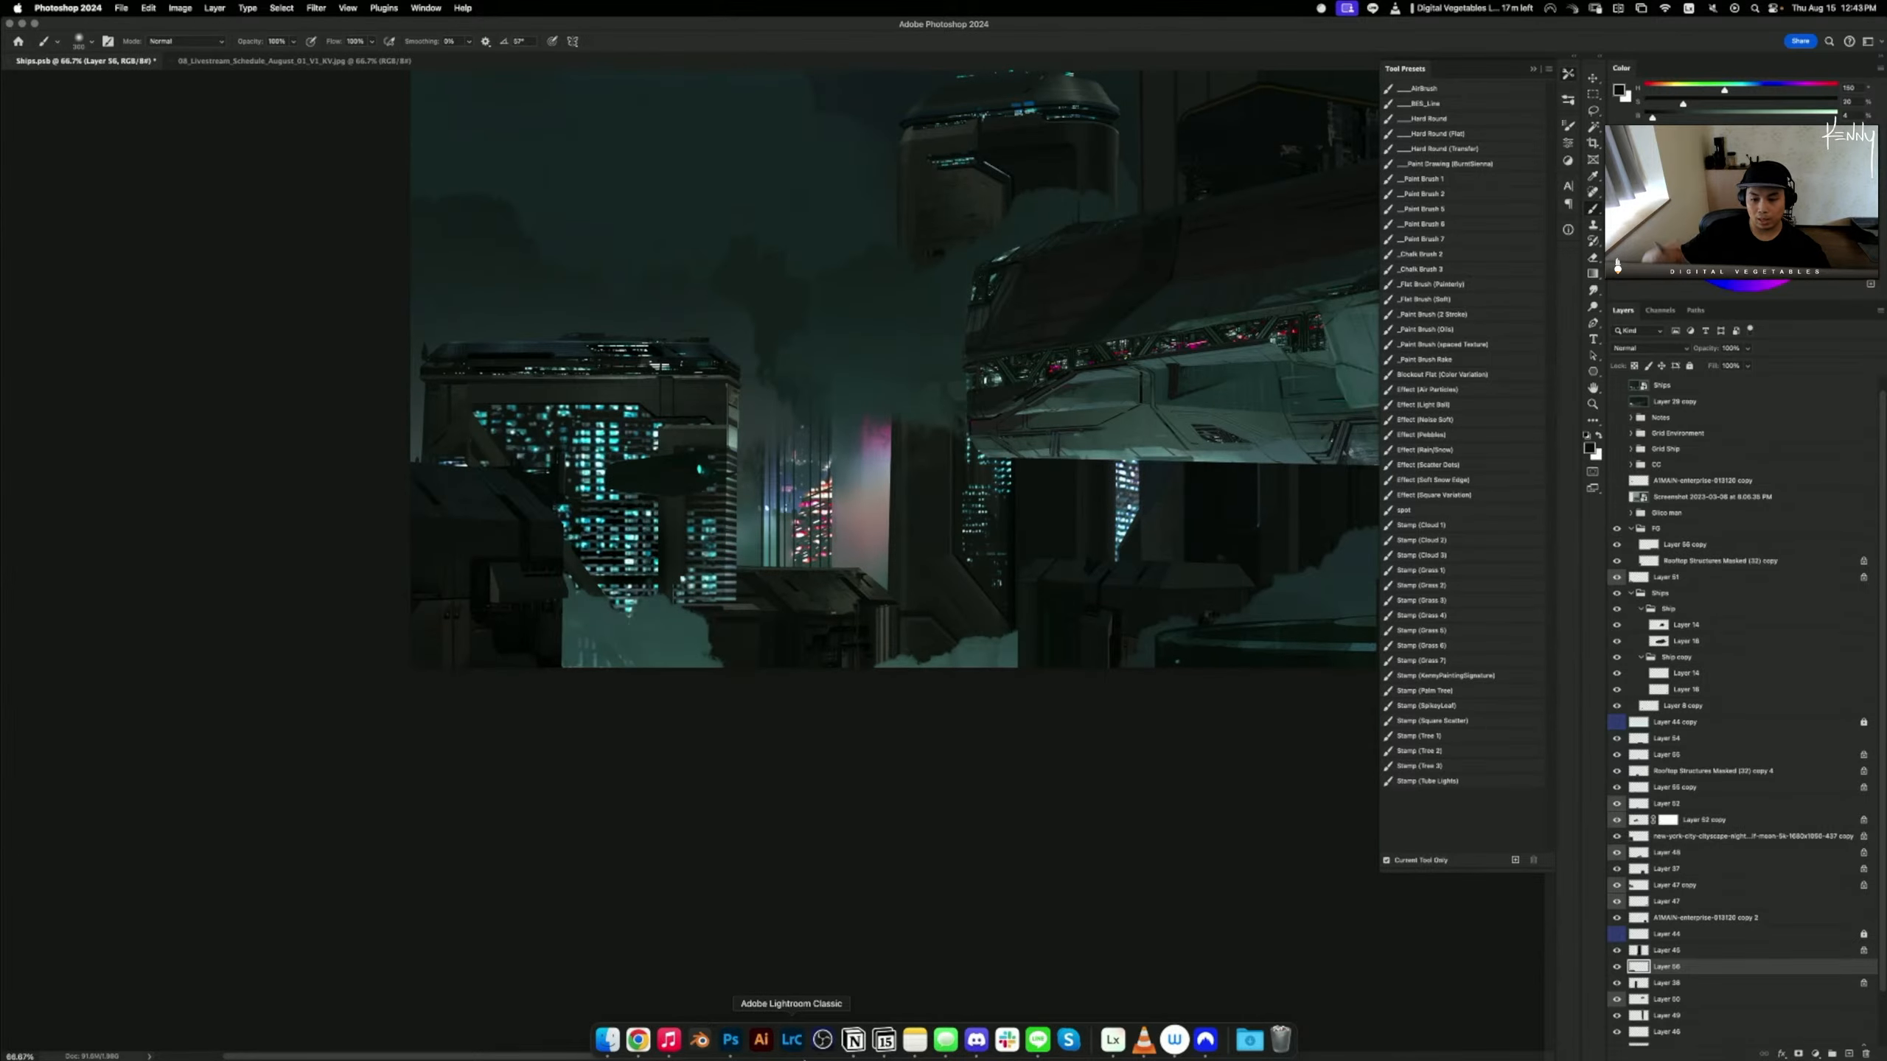
- Smudge along the sloped roof's lower edge to straighten it and remove the bright speck
key("super+plus")
key("super+plus")
key("super+plus")
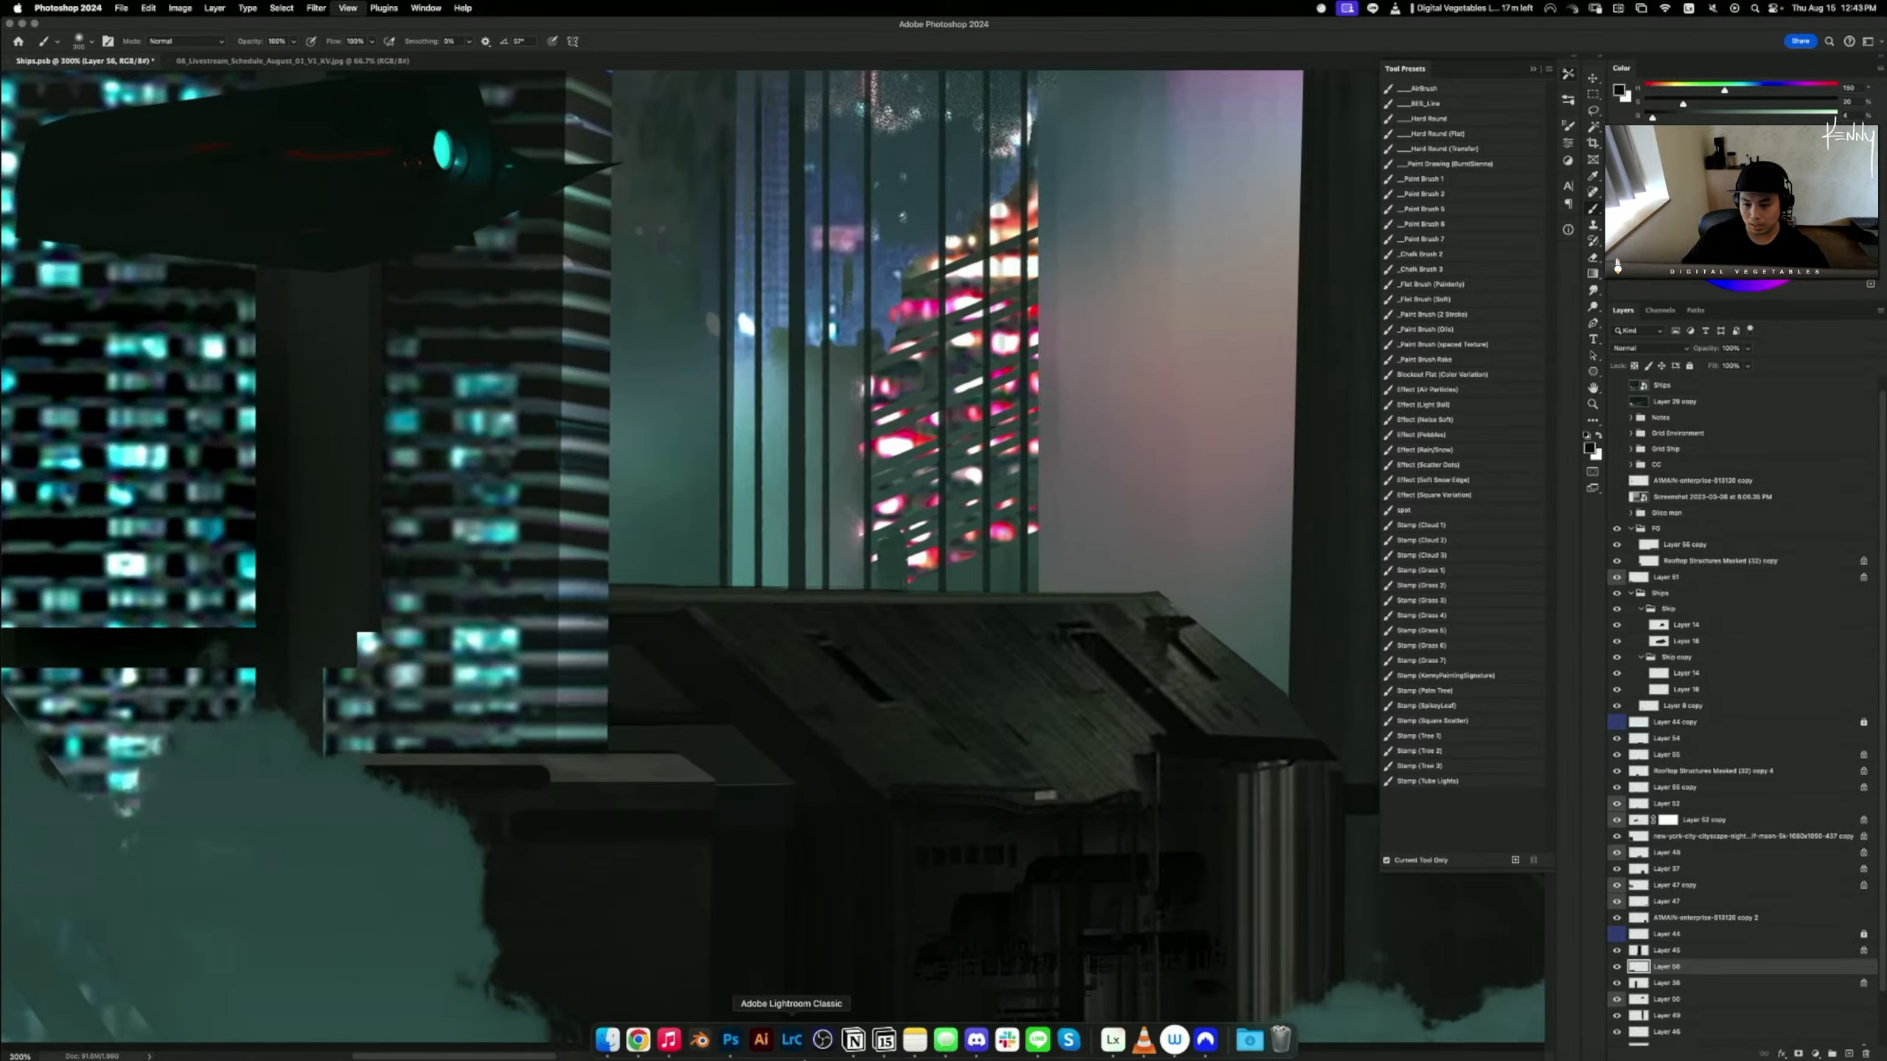
left_click_drag(914, 758, 664, 708)
key("r")
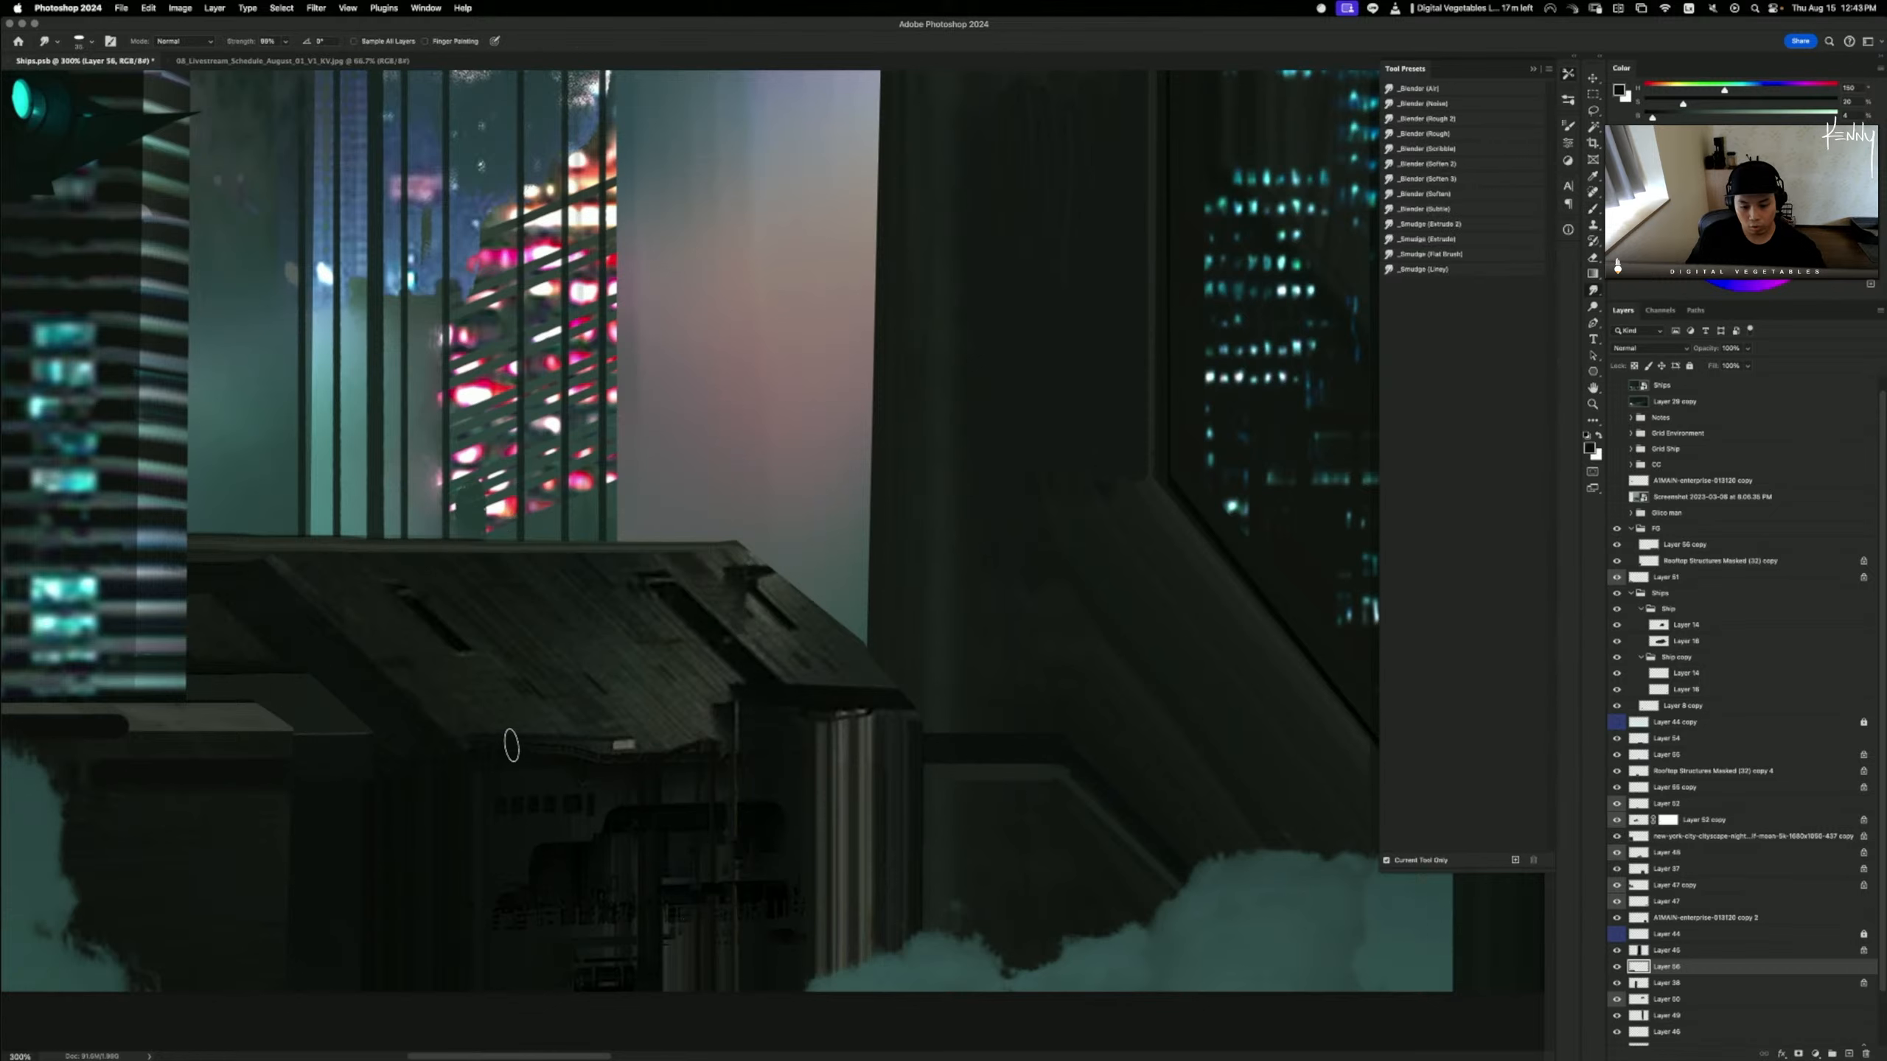
left_click_drag(499, 752, 743, 757)
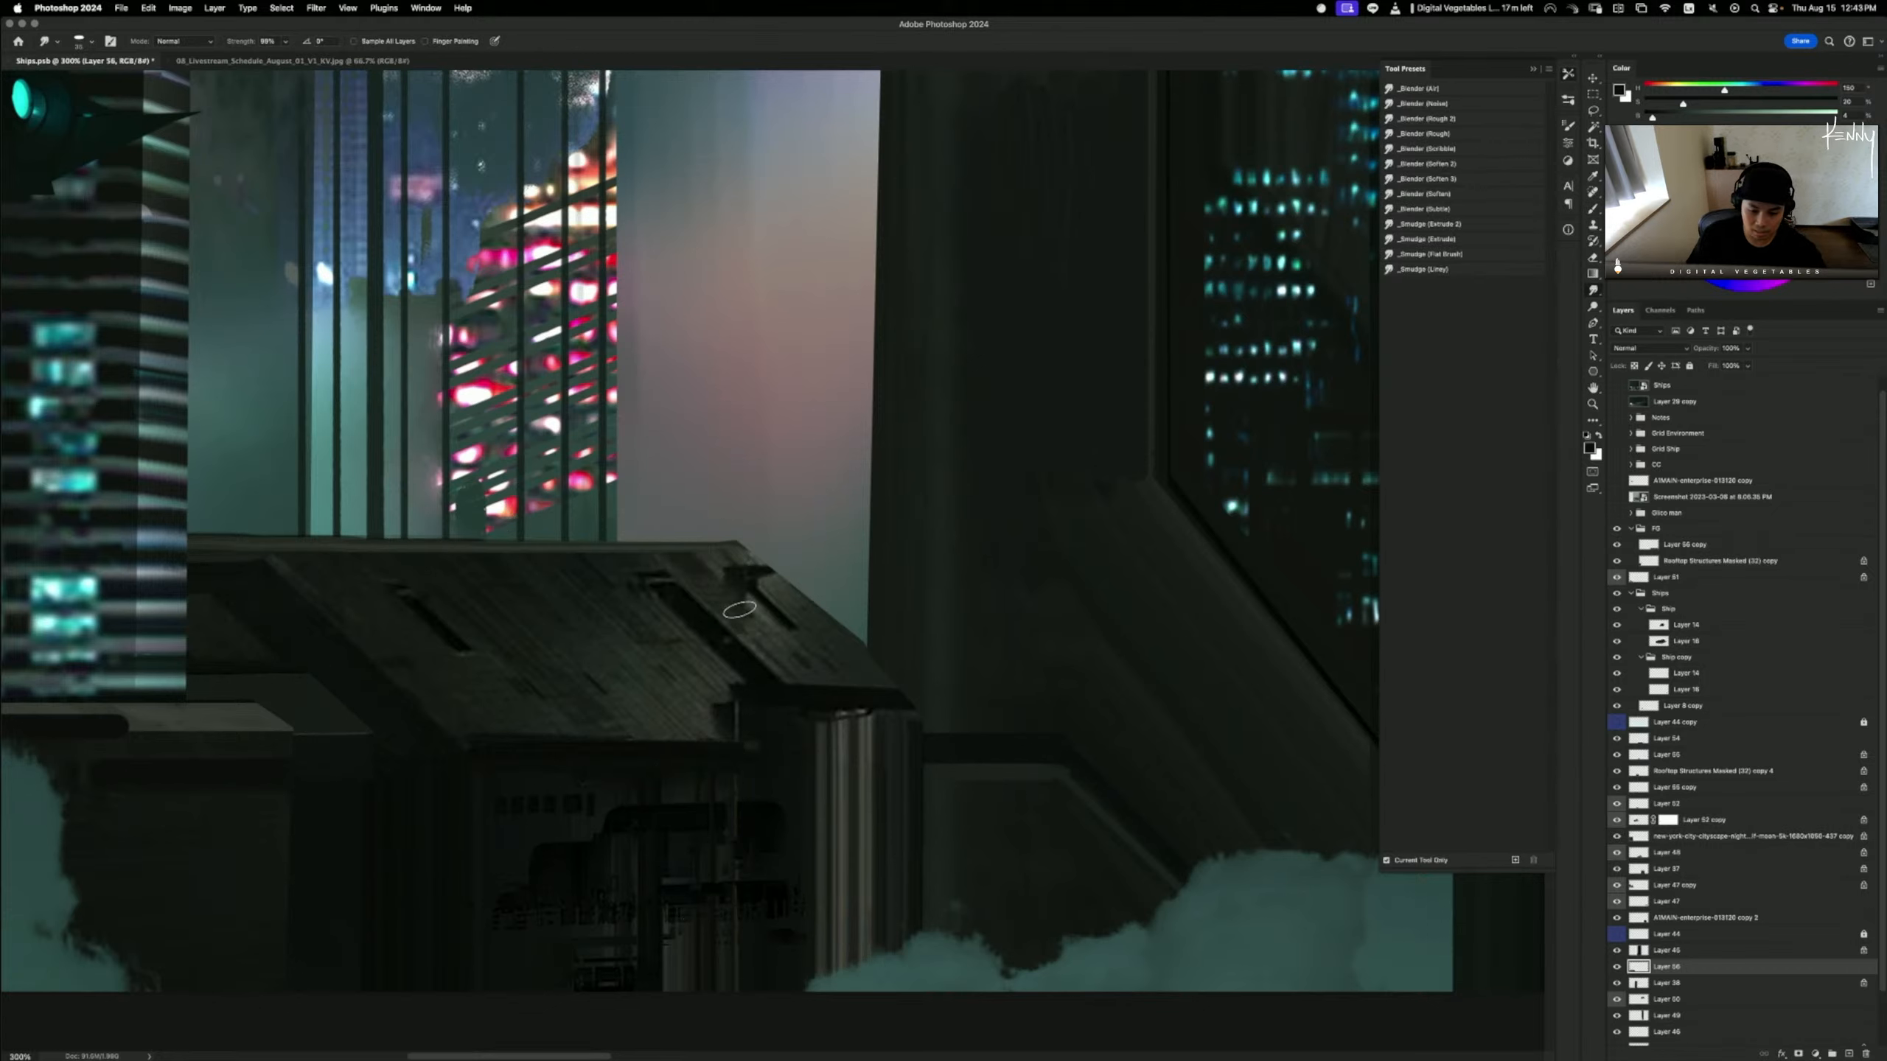
- Lasso the sloped roof panel beside the dark diagonal slot, smudge its texture down to the lower corner, and deselect
key("l")
left_click(647, 587)
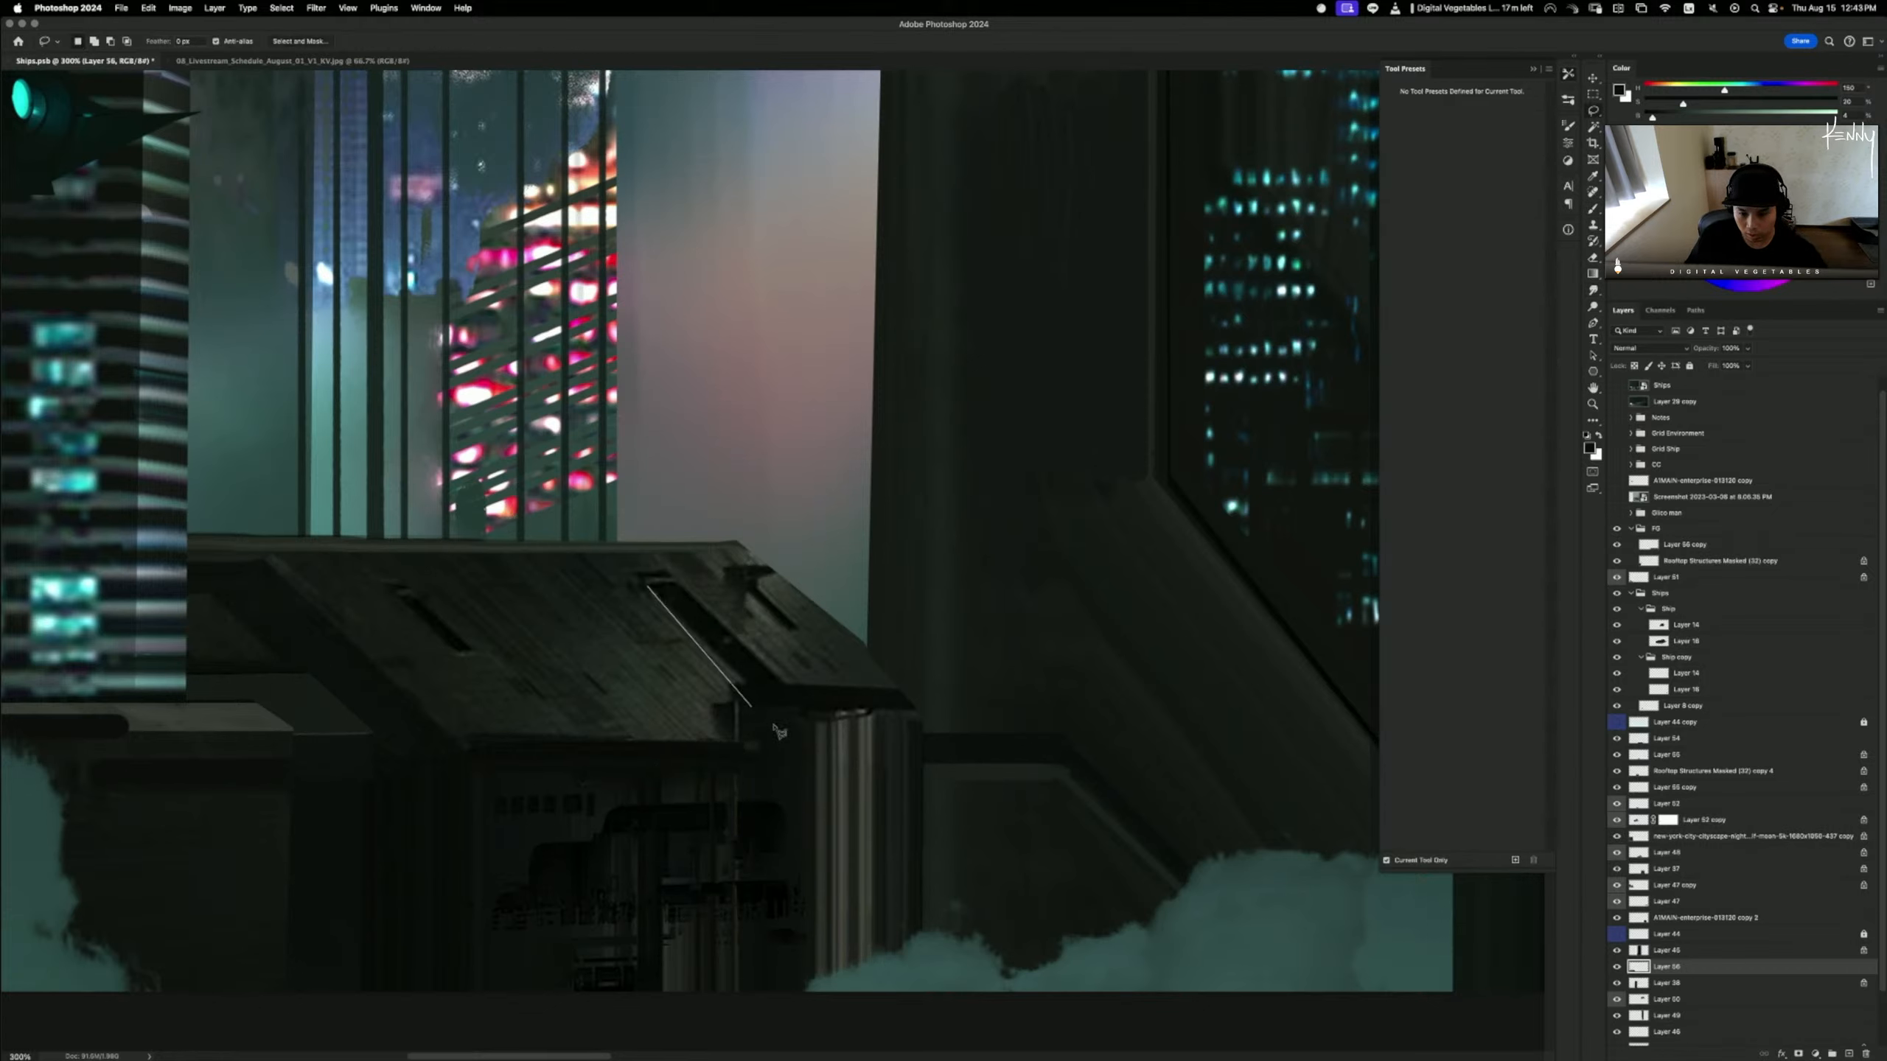
left_click(807, 740)
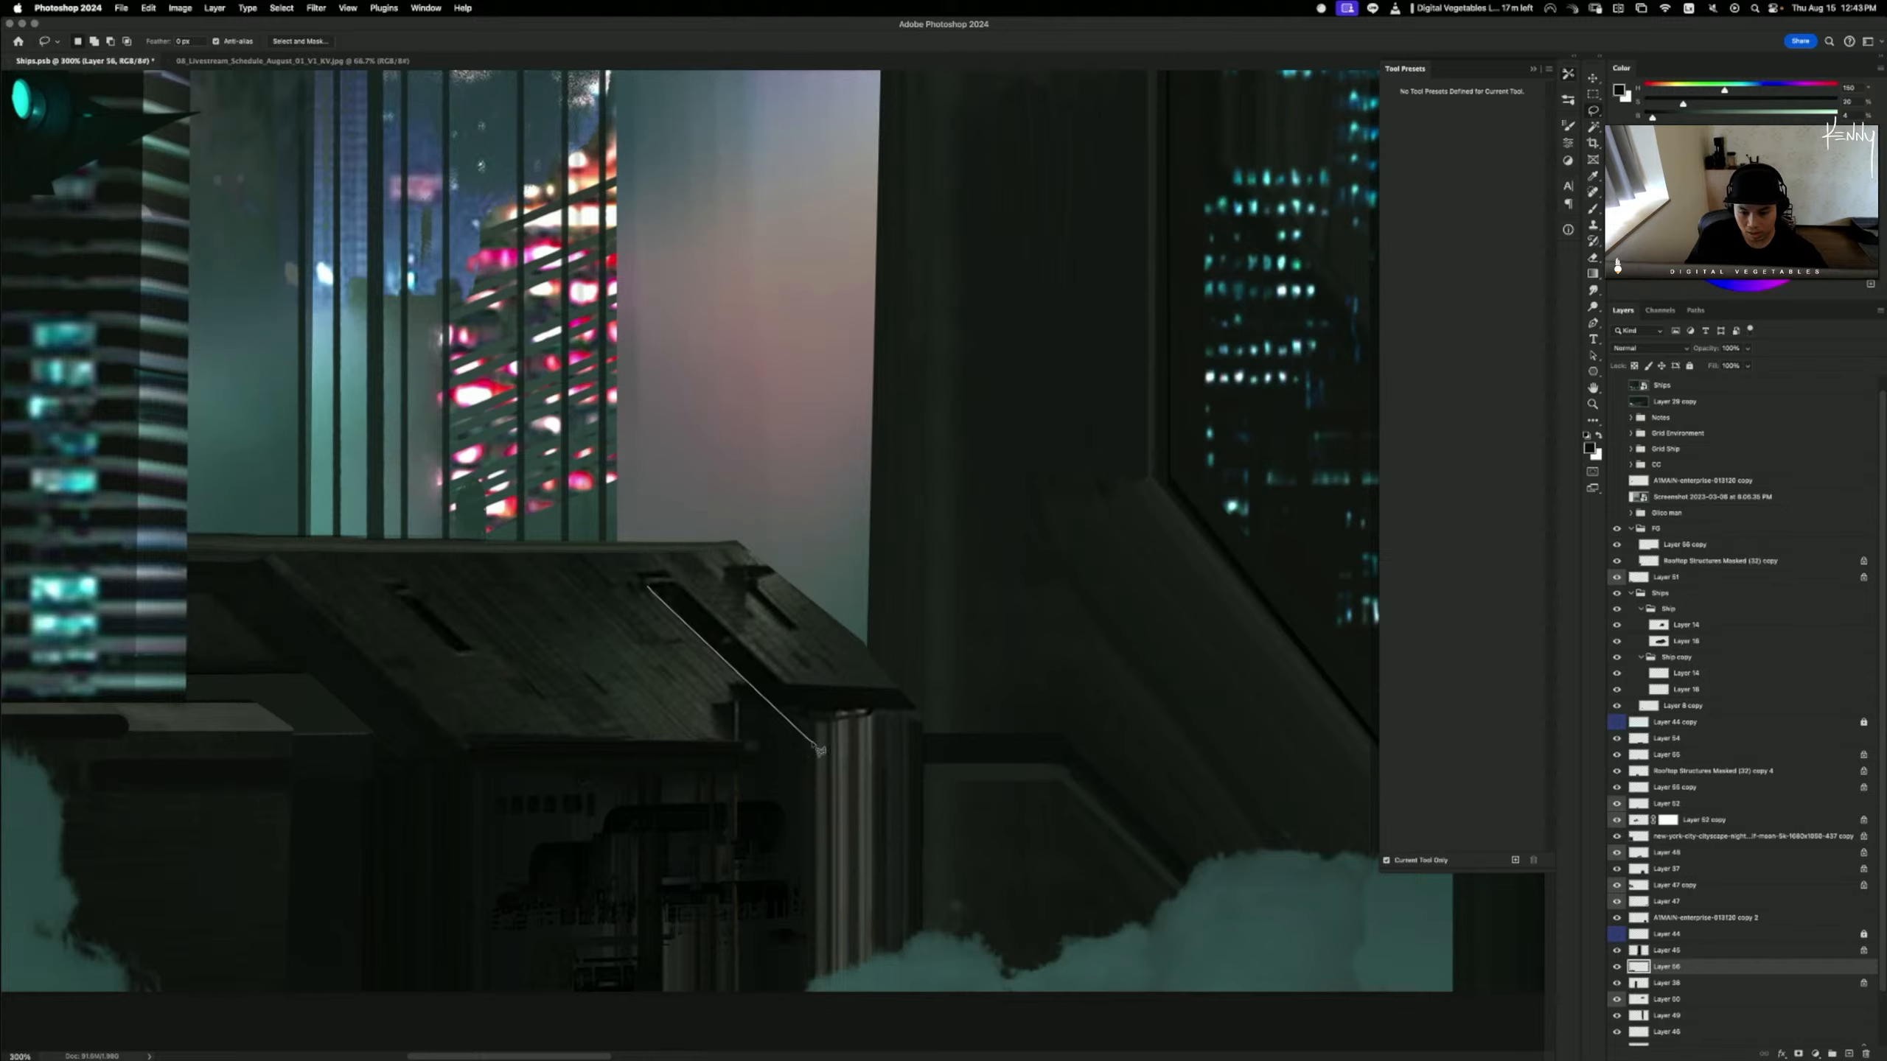
left_click(628, 740)
left_click(511, 628)
left_click(648, 587)
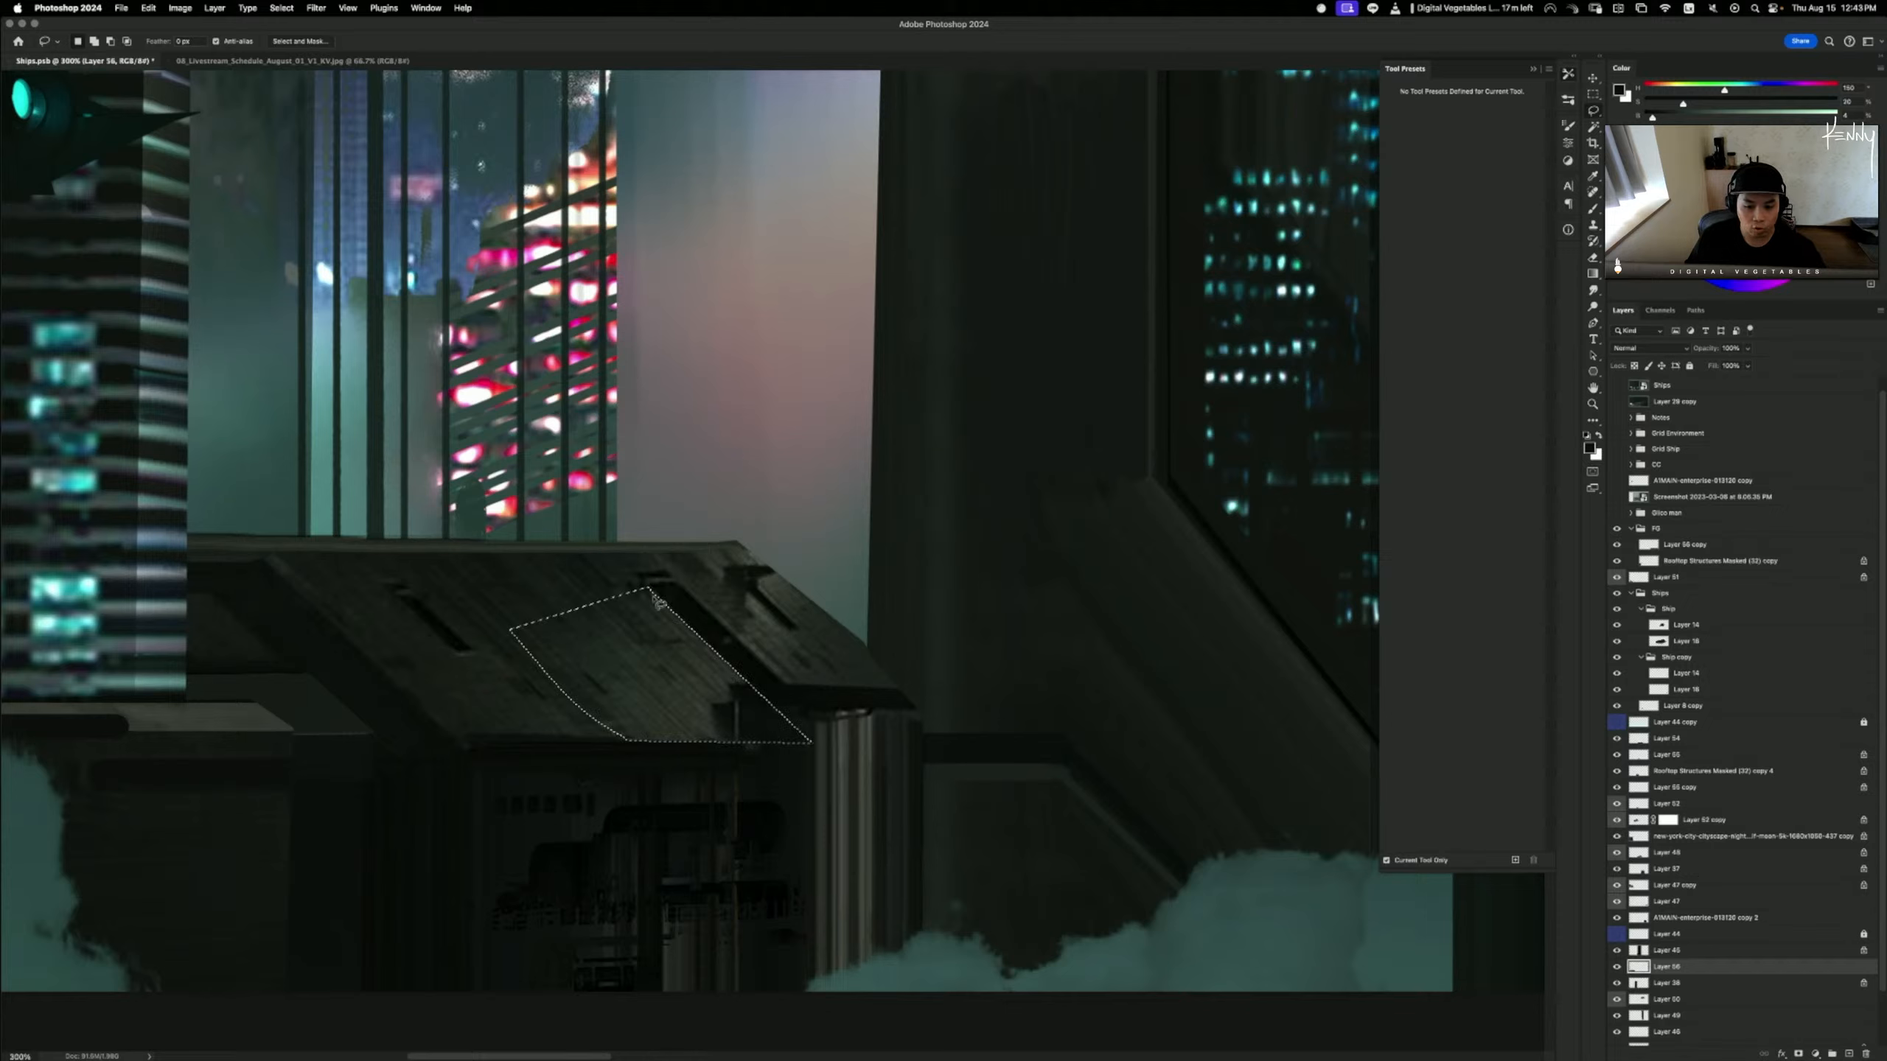
key("r")
mouse_move(716, 709)
left_mouse_down()
mouse_move(805, 811)
mouse_move(765, 744)
mouse_move(687, 691)
mouse_move(760, 757)
mouse_move(751, 695)
mouse_move(852, 801)
left_mouse_up()
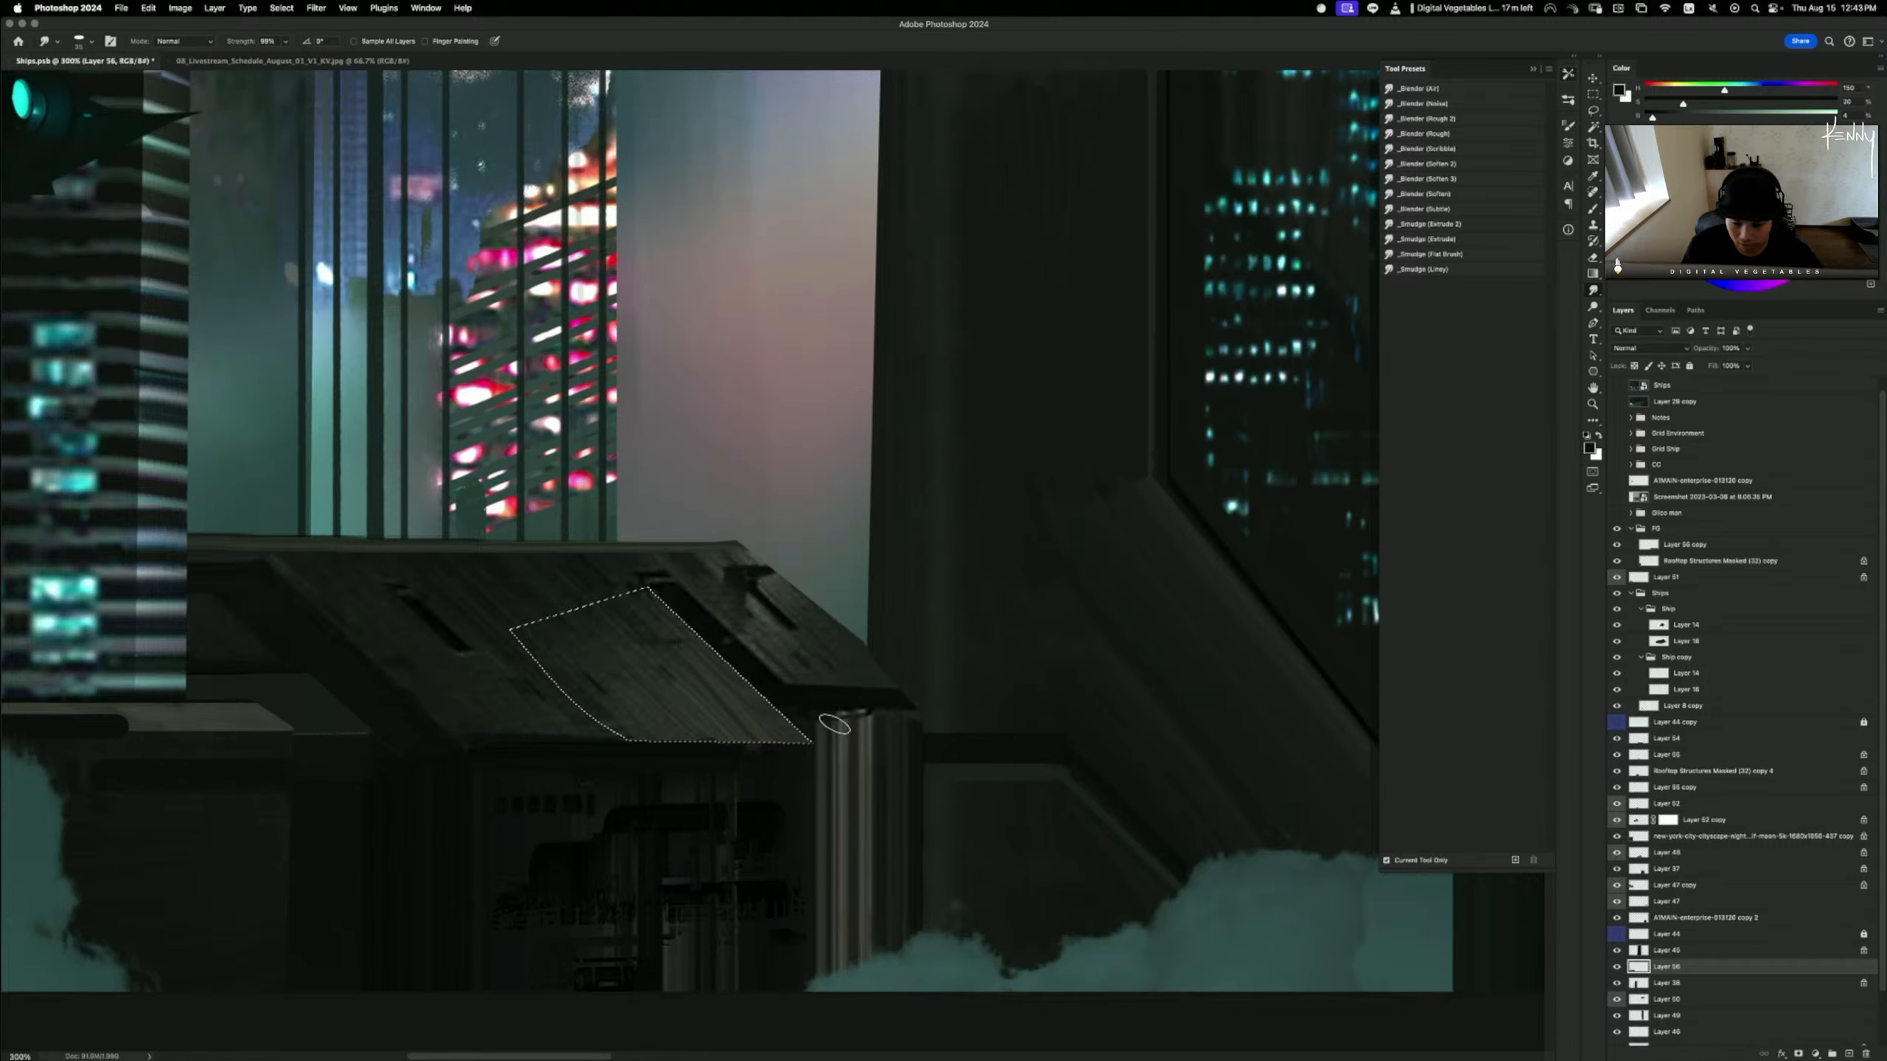
key("cmd+d")
- Lasso a thin horizontal strip beneath the sloped roof's eave, smudge it sideways into an even dark band, and deselect
key("l")
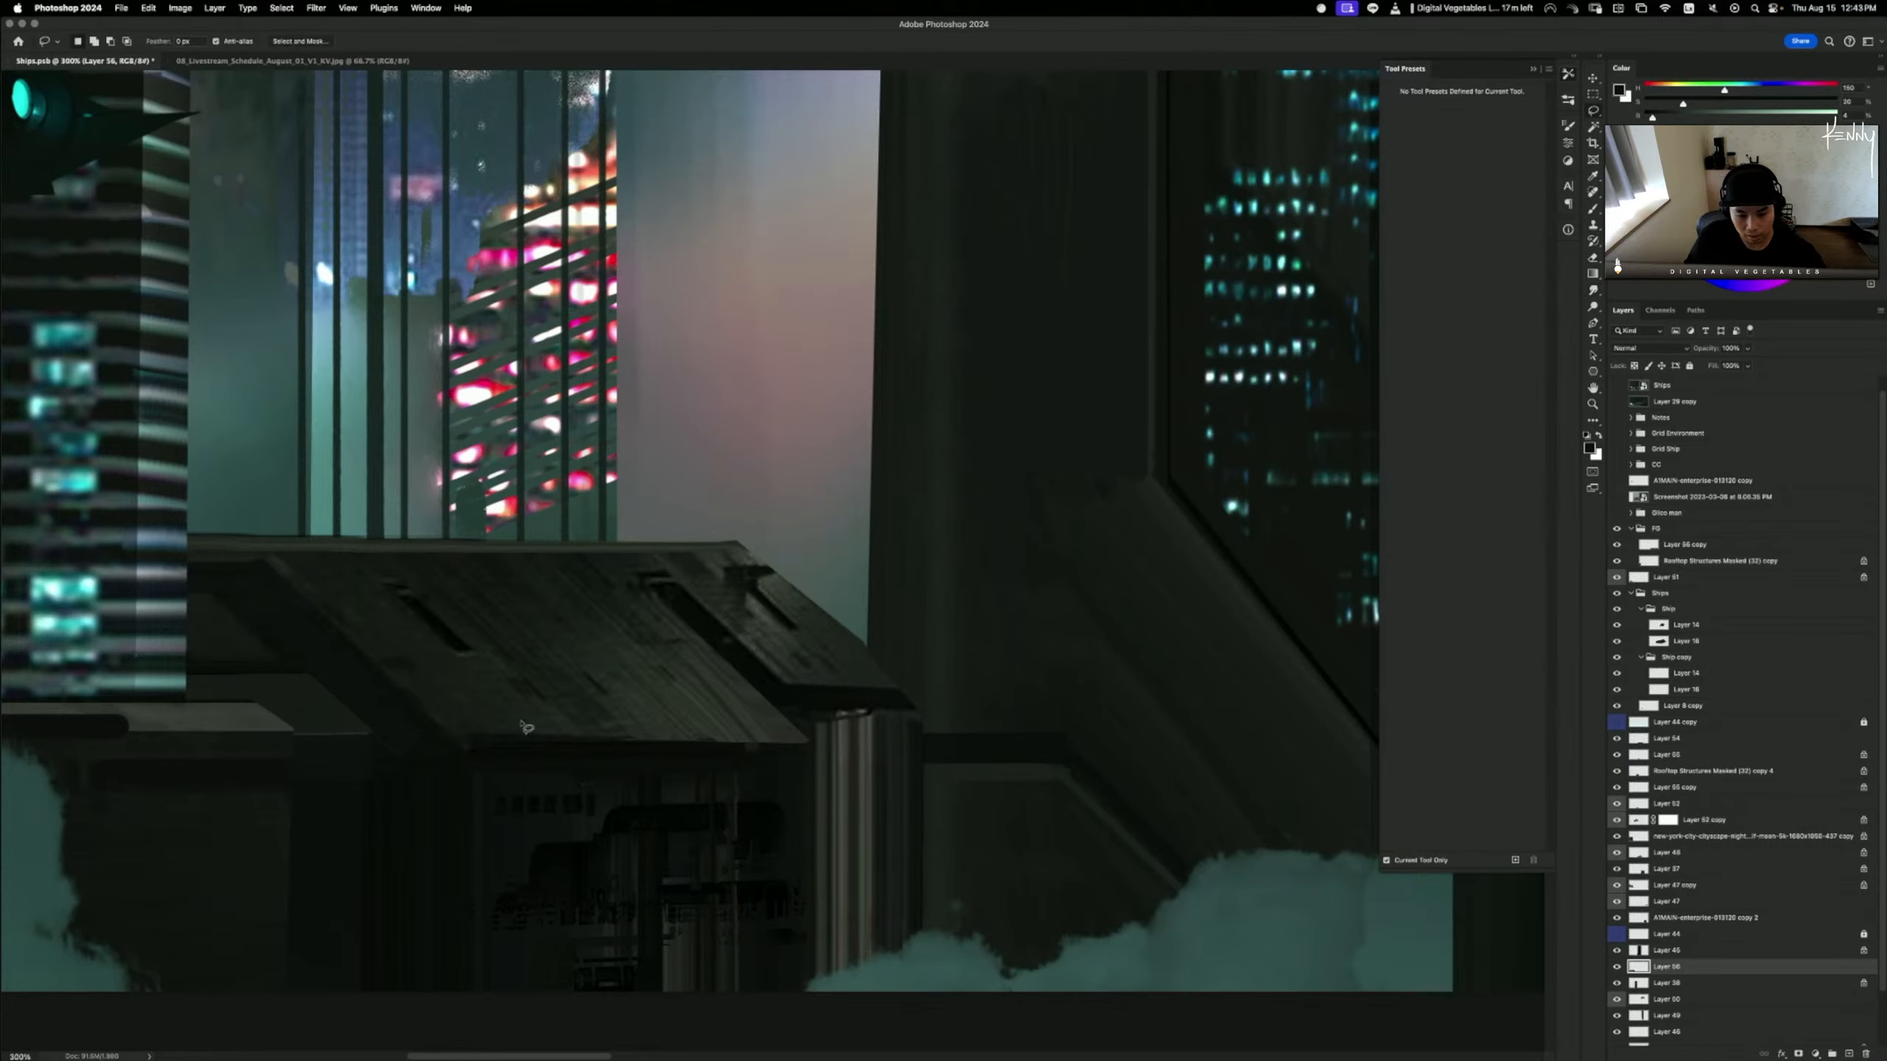
mouse_move(466, 747)
left_mouse_down()
mouse_move(777, 762)
mouse_move(814, 743)
mouse_move(807, 776)
mouse_move(532, 747)
mouse_move(464, 744)
left_mouse_up()
key("r")
left_click_drag(708, 762, 875, 776)
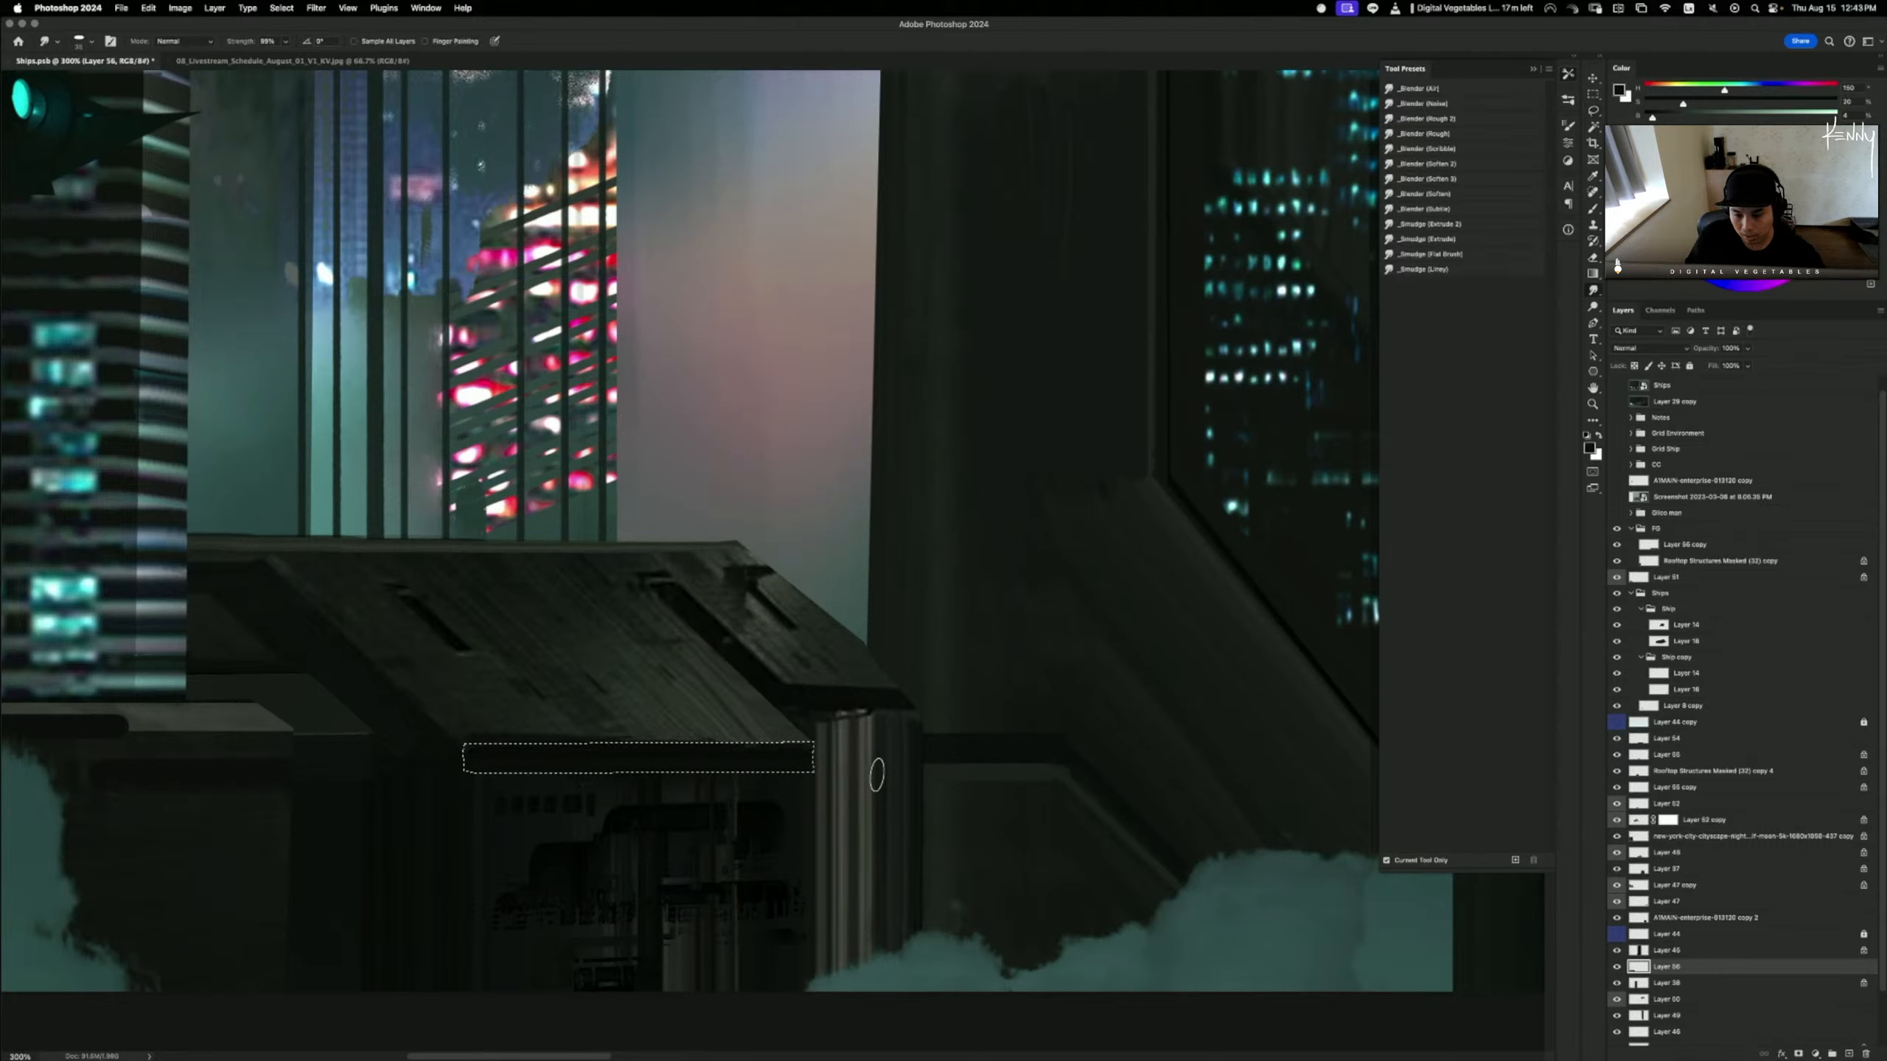
key("super+z")
left_click_drag(724, 763, 875, 774)
key("super+d")
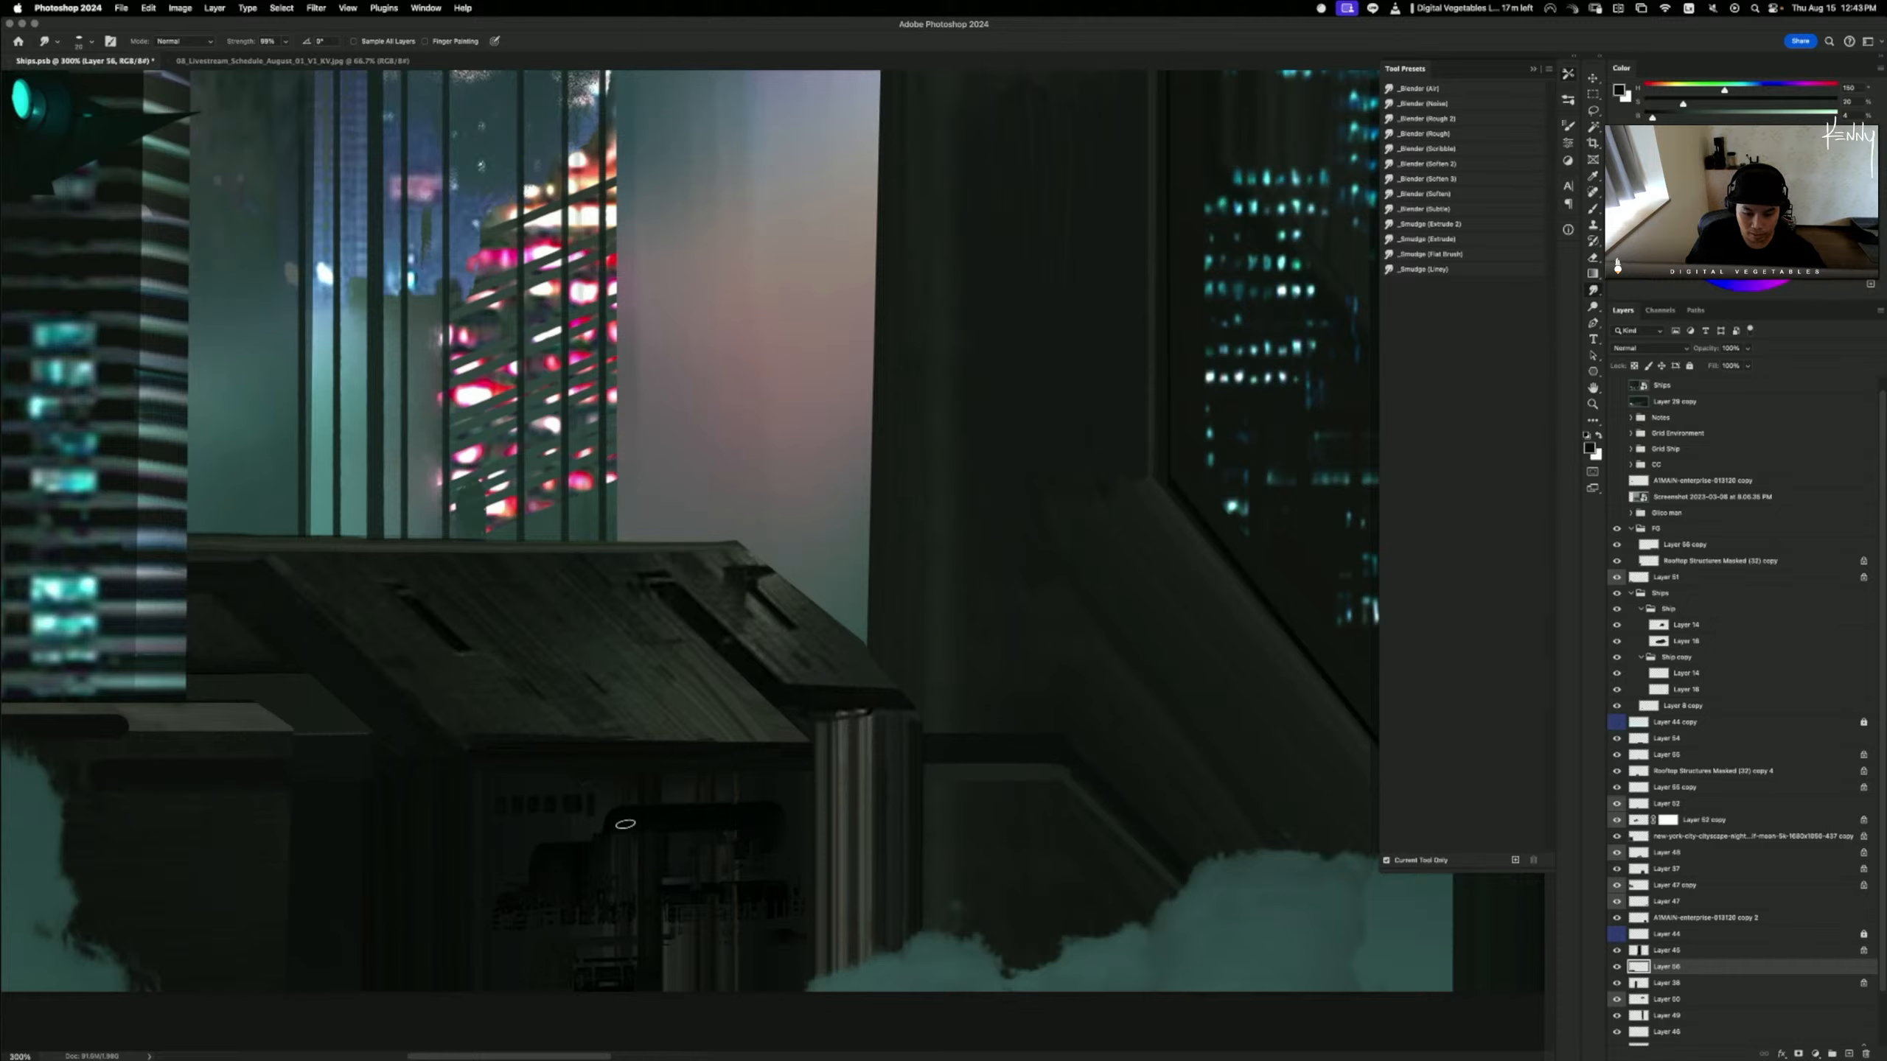
- Smudge the black pipe shape under the eave downward into a solid vertical column
left_click_drag(626, 823, 622, 913)
left_click_drag(632, 839, 646, 922)
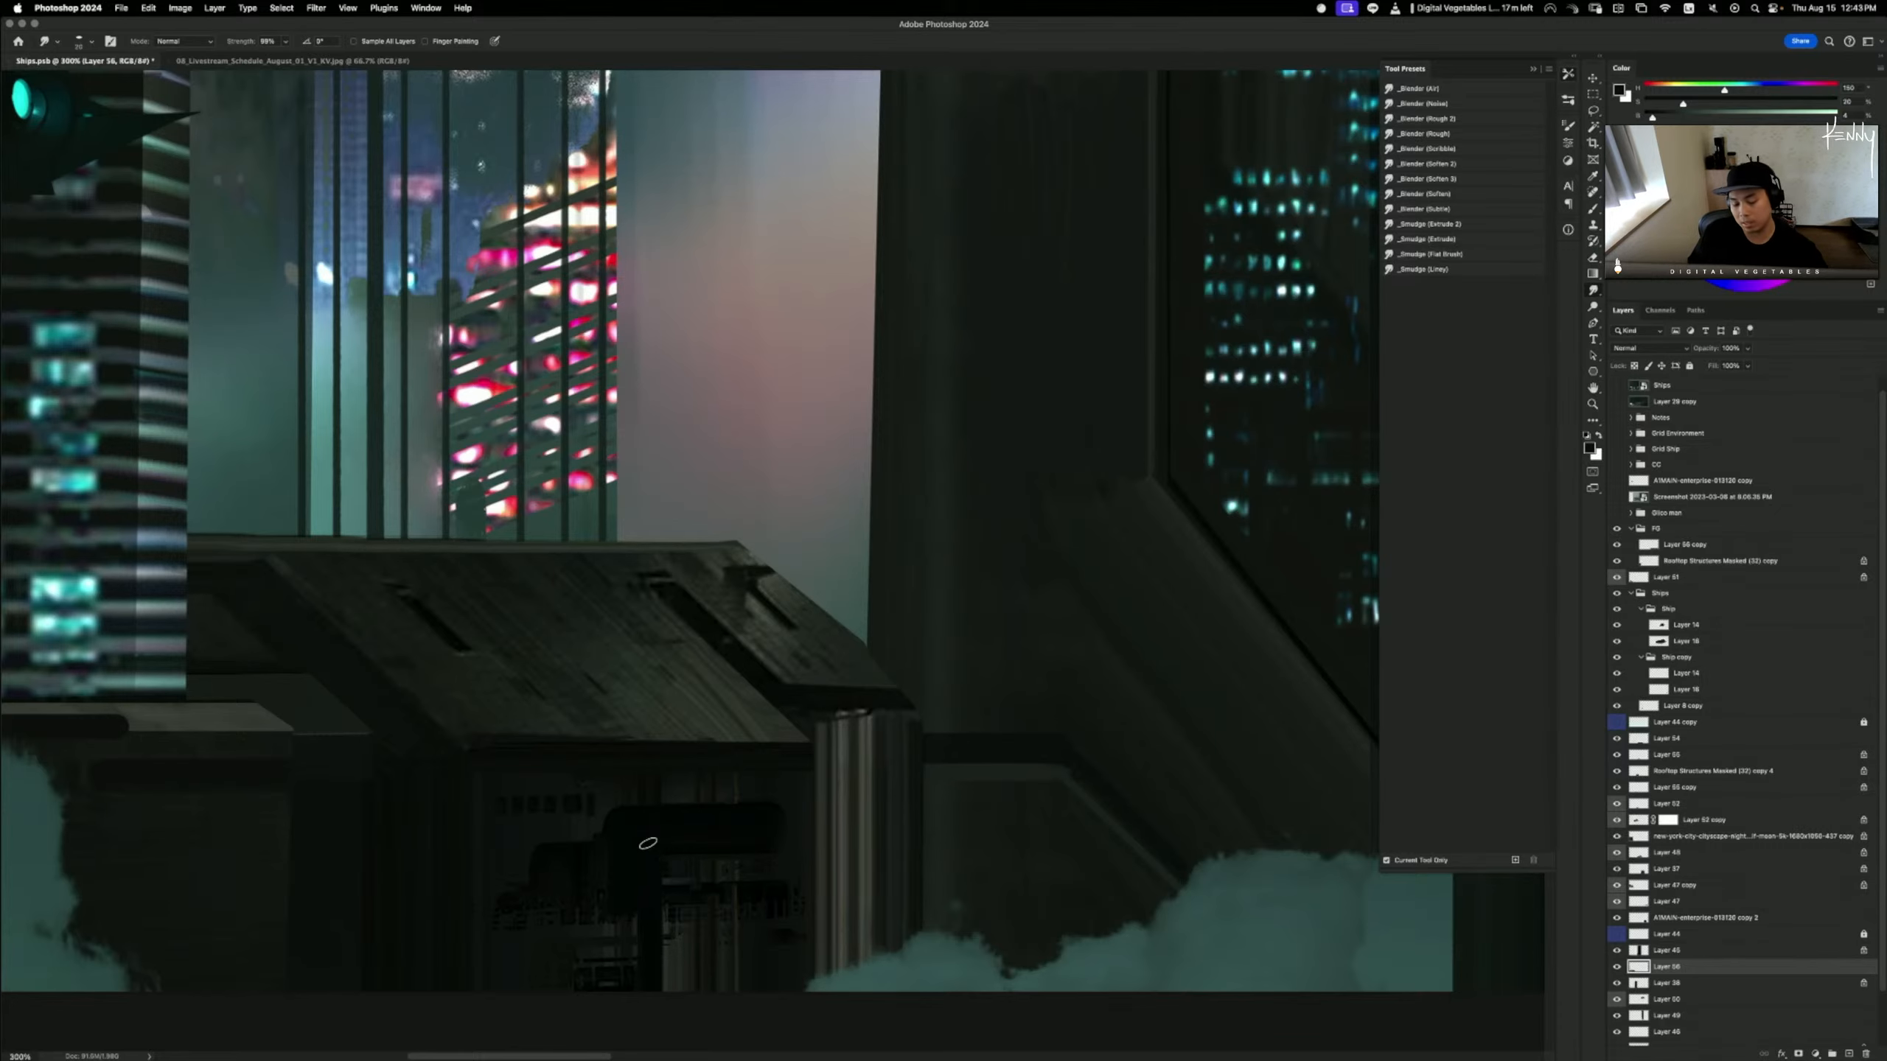
scroll(625, 930, "down", 8)
scroll(610, 775, "up", 8)
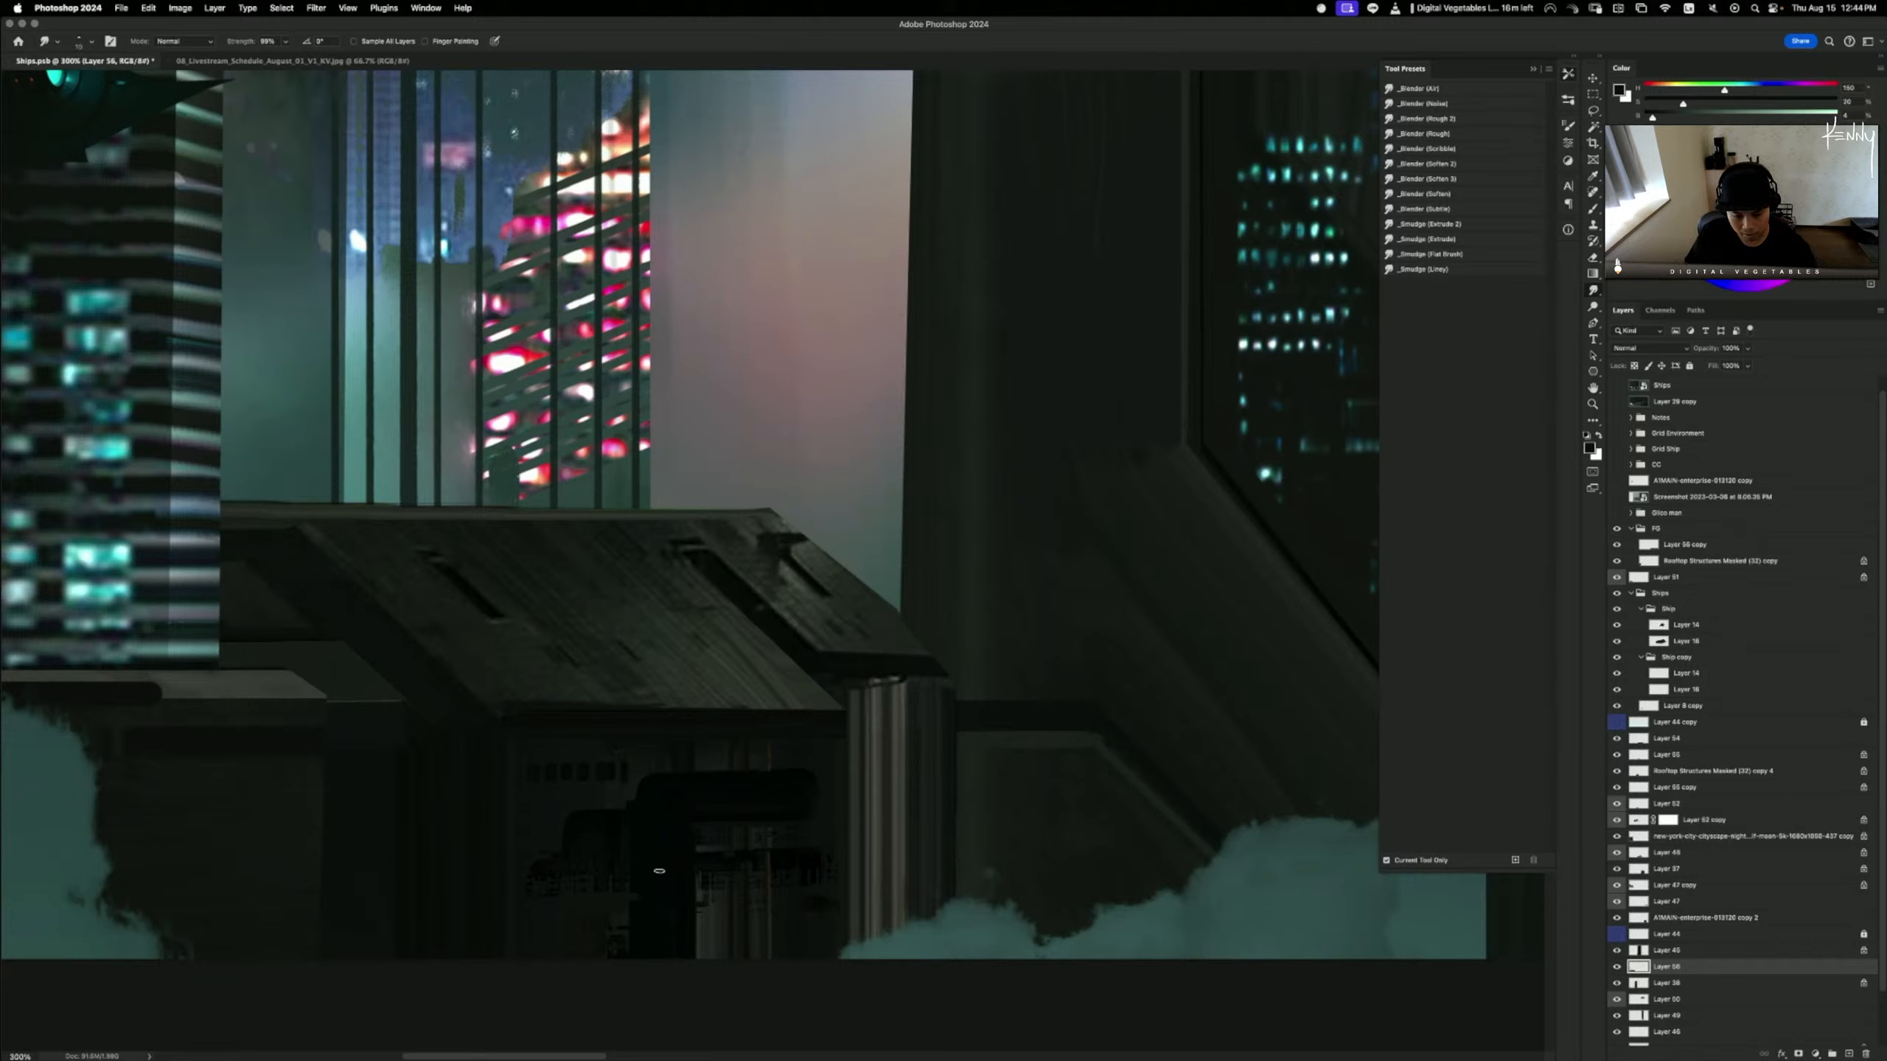
key("m")
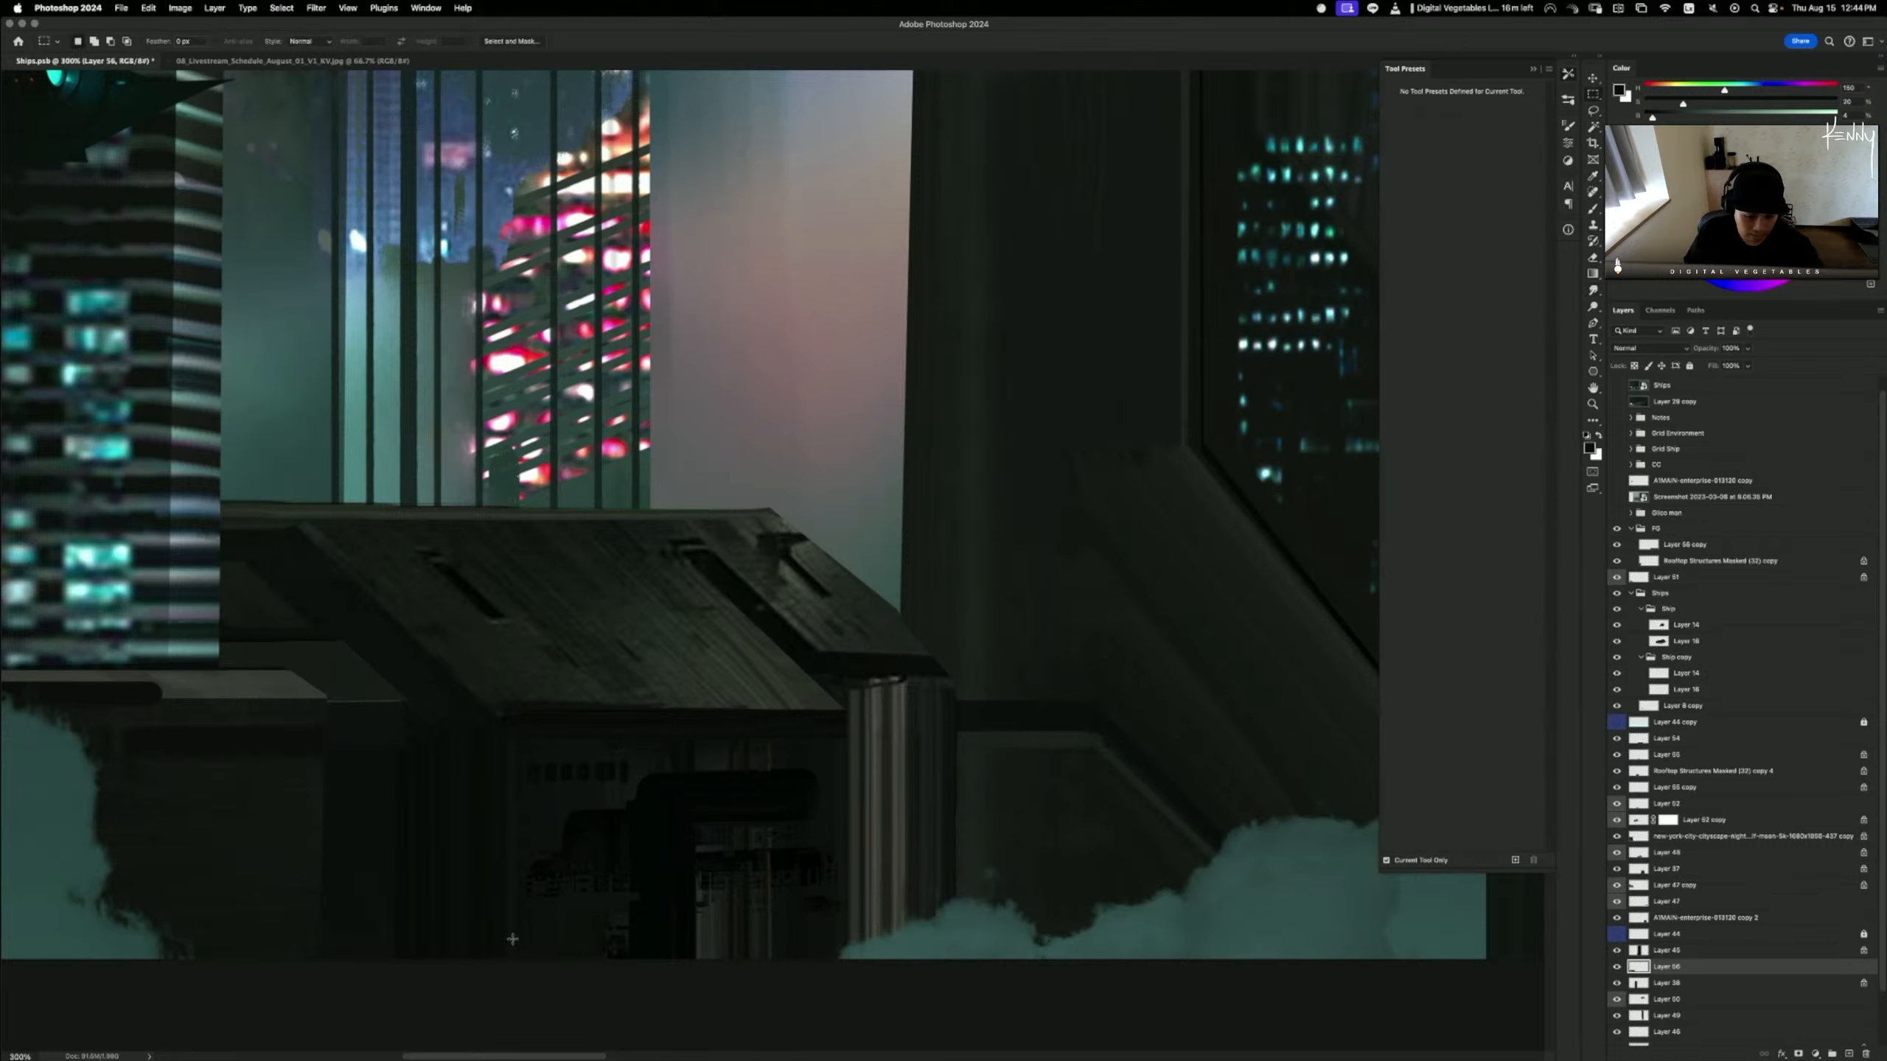
left_click_drag(515, 901, 645, 1046)
key("super+d")
- Lasso the lower wall area beside the black vertical pipe, airbrush a sampled dark tone over it, and deselect
key("l")
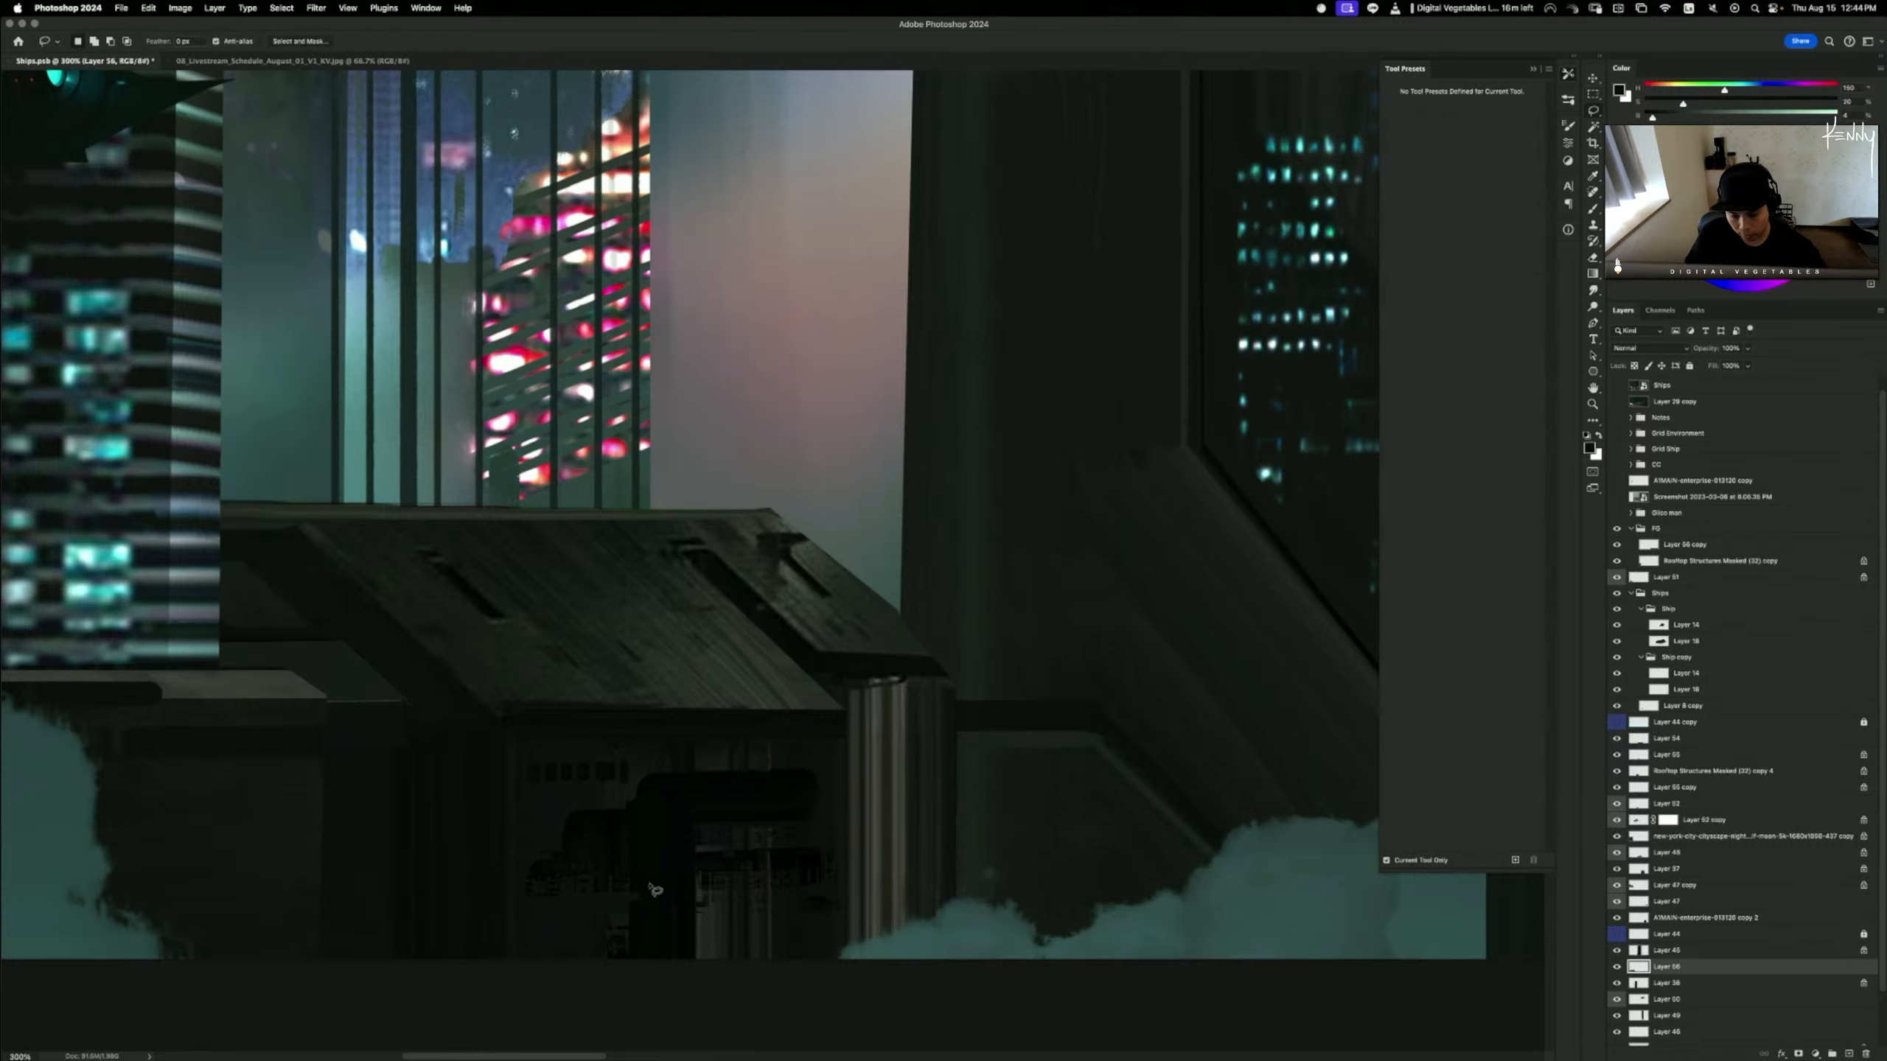
mouse_move(538, 913)
left_mouse_down()
mouse_move(516, 958)
mouse_move(562, 1006)
mouse_move(676, 980)
left_mouse_up()
key("b")
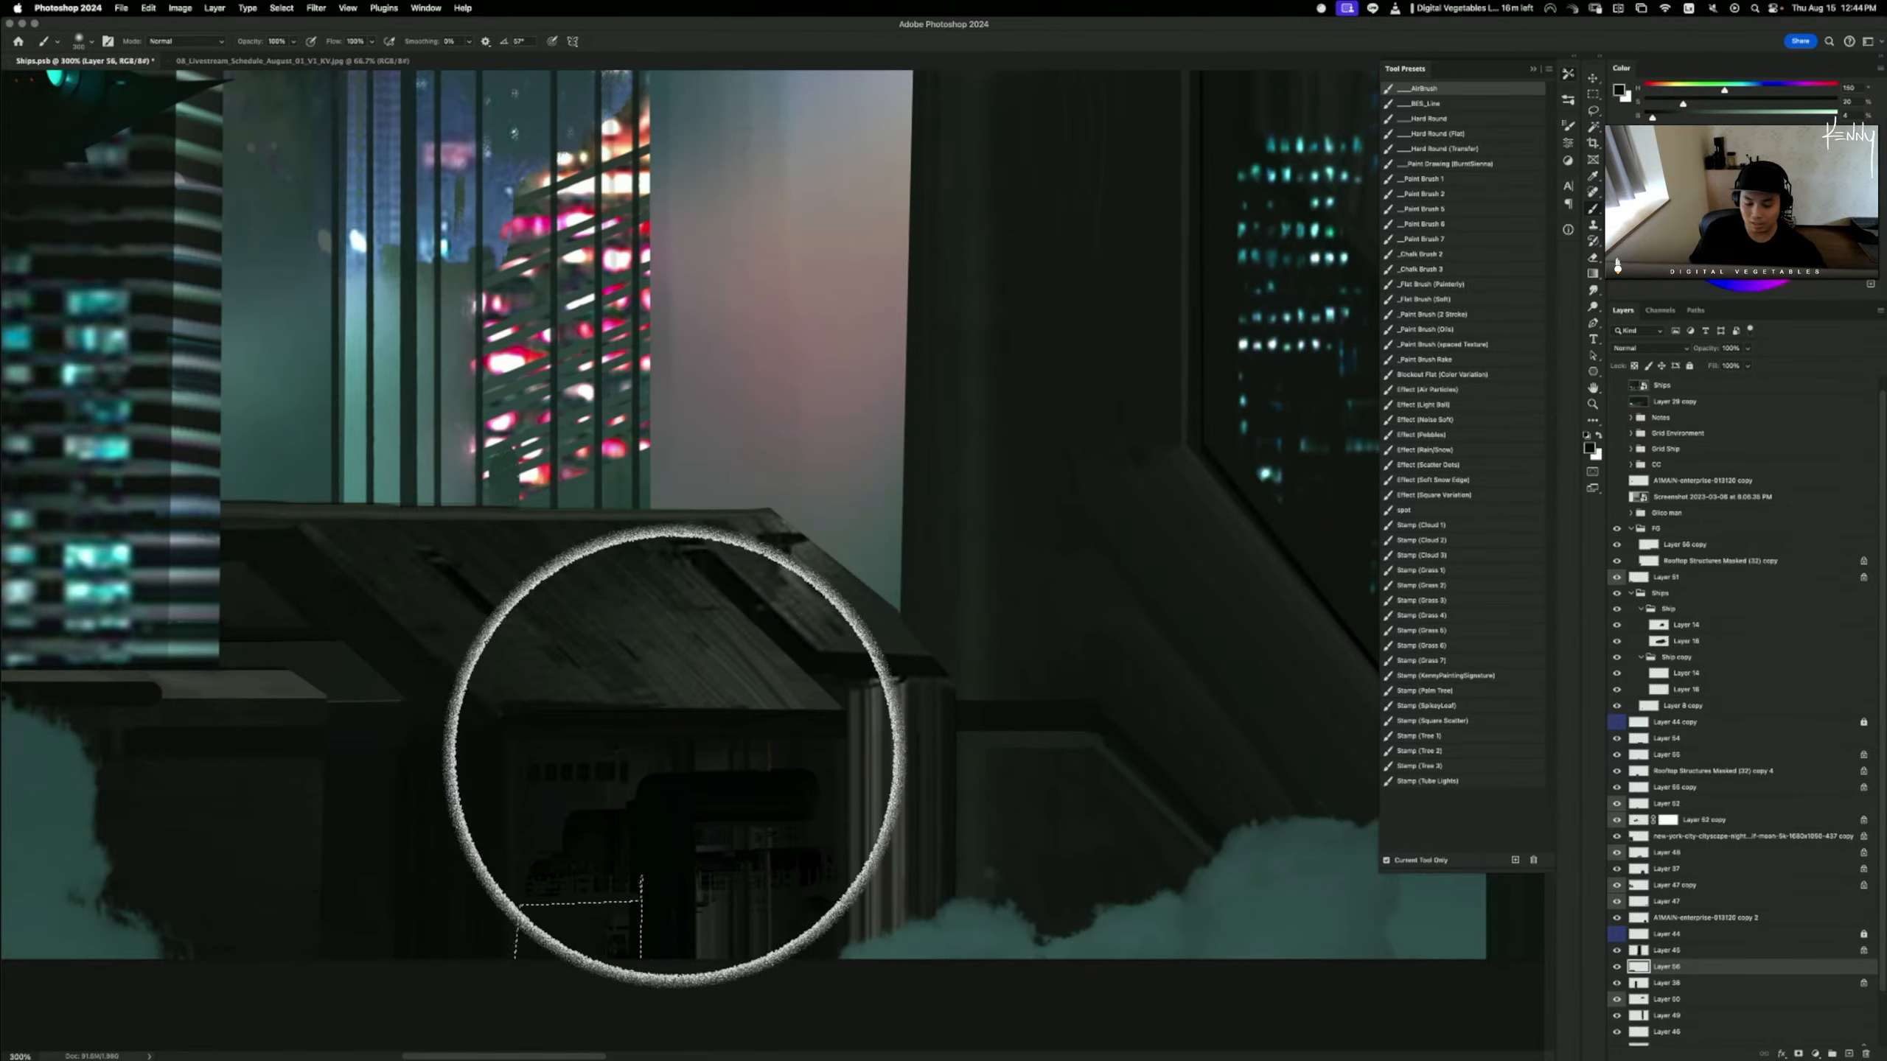
left_click(654, 814, "alt")
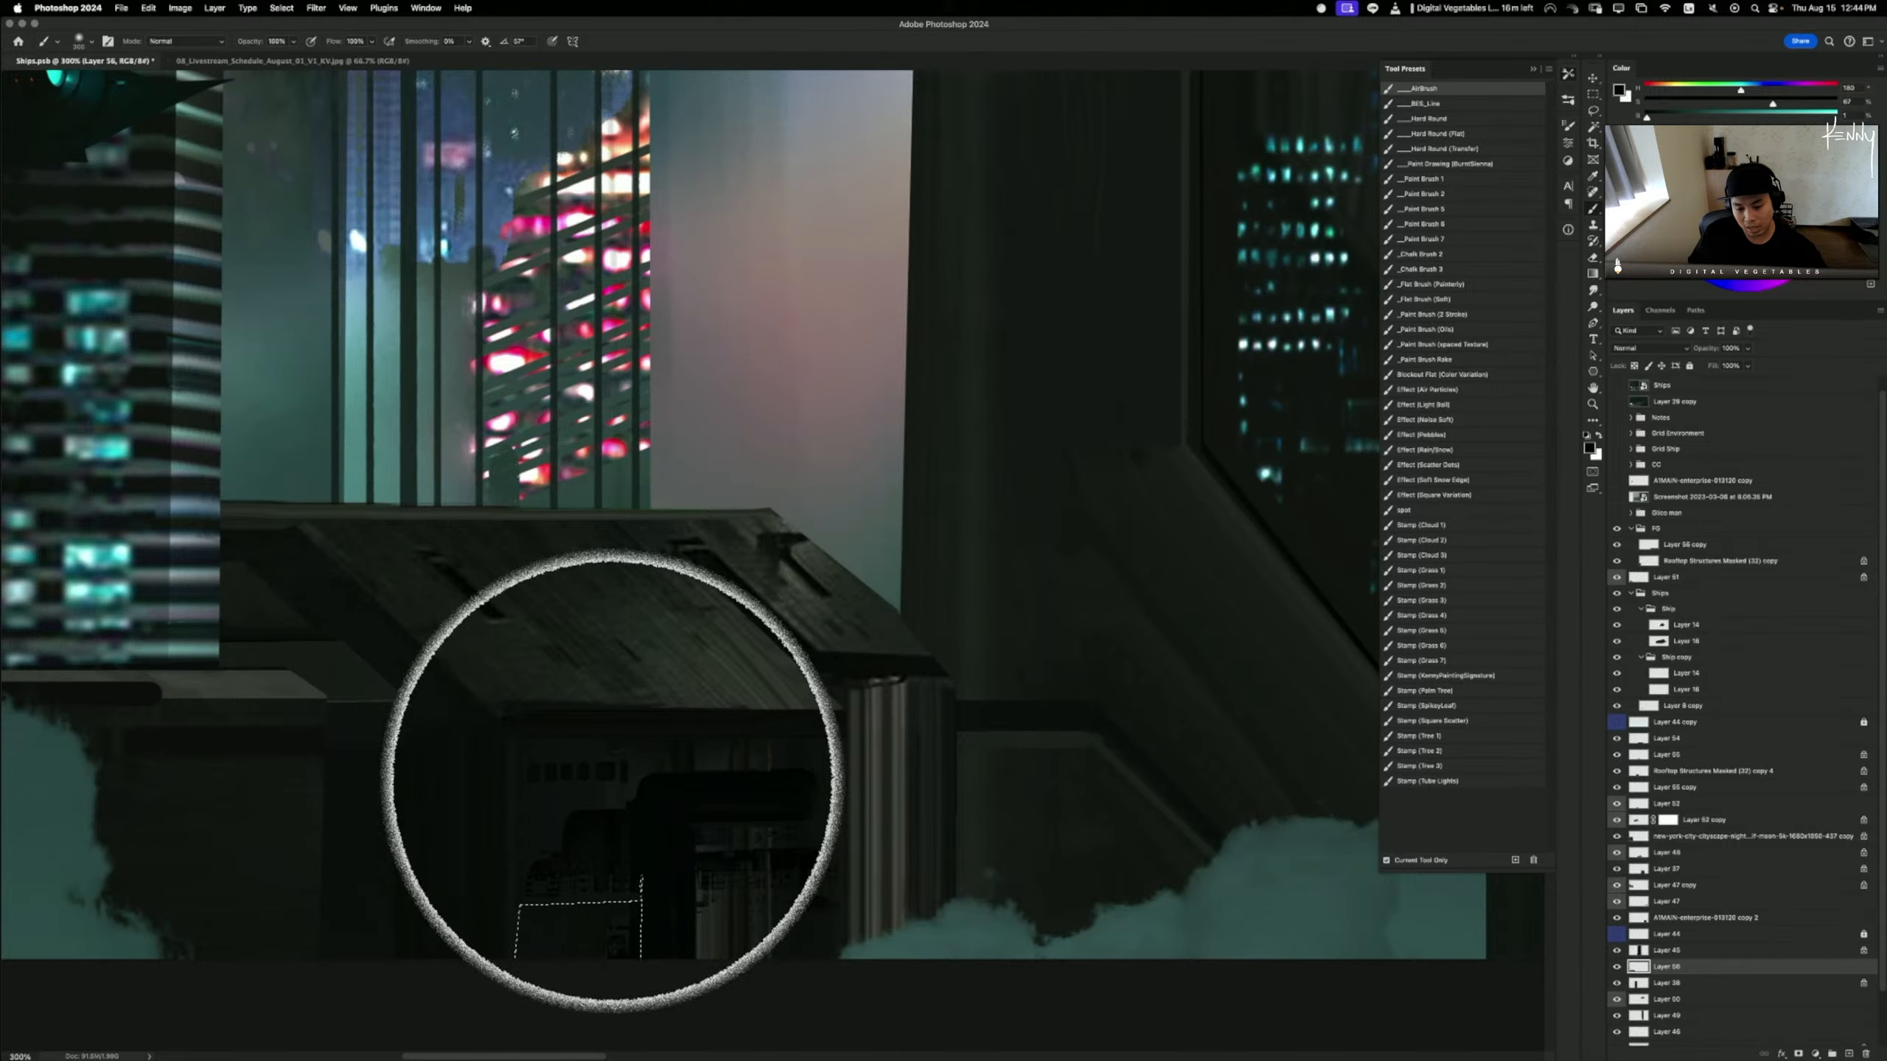
key("ctrl+d")
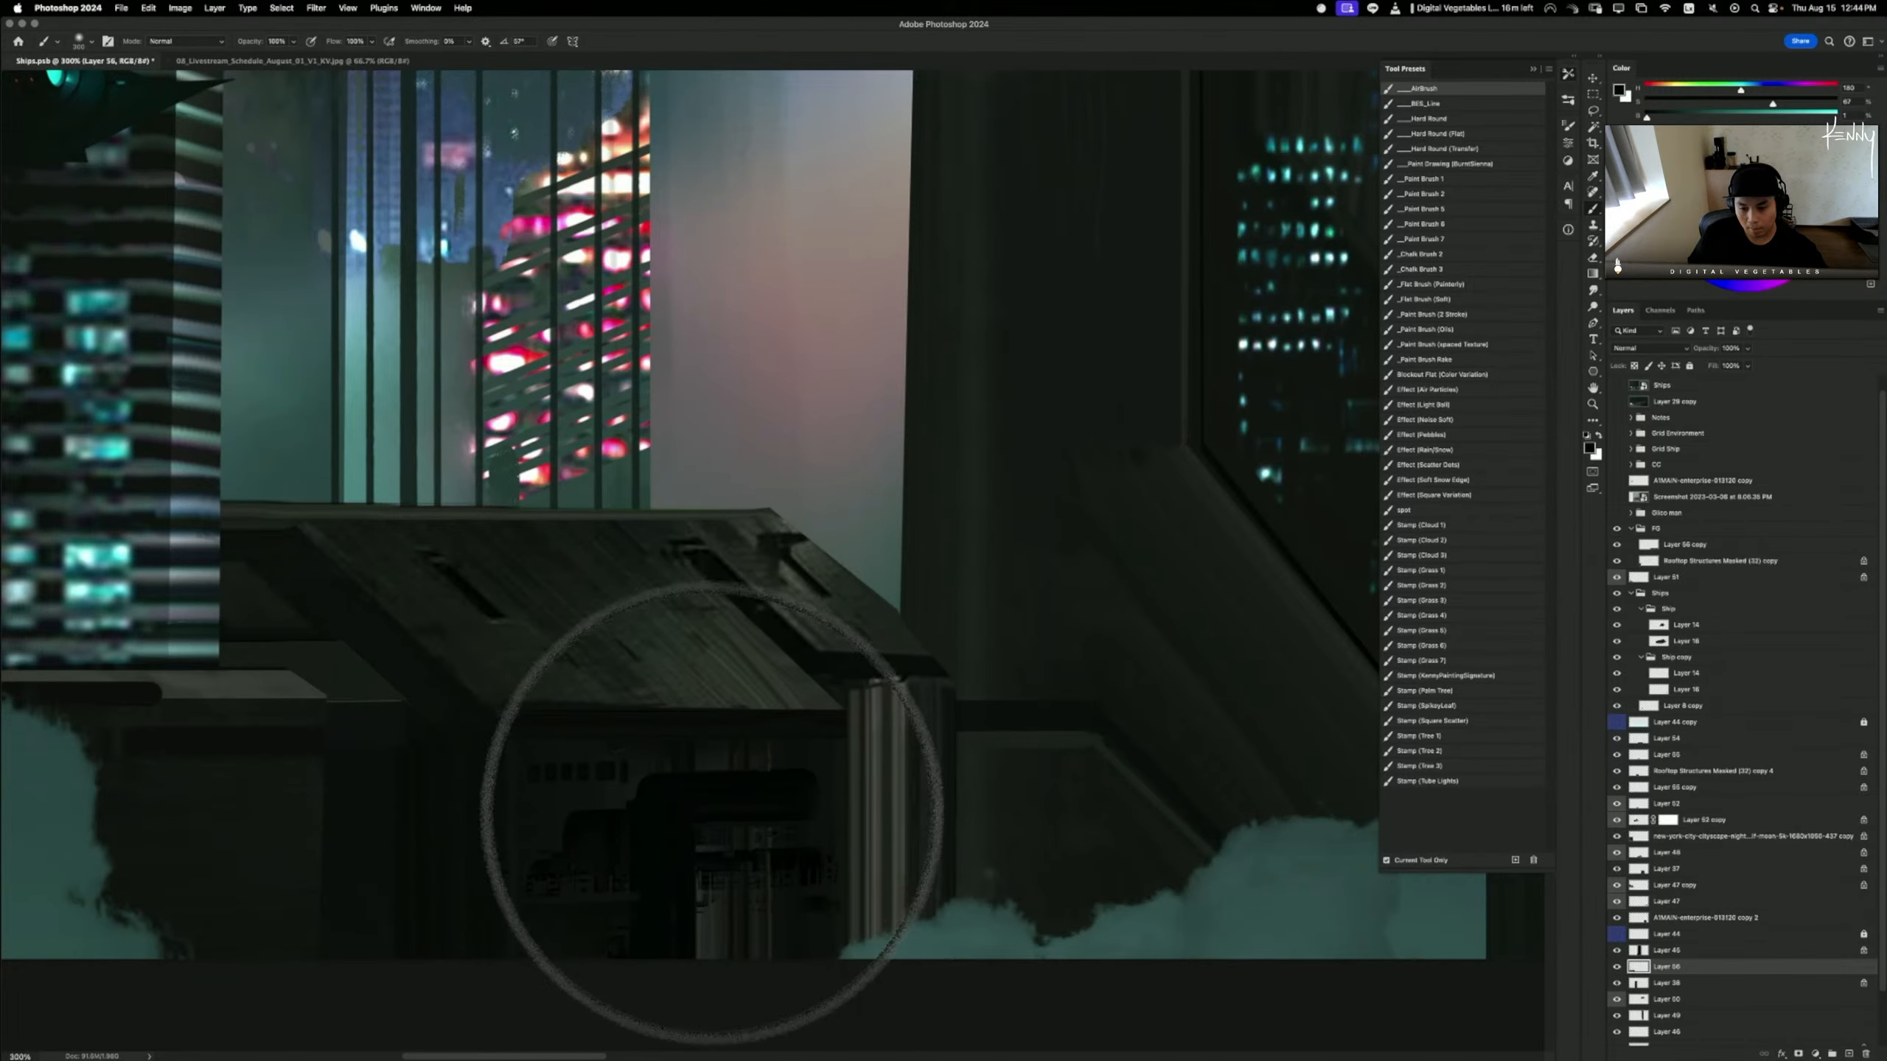
- Lasso a thin horizontal strip along the sloped roof's upper edge, airbrush a sampled roof tone over it, and deselect
key("l")
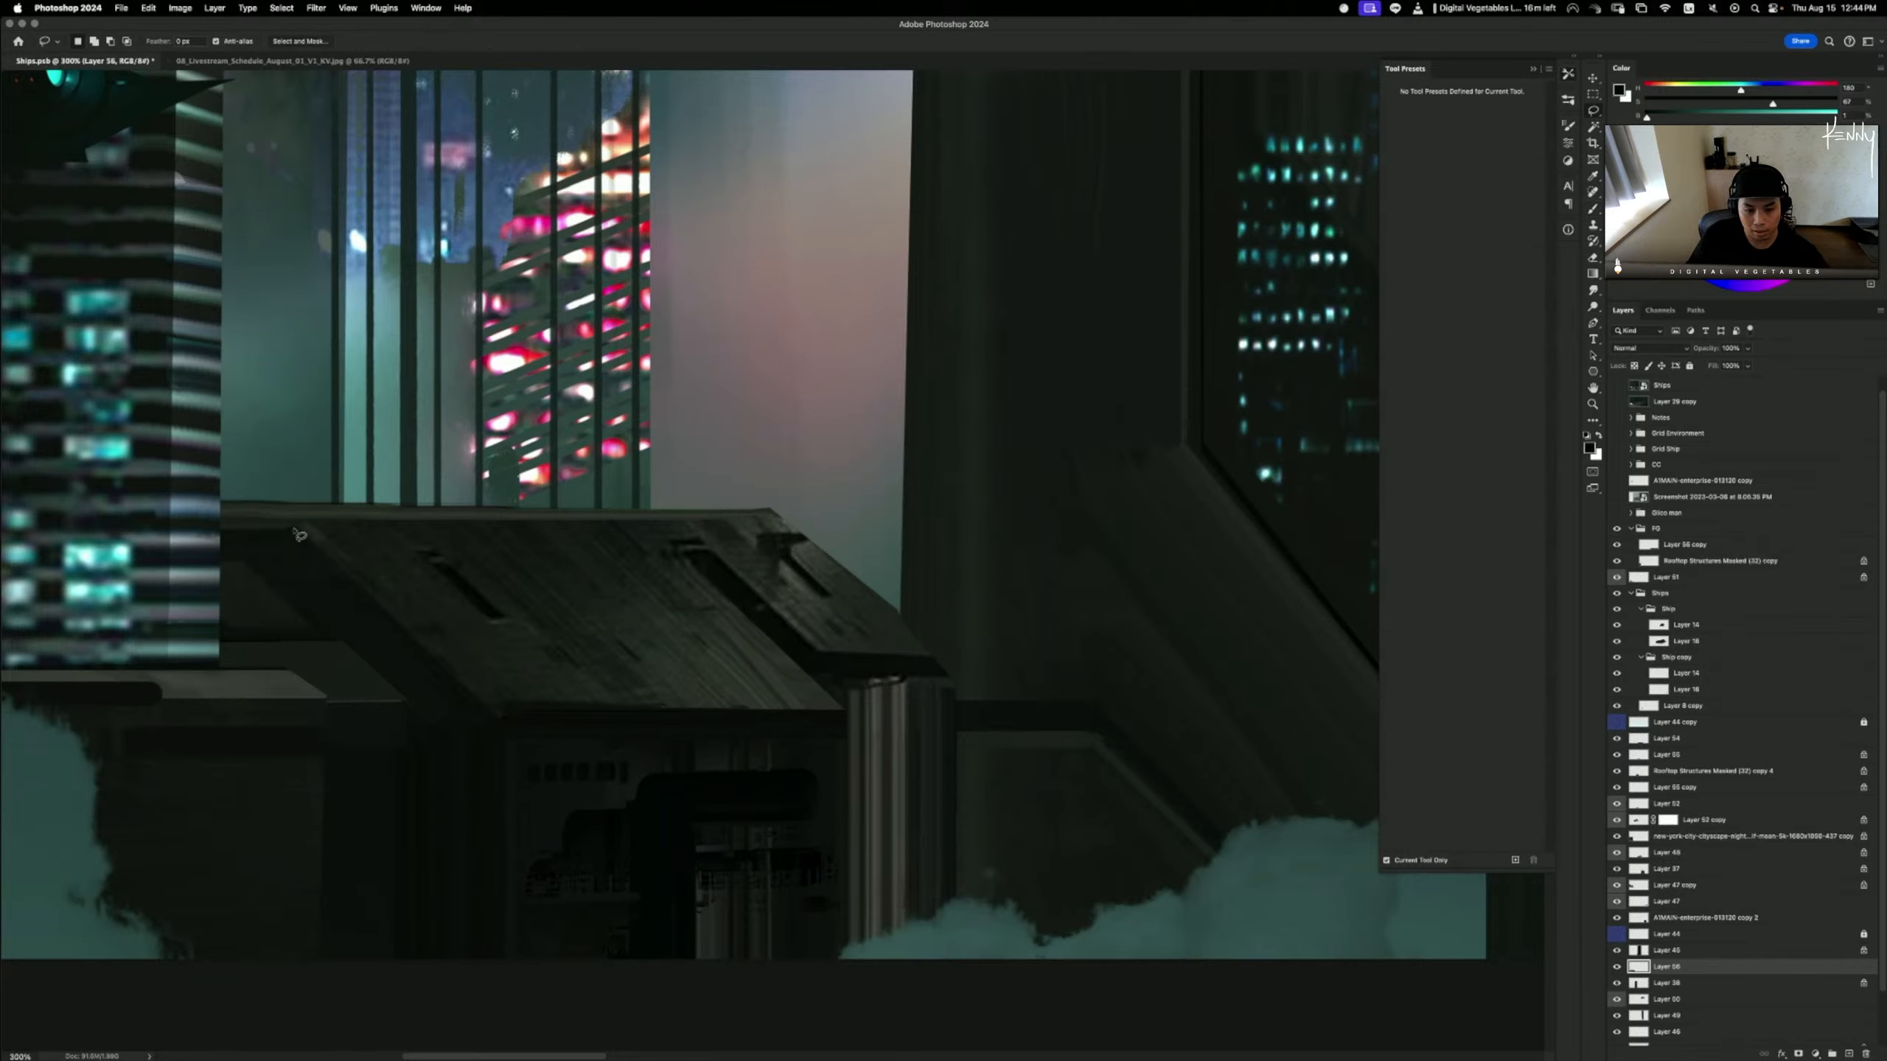
left_click(287, 529)
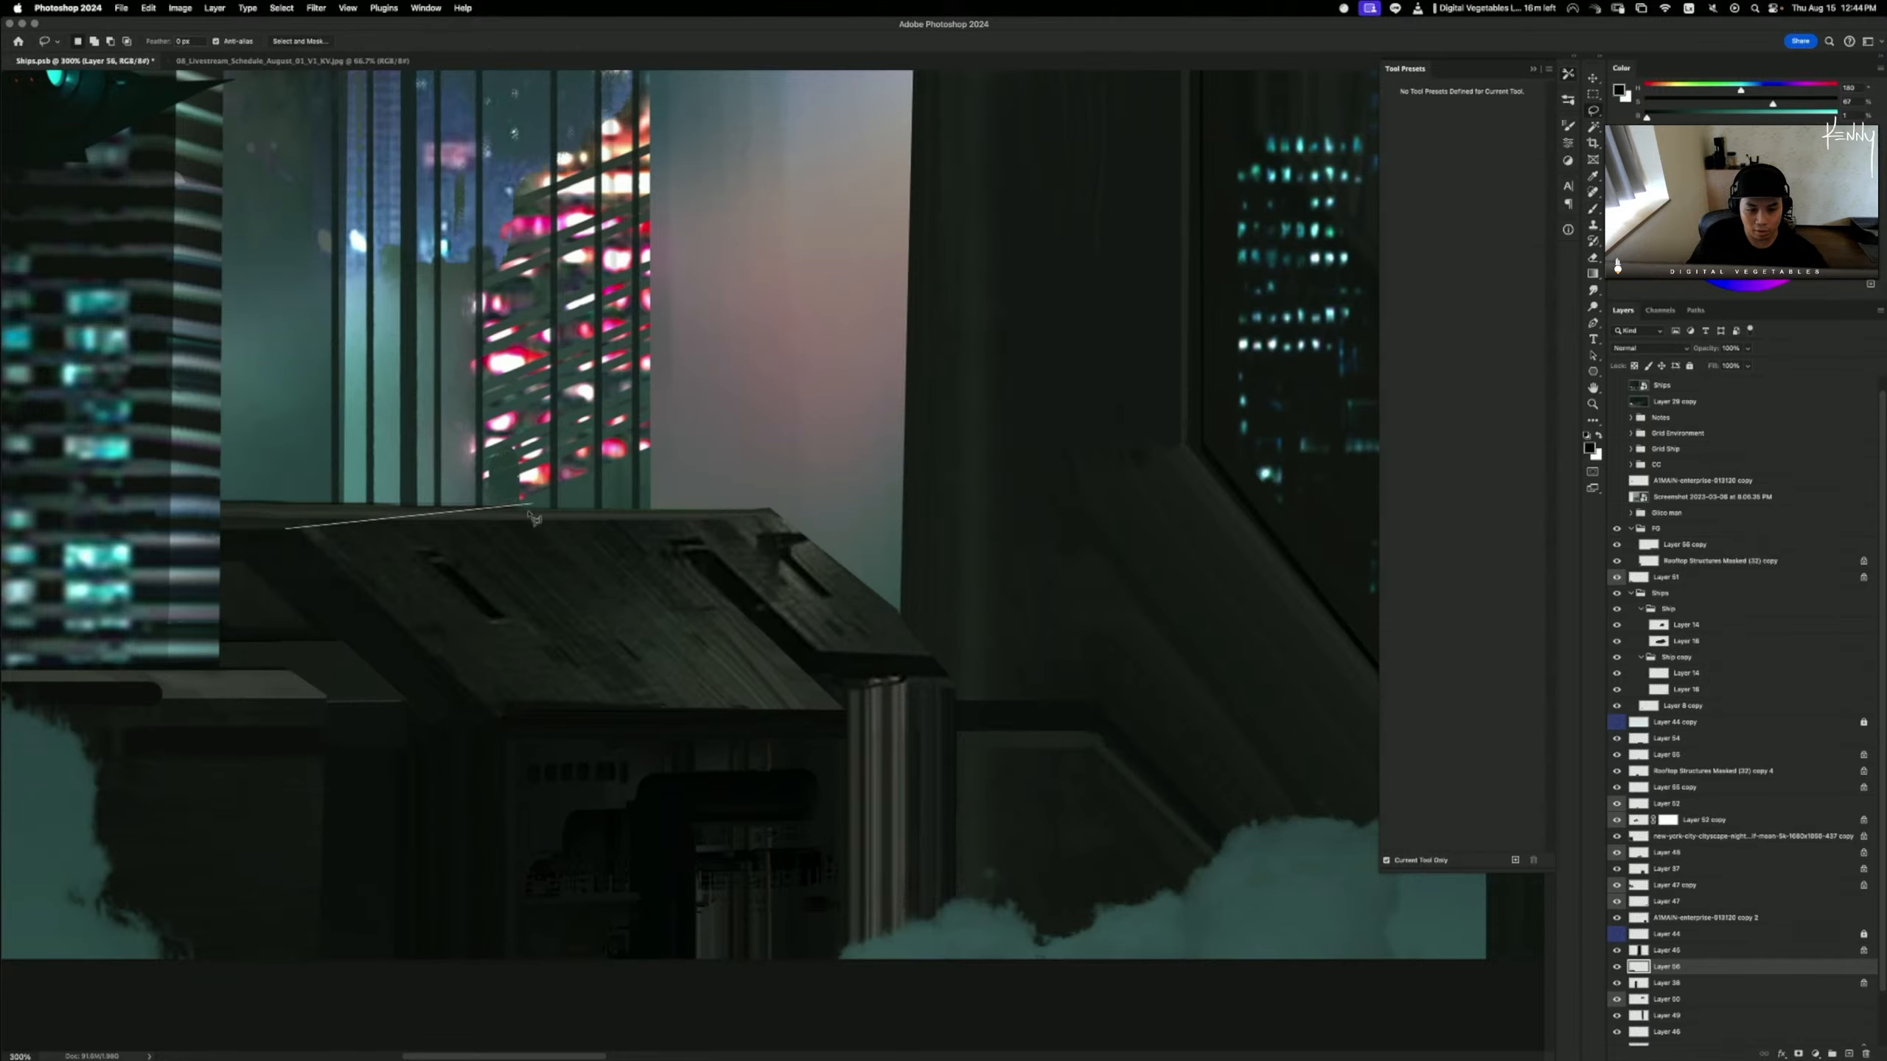
left_click(691, 529)
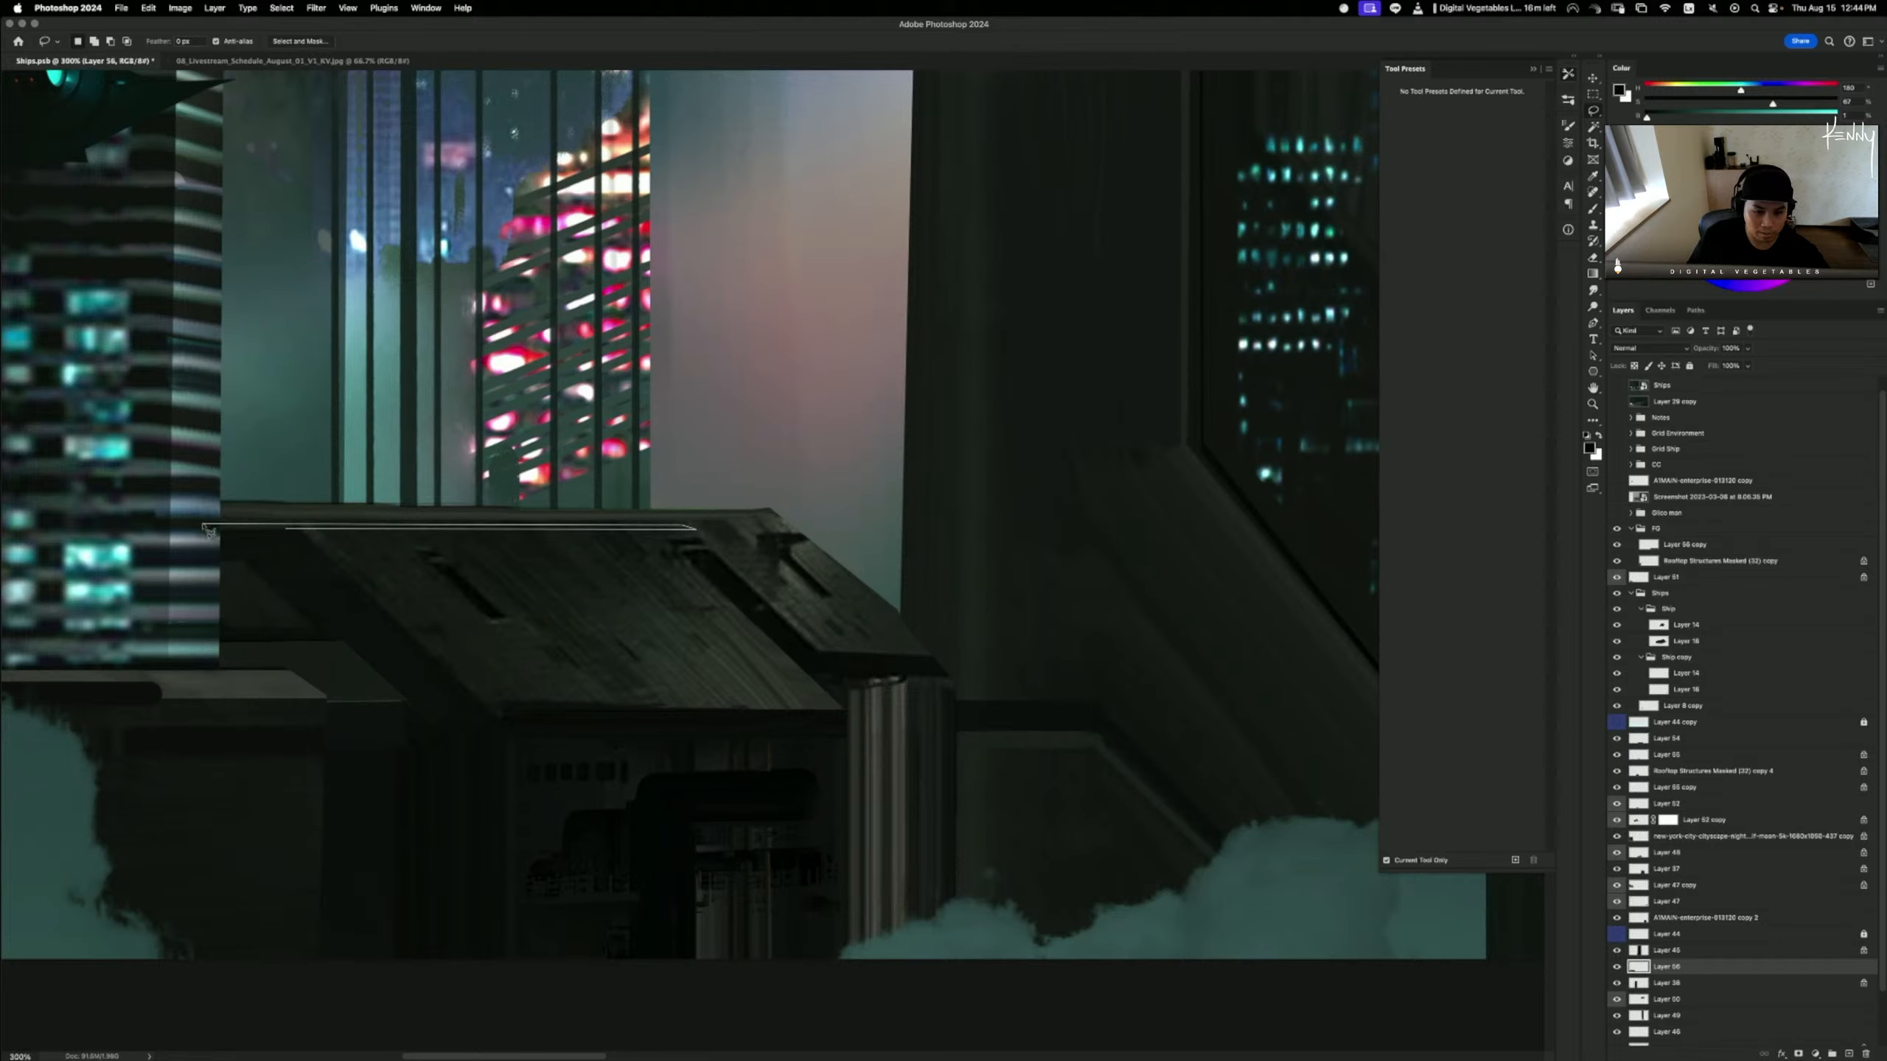
left_click(210, 532)
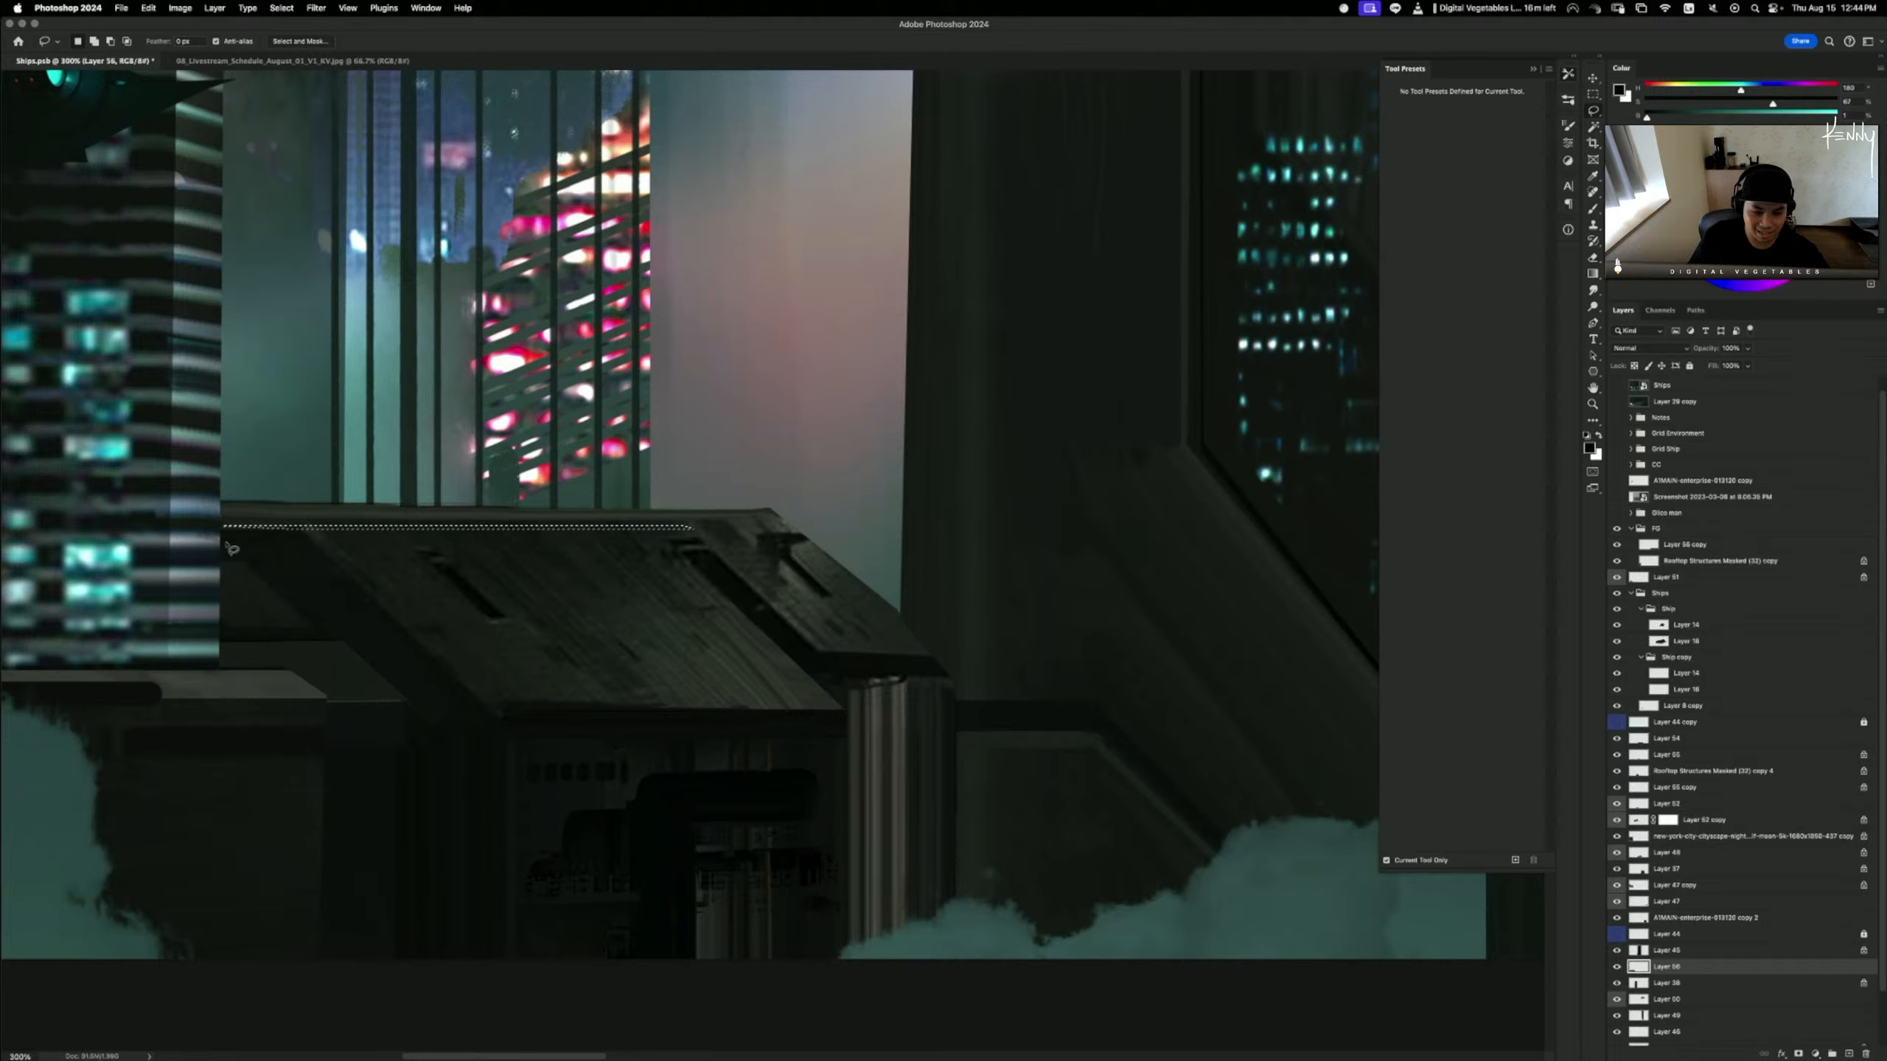
key("b")
key("l")
key("b")
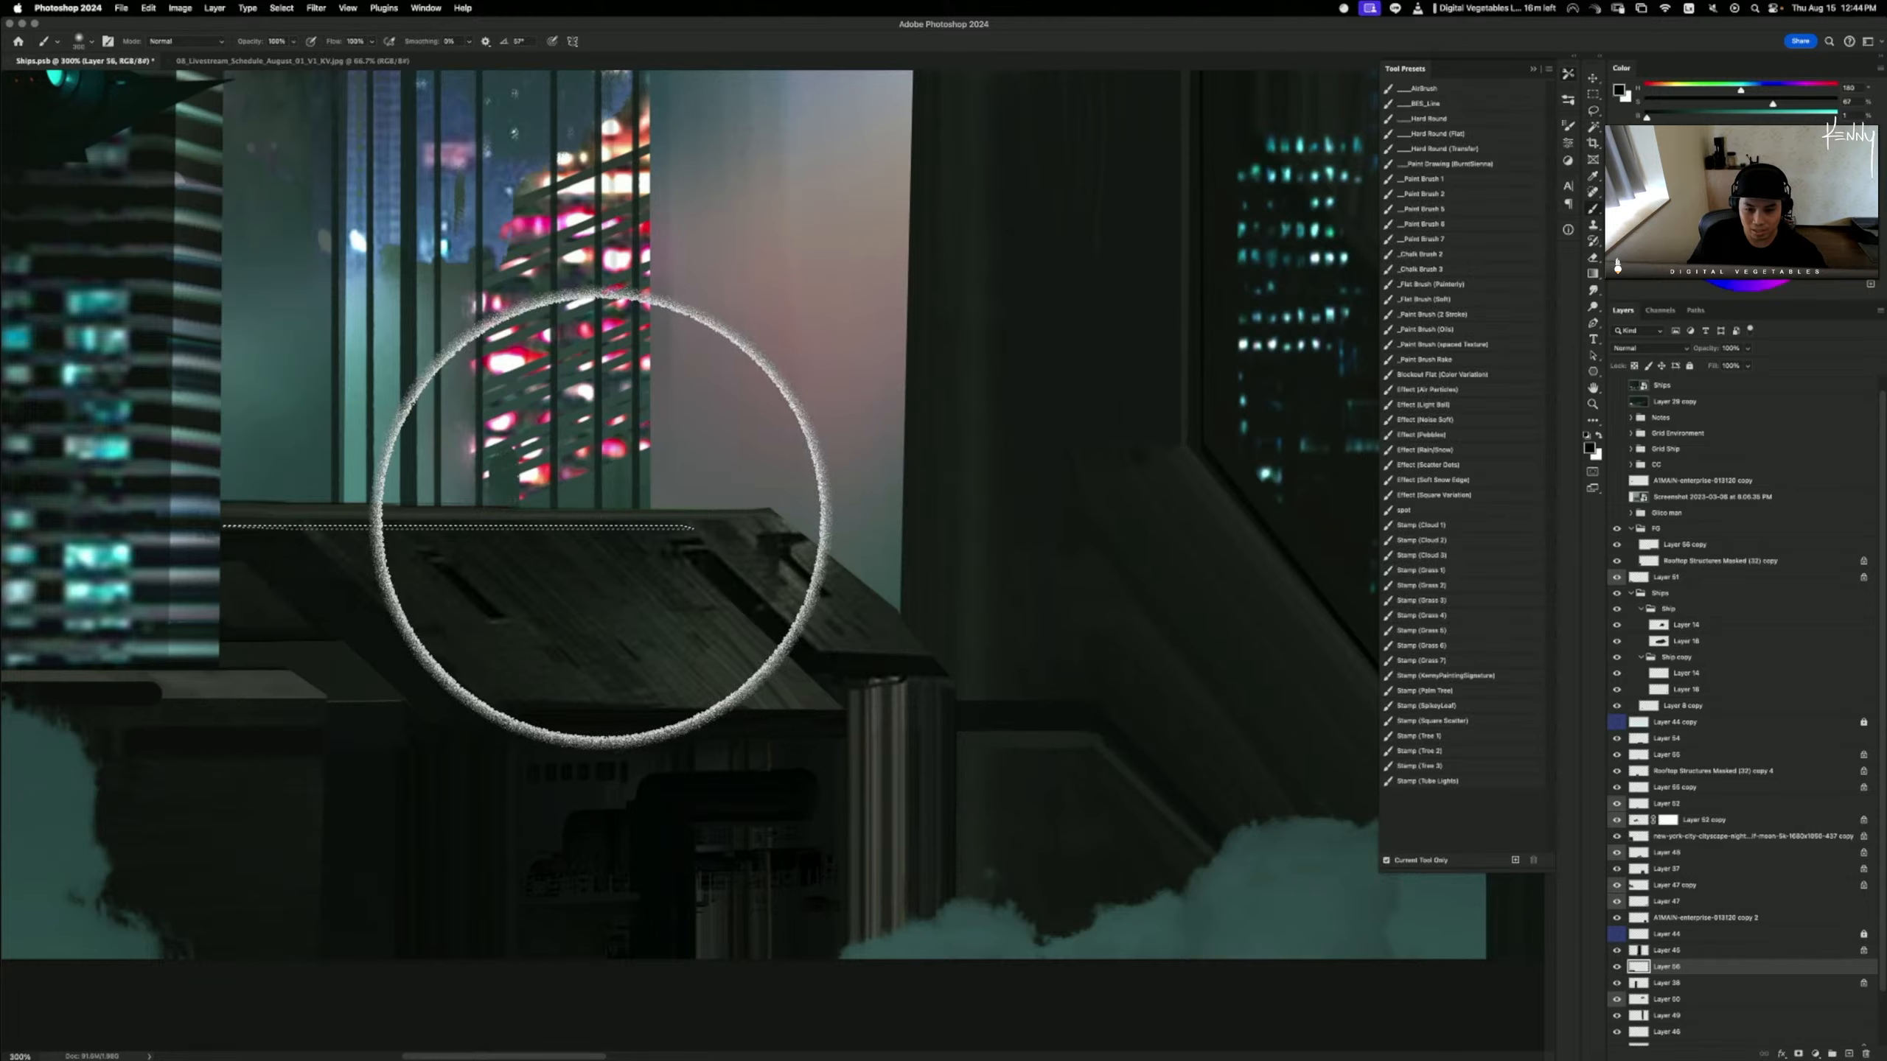
left_click(604, 517, "alt")
left_click_drag(658, 590, 618, 531)
key("super+d")
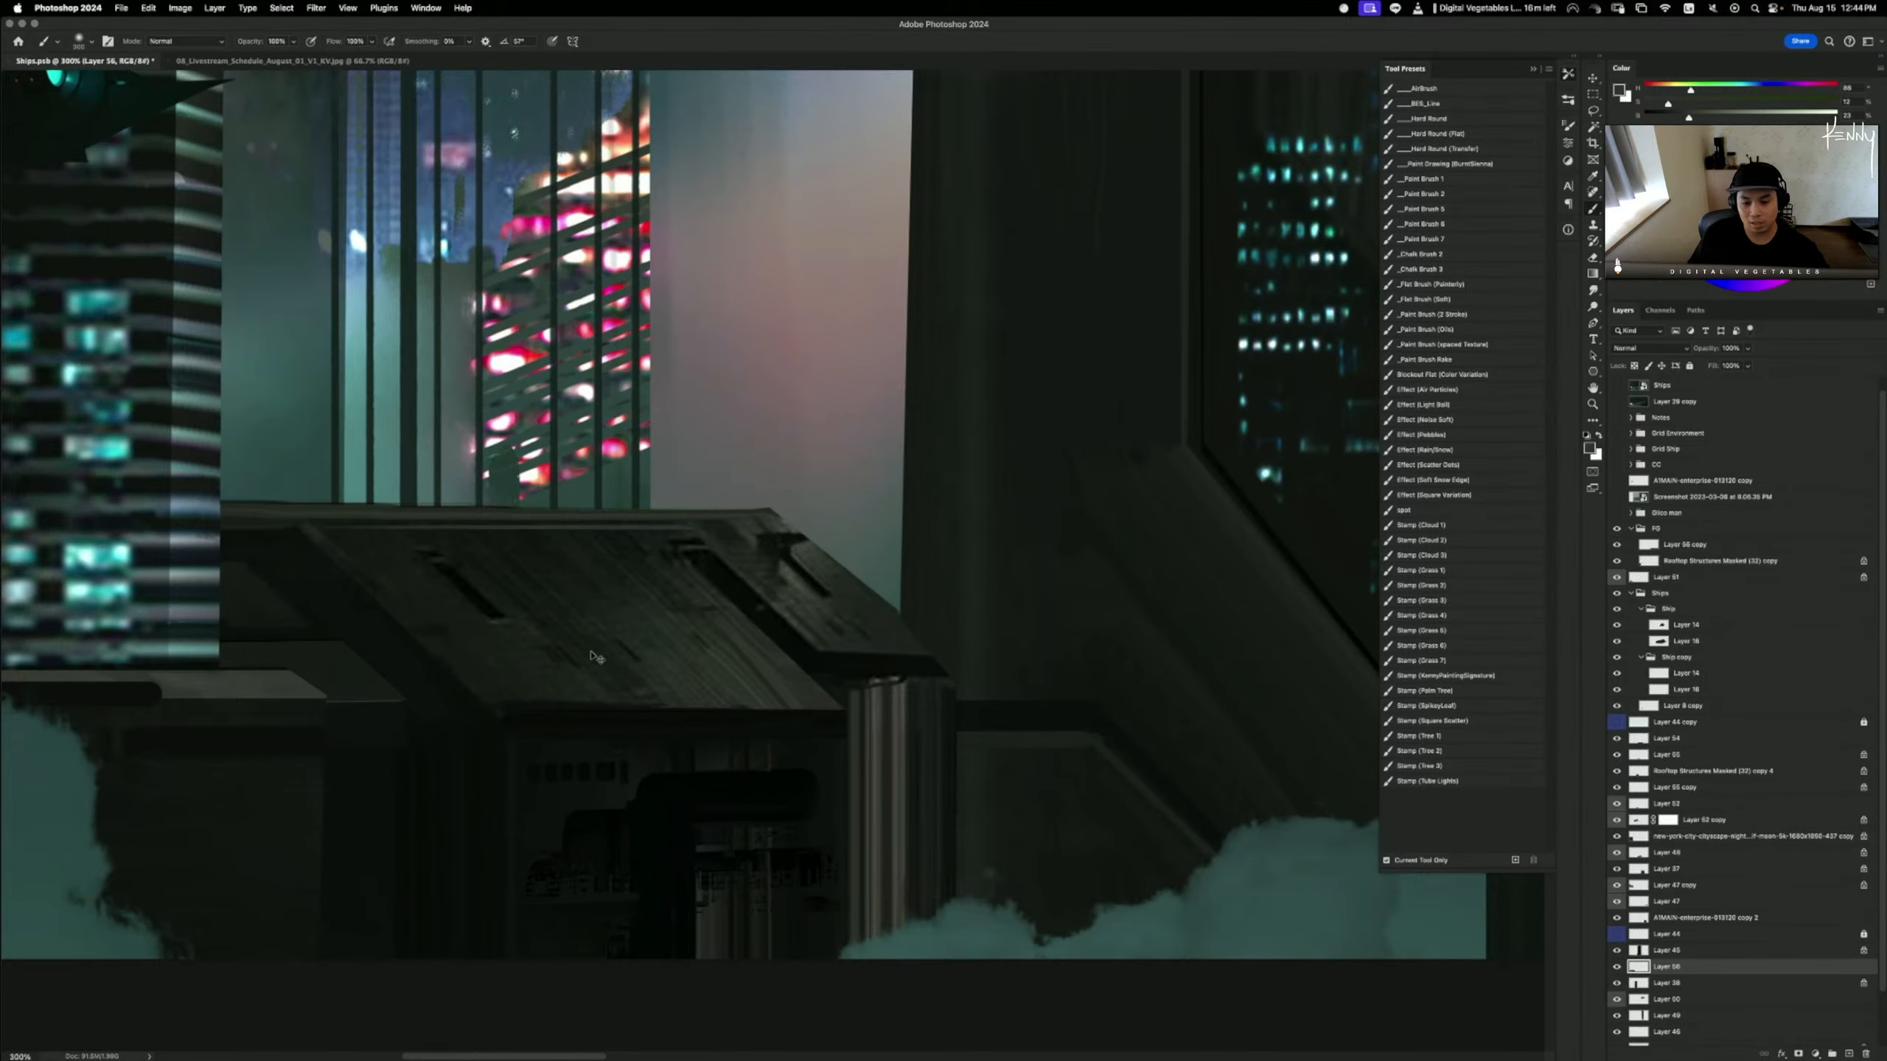
key("super+z")
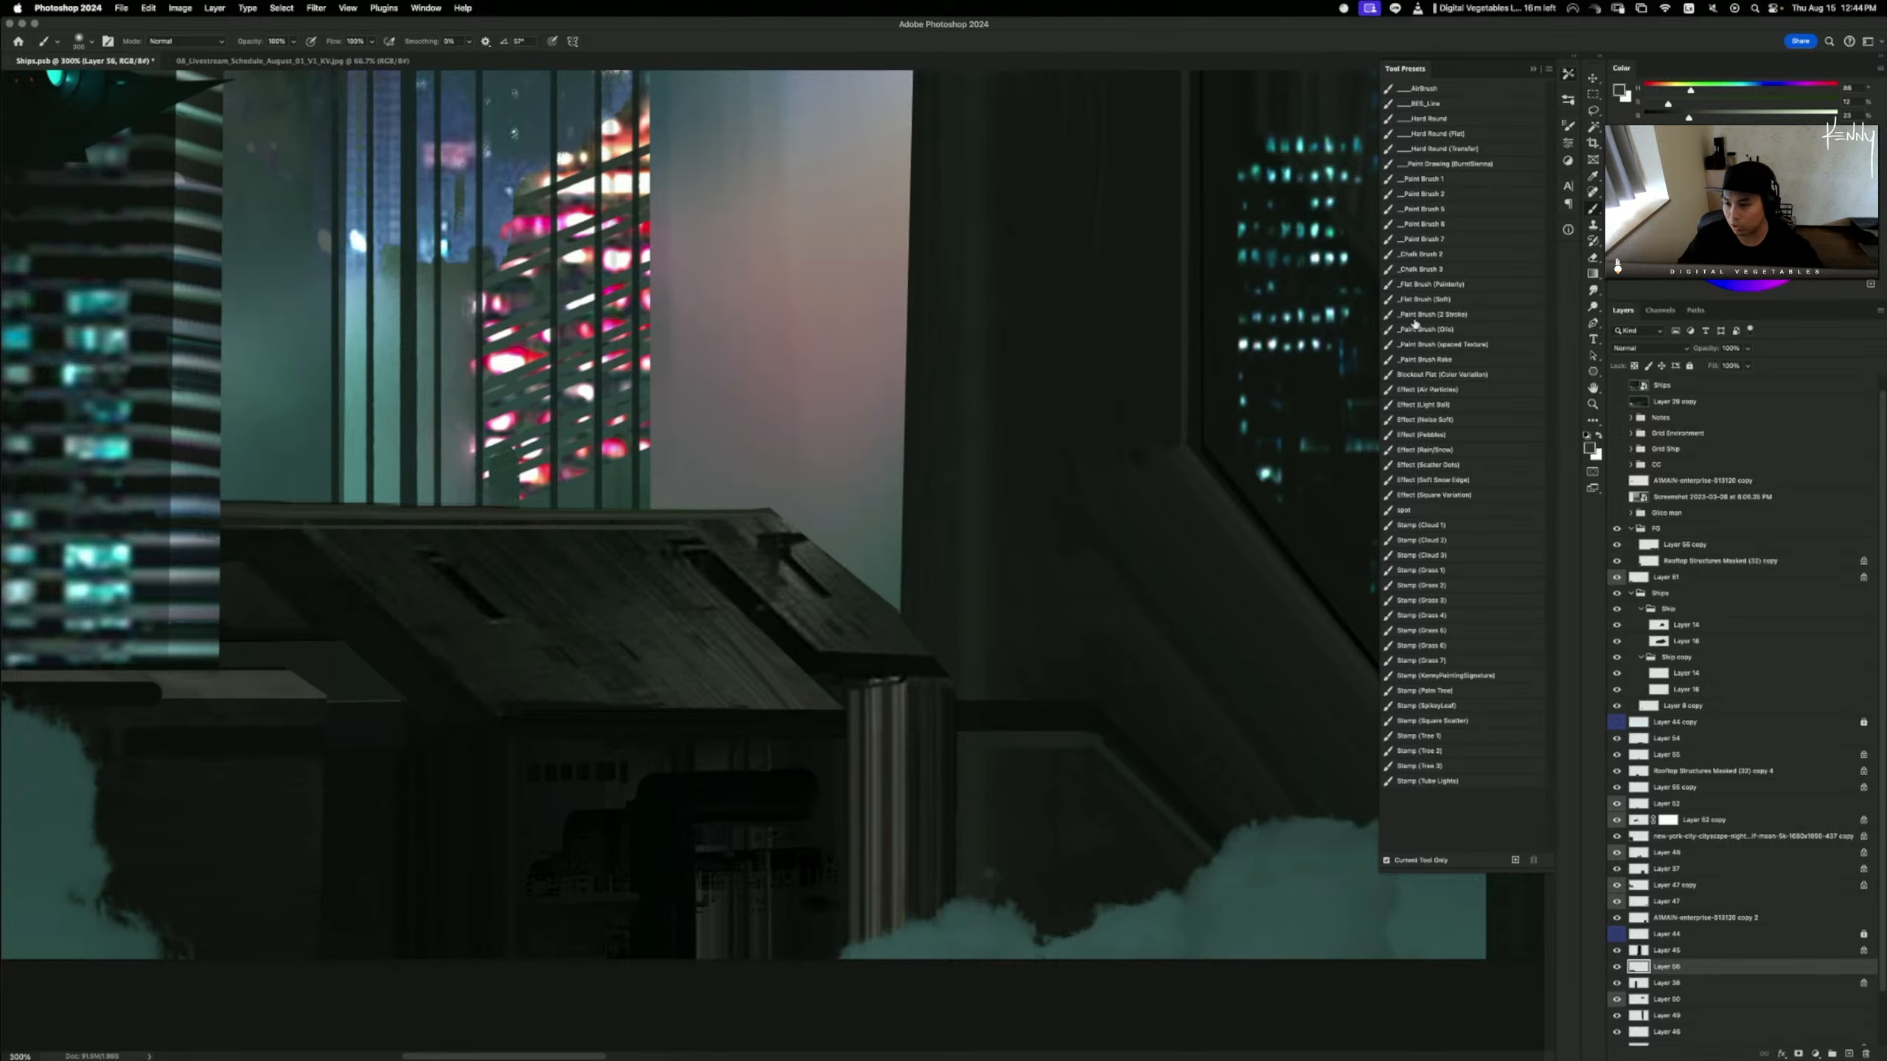
- Extend the two dark diagonal slots down the sloped roof with a very small Paint Brush 1 in a sampled near-black
left_click(1433, 180)
left_click(648, 801, "alt")
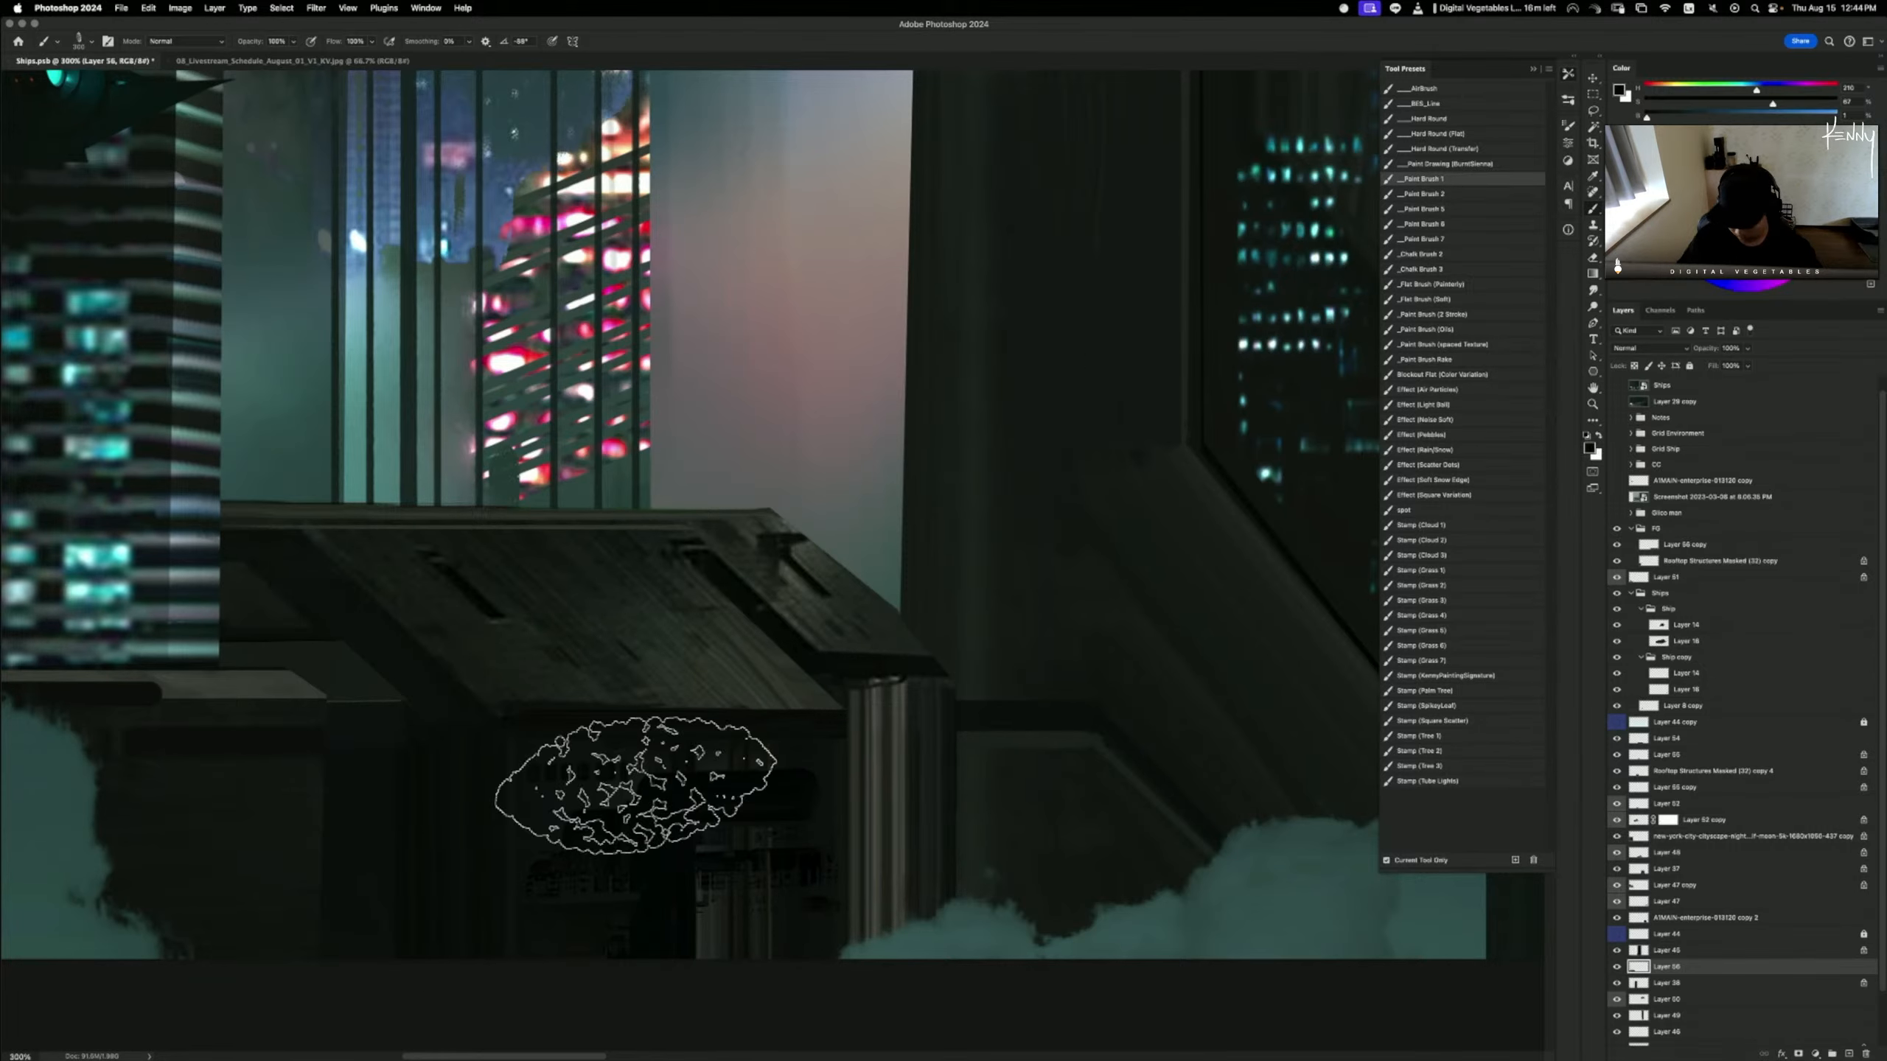
key("bracketleft")
key("bracketleft")
key("bracketleft")
key("bracketleft")
key("bracketleft")
key("bracketleft")
key("bracketleft")
key("bracketleft")
key("bracketleft")
key("bracketleft")
key("bracketleft")
key("bracketleft")
key("bracketleft")
key("bracketleft")
key("bracketleft")
key("bracketleft")
key("bracketleft")
key("bracketleft")
key("bracketleft")
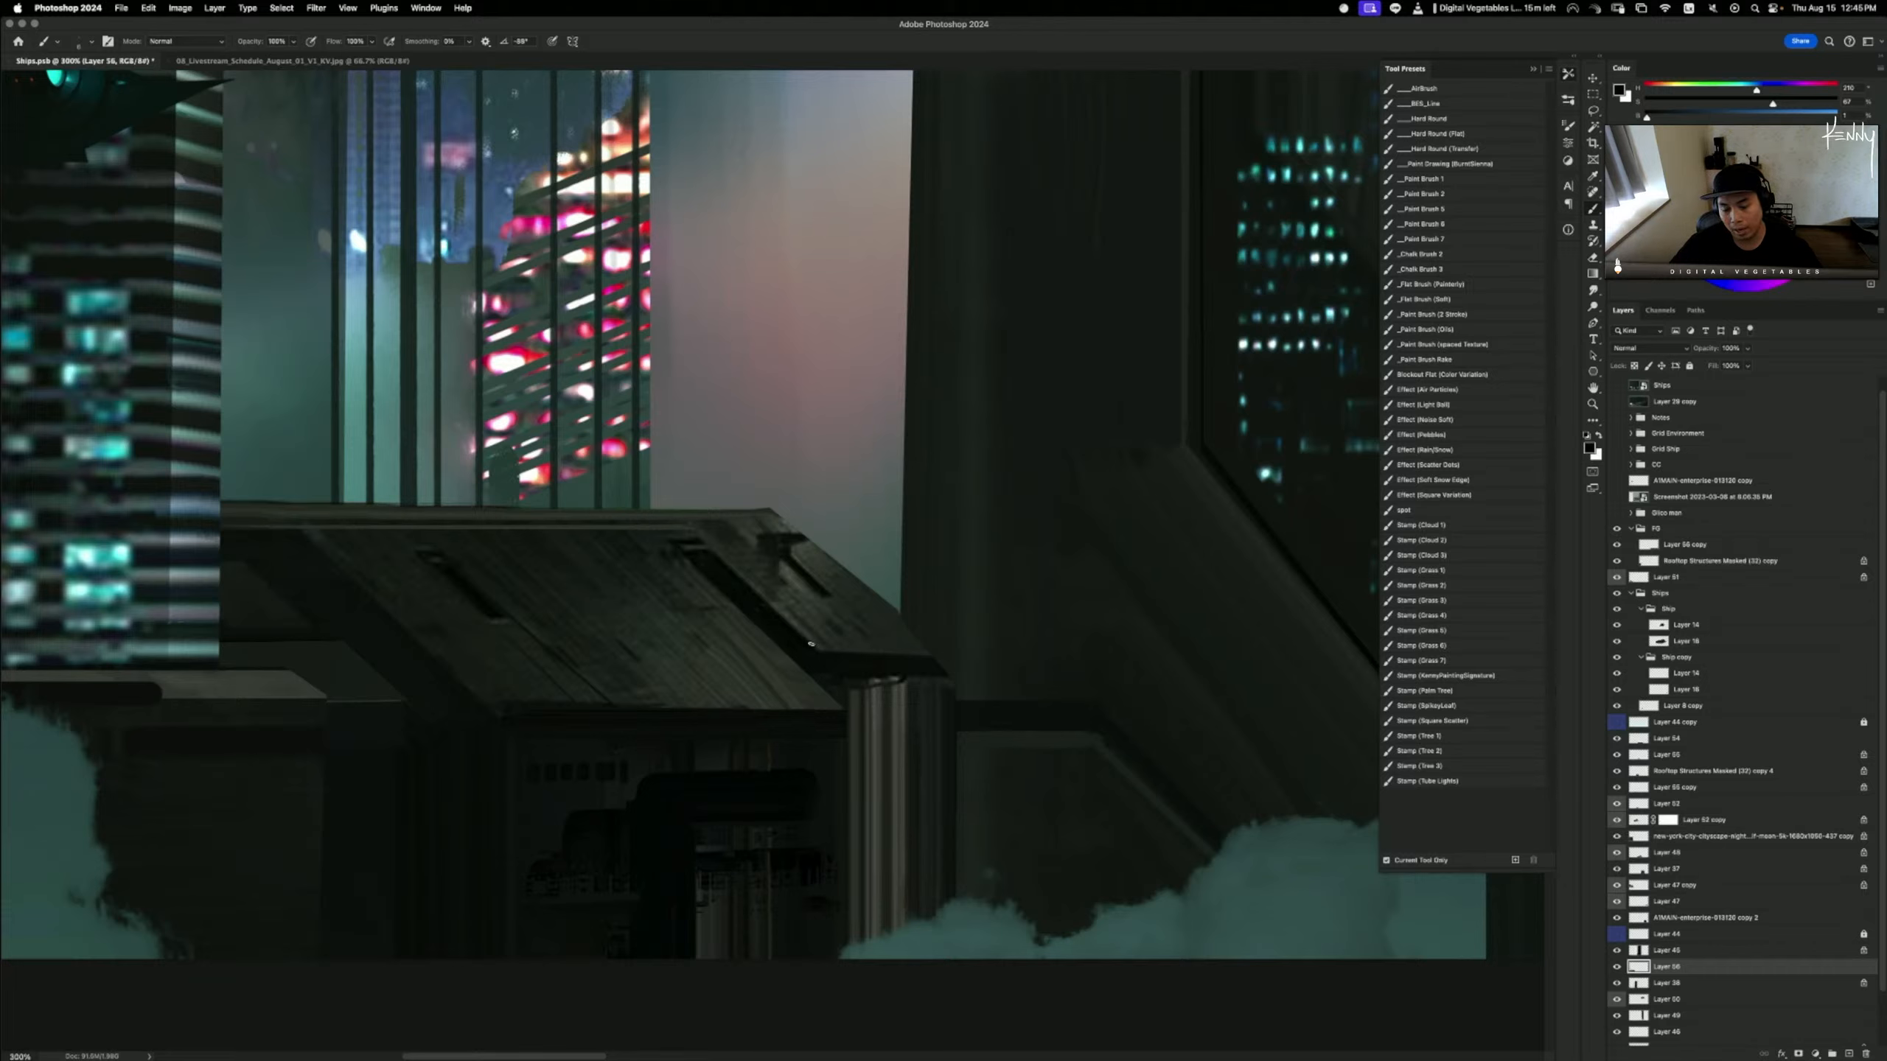
left_click_drag(711, 549, 819, 648)
key("super+z")
left_click_drag(702, 544, 821, 651)
key("super+z")
left_click_drag(701, 542, 831, 659)
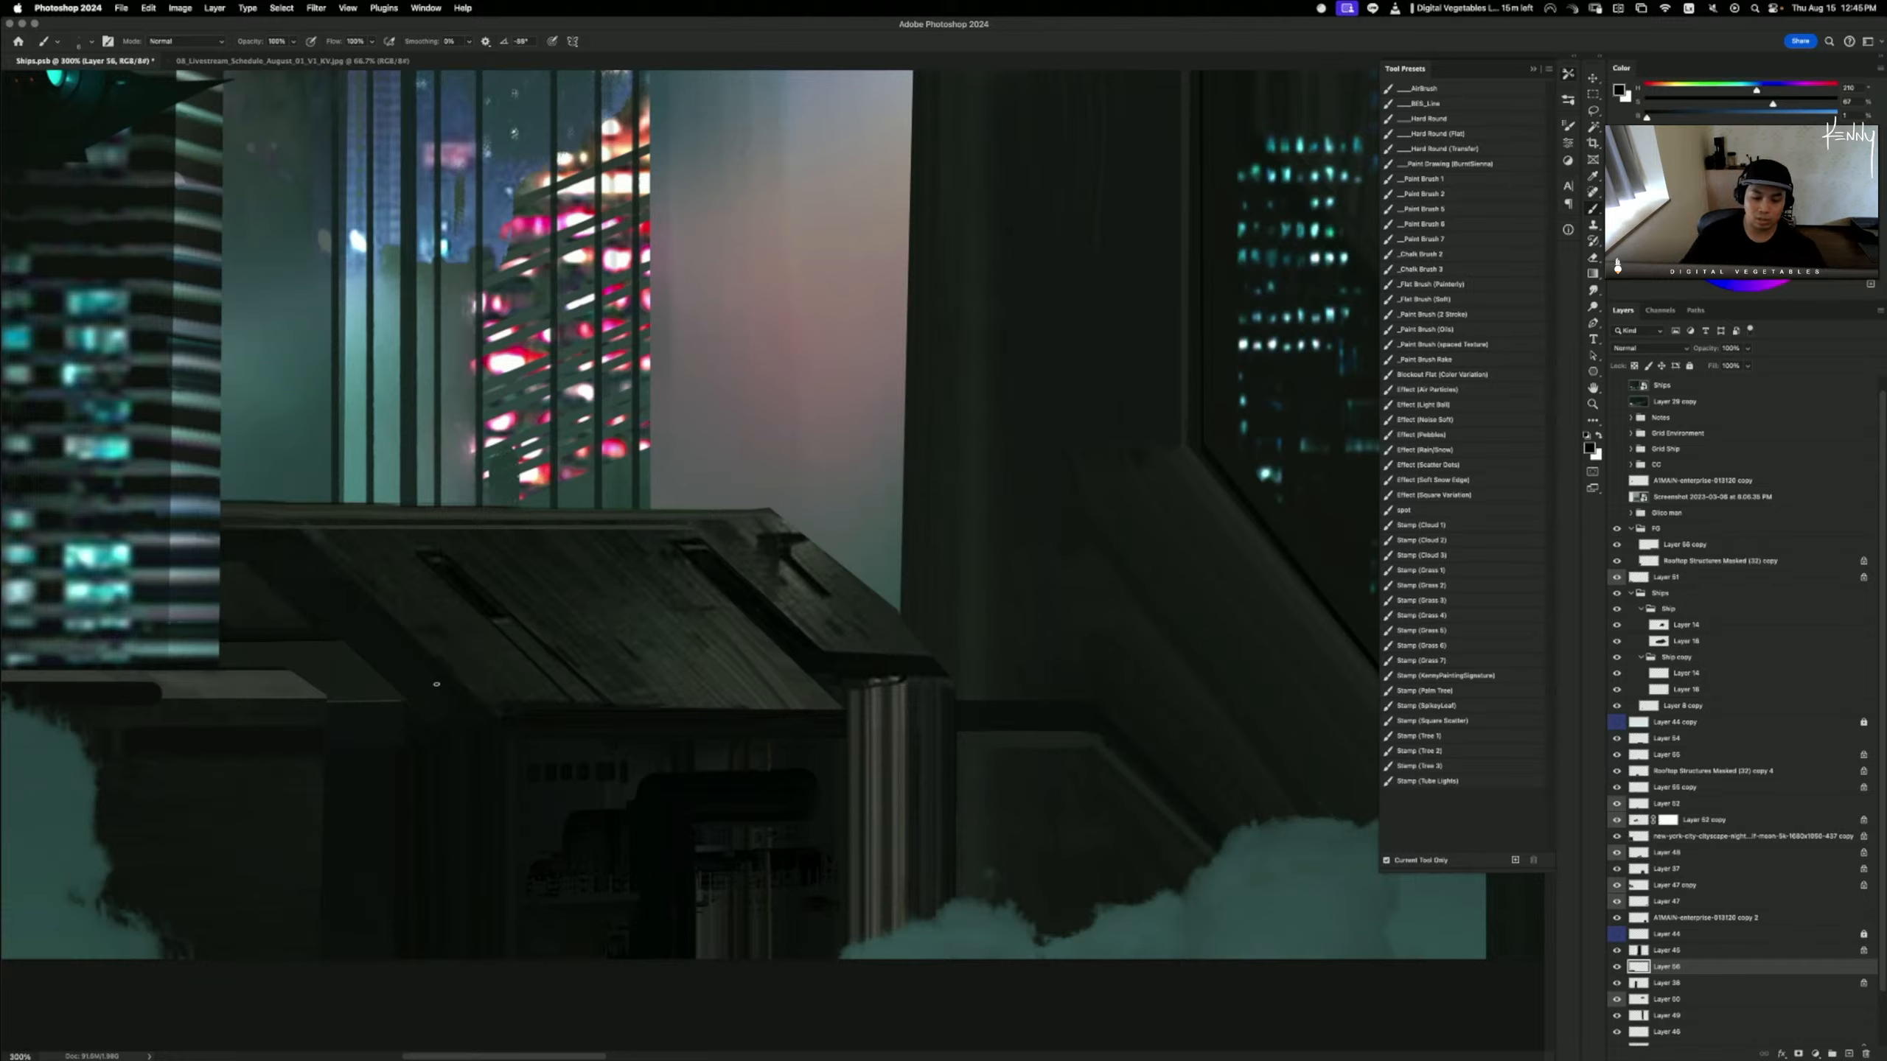
- Lasso a narrow diagonal strip below the roof's first slot and shift its midtones toward cyan and blue with Color Balance
key("l")
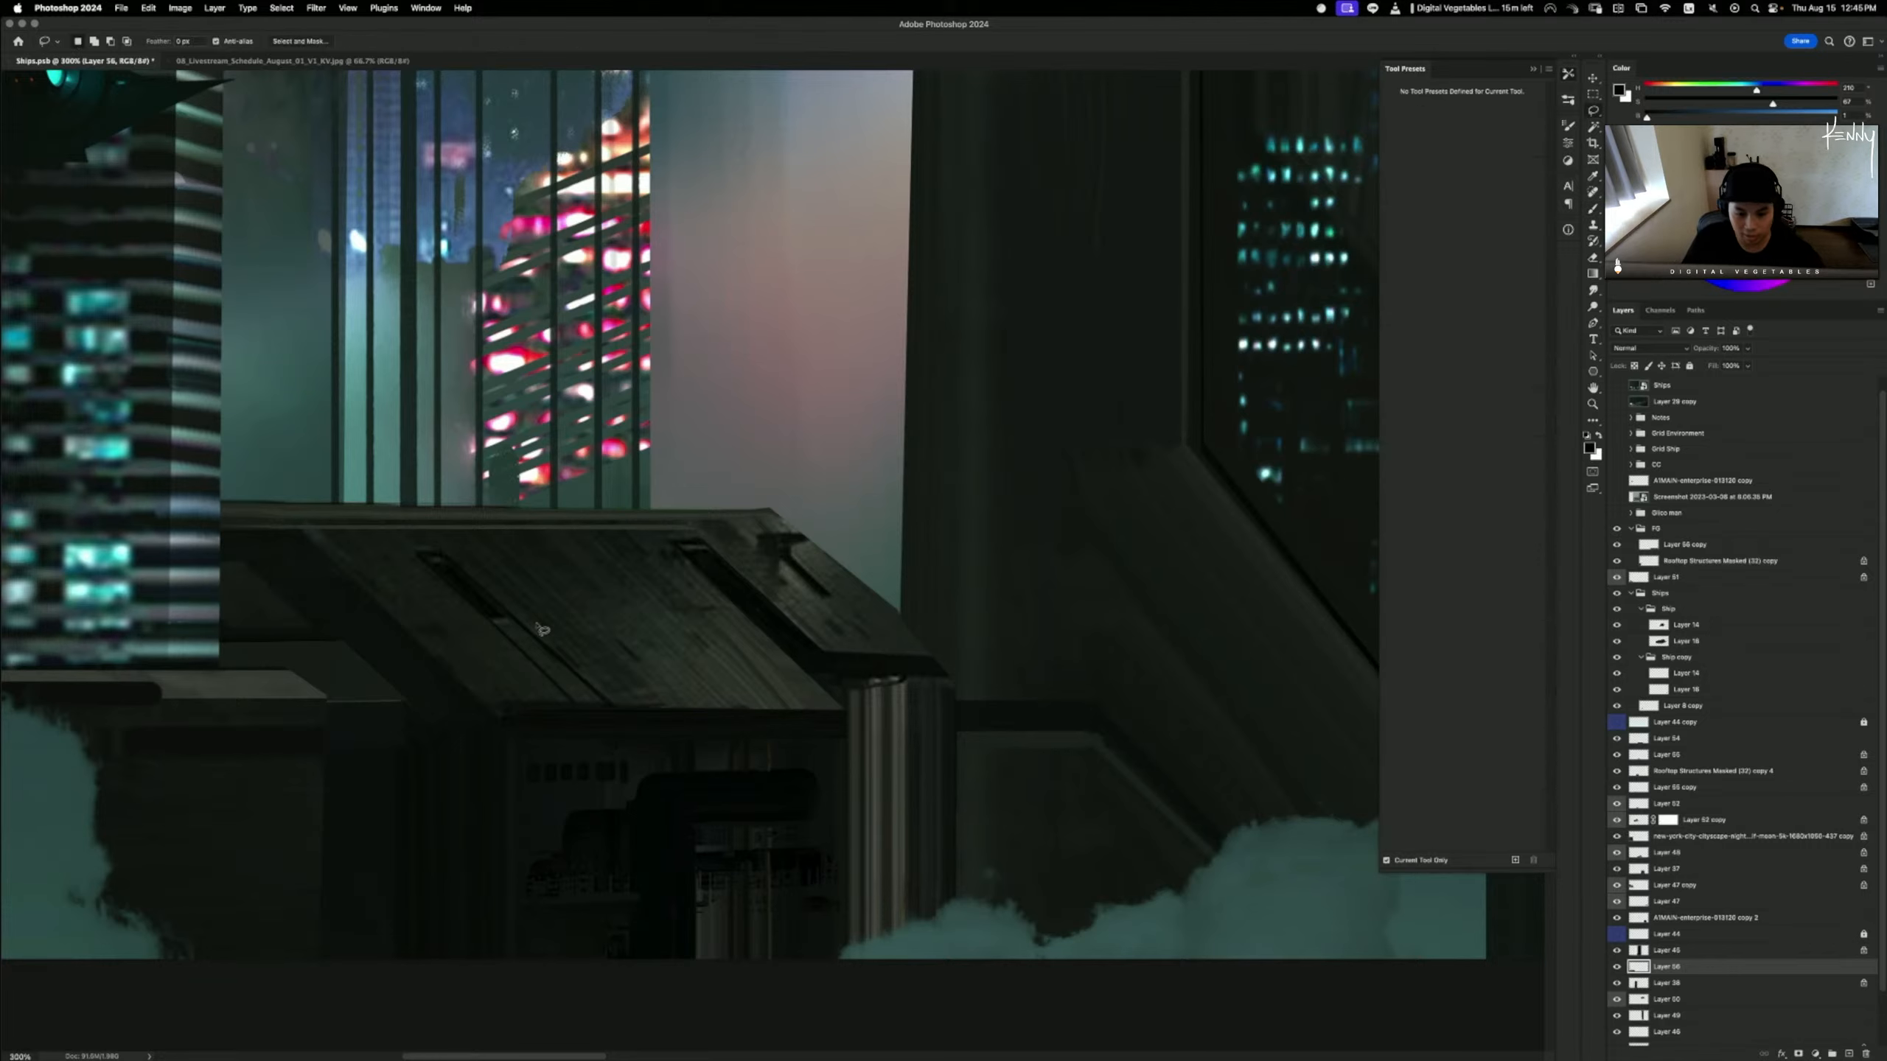
mouse_move(488, 620)
left_mouse_down()
mouse_move(609, 713)
mouse_move(577, 711)
mouse_move(488, 618)
left_mouse_up()
key("b")
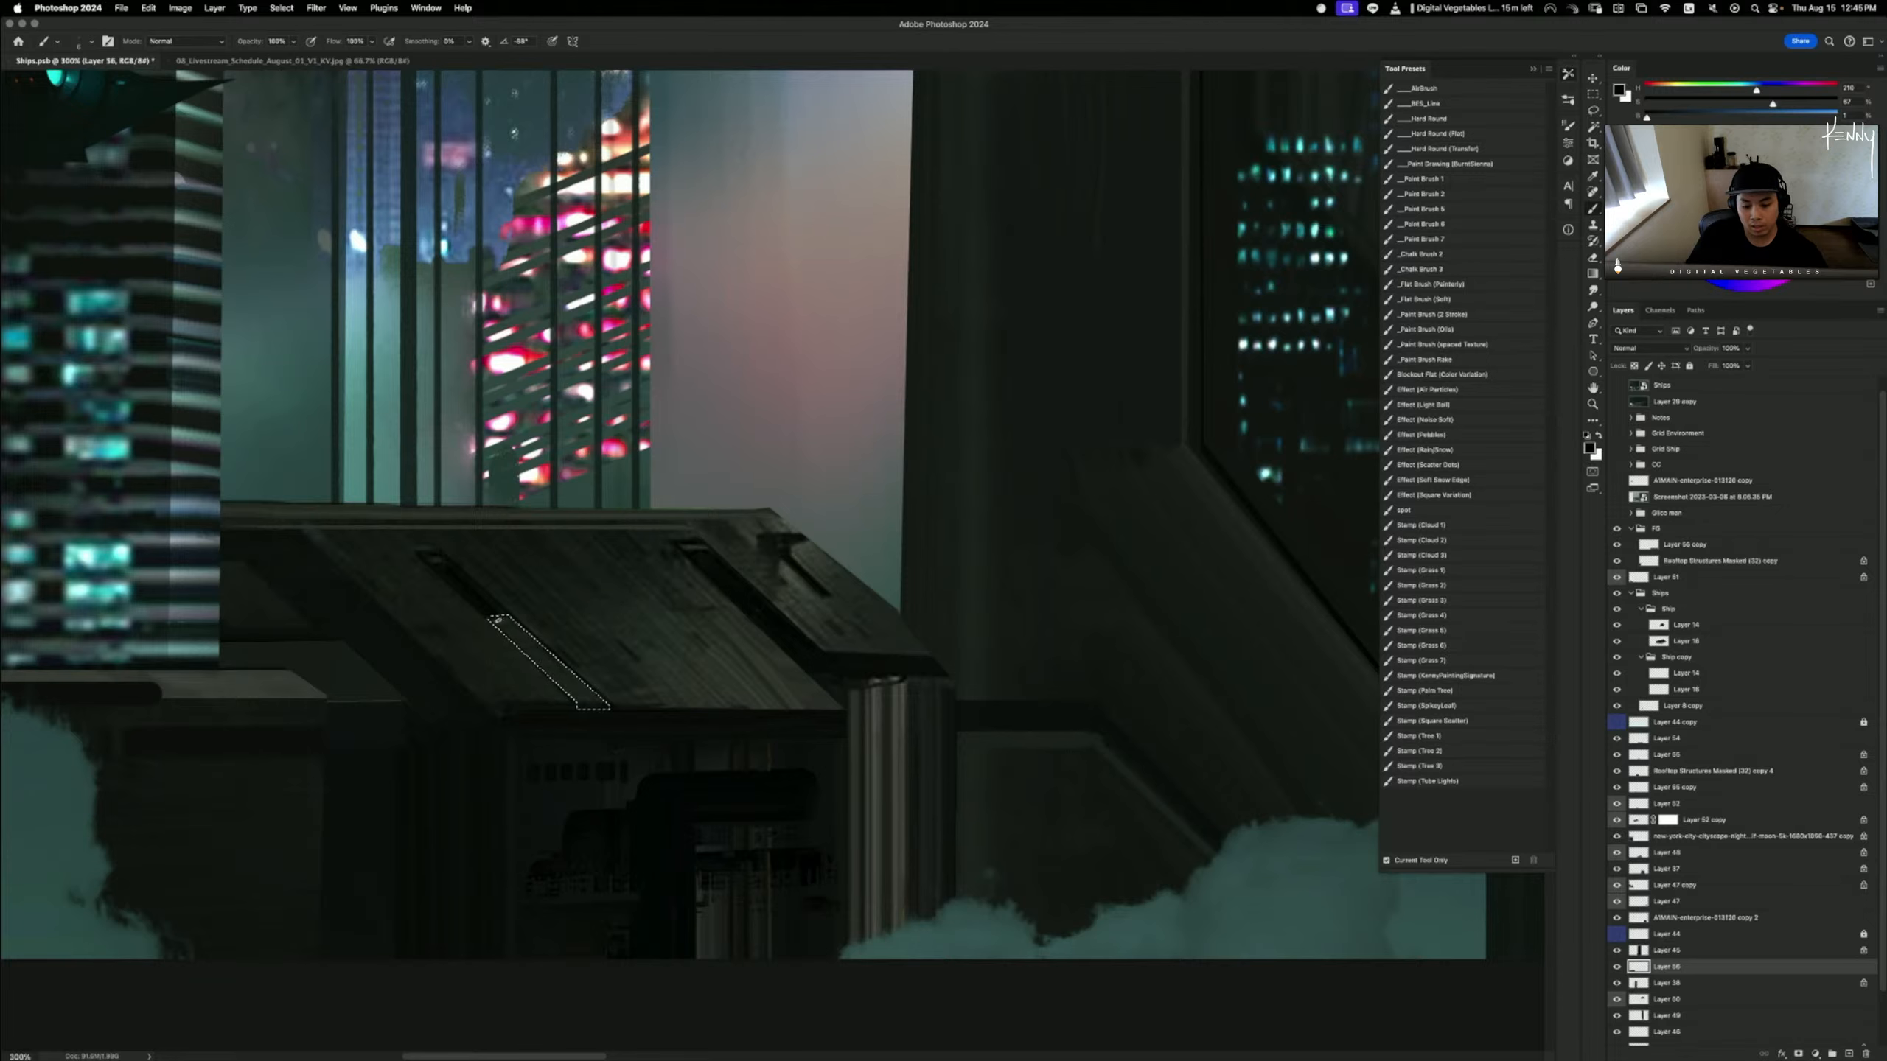
key("super+minus")
key("super+minus")
key("super+equal")
key("super+equal")
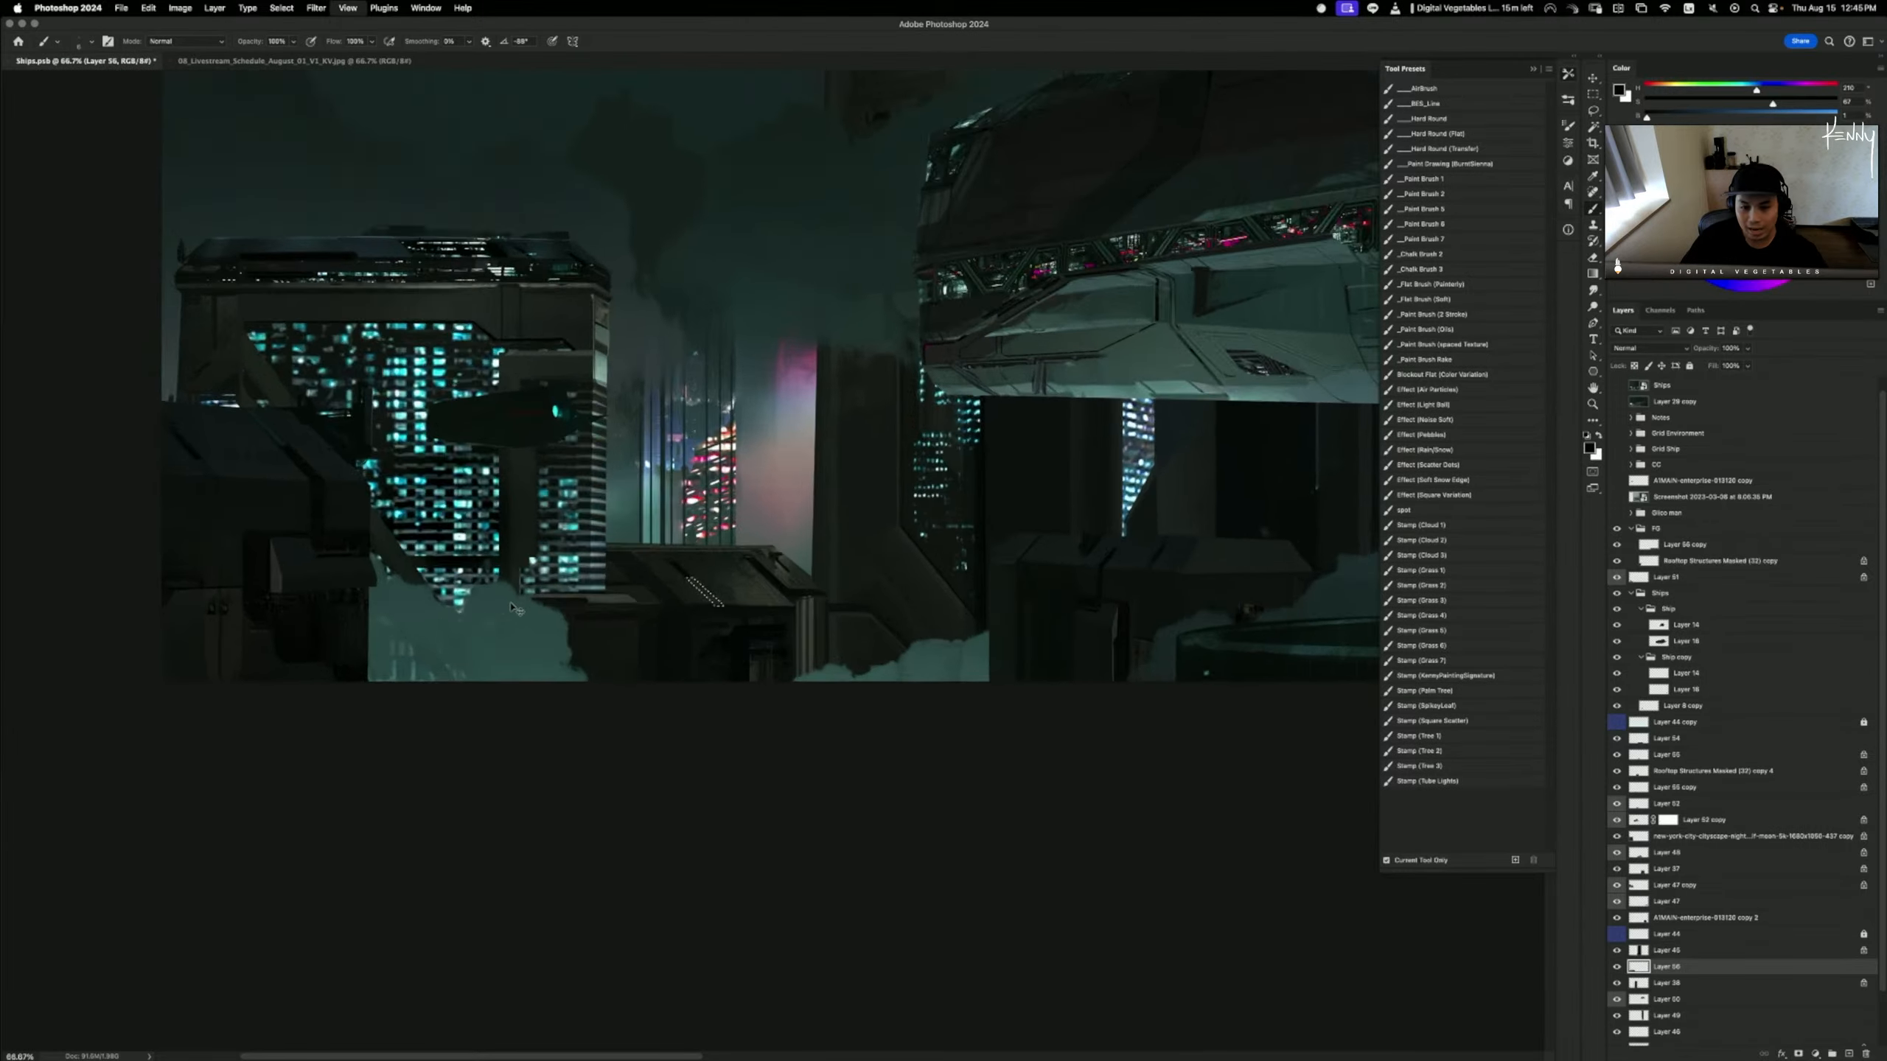
left_click_drag(599, 698, 674, 837)
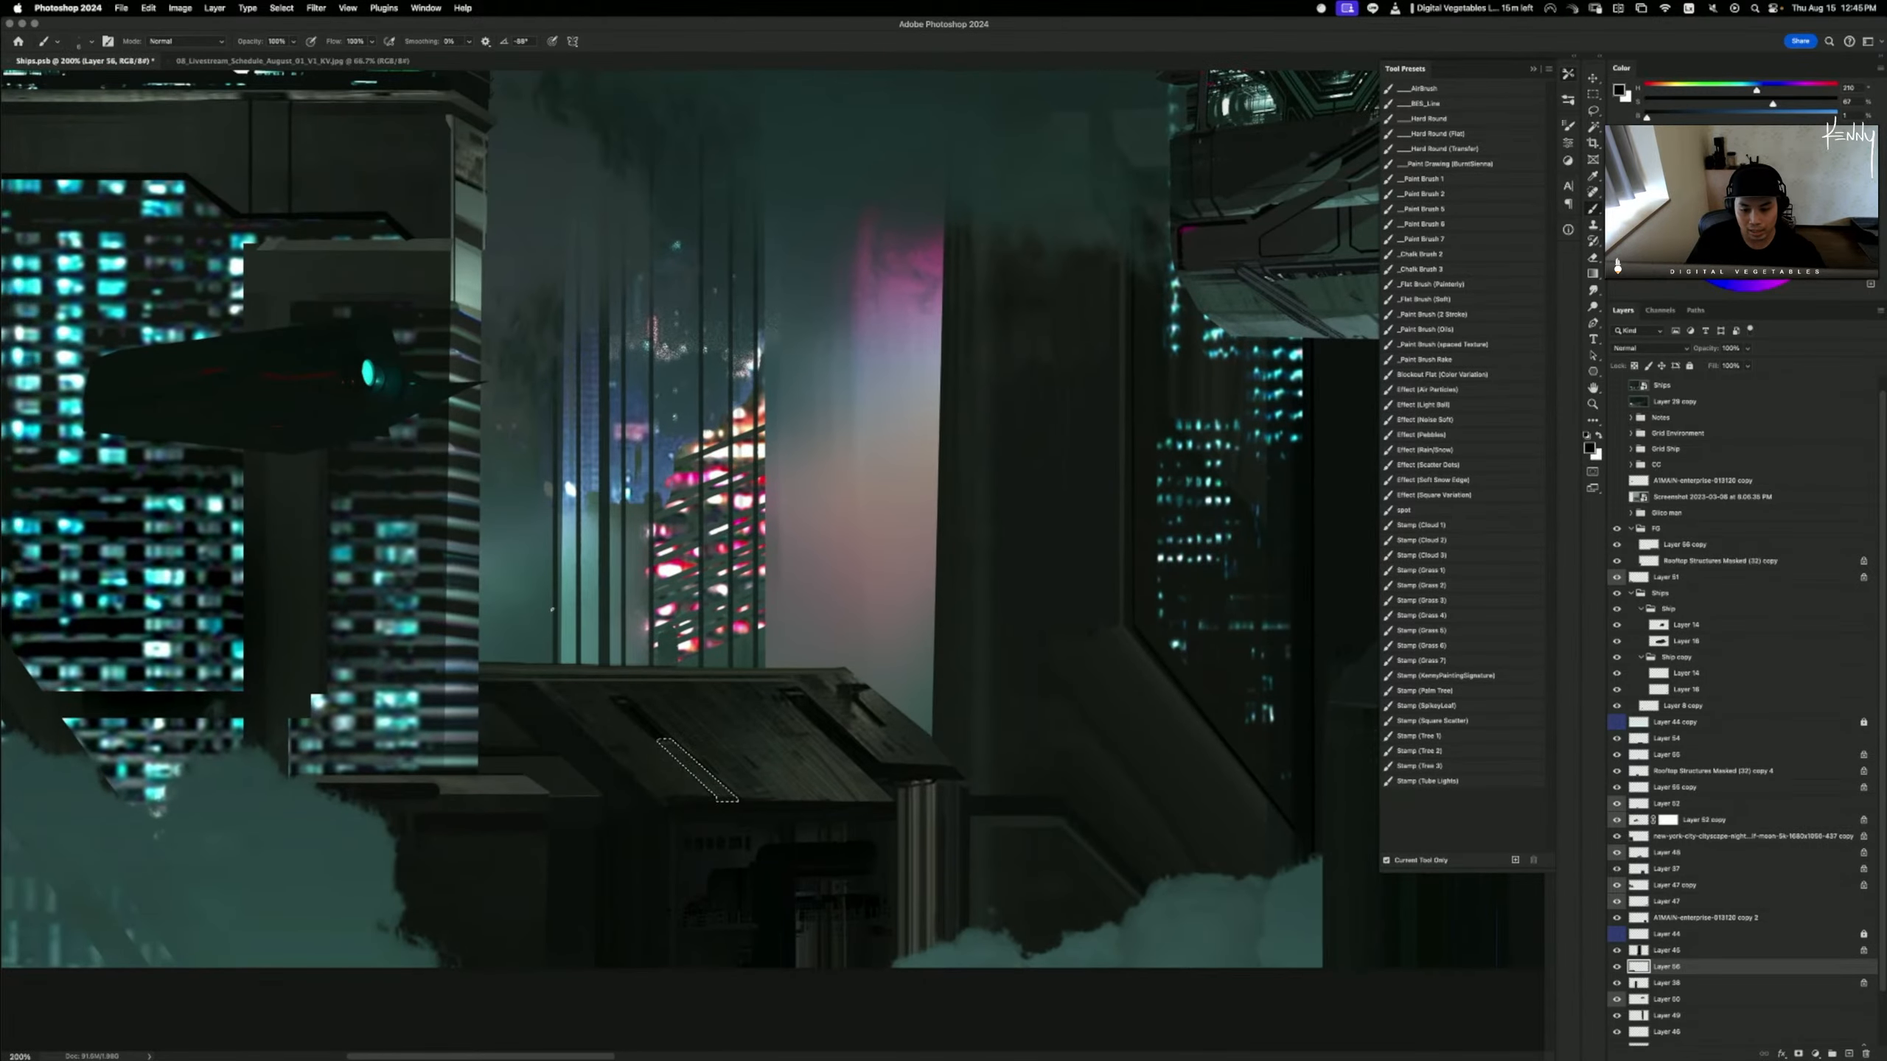
left_click_drag(989, 737, 831, 744)
key("super+b")
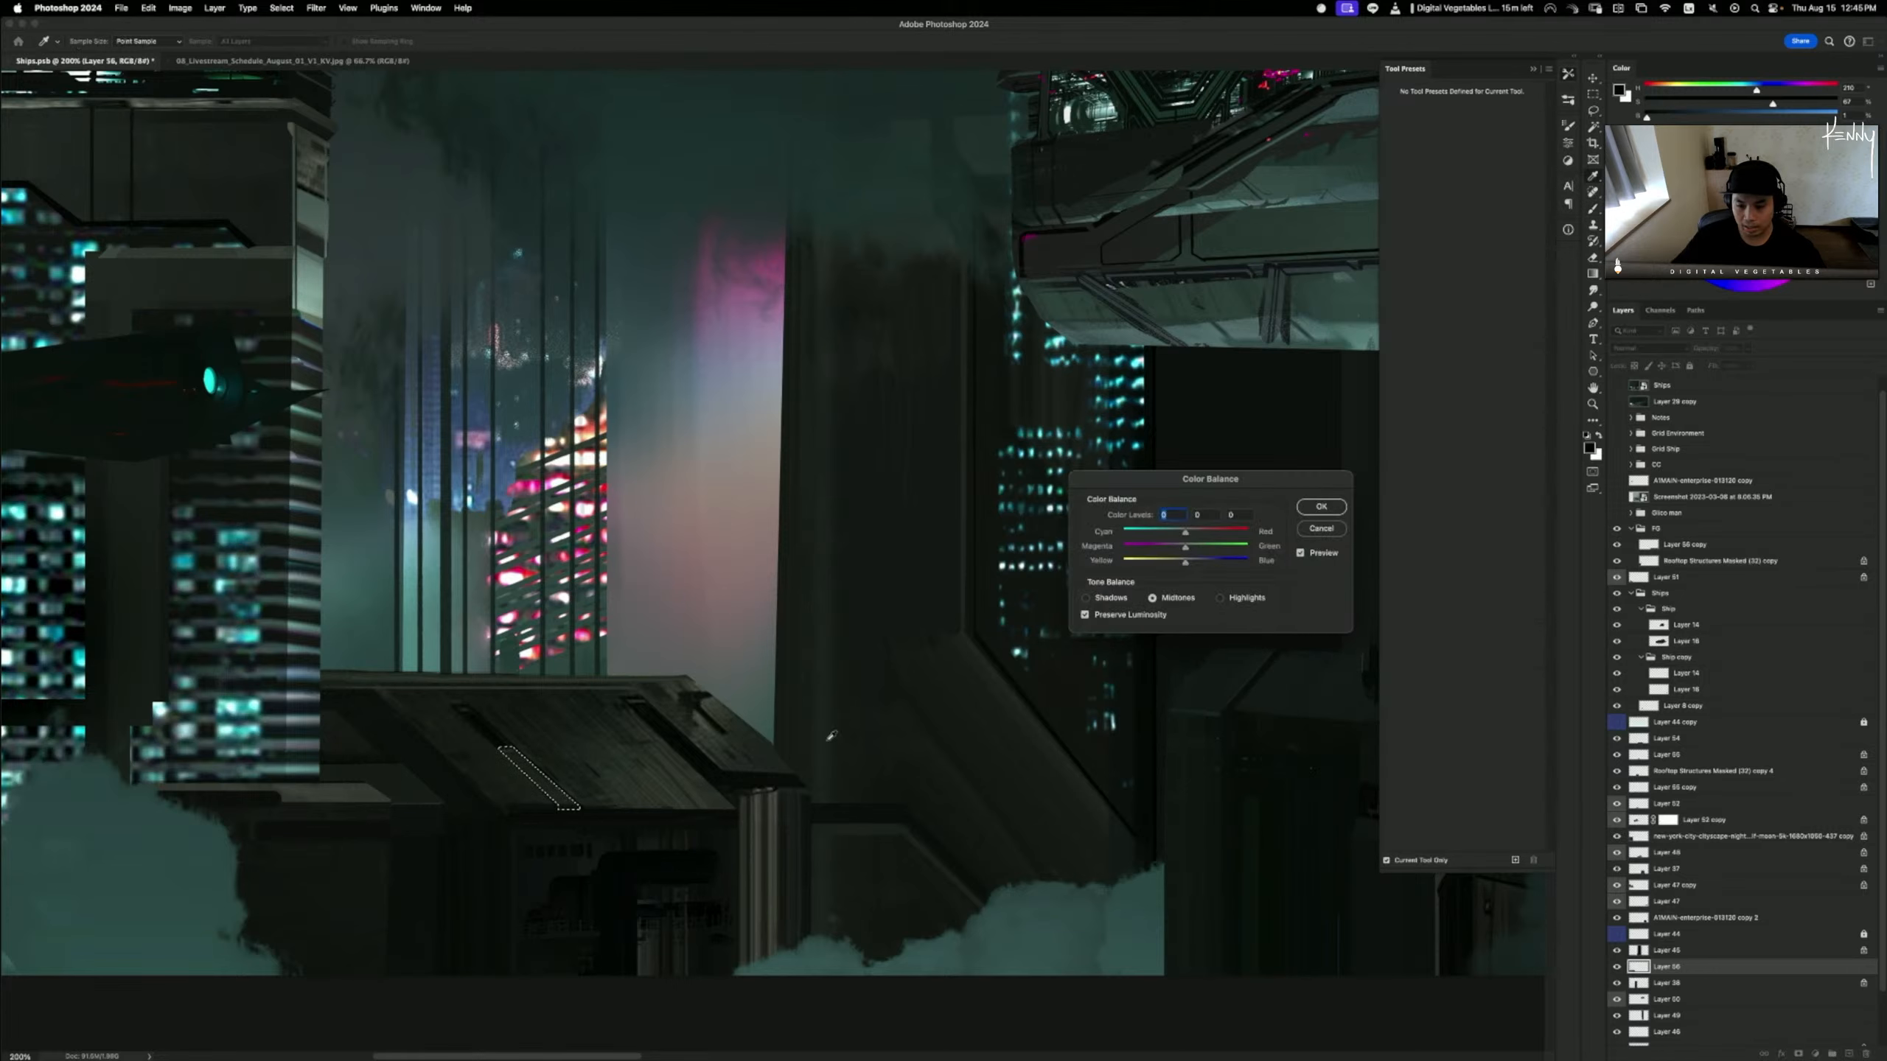
mouse_move(1187, 537)
left_mouse_down()
mouse_move(1218, 536)
mouse_move(1197, 562)
mouse_move(1167, 536)
left_mouse_up()
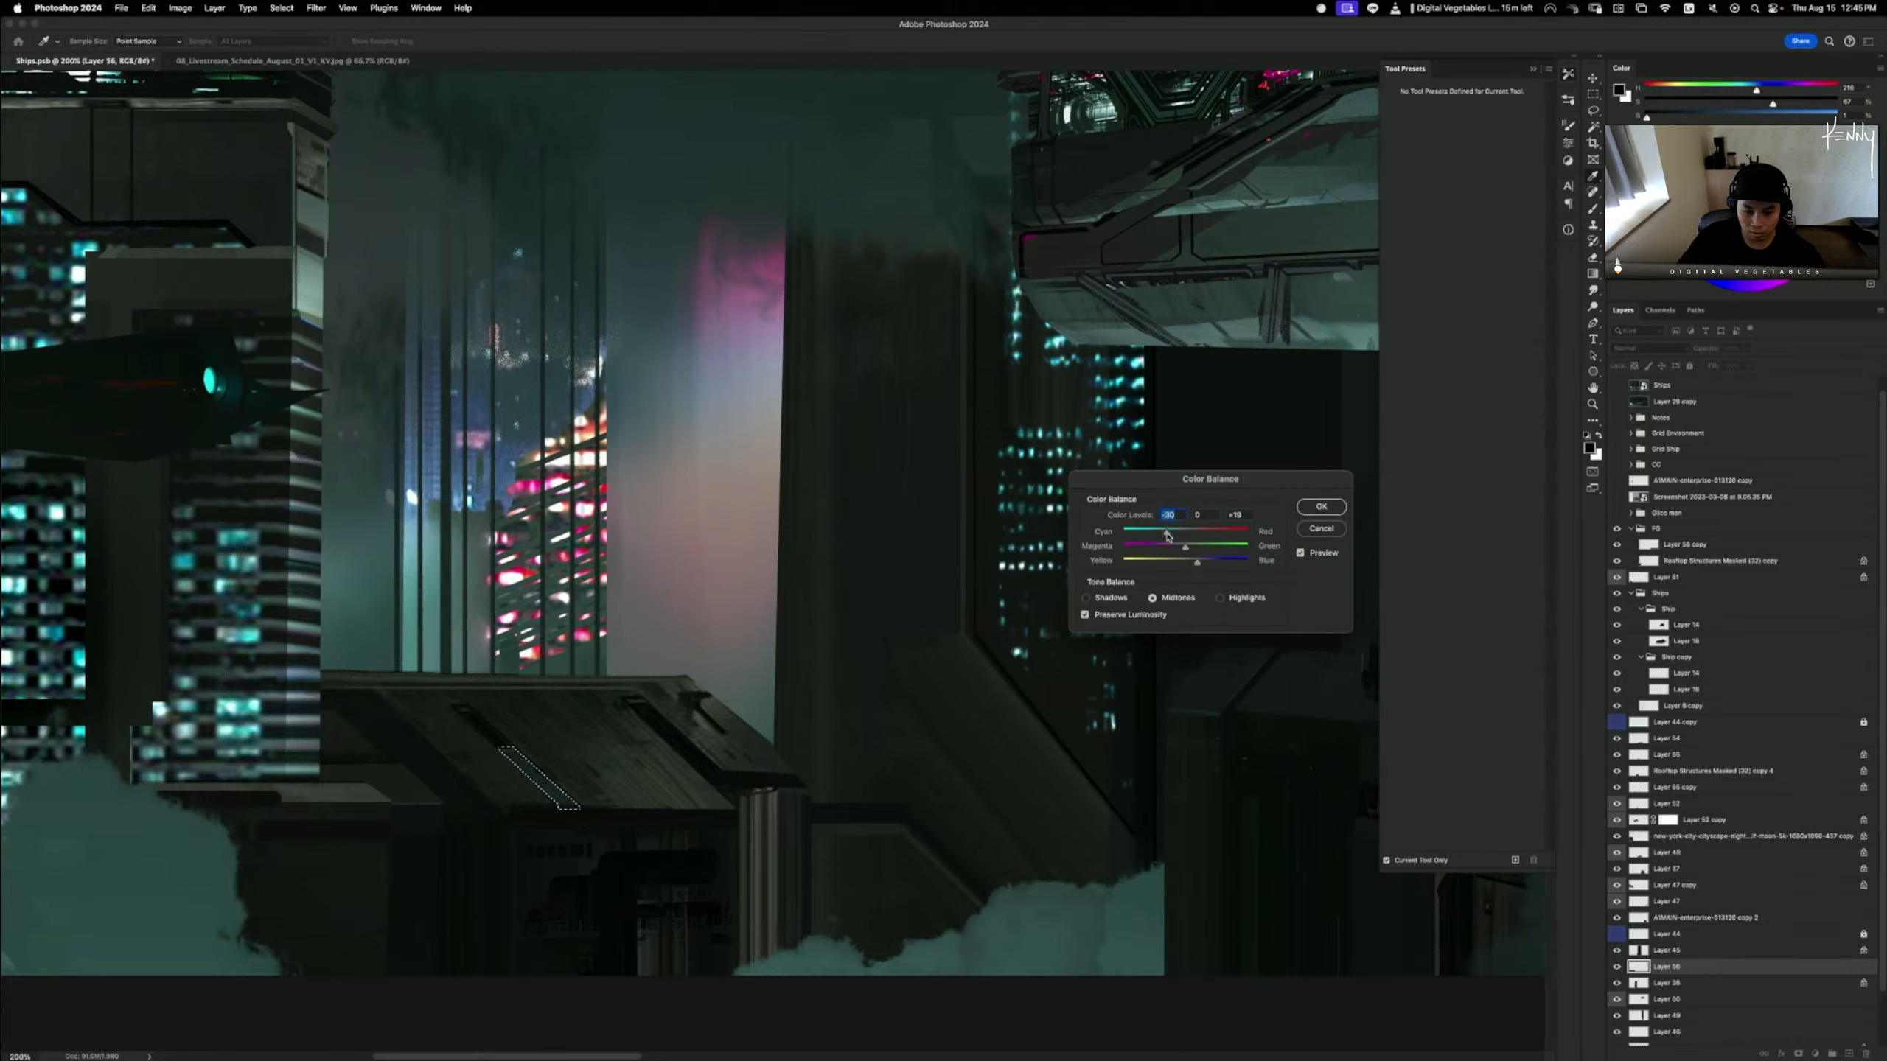
left_click(1321, 506)
- Paint dark detail into the lower end of the selected teal strip using tones sampled from inside it
key("b")
key("super+equal")
key("super+equal")
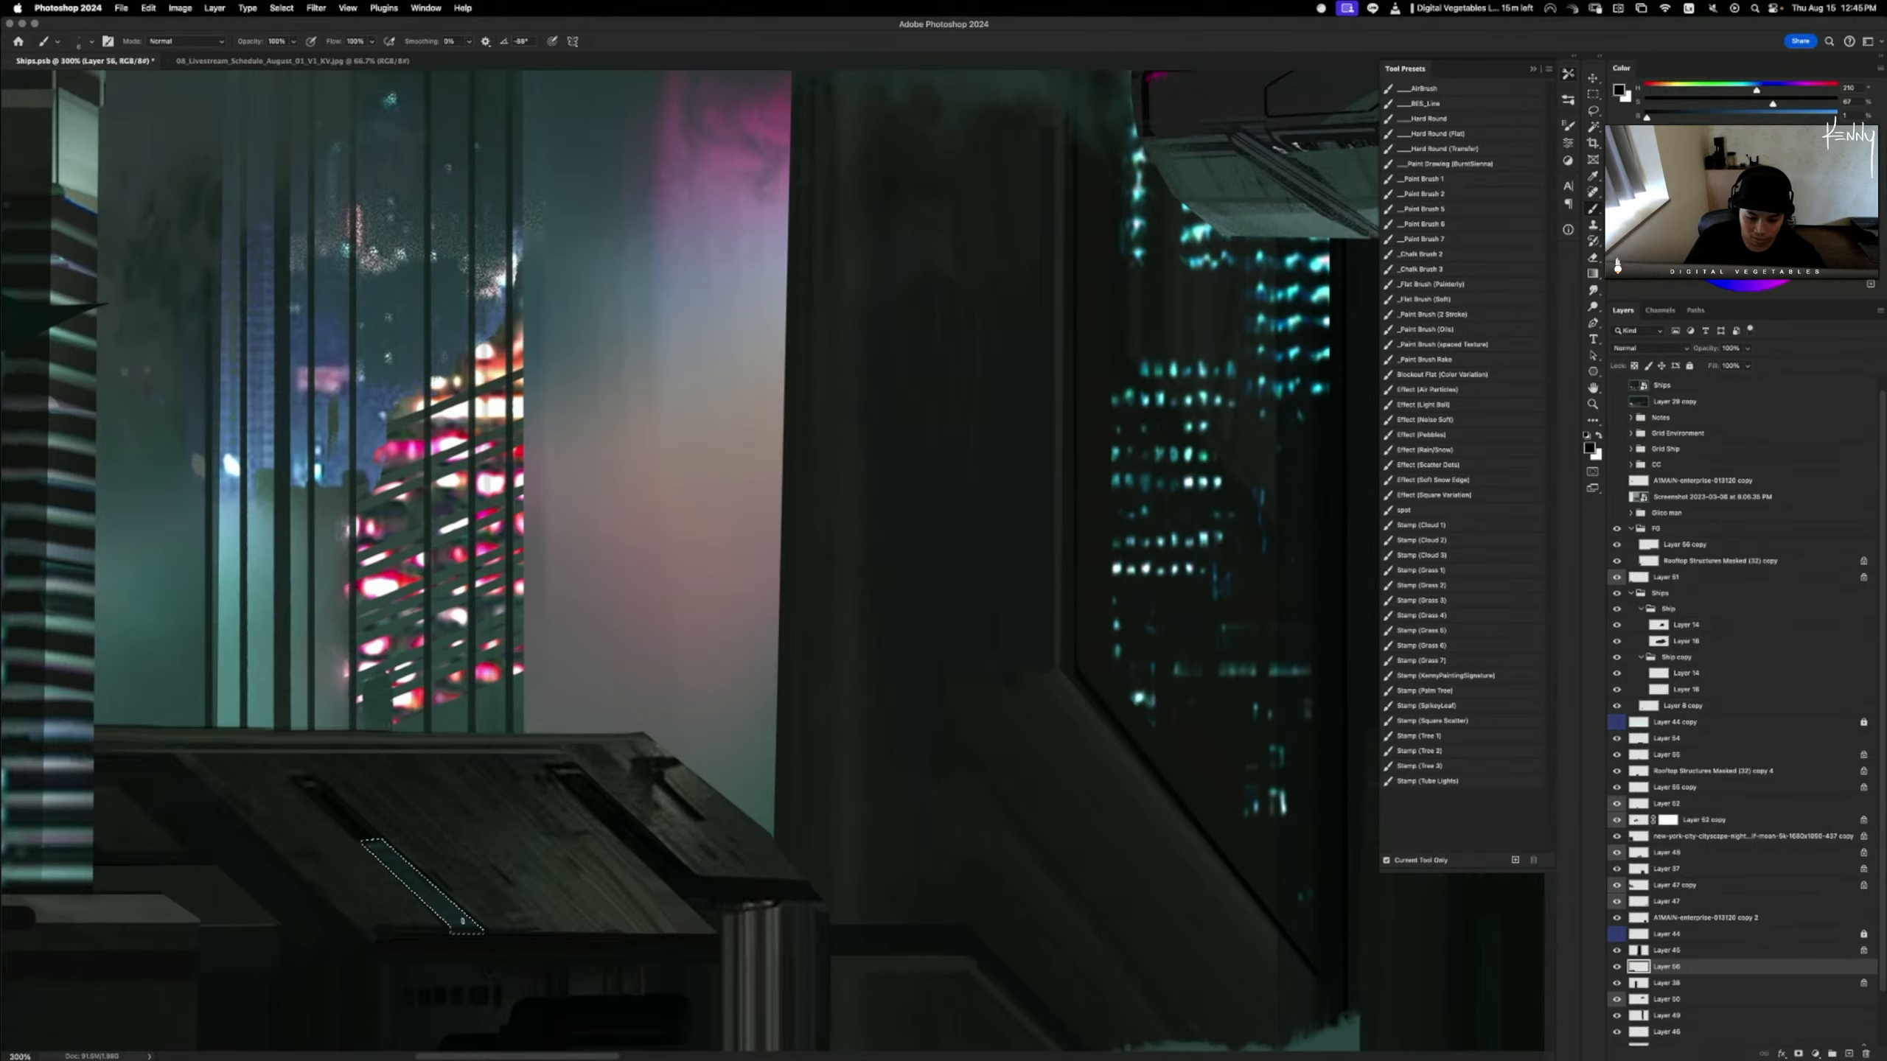
left_click(451, 914, "alt")
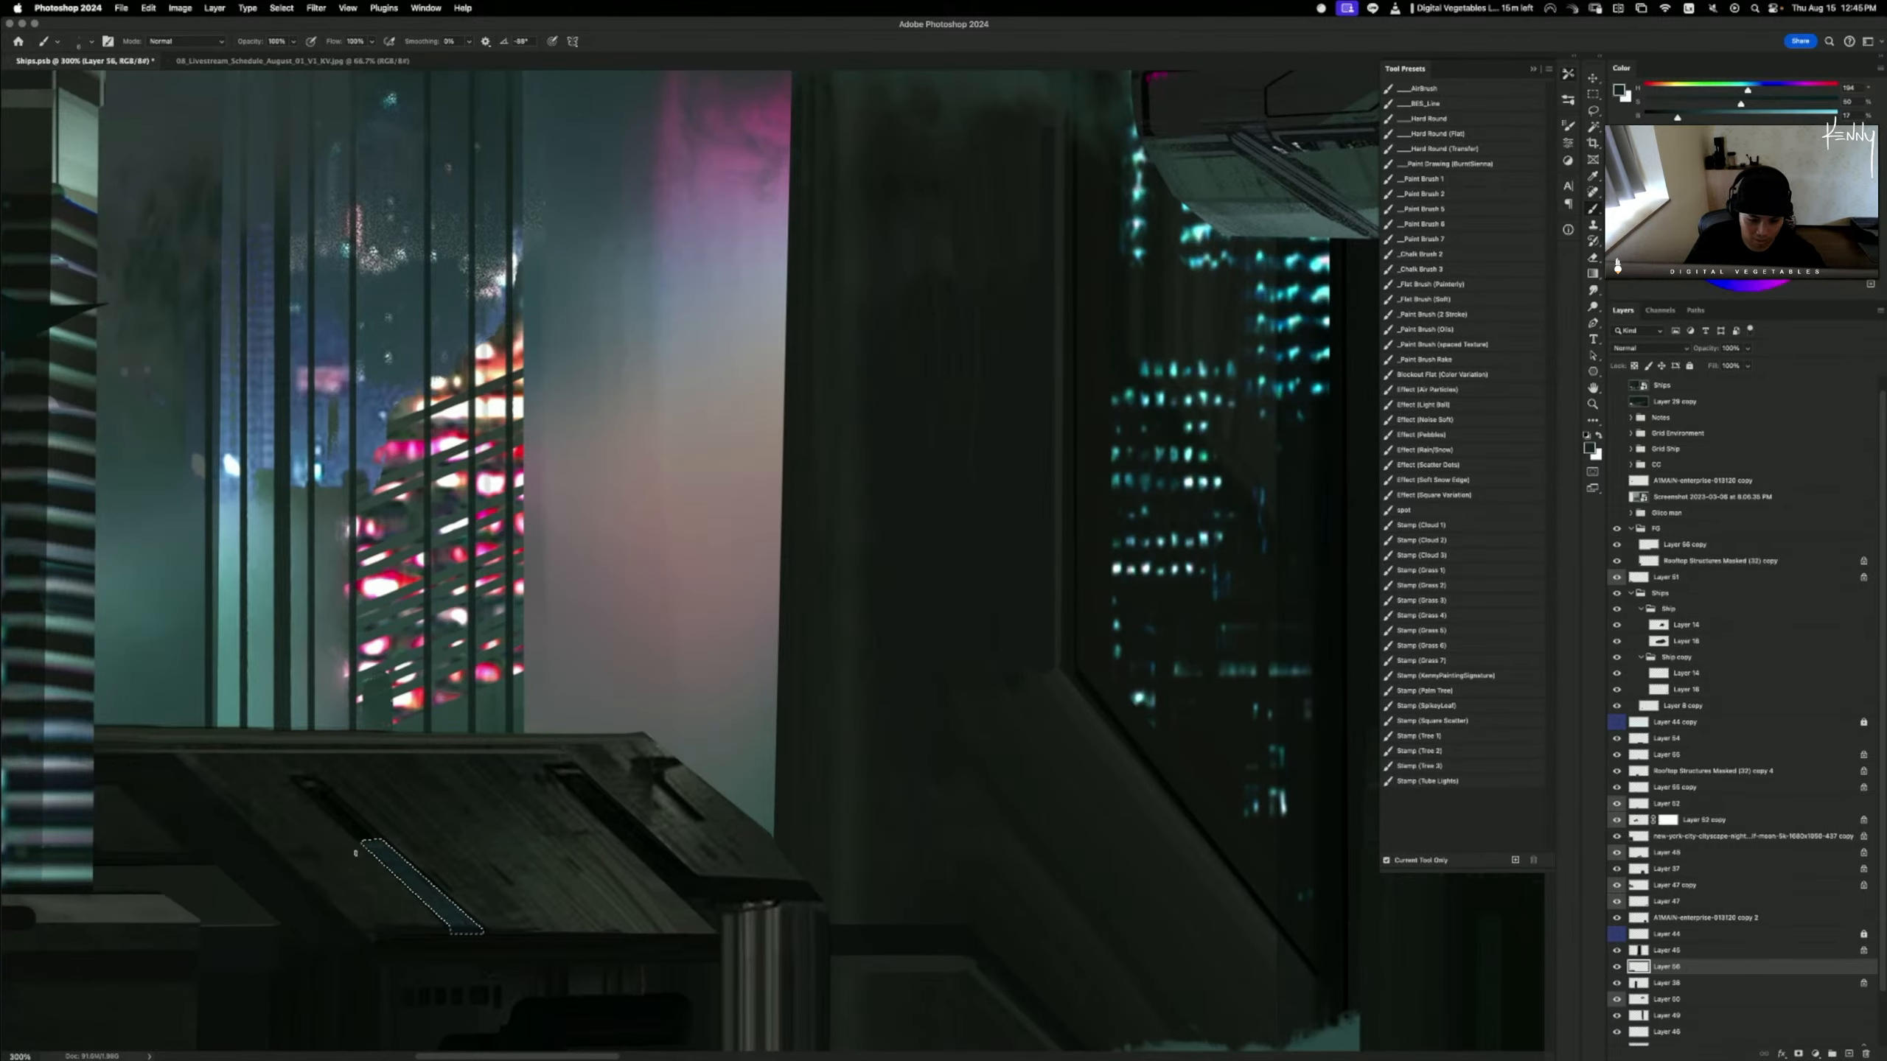
key("bracketright")
key("bracketright")
key("bracketright")
key("bracketright")
key("bracketright")
key("bracketright")
key("bracketright")
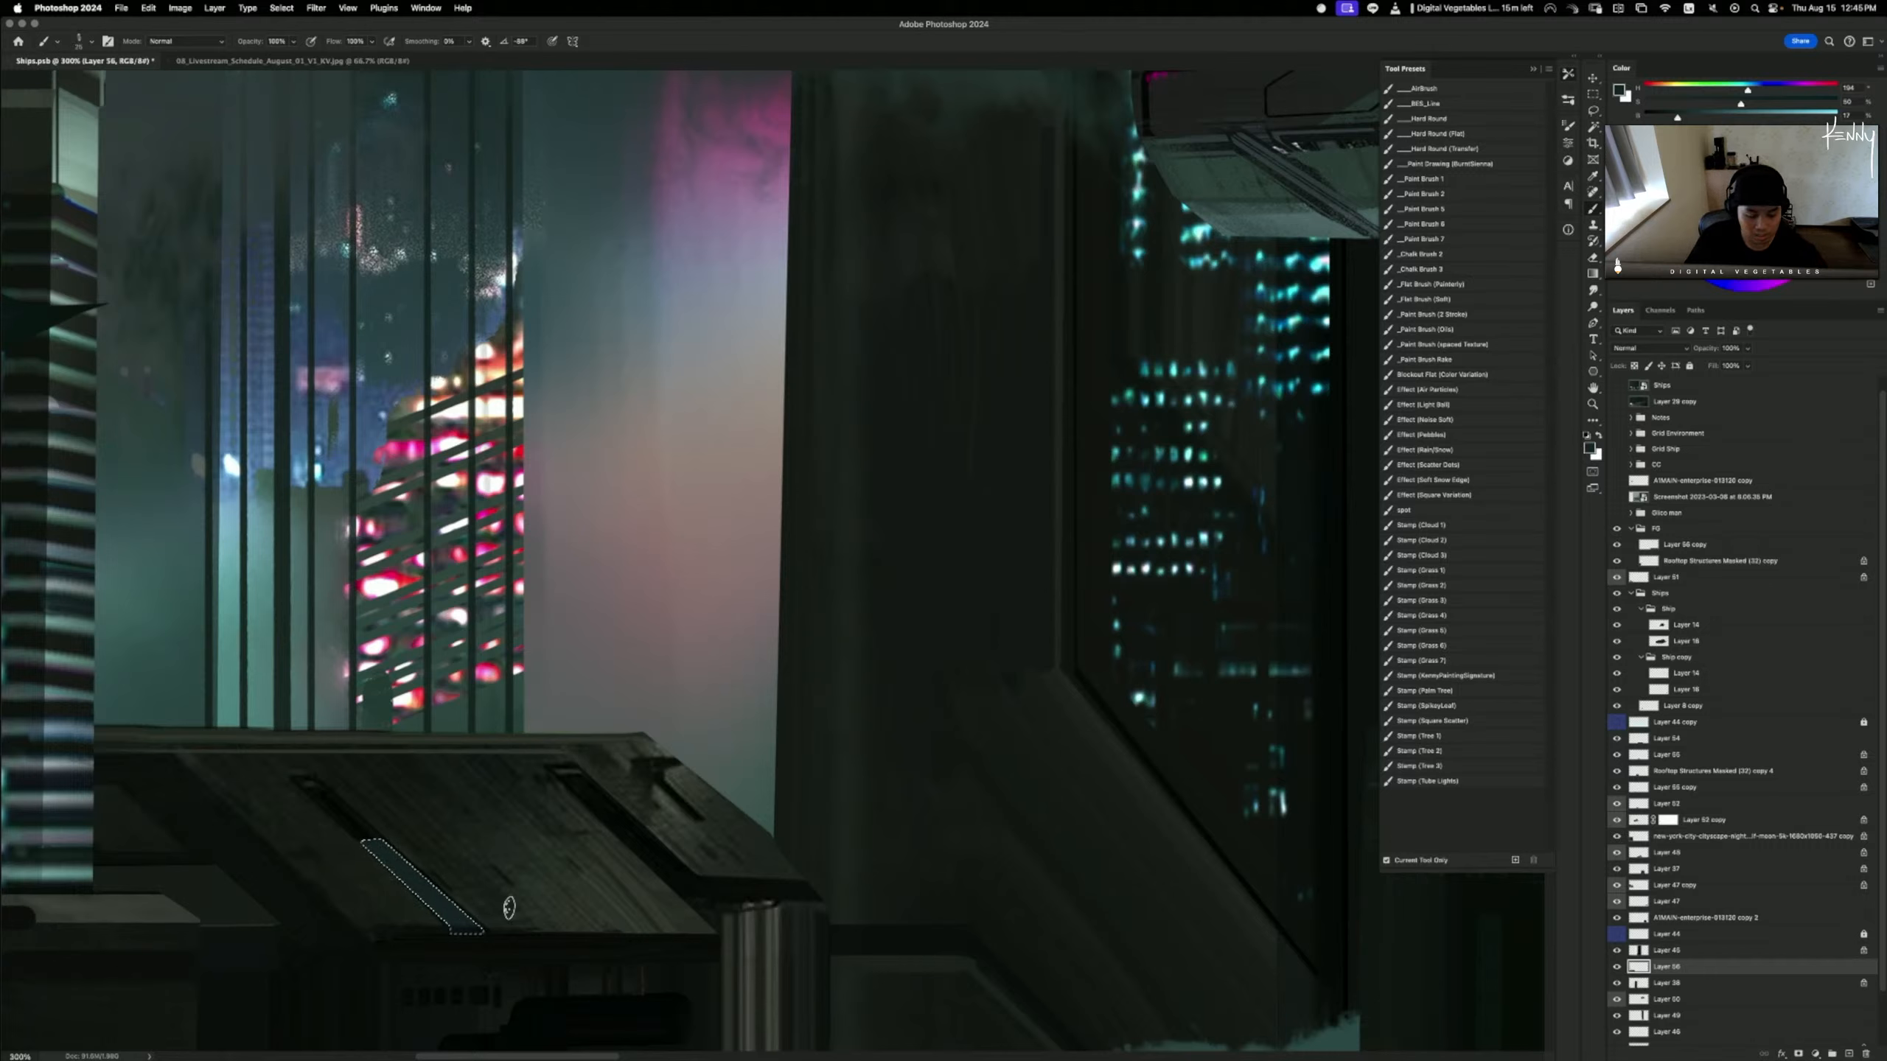
key("r")
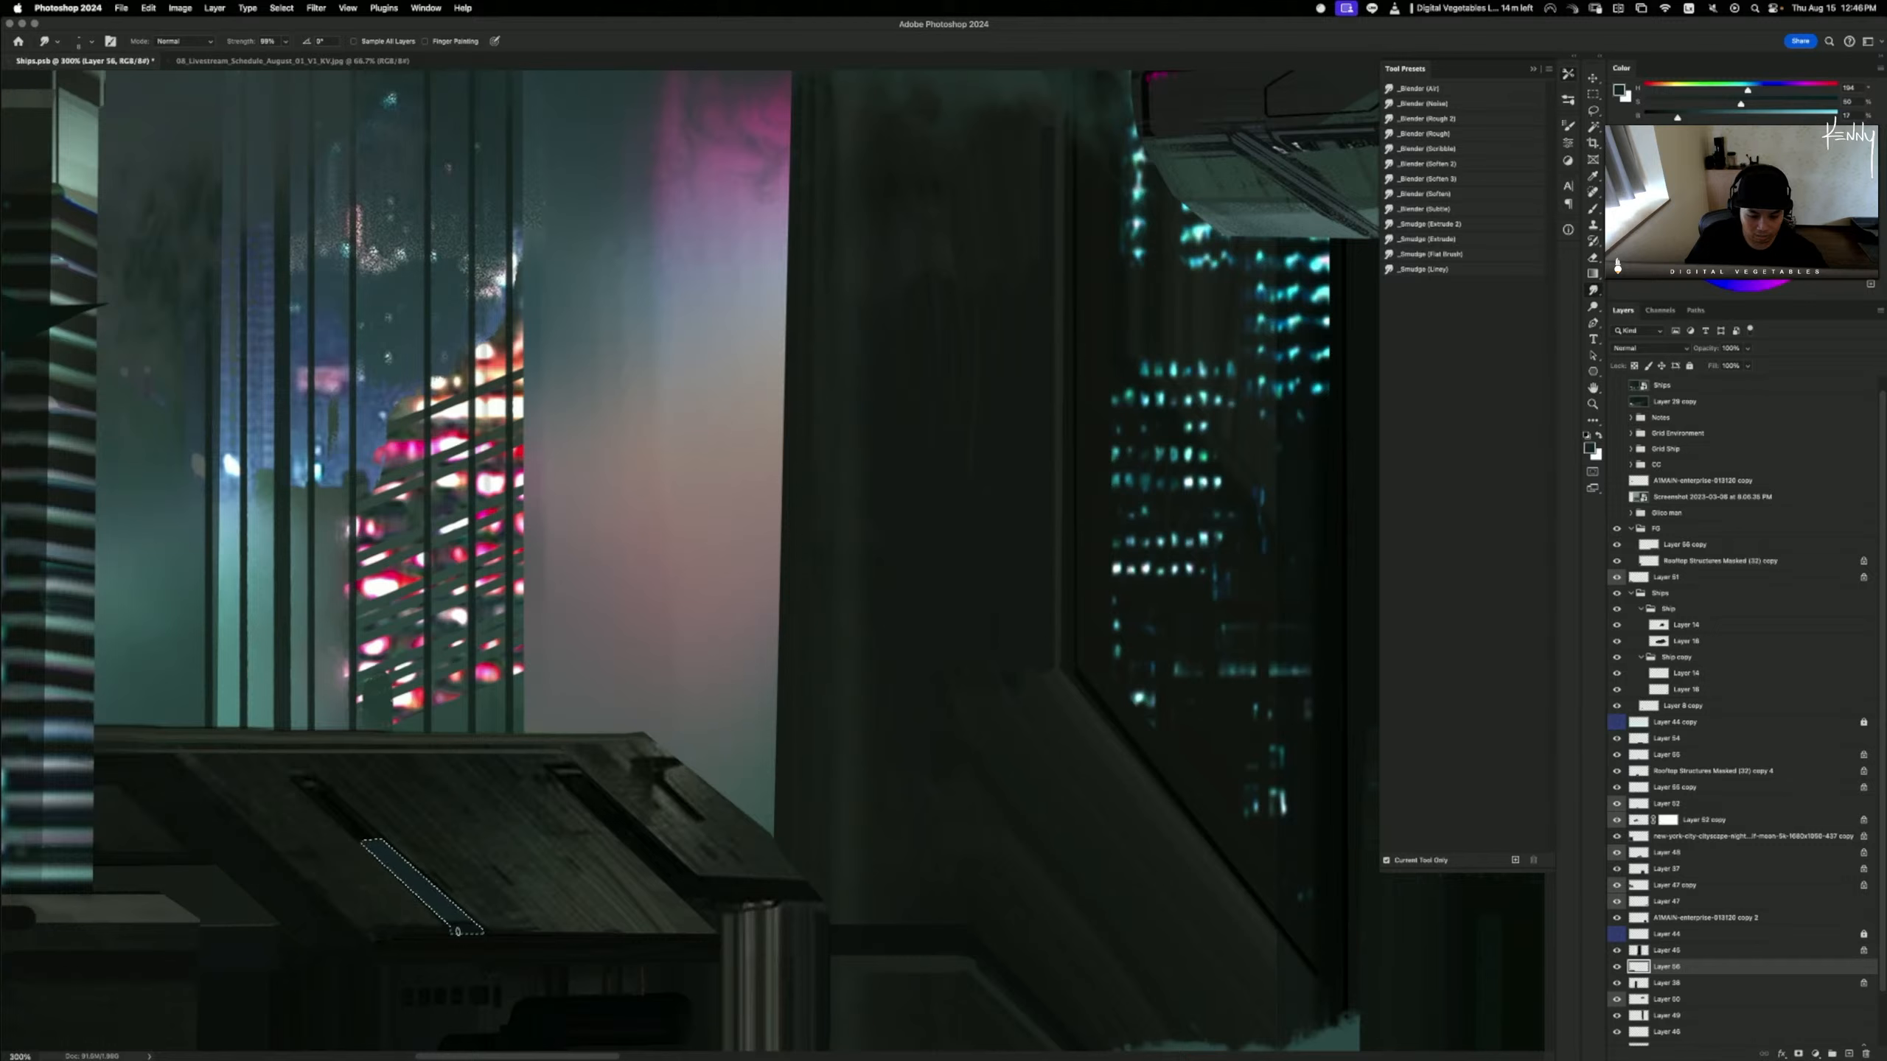
key("b")
left_click(455, 927, "alt")
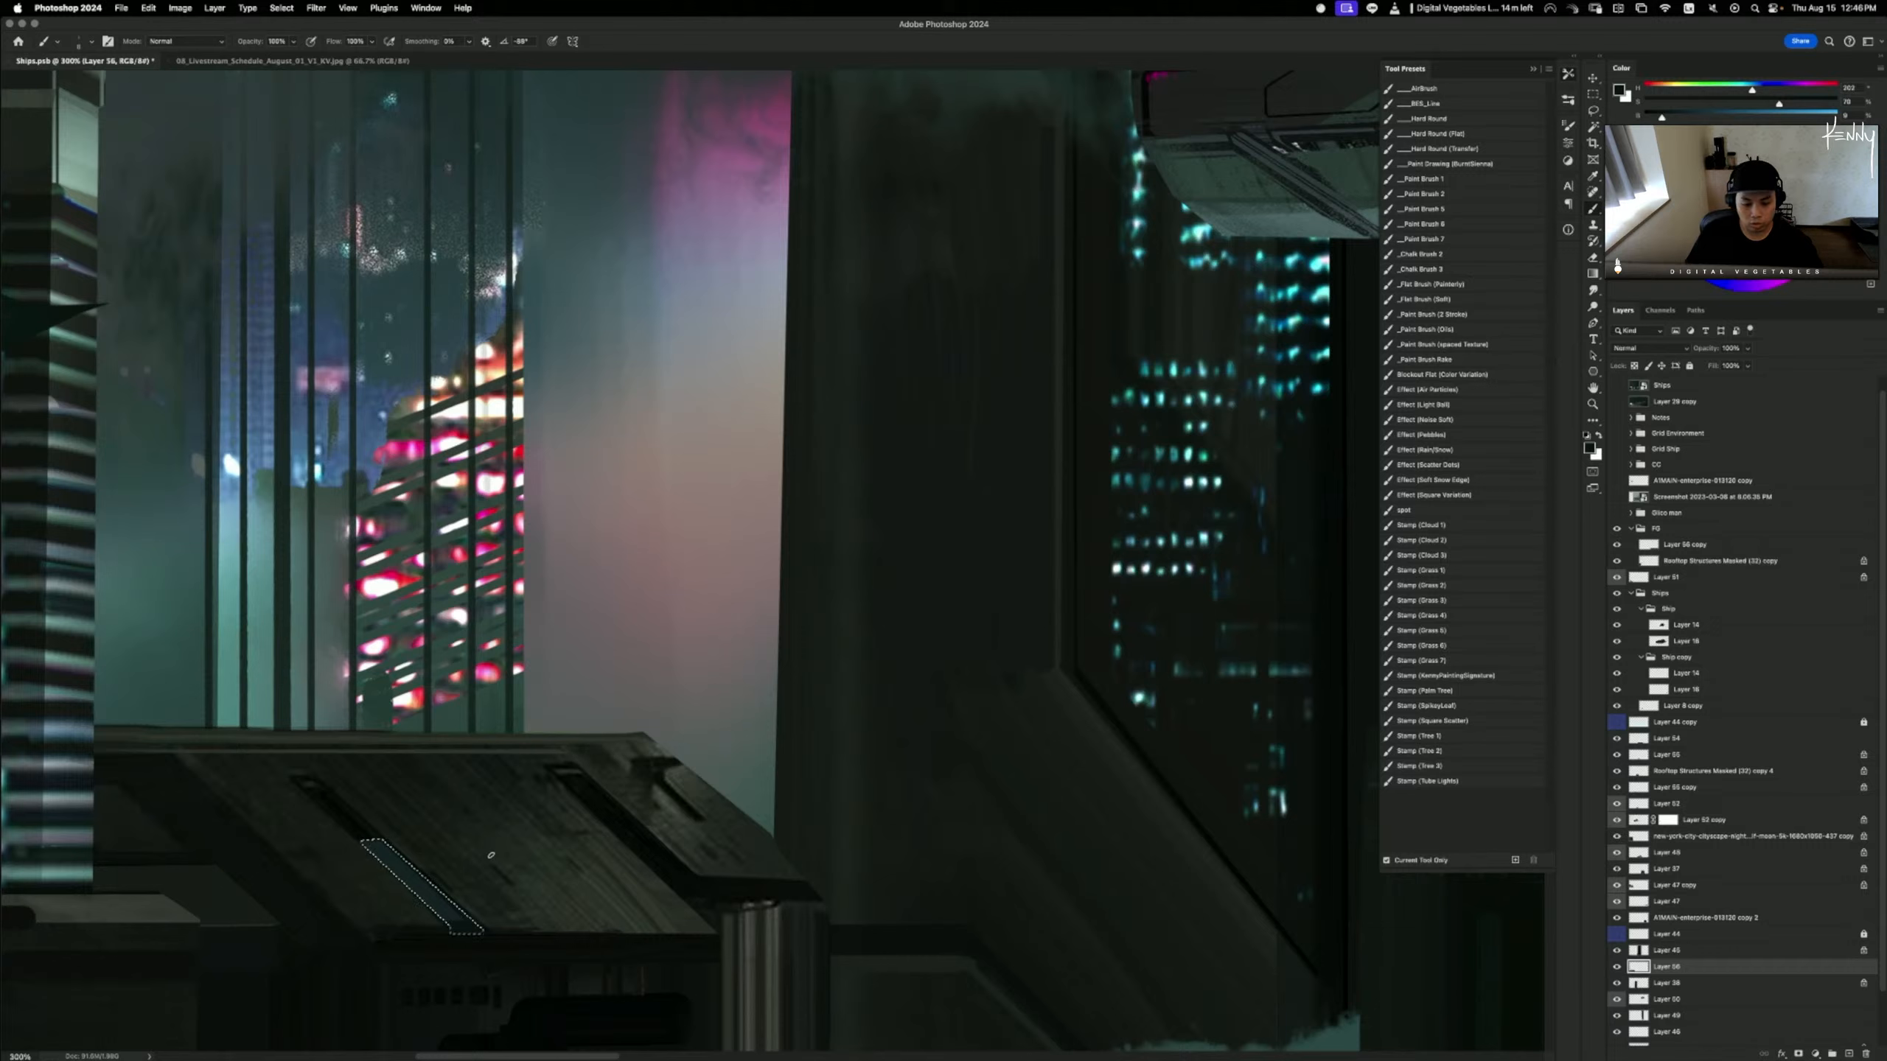
- Paint a light reflection across the teal strip with a pale grey sampled from the hazy skyline, and deselect
left_click(431, 891, "alt")
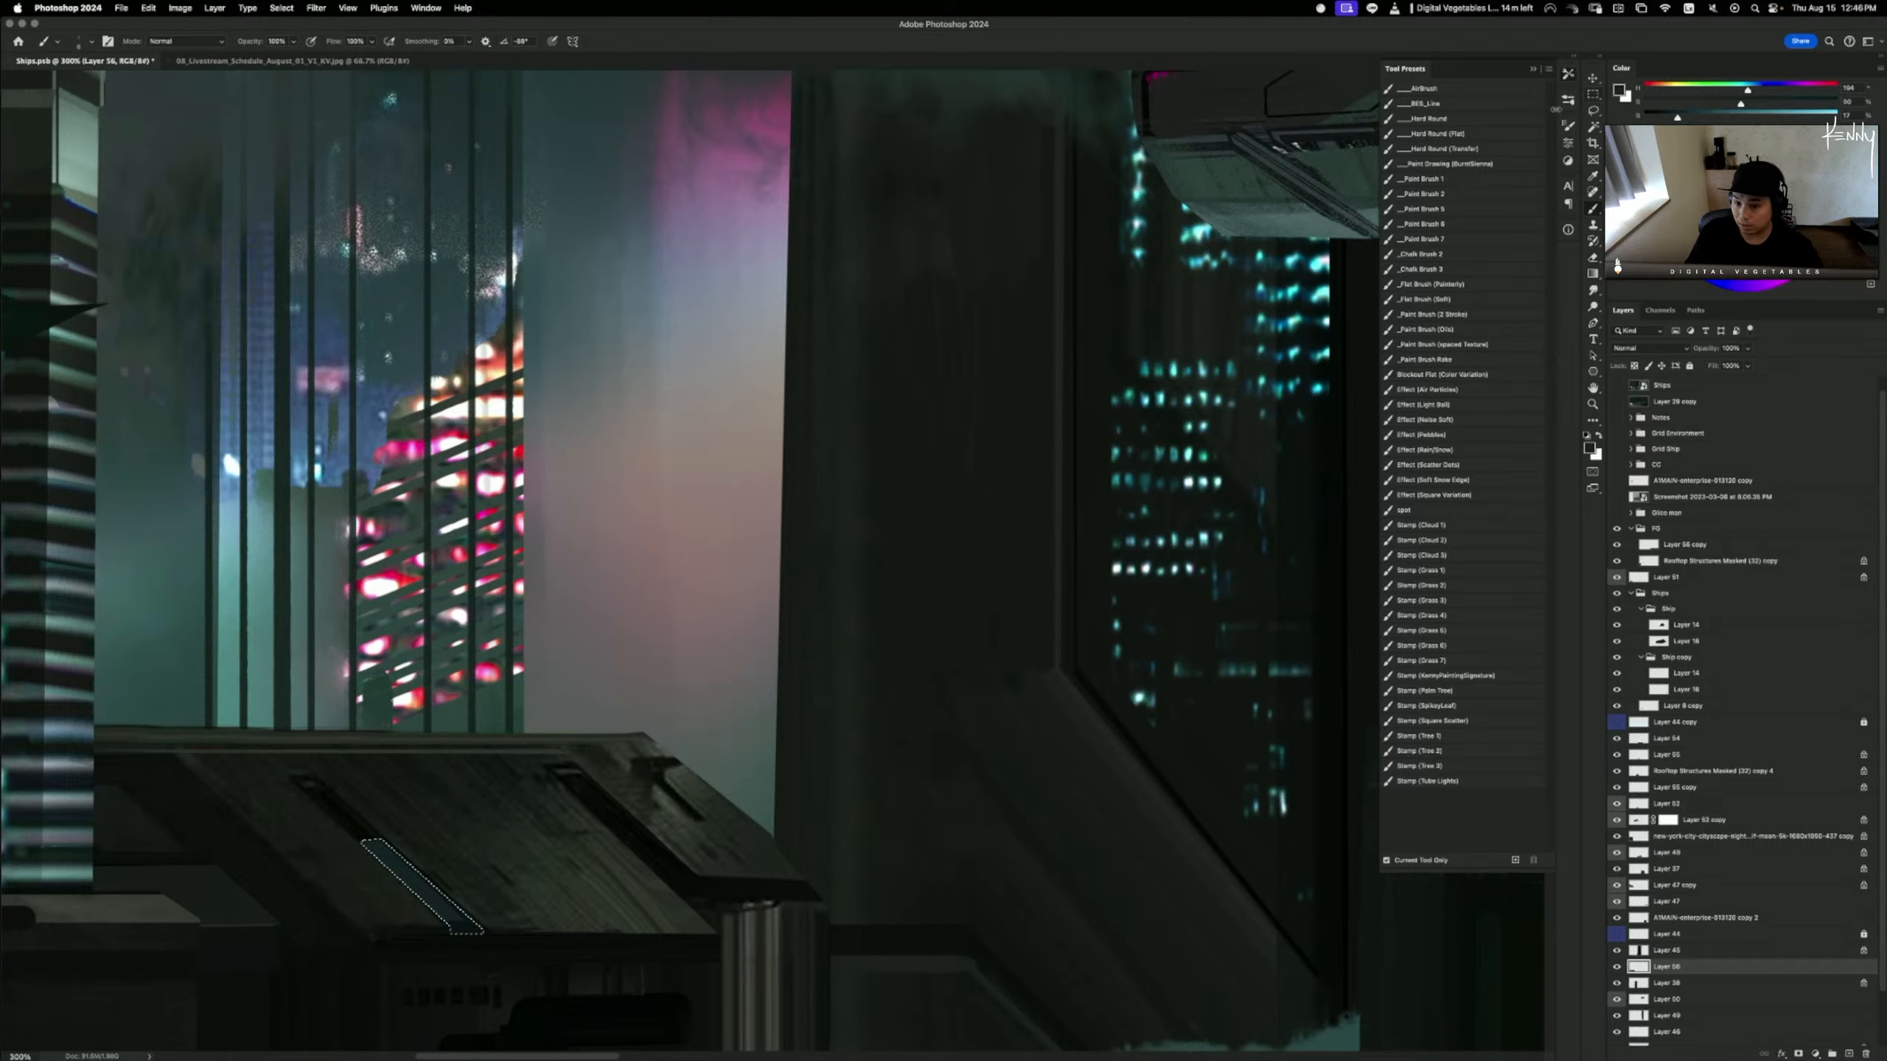
left_click(555, 677, "alt")
left_click_drag(392, 832, 394, 901)
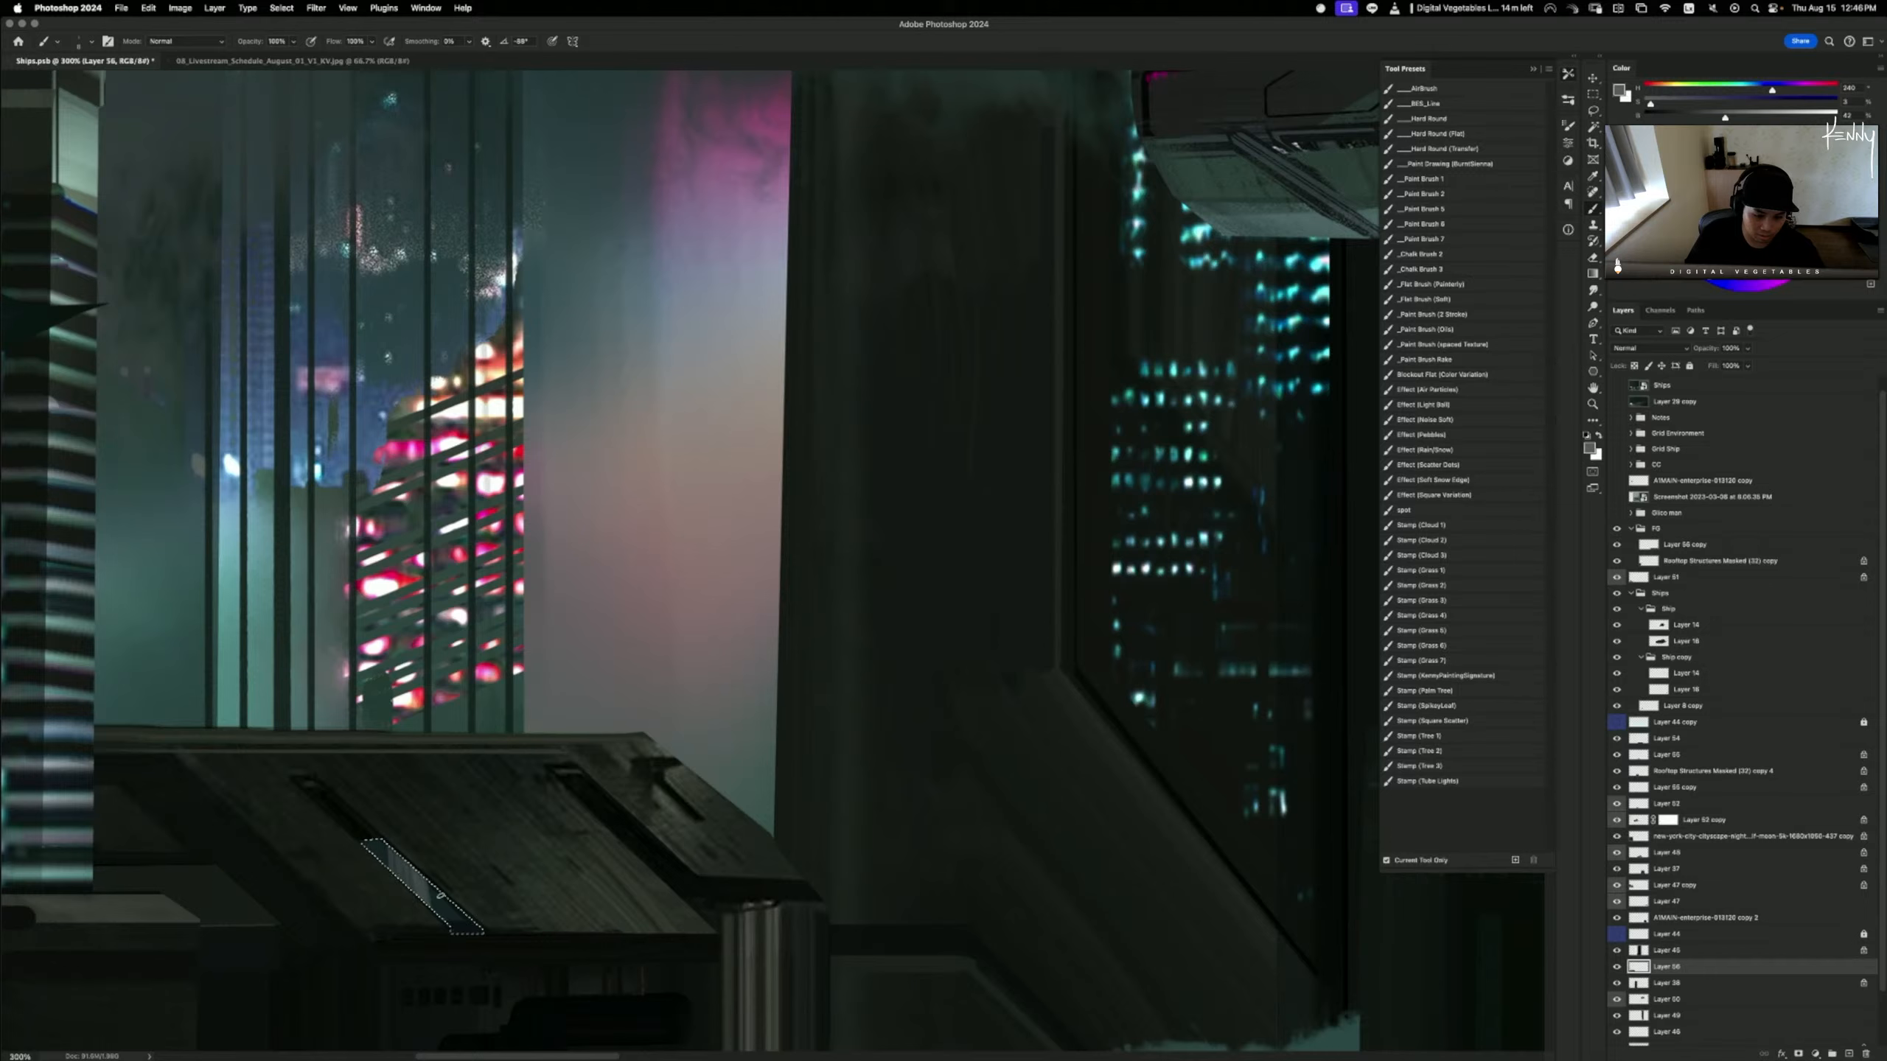
left_click(432, 896, "alt")
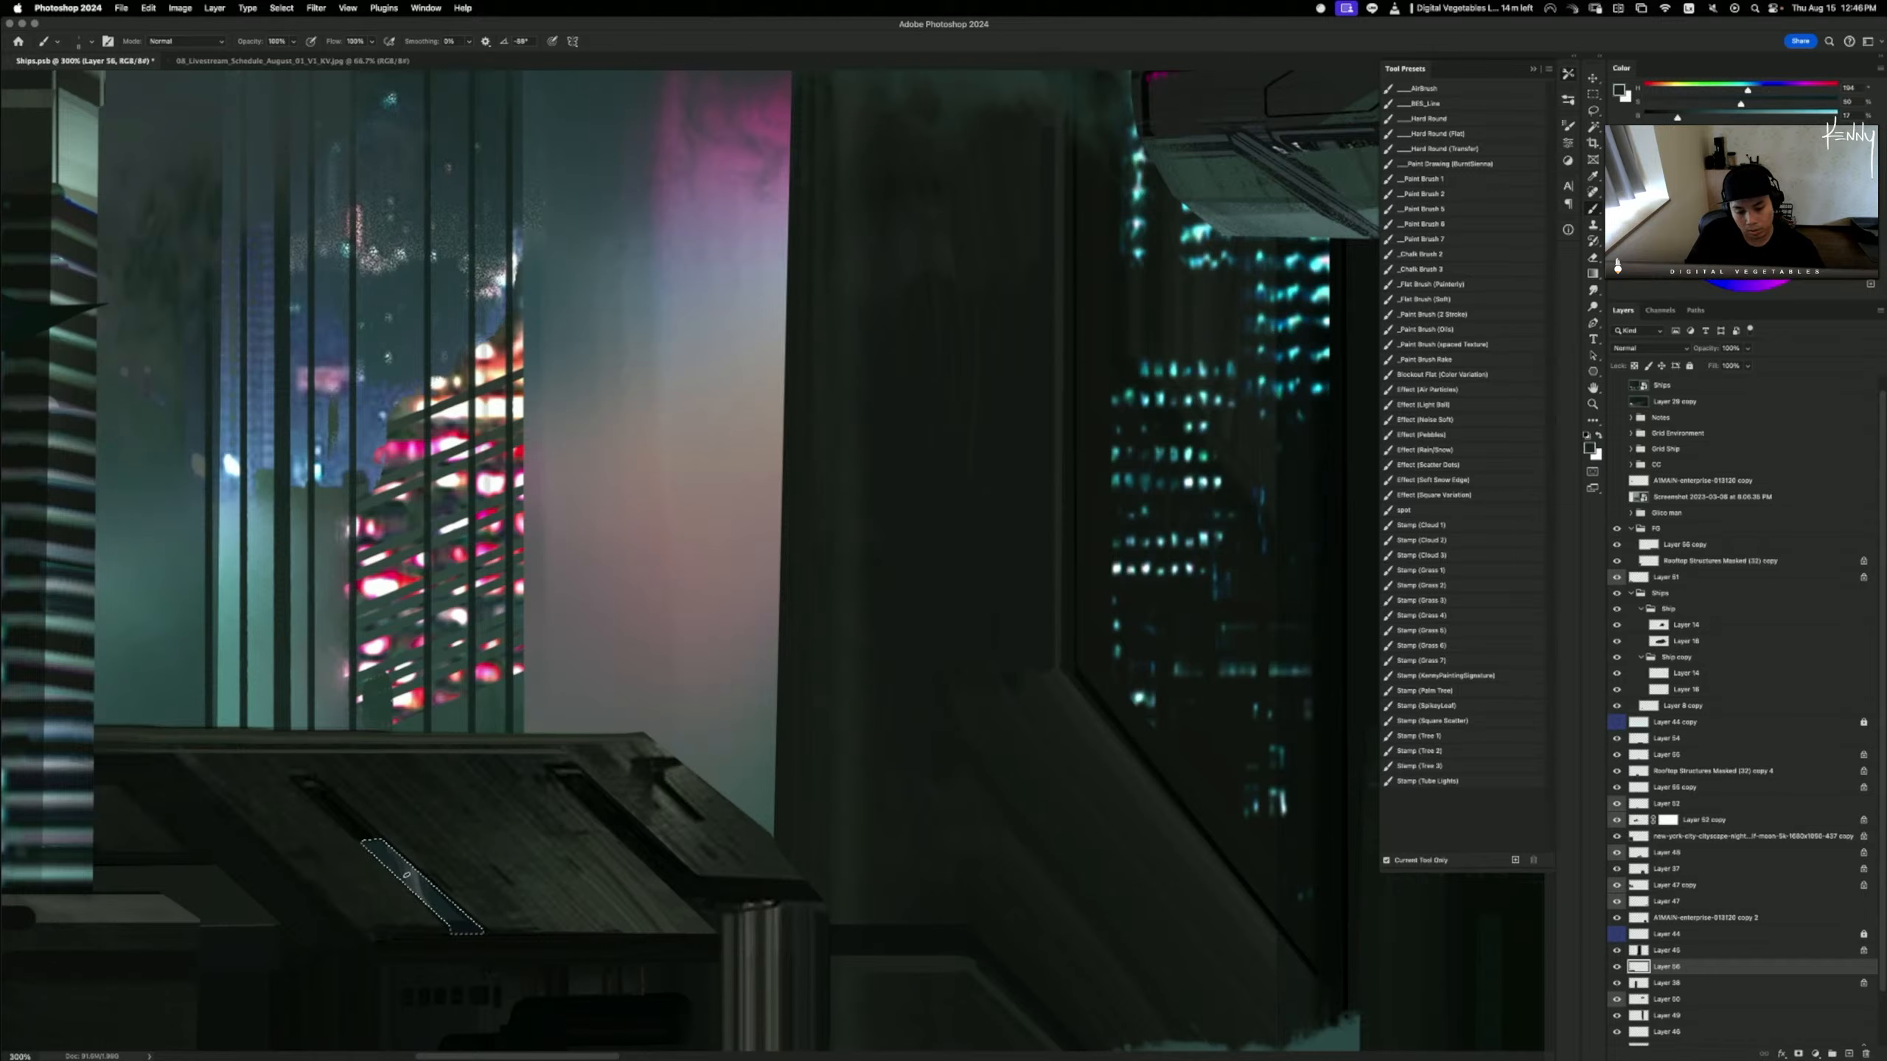
key("super+d")
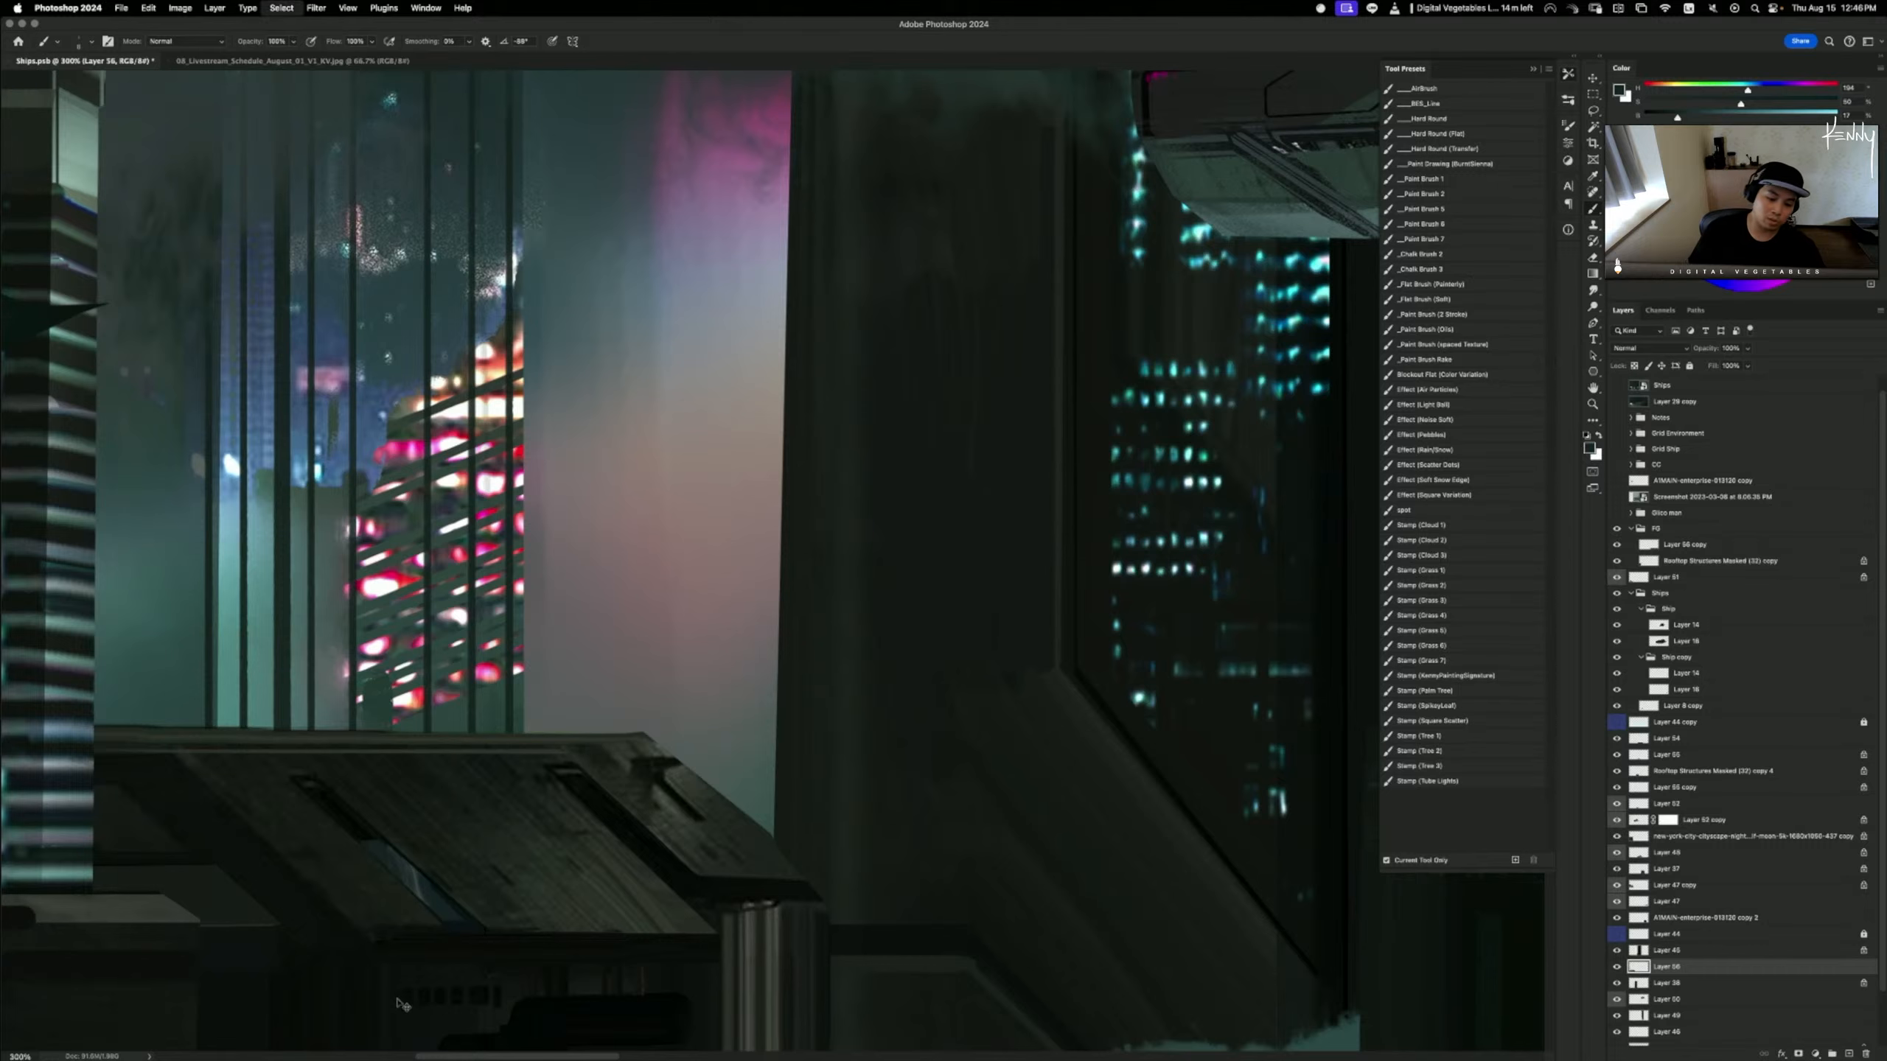
- Paint over the ragged notch at the roof's upper corner with sampled roof tones and clean up the short slot beside it
key("super+minus")
key("super+minus")
key("super+minus")
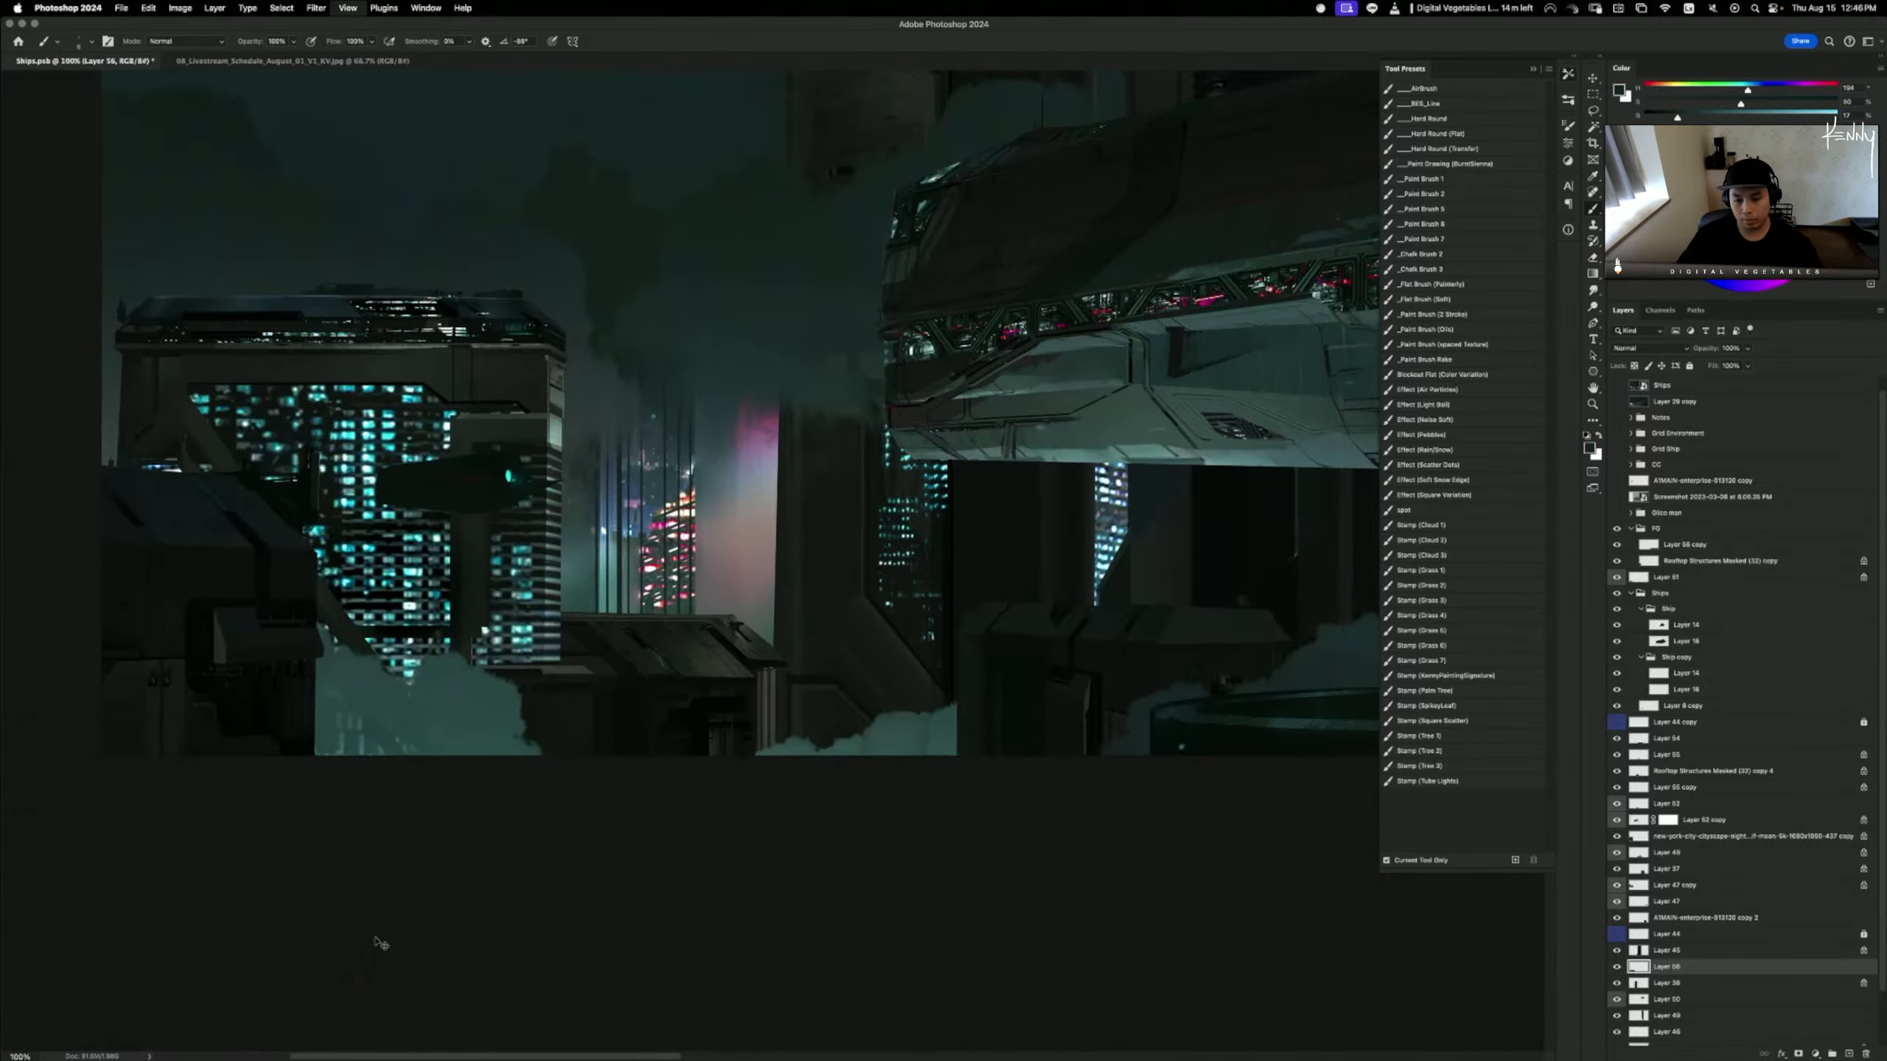
key("super+plus")
key("super+plus")
key("super+plus")
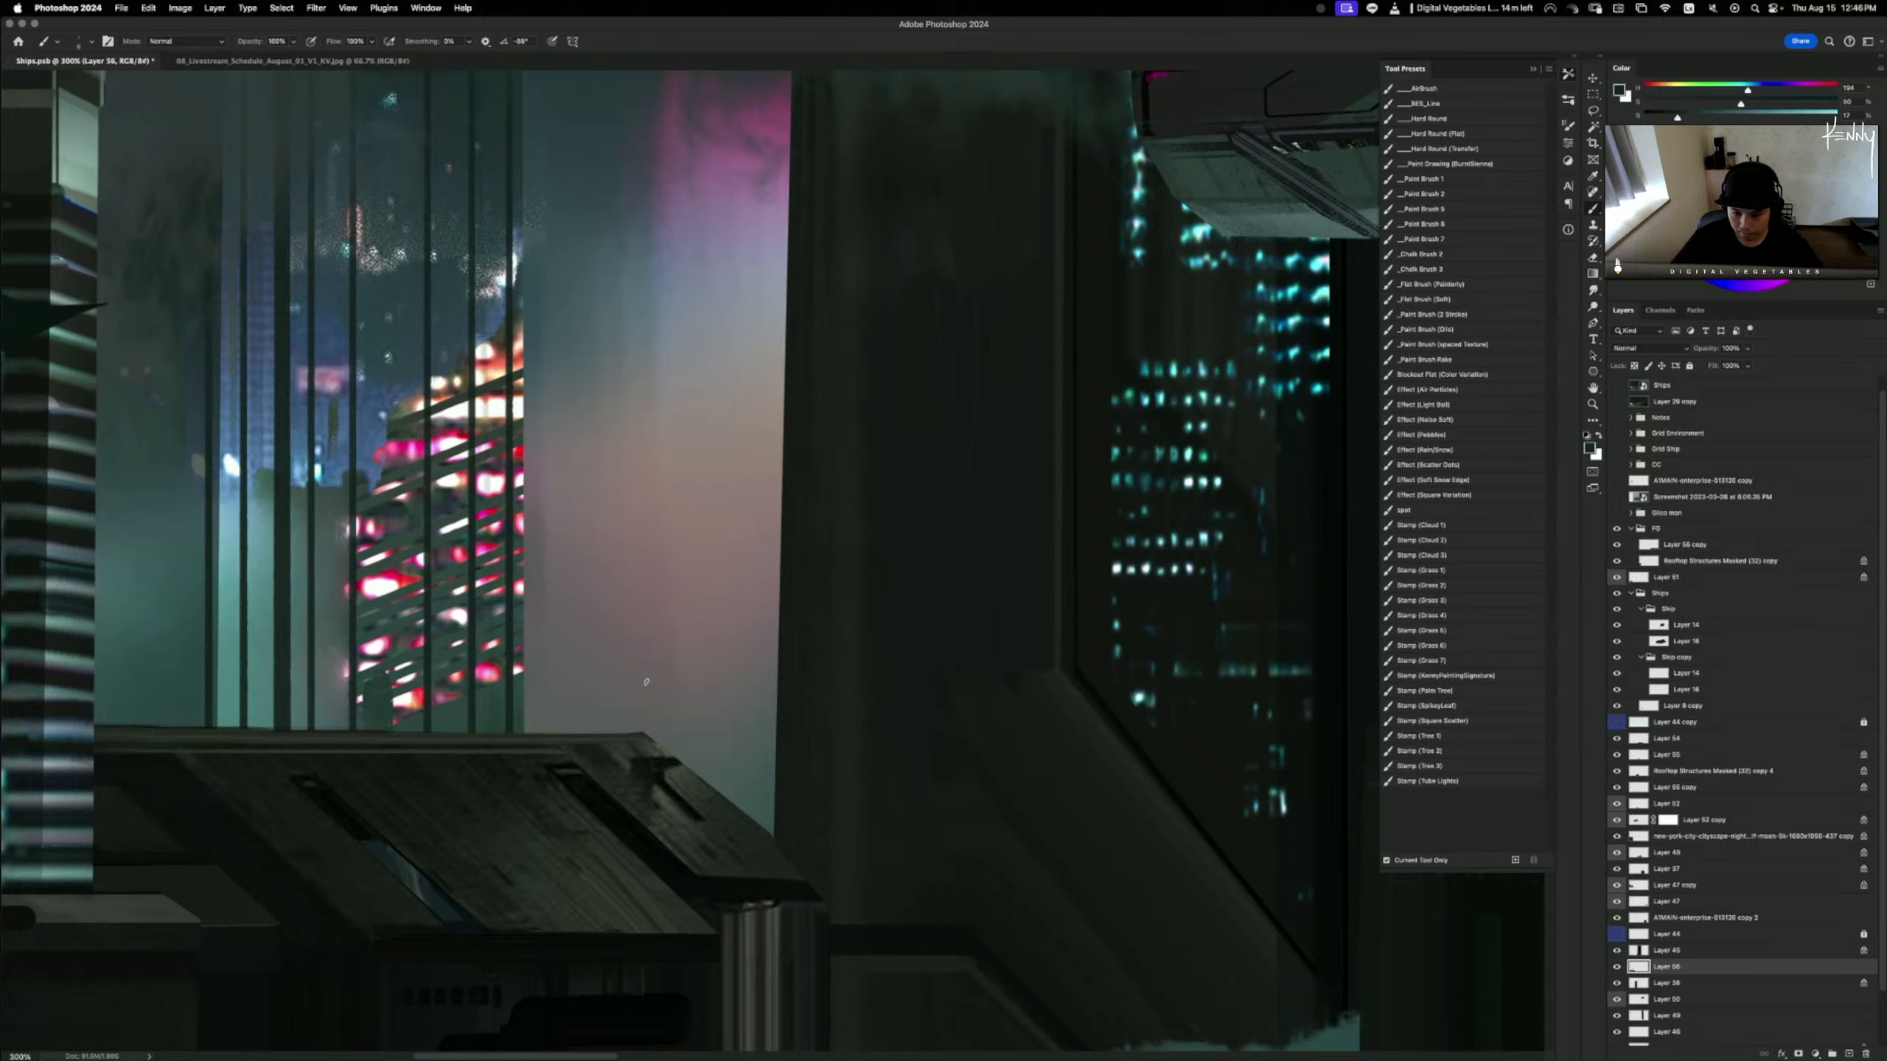
left_click(648, 750, "alt")
left_click_drag(648, 751, 675, 769)
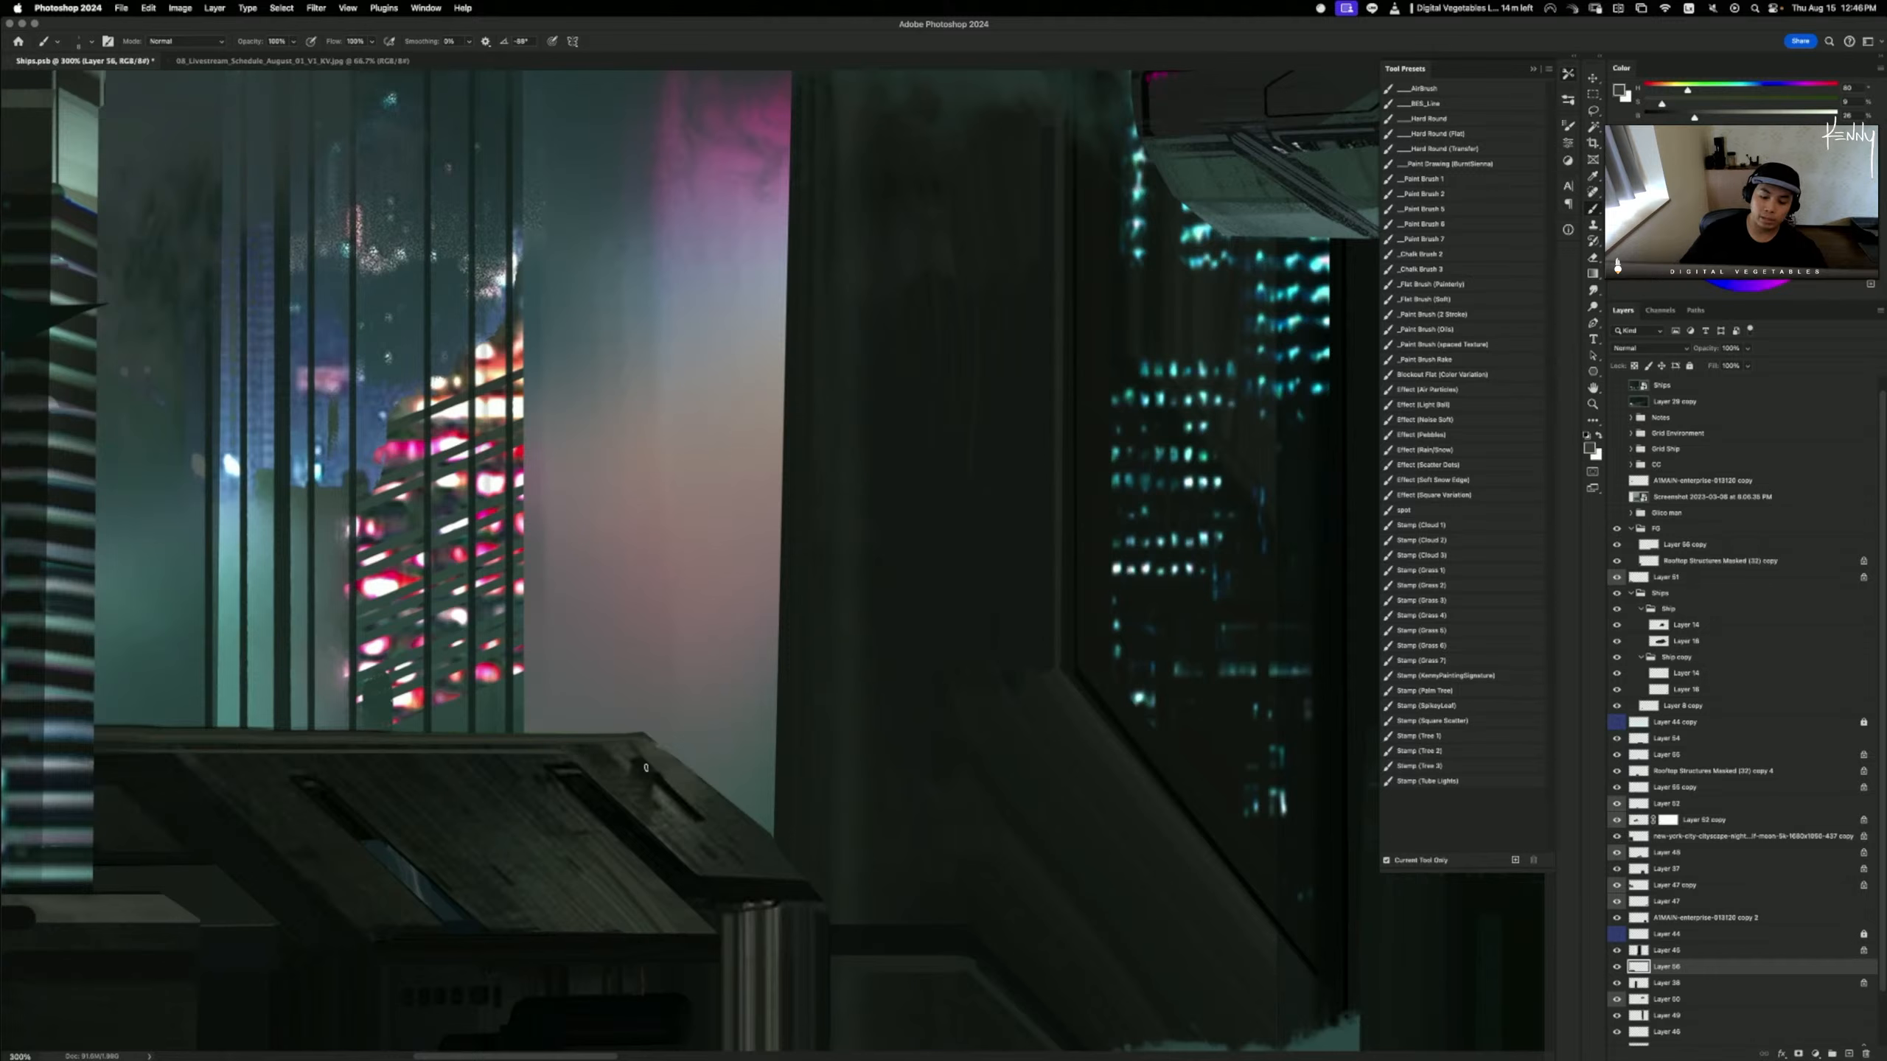
left_click(670, 804, "alt")
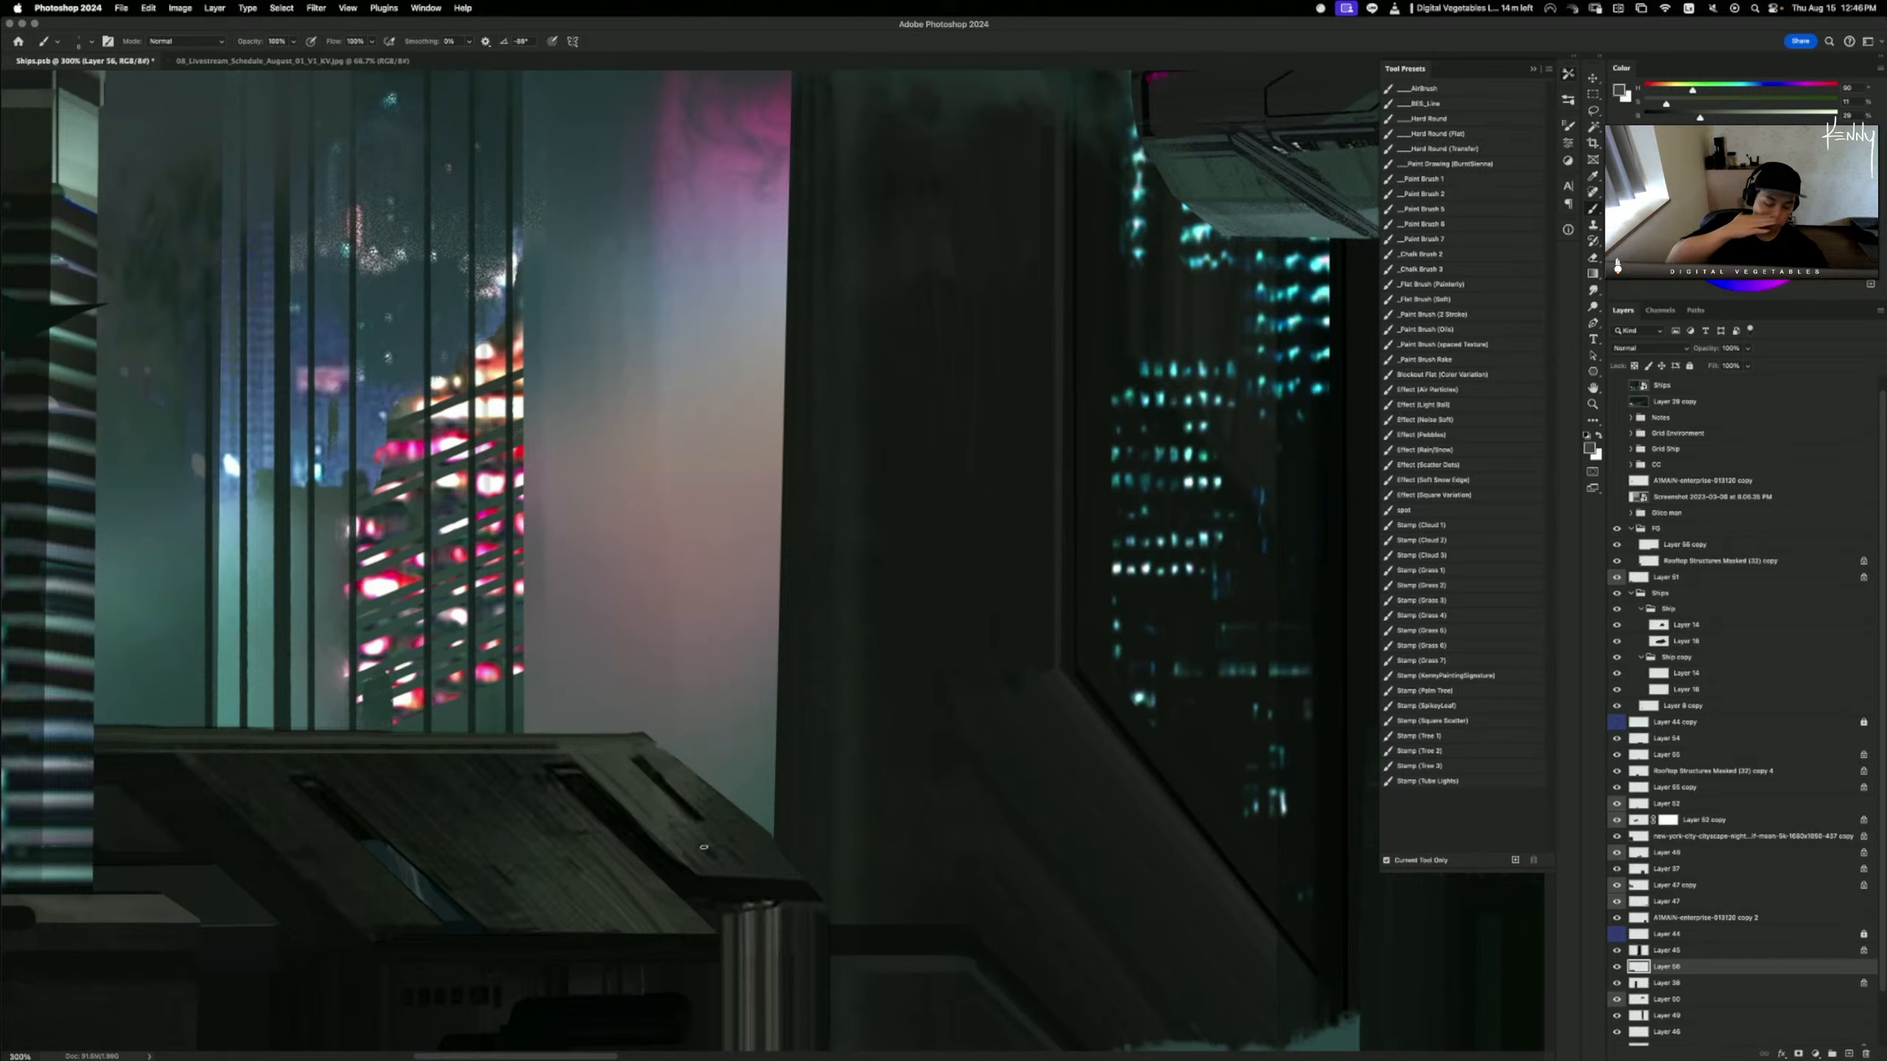
left_click(642, 770, "alt")
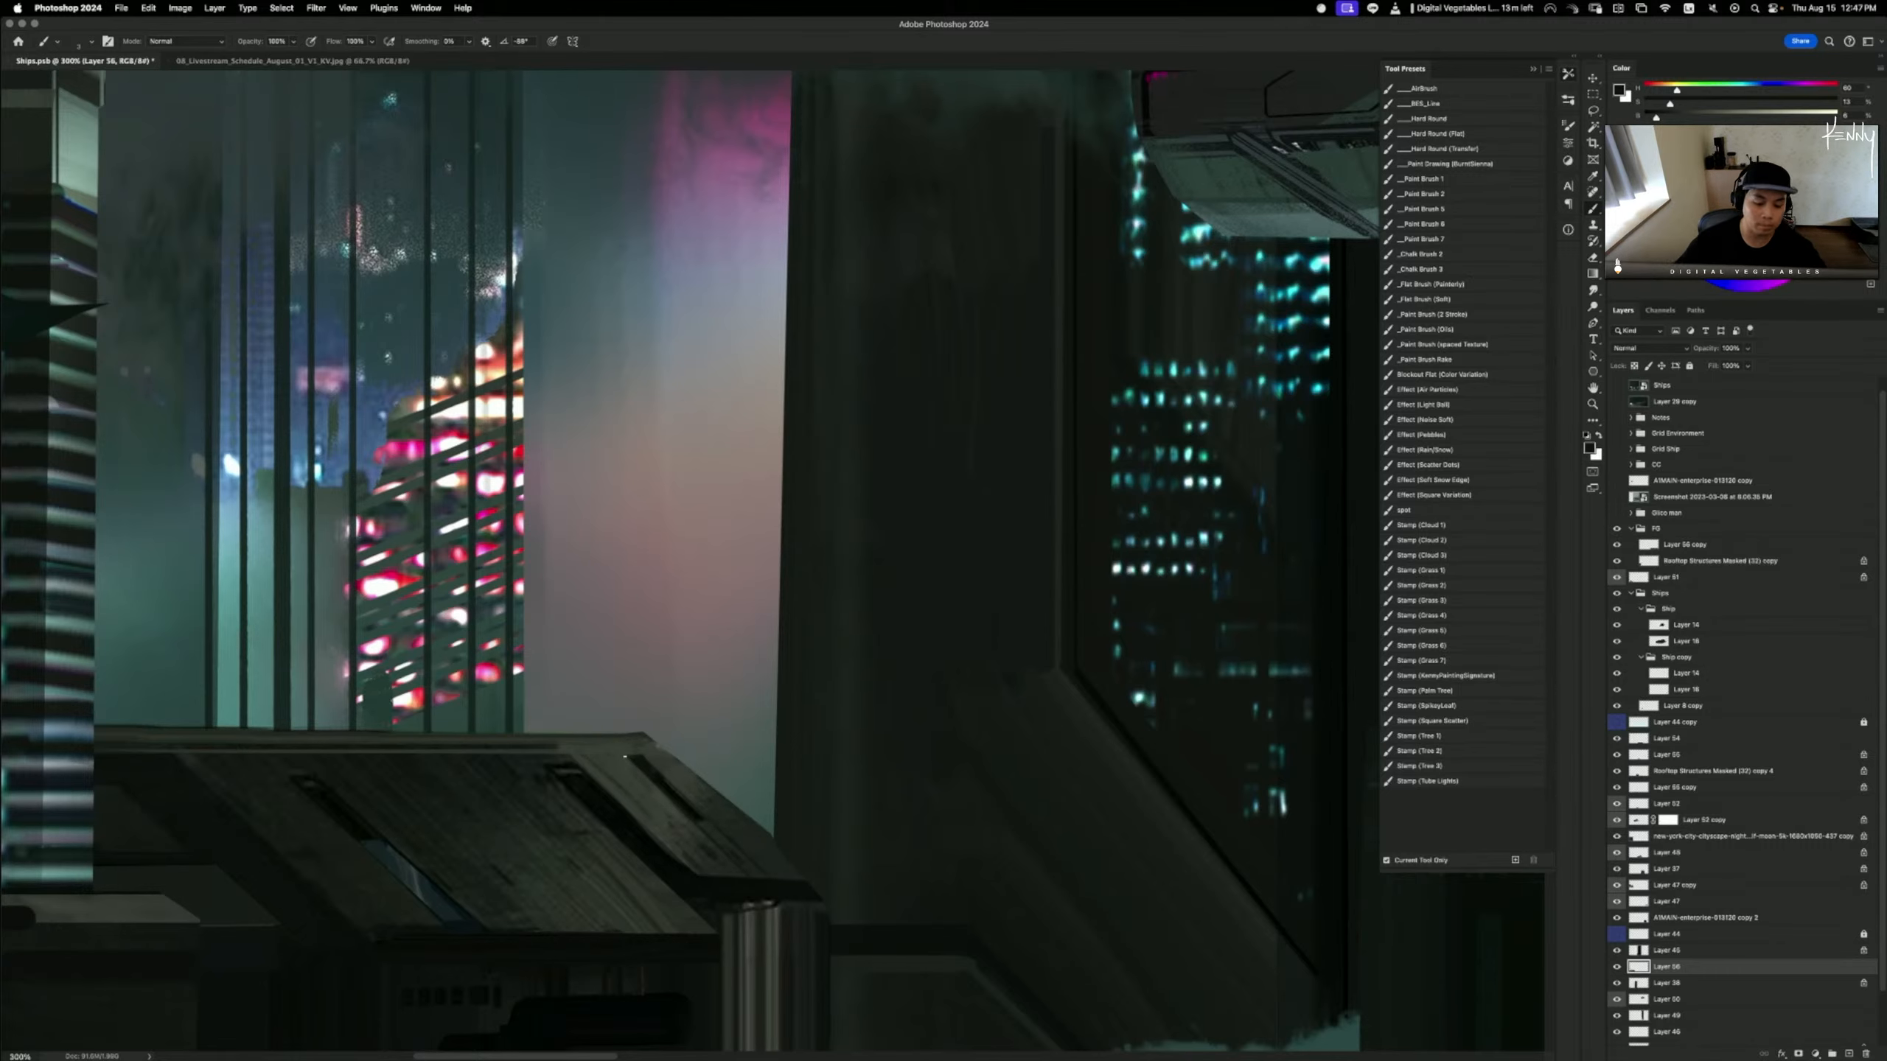
- Lock the roof layer's transparent pixels and smudge the roof's top edge horizontally toward its upper corner
key("super+minus")
key("super+minus")
key("super+minus")
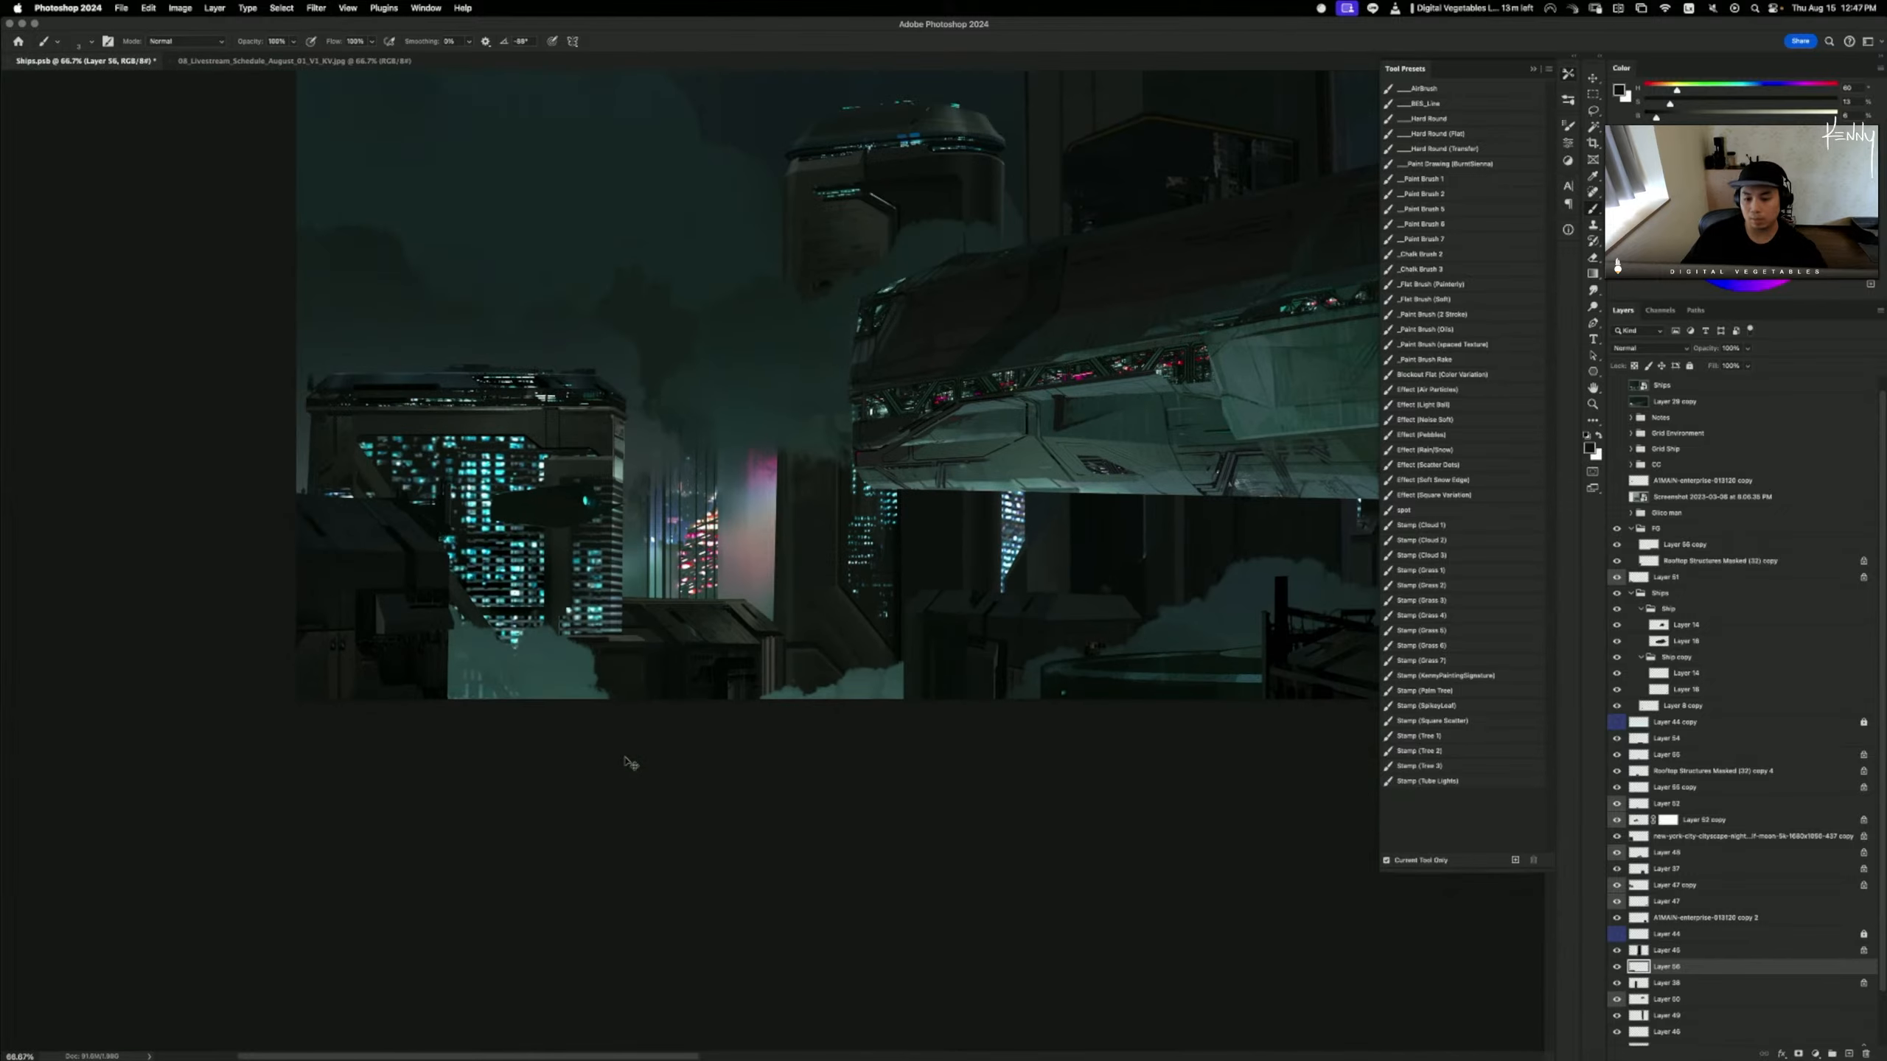
key("super+plus")
key("super+plus")
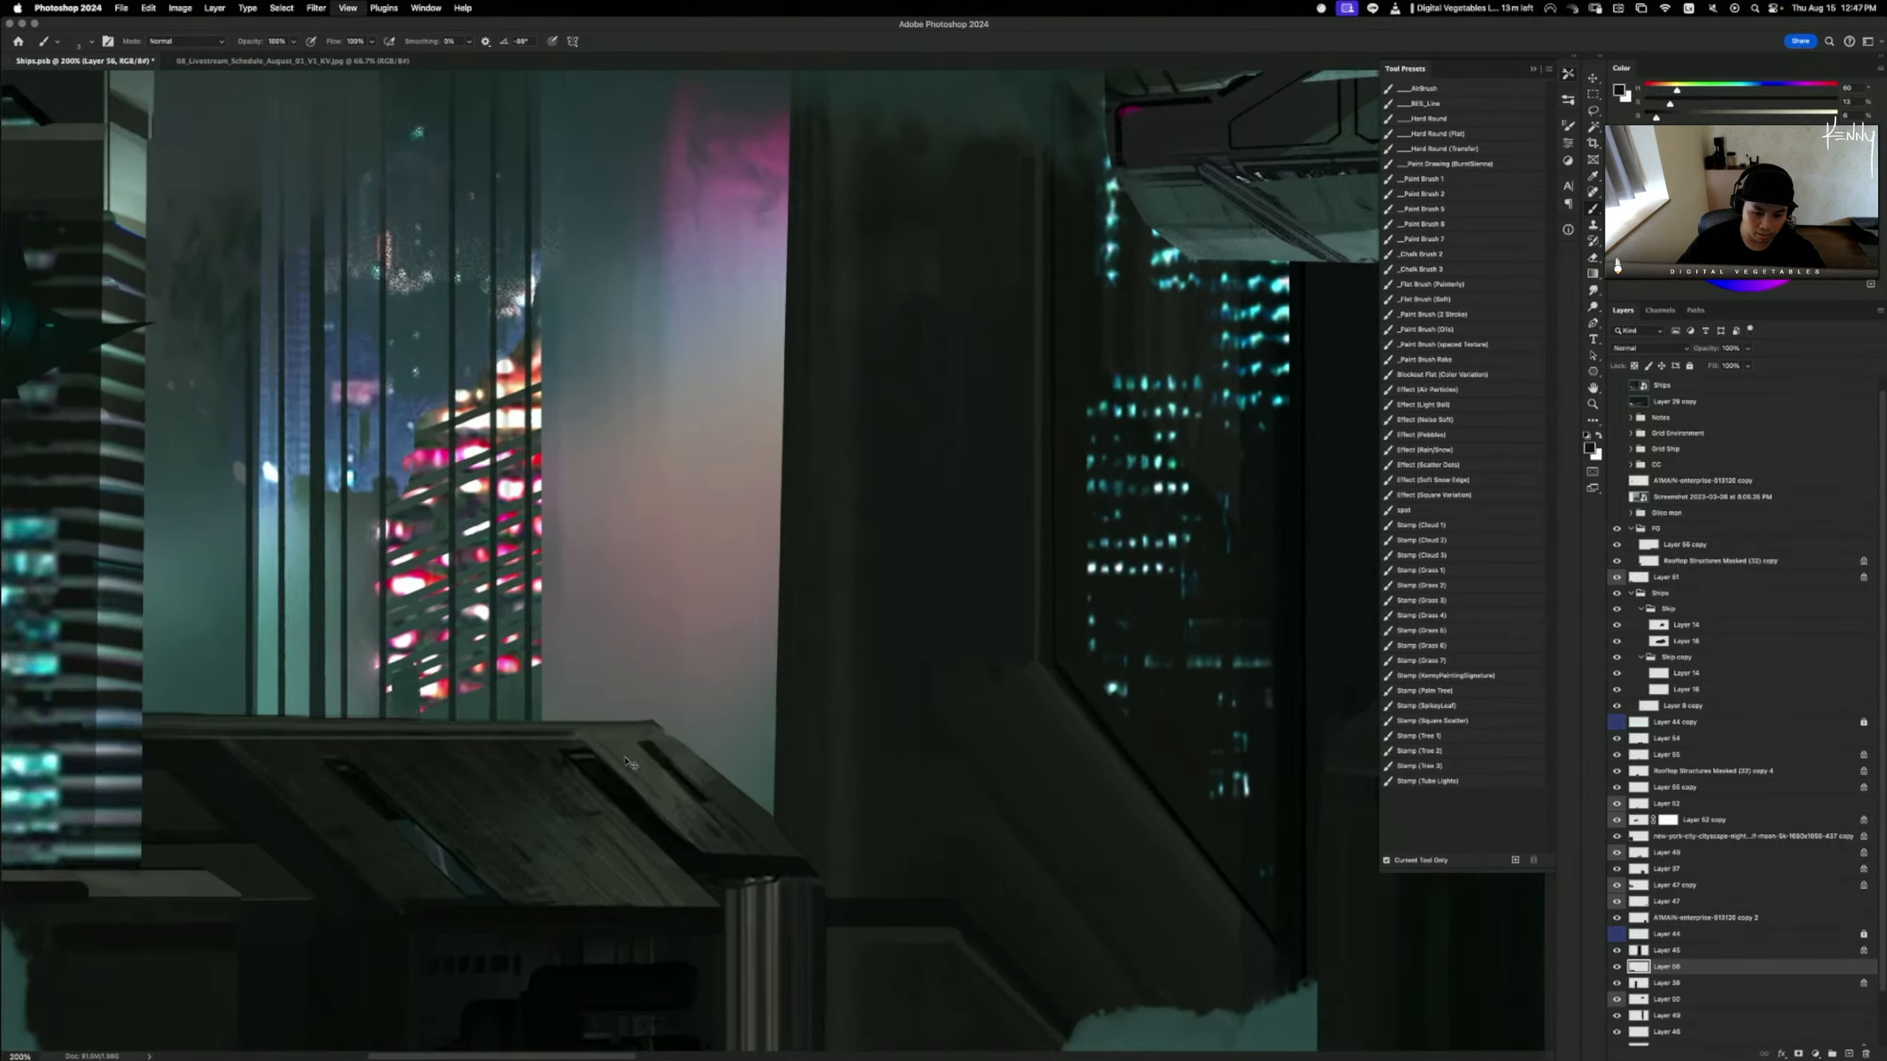
key("r")
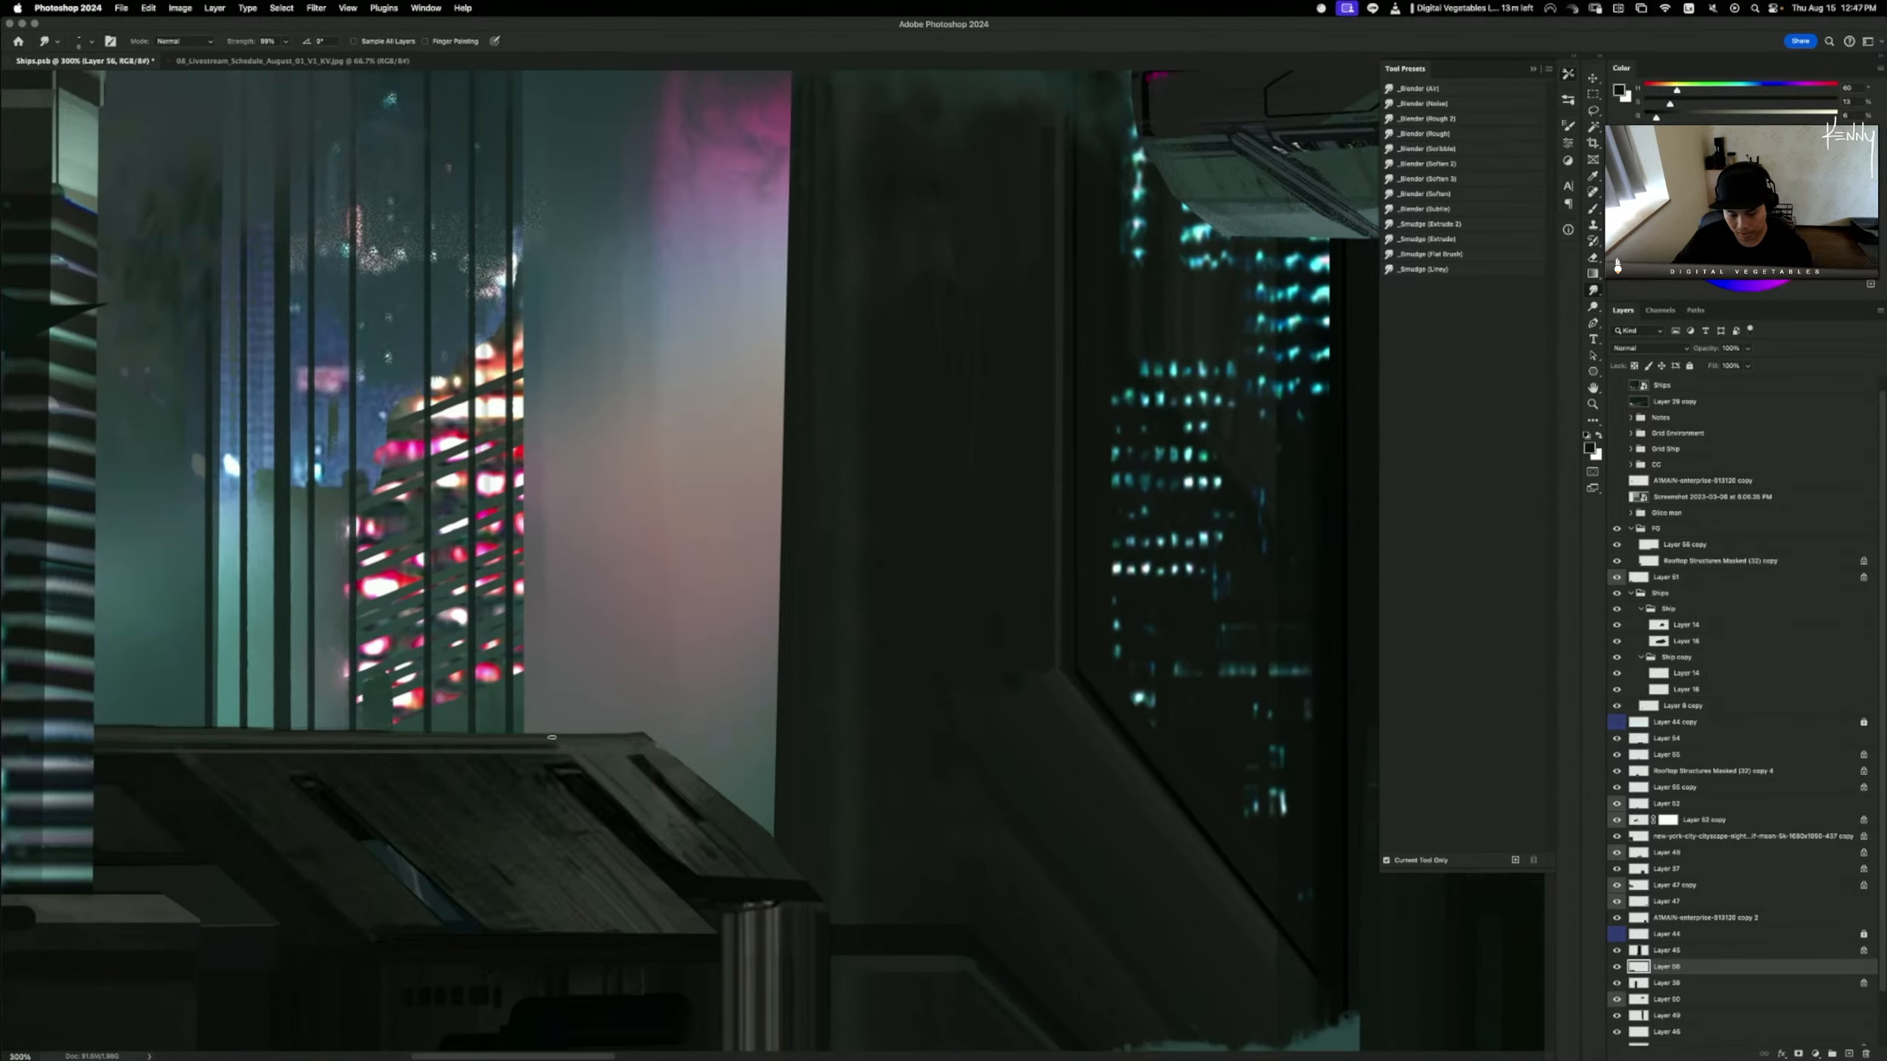
key("bracketright")
key("bracketright")
key("bracketright")
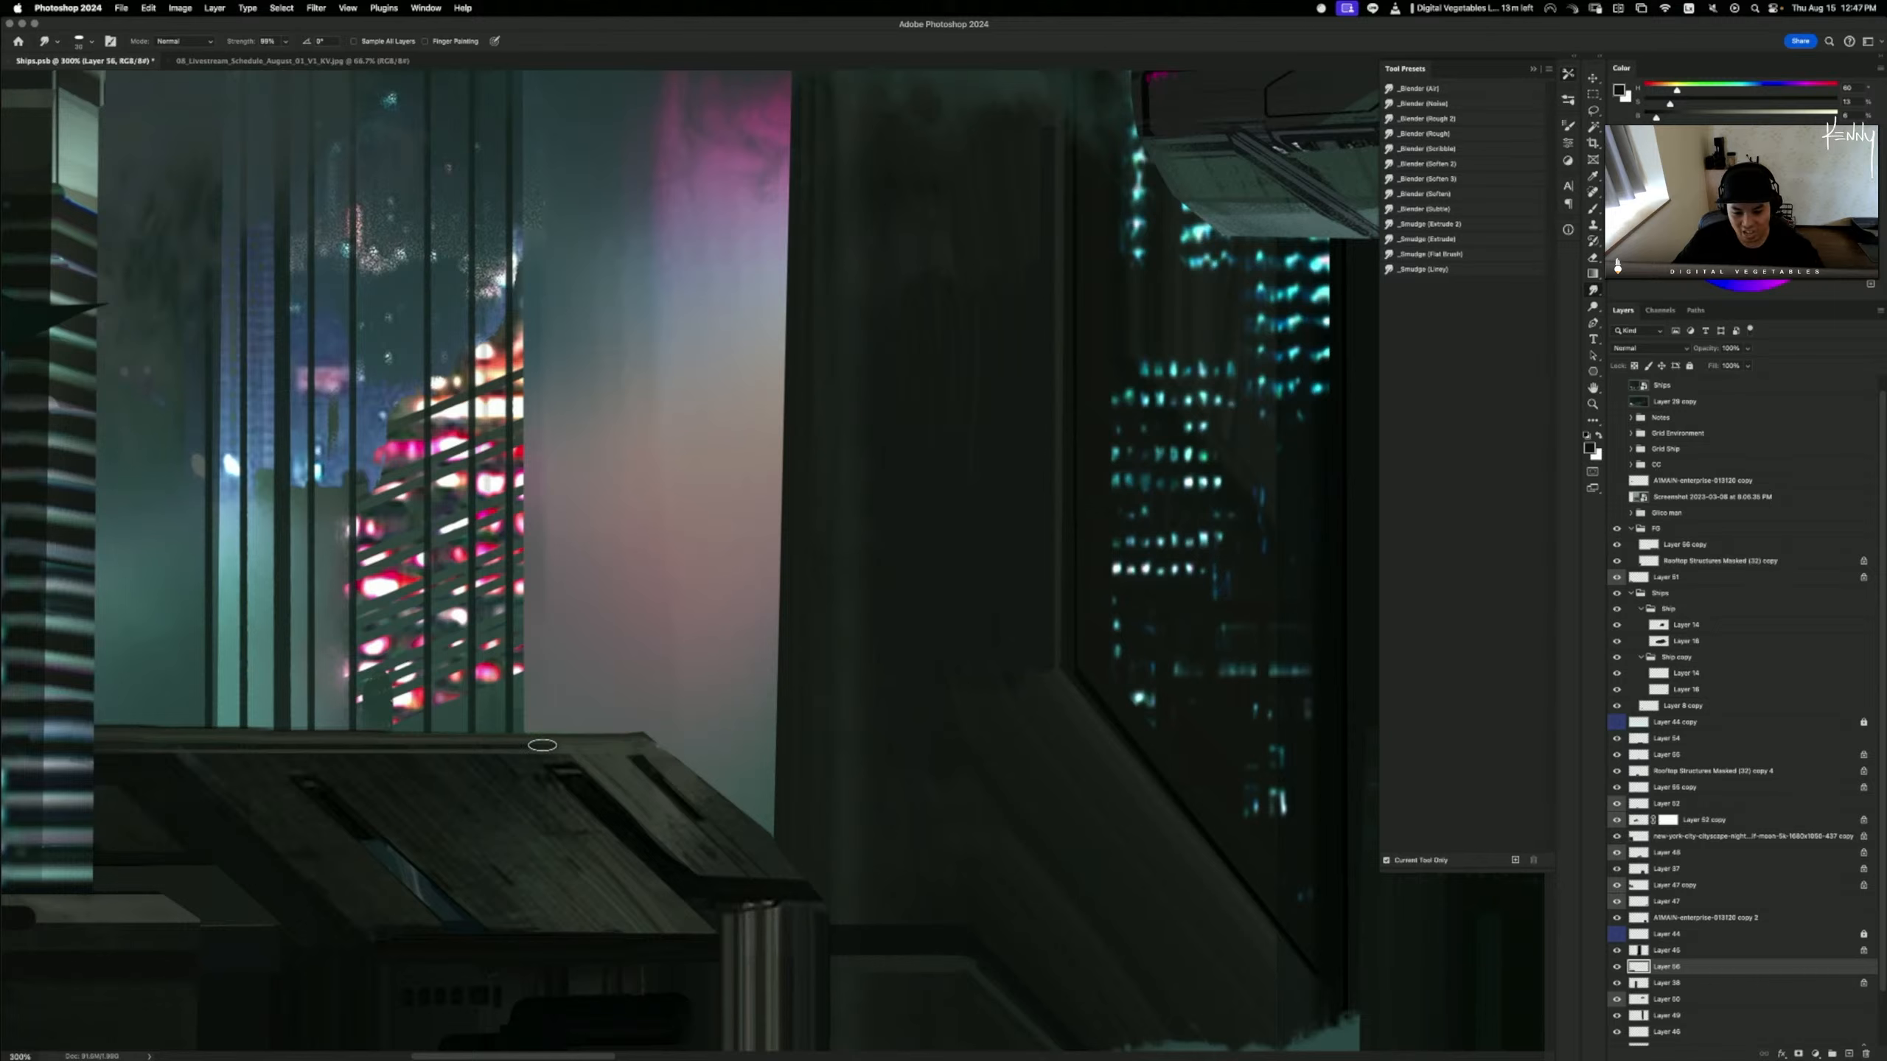
left_click_drag(553, 746, 734, 746)
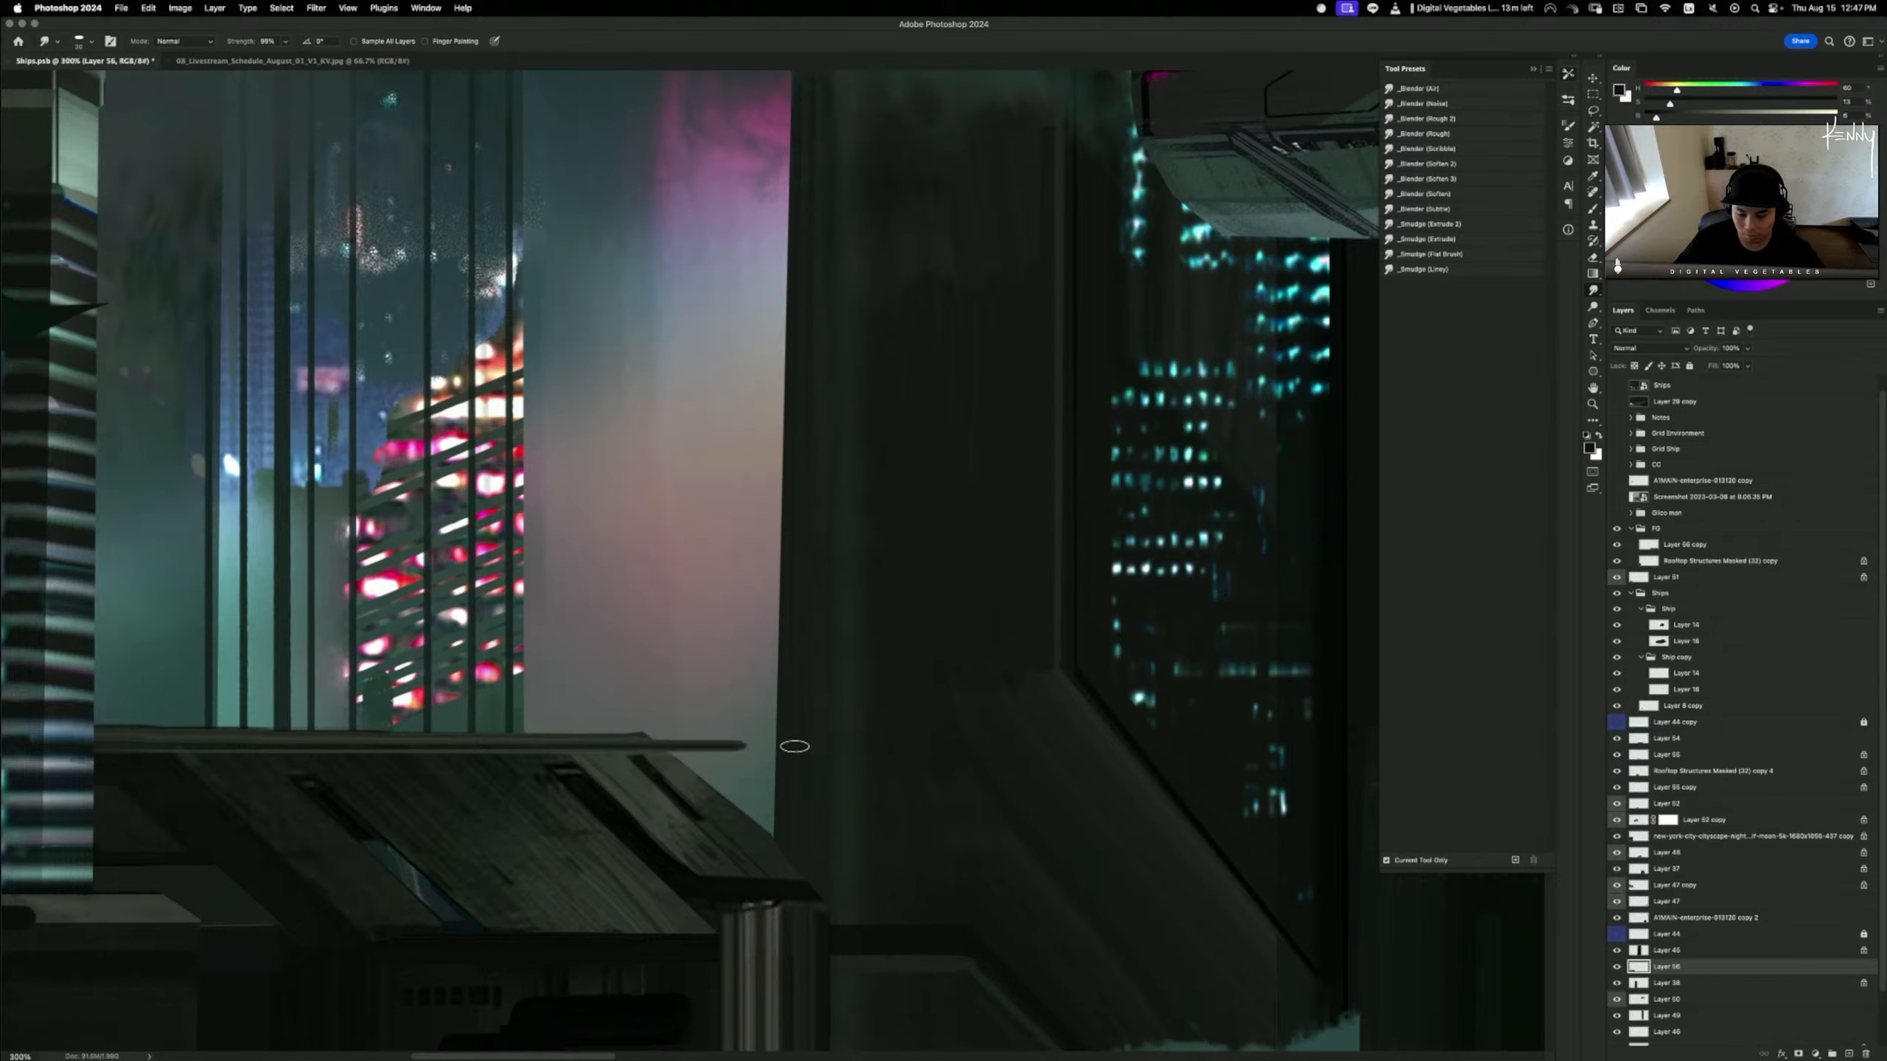
key("super+z")
left_click(1633, 366)
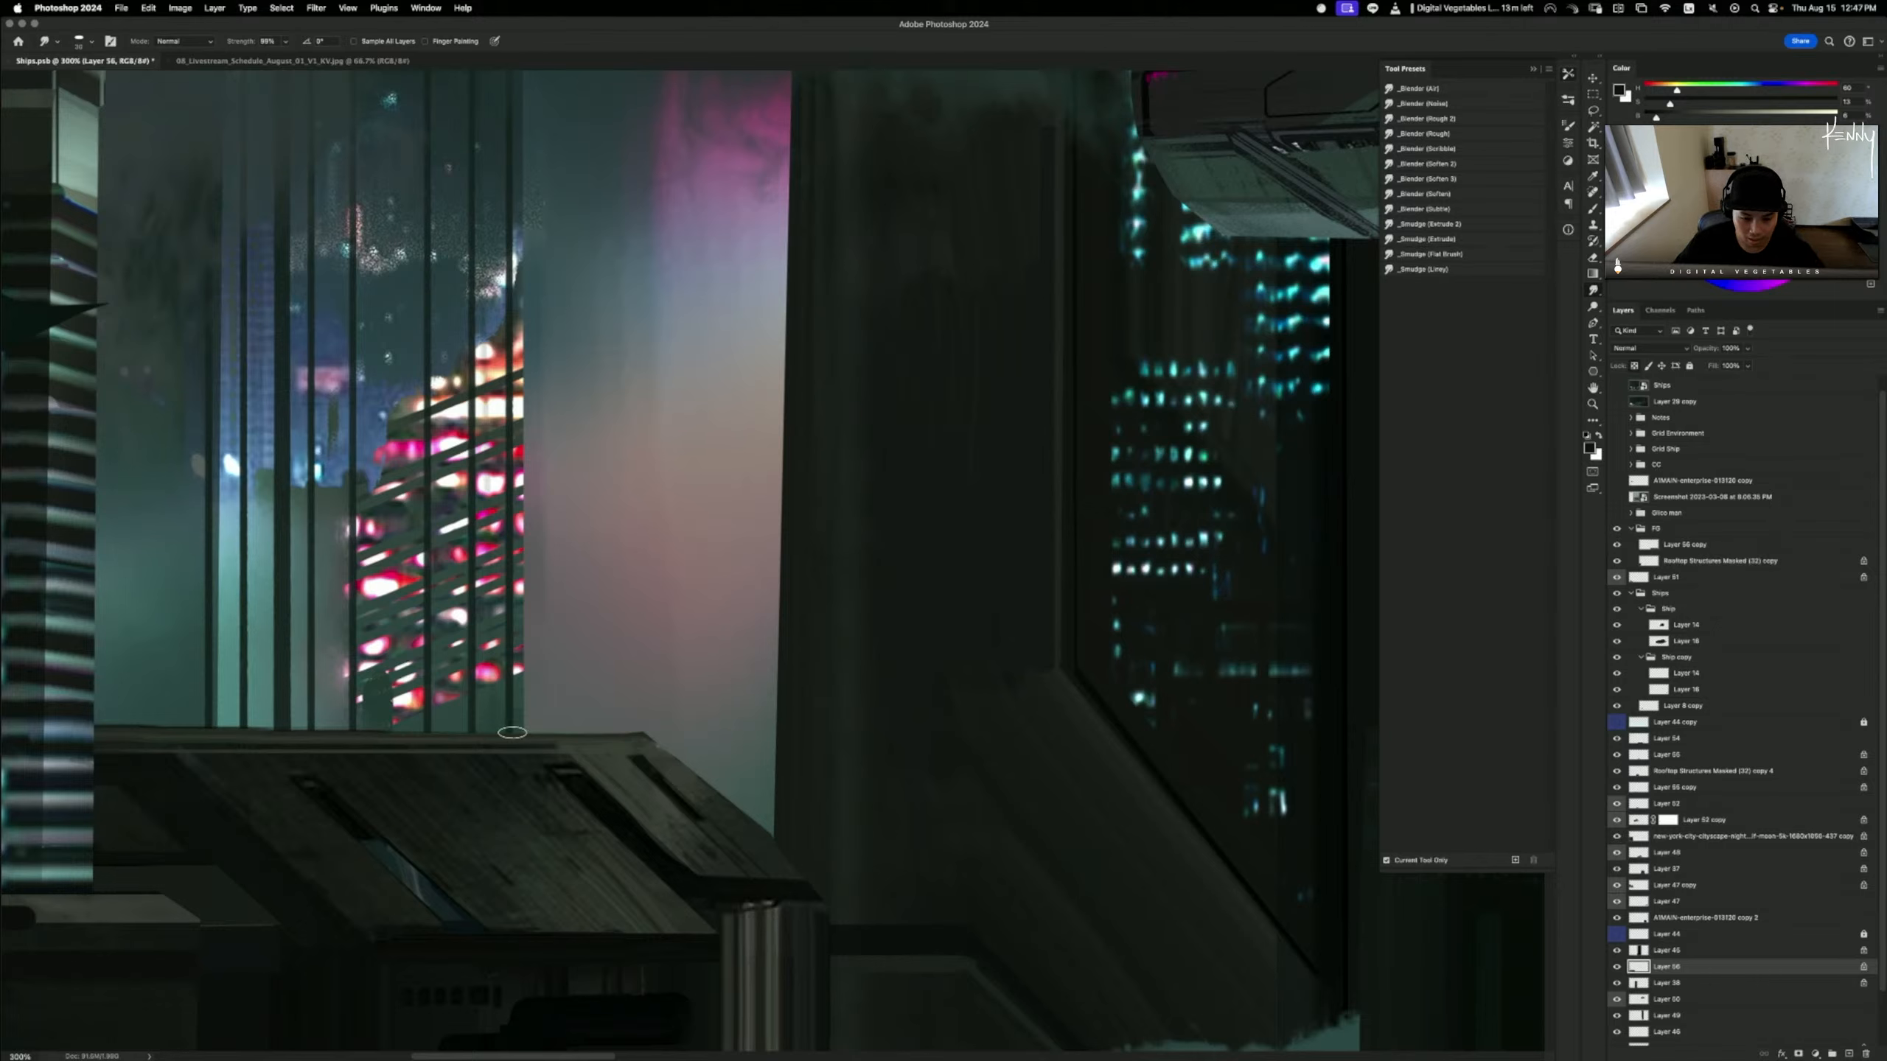
left_click_drag(529, 741, 768, 745)
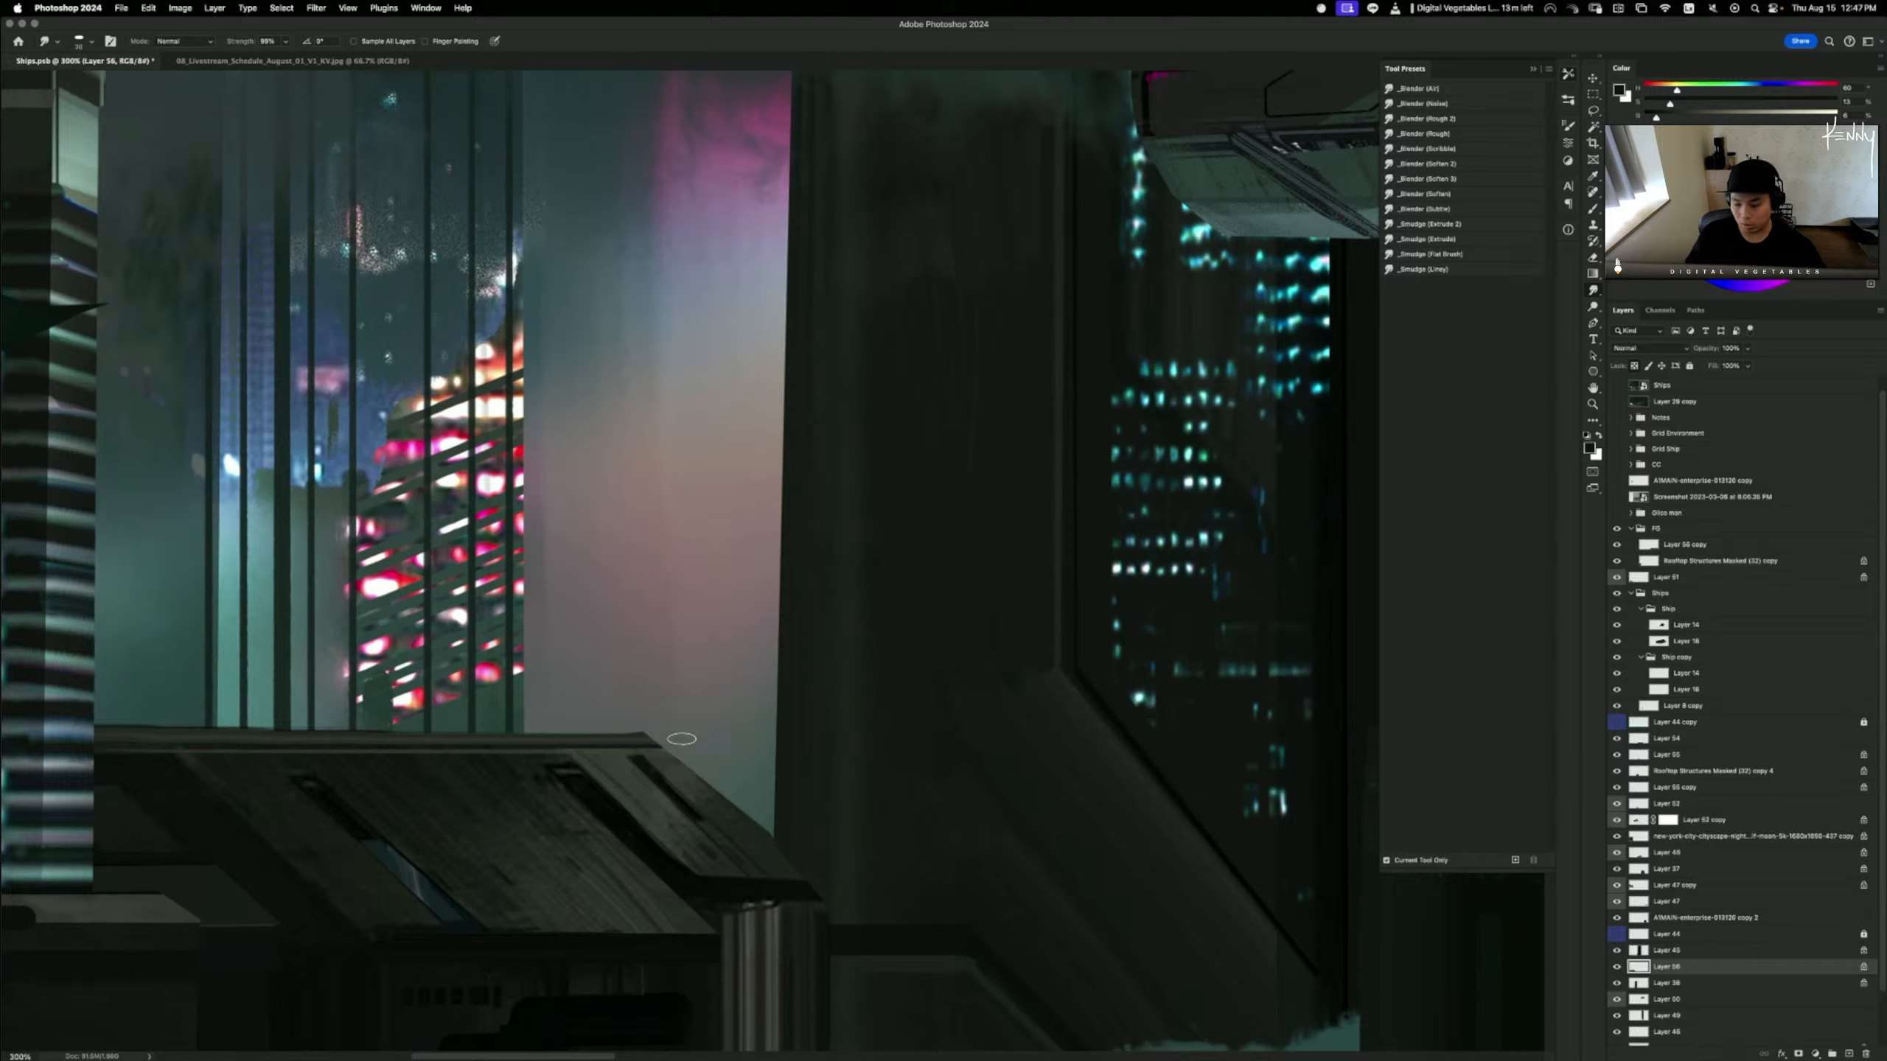
- Lasso around the tip of the roof's upper corner to clean up its edge, and deselect
key("l")
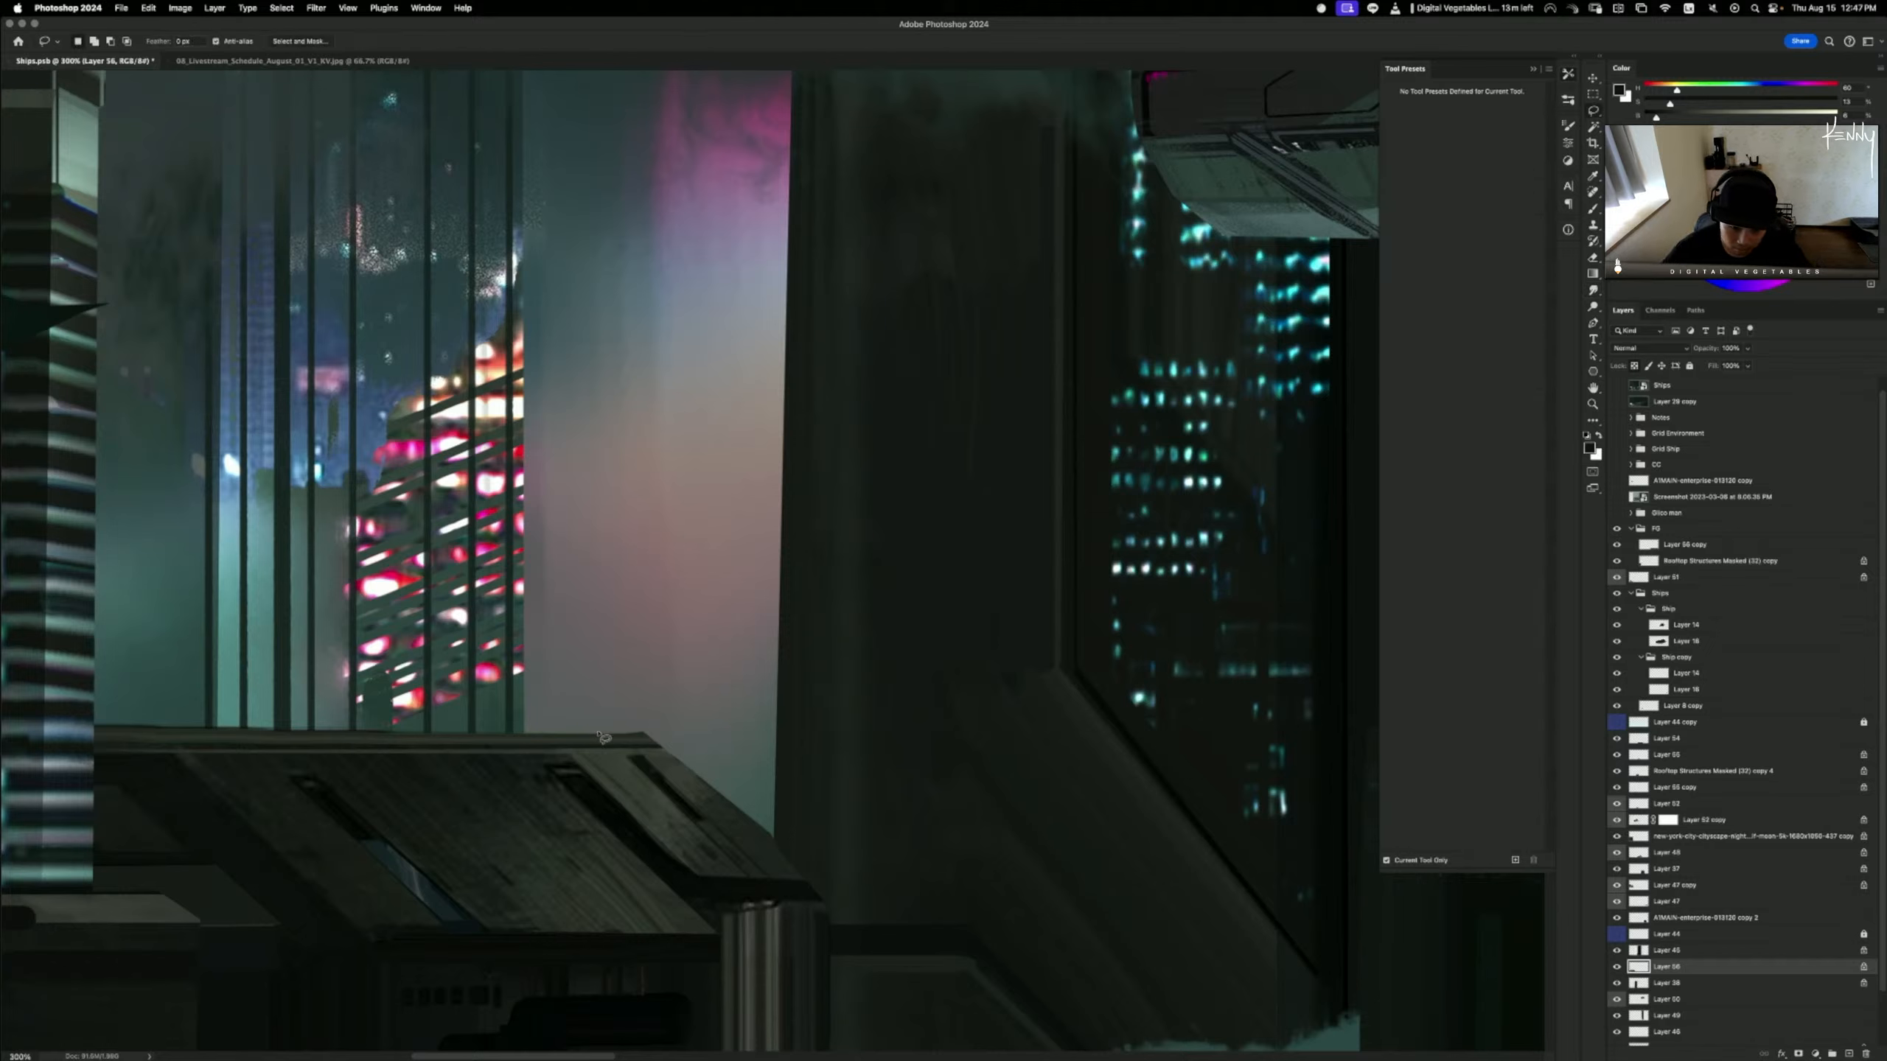
mouse_move(593, 728)
left_mouse_down()
mouse_move(661, 753)
mouse_move(687, 712)
left_mouse_up()
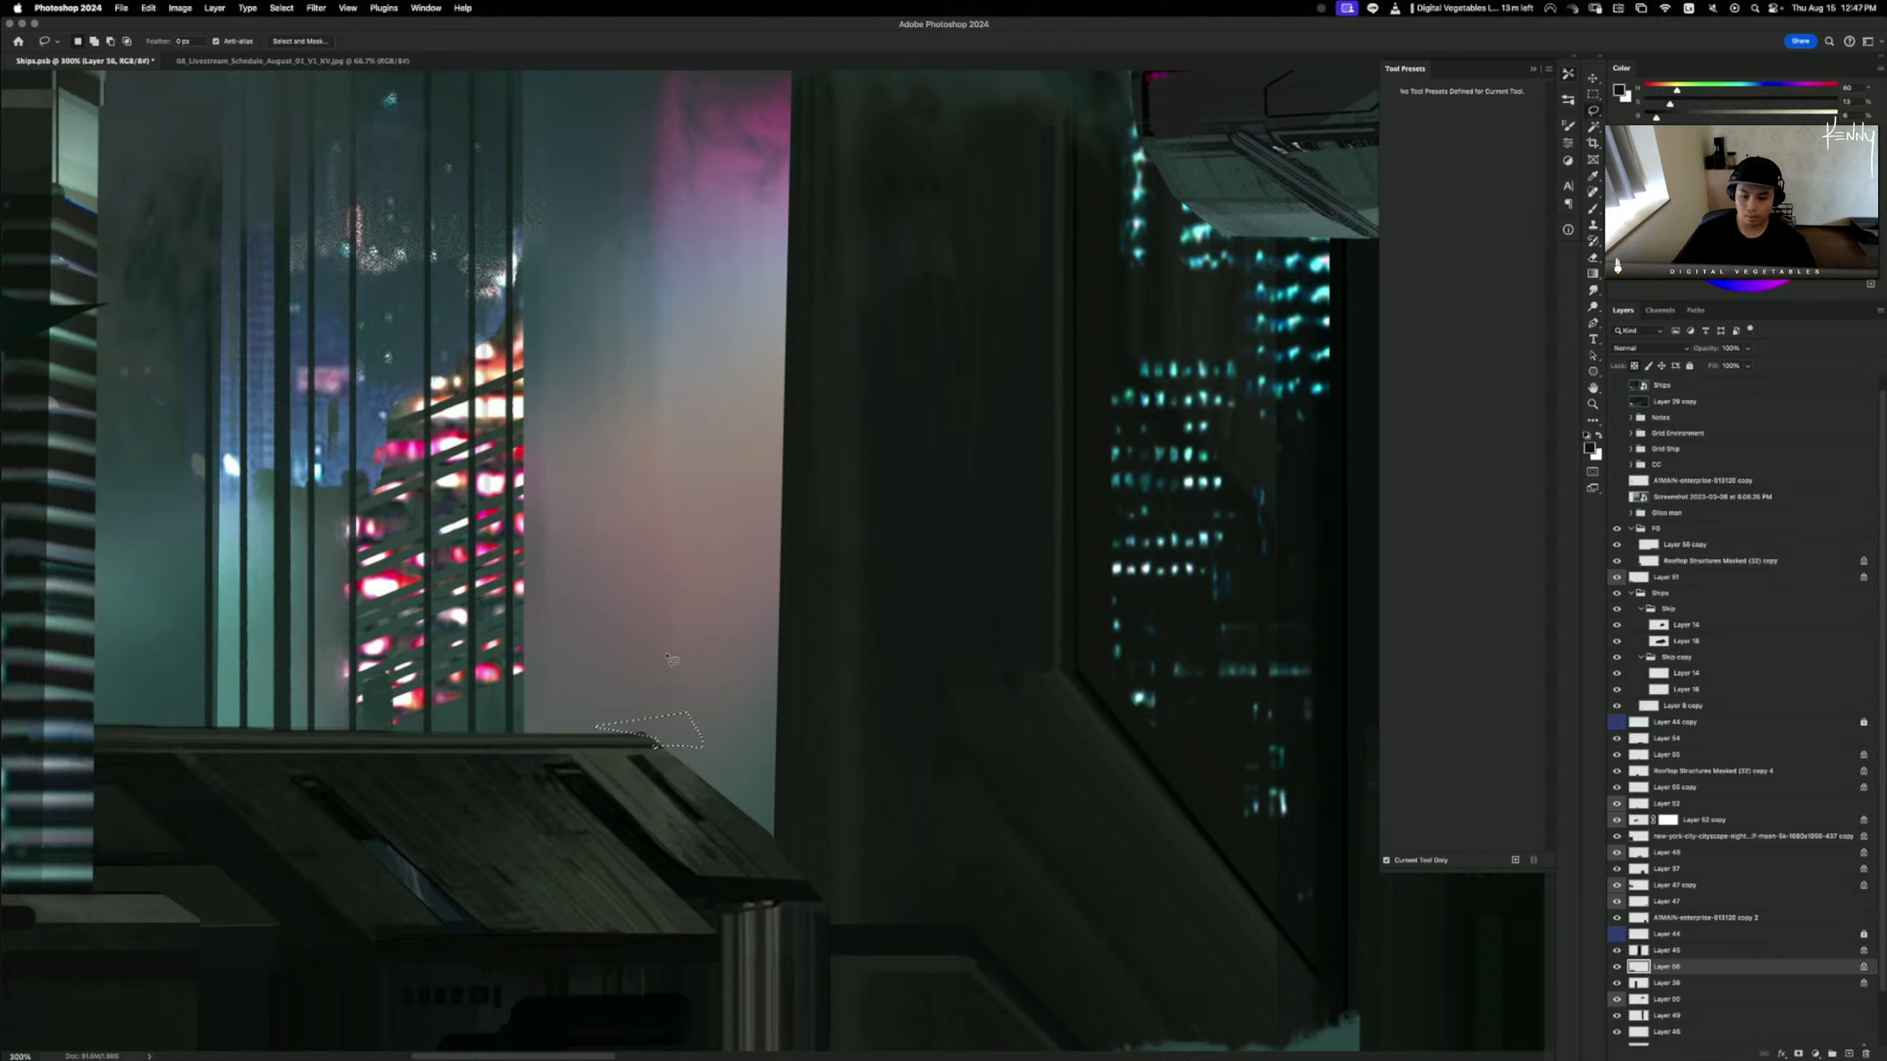
key("ctrl+d")
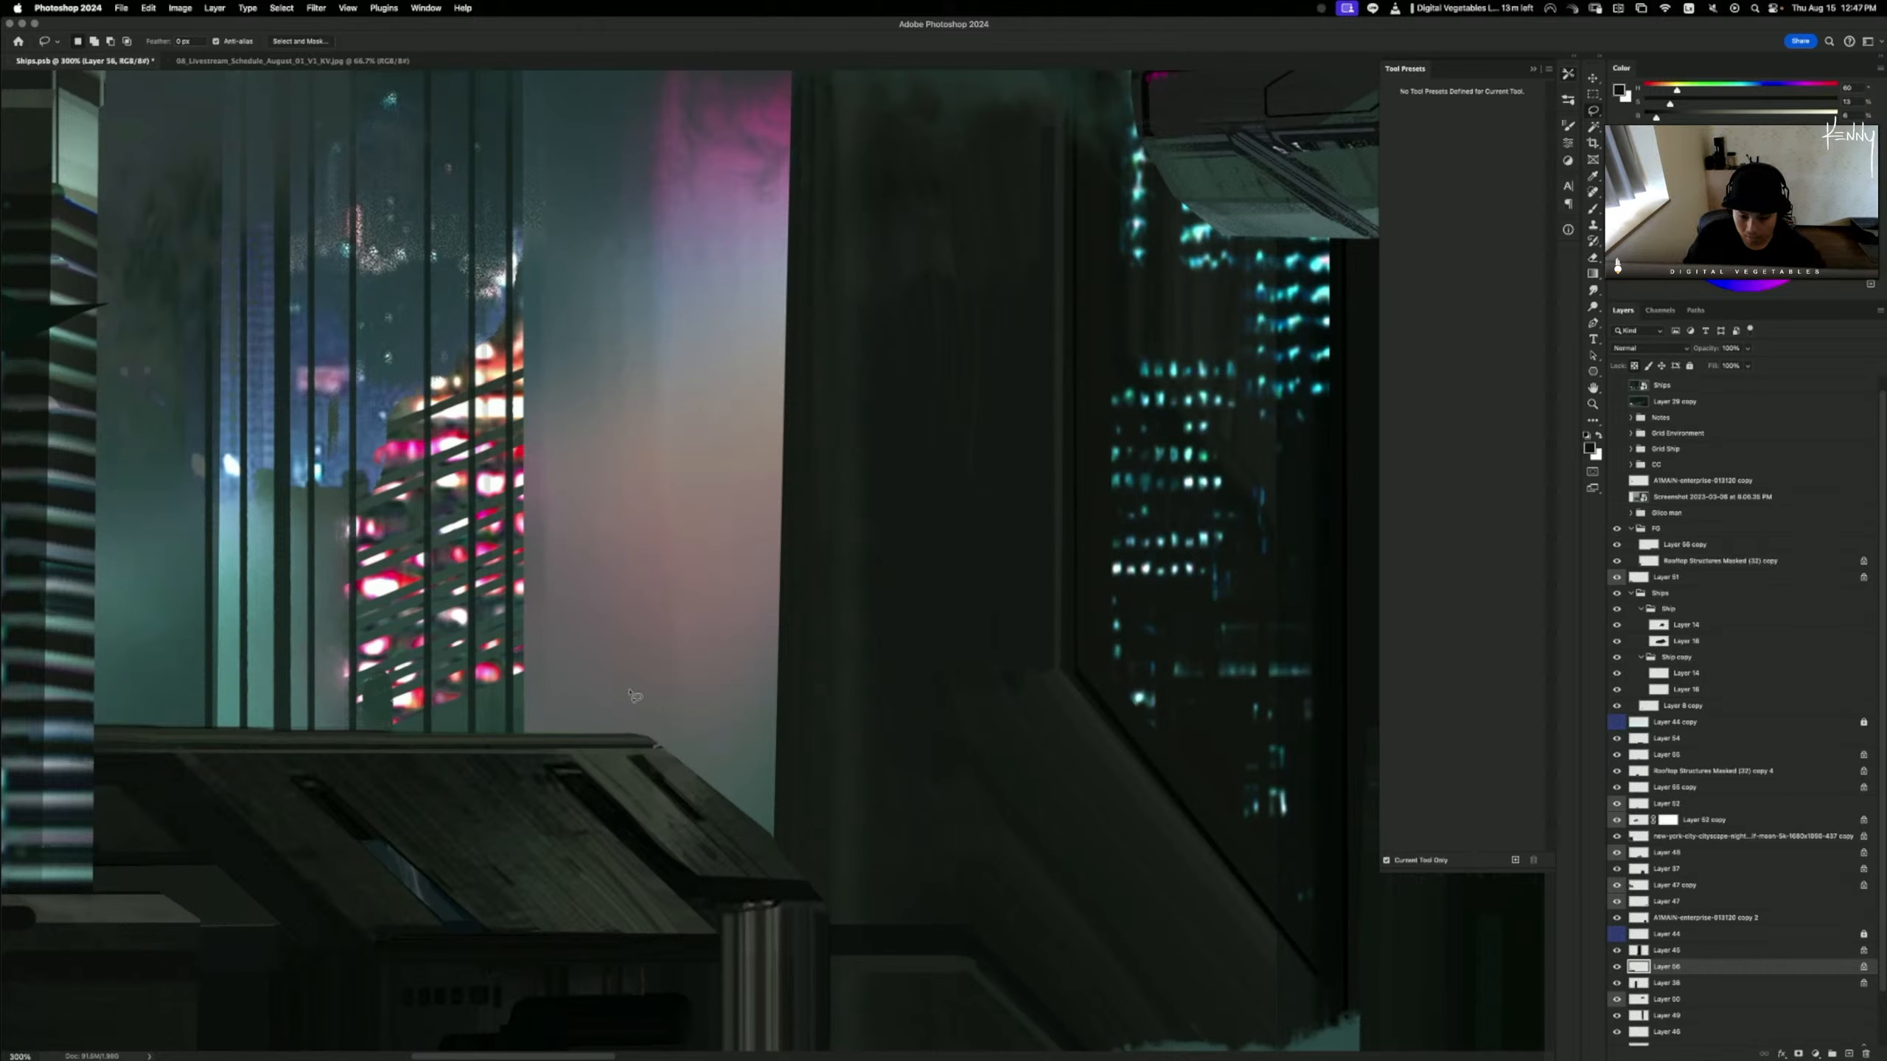
mouse_move(666, 696)
left_mouse_down()
mouse_move(654, 752)
mouse_move(702, 749)
left_mouse_up()
key("super+d")
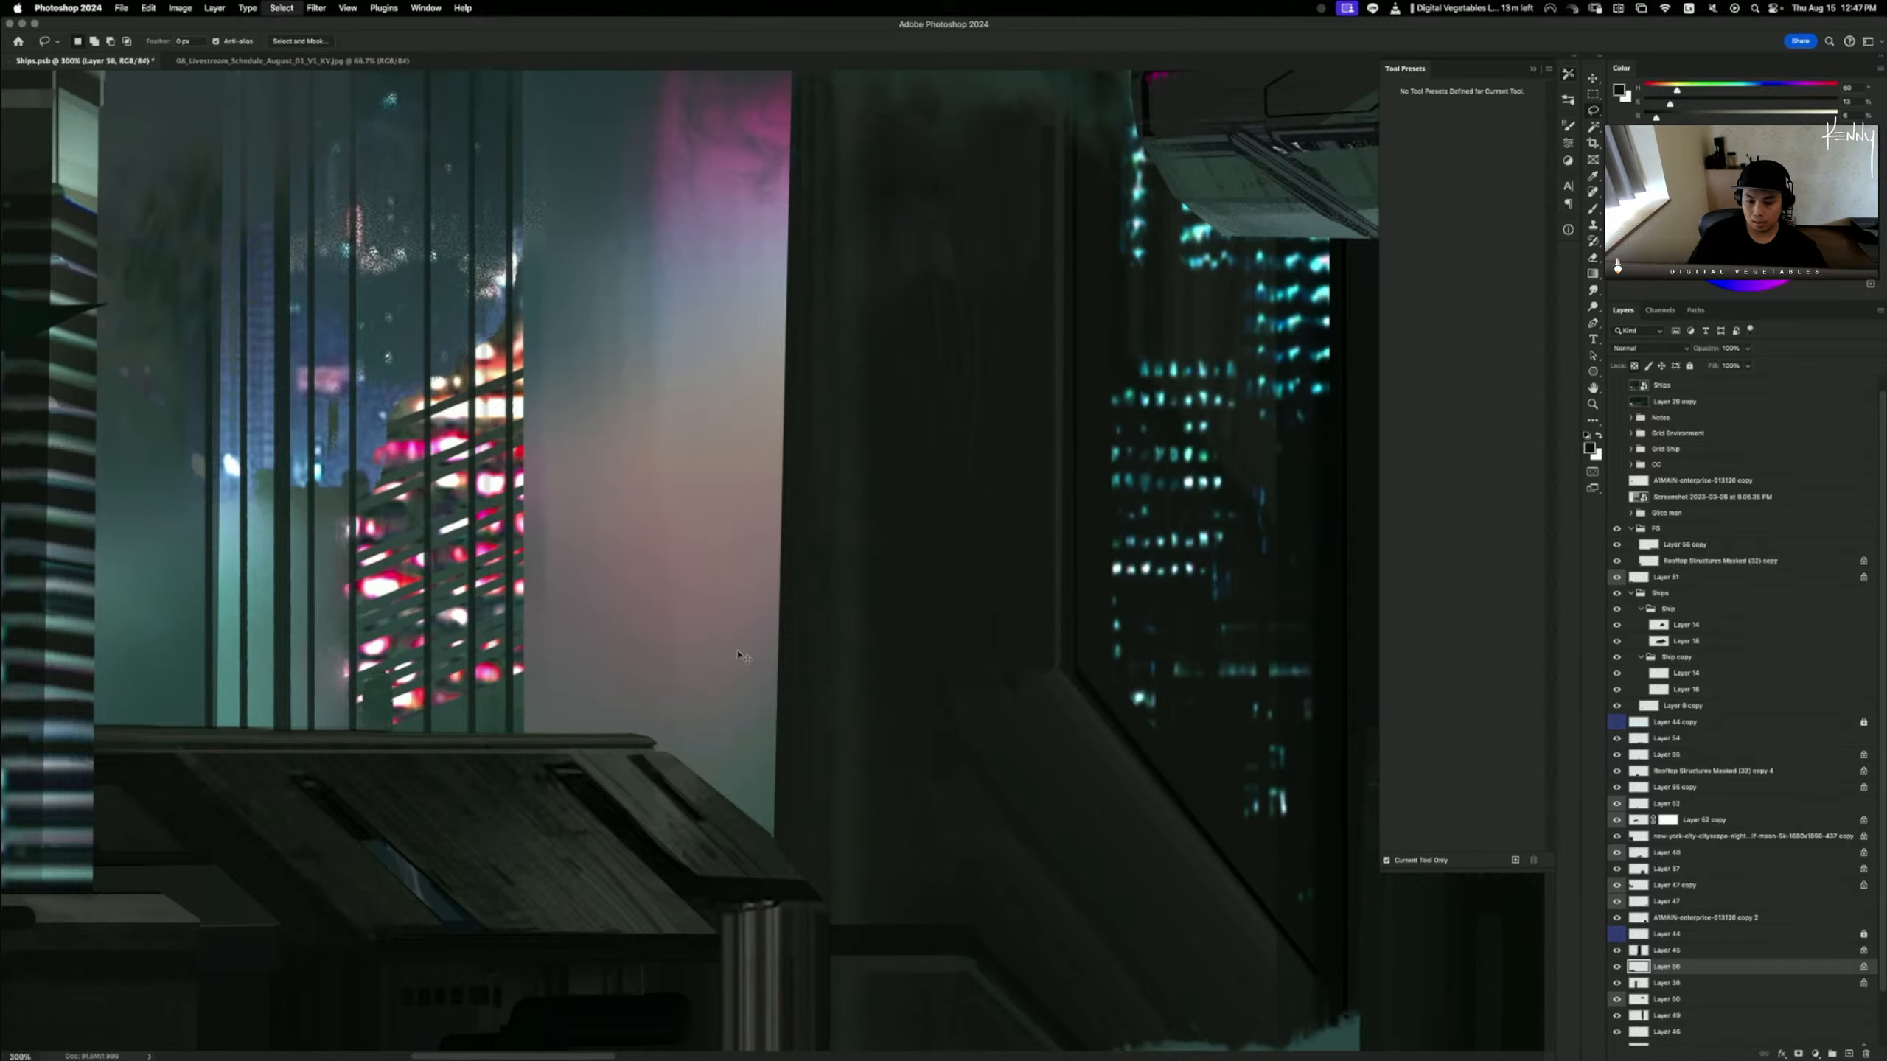
- Compare the whole painting with its earlier version by repeatedly showing and hiding the Ships layer
key("super+minus")
key("super+minus")
key("super+minus")
key("super+minus")
key("super+minus")
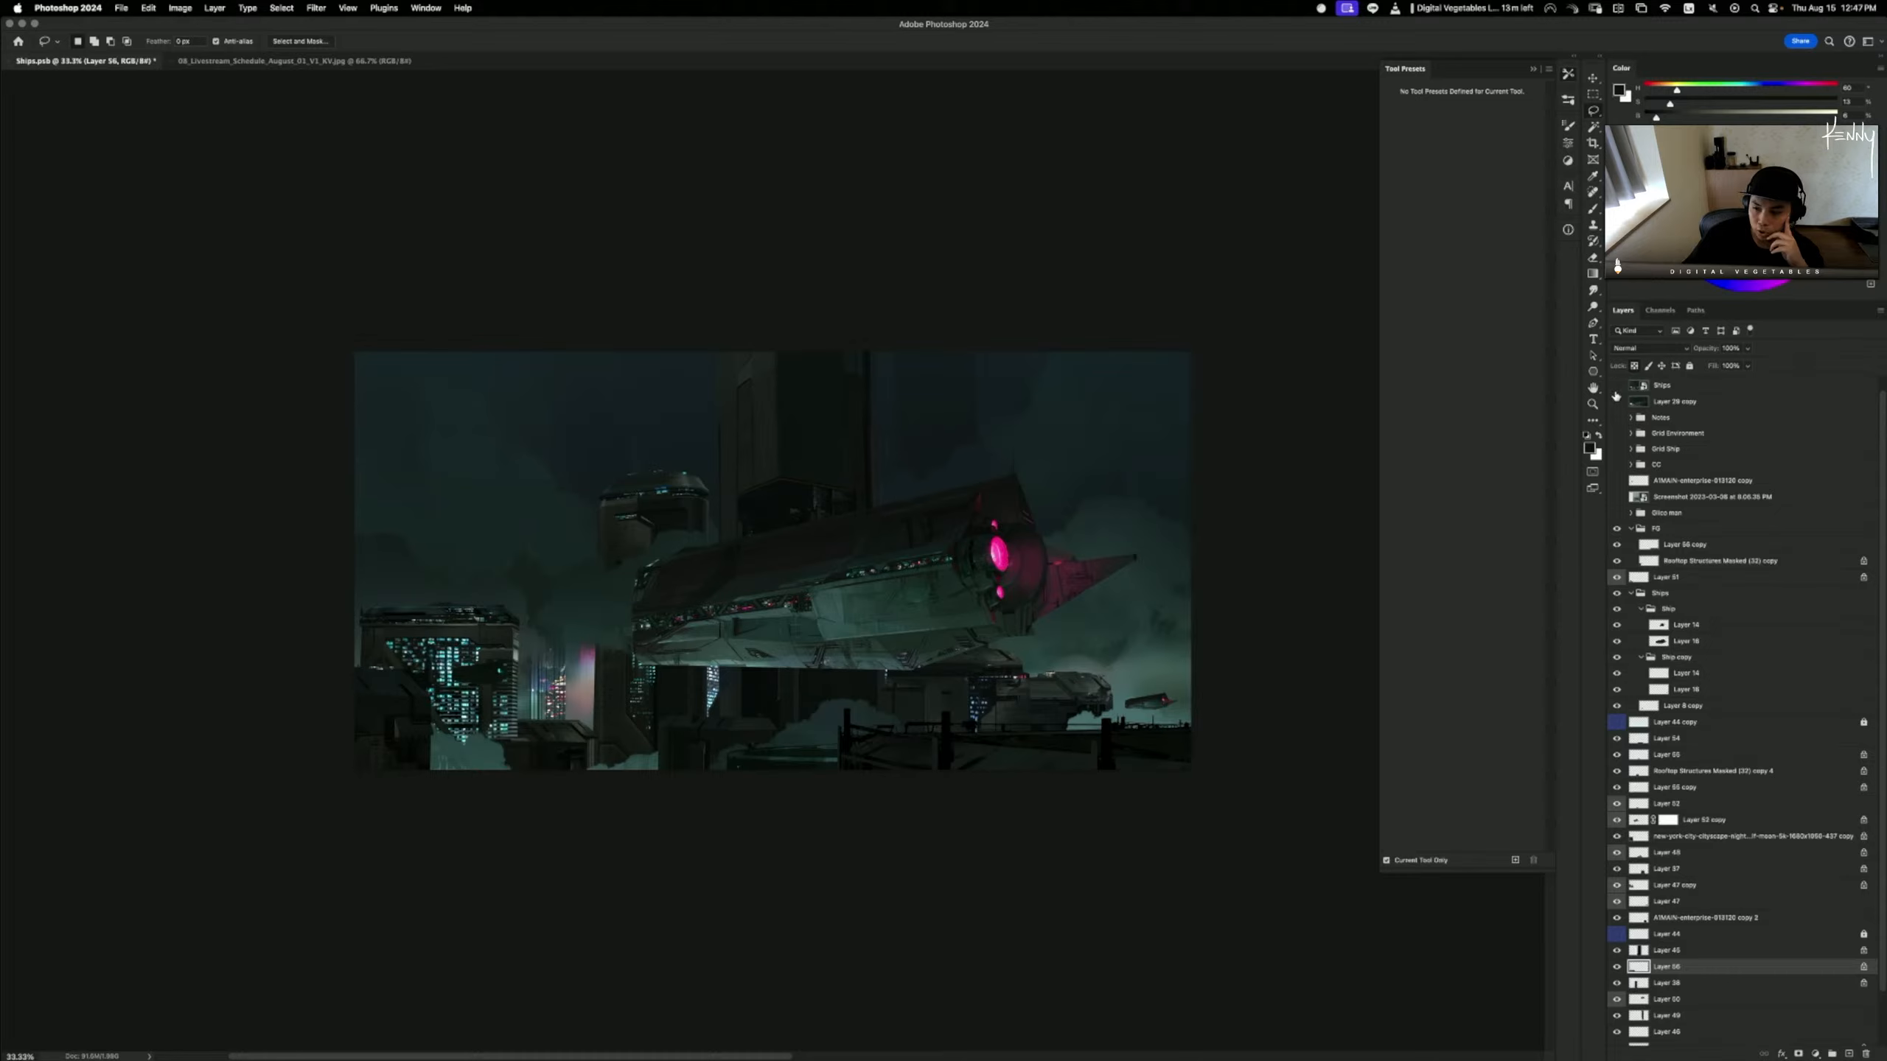
left_click(1617, 386)
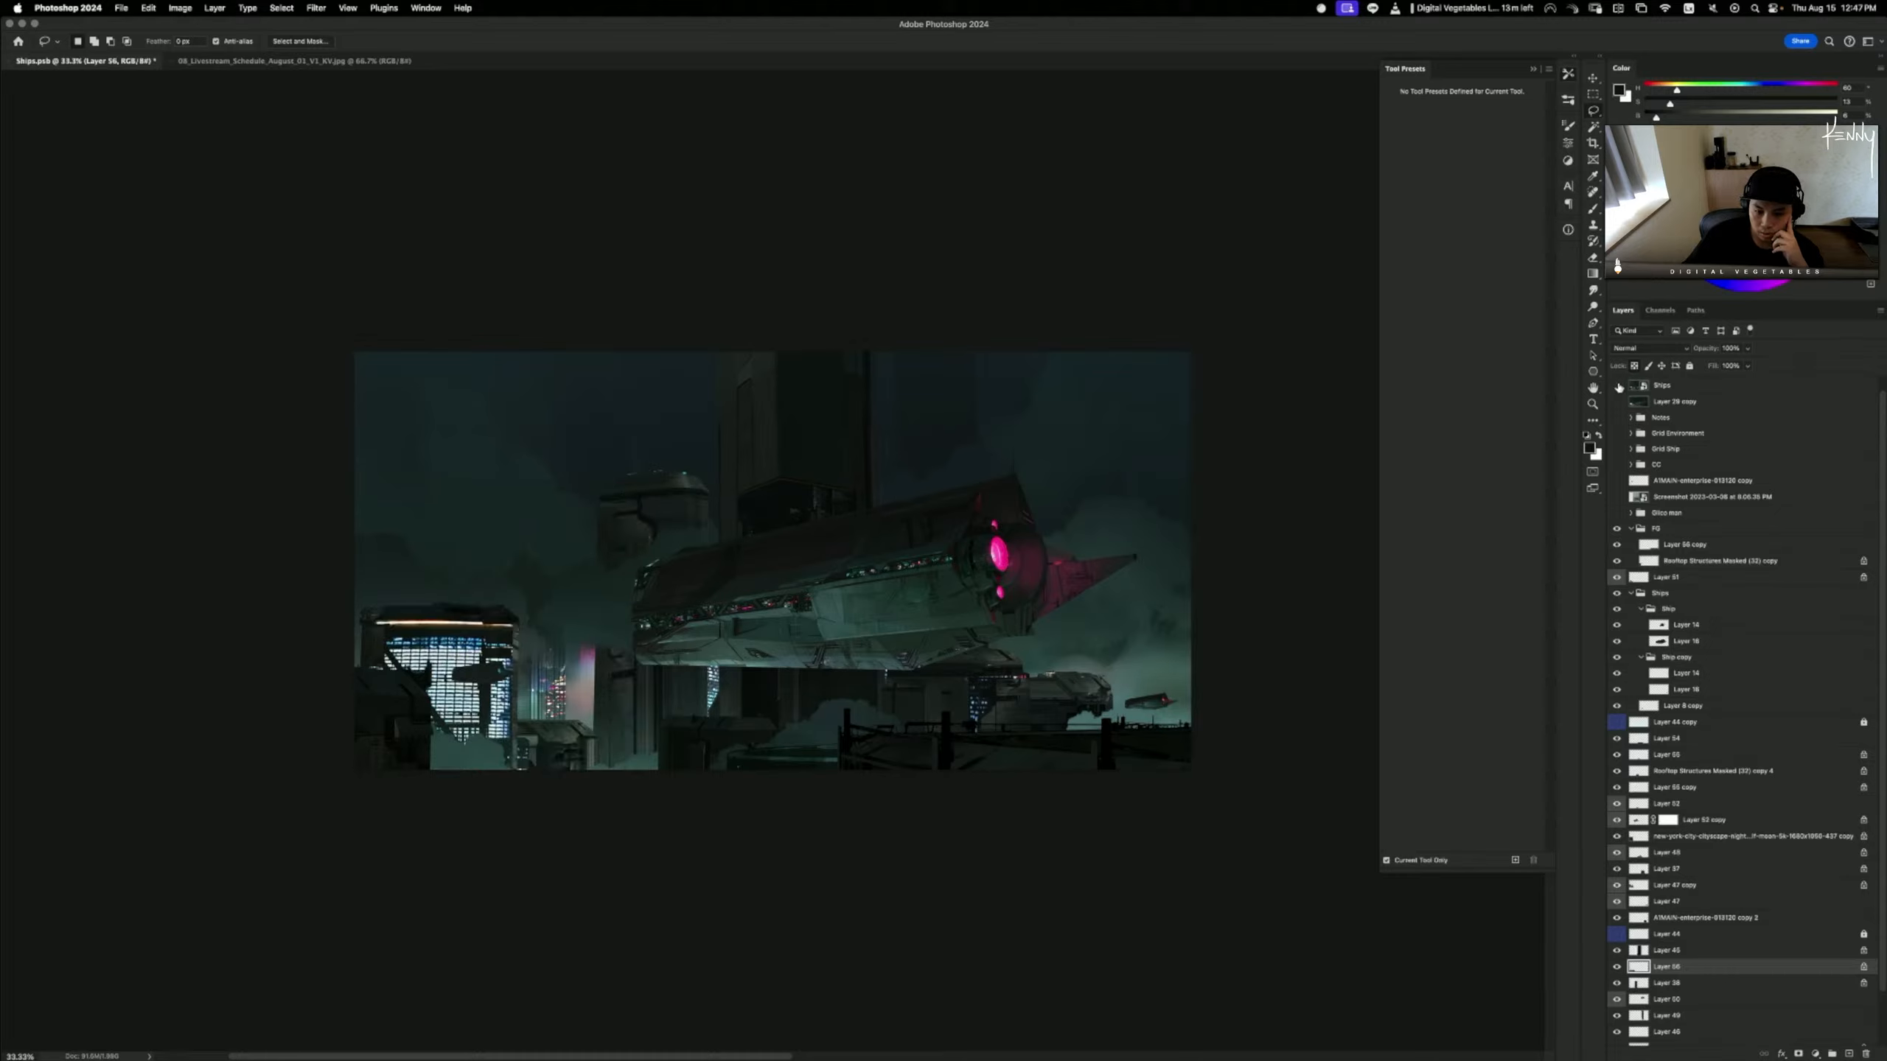
left_click(1616, 386)
left_click(1616, 385)
left_click(1616, 385)
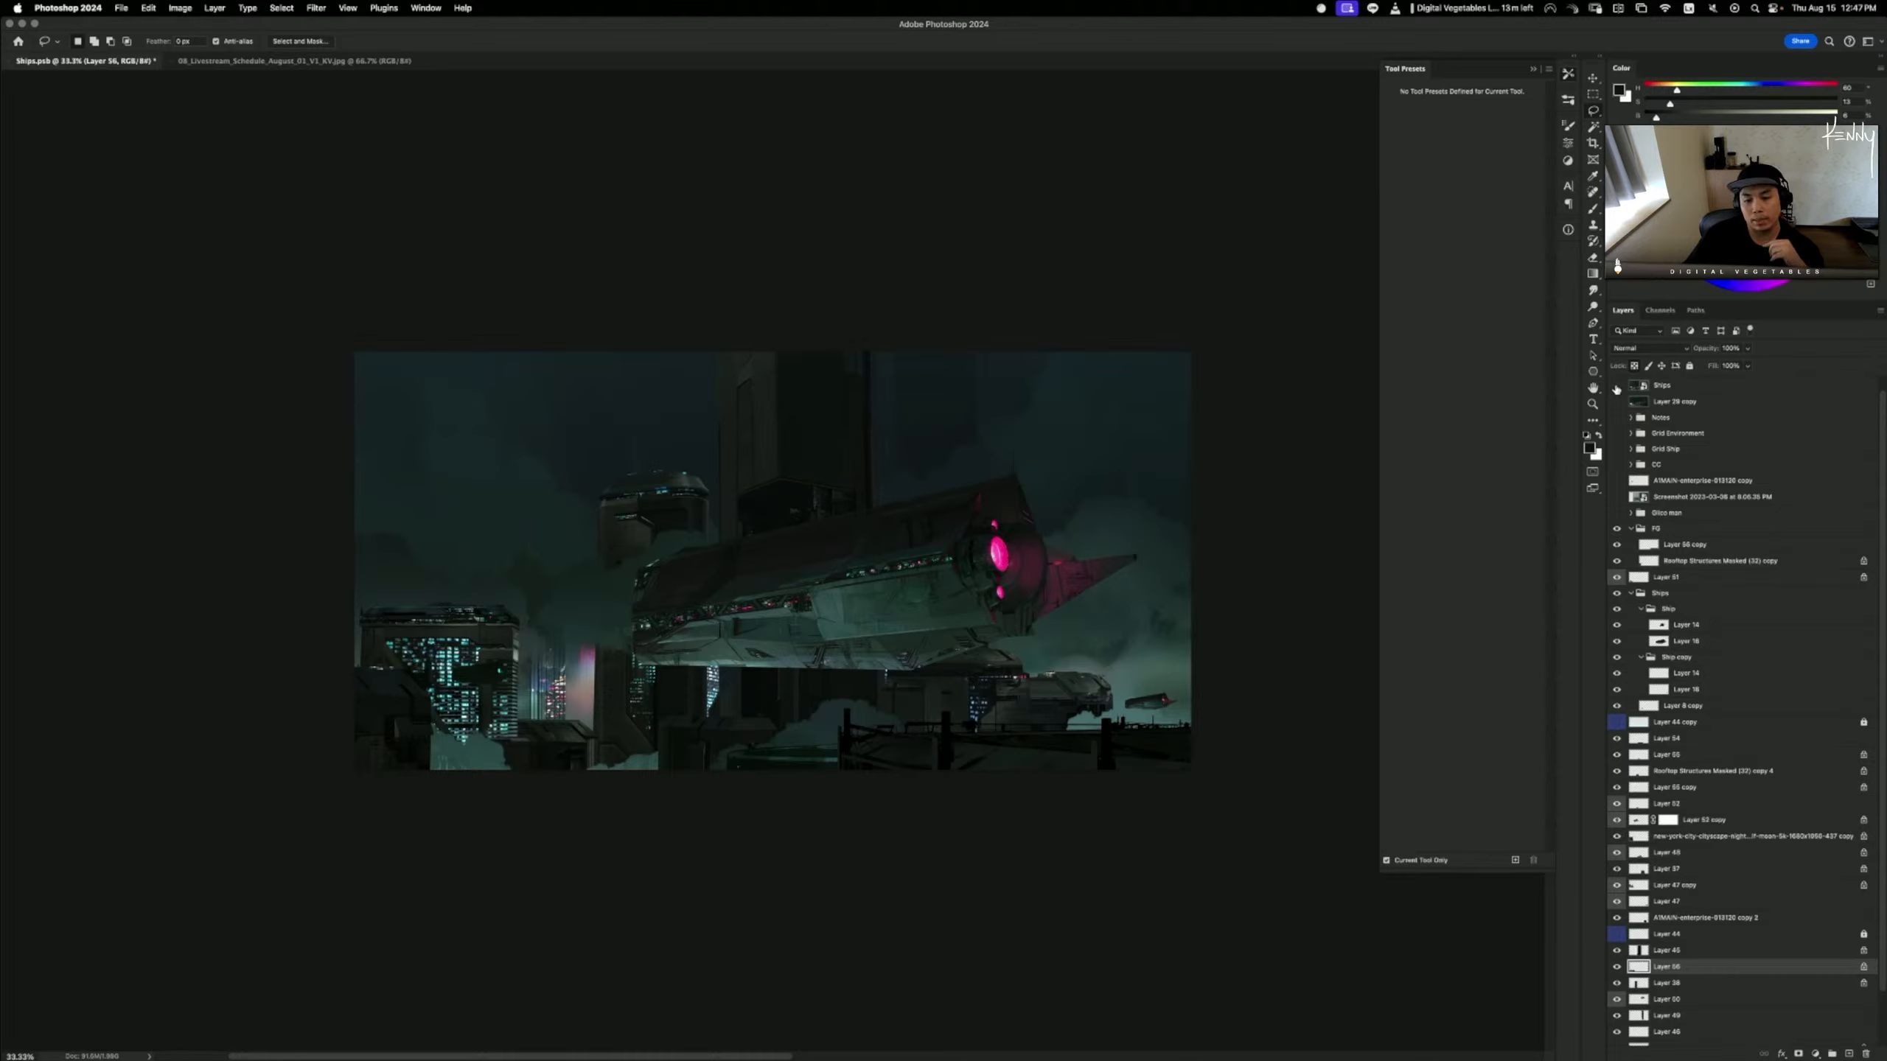
left_click(1617, 386)
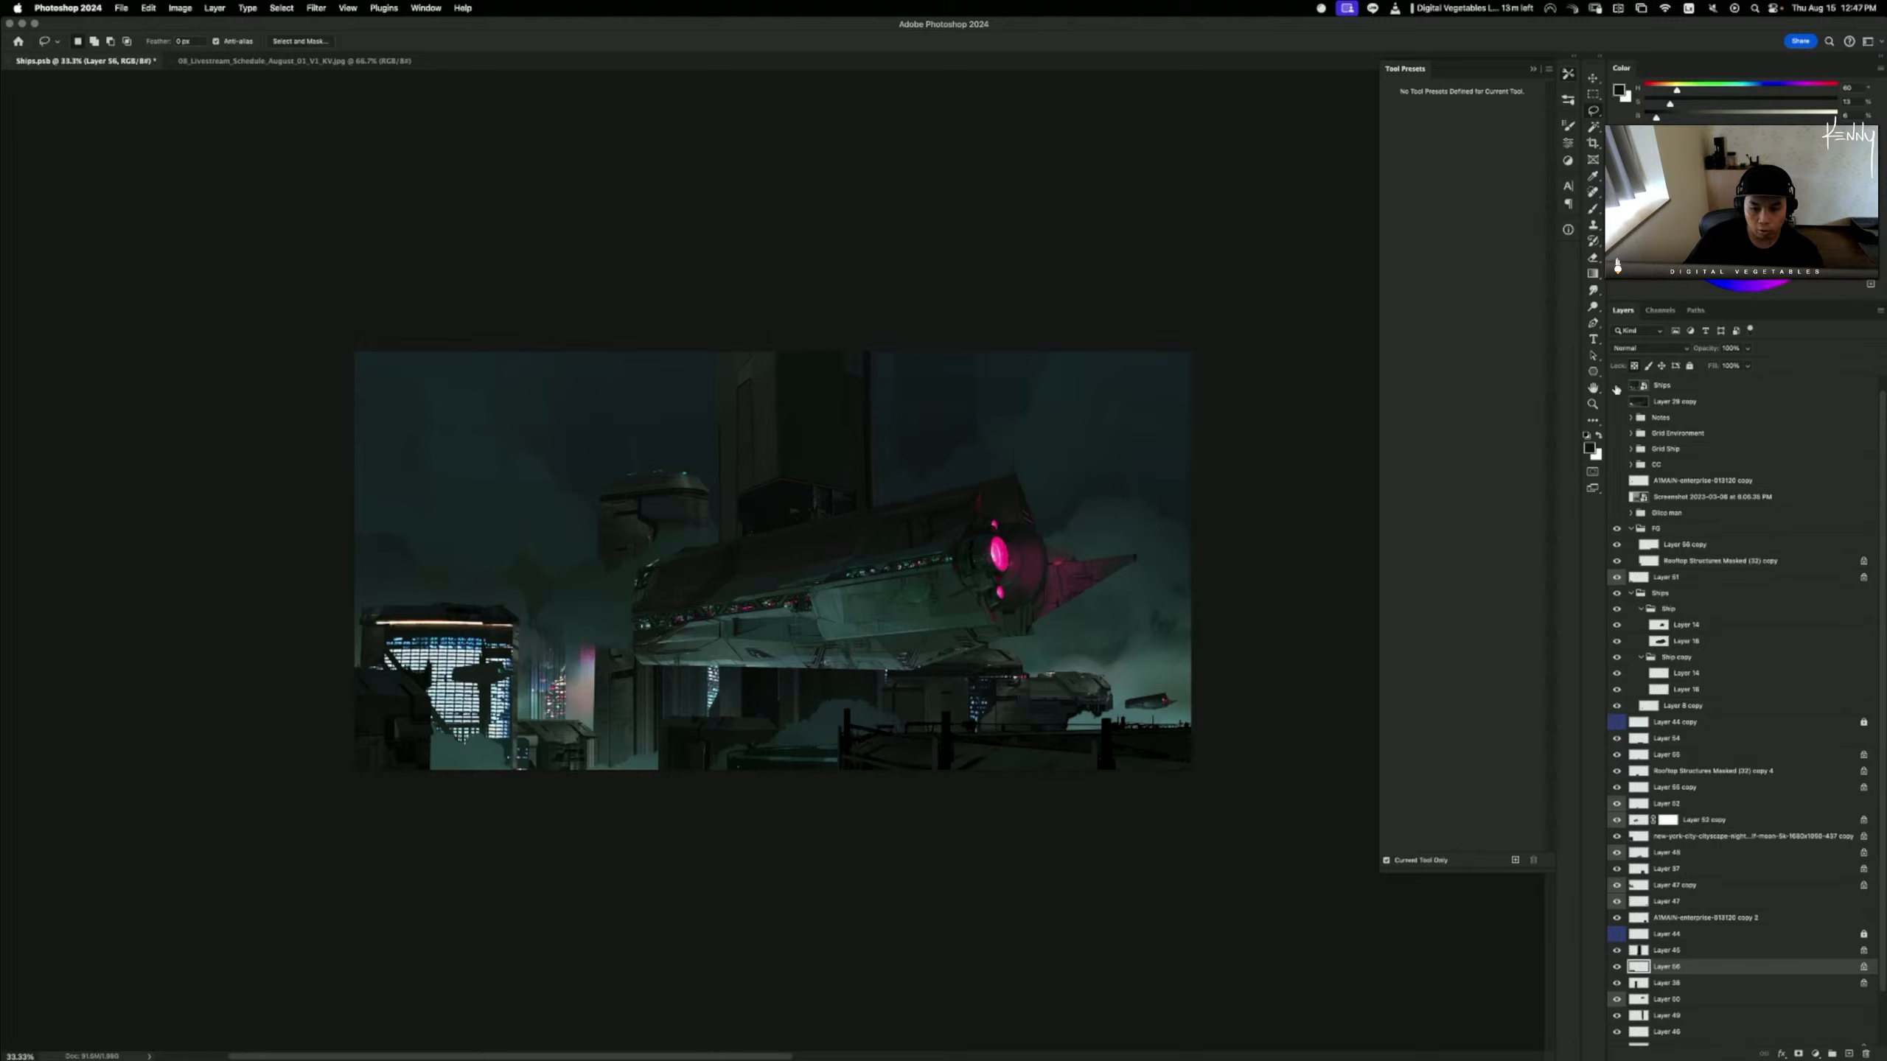
left_click(1616, 385)
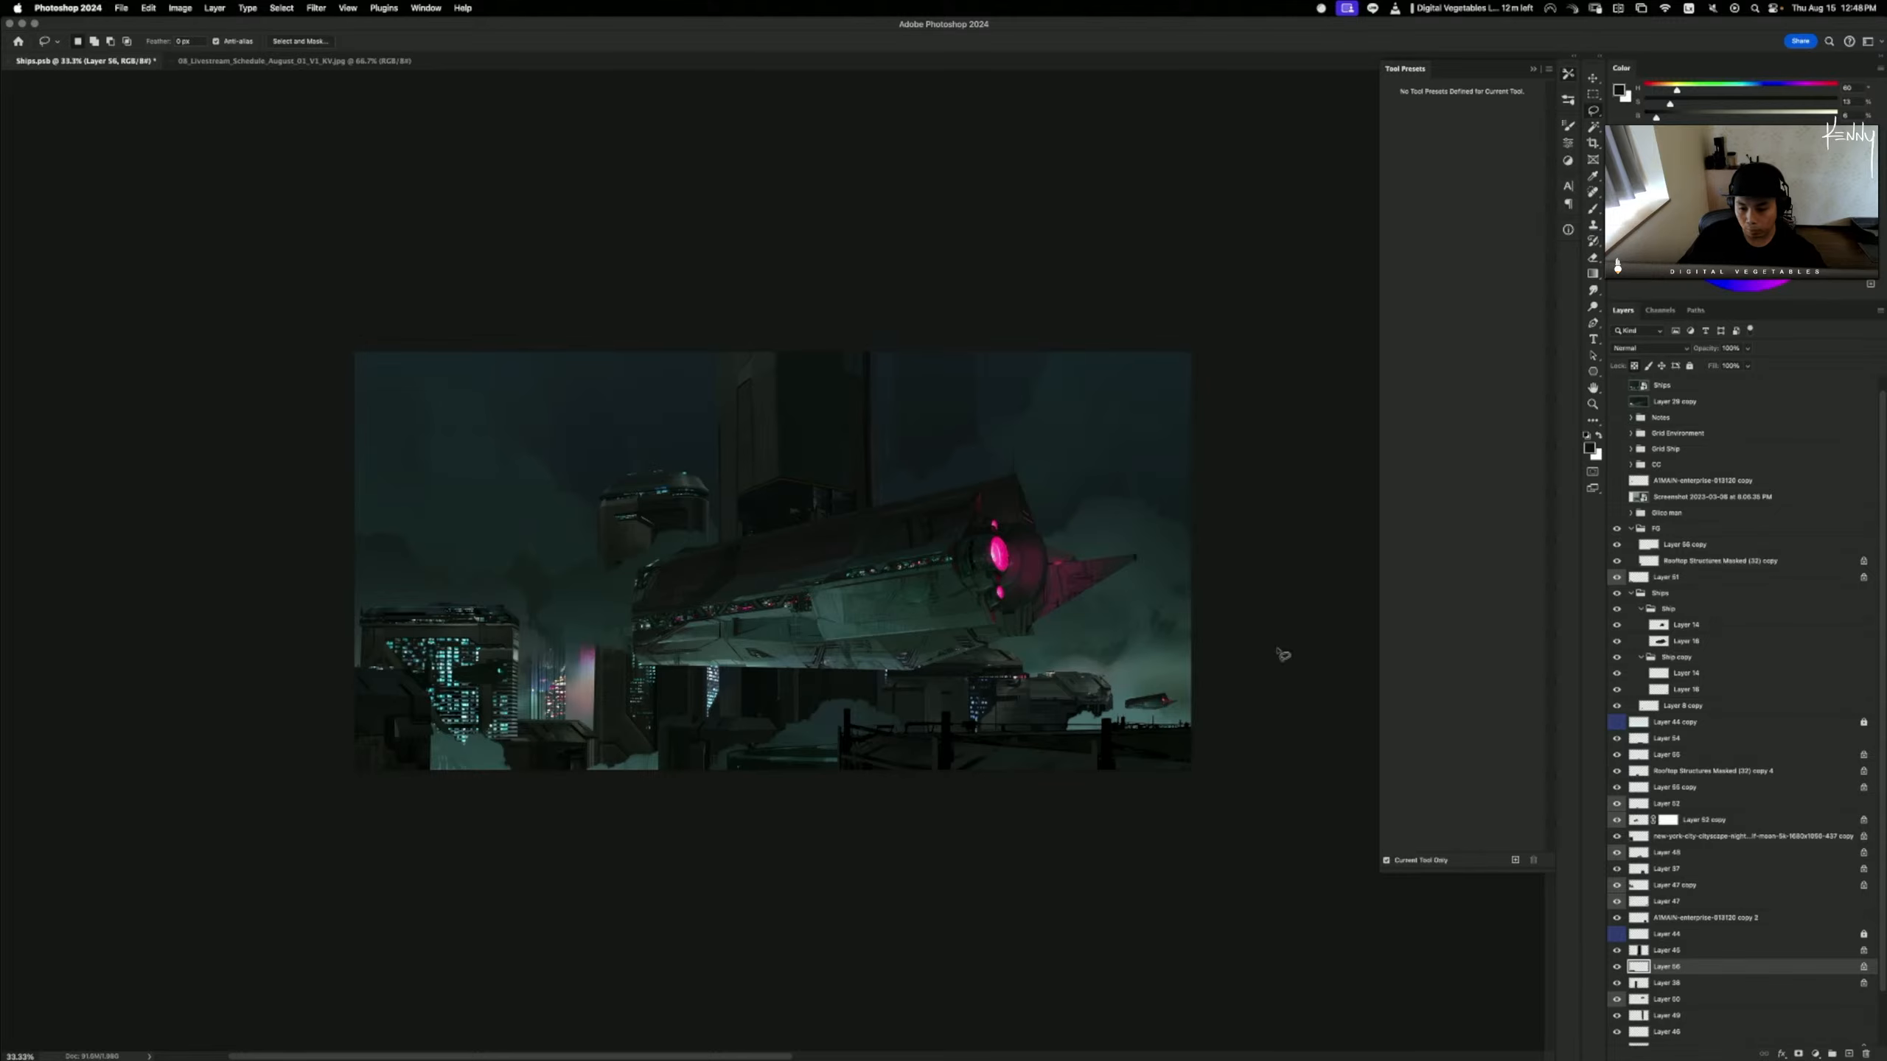
- Bring the night cityscape photo into the painting as a new layer directly above the Notes group
left_click_drag(1082, 760, 1143, 827)
key("v")
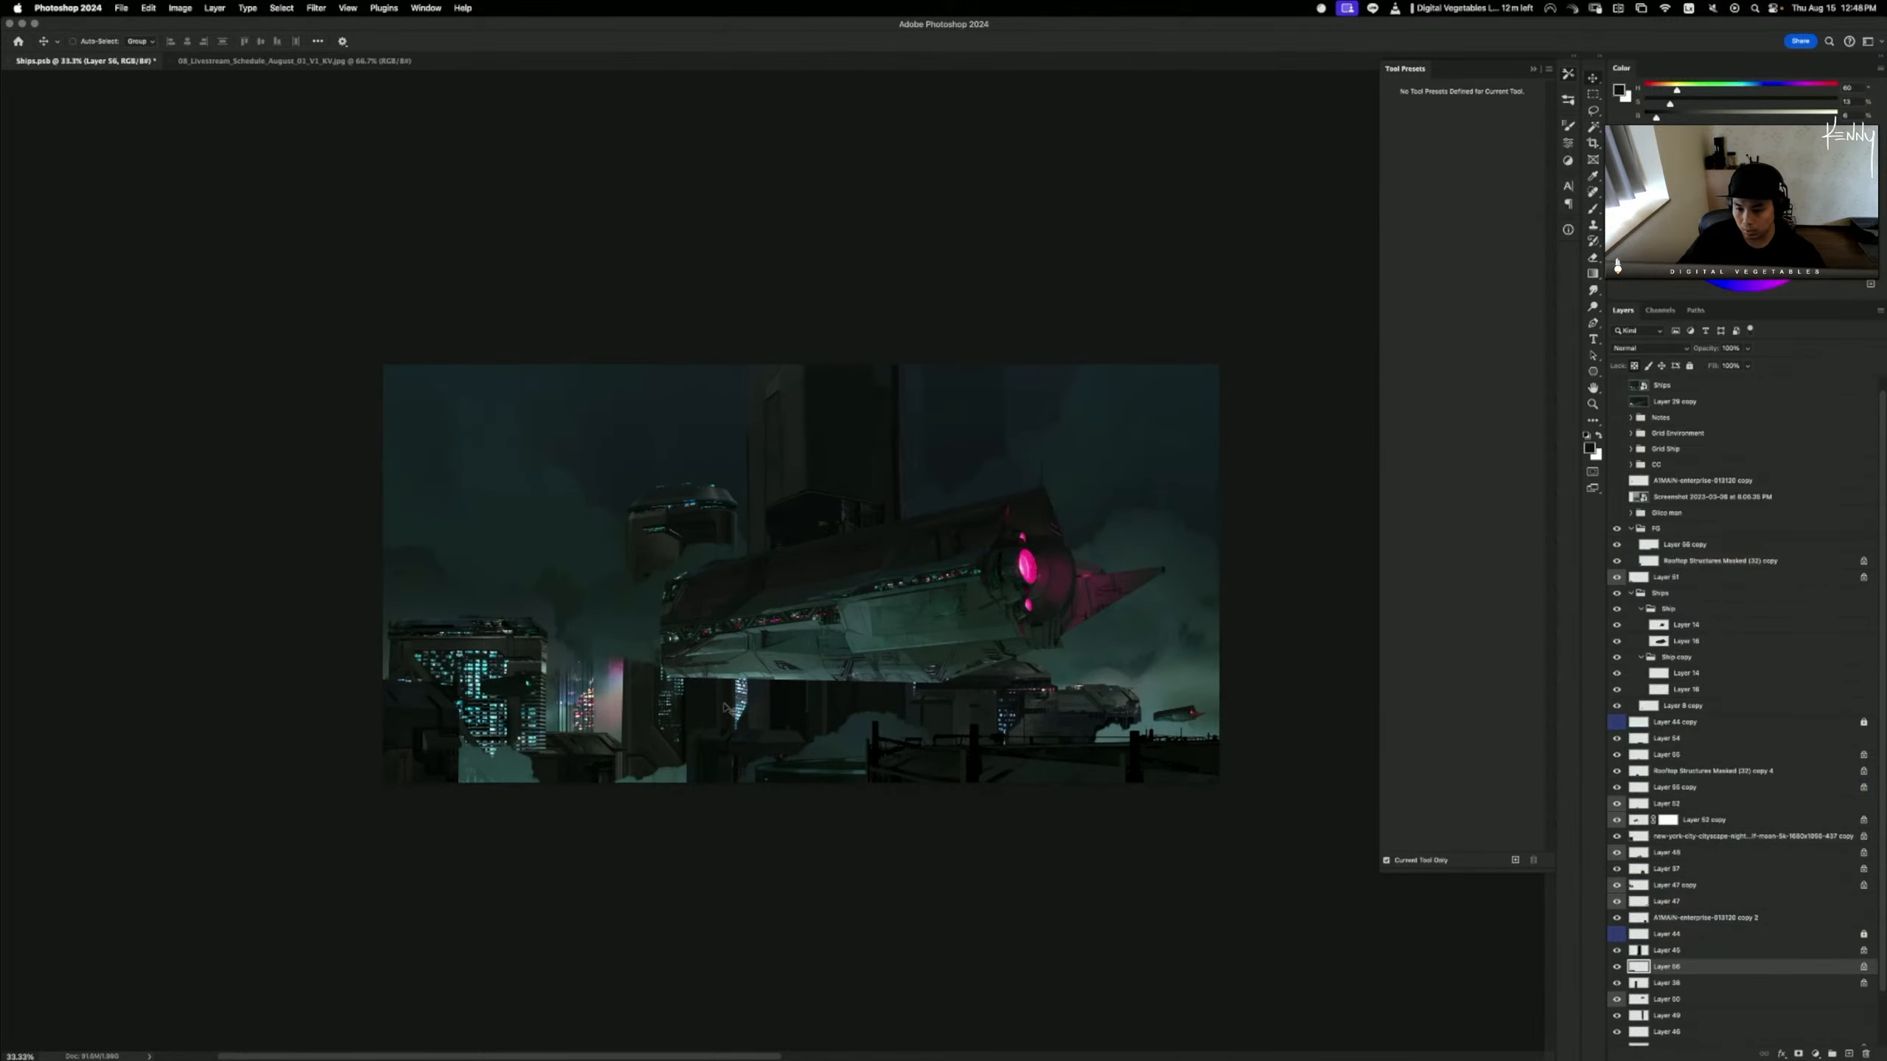
key("super+Tab")
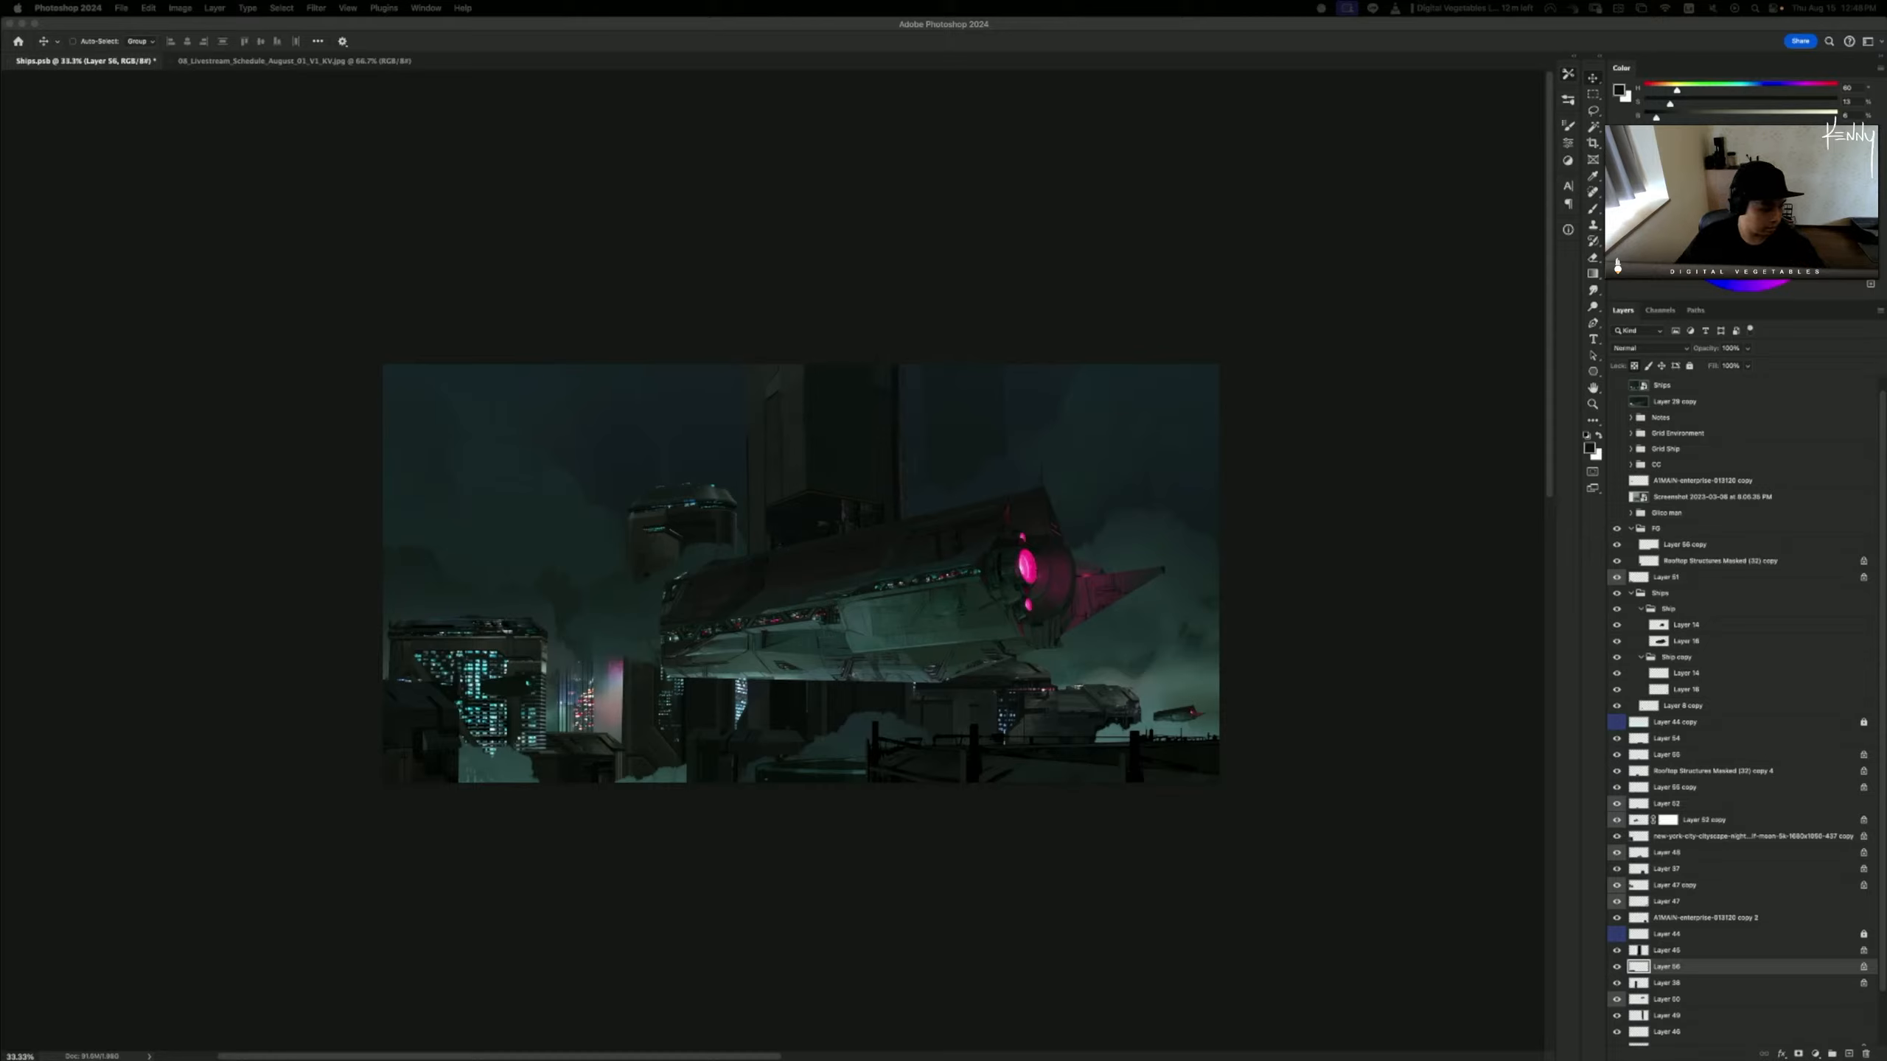
scroll(1709, 812, "down", 2)
scroll(1693, 706, "up", 3)
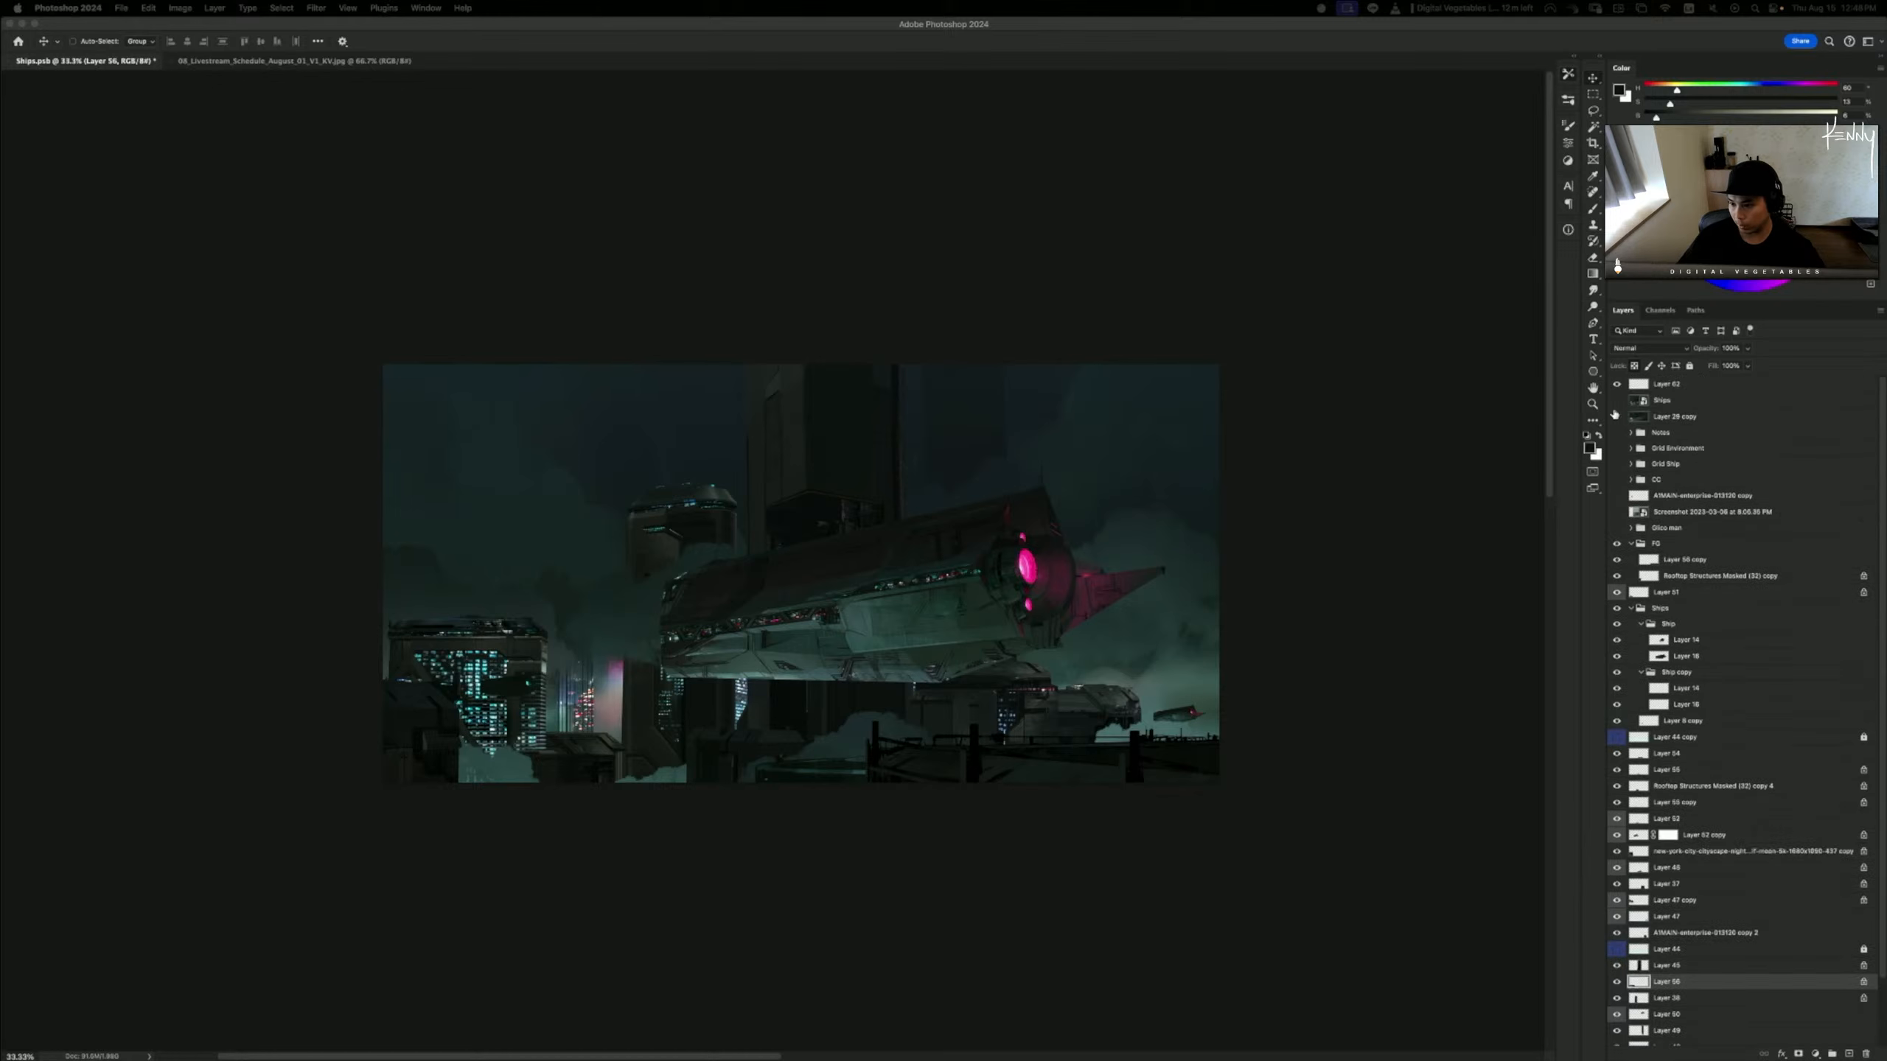
left_click(1673, 436)
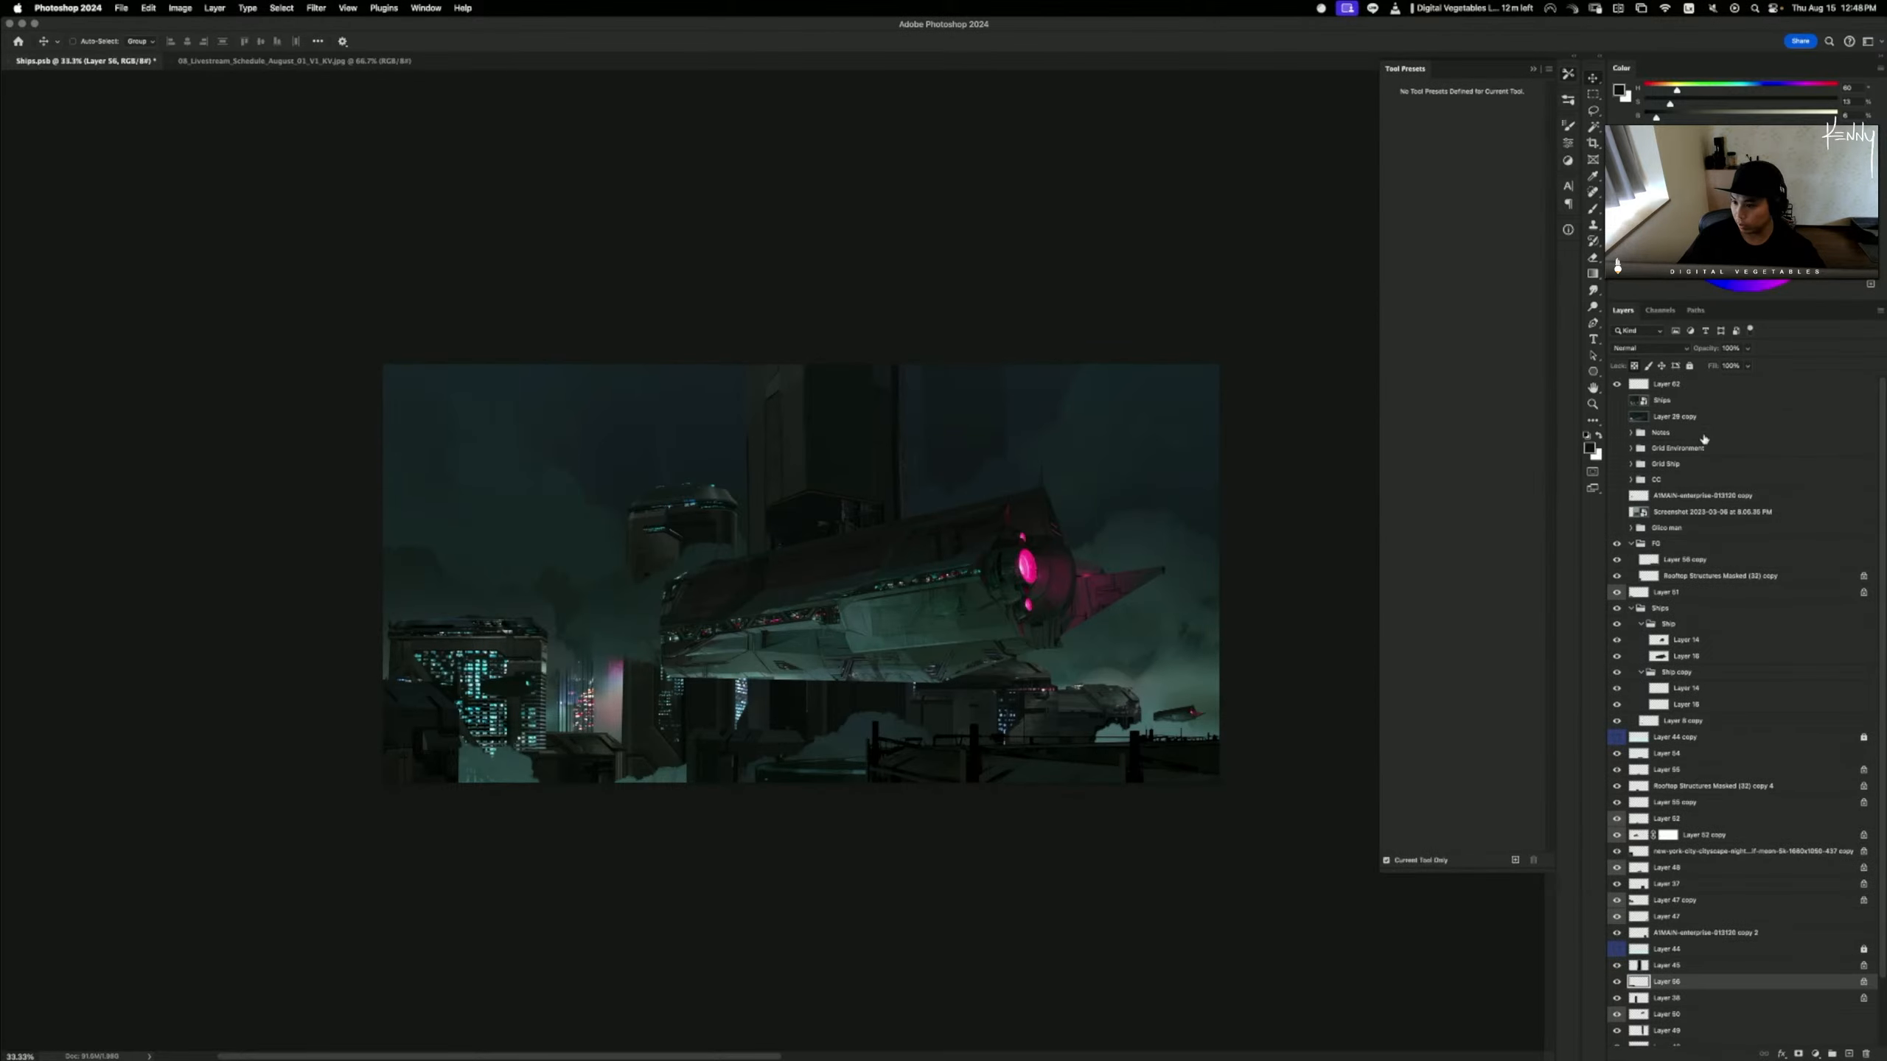
left_click(1704, 437)
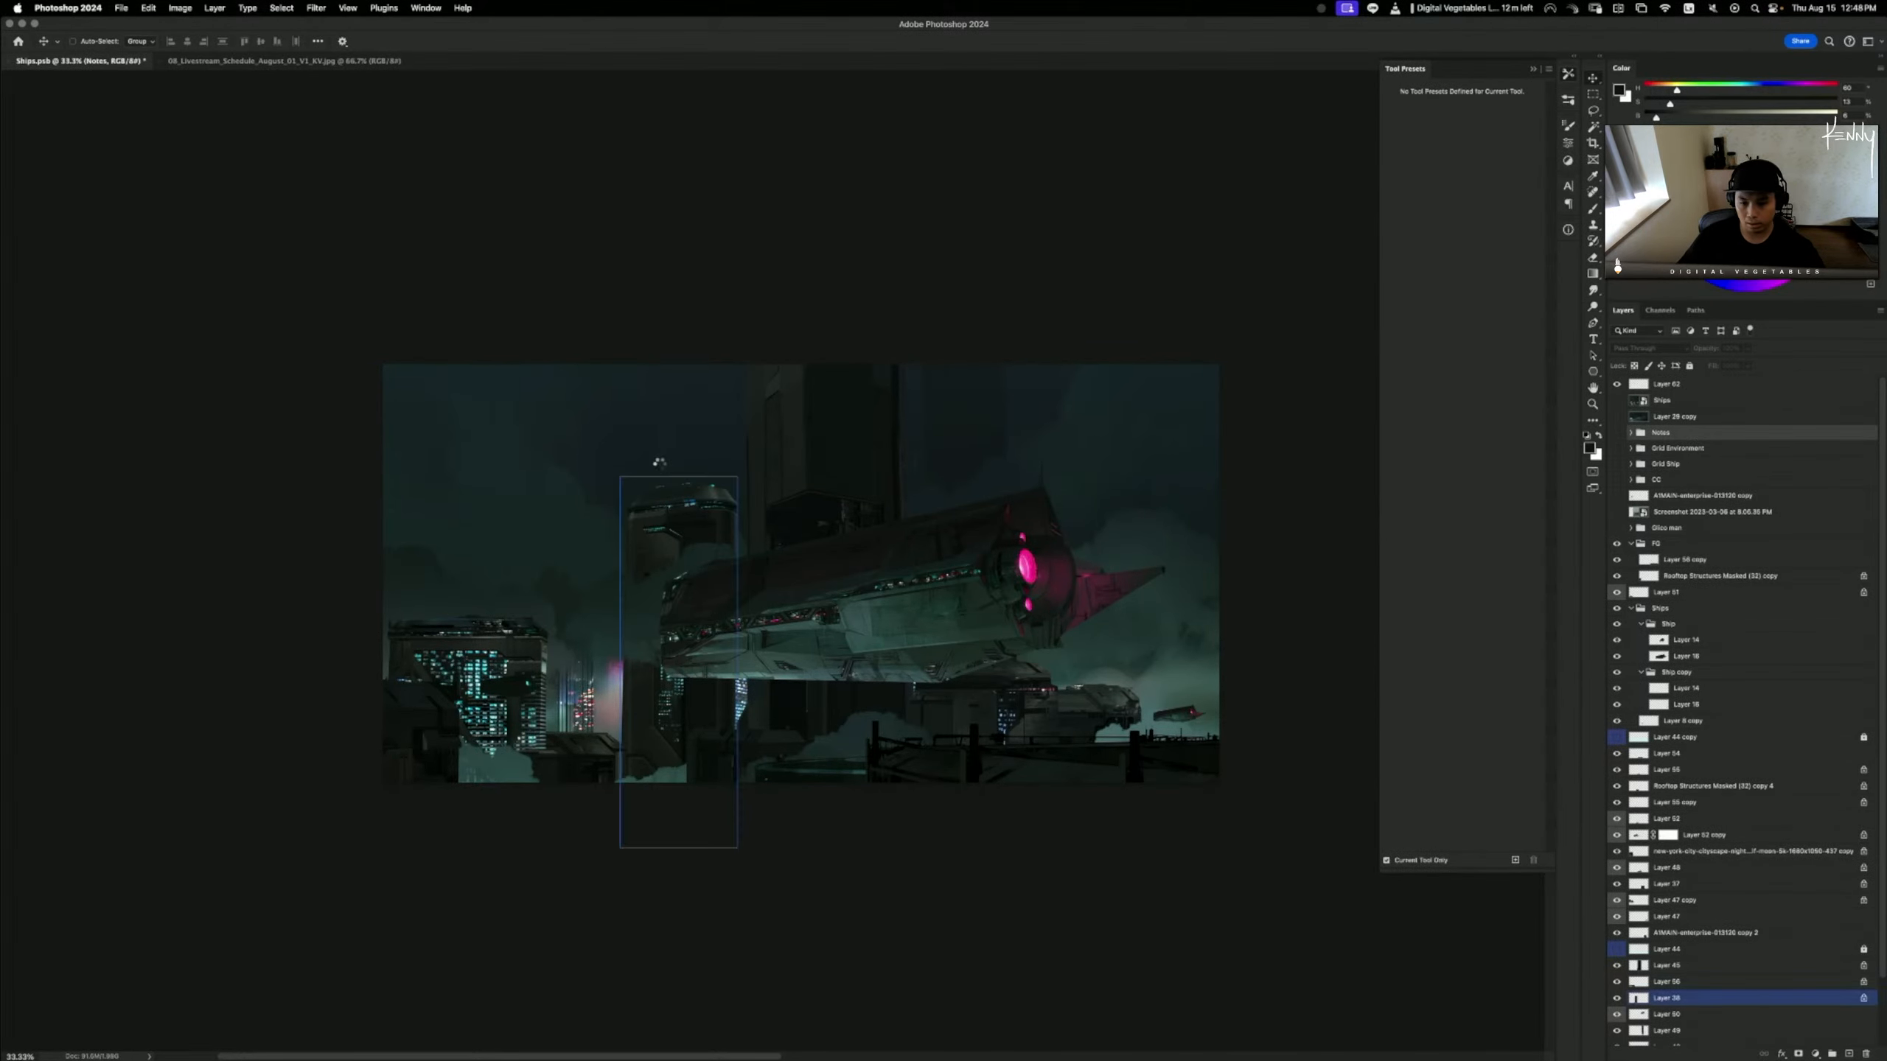
key("super+v")
key("Return")
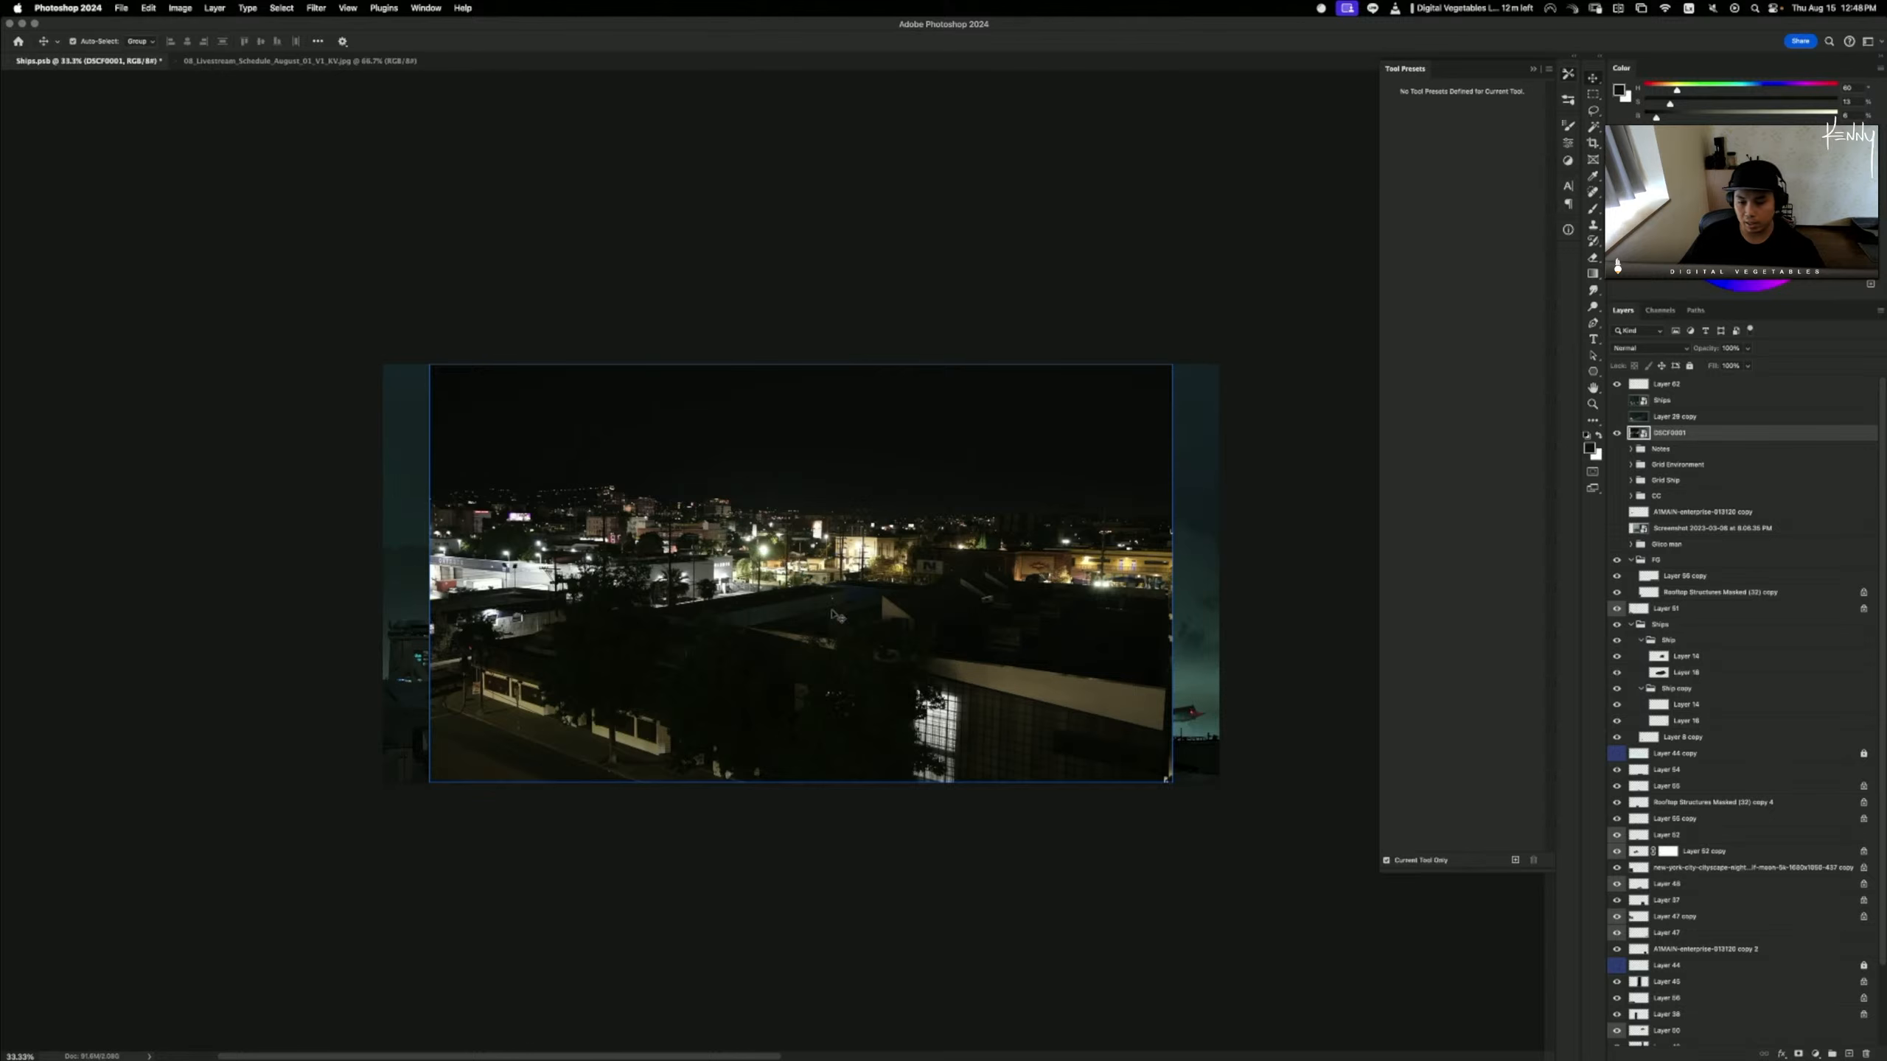
- Flip the night cityscape photo horizontally and apply the transform
right_click(793, 595)
left_click(834, 866)
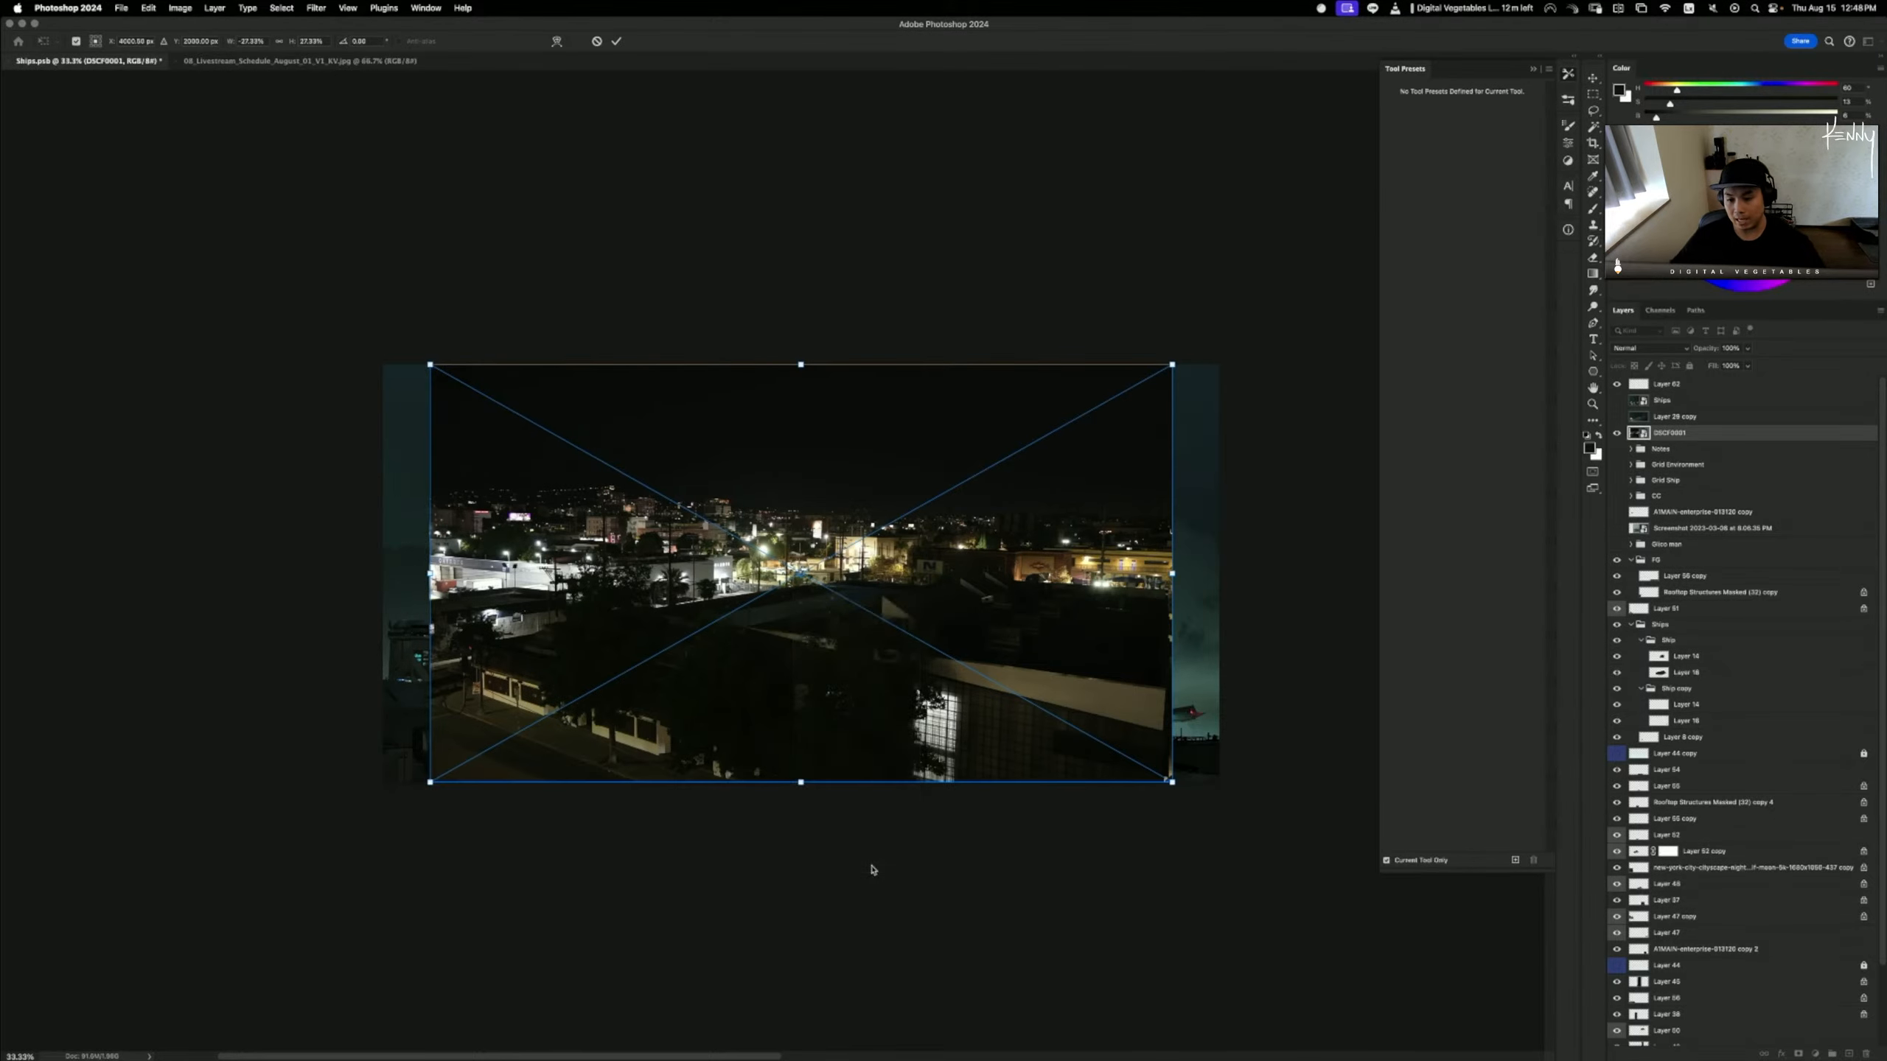
key("Return")
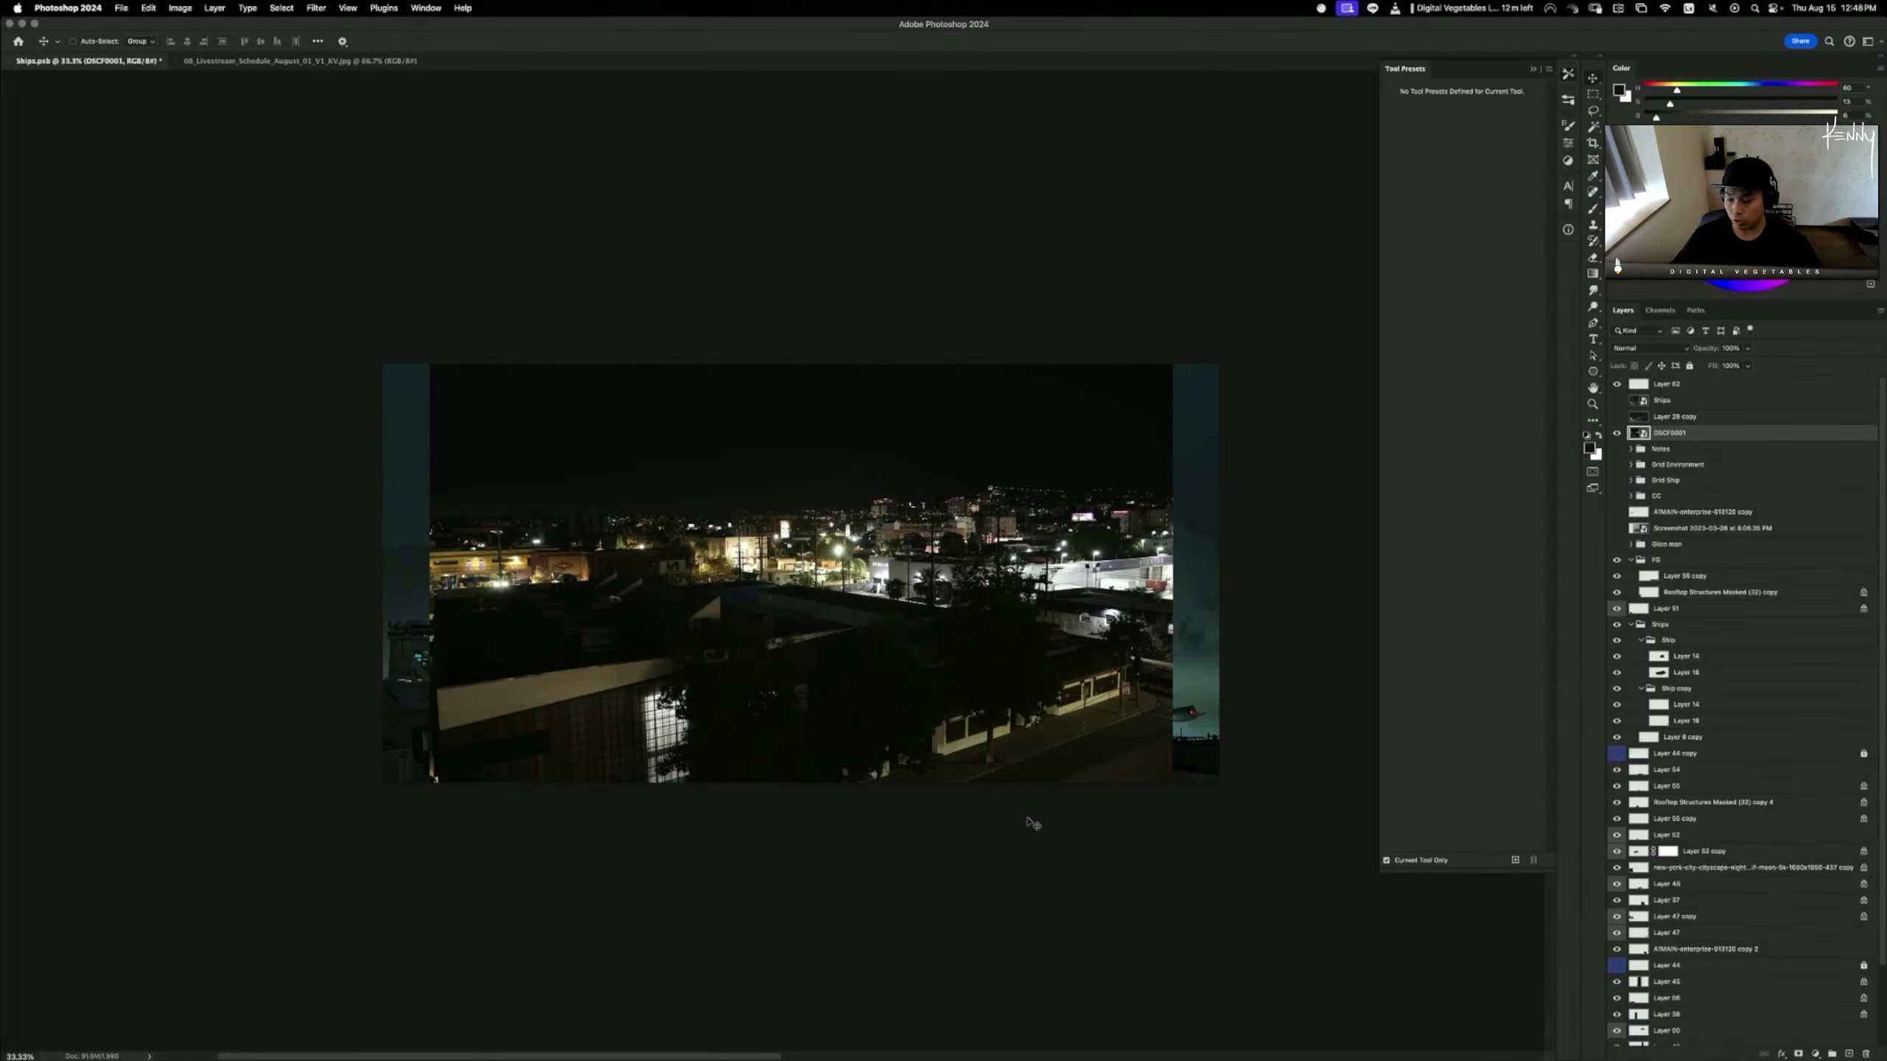
- Try the Color Dodge blend mode on the cityscape photo
left_click(1635, 351)
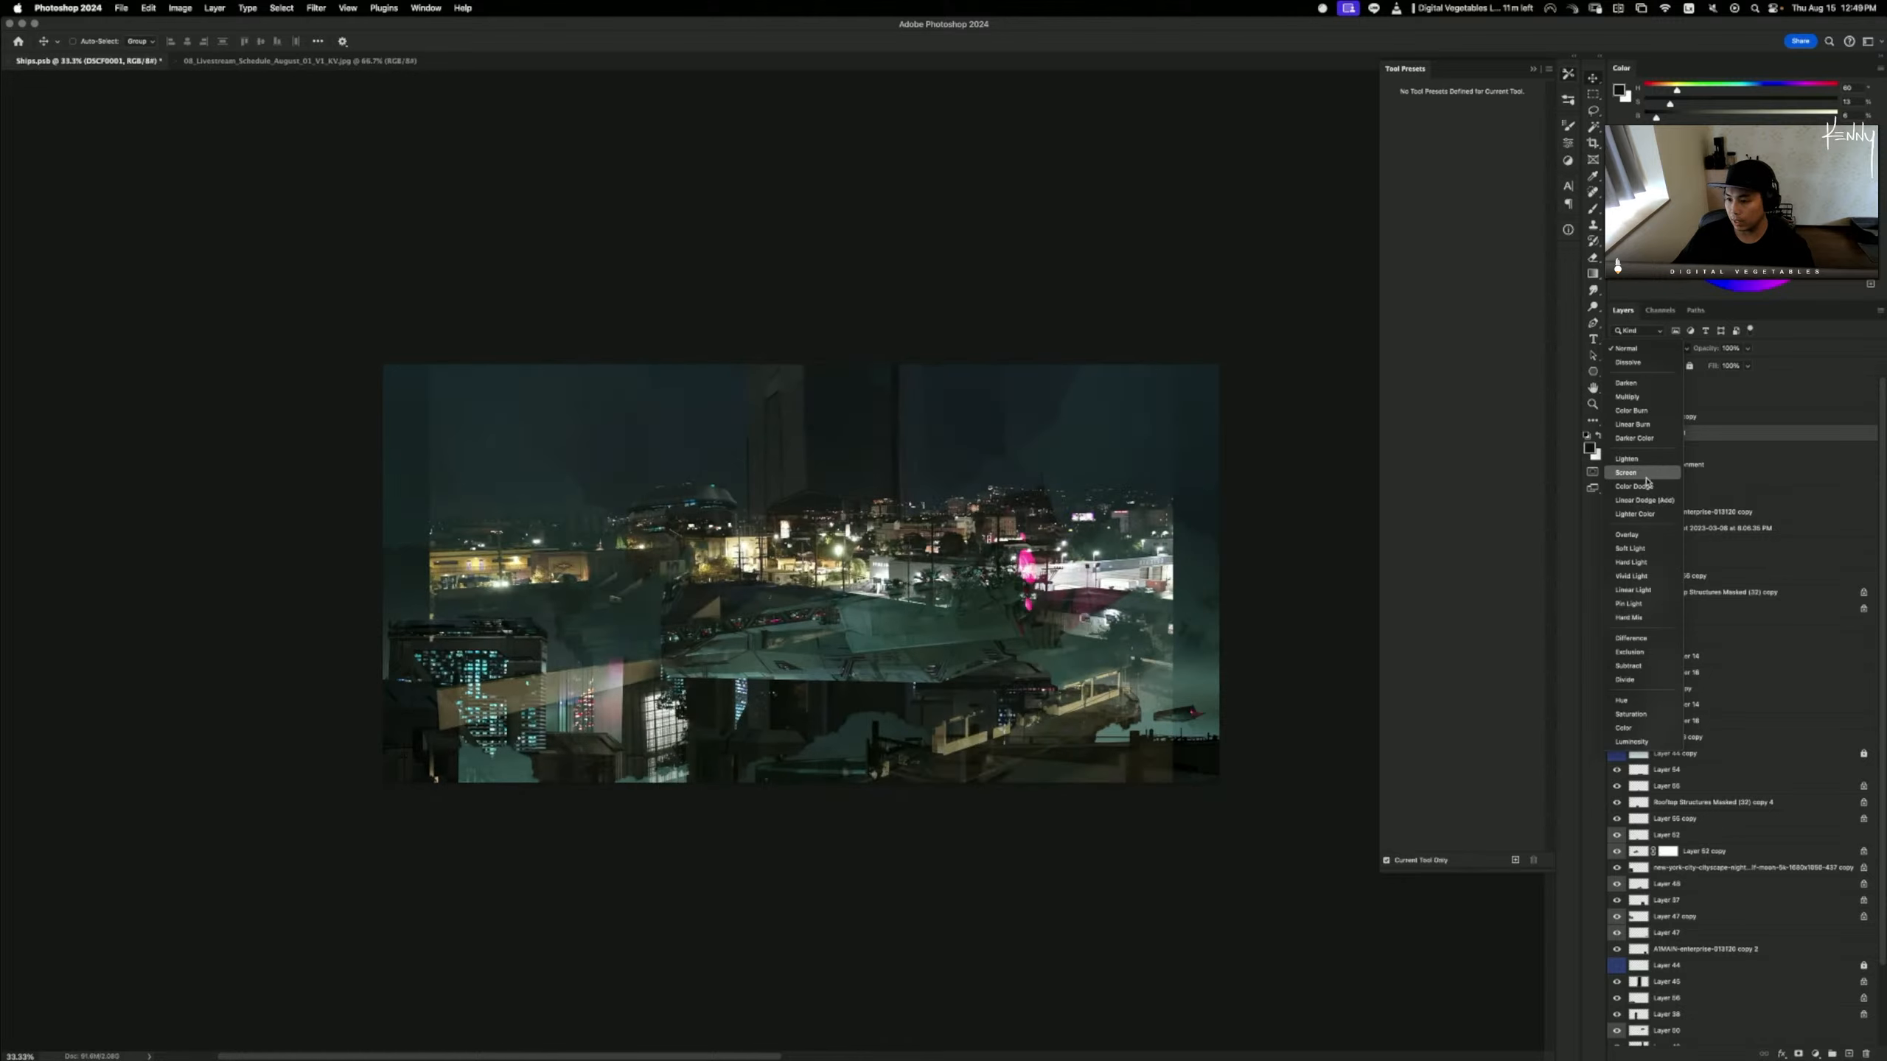
left_click(1645, 484)
key("ctrl+l")
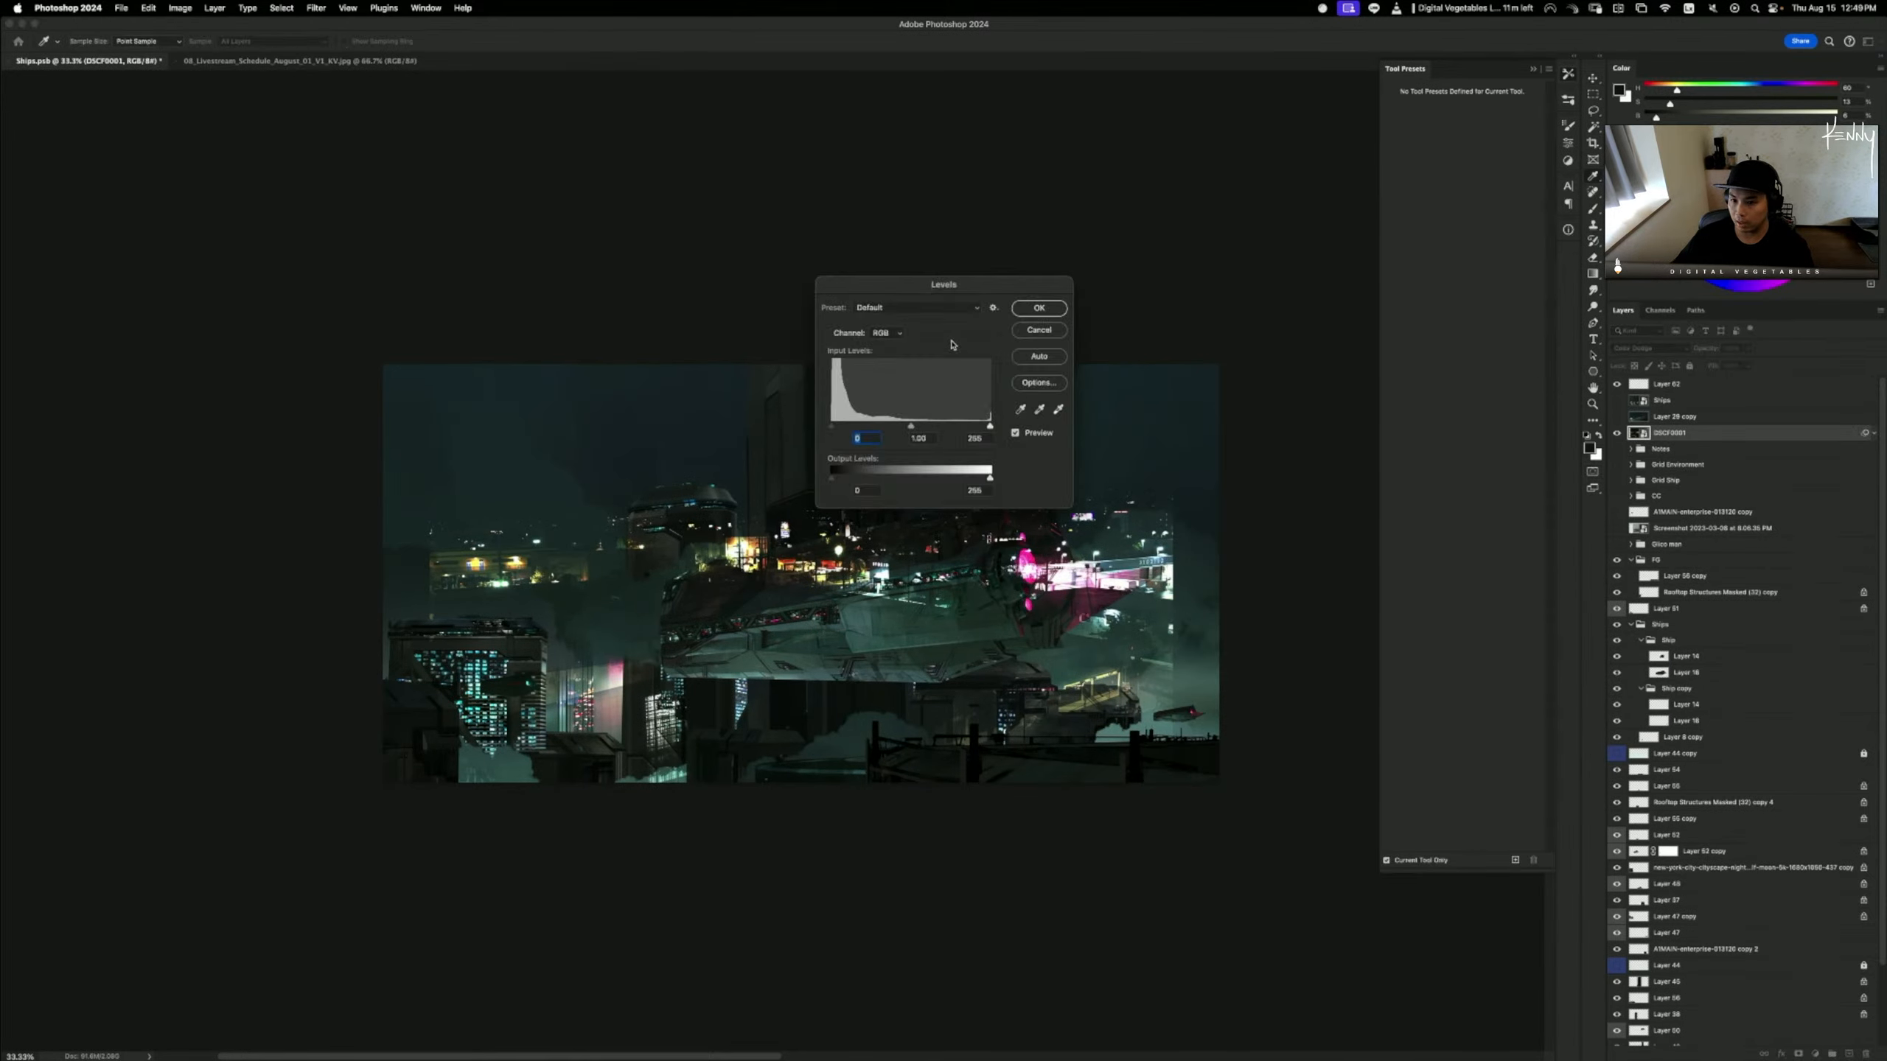
left_click(1040, 331)
- Set the cityscape photo's blend mode to Screen and darken its midtones to 0.44 with Levels
left_click(1648, 346)
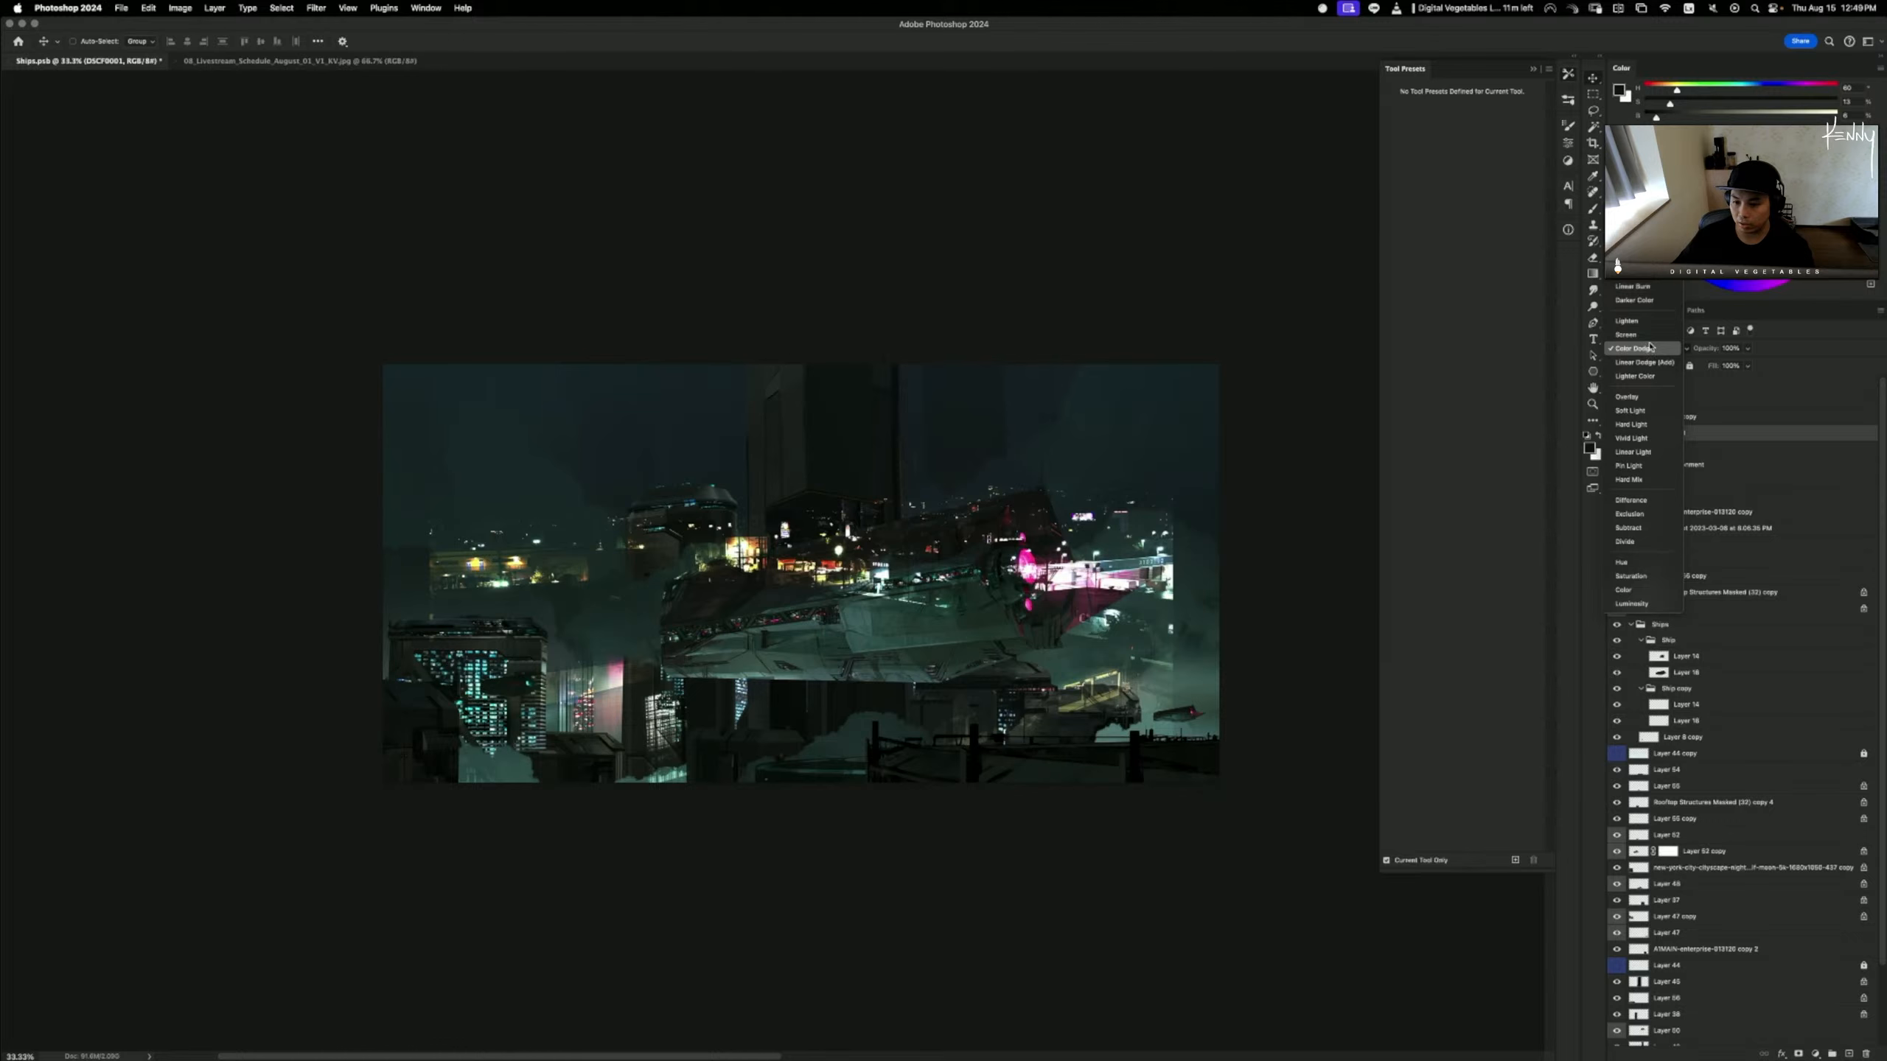
left_click(1631, 335)
key("ctrl+l")
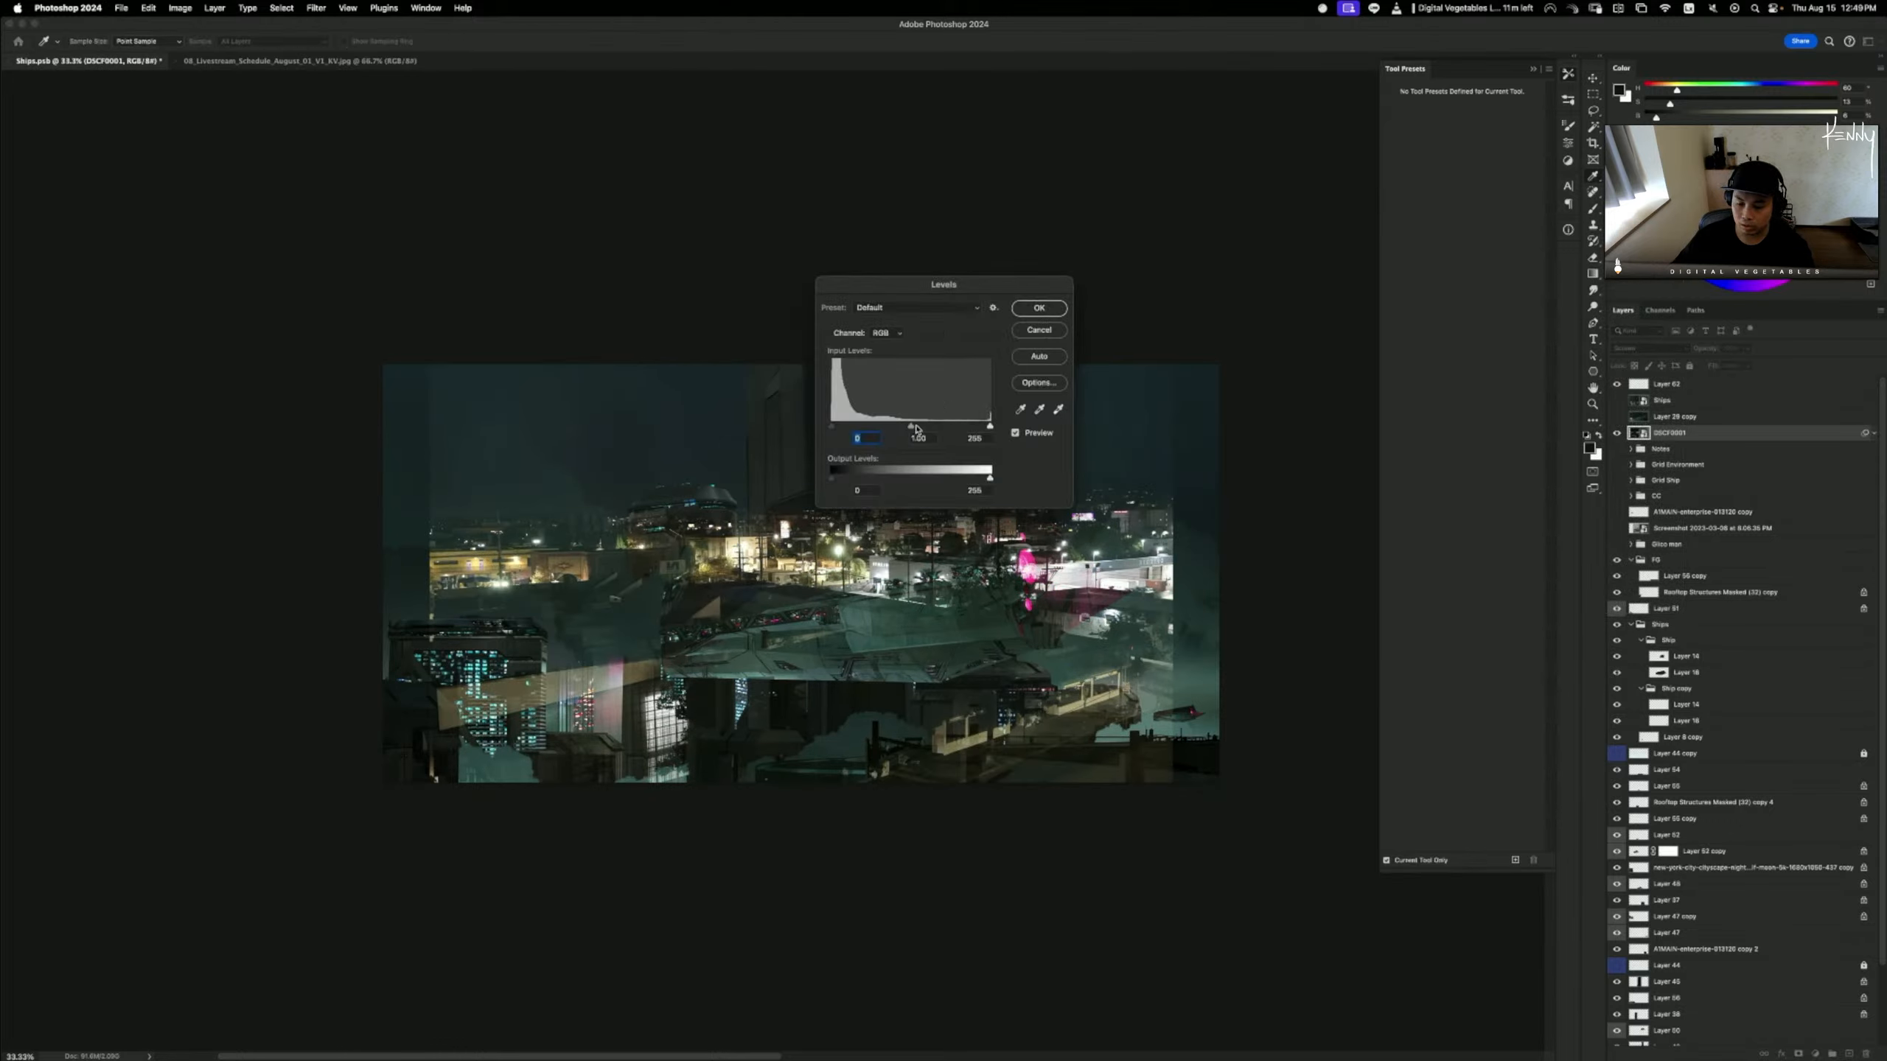
mouse_move(916, 429)
left_mouse_down()
mouse_move(965, 428)
mouse_move(948, 427)
left_mouse_up()
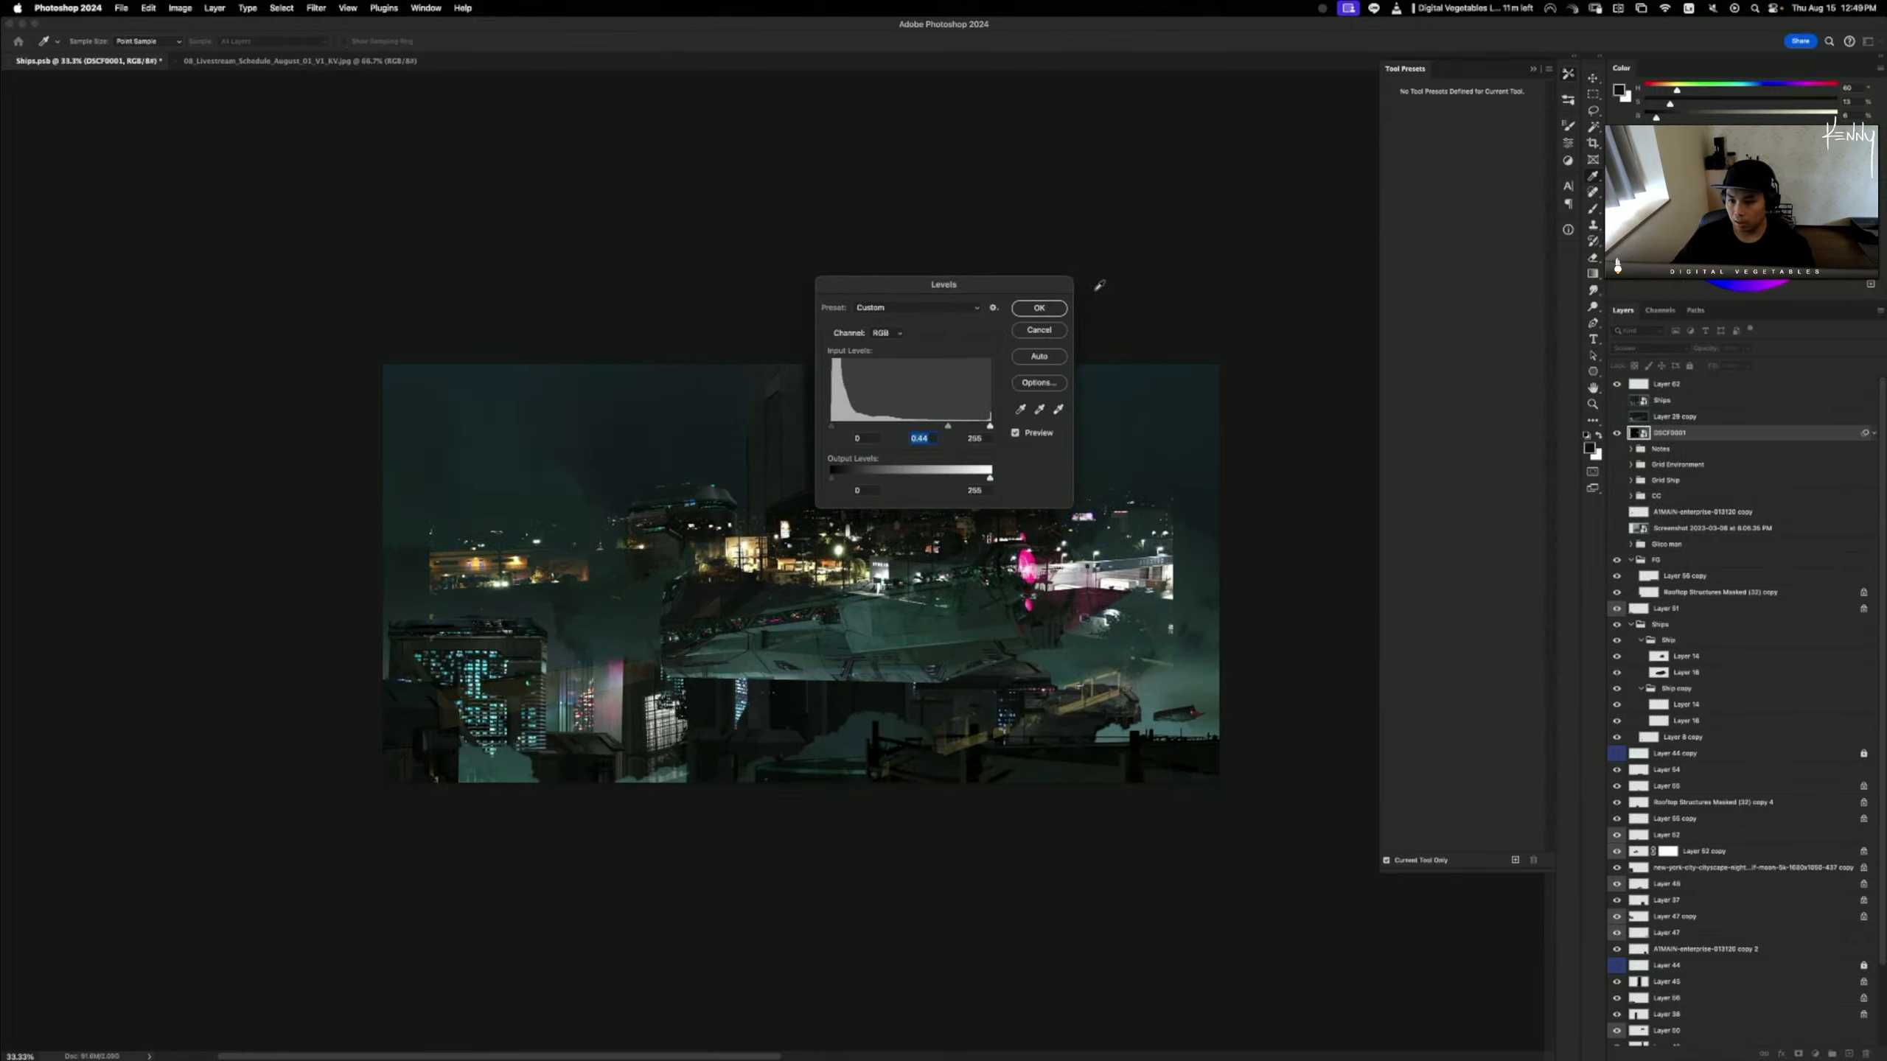
left_click(1051, 308)
- Place the cityscape photo near the bottom of the layer stack and reposition its lights behind the buildings
mouse_move(1686, 440)
left_mouse_down()
mouse_move(1726, 709)
mouse_move(1725, 1014)
left_mouse_up()
key("b")
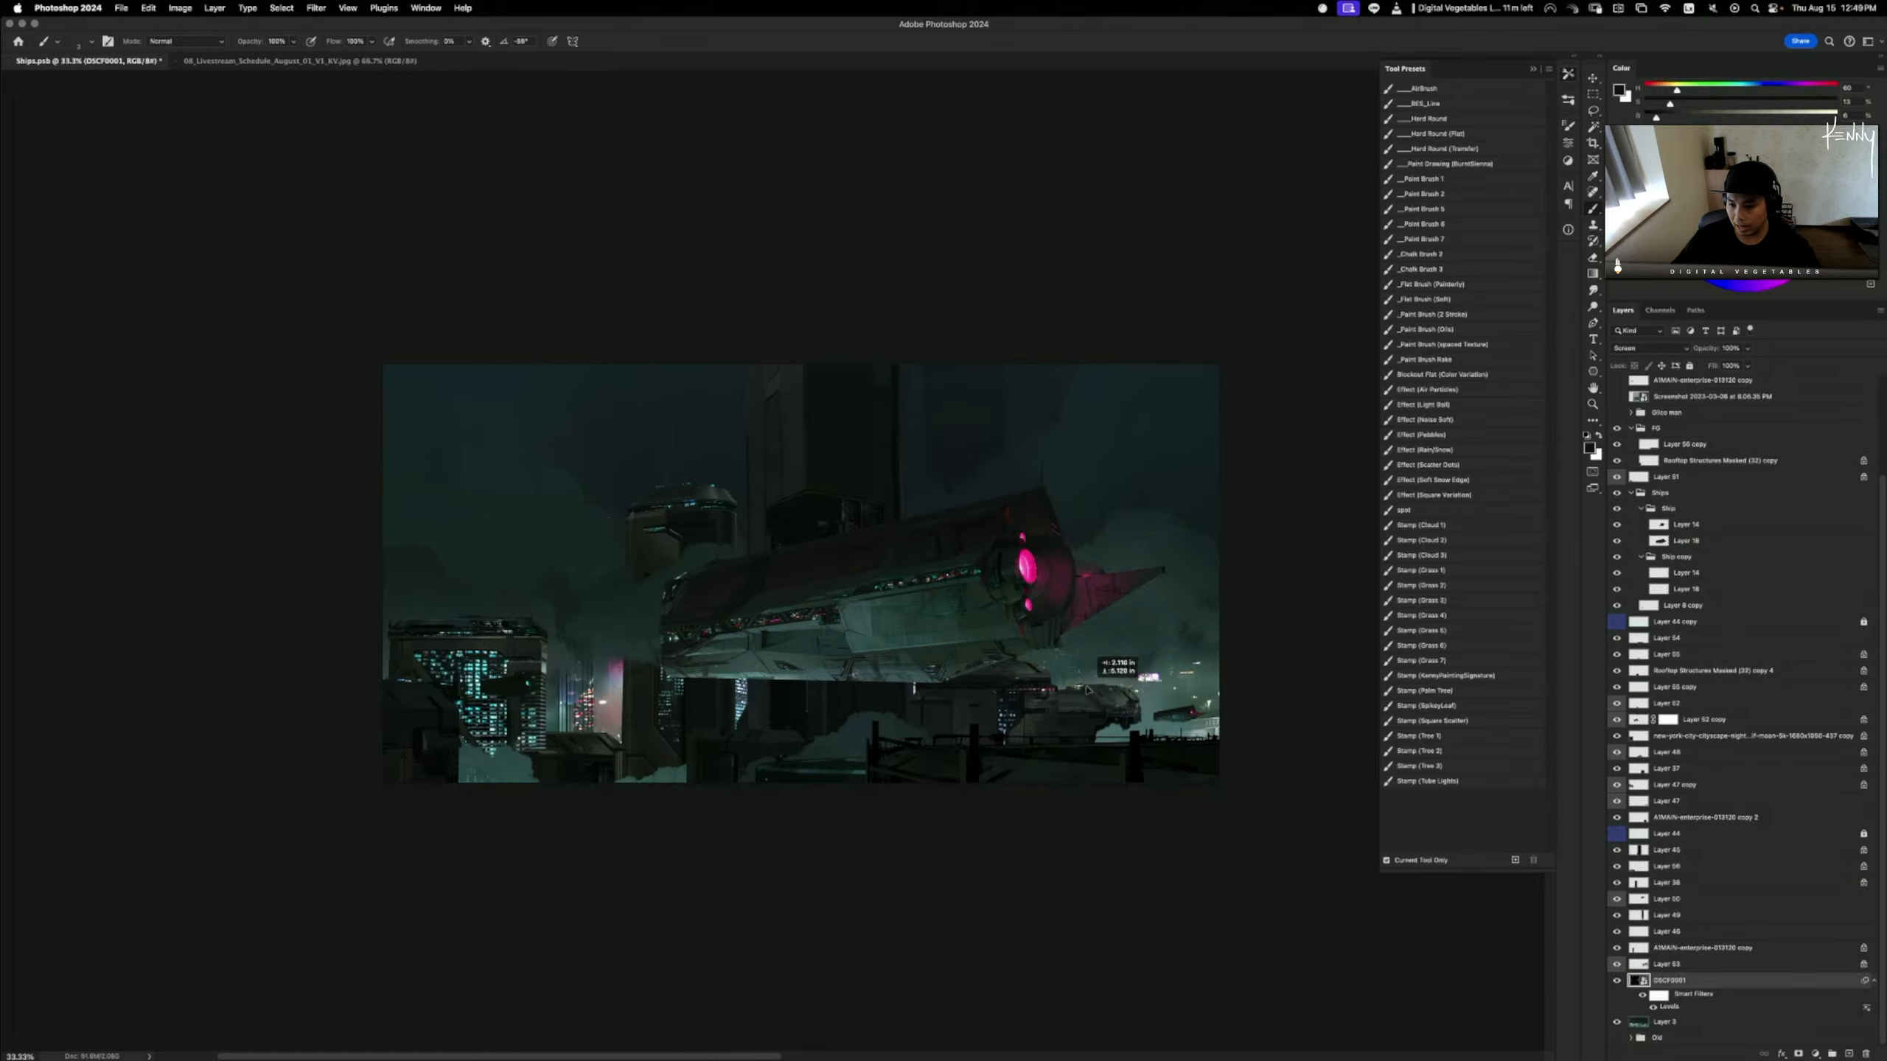
left_click_drag(1086, 688, 1101, 695)
left_click_drag(1252, 737, 725, 731)
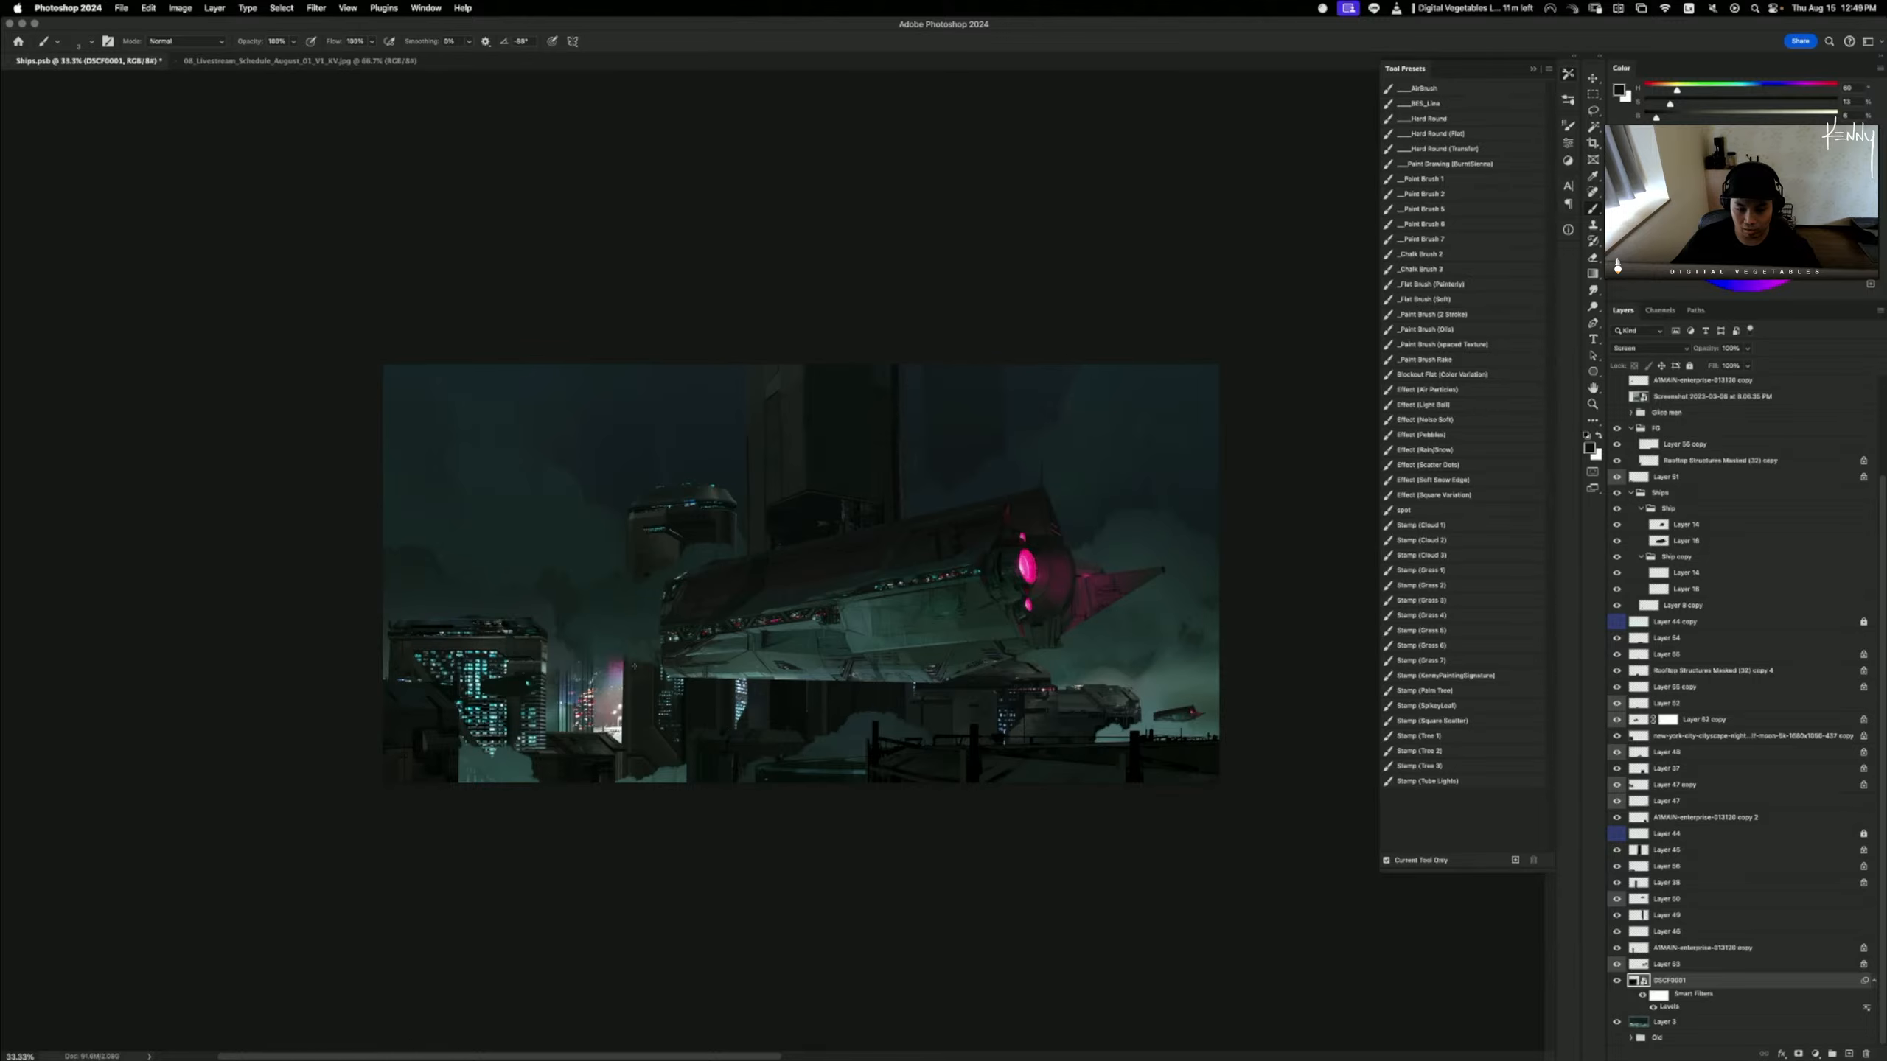
- Shift the cityscape photo so its lights sit behind the distant ships, and stretch it slightly taller
key("alt+shift+super+n")
key("super+z")
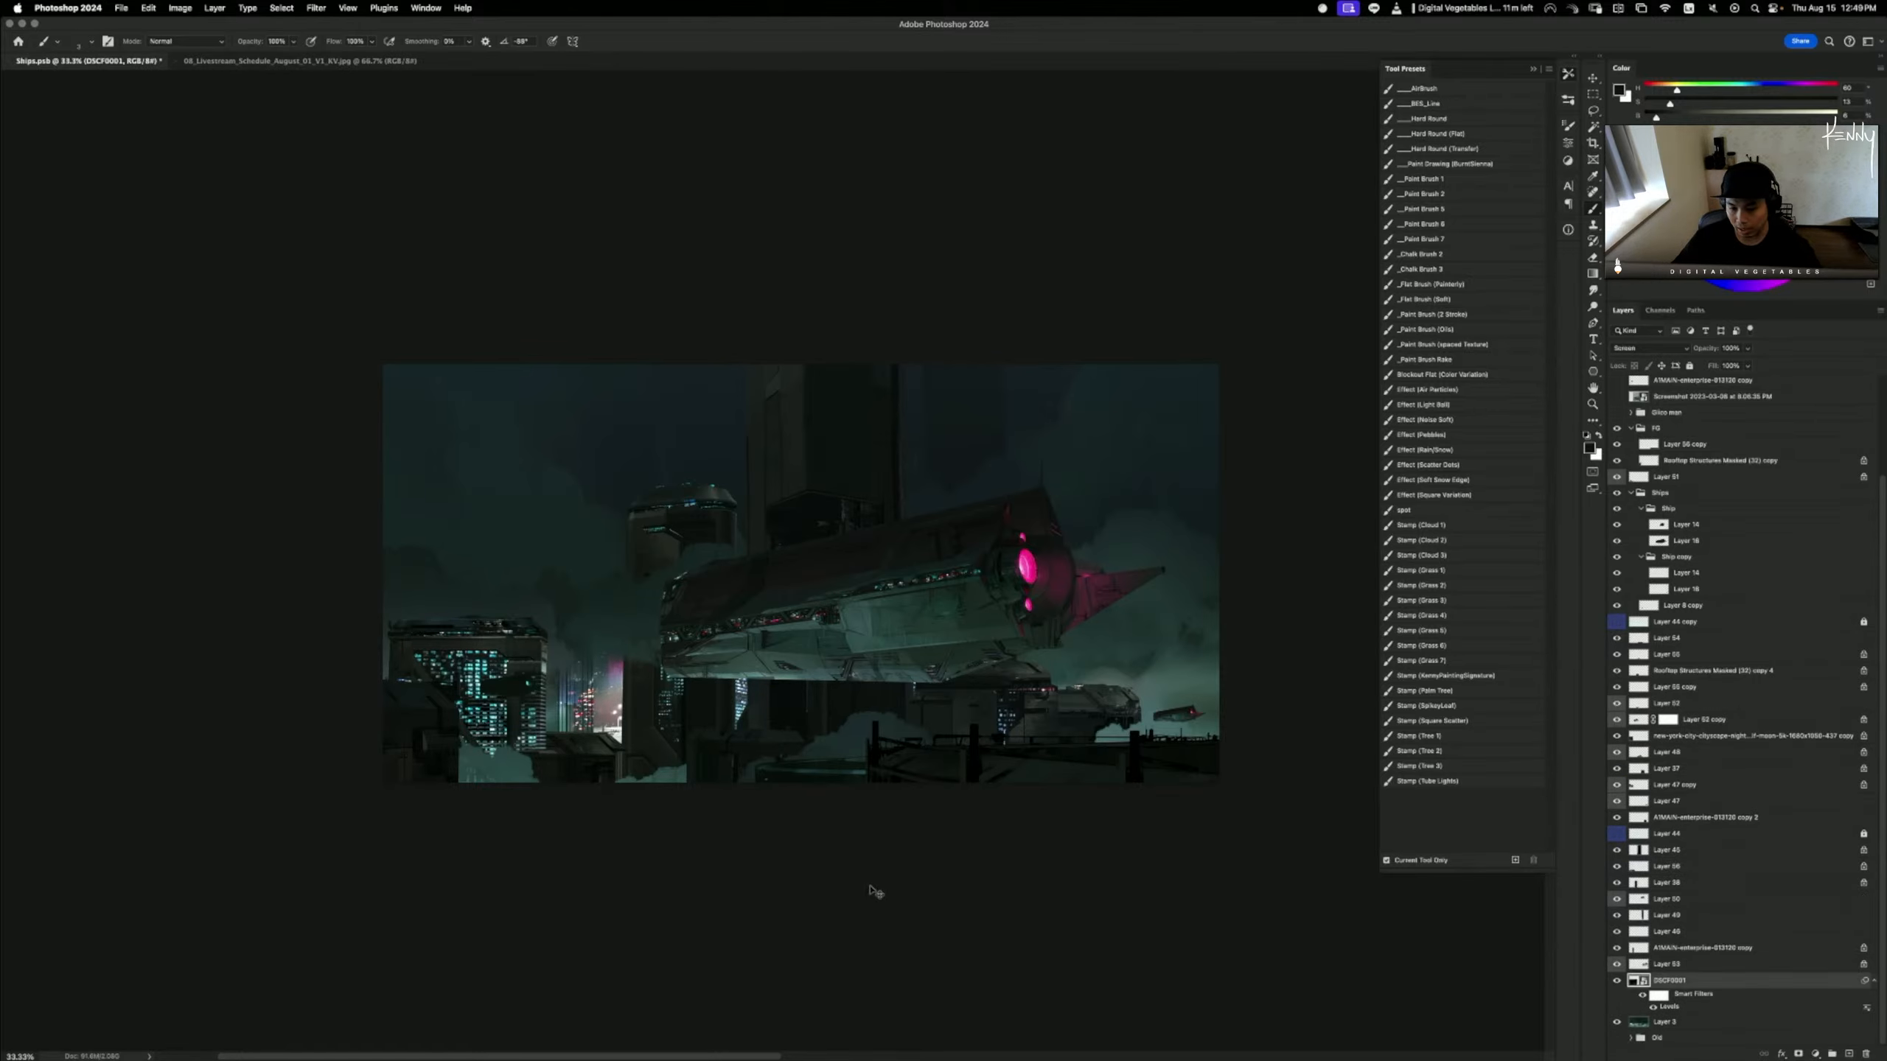
mouse_move(872, 890)
left_mouse_down()
mouse_move(743, 906)
mouse_move(972, 907)
mouse_move(938, 859)
mouse_move(945, 788)
mouse_move(1239, 798)
mouse_move(1399, 833)
left_mouse_up()
key("super+z")
left_click_drag(635, 837, 1313, 892)
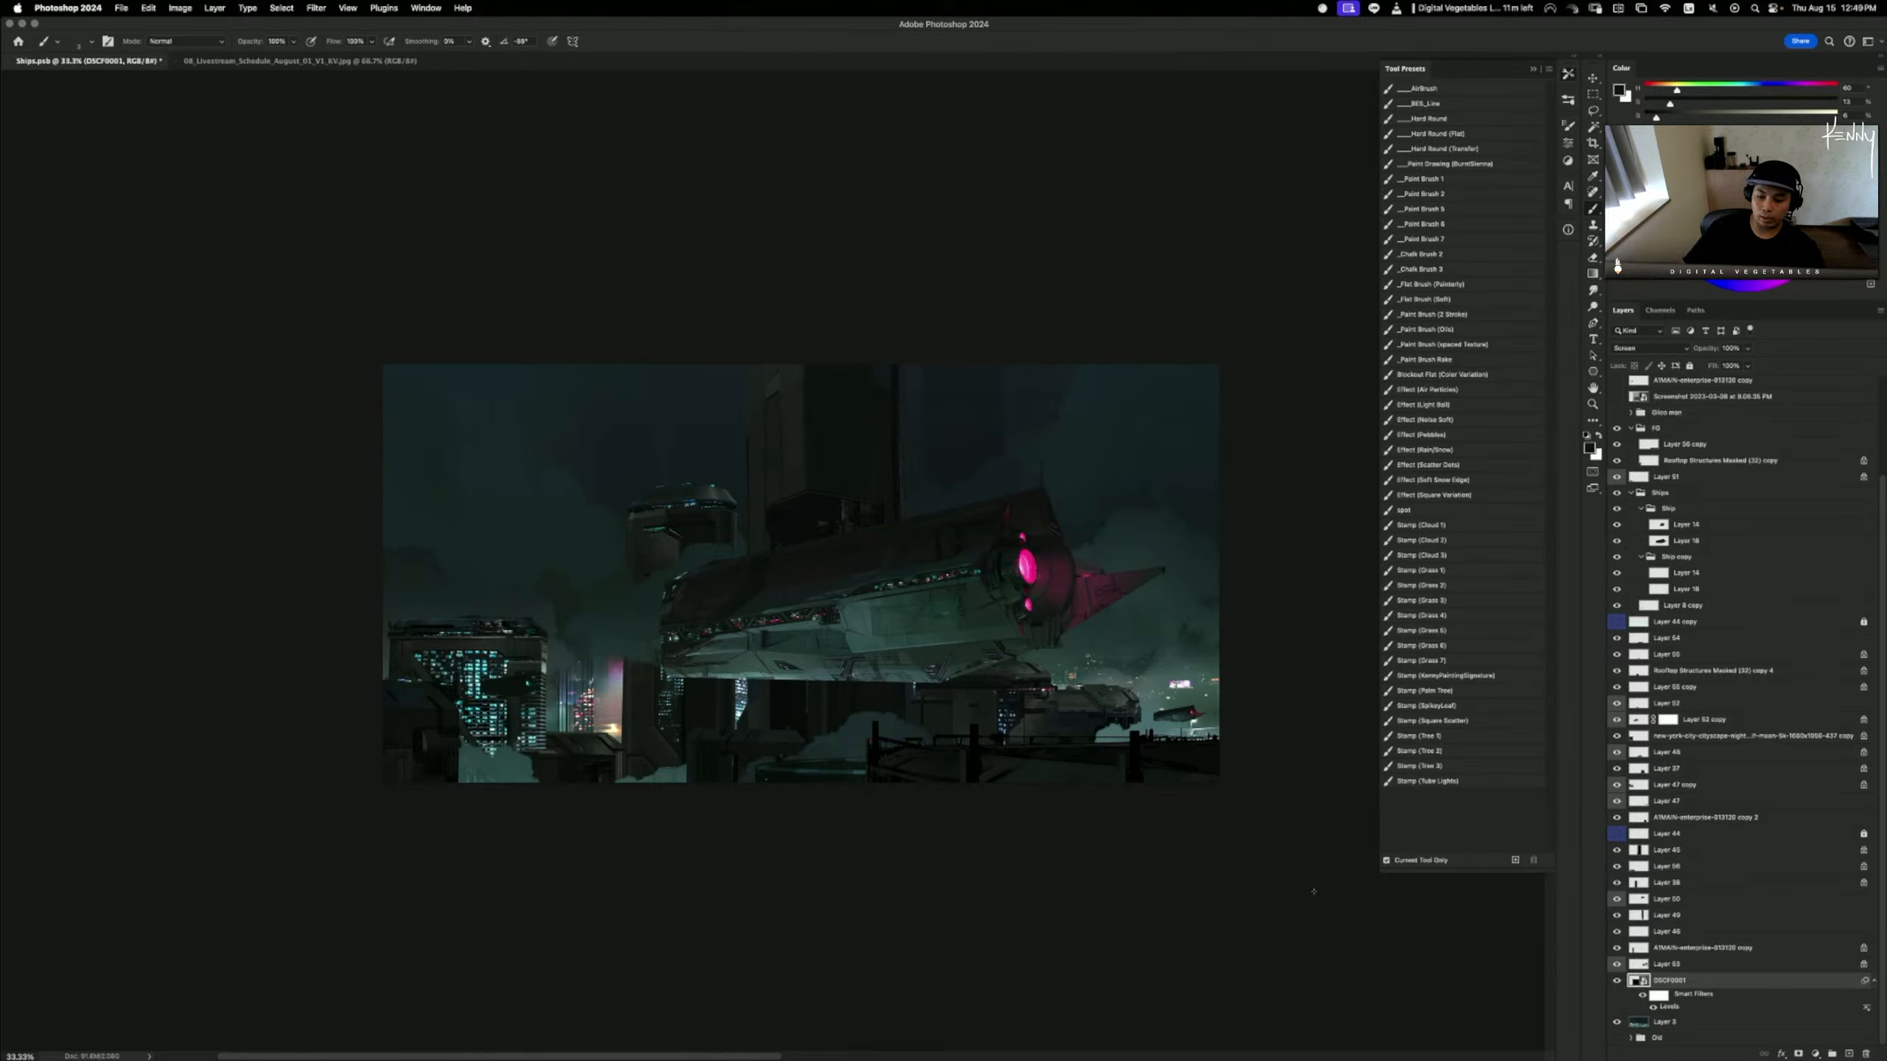
key("super+t")
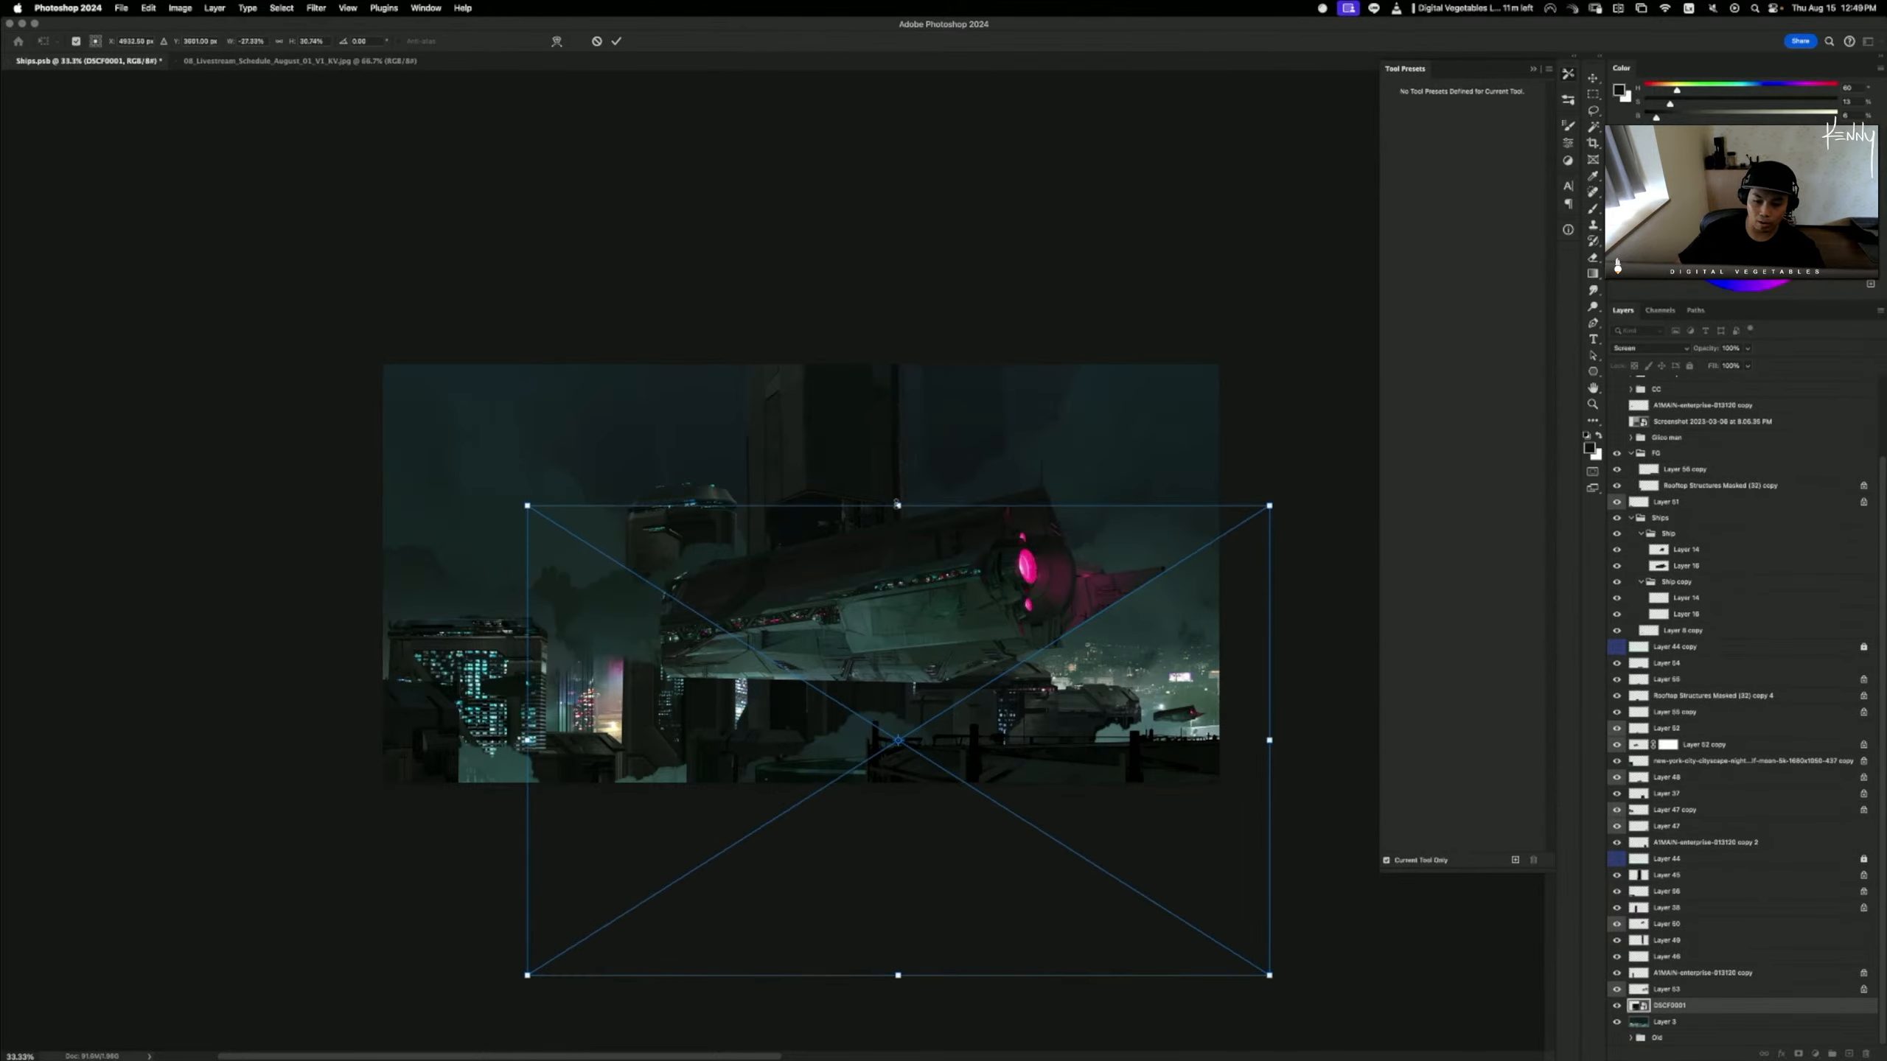
key("b")
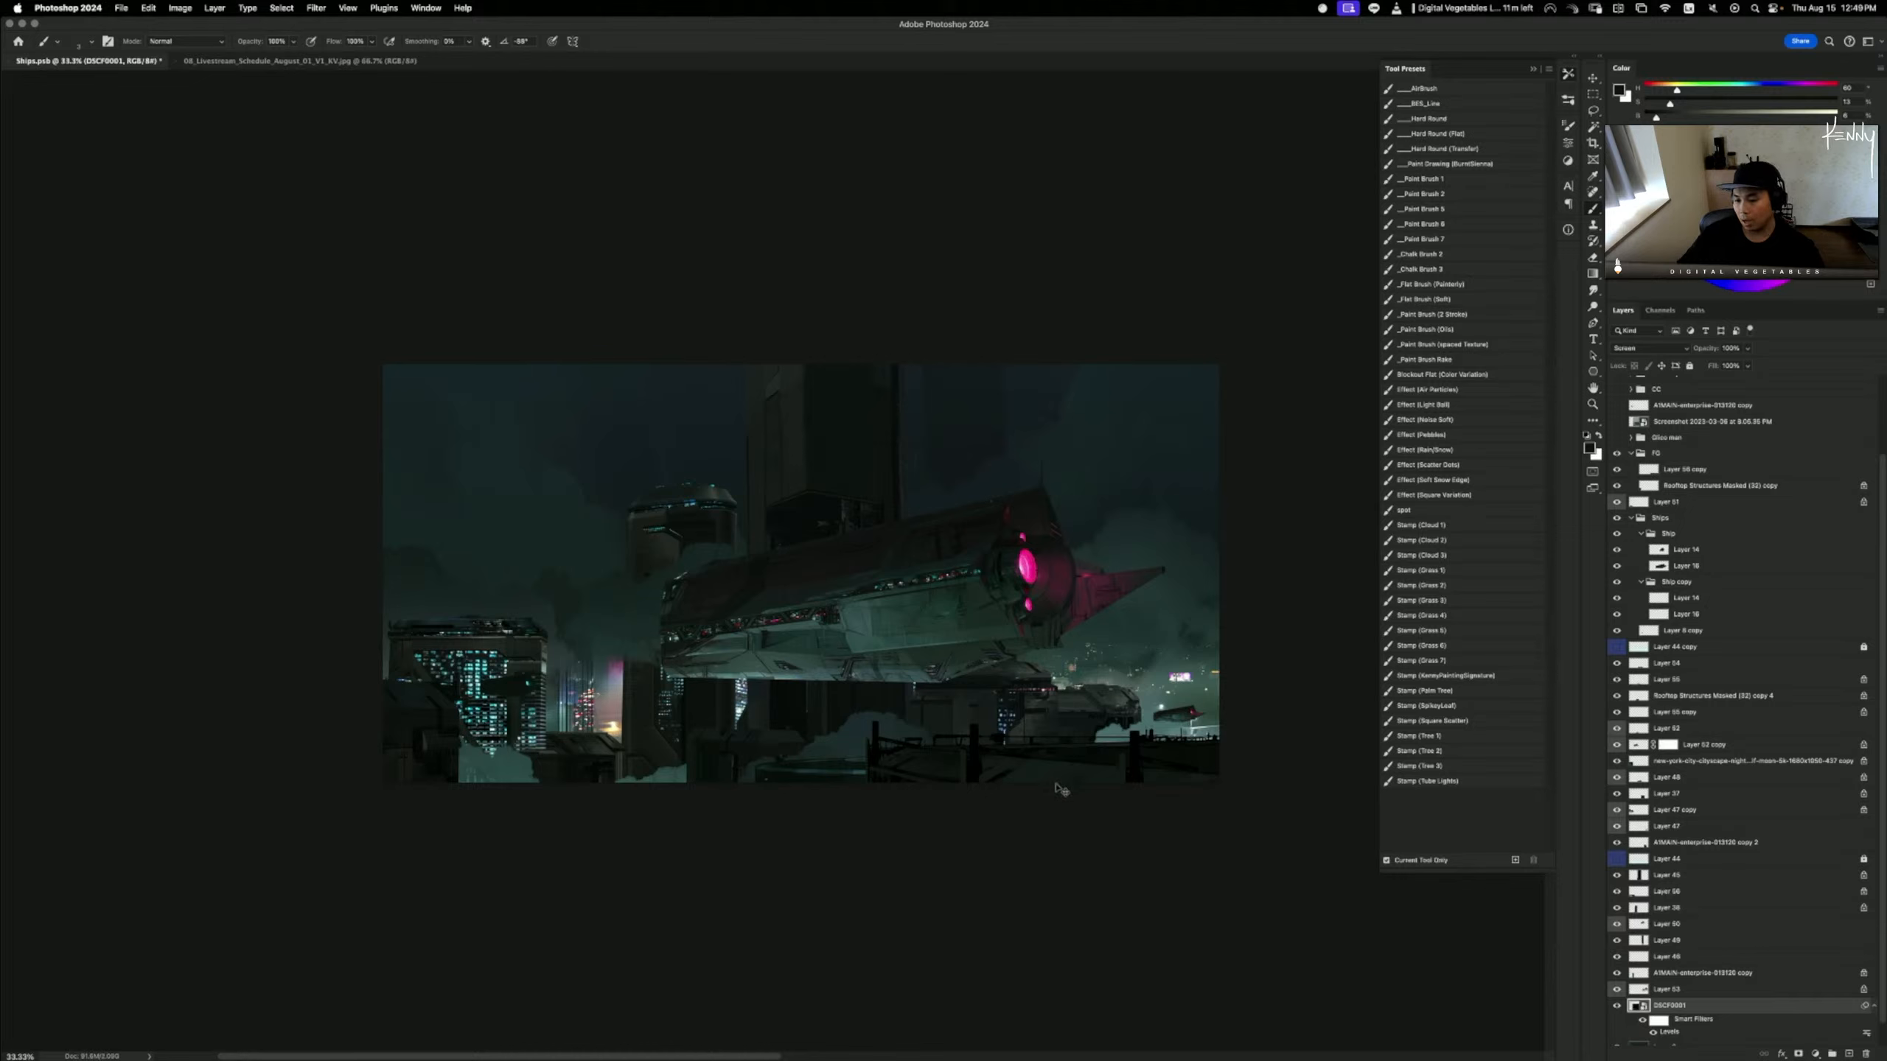
- Rasterize the cityscape photo layer near the bottom of the stack
left_click_drag(1061, 789, 1217, 819)
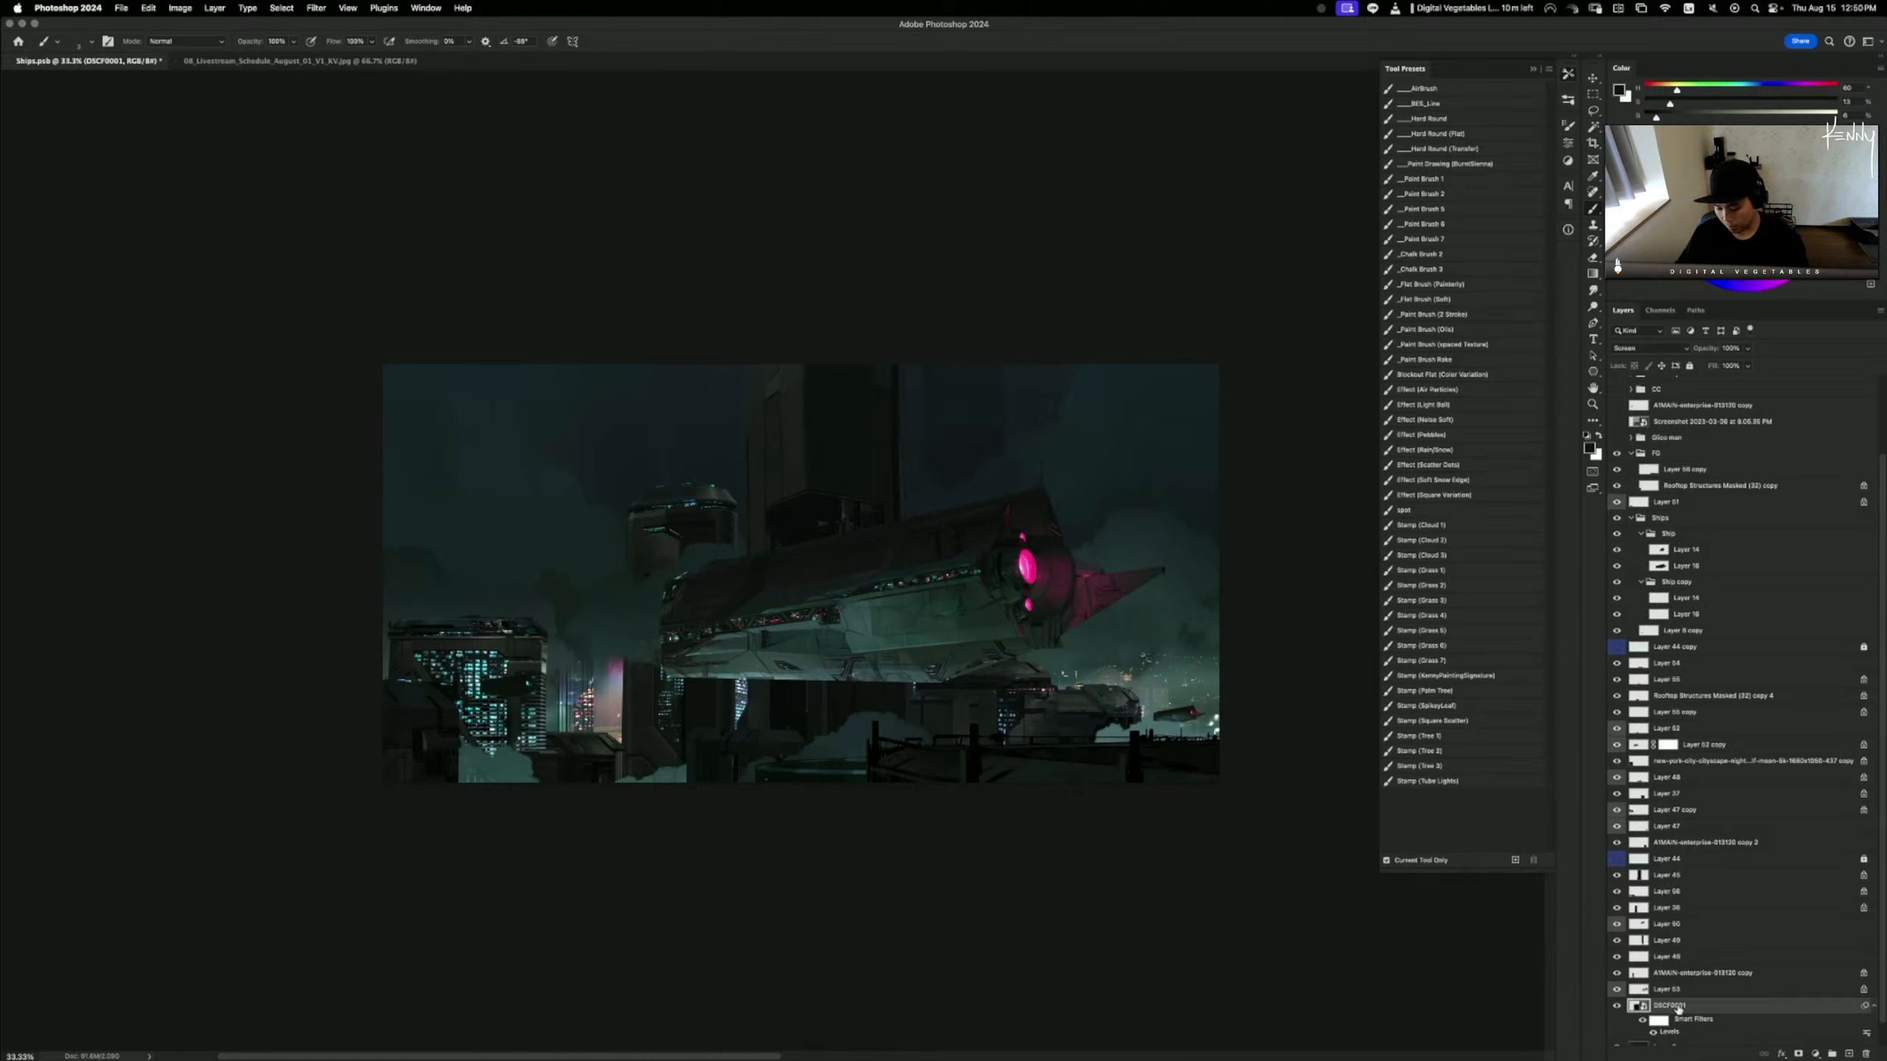
right_click(1677, 1008)
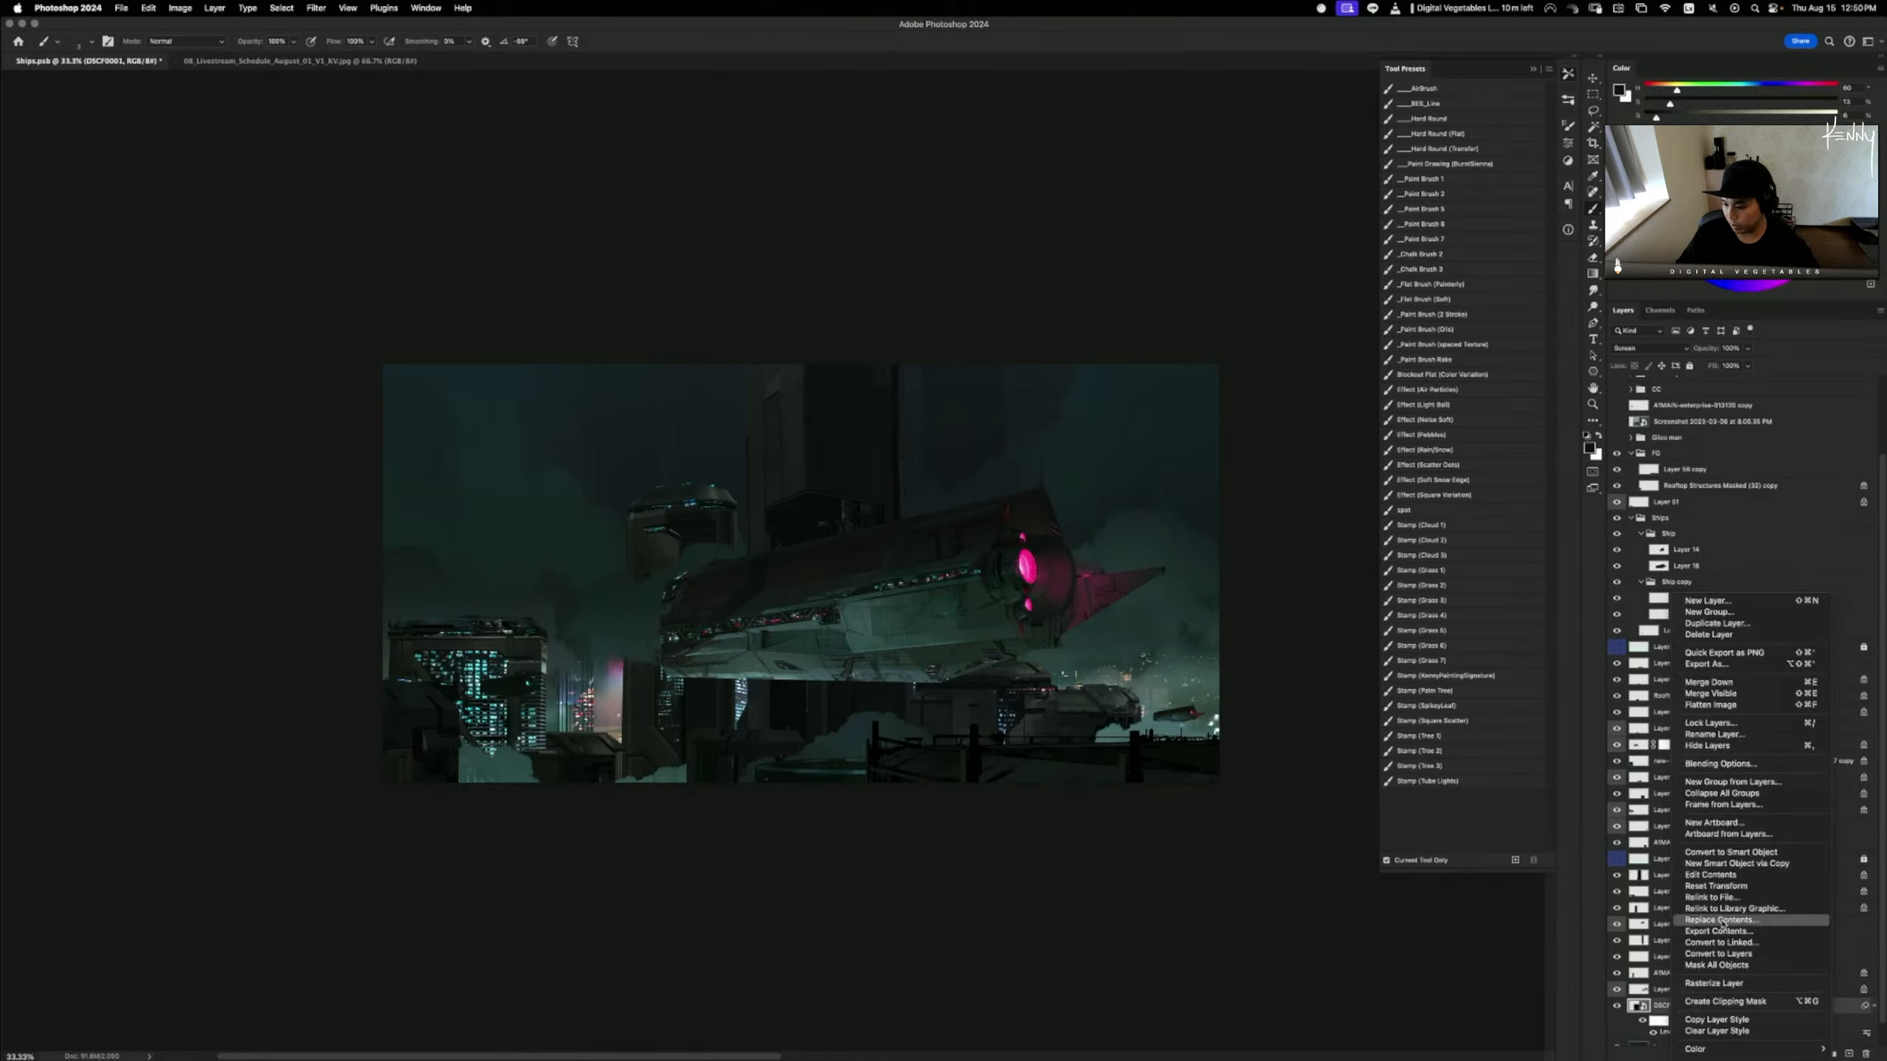
left_click(1714, 983)
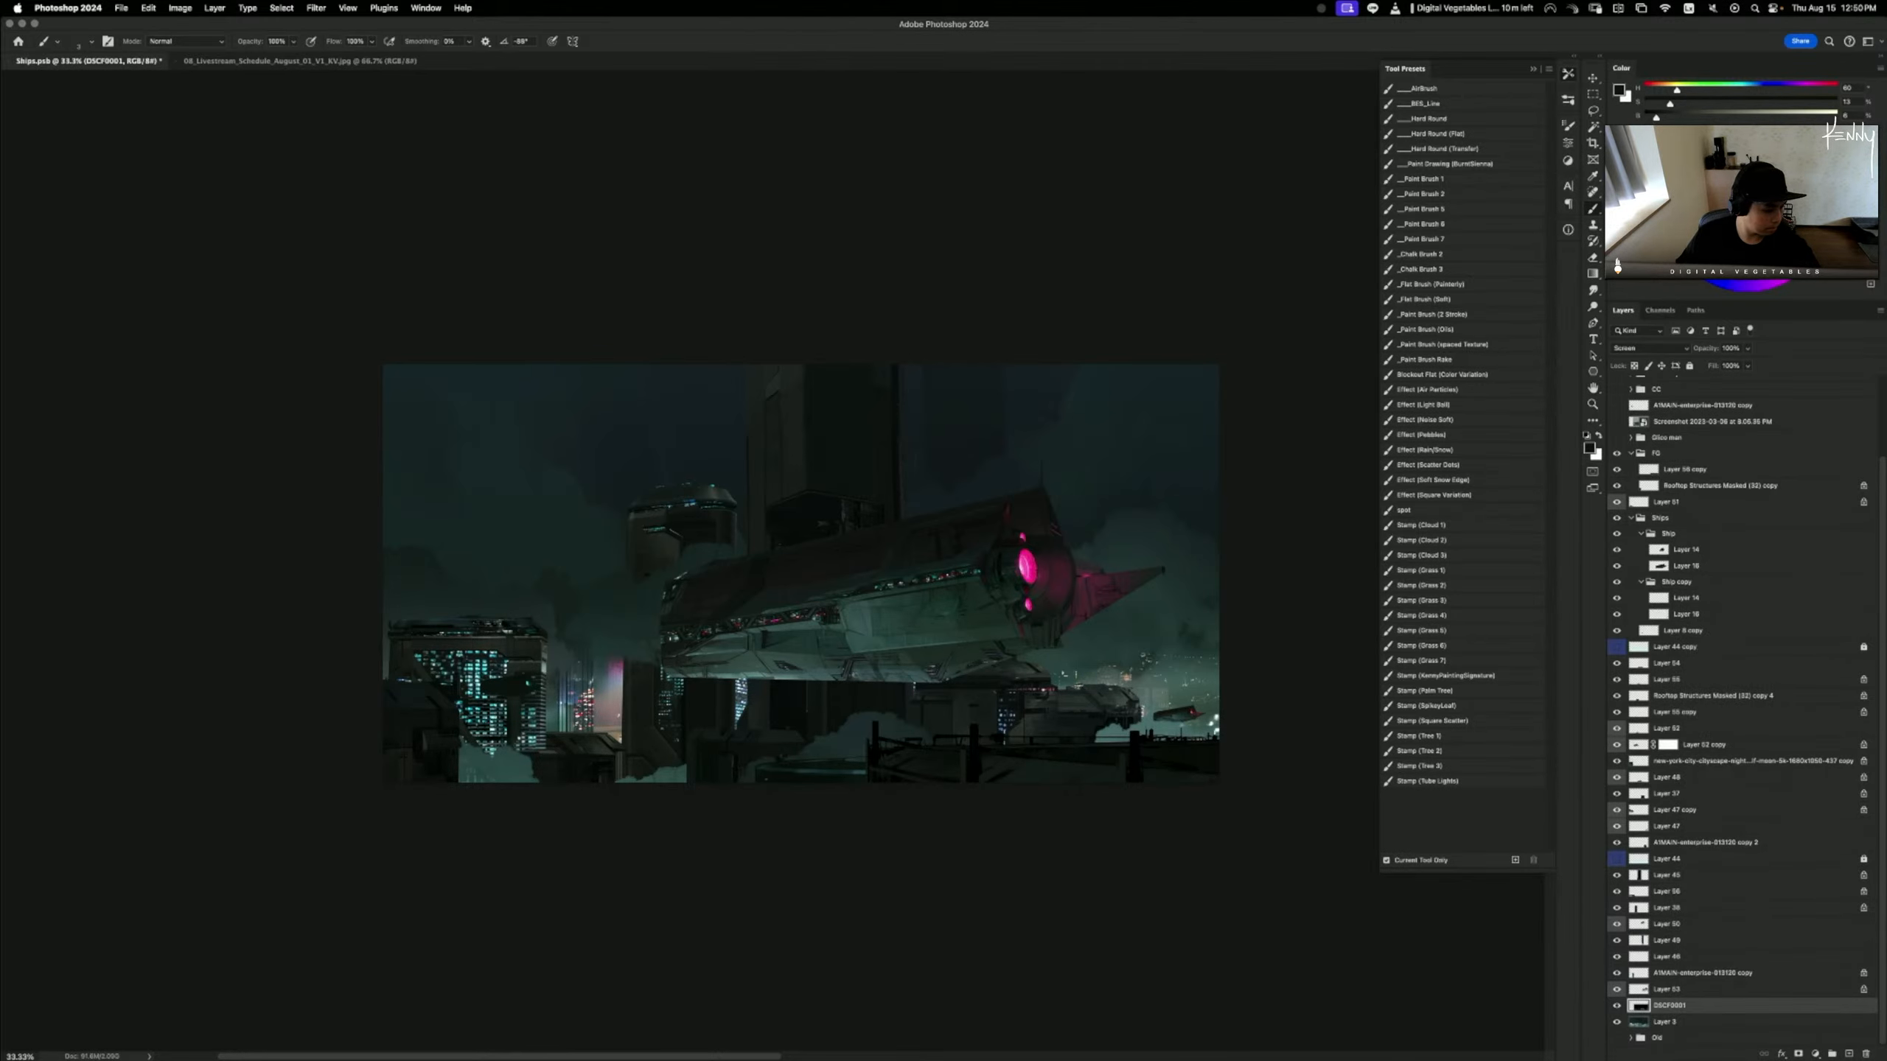
key("super+Tab")
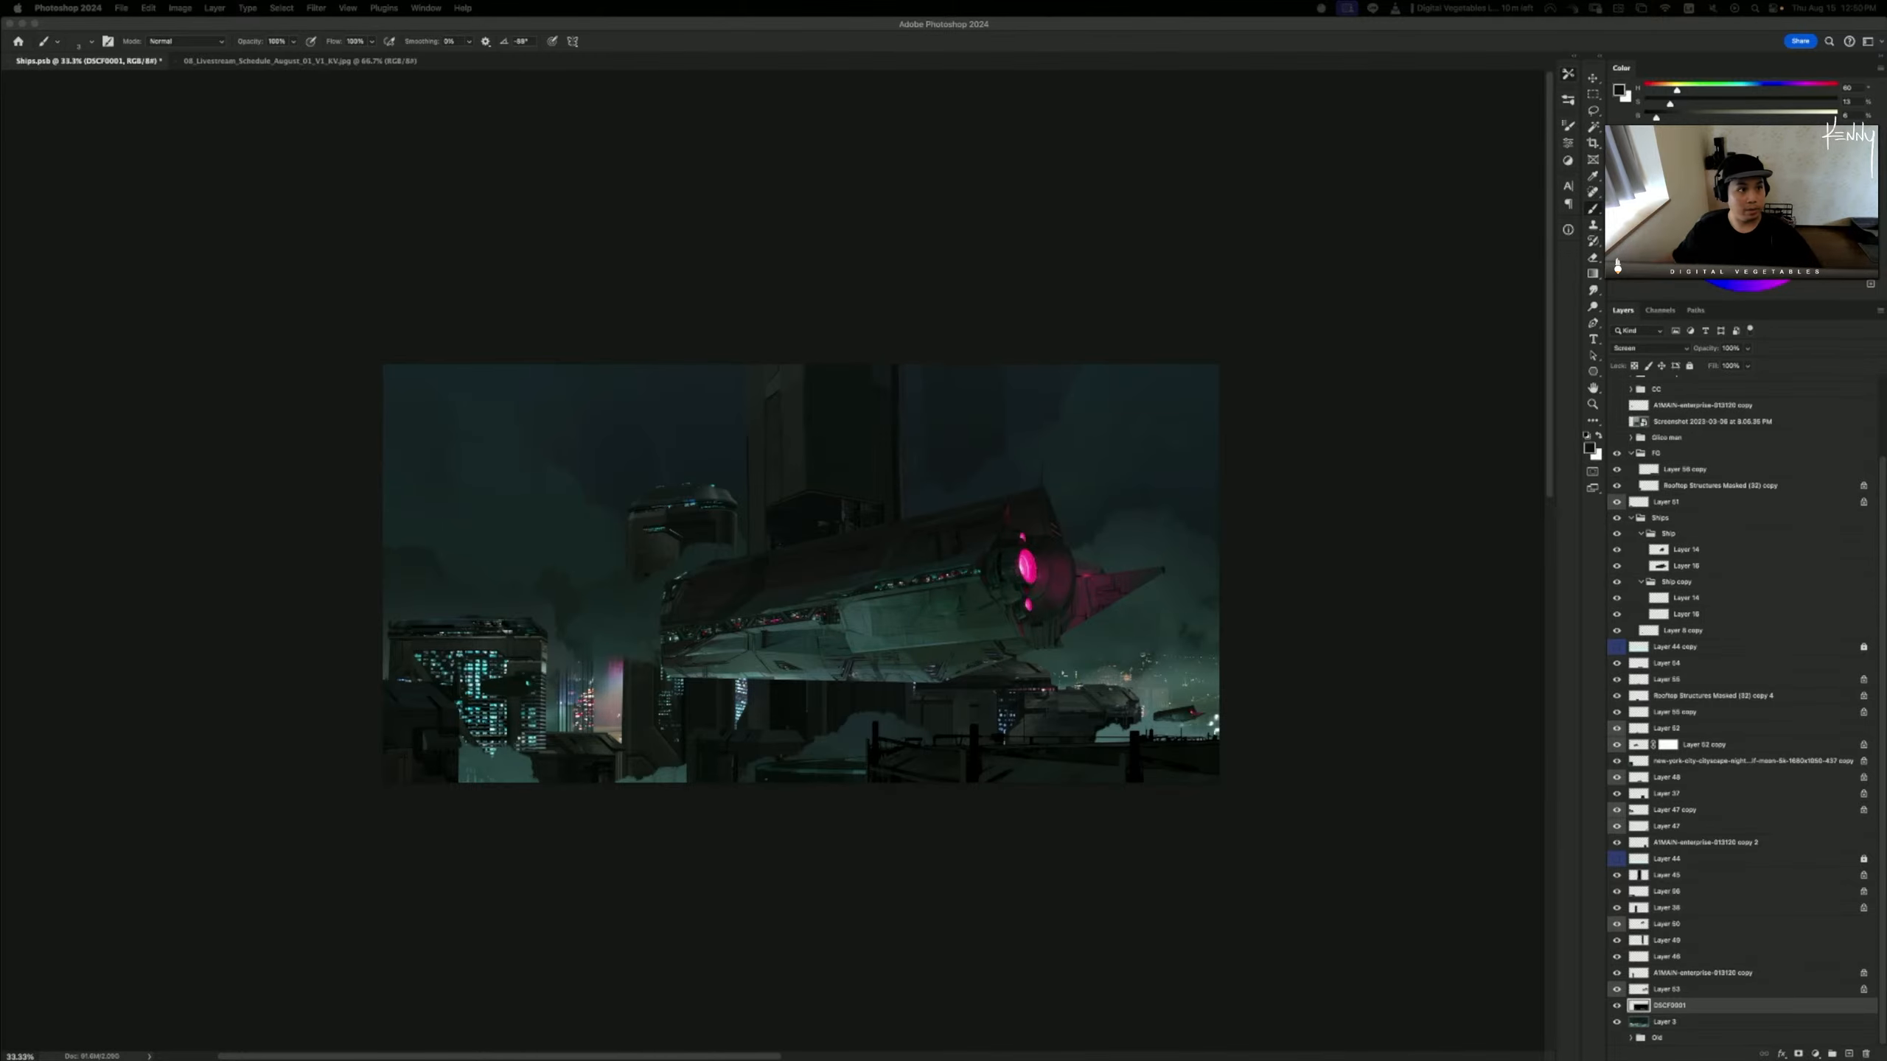
left_click(857, 171)
mouse_move(1007, 389)
left_mouse_down()
mouse_move(1053, 396)
mouse_move(1011, 396)
left_mouse_up()
- Duplicate the tower with the lit rounded top and clip the copy onto the dark central tower layer
key("v")
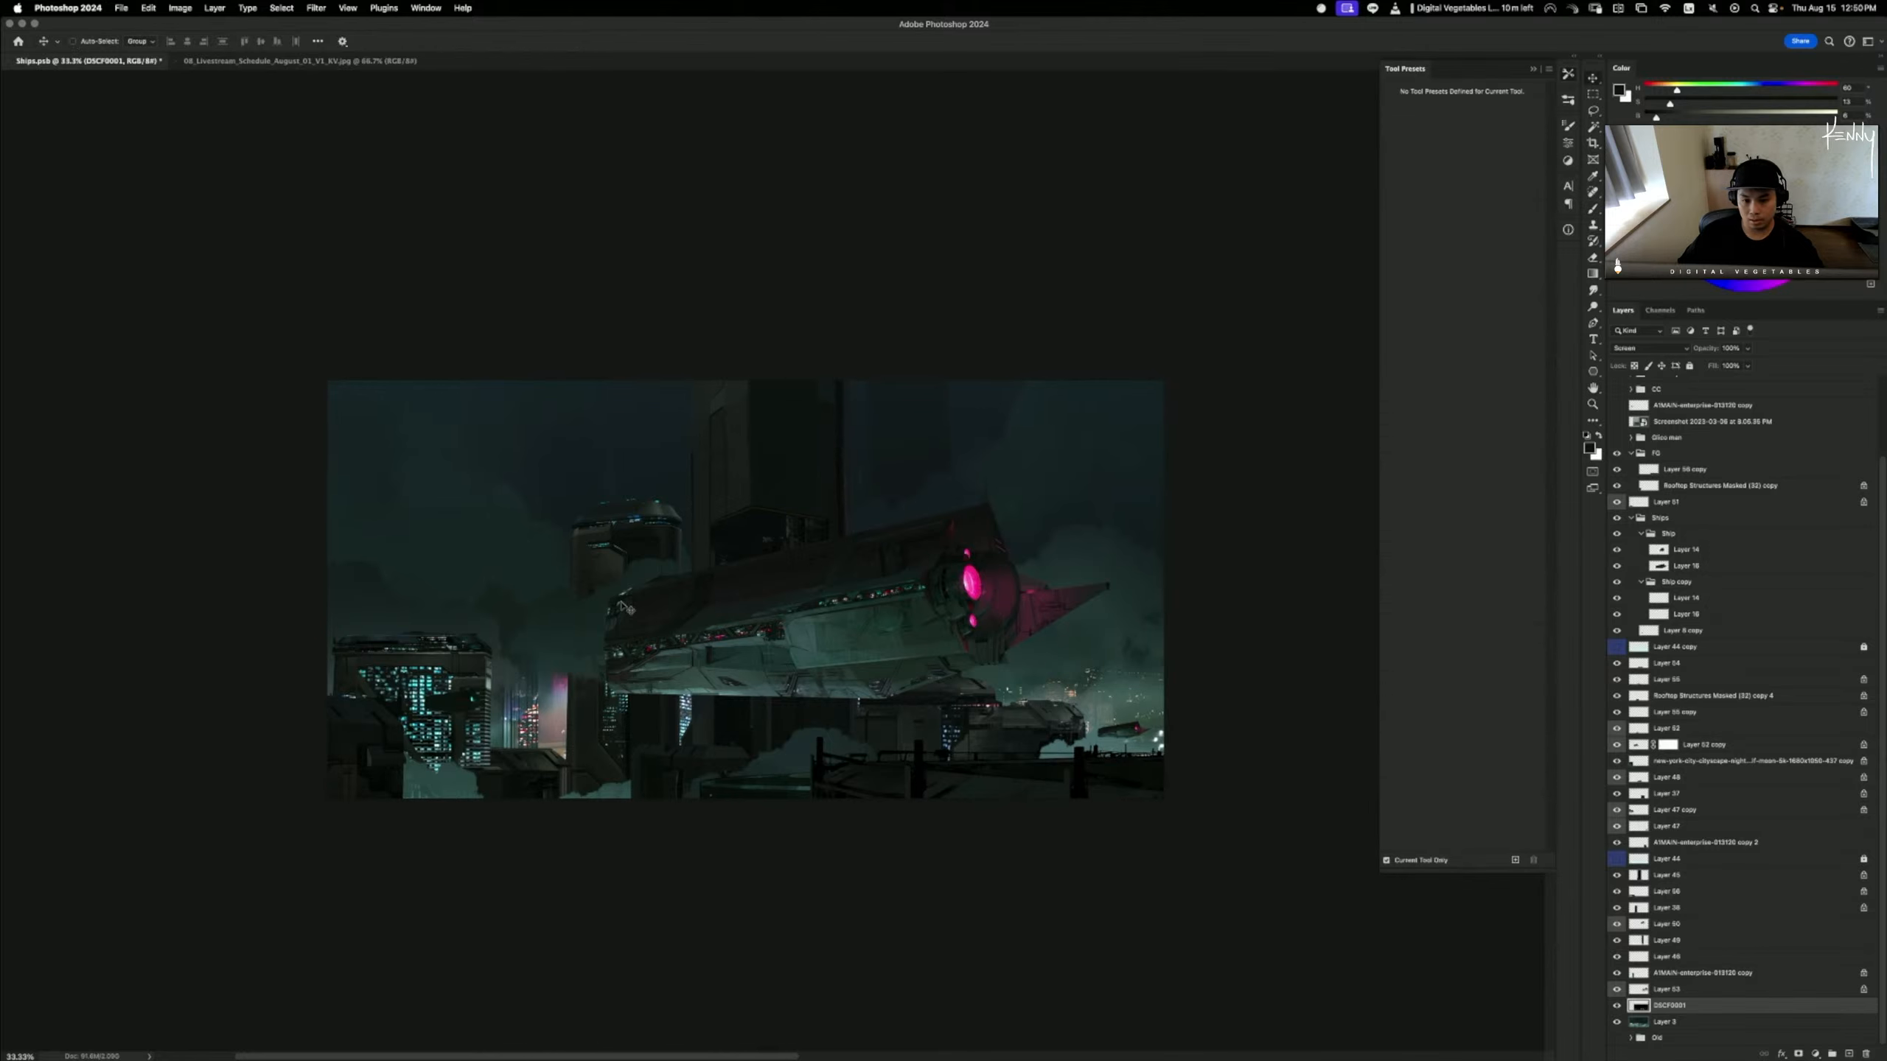
left_click(624, 608, "super")
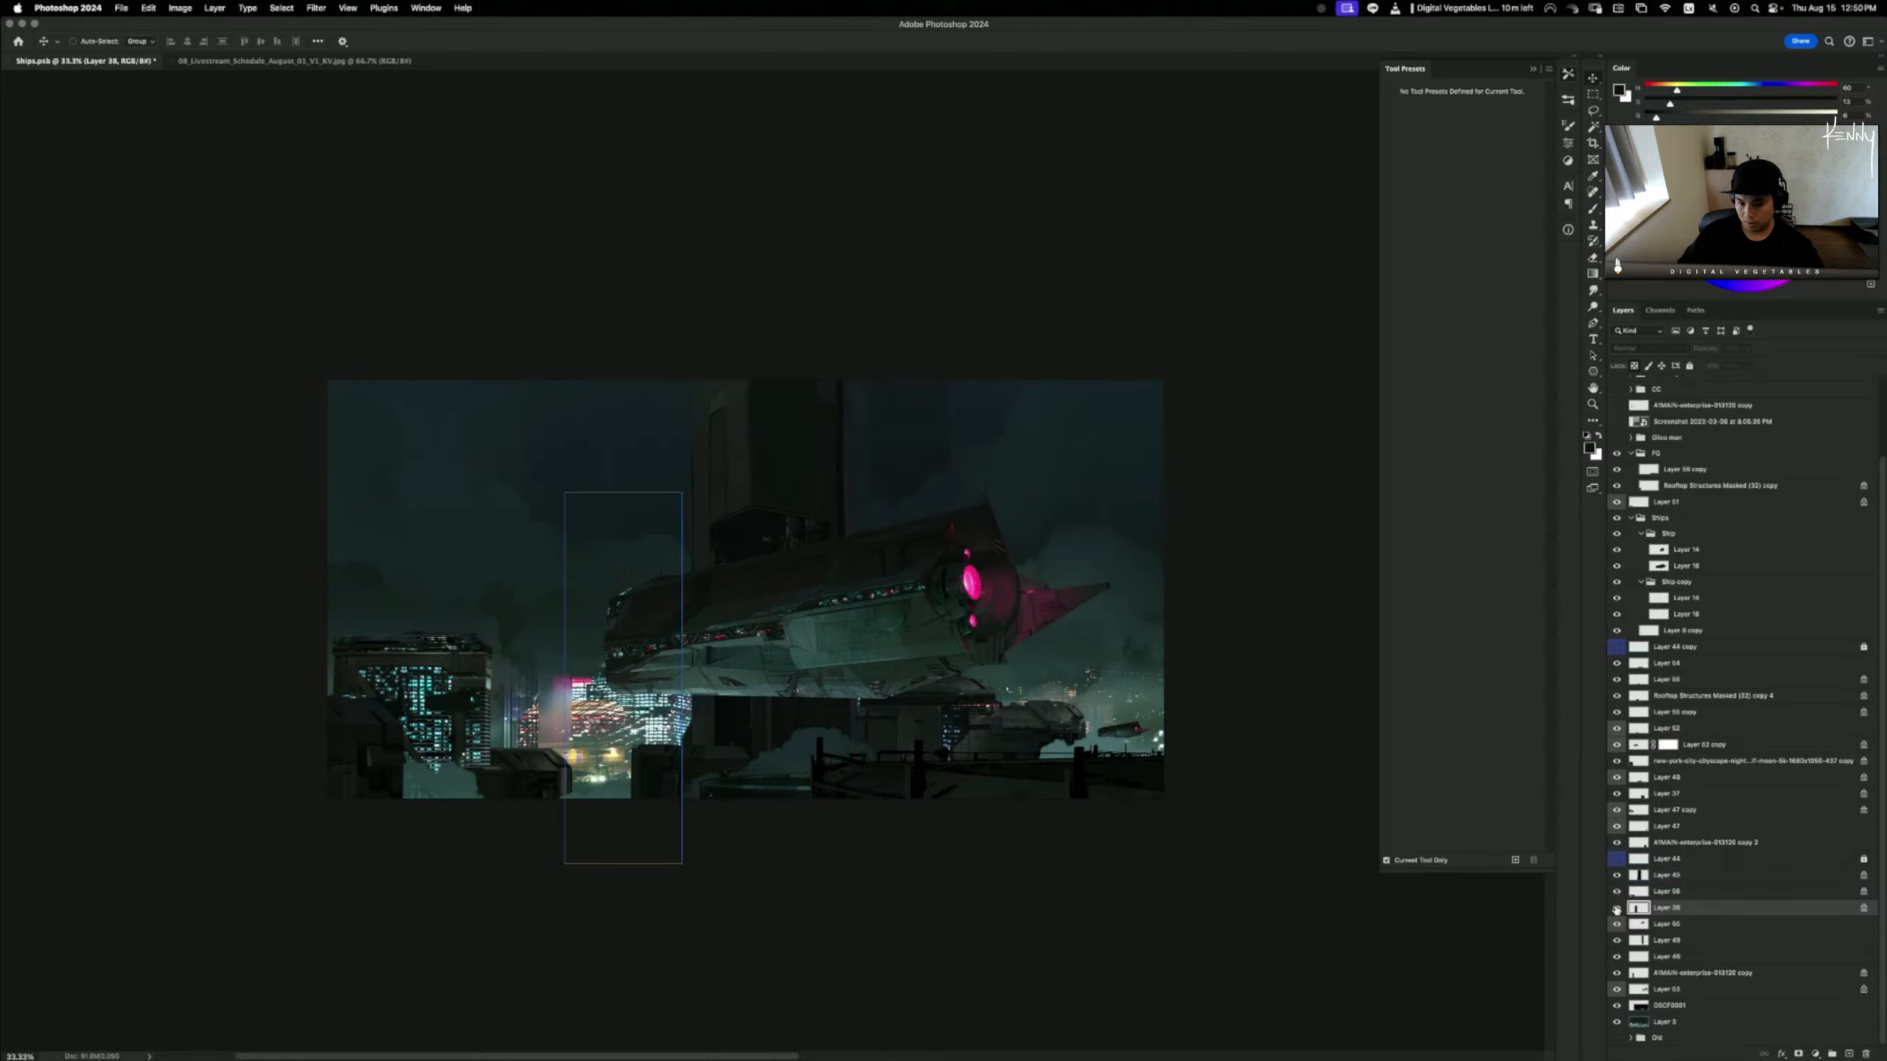
left_click_drag(1634, 907, 1668, 877)
key("super+t")
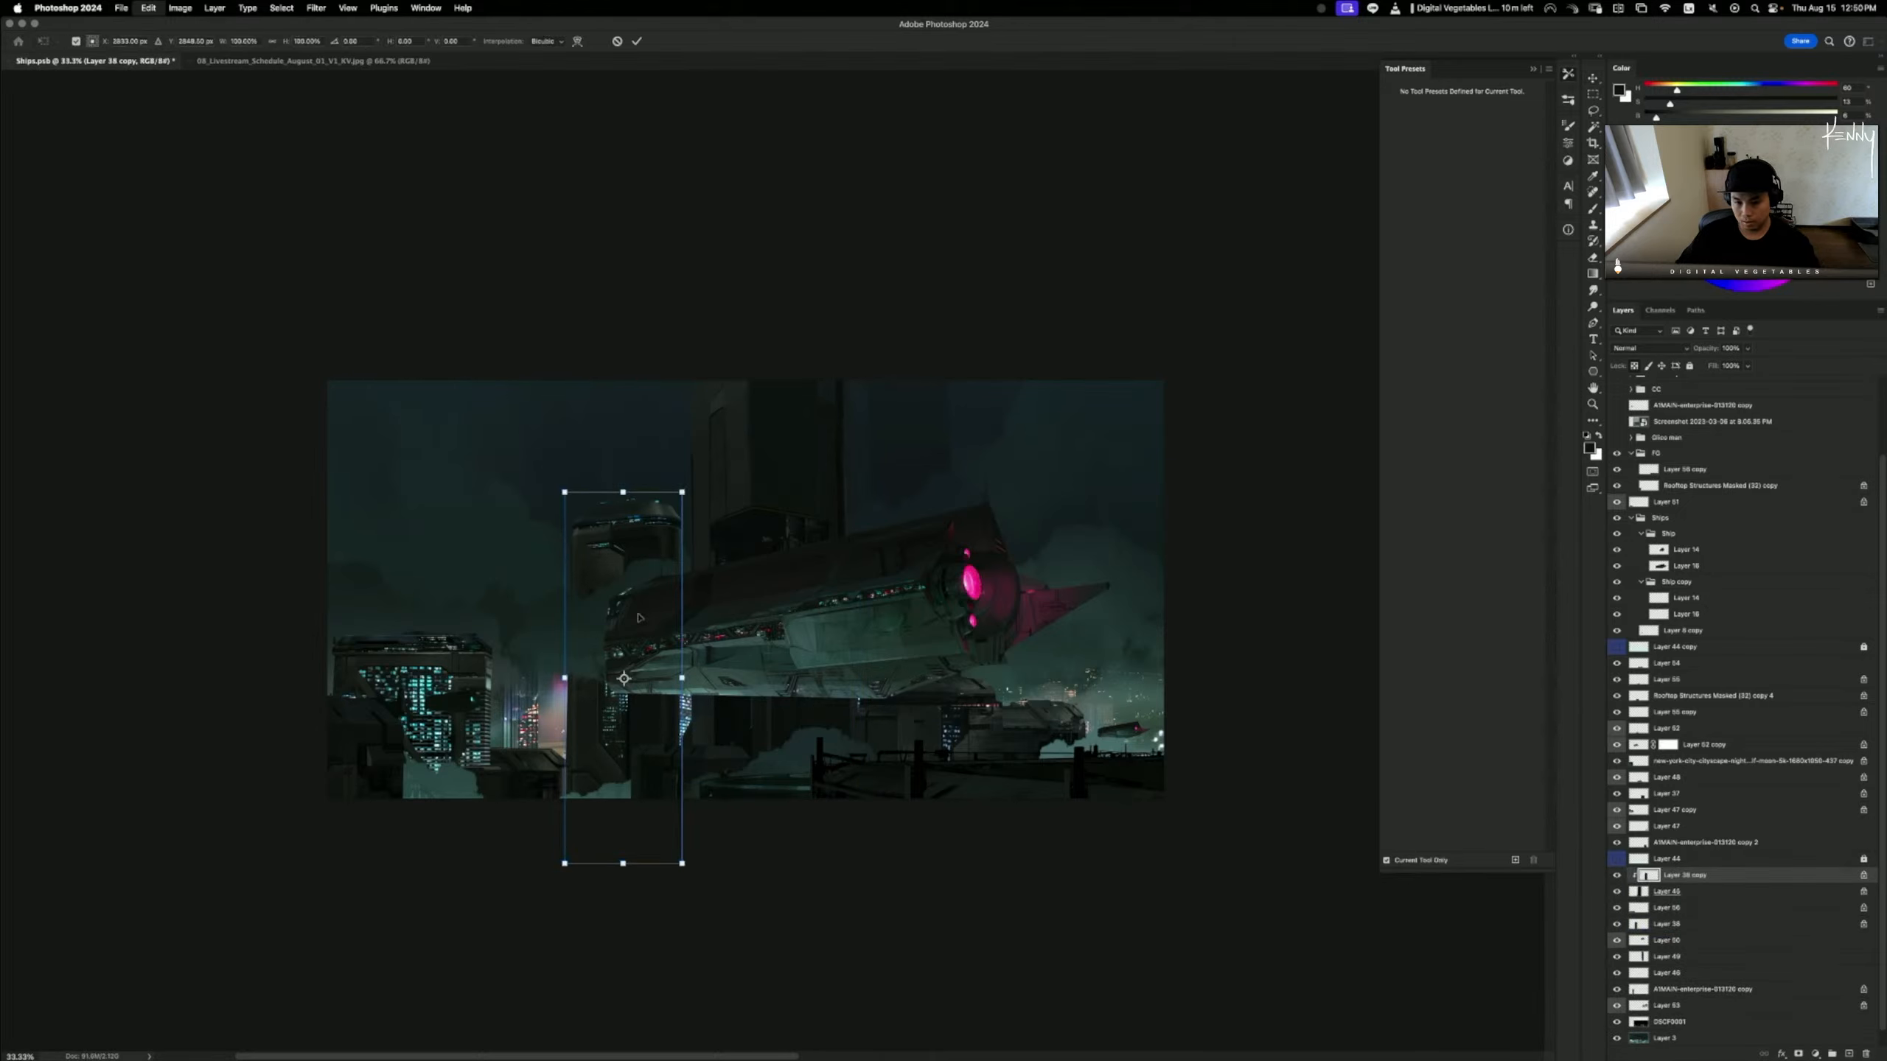
- Try enlarging the tower copy to about 135% and placing it over the central tower behind the ship
left_click_drag(623, 678, 736, 573)
left_click_drag(804, 759, 980, 940)
left_click_drag(796, 638, 764, 844)
left_click_drag(876, 470, 831, 563)
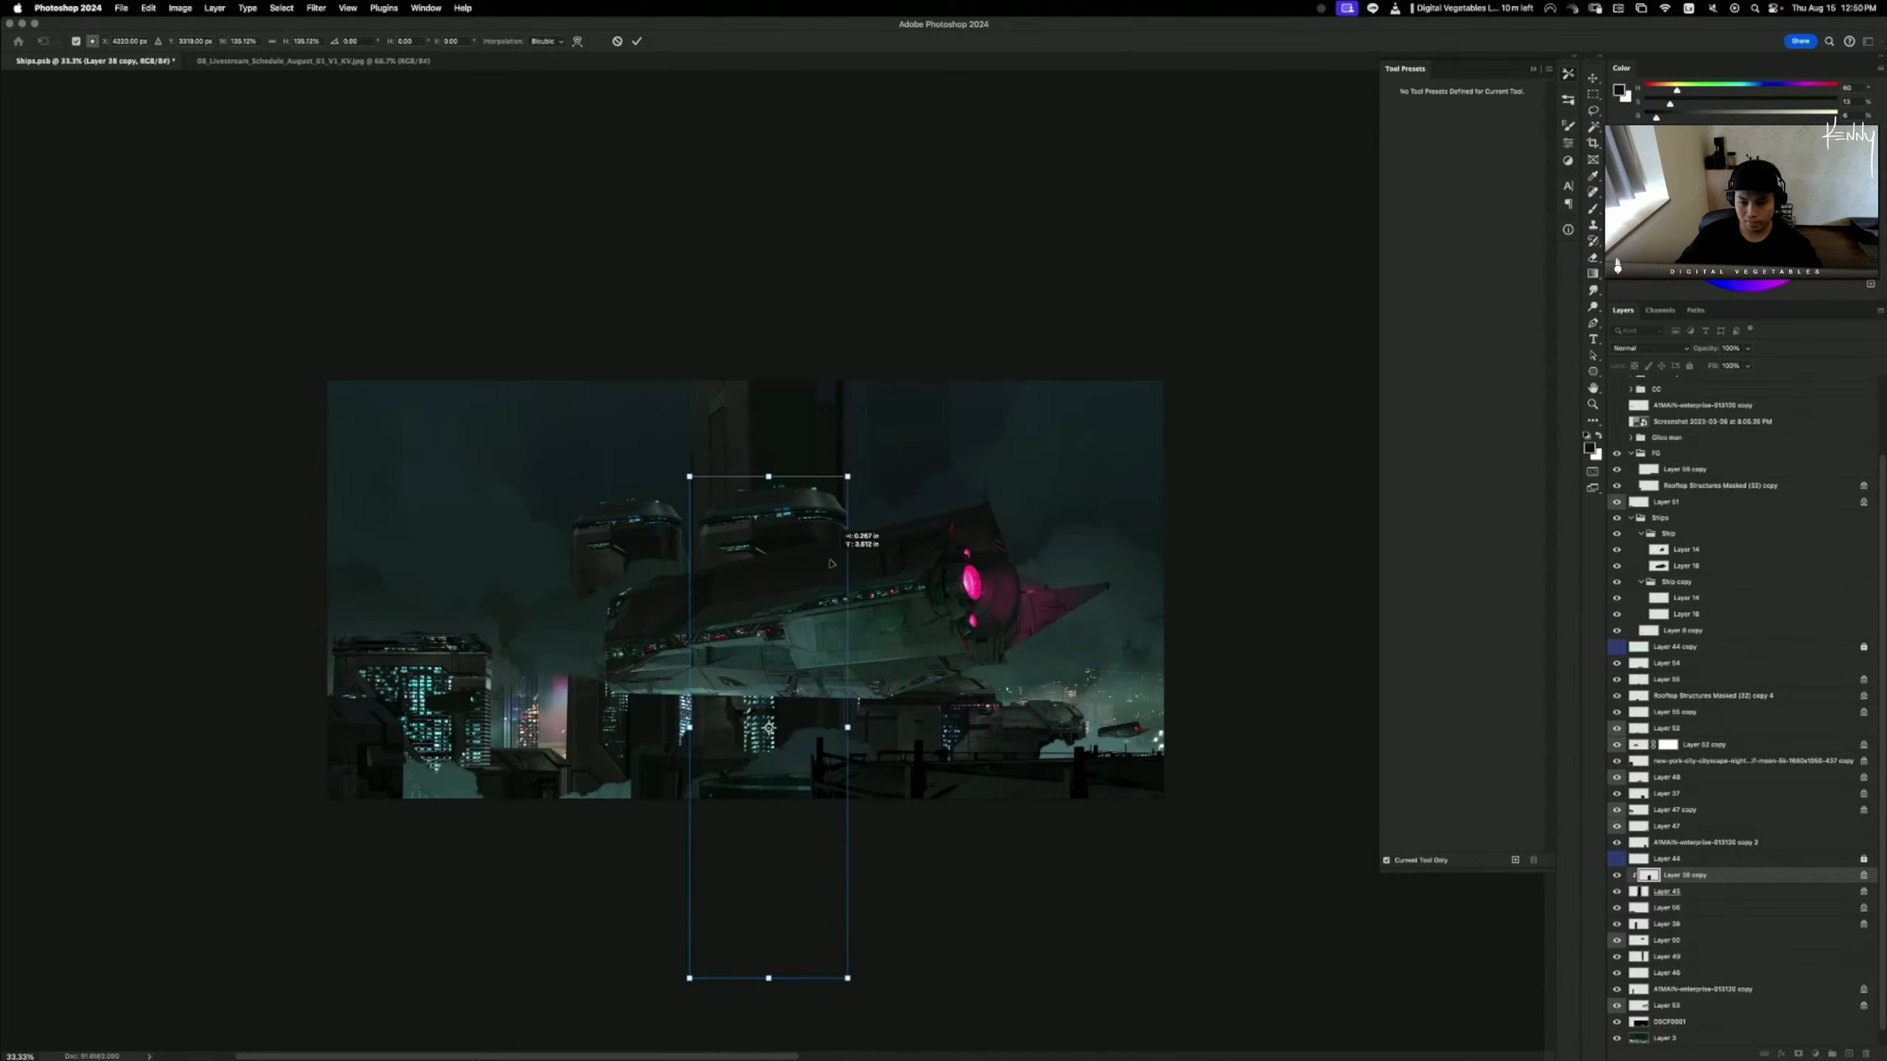
left_click_drag(848, 476, 854, 422)
key("super+z")
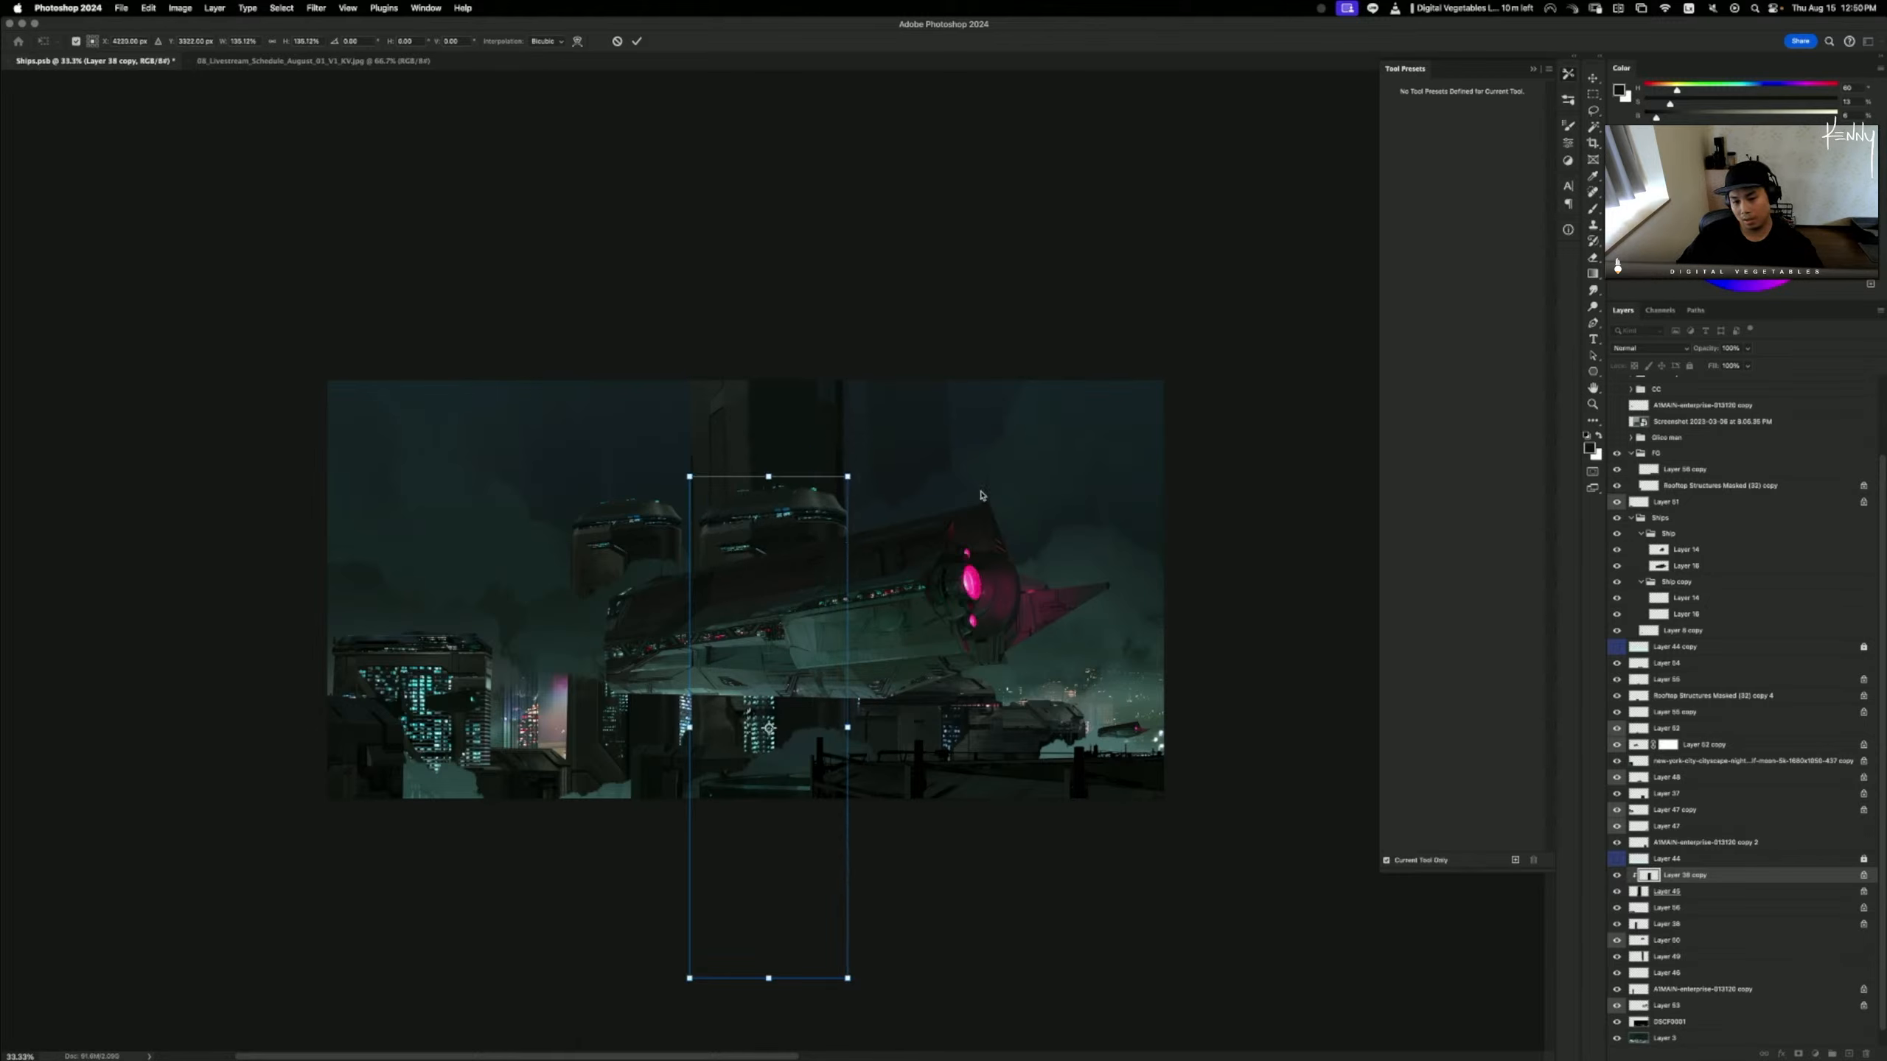
key("Return")
- Show the Grid Environment perspective grid over the painting
scroll(1682, 421, "up", 3)
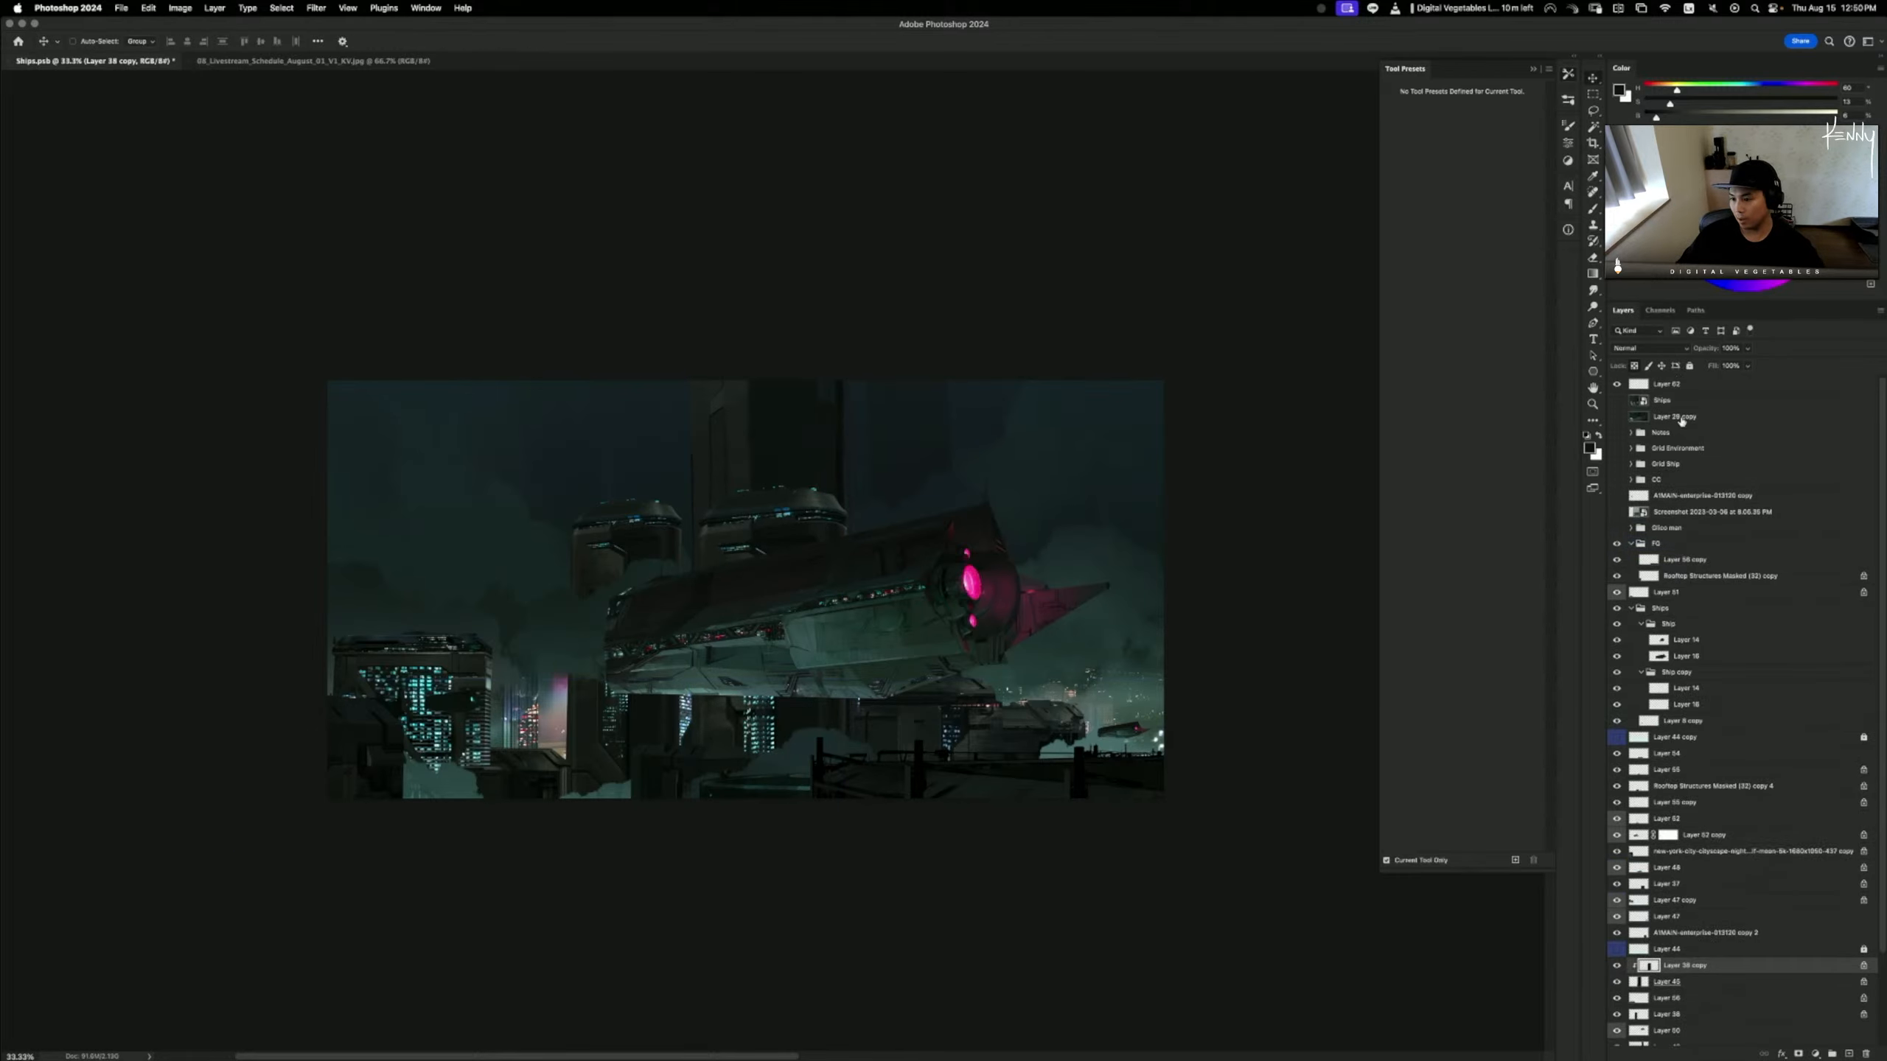
left_click(1617, 449)
- Try scaling and slanting the tower copy so its lit top follows the perspective grid
key("super+t")
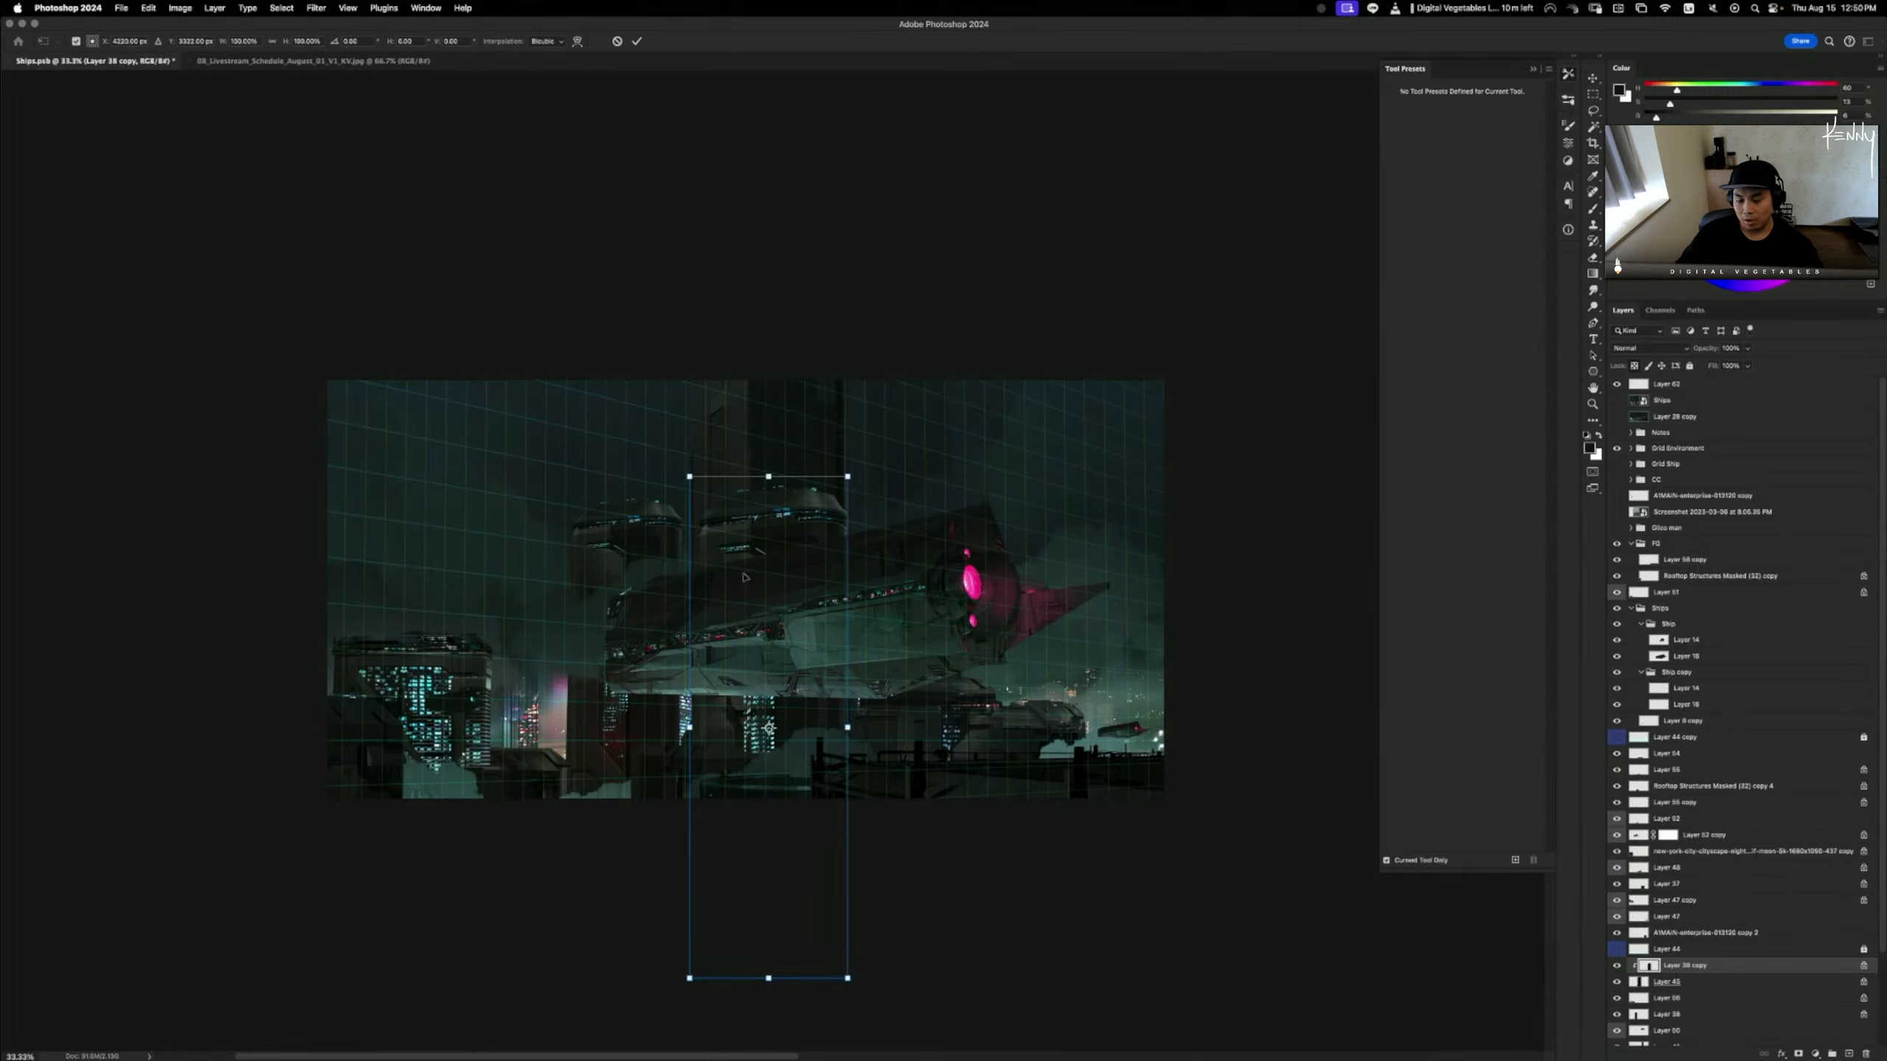
key("super+equal")
left_click_drag(817, 611, 873, 407)
left_click_drag(940, 231, 891, 294)
right_click(890, 293)
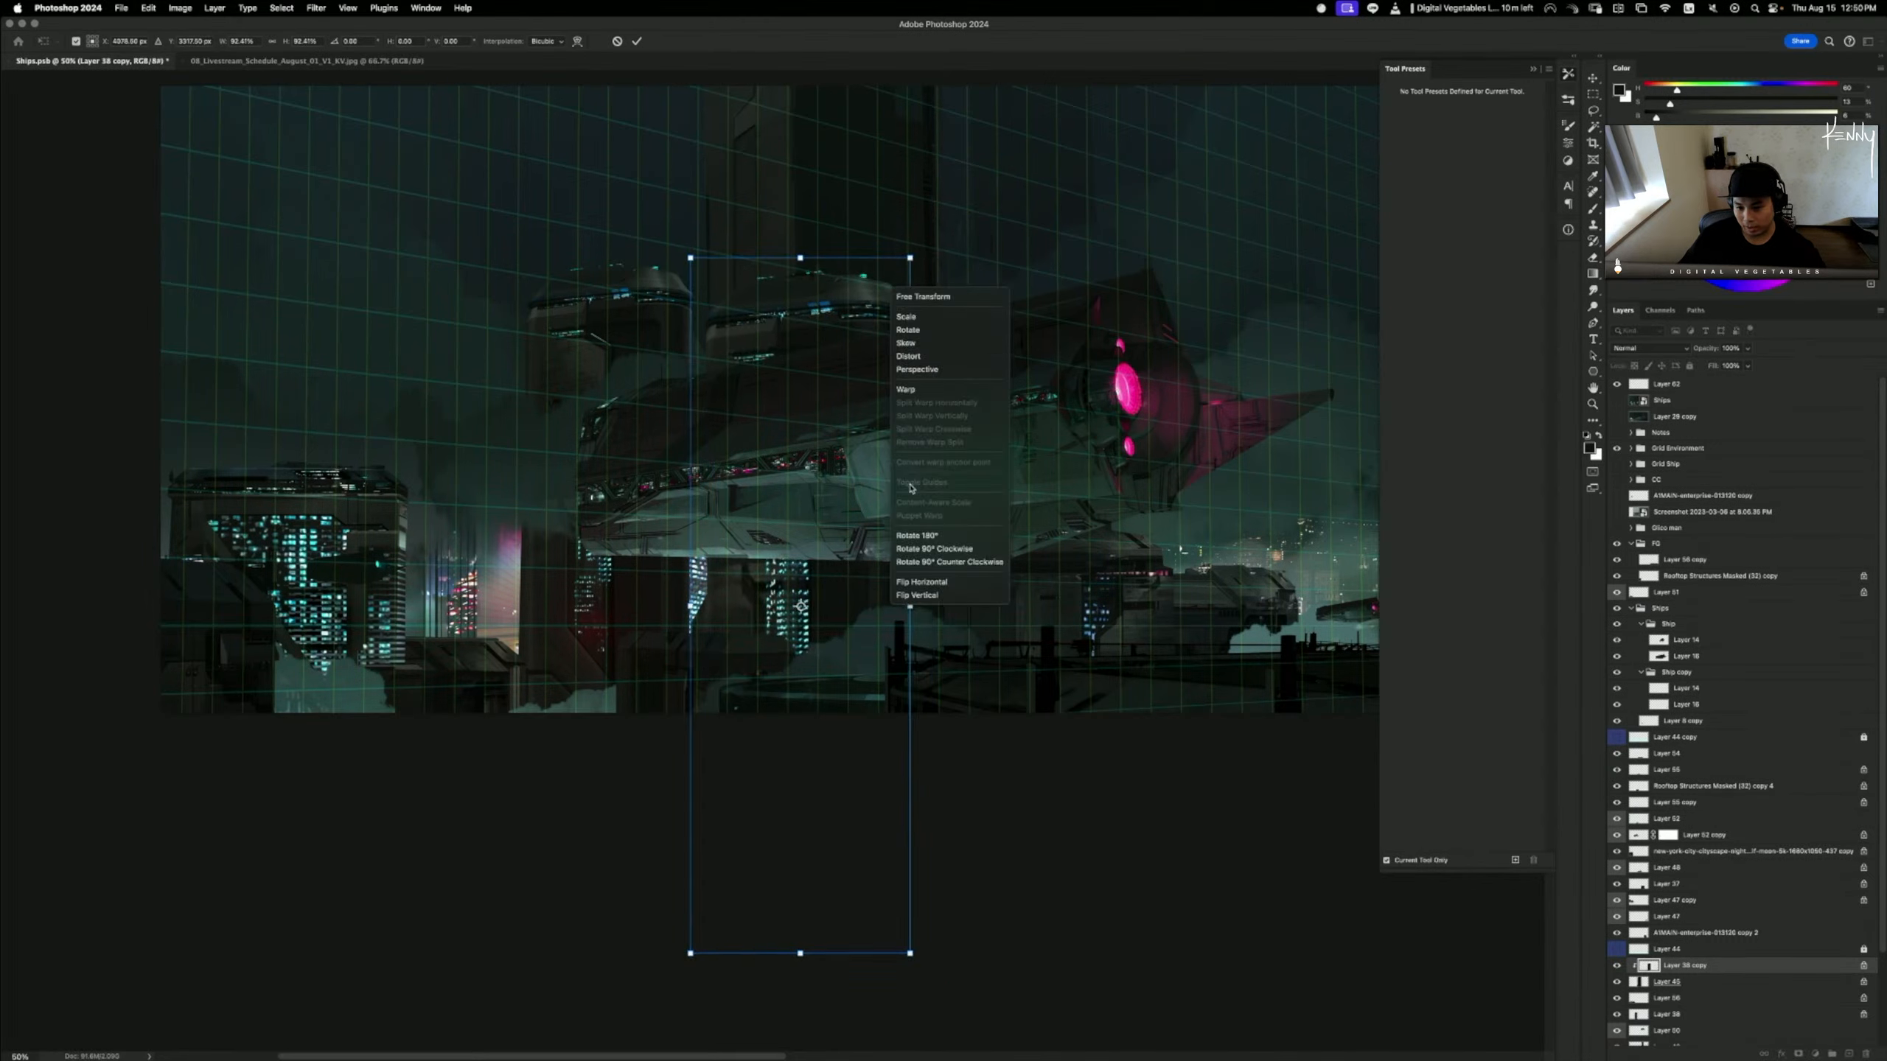
left_click(928, 371)
left_click_drag(910, 957, 906, 1021)
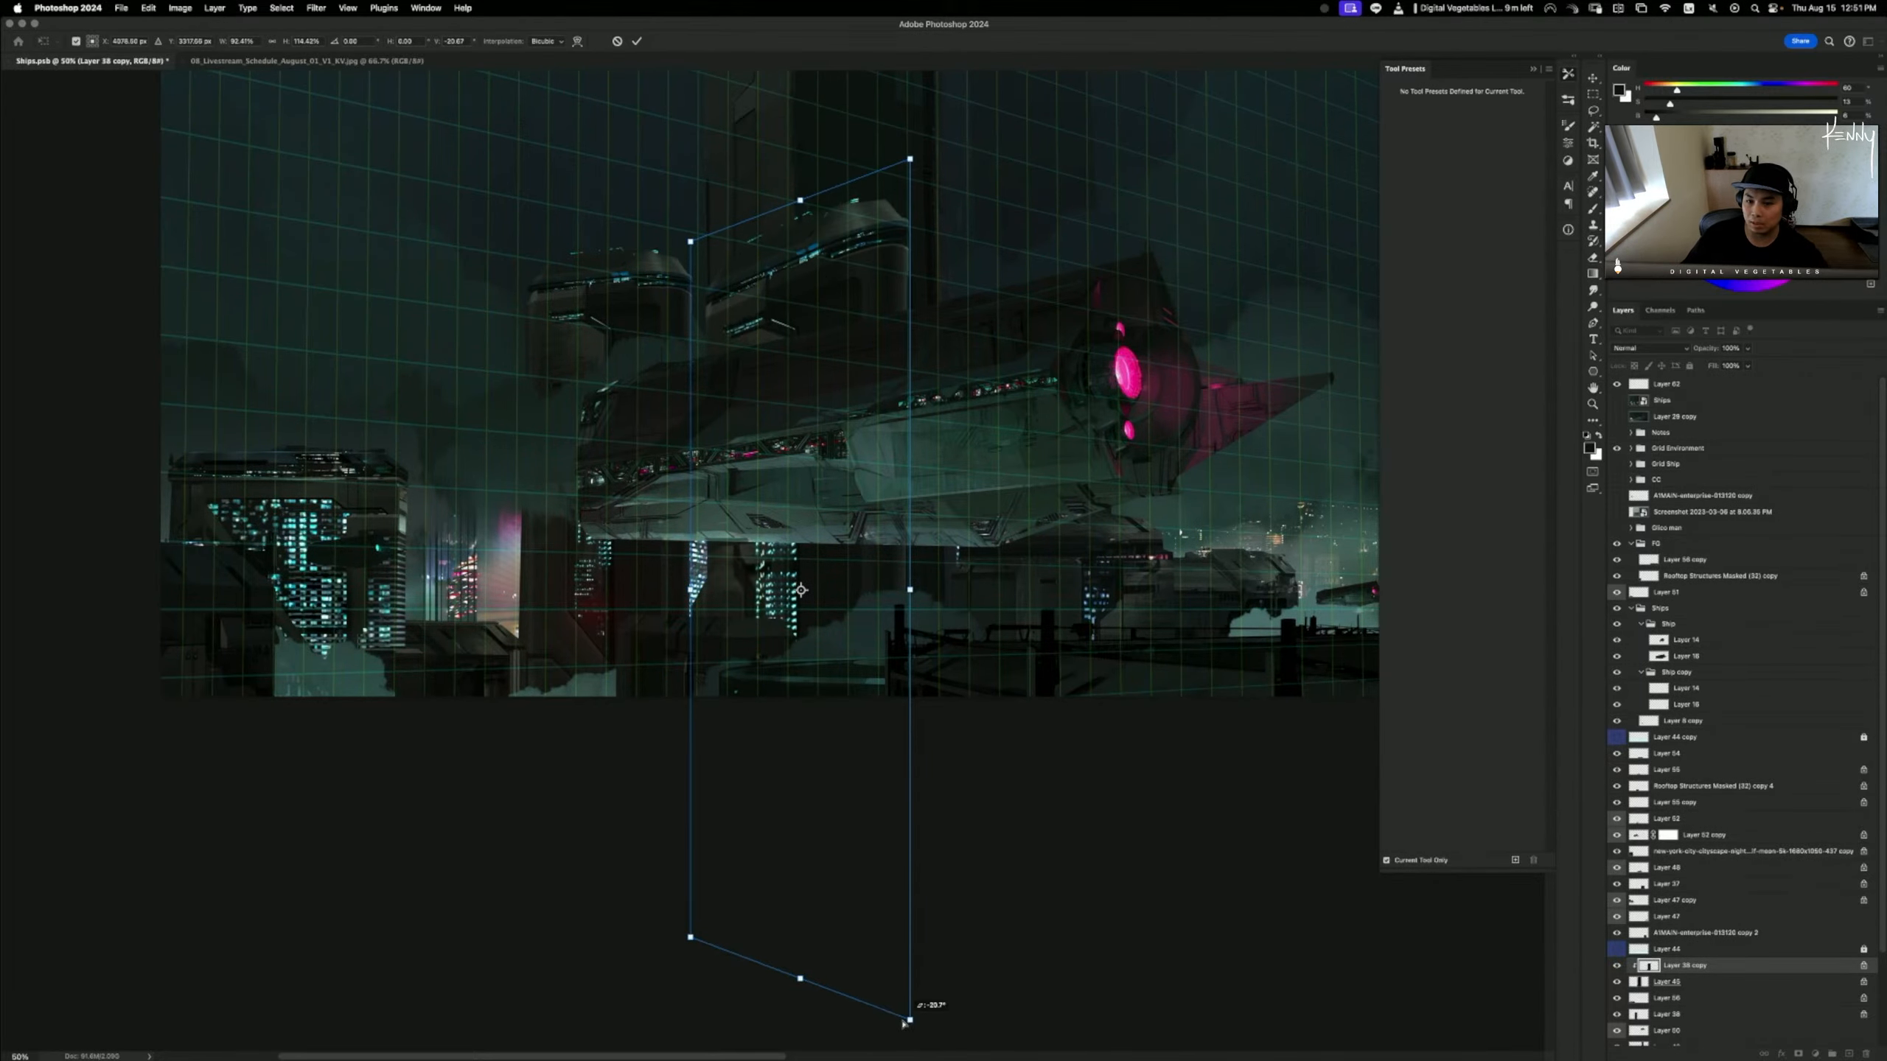
mouse_move(791, 907)
left_mouse_down()
mouse_move(690, 908)
mouse_move(975, 908)
mouse_move(809, 907)
left_mouse_up()
key("Return")
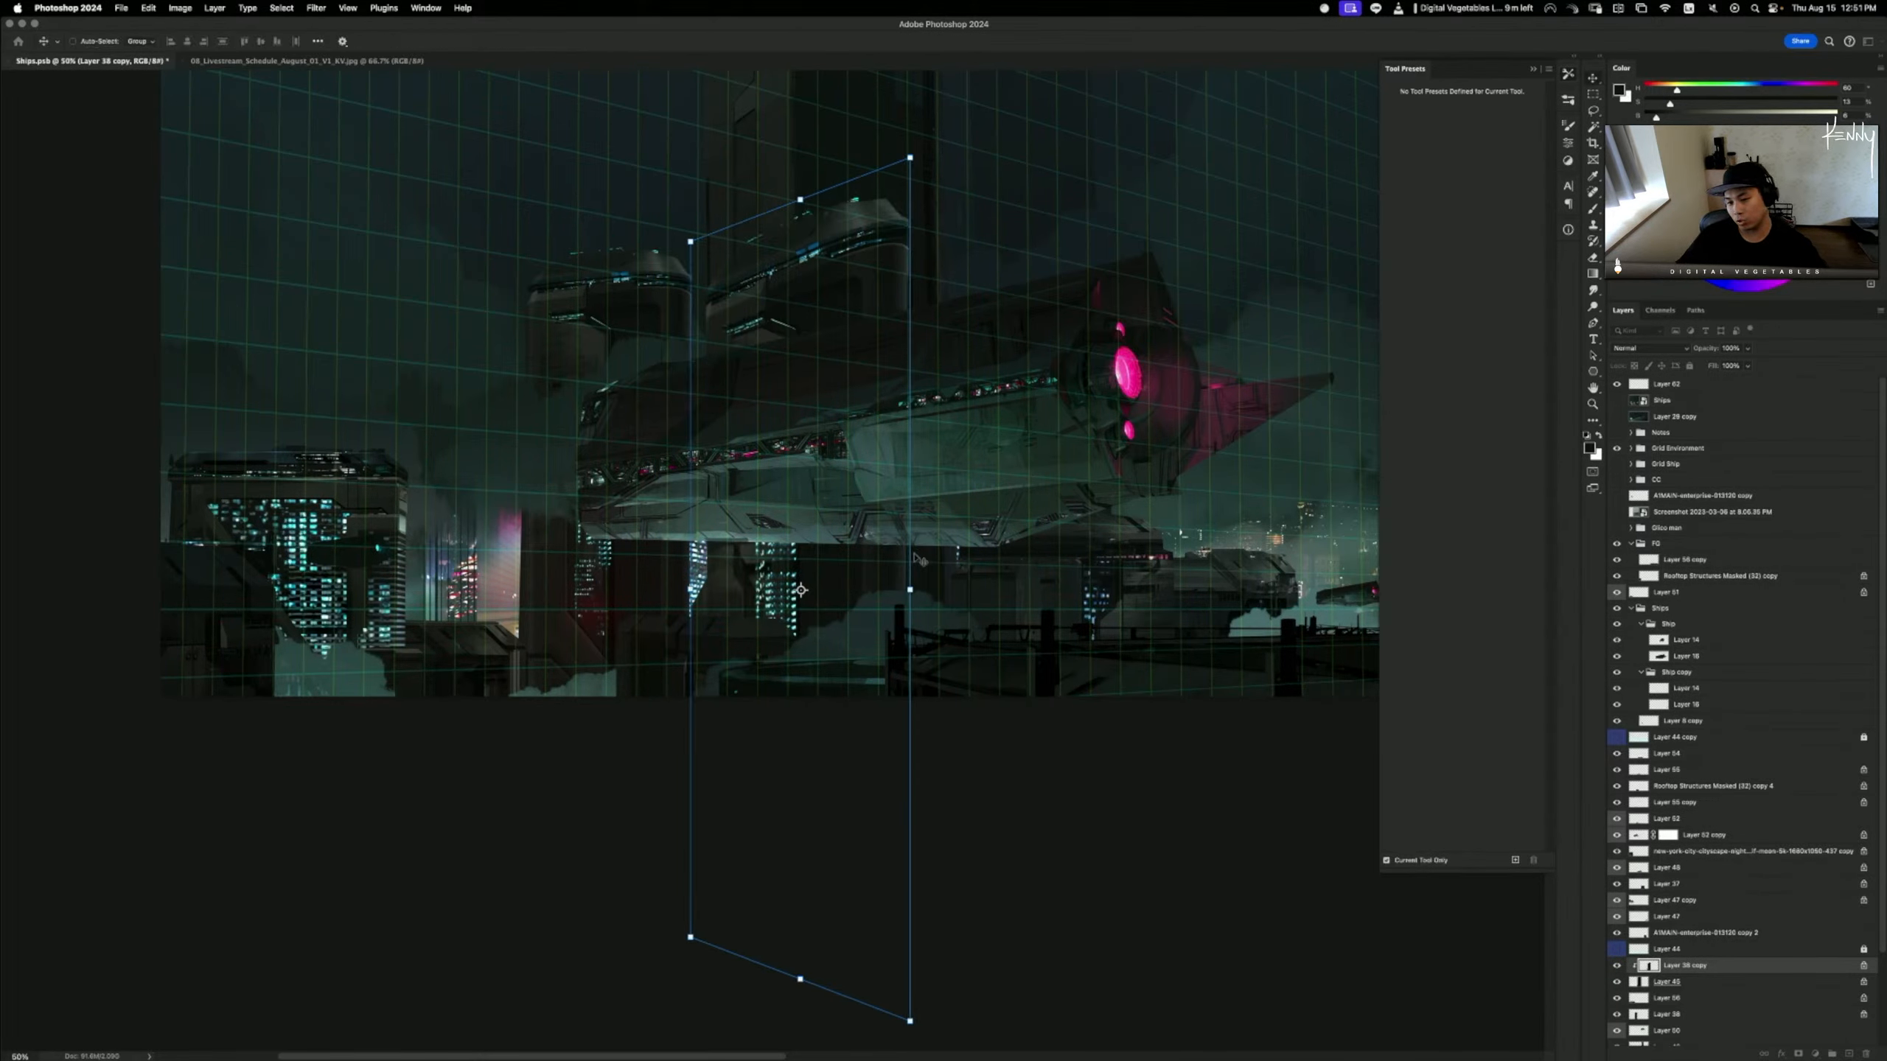
- Compare the slanted tower copy hidden and shown, and delete it
key("alt+bracketleft")
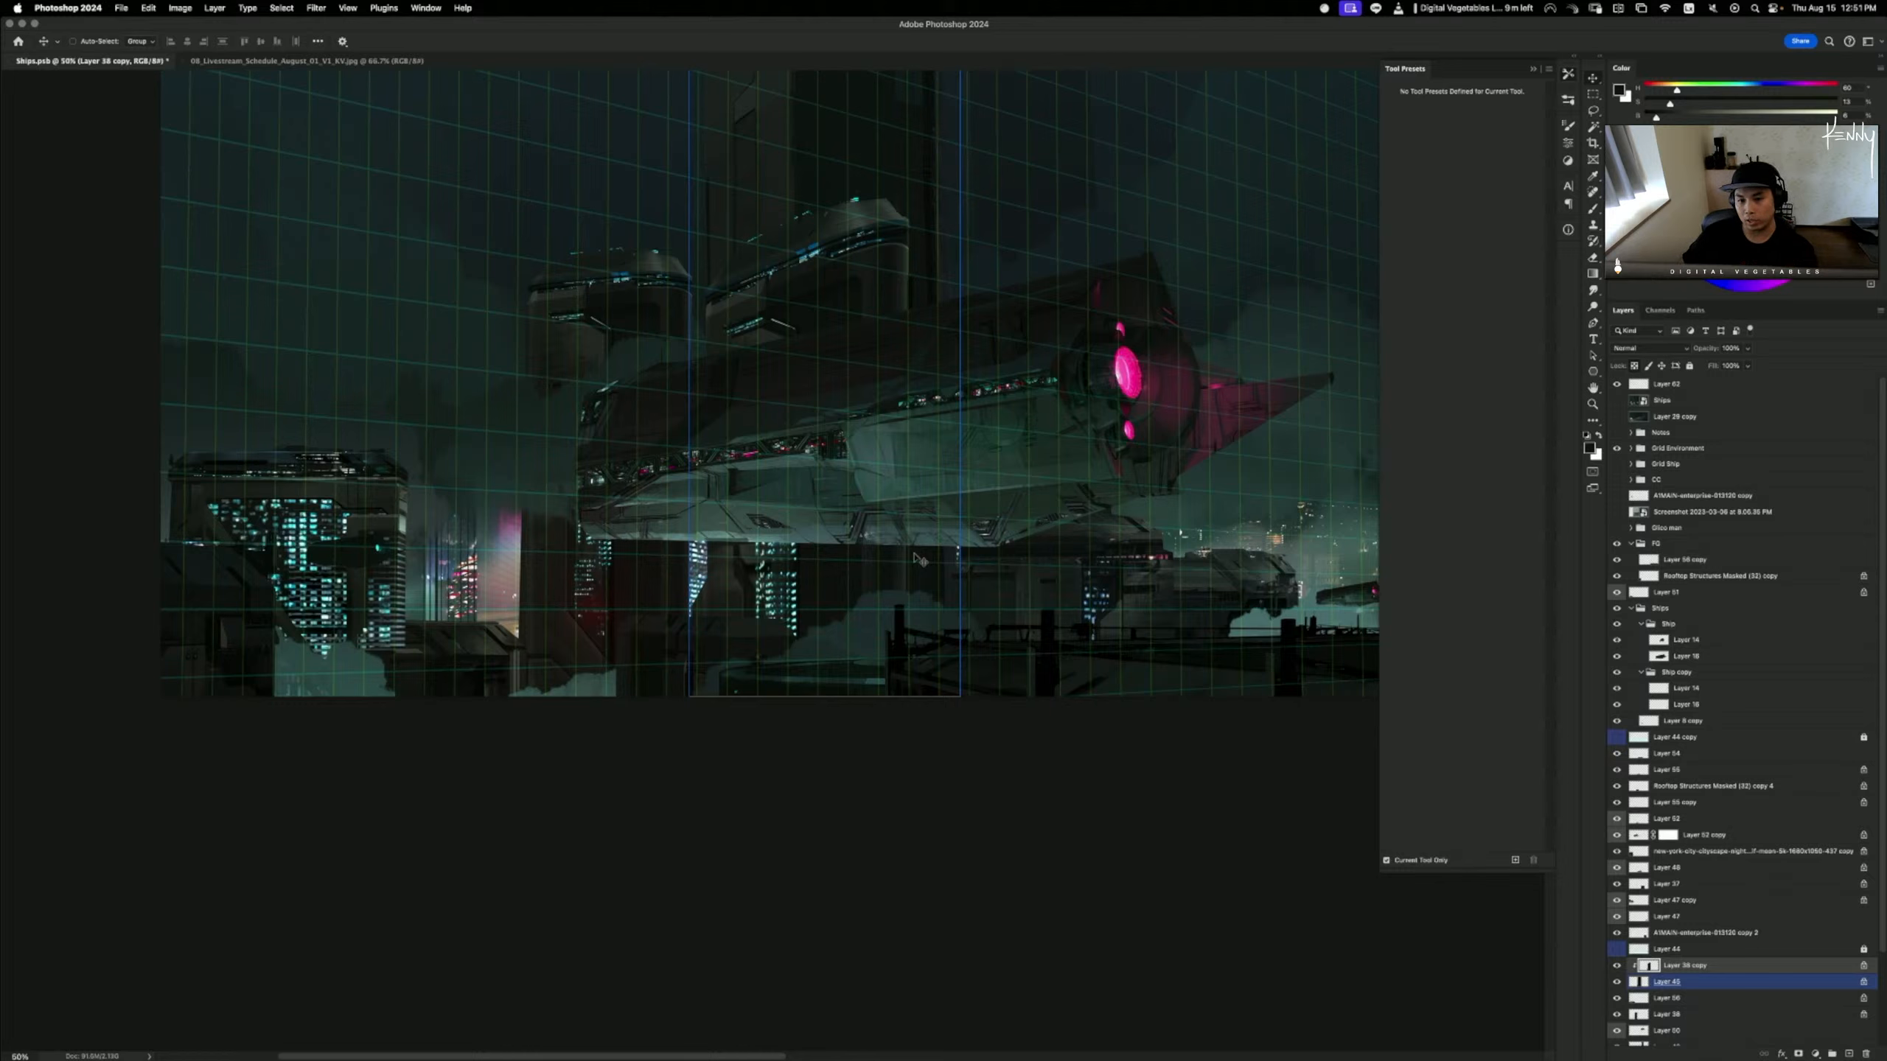
left_click(1617, 965)
left_click(1618, 964)
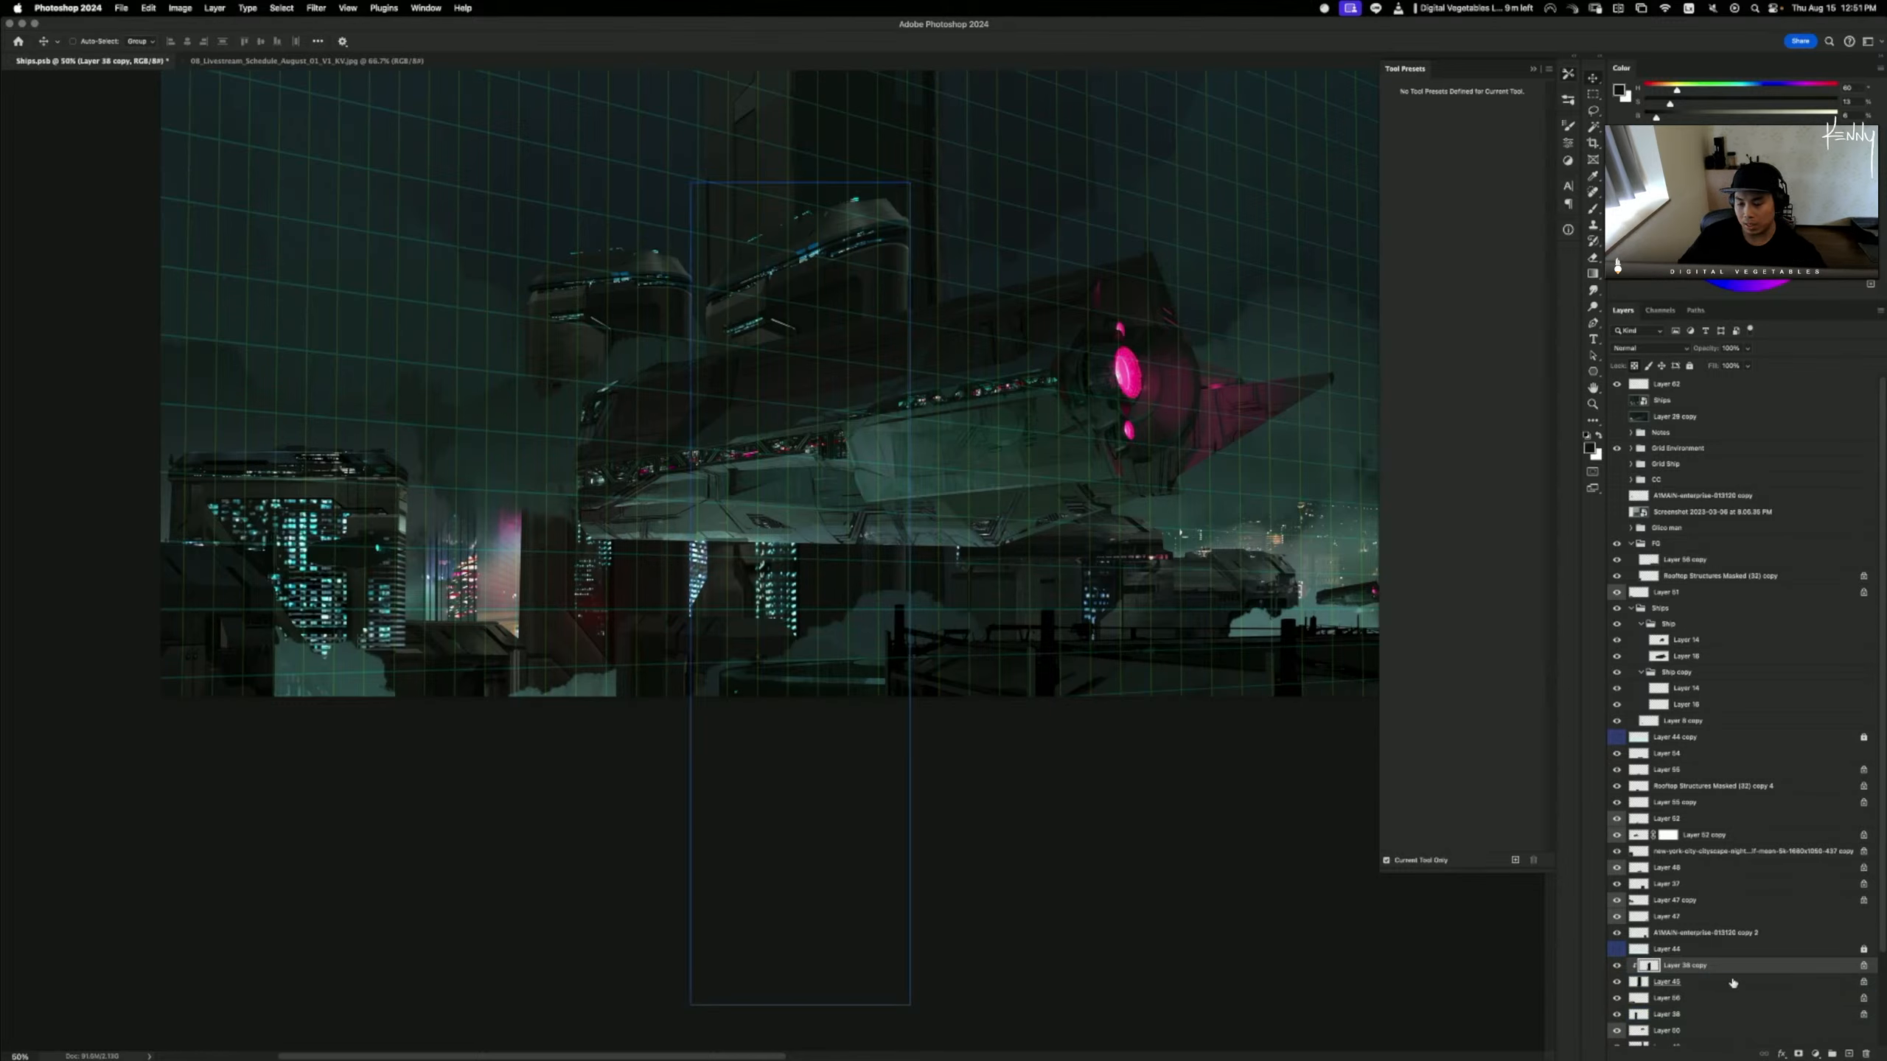
left_click(1652, 349)
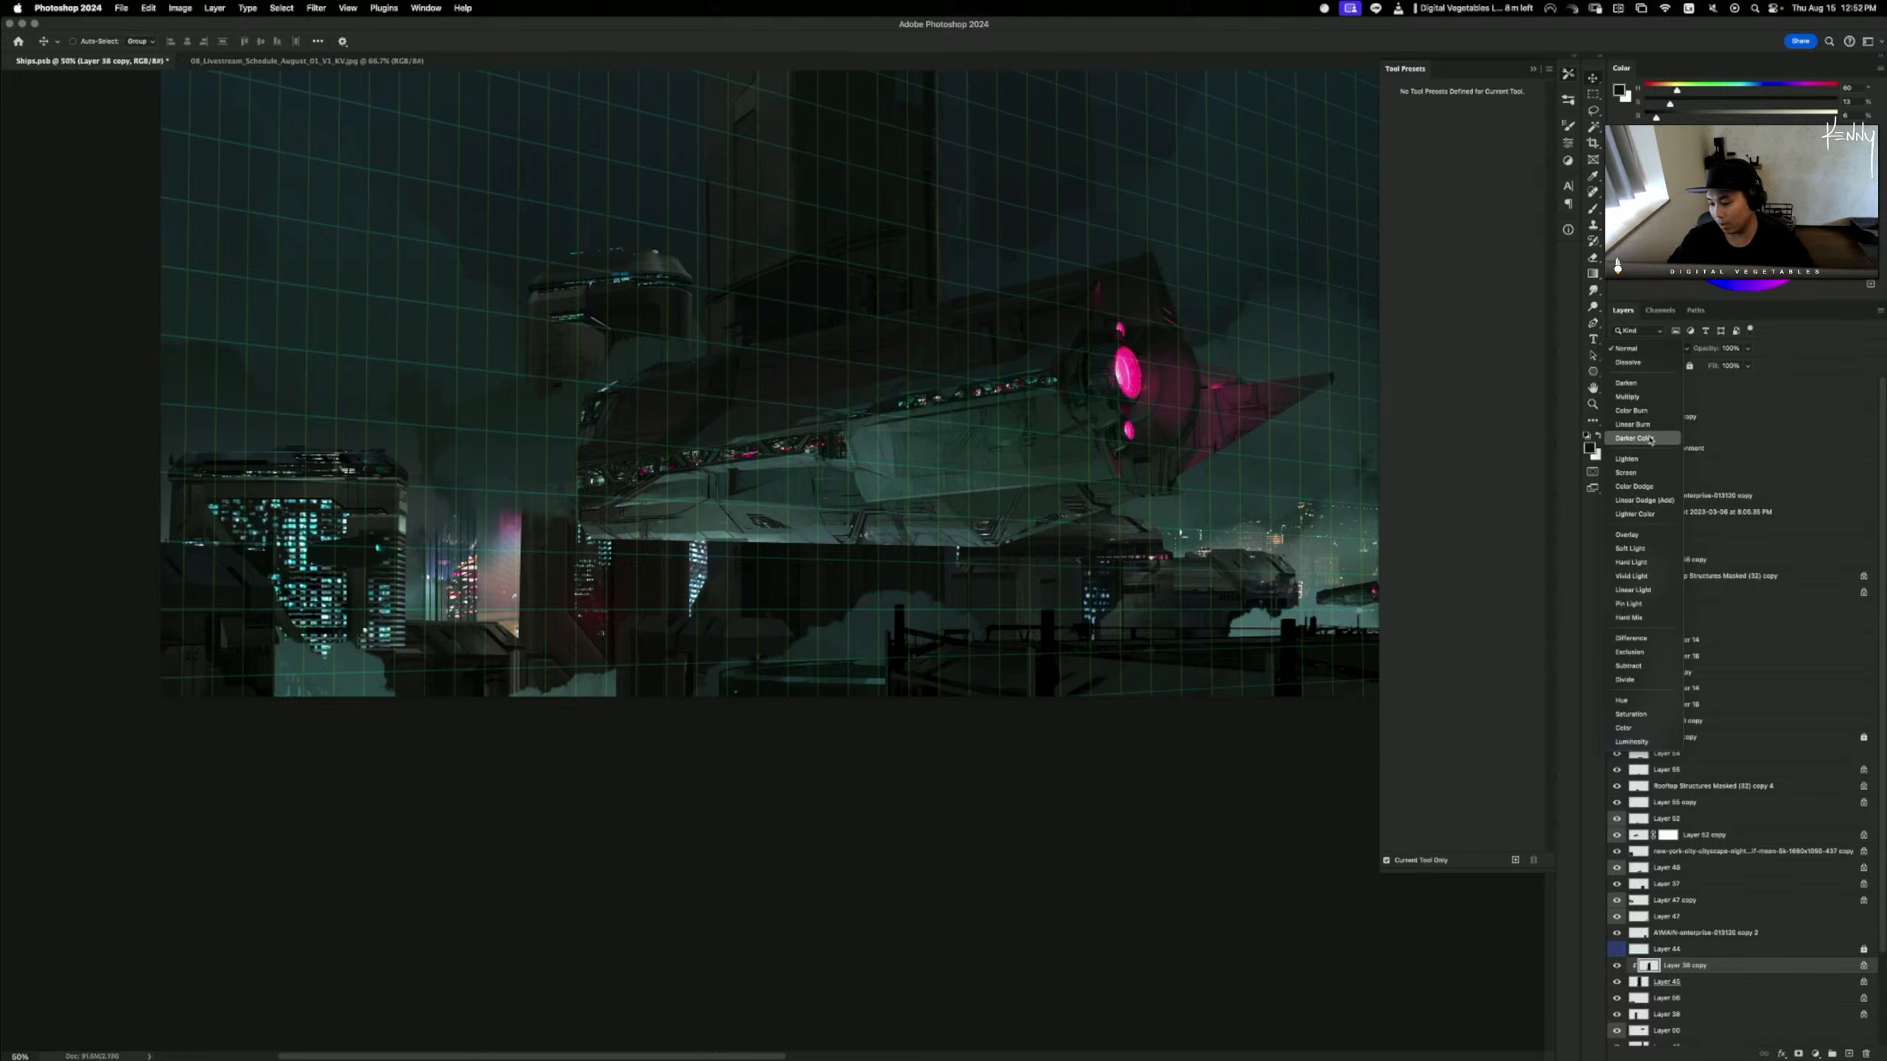
left_click(1612, 973)
left_click(1615, 970)
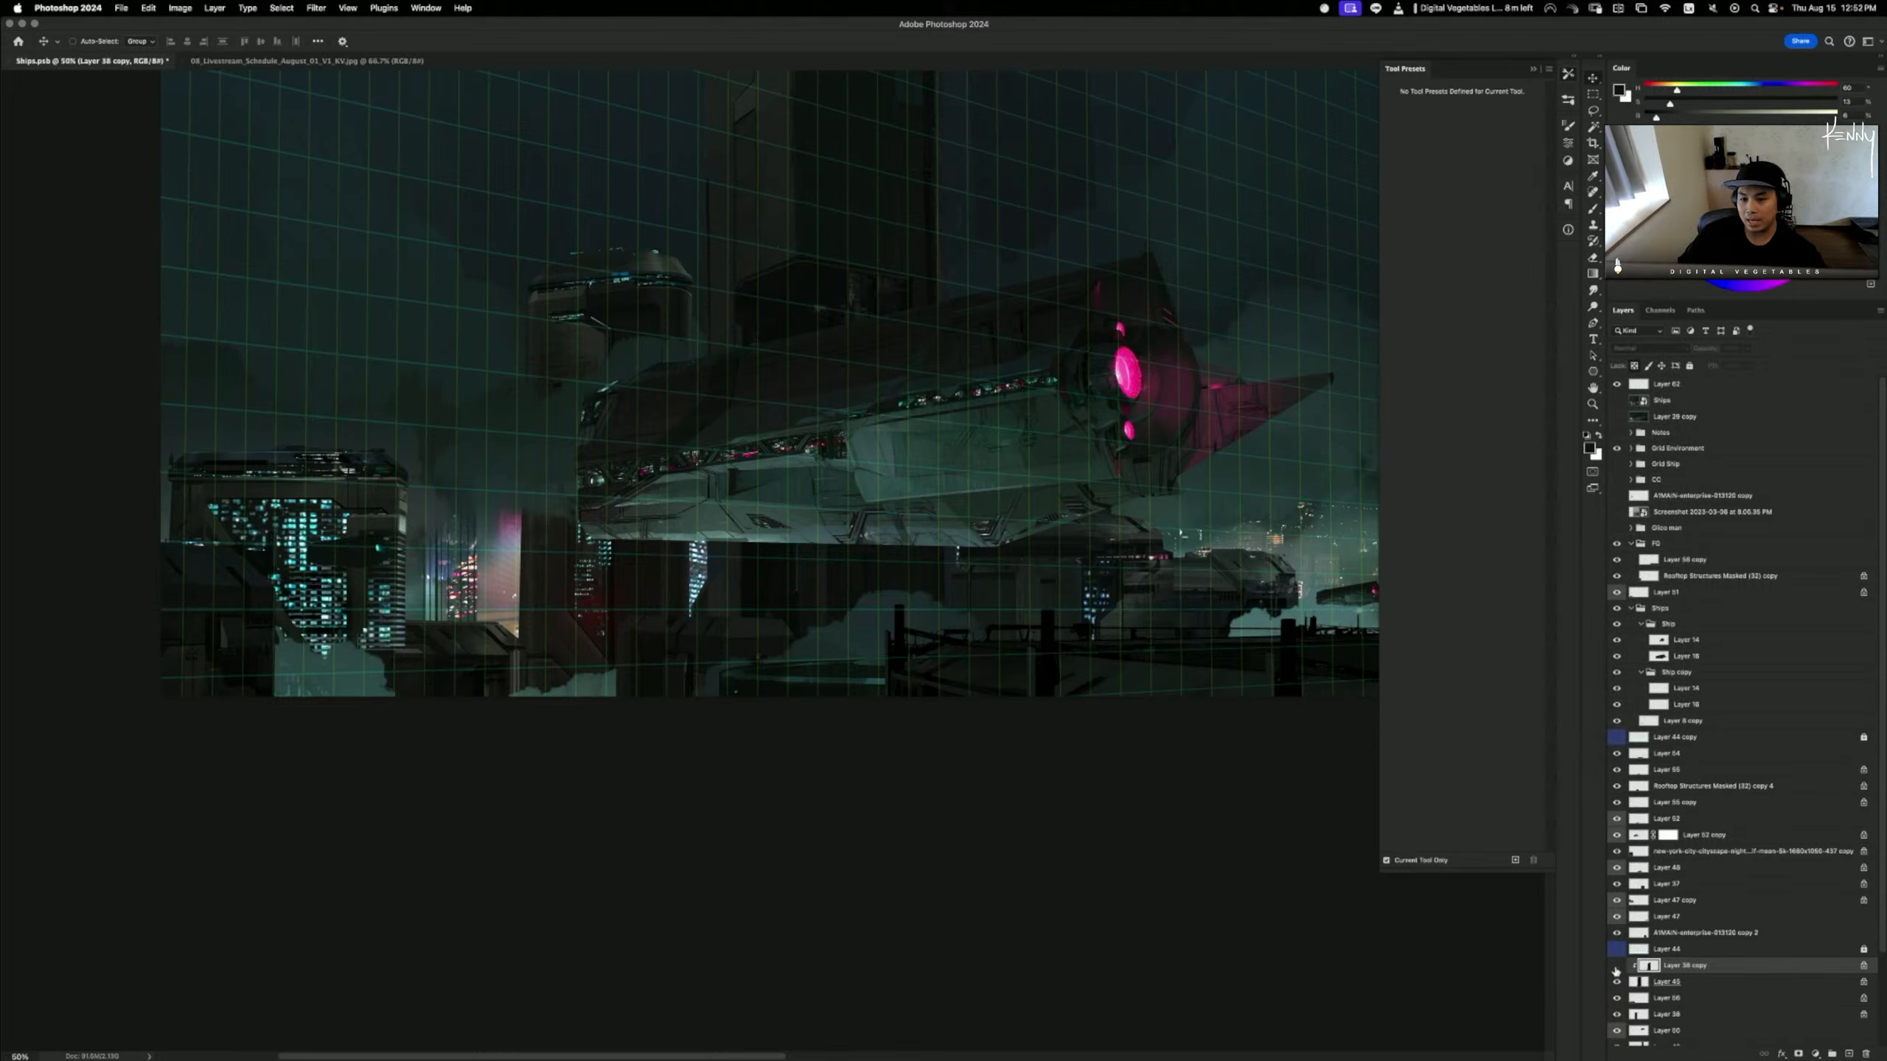
left_click(1615, 971)
key("Delete")
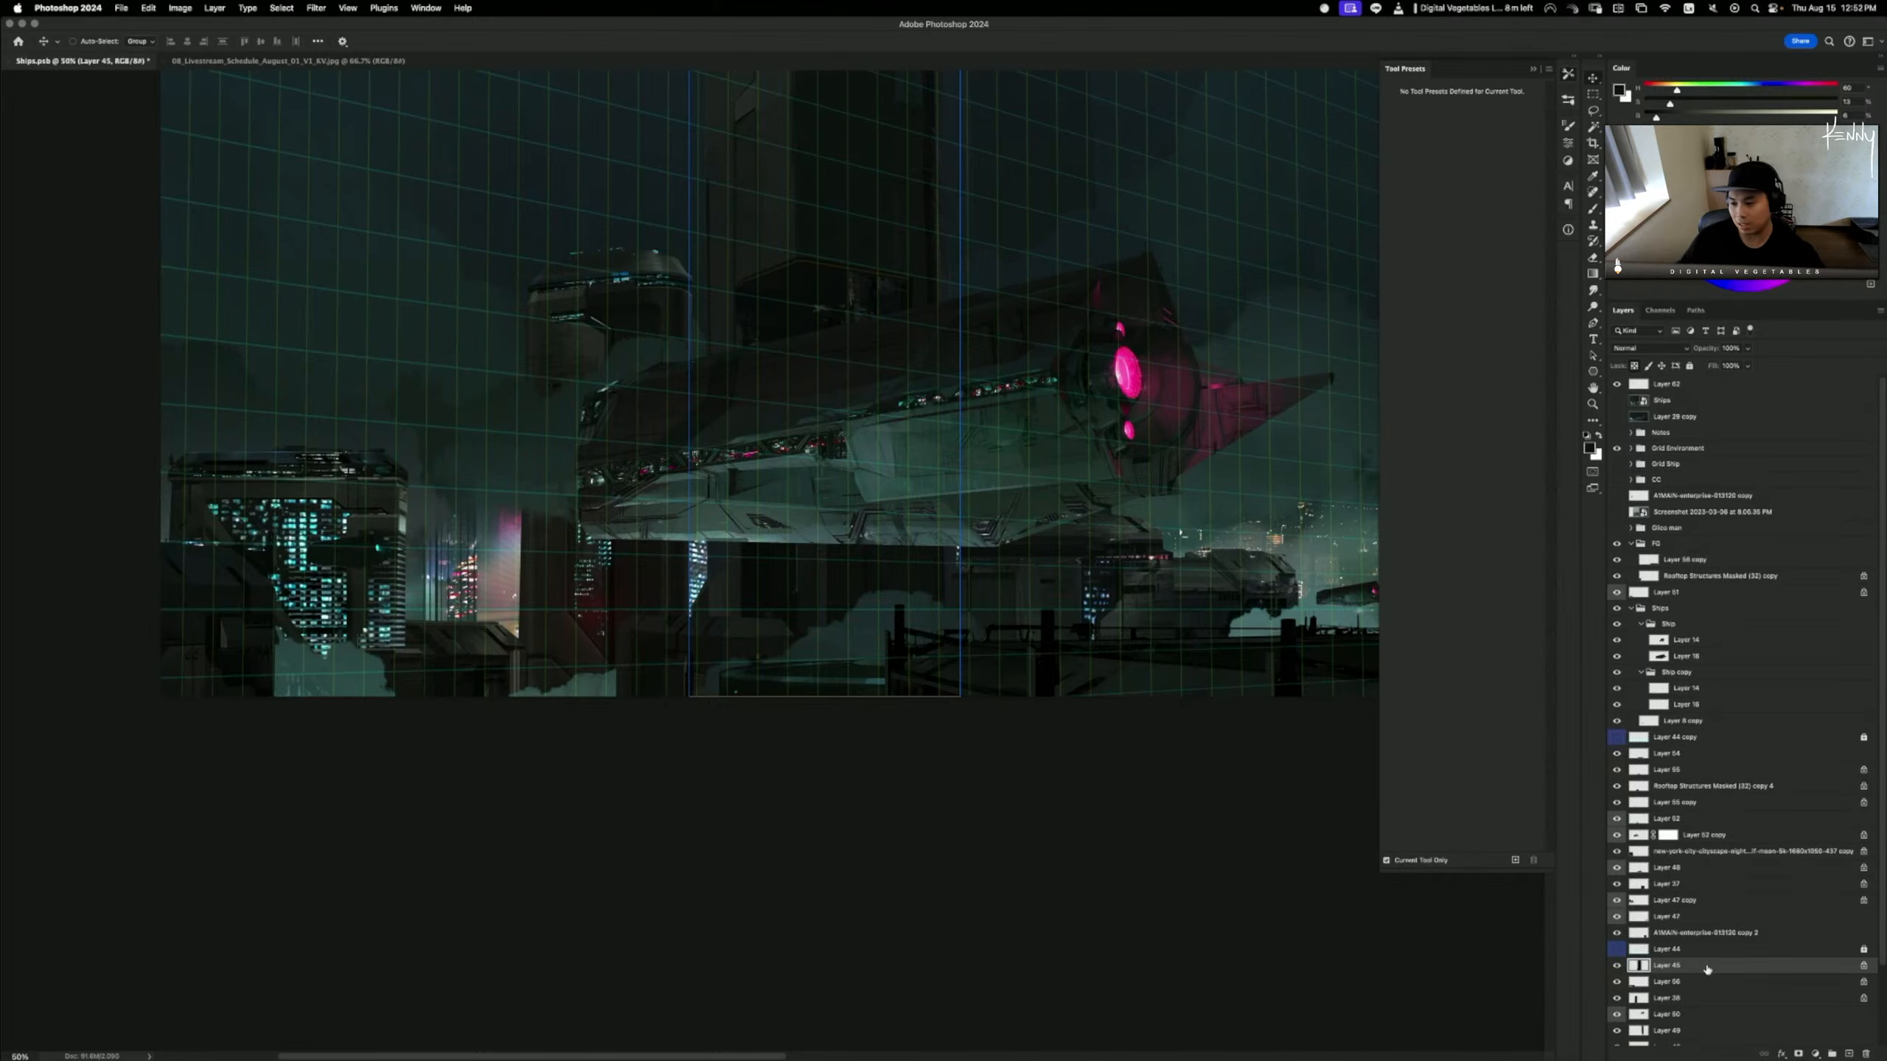
- Compare the painting with the dark central tower layer hidden and shown
left_click(1617, 965)
left_click(1617, 966)
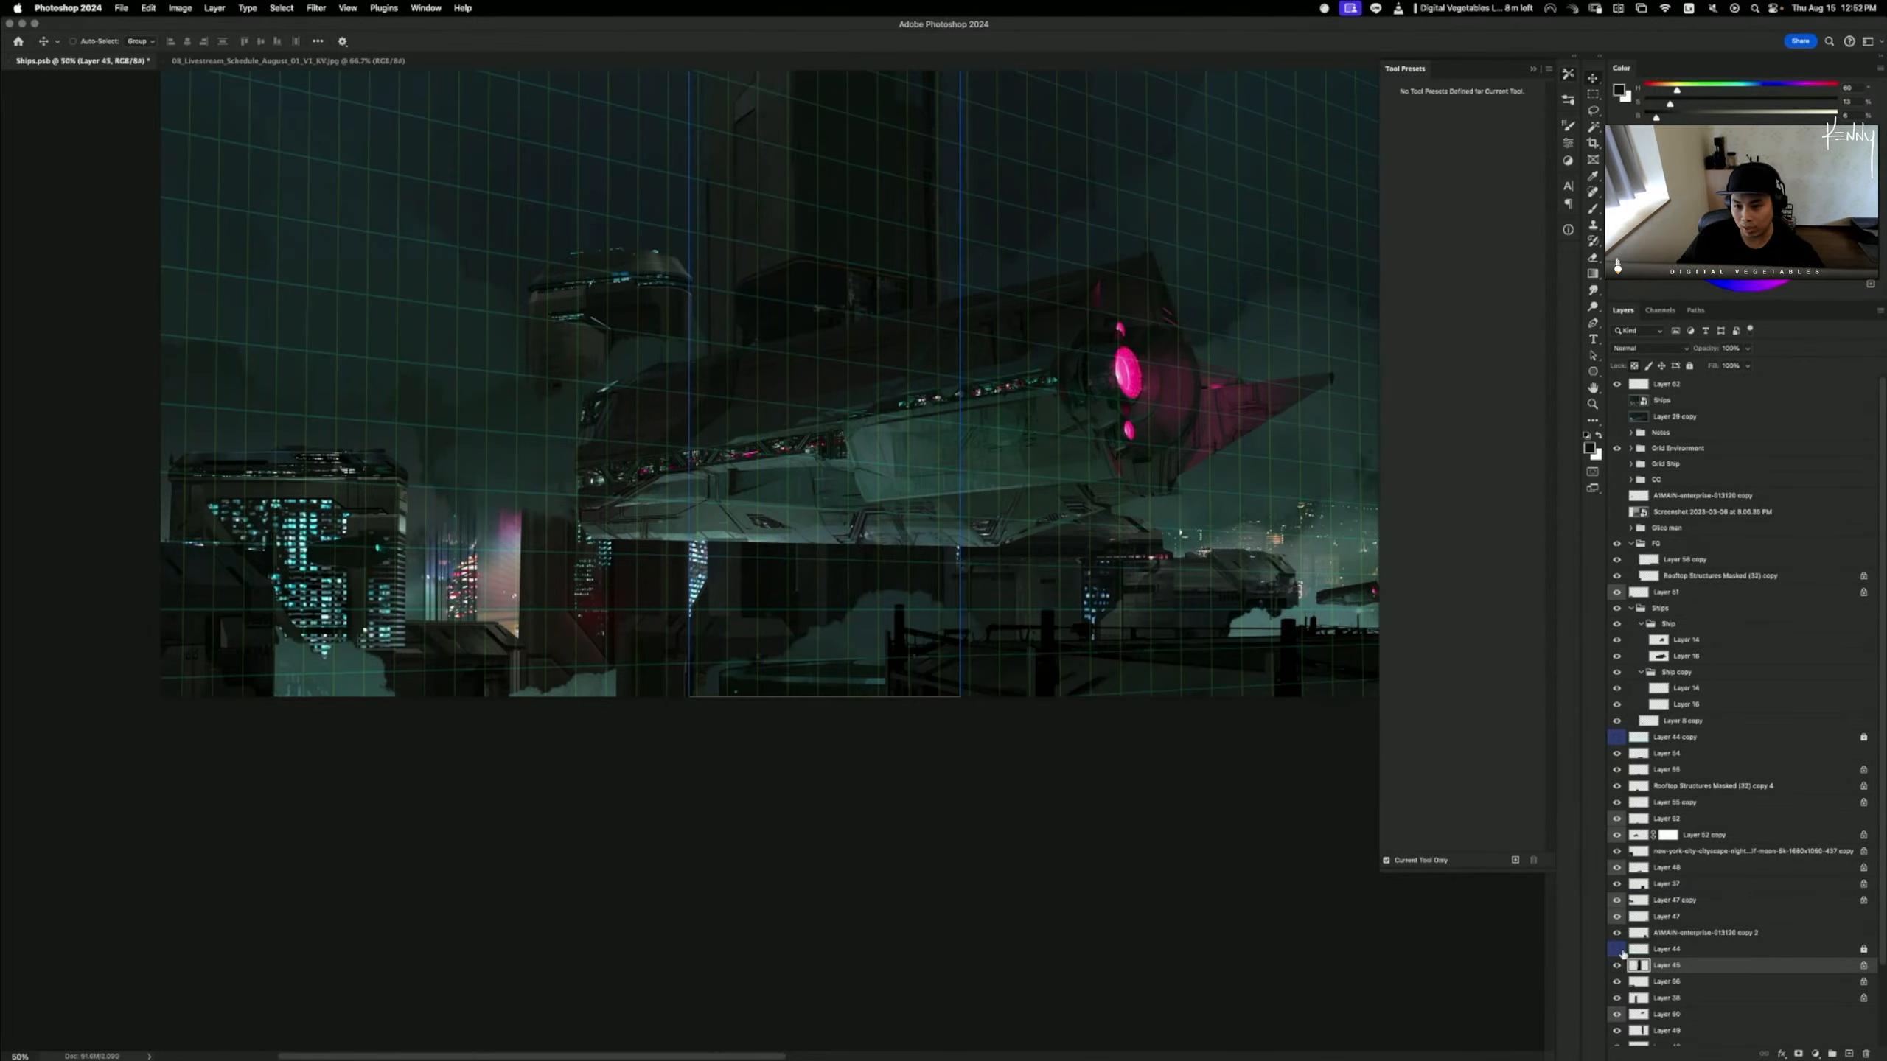
scroll(964, 961, "up", 3)
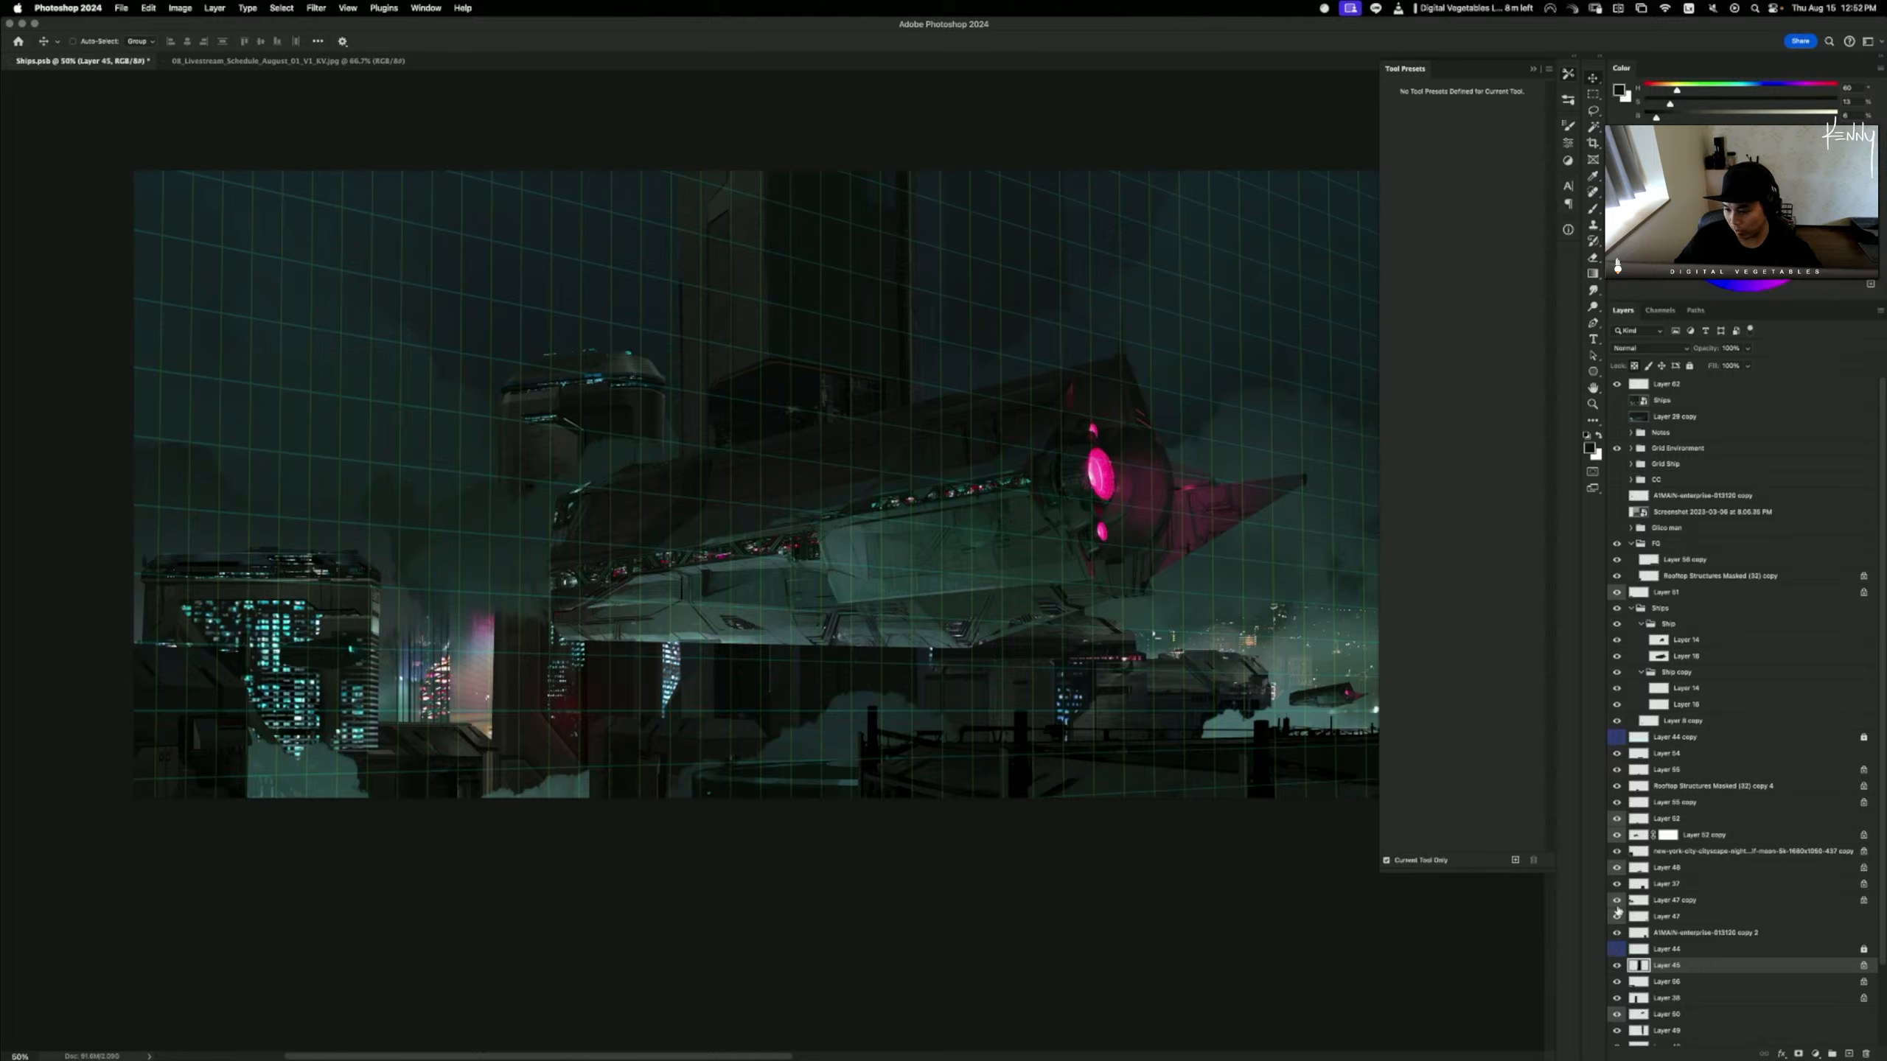
- Duplicate the lit rounded-top tower again, clip it to the central tower, and move the copy over that tower
left_click(630, 496)
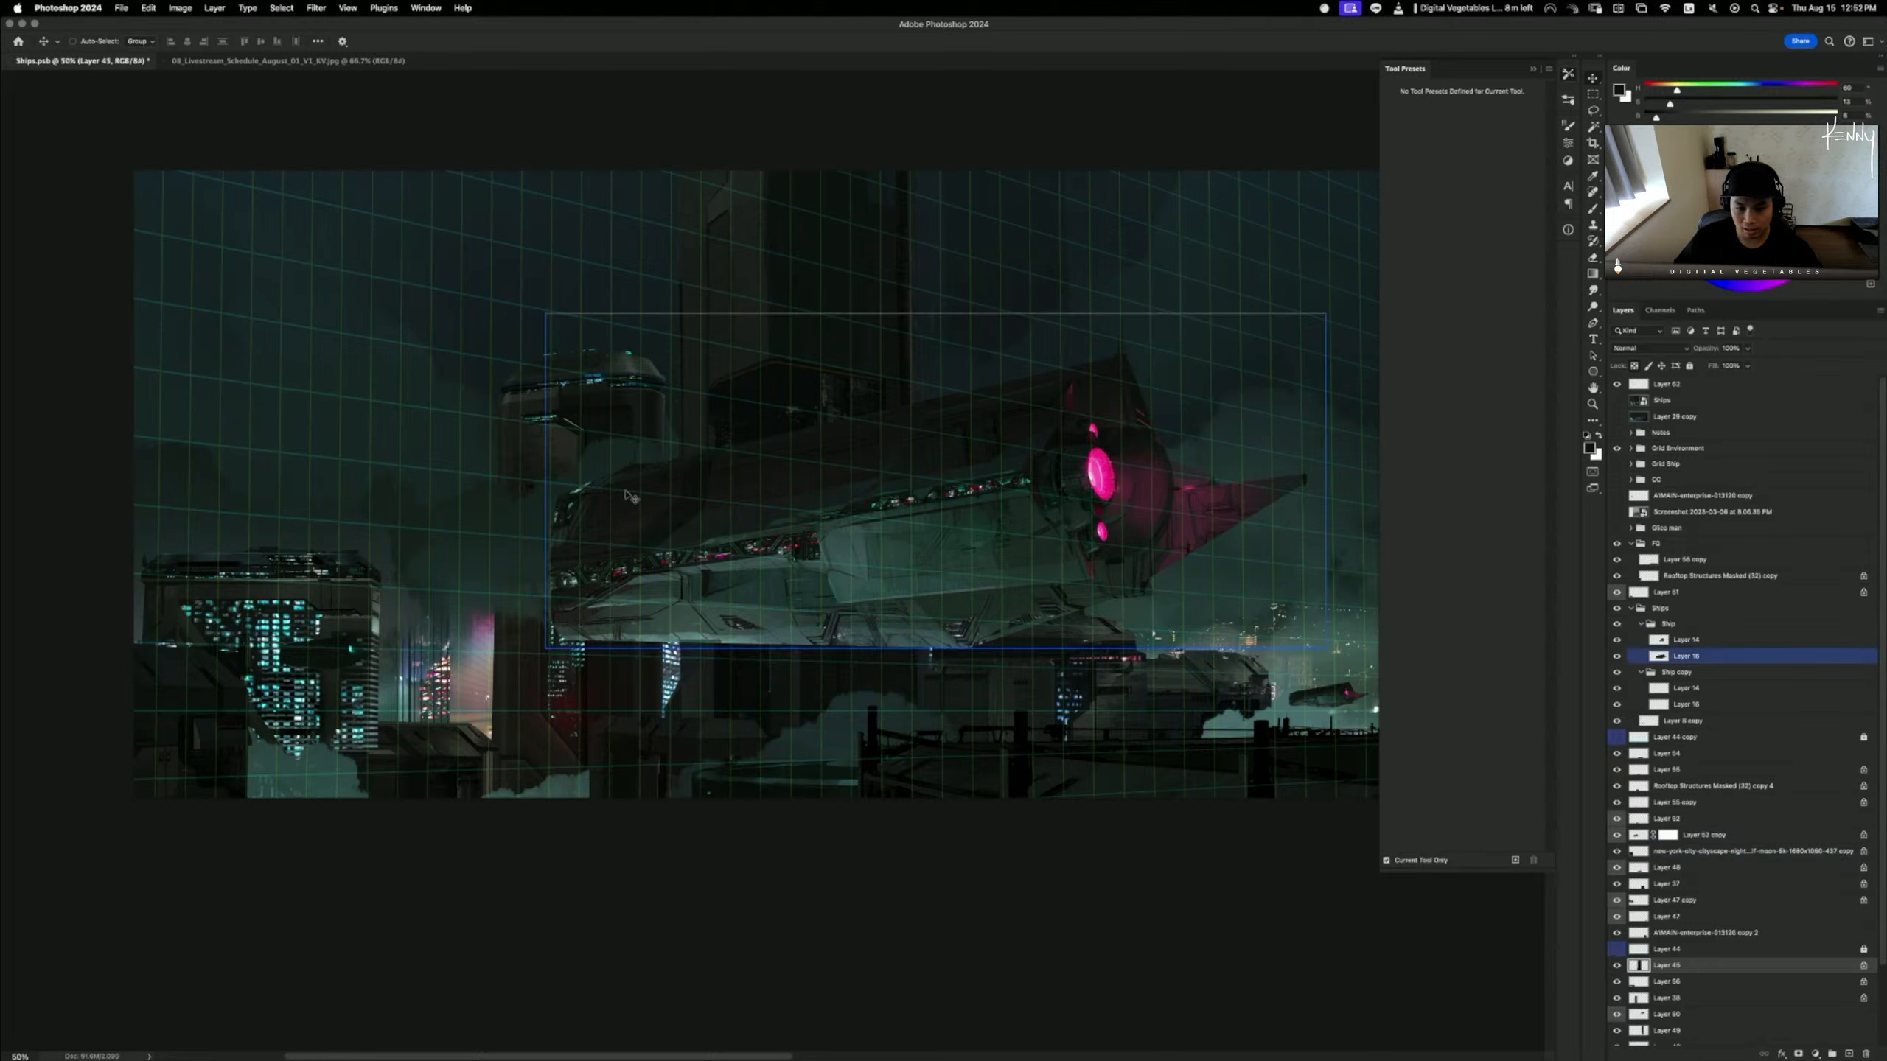
left_click(605, 431, "super")
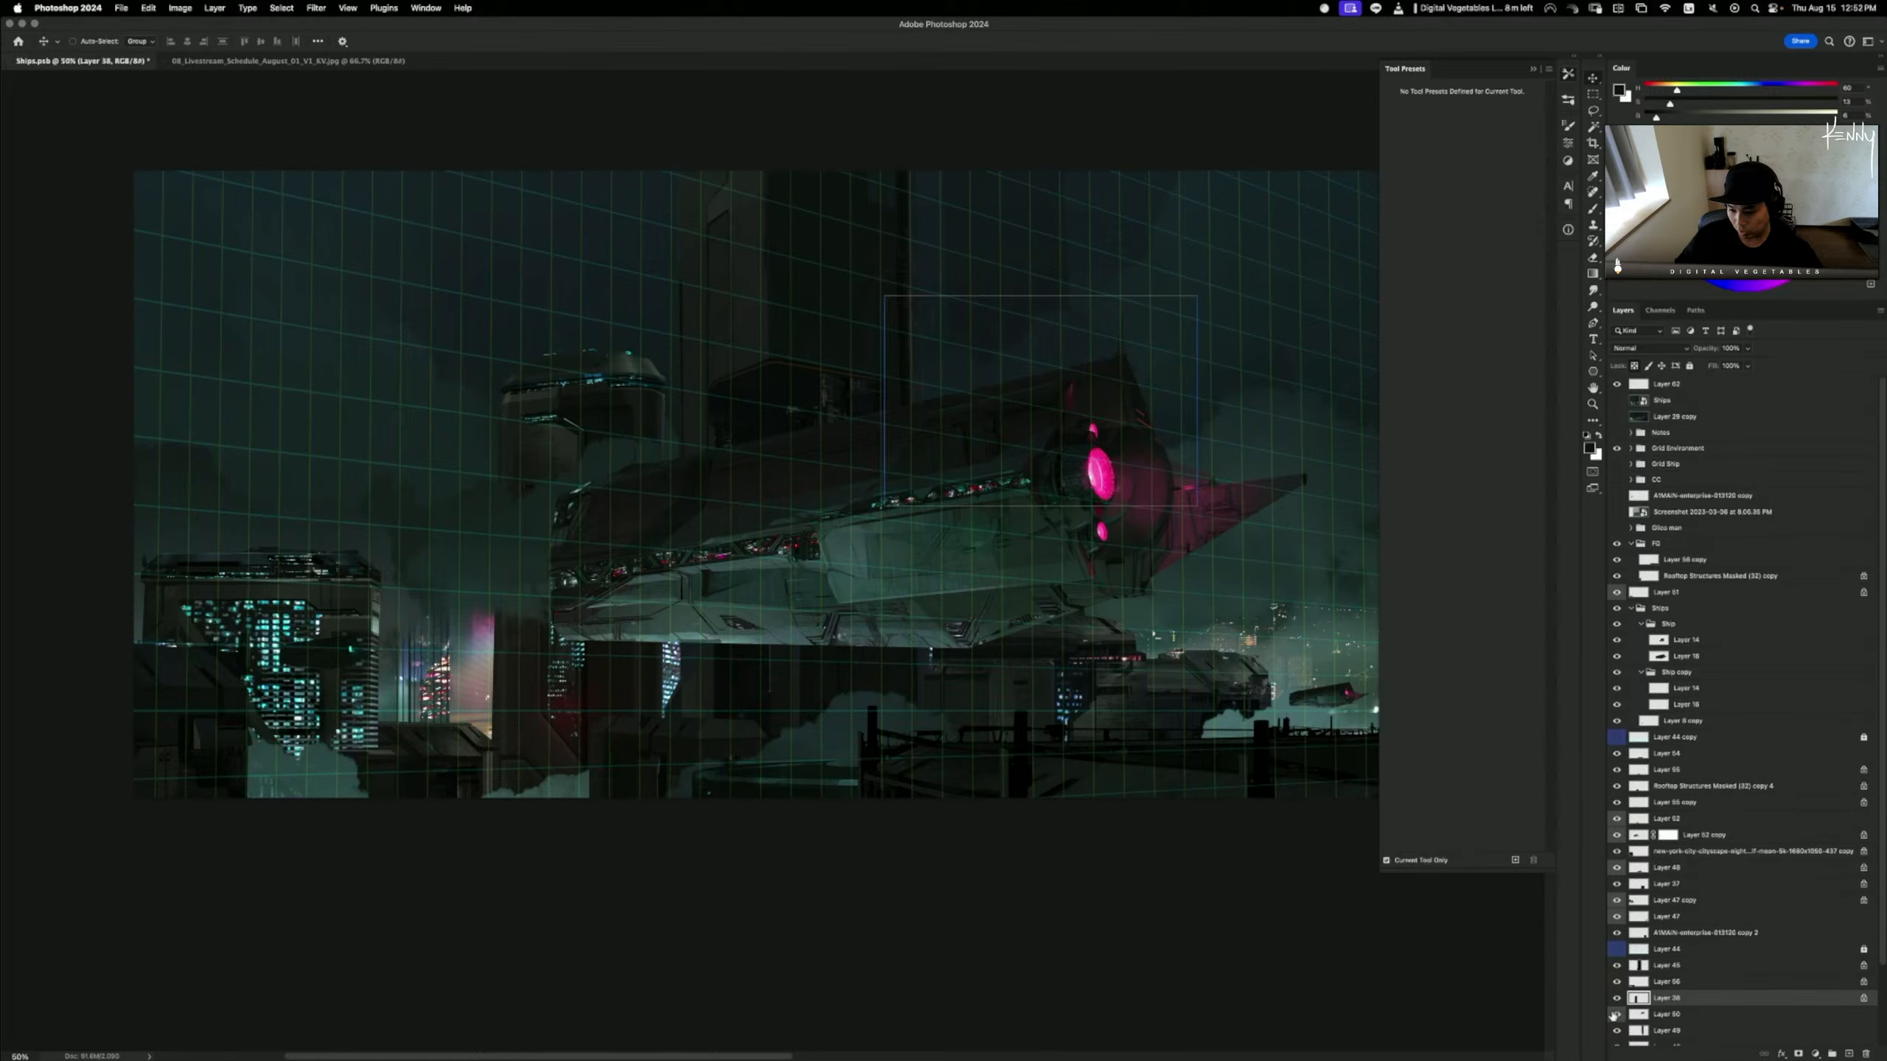
left_click_drag(1673, 998, 1670, 966)
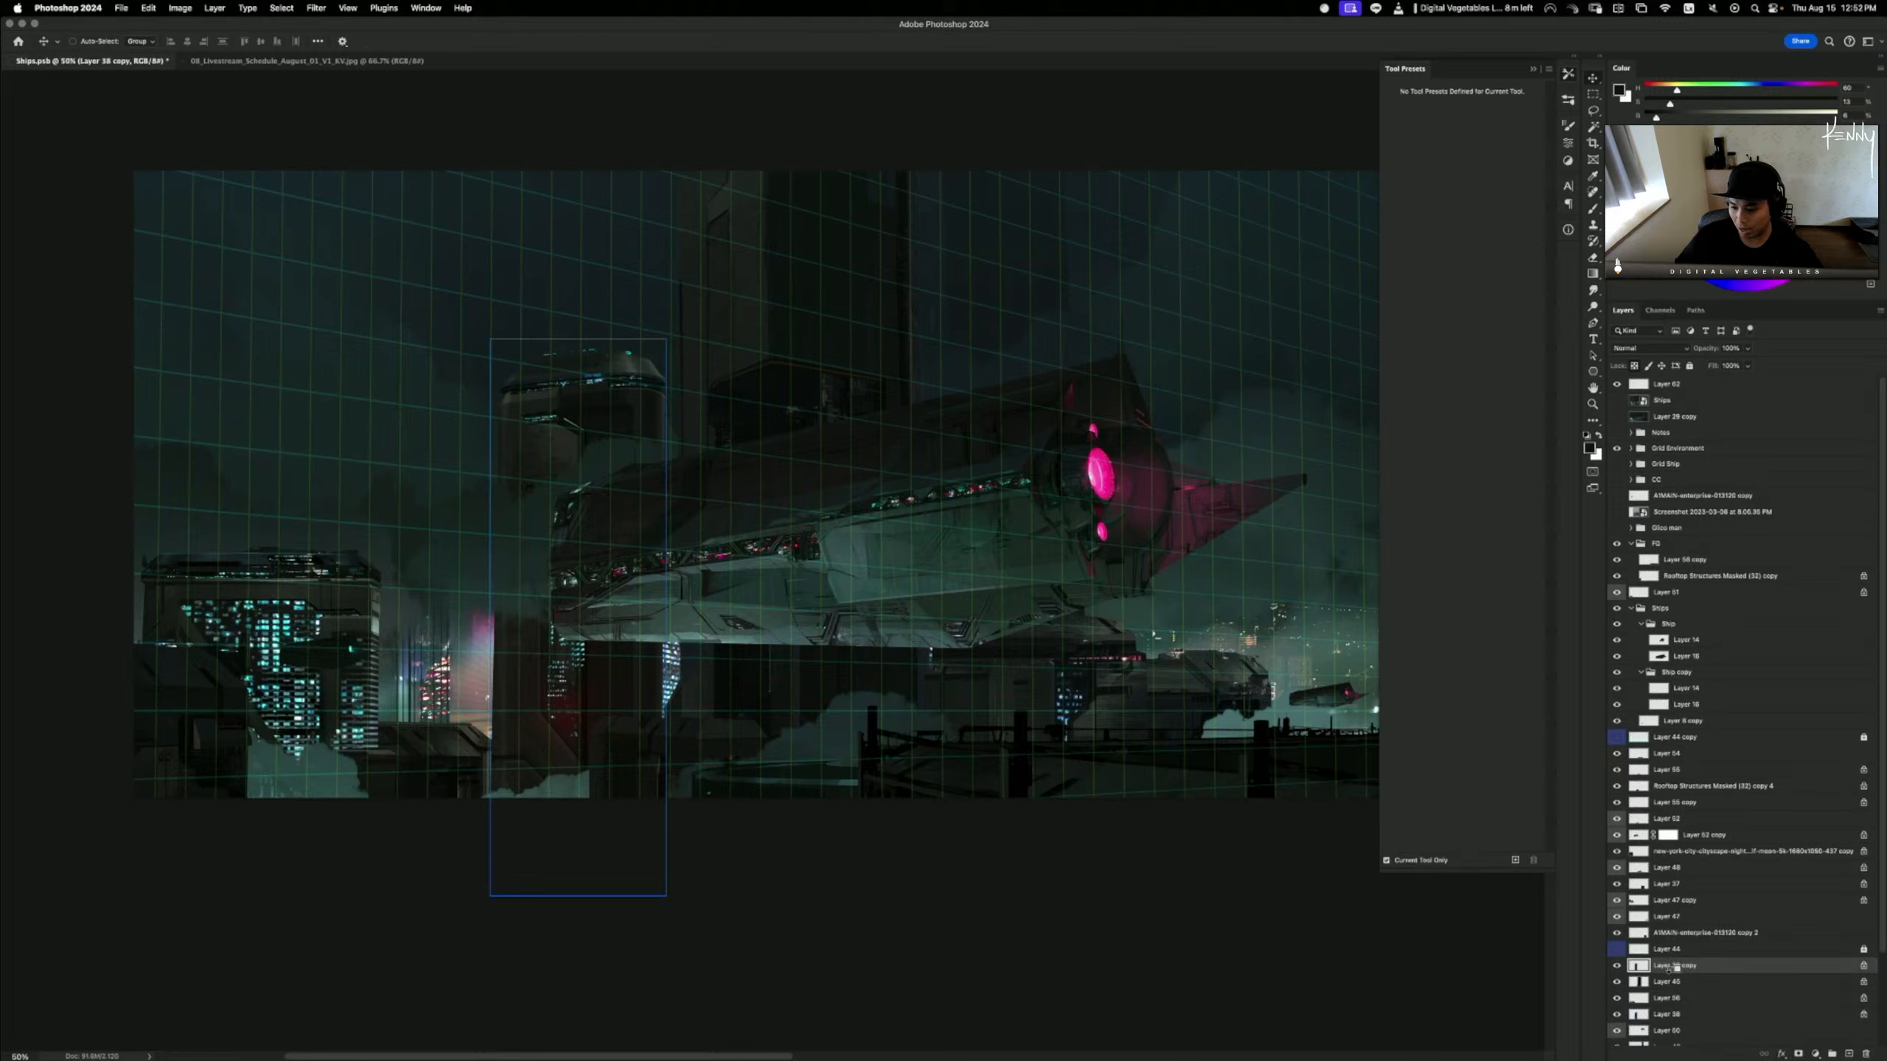
key("super+t")
left_click_drag(541, 602, 755, 601)
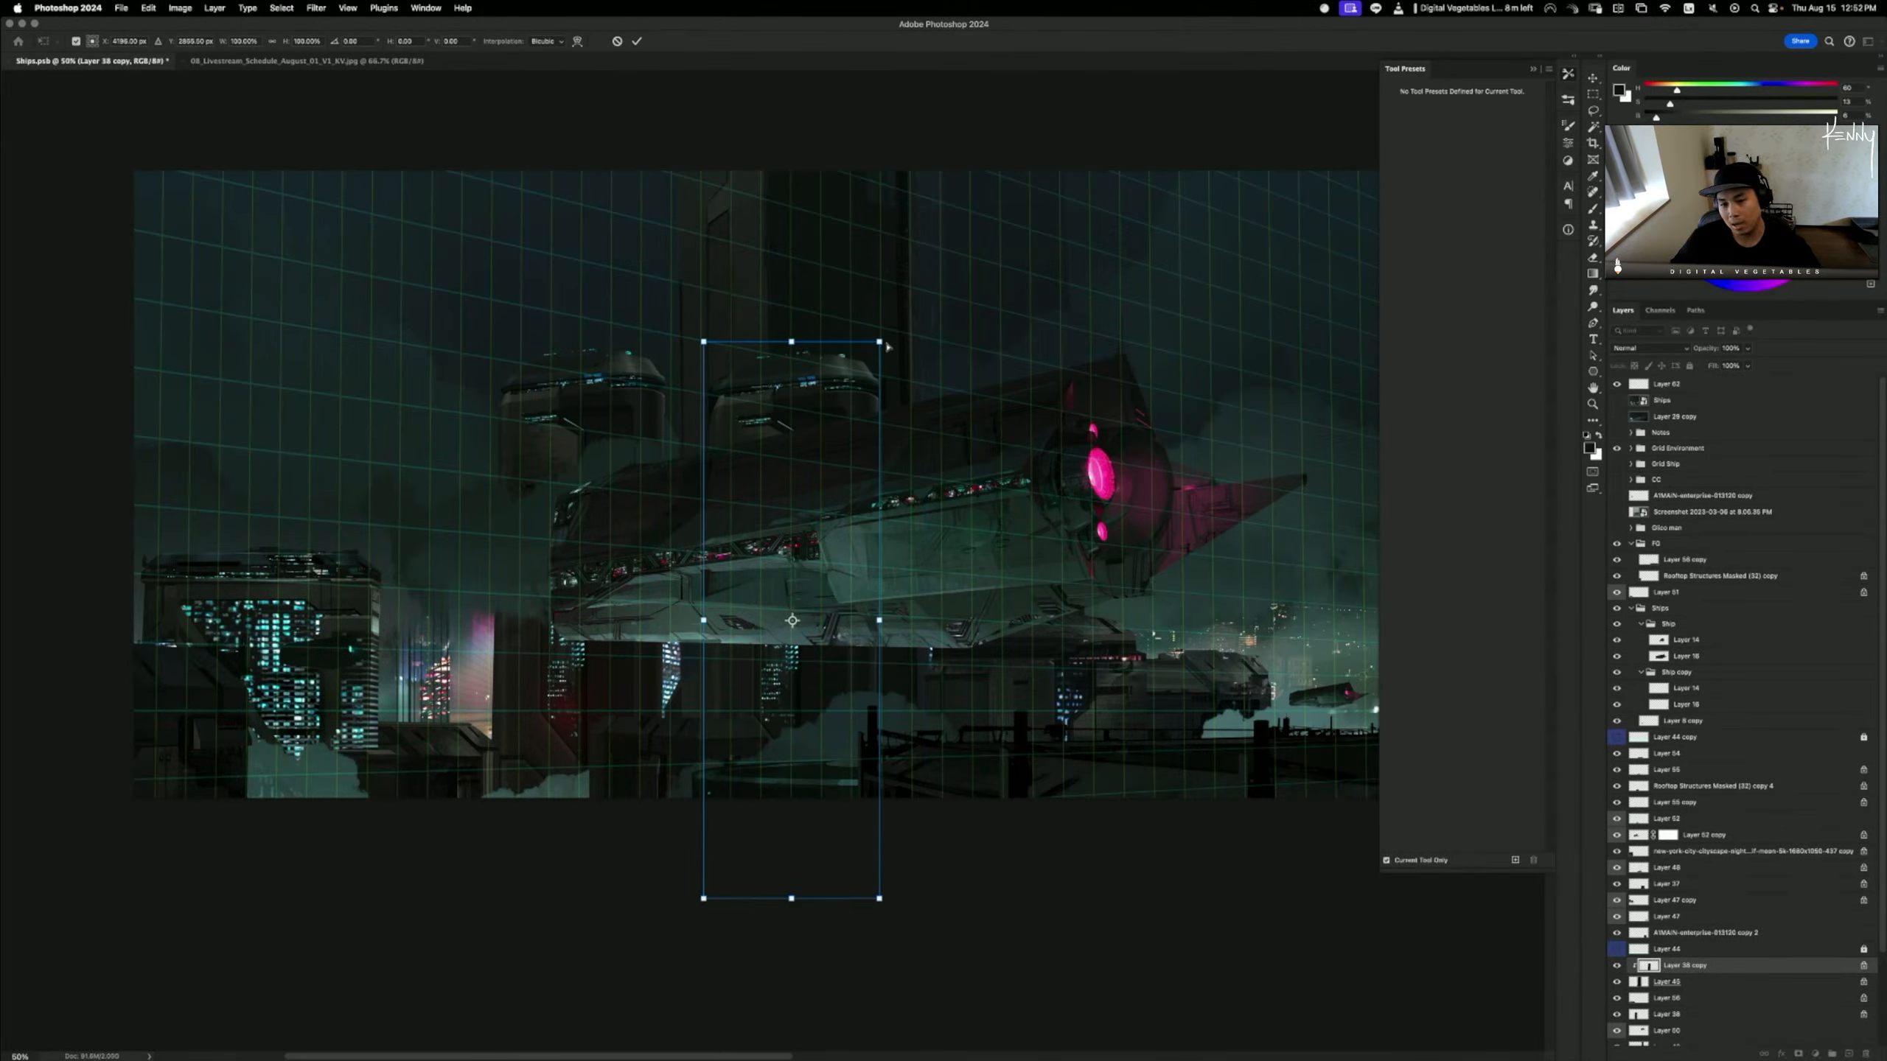
- Try distorting the tower copy's top toward the perspective grid and blending it with Lighter Color
left_click_drag(887, 347, 866, 290)
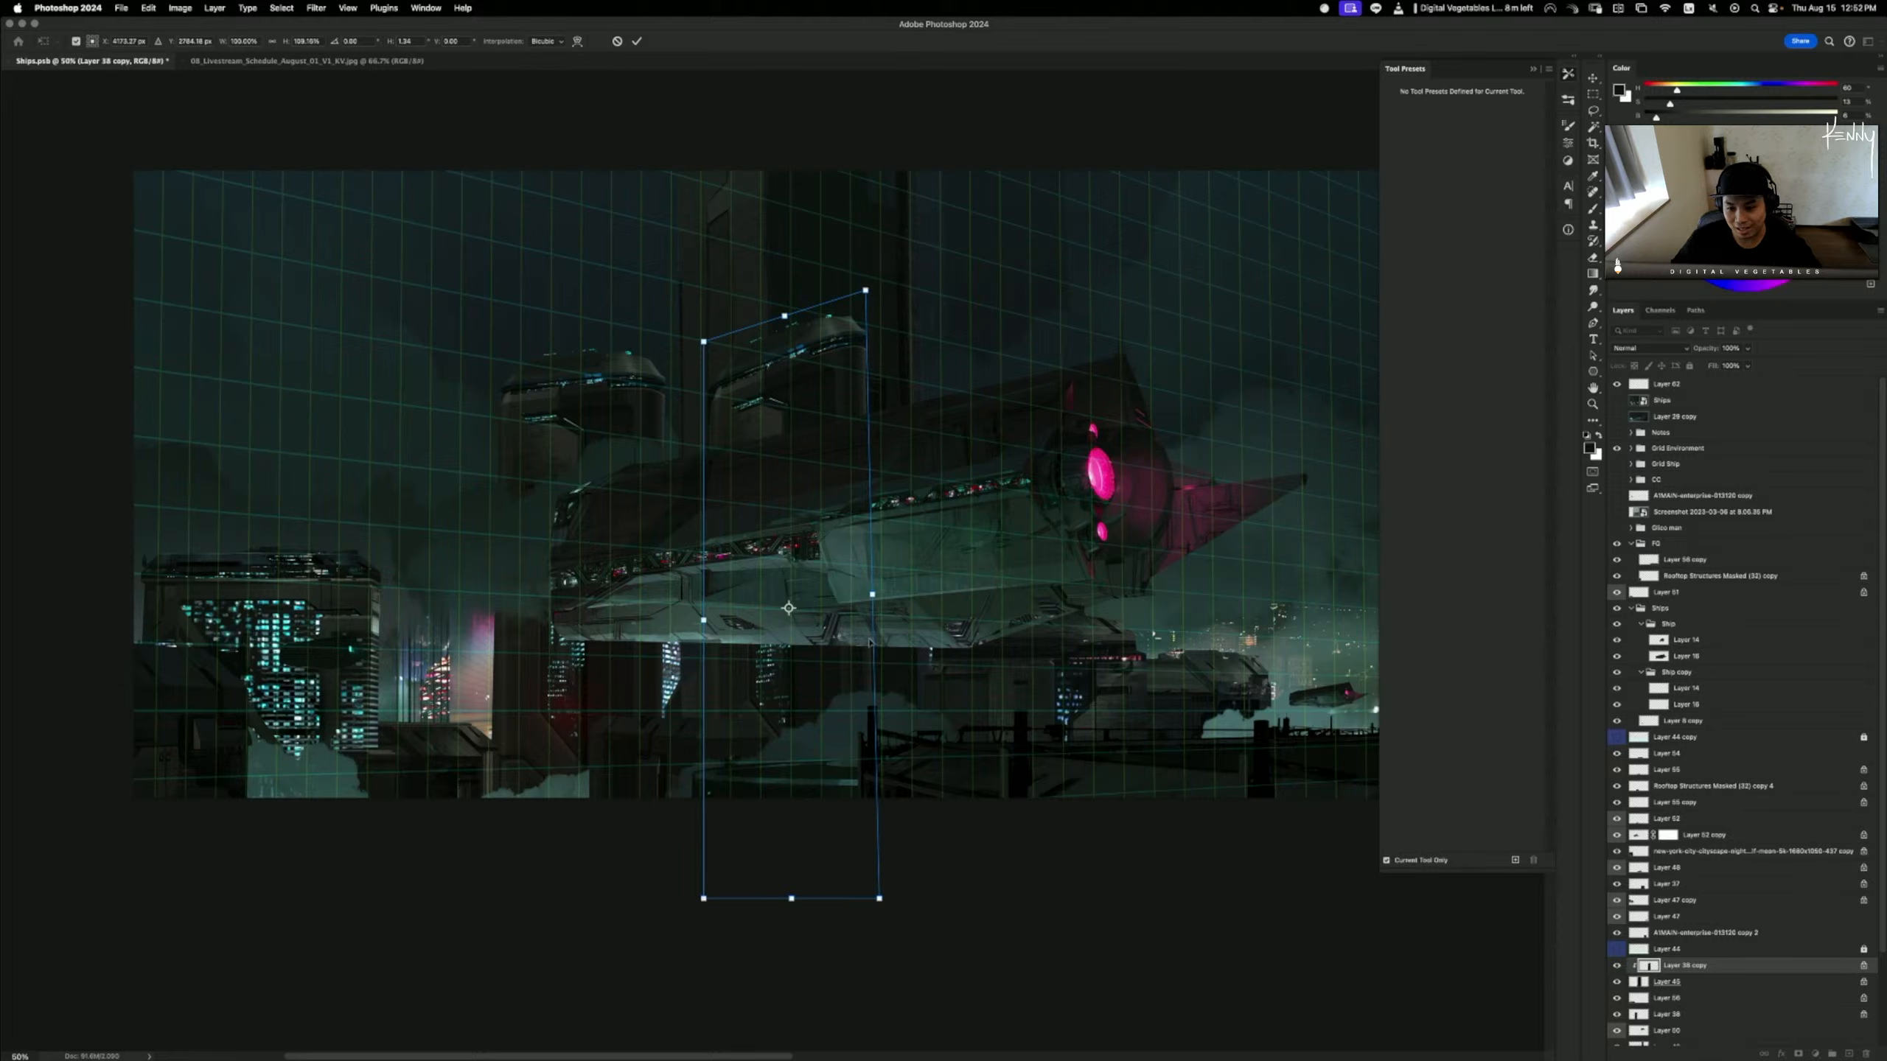
left_click_drag(874, 595, 919, 600)
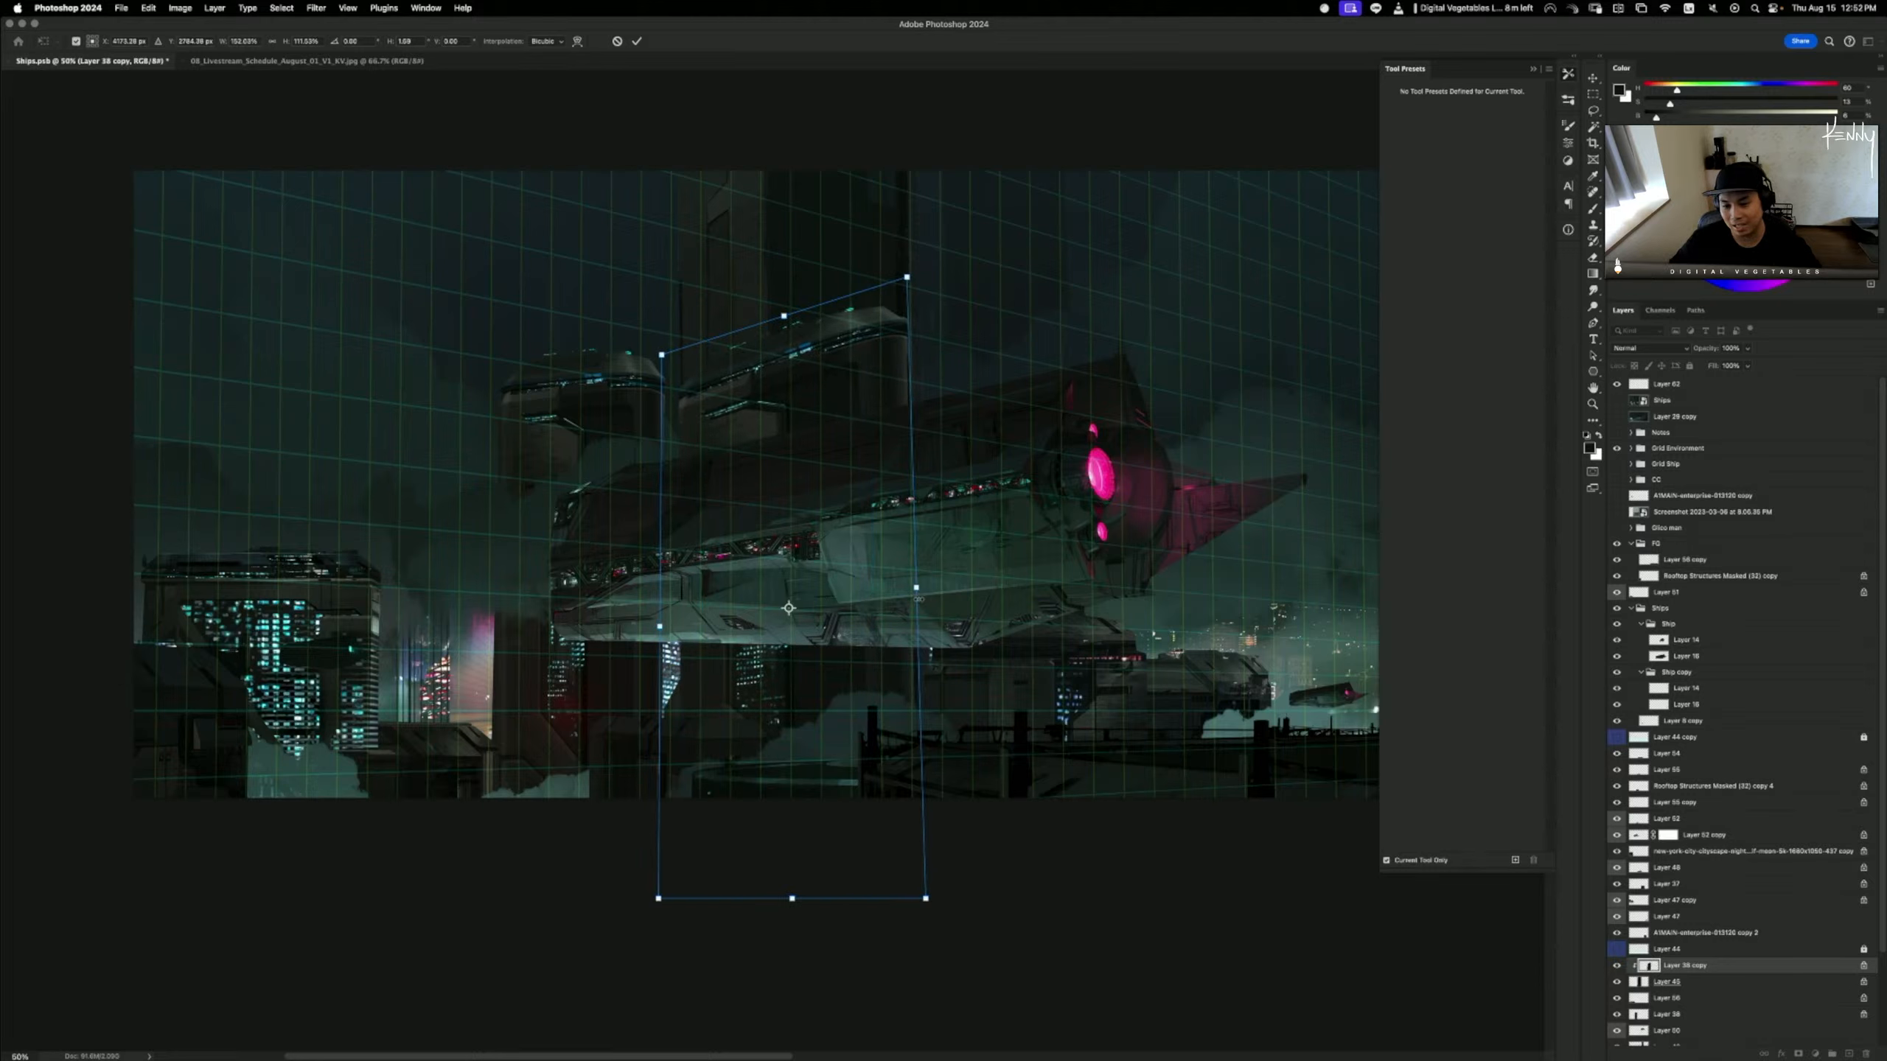
key("super+z")
key("Return")
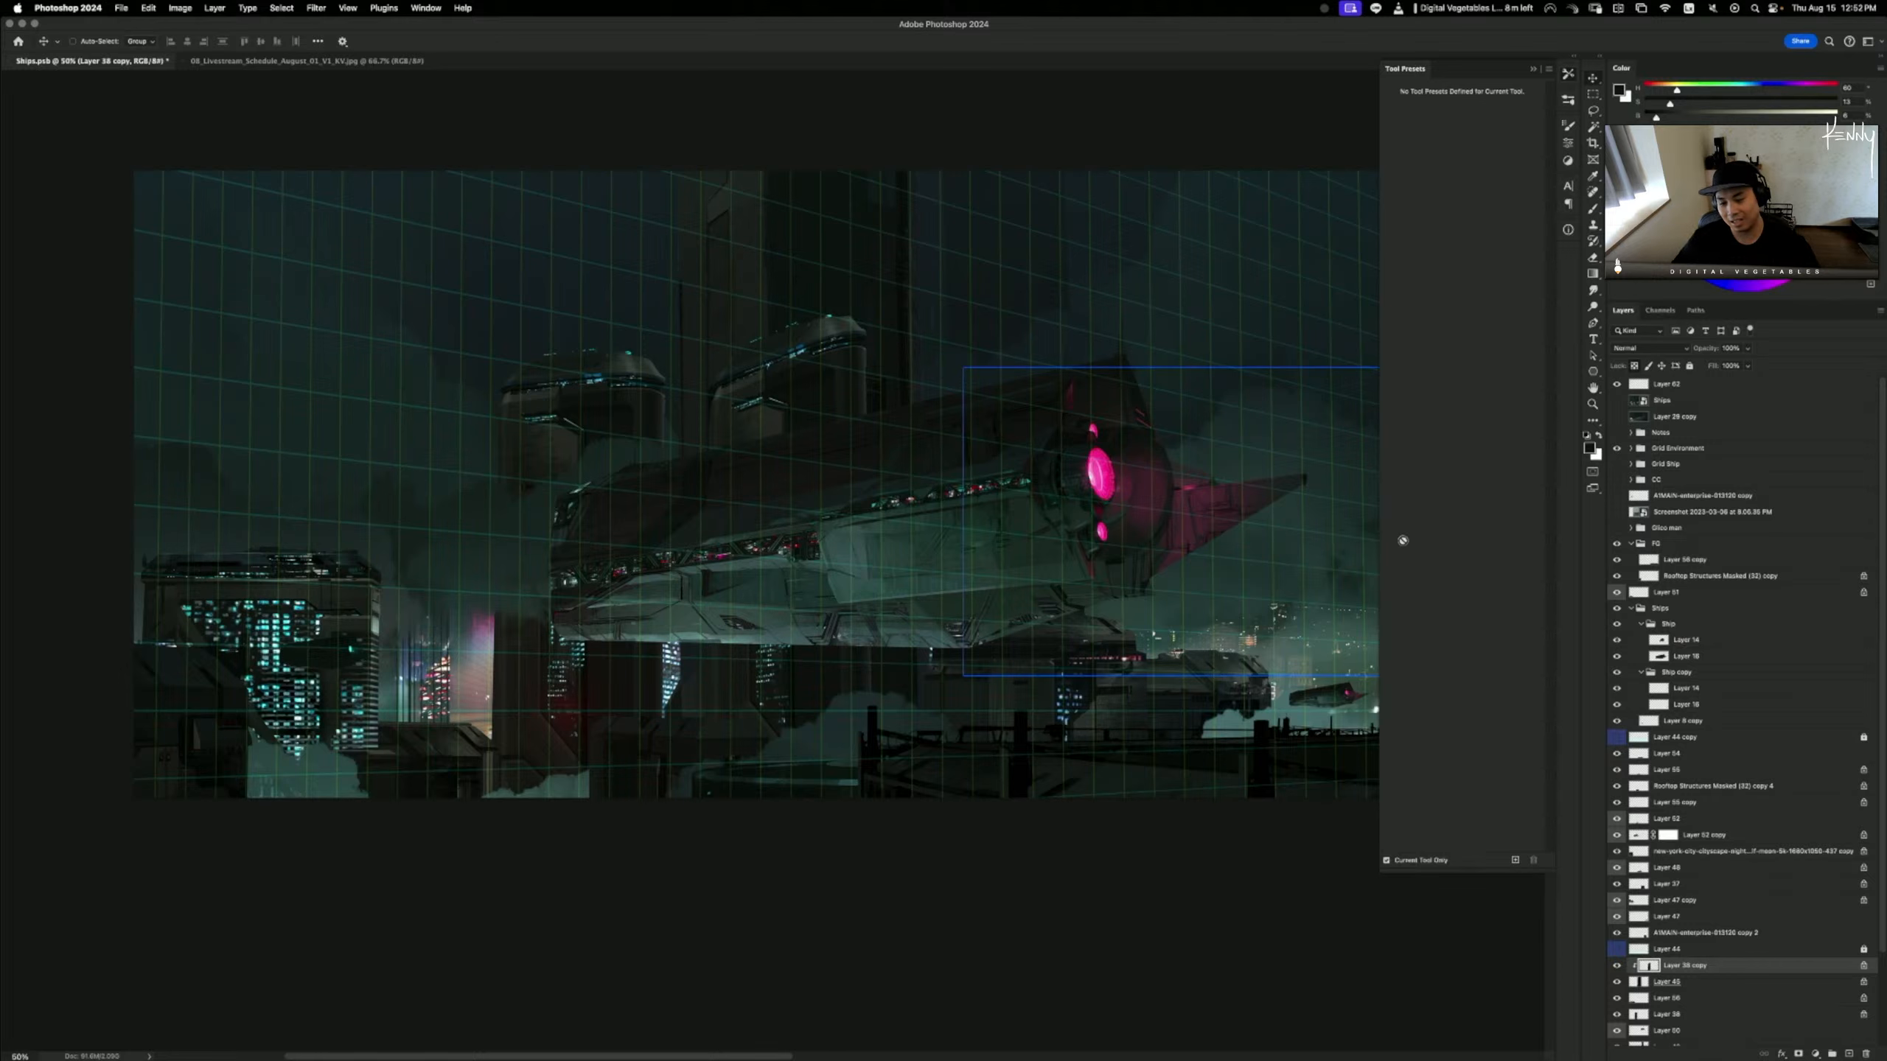
left_click(1638, 348)
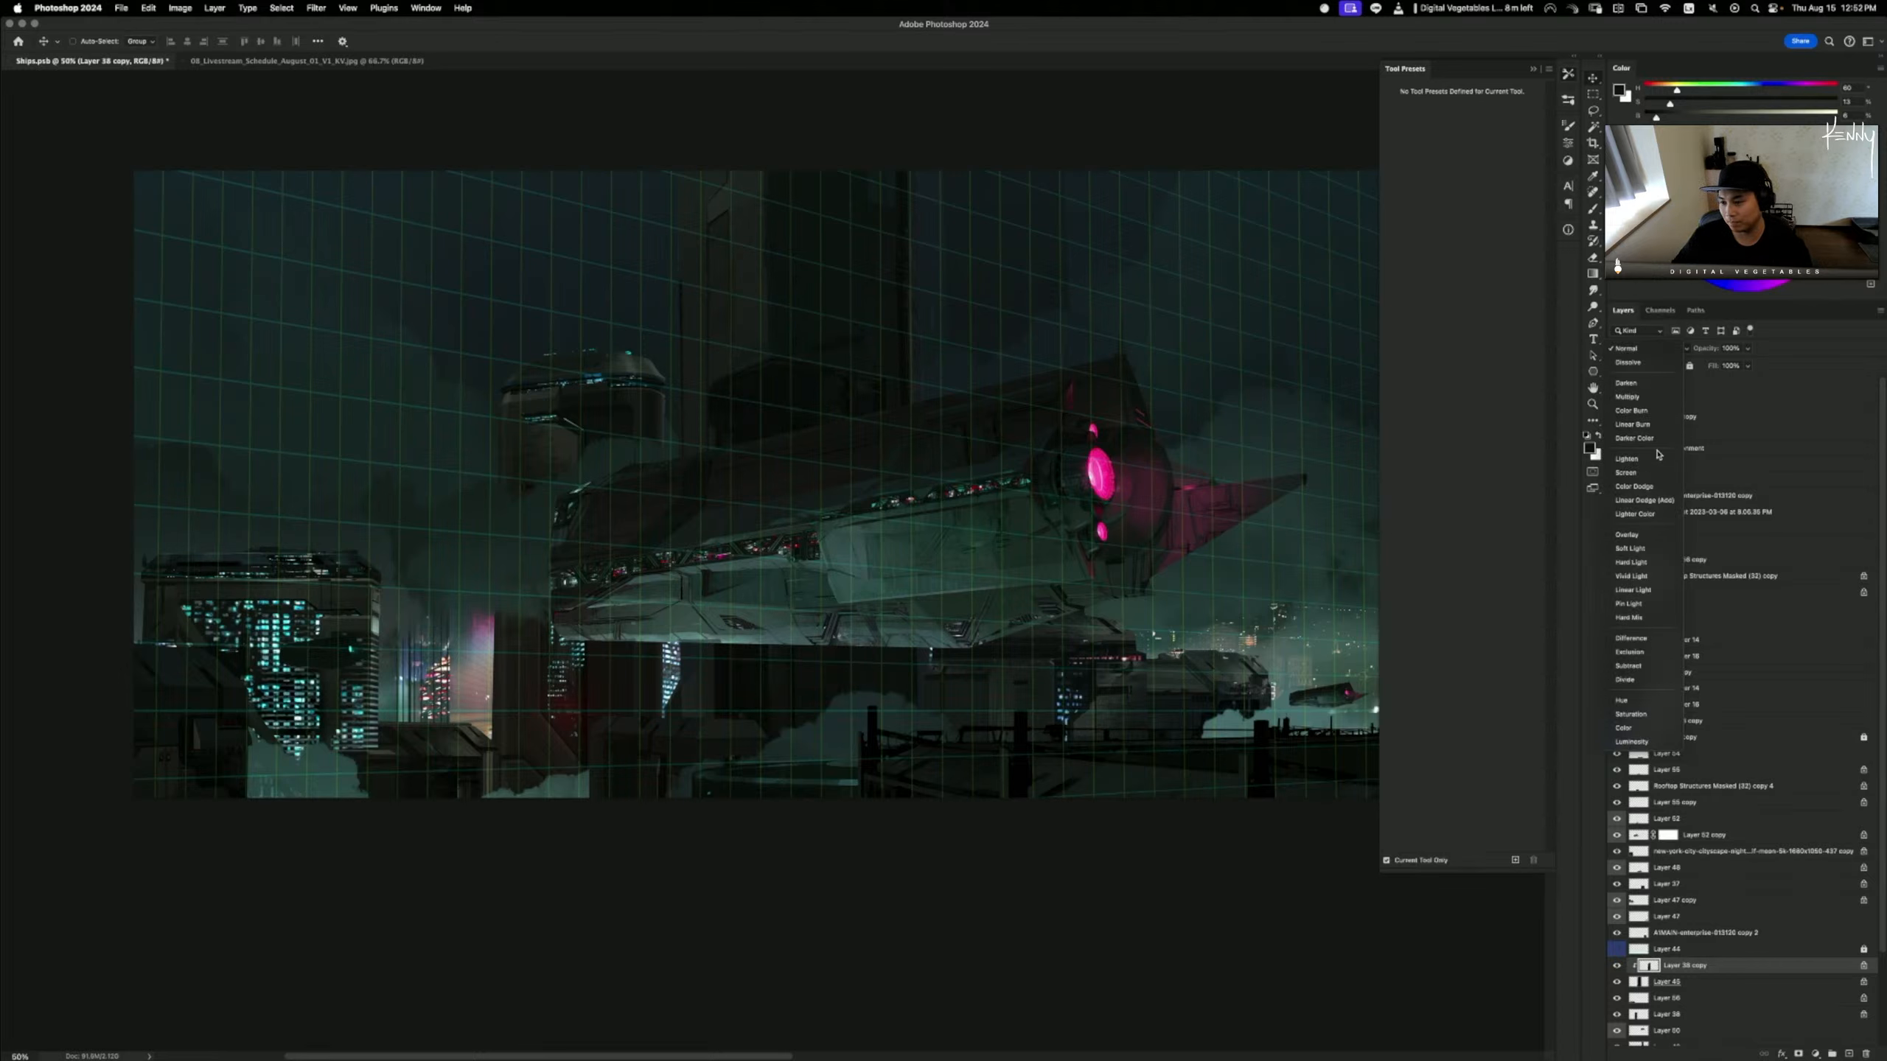
left_click(1635, 514)
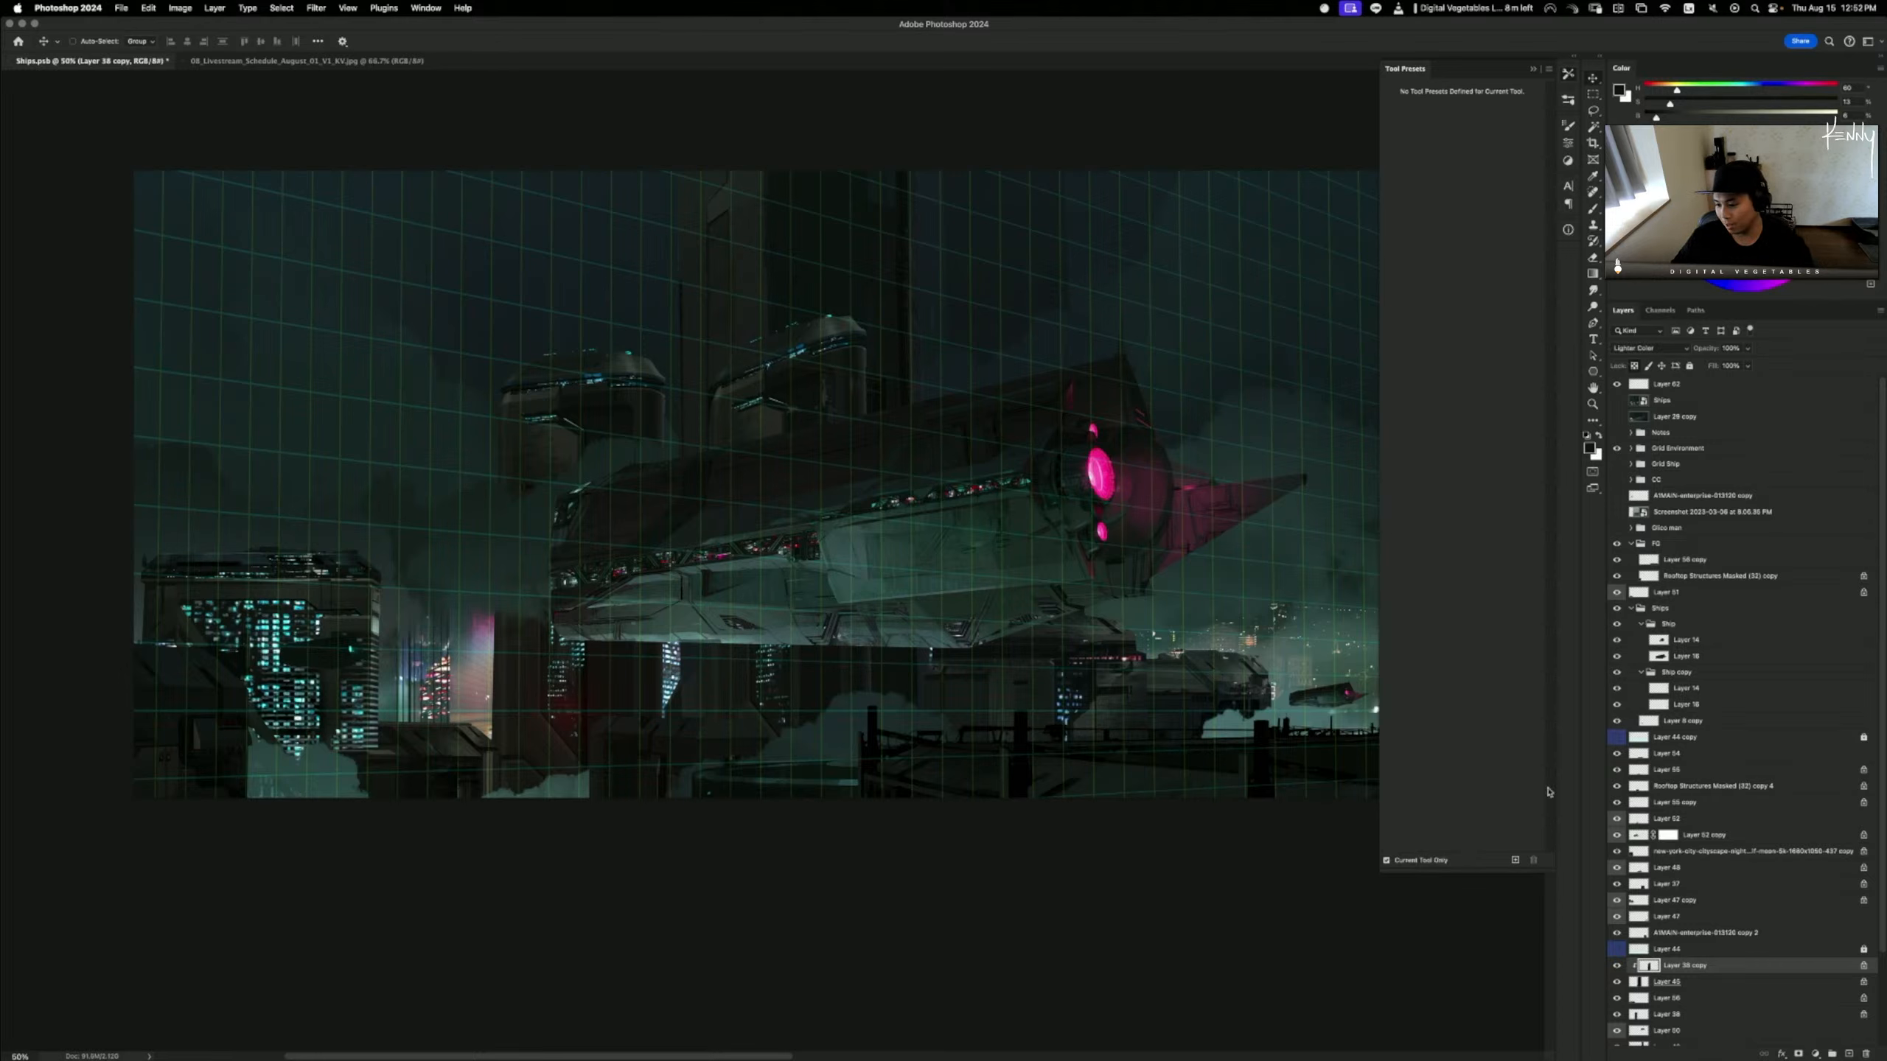
- Try a shorter, narrower version of the tower copy at the central tower's left edge, and delete it
key("super+t")
left_click_drag(788, 304, 789, 397)
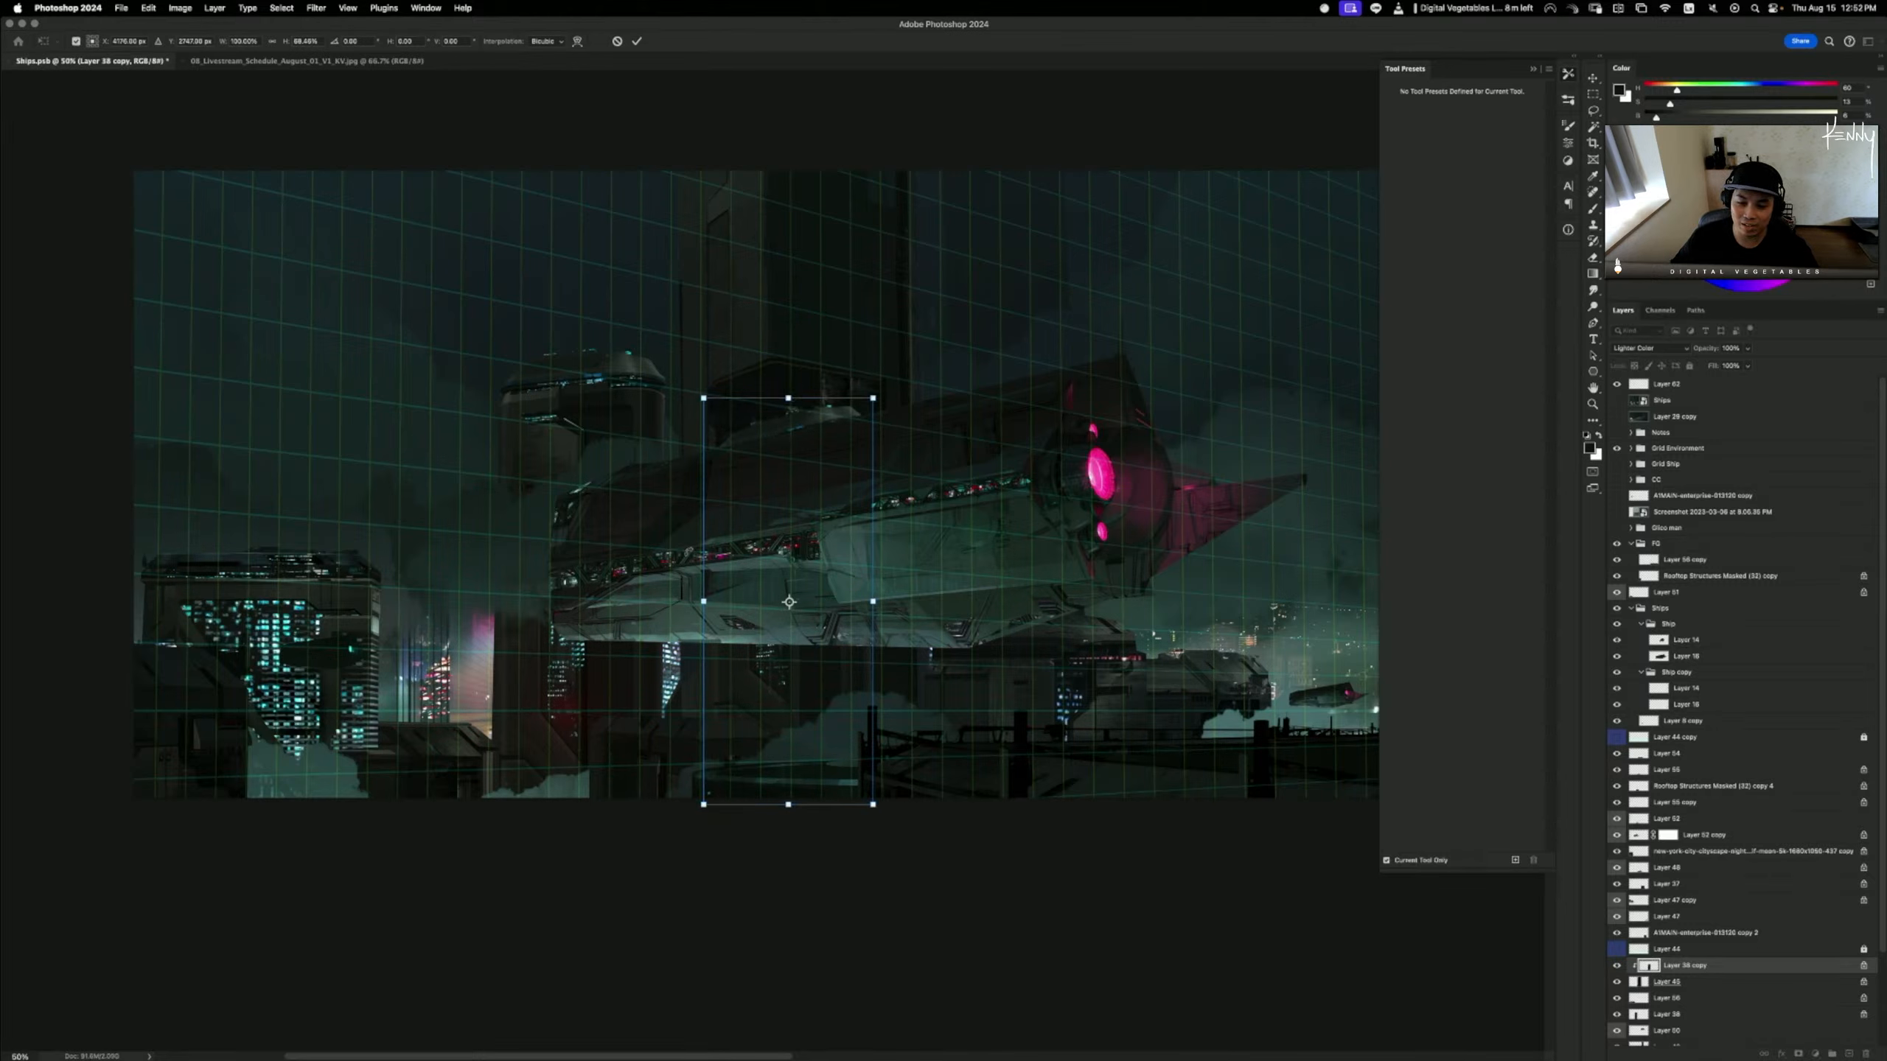
left_click_drag(703, 601, 663, 601)
left_click_drag(872, 605, 804, 616)
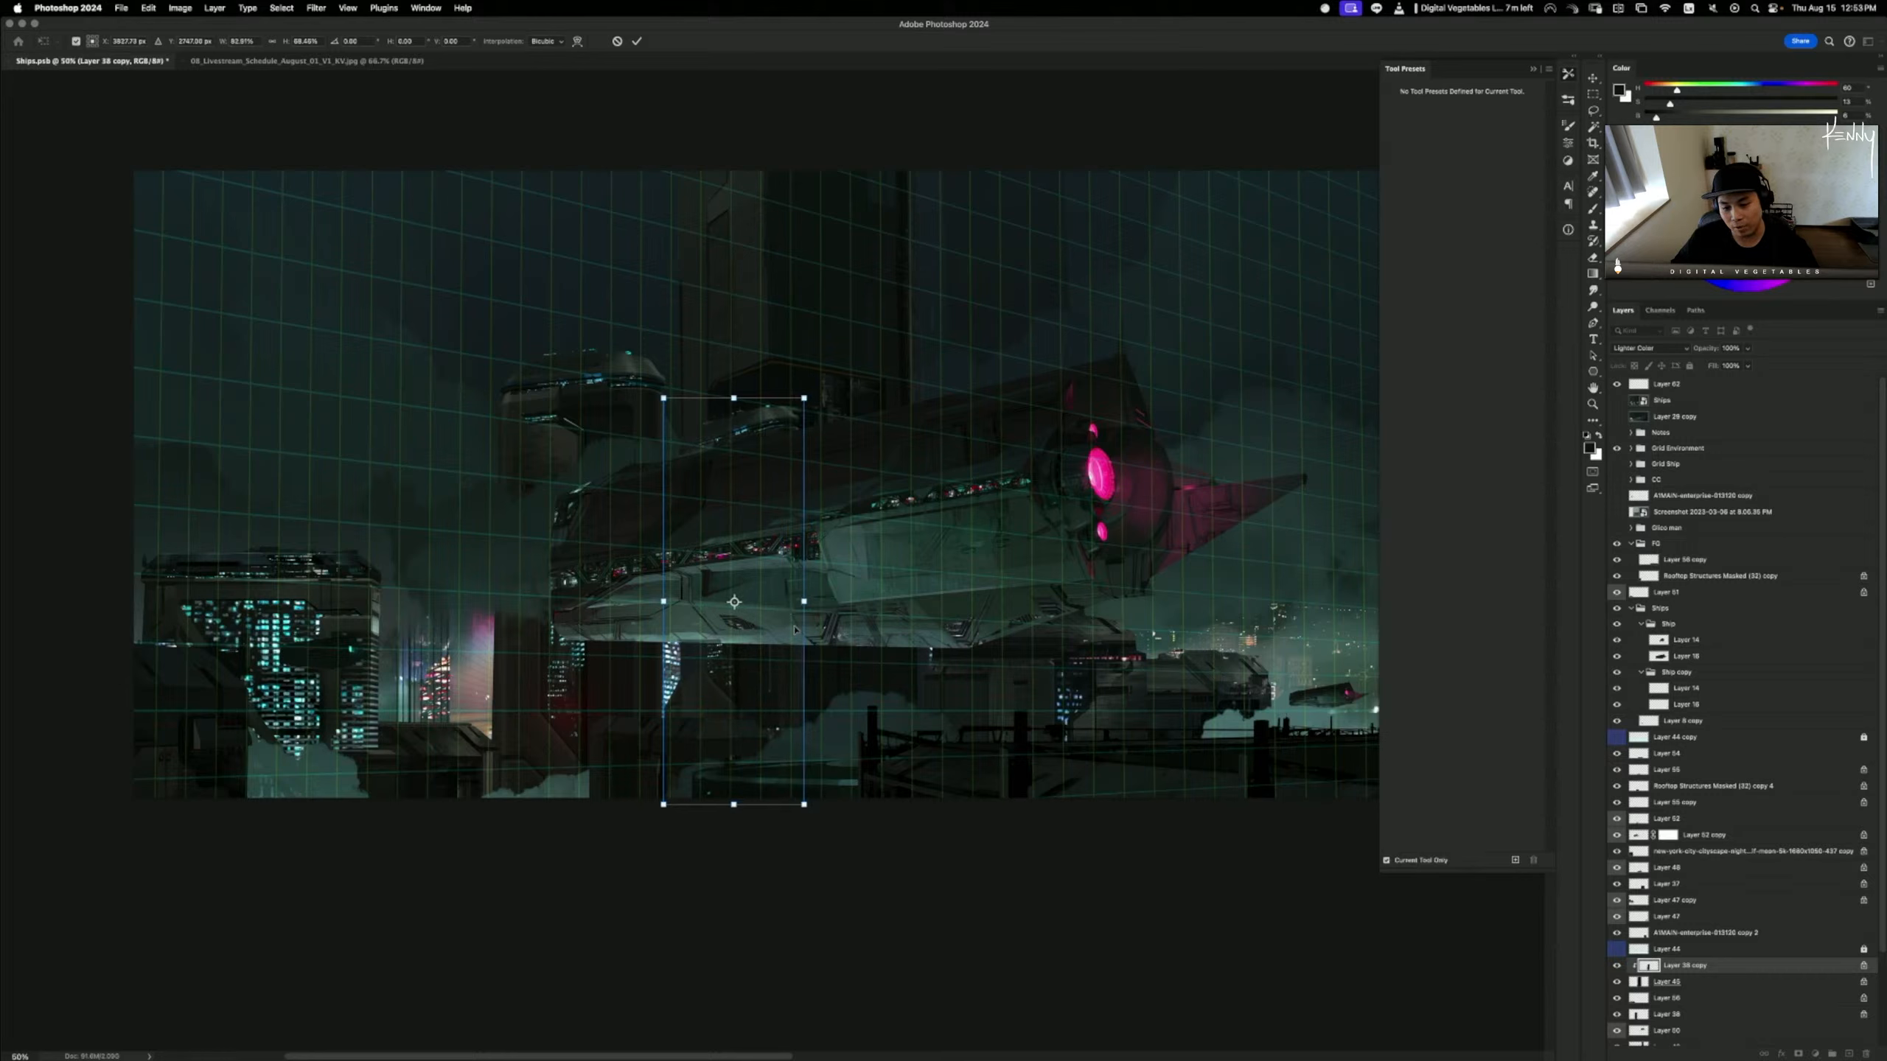
left_click_drag(734, 398, 738, 331)
key("Return")
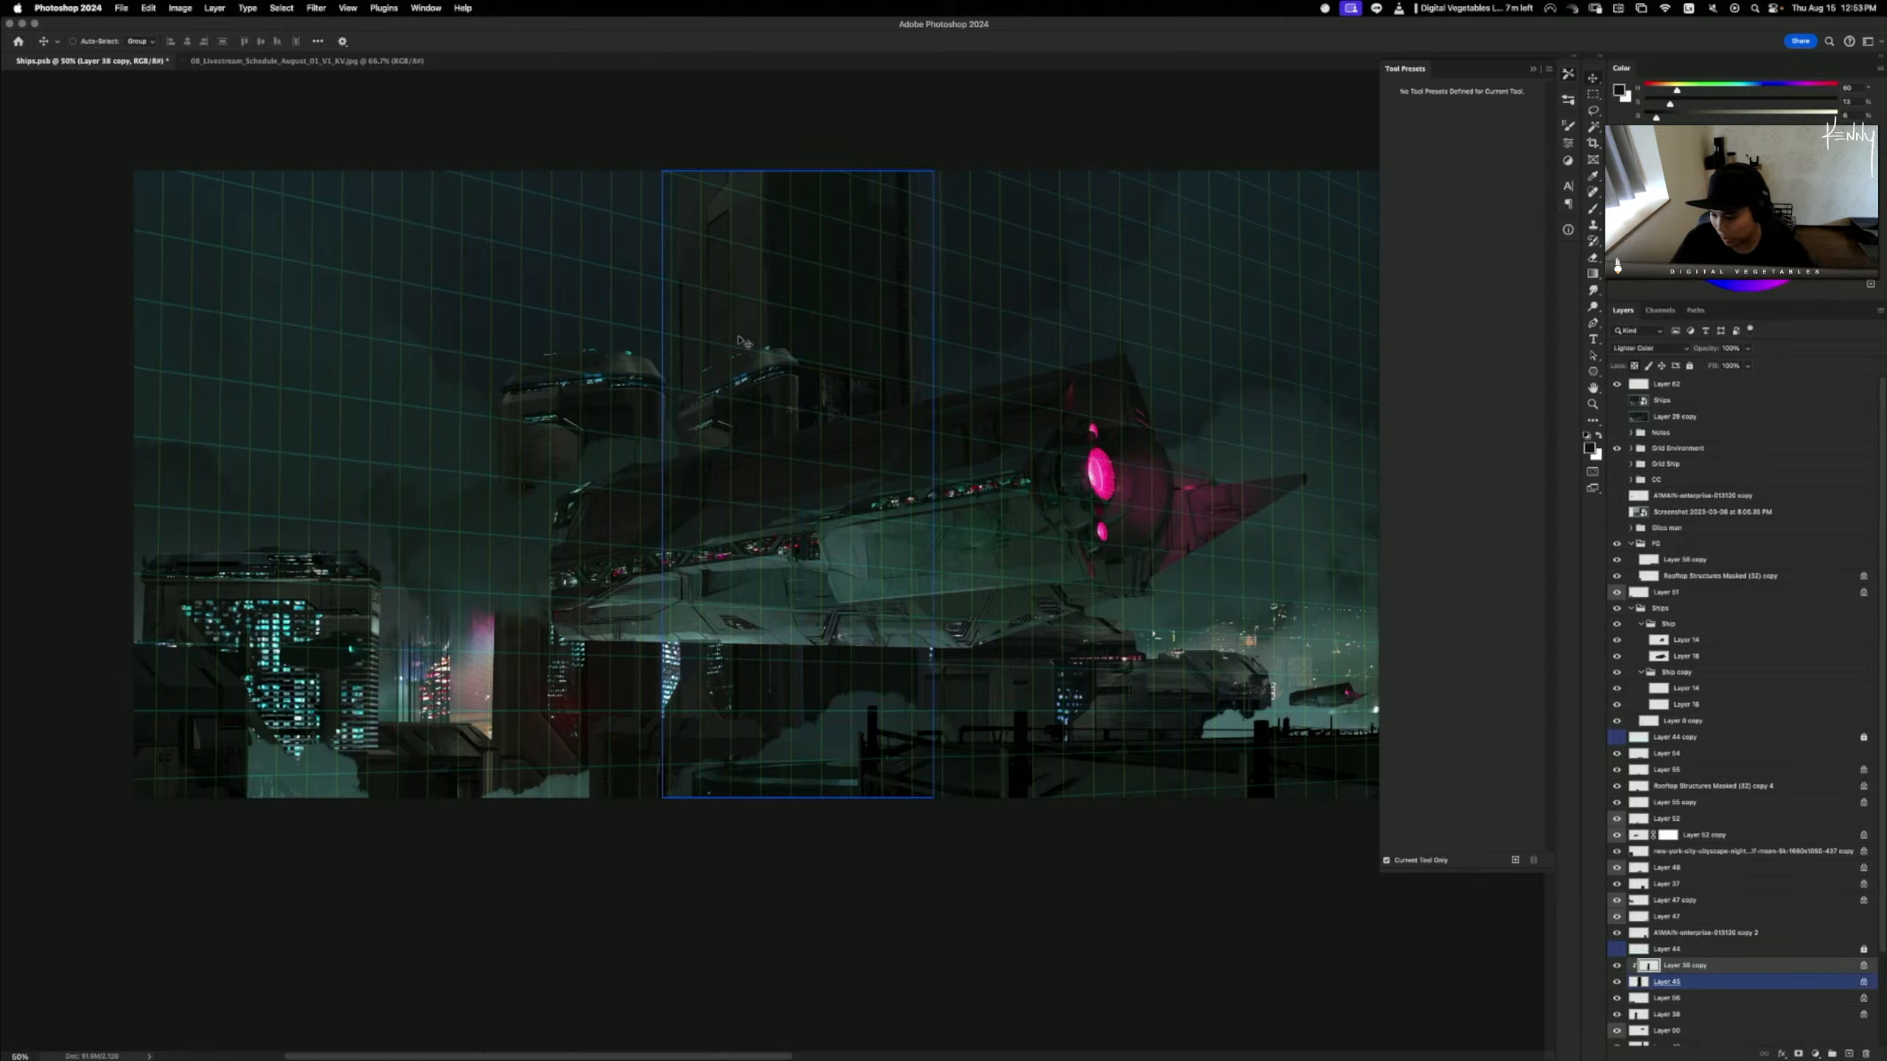
key("Delete")
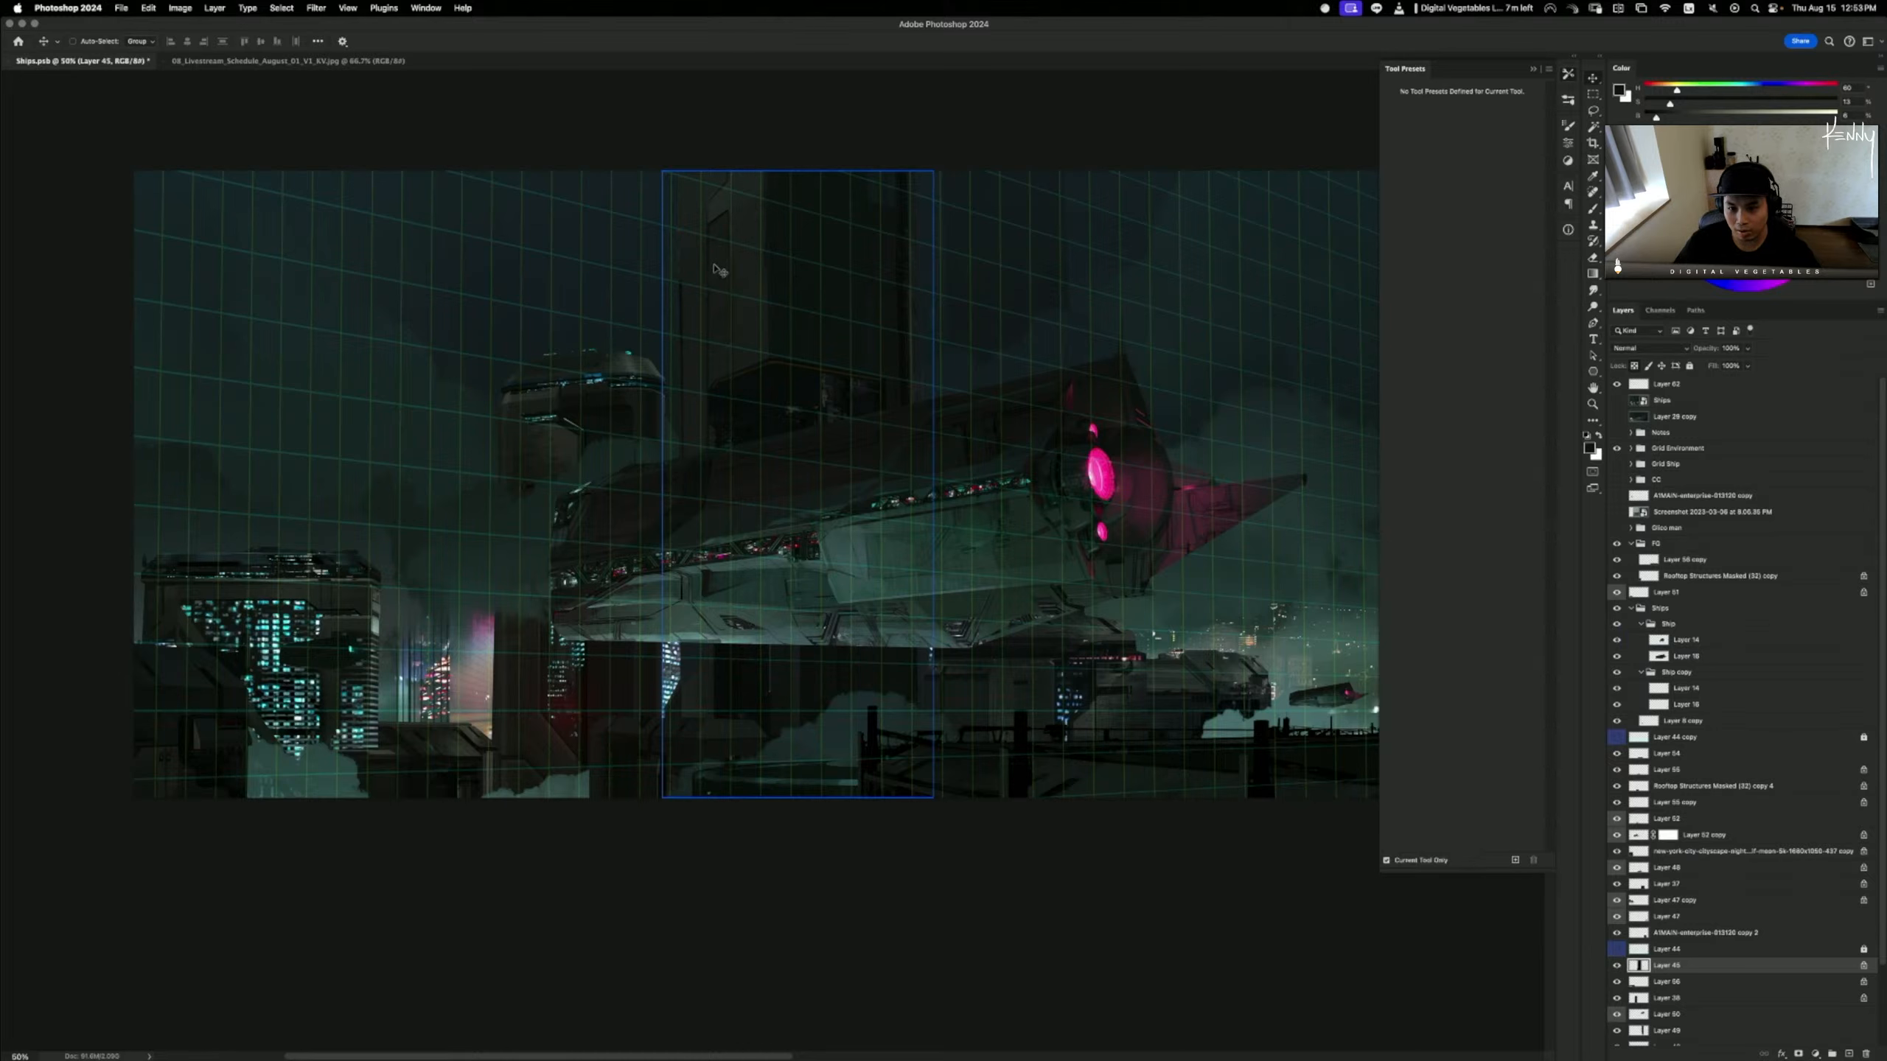
- Compare the painting with the dark central tower hidden and shown against the perspective grid
key("r")
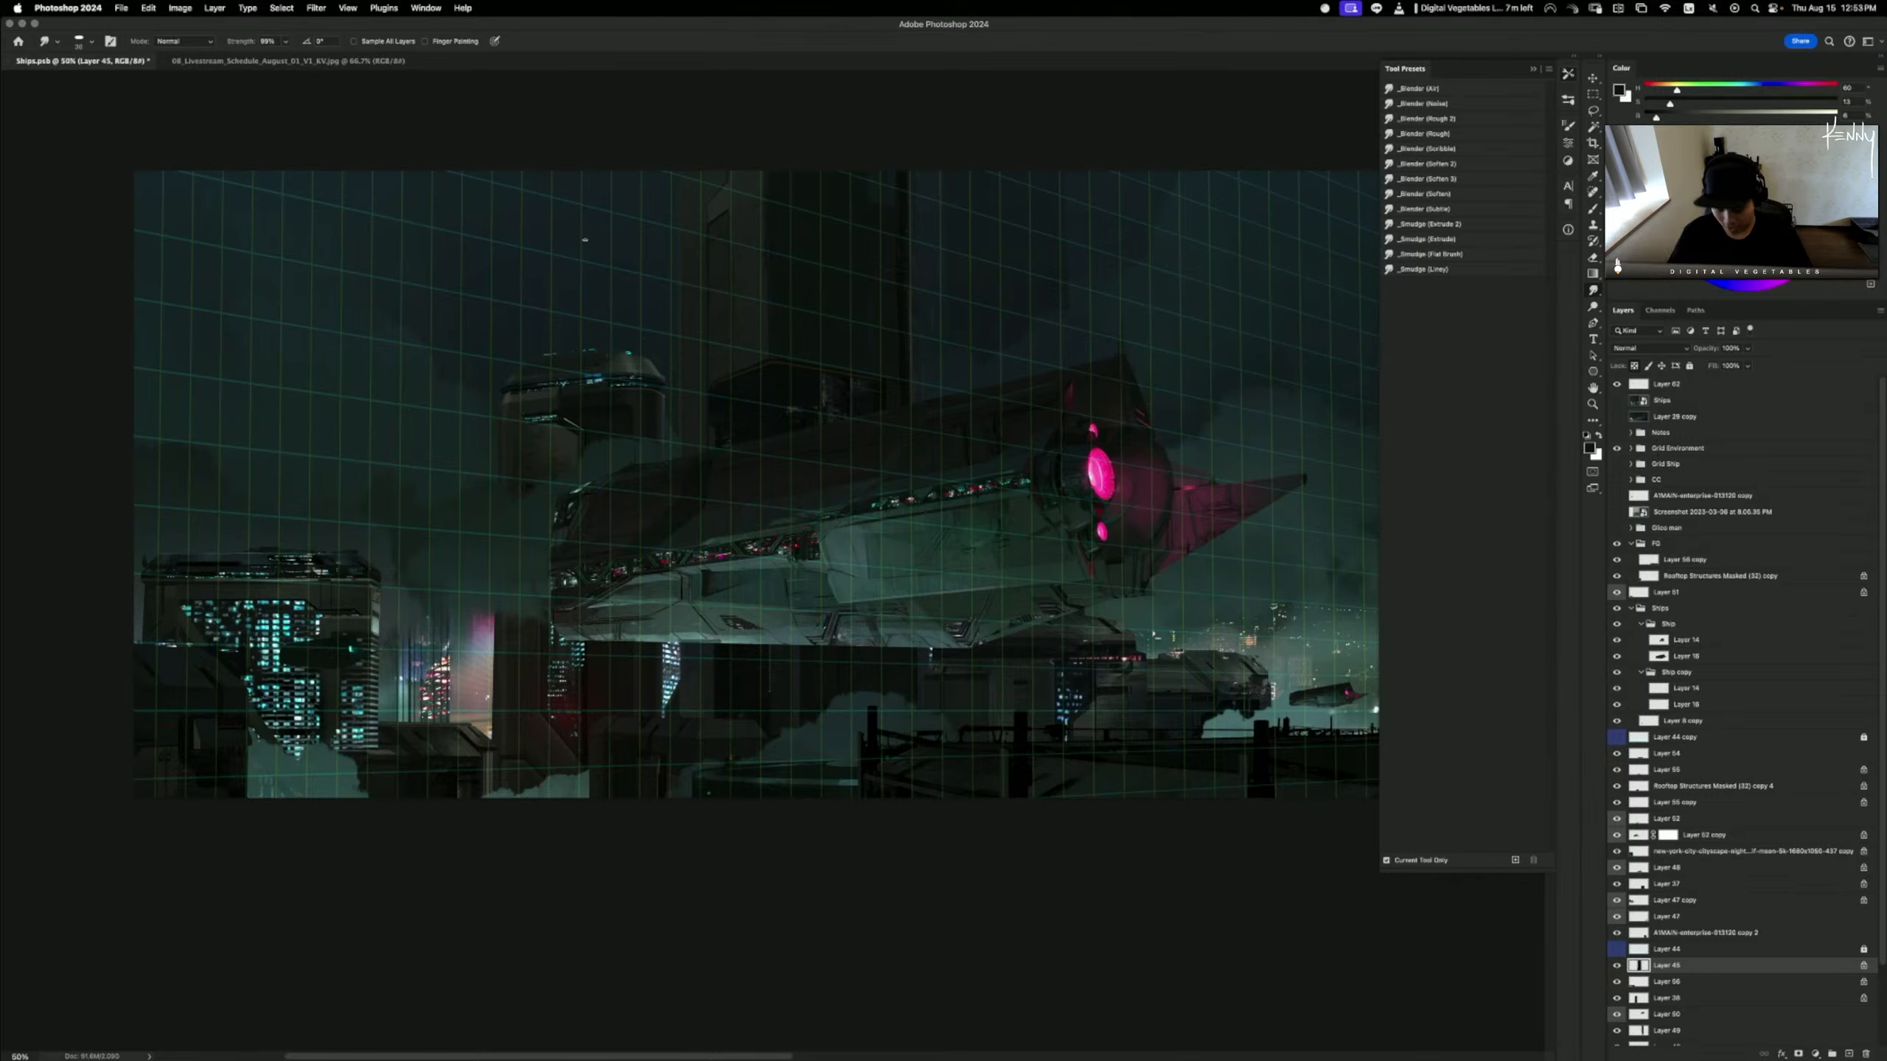
key("super+minus")
key("super+equal")
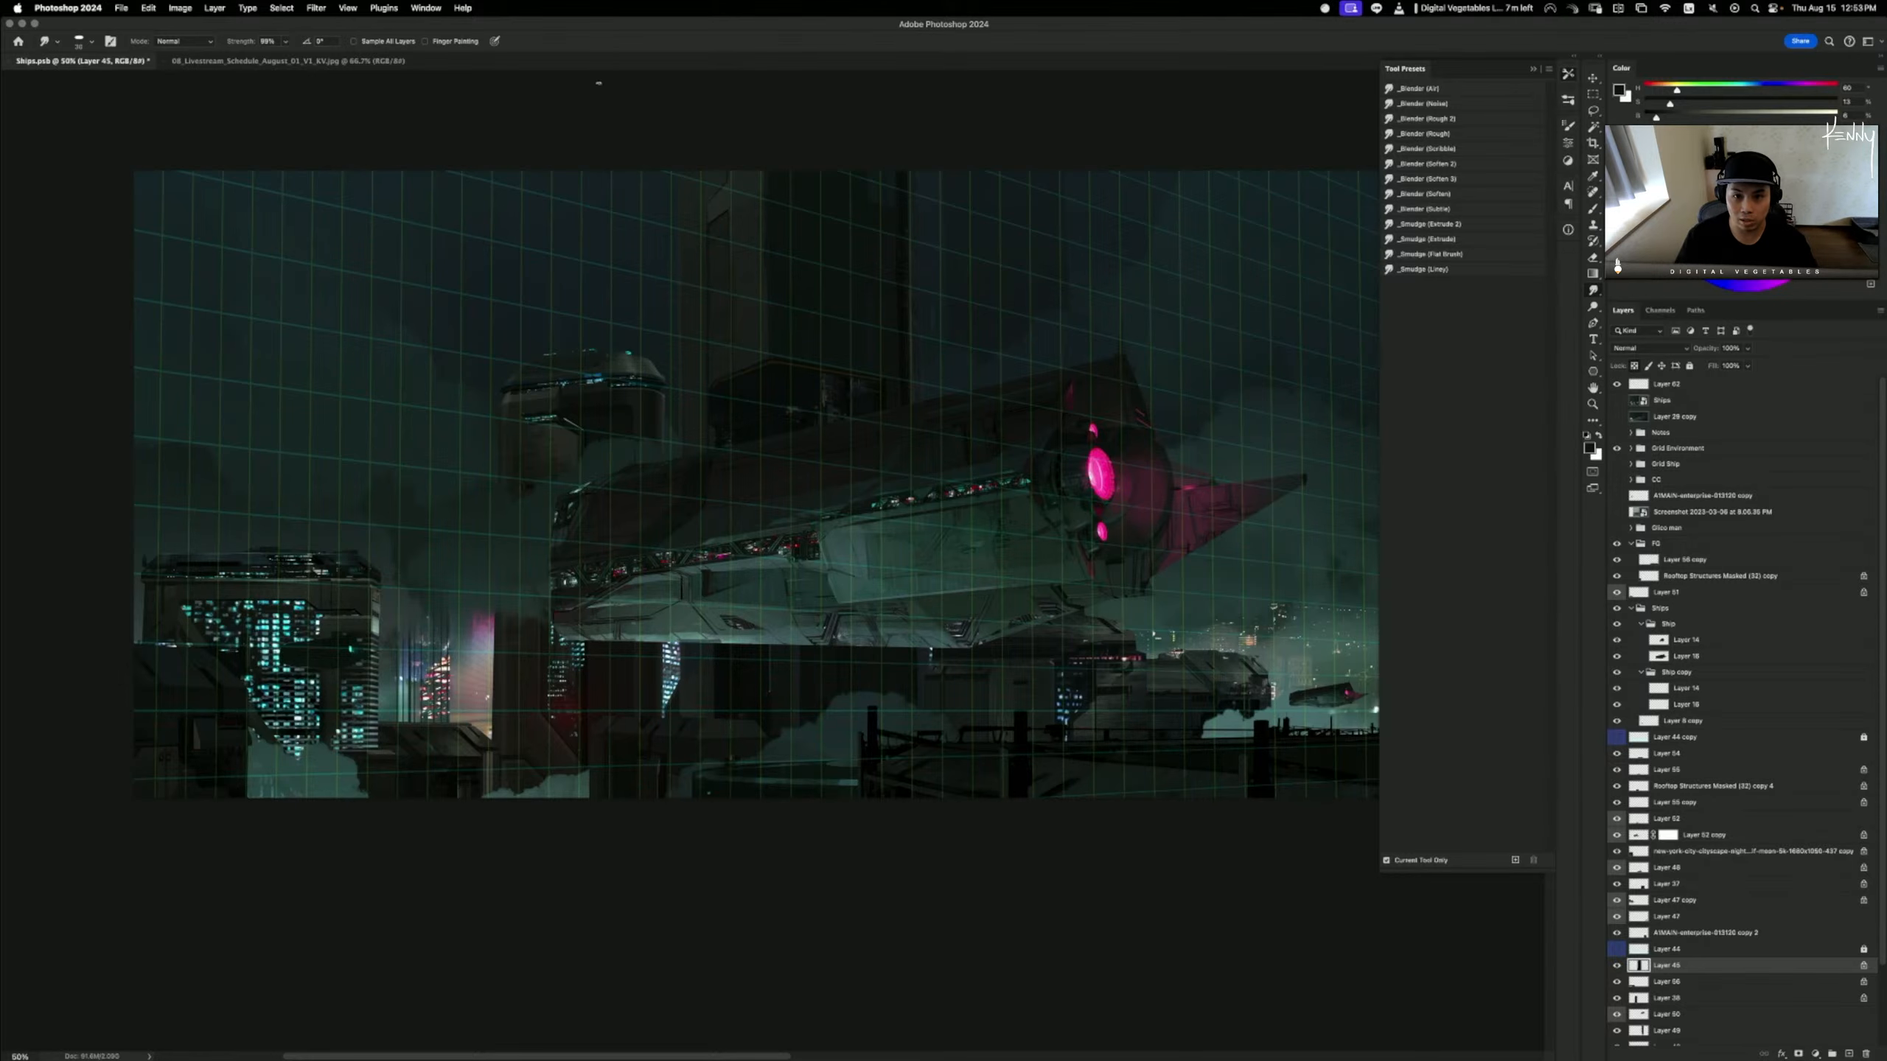
key("super+minus")
key("super+plus")
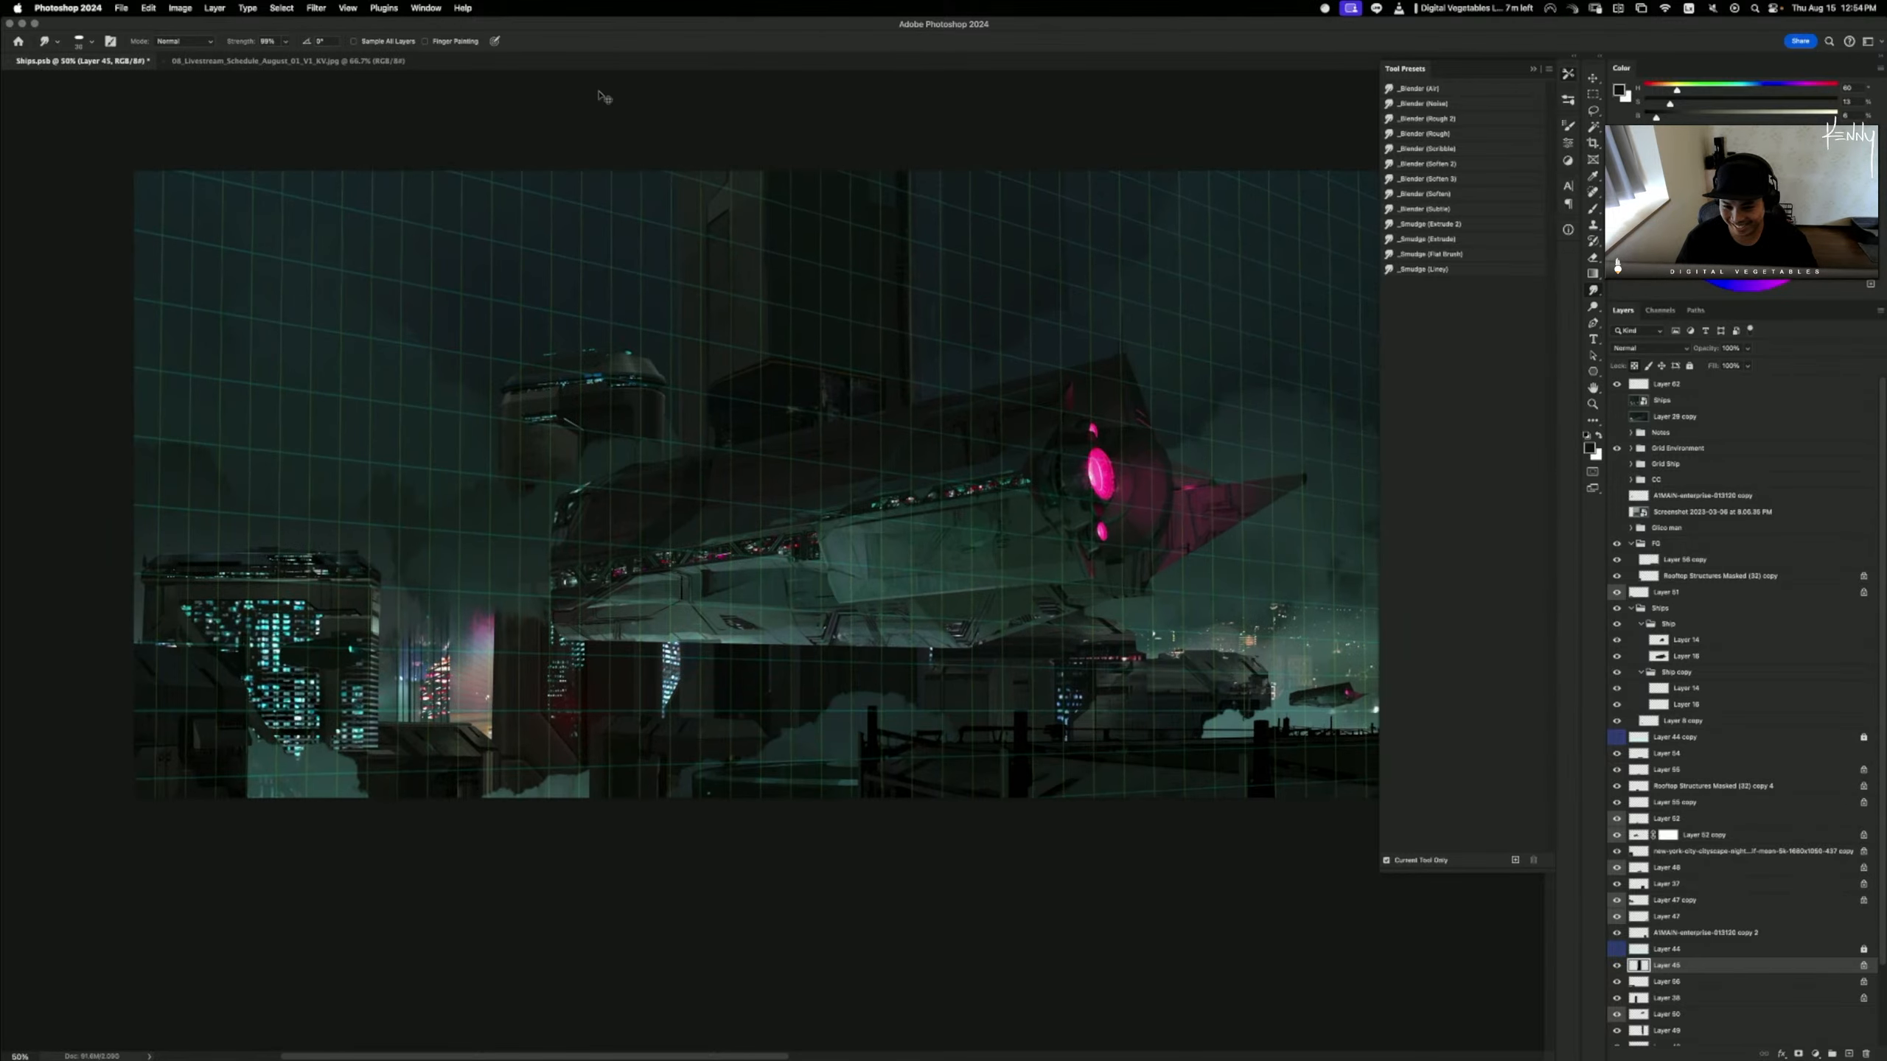
left_click_drag(798, 360, 748, 370)
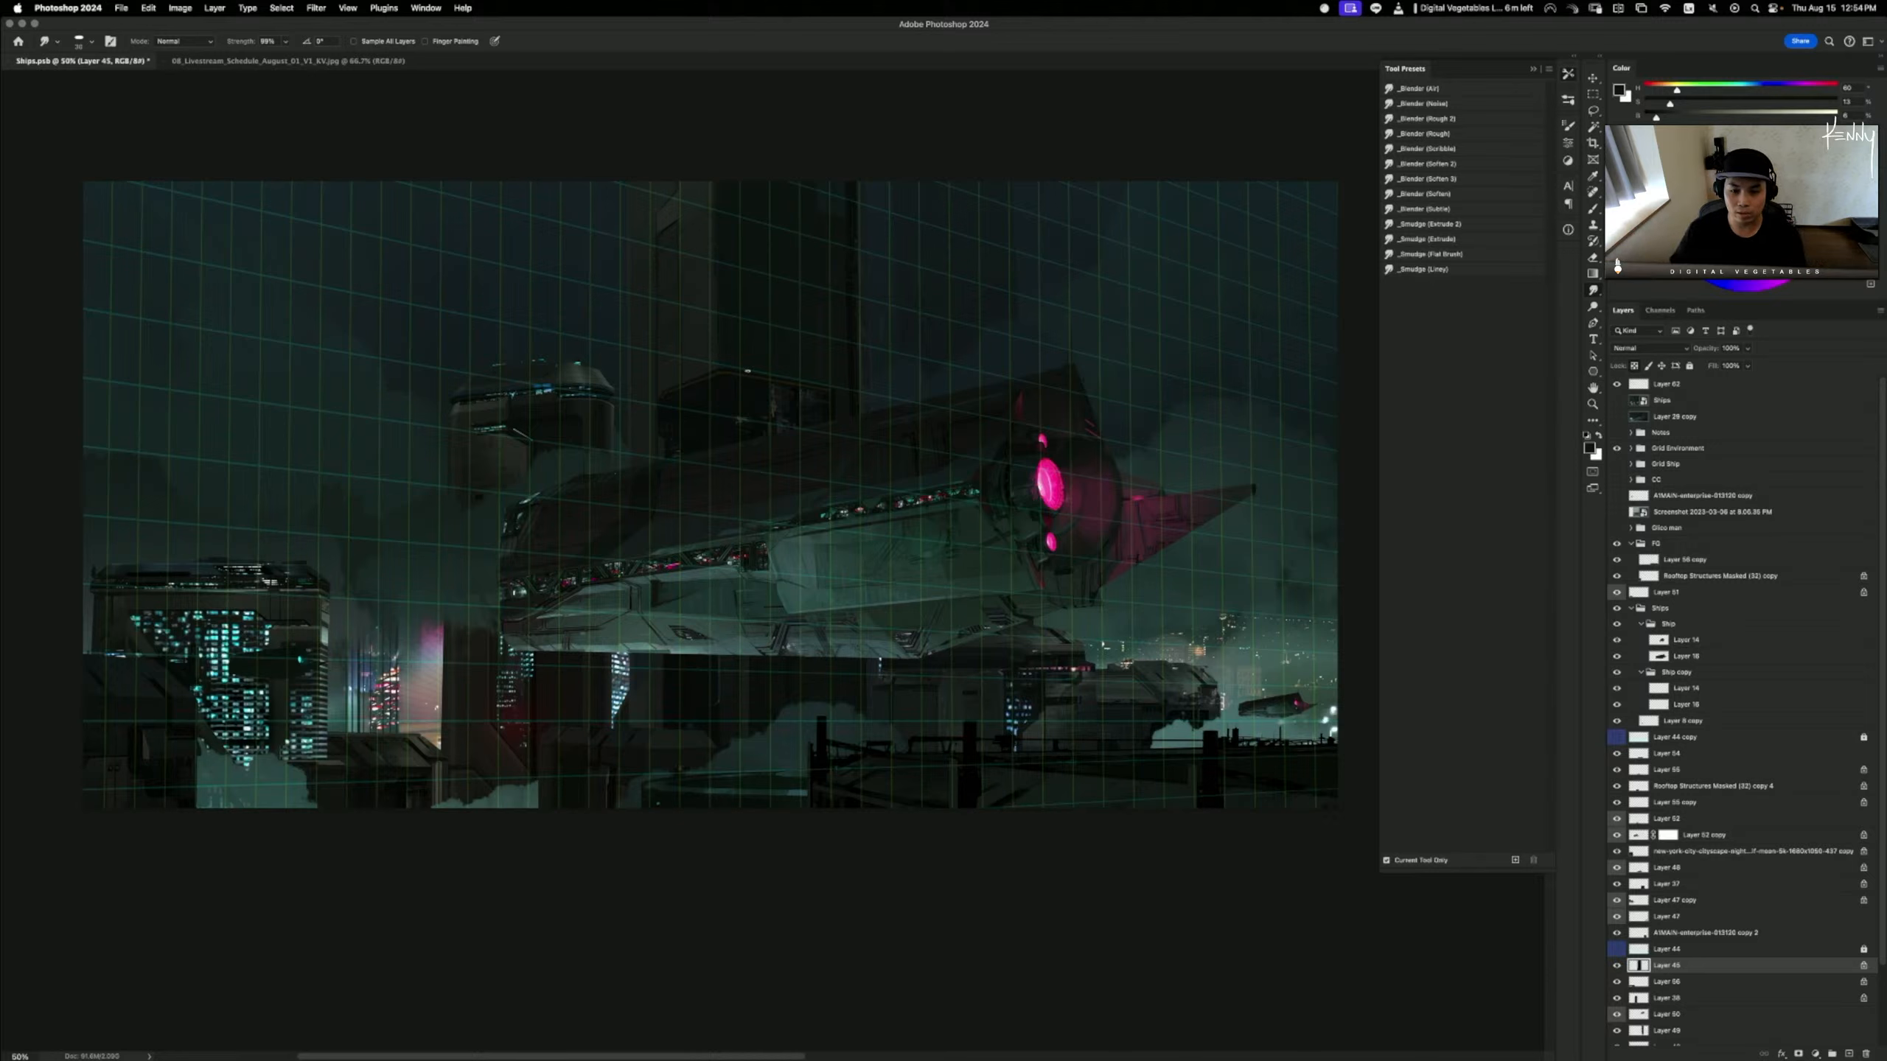
left_click(1617, 966)
left_click(1617, 967)
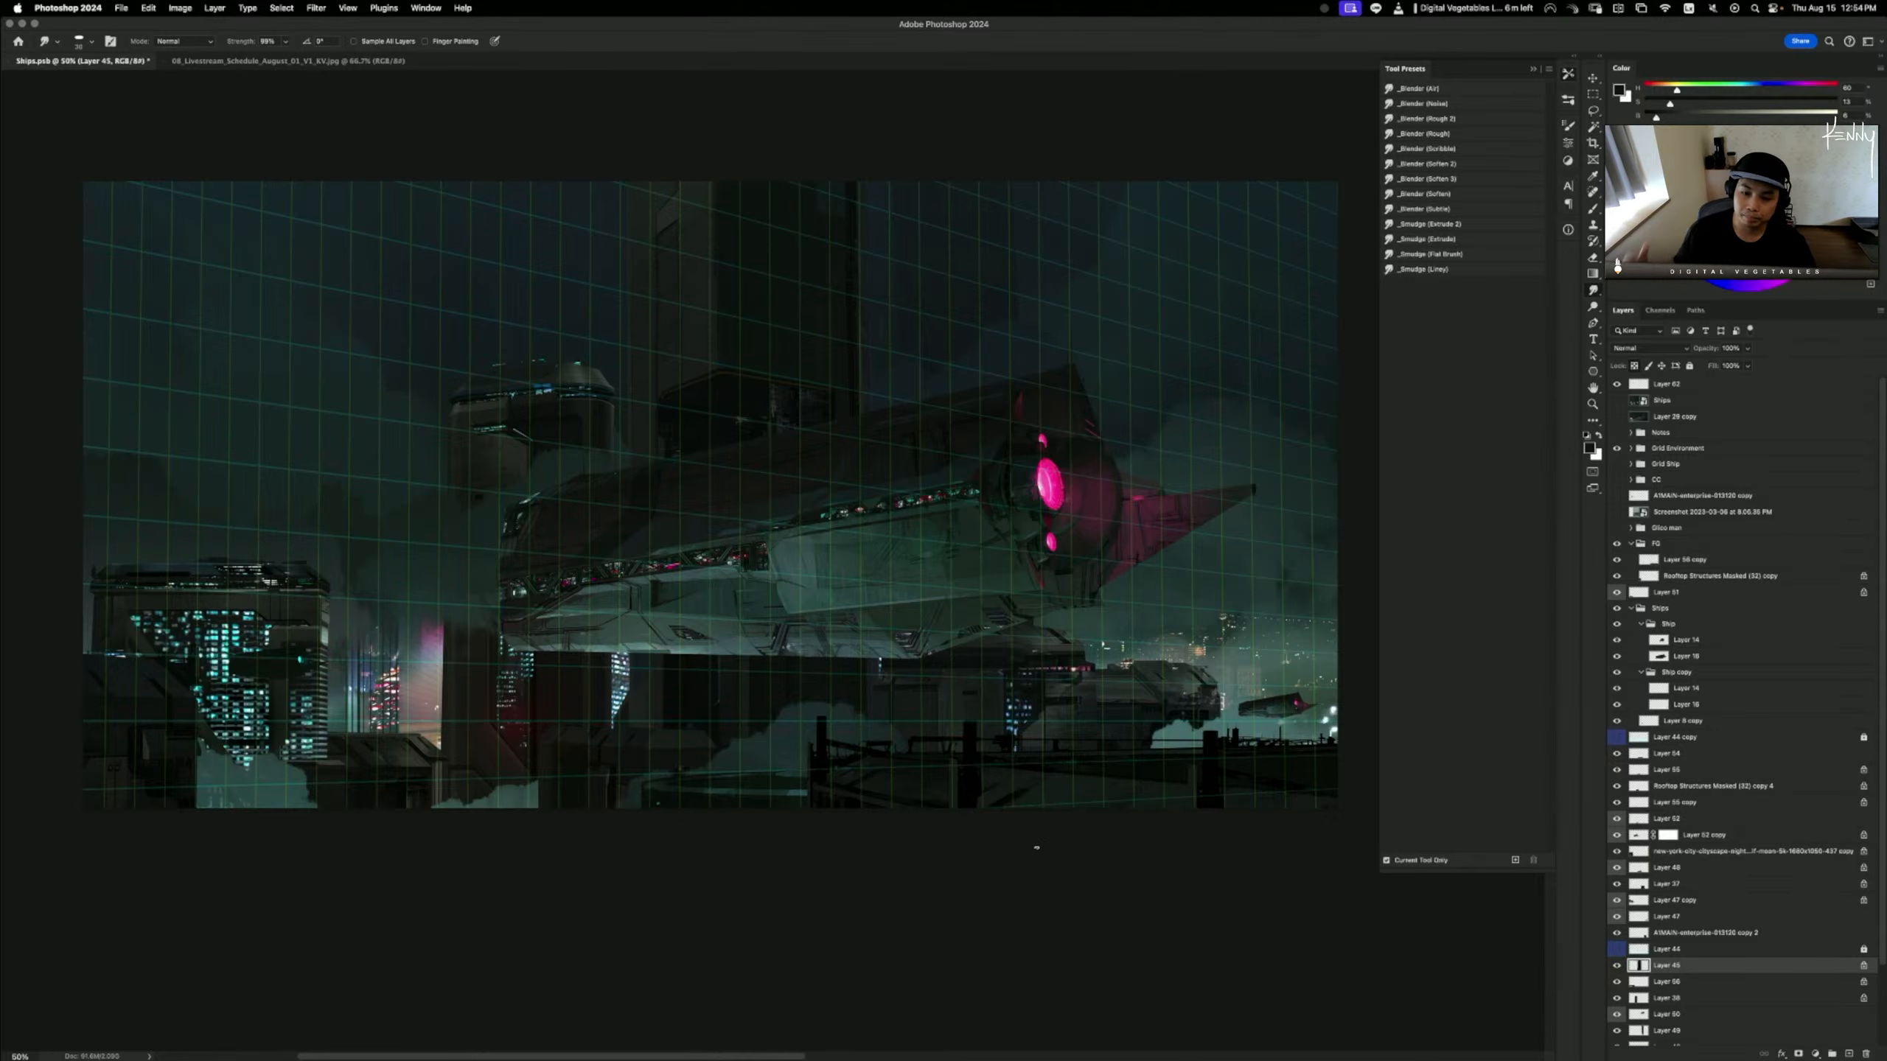
left_click_drag(1038, 844, 1087, 899)
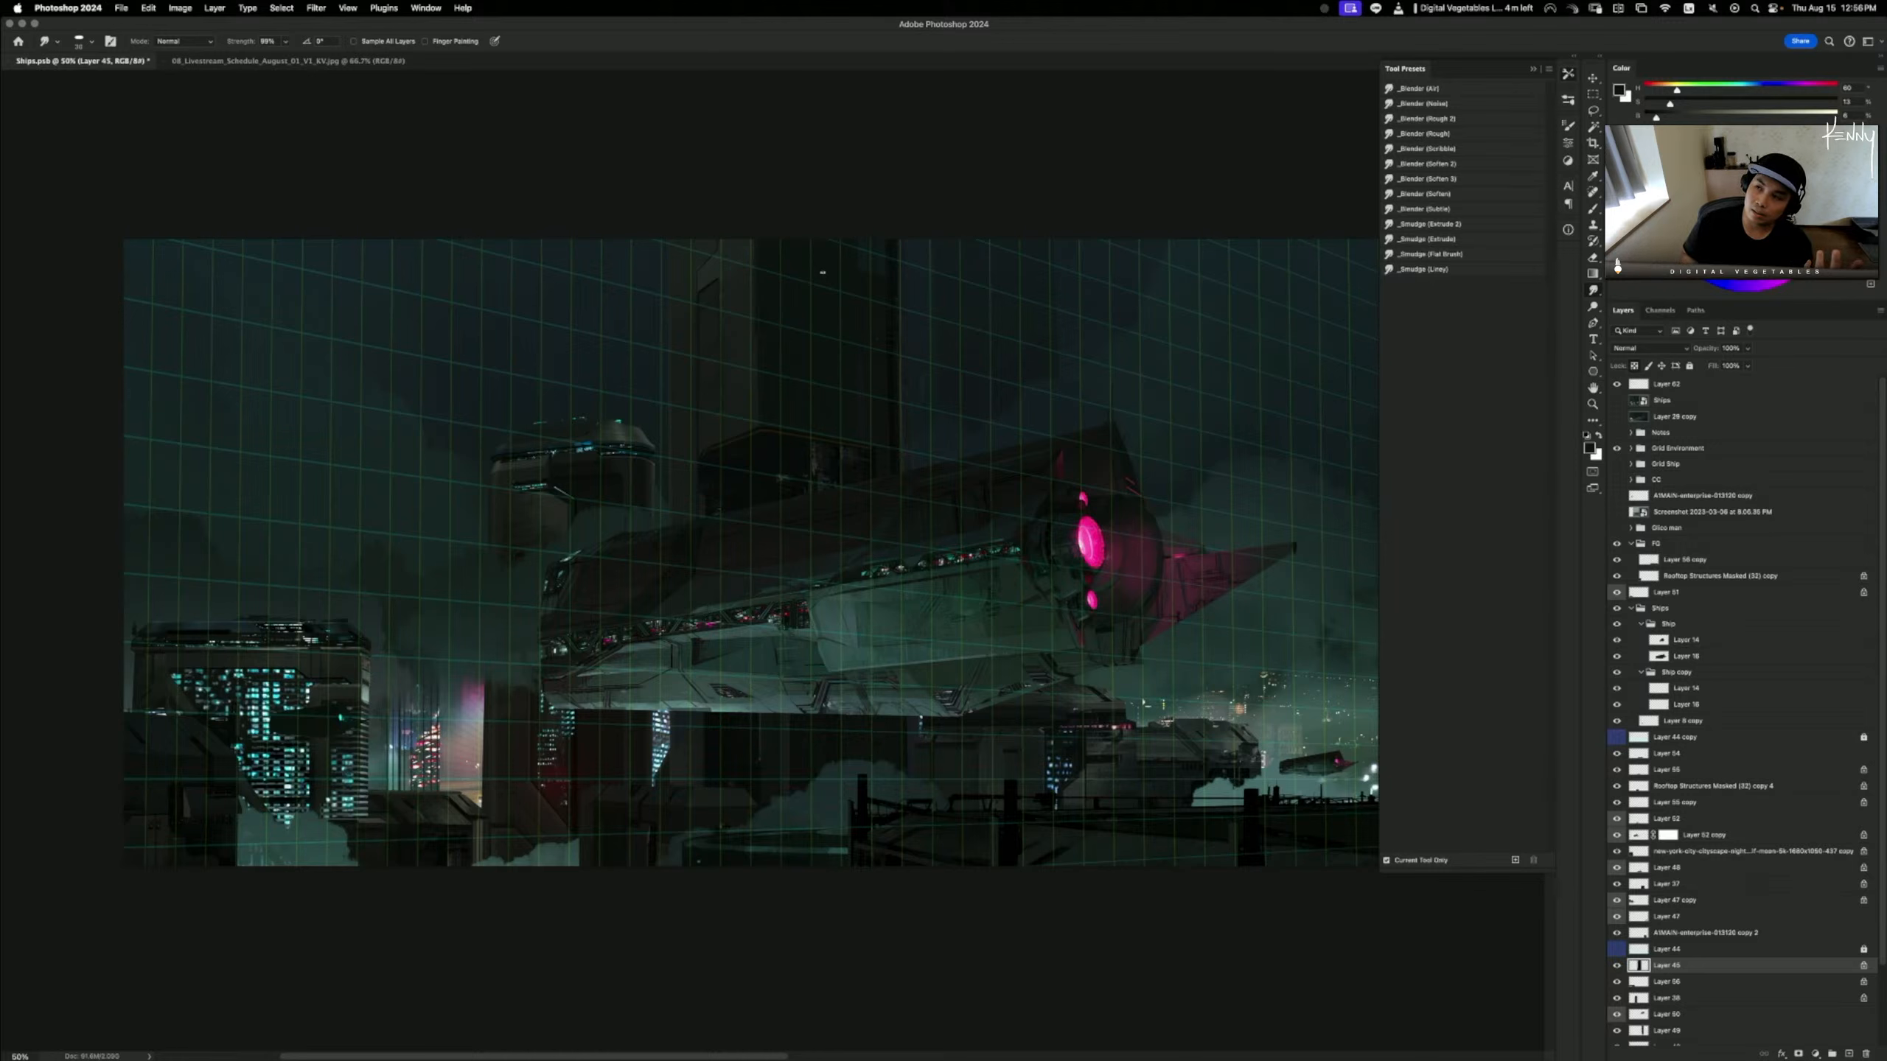
- Hide the Grid Environment group and check the whole painting at a reduced size
left_click(1619, 449)
key("super+minus")
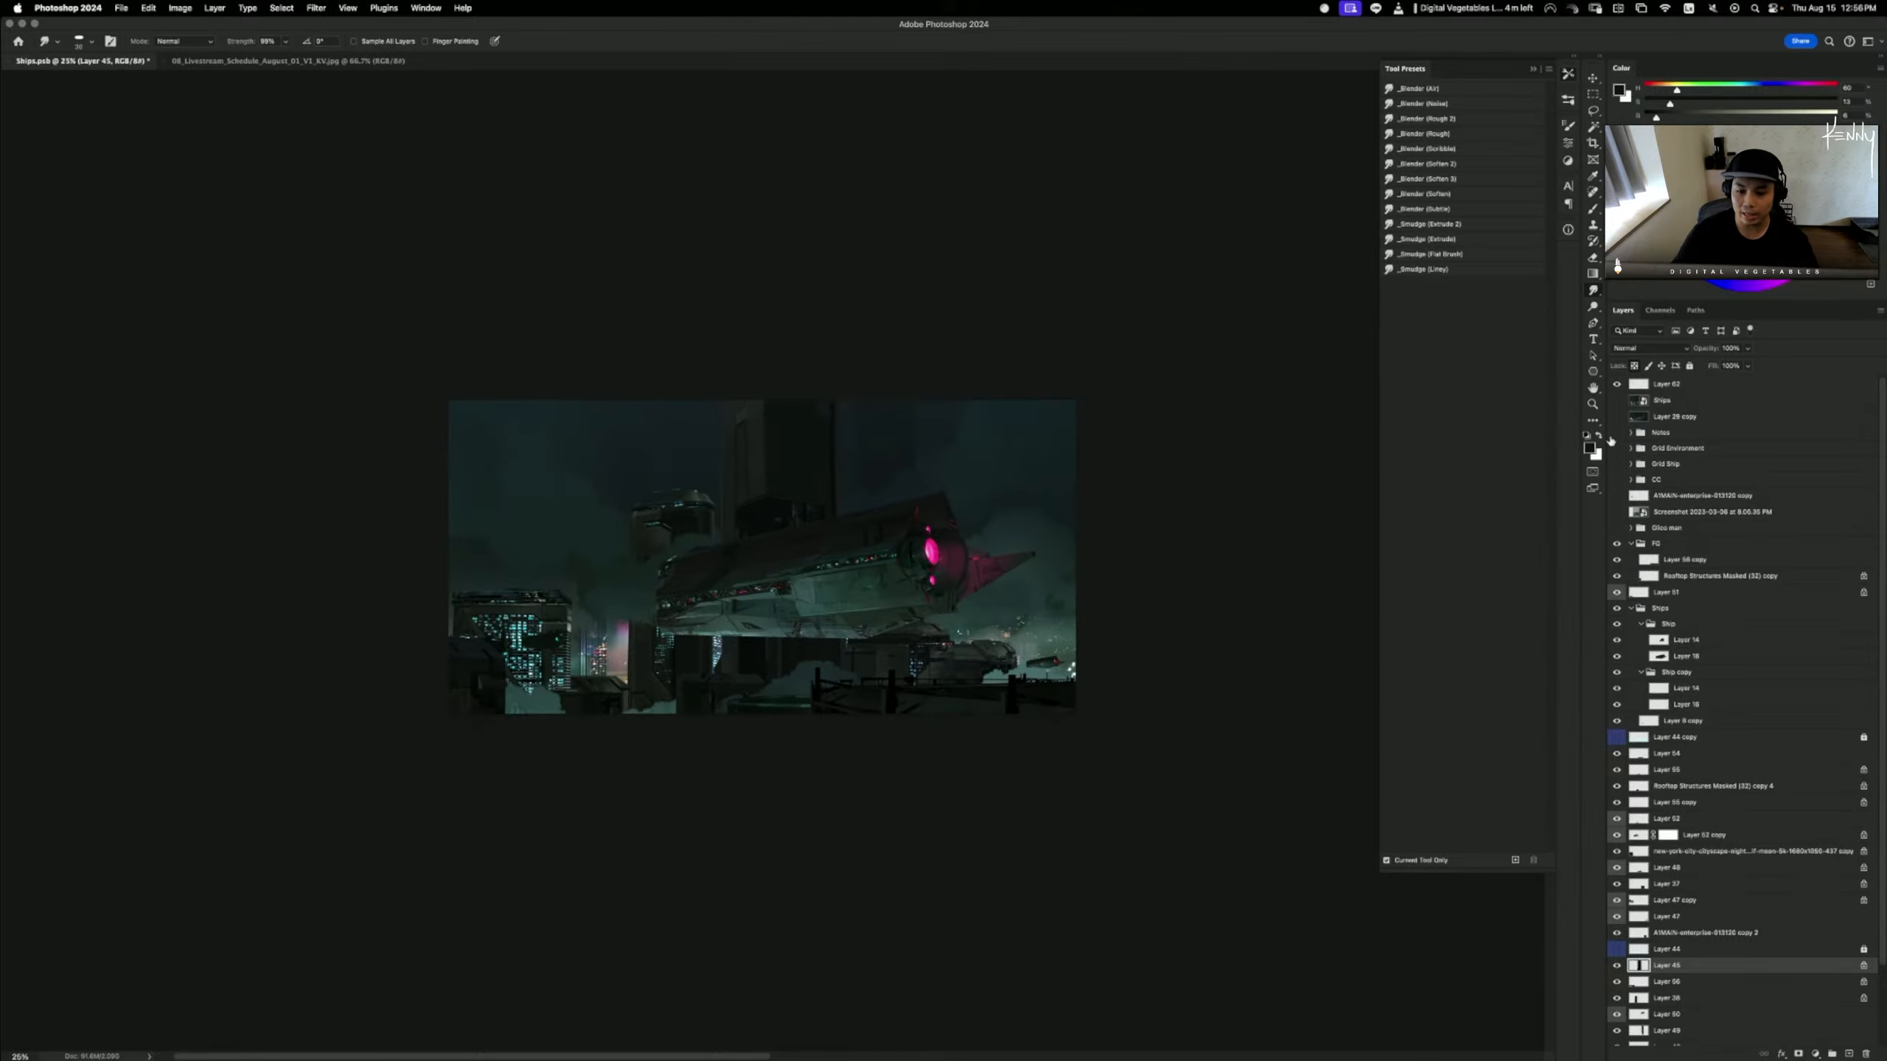
key("super+plus")
key("super+minus")
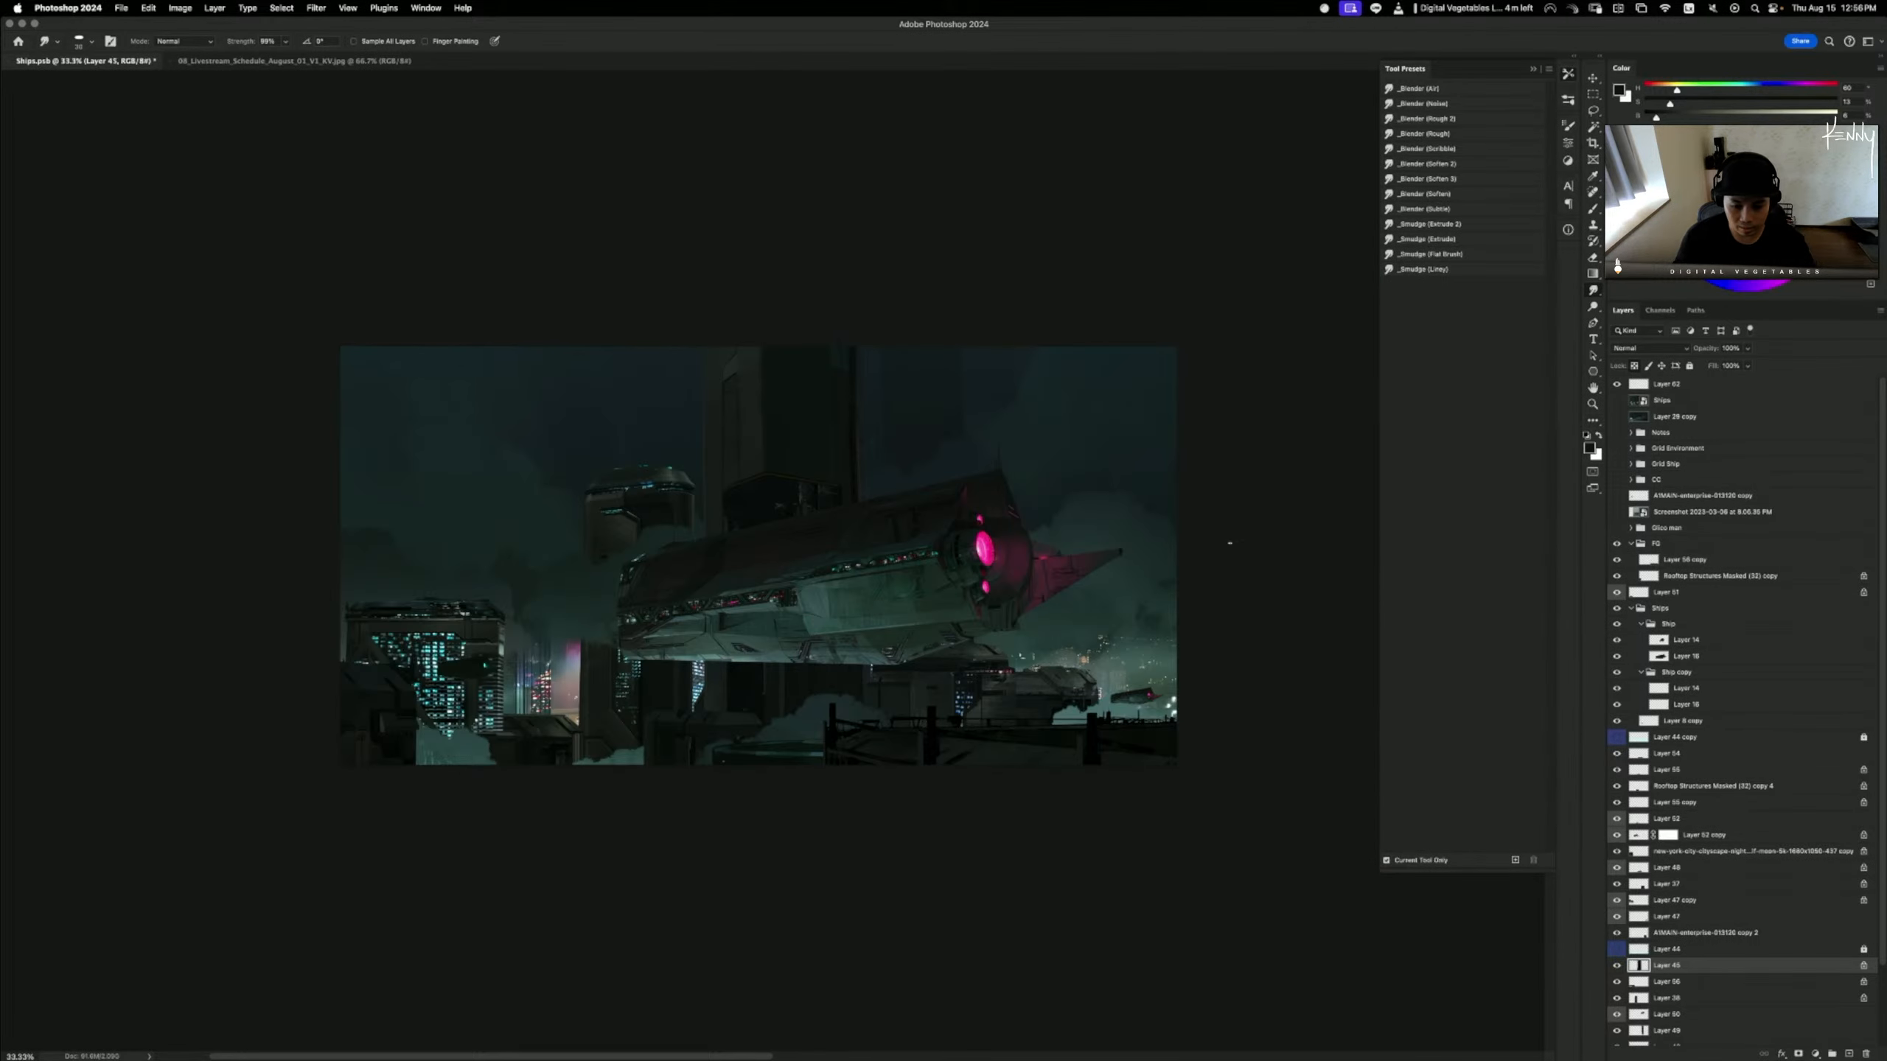
- Try shifting the rooftop structure below the ship slightly, undo the move, and check its layer hidden and shown
key("v")
left_click_drag(702, 695, 713, 721)
key("super+z")
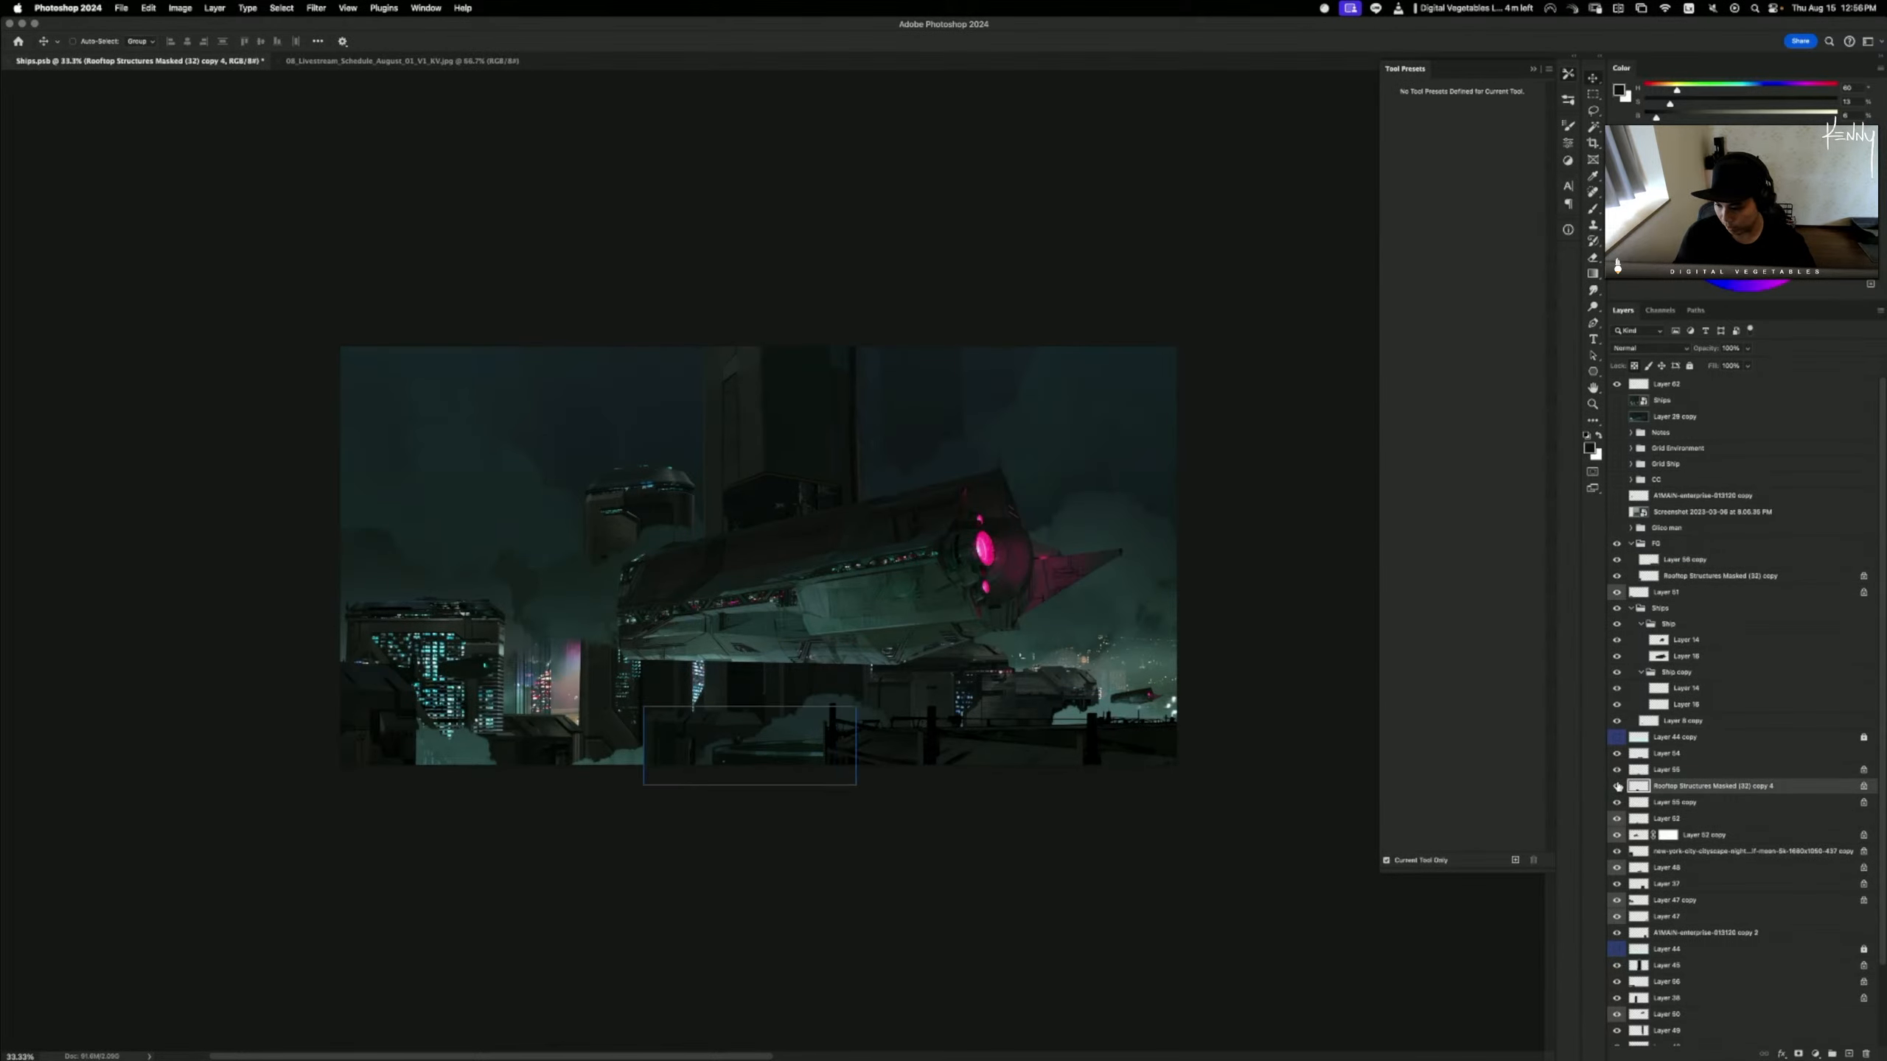
left_click(1617, 786)
left_click(1617, 787)
key("i")
key("super+k")
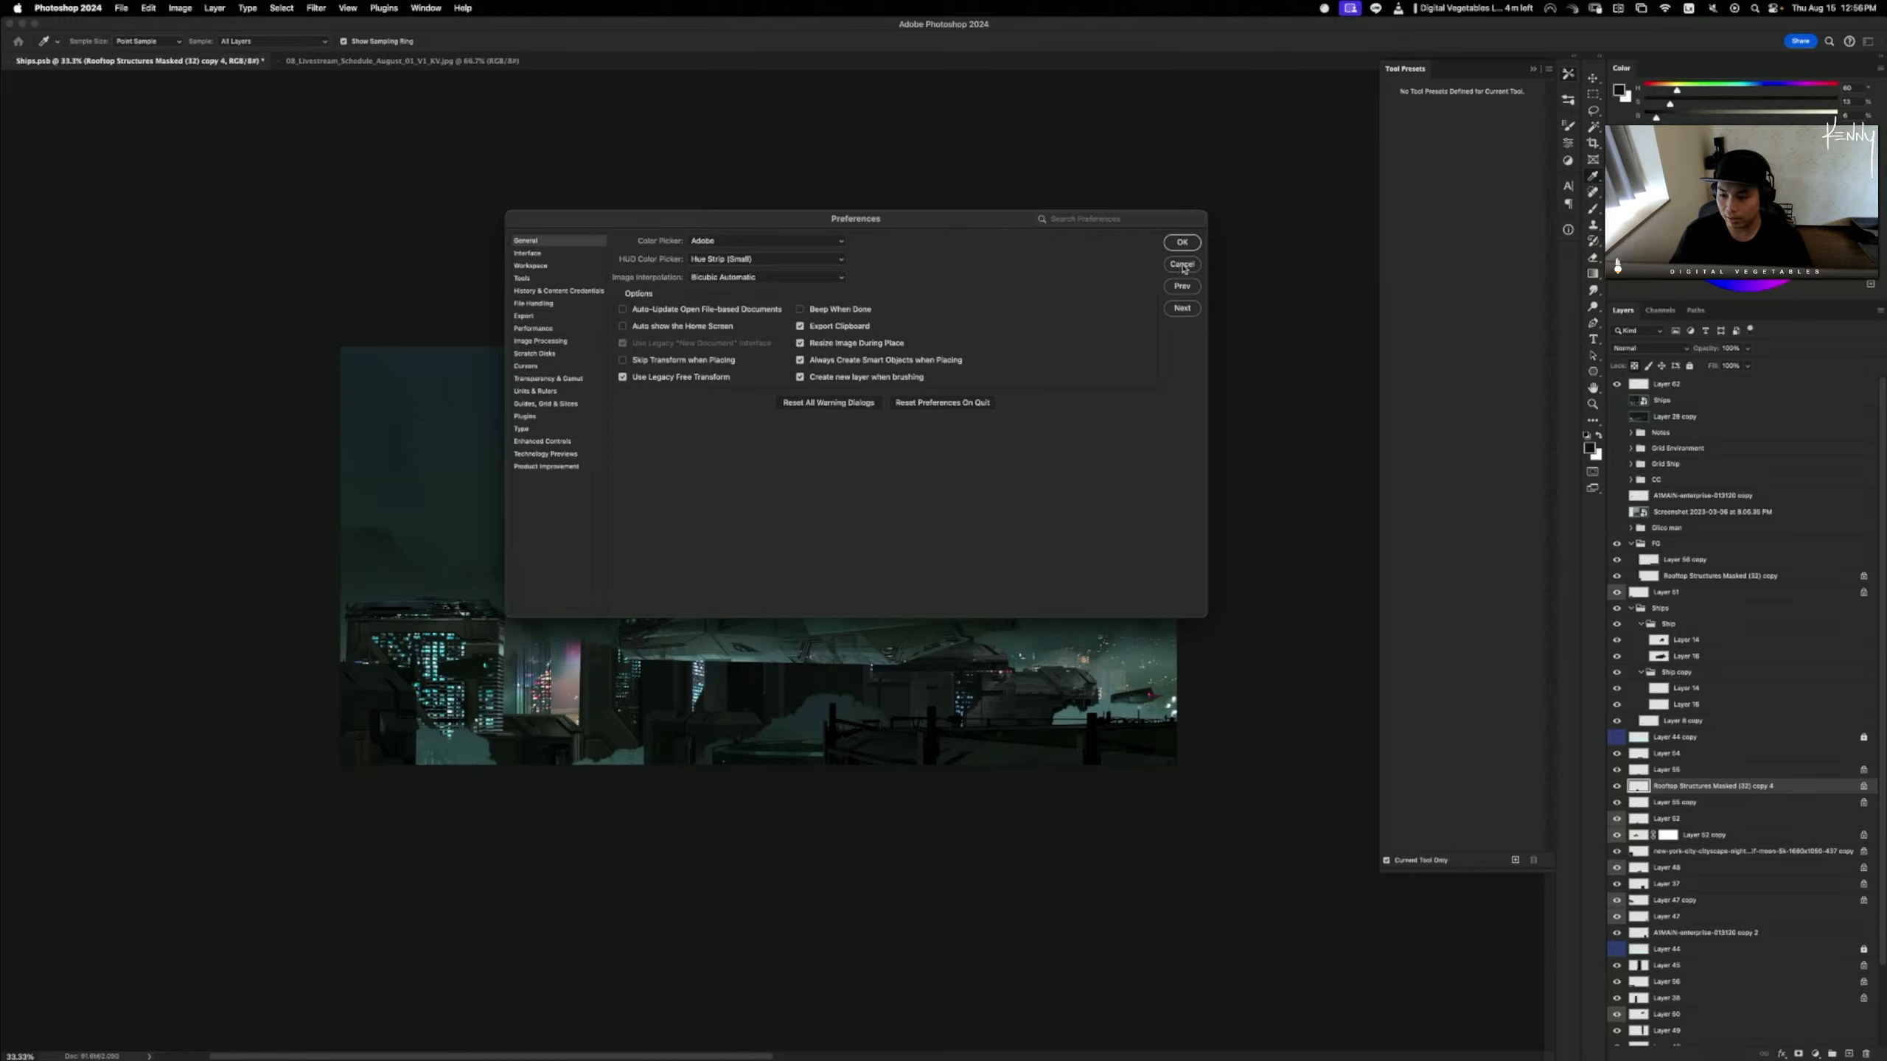
left_click(1182, 264)
key("v")
- Place the New York night cityscape photo clipped to the central tower, with its skyline over the tower, and blend it with Screen
left_click(1667, 965)
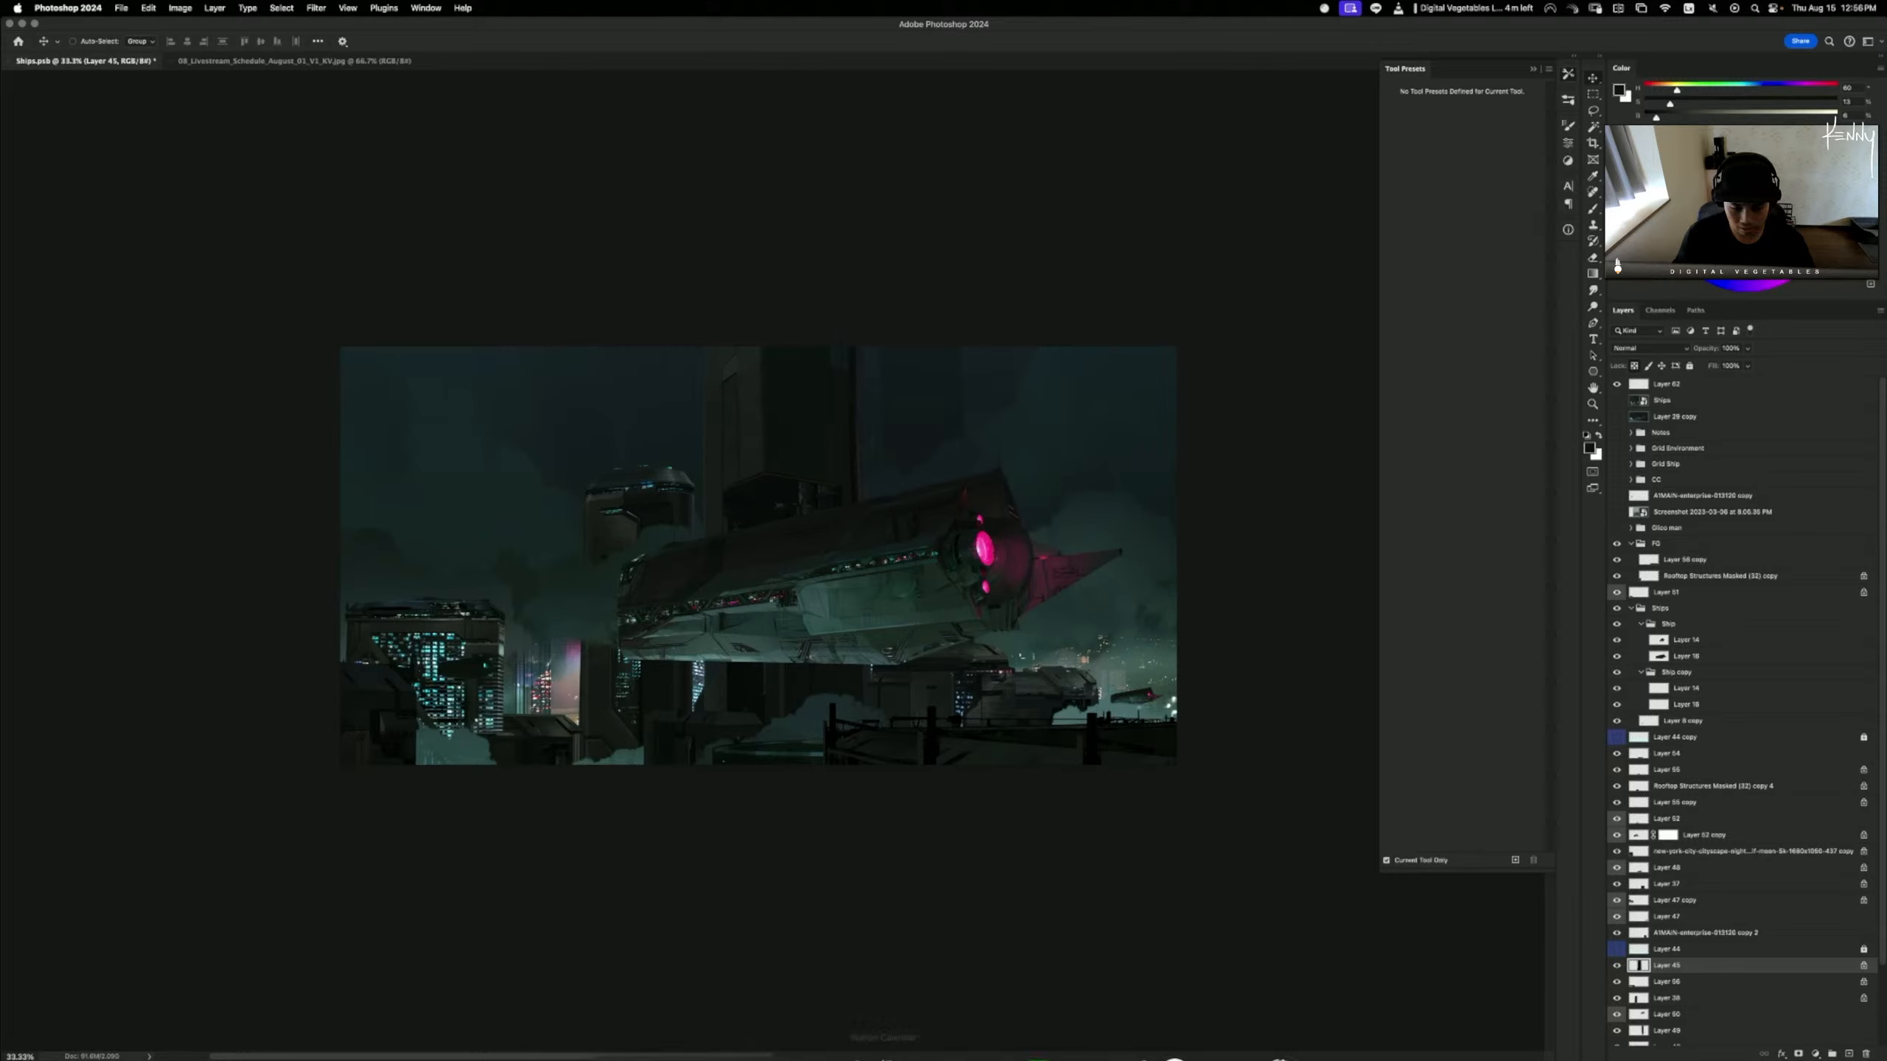
right_click(608, 1039)
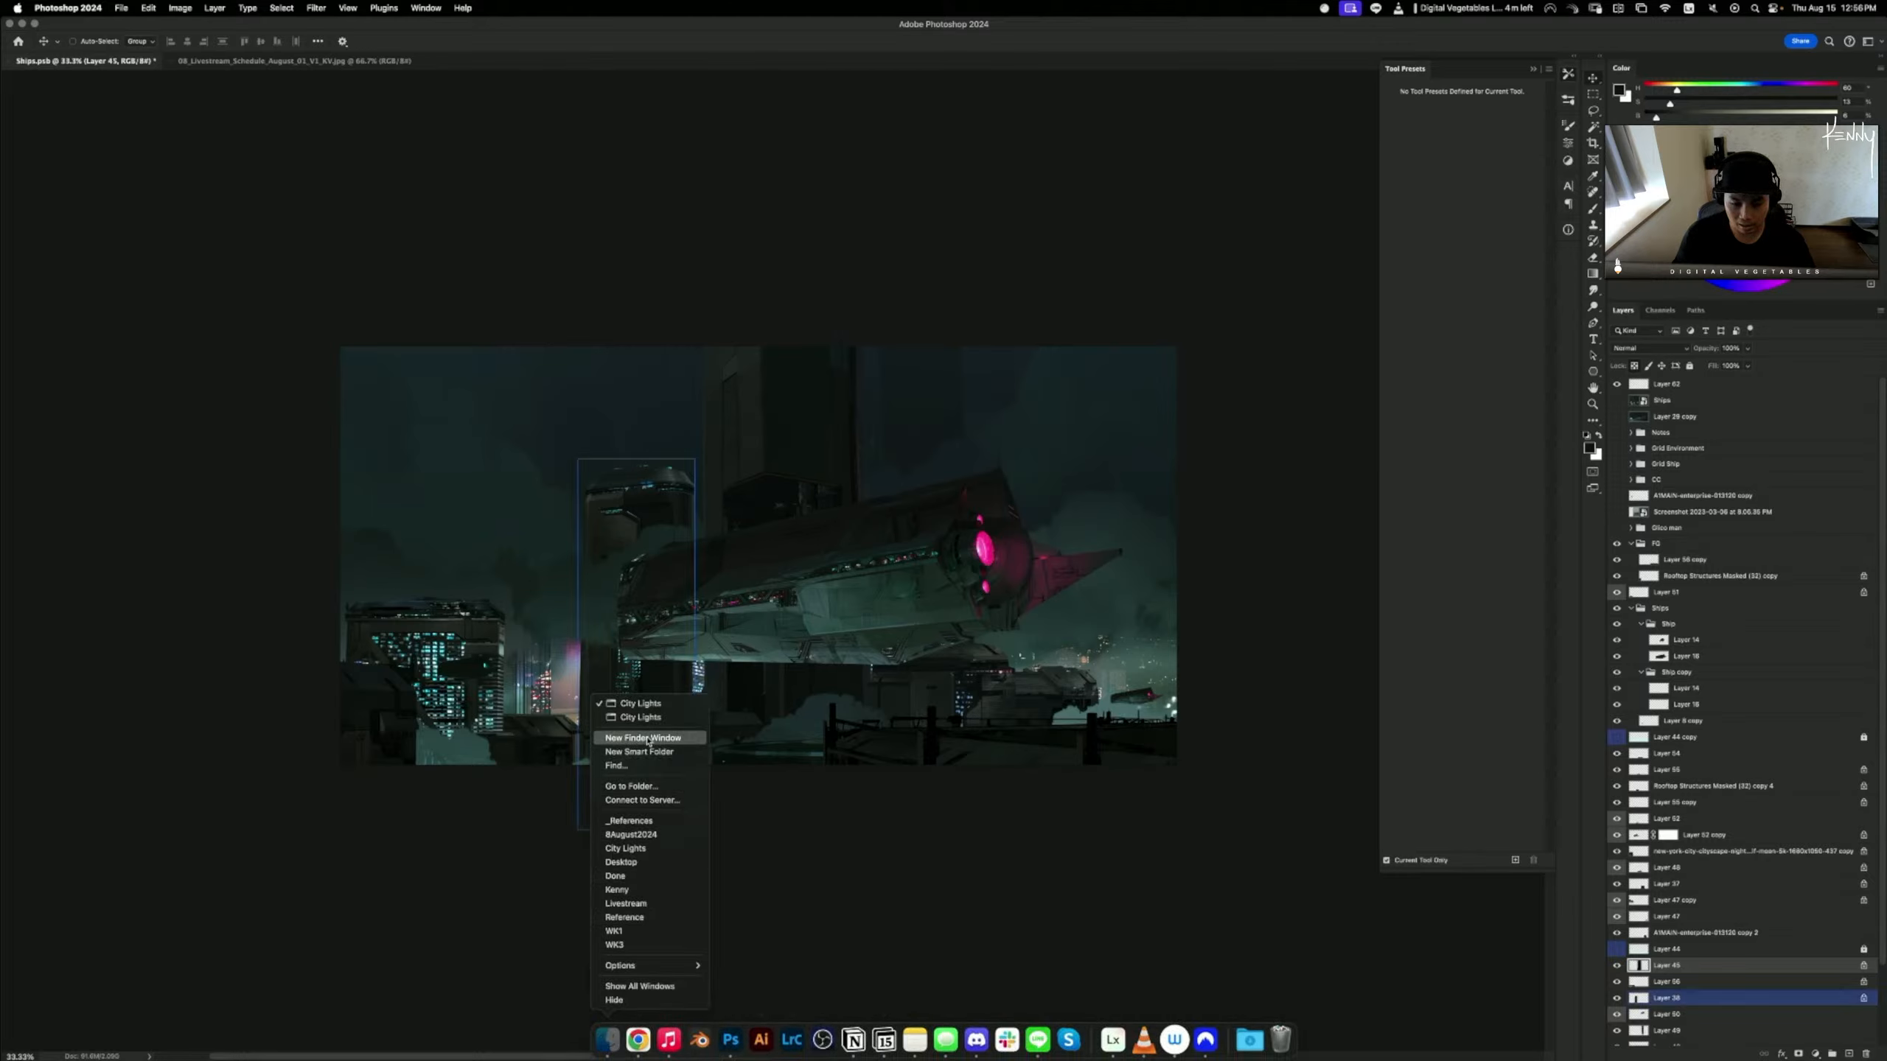
left_click(619, 732)
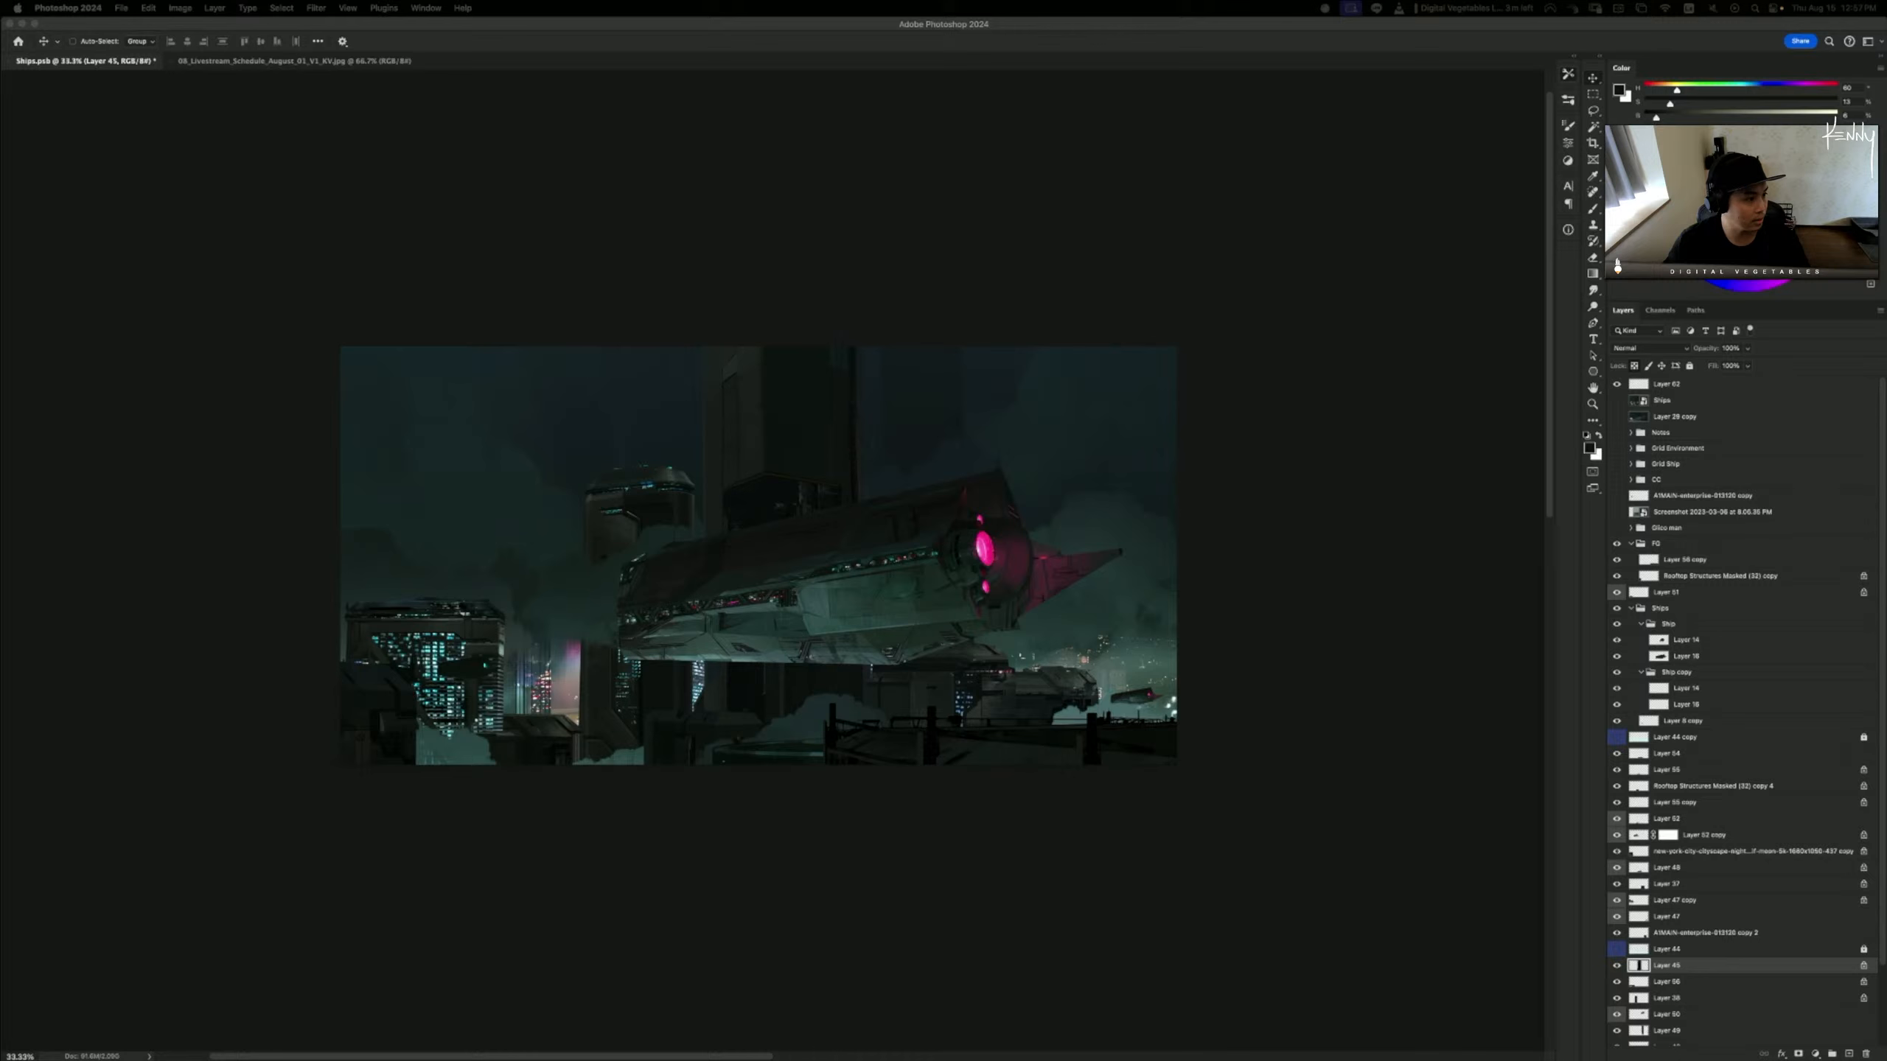
left_click_drag(0, 431, 830, 581)
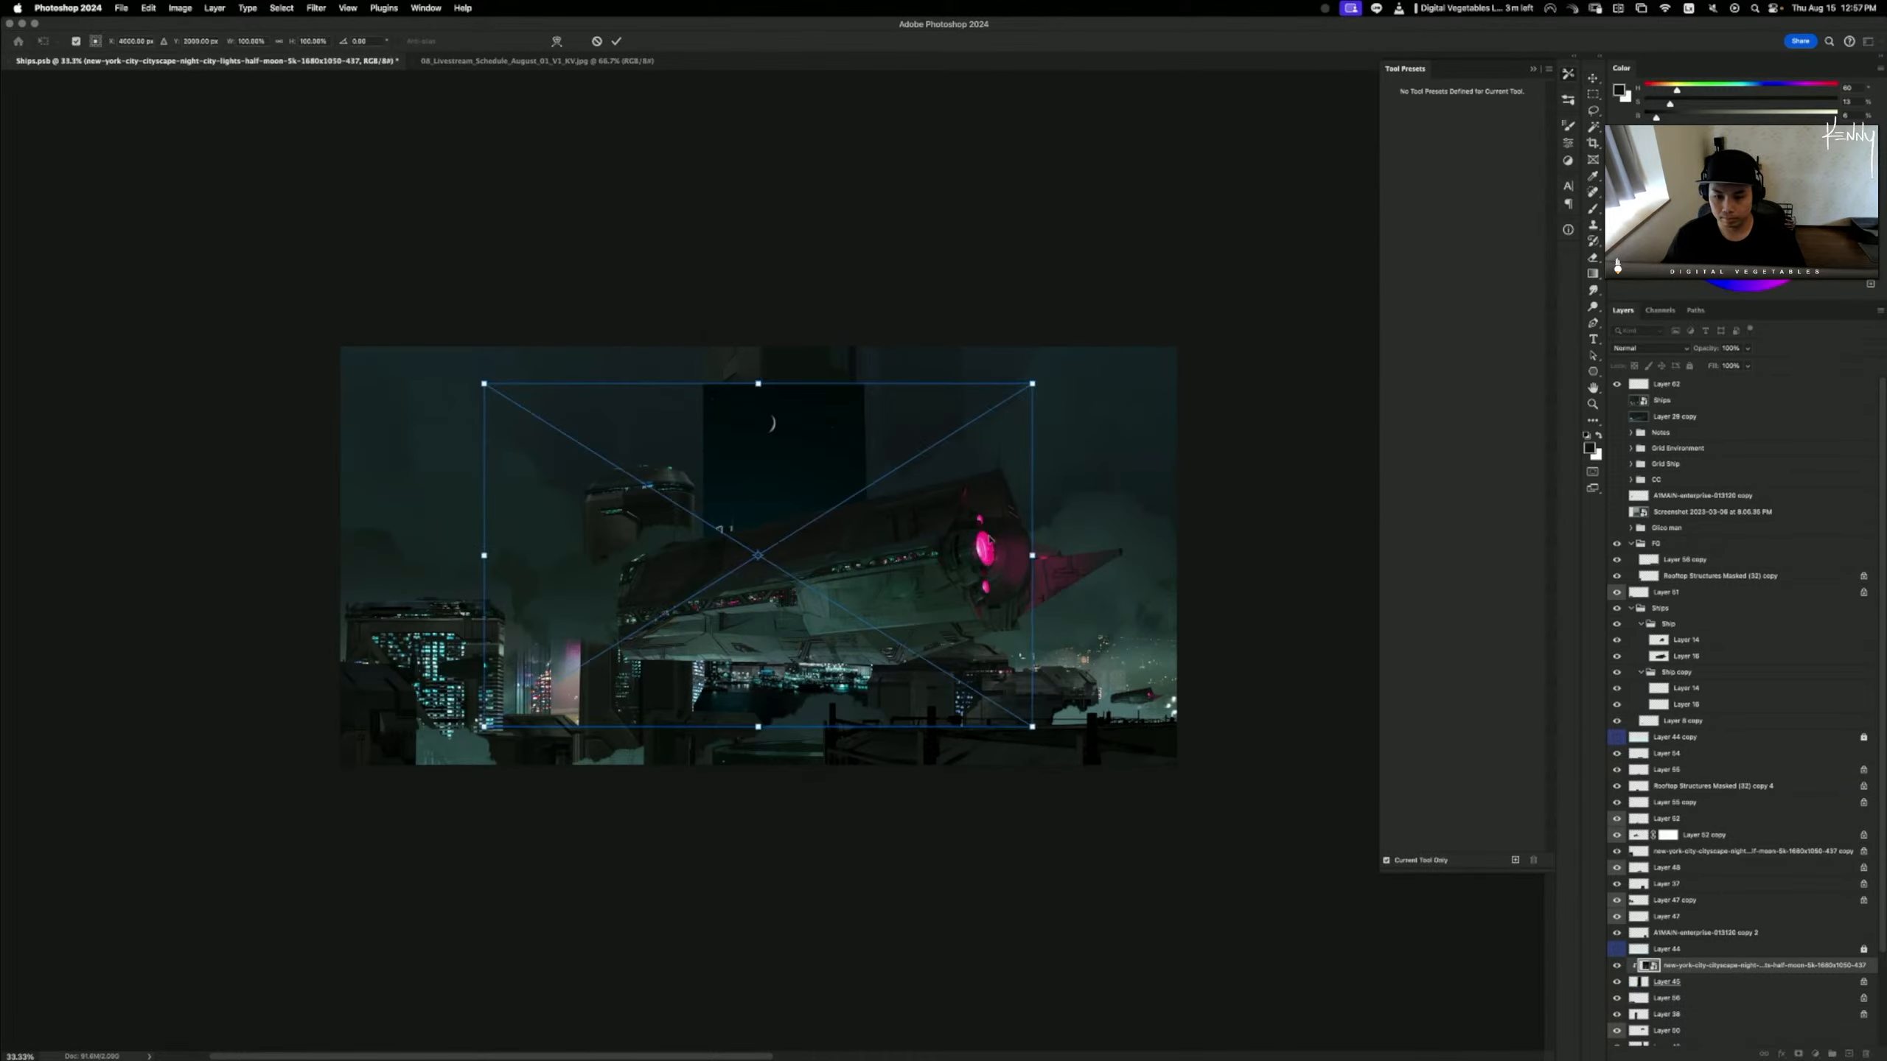
key("Return")
left_click(1647, 348)
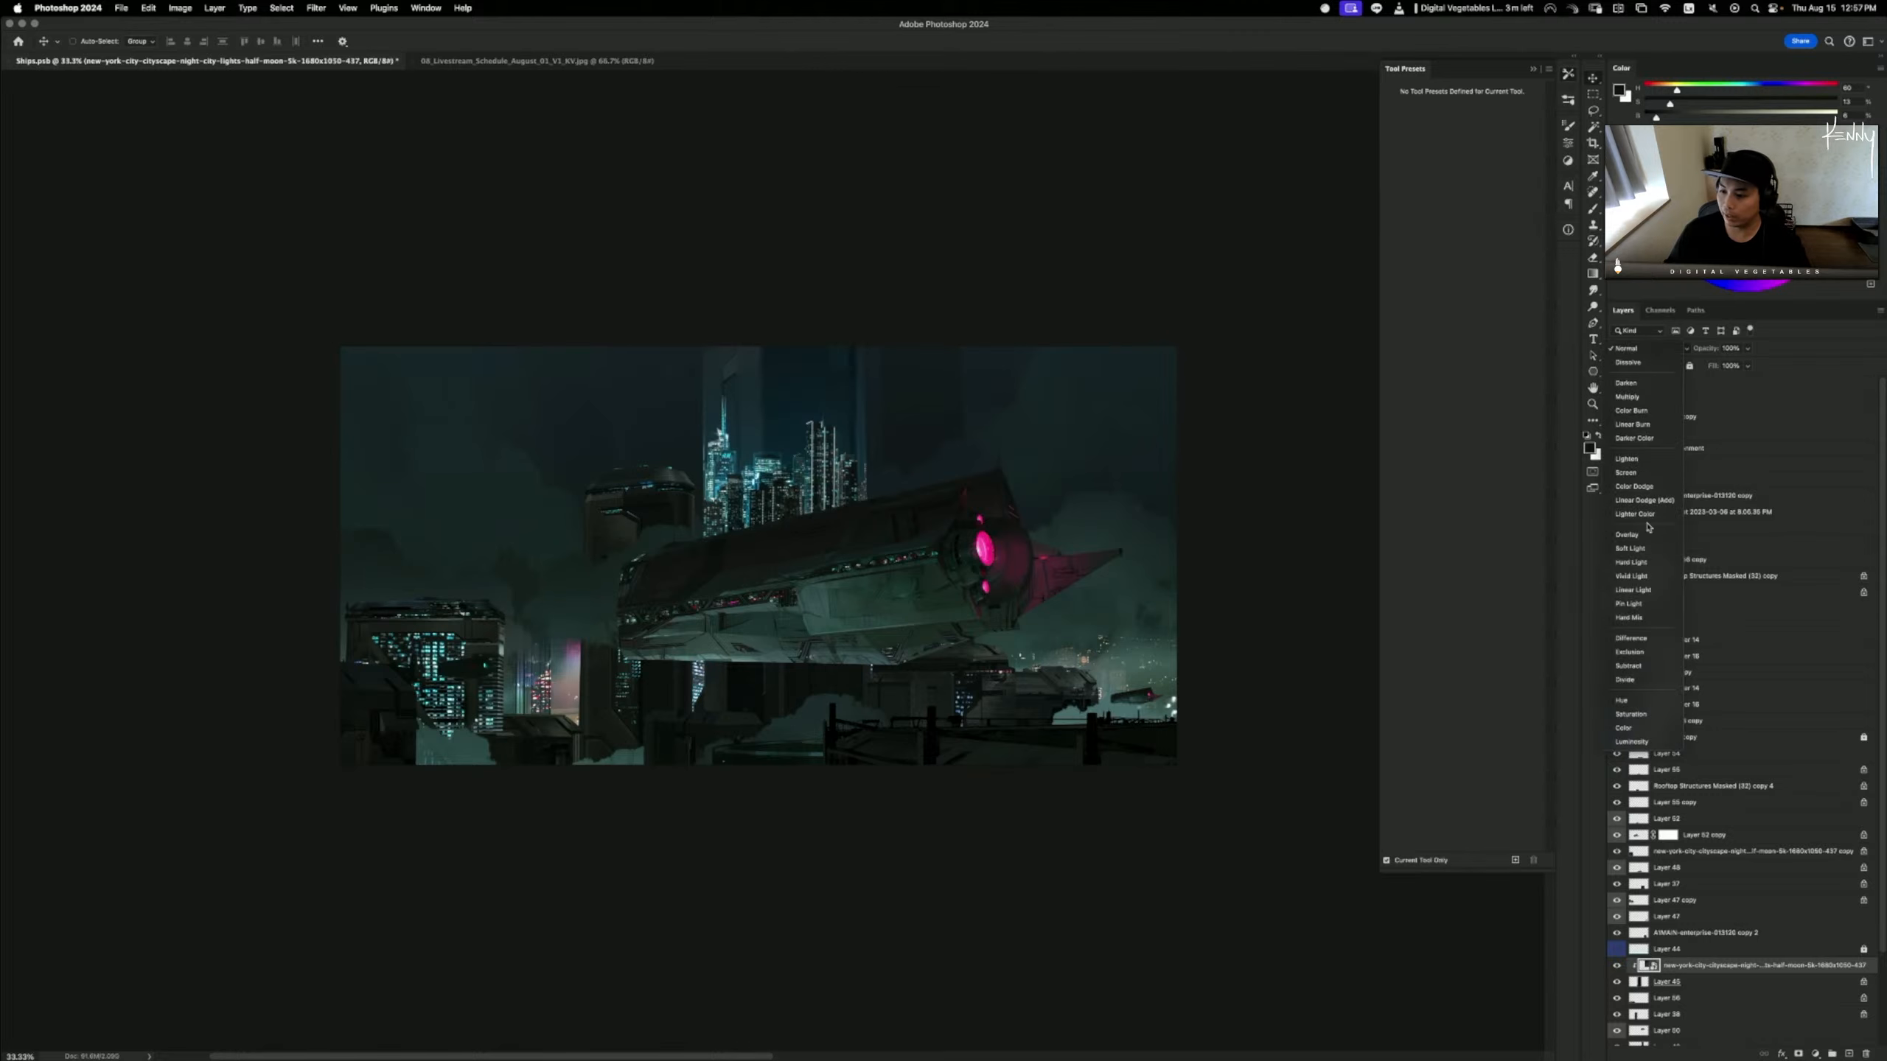
left_click(1645, 474)
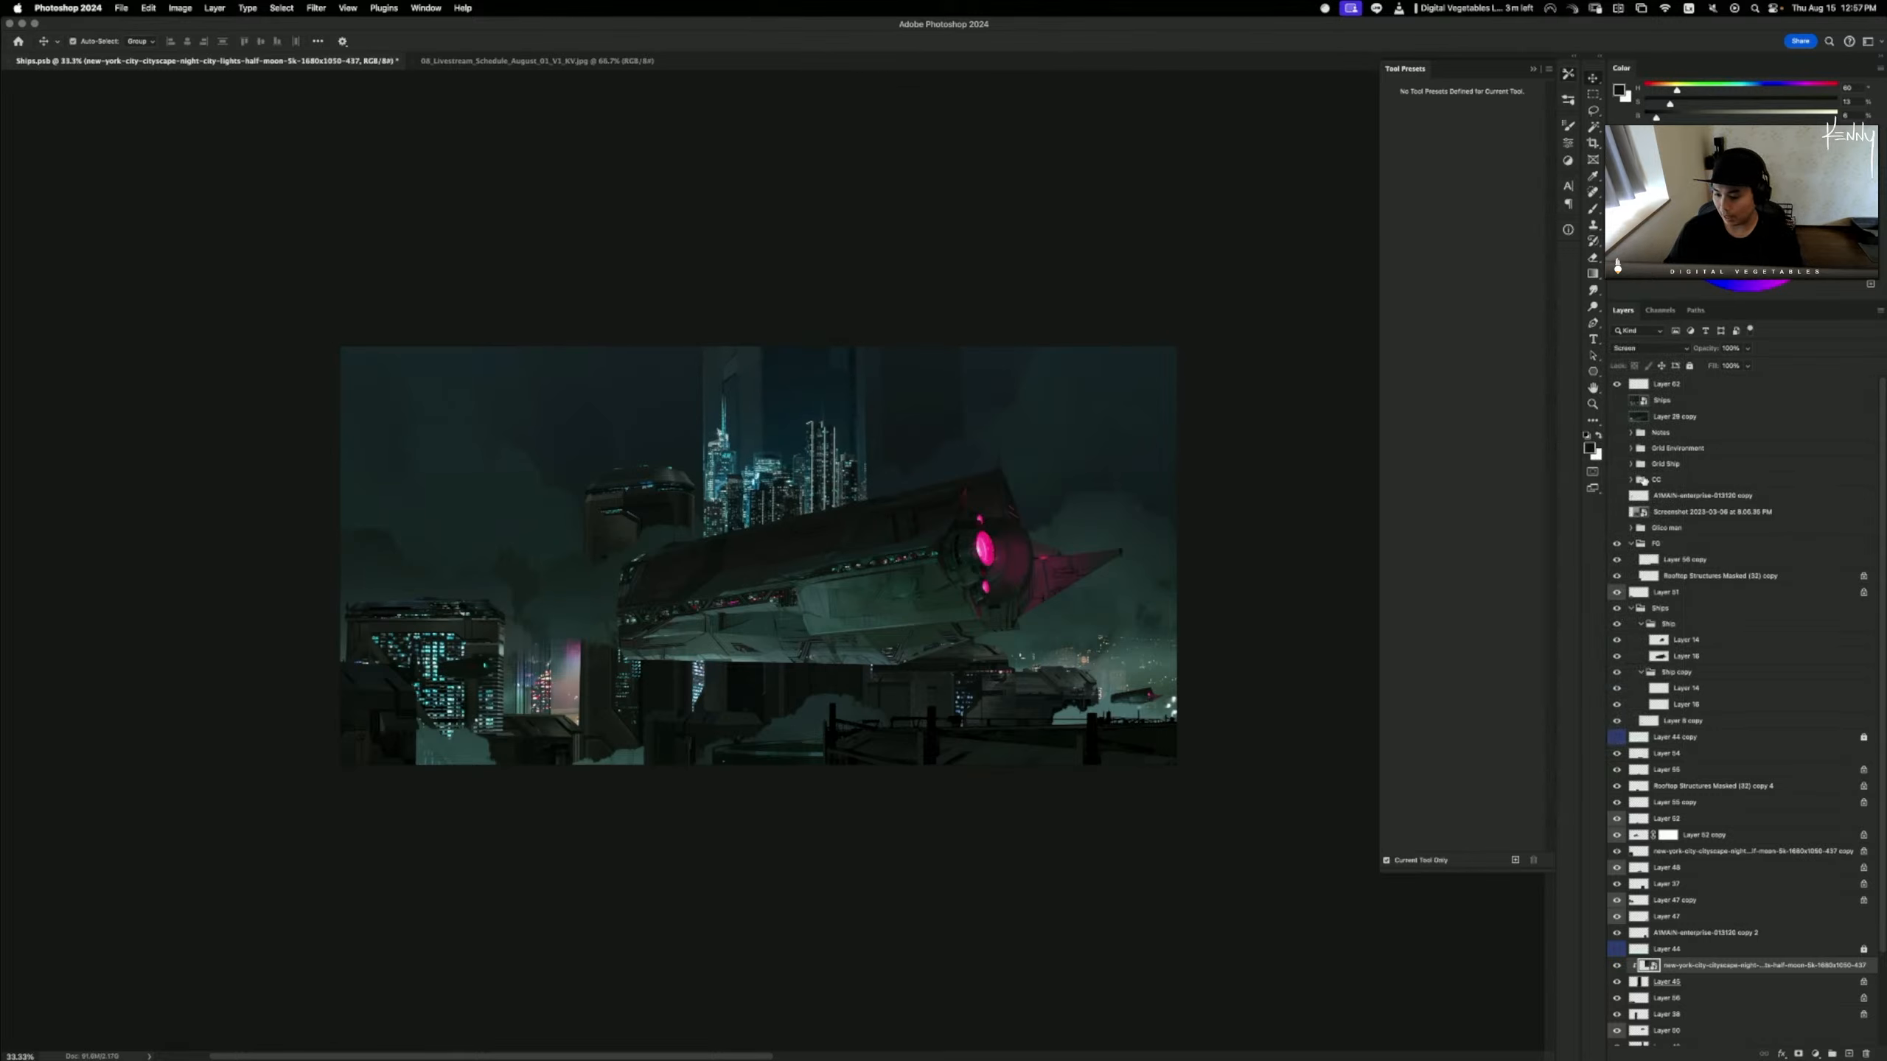
- Rasterize the placed cityscape photo and darken its midtones to 0.39 with Levels
key("super+l")
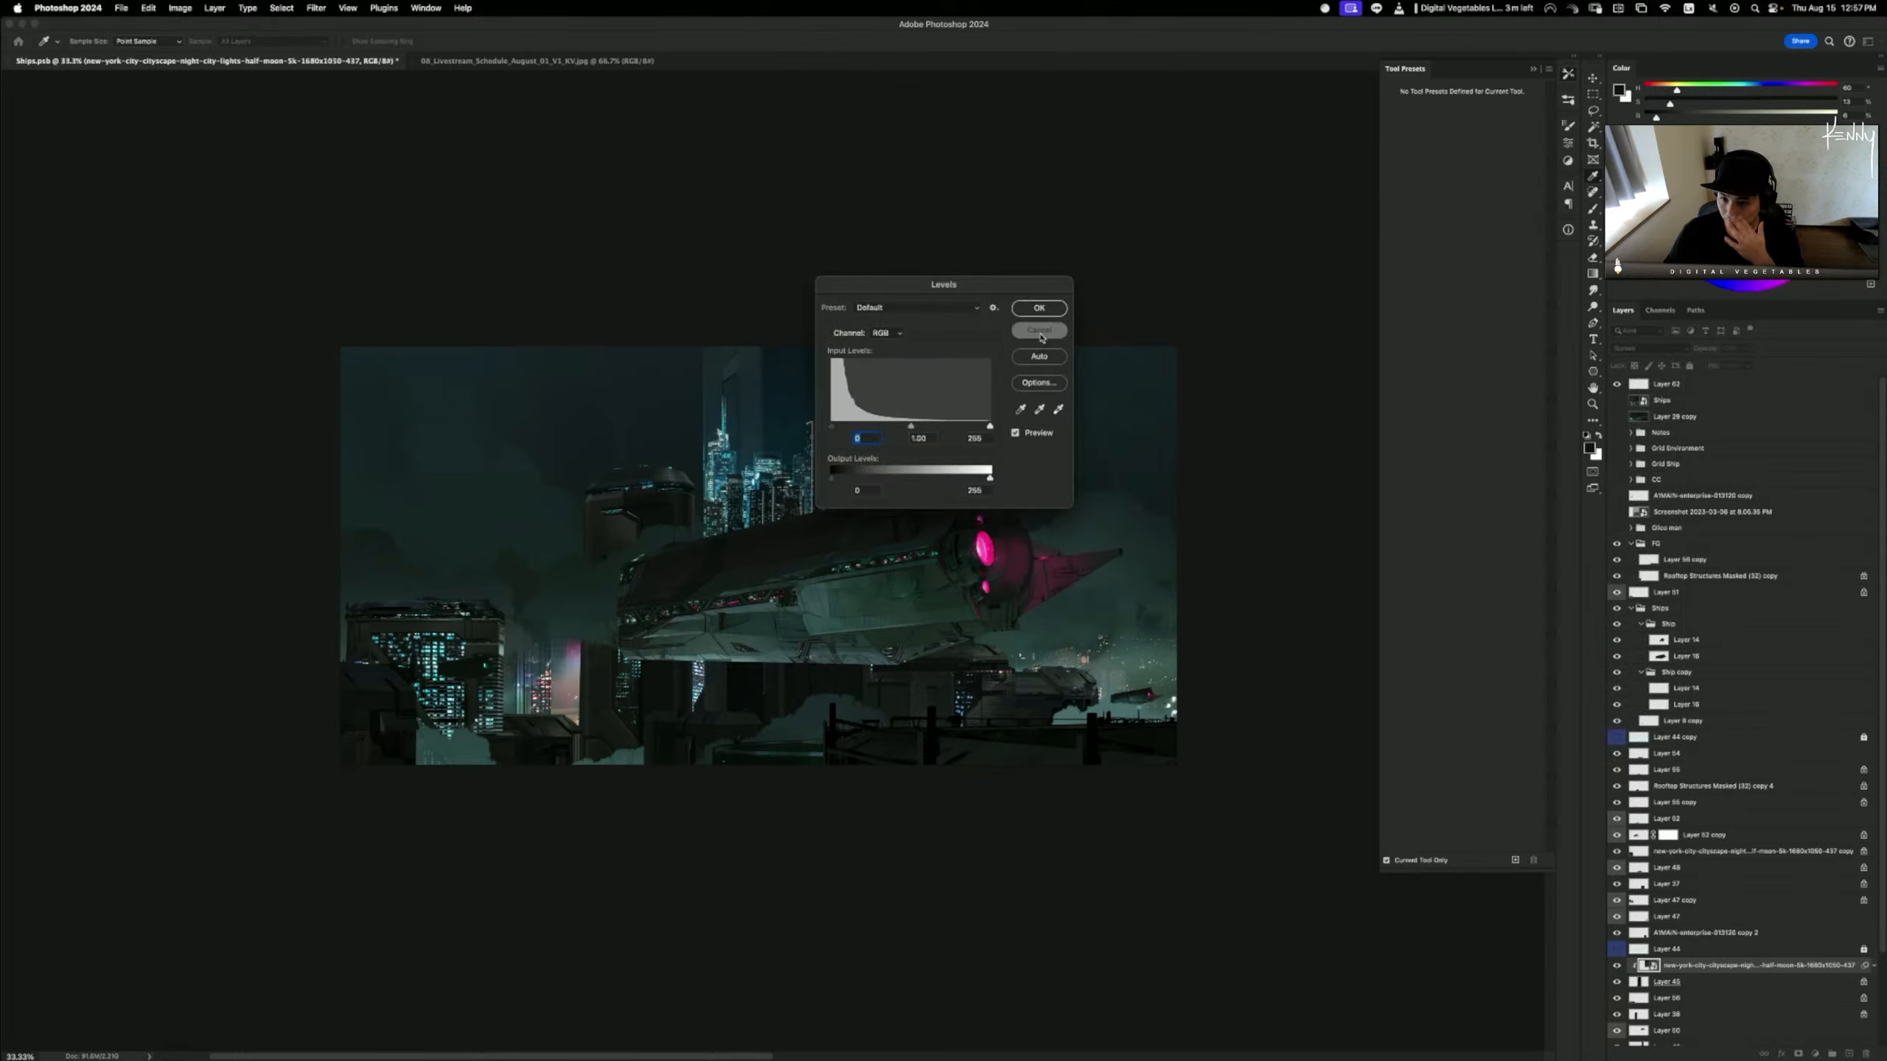
left_click(1040, 330)
right_click(1679, 966)
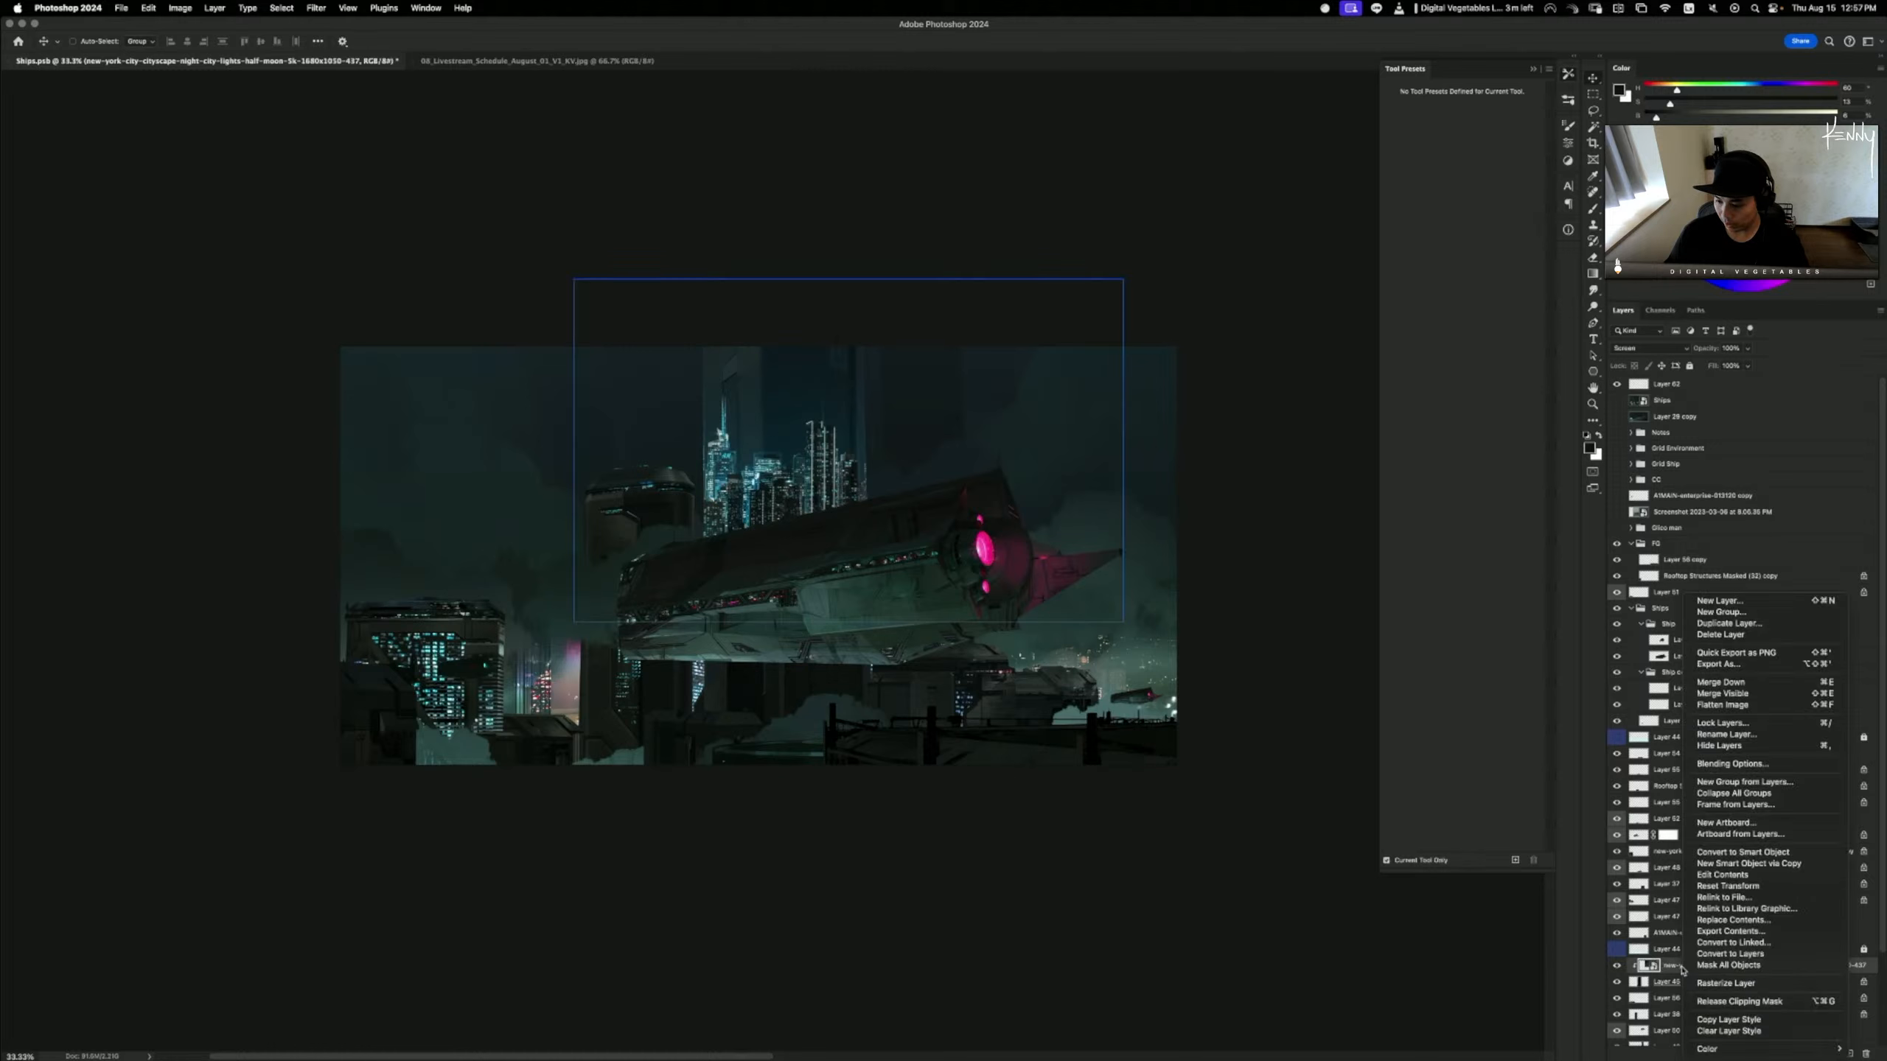
left_click(1709, 986)
key("super+l")
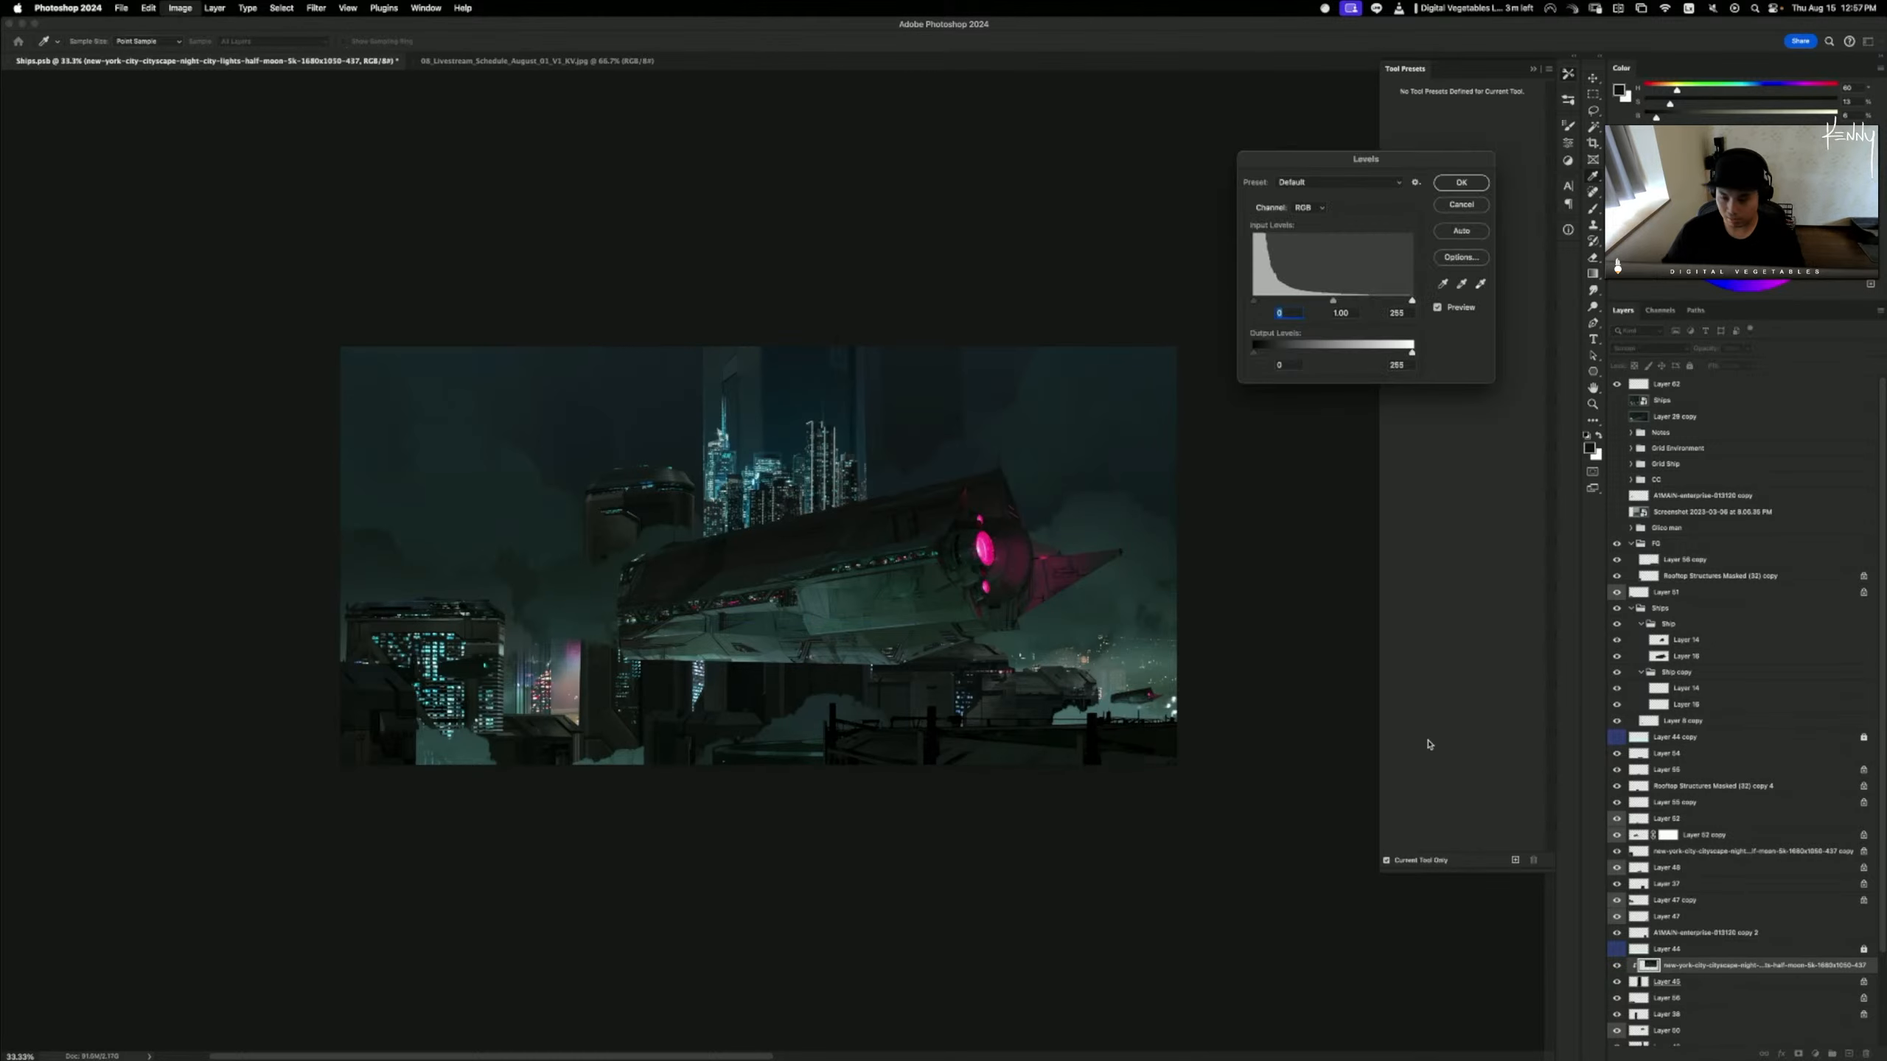
left_click_drag(1332, 300, 1369, 301)
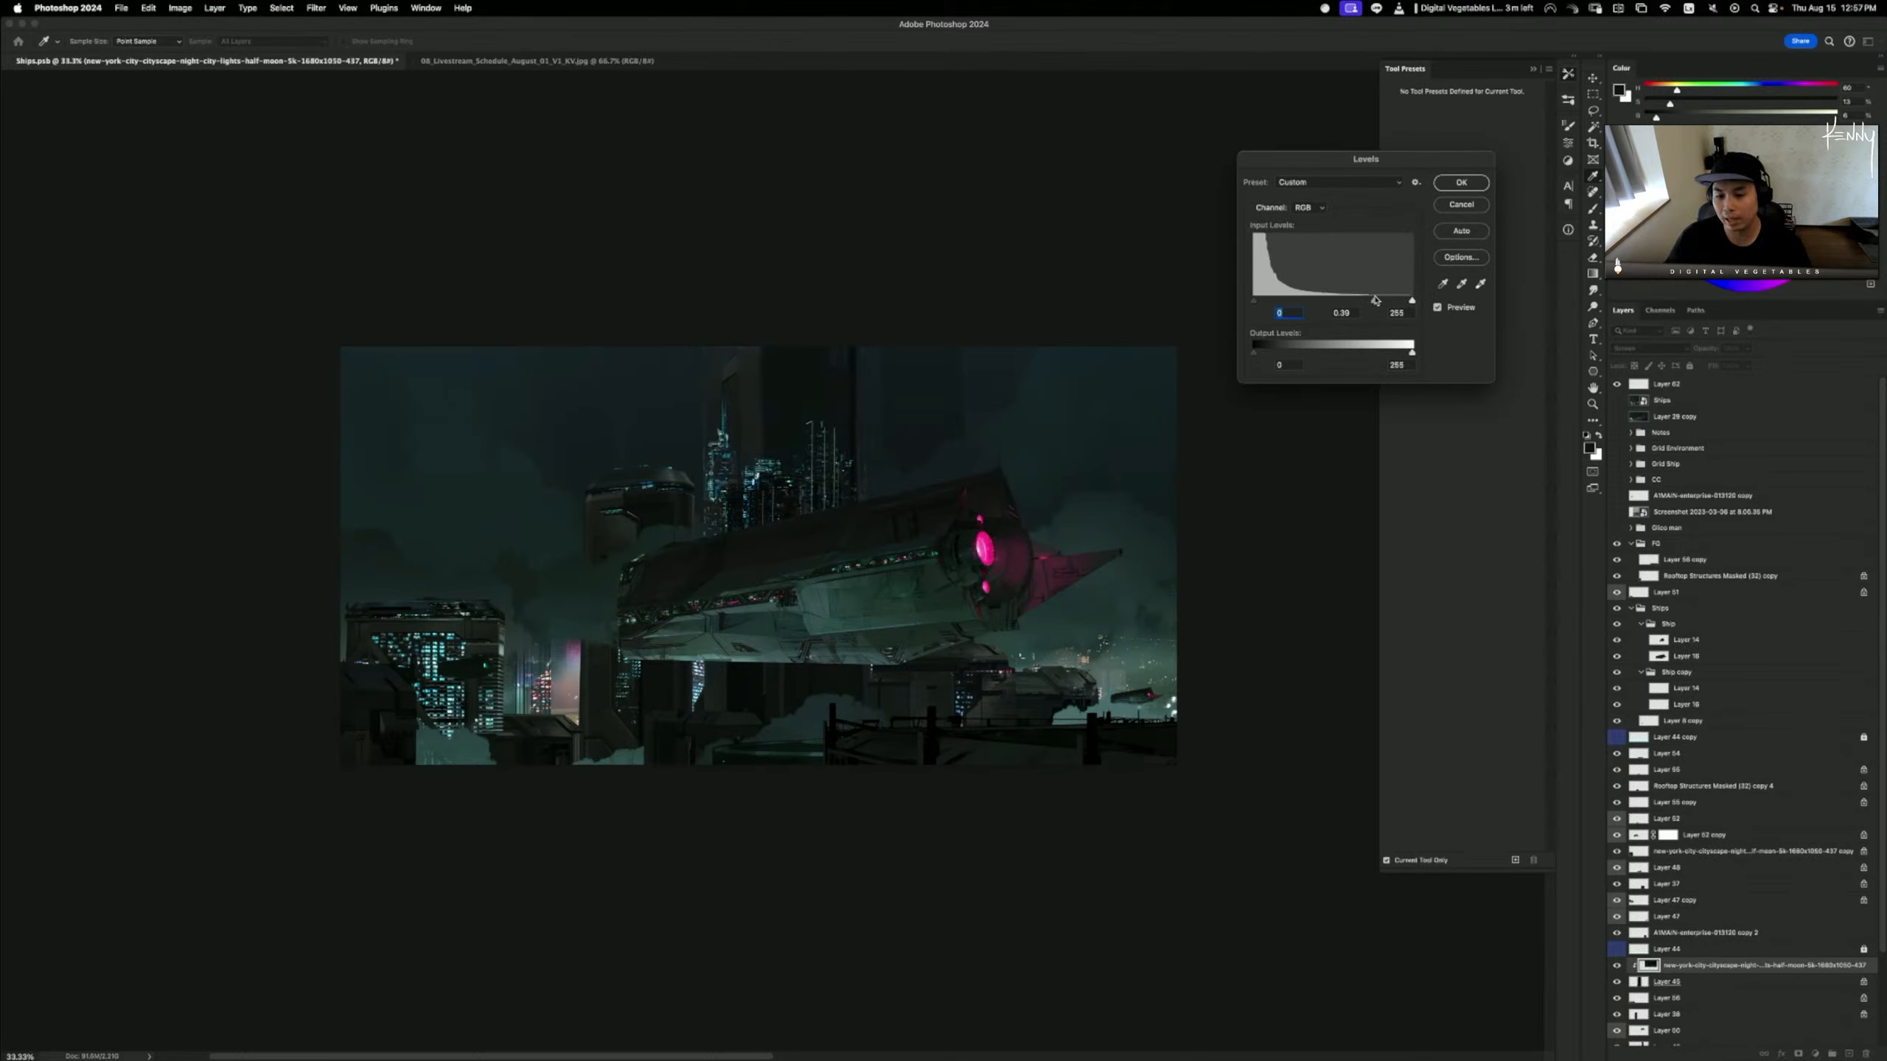
left_click(1460, 182)
- Enlarge, tilt and reposition the cityscape photo so its lit buildings fall across the central tower just above the ship
key("super+t")
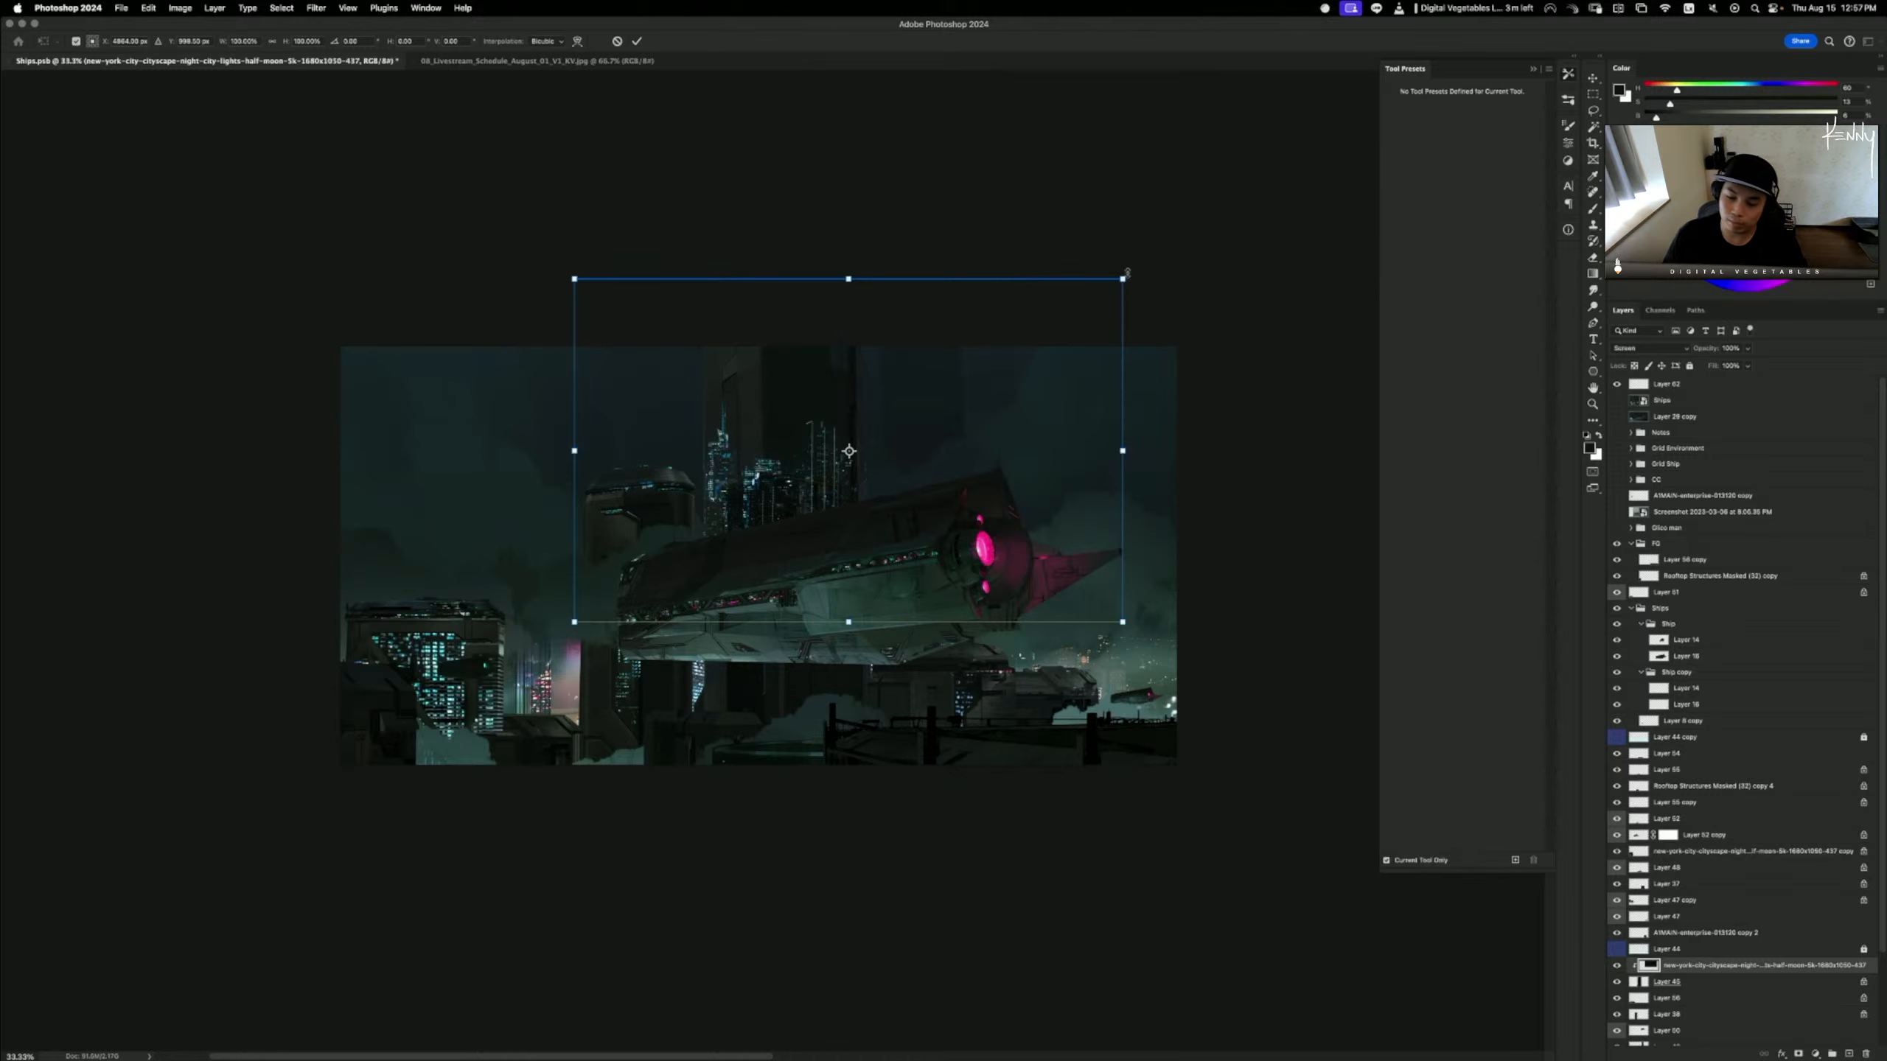
left_click_drag(1122, 279, 1213, 363)
left_click_drag(501, 462, 540, 575)
left_click_drag(1058, 261, 1062, 188)
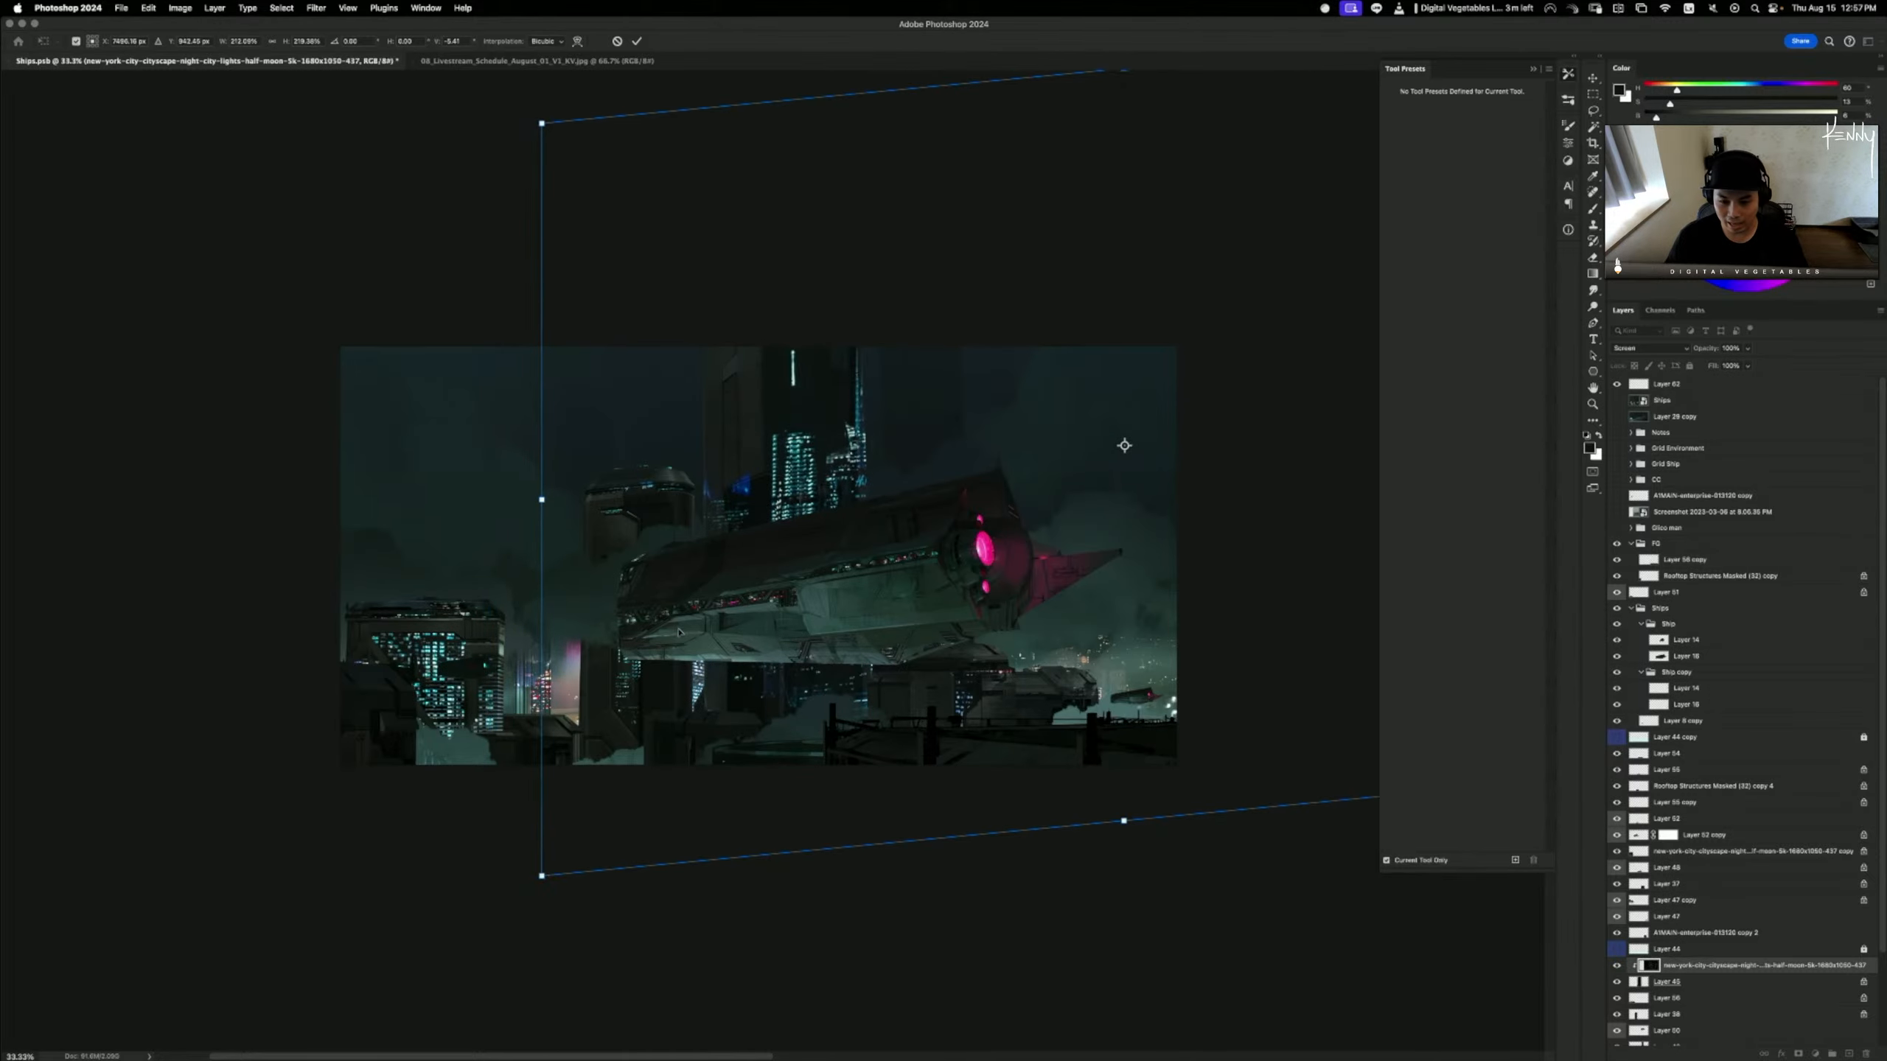
left_click_drag(542, 877, 483, 919)
mouse_move(1098, 847)
left_mouse_down()
mouse_move(1159, 843)
mouse_move(1066, 841)
mouse_move(1074, 872)
mouse_move(1077, 851)
left_mouse_up()
key("Return")
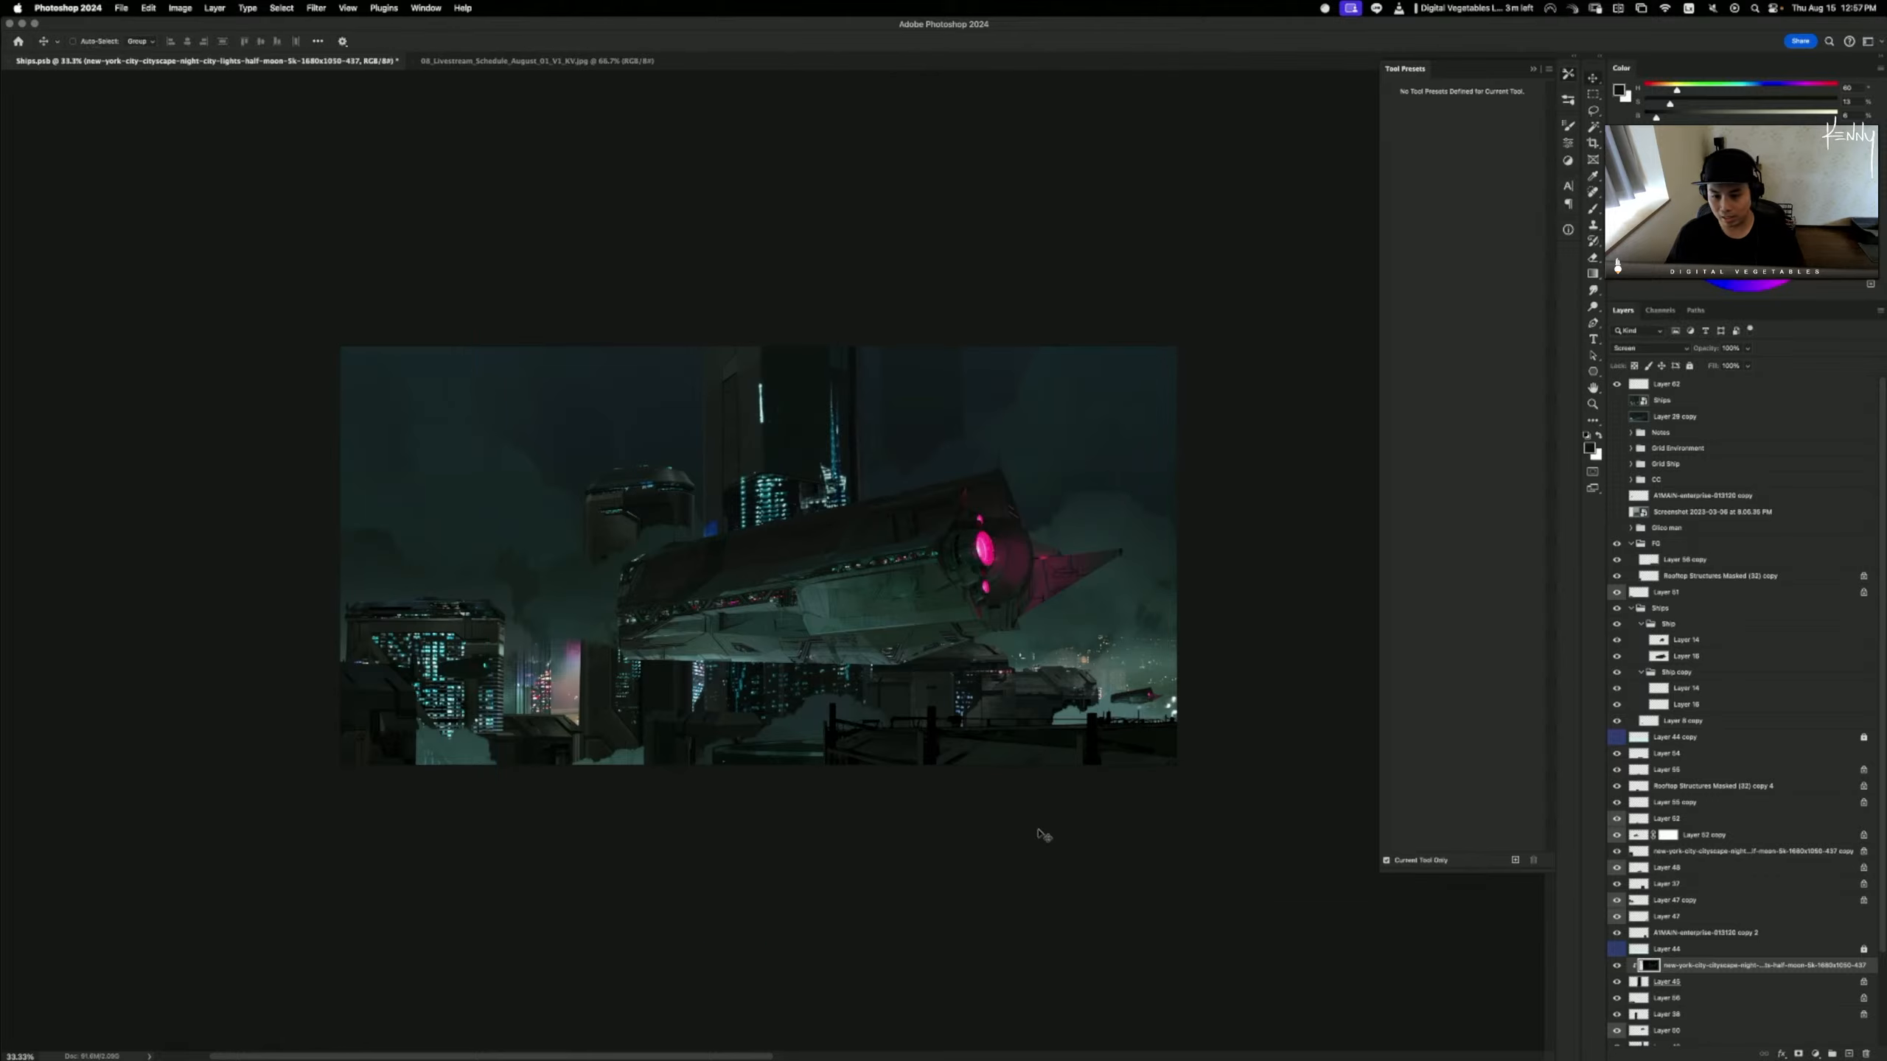
- Add a black mask to the cityscape photo and paint back the lit windows at the central tower's lower left, above the ship
left_click(1798, 1055)
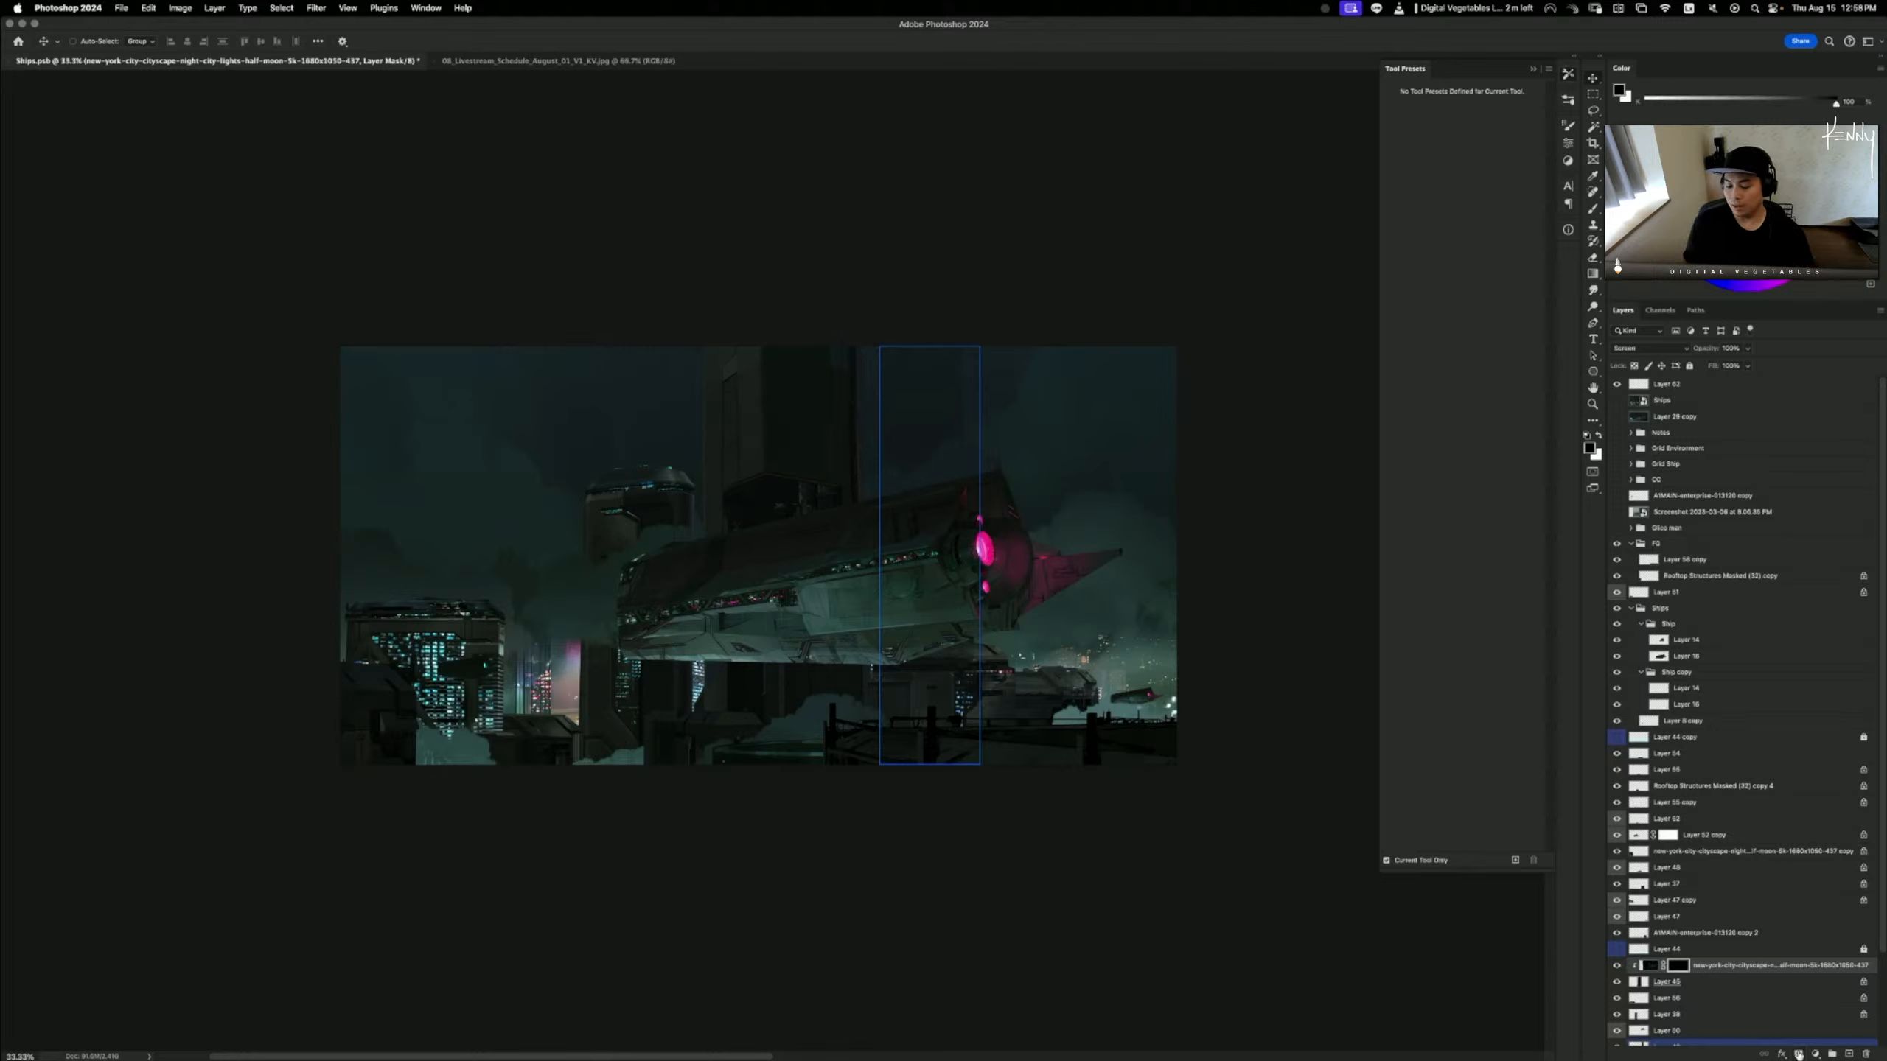
key("b")
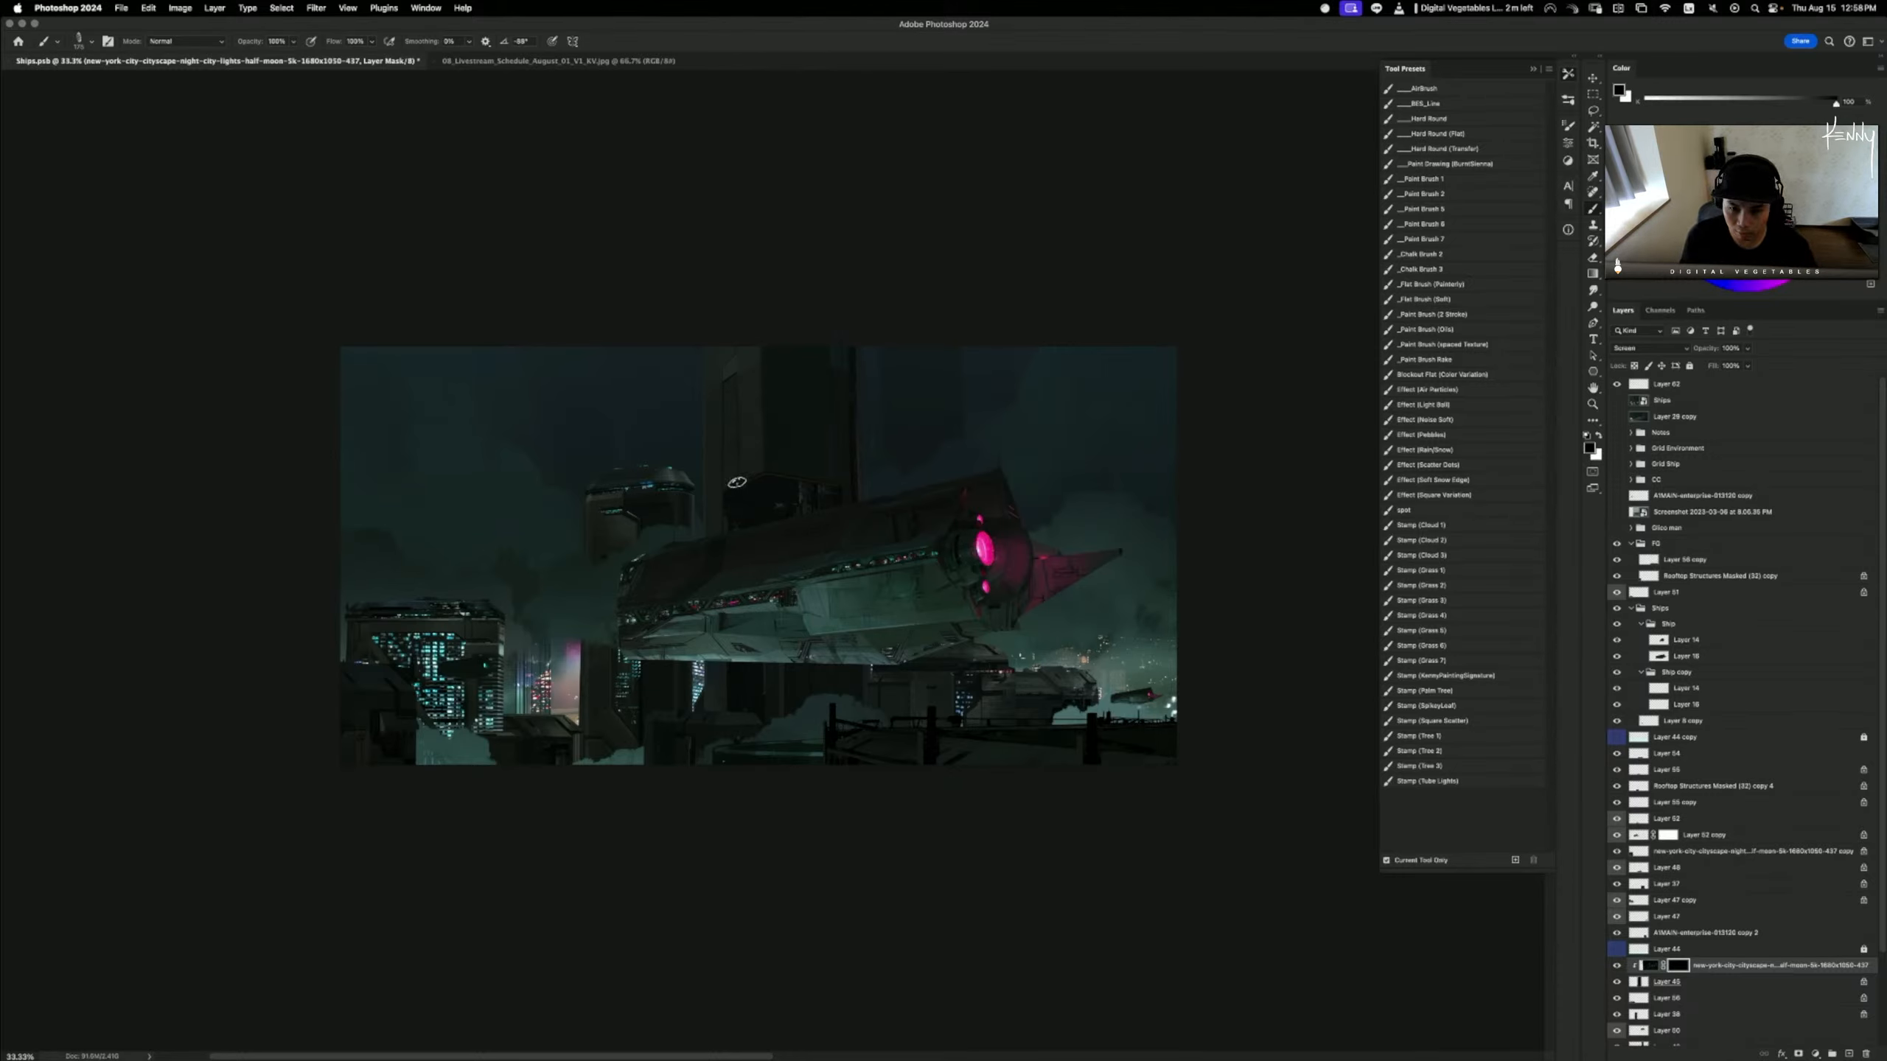
key("x")
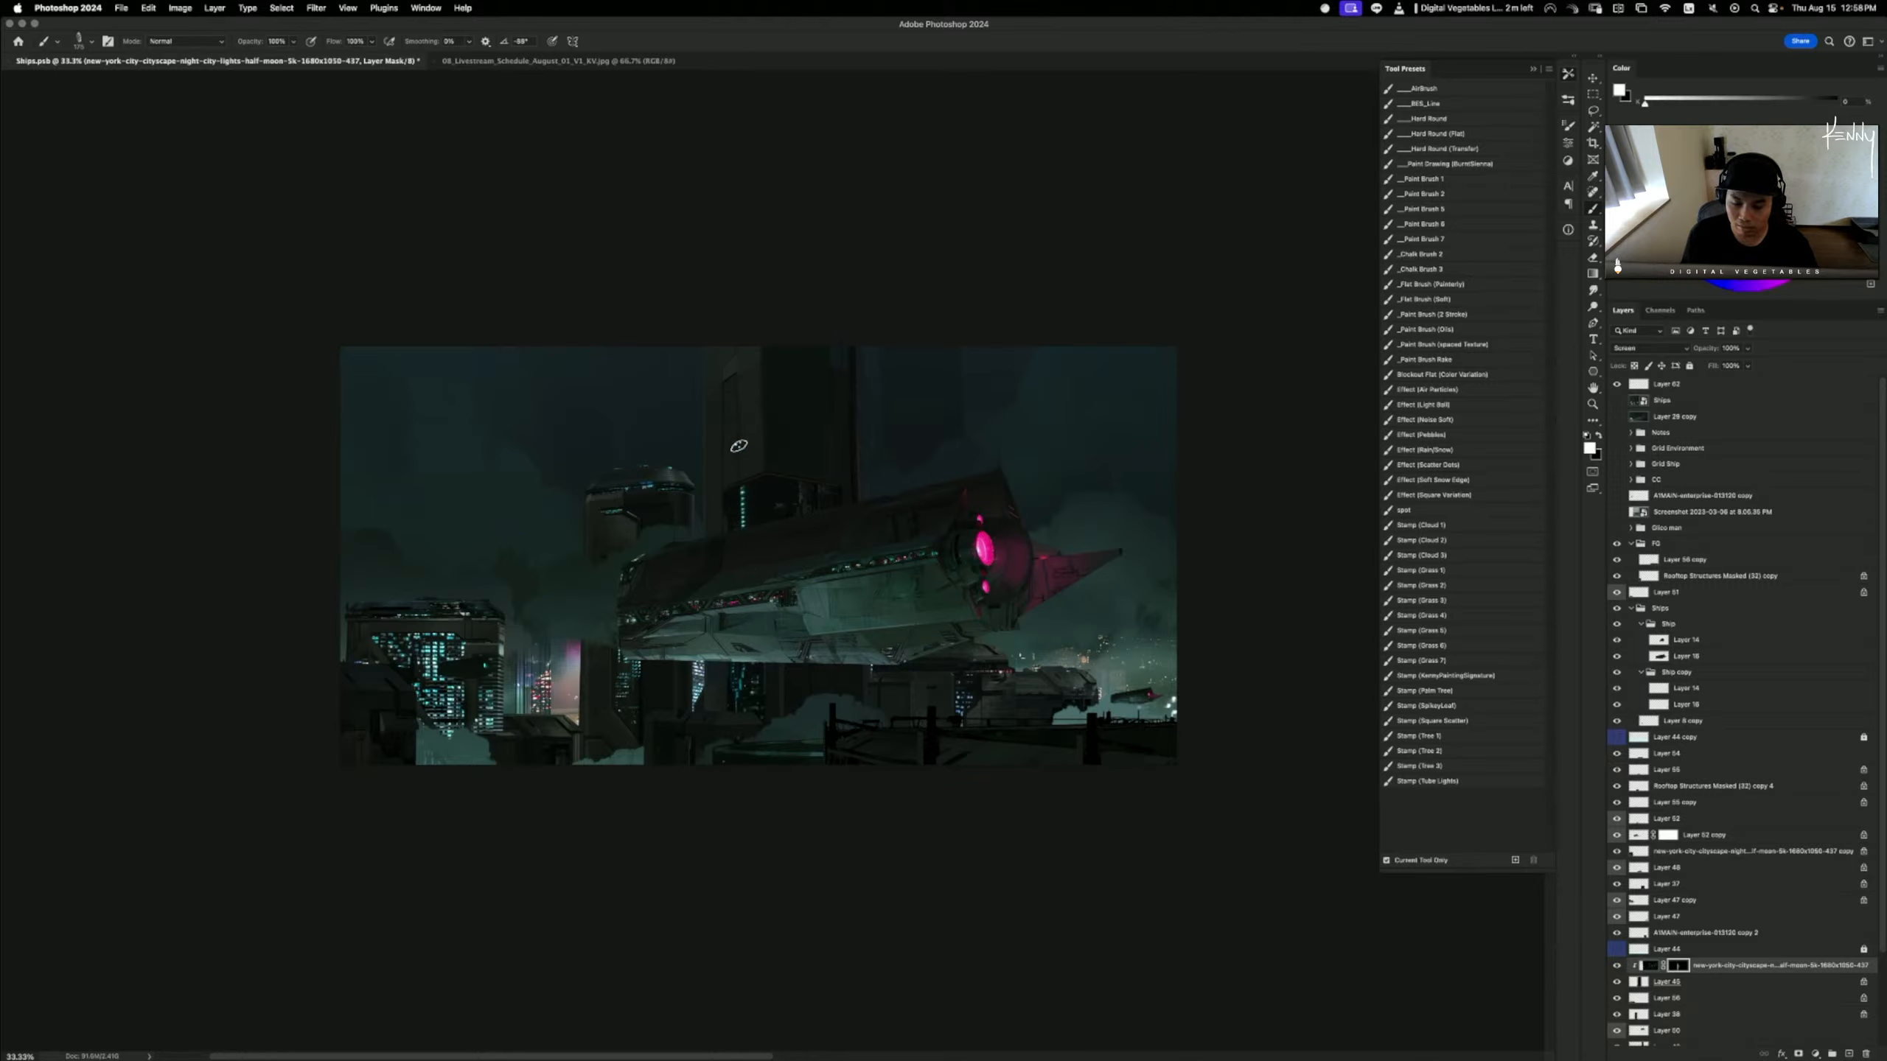
key("super+z")
mouse_move(765, 478)
left_mouse_down()
mouse_move(841, 507)
mouse_move(767, 493)
mouse_move(835, 508)
mouse_move(777, 512)
left_mouse_up()
key("x")
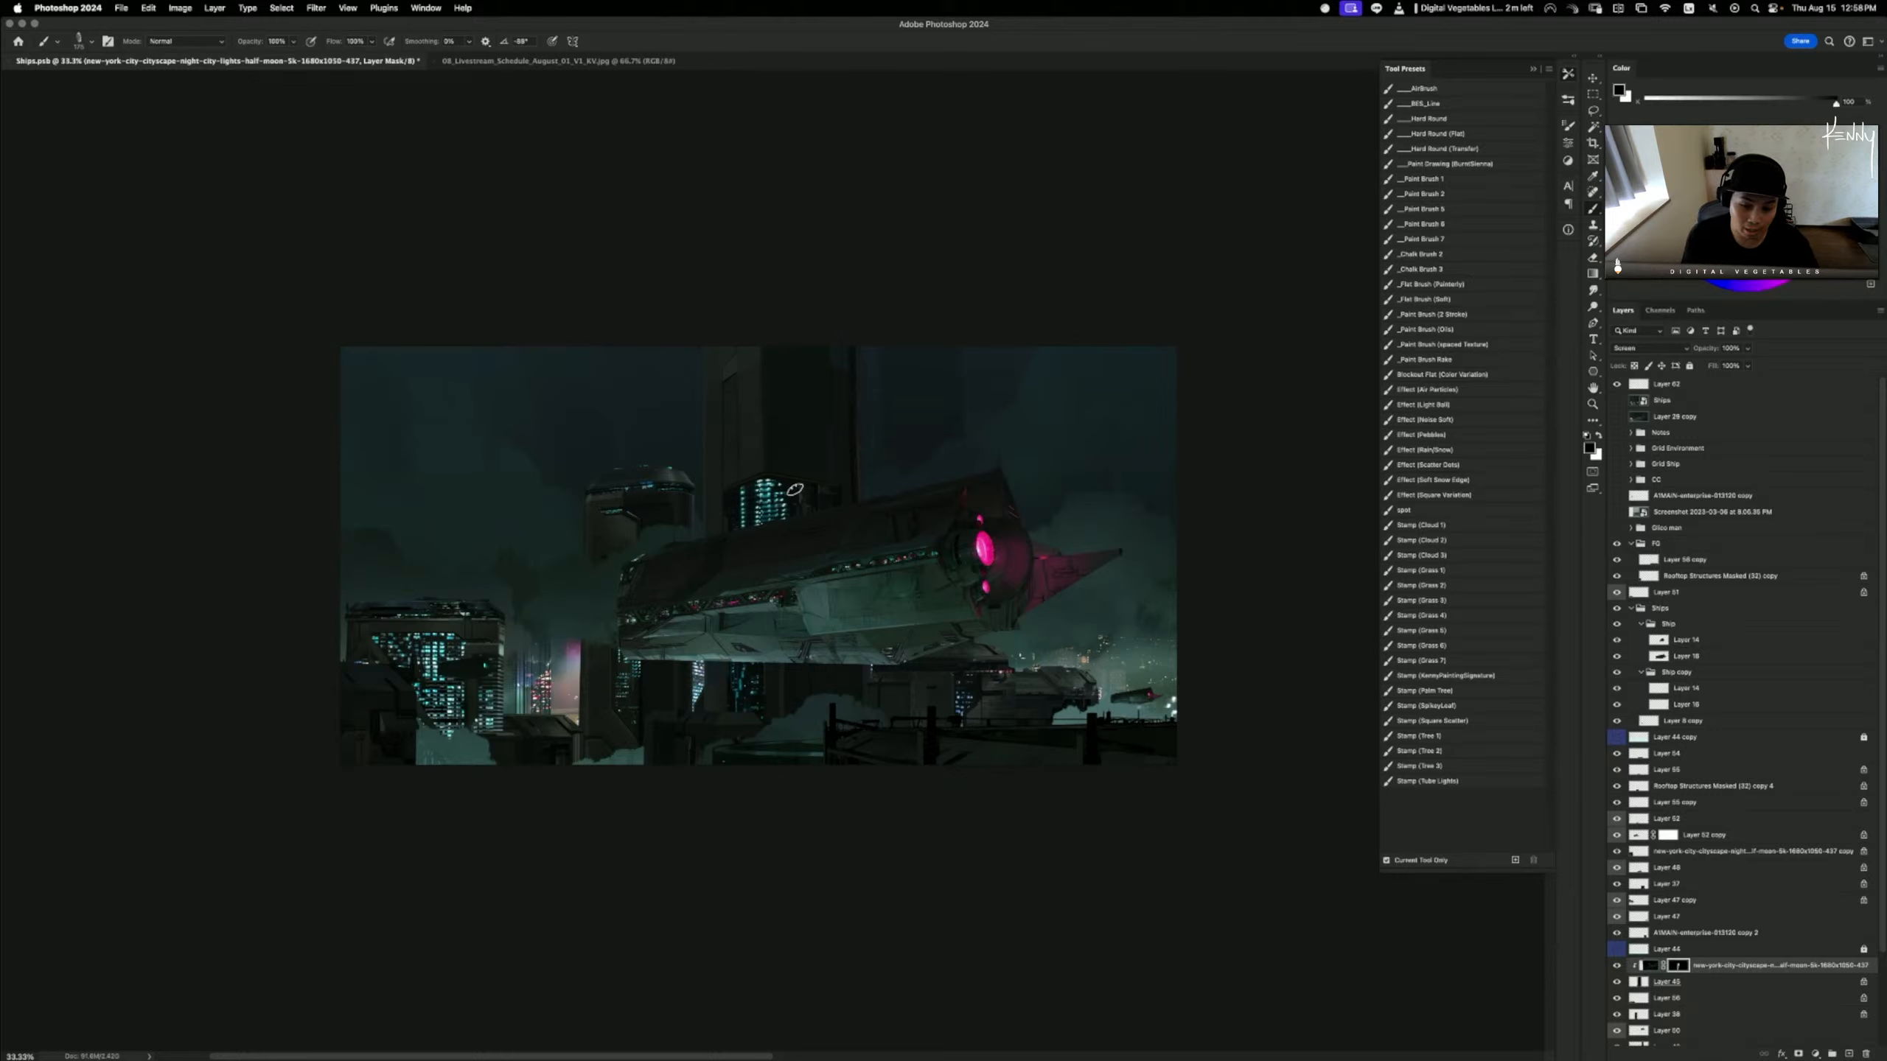
- Reveal the lights at the central tower's lower right on the mask and trim them to a low band above the ship
key("x")
left_click_drag(821, 469, 823, 506)
key("x")
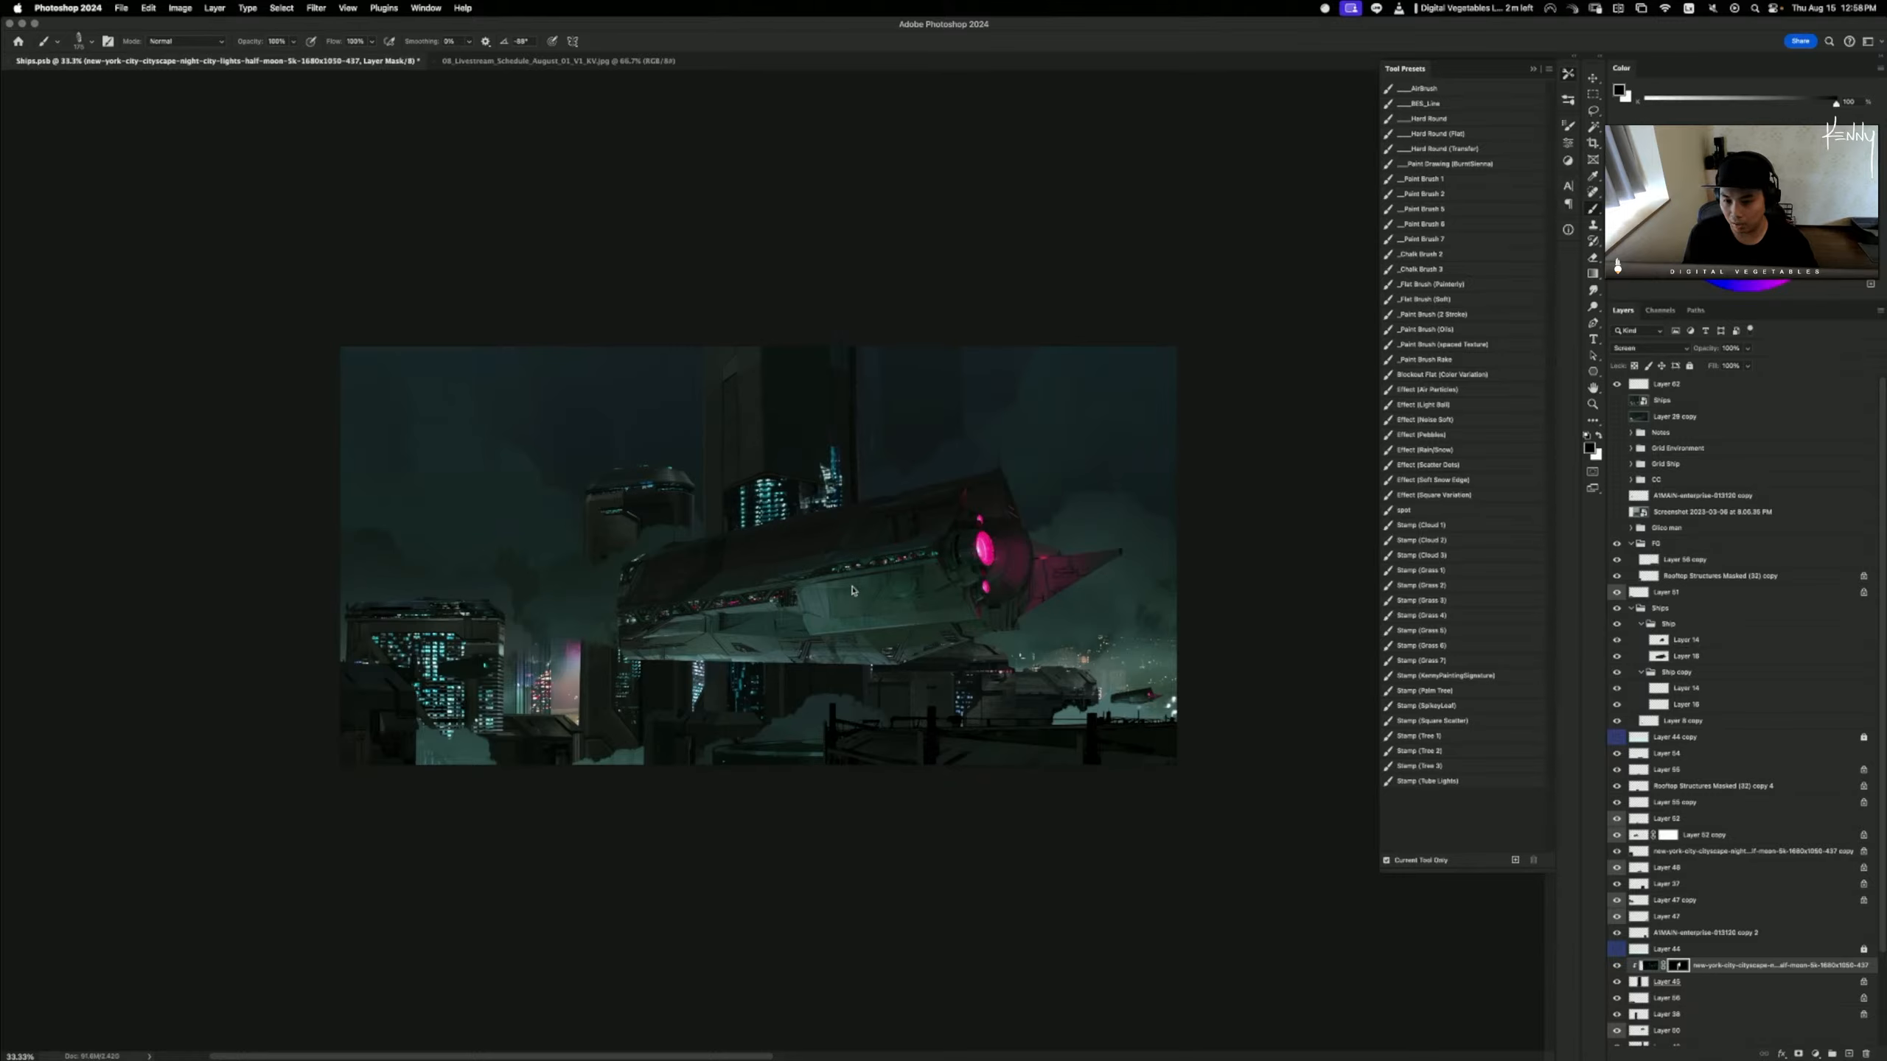
left_click_drag(799, 465, 832, 475)
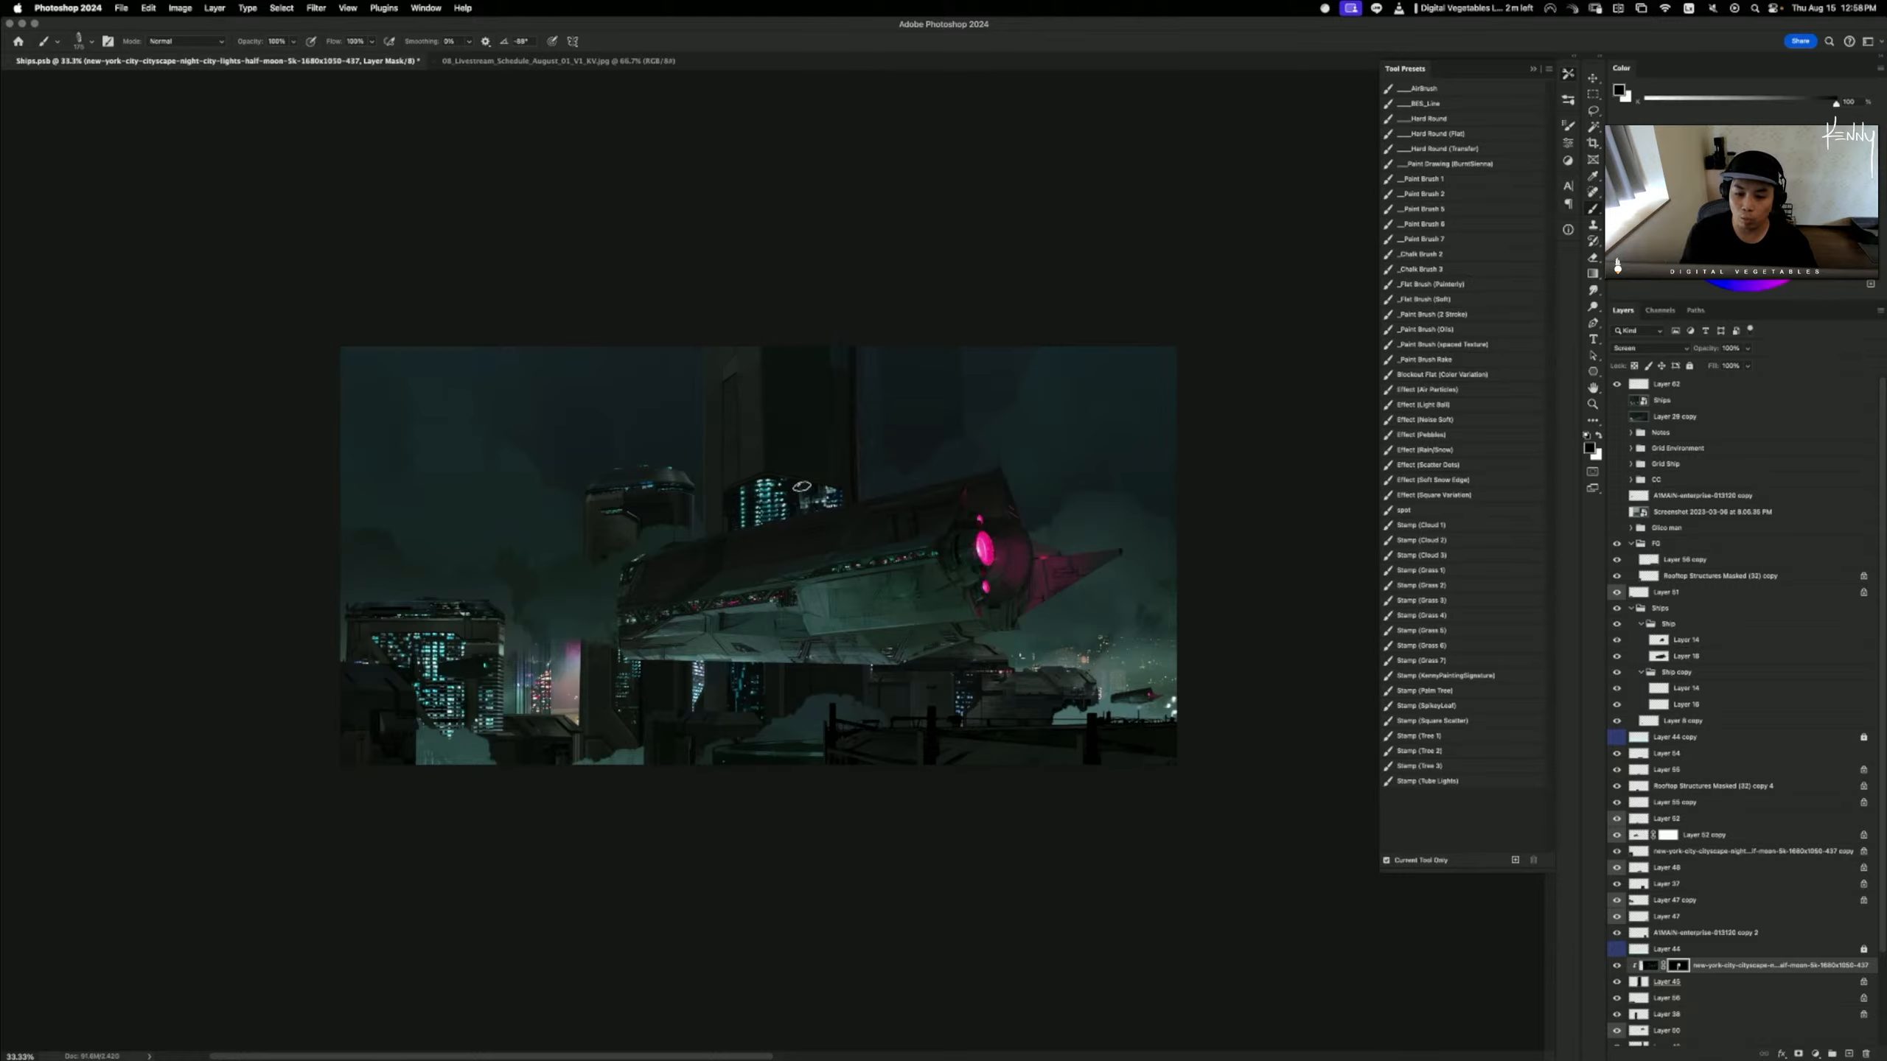
left_click_drag(827, 485, 828, 508)
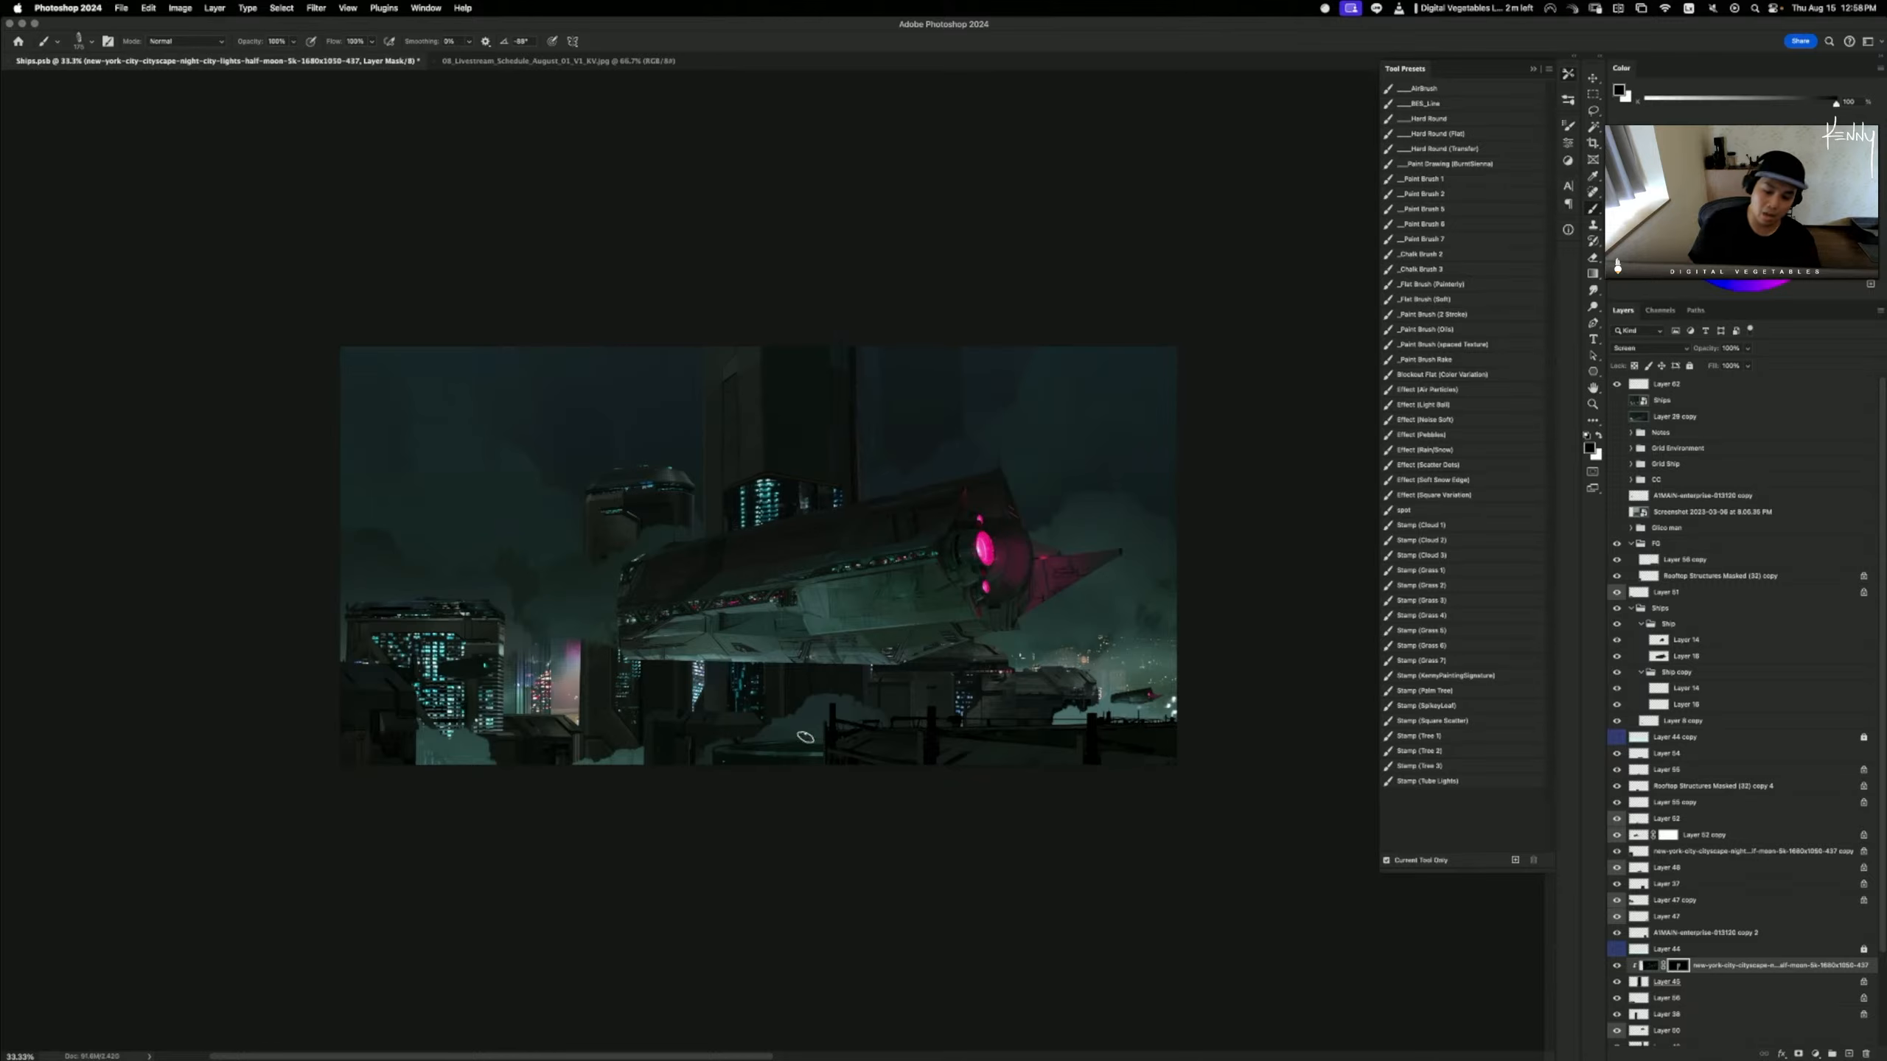
key("x")
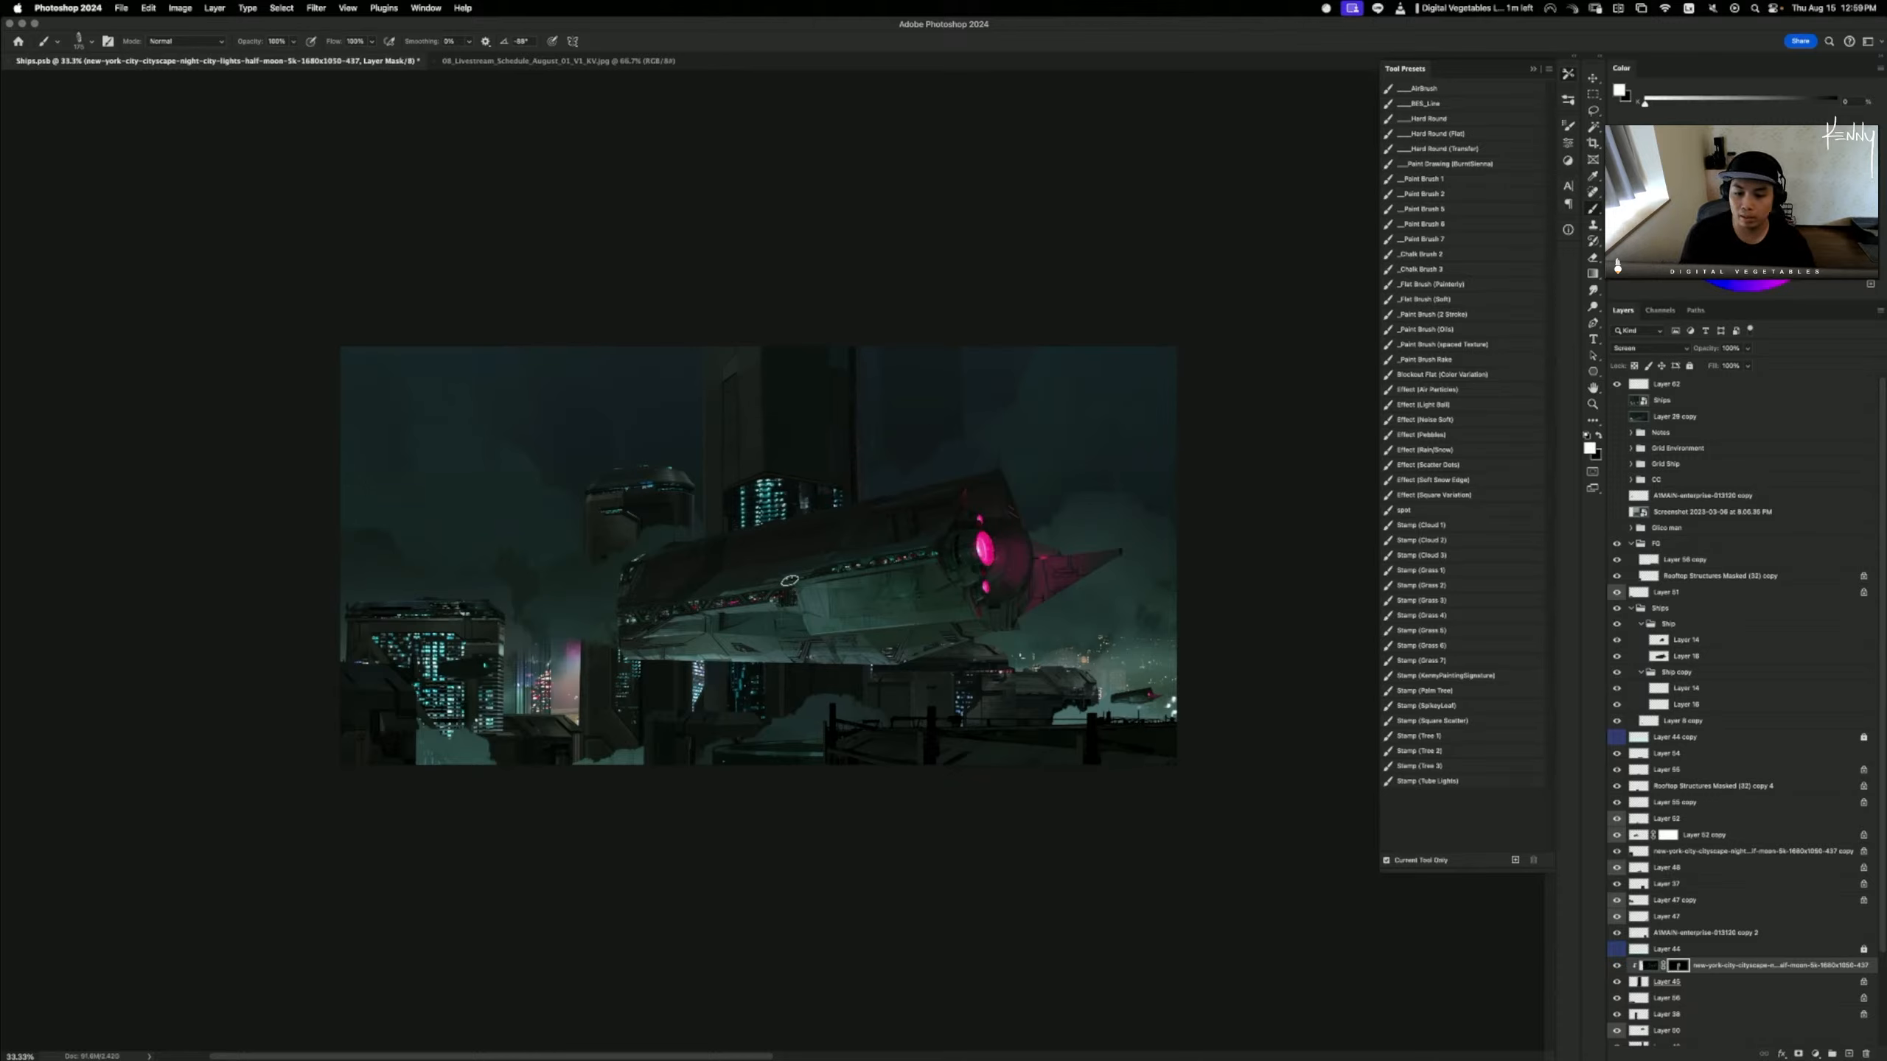
key("x")
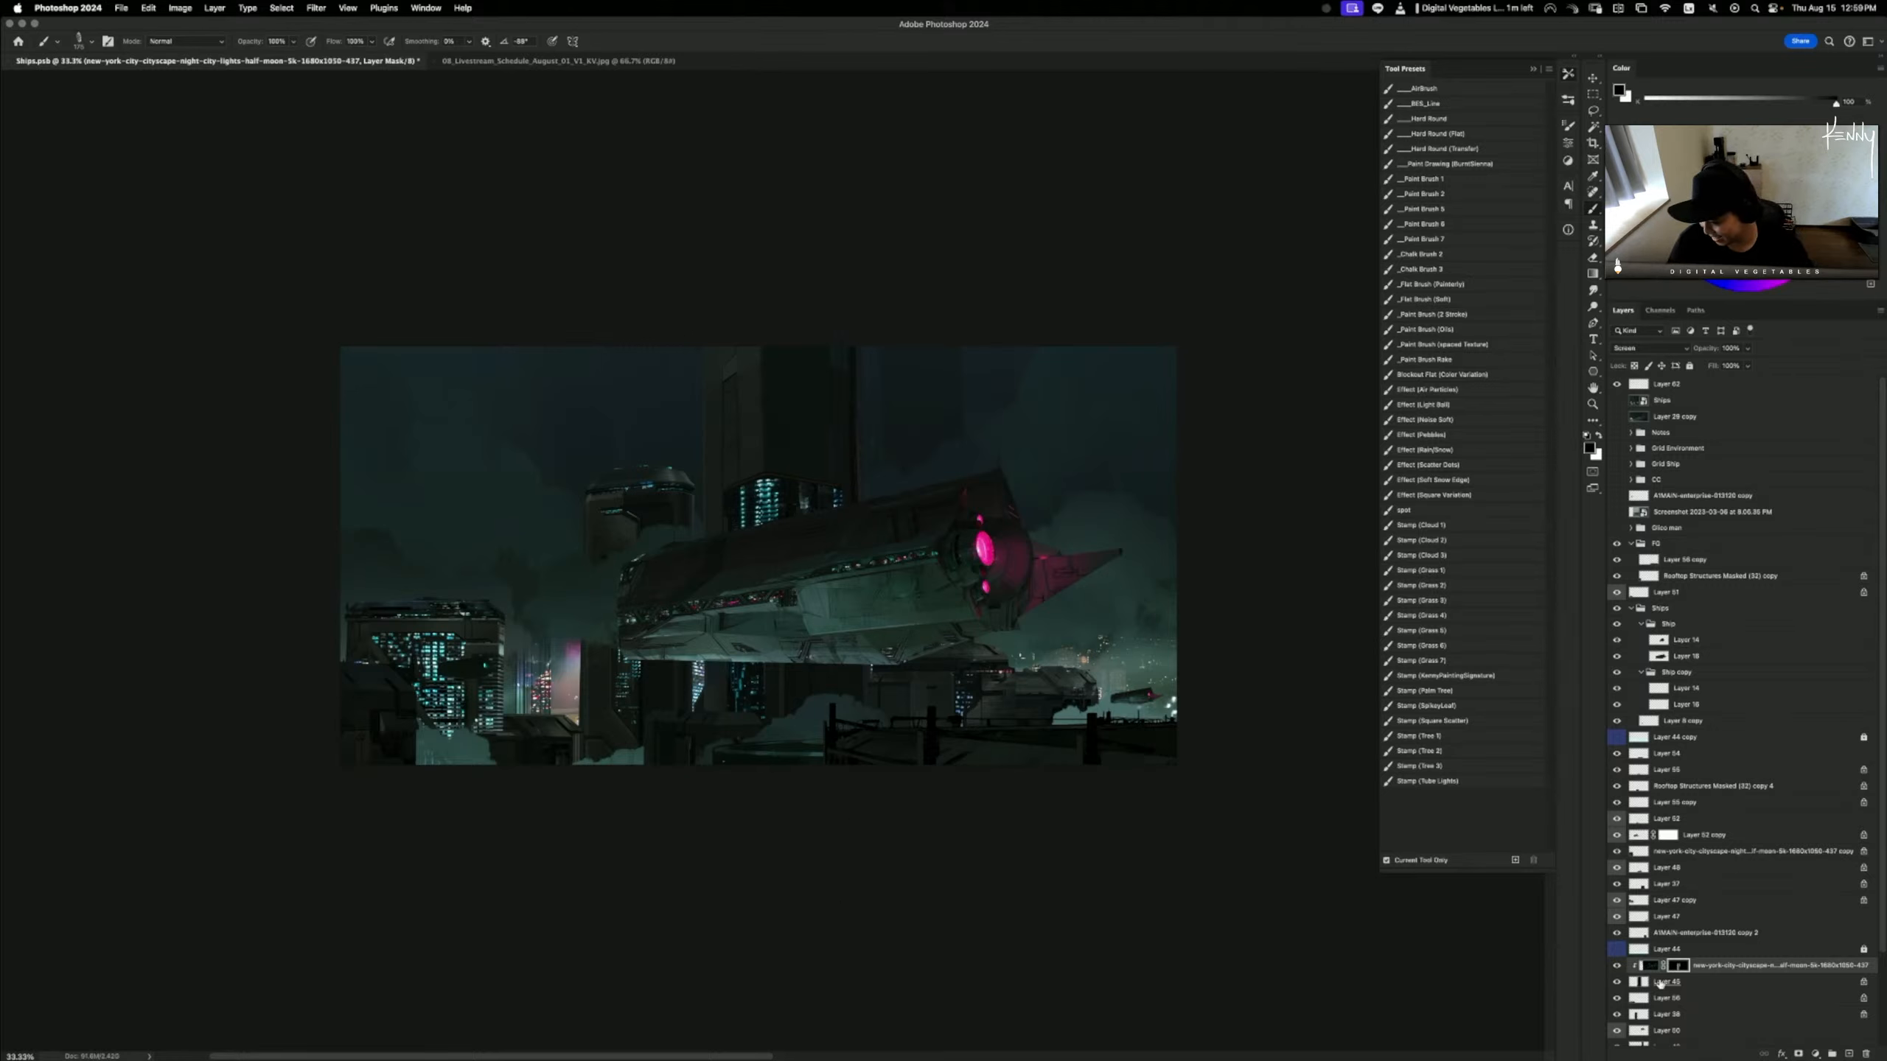
- Duplicate the masked cityscape layer, delete the copy's mask, scale it to about 54% and position its lit buildings over the central tower's right side
left_click_drag(1714, 969, 1711, 977, "alt")
right_click(1680, 982)
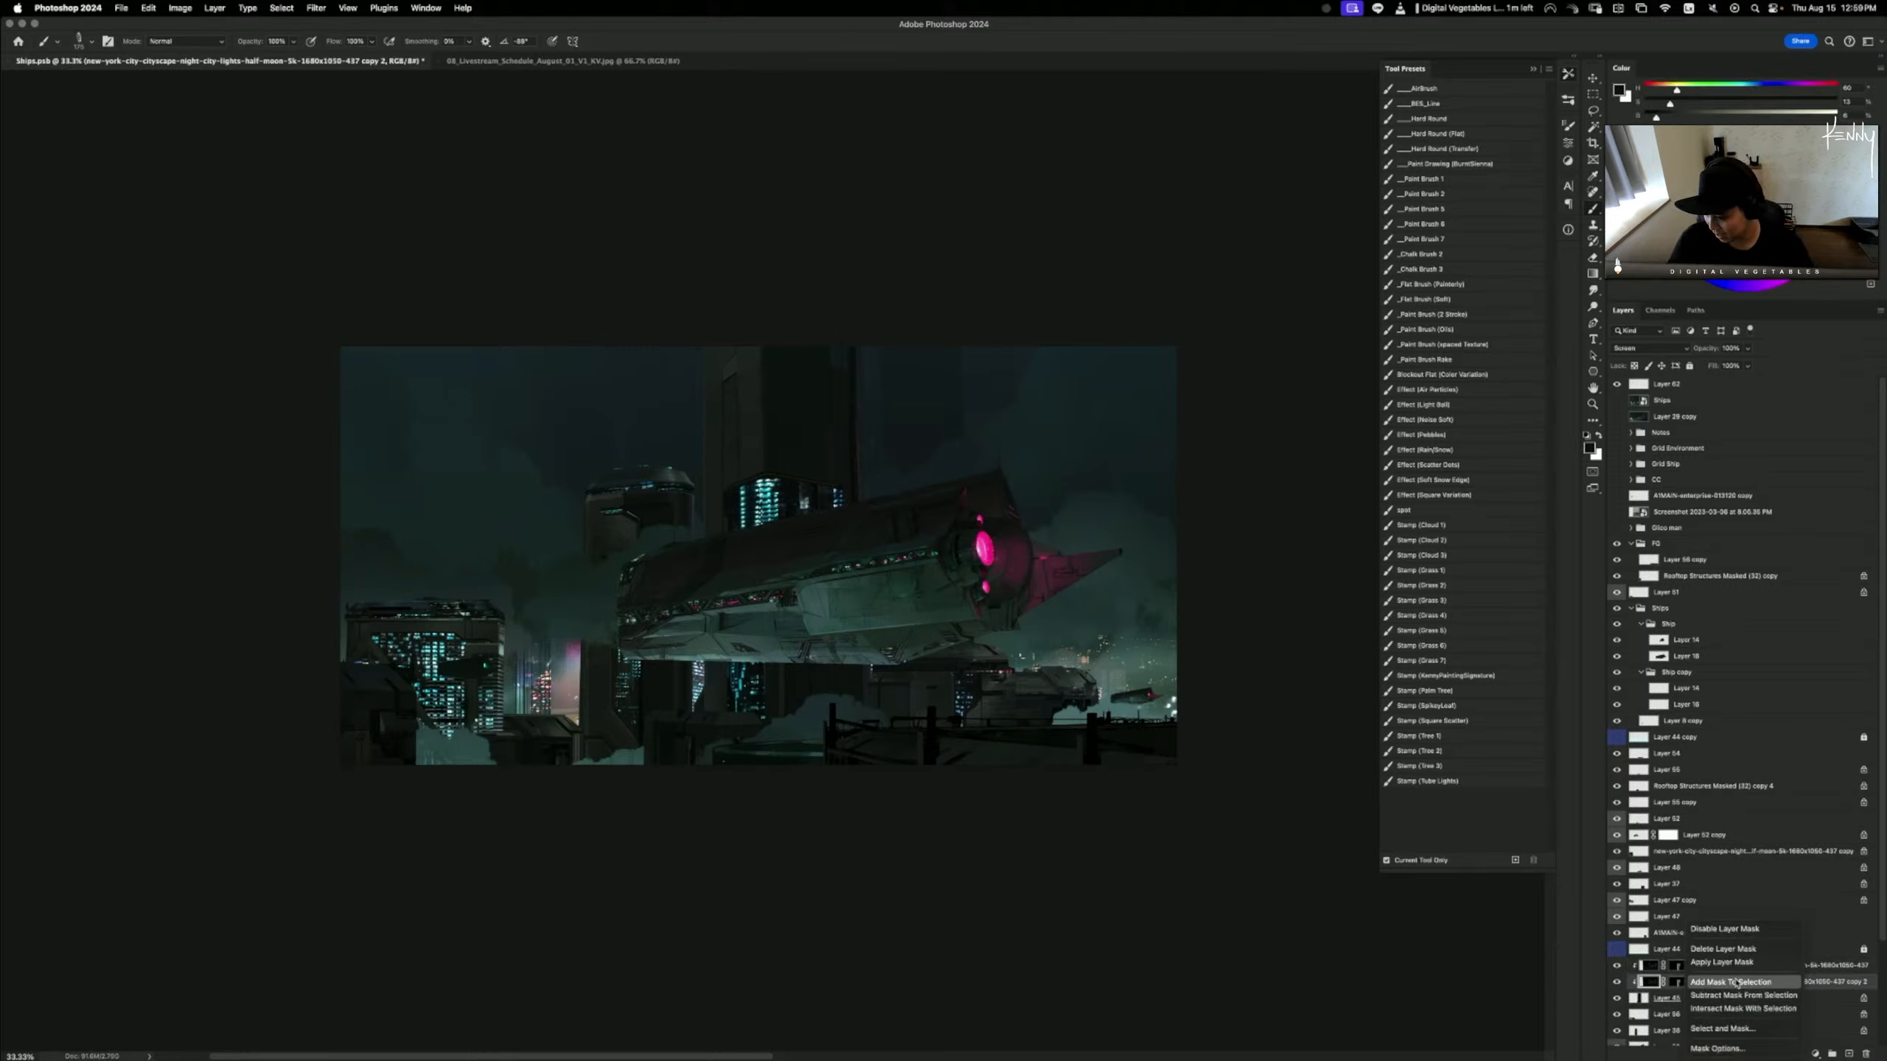
left_click(1723, 949)
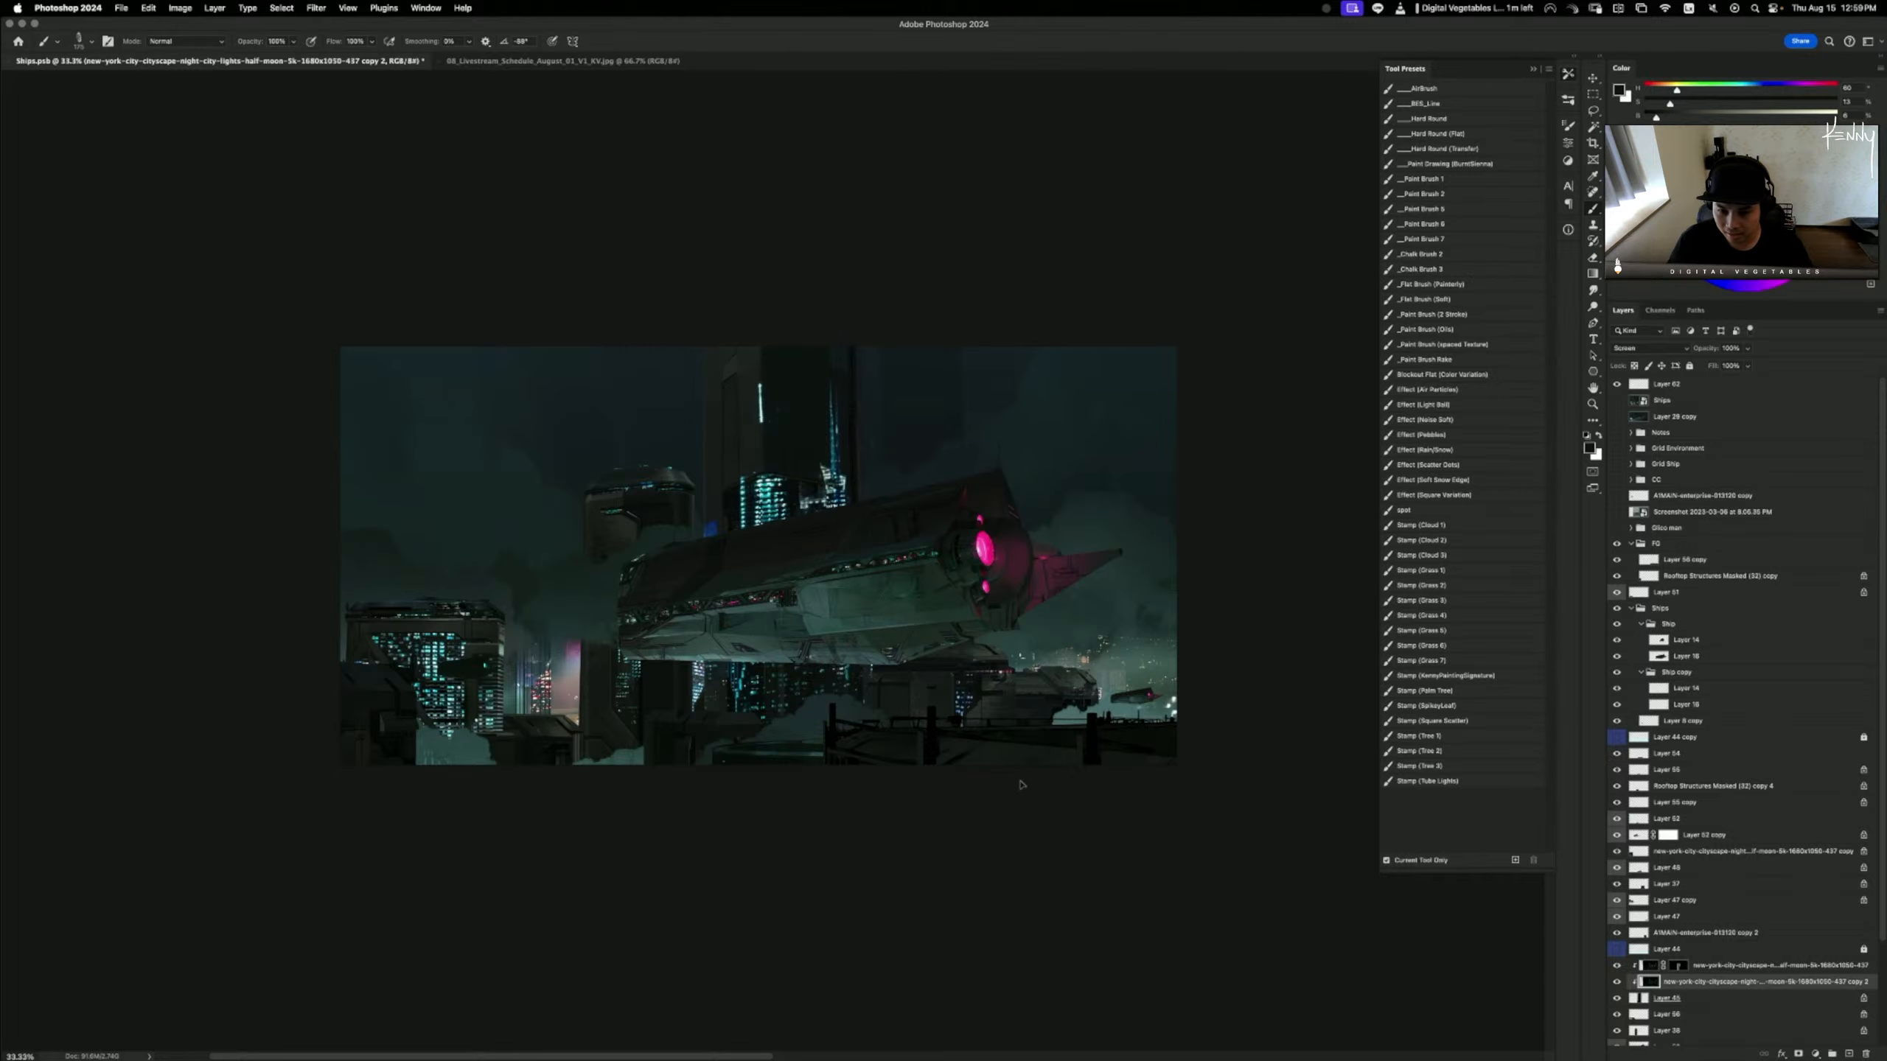
key("super+t")
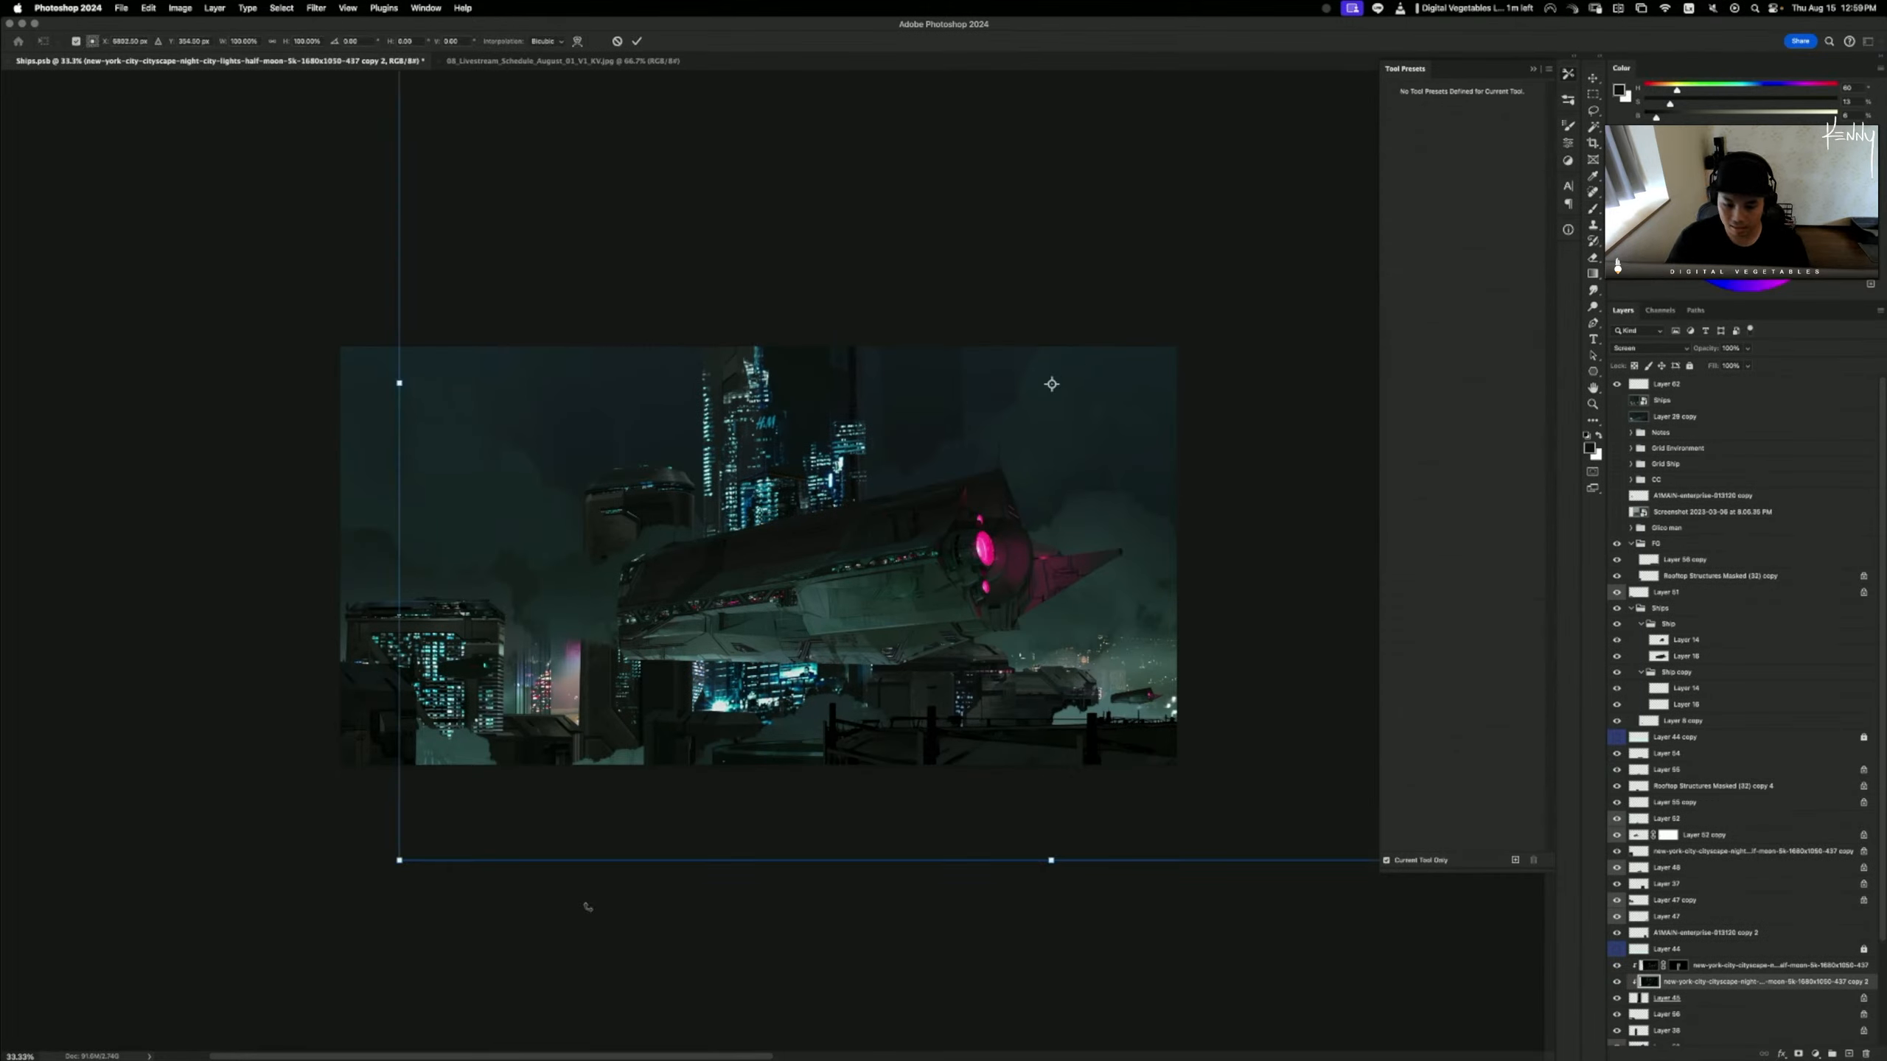
left_click_drag(435, 830, 696, 644)
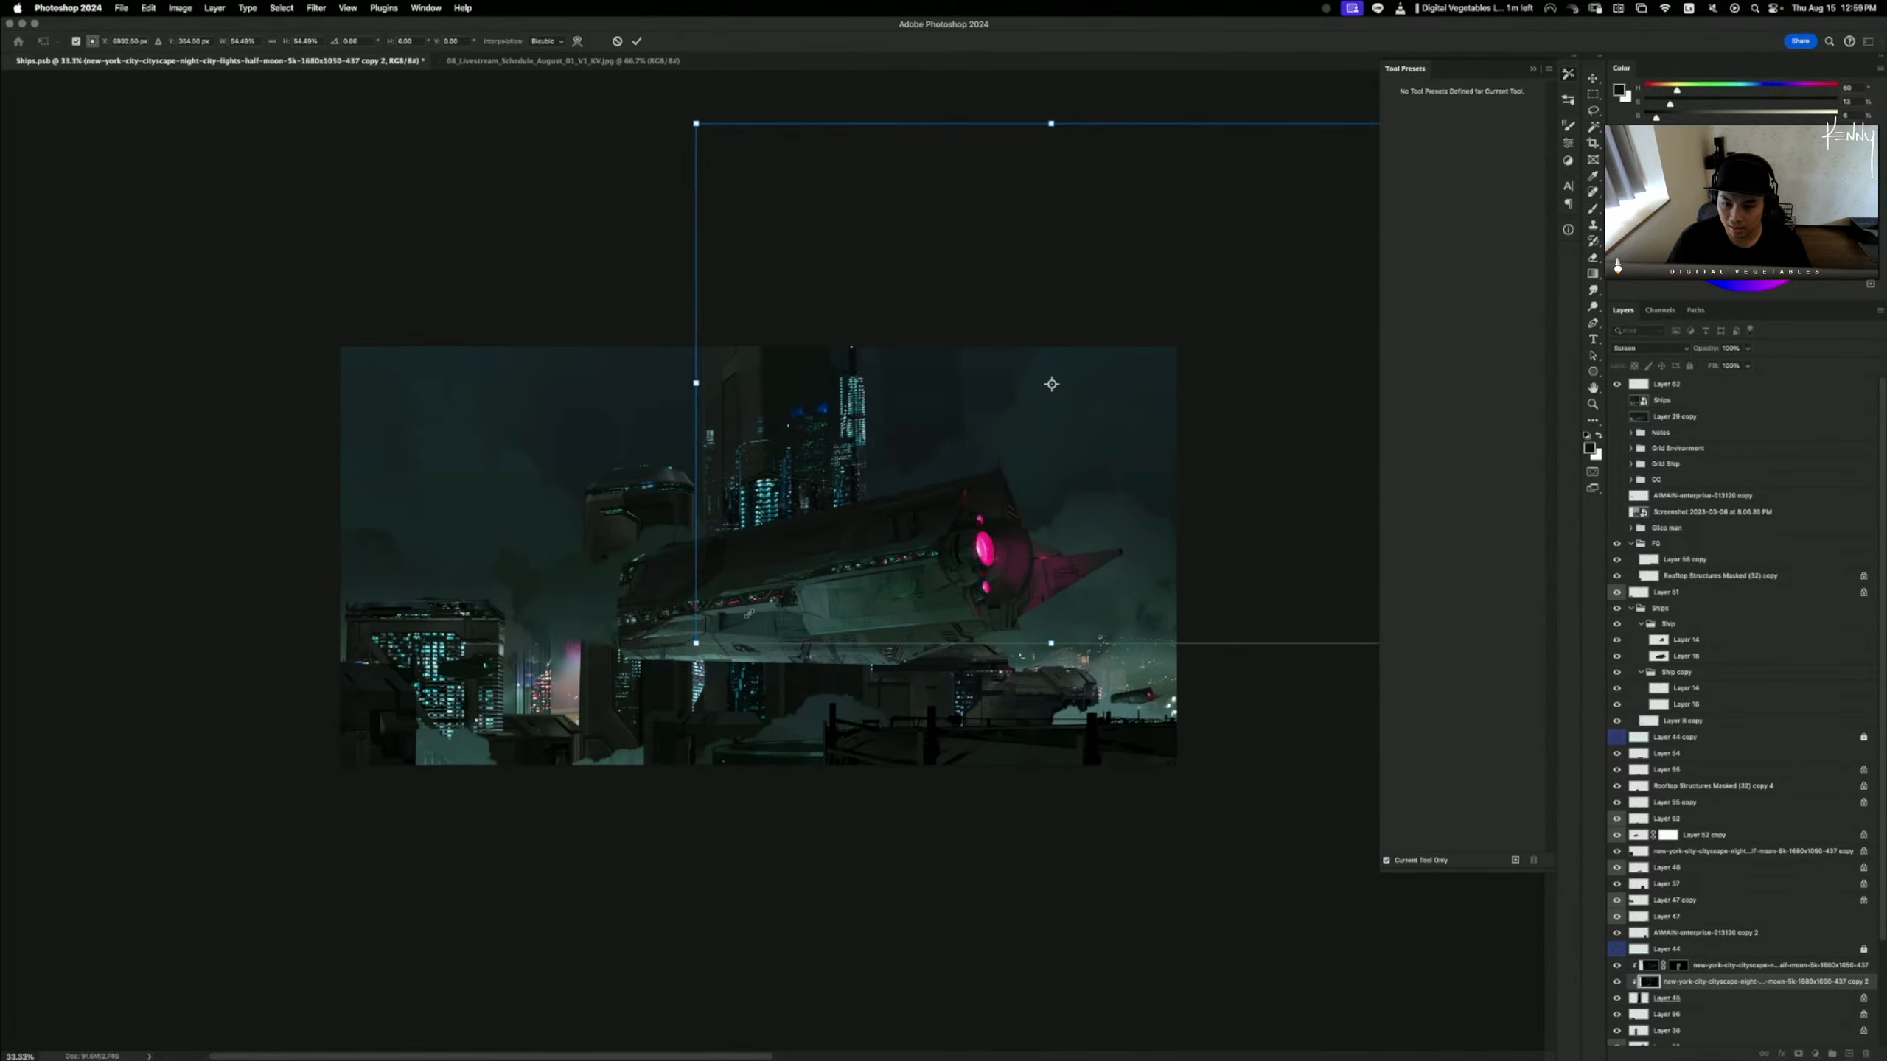
mouse_move(886, 563)
left_mouse_down()
mouse_move(806, 617)
mouse_move(837, 594)
left_mouse_up()
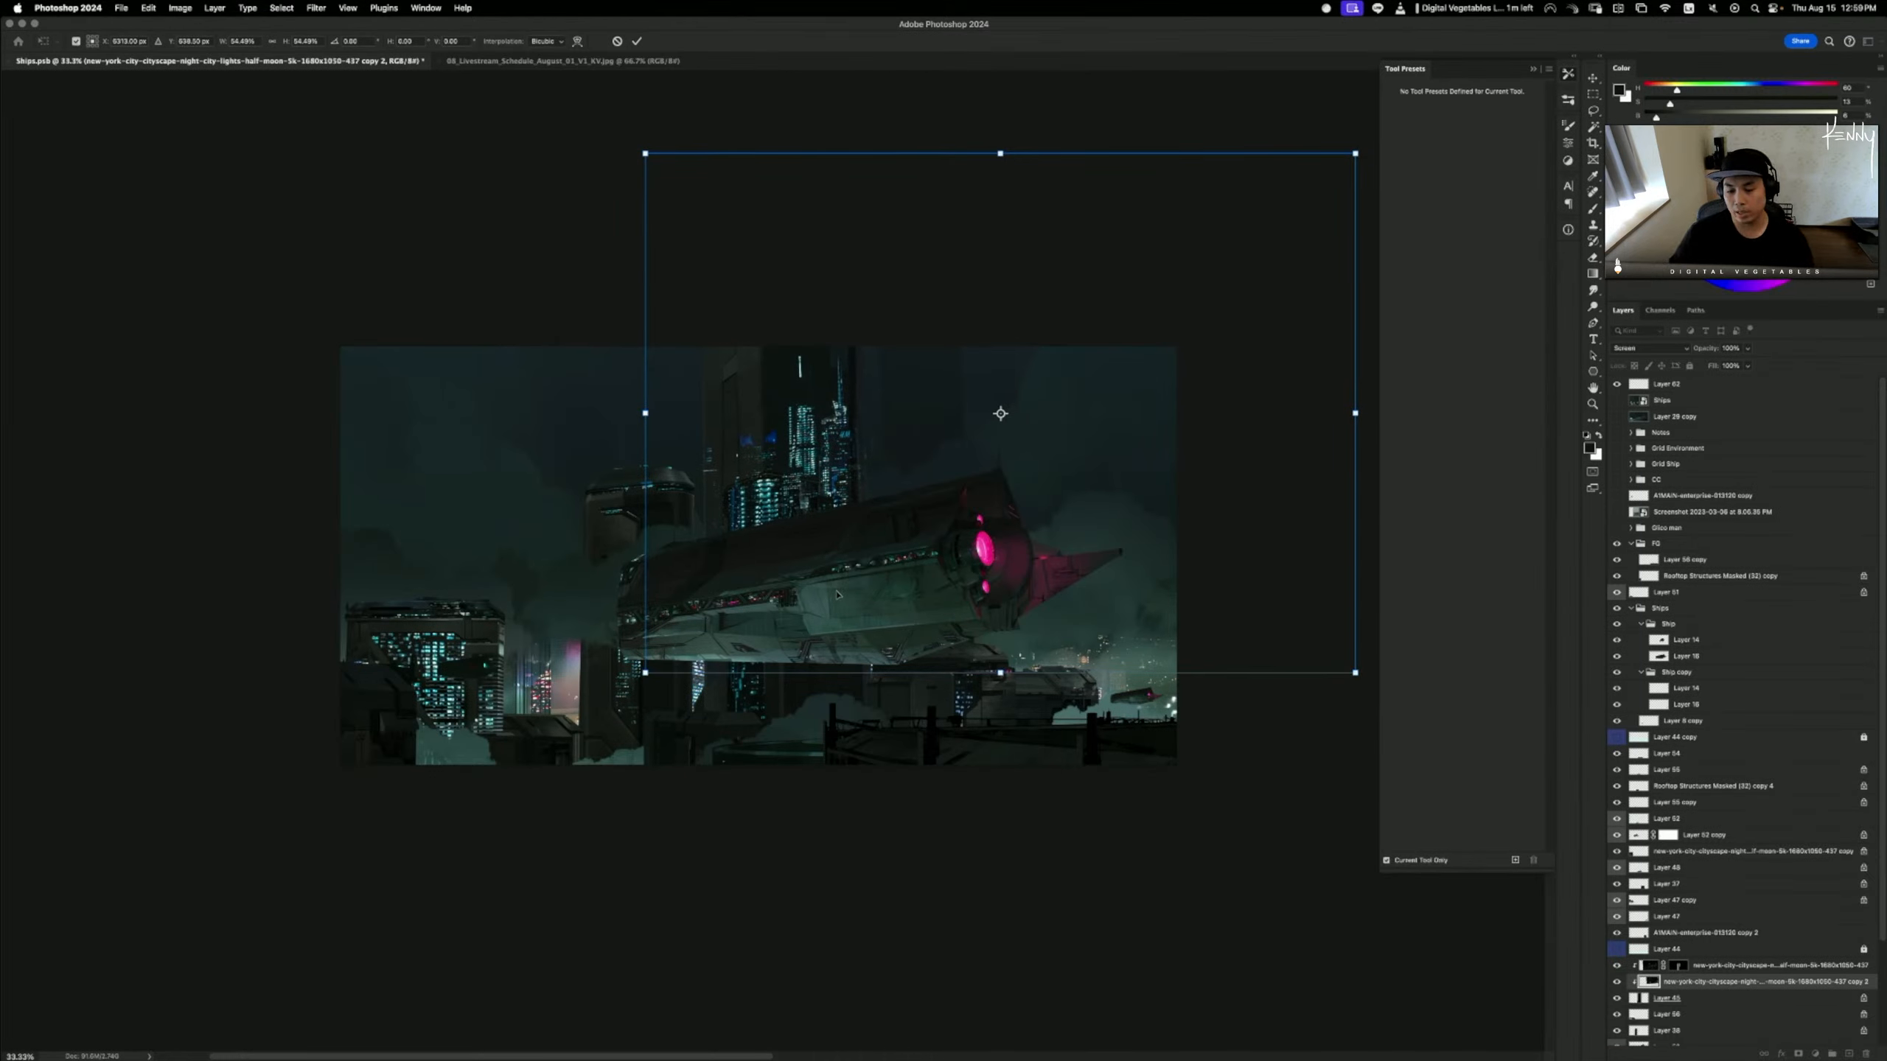
key("b")
- Add a black mask to the cityscape copy, paint back a few lights on the central tower above the ship, and apply the mask
left_click(1797, 1051, "alt")
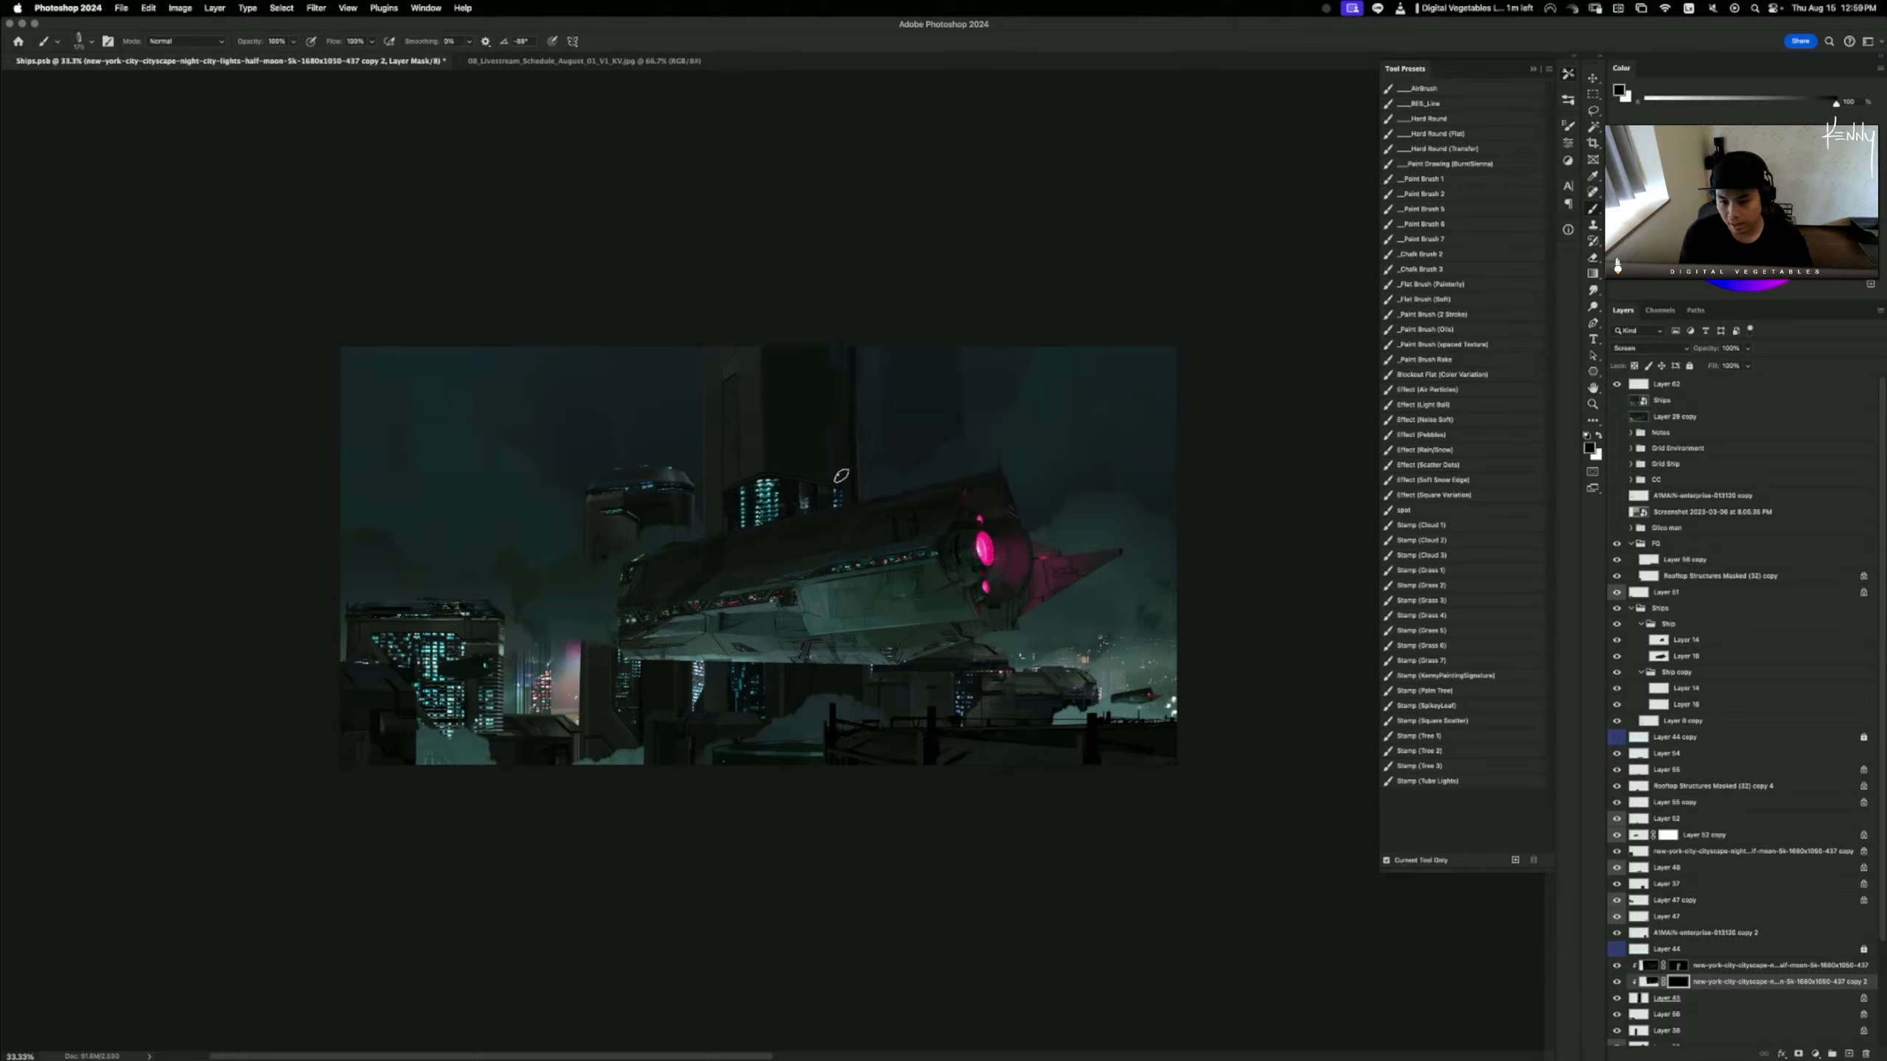
key("x")
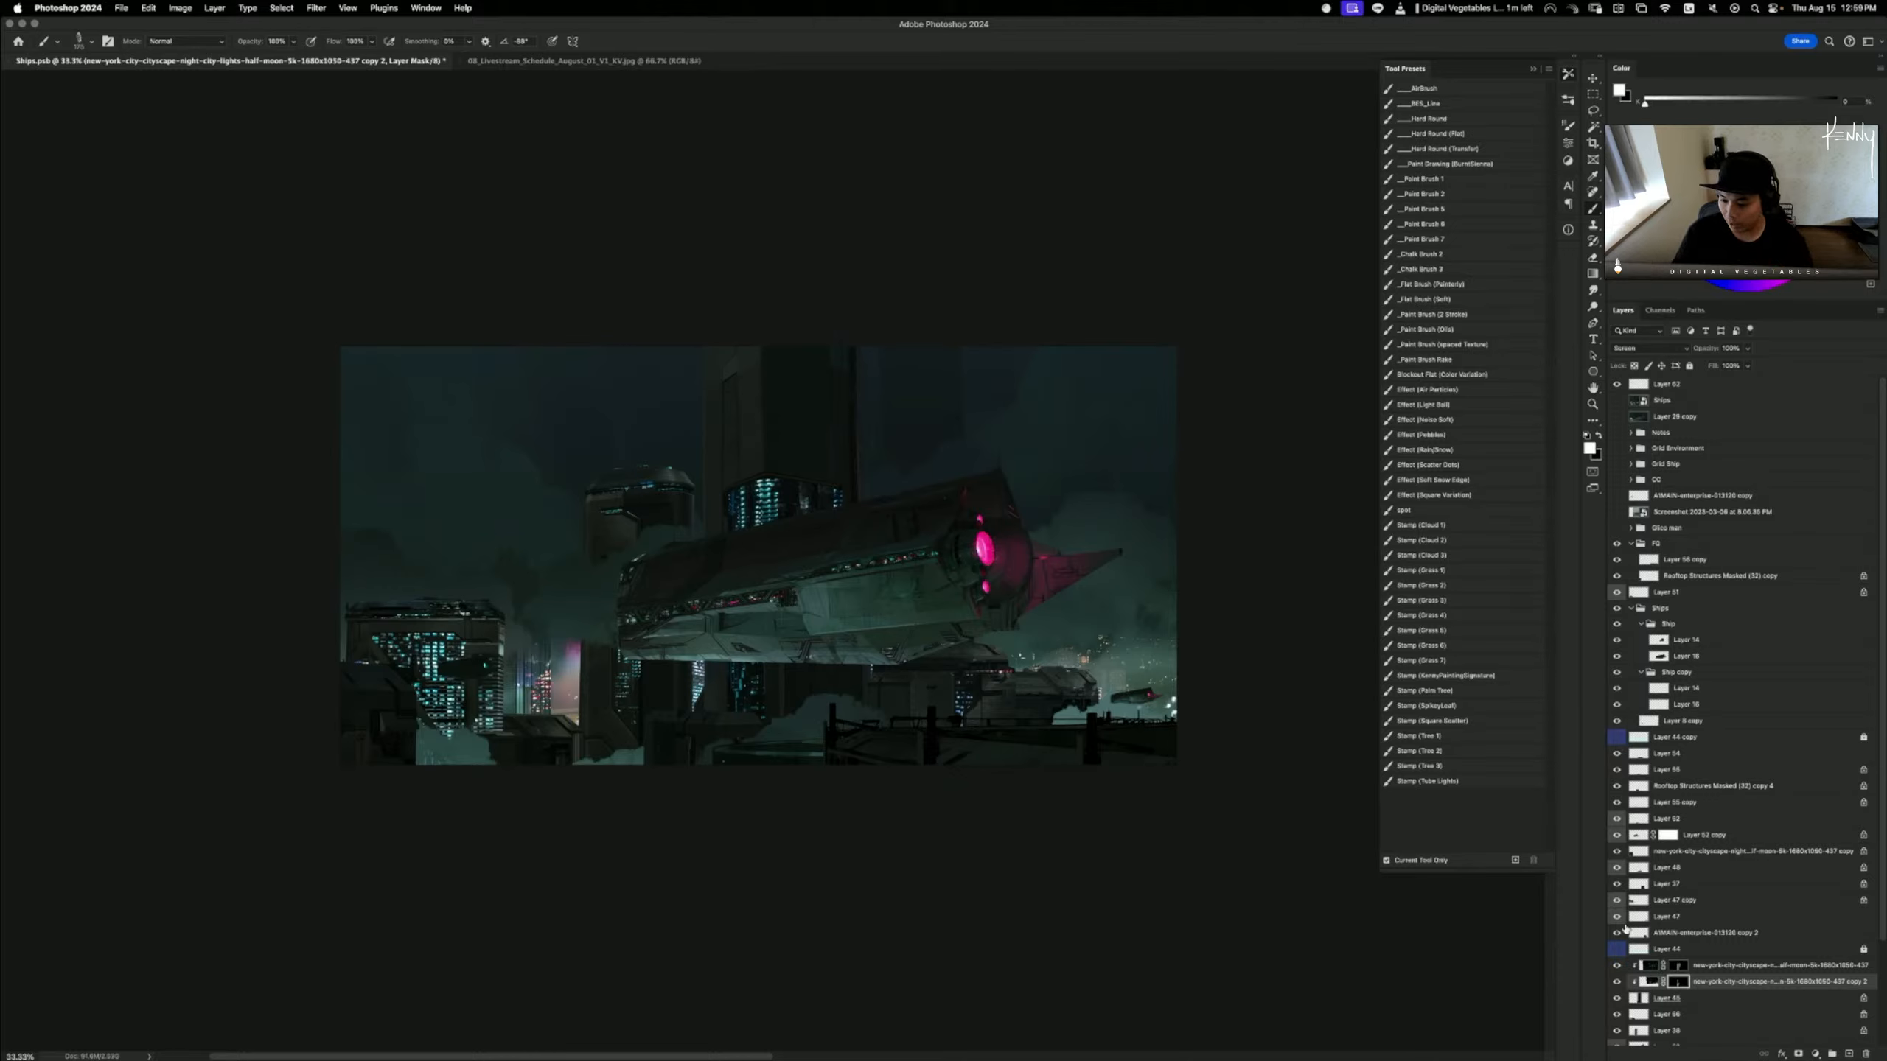
right_click(1676, 981)
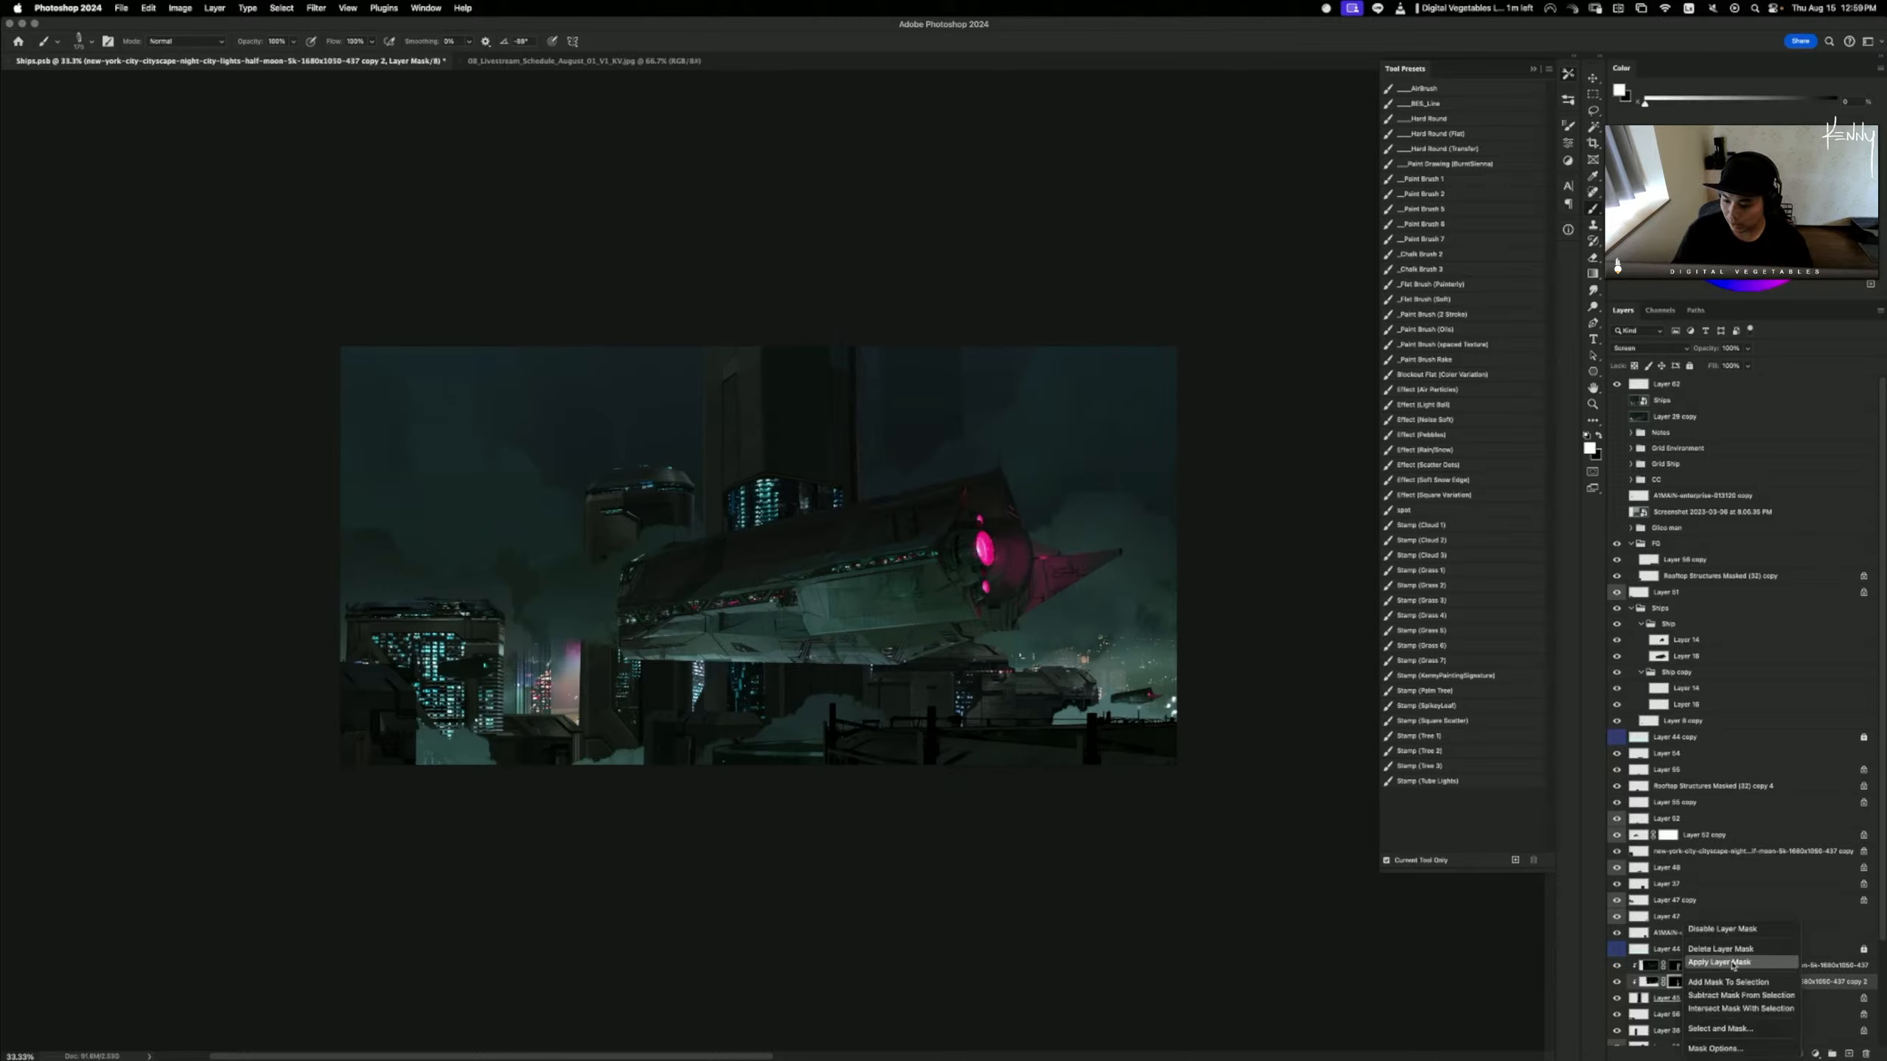
left_click(1730, 981)
left_click(1648, 982)
key("super+d")
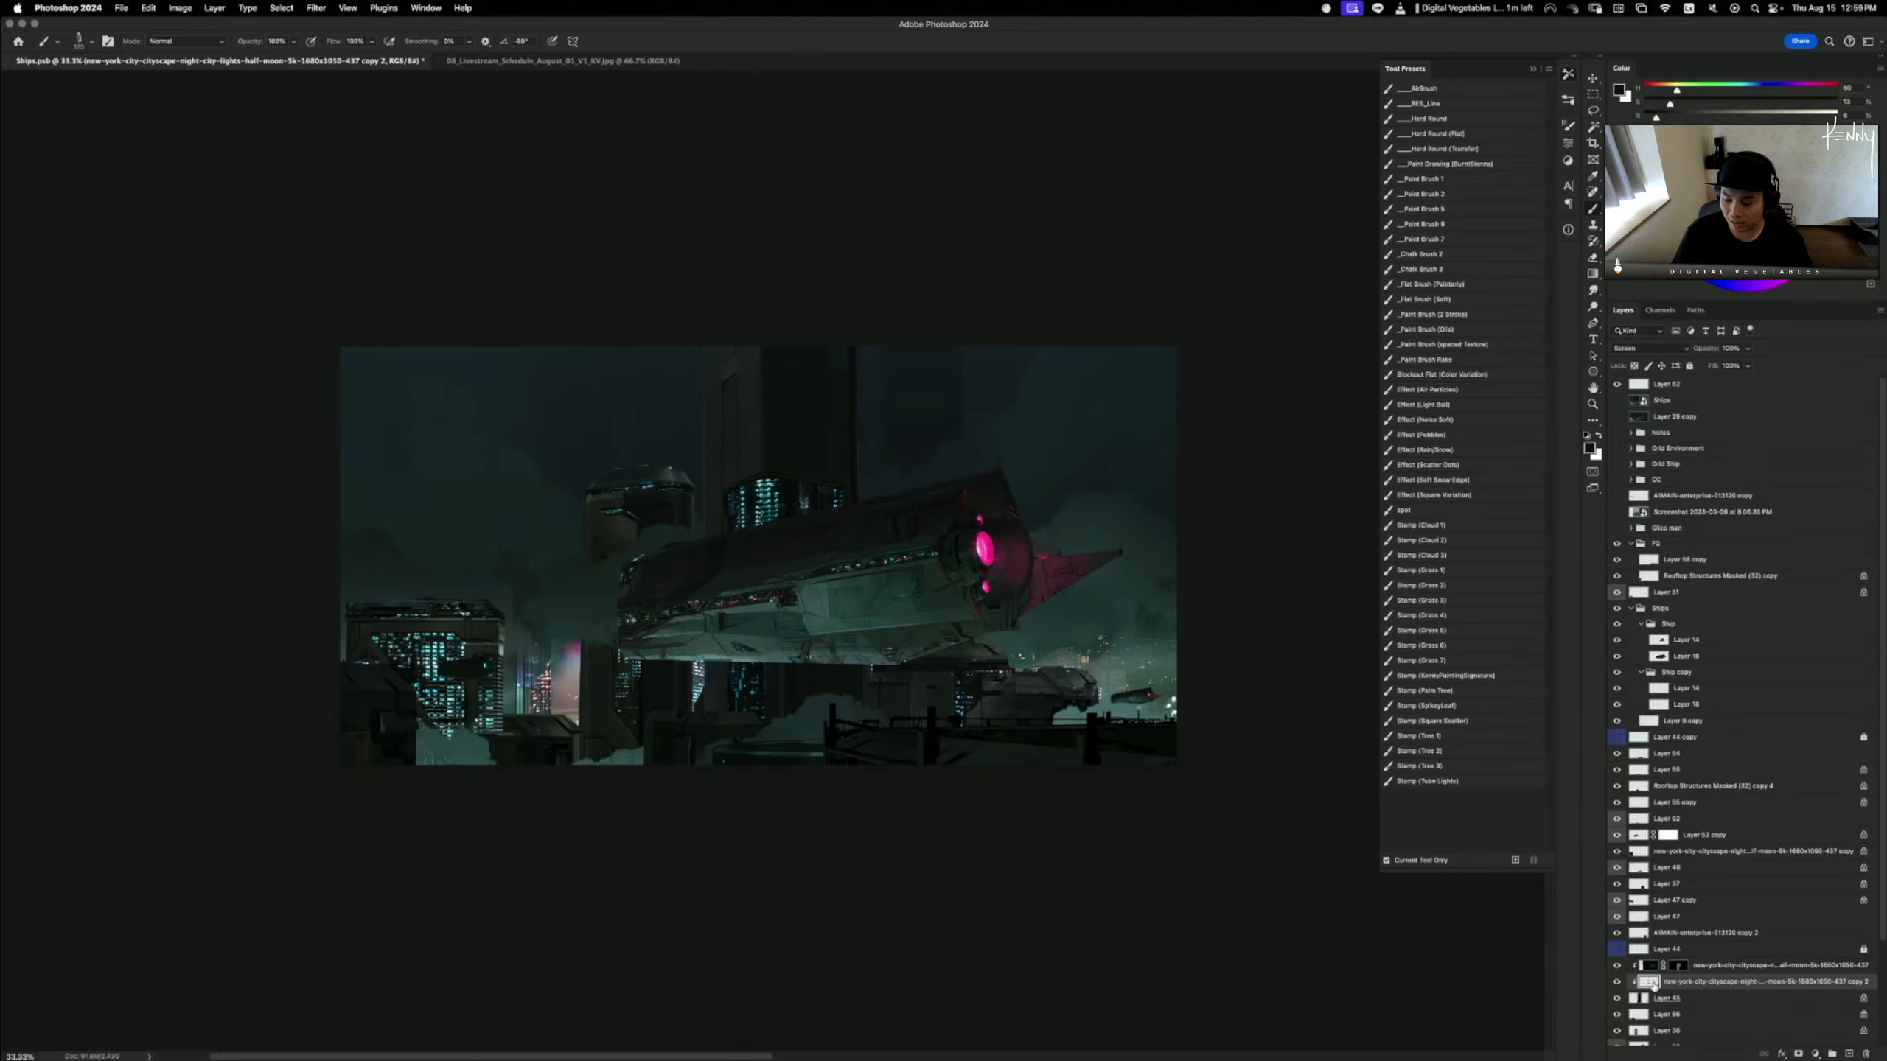
- Duplicate the original cityscape layer again without its mask, then shrink, skew and raise the copy so its lights cover the central tower's upper part
left_click(1715, 970)
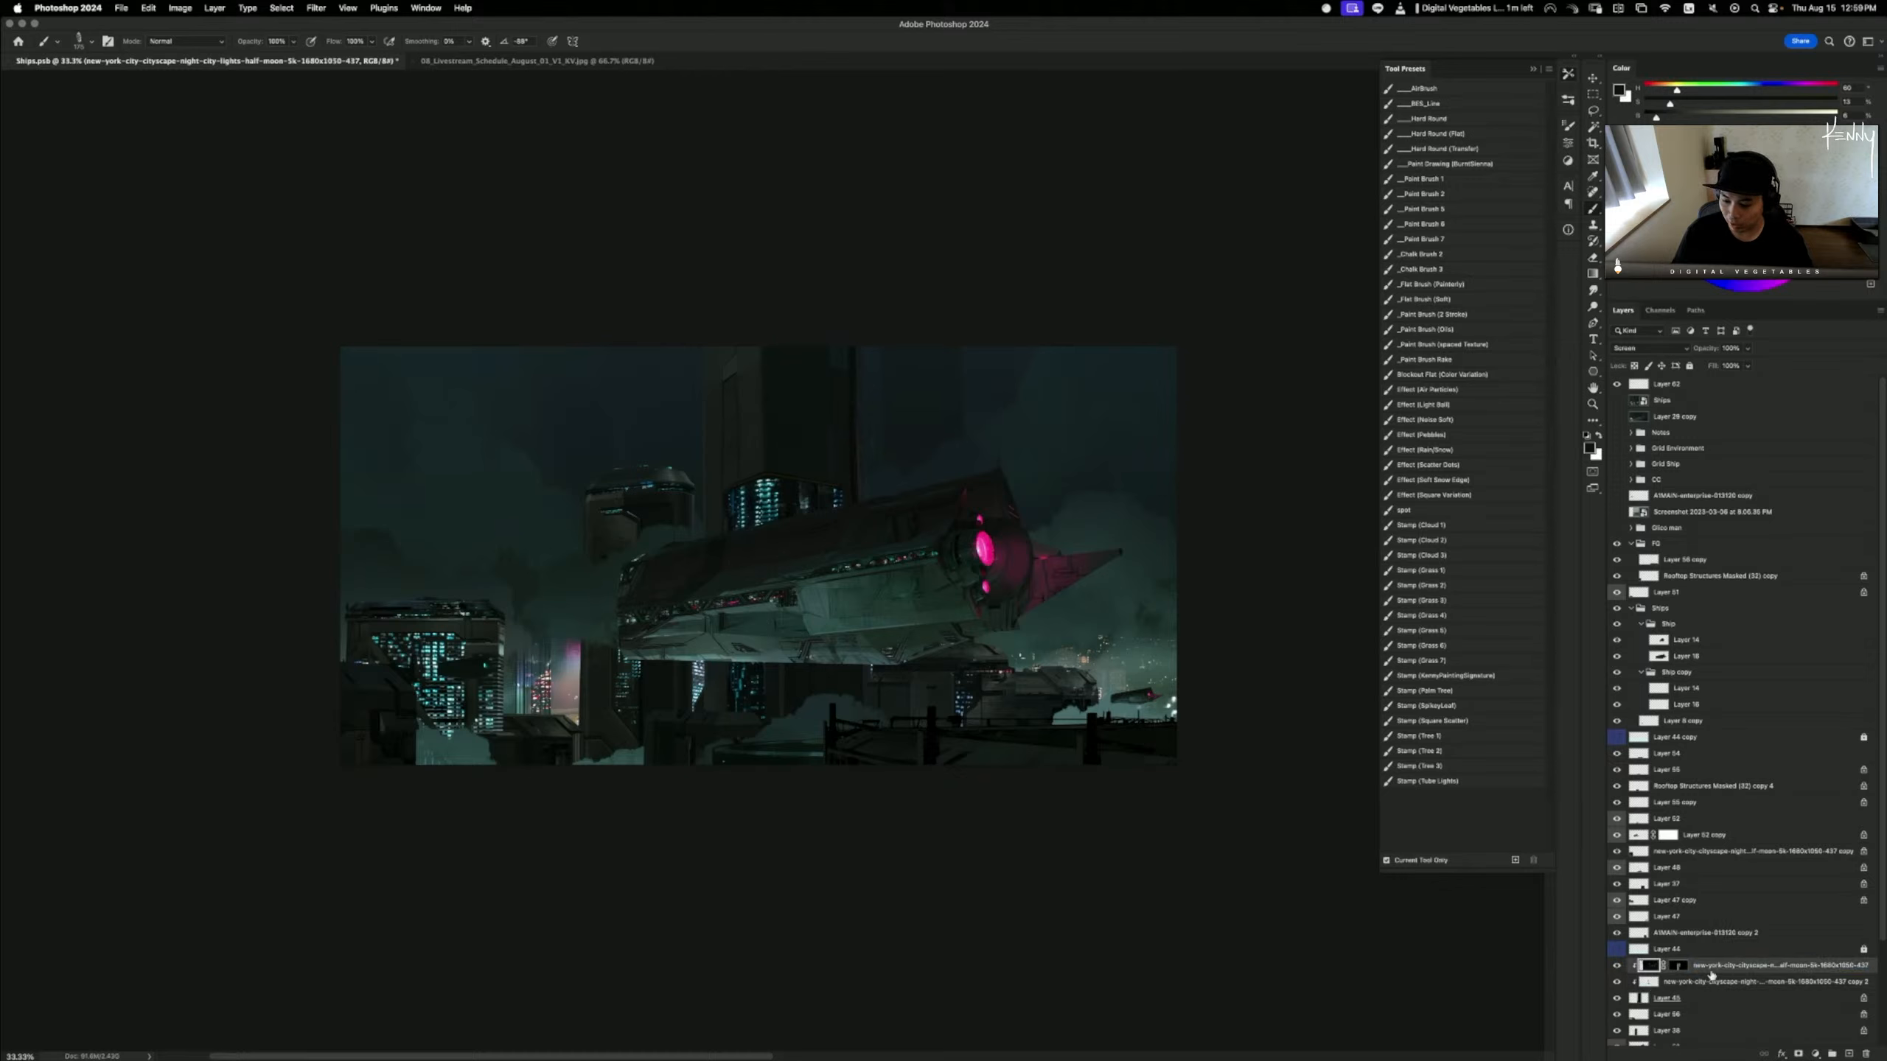
left_click_drag(1712, 974, 1714, 981)
right_click(1681, 983)
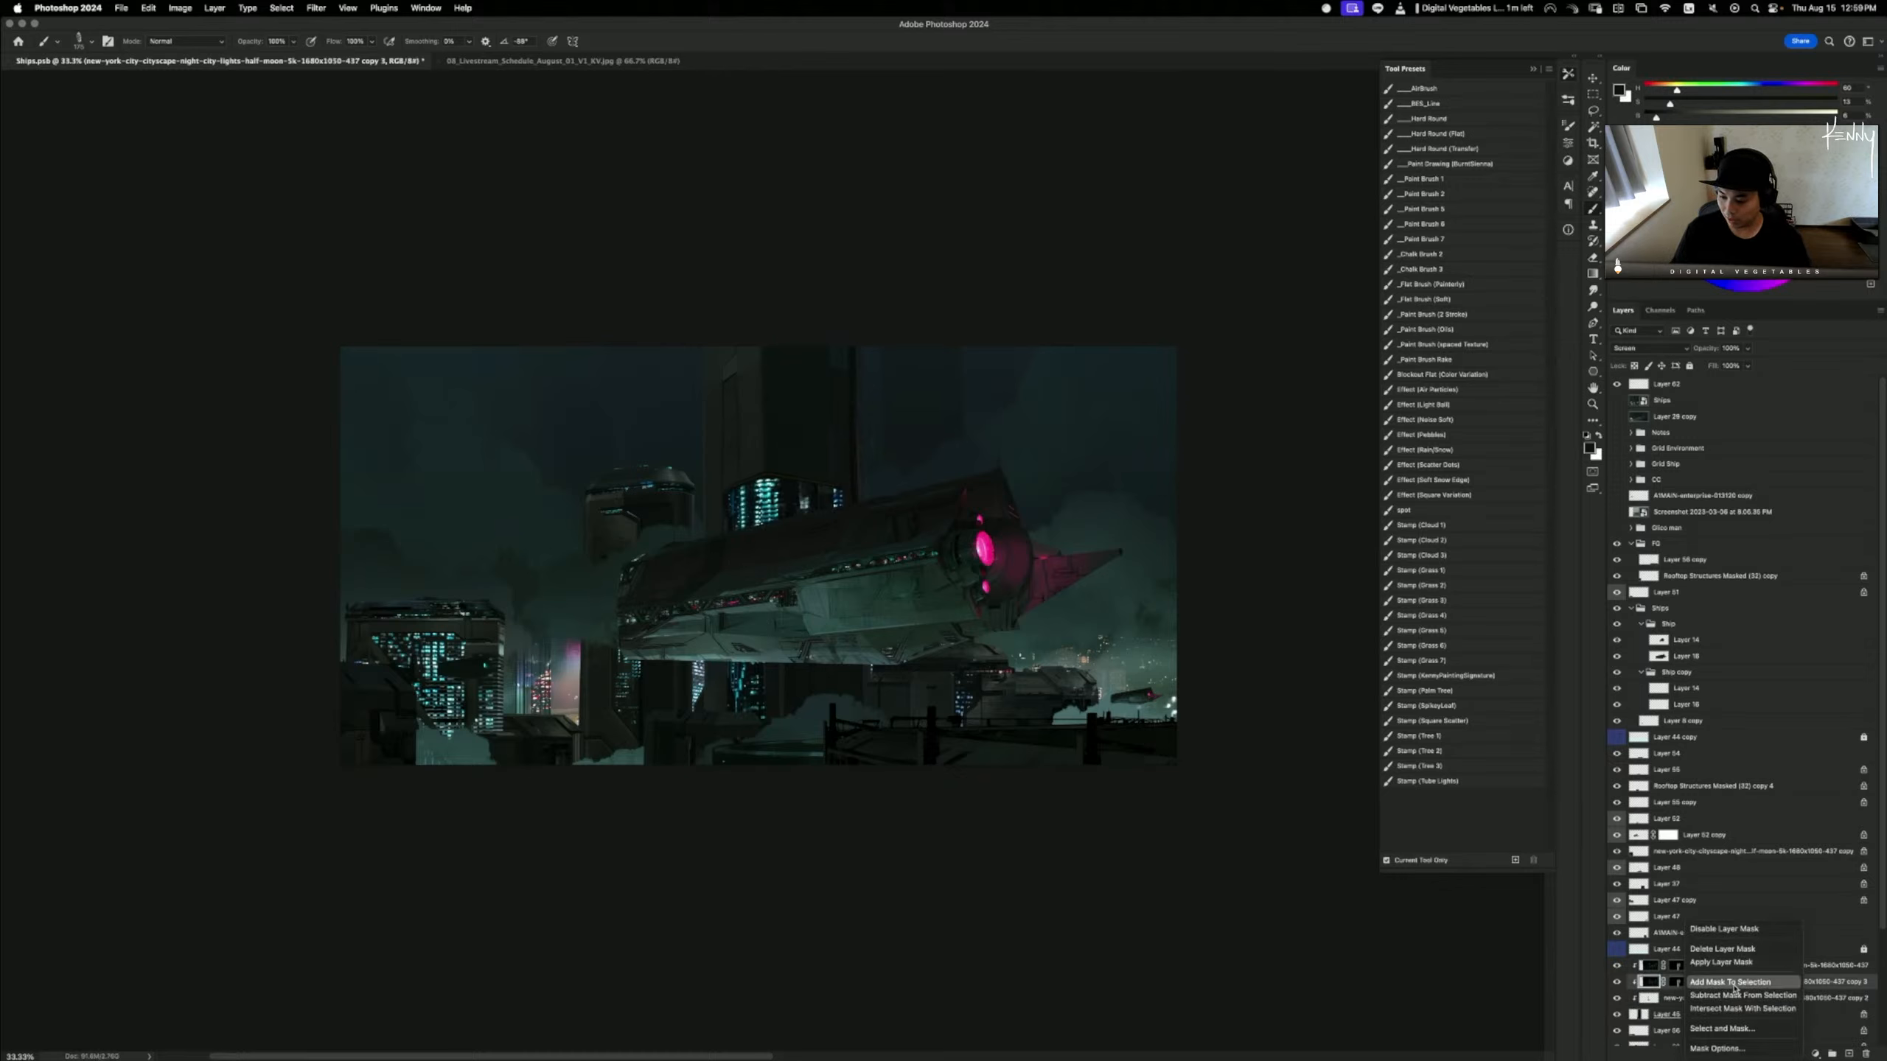
left_click(1722, 950)
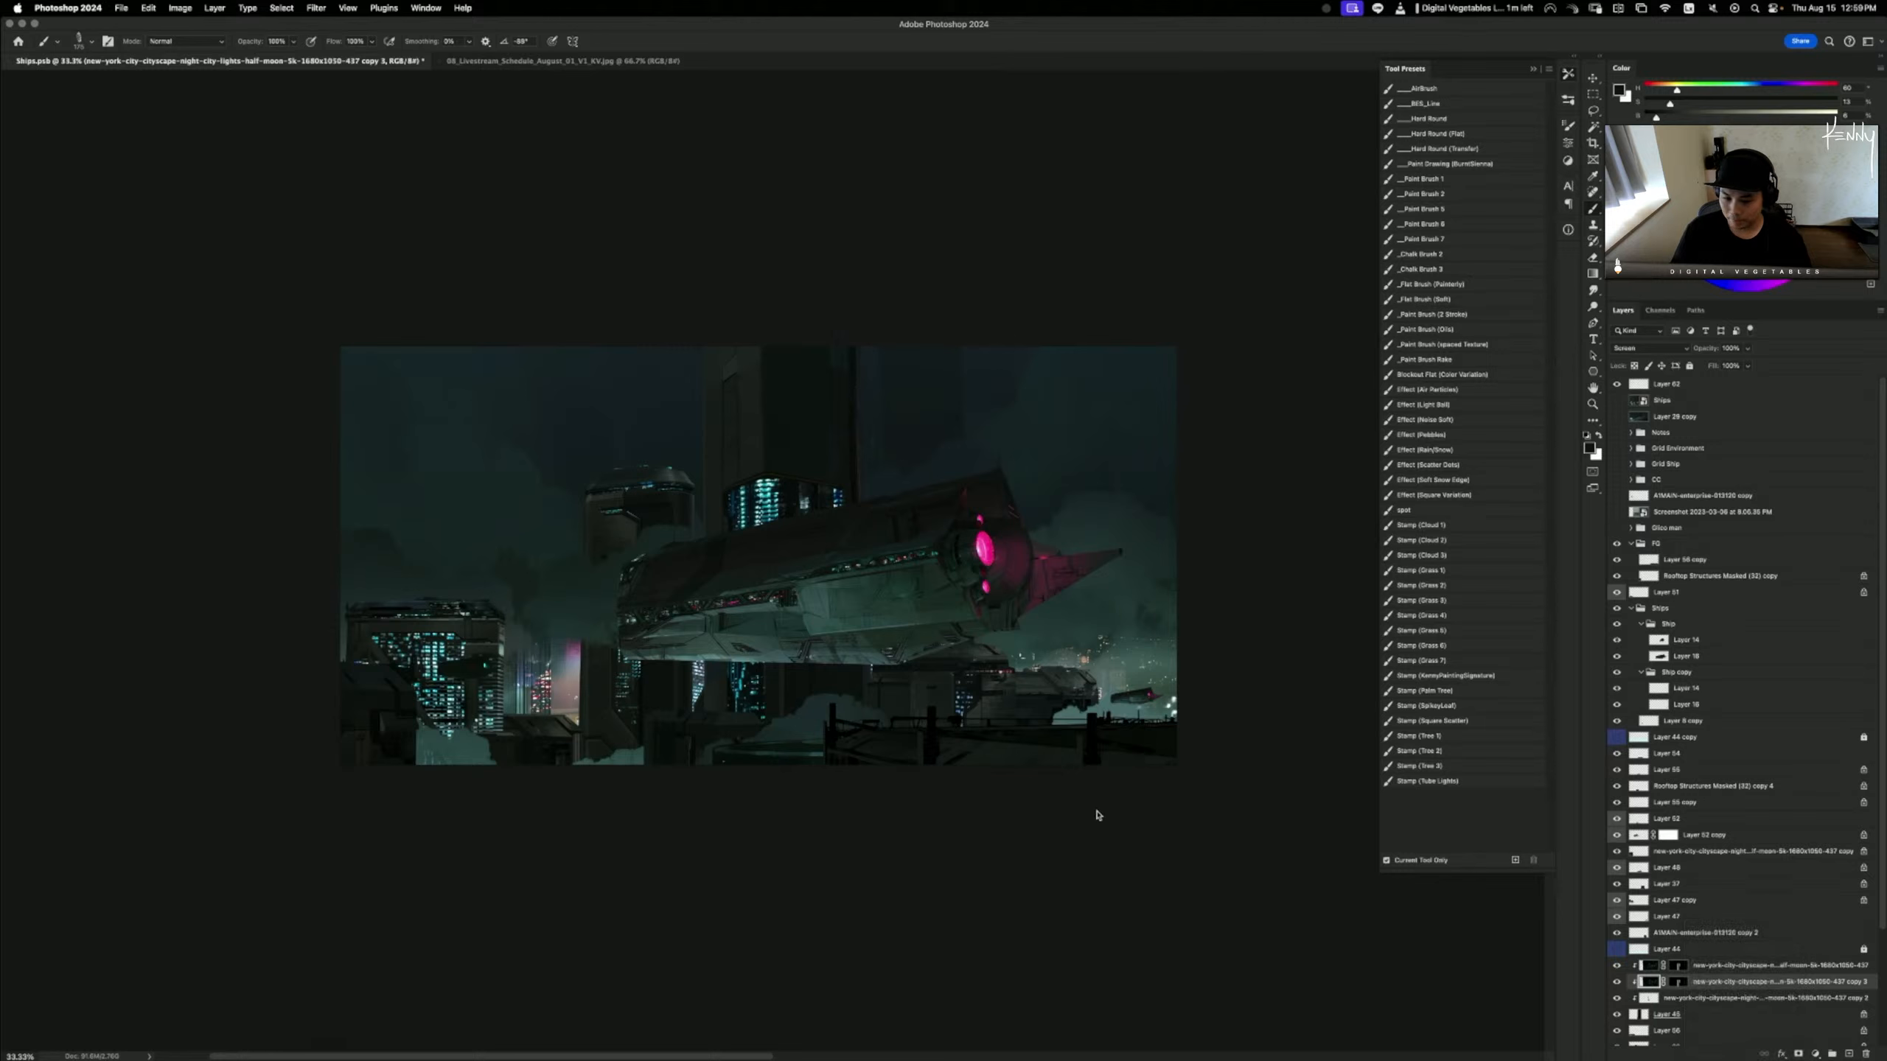
key("super+t")
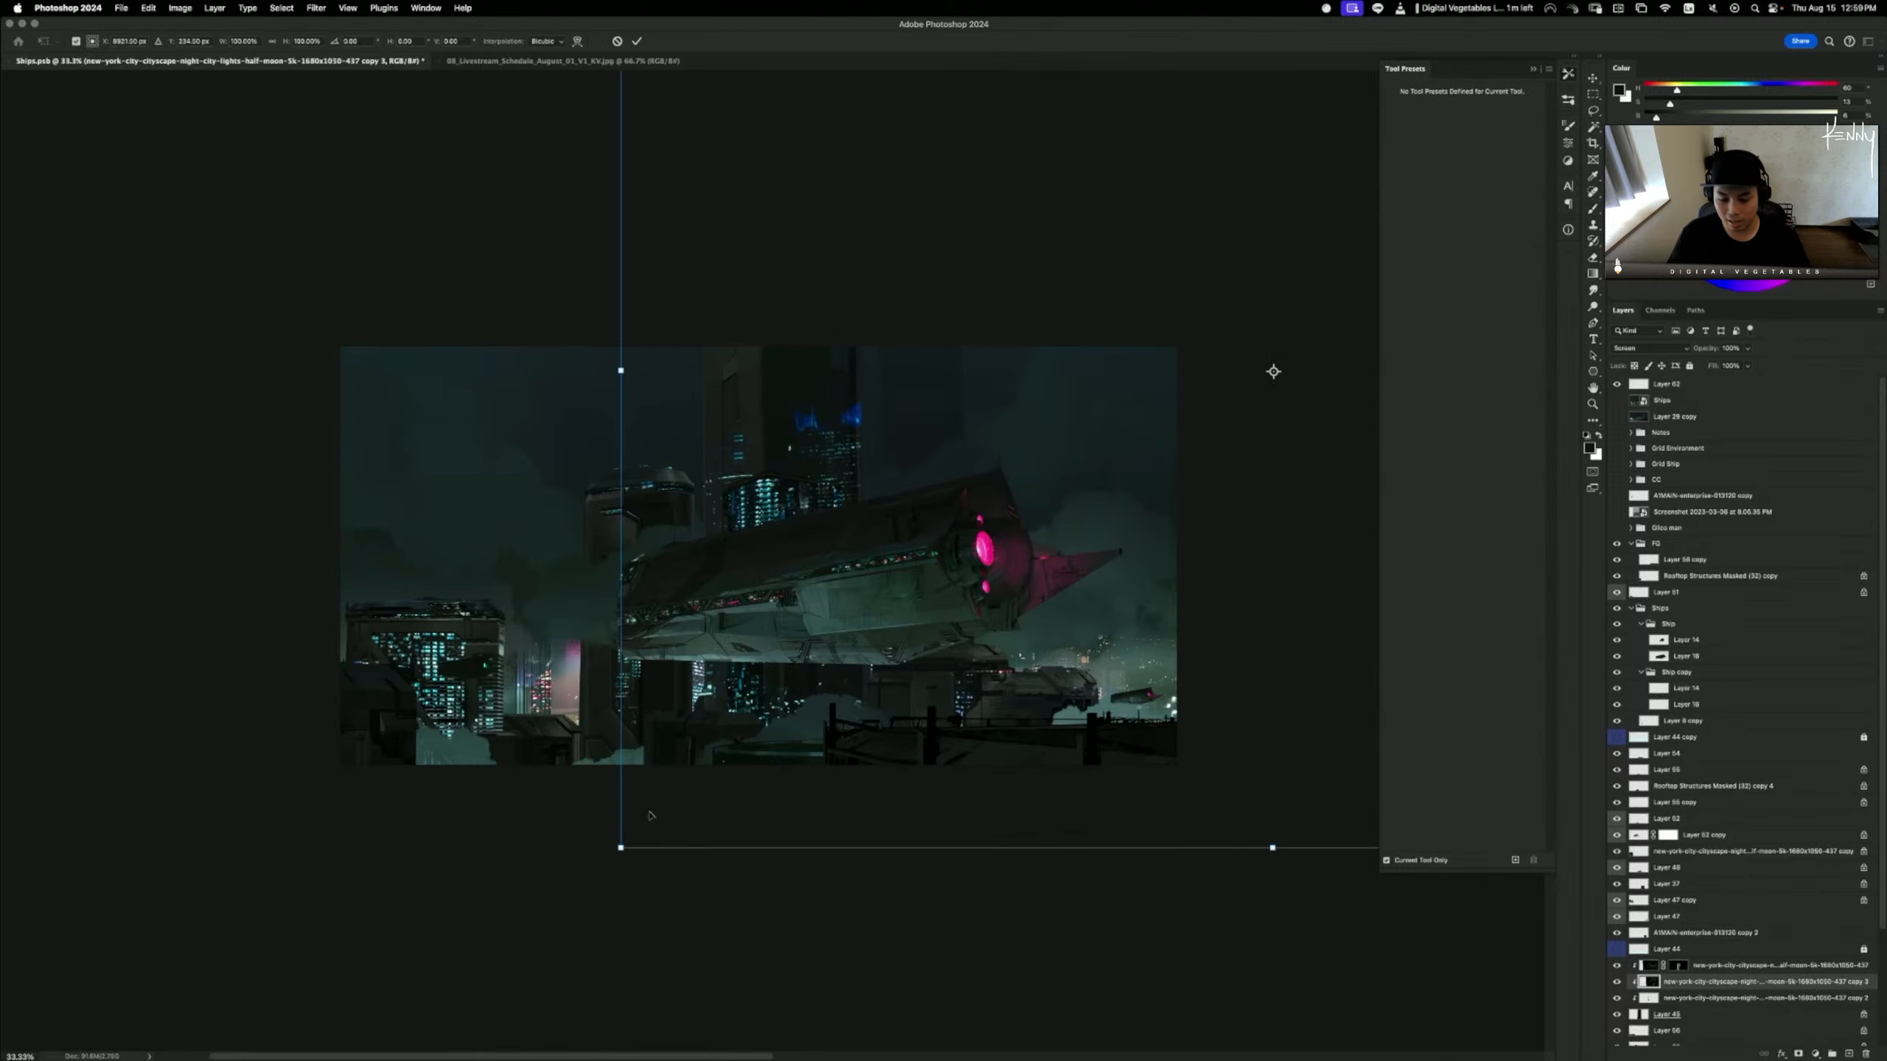
left_click_drag(626, 852, 927, 628)
left_click_drag(1134, 522, 844, 635)
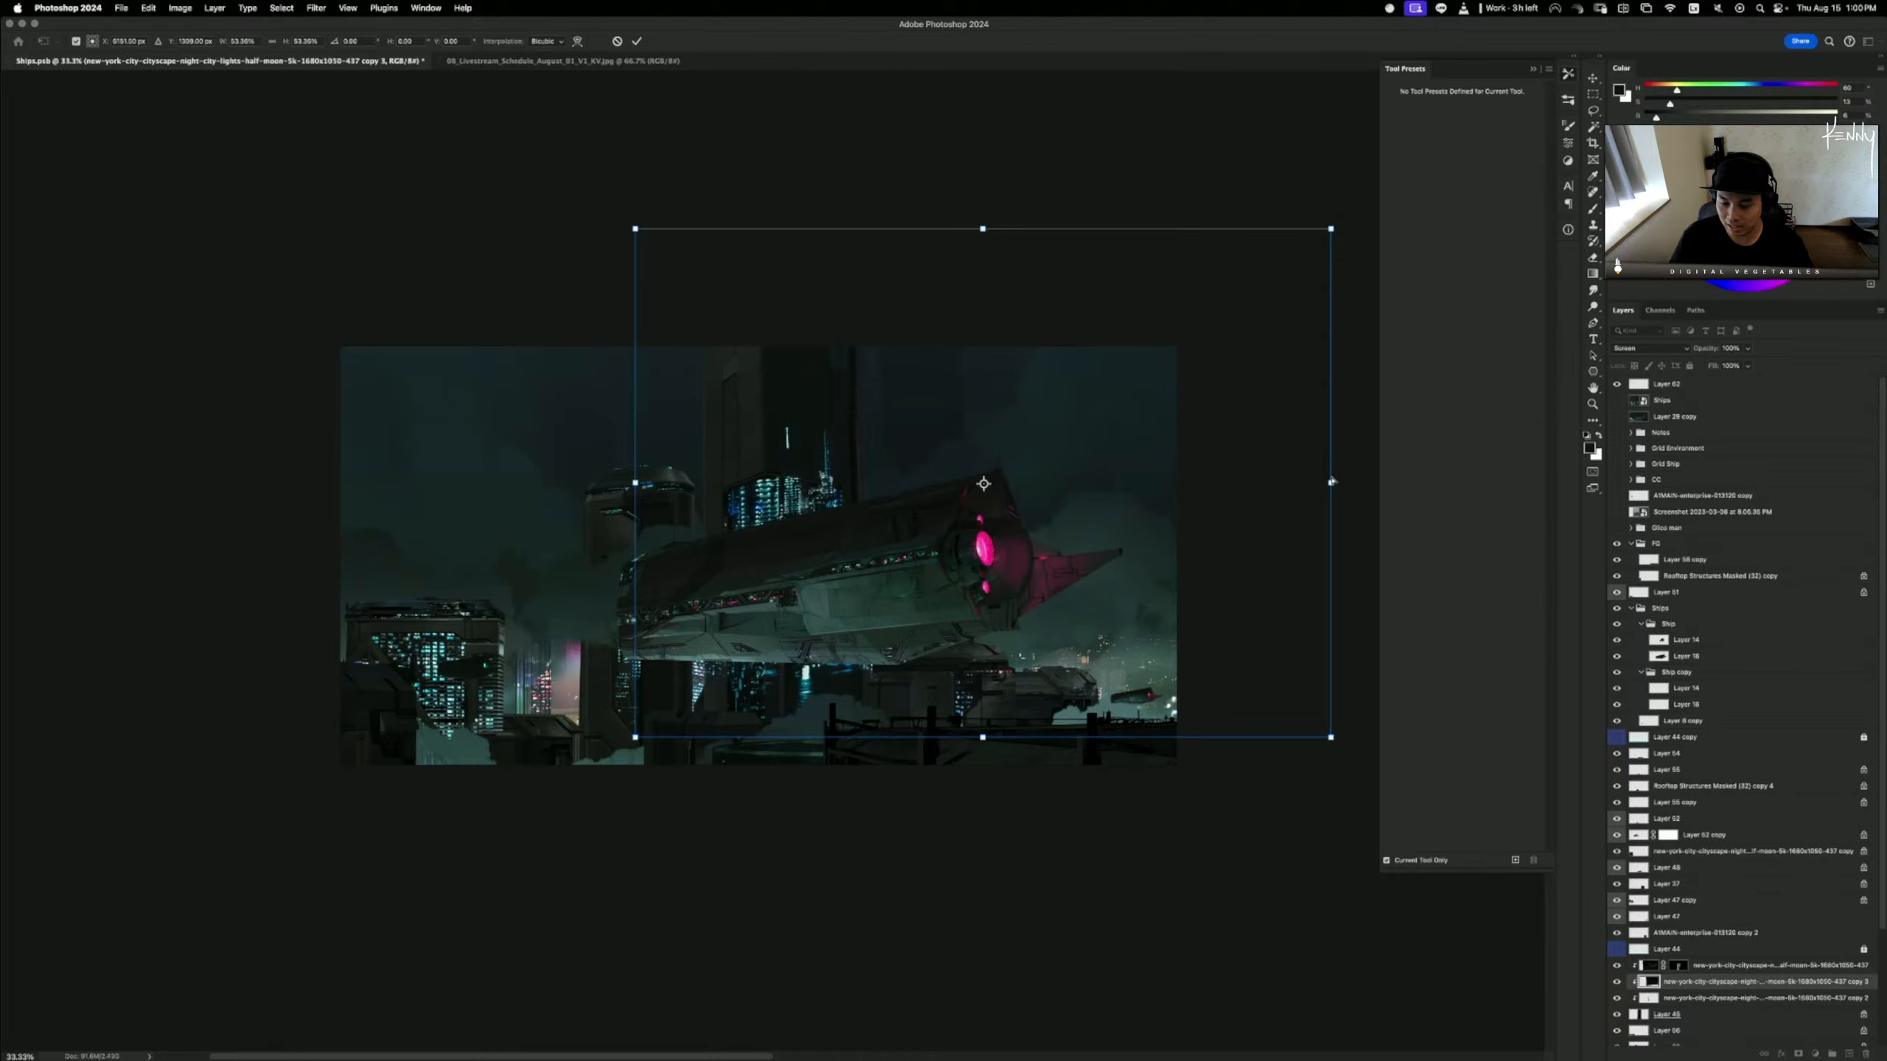
left_click_drag(1331, 481, 1229, 513)
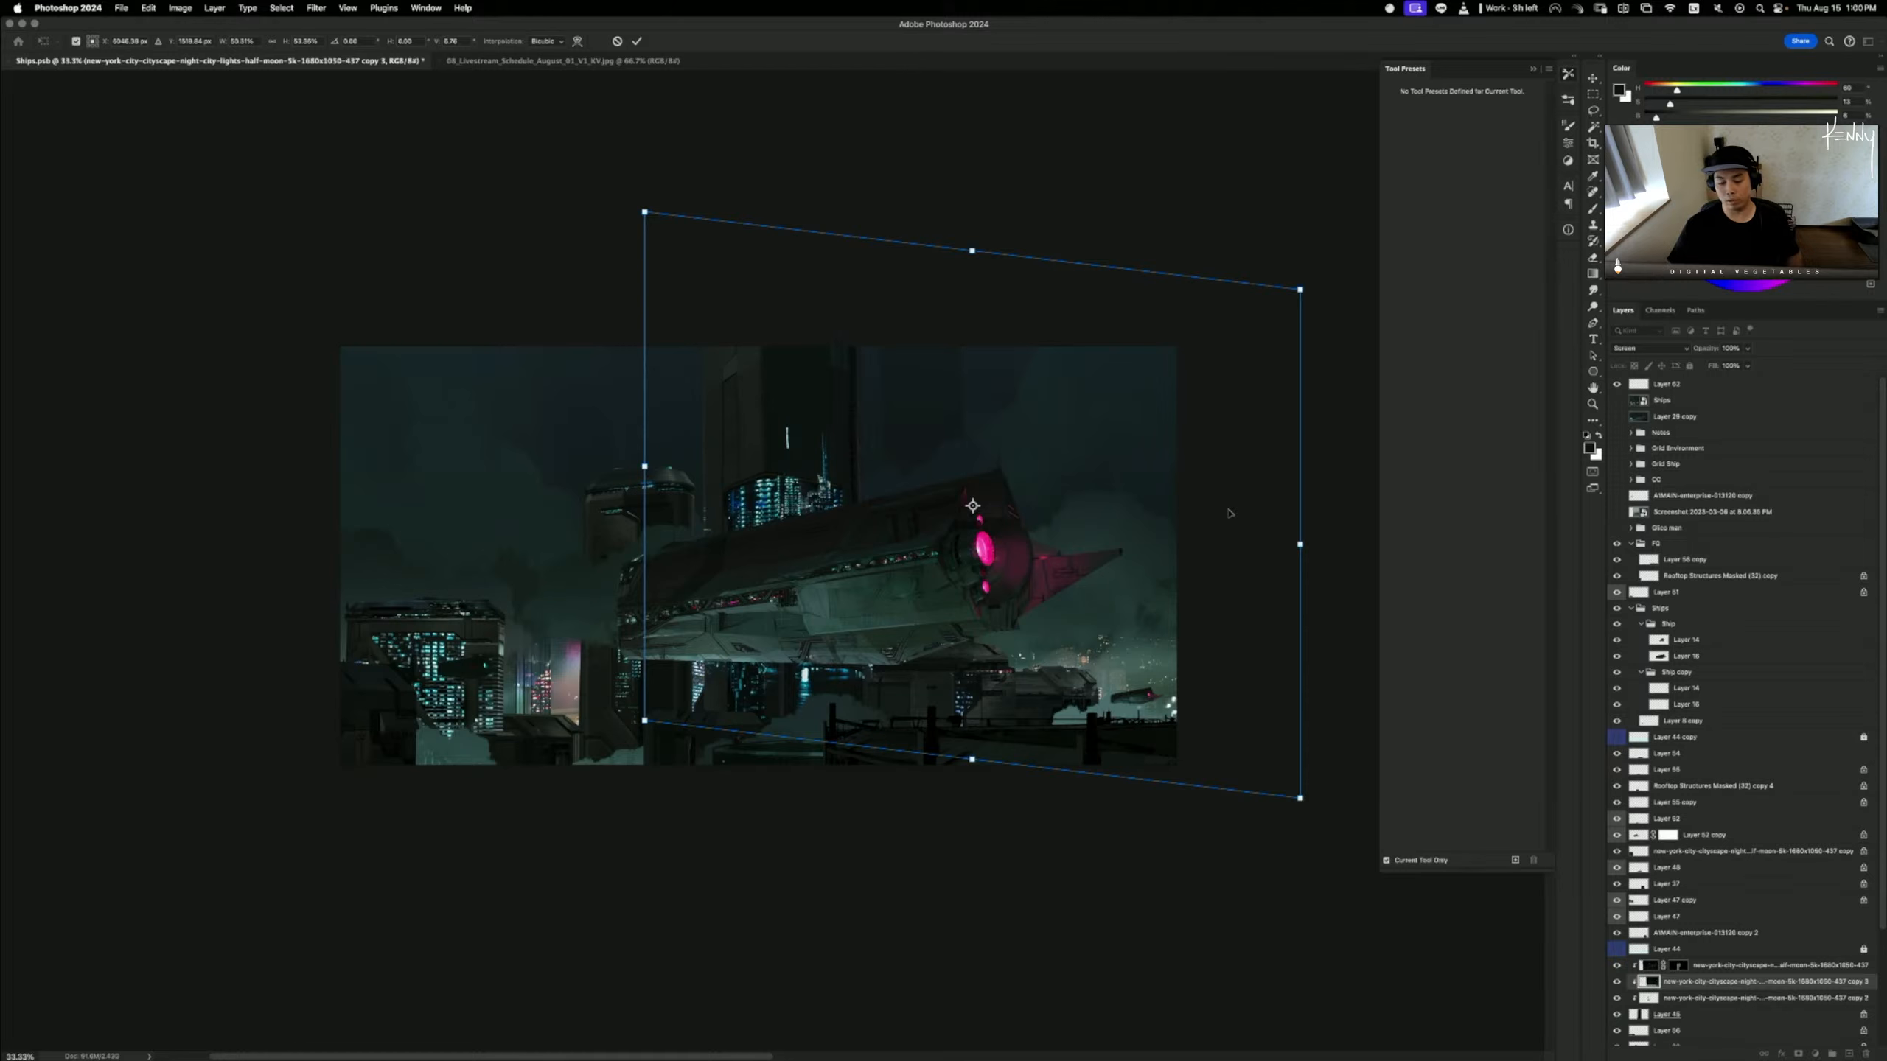
key("b")
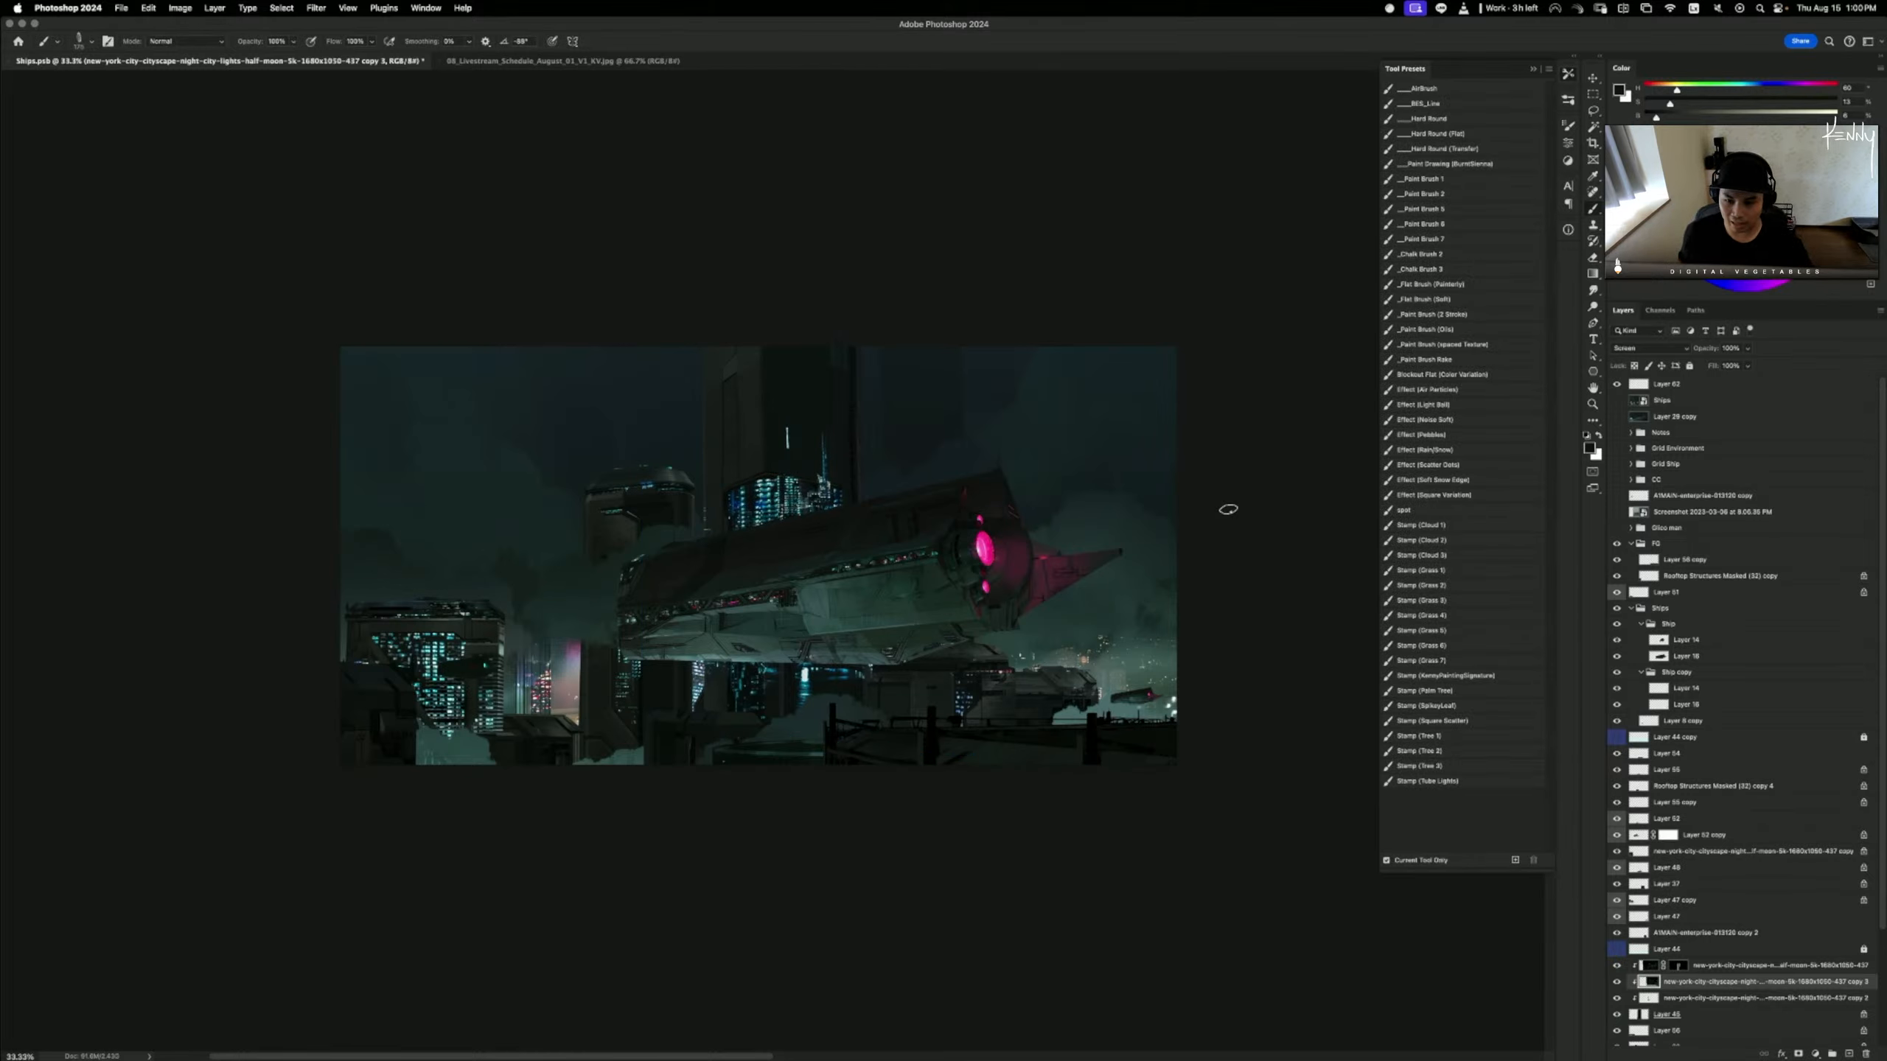
left_click_drag(1106, 840, 1132, 715)
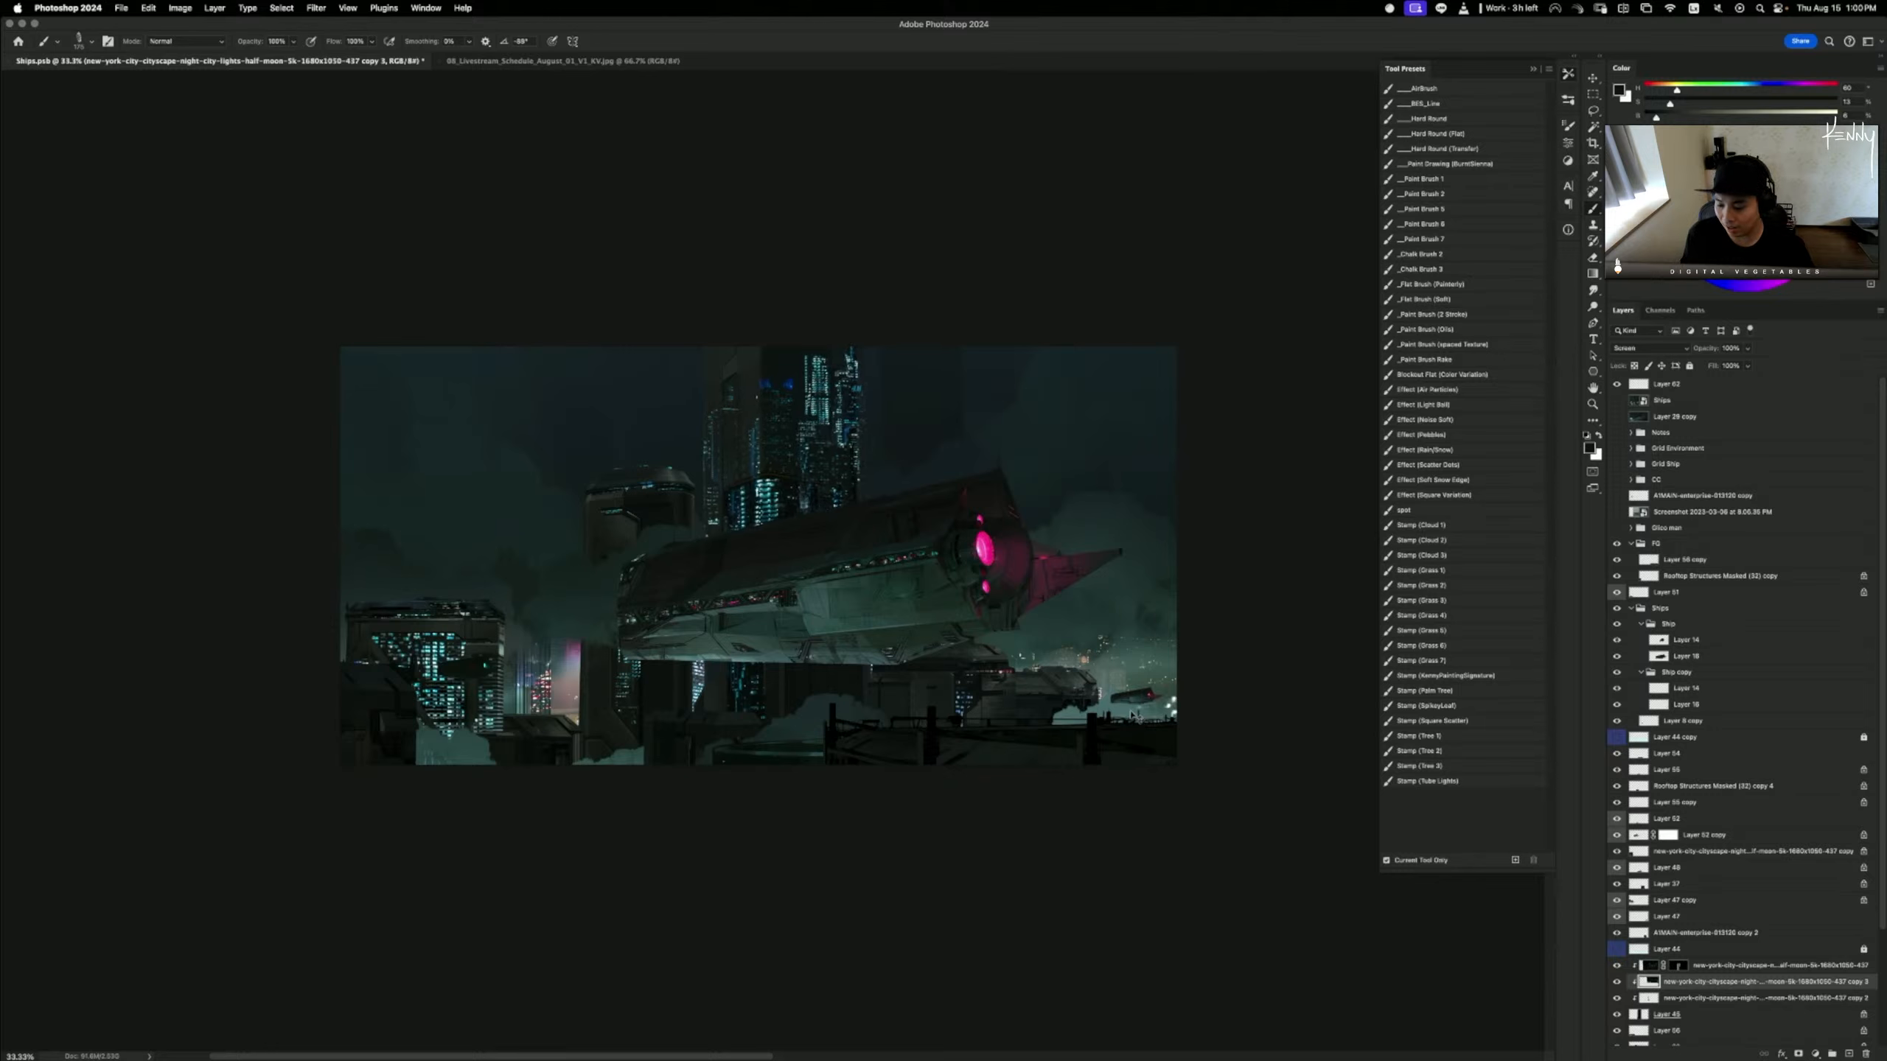
- Add a black mask to the skewed copy and reveal a thin vertical strip of windows along the central tower's right edge
left_click(1796, 1051, "alt")
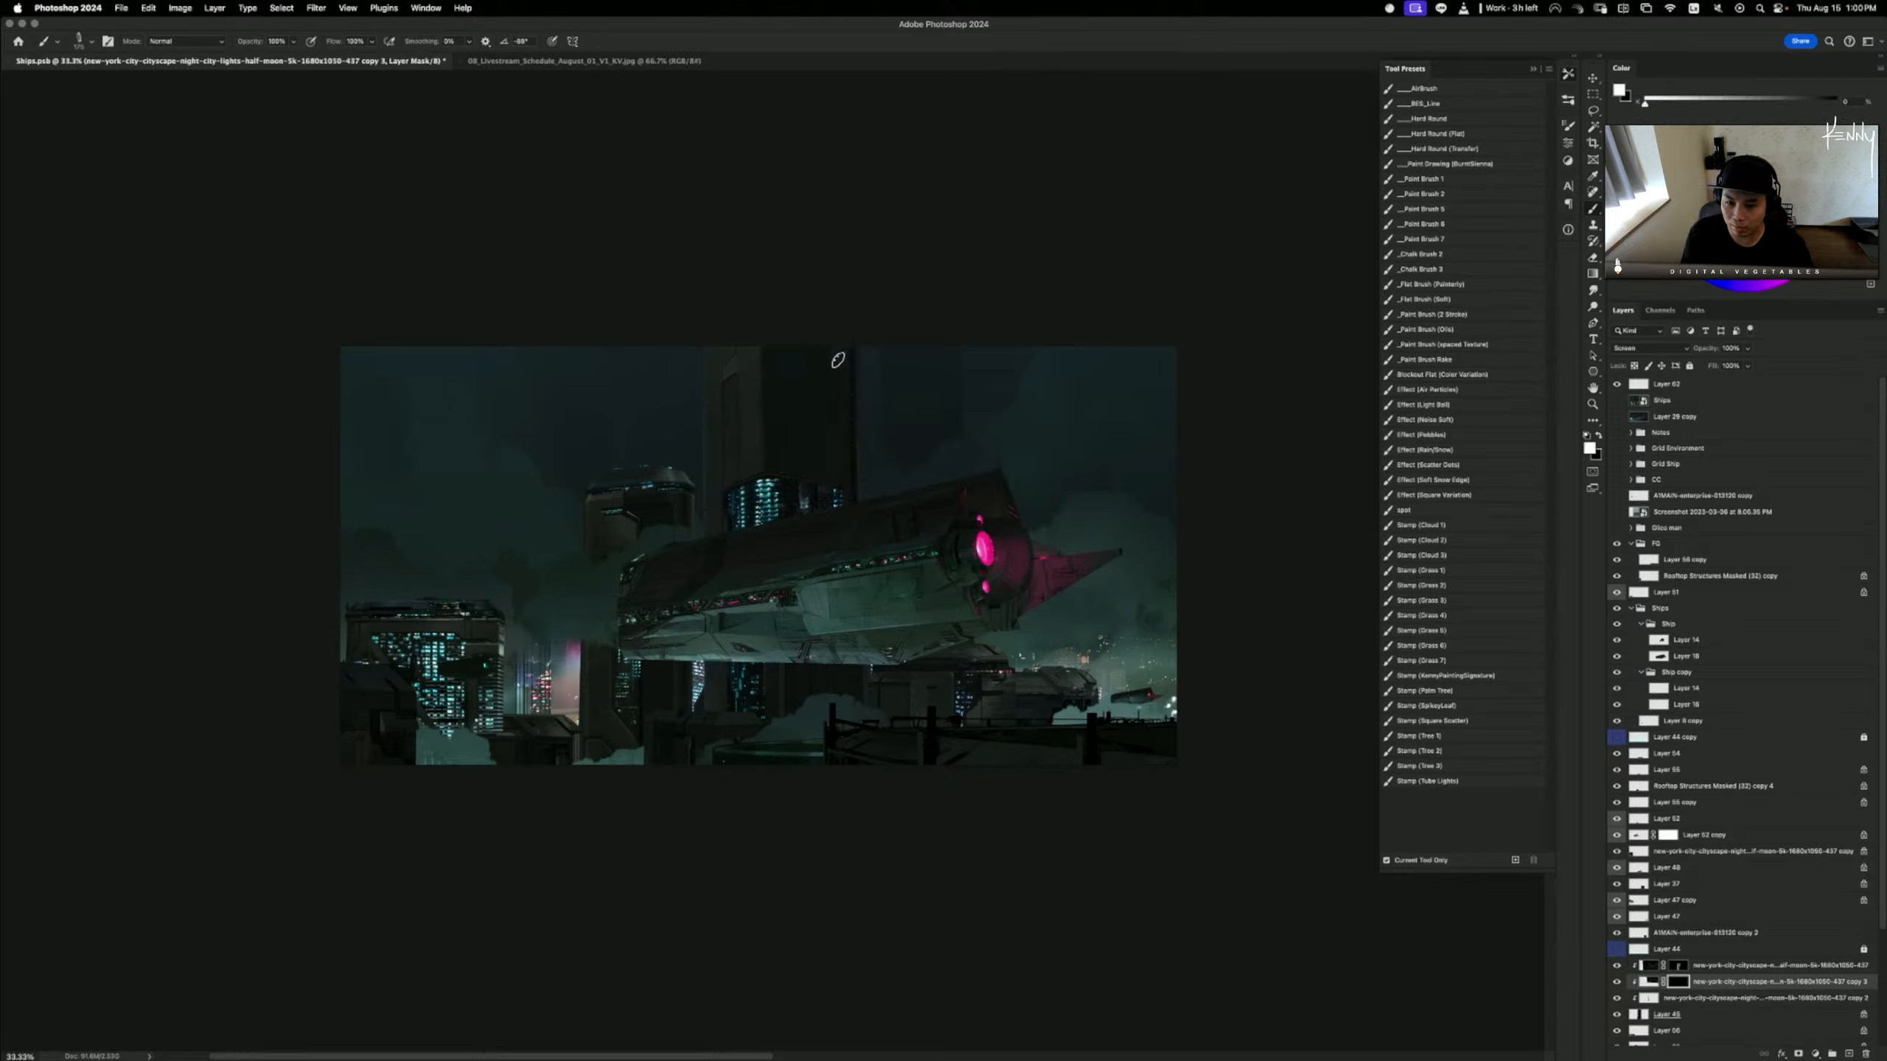
mouse_move(853, 476)
left_mouse_down()
mouse_move(854, 346)
mouse_move(854, 380)
left_mouse_up()
key("super+z")
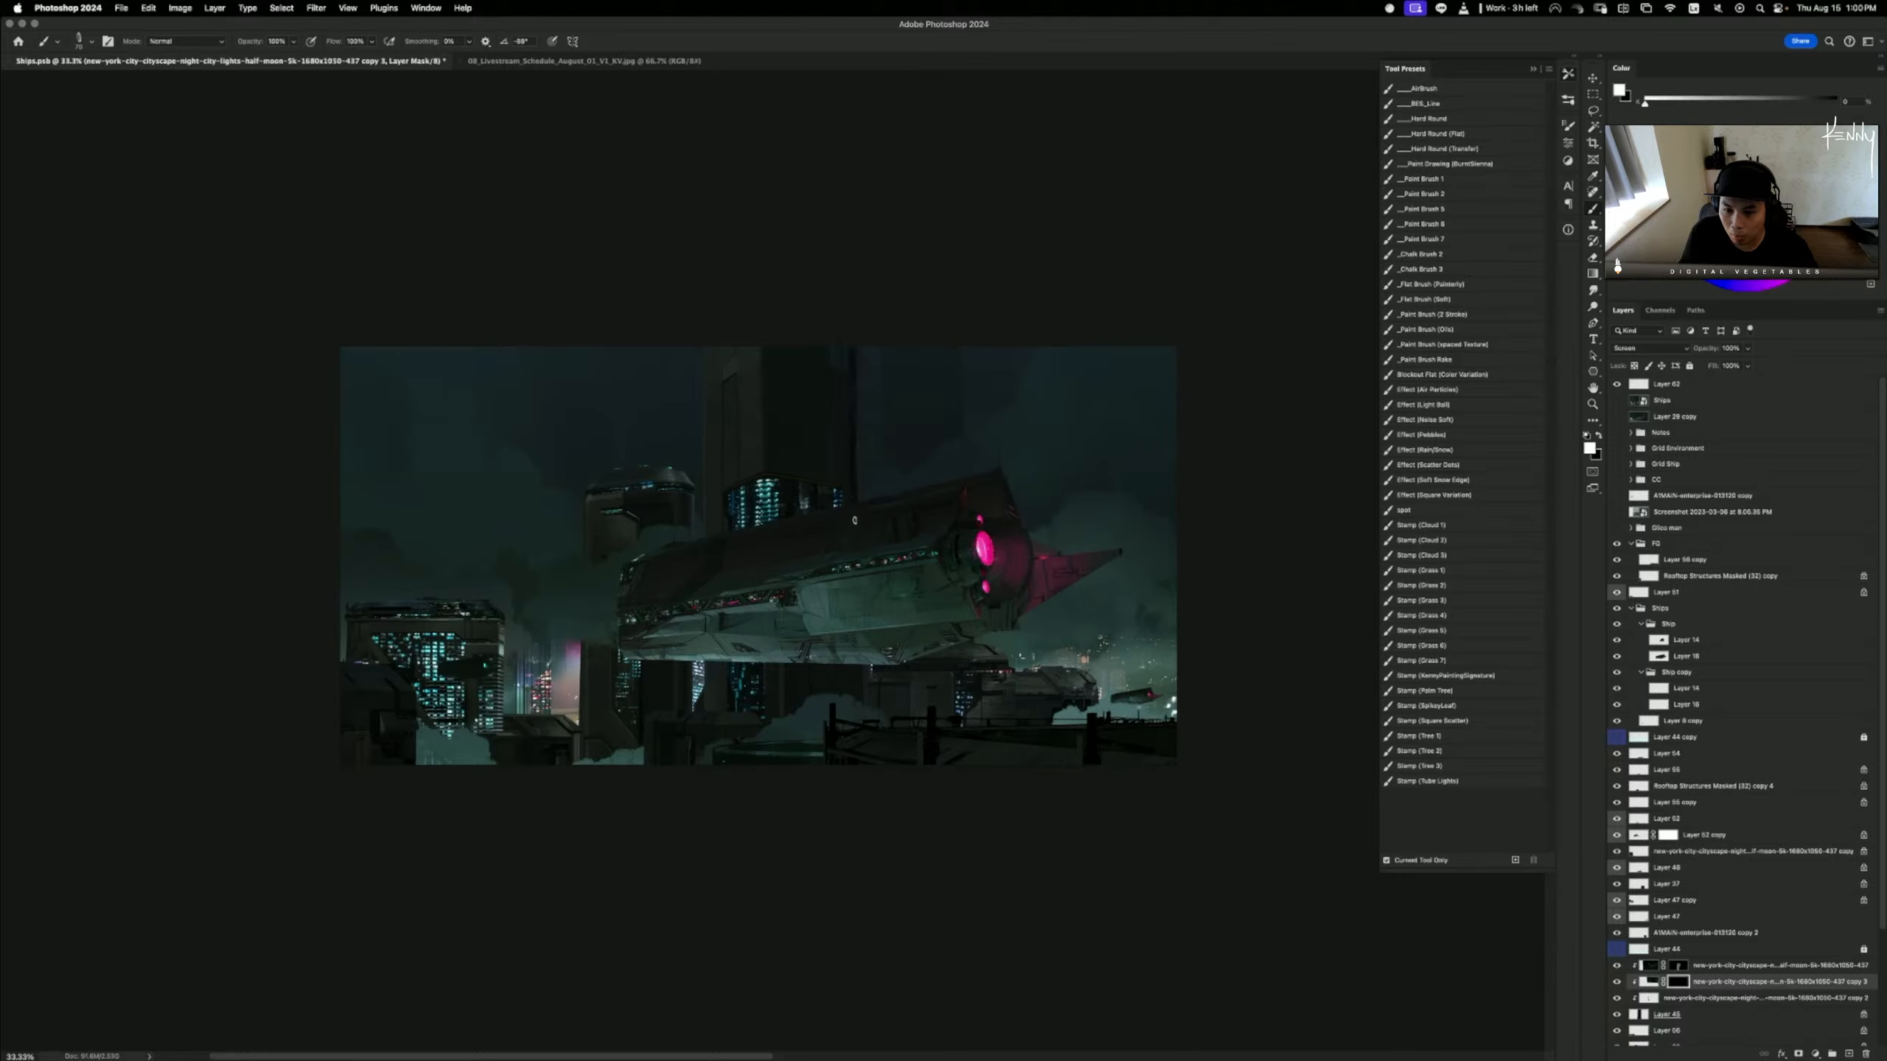
key("super+z")
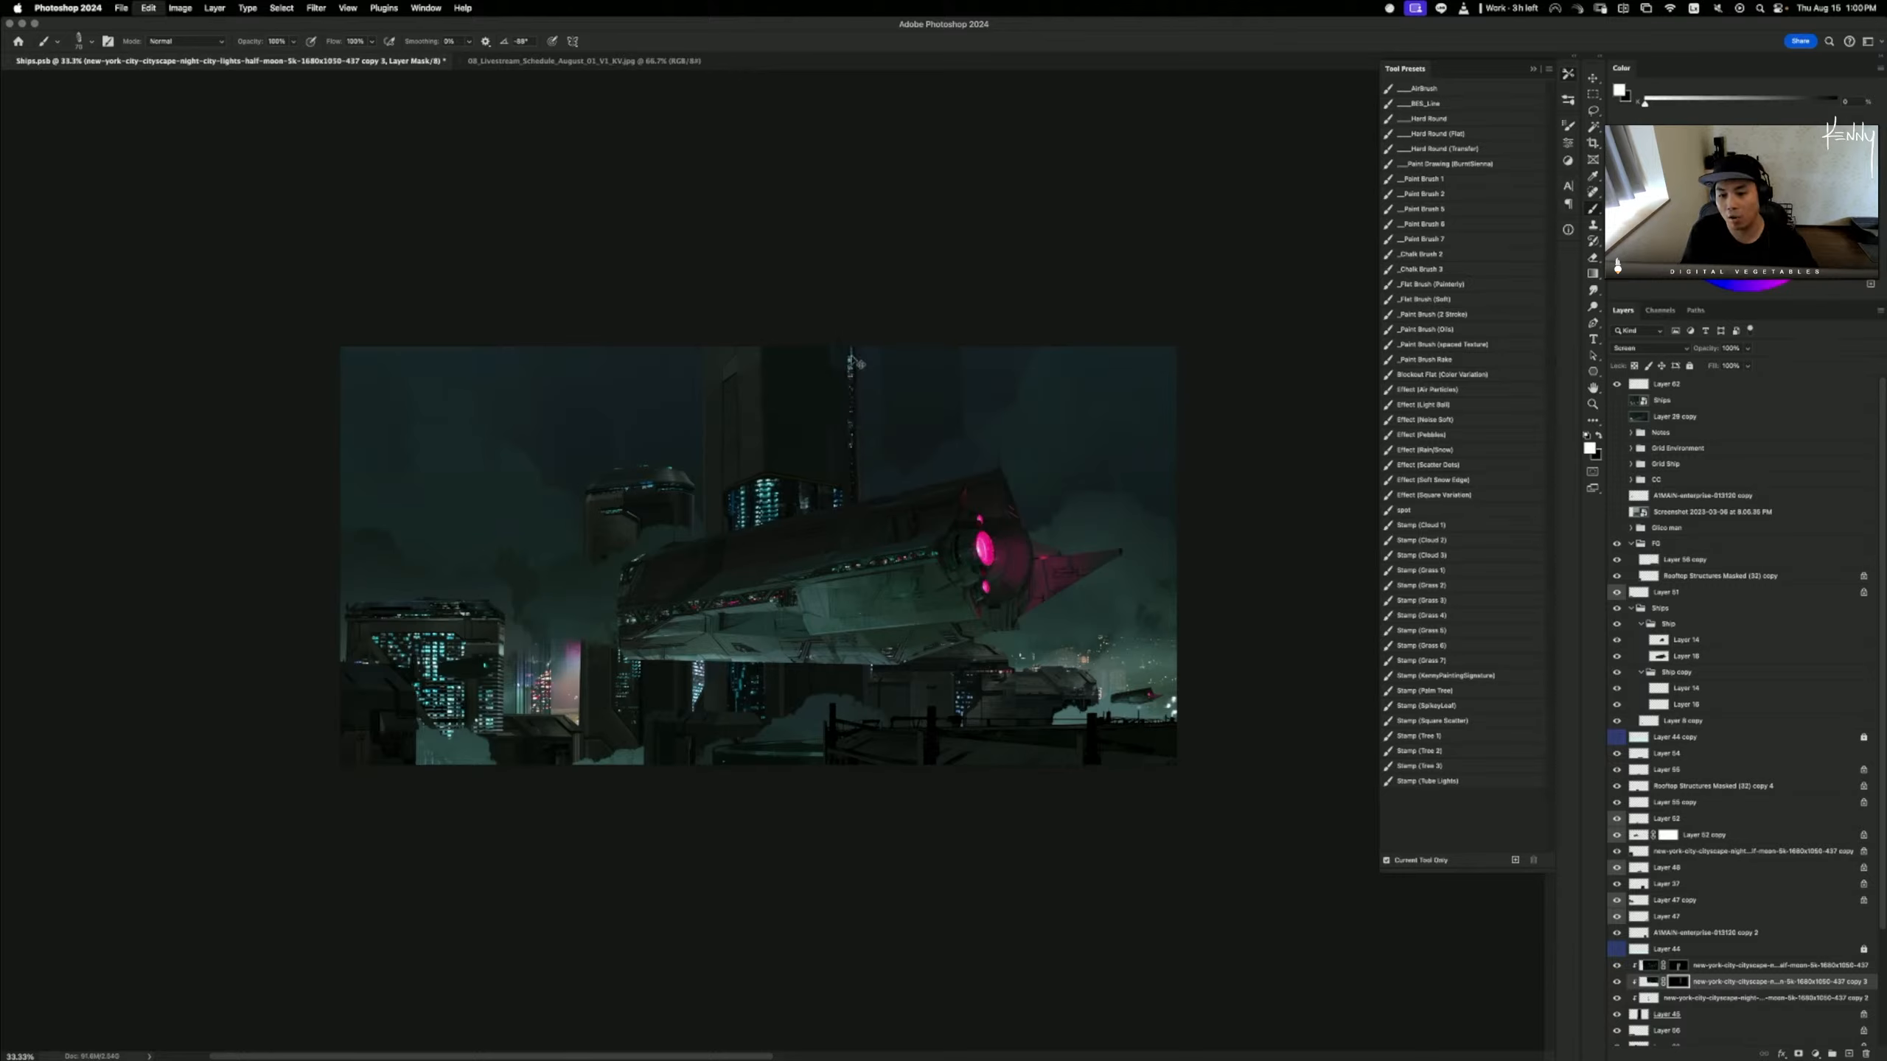
key("x")
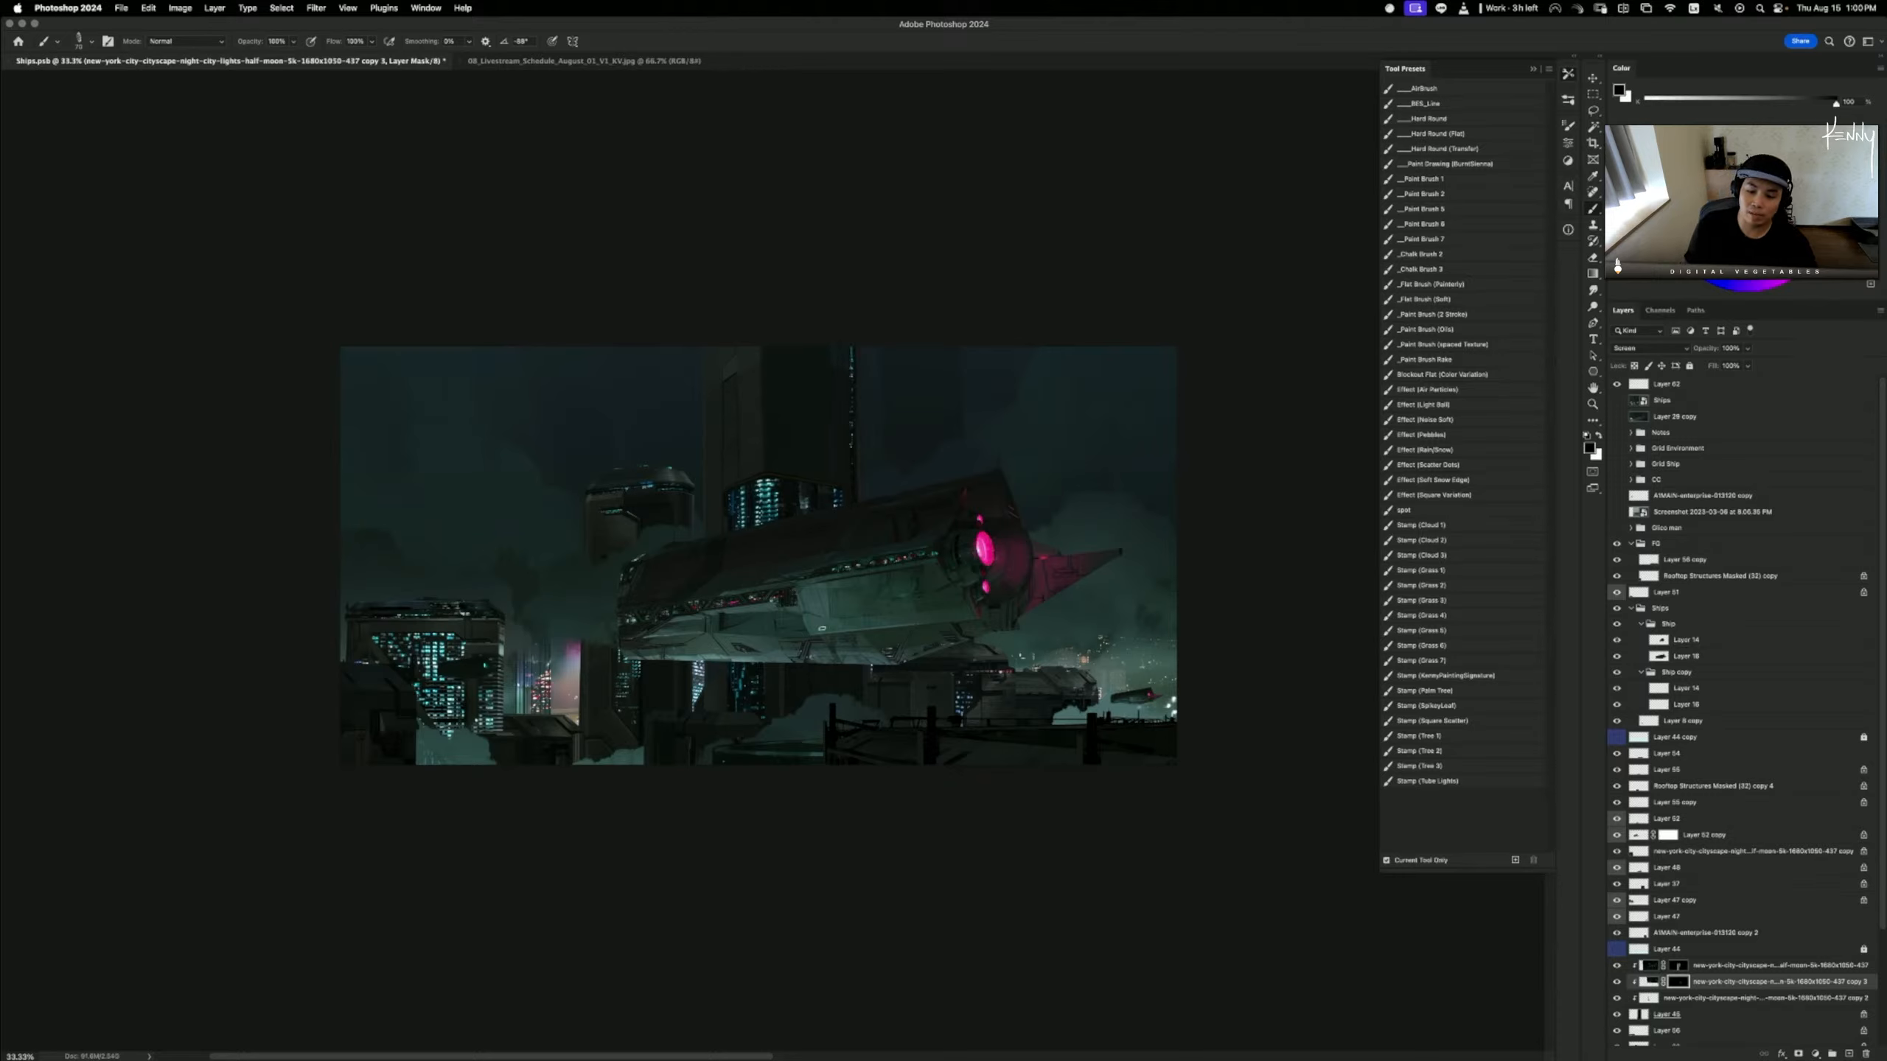
key("x")
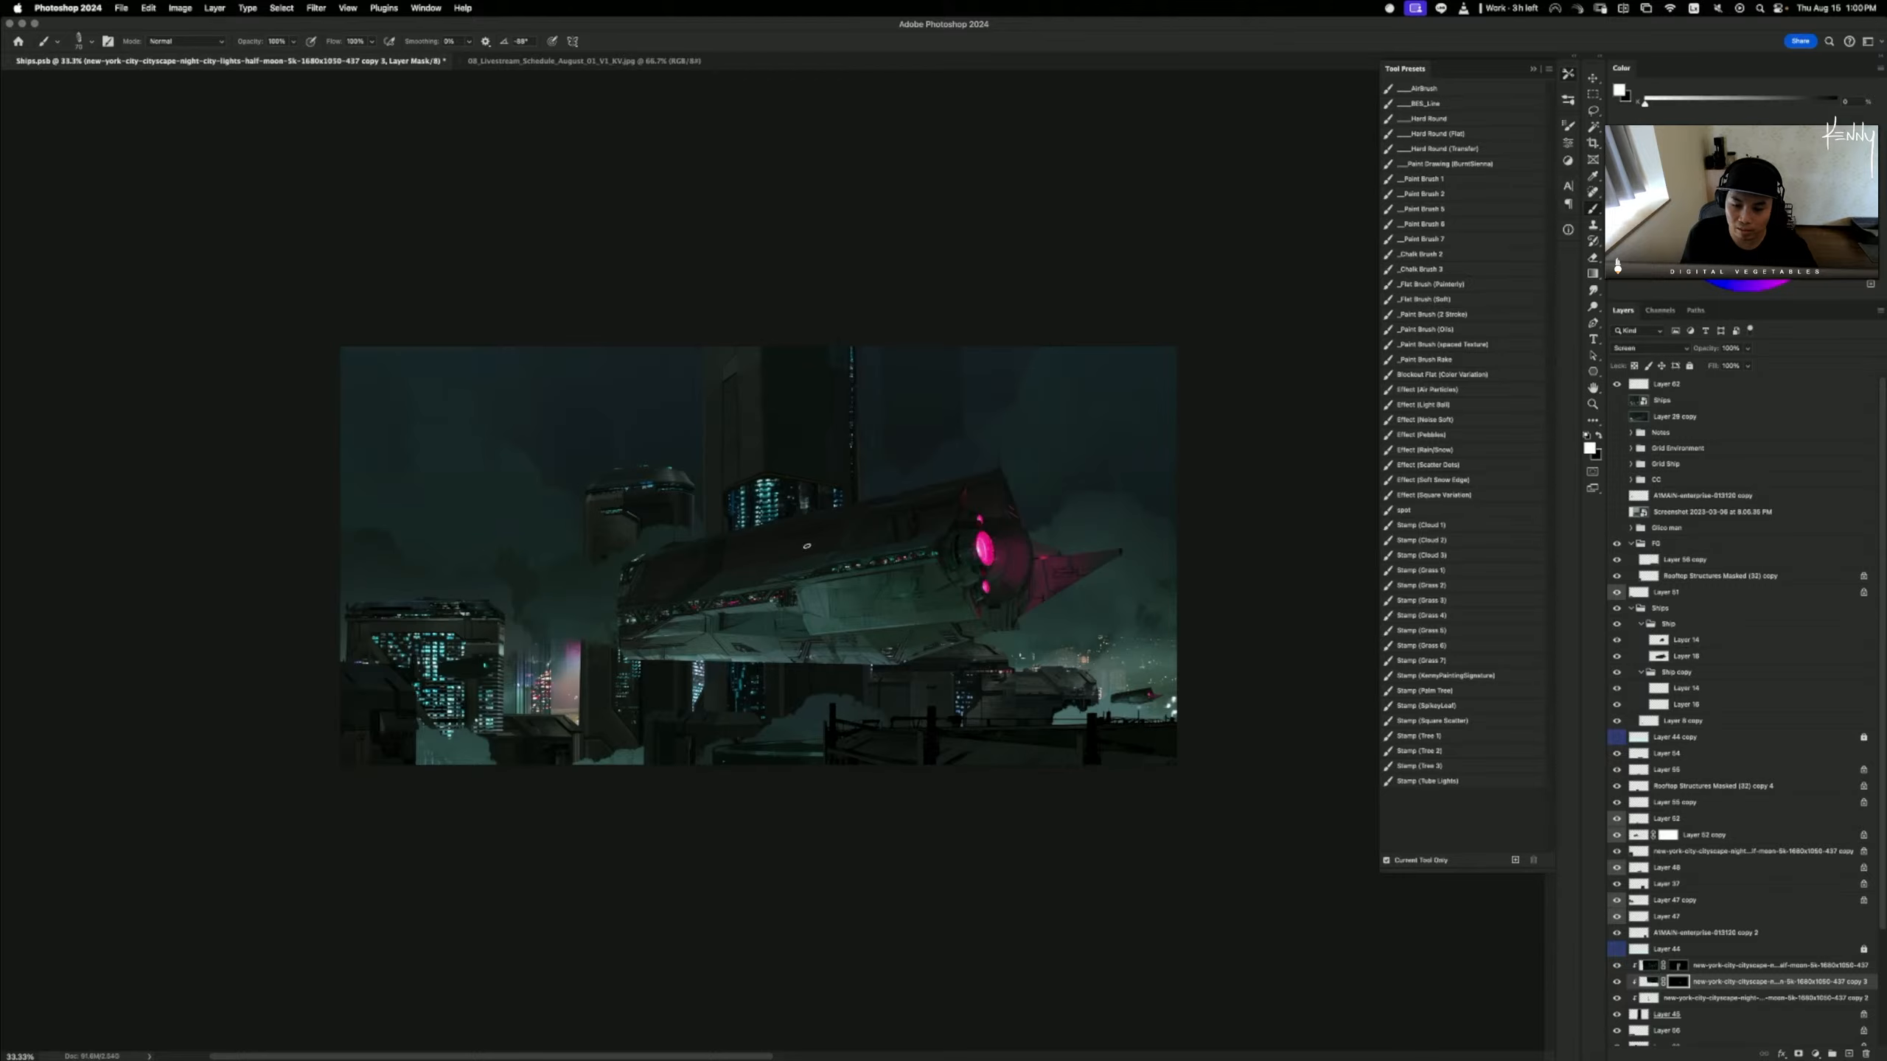
key("x")
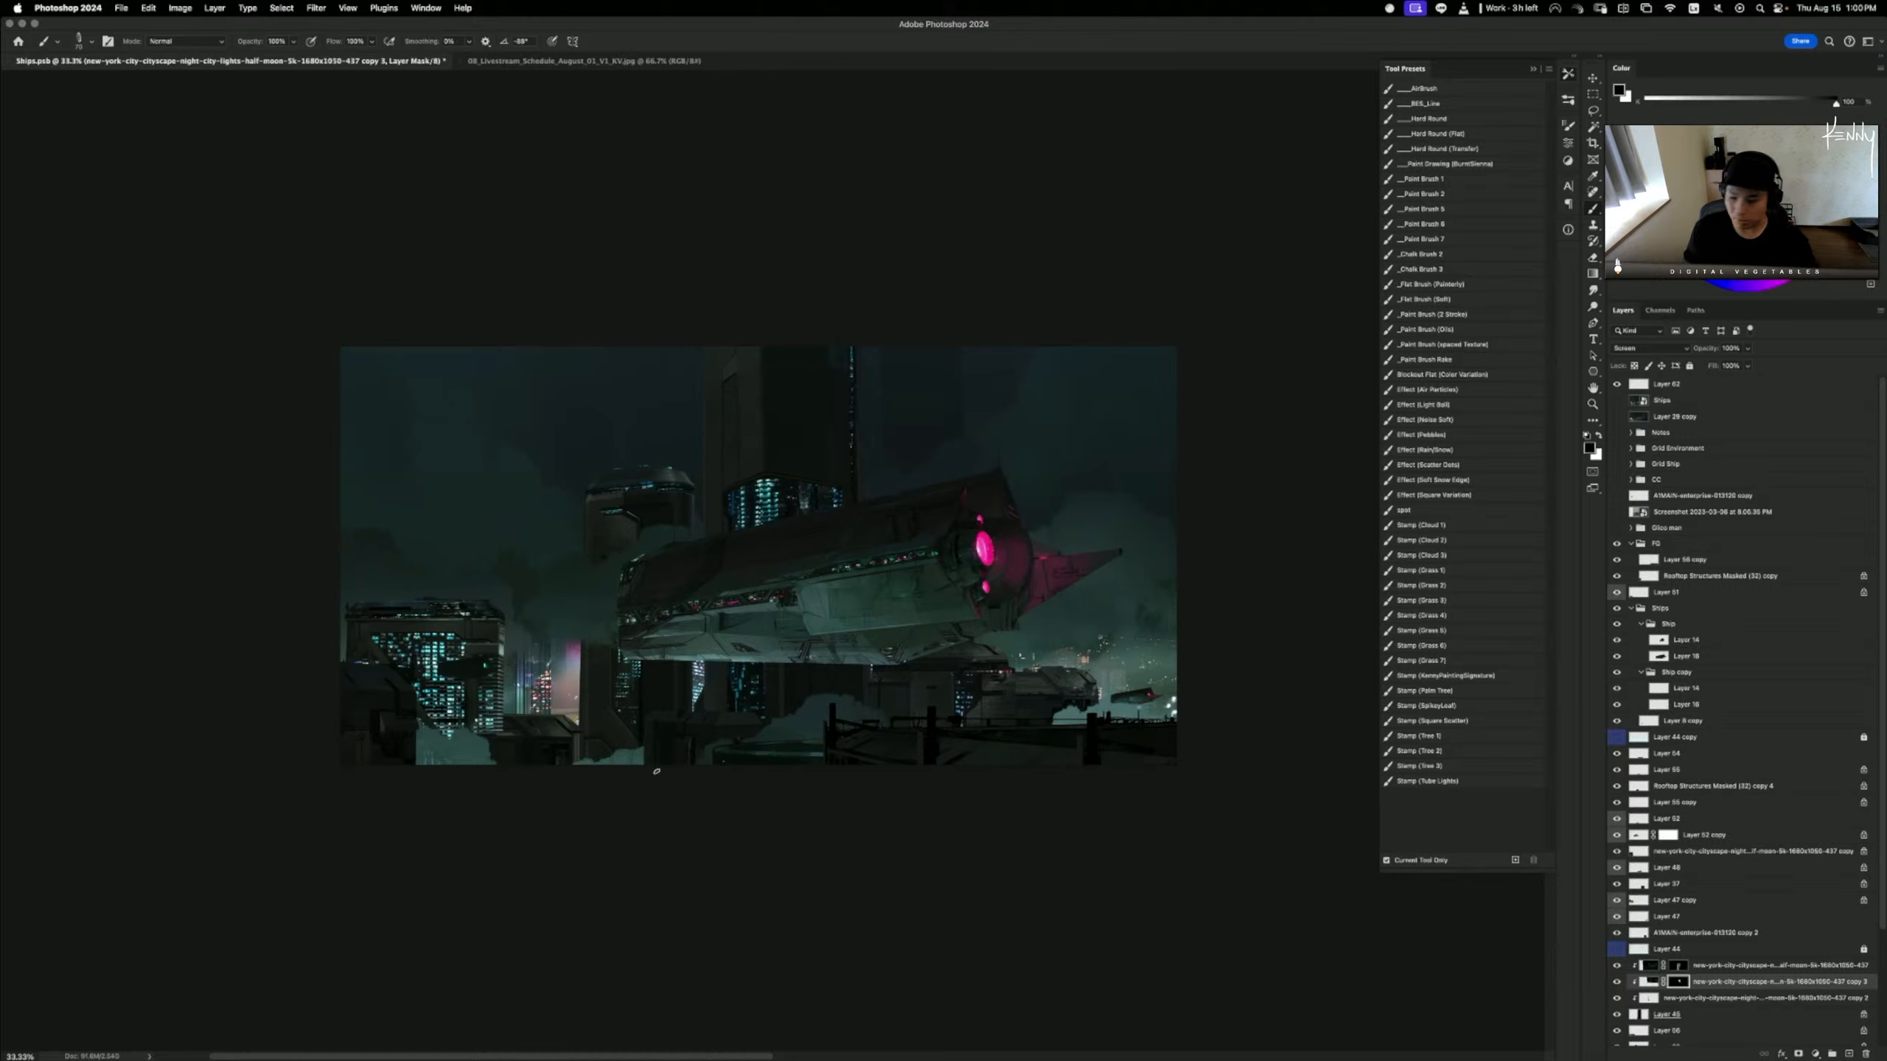
- Merge the cityscape photo layer and its two copies into a single layer clipped to the tower
left_click(1687, 1000)
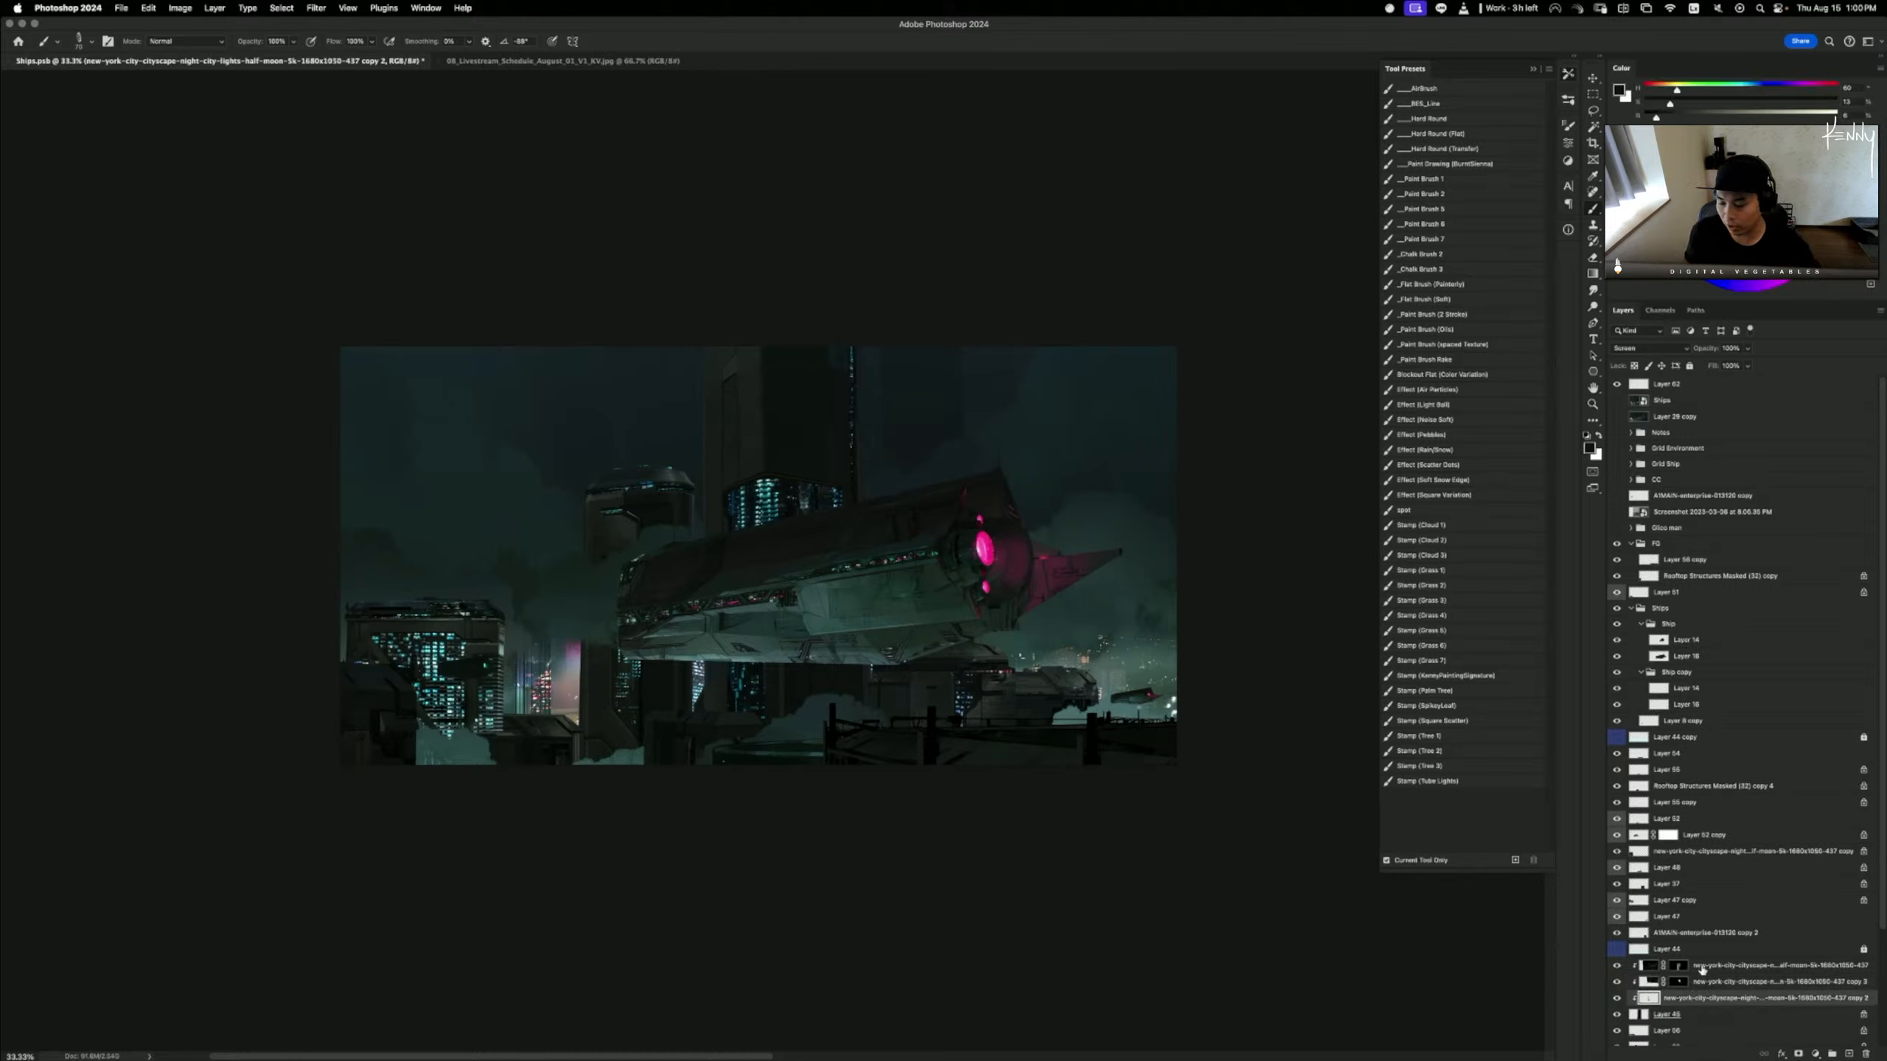
left_click(1651, 968)
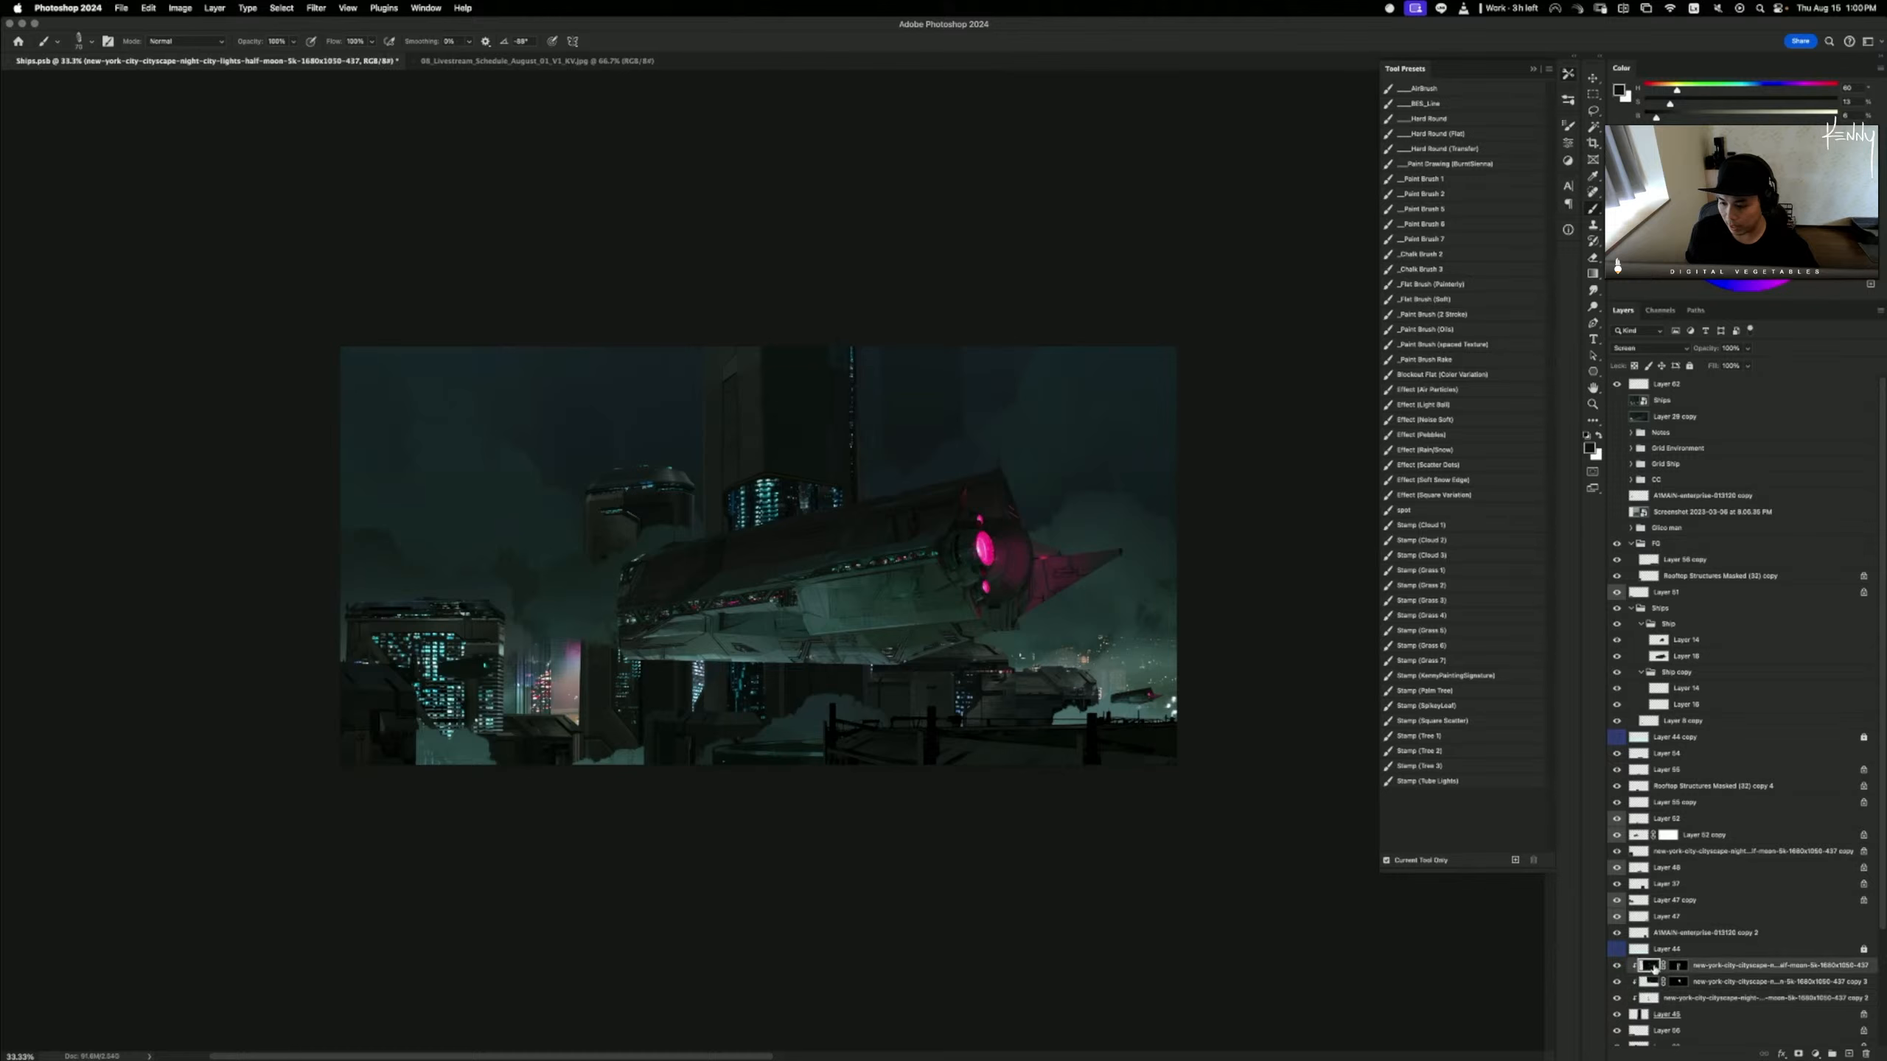
left_click(1695, 951)
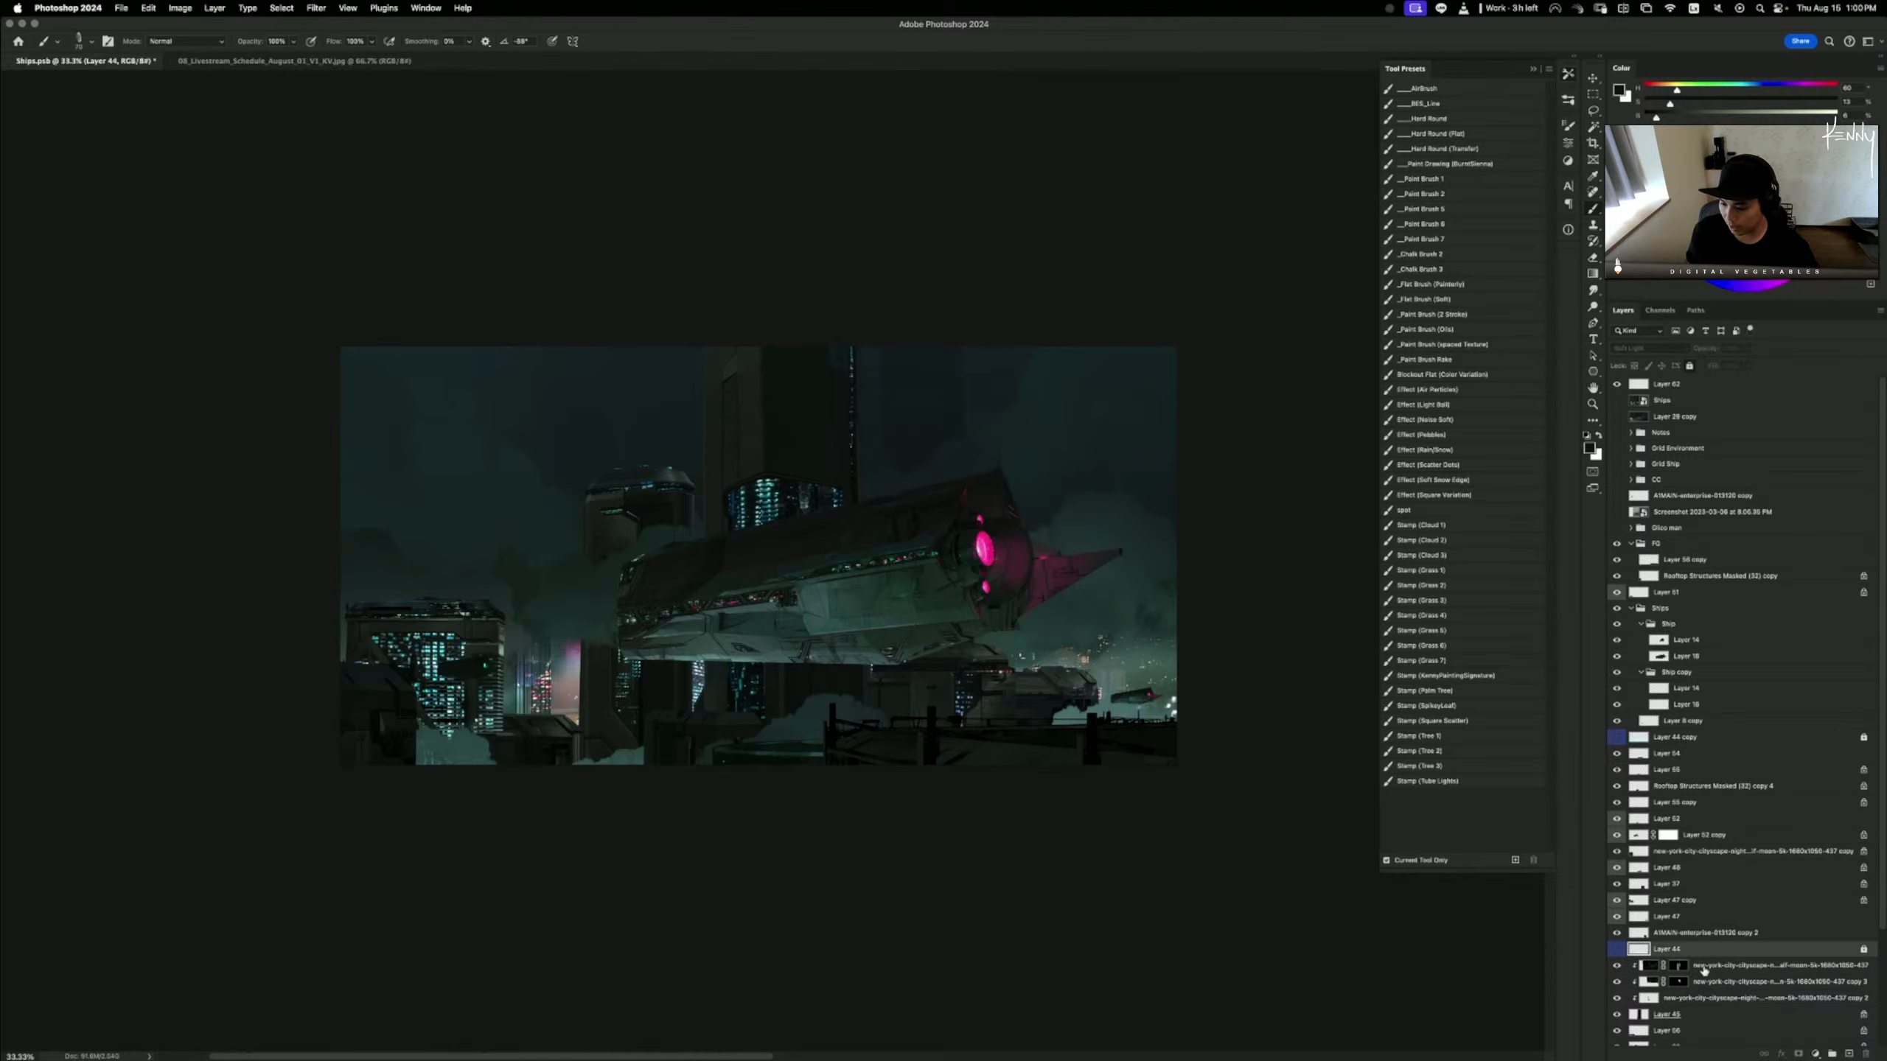
left_click(1709, 969)
left_click(1704, 986, "shift")
key("super+e")
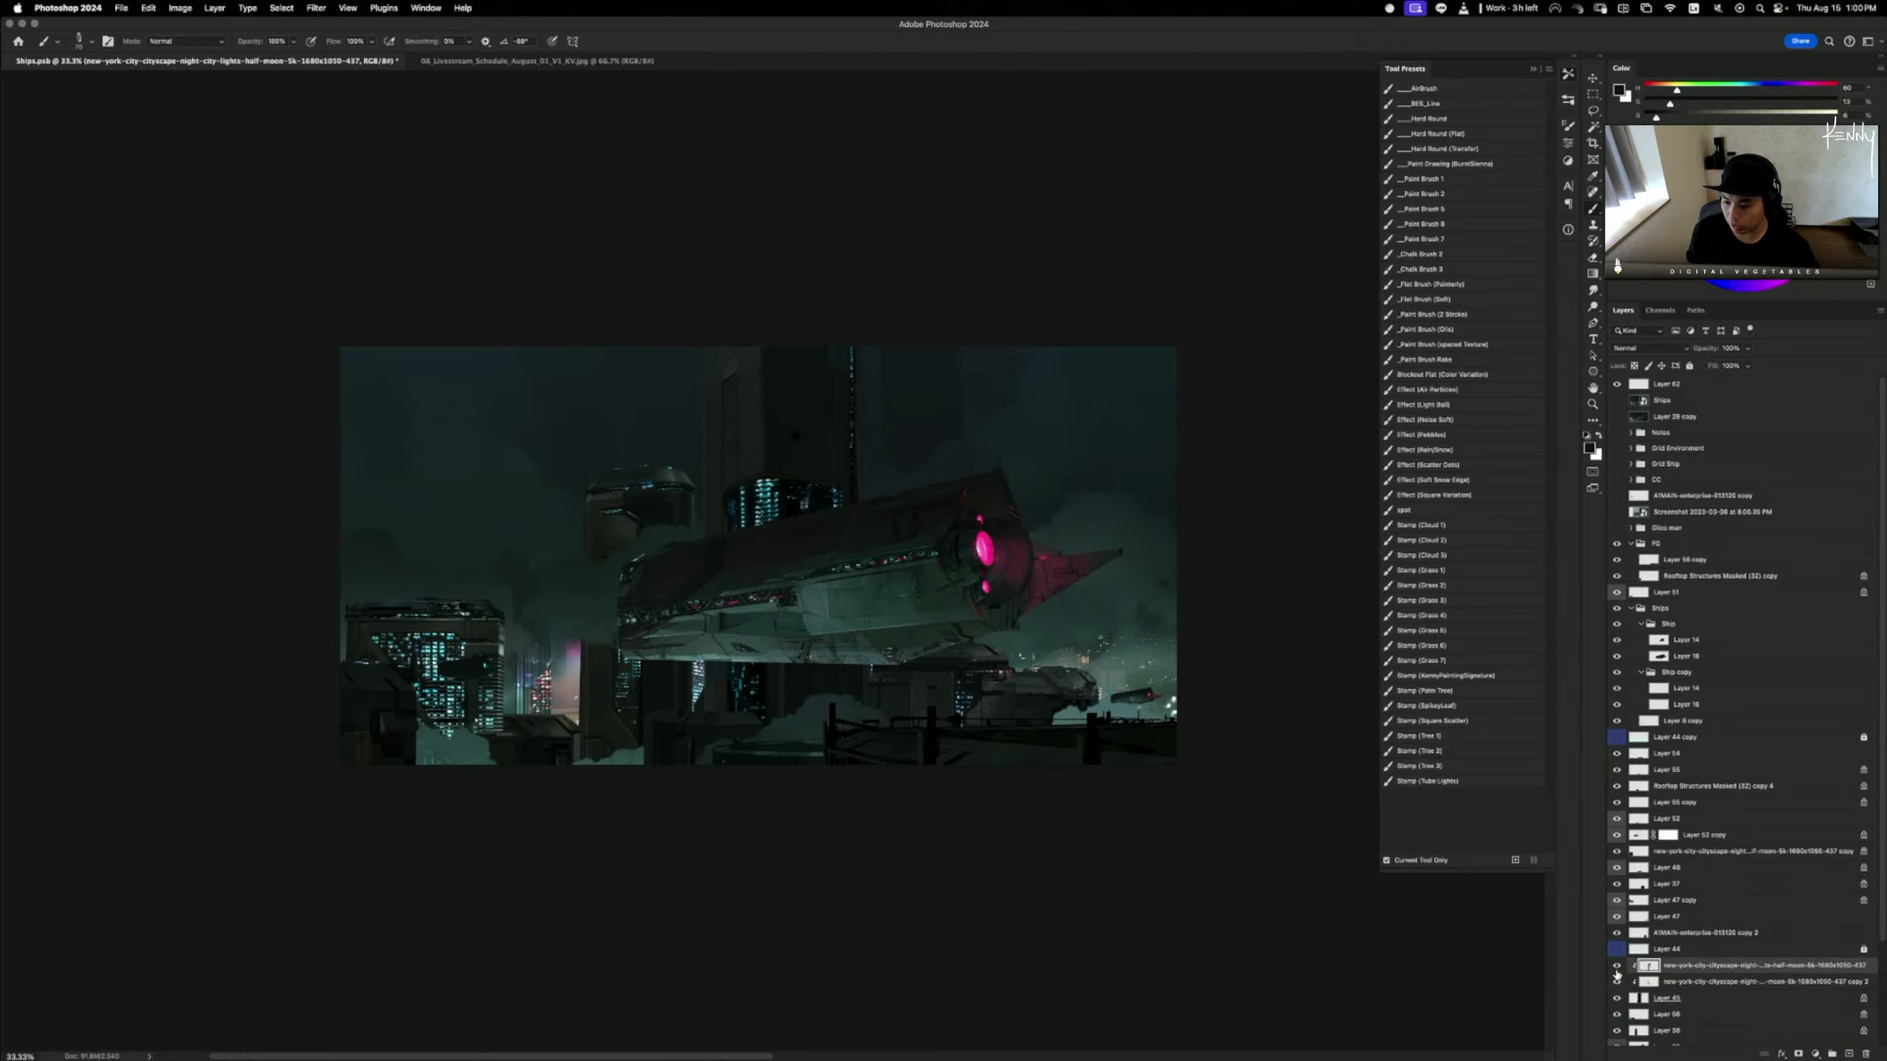
left_click(1618, 967)
left_click(1617, 967)
left_click(1682, 984, "shift")
key("super+e")
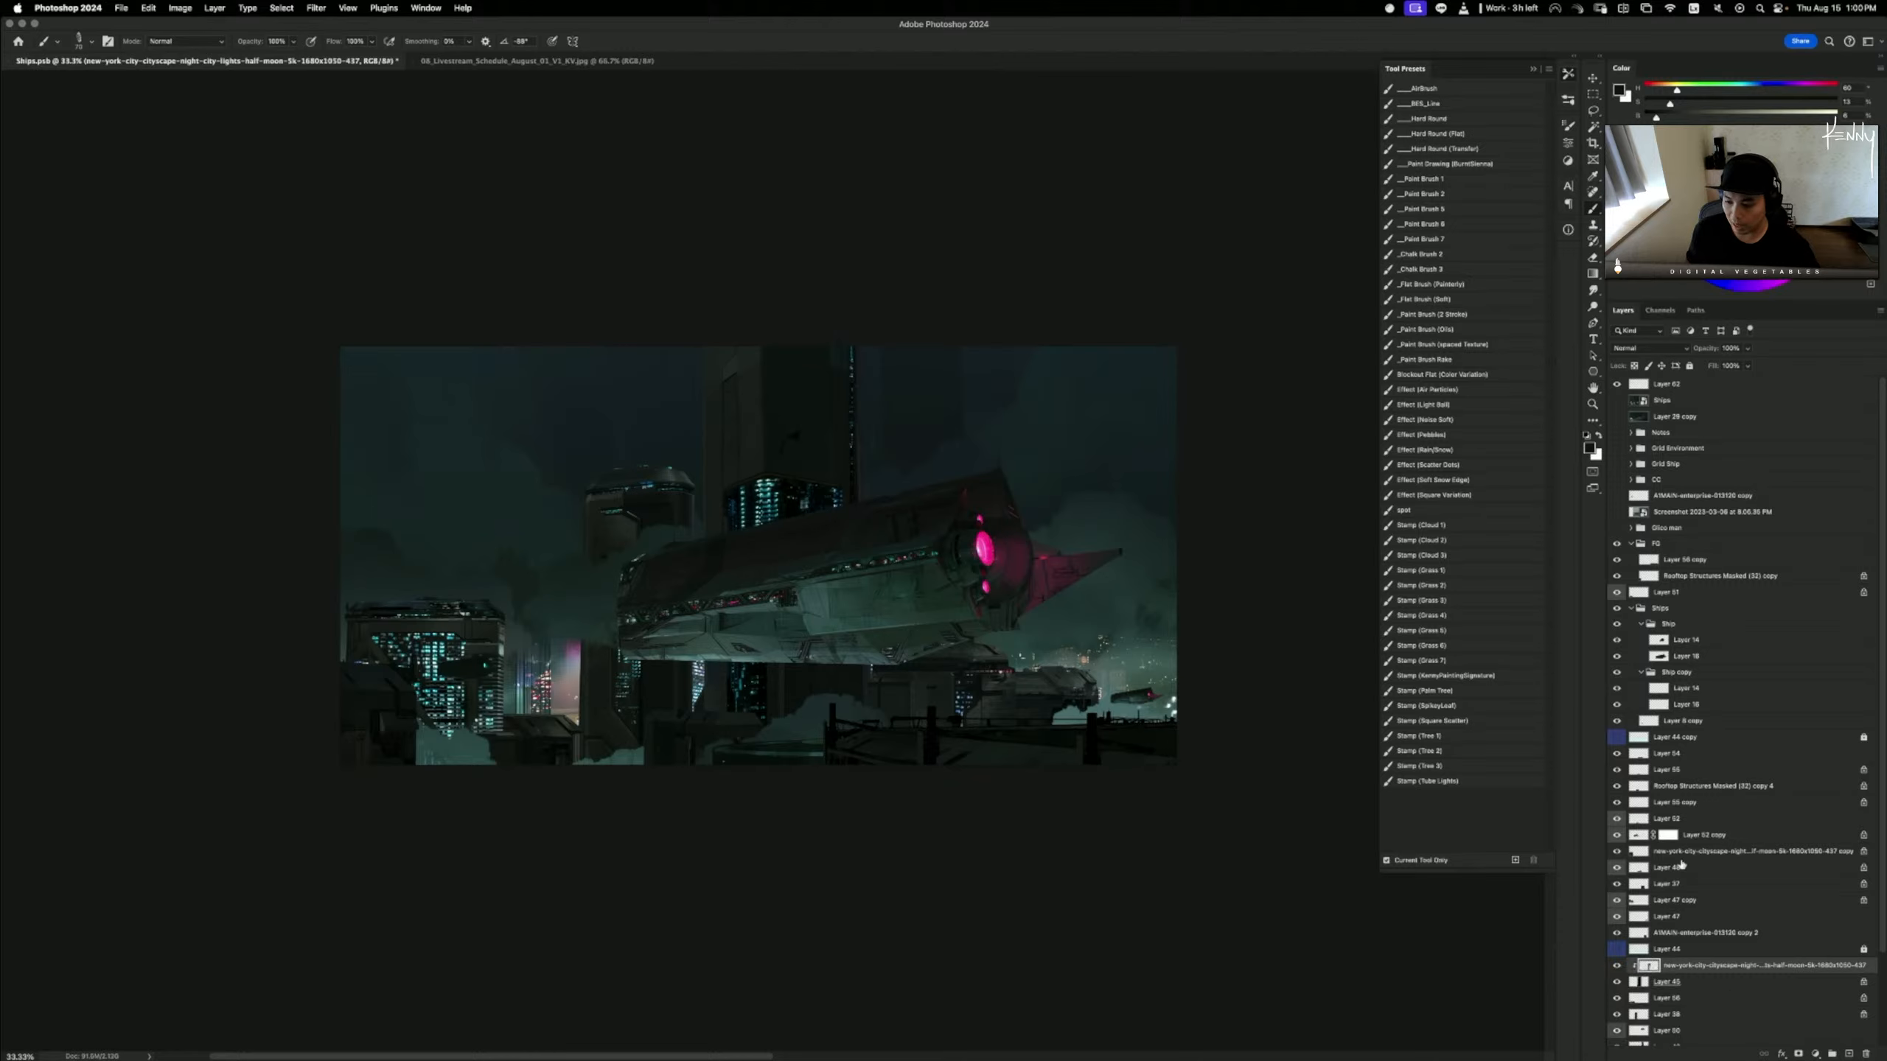
- Lock the merged lights layer's transparent pixels and add a white layer mask for trimming the windows above the ship
left_click(1634, 366)
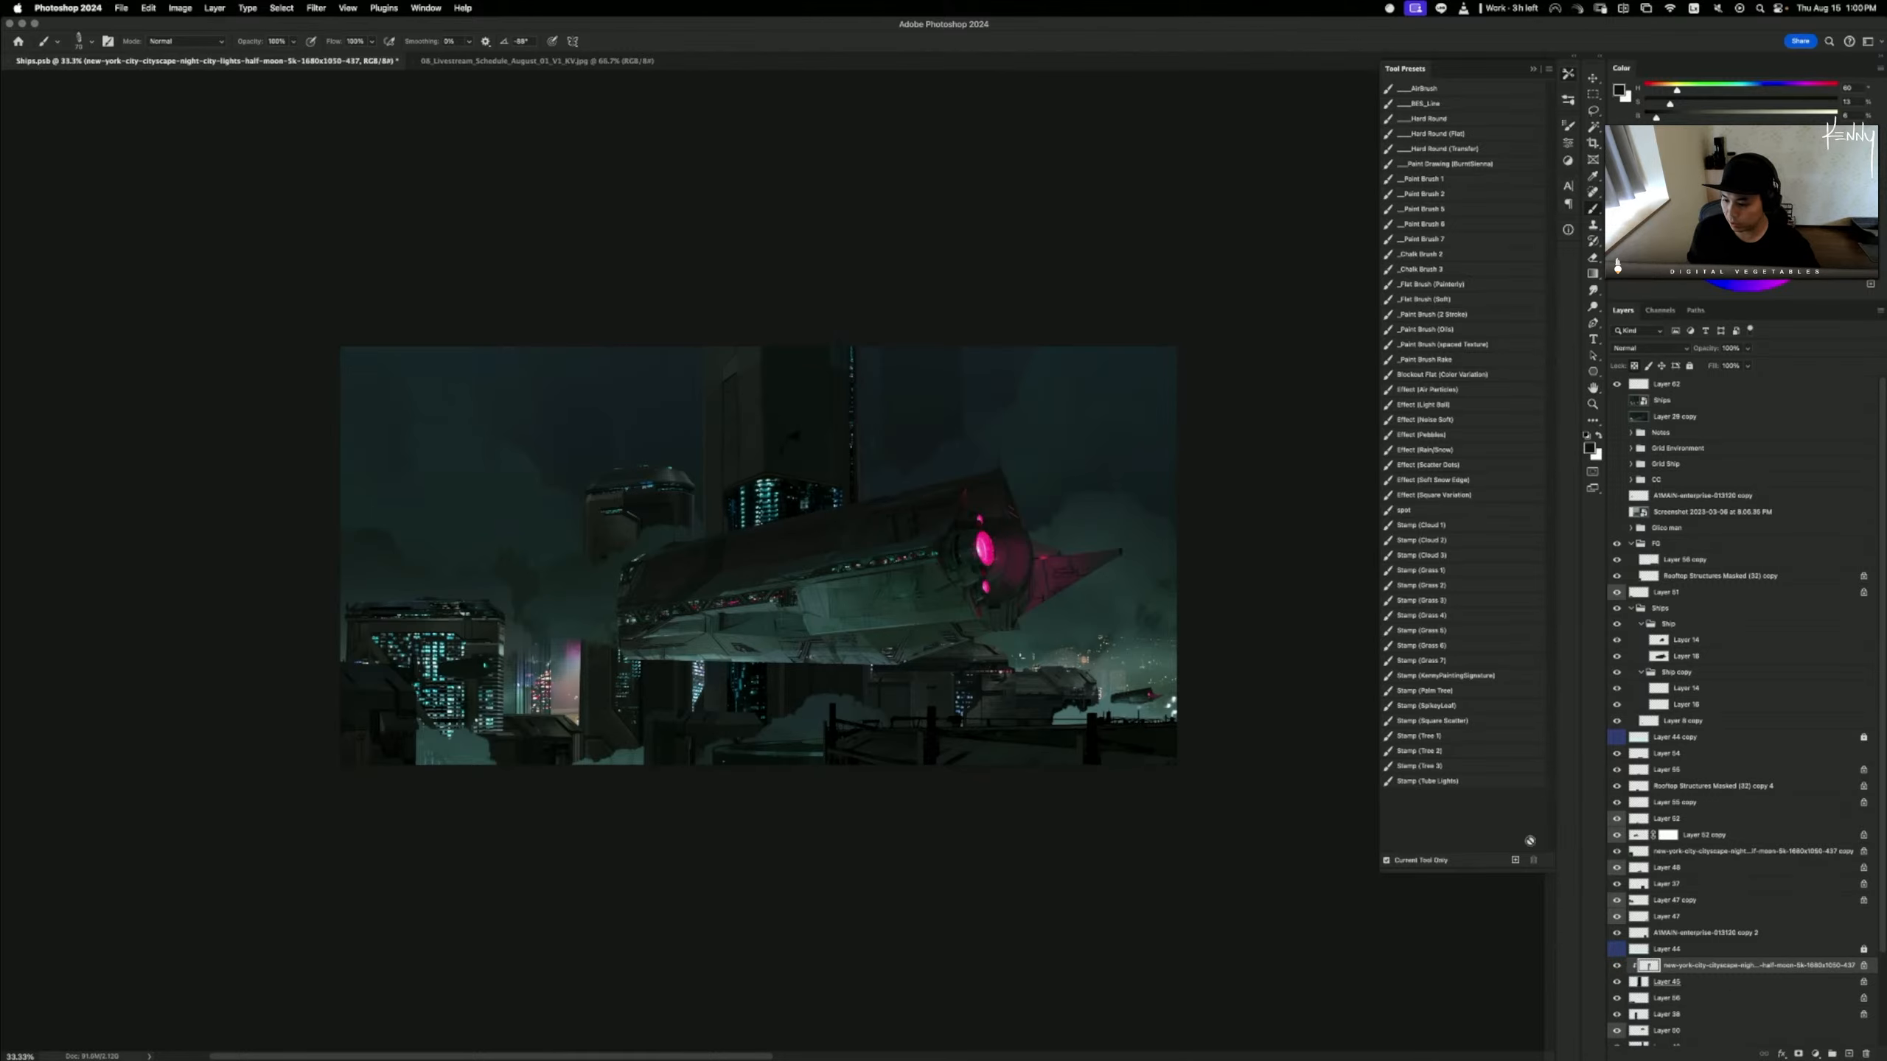
left_click(1799, 1054)
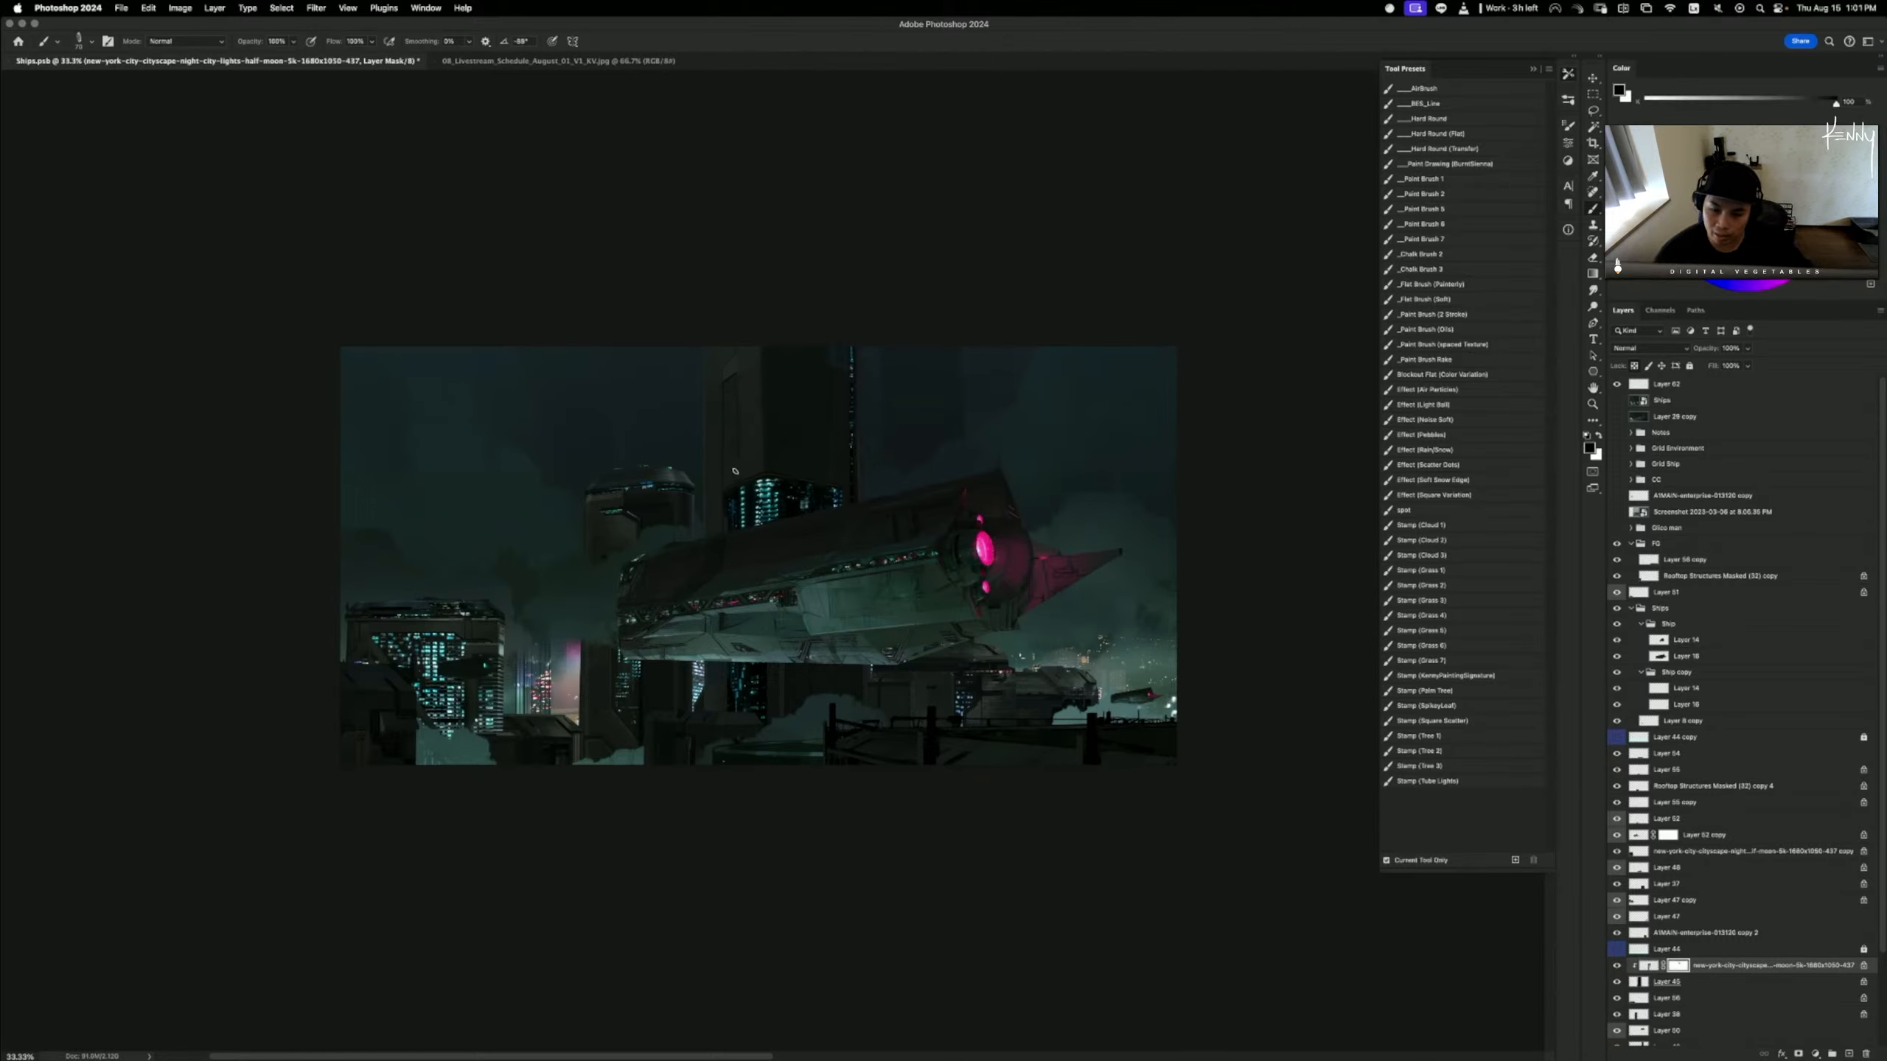
left_click_drag(800, 475, 784, 479)
key("super+z")
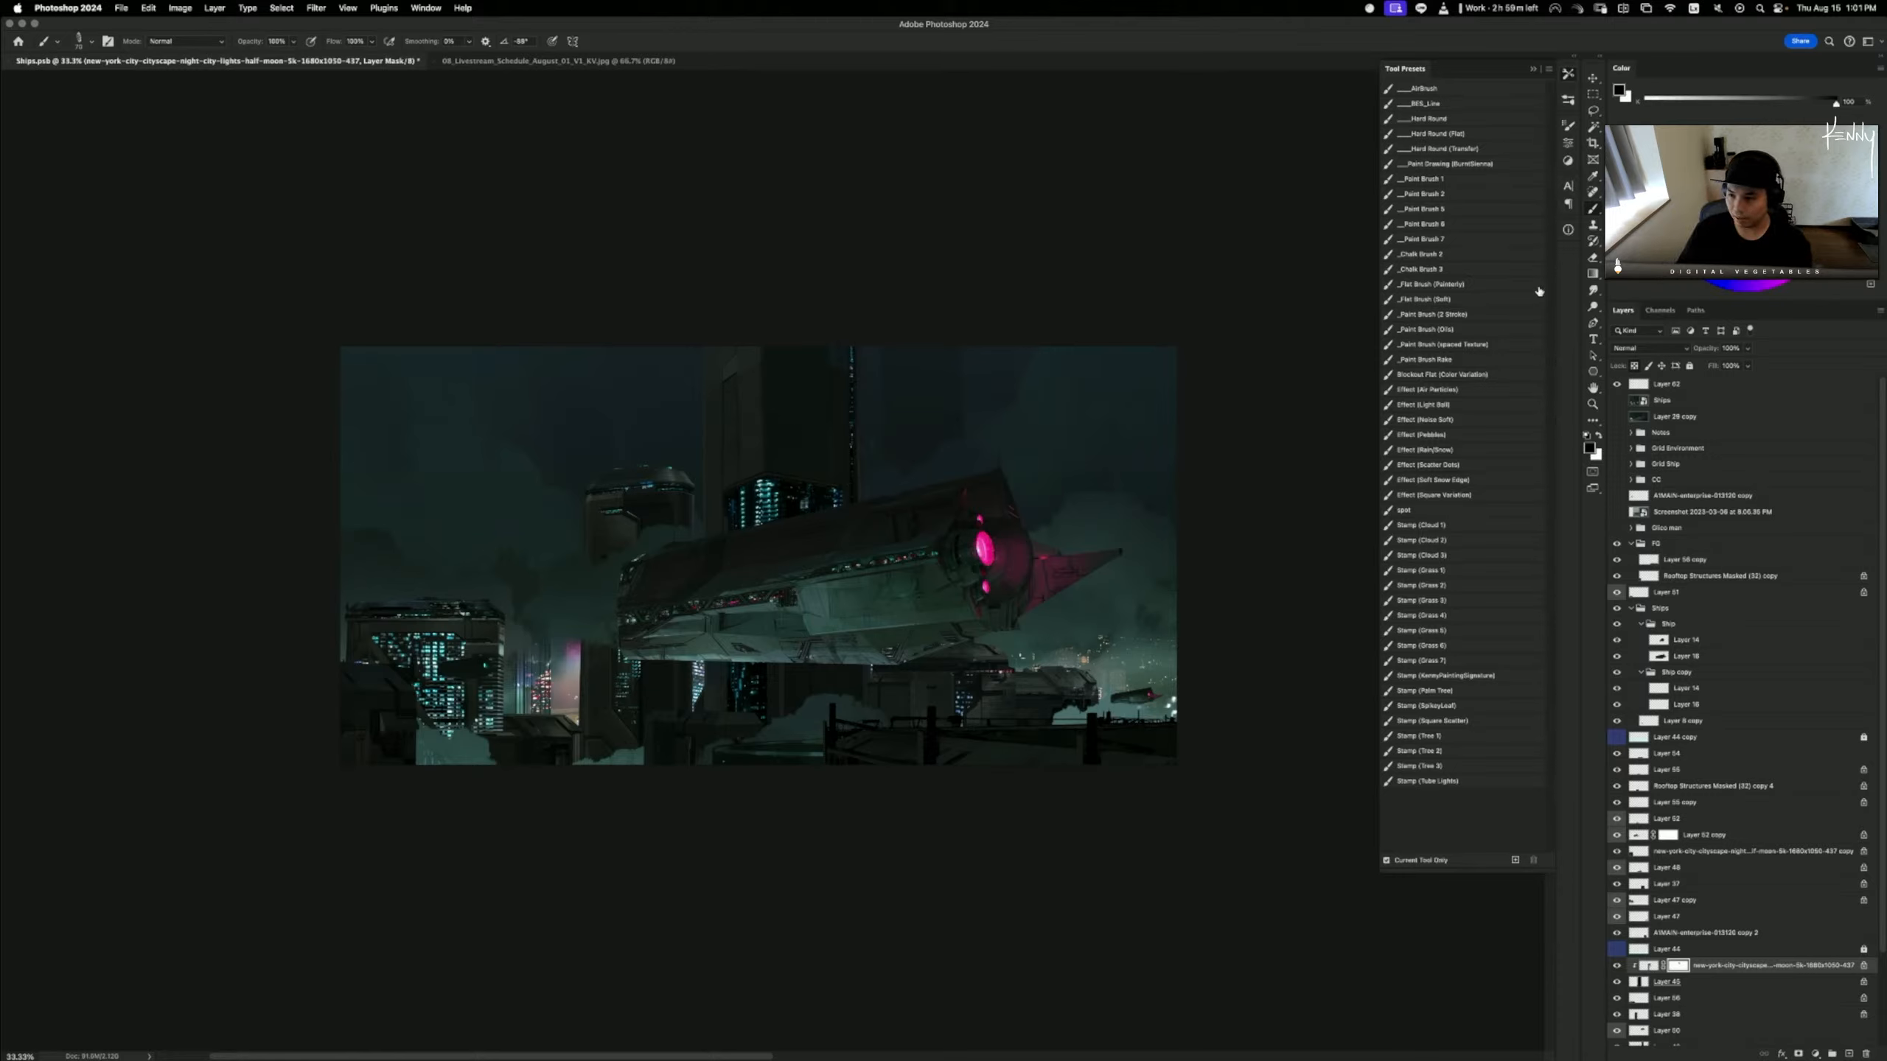
- Set the merged lights layer's blend mode to Screen and trim the central tower's windows on its mask
left_click(1643, 348)
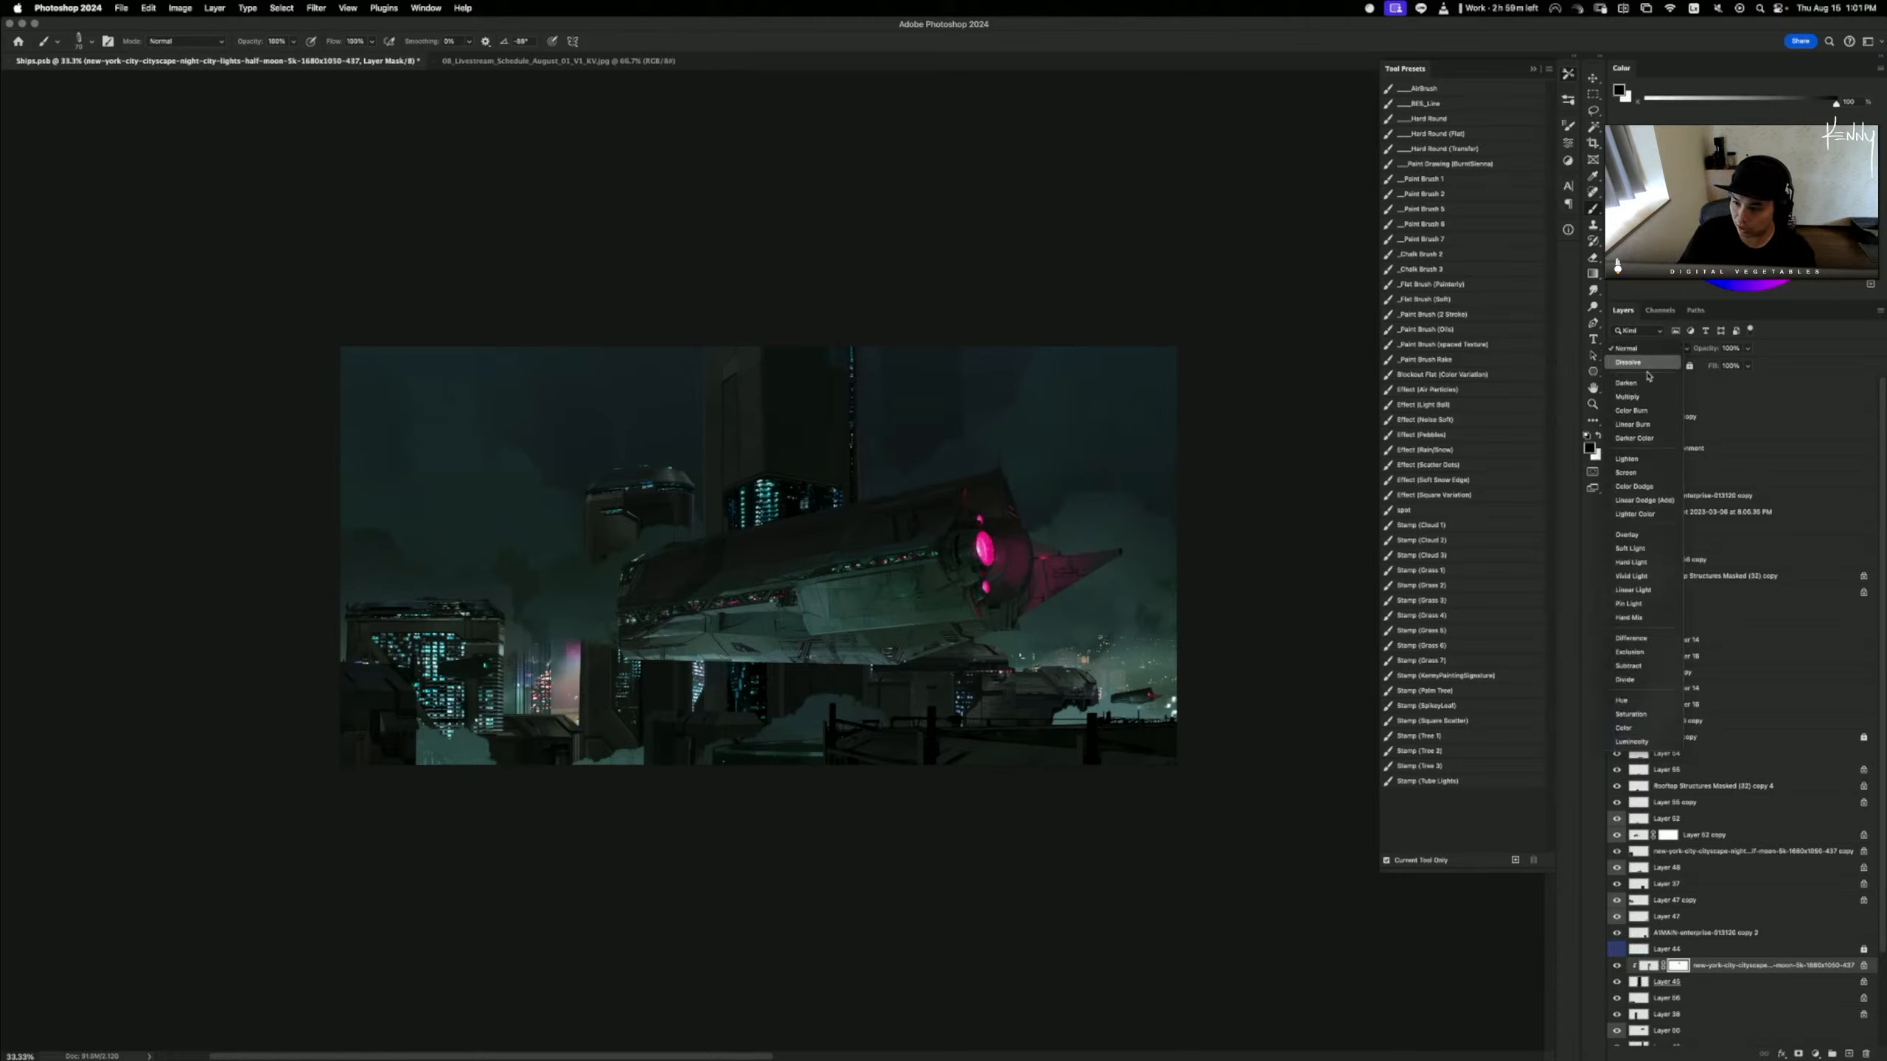
left_click(1637, 474)
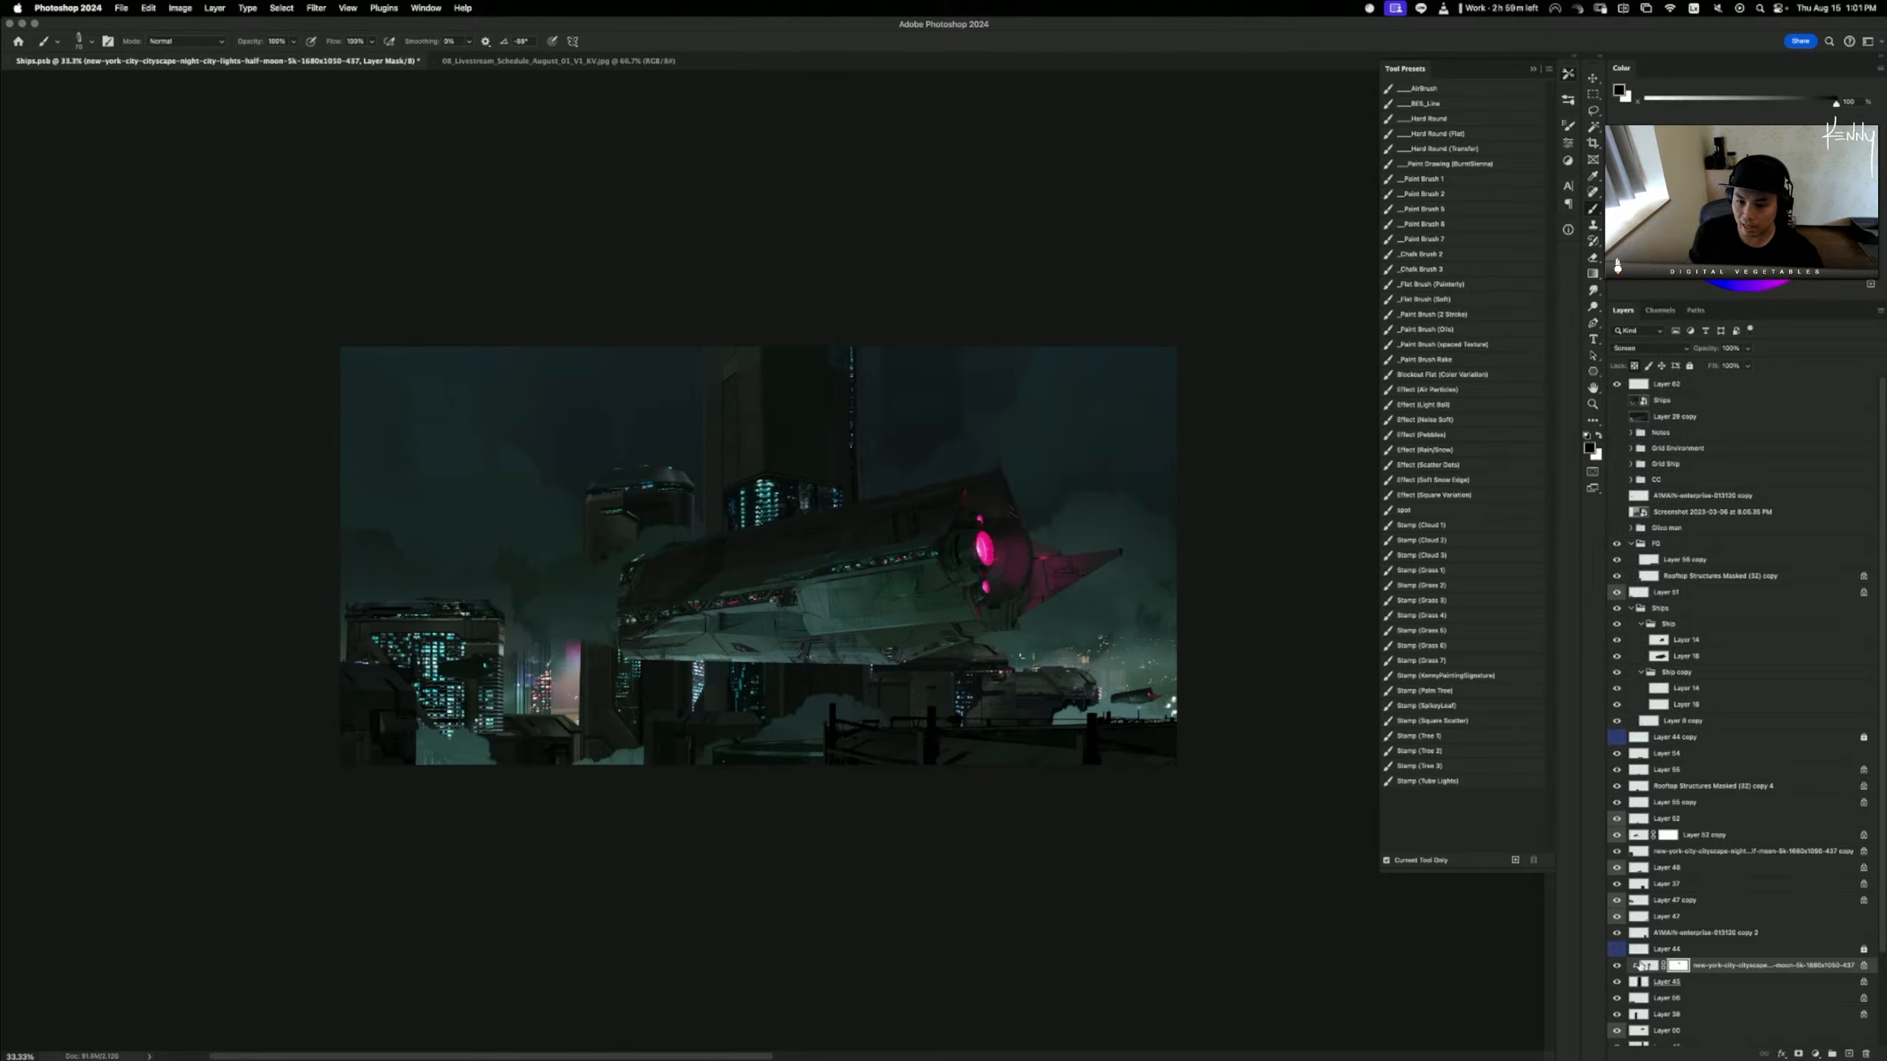
left_click(1647, 966)
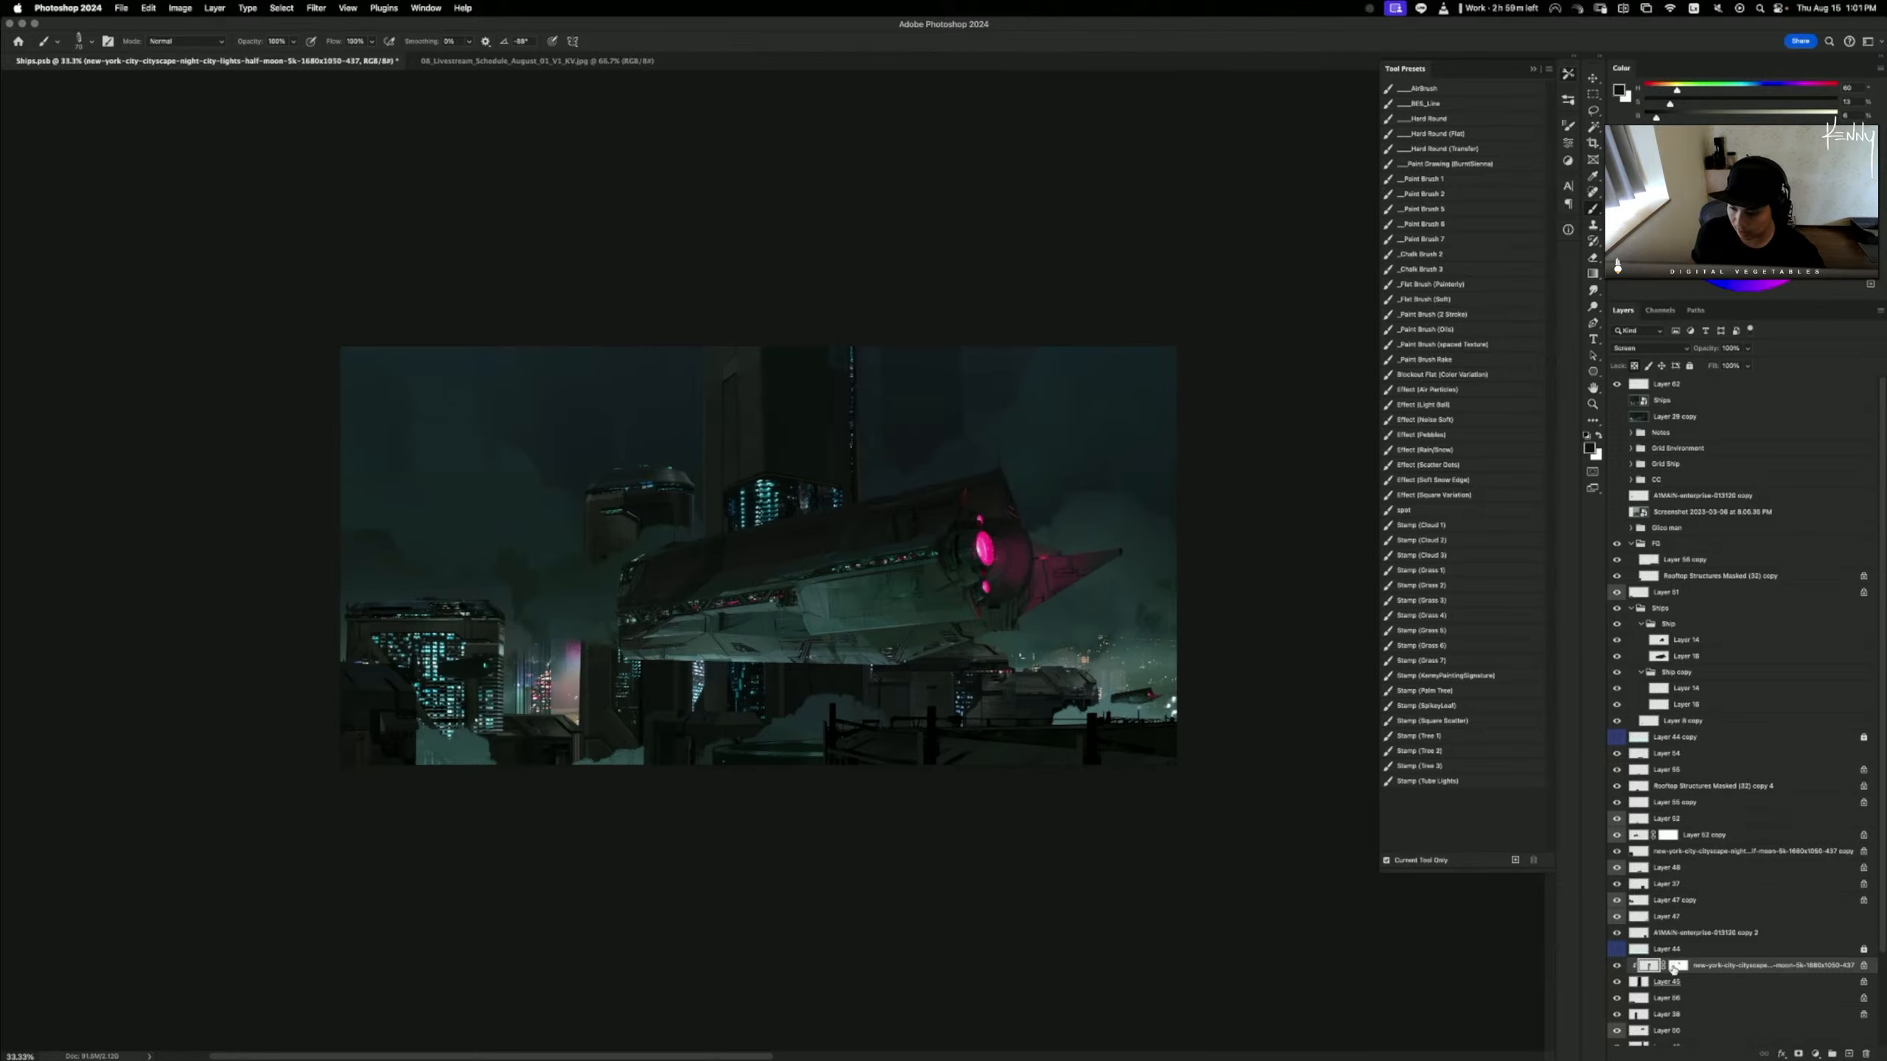
left_click(1676, 966)
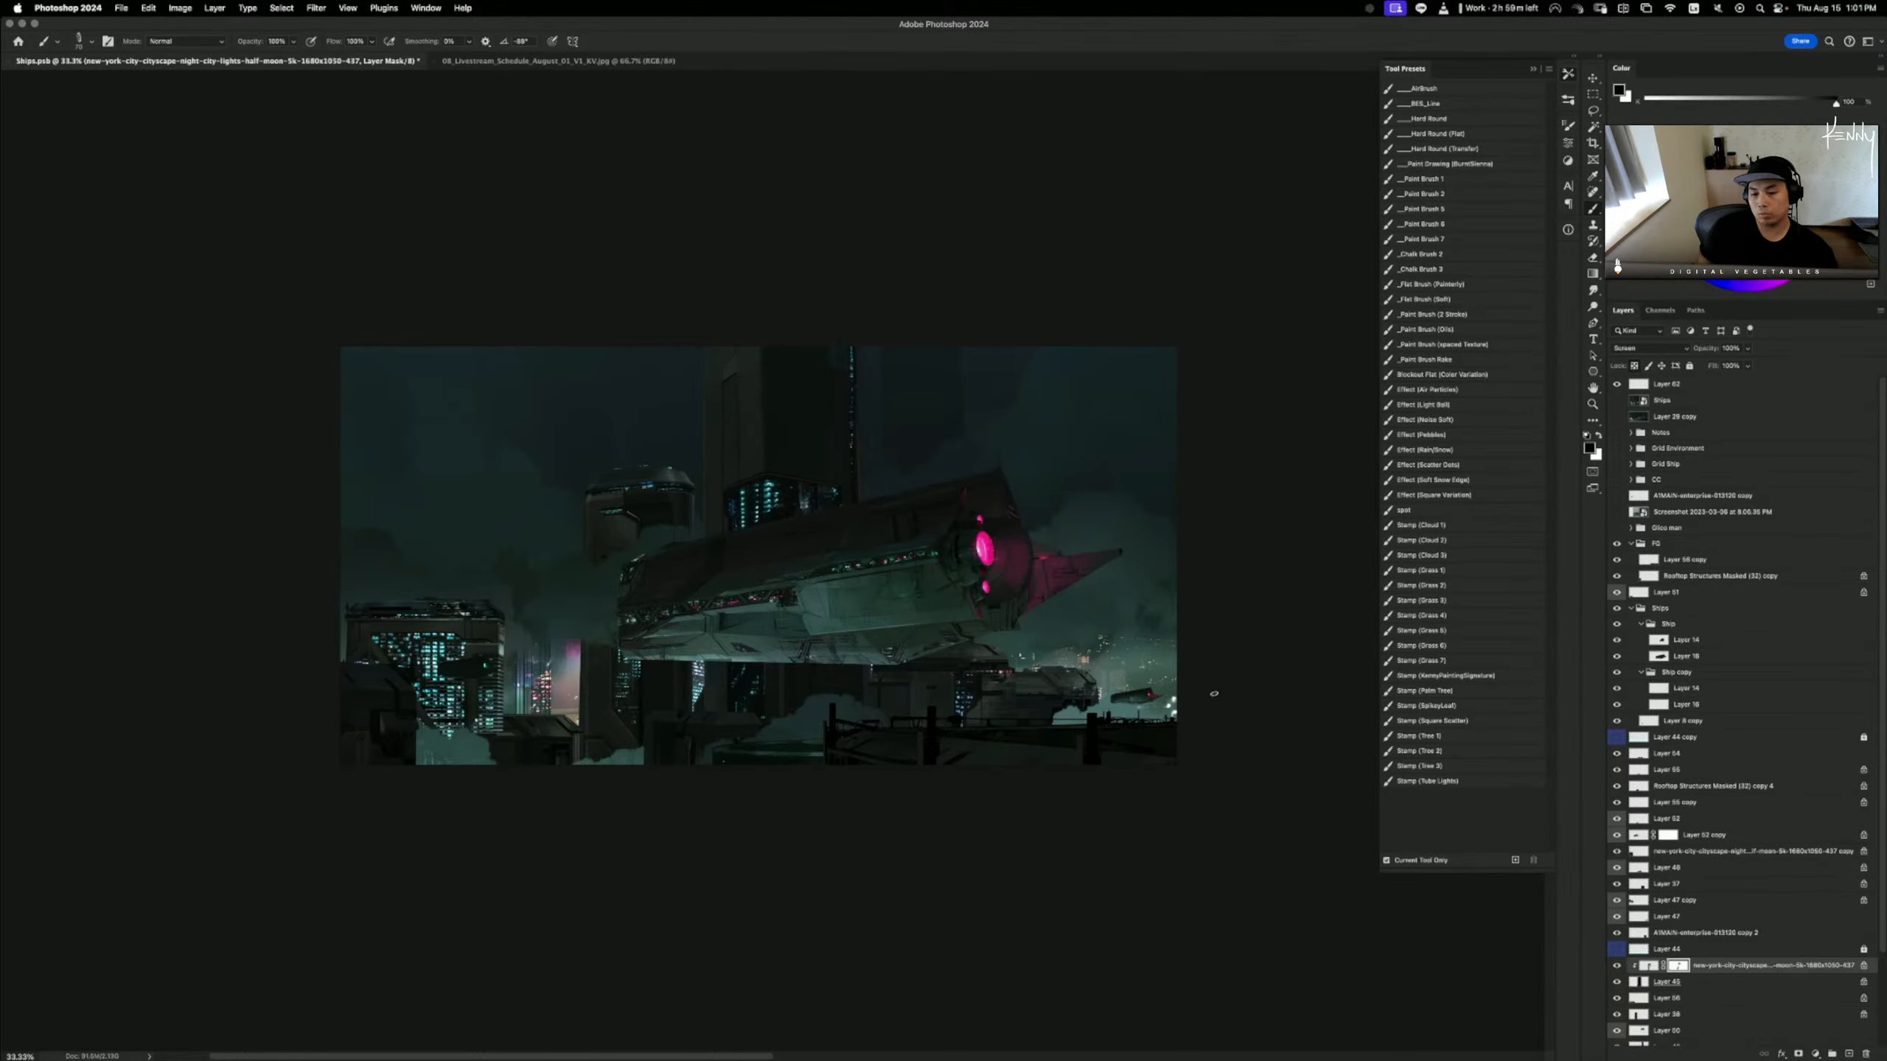
- Lasso a narrow vertical panel on the left side of the central tower's layer, shade it dark and deselect
key("space")
left_click_drag(1118, 830, 1092, 863)
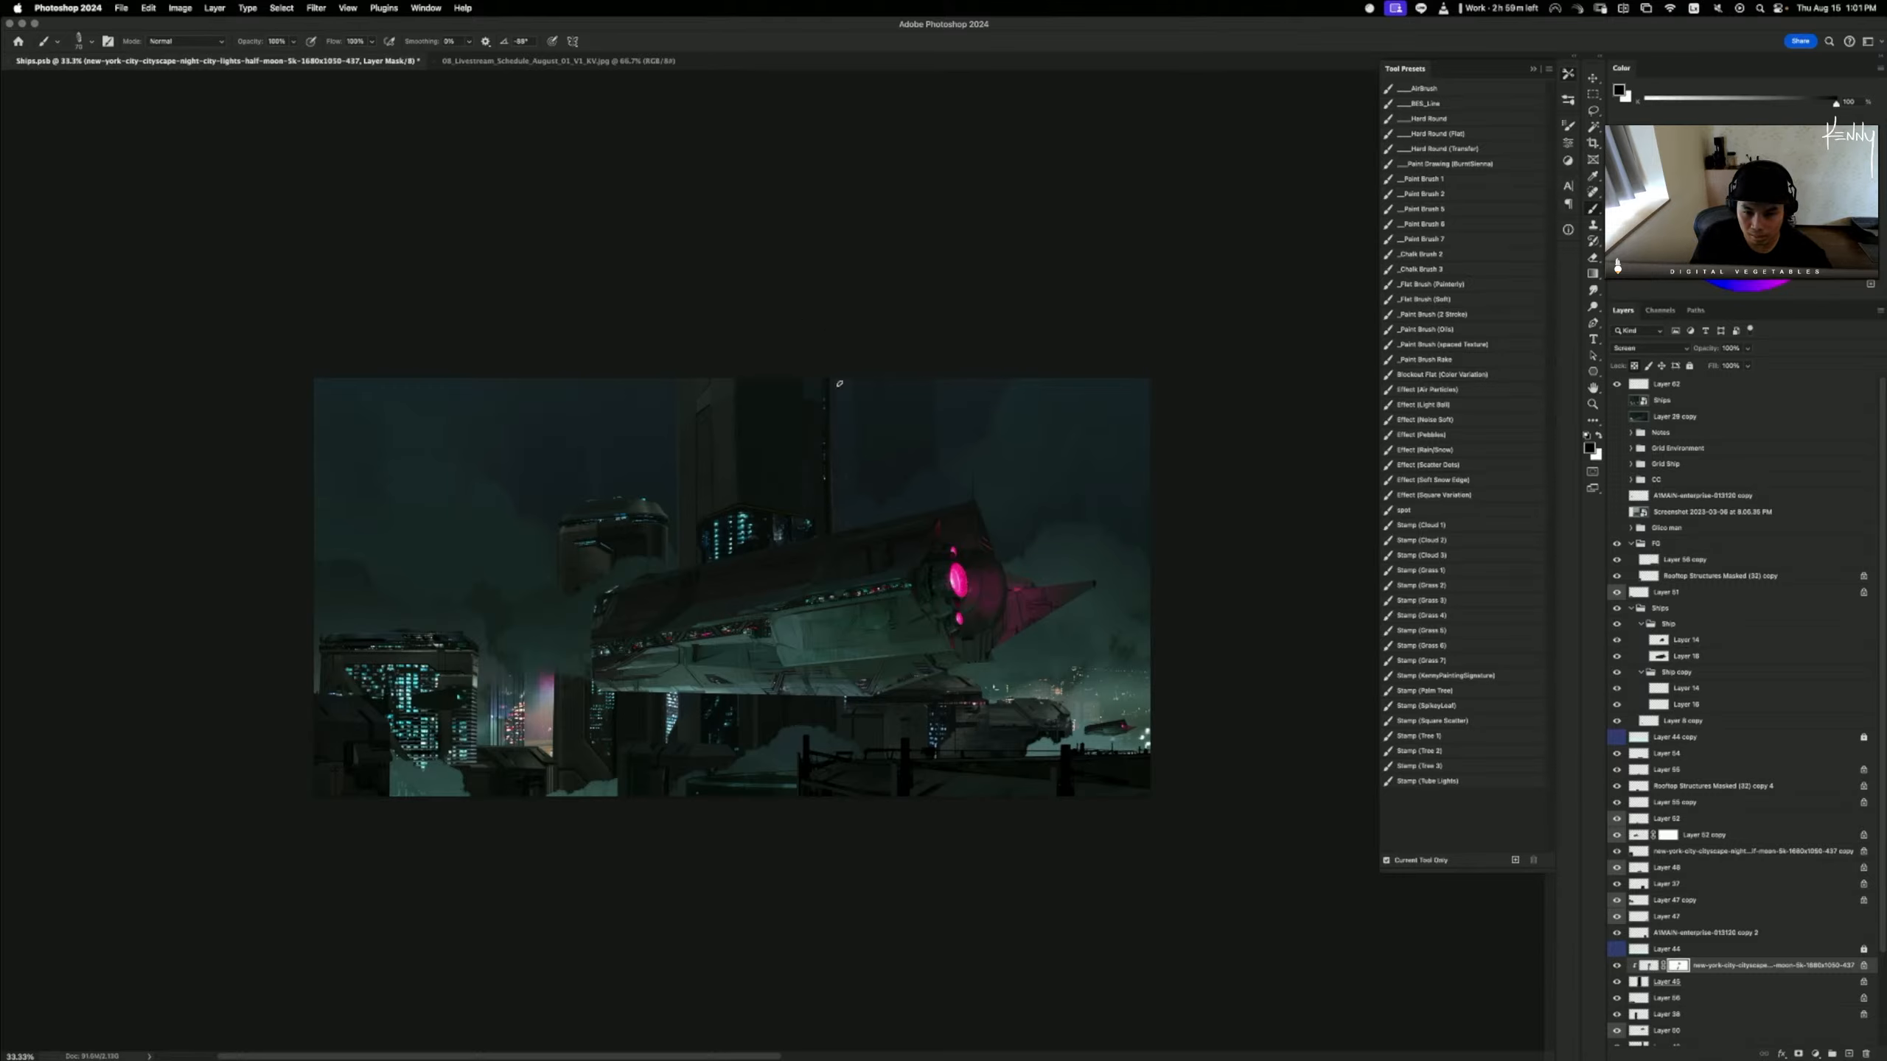
left_click(1691, 983)
key("l")
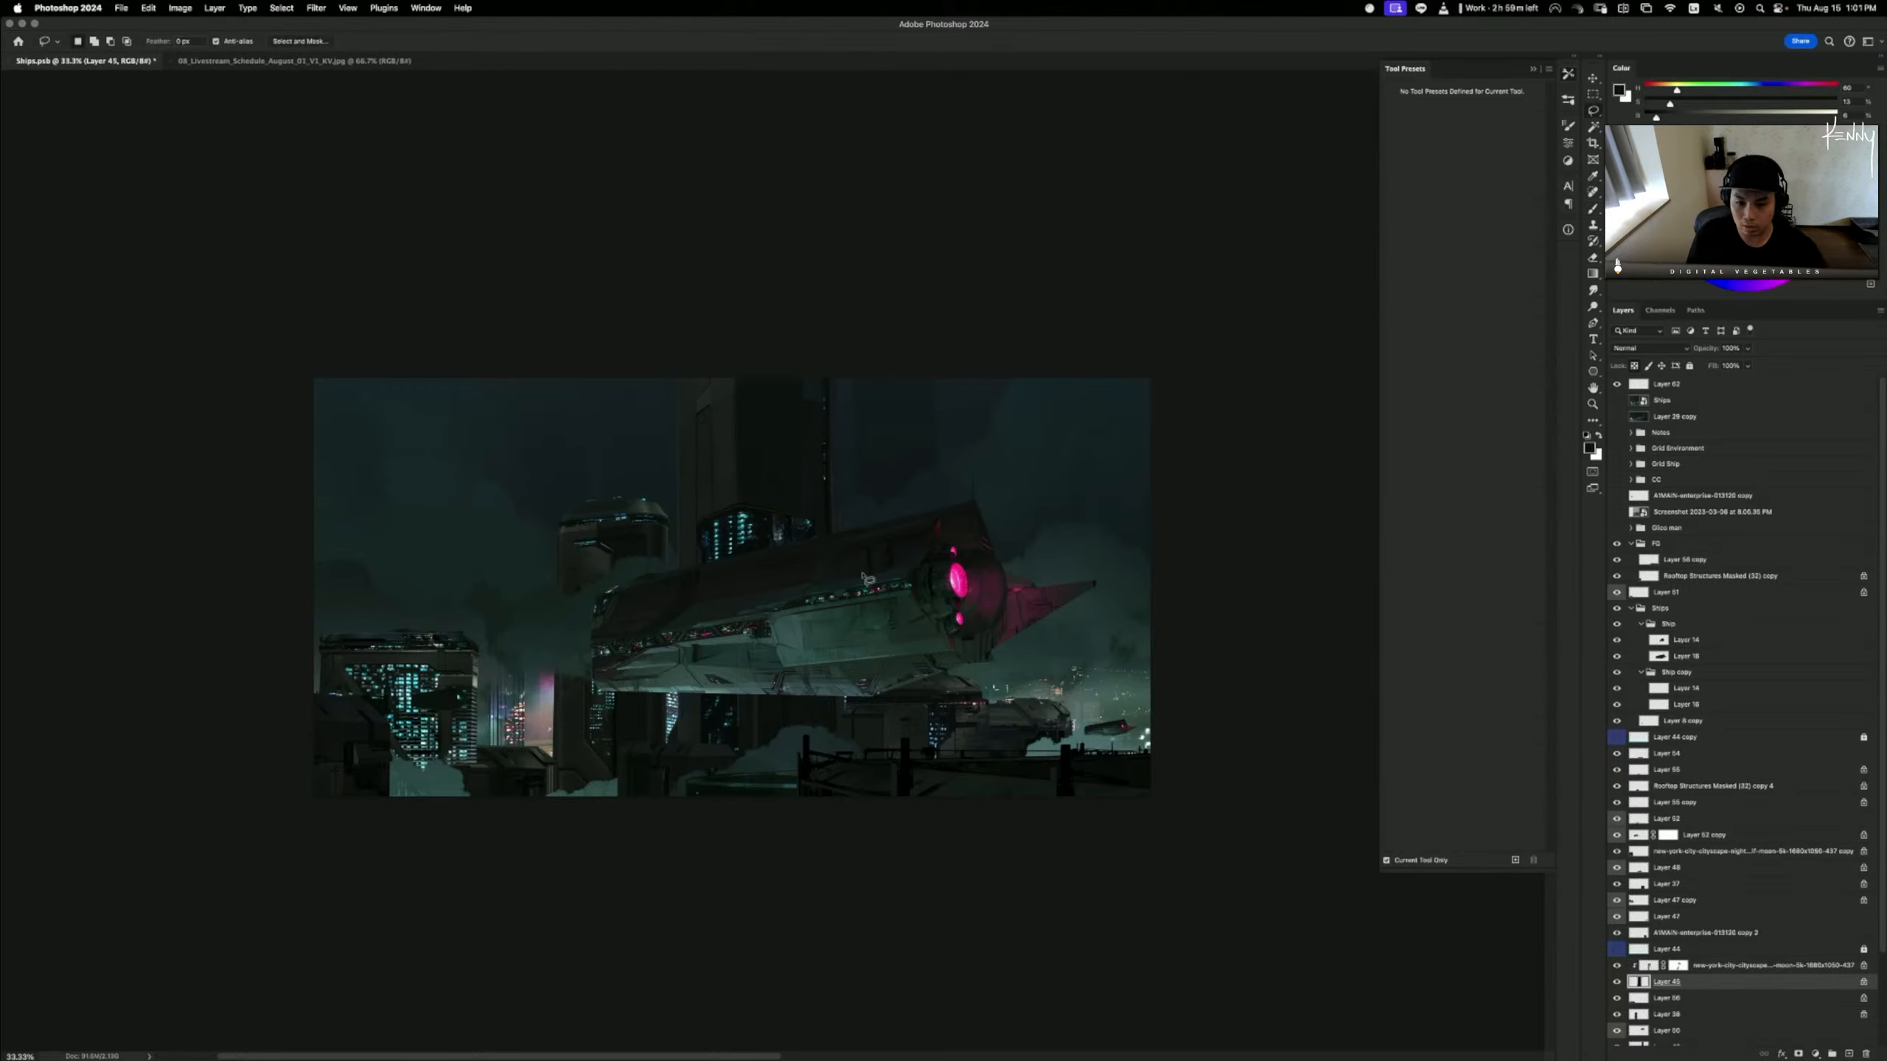
left_click(697, 571, "alt")
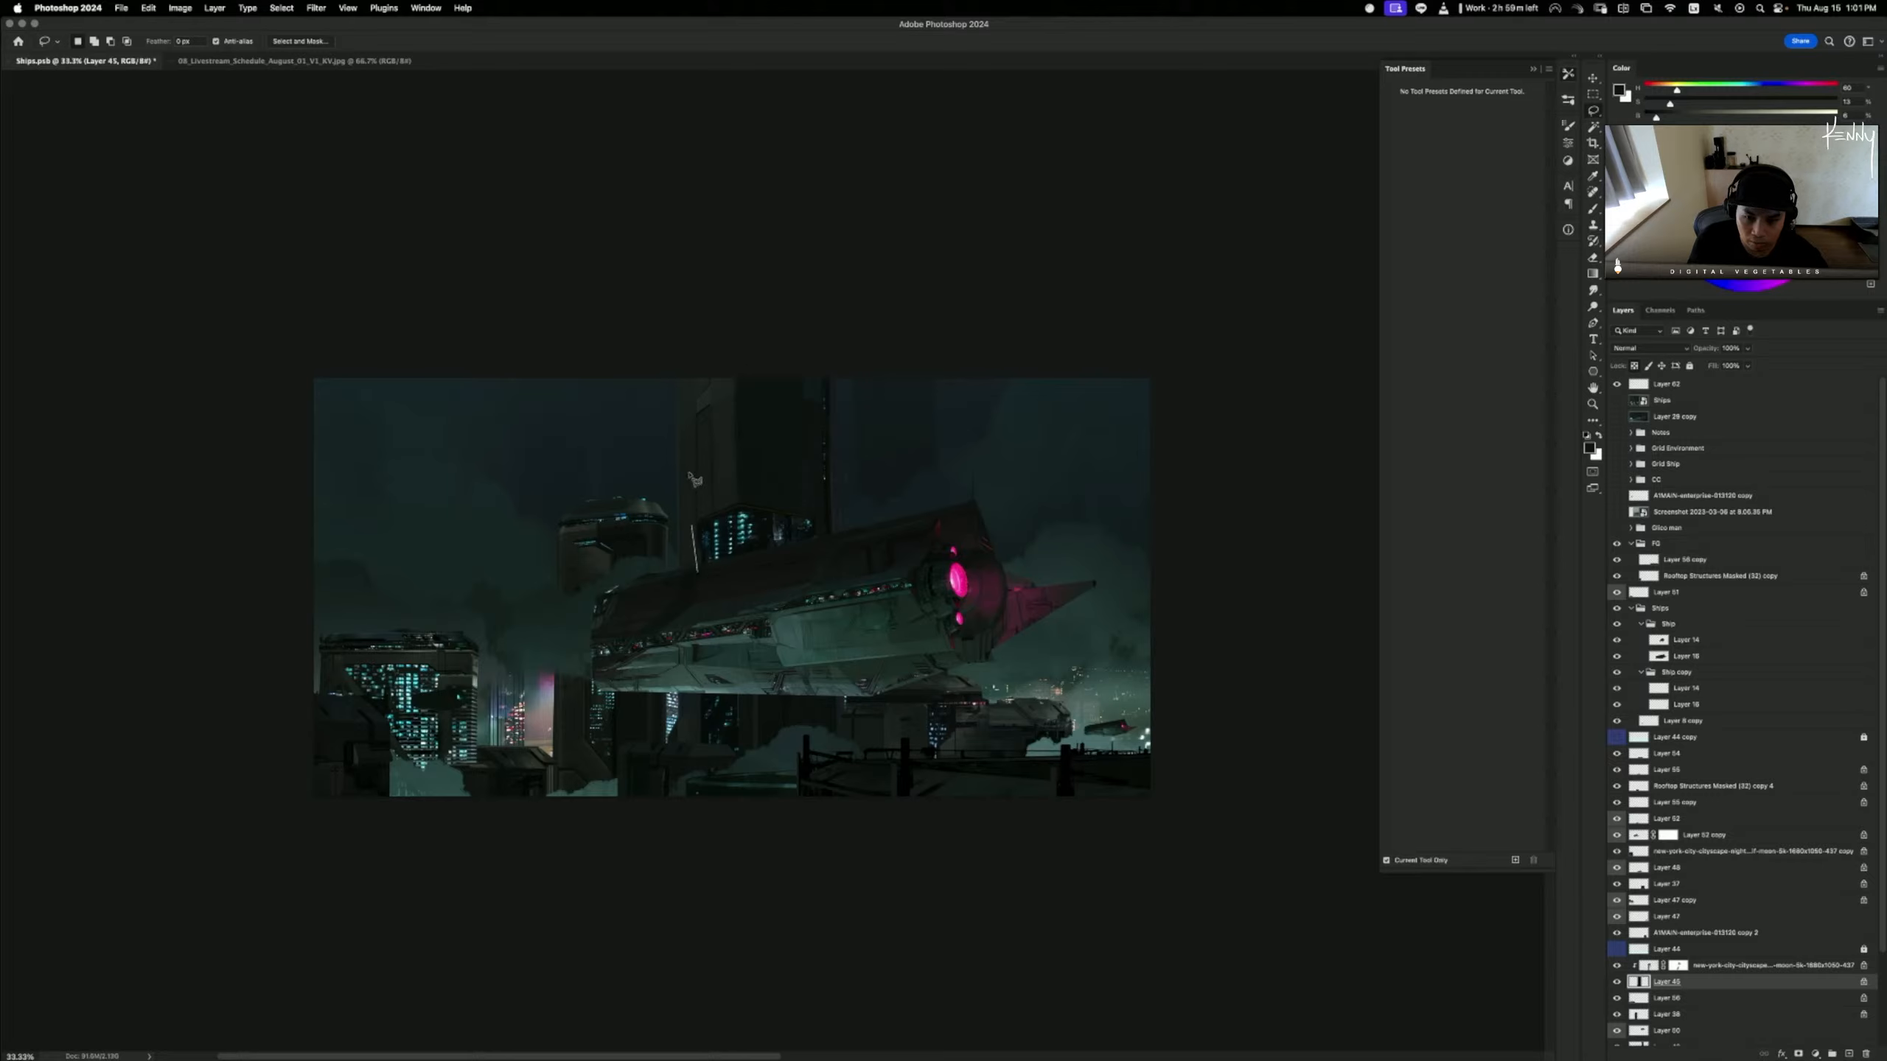
left_click(697, 407)
left_click(710, 404)
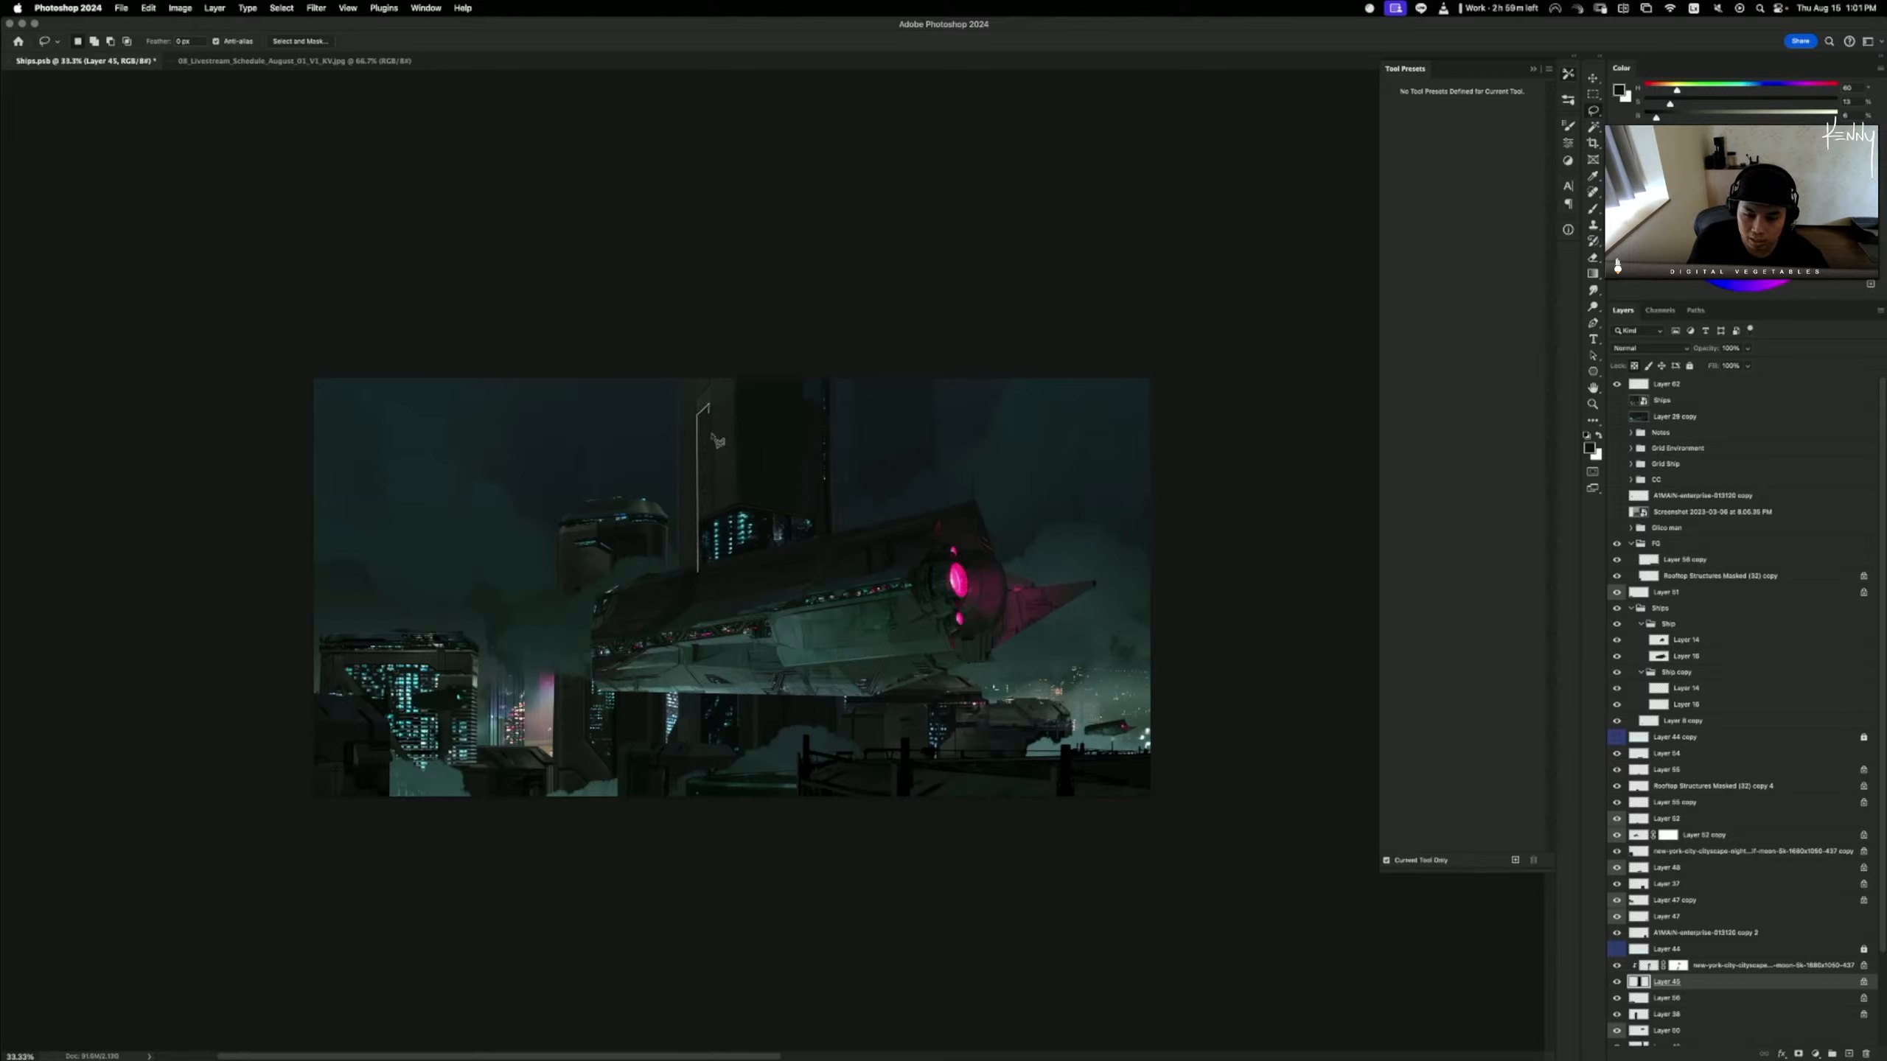
left_click(713, 515)
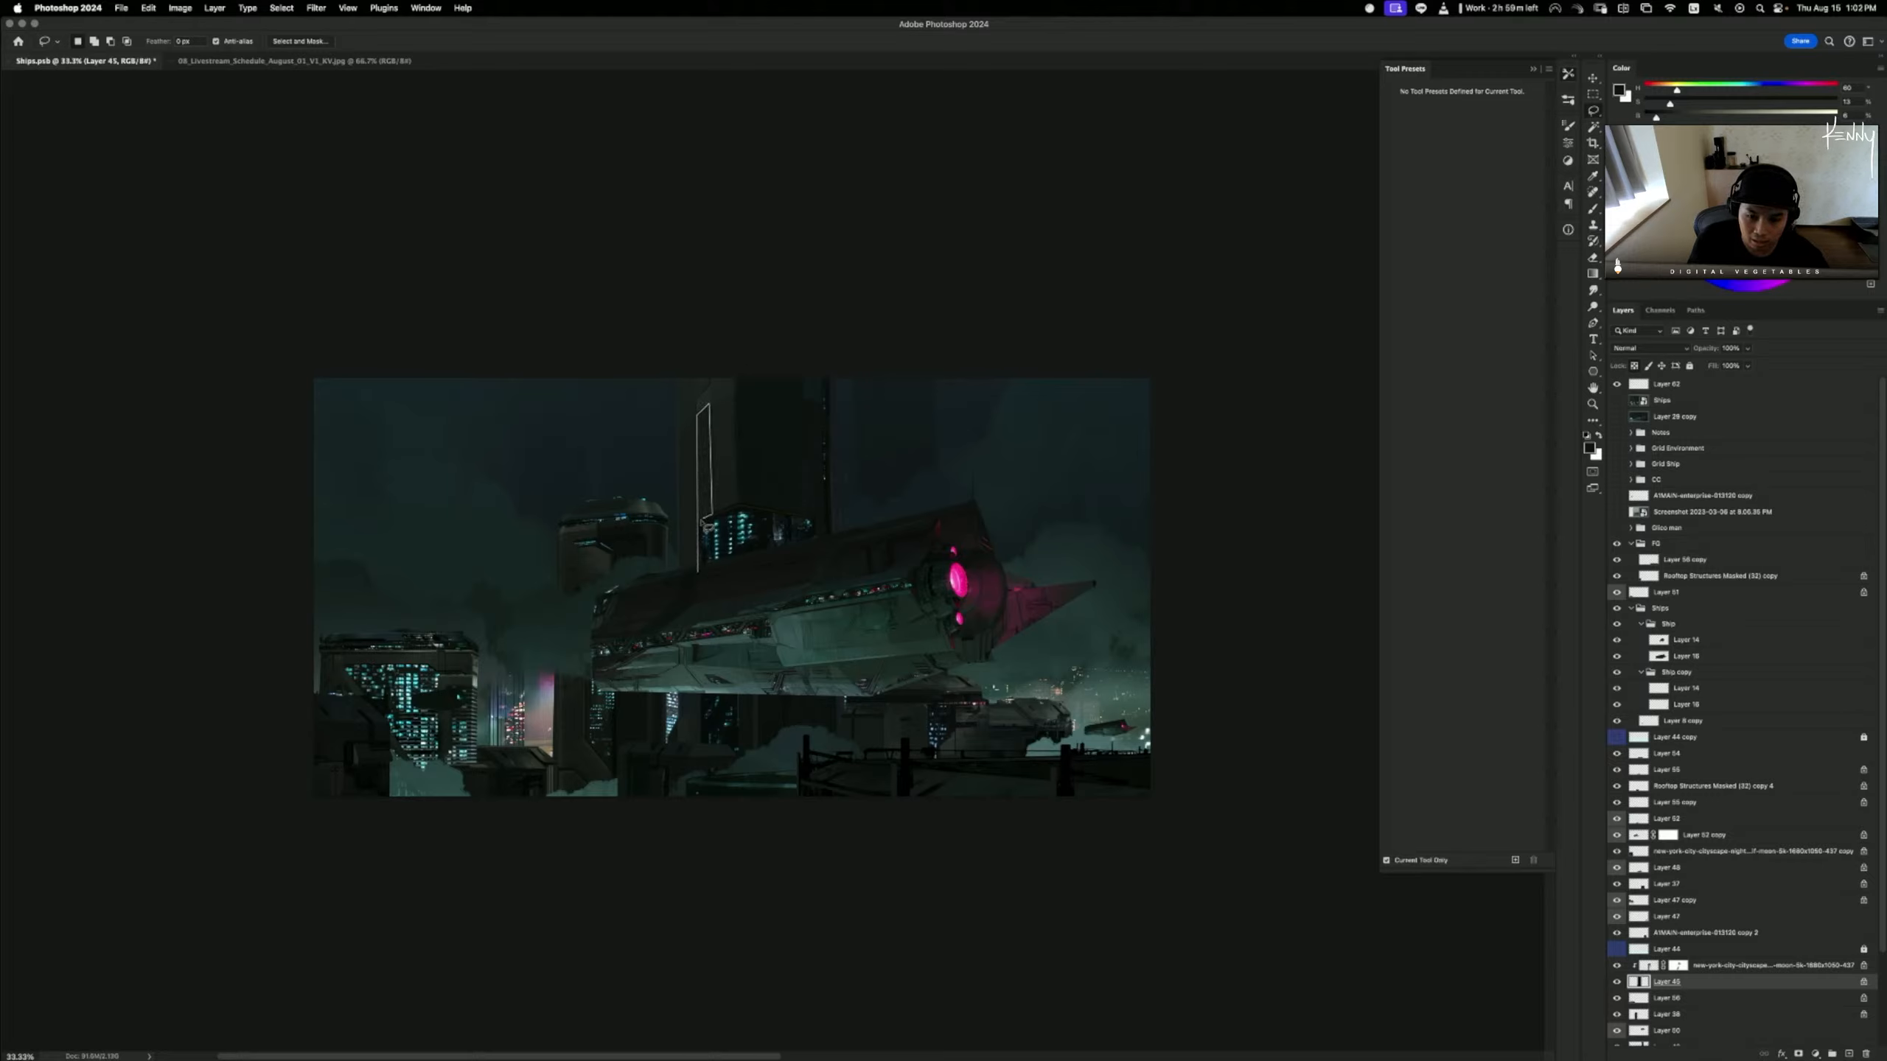
left_click(680, 574)
key("b")
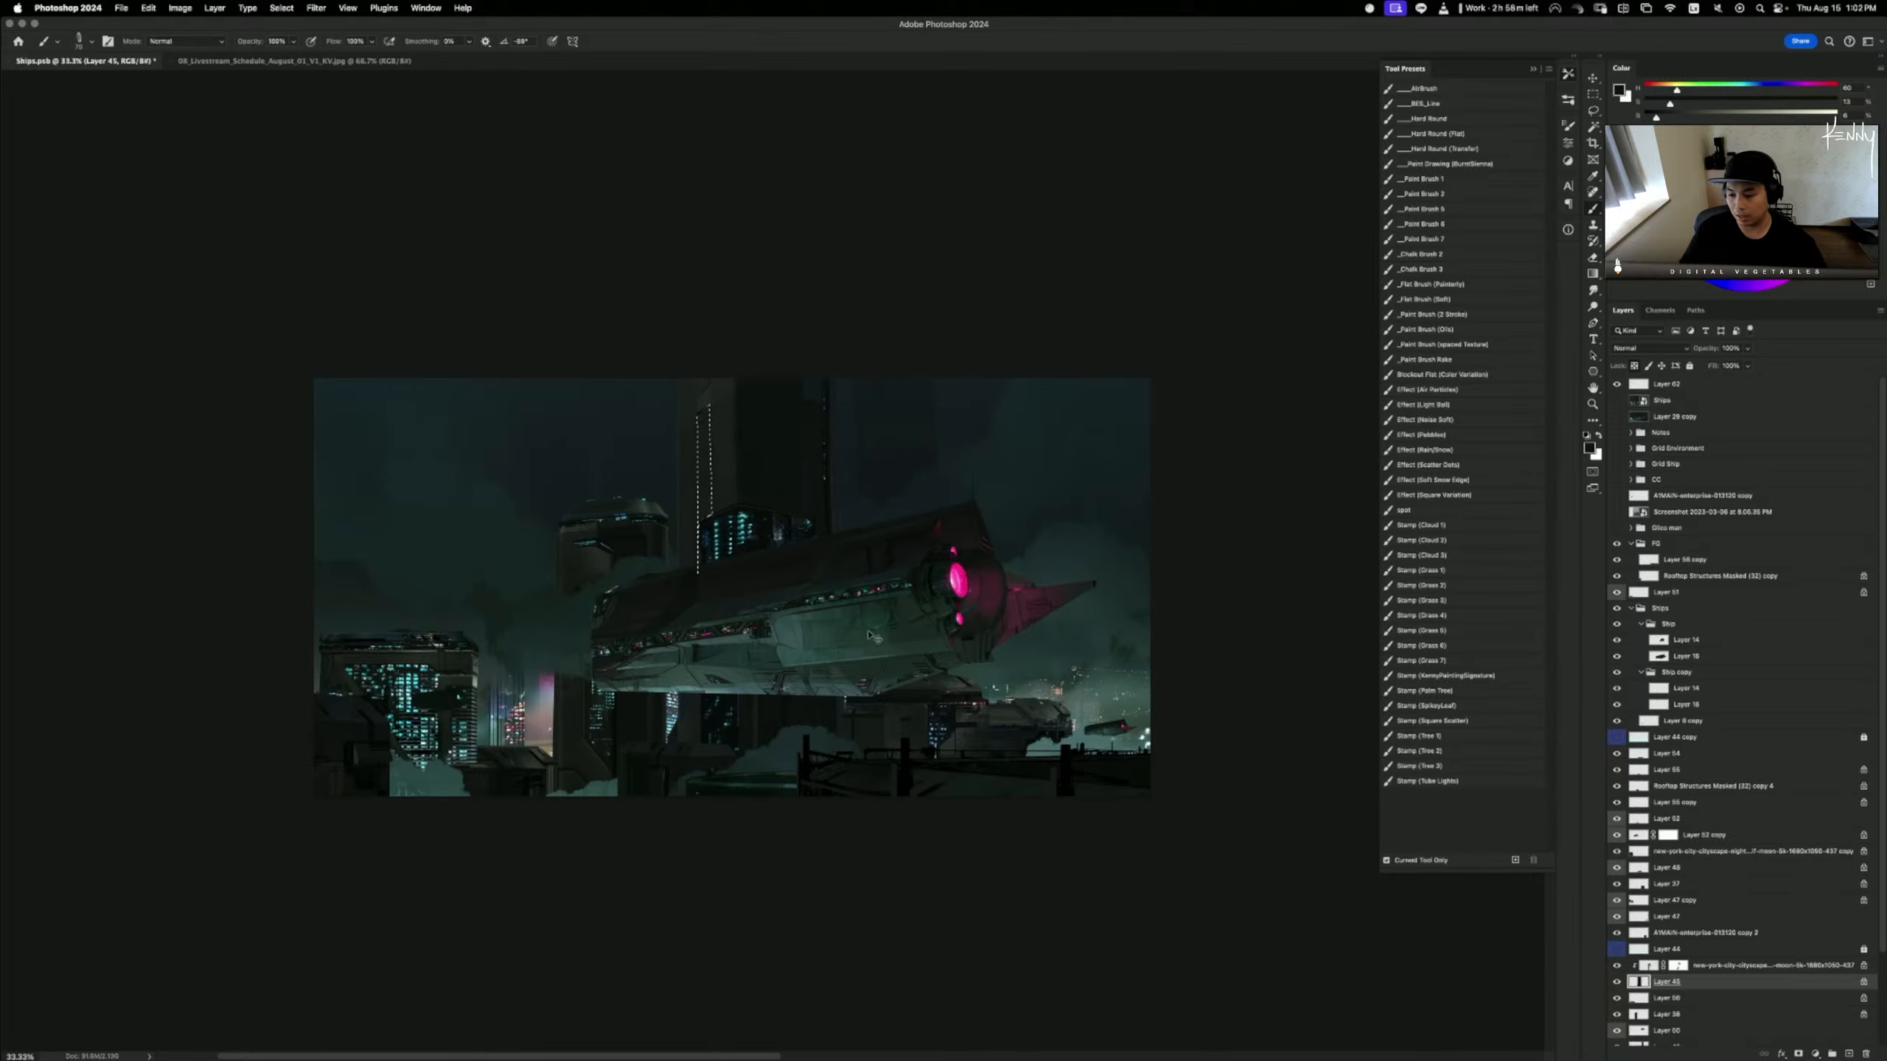
key("super+equal")
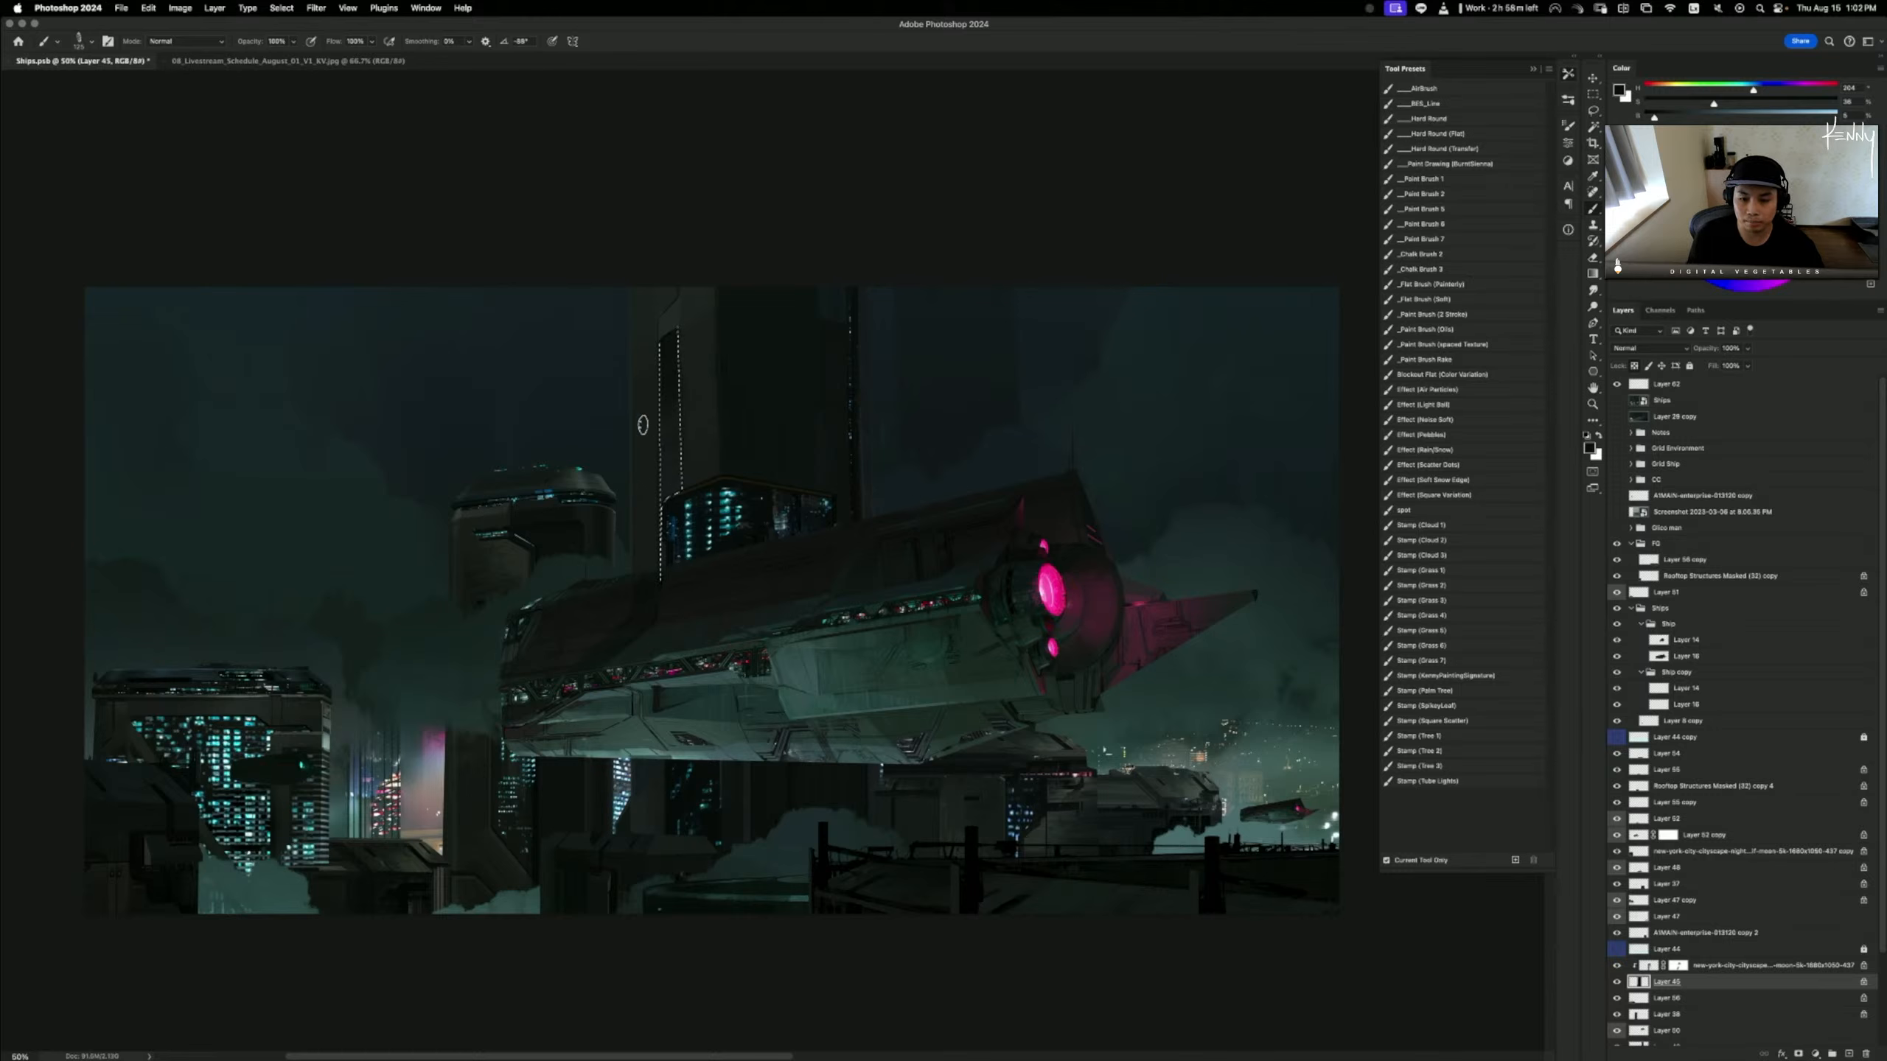
key("super+d")
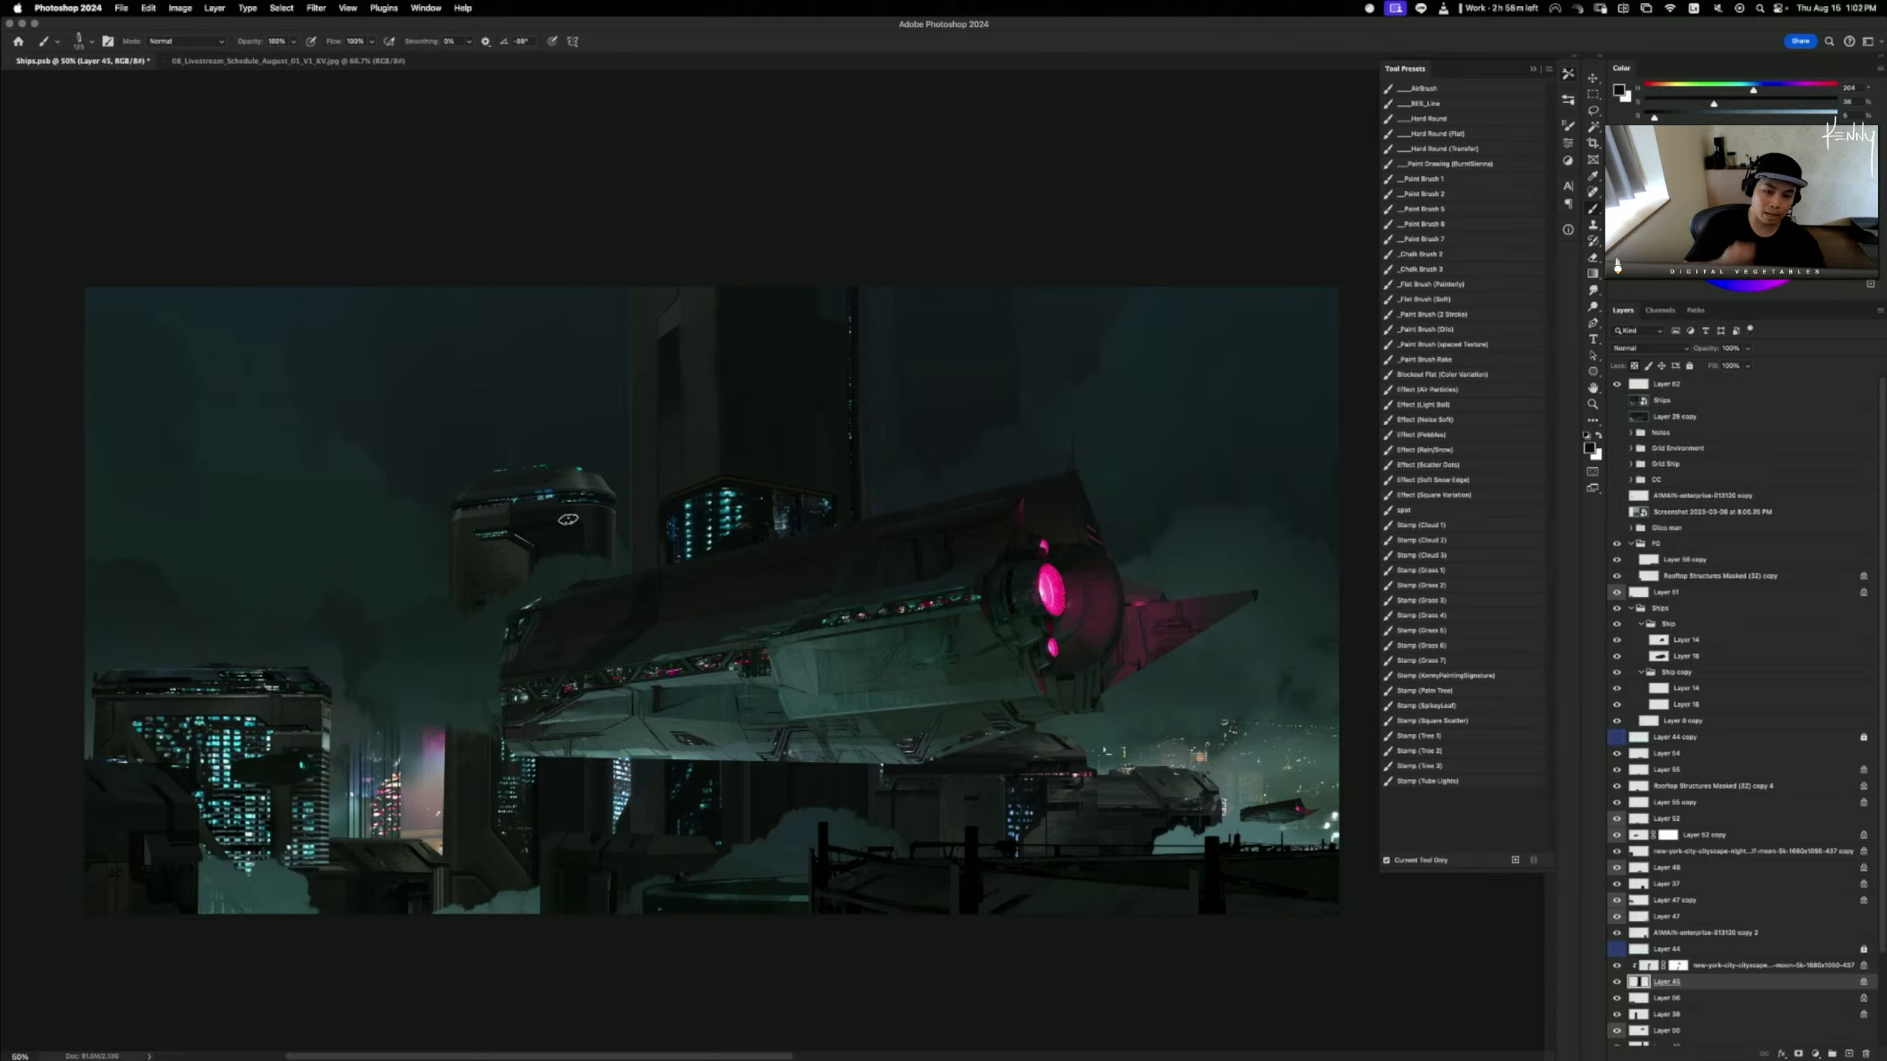
- Try repainting the narrow tower panel with a sampled dark colour, undo the strokes and clear the selection
key("super+z")
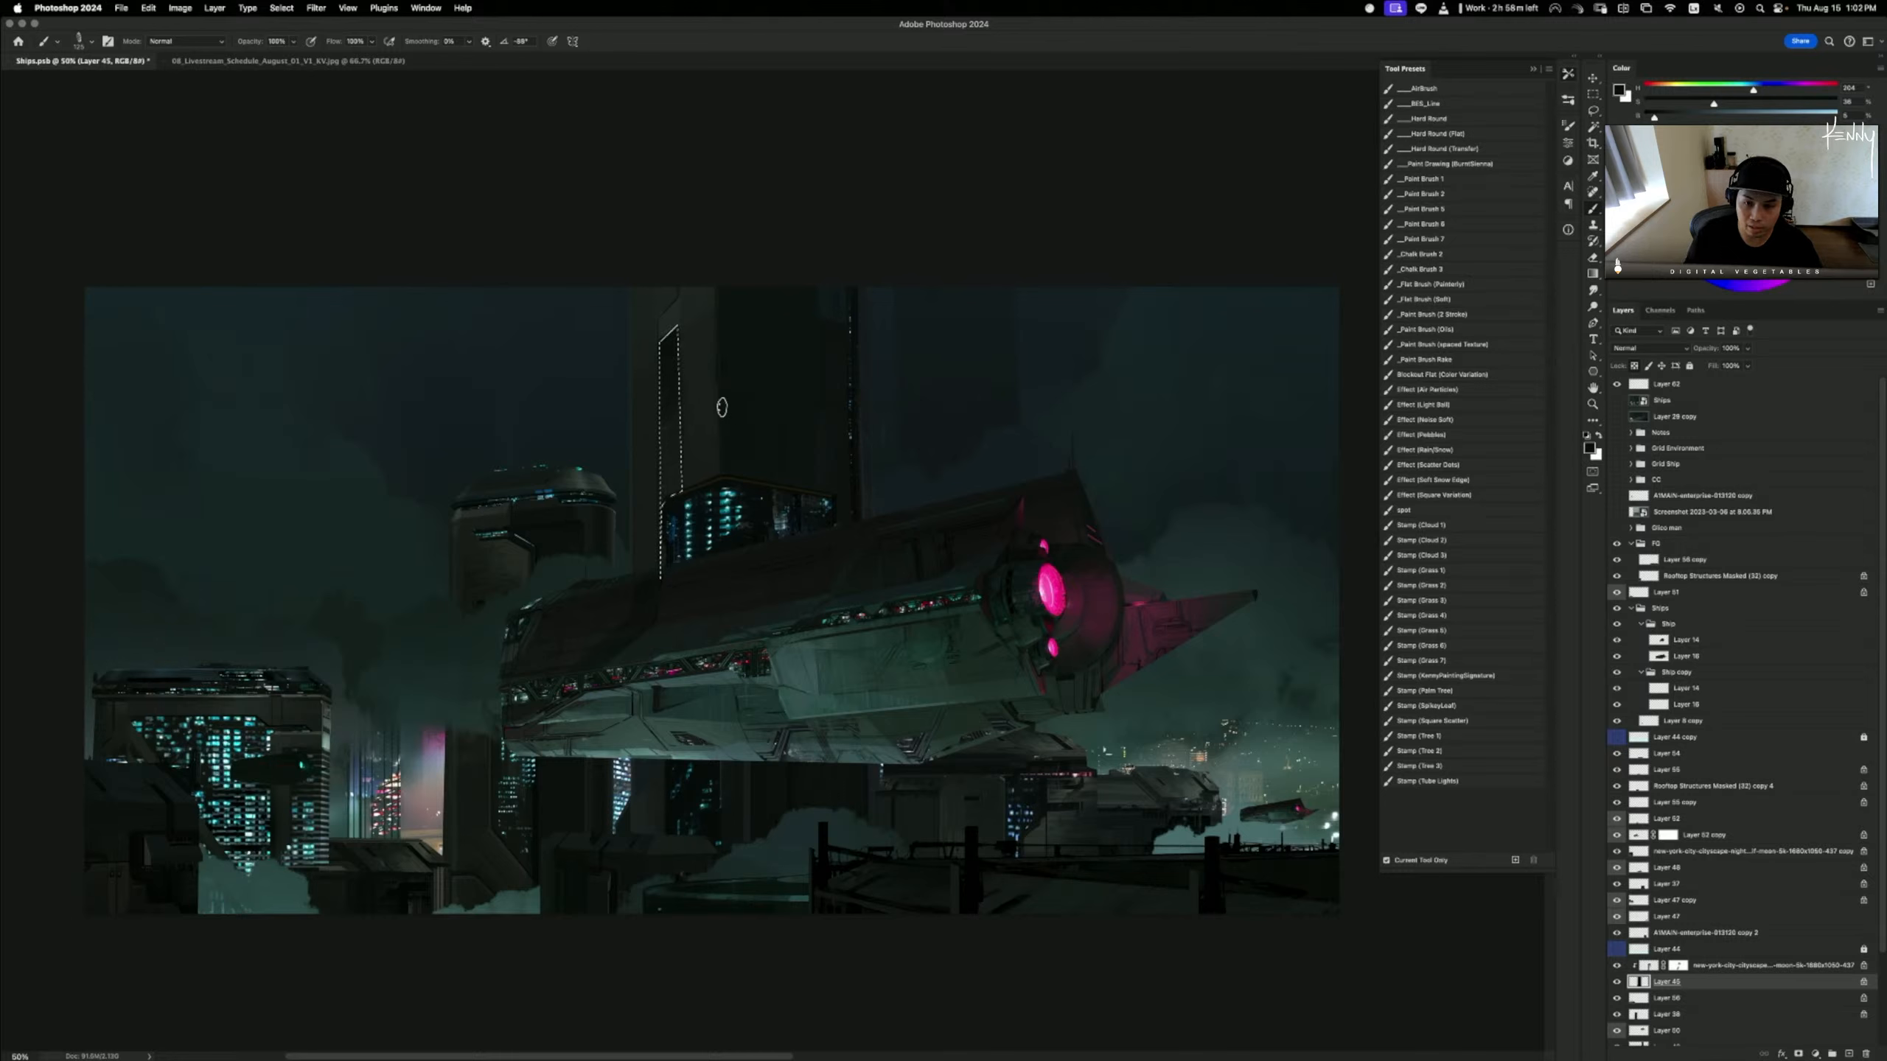
left_click(711, 533, "alt")
left_click_drag(711, 533, 762, 484)
key("super+z")
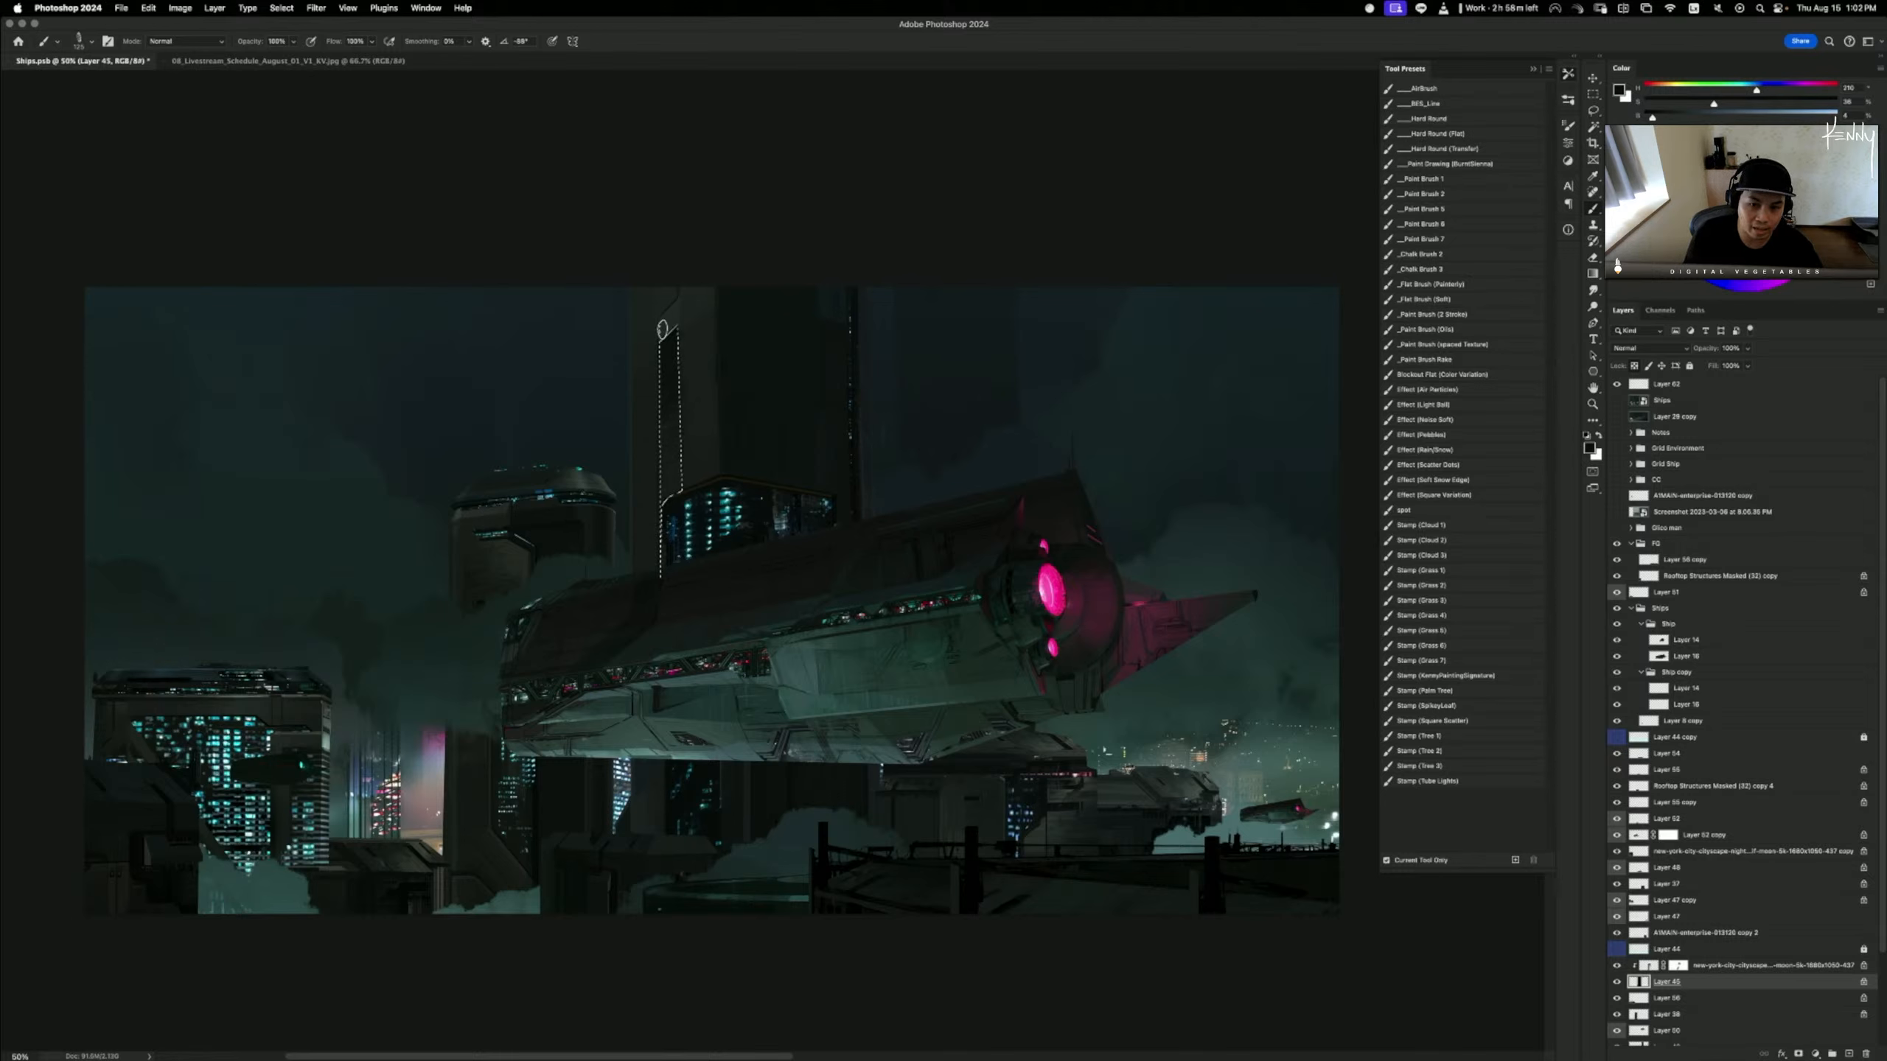
left_click_drag(668, 335, 667, 528)
key("super+z")
key("super+z")
key("super+d")
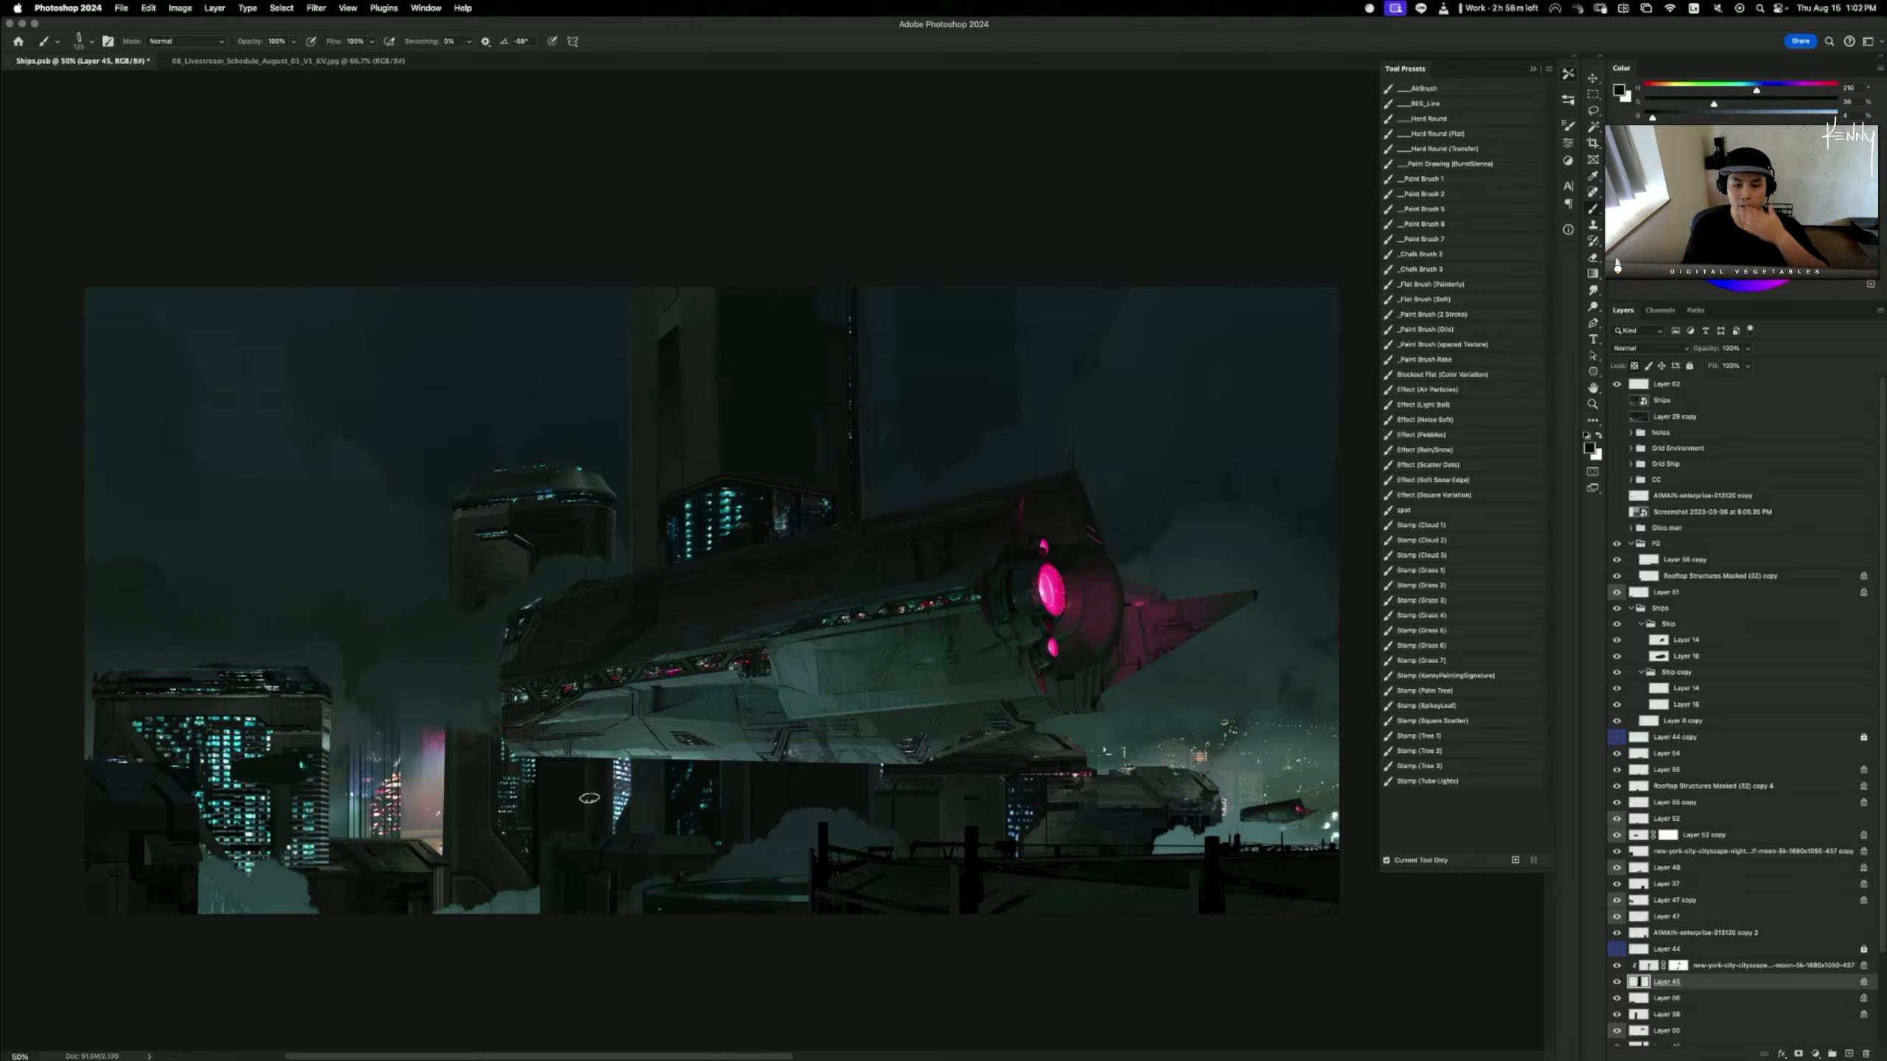
- Lasso a thin sliver along the upper left edge of the tower's recessed panel and paint it with sampled tones
key("l")
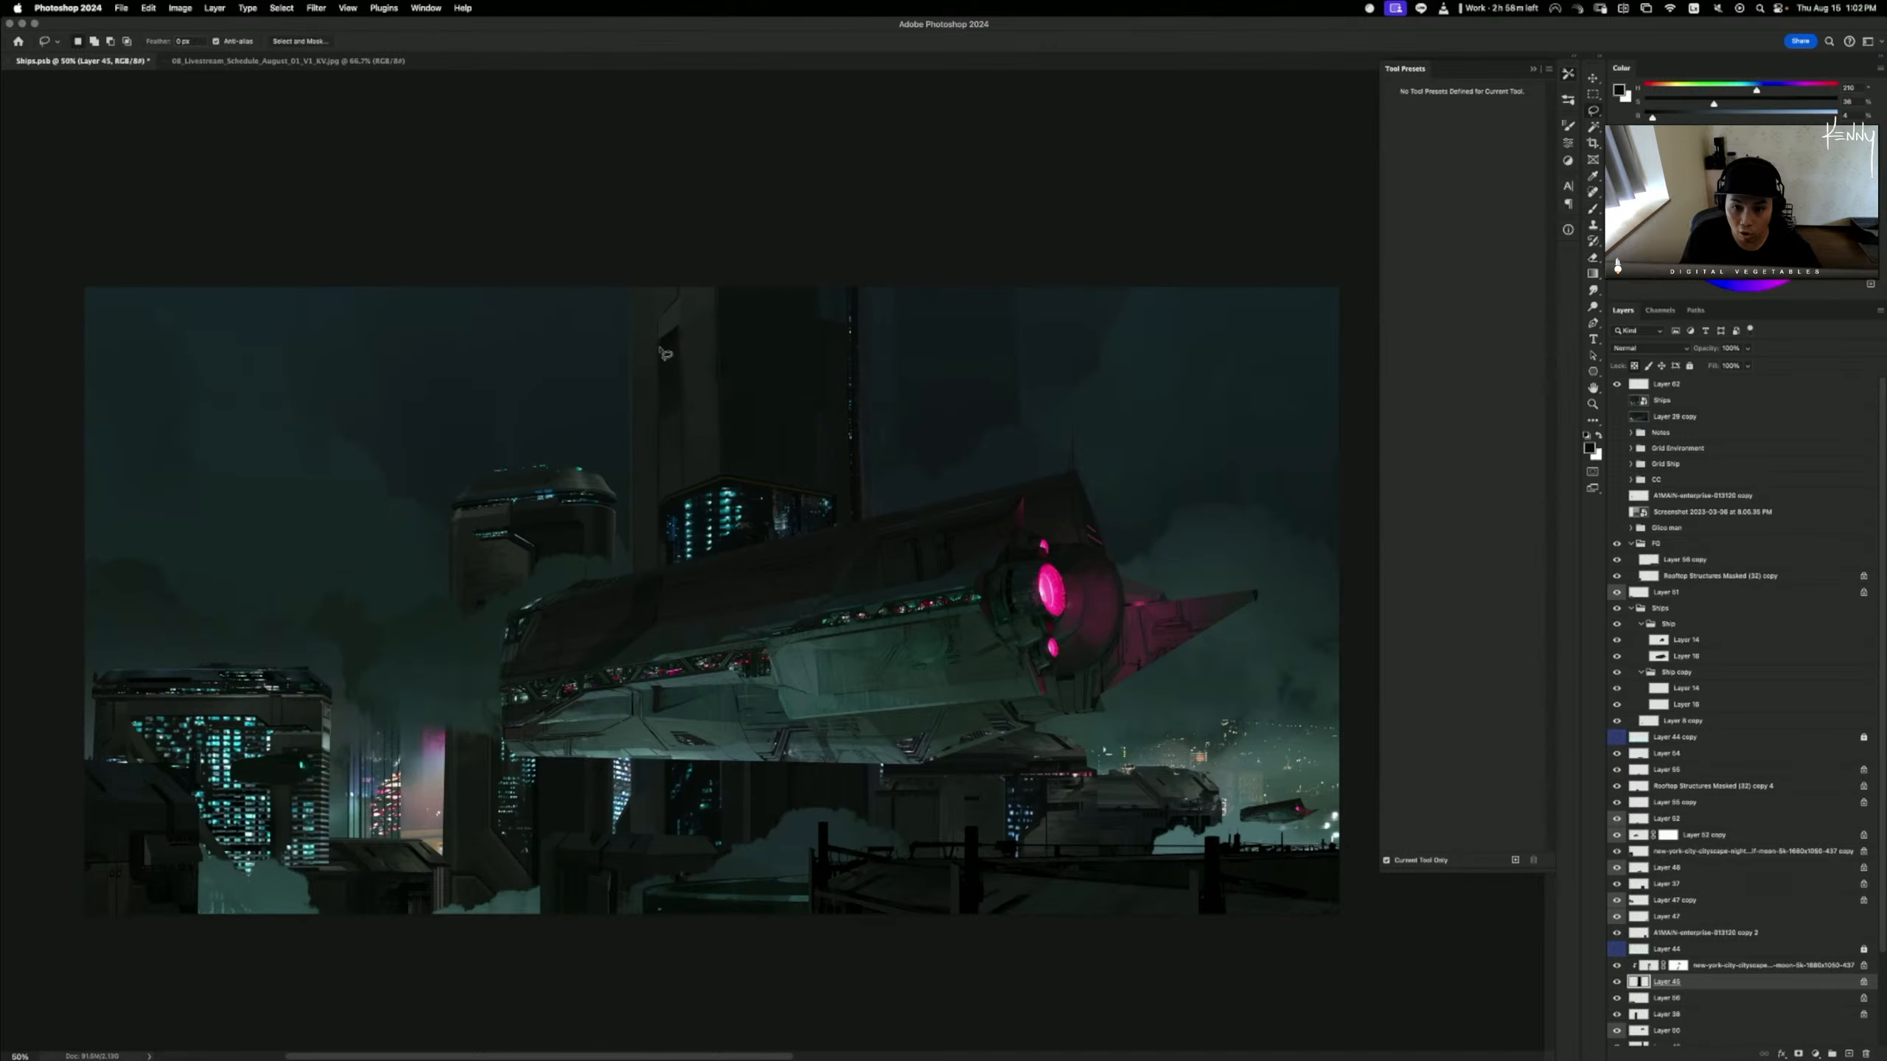
mouse_move(667, 404)
left_mouse_down()
mouse_move(660, 430)
mouse_move(674, 346)
mouse_move(657, 348)
left_mouse_up()
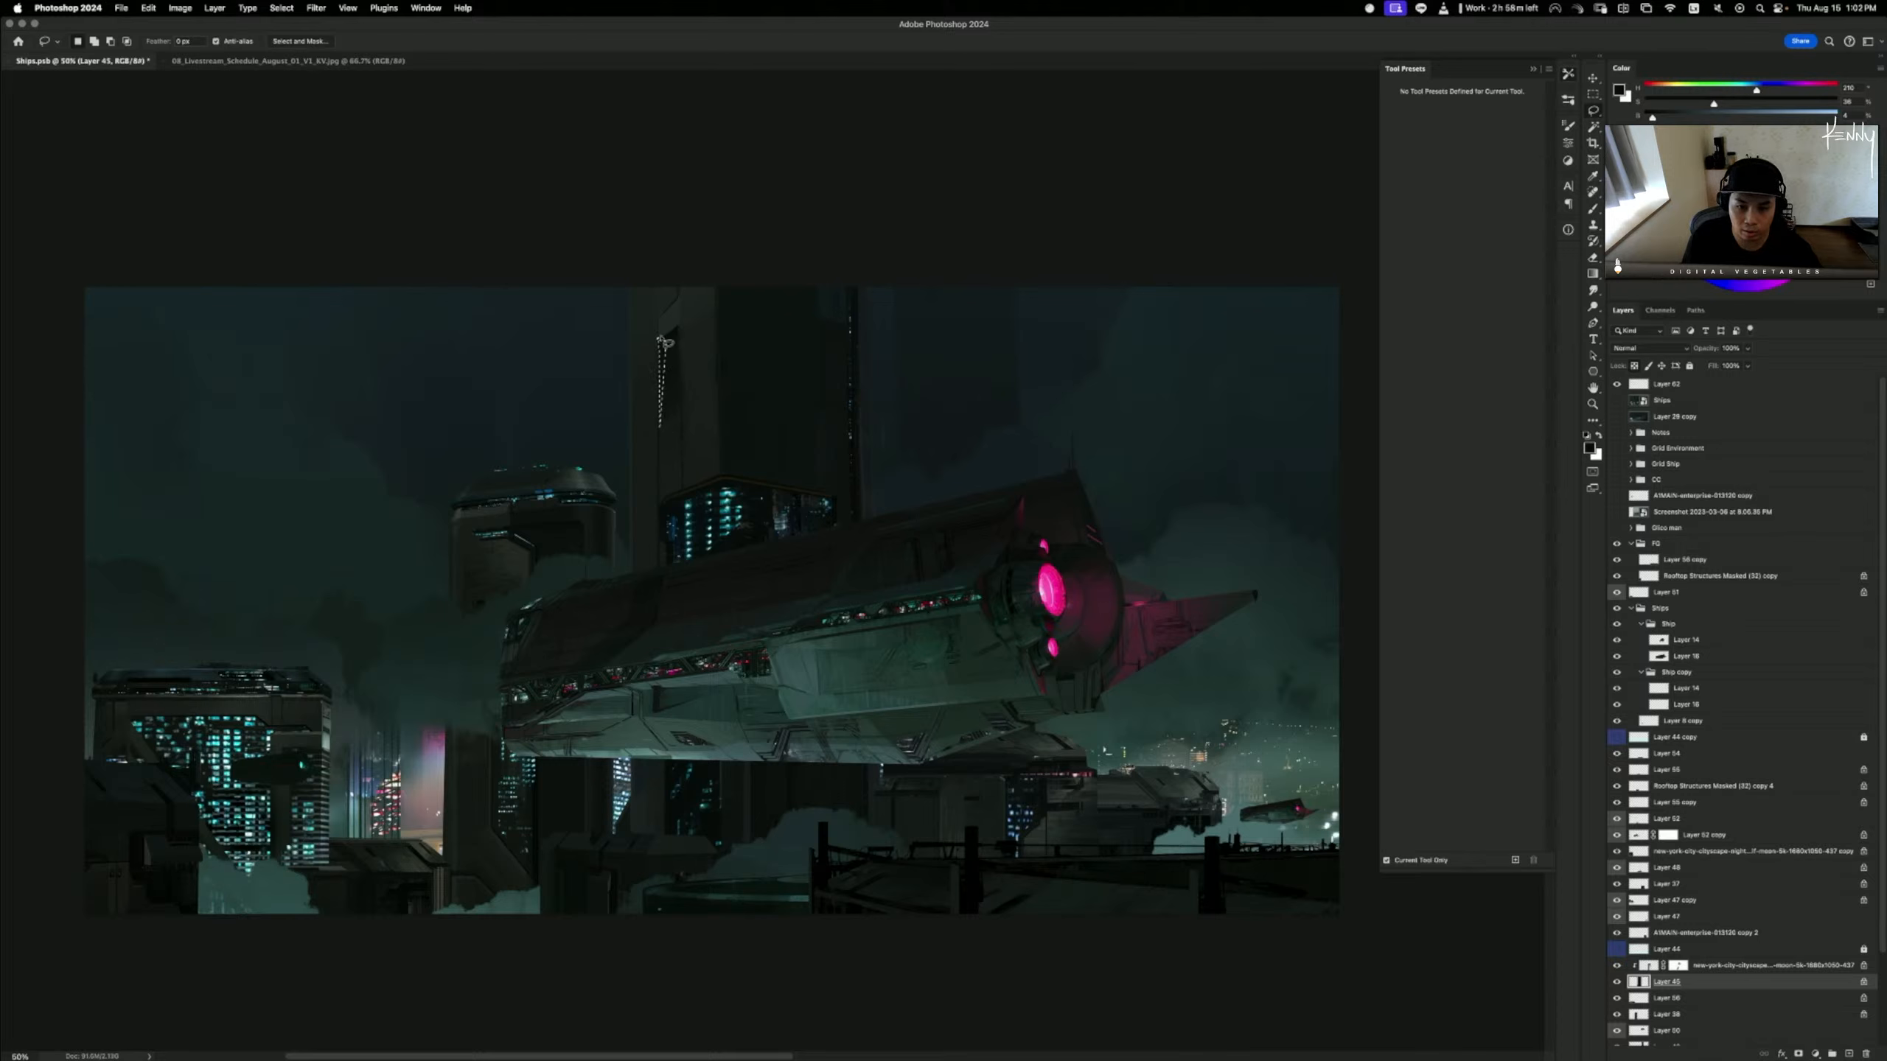
key("b")
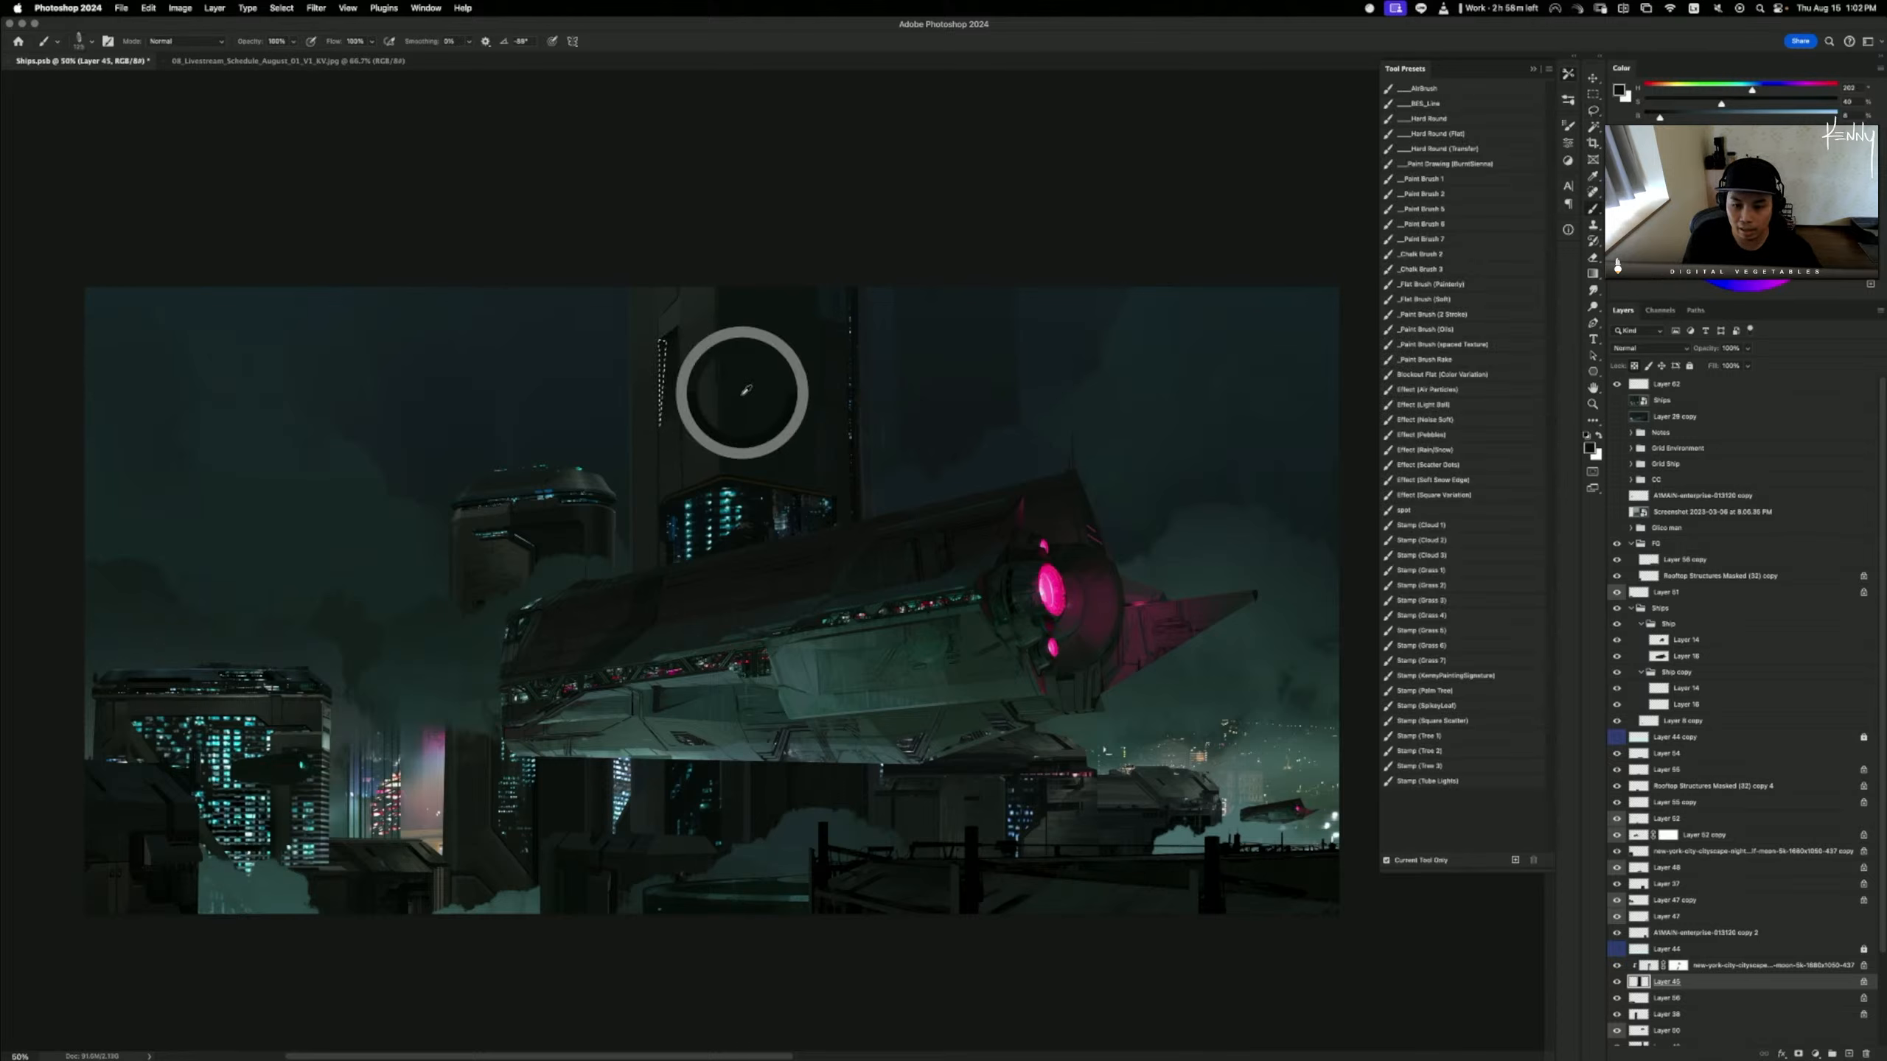
left_click(672, 376, "alt")
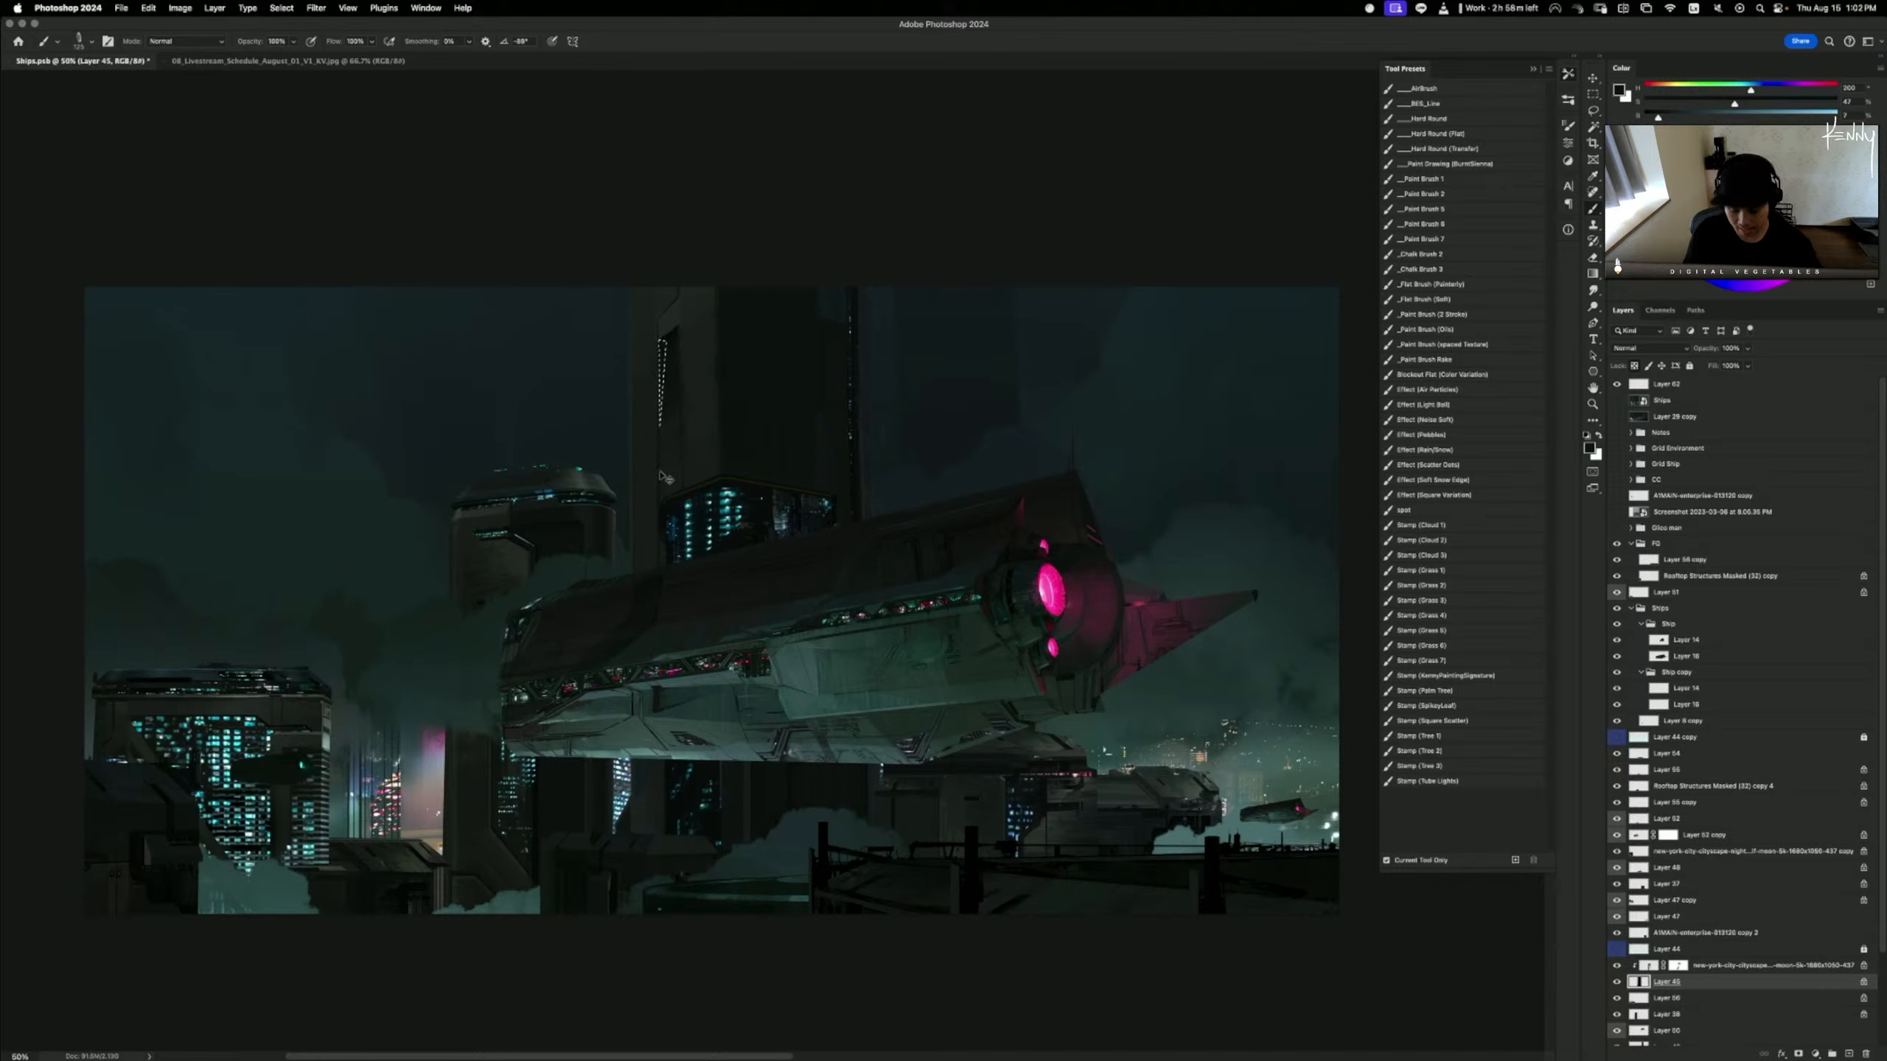
key("cmd+d")
mouse_move(678, 331)
left_mouse_down()
mouse_move(695, 401)
mouse_move(660, 348)
left_mouse_up()
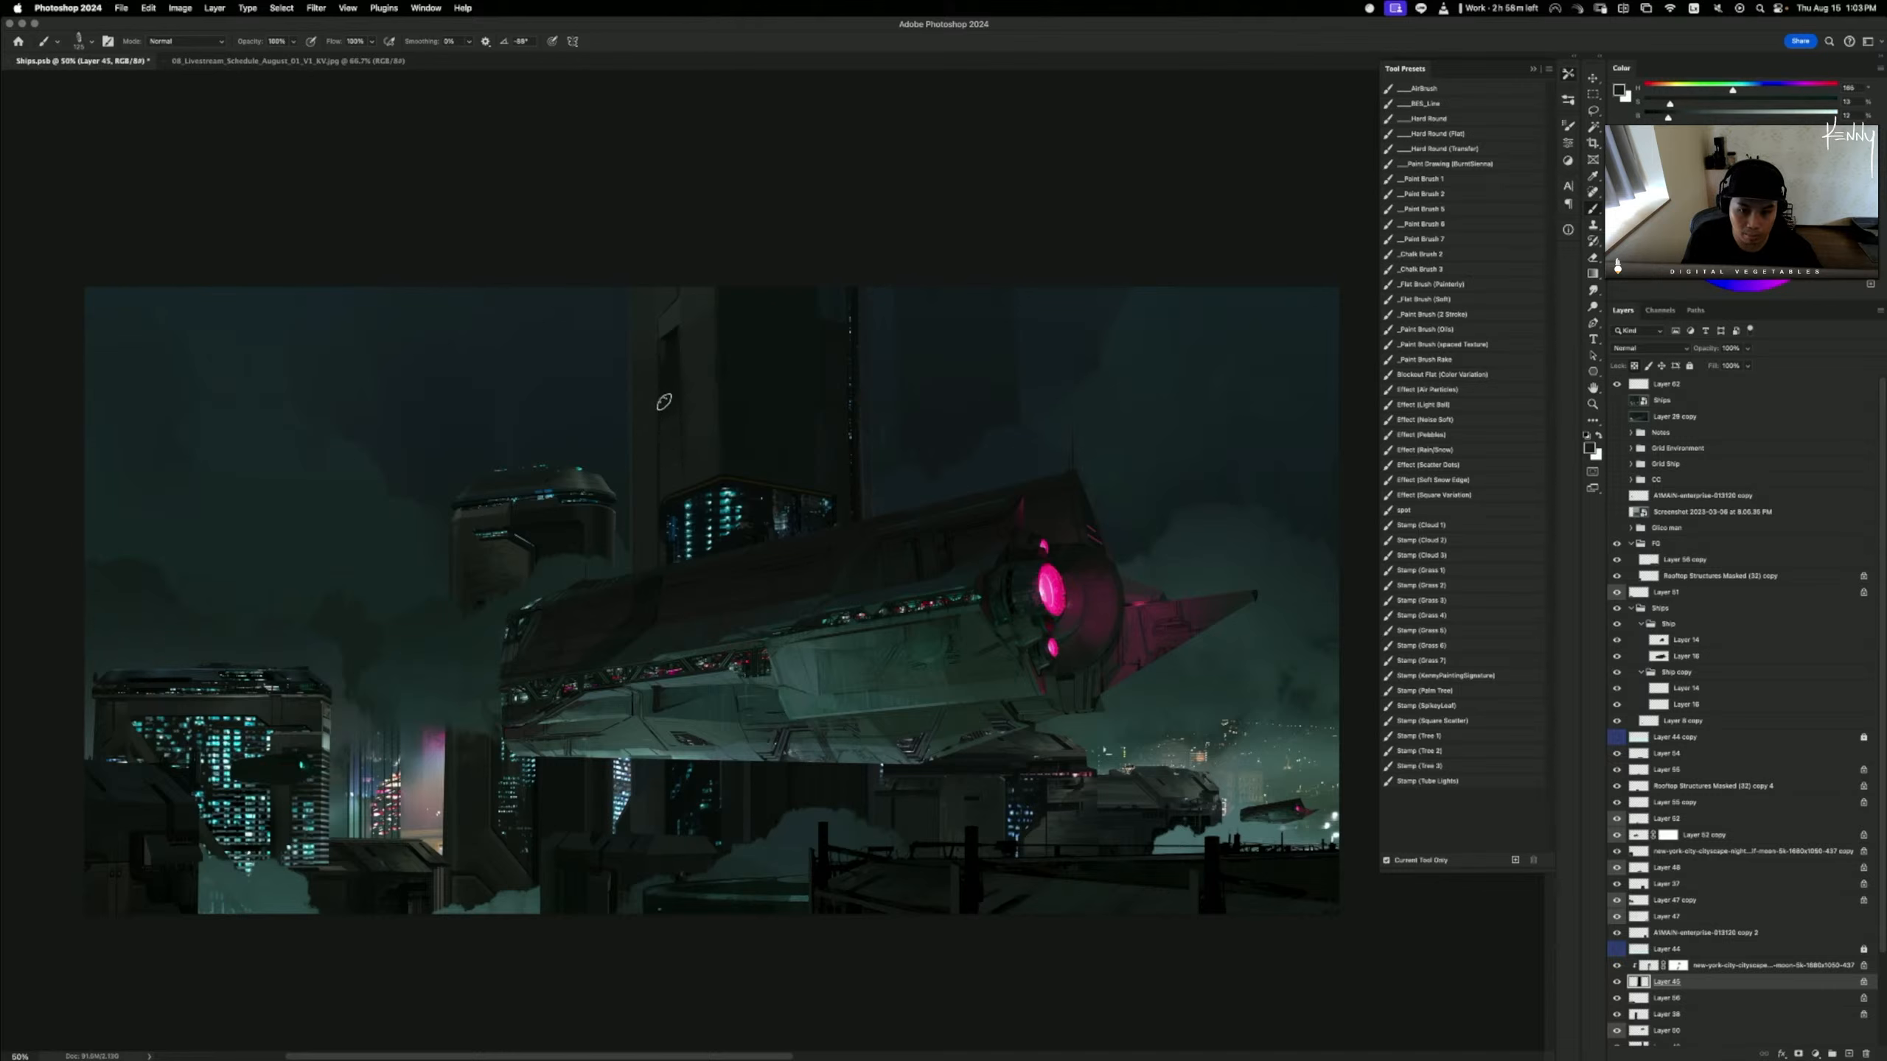
- Try dark strokes across the top of the recessed tower panel with a sampled colour and undo them
left_click(674, 331, "alt")
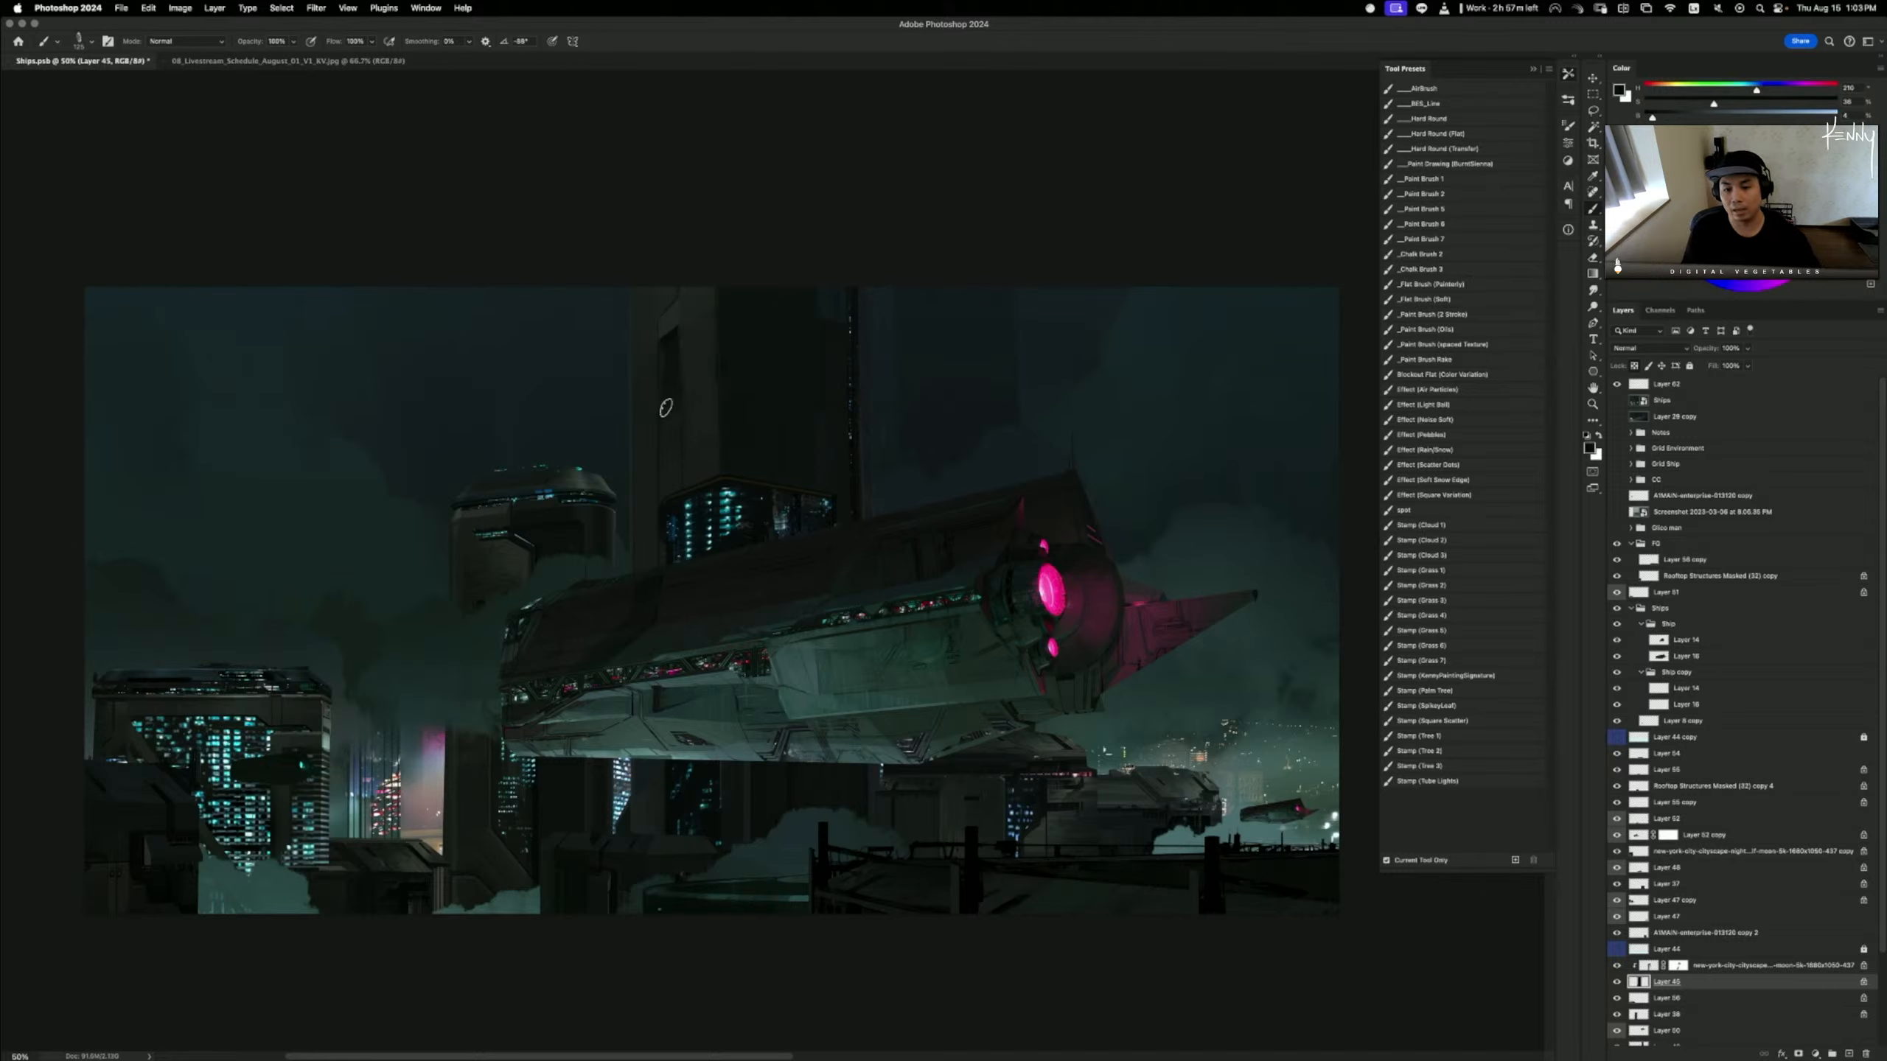
left_click_drag(656, 324, 689, 409)
key("super+z")
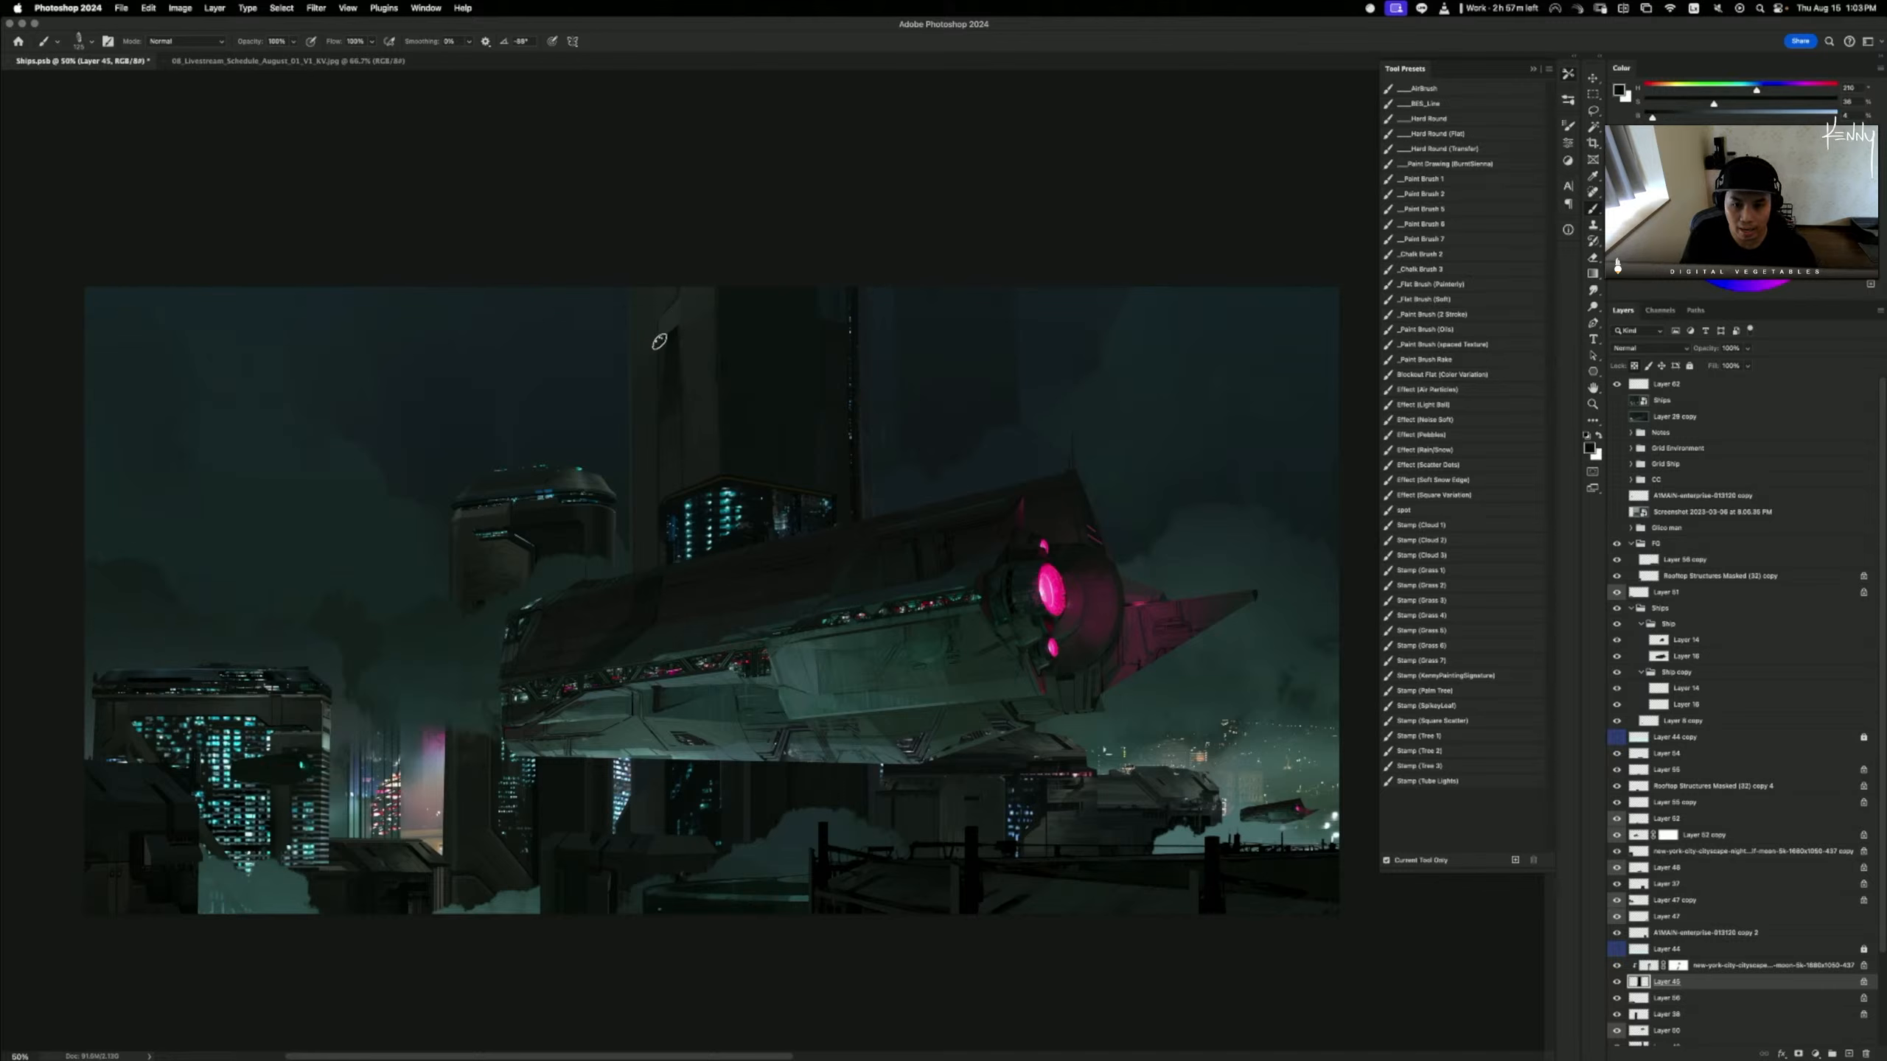
key("super+z")
left_click_drag(661, 332, 703, 378)
key("super+z")
key("super+z")
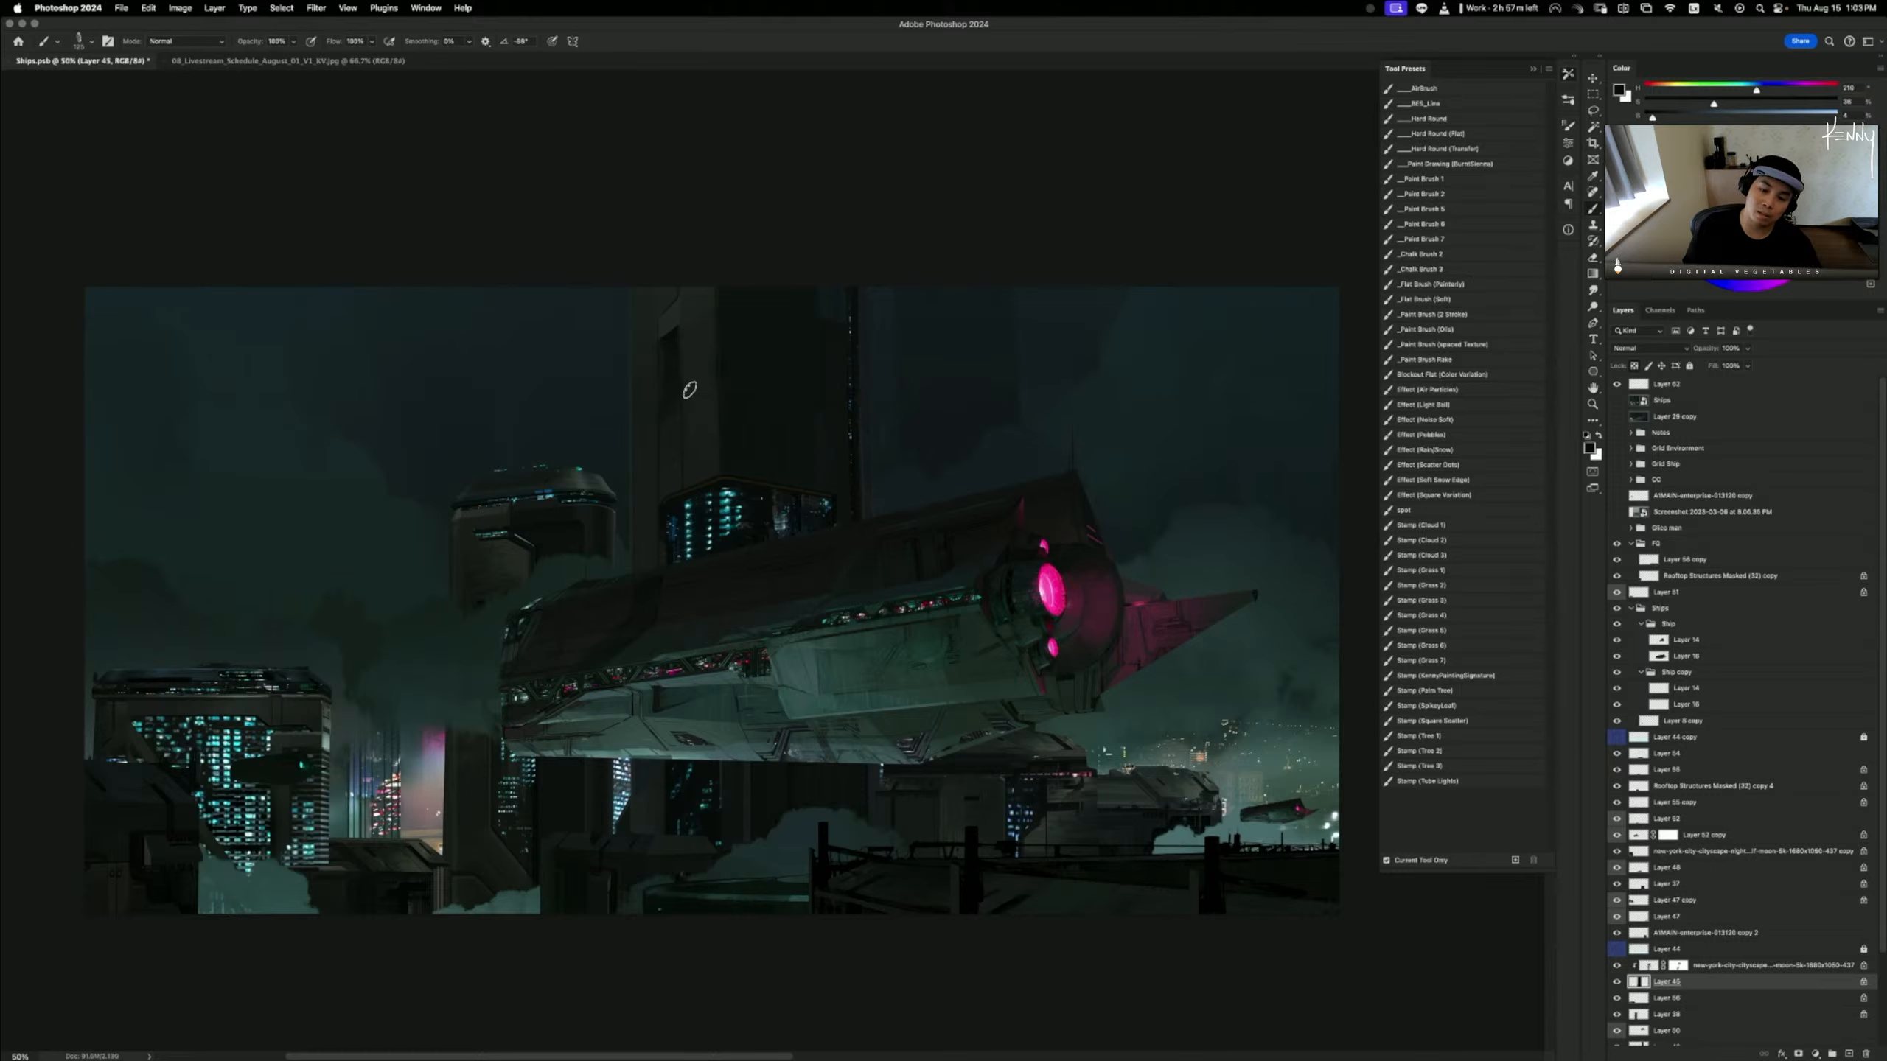
key("super+z")
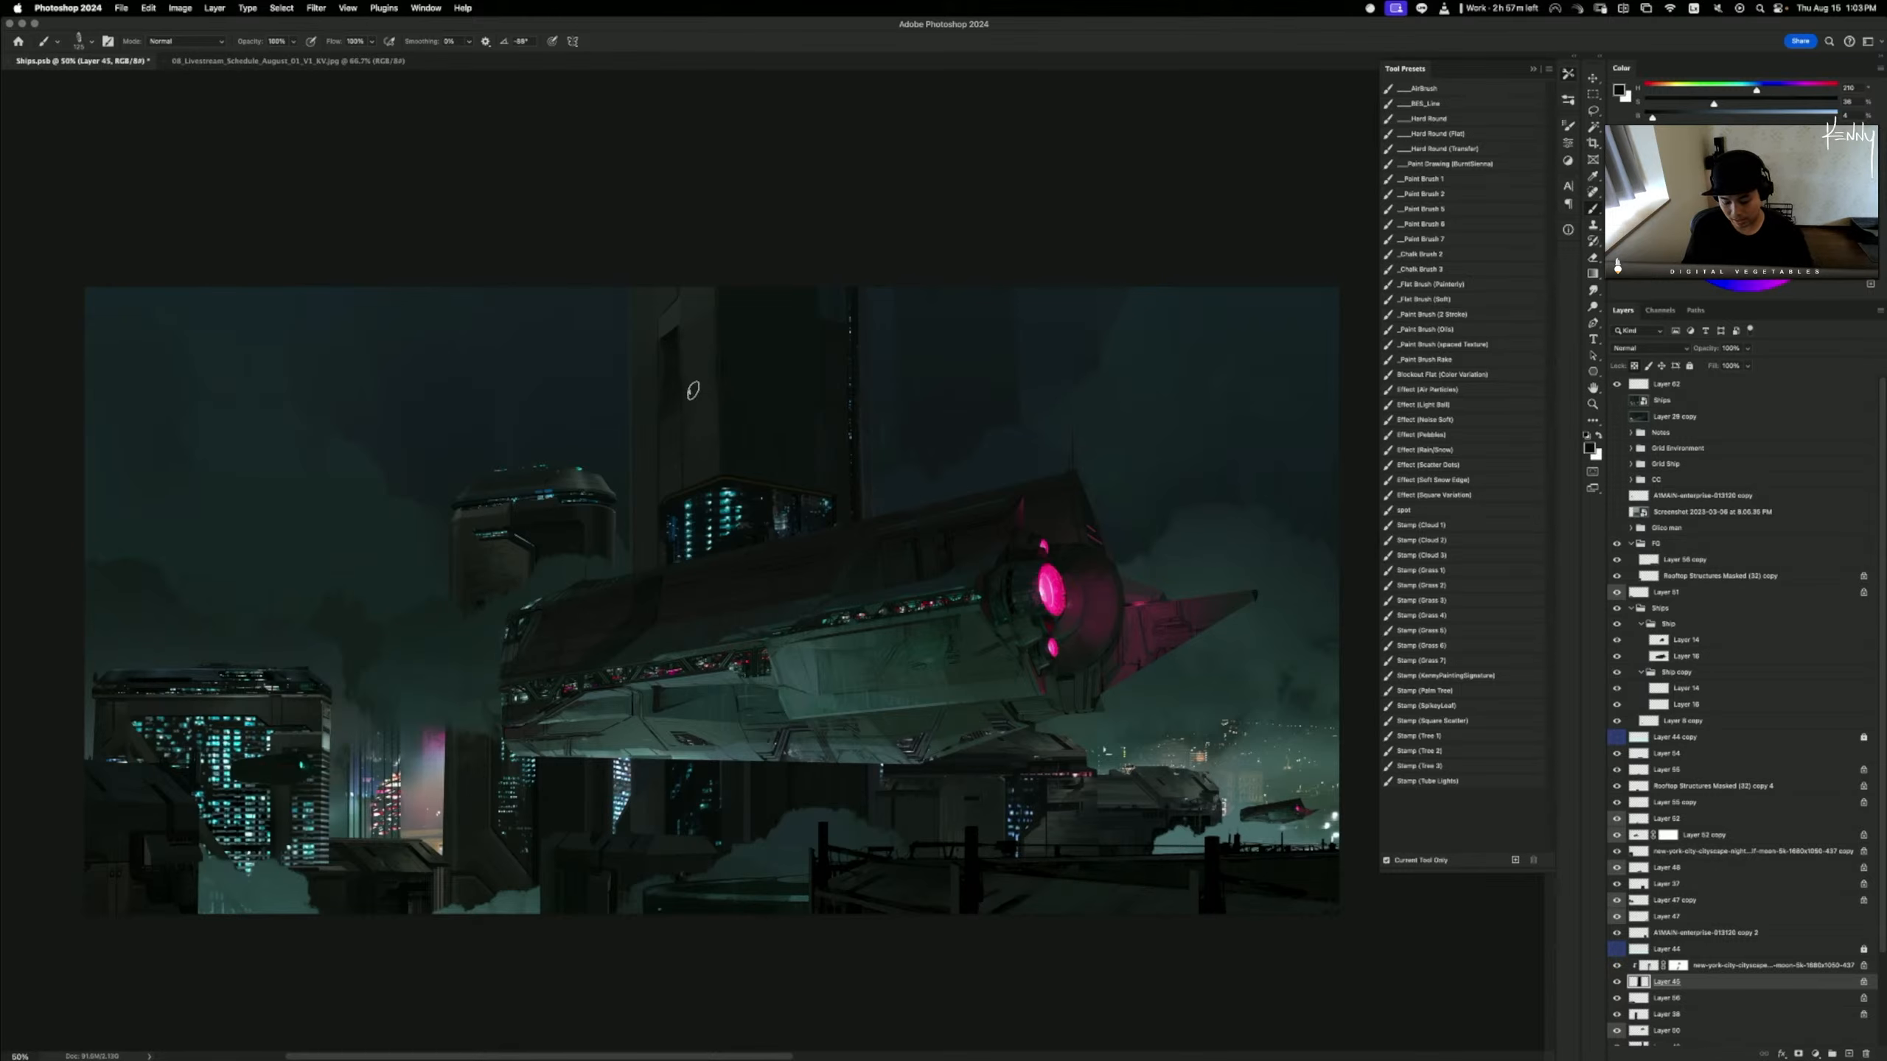
- Prepare an enlarged Dodge brush with Highlights range and 40% exposure for touching up the central tower
key("o")
key("super+z")
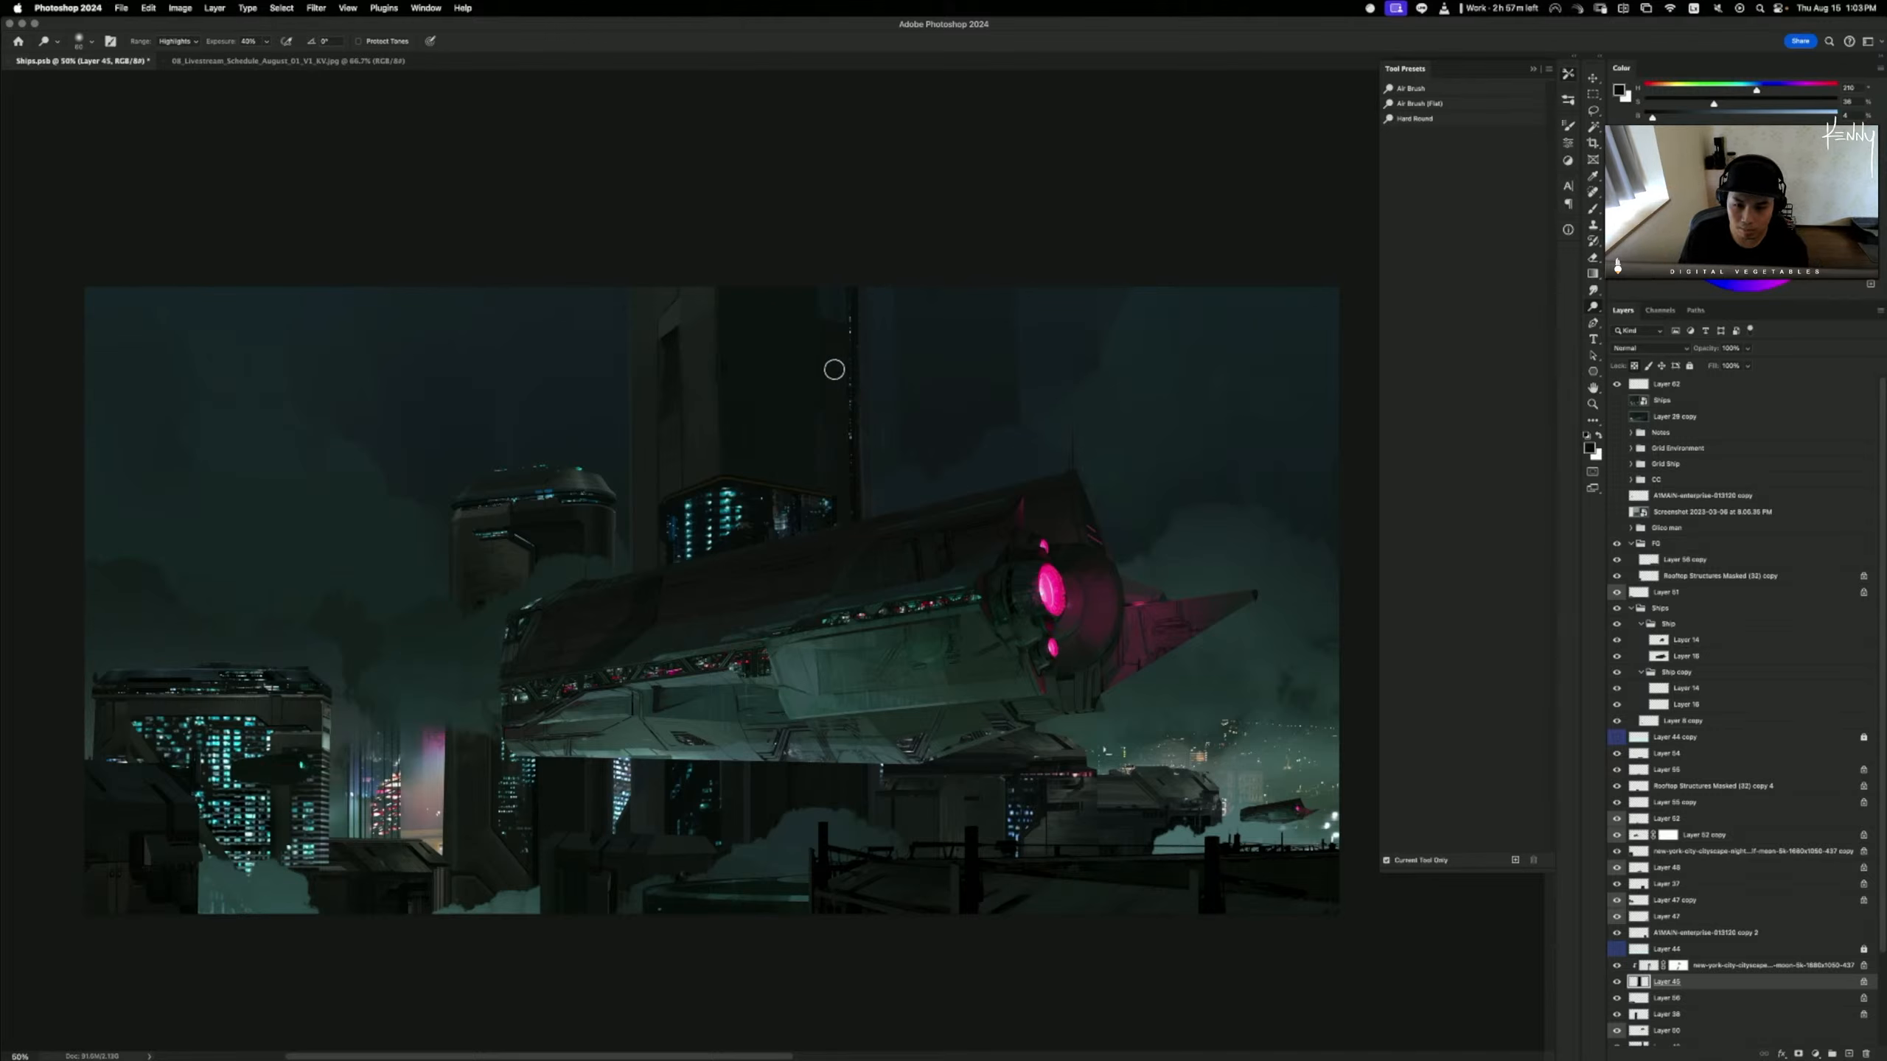
key("bracketright")
key("bracketright")
key("bracketright")
key("bracketright")
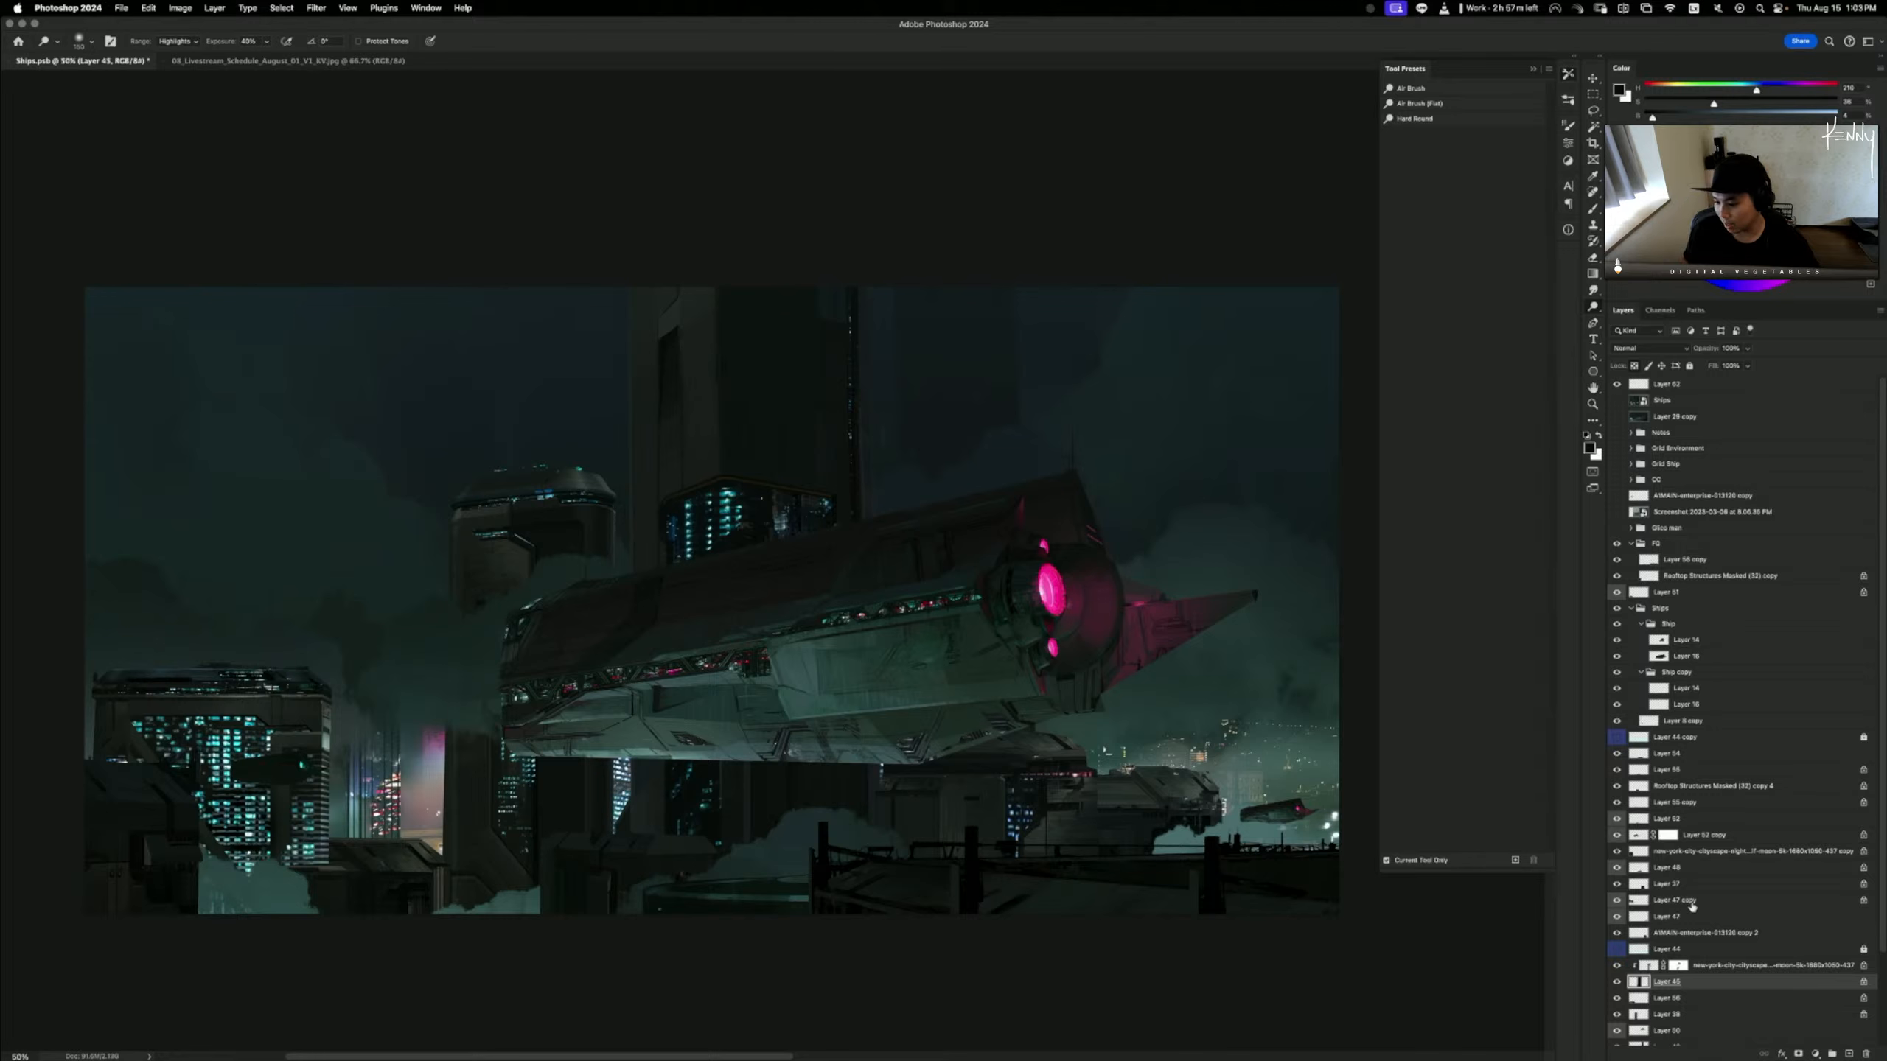
- Merge the masked window lights layer into the central tower's layer and toggle the tower's visibility to compare
left_click(1707, 971)
key("super+e")
left_click(1616, 966)
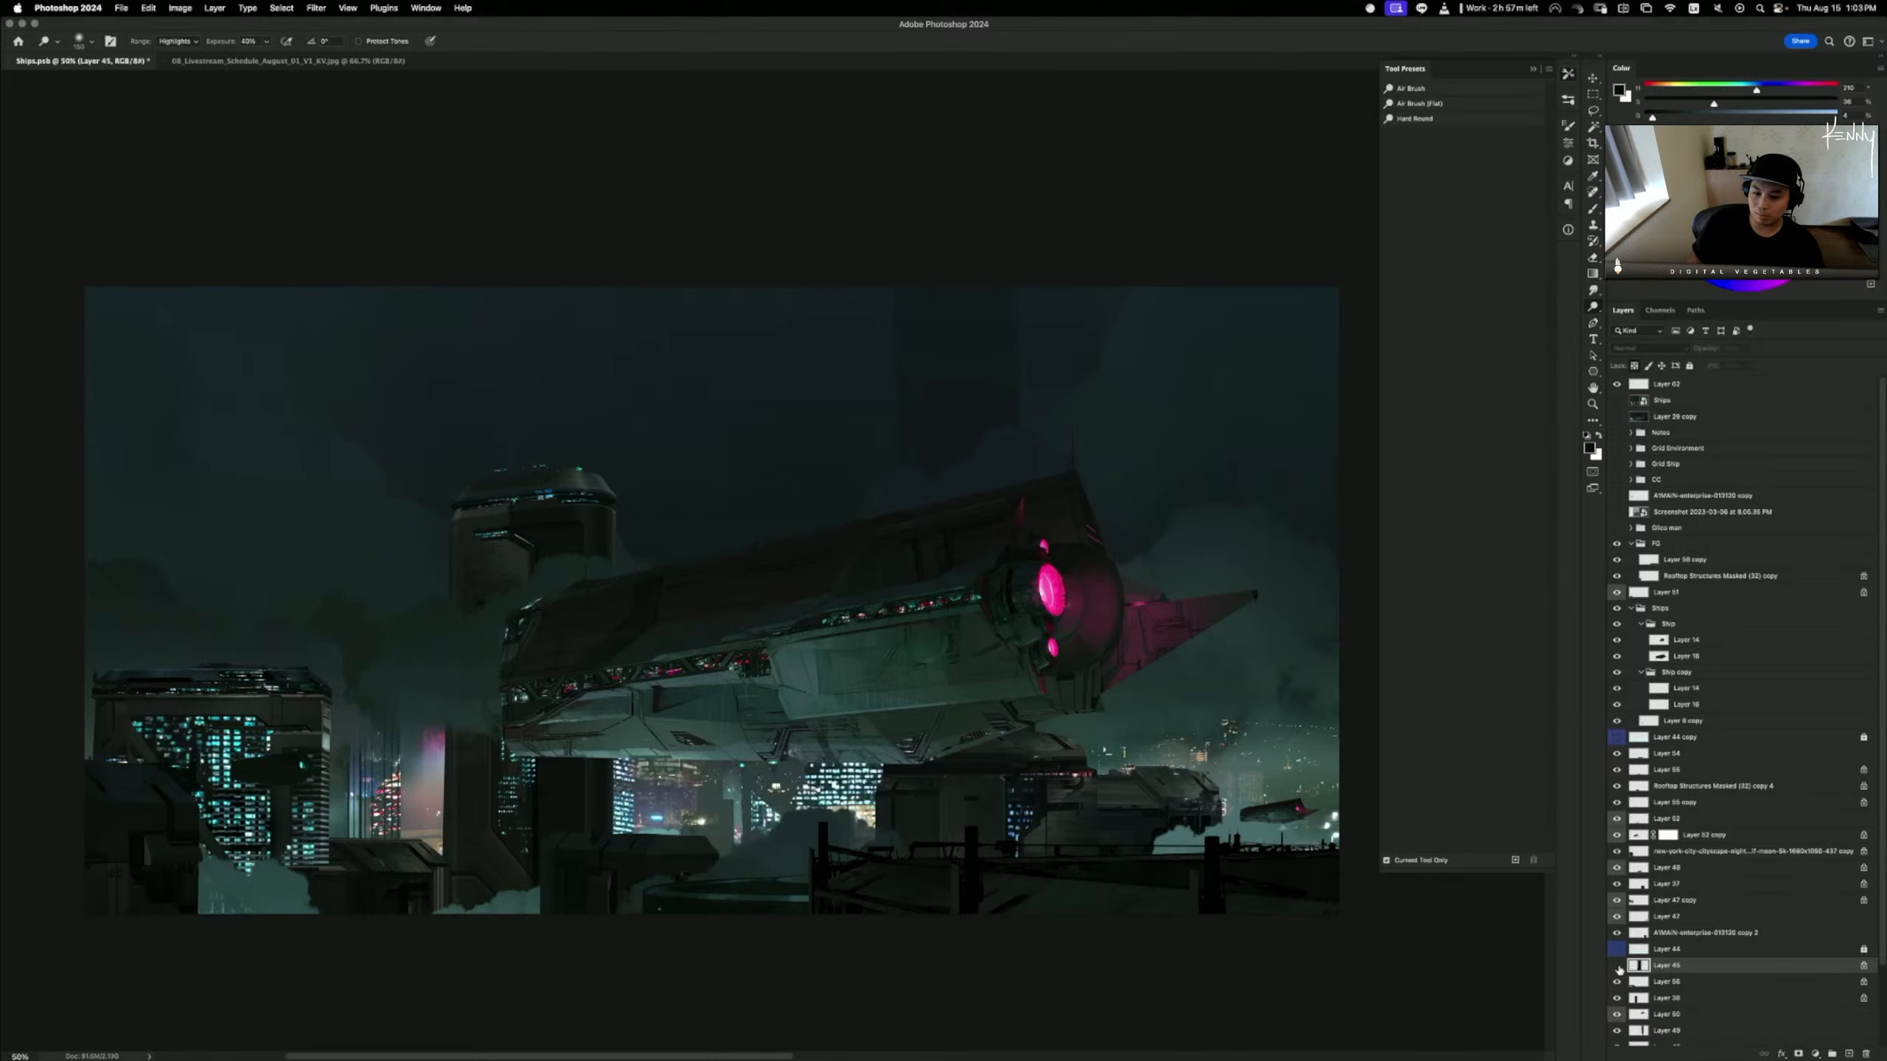
left_click(1616, 966)
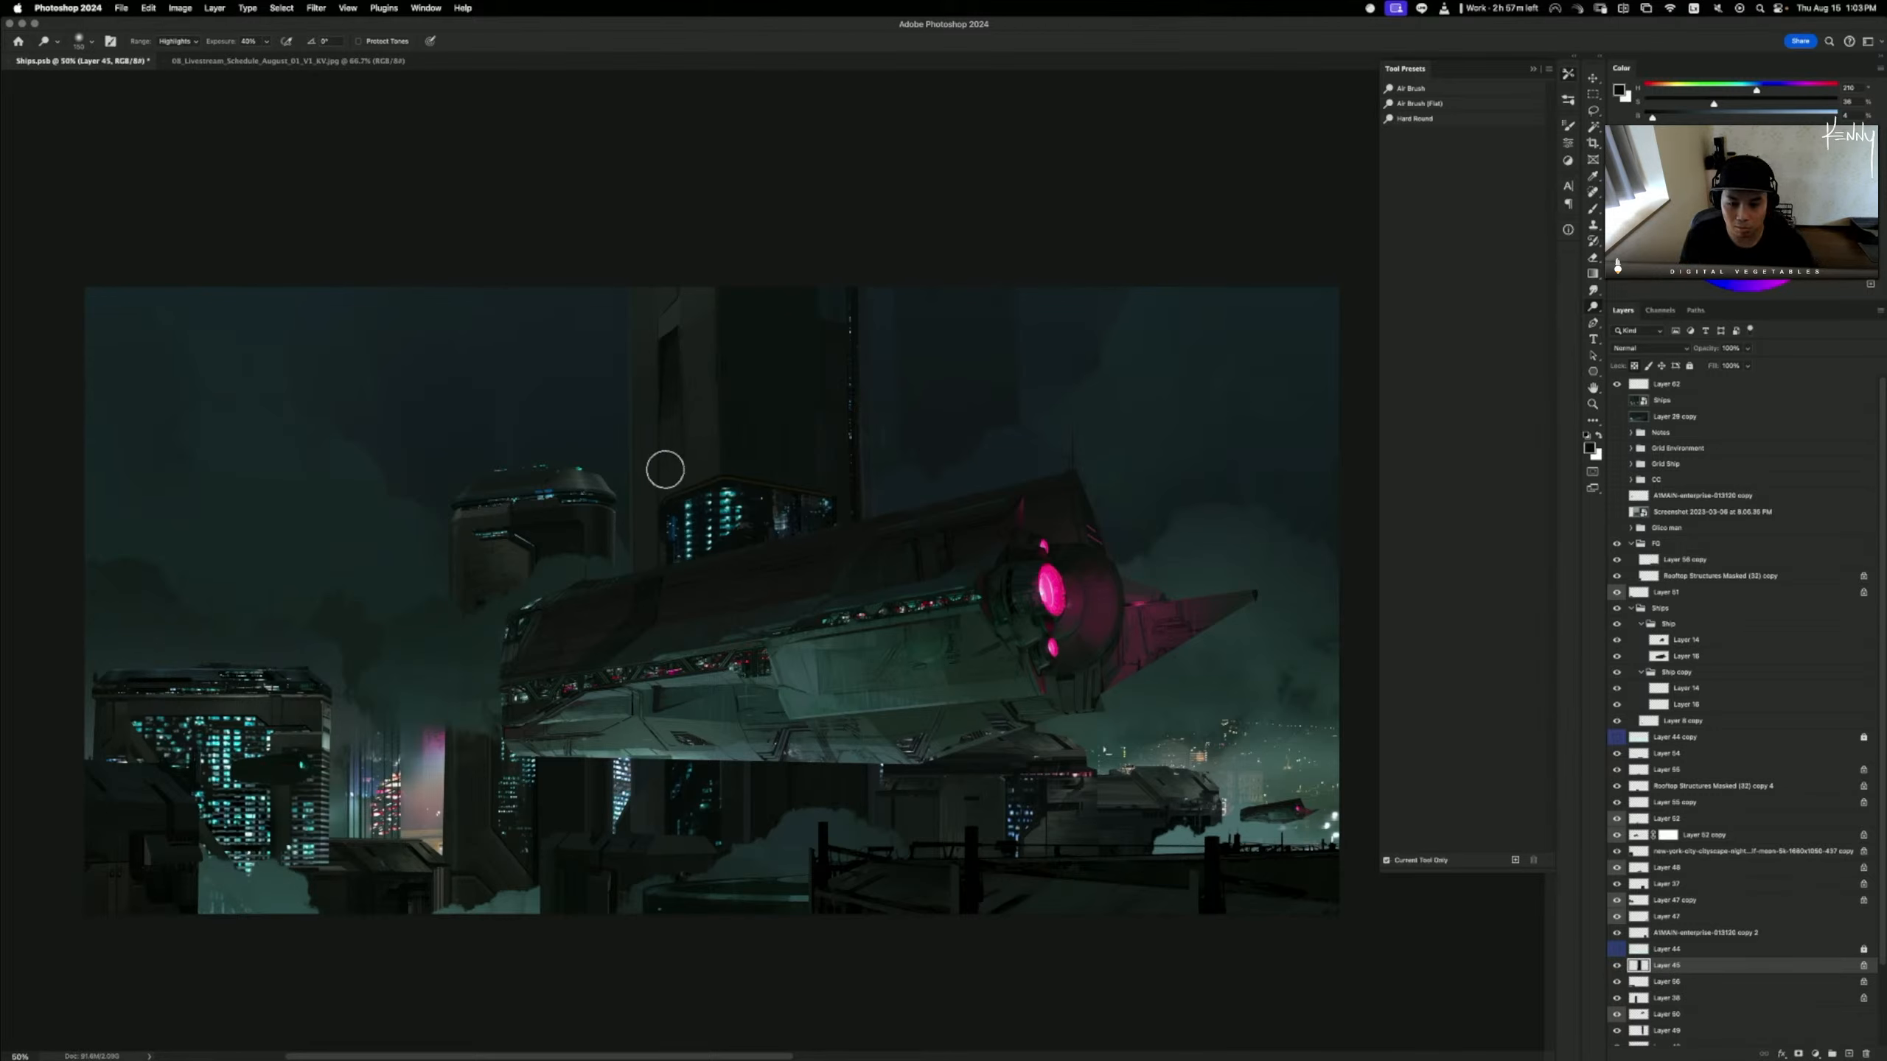
key("r")
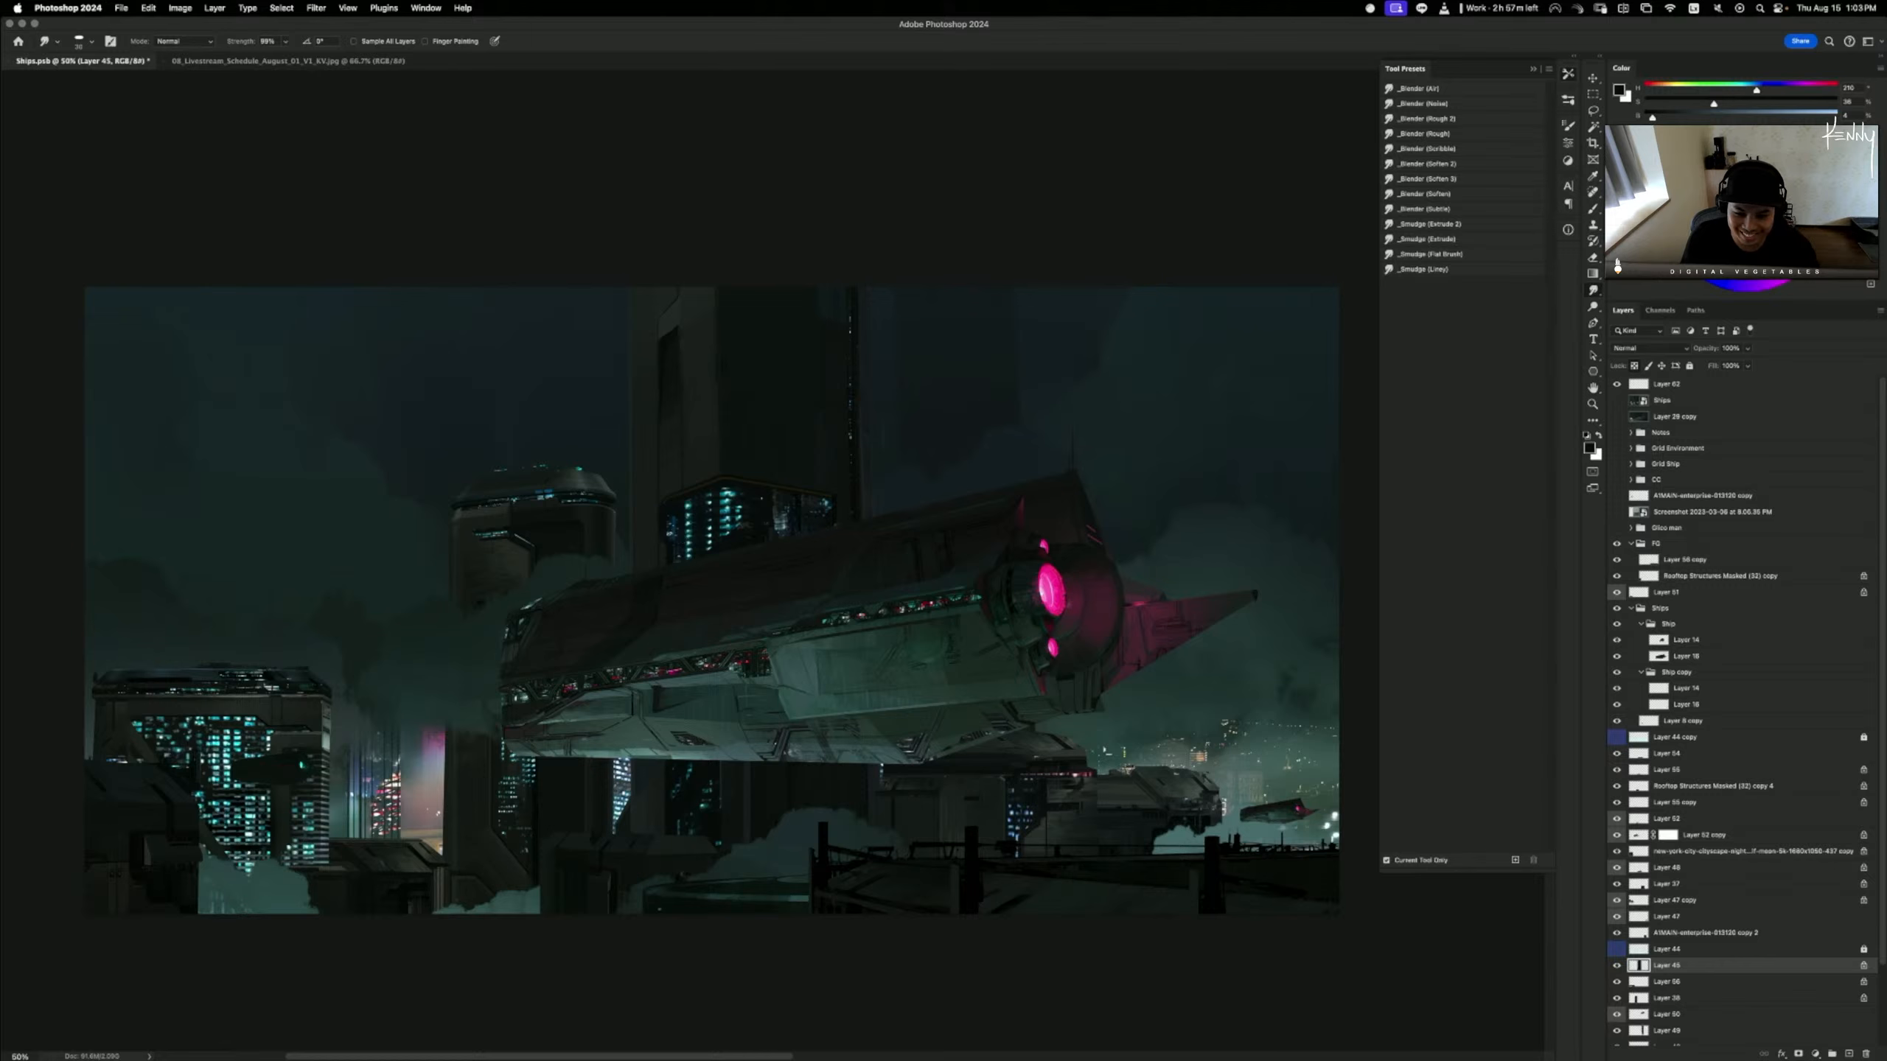
left_click(1616, 966)
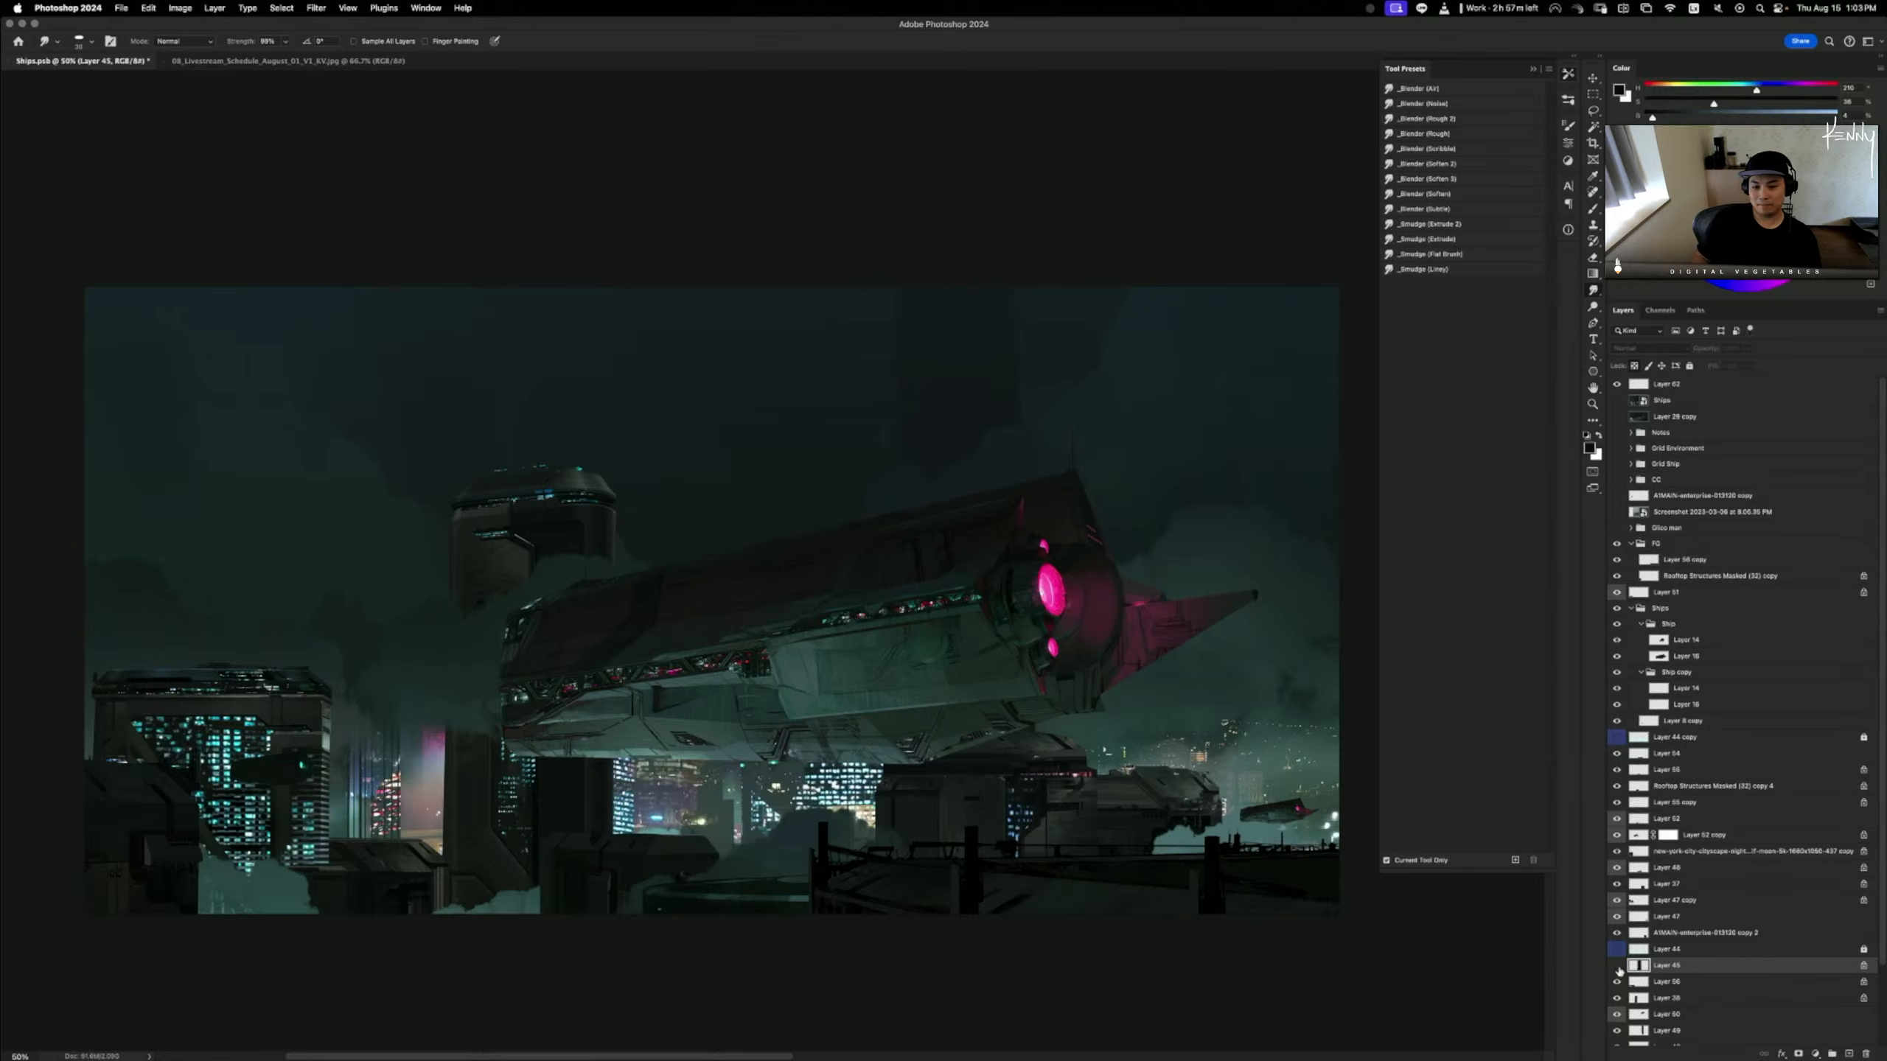
left_click(1617, 966)
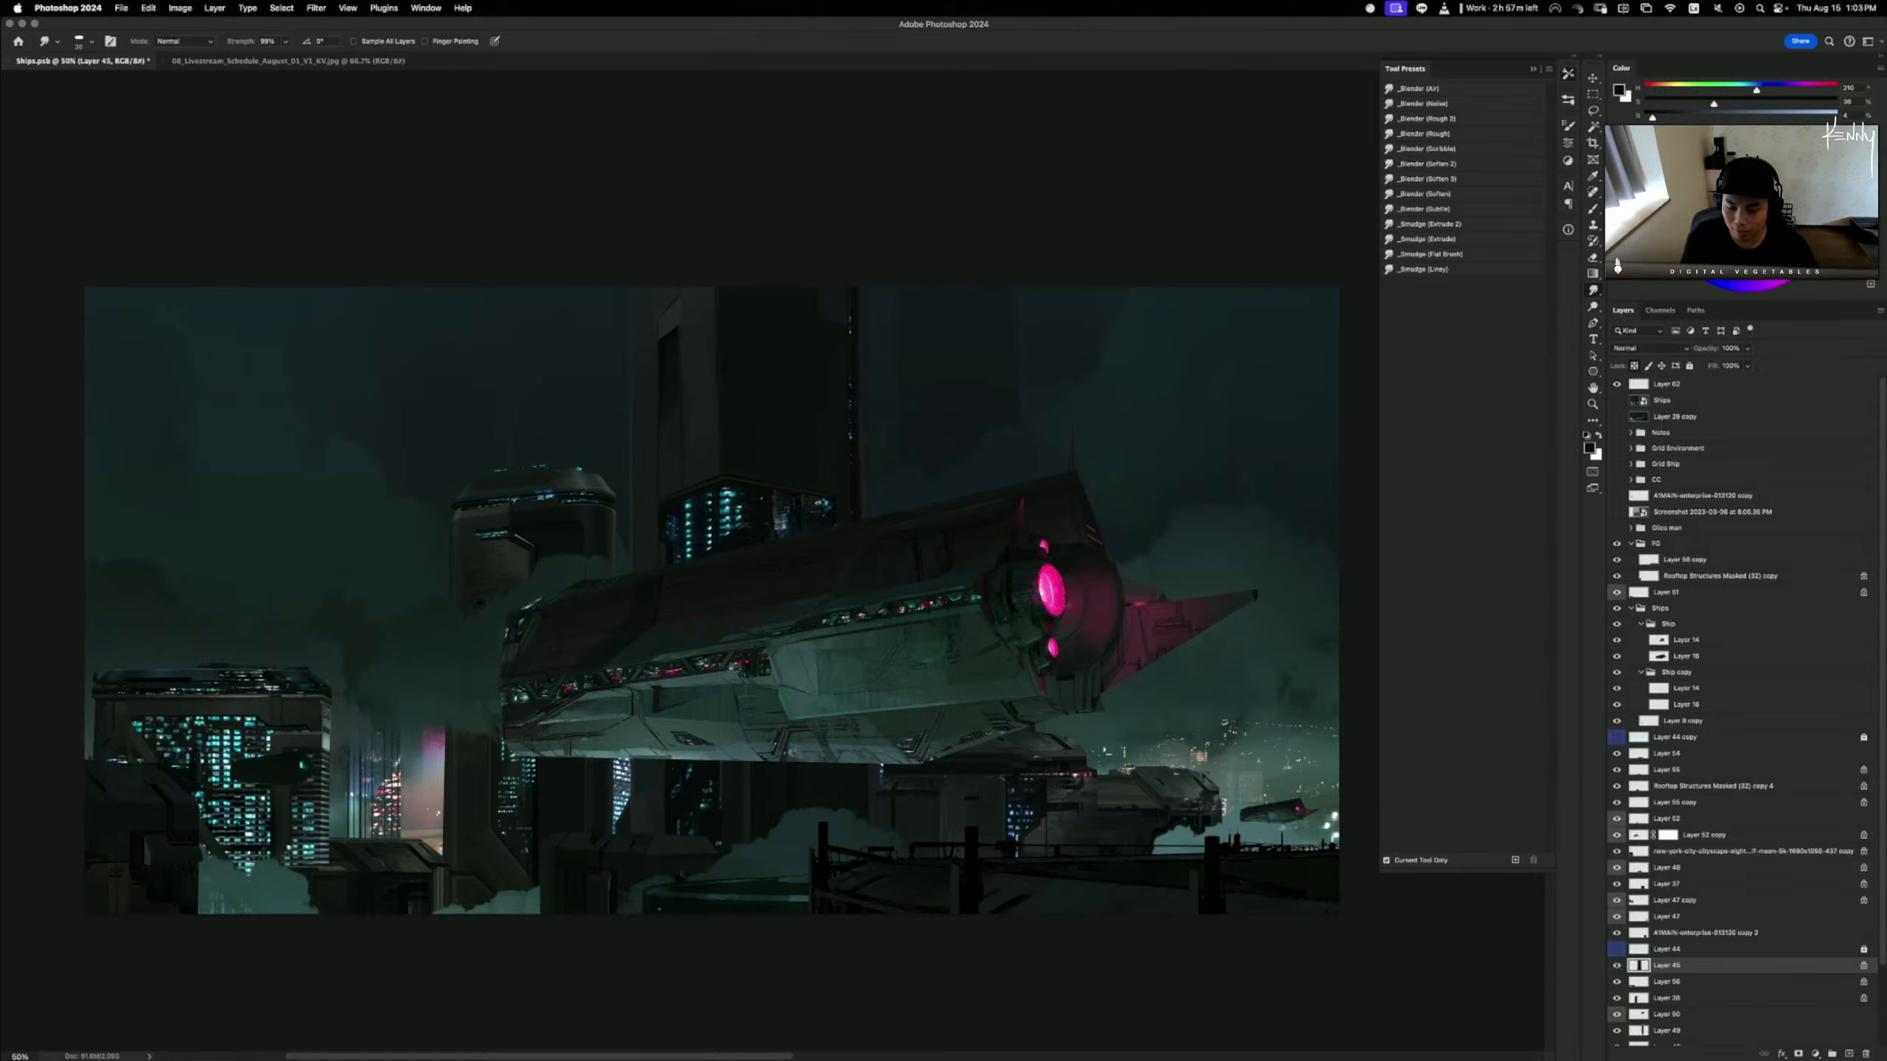
- Lasso a diagonal sliver across the right part of the tower's lit window band and shade it with dark paint
key("l")
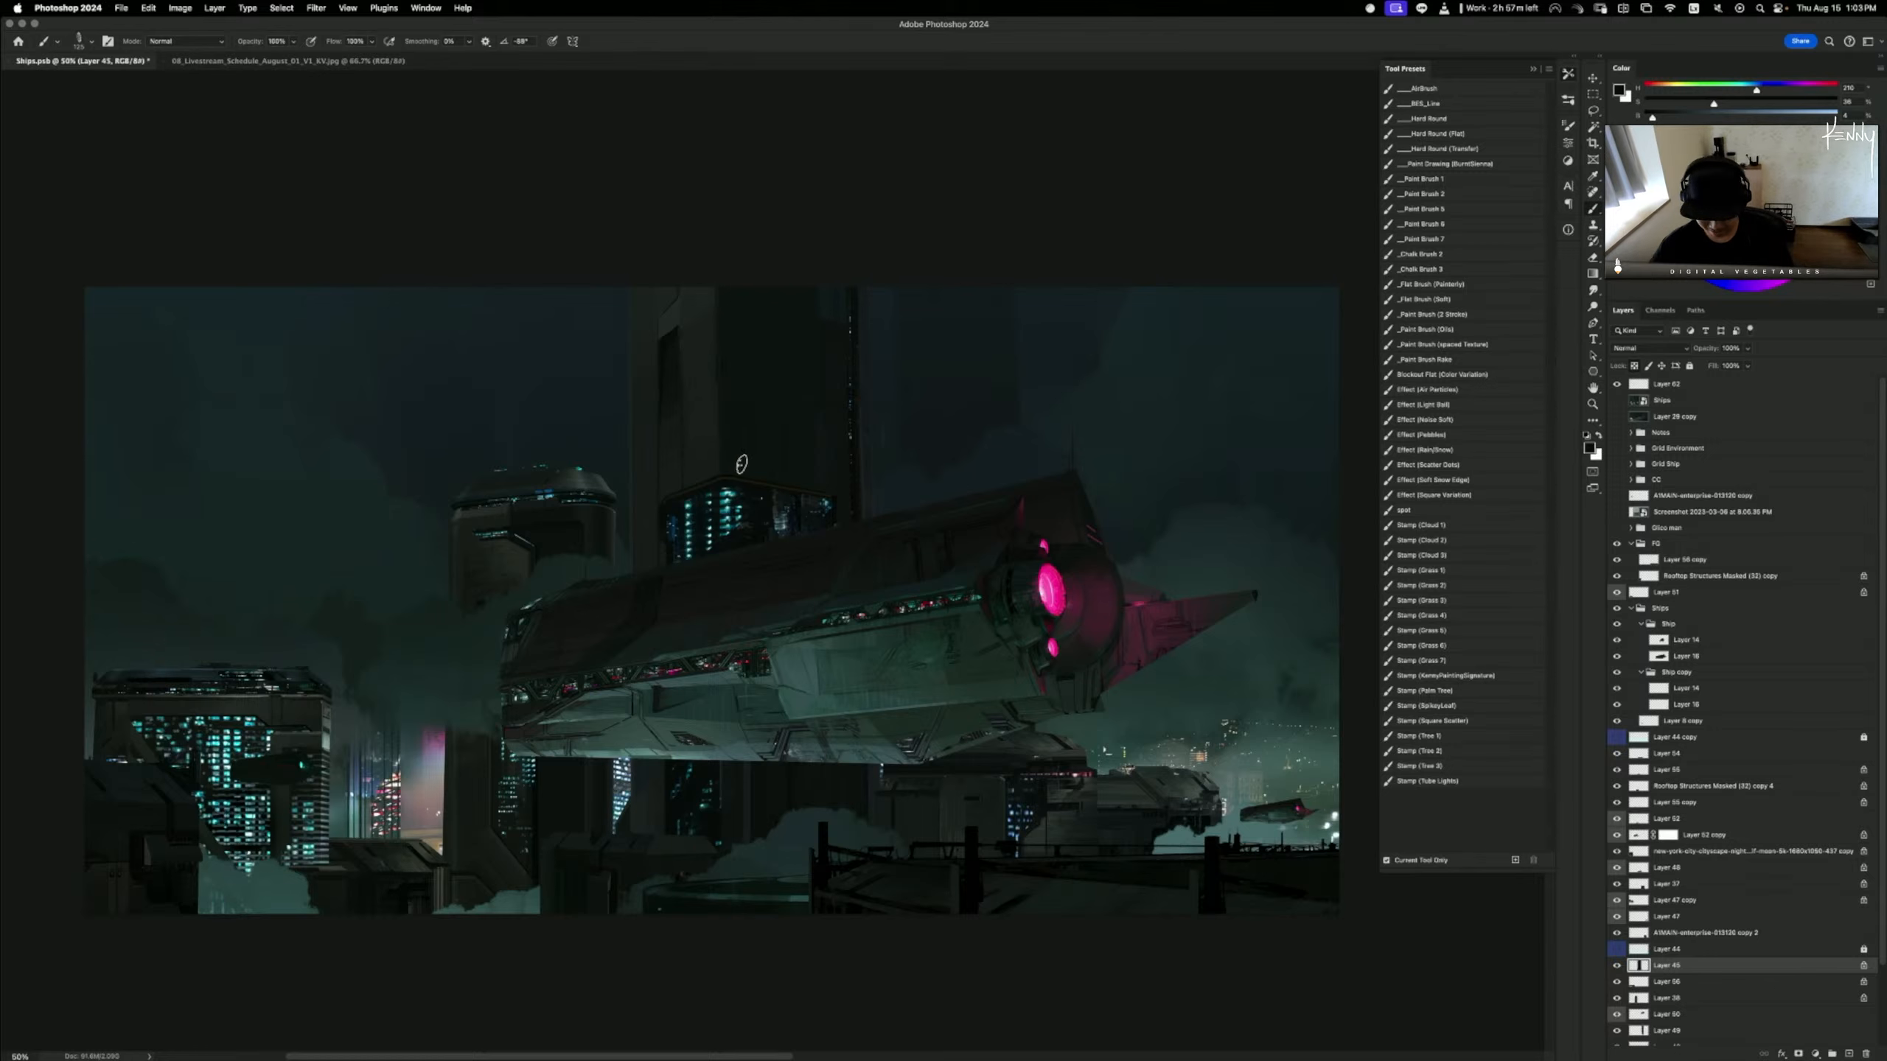
mouse_move(780, 490)
left_mouse_down()
mouse_move(832, 567)
mouse_move(836, 499)
mouse_move(778, 488)
mouse_move(847, 563)
mouse_move(791, 496)
left_mouse_up()
key("b")
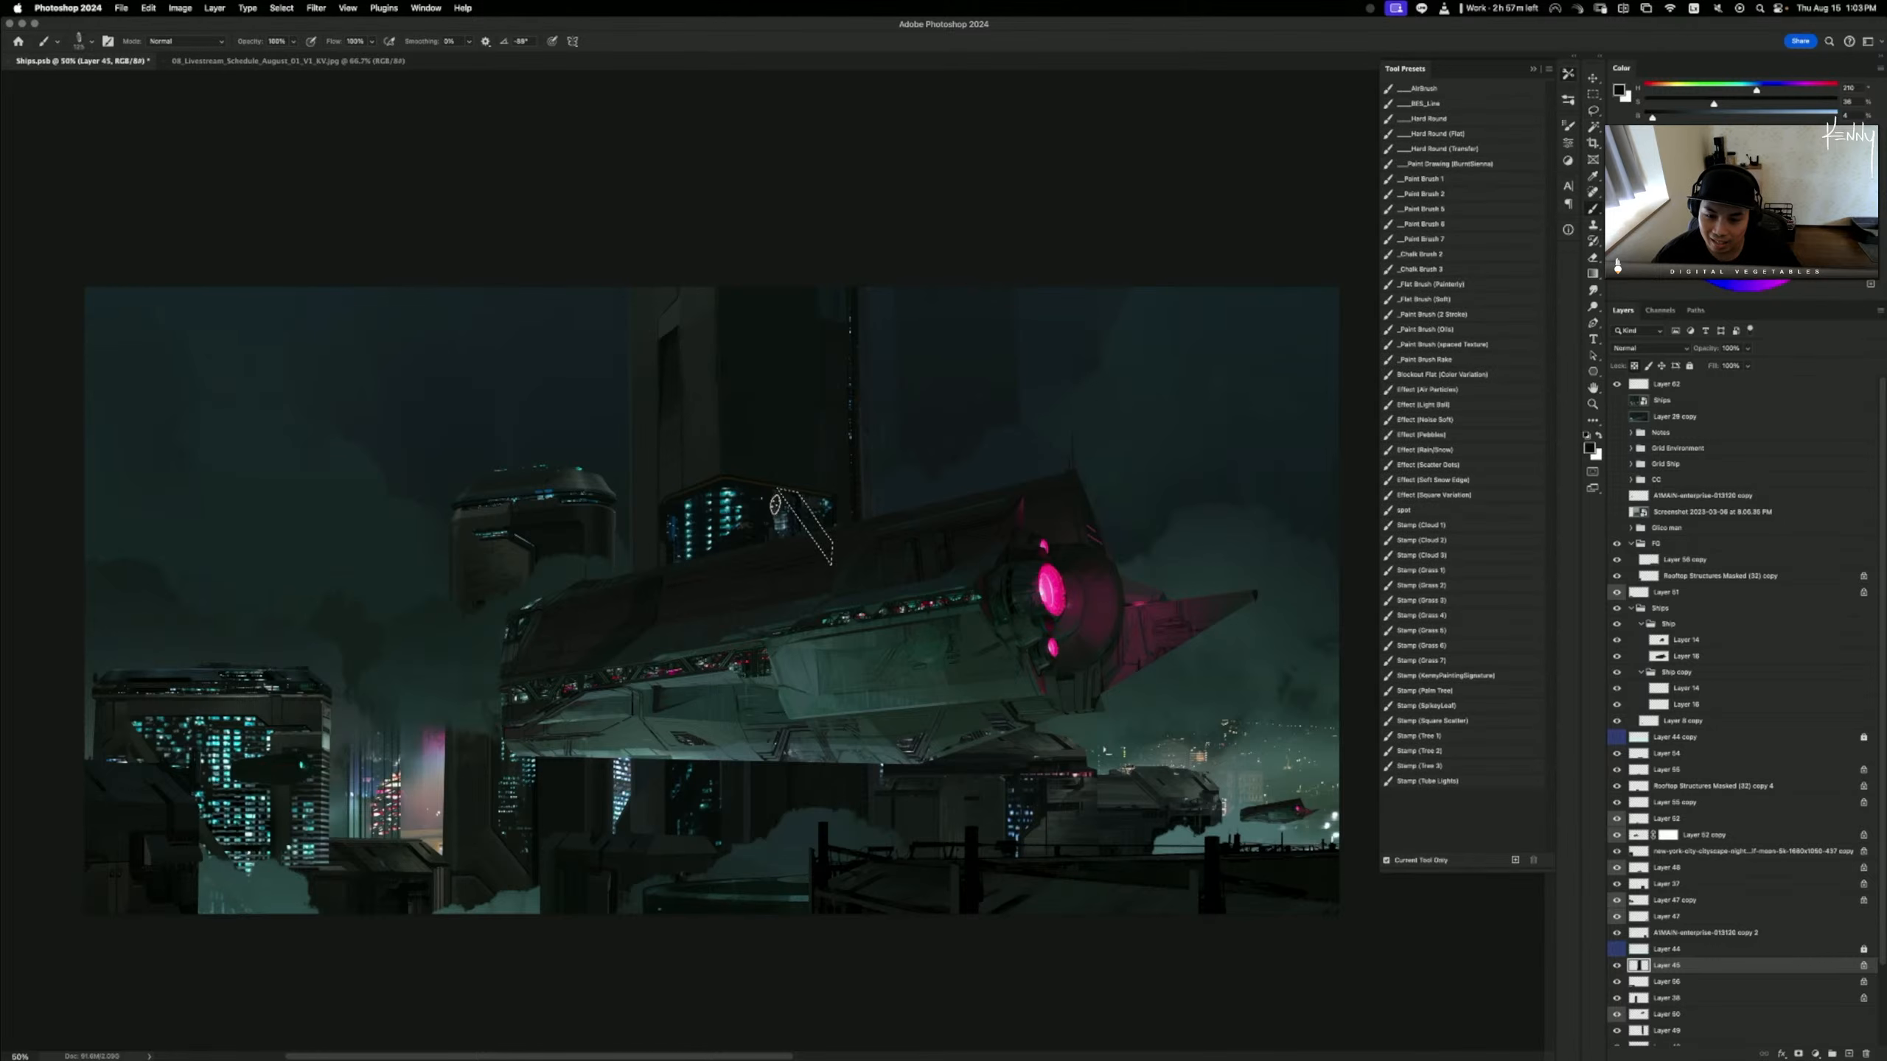
key("super+d")
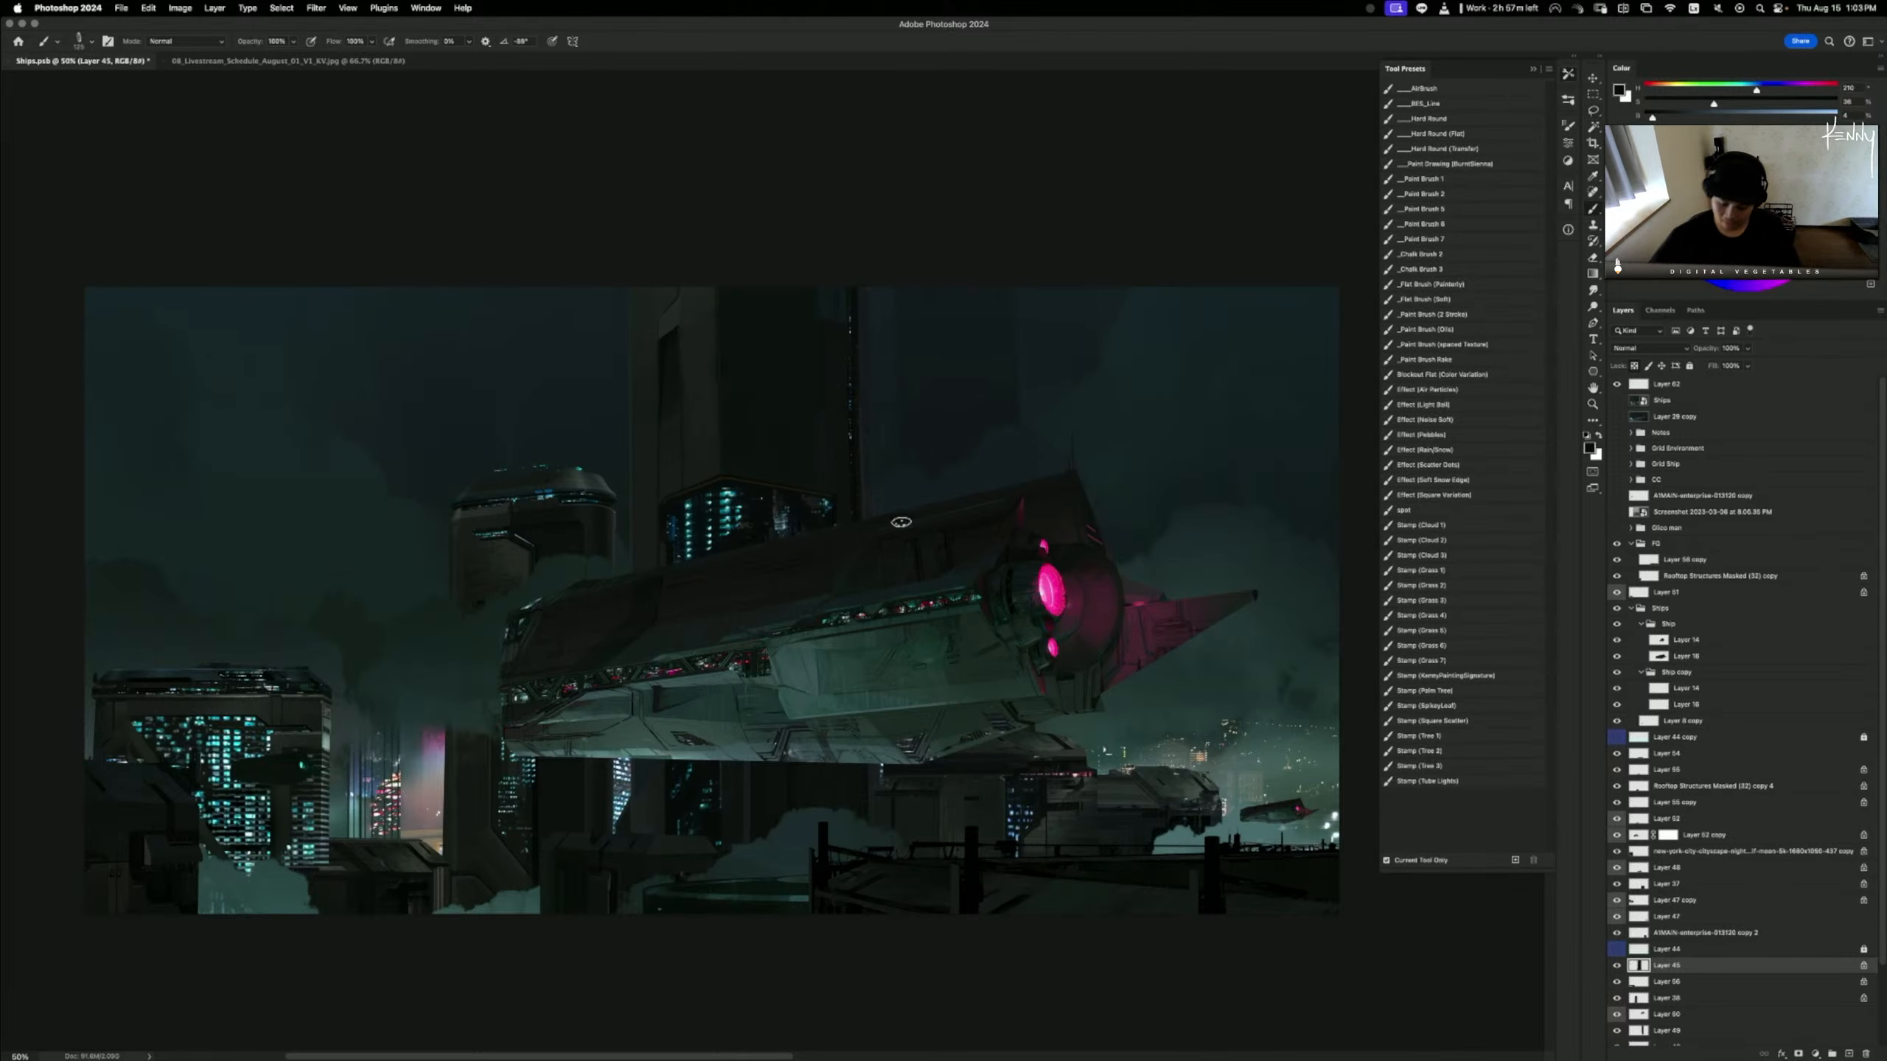
left_click(834, 497, "alt")
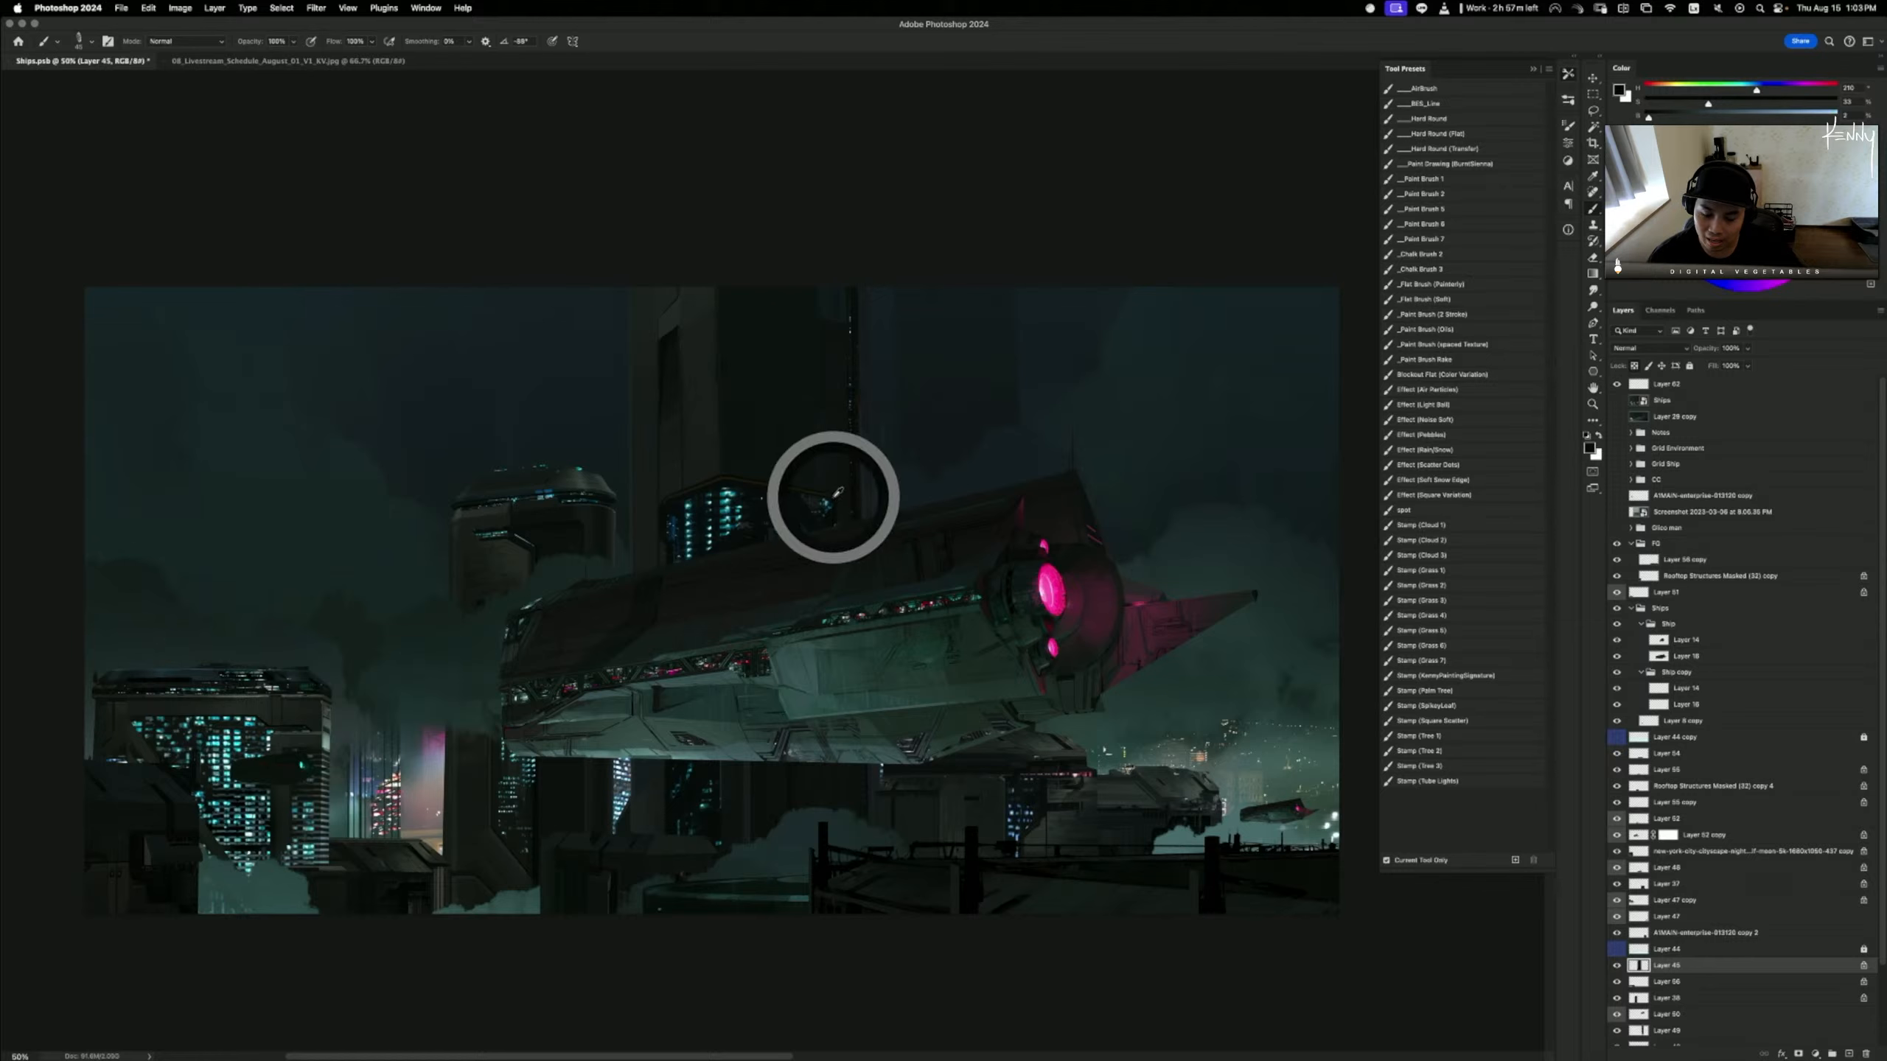
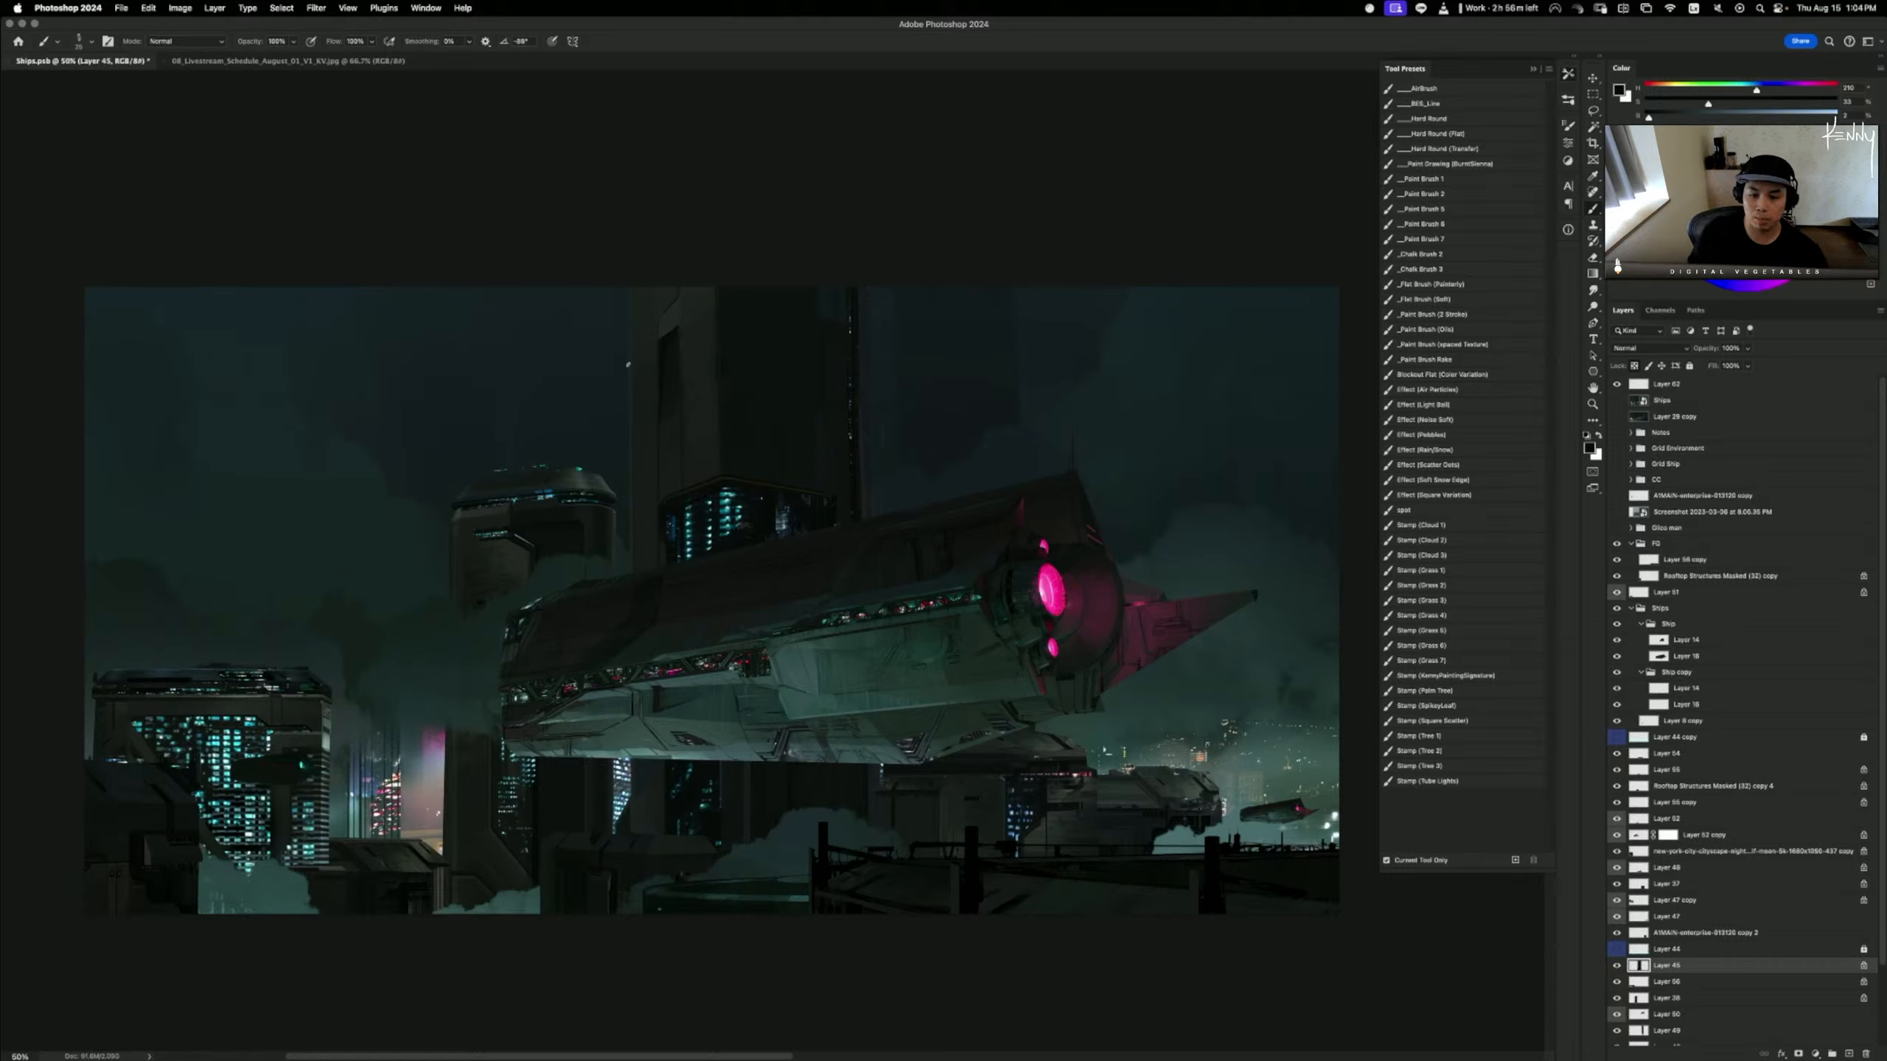
- Sample a tone from the tower's left edge, lasso a narrow vertical strip down its right edge and paint inside it
left_click(626, 318, "alt")
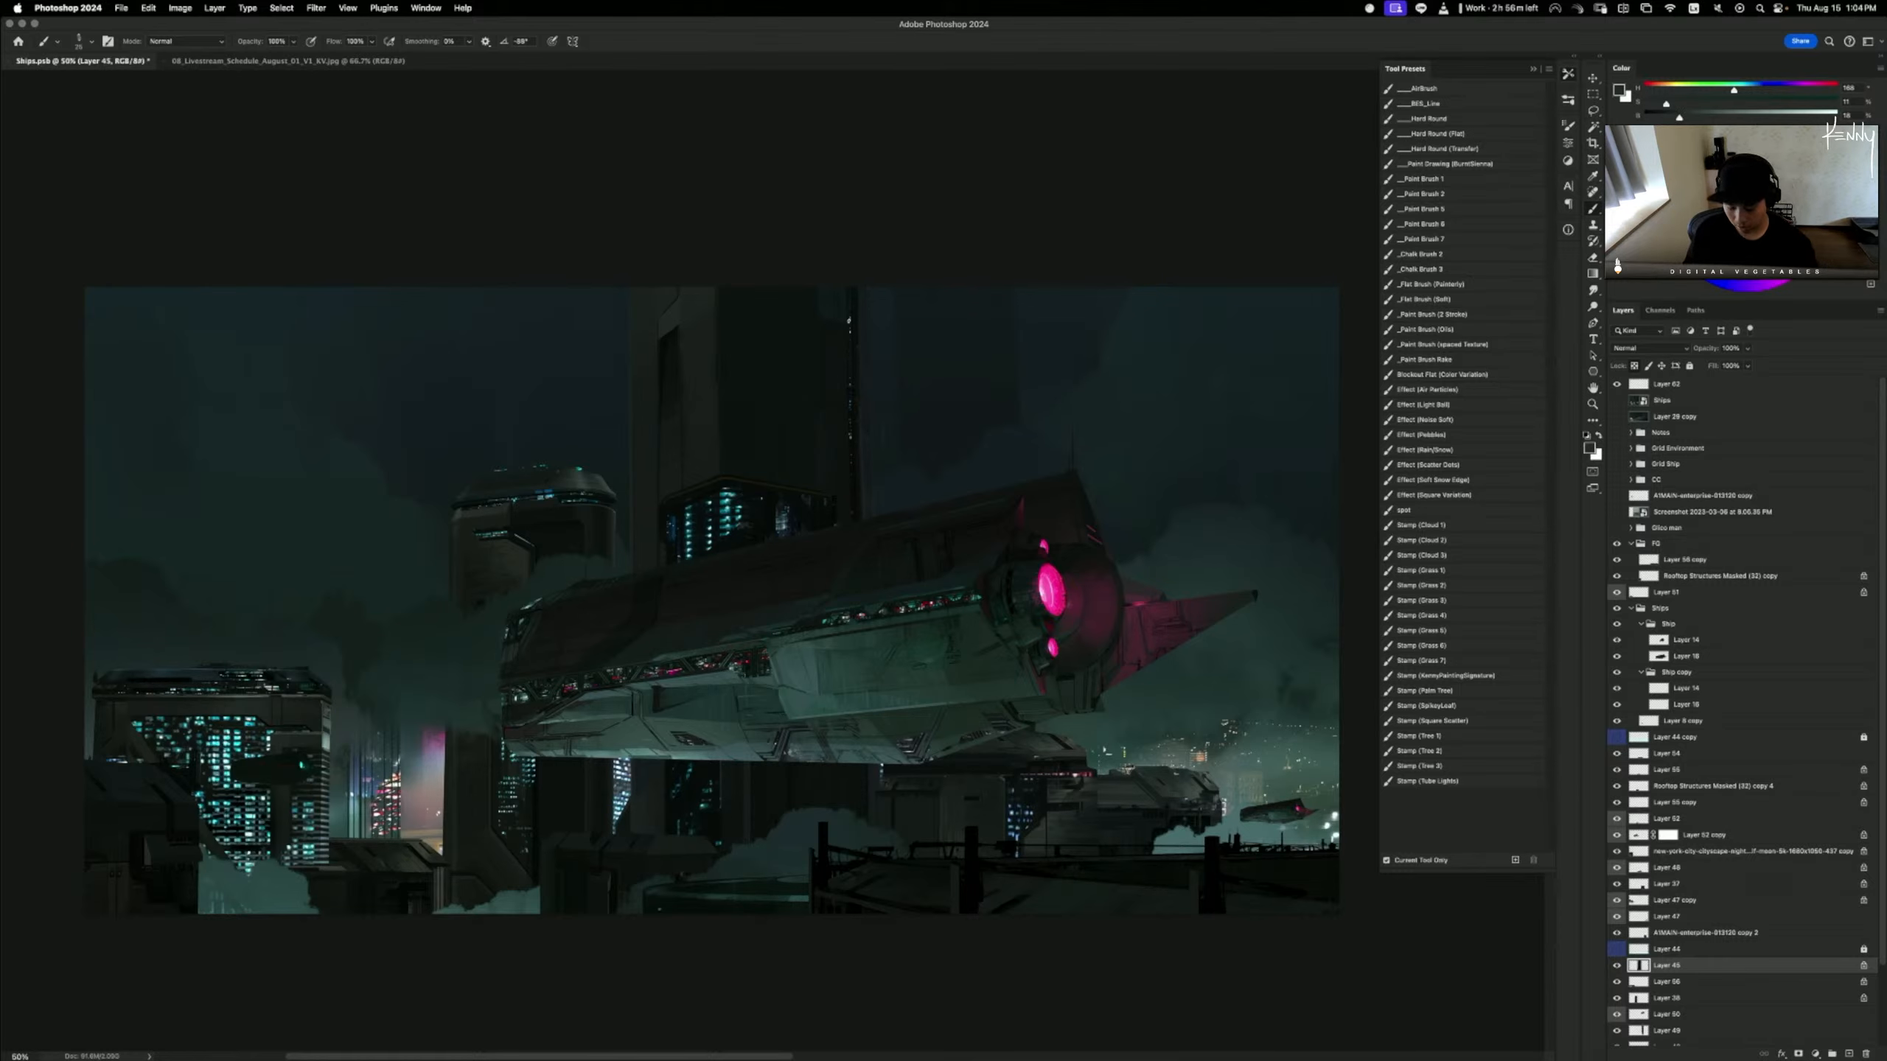
key("l")
mouse_move(862, 284)
left_mouse_down()
mouse_move(877, 954)
mouse_move(882, 240)
left_mouse_up()
key("b")
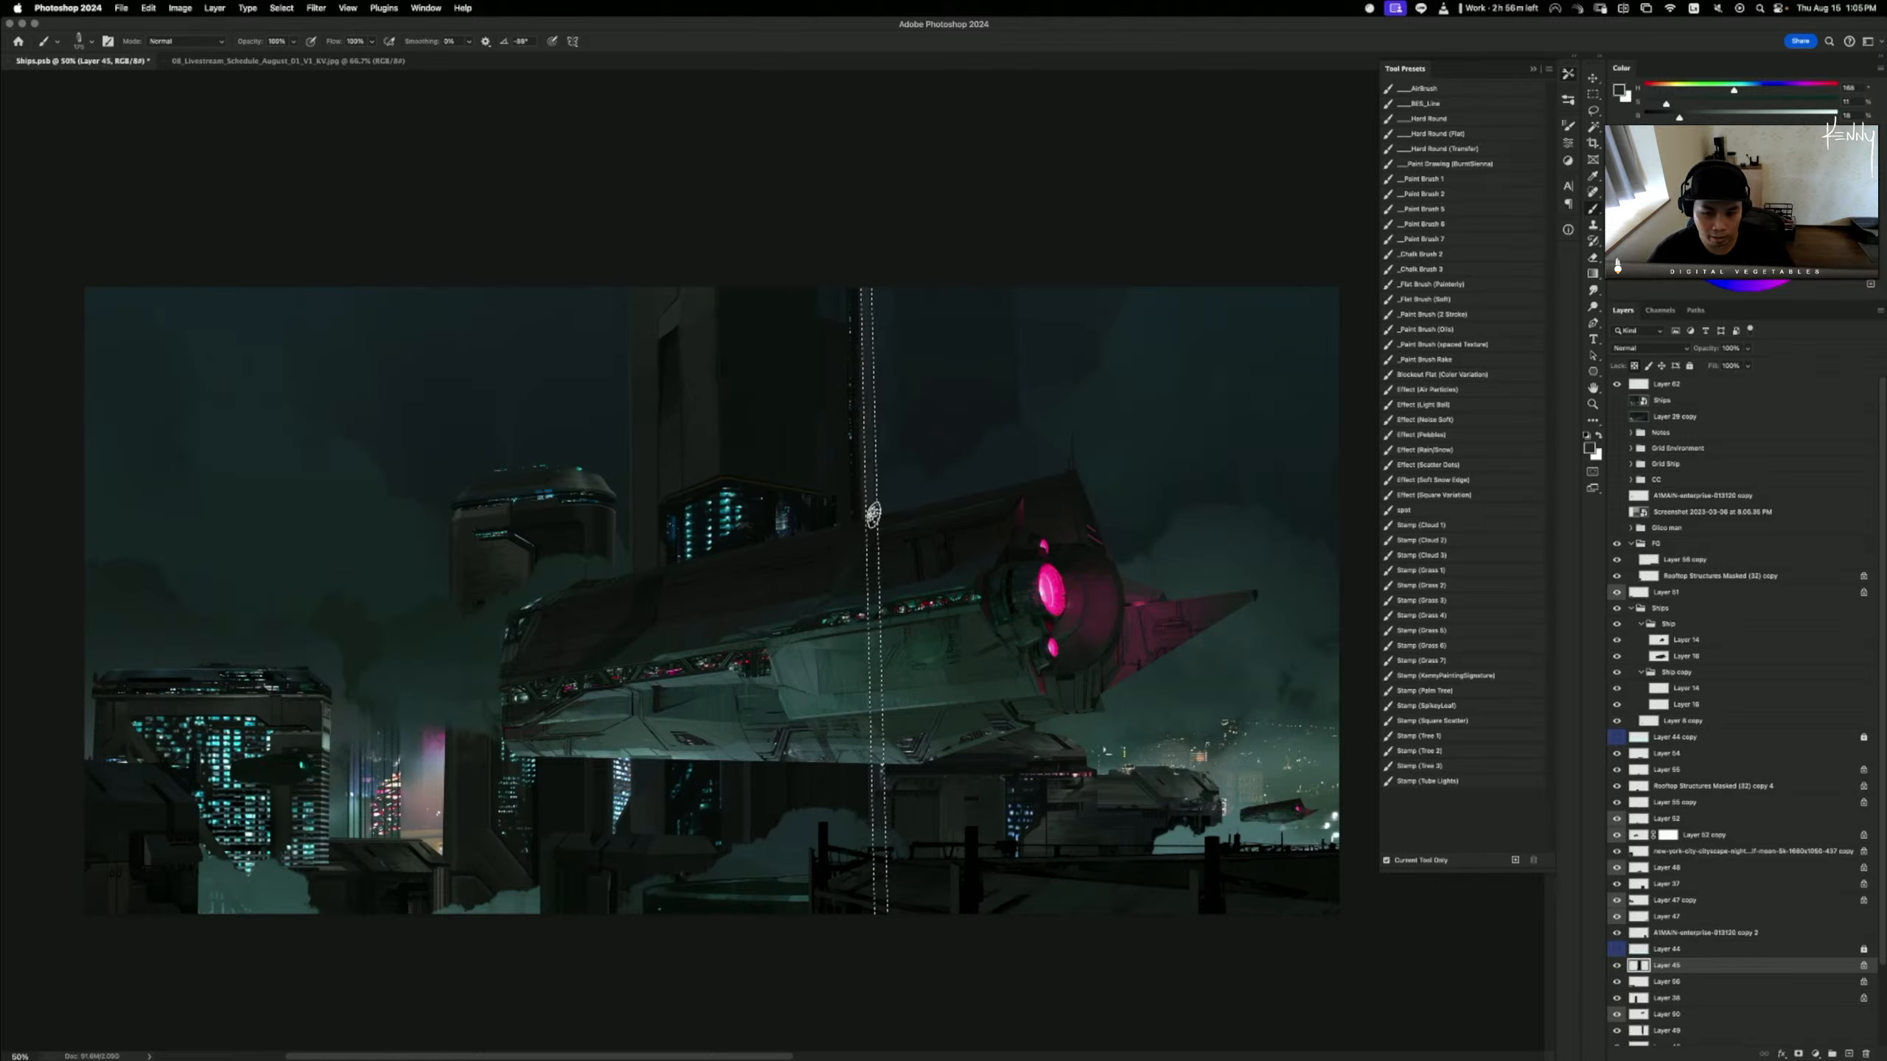
key("super+d")
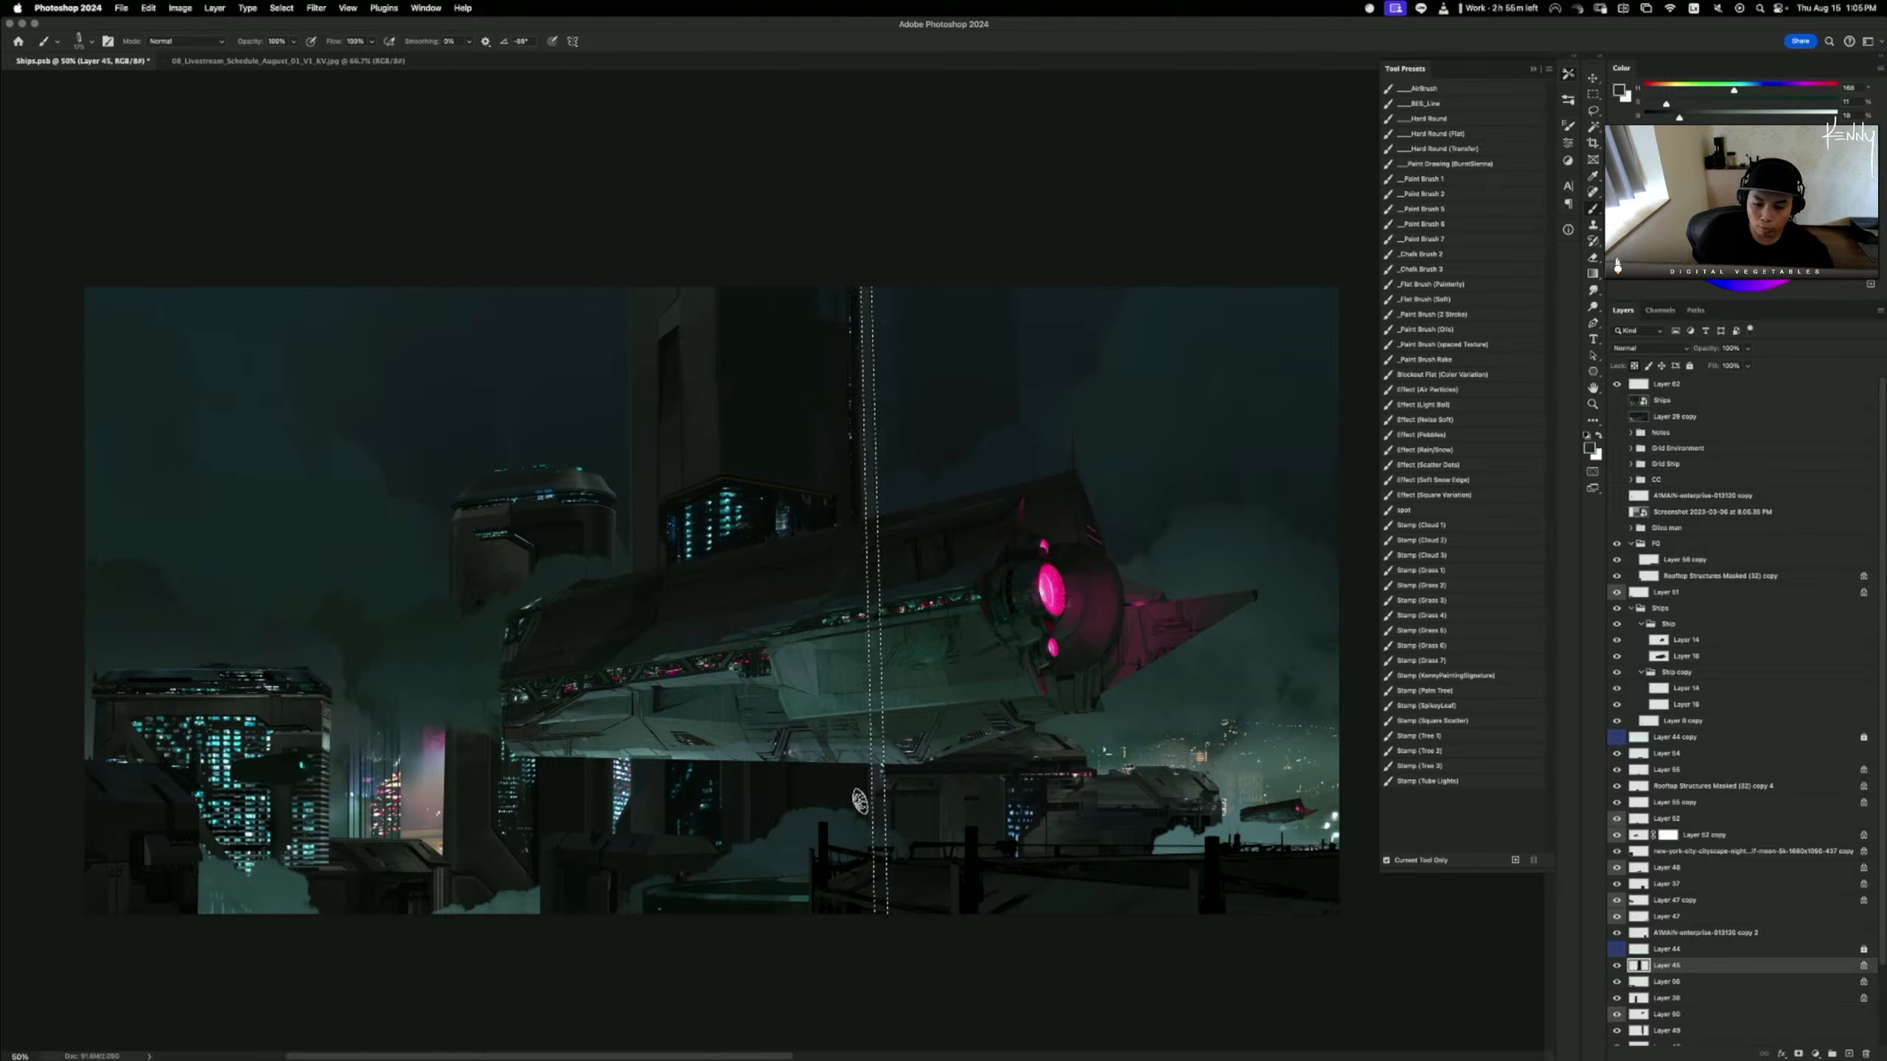
- Deselect the strip, choose the Hard Round brush preset, and paint sampled dark tones straight down the central tower's right edge
key("super+d")
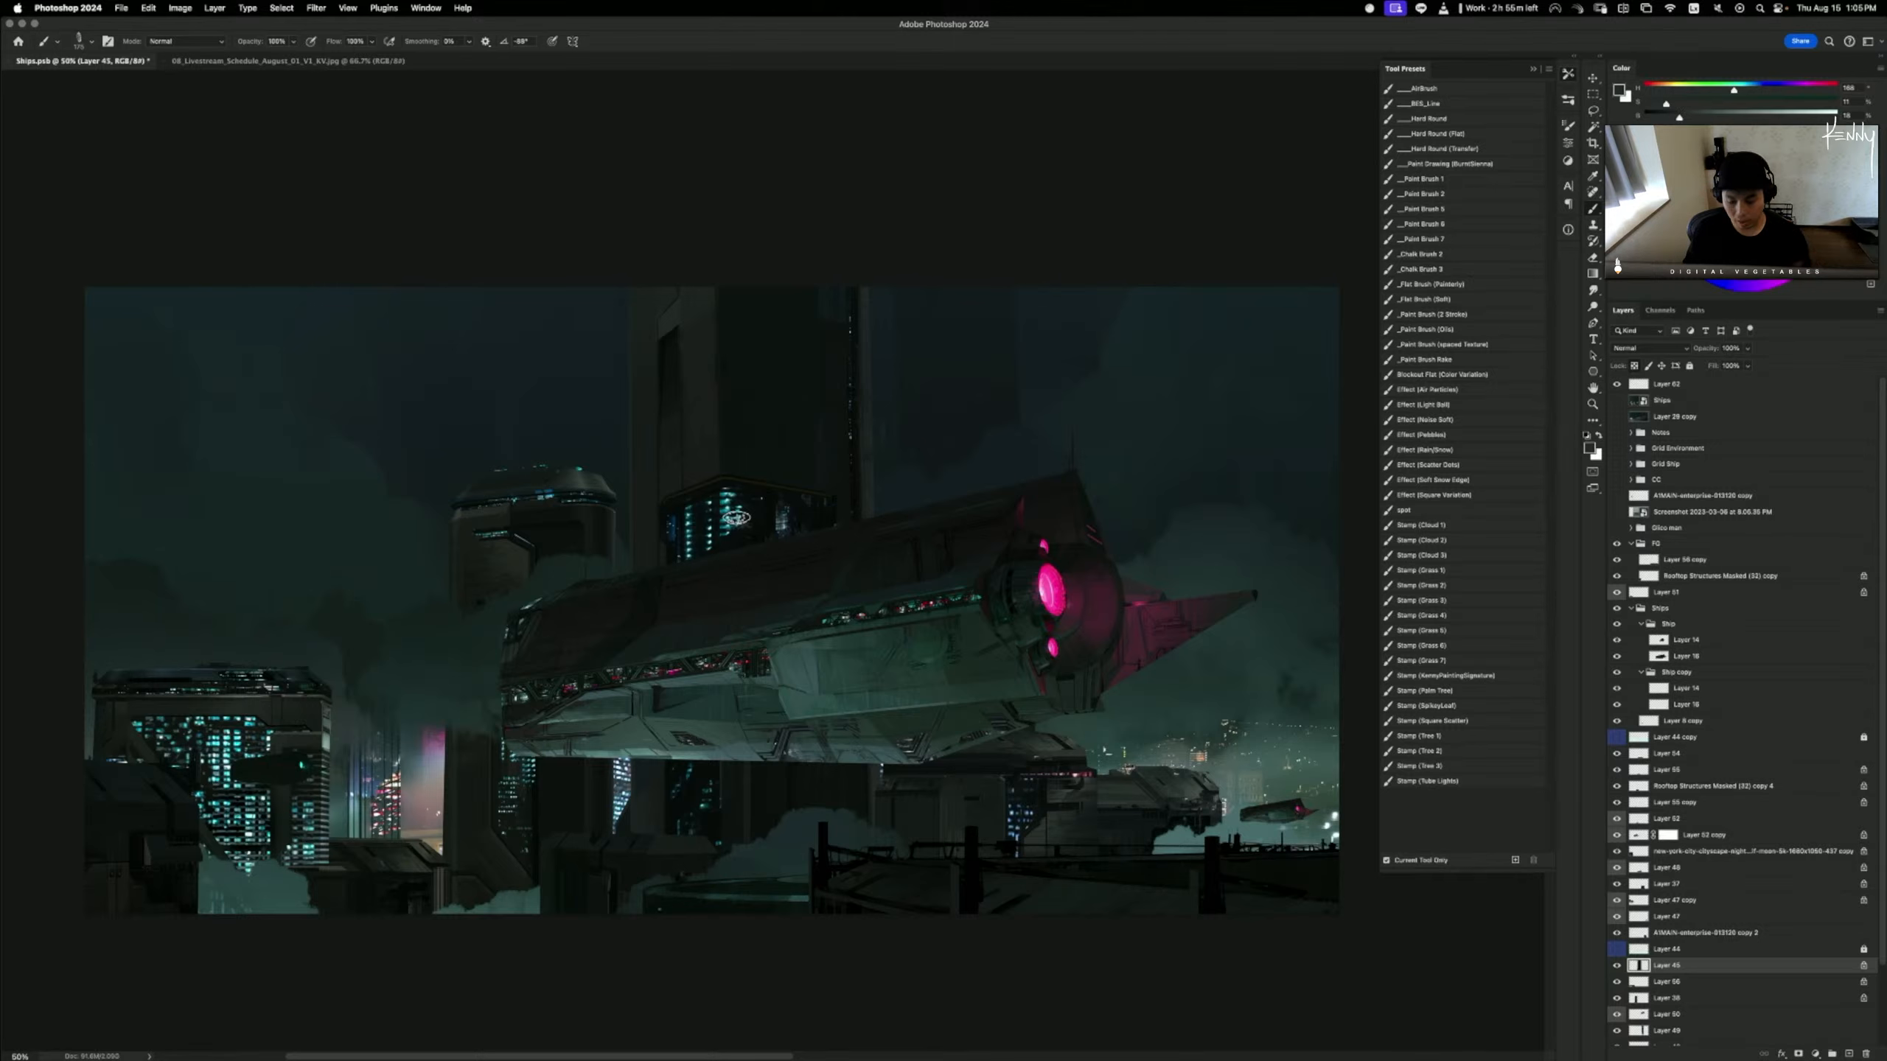
left_click(1489, 119)
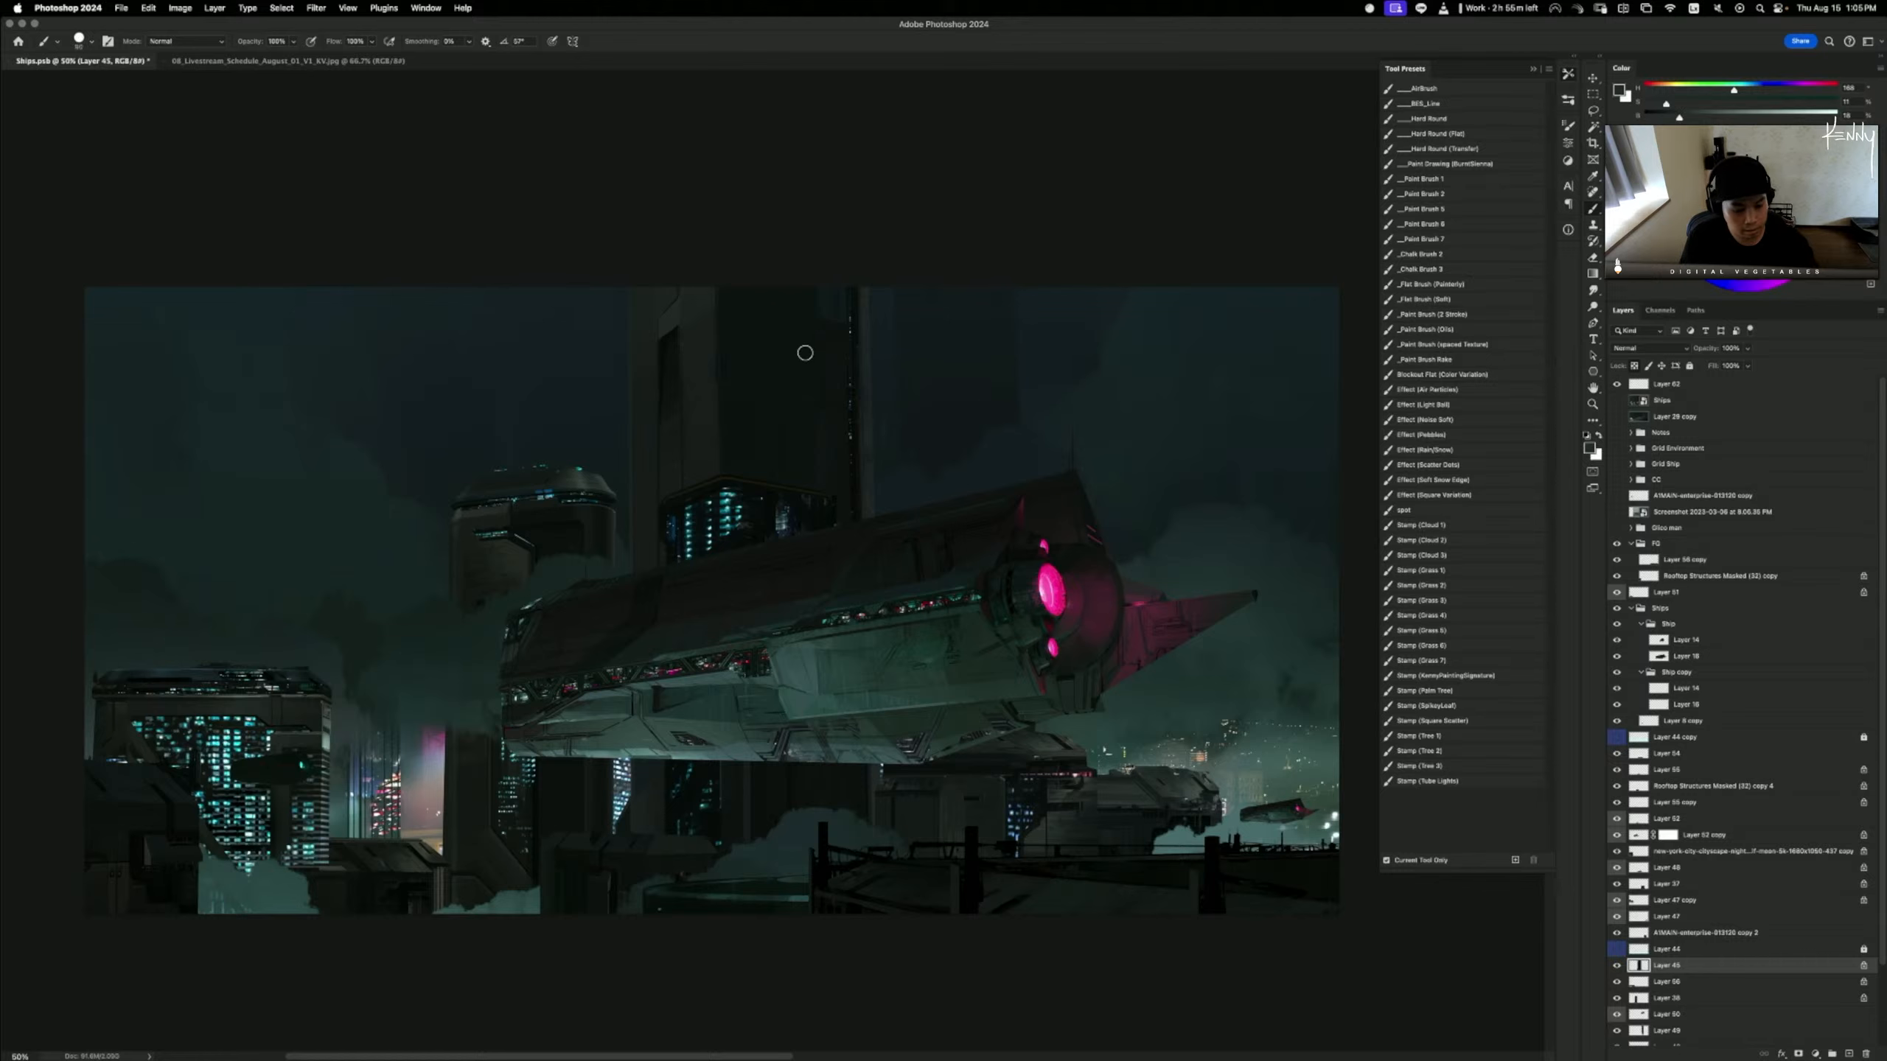
left_click(830, 373, "alt")
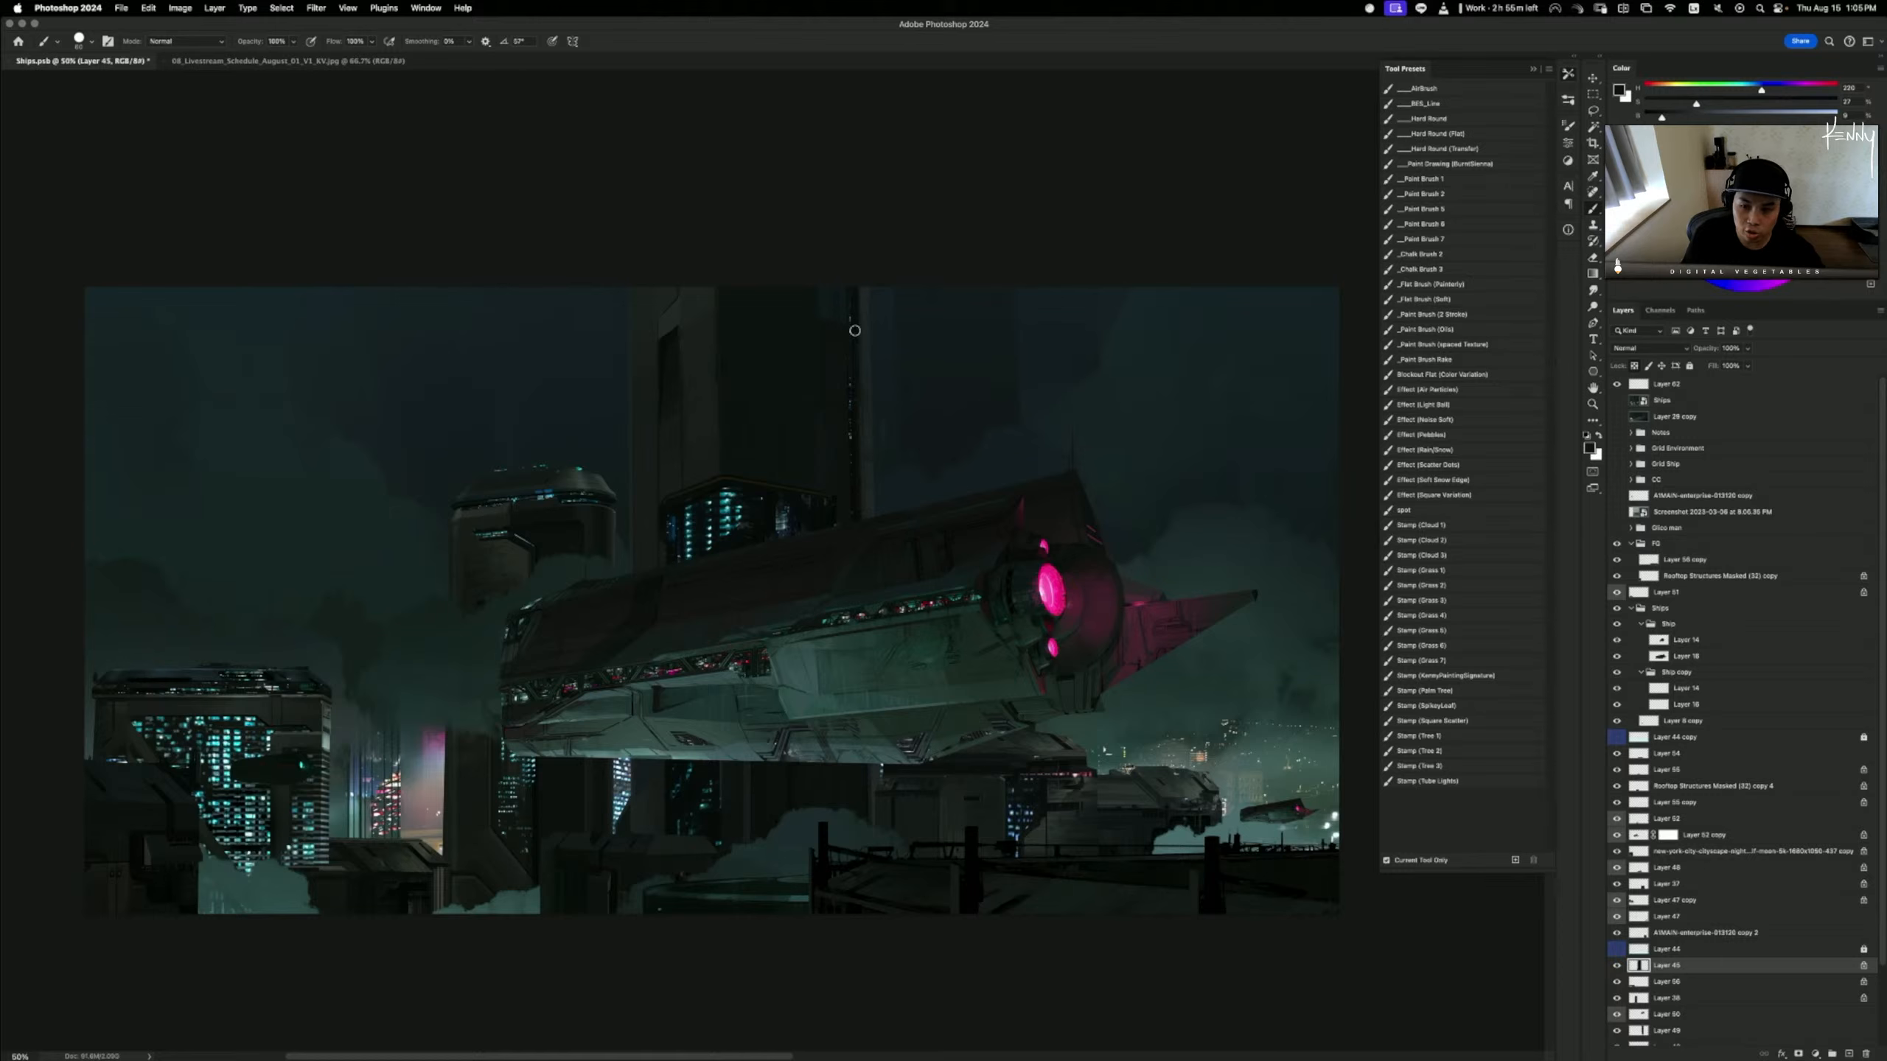
left_click(864, 466, "shift")
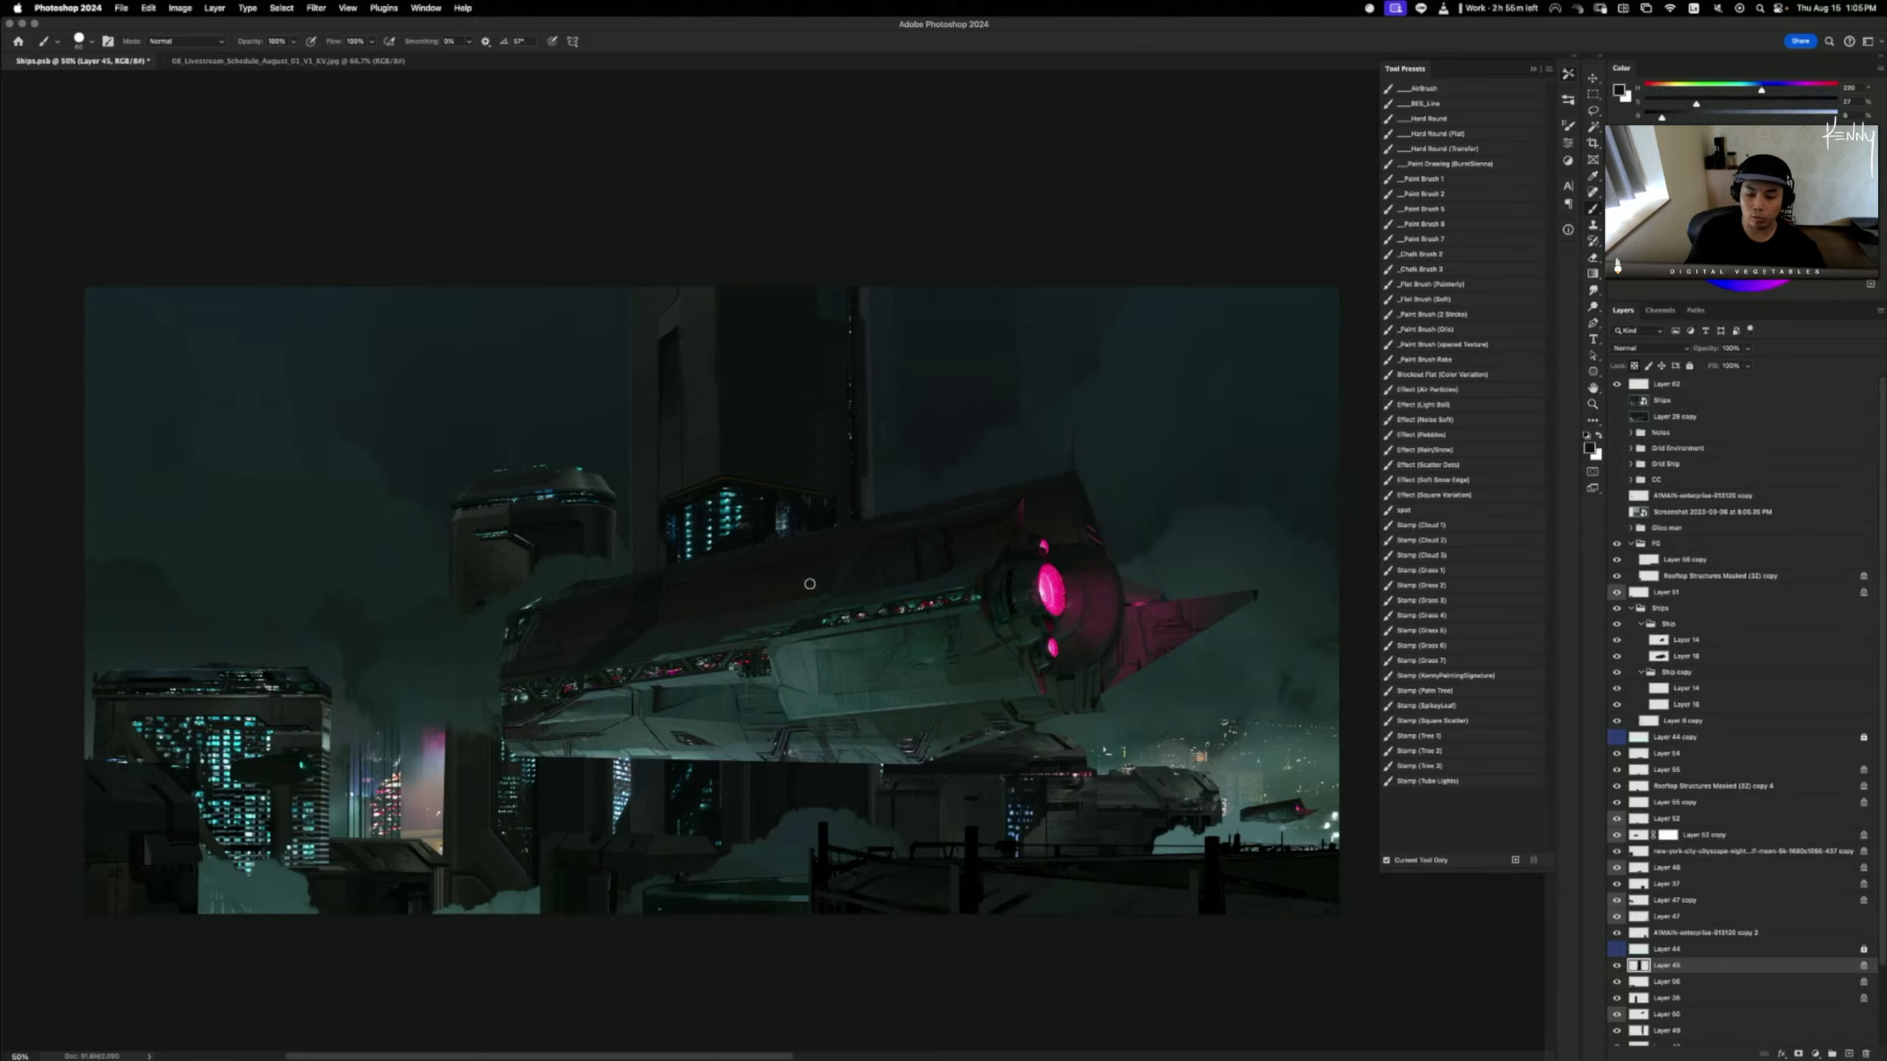
left_click(864, 497, "alt")
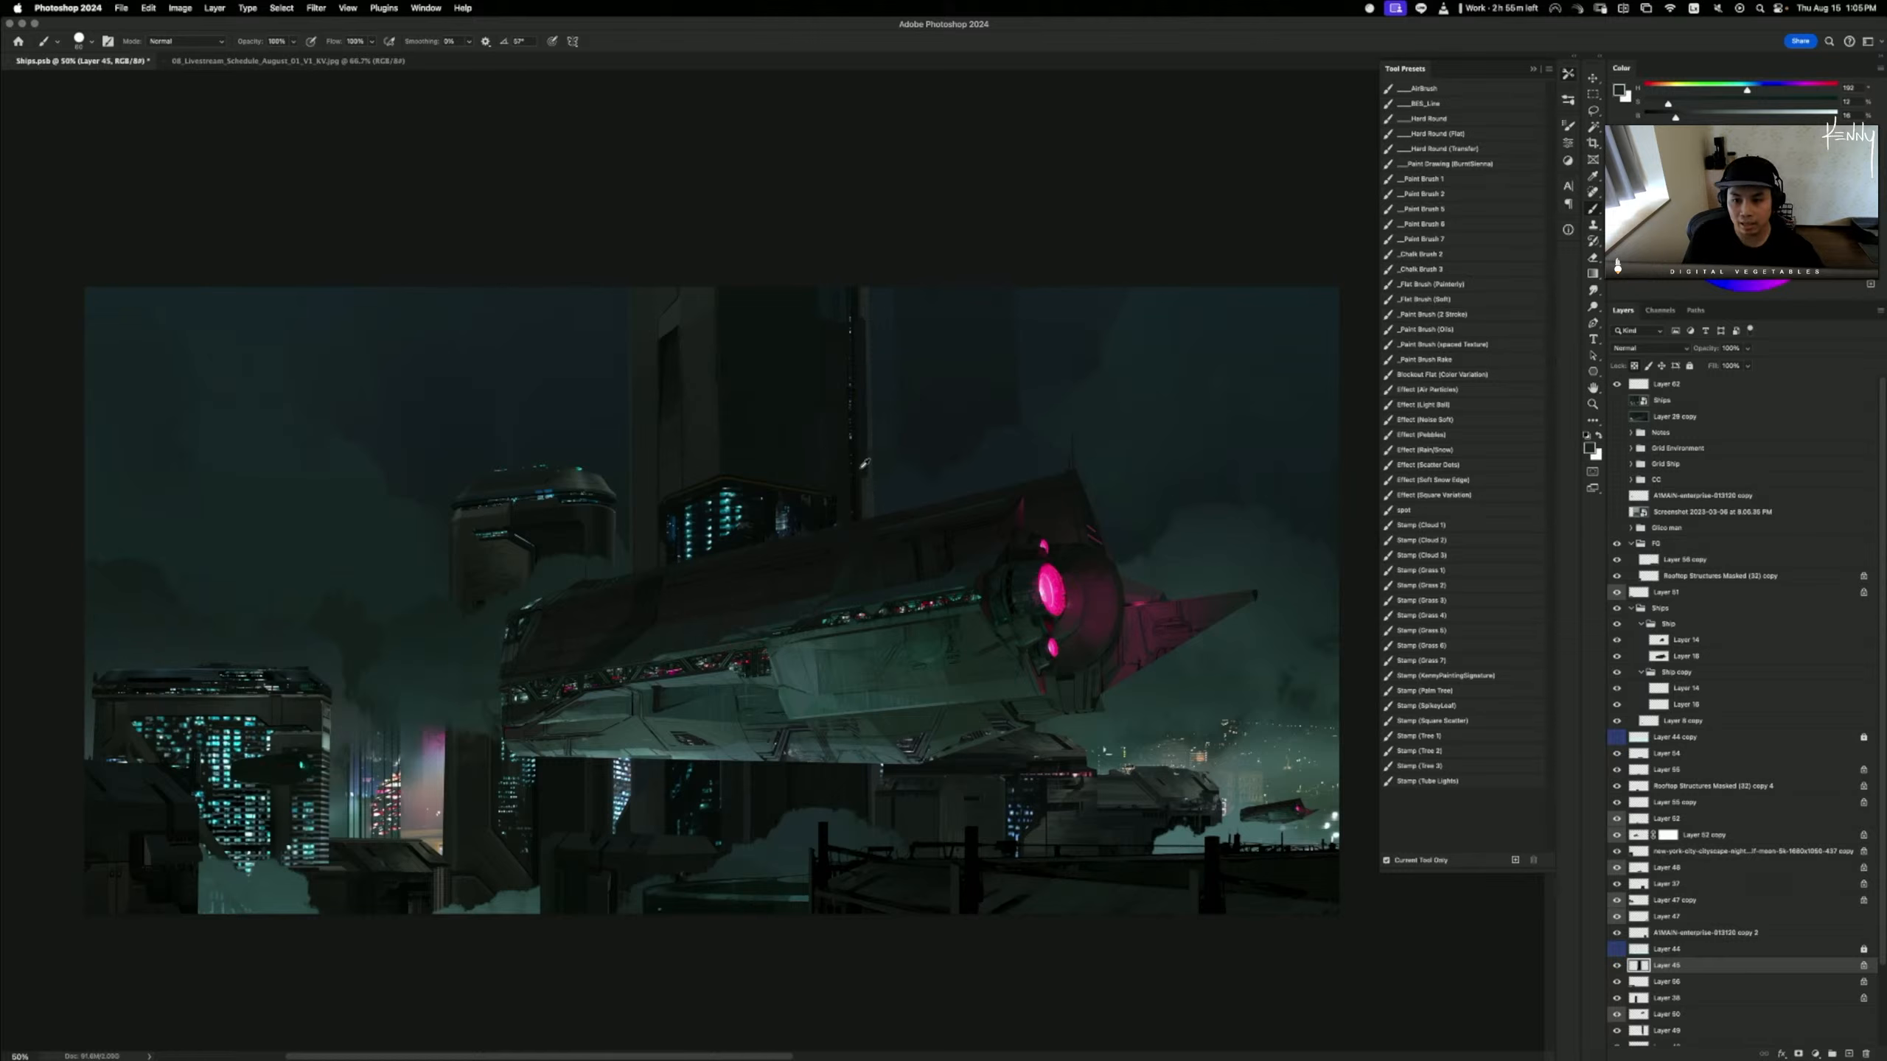
- Shrink the brush and touch up the tower's lower right edge with a thin vertical line, undoing the last stroke
key("[")
key("[")
key("[")
key("[")
key("[")
key("[")
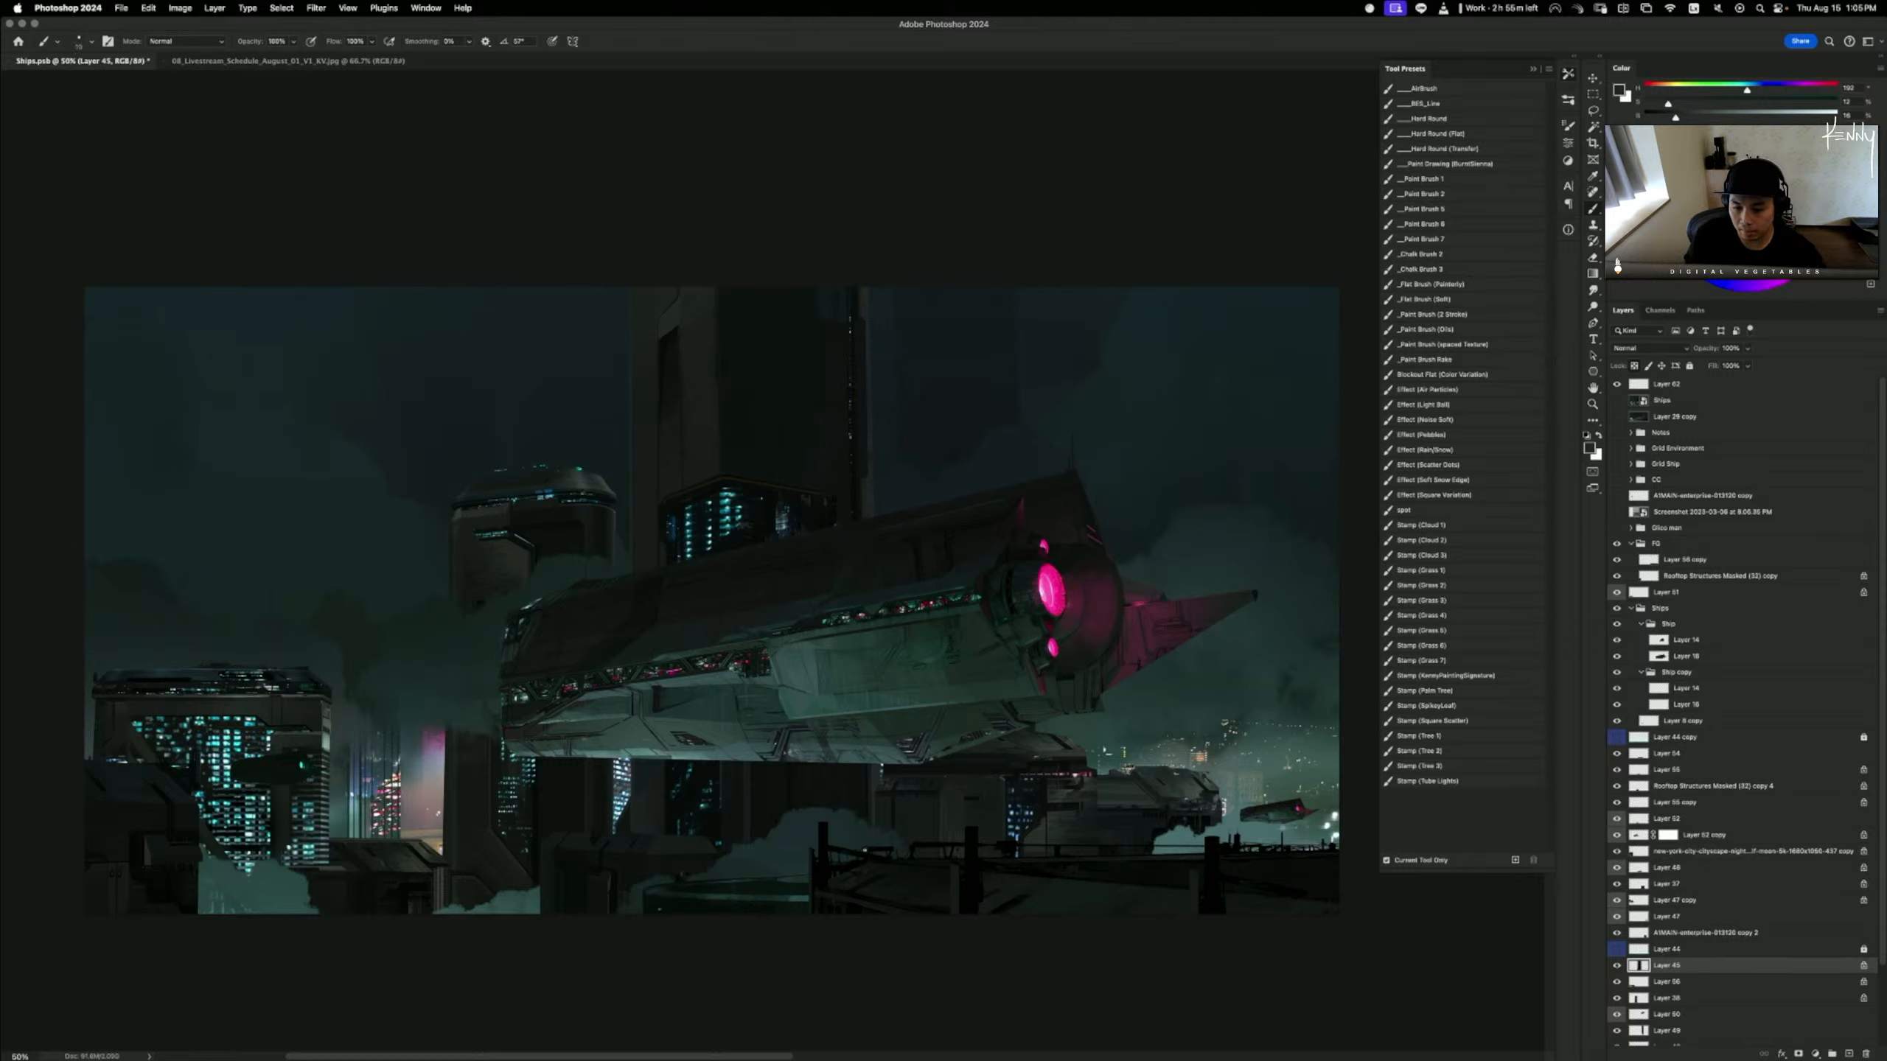
left_click_drag(853, 448, 854, 519)
key("super+z")
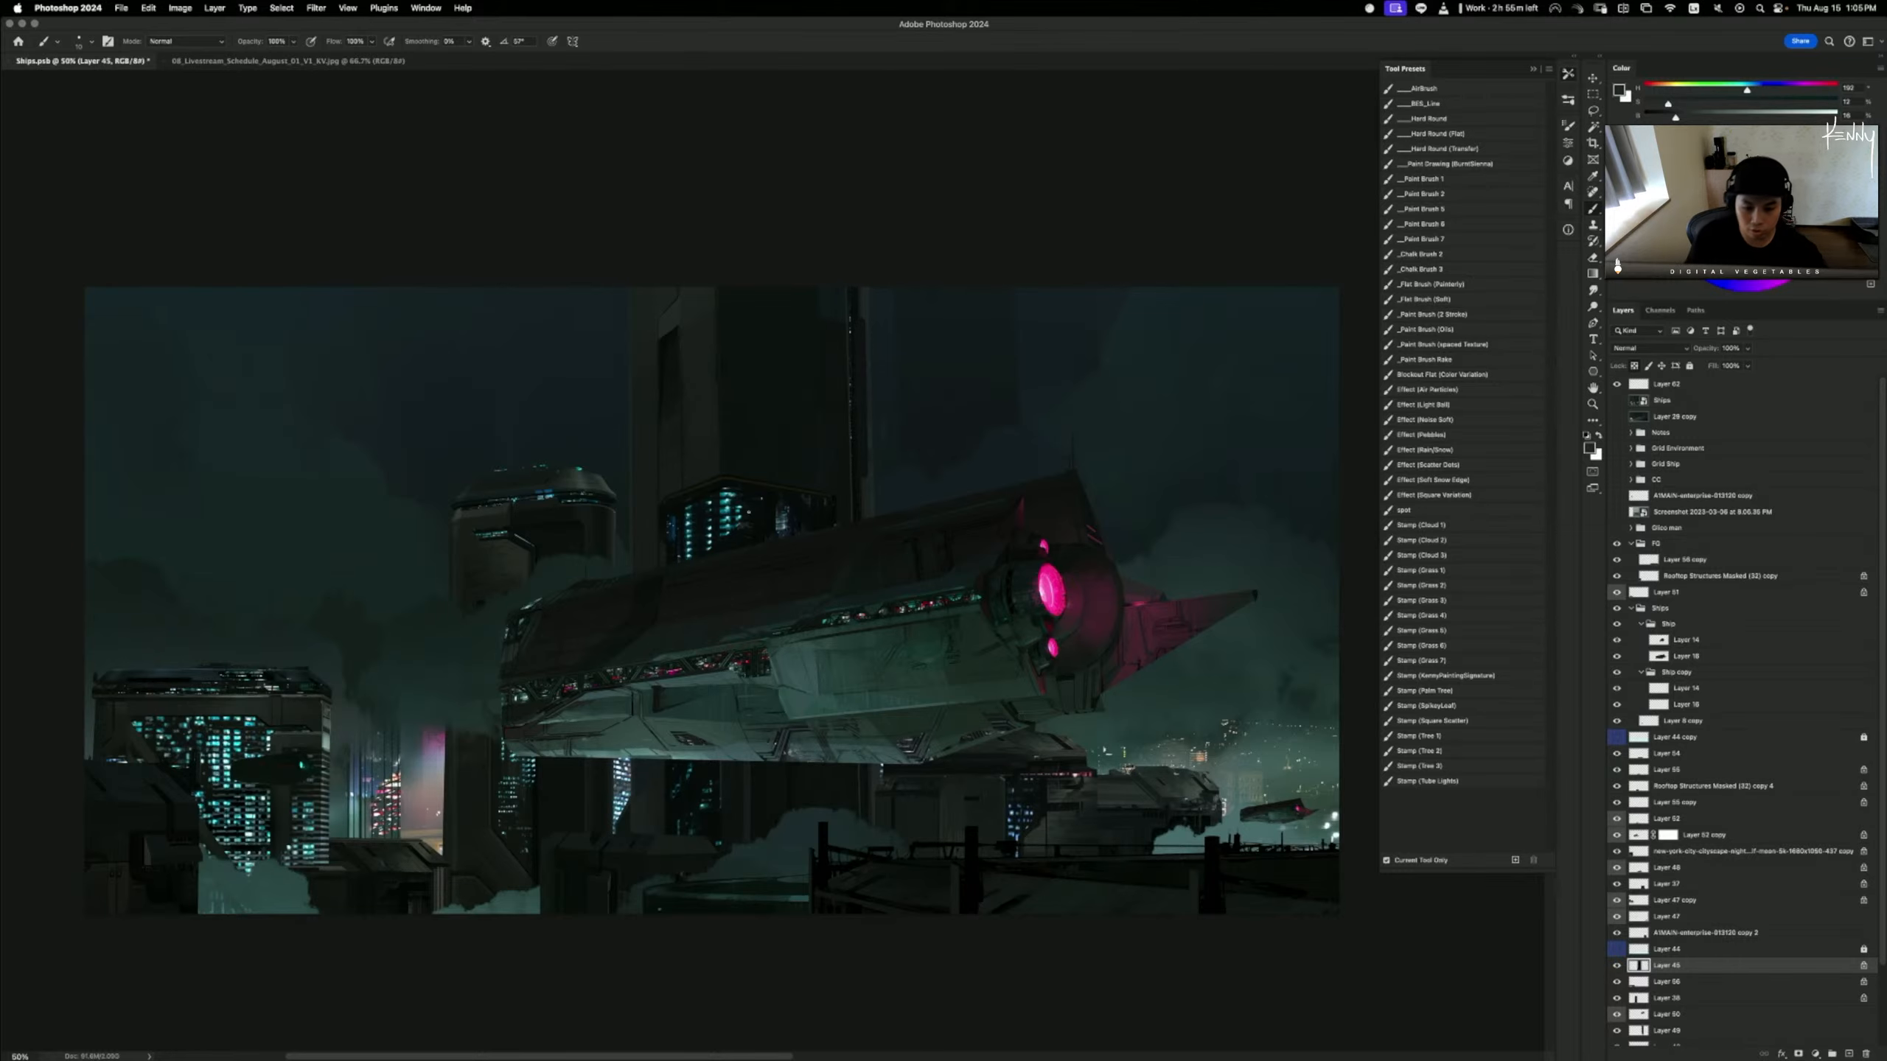
key("super+minus")
key("super+minus")
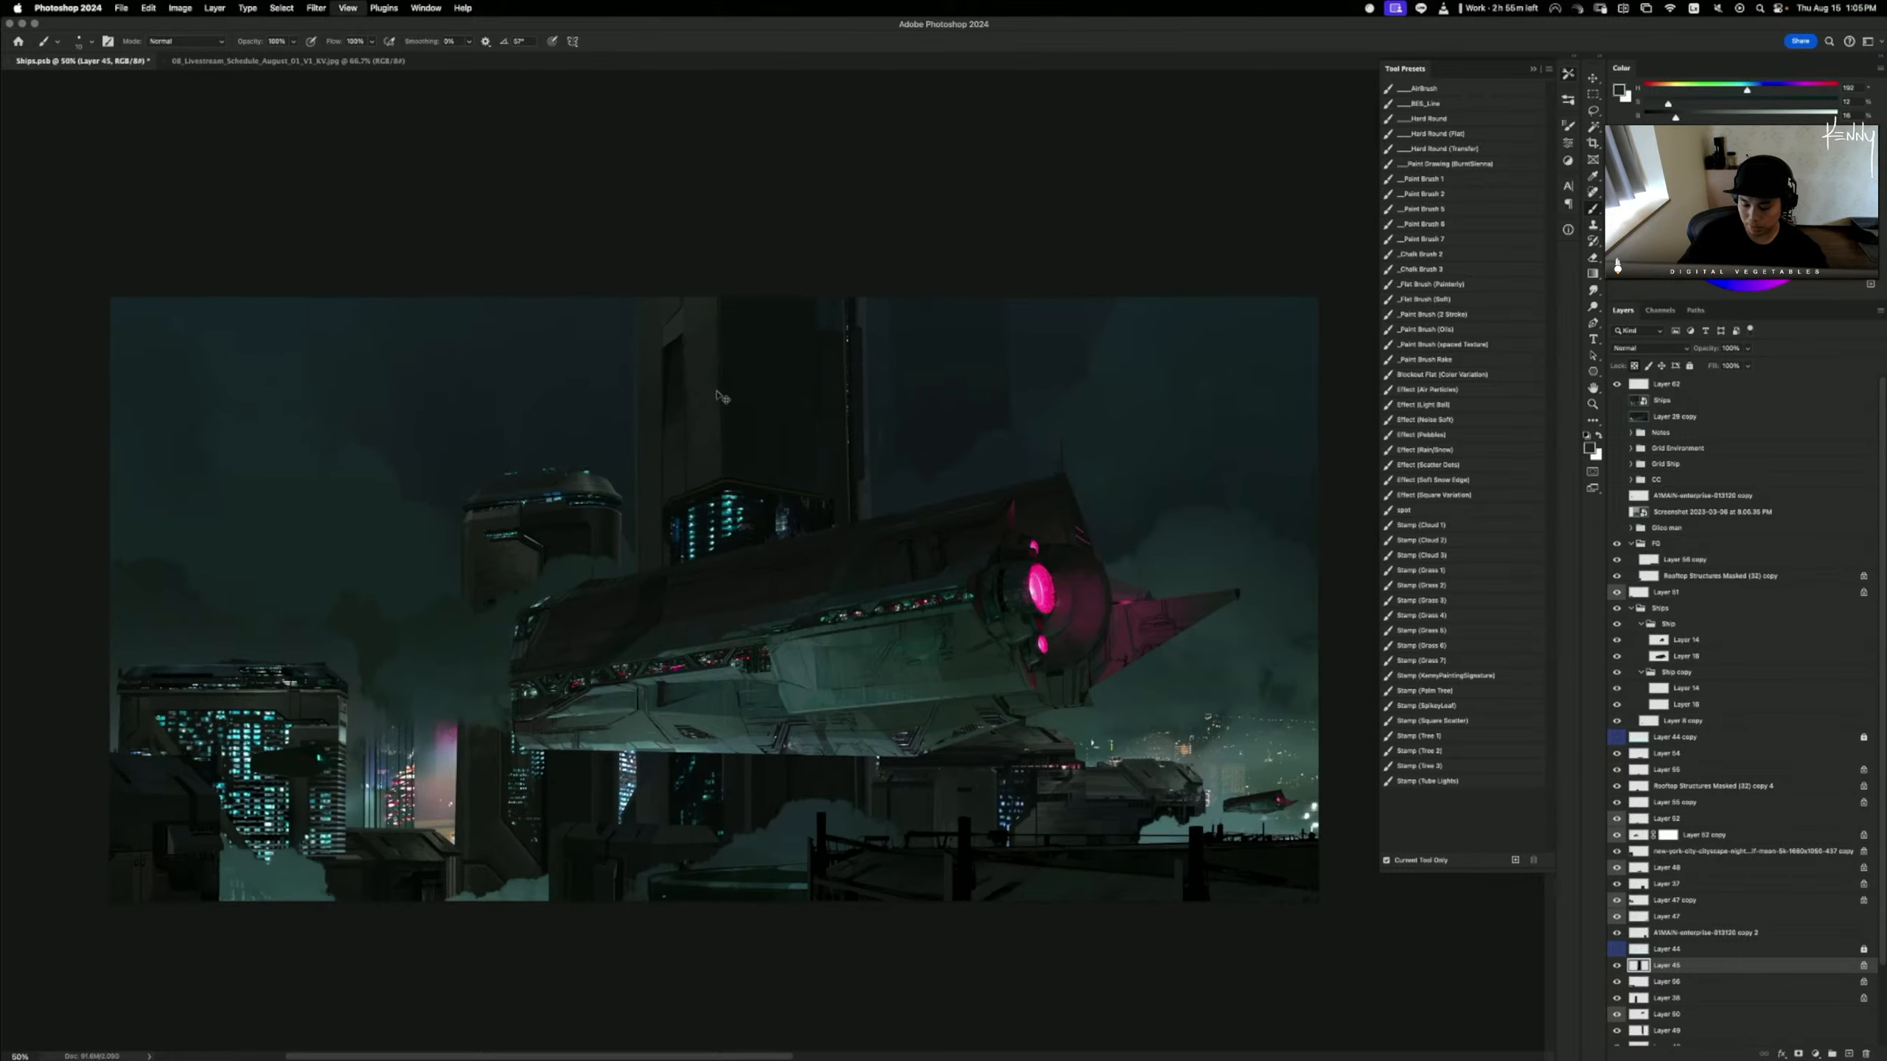
- Paint the dark line beside the tower's right light strip with straight strokes and sample the bluish tone of its upper right face
key("super+equal")
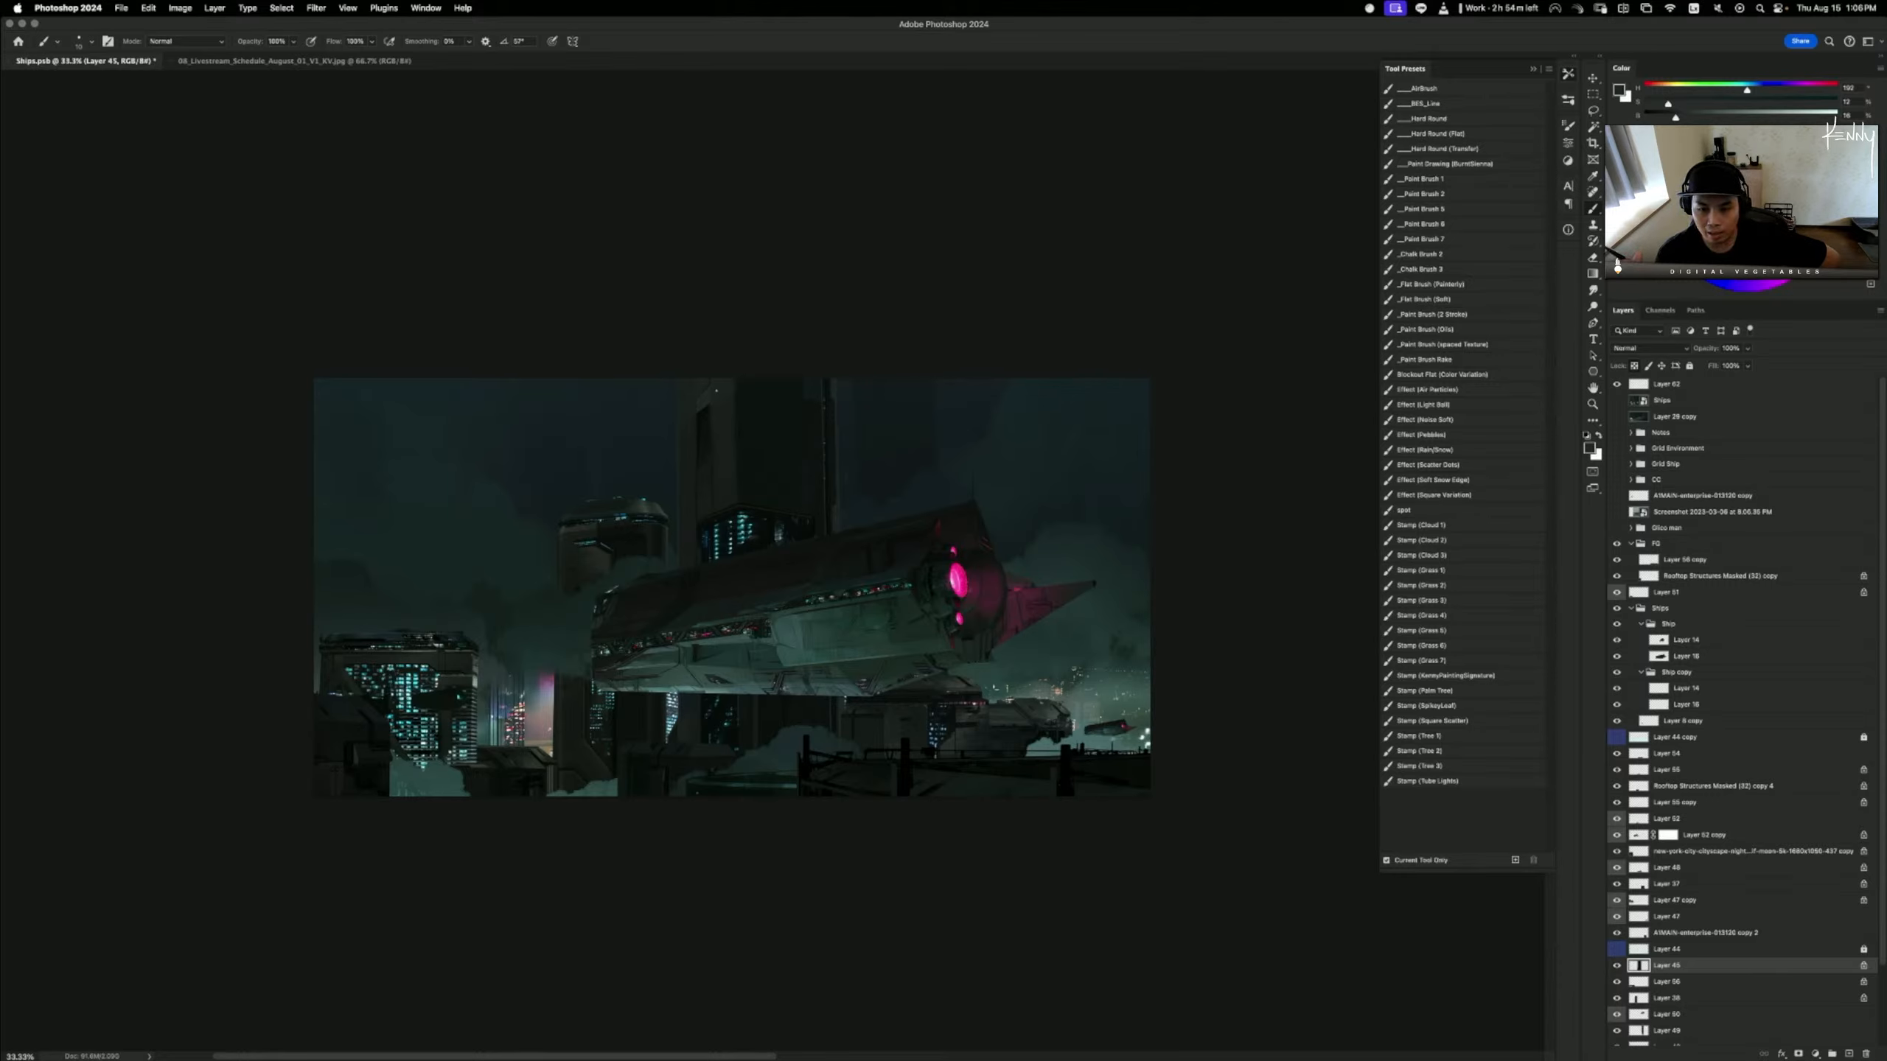
key("super+plus")
key("super+plus")
key("super+plus")
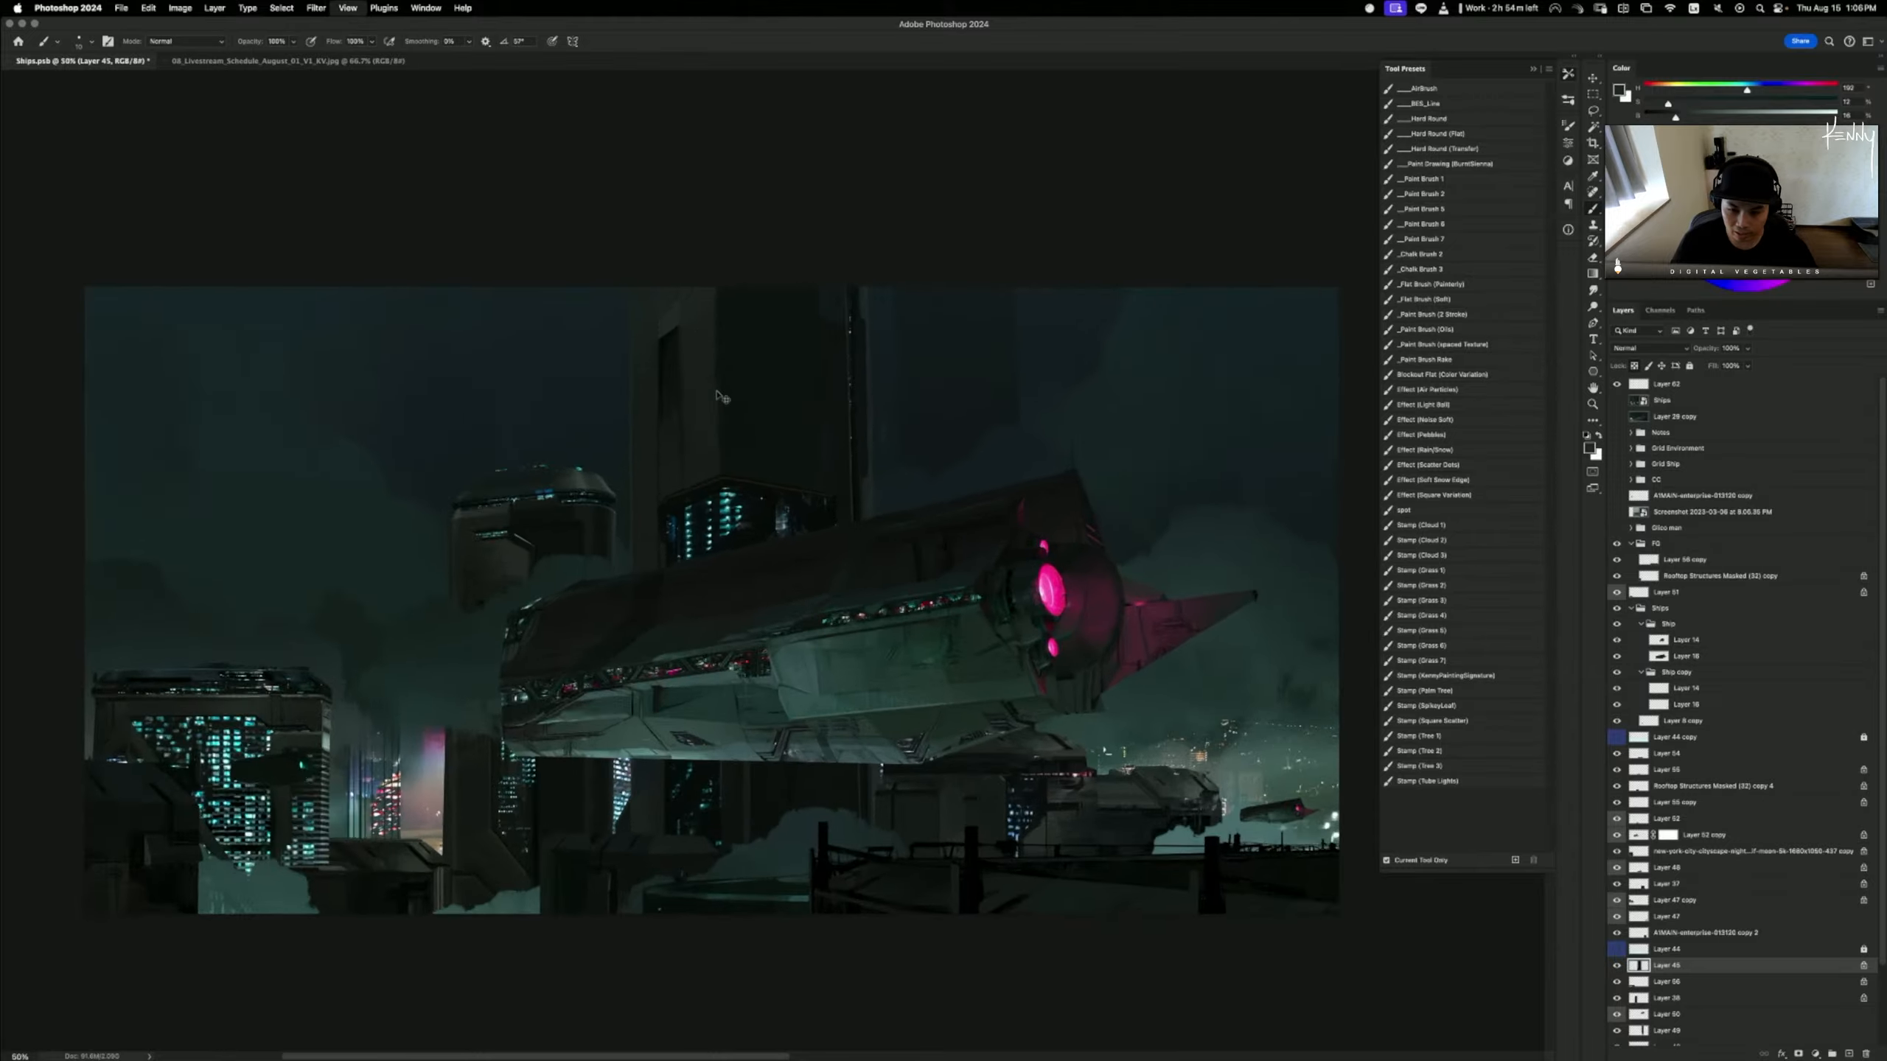
left_click_drag(849, 621, 844, 858)
left_click(915, 542, "alt")
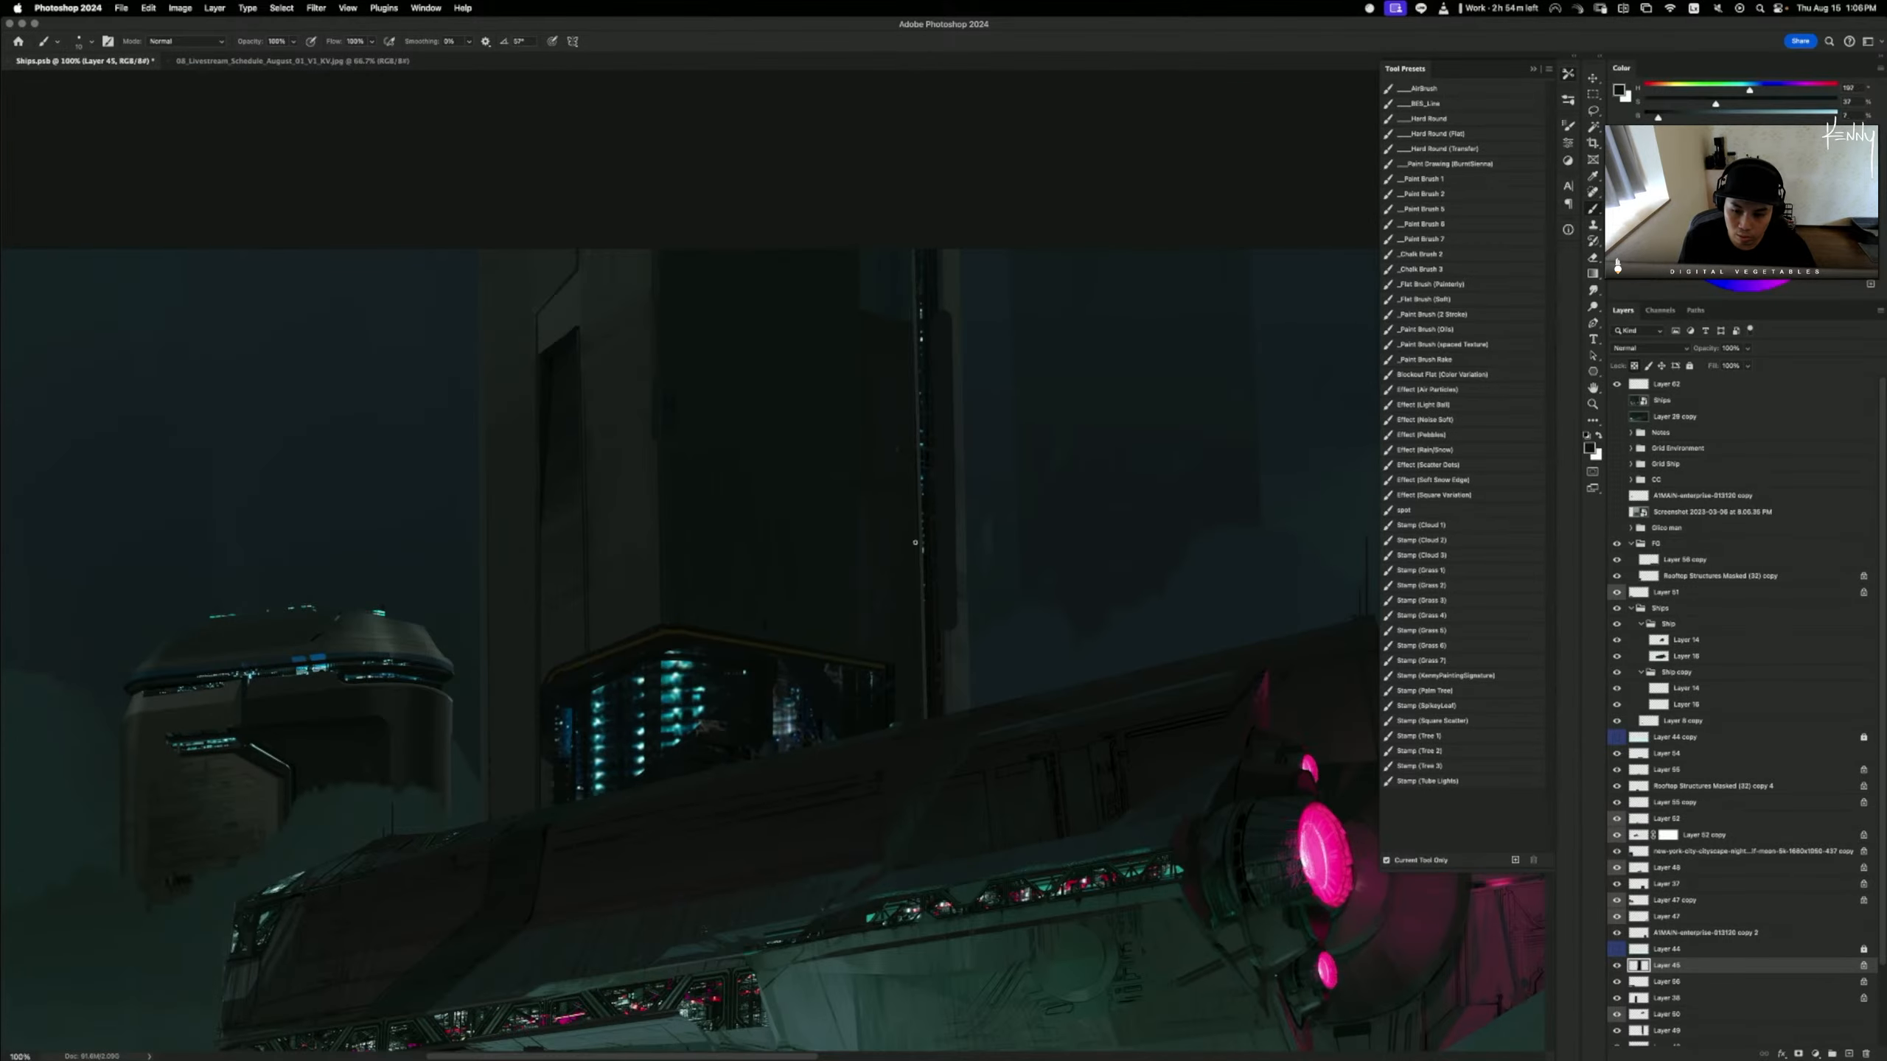
left_click(926, 701, "shift")
key("super+z")
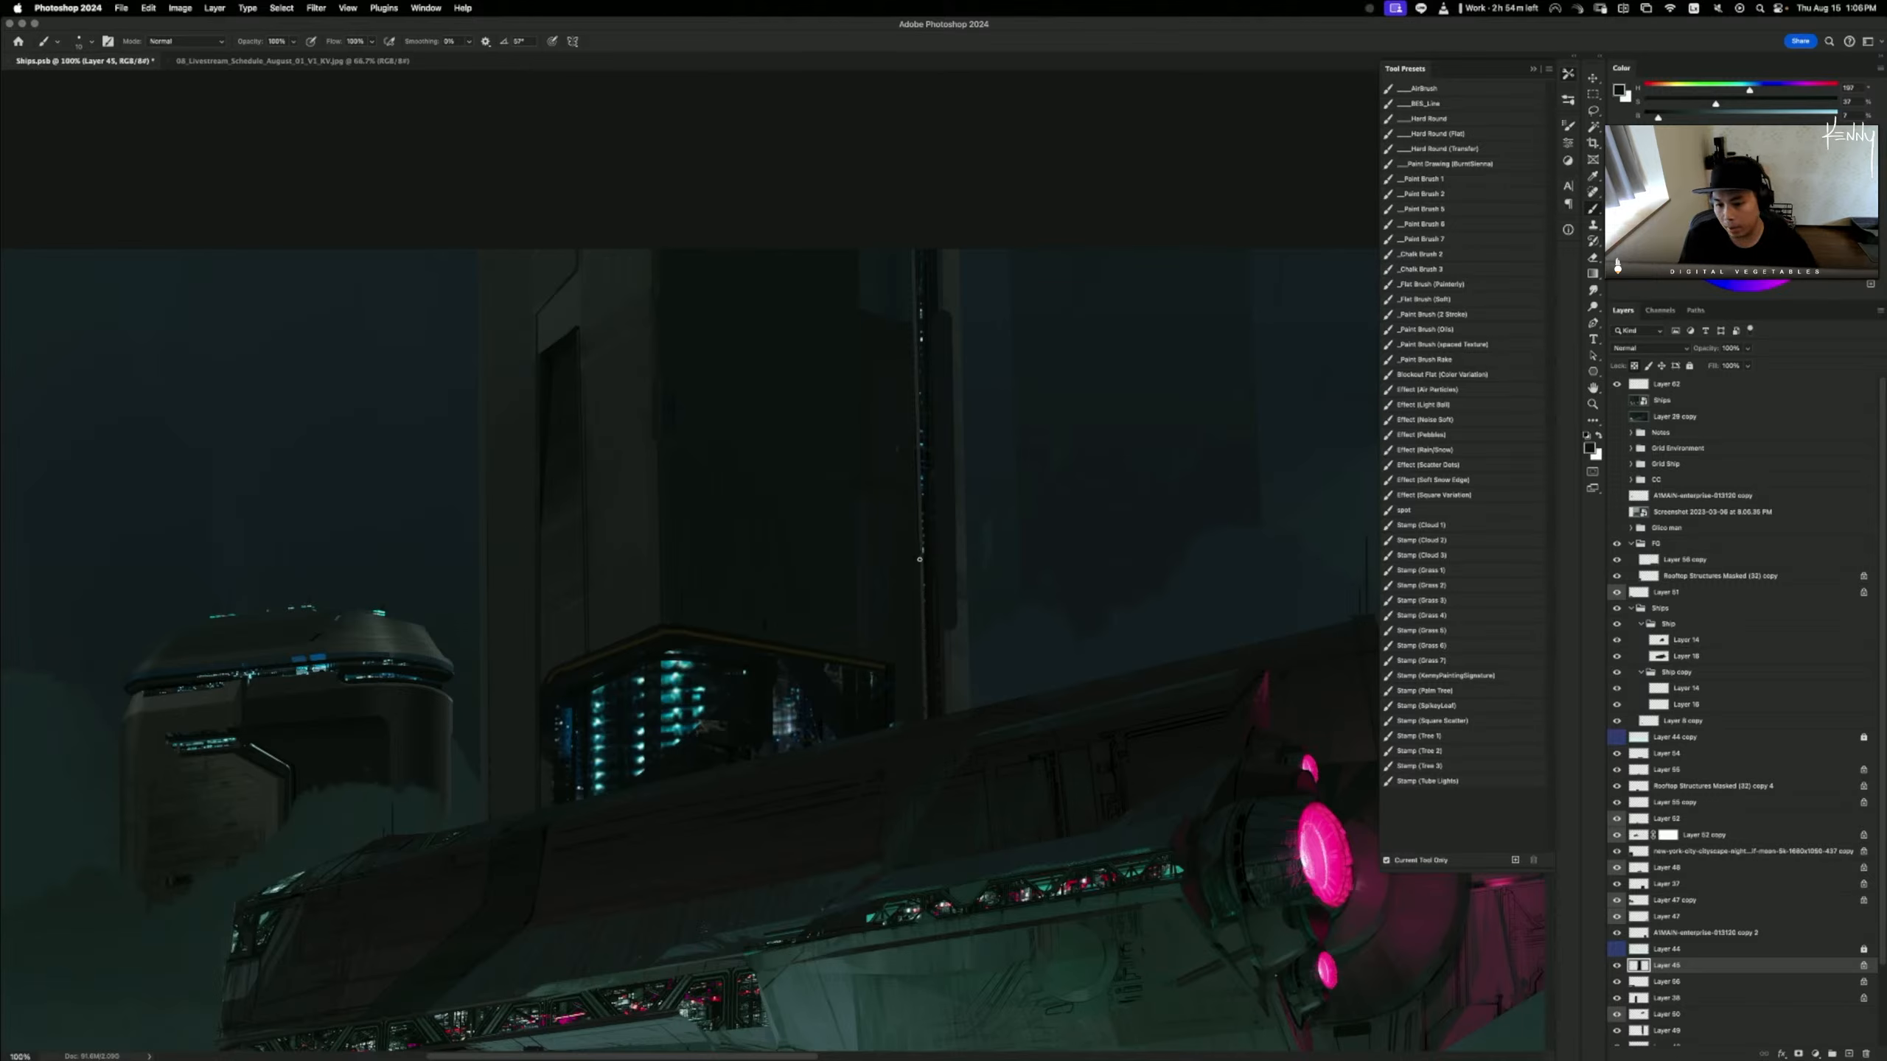
left_click(920, 551, "shift")
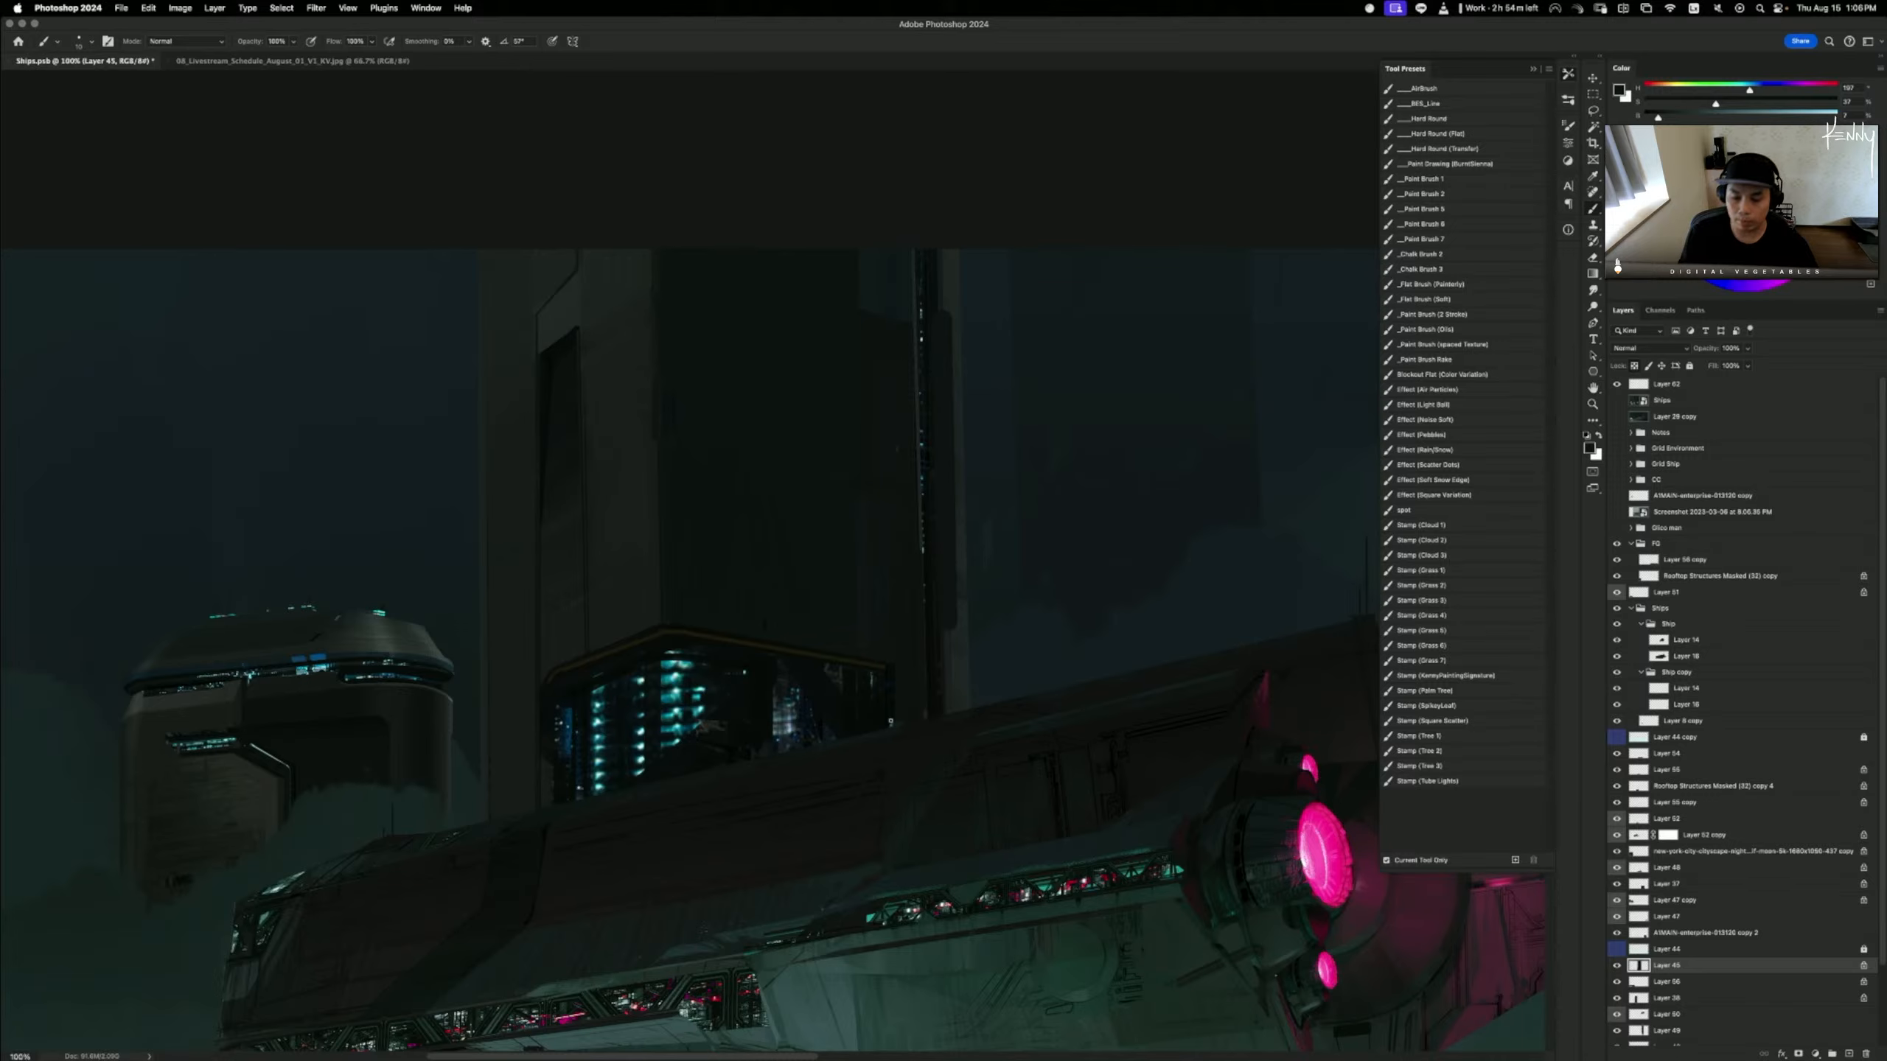
left_click(880, 312, "alt")
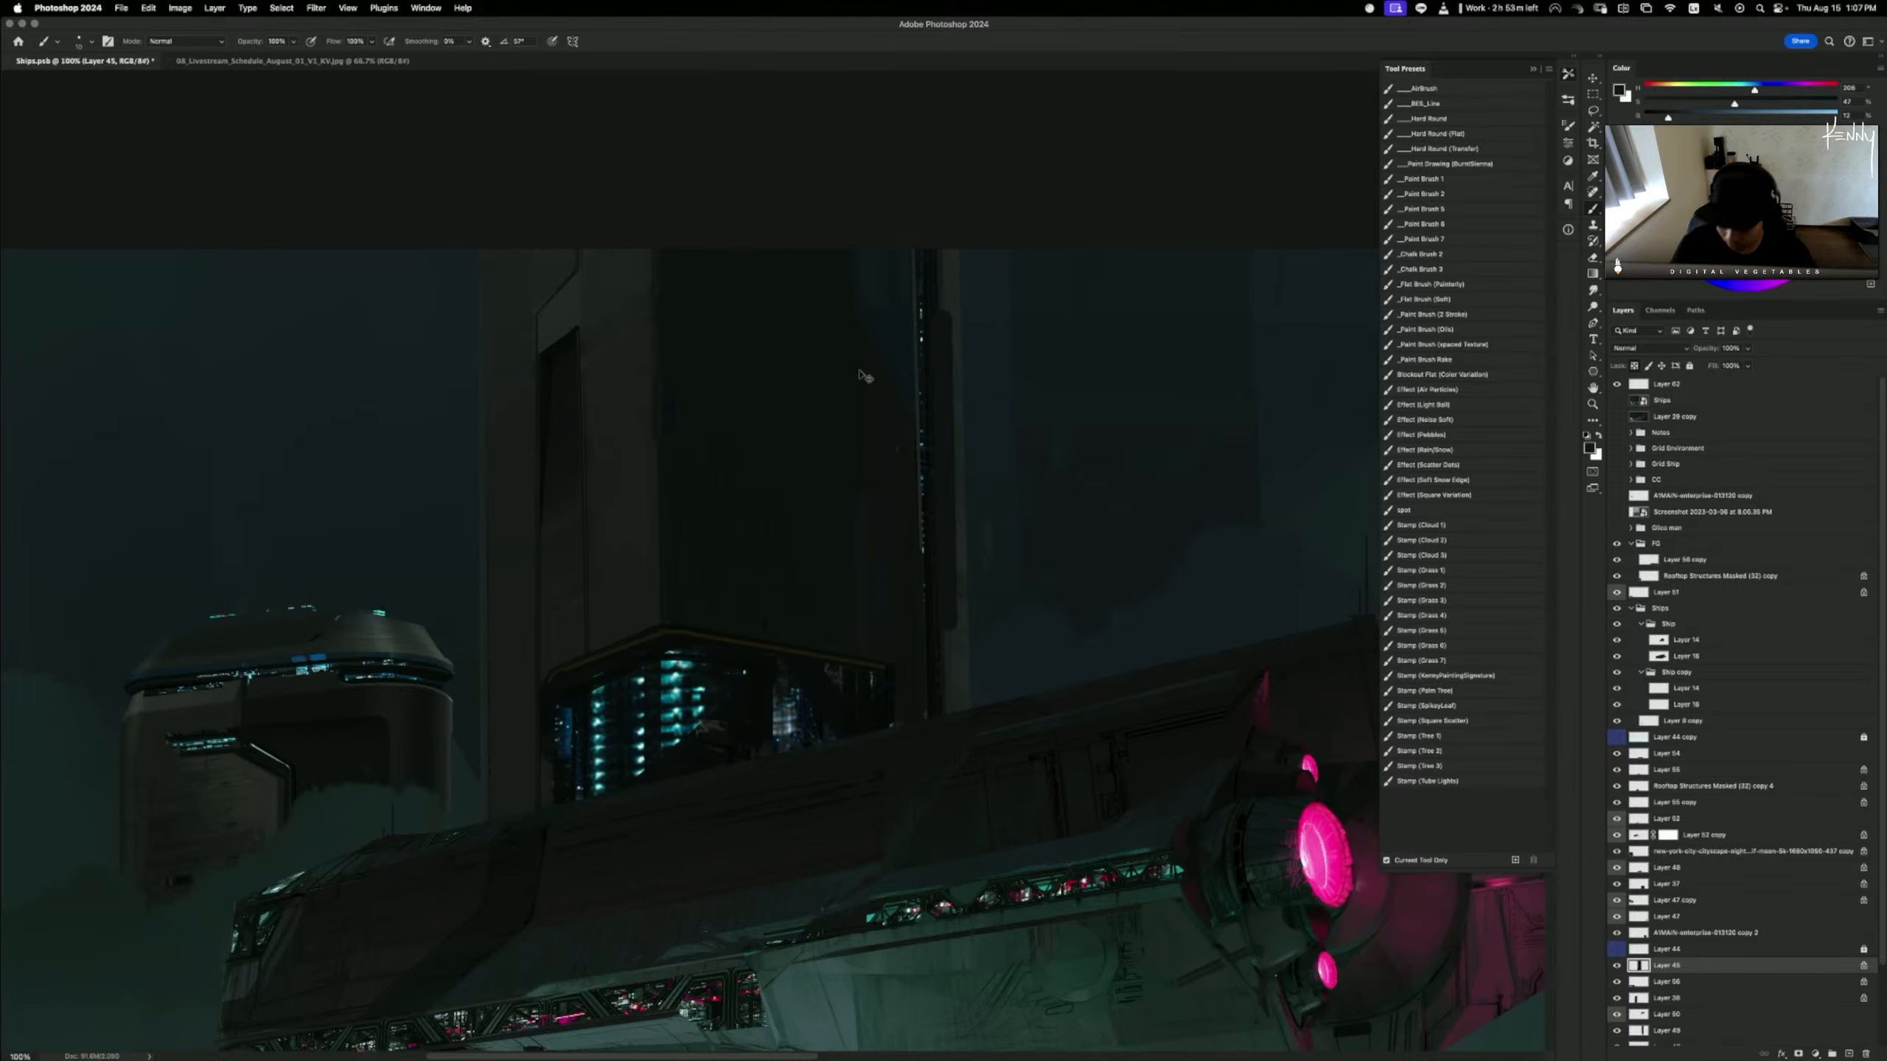
- Sample the near-black of the lit window band and paint a dark vertical stroke over its leftmost windows
key("super+minus")
key("super+minus")
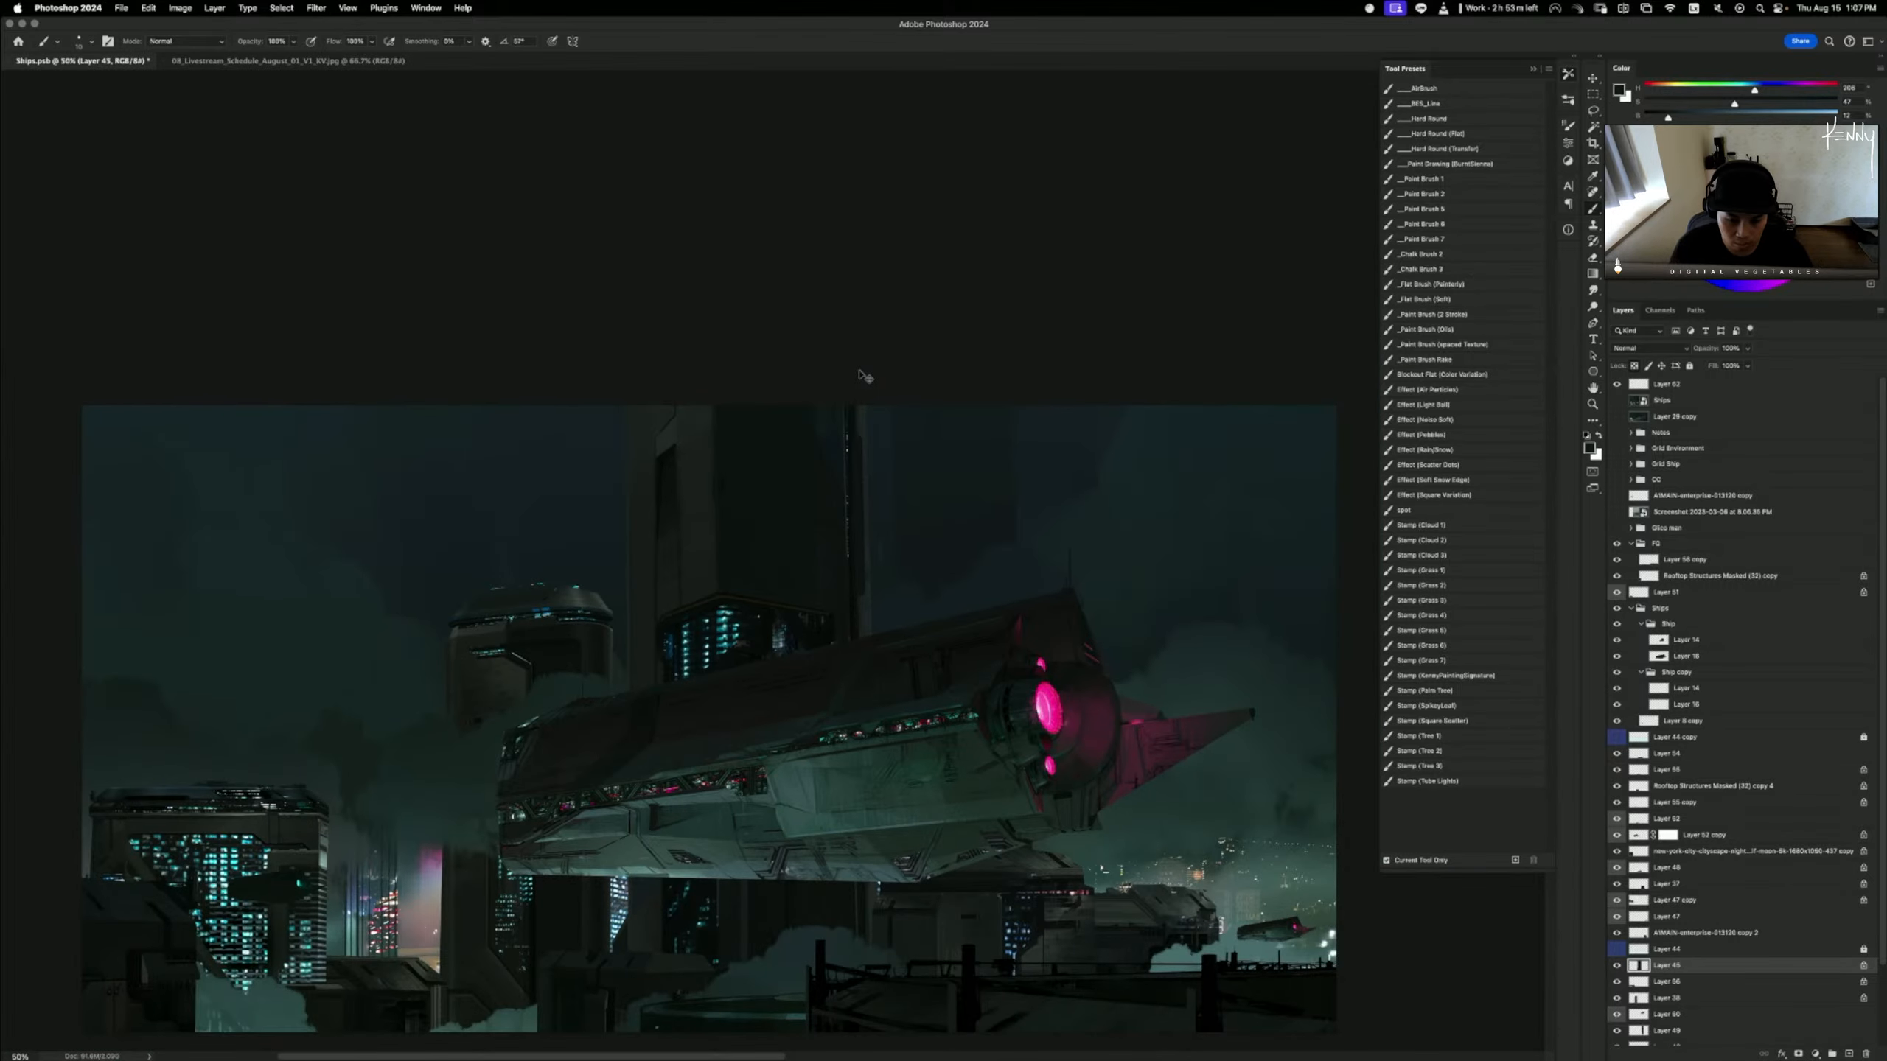
key("super+plus")
key("super+plus")
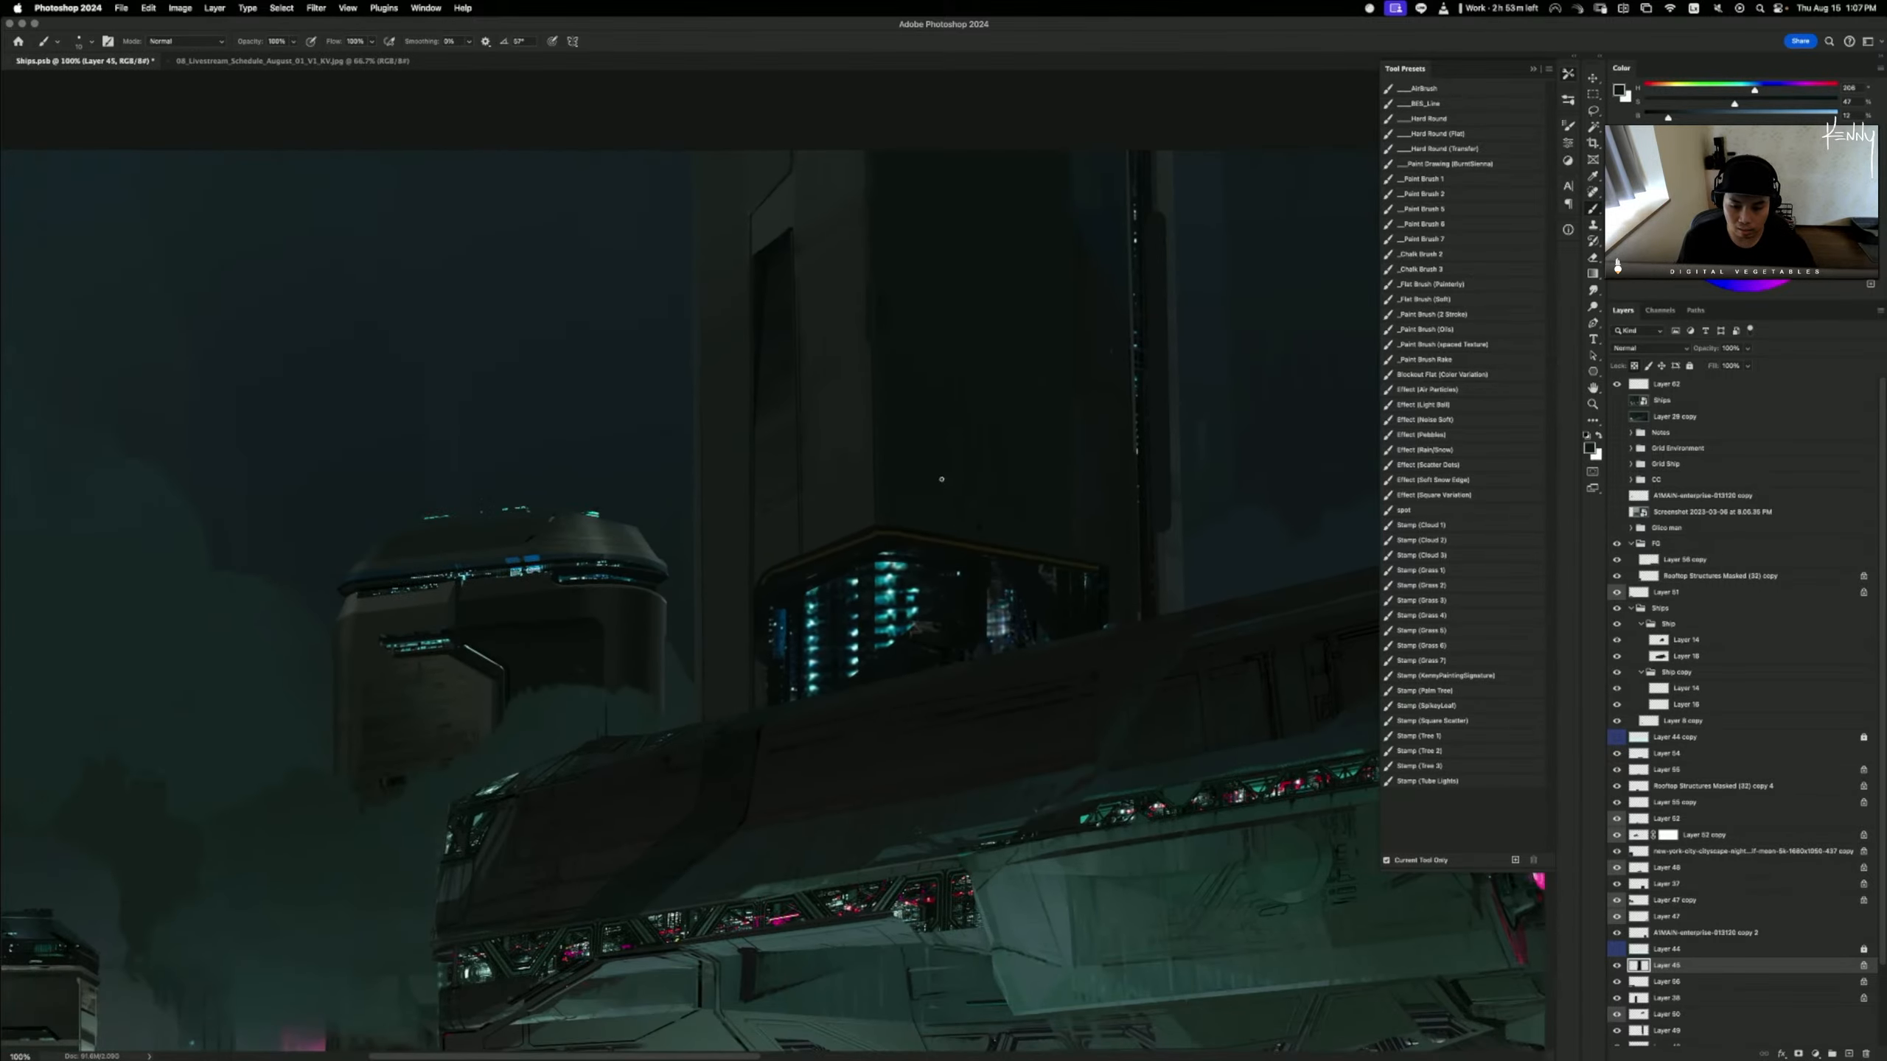
left_click(790, 596, "alt")
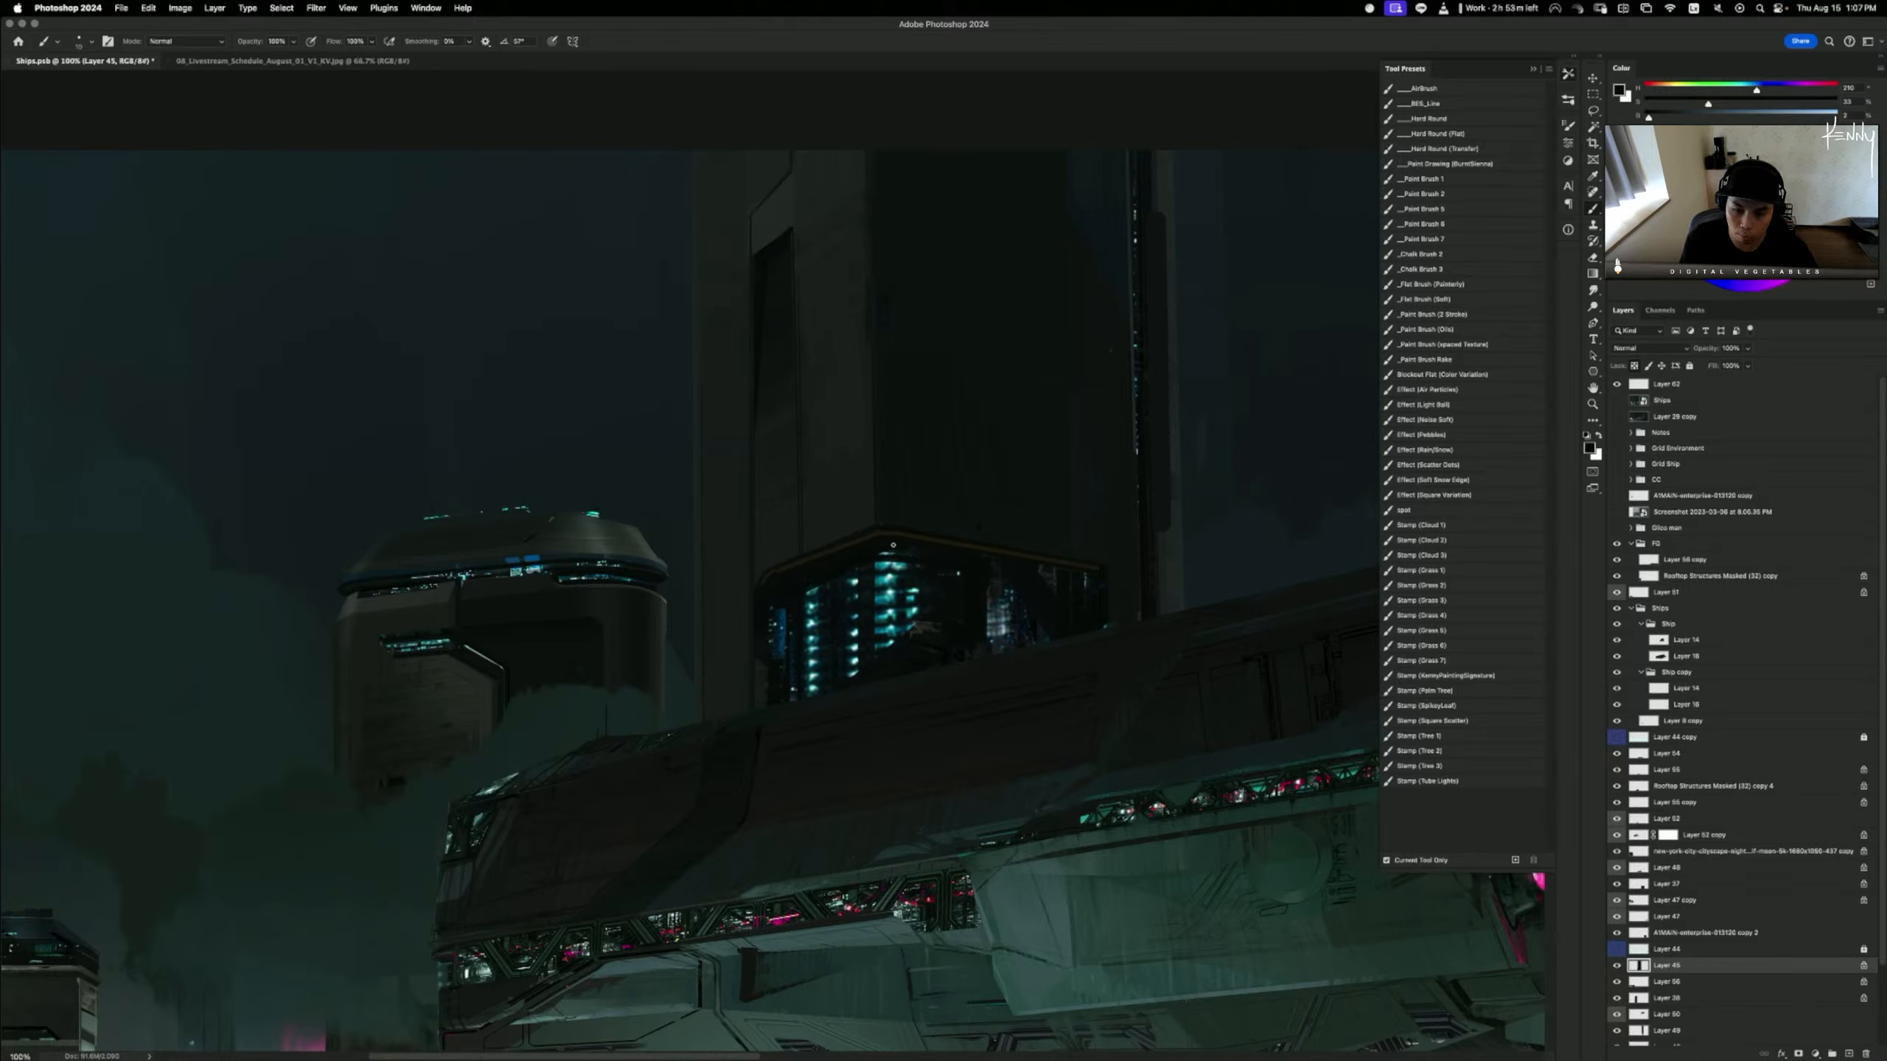
left_click_drag(781, 604, 782, 674)
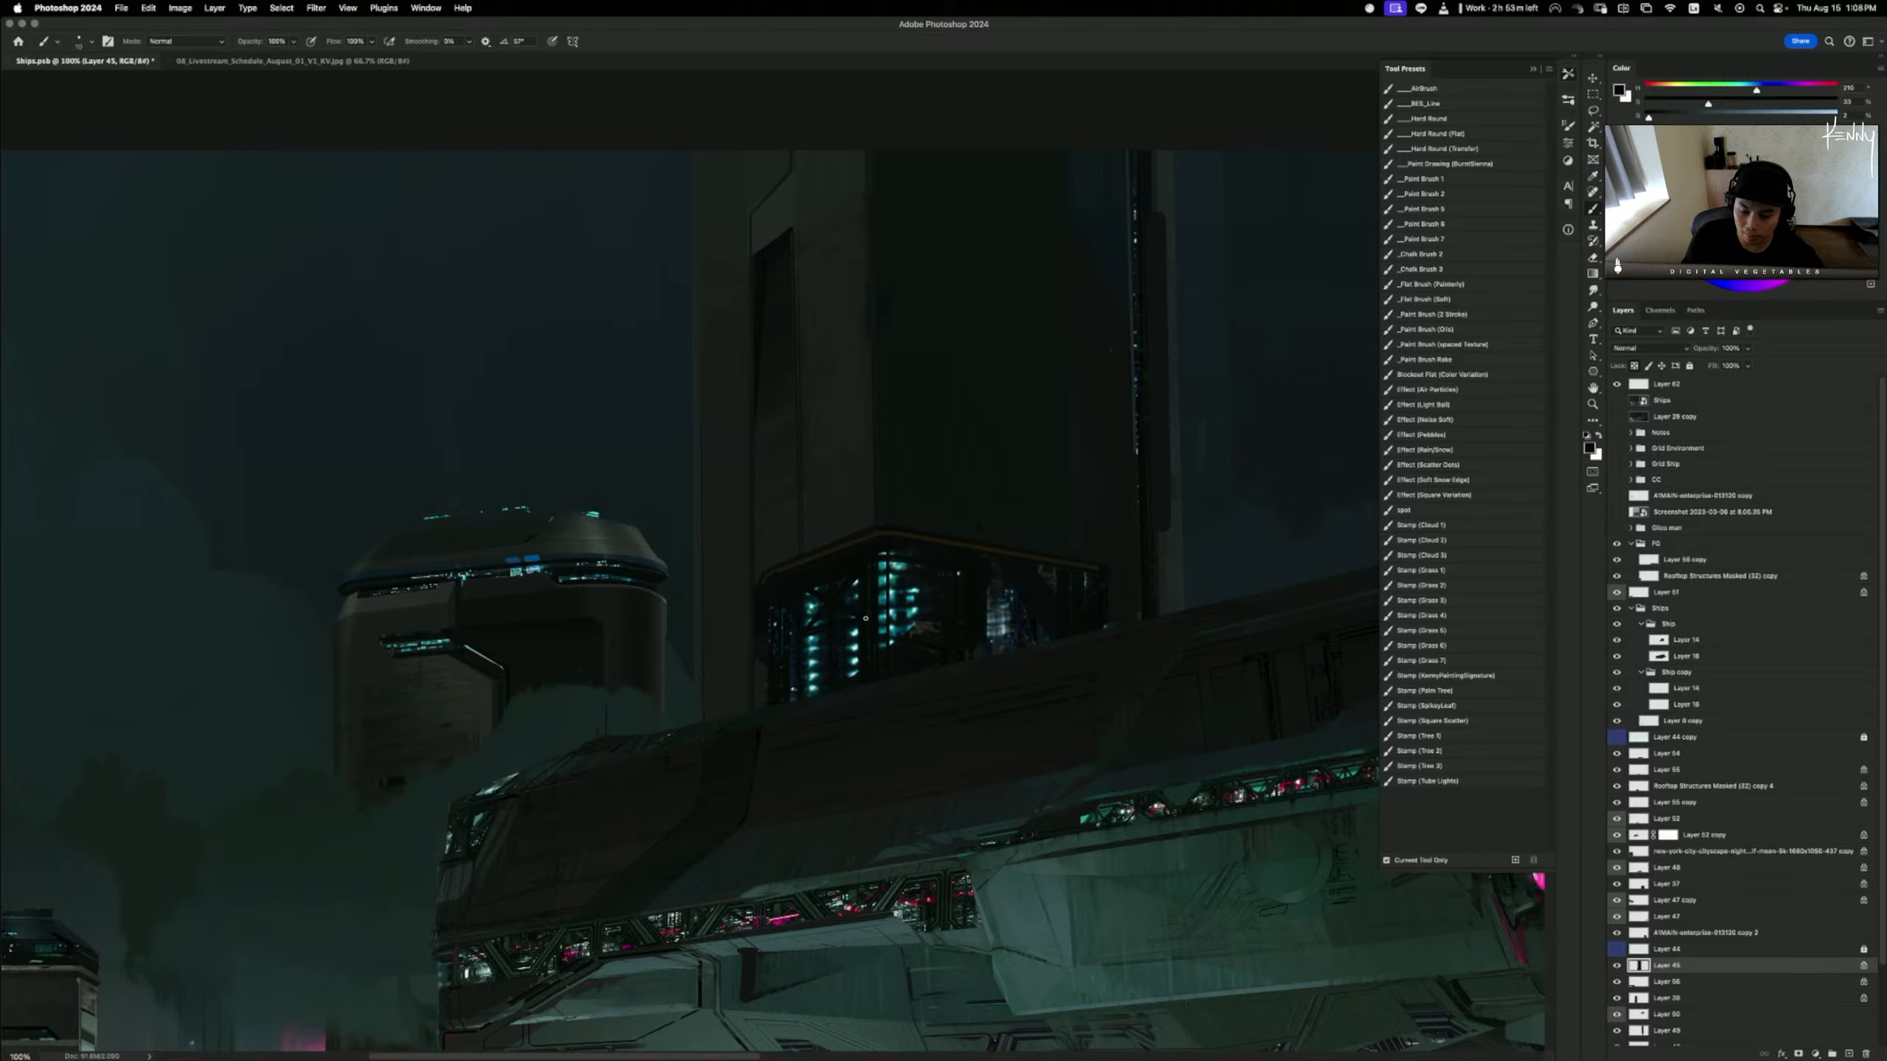
- Adjust the brush to a finer size and darken gaps between the window band's left light columns, undoing the last stroke
key("bracketright")
key("bracketright")
key("bracketright")
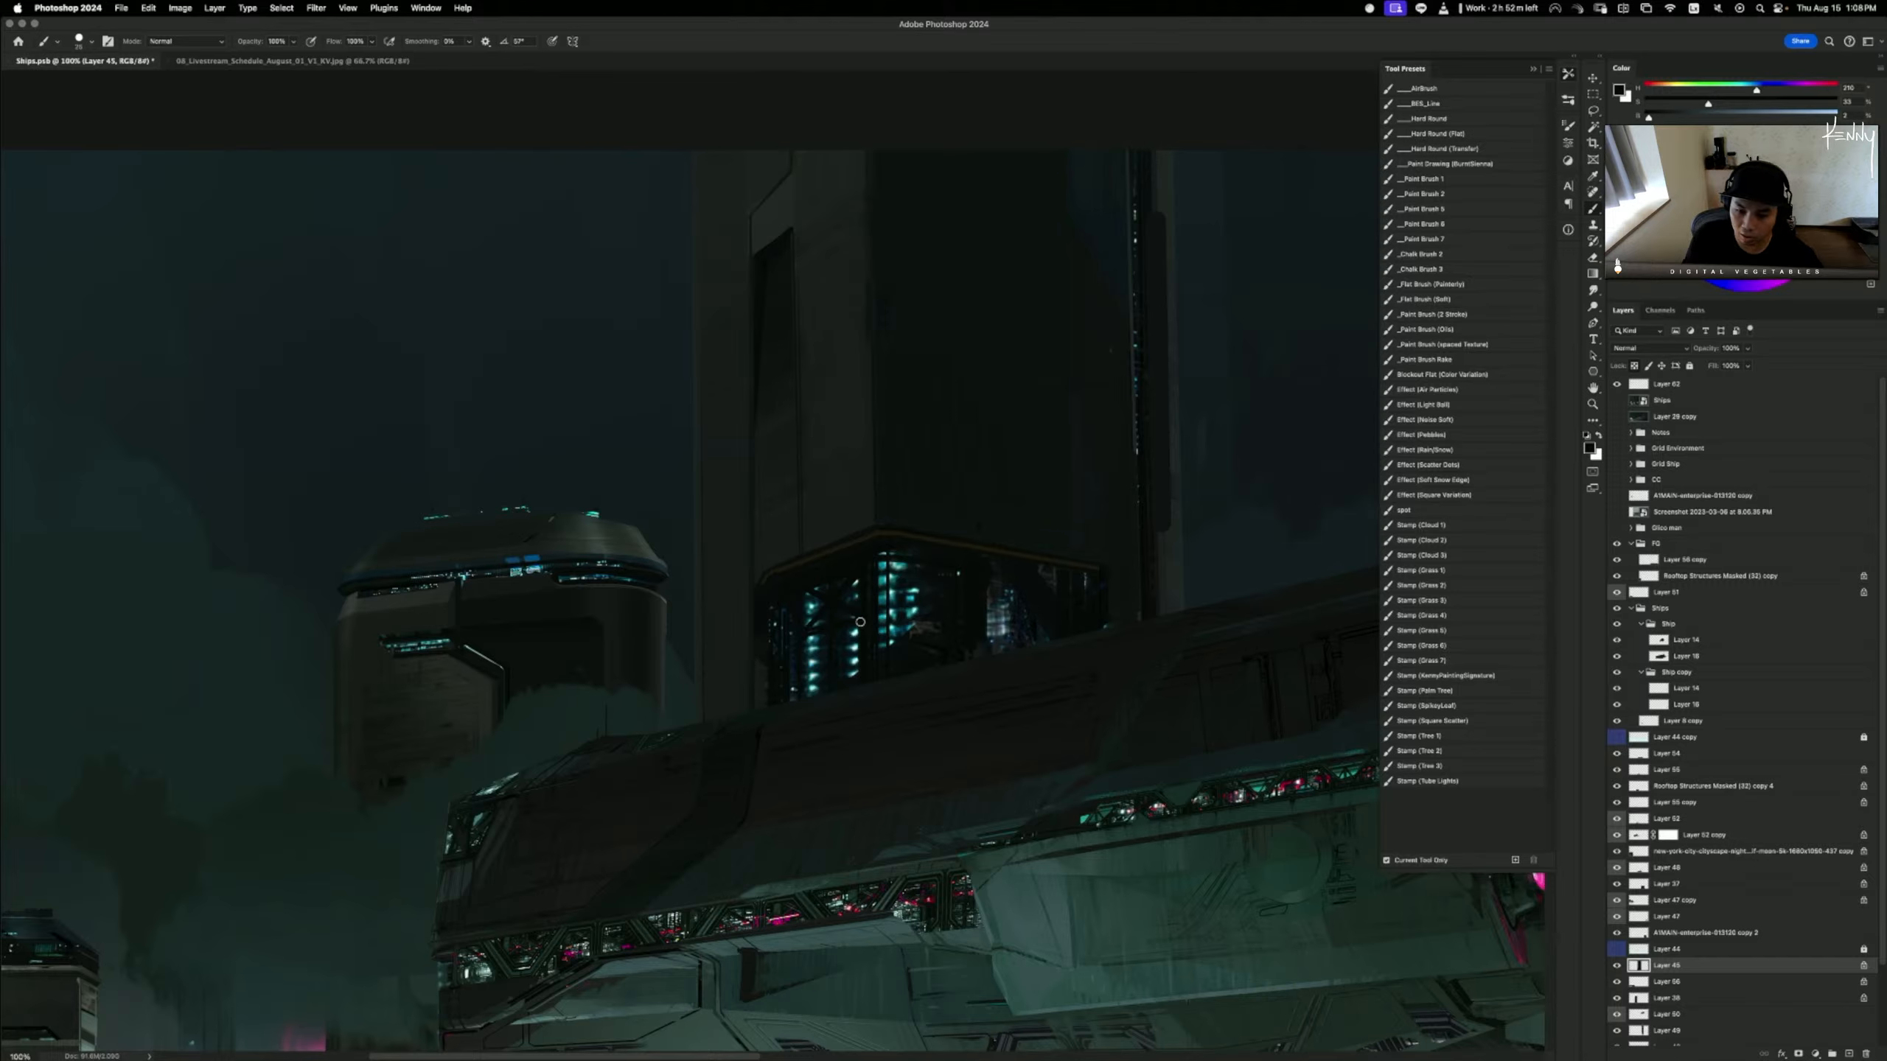
key("bracketleft")
key("bracketleft")
key("bracketleft")
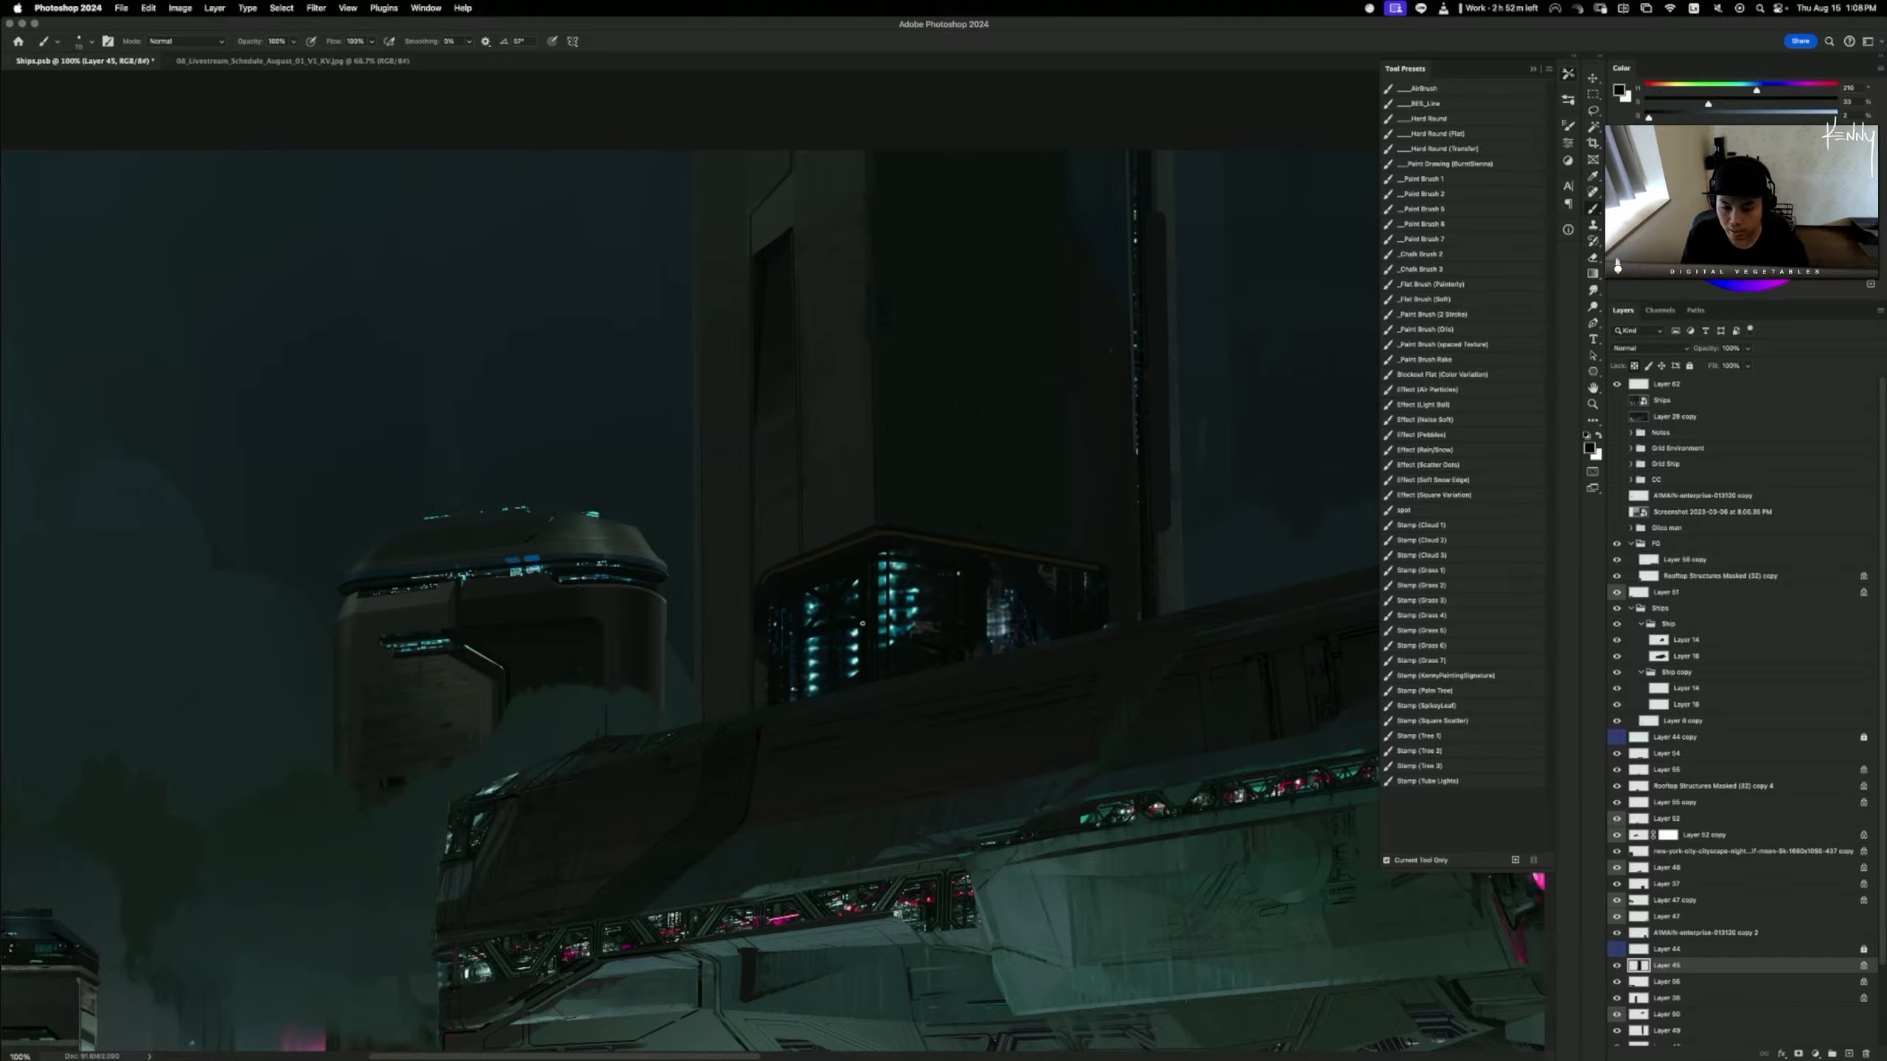
key("bracketleft")
left_click_drag(810, 660, 810, 676)
key("super+z")
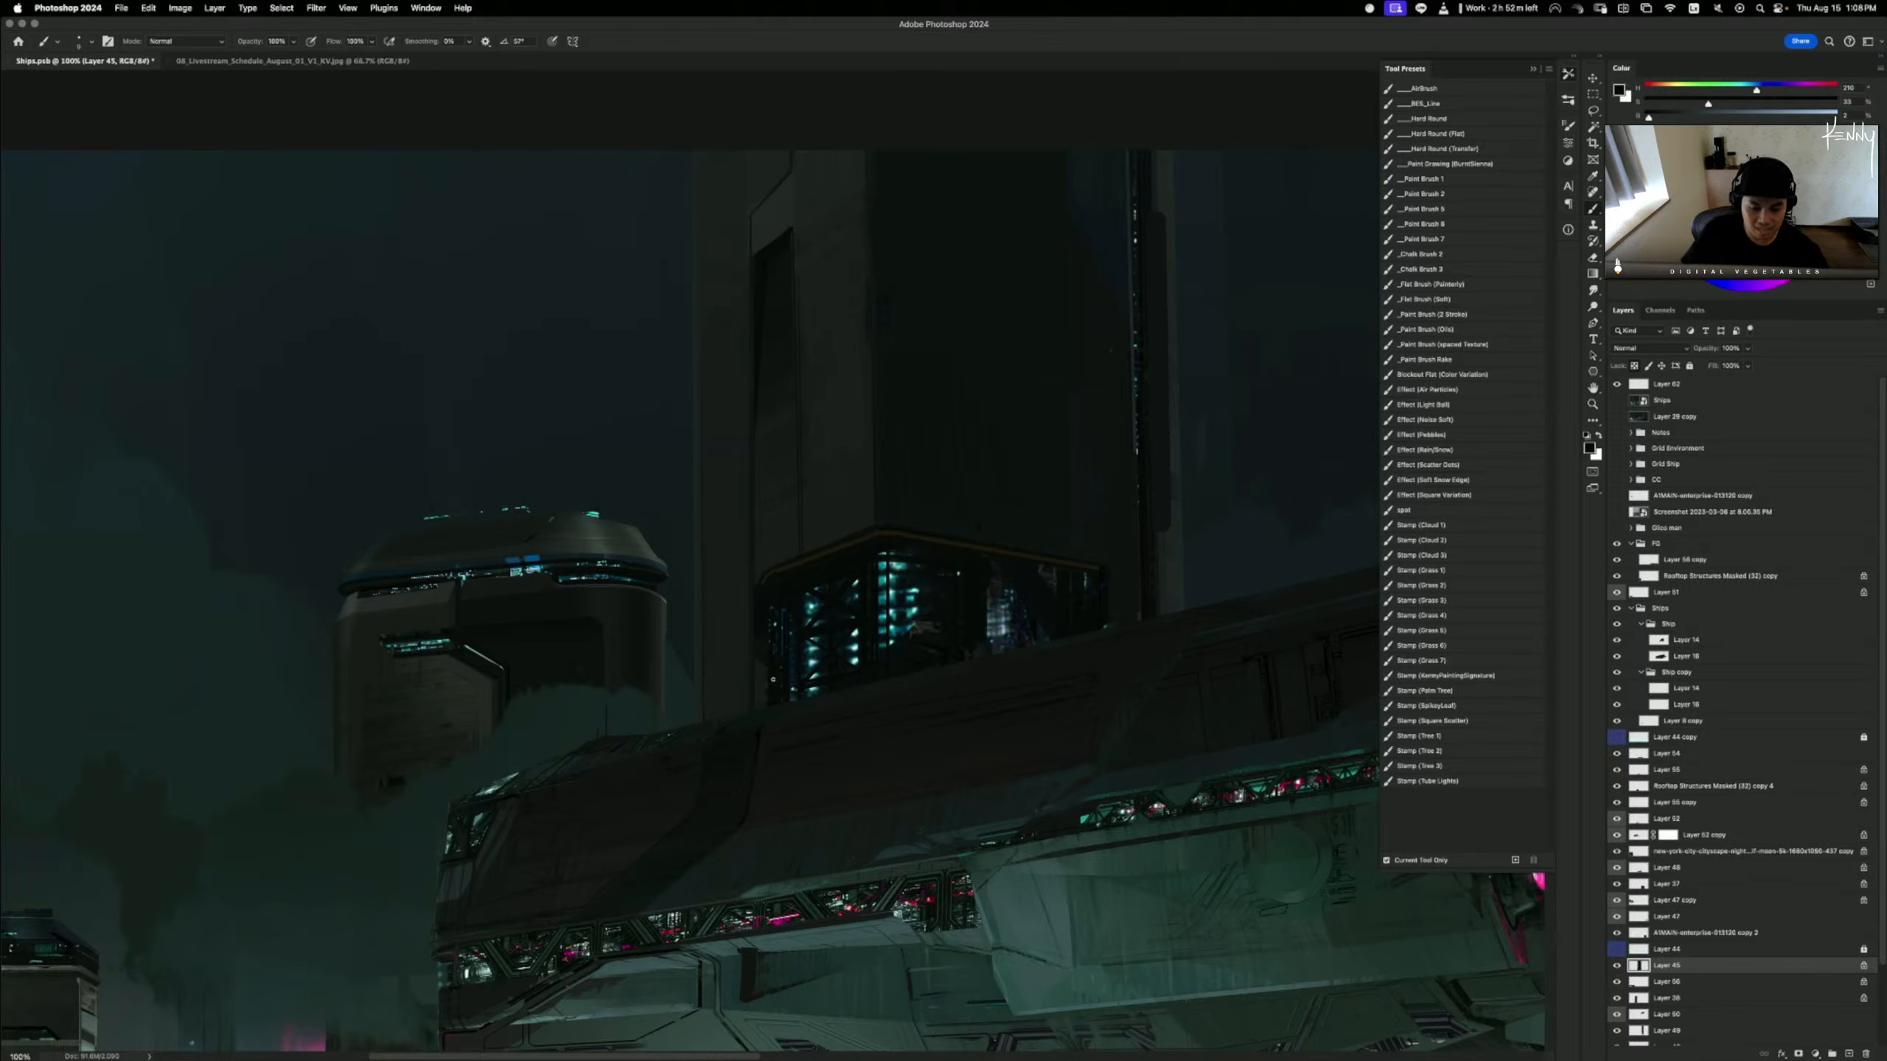
- Sample light cyan, dark teal and near-black from the left windows to refine the individual lit columns
left_click(846, 650, "alt")
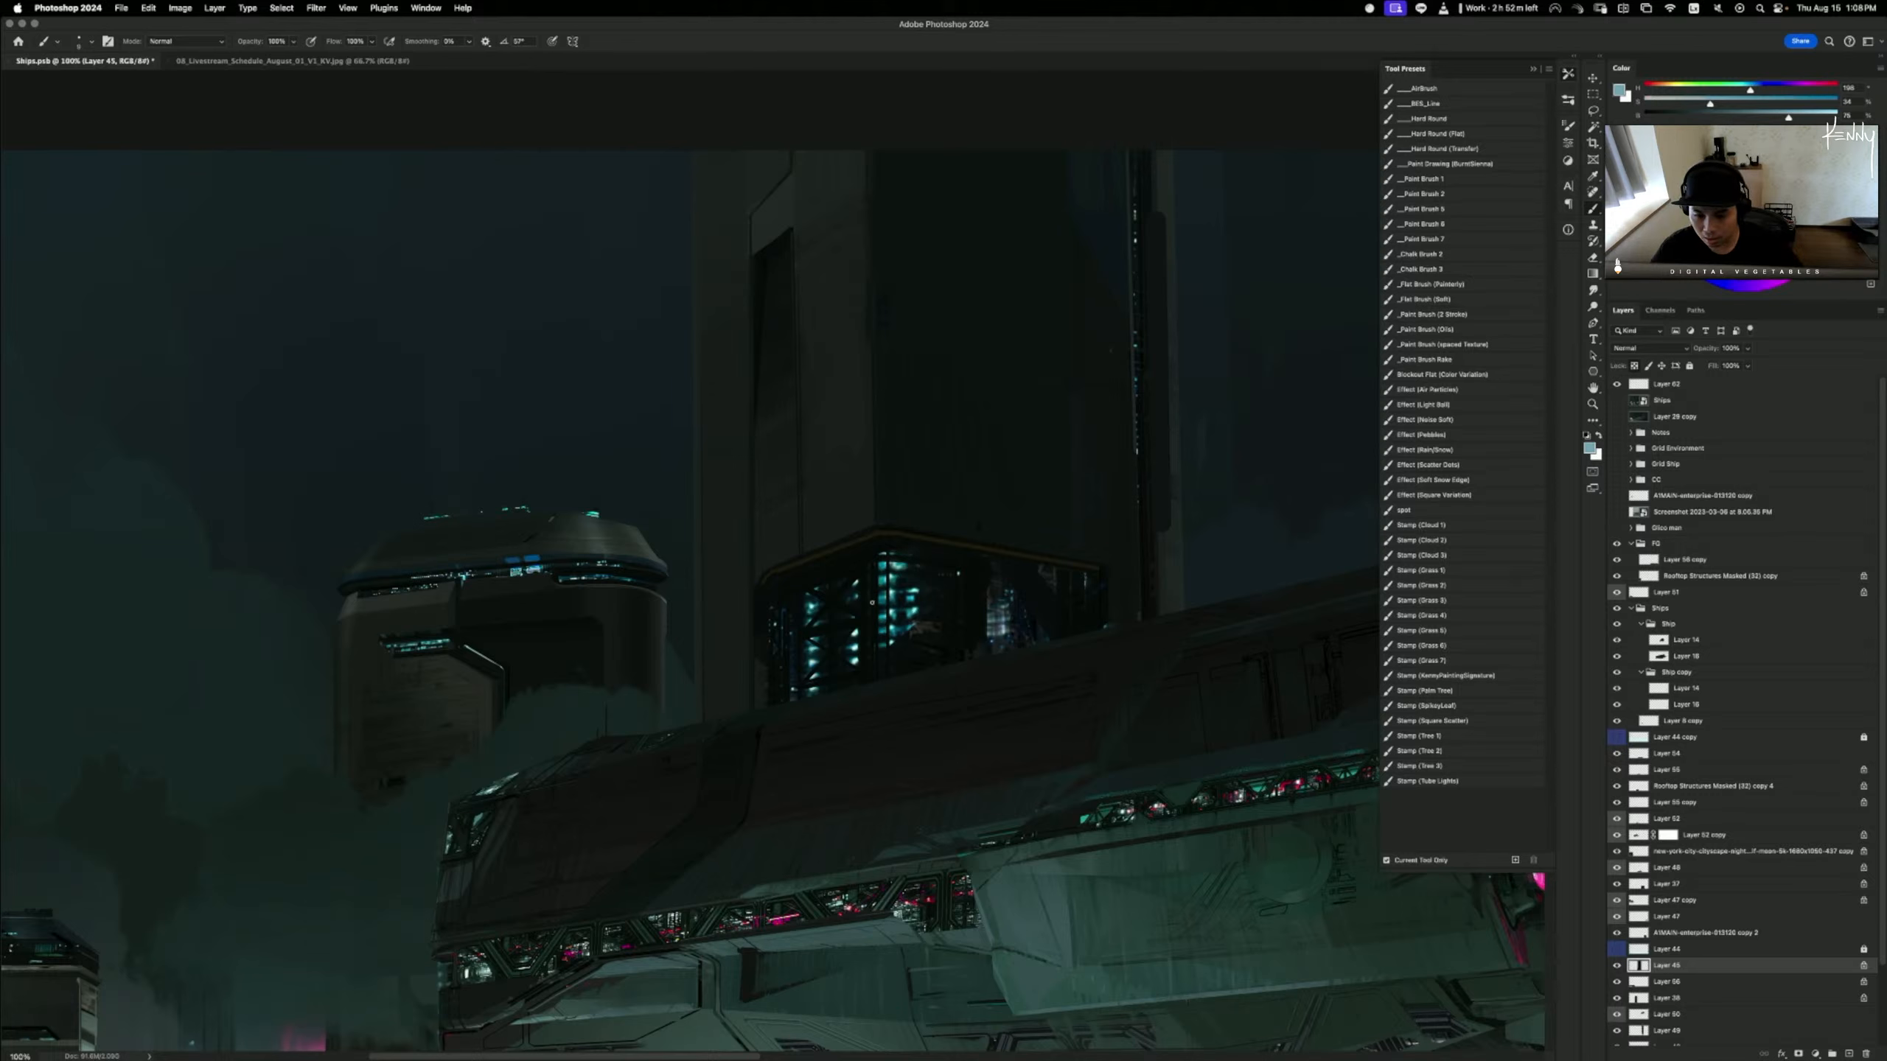
left_click(813, 644, "alt")
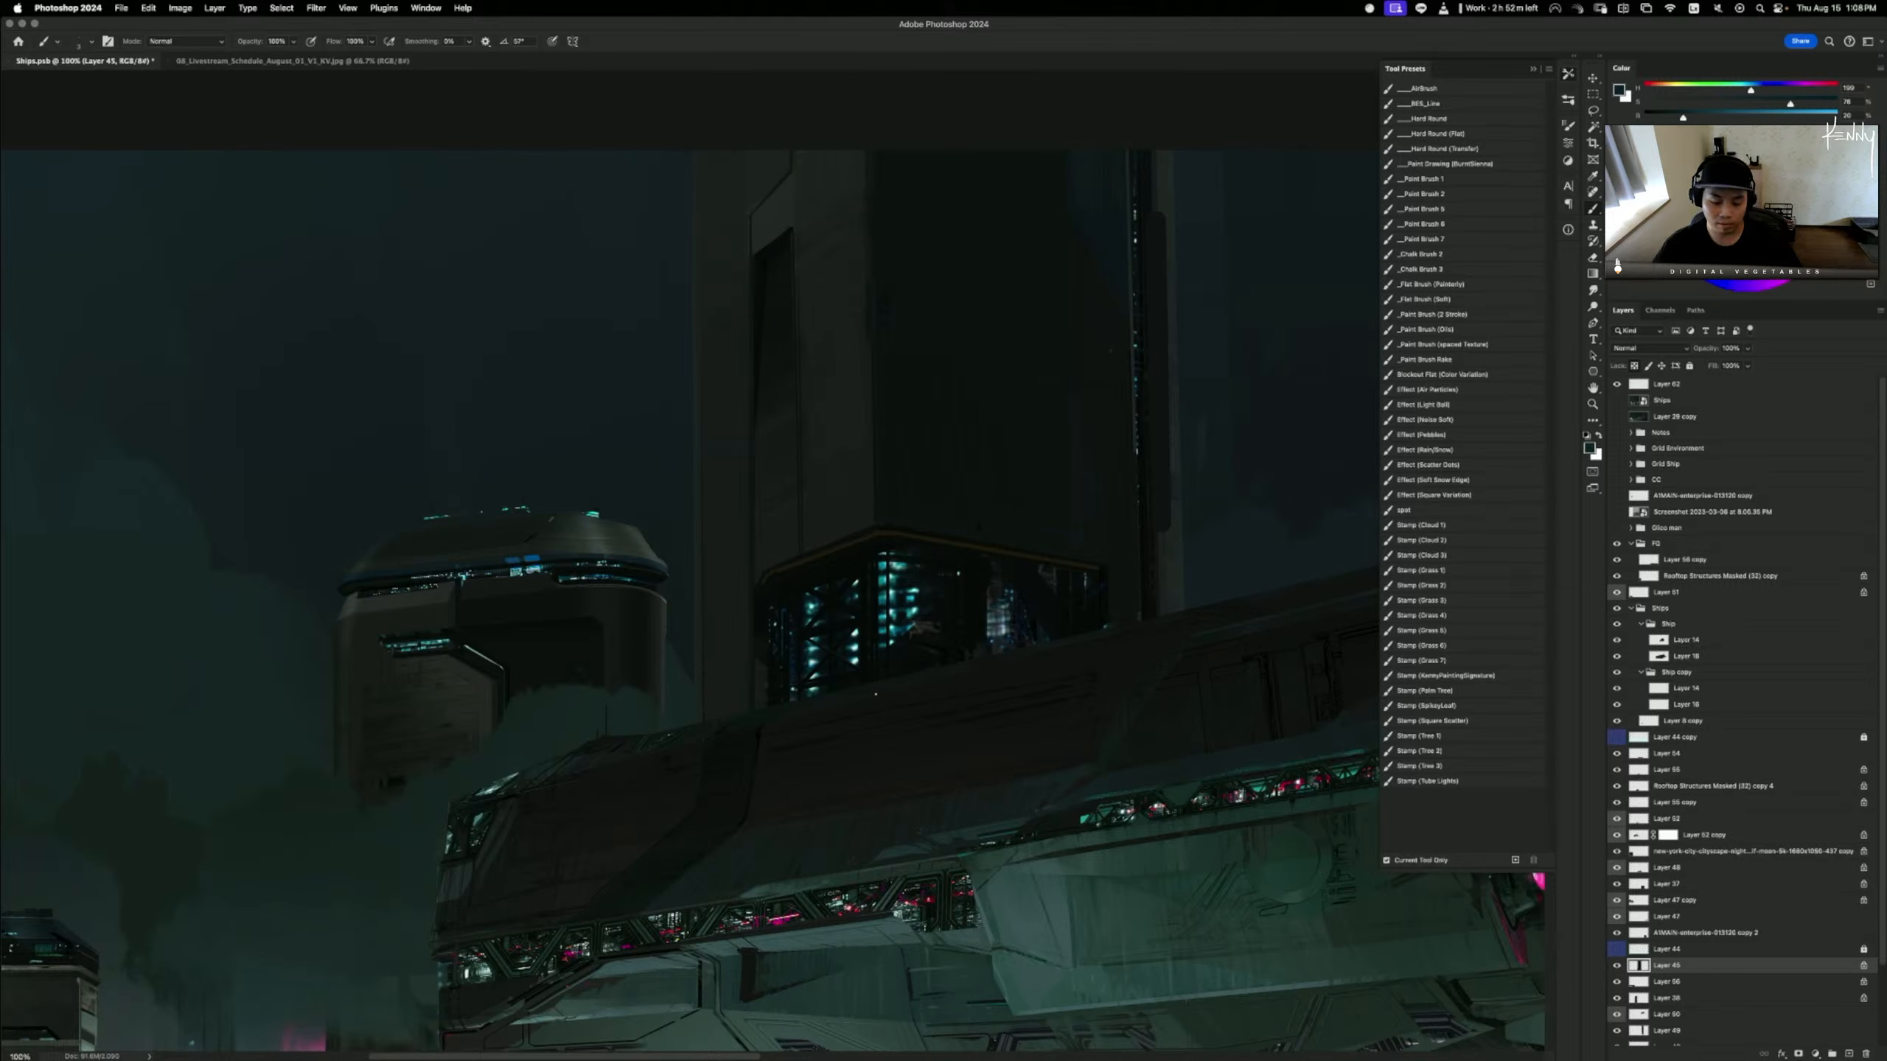
left_click(829, 628, "alt")
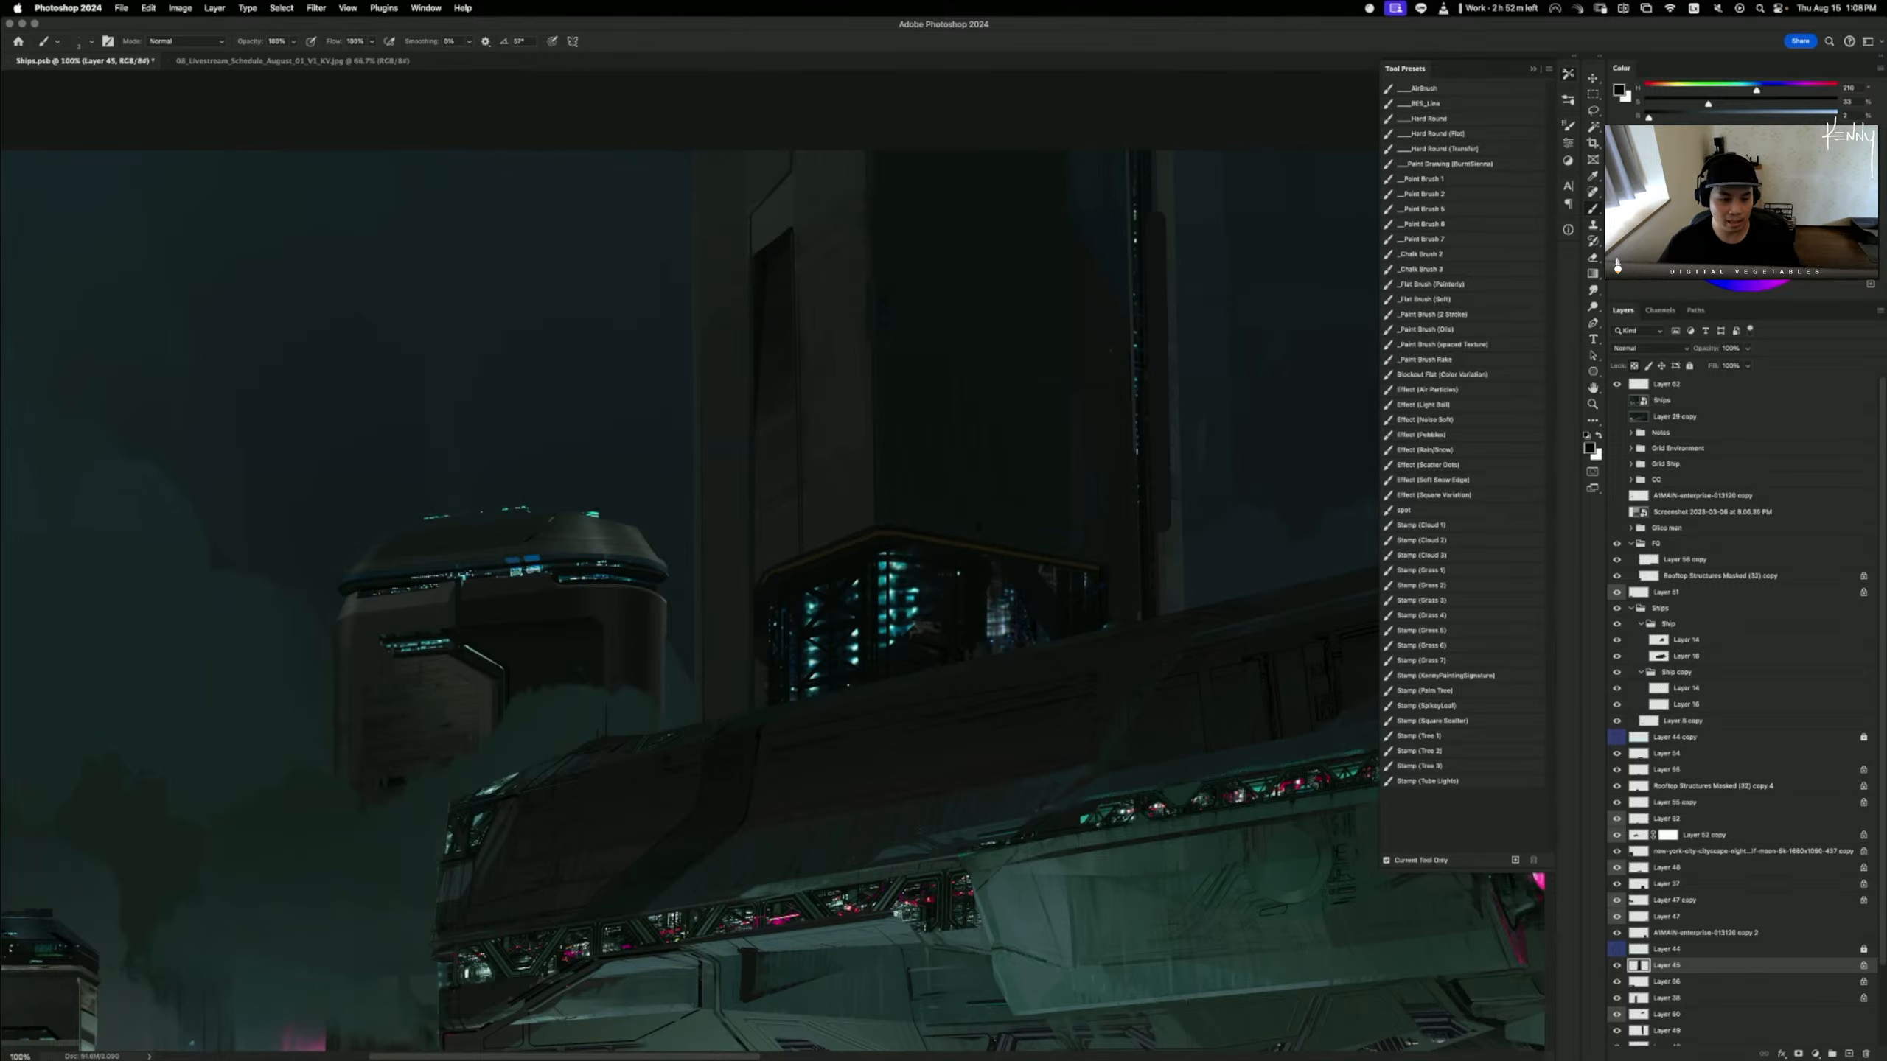
- Sample the band's dark tone, enlarge the brush and break up the blue windows on its right side with dark vertical strokes
scroll(724, 616, "up", 4)
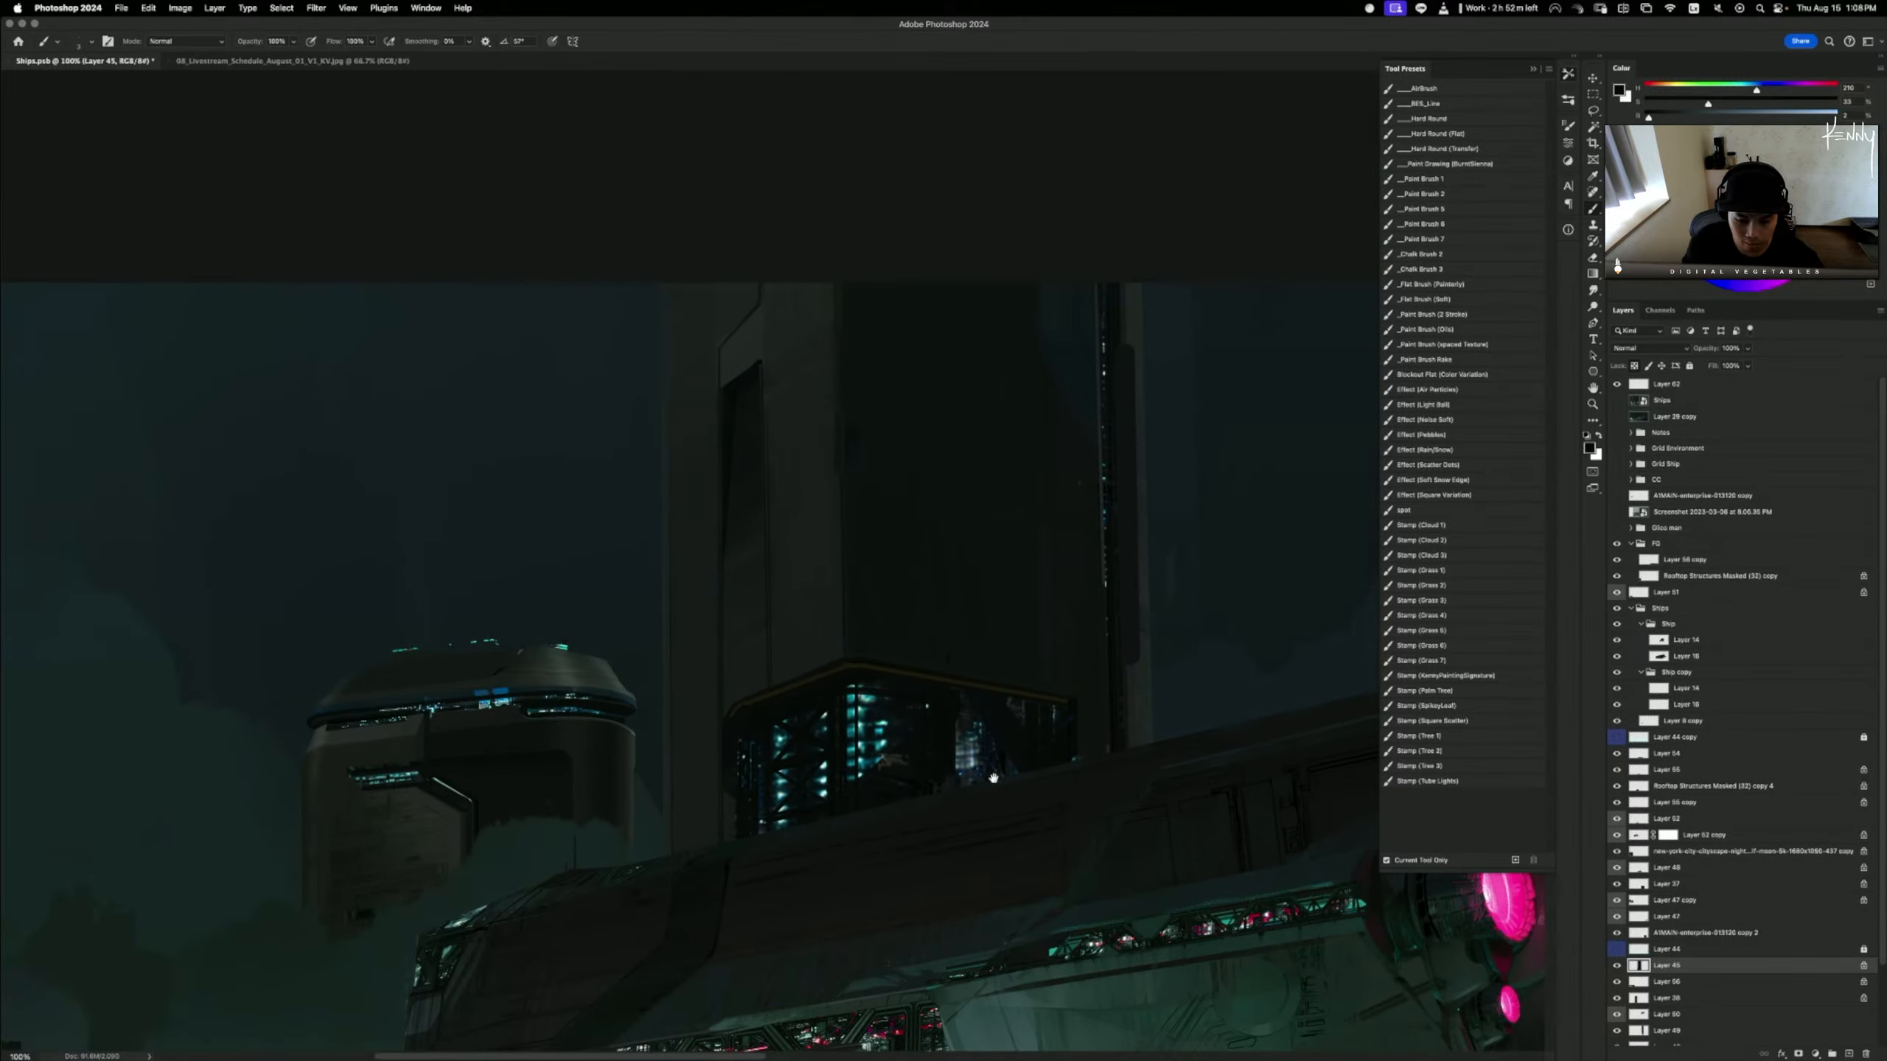
scroll(840, 717, "down", 2)
left_click(785, 665, "alt")
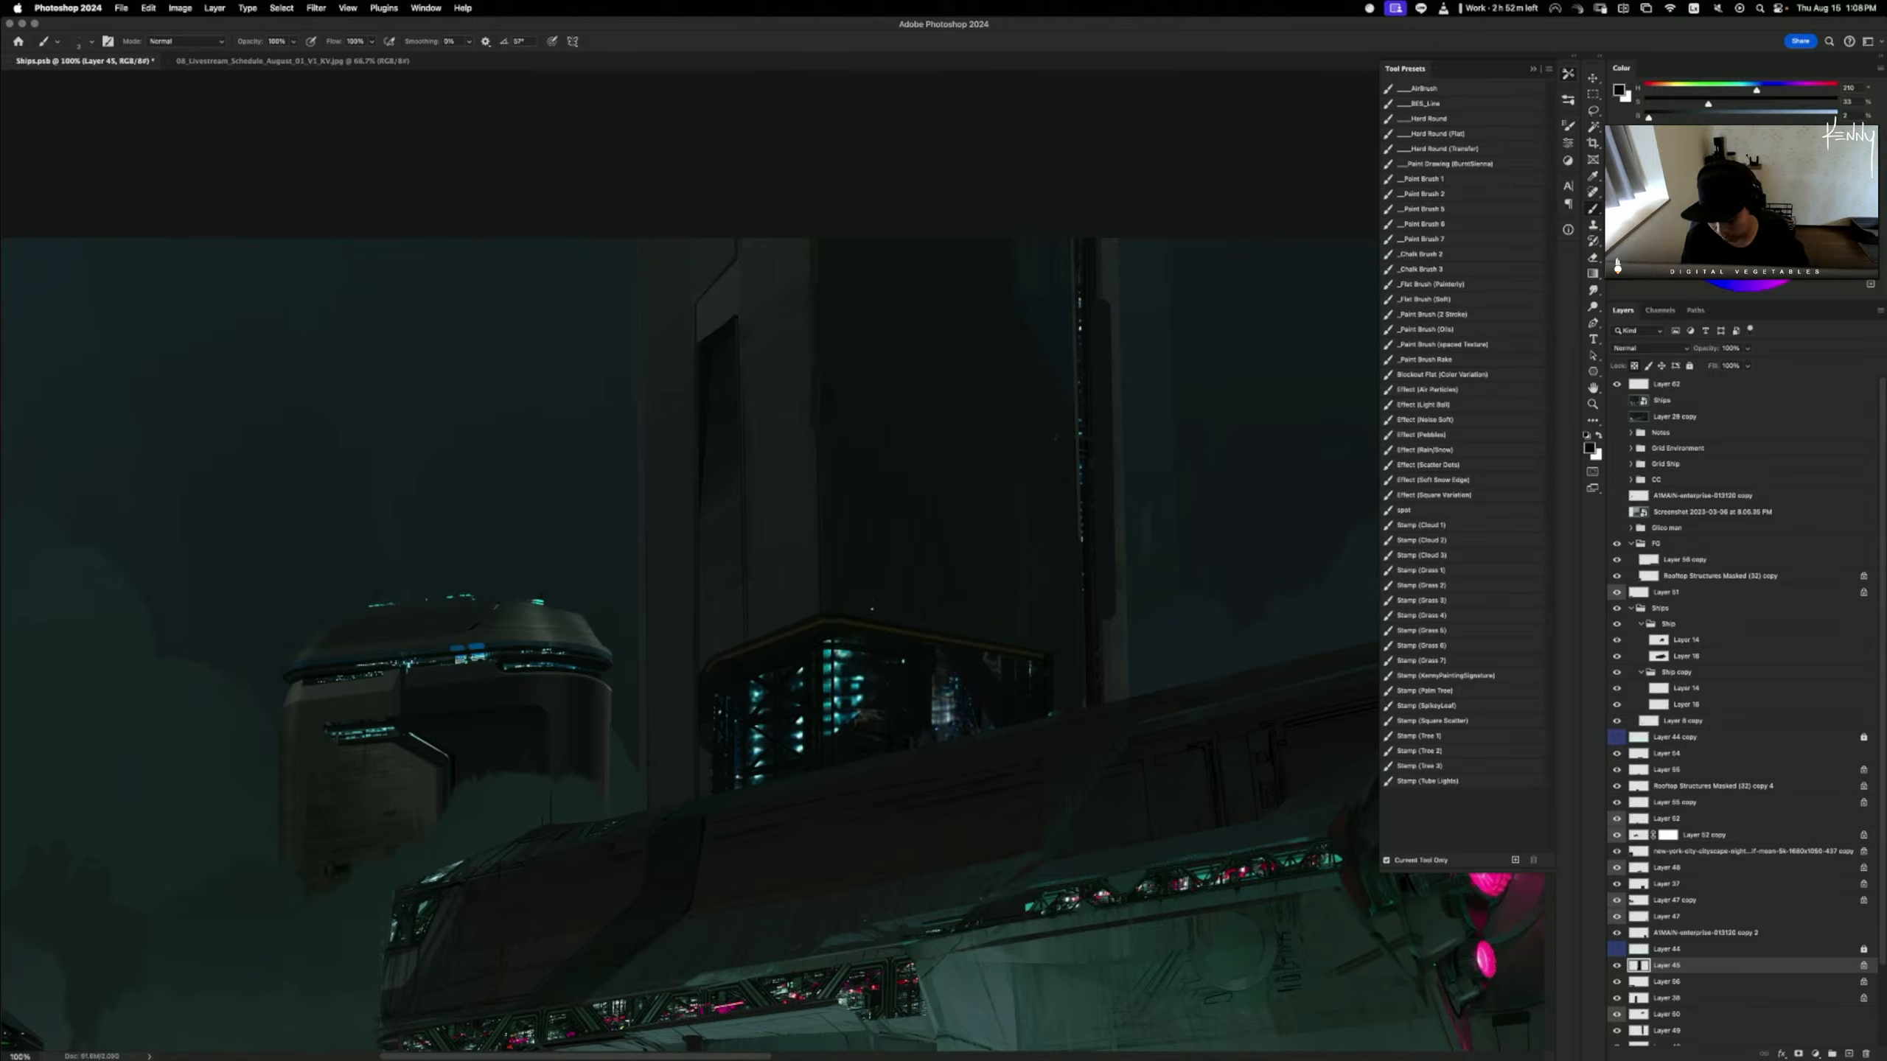
key("]")
key("]")
key("]")
key("]")
key("]")
key("]")
key("]")
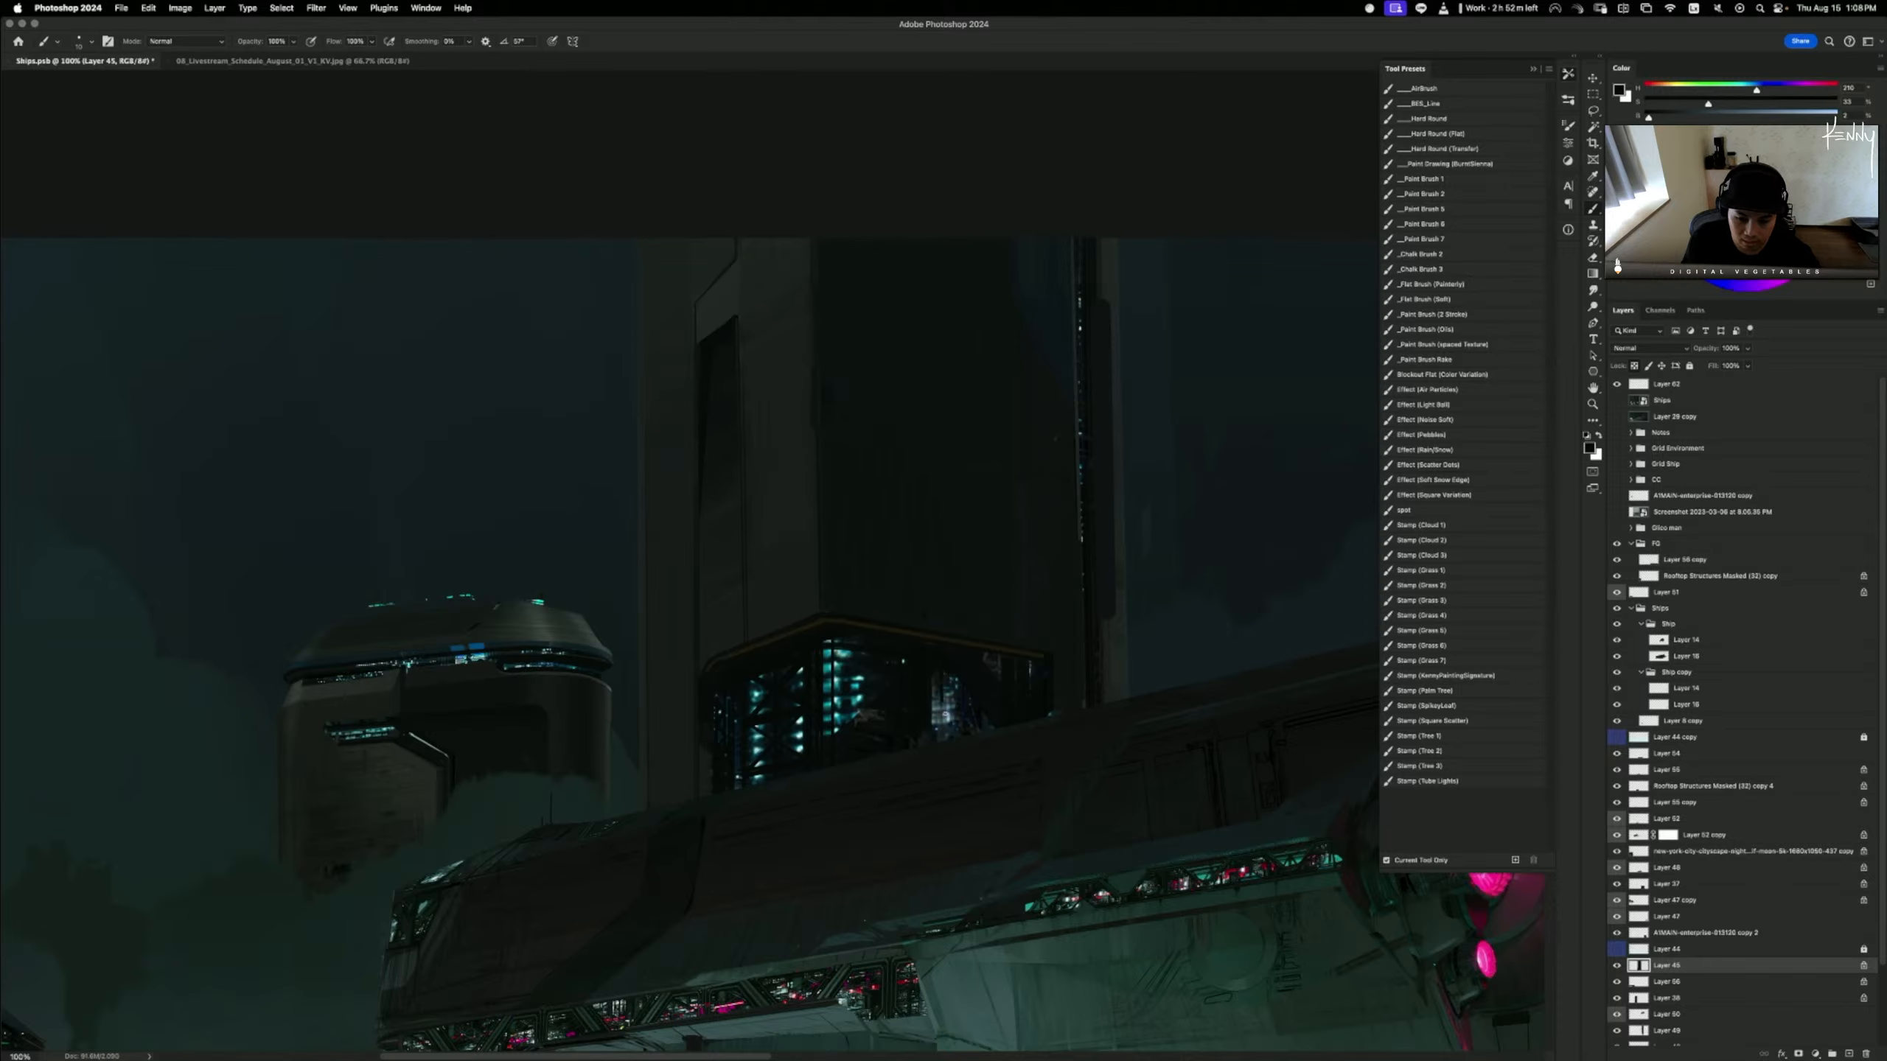
key("super+z")
left_click_drag(939, 673, 940, 749)
left_click_drag(942, 668, 948, 741)
key("super+z")
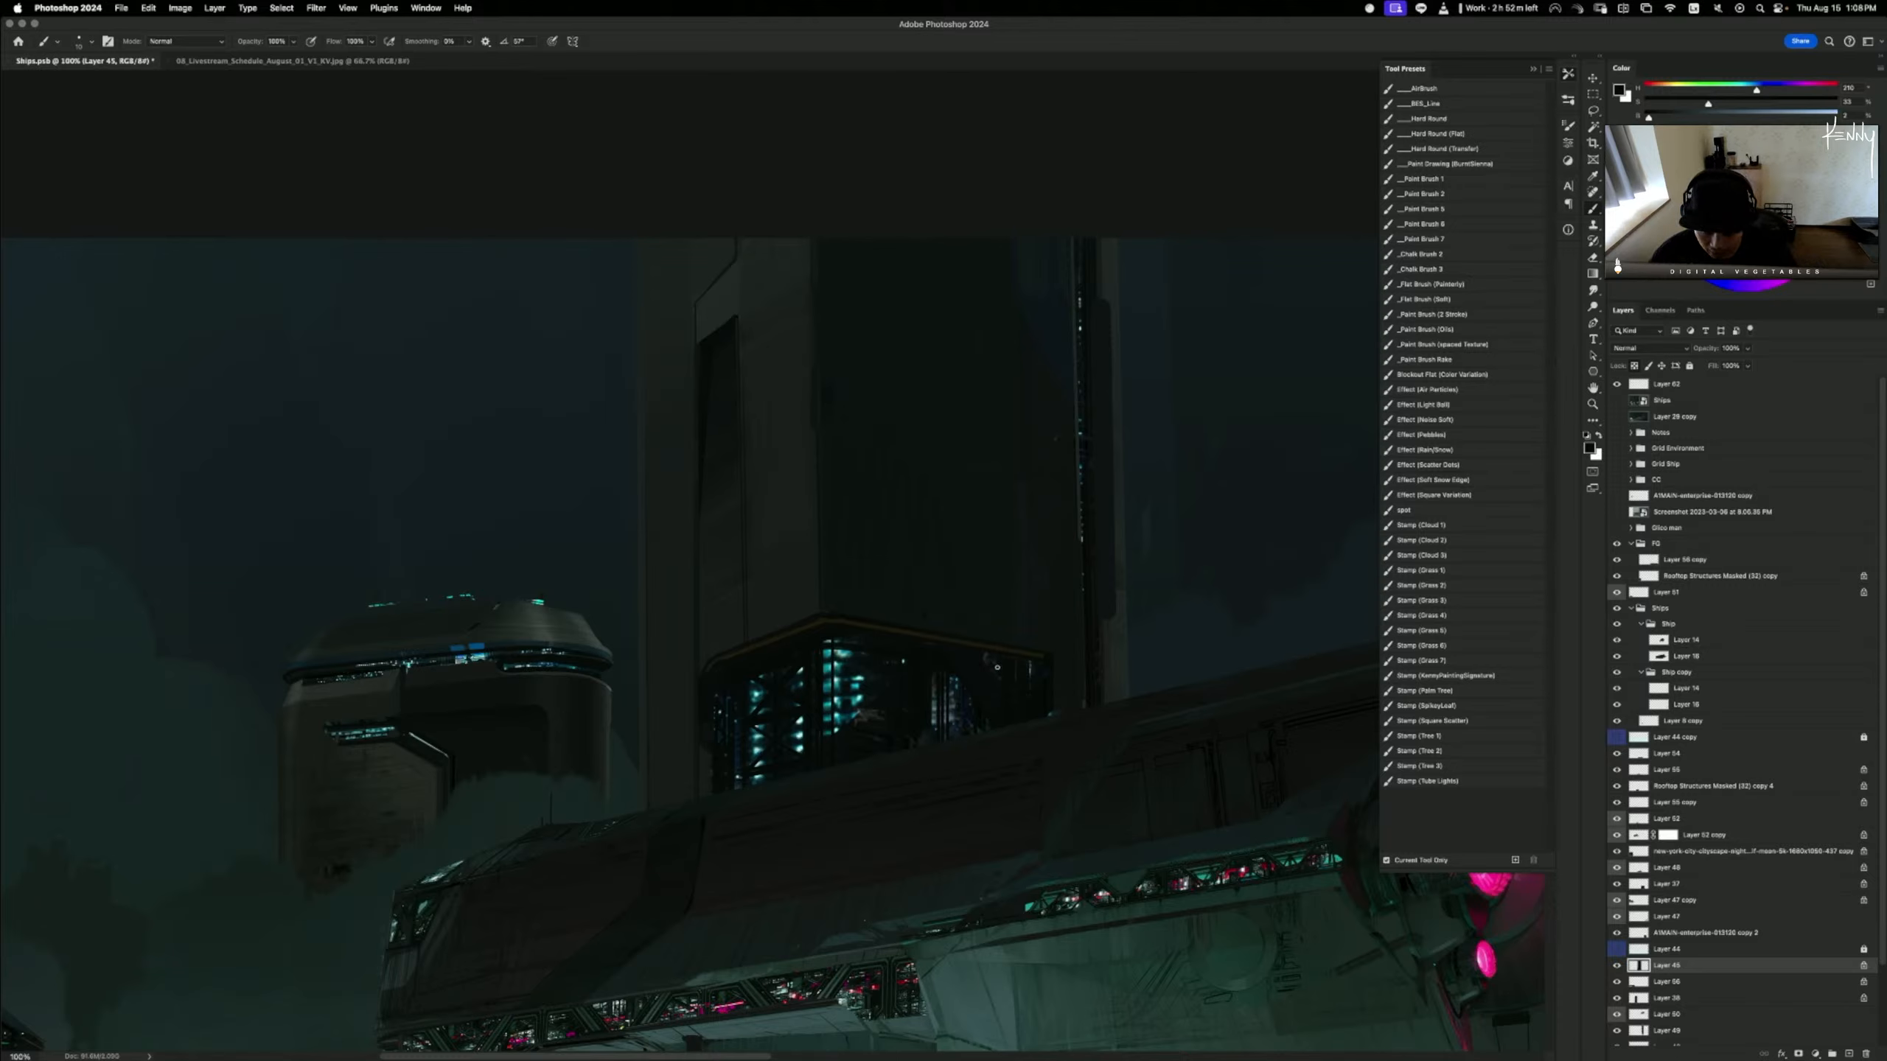
key("super+z")
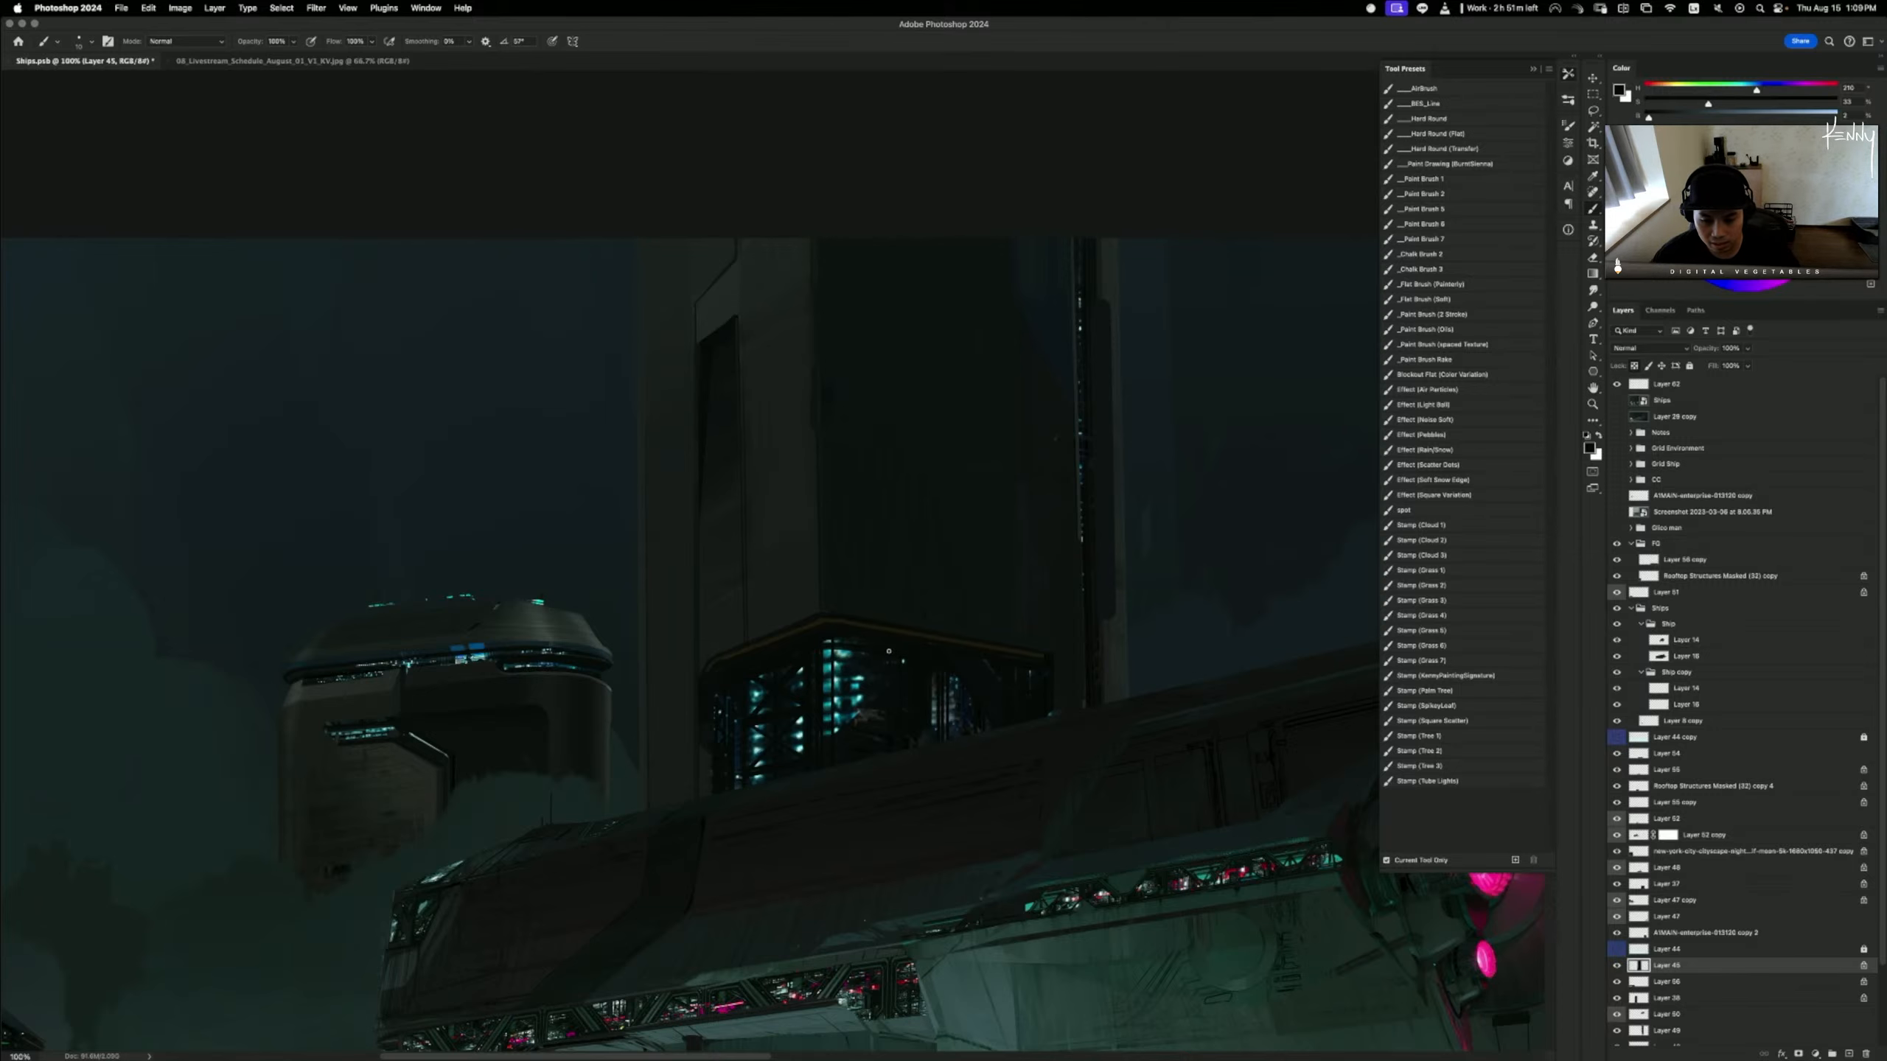
- Sample the brown-orange trim above the window band and touch up the band's upper edge toward its right end
scroll(888, 651, "up", 3)
scroll(888, 650, "right", 3)
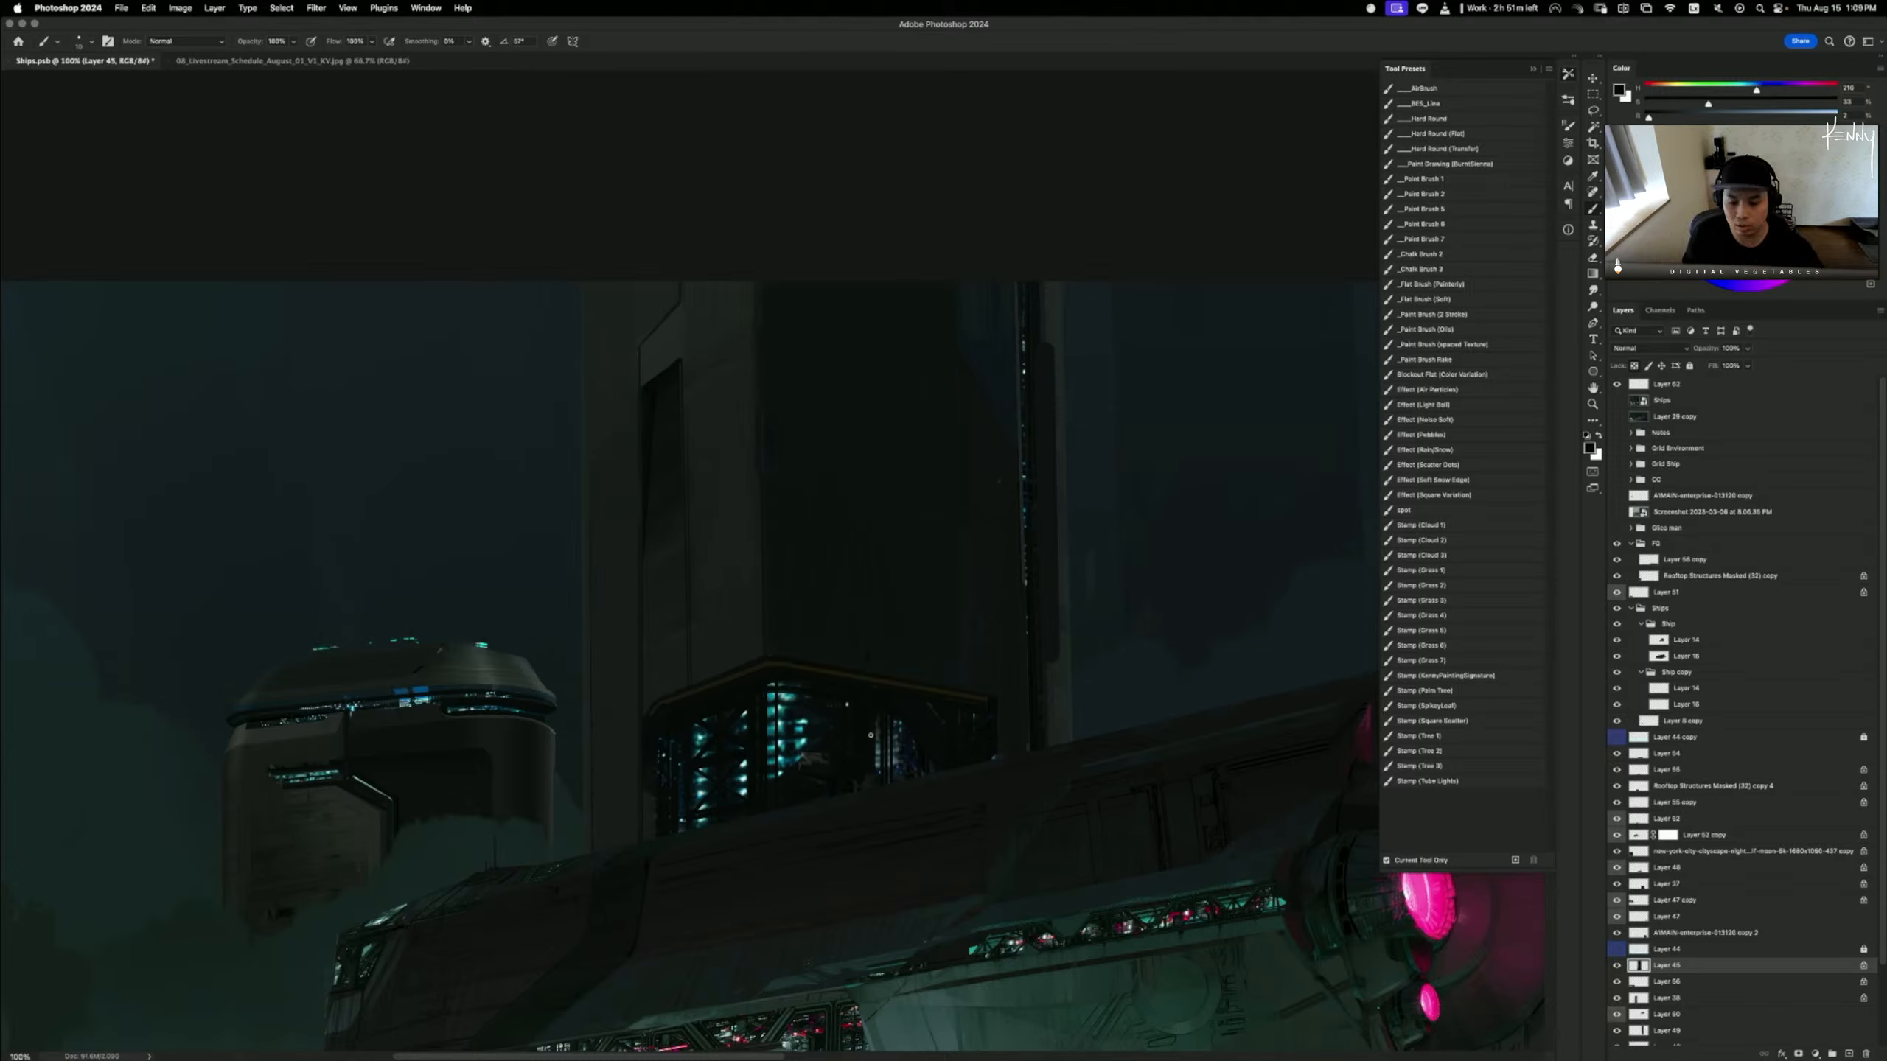
left_click(689, 689, "alt")
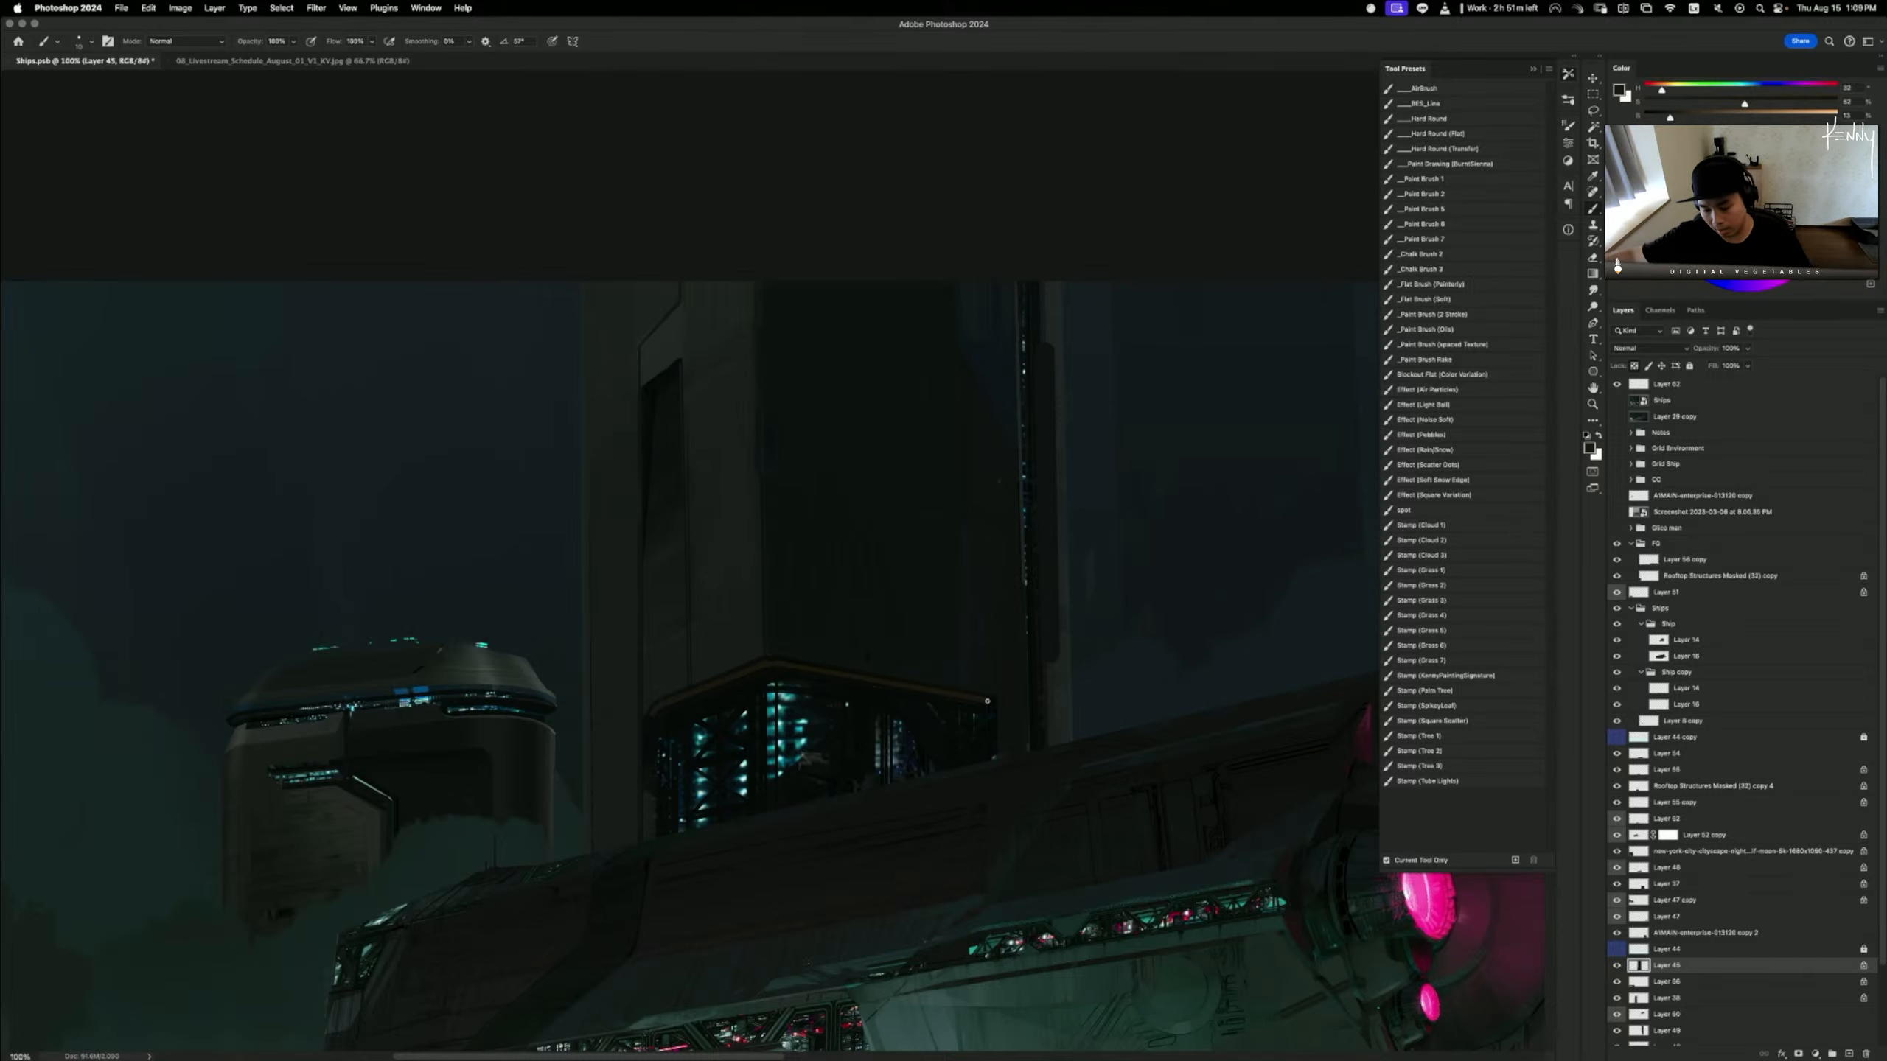
key("super+minus")
key("super+minus")
key("super+minus")
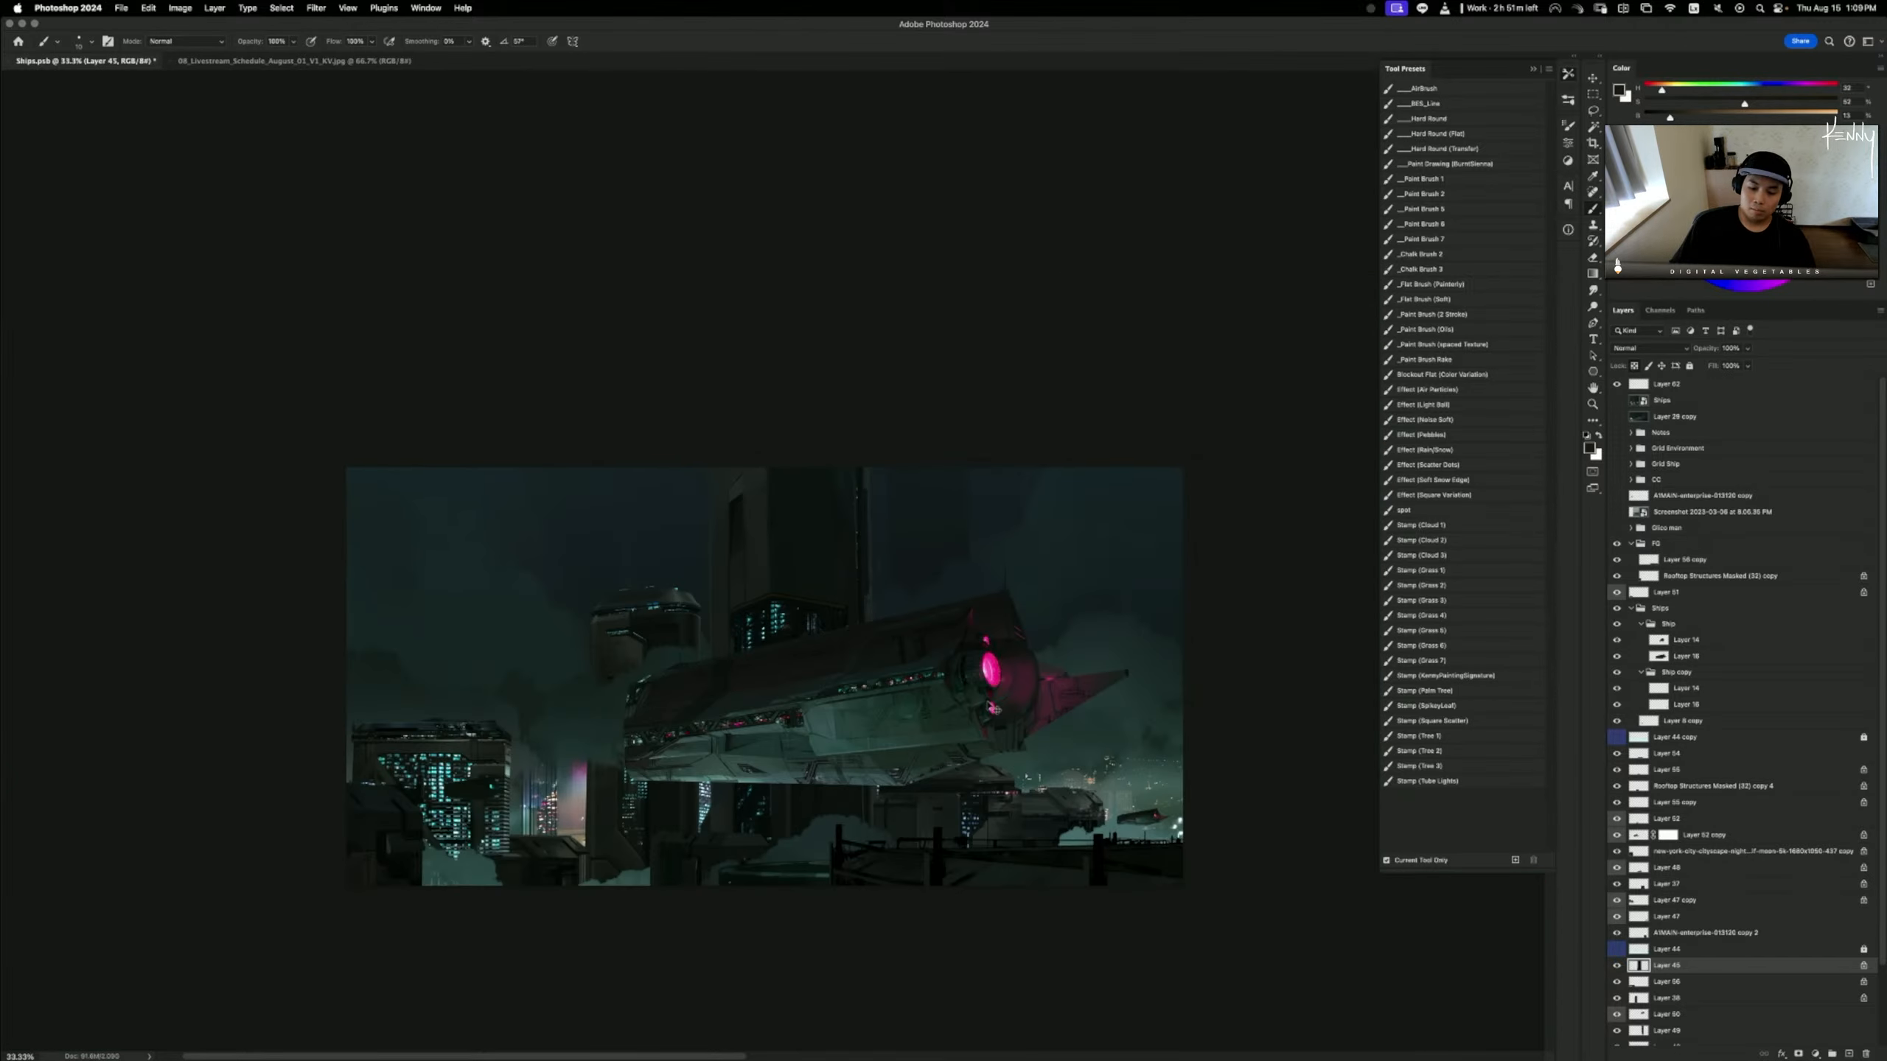
- Sample near-black and dark blue tones beside the window band's right end and refine the central tower's lower right edge
key("super+plus")
key("super+plus")
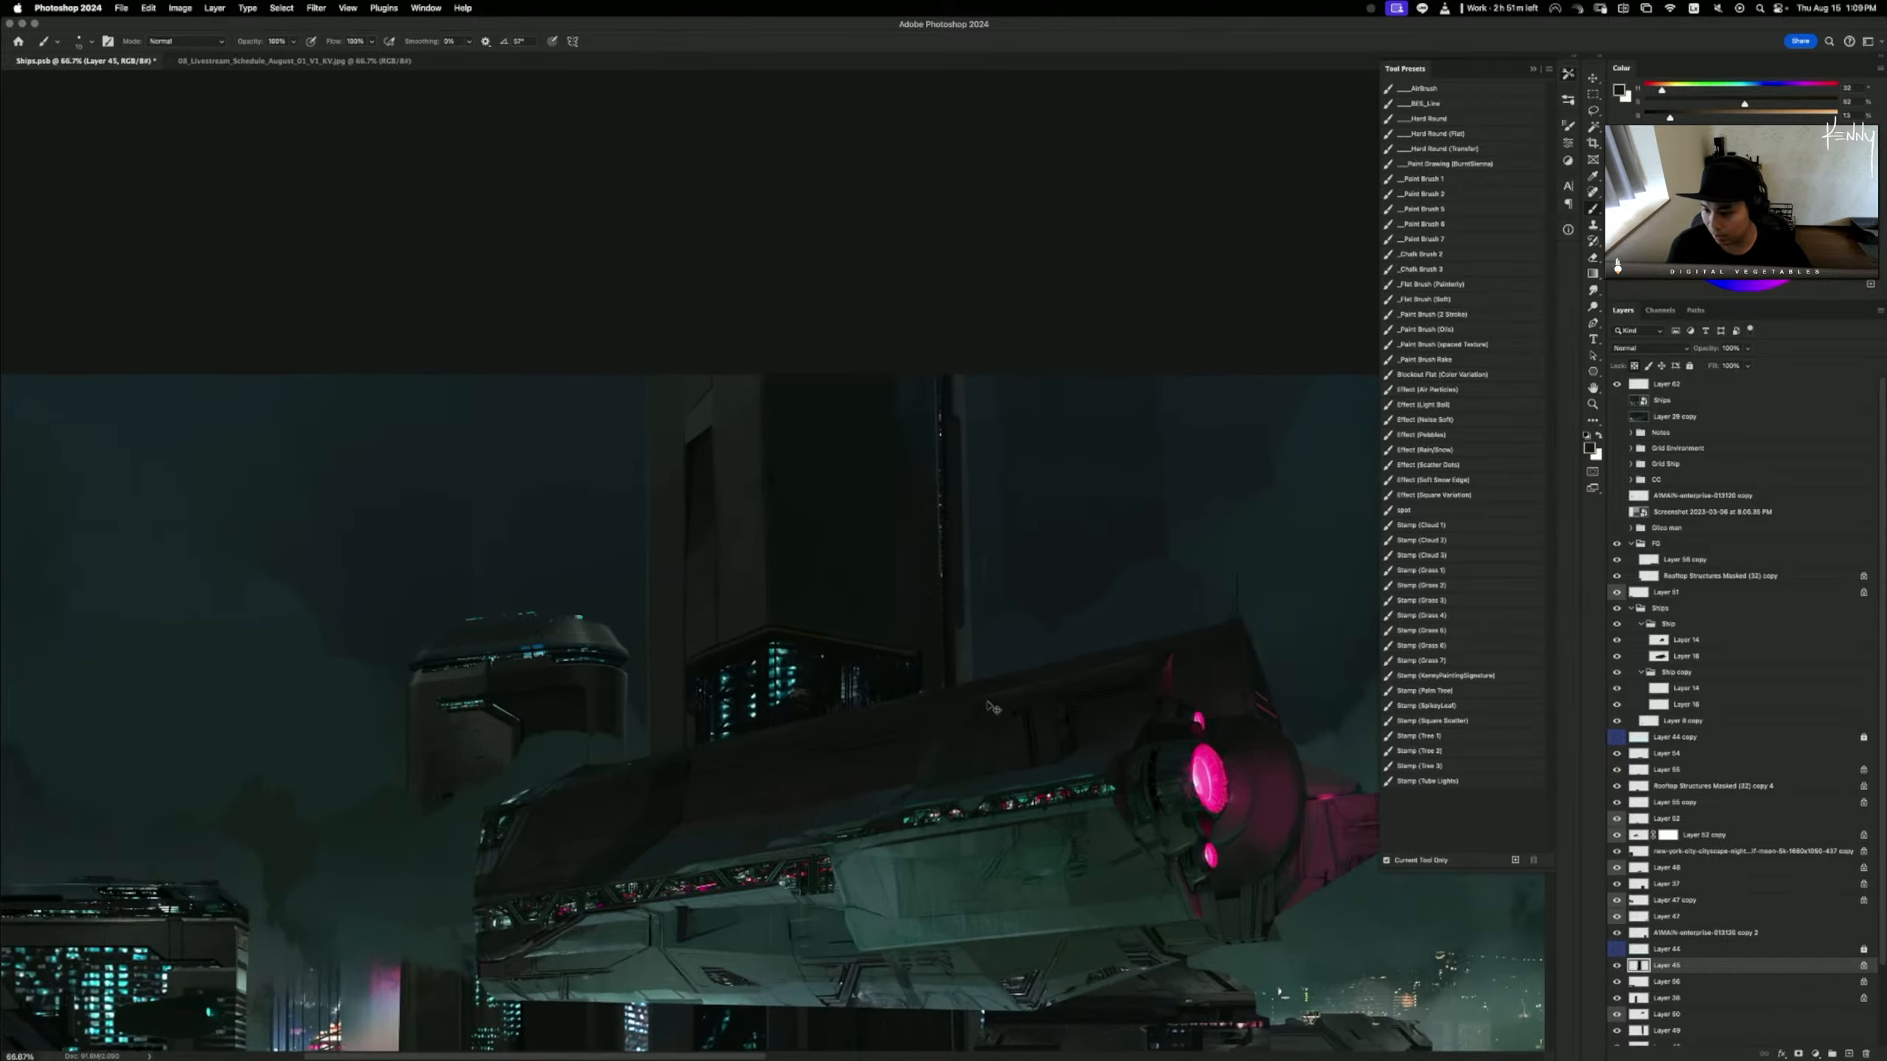
key("super+plus")
left_click(1036, 779, "alt")
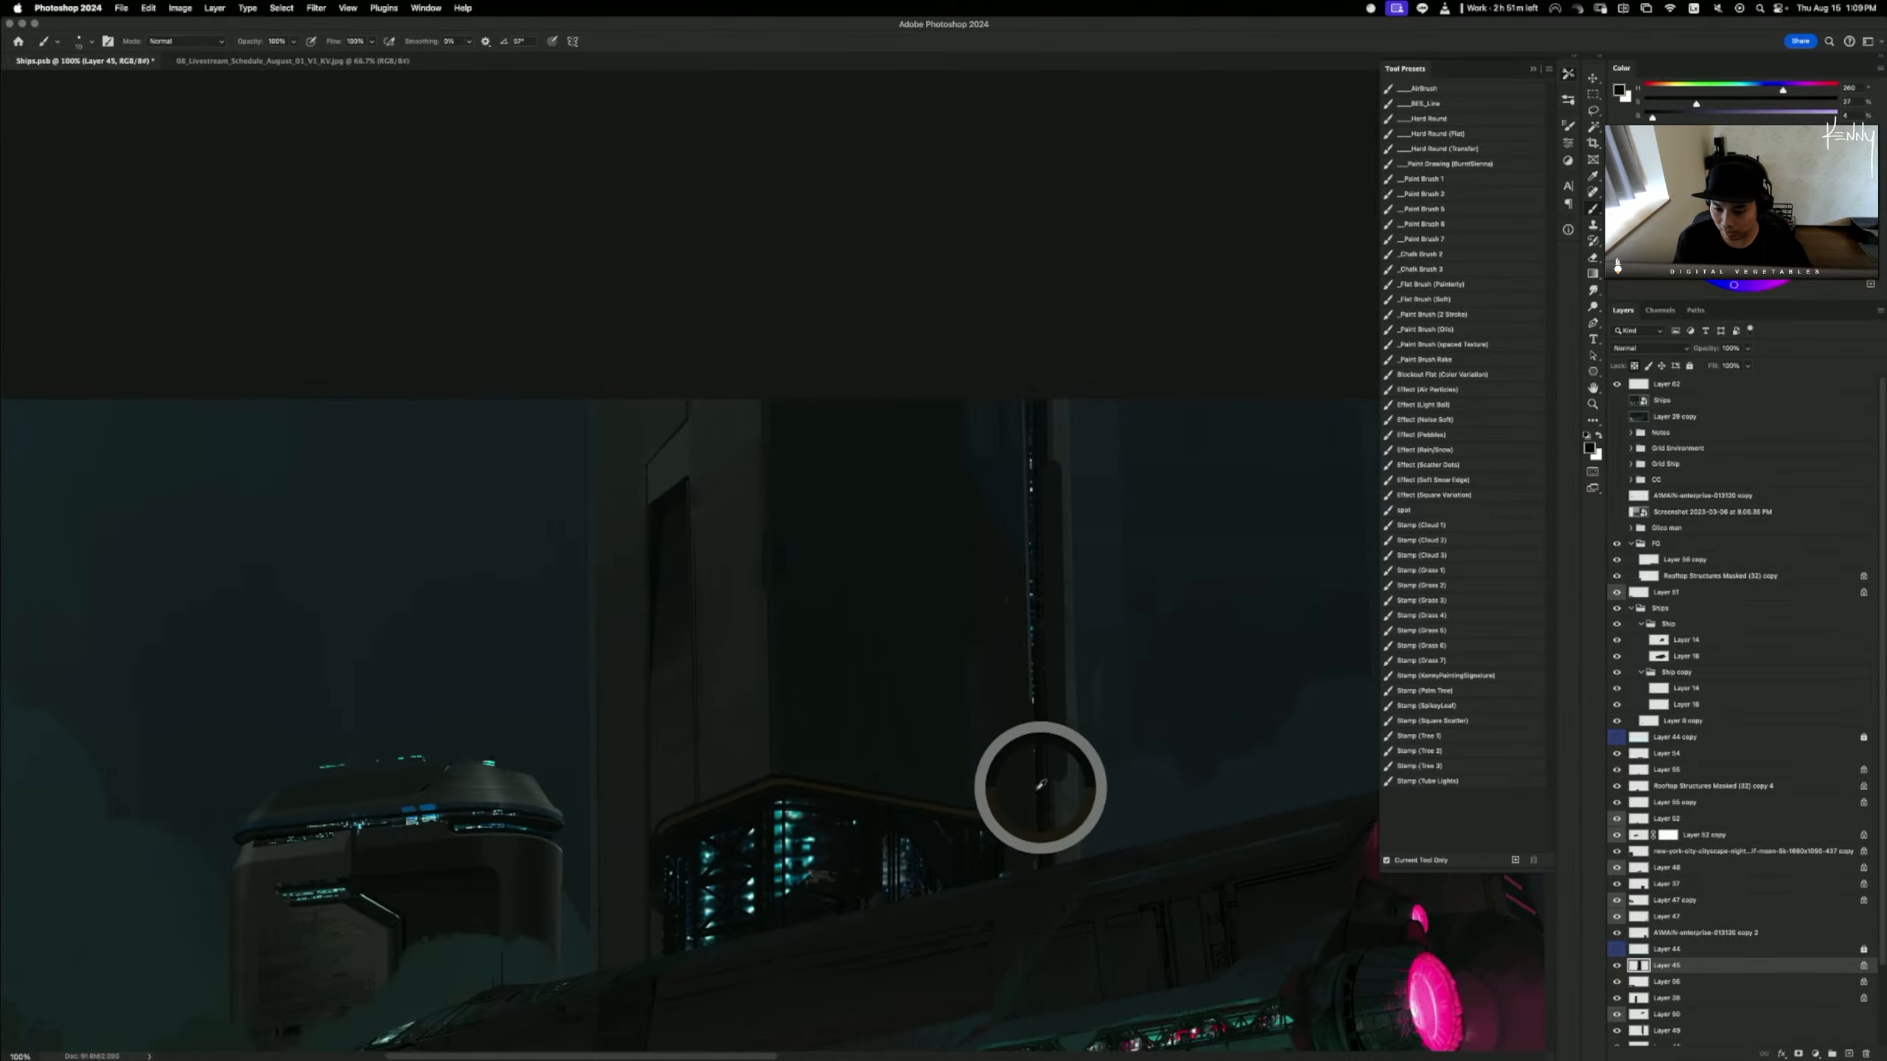
left_click(1016, 825, "alt")
left_click(1017, 826, "alt")
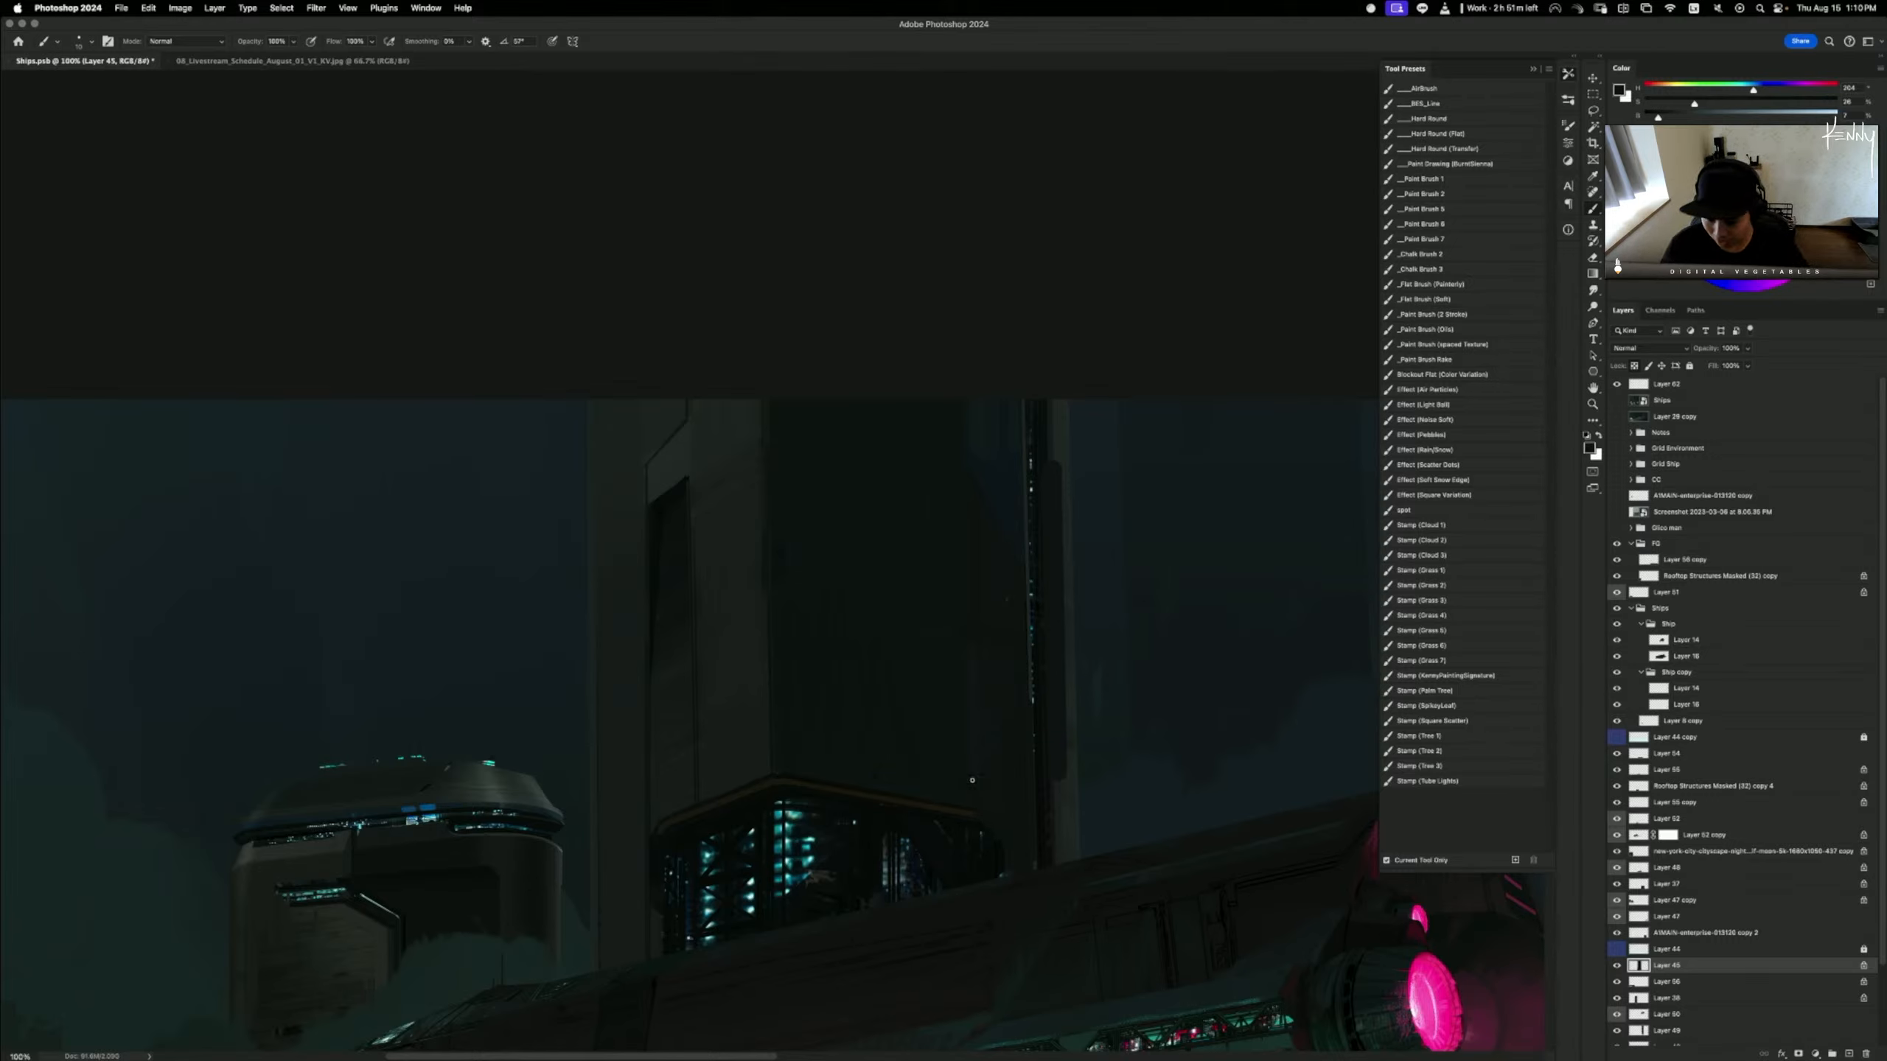
left_click(1032, 821, "alt")
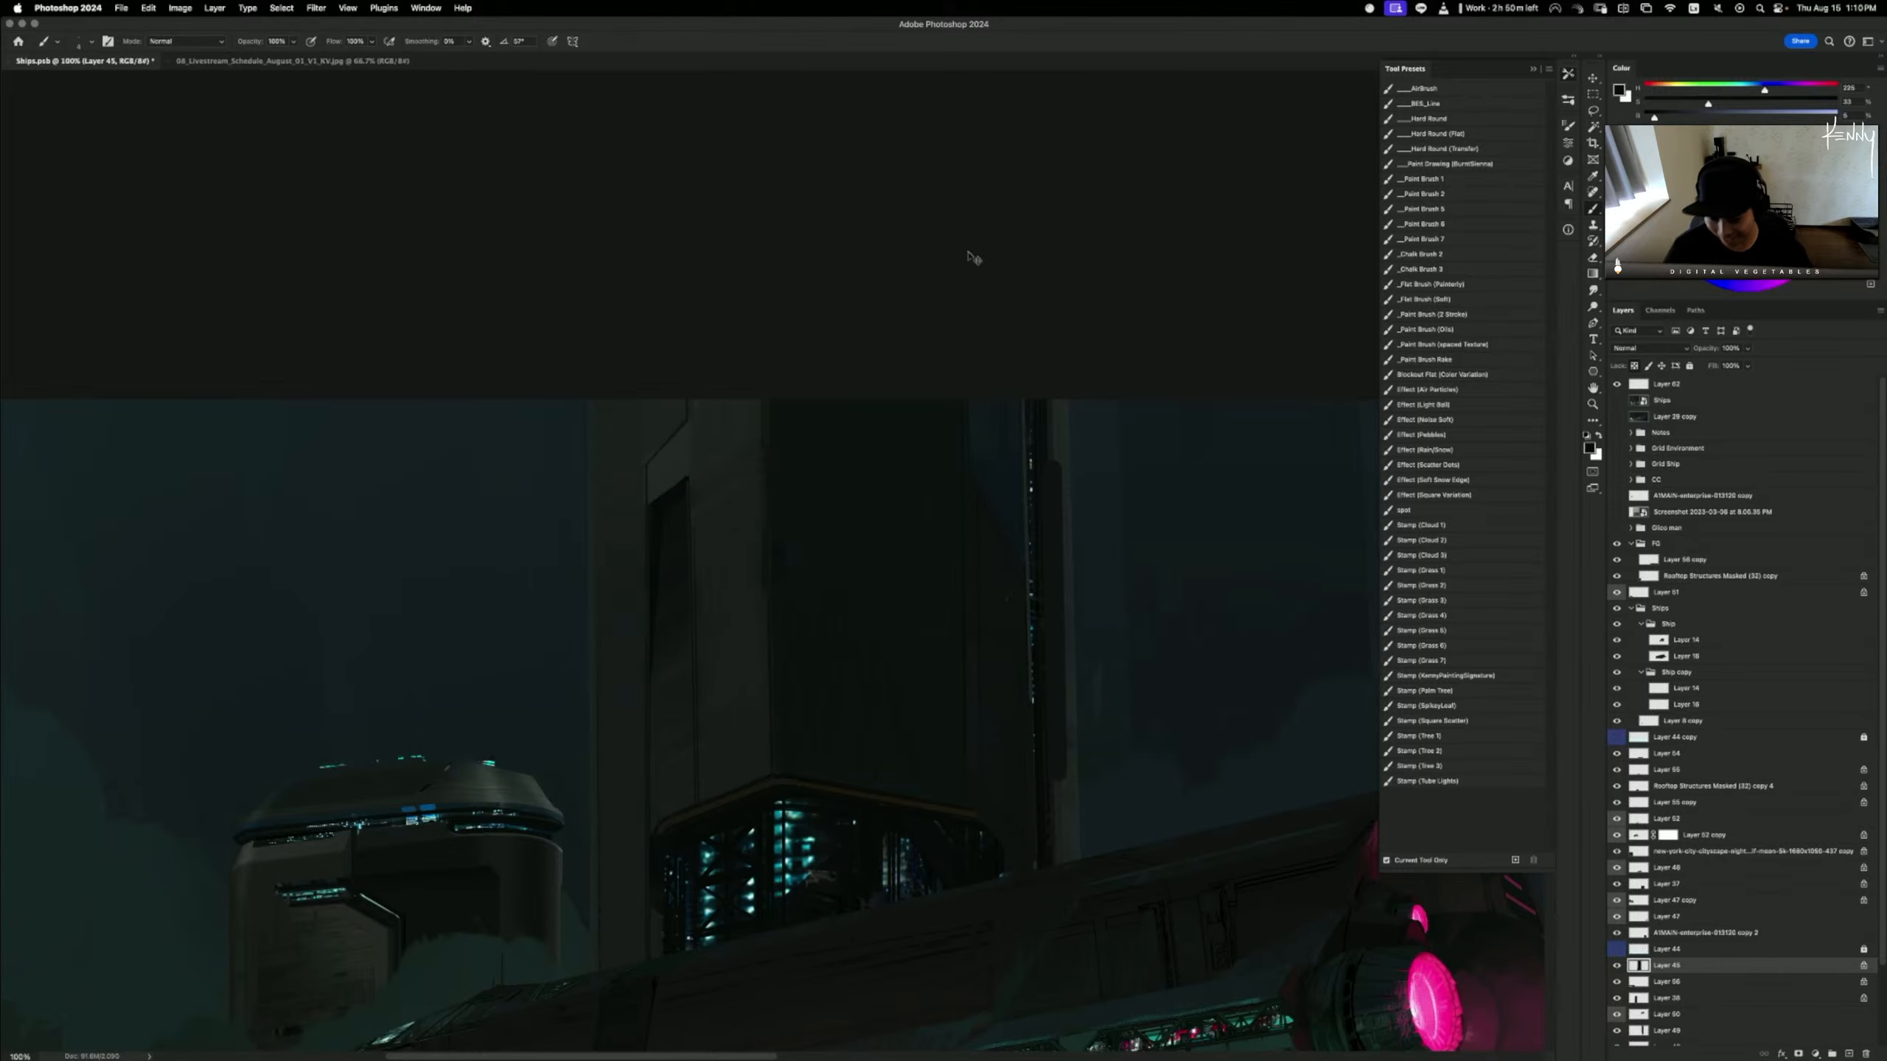
key("super+minus")
key("super+minus")
key("super+minus")
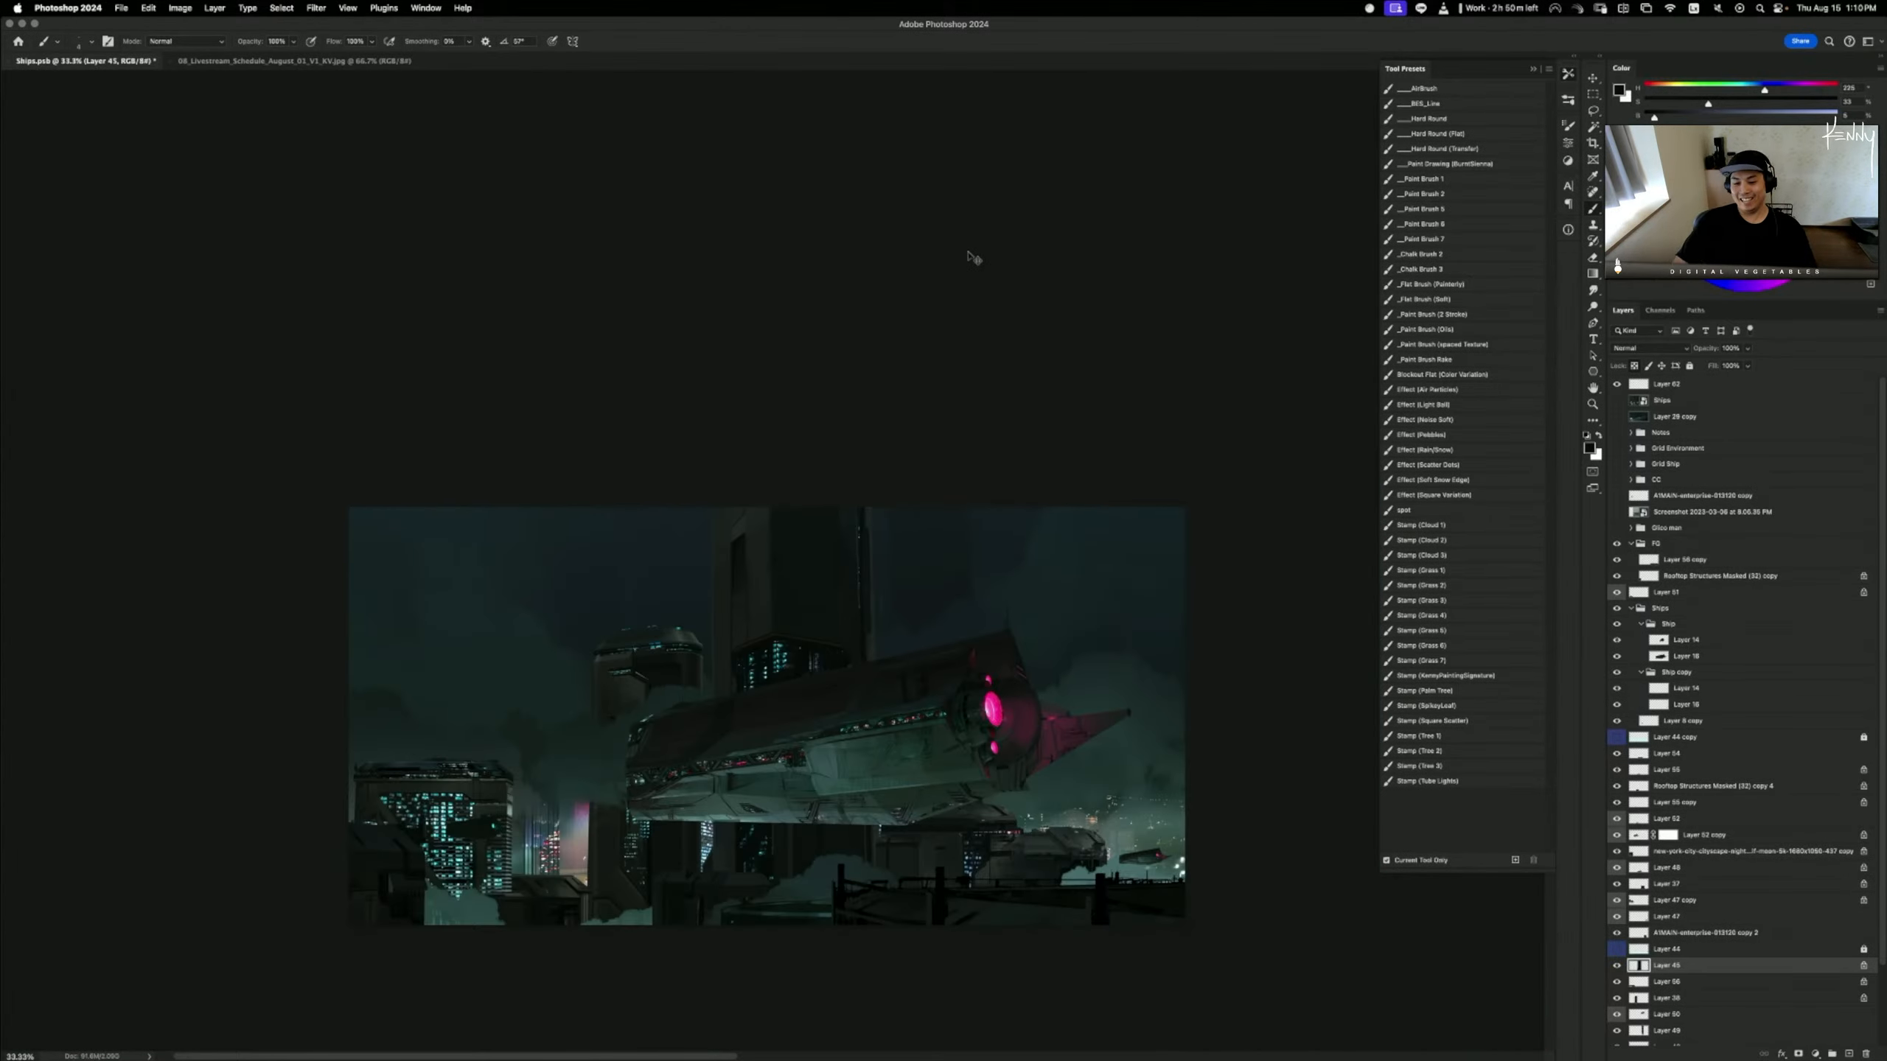
- Sample the dark grey of the central tower's upper left face and touch up the tower's left edge
key("super+plus")
key("super+plus")
key("super+plus")
left_click_drag(856, 727, 889, 891)
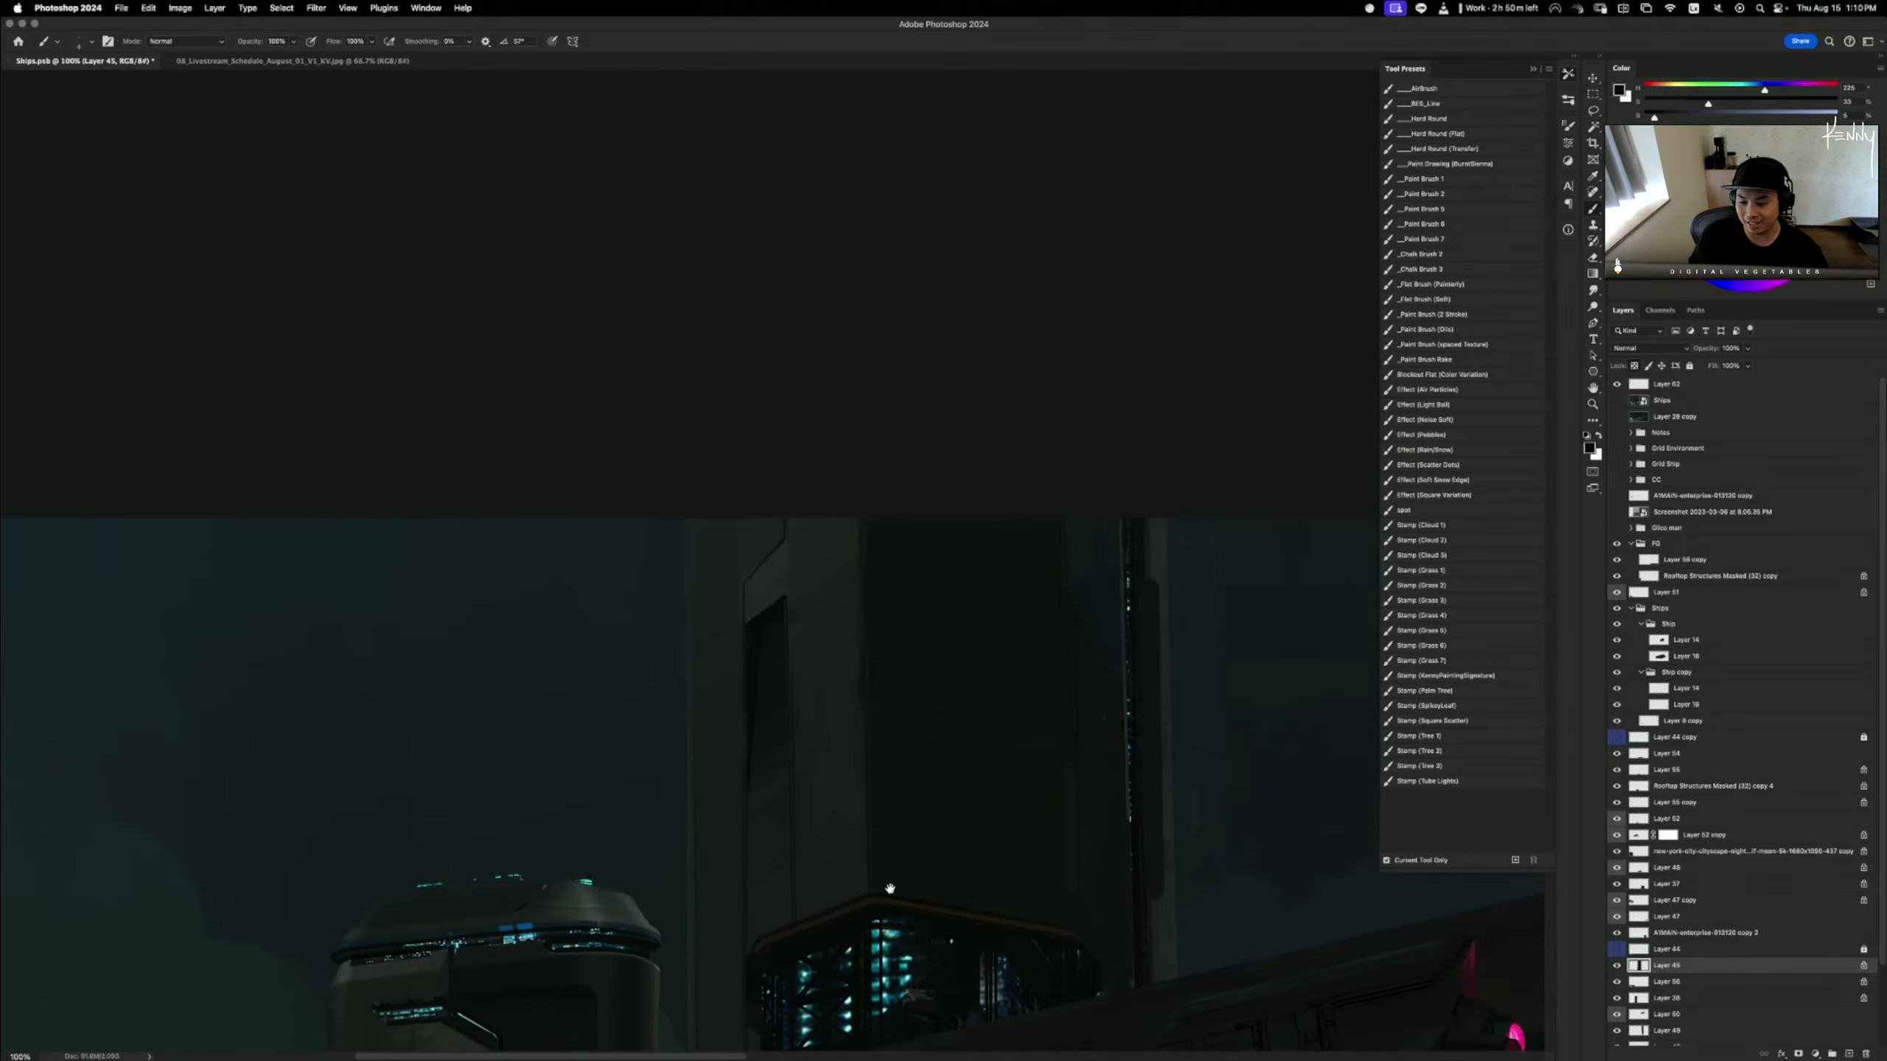
left_click(767, 582, "alt")
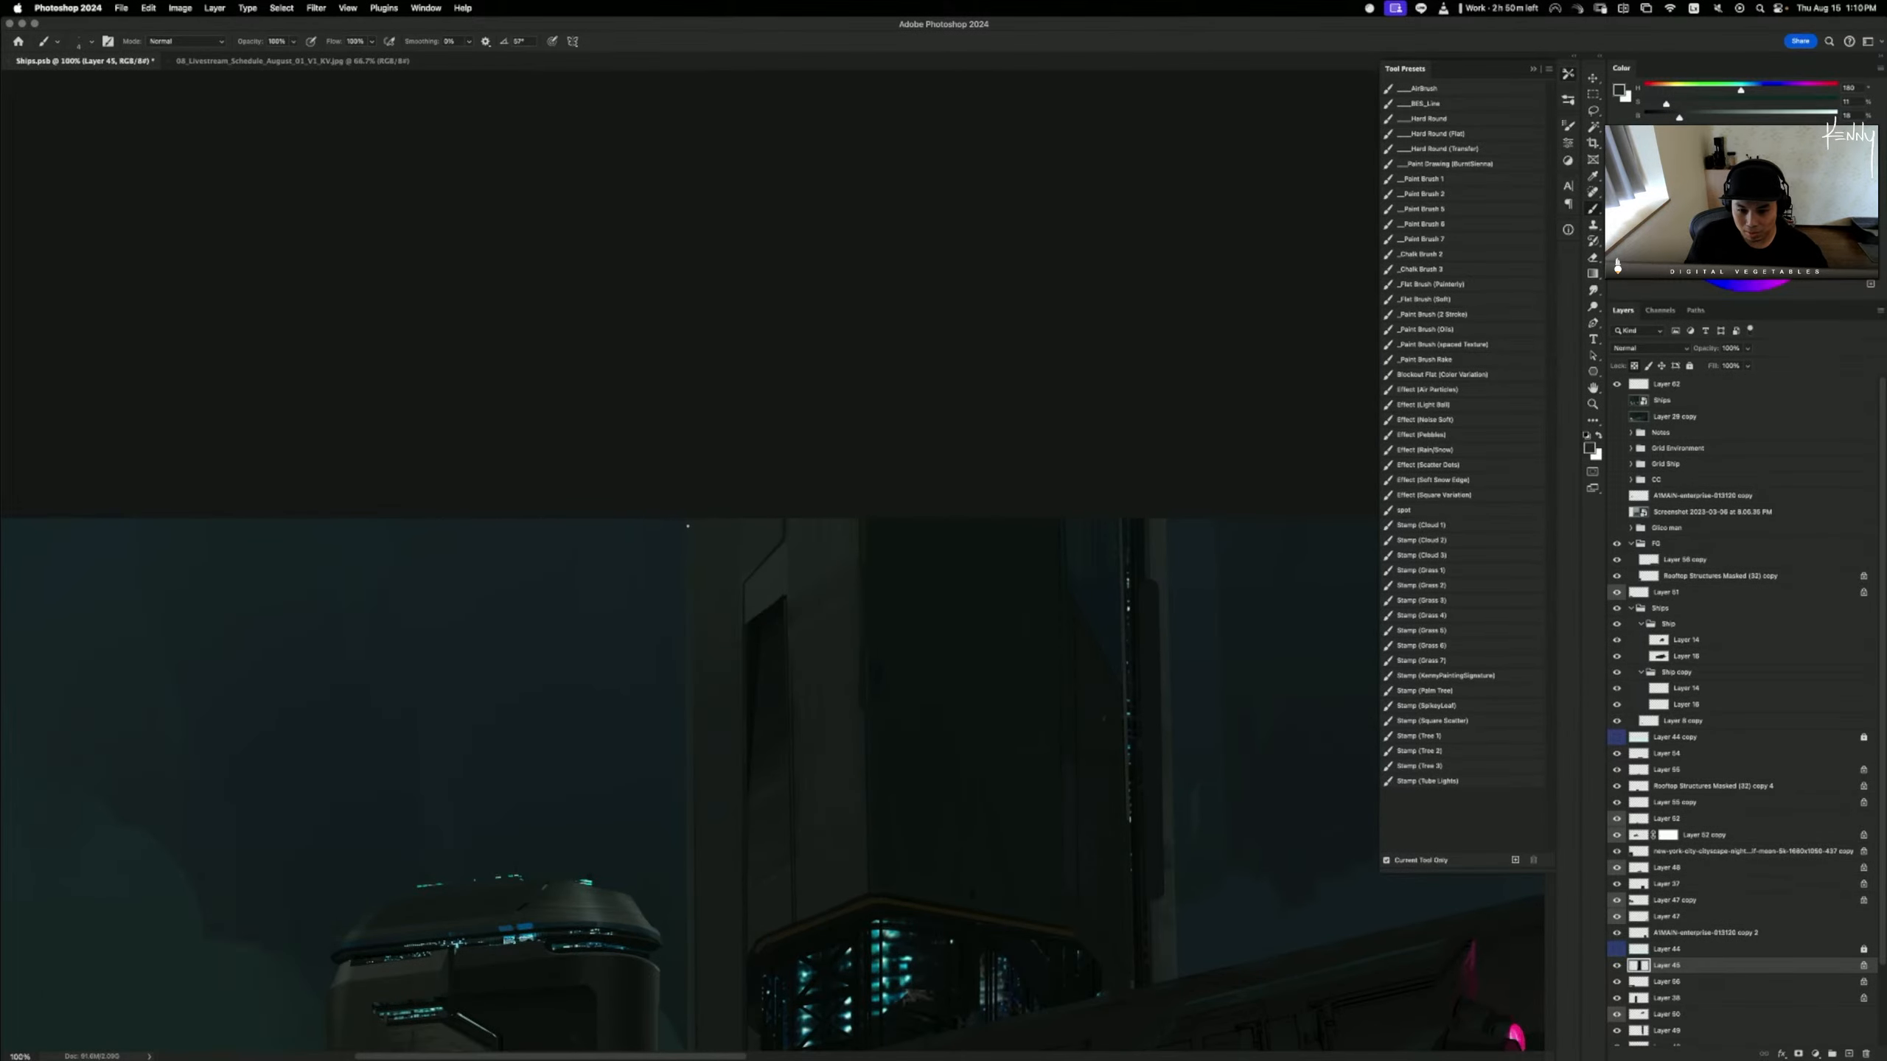
left_click_drag(693, 976, 679, 392)
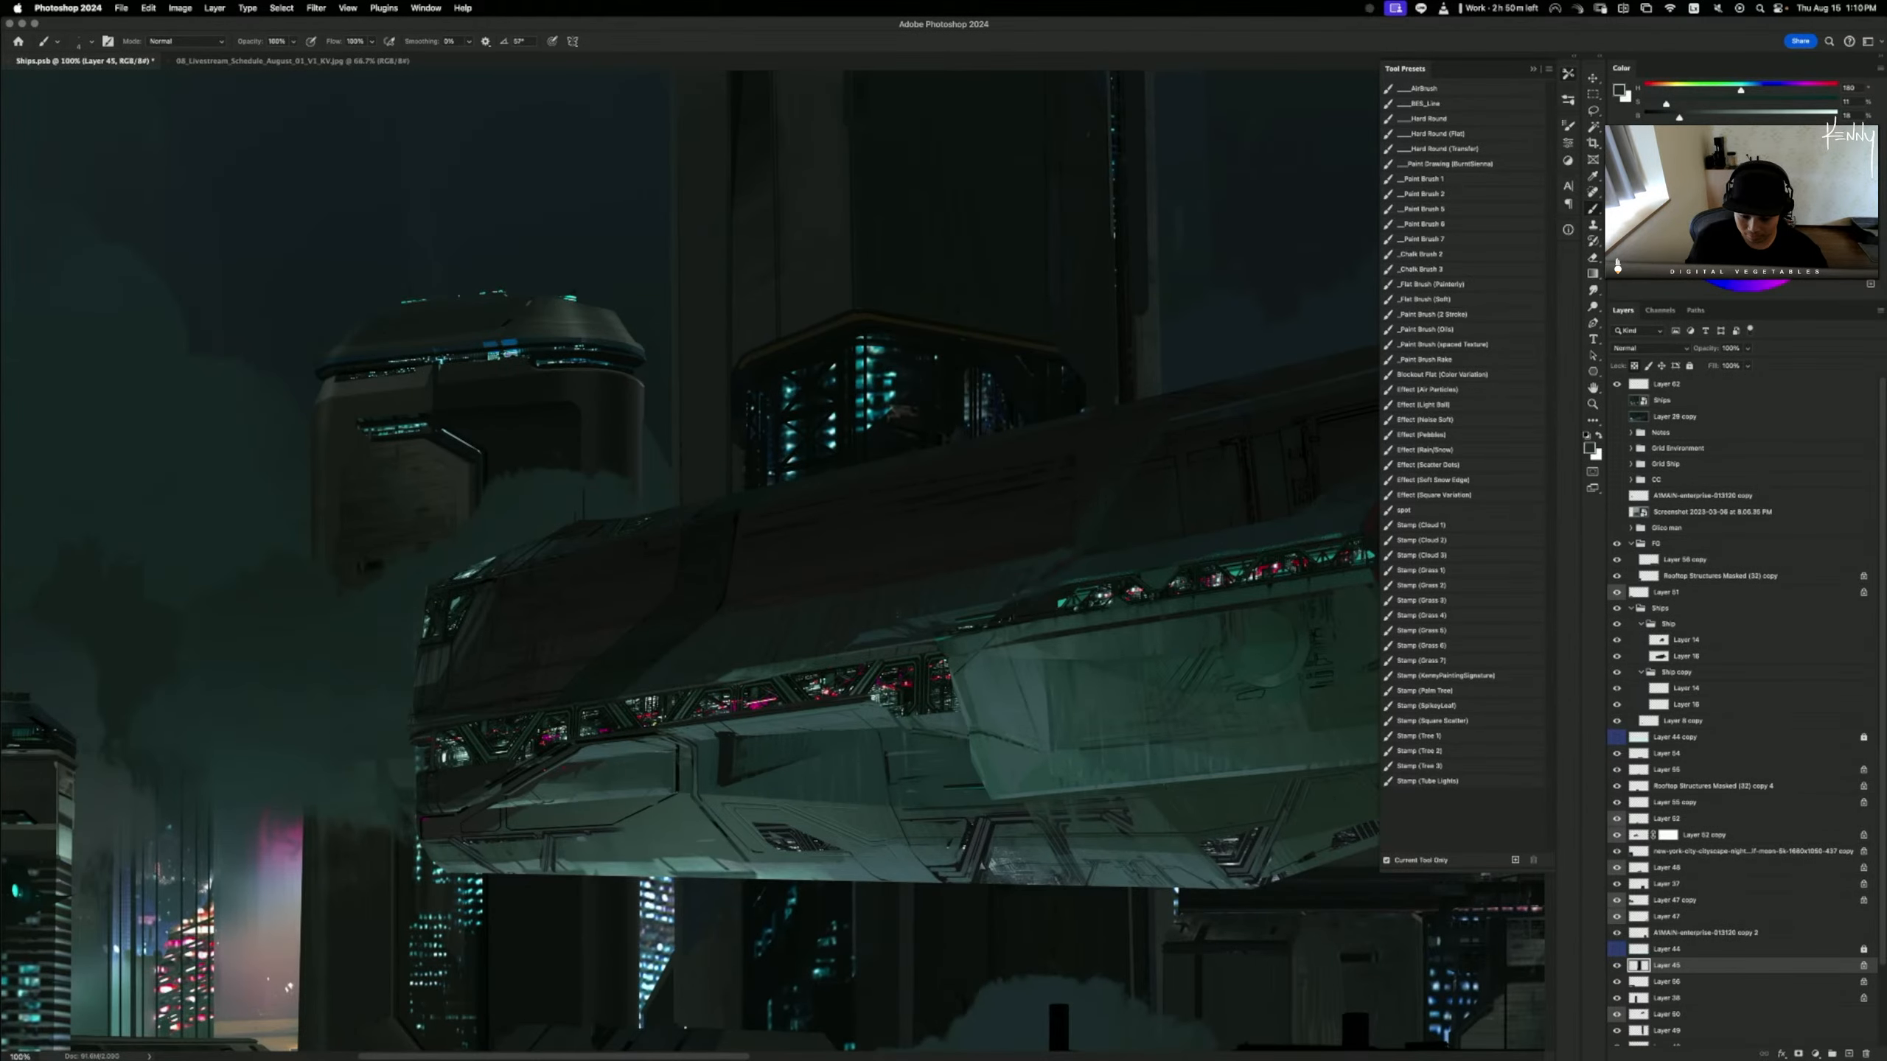
- Check the whole composition and save the painting
key("super+minus")
key("super+minus")
key("super+minus")
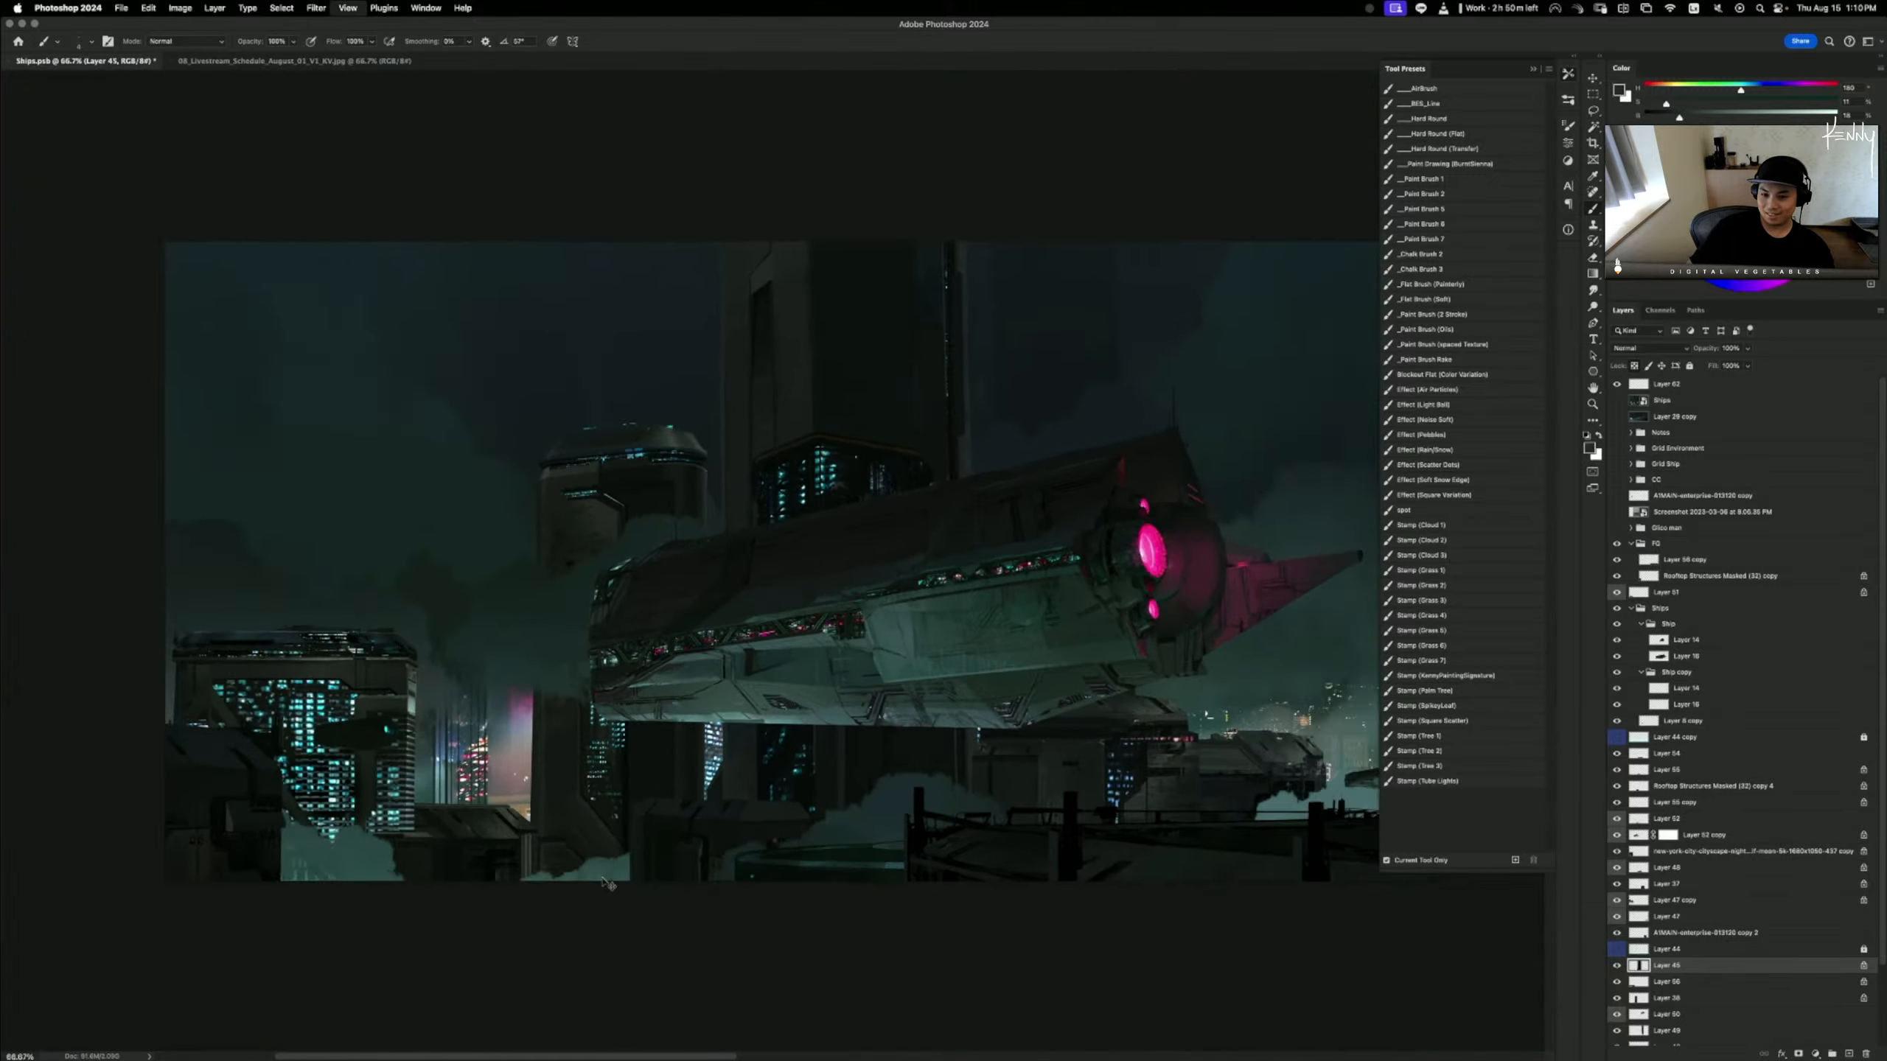
key("super+s")
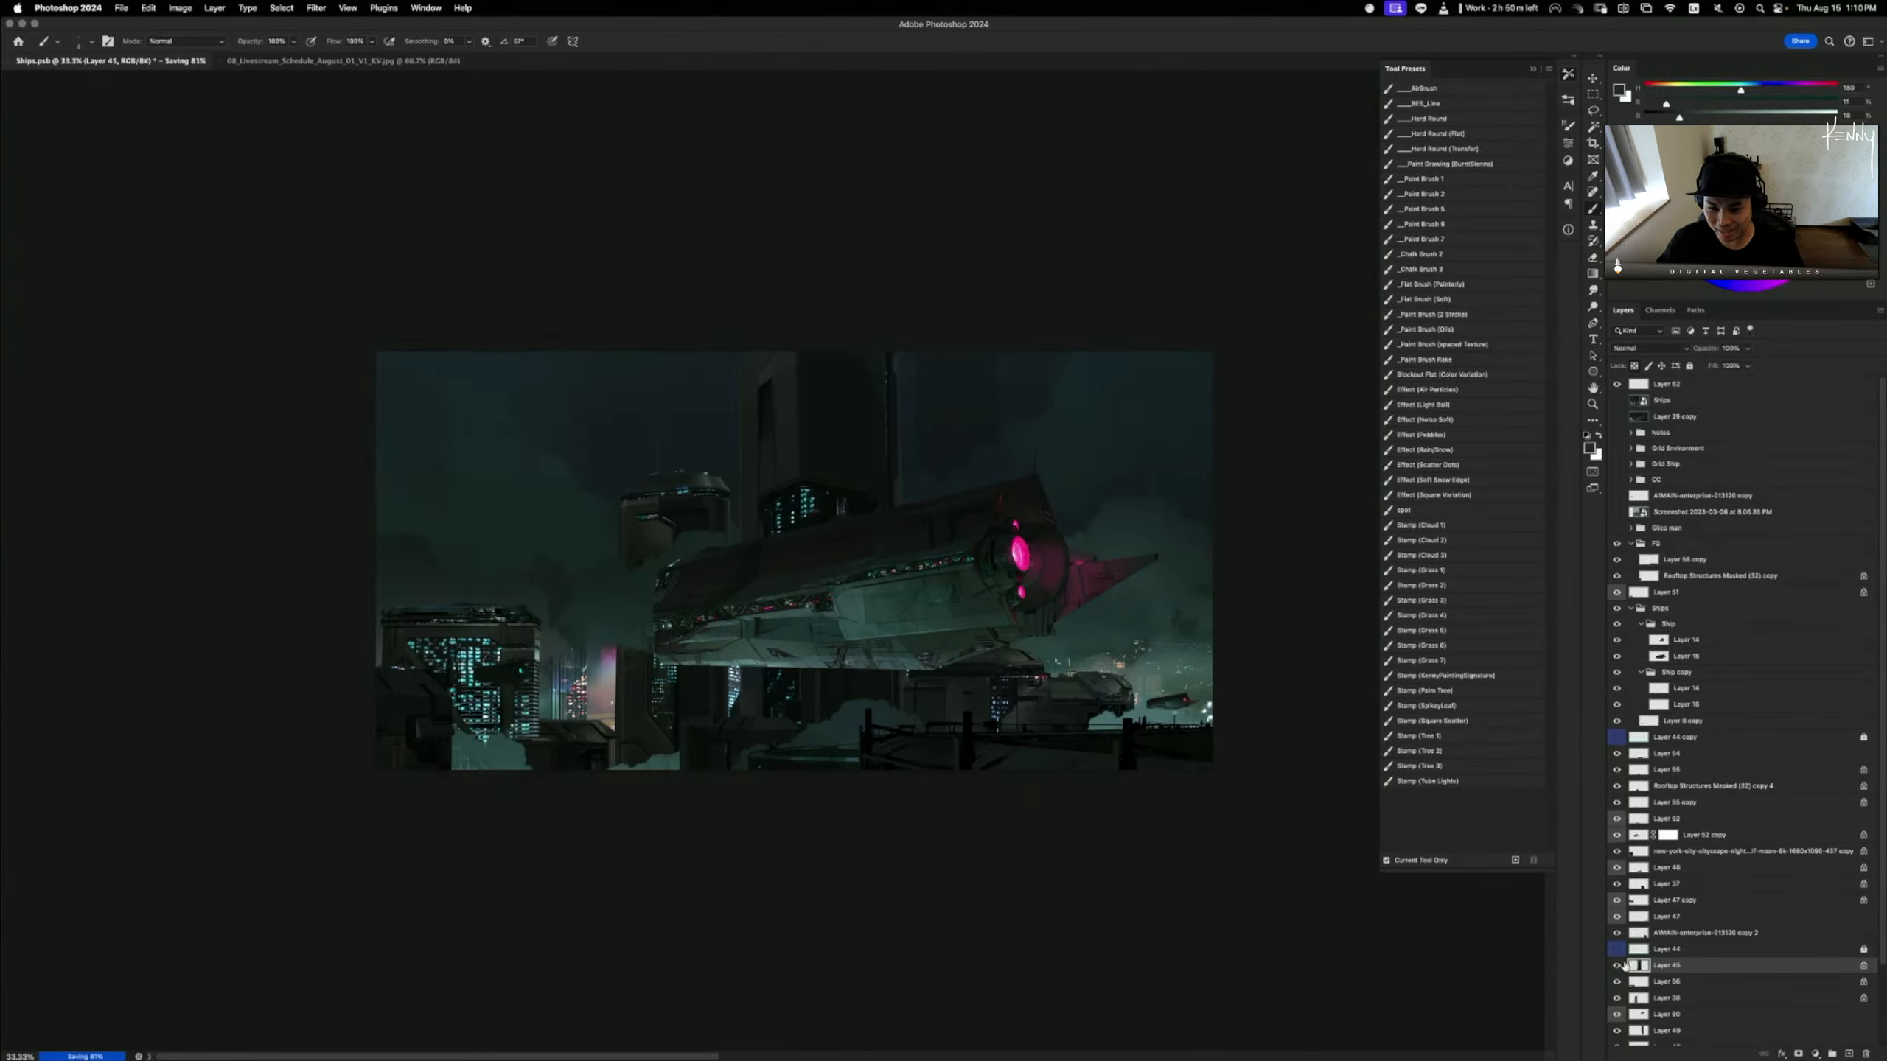
- Set up the Dodge tool with a much larger brush on Layer 45 for the central tower
left_click(1667, 949)
key("l")
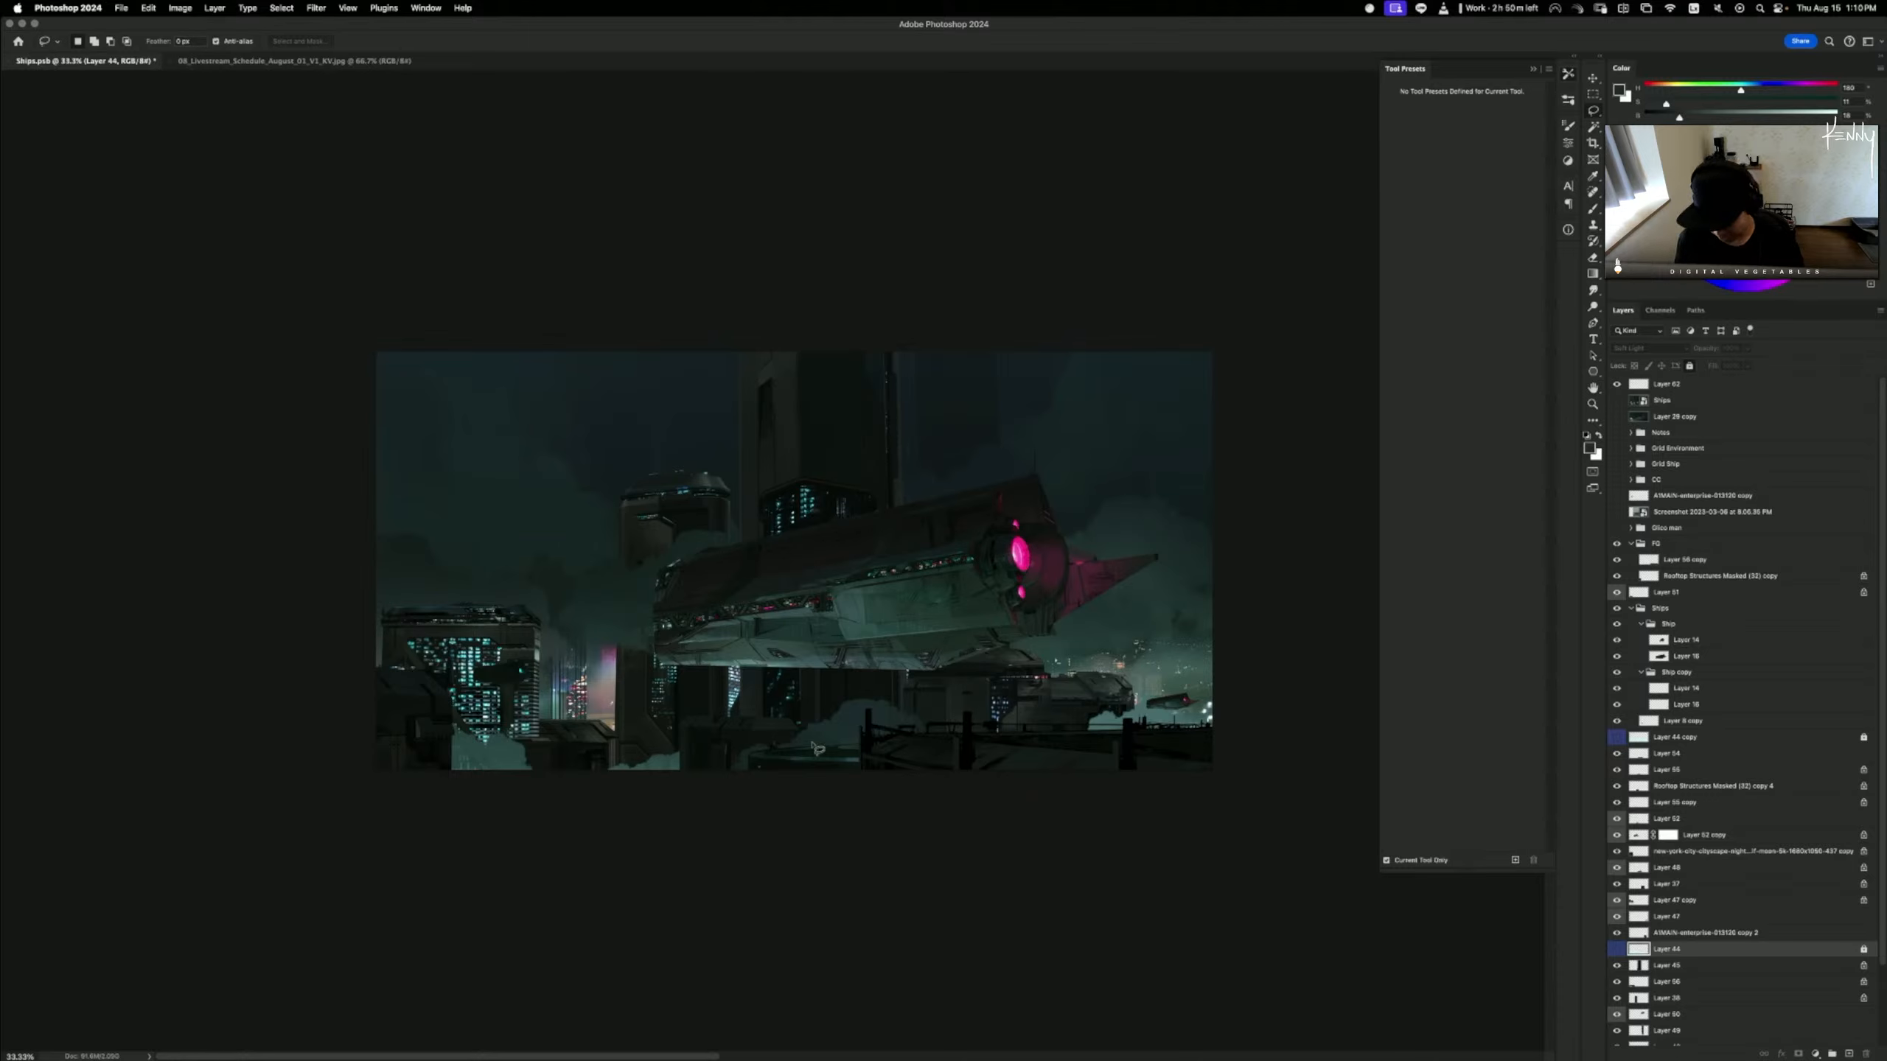
key("o")
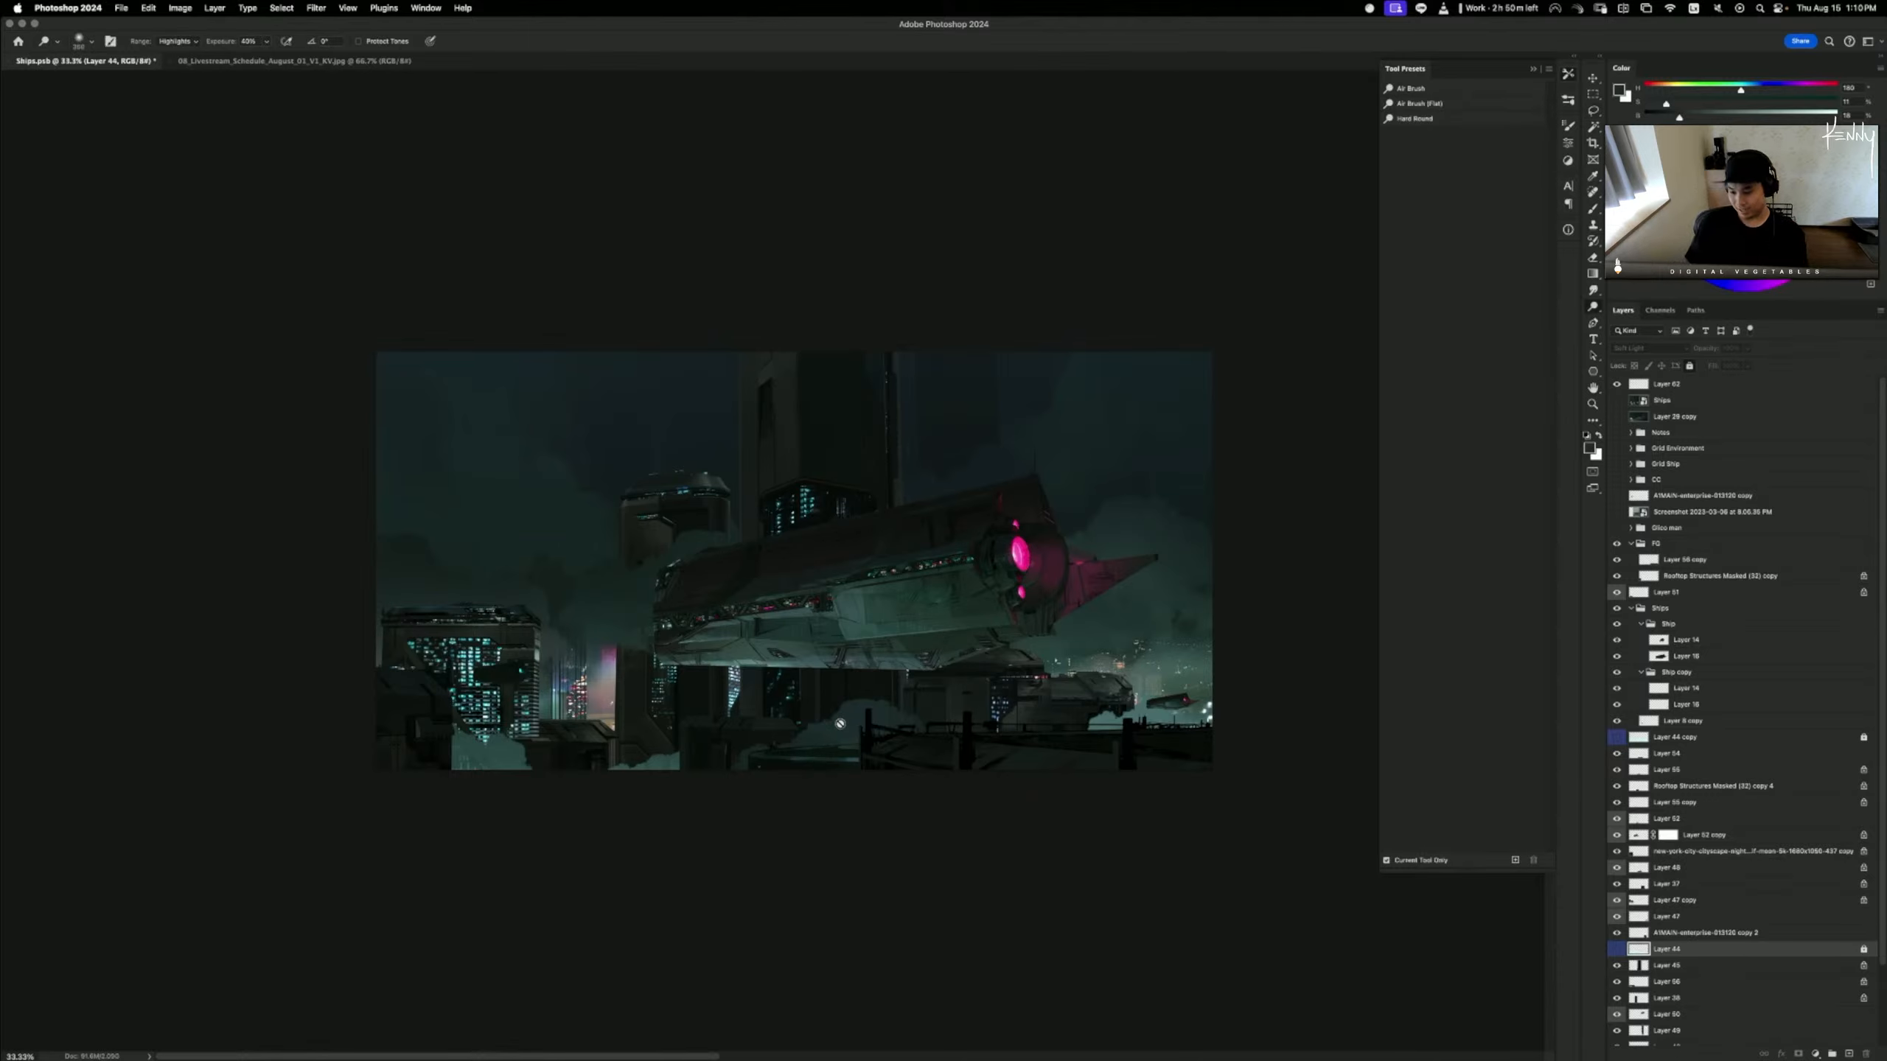
key("alt+bracketleft")
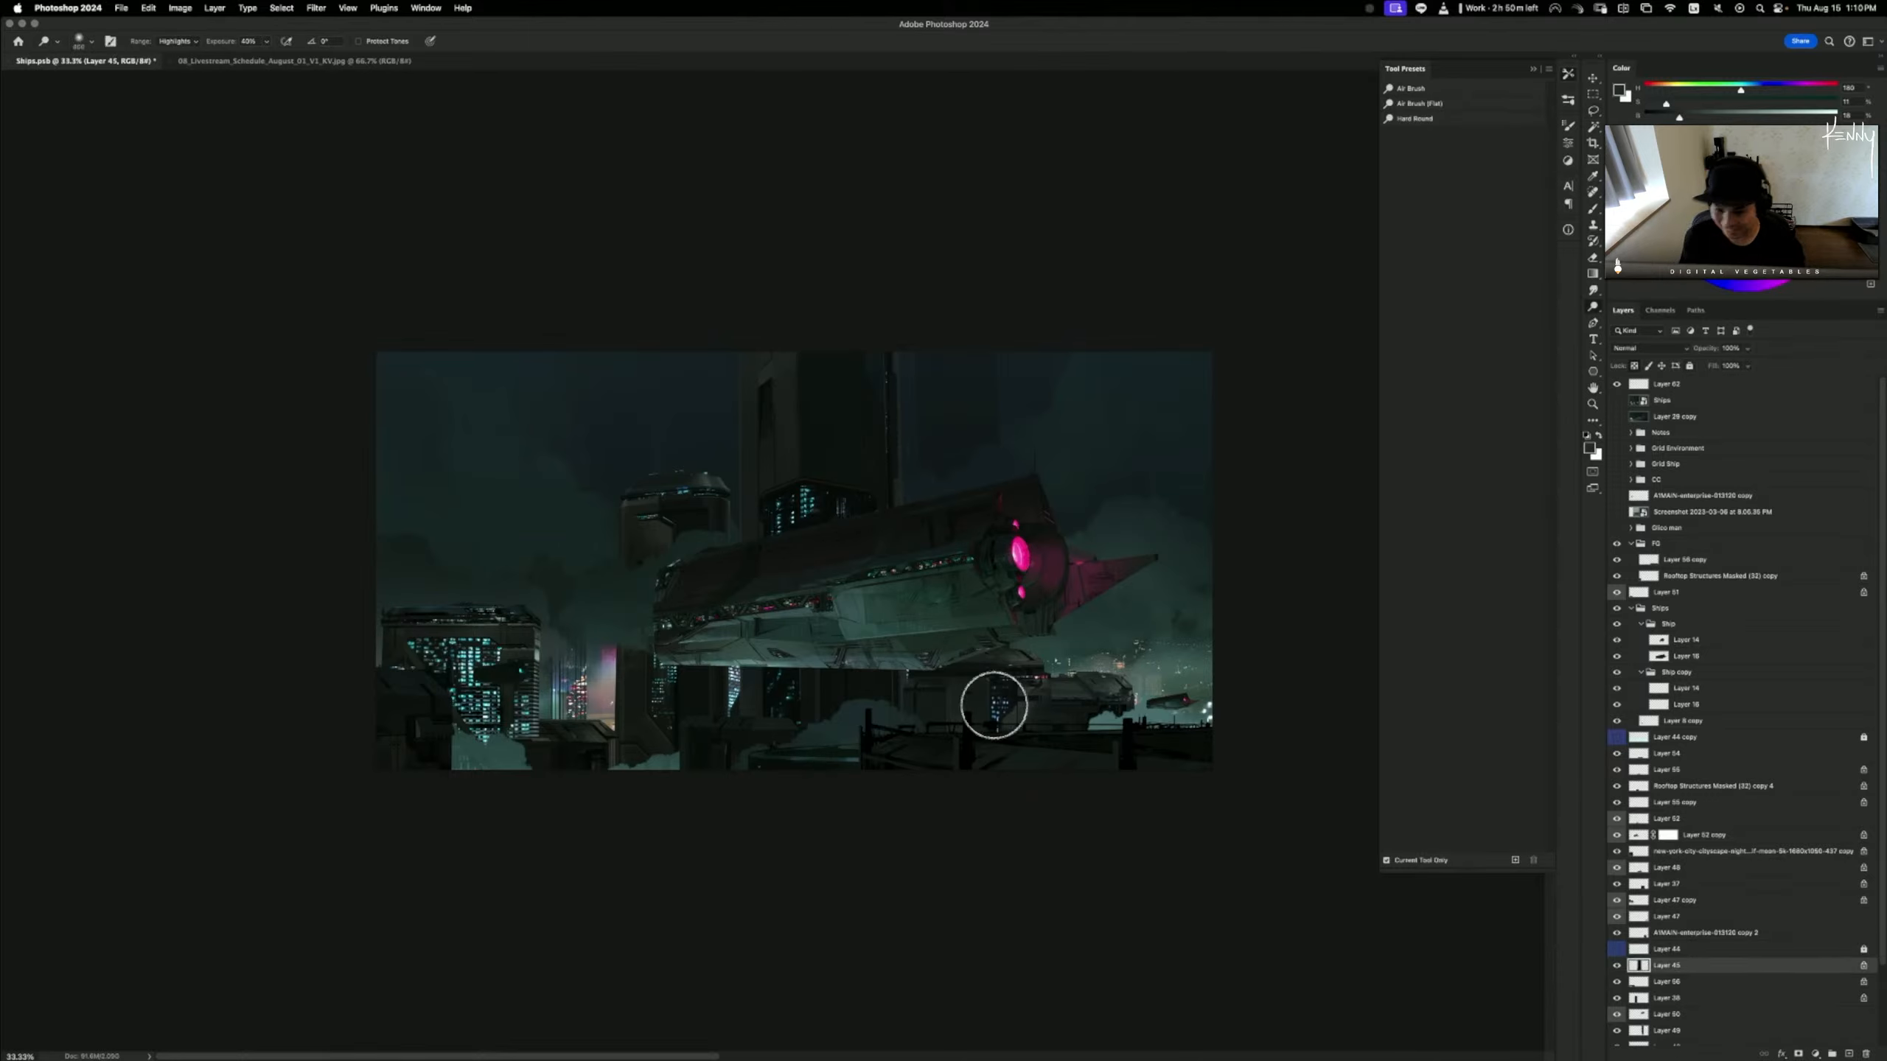
key("bracketright")
key("bracketright")
key("bracketright")
key("bracketright")
key("bracketright")
key("bracketright")
key("bracketright")
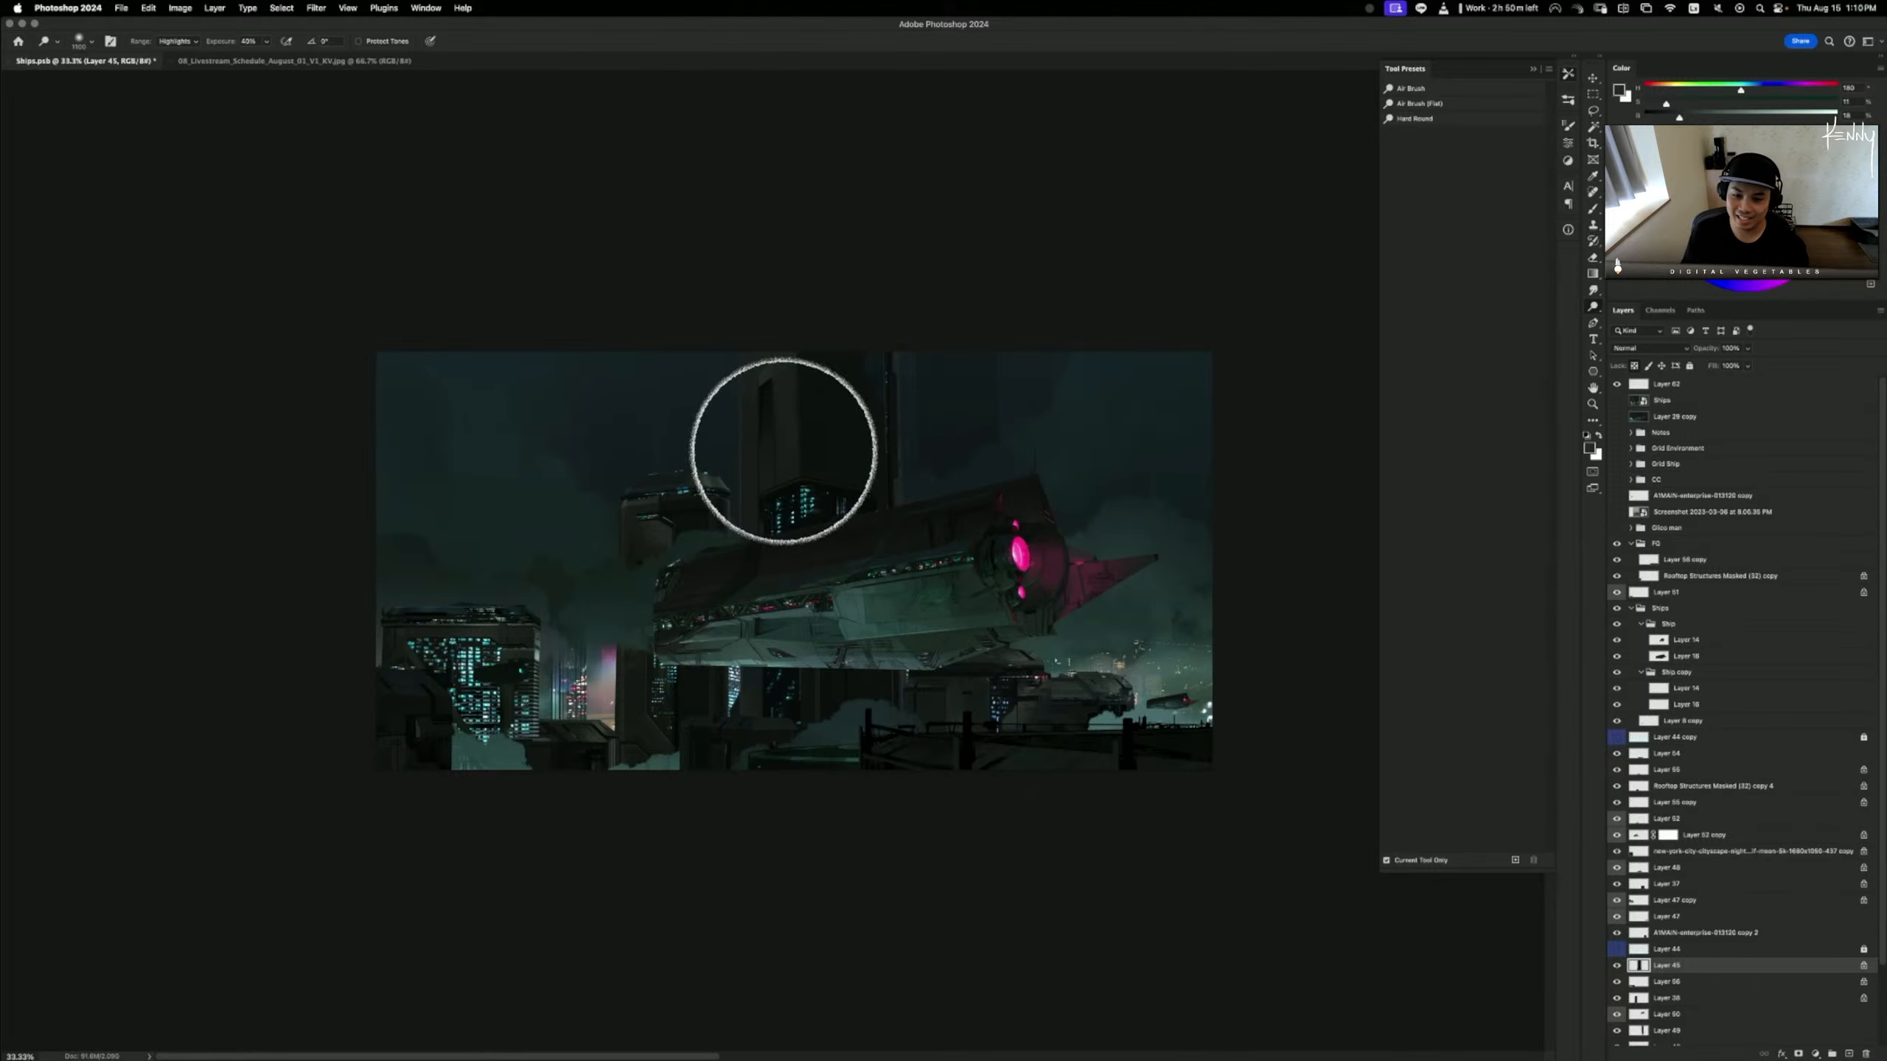
key("bracketright")
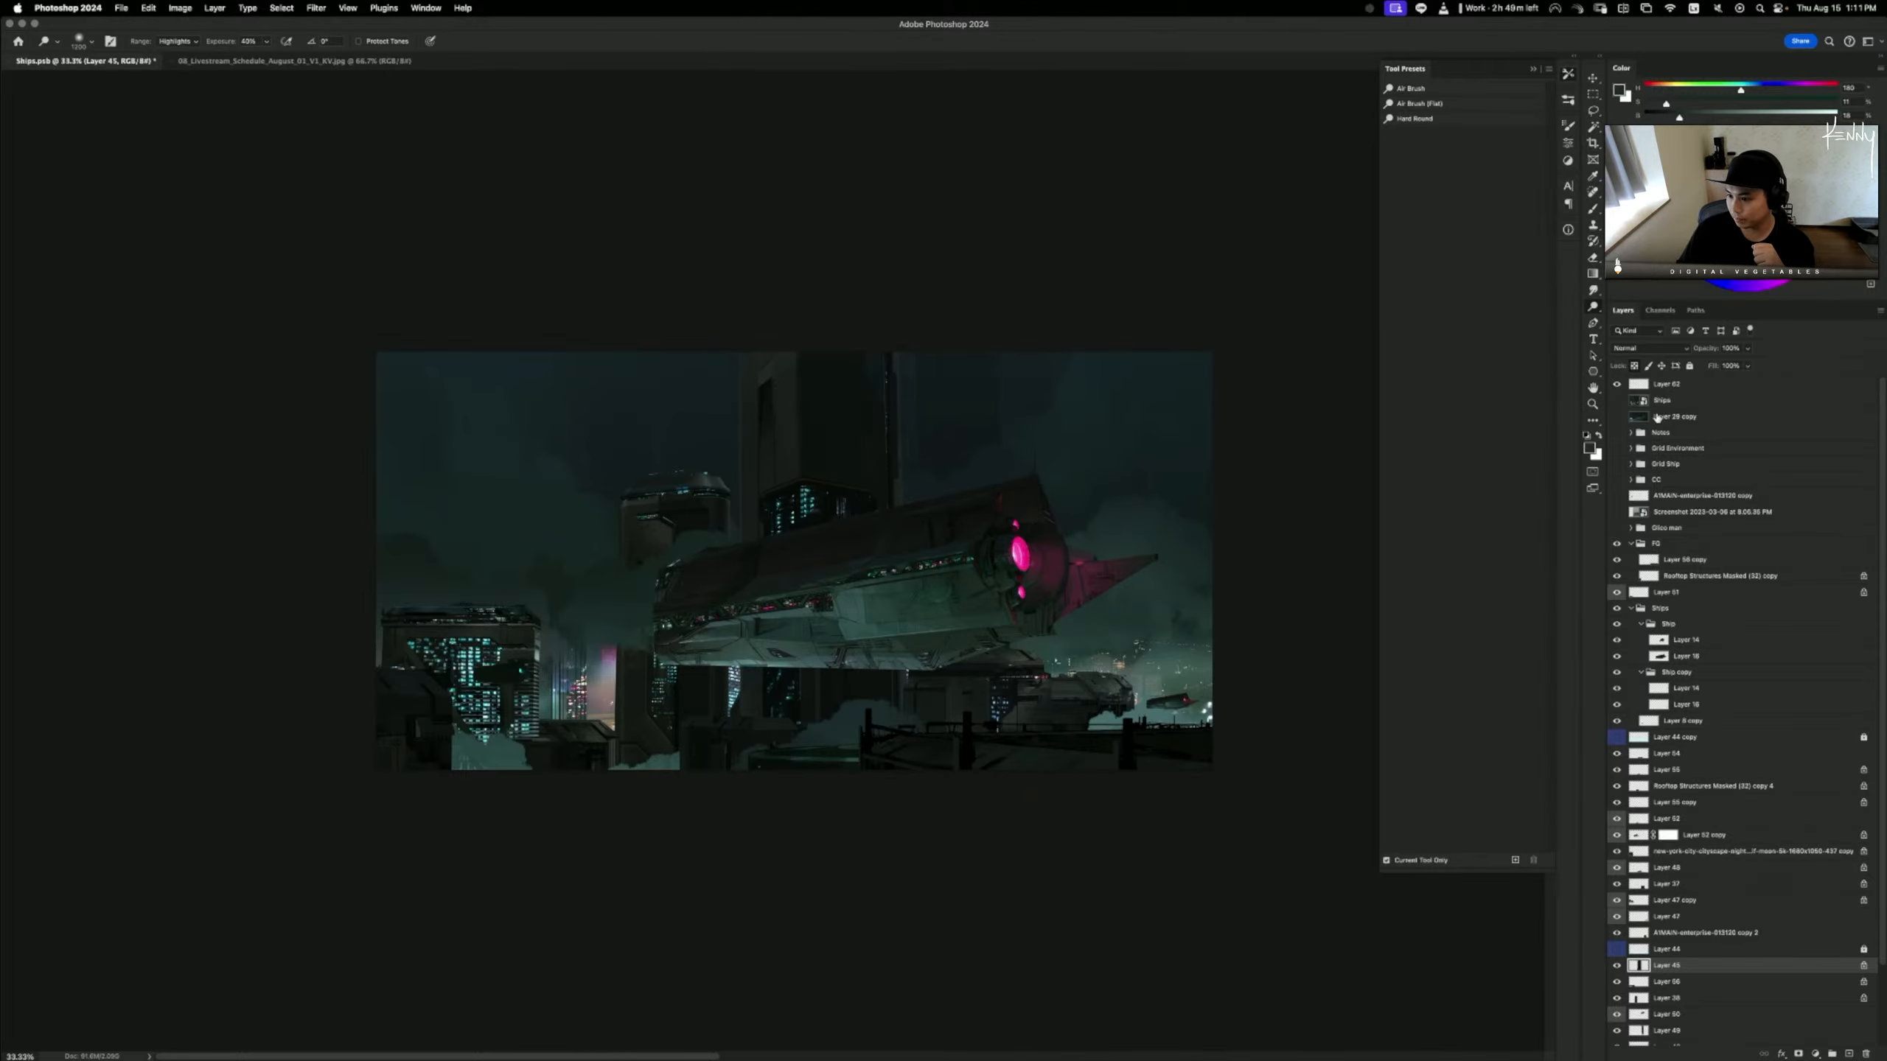
- Move Layer 29 copy above the Ships layer and toggle its visibility to compare the earlier version with the current painting
left_click_drag(1658, 419, 1665, 391)
left_click(1617, 402)
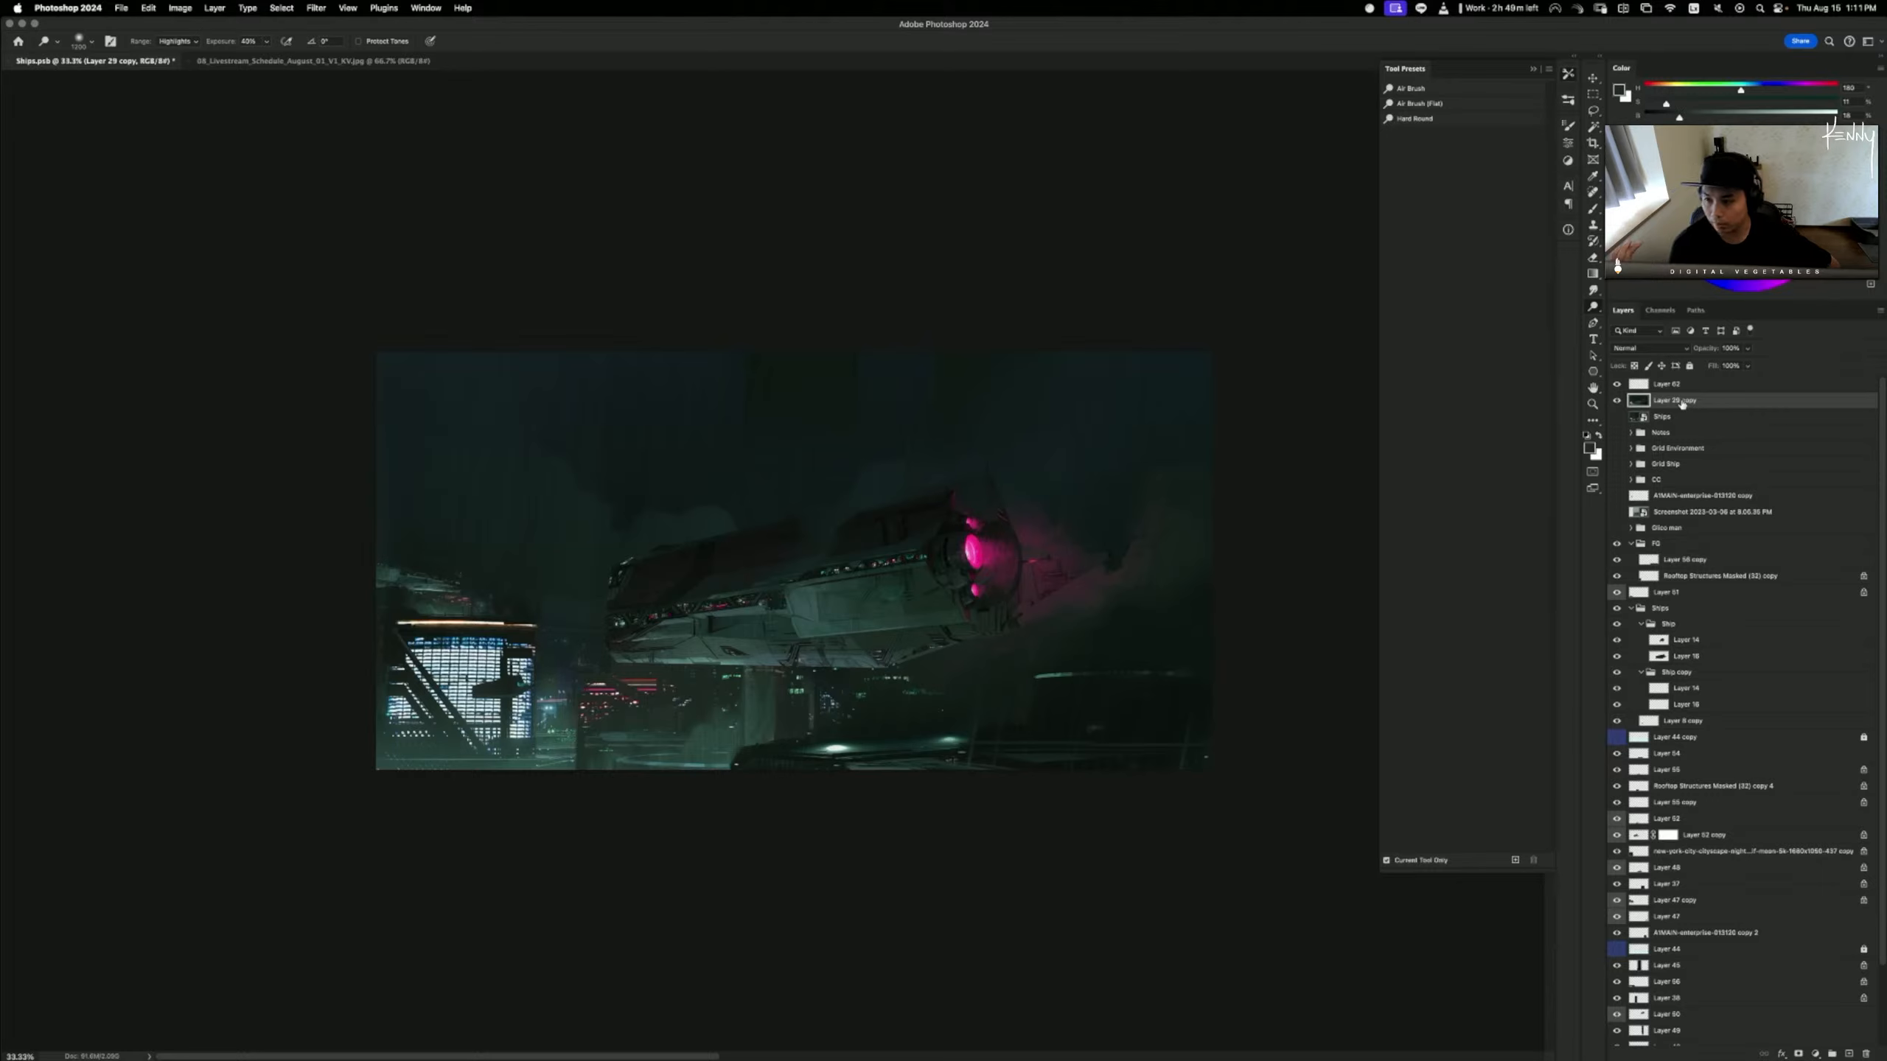
left_click(1616, 401)
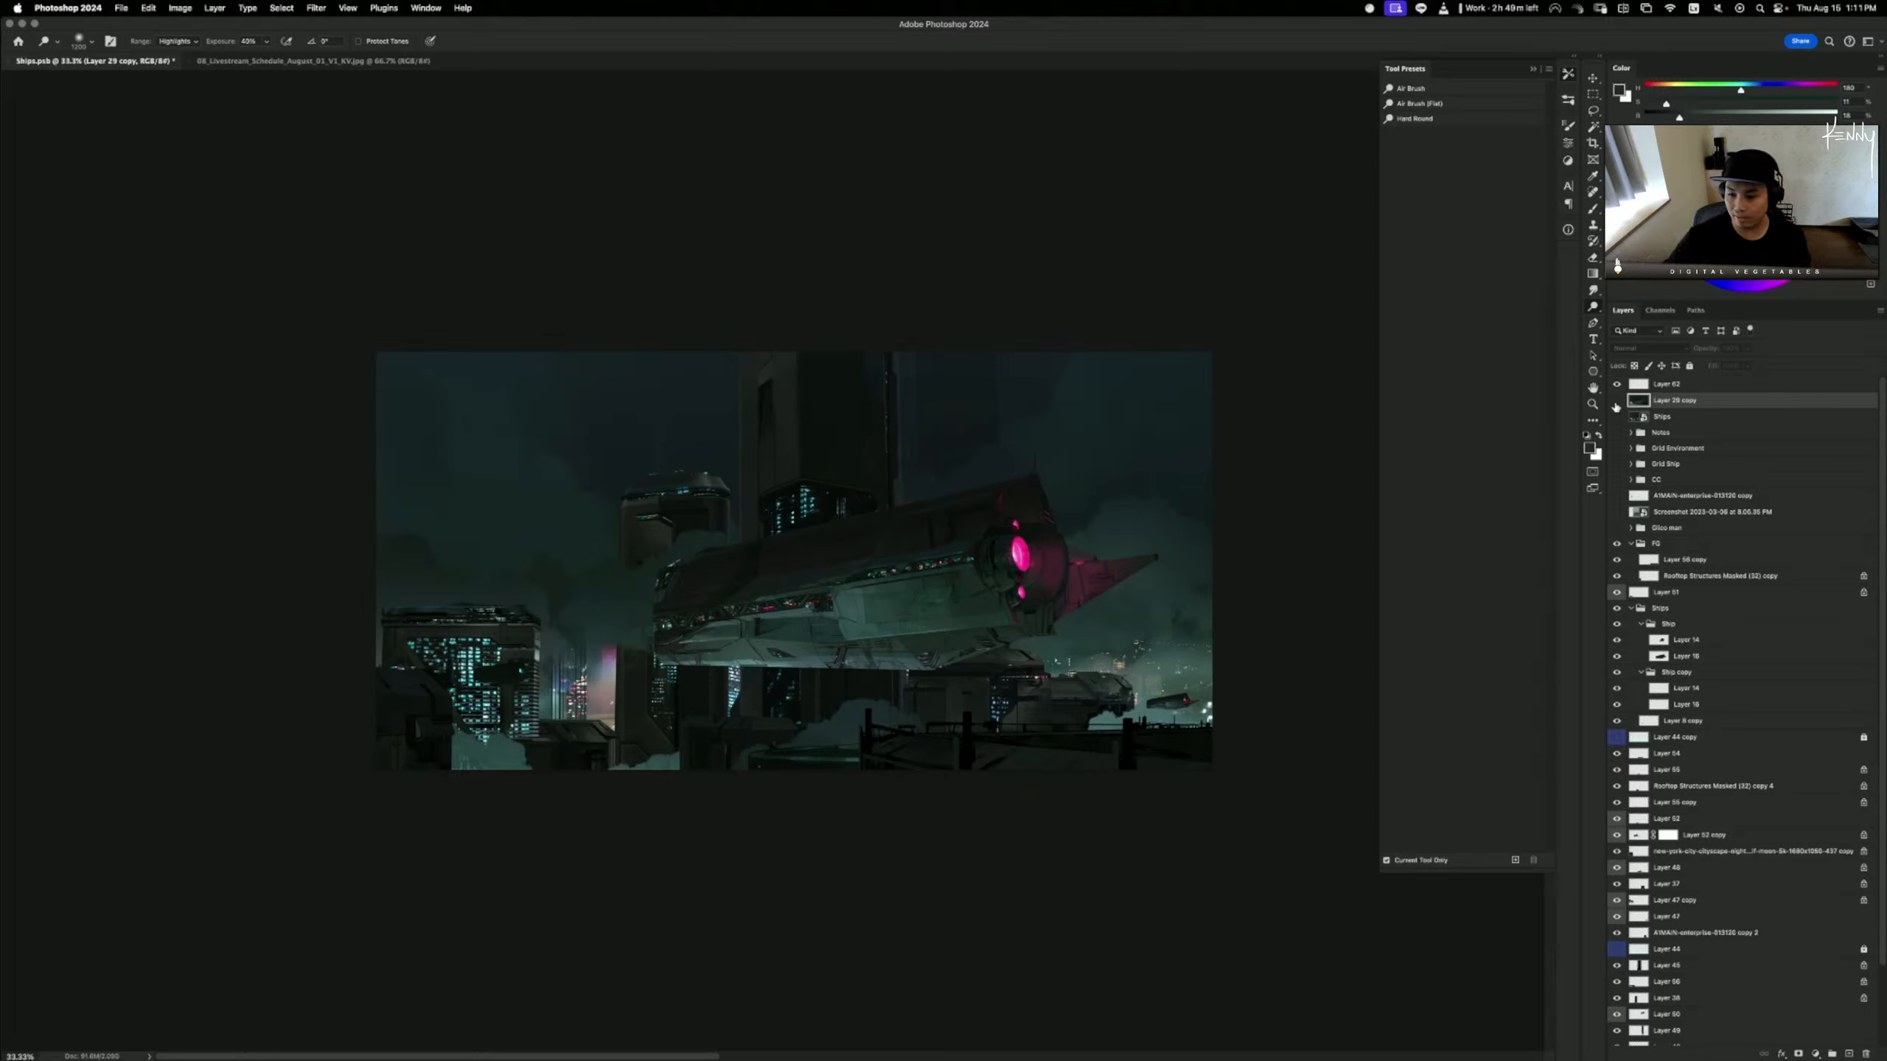
left_click(1617, 401)
left_click(1616, 401)
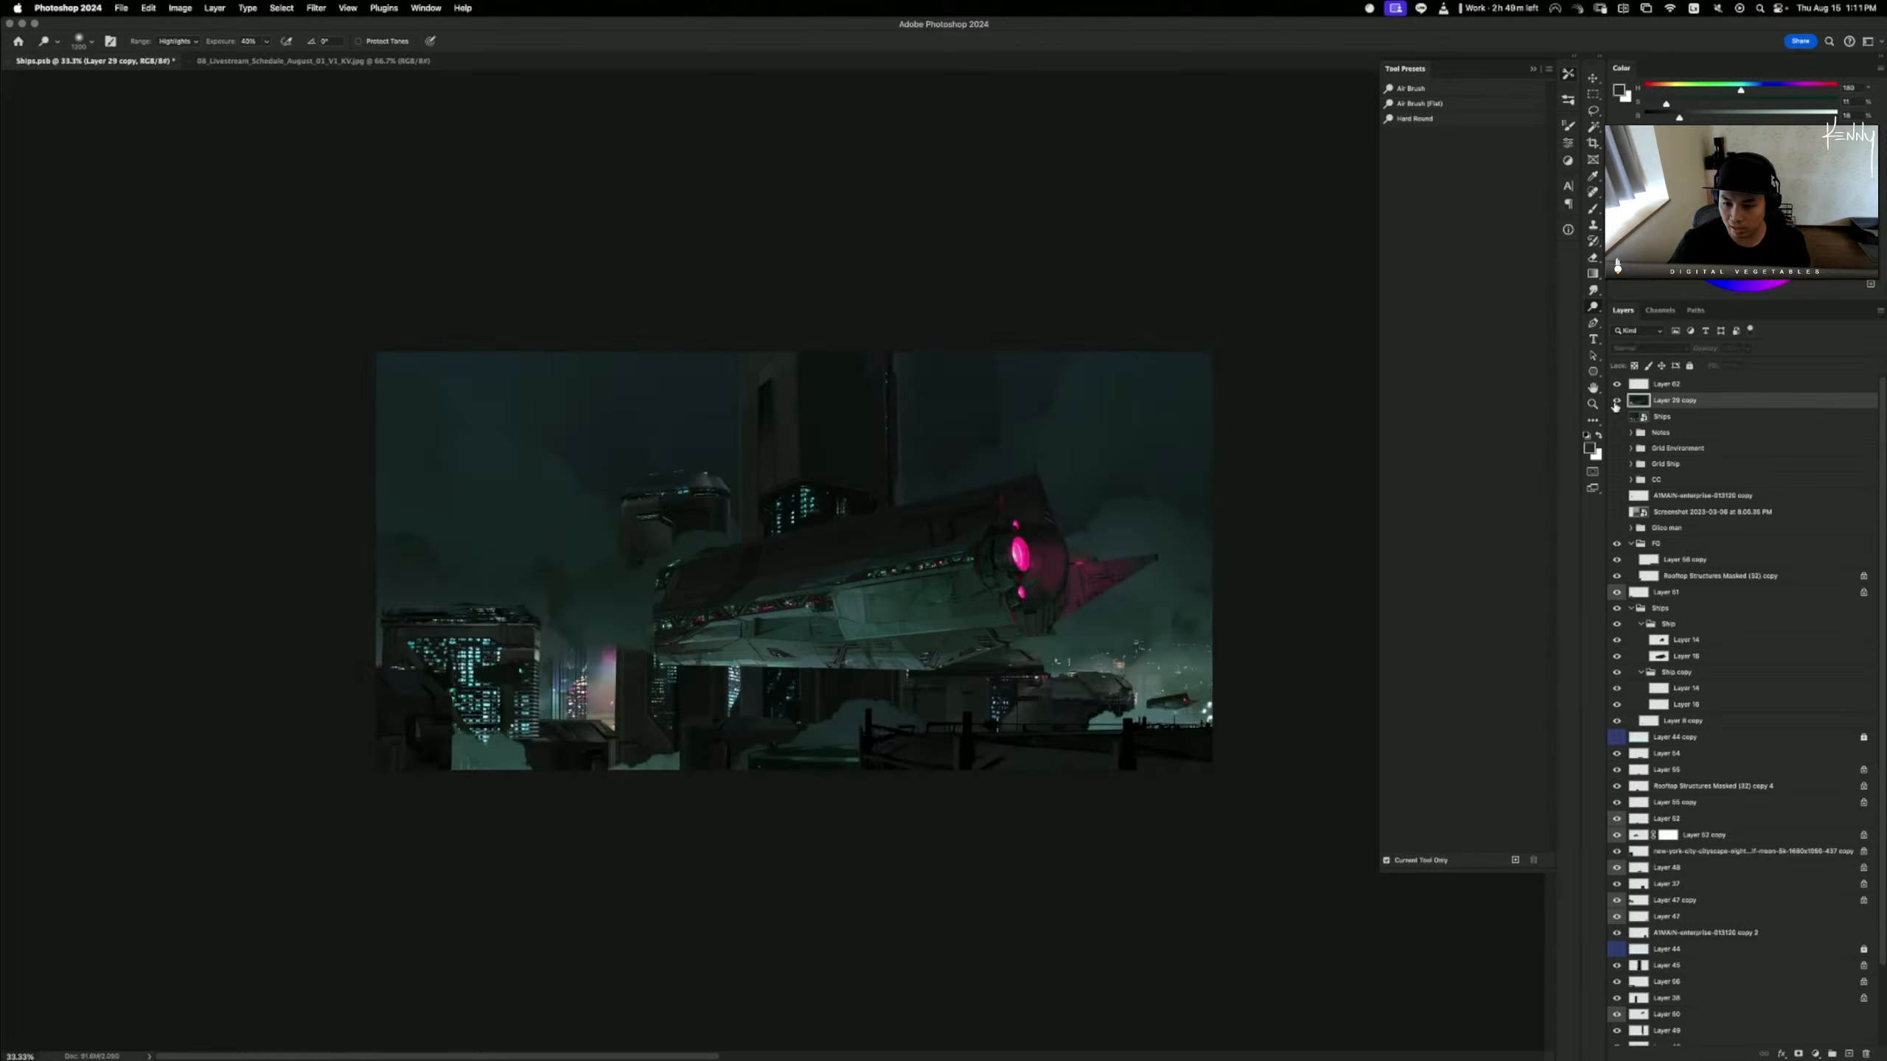
left_click(1616, 401)
left_click(1616, 401)
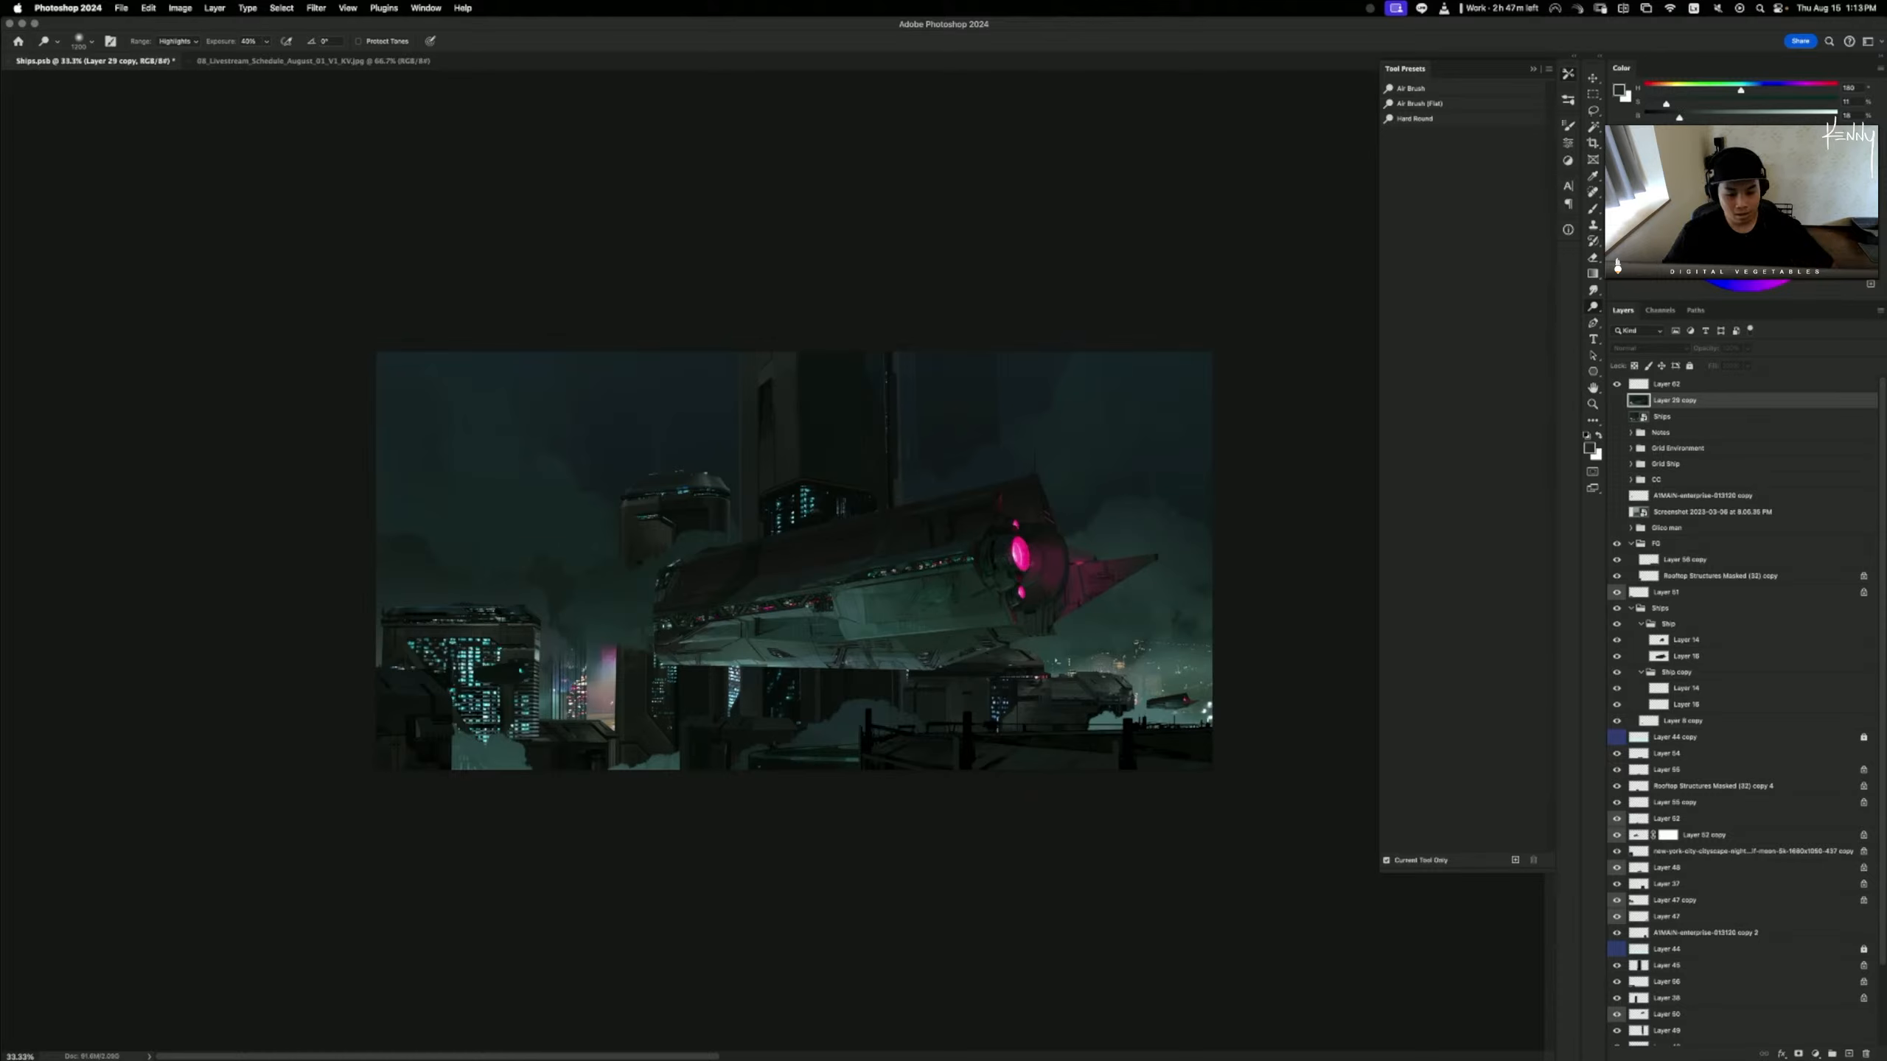
- Switch to Discord
mouse_move(888, 1054)
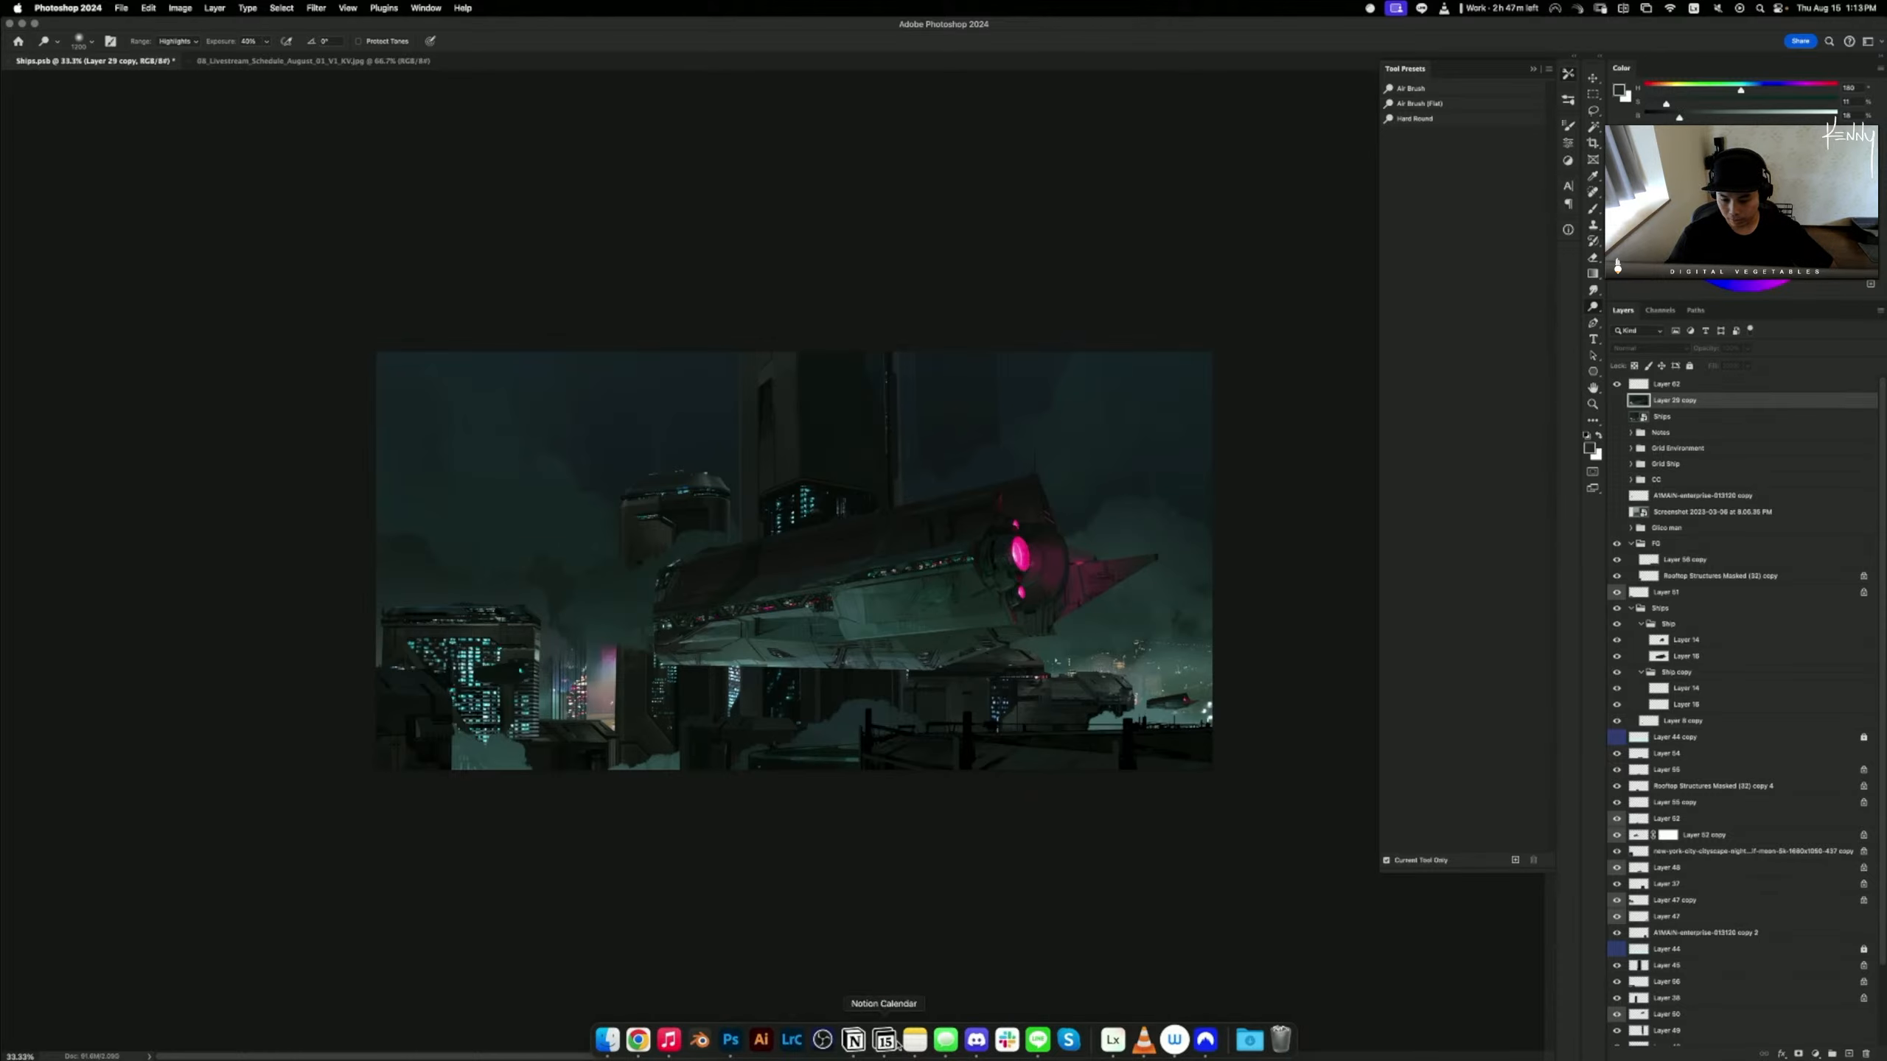
left_click(976, 1040)
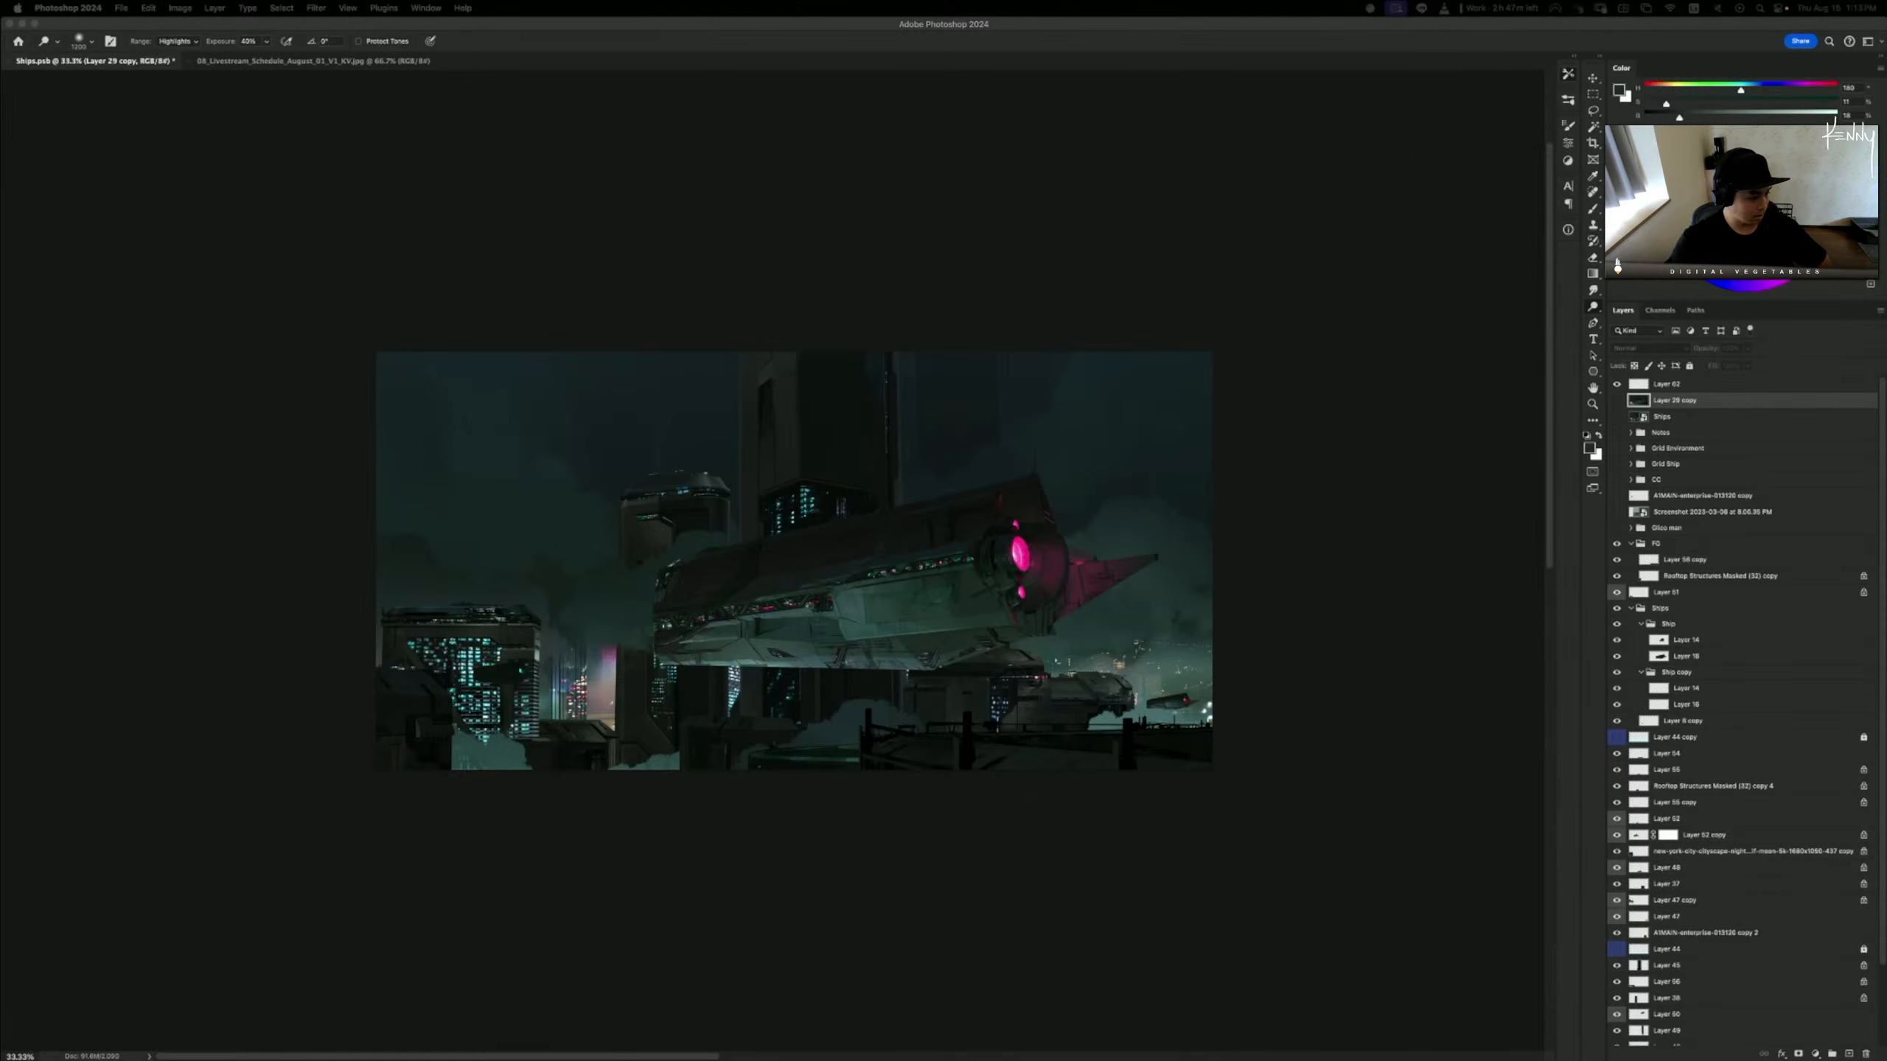